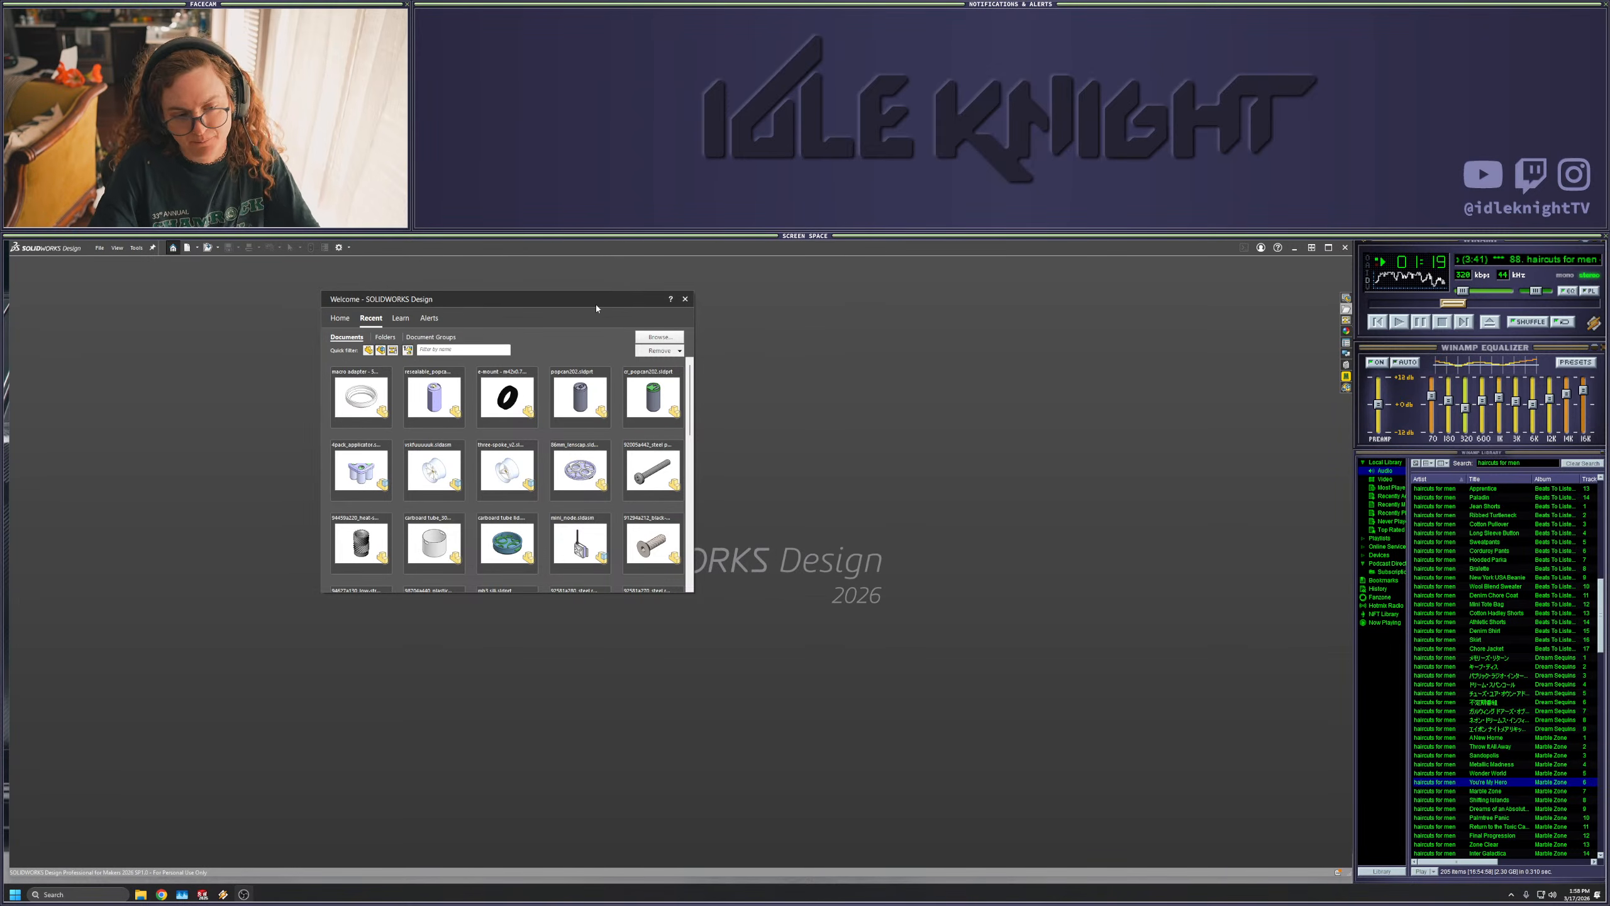
- Open the 4pack_applicator assembly from the recent documents
{"action": "left_click_drag", "start_coordinate": [510, 302], "coordinate": [579, 362]}
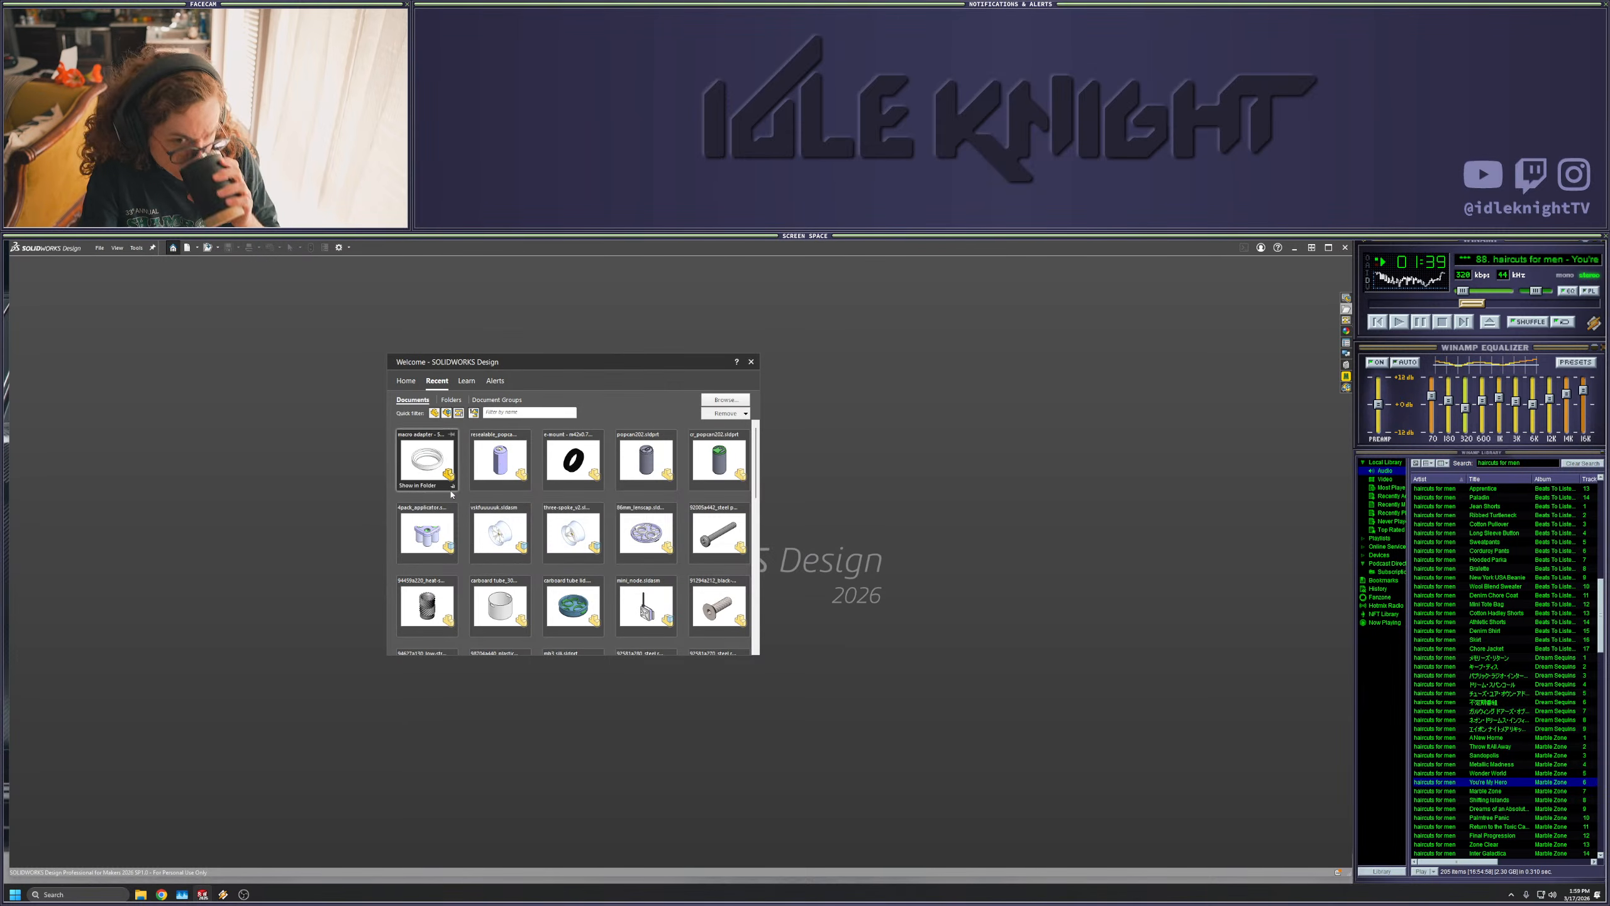
{"action": "left_click", "coordinate": [429, 530]}
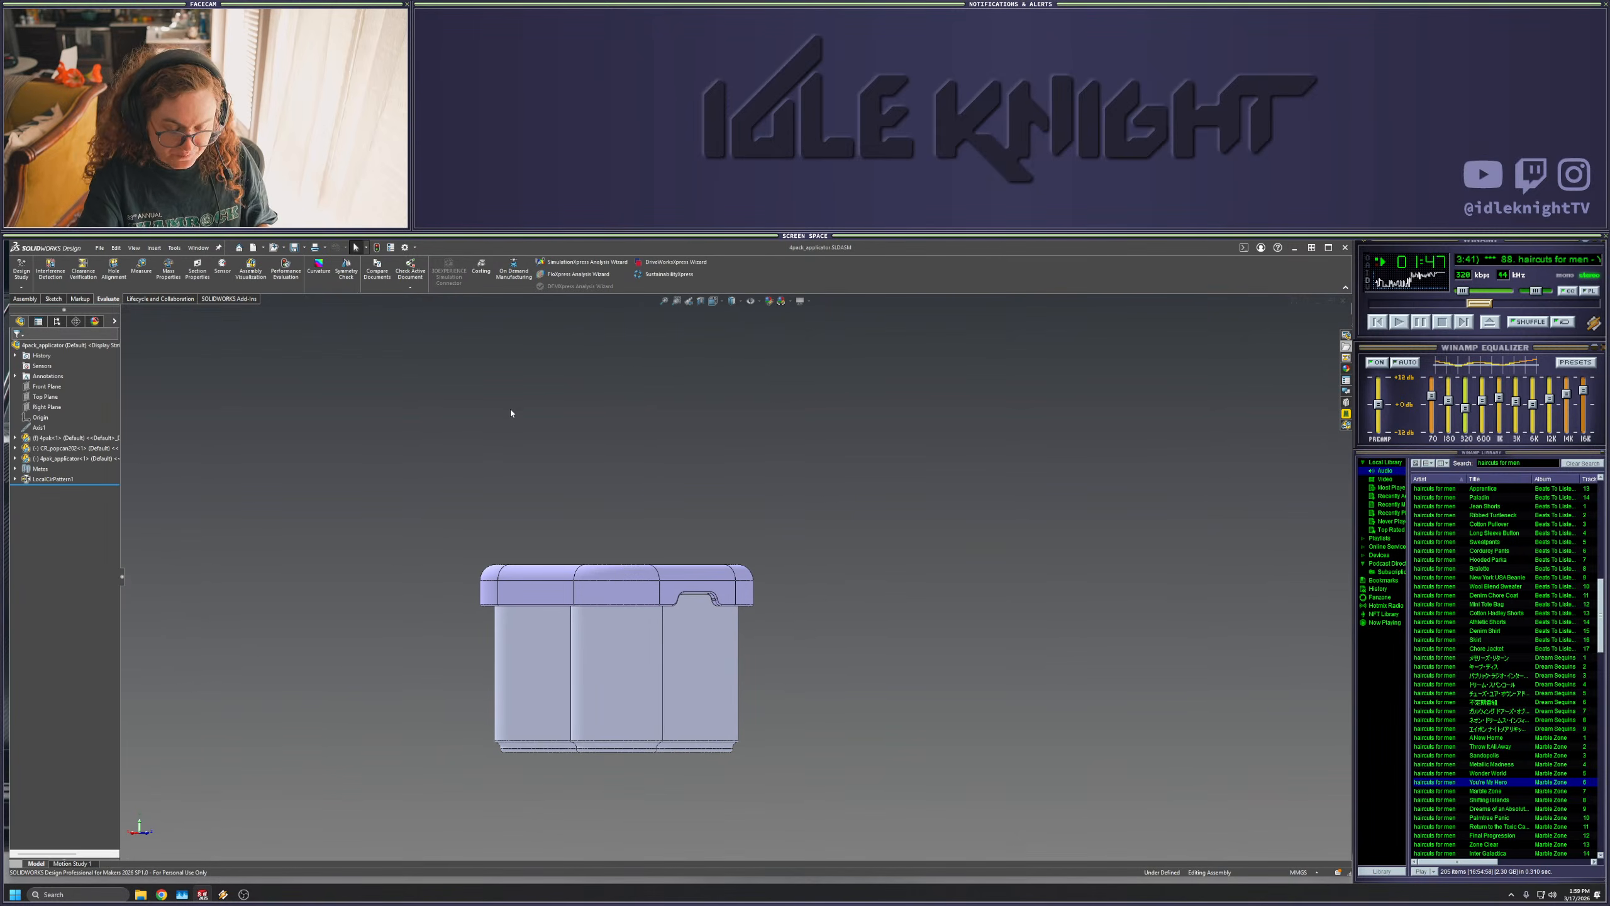
- Open the 4pak_applicator component as its own part and arrange its window beside the assembly window
{"action": "middle_click_drag", "start_coordinate": [599, 527], "coordinate": [655, 666]}
{"action": "scroll", "coordinate": [655, 666], "scroll_direction": "up", "scroll_amount": 4}
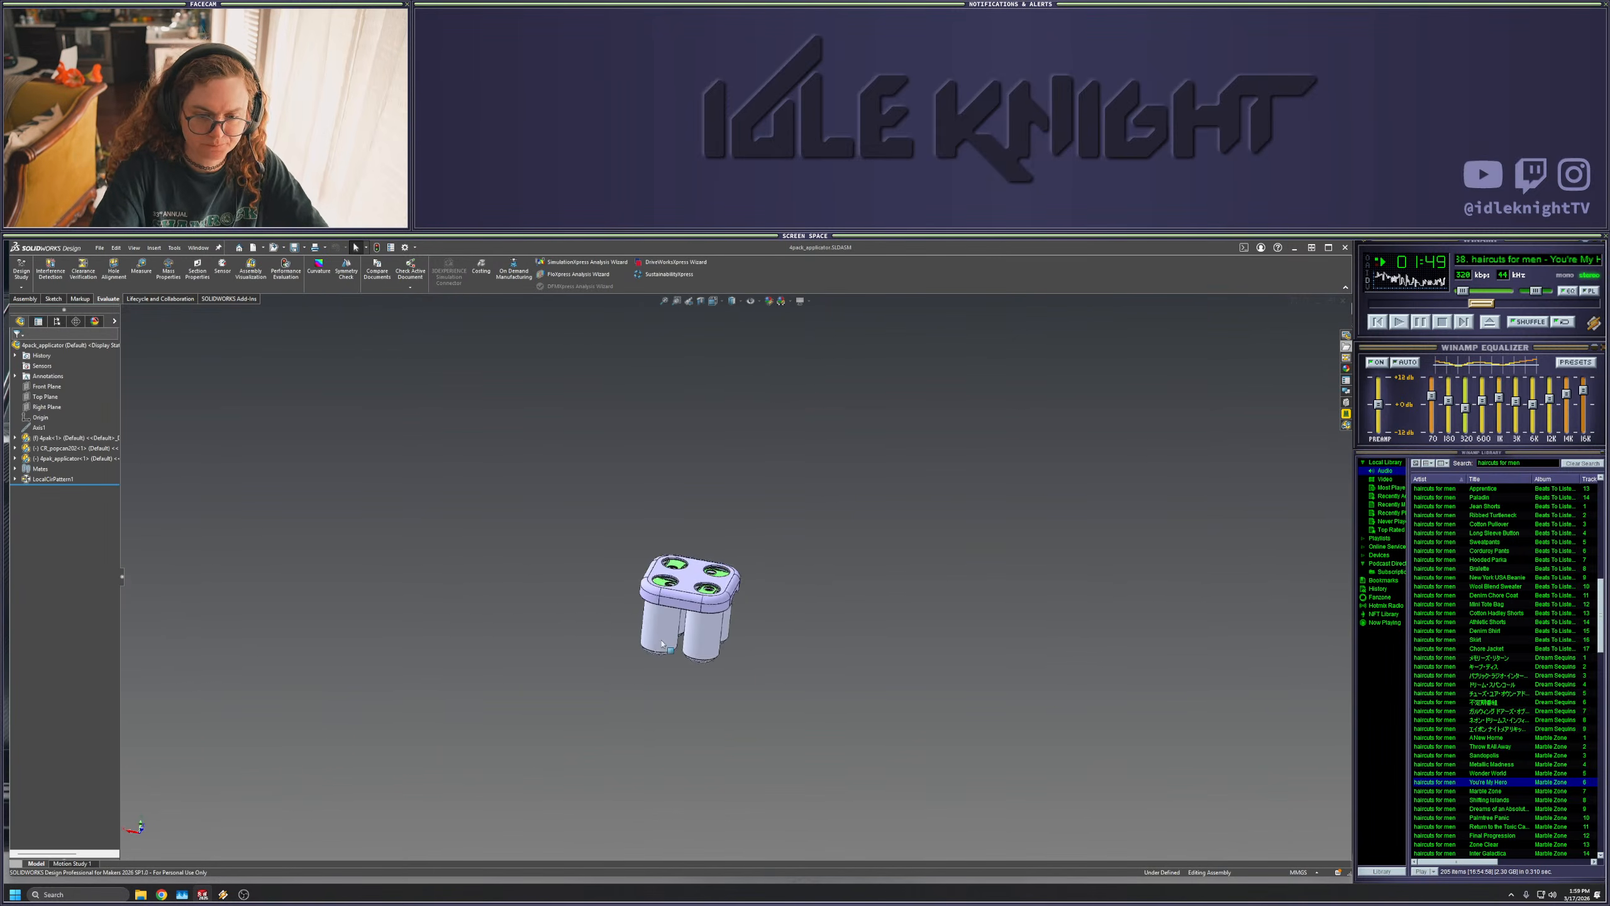
{"action": "scroll", "coordinate": [655, 666], "scroll_direction": "down", "scroll_amount": 4}
{"action": "scroll", "coordinate": [772, 455], "scroll_direction": "down", "scroll_amount": 3}
{"action": "right_click", "coordinate": [724, 444]}
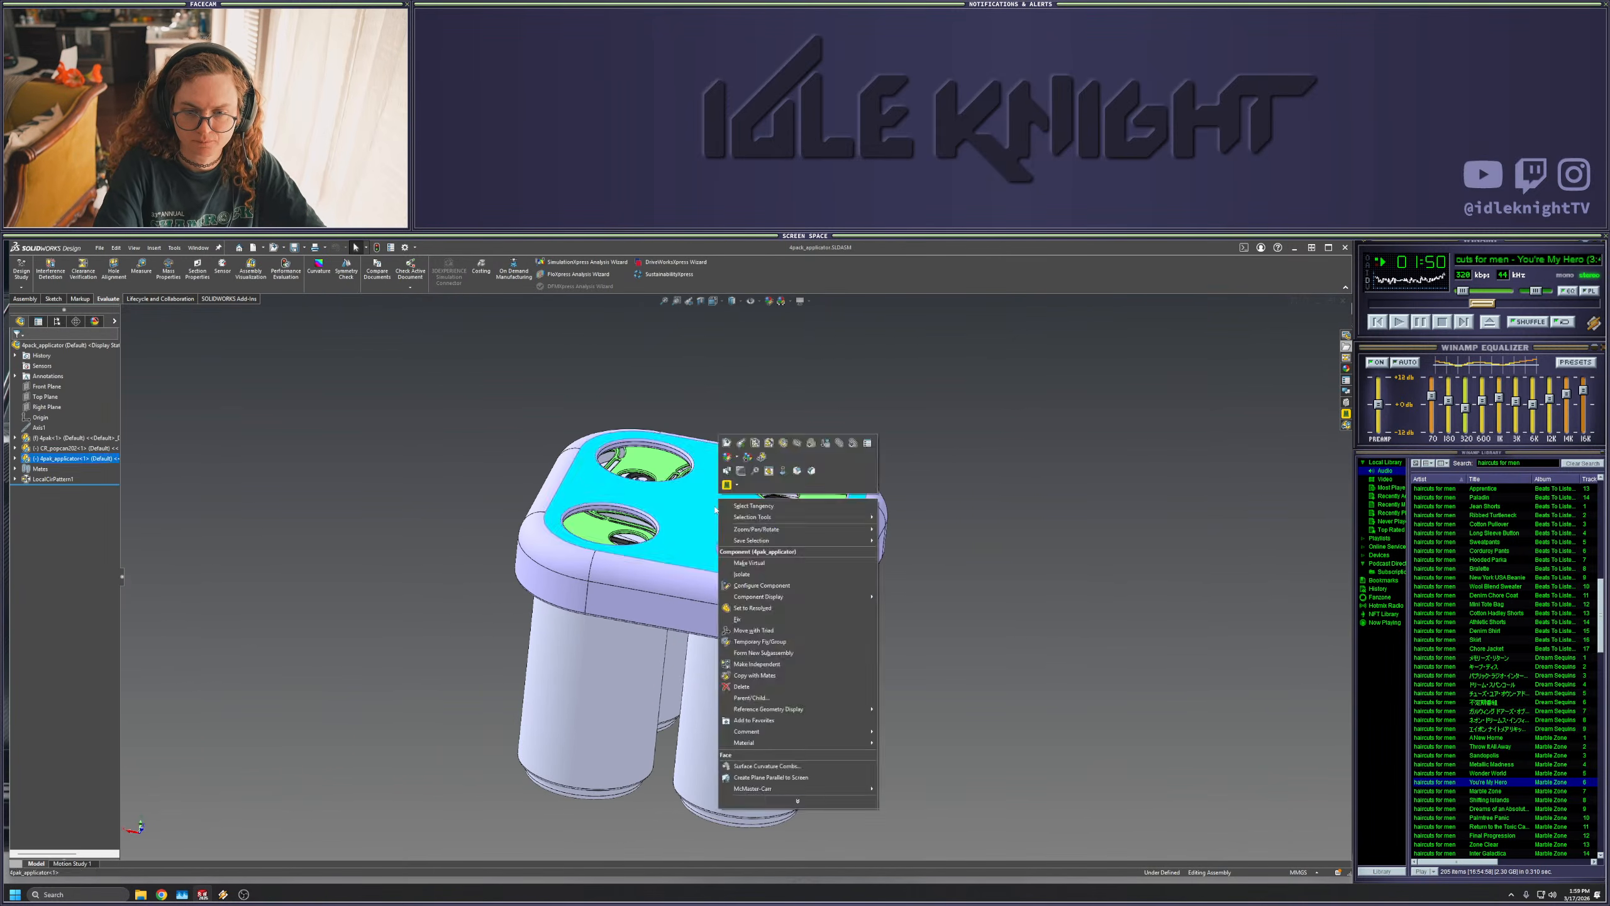
{"action": "left_click", "coordinate": [725, 445]}
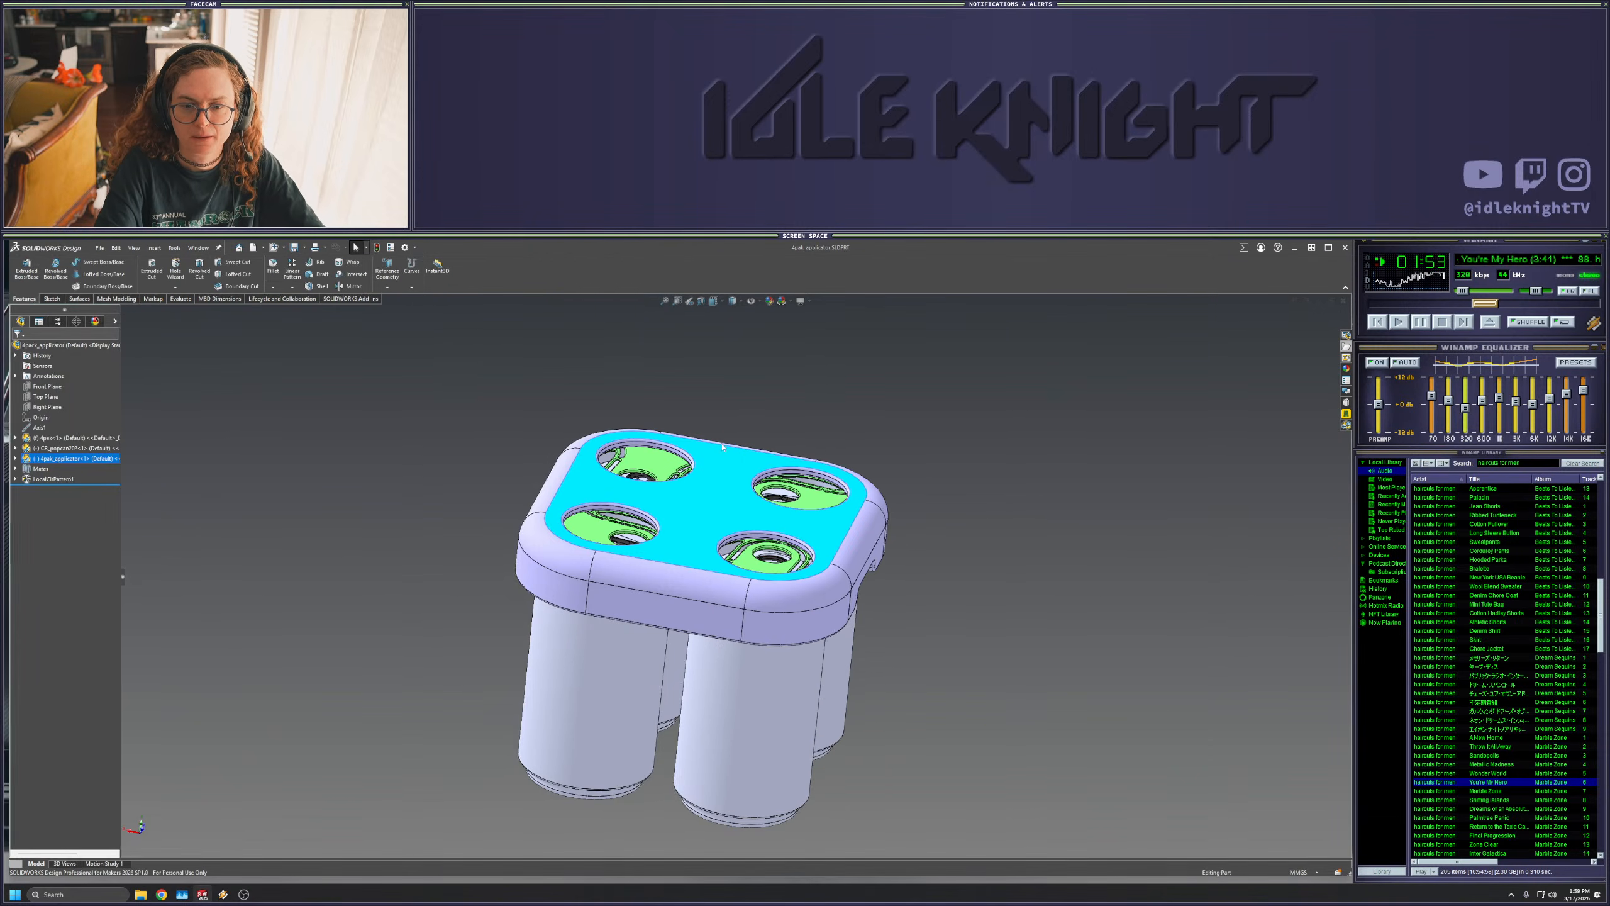
{"action": "left_click", "coordinate": [1309, 300]}
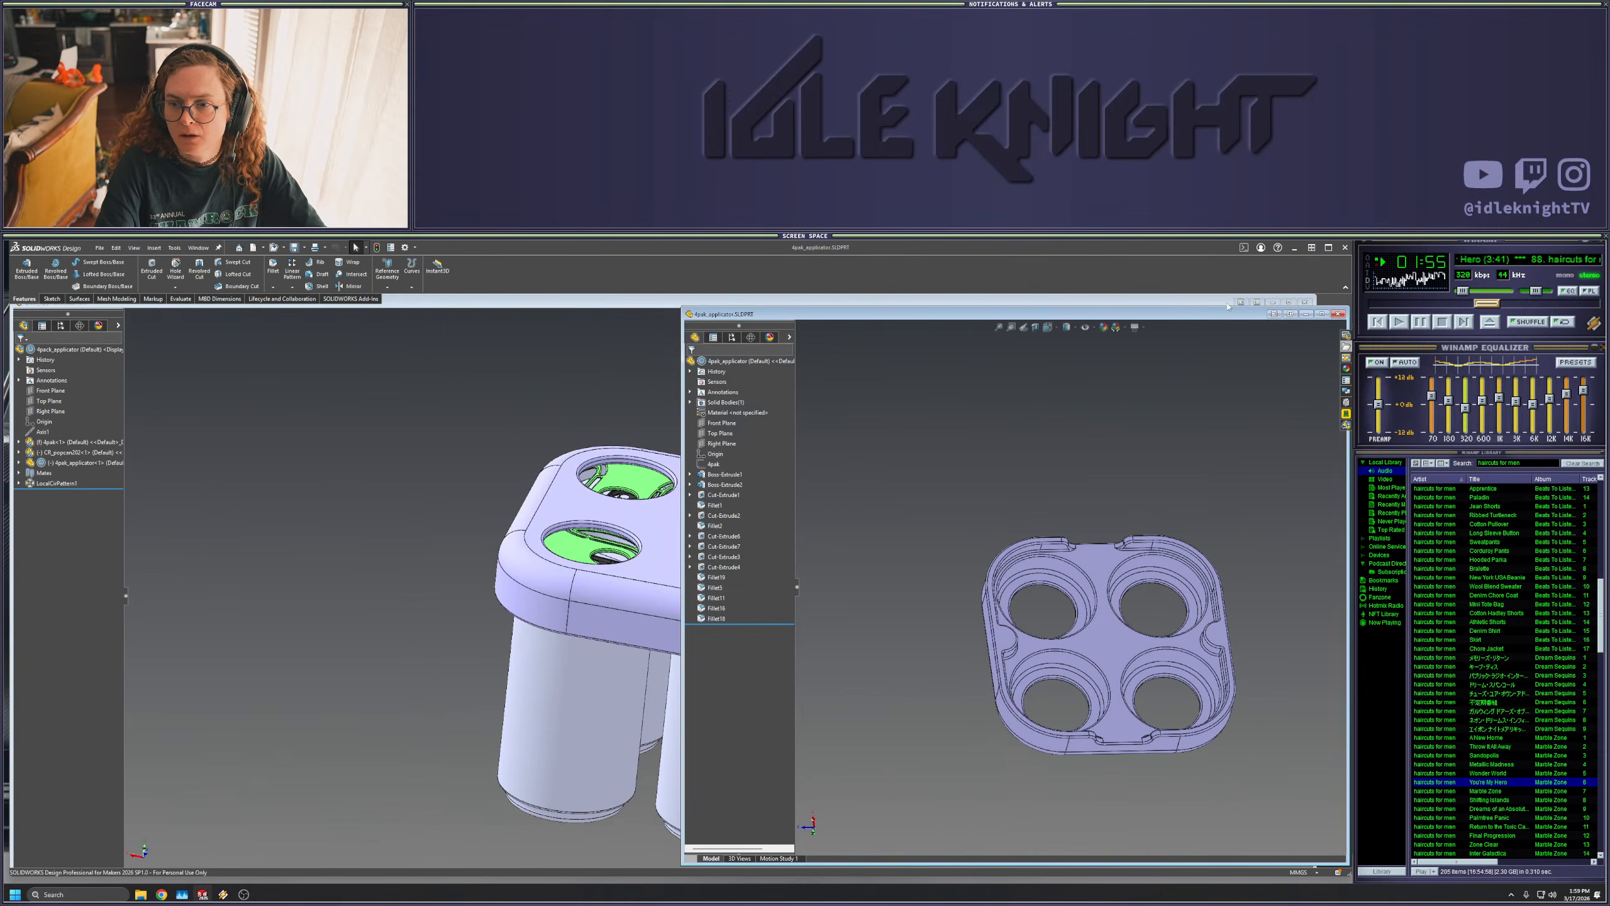
{"action": "left_click", "coordinate": [609, 438]}
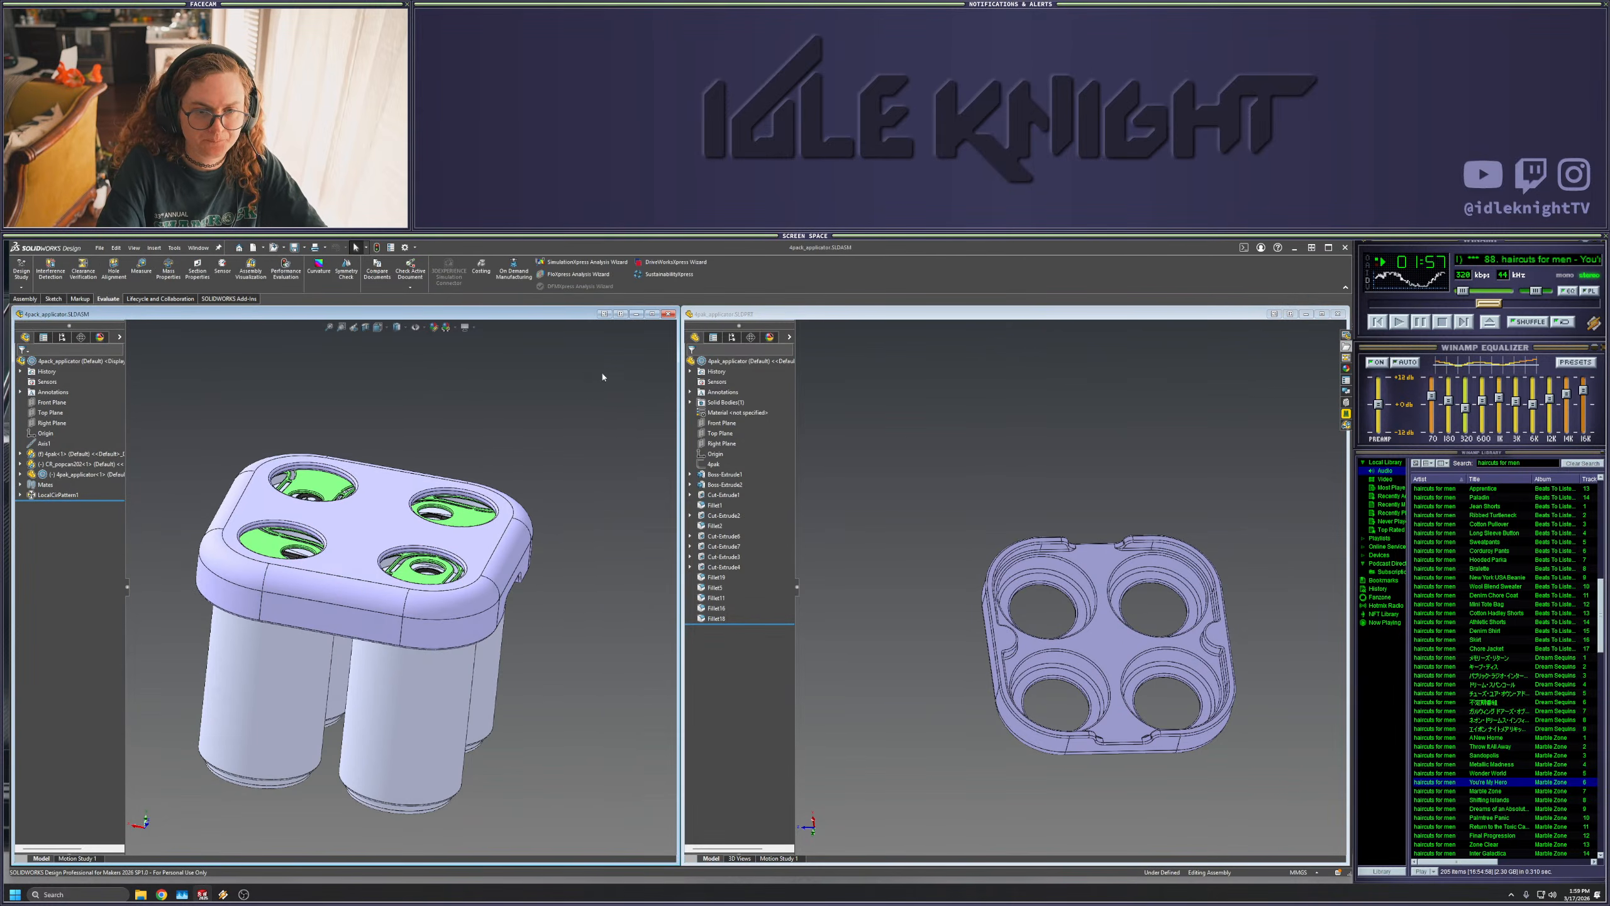
- Section the assembly along the Front Plane rotated by 45 degrees and face the cut straight on
{"action": "scroll", "coordinate": [434, 508], "scroll_direction": "down", "scroll_amount": 5}
{"action": "scroll", "coordinate": [375, 393], "scroll_direction": "up", "scroll_amount": 5}
{"action": "left_click", "coordinate": [366, 326]}
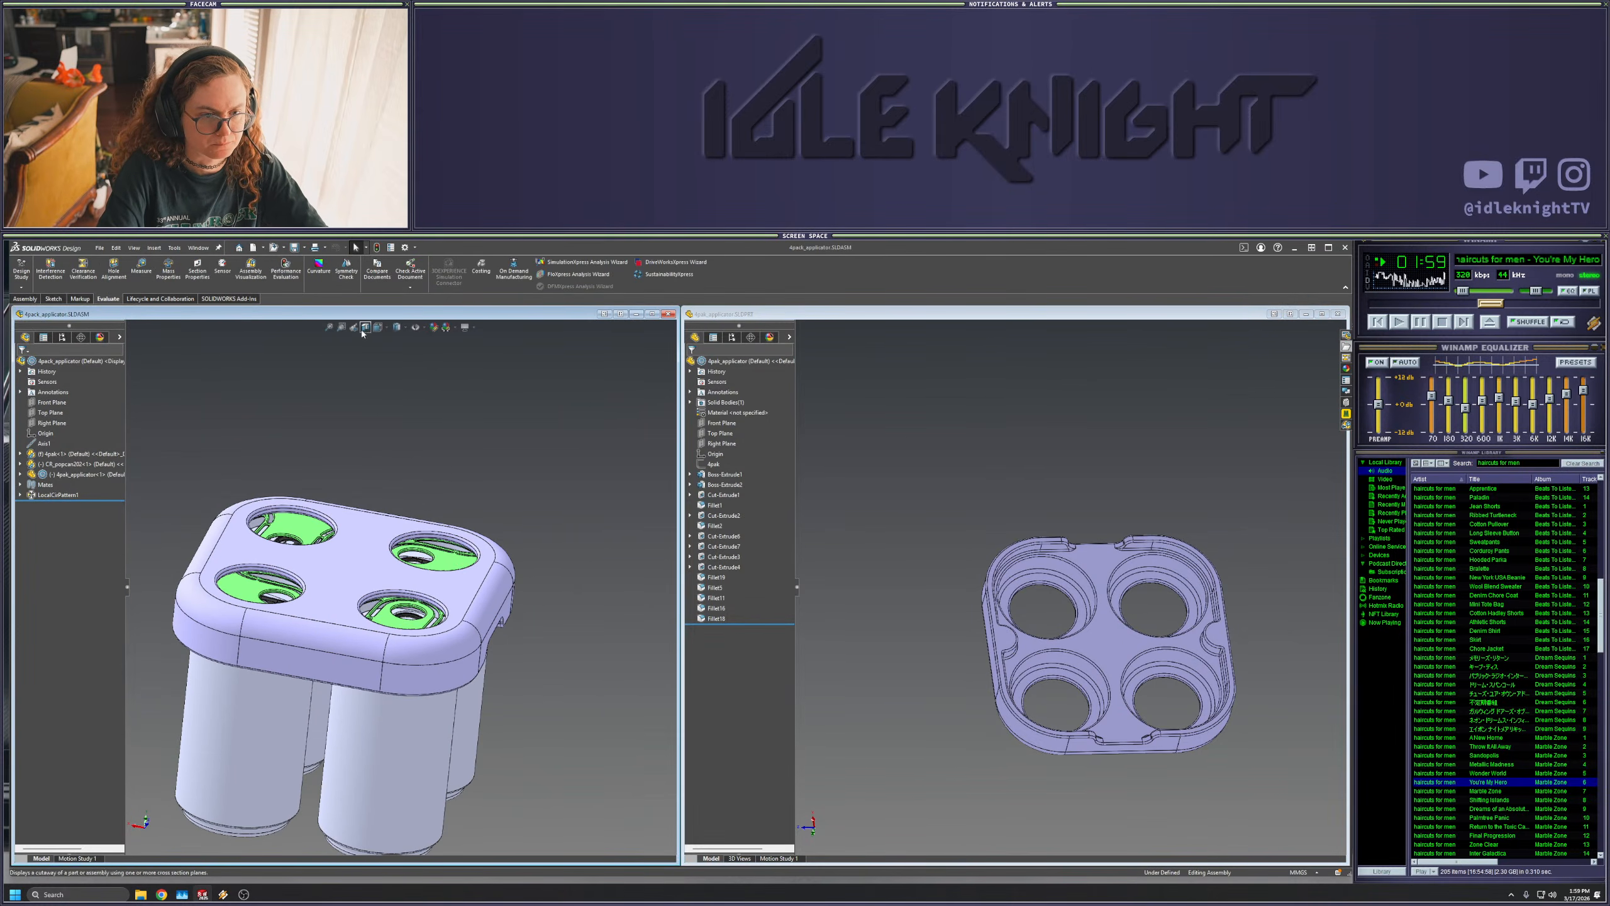
{"action": "double_click", "coordinate": [54, 570]}
{"action": "type", "text": "45"}
{"action": "key", "text": "Return"}
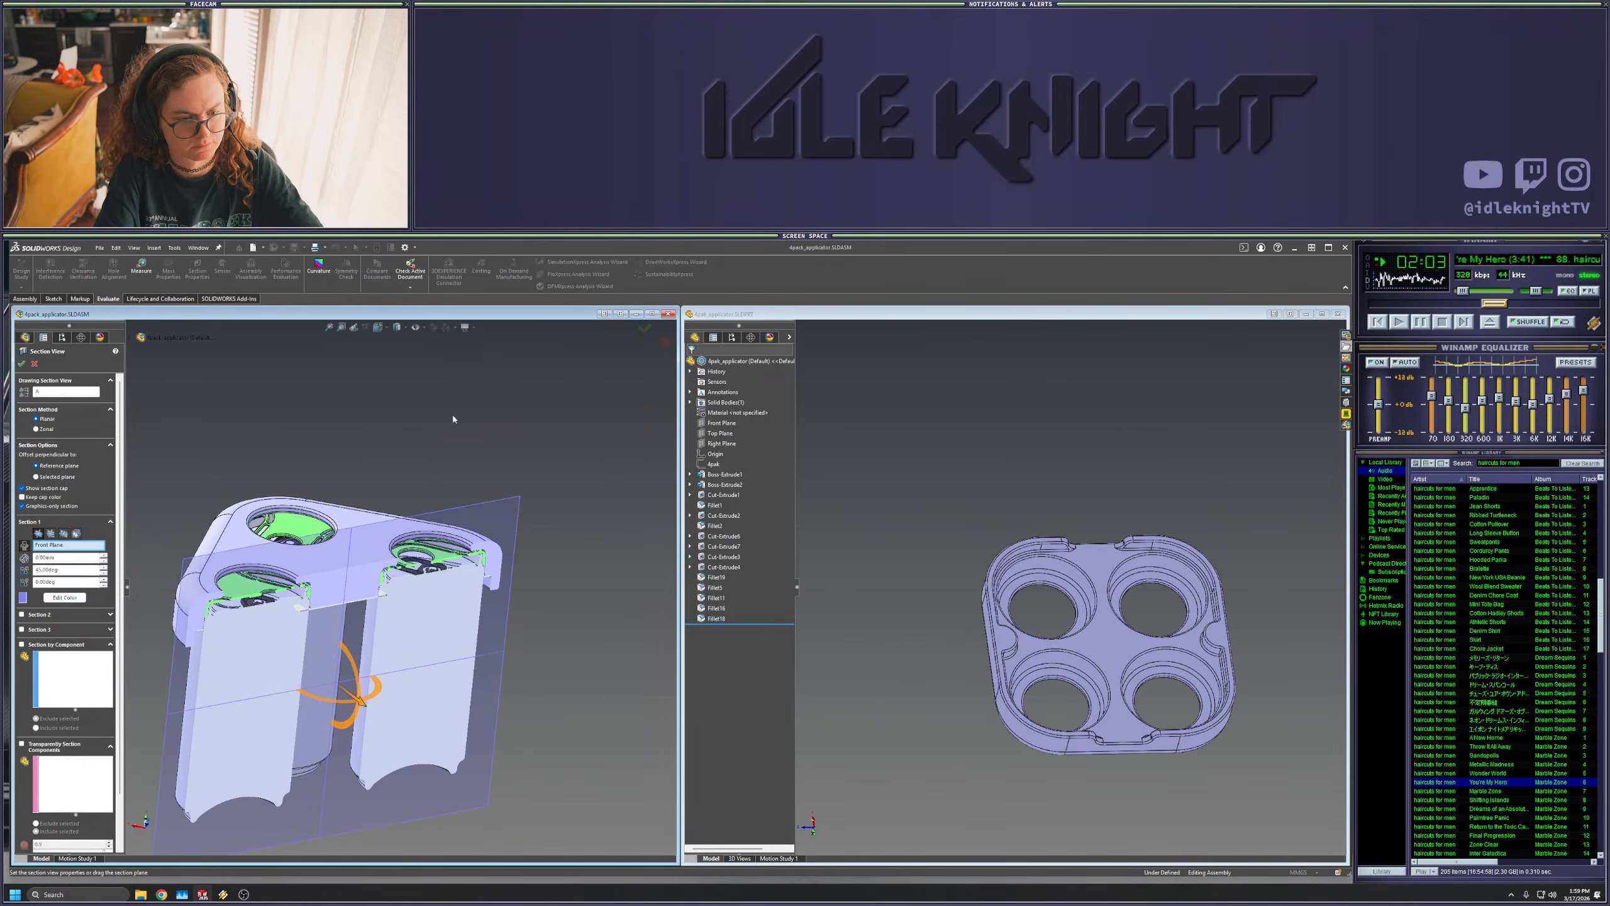
{"action": "key", "text": "Return"}
{"action": "key", "text": "space"}
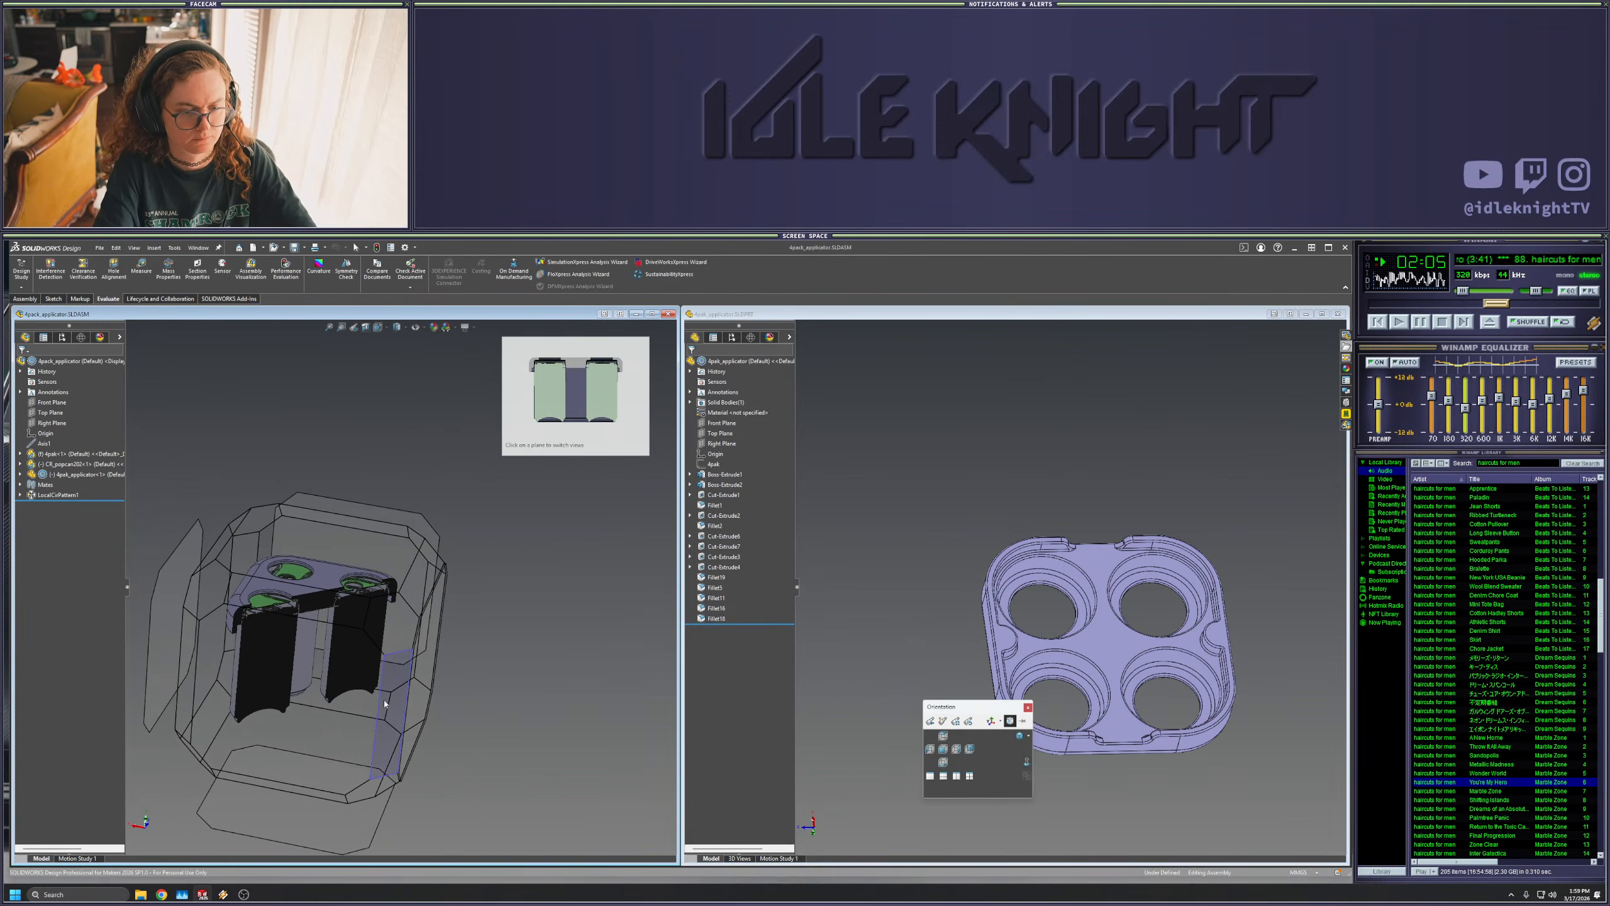
{"action": "left_click", "coordinate": [393, 707]}
{"action": "scroll", "coordinate": [611, 428], "scroll_direction": "down", "scroll_amount": 3}
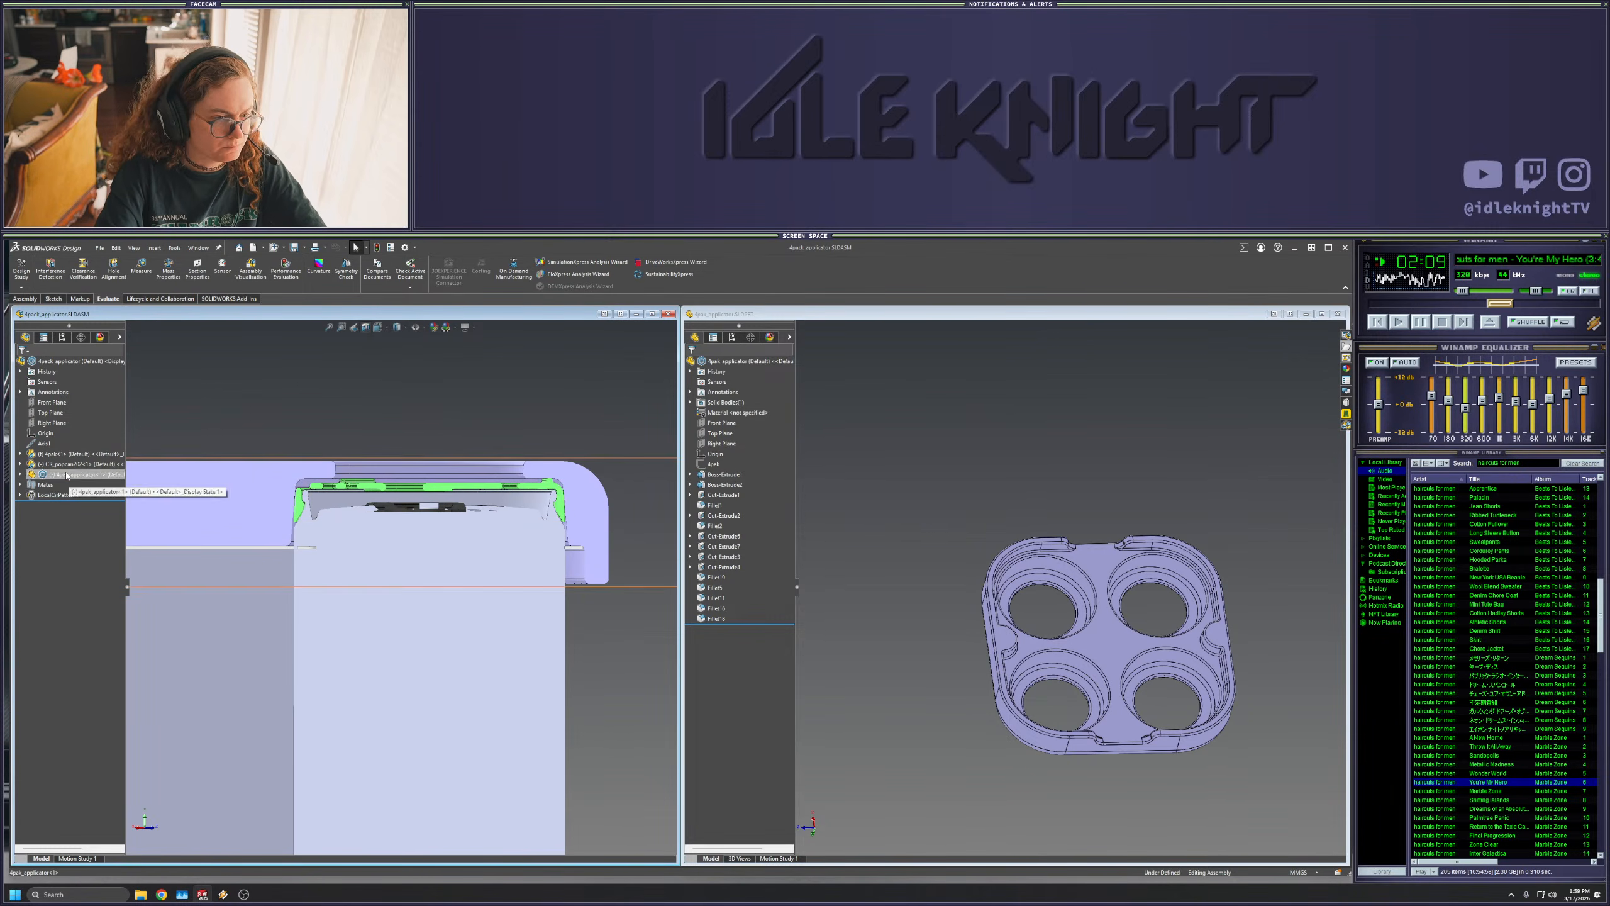
{"action": "left_click", "coordinate": [190, 498]}
{"action": "left_click", "coordinate": [320, 389]}
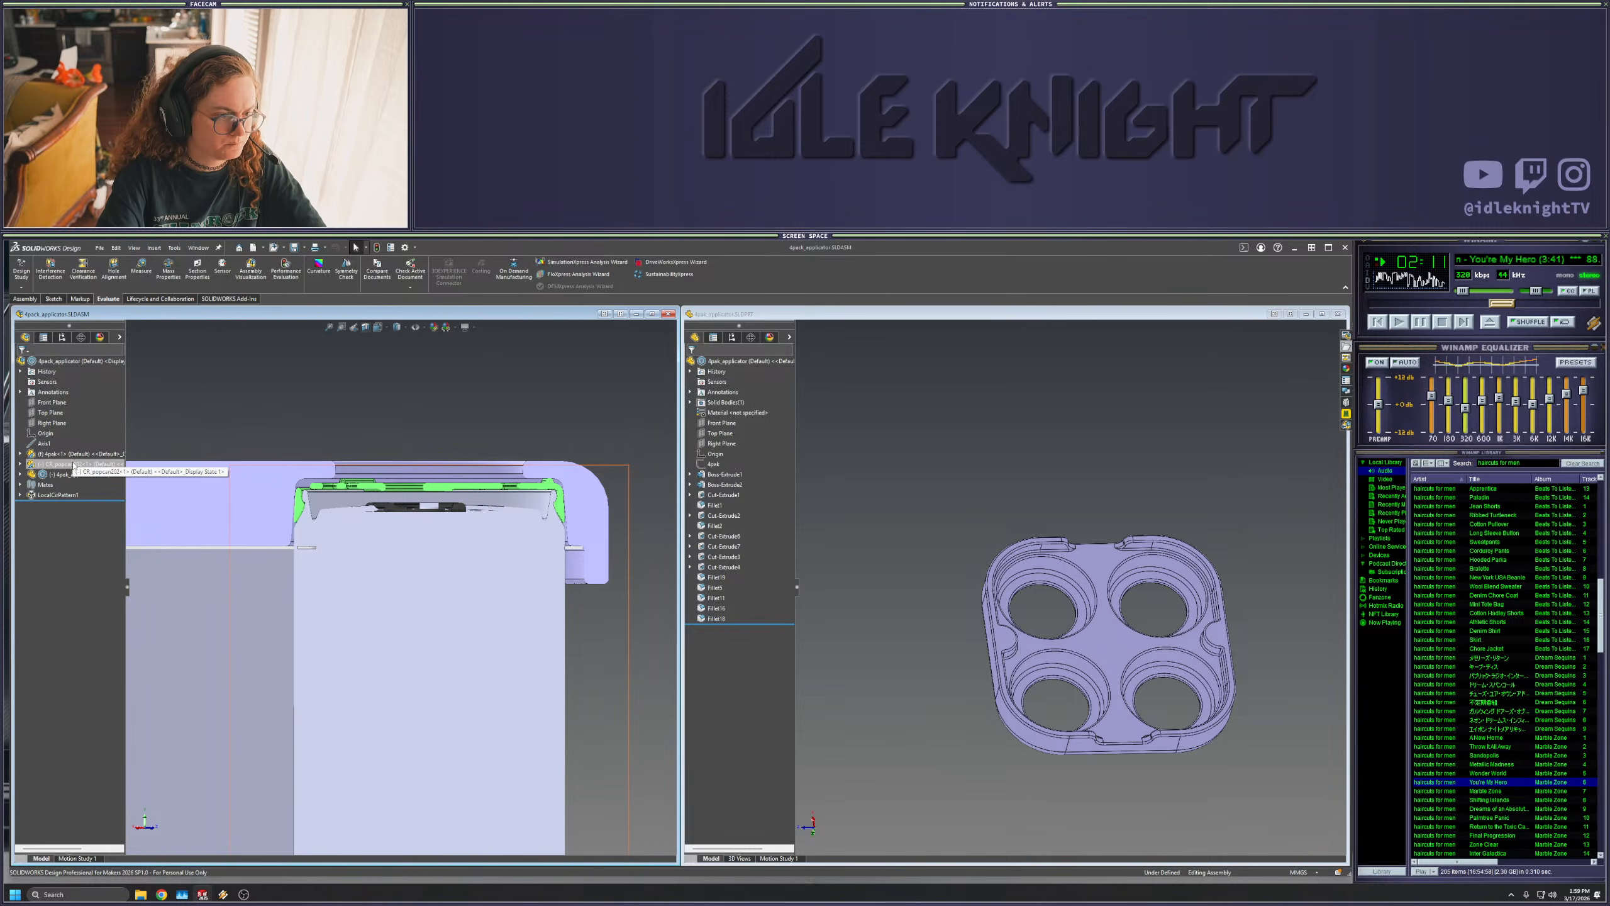
{"action": "left_click", "coordinate": [70, 453]}
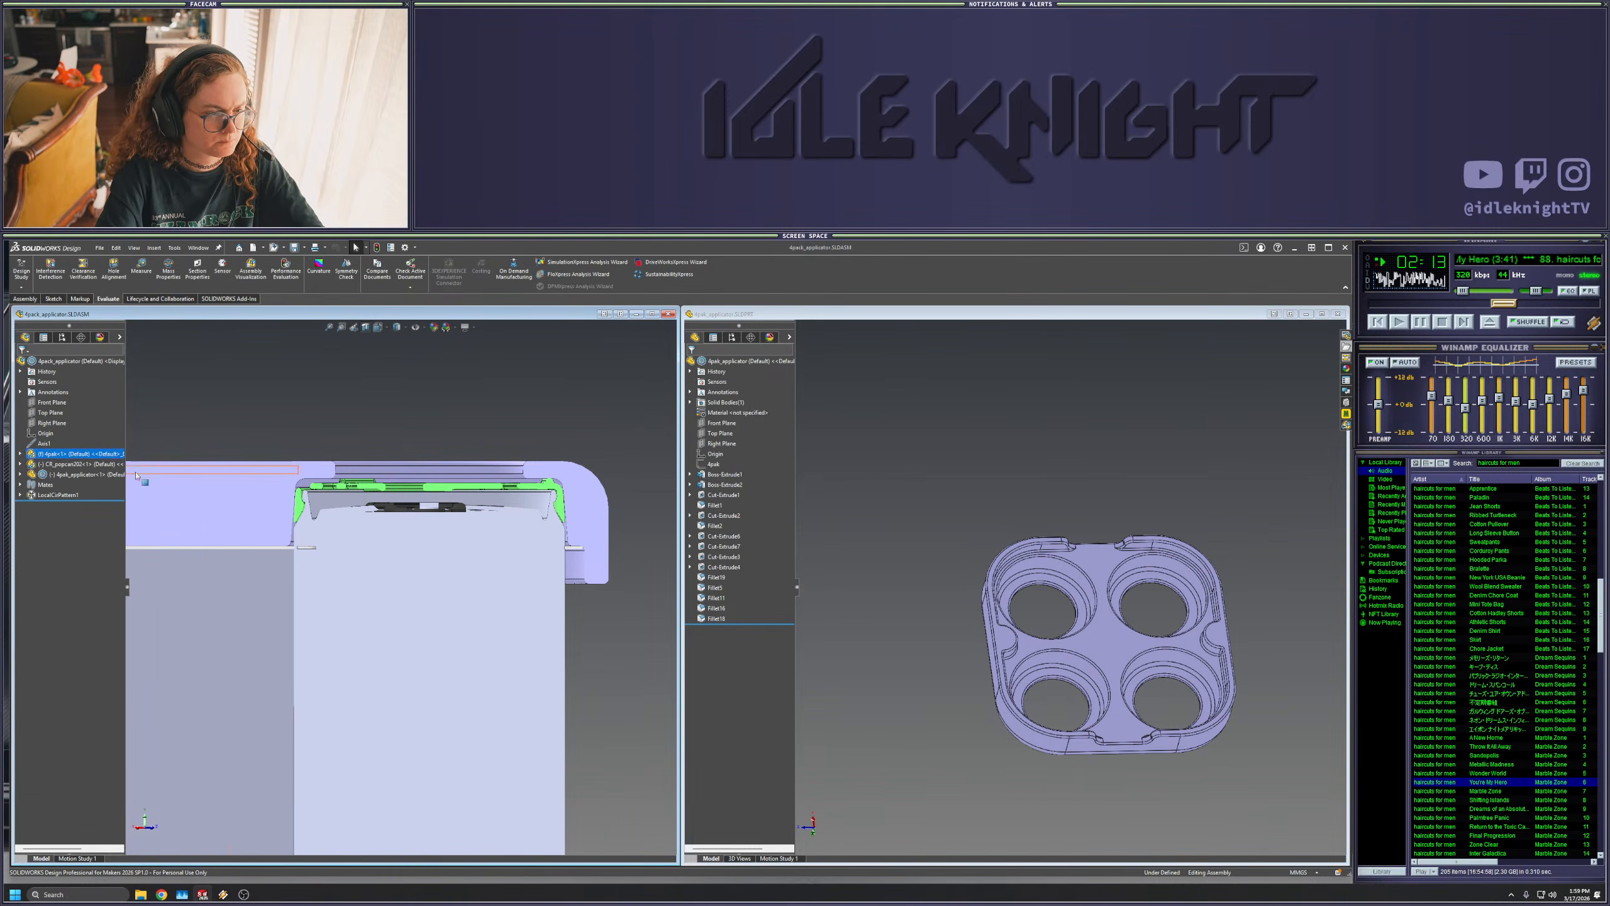
{"action": "right_click", "coordinate": [82, 464]}
{"action": "left_click", "coordinate": [354, 408]}
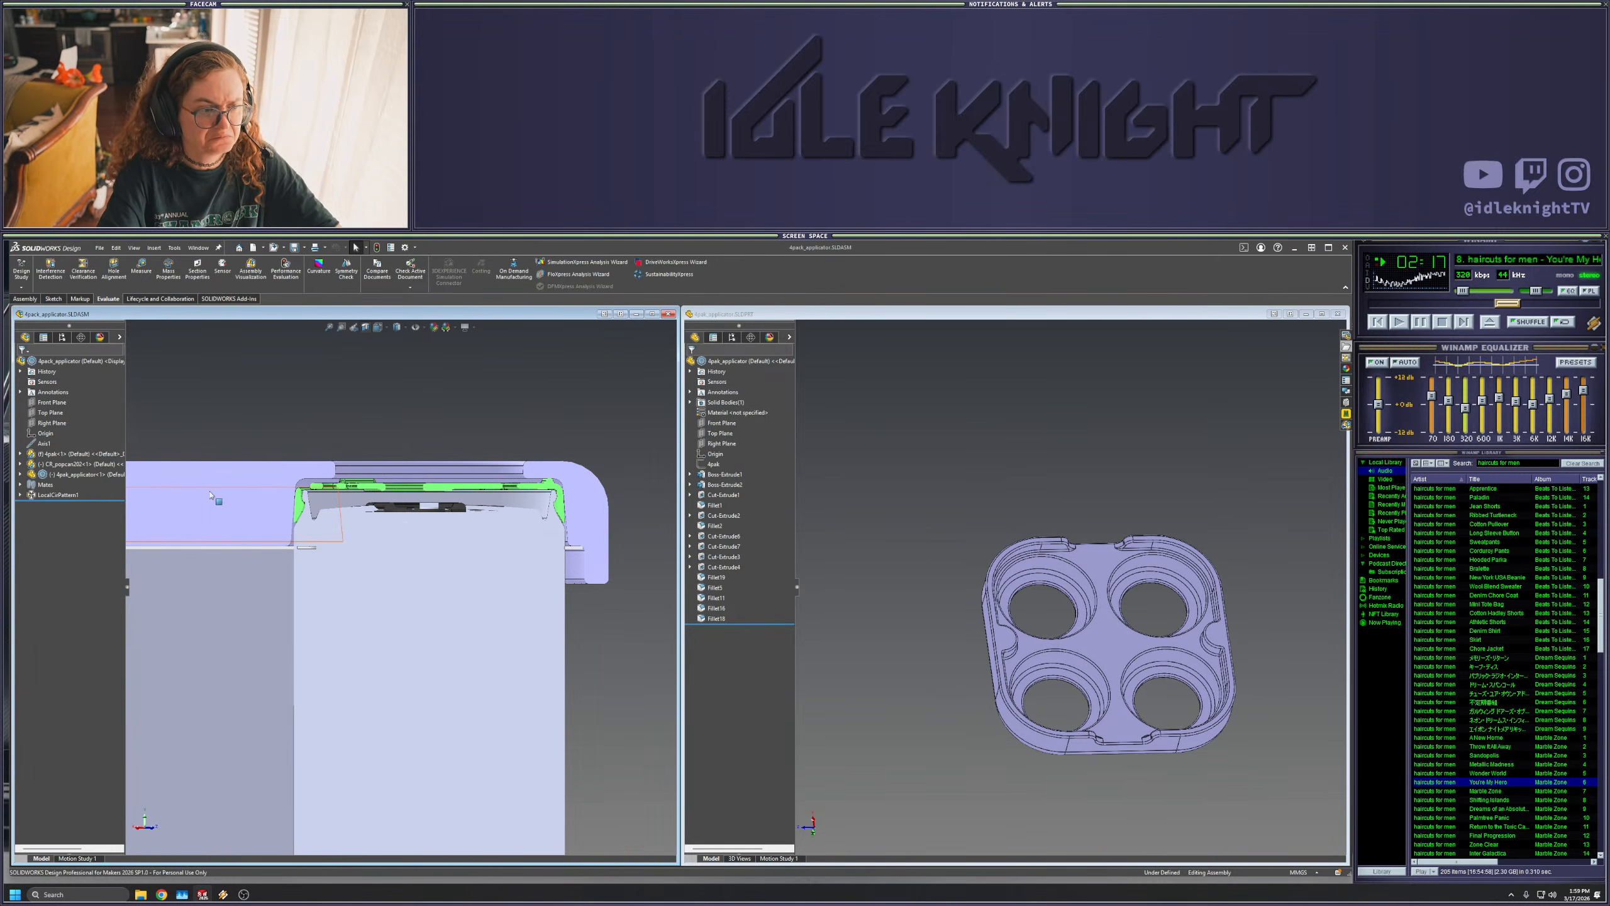
- Hide the Fillet13 solid body of the CR_popcan202 component in the assembly
{"action": "left_click", "coordinate": [20, 464]}
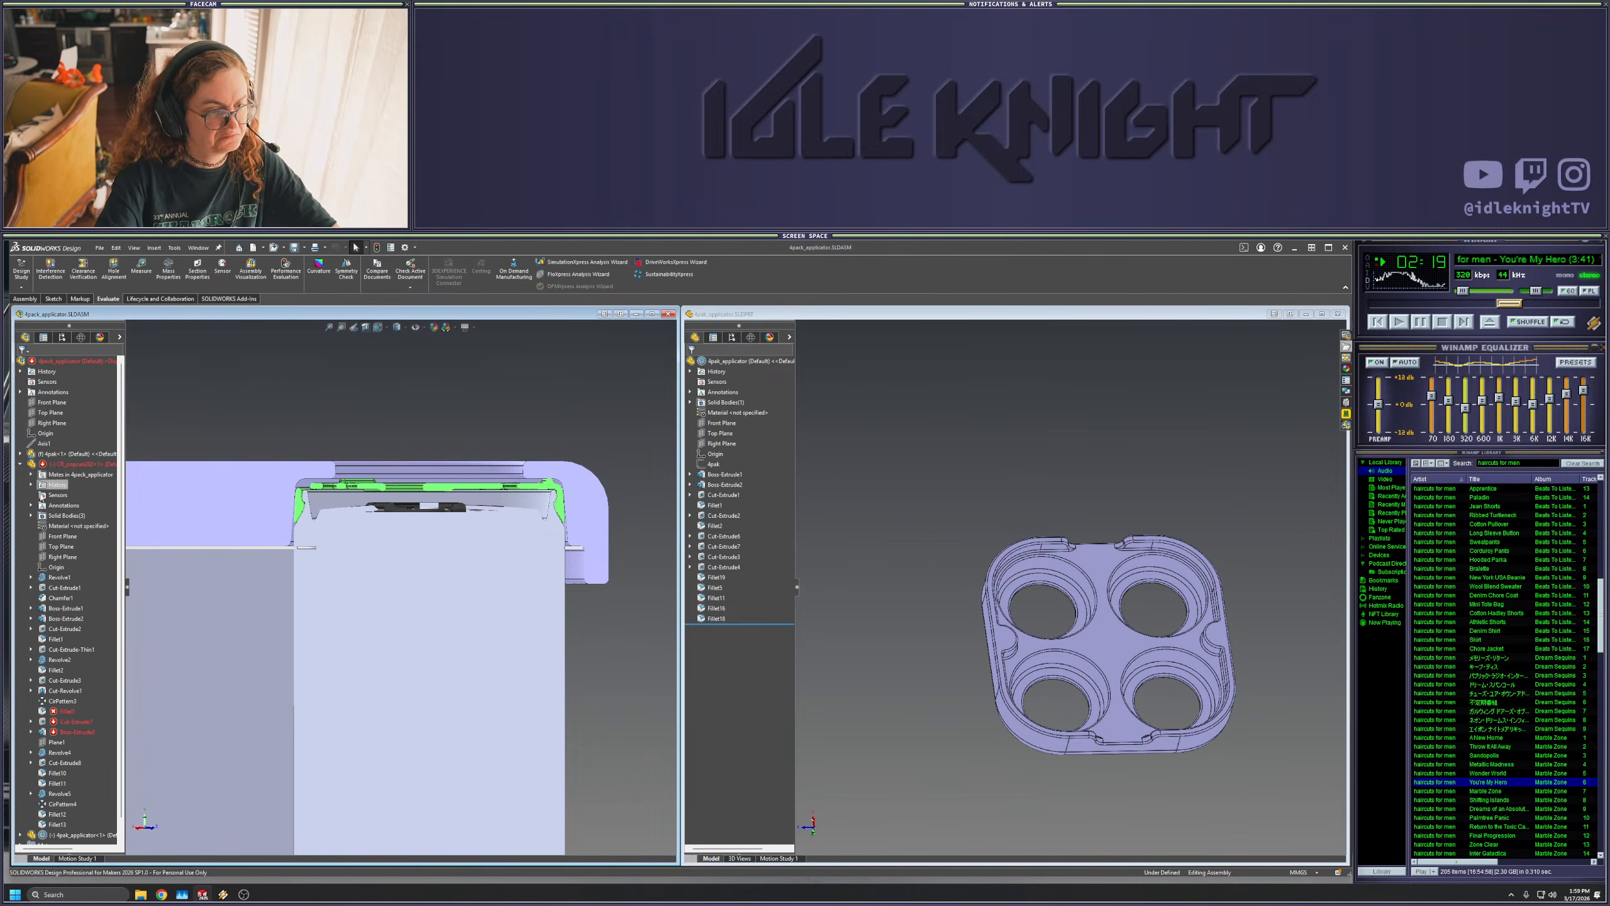
{"action": "left_click", "coordinate": [30, 516]}
{"action": "left_click", "coordinate": [63, 525]}
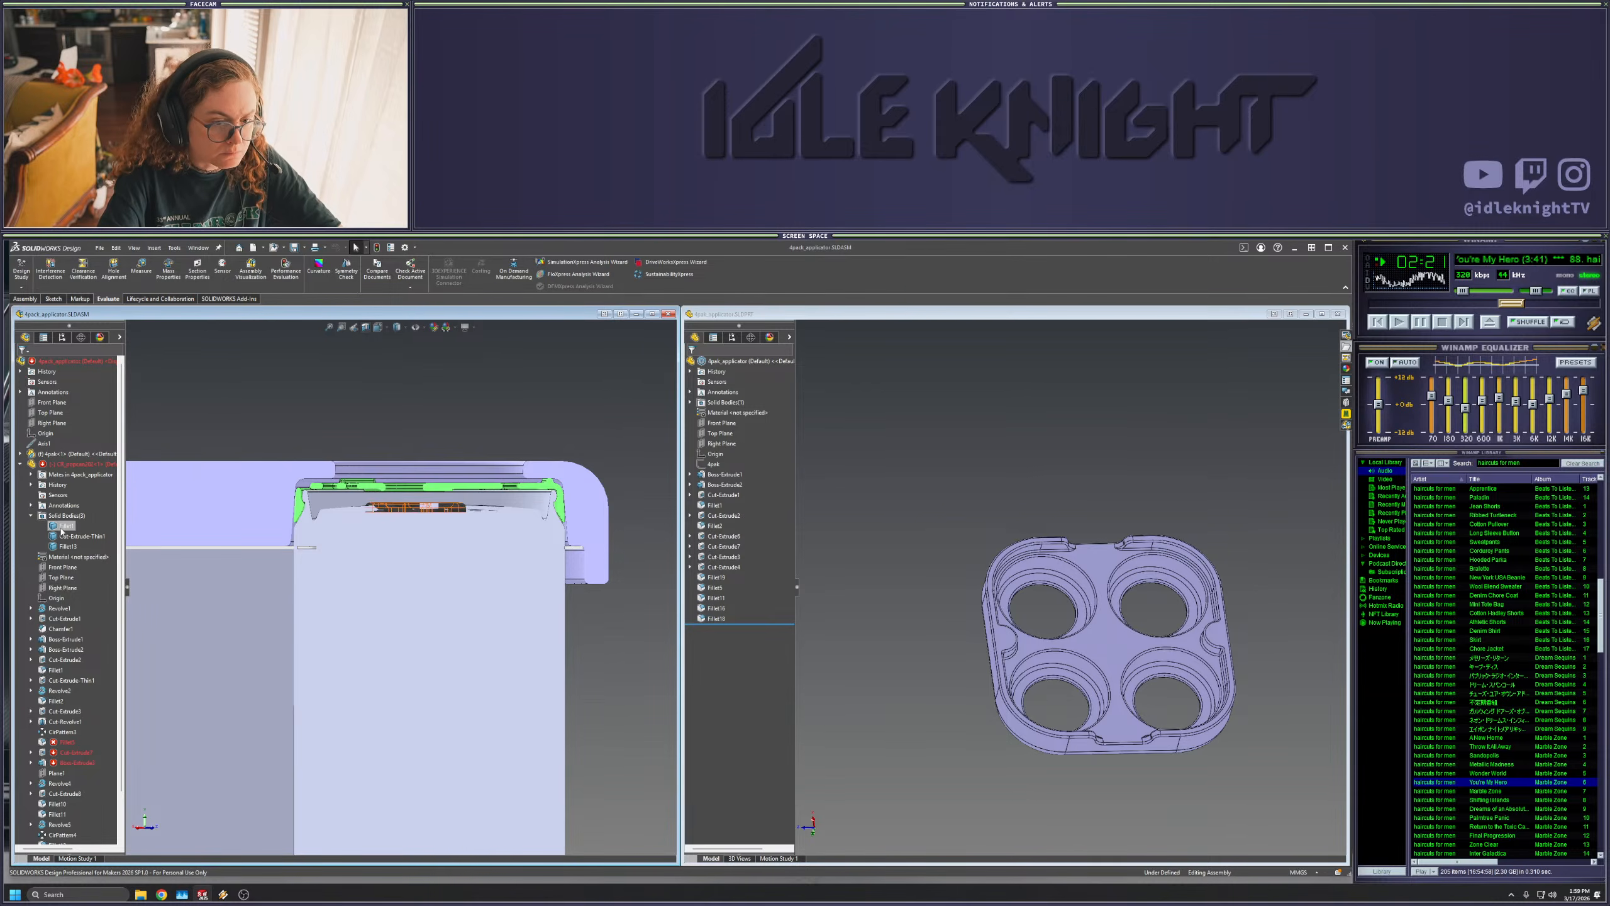
{"action": "right_click", "coordinate": [68, 546]}
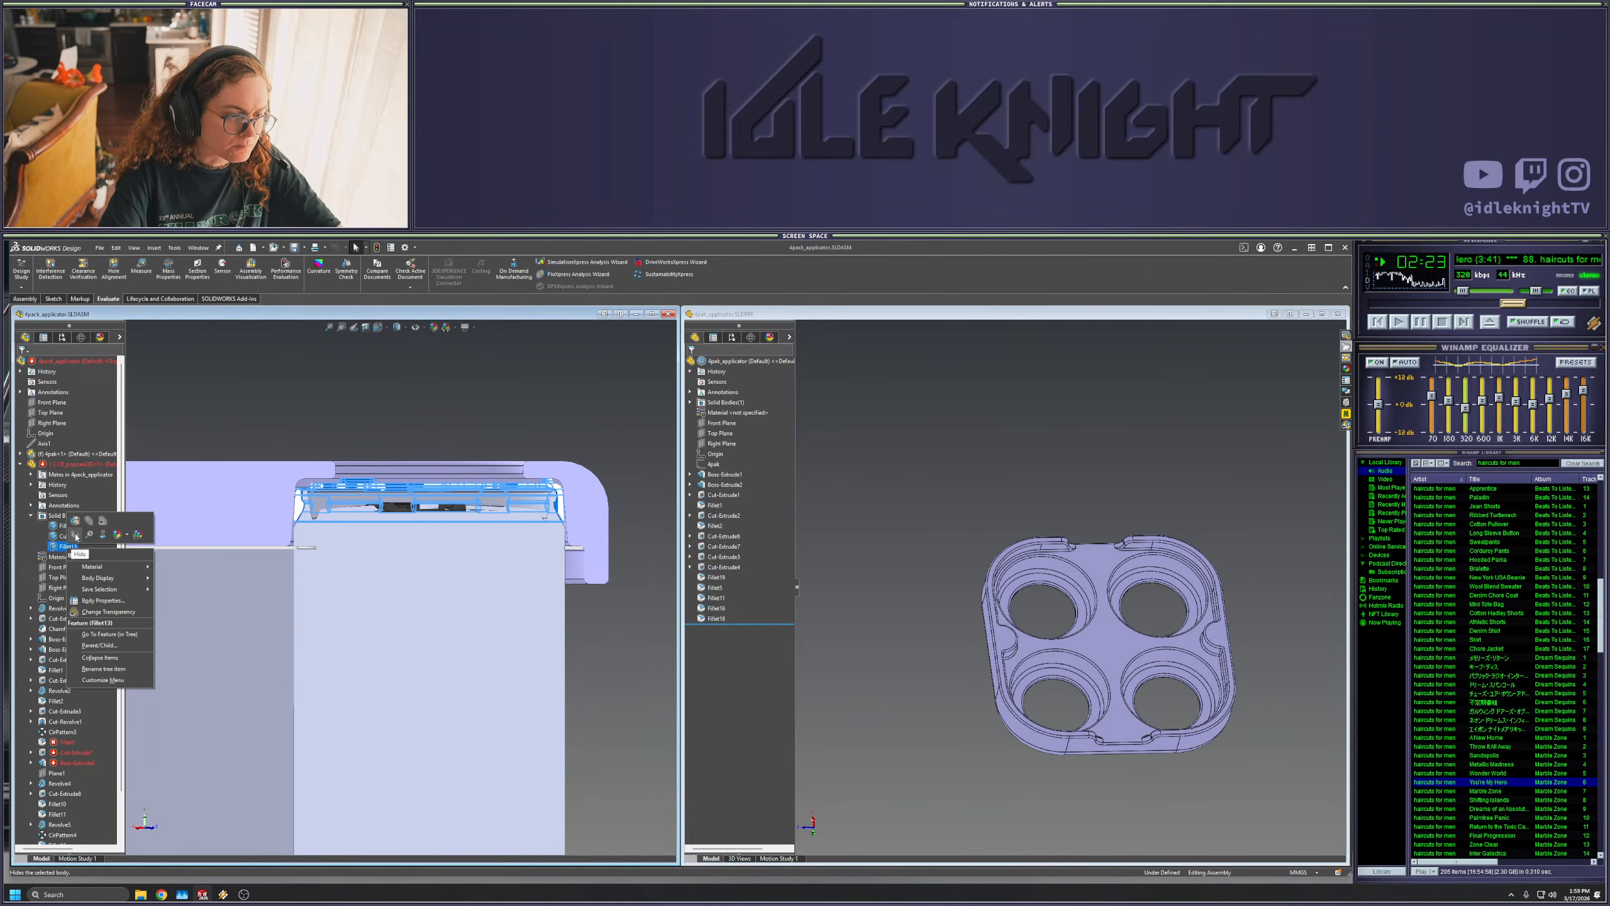
{"action": "left_click", "coordinate": [76, 536]}
{"action": "left_click", "coordinate": [458, 390]}
- Shift the popcan component up and down inside the sectioned applicator to check how it seats in the pocket
{"action": "scroll", "coordinate": [379, 508], "scroll_direction": "up", "scroll_amount": 5}
{"action": "scroll", "coordinate": [484, 574], "scroll_direction": "down", "scroll_amount": 4}
{"action": "scroll", "coordinate": [444, 577], "scroll_direction": "down", "scroll_amount": 2}
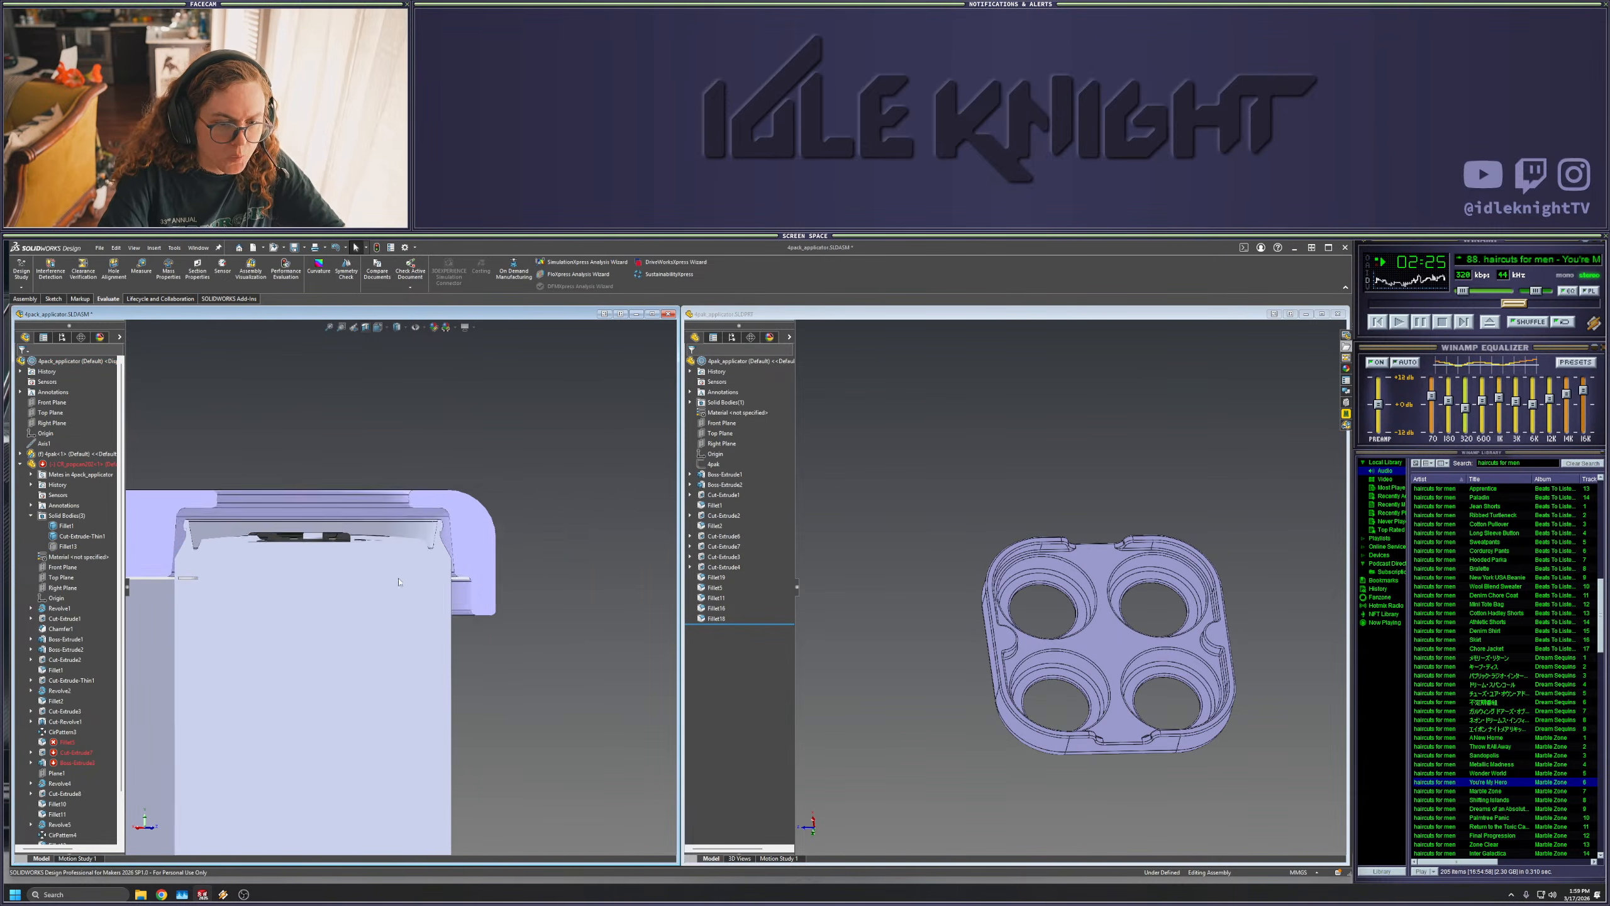
{"action": "left_click", "coordinate": [431, 614]}
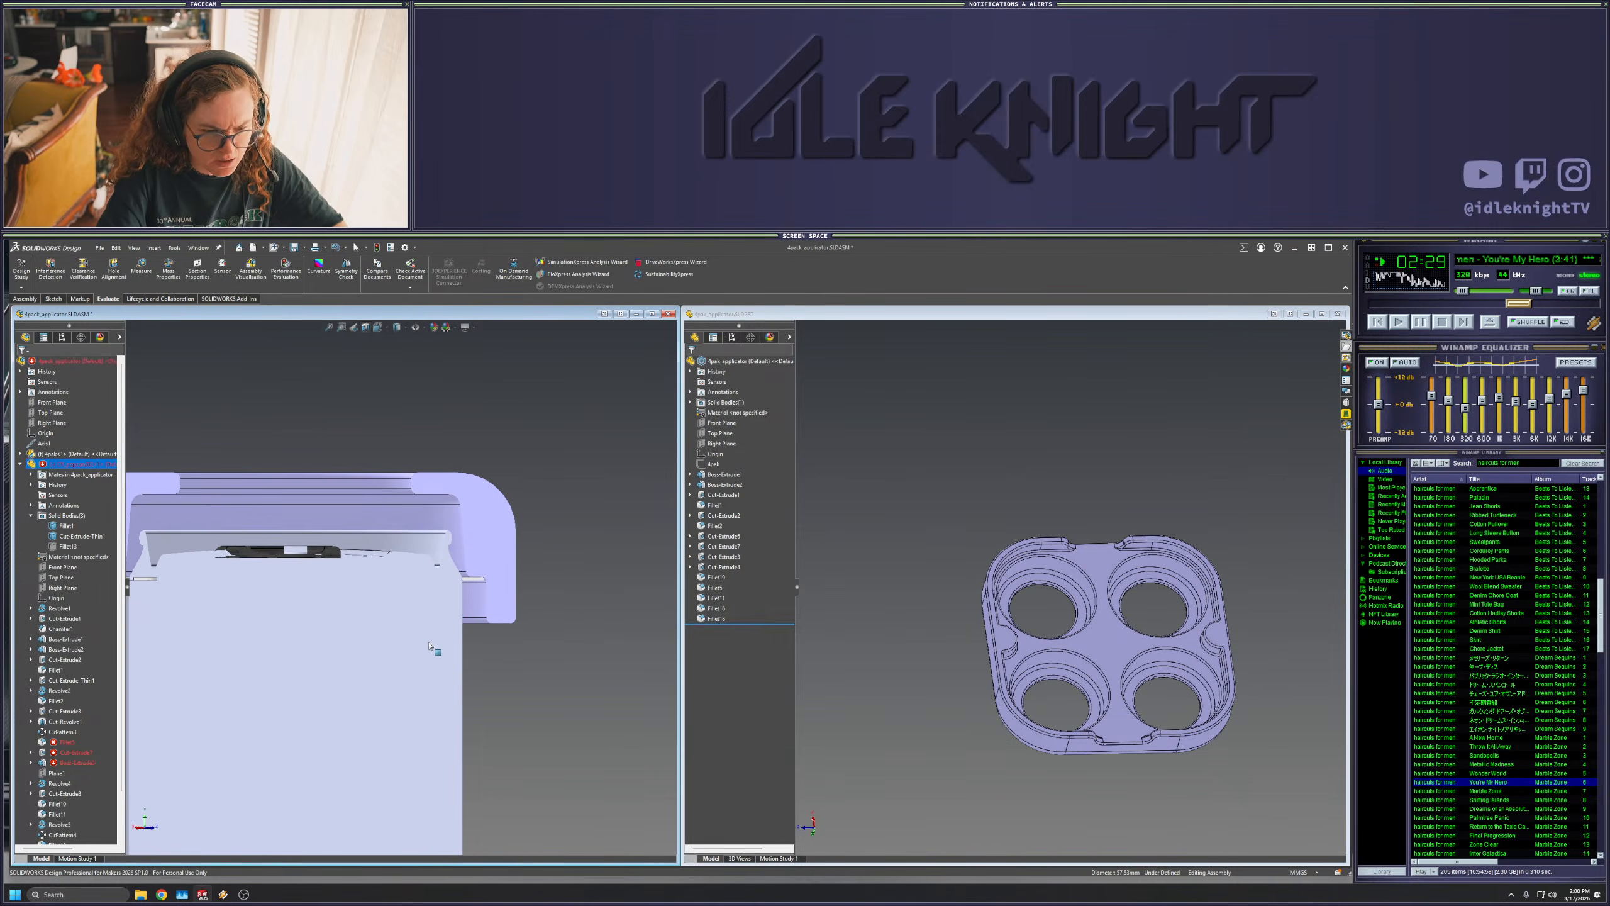
{"action": "mouse_move", "coordinate": [429, 646]}
{"action": "left_mouse_down"}
{"action": "mouse_move", "coordinate": [430, 665]}
{"action": "mouse_move", "coordinate": [437, 653]}
{"action": "left_mouse_up"}
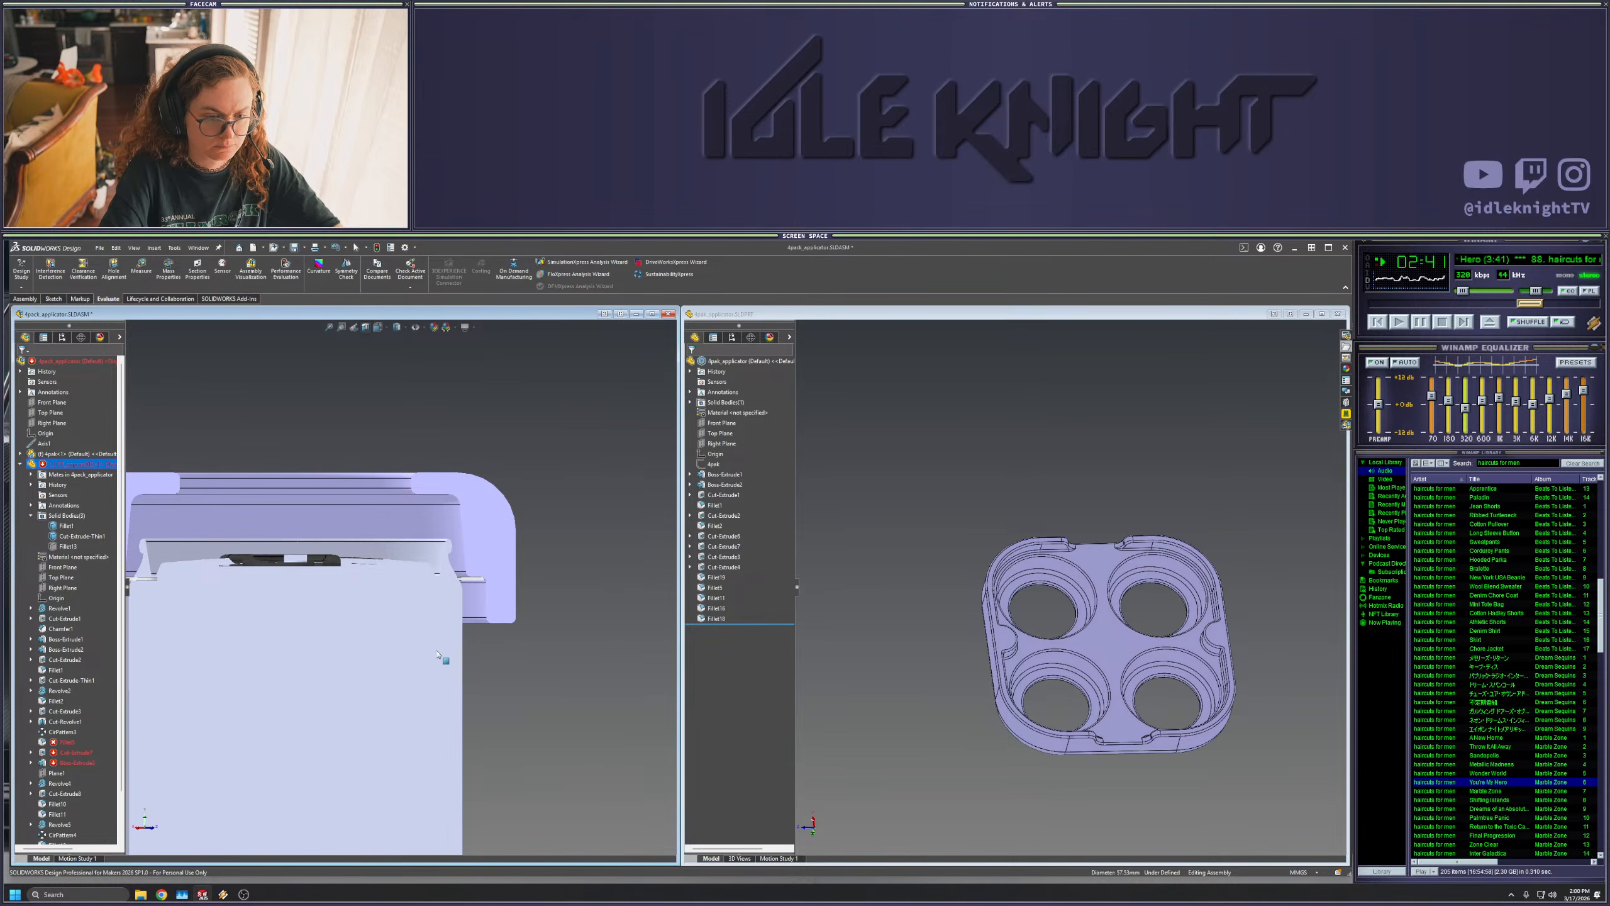
{"action": "left_click_drag", "start_coordinate": [437, 654], "coordinate": [437, 657]}
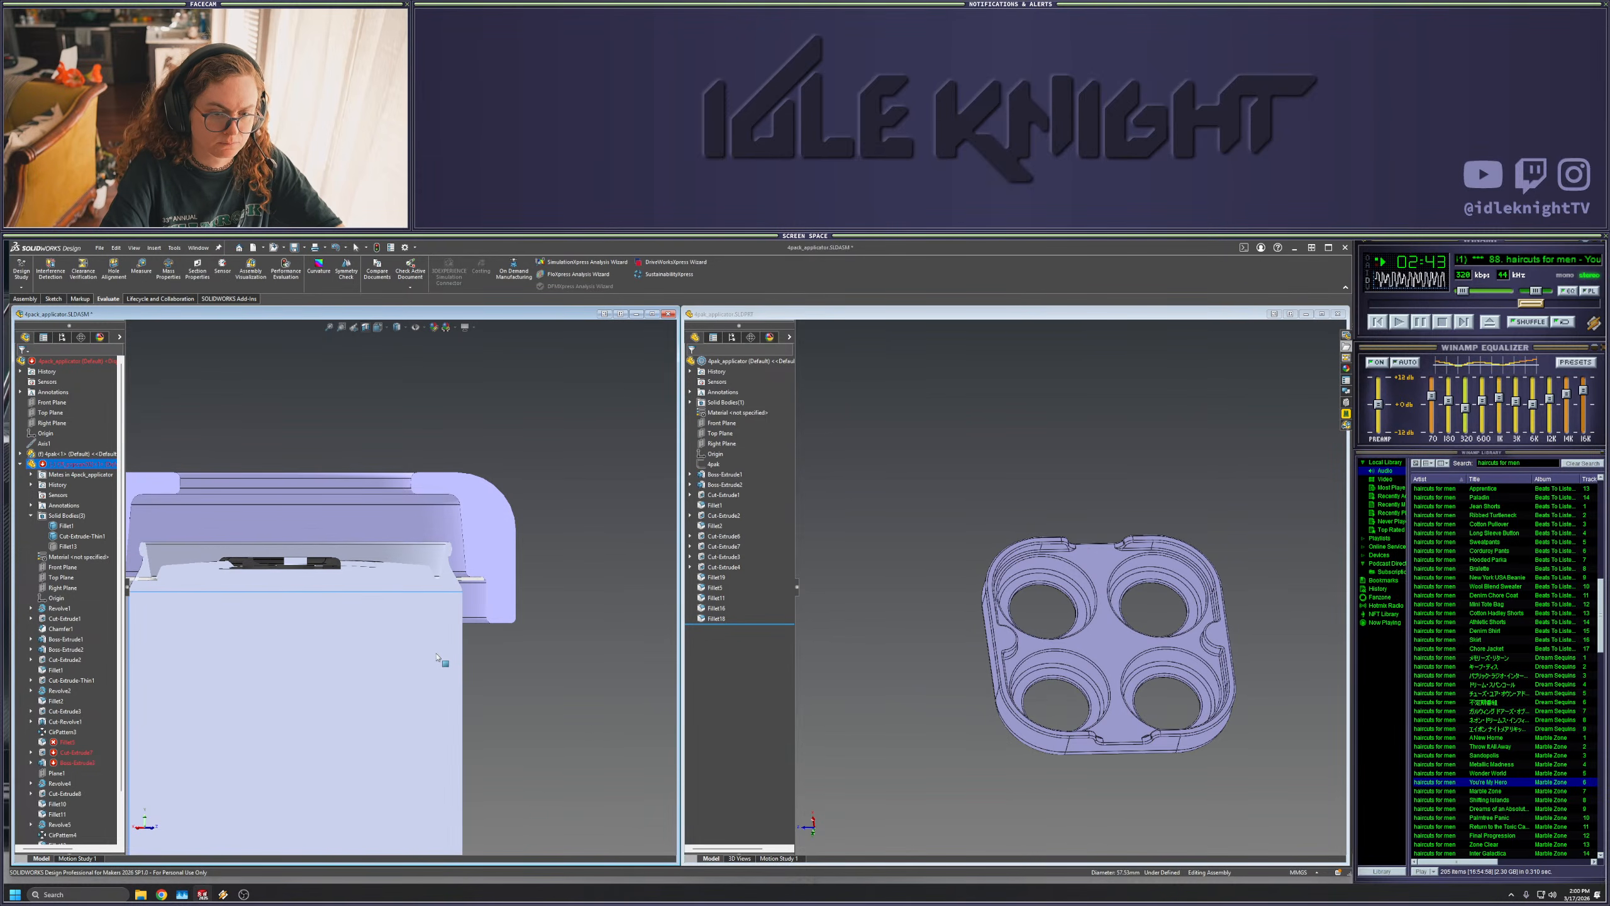
{"action": "left_click", "coordinate": [637, 594]}
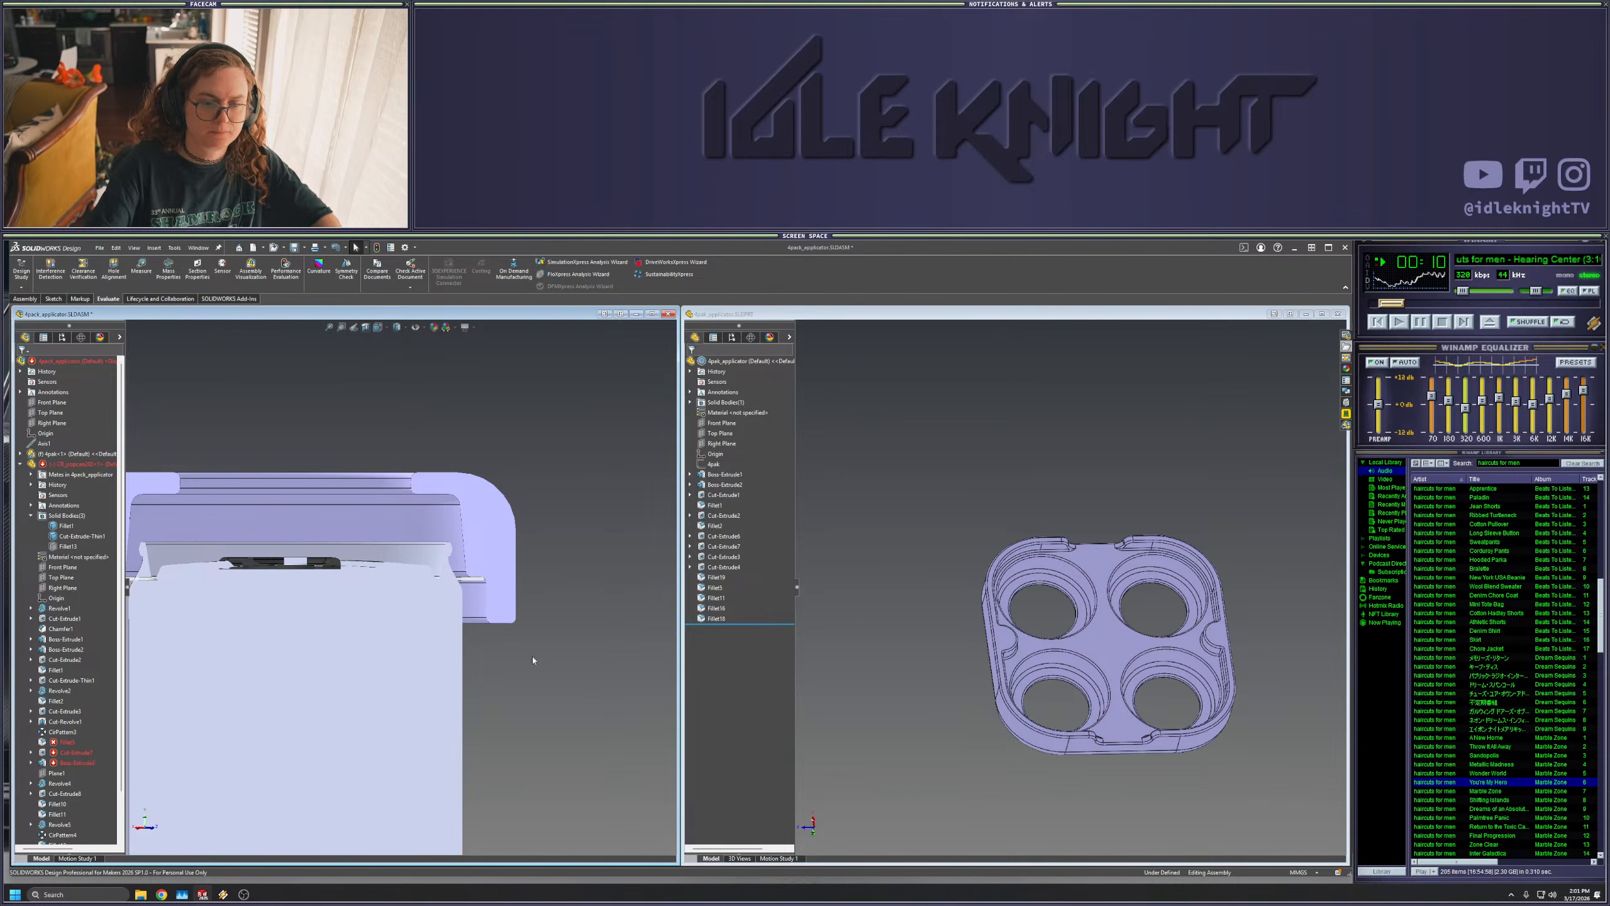
{"action": "left_click", "coordinate": [406, 623]}
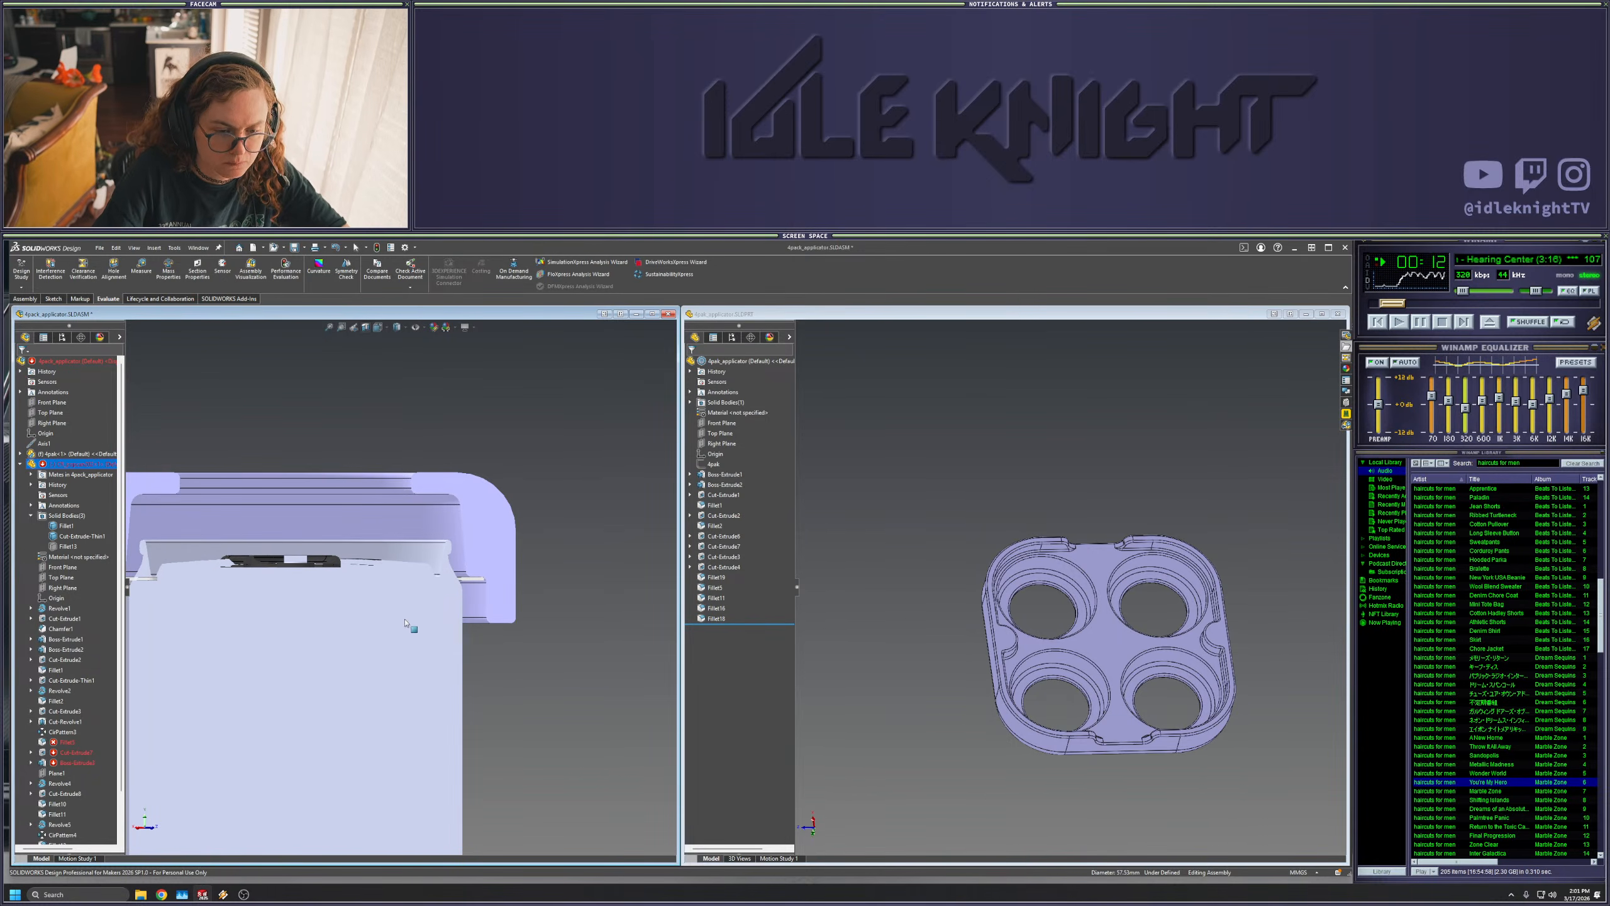
{"action": "left_click", "coordinate": [592, 426]}
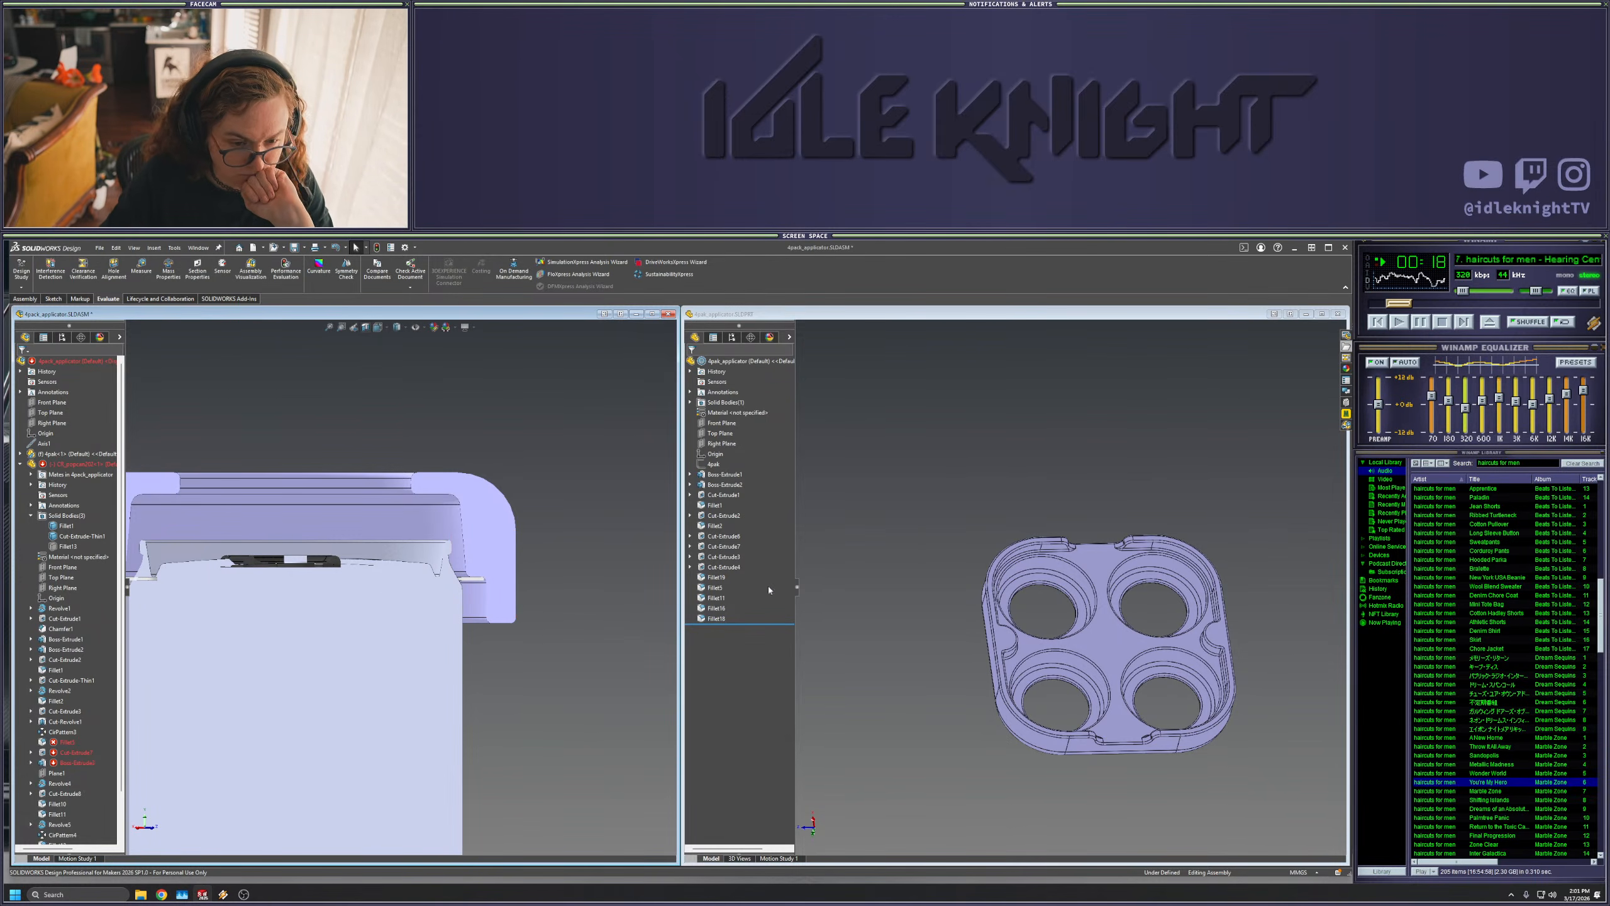
- Set the depth of the applicator part's Cut-Extrude1, the four round pockets, to 8 mm
{"action": "left_click", "coordinate": [780, 614]}
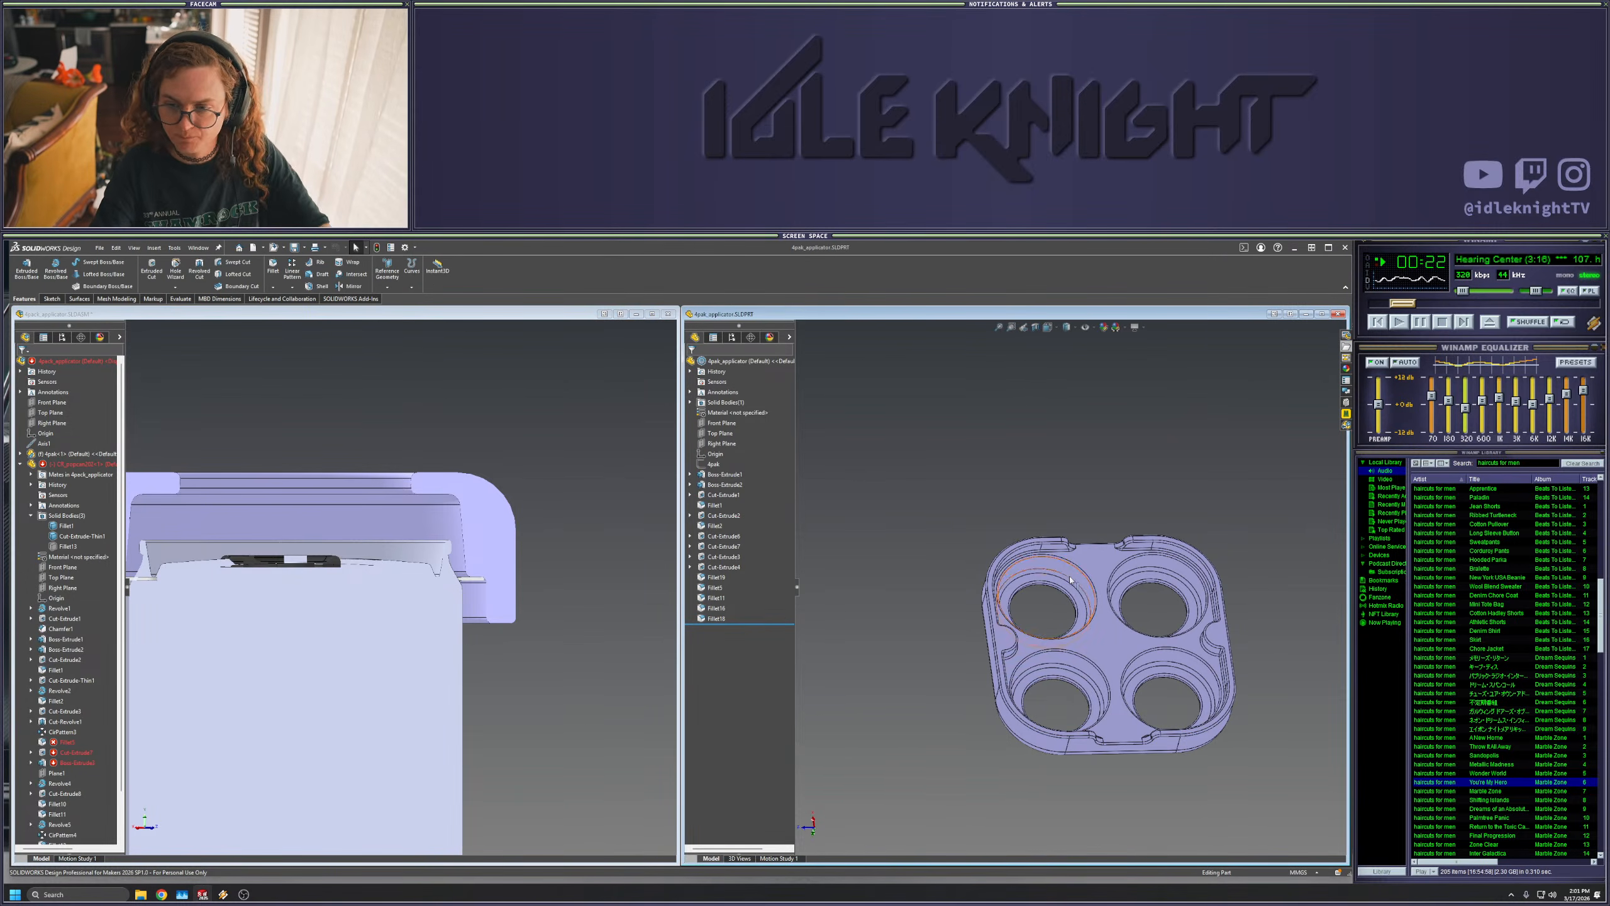
{"action": "right_click", "coordinate": [723, 495]}
{"action": "left_click", "coordinate": [730, 468]}
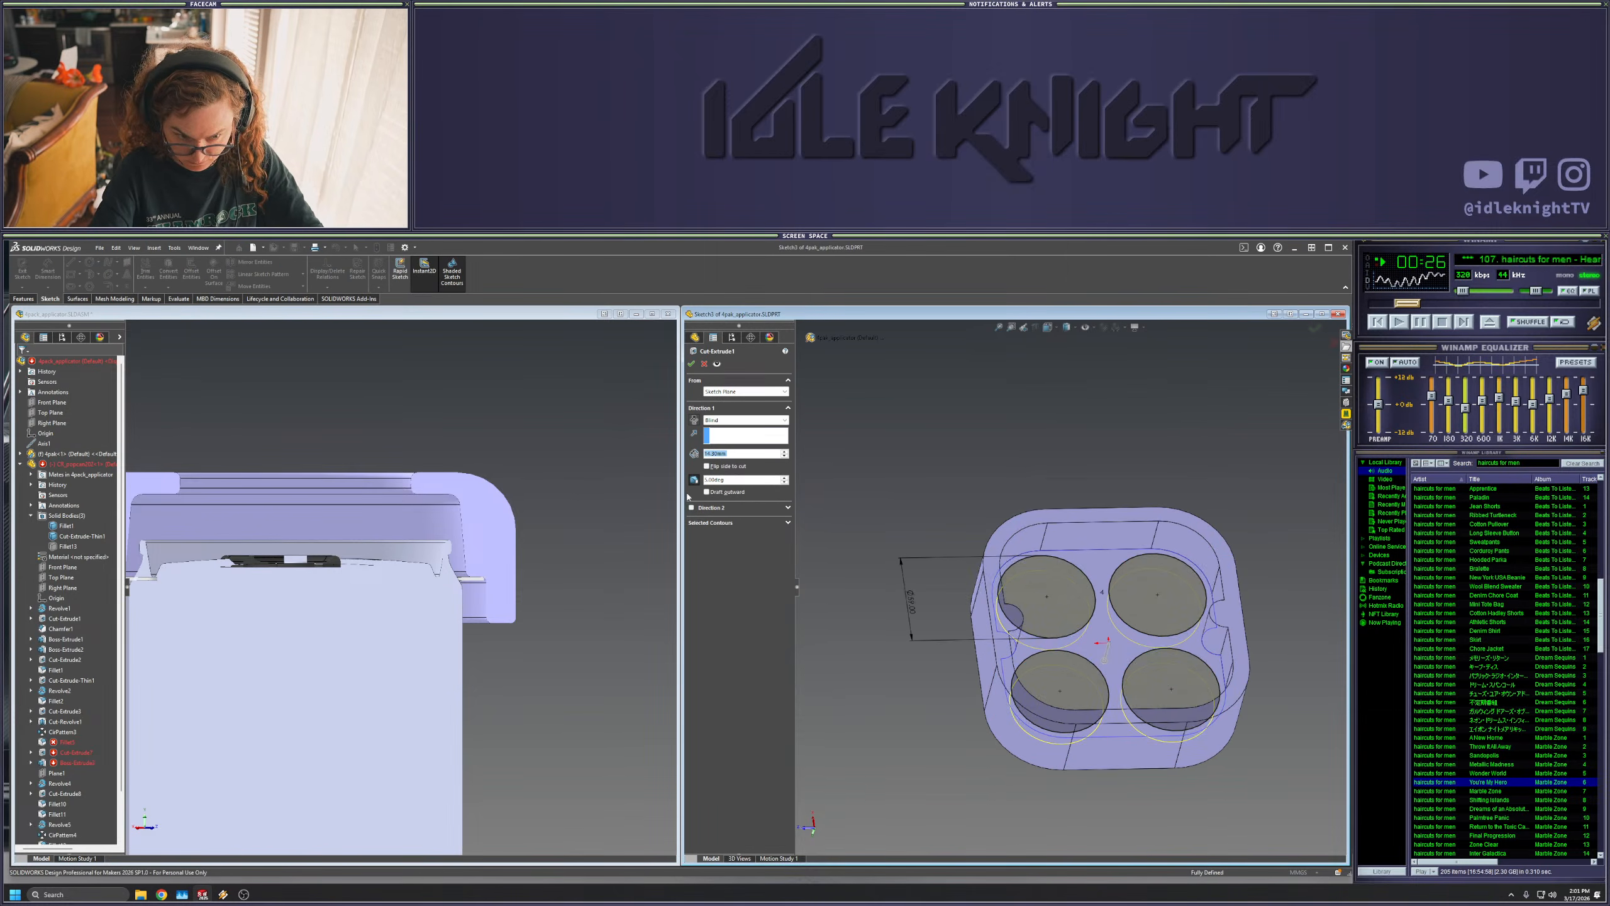
{"action": "type", "text": "8"}
{"action": "key", "text": "Return"}
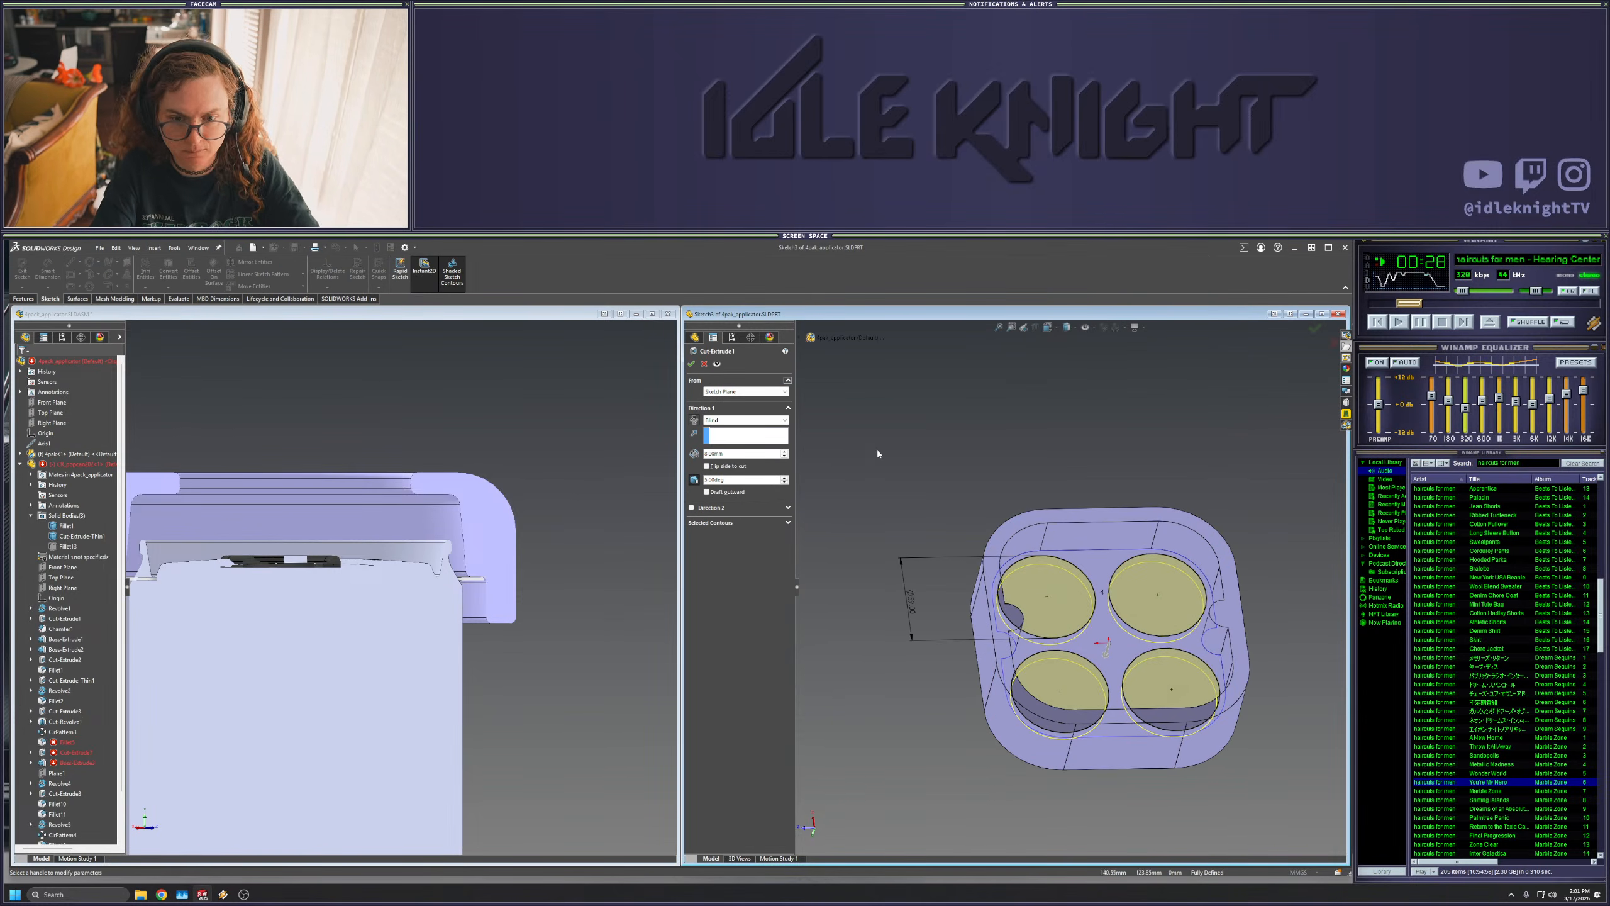
- Recheck the popcan's fit against the edited pocket in the assembly by moving the components vertically
{"action": "left_click", "coordinate": [492, 429]}
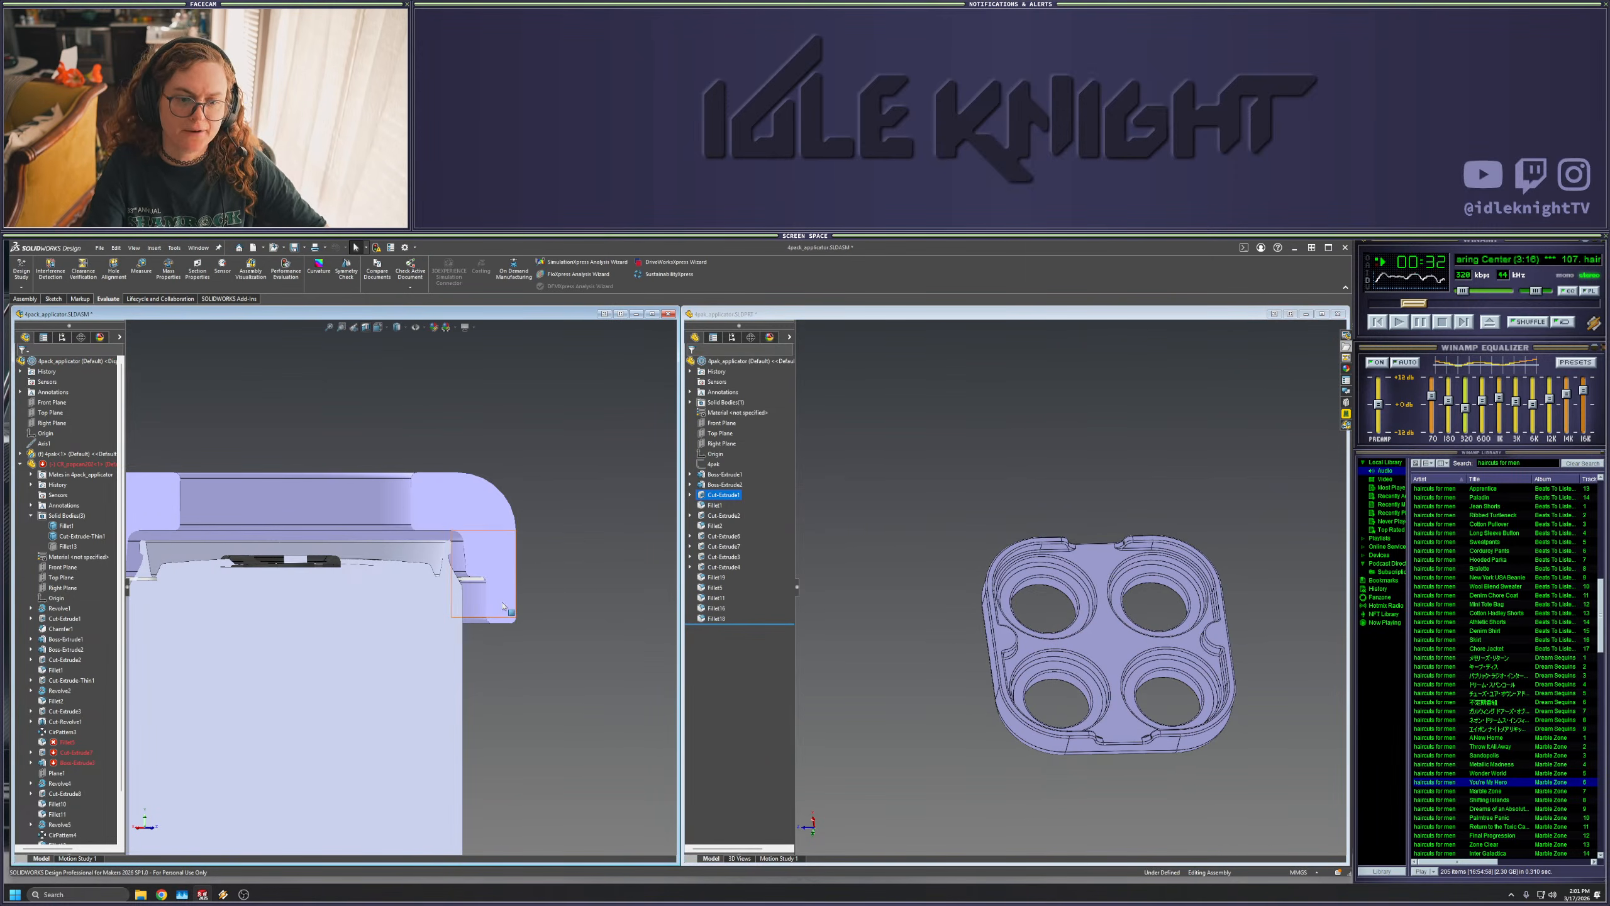
{"action": "left_click", "coordinate": [490, 552]}
{"action": "left_click_drag", "start_coordinate": [490, 552], "coordinate": [490, 544]}
{"action": "left_click", "coordinate": [430, 661]}
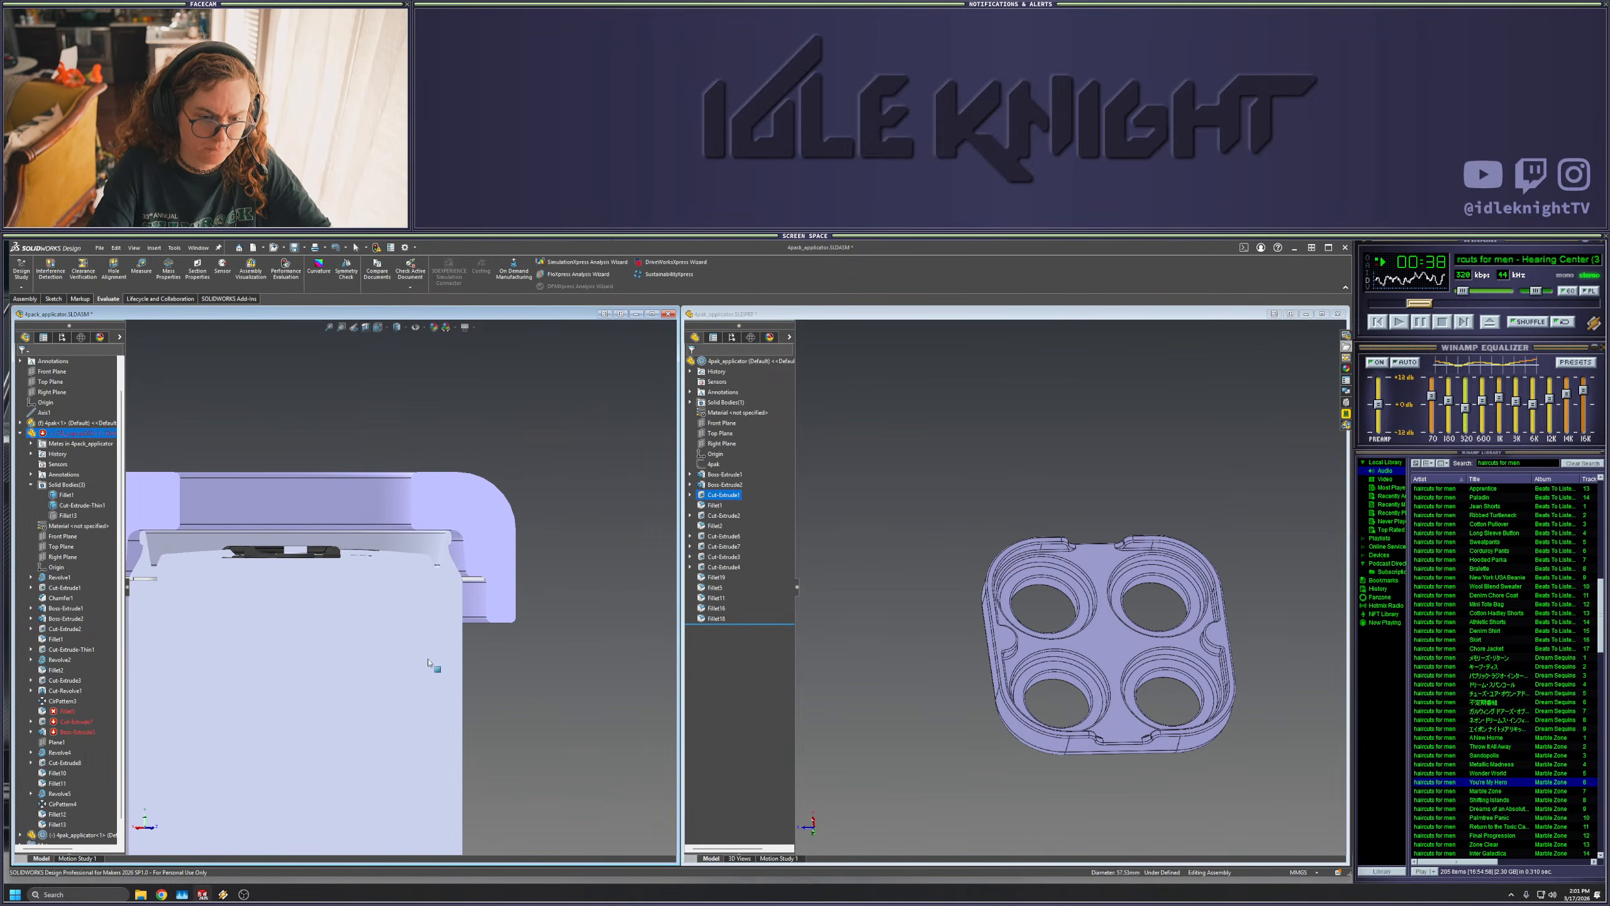
{"action": "left_click_drag", "start_coordinate": [429, 660], "coordinate": [435, 672]}
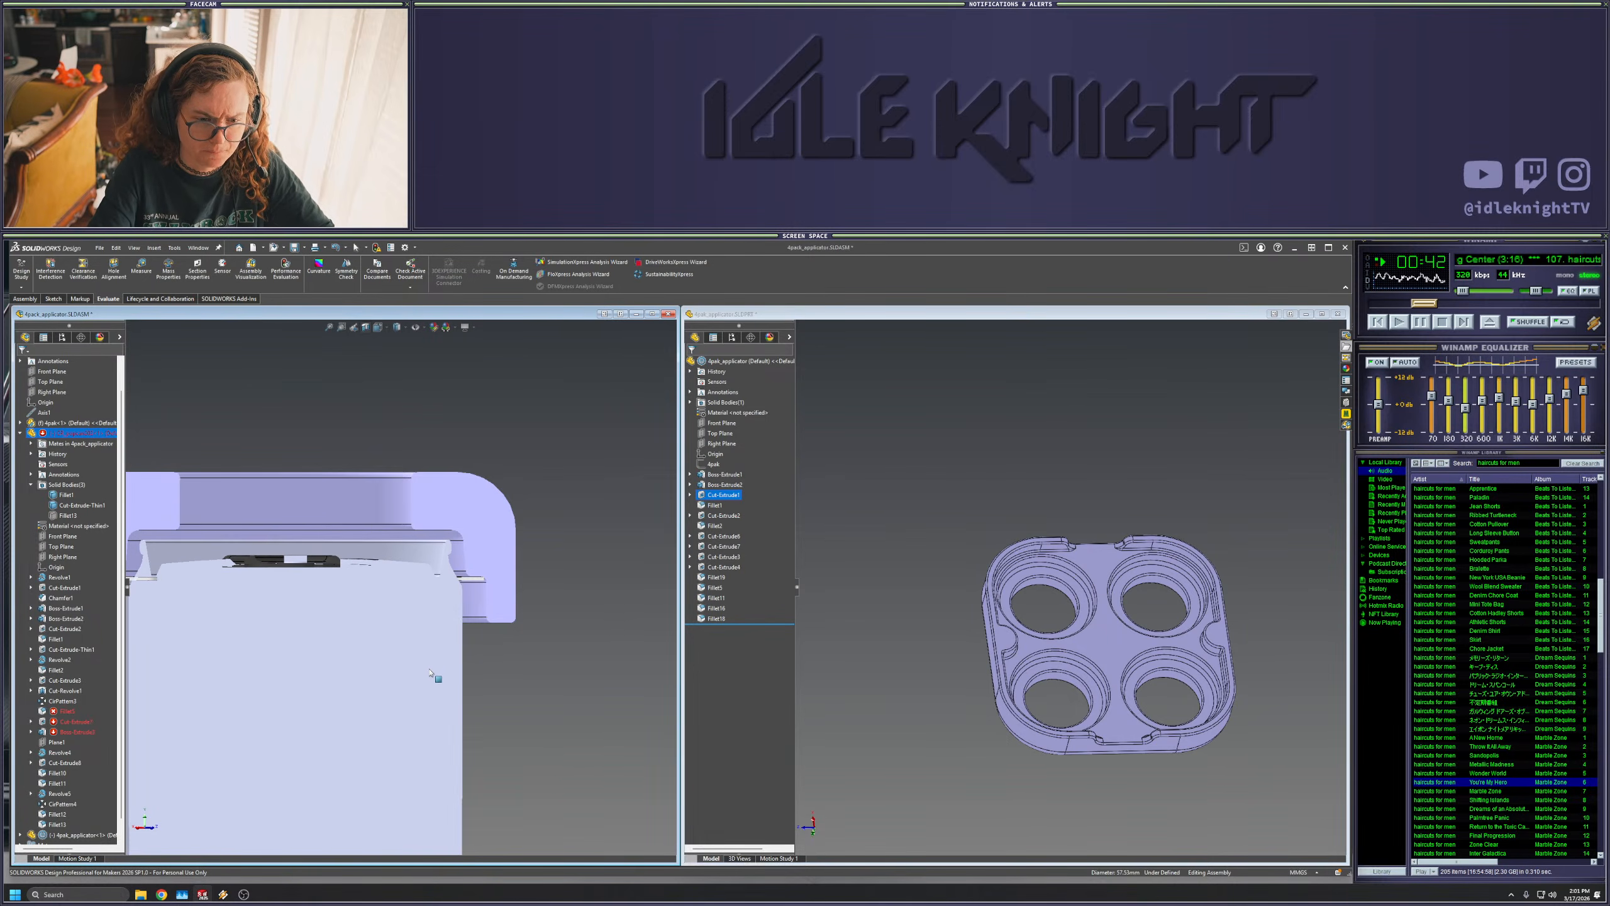
- Reduce the depth of the applicator's Cut-Extrude1 to 6 mm and check the popcan's seating in the assembly
{"action": "left_click", "coordinate": [723, 495]}
{"action": "right_click", "coordinate": [729, 495]}
{"action": "left_click", "coordinate": [748, 467]}
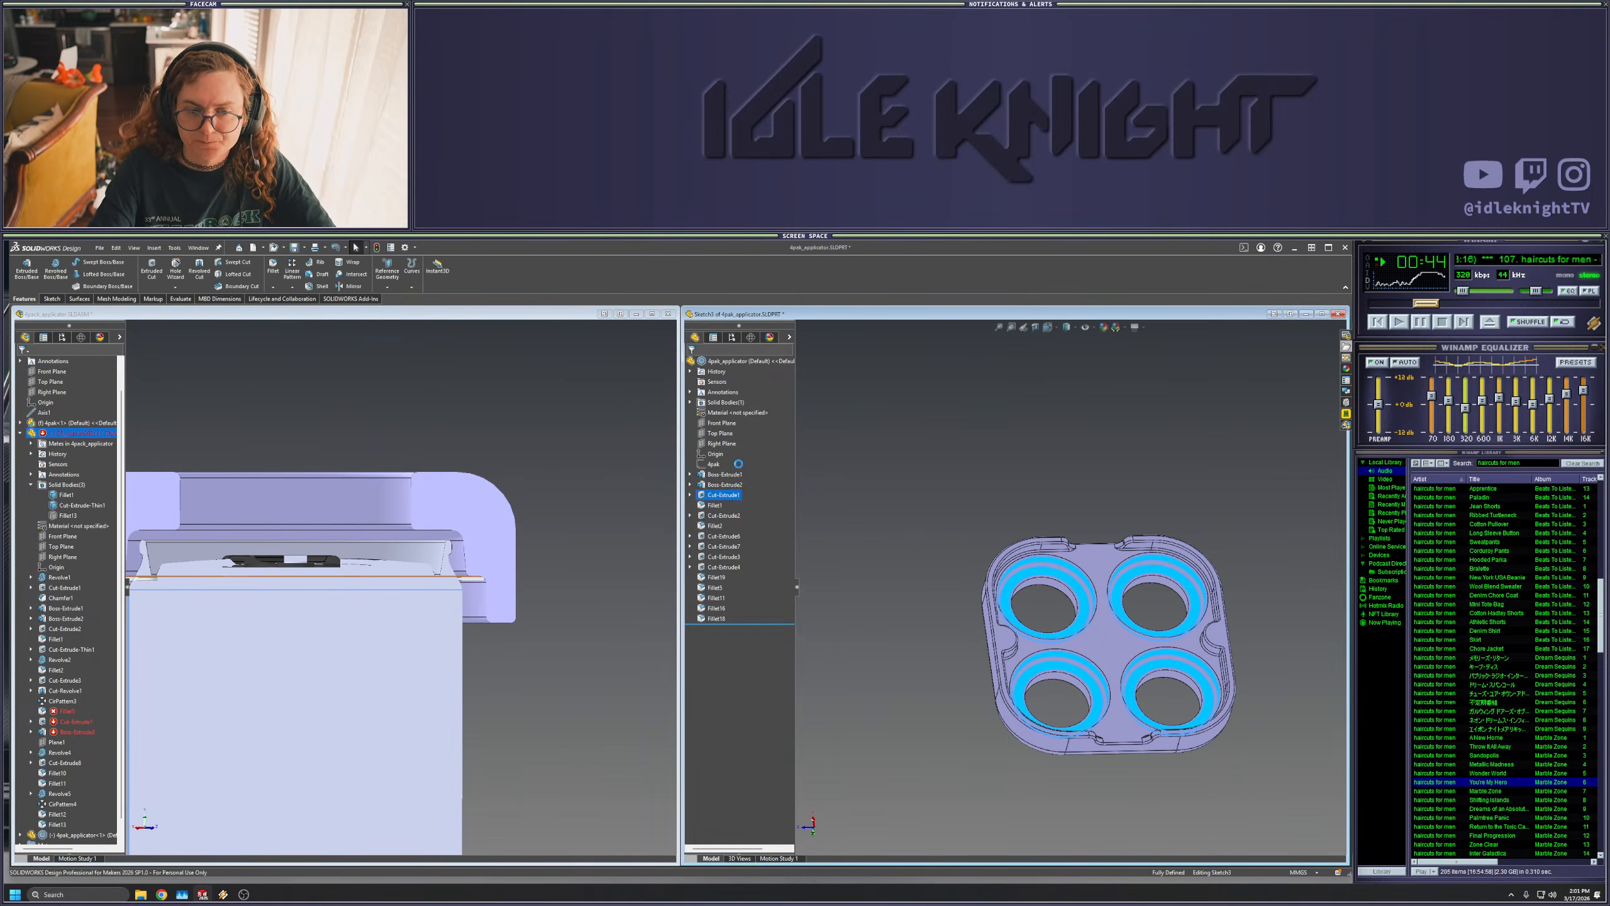
{"action": "type", "text": "6"}
{"action": "key", "text": "Return"}
{"action": "left_click", "coordinate": [691, 363]}
{"action": "left_click", "coordinate": [562, 422]}
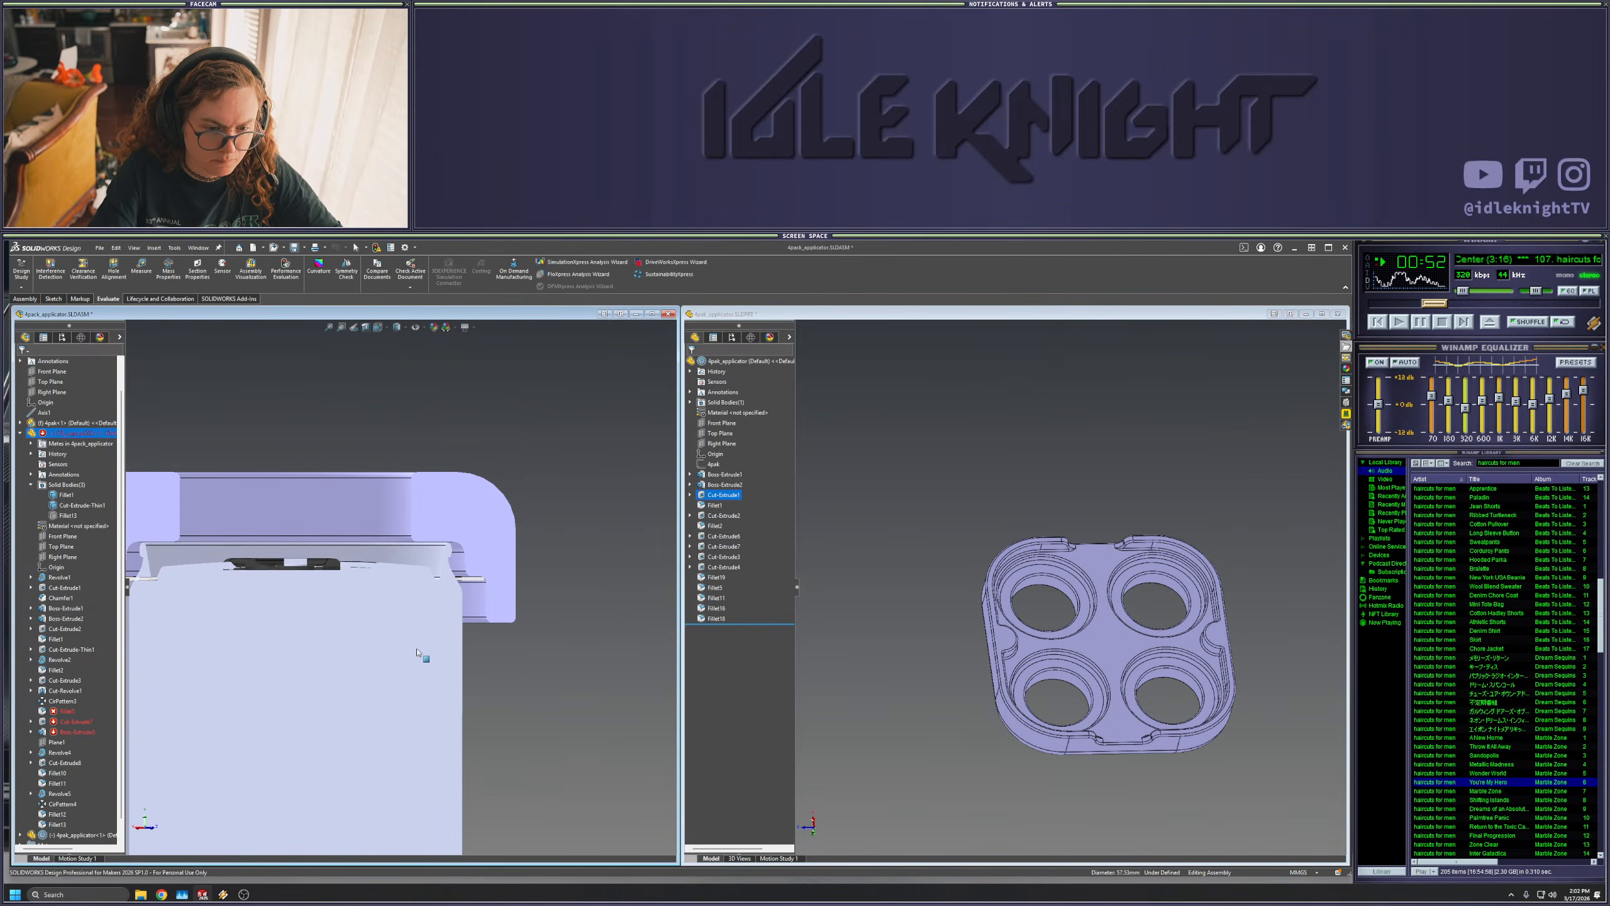
{"action": "left_click", "coordinate": [606, 529]}
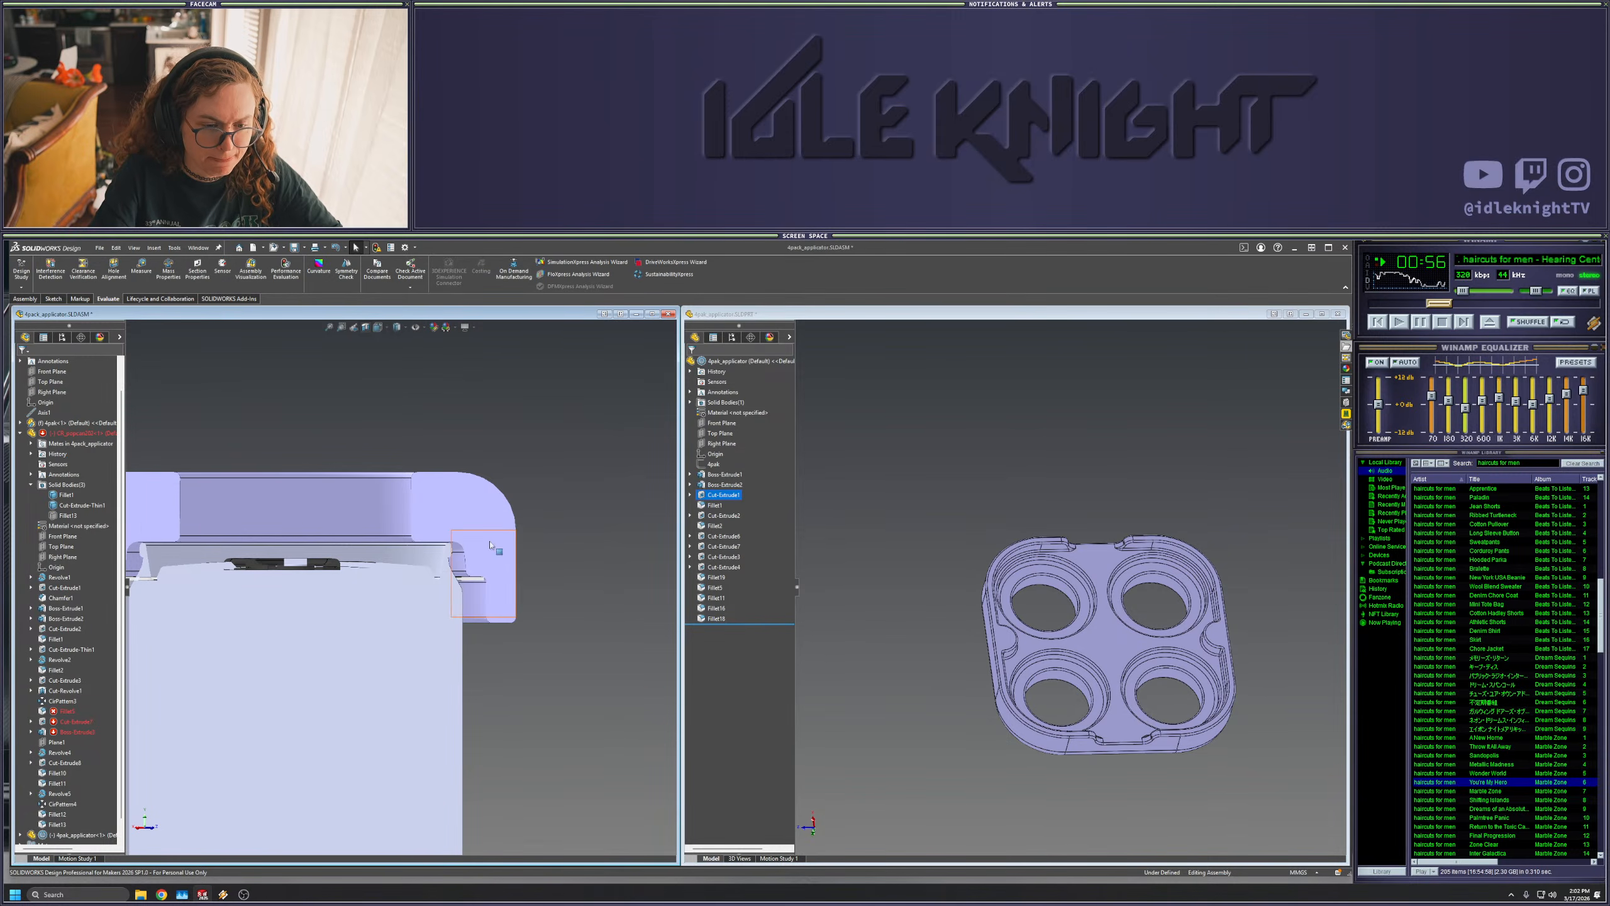
- Set the pocket circle diameter in the sketch of the applicator's Cut-Extrude1 to 57 mm
{"action": "right_click", "coordinate": [729, 495]}
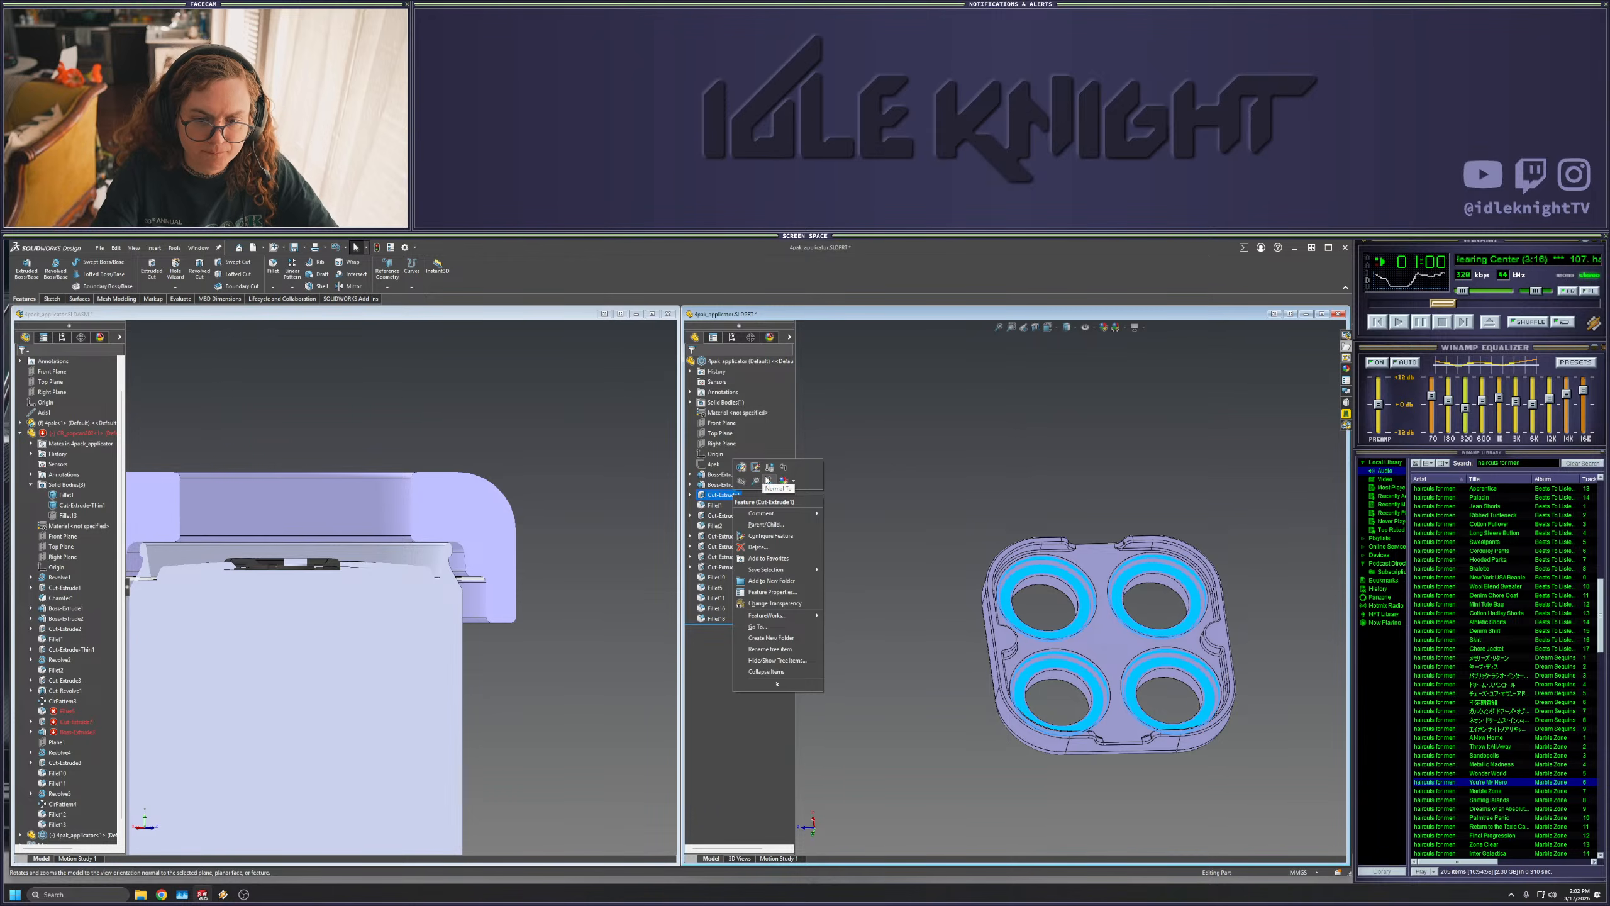
{"action": "left_click", "coordinate": [755, 468]}
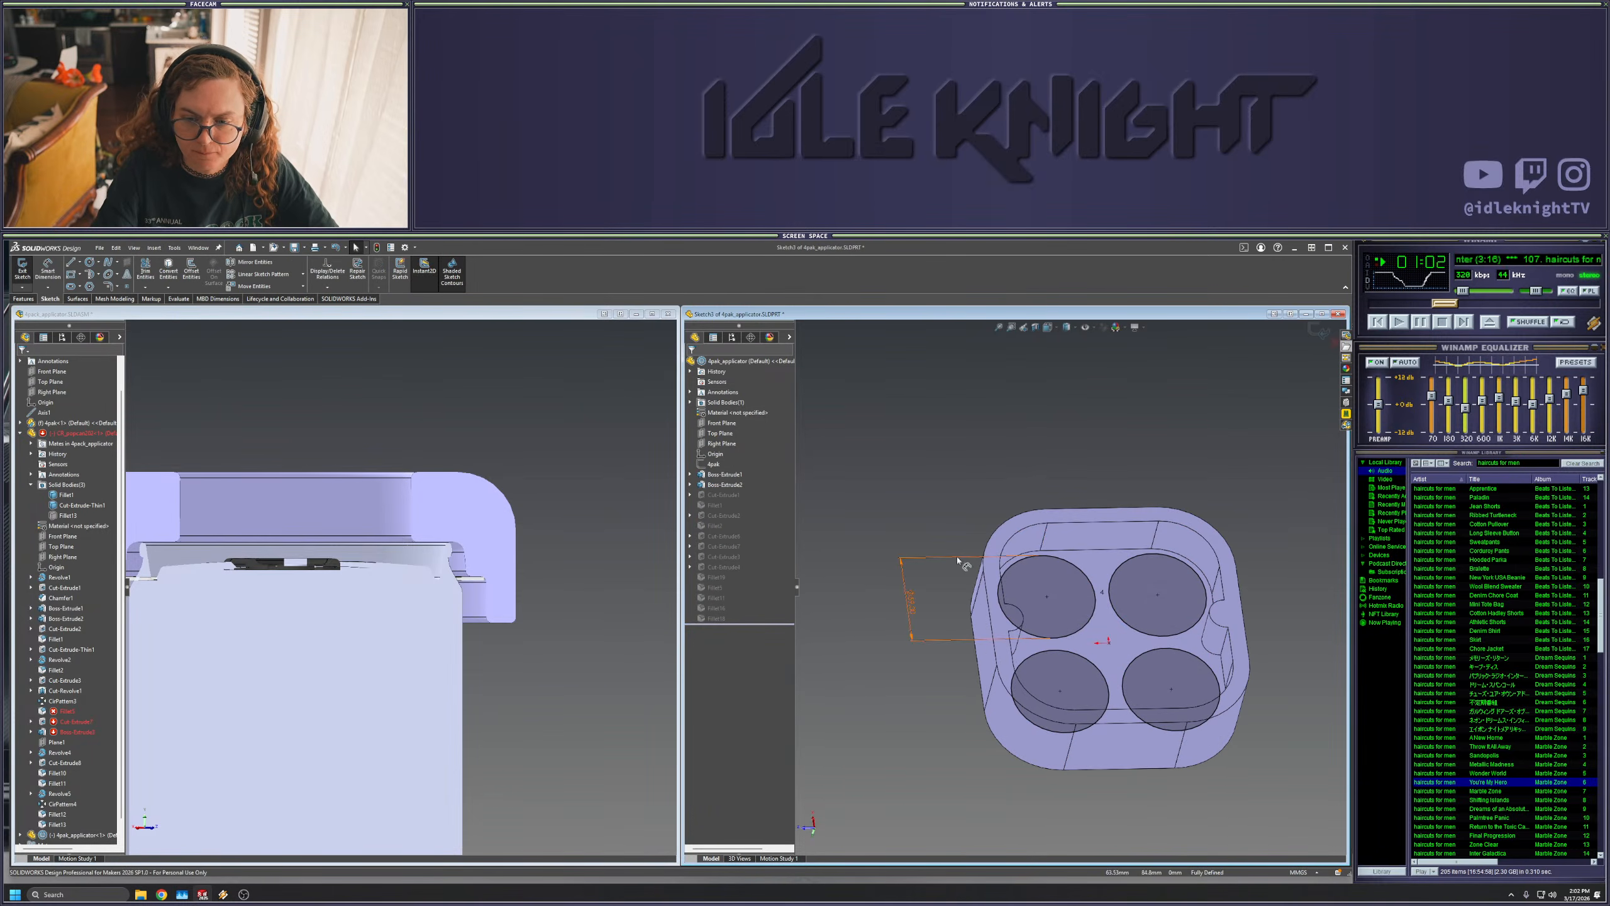
{"action": "left_click", "coordinate": [914, 609]}
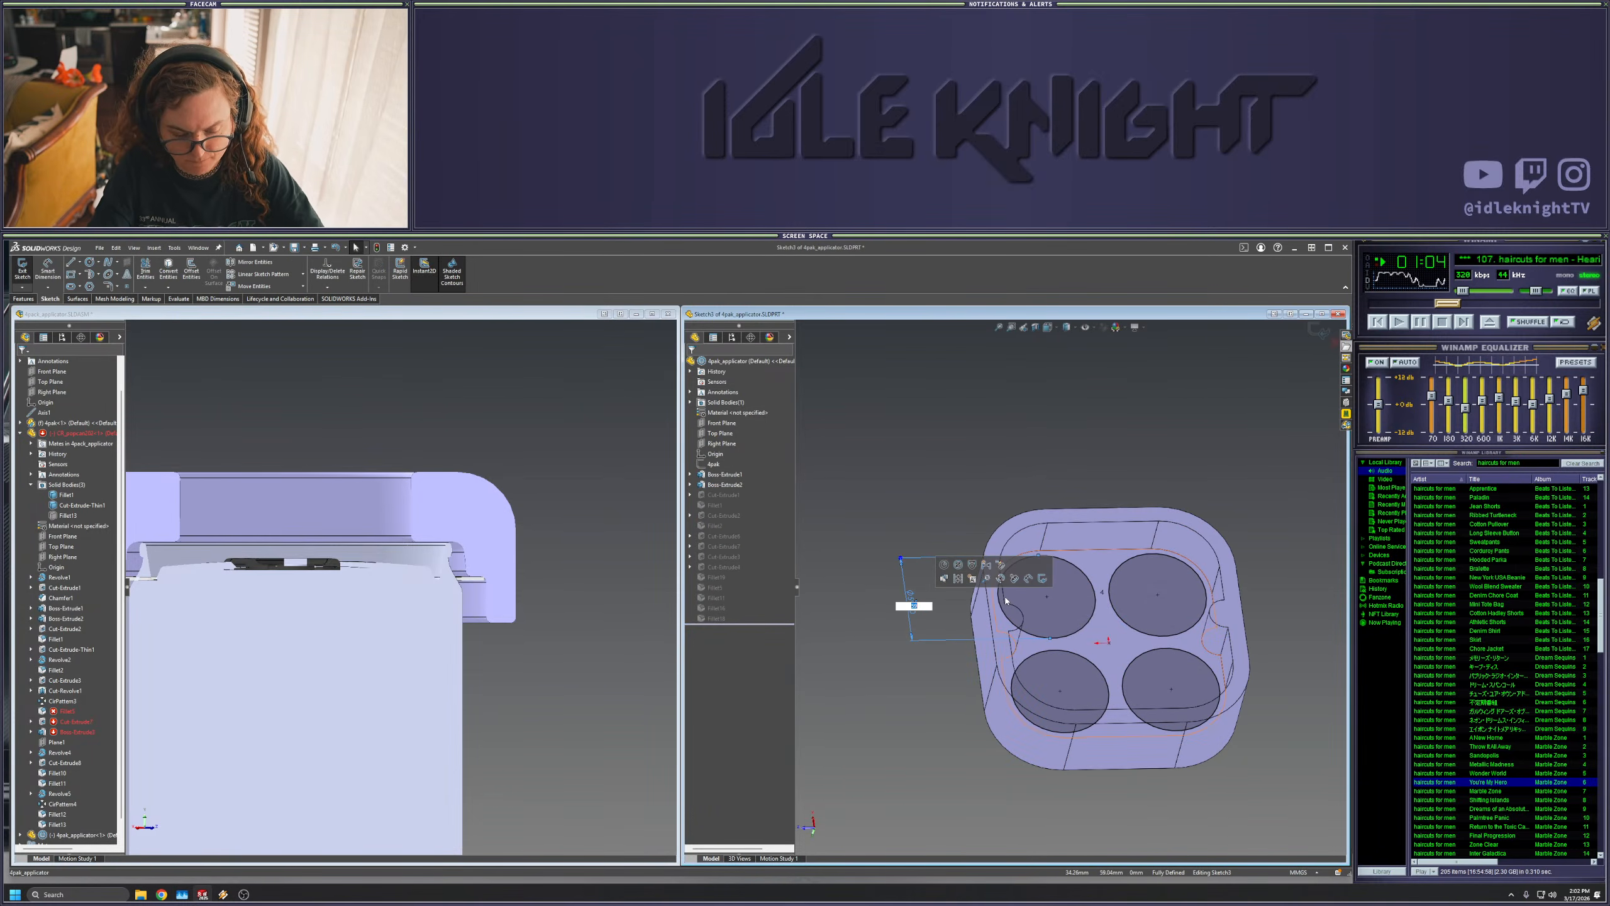
{"action": "type", "text": "57"}
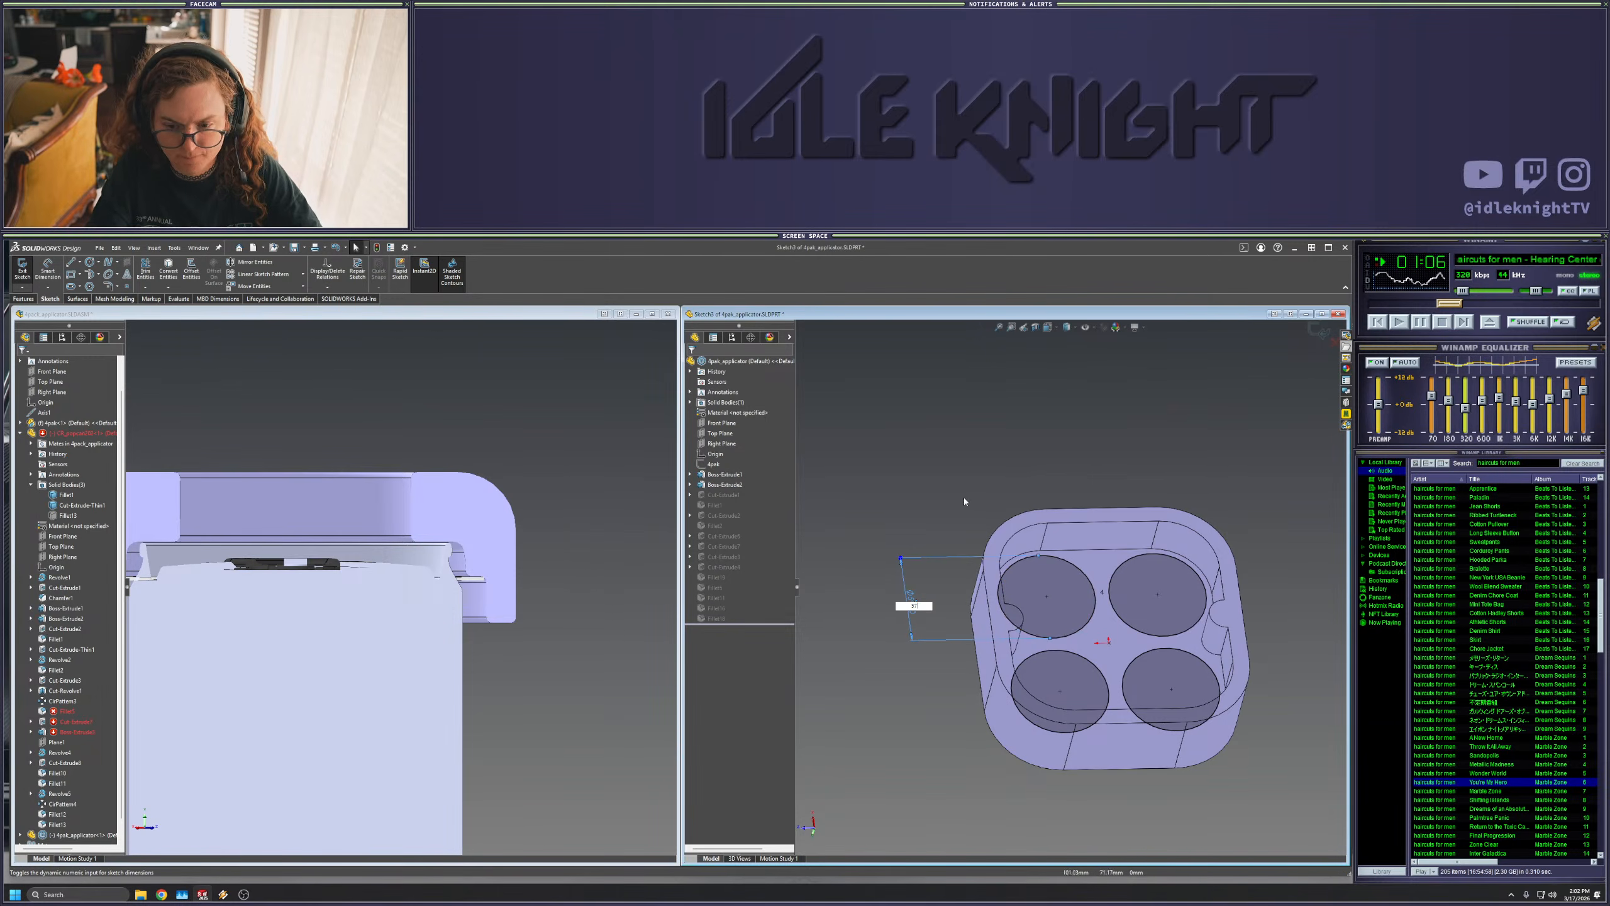
{"action": "key", "text": "Return"}
{"action": "left_click", "coordinate": [1312, 336]}
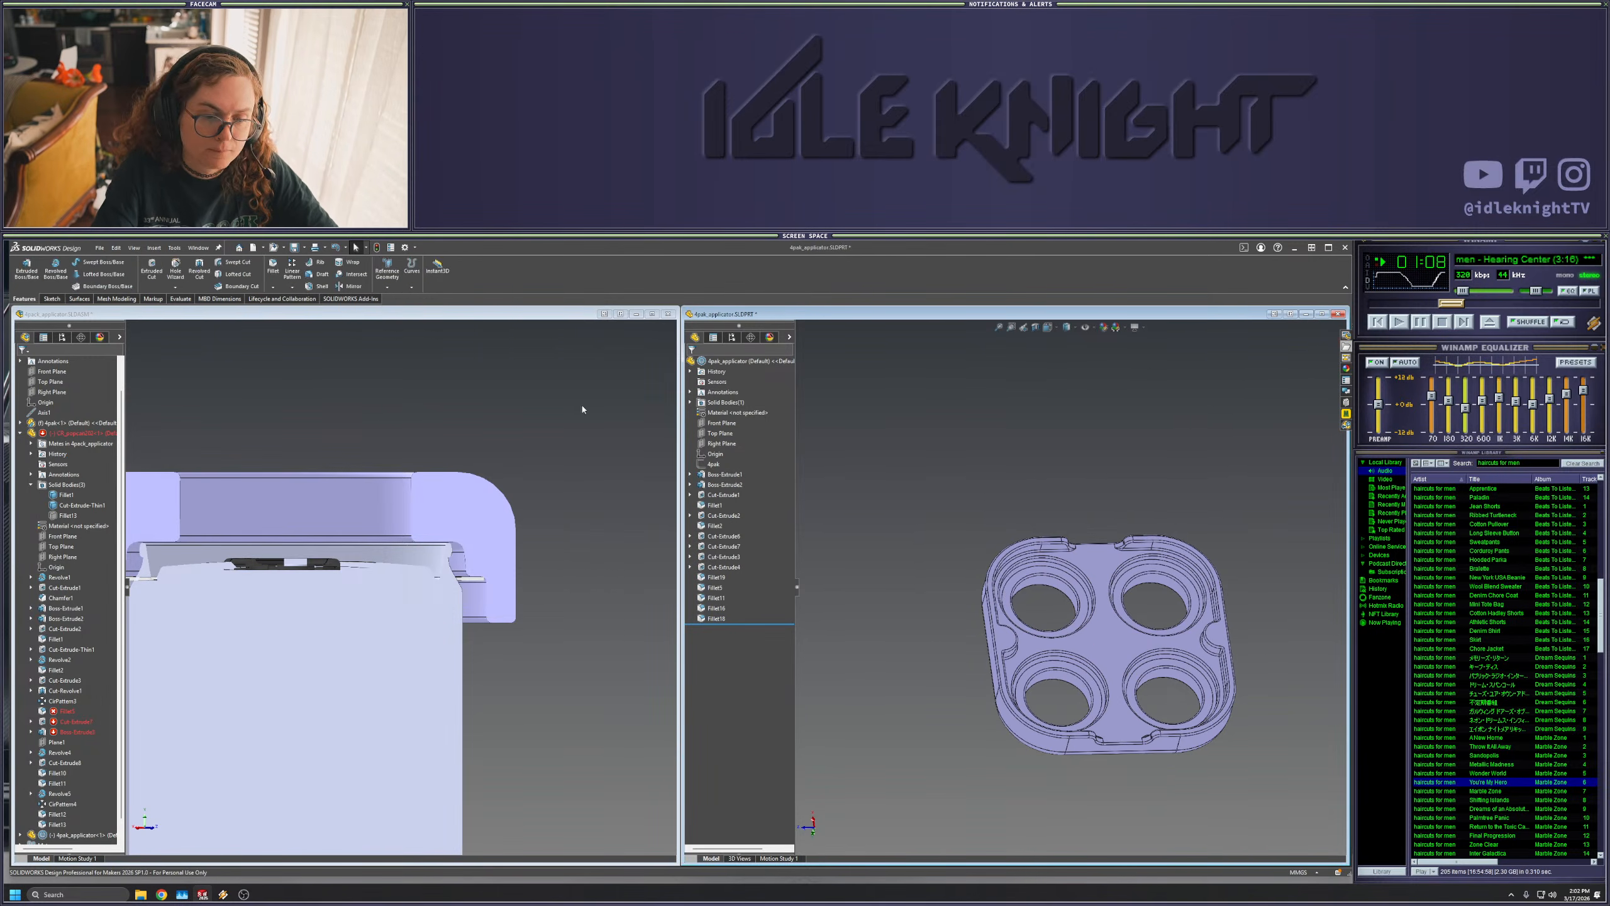
- Inspect in the sectioned assembly how the popcans fit the resized pockets of the applicator
{"action": "left_click", "coordinate": [553, 400]}
{"action": "scroll", "coordinate": [526, 593], "scroll_direction": "up", "scroll_amount": 4}
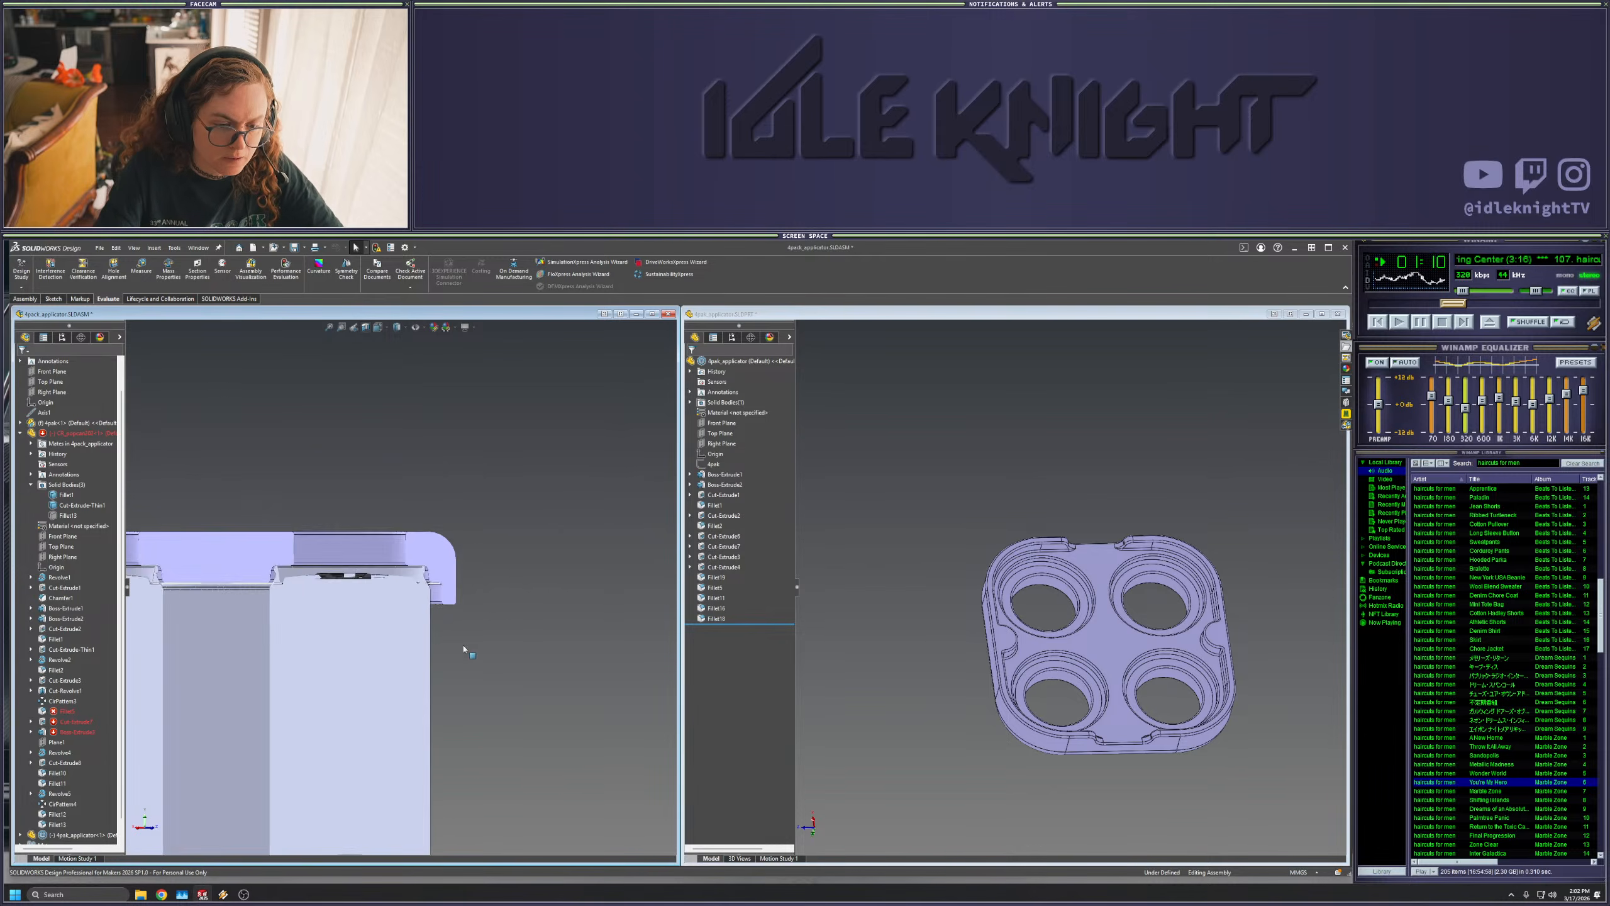
{"action": "scroll", "coordinate": [475, 578], "scroll_direction": "down", "scroll_amount": 3}
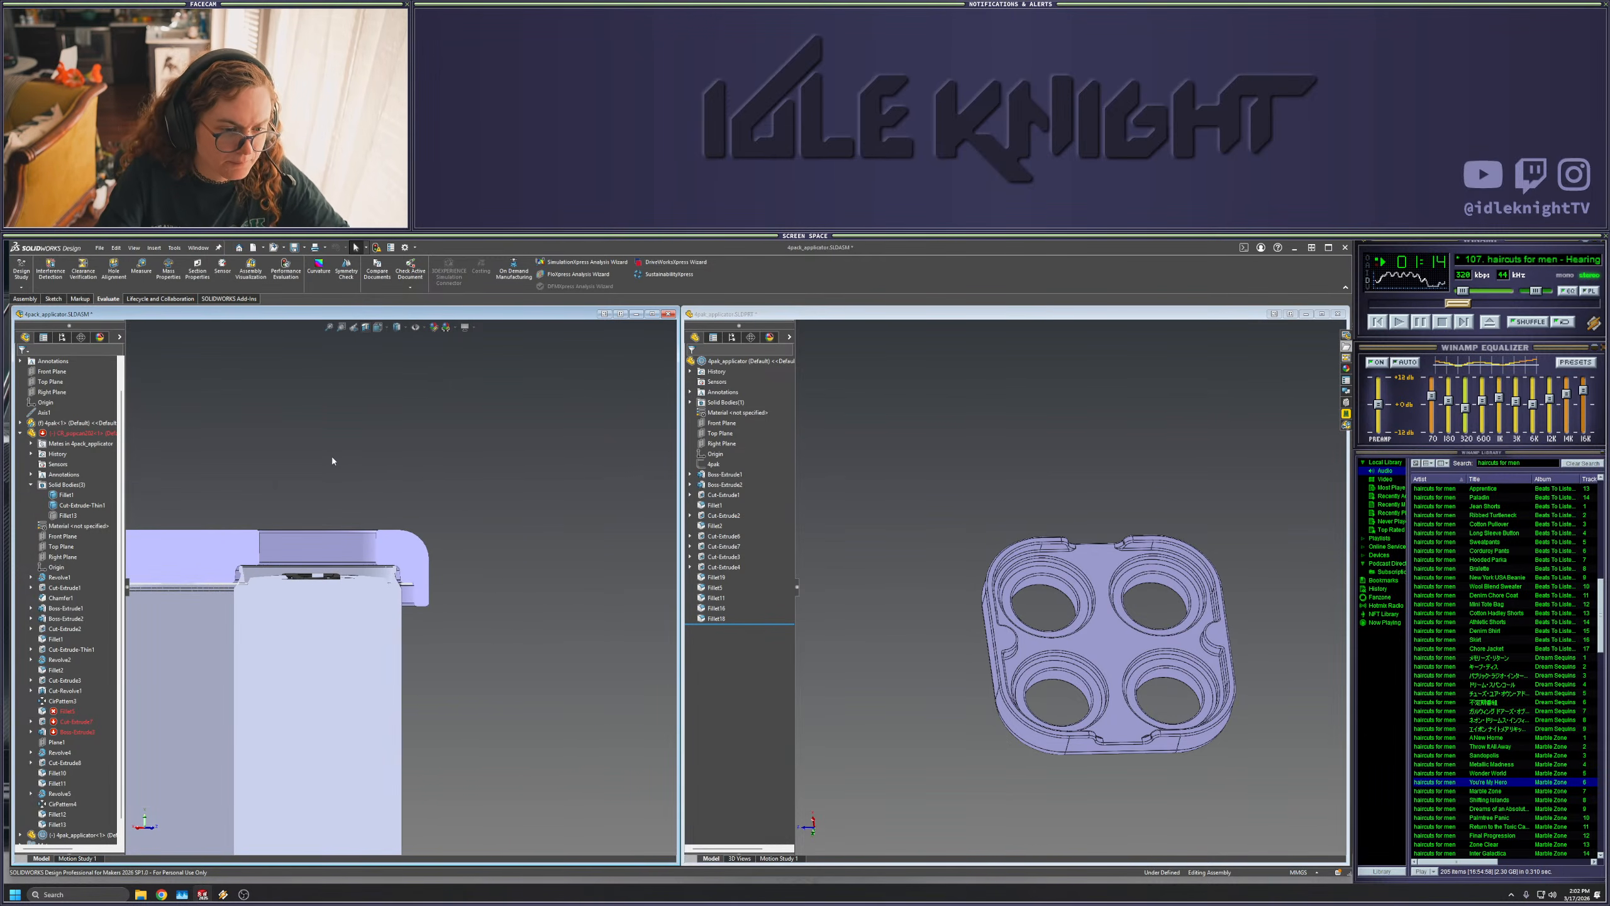
{"action": "scroll", "coordinate": [403, 491], "scroll_direction": "up", "scroll_amount": 1}
{"action": "scroll", "coordinate": [409, 503], "scroll_direction": "up", "scroll_amount": 2}
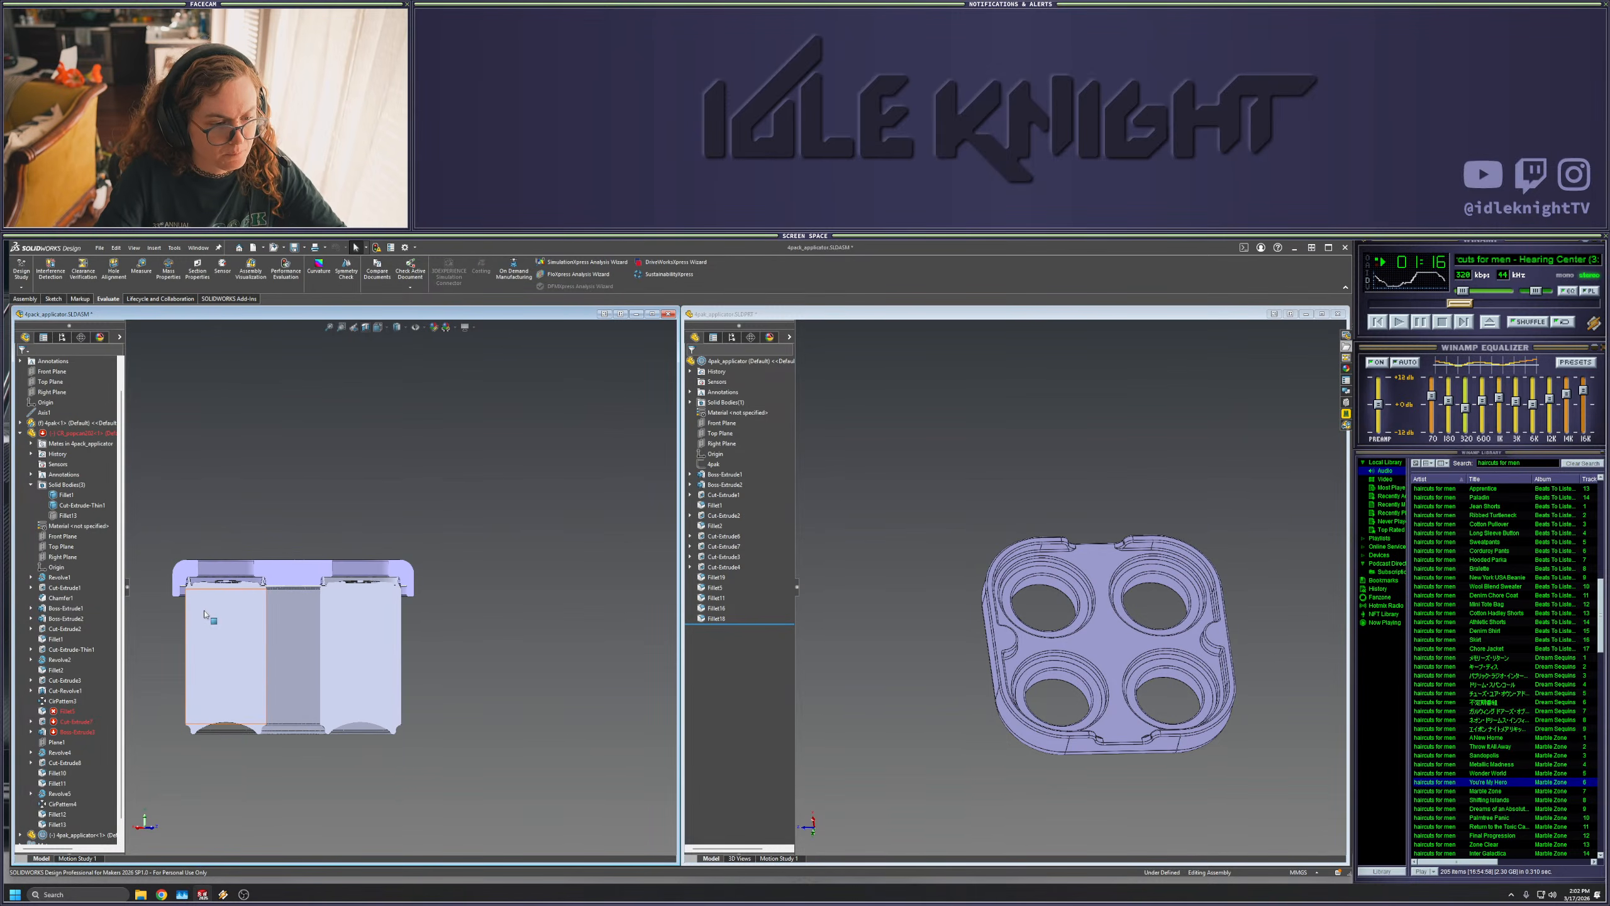
- Turn off the assembly's section view and examine the complete applicator and cans from above and below
{"action": "left_click", "coordinate": [380, 329]}
{"action": "left_click", "coordinate": [379, 330]}
{"action": "left_click", "coordinate": [366, 328]}
{"action": "middle_click_drag", "start_coordinate": [384, 431], "coordinate": [409, 512]}
{"action": "left_click", "coordinate": [99, 247]}
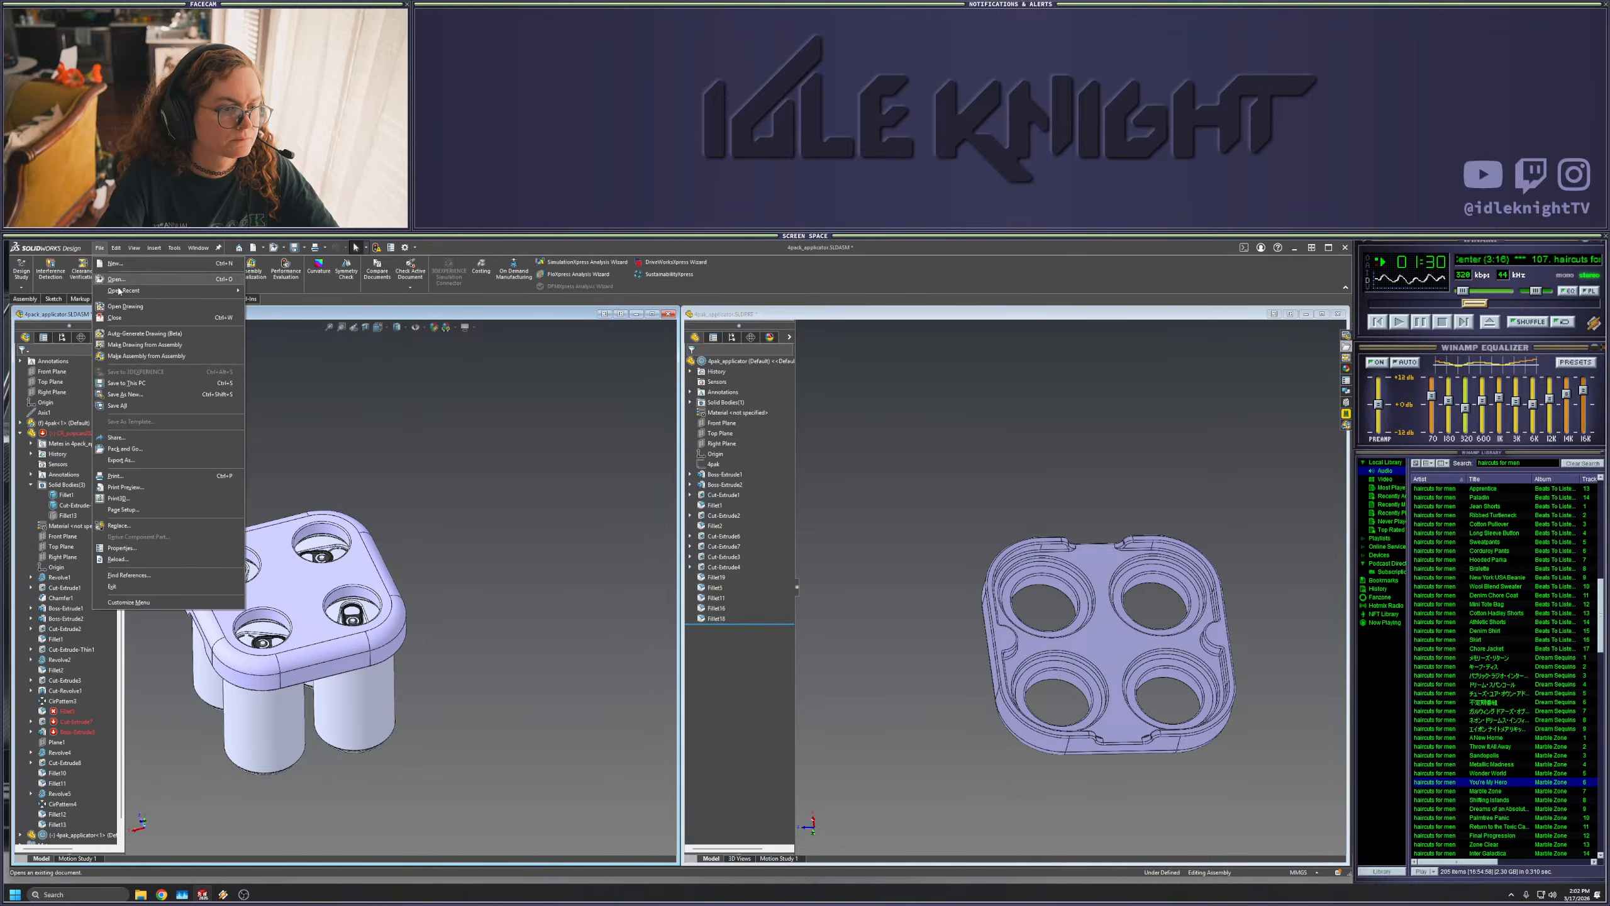
{"action": "left_click", "coordinate": [381, 443]}
{"action": "middle_click_drag", "start_coordinate": [381, 442], "coordinate": [469, 407]}
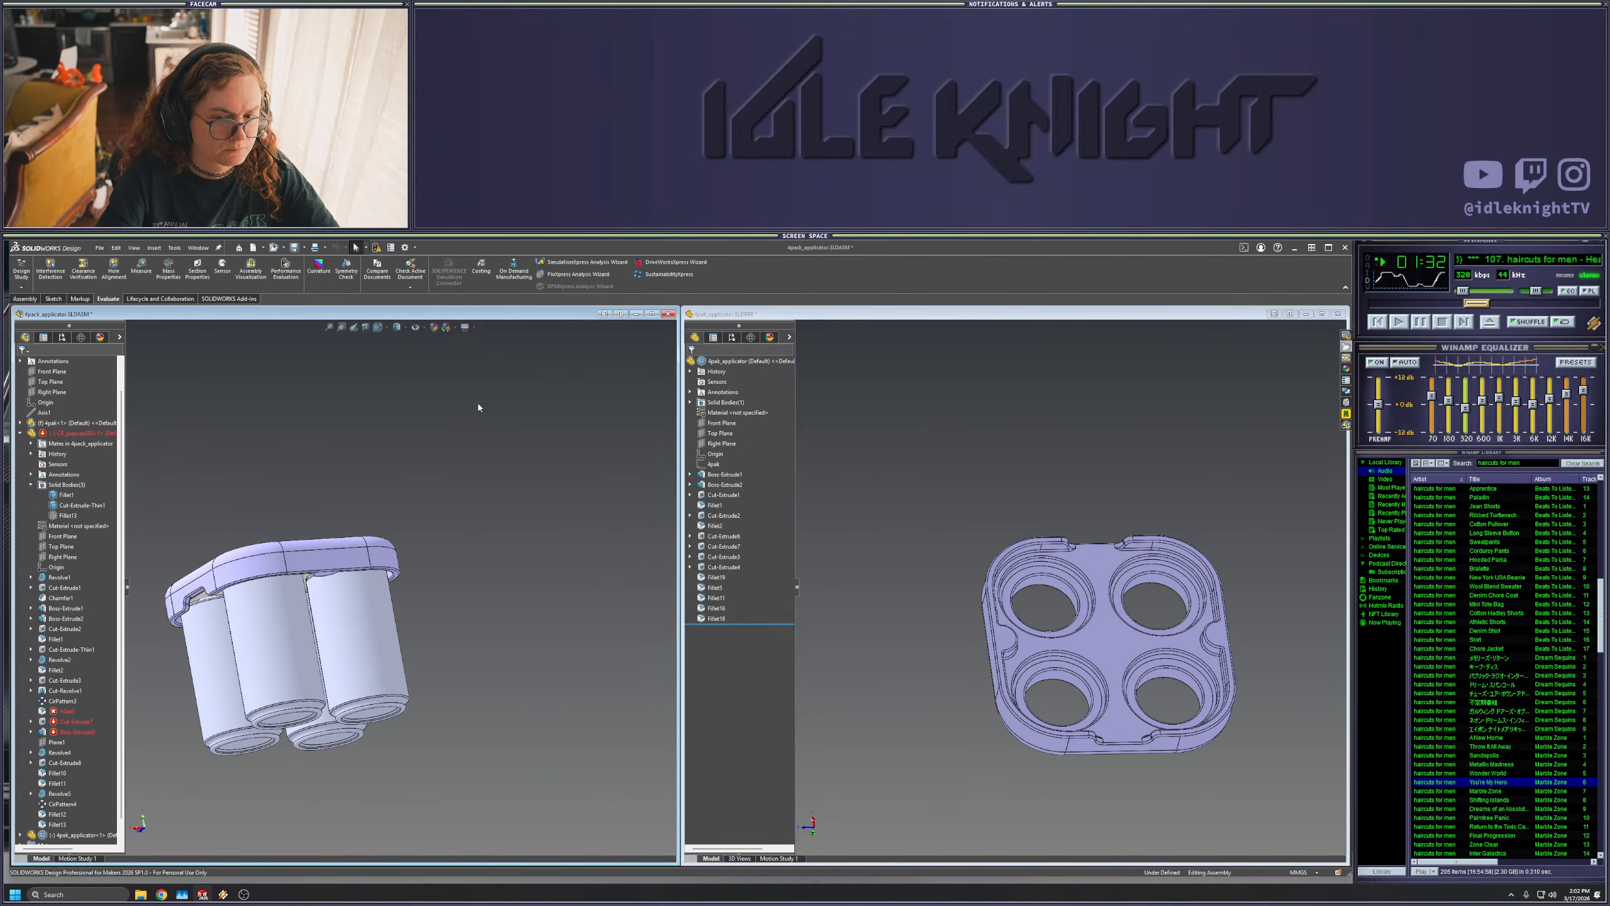
- Turn the section view back on and orient the assembly face-on to the cut through the cans
{"action": "left_click", "coordinate": [365, 331]}
{"action": "key", "text": "Escape"}
{"action": "key", "text": "space"}
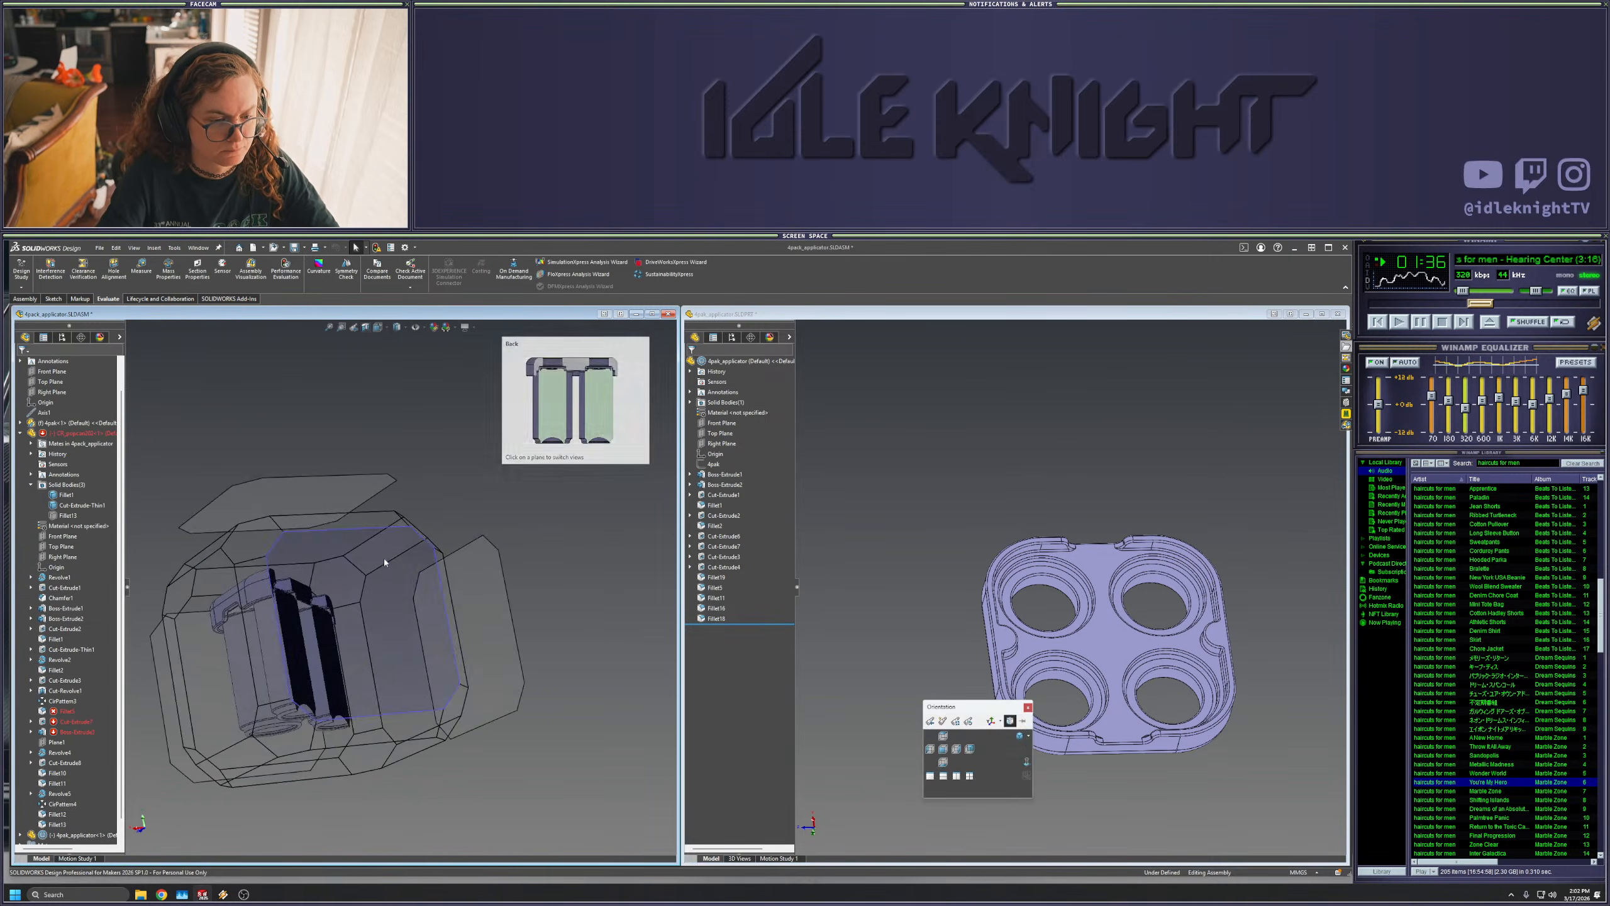
{"action": "left_click", "coordinate": [456, 626]}
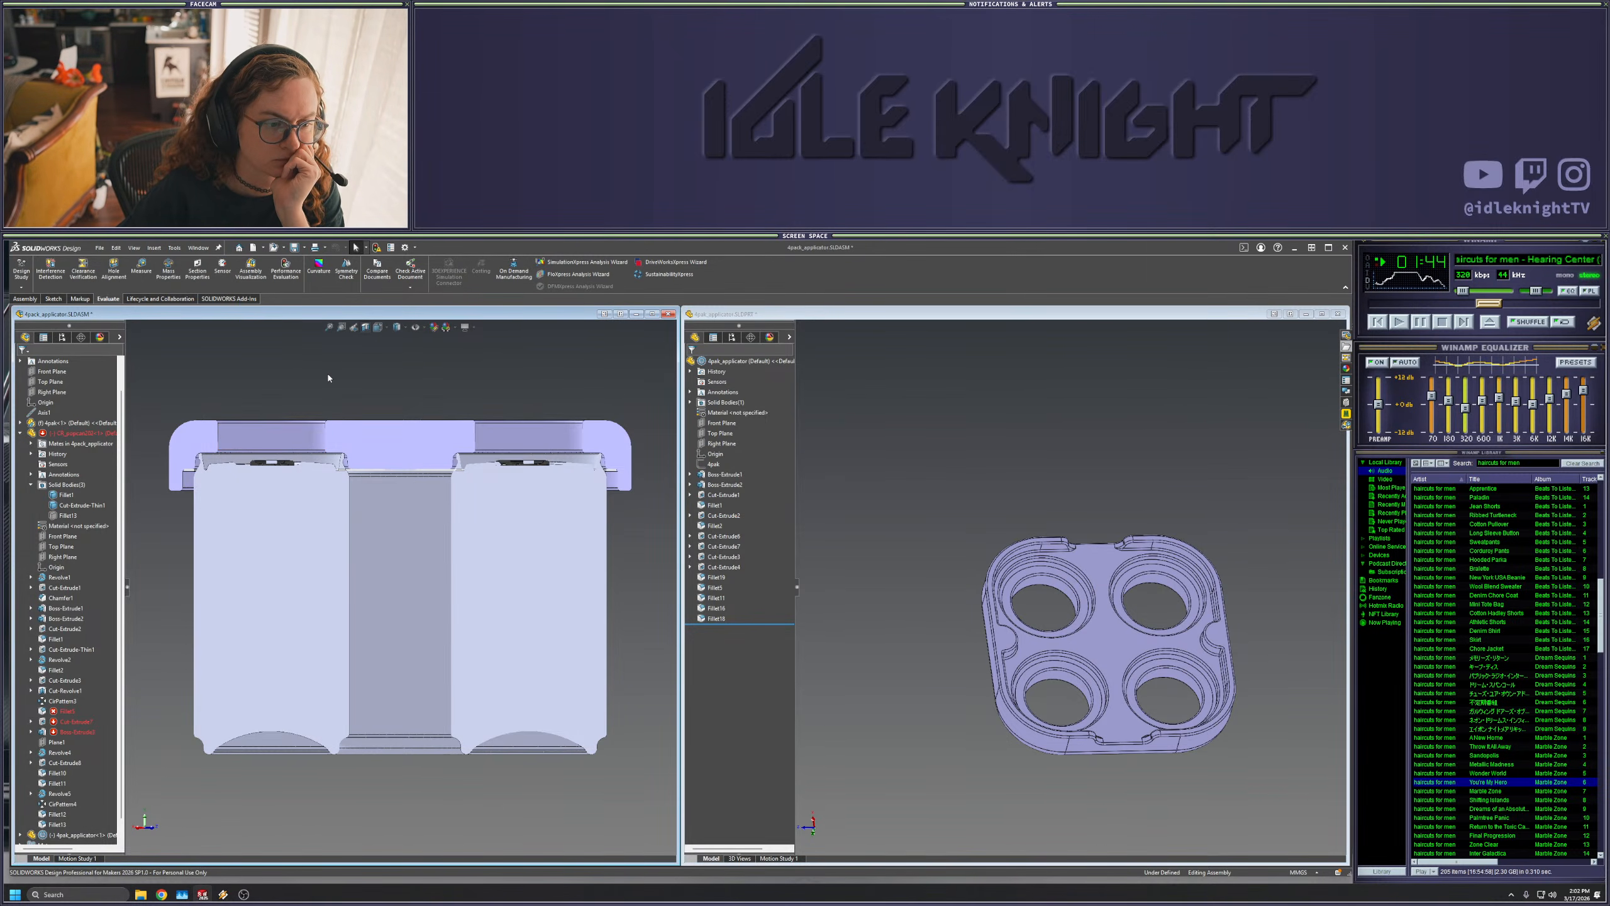
- Save the applicator part under a new name by adding the suffix _no-cant to its file name
{"action": "left_click", "coordinate": [115, 248]}
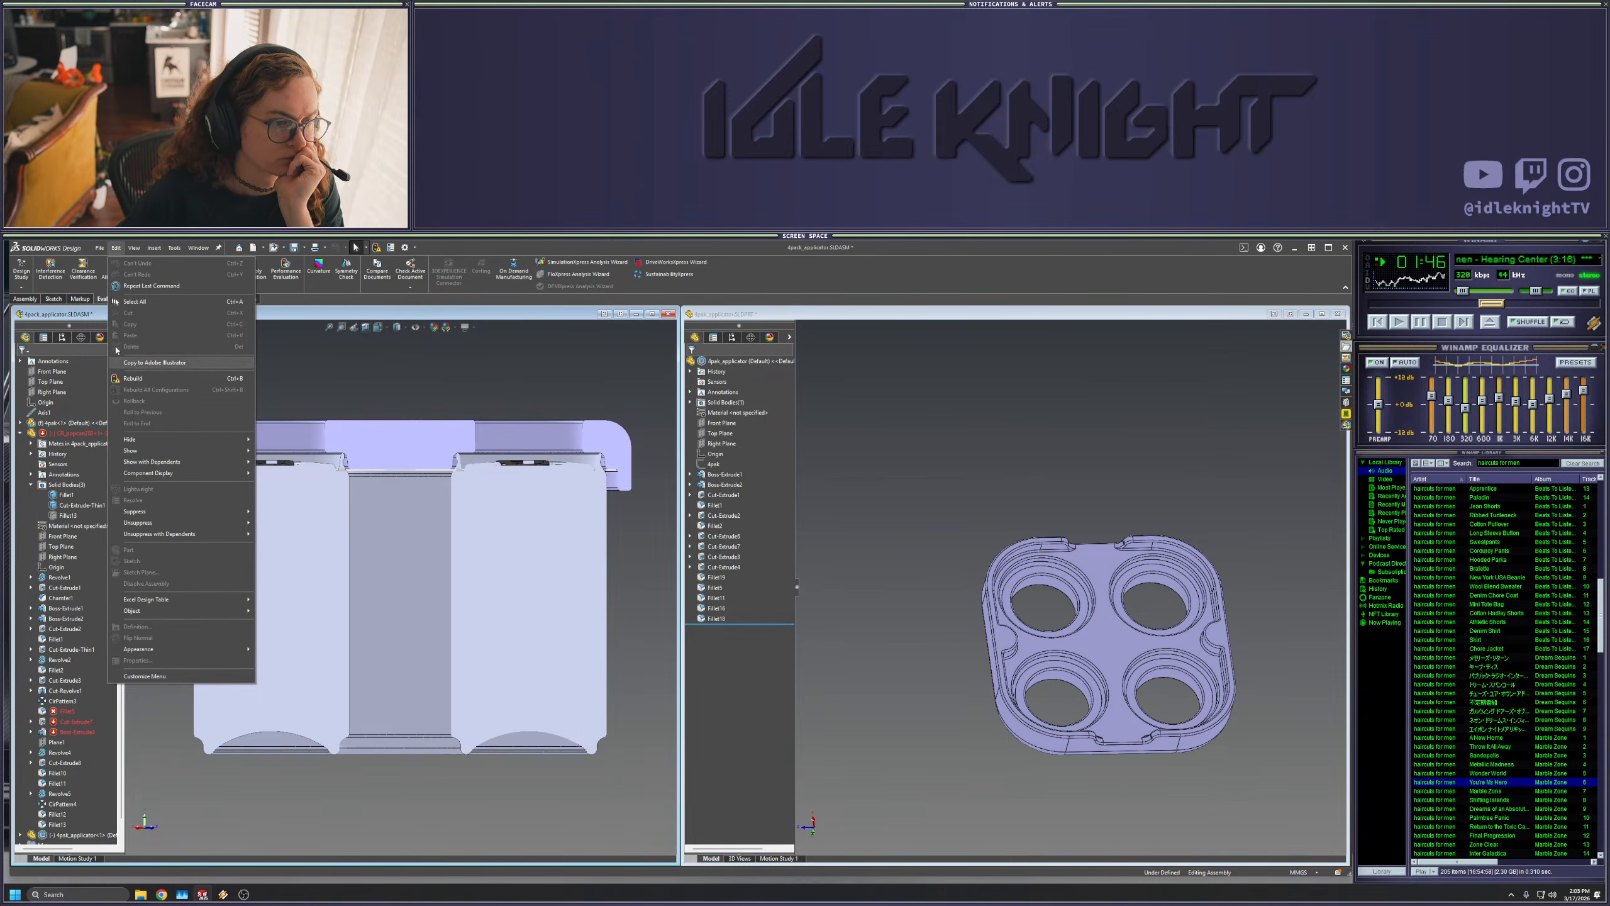
{"action": "left_click", "coordinate": [117, 247]}
{"action": "left_click", "coordinate": [100, 247]}
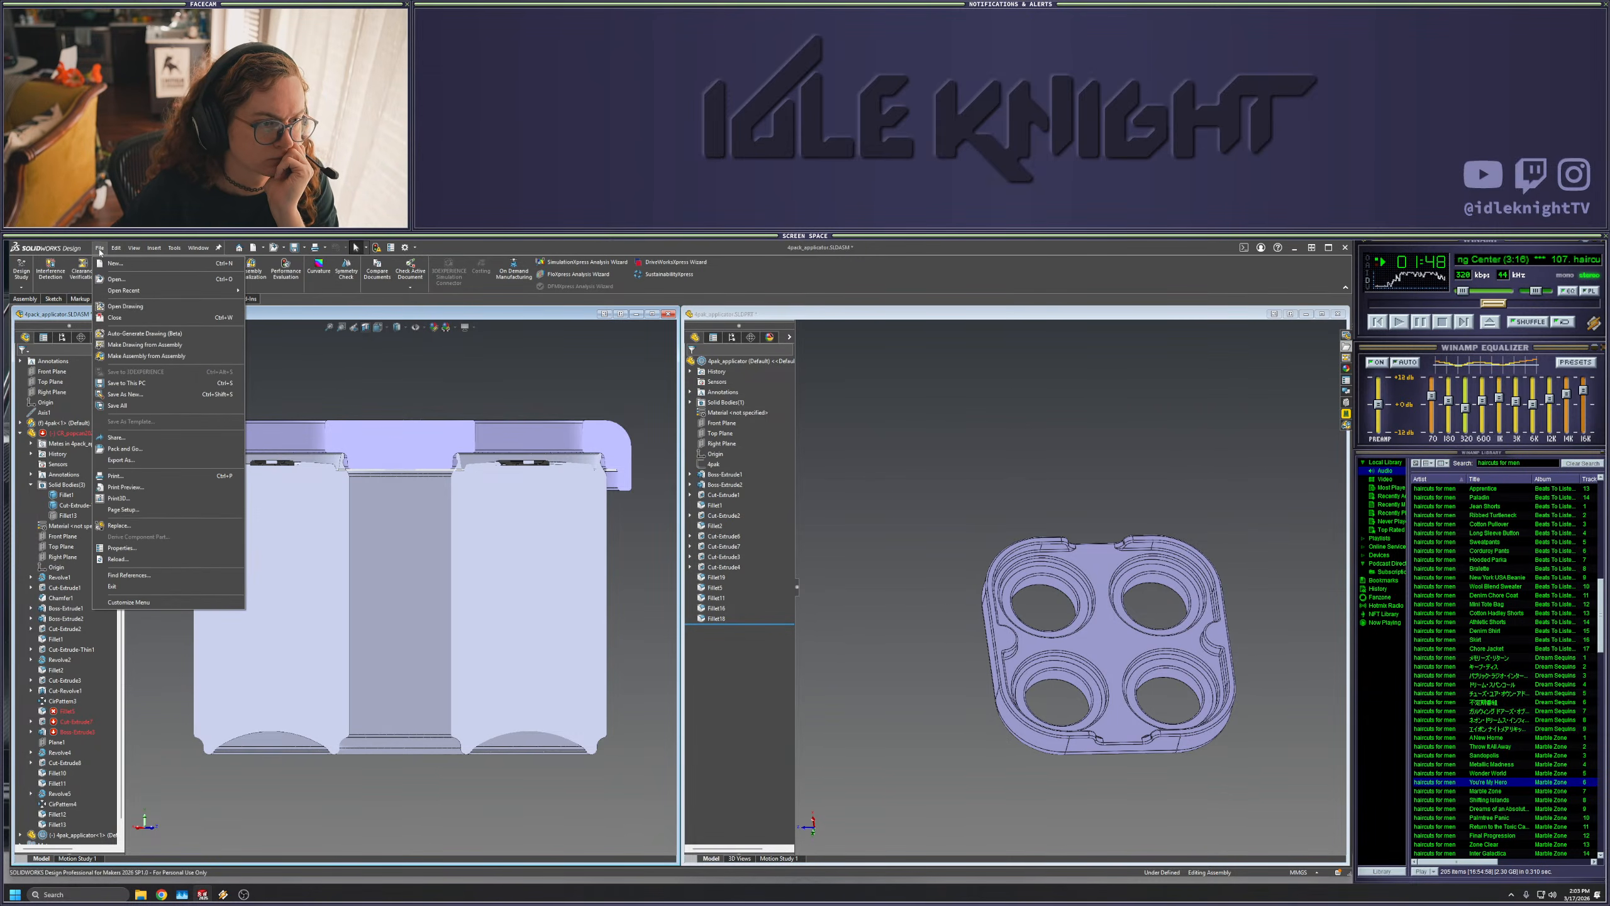
{"action": "left_click", "coordinate": [954, 380]}
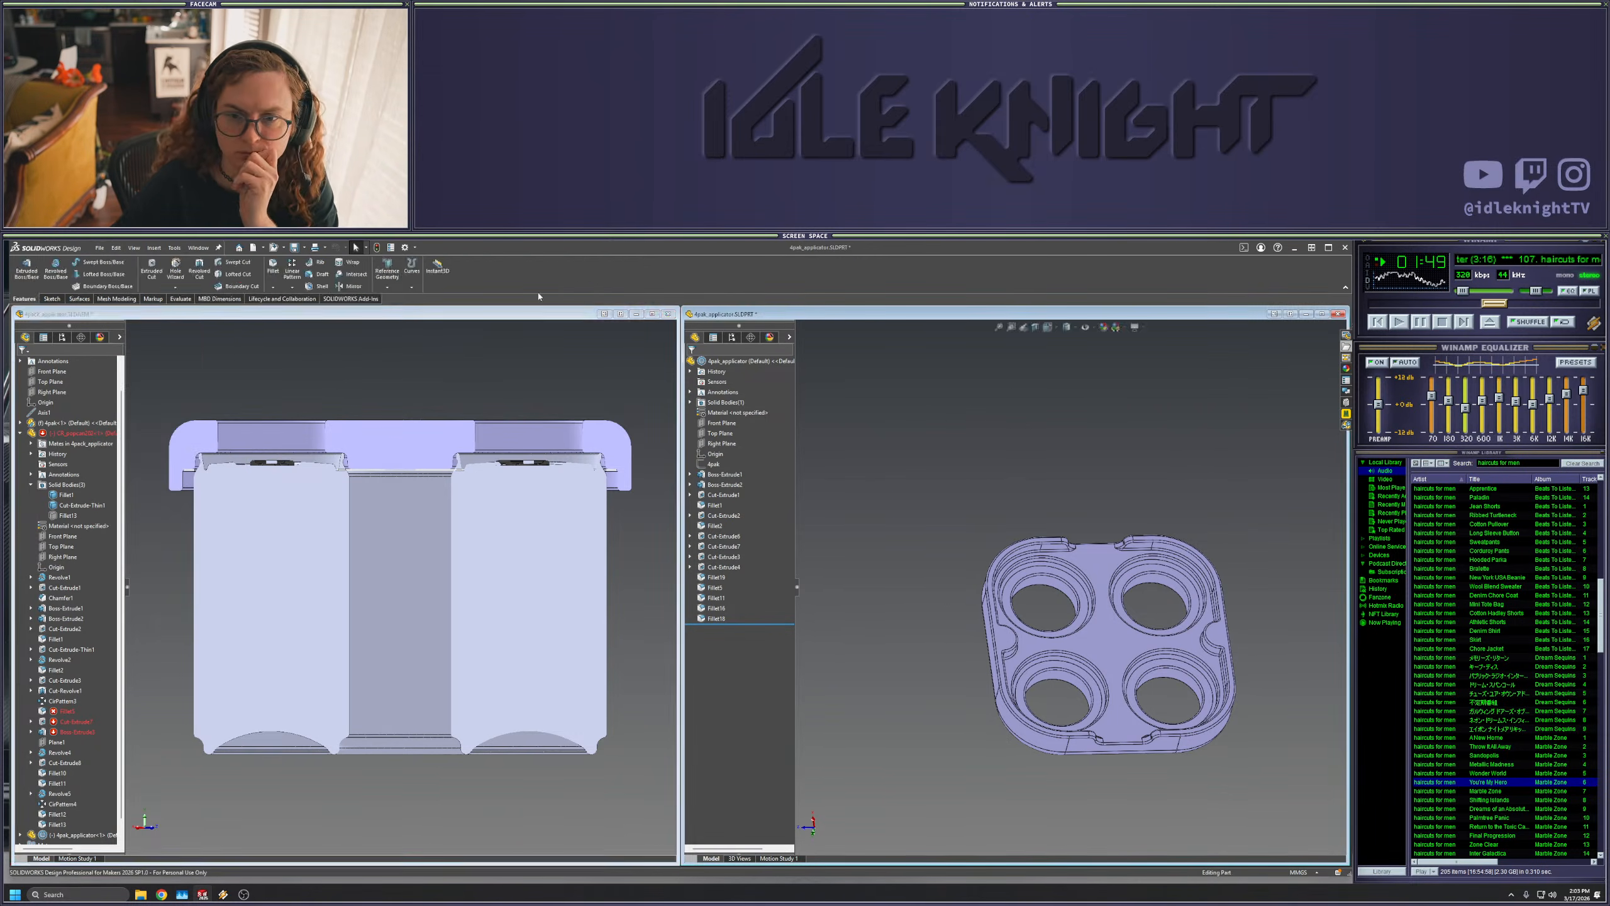
{"action": "left_click", "coordinate": [99, 247]}
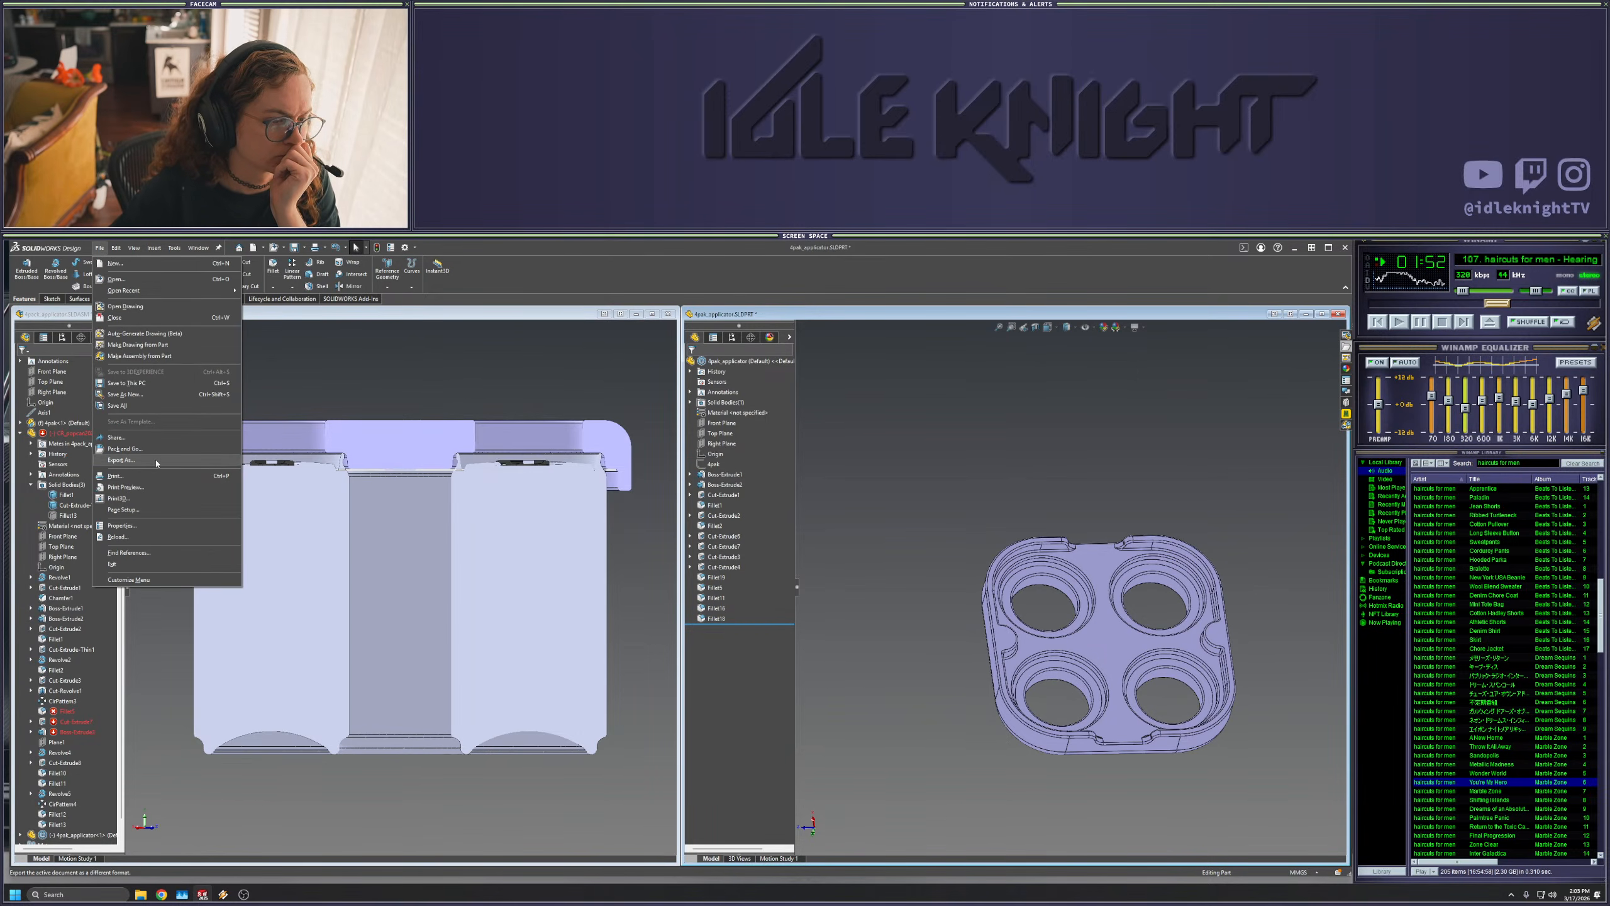
{"action": "left_click", "coordinate": [147, 392]}
{"action": "left_click", "coordinate": [632, 675]}
{"action": "type", "text": "_no"}
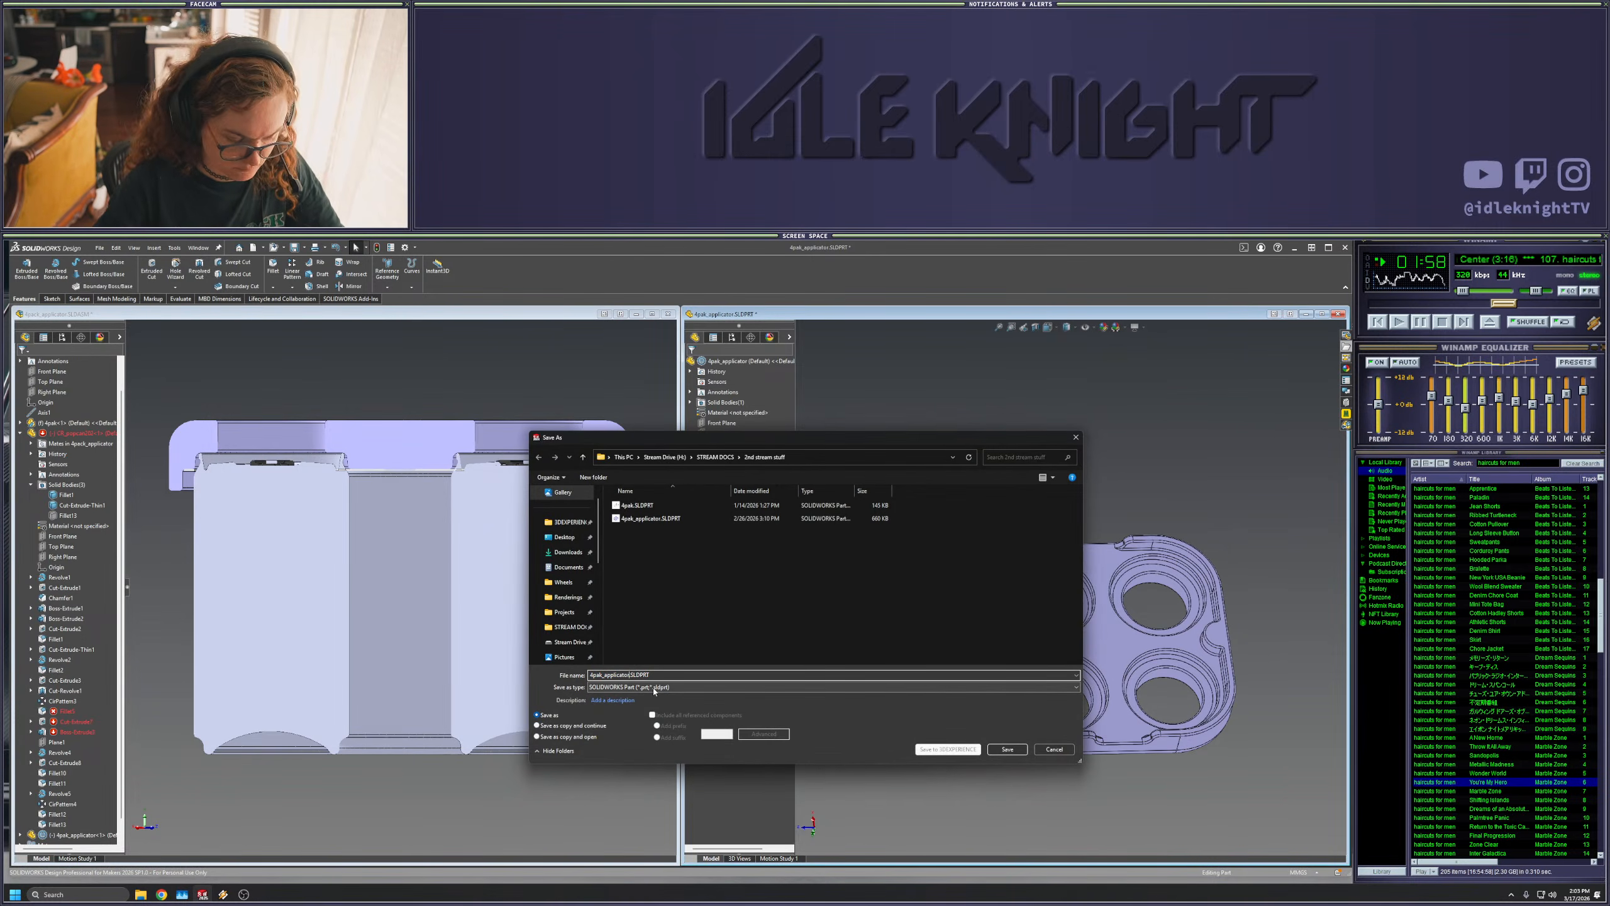
{"action": "type", "text": "-cant"}
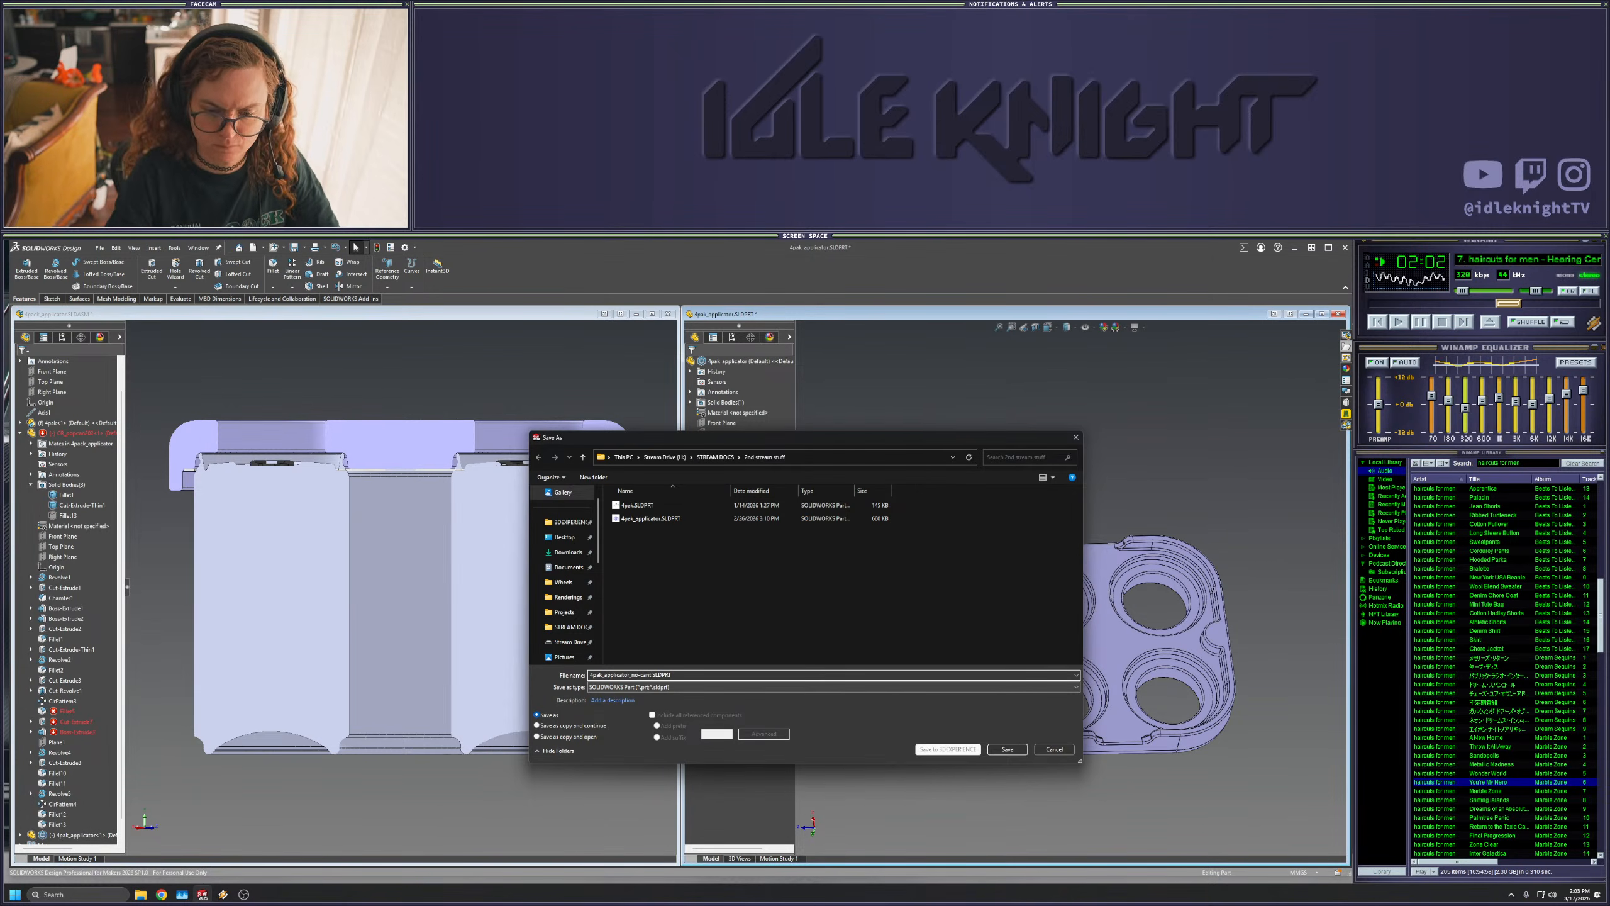
{"action": "key", "text": "Return"}
- Rebuild the applicator assembly and save it under a new name with the suffix _no-cant in the Can topper folder
{"action": "left_click", "coordinate": [204, 379]}
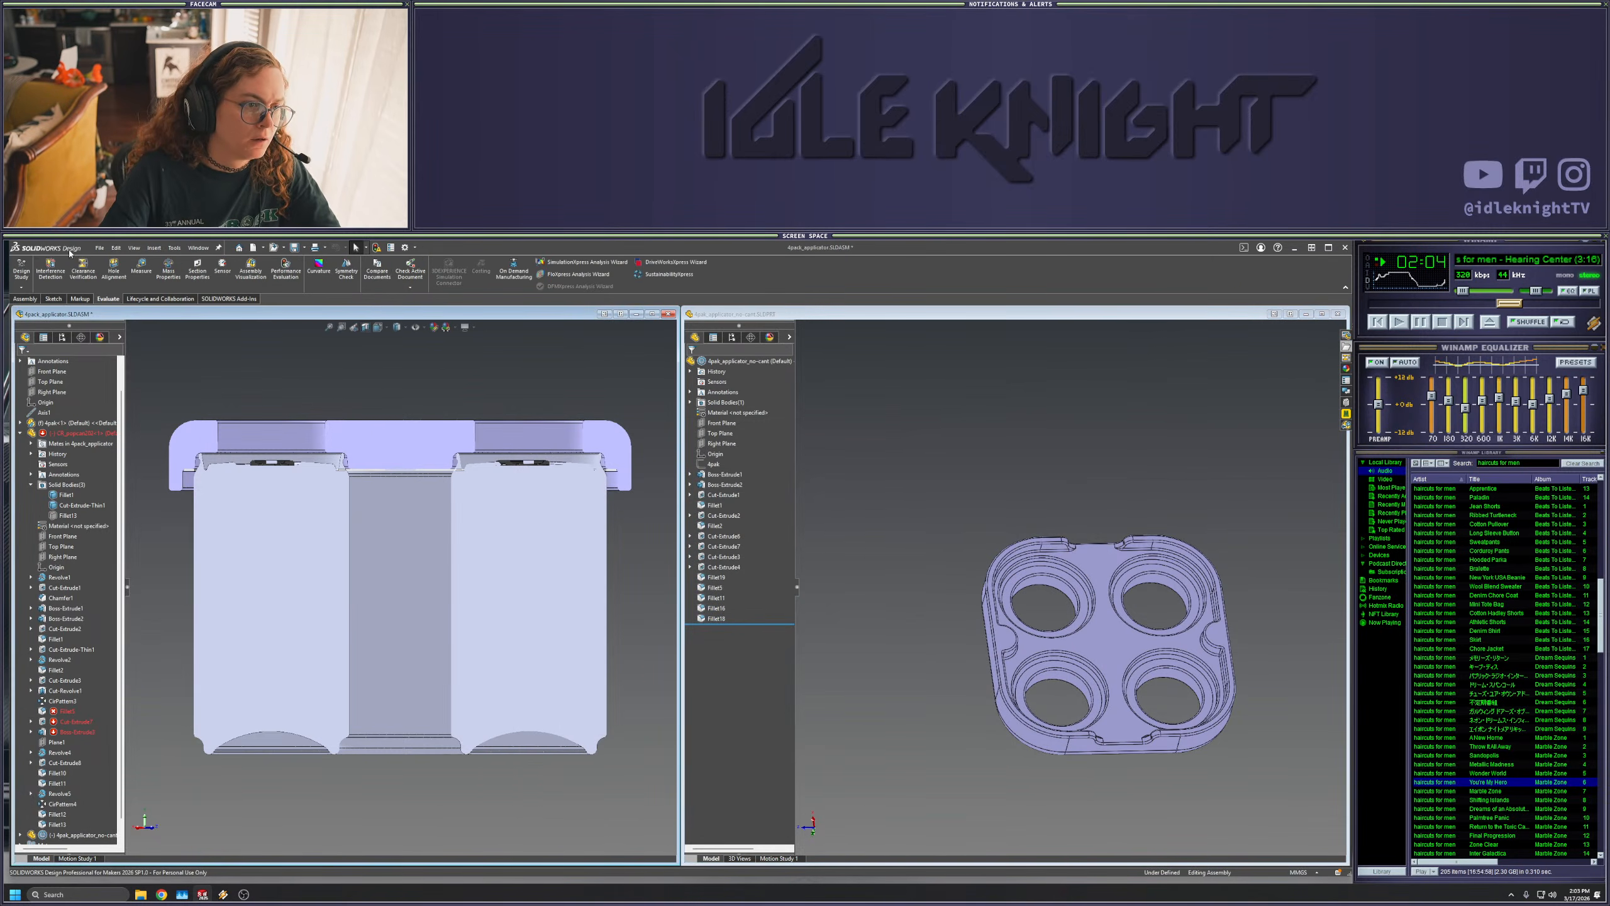
{"action": "left_click", "coordinate": [100, 248]}
{"action": "left_click", "coordinate": [372, 380]}
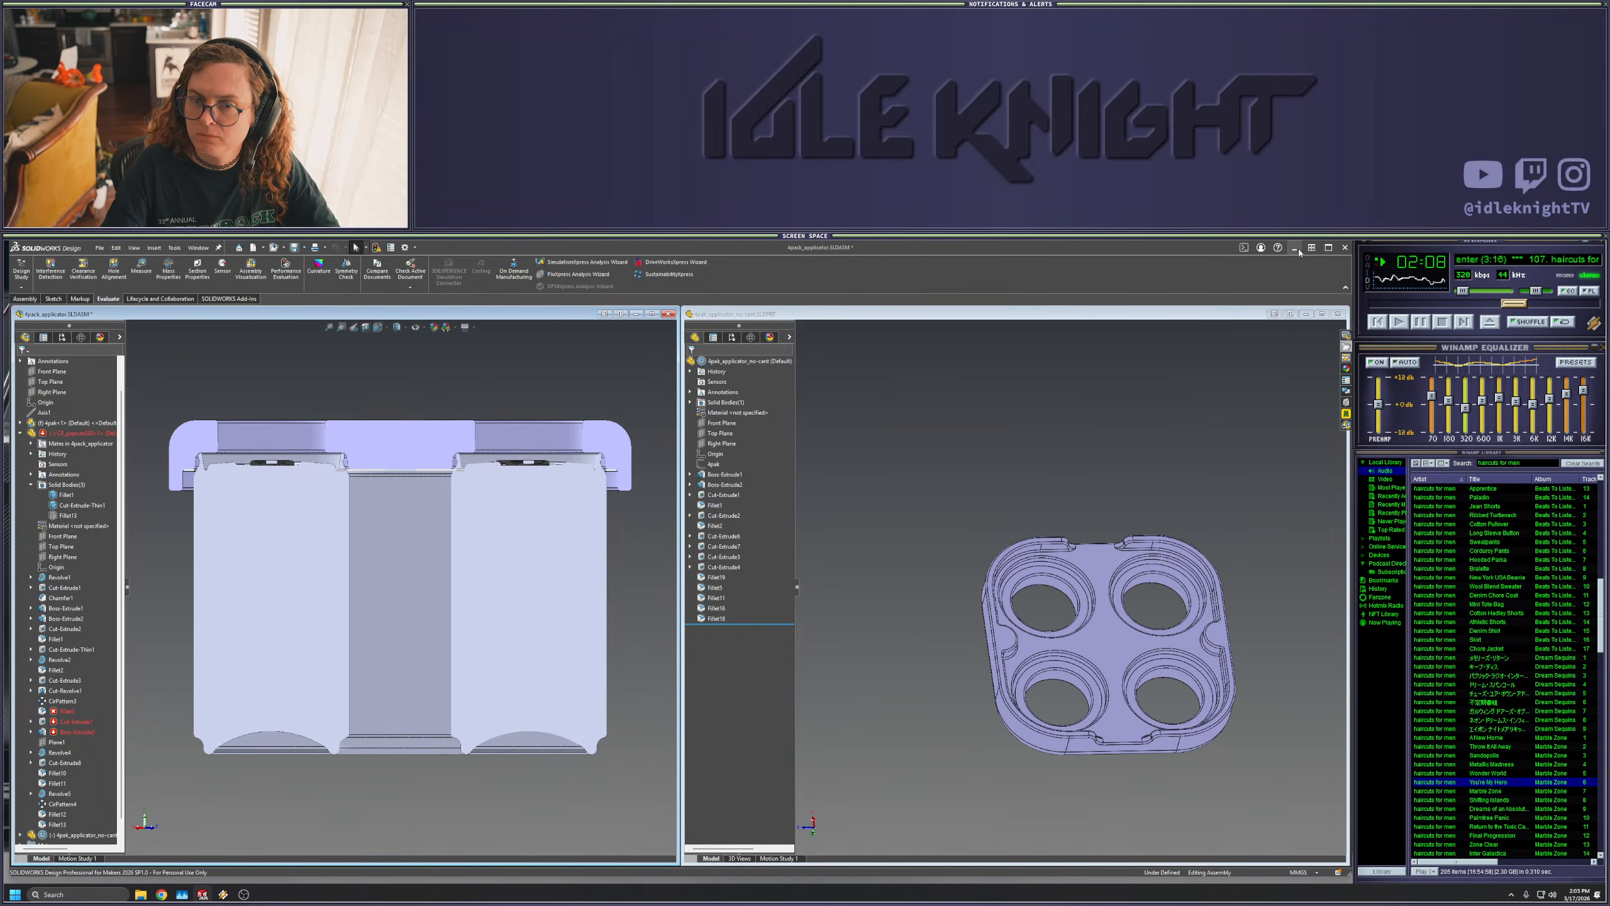
{"action": "left_click", "coordinate": [100, 248]}
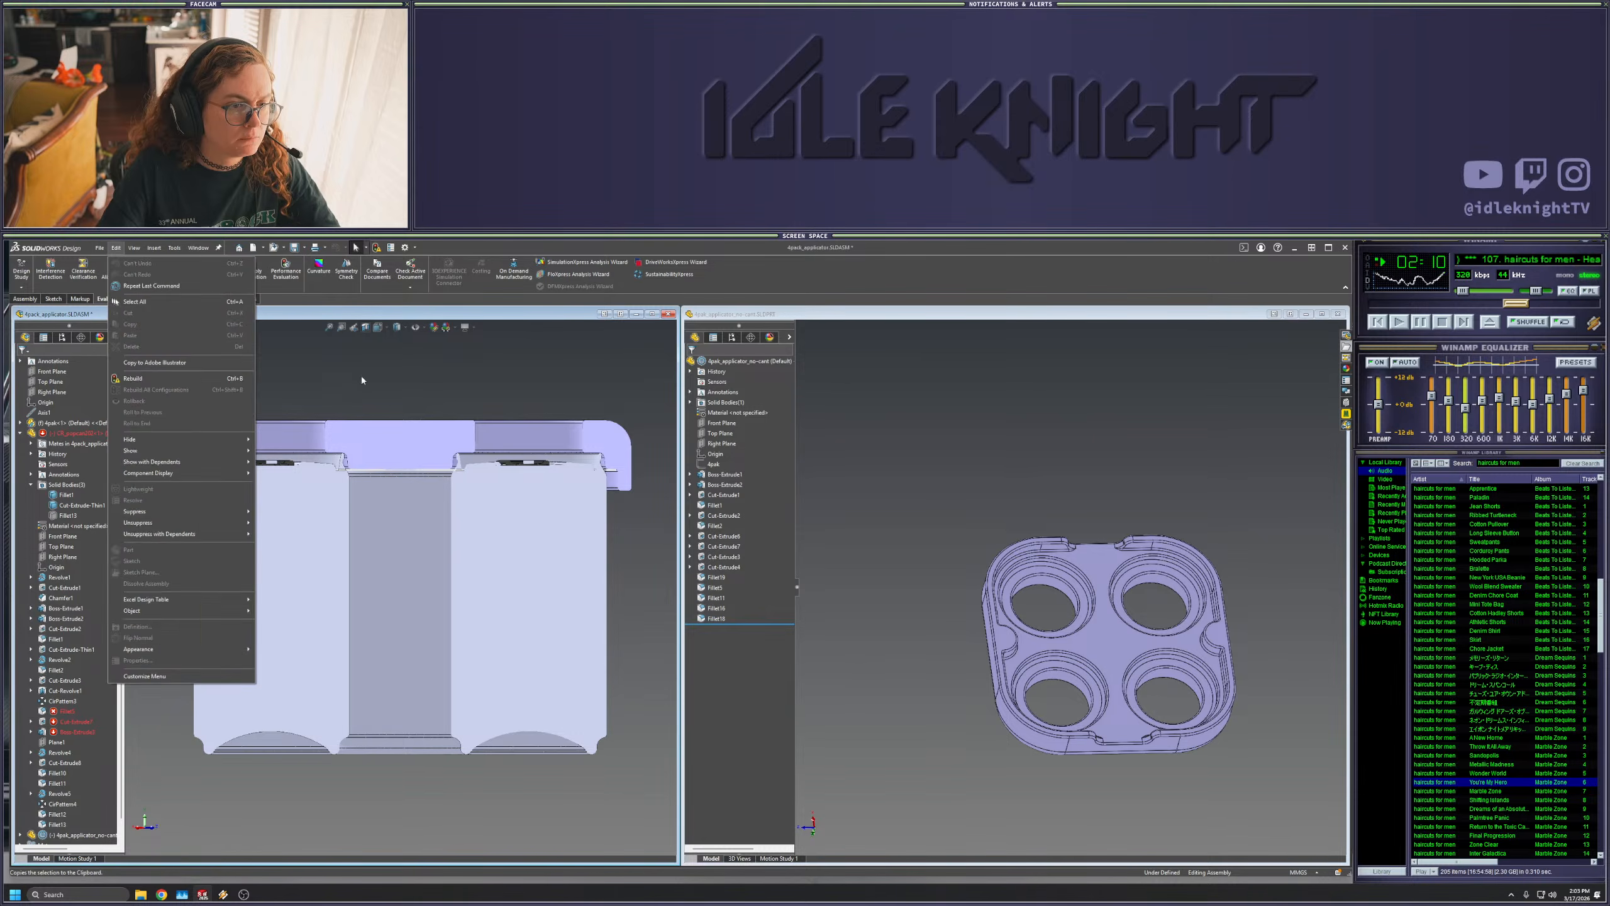
{"action": "left_click", "coordinate": [435, 391]}
{"action": "left_click", "coordinate": [100, 247]}
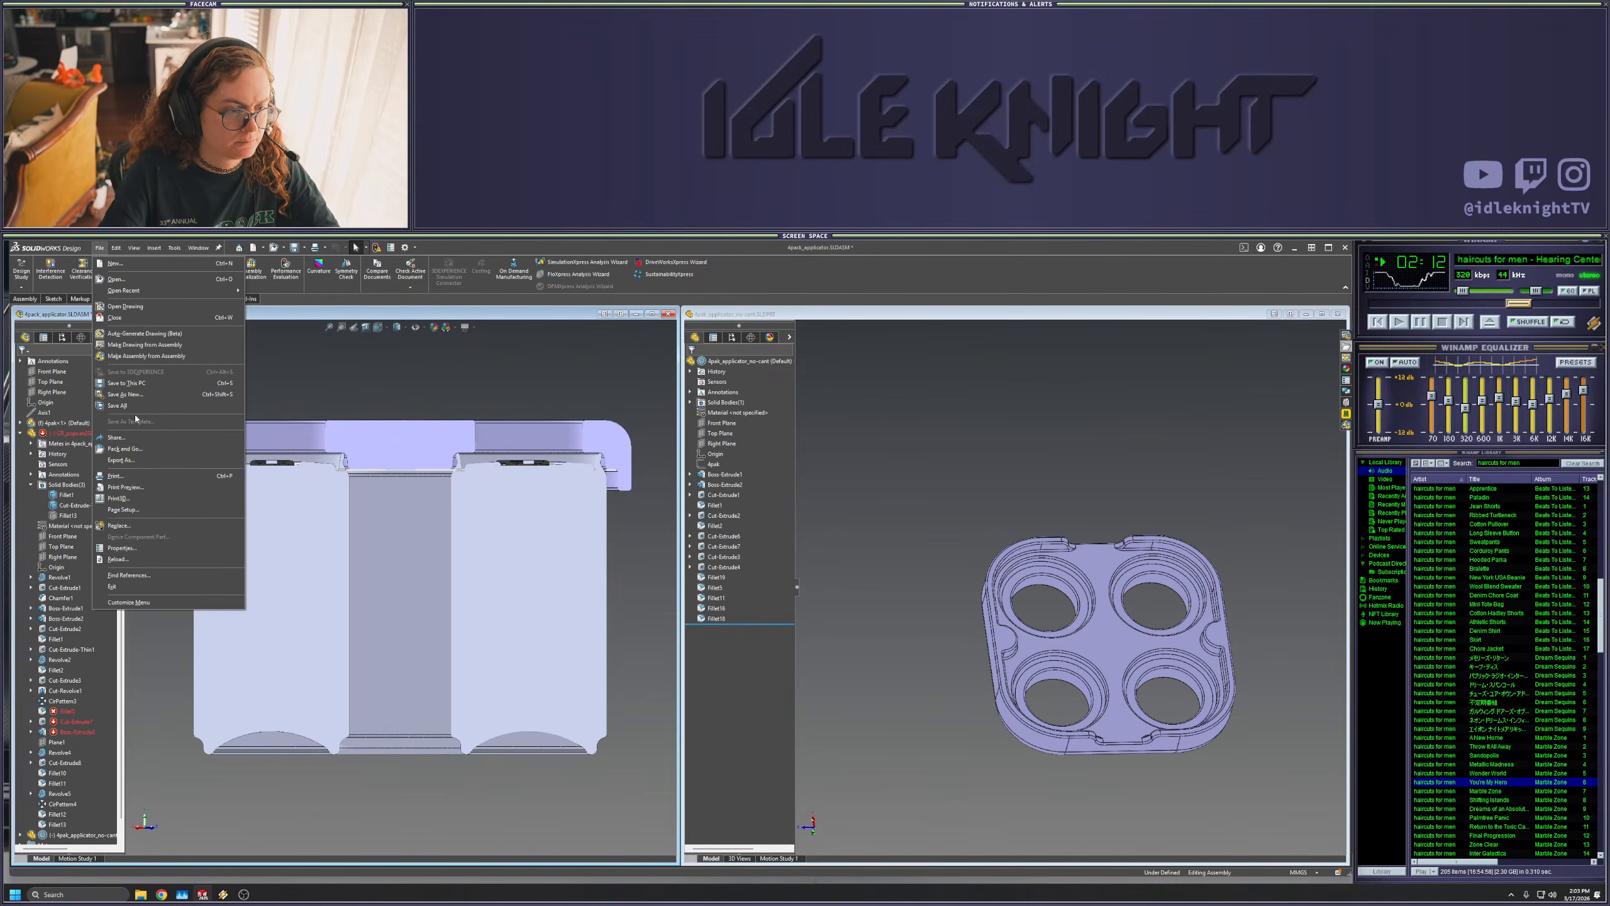
{"action": "left_click", "coordinate": [136, 404]}
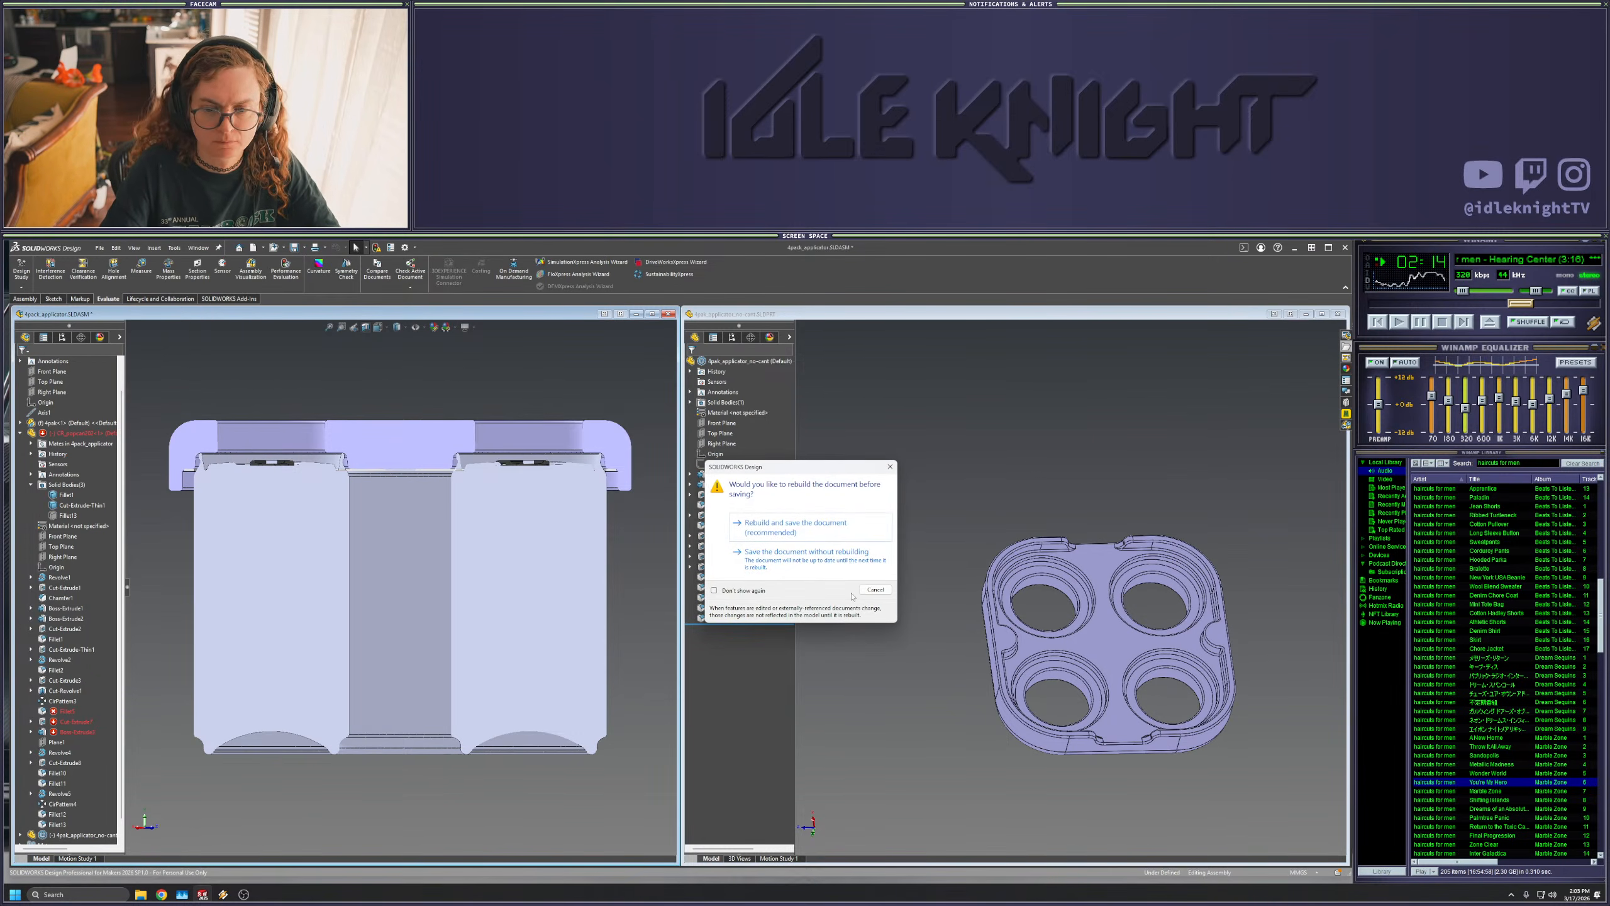
{"action": "left_click", "coordinate": [826, 523]}
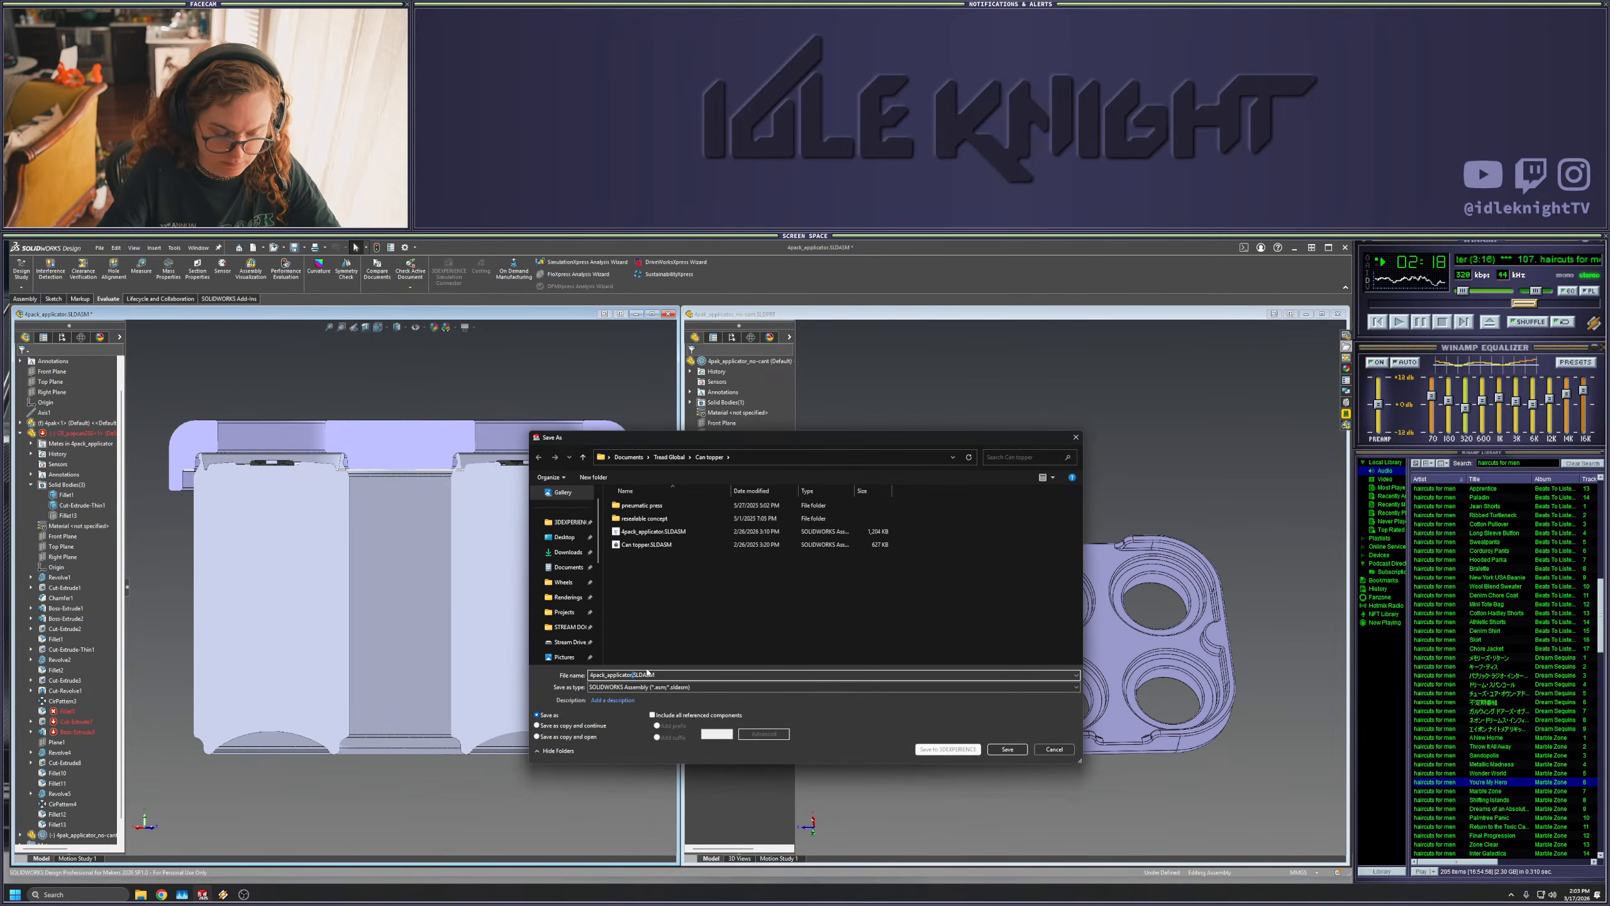
{"action": "type", "text": "_no"}
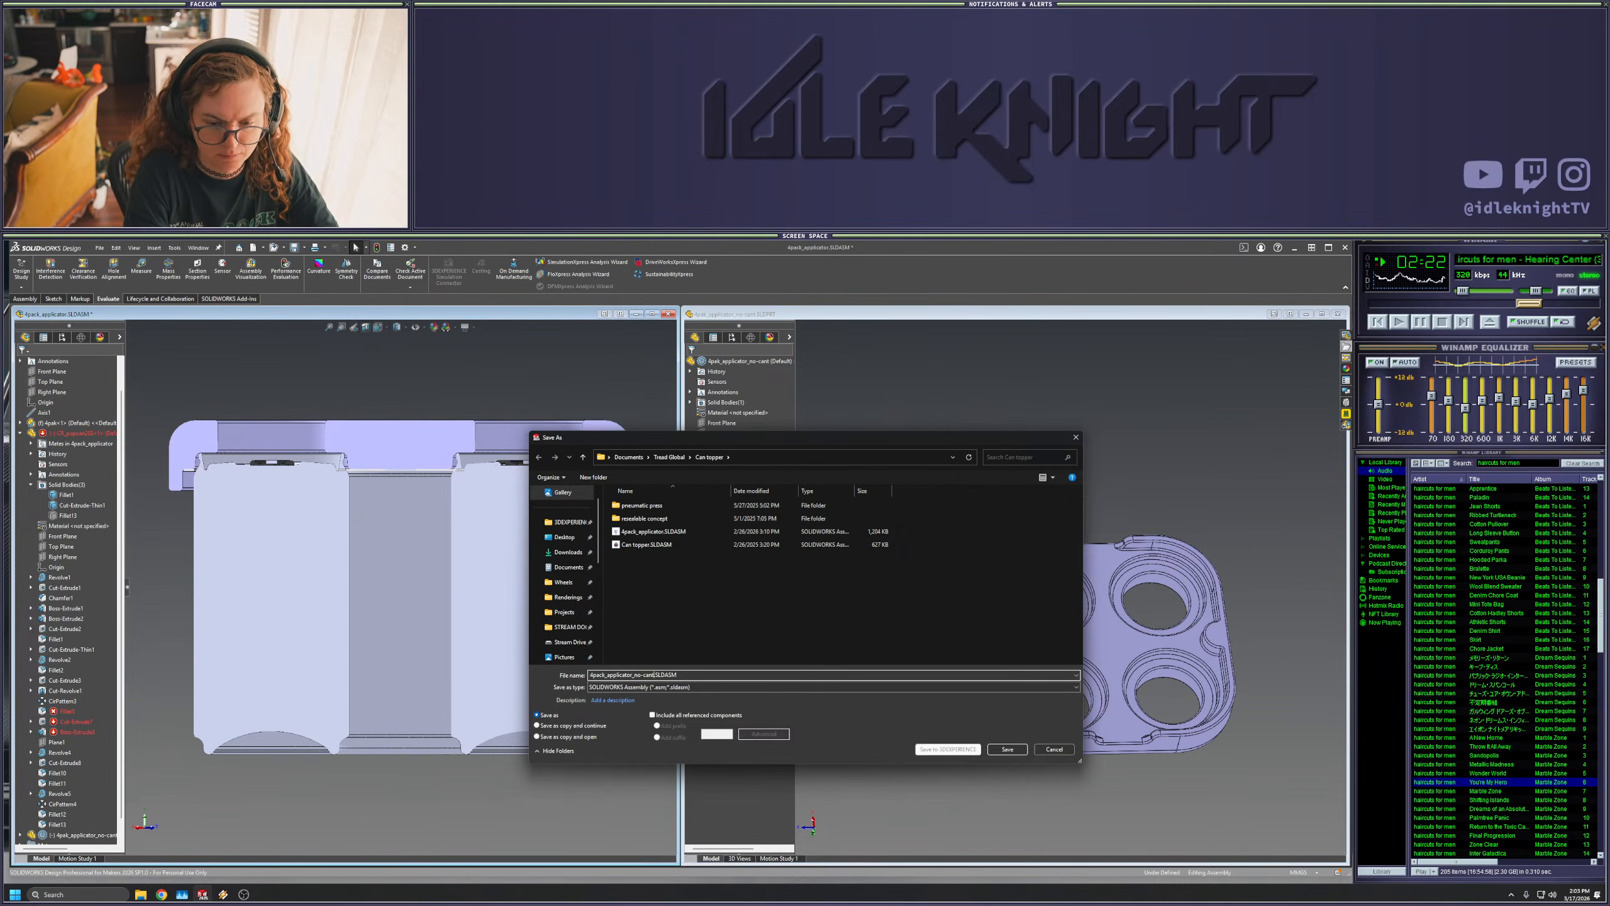
{"action": "type", "text": "-cant"}
{"action": "key", "text": "Return"}
{"action": "key", "text": "Return"}
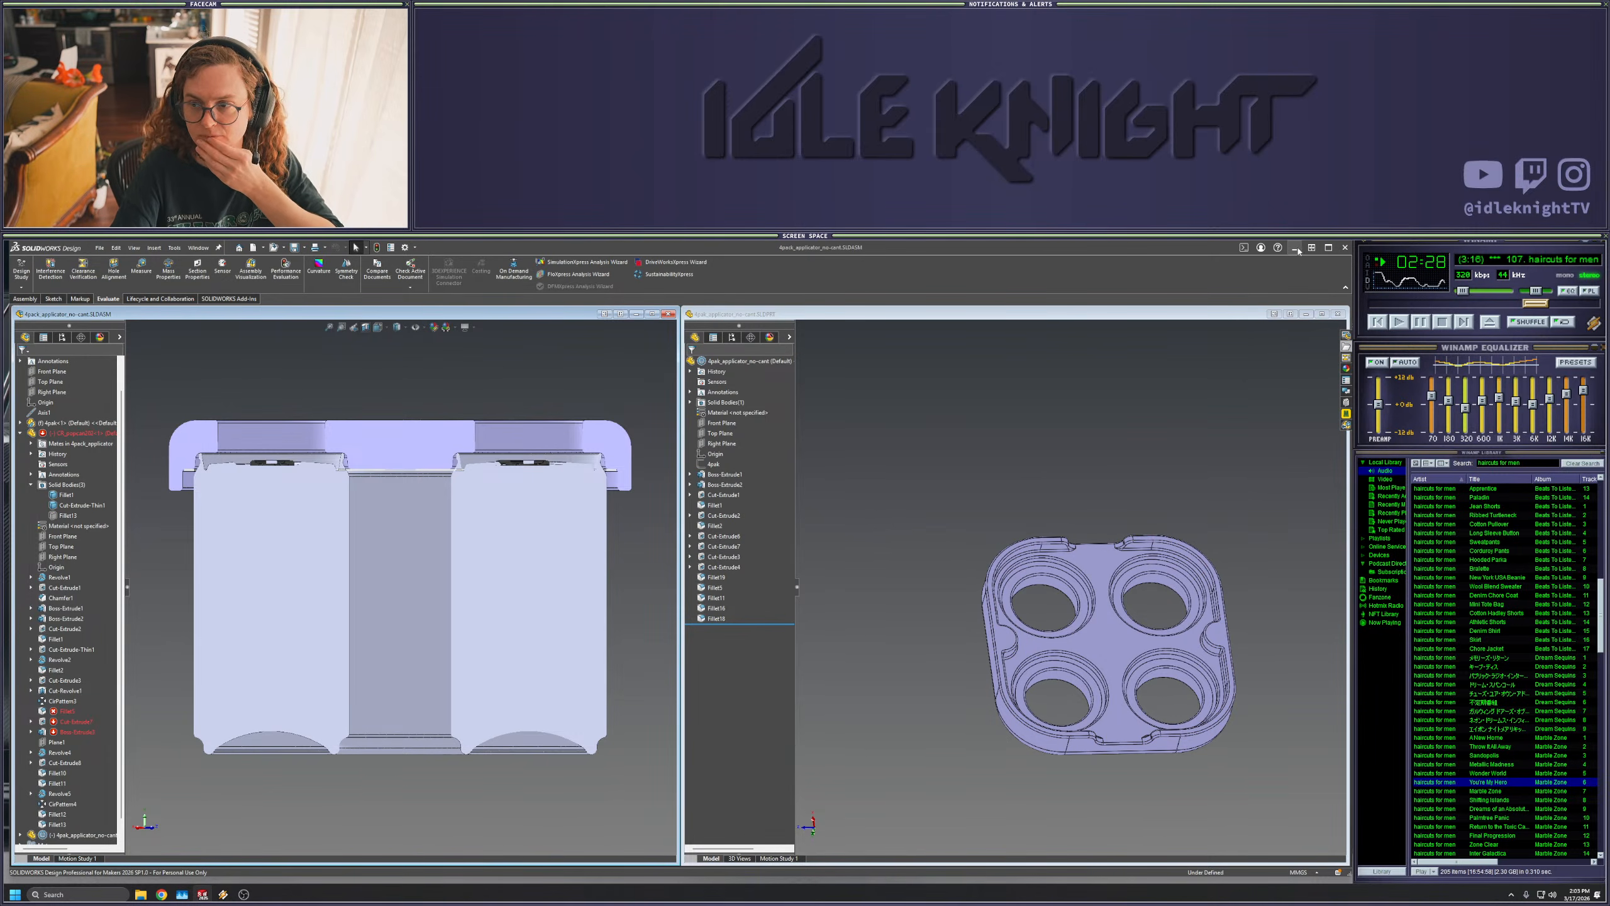
- Export the no-cant applicator part as a 3D Manufacturing Format (3MF) file to the Downloads folder on the WD_BLACK (G:) drive
{"action": "left_click", "coordinate": [987, 451]}
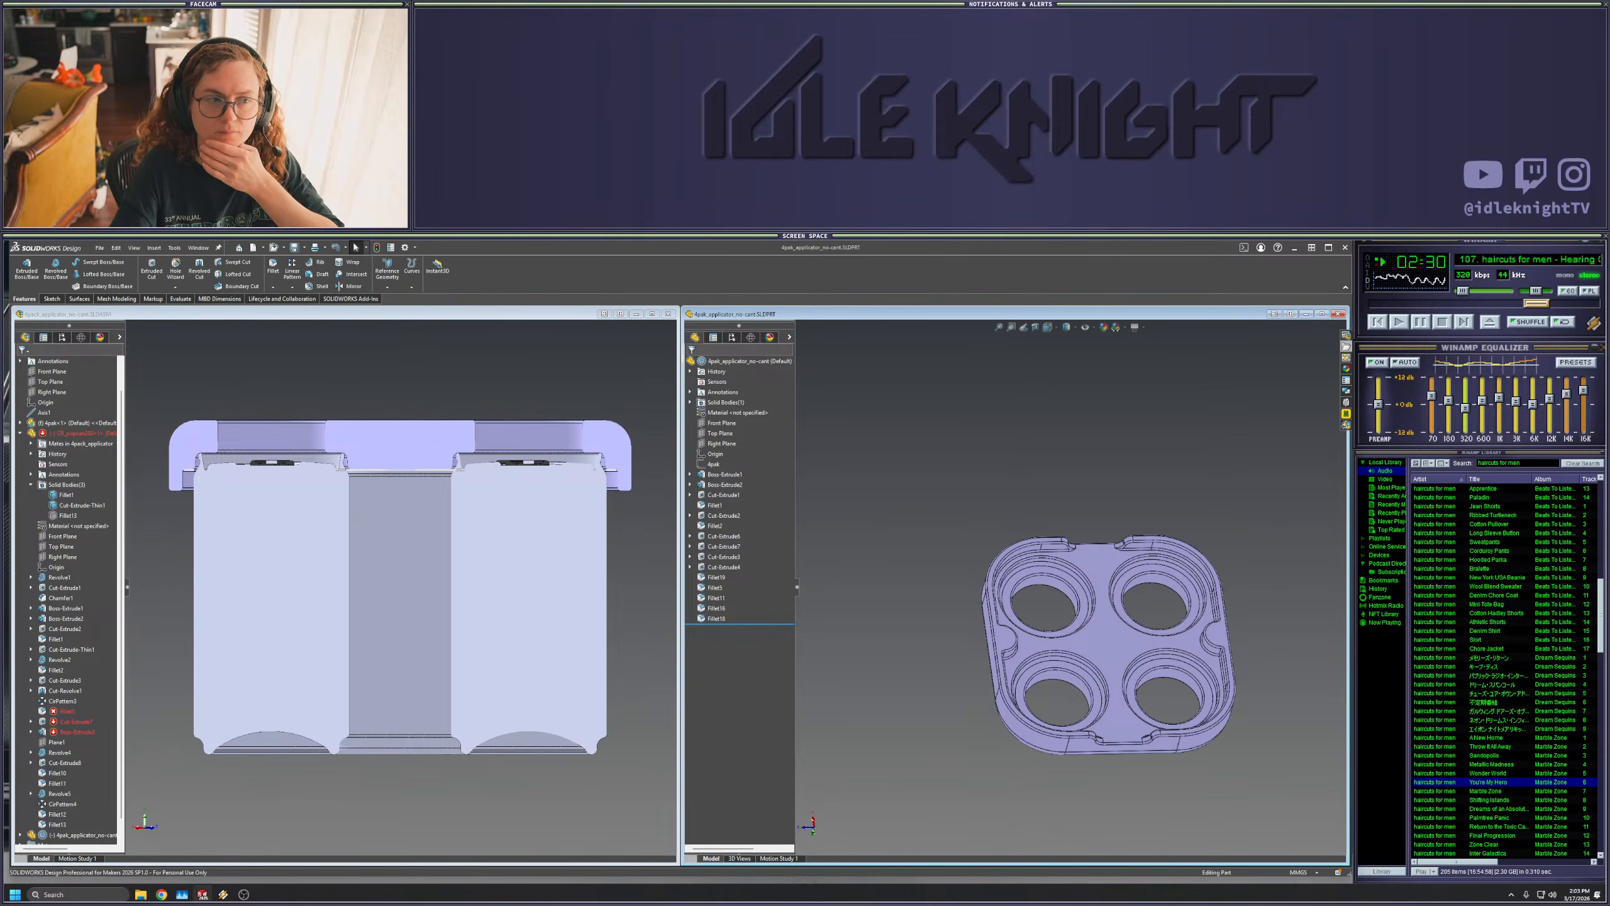
{"action": "left_click", "coordinate": [101, 247]}
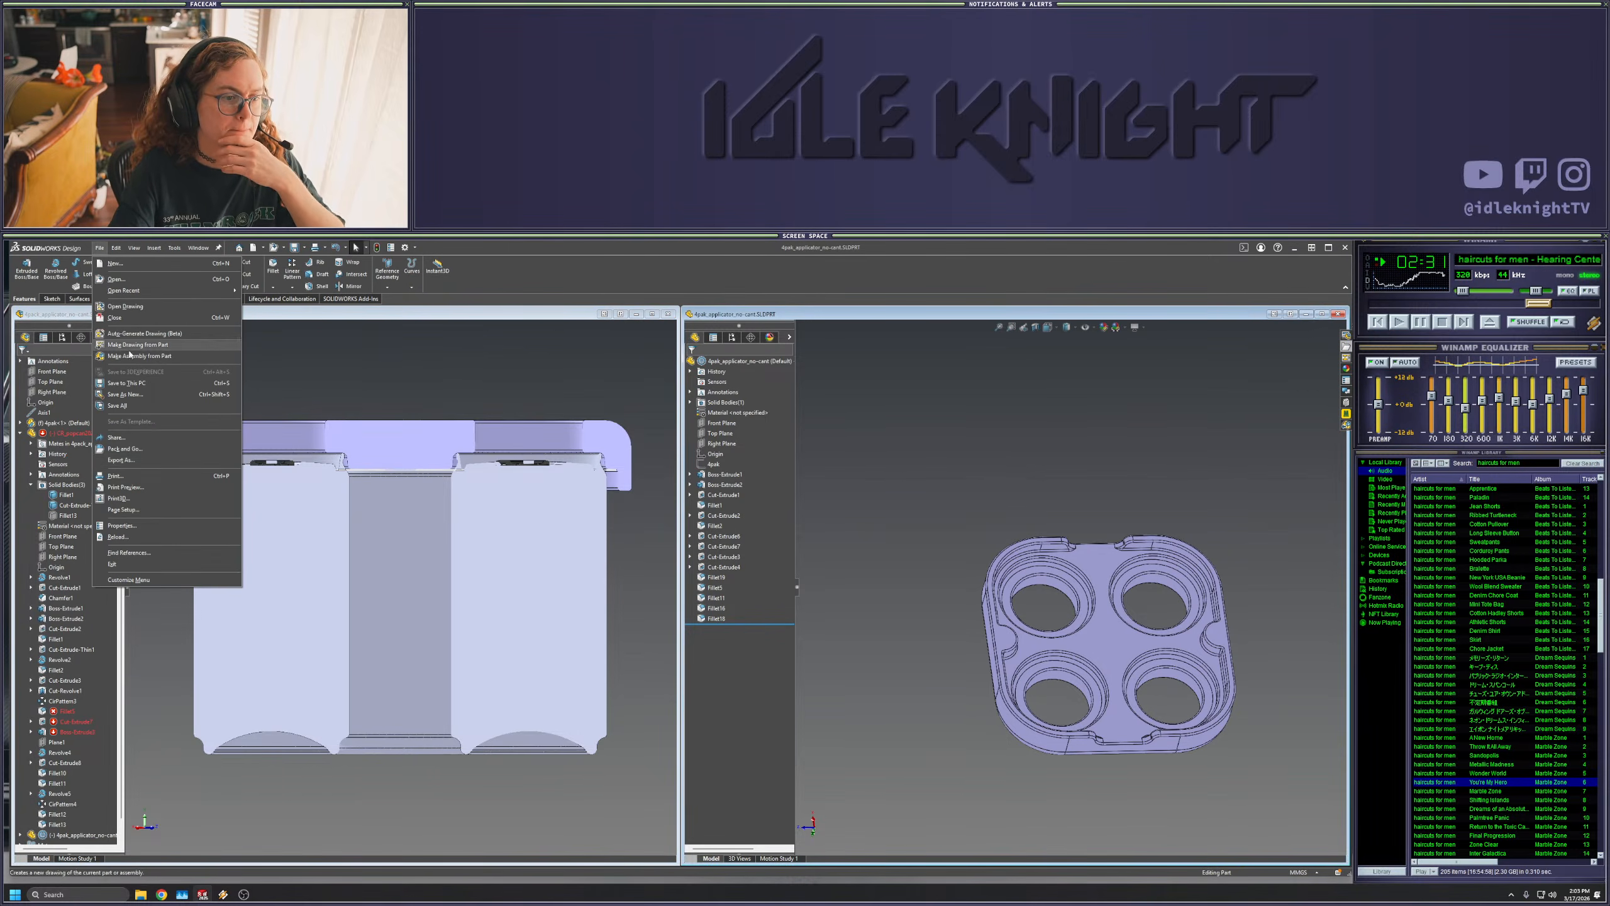
{"action": "left_click", "coordinate": [189, 461]}
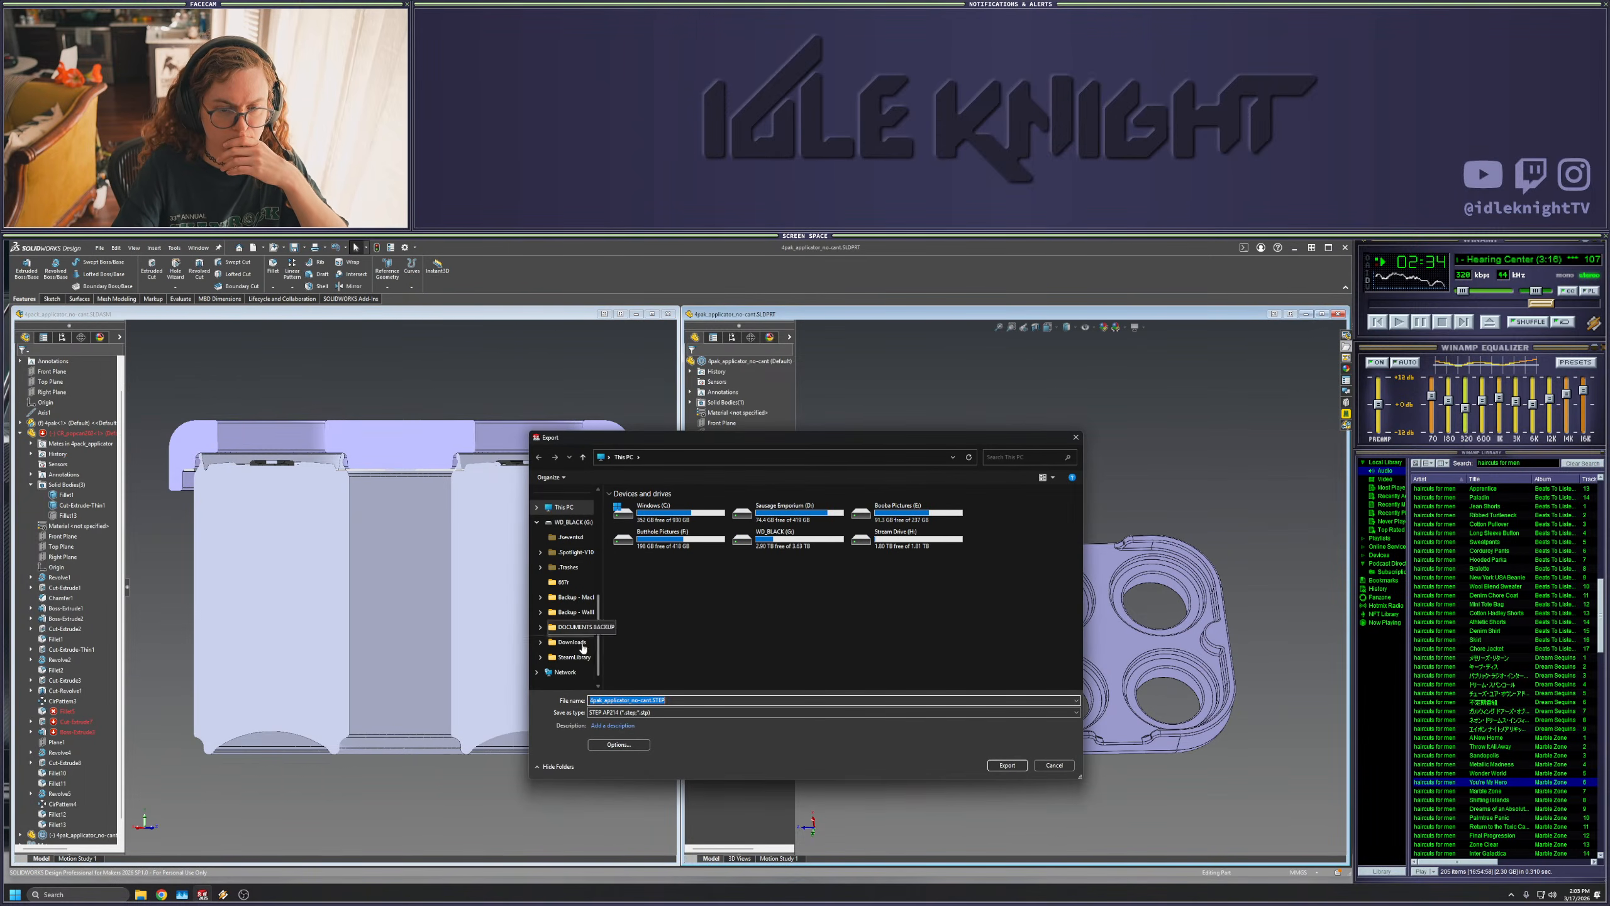
{"action": "left_click", "coordinate": [580, 642]}
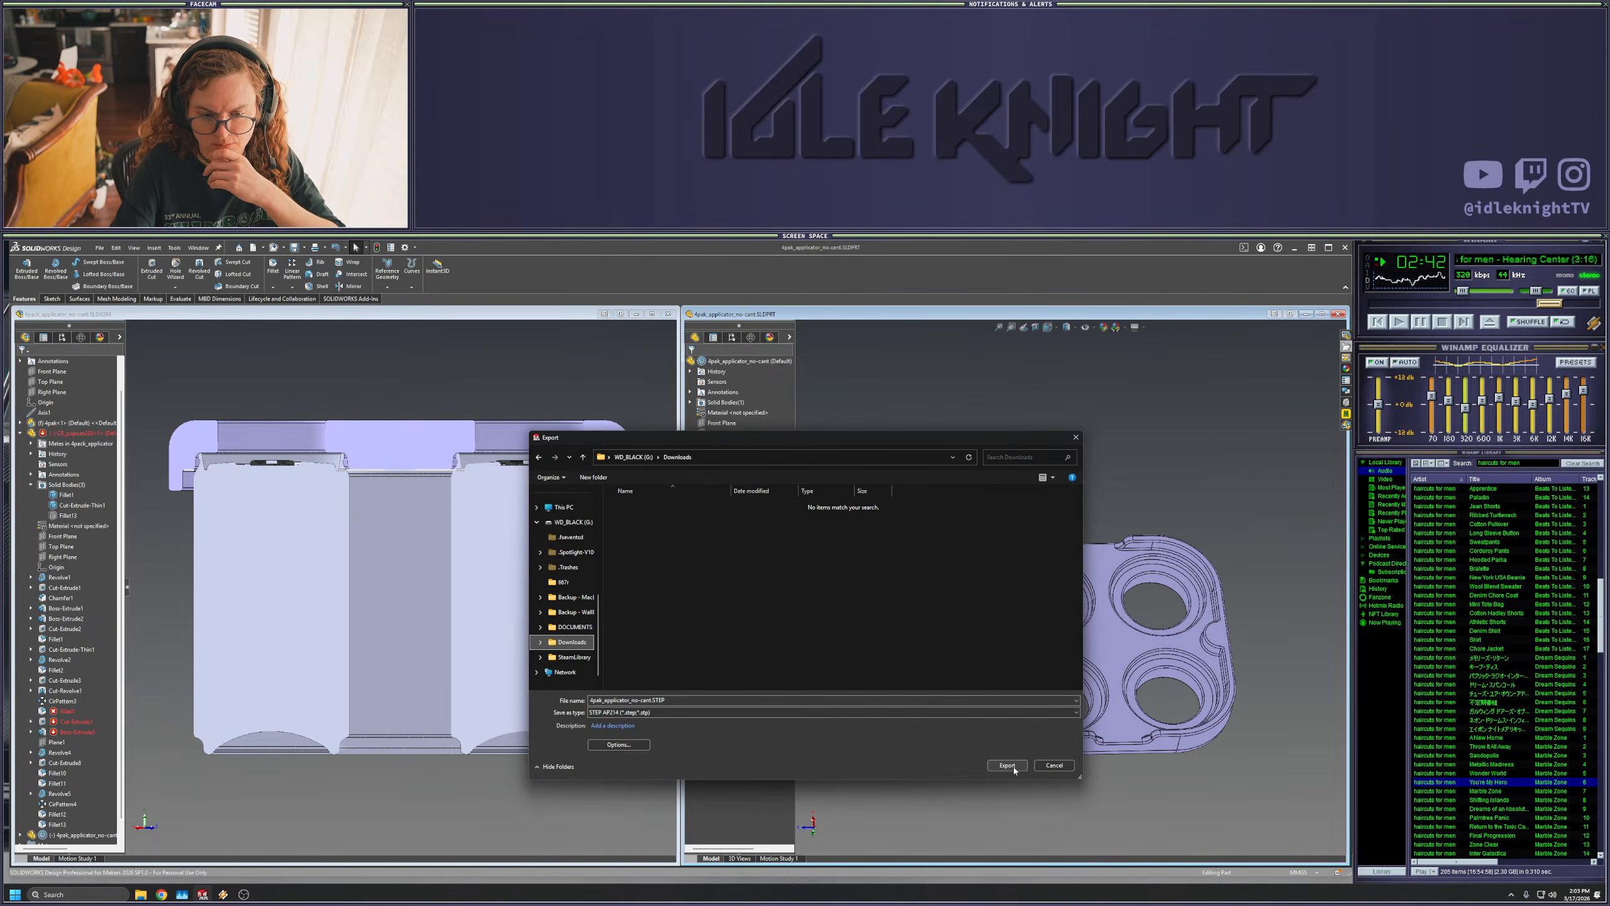
{"action": "left_click", "coordinate": [963, 712]}
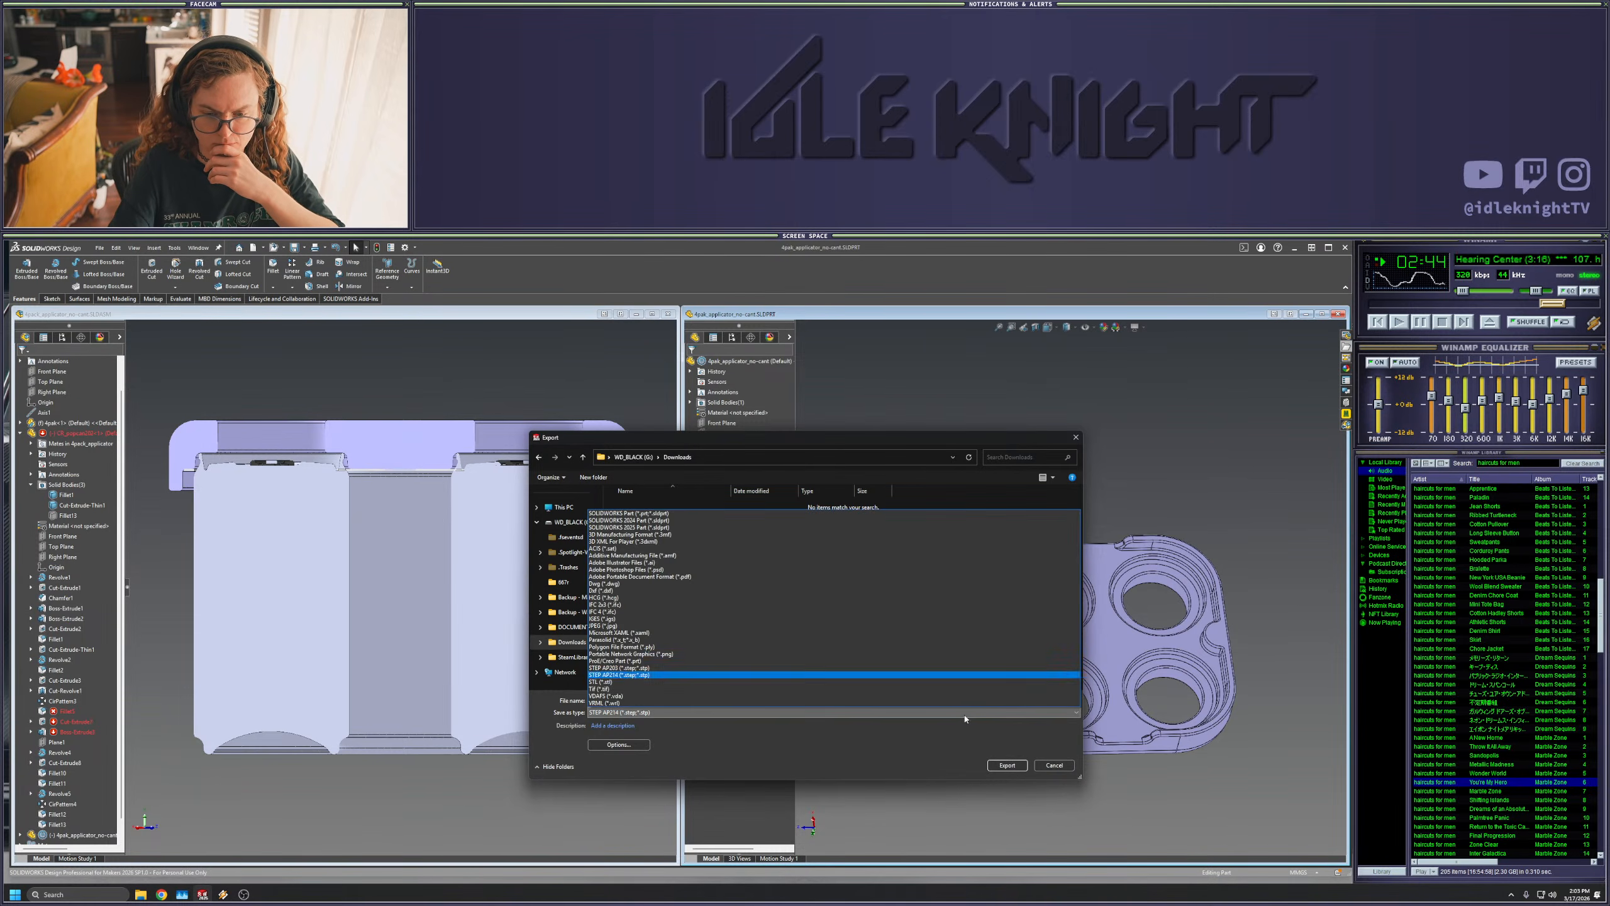
{"action": "left_click", "coordinate": [630, 534]}
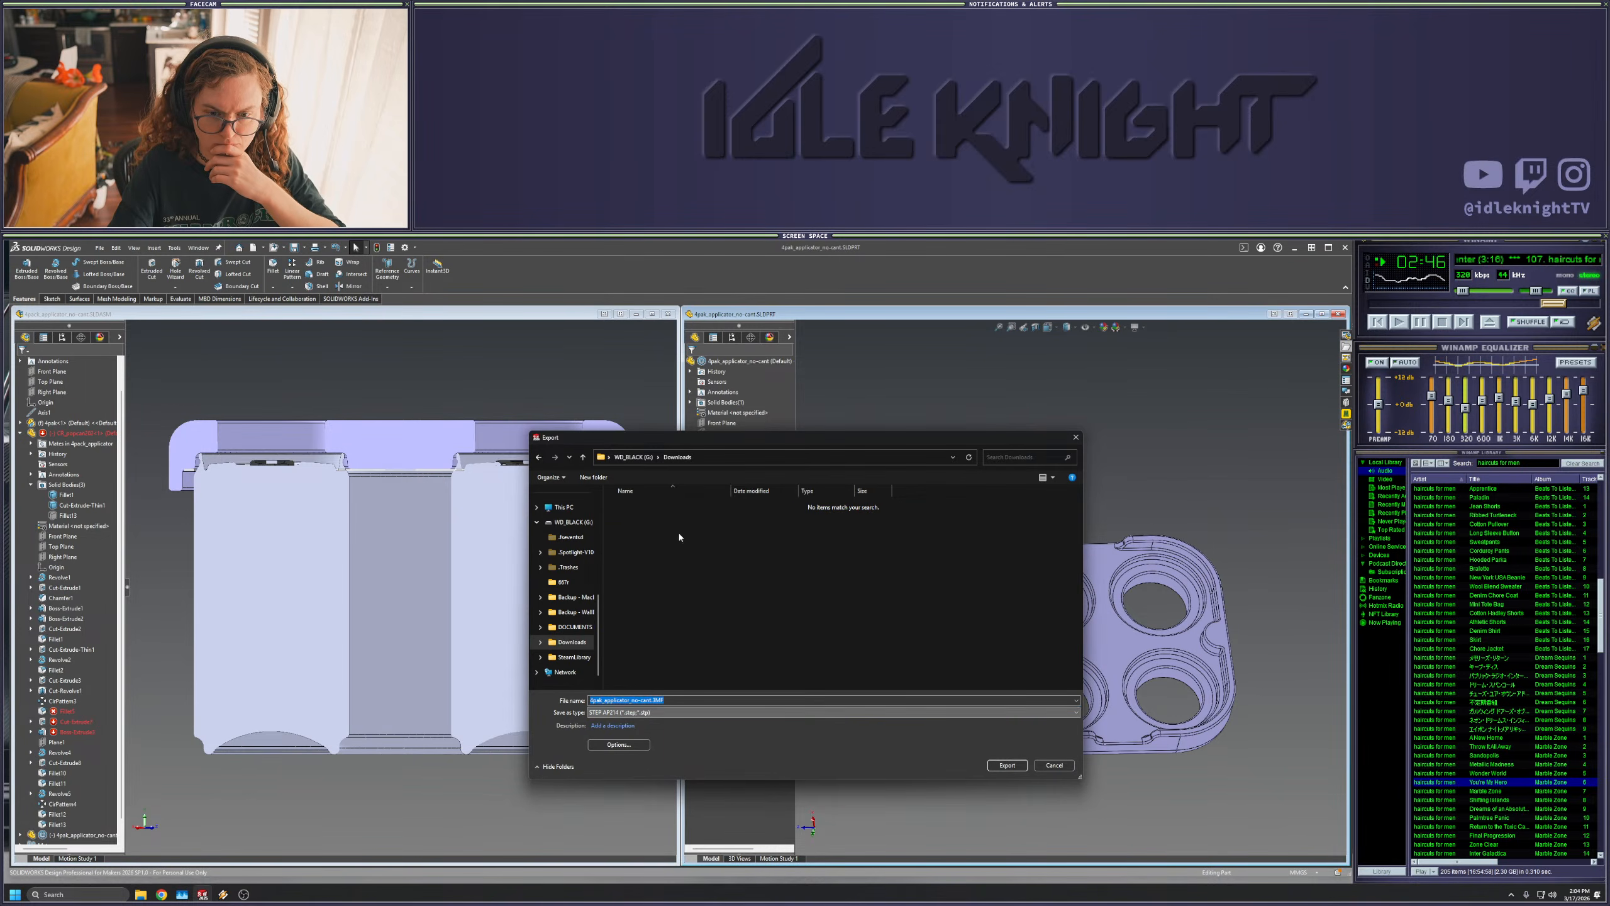
{"action": "left_click", "coordinate": [1007, 764]}
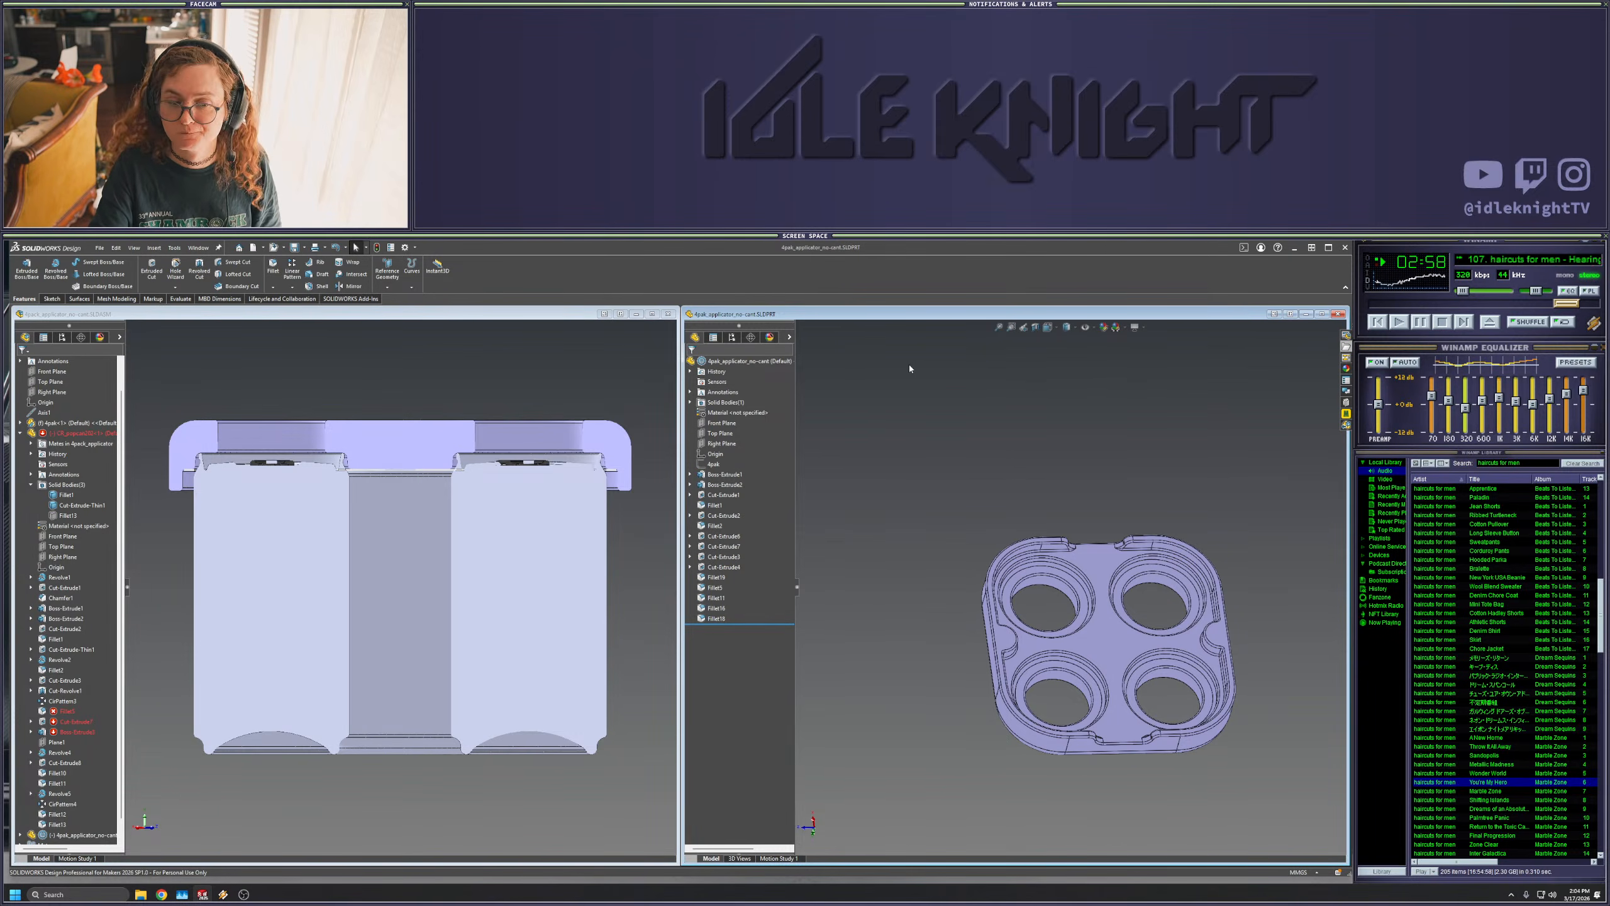
{"action": "left_click", "coordinate": [1295, 248]}
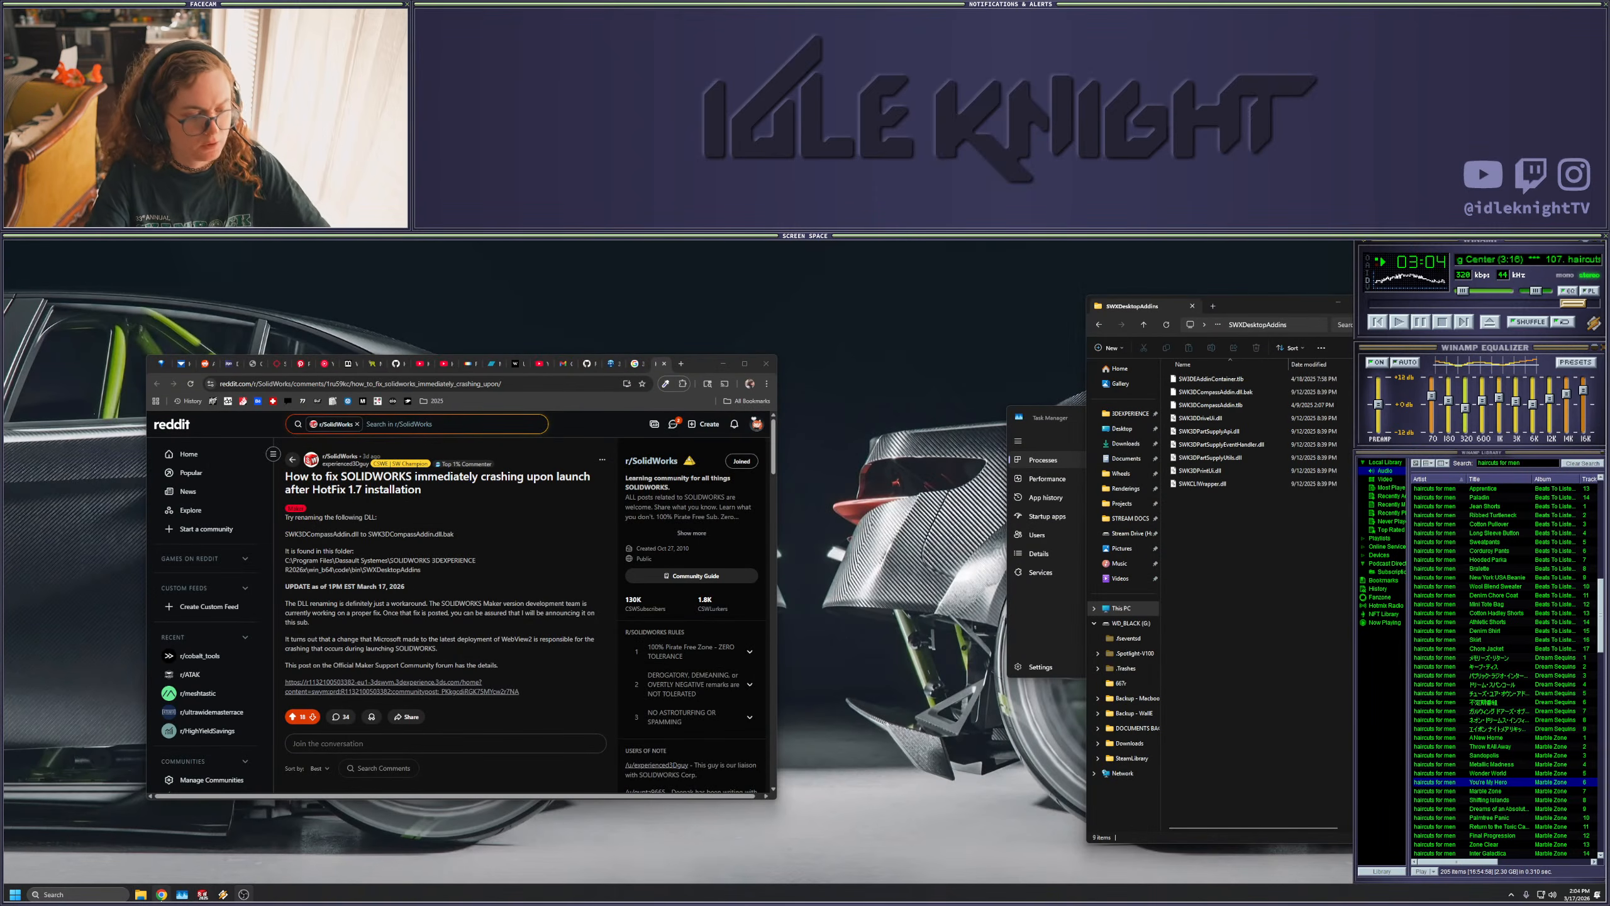
{"action": "left_click", "coordinate": [203, 894]}
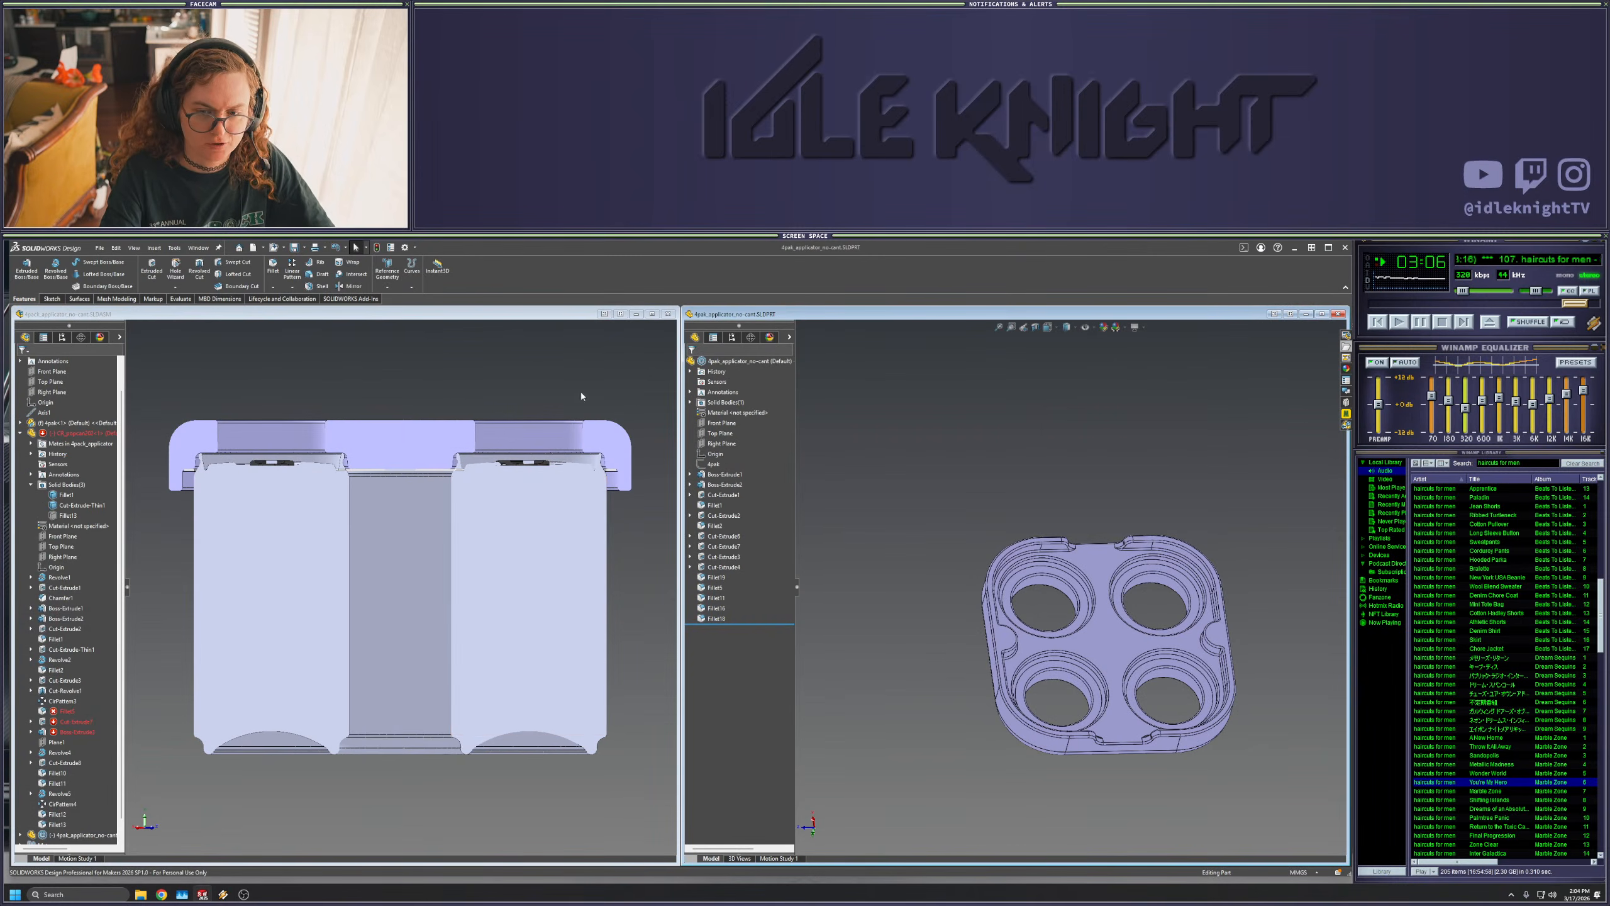
- Maximize the assembly window and capture a screen snip of the sectioned can lid, pocket and outer applicator wall
{"action": "left_click", "coordinate": [651, 313]}
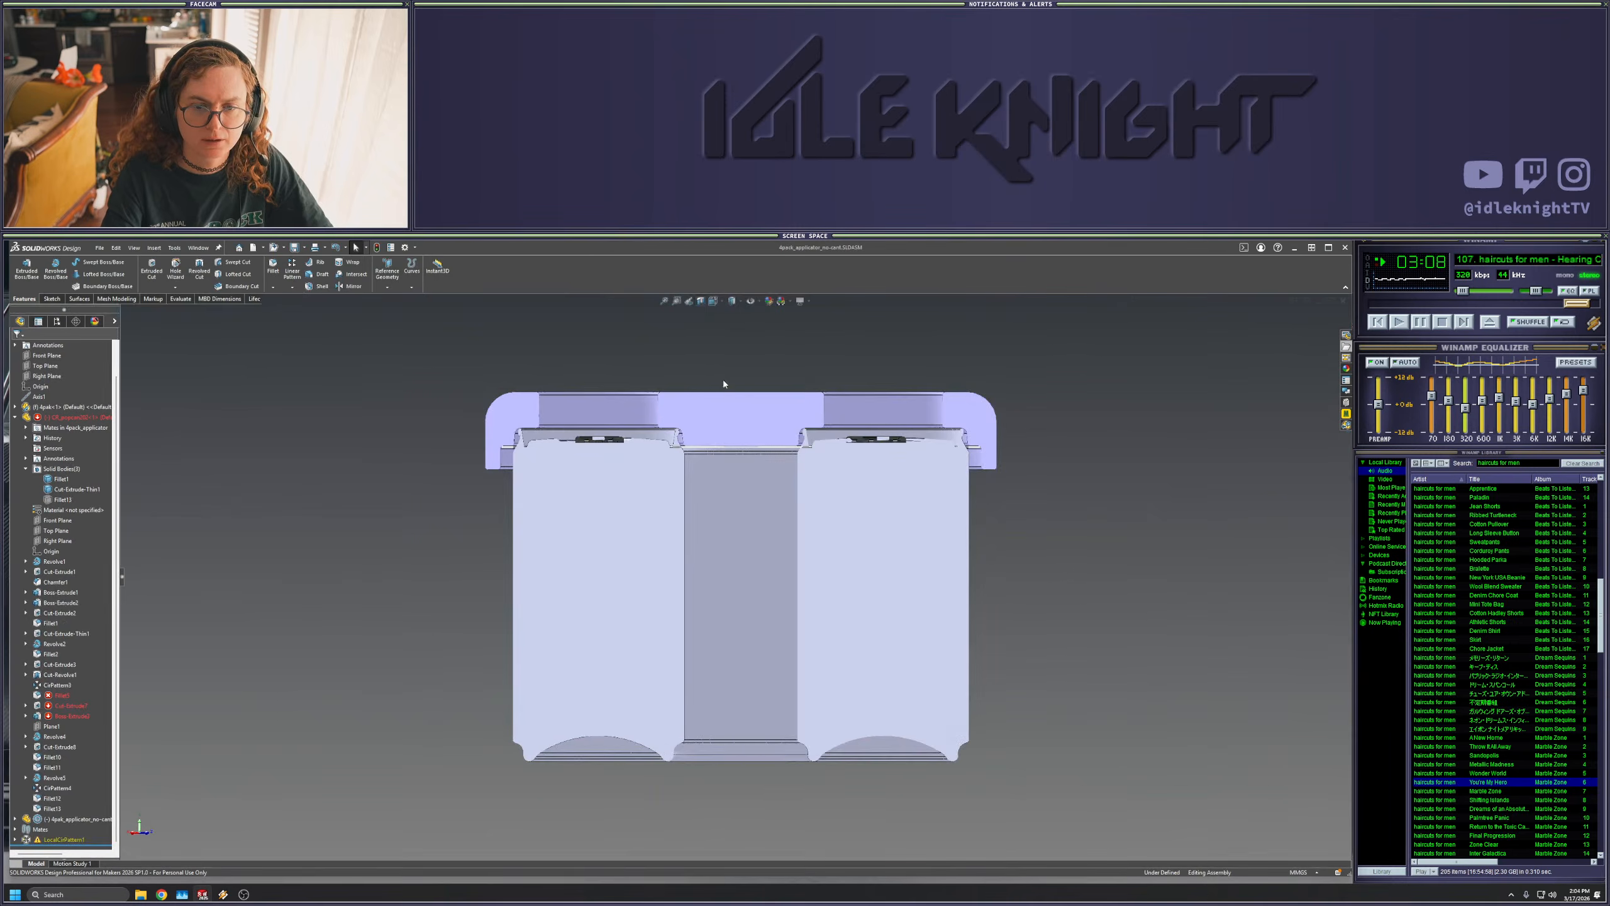
{"action": "scroll", "coordinate": [751, 446], "scroll_direction": "down", "scroll_amount": 3}
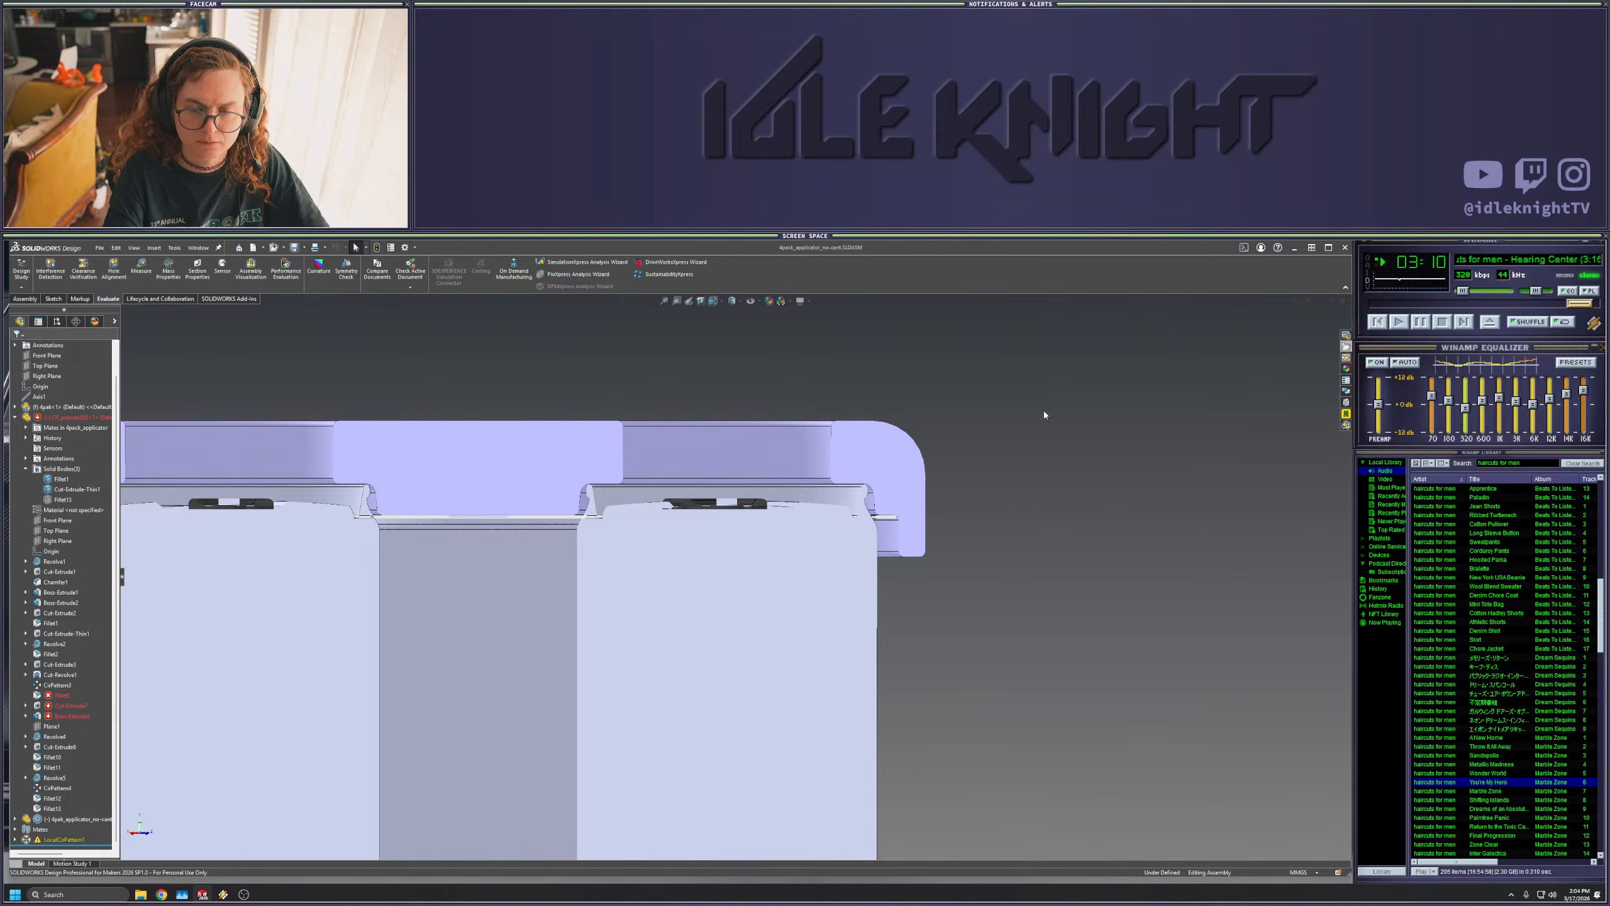
{"action": "key", "text": "super+shift+s"}
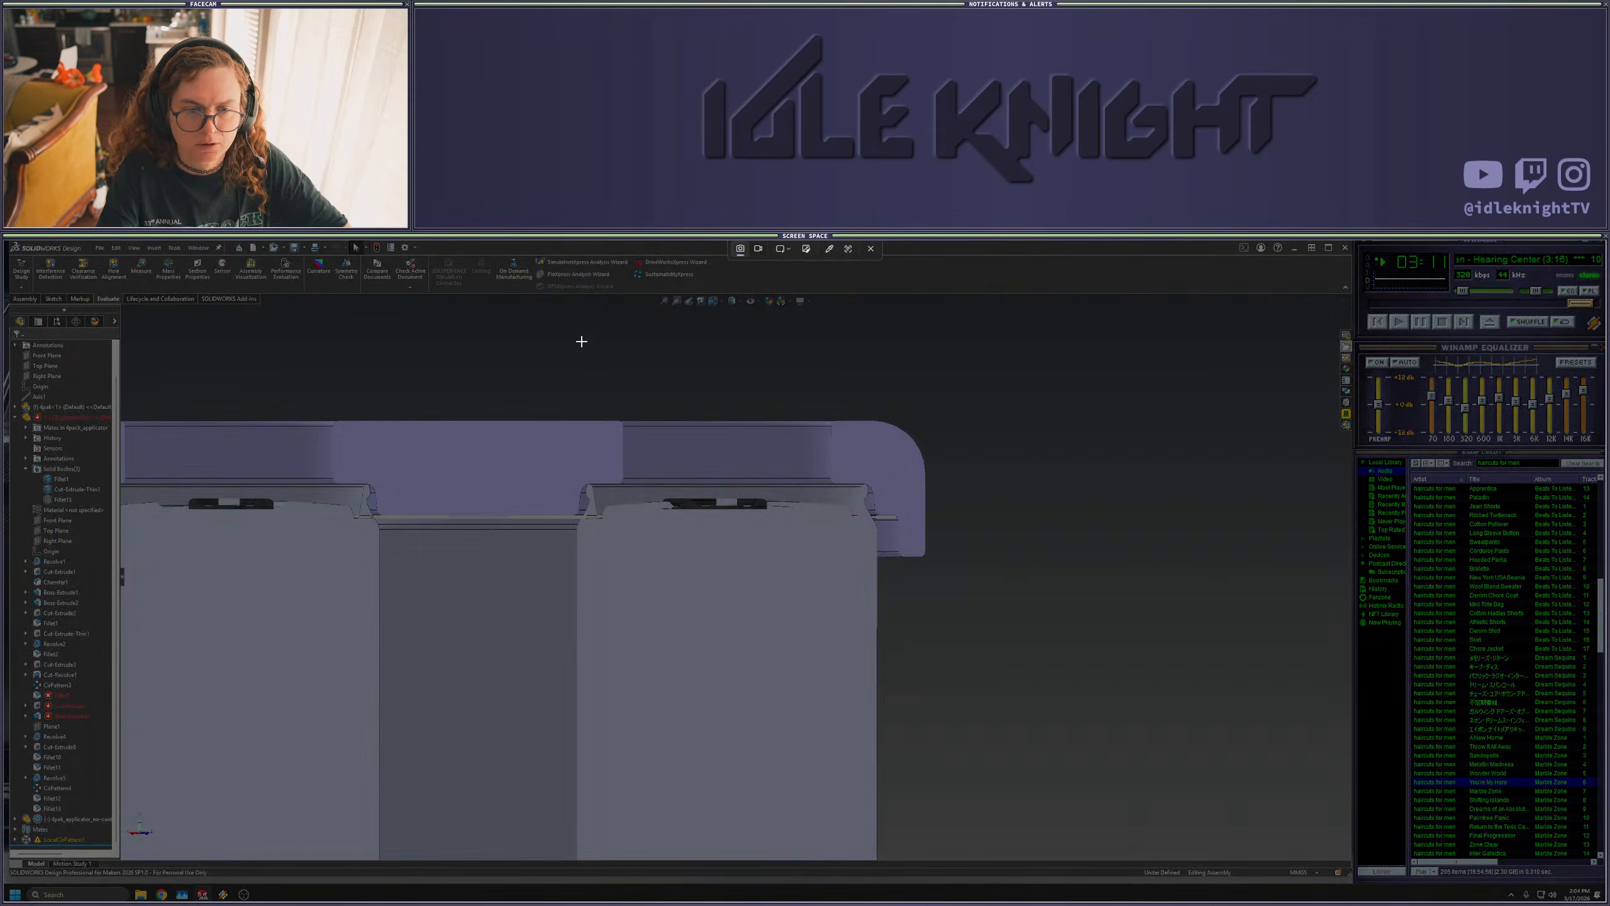
{"action": "left_click_drag", "start_coordinate": [476, 333], "coordinate": [1034, 715]}
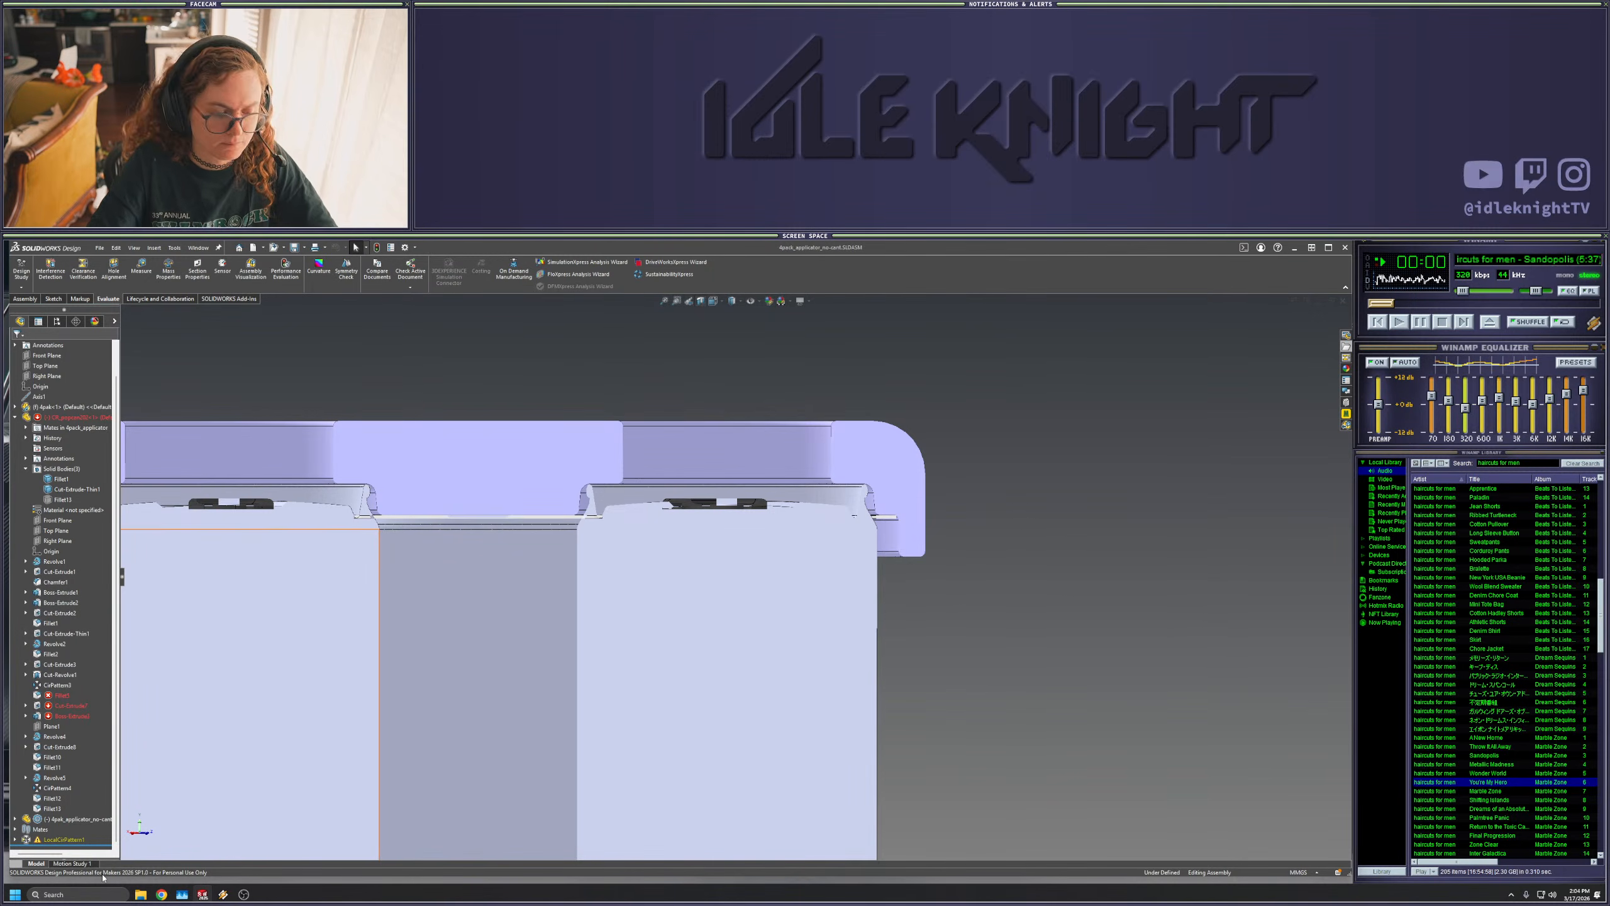
- Switch to the web browser, move its window off to the other screen, and launch OrcaSlicer
{"action": "left_click", "coordinate": [161, 894]}
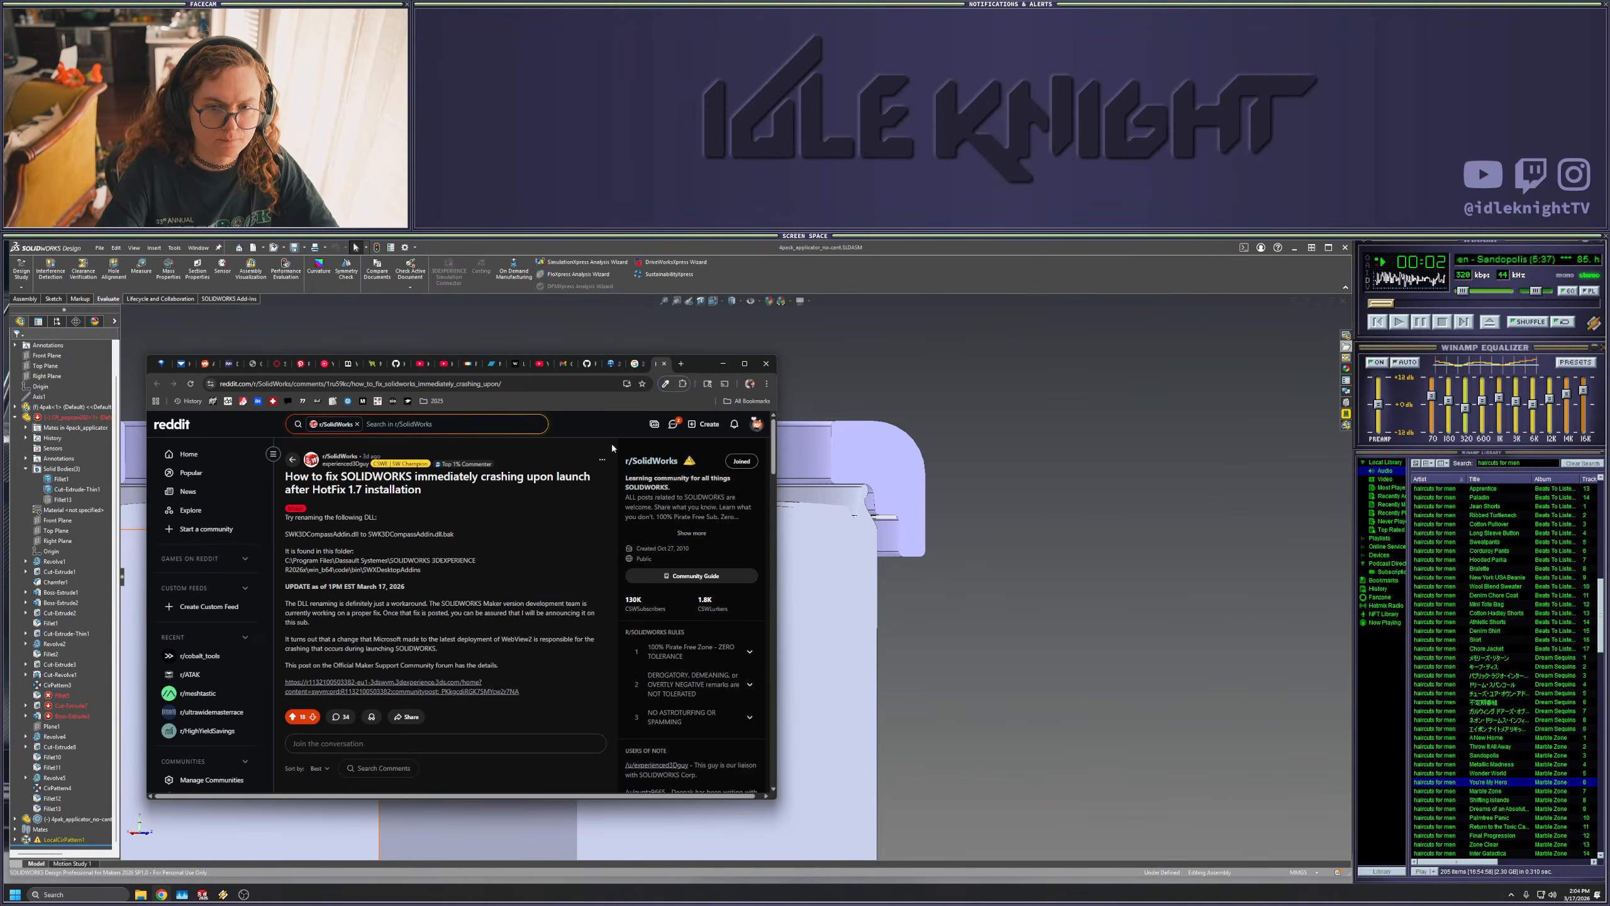
{"action": "left_click_drag", "start_coordinate": [697, 421], "coordinate": [79, 280]}
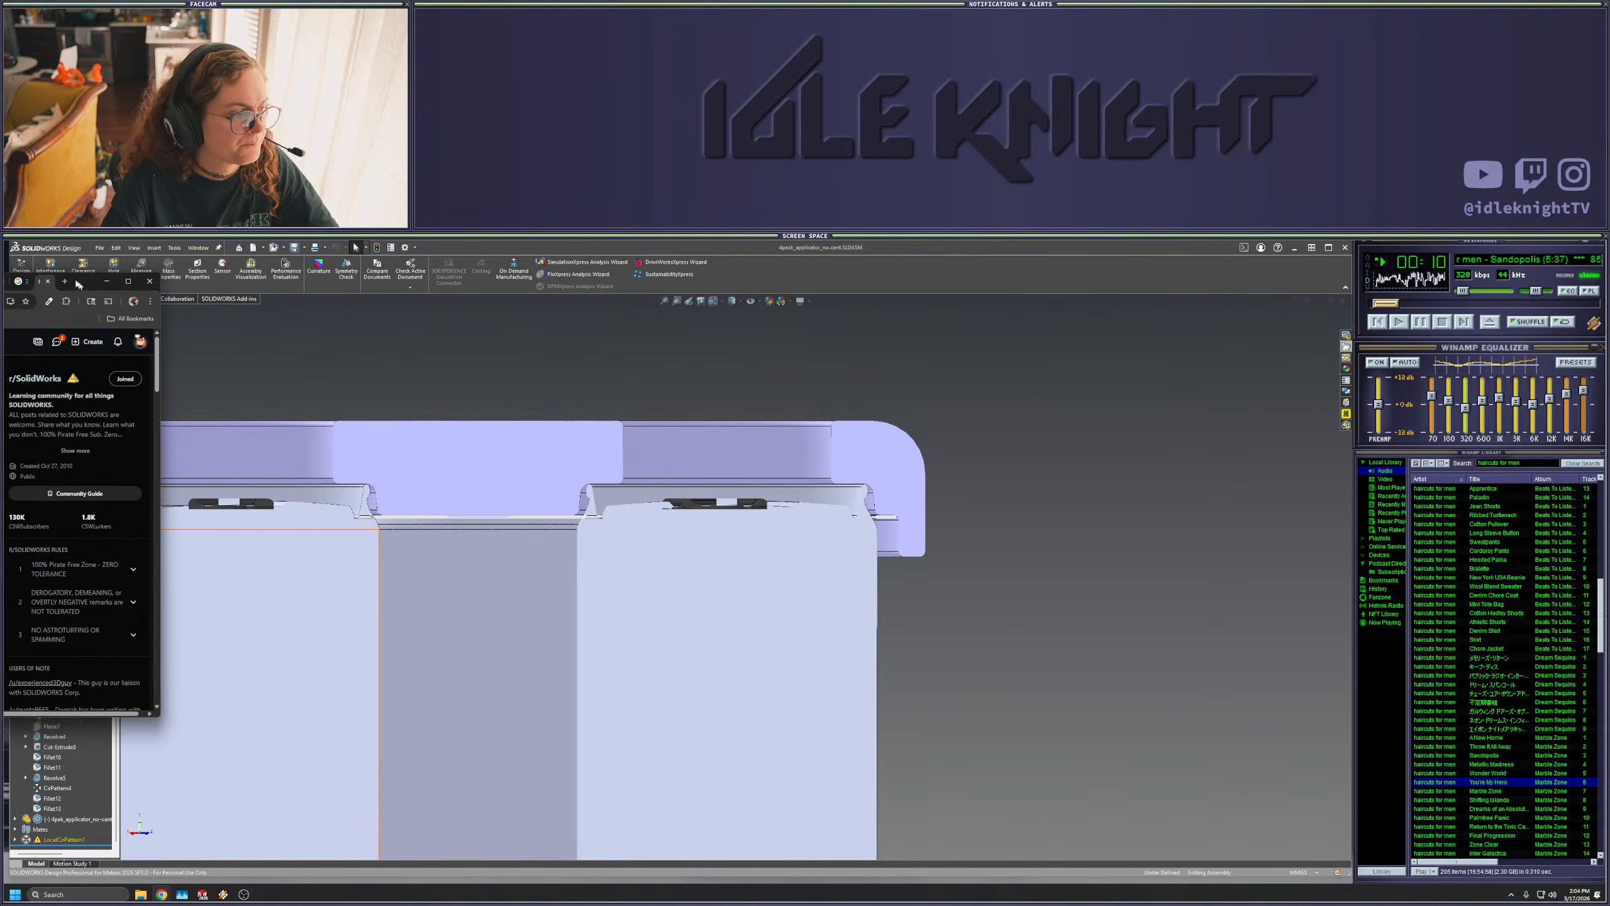
{"action": "left_click", "coordinate": [158, 404]}
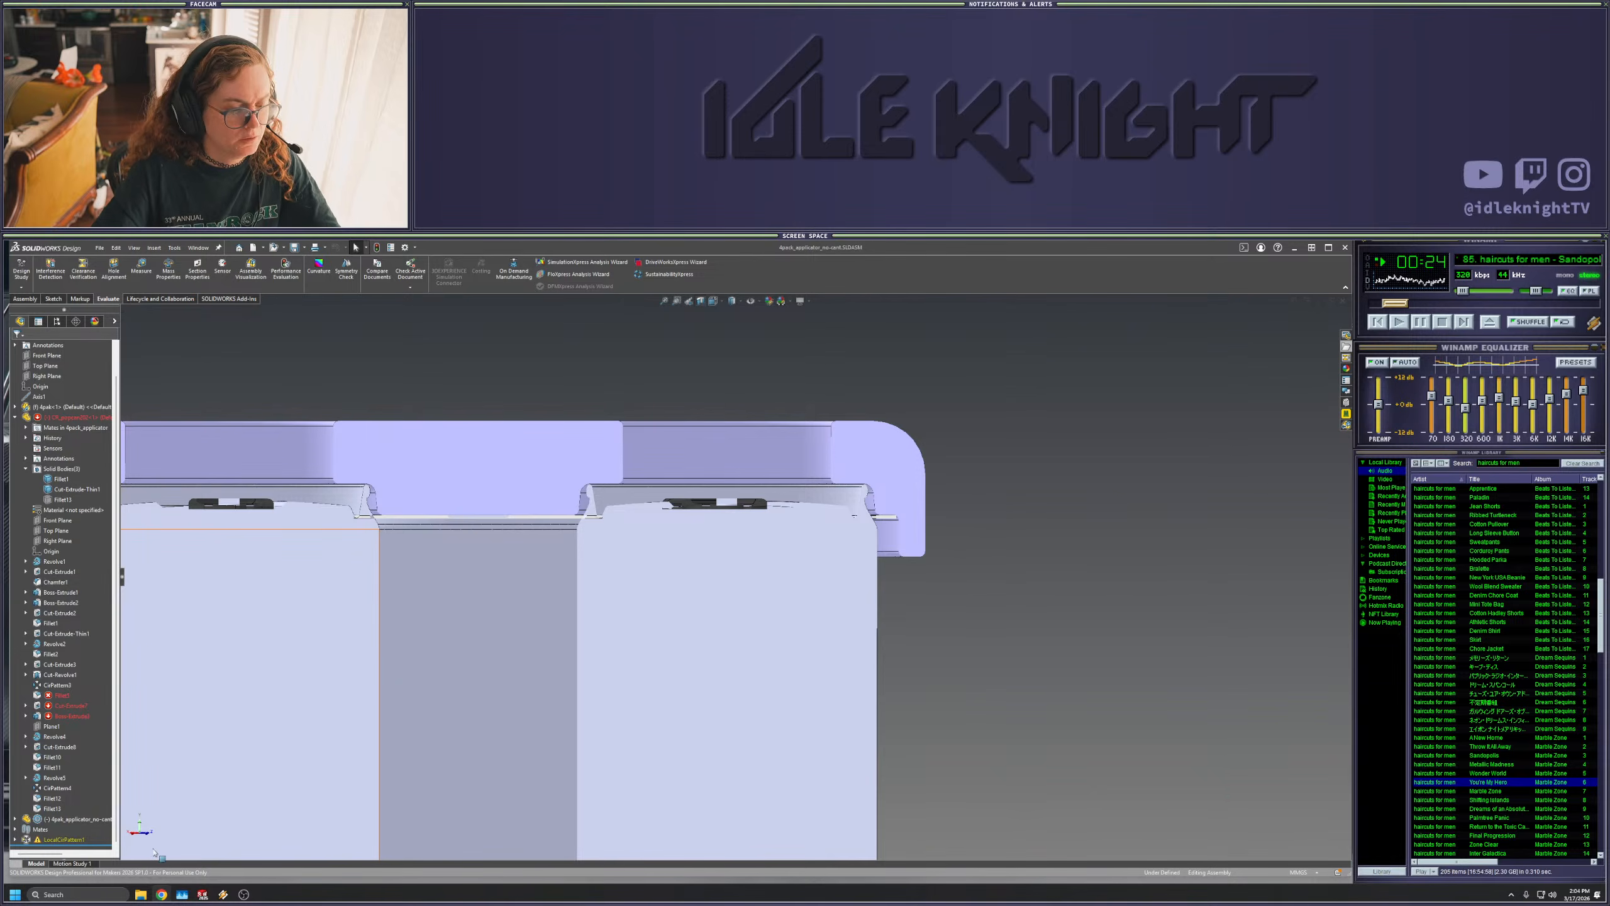
{"action": "key", "text": "super"}
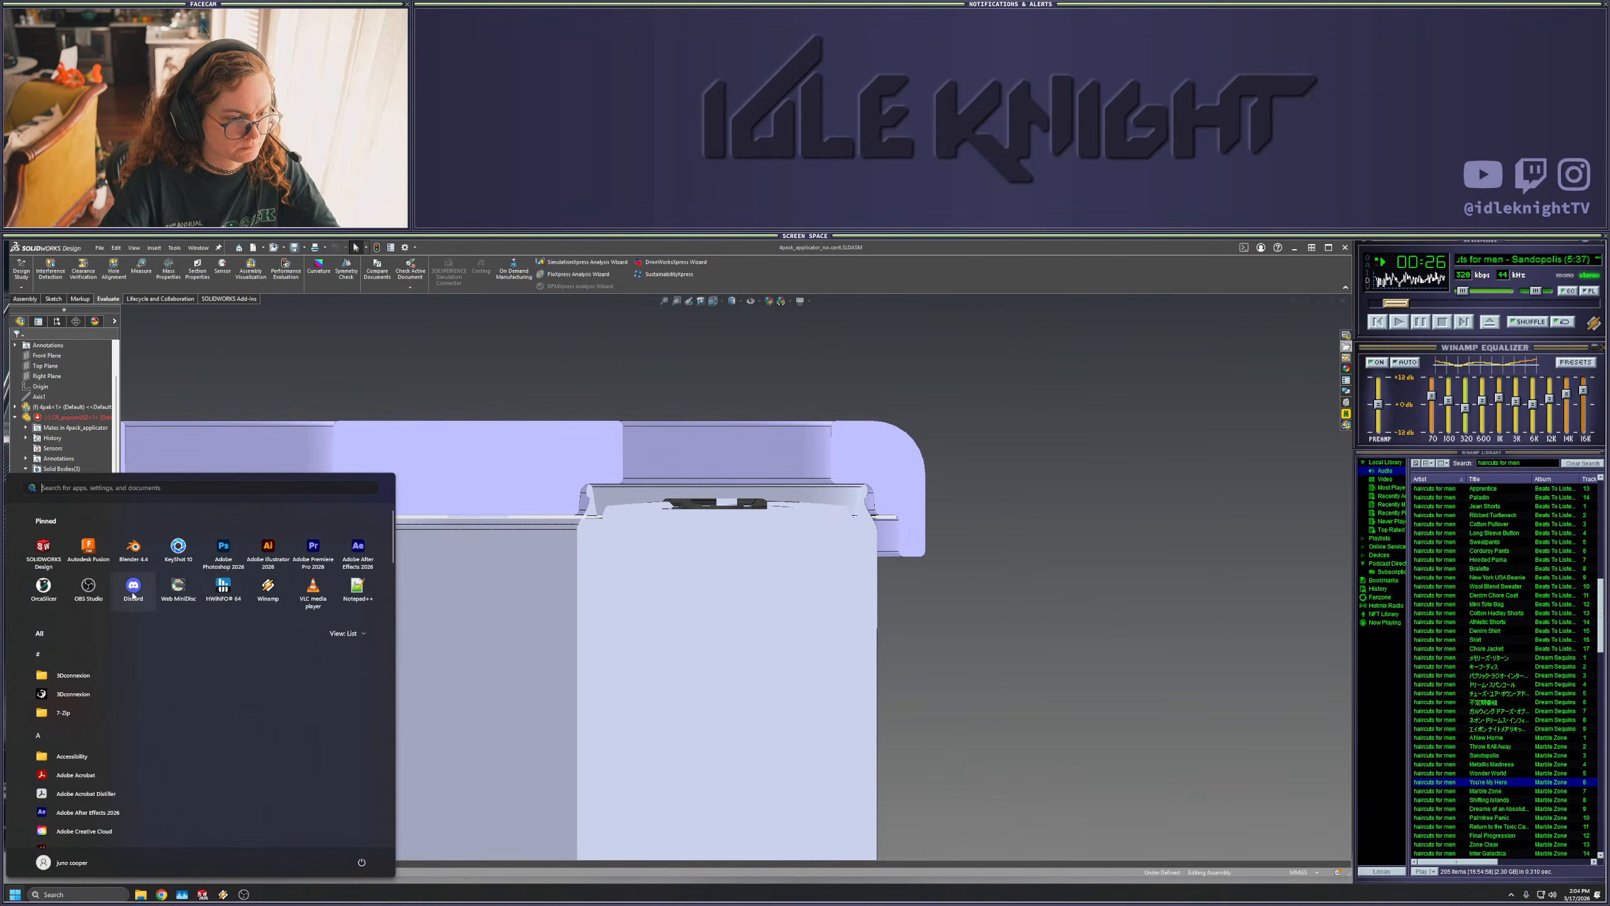
{"action": "left_click", "coordinate": [43, 585]}
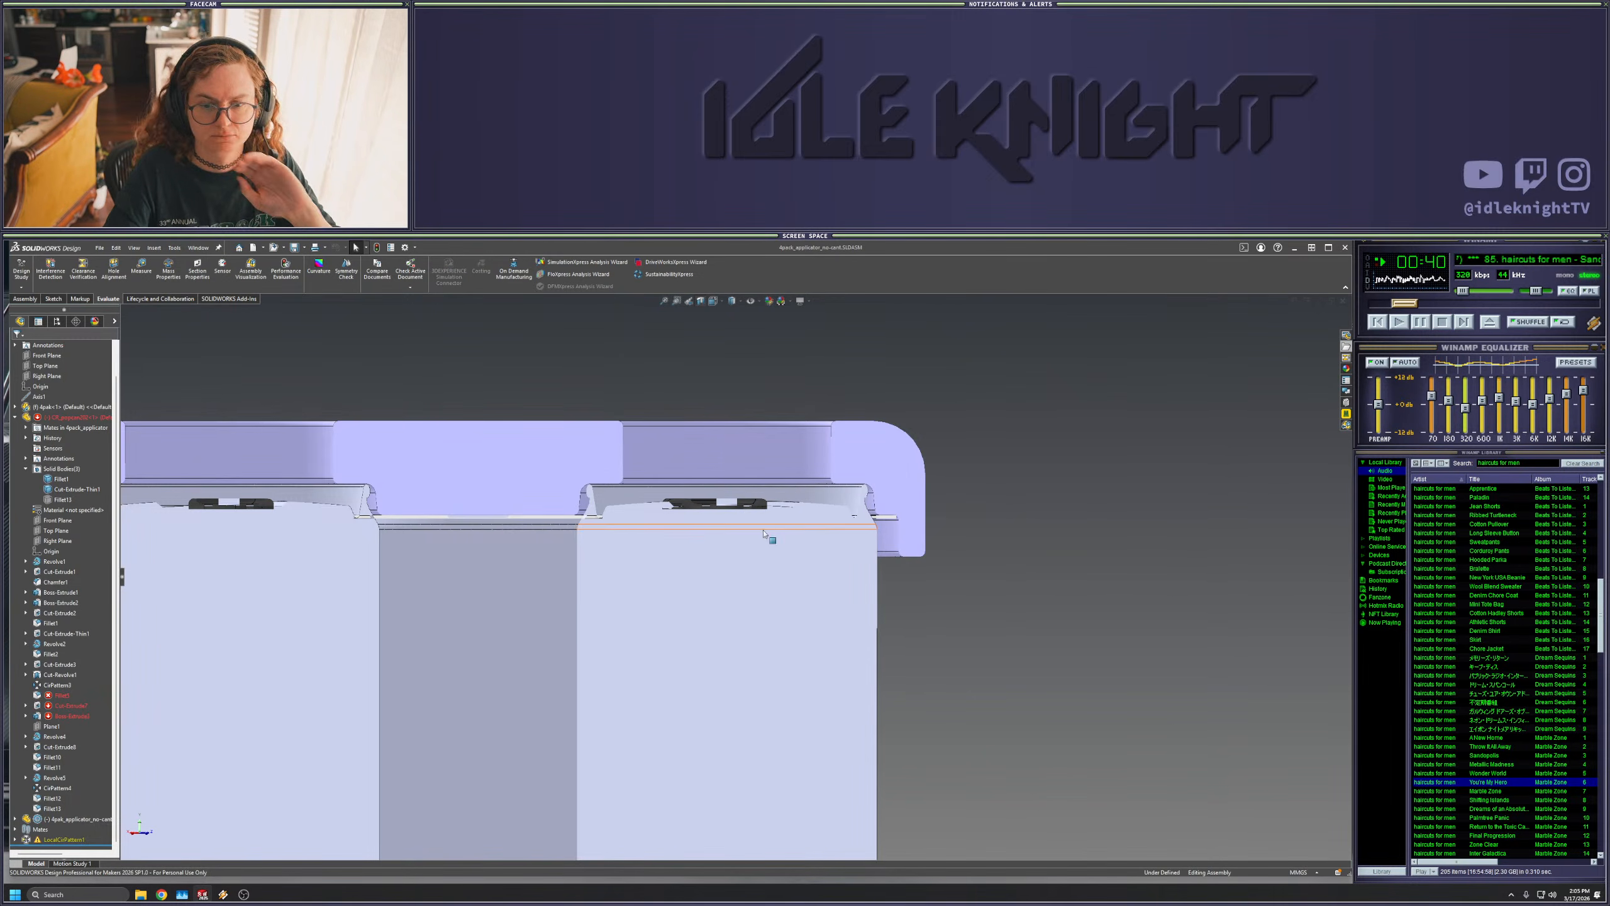
- Examine the assembly section for how the lids and can rims sit against the applicator's outer wall
{"action": "key", "text": "f"}
{"action": "middle_click_drag", "start_coordinate": [792, 530], "coordinate": [617, 583]}
{"action": "scroll", "coordinate": [806, 553], "scroll_direction": "down", "scroll_amount": 6}
{"action": "scroll", "coordinate": [807, 614], "scroll_direction": "up", "scroll_amount": 5}
{"action": "scroll", "coordinate": [617, 584], "scroll_direction": "down", "scroll_amount": 6}
{"action": "middle_click_drag", "start_coordinate": [753, 588], "coordinate": [712, 559]}
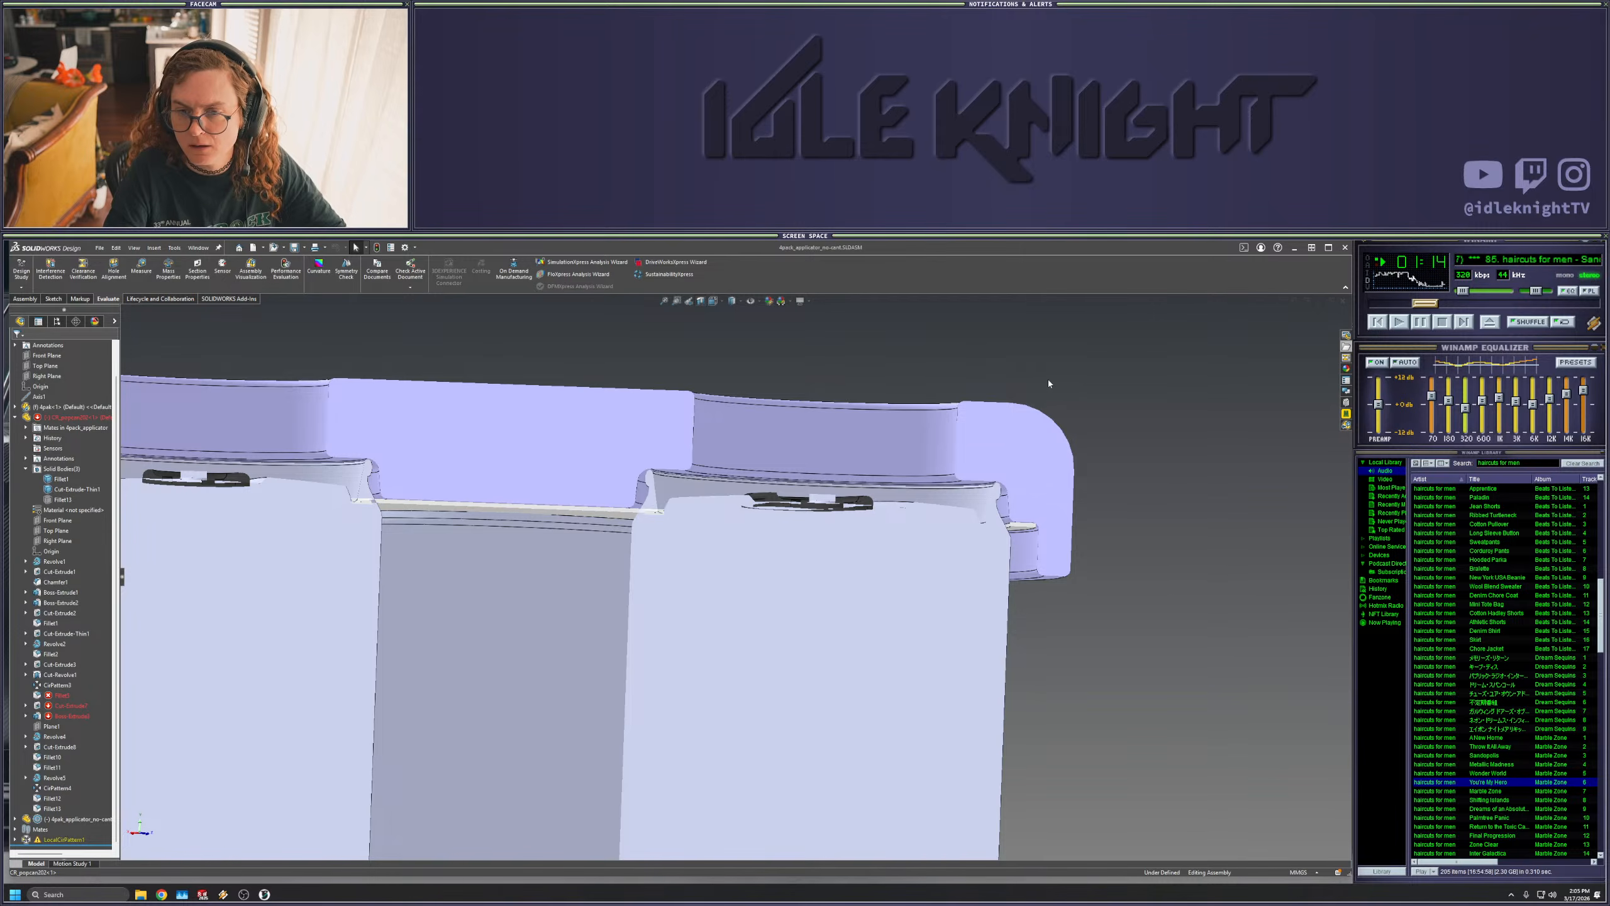
{"action": "key", "text": "space"}
{"action": "left_click", "coordinate": [550, 613]}
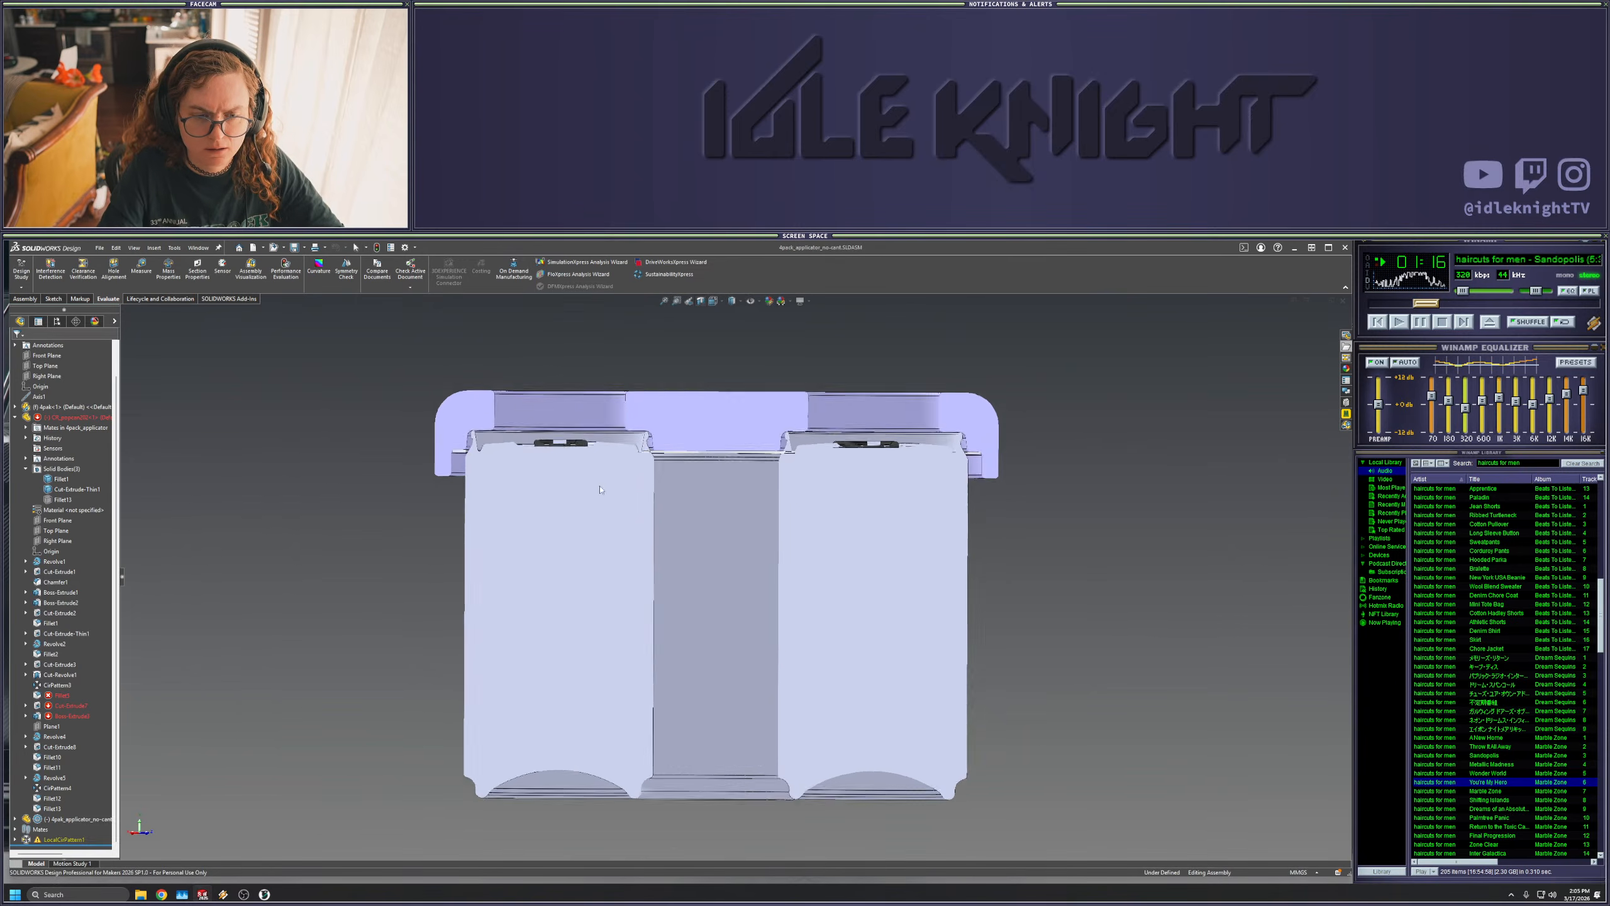
{"action": "scroll", "coordinate": [533, 432], "scroll_direction": "down", "scroll_amount": 6}
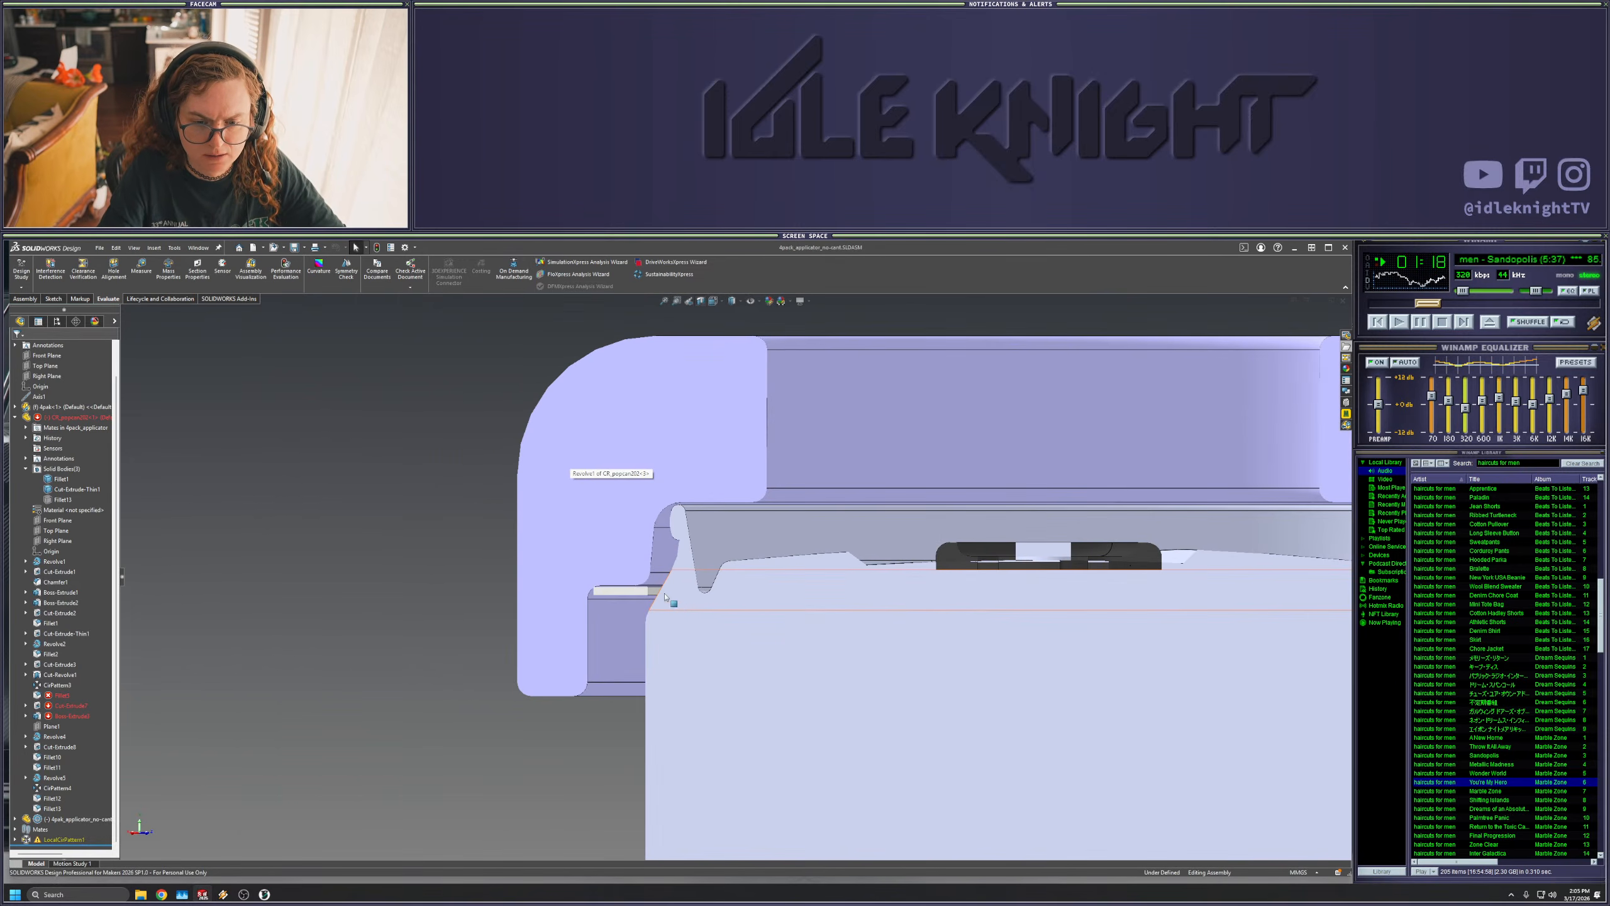
{"action": "left_click", "coordinate": [640, 591]}
{"action": "left_click", "coordinate": [313, 536]}
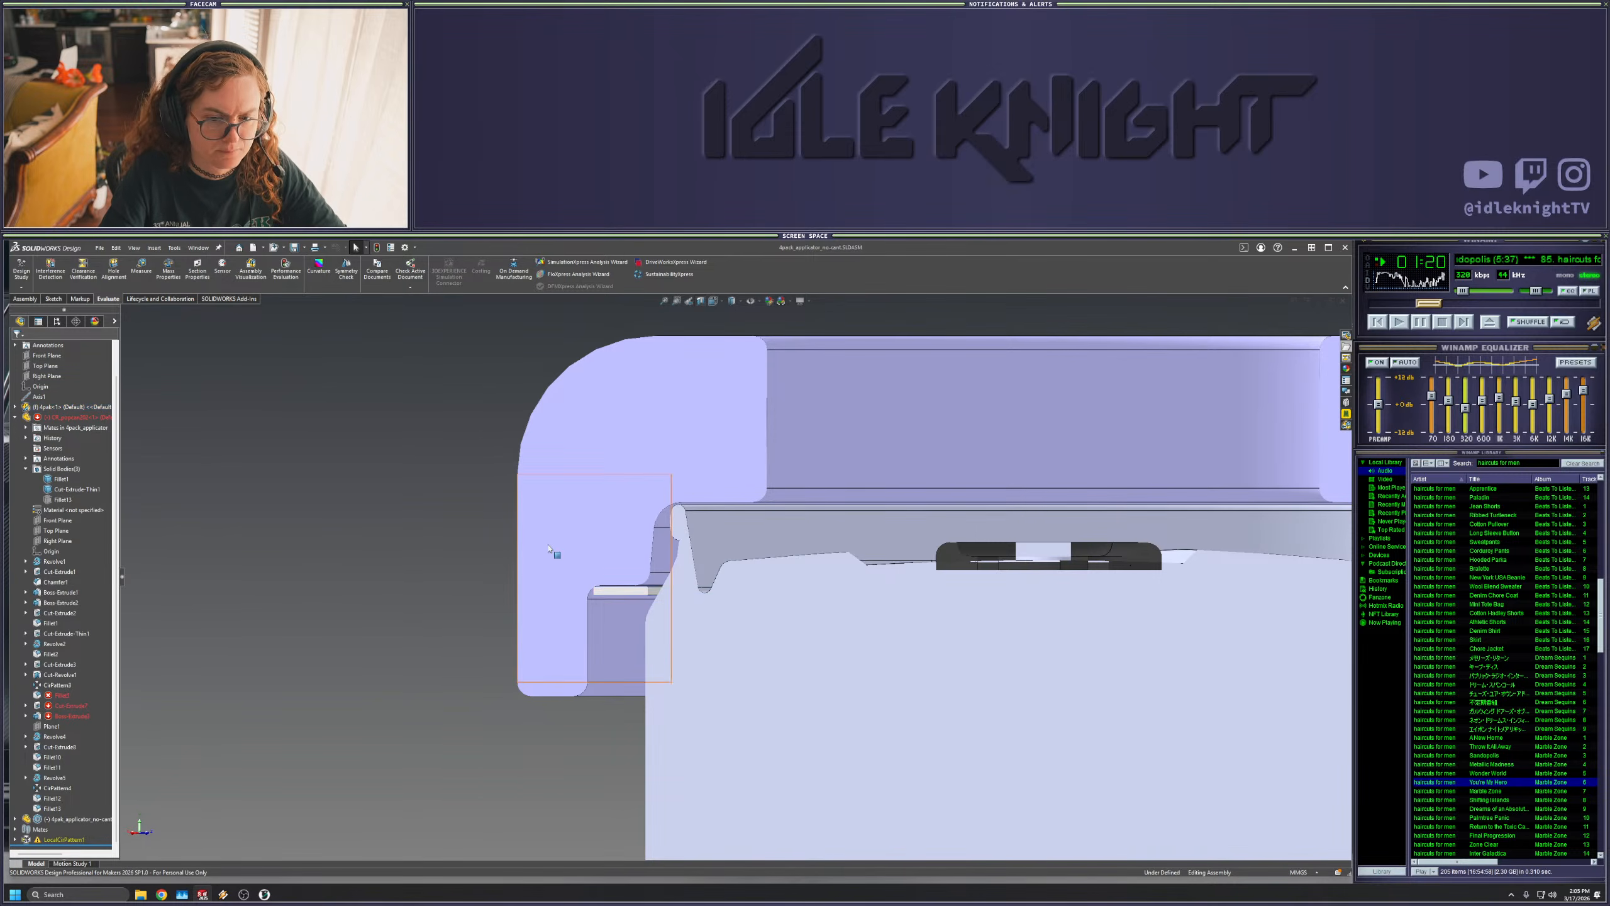
- Inspect the section face-on at the inner pocket wall between the cans, checking the clearance around the lid skirt
{"action": "scroll", "coordinate": [909, 601], "scroll_direction": "up", "scroll_amount": 5}
{"action": "scroll", "coordinate": [1096, 626], "scroll_direction": "down", "scroll_amount": 4}
{"action": "scroll", "coordinate": [1199, 583], "scroll_direction": "up", "scroll_amount": 3}
{"action": "scroll", "coordinate": [840, 523], "scroll_direction": "down", "scroll_amount": 7}
{"action": "middle_click_drag", "start_coordinate": [700, 557], "coordinate": [701, 582]}
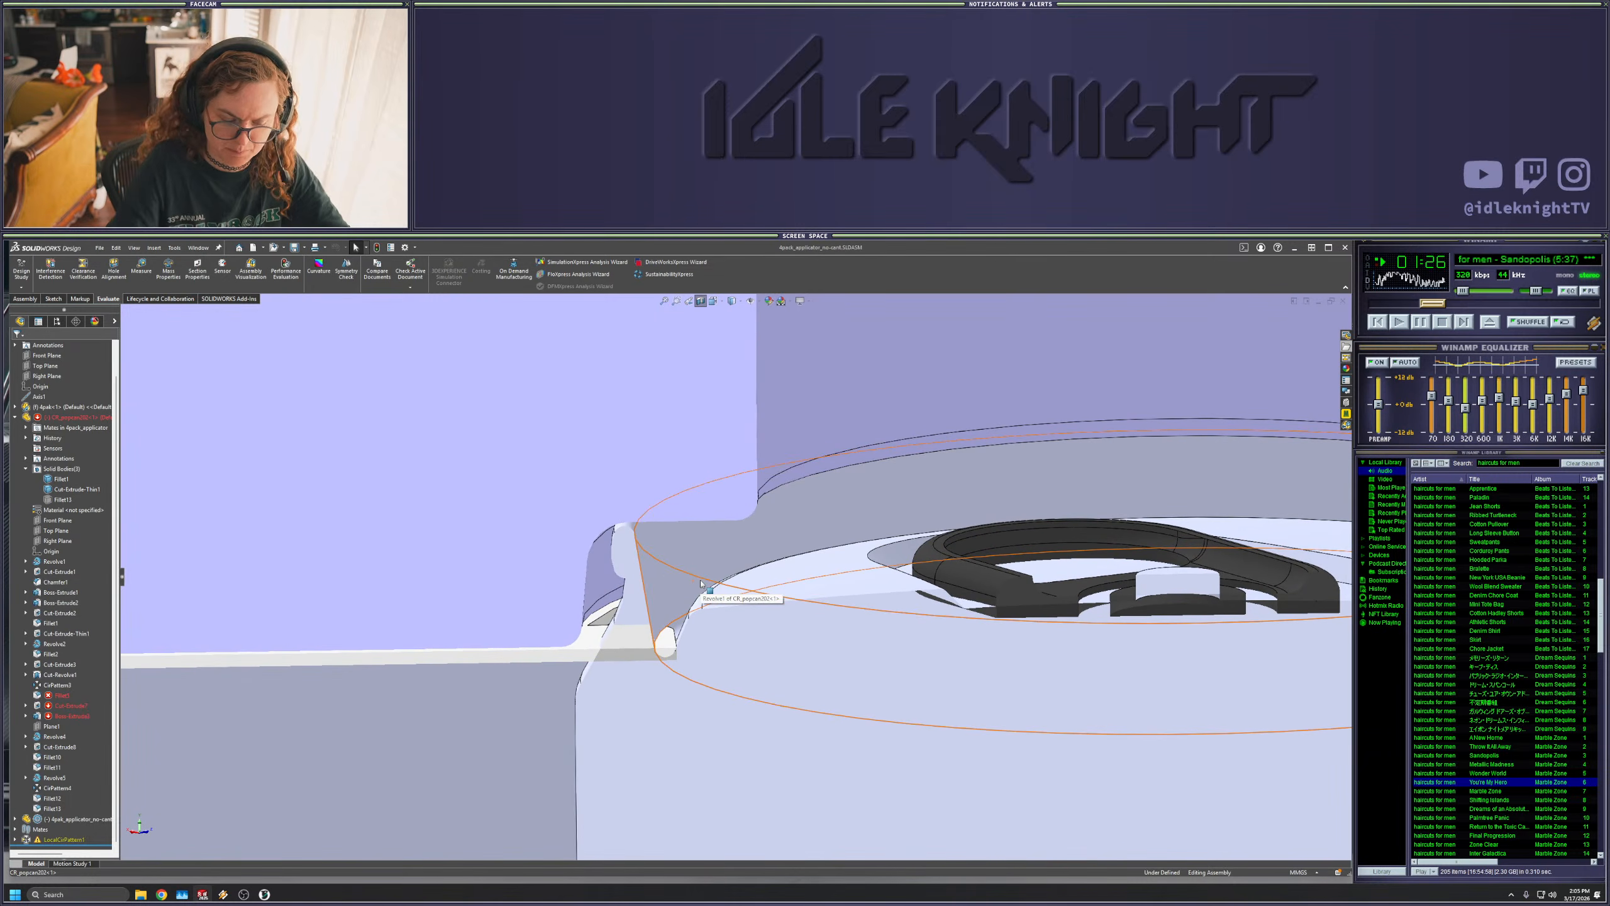
{"action": "key", "text": "space"}
{"action": "left_click", "coordinate": [562, 648]}
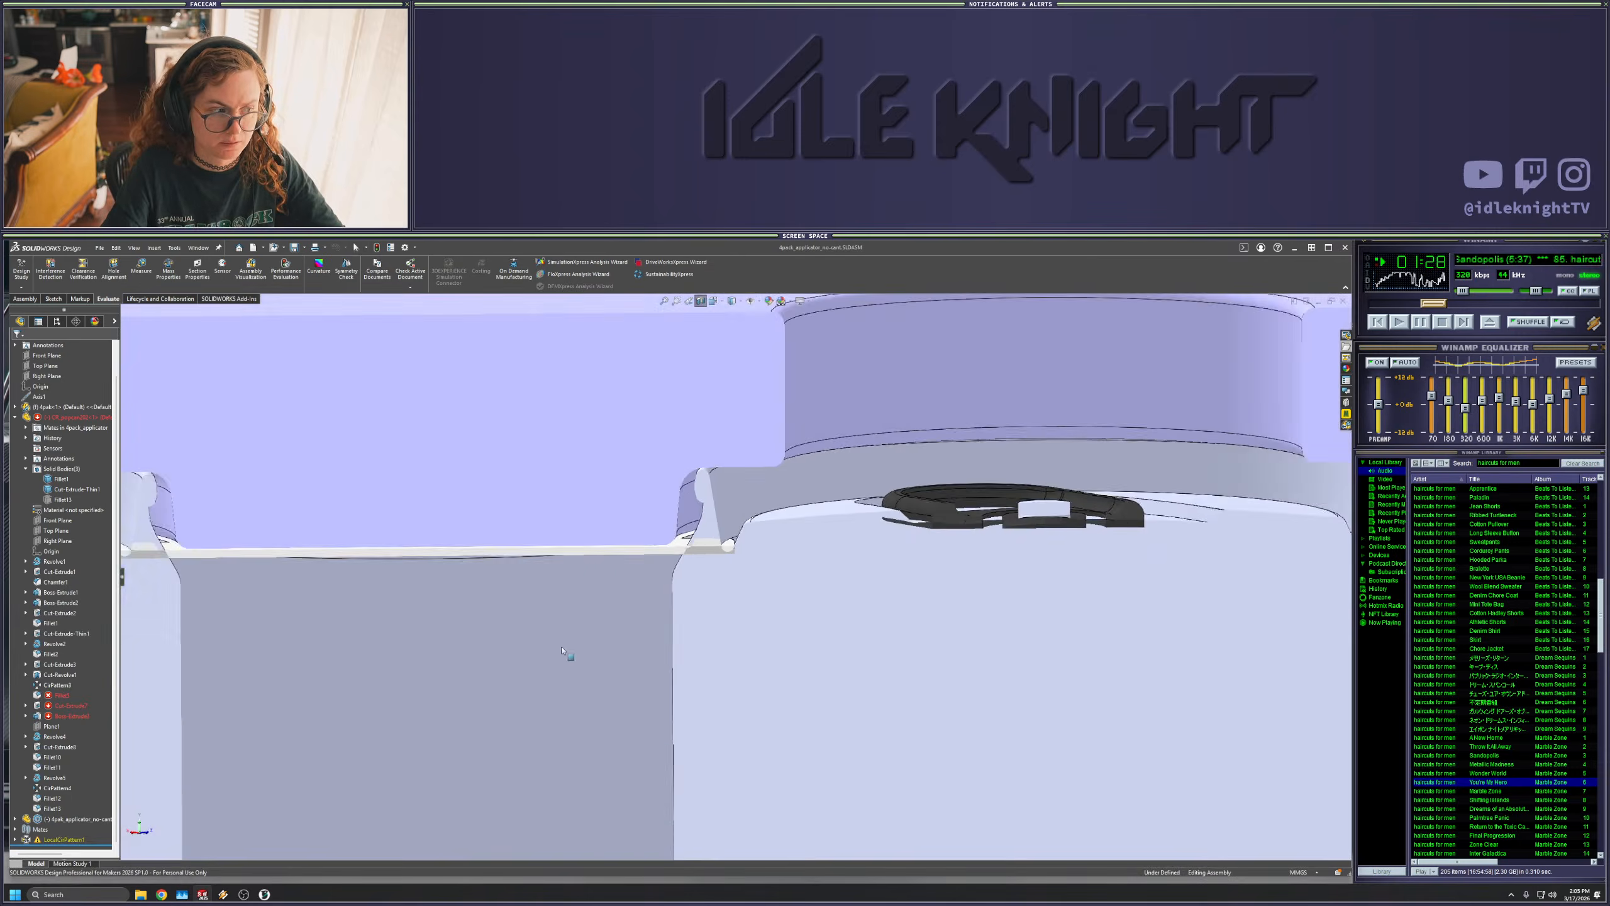
{"action": "scroll", "coordinate": [812, 476], "scroll_direction": "down", "scroll_amount": 5}
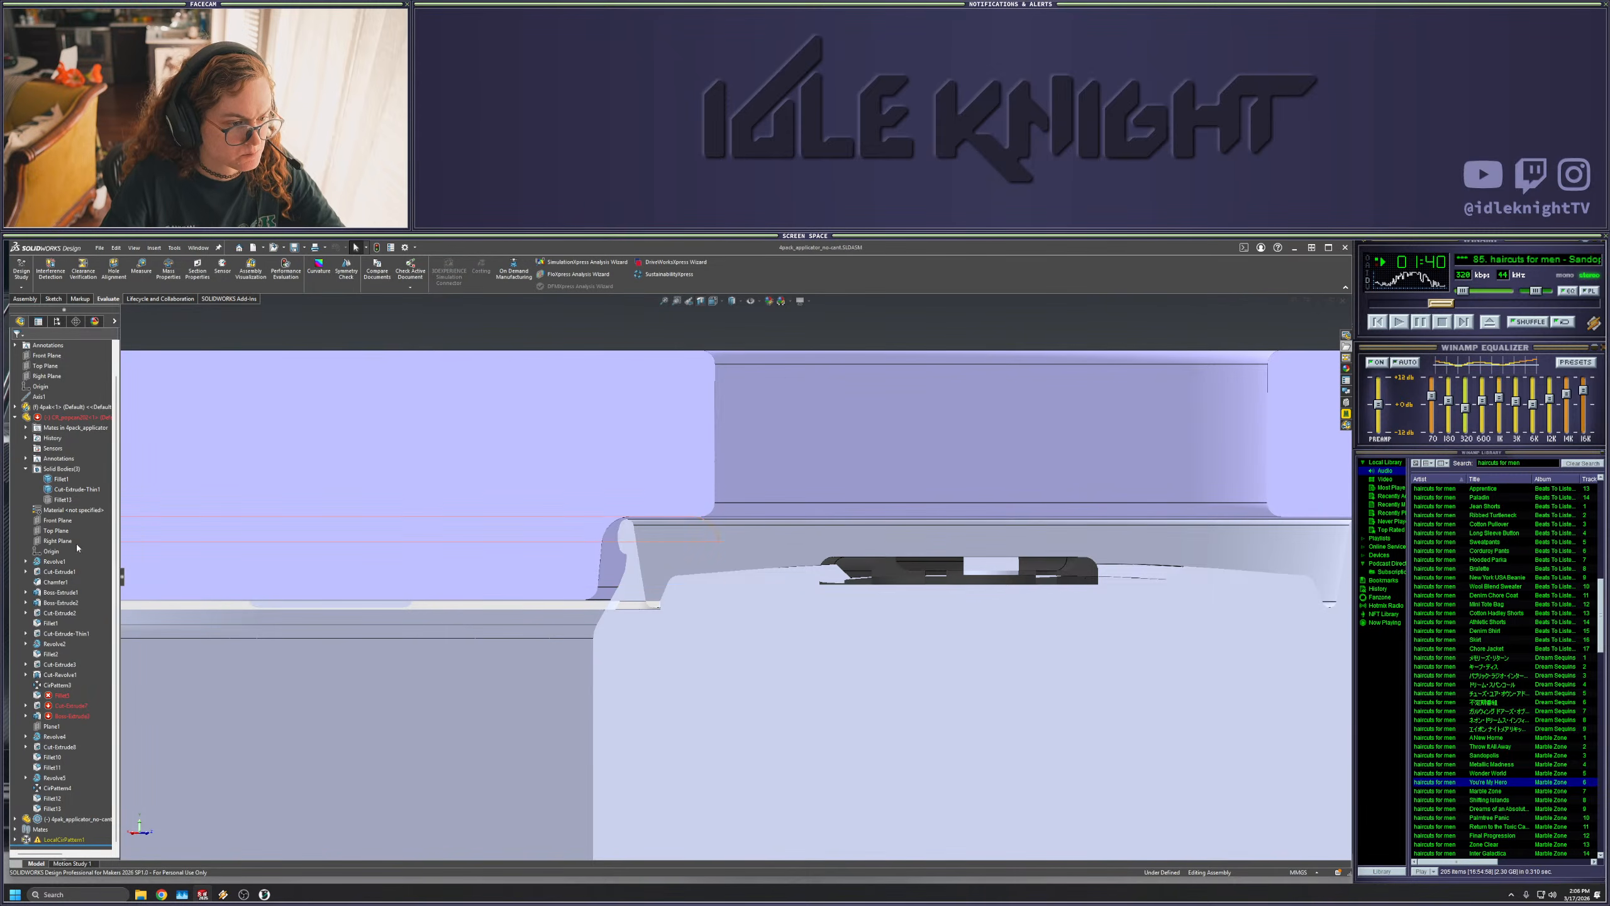
{"action": "left_click", "coordinate": [64, 574]}
{"action": "scroll", "coordinate": [651, 524], "scroll_direction": "up", "scroll_amount": 7}
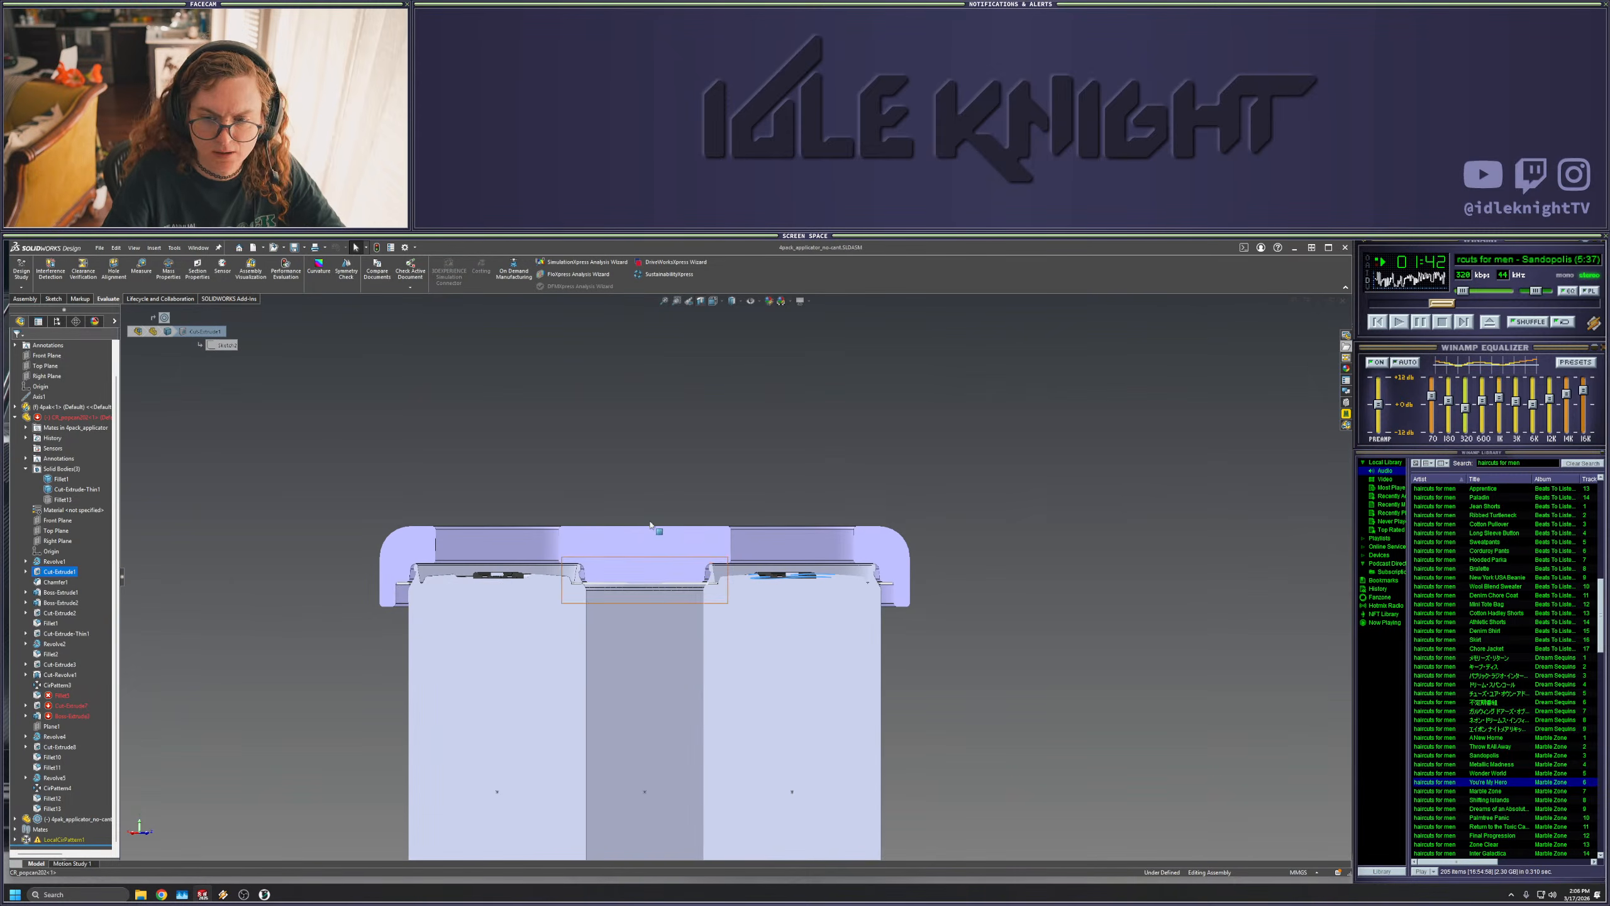
{"action": "left_click", "coordinate": [175, 572]}
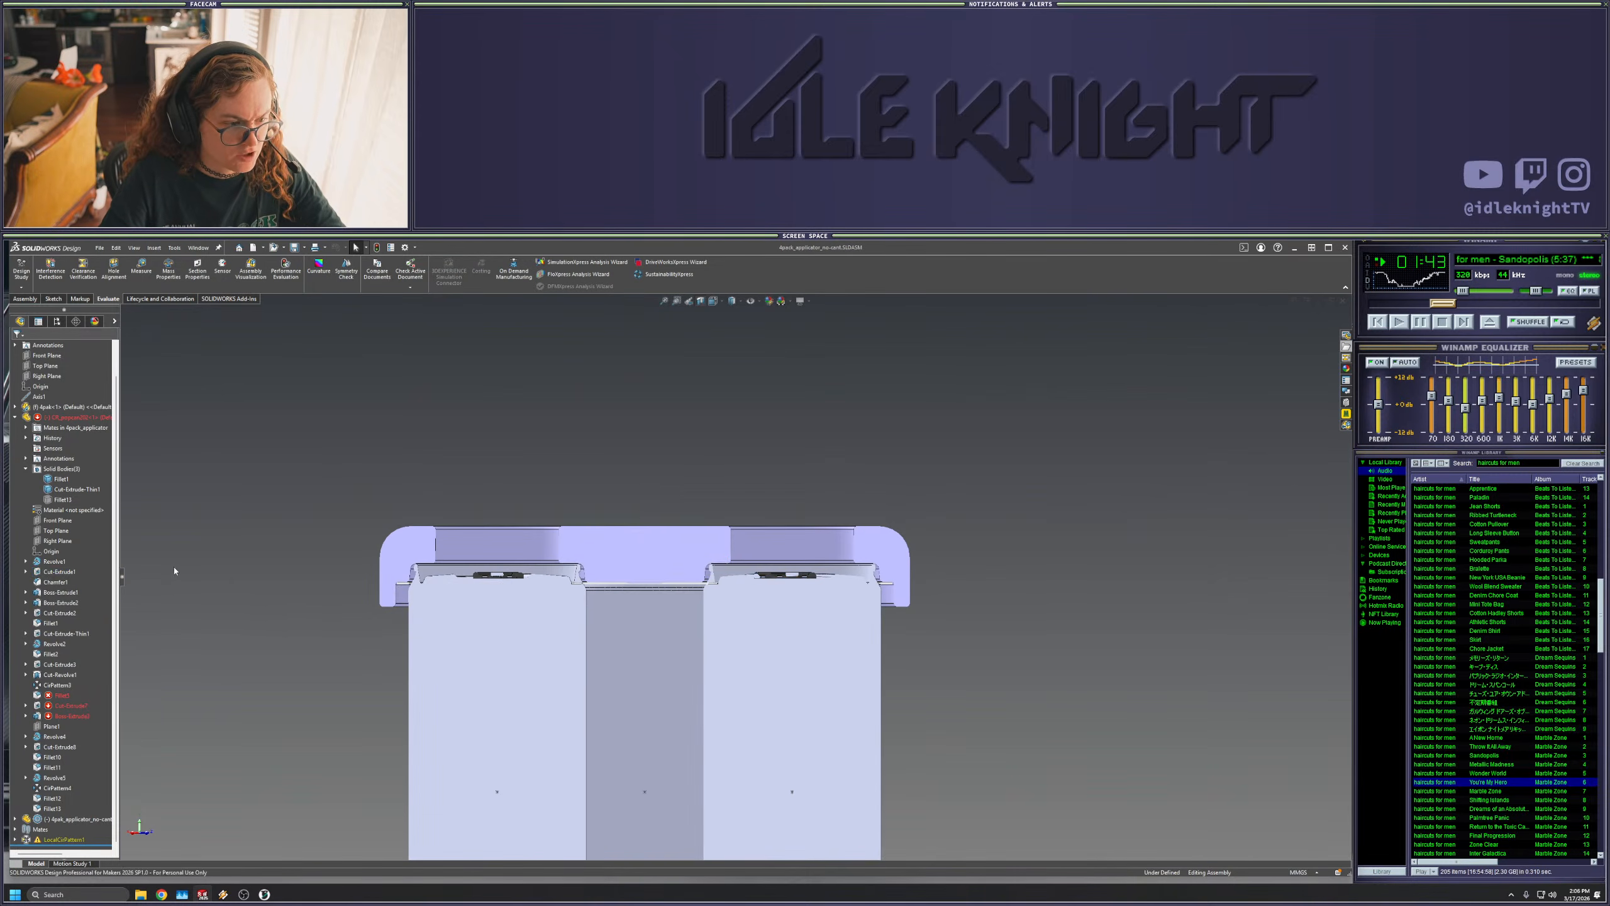
- Show the part and assembly windows side by side and set the blind depth of the circular pocket cut, Cut-Extrude1, to 7 mm
{"action": "left_click", "coordinate": [1294, 301]}
{"action": "left_click", "coordinate": [1058, 408]}
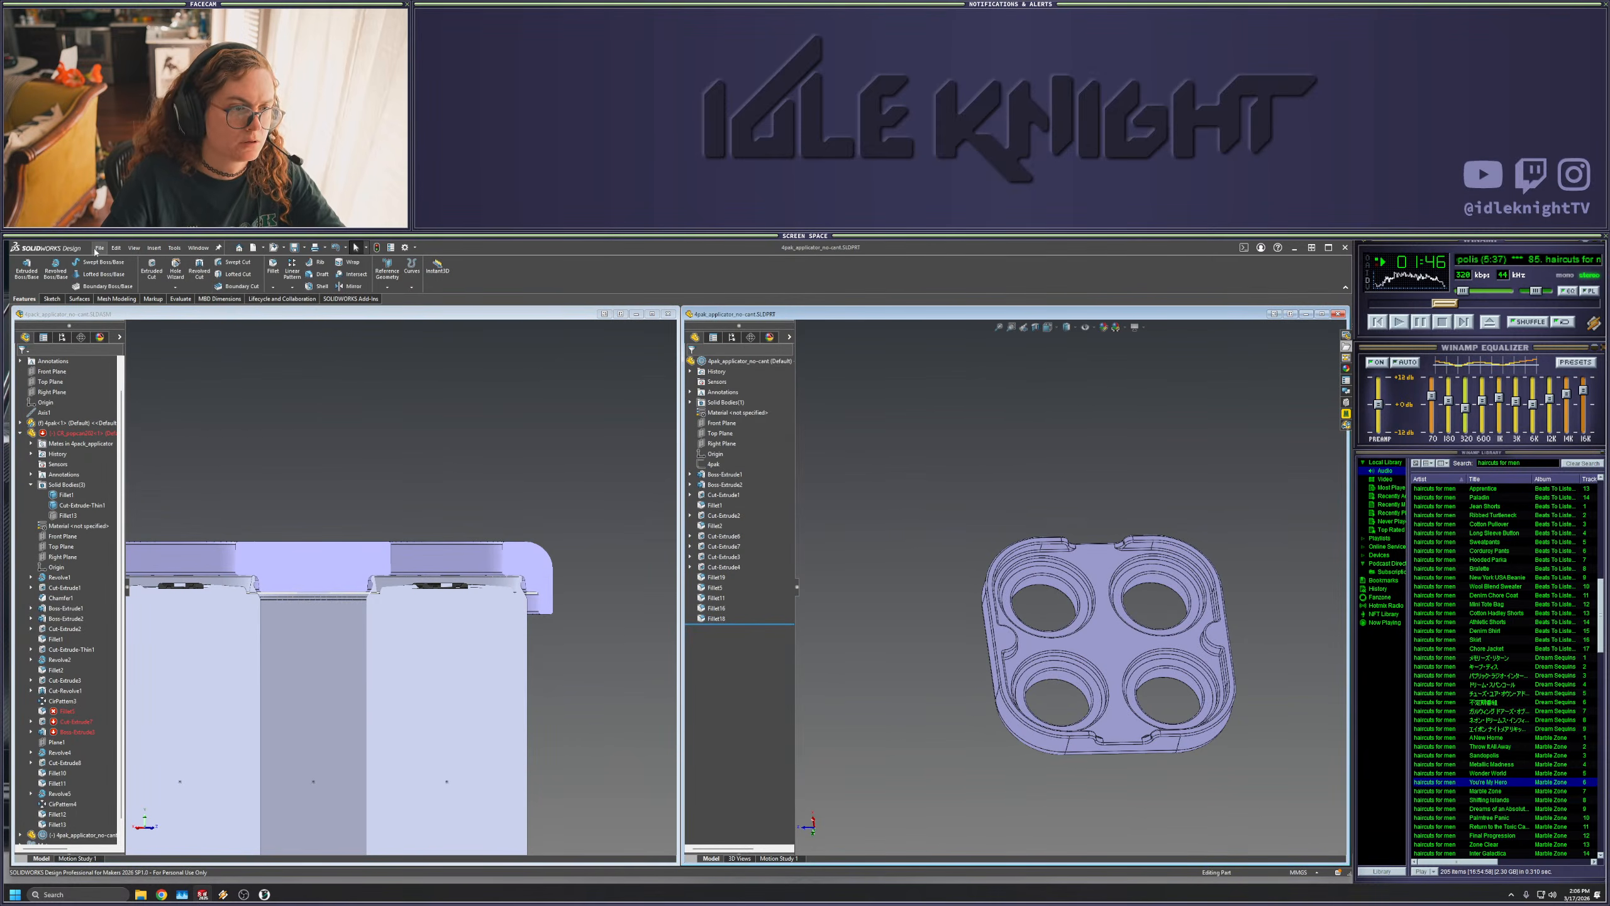
{"action": "right_click", "coordinate": [750, 486]}
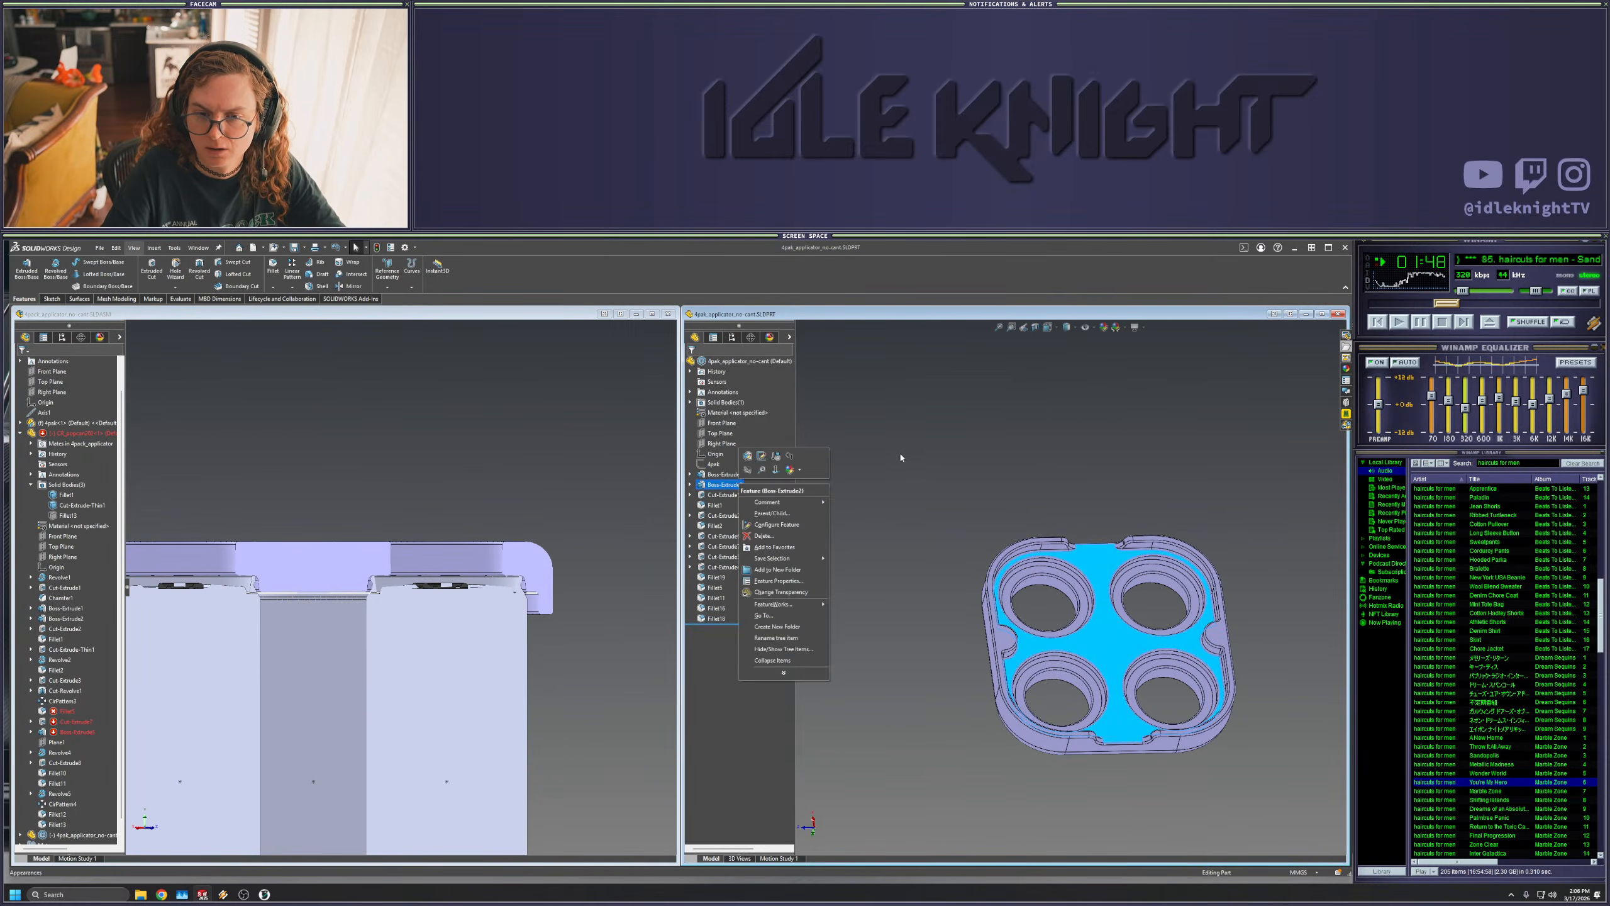
{"action": "left_click", "coordinate": [880, 453]}
{"action": "left_click", "coordinate": [728, 516]}
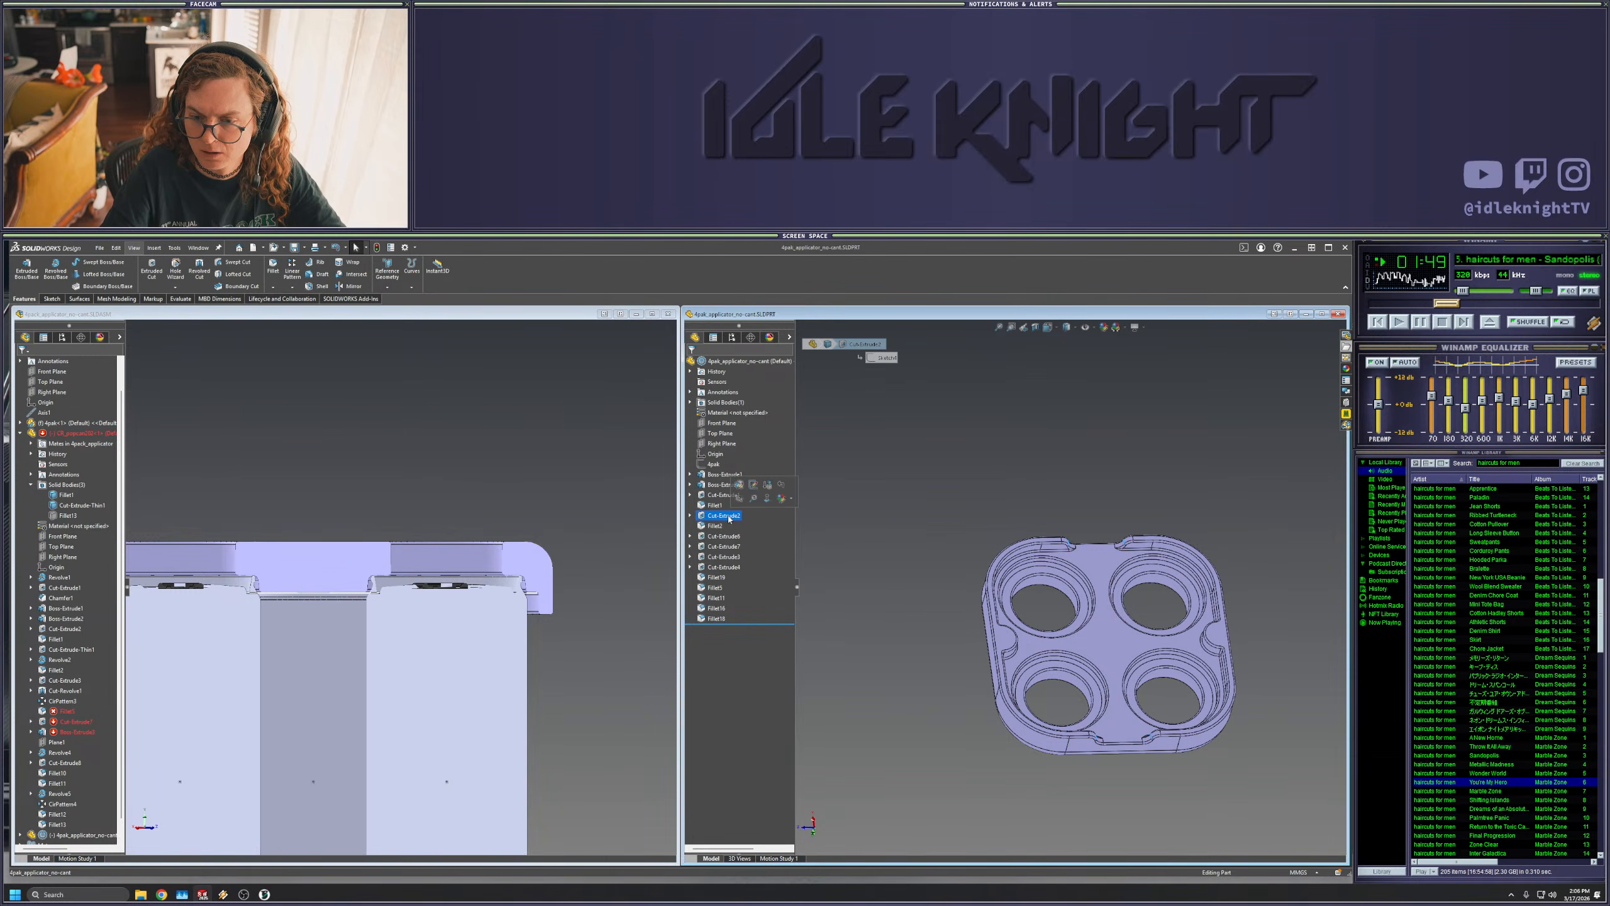
{"action": "left_click", "coordinate": [1072, 583]}
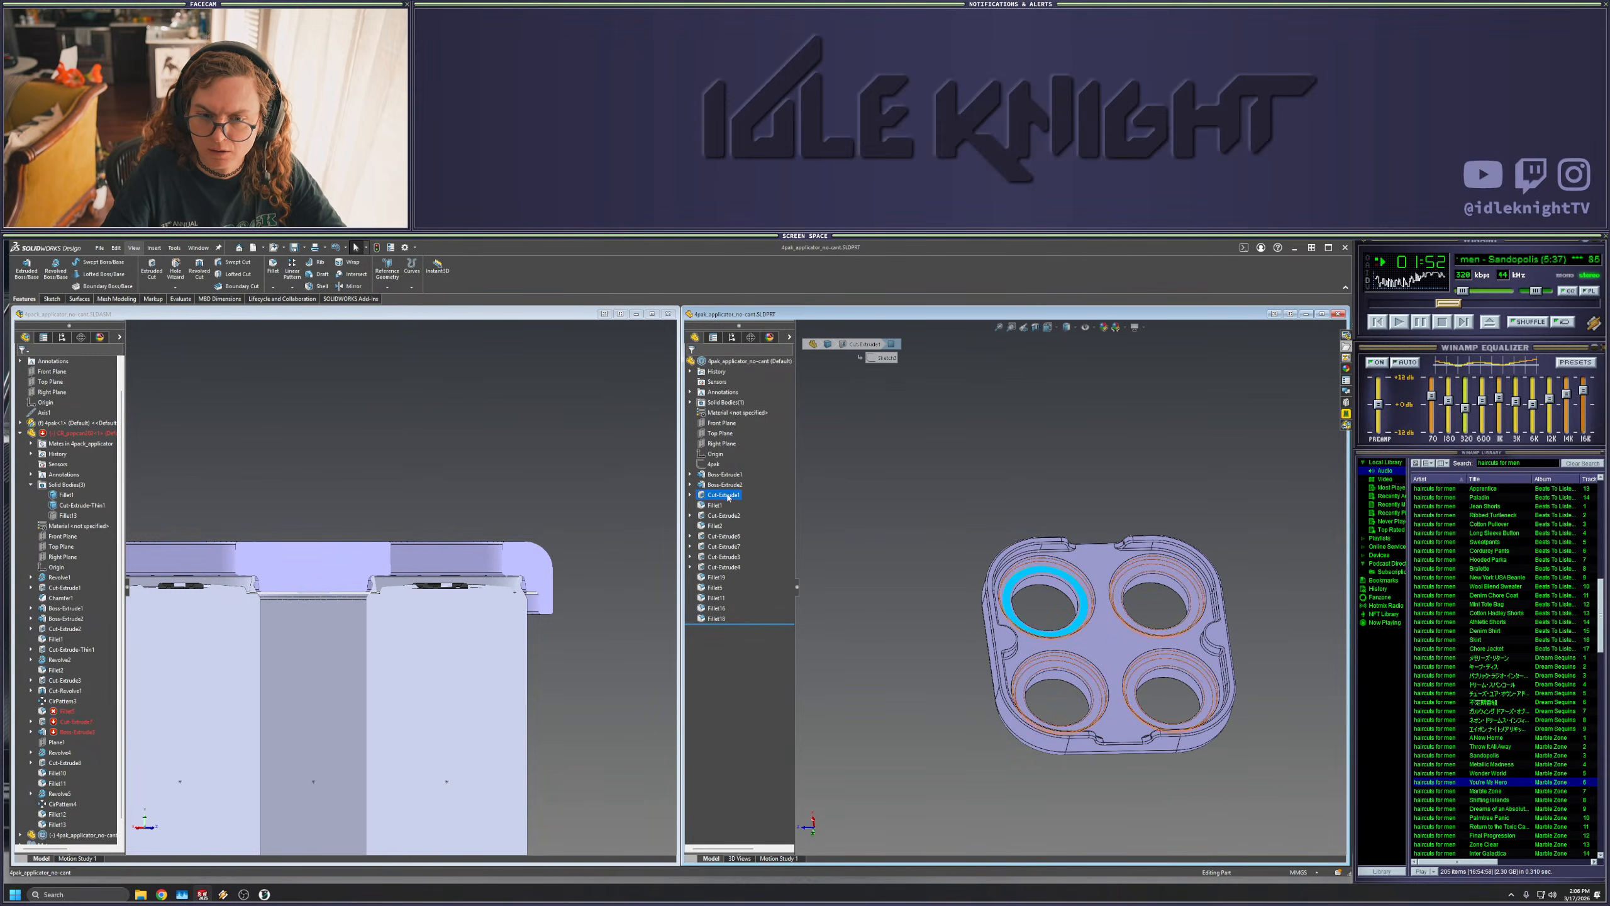
{"action": "right_click", "coordinate": [728, 496]}
{"action": "left_click", "coordinate": [733, 466]}
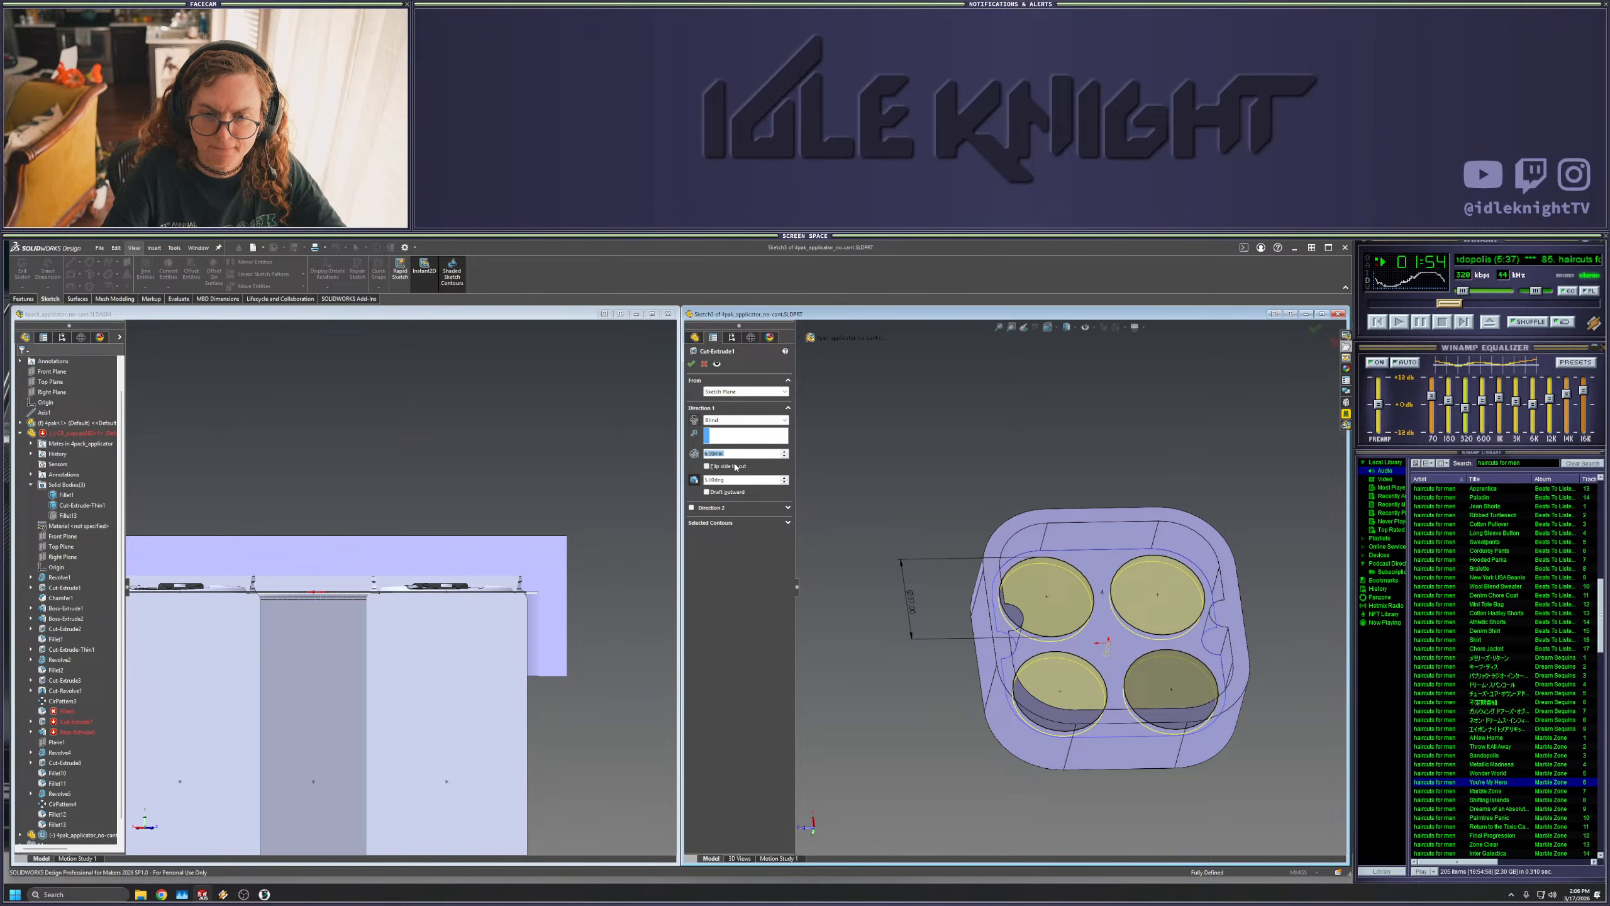
{"action": "type", "text": "7"}
{"action": "key", "text": "Return"}
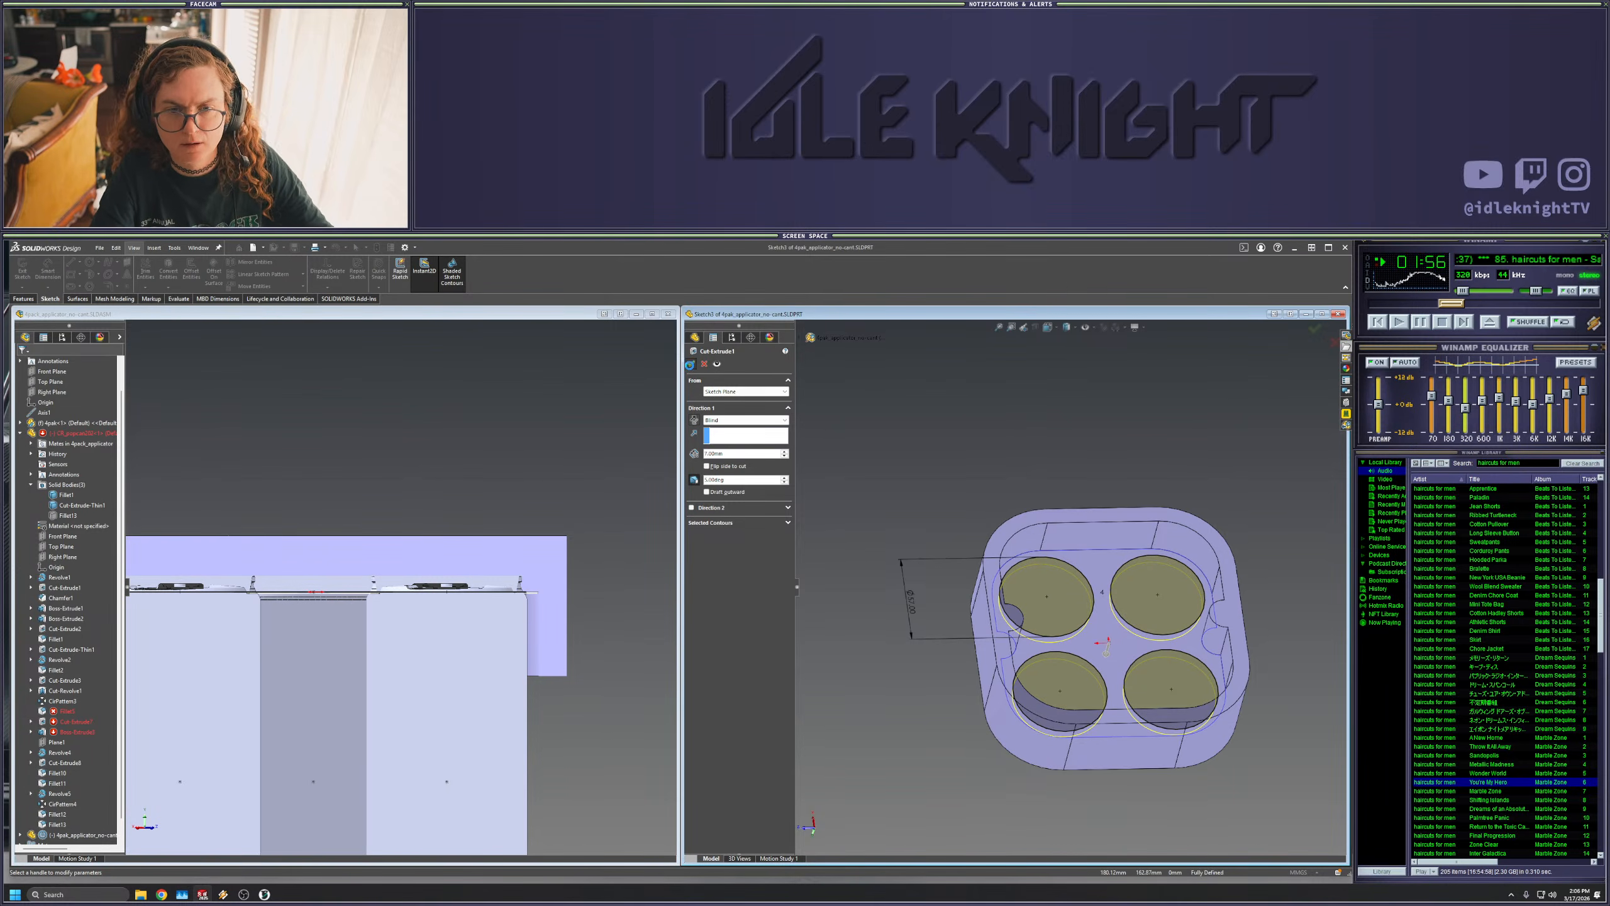
- Check the updated assembly section around the can rim, lid skirt and applicator's outer wall
{"action": "left_click", "coordinate": [593, 448]}
{"action": "scroll", "coordinate": [545, 584], "scroll_direction": "down", "scroll_amount": 7}
{"action": "left_click_drag", "start_coordinate": [429, 684], "coordinate": [430, 669]}
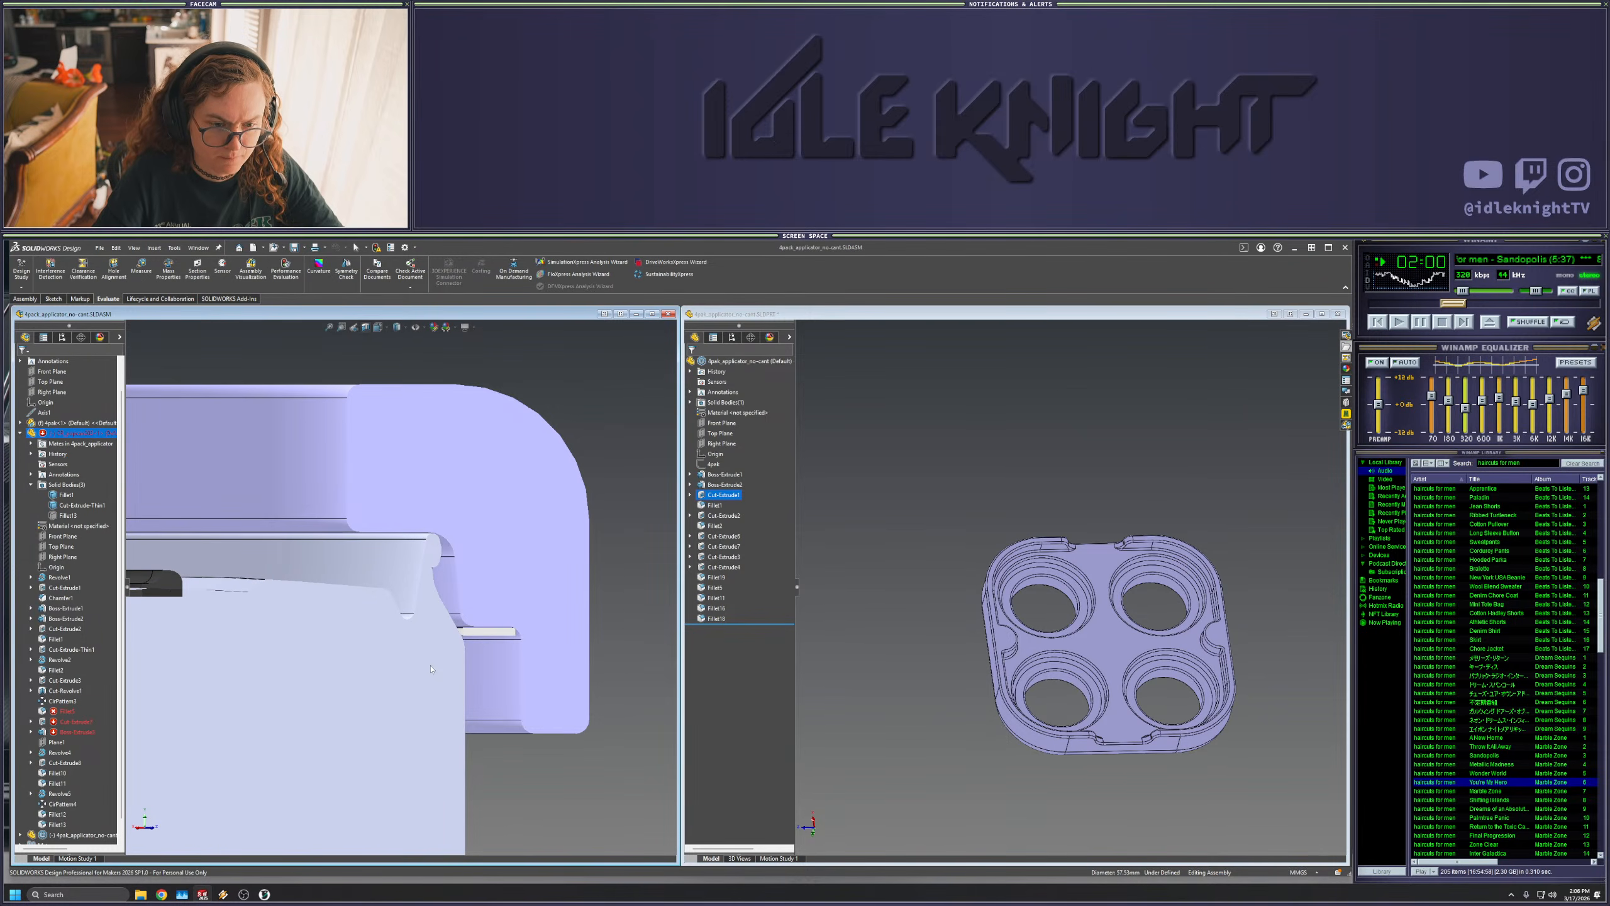
{"action": "scroll", "coordinate": [603, 619], "scroll_direction": "up", "scroll_amount": 5}
{"action": "scroll", "coordinate": [472, 575], "scroll_direction": "down", "scroll_amount": 3}
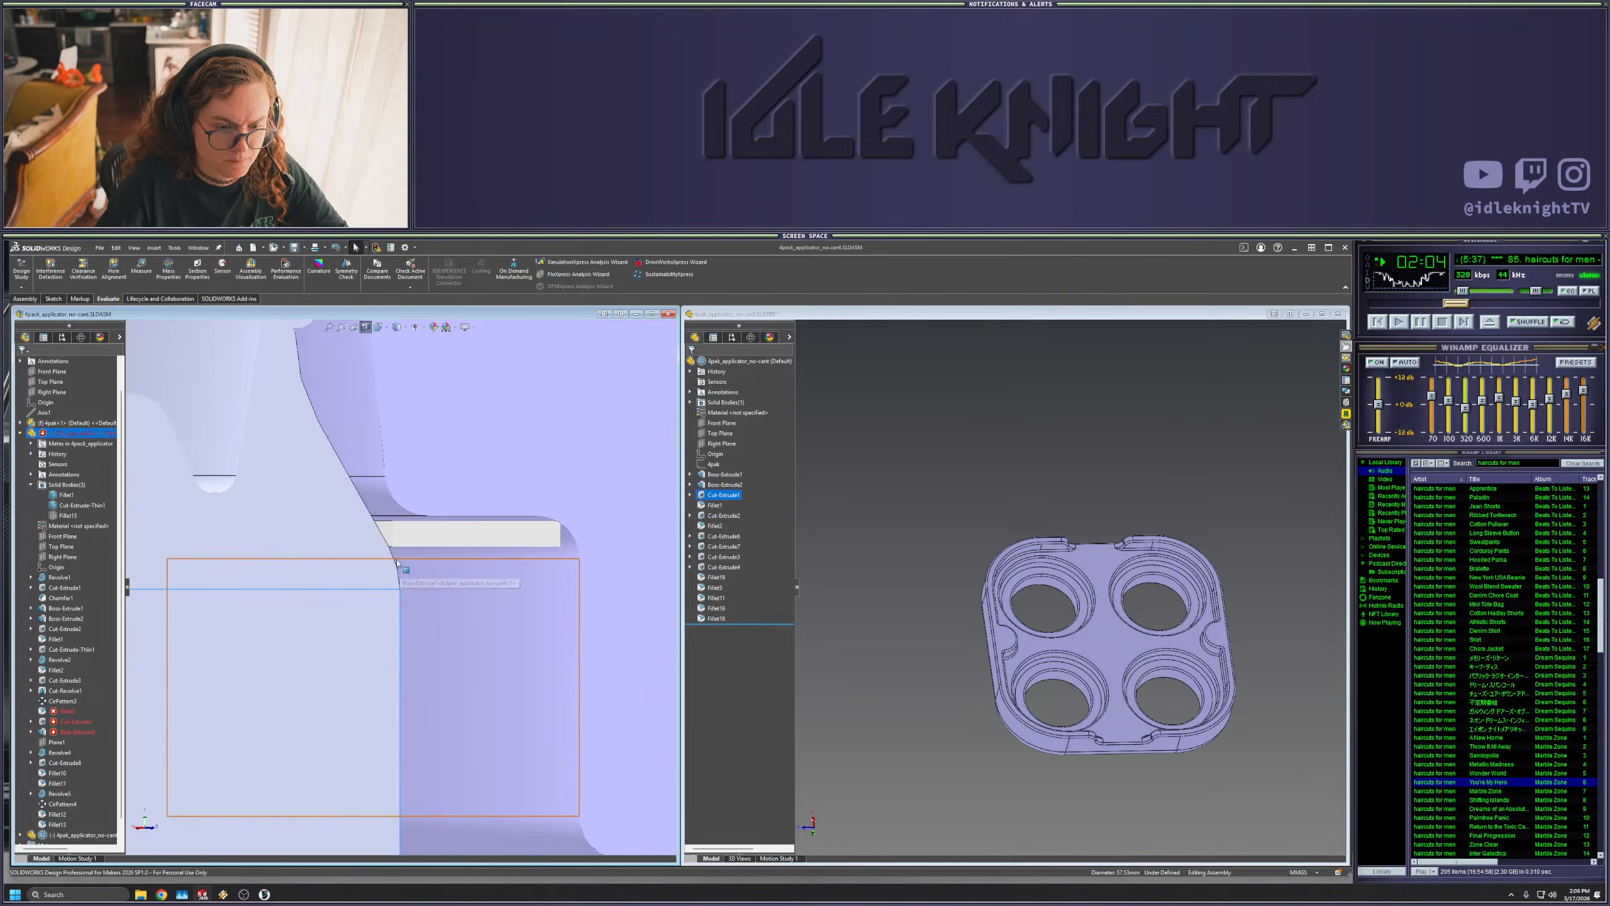
{"action": "scroll", "coordinate": [283, 533], "scroll_direction": "up", "scroll_amount": 5}
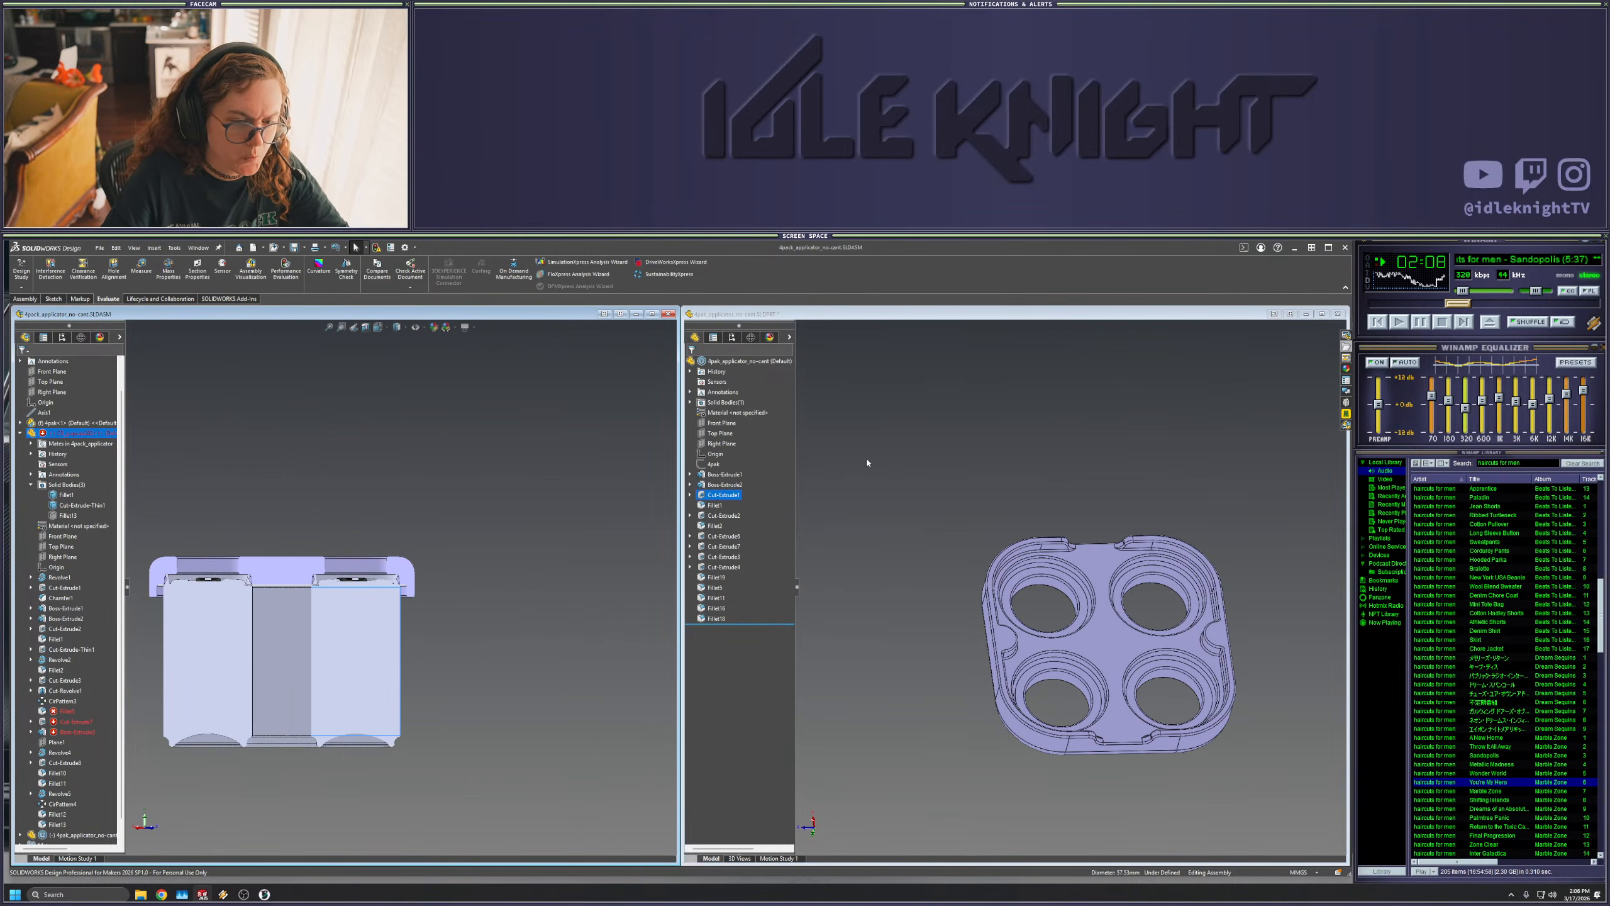
- Set the blind depth of Cut-Extrude4, which trims the applicator's lower skirt, to 20 mm
{"action": "left_click", "coordinate": [724, 488]}
{"action": "left_click", "coordinate": [744, 612]}
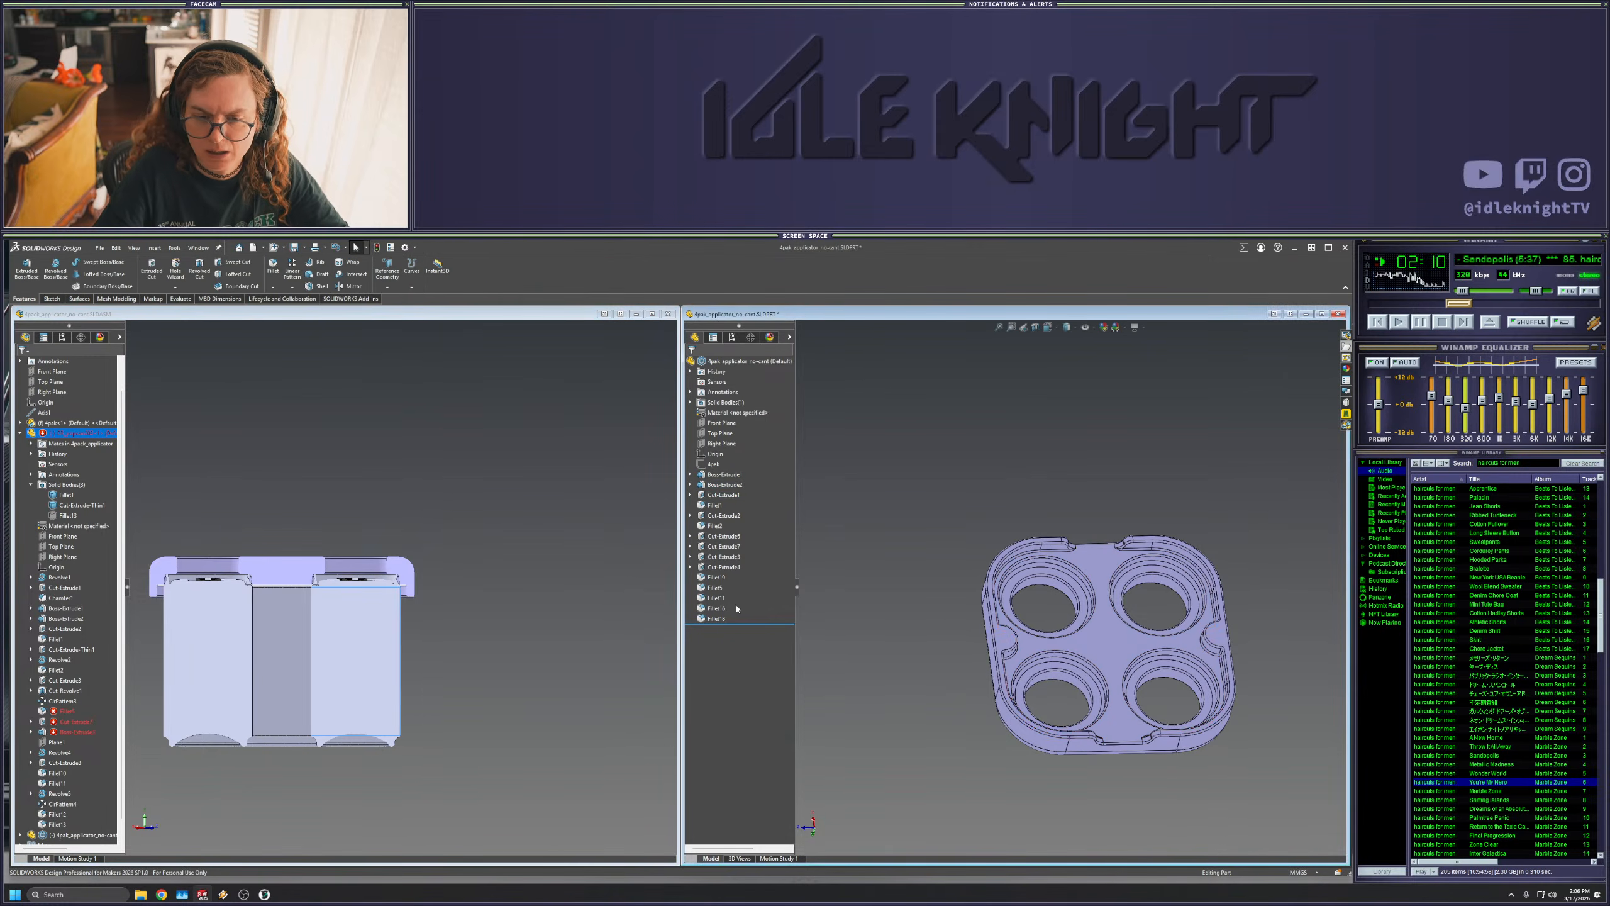
{"action": "left_click", "coordinate": [722, 570]}
{"action": "left_click", "coordinate": [722, 544]}
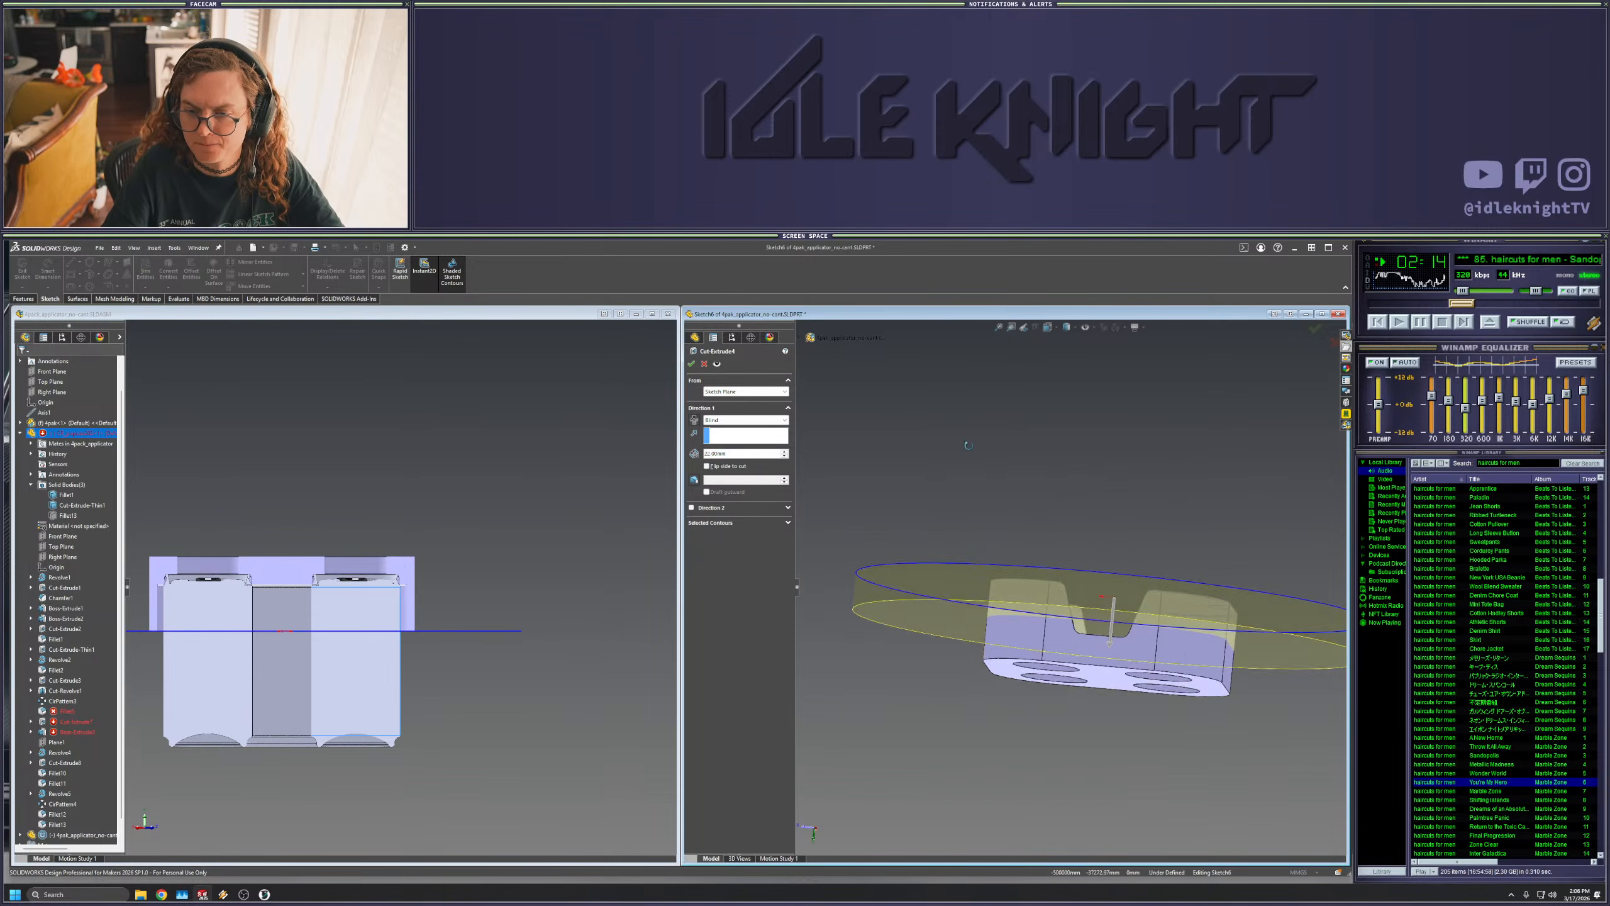
{"action": "type", "text": "20"}
{"action": "key", "text": "Return"}
{"action": "left_click", "coordinate": [691, 365]}
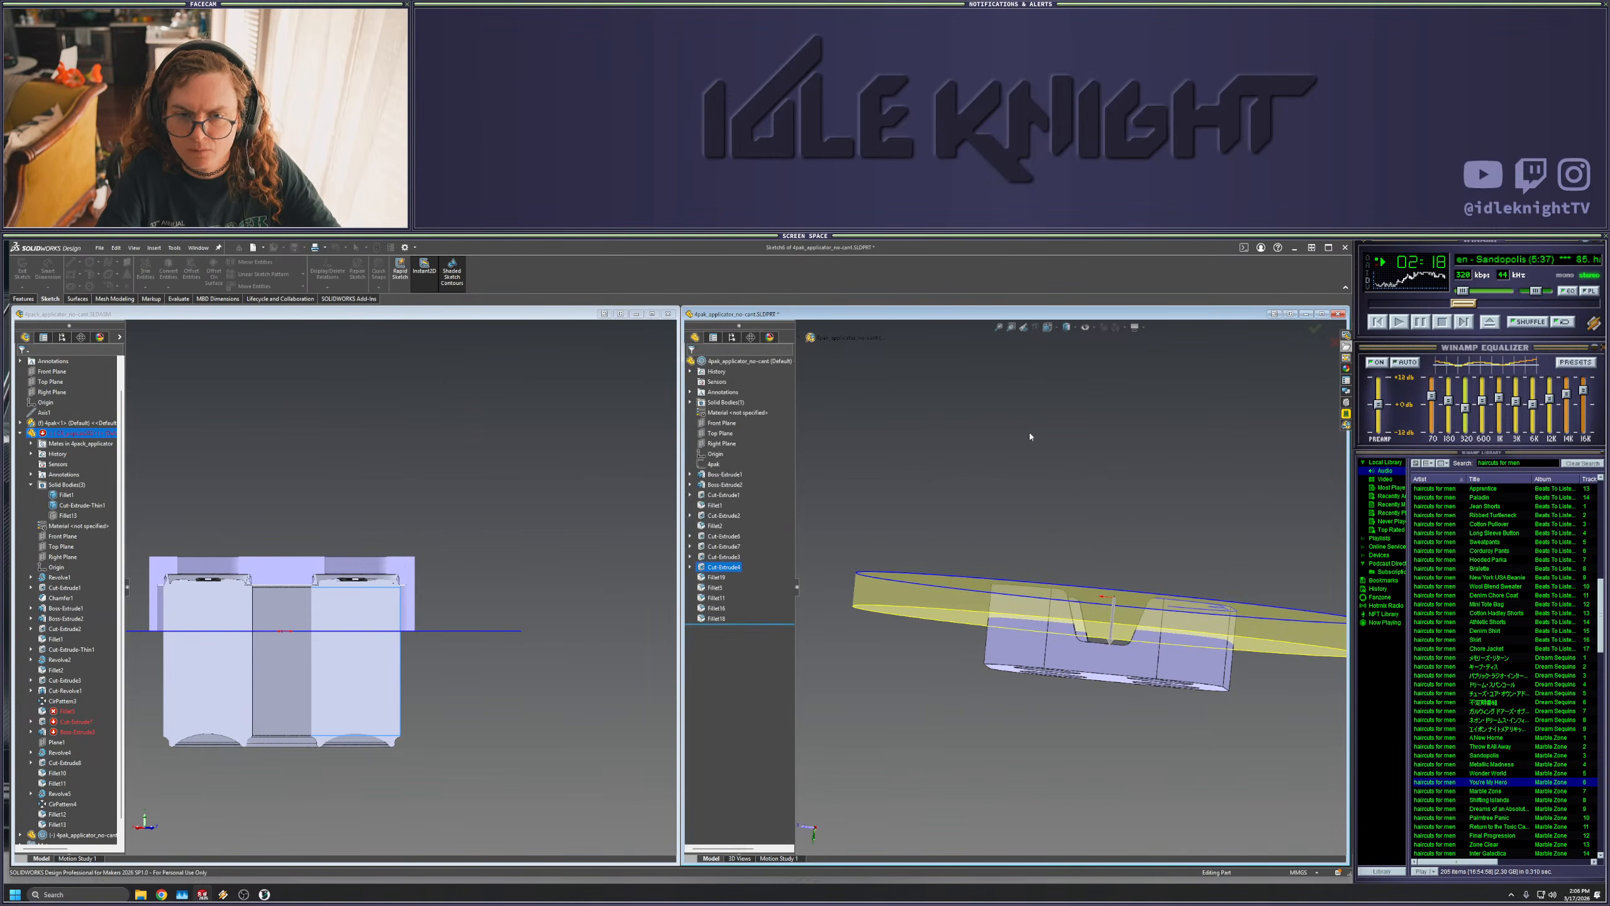
- Set the wall offset in the sketch of Cut-Extrude6, which trims the applicator's outer sides, to 4 mm
{"action": "middle_click_drag", "start_coordinate": [990, 557], "coordinate": [1216, 524]}
{"action": "left_click", "coordinate": [731, 558]}
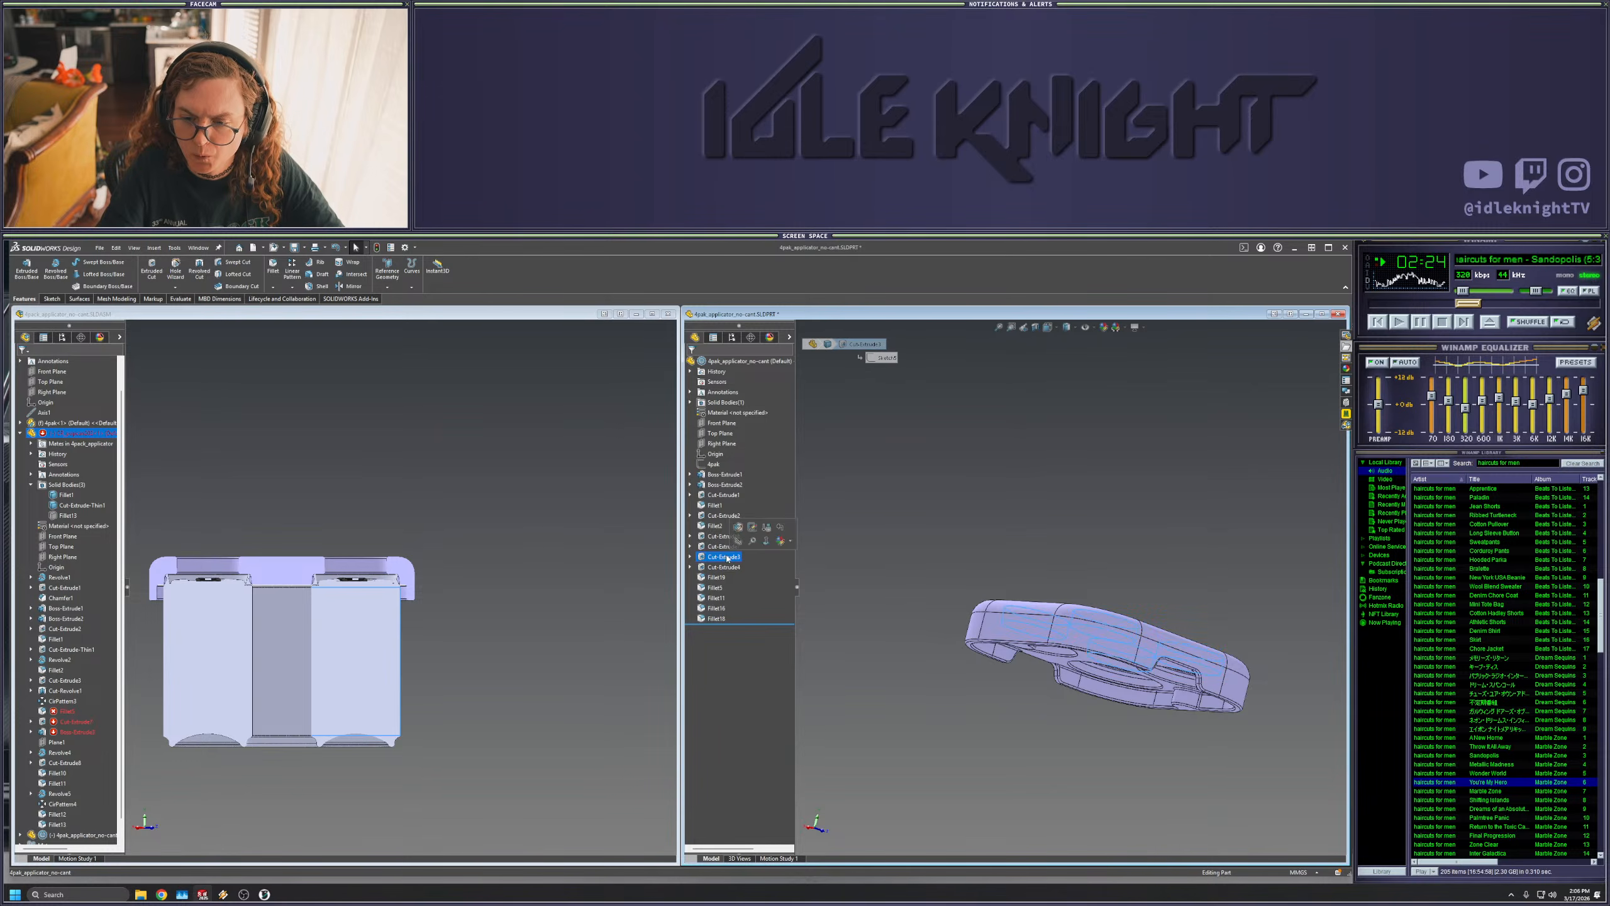
{"action": "middle_click_drag", "start_coordinate": [884, 520], "coordinate": [886, 602]}
{"action": "left_click", "coordinate": [724, 548]}
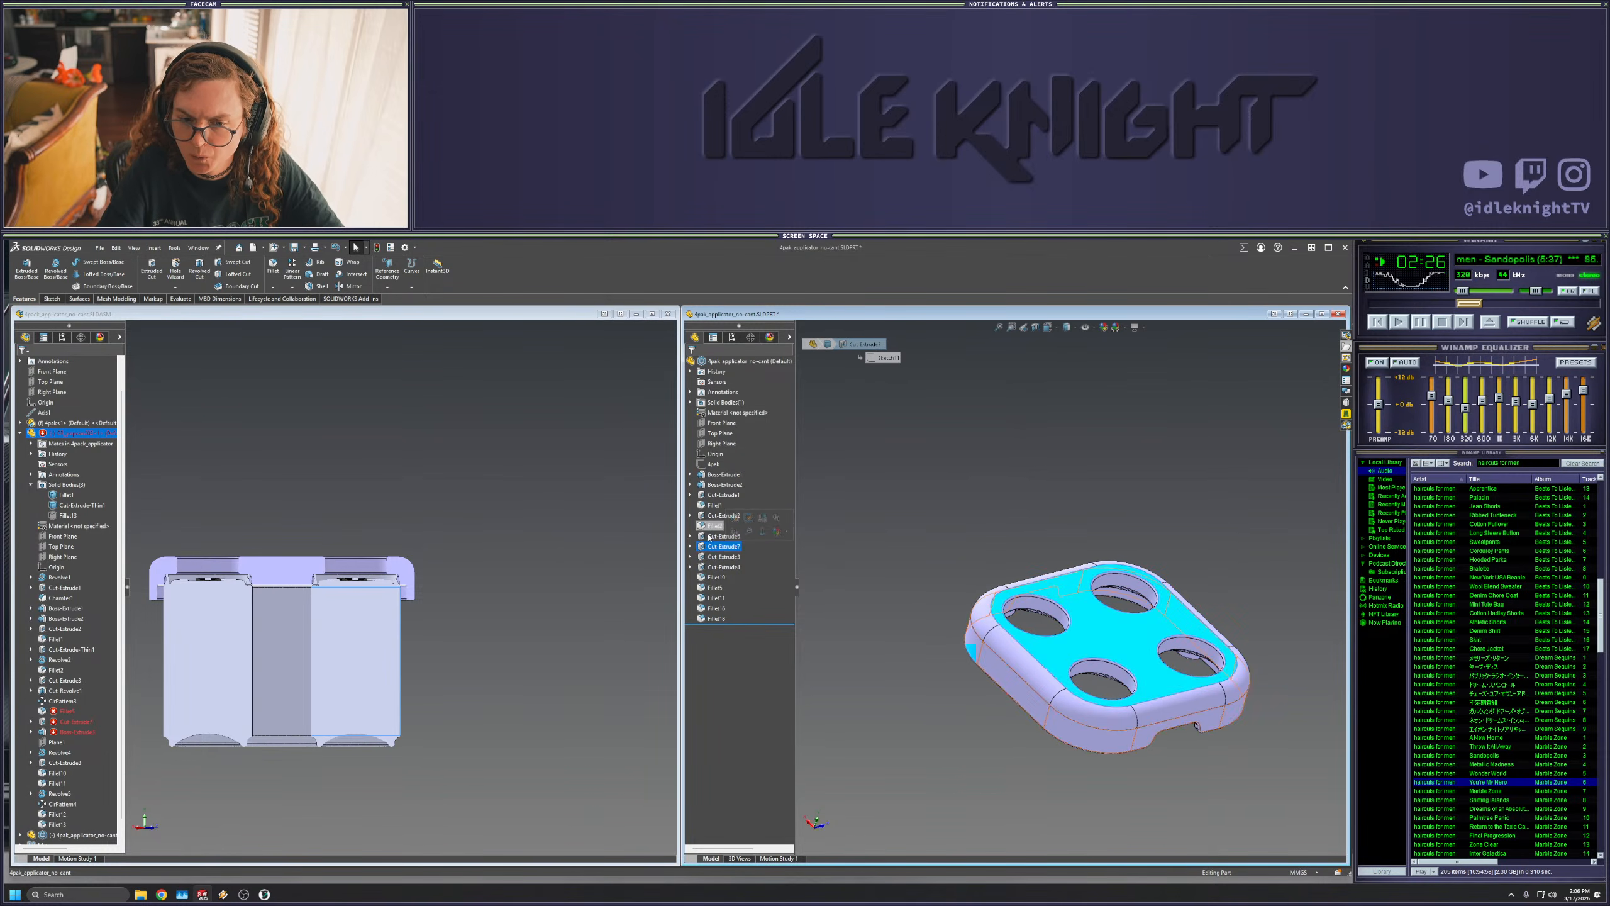
{"action": "left_click", "coordinate": [710, 537]}
{"action": "right_click", "coordinate": [707, 540]}
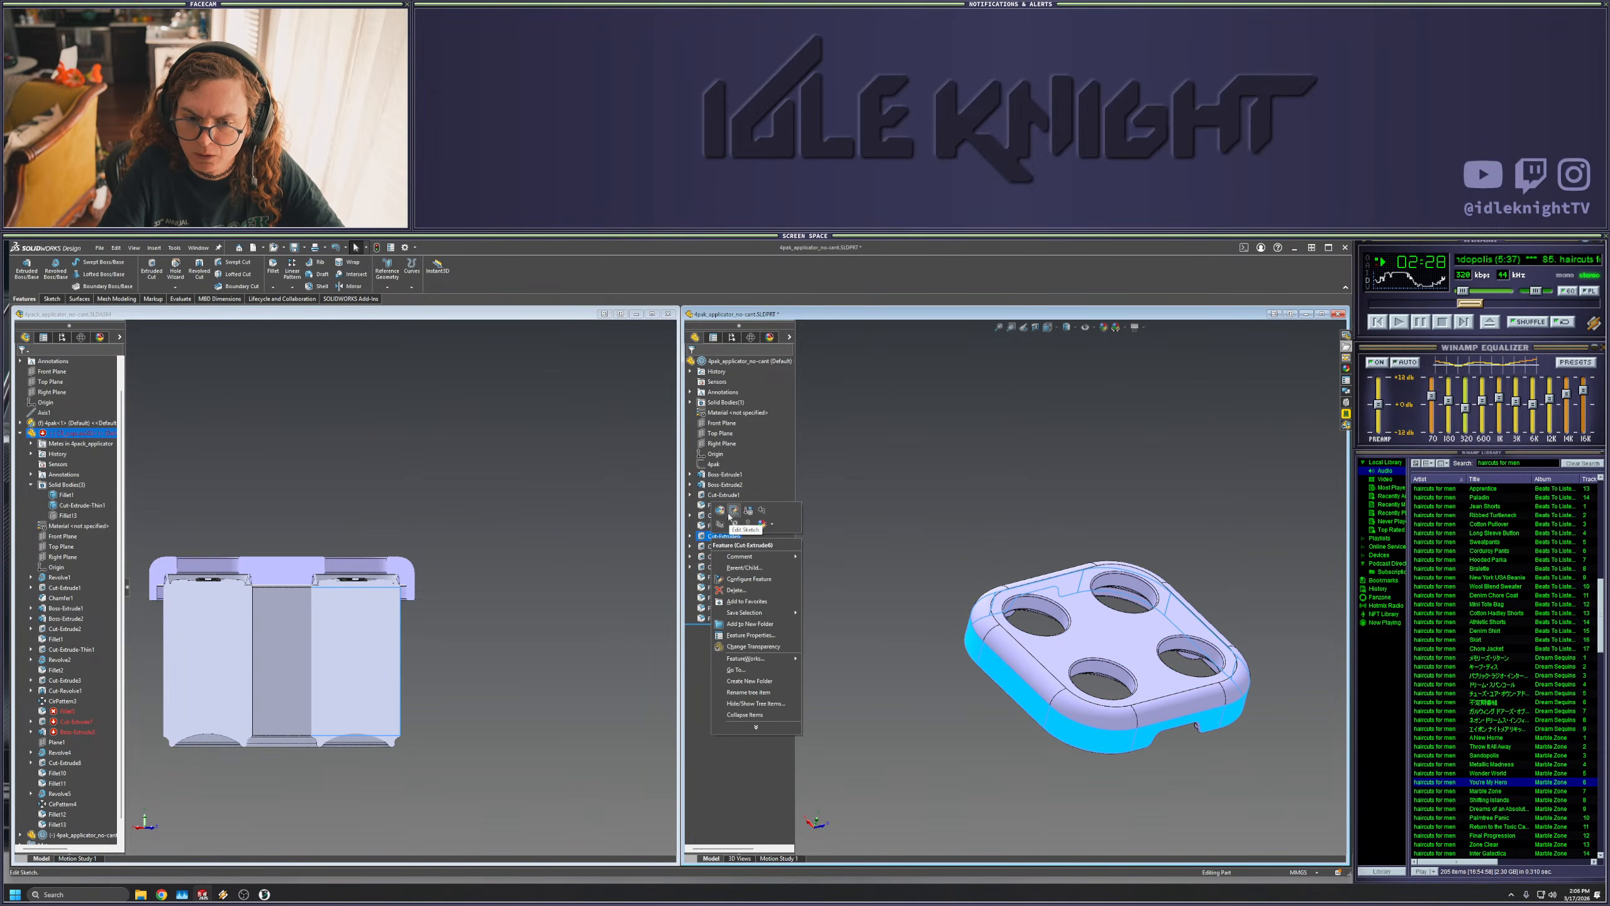
{"action": "left_click", "coordinate": [732, 511]}
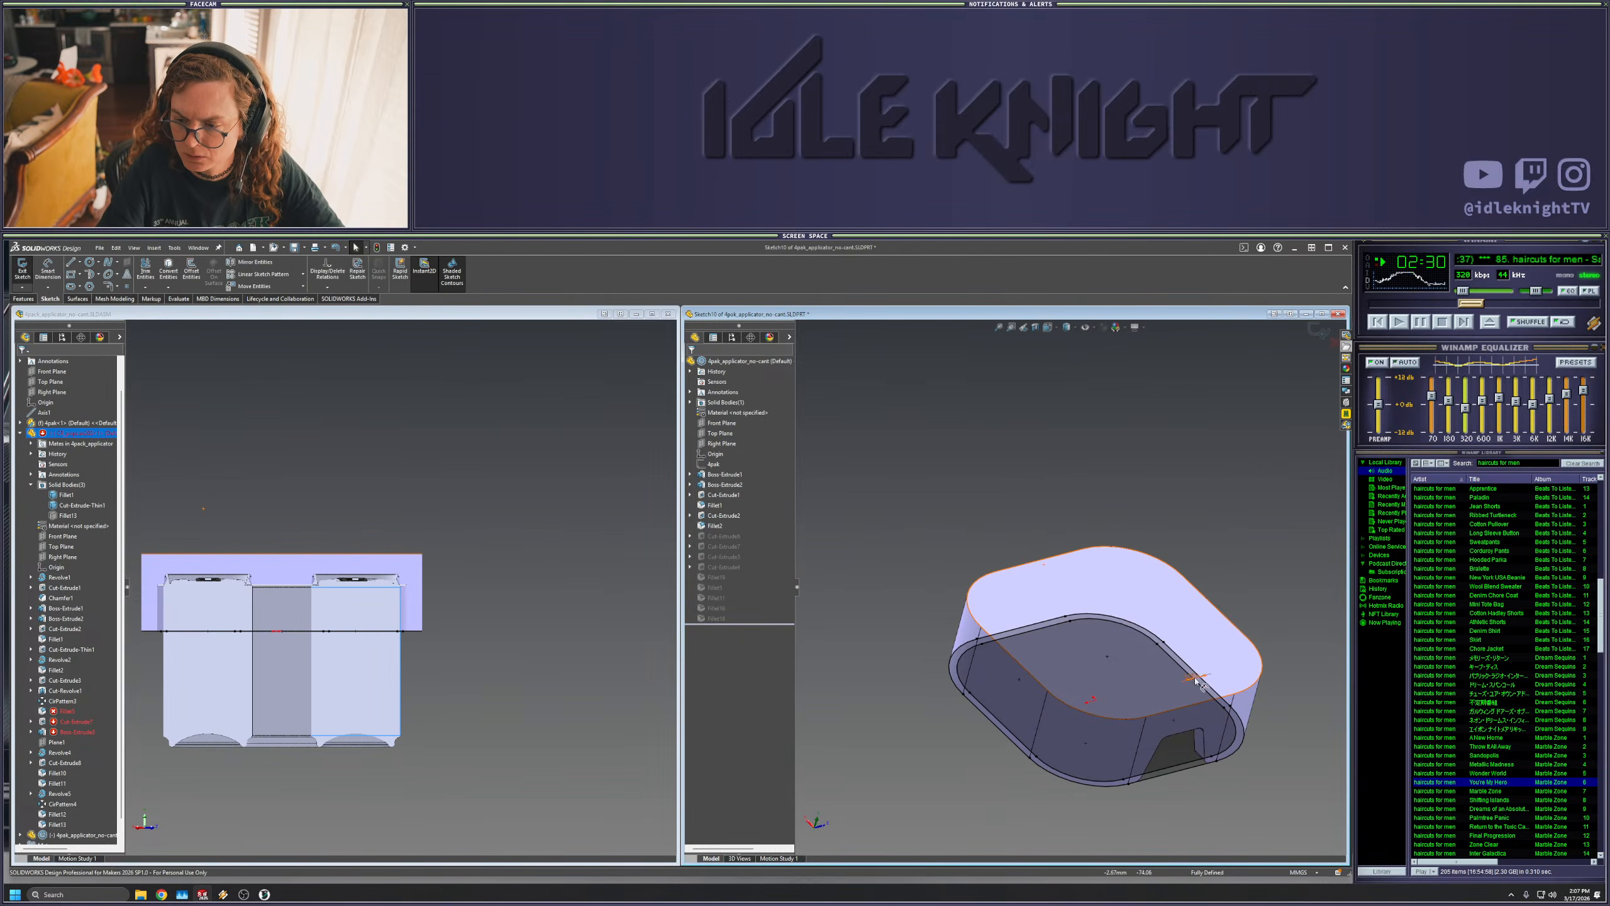
{"action": "type", "text": "4"}
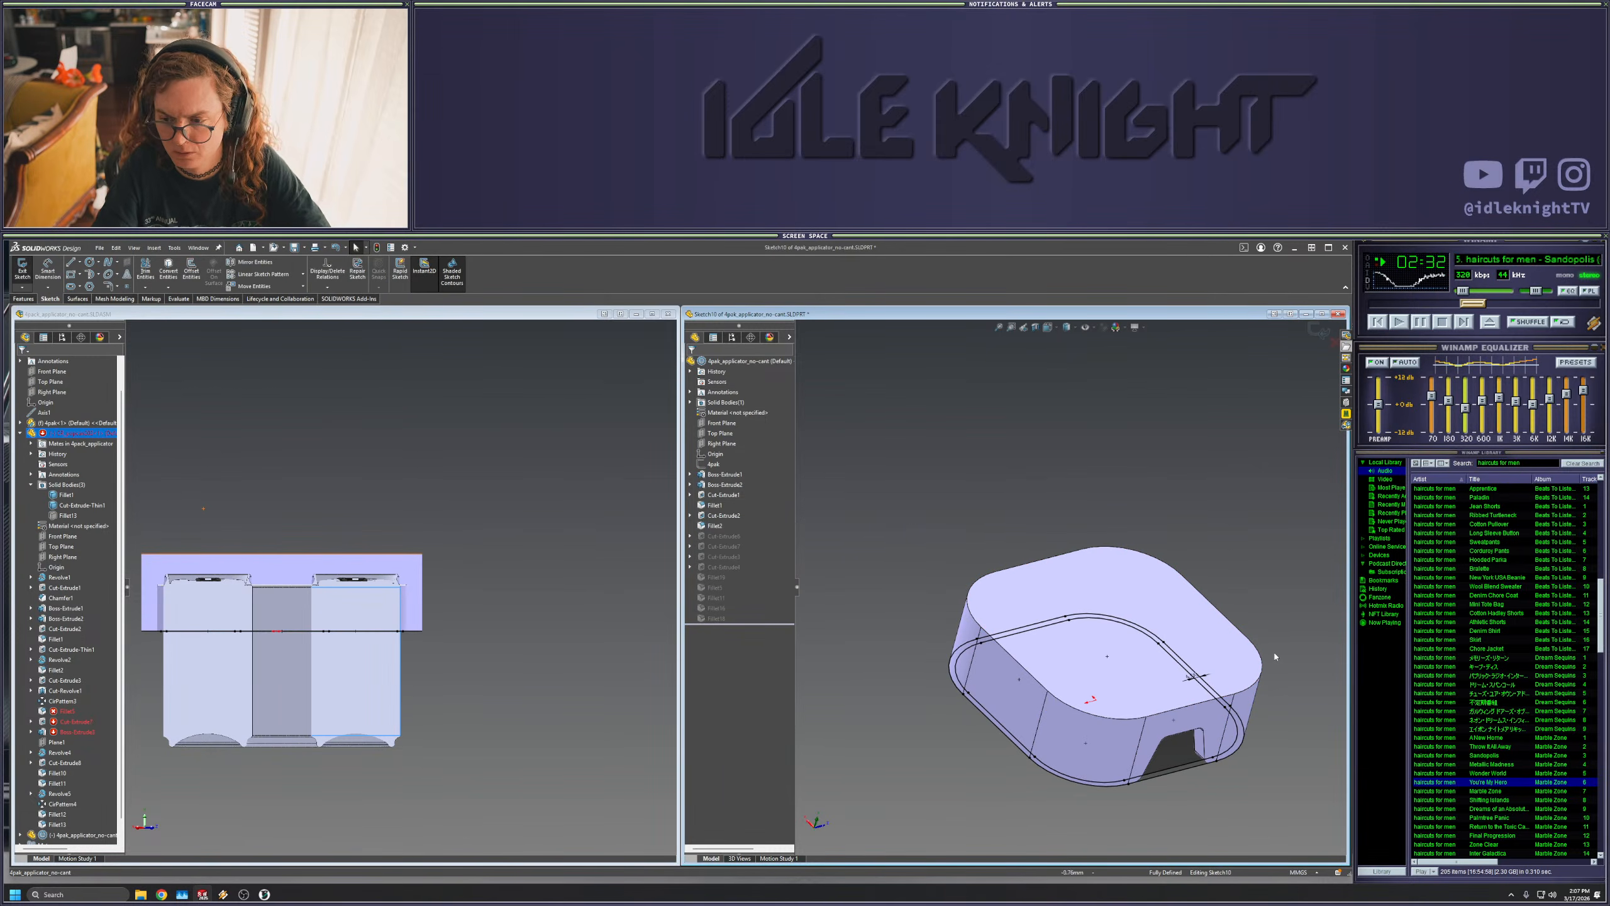
{"action": "left_click", "coordinate": [1318, 331]}
- Export the part as 4pak_applicator_no-cant.3MF to the Downloads folder on WD_BLACK (G:), replacing the existing file
{"action": "middle_click_drag", "start_coordinate": [1192, 634], "coordinate": [1093, 446]}
{"action": "left_click", "coordinate": [99, 247]}
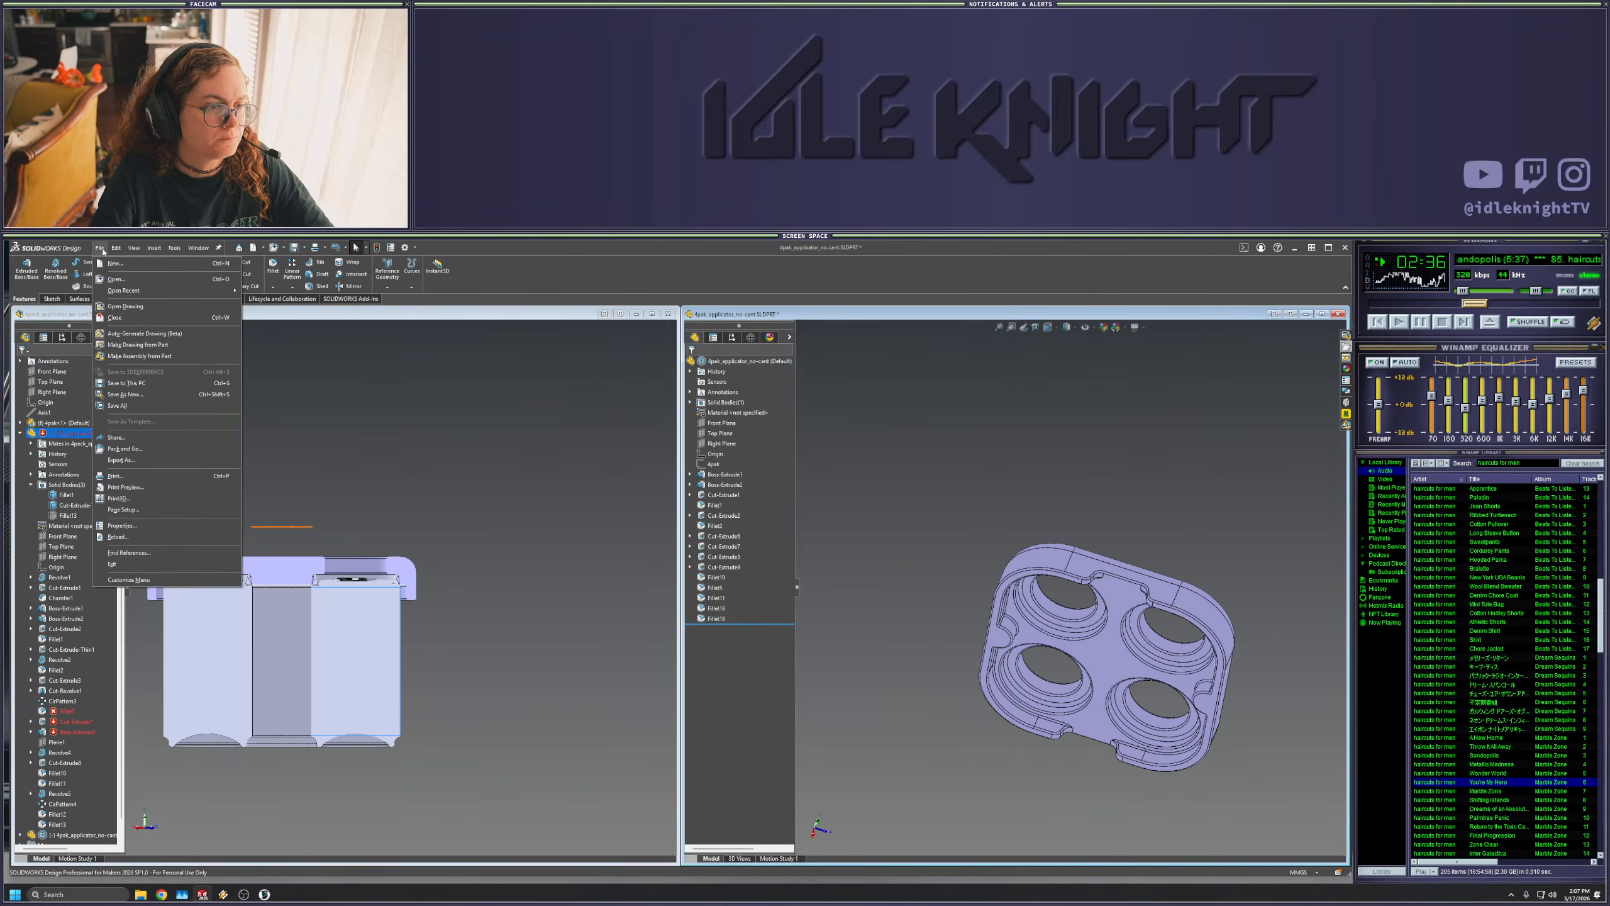
{"action": "left_click", "coordinate": [120, 460]}
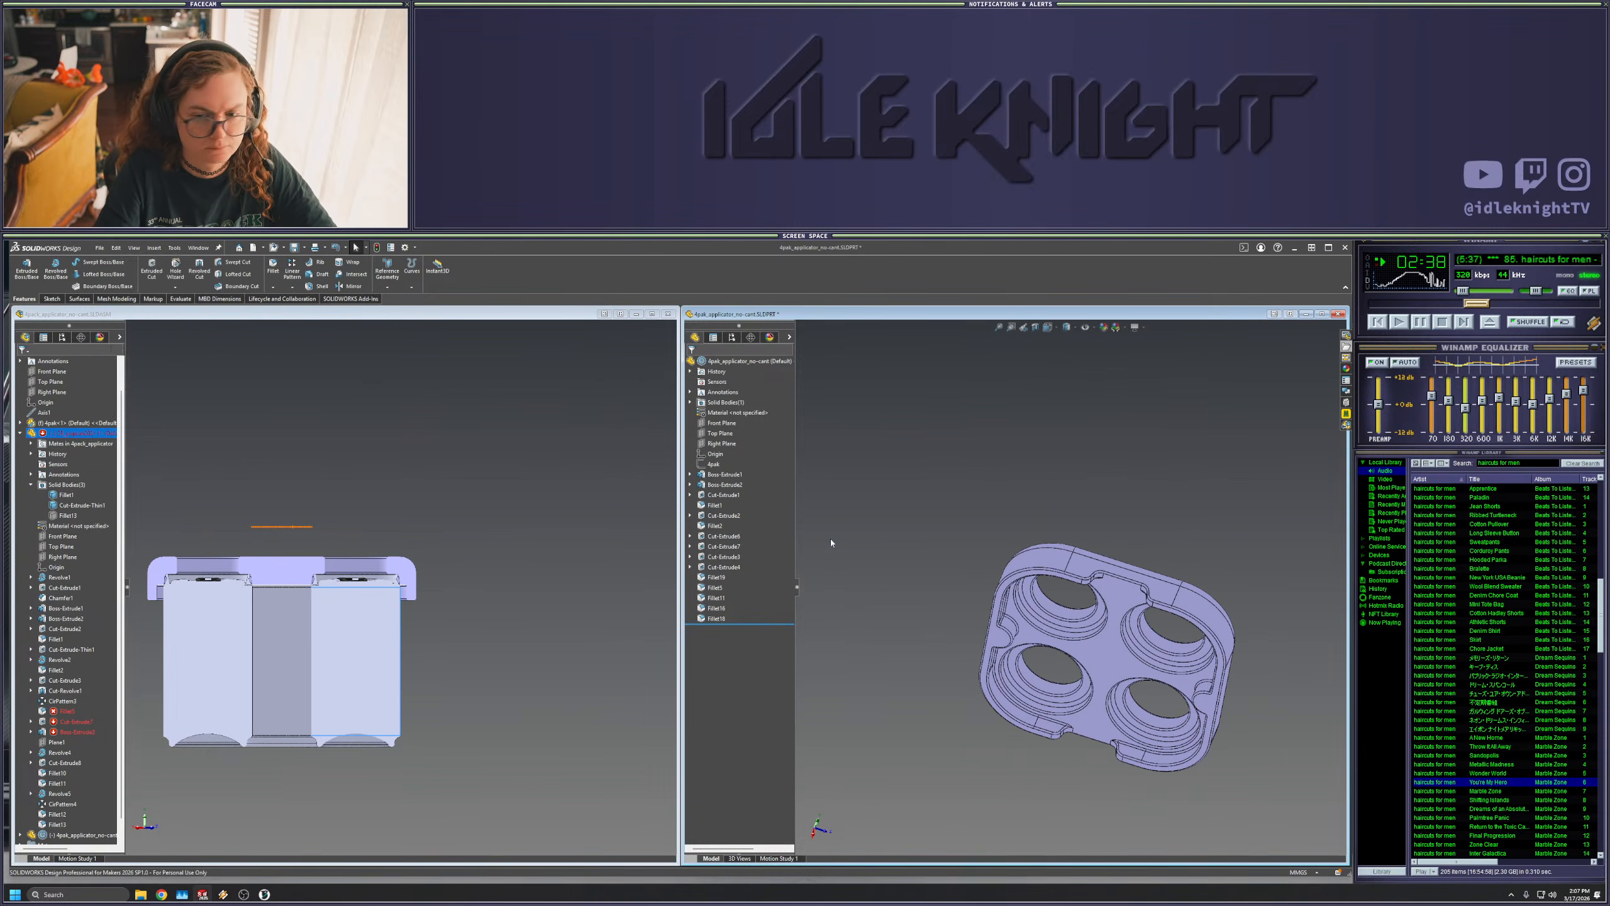
{"action": "left_click", "coordinate": [638, 506]}
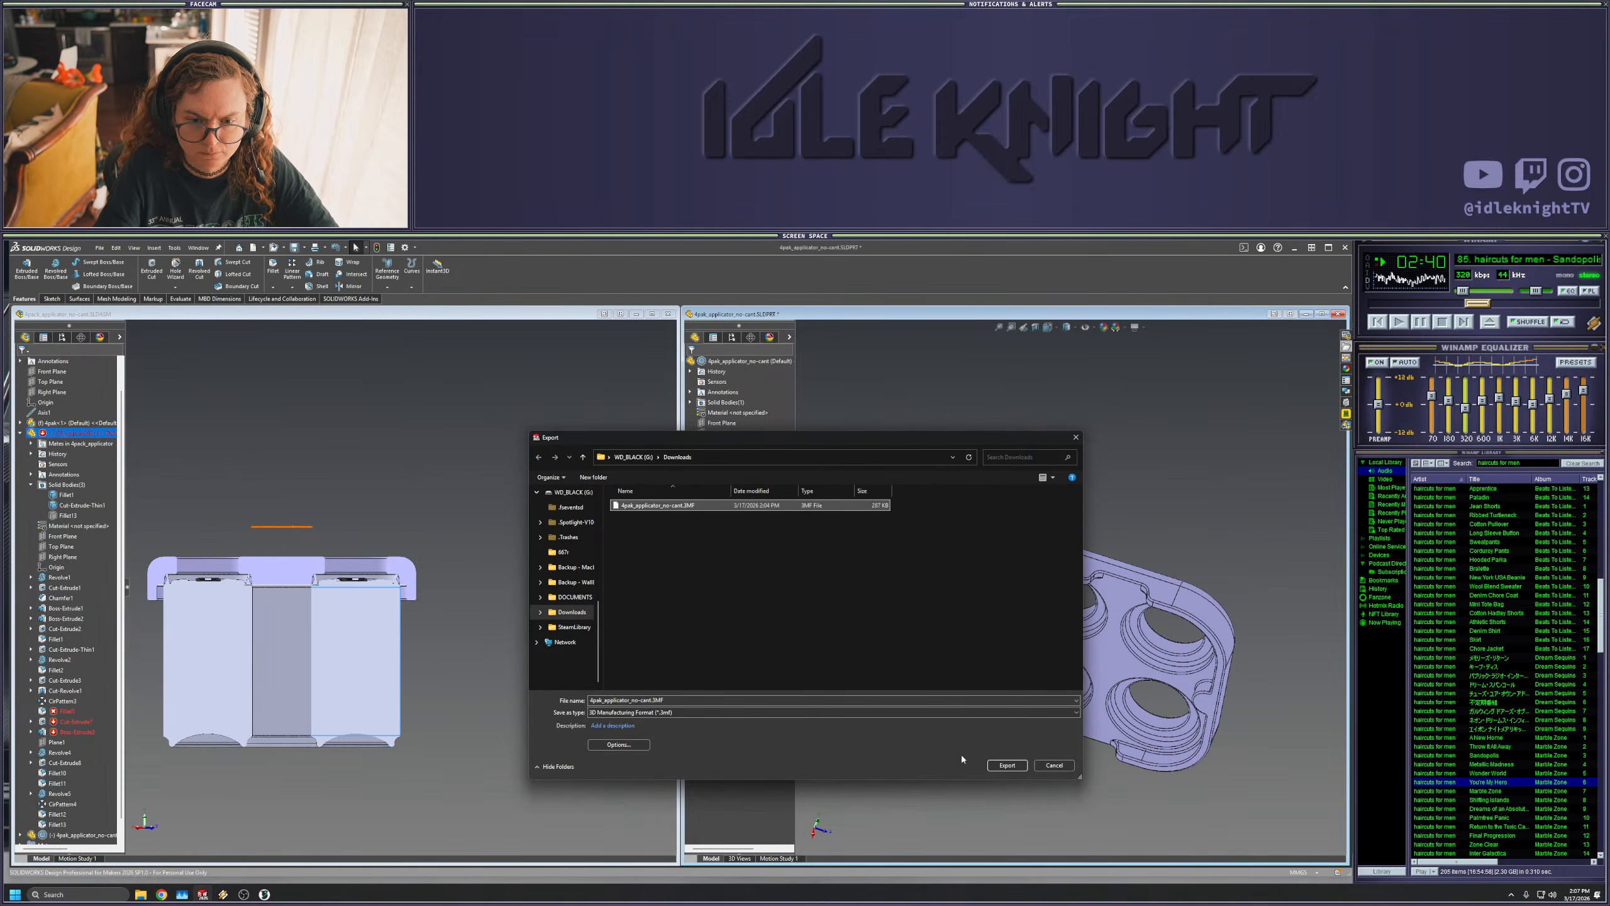
{"action": "left_click", "coordinate": [1018, 766]}
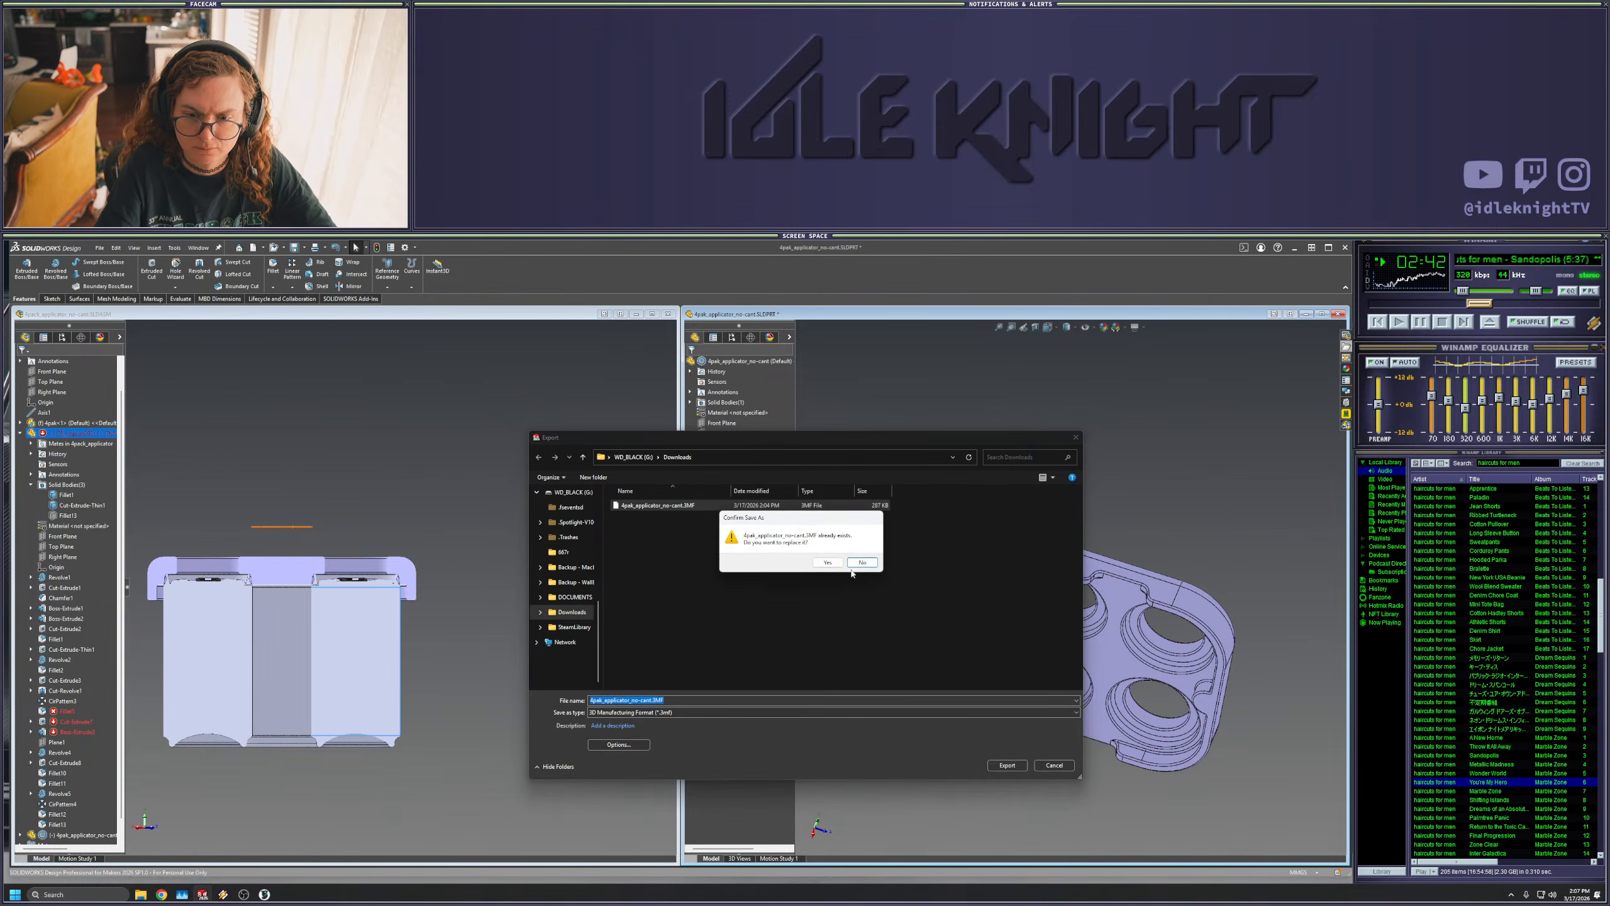
{"action": "left_click", "coordinate": [829, 562]}
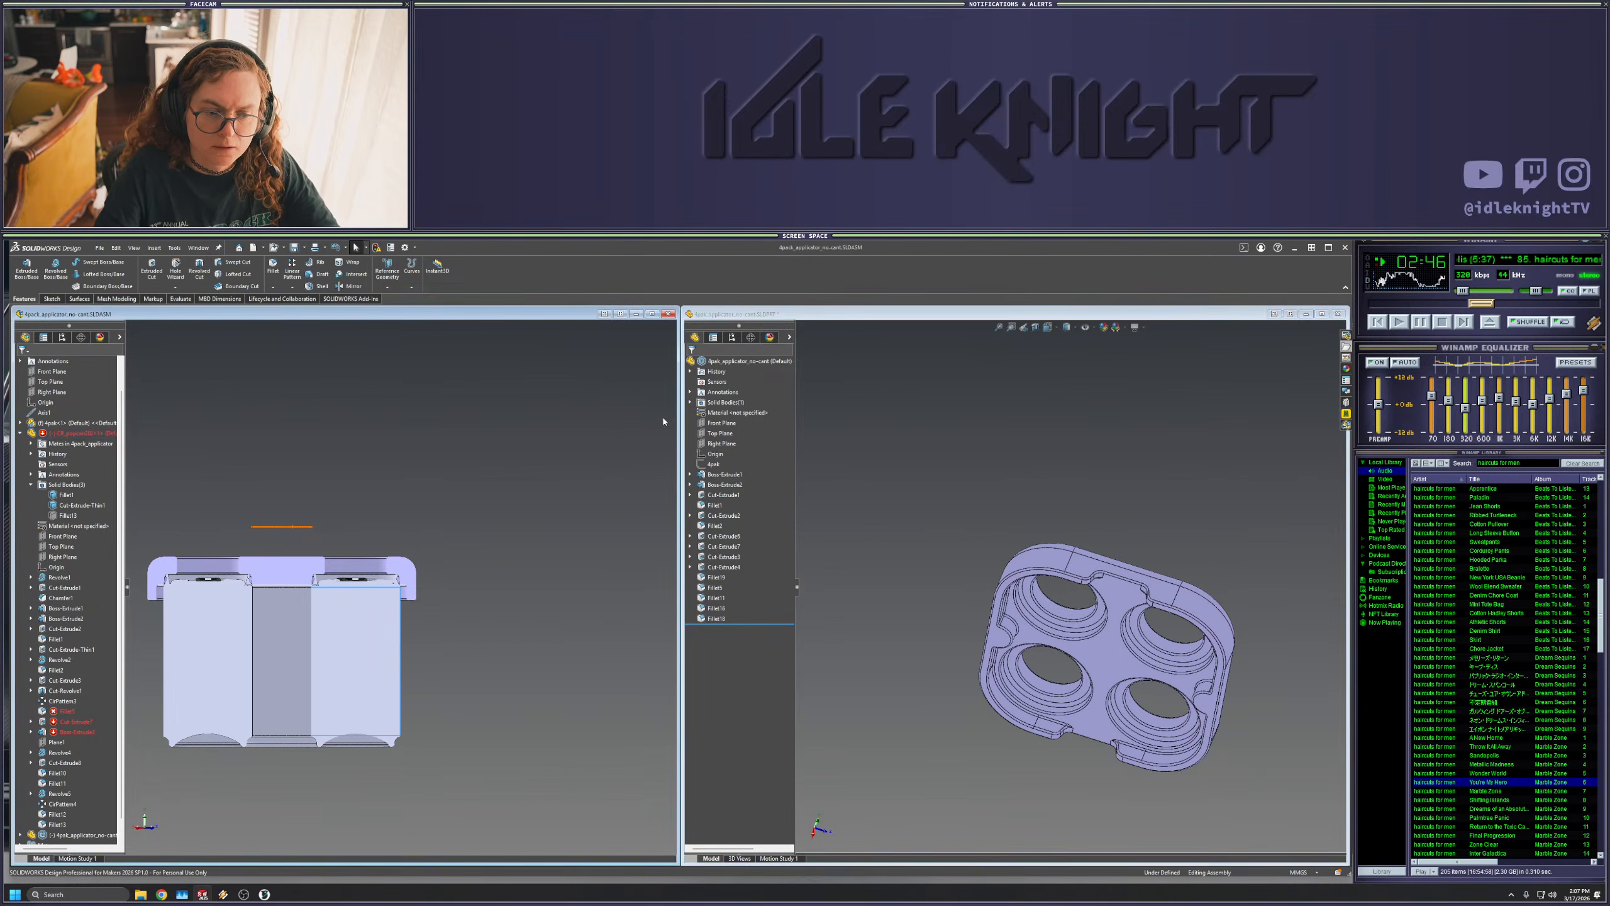
- Capture a screen snip of the assembly's face-on section around the can rim, lid skirt and applicator's outer wall
{"action": "left_click", "coordinate": [650, 314]}
{"action": "key", "text": "space"}
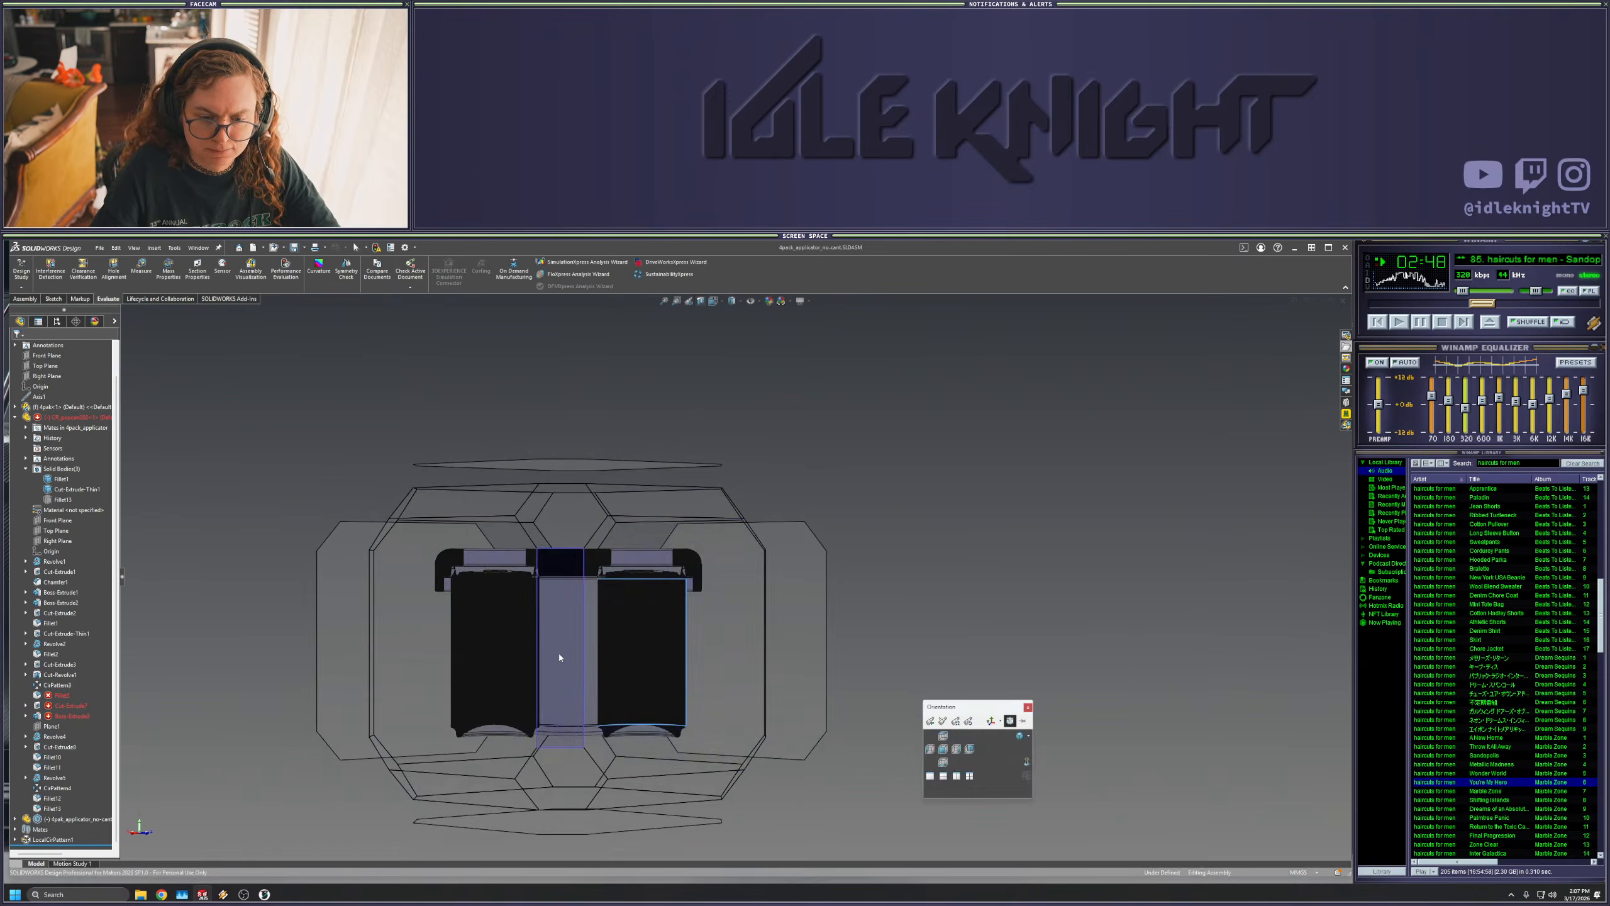
{"action": "left_click", "coordinate": [559, 658]}
{"action": "scroll", "coordinate": [913, 453], "scroll_direction": "down", "scroll_amount": 5}
{"action": "scroll", "coordinate": [1180, 403], "scroll_direction": "up", "scroll_amount": 1}
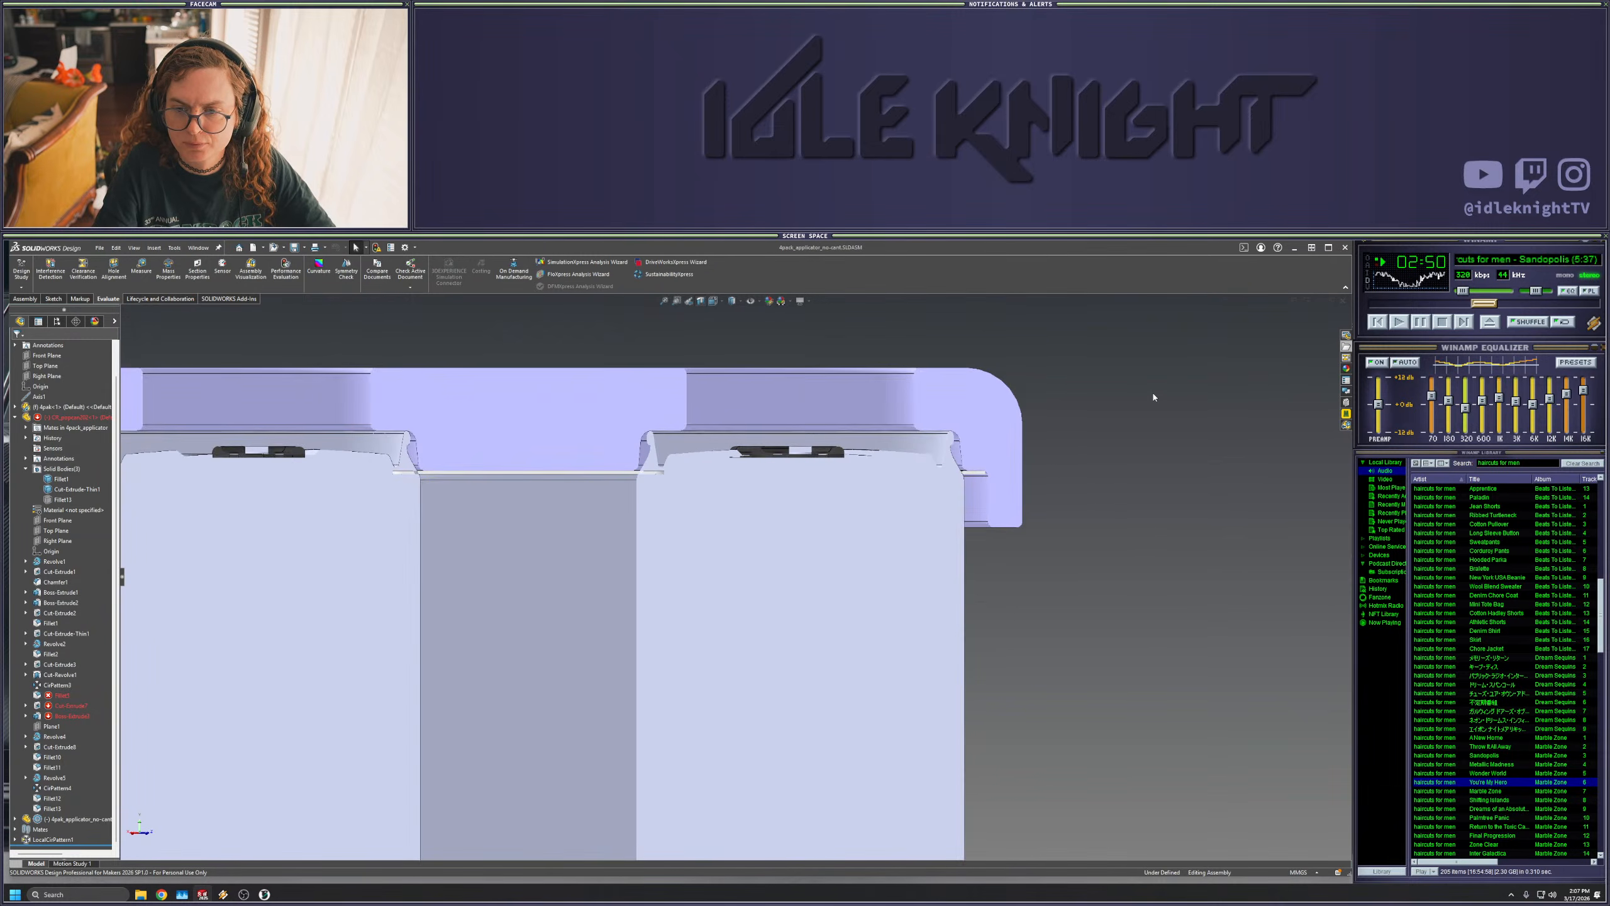
{"action": "scroll", "coordinate": [1169, 396], "scroll_direction": "down", "scroll_amount": 2}
{"action": "scroll", "coordinate": [1008, 395], "scroll_direction": "up", "scroll_amount": 3}
{"action": "scroll", "coordinate": [964, 404], "scroll_direction": "down", "scroll_amount": 2}
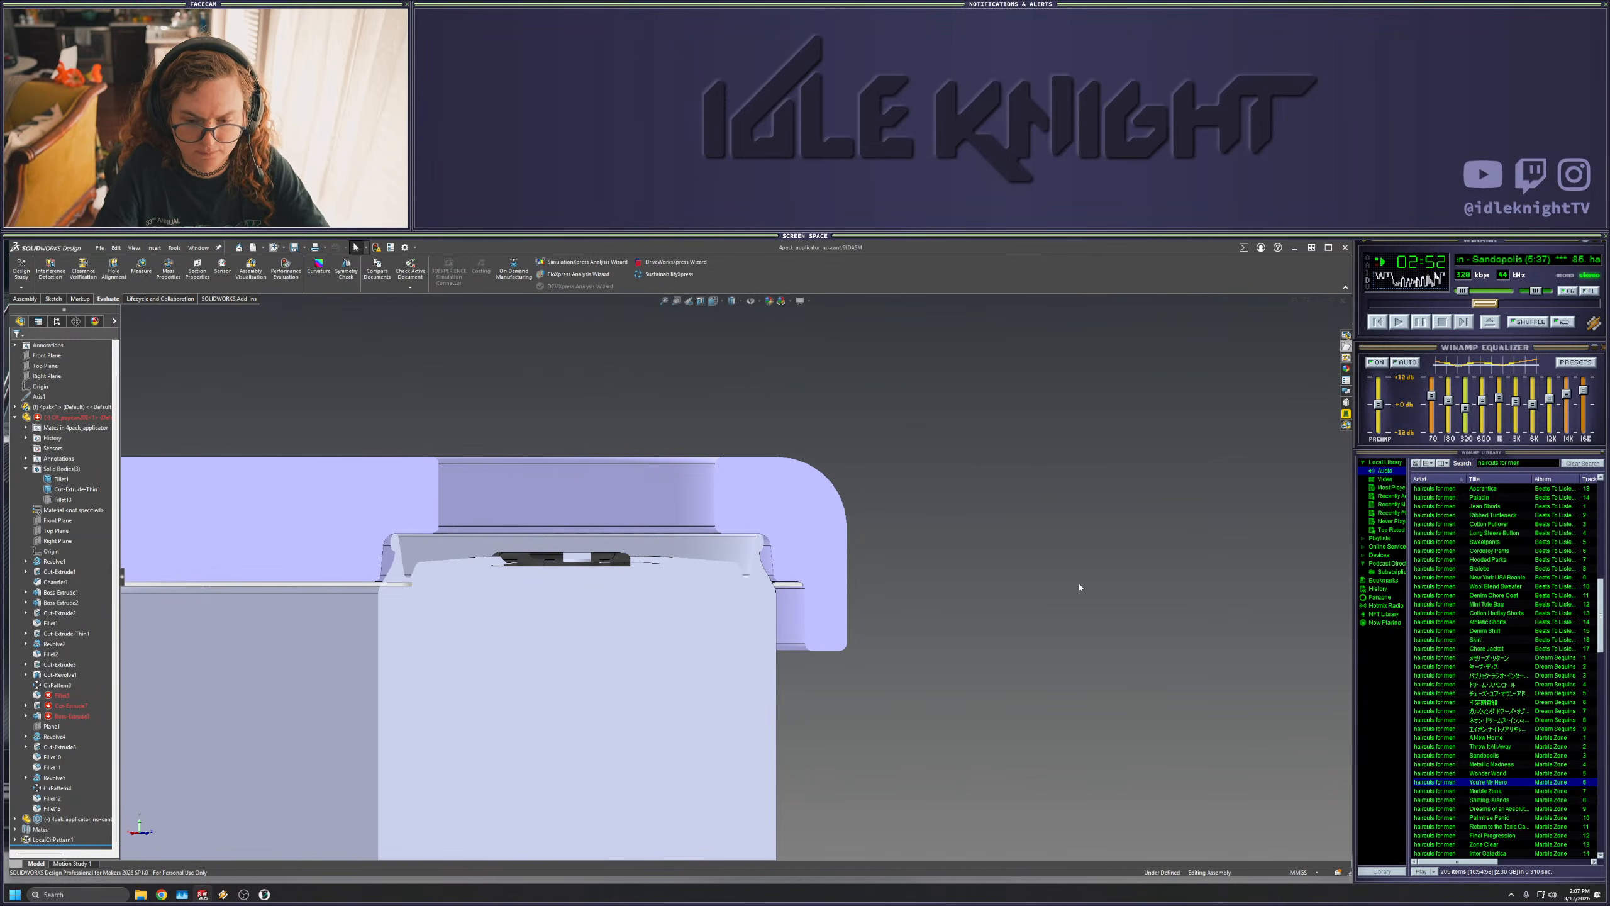
{"action": "key", "text": "super+shift+s"}
{"action": "left_click_drag", "start_coordinate": [265, 360], "coordinate": [951, 774]}
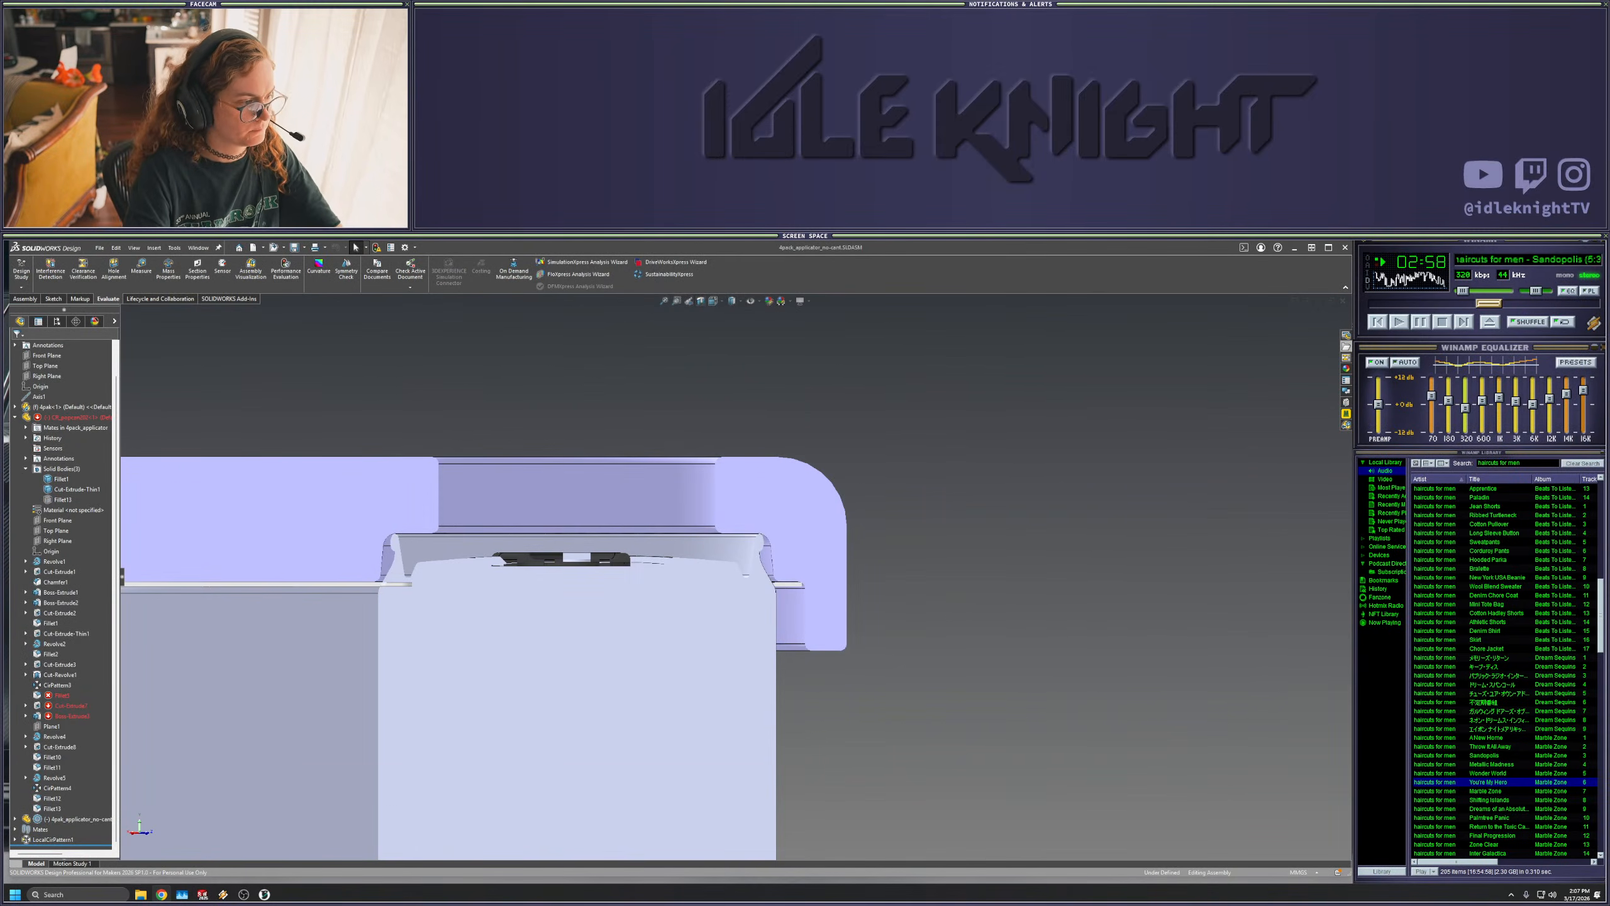
- Switch to OrcaSlicer, create a new project and open the Downloads folder in File Explorer to look for the exported 3MF
{"action": "left_click", "coordinate": [1294, 248]}
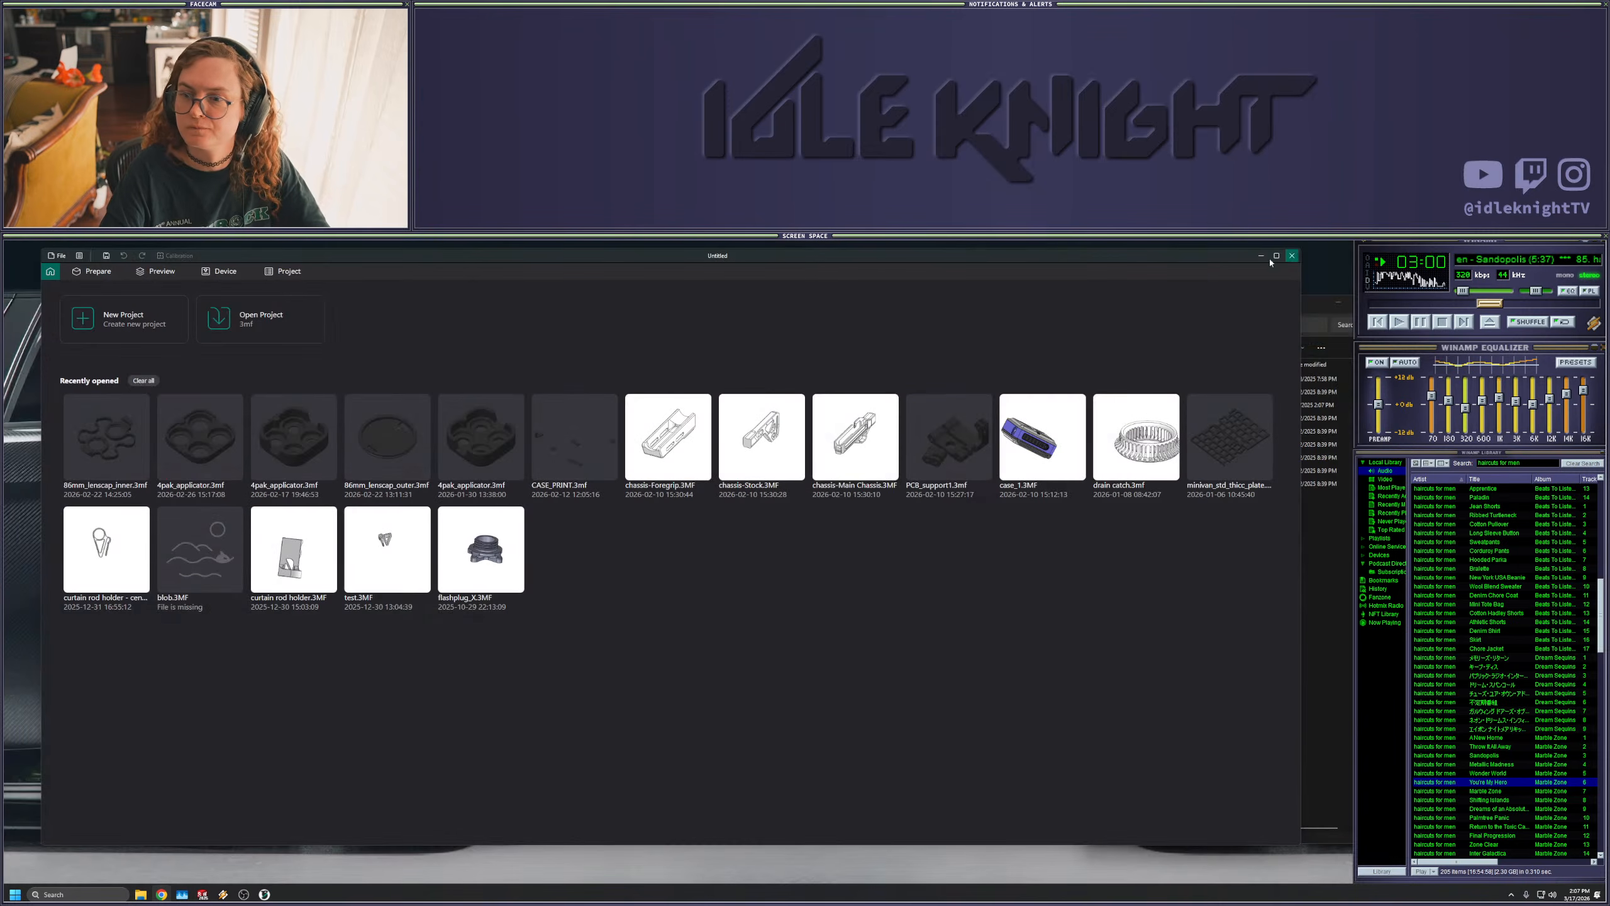
{"action": "left_click", "coordinate": [108, 319]}
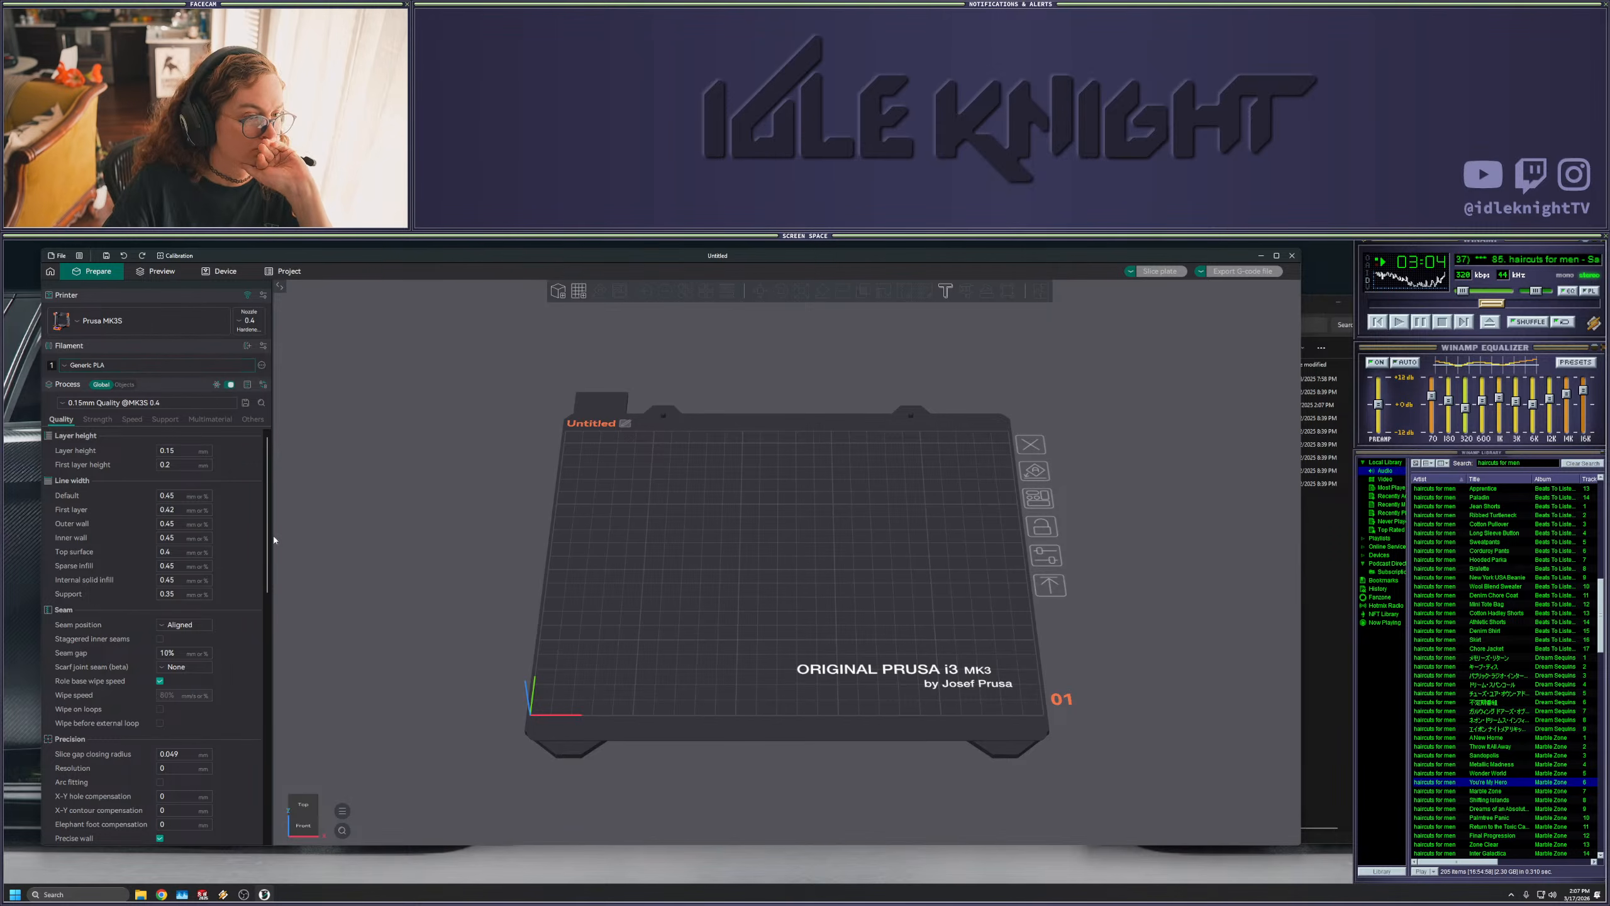
{"action": "left_click", "coordinate": [141, 895]}
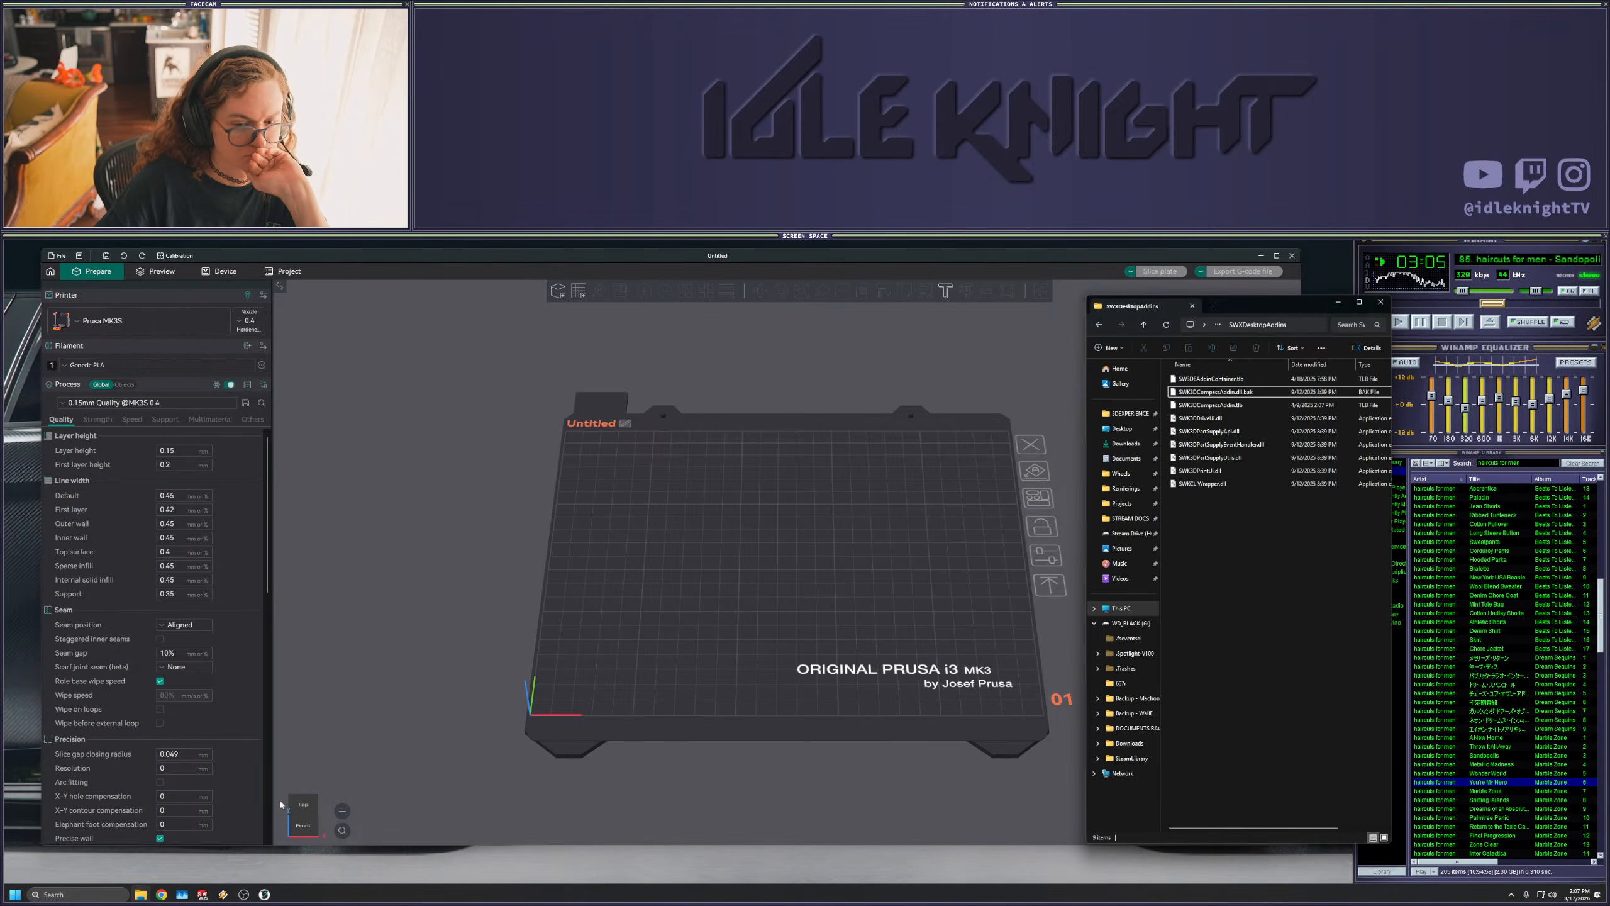
{"action": "left_click", "coordinate": [1125, 444]}
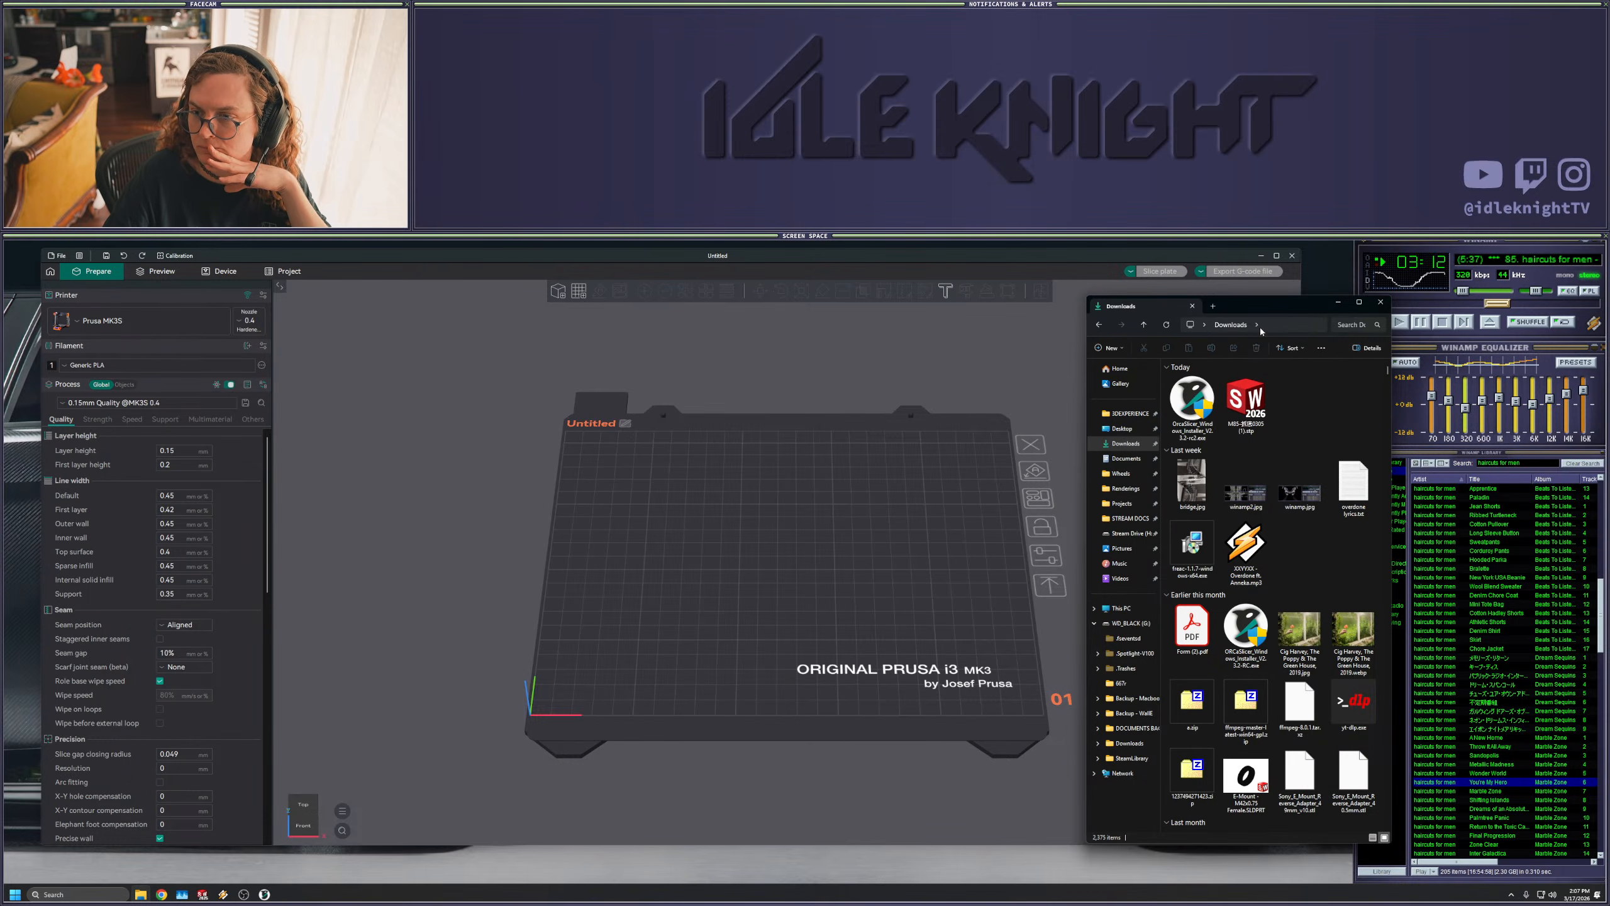
{"action": "left_click", "coordinate": [1162, 327]}
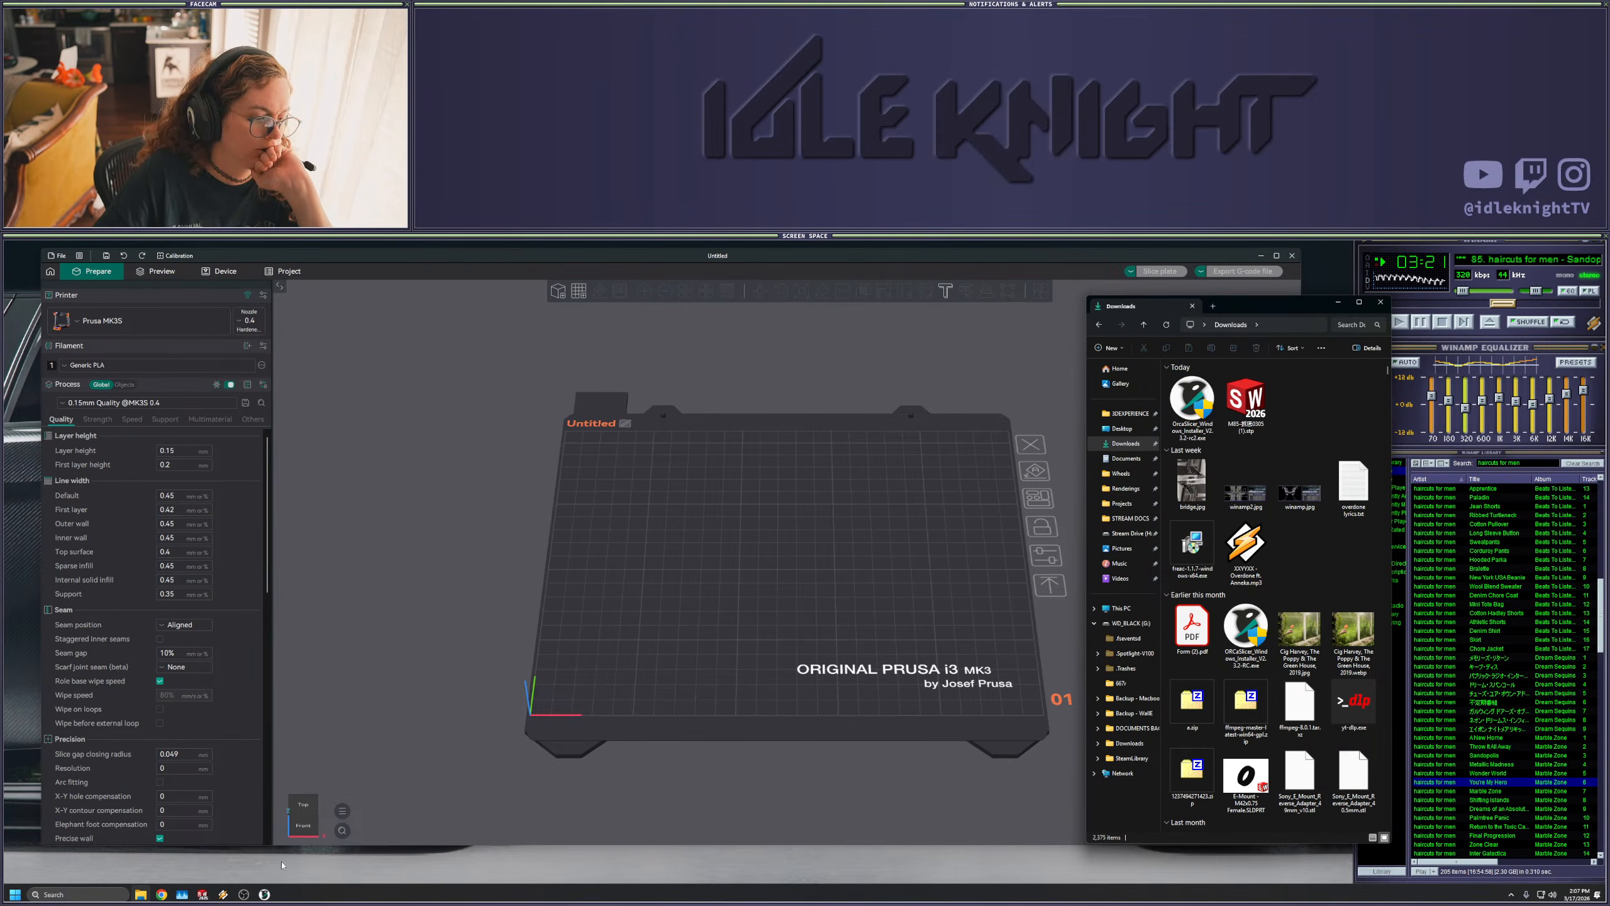
- Switch back to SOLIDWORKS and export the applicator part as 4pak_applicator_no-cant.3MF to the pinned Downloads folder
{"action": "left_click", "coordinate": [204, 895]}
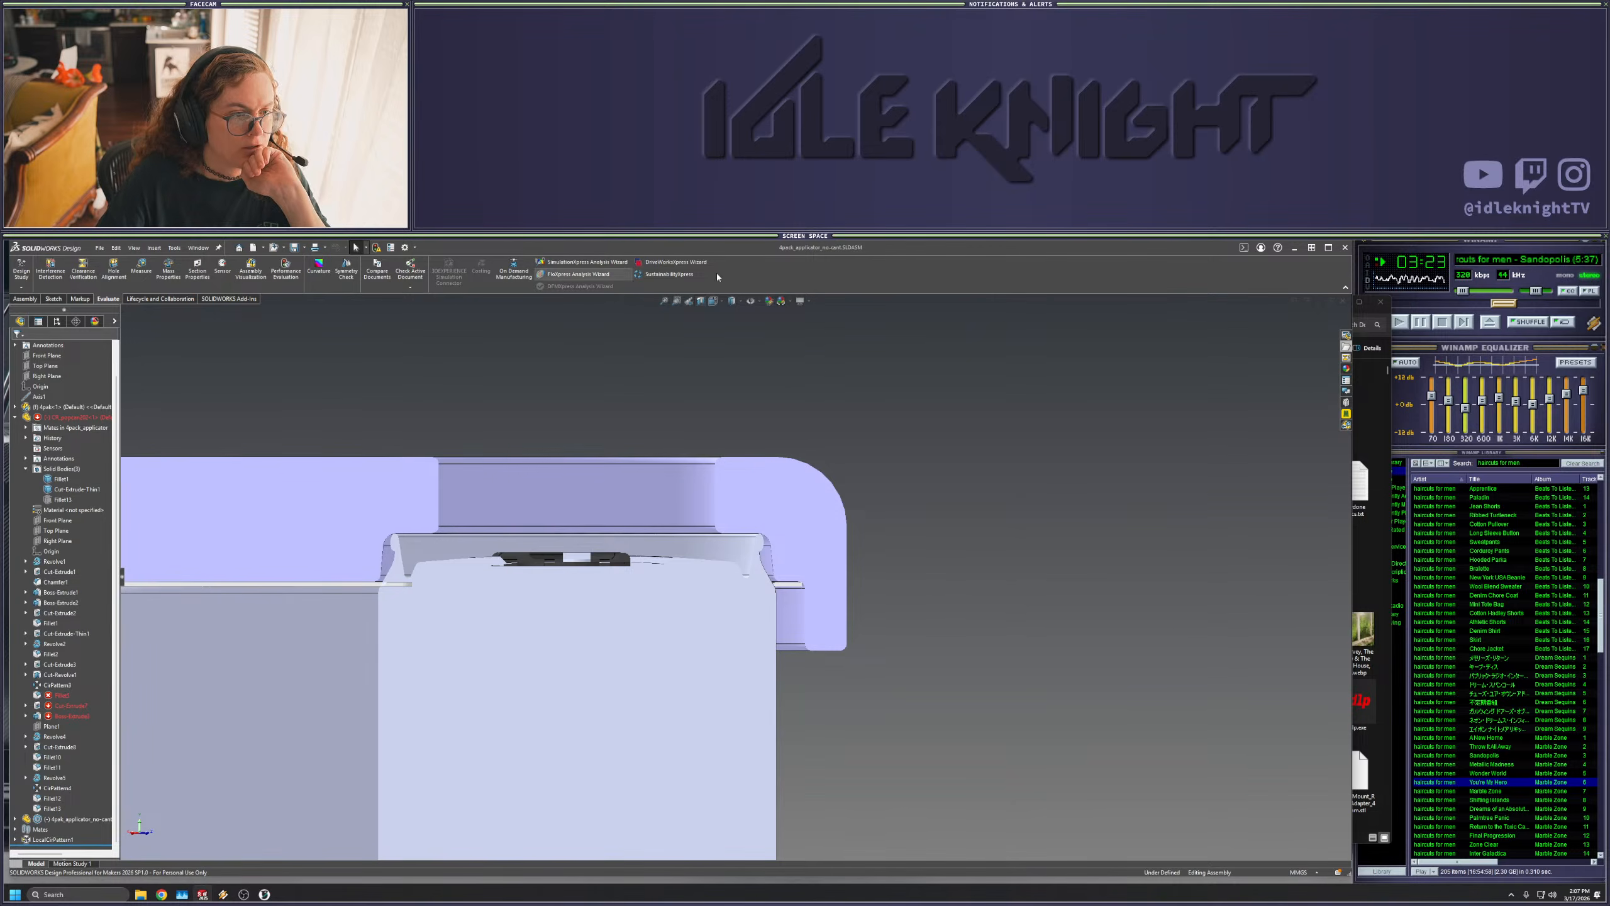
{"action": "left_click", "coordinate": [1295, 301]}
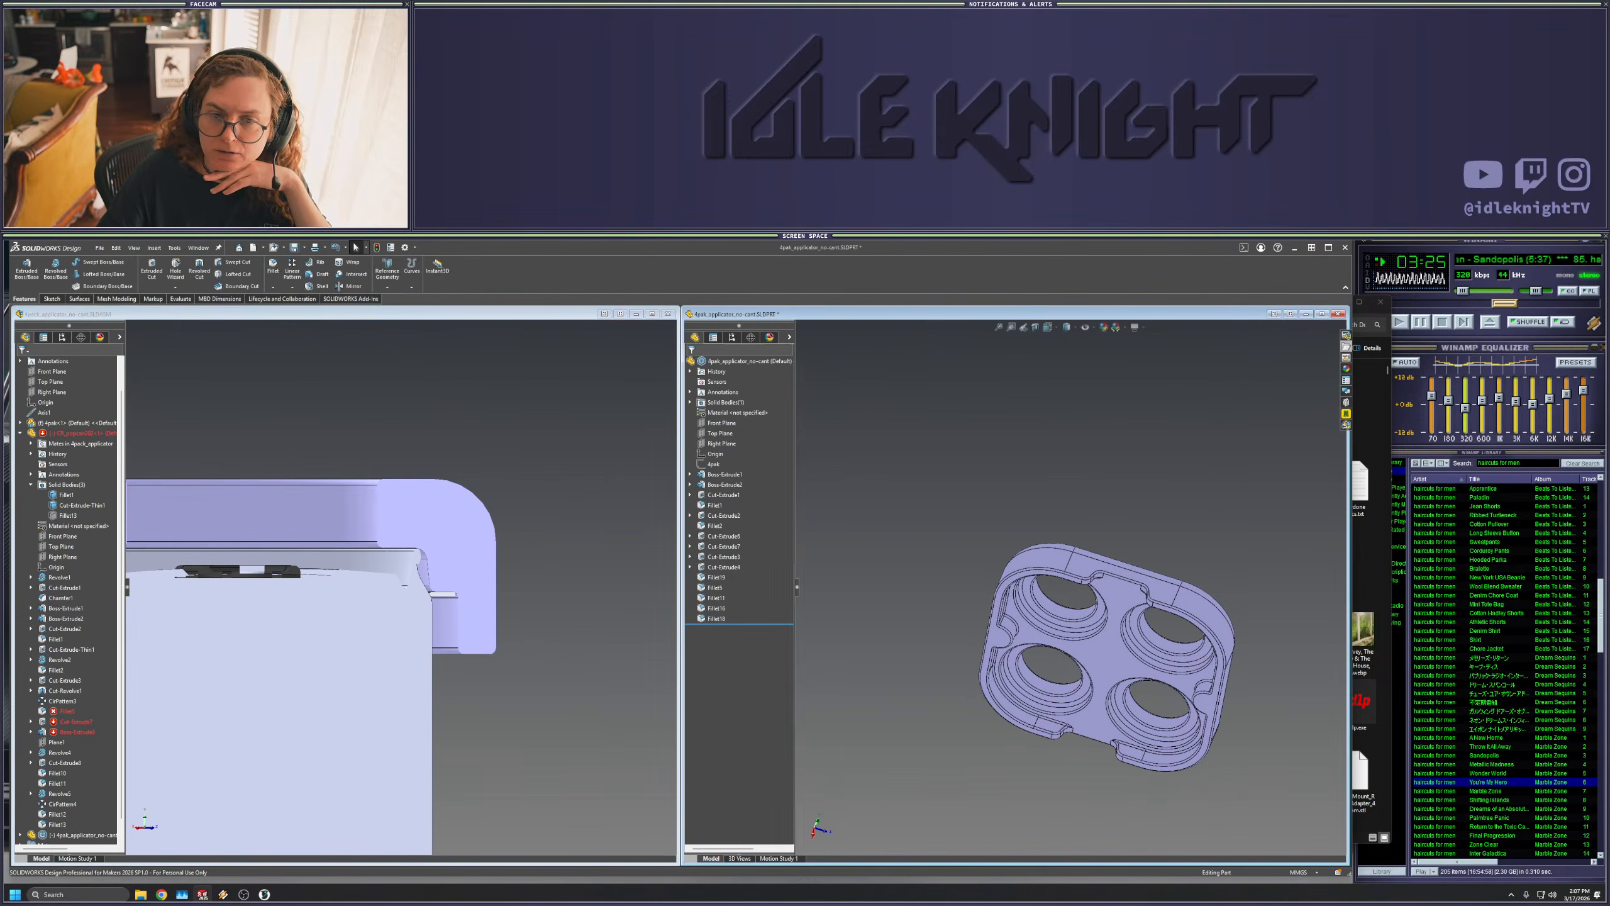
{"action": "left_click", "coordinate": [95, 247]}
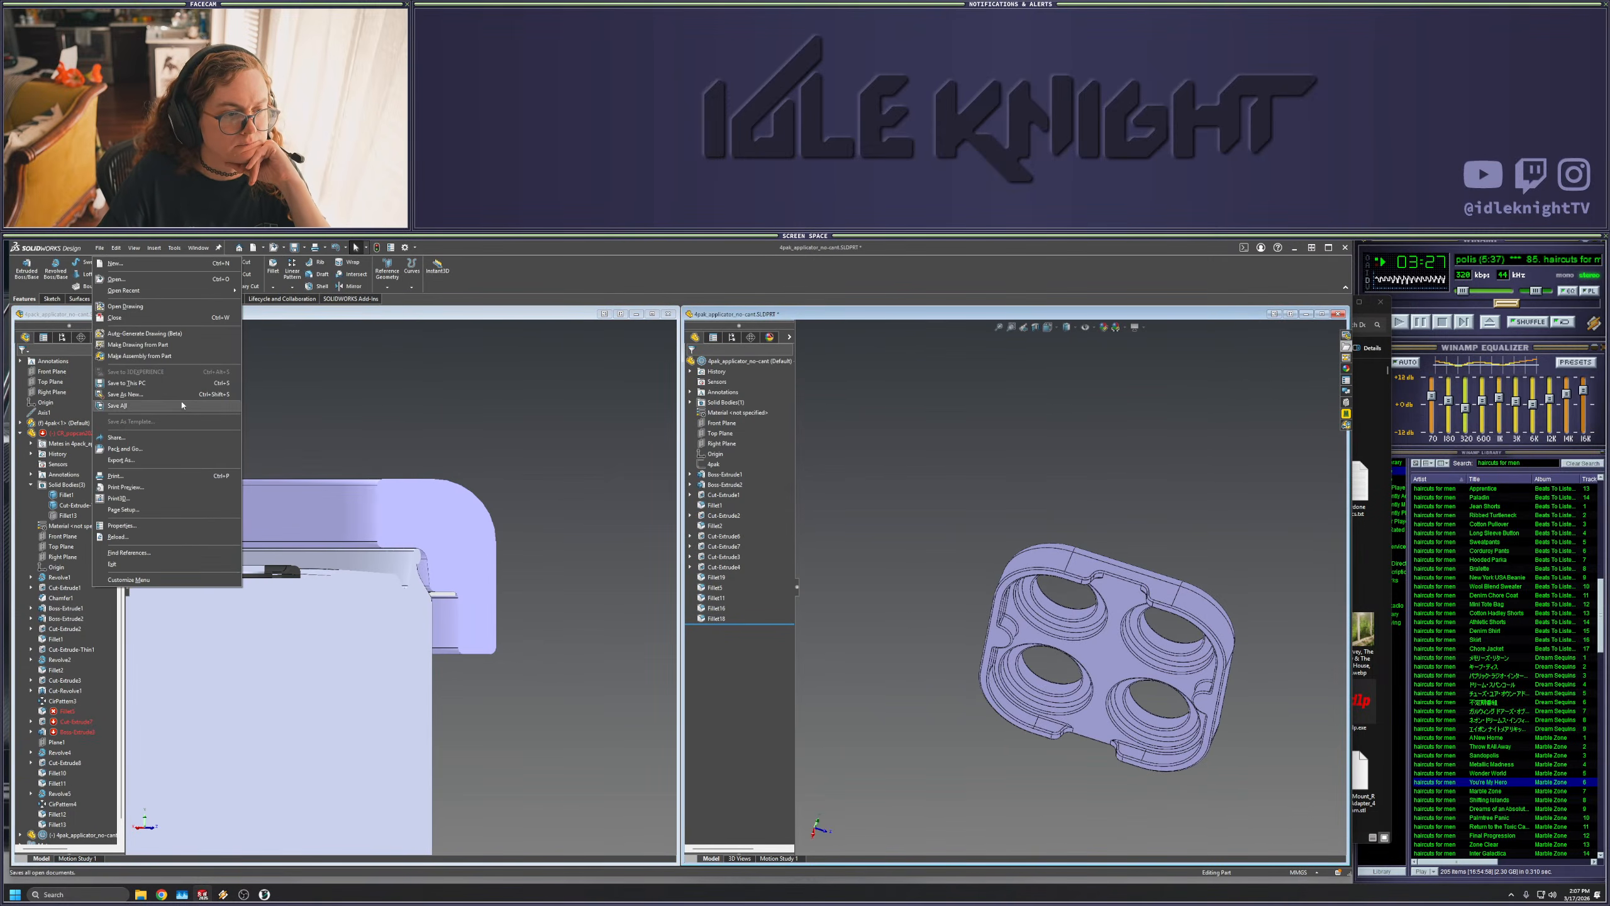
{"action": "left_click", "coordinate": [148, 459]}
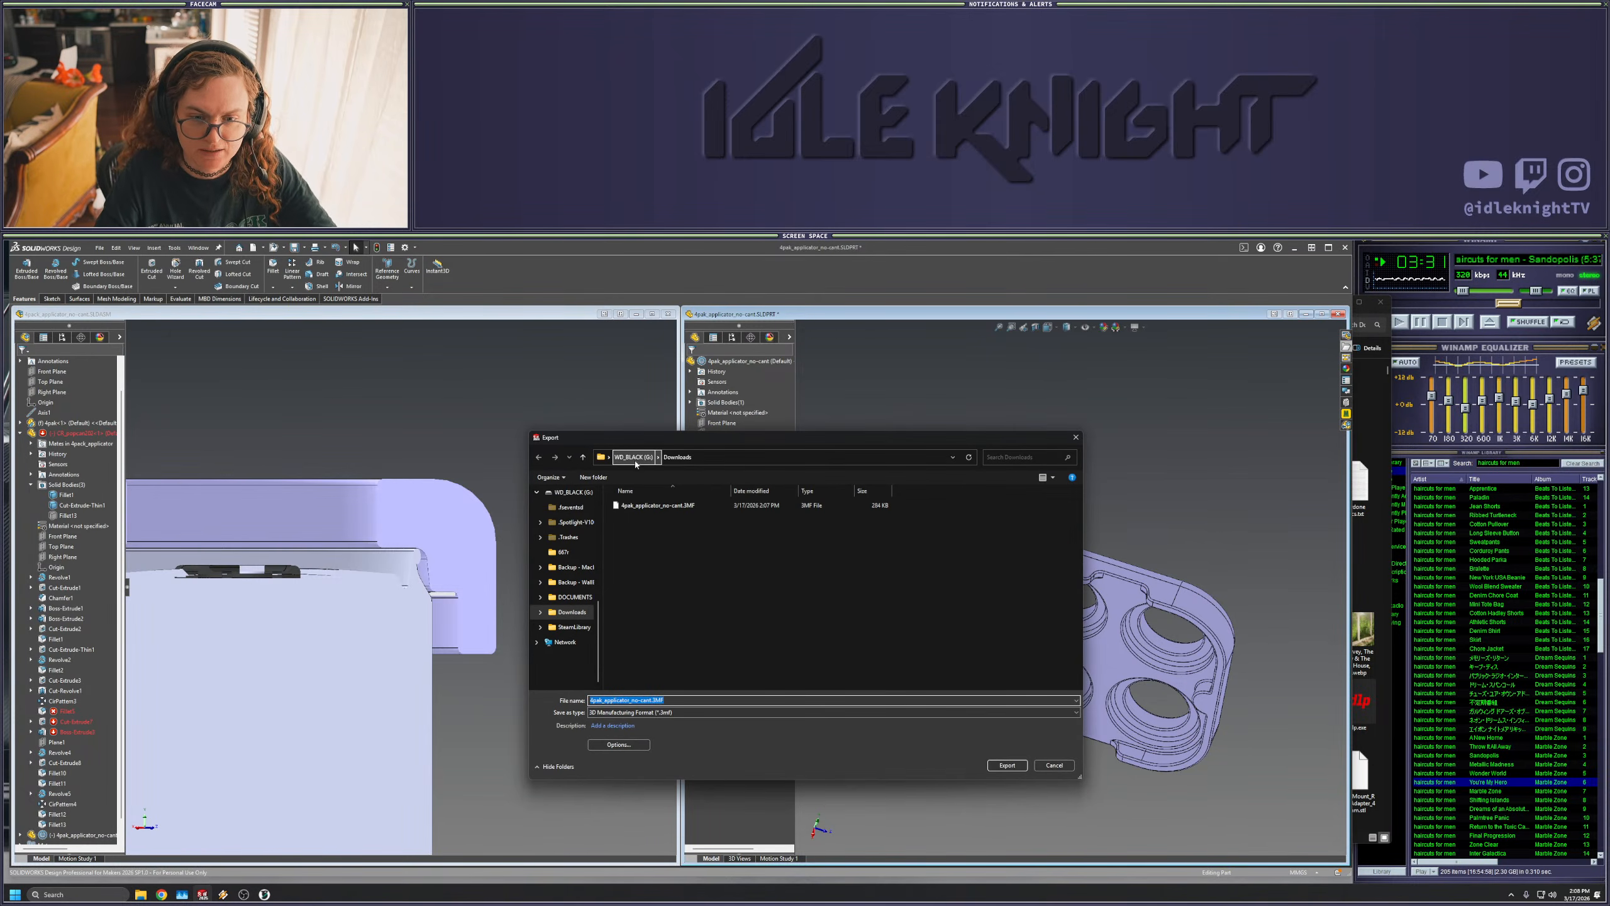
{"action": "scroll", "coordinate": [580, 548], "scroll_direction": "up", "scroll_amount": 8}
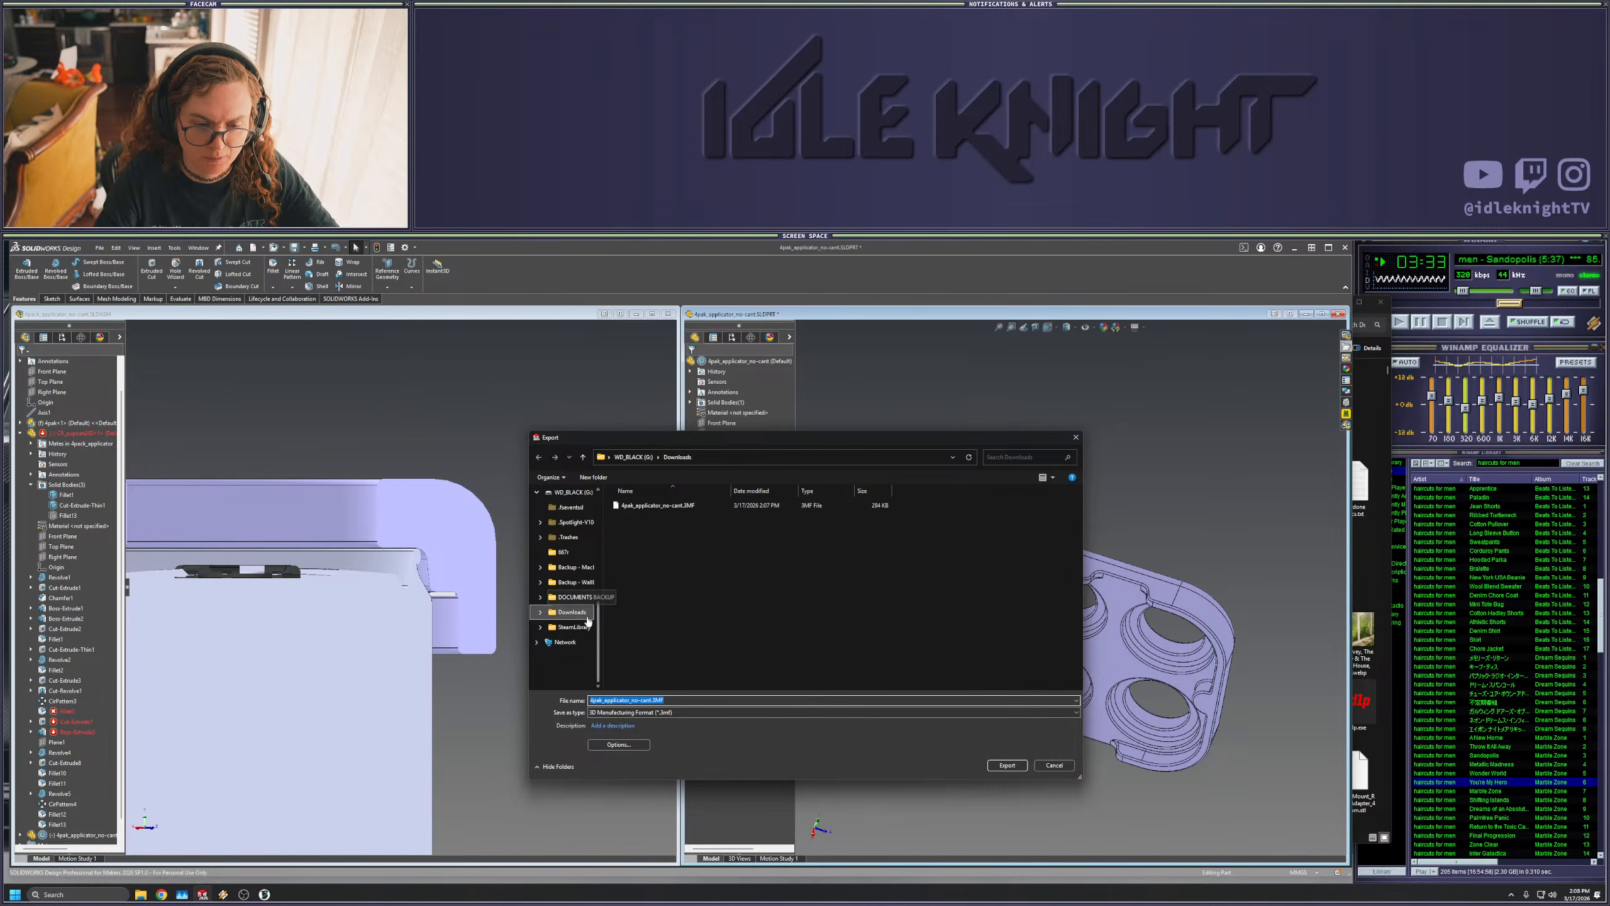
{"action": "left_click", "coordinate": [567, 570]}
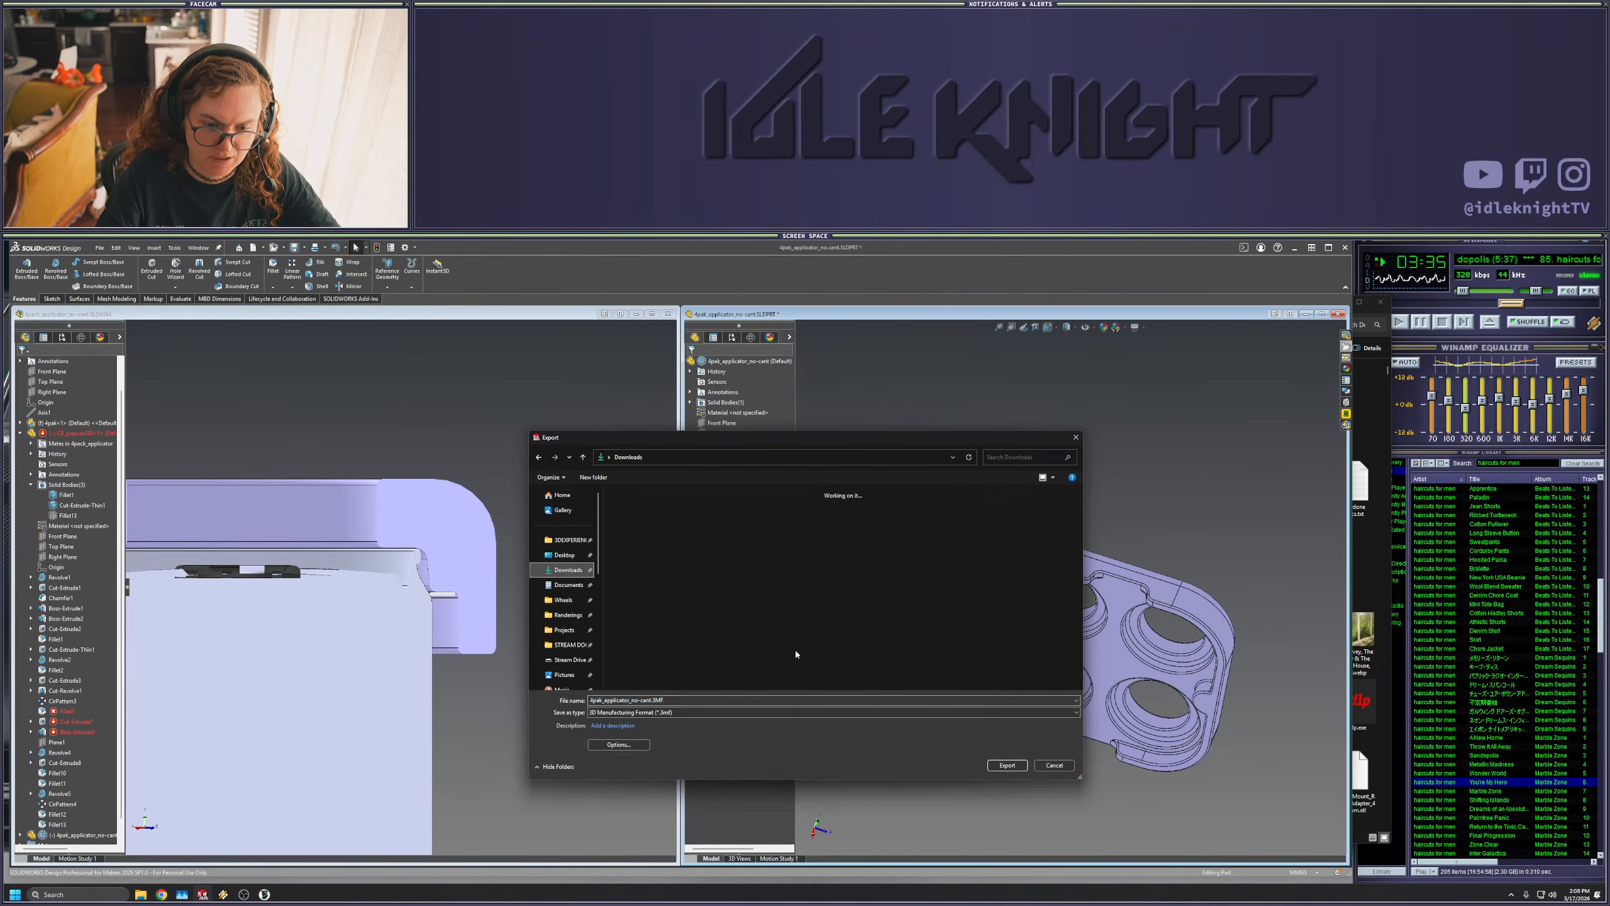
{"action": "left_click", "coordinate": [1005, 765]}
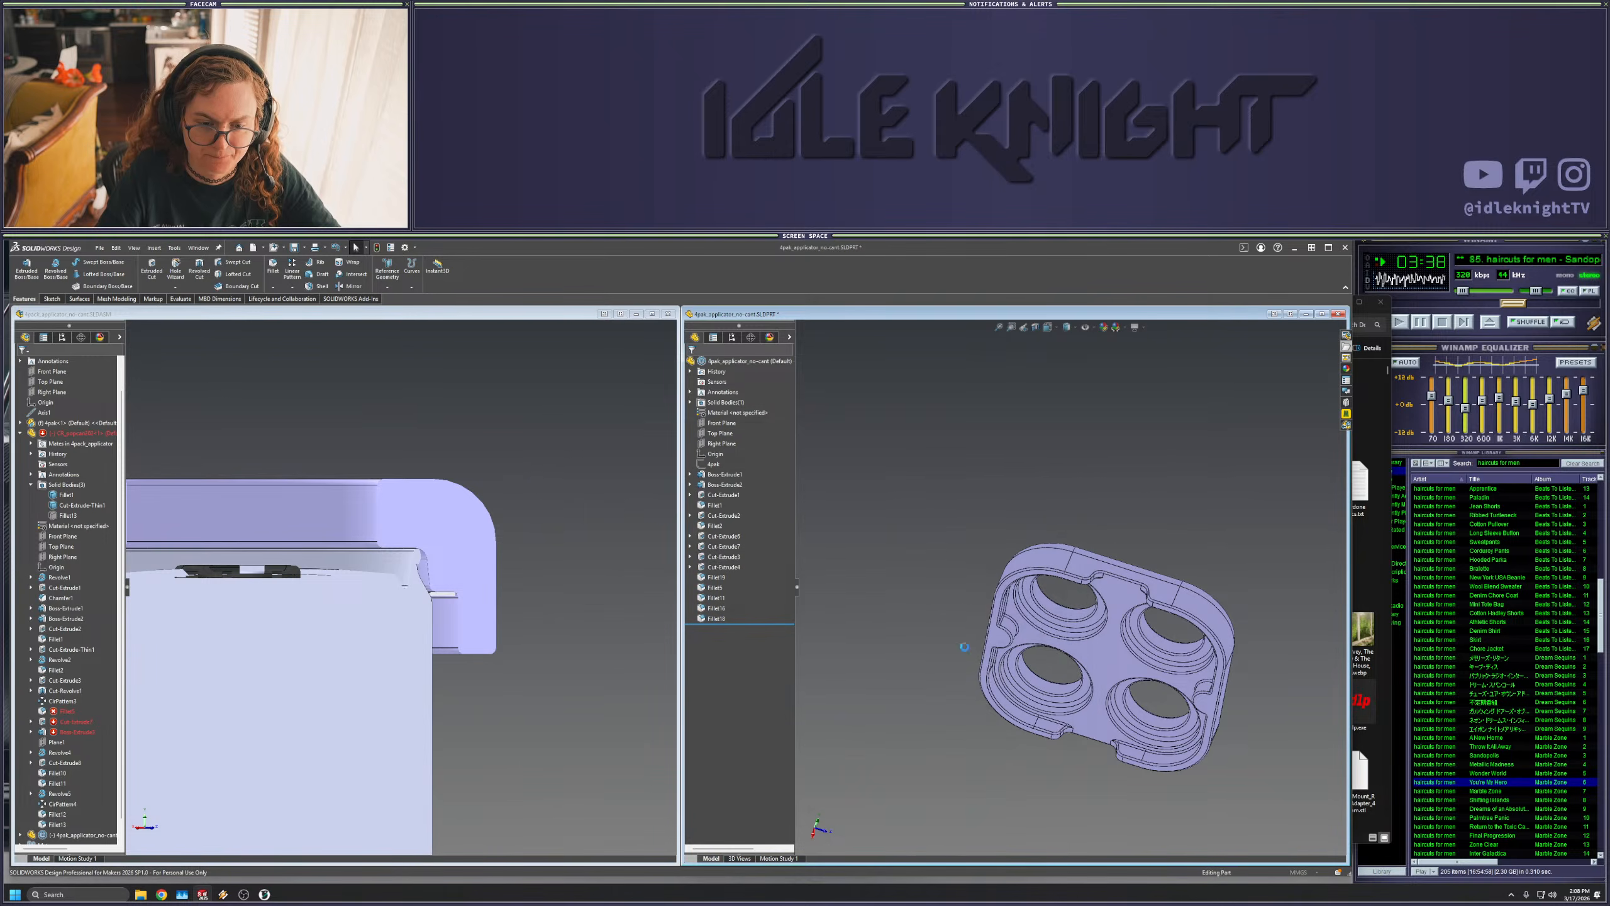
- Load the exported 3MF into the OrcaSlicer project as geometry only and auto-orient the applicator on the plate
{"action": "left_click", "coordinate": [1294, 247]}
{"action": "left_click_drag", "start_coordinate": [1300, 403], "coordinate": [830, 522]}
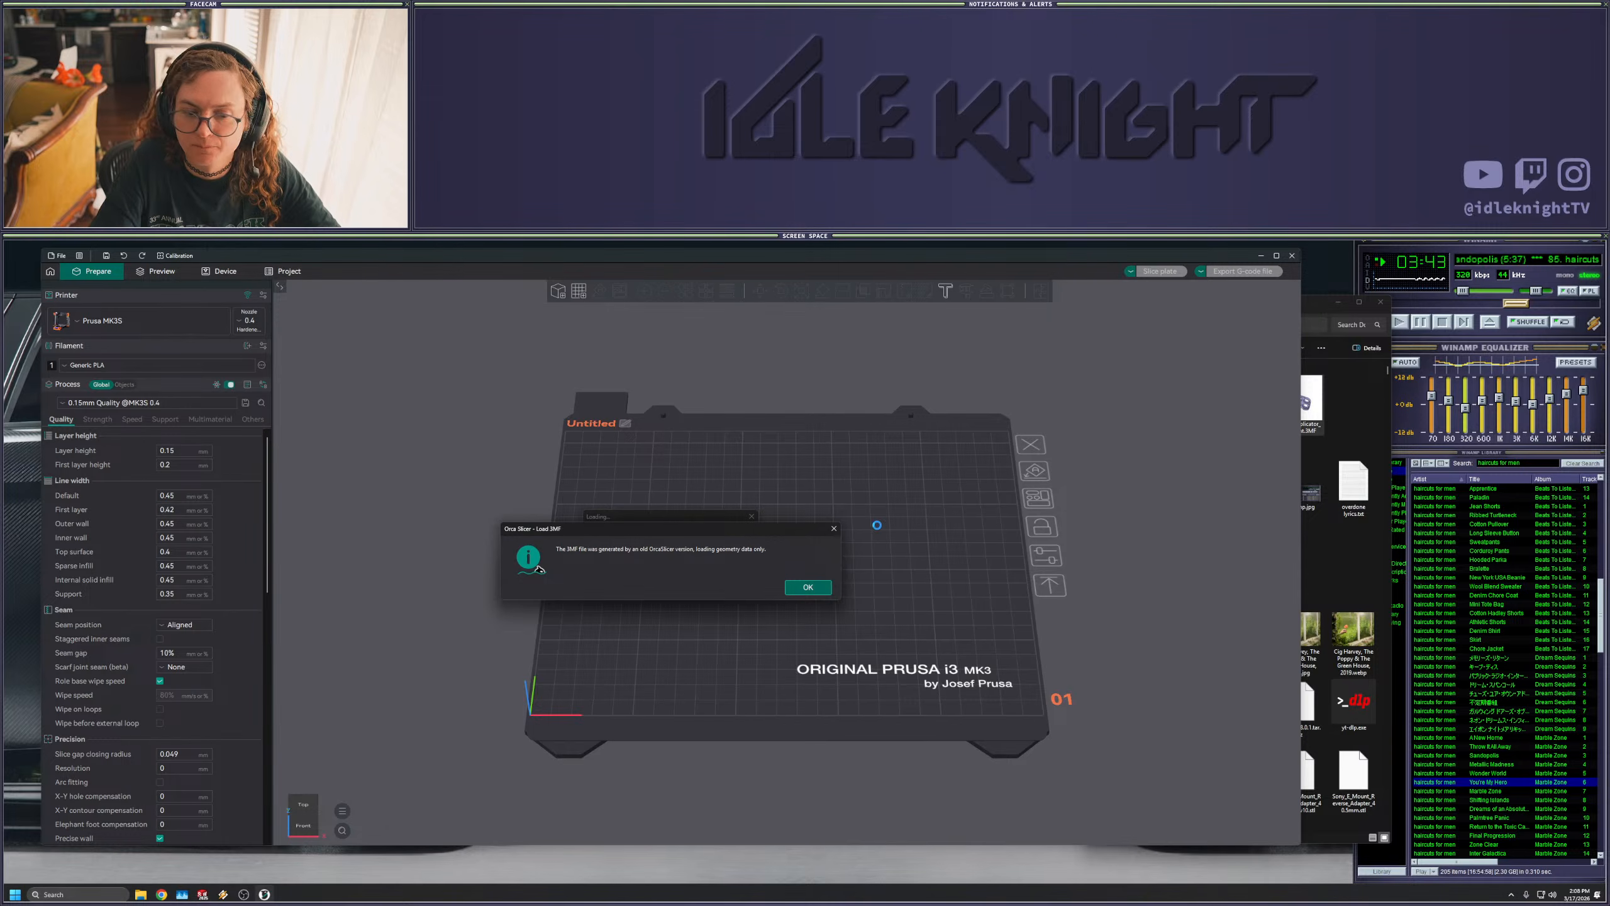
{"action": "left_click", "coordinate": [808, 586]}
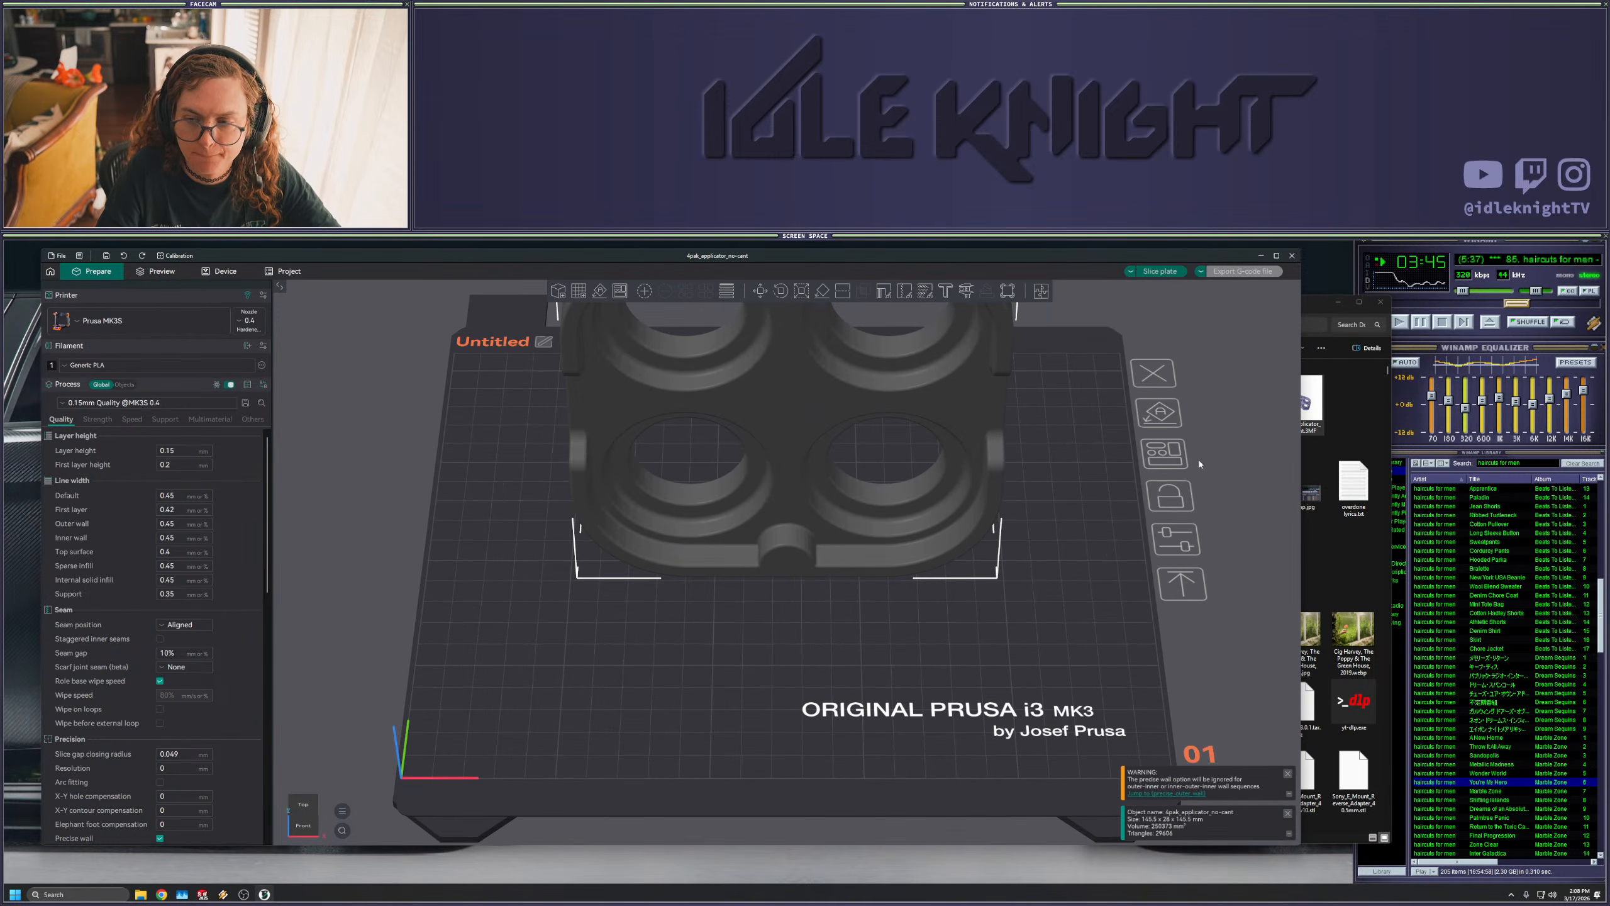
{"action": "left_click", "coordinate": [1161, 413]}
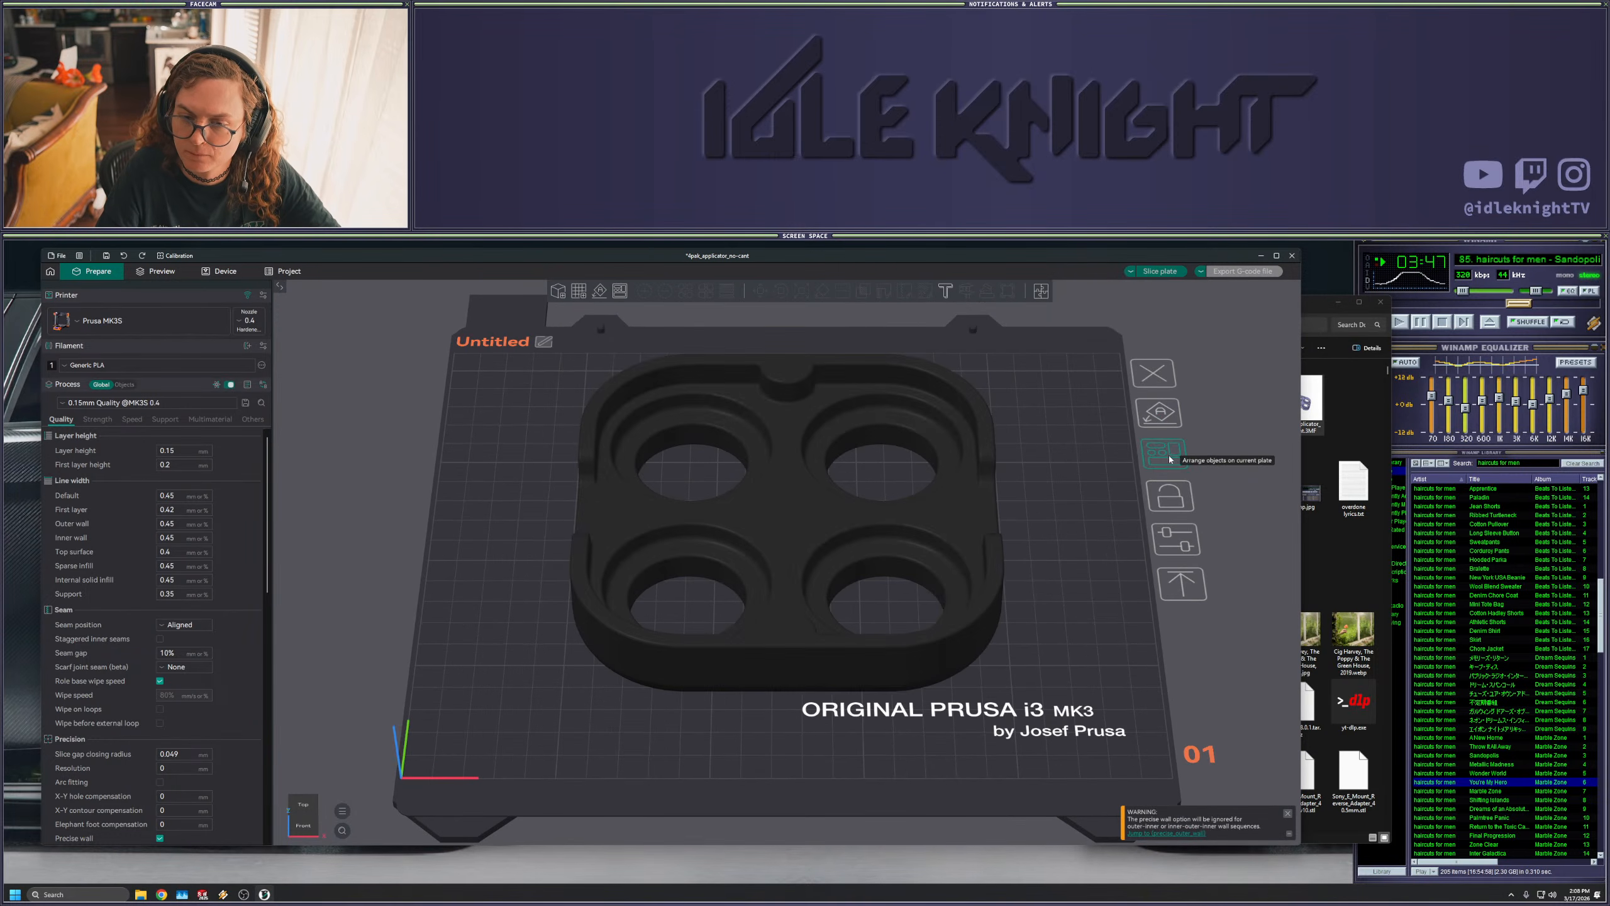
{"action": "scroll", "coordinate": [976, 606], "scroll_direction": "up", "scroll_amount": 2}
{"action": "scroll", "coordinate": [986, 610], "scroll_direction": "down", "scroll_amount": 5}
{"action": "left_click_drag", "start_coordinate": [986, 610], "coordinate": [970, 580]}
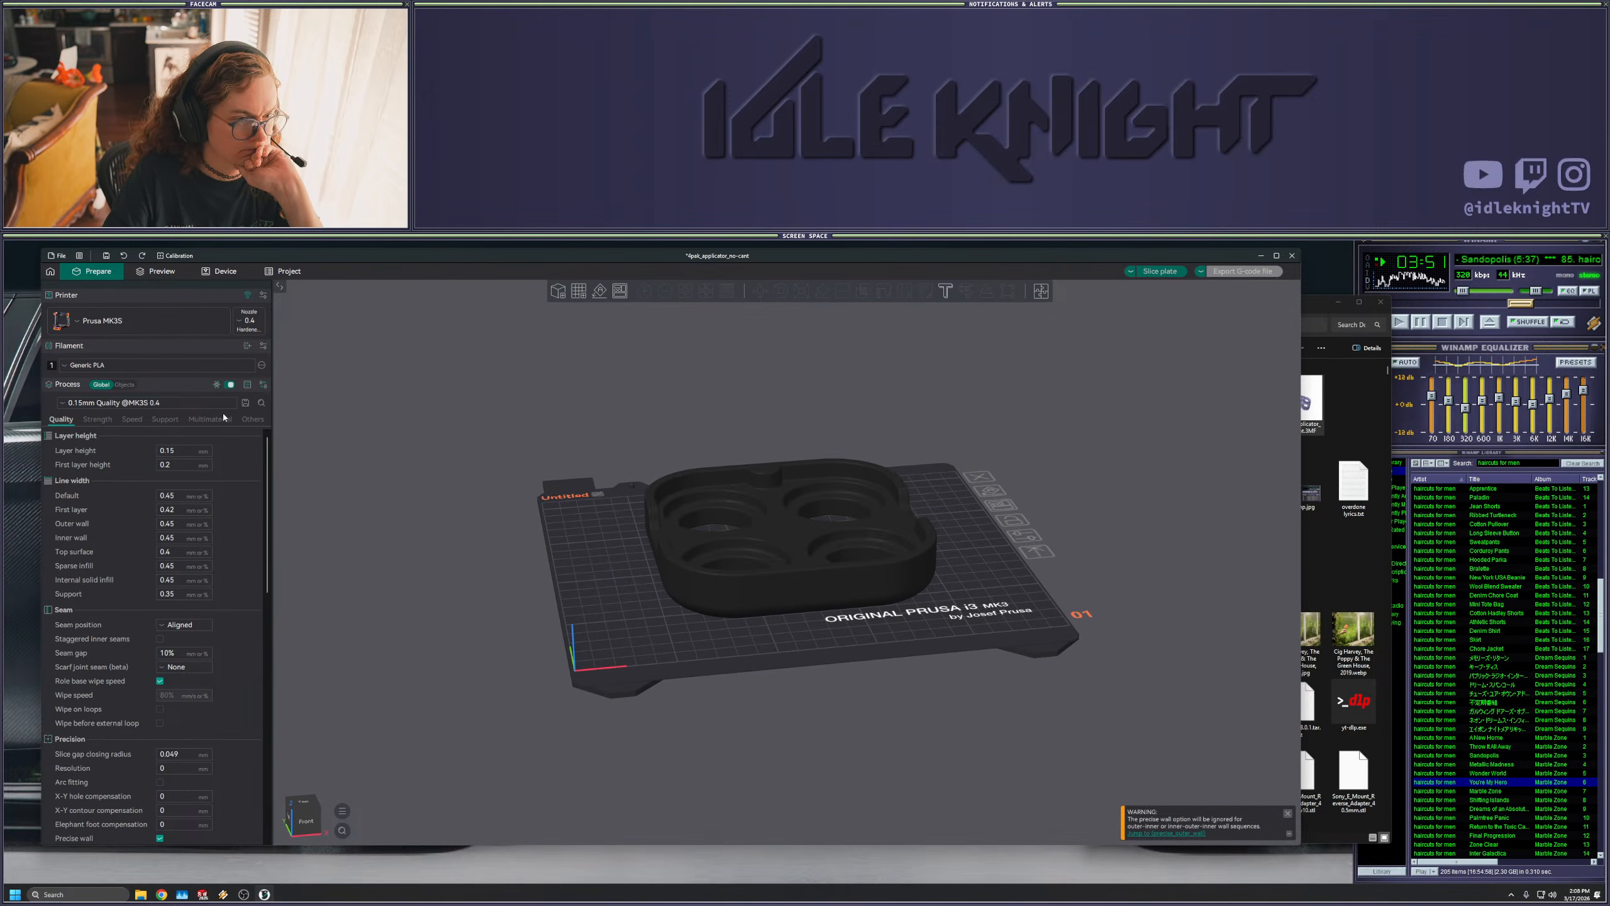
- Set the print's wall loops to 5 and enable Alternate extra wall in the strength settings
{"action": "left_click", "coordinate": [97, 419]}
{"action": "left_click", "coordinate": [160, 448]}
{"action": "left_click", "coordinate": [160, 447]}
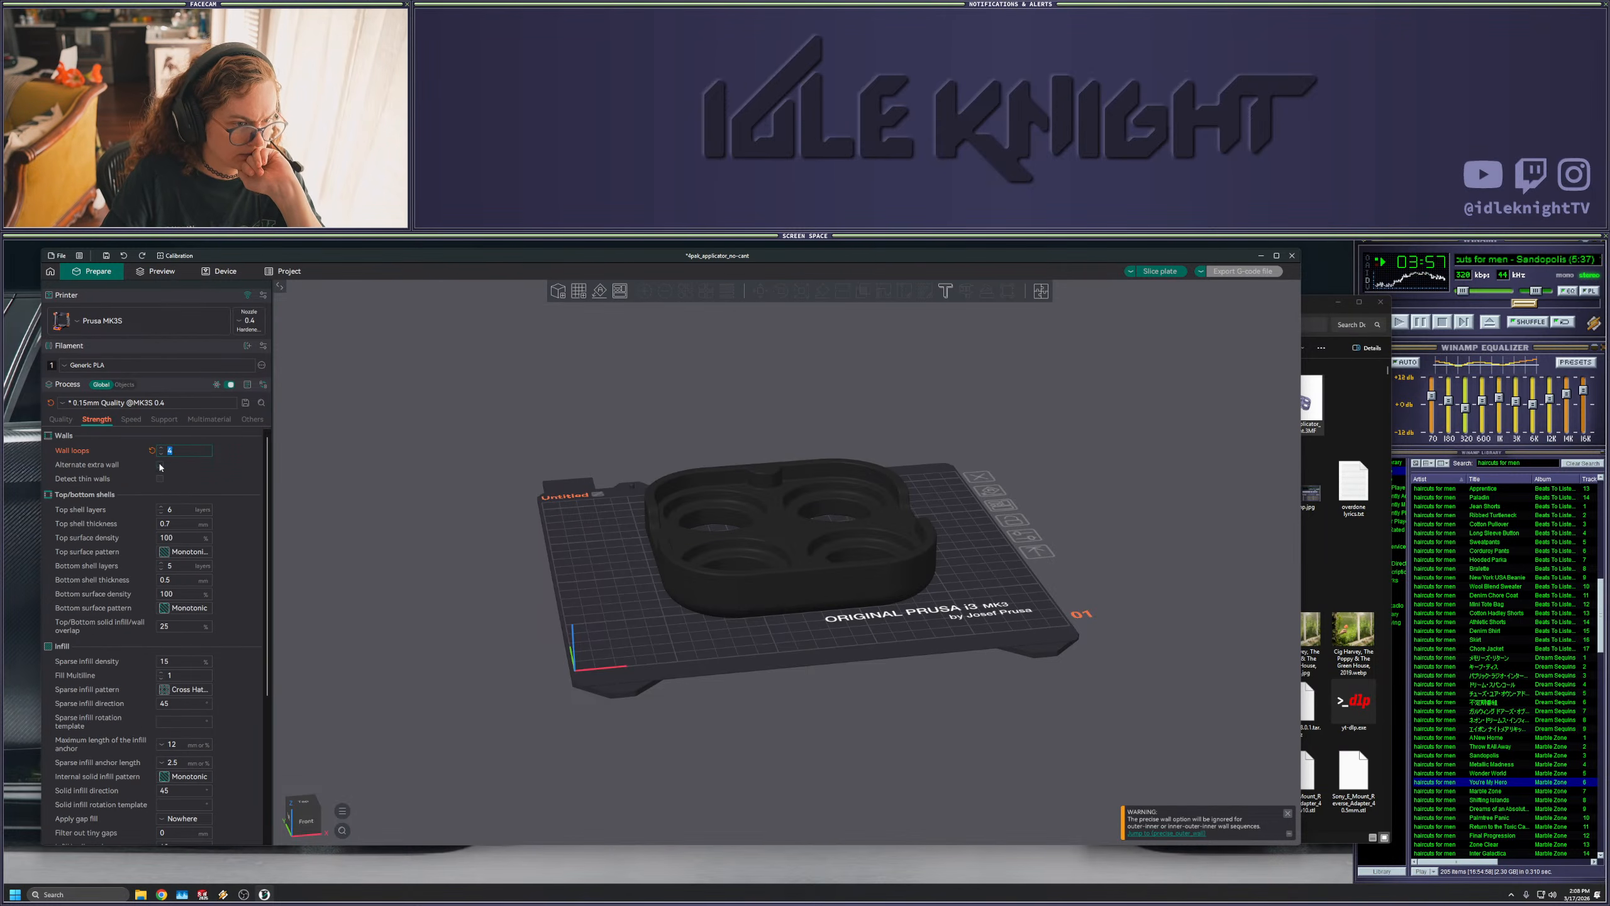
{"action": "left_click", "coordinate": [160, 464]}
{"action": "left_click", "coordinate": [269, 437]}
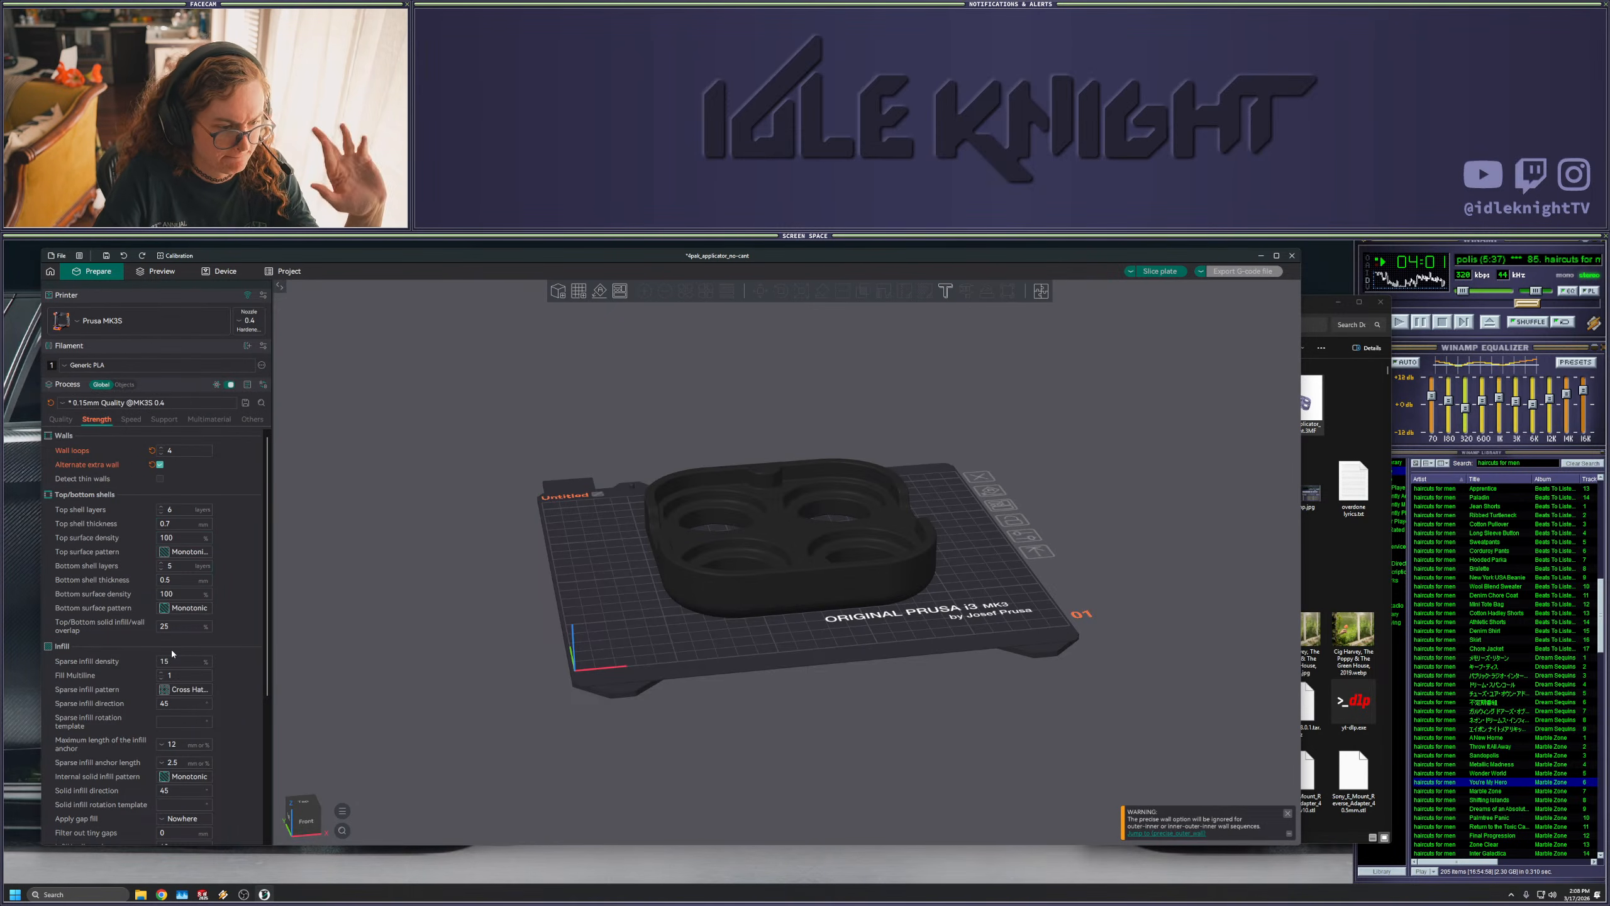
{"action": "left_click", "coordinate": [161, 448]}
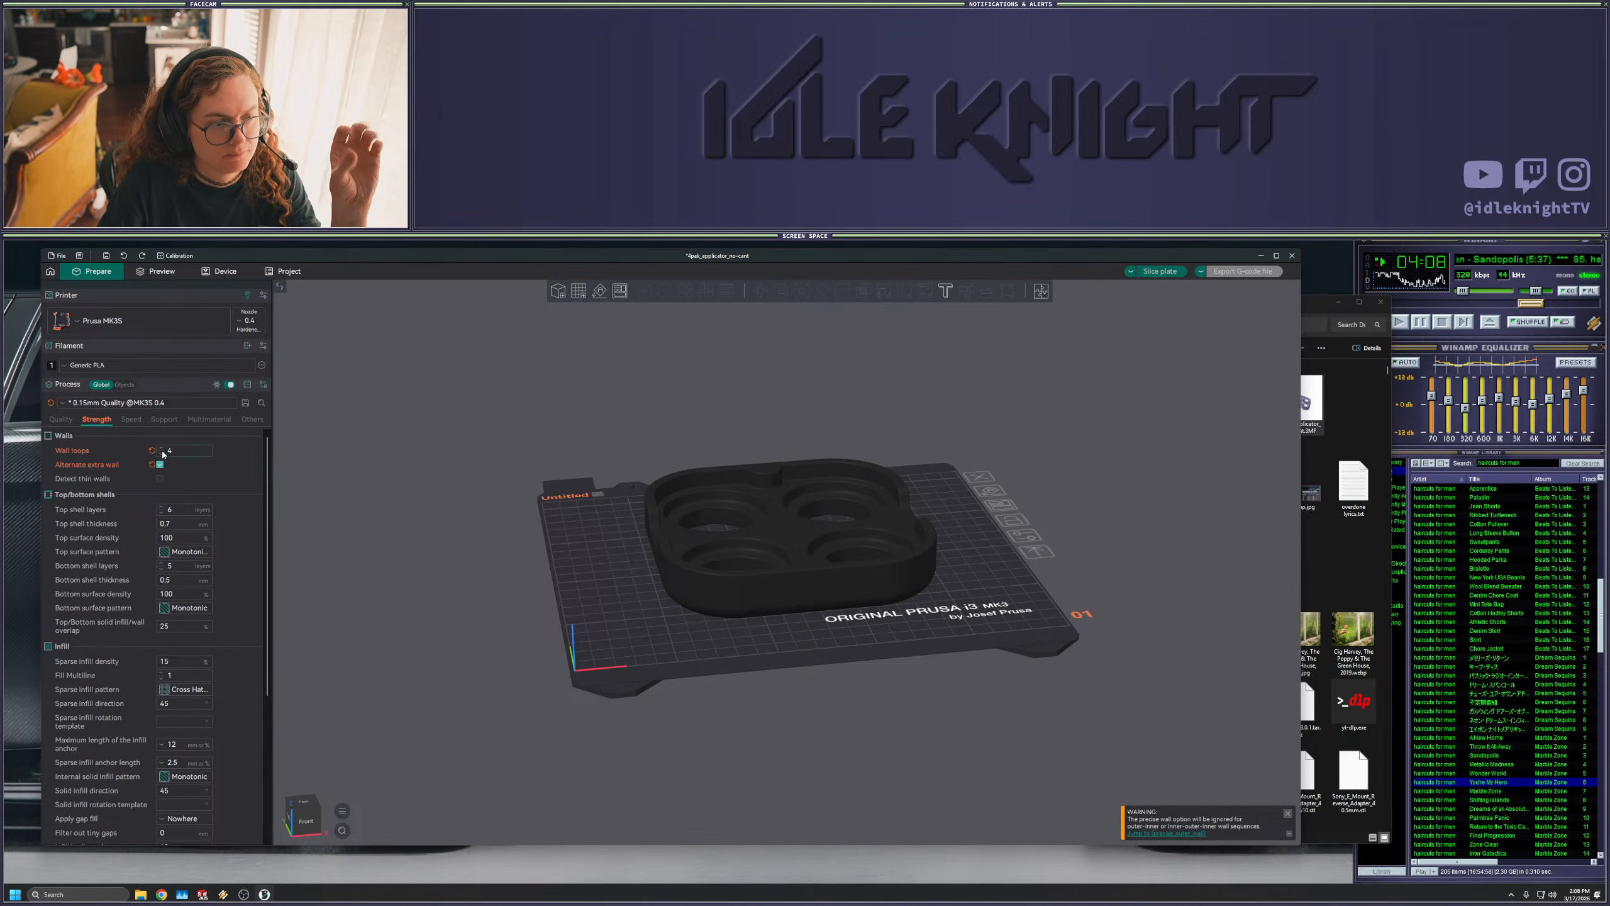
- Slice the plate and inspect the applicator's sliced toolpath preview from above
{"action": "left_click", "coordinate": [1162, 272]}
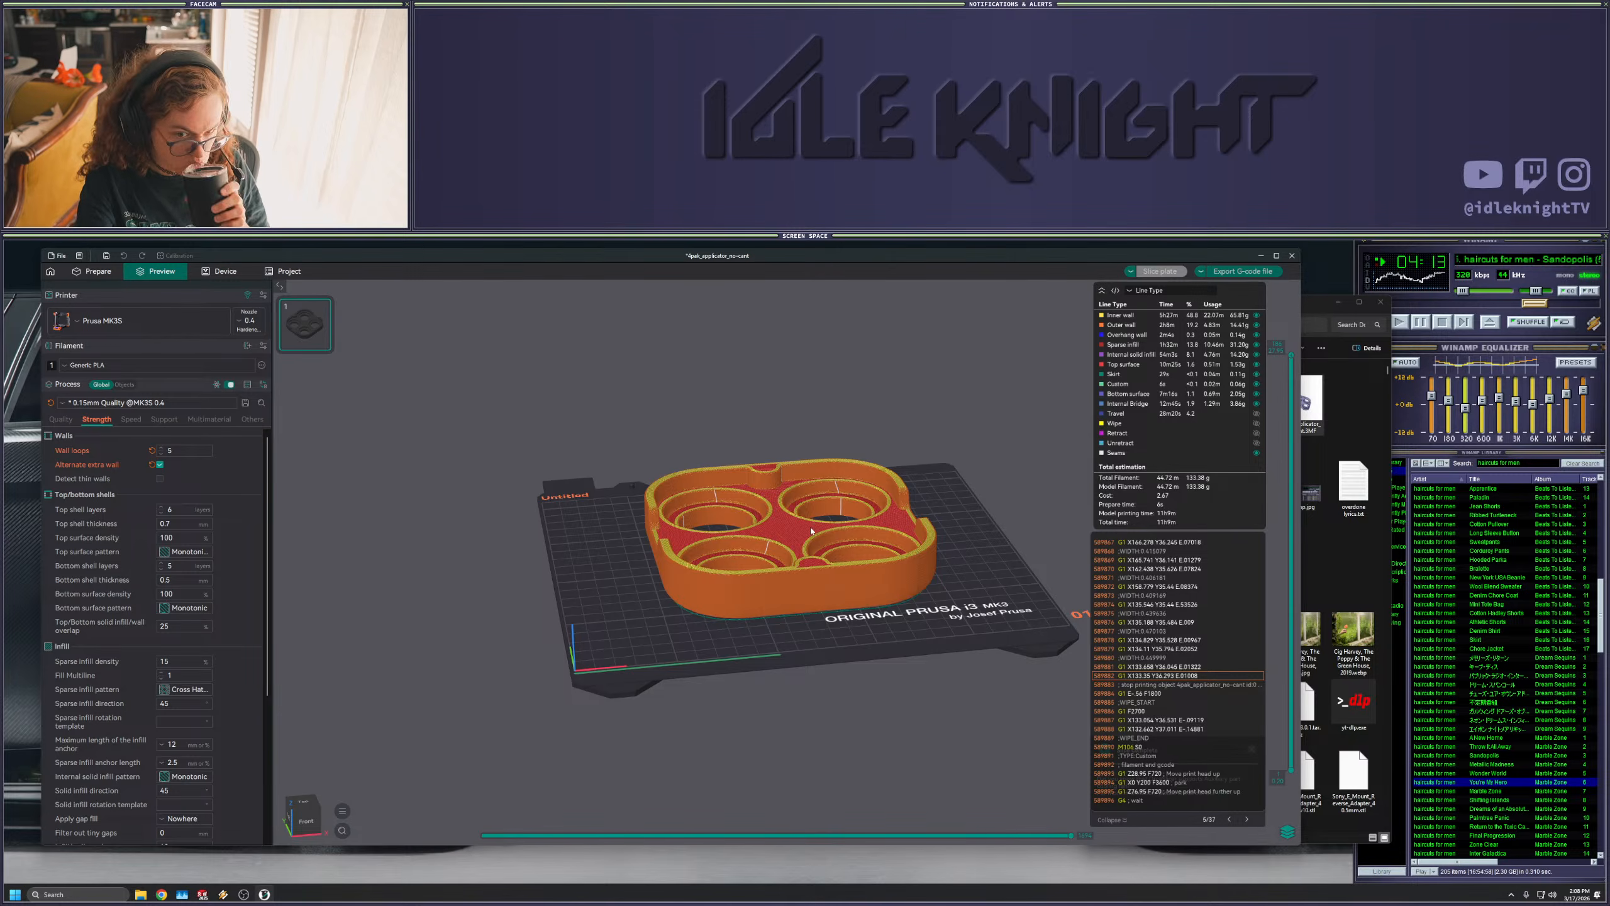
{"action": "left_click_drag", "start_coordinate": [815, 531], "coordinate": [492, 390]}
{"action": "scroll", "coordinate": [911, 534], "scroll_direction": "up", "scroll_amount": 5}
{"action": "scroll", "coordinate": [919, 547], "scroll_direction": "down", "scroll_amount": 5}
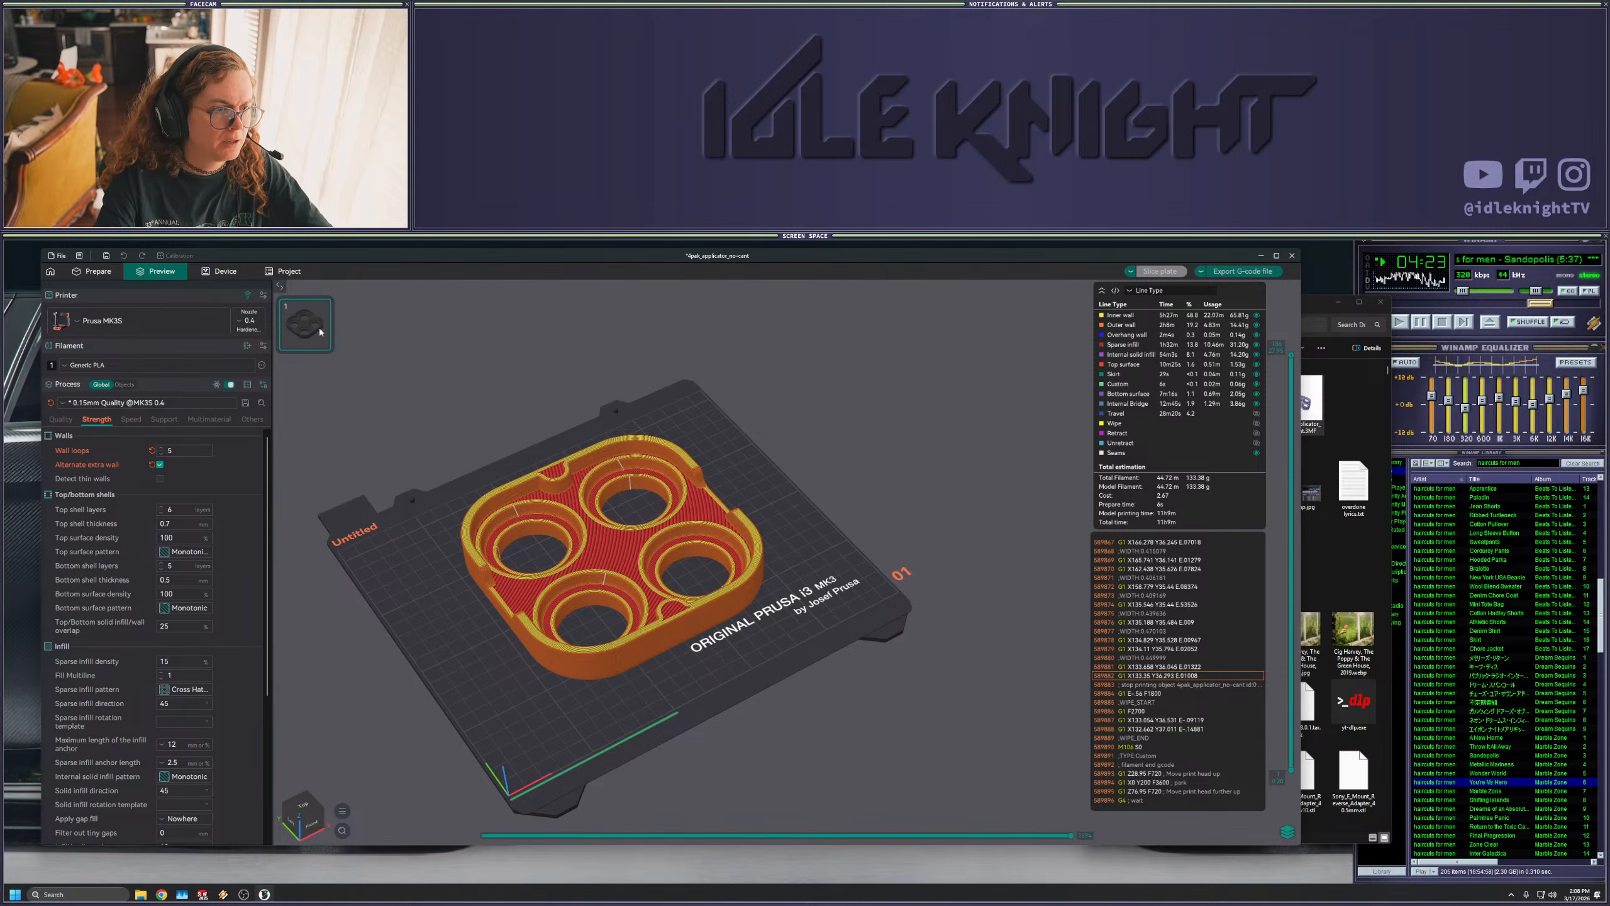
{"action": "left_click", "coordinate": [1240, 270]}
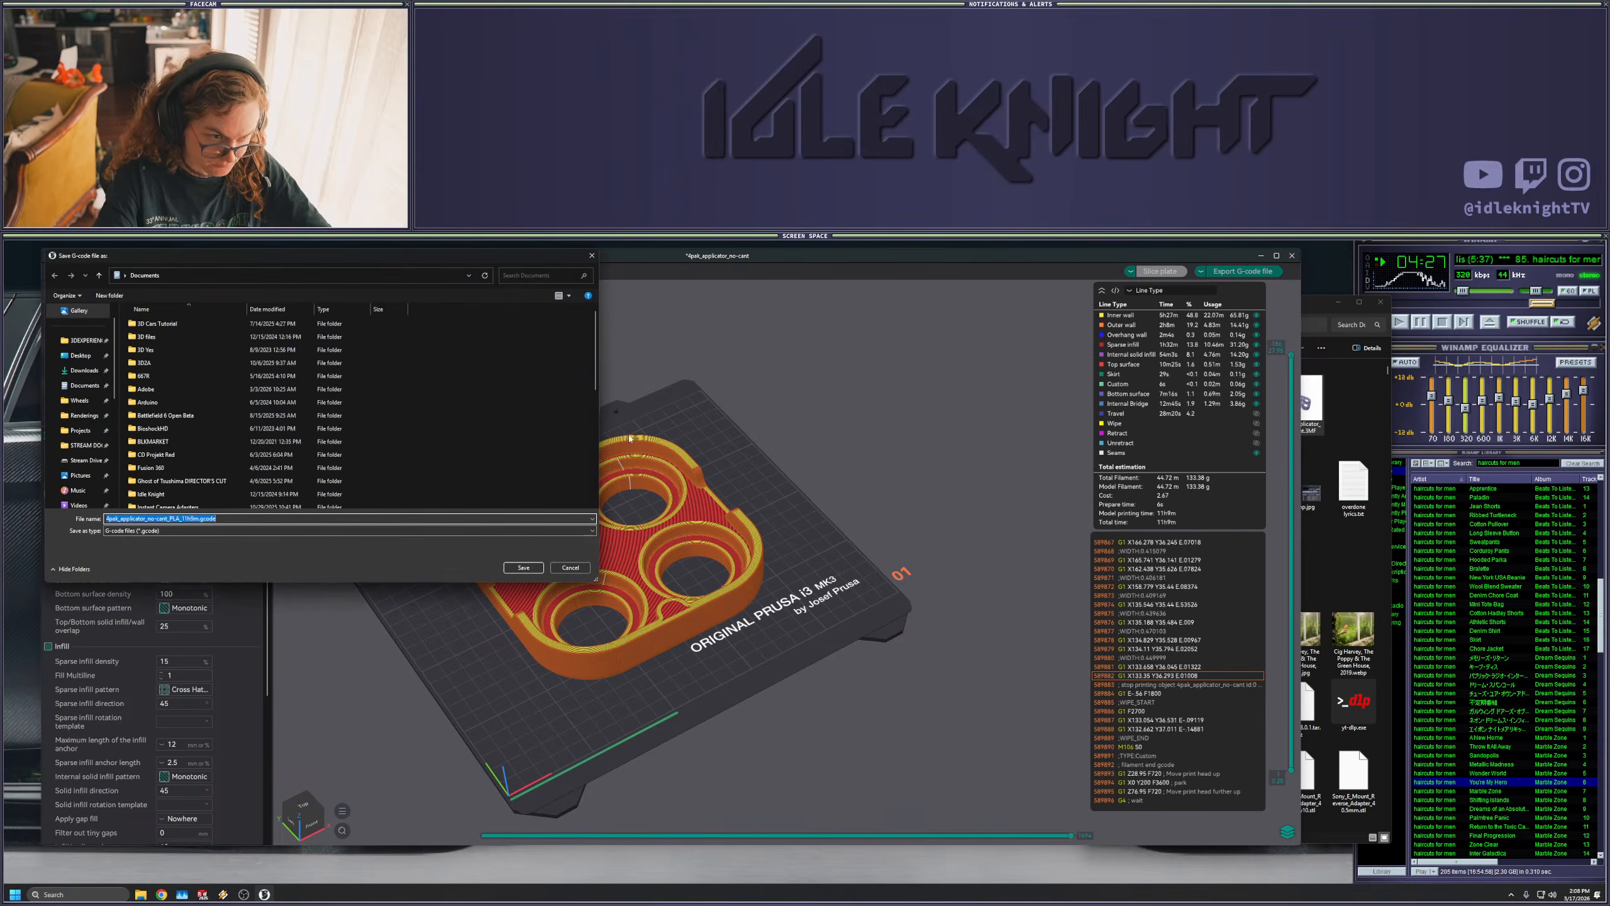
{"action": "left_click", "coordinate": [570, 567]}
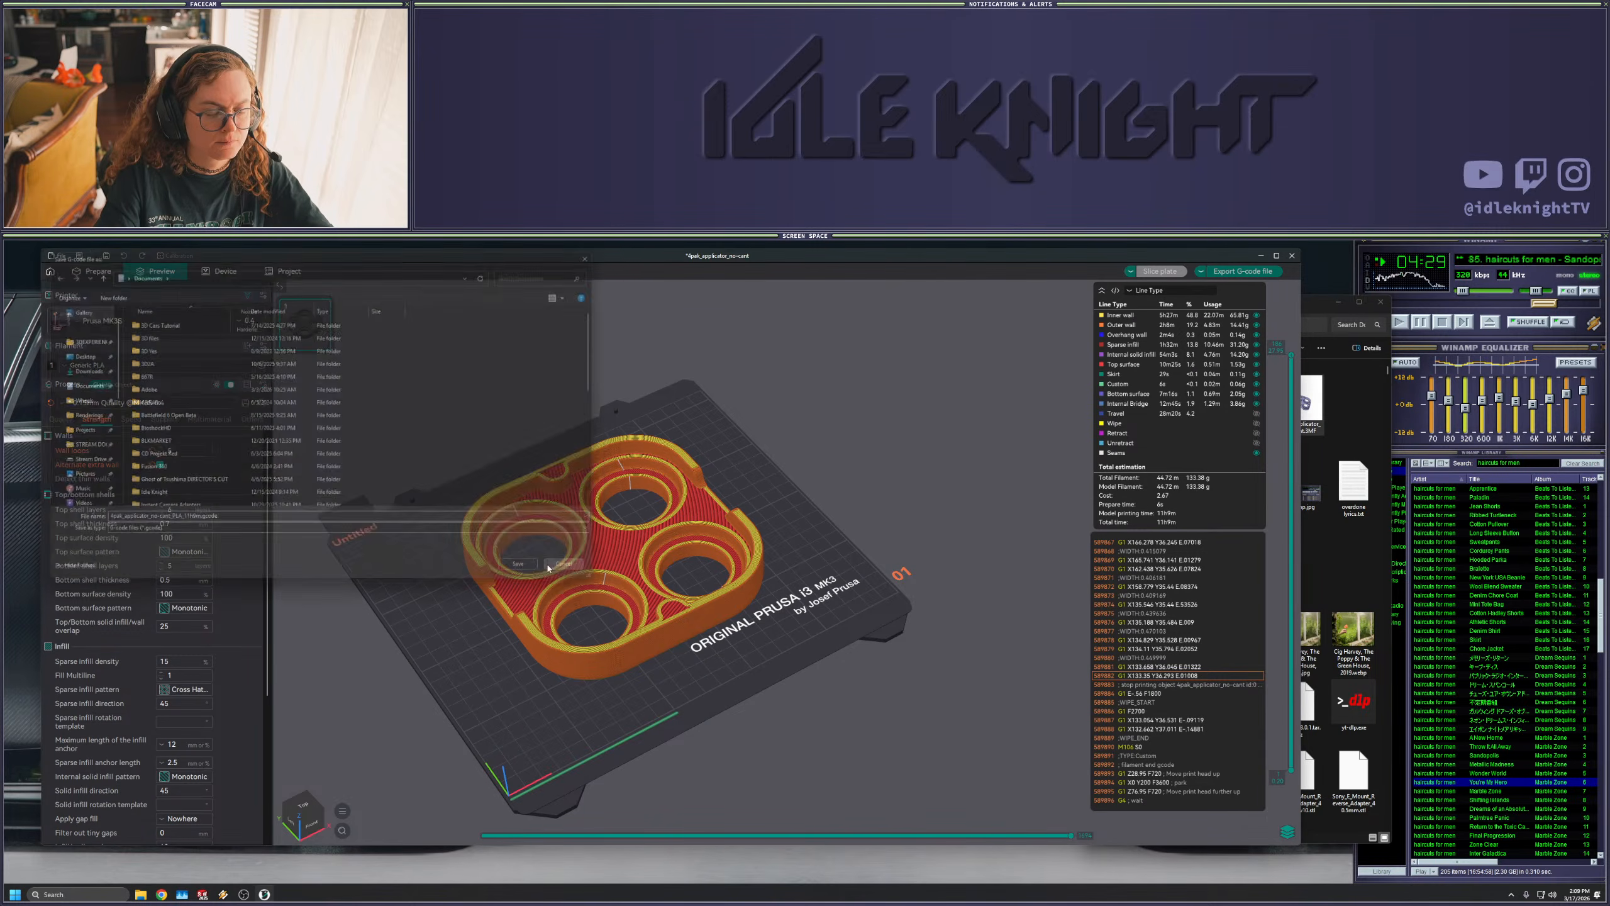
{"action": "left_click", "coordinate": [230, 403]}
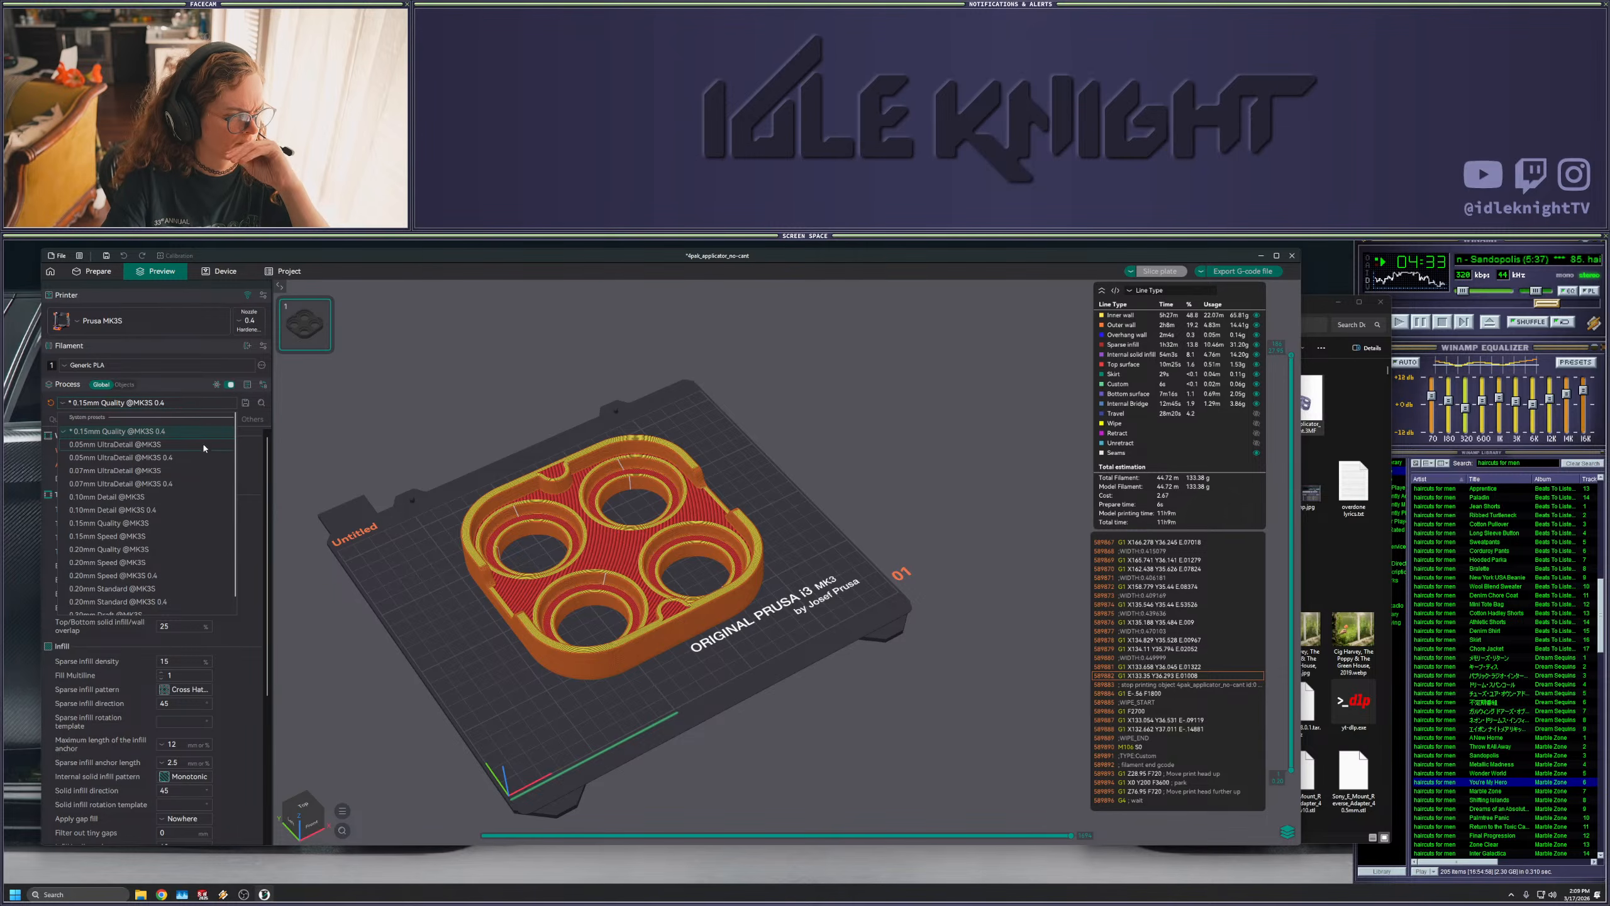
{"action": "left_click", "coordinate": [156, 546]}
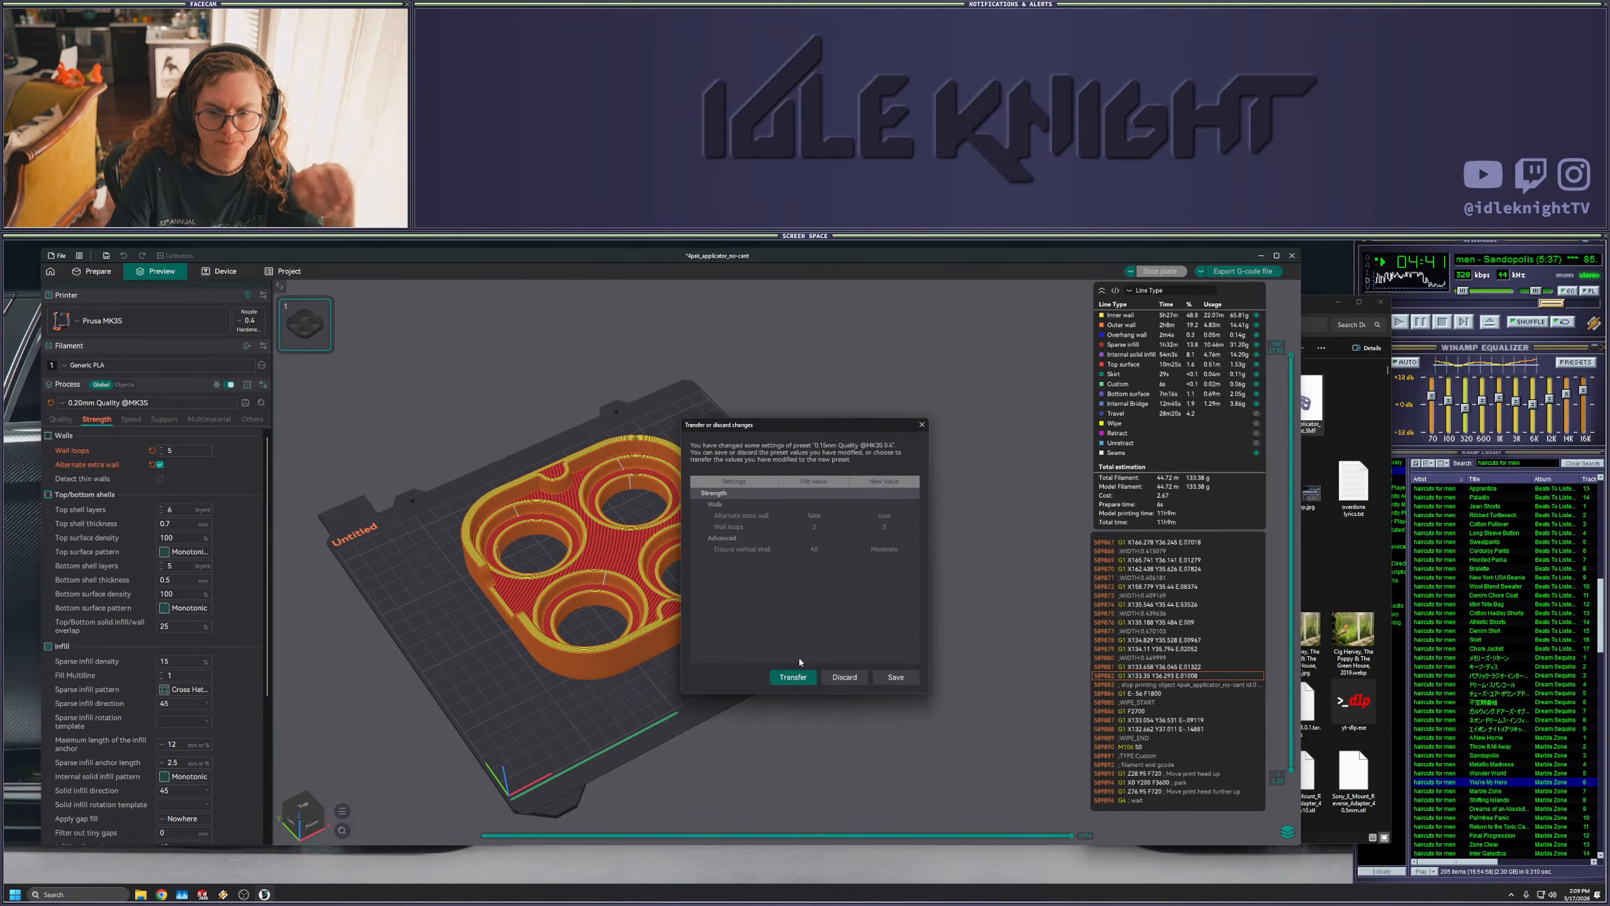
{"action": "left_click", "coordinate": [791, 677]}
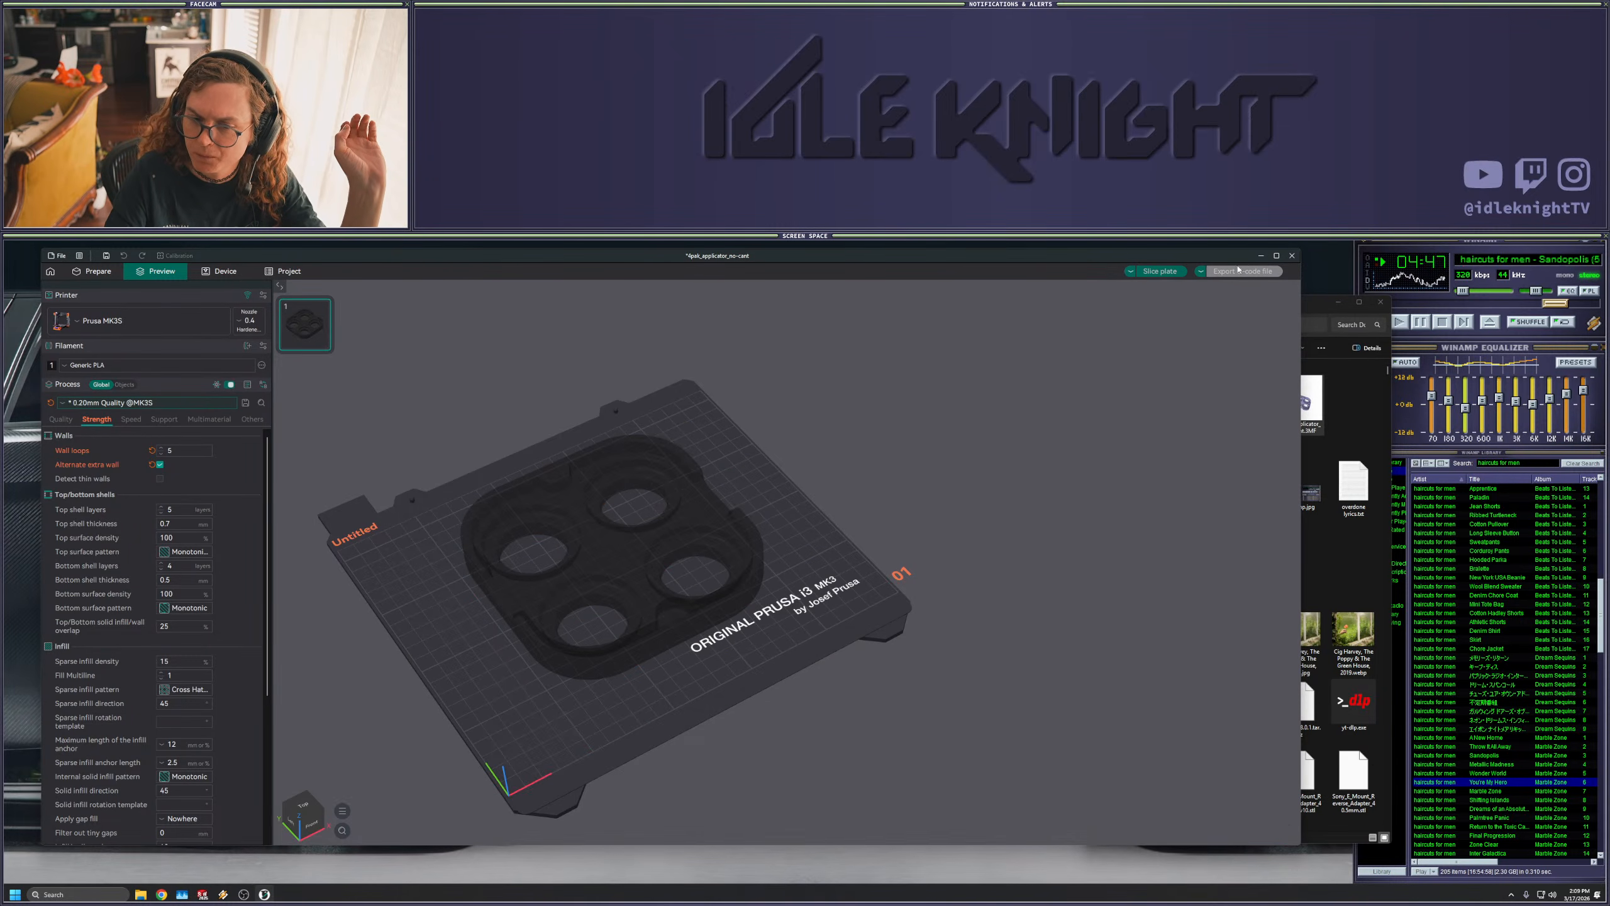
{"action": "left_click", "coordinate": [1172, 273]}
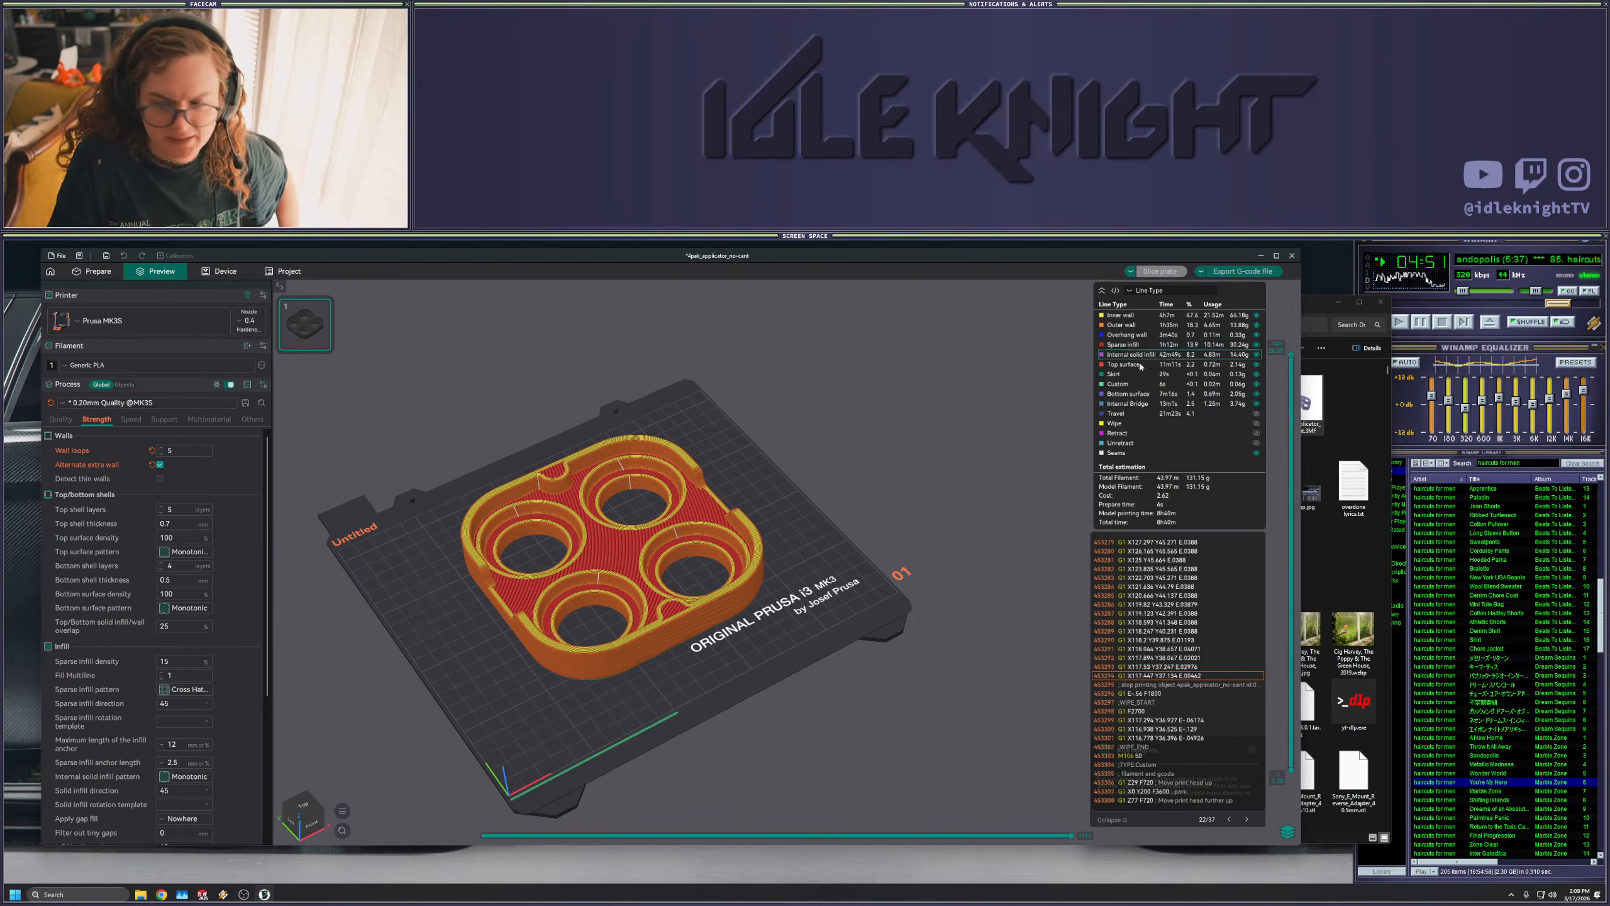
- Check the sliced applicator from the front and export its G-code to the Downloads folder
{"action": "left_click_drag", "start_coordinate": [889, 409], "coordinate": [846, 443]}
{"action": "key", "text": "3"}
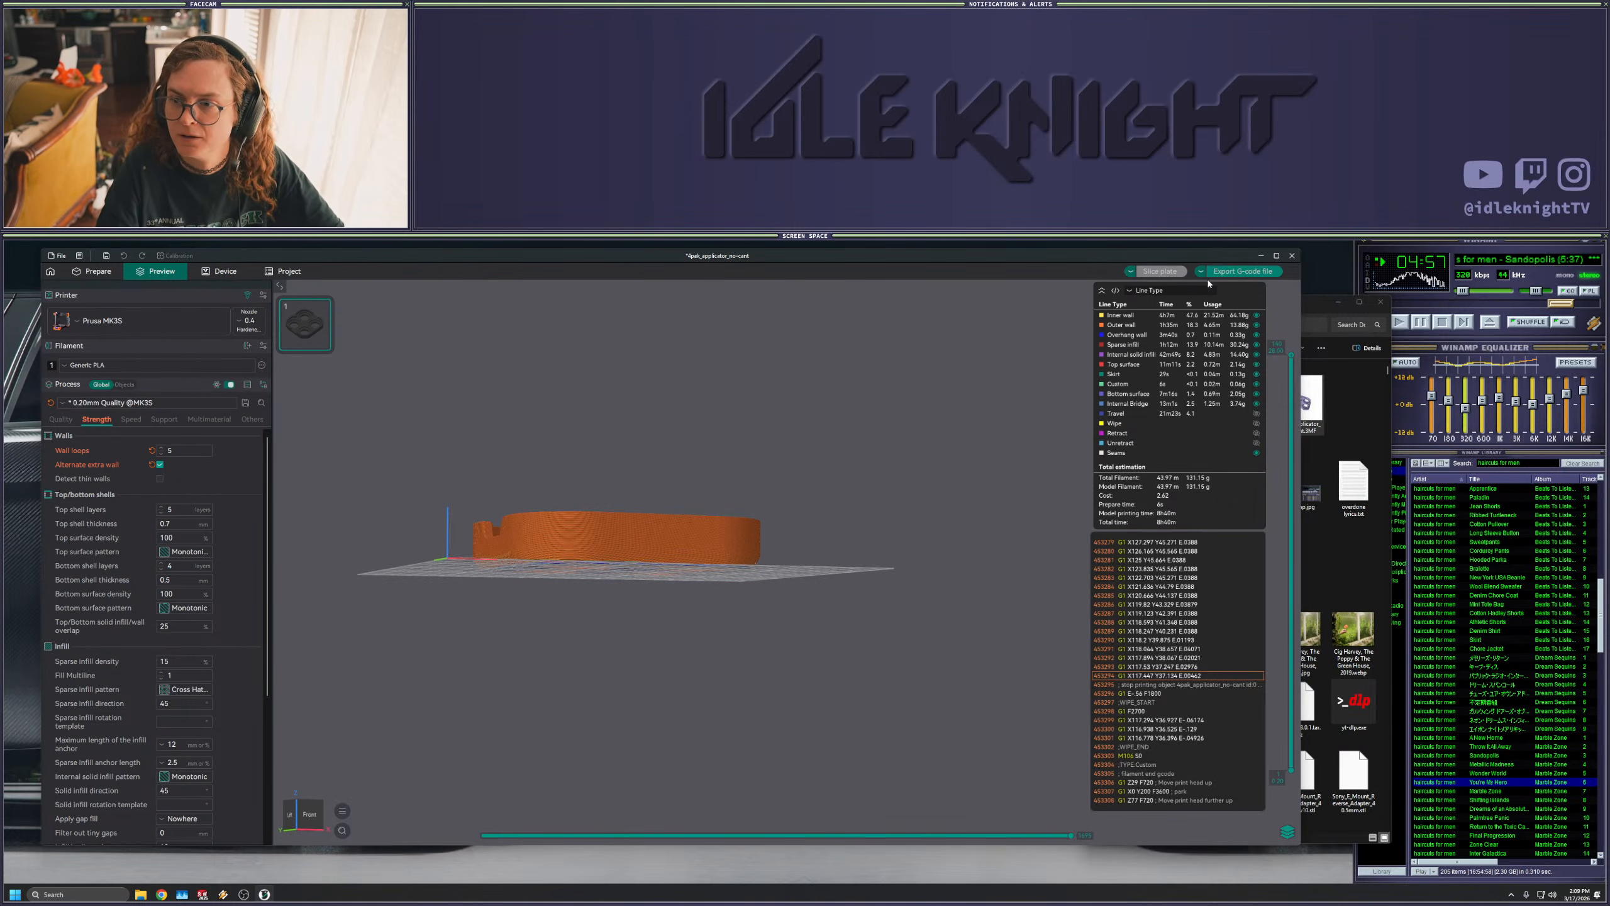
{"action": "left_click", "coordinate": [1242, 272]}
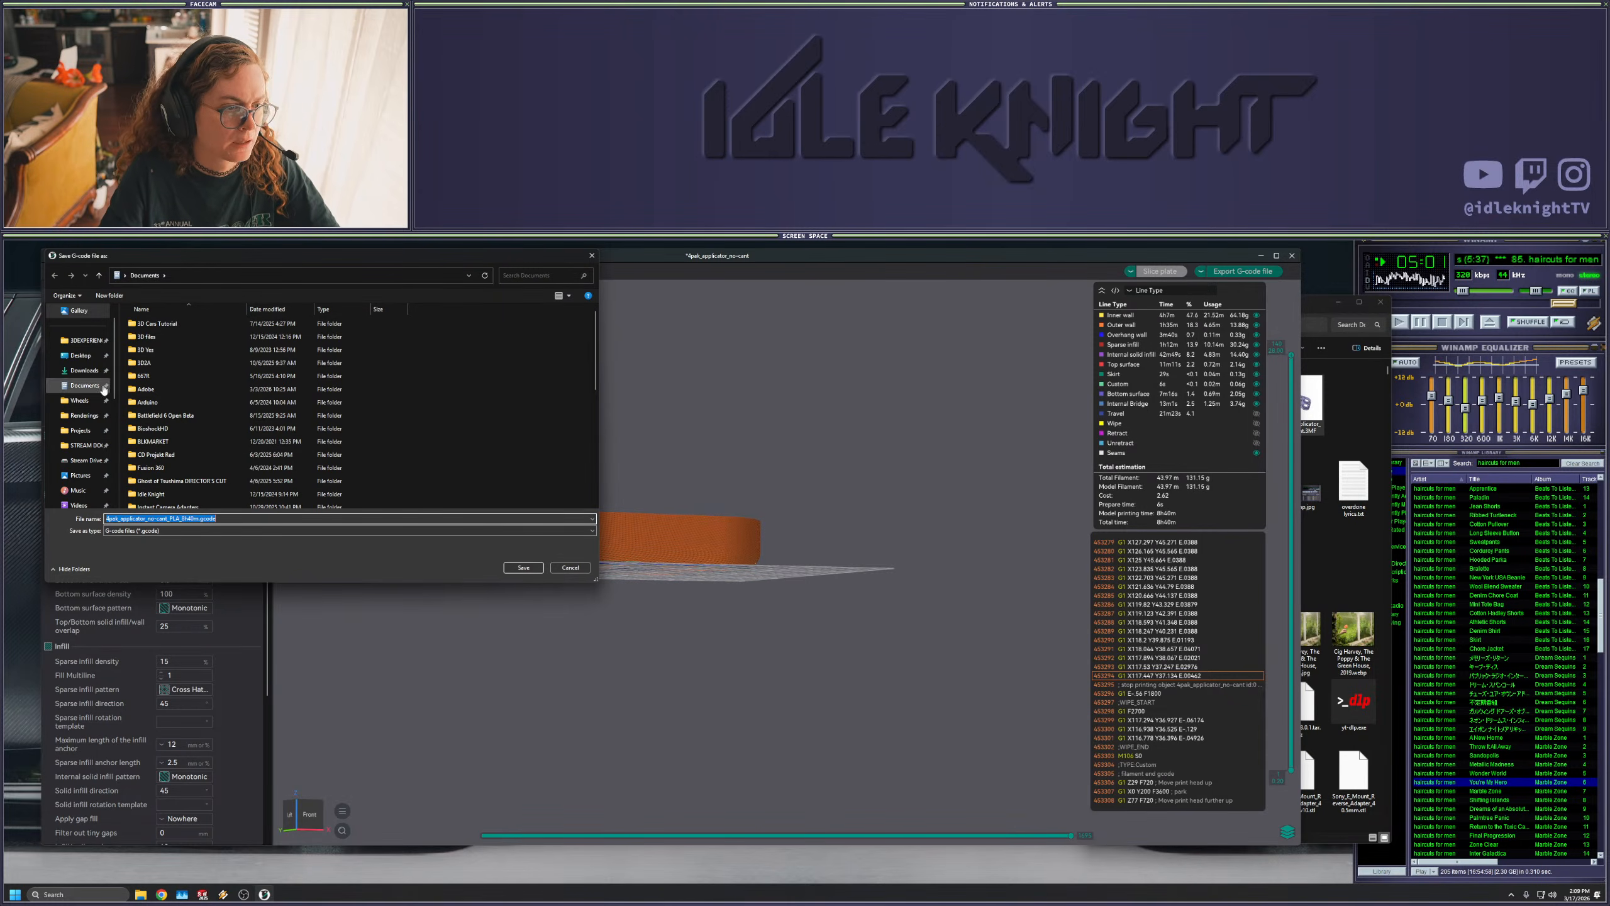
{"action": "left_click", "coordinate": [84, 370]}
{"action": "left_click", "coordinate": [524, 568]}
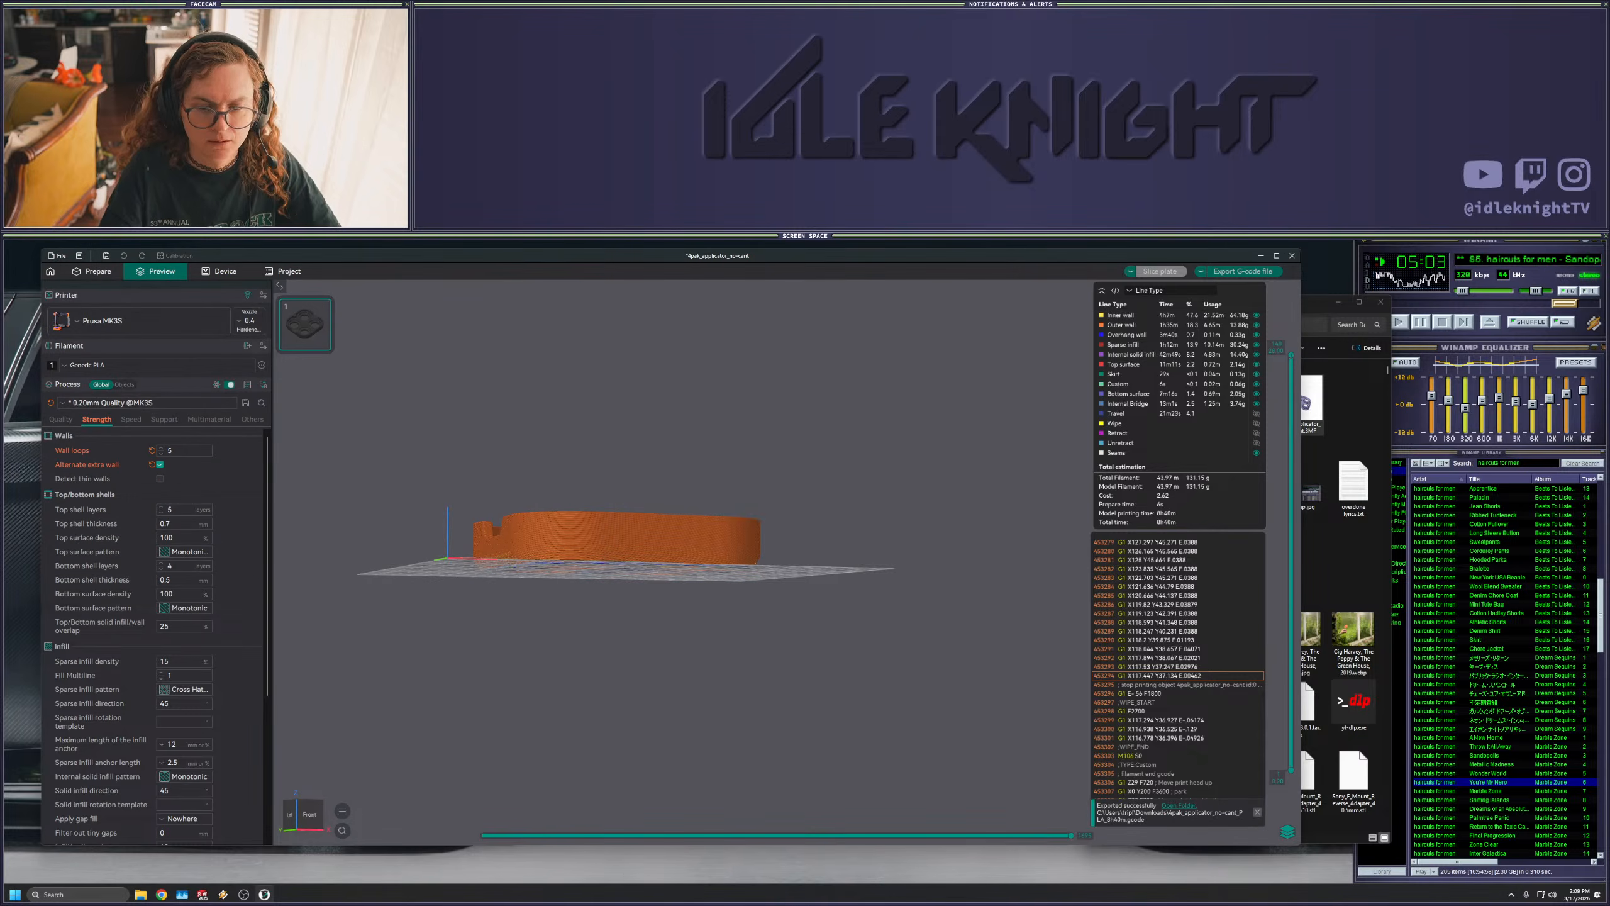
- Minimize the slicer and close the Downloads folder and Task Manager windows
{"action": "left_click", "coordinate": [1261, 255]}
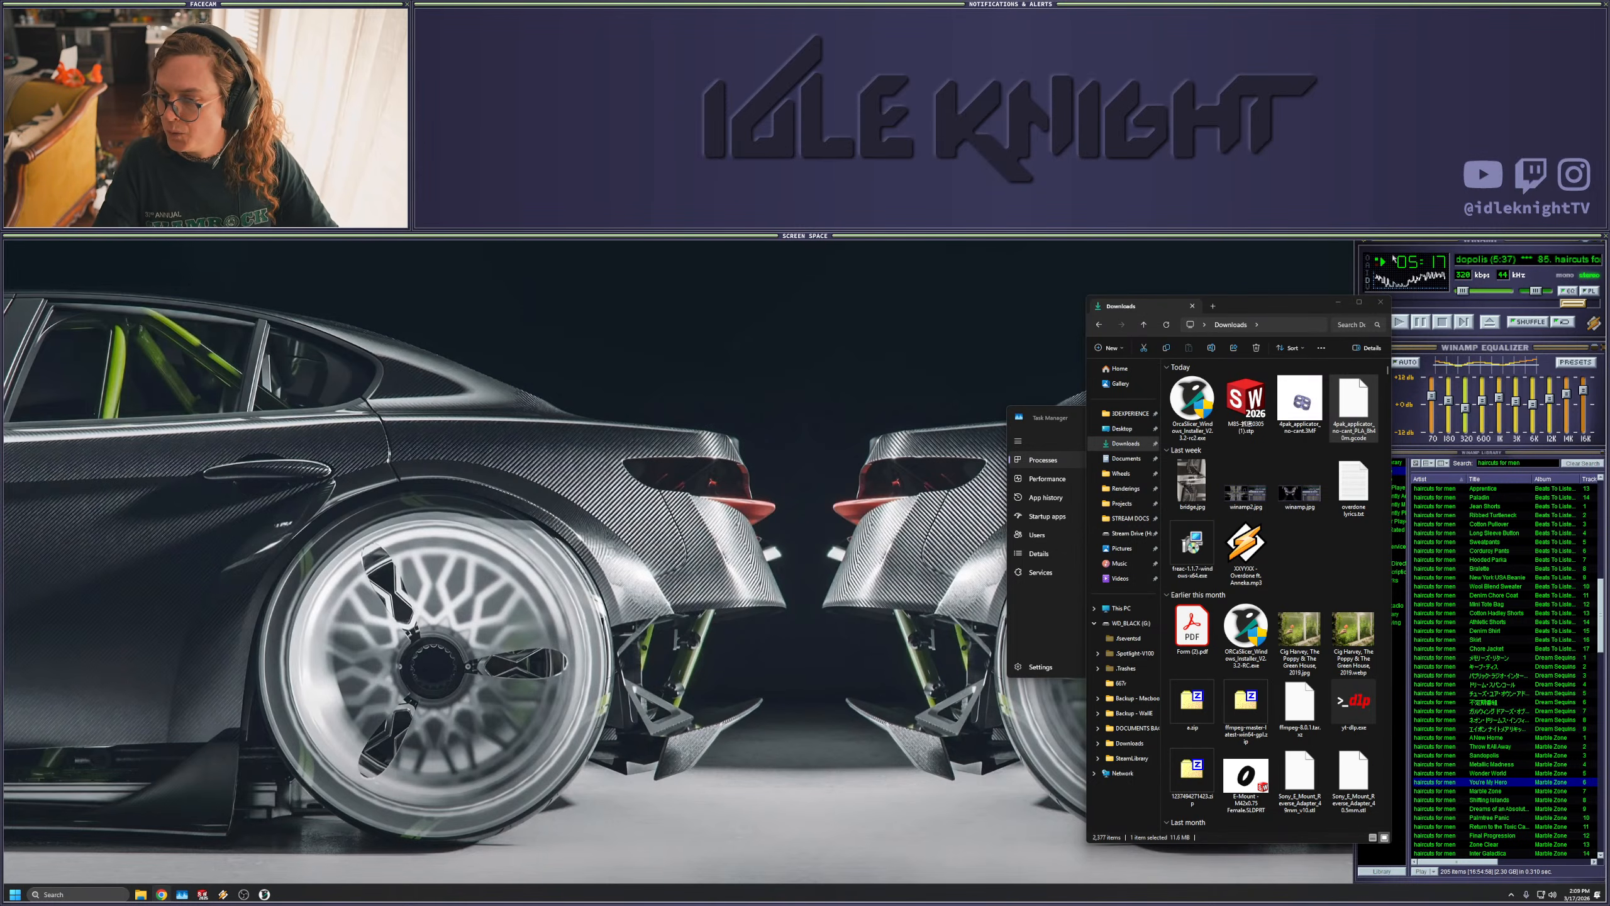
{"action": "left_click", "coordinate": [1381, 302]}
{"action": "left_click_drag", "start_coordinate": [1272, 419], "coordinate": [1114, 423]}
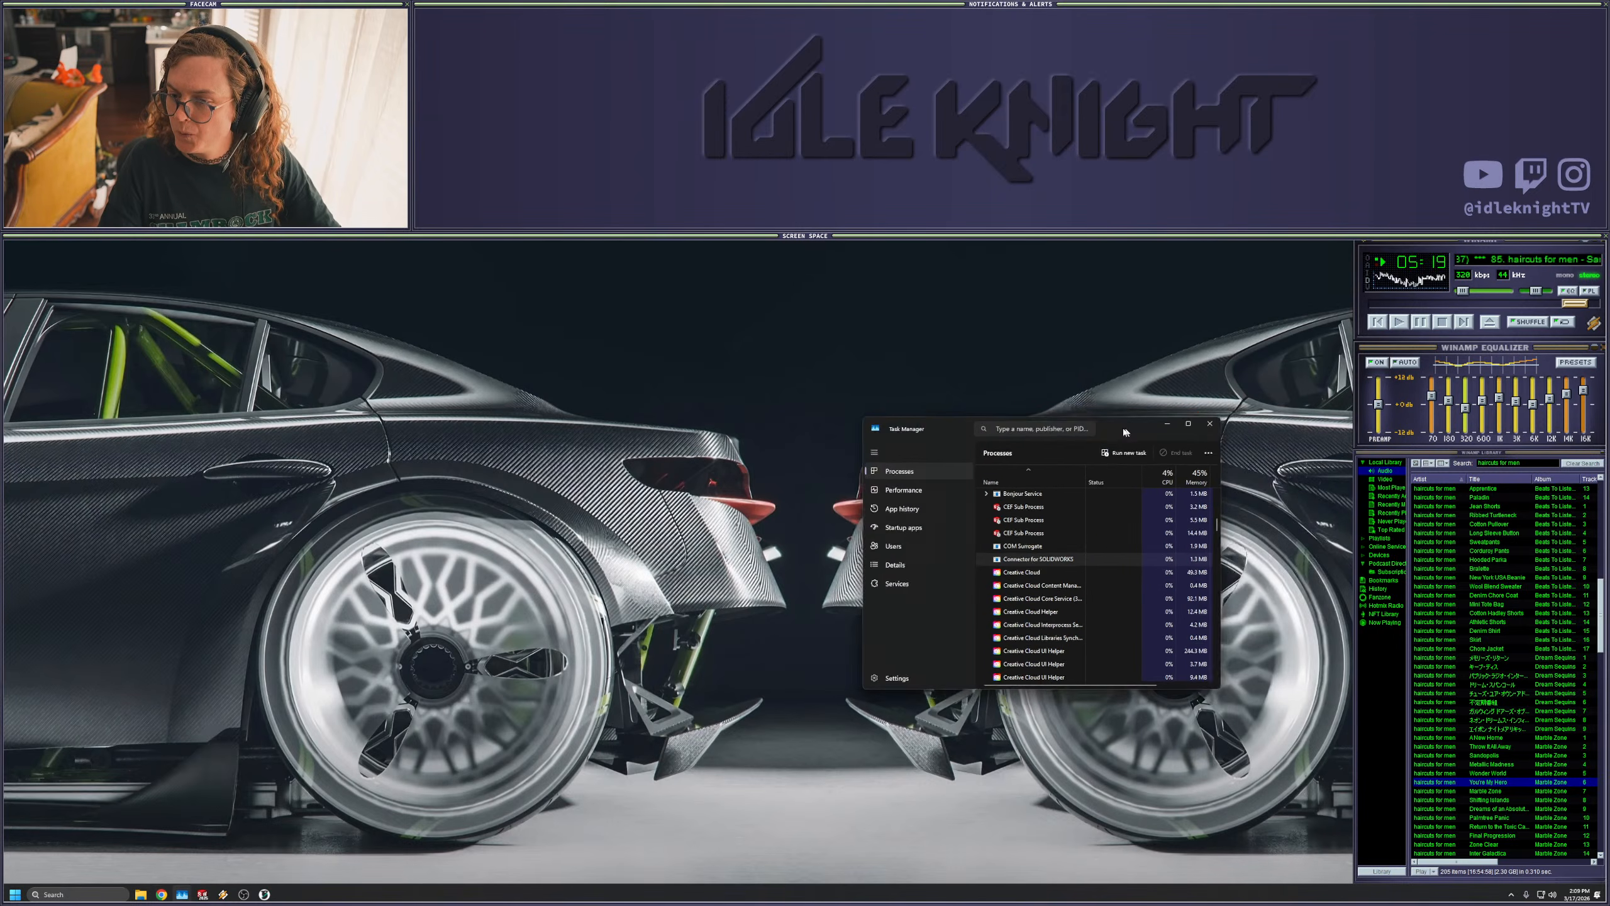
{"action": "left_click", "coordinate": [1196, 418]}
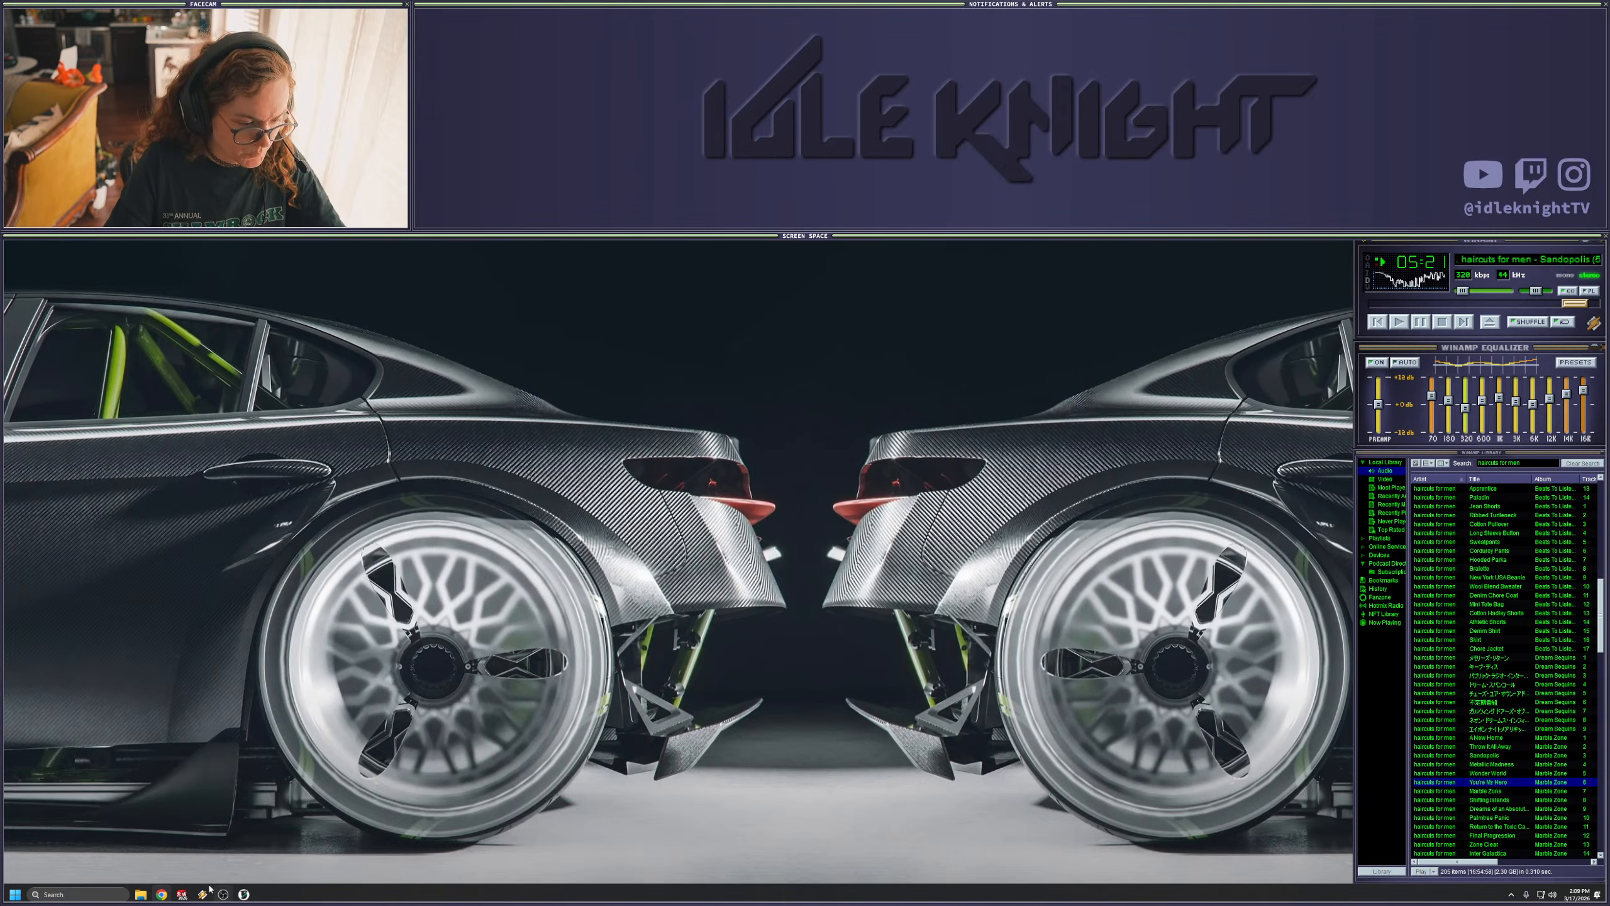
- Switch to SOLIDWORKS and close the open applicator part and assembly documents
{"action": "left_click", "coordinate": [182, 894]}
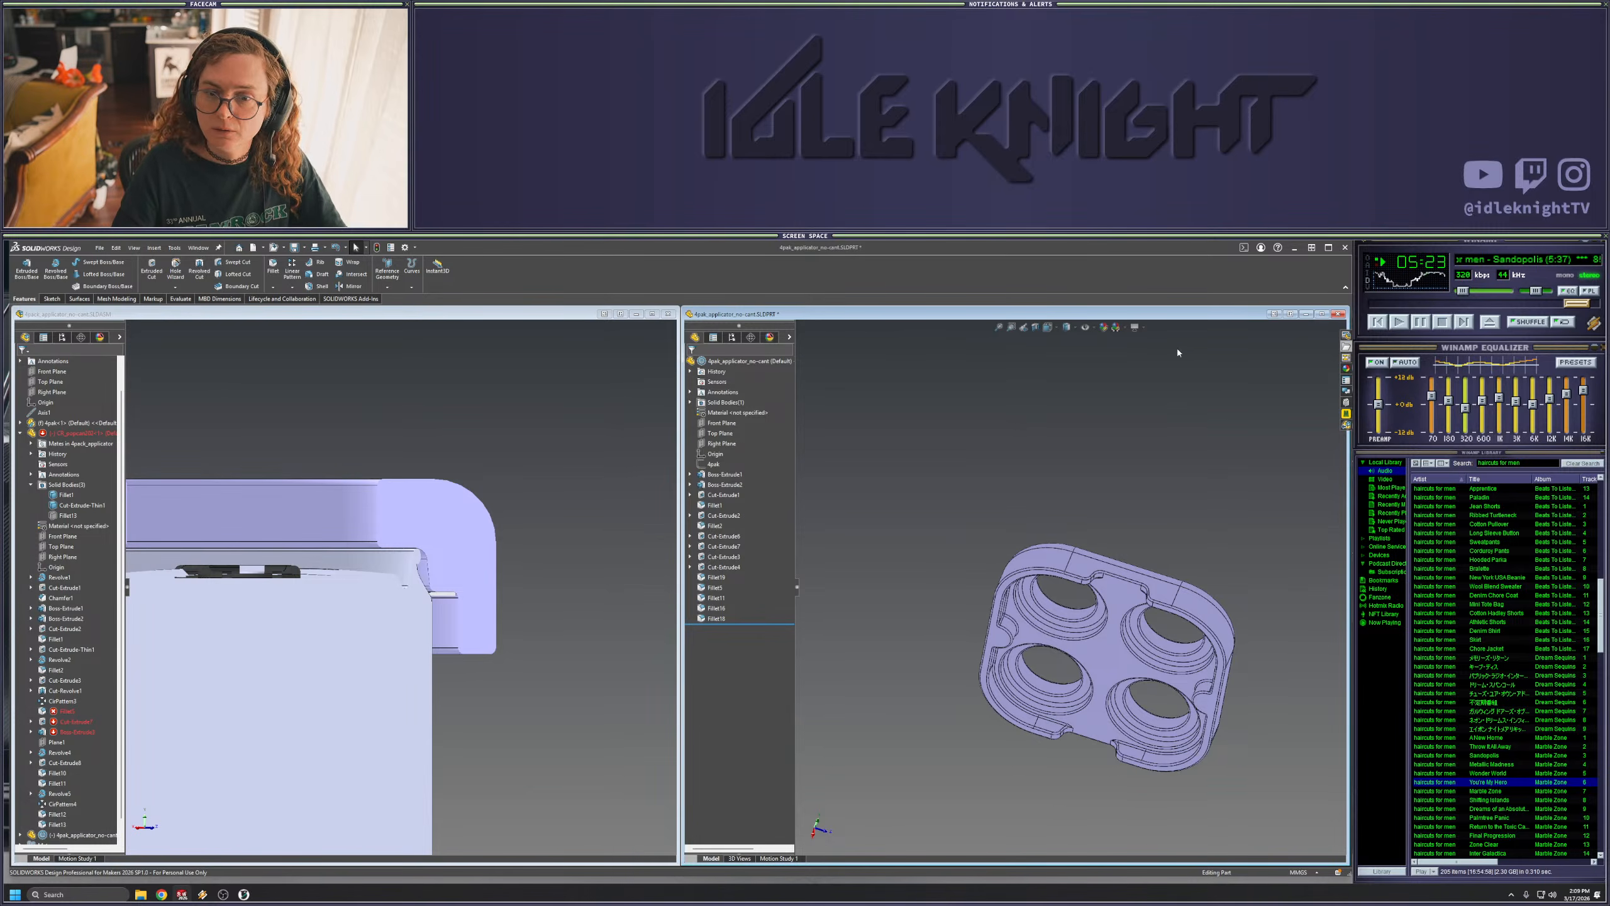
{"action": "left_click", "coordinate": [1339, 314]}
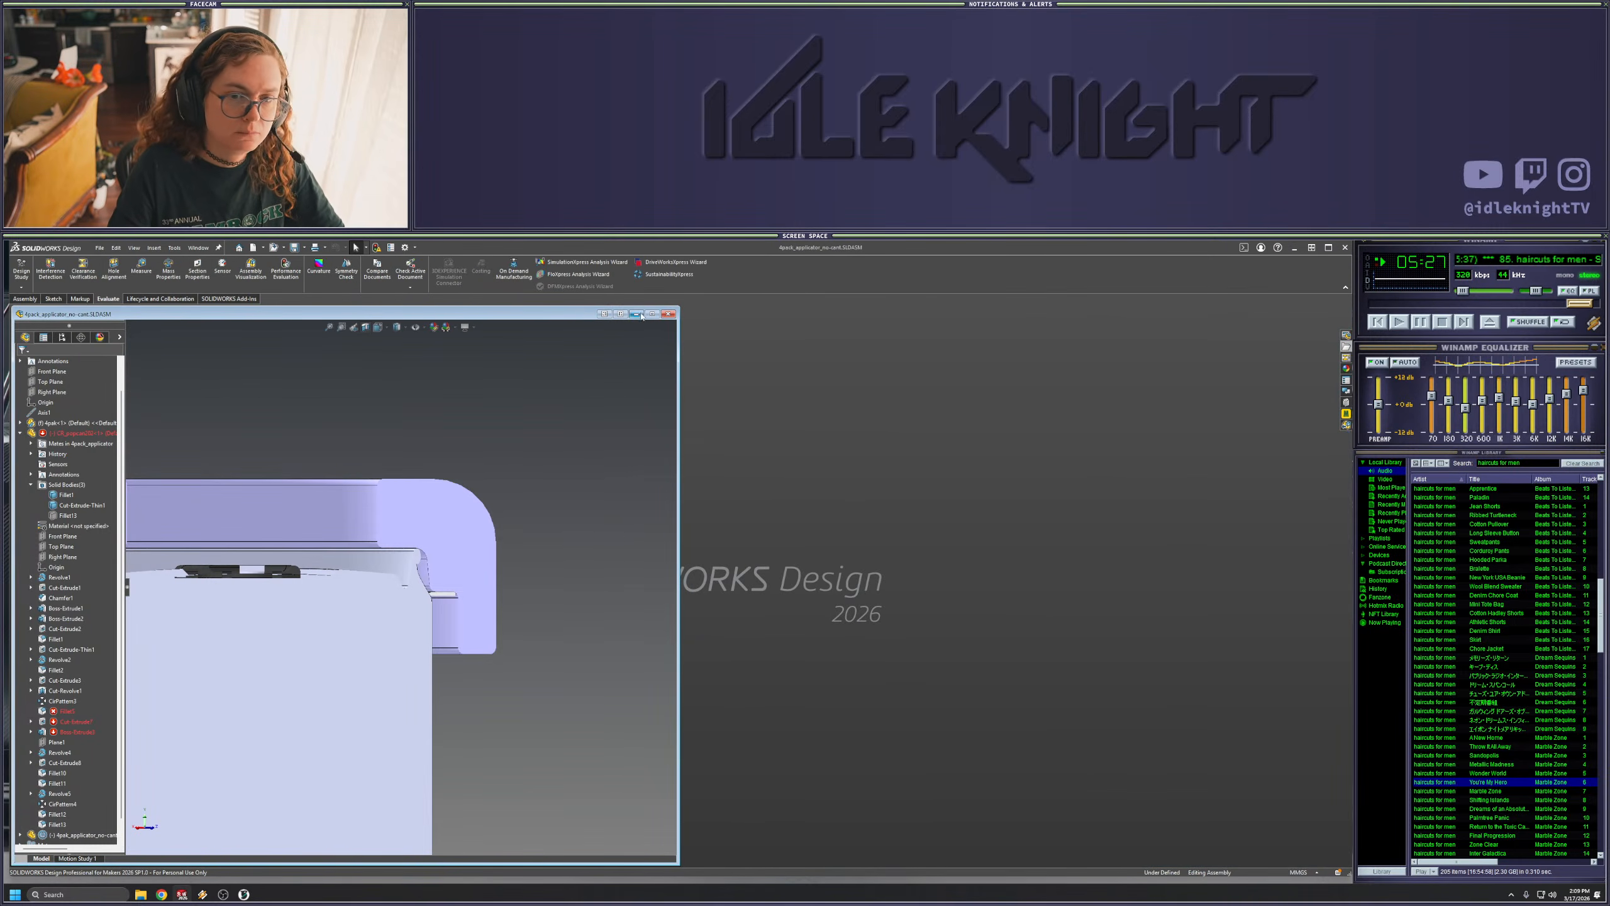
{"action": "left_click", "coordinate": [669, 313]}
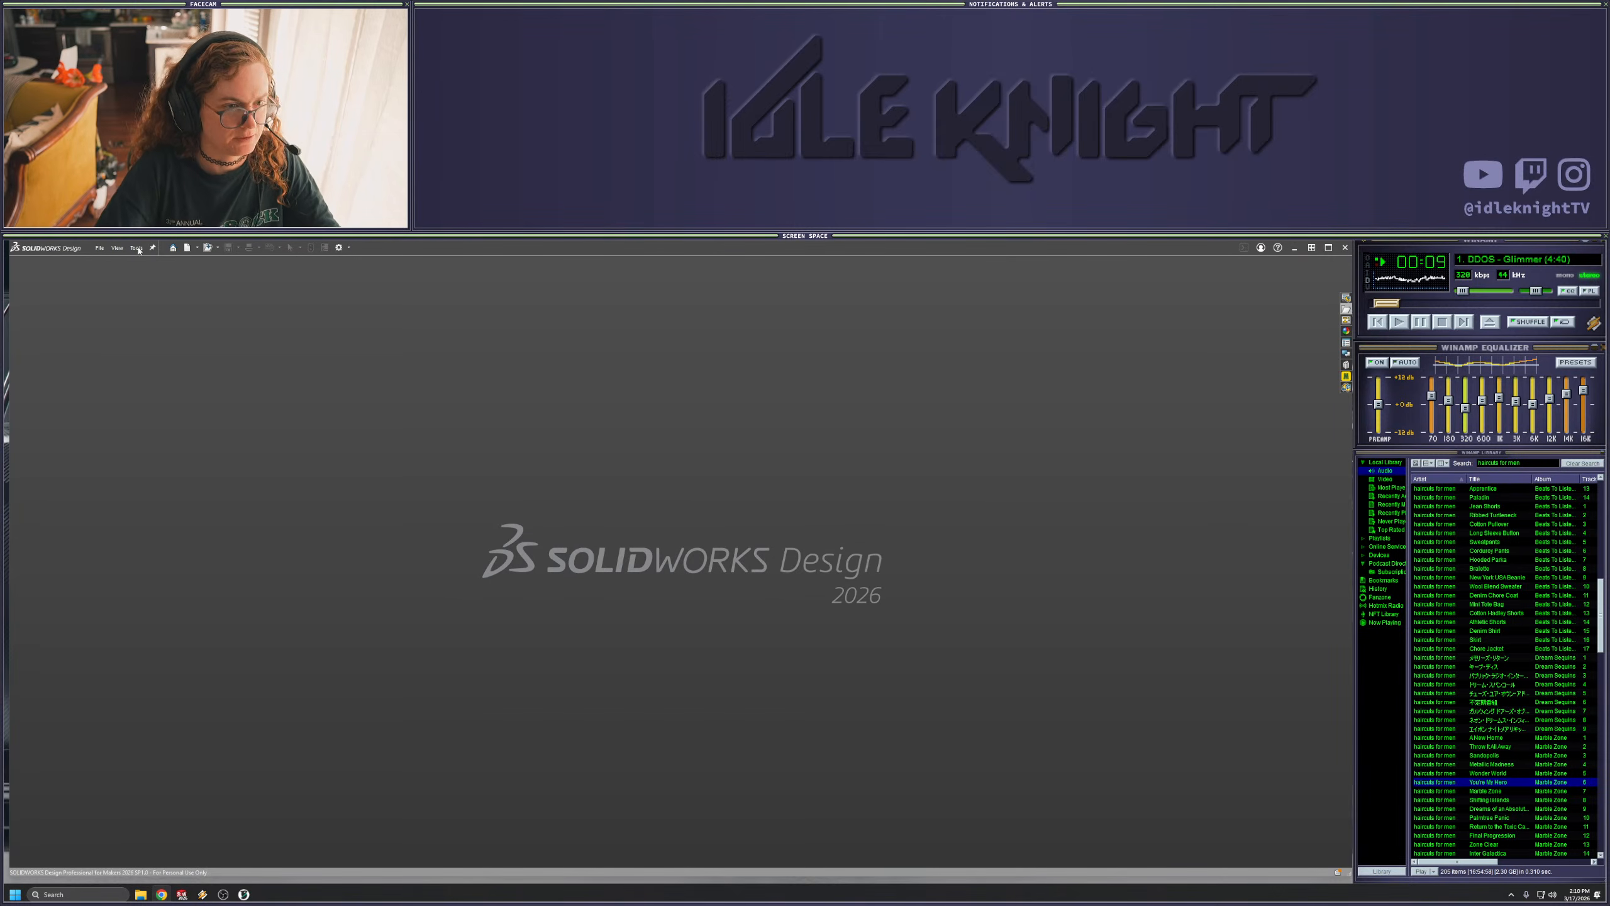
- Reopen the 4pak_applicator_no-cant part from the recent documents
{"action": "left_click", "coordinate": [218, 248]}
{"action": "left_click", "coordinate": [250, 273]}
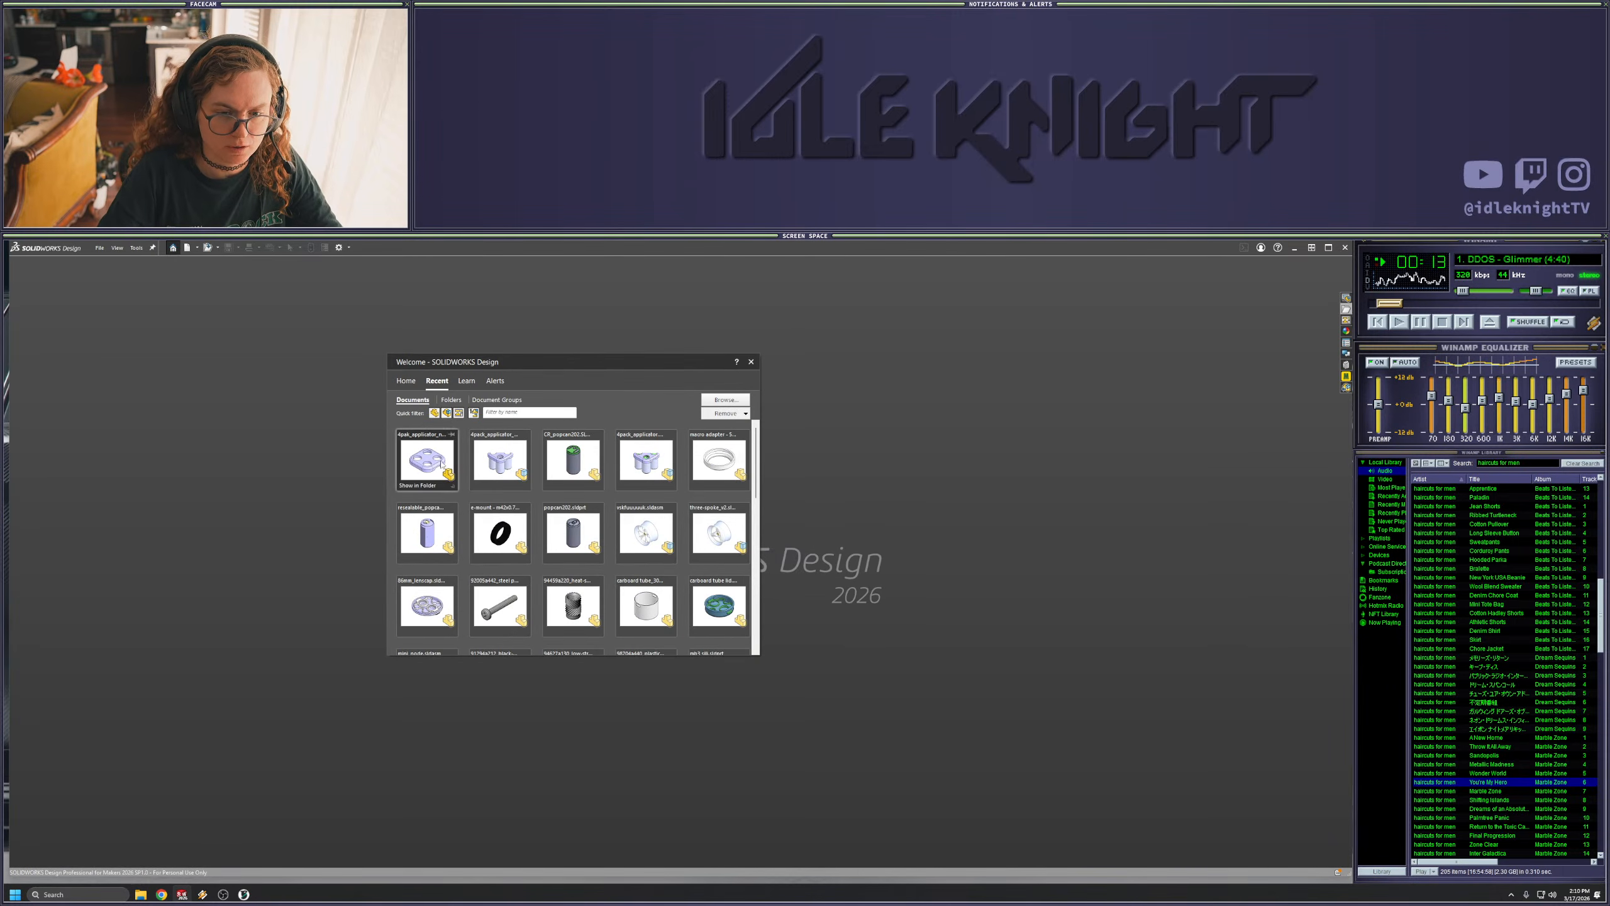
{"action": "left_click", "coordinate": [440, 461]}
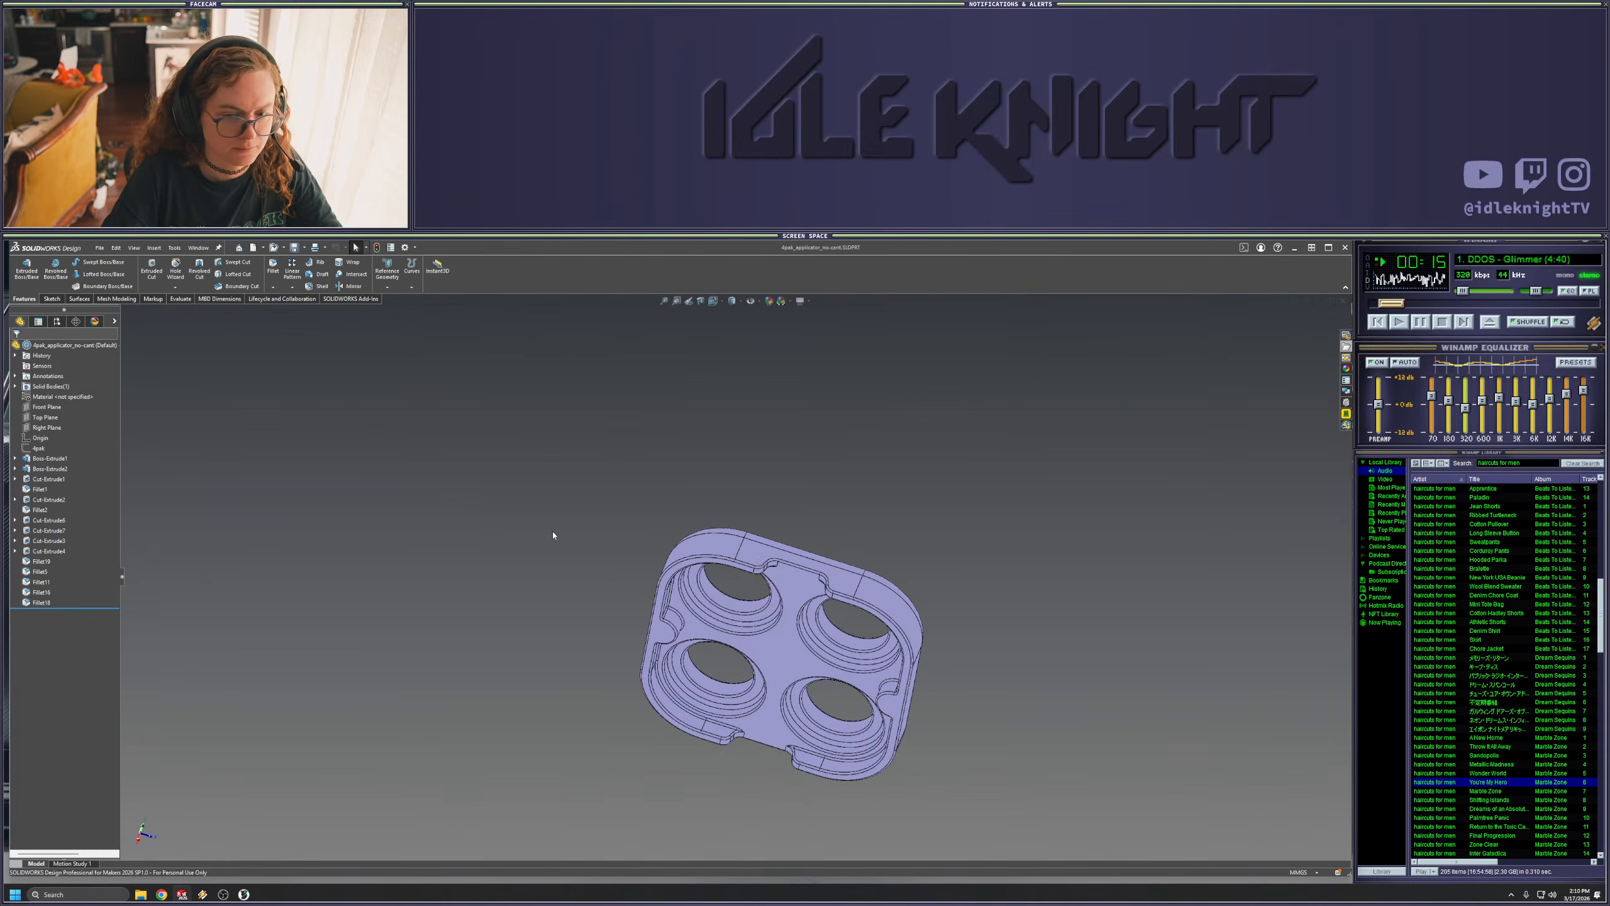
- Edit the sketch of Cut-Extrude1, set the can pocket circle diameter to 58 mm, and exit the sketch
{"action": "left_click", "coordinate": [49, 468]}
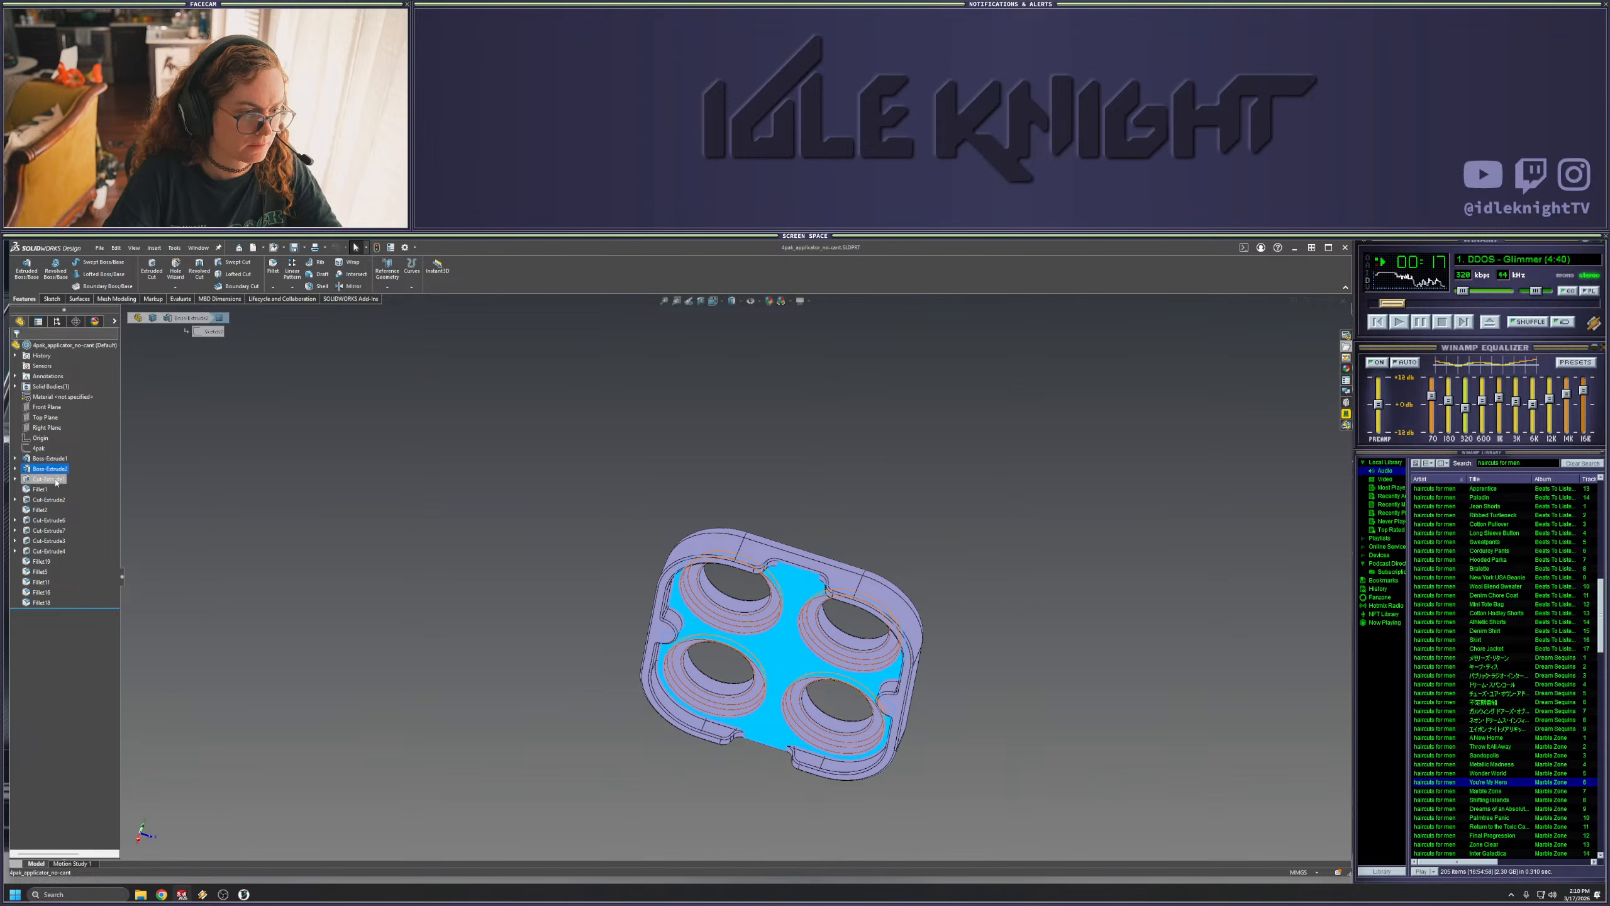
{"action": "left_click", "coordinate": [53, 480]}
{"action": "right_click", "coordinate": [53, 480]}
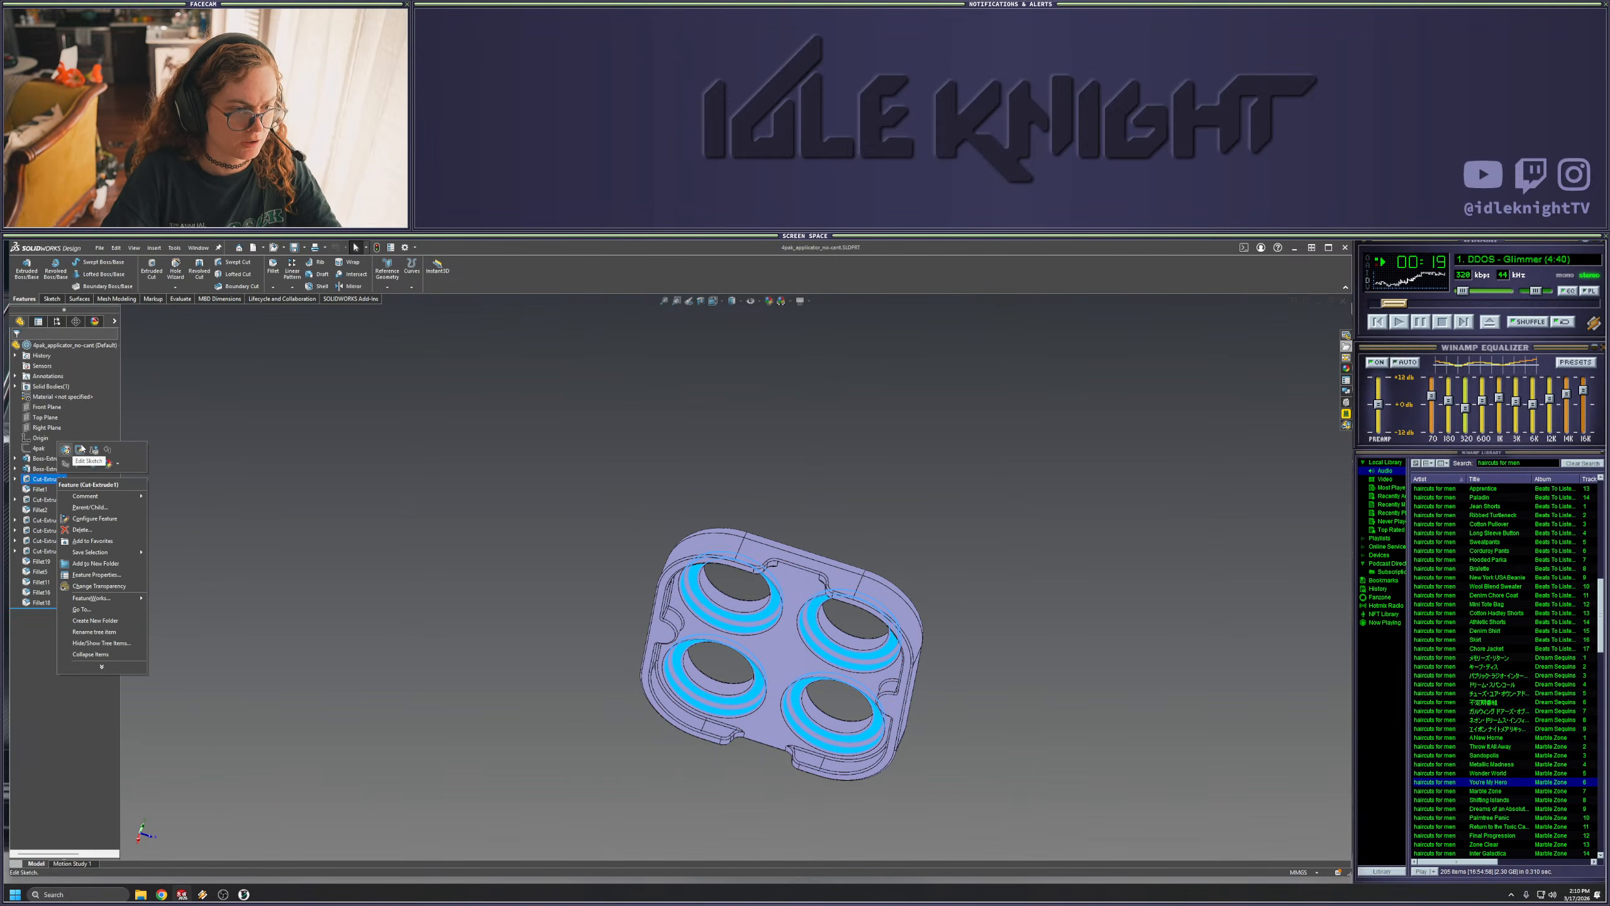
{"action": "left_click", "coordinate": [80, 450]}
{"action": "double_click", "coordinate": [978, 760]}
{"action": "type", "text": "58"}
{"action": "key", "text": "Return"}
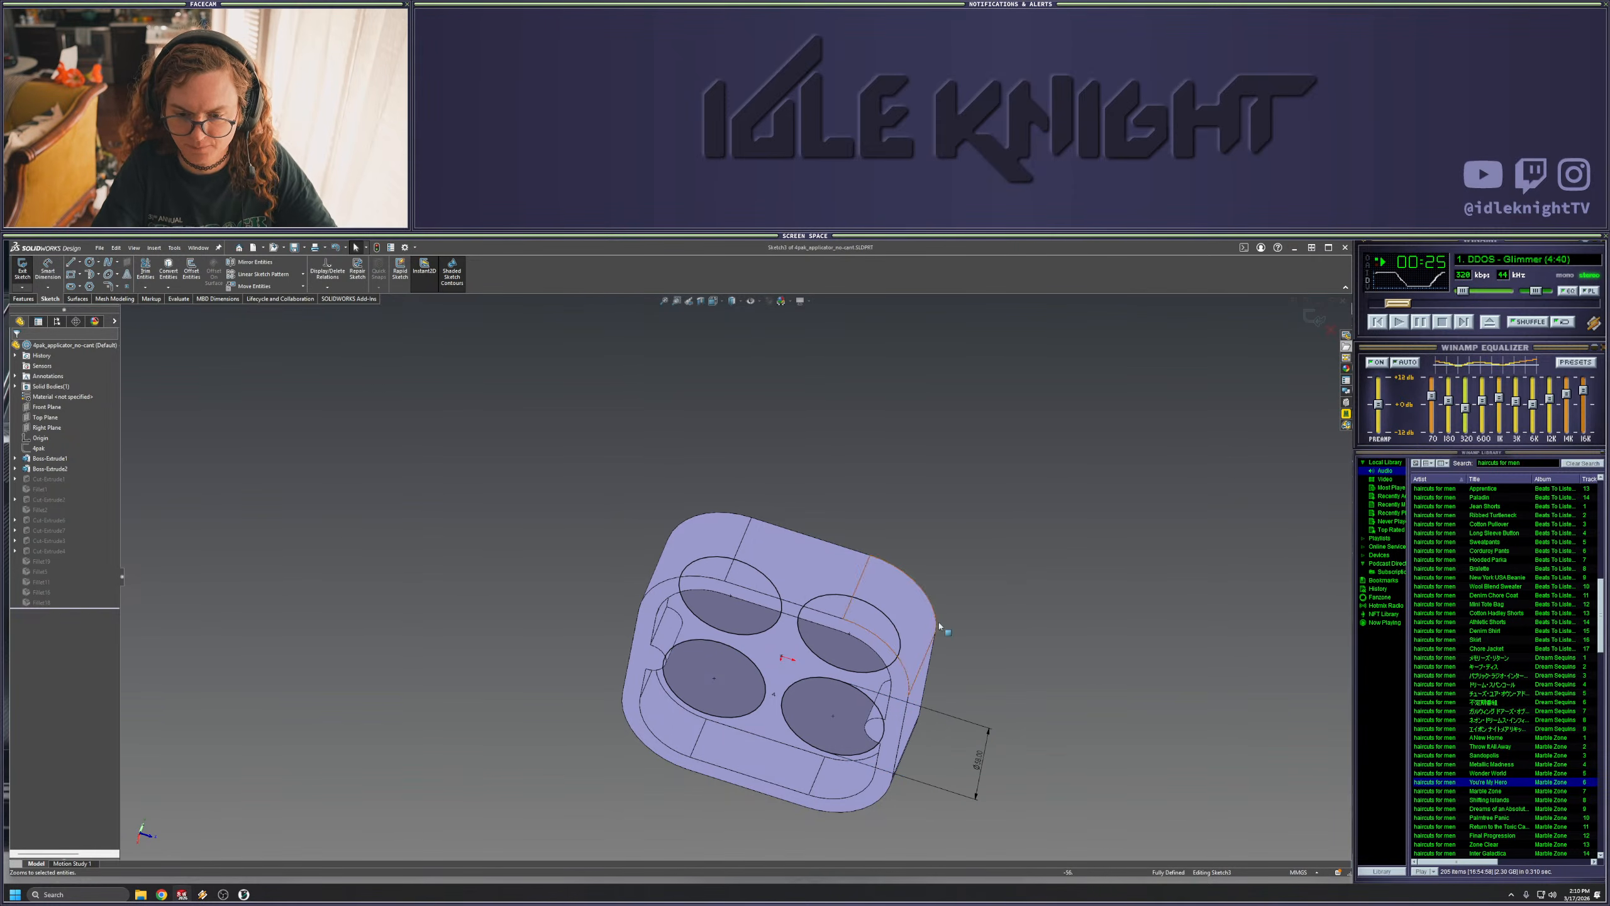
{"action": "left_click", "coordinate": [22, 268]}
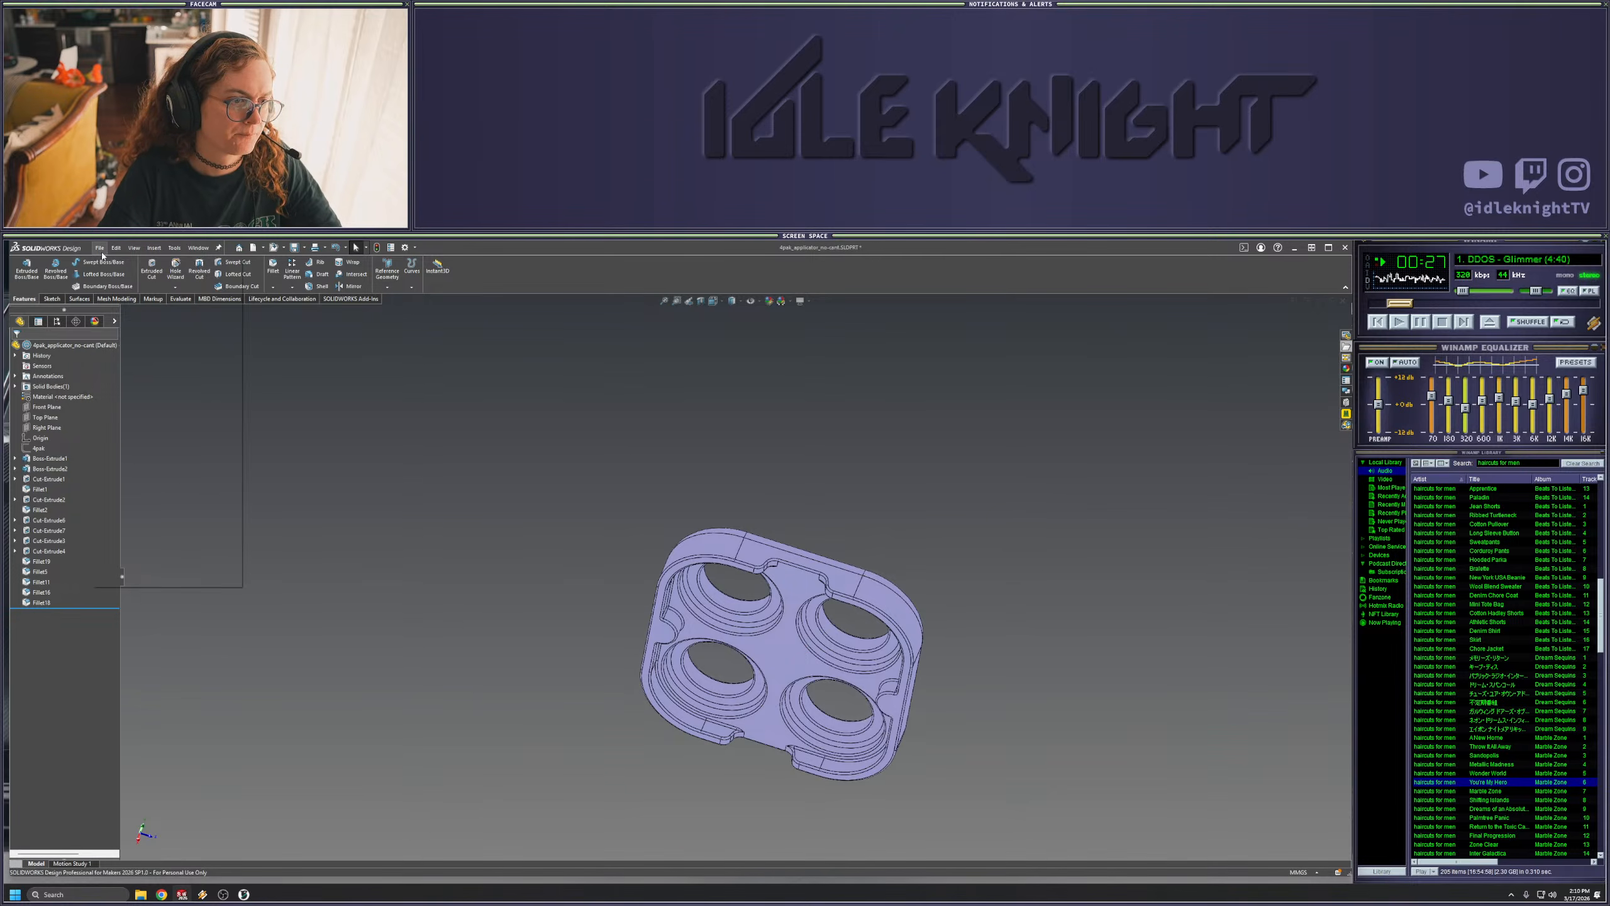
- Open the recent no-cant applicator assembly and section it along the Front Plane rotated 45 degrees
{"action": "left_click", "coordinate": [101, 252]}
{"action": "mouse_move", "coordinate": [206, 293]}
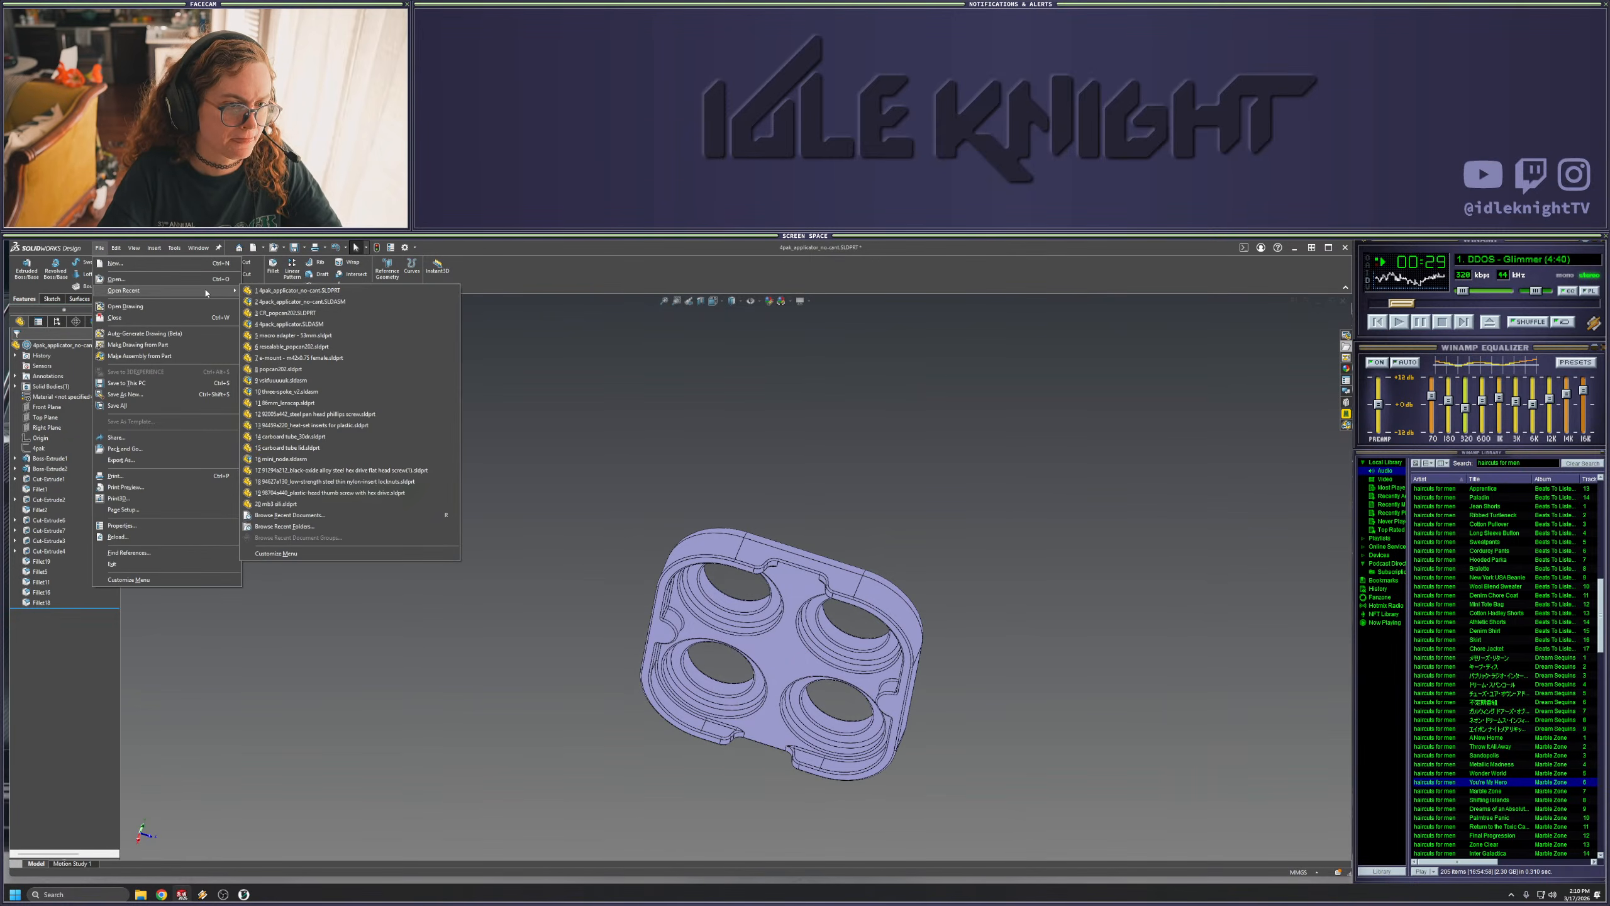
{"action": "left_click", "coordinate": [291, 301]}
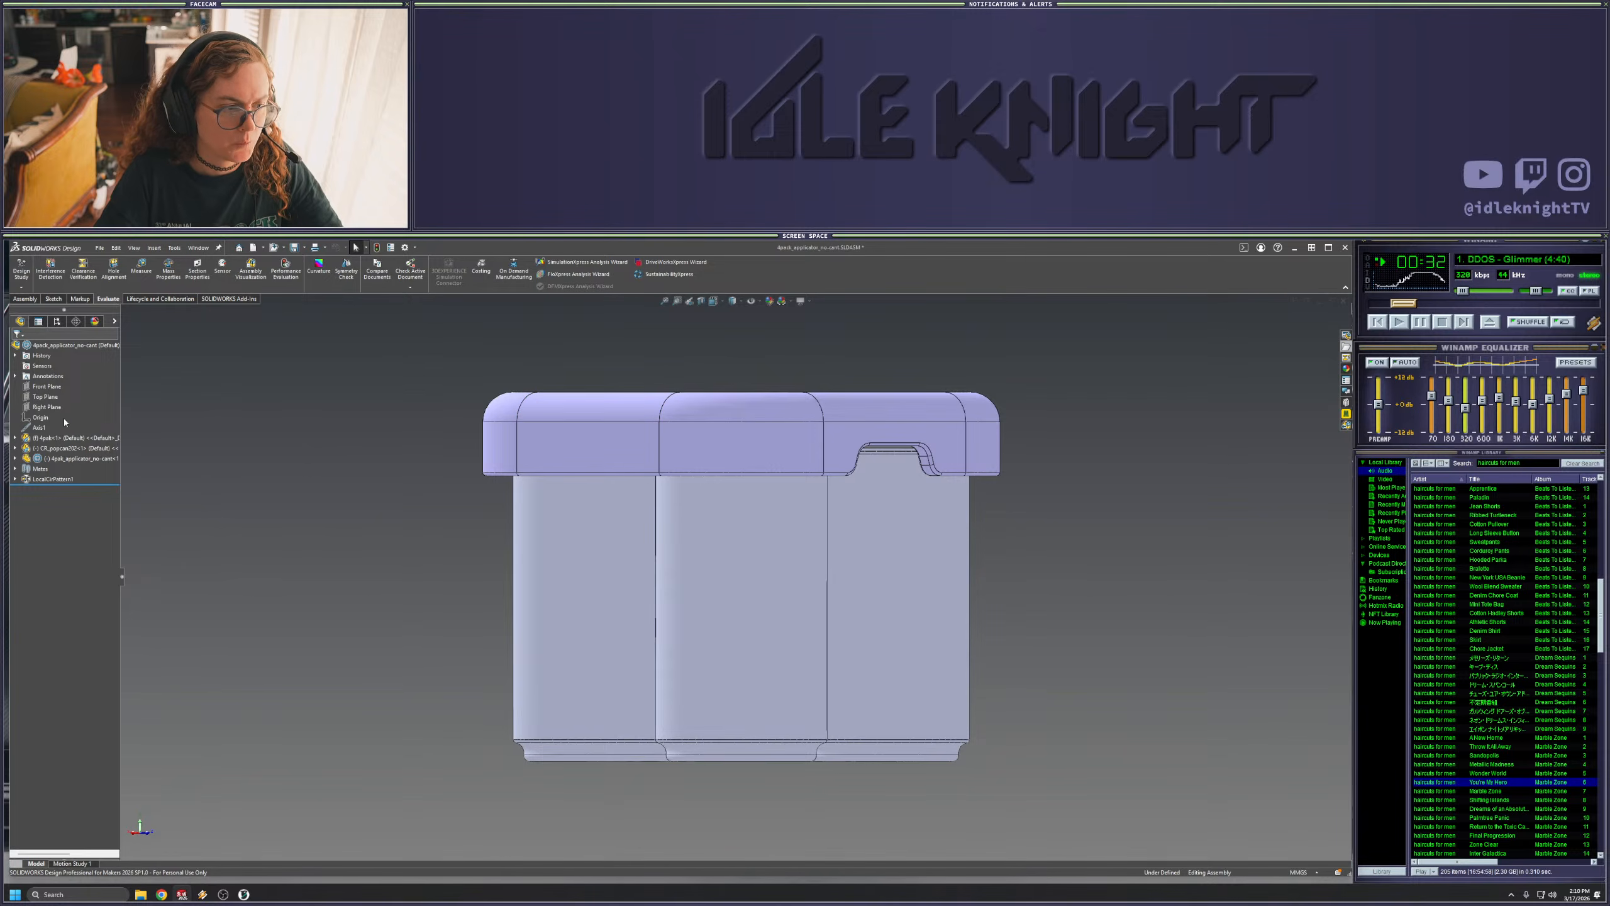
{"action": "left_click", "coordinate": [701, 302]}
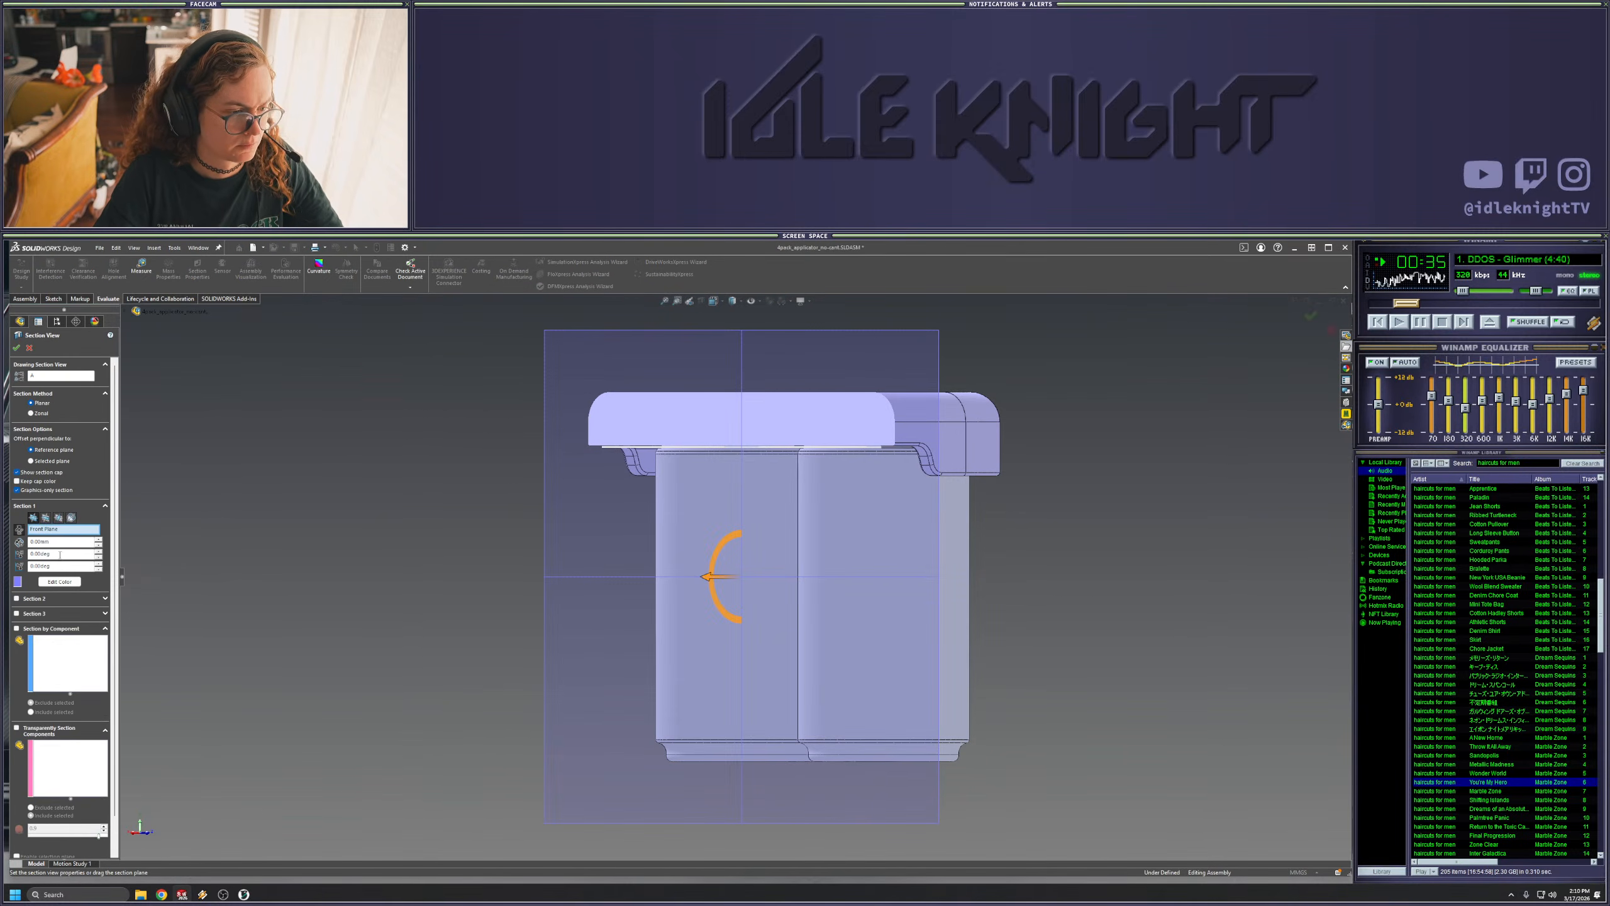
{"action": "type", "text": "45"}
{"action": "key", "text": "Return"}
{"action": "key", "text": "Return"}
- Move the can up into the applicator pocket and examine its fit in the sectioned assembly
{"action": "scroll", "coordinate": [1030, 450], "scroll_direction": "down", "scroll_amount": 7}
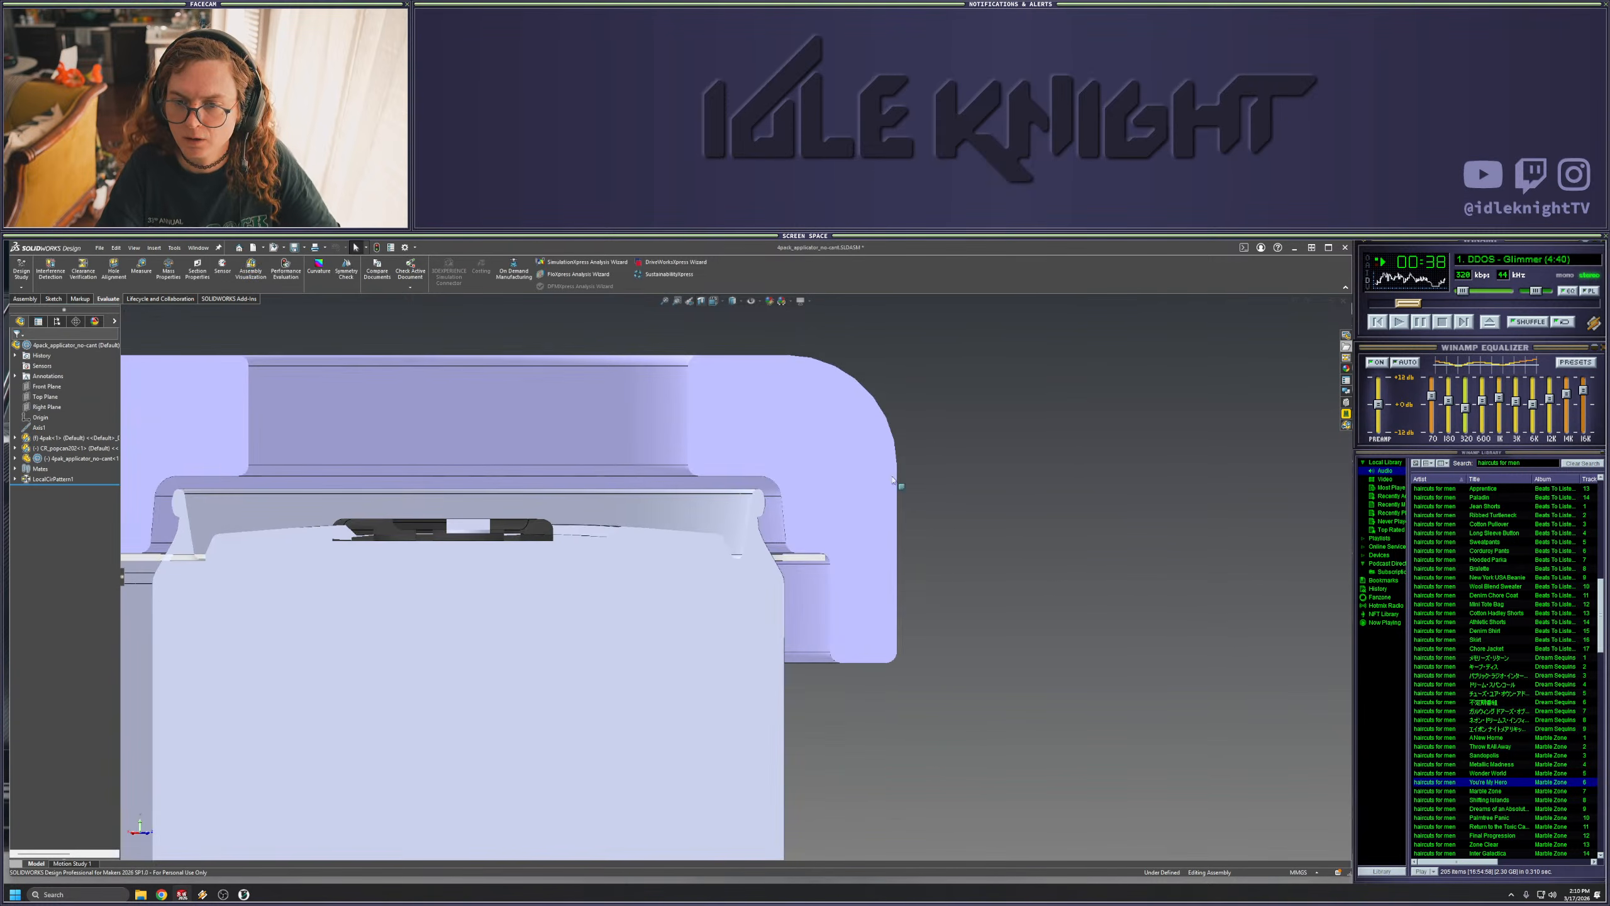
{"action": "left_click", "coordinate": [703, 604]}
{"action": "left_click", "coordinate": [960, 506]}
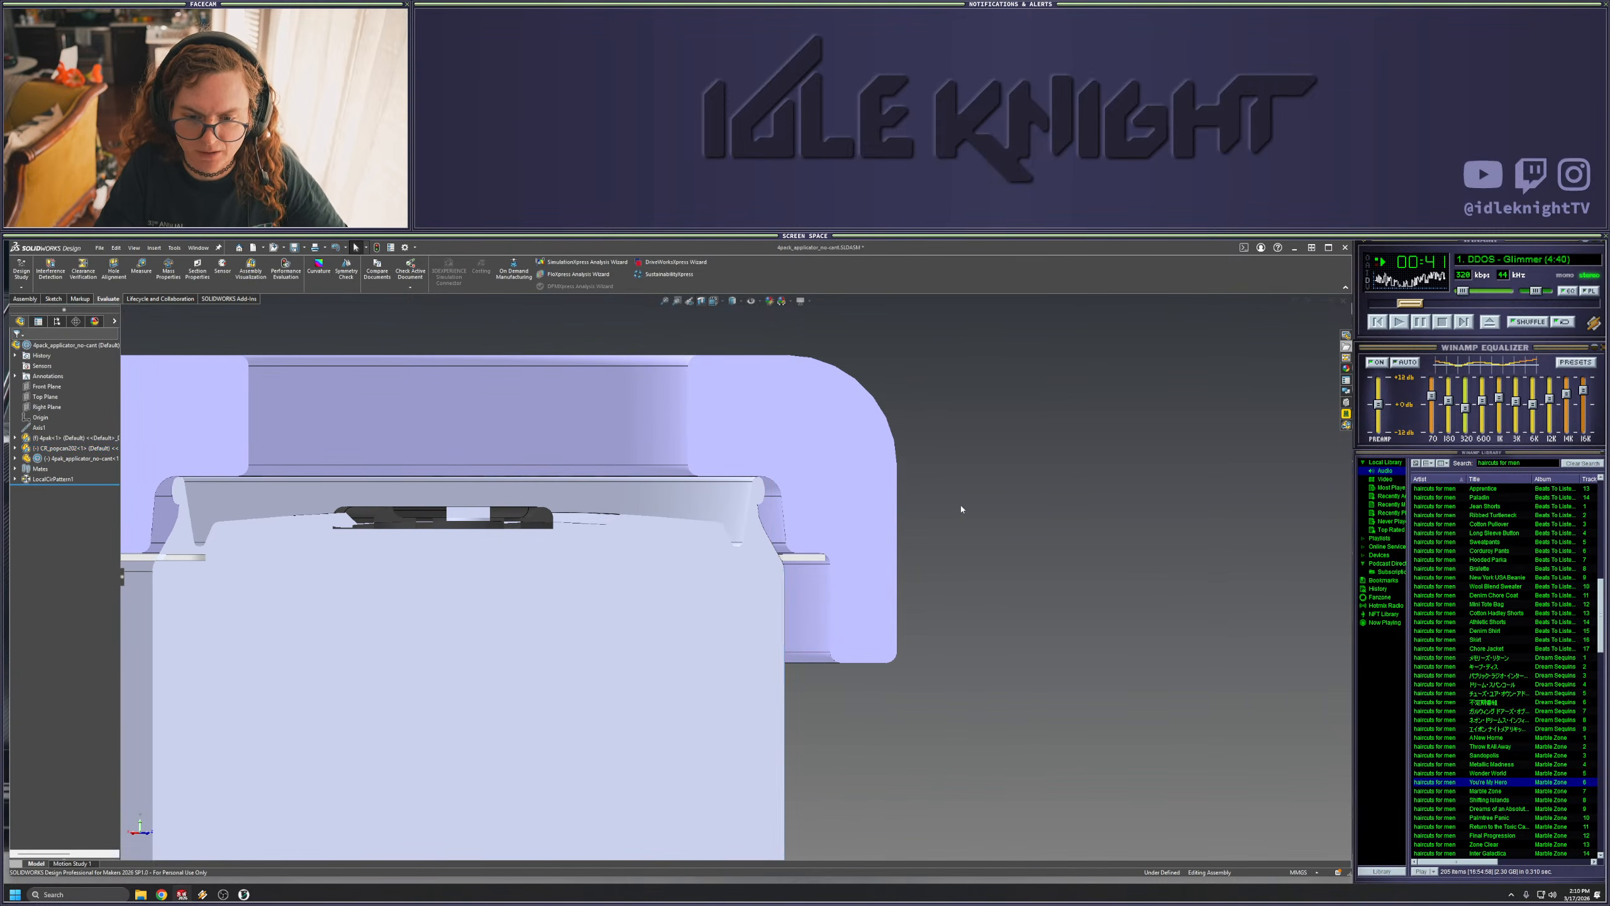
{"action": "scroll", "coordinate": [961, 506], "scroll_direction": "up", "scroll_amount": 4}
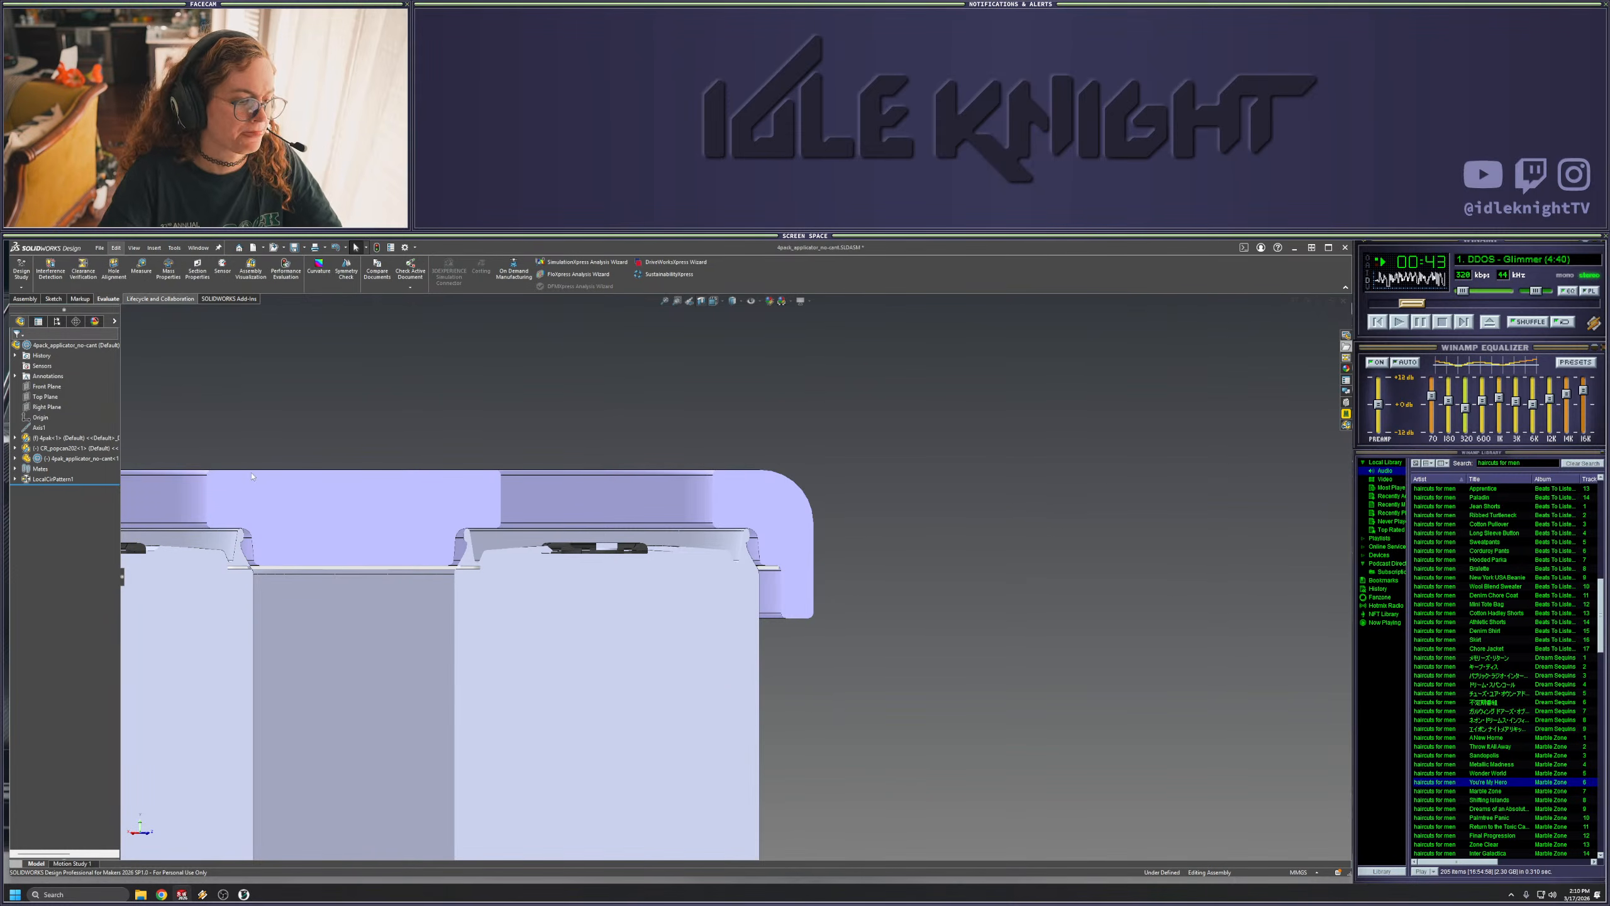
- Switch to OrcaSlicer and delete the outdated applicator model from the build plate in the Prepare view
{"action": "left_click", "coordinate": [244, 894]}
{"action": "left_click_drag", "start_coordinate": [591, 538], "coordinate": [620, 563]}
{"action": "left_click", "coordinate": [117, 274]}
{"action": "left_click", "coordinate": [611, 532]}
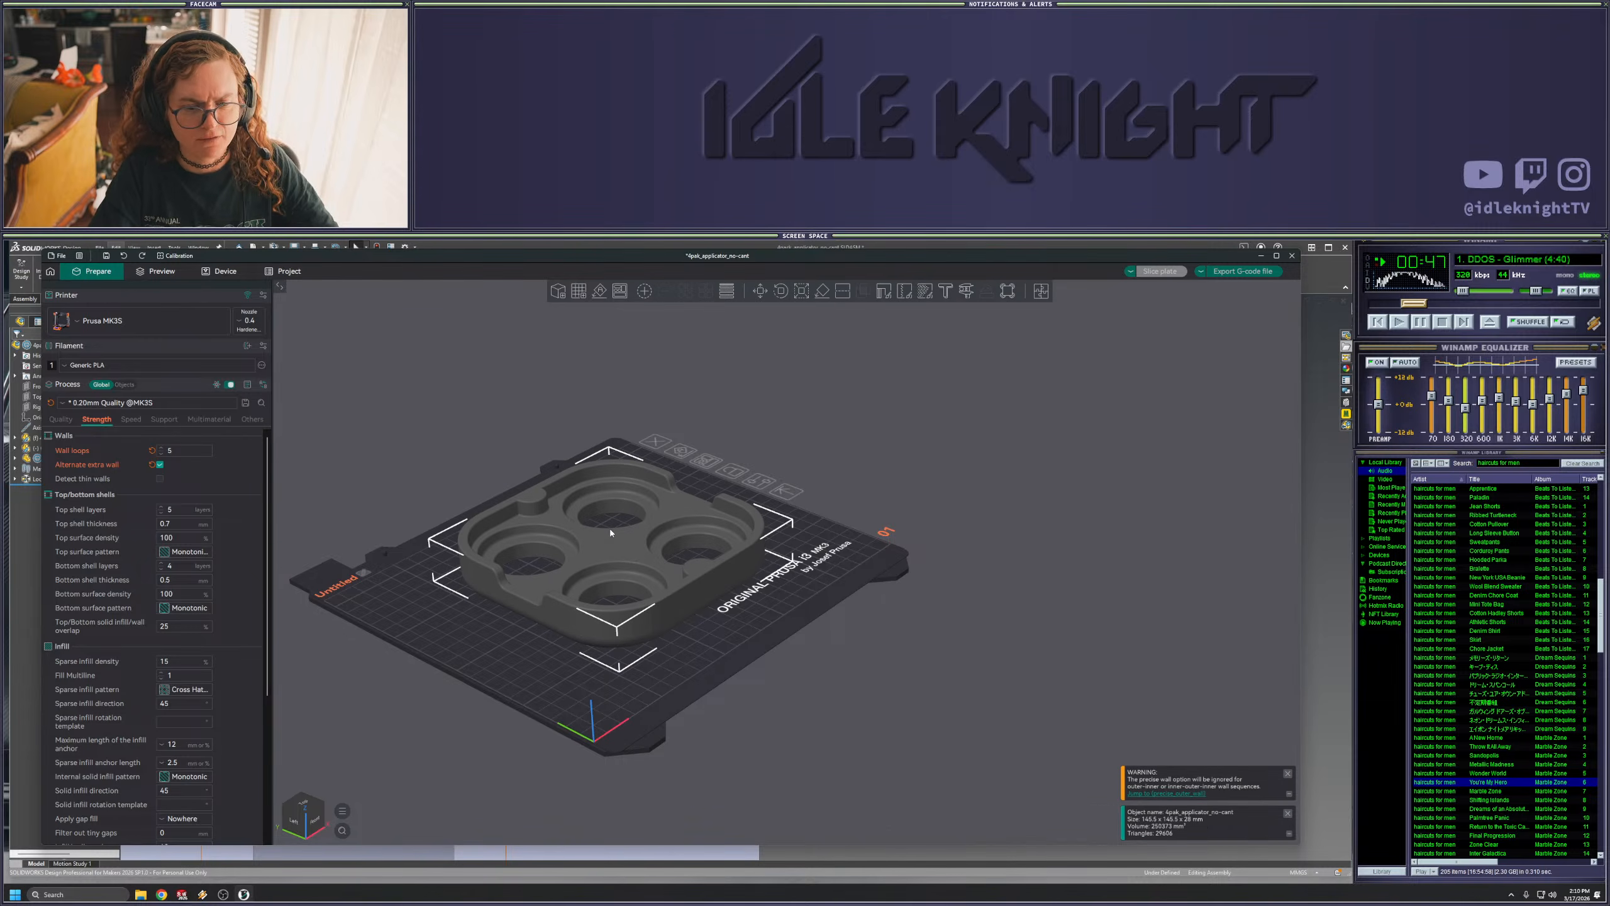
{"action": "key", "text": "Delete"}
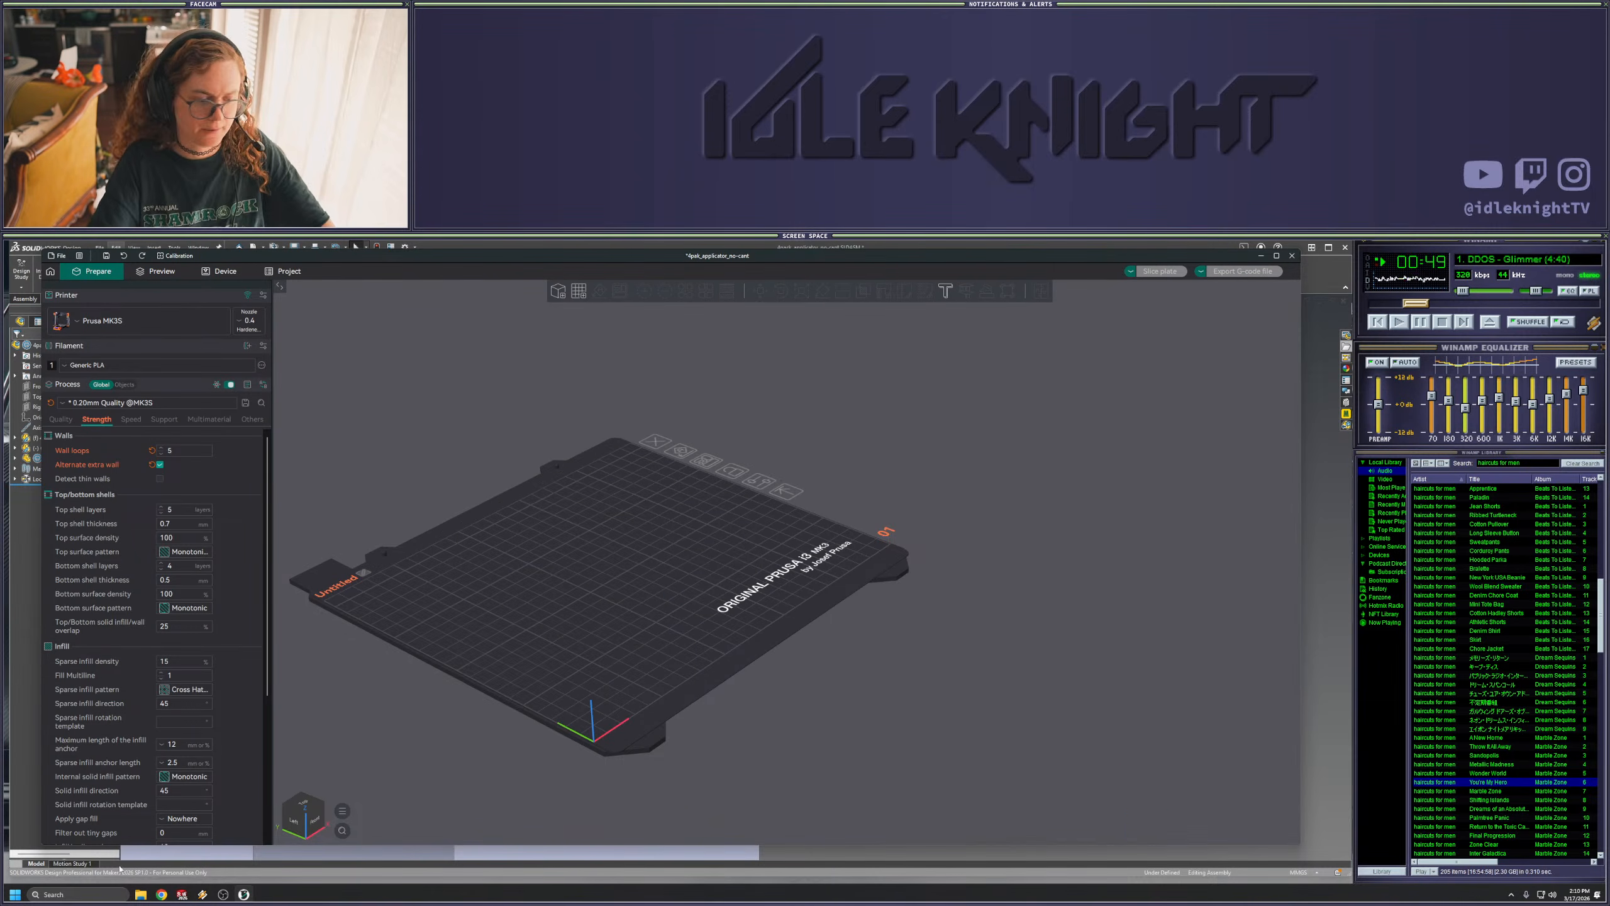
- Switch back to SOLIDWORKS and close the assembly, saving all modified documents to this PC
{"action": "left_click", "coordinate": [179, 895]}
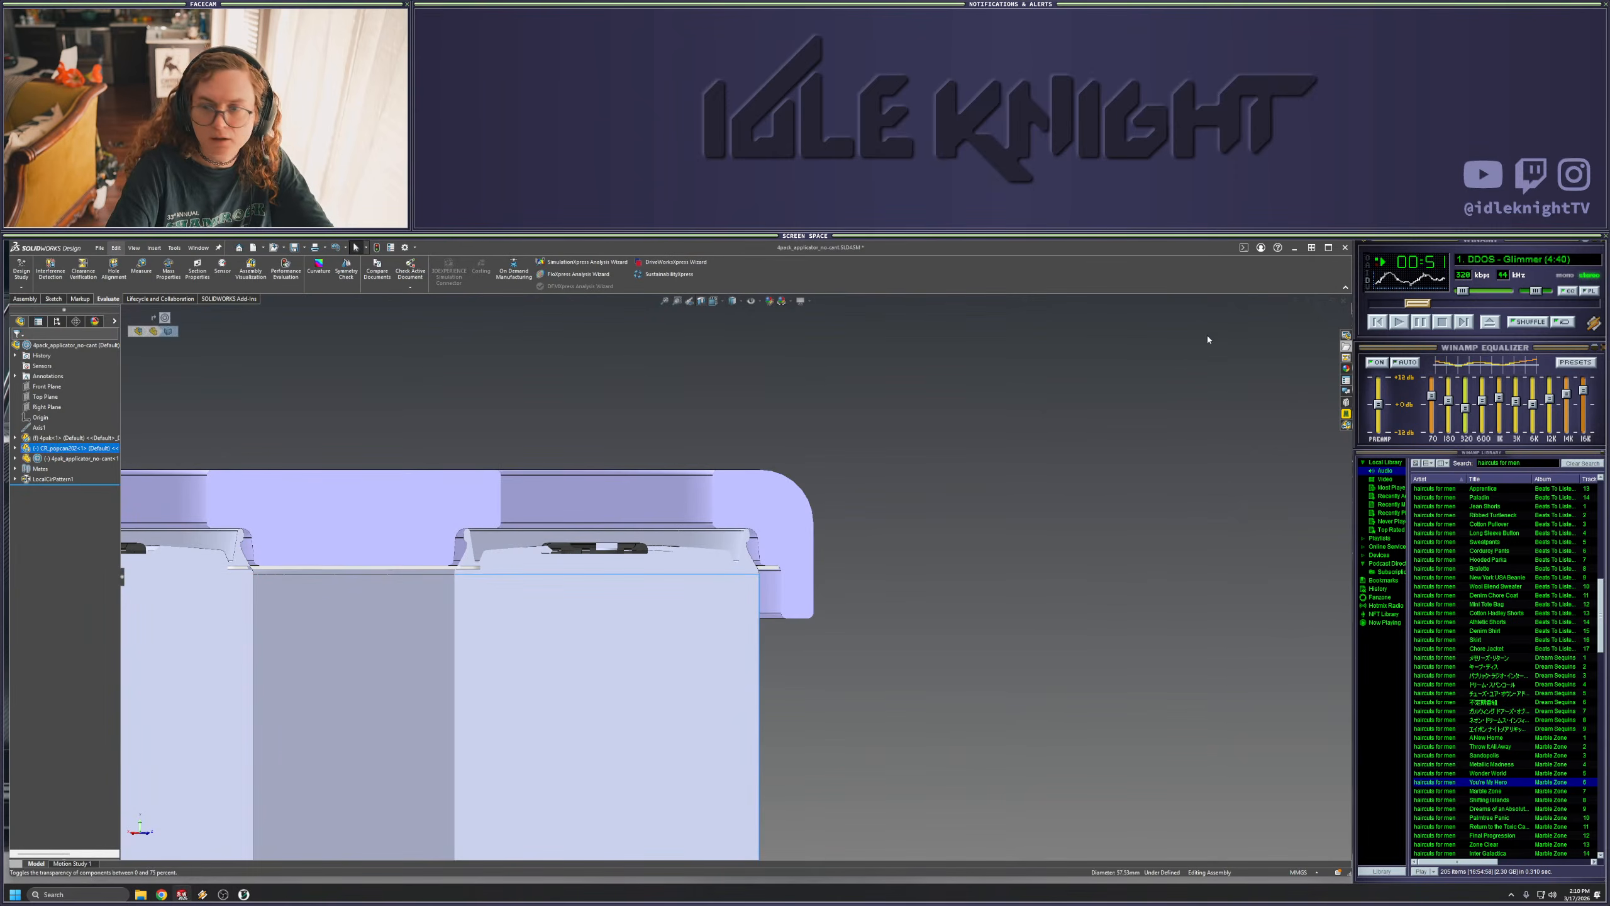
{"action": "left_click", "coordinate": [1342, 301]}
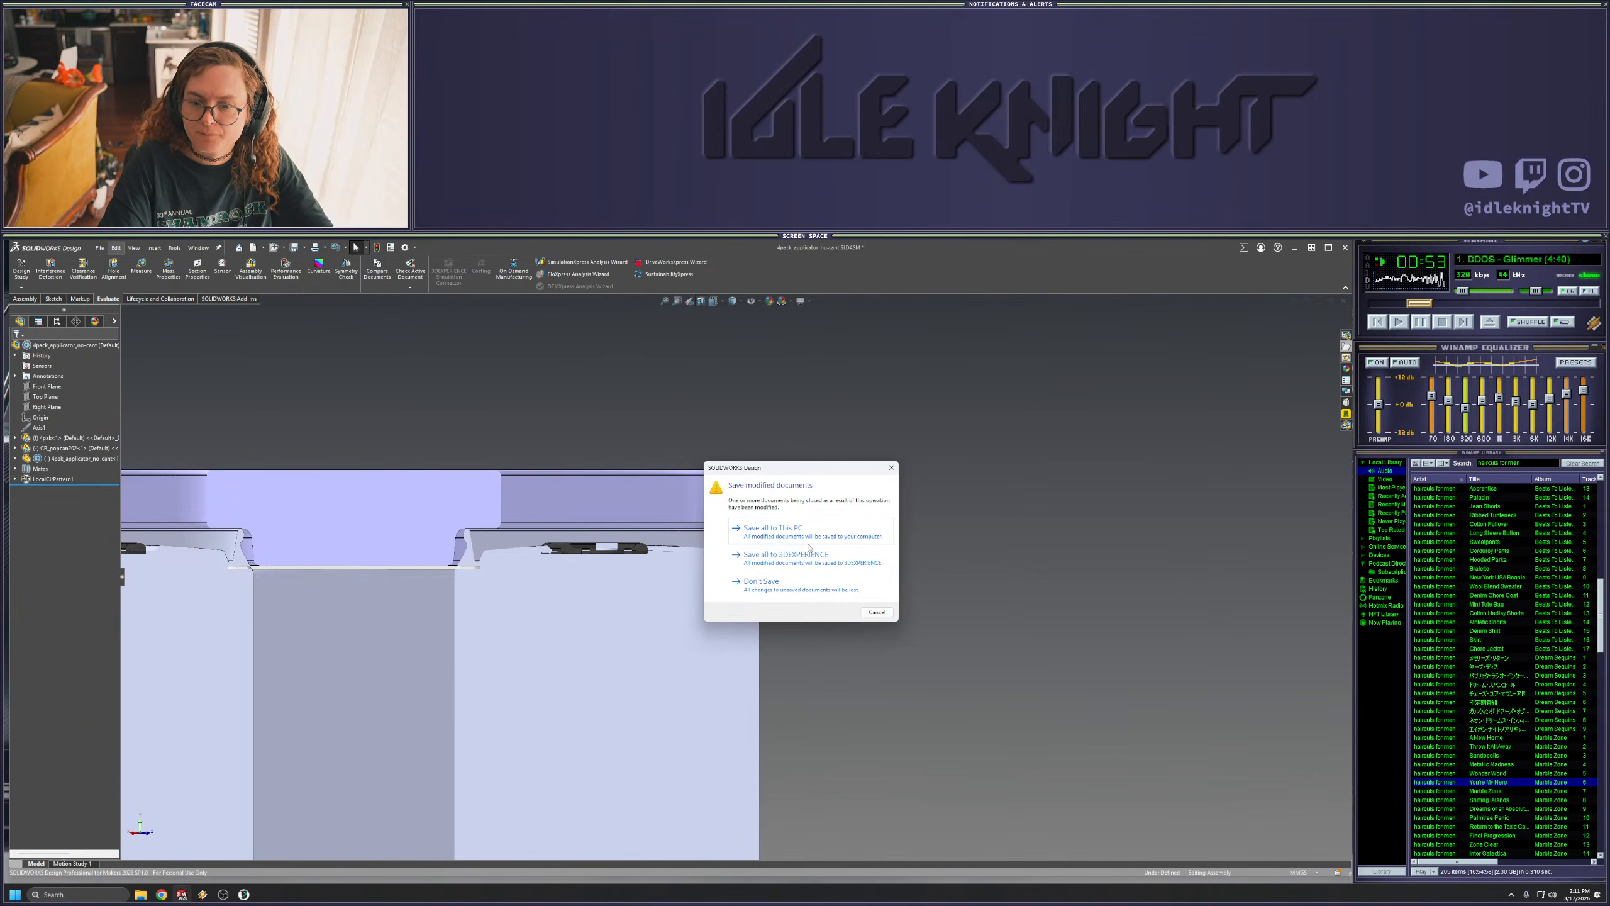
{"action": "left_click", "coordinate": [784, 532]}
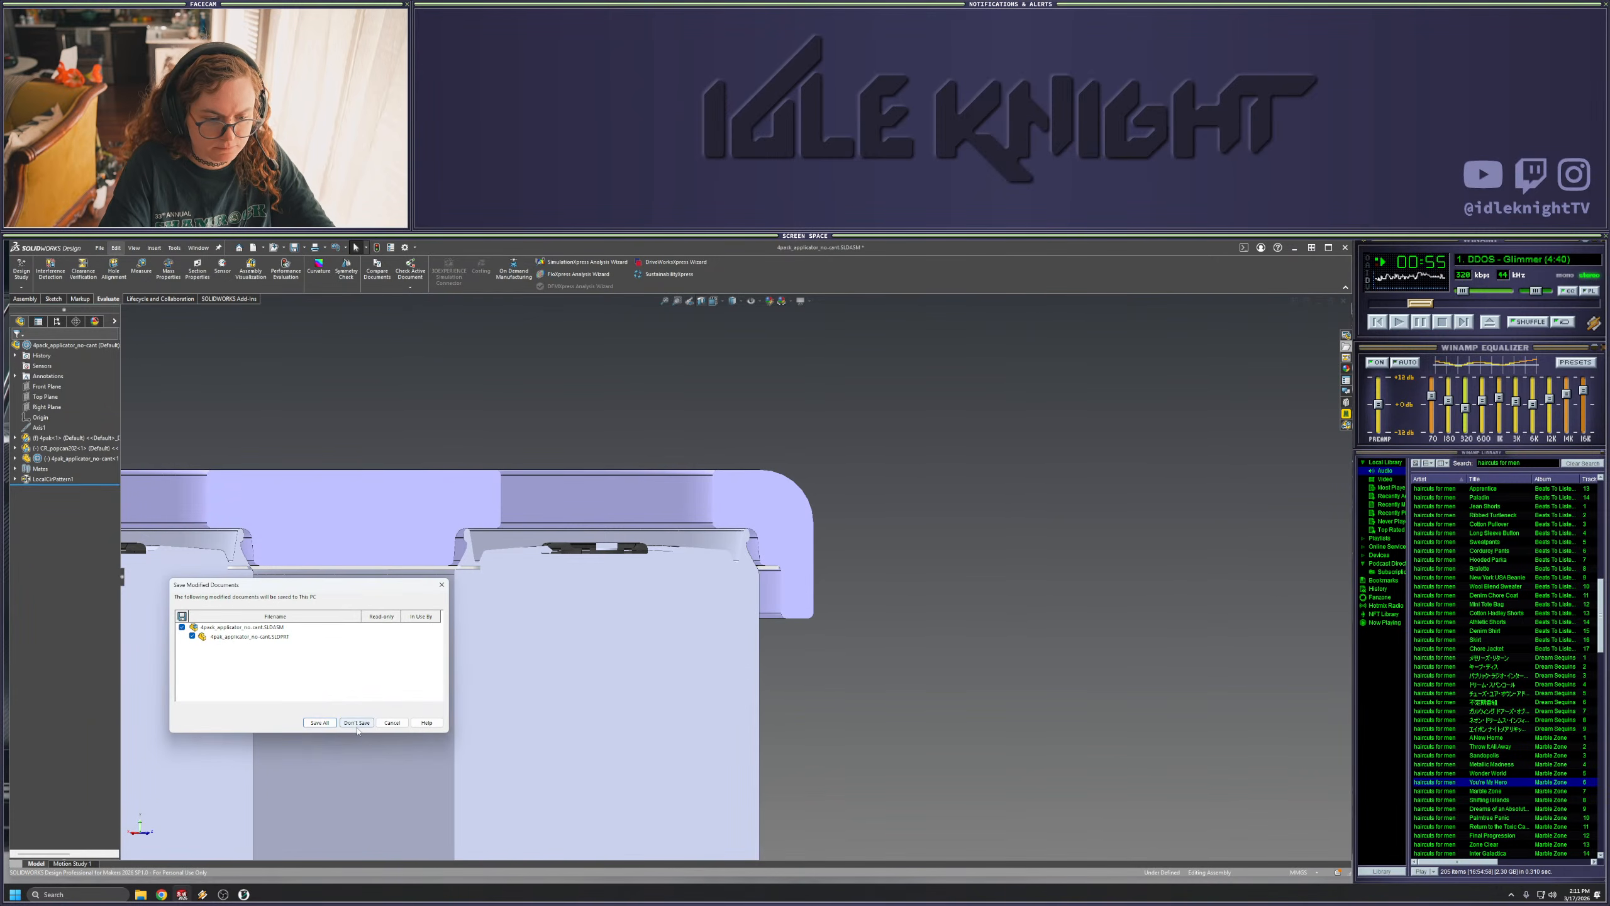
{"action": "left_click", "coordinate": [322, 724]}
{"action": "left_click", "coordinate": [795, 533]}
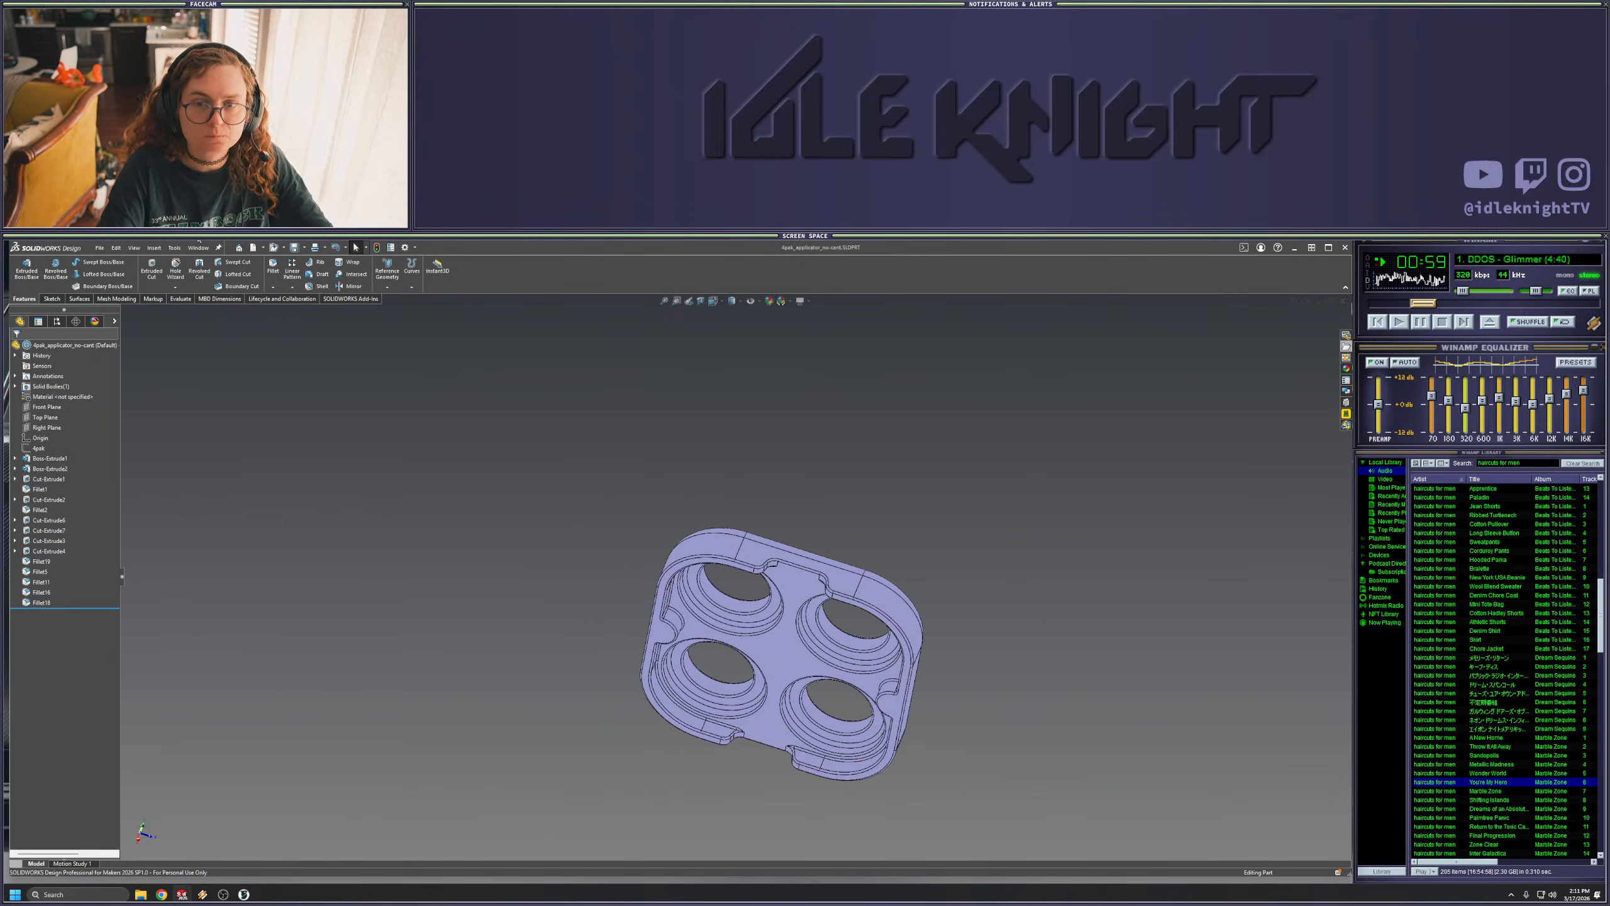
- Export the applicator as 3MF to Downloads, overwriting 4pak_applicator_no-cant.3MF, and minimize SOLIDWORKS
{"action": "left_click", "coordinate": [99, 247]}
{"action": "left_click", "coordinate": [148, 454]}
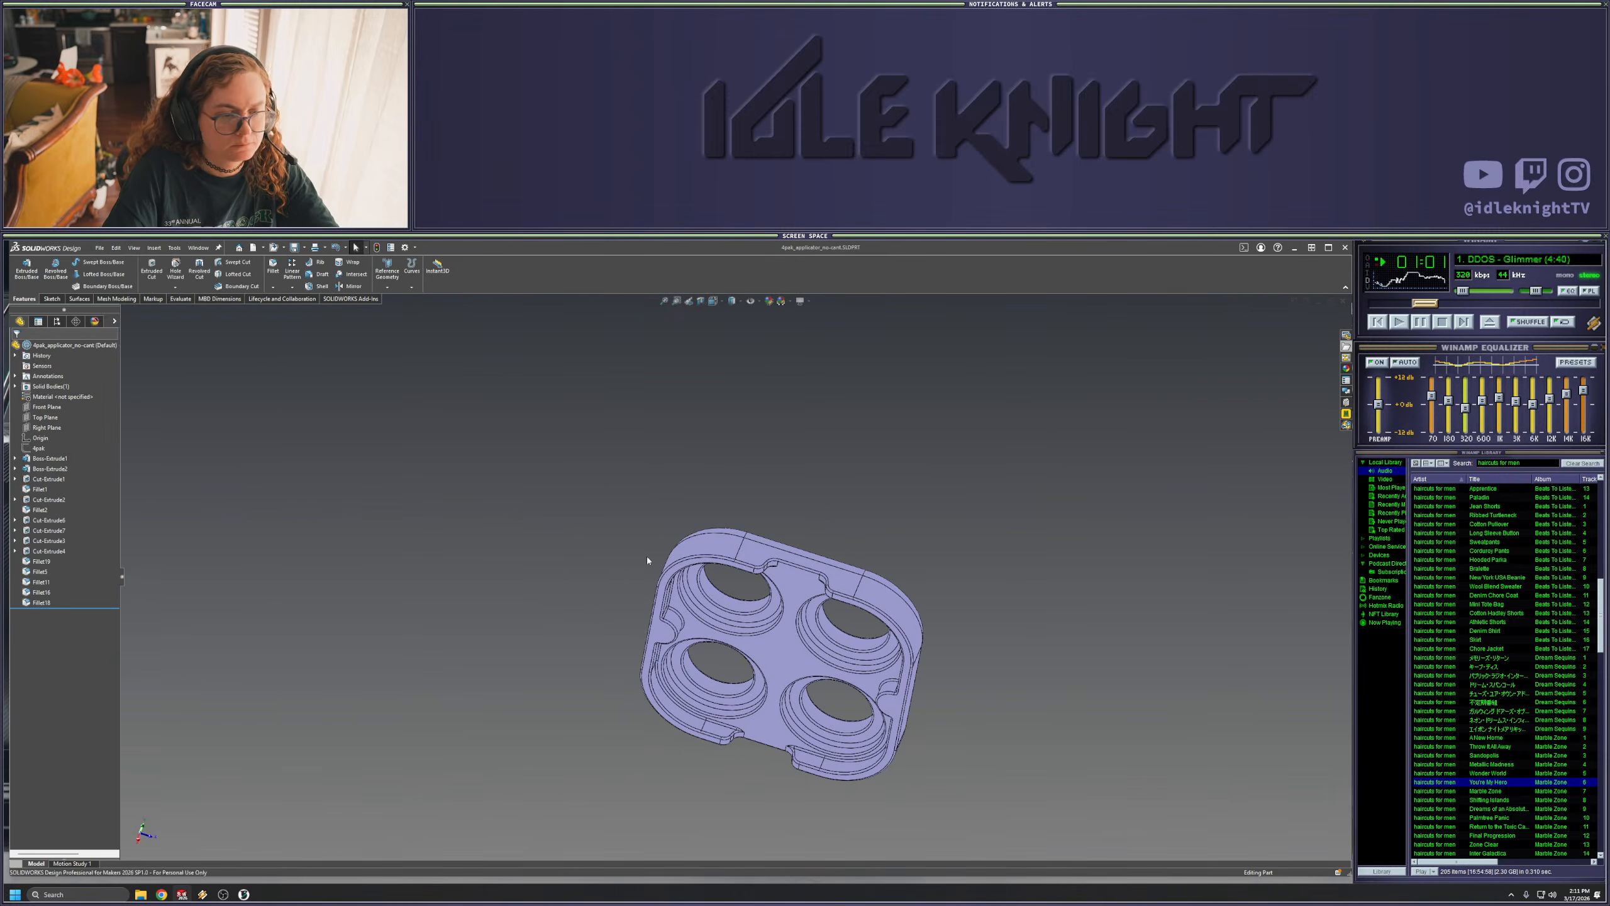
{"action": "left_click", "coordinate": [1009, 700]}
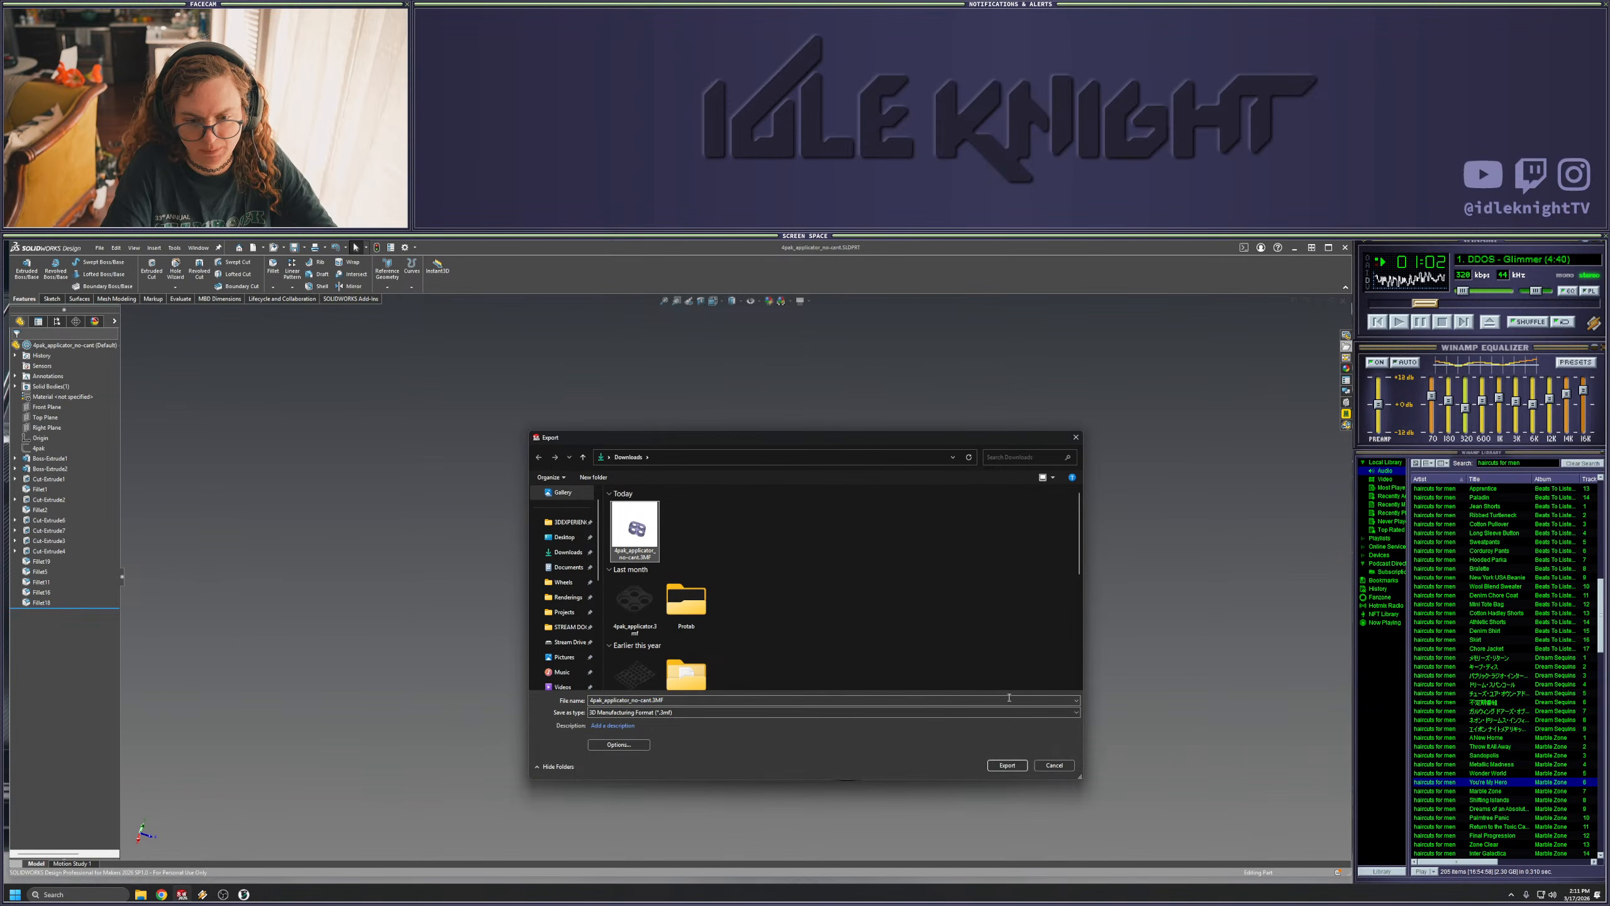
{"action": "left_click", "coordinate": [1007, 765]}
{"action": "left_click", "coordinate": [827, 562]}
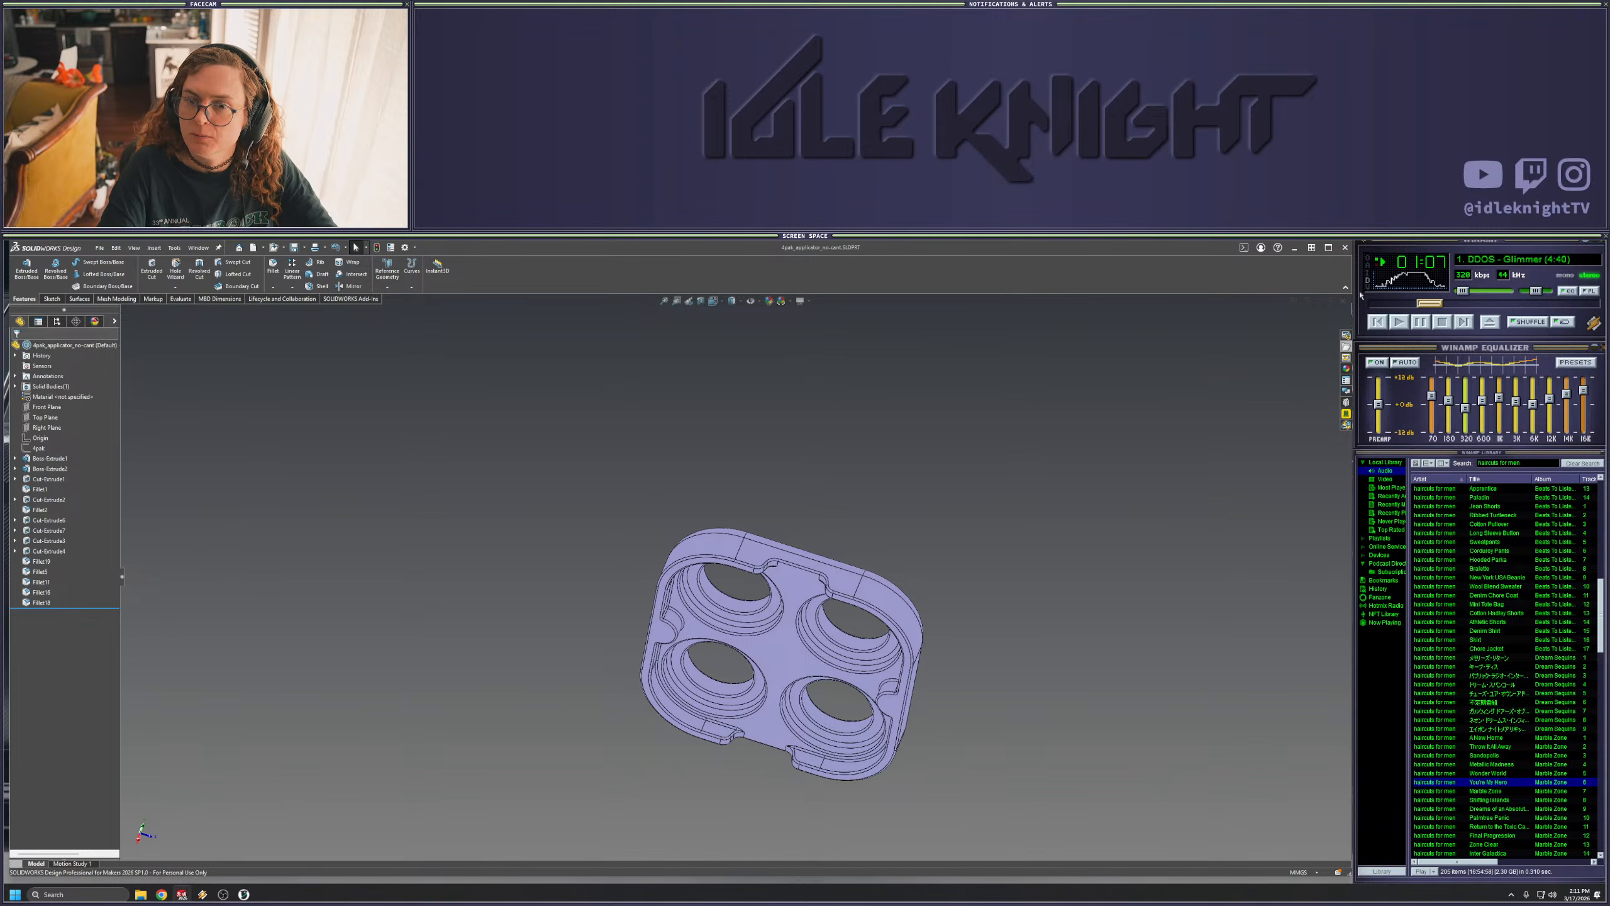
{"action": "left_click", "coordinate": [1340, 300]}
{"action": "left_click", "coordinate": [1296, 248]}
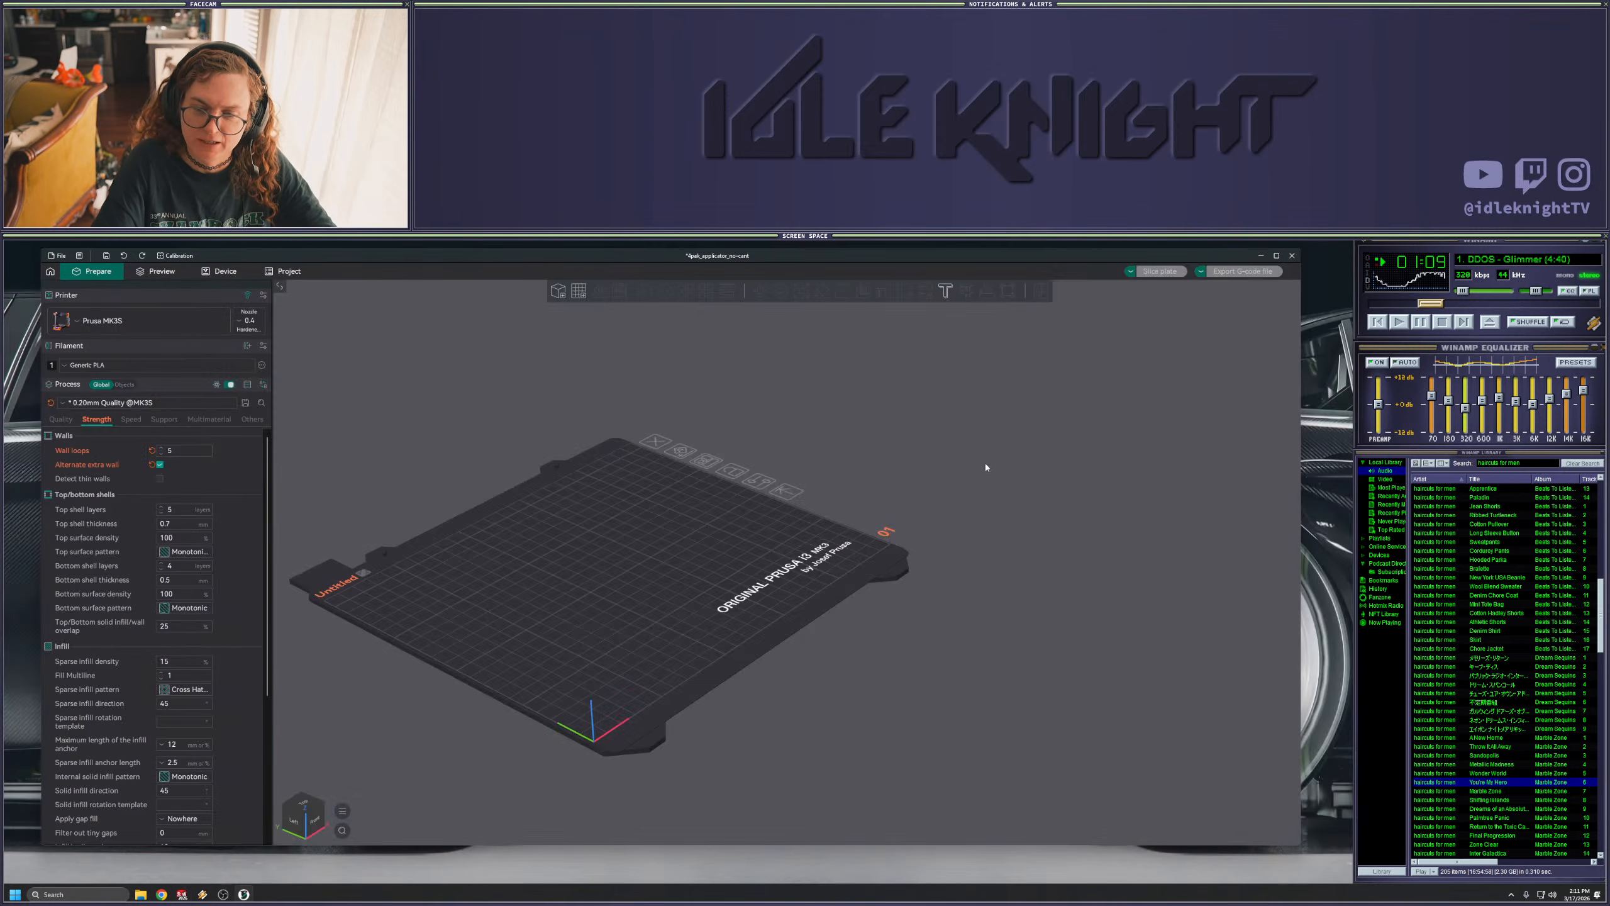
- Load the exported no-cant applicator 3MF from Downloads onto the OrcaSlicer build plate and delete the old applicator G-code file
{"action": "left_click", "coordinate": [140, 895]}
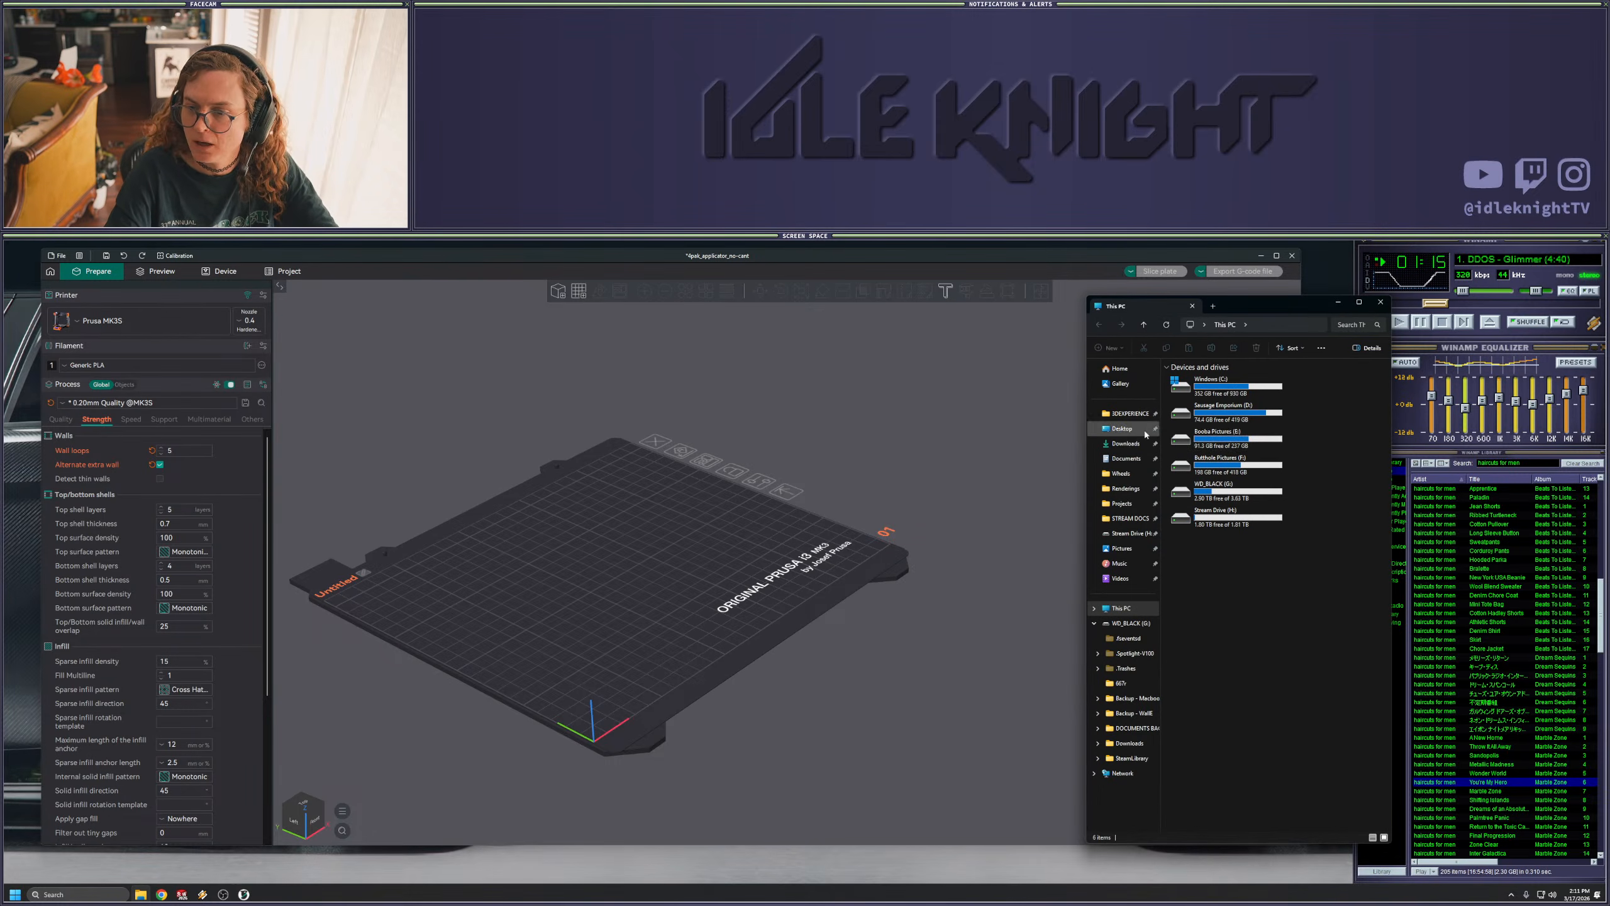
{"action": "left_click", "coordinate": [1126, 444]}
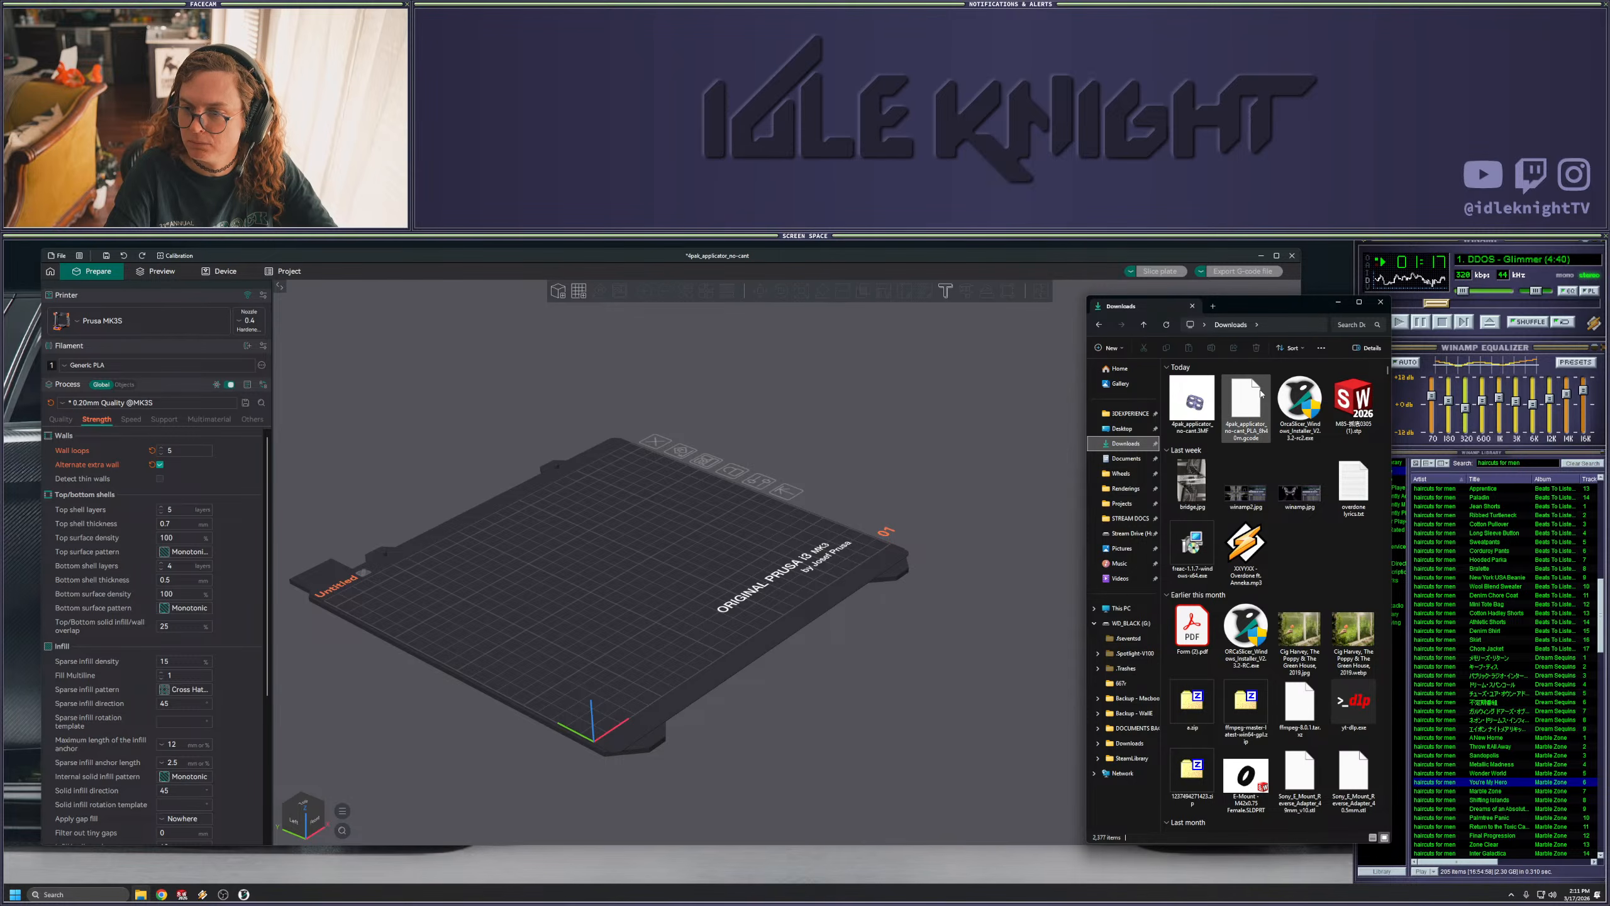
{"action": "left_click_drag", "start_coordinate": [1192, 403], "coordinate": [697, 555]}
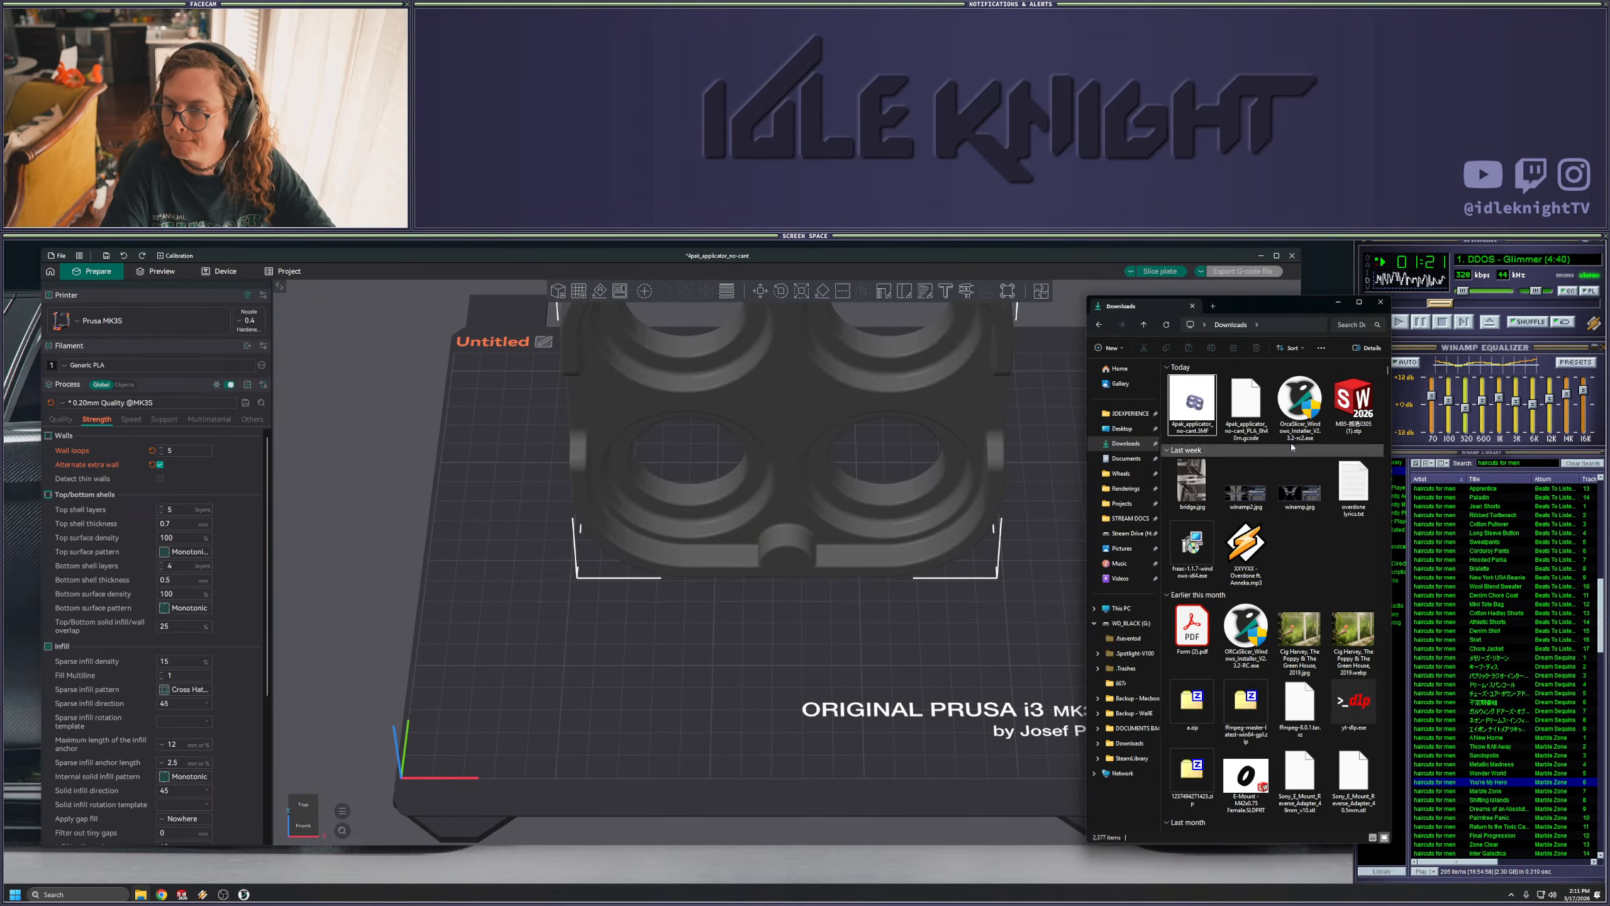
{"action": "left_click", "coordinate": [1246, 406]}
{"action": "key", "text": "Delete"}
- Auto-orient the applicator on the plate and export the sliced plate as a G-code file to Downloads
{"action": "left_click", "coordinate": [1020, 530]}
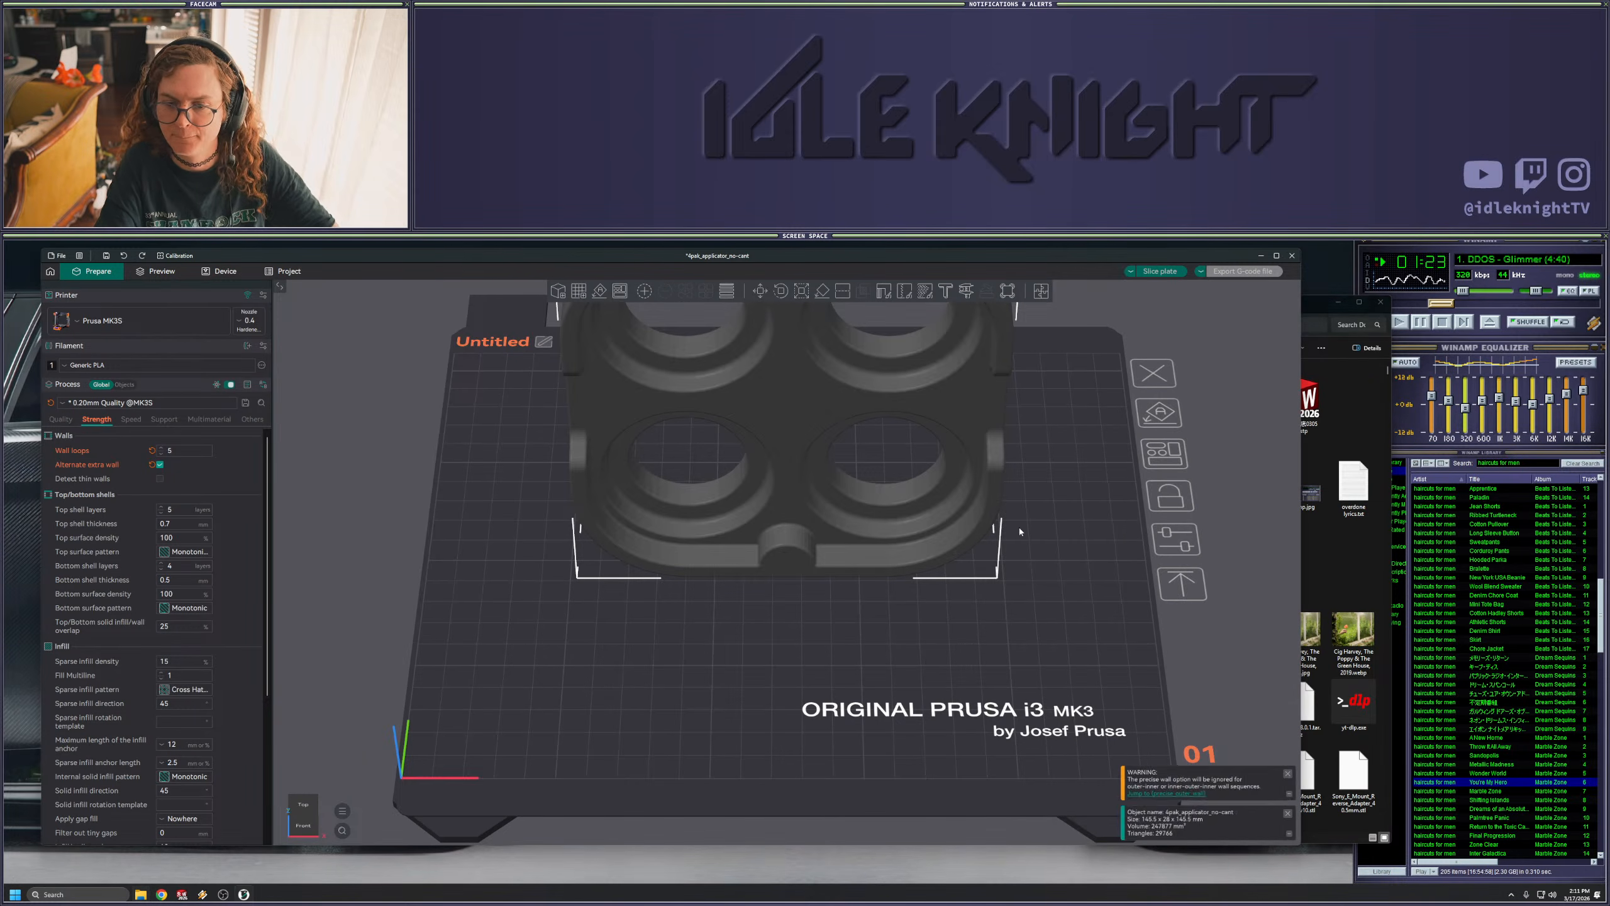
{"action": "left_click", "coordinate": [1160, 418]}
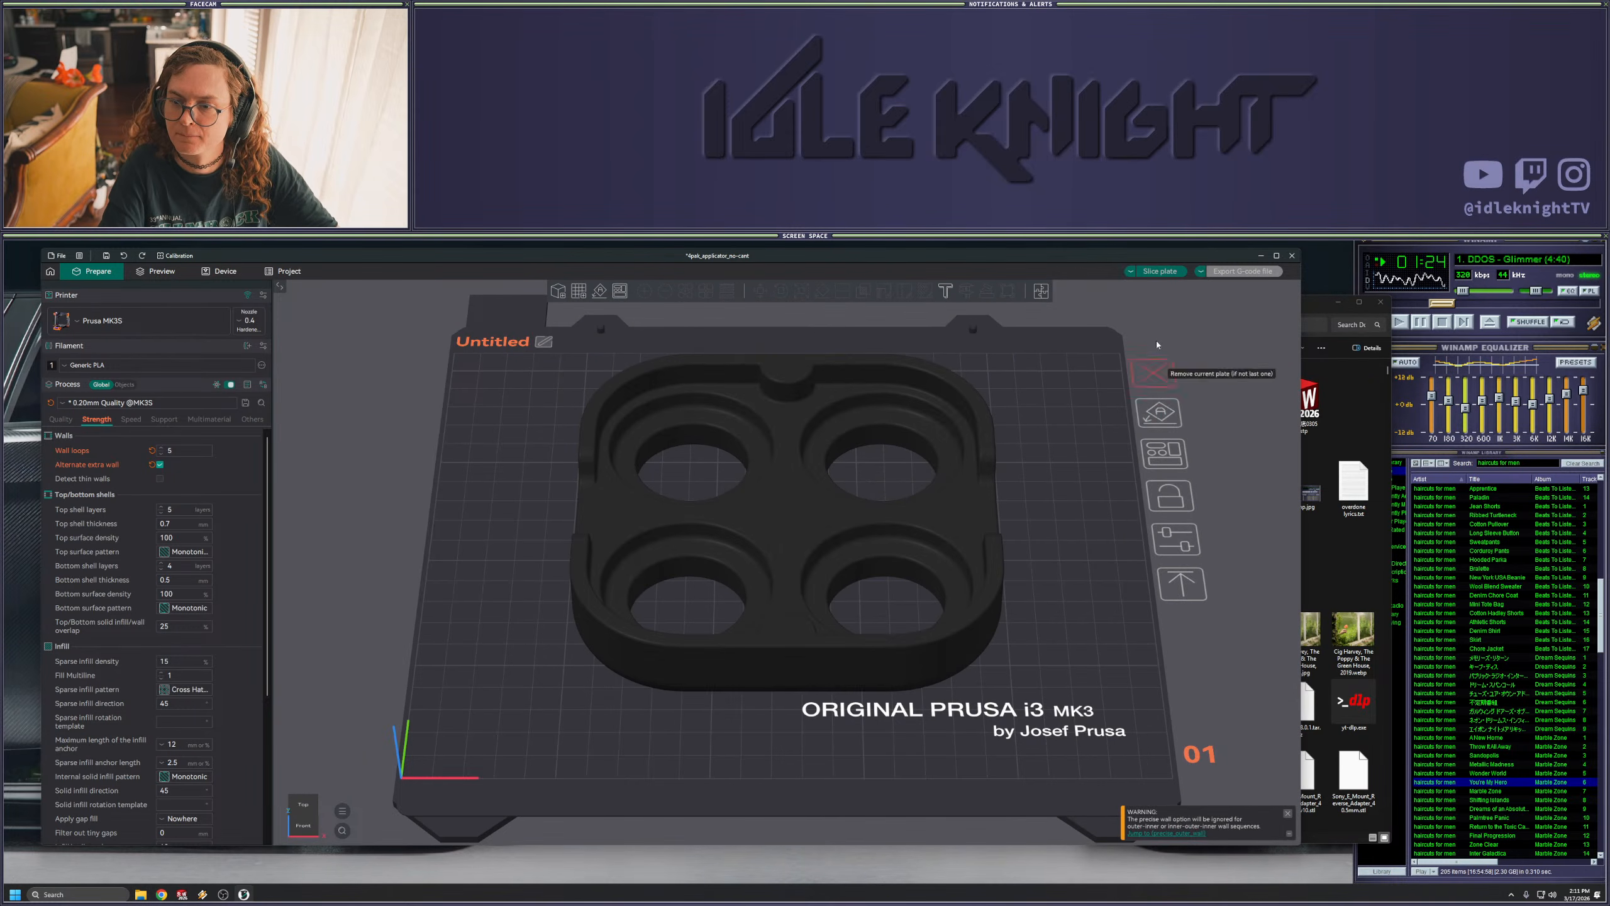
{"action": "left_click", "coordinate": [1159, 271]}
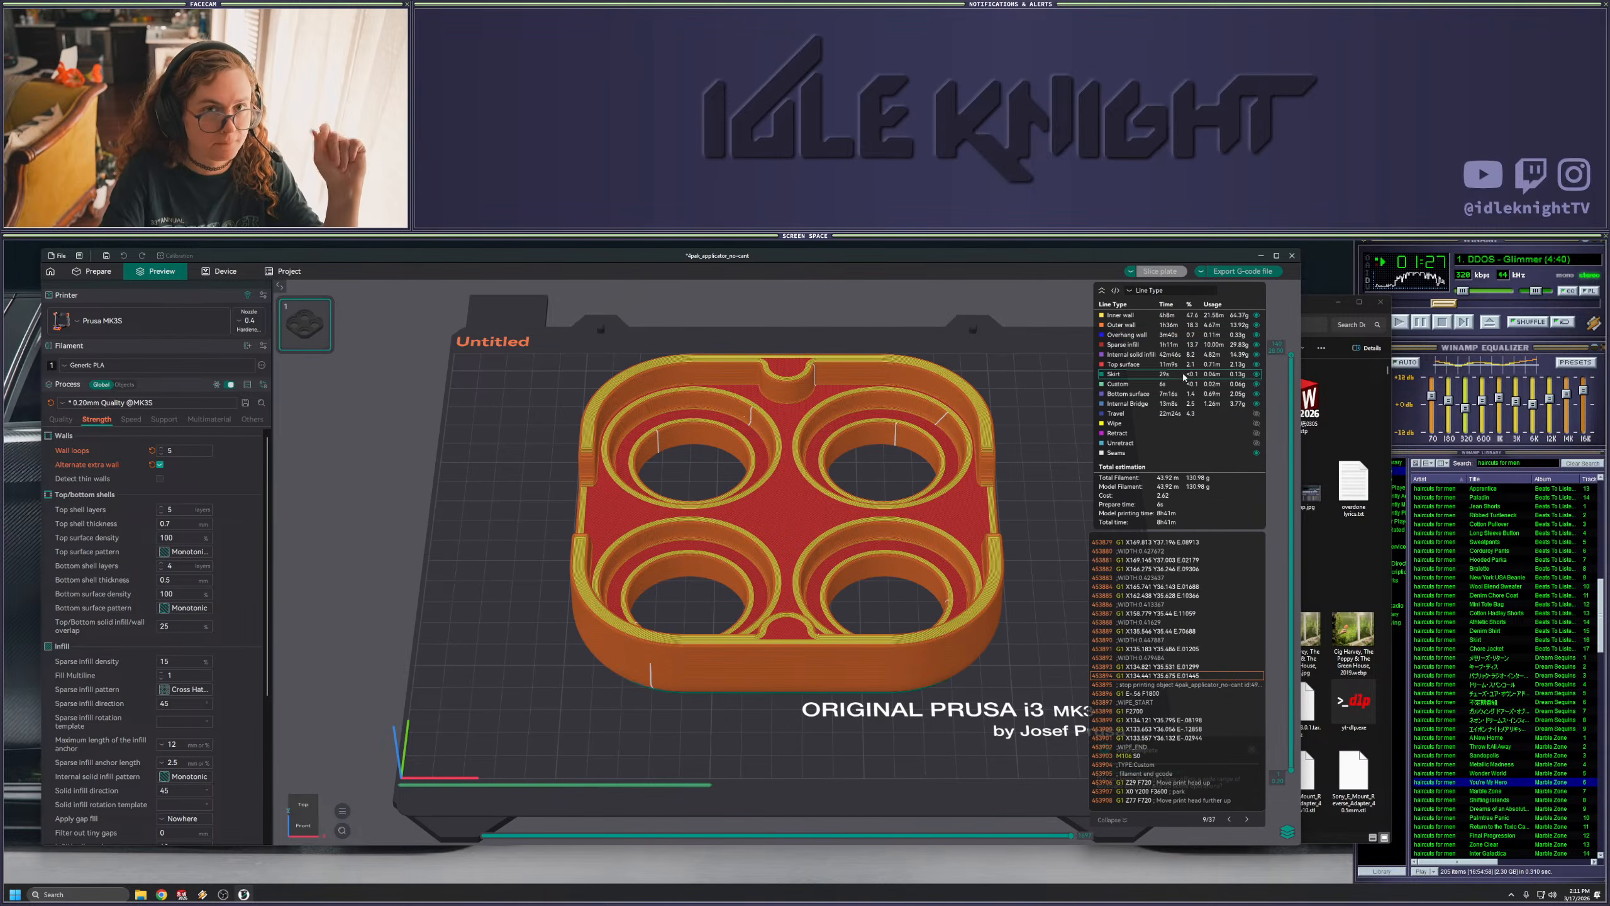
{"action": "left_click", "coordinate": [1242, 271]}
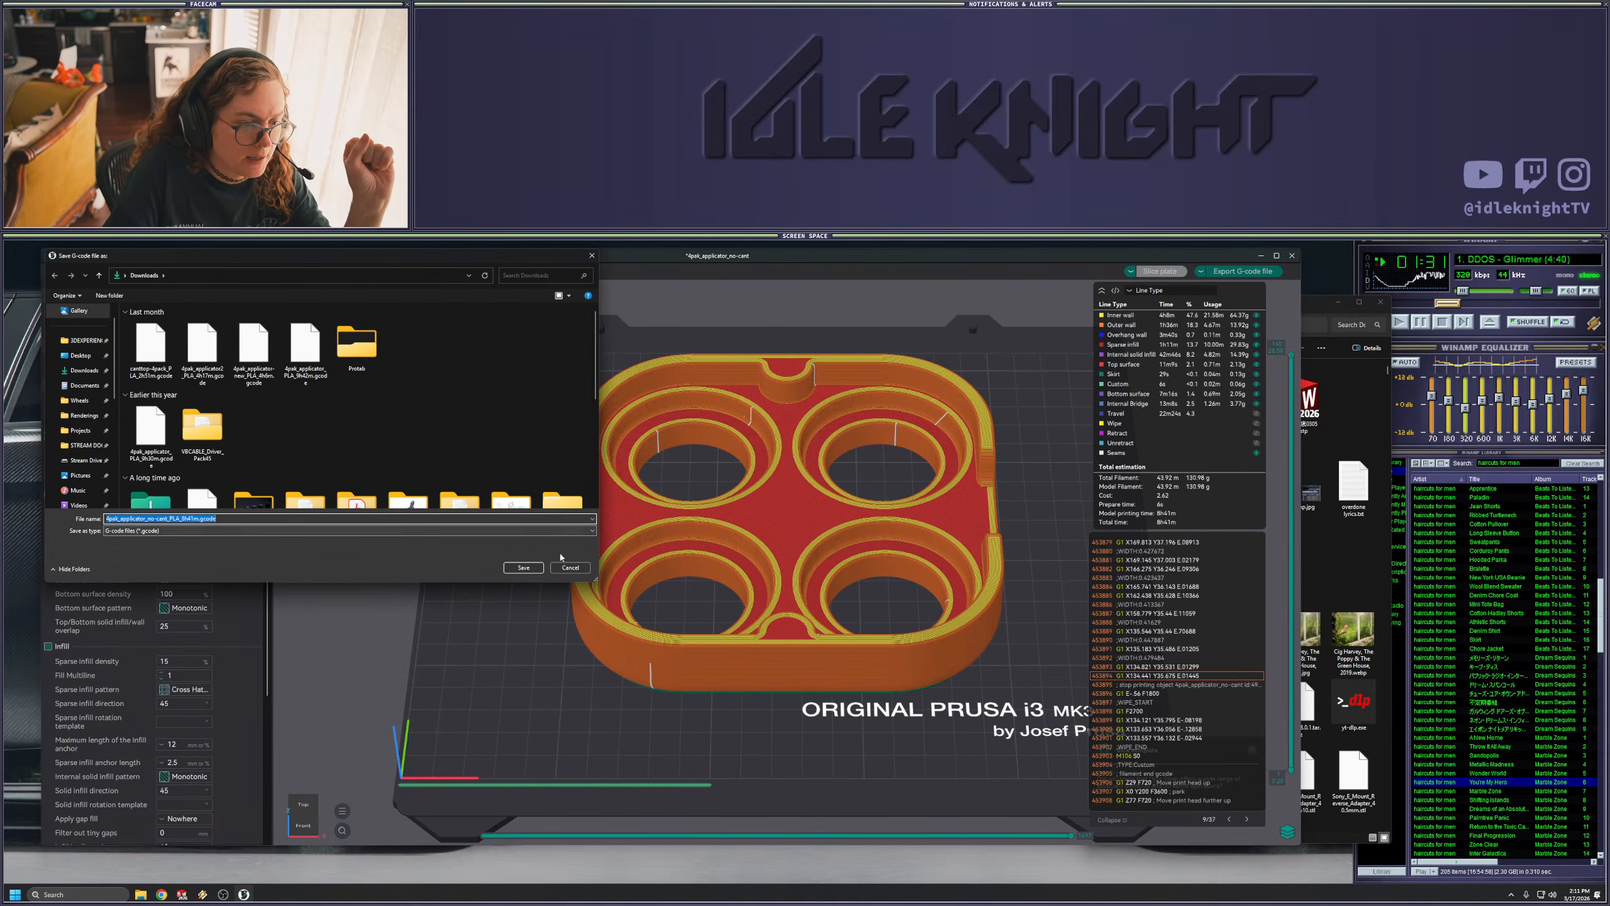
{"action": "left_click", "coordinate": [520, 568]}
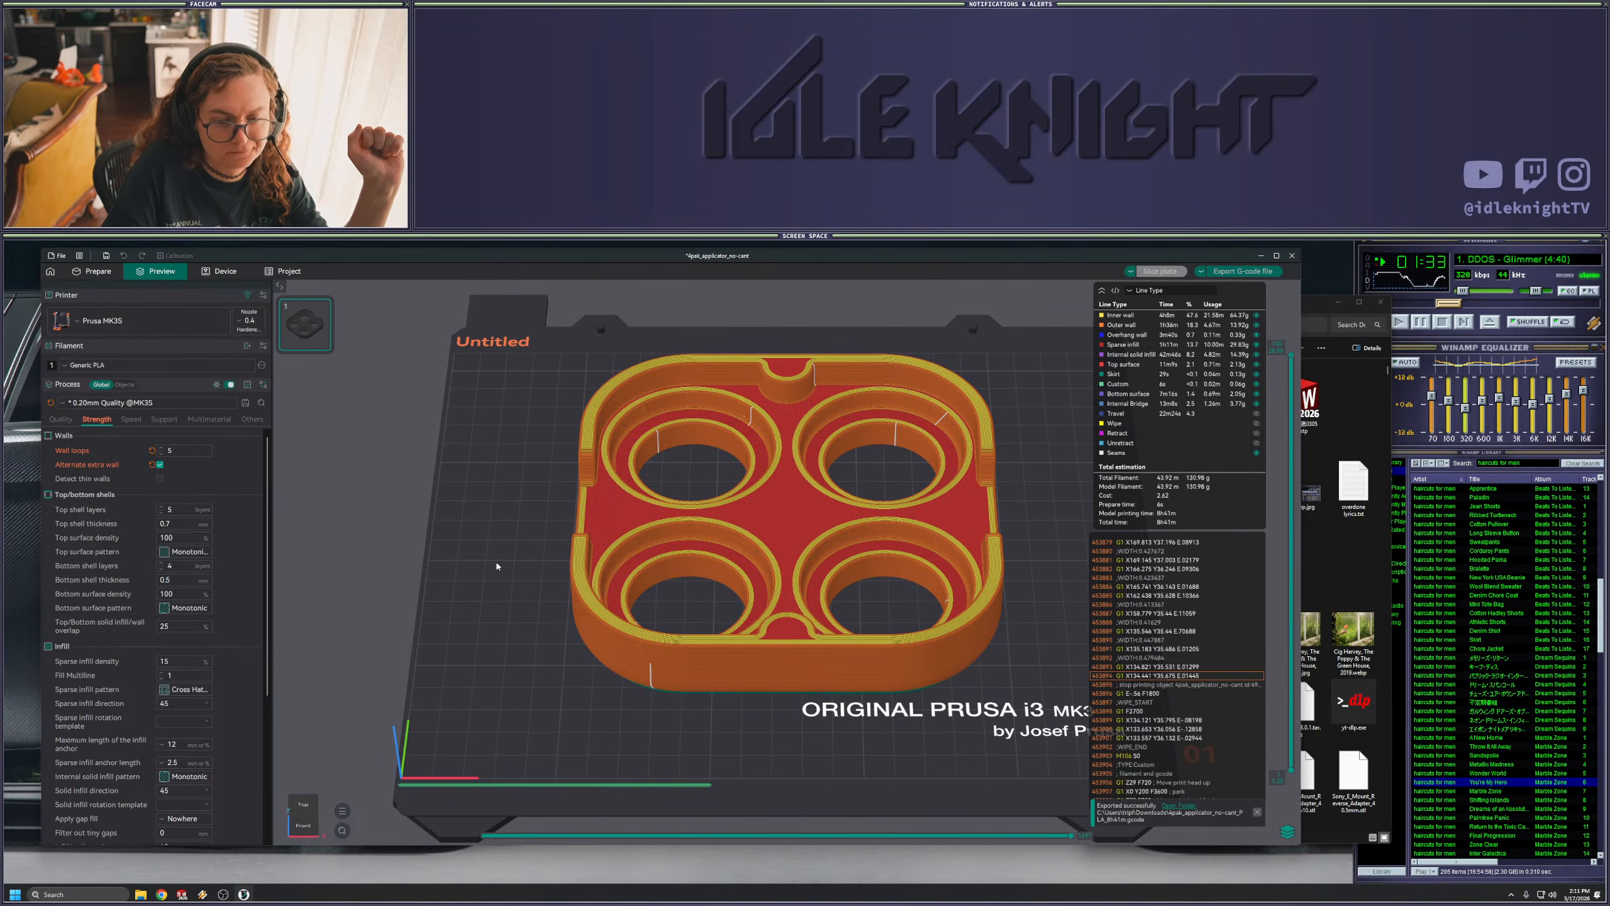
- Close OrcaSlicer with the project changes saved, and copy the new G-code file from Downloads to a location on the adjacent display
{"action": "left_click", "coordinate": [1292, 255]}
{"action": "left_click", "coordinate": [683, 592]}
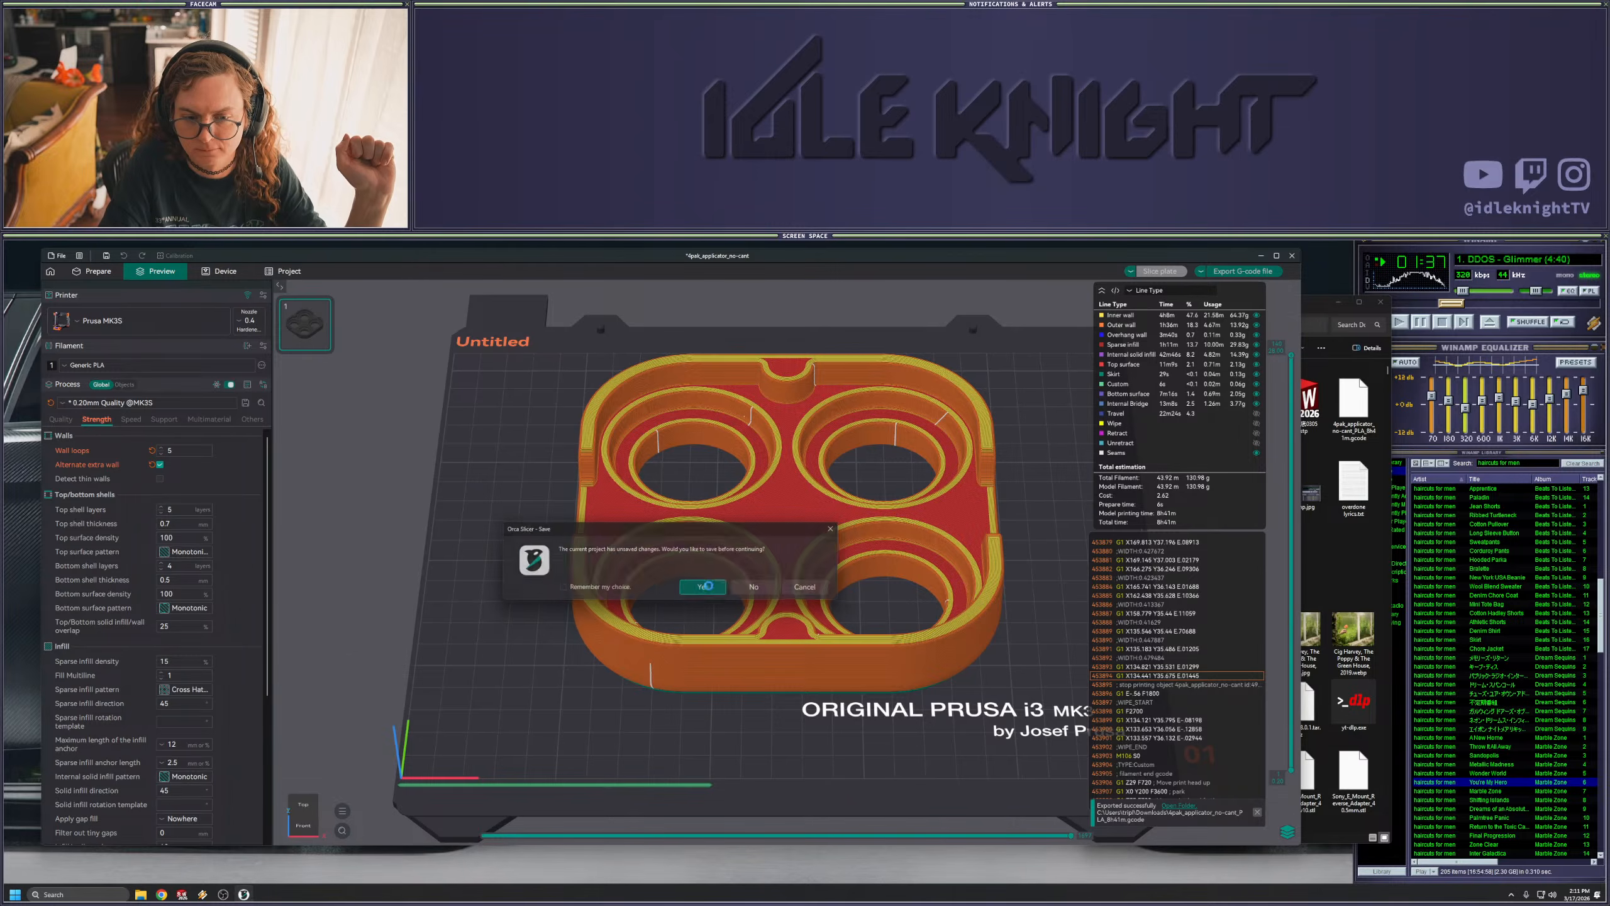
{"action": "left_click", "coordinate": [1296, 417]}
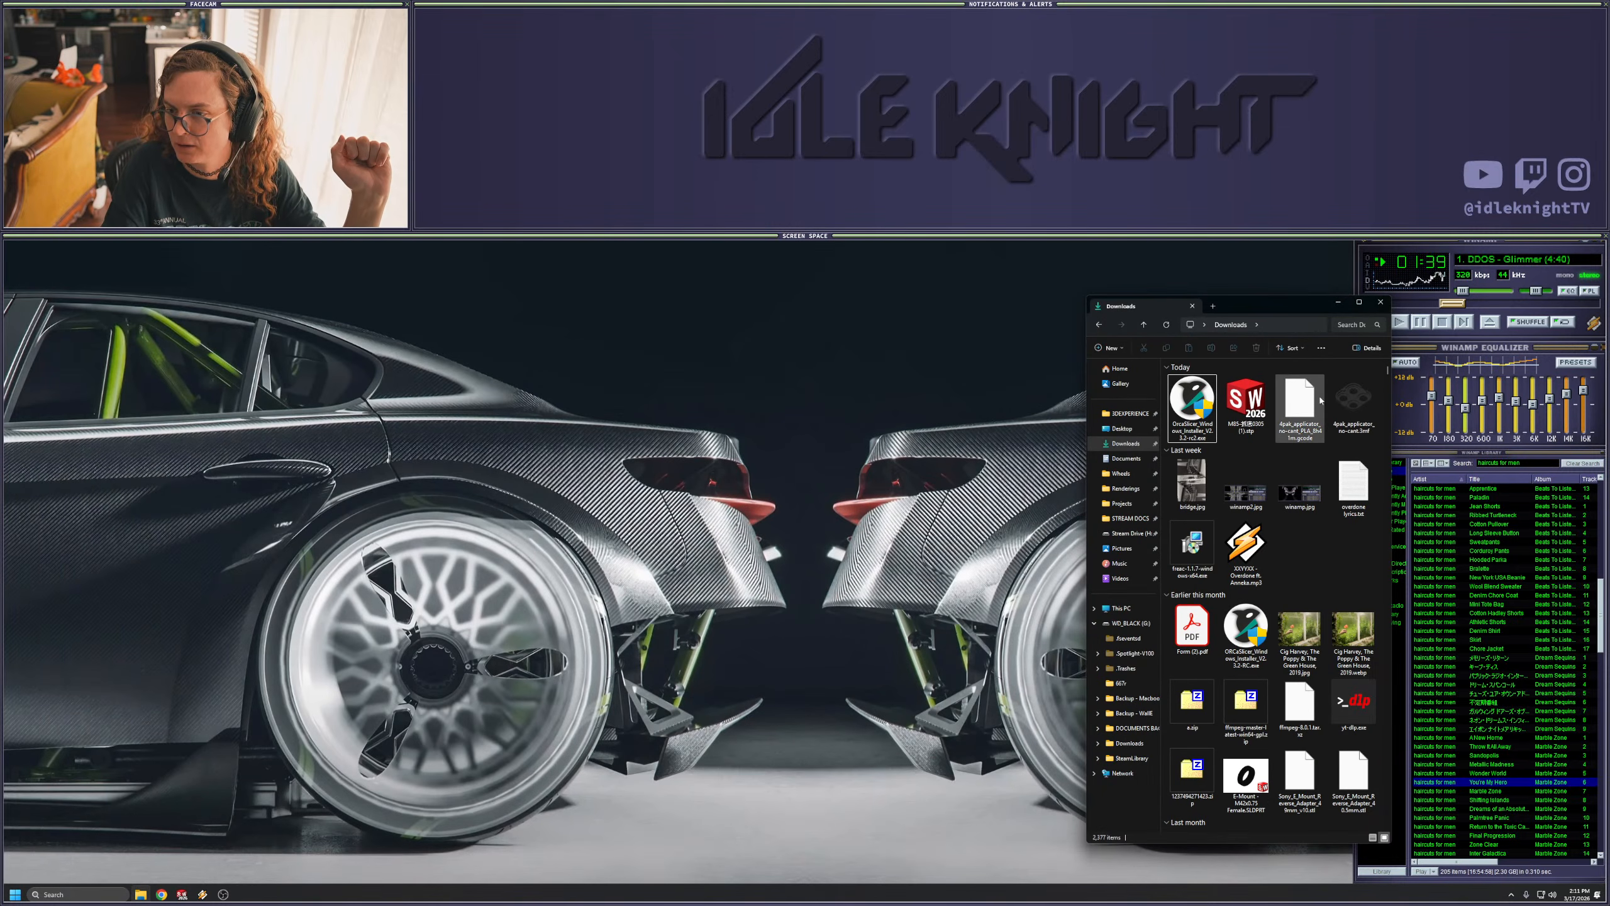
{"action": "left_click_drag", "start_coordinate": [1296, 417], "coordinate": [1, 601]}
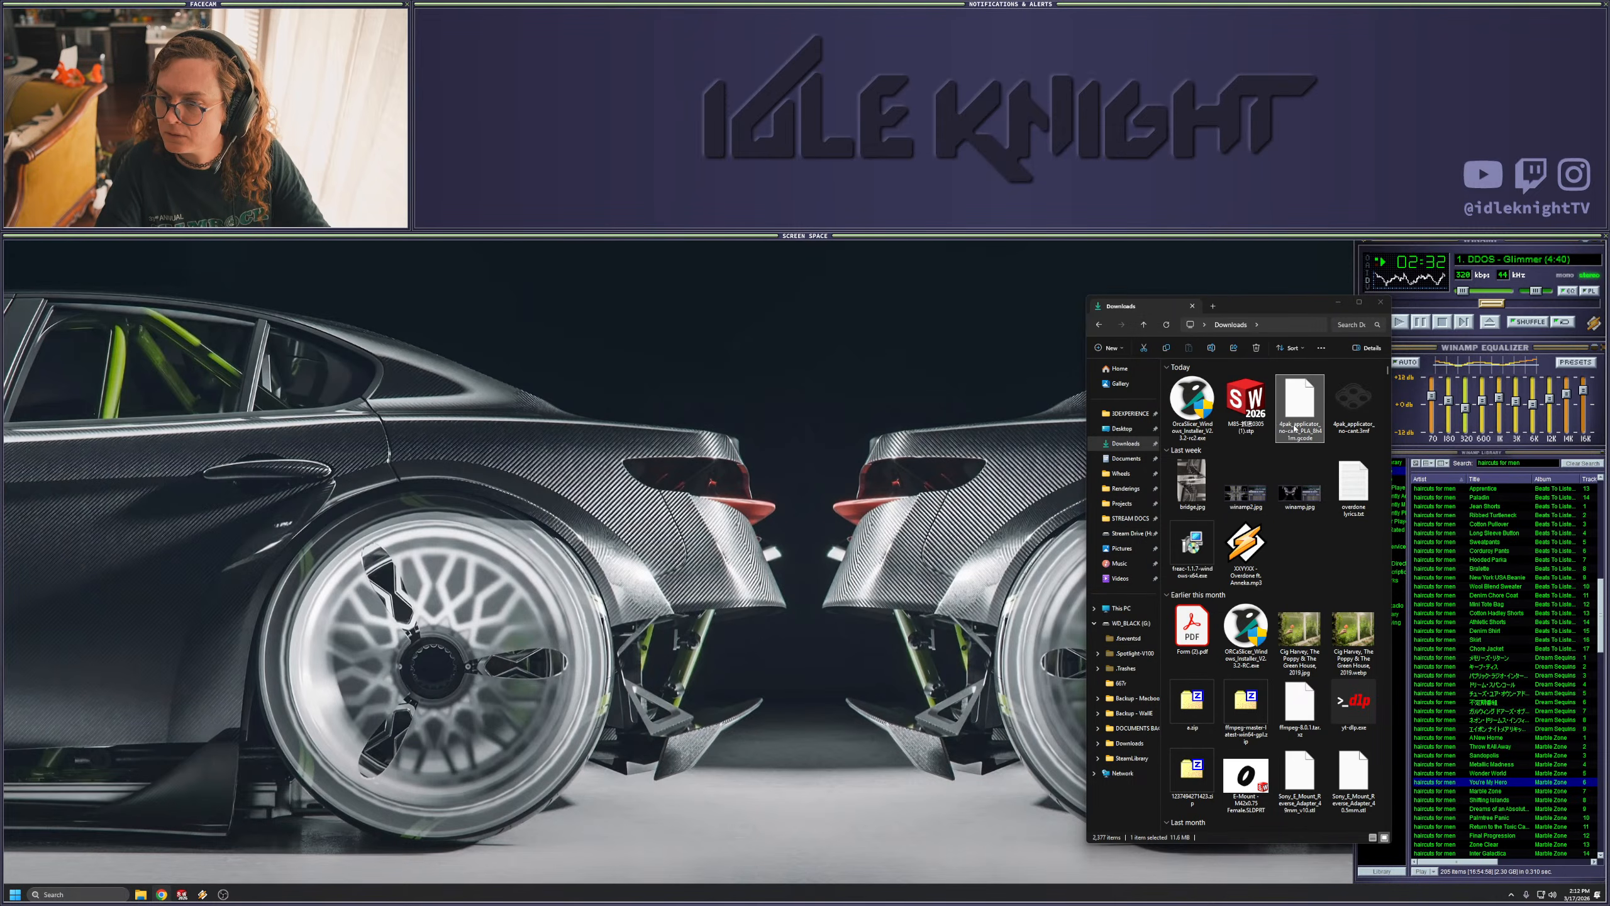
{"action": "left_click", "coordinate": [1185, 450]}
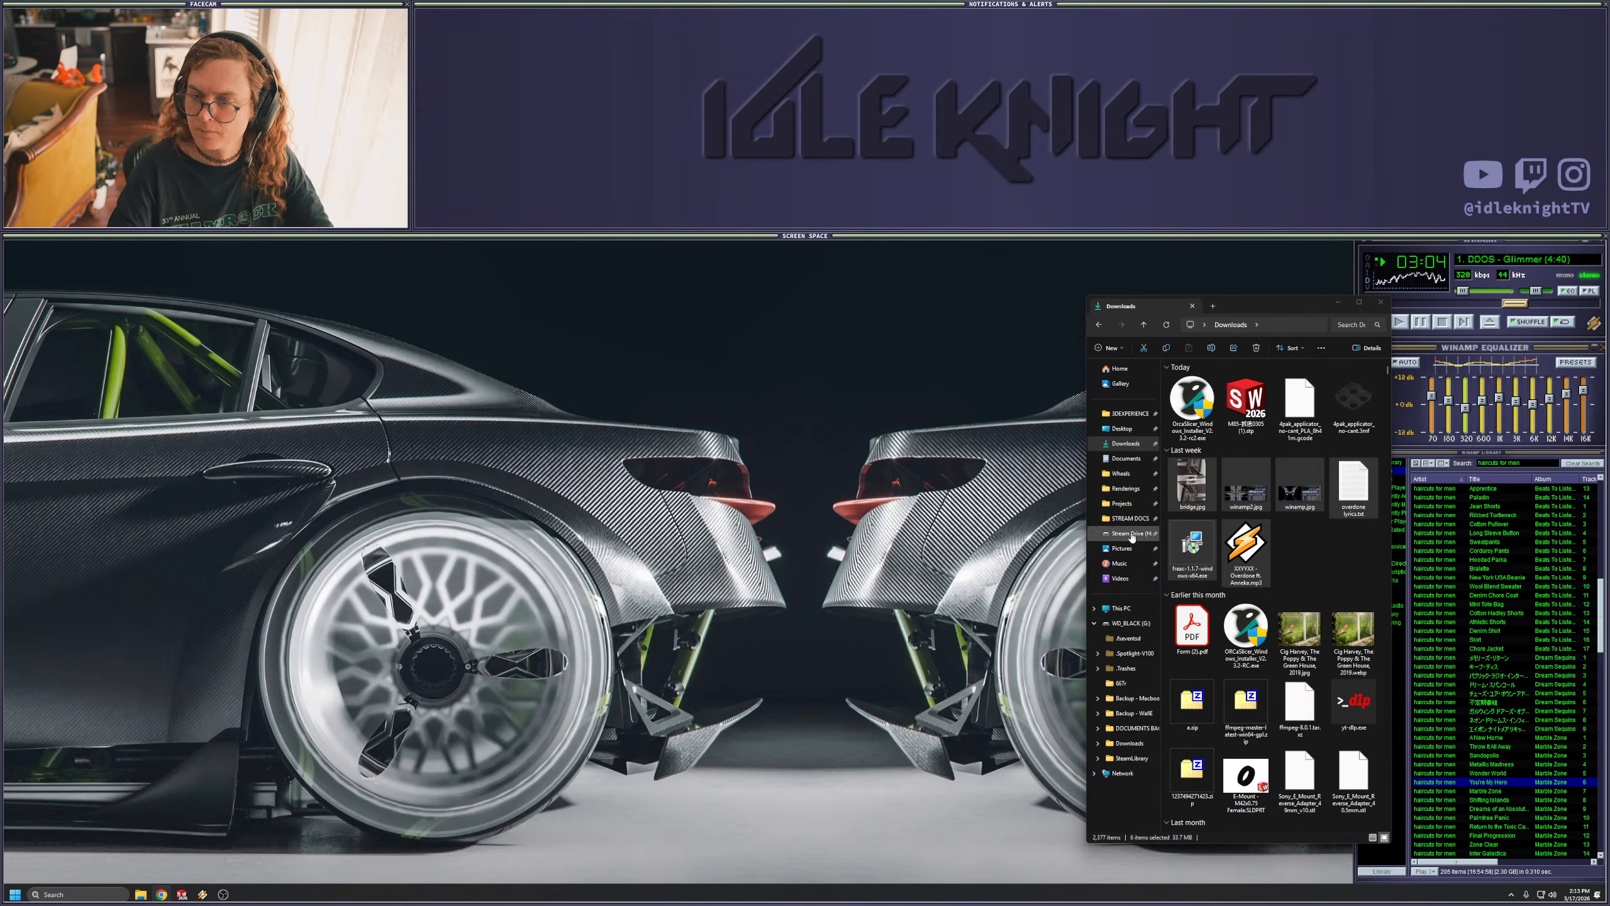
{"action": "left_click_drag", "start_coordinate": [1300, 403], "coordinate": [4, 593]}
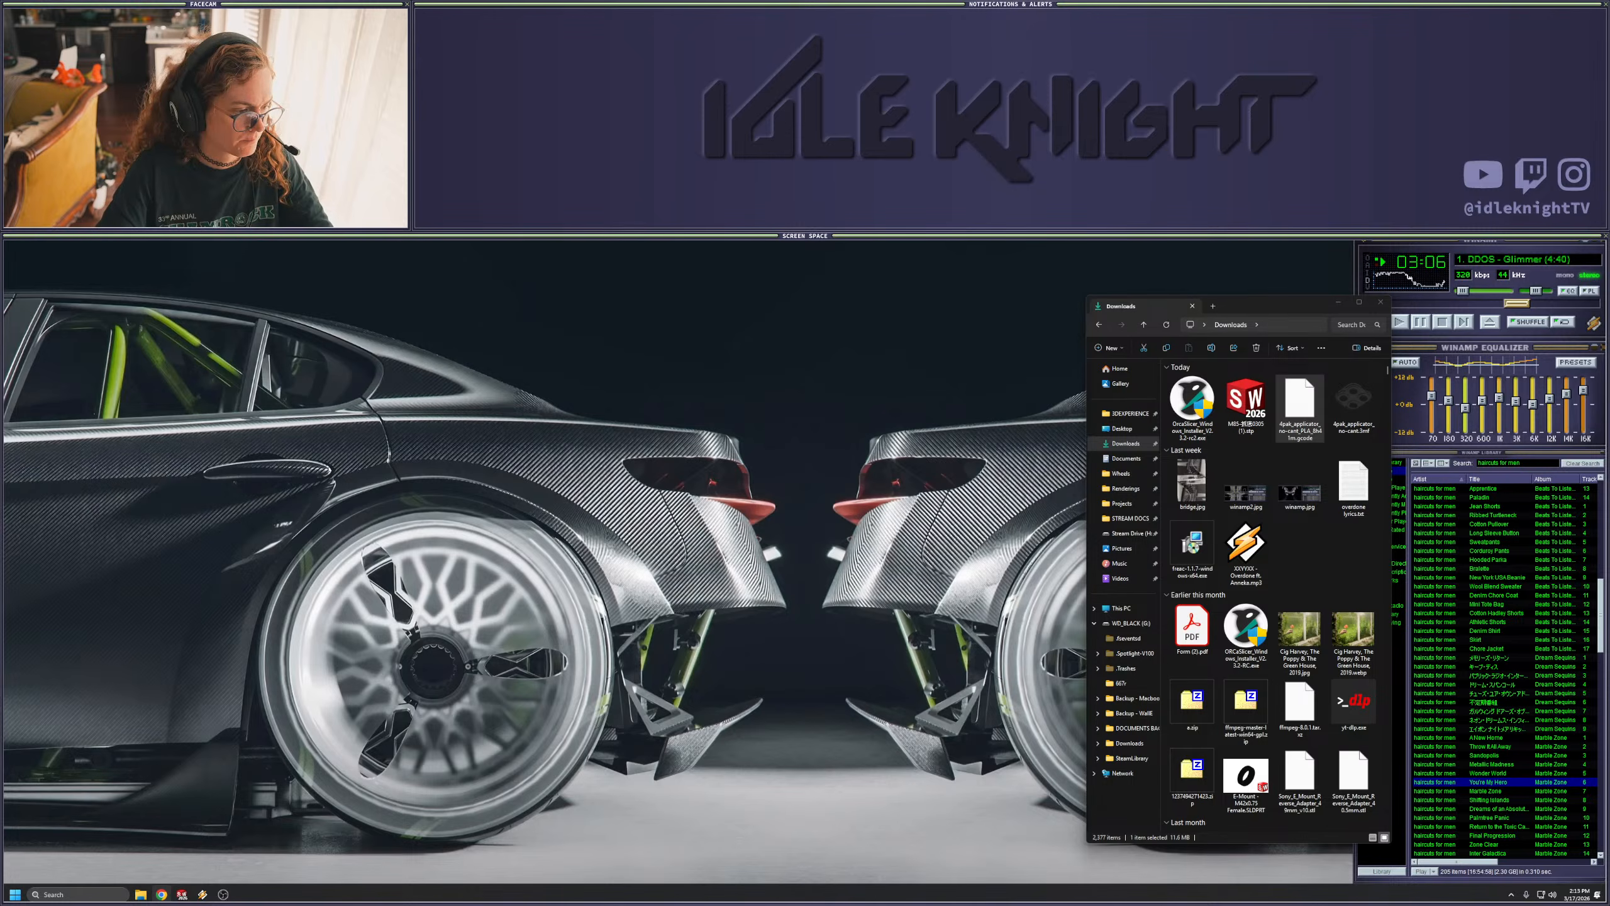
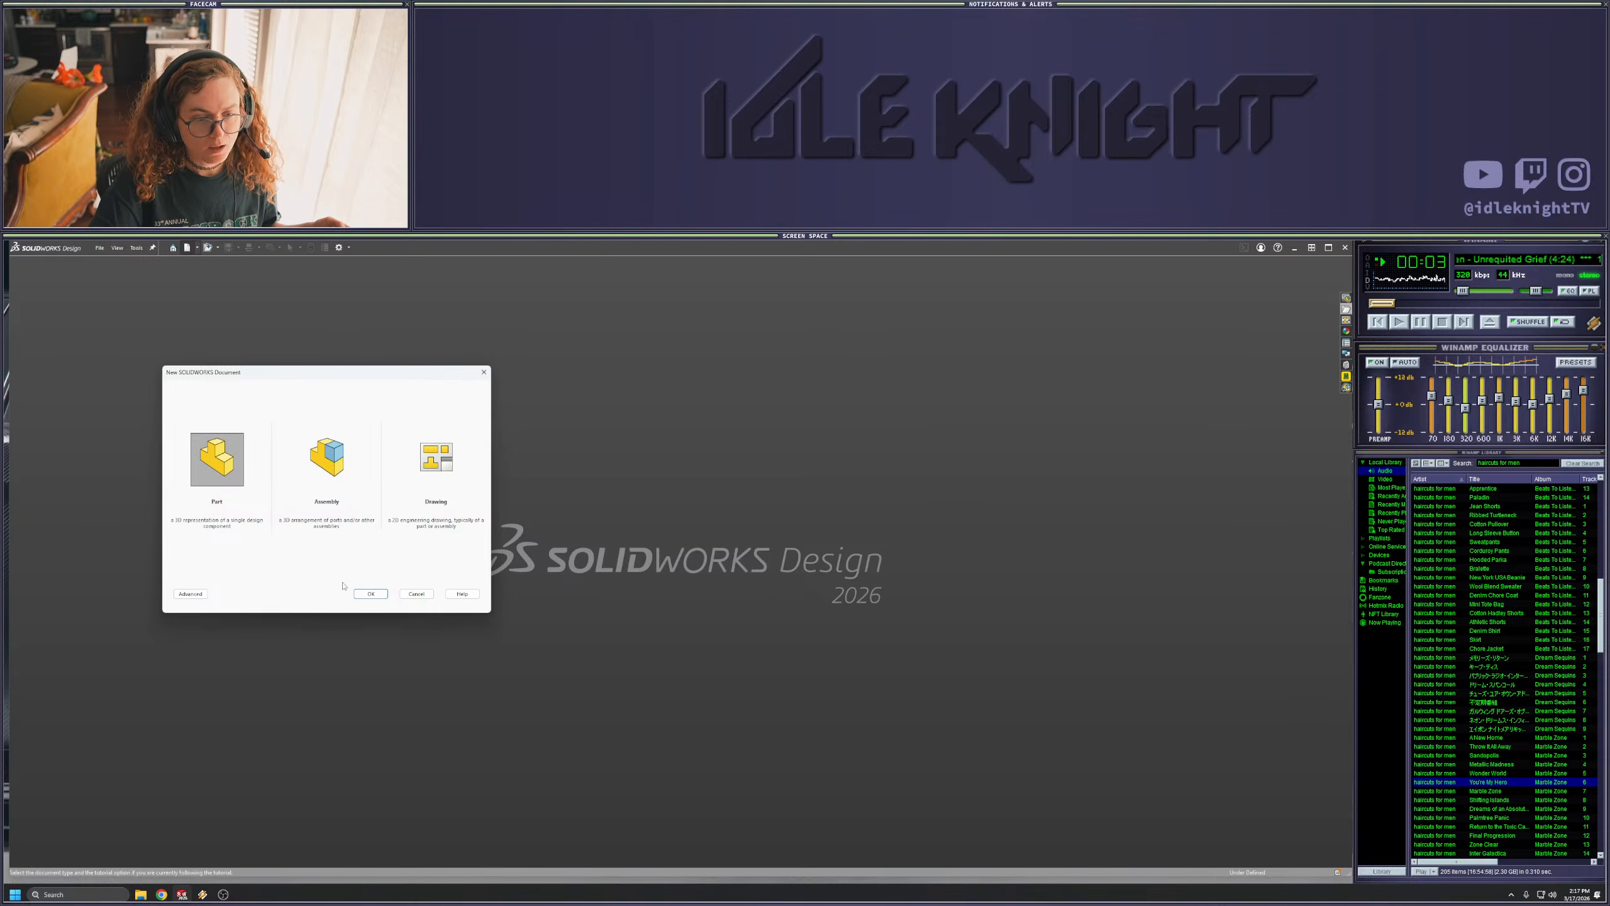
- Create a new part in SOLIDWORKS and start a sketch on the Top Plane
{"action": "left_click", "coordinate": [369, 593]}
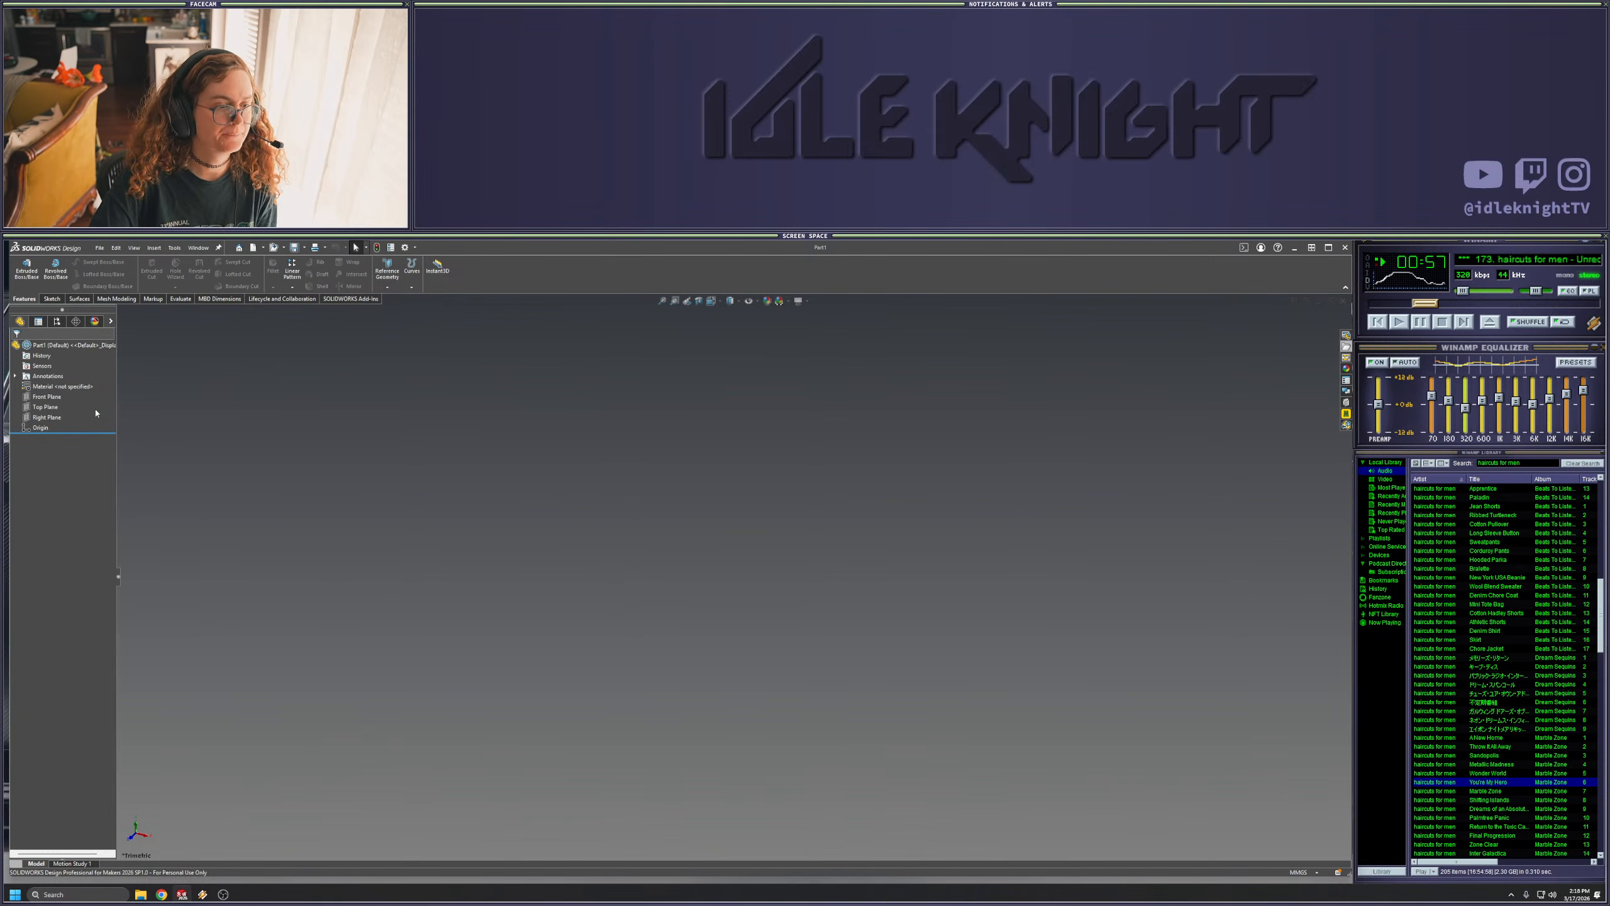
{"action": "left_click", "coordinate": [46, 406]}
{"action": "left_click", "coordinate": [57, 426]}
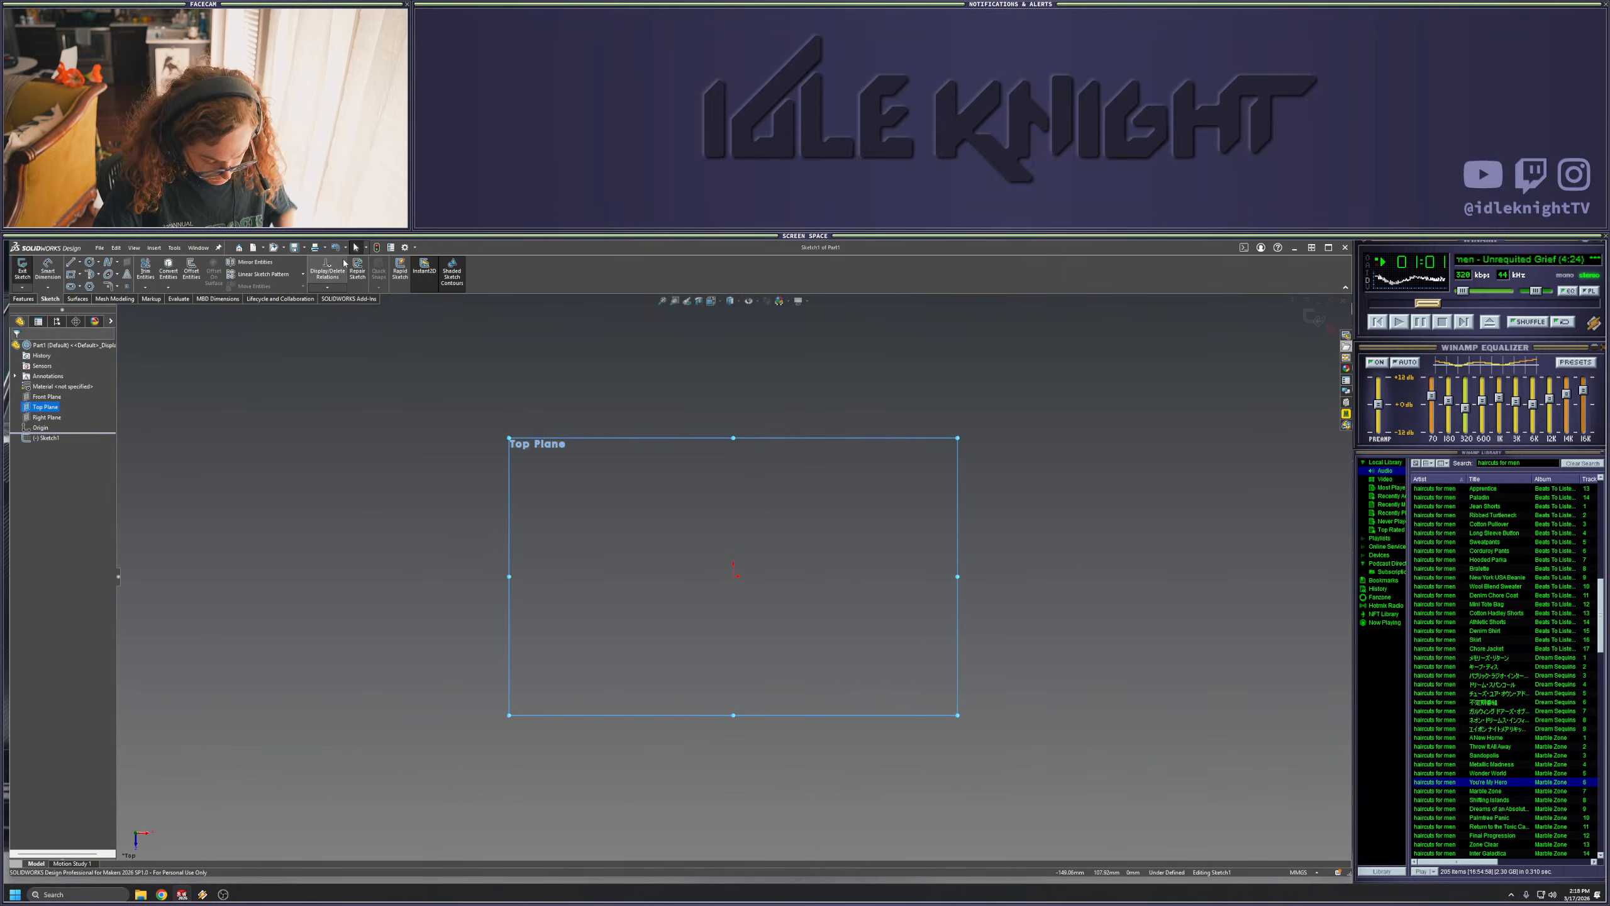
- Sketch infinite-length horizontal and vertical construction lines through the origin
{"action": "left_click", "coordinate": [71, 263]}
{"action": "left_click", "coordinate": [46, 465]}
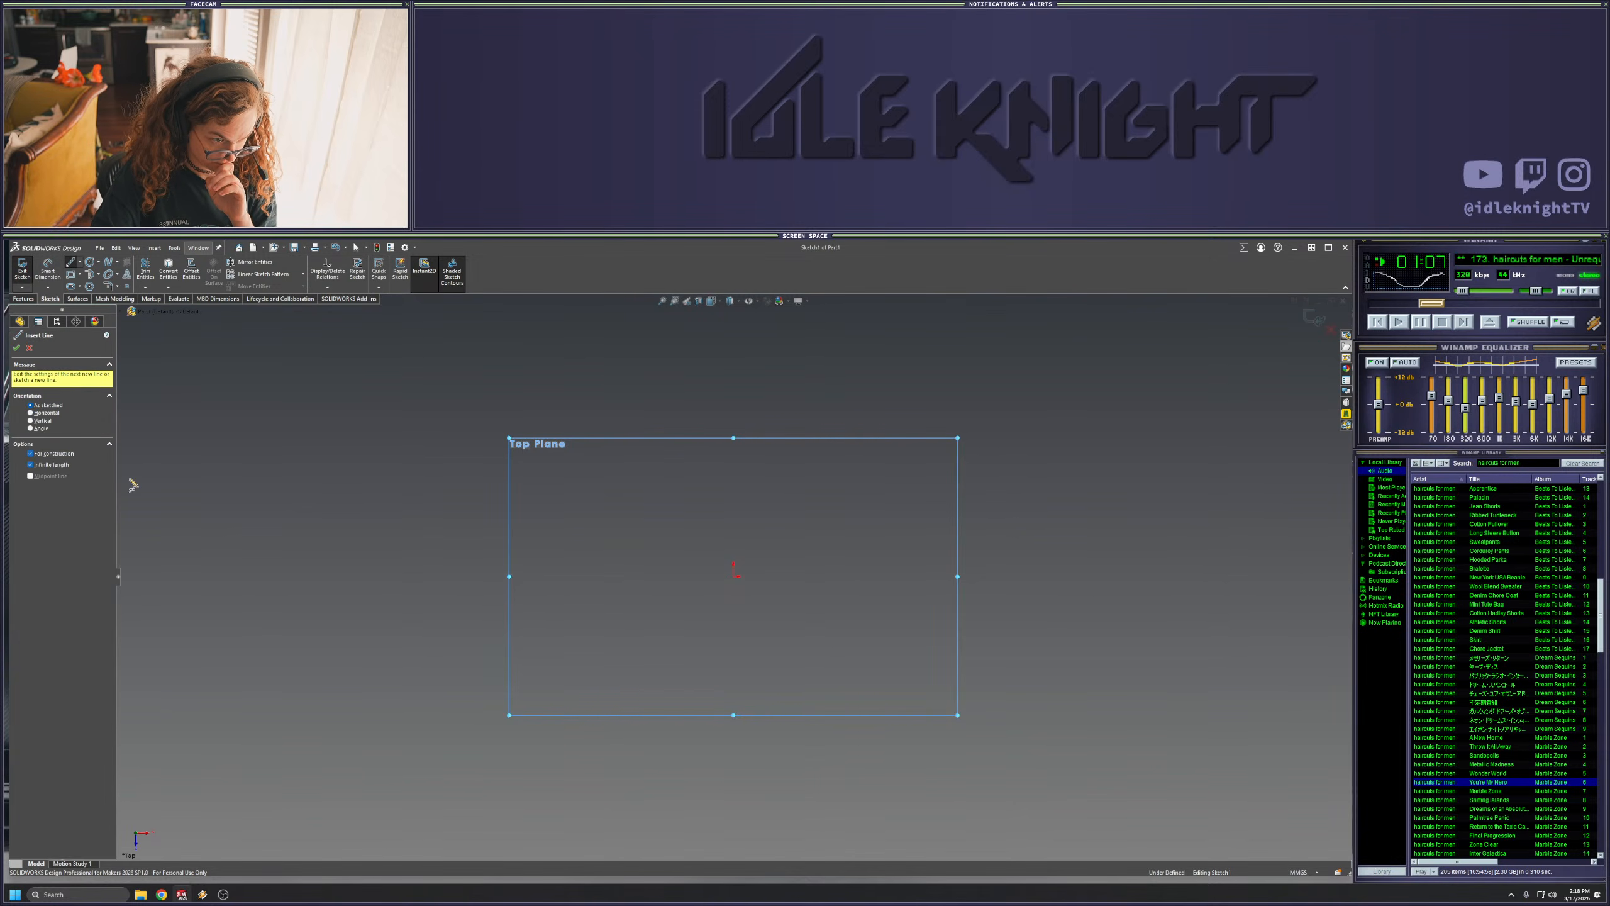
{"action": "mouse_move", "coordinate": [735, 575]}
{"action": "left_mouse_down"}
{"action": "mouse_move", "coordinate": [736, 558]}
{"action": "mouse_move", "coordinate": [761, 578]}
{"action": "left_mouse_up"}
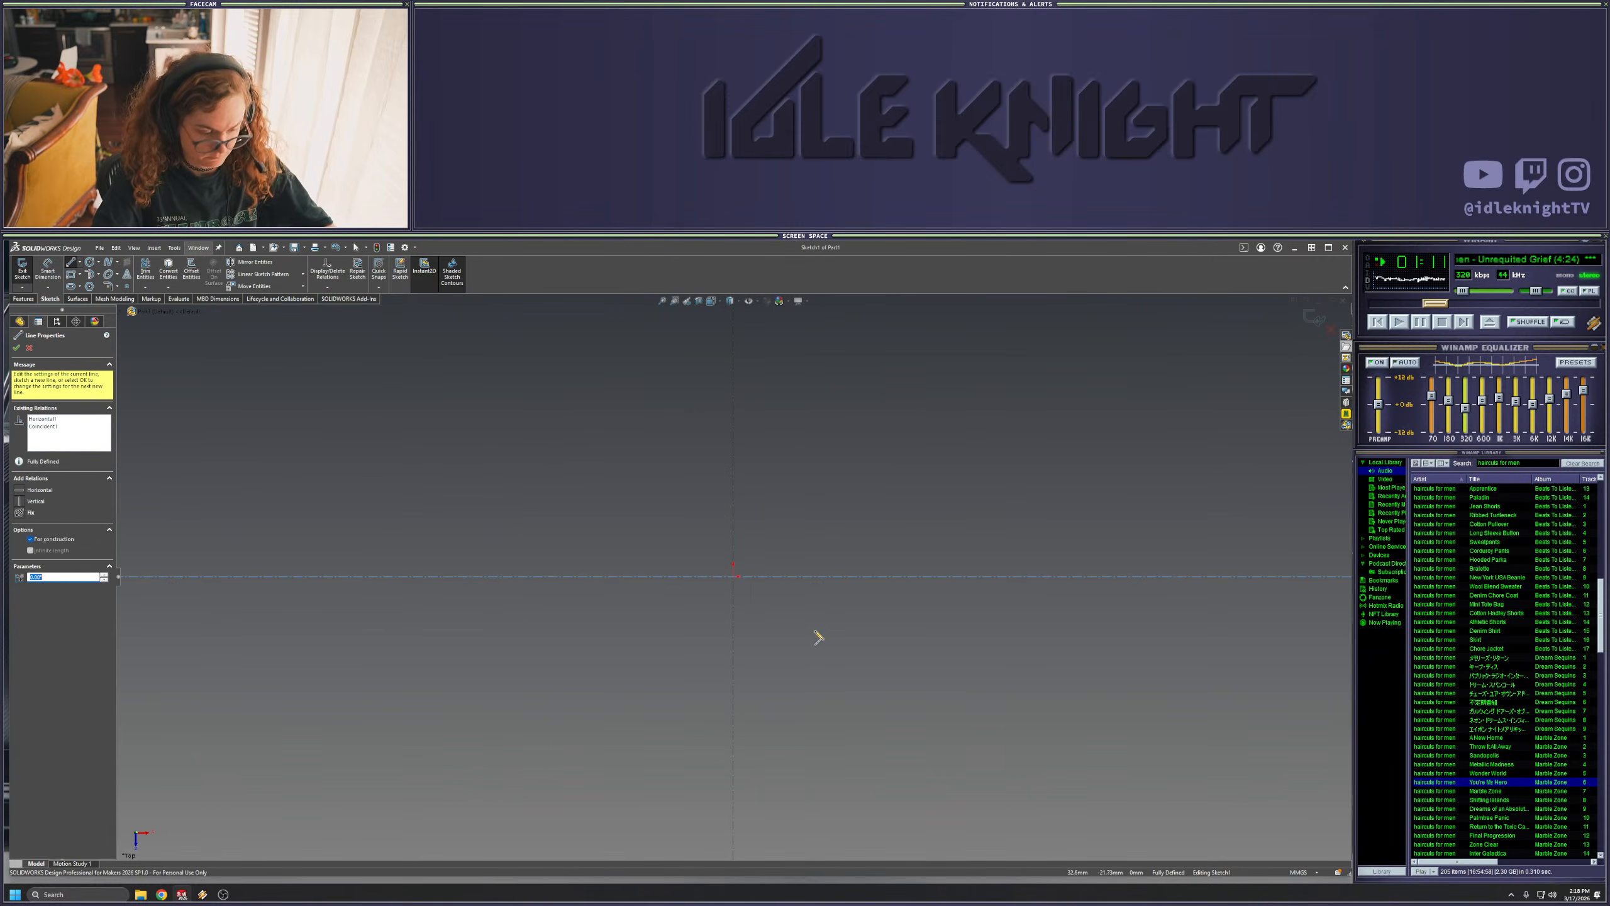
{"action": "key", "text": "Escape"}
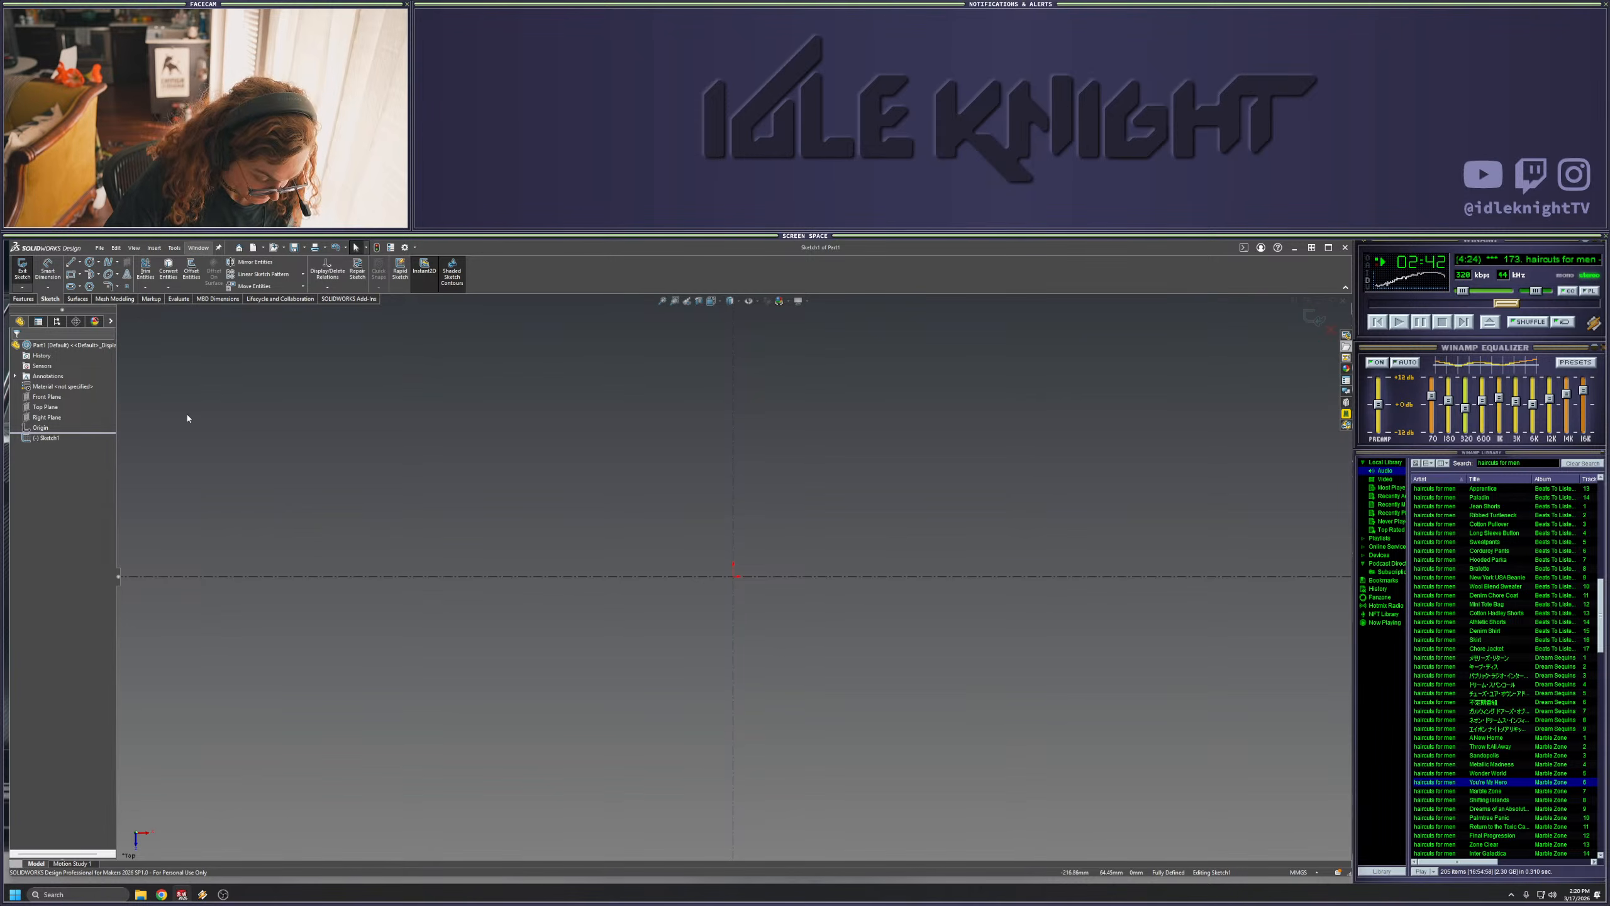
- Sketch a horizontal line about 75 mm long from the vertical centerline and a connected vertical line about 51 mm down to the horizontal centerline
{"action": "left_click", "coordinate": [70, 261]}
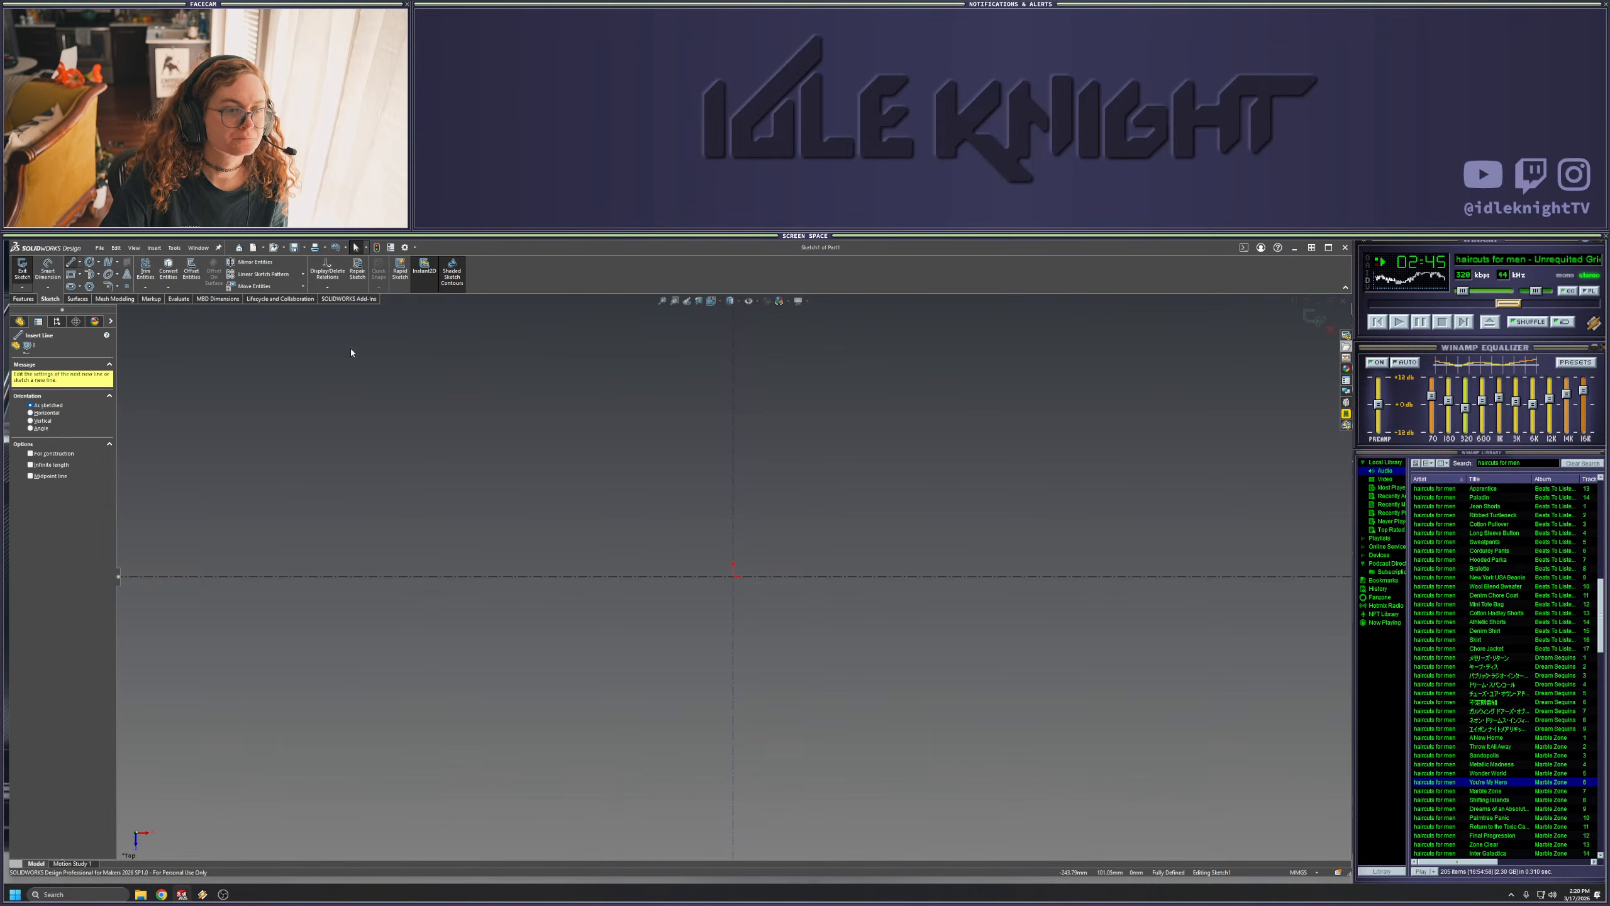
{"action": "left_click", "coordinate": [733, 448]}
{"action": "left_click", "coordinate": [923, 448]}
{"action": "left_click", "coordinate": [924, 577]}
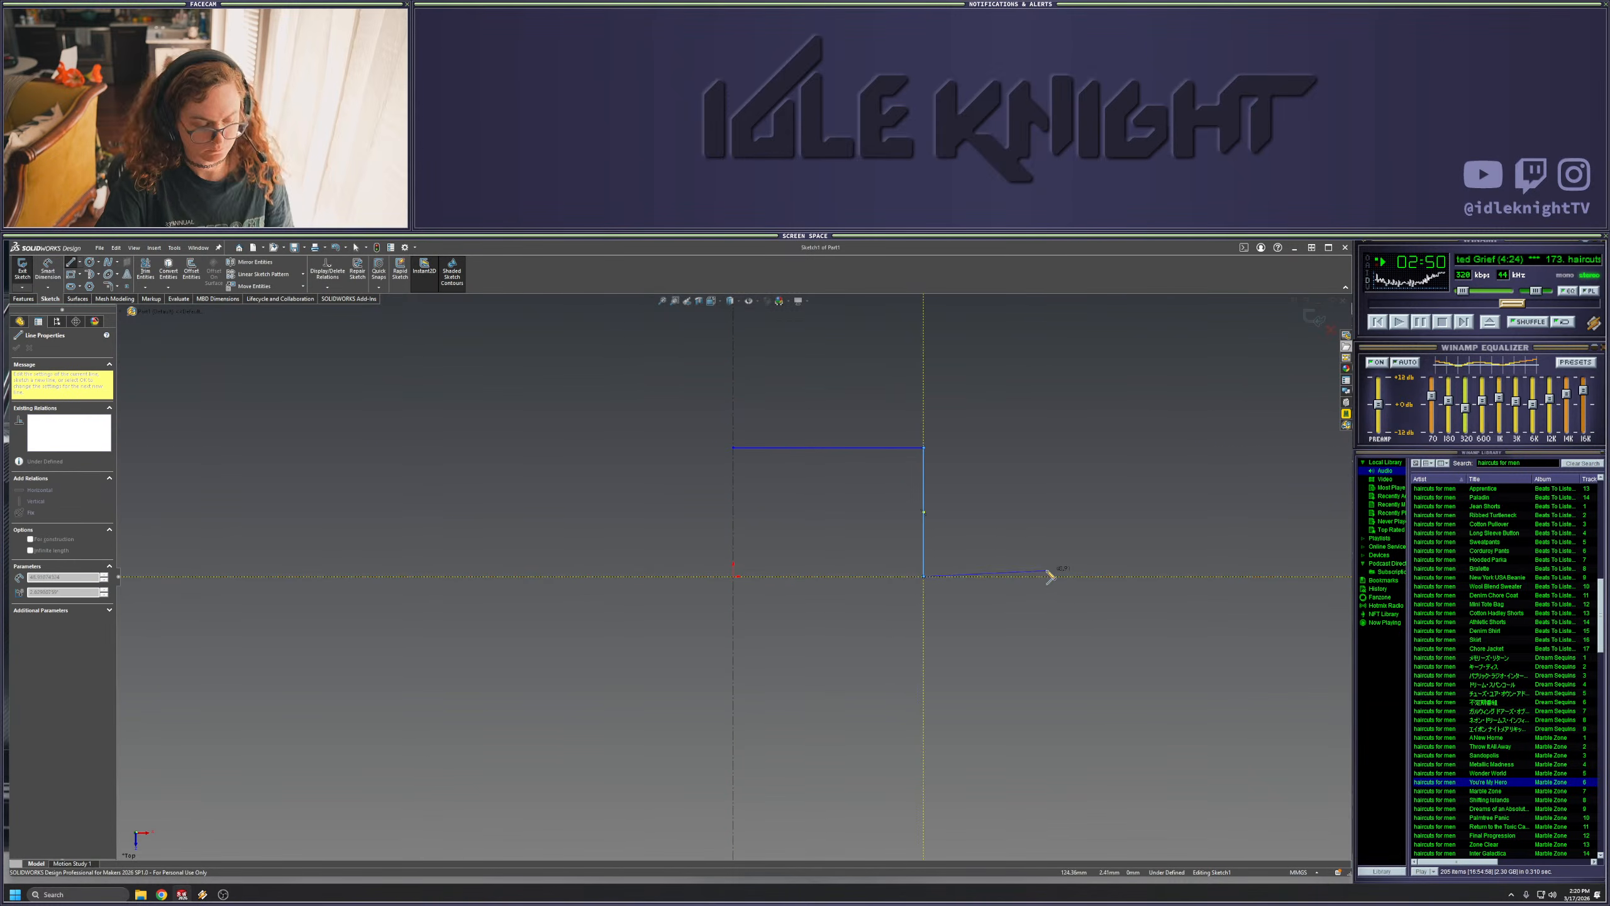
{"action": "key", "text": "Escape"}
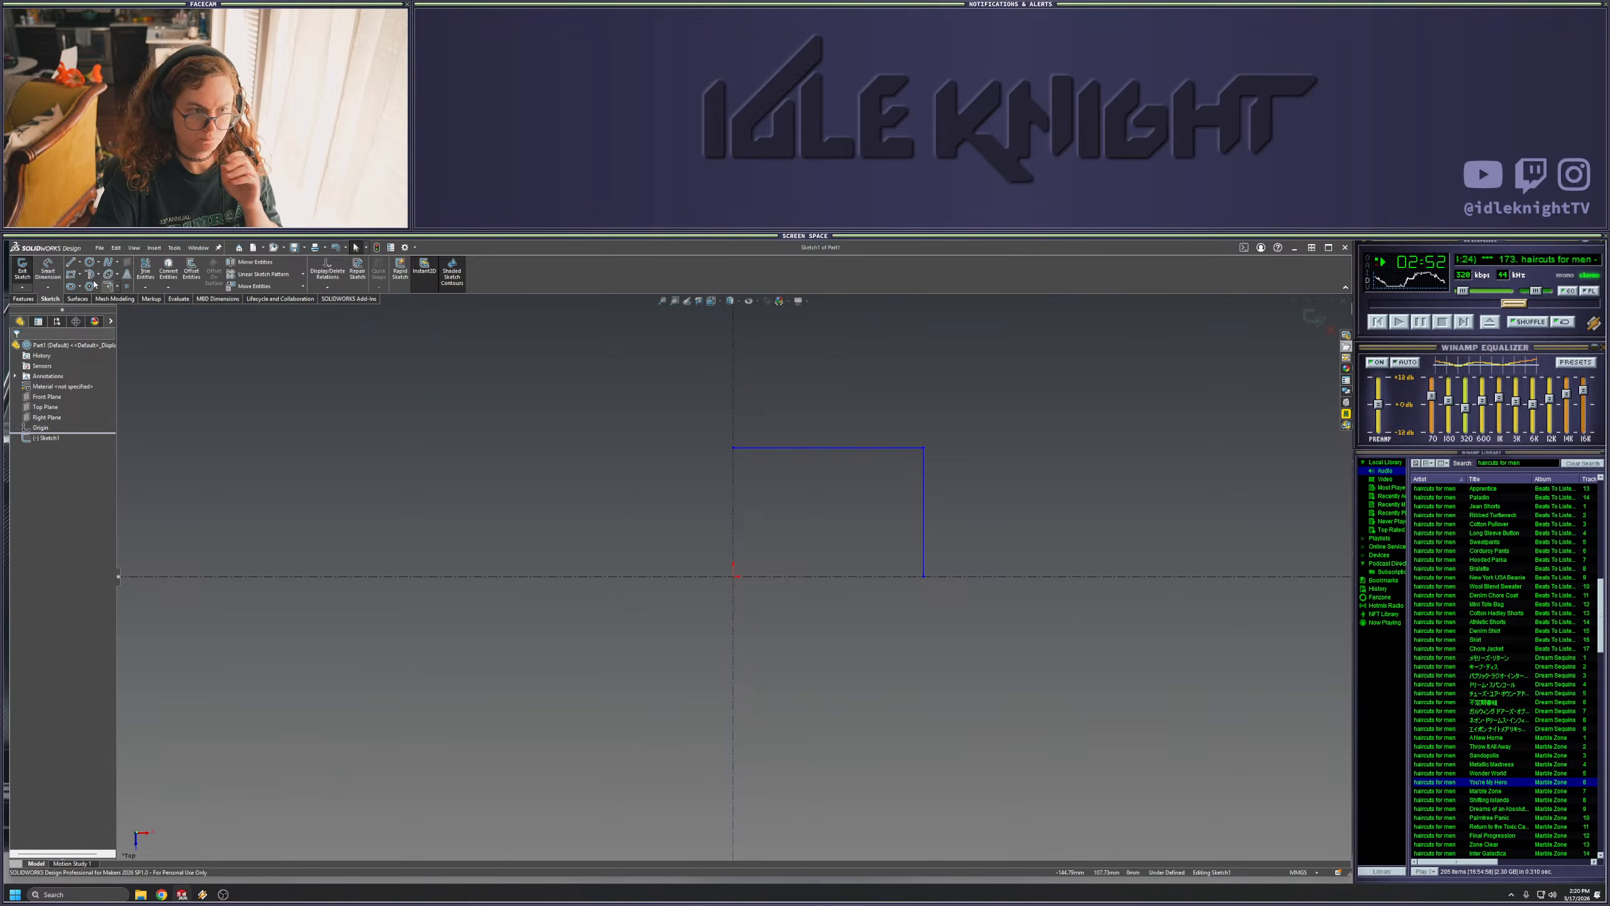
- Dimension the vertical line symmetrically about the vertical centerline, setting the full width to 7 in
{"action": "left_click", "coordinate": [924, 520]}
{"action": "left_click", "coordinate": [732, 486]}
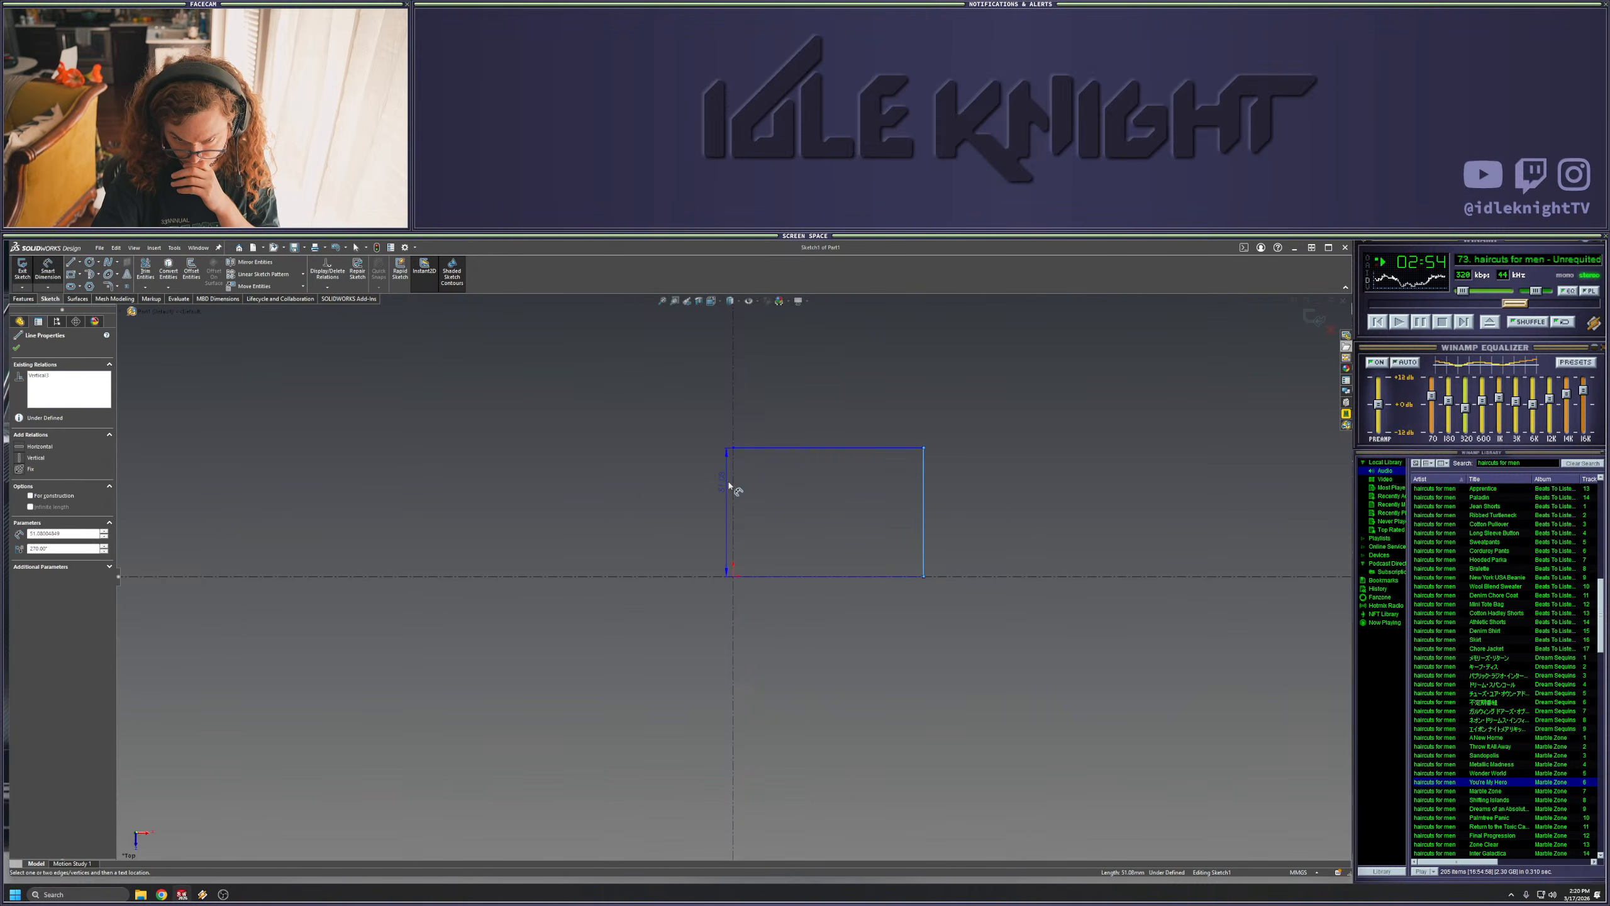
{"action": "left_click", "coordinate": [657, 417]}
{"action": "type", "text": "74"}
{"action": "key", "text": "BackSpace"}
{"action": "type", "text": "in"}
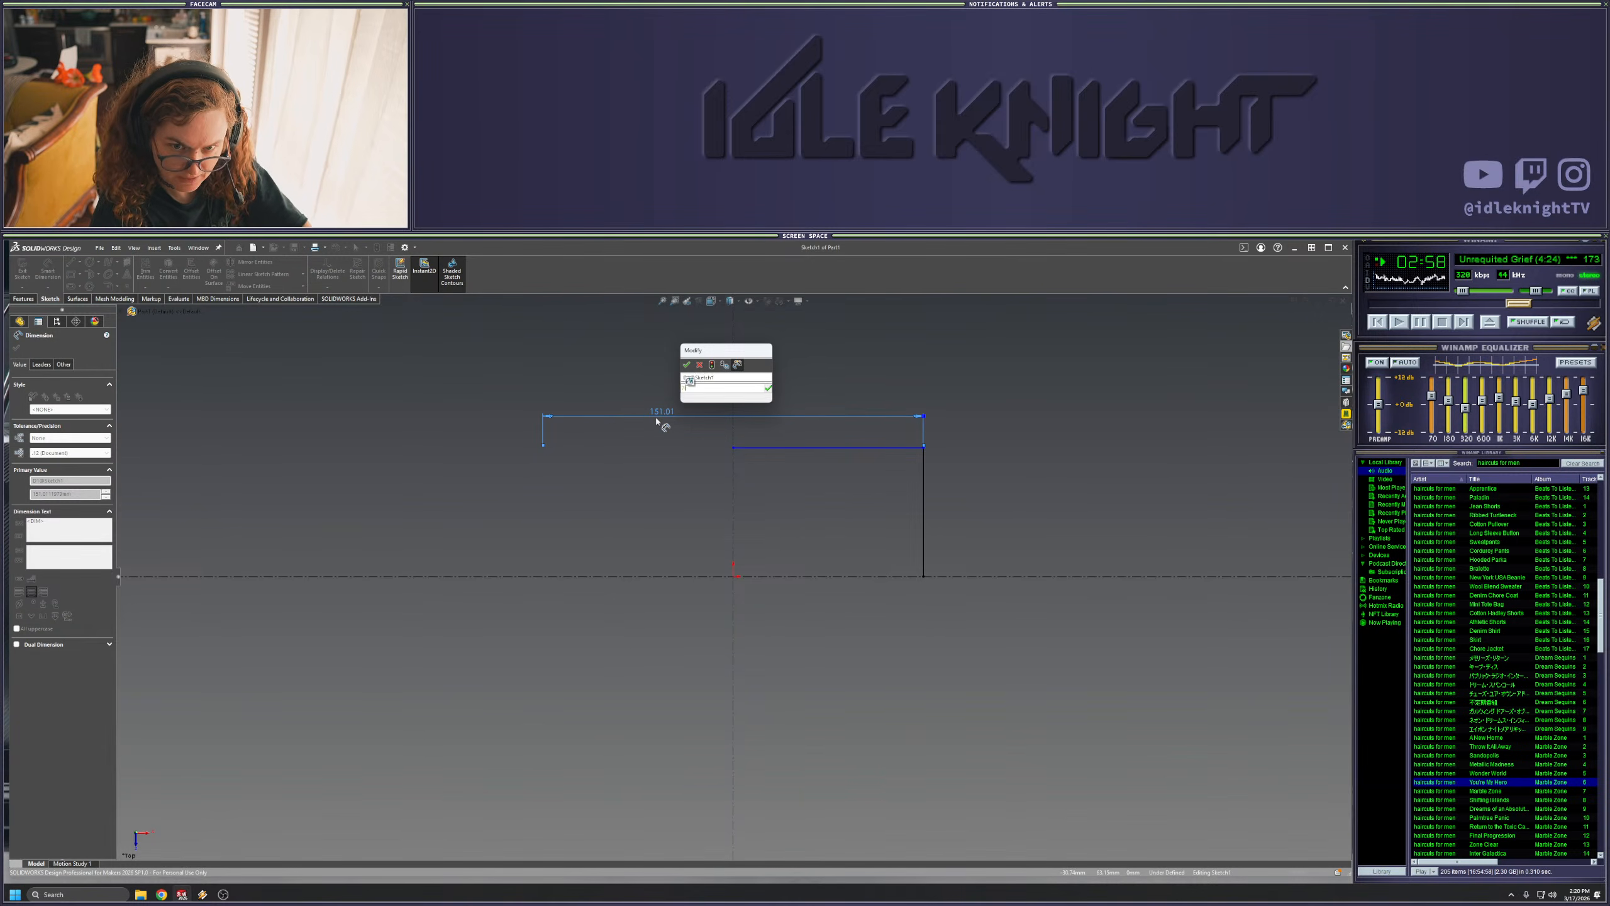
{"action": "key", "text": "Return"}
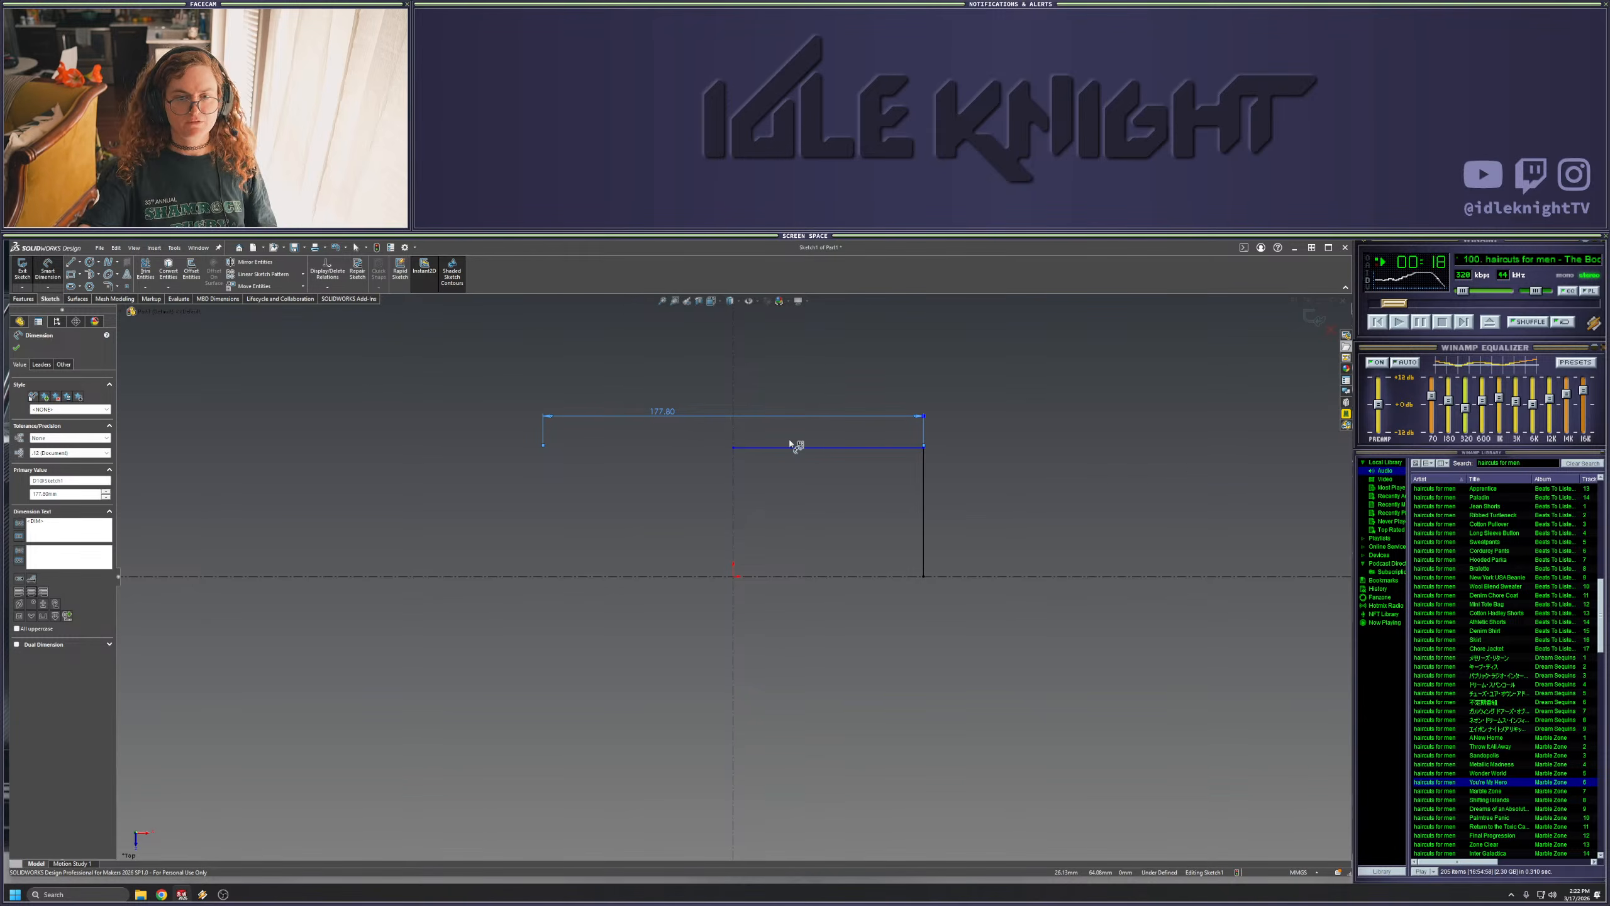
- Dimension the horizontal line symmetrically about the horizontal centerline, setting the full height to 155 mm
{"action": "left_click", "coordinate": [840, 451]}
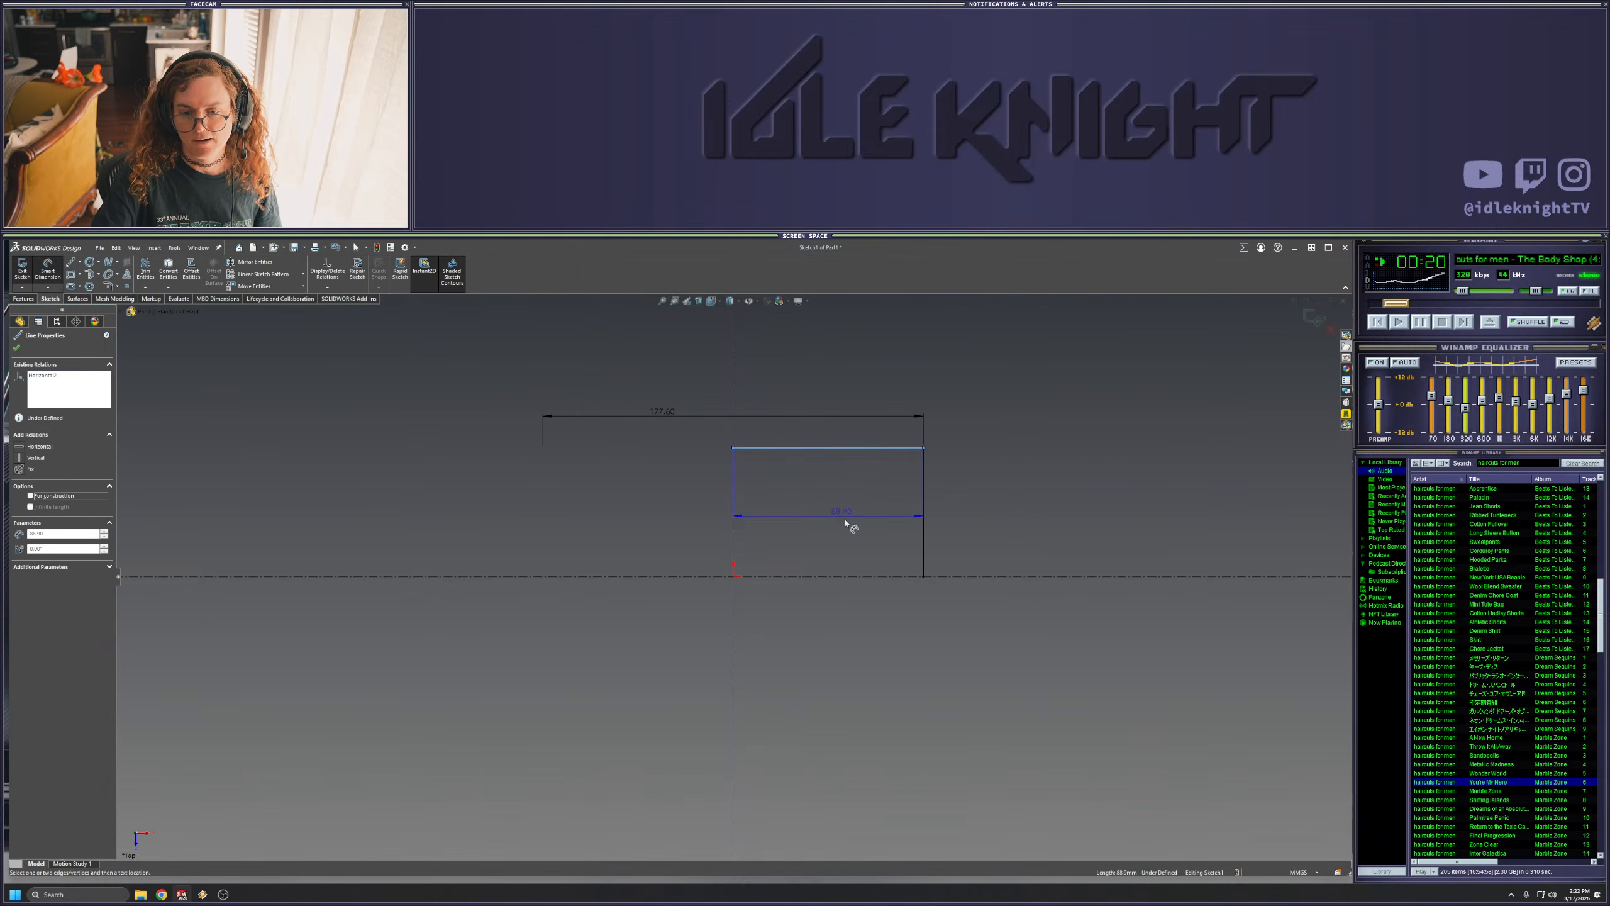
{"action": "left_click", "coordinate": [1018, 630]}
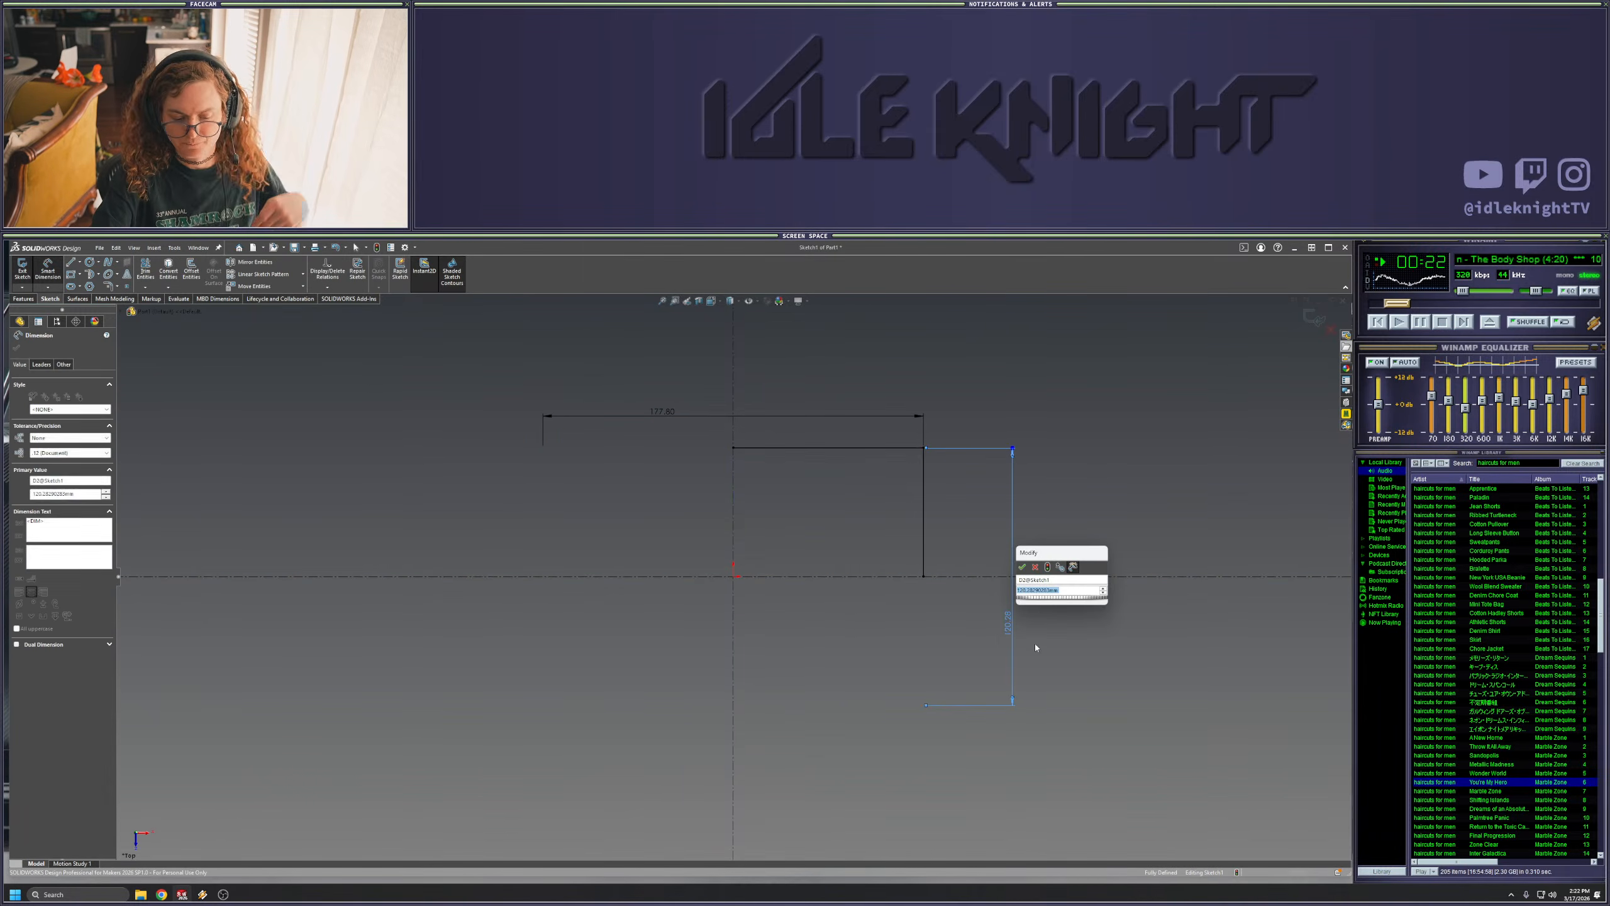
{"action": "type", "text": "155"}
{"action": "key", "text": "Return"}
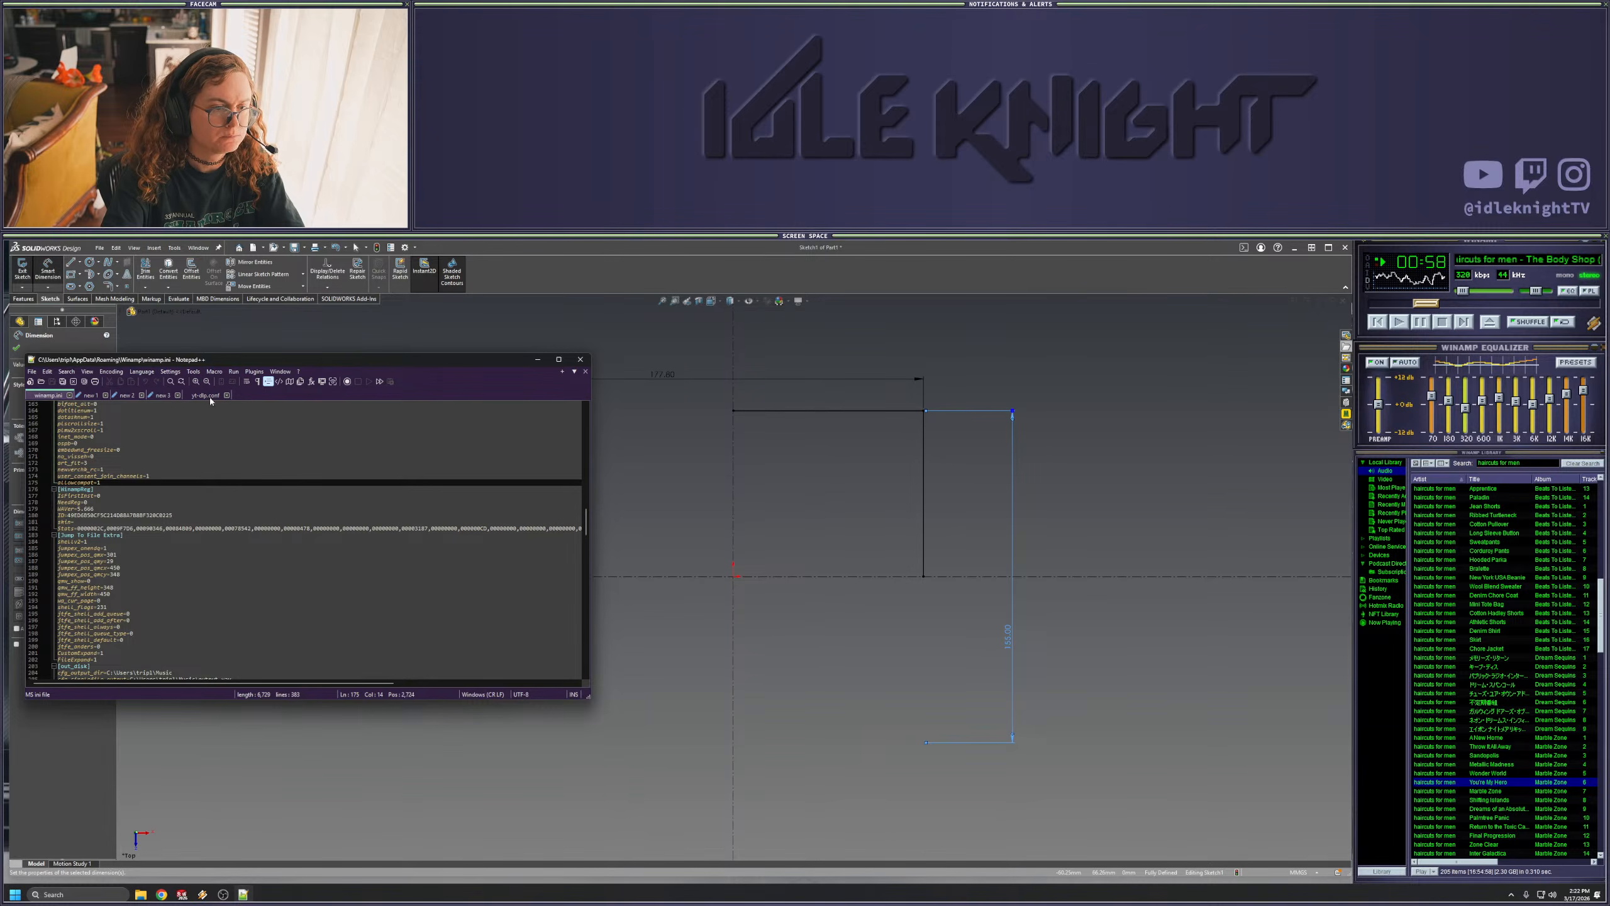
- Switch to the hours log in Notepad++ and add the heading "new 4pack applicator" below the last entry
{"action": "left_click", "coordinate": [163, 395]}
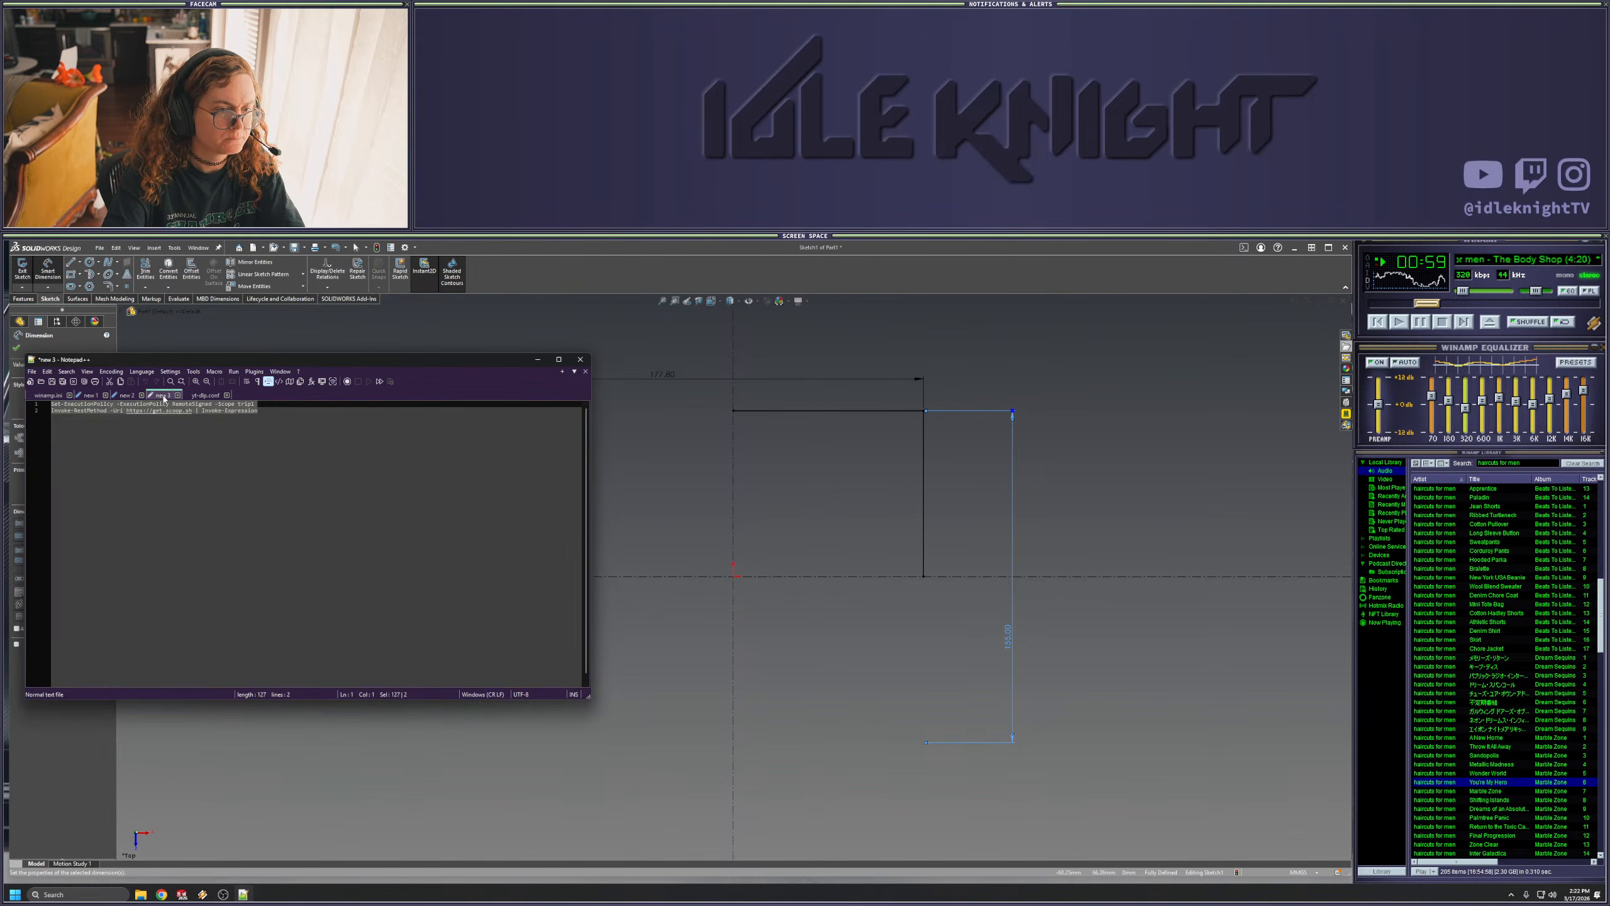
{"action": "left_click", "coordinate": [127, 396]}
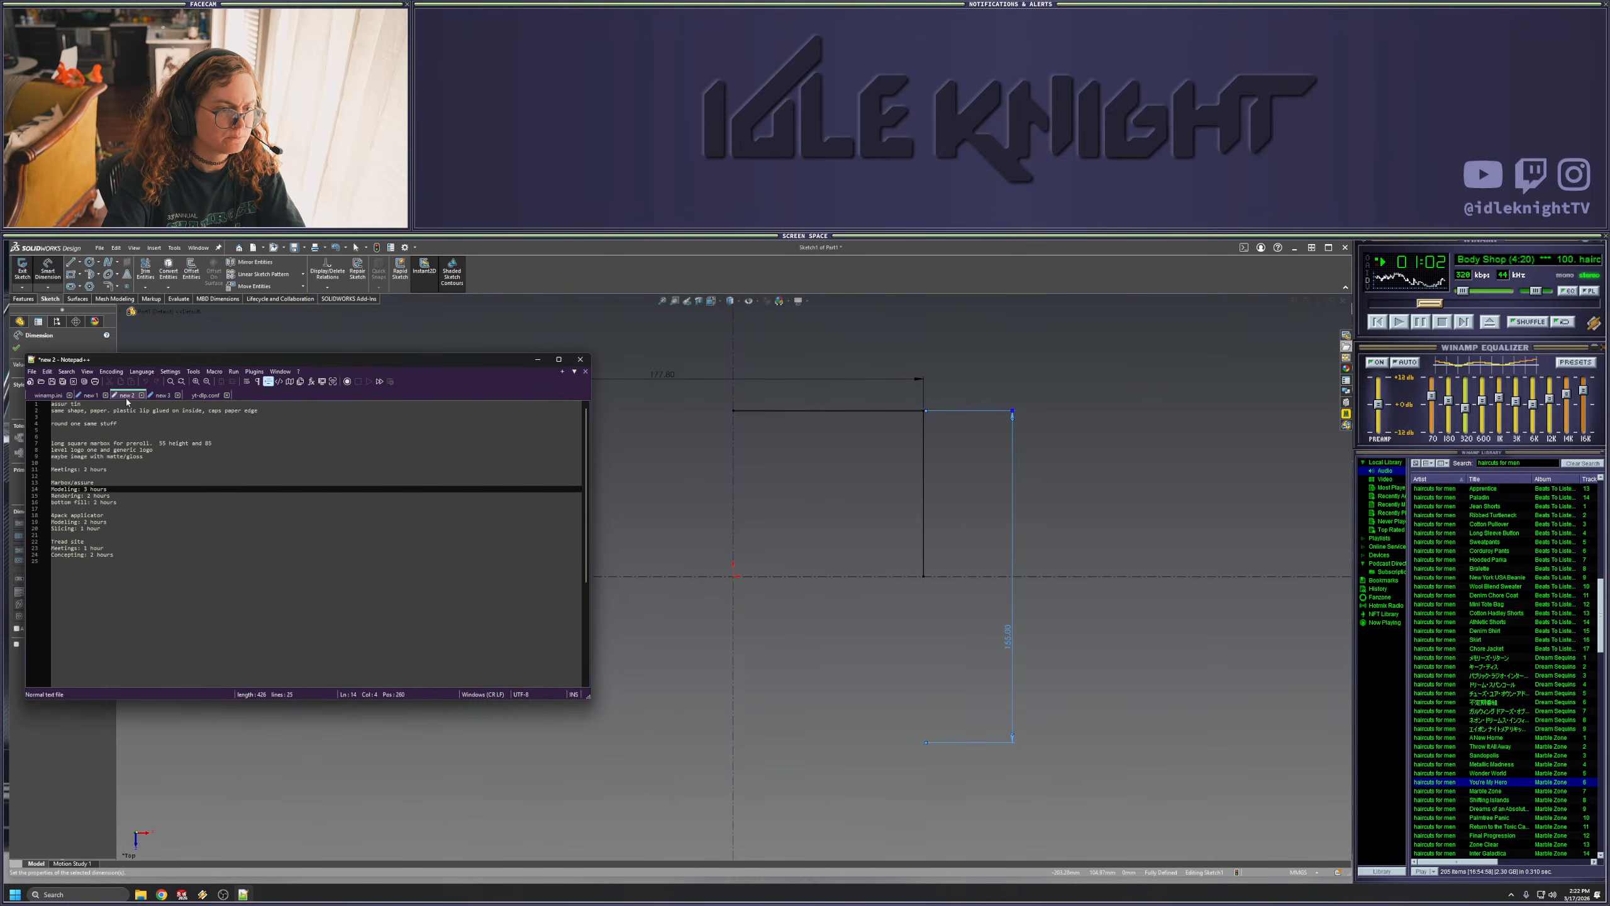
{"action": "left_click", "coordinate": [127, 554]}
{"action": "left_click_drag", "start_coordinate": [285, 361], "coordinate": [683, 444]}
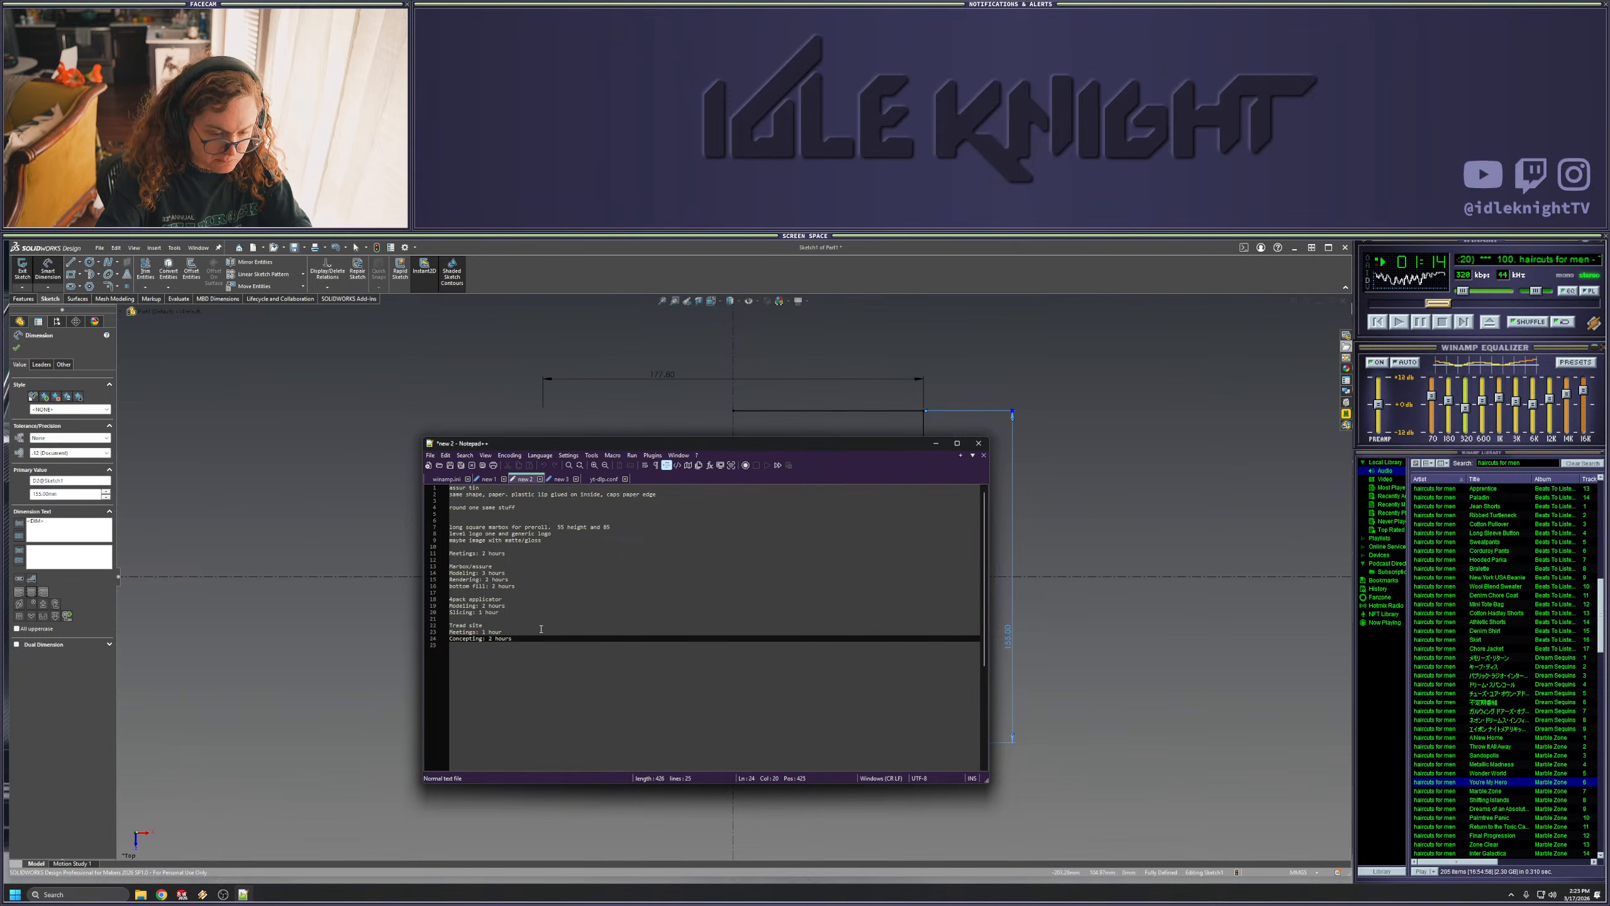
{"action": "key", "text": "Return"}
{"action": "key", "text": "Return"}
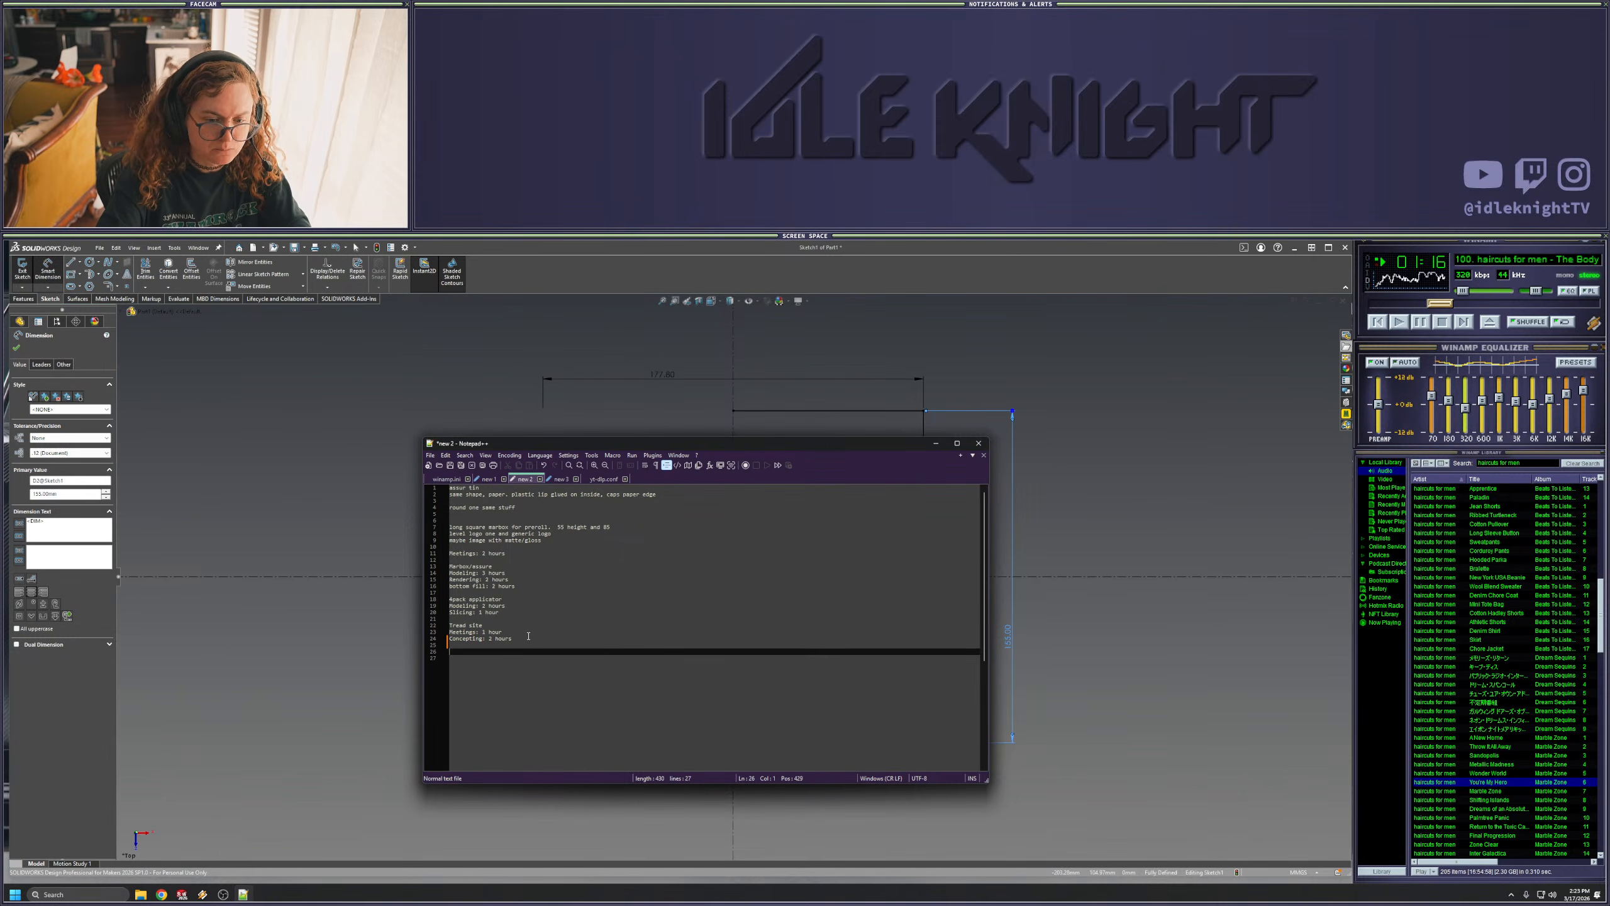
{"action": "type", "text": "new 4pack"}
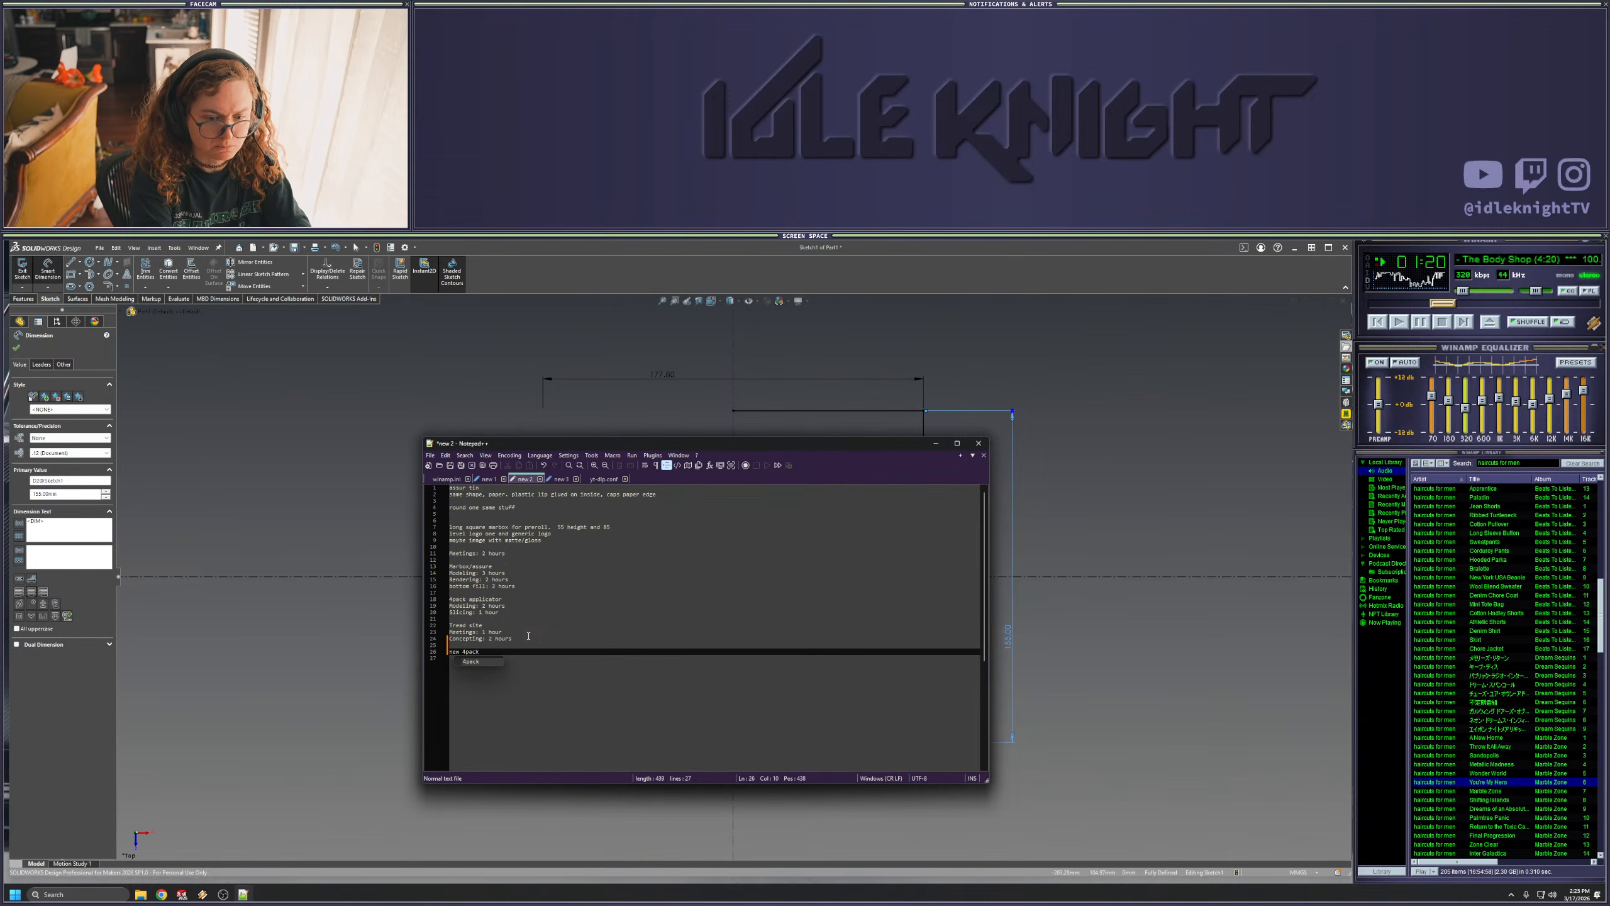
{"action": "type", "text": " appli"}
{"action": "key", "text": "Return"}
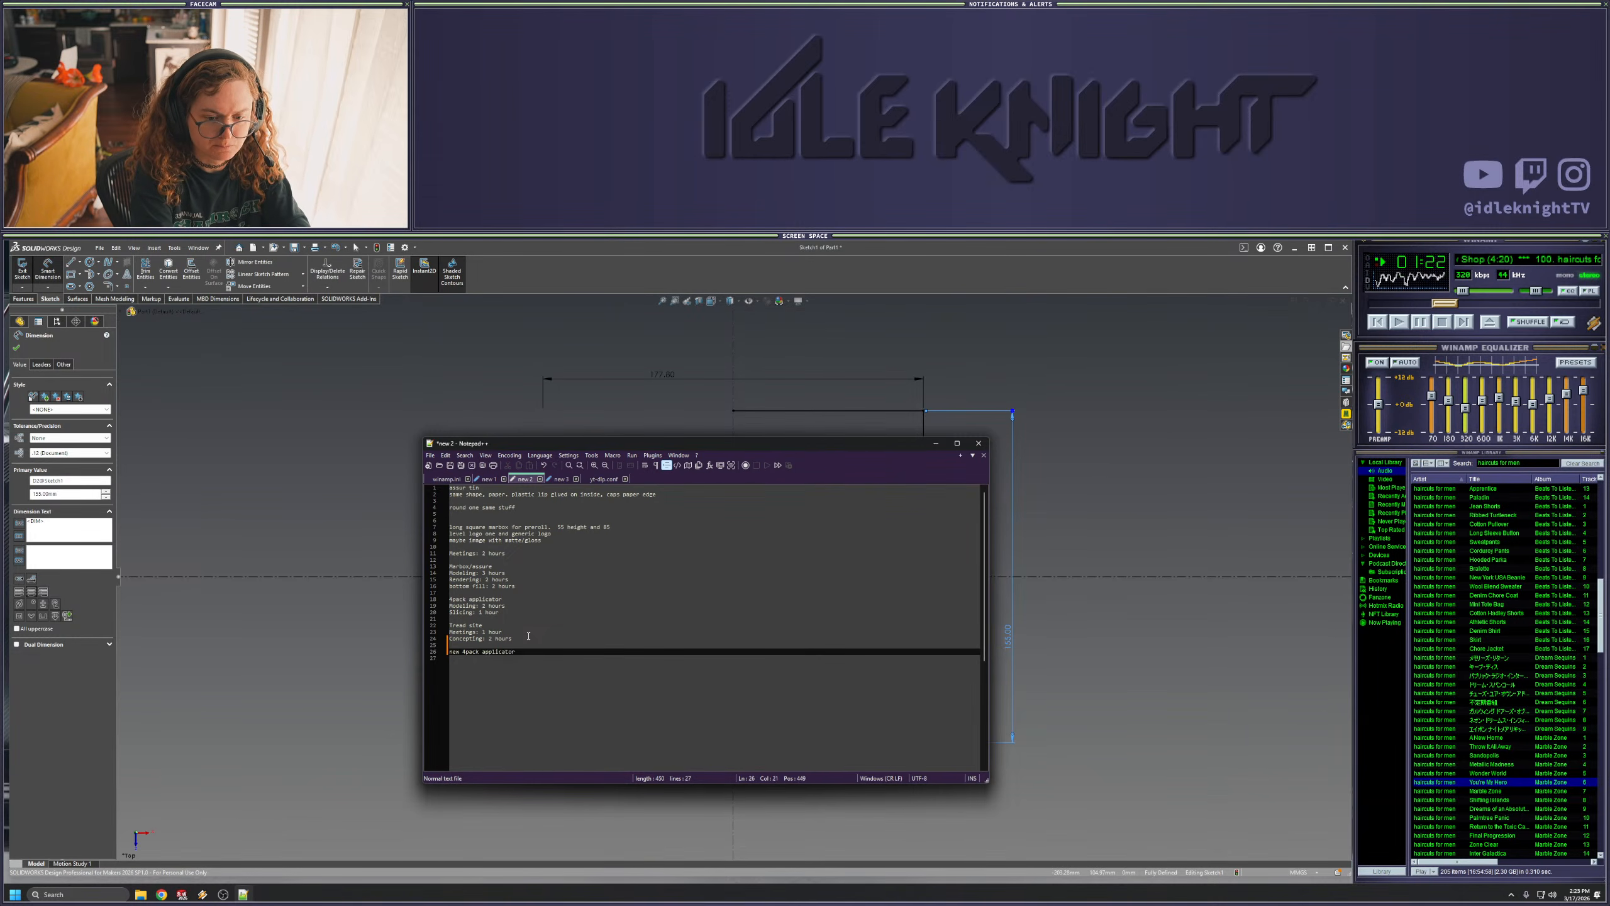
- Add the line "modeling: 2 hours" under the new heading and move the notes window away from the SOLIDWORKS sketch
{"action": "key", "text": "Return"}
{"action": "type", "text": "modeling"}
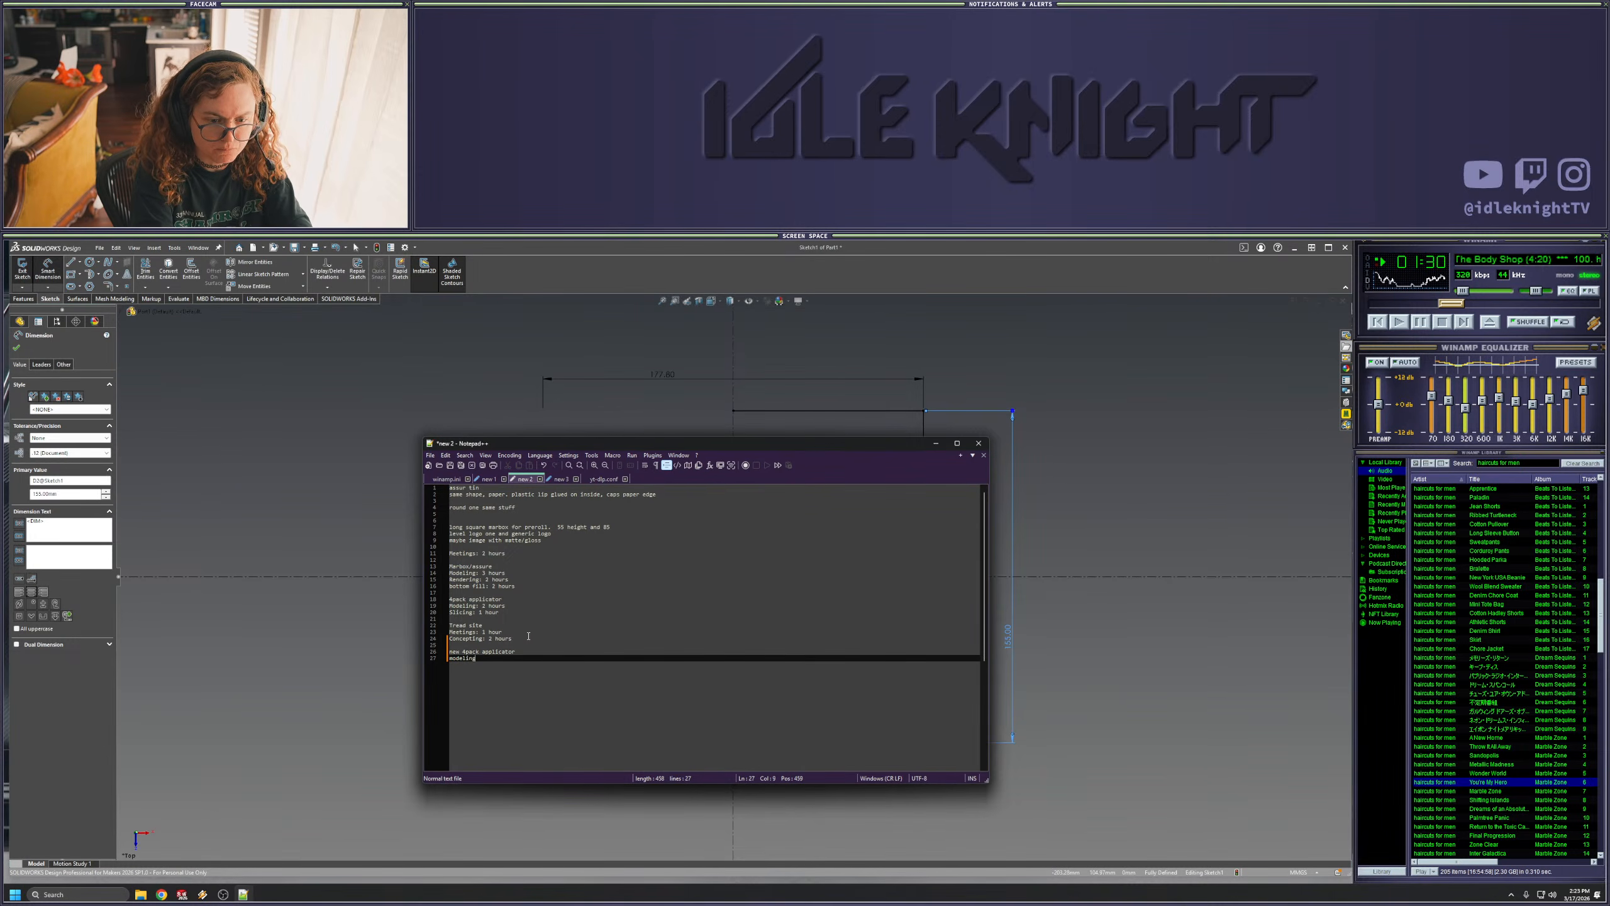
{"action": "type", "text": ":"}
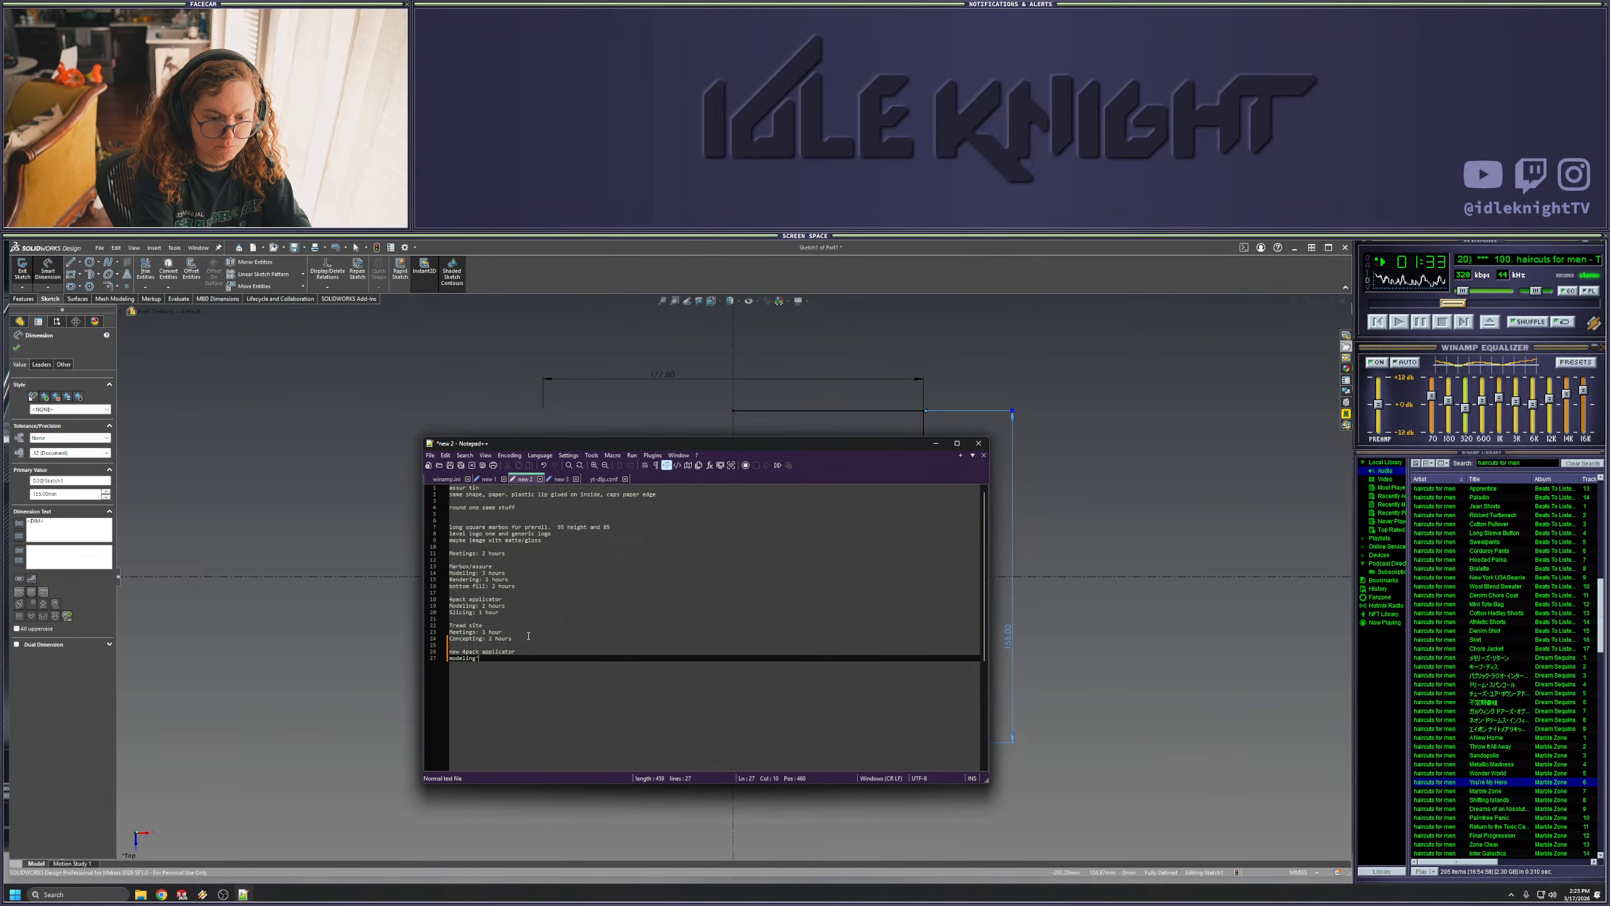
{"action": "key", "text": "BackSpace"}
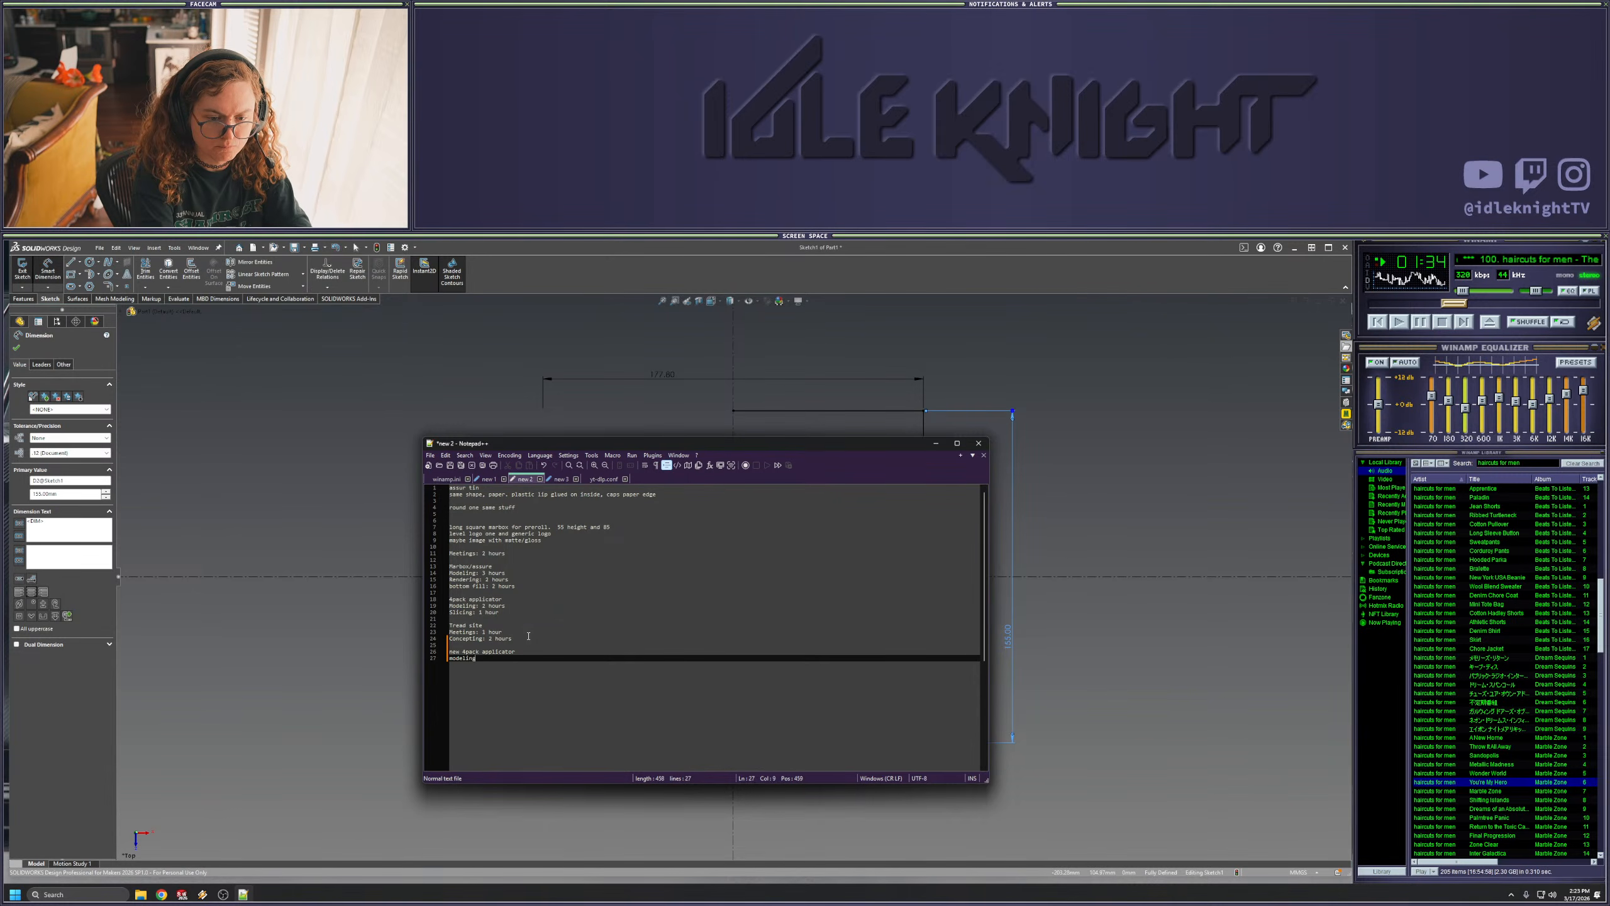
{"action": "type", "text": ":"}
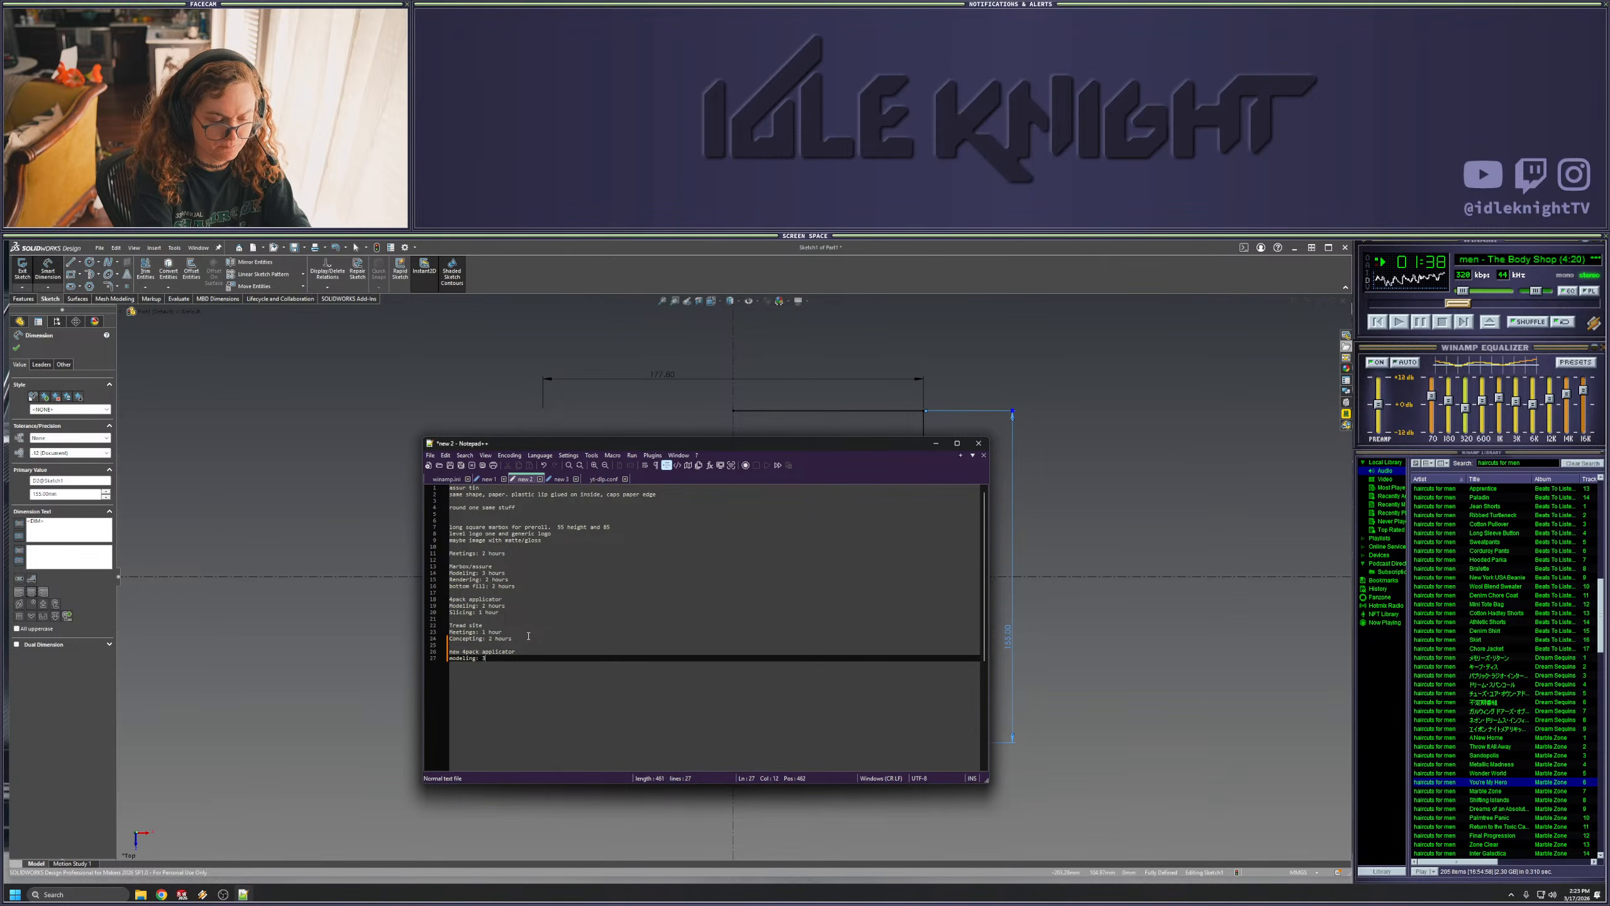
{"action": "type", "text": " 2 hours"}
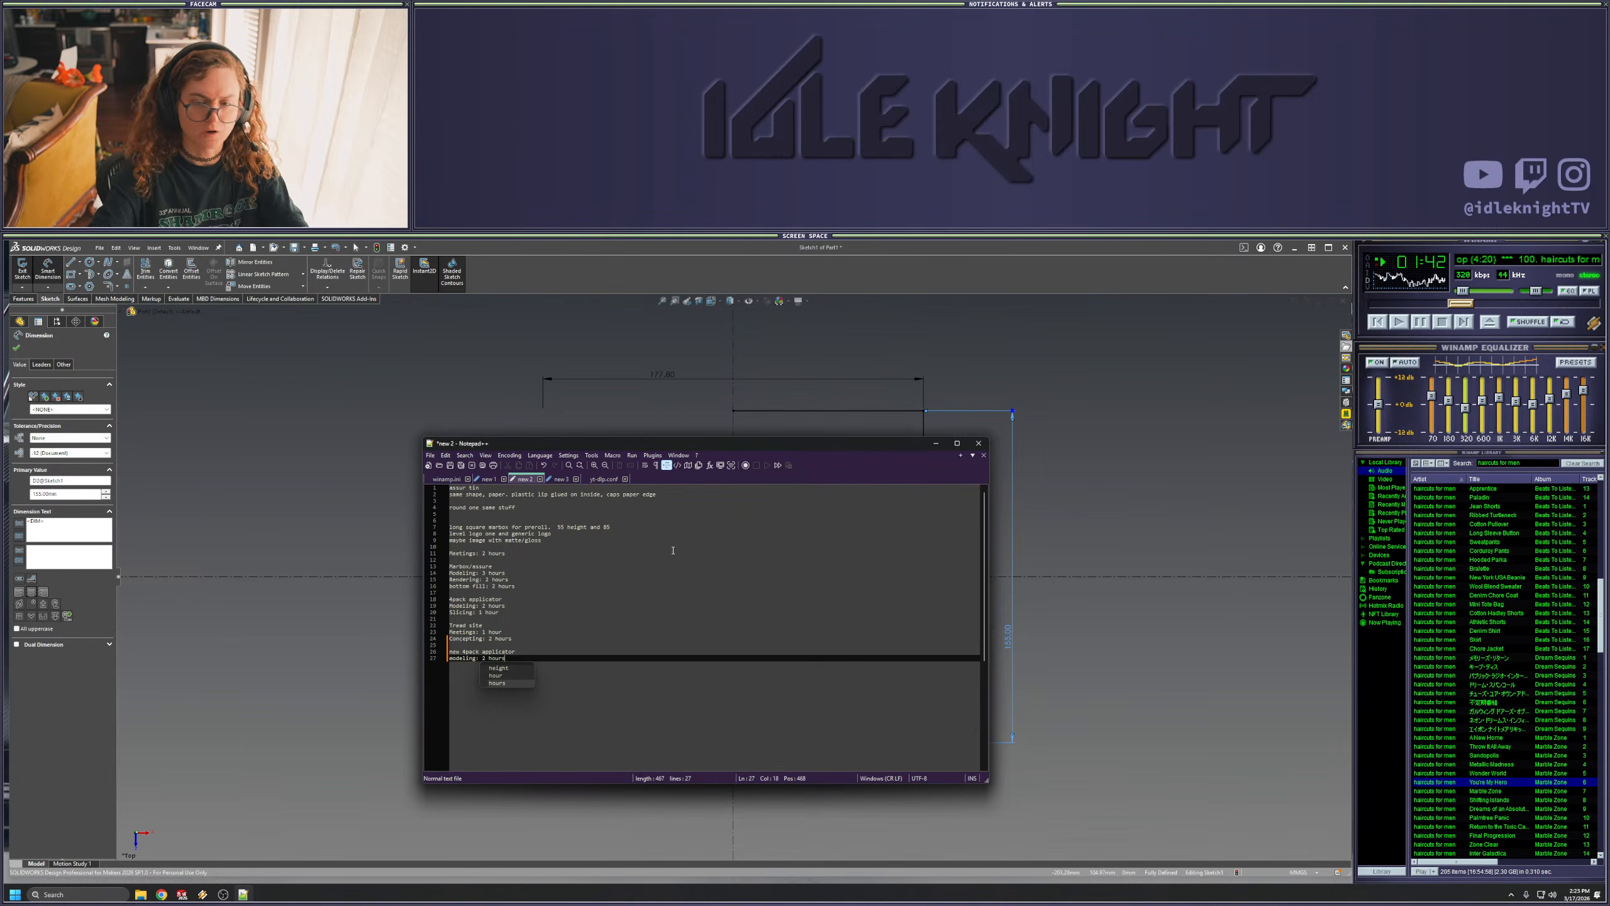
{"action": "left_click_drag", "start_coordinate": [988, 437], "coordinate": [2, 536]}
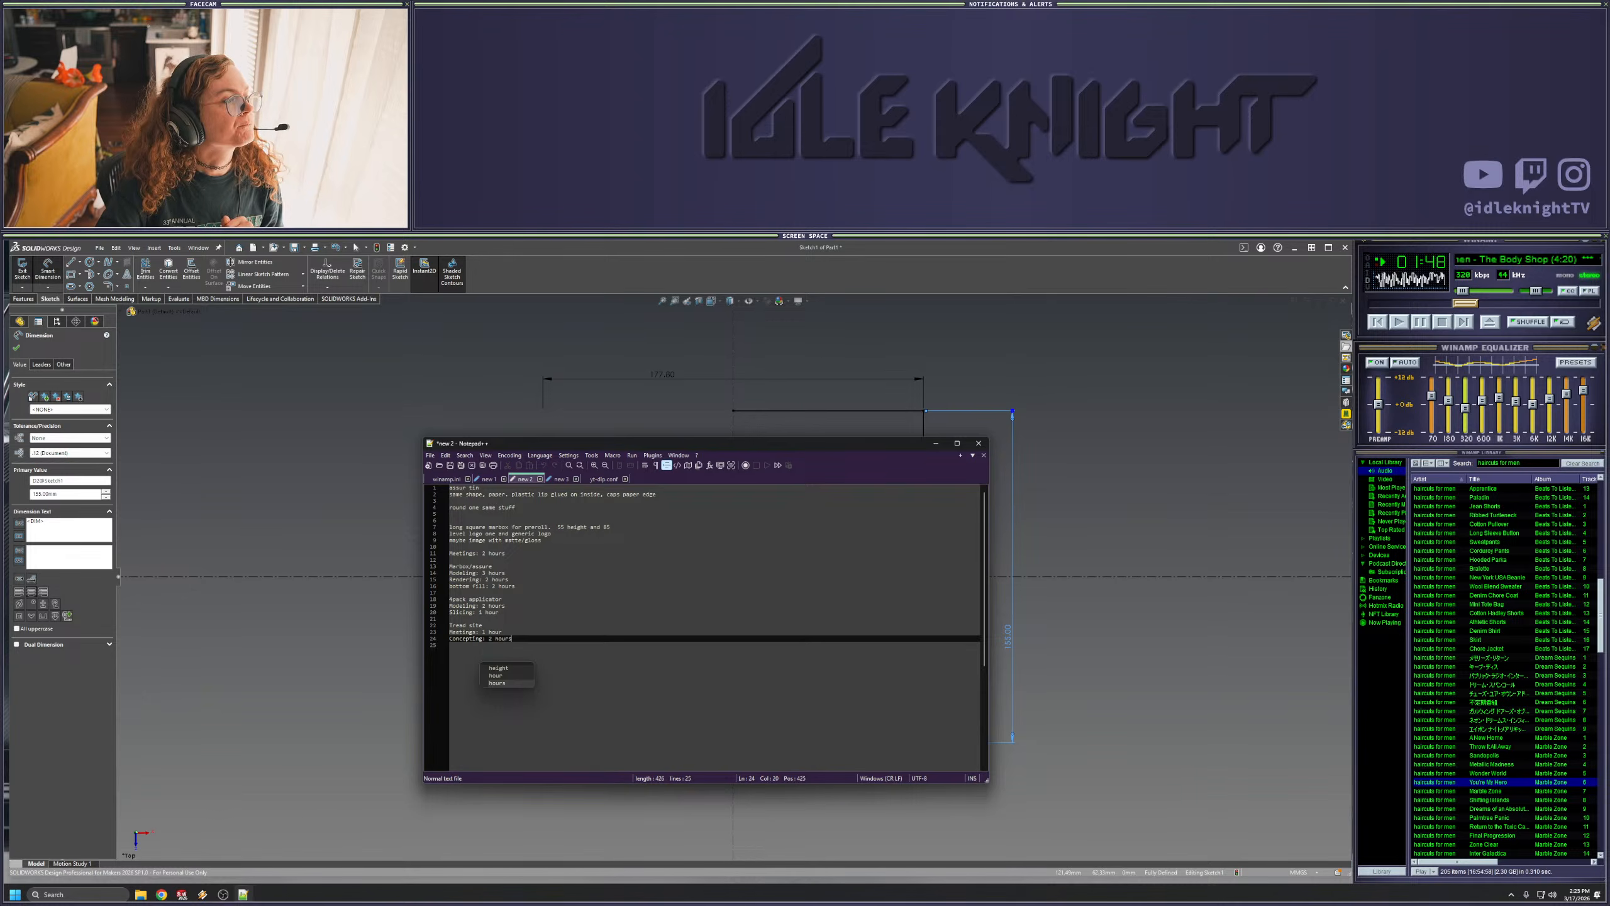
{"action": "left_click", "coordinate": [658, 700]}
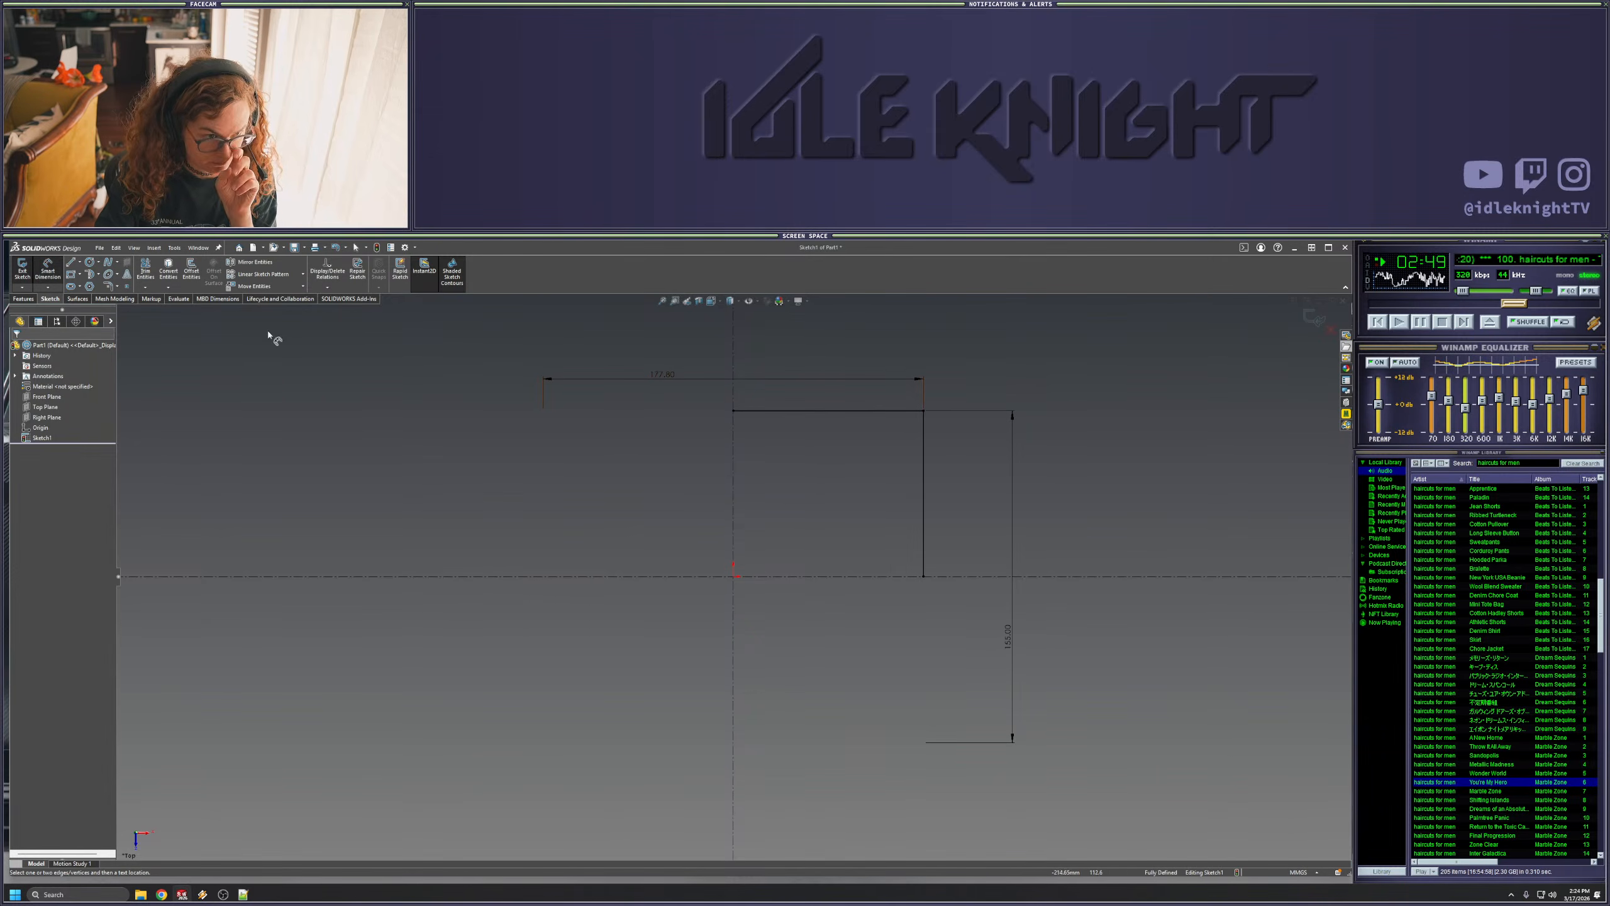
- Chamfer the corner between the horizontal and vertical lines and set the chamfer distance to 3.5 mm
{"action": "left_click", "coordinate": [118, 287]}
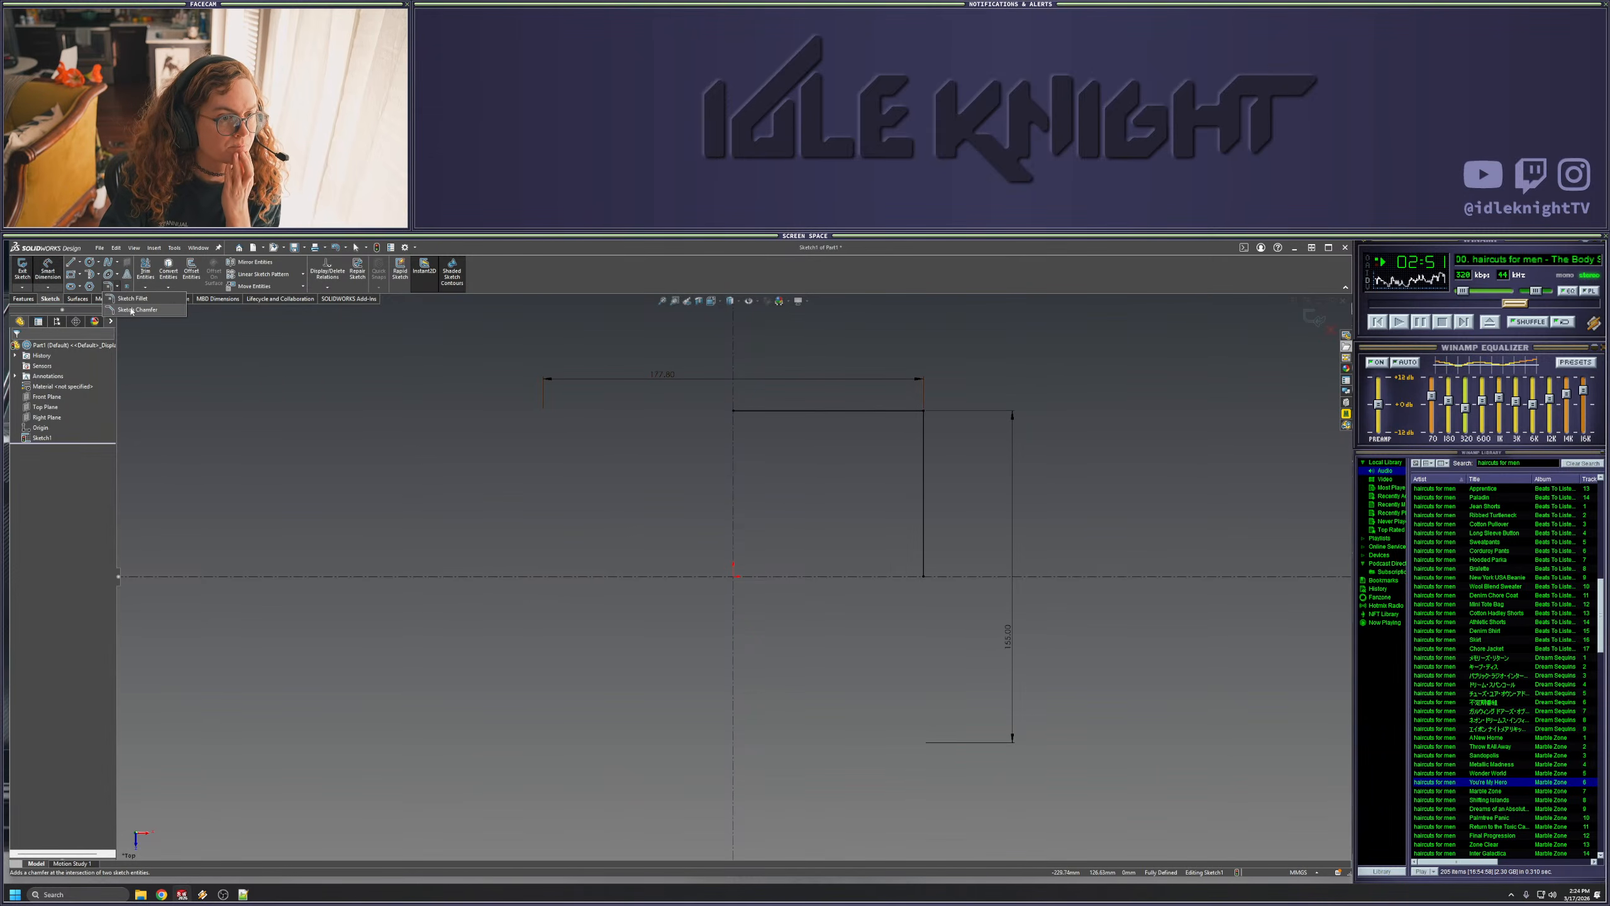
{"action": "left_click", "coordinate": [136, 311]}
{"action": "left_click", "coordinate": [925, 412]}
{"action": "key", "text": "Return"}
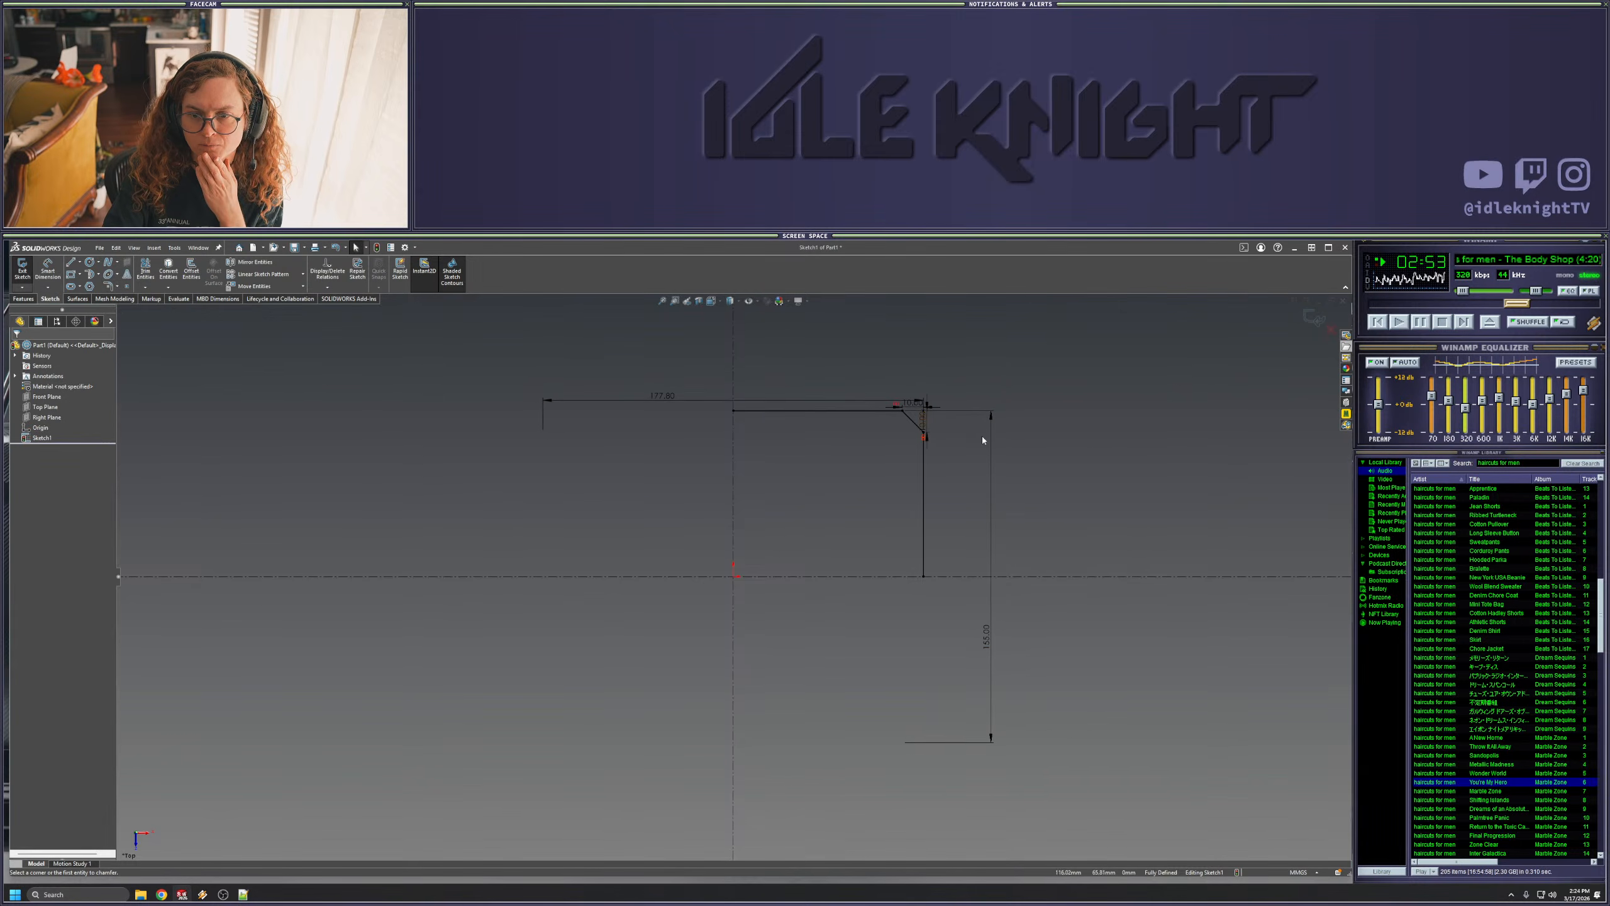
{"action": "mouse_move", "coordinate": [928, 417]}
{"action": "left_mouse_down"}
{"action": "mouse_move", "coordinate": [953, 429]}
{"action": "mouse_move", "coordinate": [913, 384]}
{"action": "left_mouse_up"}
{"action": "double_click", "coordinate": [912, 385]}
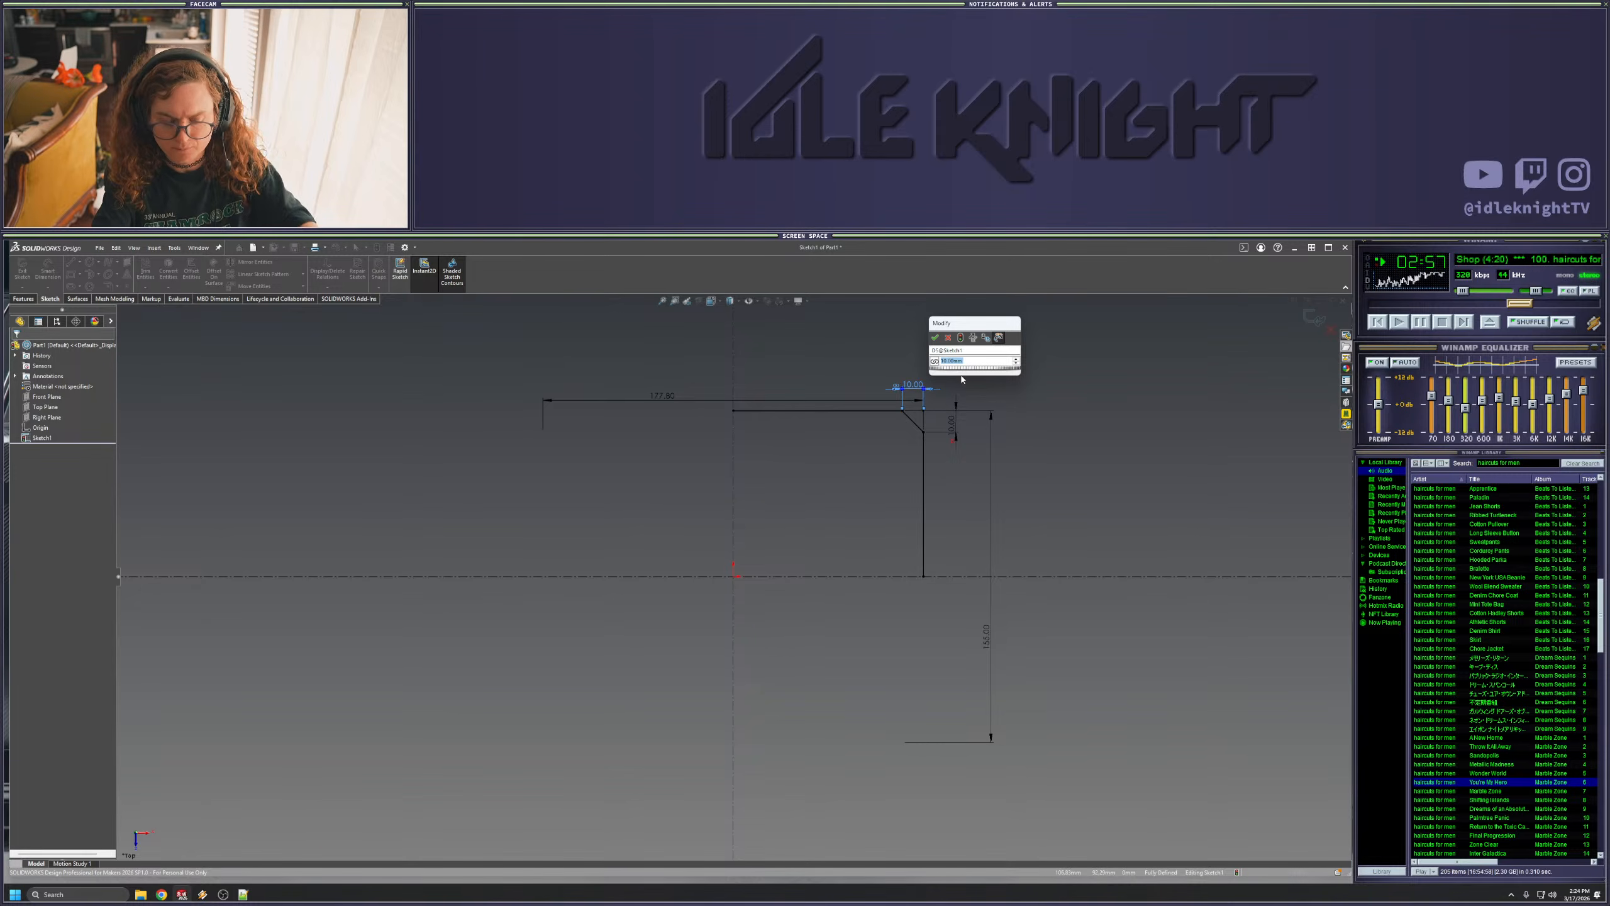
{"action": "type", "text": "3.5"}
{"action": "key", "text": "Return"}
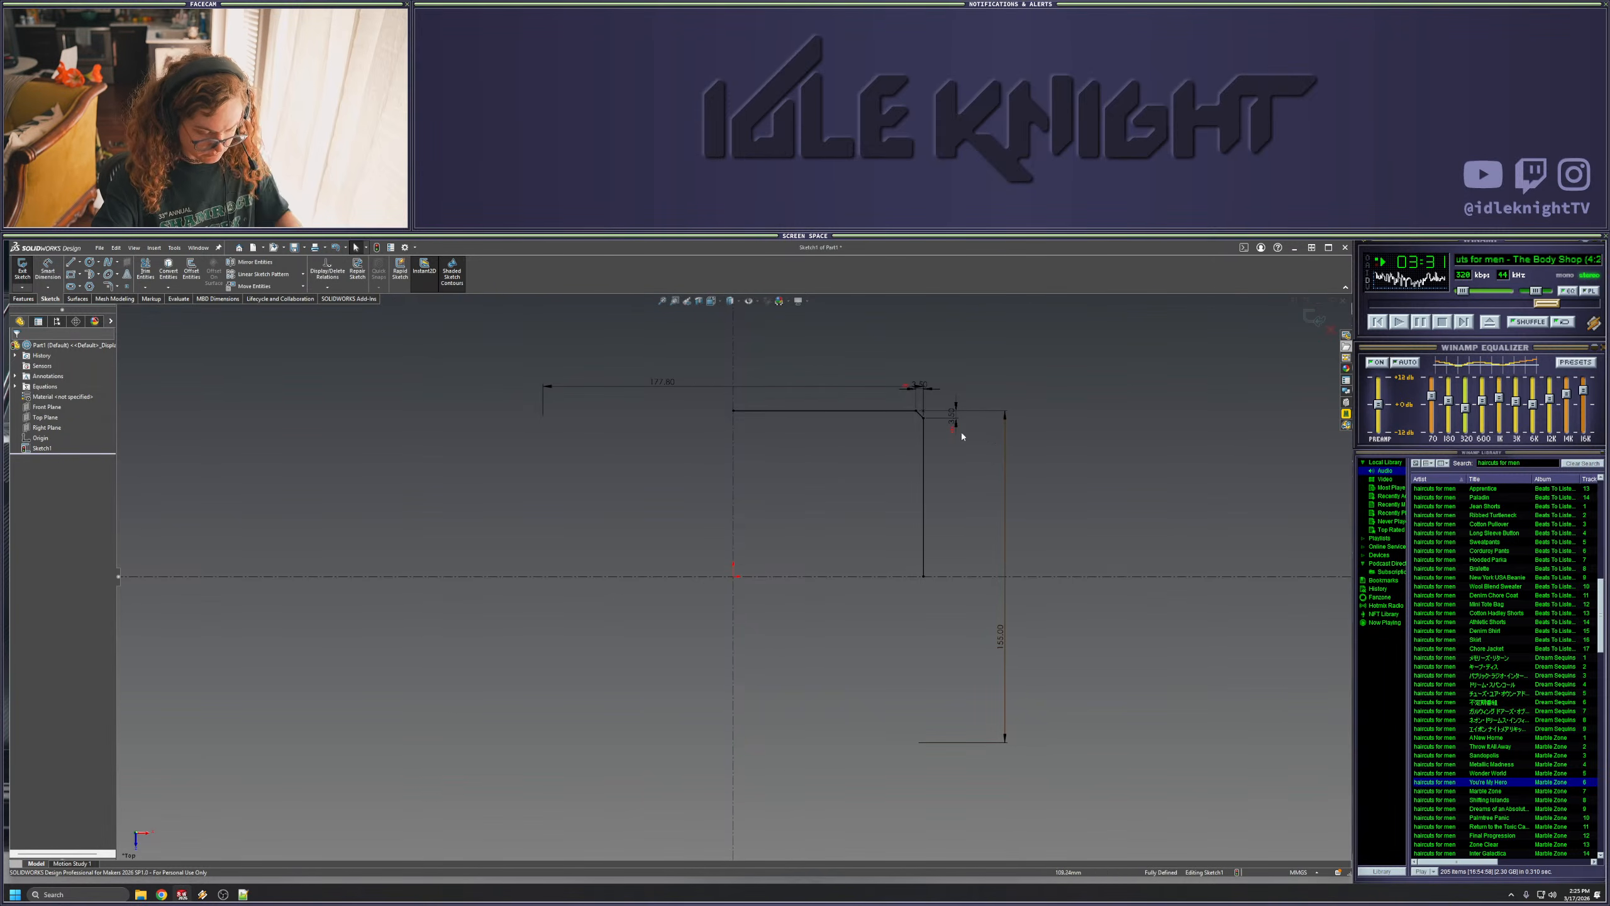
- Sketch a circle of about 30 mm radius centered on the horizontal centerline outside the vertical line, overlapping its lower end
{"action": "left_click", "coordinate": [89, 261]}
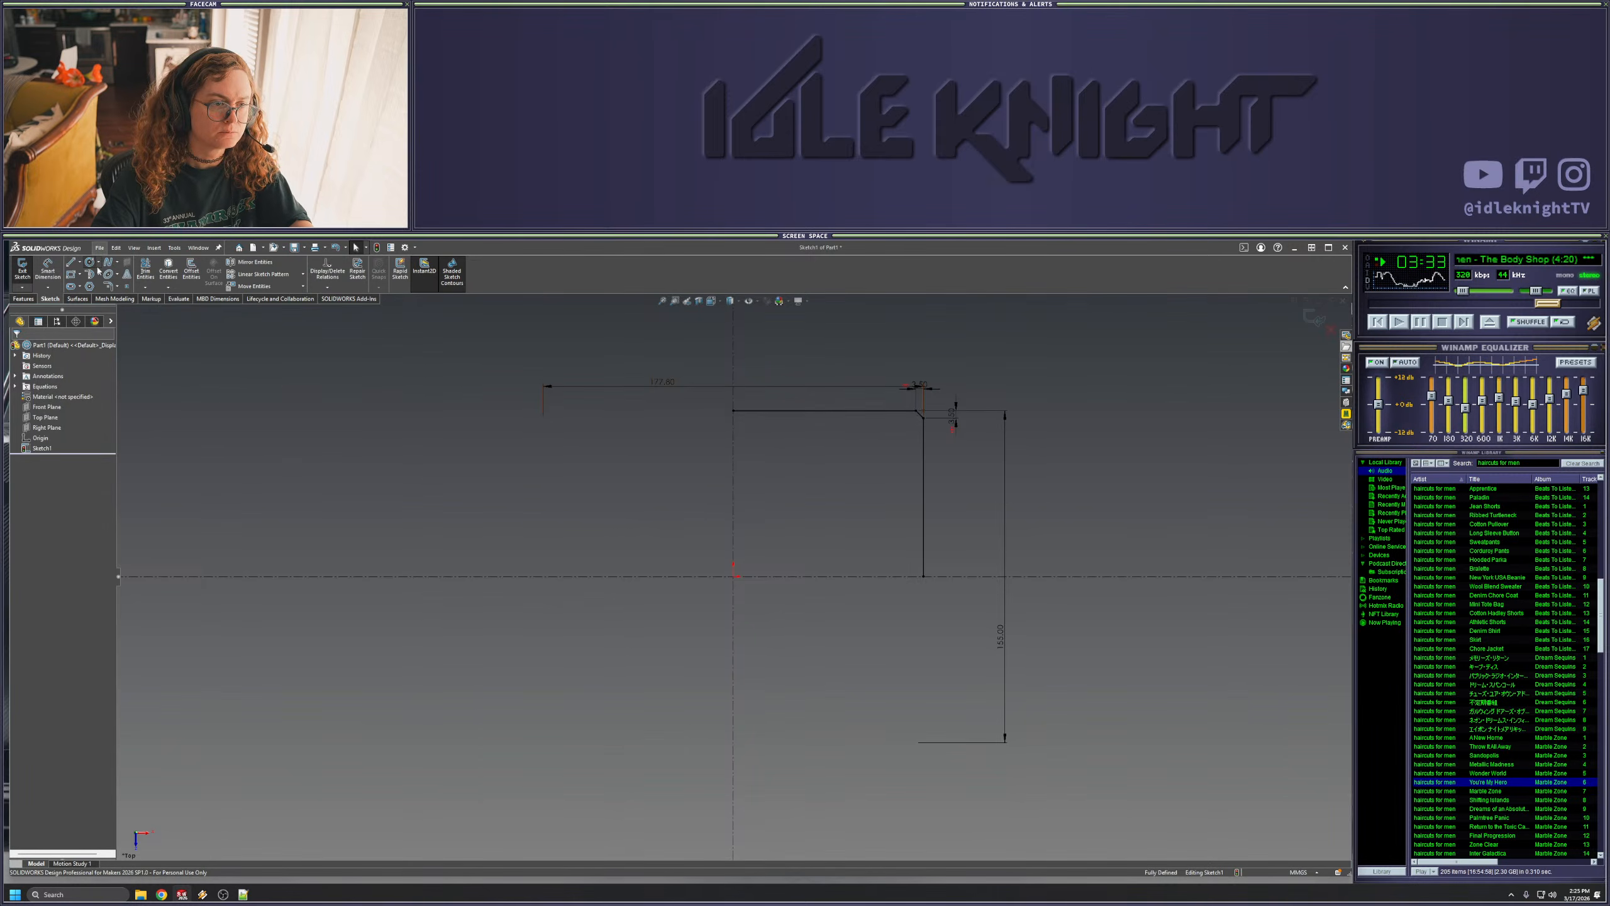
{"action": "left_click", "coordinate": [973, 576]}
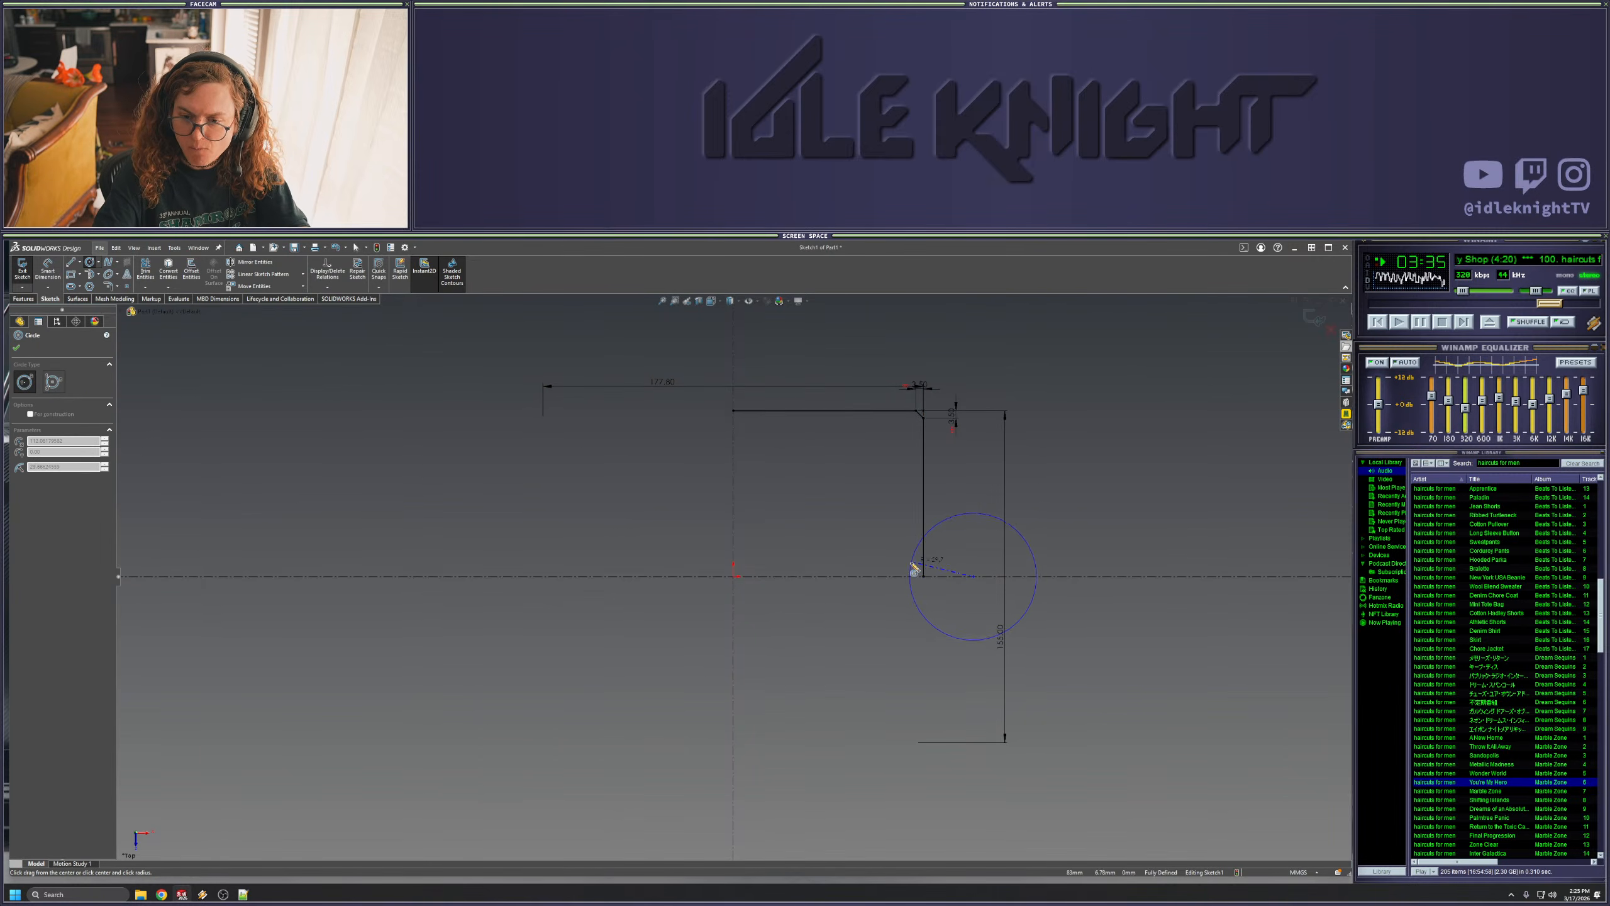
{"action": "left_click", "coordinate": [912, 566]}
{"action": "key", "text": "Escape"}
{"action": "left_click", "coordinate": [55, 273]}
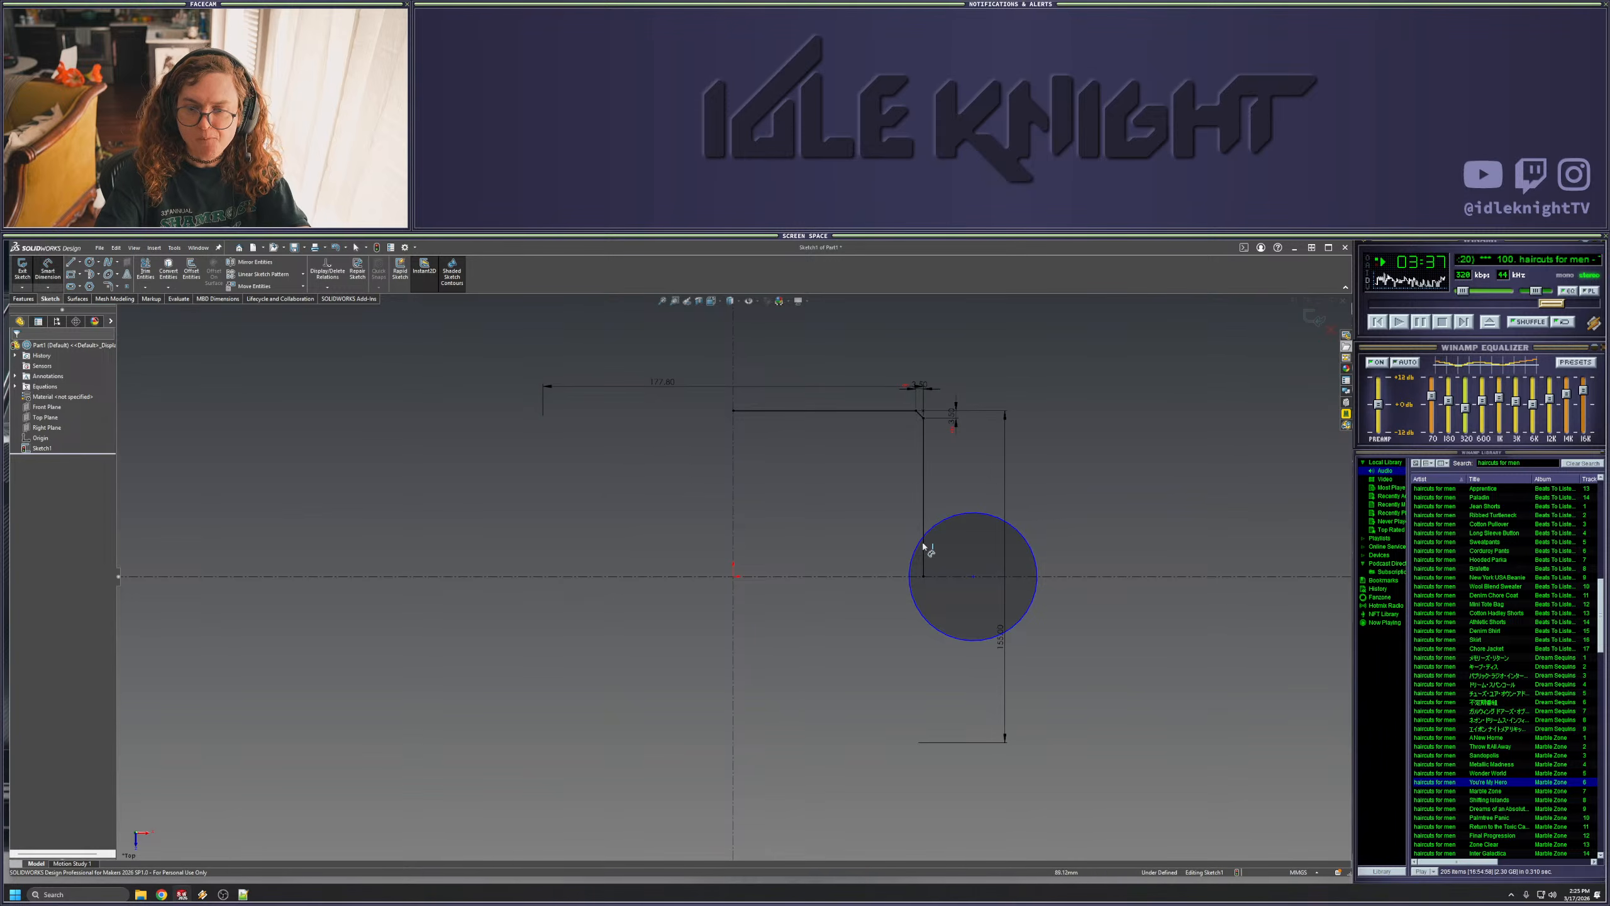
- Trim the vertical line inside the circle and the circle's outer portions, keeping the short arc from the line to the horizontal centerline
{"action": "left_click", "coordinate": [145, 270]}
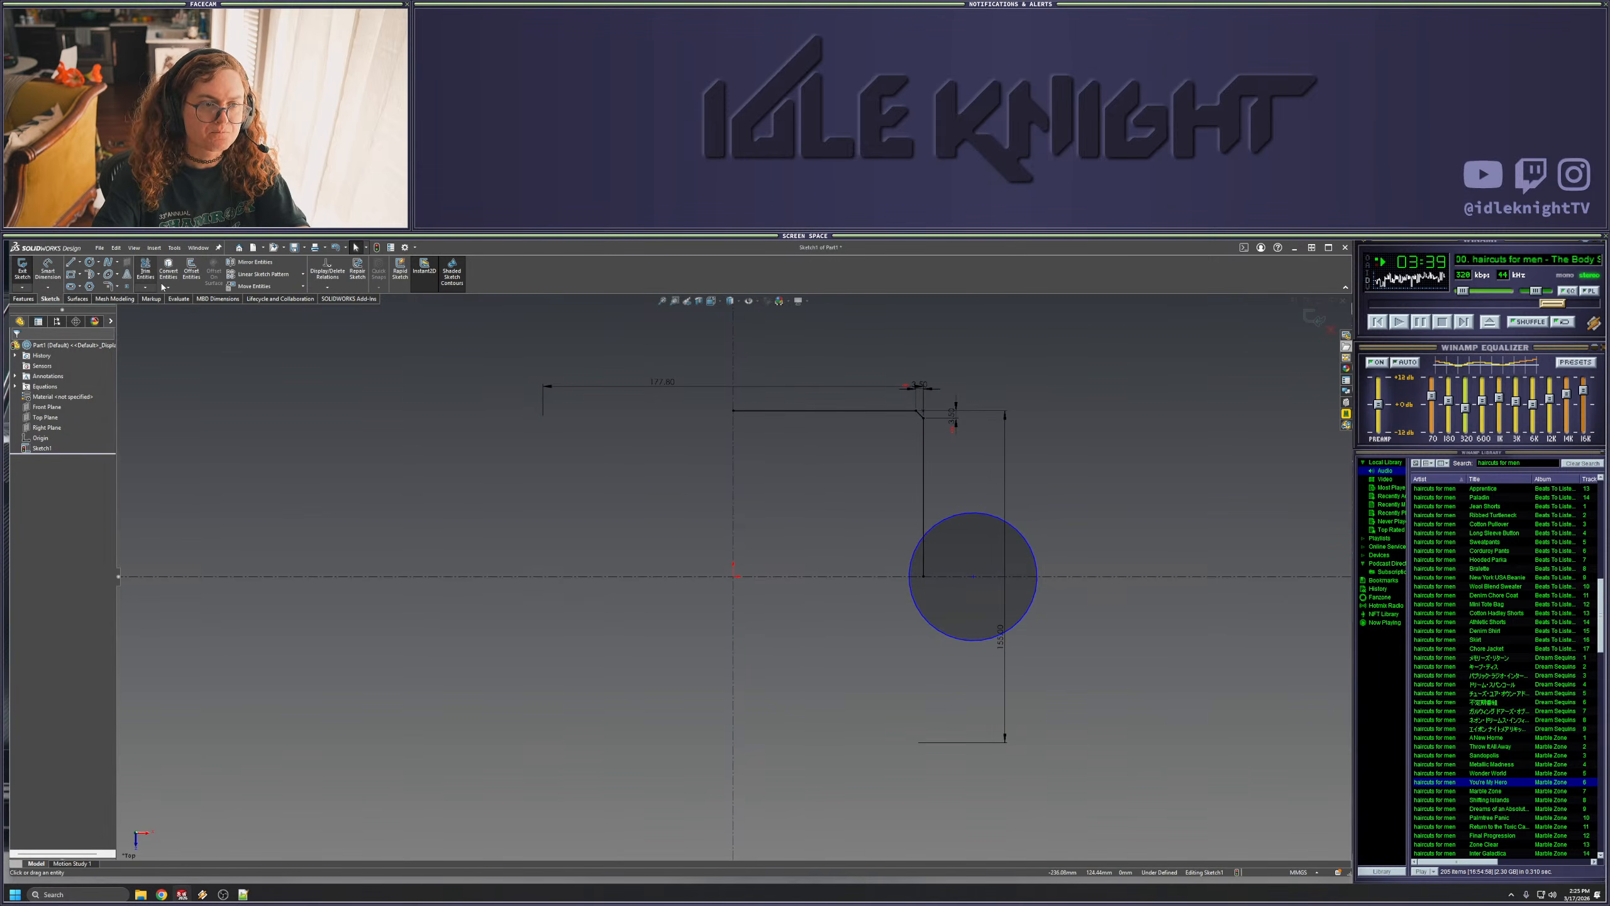
{"action": "left_click", "coordinate": [923, 561]}
{"action": "left_click", "coordinate": [937, 523]}
{"action": "left_click", "coordinate": [1023, 616]}
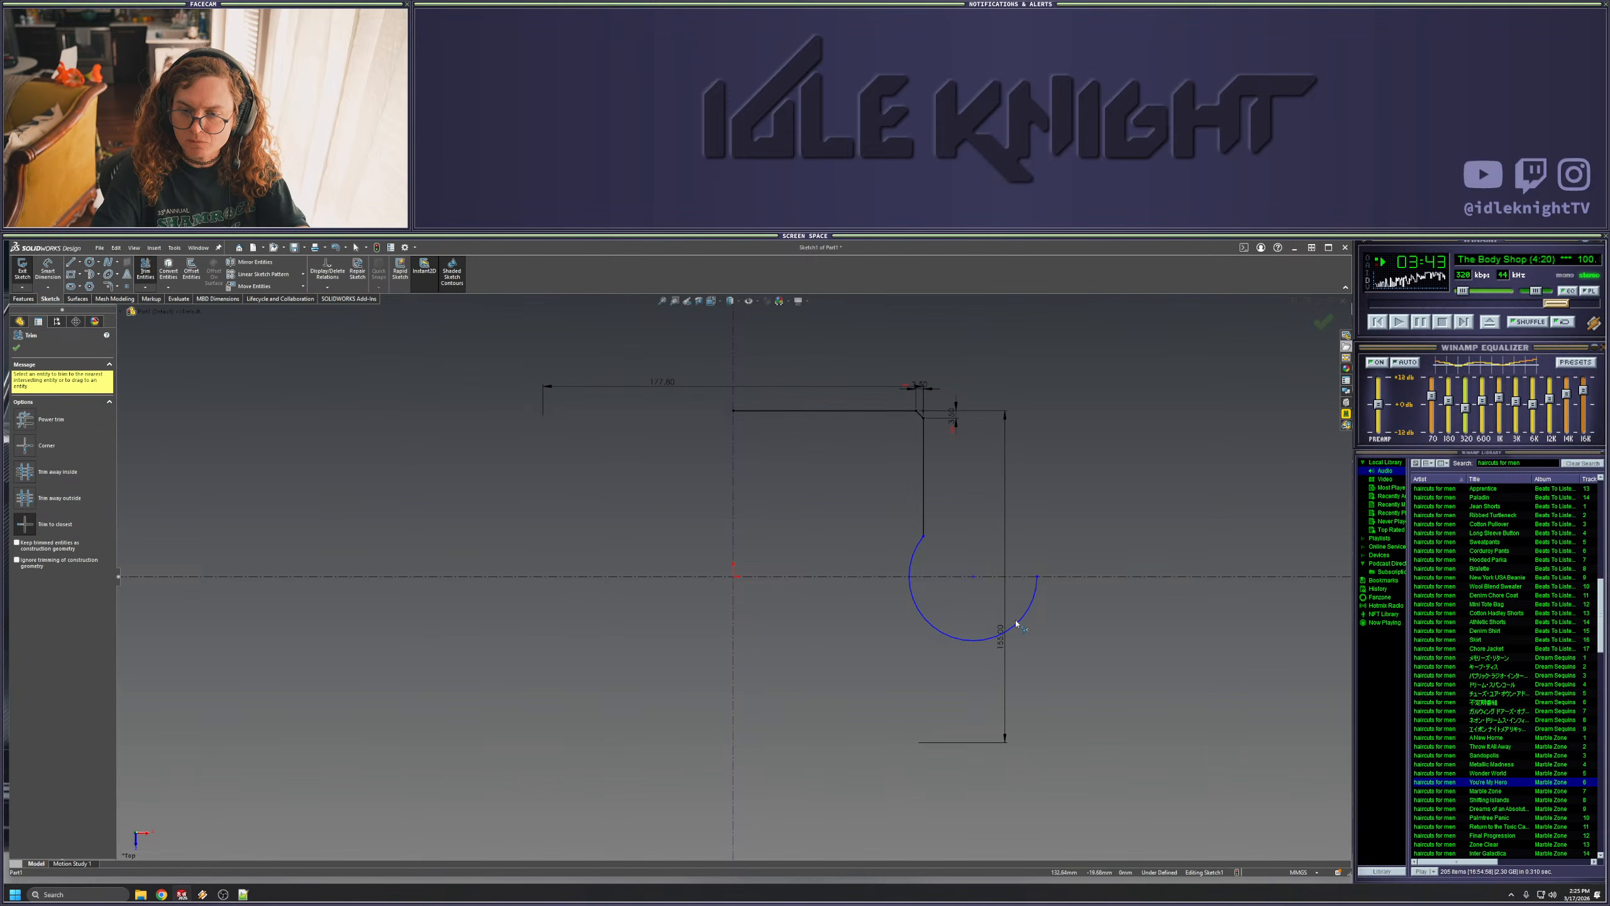
{"action": "key", "text": "Escape"}
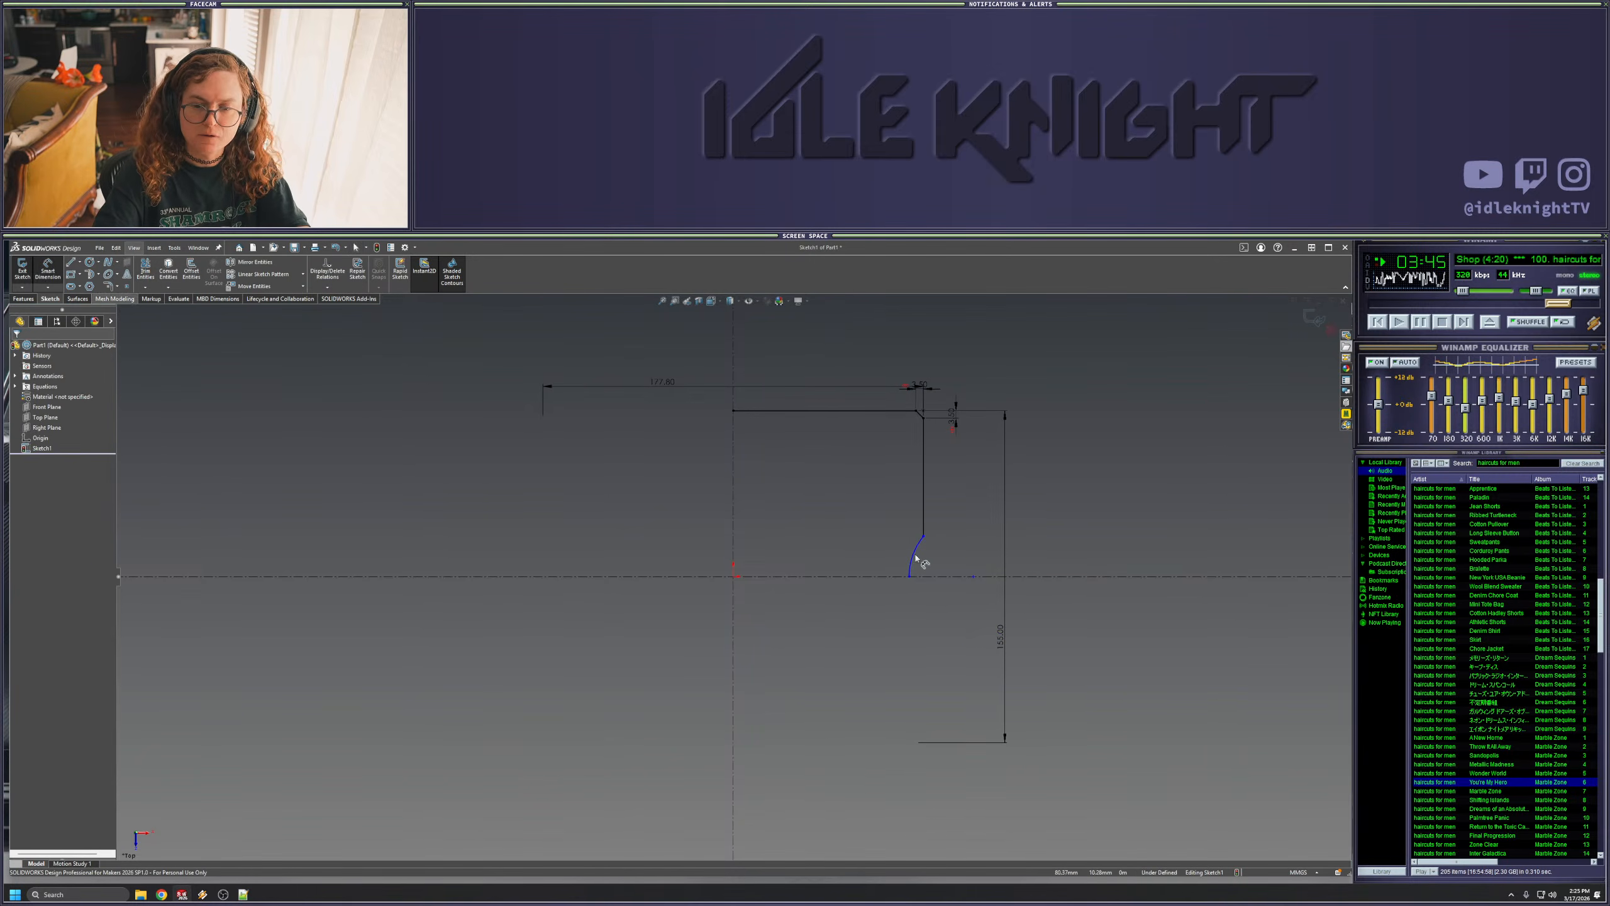
- Dimension the arc's upper endpoint symmetrically about the horizontal centerline, setting the full height to 25 mm
{"action": "left_click", "coordinate": [923, 536]}
{"action": "left_click", "coordinate": [953, 577]}
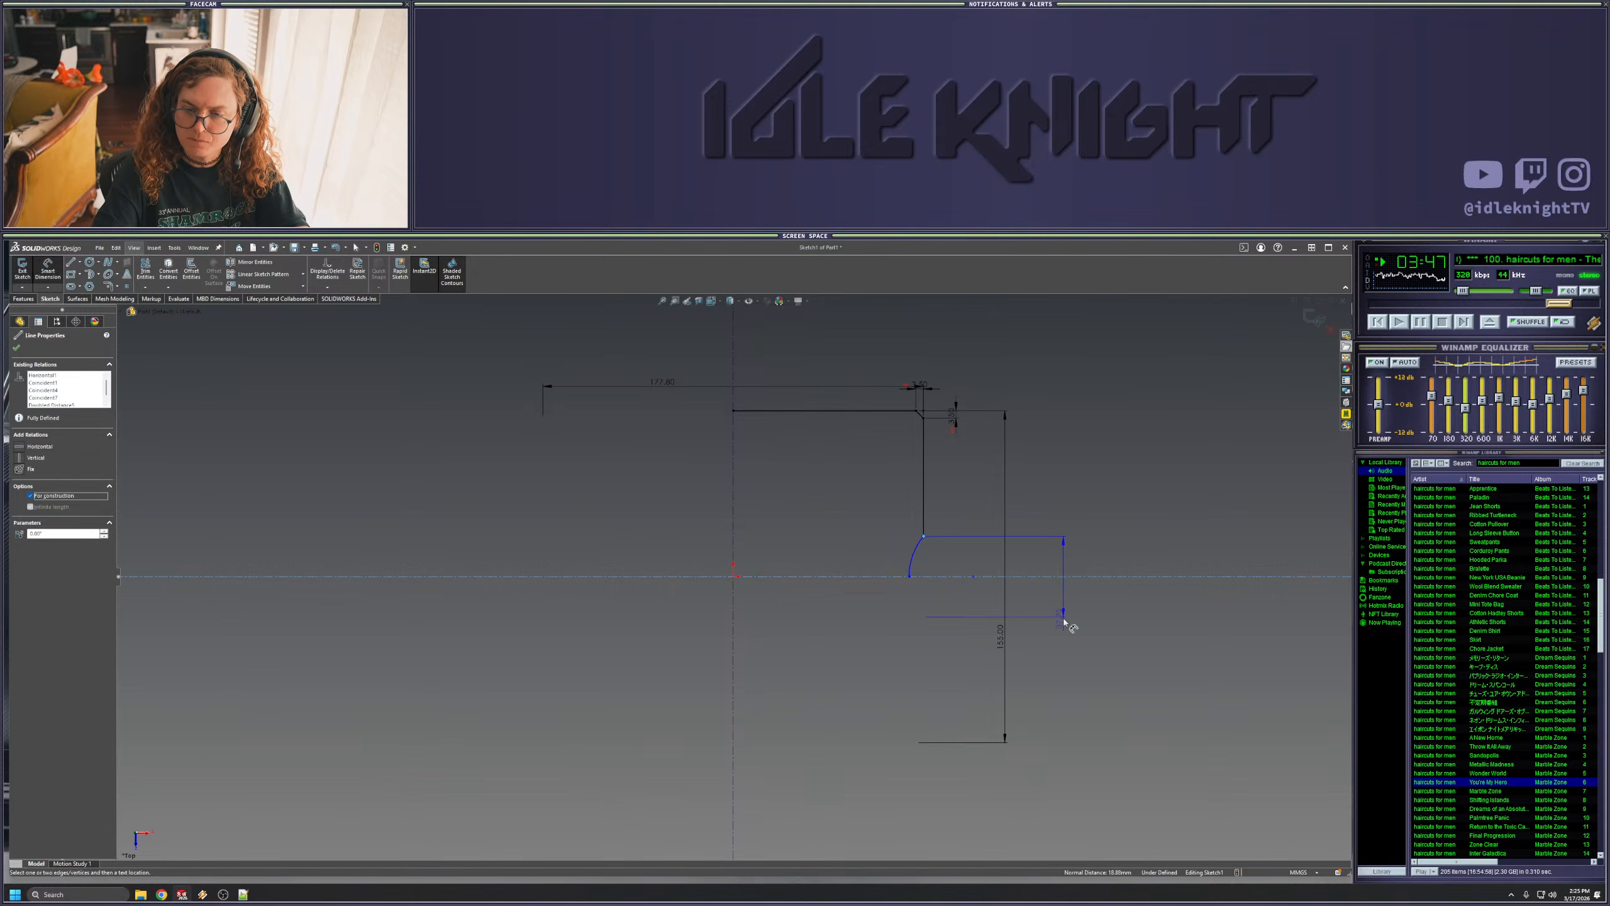
{"action": "left_click", "coordinate": [1063, 616]}
{"action": "type", "text": "25"}
{"action": "key", "text": "Return"}
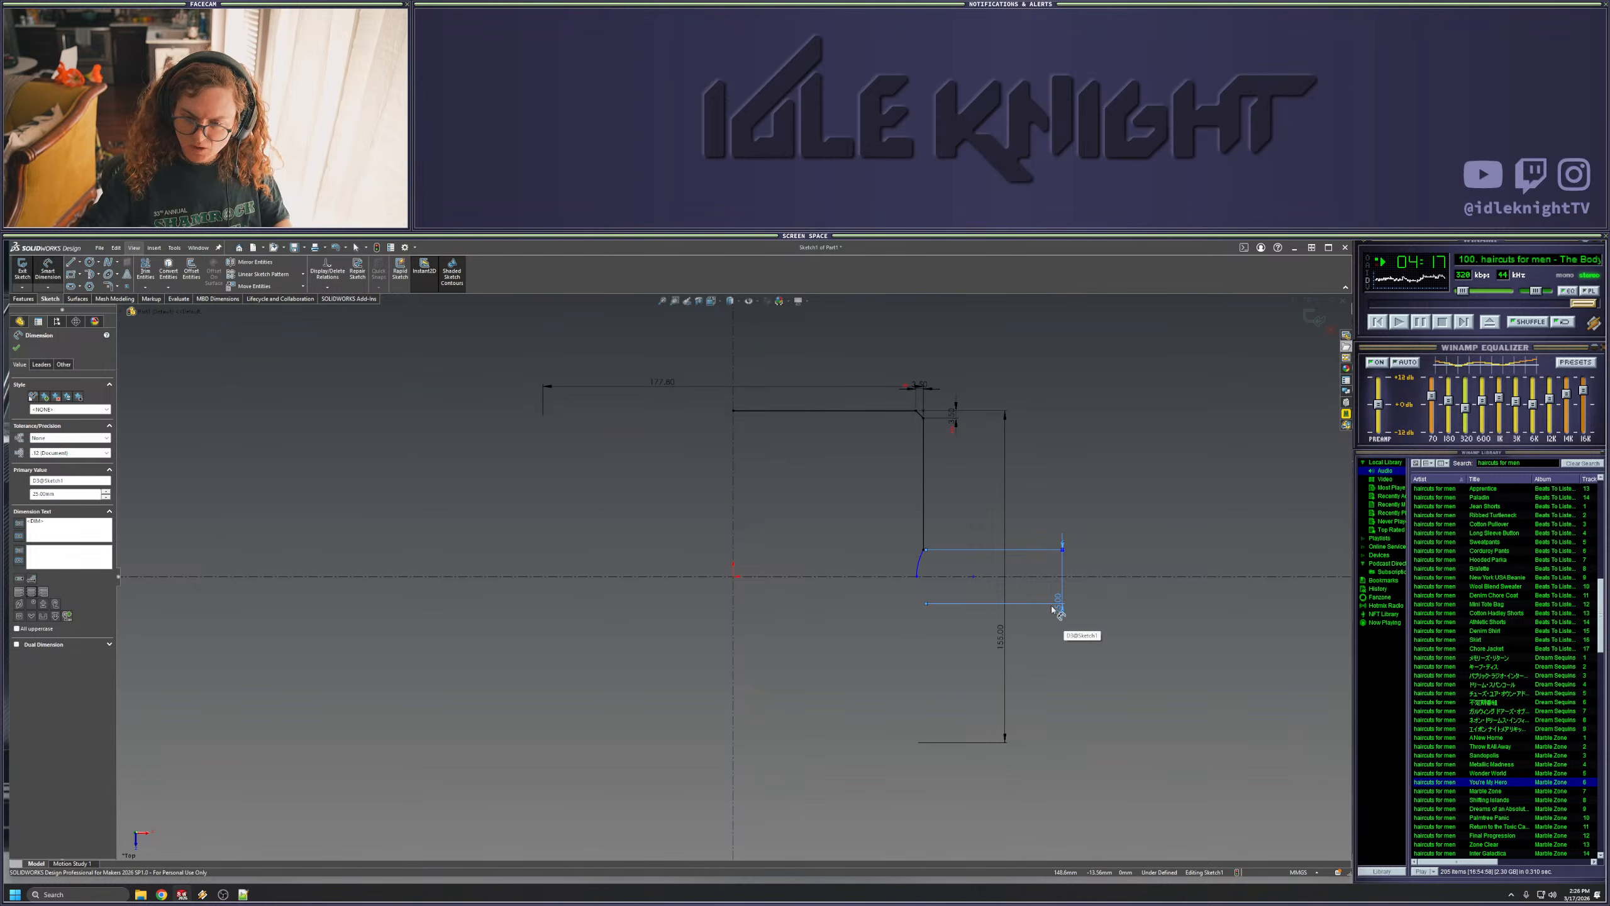
- Dimension the horizontal distance between the arc's two endpoints and set it to 6.625 mm
{"action": "left_click", "coordinate": [918, 575]}
{"action": "left_click", "coordinate": [924, 551]}
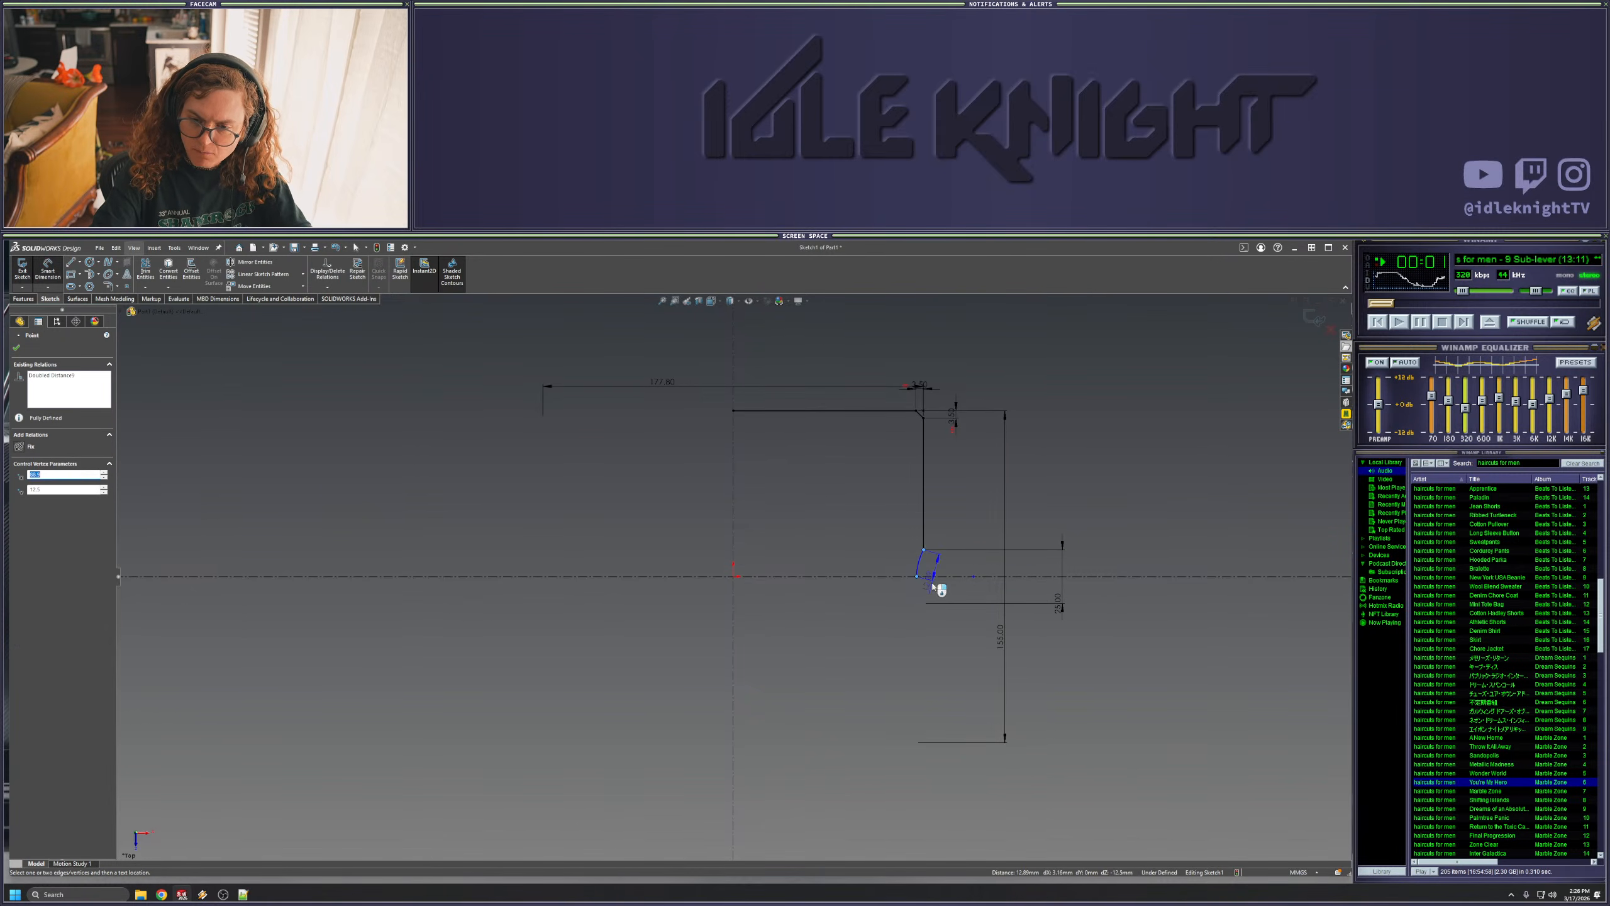
{"action": "left_click", "coordinate": [923, 534]}
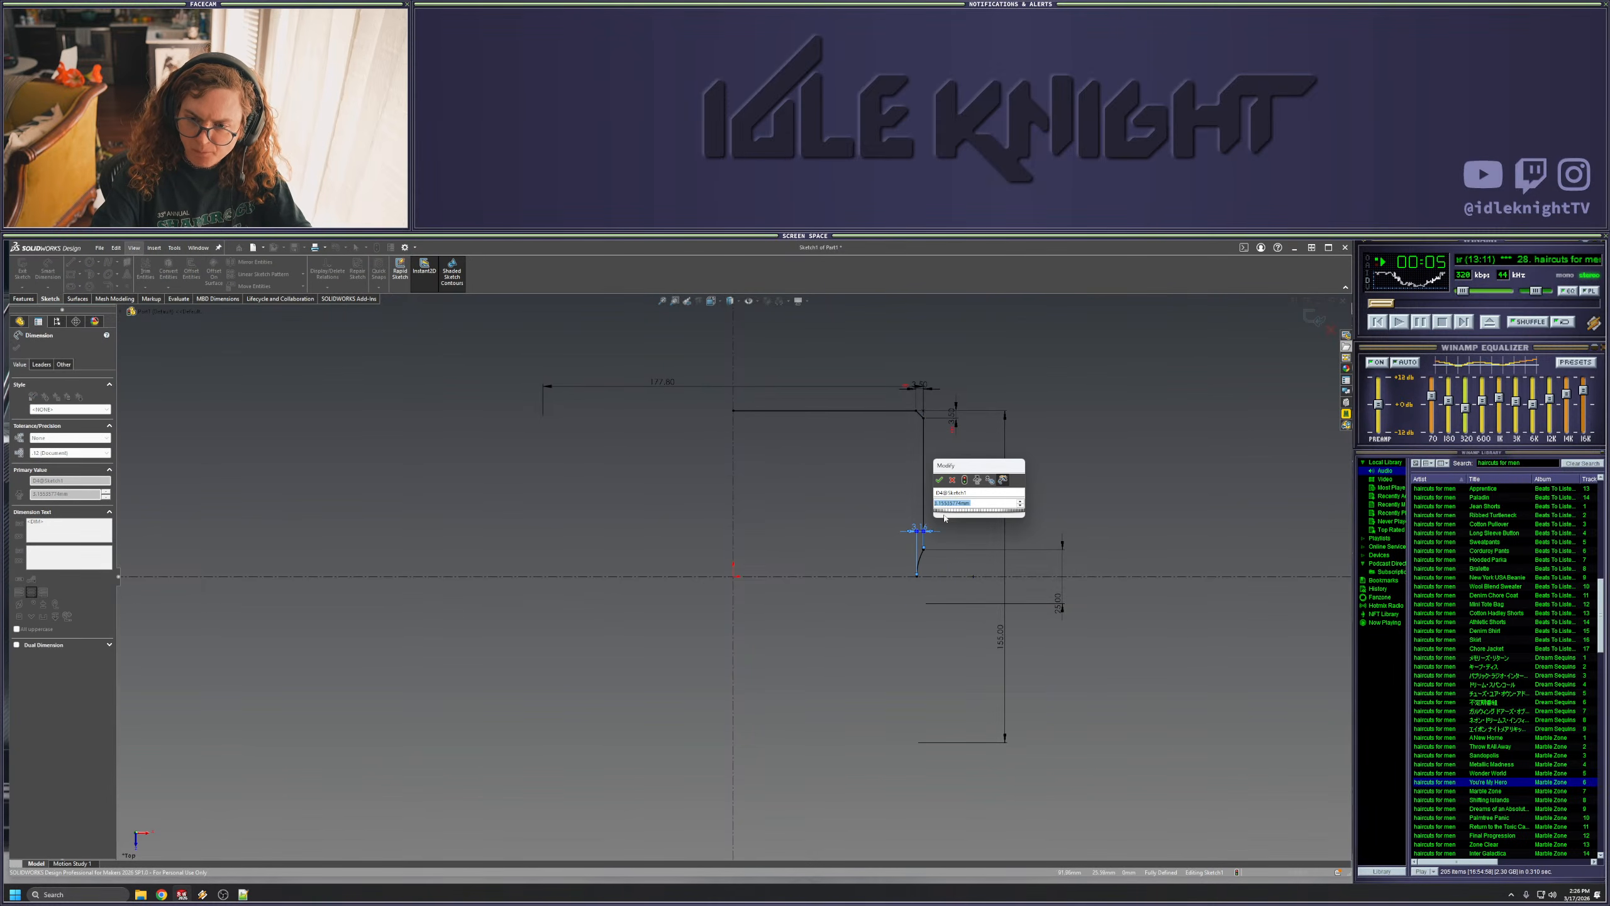
{"action": "type", "text": "6"}
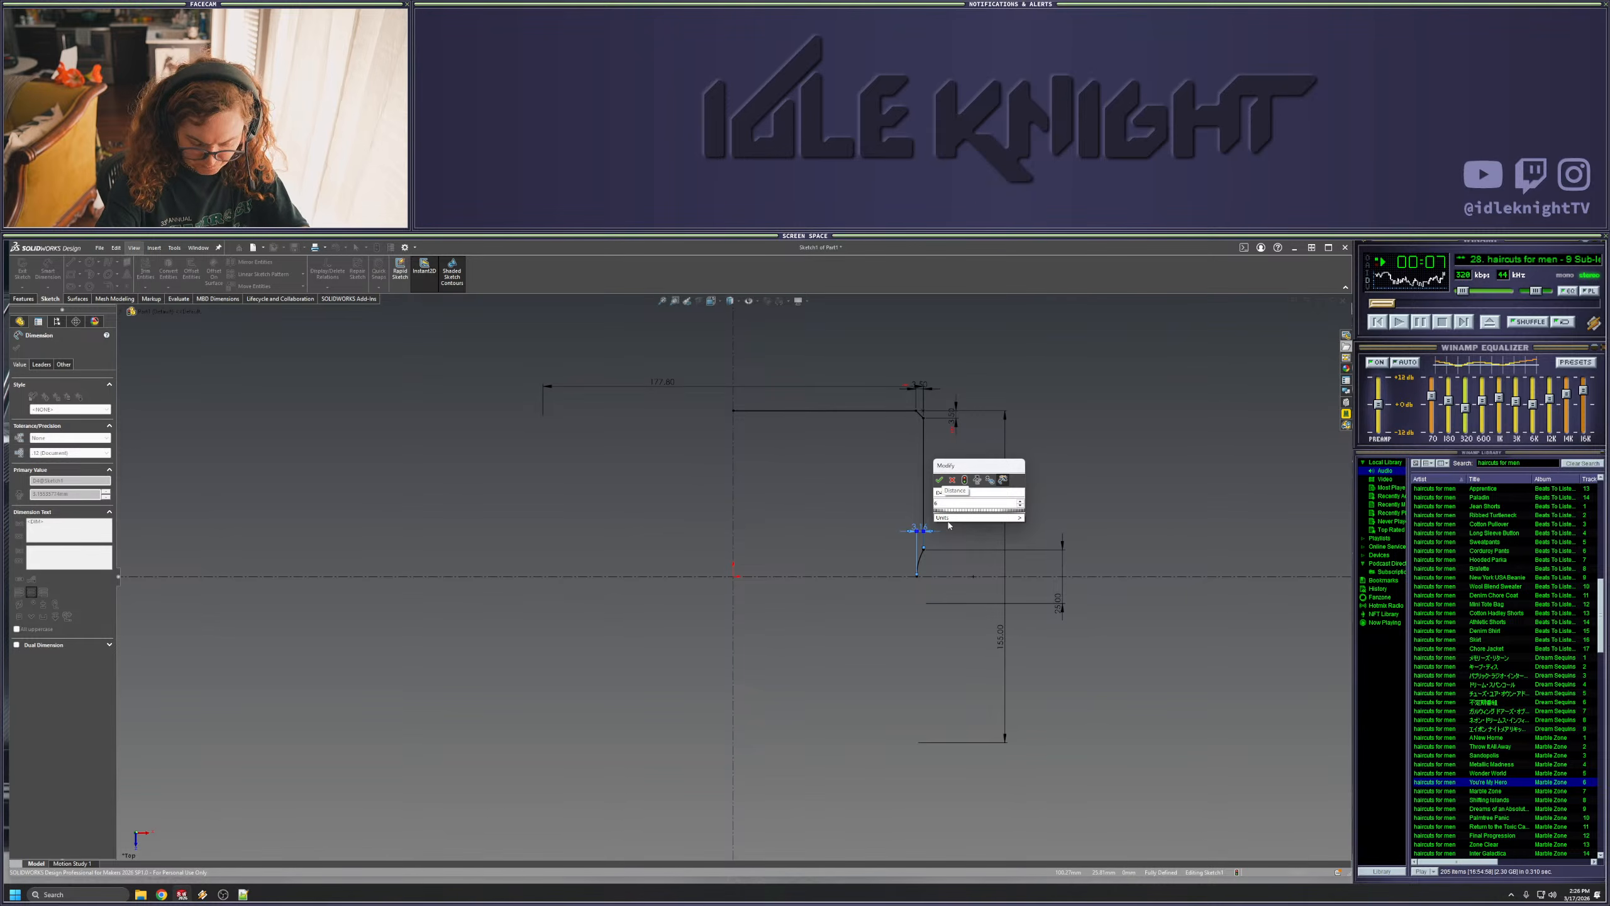
{"action": "type", "text": "."}
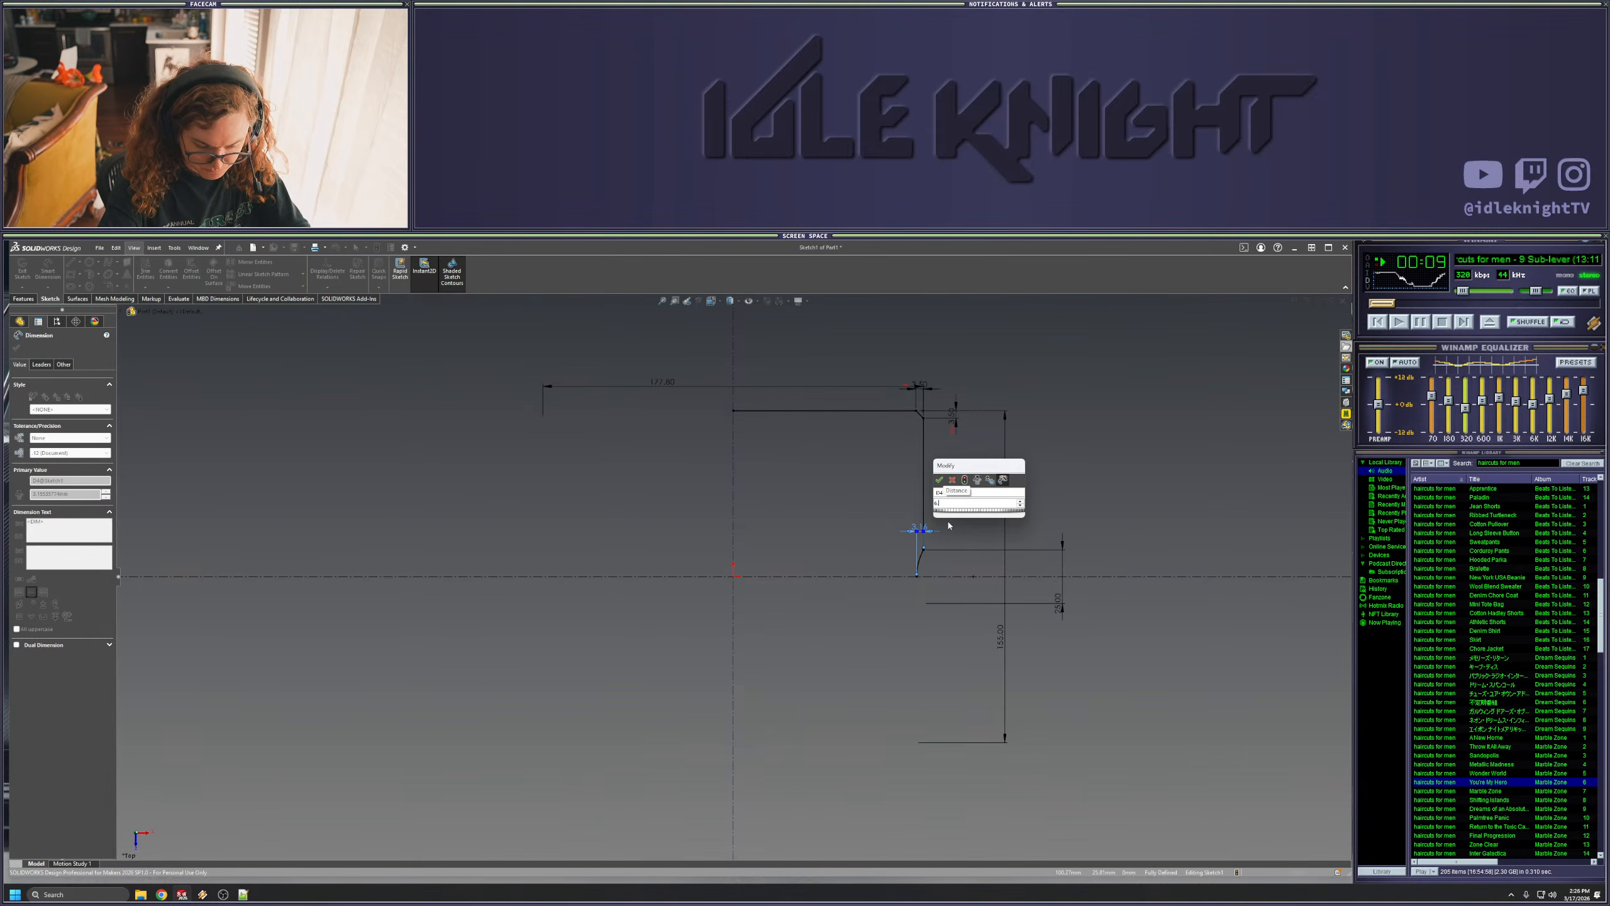
{"action": "type", "text": "65"}
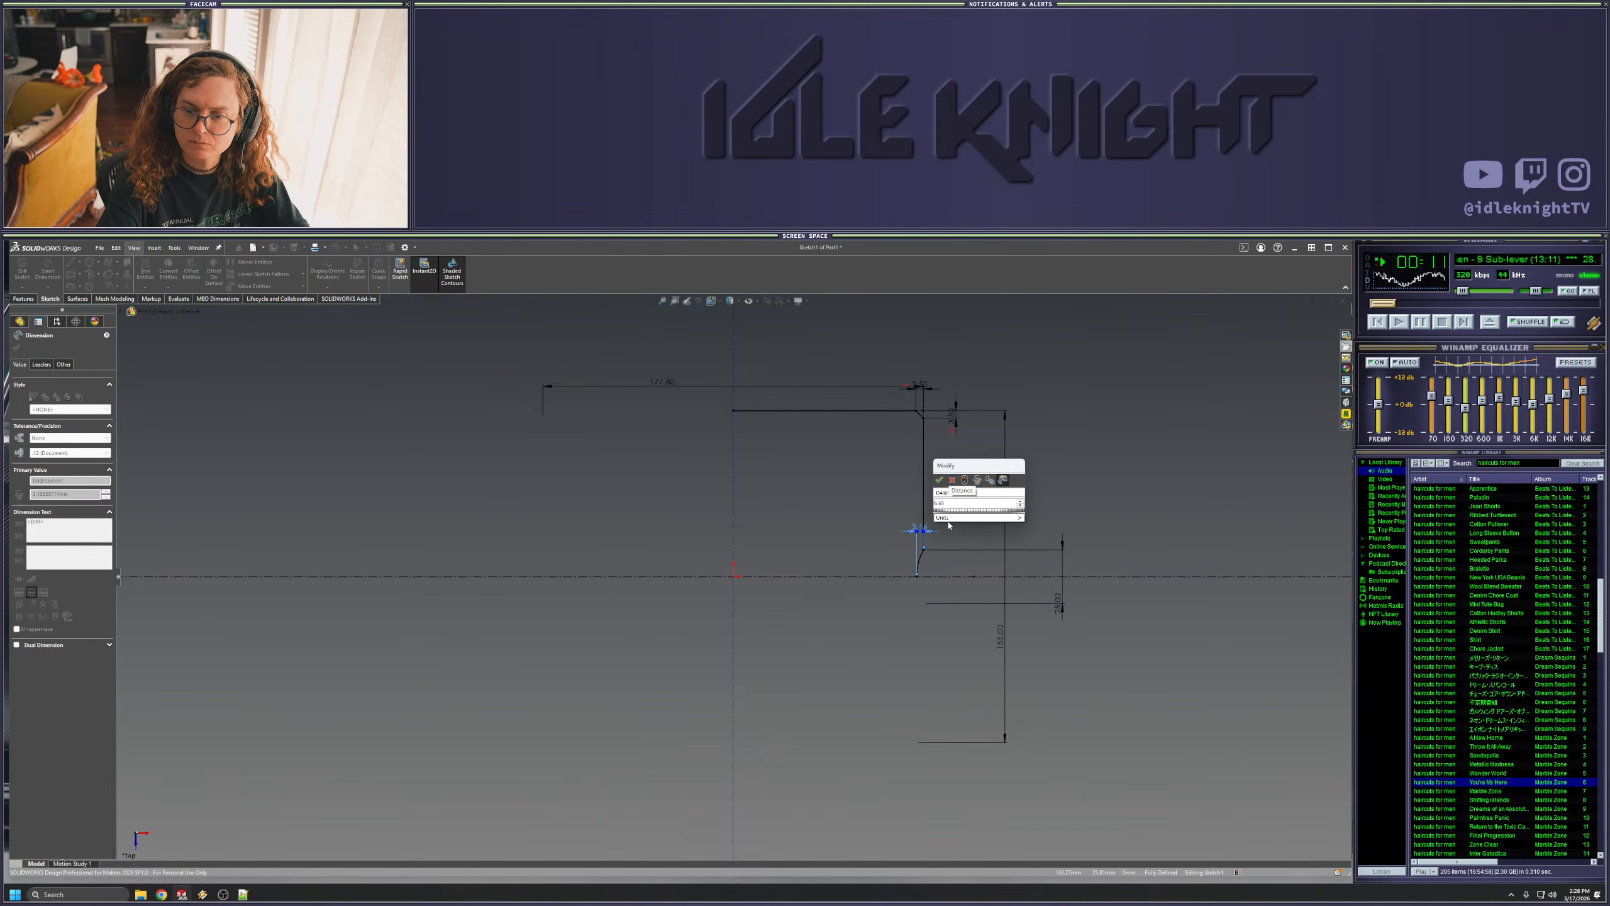
{"action": "key", "text": "BackSpace"}
{"action": "type", "text": "25"}
{"action": "key", "text": "Return"}
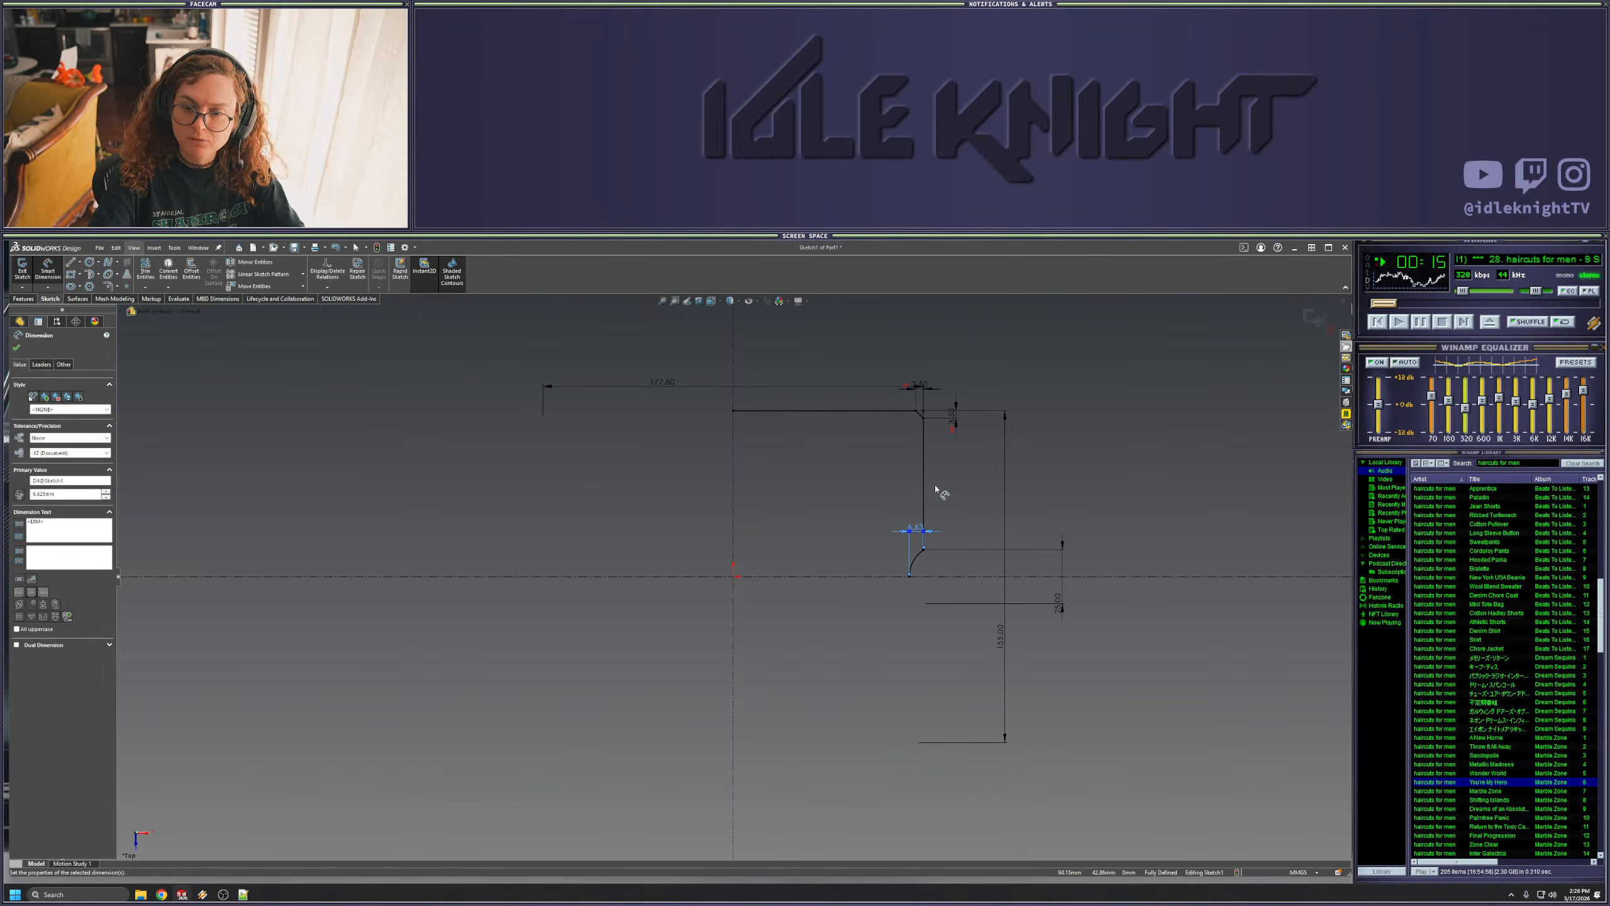
{"action": "left_click", "coordinate": [965, 533]}
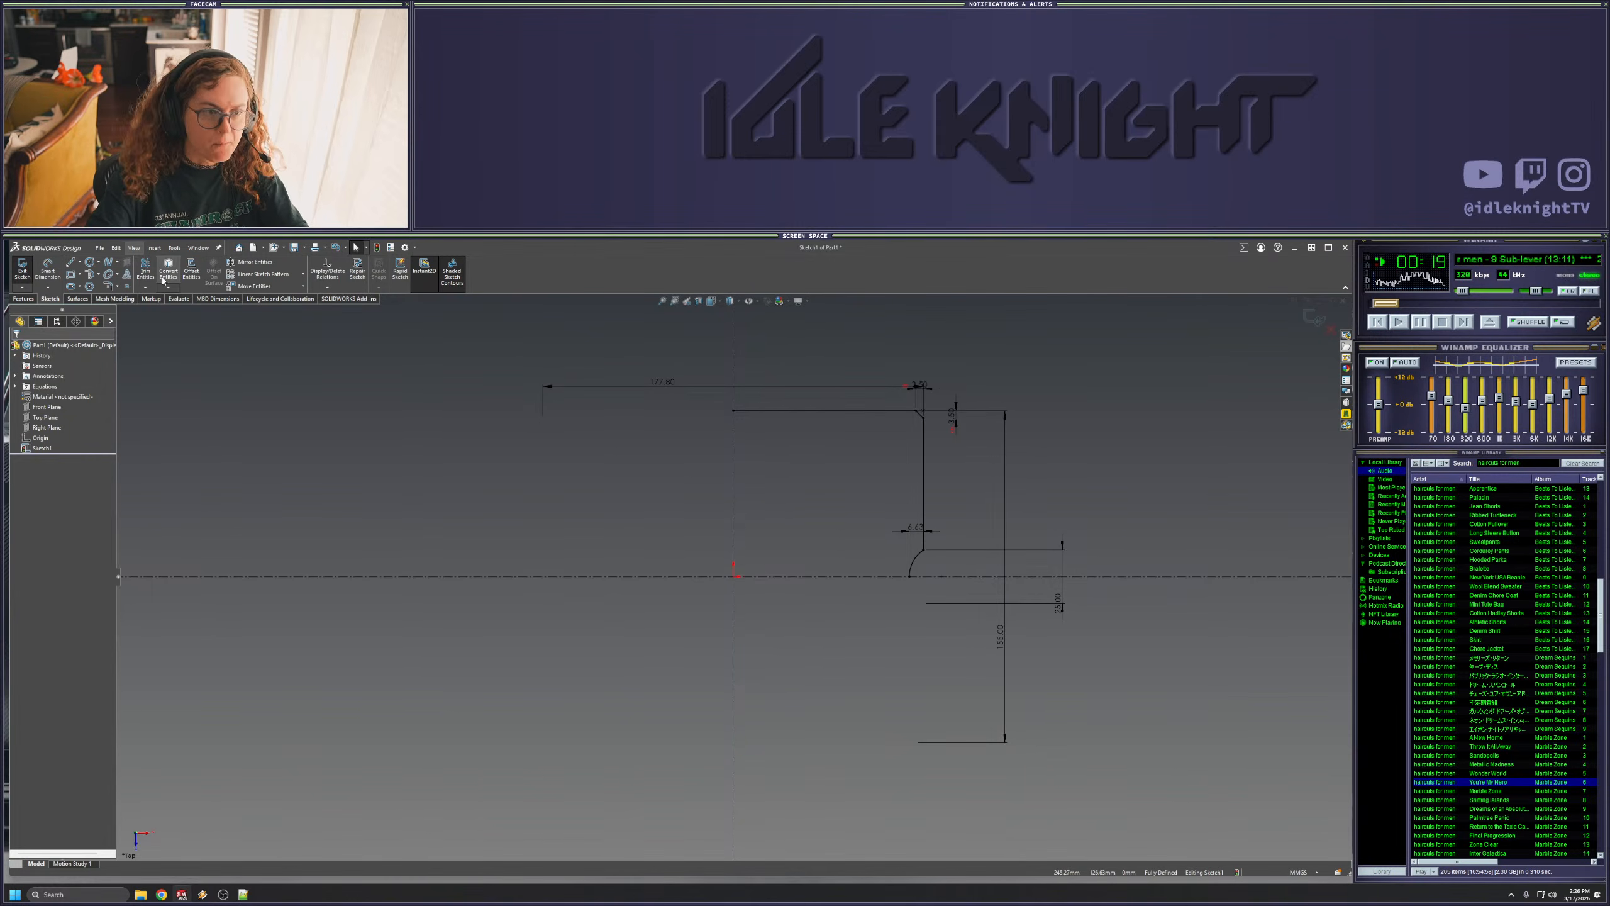
- Fillet the corner between the vertical line and the notch arc with a 6 mm radius
{"action": "left_click", "coordinate": [107, 286]}
{"action": "left_click", "coordinate": [920, 546]}
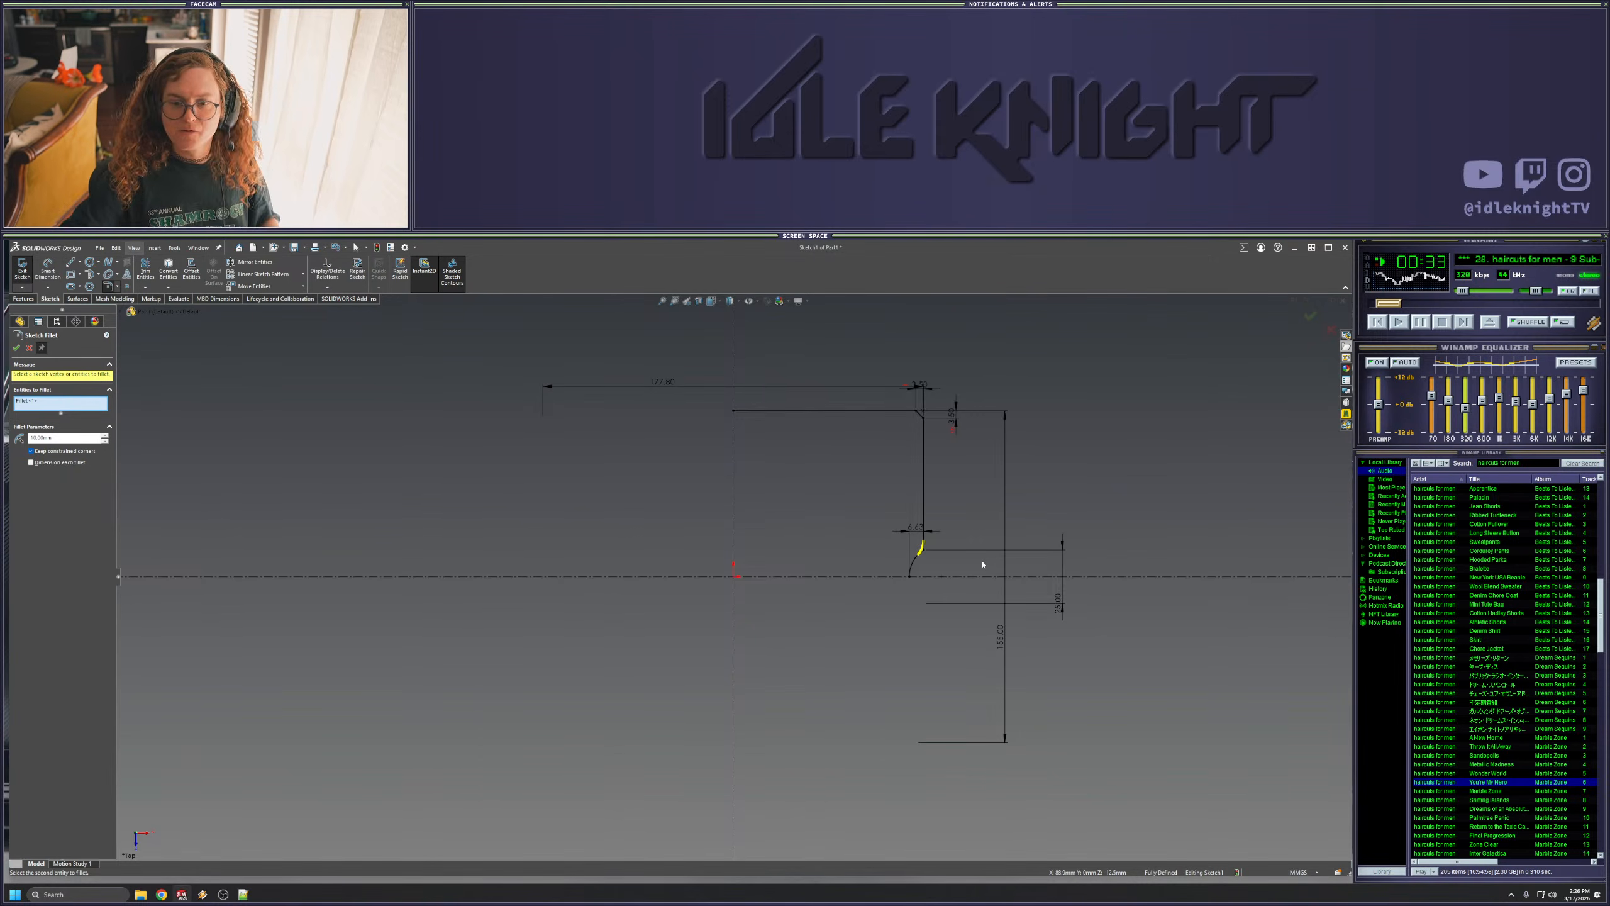
{"action": "double_click", "coordinate": [52, 438]}
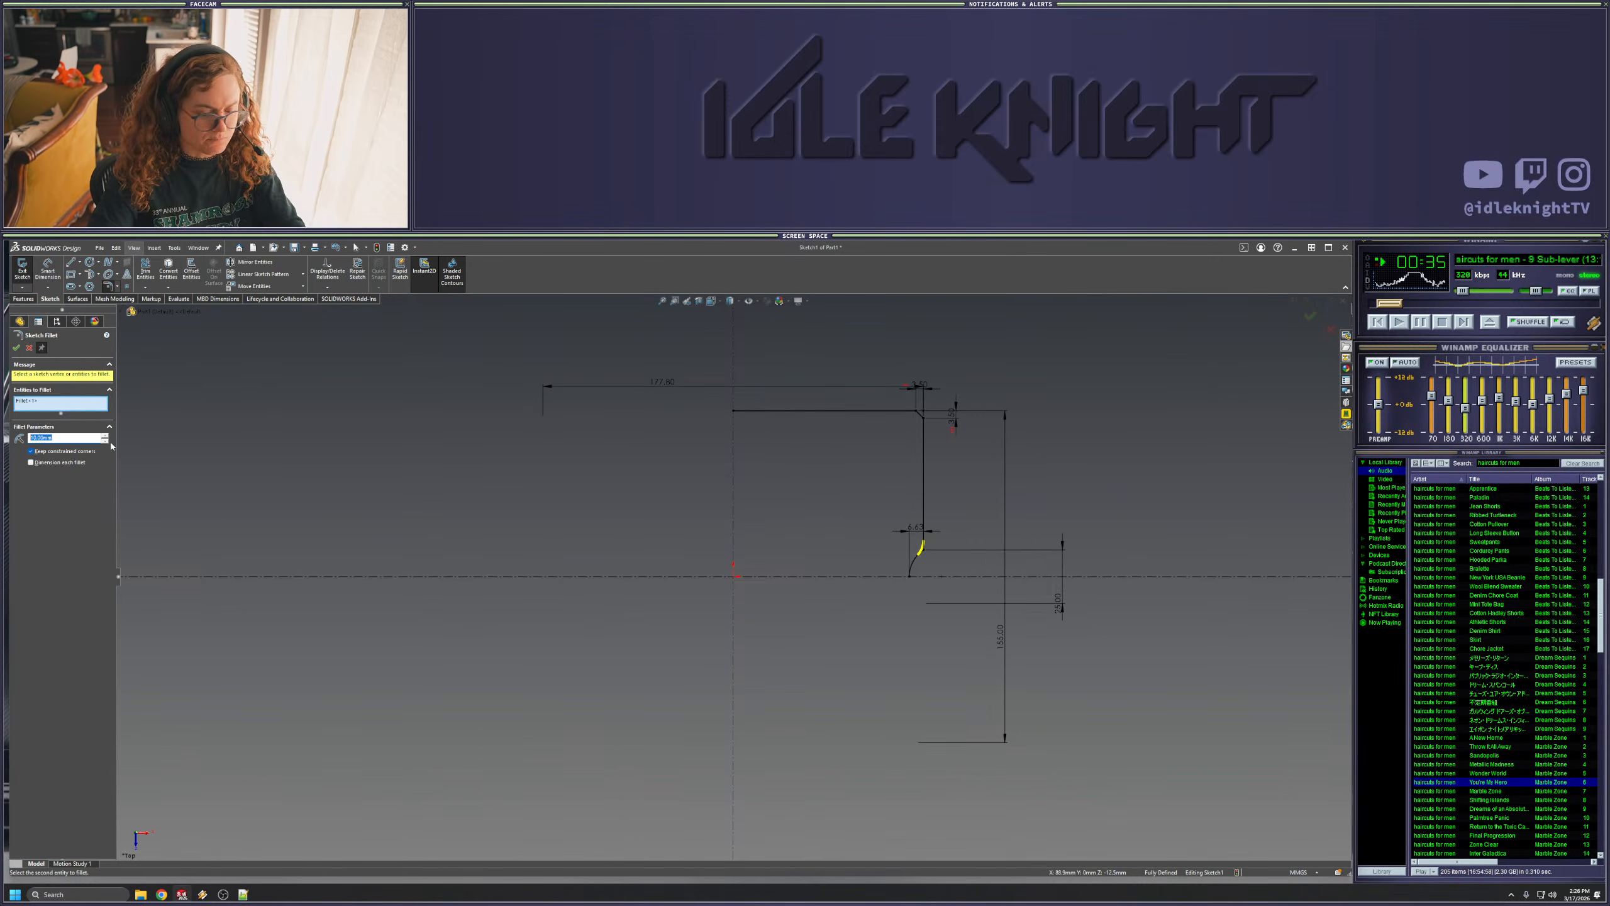
{"action": "type", "text": "6"}
{"action": "key", "text": "Return"}
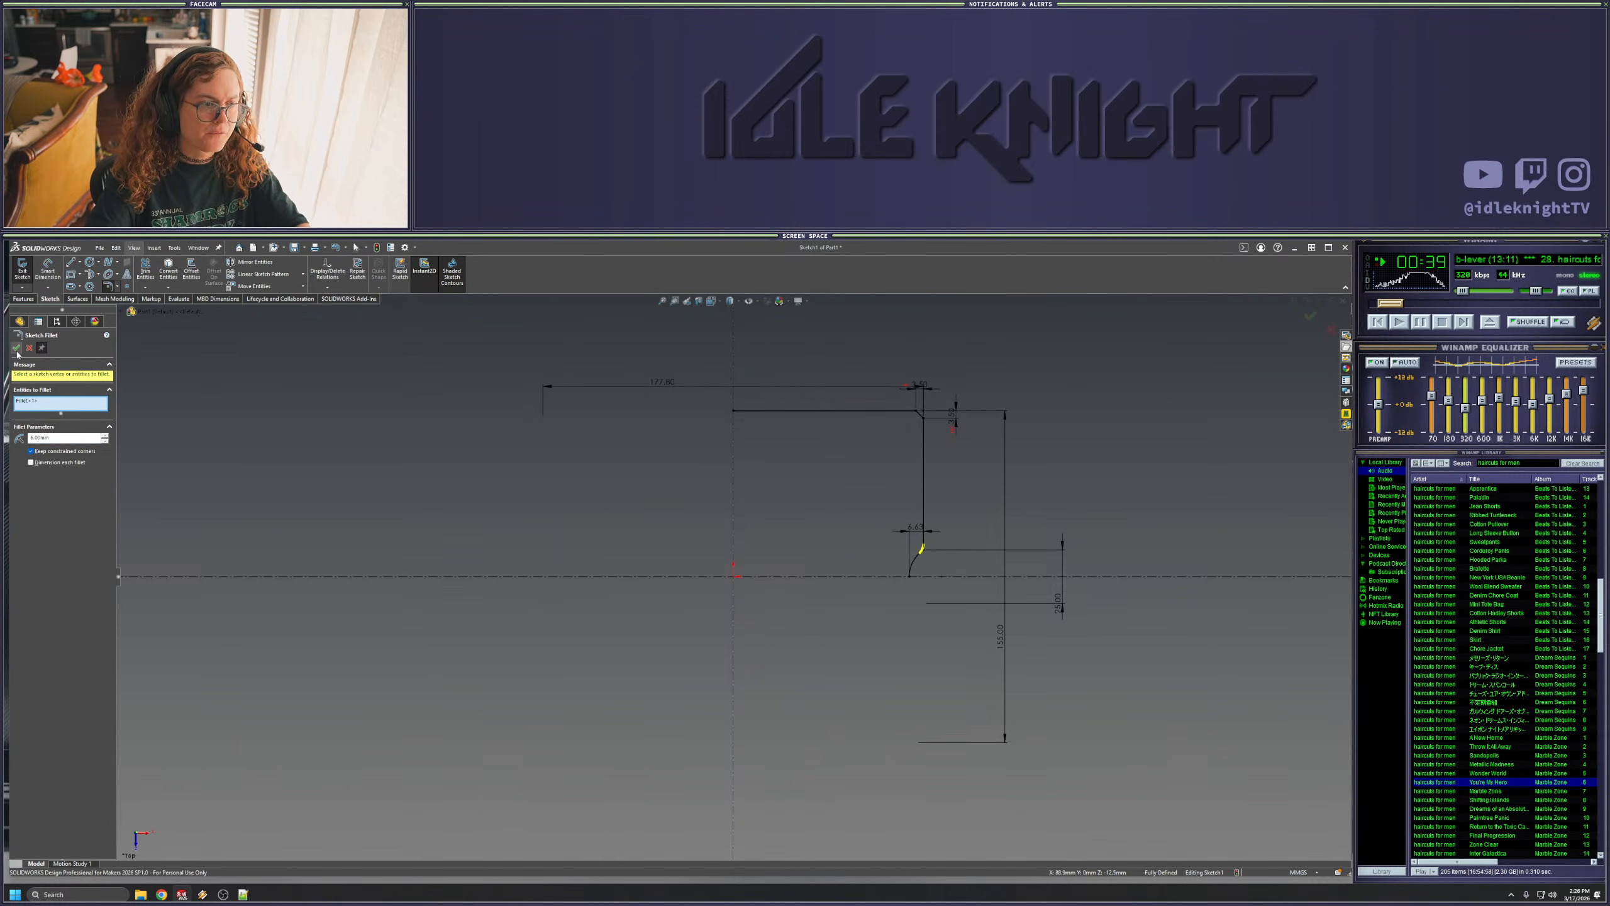
{"action": "key", "text": "Escape"}
- Rearrange the overall width, height, chamfer, notch and fillet dimensions so they sit clear of the outline and each other
{"action": "mouse_move", "coordinate": [928, 550]}
{"action": "left_mouse_down"}
{"action": "mouse_move", "coordinate": [971, 546]}
{"action": "mouse_move", "coordinate": [891, 540]}
{"action": "mouse_move", "coordinate": [964, 527]}
{"action": "left_mouse_up"}
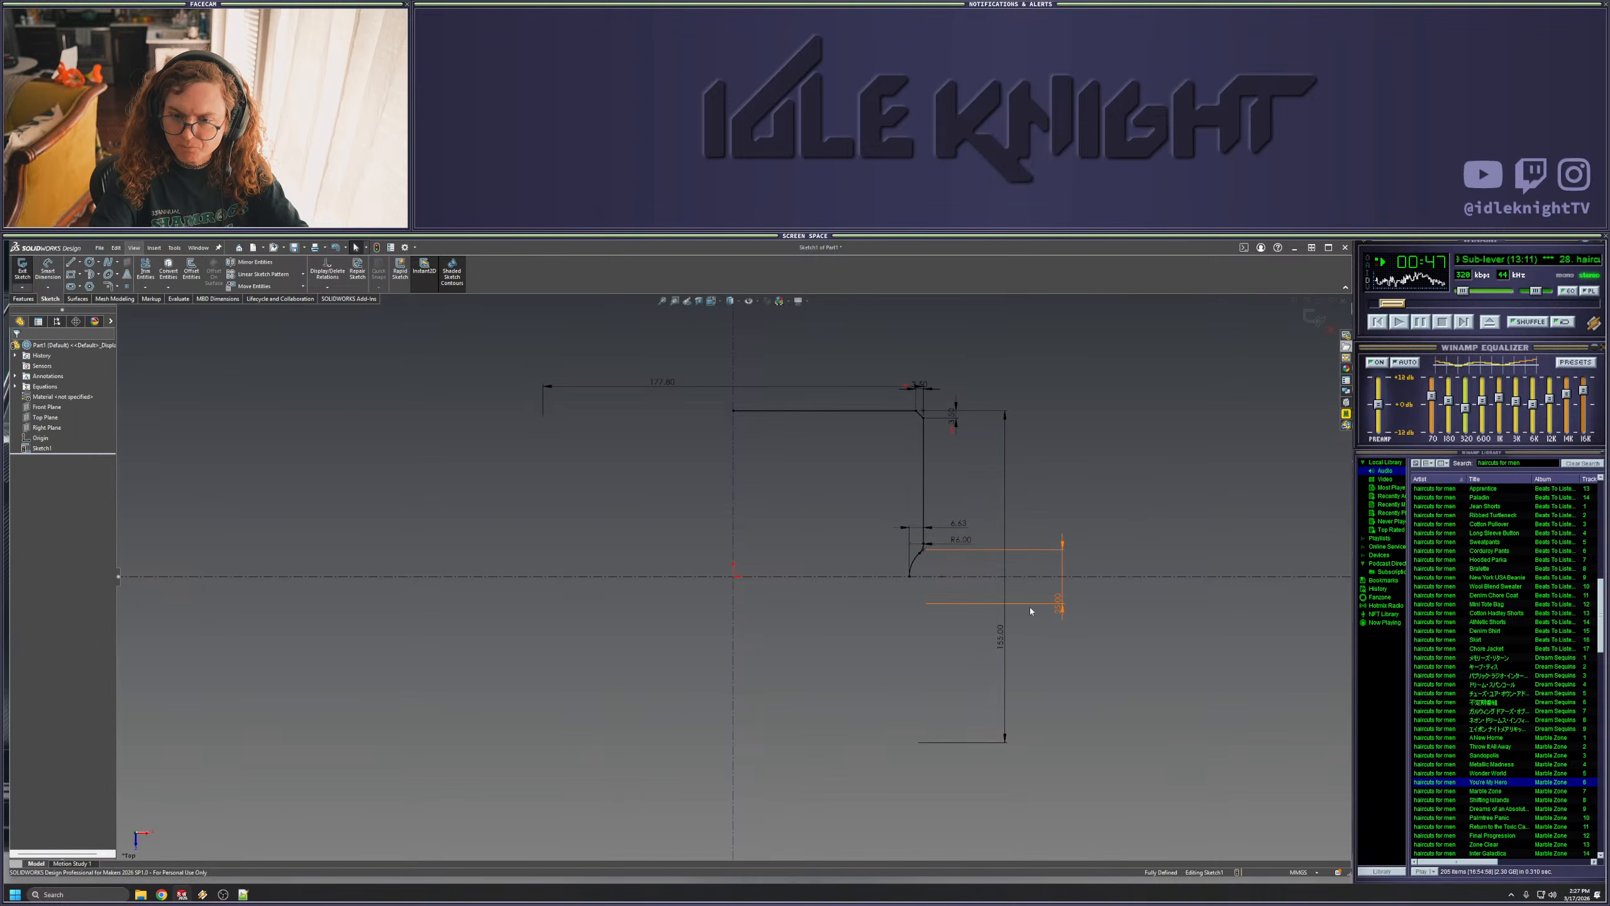
{"action": "scroll", "coordinate": [956, 539], "scroll_direction": "down", "scroll_amount": 5}
{"action": "left_click_drag", "start_coordinate": [816, 568], "coordinate": [801, 564]}
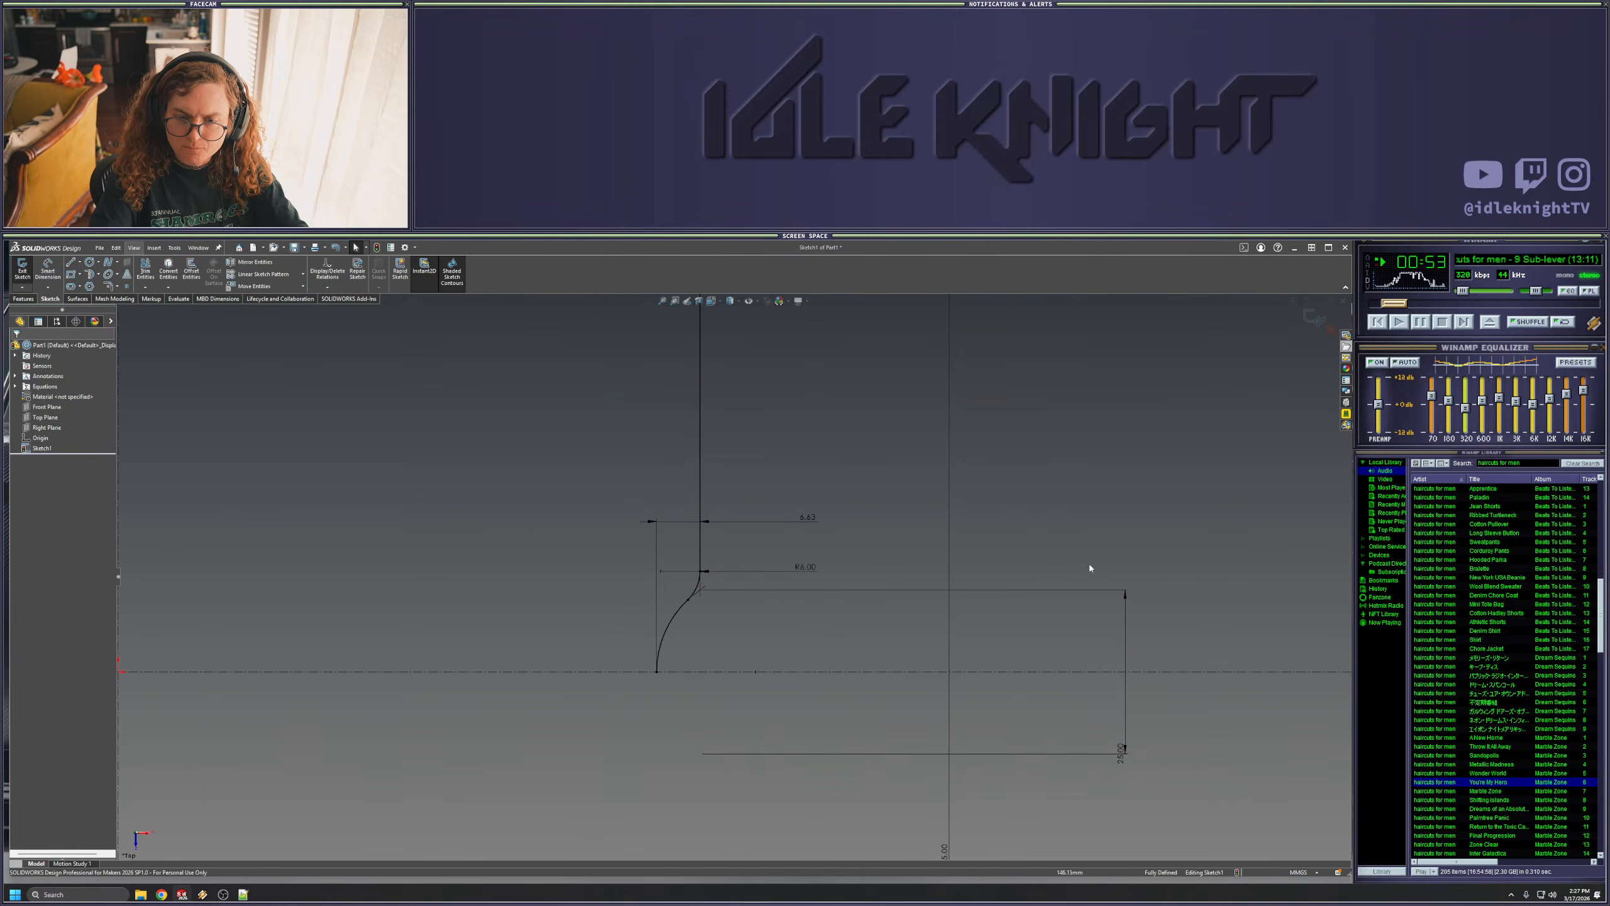
{"action": "scroll", "coordinate": [1096, 647], "scroll_direction": "up", "scroll_amount": 6}
{"action": "left_click_drag", "start_coordinate": [865, 651], "coordinate": [812, 618]}
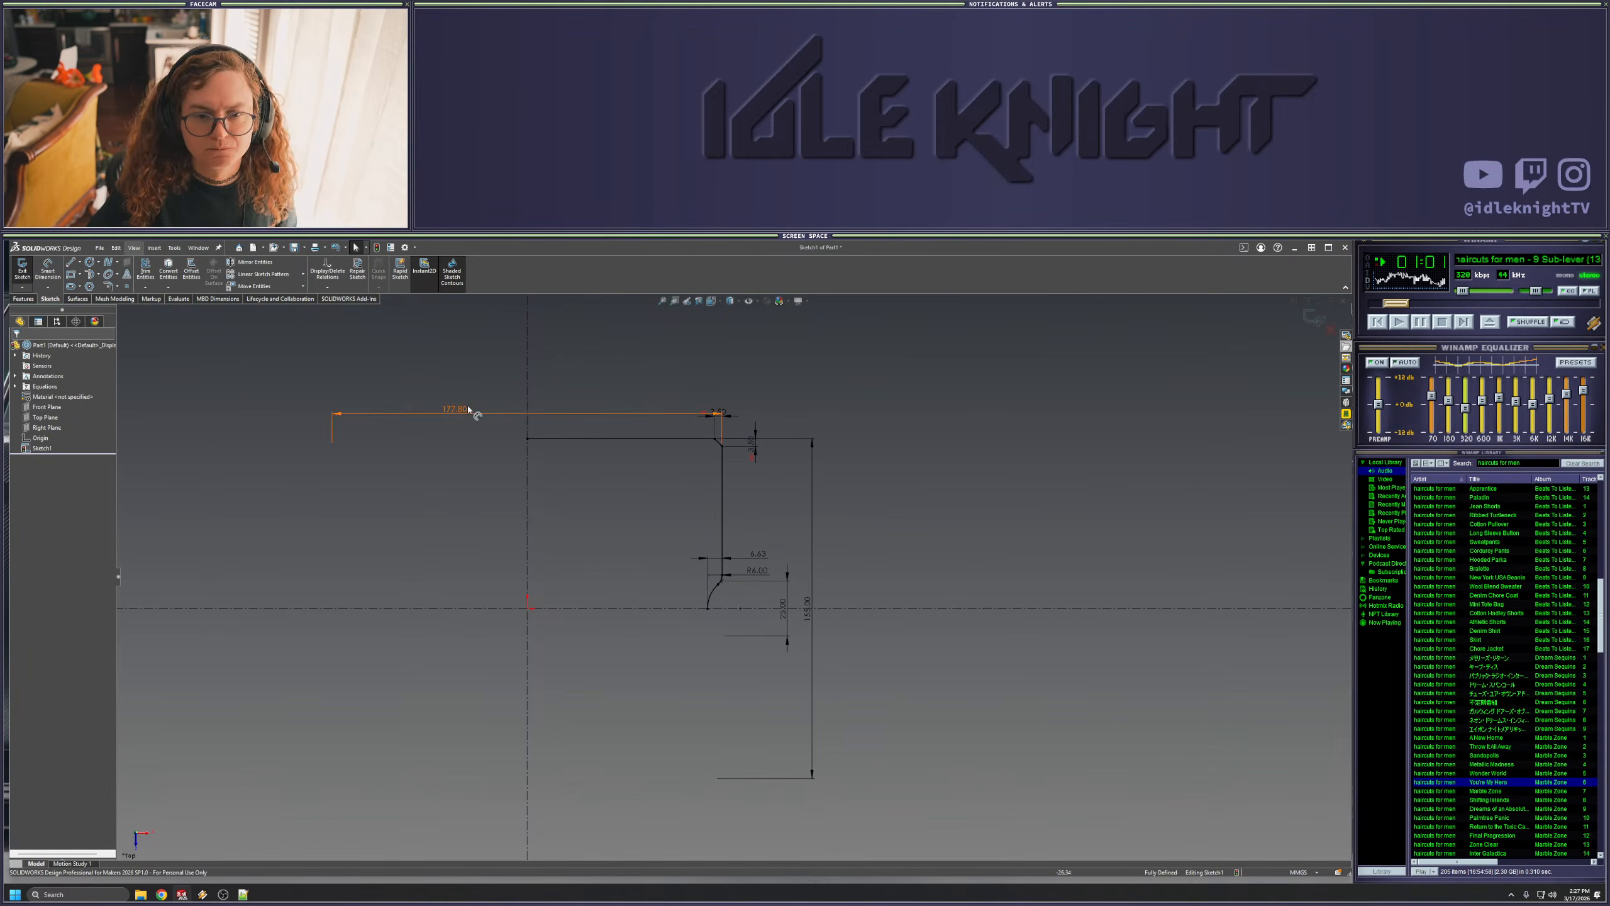
{"action": "left_click_drag", "start_coordinate": [468, 417], "coordinate": [538, 415]}
{"action": "mouse_move", "coordinate": [718, 412]}
{"action": "left_mouse_down"}
{"action": "mouse_move", "coordinate": [752, 394]}
{"action": "mouse_move", "coordinate": [754, 425]}
{"action": "mouse_move", "coordinate": [757, 405]}
{"action": "left_mouse_up"}
{"action": "left_click", "coordinate": [840, 387]}
{"action": "key", "text": "ctrl+z"}
{"action": "left_click", "coordinate": [906, 417]}
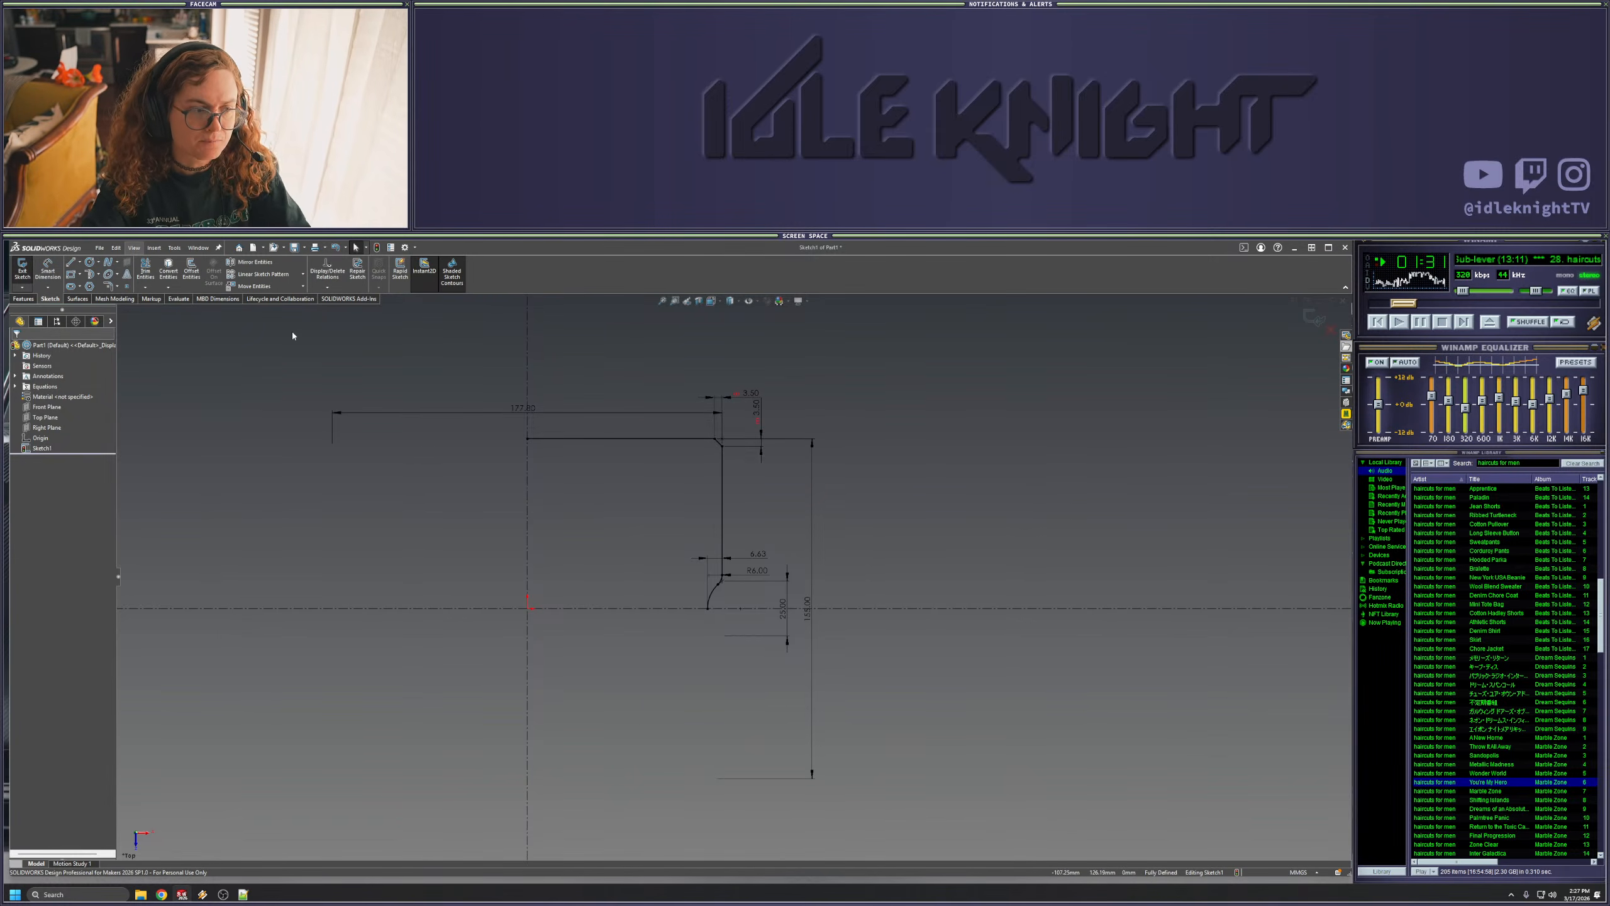
- Close the quarter outline with lines from the upper edge down to the origin and across to the notch arc's lower endpoint
{"action": "left_click", "coordinate": [70, 261]}
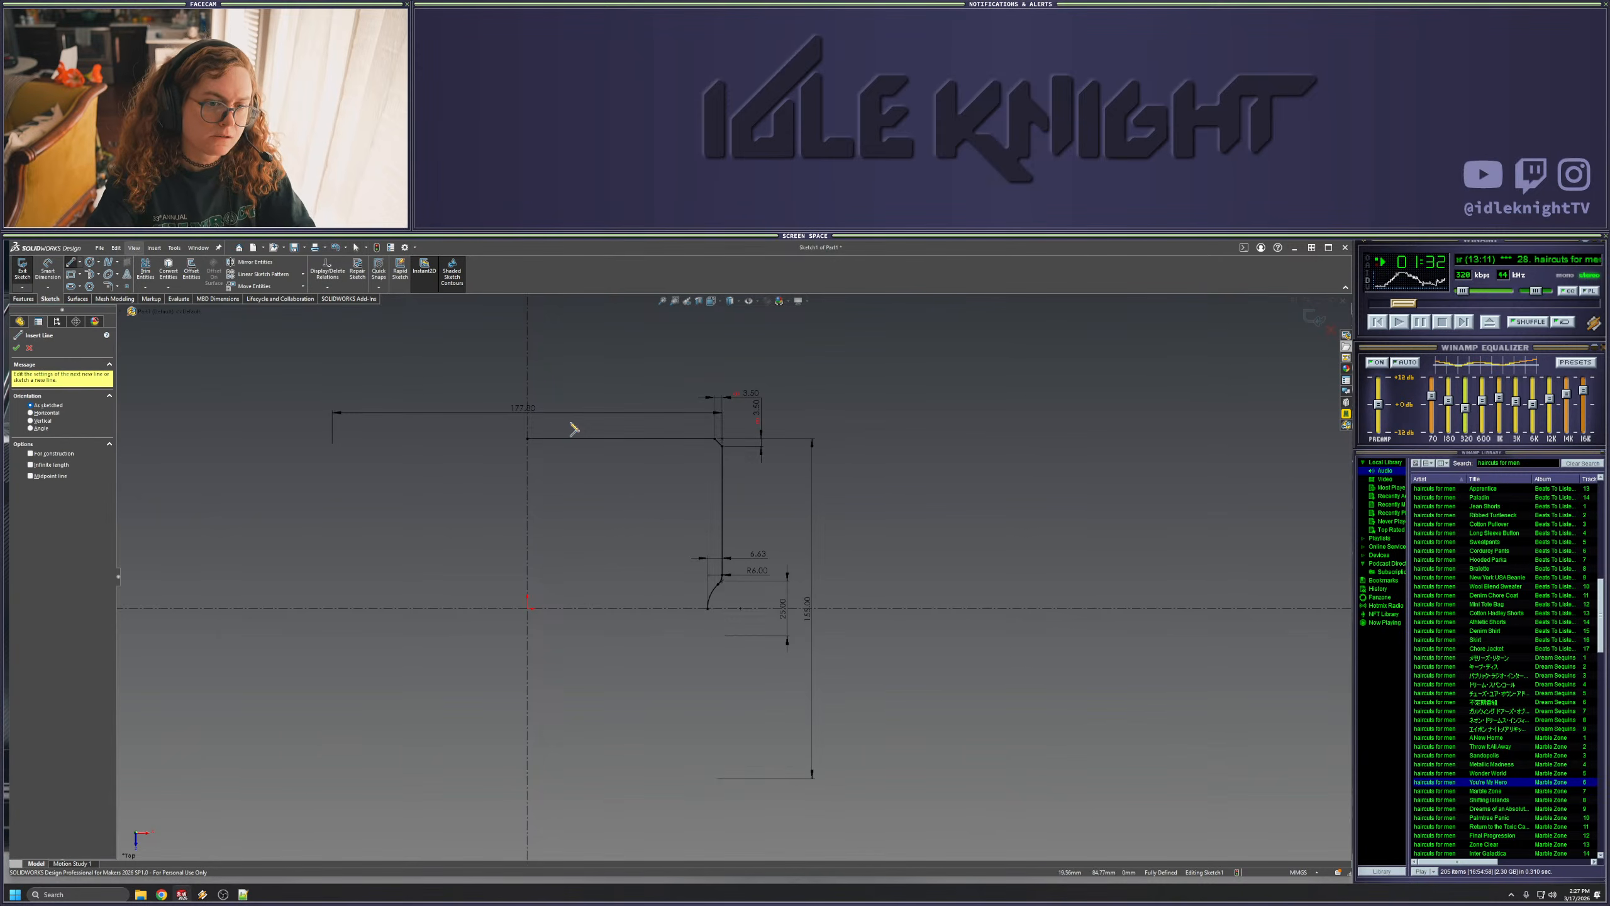
{"action": "left_click", "coordinate": [527, 438]}
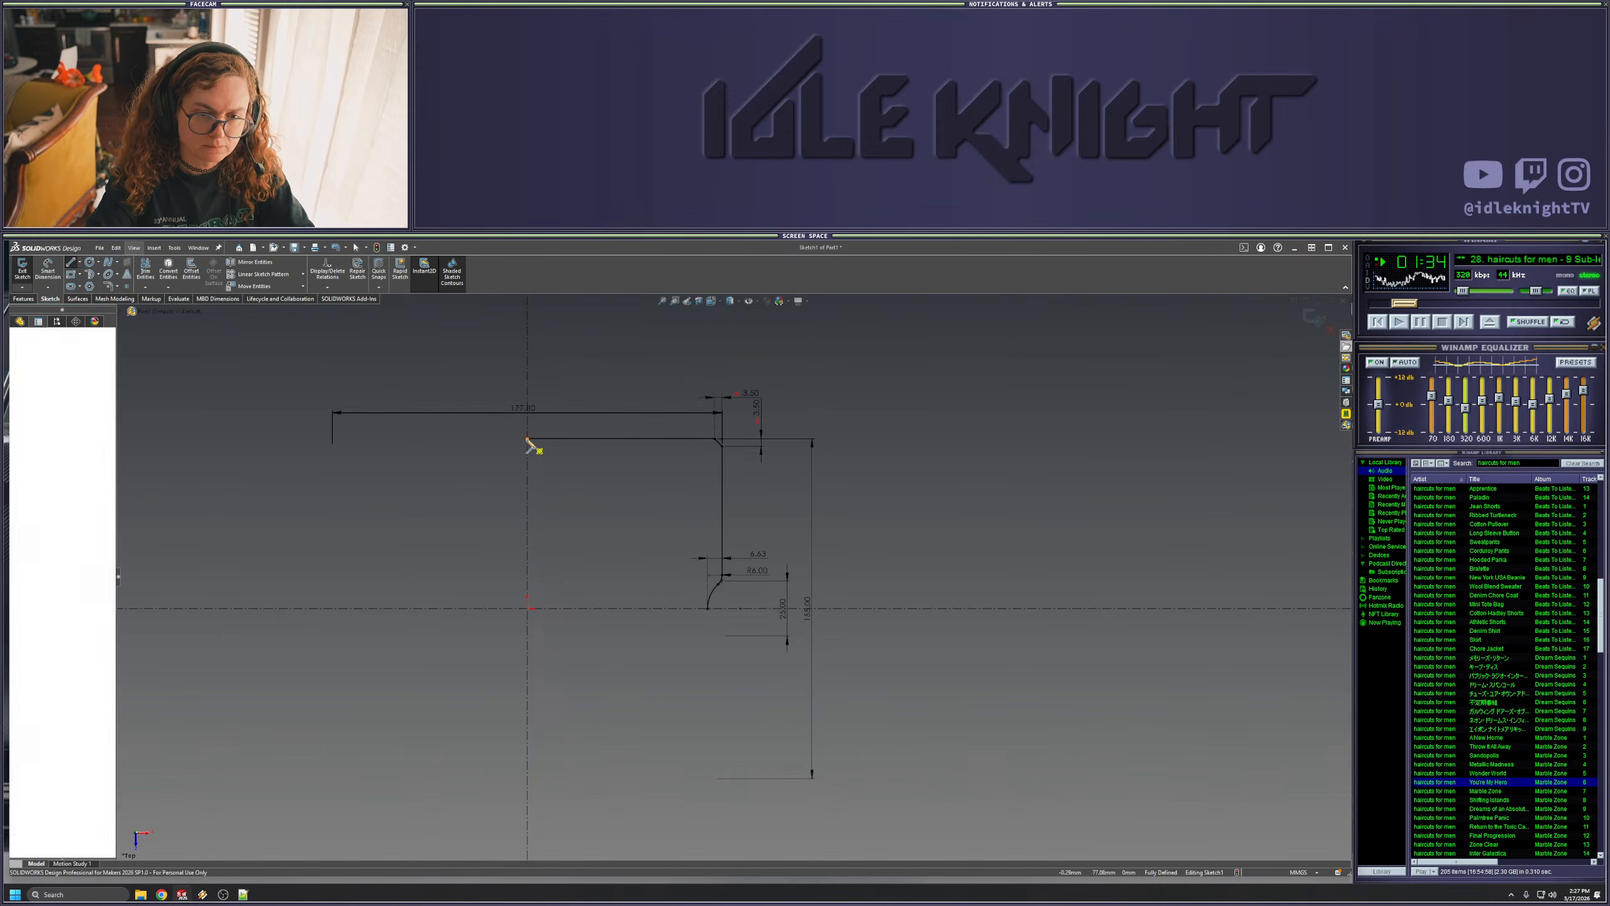
{"action": "left_click", "coordinate": [527, 609]}
{"action": "left_click", "coordinate": [708, 608]}
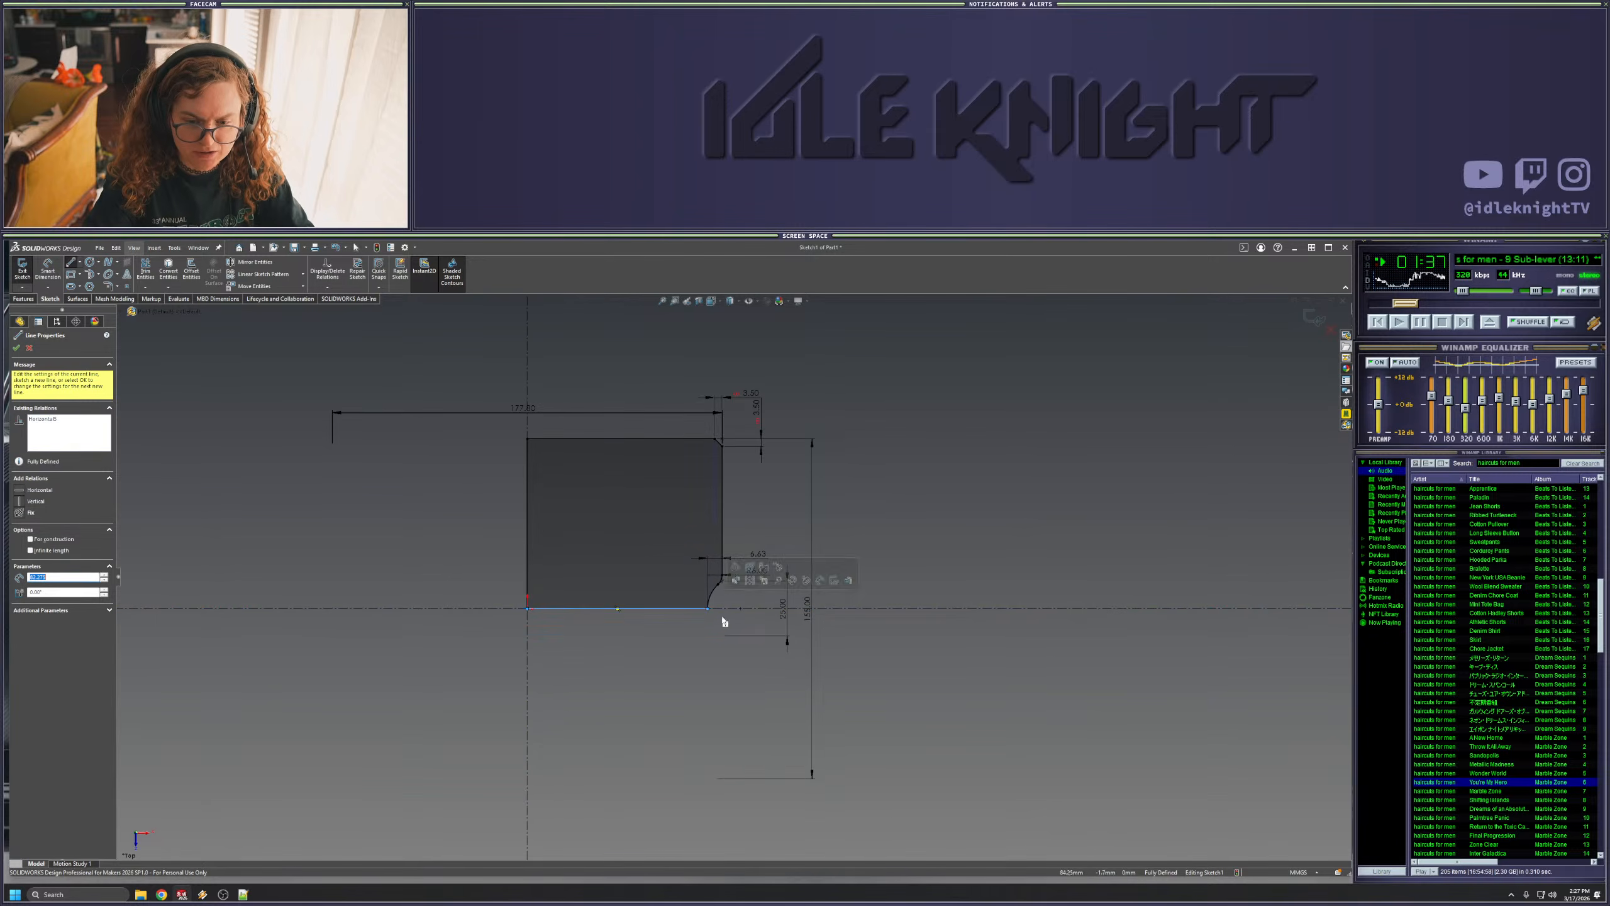
{"action": "key", "text": "Escape"}
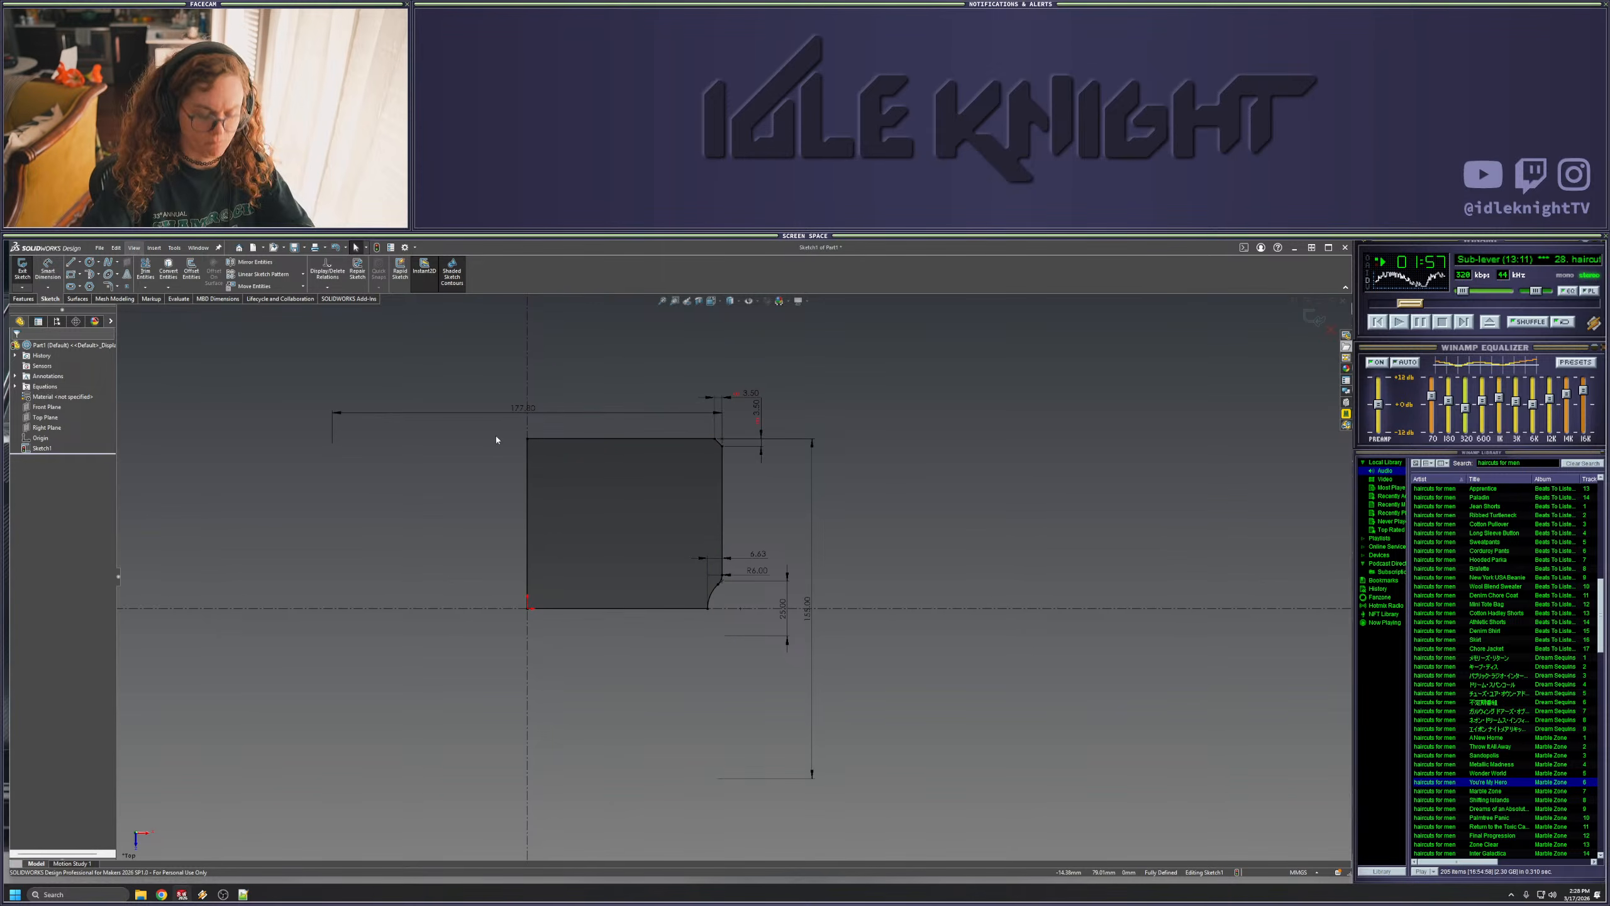
- Sketch a horizontal line about 11 mm long from the vertical centerline inside the outline and dimension it 7 mm below the upper edge
{"action": "left_click", "coordinate": [70, 262]}
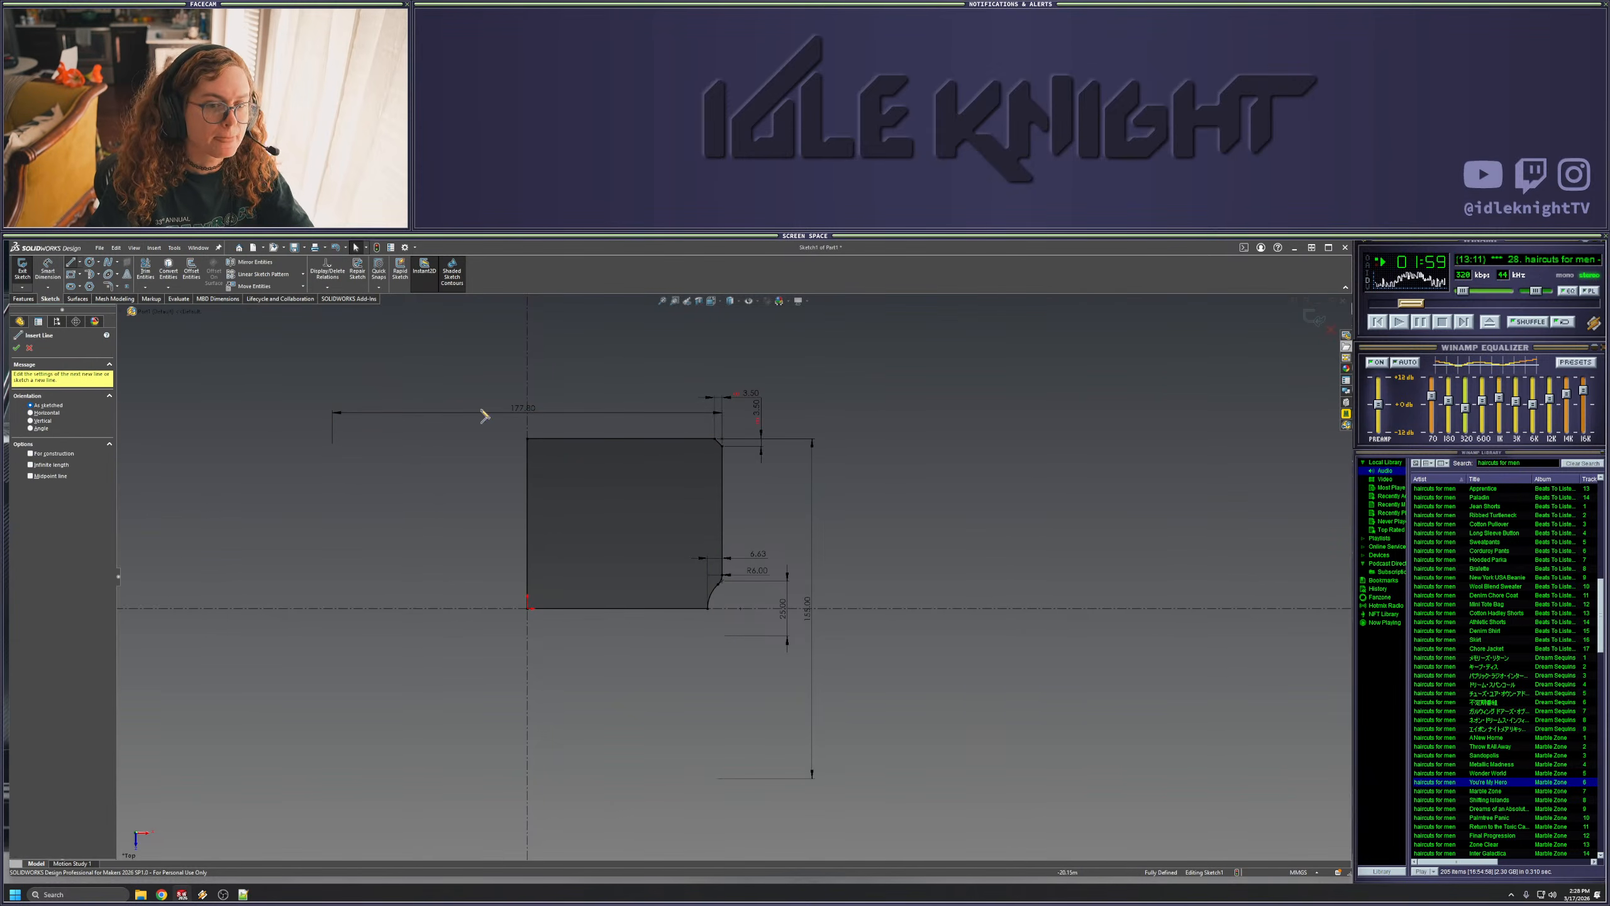
{"action": "left_click", "coordinate": [552, 458]}
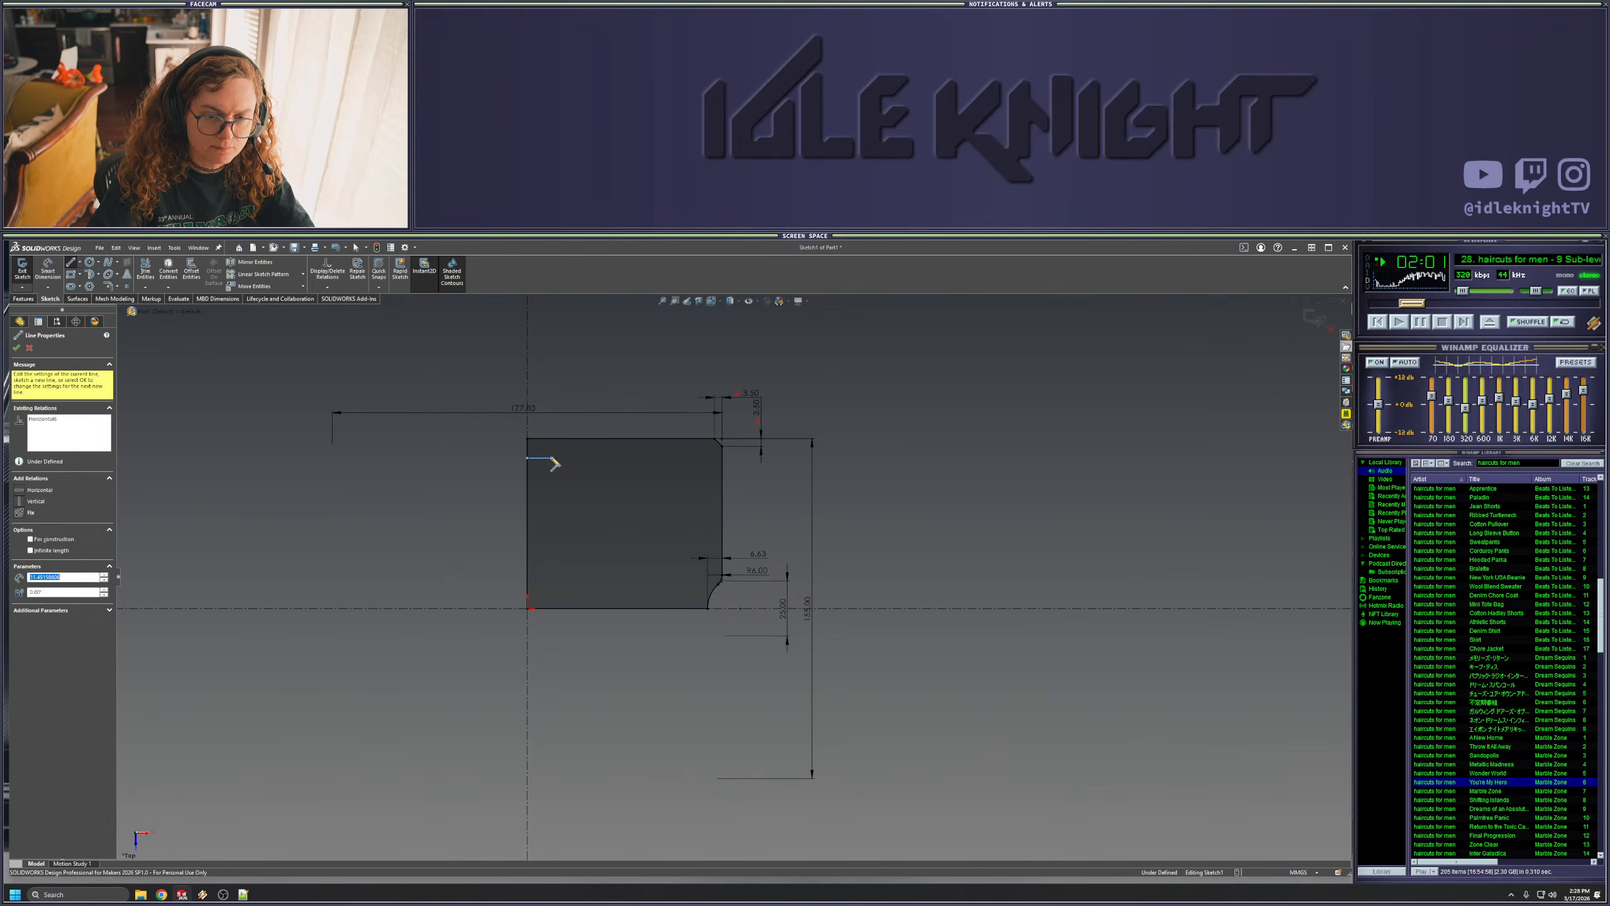
{"action": "key", "text": "Escape"}
{"action": "left_click", "coordinate": [547, 457]}
{"action": "left_click", "coordinate": [539, 439]}
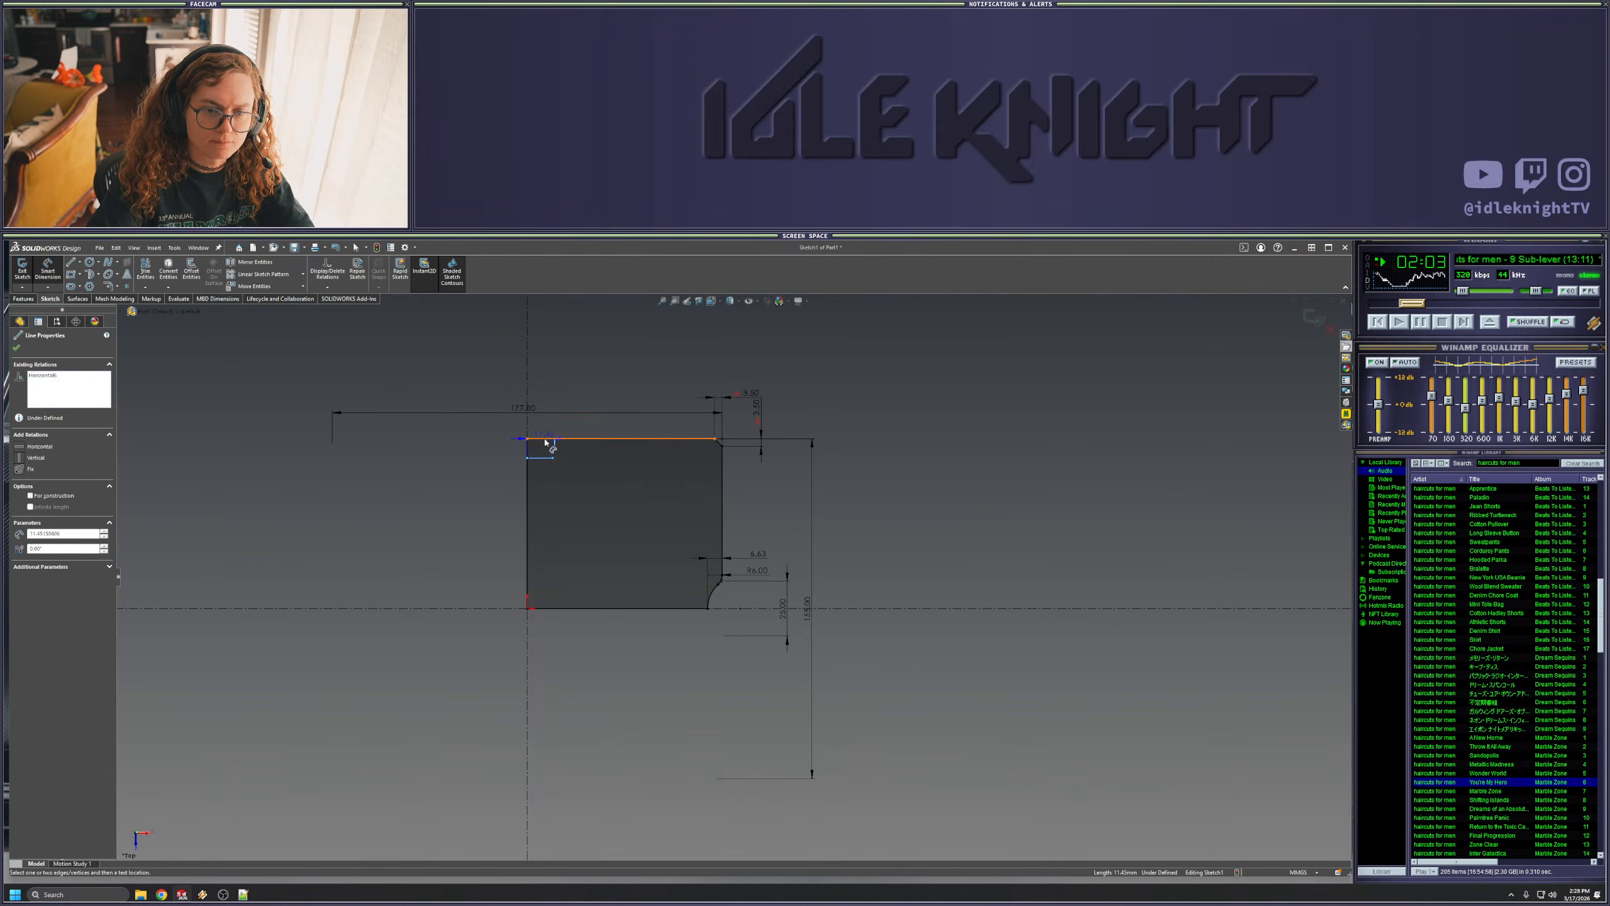
{"action": "left_click", "coordinate": [483, 448]}
{"action": "type", "text": "7"}
{"action": "key", "text": "Return"}
{"action": "key", "text": "Escape"}
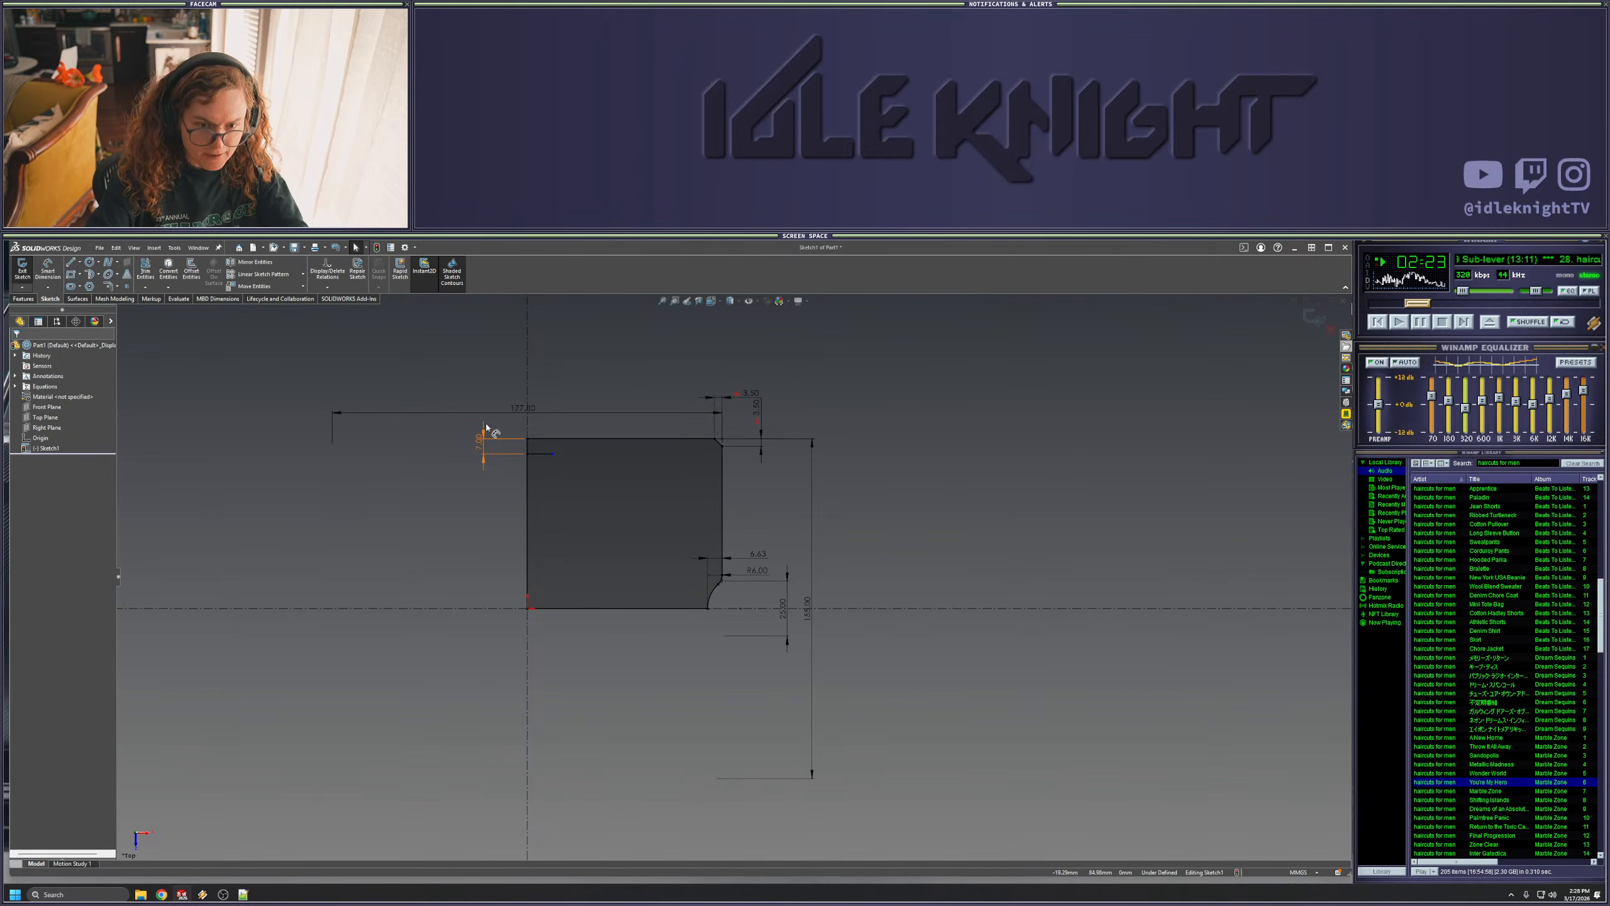
- Continue the short inner line with a downward diagonal, a vertical line about 4 mm long, and a short horizontal line back toward the centerline
{"action": "left_click", "coordinate": [71, 261]}
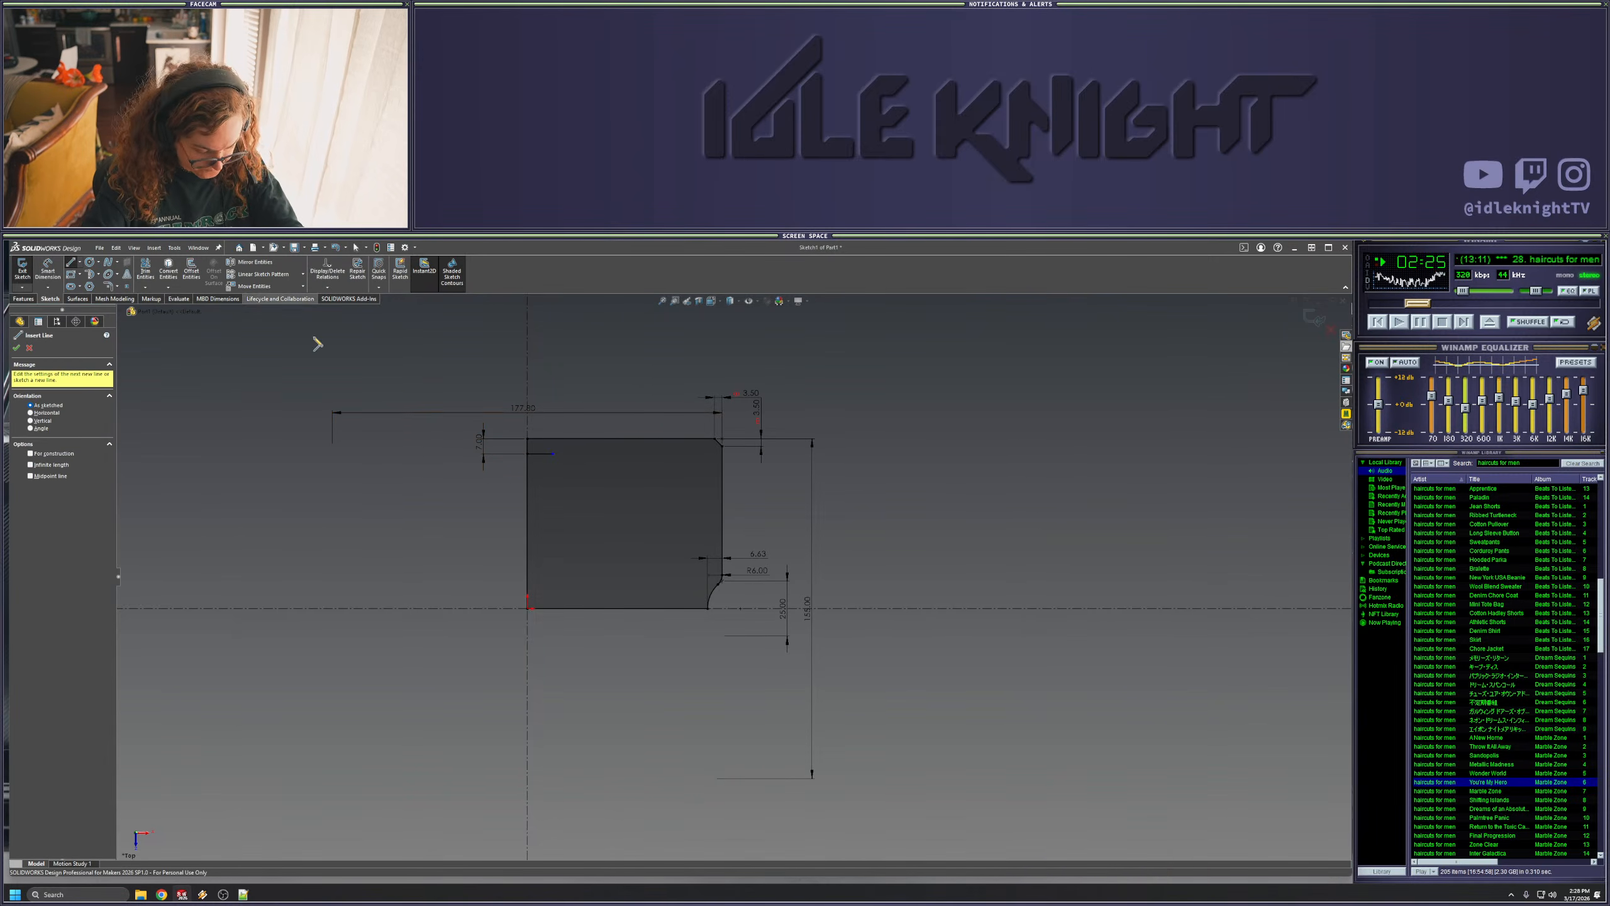
{"action": "left_click", "coordinate": [552, 453]}
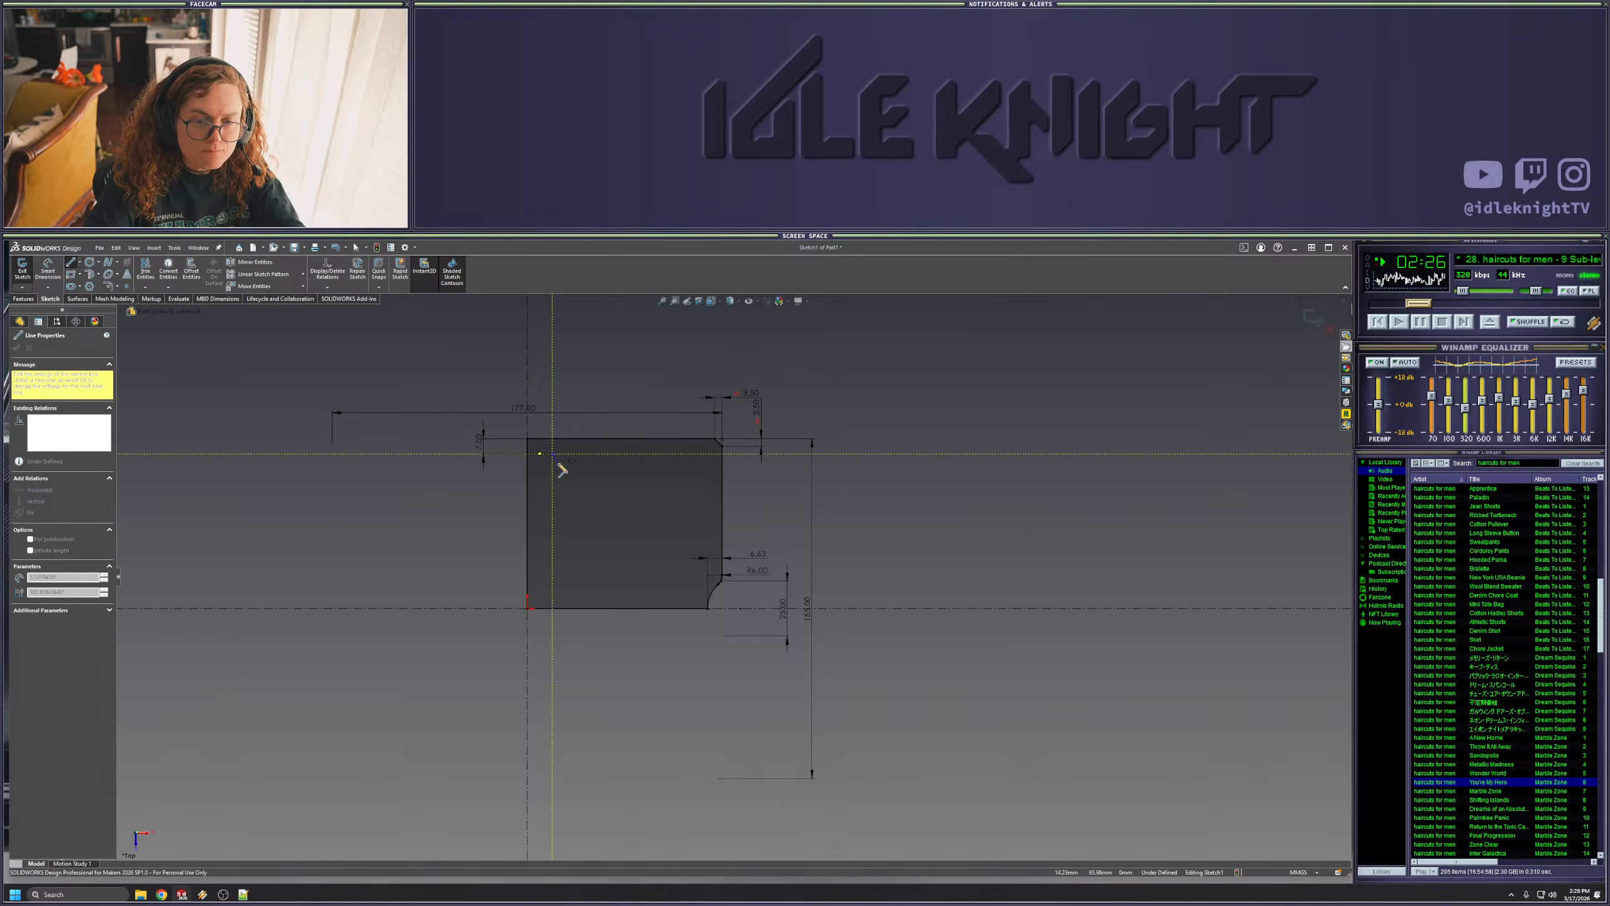
{"action": "left_click", "coordinate": [563, 465]}
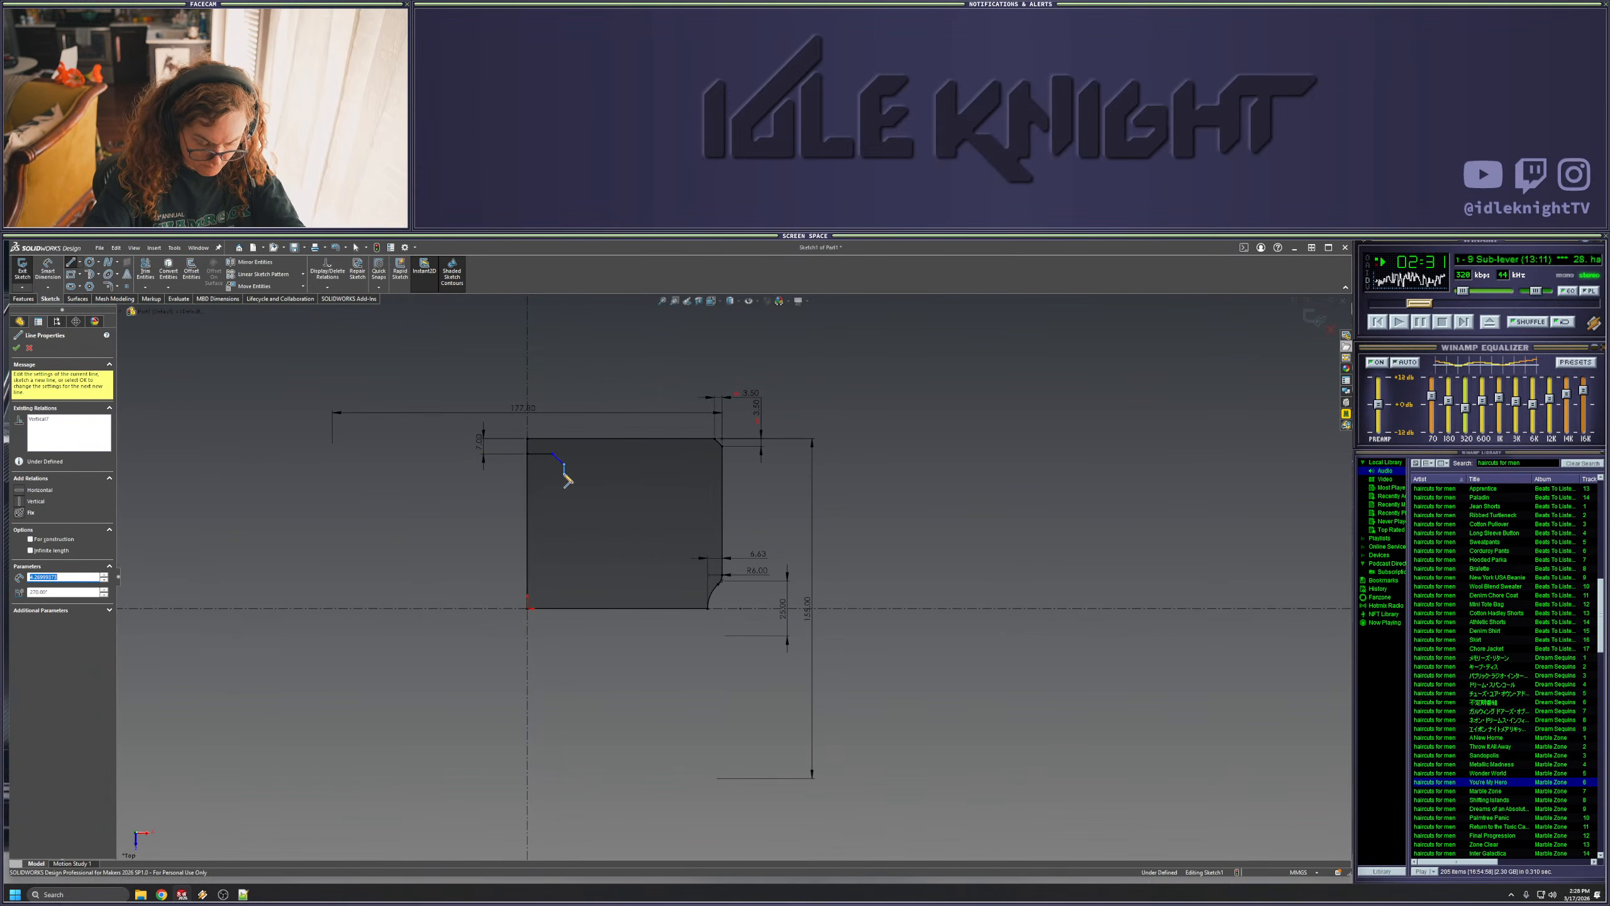
{"action": "left_click", "coordinate": [564, 473]}
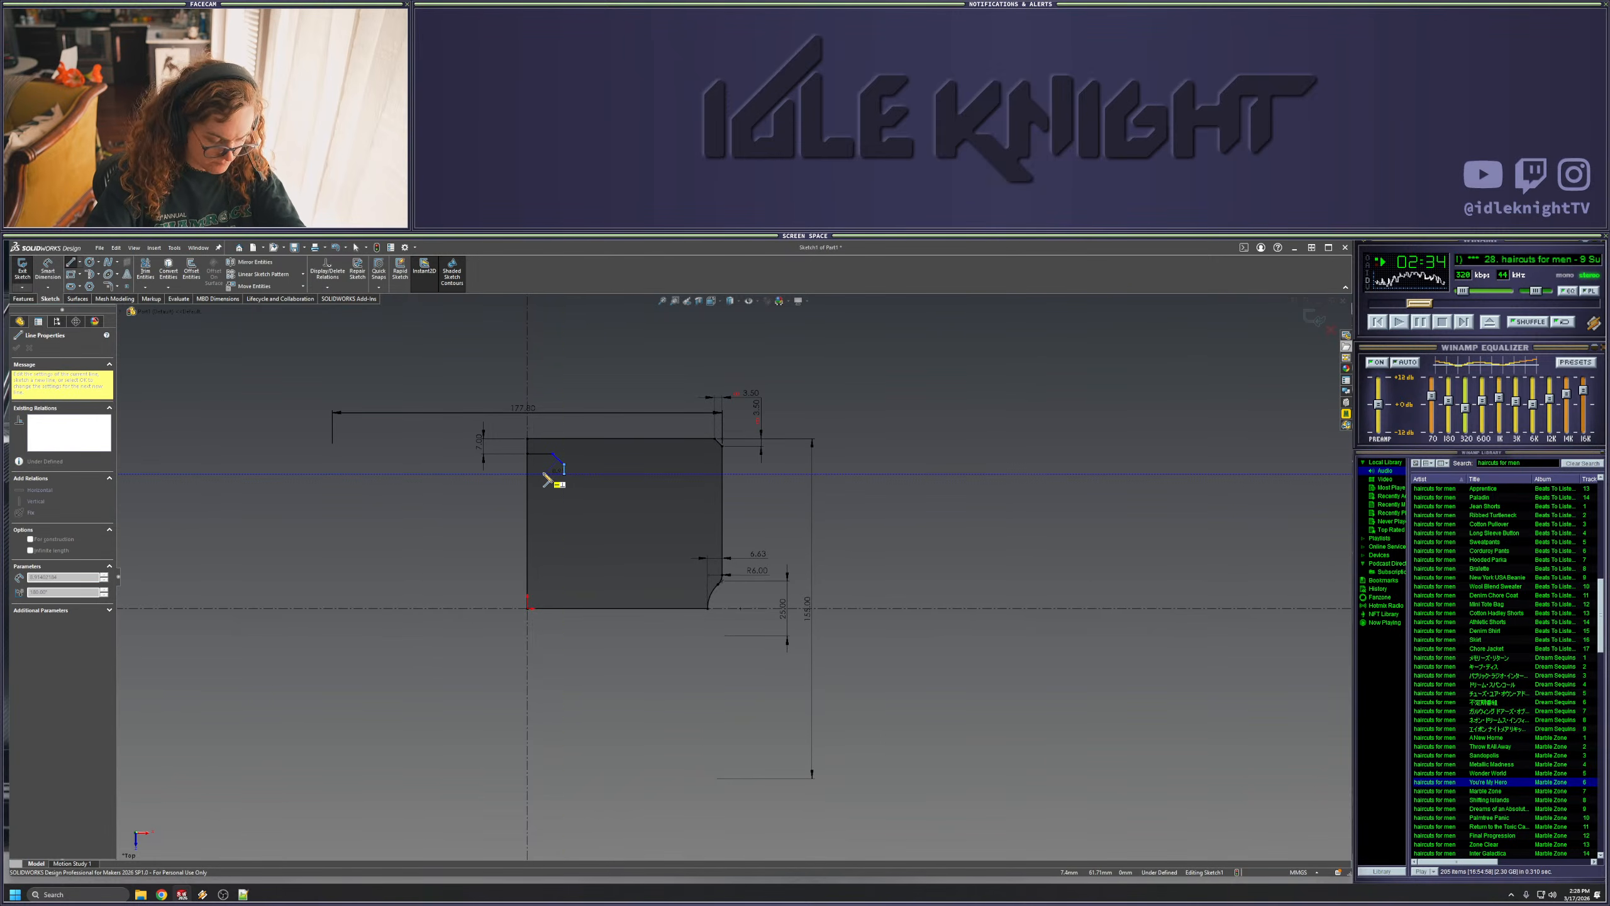
{"action": "left_click", "coordinate": [545, 473]}
{"action": "key", "text": "Escape"}
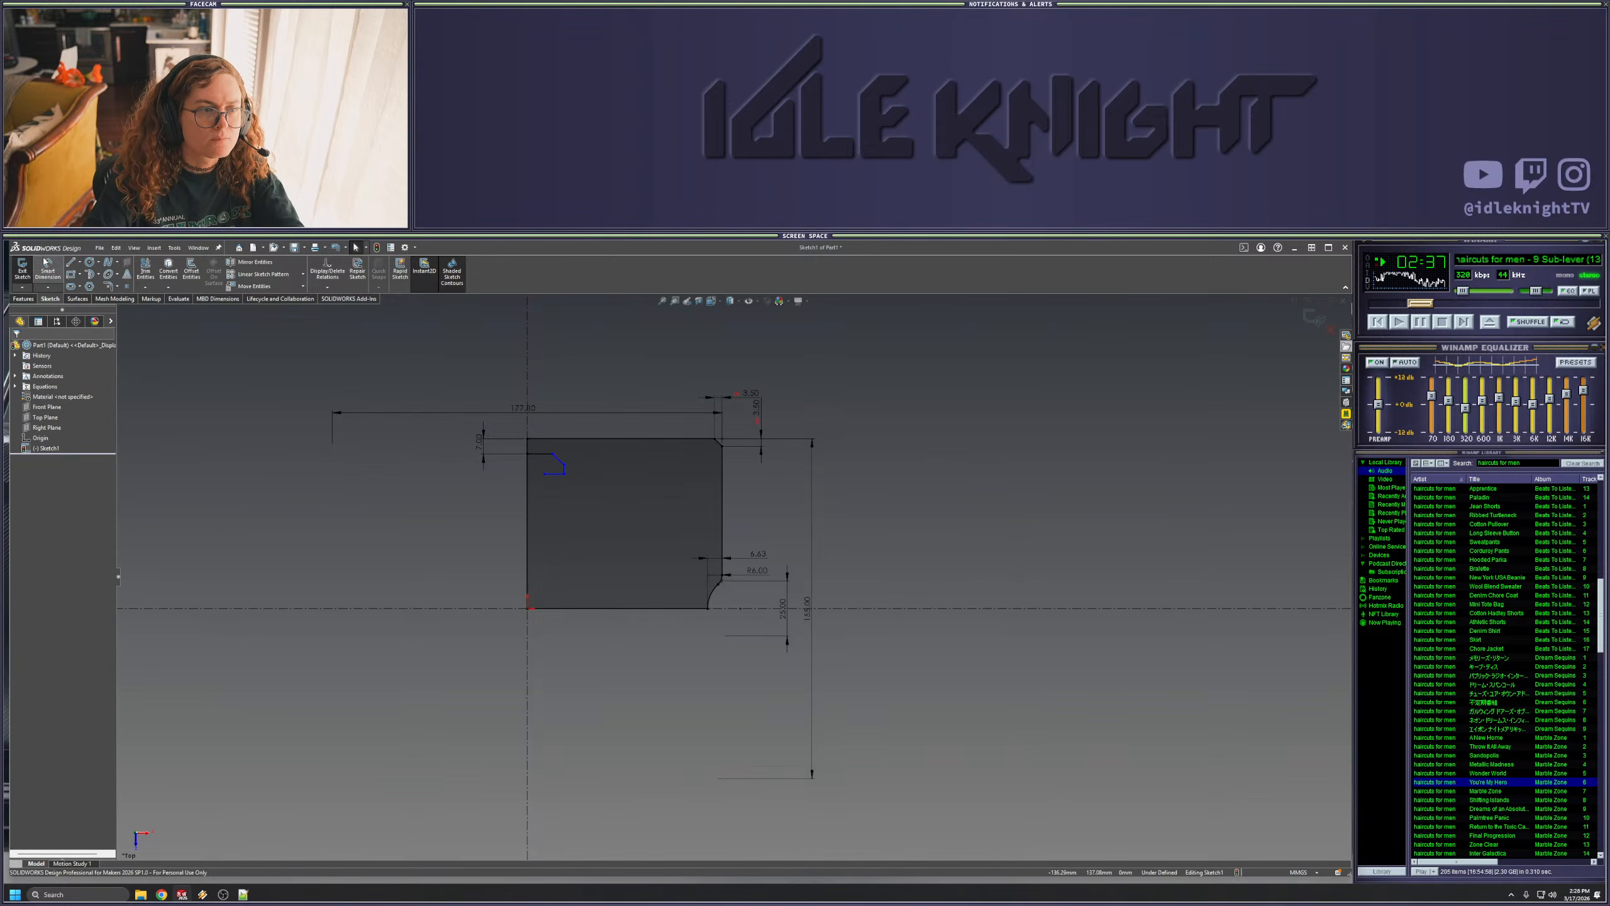
- Dimension the inner profile's vertical line symmetrically about the vertical centerline, setting the full width to 43 mm
{"action": "left_click", "coordinate": [564, 469]}
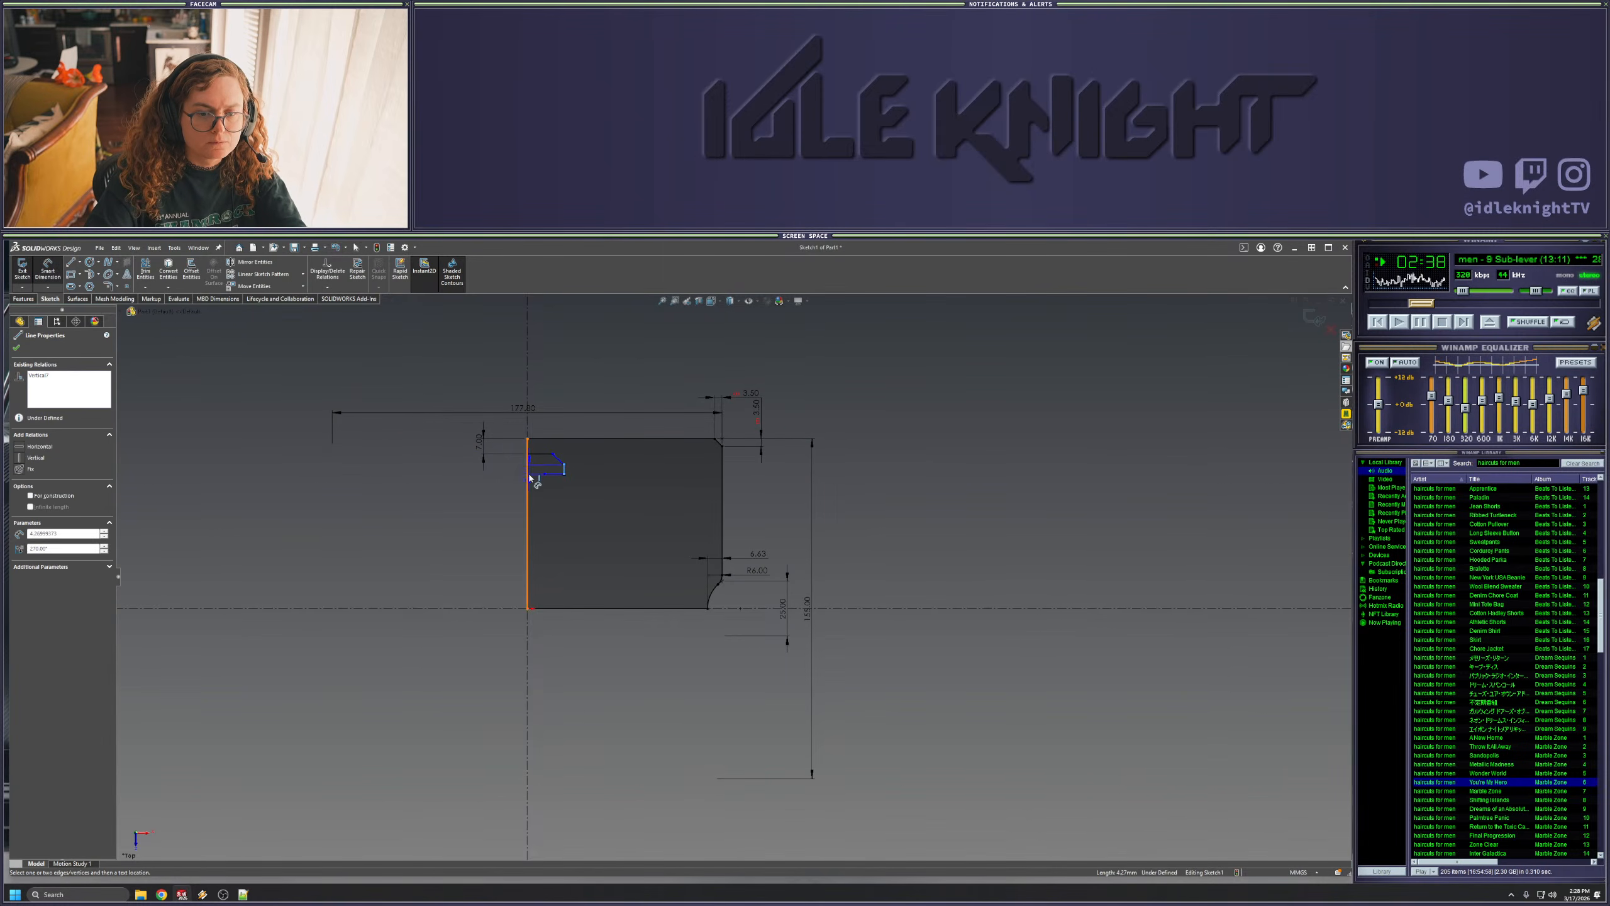
{"action": "left_click", "coordinate": [528, 646]}
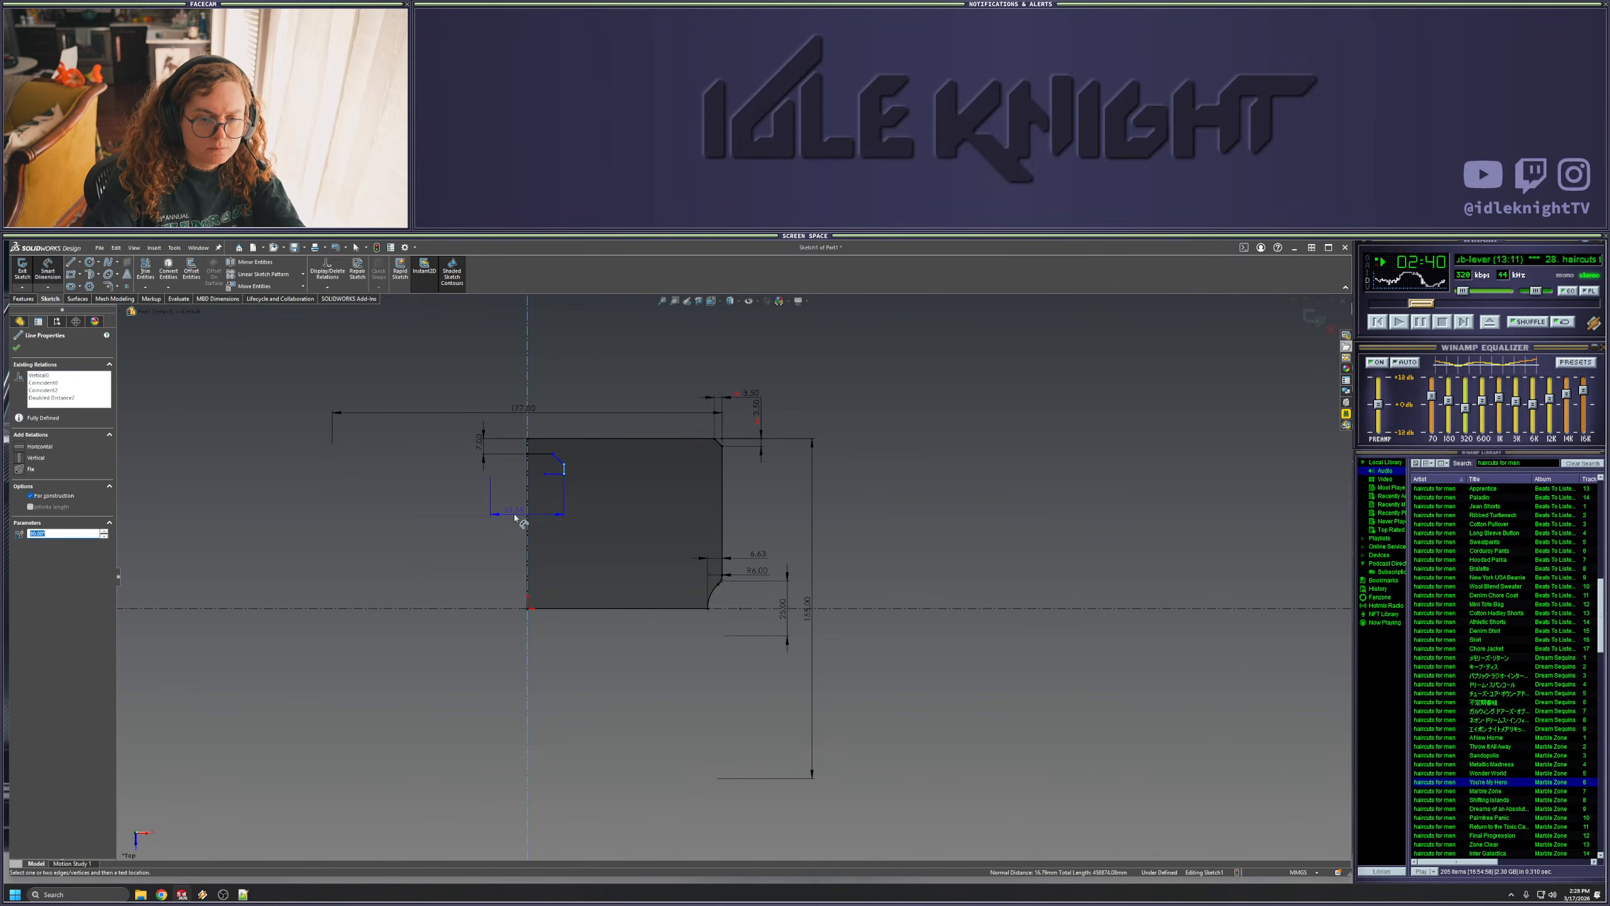
{"action": "left_click", "coordinate": [521, 519]}
{"action": "type", "text": "43"}
{"action": "key", "text": "Return"}
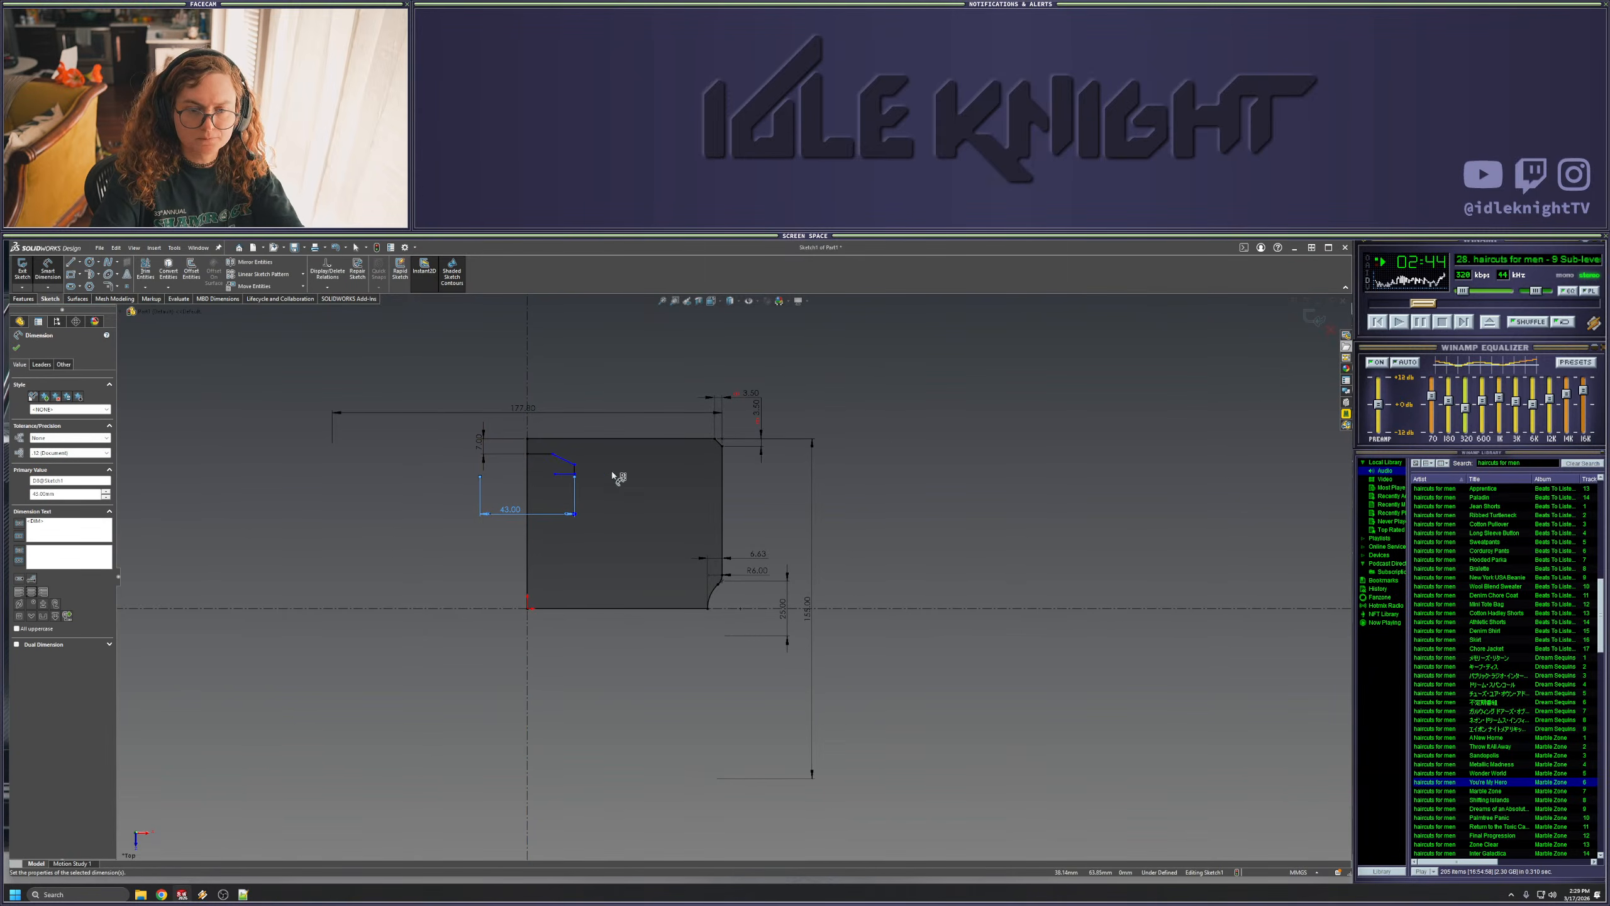
- Dimension the horizontal distance between the inner diagonal's endpoints and set it to 9 mm
{"action": "scroll", "coordinate": [557, 469], "scroll_direction": "up", "scroll_amount": 3}
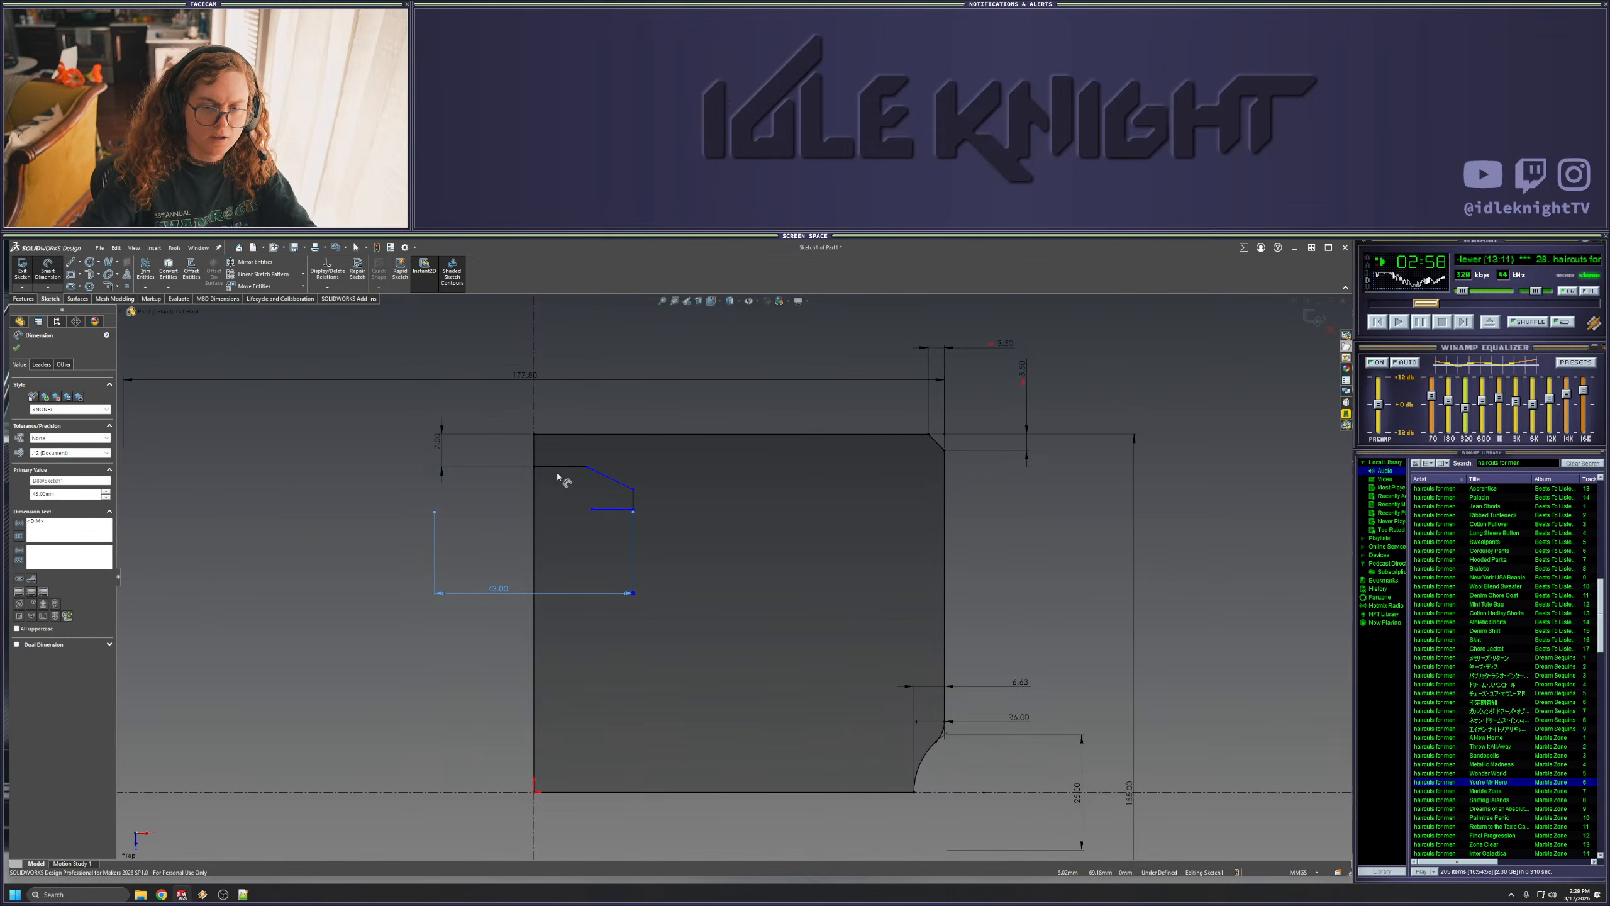
{"action": "left_click", "coordinate": [633, 488]}
{"action": "left_click", "coordinate": [634, 489]}
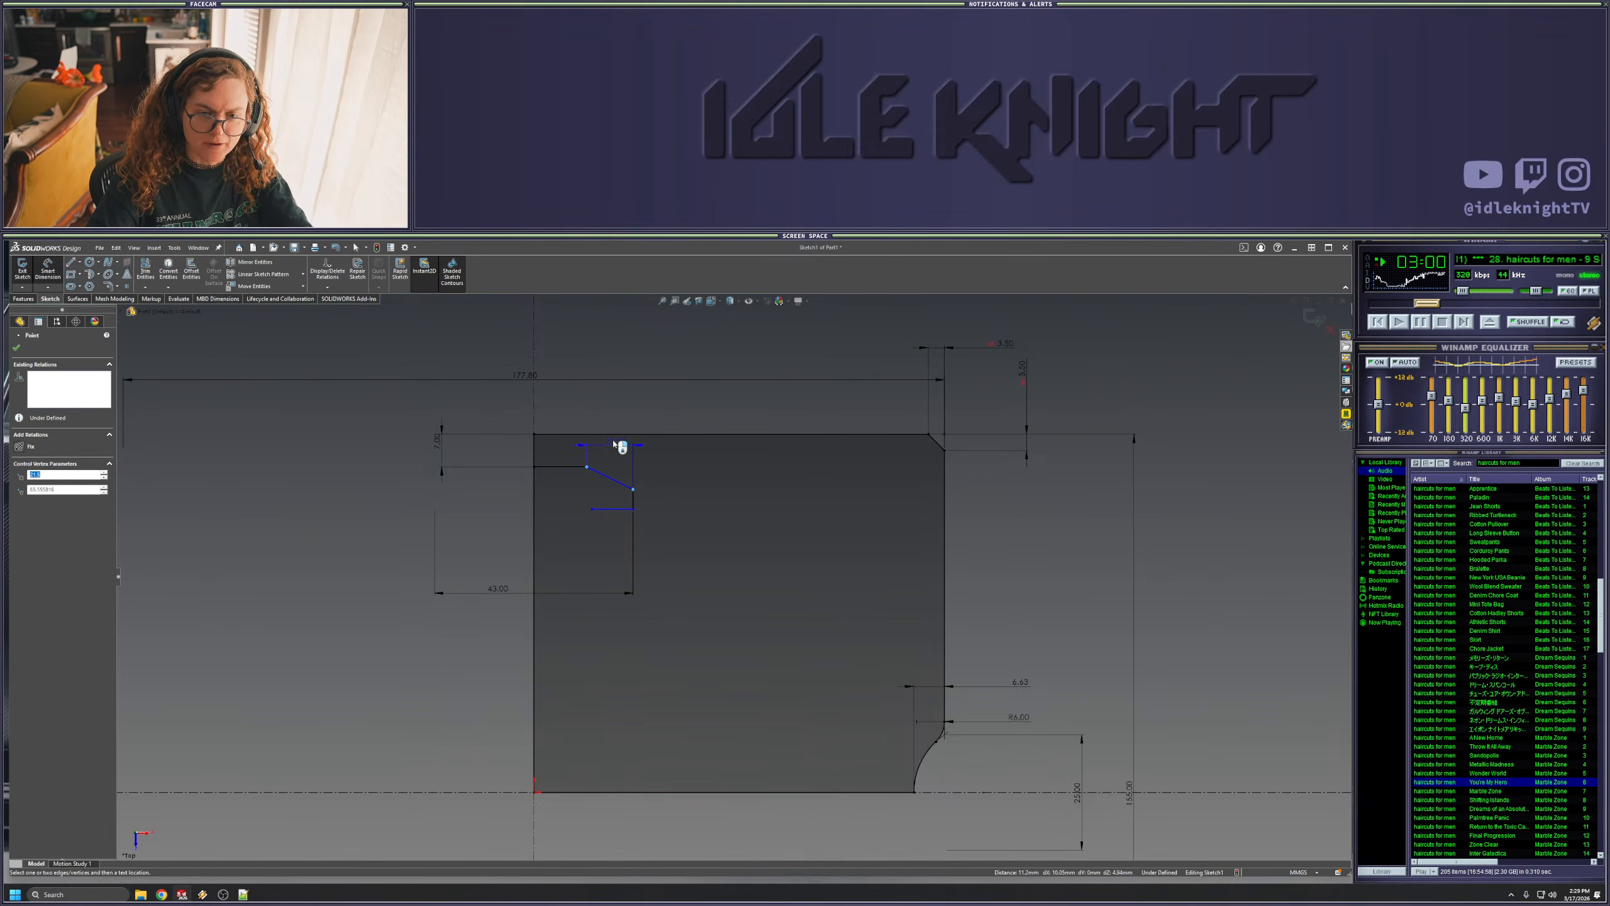
{"action": "left_click", "coordinate": [601, 405]}
{"action": "type", "text": "9.00mm"}
{"action": "key", "text": "Return"}
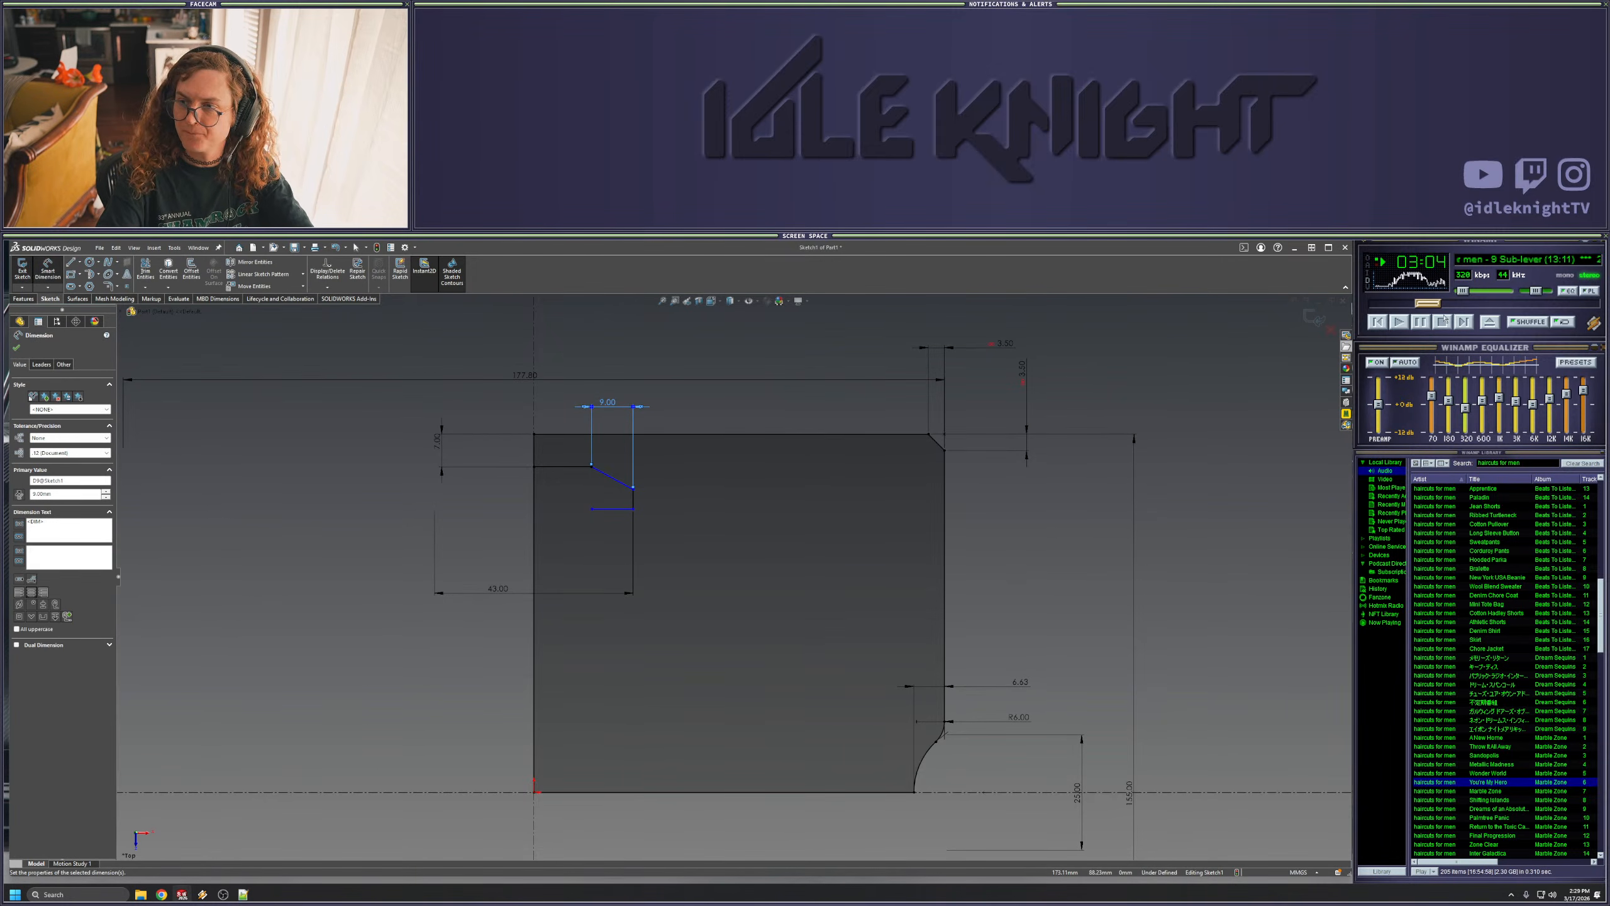
{"action": "left_click", "coordinate": [1469, 323]}
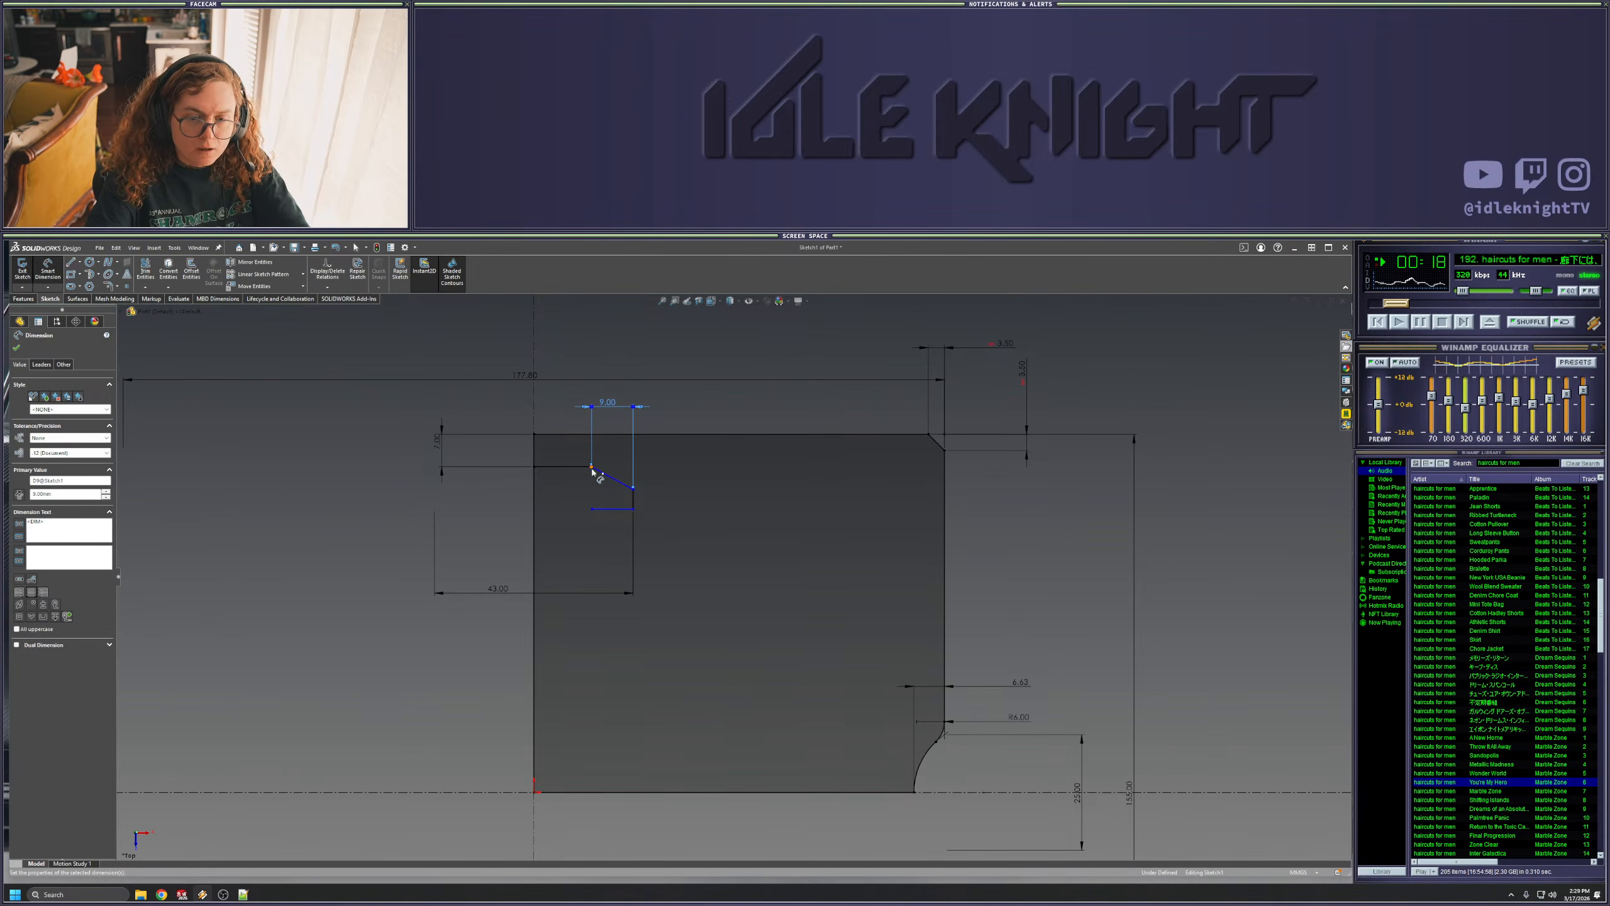
- Dimension the vertical distance between the inner diagonal's endpoints and set it to 7 mm
{"action": "left_click", "coordinate": [633, 487]}
{"action": "left_click", "coordinate": [633, 489]}
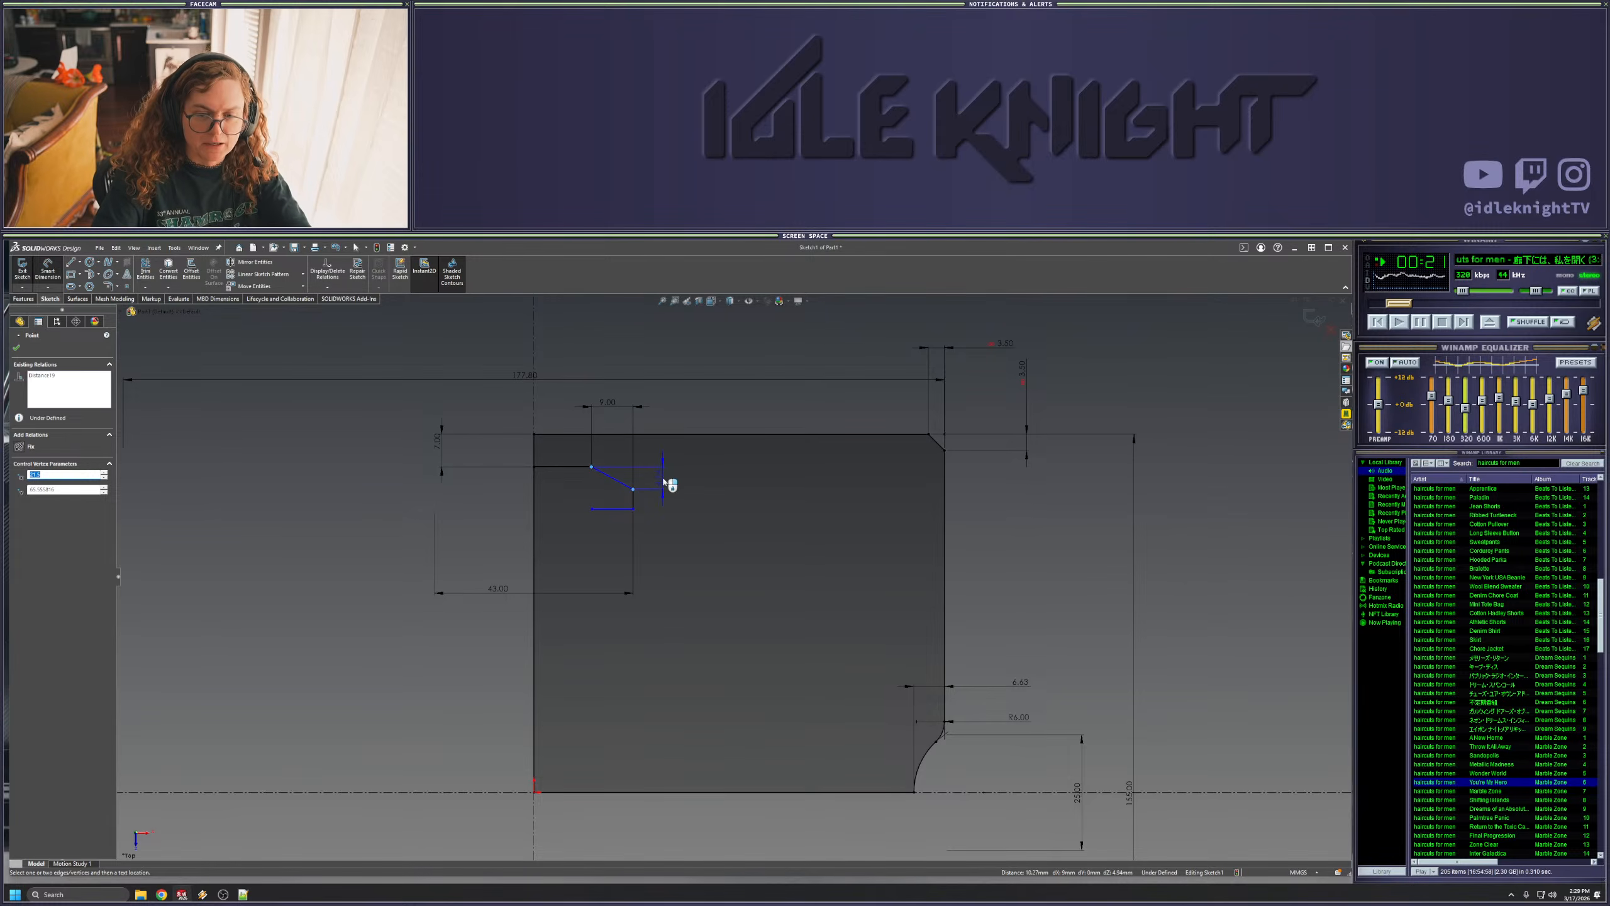
{"action": "left_click", "coordinate": [659, 480]}
{"action": "type", "text": "7"}
{"action": "key", "text": "Return"}
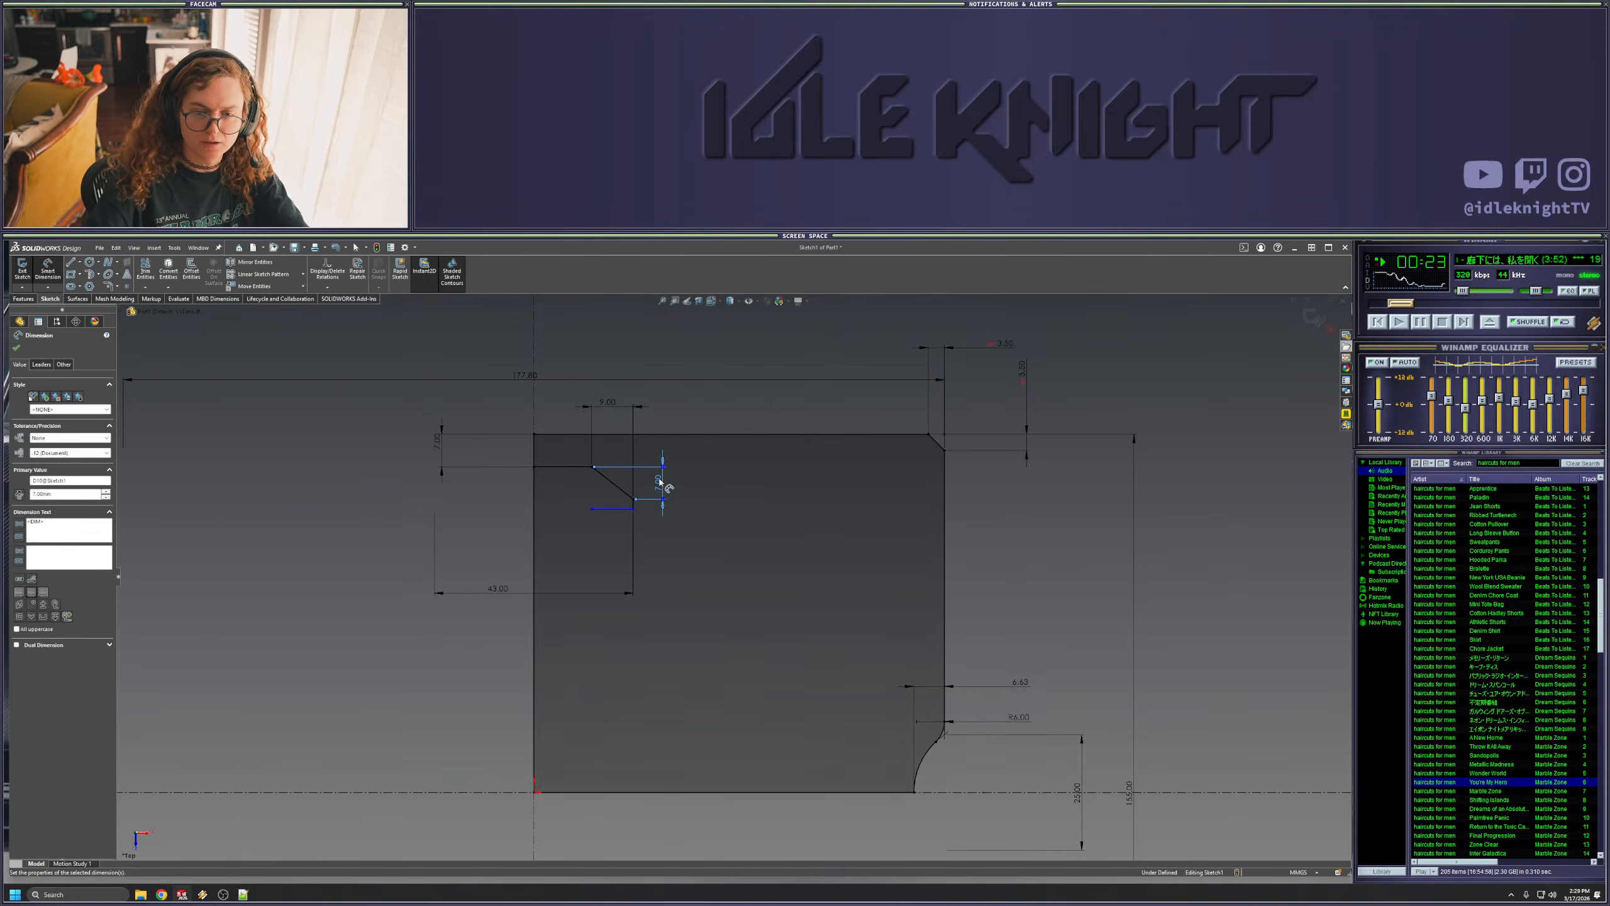
- Dimension the distance between the inner profile's upper and lower horizontal lines and set it to 14 mm
{"action": "left_click", "coordinate": [615, 508]}
{"action": "left_click", "coordinate": [566, 466]}
{"action": "left_click", "coordinate": [494, 488]}
{"action": "type", "text": "14"}
{"action": "key", "text": "Return"}
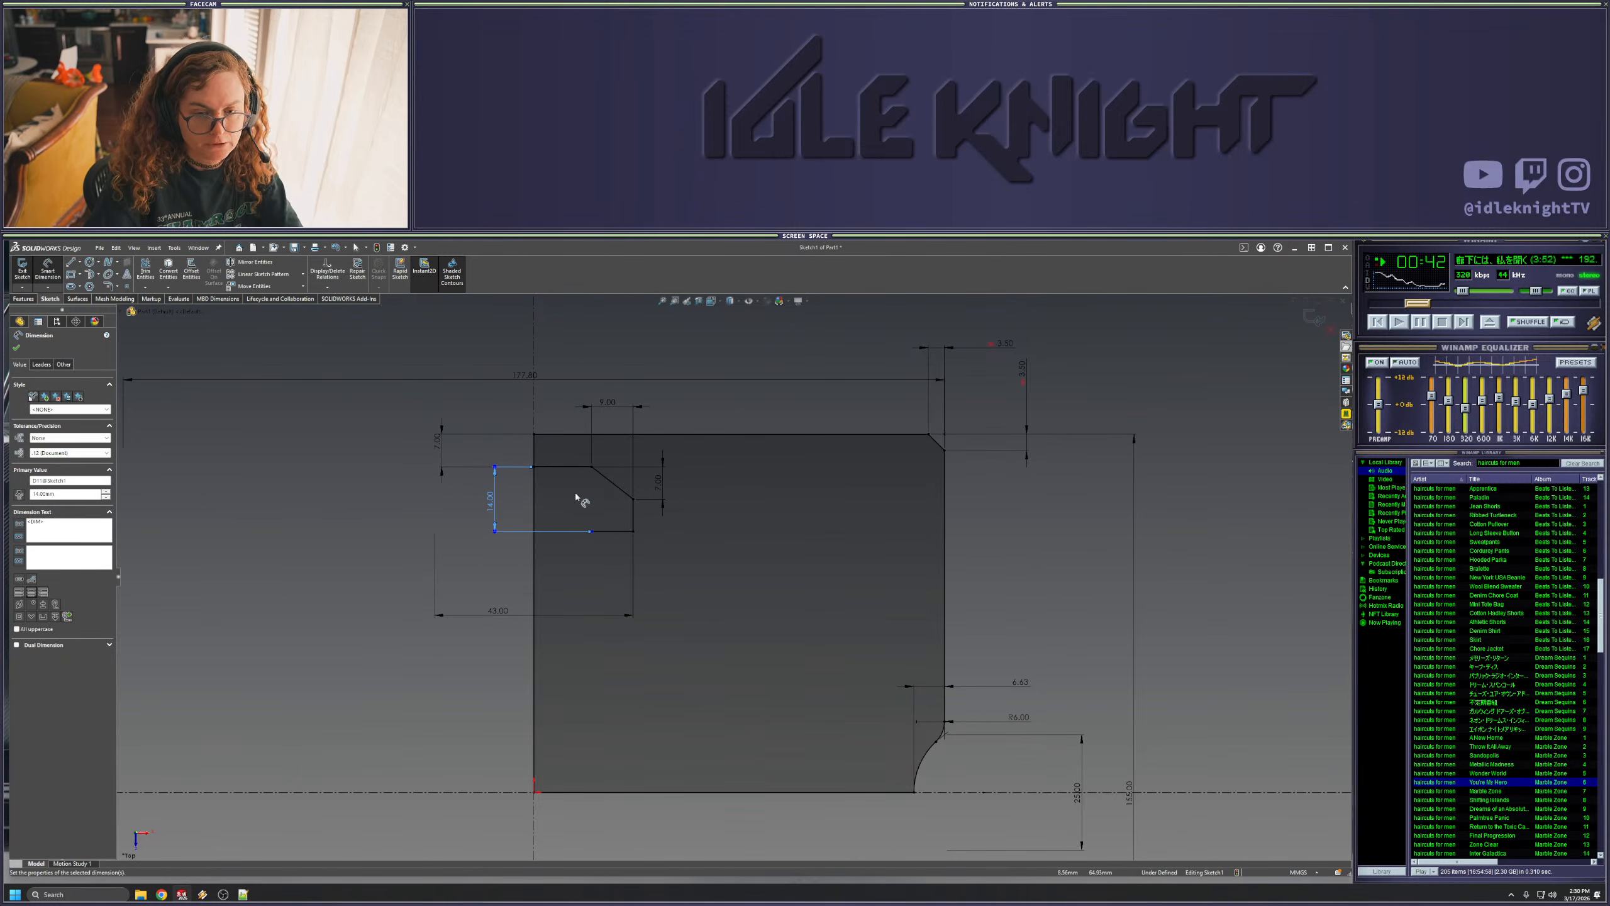
{"action": "key", "text": "Escape"}
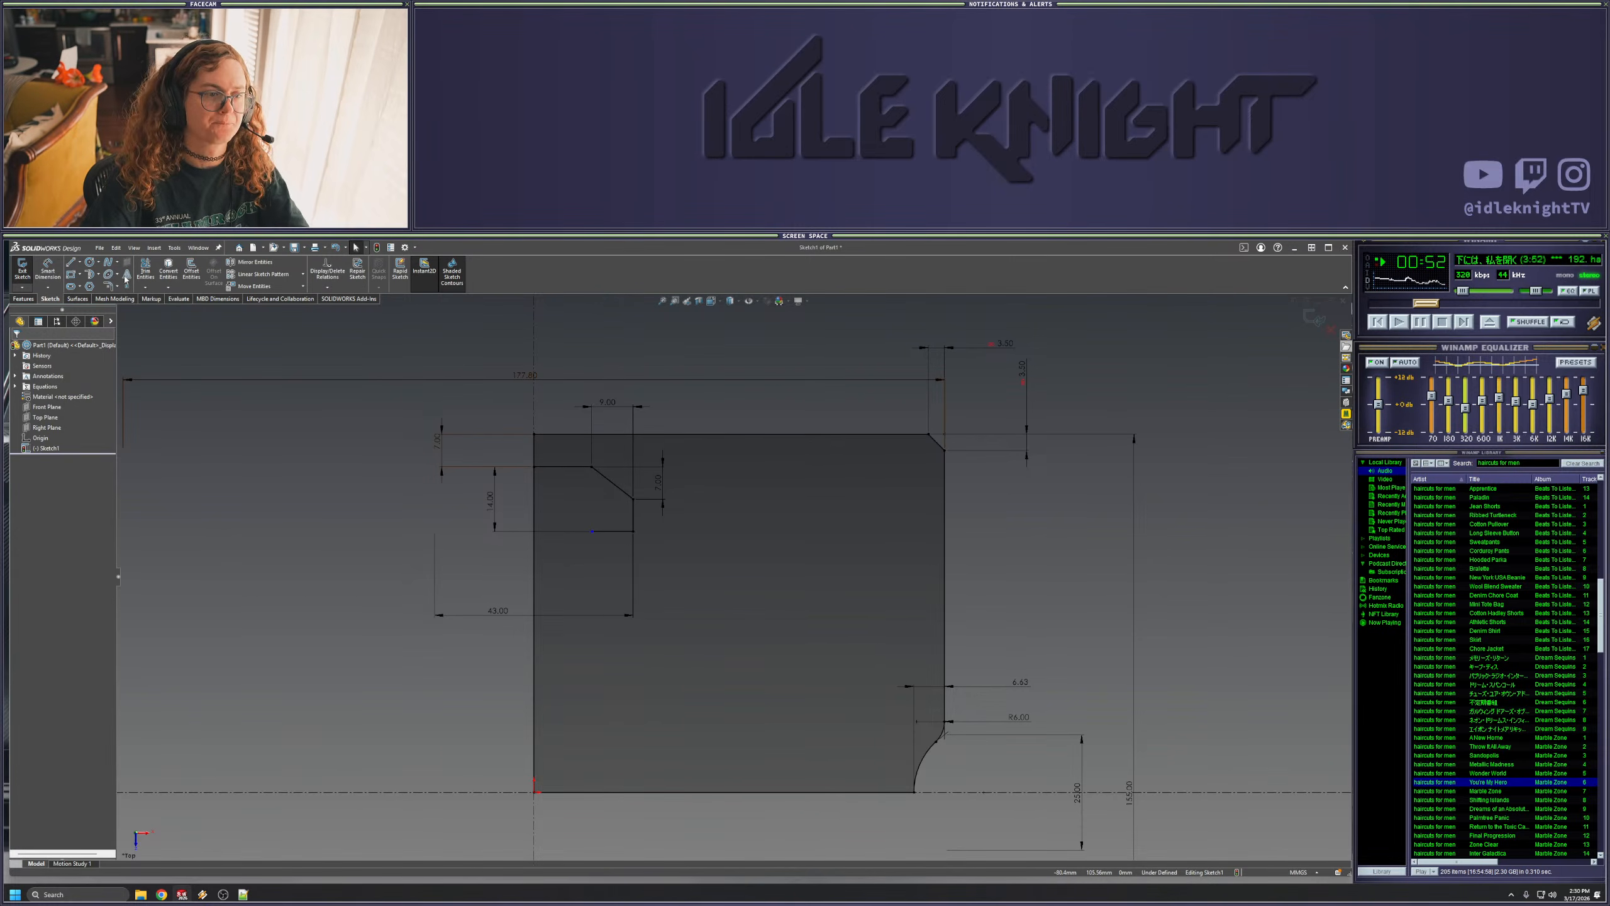
- Sketch a circle of about 17 mm radius centered on the vertical centerline, passing through the free end of the inner profile's lower line
{"action": "left_click", "coordinate": [90, 262]}
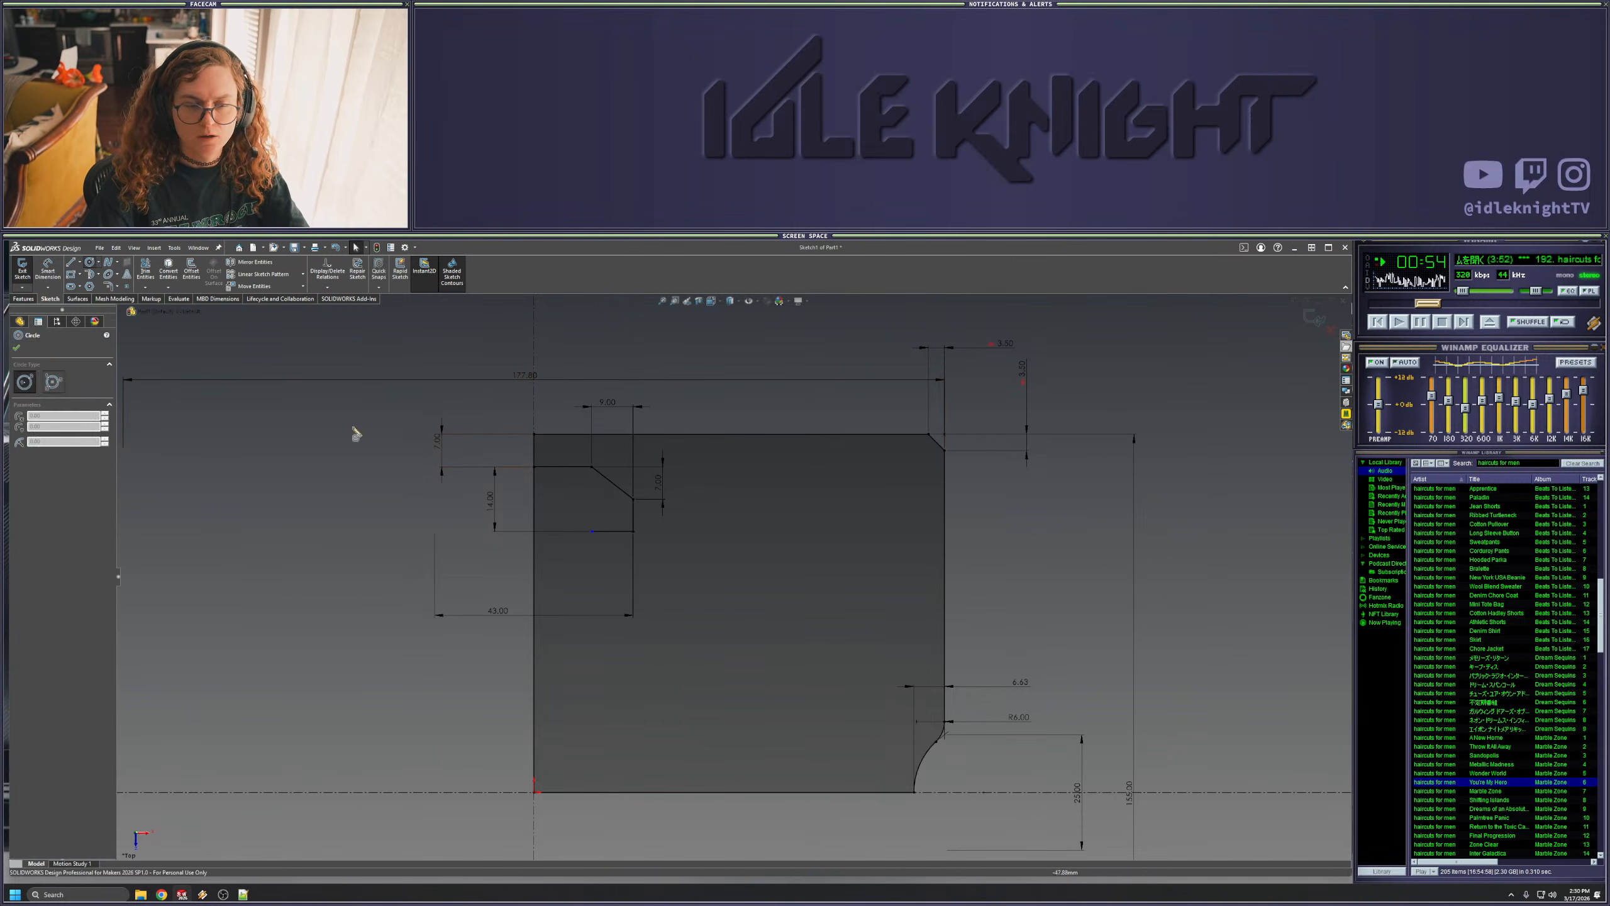
{"action": "left_click", "coordinate": [534, 581]}
{"action": "left_click", "coordinate": [595, 538]}
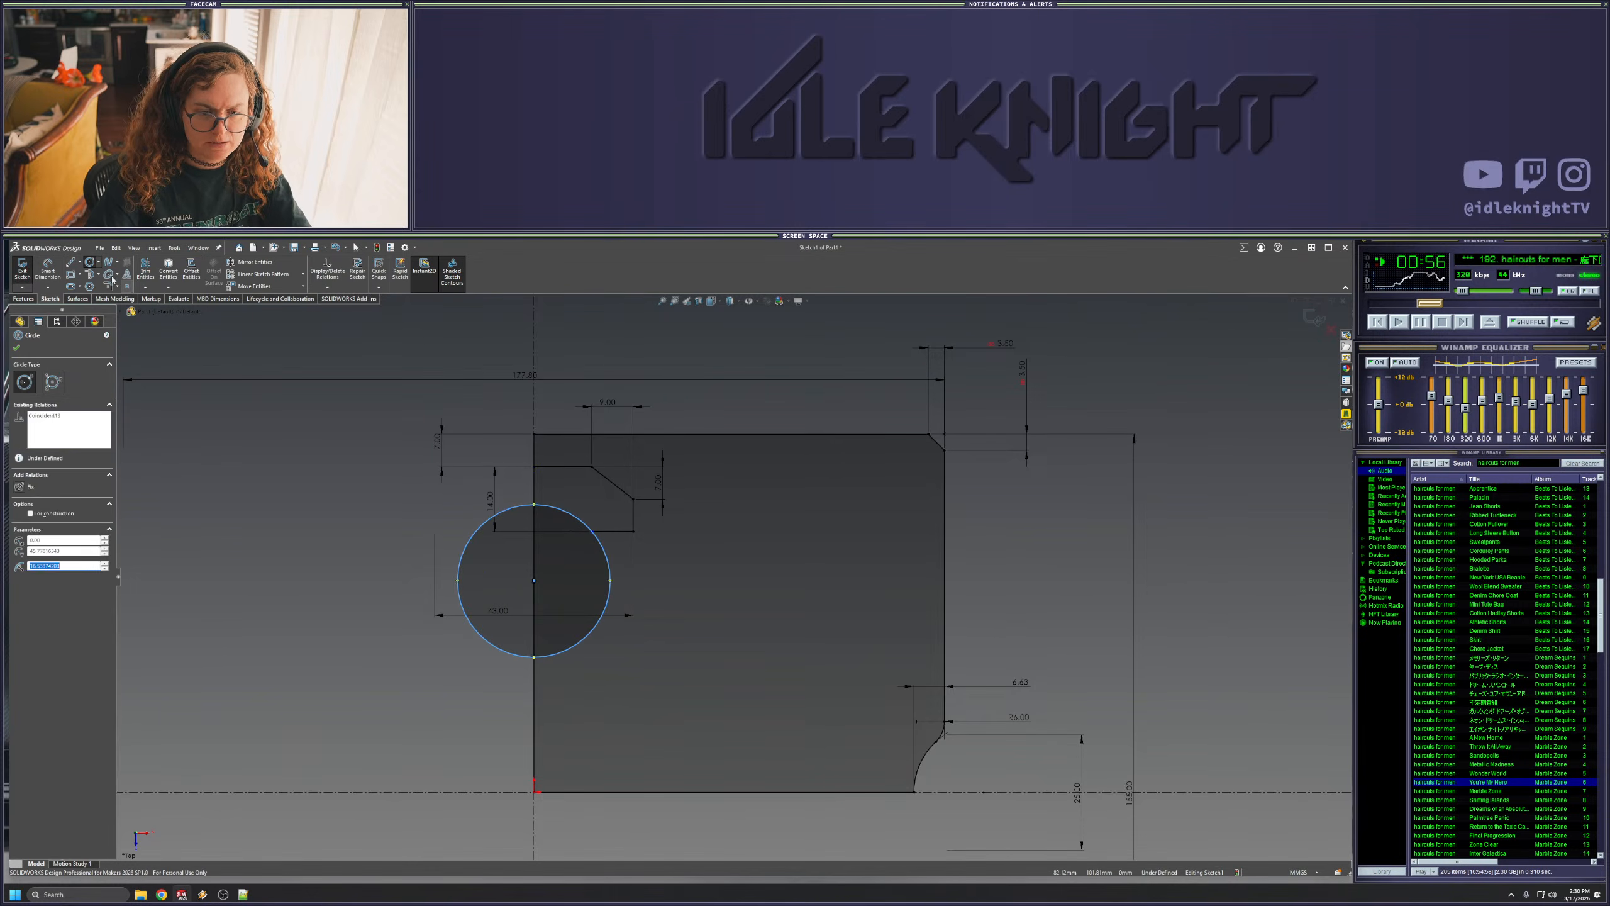
{"action": "key", "text": "Escape"}
- Trim the circle to the upper arc running from the vertical centerline to the end of the inner profile's lower line
{"action": "left_click", "coordinate": [531, 506]}
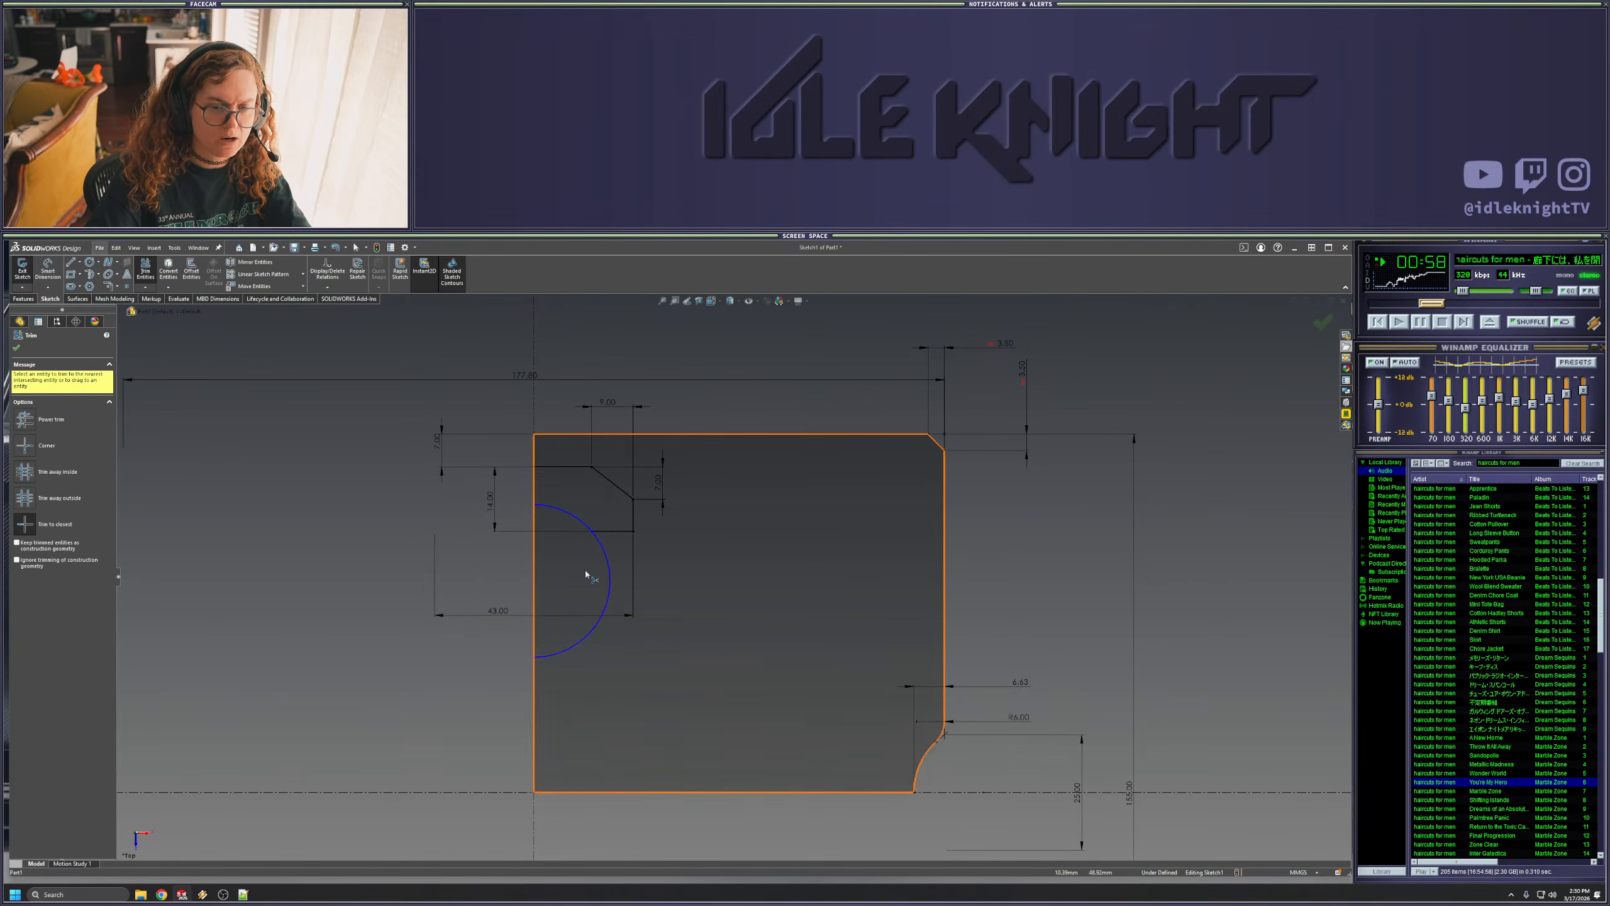
{"action": "left_click", "coordinate": [609, 560]}
{"action": "key", "text": "Escape"}
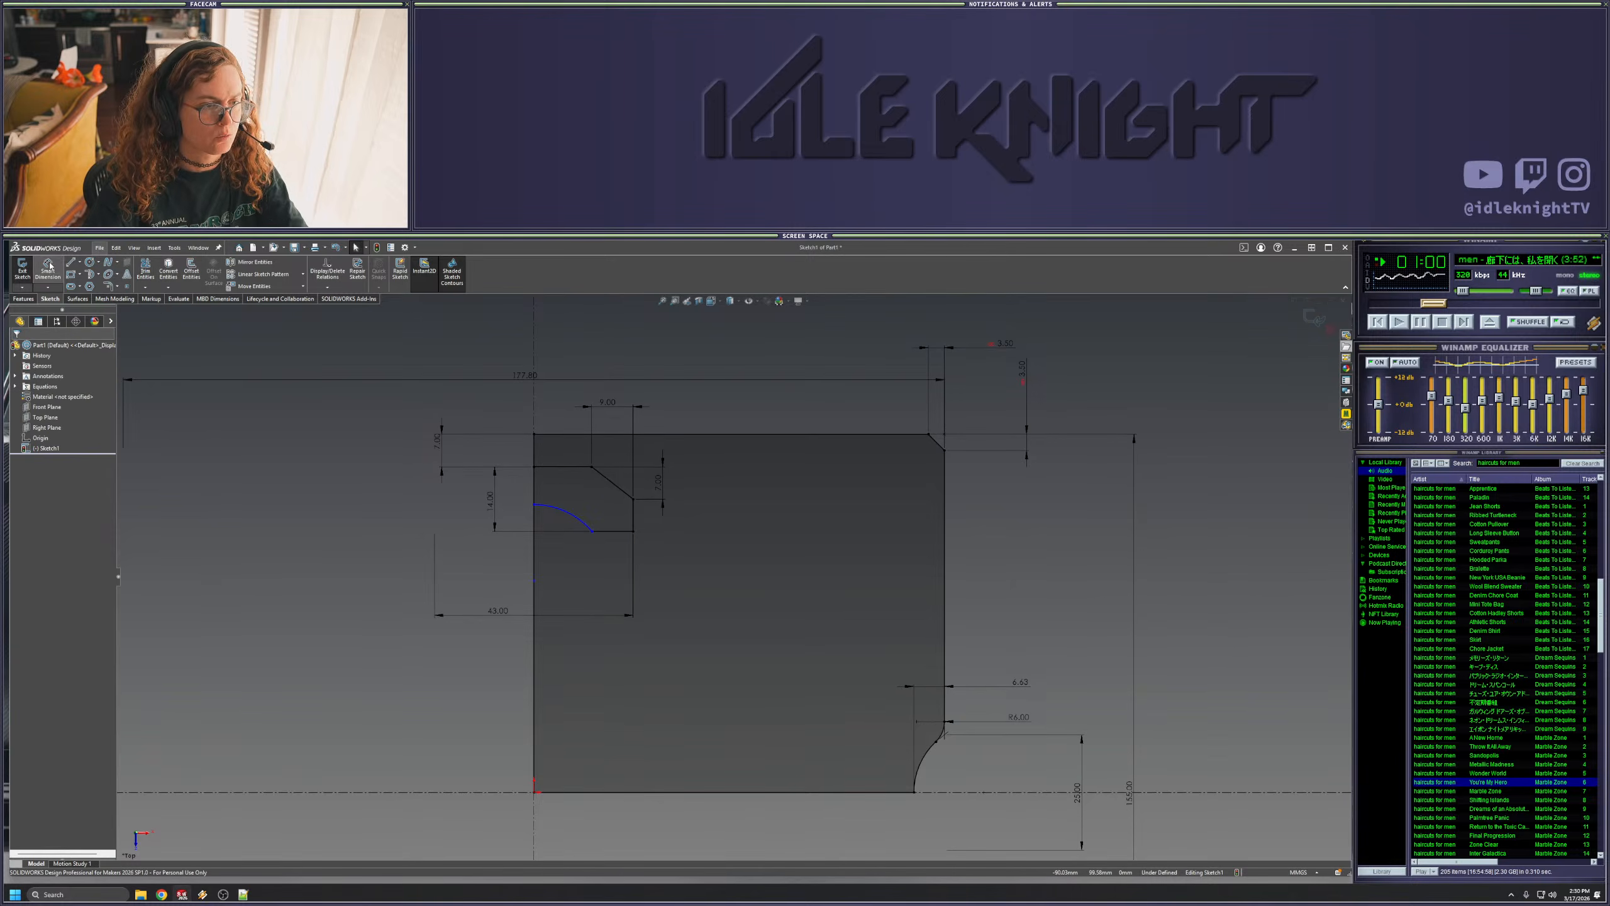
- Dimension the arc's lower endpoint as a doubled distance across the vertical centerline and set it to 25 mm
{"action": "left_click", "coordinate": [591, 532]}
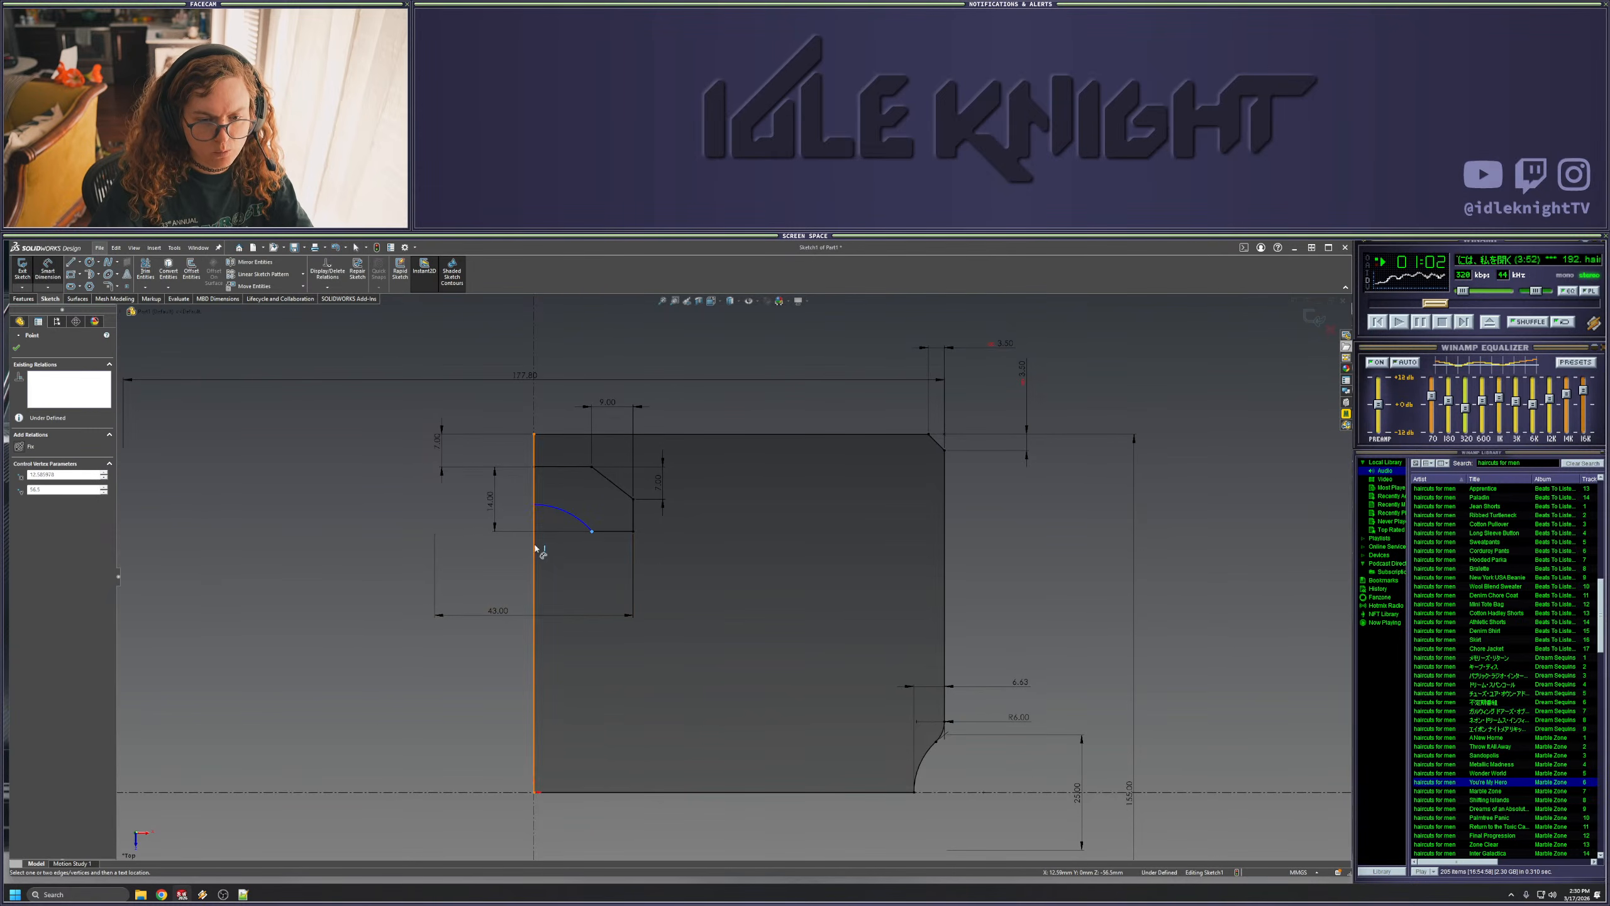
{"action": "left_click", "coordinate": [531, 821]}
{"action": "left_click", "coordinate": [509, 573]}
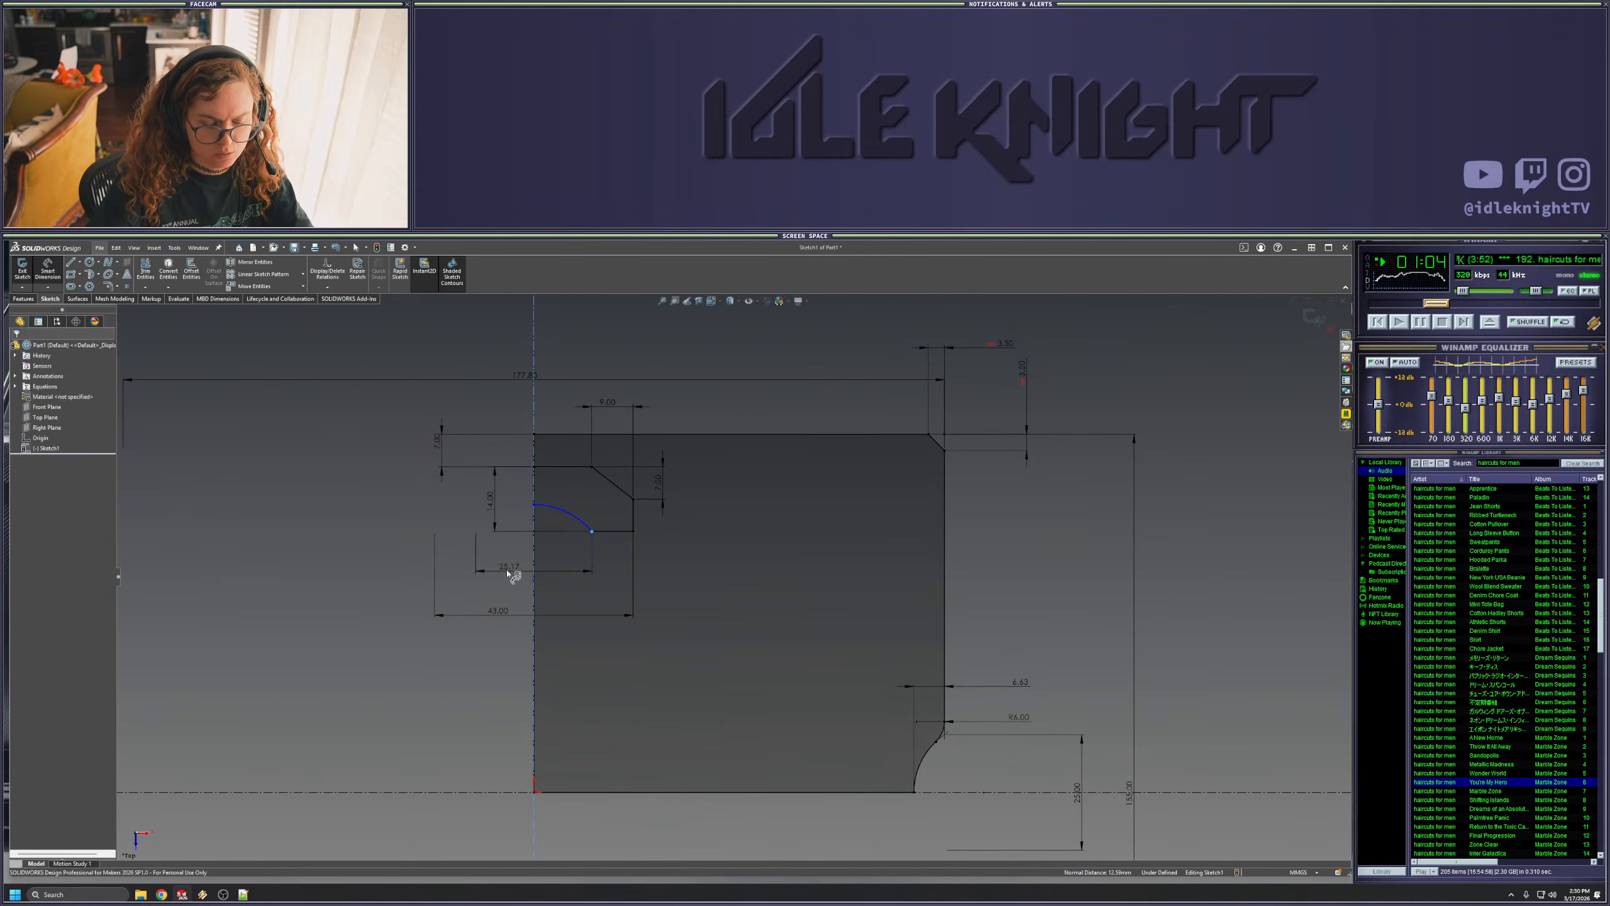
{"action": "type", "text": "25.00mm"}
{"action": "key", "text": "Return"}
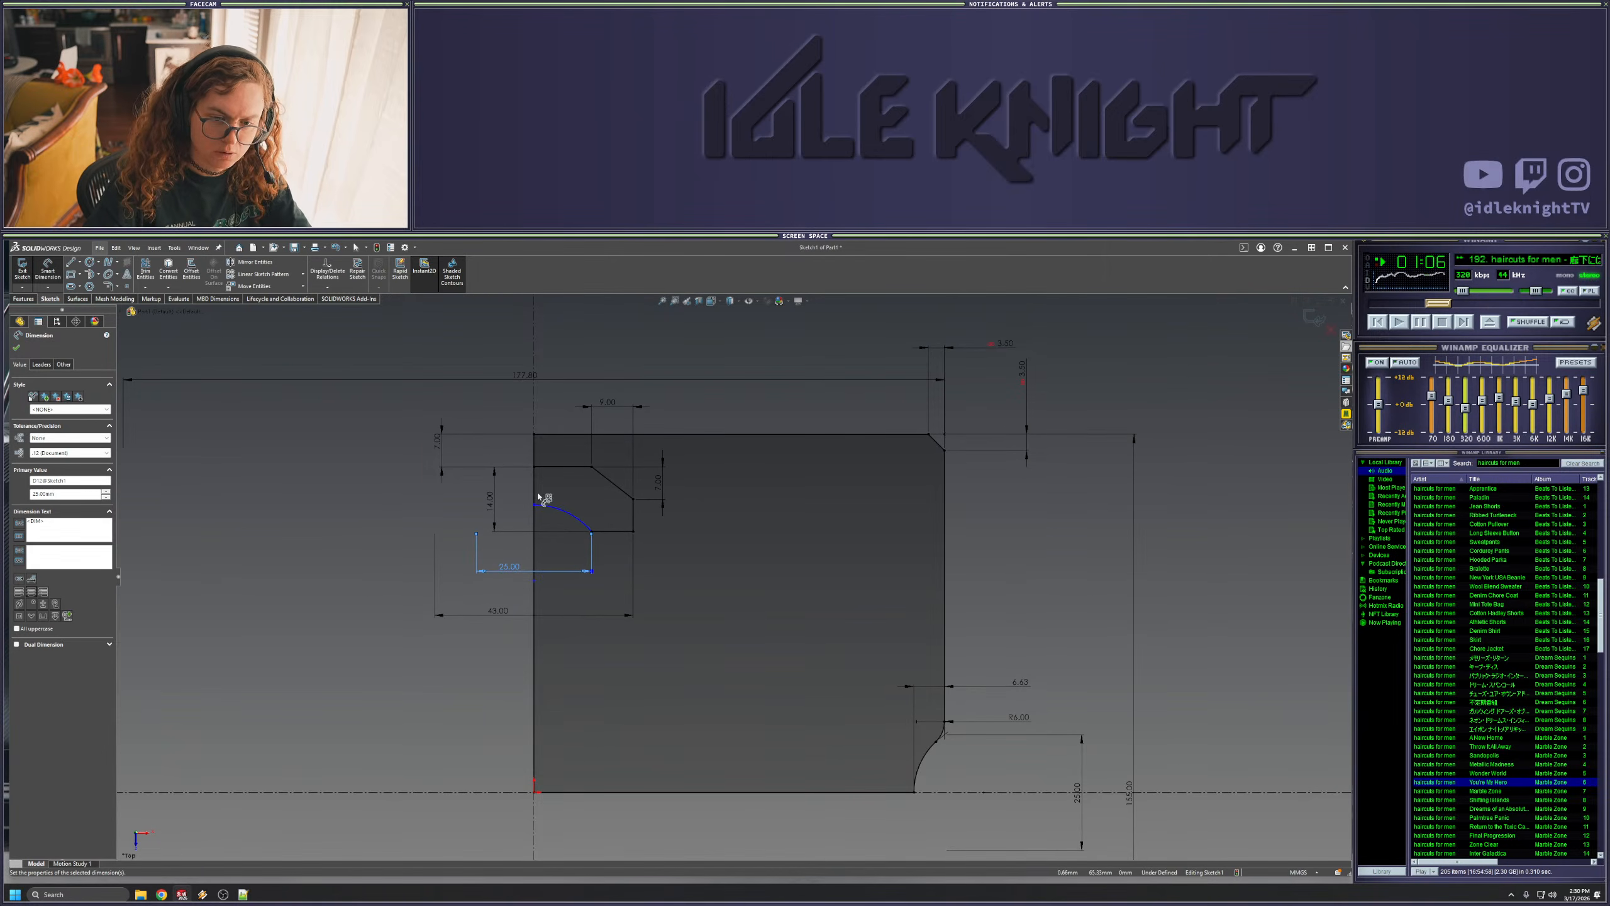
- Dimension the vertical distance between the arc's two endpoints and set it to 4 mm
{"action": "left_click", "coordinate": [535, 505]}
{"action": "left_click", "coordinate": [591, 531]}
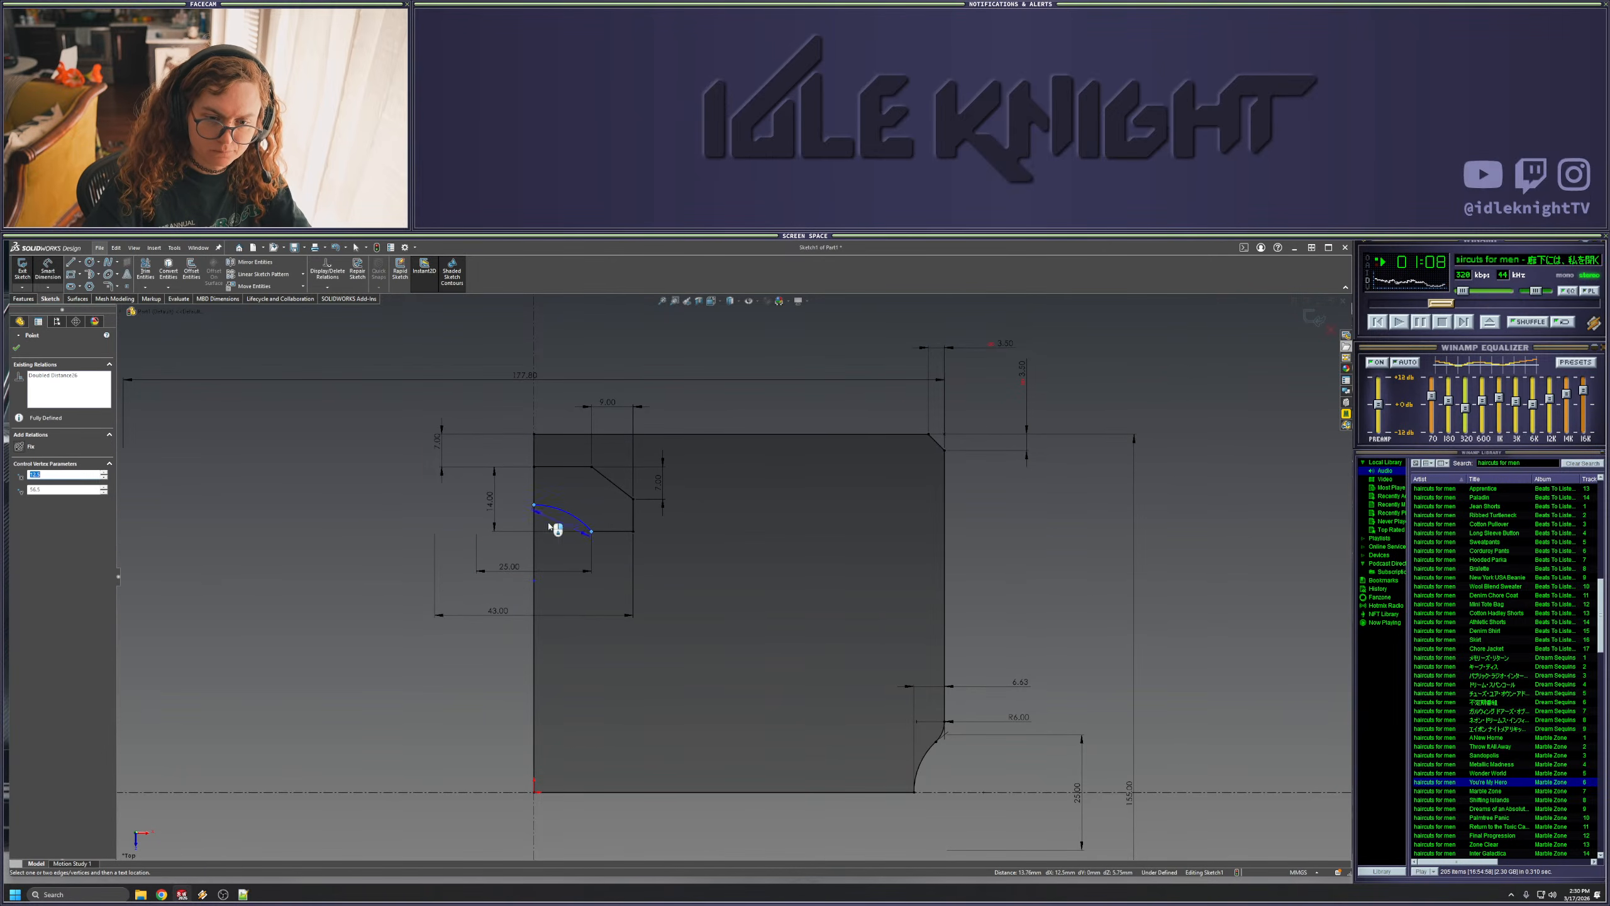
{"action": "left_click", "coordinate": [513, 518]}
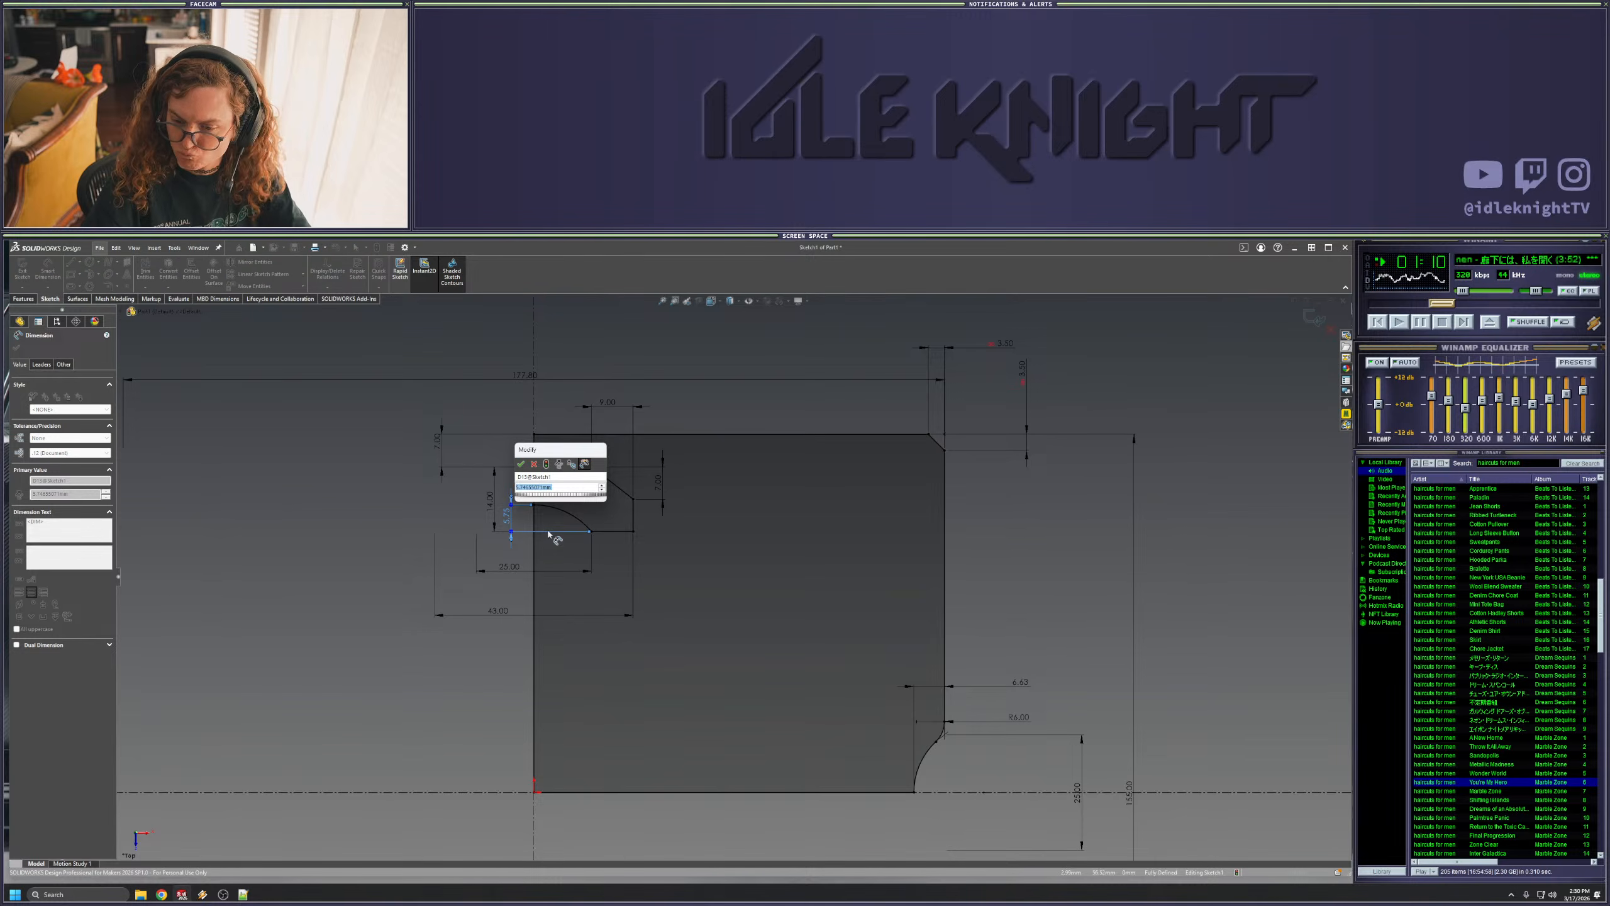
{"action": "type", "text": "6.25"}
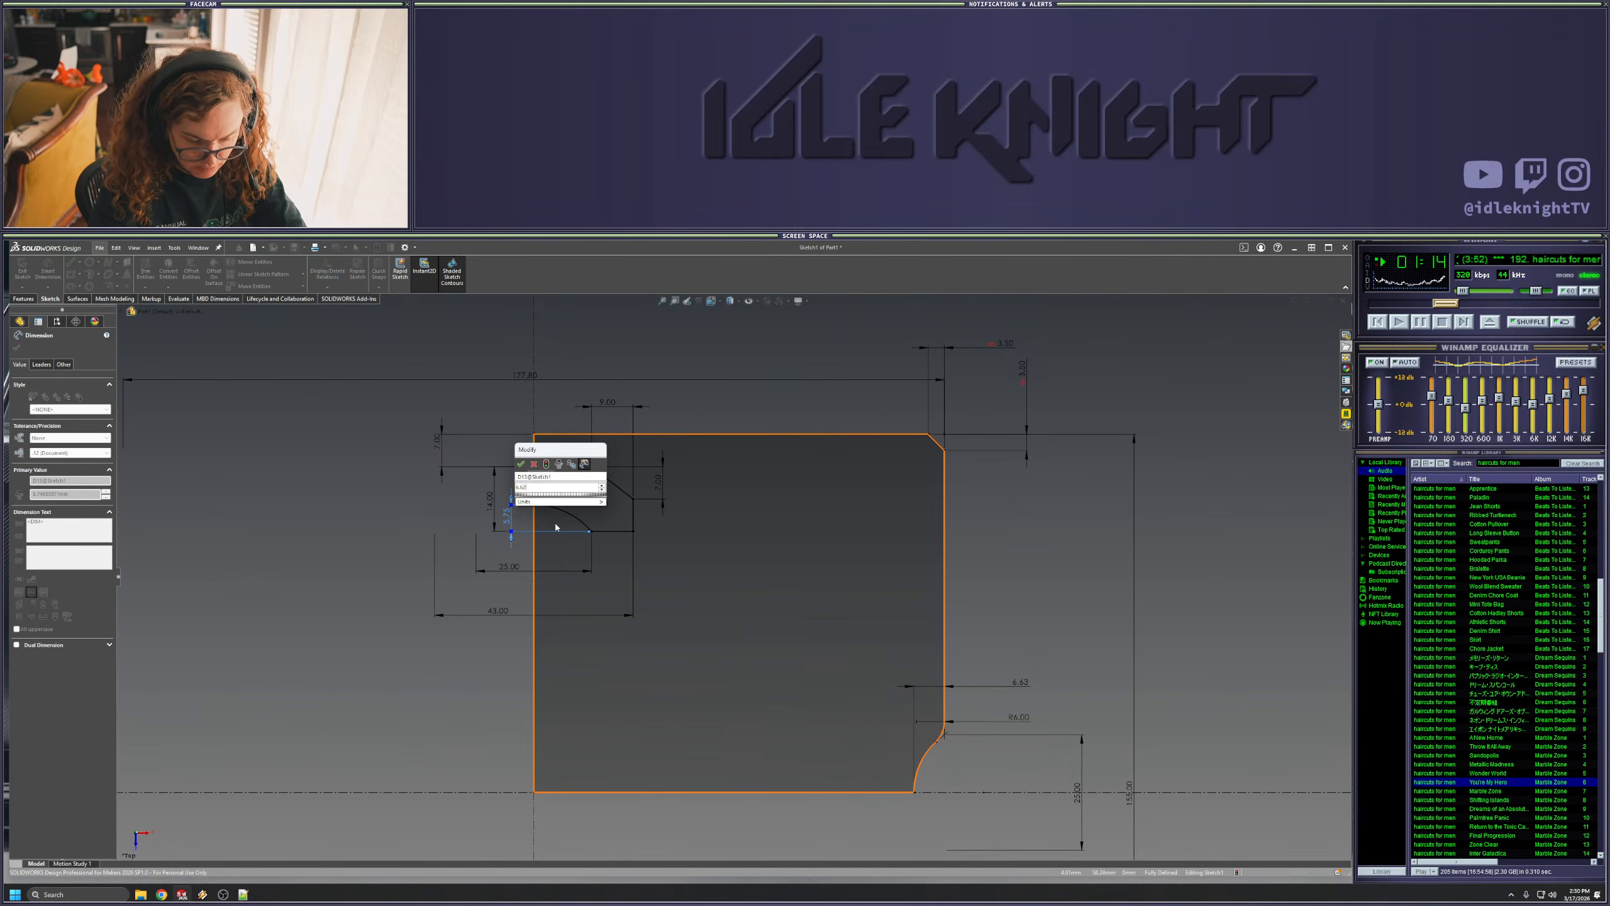
{"action": "key", "text": "Return"}
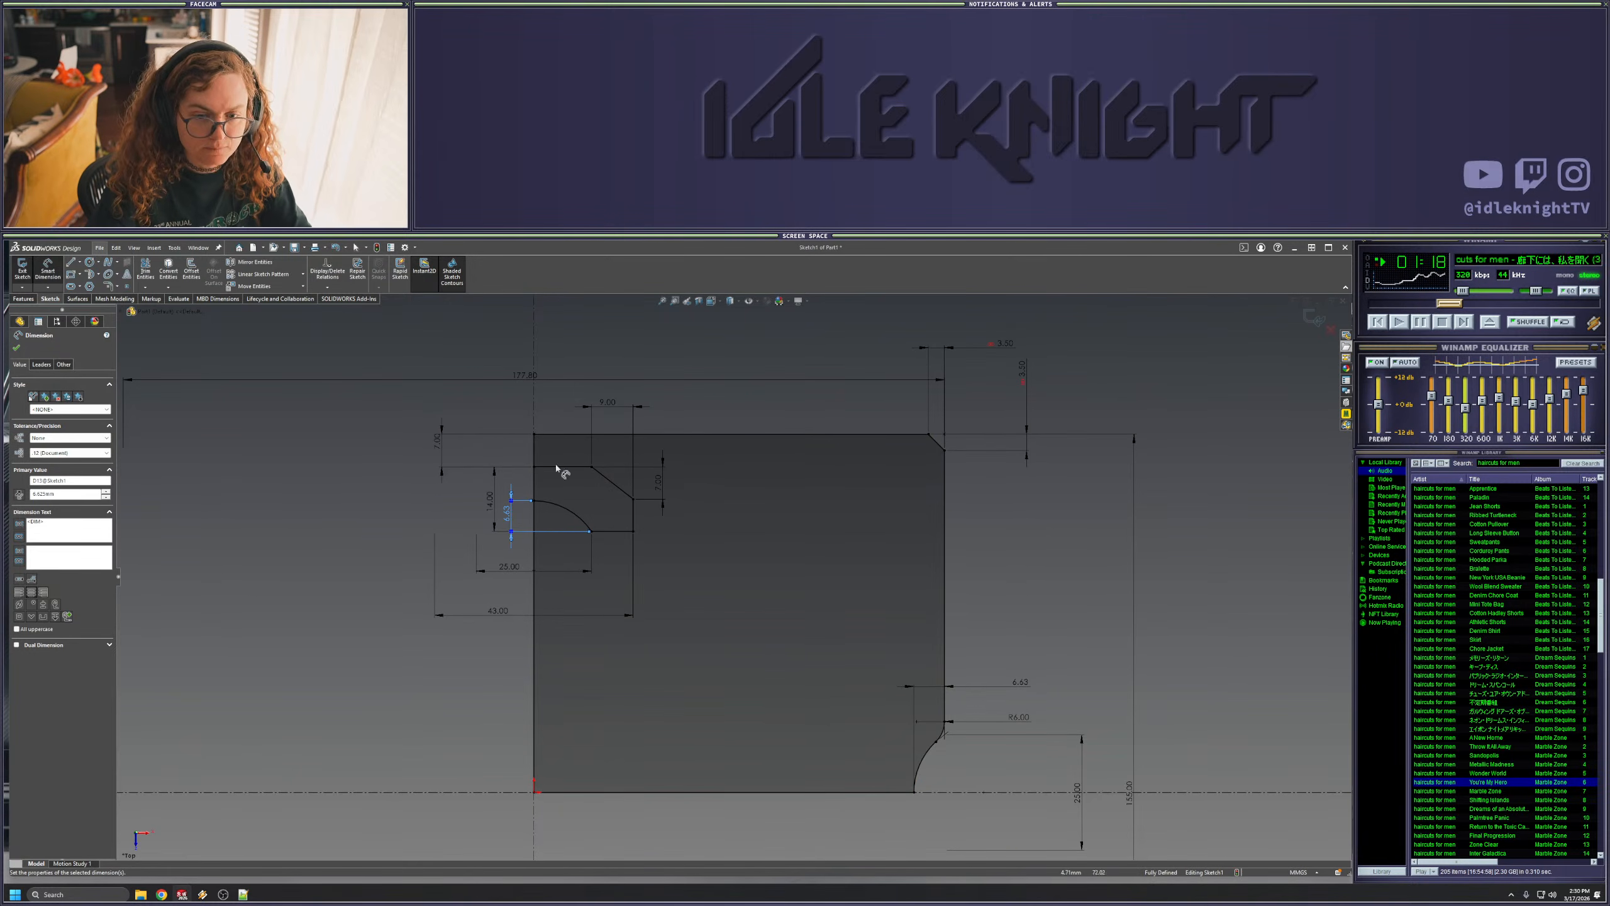
{"action": "double_click", "coordinate": [507, 514]}
{"action": "type", "text": "4"}
{"action": "key", "text": "Return"}
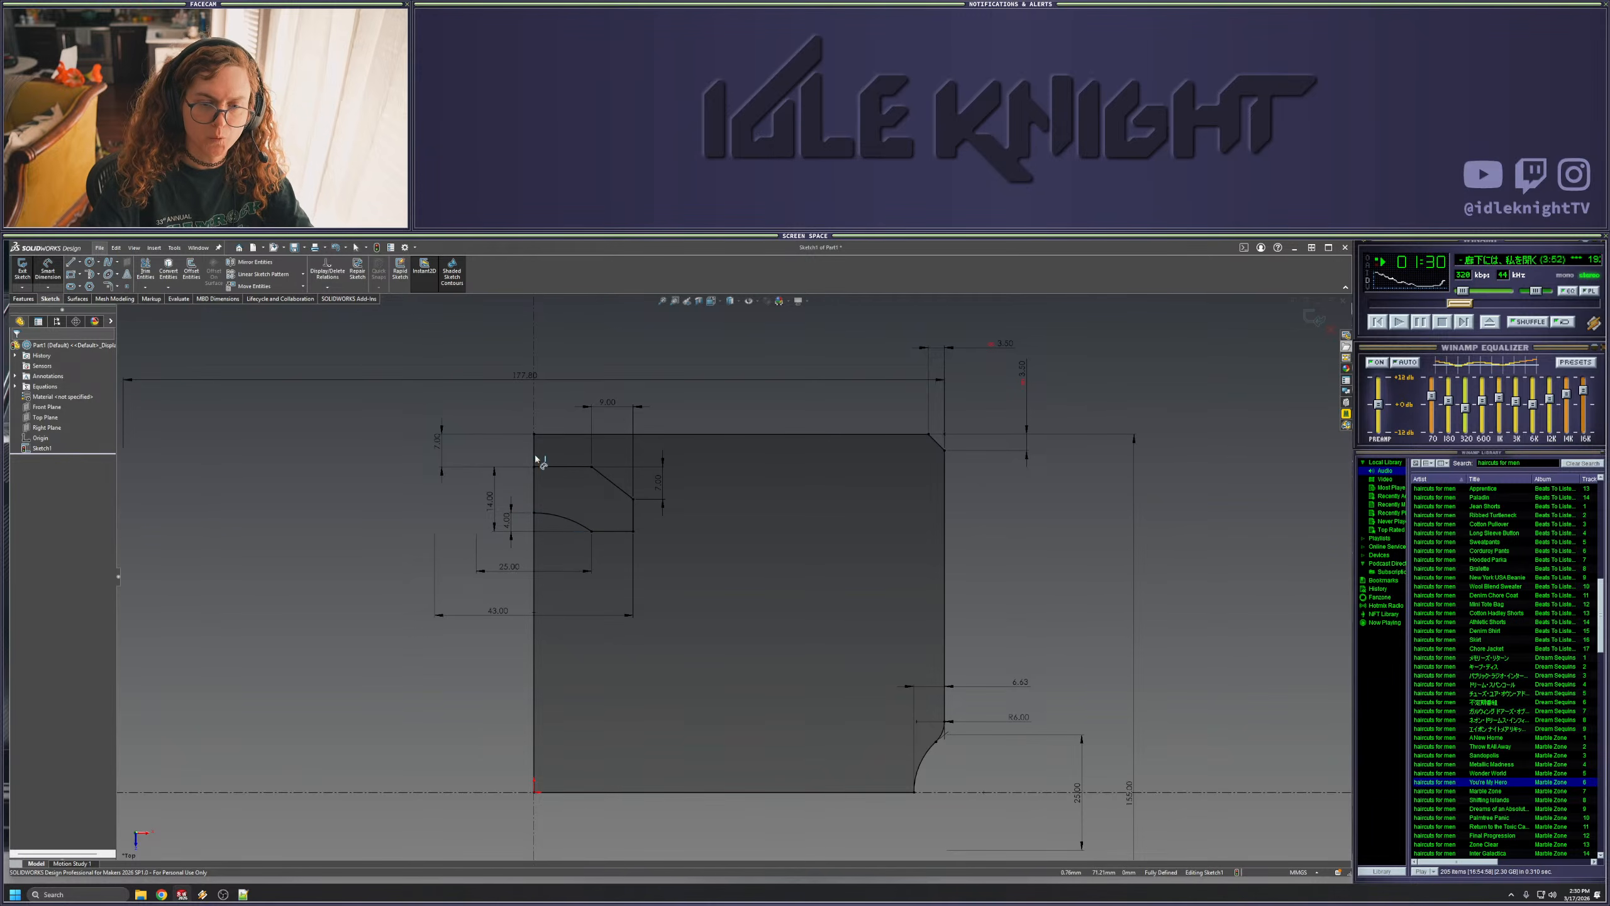
- Trim the centerline-side vertical edge between the inner profile's upper line and the arc to open the cutout
{"action": "left_click", "coordinate": [146, 271]}
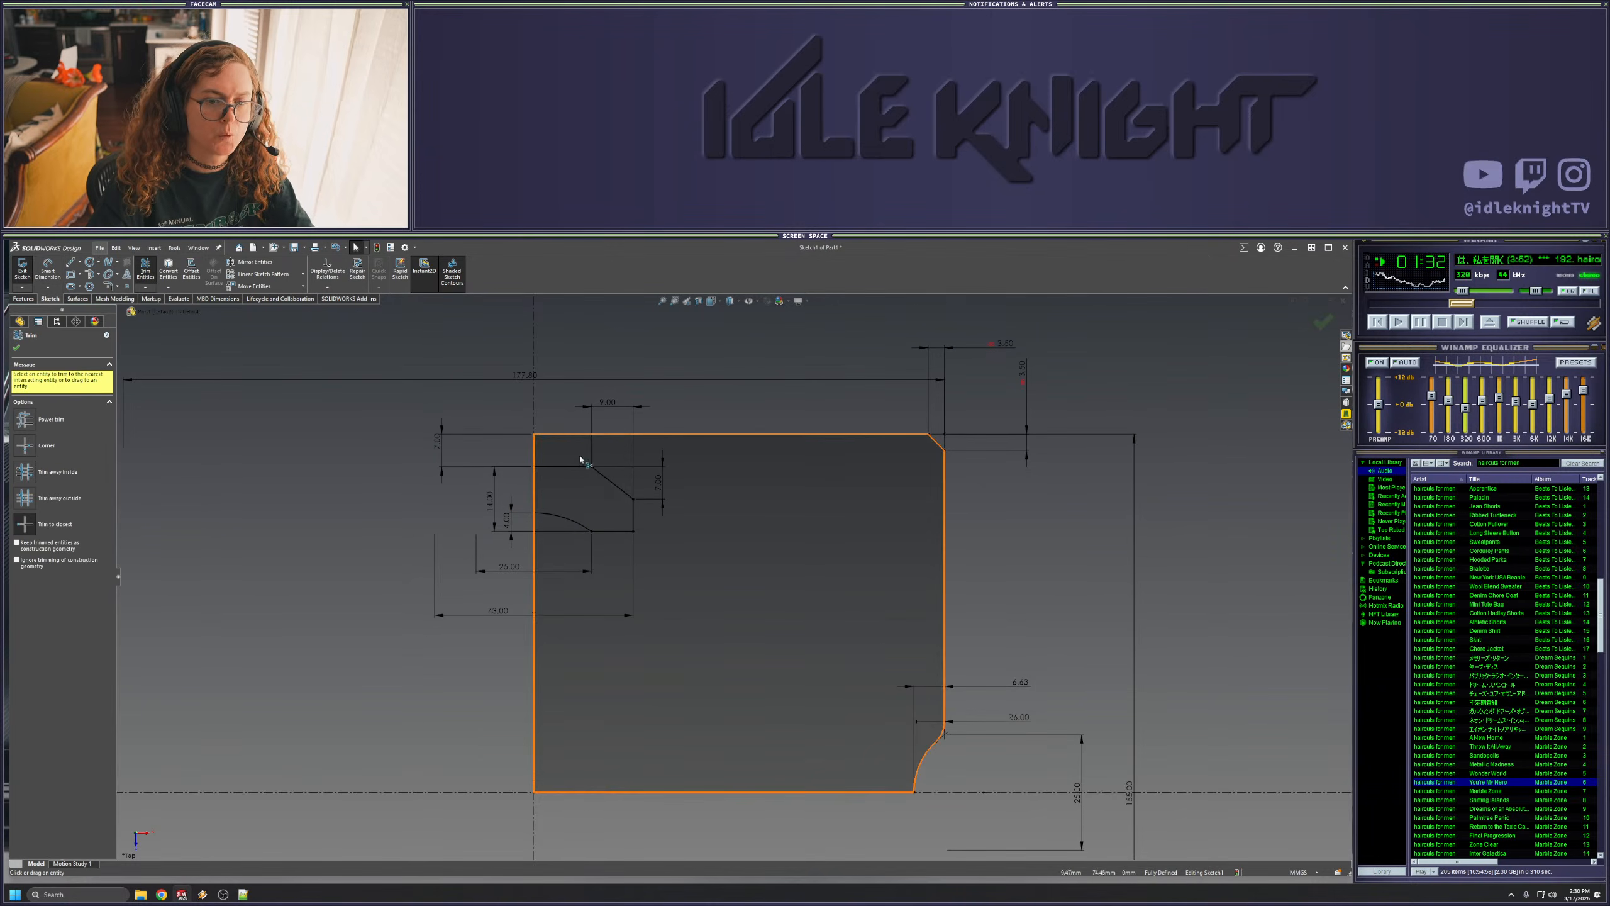
{"action": "left_click", "coordinate": [534, 495]}
{"action": "key", "text": "Escape"}
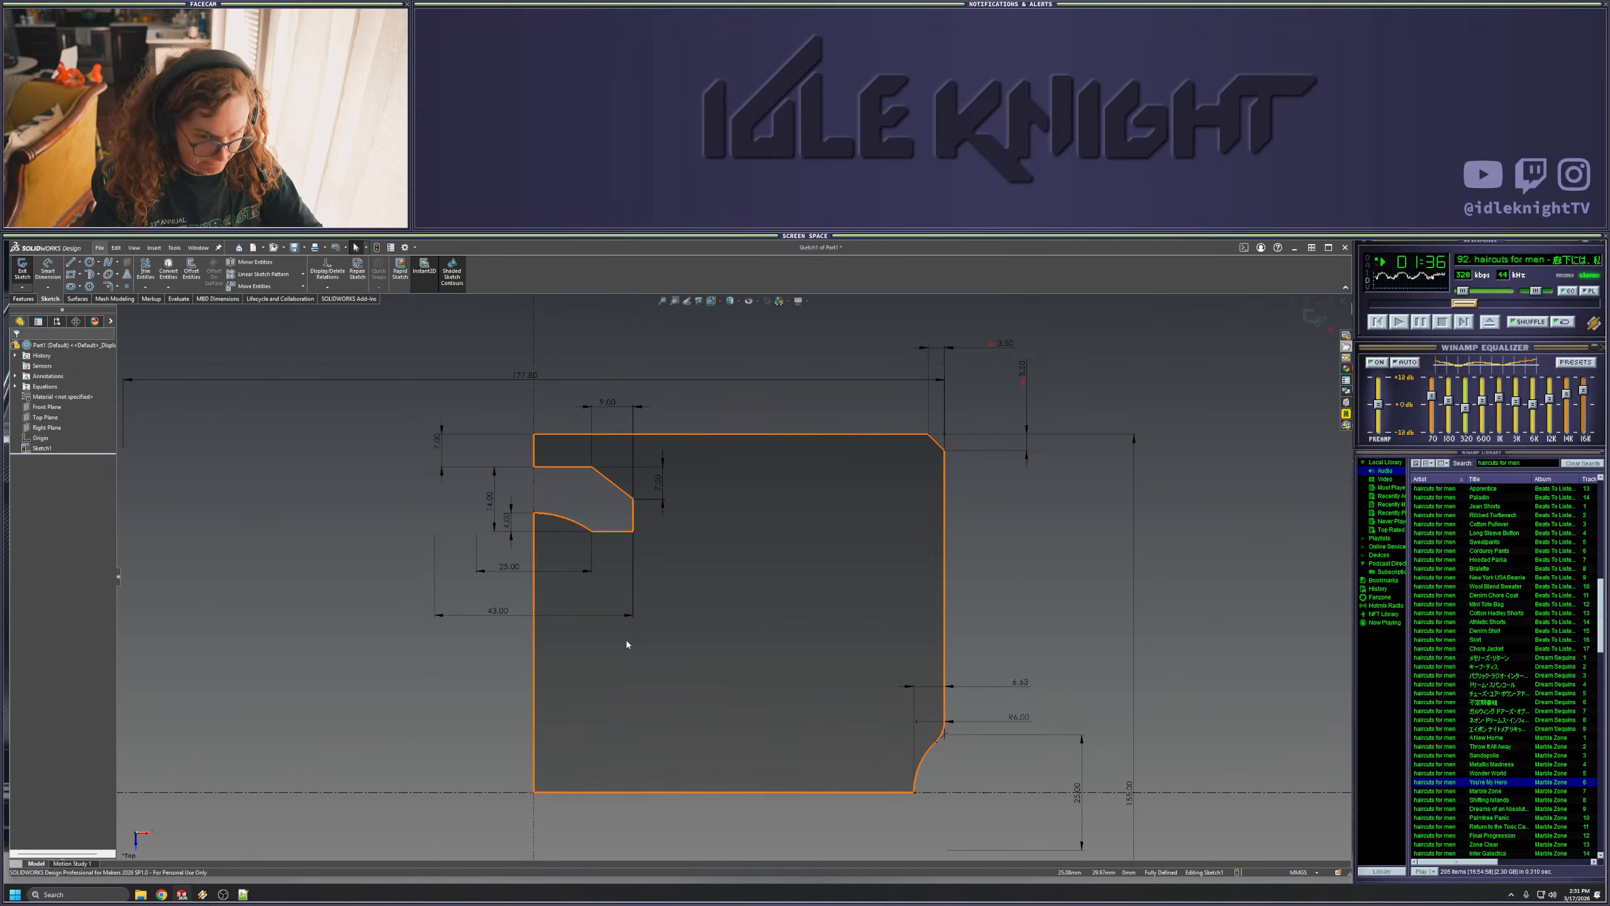
- Linear-pattern the inner cutout's arc and four lines along the X axis with two instances spaced 60 mm apart
{"action": "left_click", "coordinate": [575, 524]}
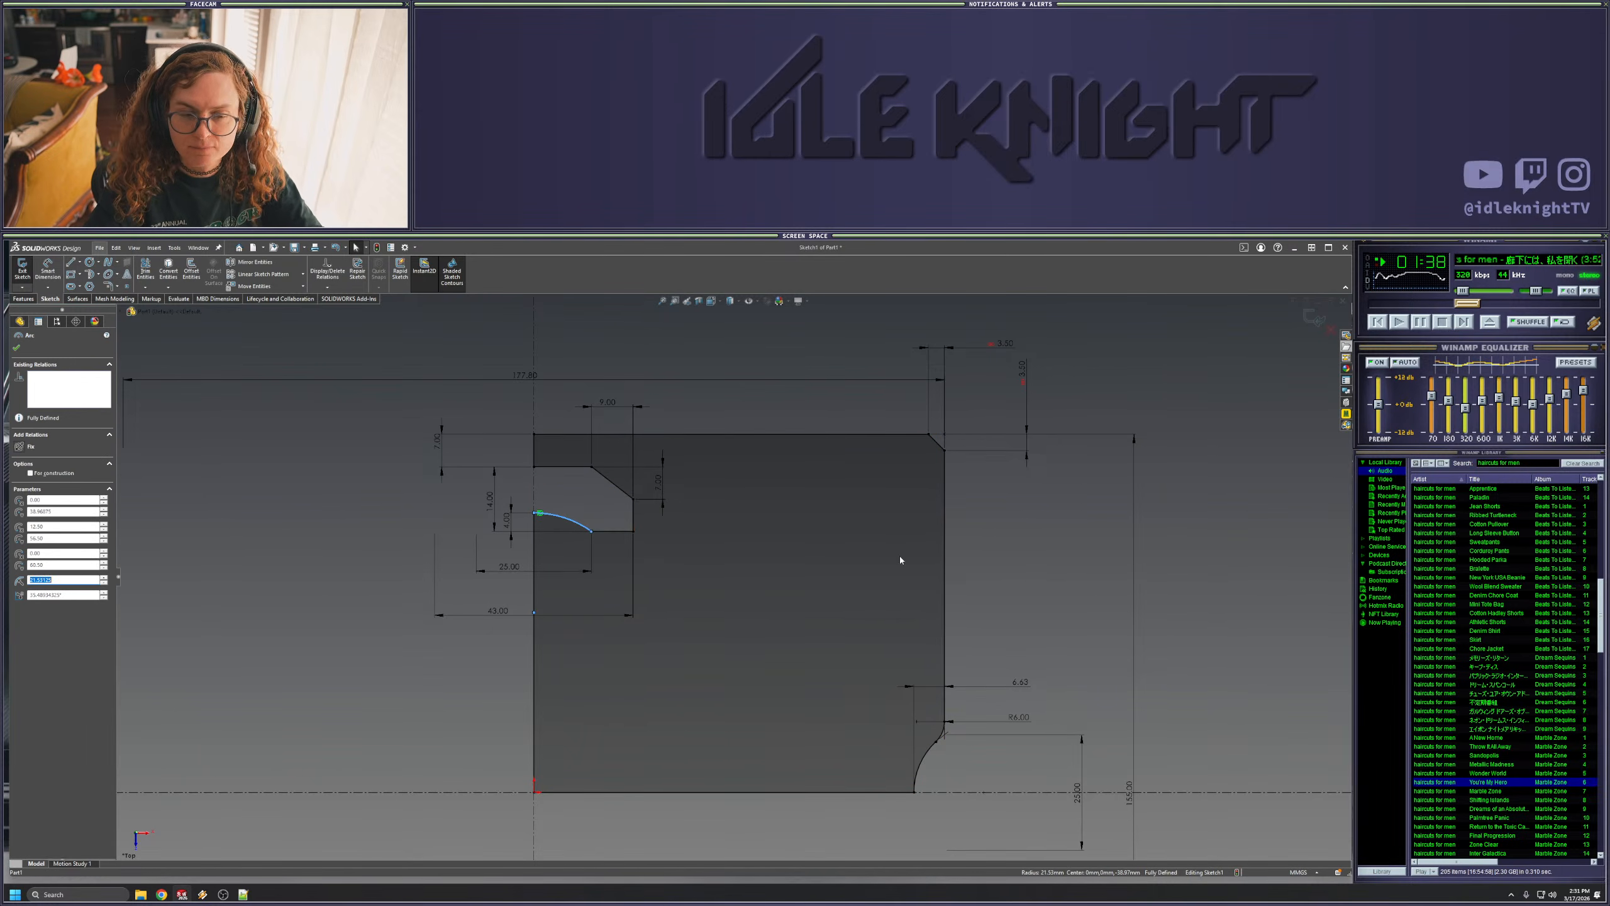
{"action": "left_click", "coordinate": [612, 531], "text": "ctrl"}
{"action": "left_click", "coordinate": [633, 515], "text": "ctrl"}
{"action": "left_click", "coordinate": [619, 493], "text": "ctrl"}
{"action": "left_click", "coordinate": [571, 468], "text": "ctrl"}
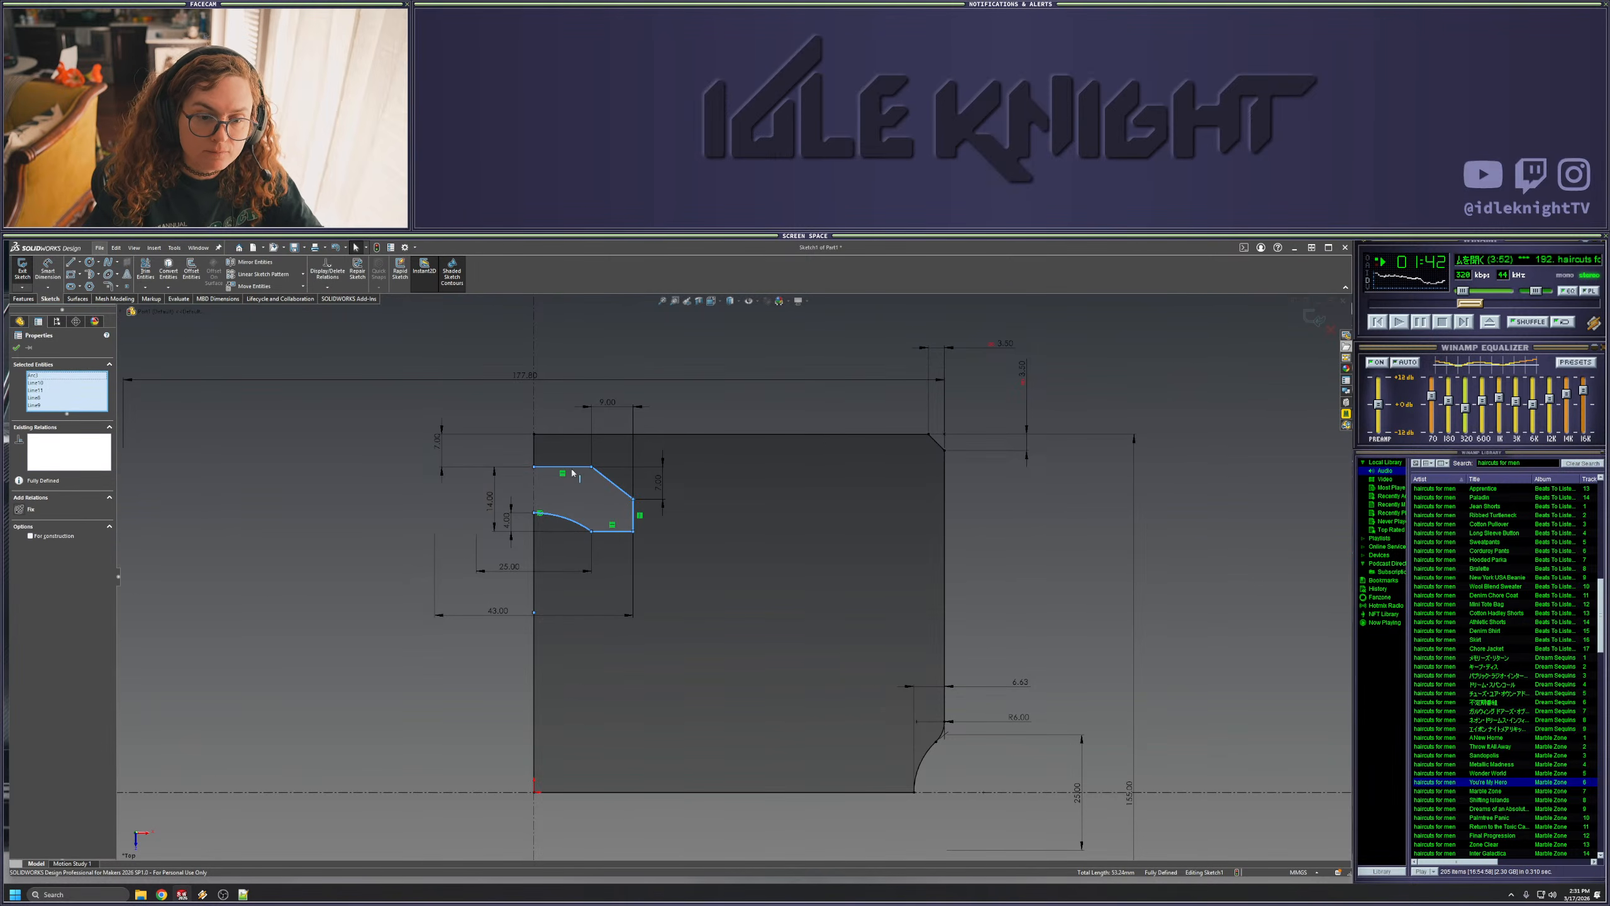
{"action": "left_click", "coordinate": [285, 279]}
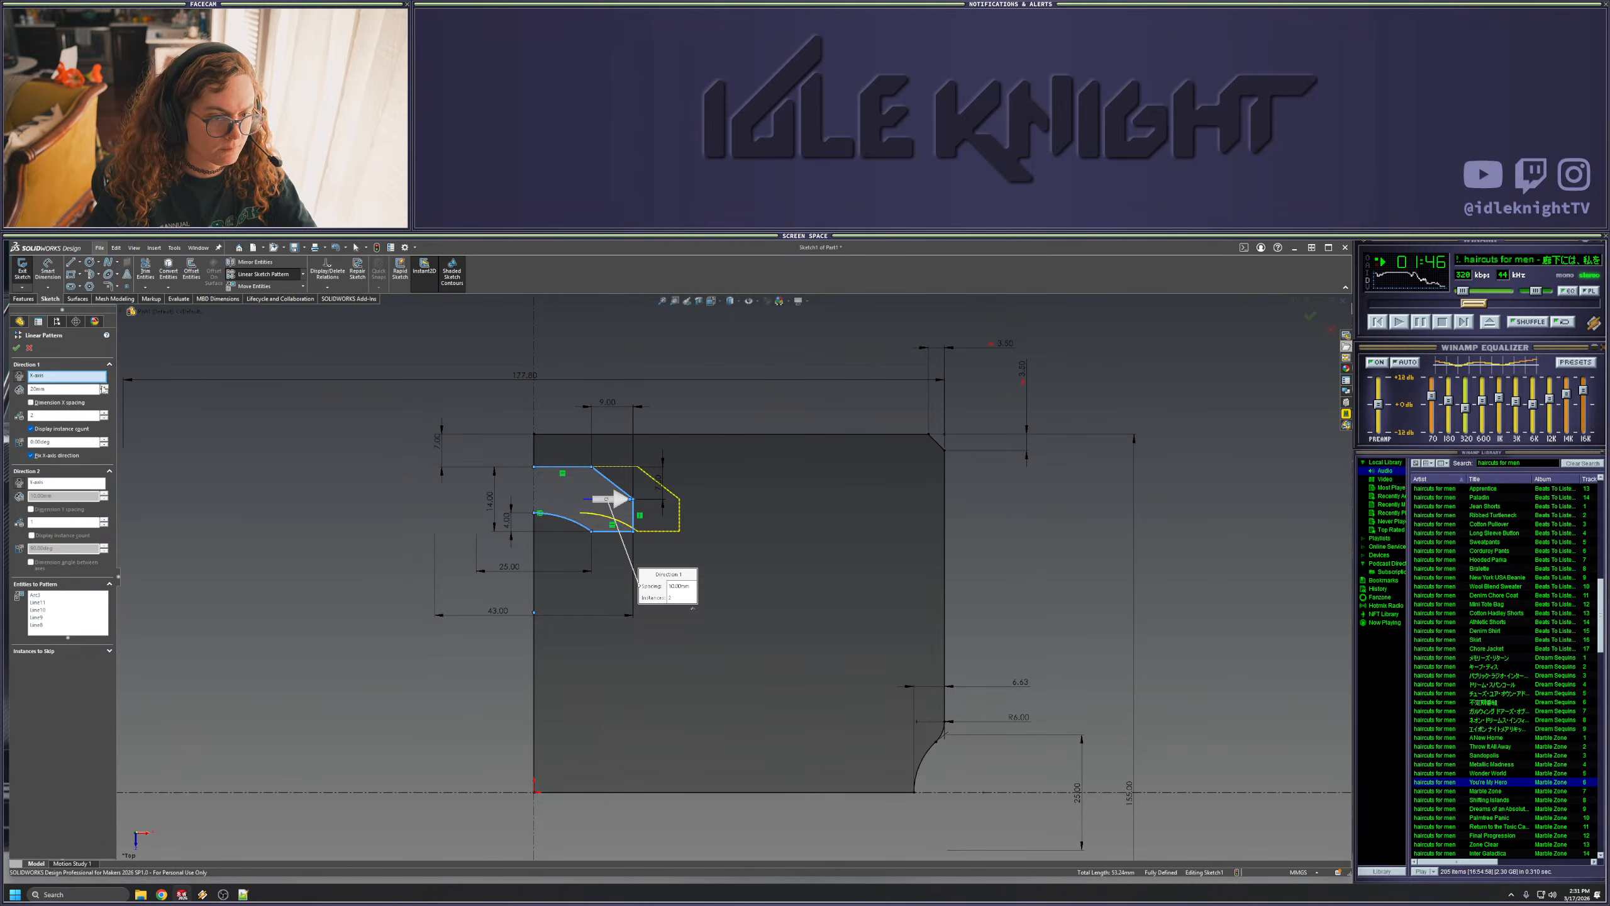
{"action": "left_click", "coordinate": [103, 387]}
{"action": "left_click", "coordinate": [103, 387]}
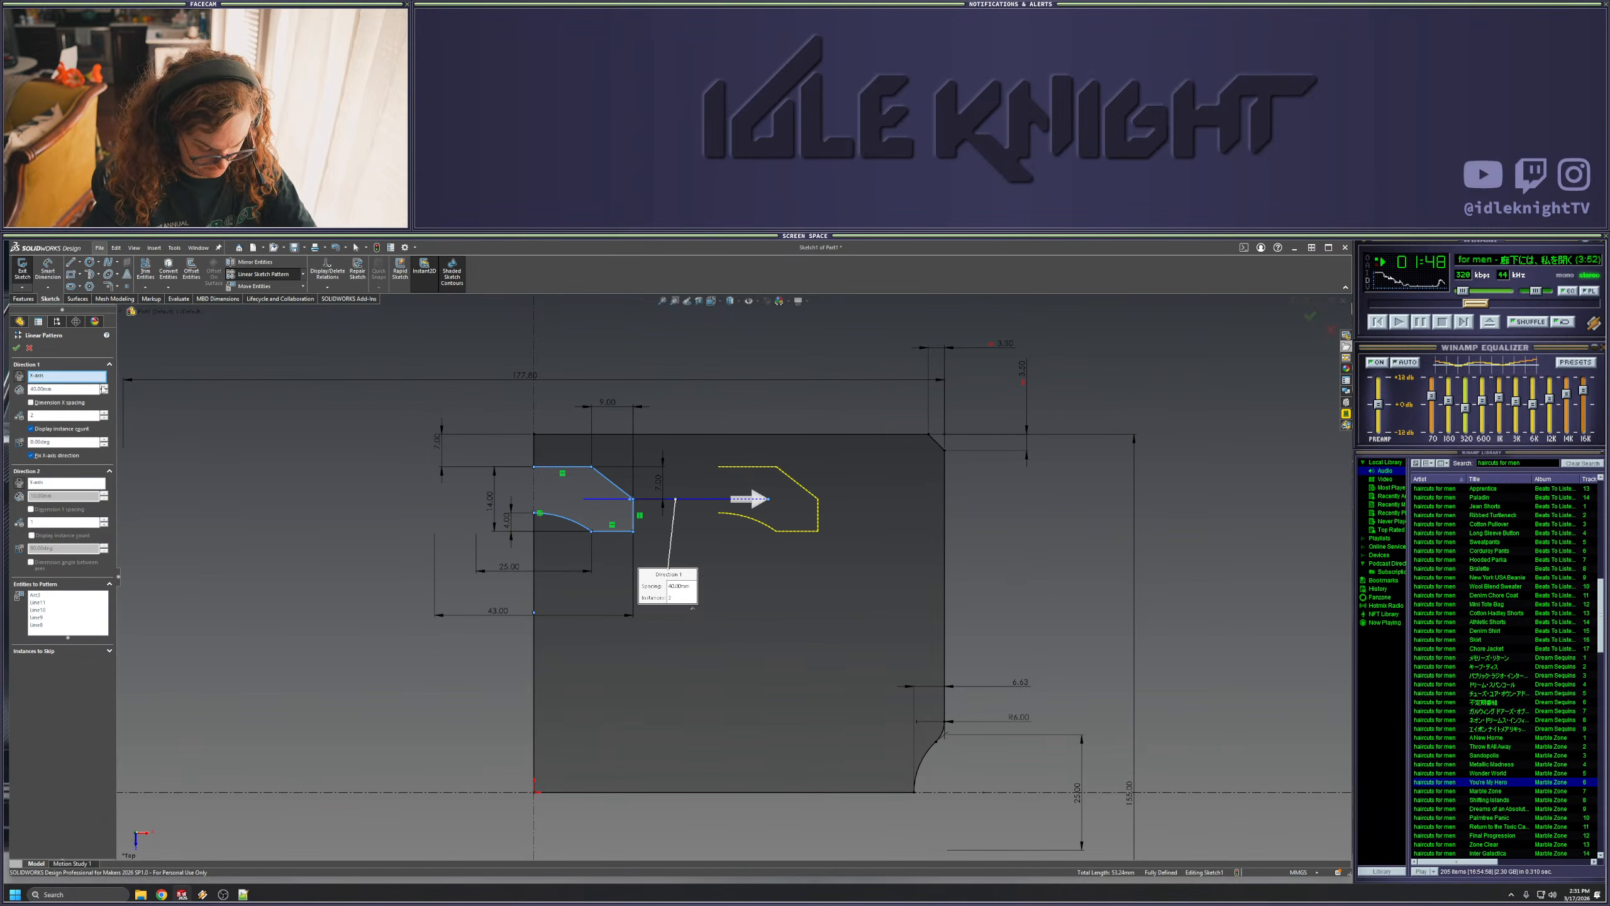
{"action": "left_click", "coordinate": [103, 385]}
{"action": "left_click", "coordinate": [103, 386]}
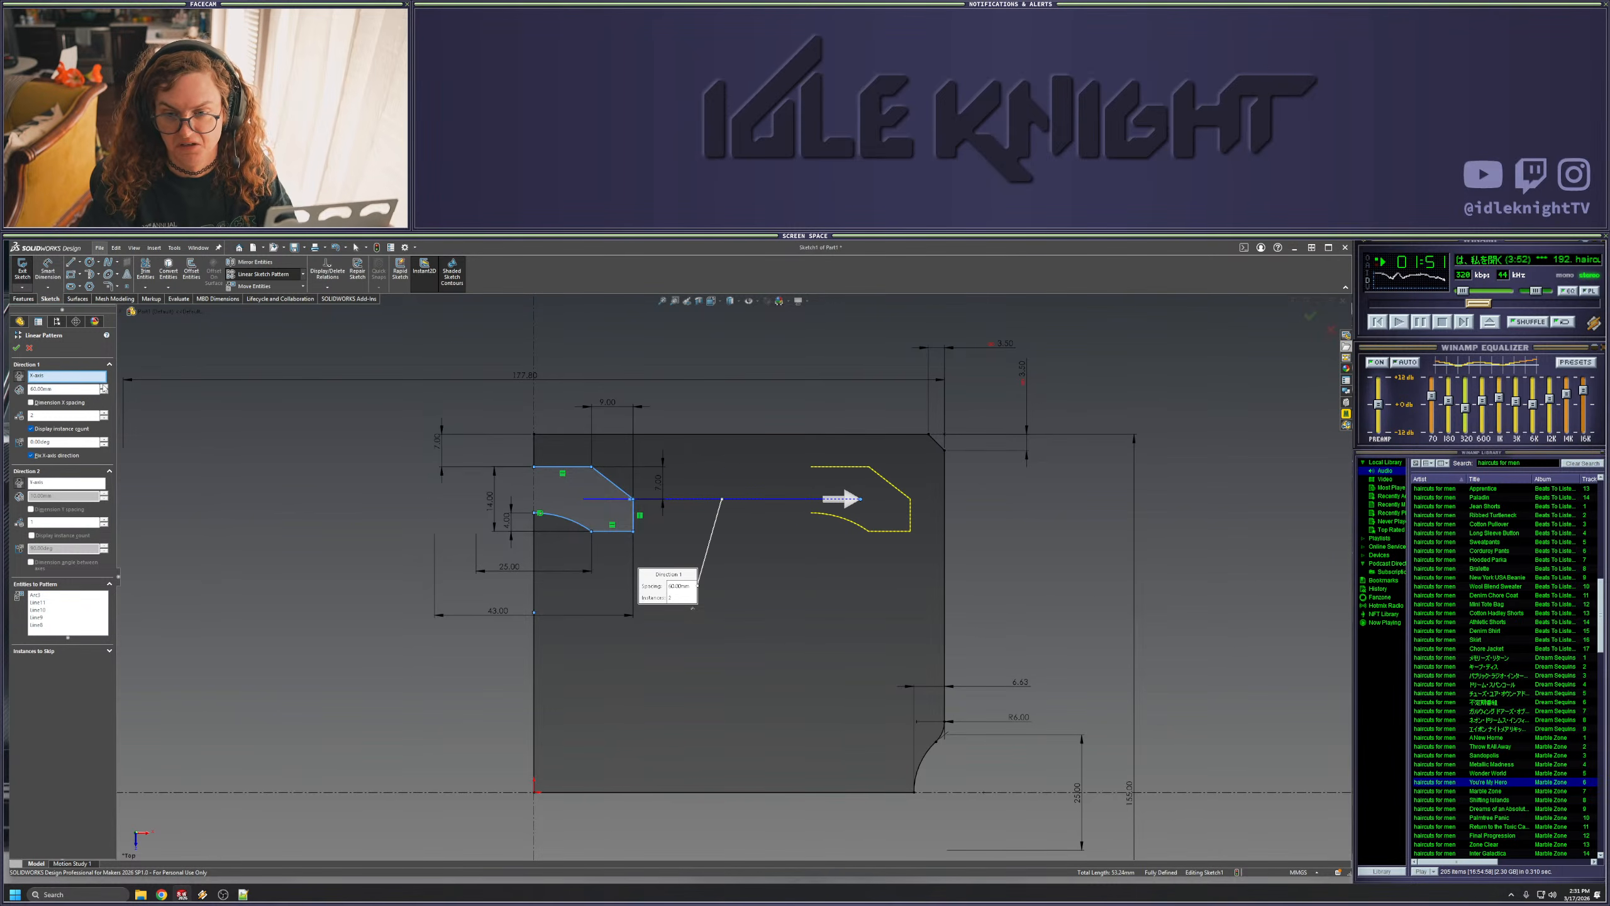
{"action": "left_click", "coordinate": [16, 348]}
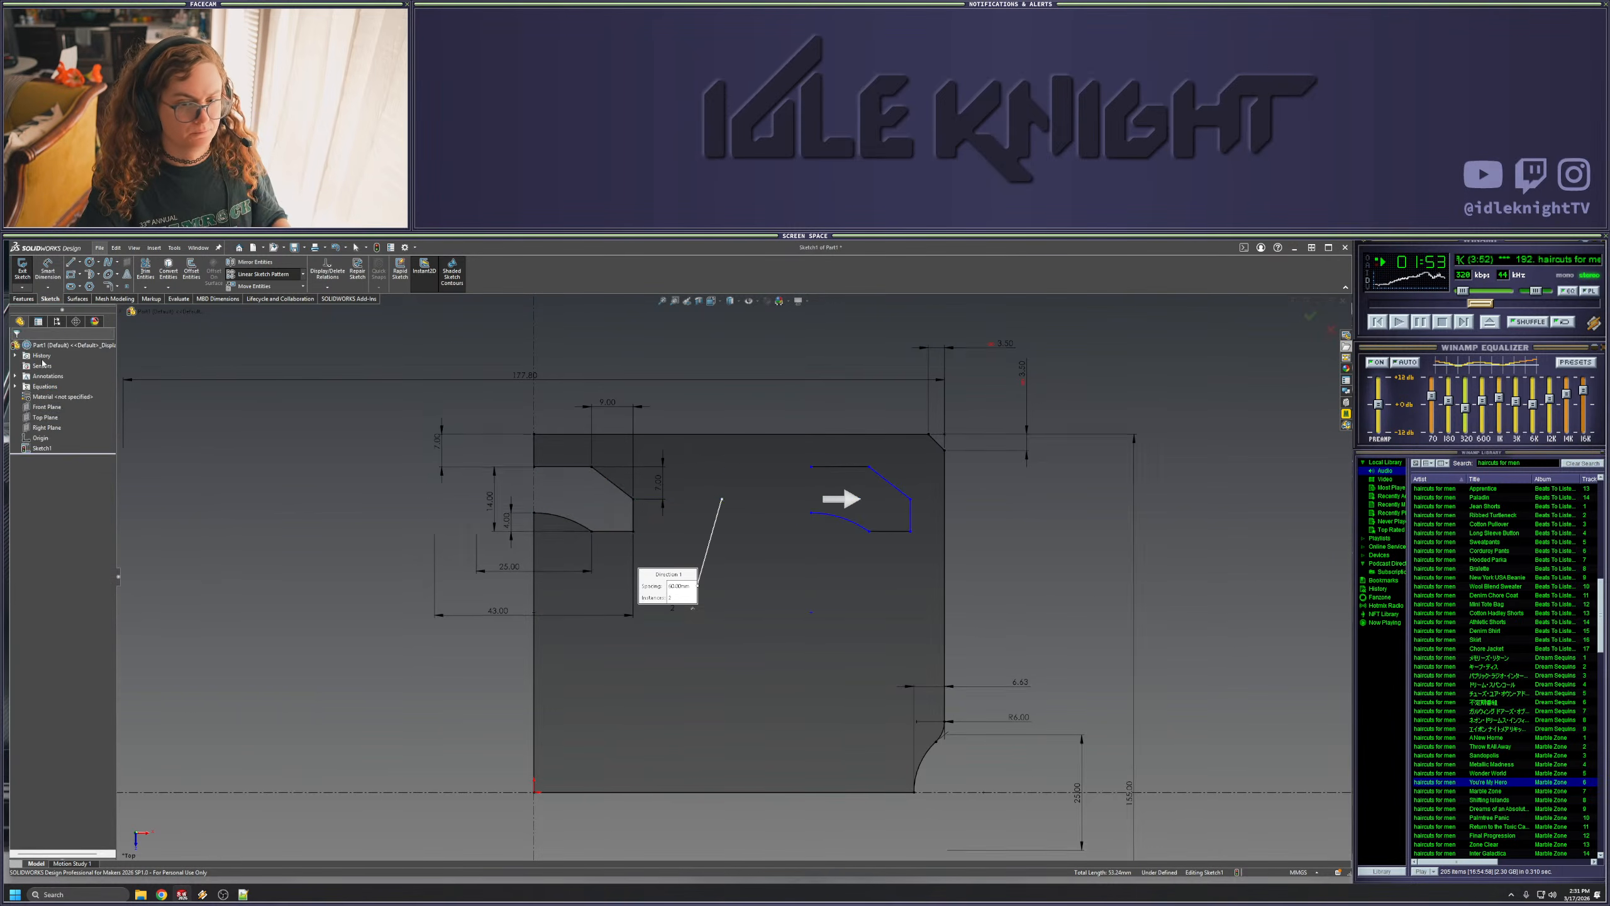
- Dimension the gap between the copied profile's vertical line and the part's outer vertical edge and set it to 9.5 mm
{"action": "left_click", "coordinate": [909, 515]}
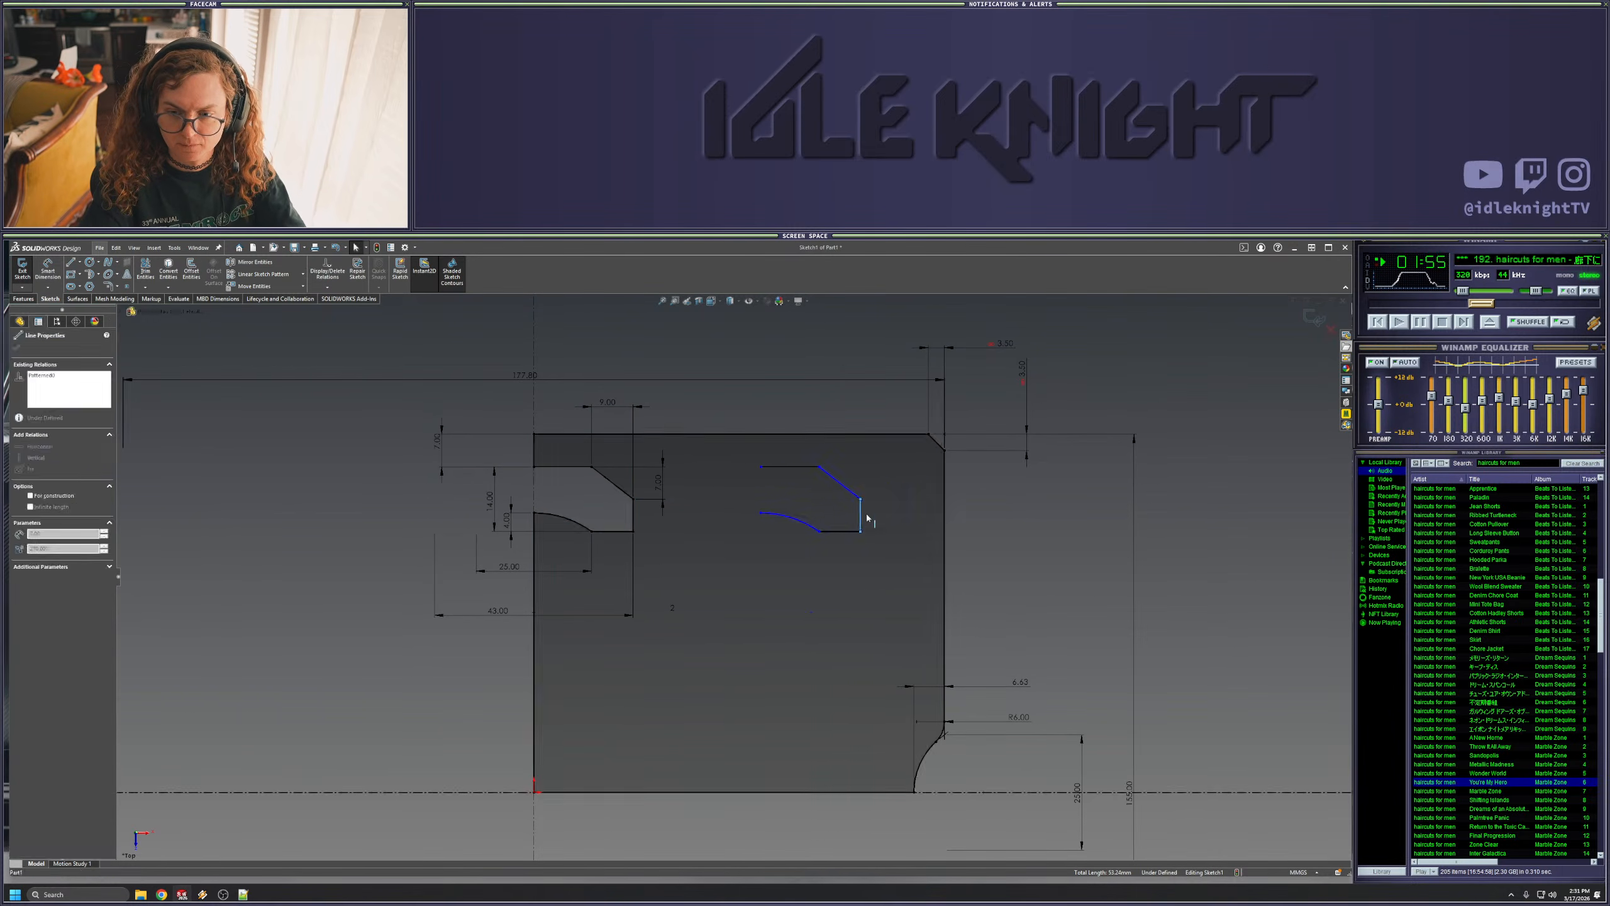
{"action": "left_click", "coordinate": [71, 275]}
{"action": "left_click", "coordinate": [48, 270]}
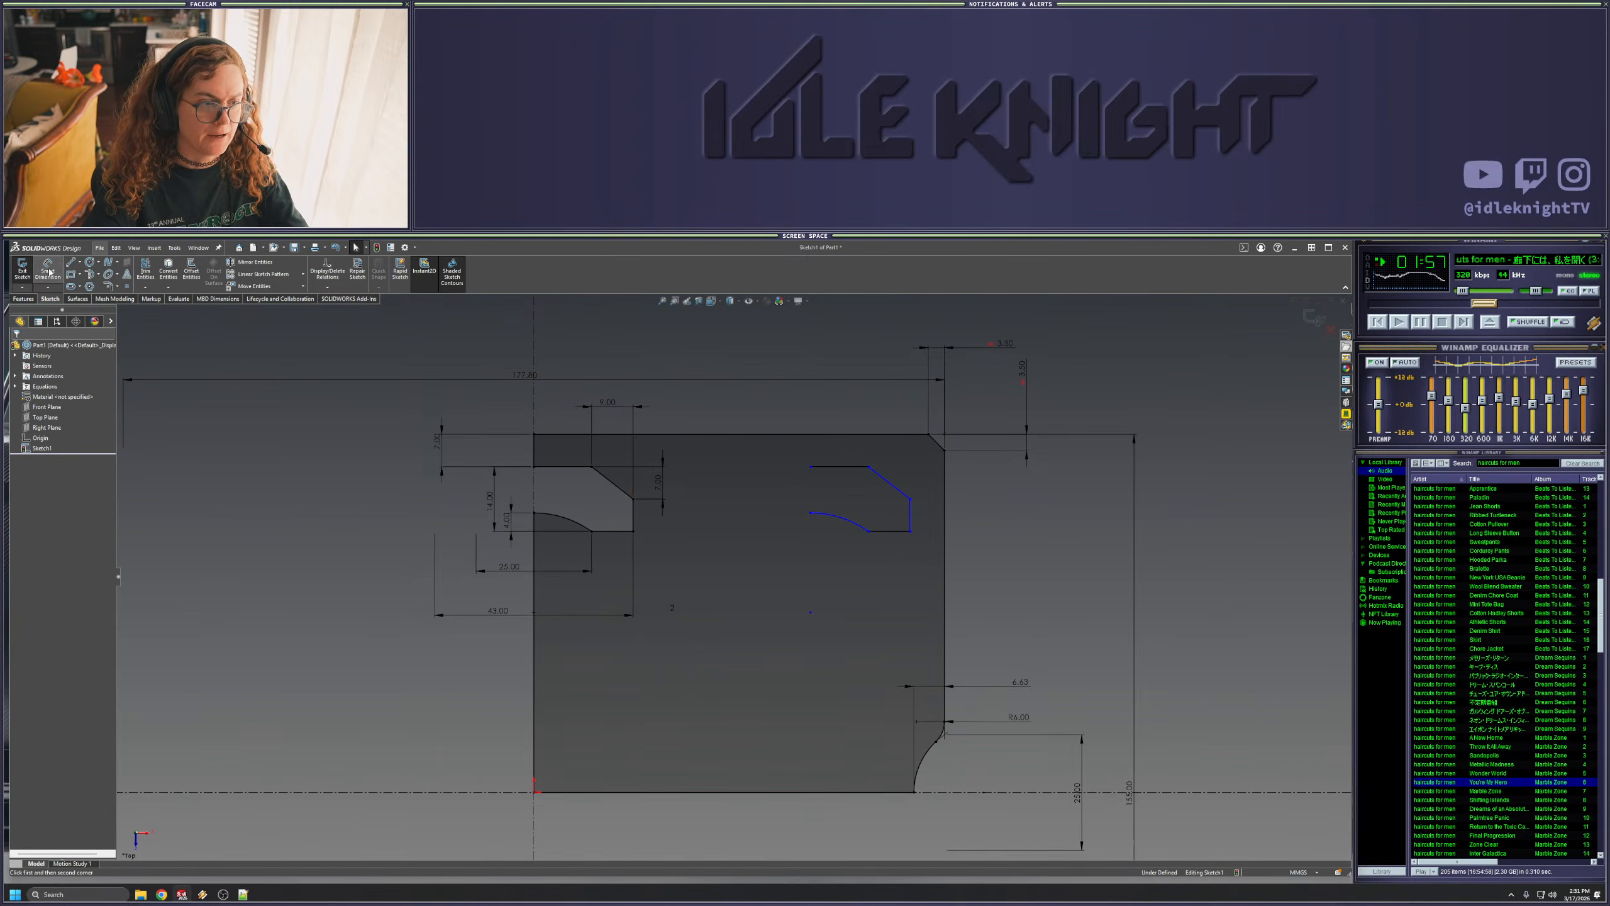
{"action": "left_click", "coordinate": [909, 531]}
{"action": "left_click", "coordinate": [945, 533]}
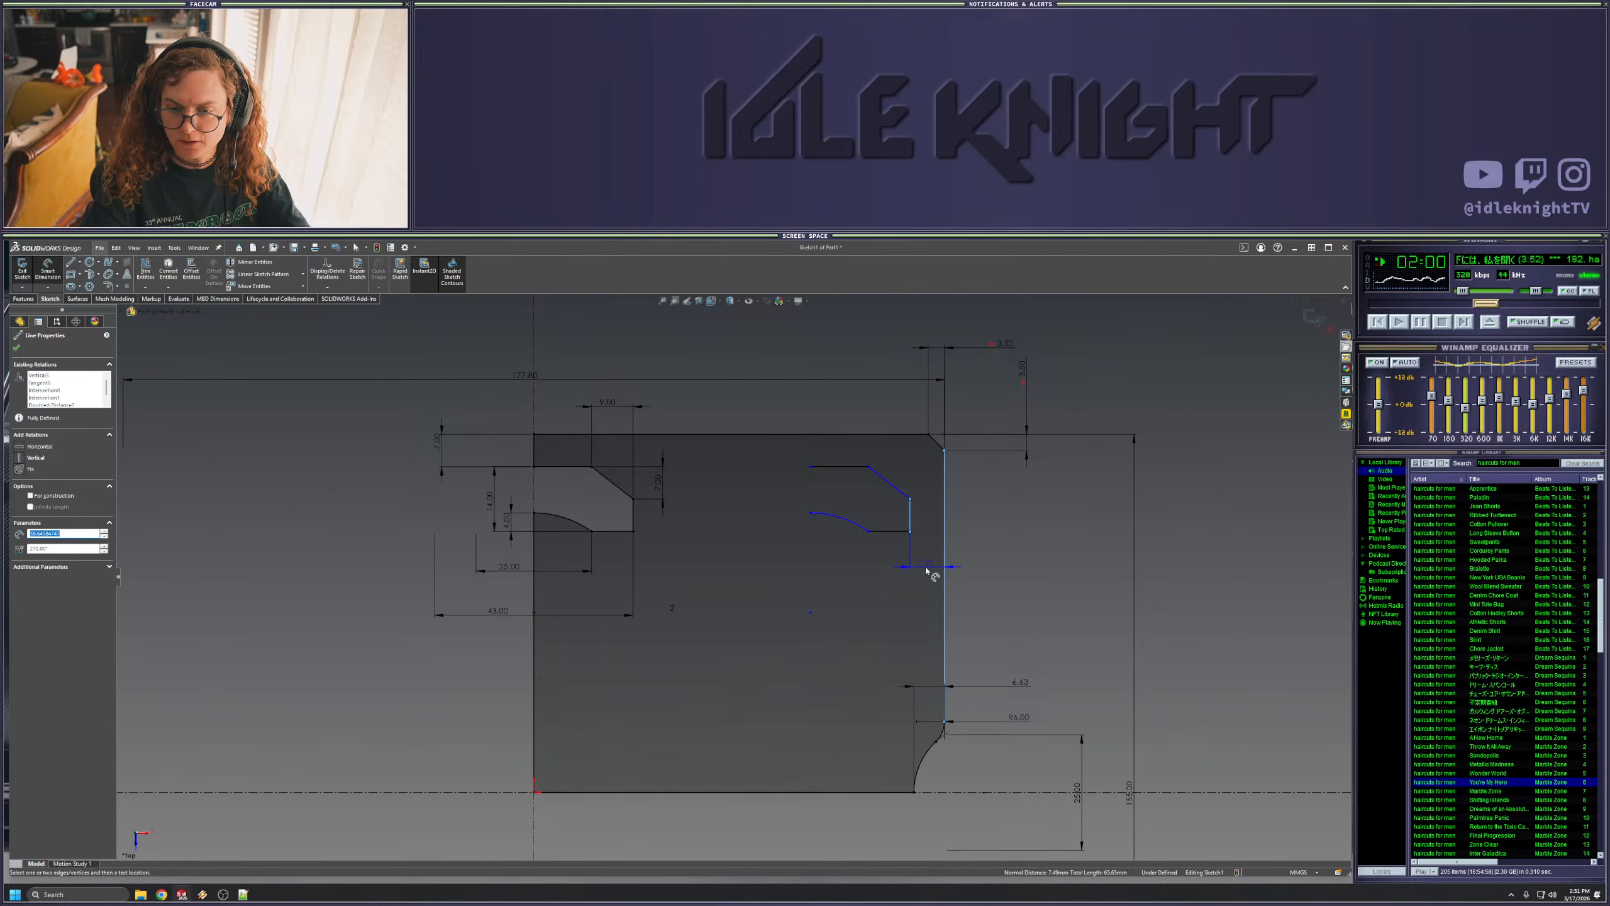
{"action": "left_click", "coordinate": [923, 573]}
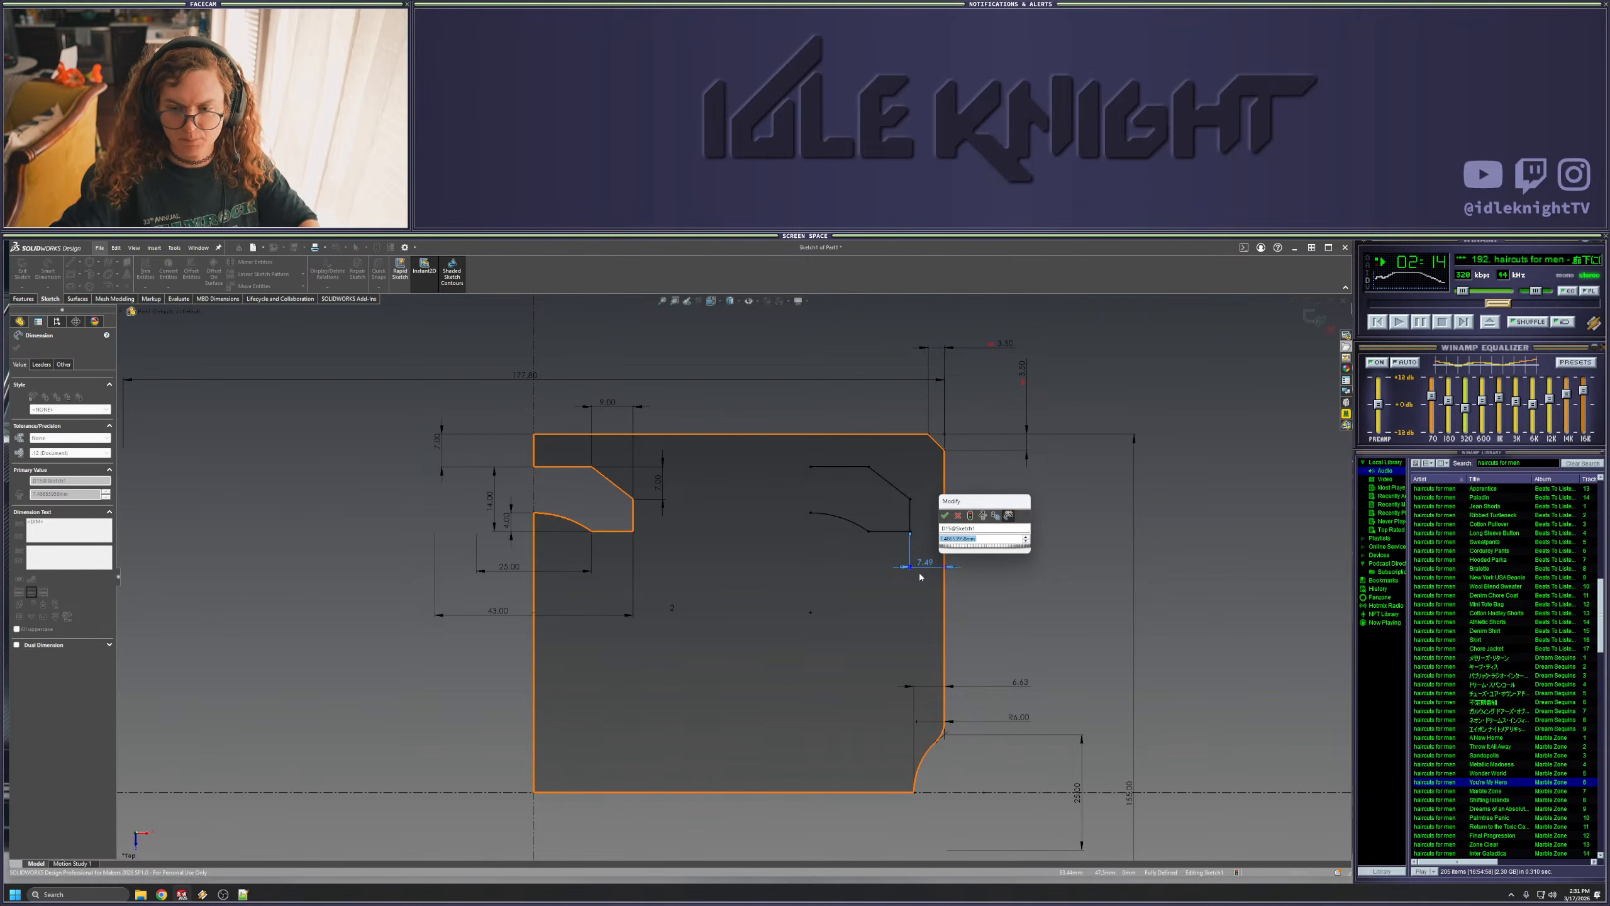
{"action": "type", "text": "9.5"}
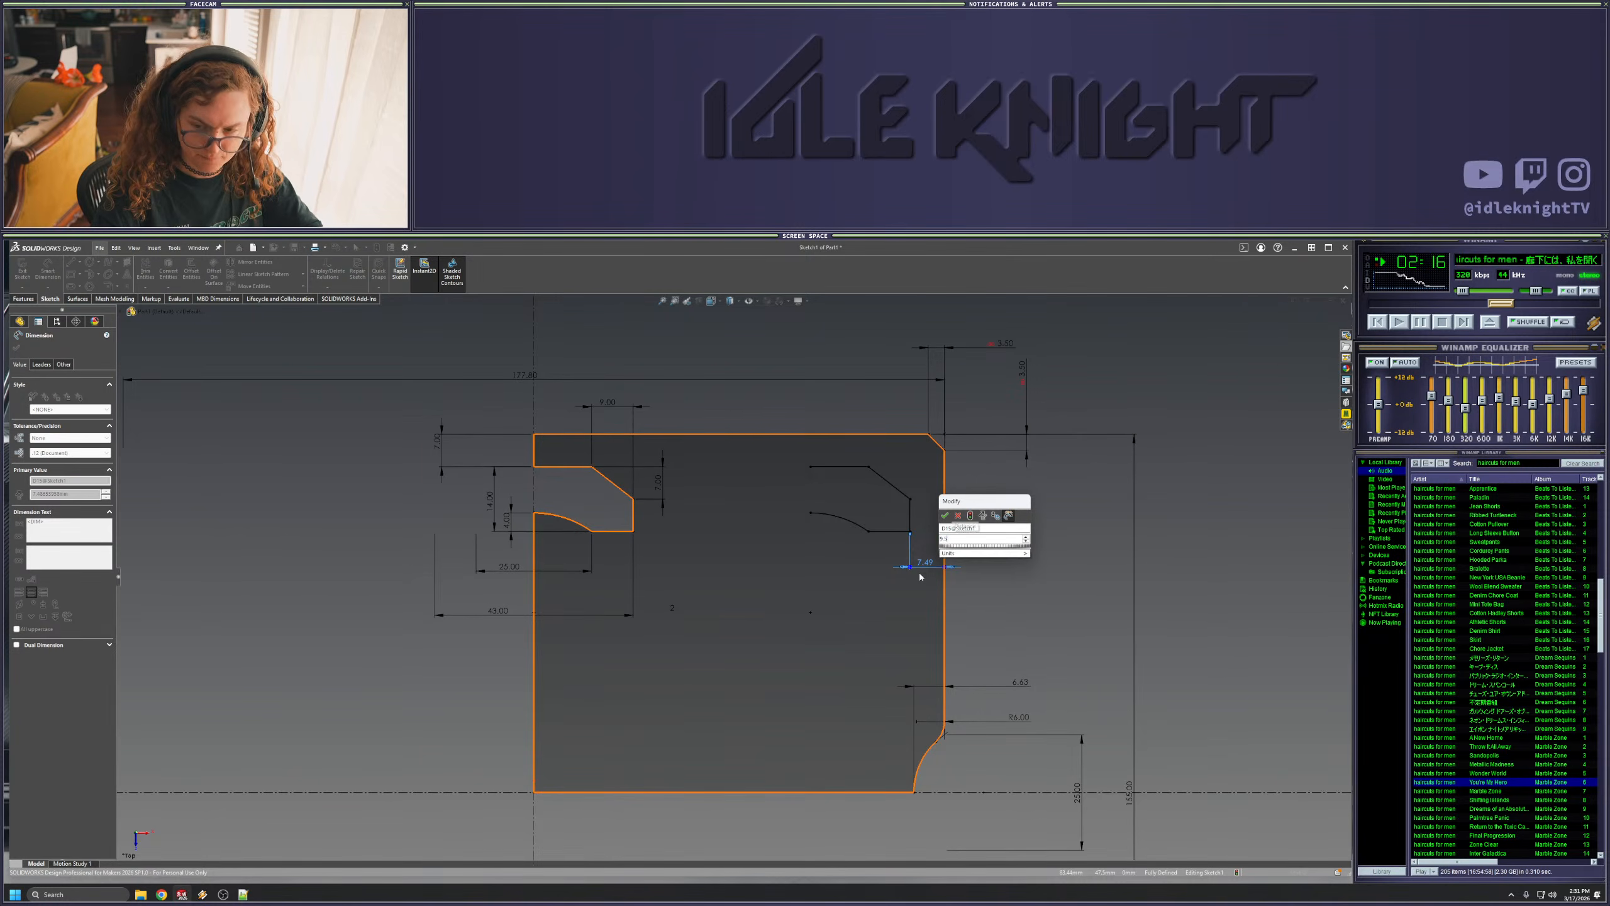
{"action": "key", "text": "Return"}
{"action": "key", "text": "Escape"}
- Draw a vertical line joining the open ends of the copied profile and convert it to construction geometry
{"action": "left_click", "coordinate": [71, 261]}
{"action": "left_click", "coordinate": [801, 512]}
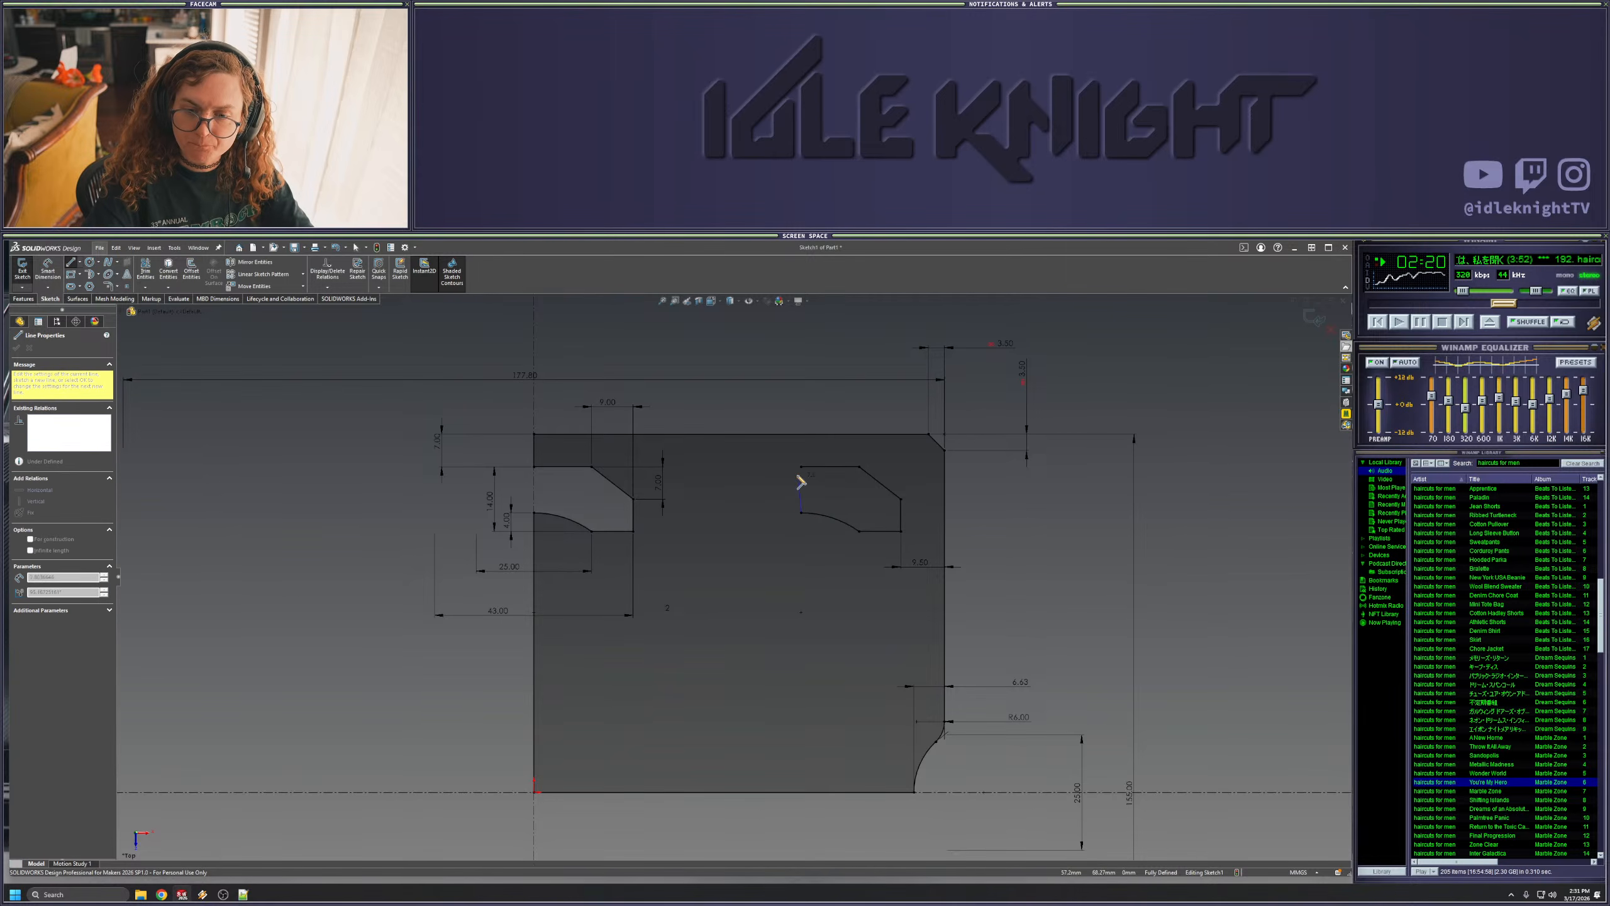
{"action": "left_click", "coordinate": [801, 467]}
{"action": "key", "text": "Escape"}
{"action": "left_click", "coordinate": [801, 489]}
{"action": "left_click", "coordinate": [55, 496]}
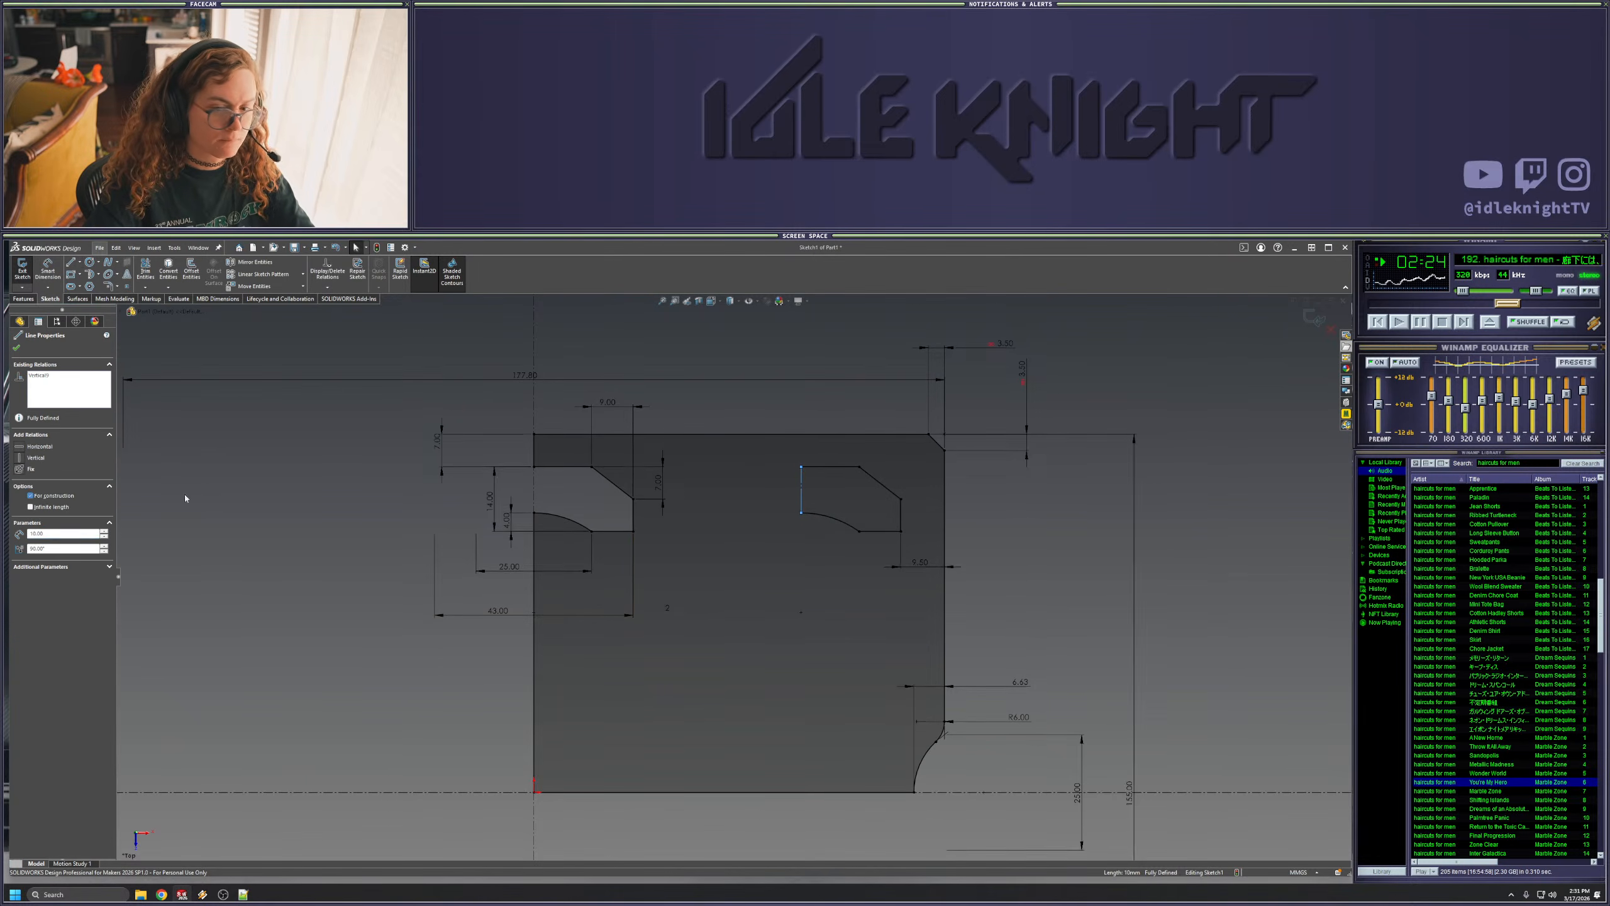
- Try to mirror the copied half-cutout together with its vertical construction line, and undo the attempt
{"action": "left_click", "coordinate": [772, 456]}
{"action": "left_click_drag", "start_coordinate": [786, 403], "coordinate": [900, 544]}
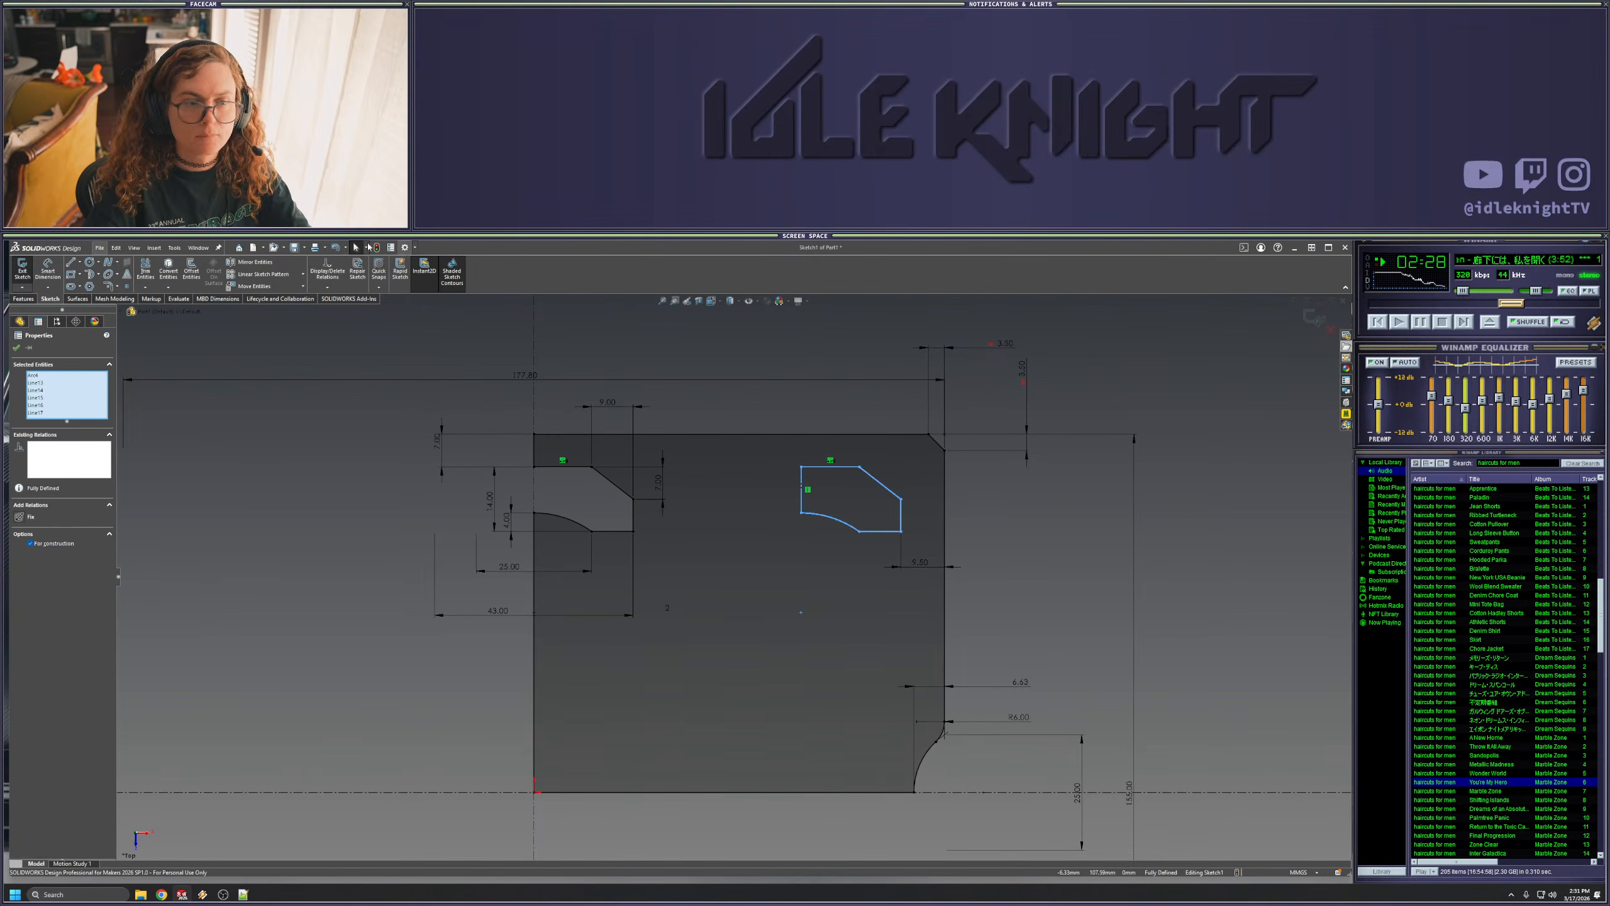
{"action": "left_click", "coordinate": [255, 262]}
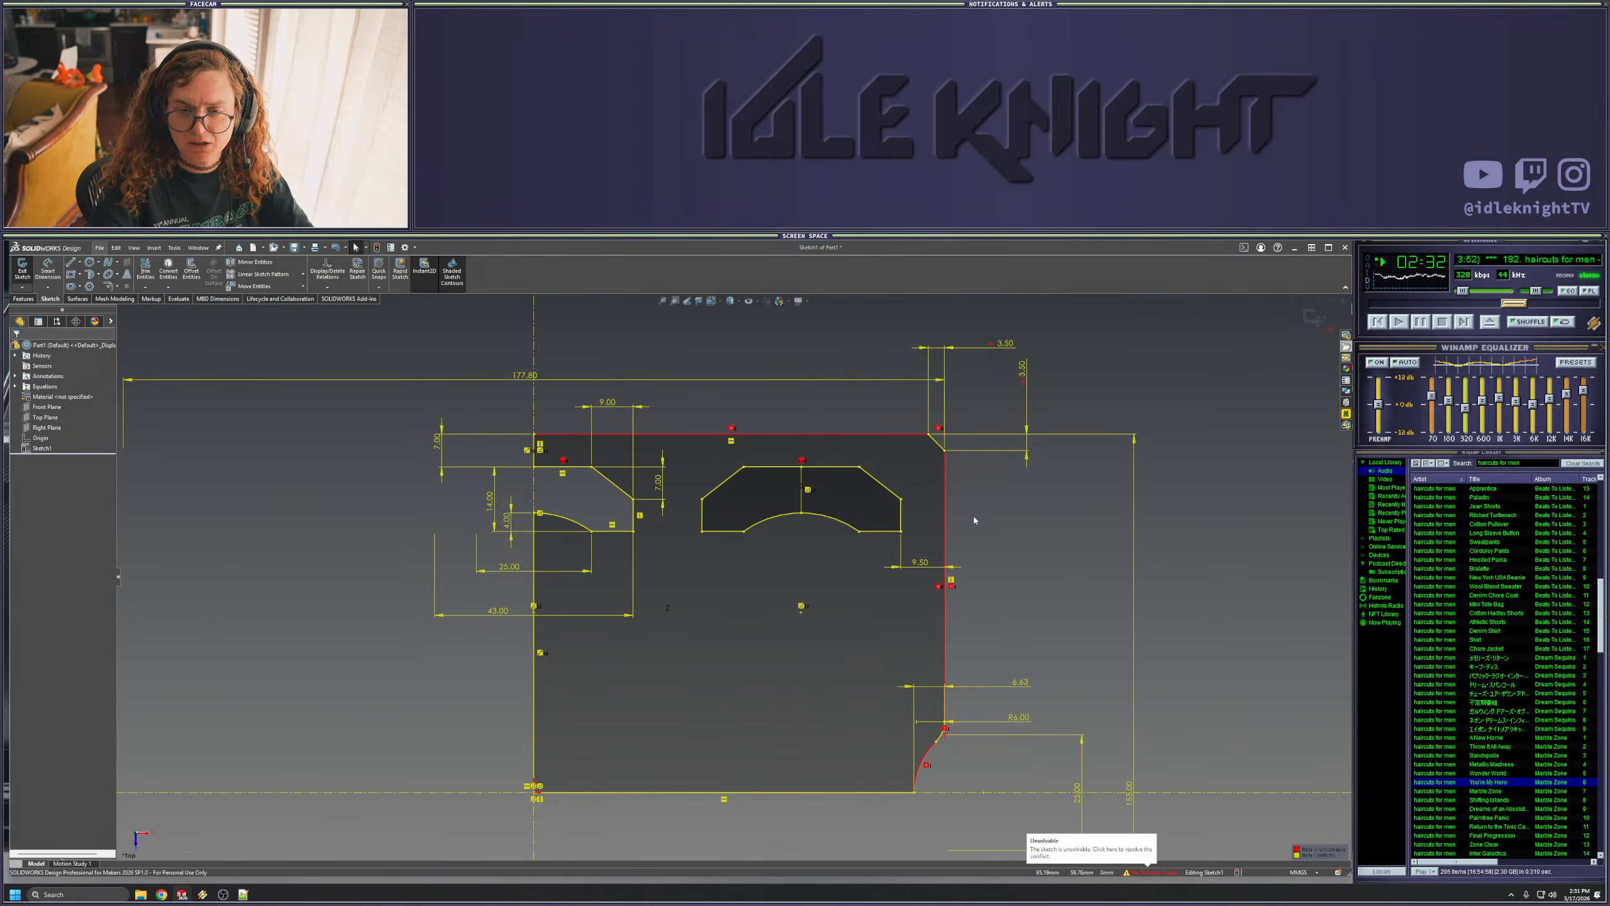
{"action": "key", "text": "ctrl+z"}
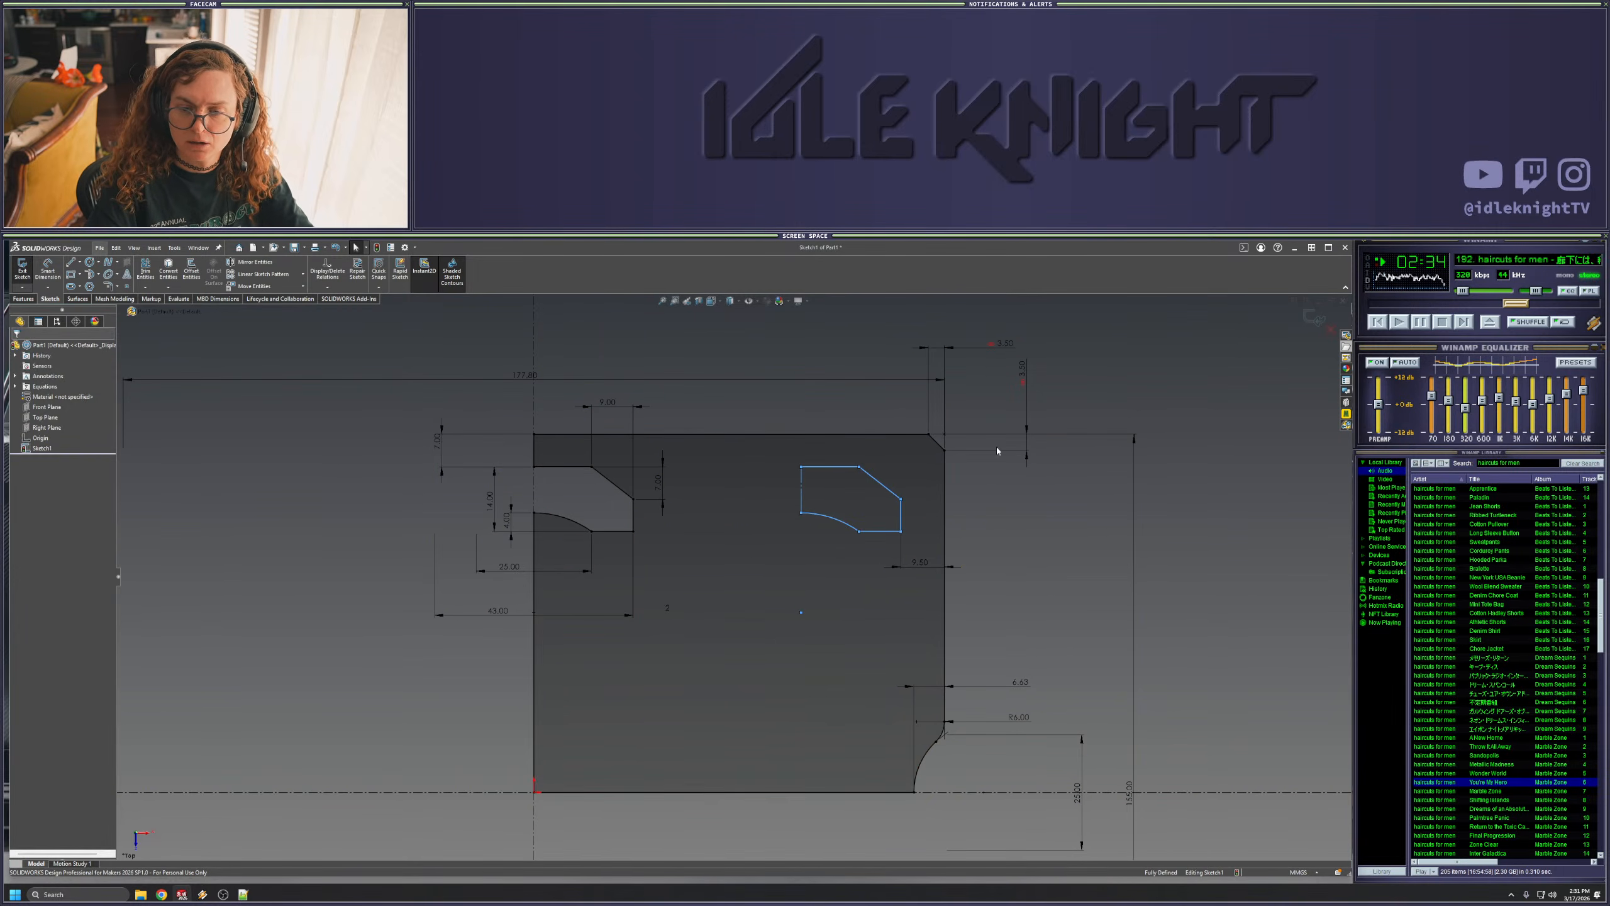
- Try to mirror only the copied half-cutout's arc and four lines about the vertical construction line
{"action": "left_click", "coordinate": [845, 468]}
{"action": "left_click", "coordinate": [886, 488], "text": "ctrl"}
{"action": "left_click", "coordinate": [899, 515], "text": "ctrl"}
{"action": "left_click", "coordinate": [900, 520], "text": "ctrl"}
{"action": "key", "text": "Escape"}
{"action": "left_click", "coordinate": [837, 467]}
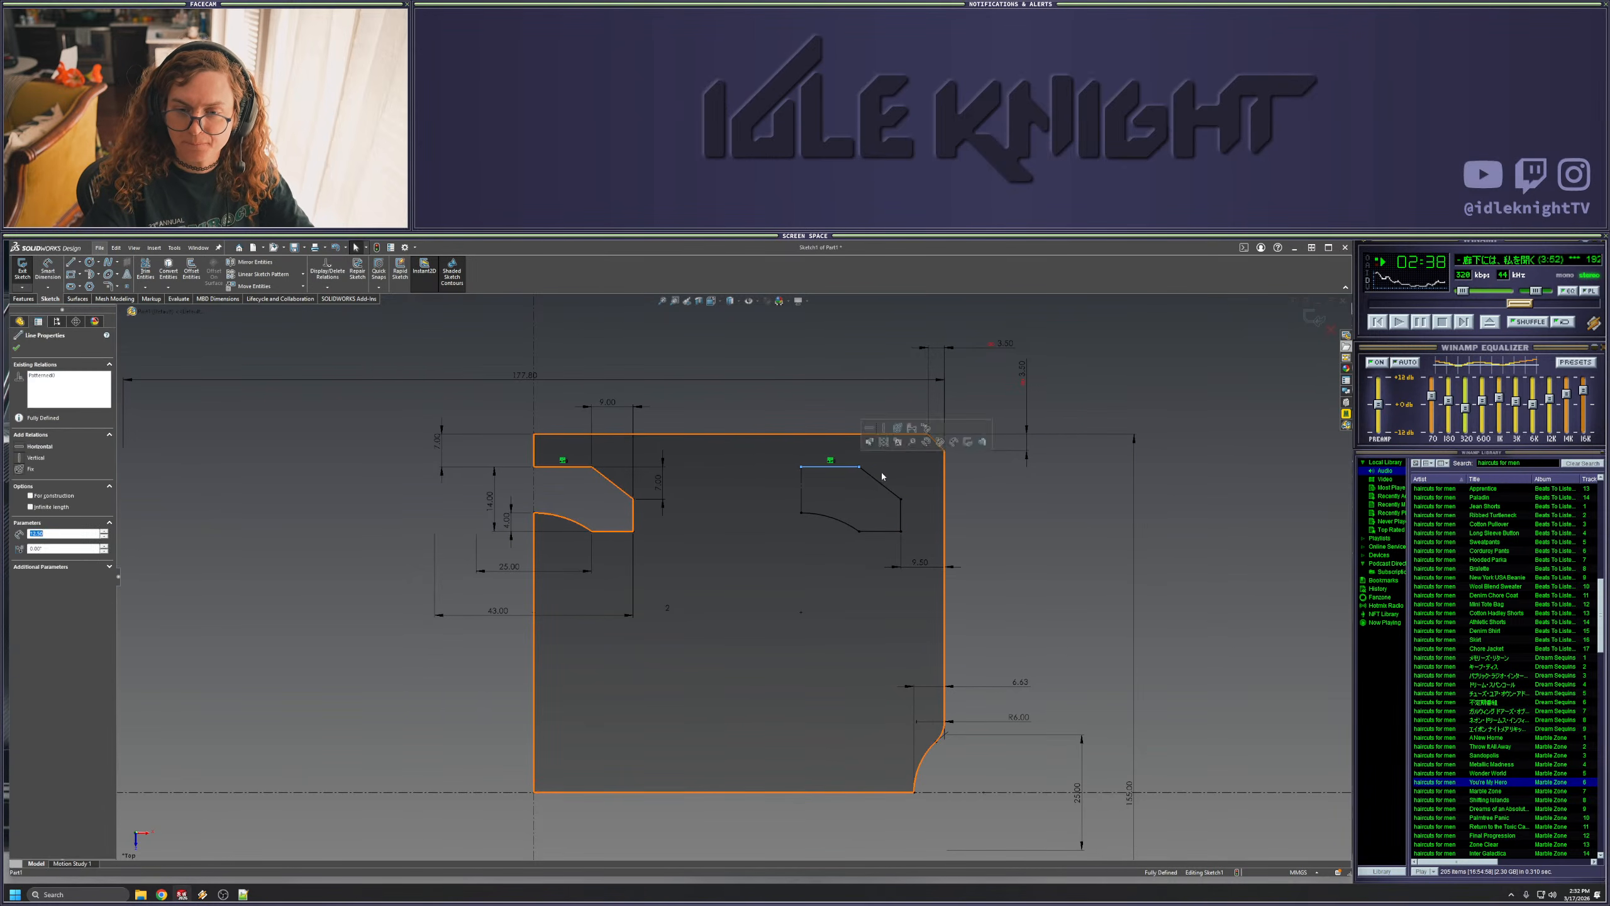
{"action": "left_click", "coordinate": [882, 486], "text": "ctrl"}
{"action": "left_click", "coordinate": [901, 516], "text": "ctrl"}
{"action": "left_click", "coordinate": [879, 531], "text": "ctrl"}
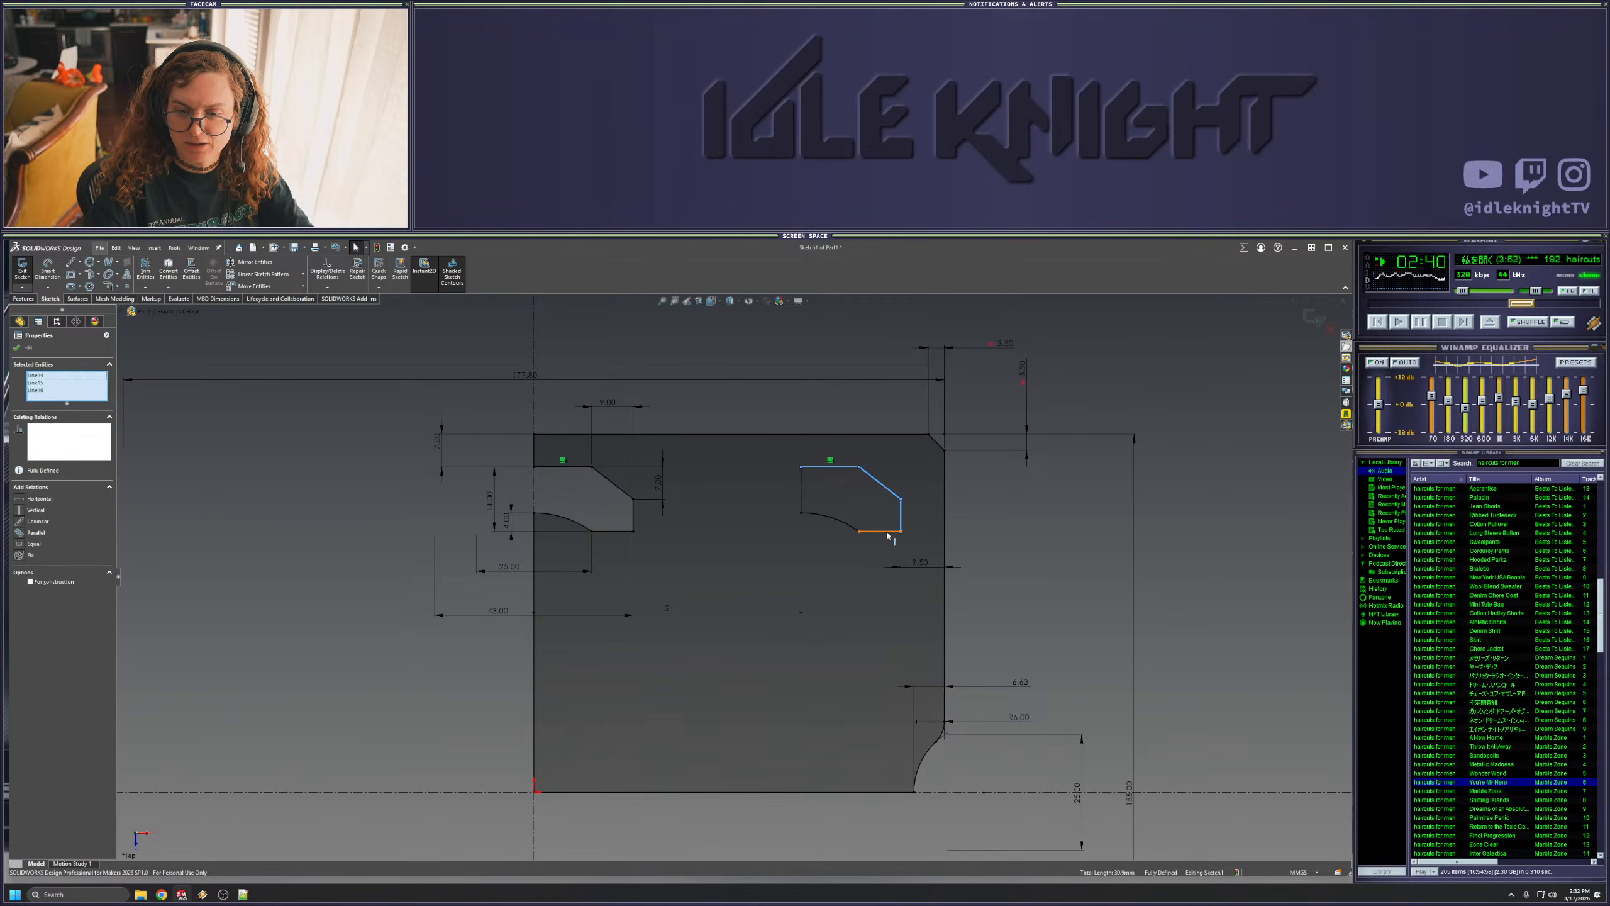
{"action": "left_click", "coordinate": [853, 524], "text": "ctrl"}
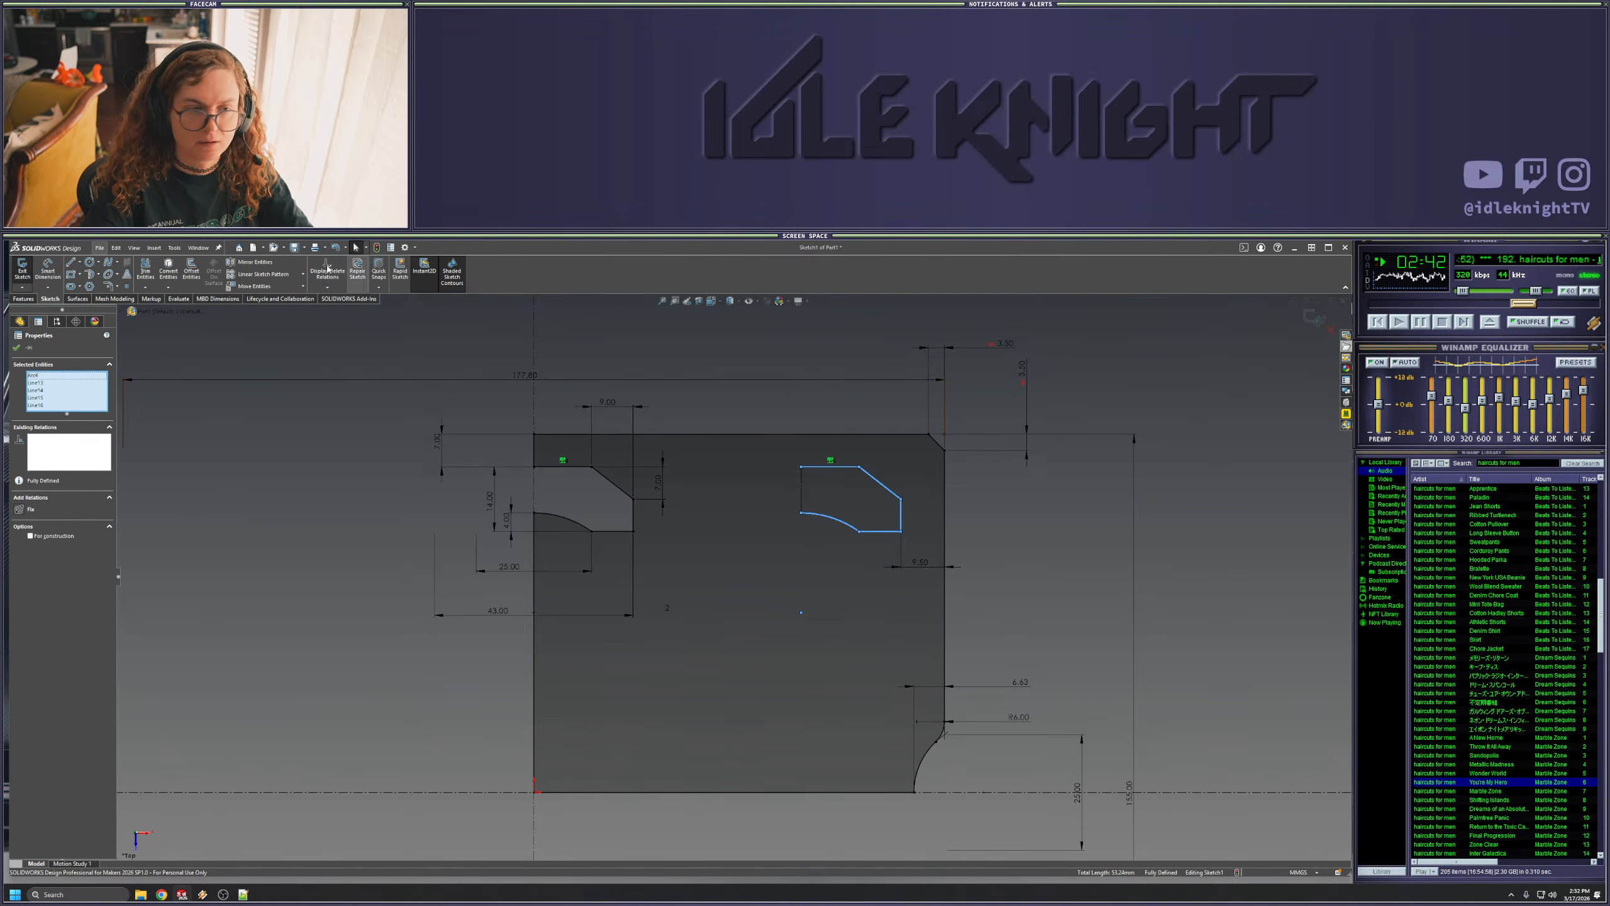
{"action": "left_click", "coordinate": [261, 262]}
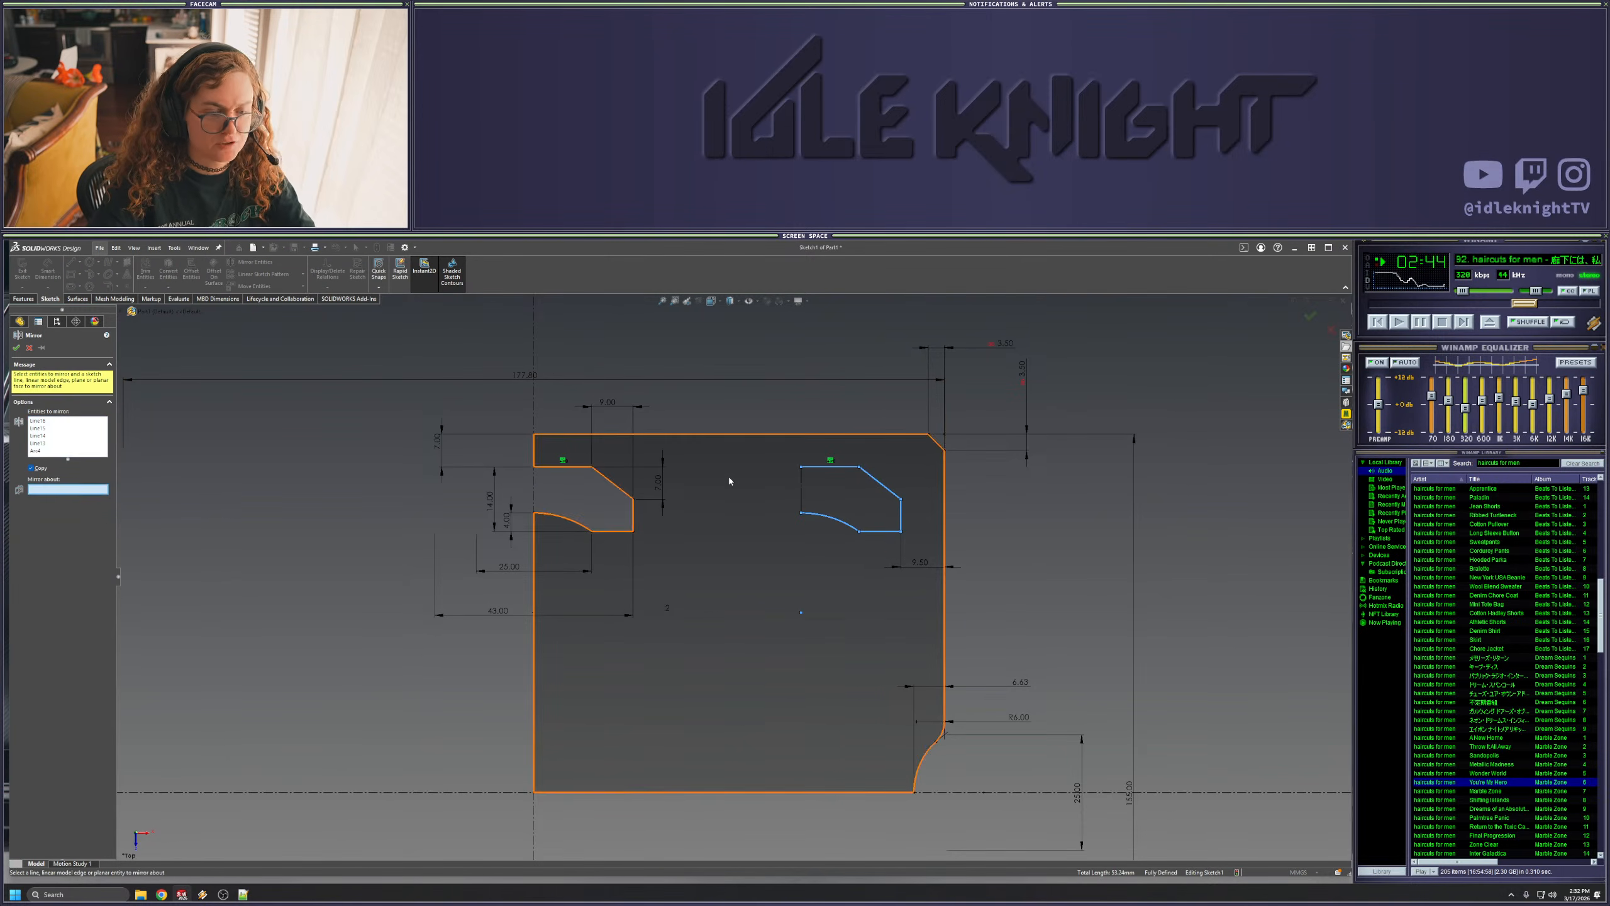
{"action": "left_click", "coordinate": [800, 500]}
{"action": "key", "text": "Return"}
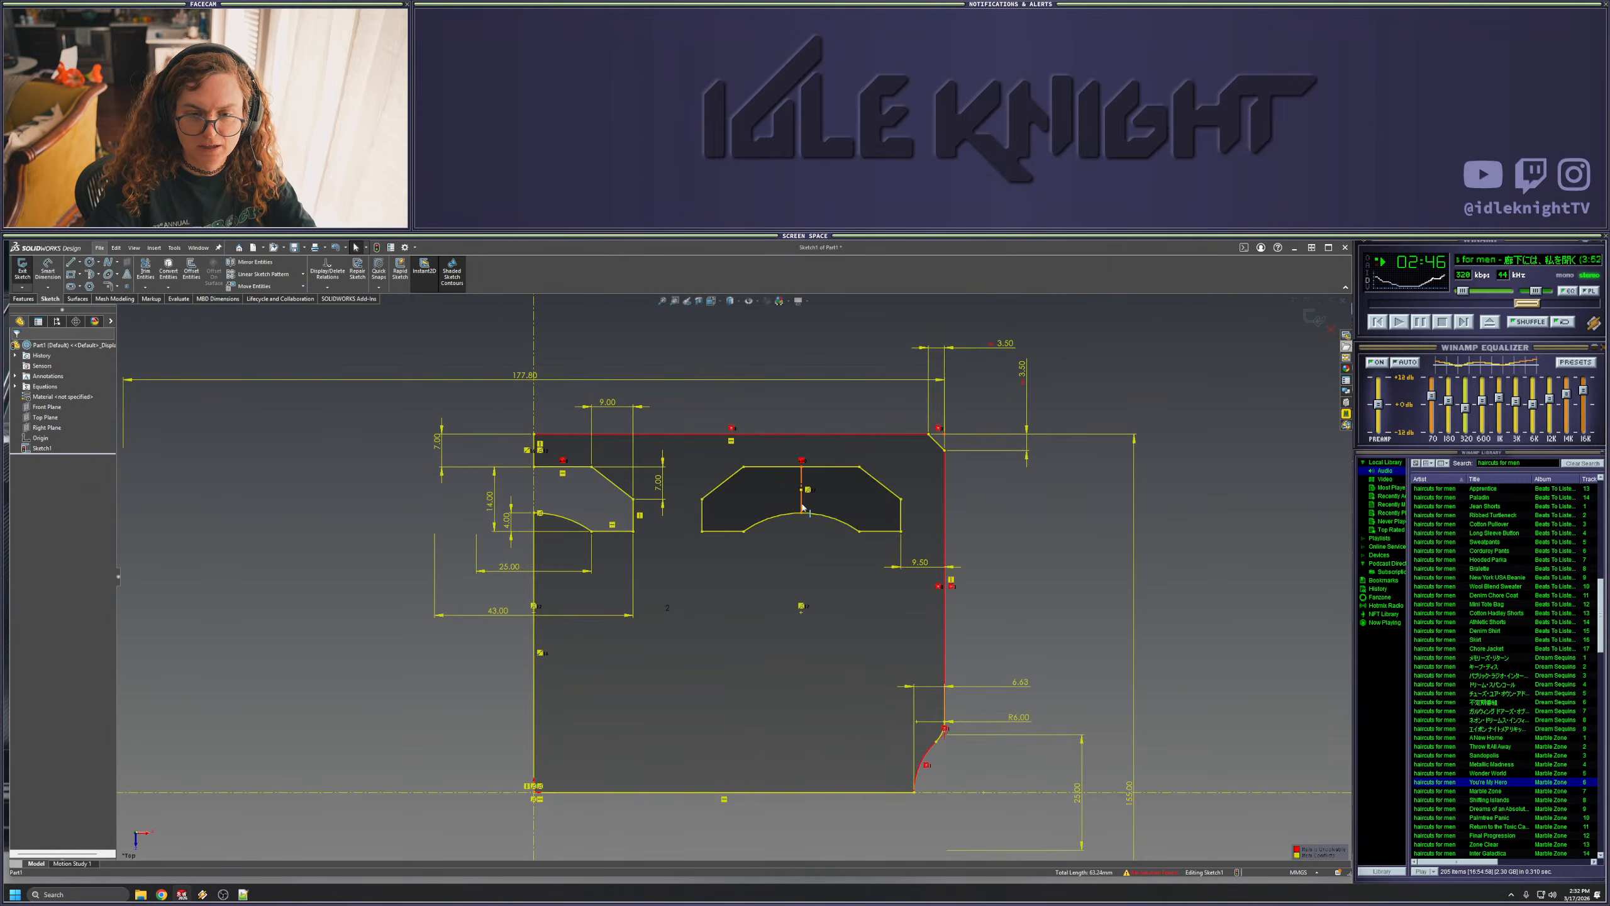
- Undo the last mirror and the vertical line's conversion to construction geometry
{"action": "scroll", "coordinate": [824, 495], "scroll_direction": "up", "scroll_amount": 2}
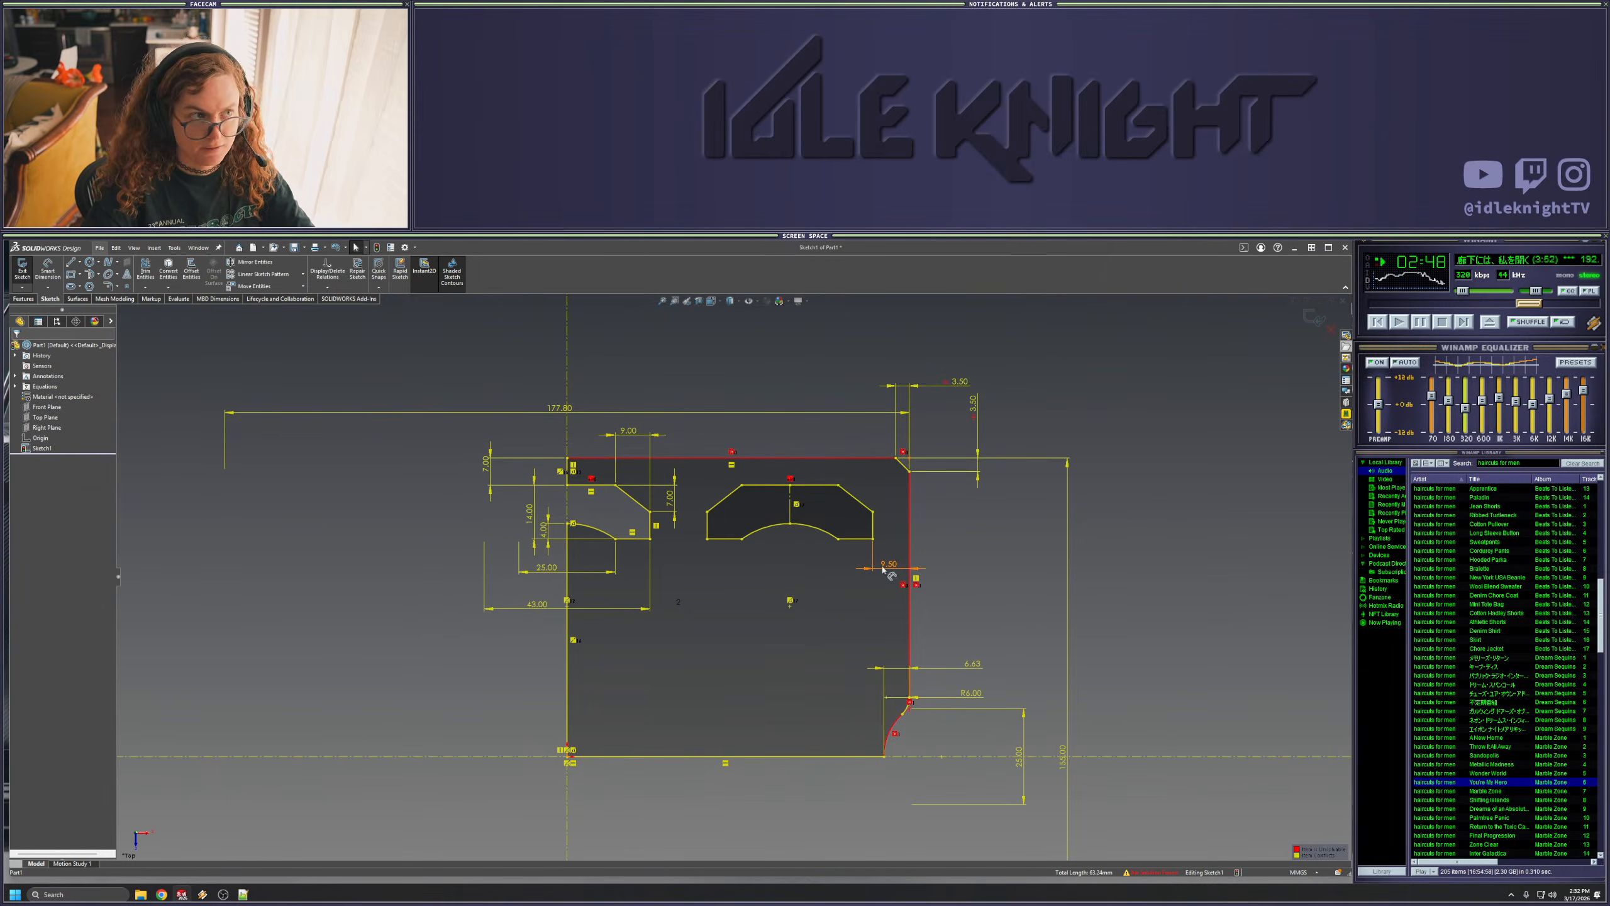
{"action": "key", "text": "ctrl+z"}
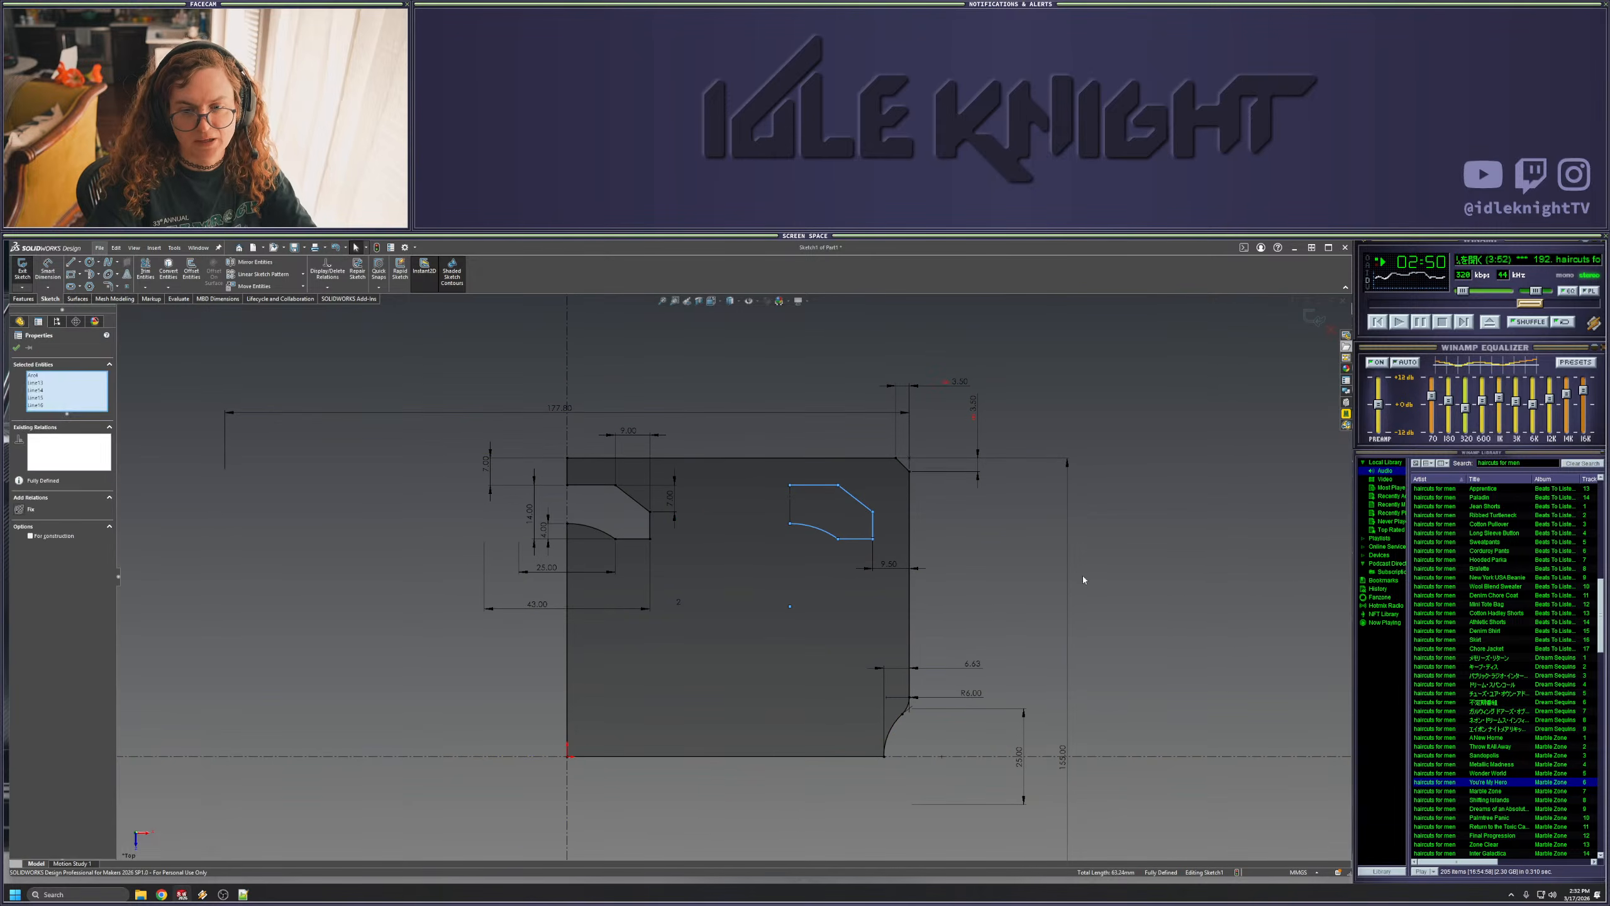
{"action": "left_click", "coordinate": [939, 557]}
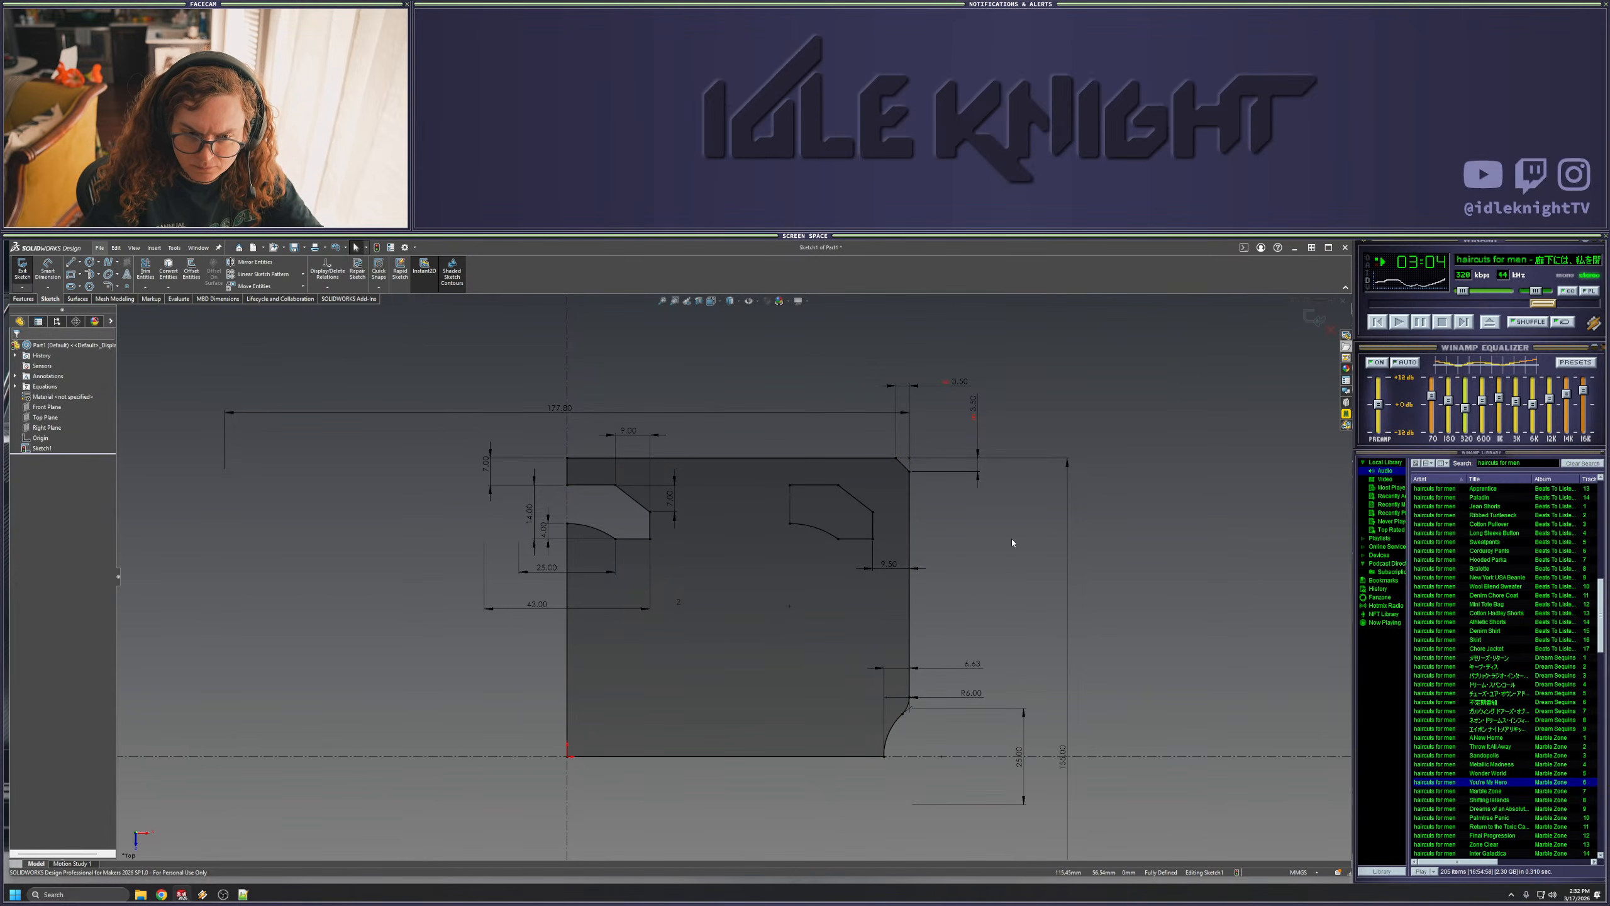
{"action": "key", "text": "ctrl+z"}
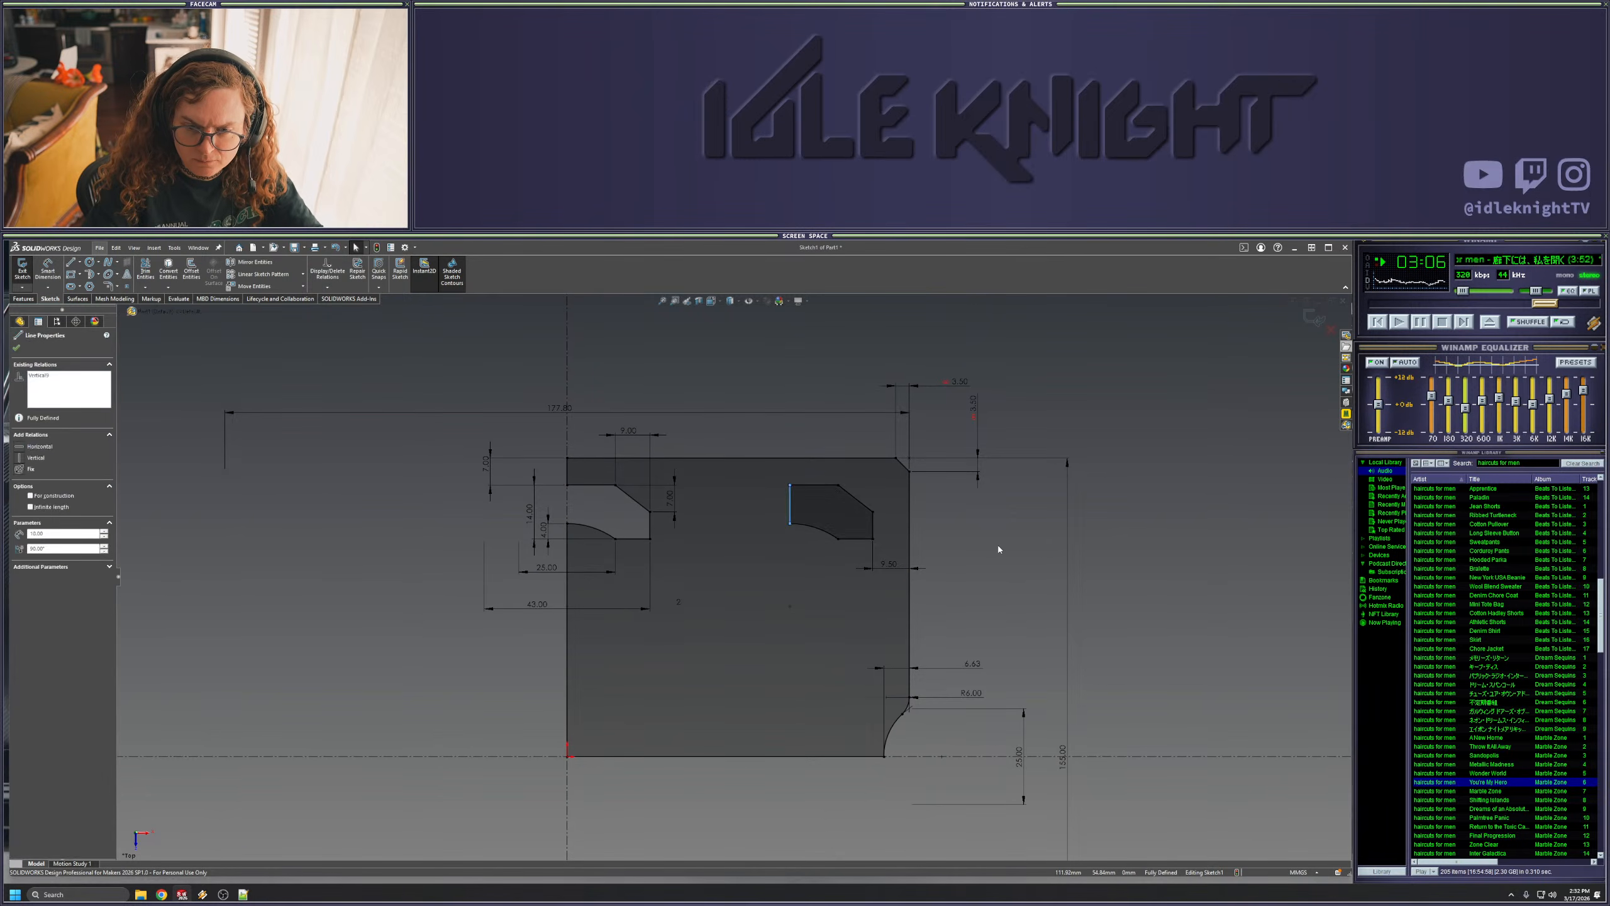
- Undo the copied half-cutout and try to mirror the original half-cutout about the vertical centerline
{"action": "key", "text": "ctrl+z"}
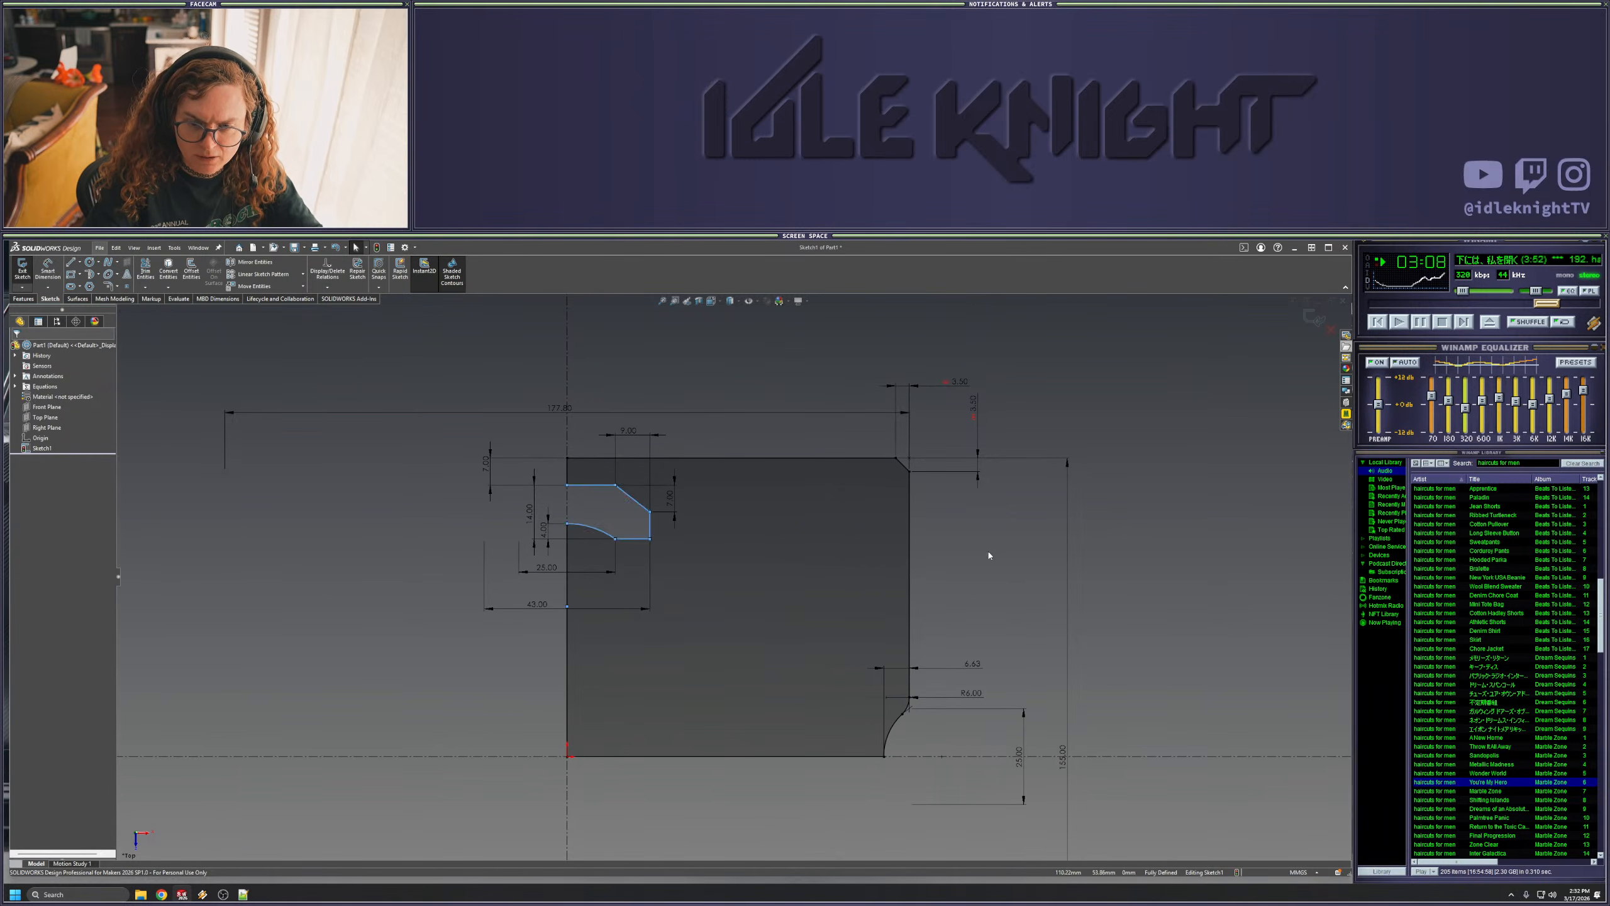
{"action": "left_click", "coordinate": [593, 529]}
{"action": "left_click", "coordinate": [639, 539], "text": "ctrl"}
{"action": "left_click", "coordinate": [650, 526], "text": "ctrl"}
{"action": "left_click", "coordinate": [633, 499], "text": "ctrl"}
{"action": "left_click", "coordinate": [566, 506], "text": "ctrl"}
{"action": "left_click", "coordinate": [254, 261]}
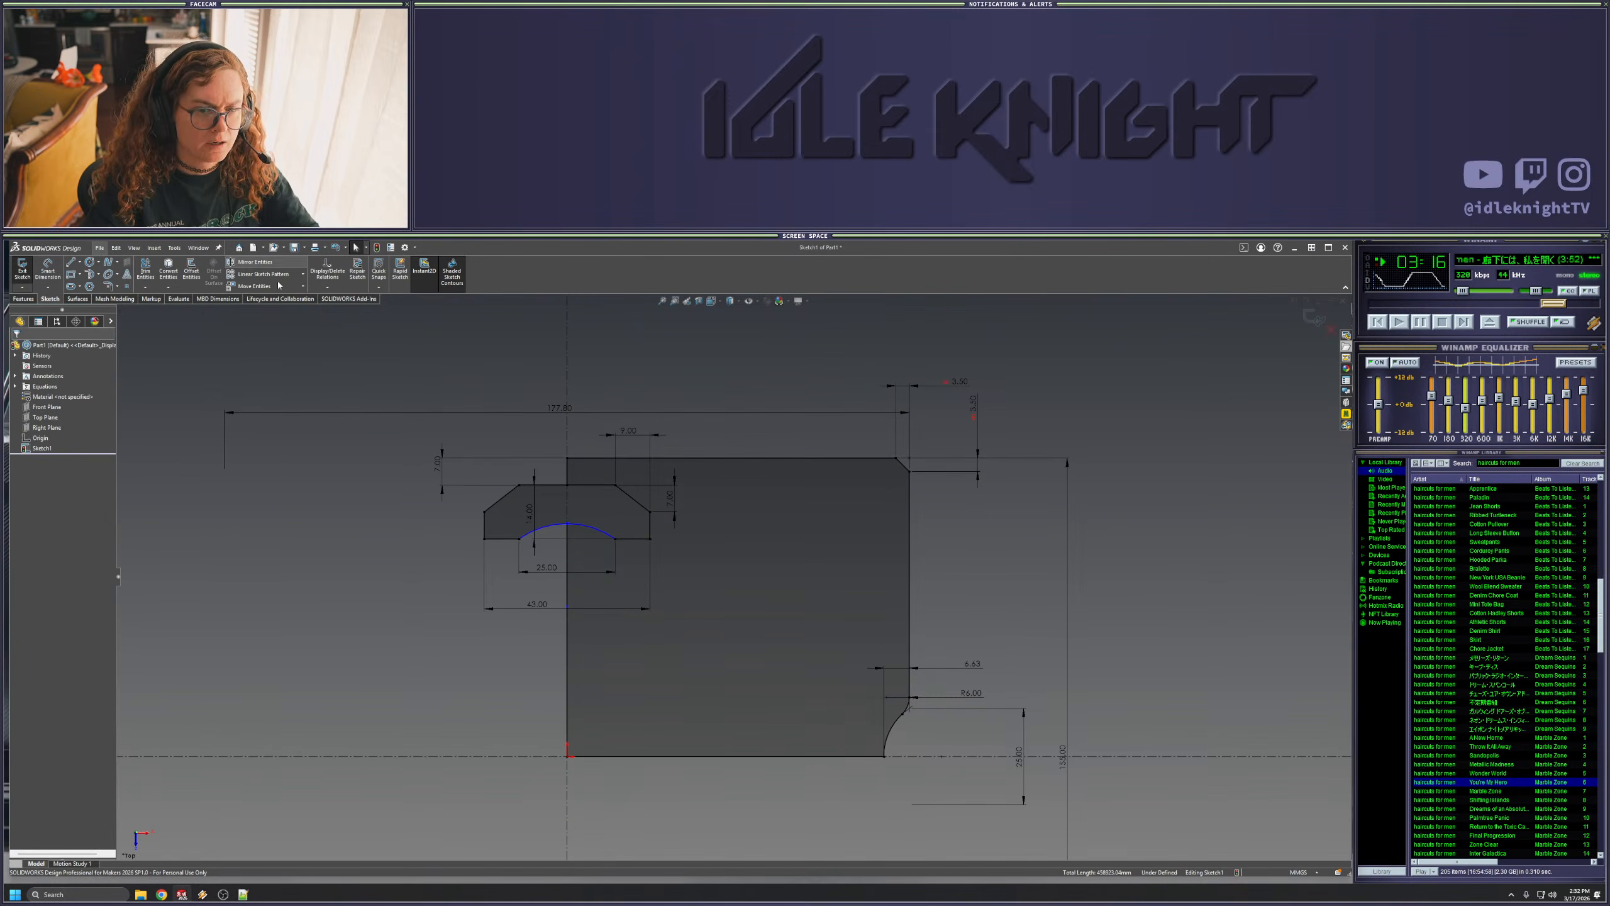
- Undo the mirror of the original half-cutout and clear the selection
{"action": "left_click", "coordinate": [561, 527]}
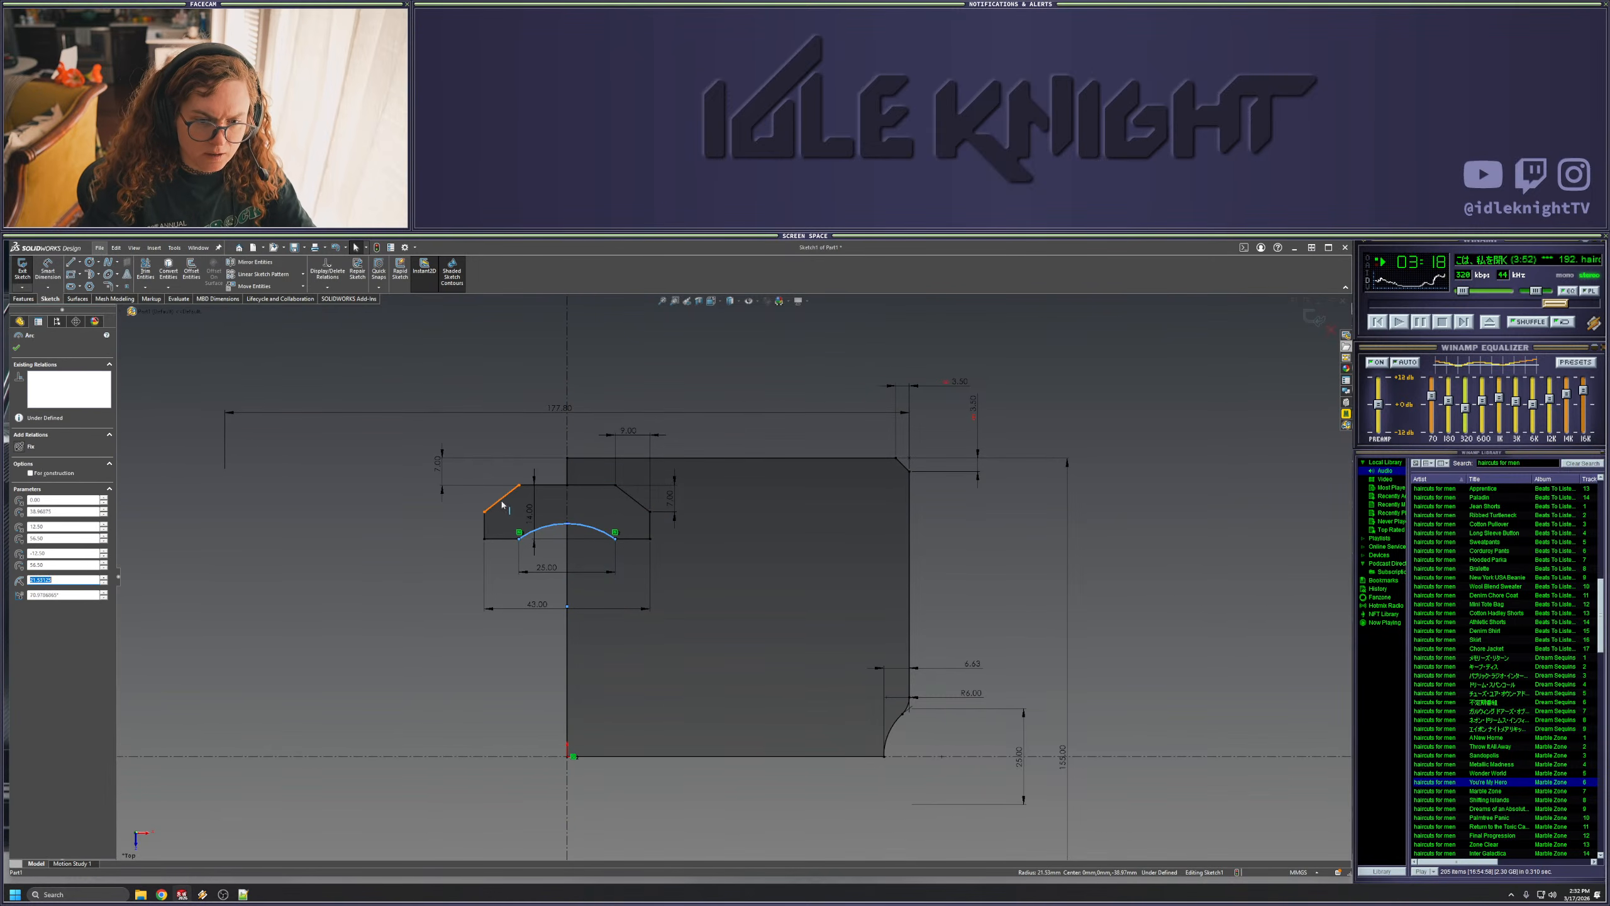
{"action": "left_click", "coordinate": [438, 608]}
{"action": "key", "text": "ctrl+z"}
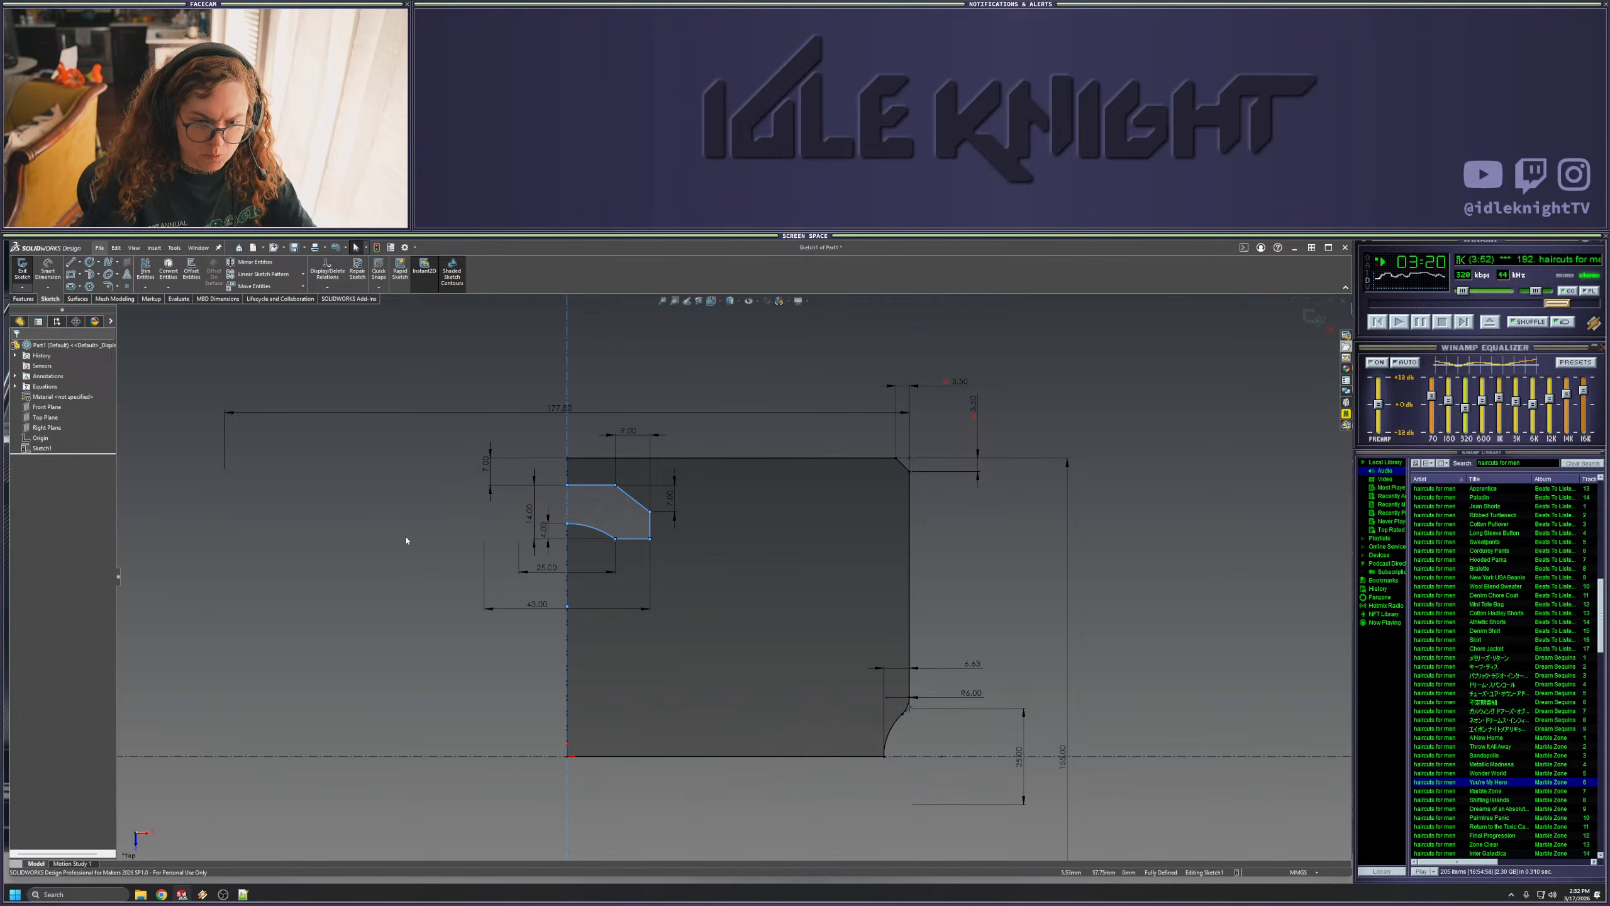
{"action": "left_click", "coordinate": [1151, 485]}
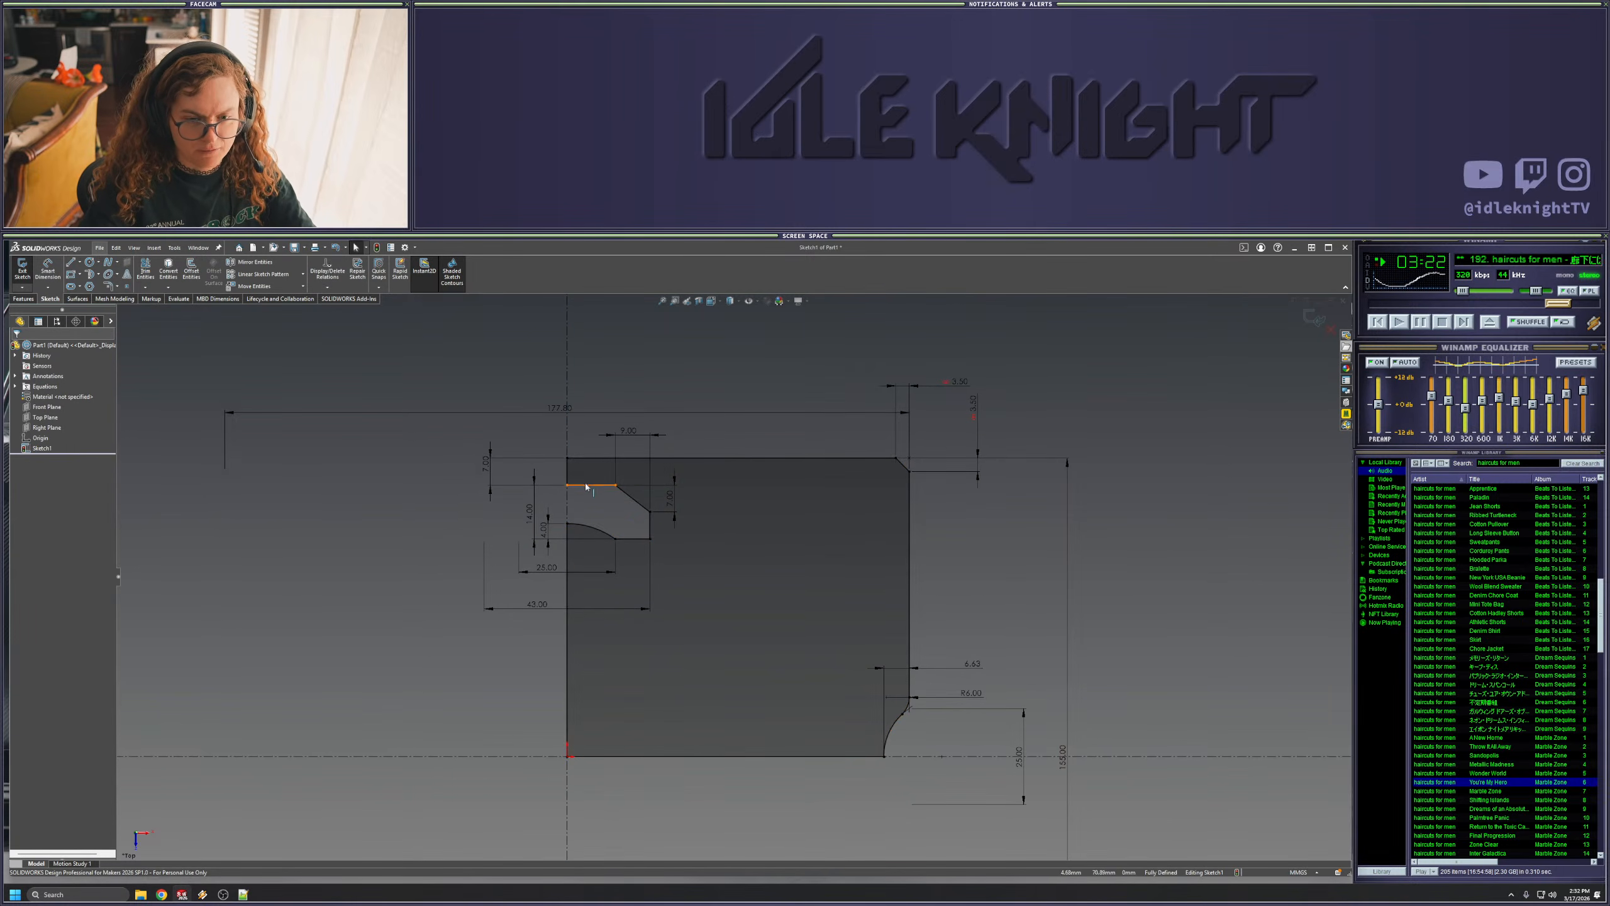
- Copy the half-cutout's arc and four lines with a two-instance linear pattern along the X axis, ending about 7.4 mm from the outer vertical edge
{"action": "left_click", "coordinate": [587, 485]}
{"action": "left_click", "coordinate": [631, 498], "text": "ctrl"}
{"action": "left_click", "coordinate": [649, 520], "text": "ctrl"}
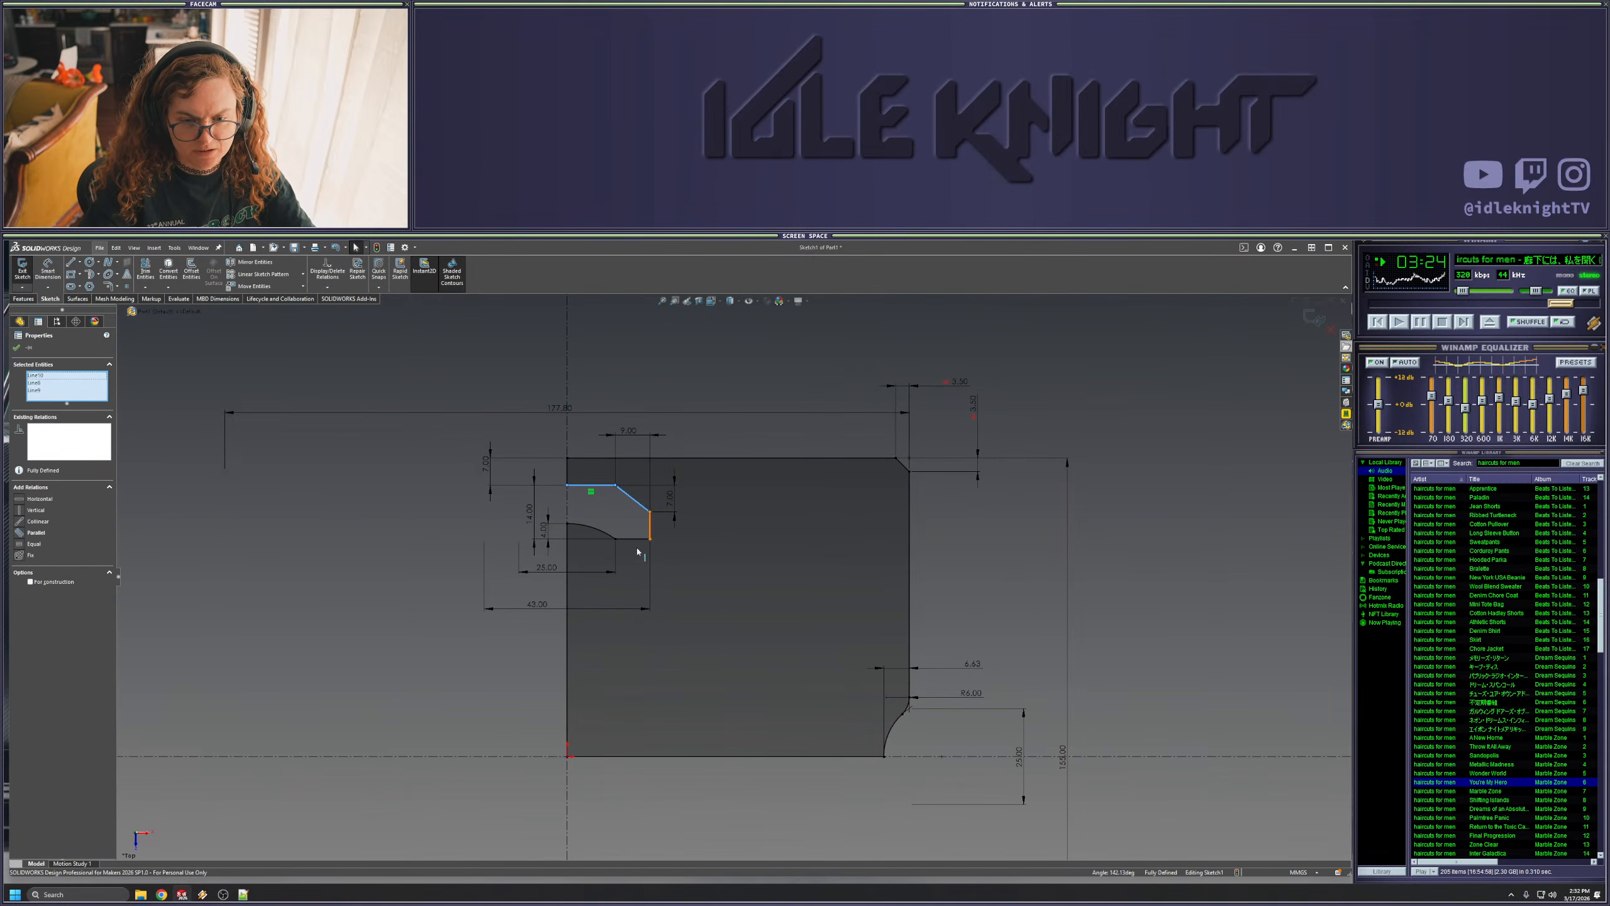
{"action": "left_click", "coordinate": [638, 539], "text": "ctrl"}
{"action": "left_click", "coordinate": [590, 528], "text": "ctrl"}
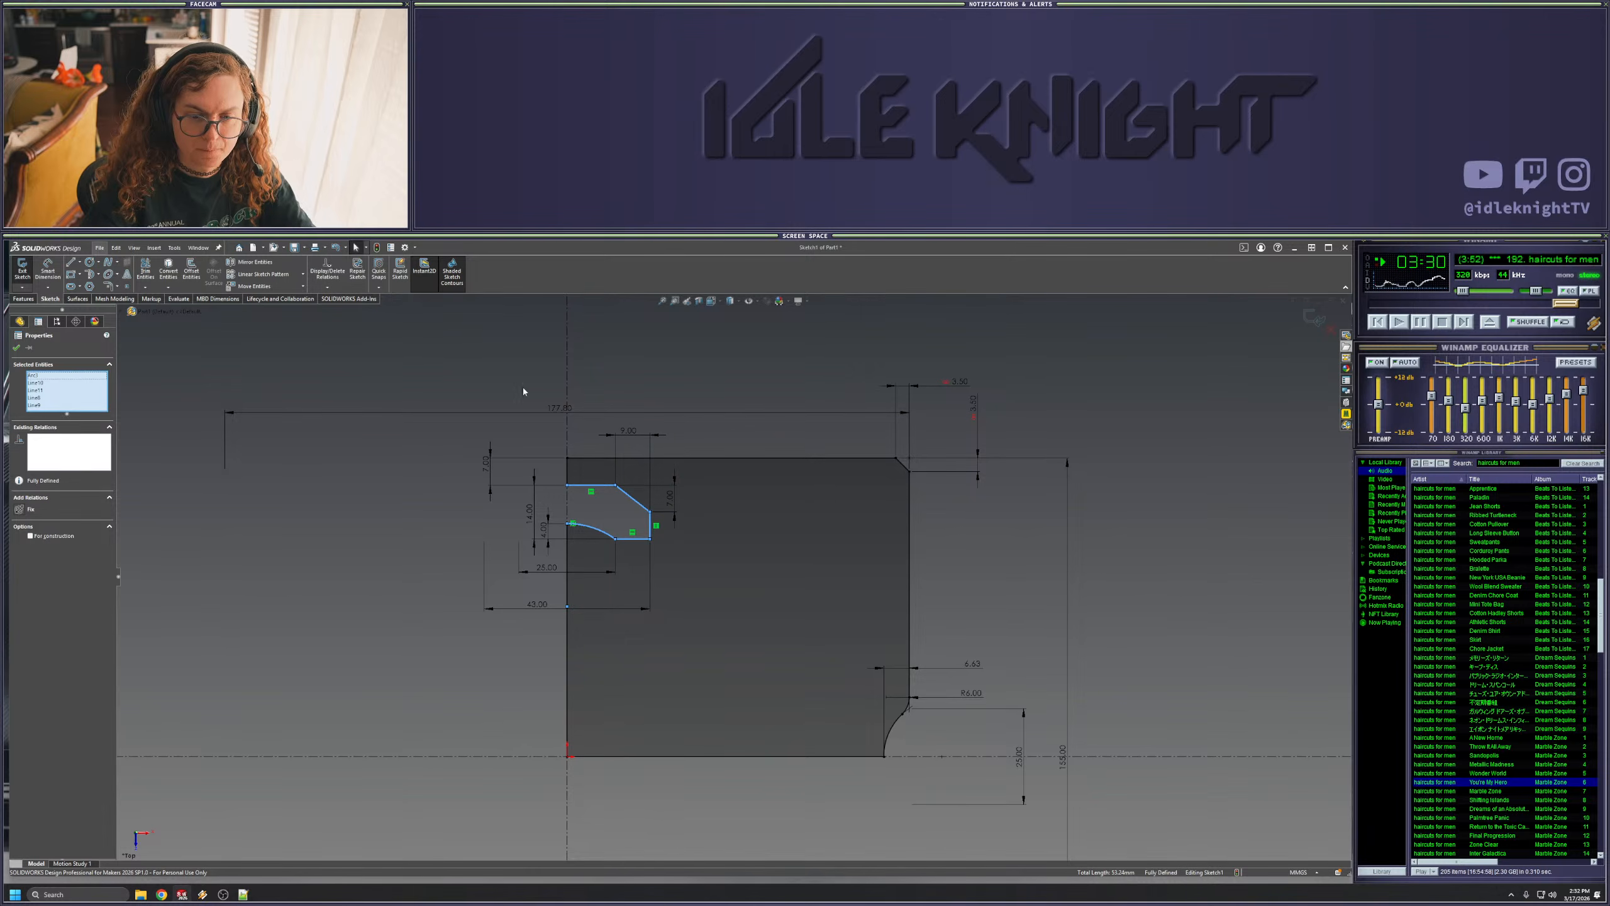
{"action": "left_click", "coordinate": [568, 476], "text": "ctrl"}
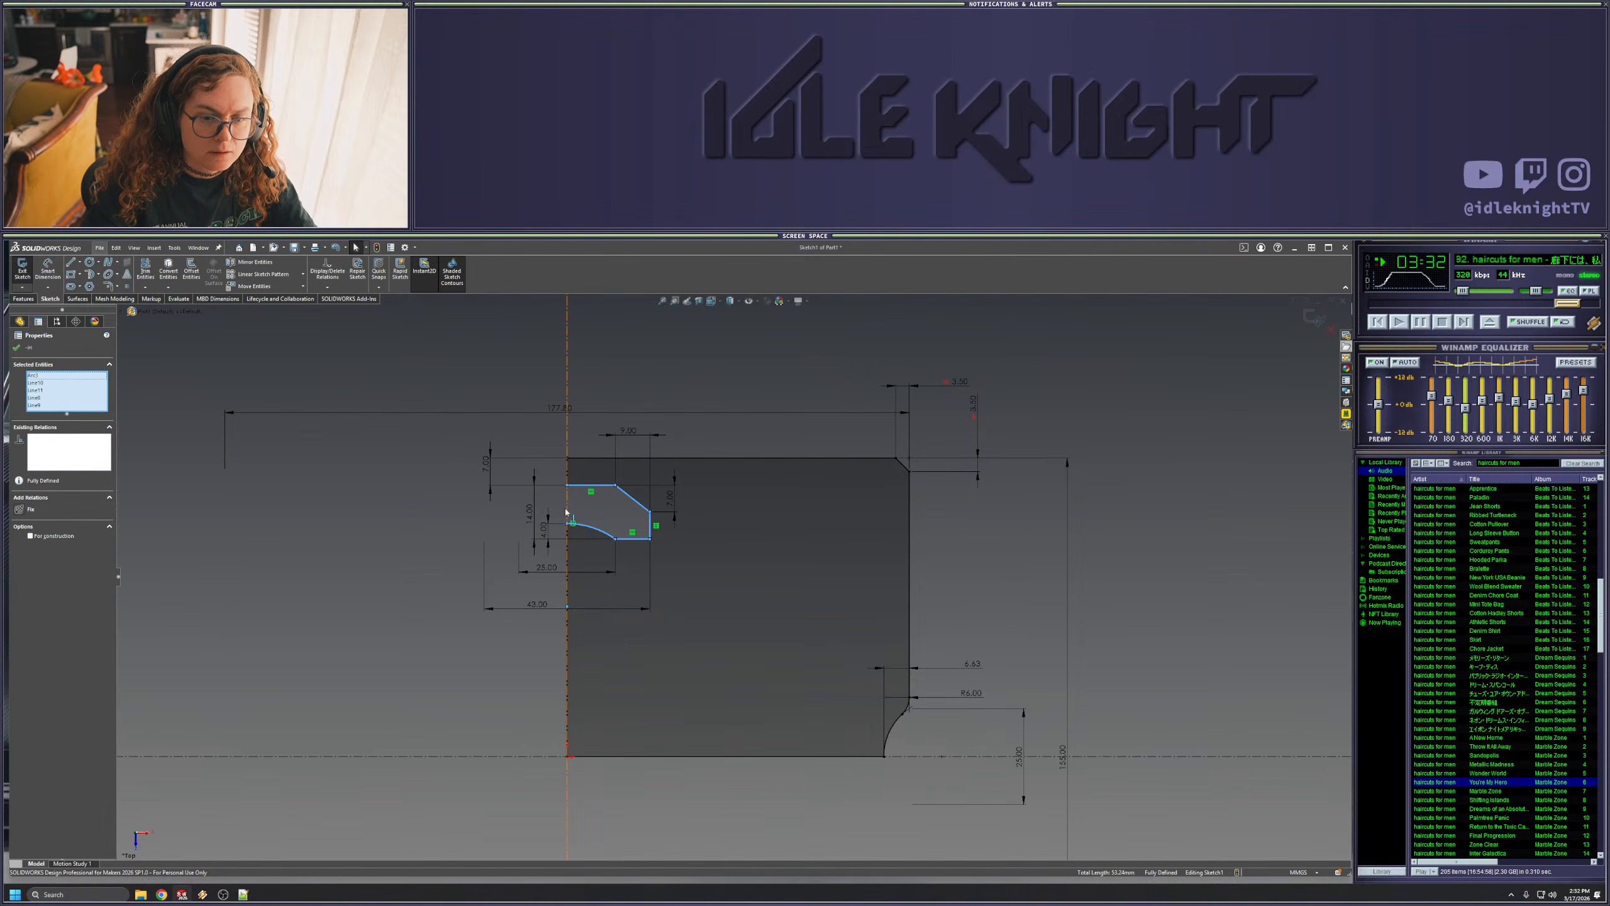
{"action": "left_click", "coordinate": [263, 275]}
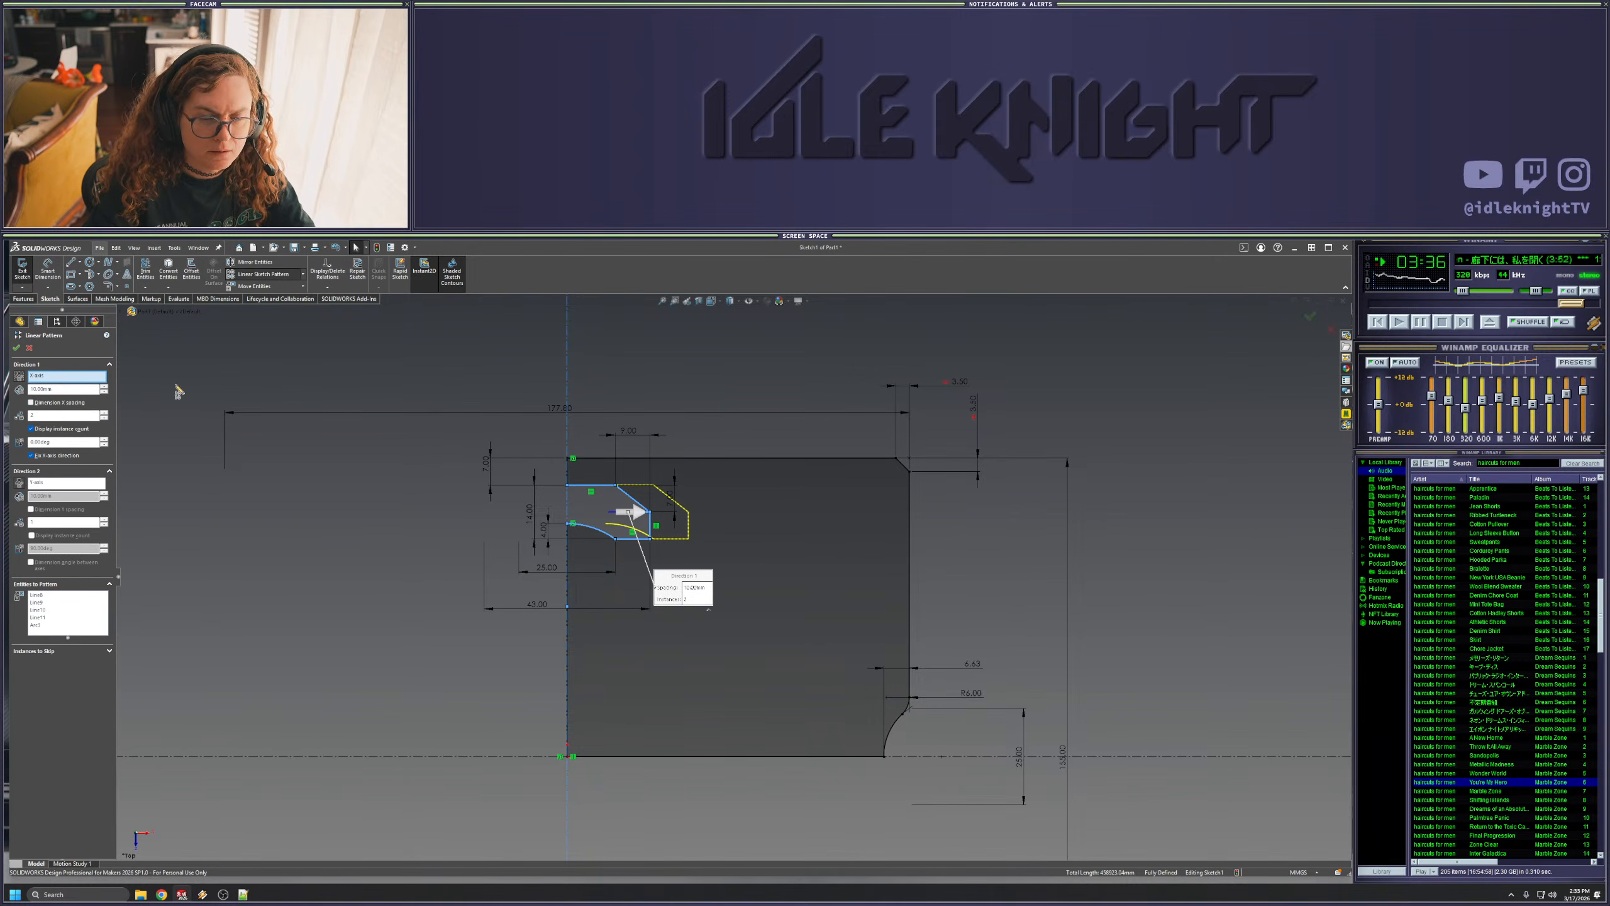
{"action": "left_click", "coordinate": [104, 387]}
{"action": "left_click", "coordinate": [104, 387]}
{"action": "left_click", "coordinate": [104, 387]}
{"action": "left_click", "coordinate": [104, 387]}
{"action": "left_click", "coordinate": [104, 387]}
{"action": "left_click", "coordinate": [103, 387]}
{"action": "left_click", "coordinate": [103, 391]}
{"action": "left_click", "coordinate": [104, 392]}
{"action": "left_click", "coordinate": [104, 387]}
{"action": "left_click", "coordinate": [16, 348]}
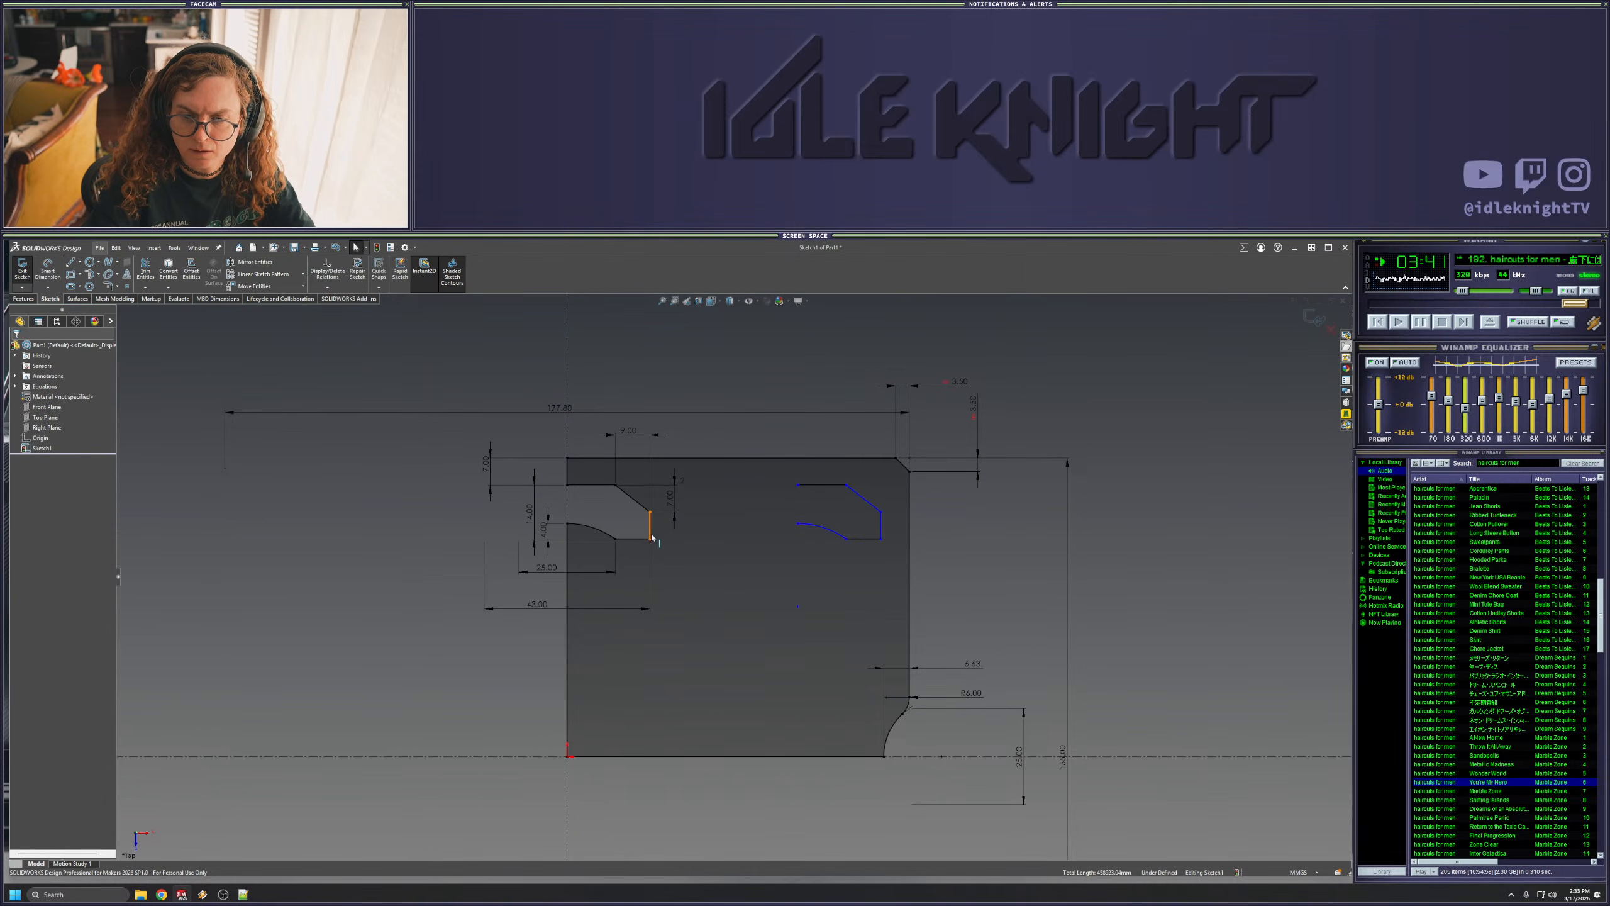
- Dimension the copied half-cutout's short vertical side 9.5 mm from the part's outer vertical edge
{"action": "left_click", "coordinate": [835, 534]}
{"action": "left_click", "coordinate": [1016, 536]}
{"action": "left_click", "coordinate": [48, 267]}
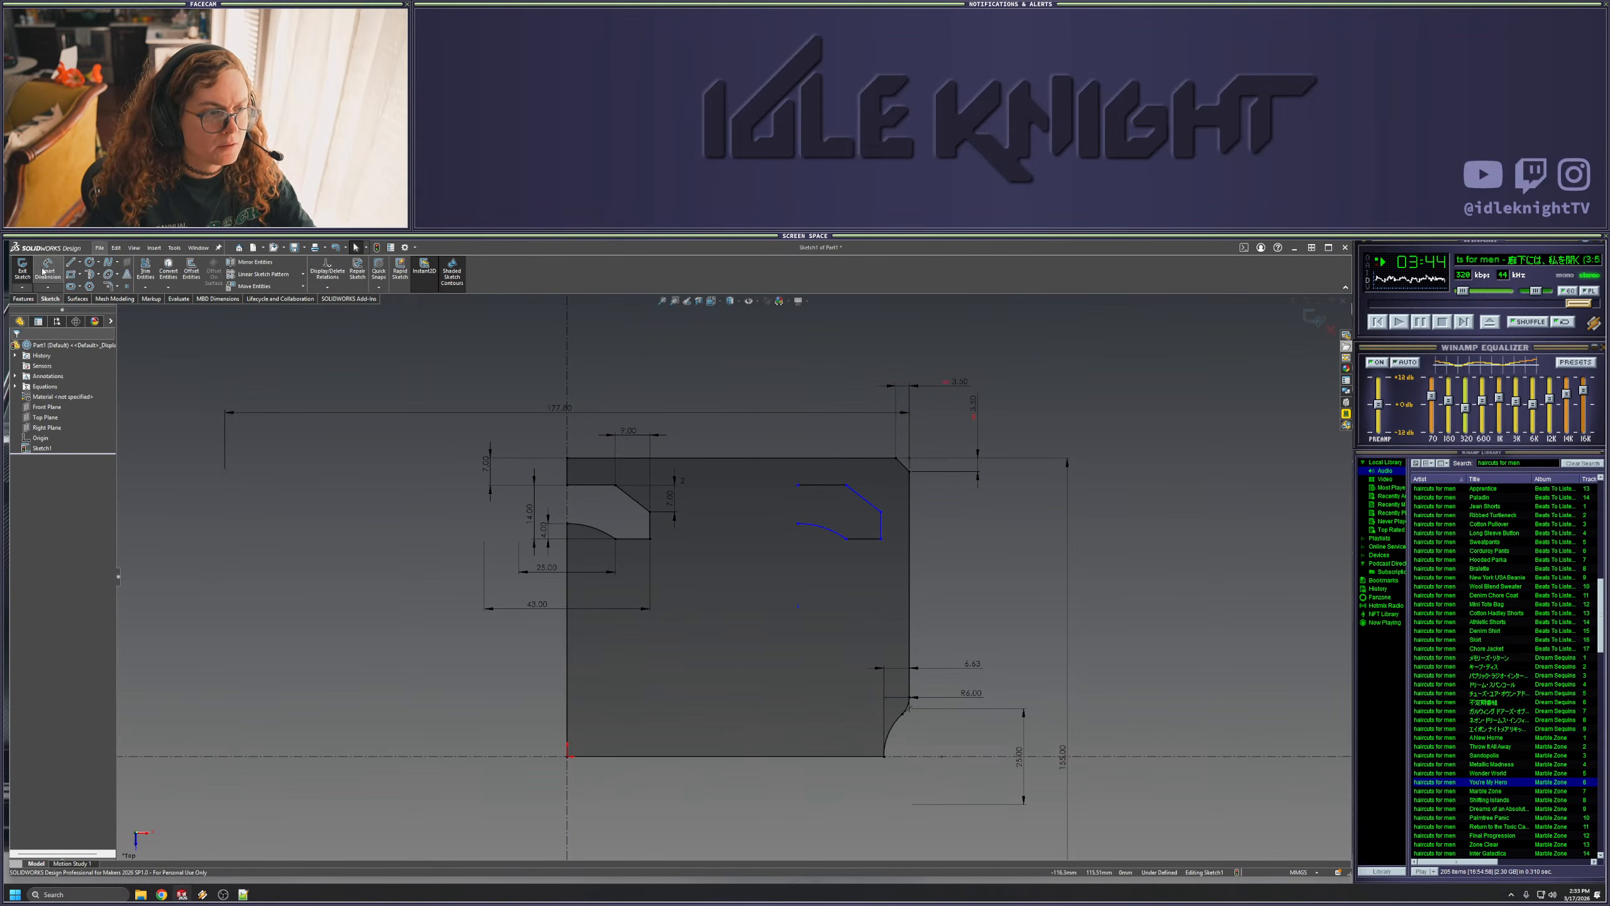
{"action": "left_click", "coordinate": [881, 532]}
{"action": "left_click", "coordinate": [908, 538]}
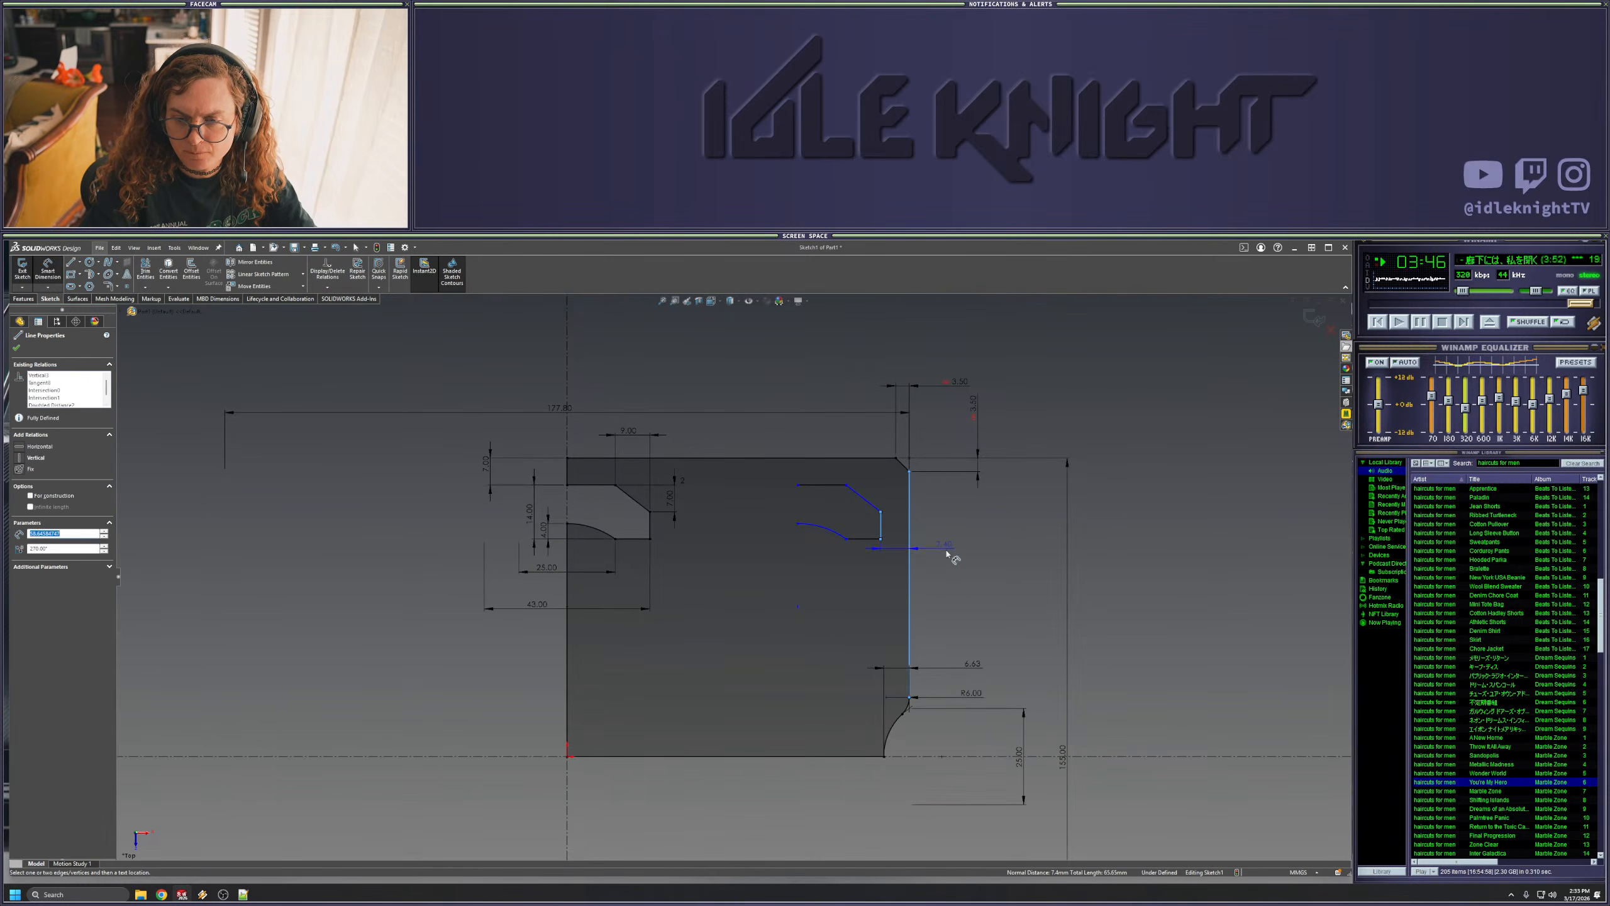
{"action": "left_click", "coordinate": [941, 576]}
{"action": "type", "text": "9.5"}
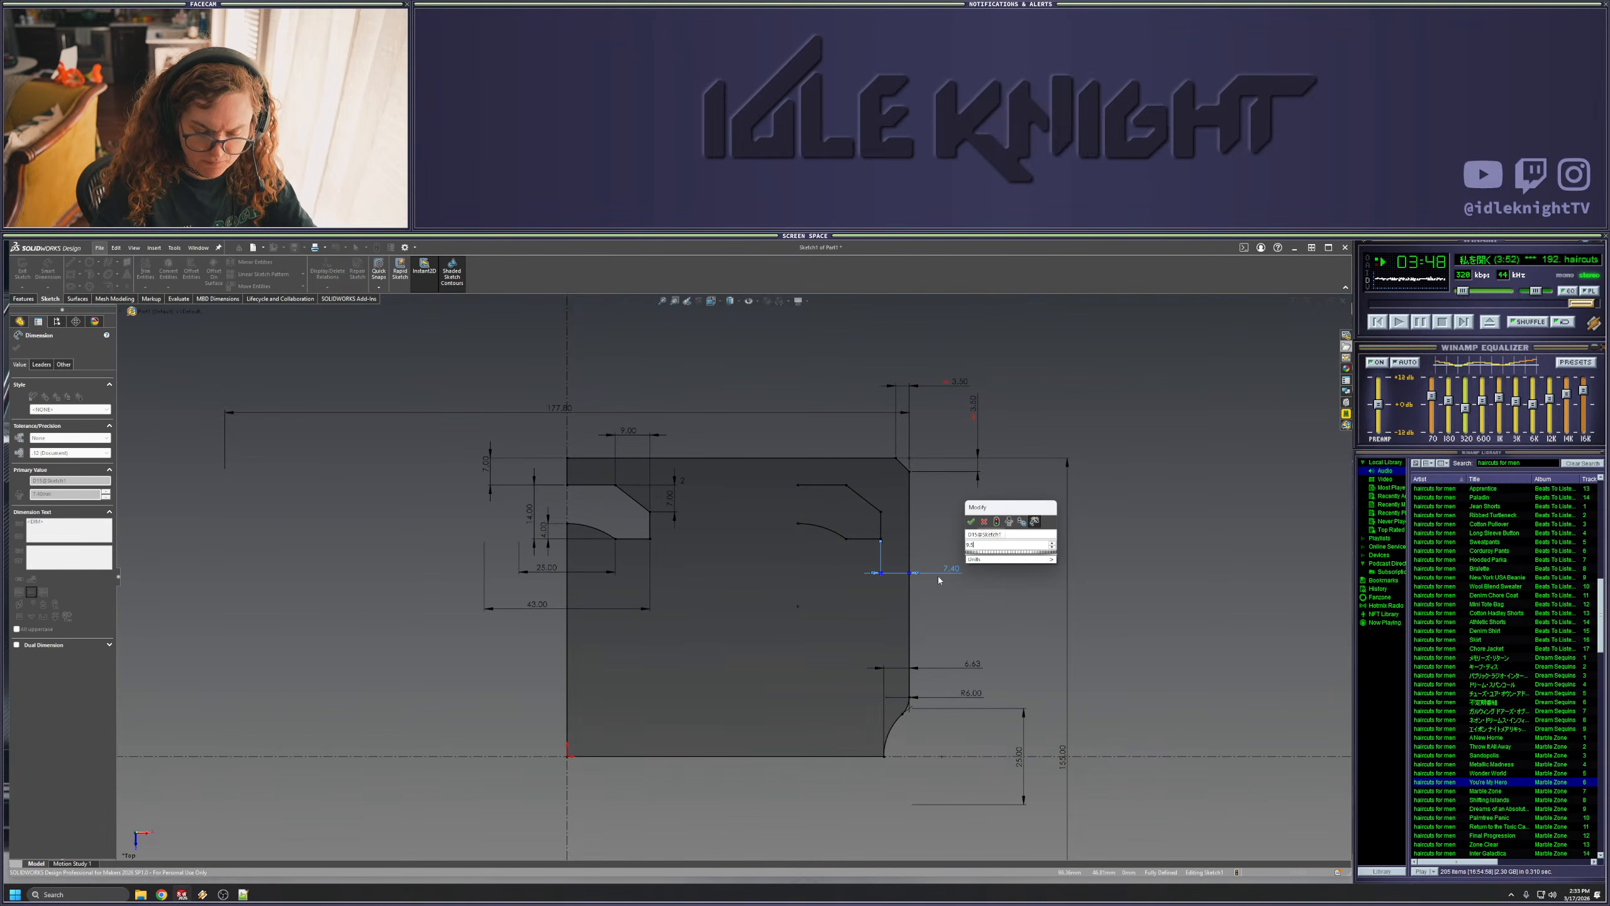
{"action": "key", "text": "Return"}
{"action": "key", "text": "Escape"}
- Close the copied half-cutout with a vertical line joining its open ends
{"action": "left_click", "coordinate": [70, 262]}
{"action": "left_click", "coordinate": [790, 485]}
{"action": "left_click", "coordinate": [790, 521]}
{"action": "key", "text": "Escape"}
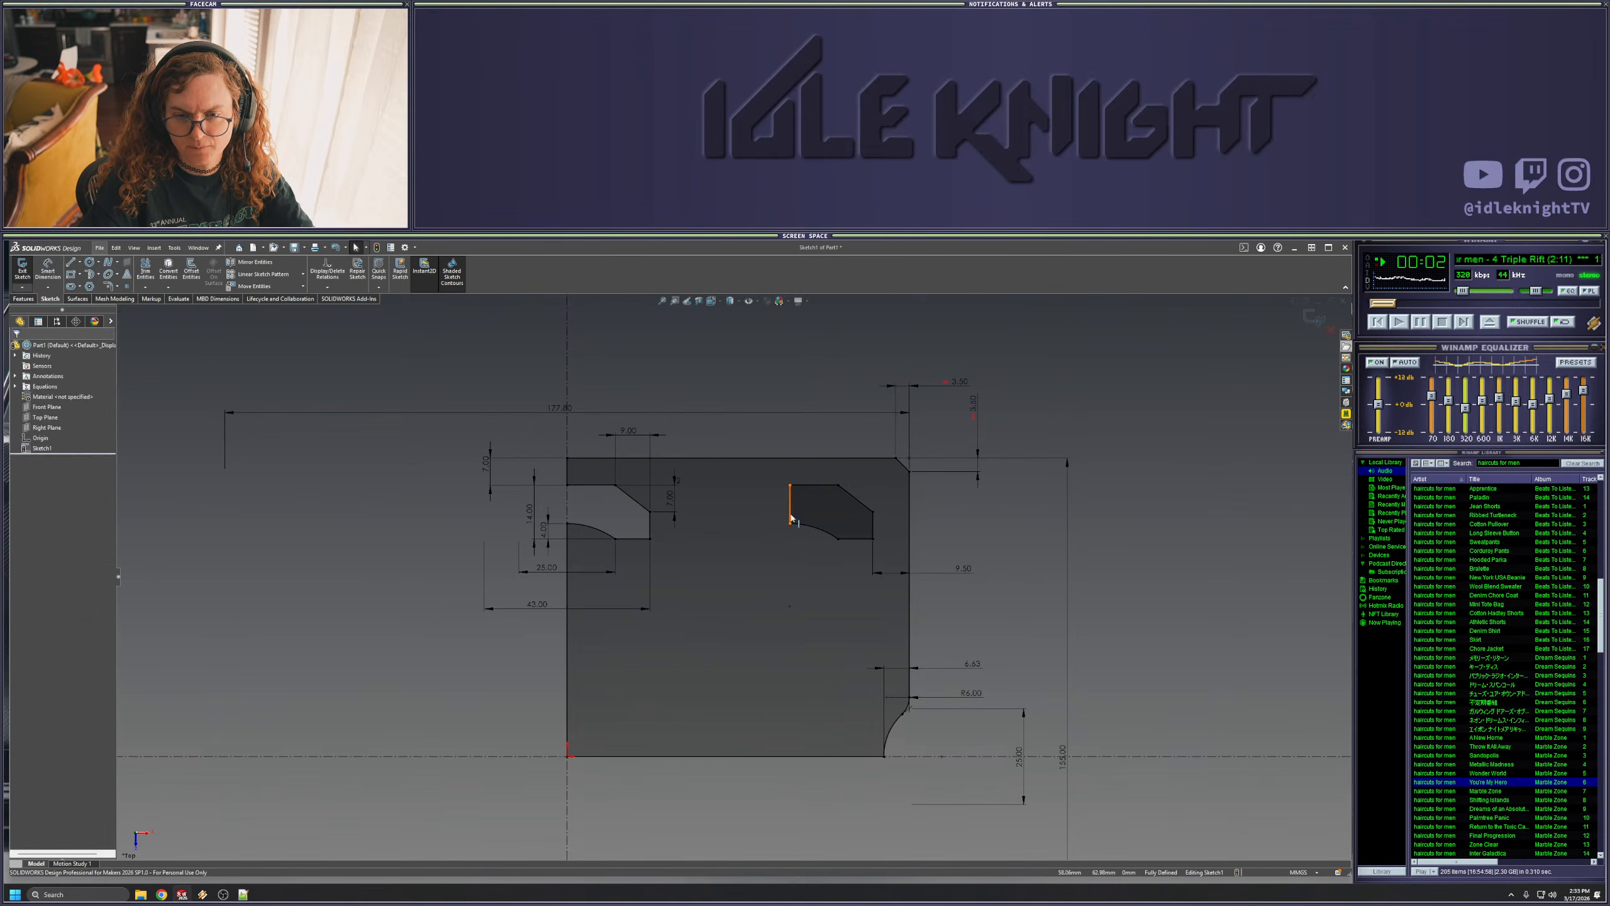
- Convert the copied half-cutout's closing vertical line to construction geometry
{"action": "left_click", "coordinate": [791, 517]}
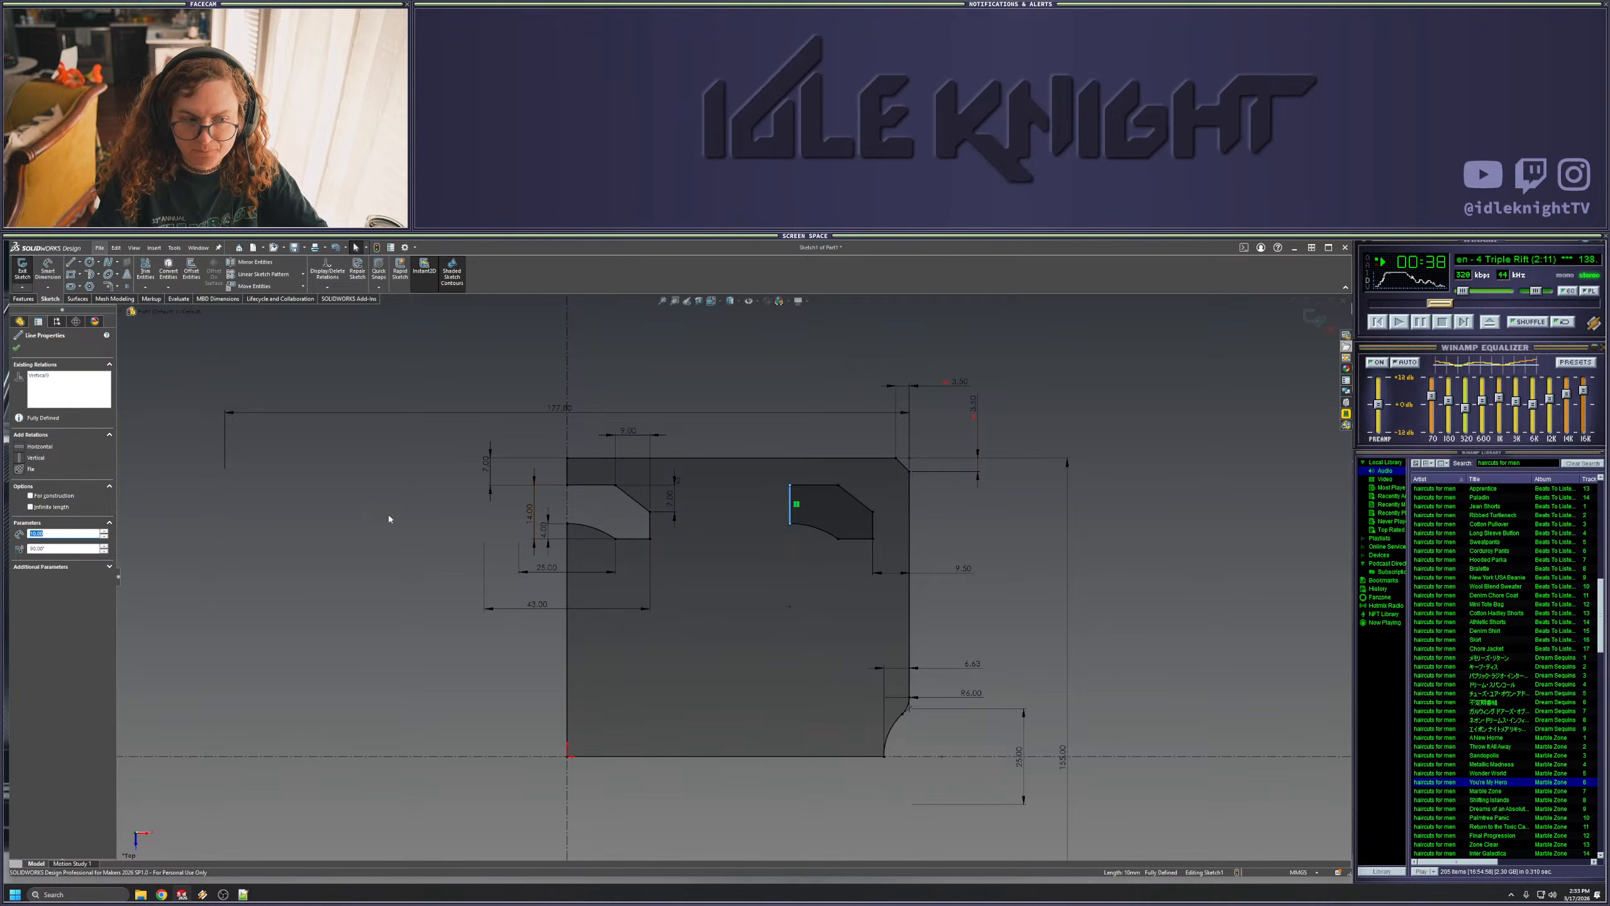
{"action": "left_click", "coordinate": [54, 497]}
{"action": "left_click", "coordinate": [1254, 527]}
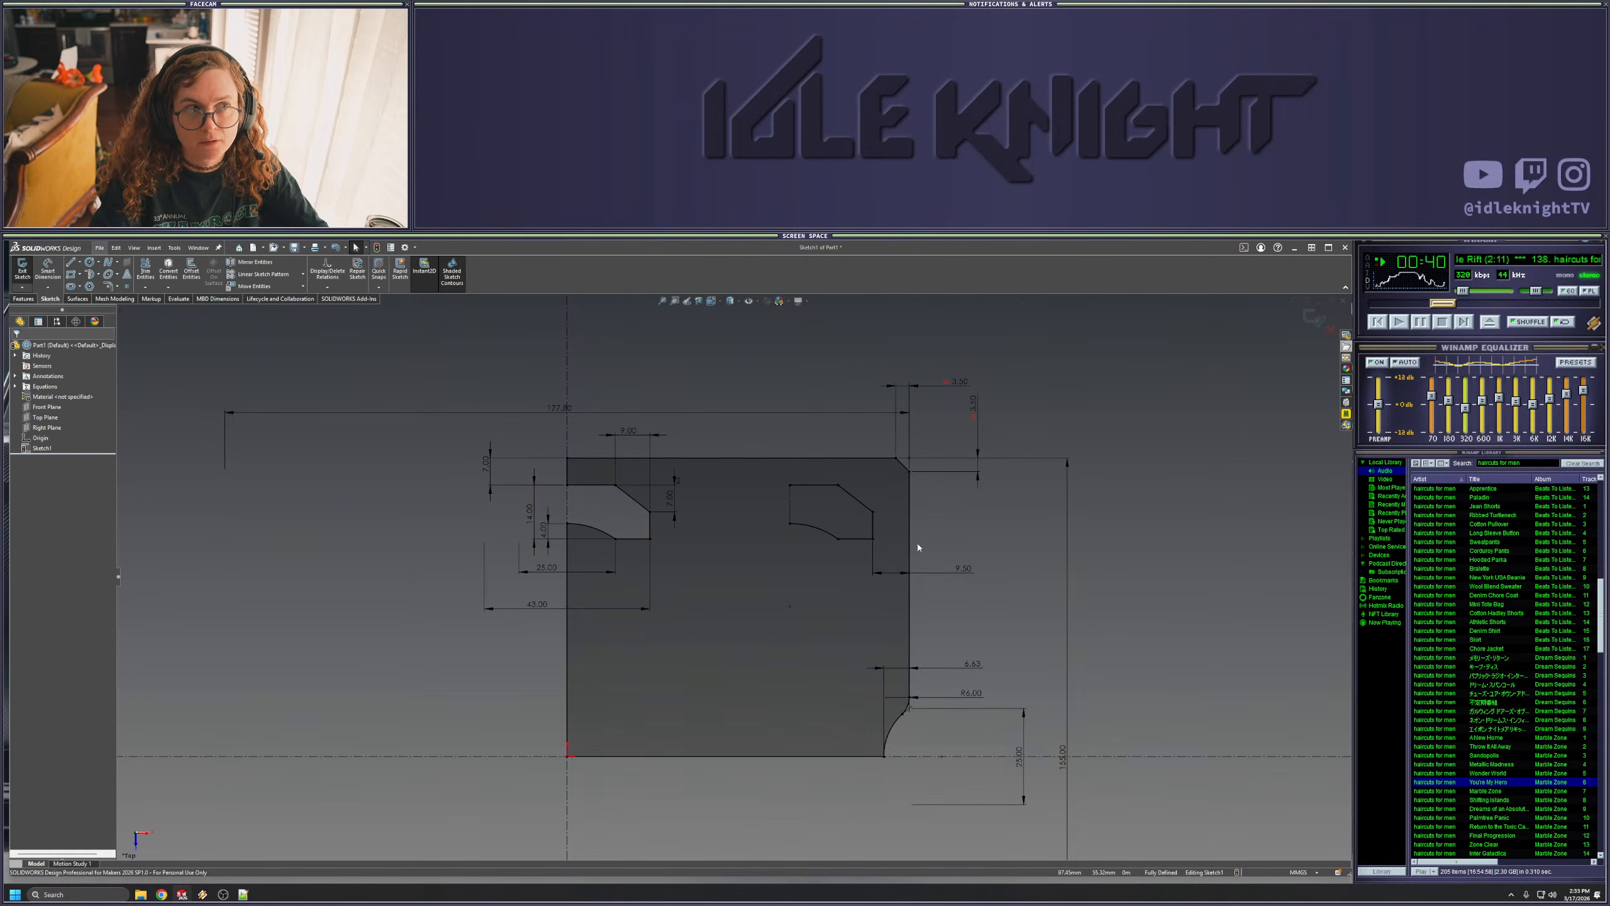
- Try to mirror the copied half-cutout's arc and lines about its vertical construction line, and undo the attempt
{"action": "left_click", "coordinate": [789, 505]}
{"action": "left_click", "coordinate": [814, 485], "text": "ctrl"}
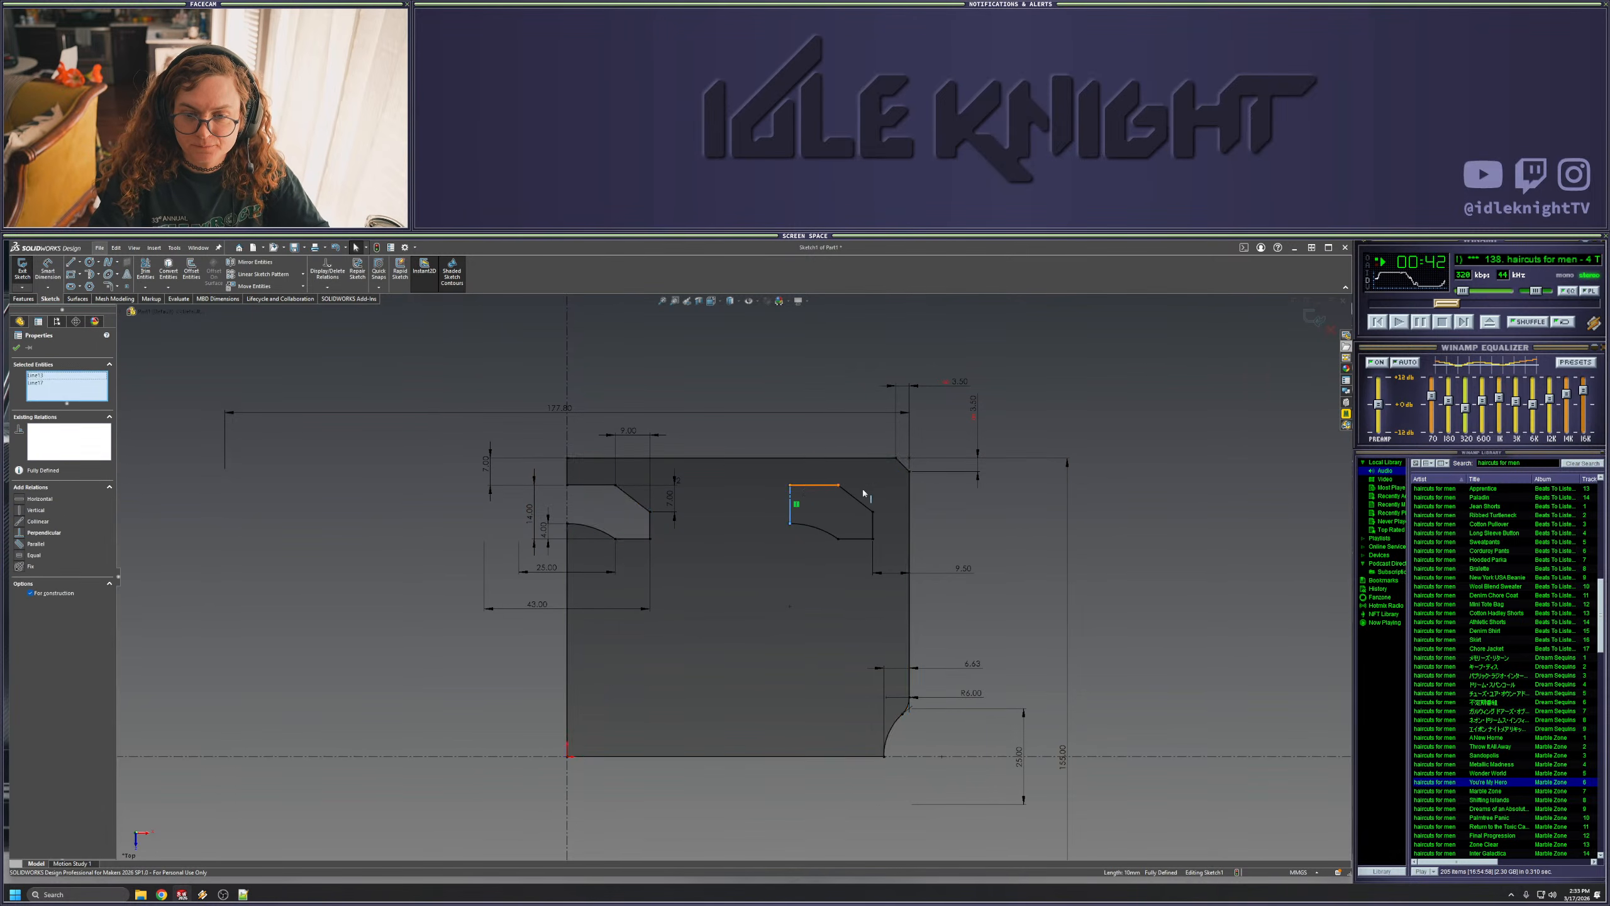
{"action": "left_click", "coordinate": [856, 499], "text": "ctrl"}
{"action": "left_click", "coordinate": [873, 529], "text": "ctrl"}
{"action": "left_click", "coordinate": [850, 538], "text": "ctrl"}
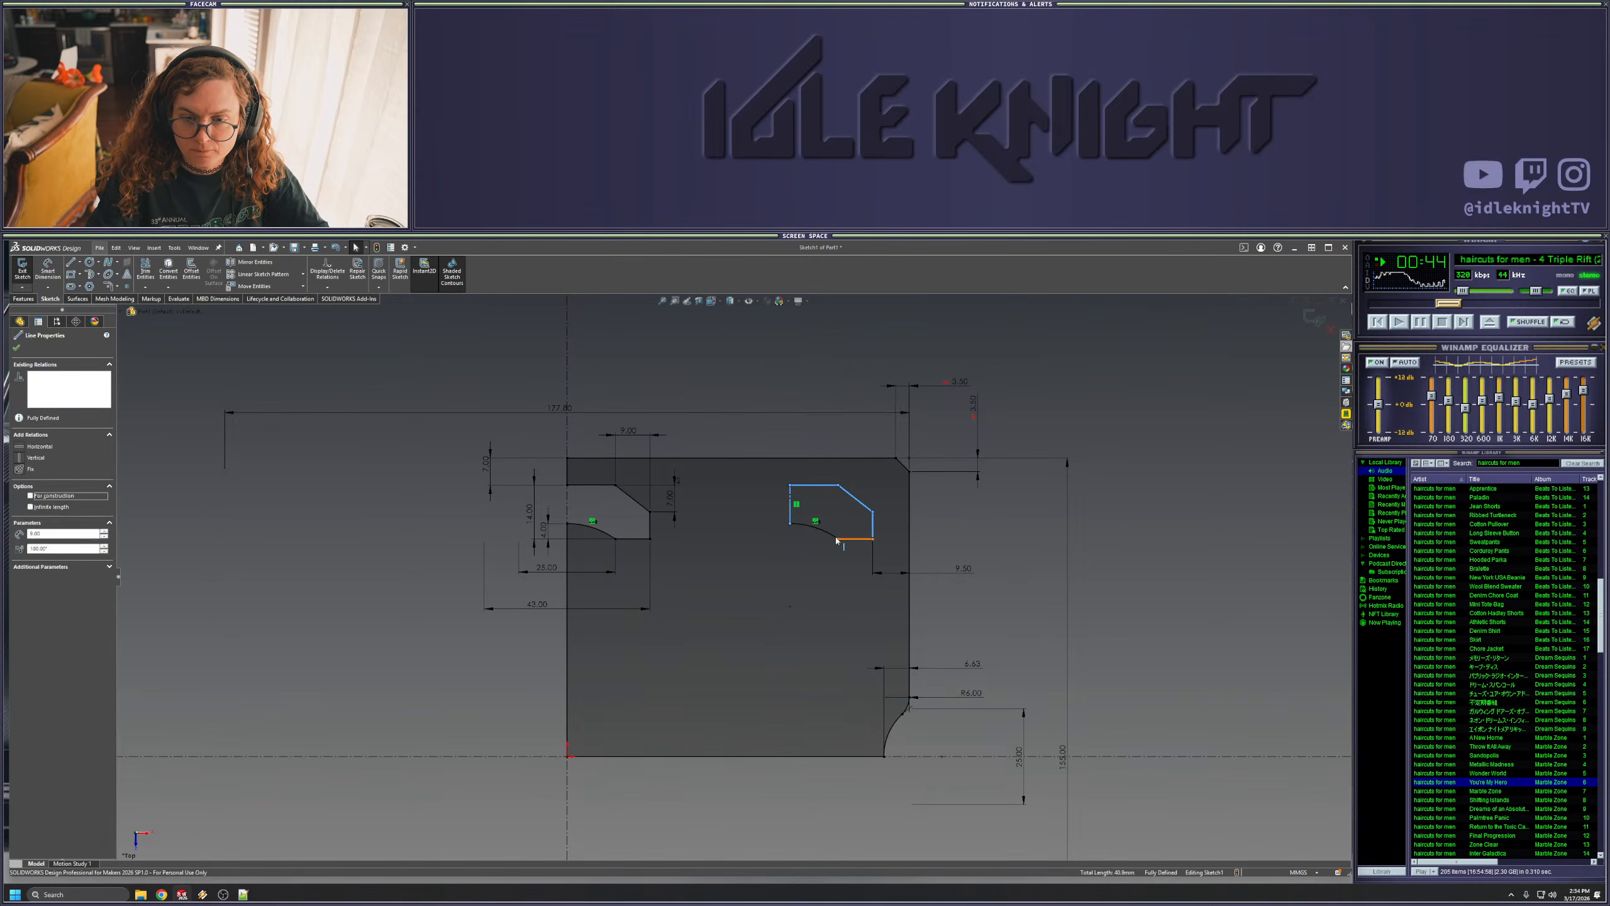
{"action": "left_click", "coordinate": [827, 536], "text": "ctrl"}
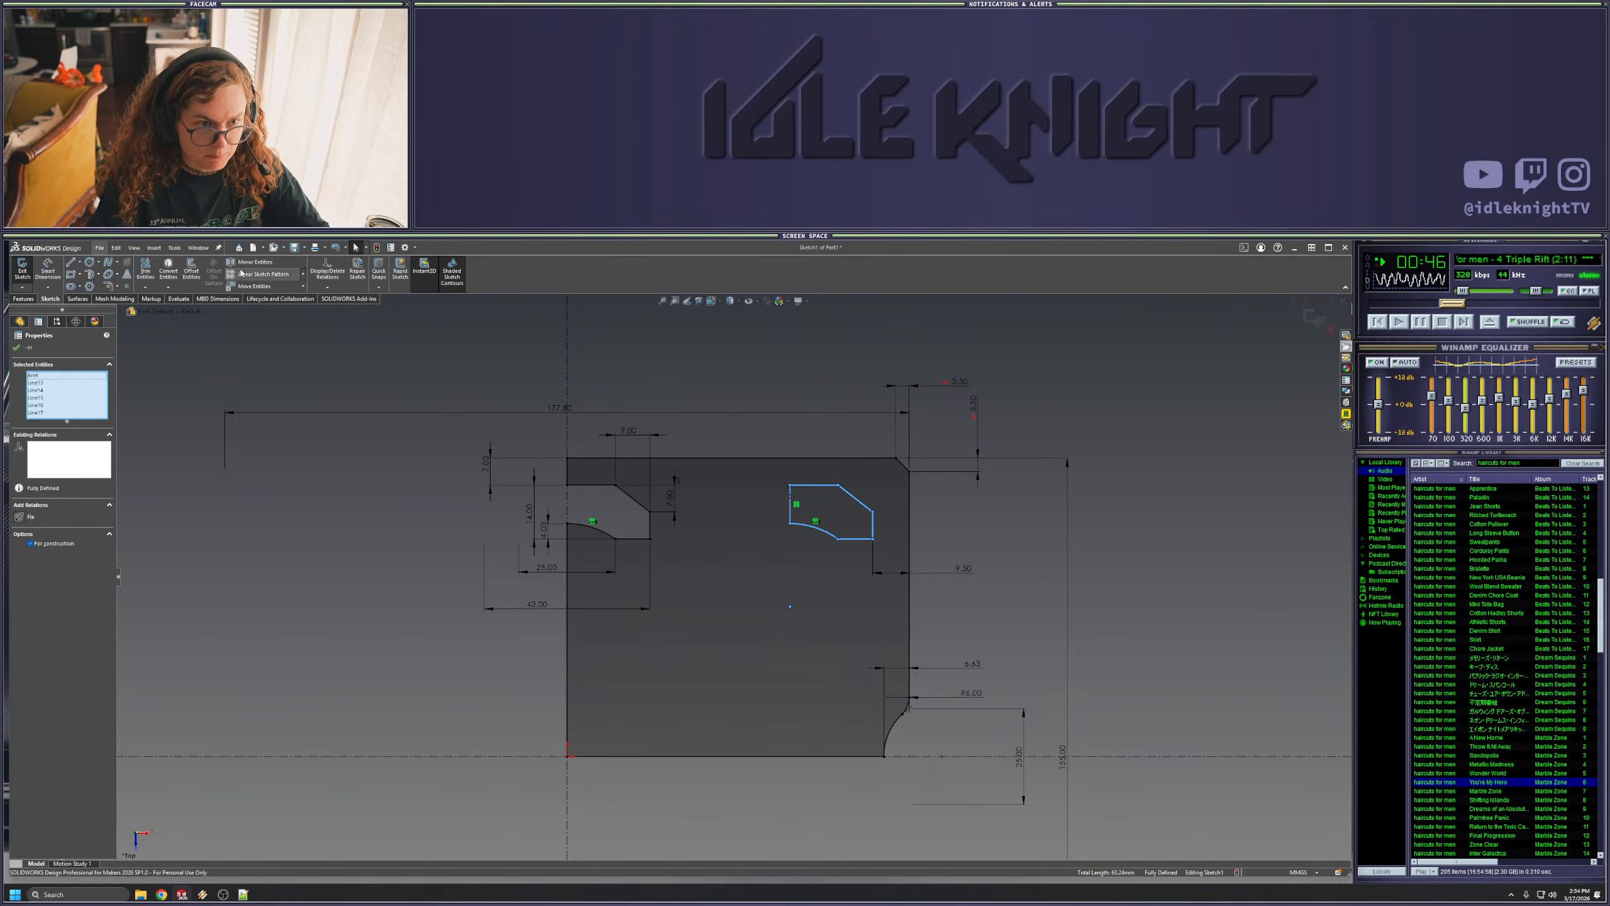
{"action": "left_click", "coordinate": [244, 265]}
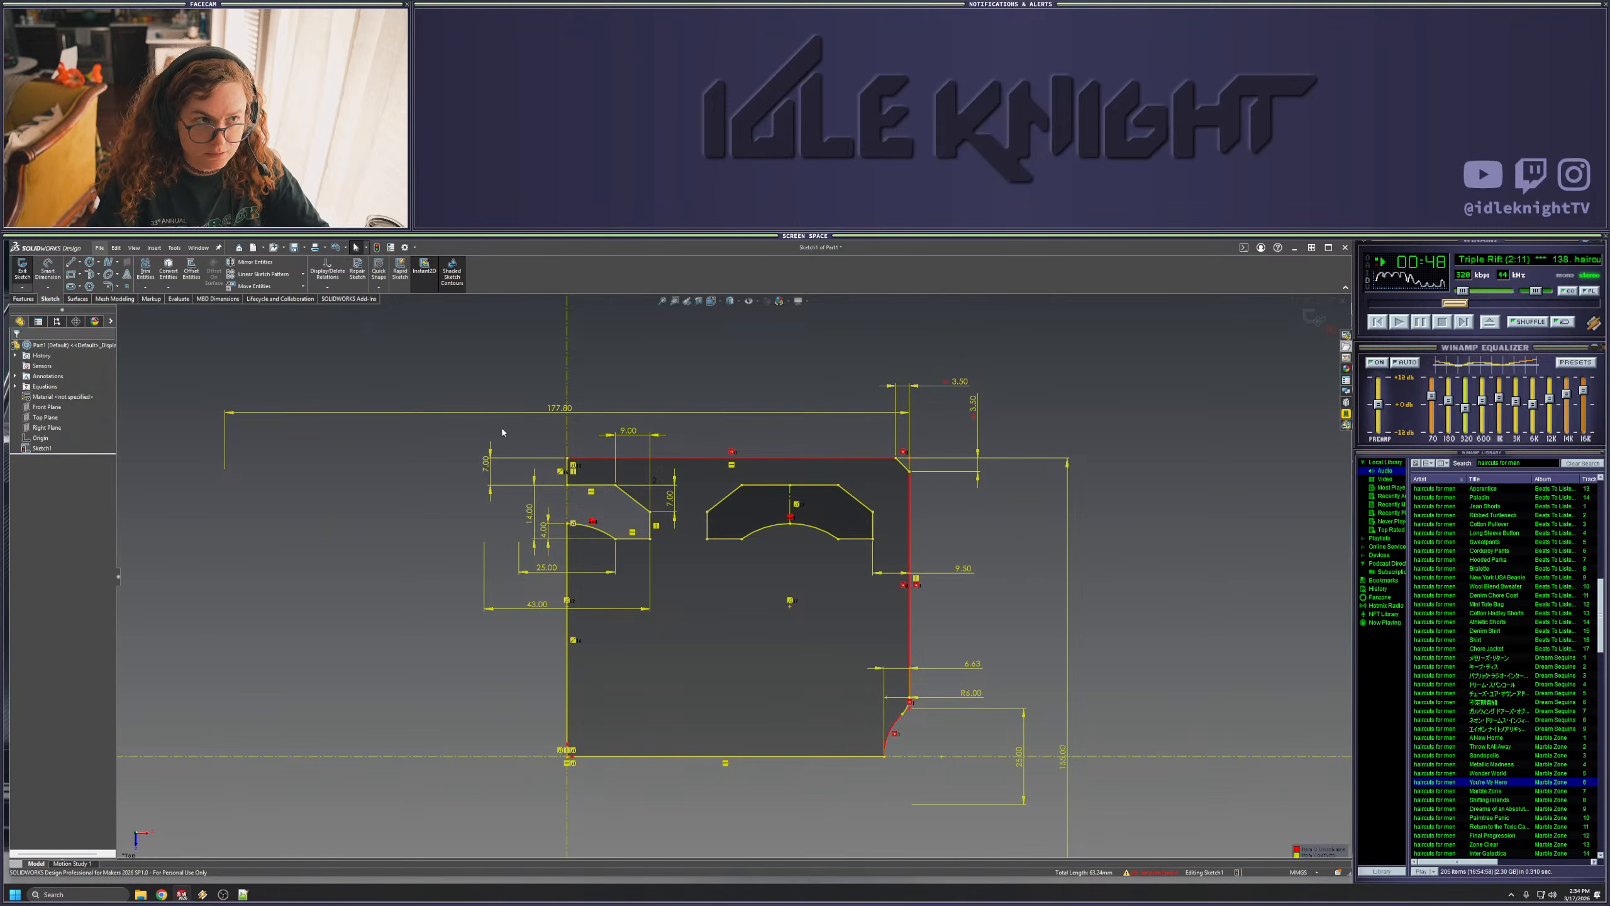
{"action": "key", "text": "ctrl+z"}
{"action": "key", "text": "Escape"}
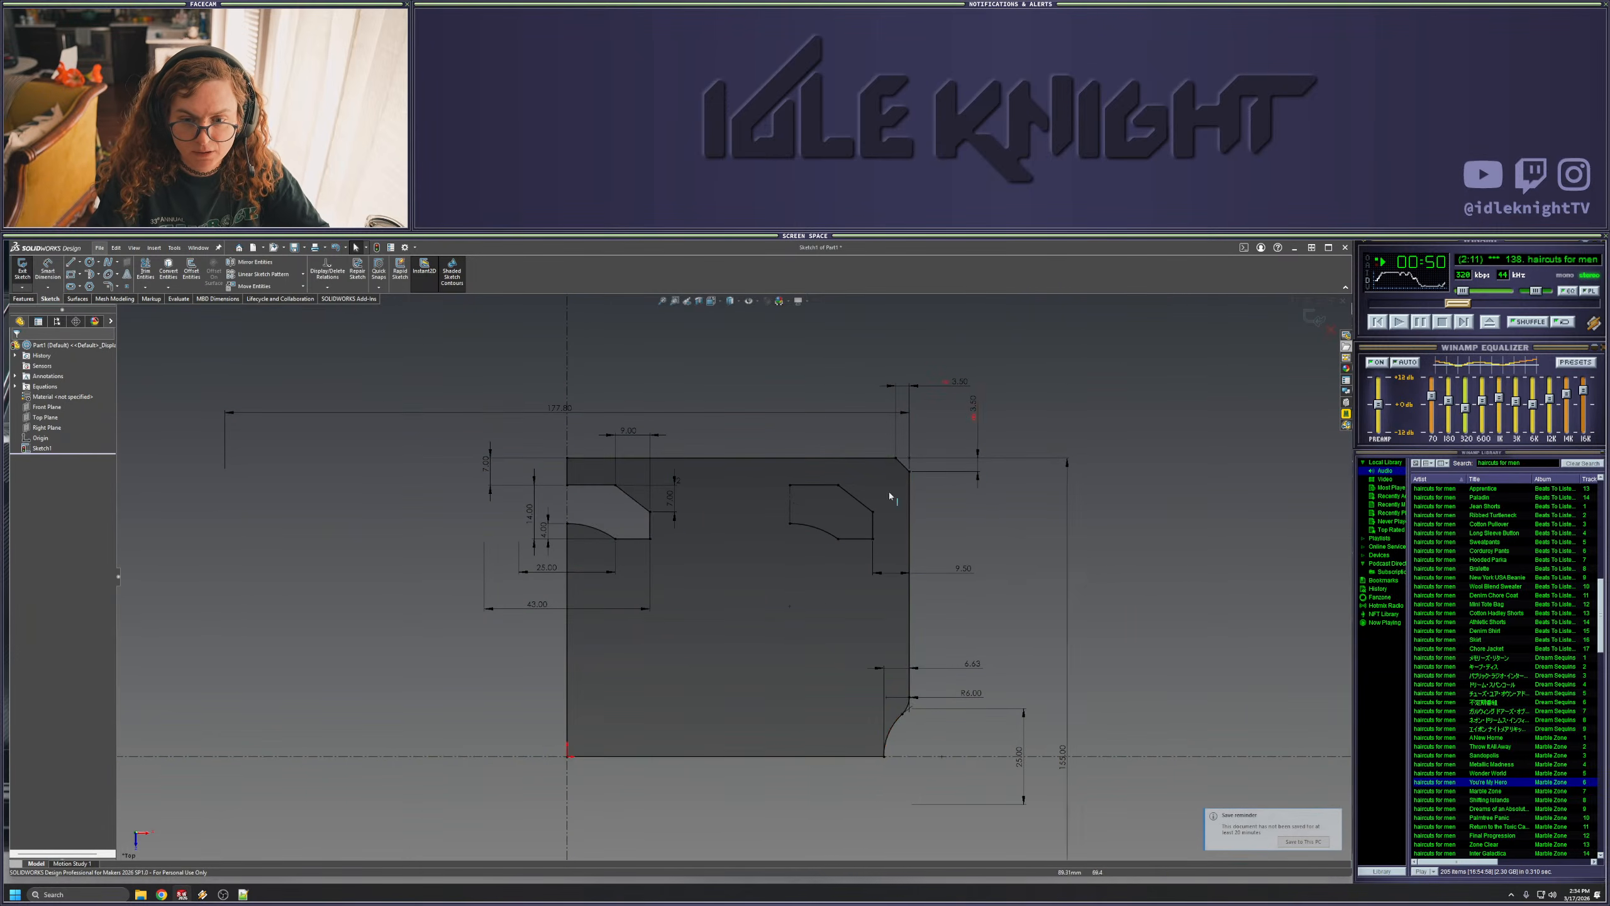
- Turn the copied half-cutout's vertical construction line back into a regular sketch line
{"action": "left_click", "coordinate": [790, 508]}
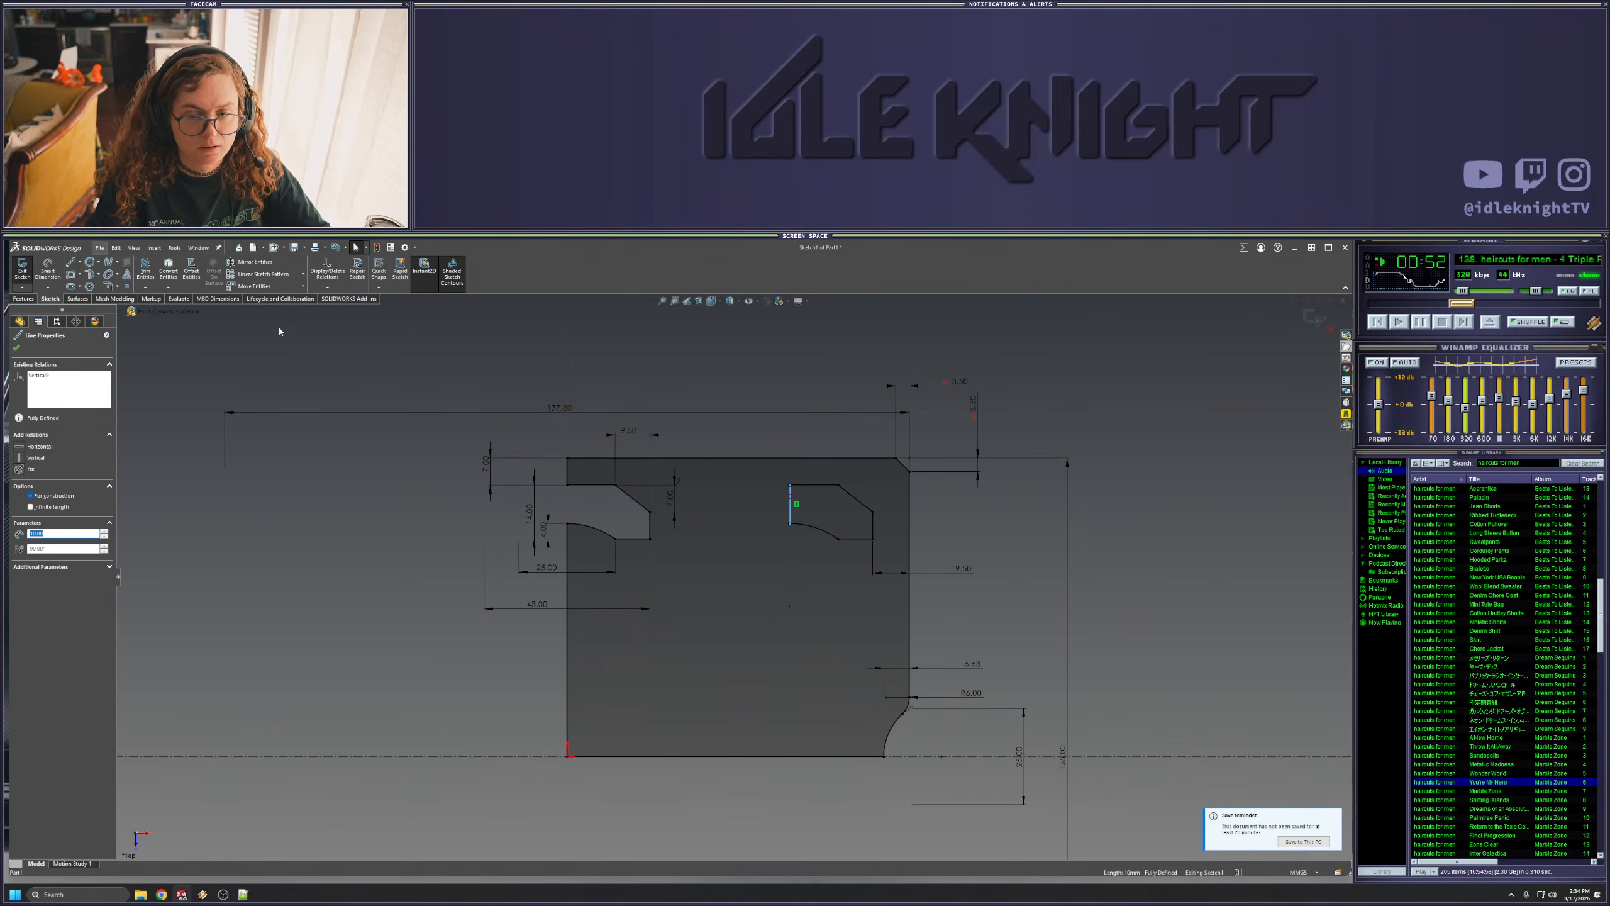
{"action": "left_click", "coordinate": [56, 500]}
{"action": "left_click", "coordinate": [1050, 420]}
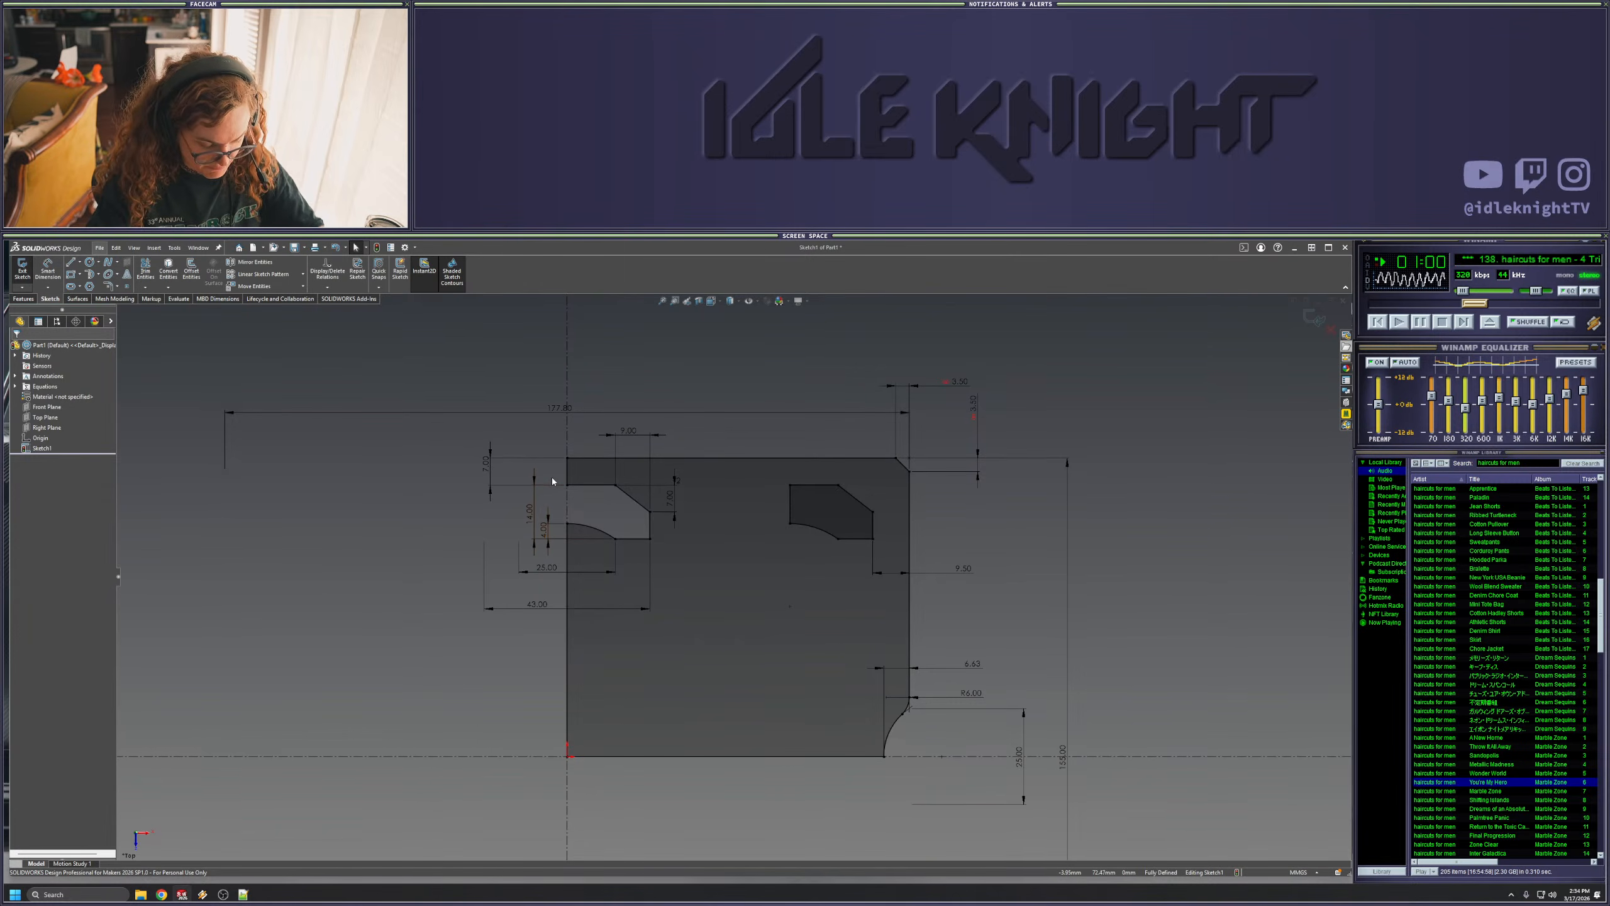
- Draw a horizontal construction line about 88.9 mm long across the part just below the cutouts
{"action": "left_click", "coordinate": [70, 261]}
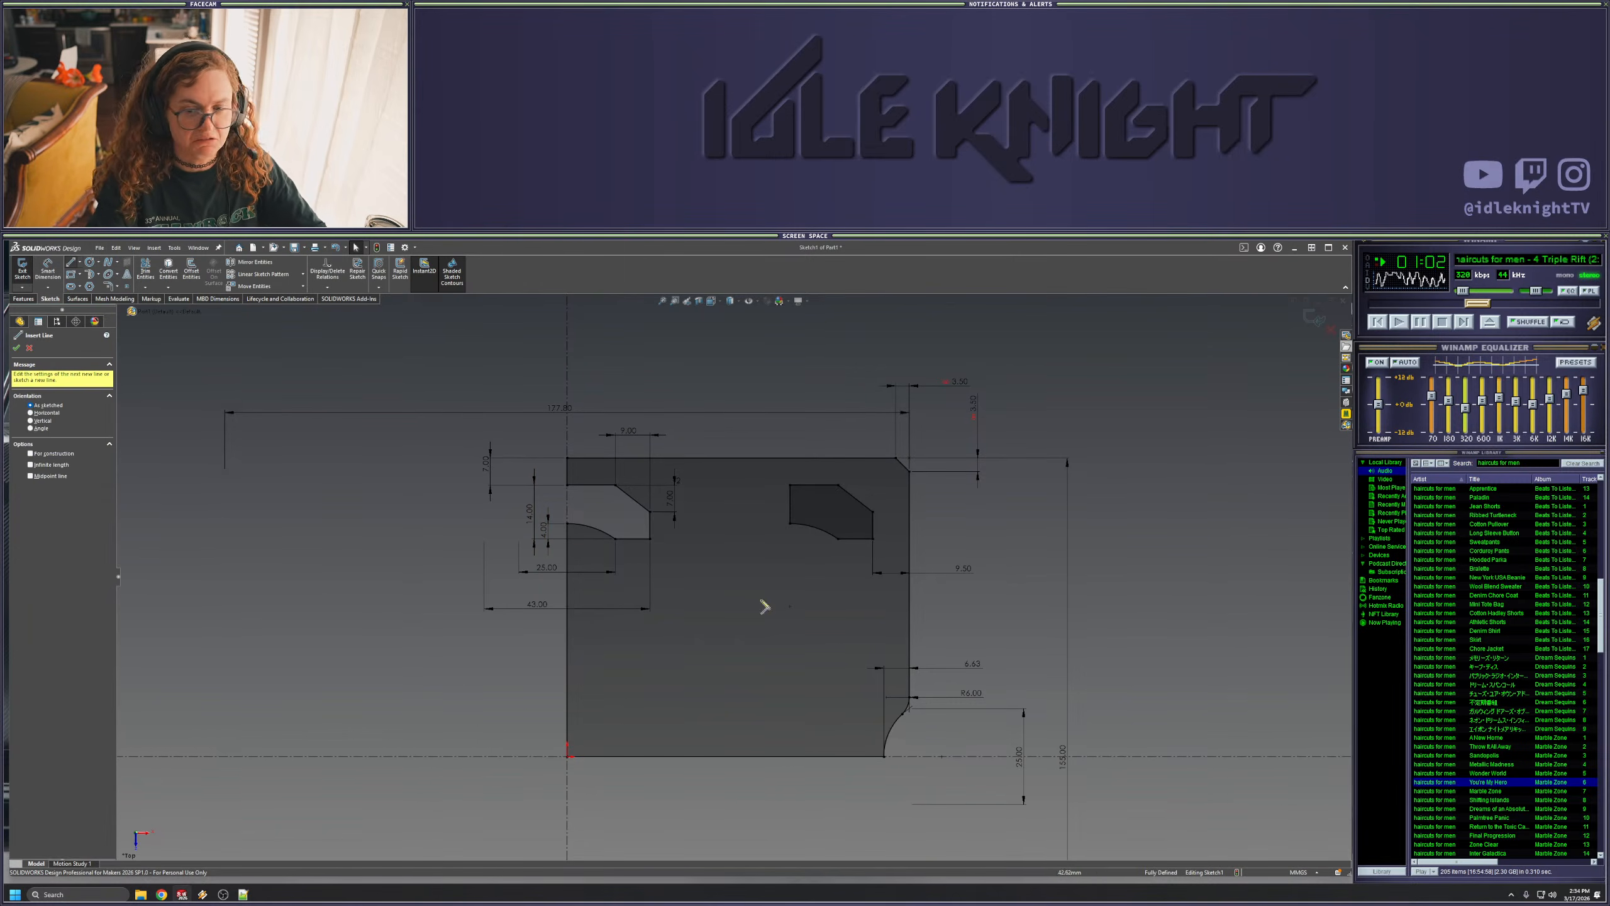
{"action": "left_click", "coordinate": [910, 572]}
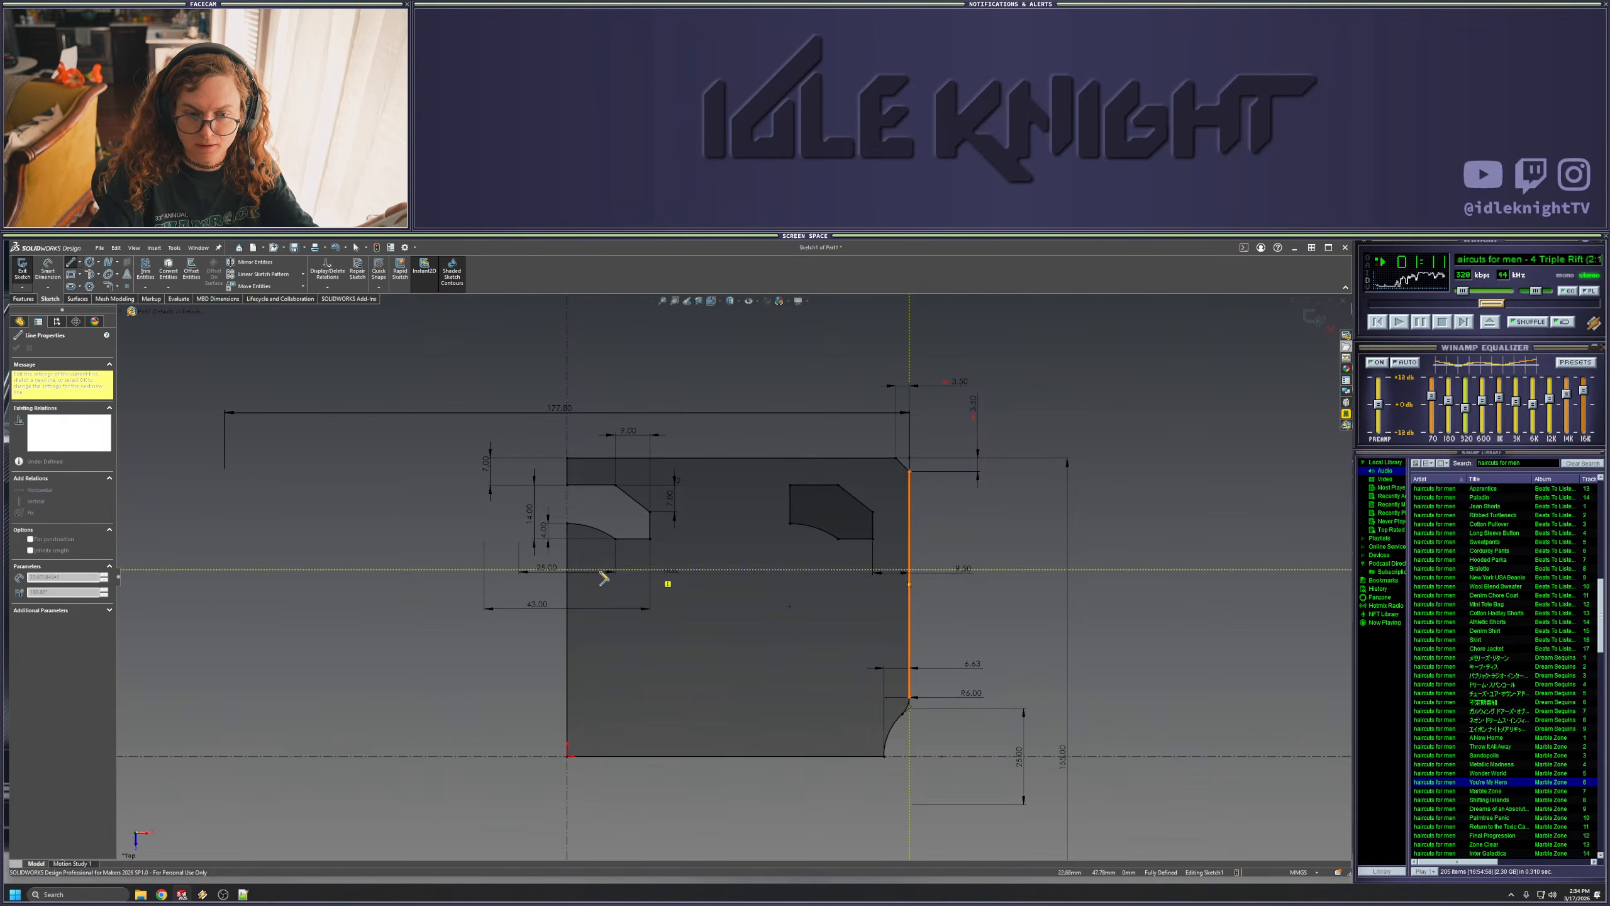
{"action": "left_click", "coordinate": [568, 573]}
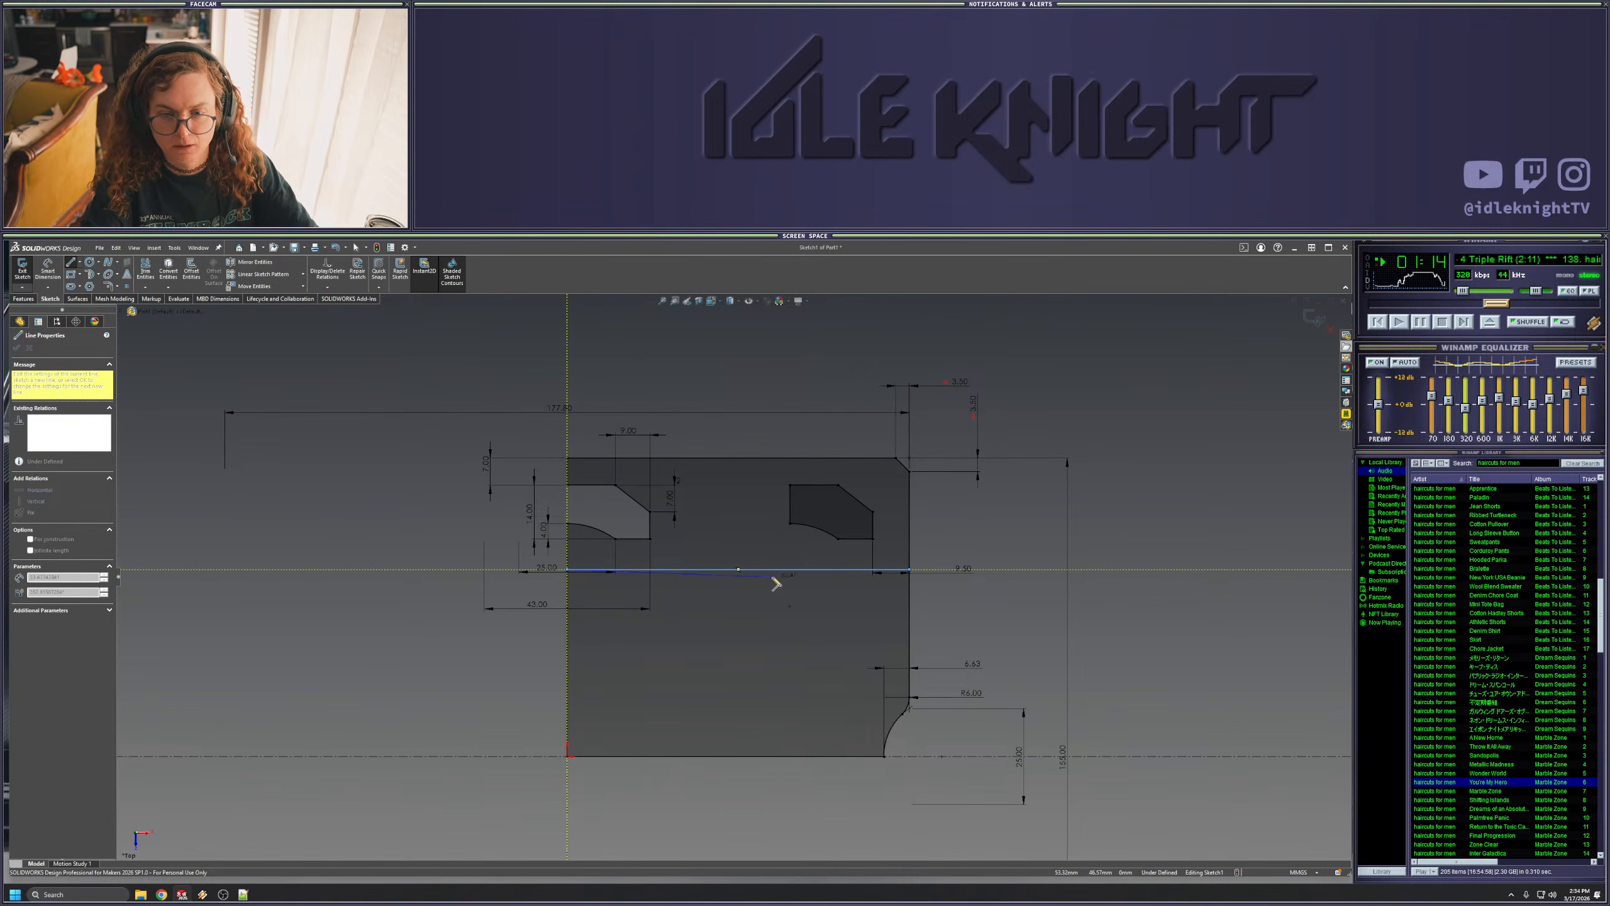
{"action": "key", "text": "Escape"}
{"action": "key", "text": "Escape"}
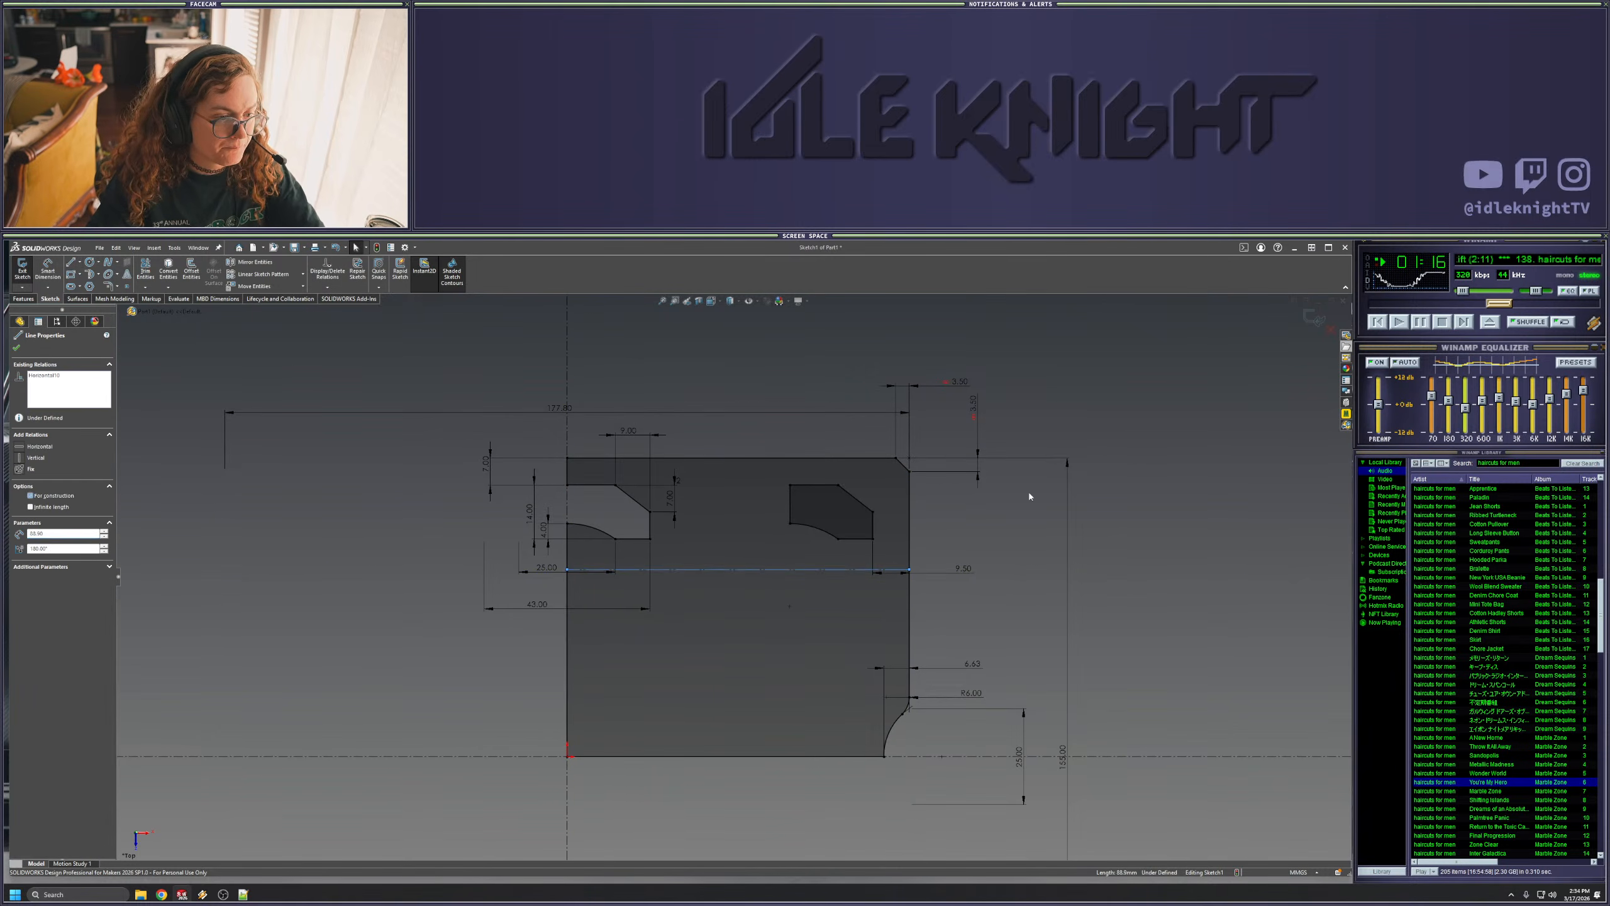
{"action": "left_click", "coordinate": [598, 530]}
{"action": "left_click", "coordinate": [633, 538], "text": "ctrl"}
{"action": "left_click", "coordinate": [650, 526], "text": "ctrl"}
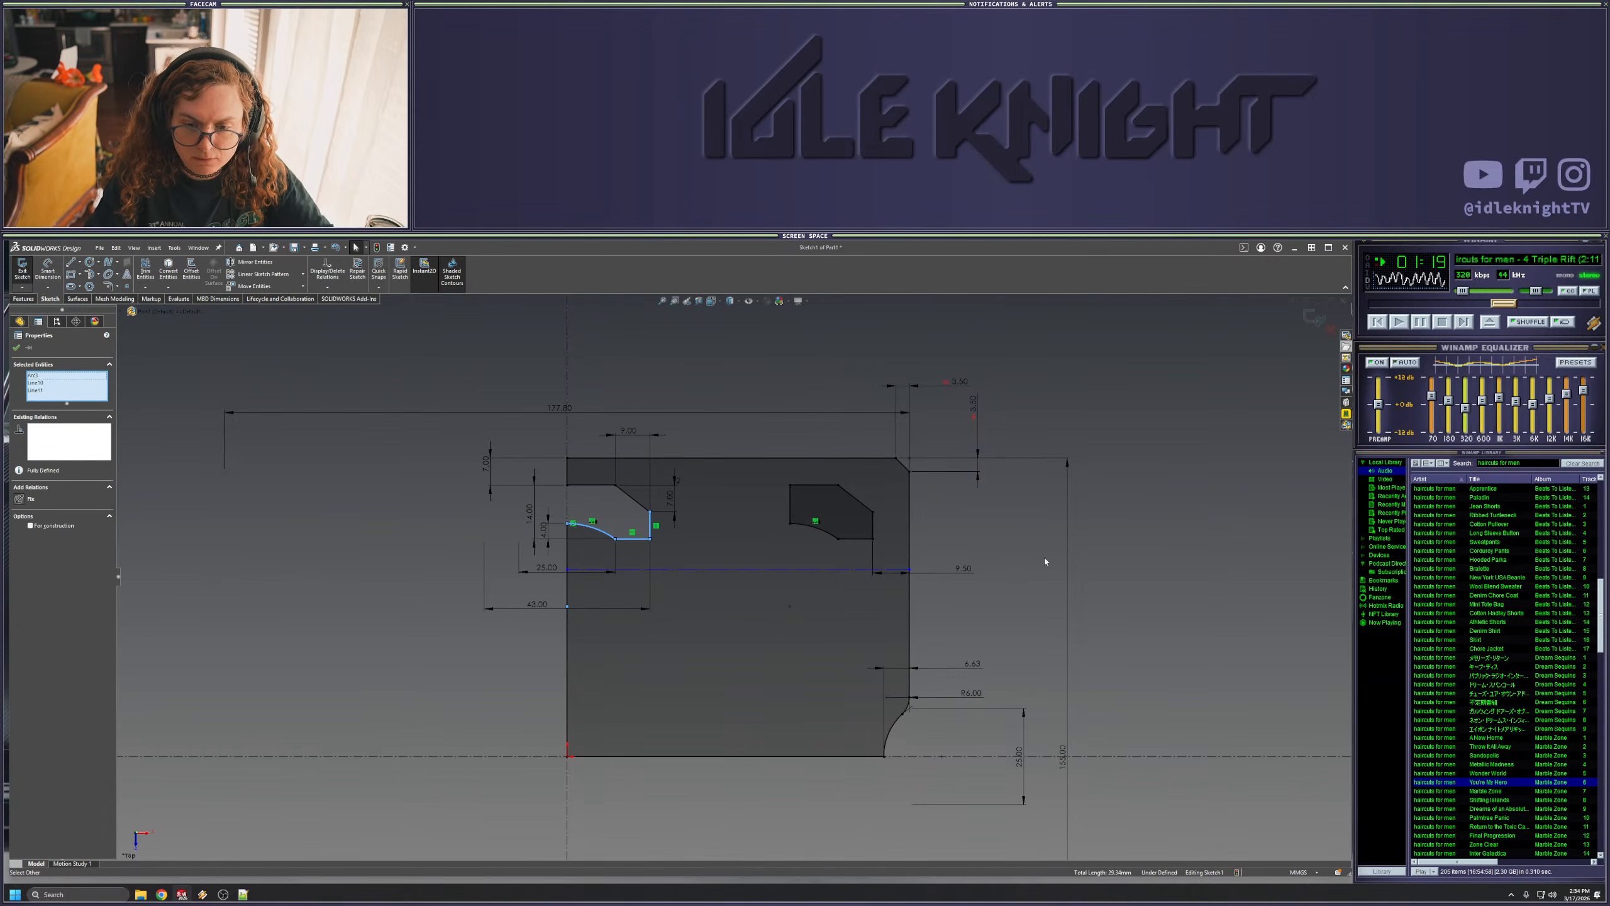
{"action": "key", "text": "Escape"}
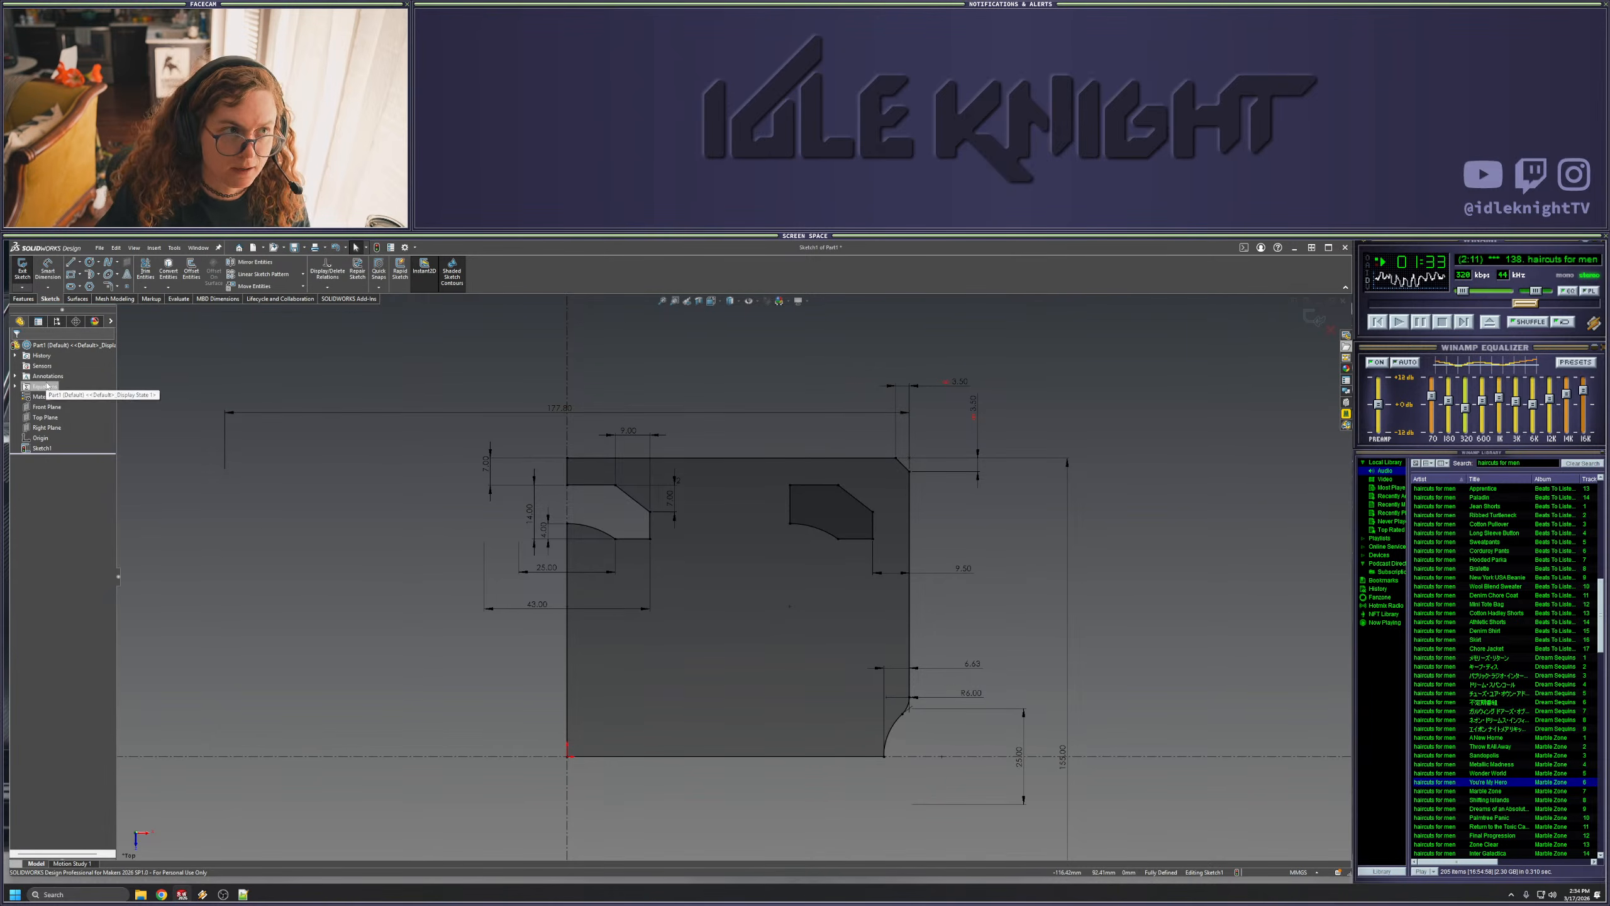
- Draw a small circle centered on the part's bottom edge, about 56 mm from the origin
{"action": "left_click", "coordinate": [89, 261]}
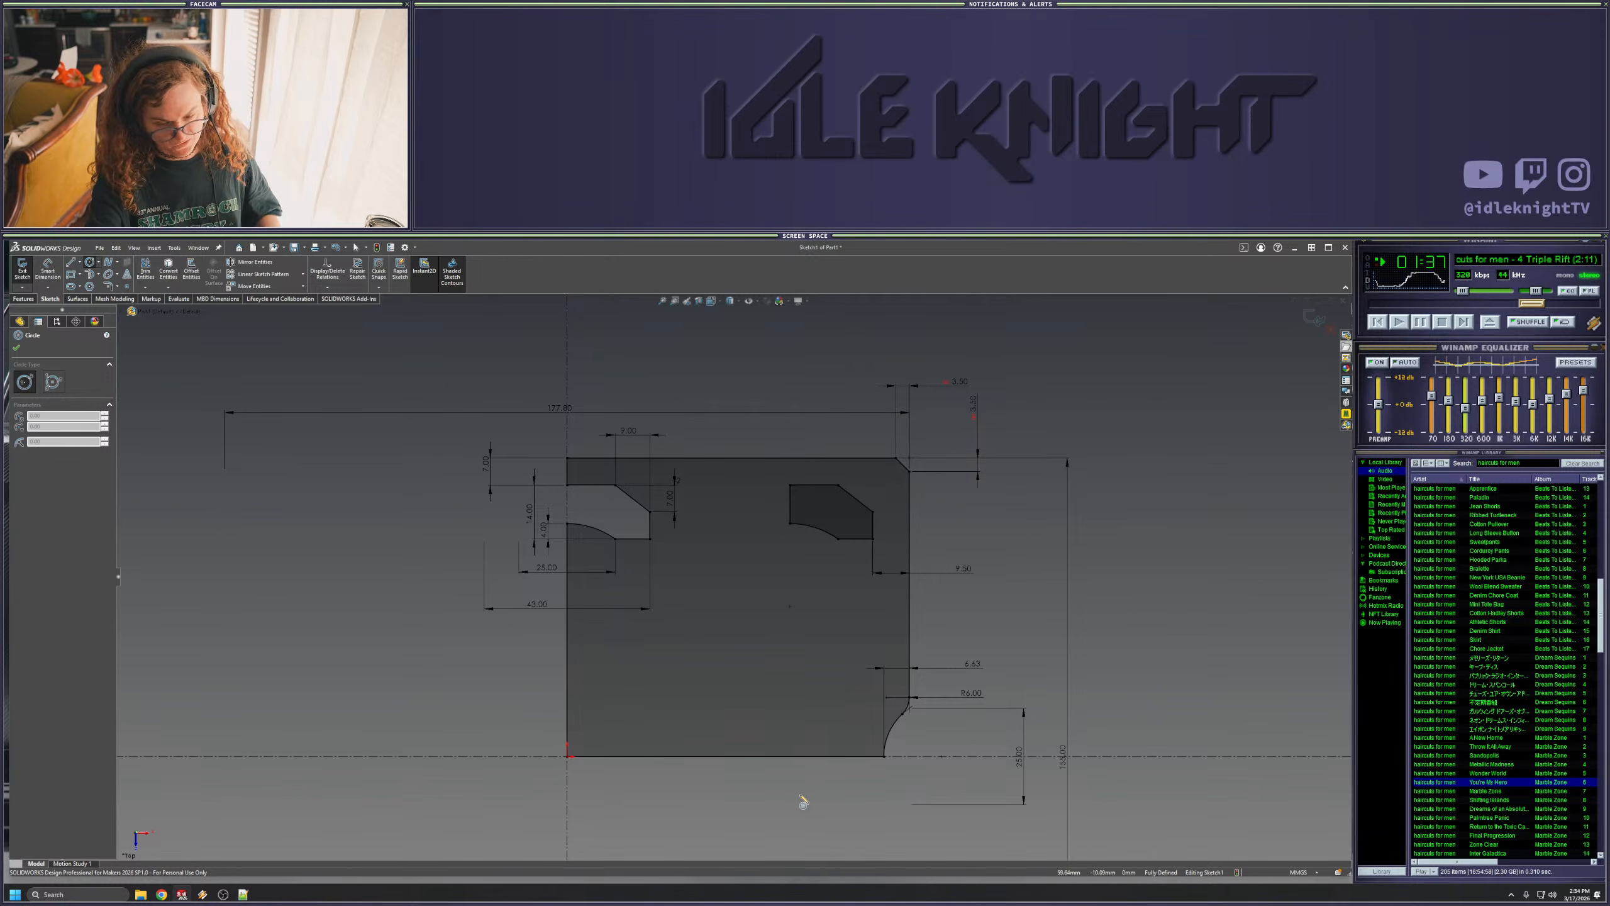
{"action": "left_click_drag", "start_coordinate": [783, 756], "coordinate": [800, 740]}
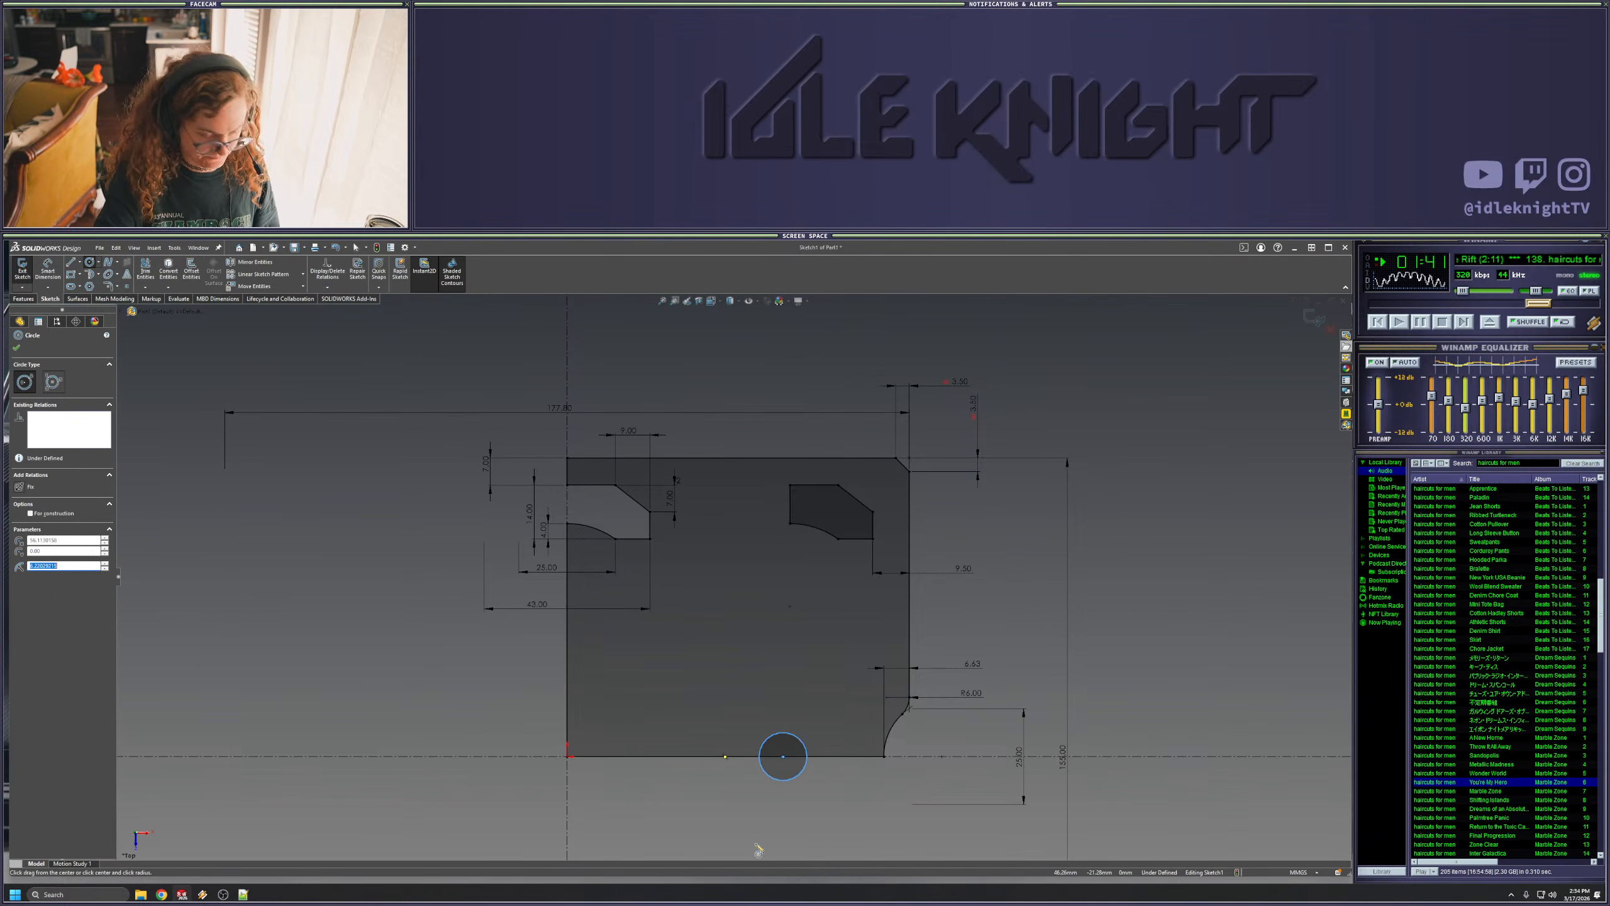
{"action": "key", "text": "Escape"}
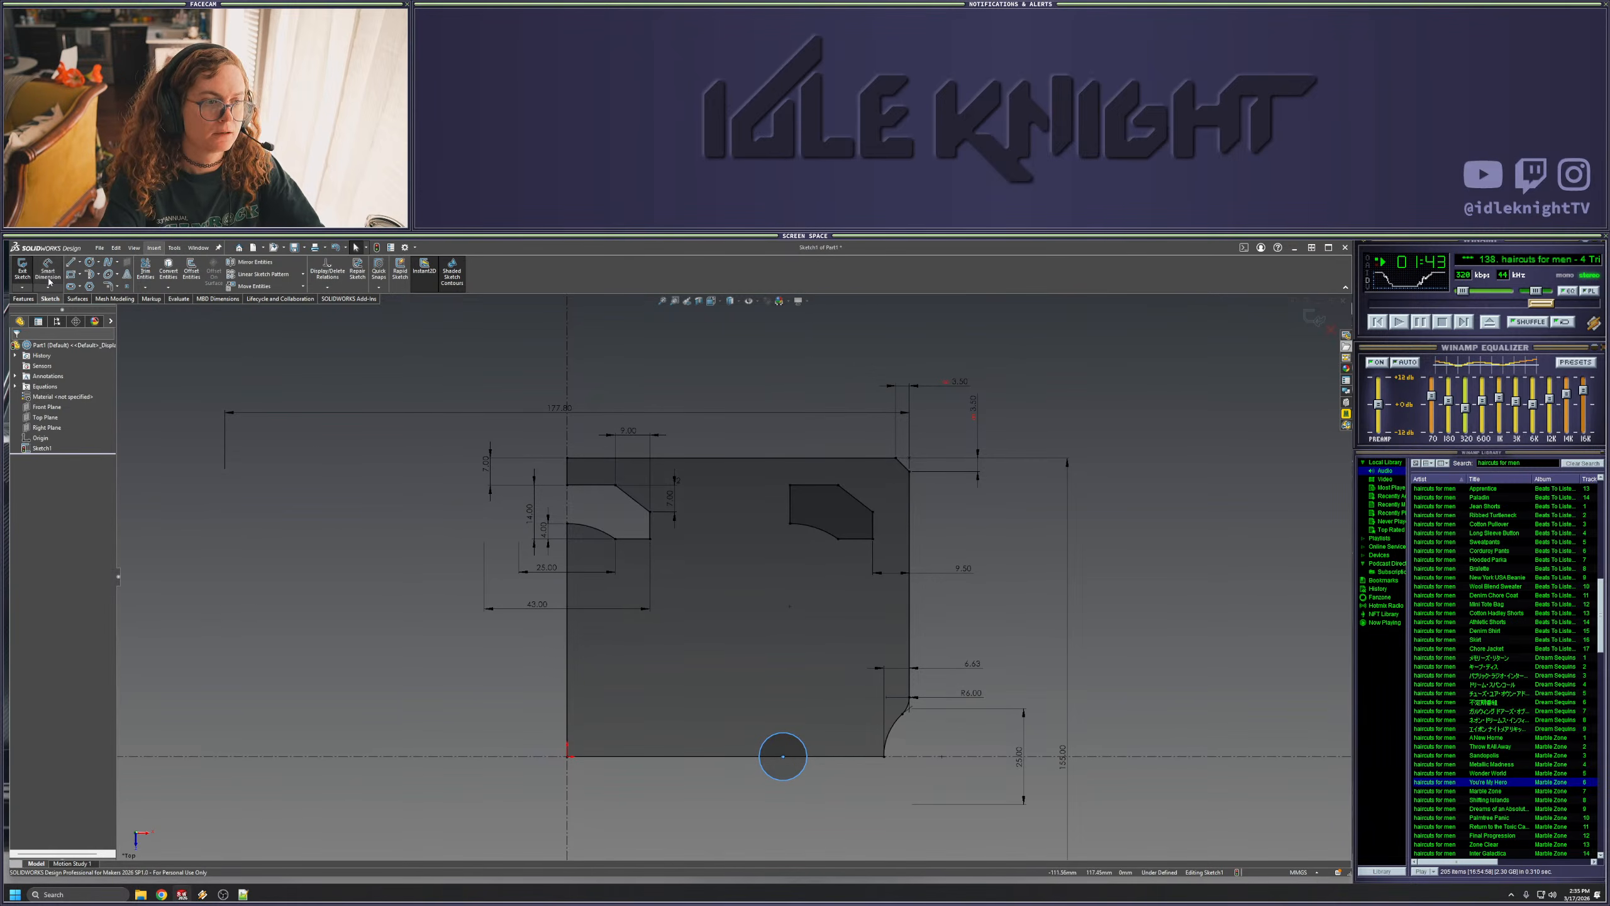
- Dimension the small circle's center 28 mm horizontally from the sketch origin
{"action": "left_click", "coordinate": [783, 757]}
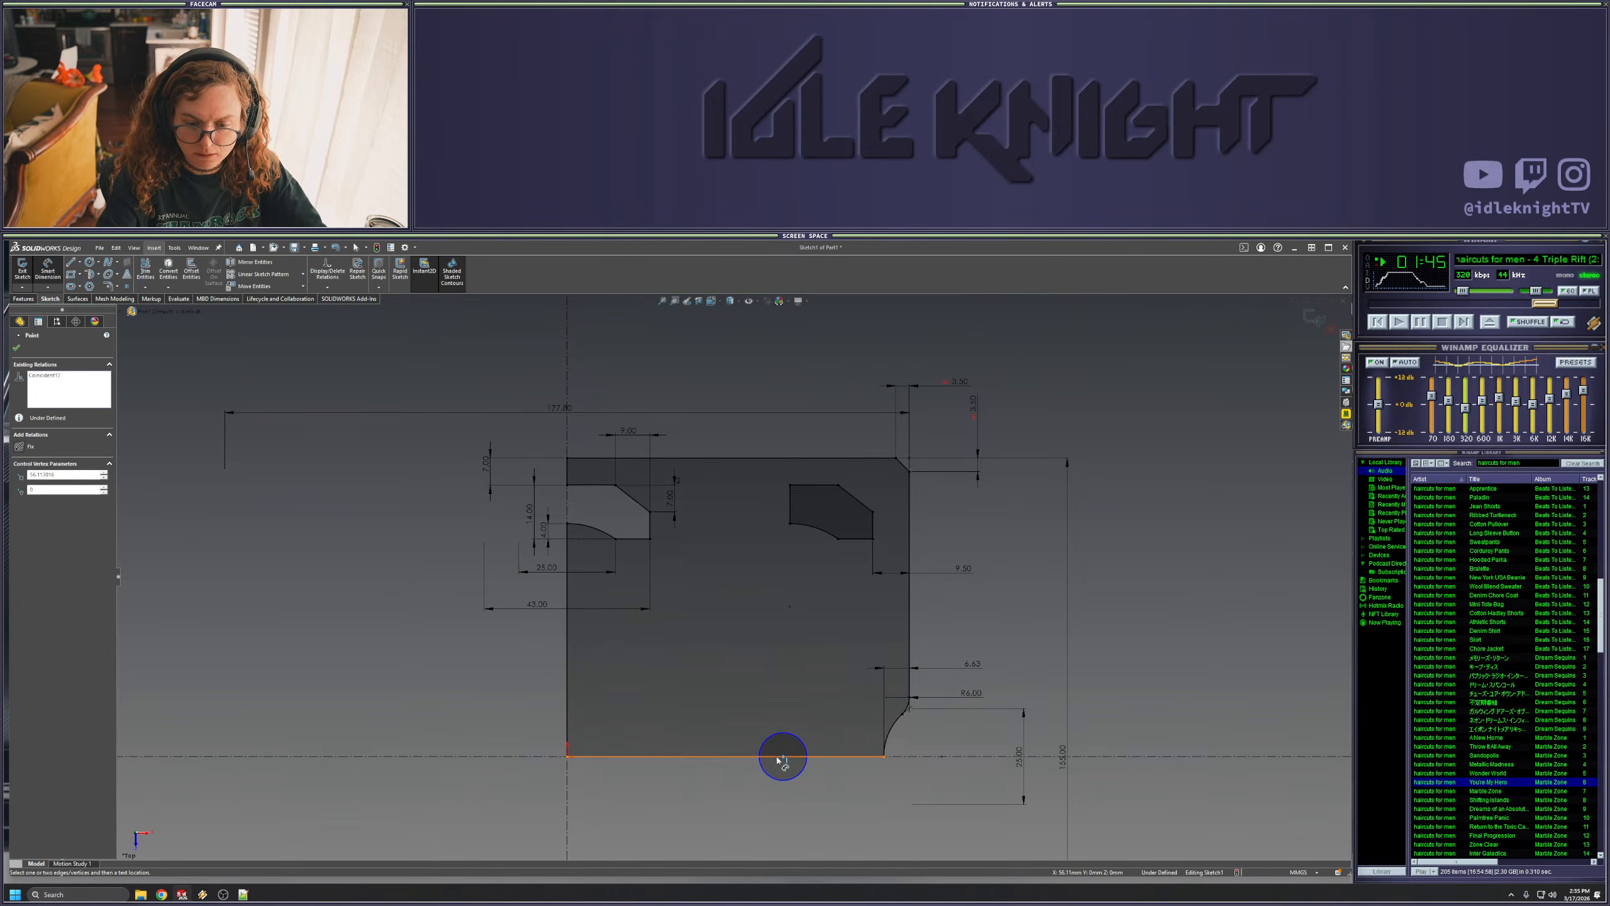
{"action": "left_click", "coordinate": [568, 757]}
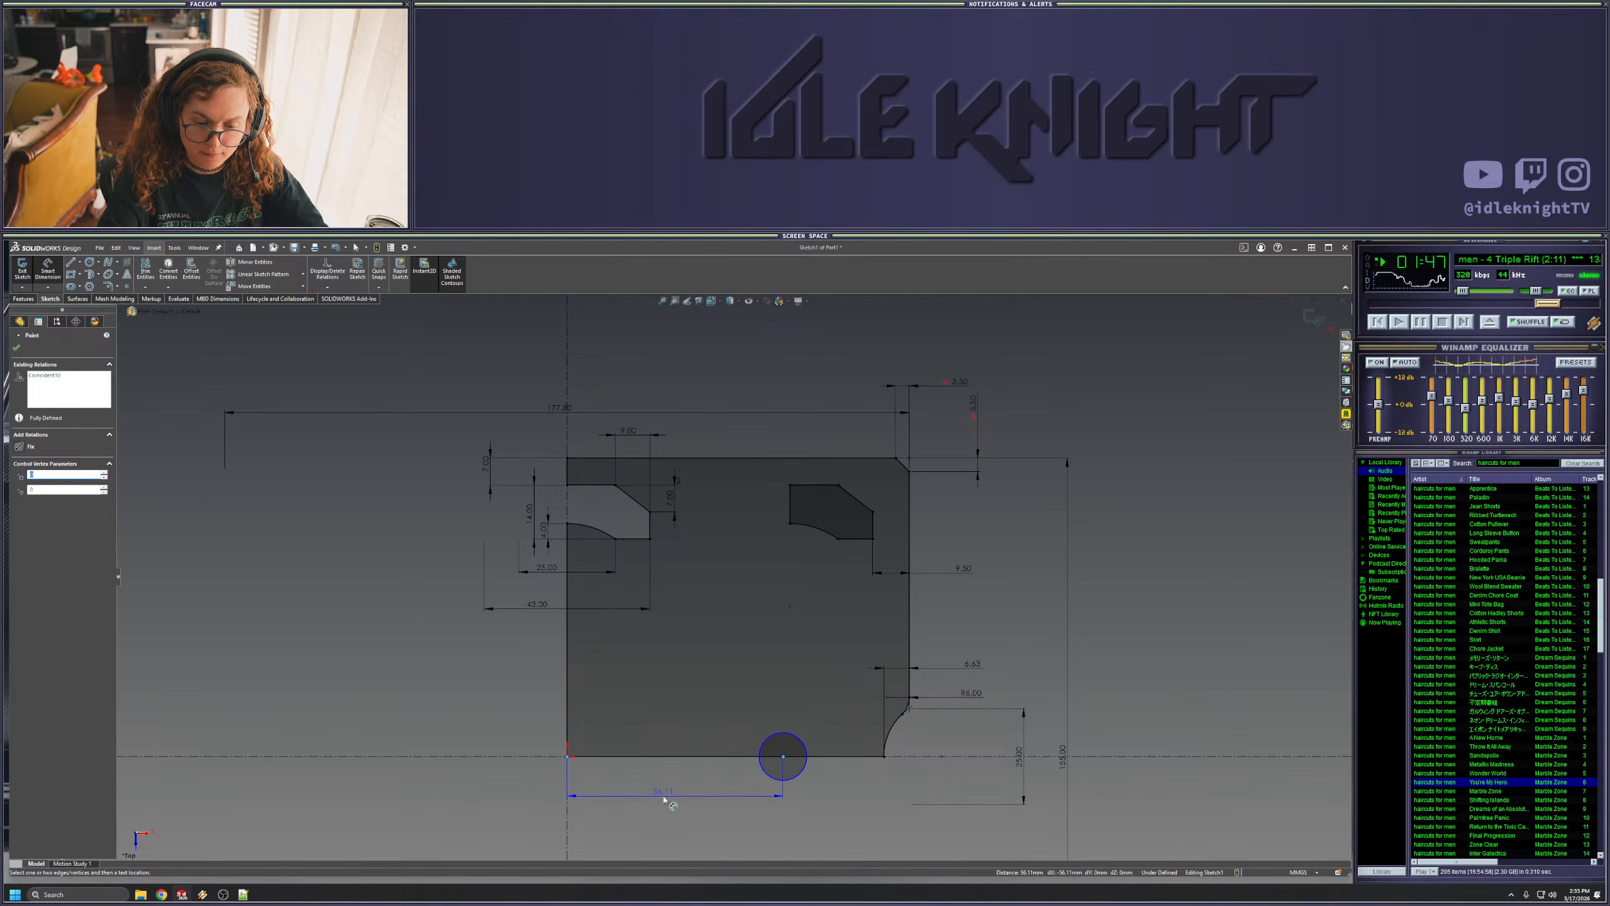
{"action": "left_click", "coordinate": [664, 798]}
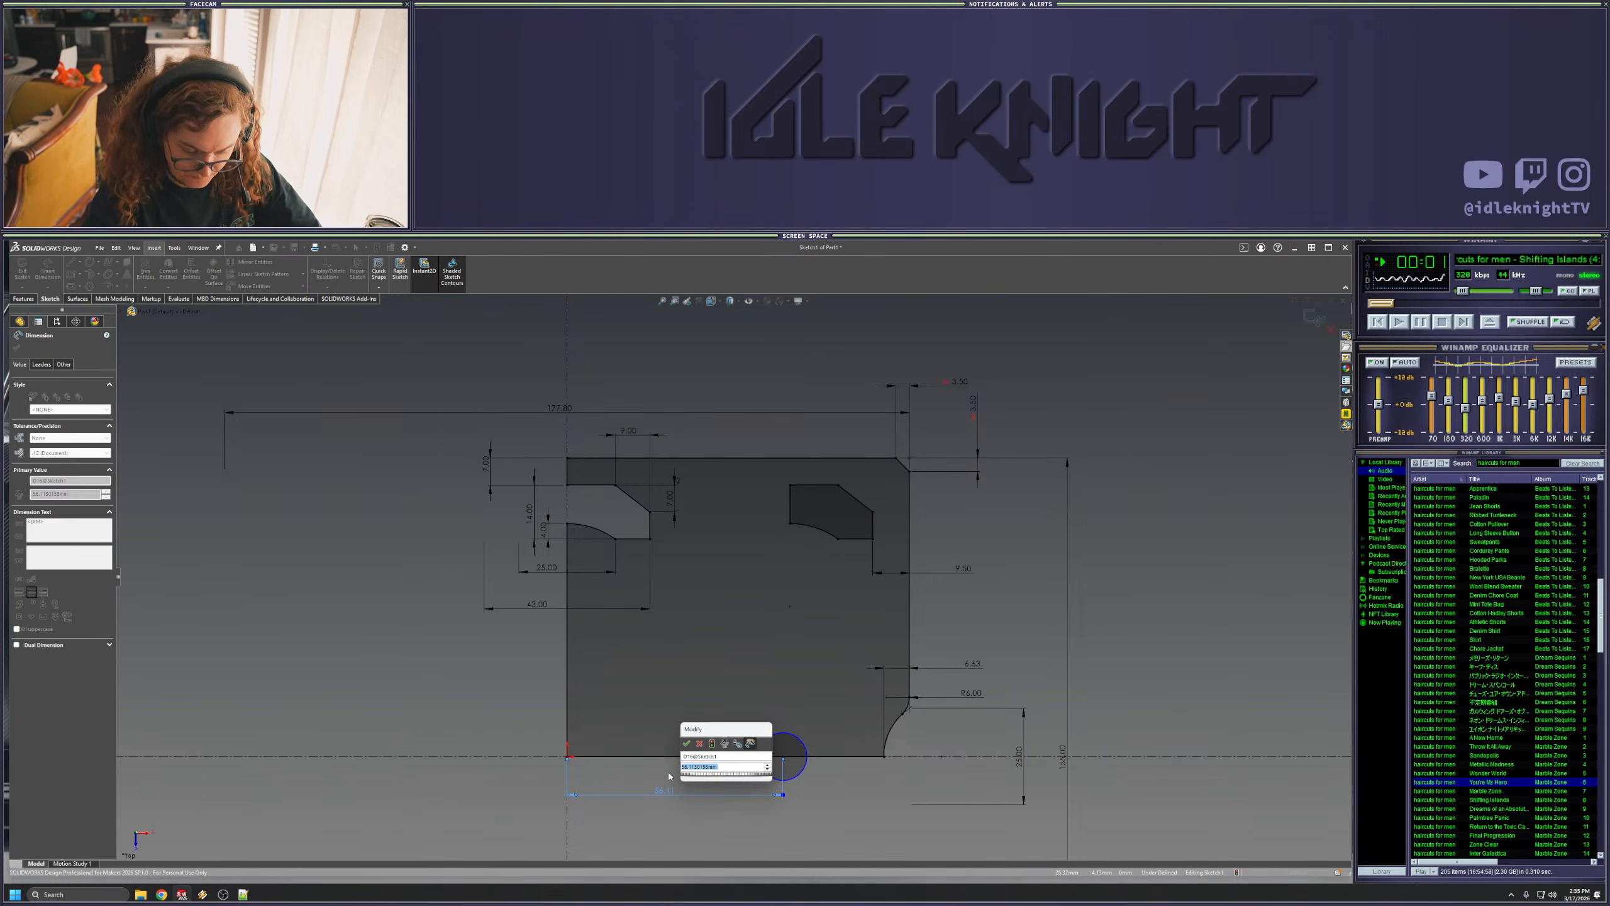
{"action": "type", "text": "28"}
{"action": "key", "text": "Return"}
{"action": "key", "text": "Escape"}
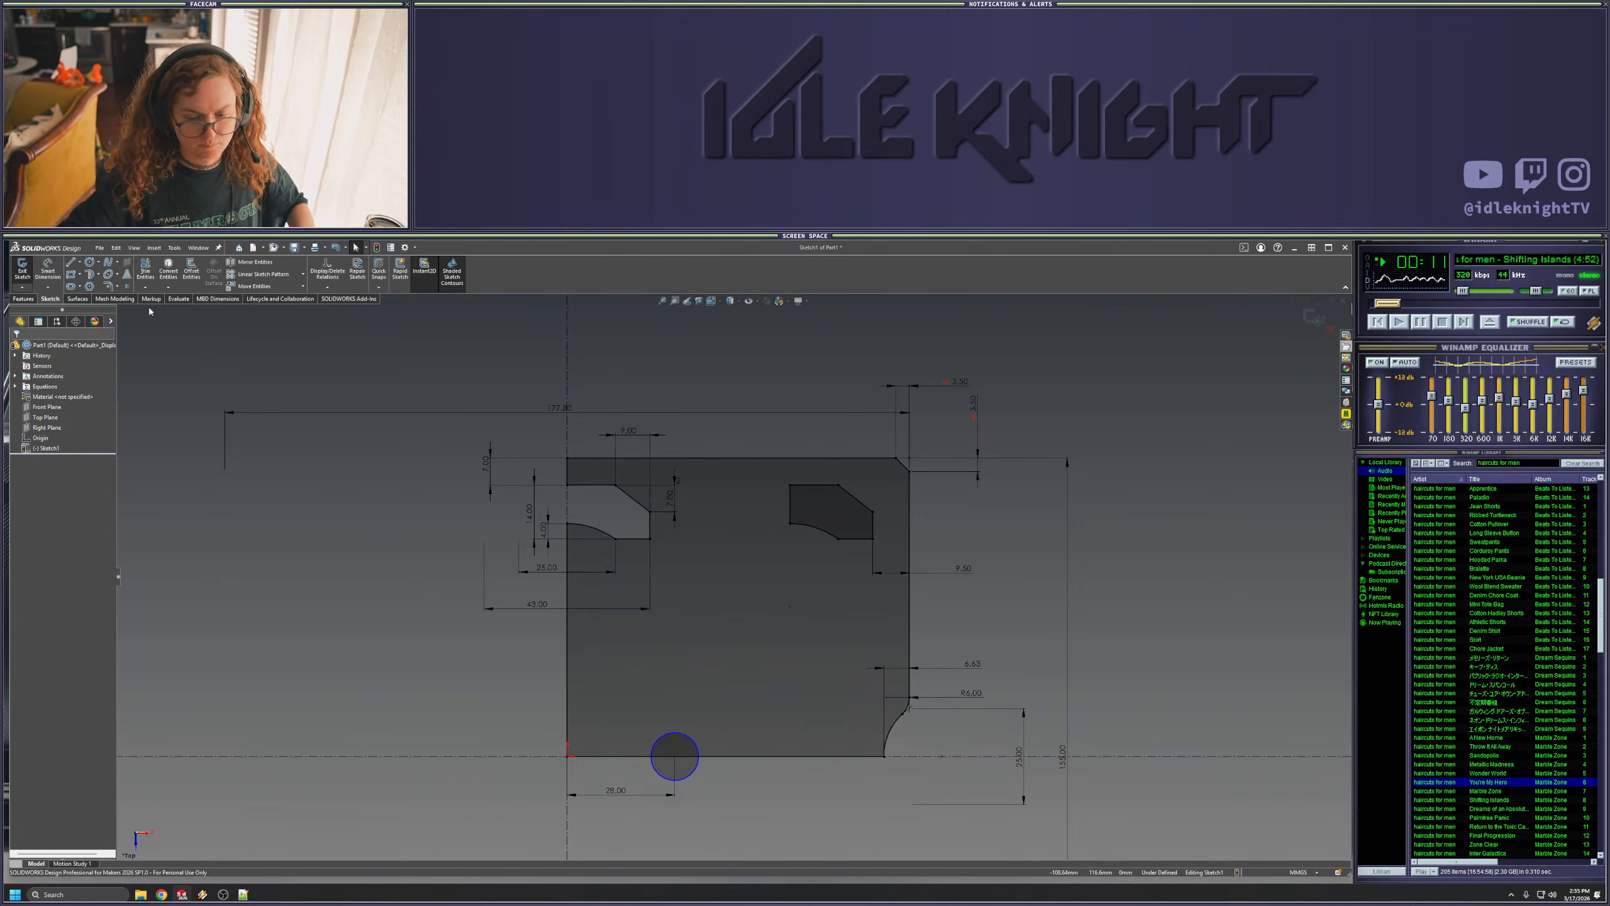
- Dimension the circle on the part's bottom edge with a diameter of 19 mm
{"action": "left_click", "coordinate": [49, 270]}
{"action": "left_click", "coordinate": [665, 777]}
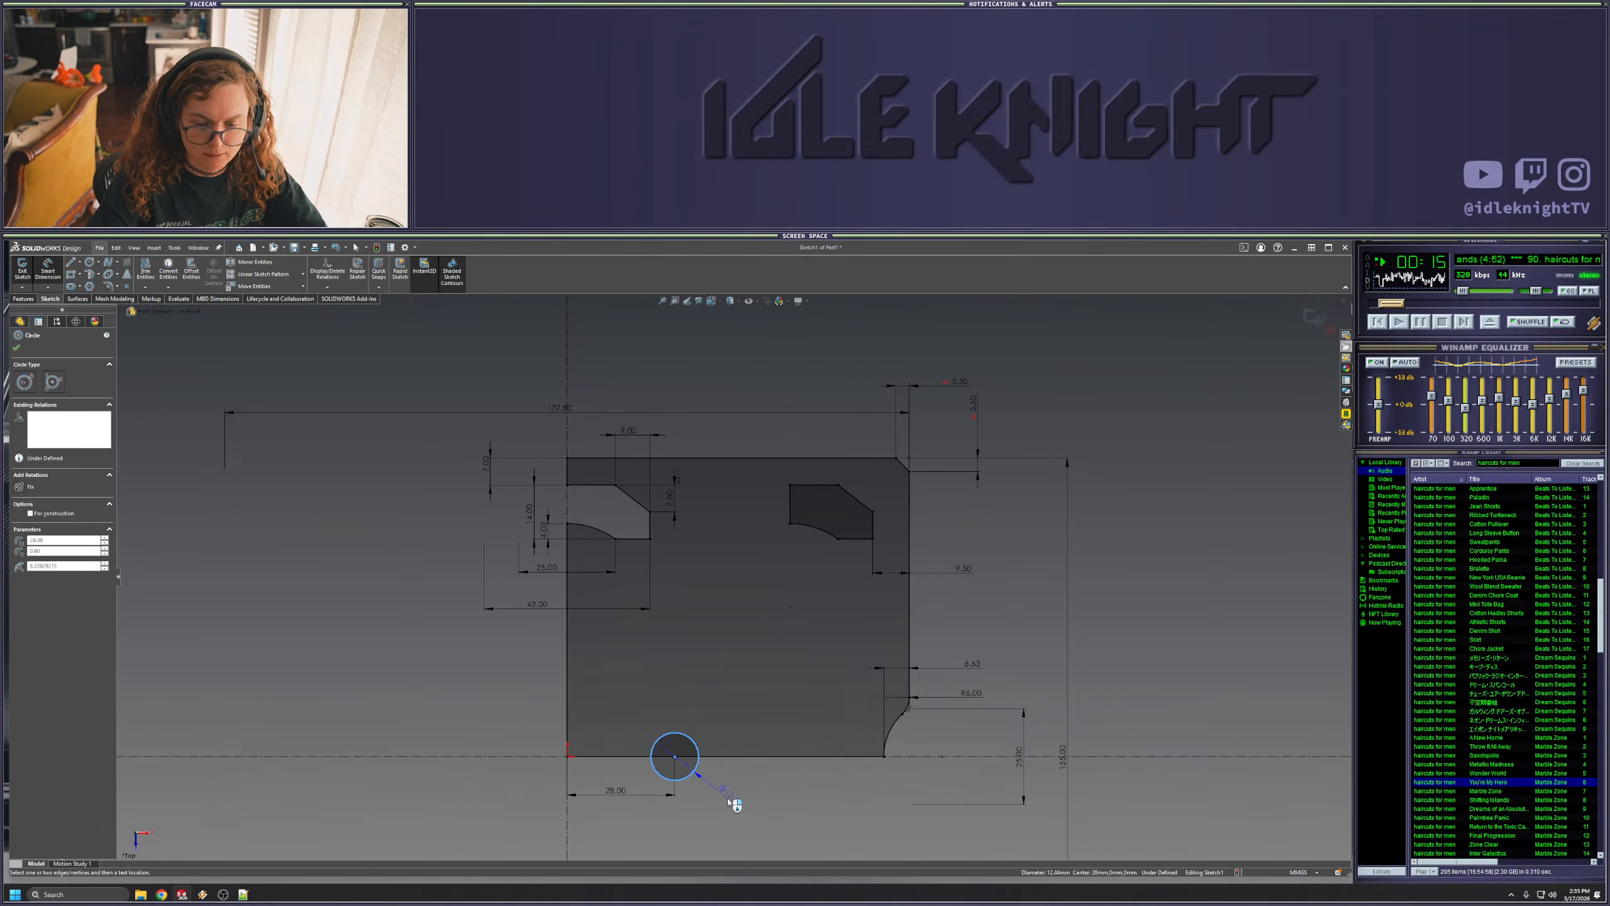
{"action": "left_click", "coordinate": [764, 814]}
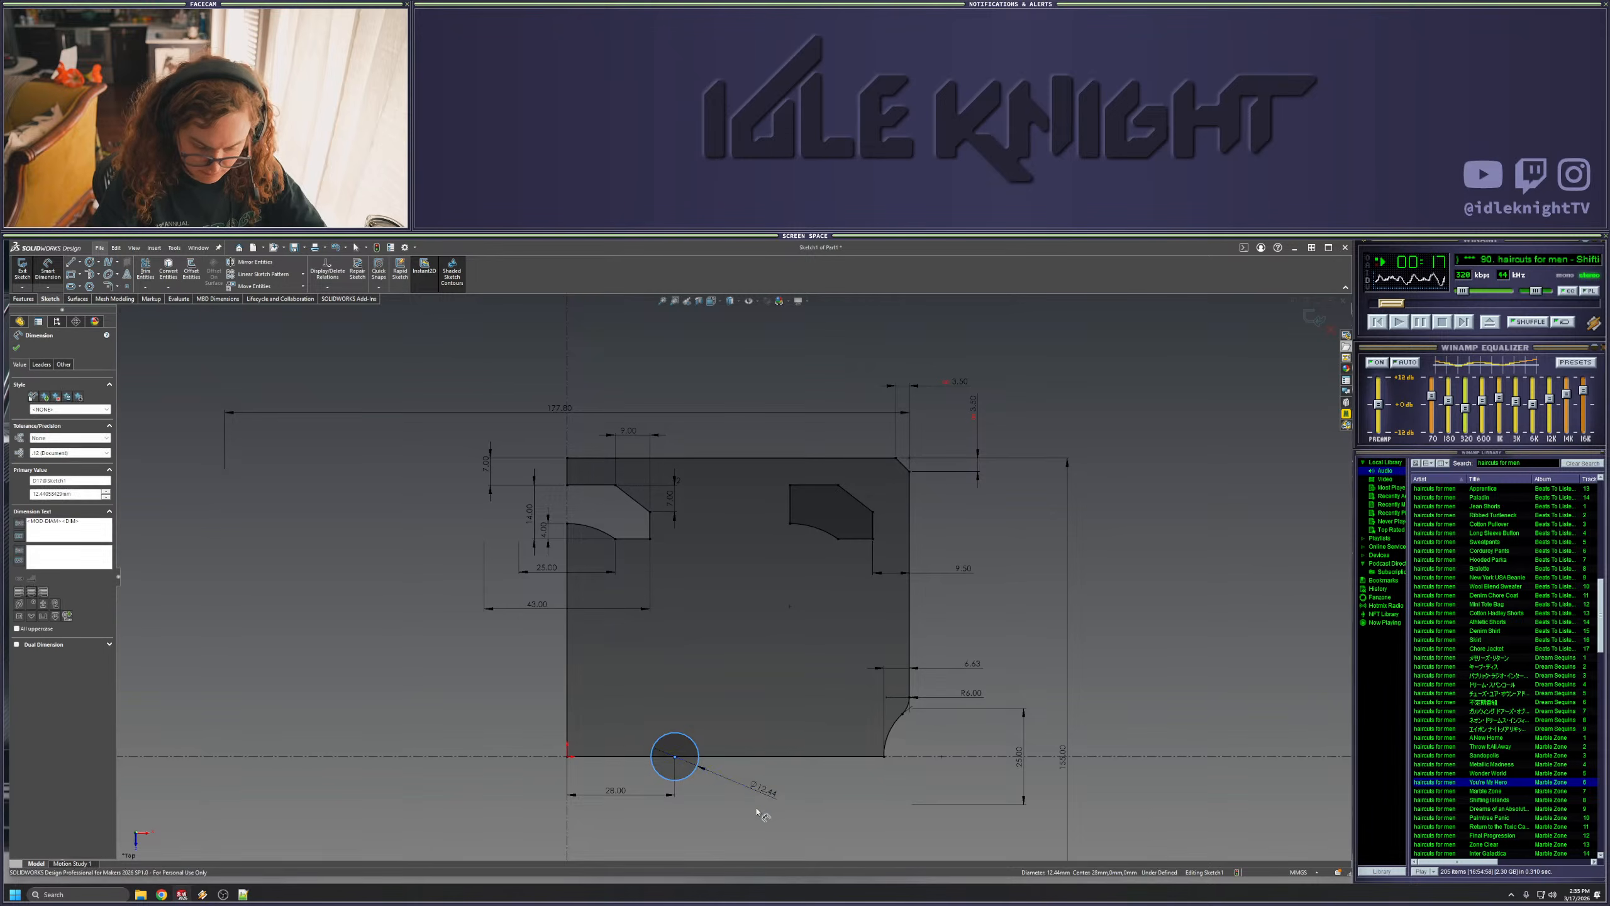
{"action": "type", "text": "19"}
{"action": "key", "text": "Return"}
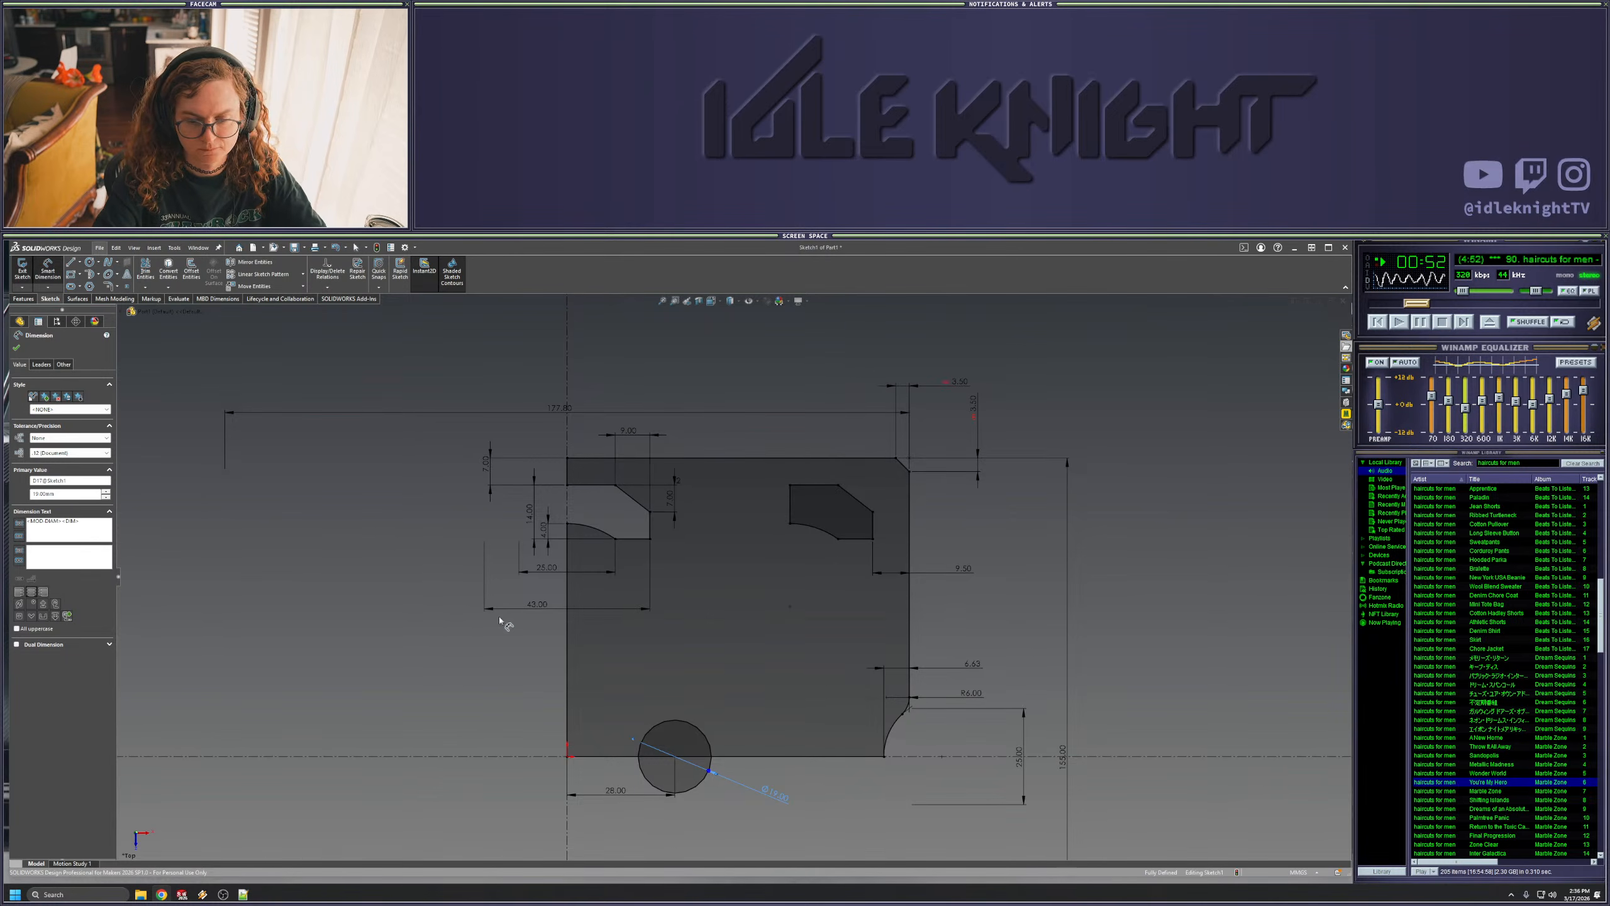
- Trim away the circle's lower half and the bottom-edge segment inside it to leave a semicircular notch
{"action": "left_click", "coordinate": [146, 270]}
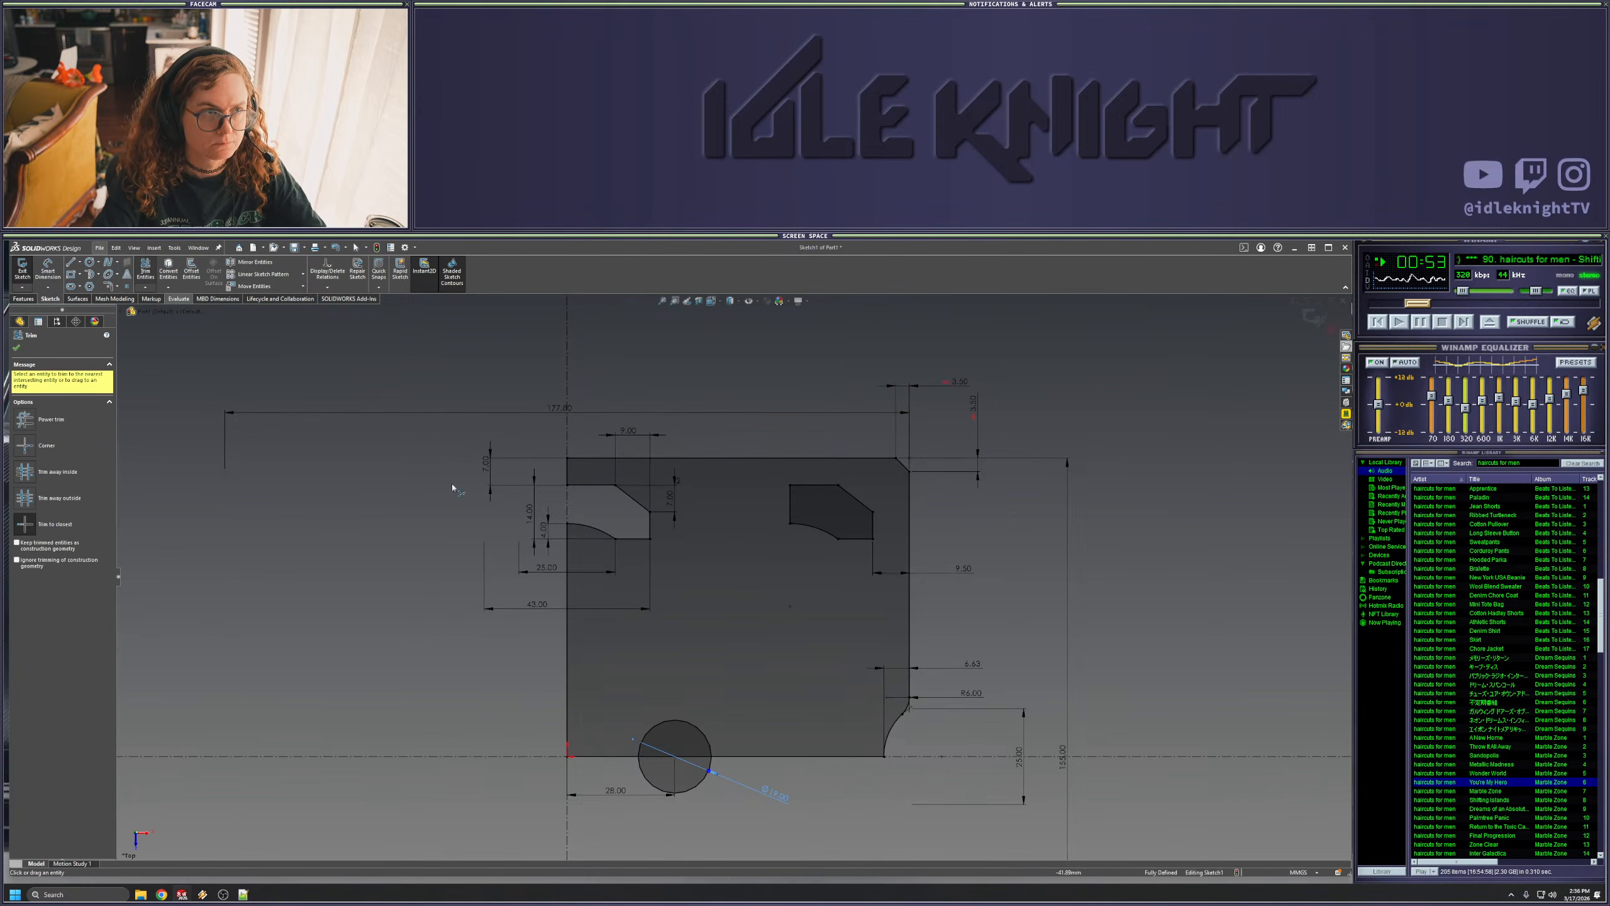
{"action": "left_click", "coordinate": [695, 788]}
{"action": "left_click", "coordinate": [698, 756]}
{"action": "key", "text": "Escape"}
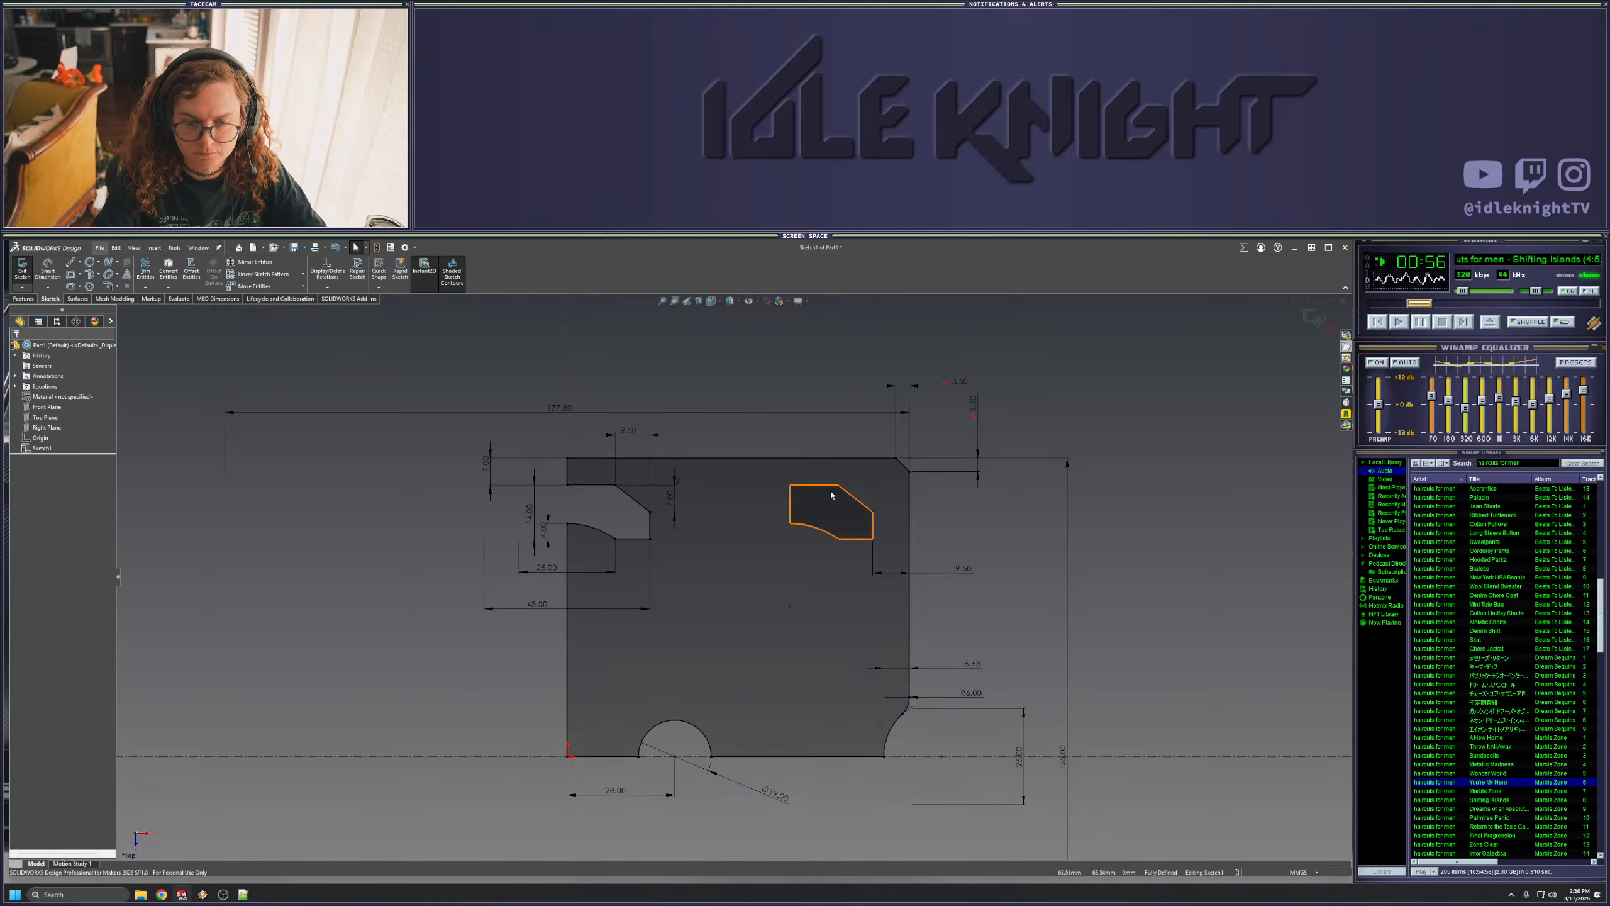
- Extrude the finished quarter outline 1.3 mm as a solid boss
{"action": "scroll", "coordinate": [732, 501], "scroll_direction": "up", "scroll_amount": 3}
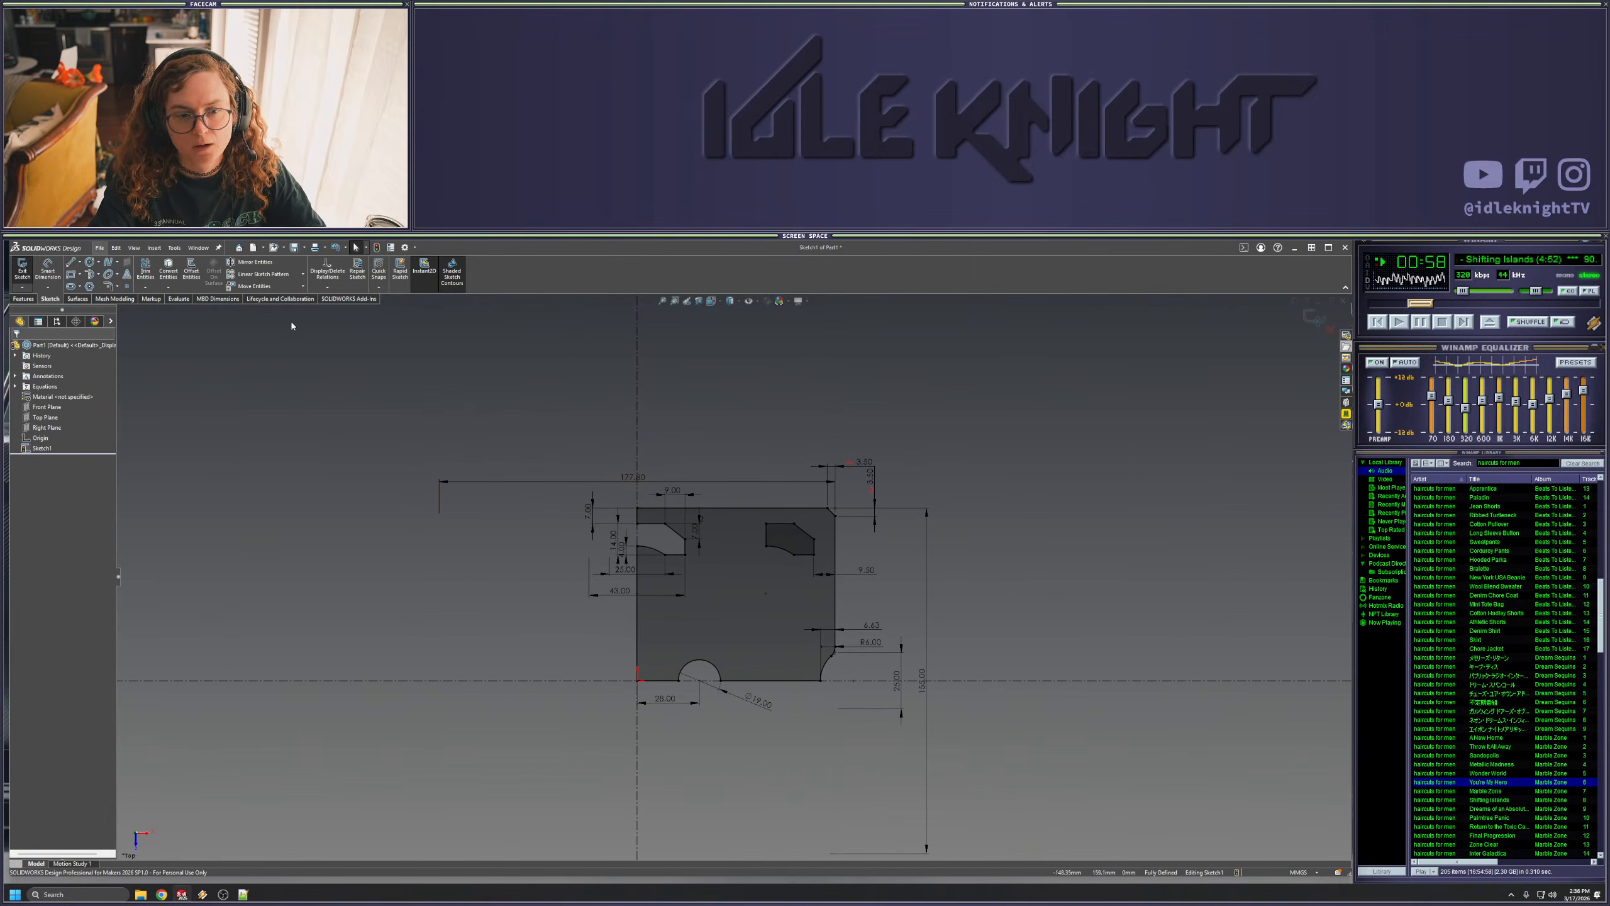
{"action": "left_click", "coordinate": [22, 298]}
{"action": "left_click", "coordinate": [27, 269]}
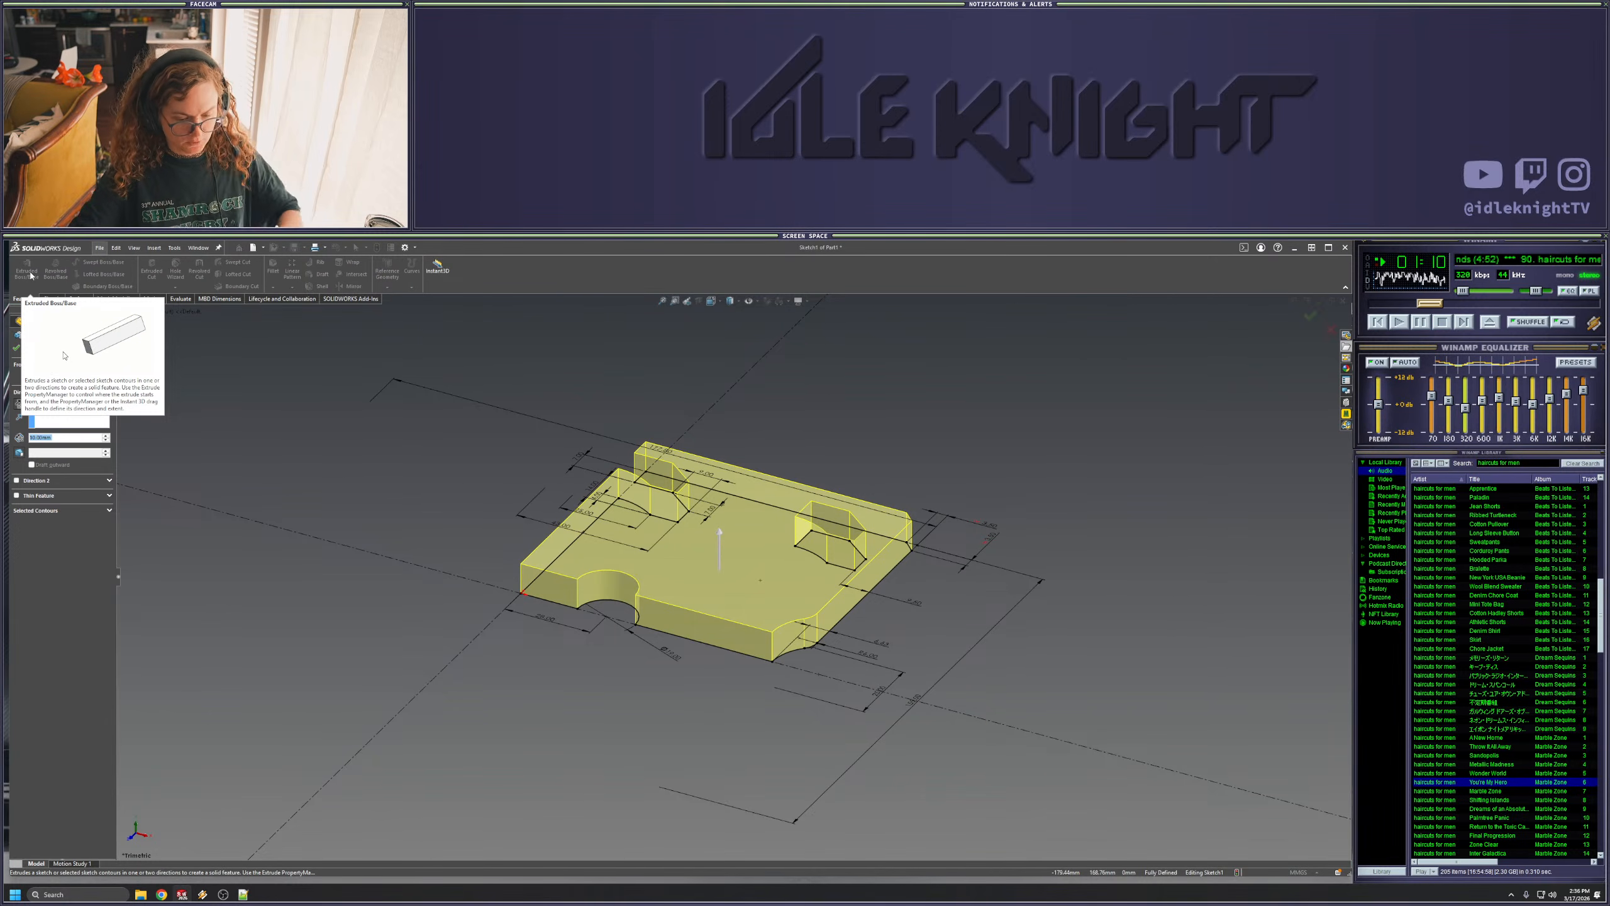
{"action": "type", "text": "1"}
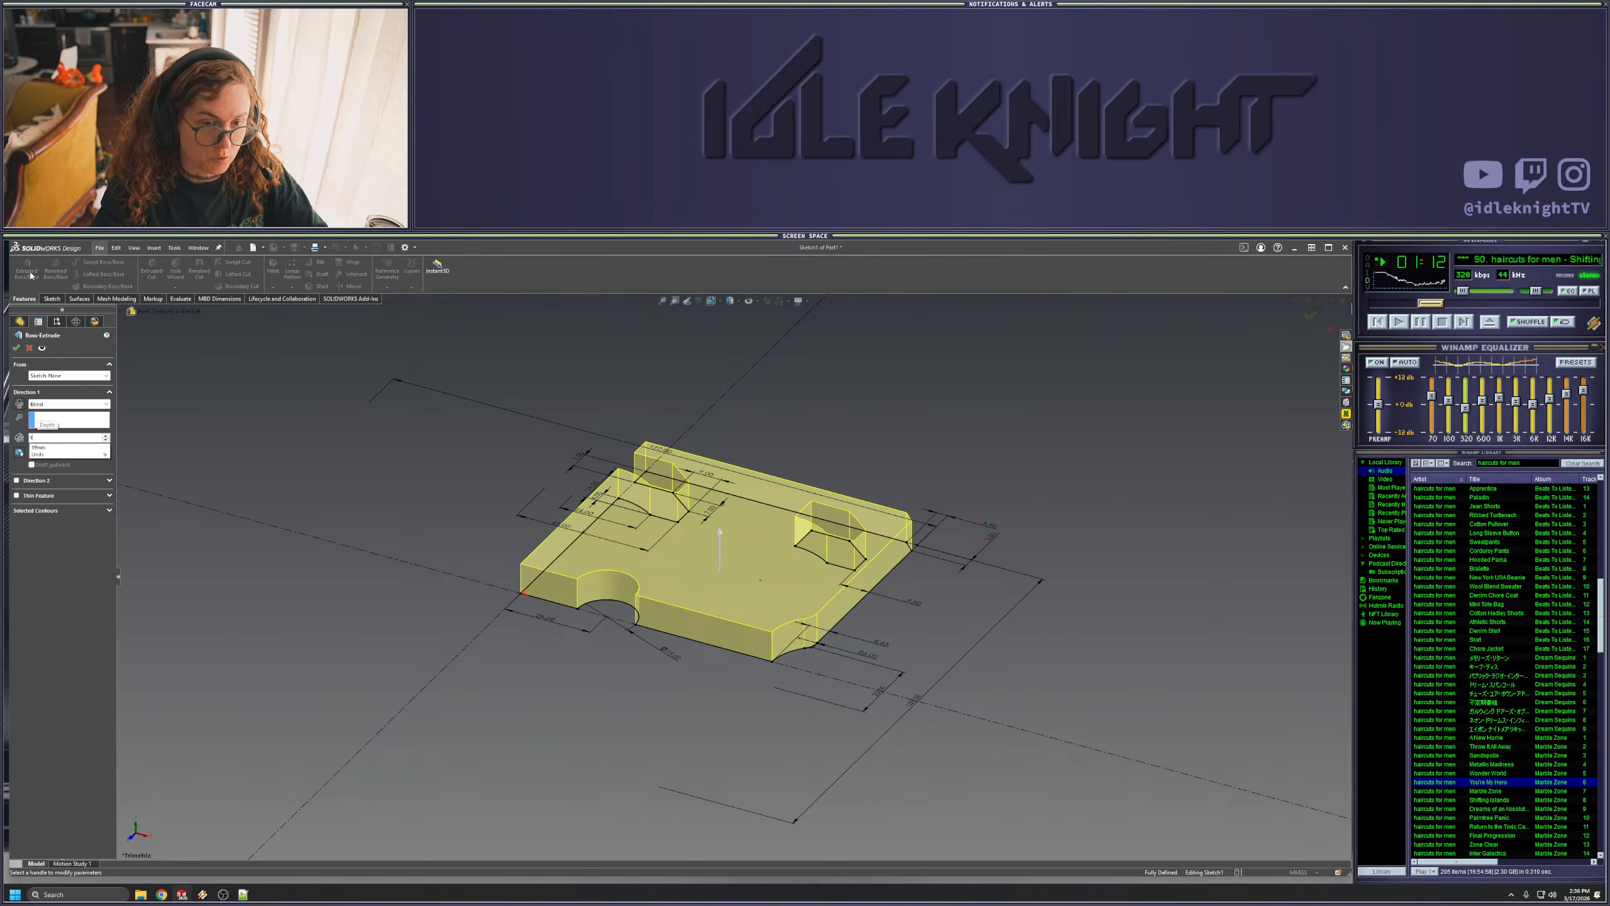
{"action": "type", "text": "."}
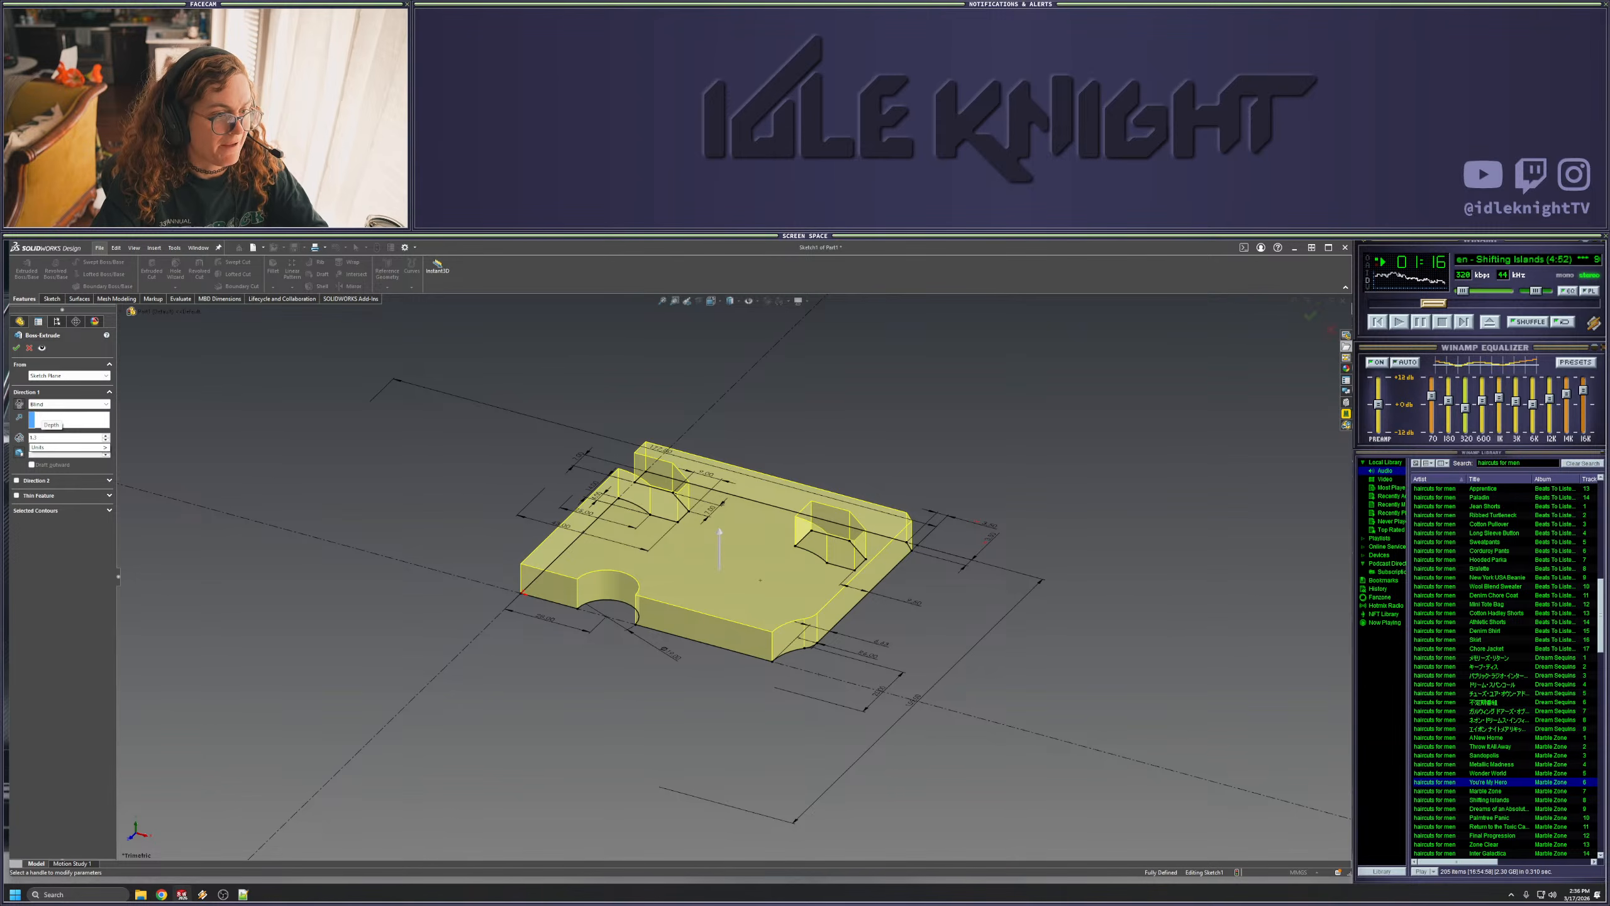
{"action": "type", "text": "3"}
{"action": "key", "text": "Return"}
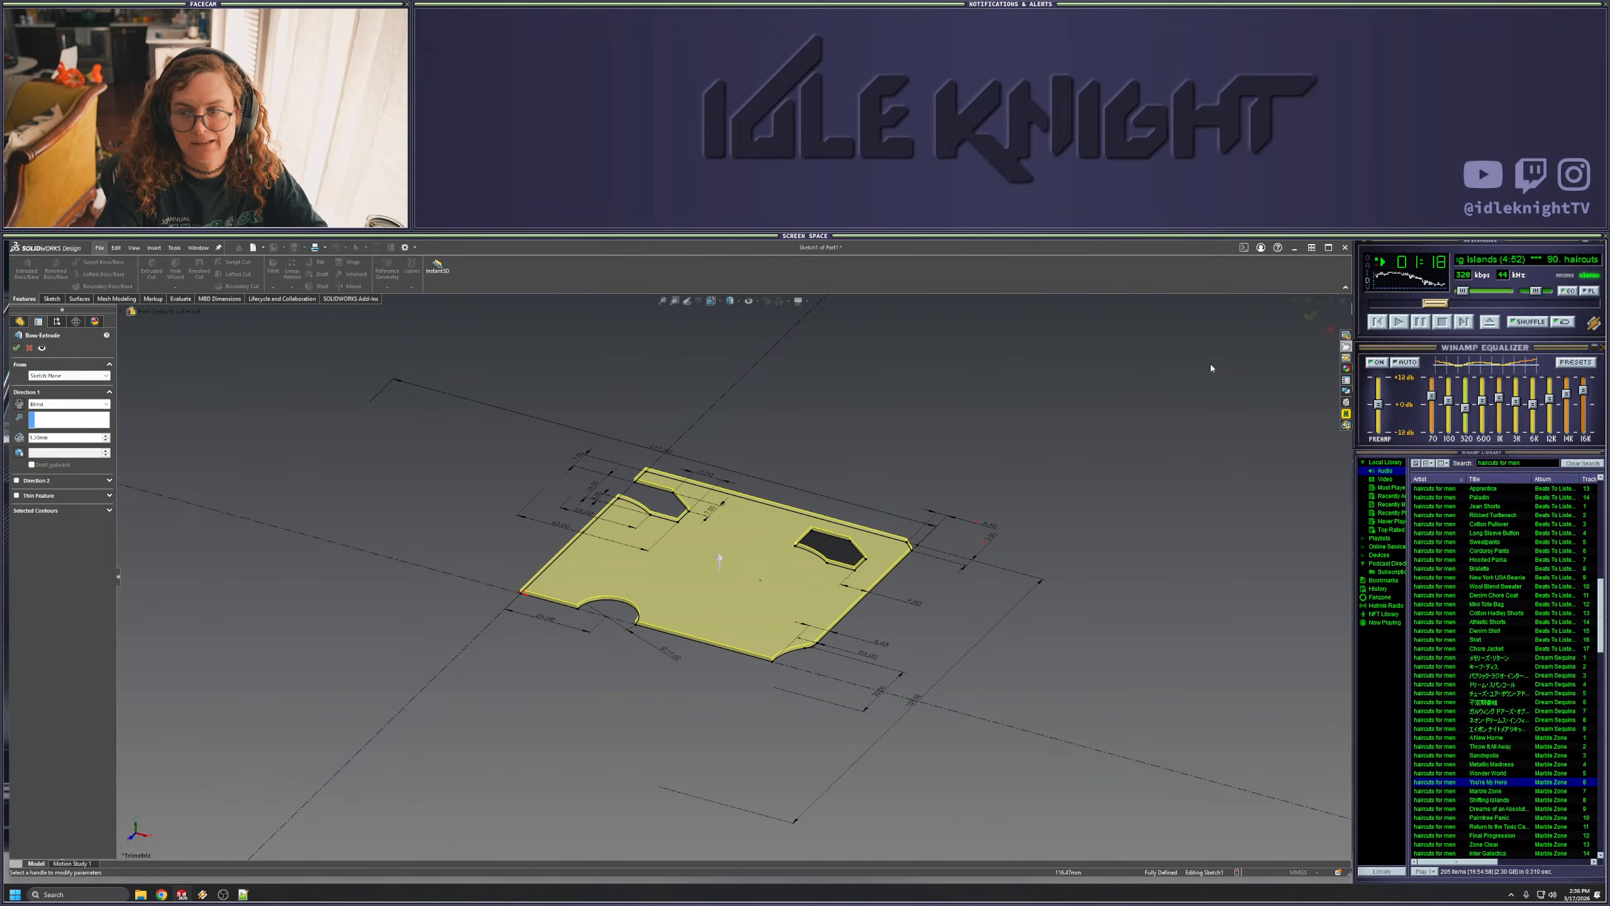
- Show the sketch used by the boss extrusion on the model
{"action": "middle_click_drag", "start_coordinate": [903, 633], "coordinate": [949, 708]}
{"action": "key", "text": "space"}
{"action": "left_click", "coordinate": [624, 638]}
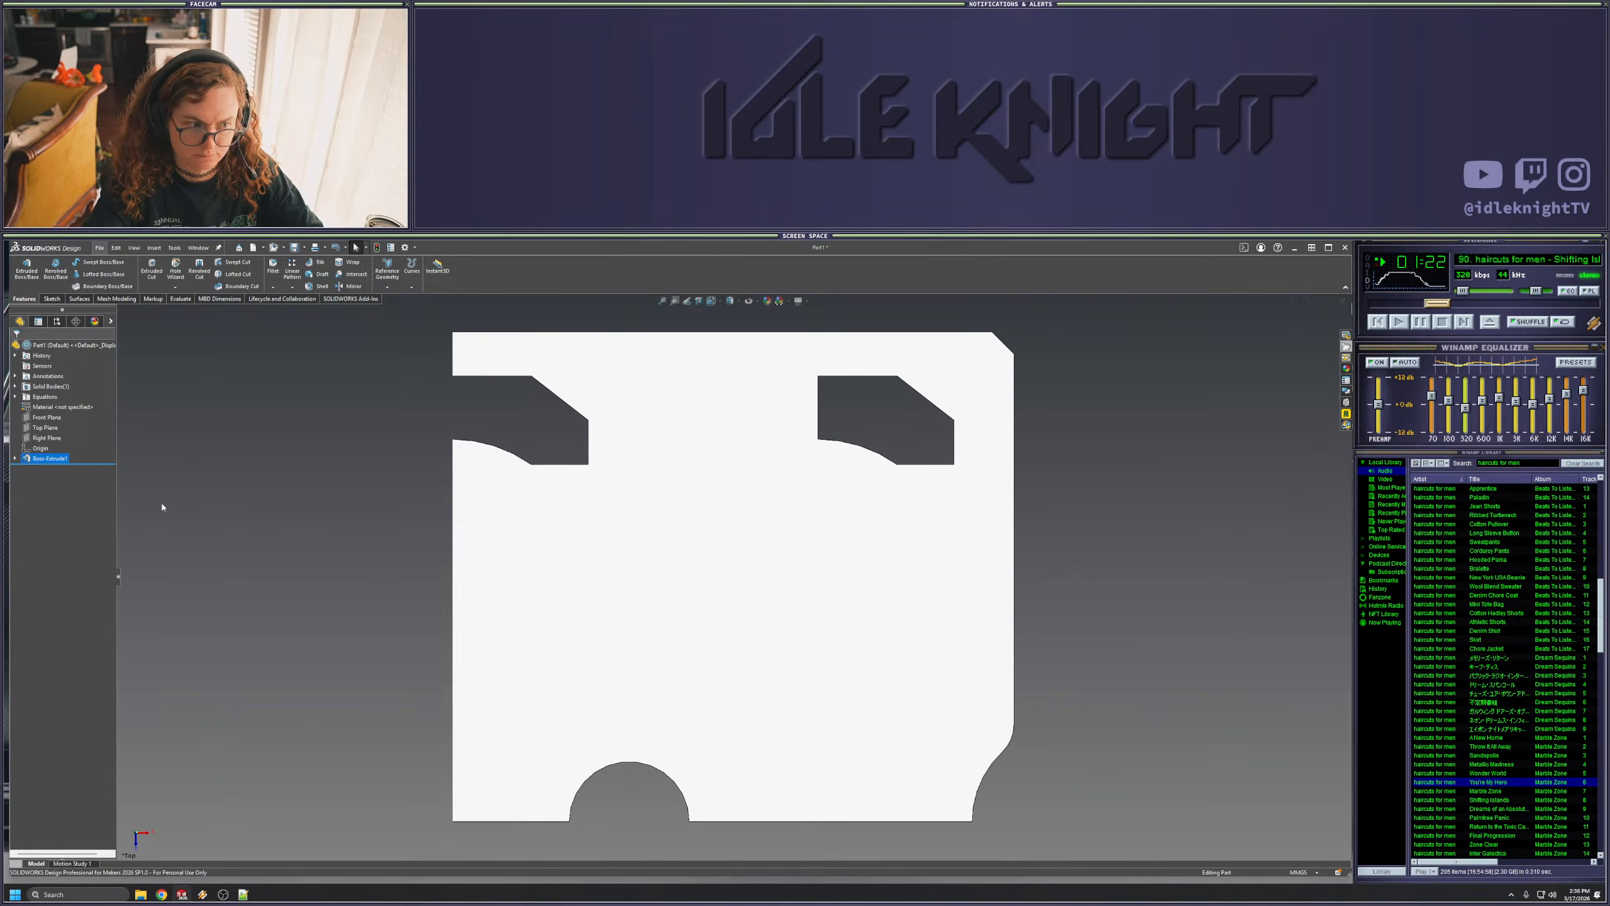
{"action": "left_click", "coordinate": [15, 458]}
{"action": "right_click", "coordinate": [50, 468]}
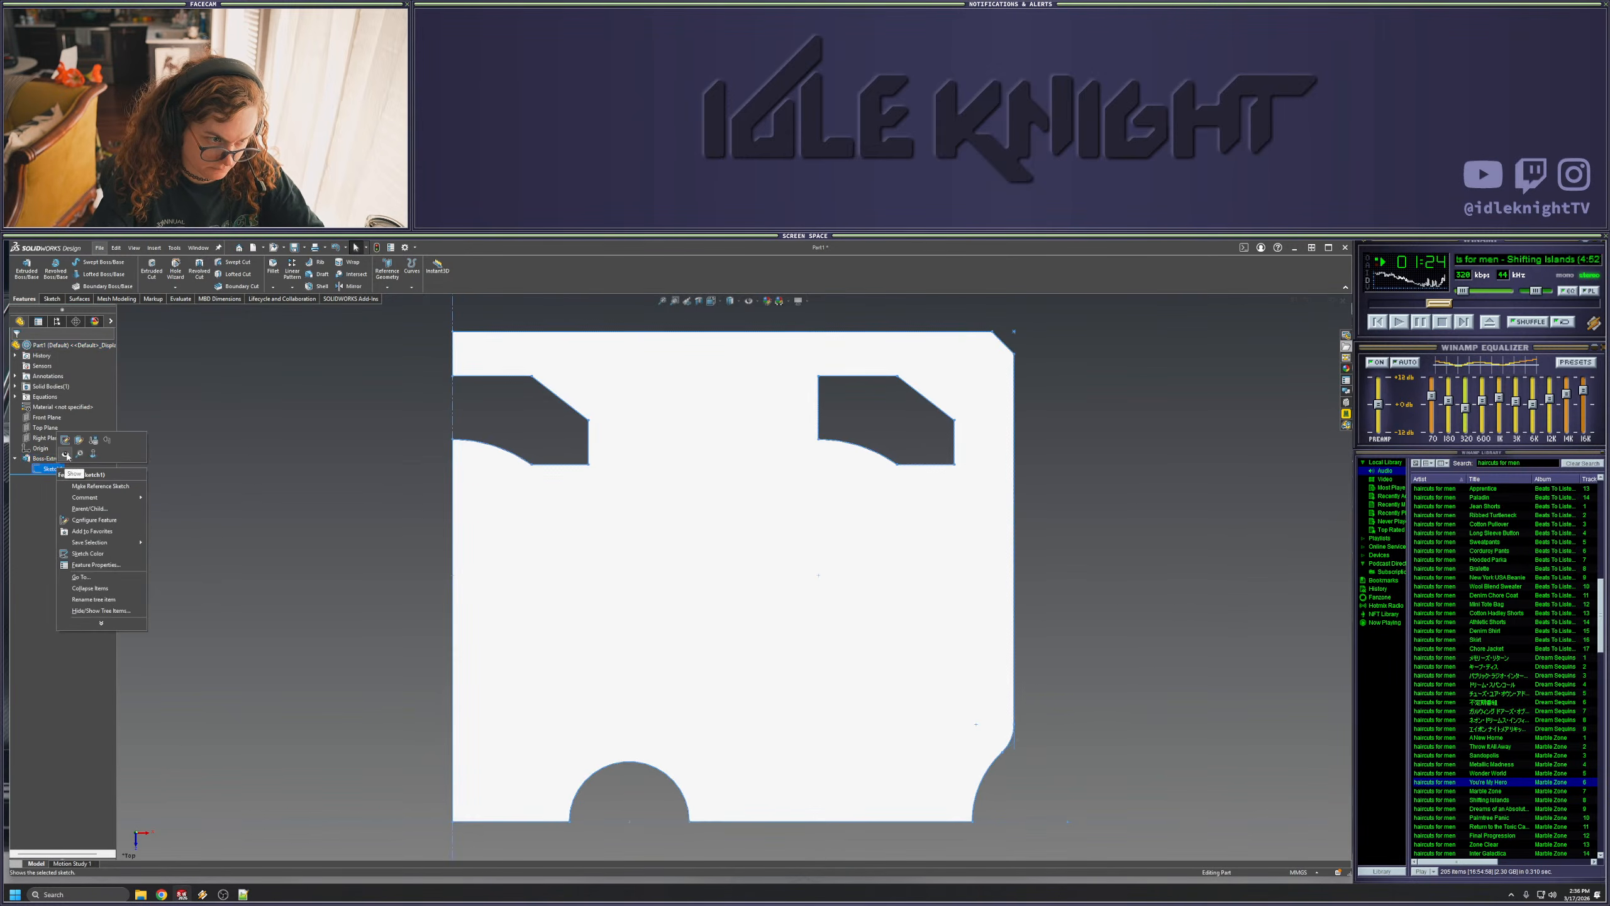
{"action": "left_click", "coordinate": [66, 454]}
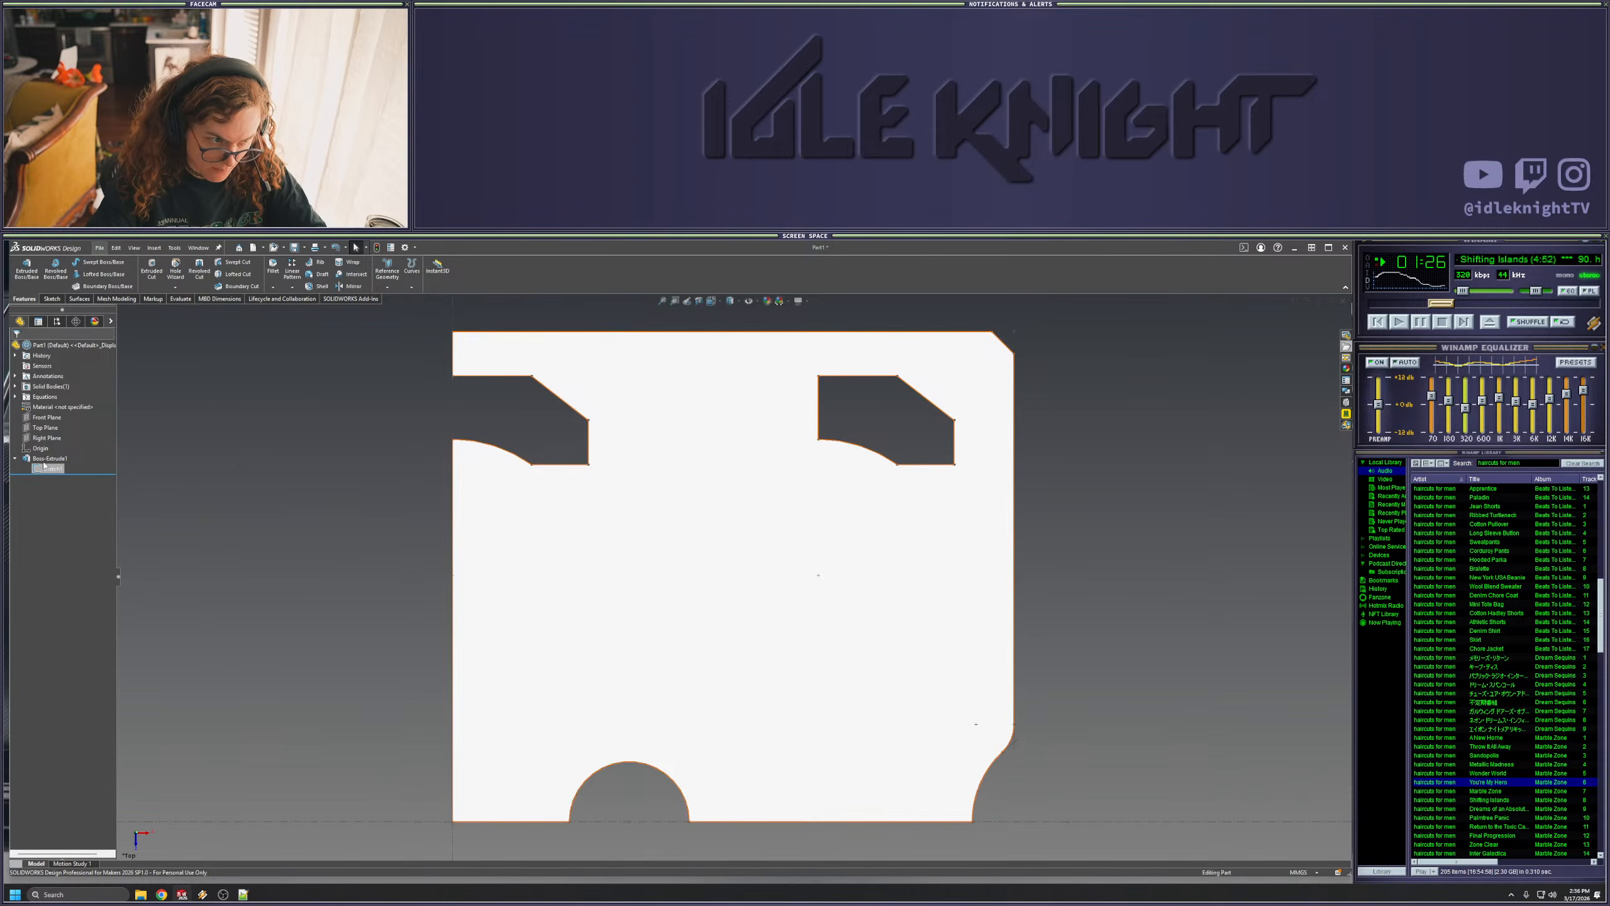
- Start a sketch on the Top Plane and convert the six edges of the half-cutout nearest the chamfered corner
{"action": "right_click", "coordinate": [48, 427]}
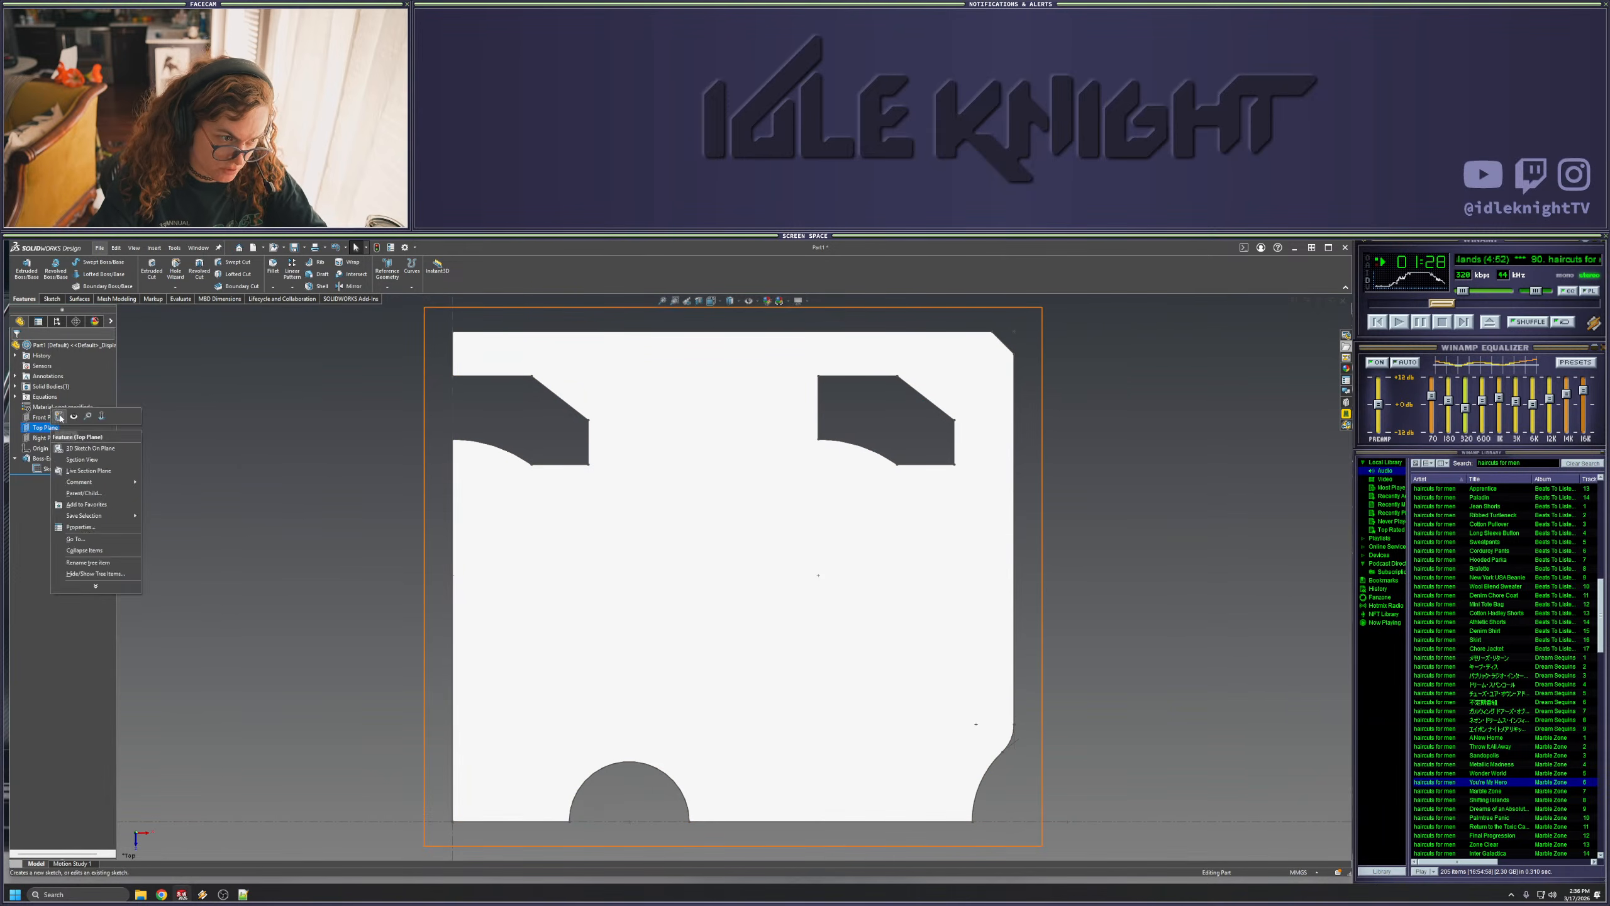
{"action": "left_click", "coordinate": [59, 416]}
{"action": "left_click", "coordinate": [873, 452]}
{"action": "left_click", "coordinate": [924, 464], "text": "ctrl"}
{"action": "left_click", "coordinate": [955, 452], "text": "ctrl"}
{"action": "left_click", "coordinate": [925, 397], "text": "ctrl"}
{"action": "left_click", "coordinate": [865, 376], "text": "ctrl"}
{"action": "left_click", "coordinate": [817, 395], "text": "ctrl"}
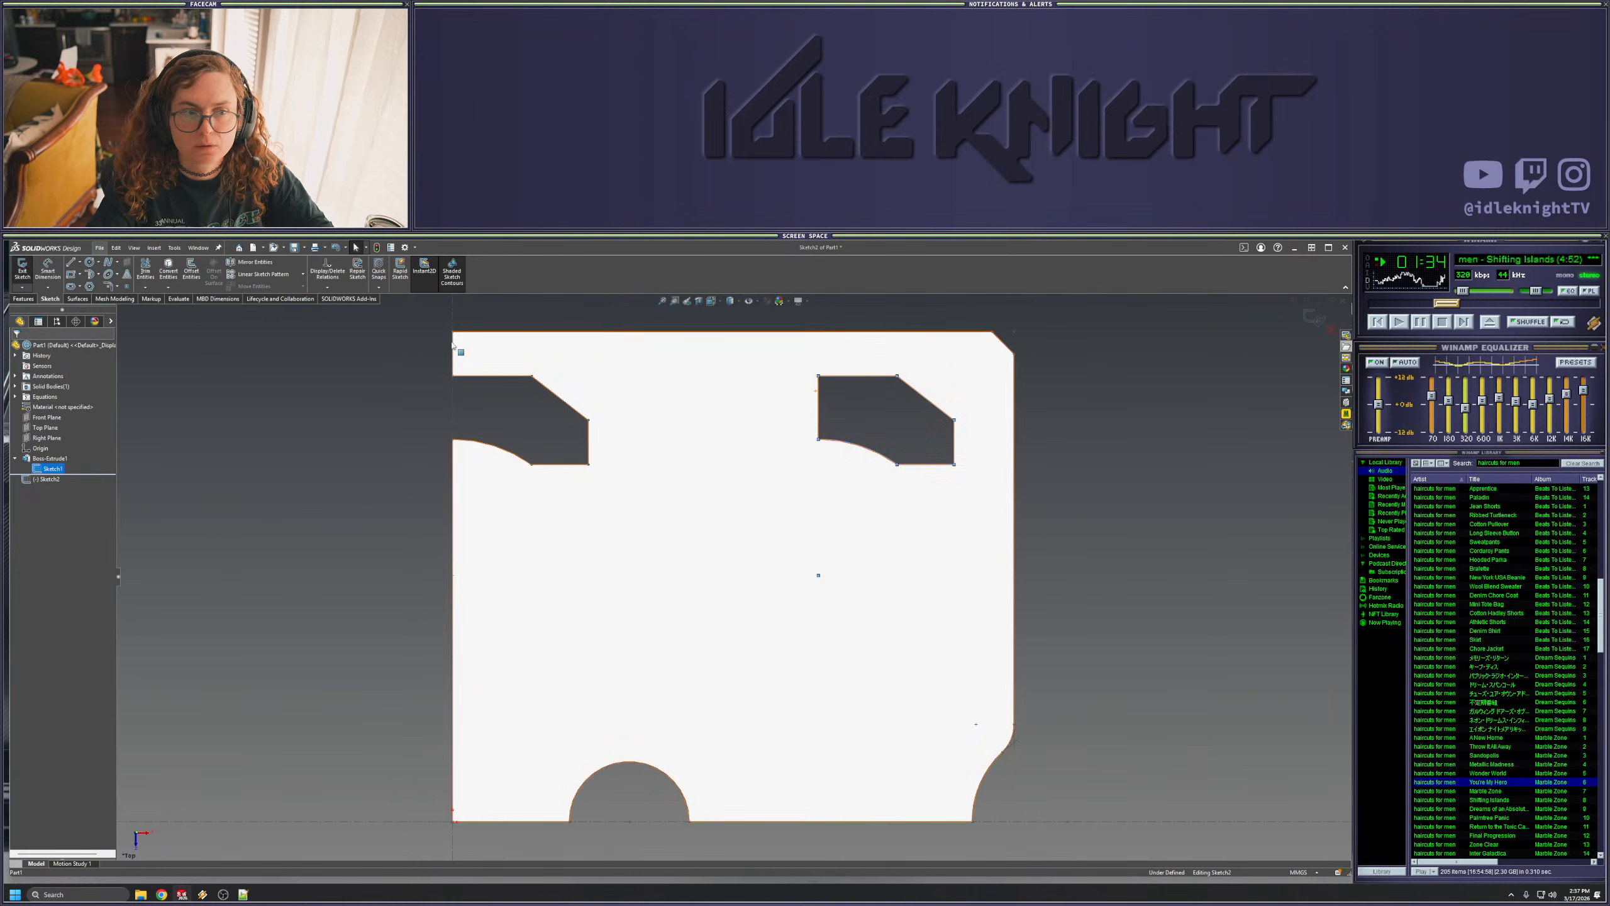
{"action": "left_click", "coordinate": [168, 269]}
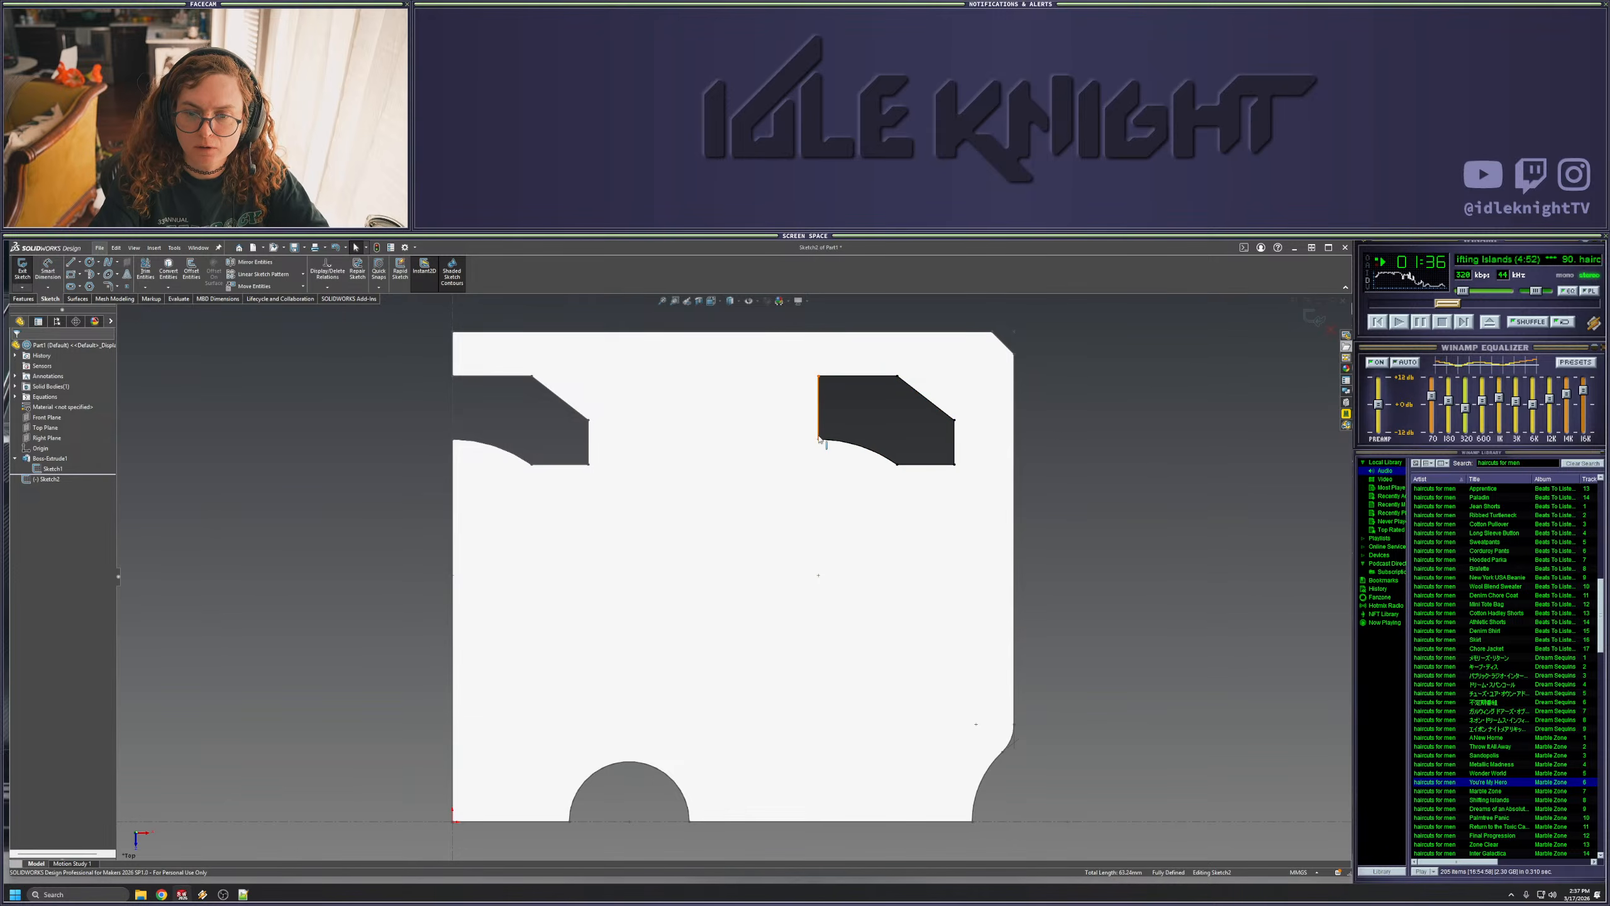
- Turn the converted half-cutout's vertical line into construction geometry and mirror the half-cutout profile about it
{"action": "left_click", "coordinate": [818, 408]}
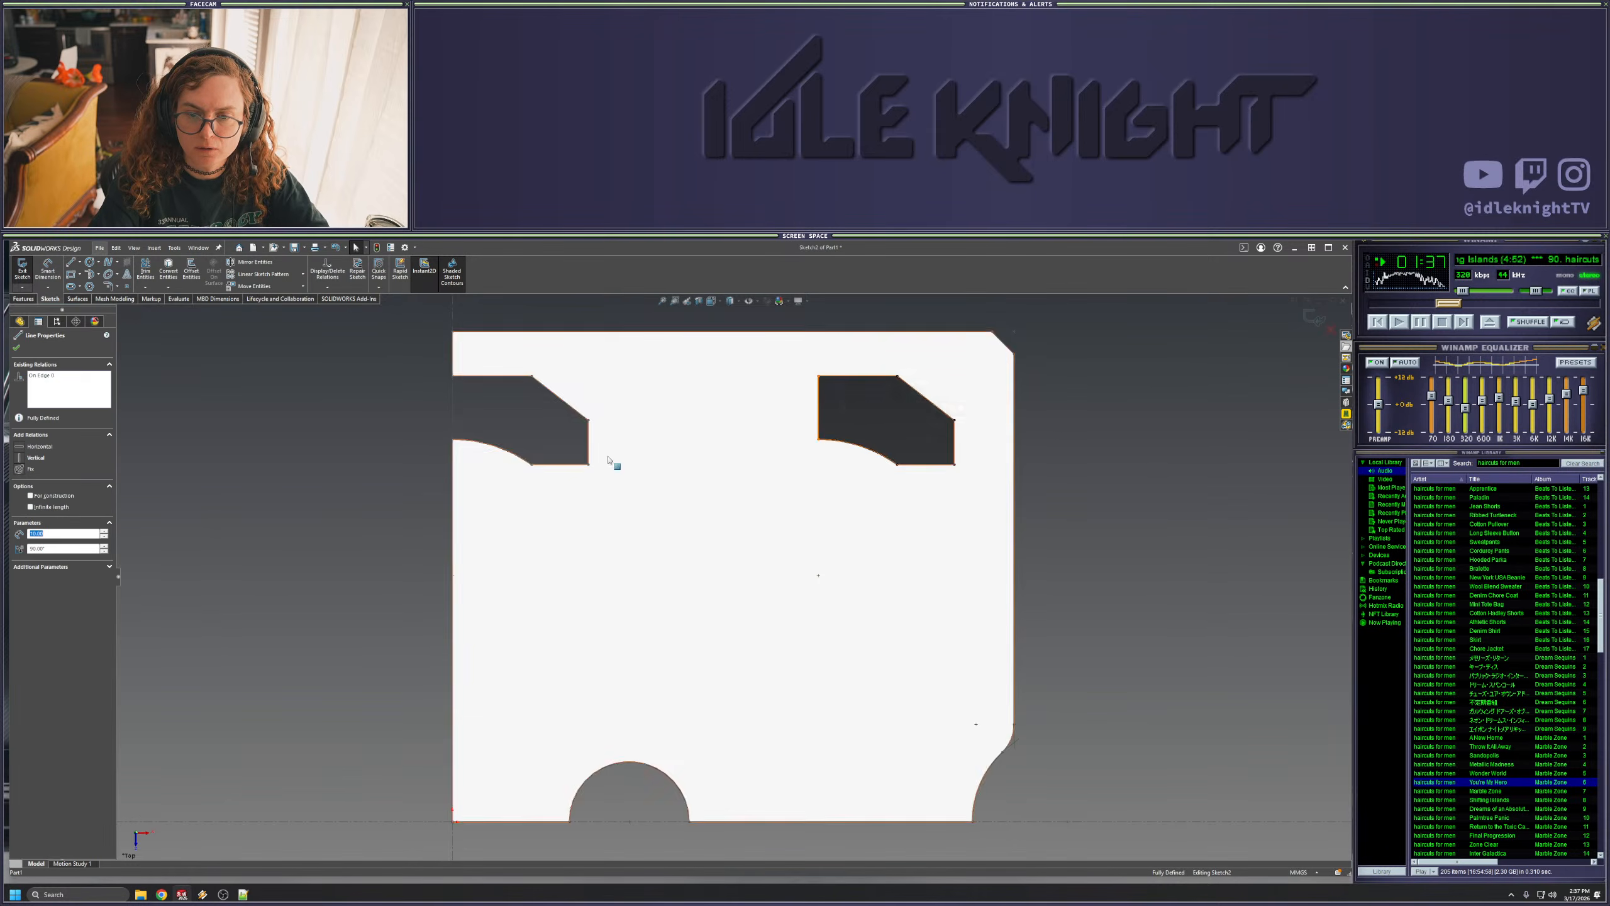
{"action": "left_click", "coordinate": [50, 497]}
{"action": "key", "text": "ctrl+s"}
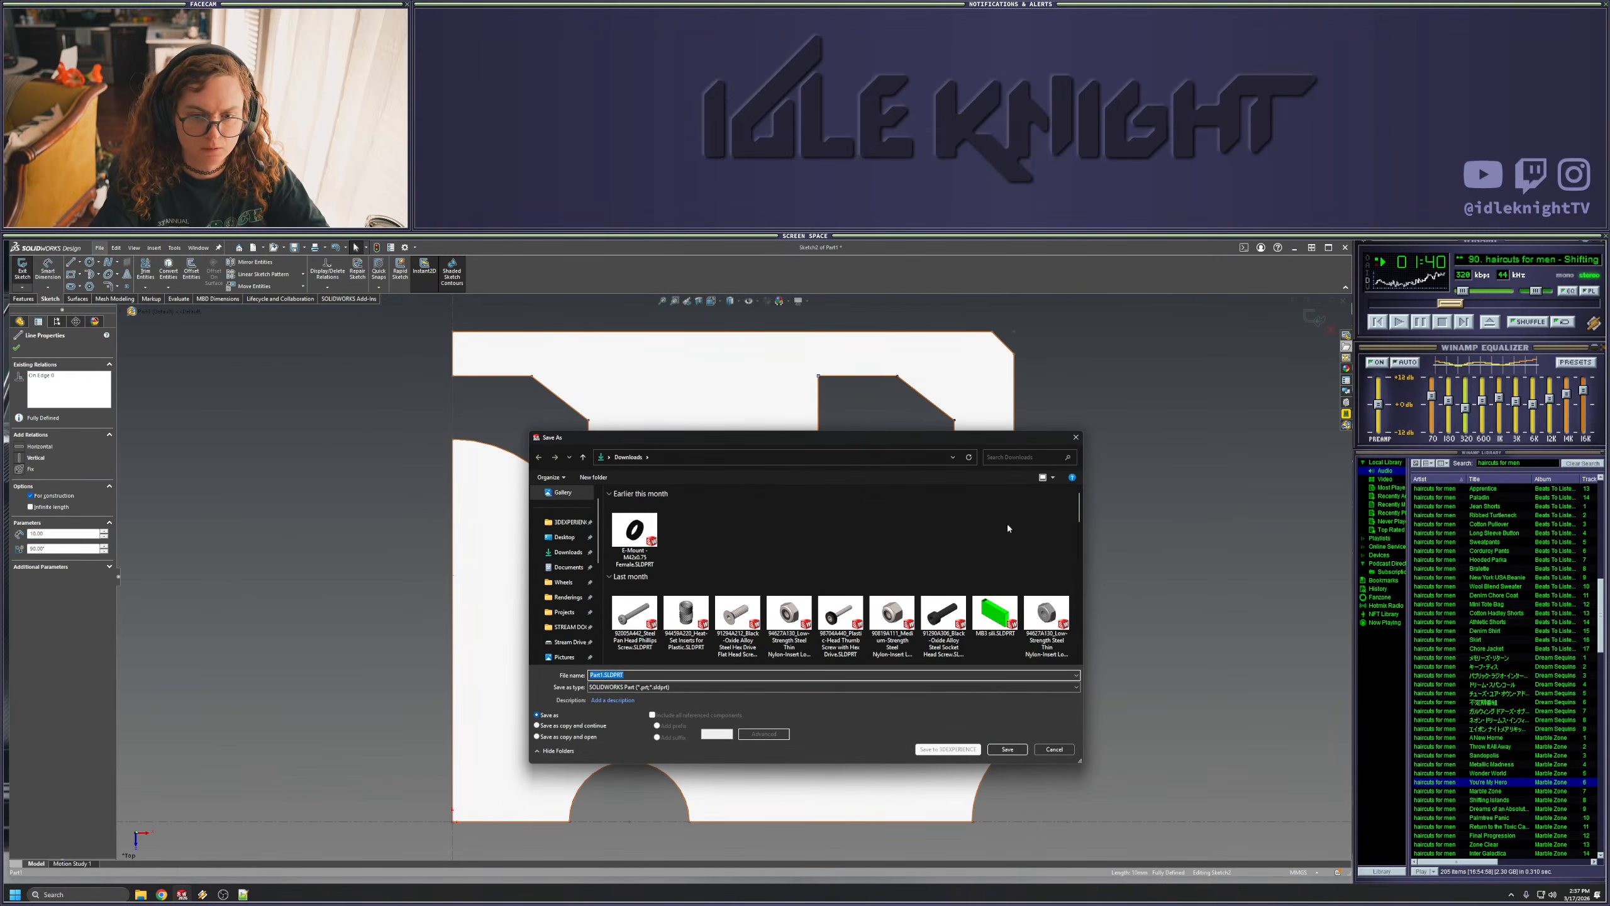
{"action": "left_click", "coordinate": [1053, 749]}
{"action": "key", "text": "ctrl+a"}
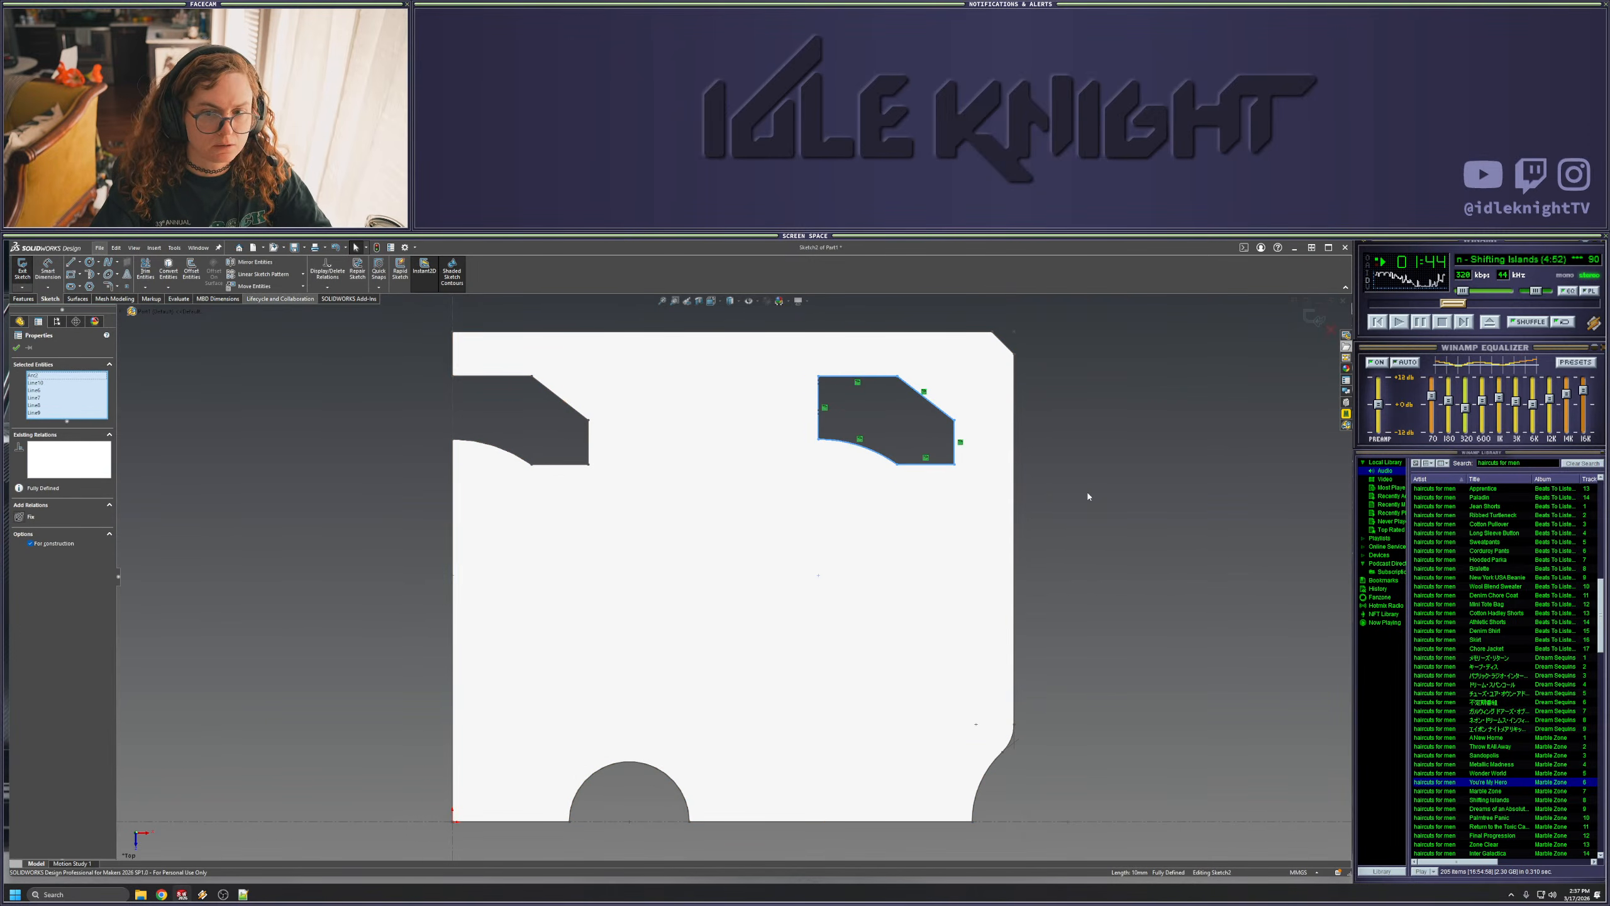
{"action": "left_click", "coordinate": [257, 262]}
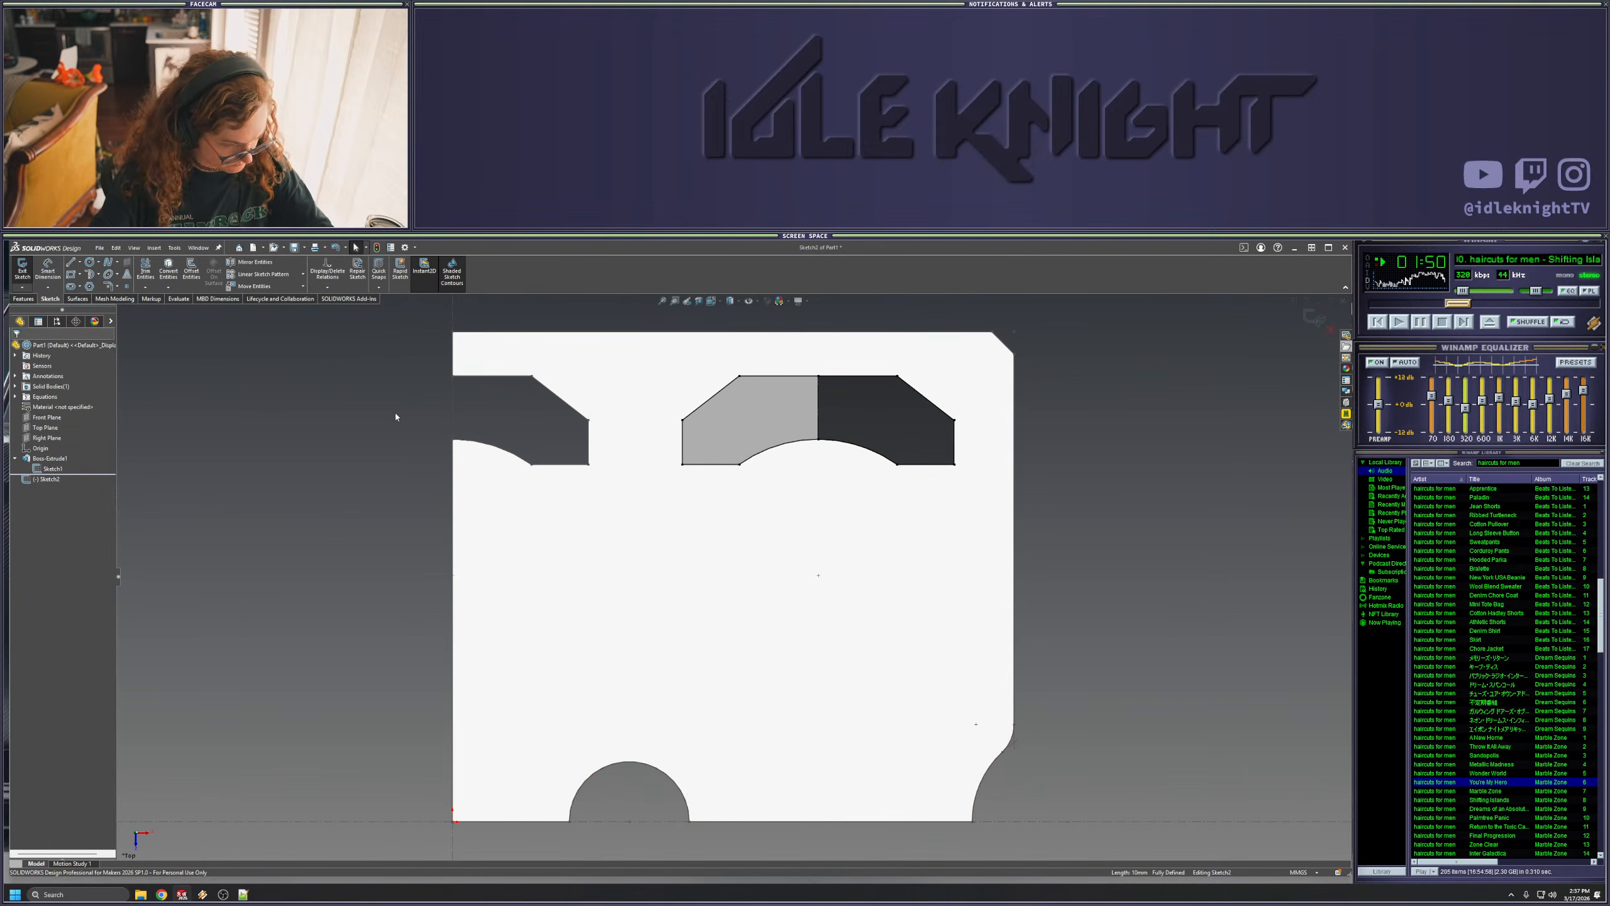
- Draw a horizontal construction line about 88.9 mm long across the plate just below the cutouts
{"action": "left_click", "coordinate": [72, 263]}
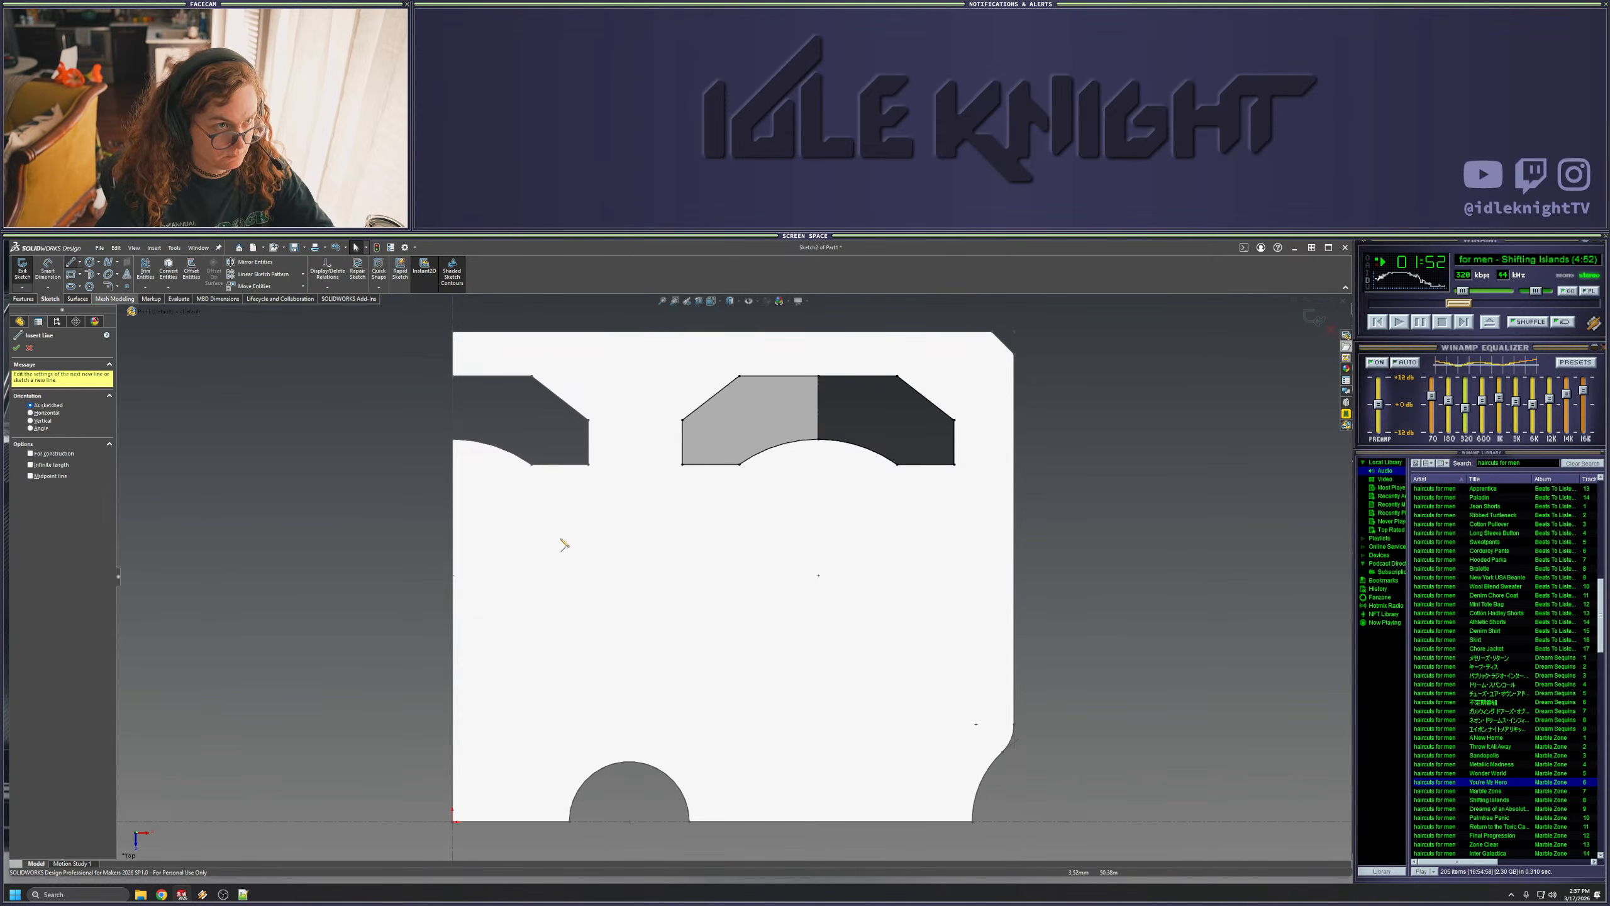
{"action": "left_click", "coordinate": [1014, 550]}
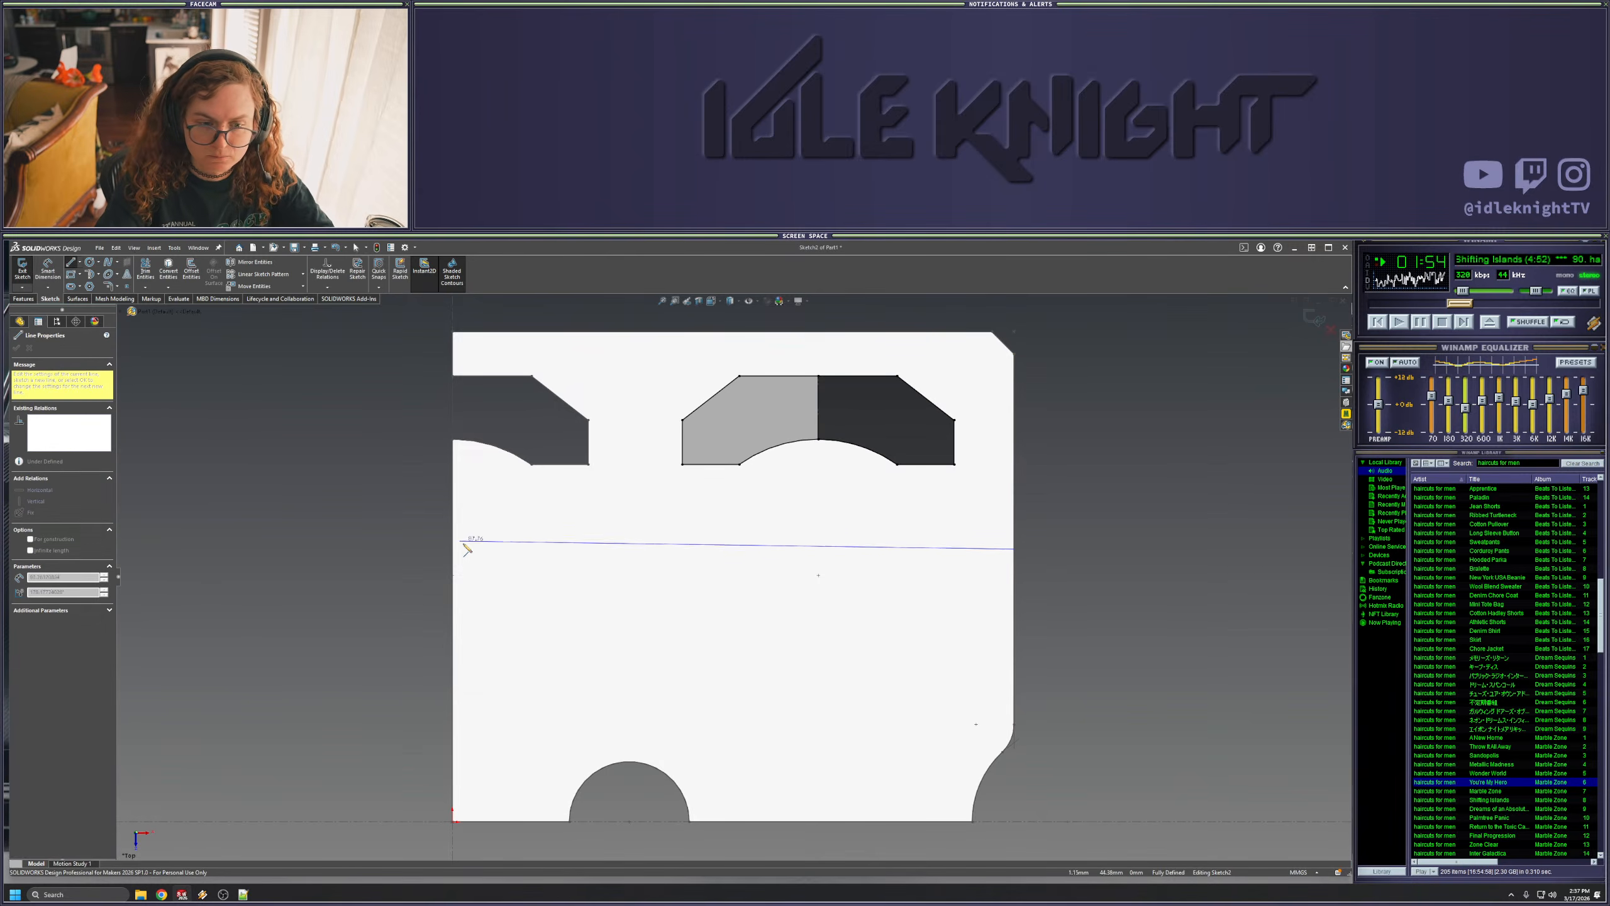
{"action": "left_click", "coordinate": [462, 549]}
{"action": "key", "text": "Escape"}
{"action": "left_click", "coordinate": [470, 549]}
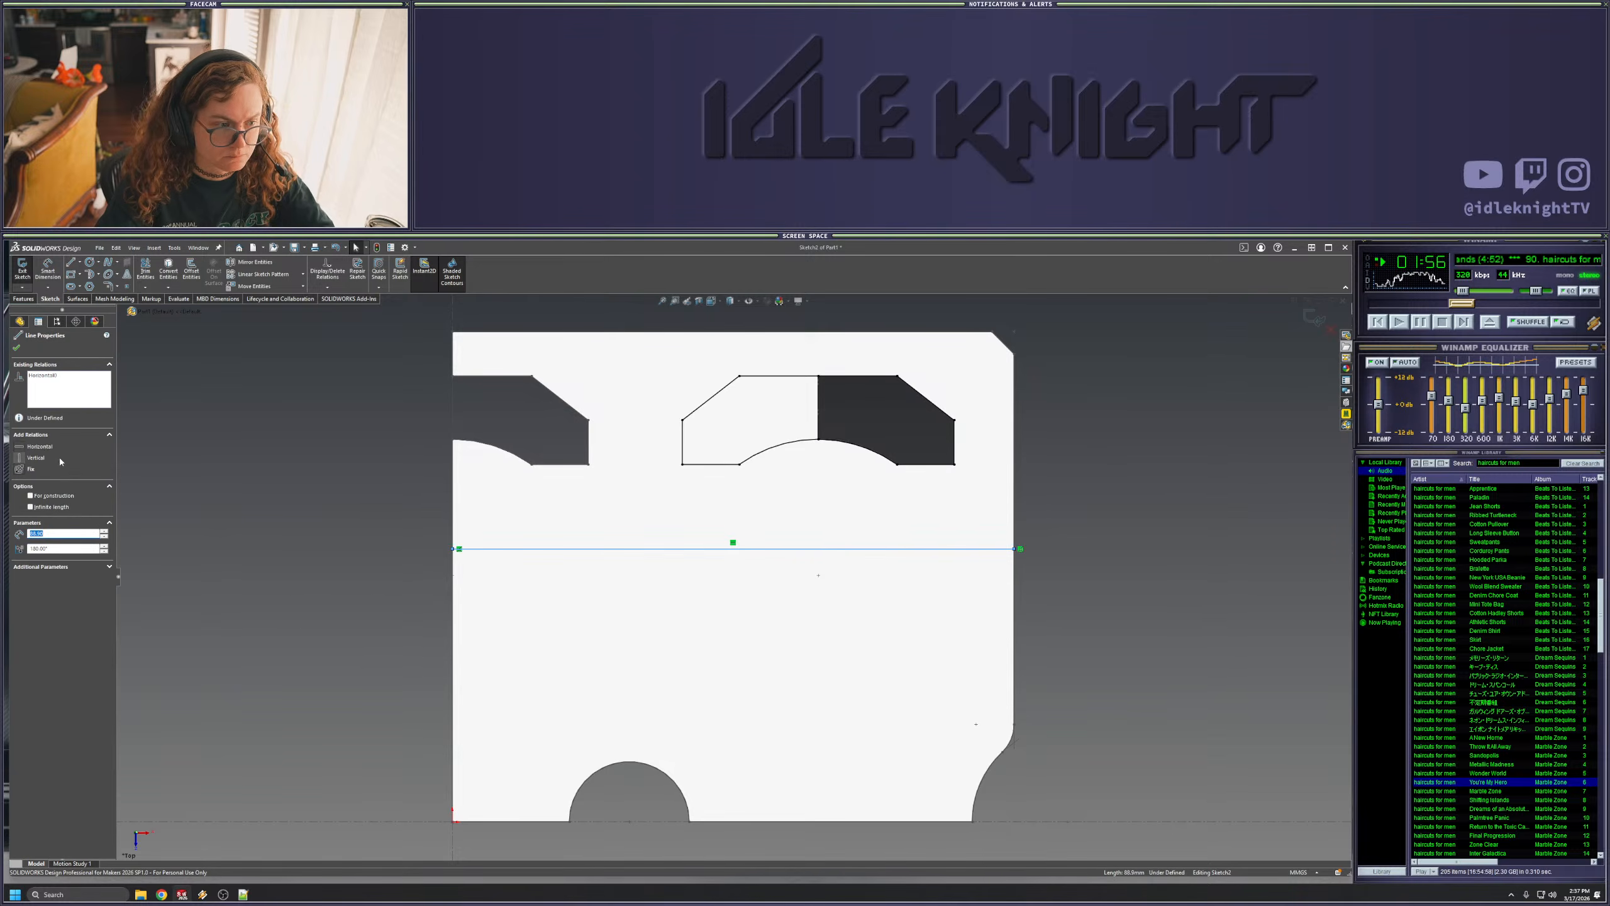
{"action": "left_click", "coordinate": [39, 448]}
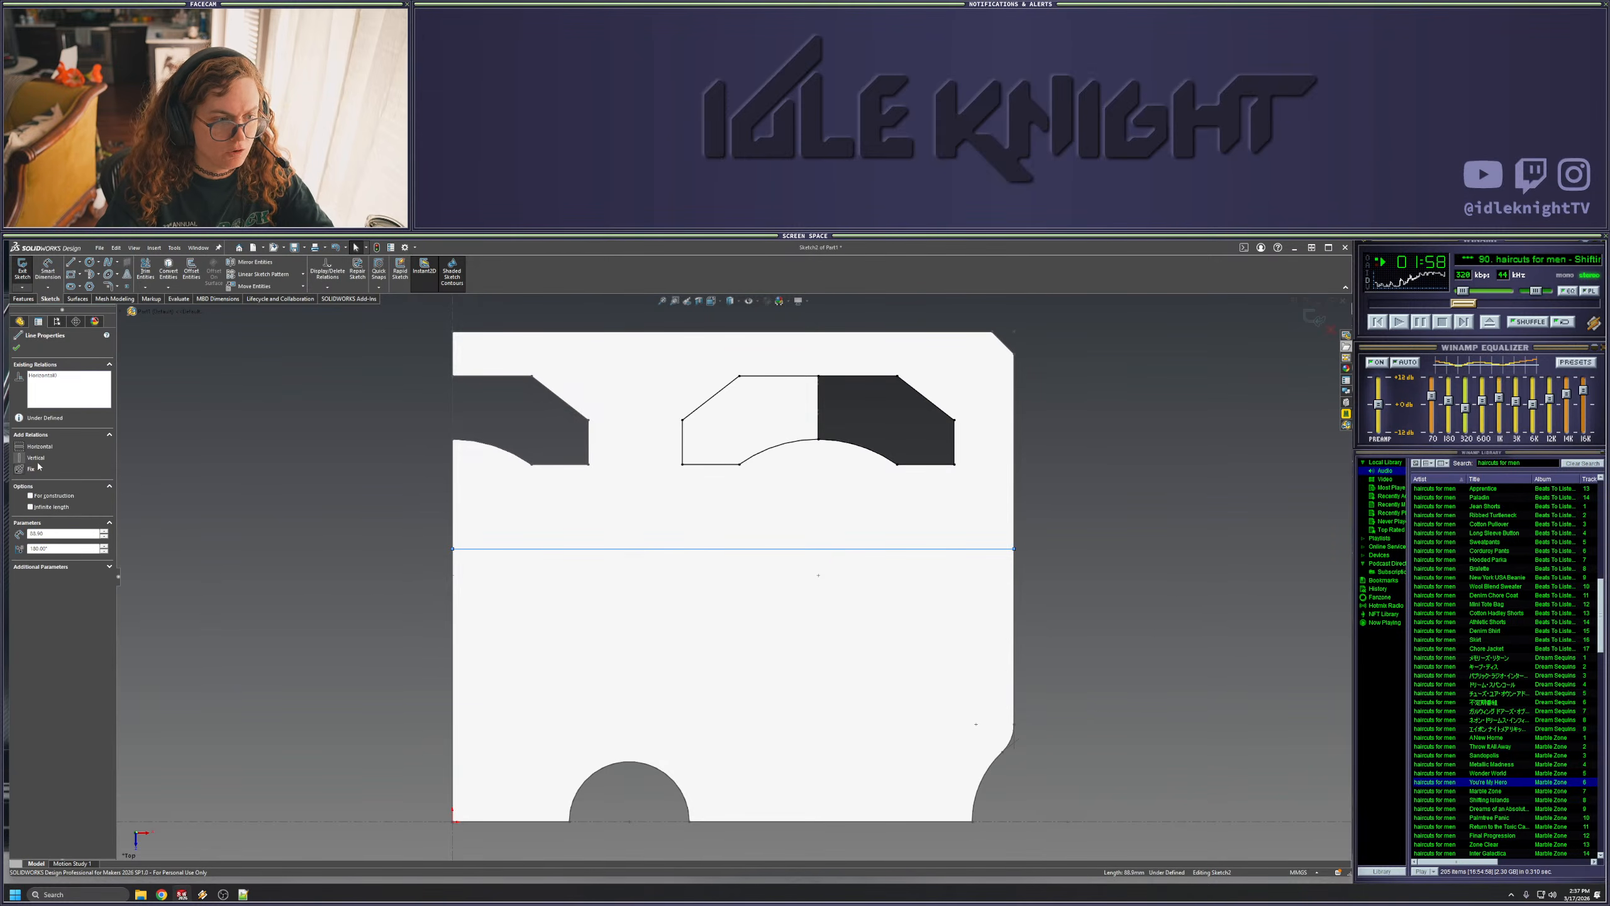
{"action": "mouse_move", "coordinate": [350, 348]}
{"action": "left_mouse_down"}
{"action": "mouse_move", "coordinate": [500, 410]}
{"action": "mouse_move", "coordinate": [1058, 578]}
{"action": "left_mouse_up"}
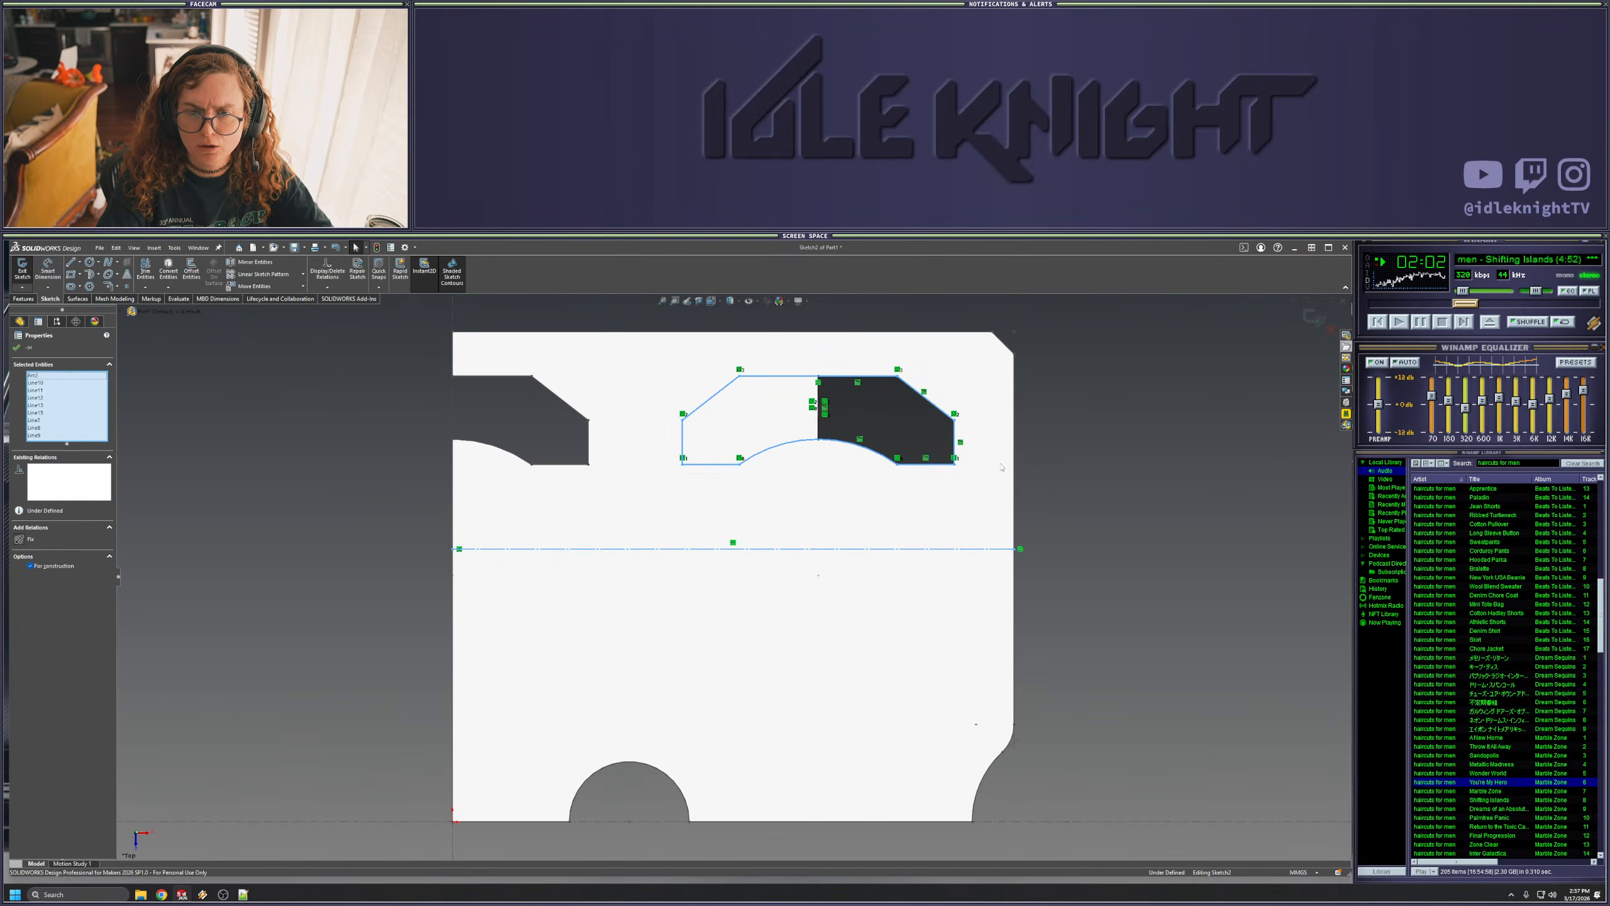
{"action": "left_click", "coordinate": [399, 406]}
- Select the arc and straight edges of the half-cutout at the part's vertical centerline in the base sketch
{"action": "left_click", "coordinate": [527, 462]}
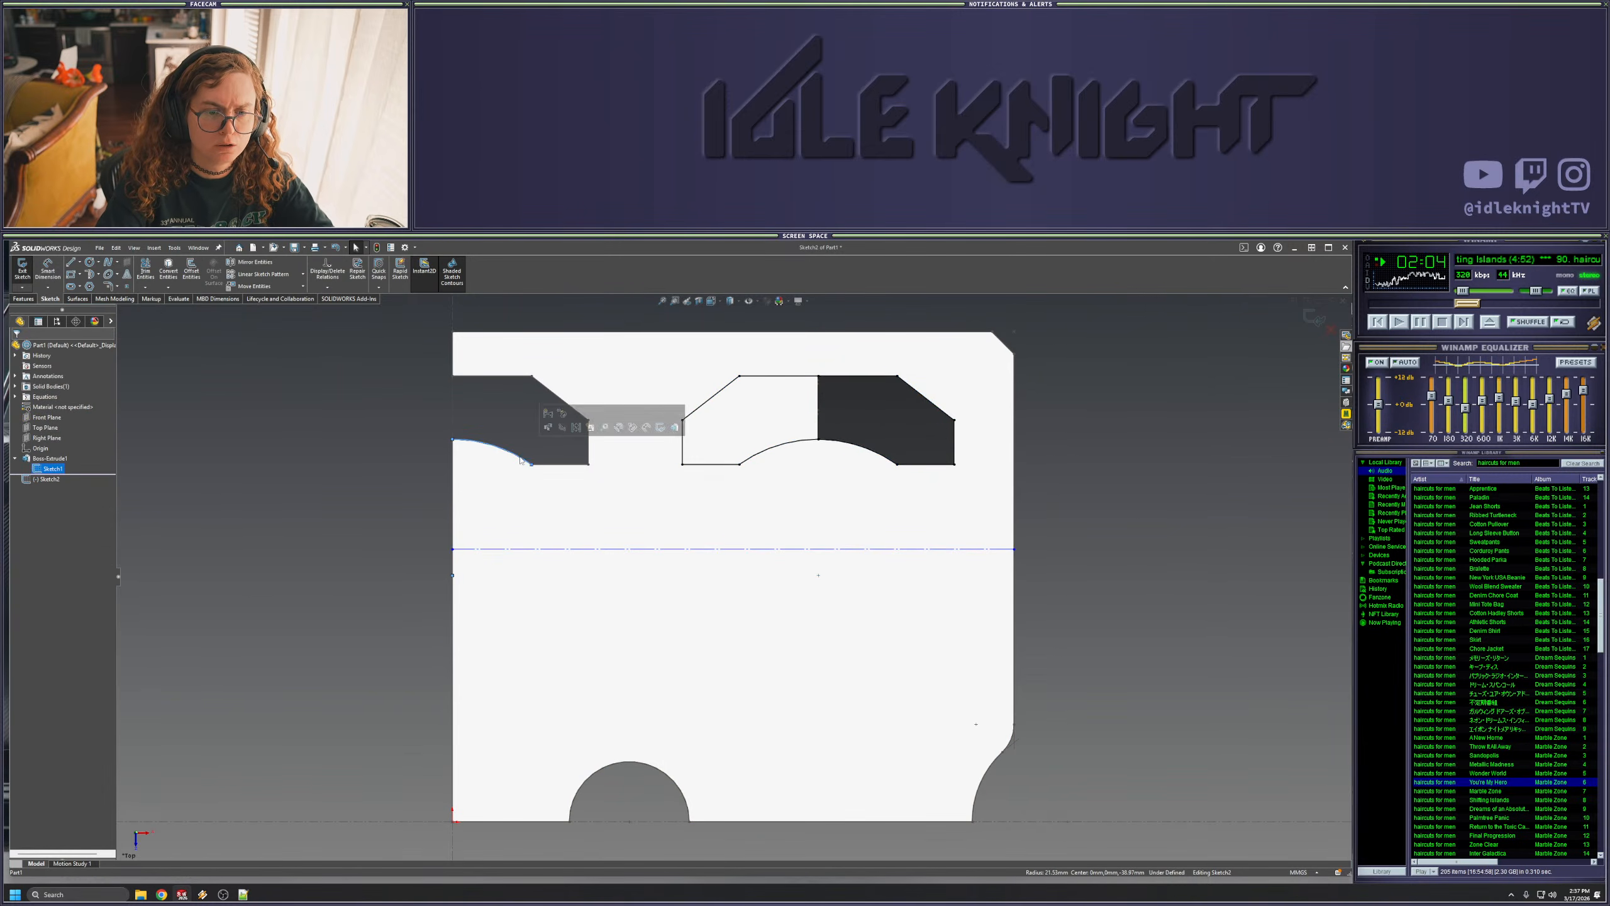
{"action": "left_click", "coordinate": [555, 469], "text": "ctrl"}
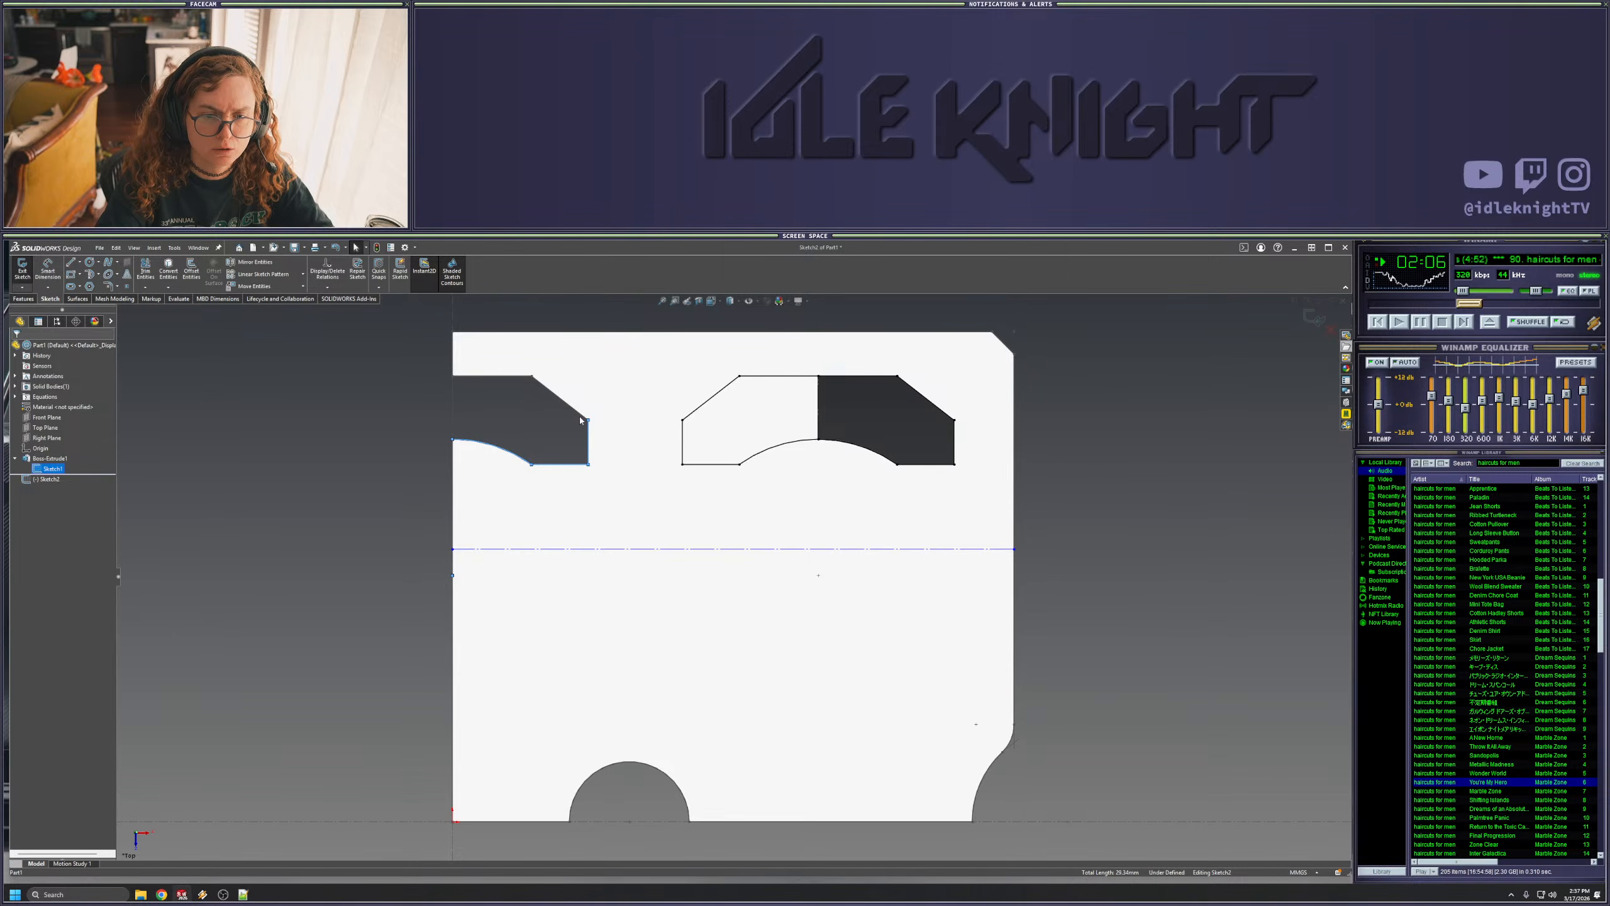
{"action": "left_click", "coordinate": [453, 375]}
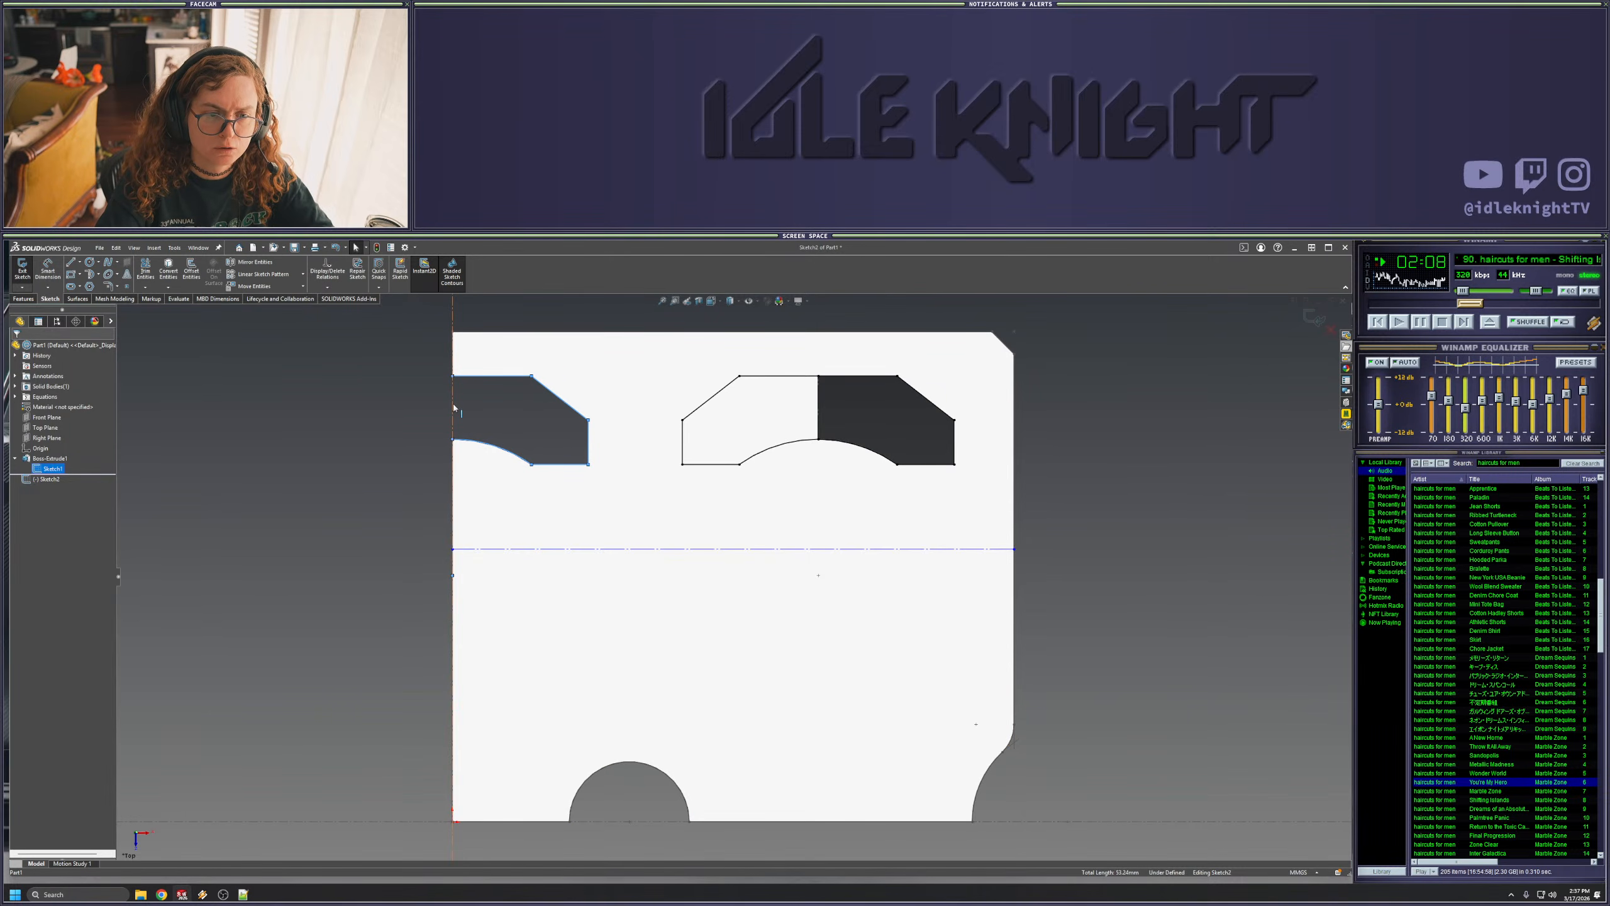
{"action": "key", "text": "Escape"}
{"action": "left_click", "coordinate": [71, 261]}
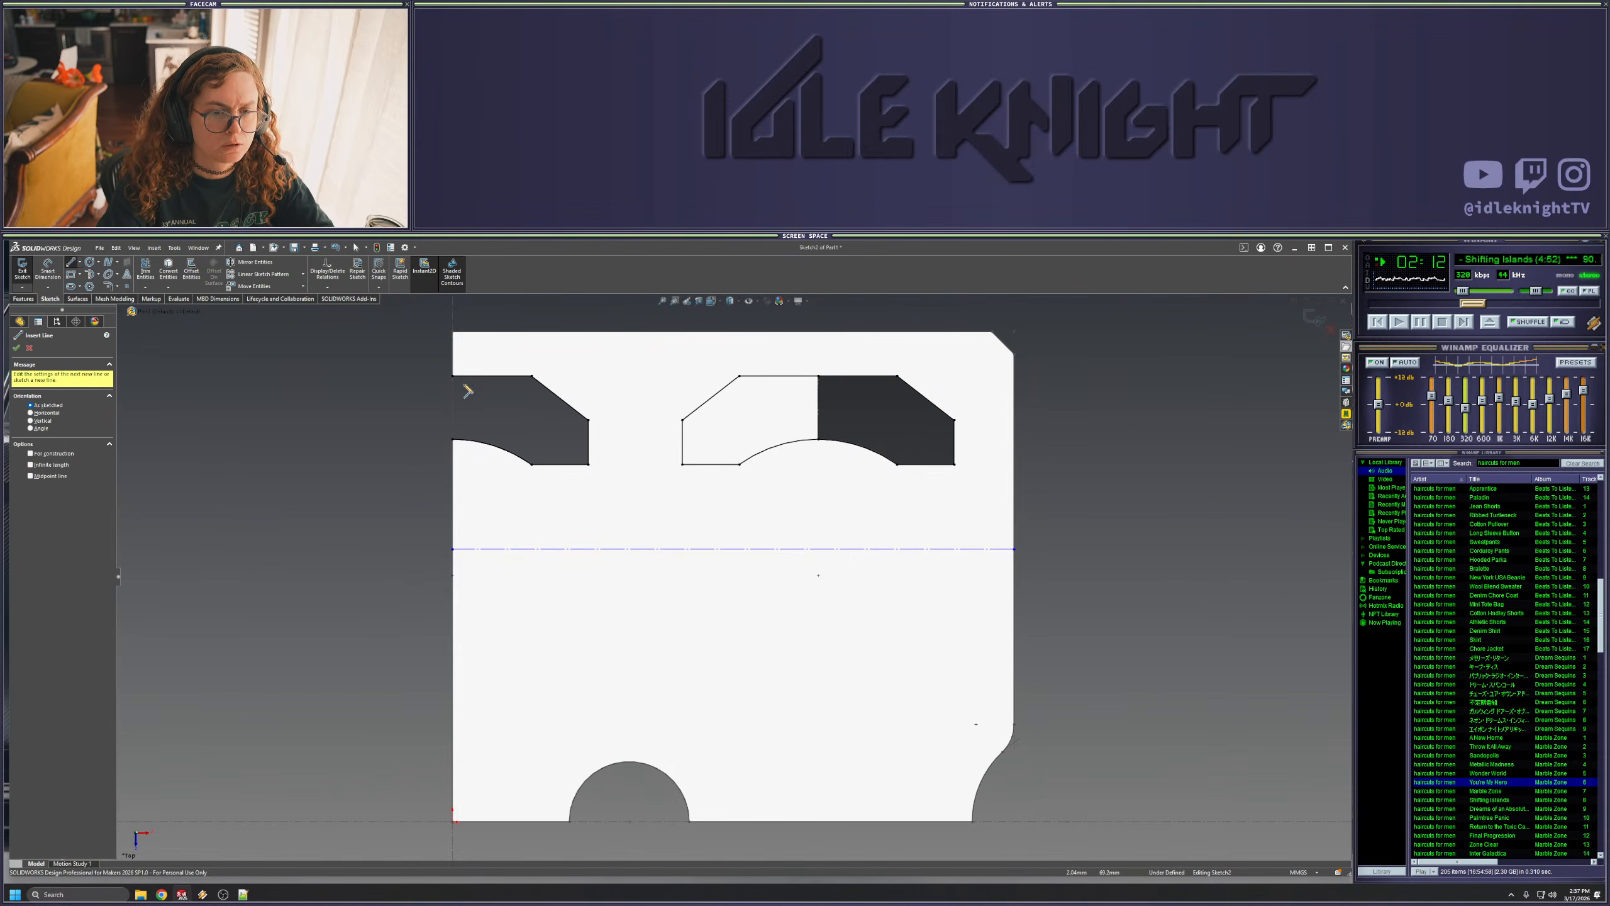
{"action": "key", "text": "Escape"}
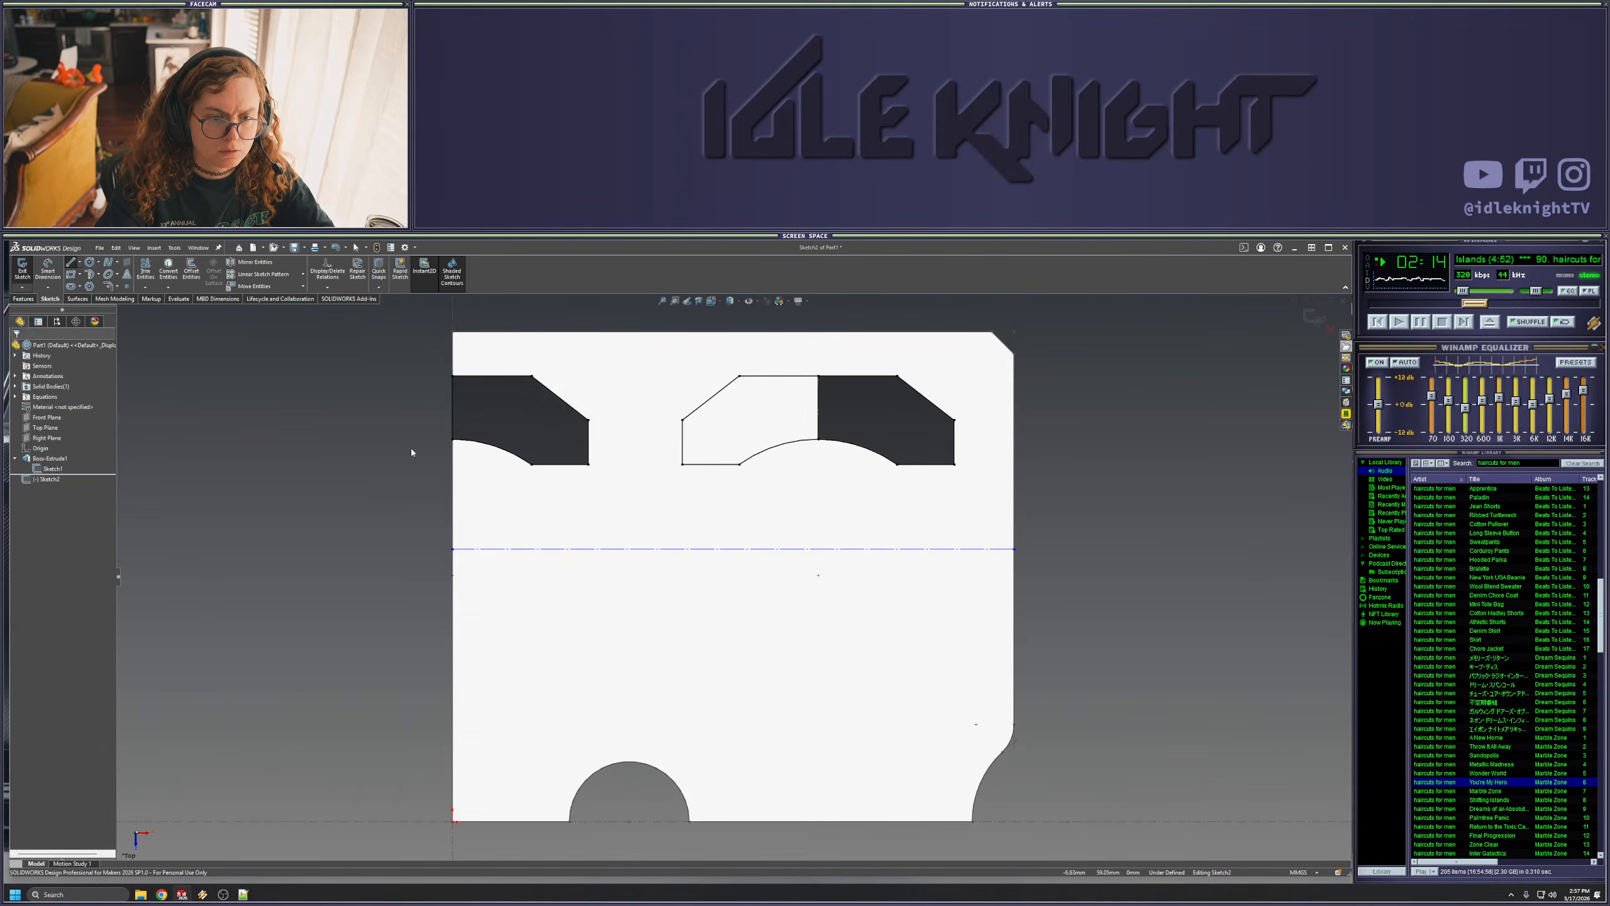
- Mirror the upper cutout profiles in the sketch about the horizontal centerline
{"action": "key", "text": "ctrl+a"}
{"action": "left_click", "coordinate": [822, 434], "text": "ctrl"}
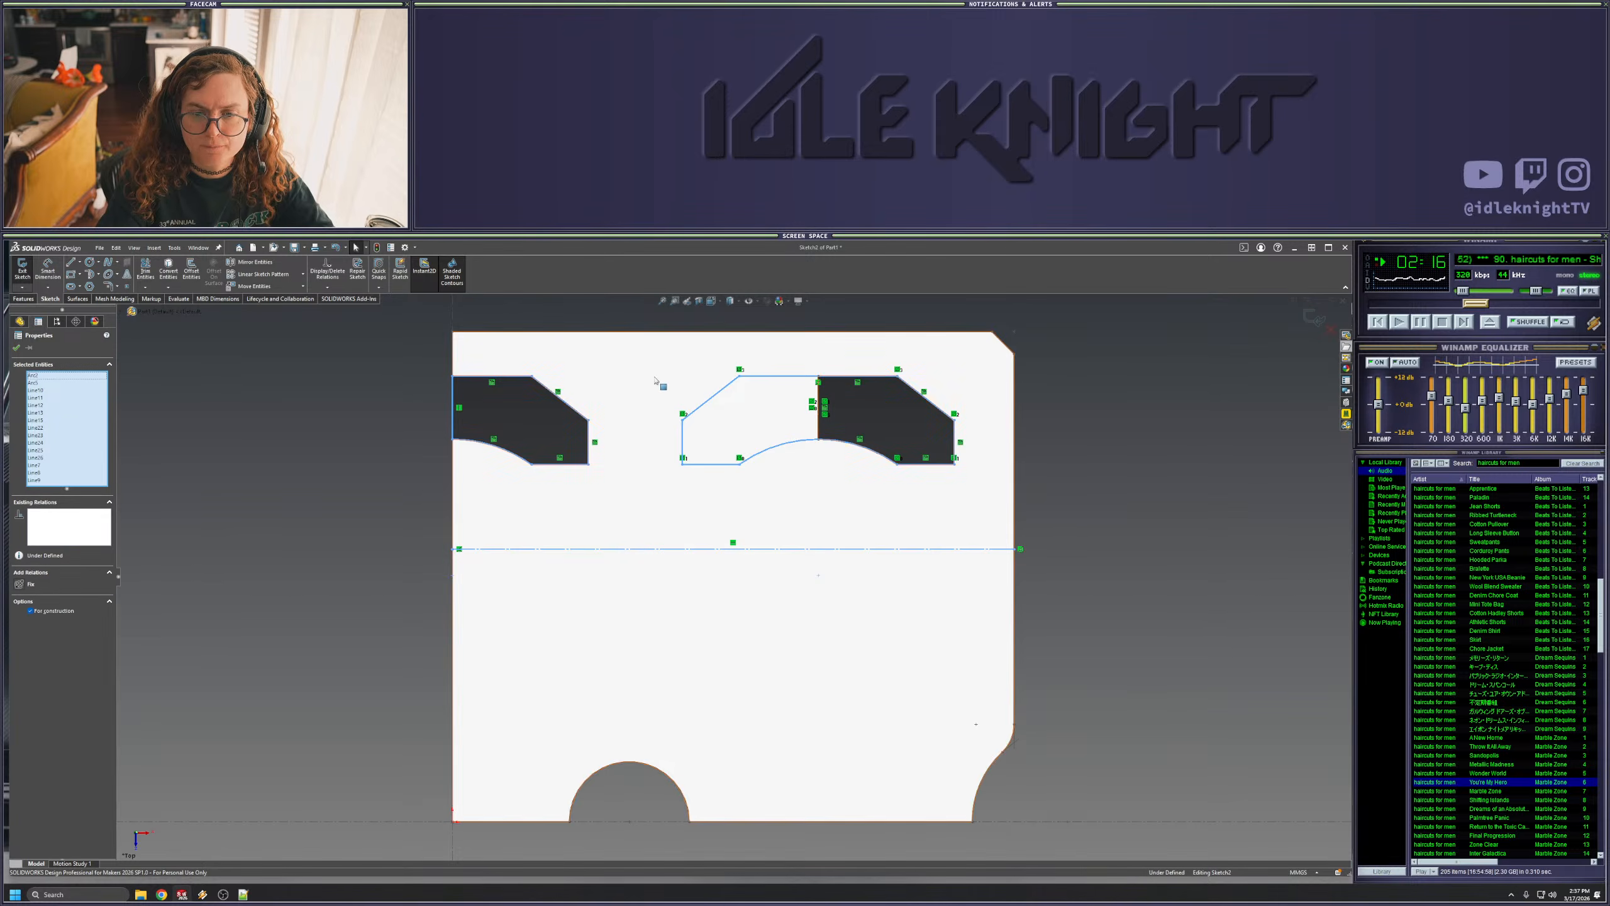
{"action": "left_click", "coordinate": [245, 263]}
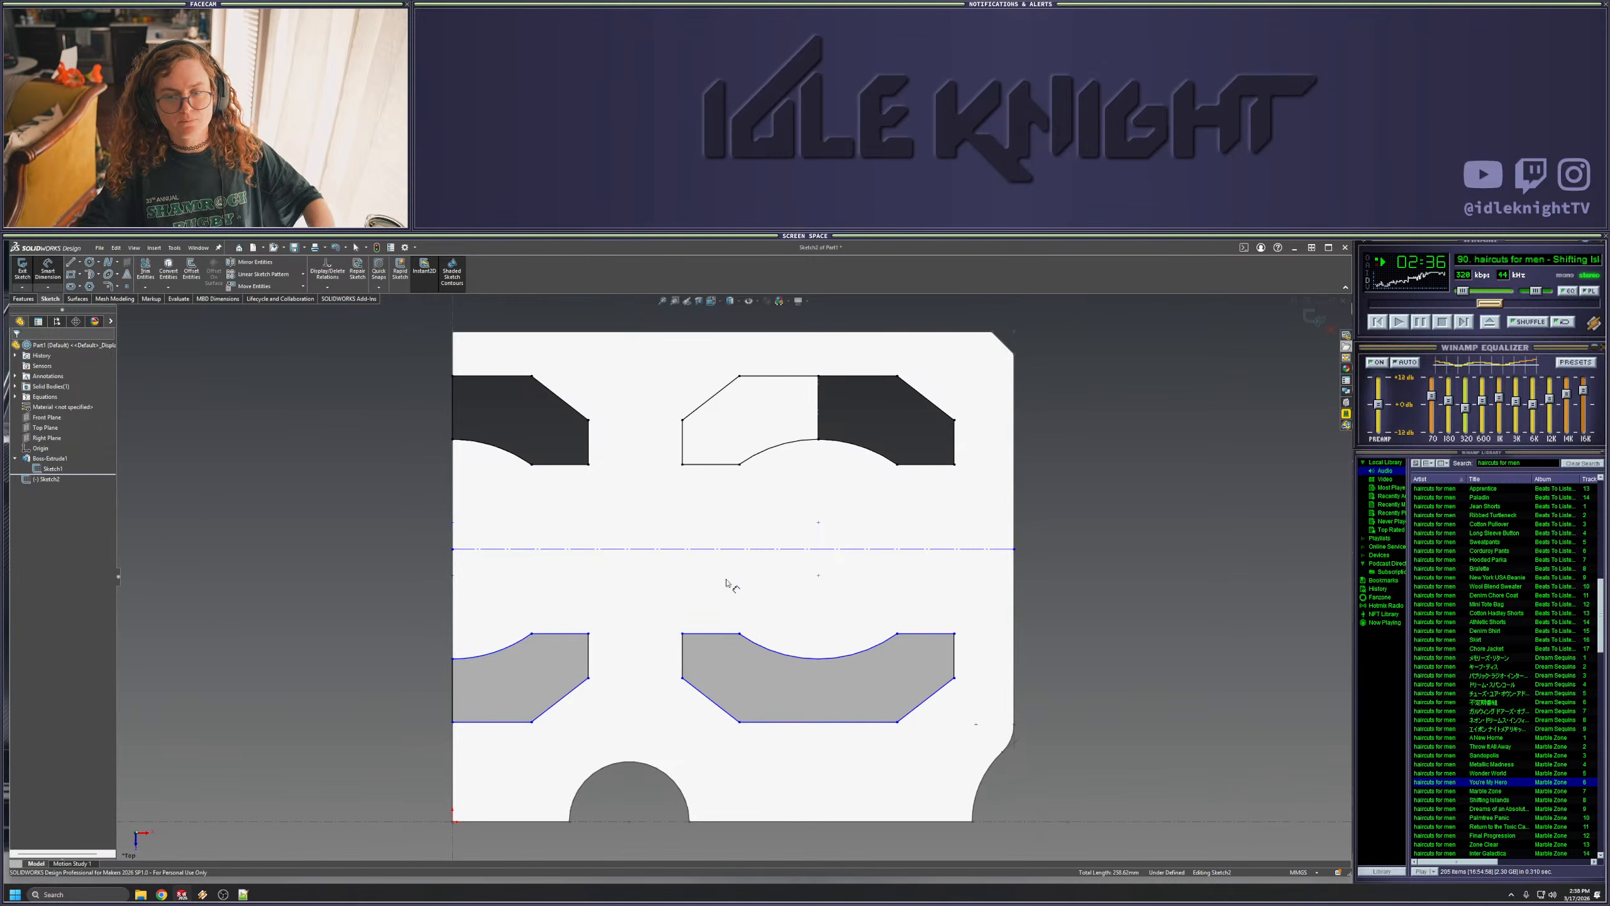
- Dimension the vertical gap between the facing straight edges of the original and mirrored cutouts as 33 mm
{"action": "left_click", "coordinate": [932, 633]}
{"action": "left_click", "coordinate": [932, 465]}
{"action": "left_click", "coordinate": [325, 517]}
{"action": "type", "text": "33"}
{"action": "key", "text": "Return"}
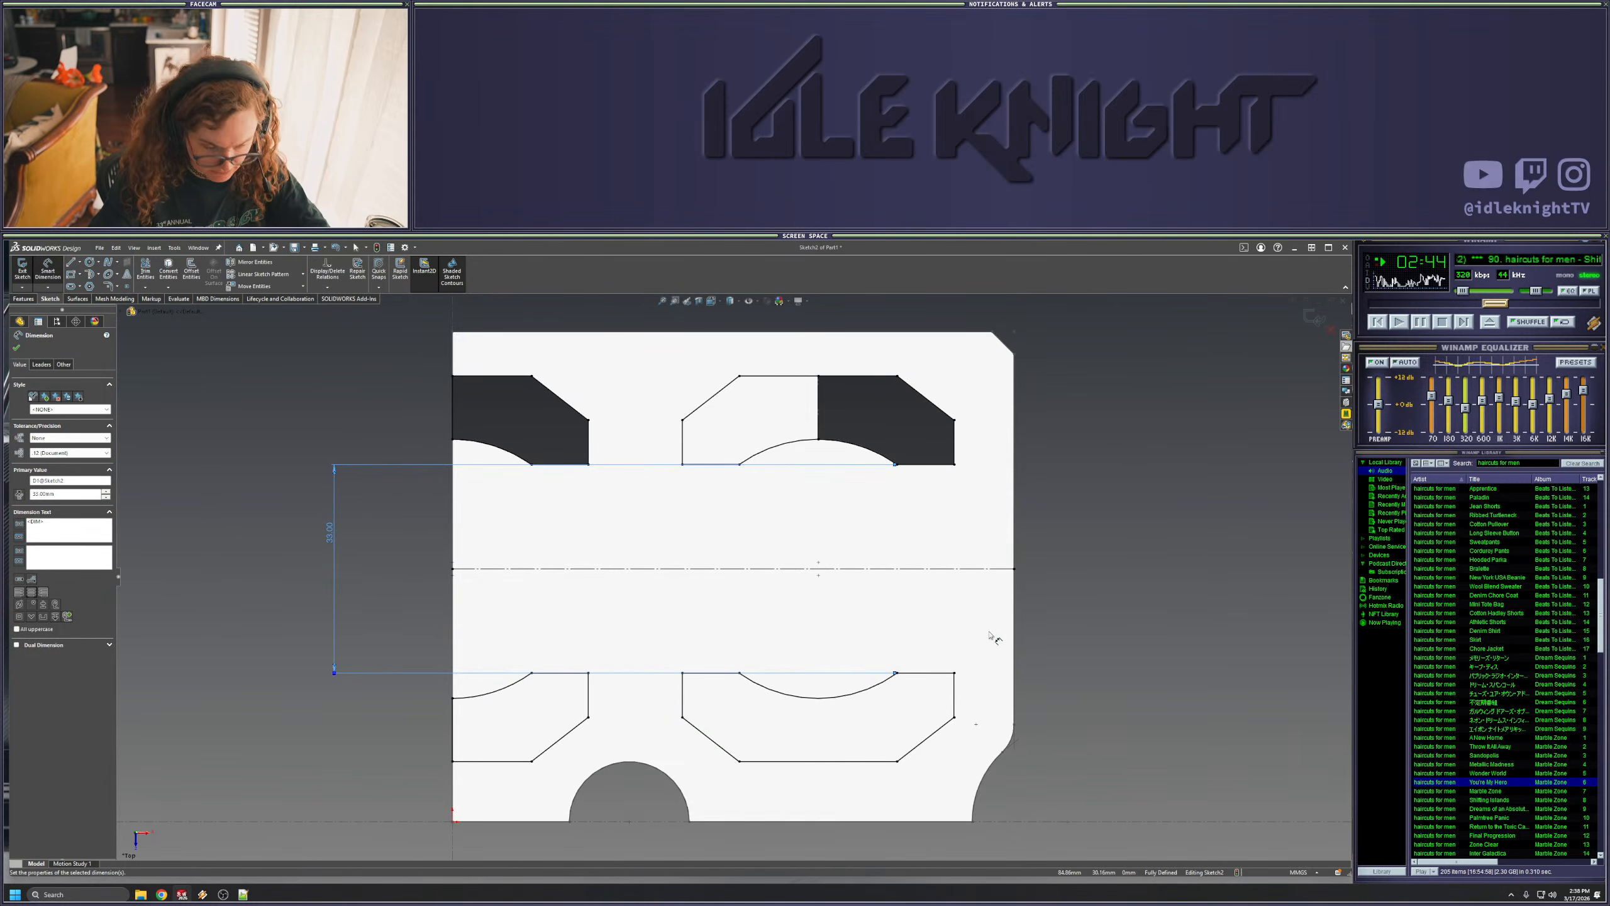
{"action": "left_click", "coordinate": [1080, 655]}
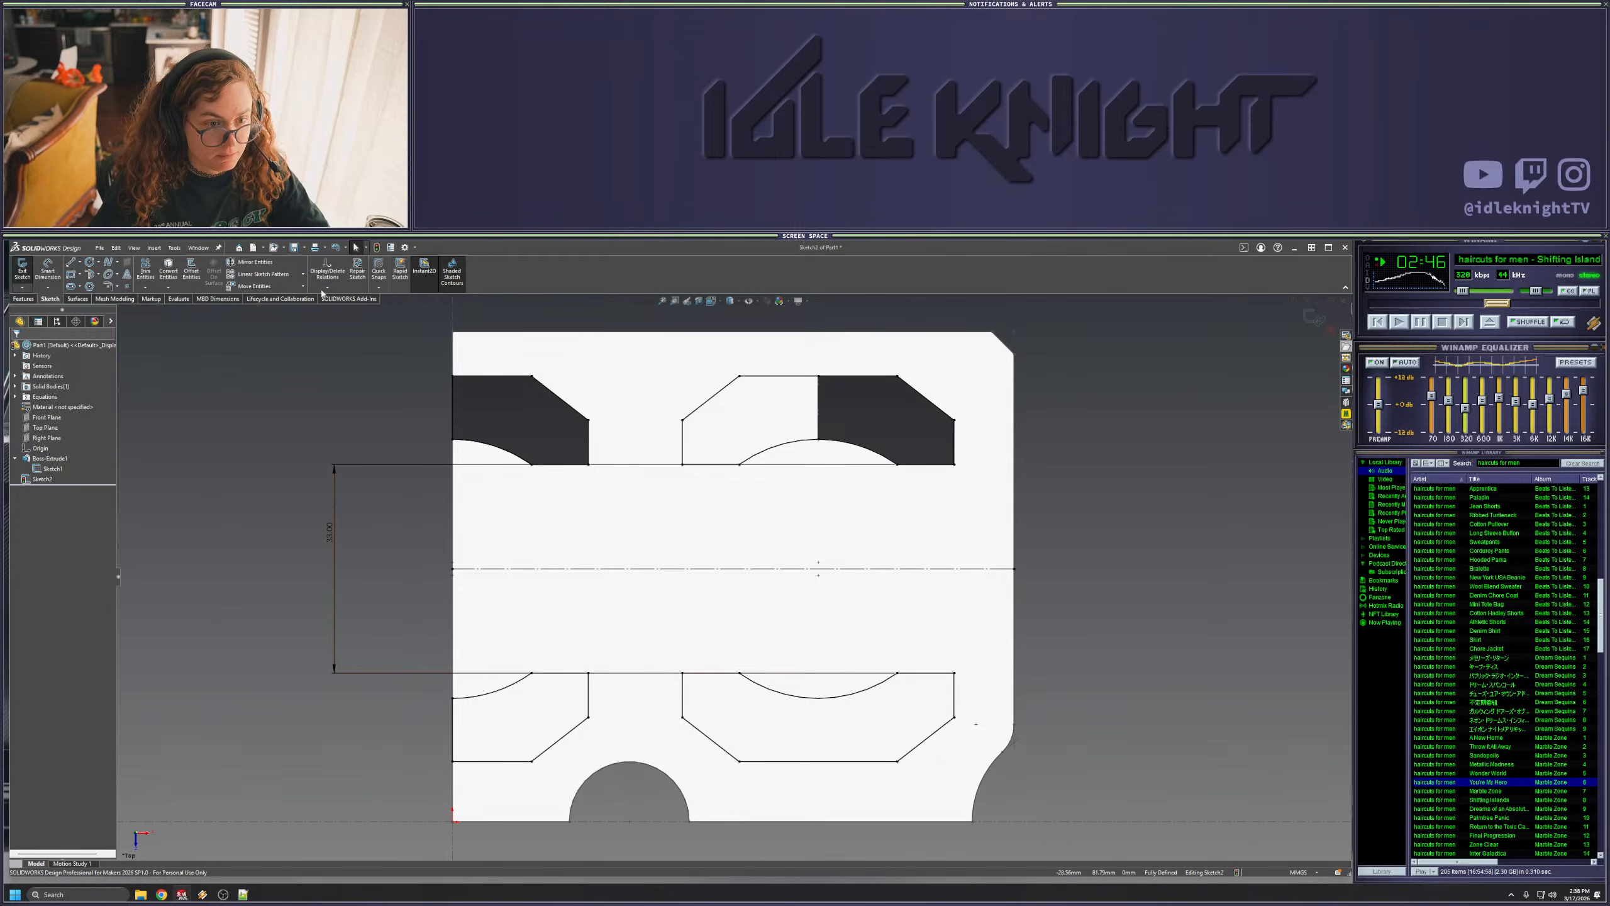
- Cut the sketched cutout profiles through the whole plate with an Extruded Cut set to Through All
{"action": "left_click", "coordinate": [24, 298]}
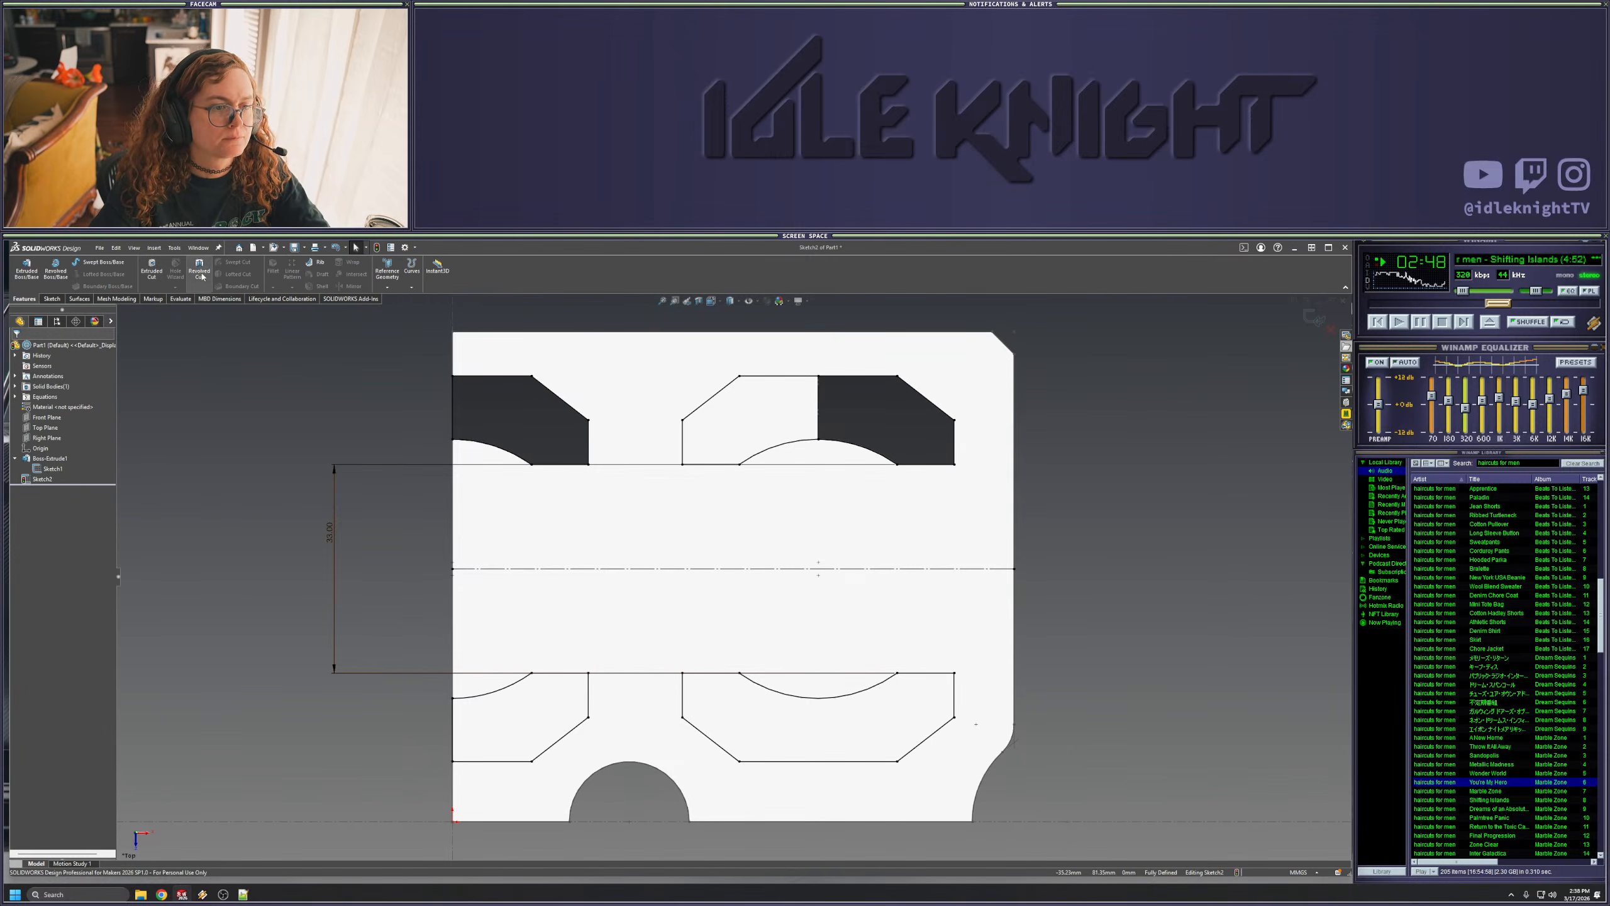
{"action": "left_click", "coordinate": [151, 268]}
{"action": "left_click", "coordinate": [69, 404]}
{"action": "left_click", "coordinate": [54, 420]}
{"action": "left_click", "coordinate": [17, 348]}
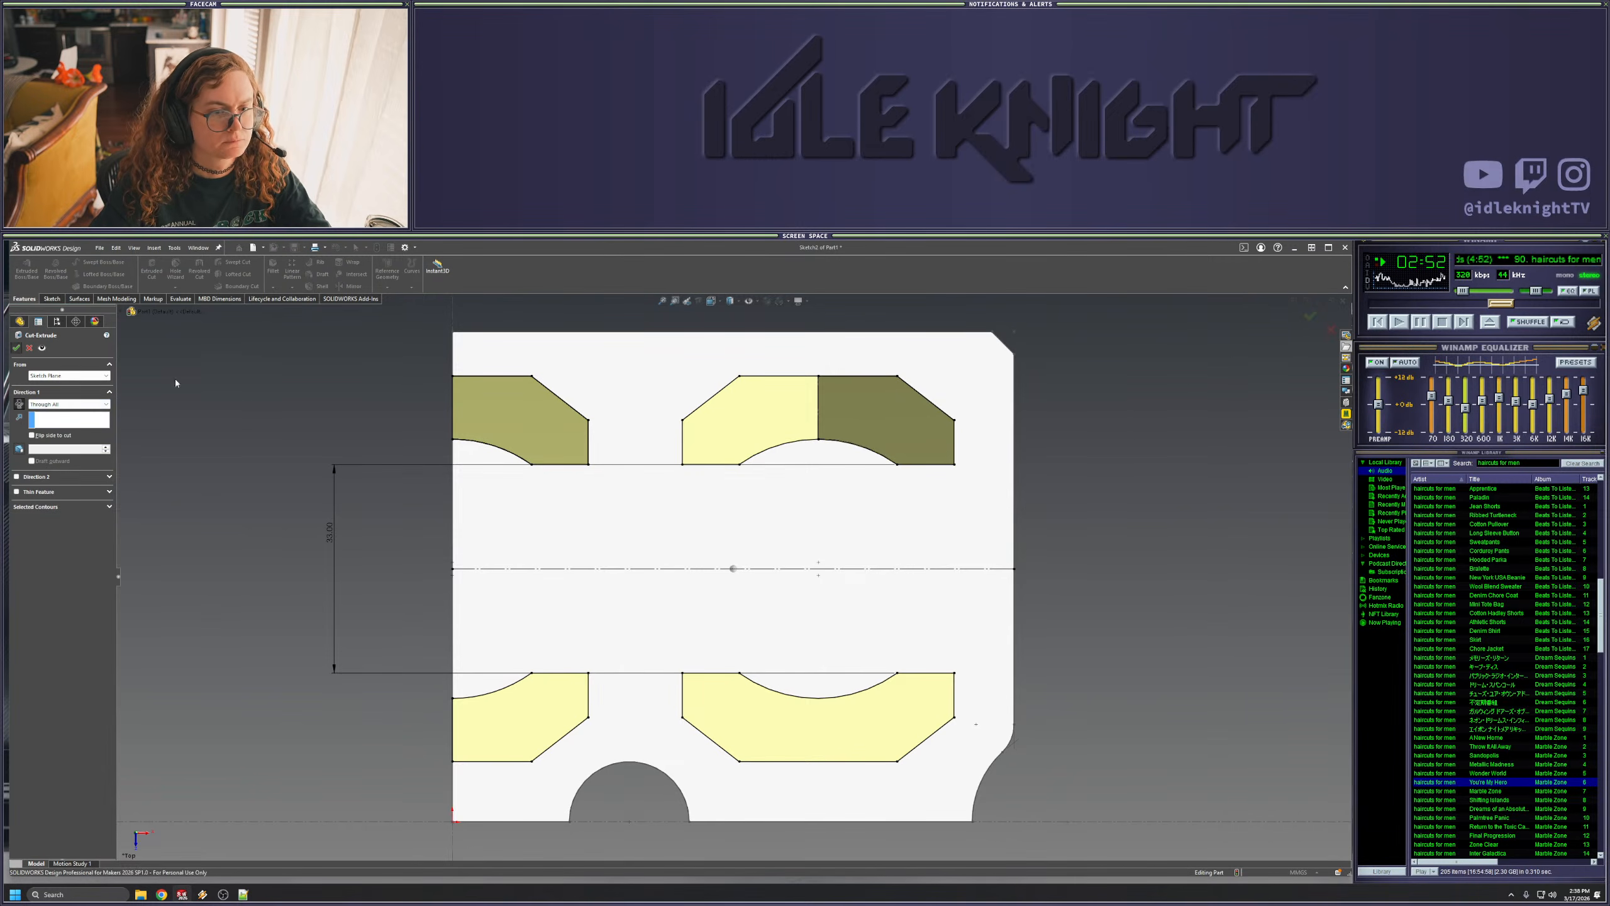
{"action": "left_click", "coordinate": [53, 468]}
{"action": "left_click", "coordinate": [268, 475]}
{"action": "key", "text": "f"}
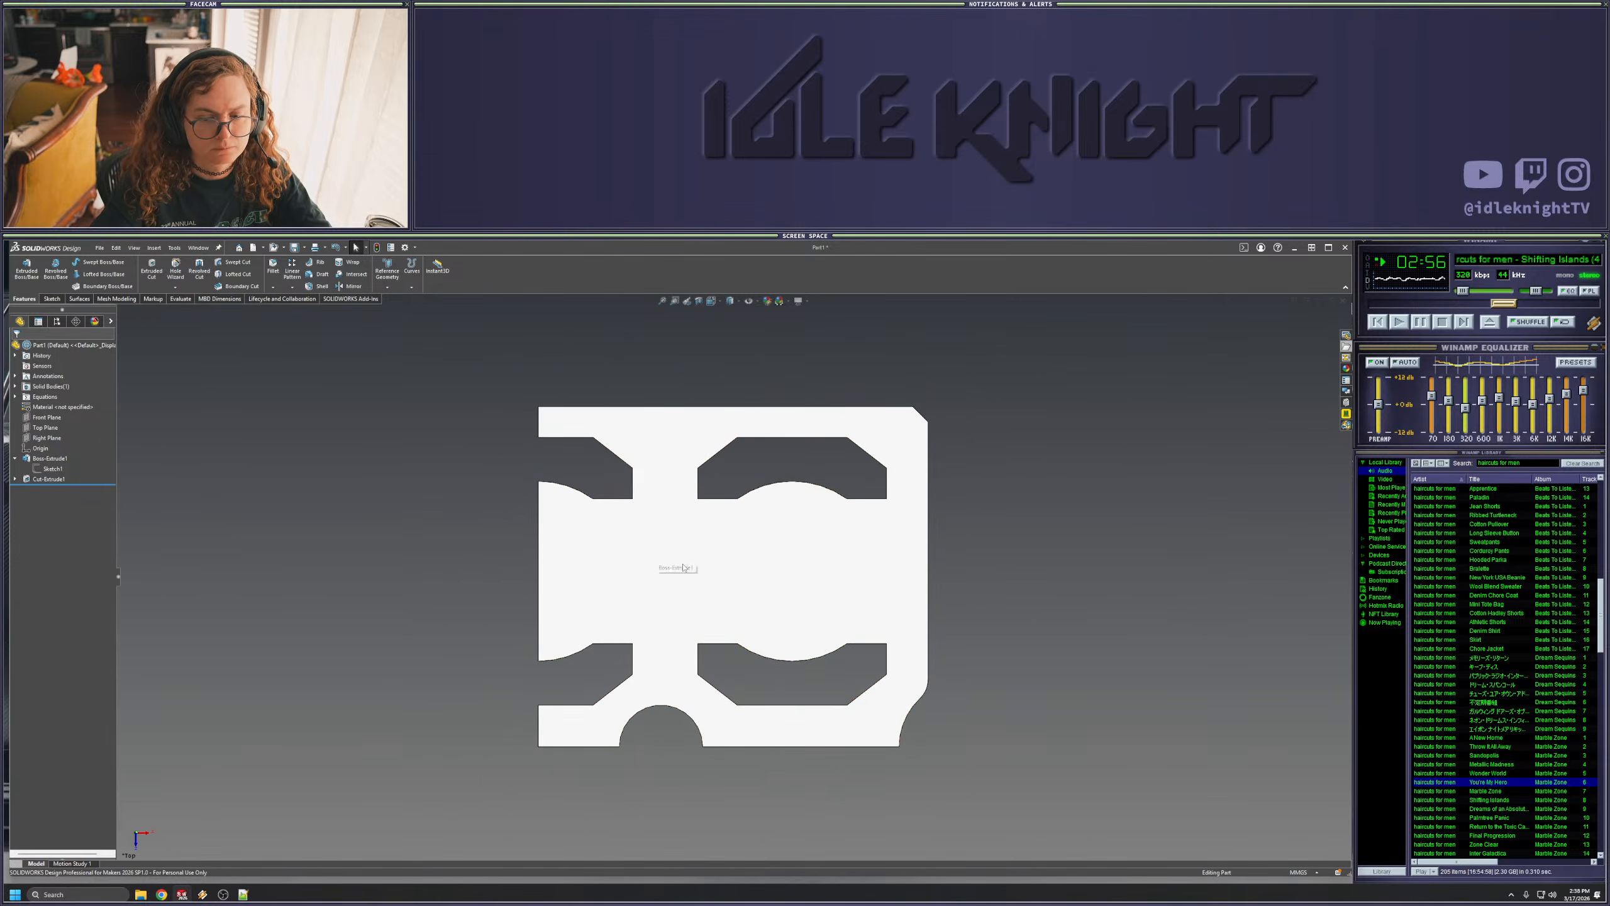
- Mirror the plate body about its lower side face, the one interrupted by the half-round notch
{"action": "left_click", "coordinate": [346, 288]}
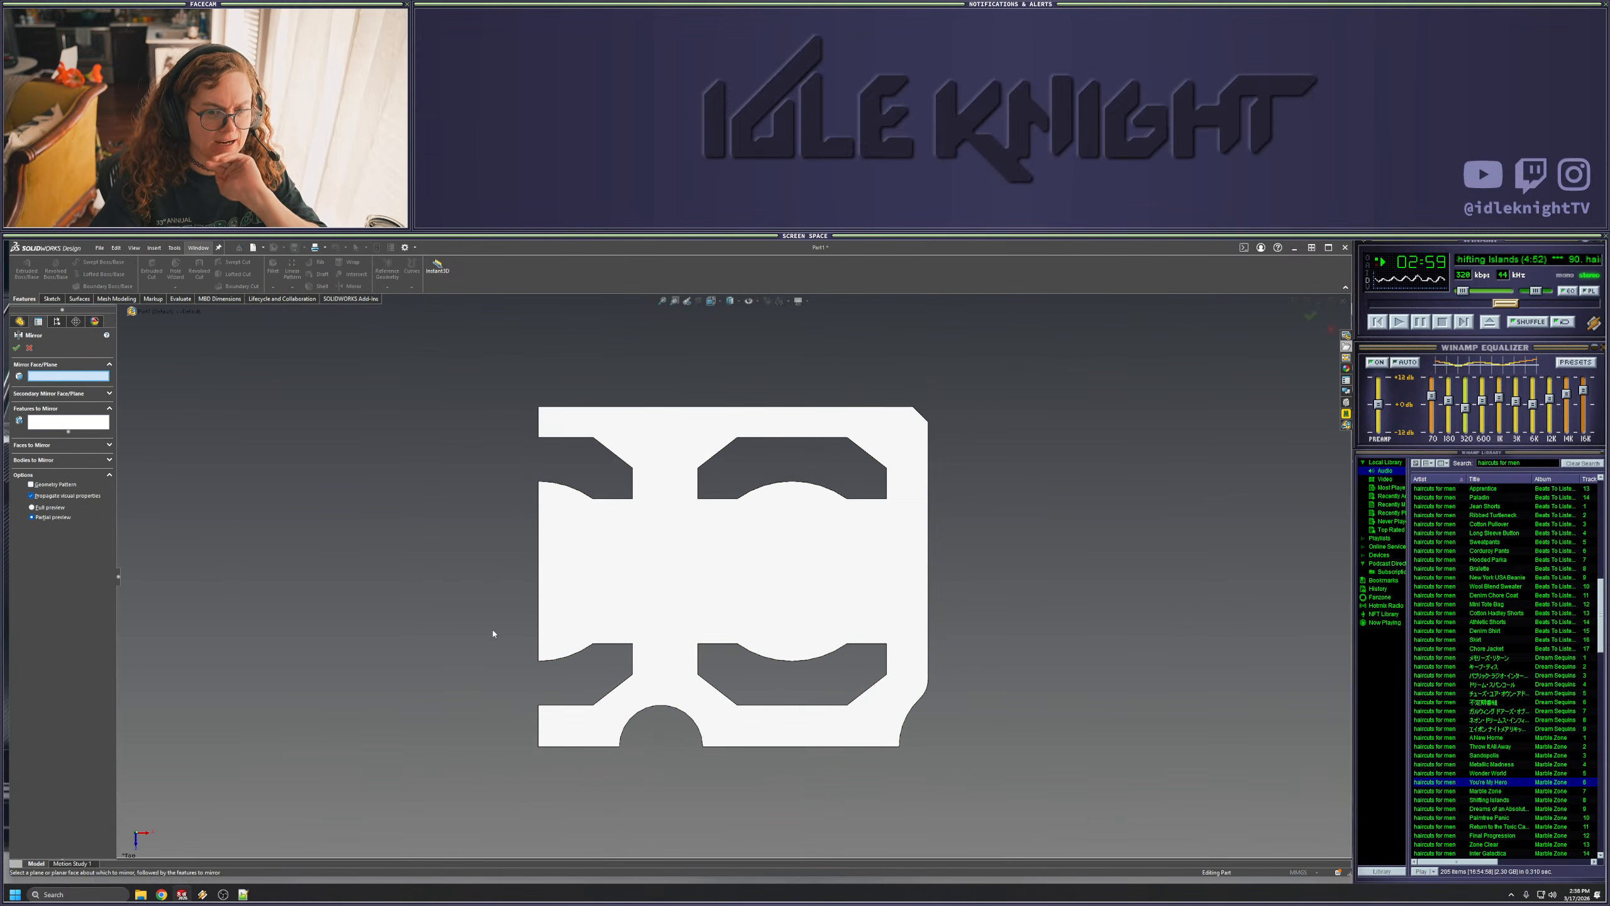
{"action": "left_click", "coordinate": [39, 459]}
{"action": "middle_click_drag", "start_coordinate": [304, 560], "coordinate": [571, 647]}
{"action": "left_click", "coordinate": [583, 655]}
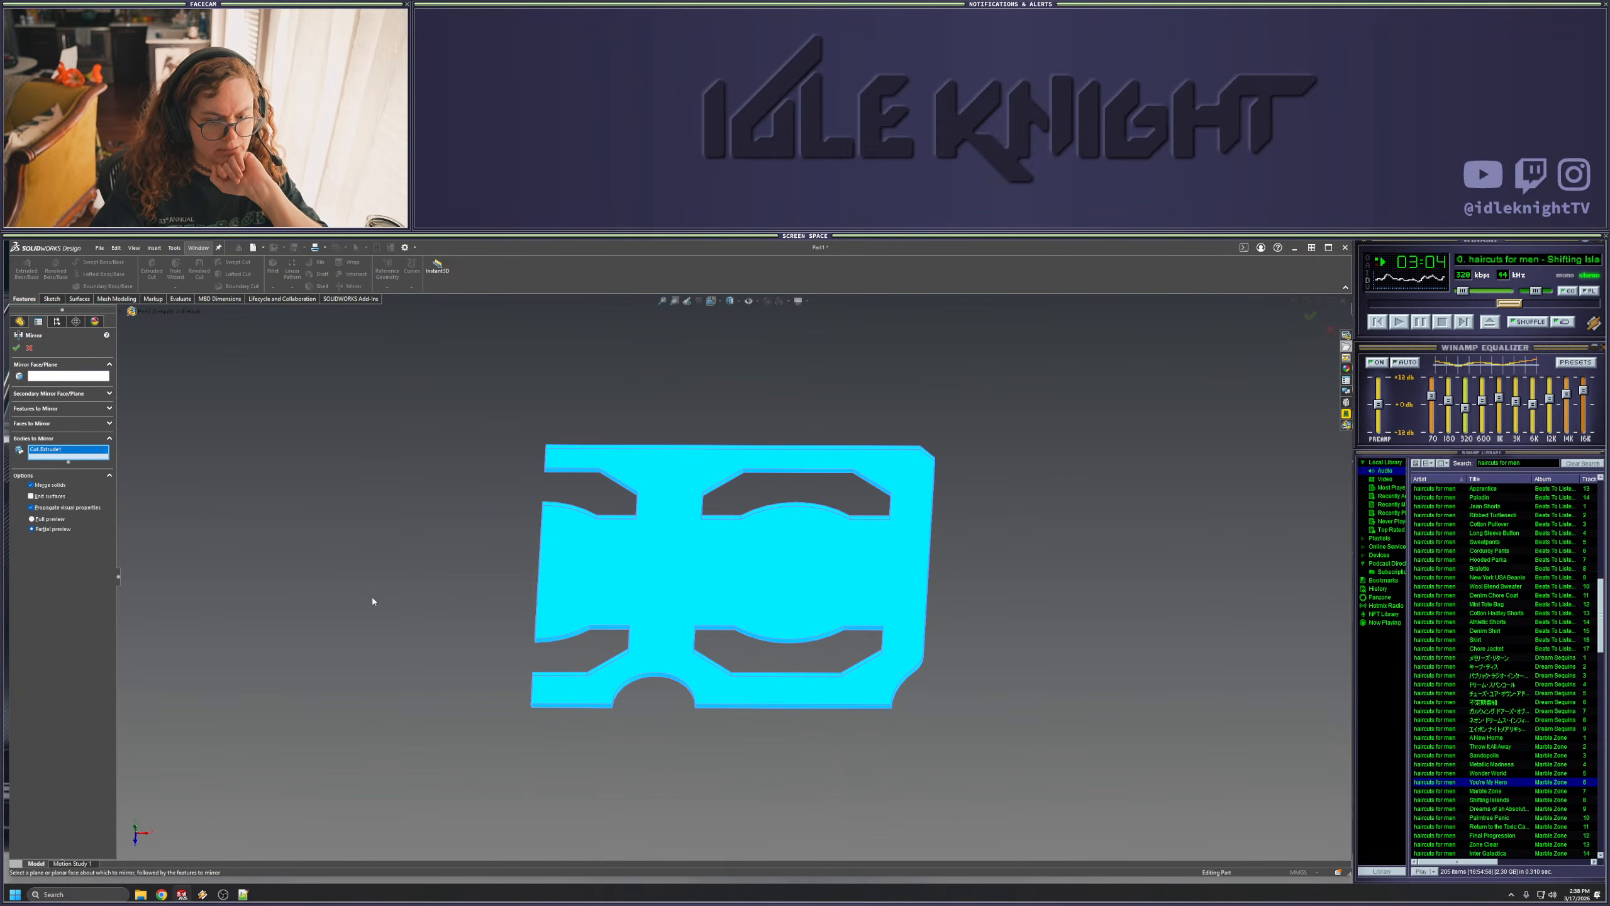
{"action": "left_click", "coordinate": [74, 378]}
{"action": "scroll", "coordinate": [567, 696], "scroll_direction": "down", "scroll_amount": 4}
{"action": "left_click", "coordinate": [571, 685]}
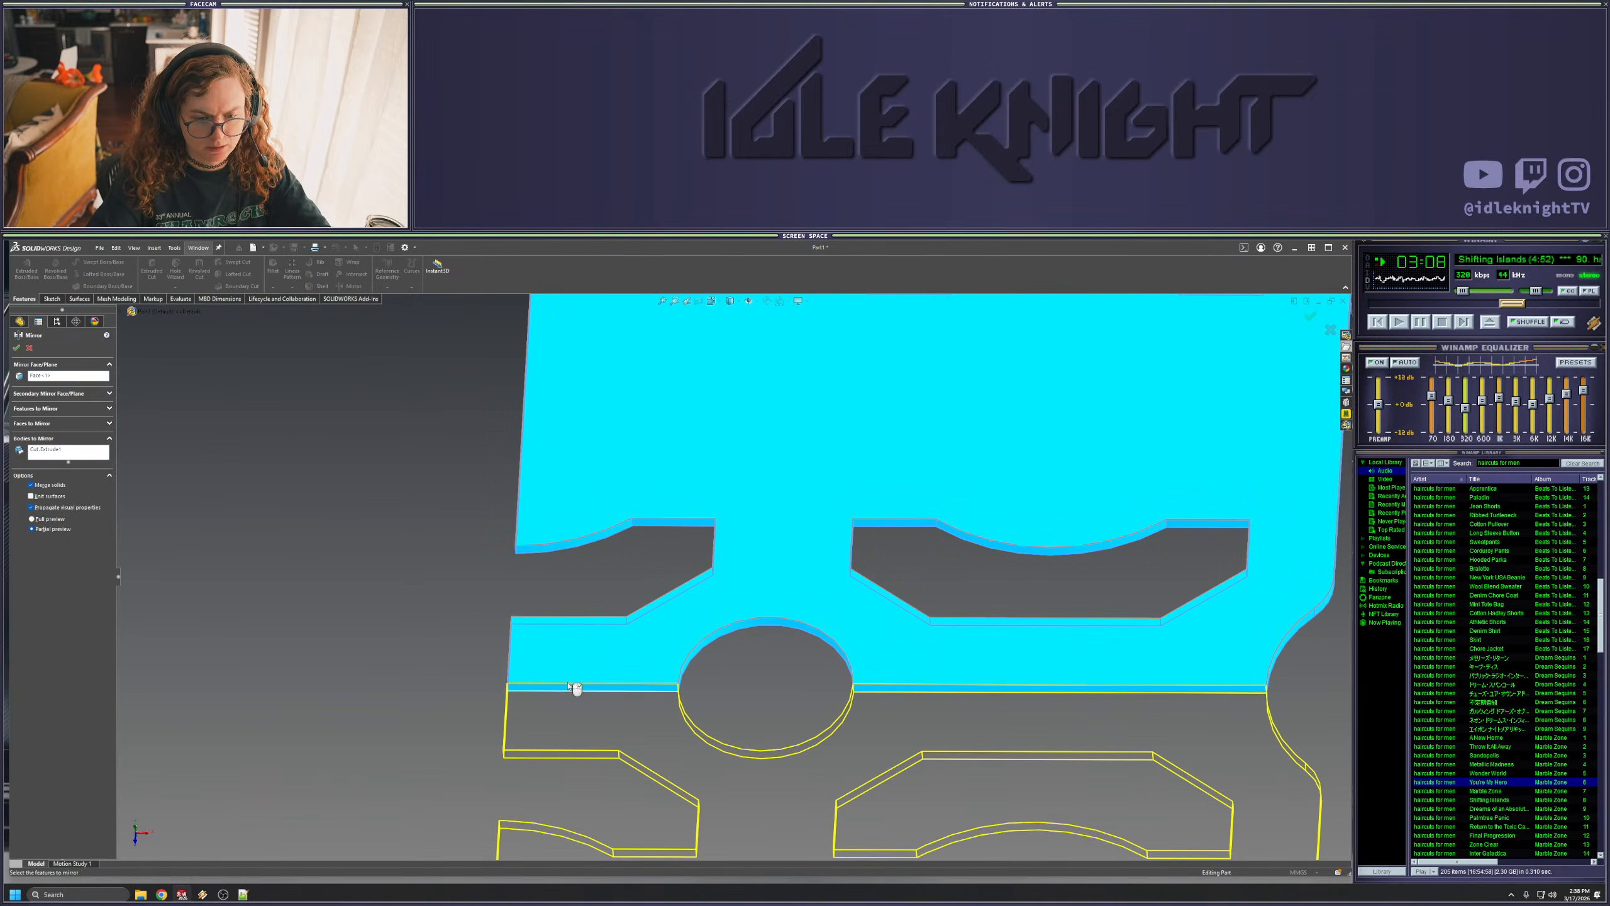
{"action": "key", "text": "Return"}
{"action": "key", "text": "f"}
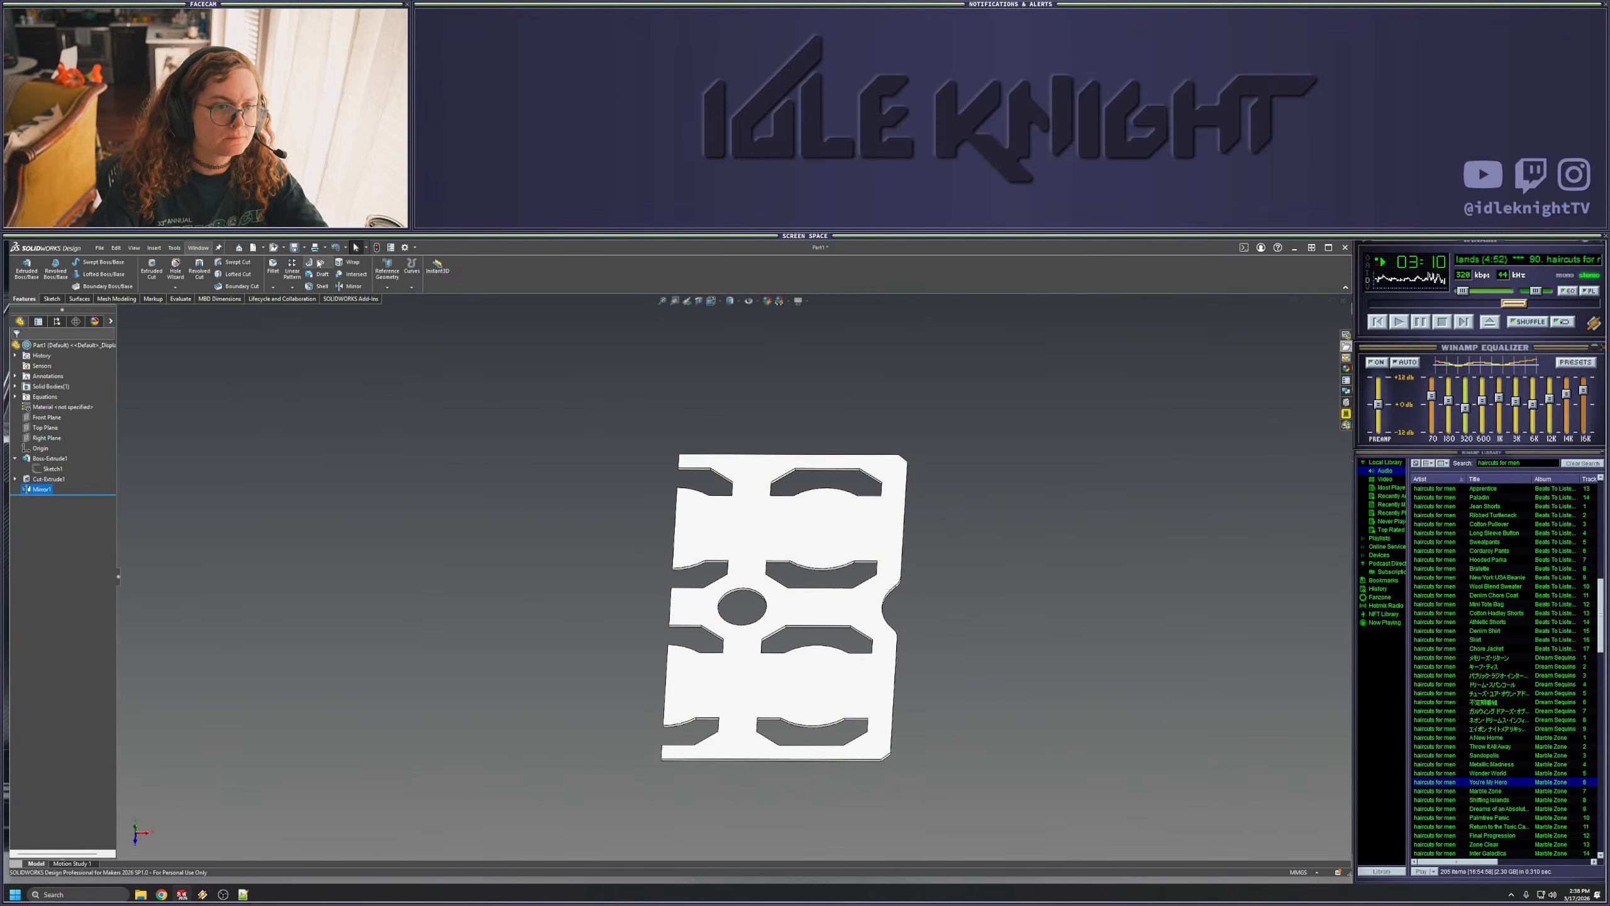
- Mirror the doubled body about its long side face crossing the half cutouts, and show the plate from the top
{"action": "left_click", "coordinate": [349, 285]}
{"action": "middle_click_drag", "start_coordinate": [678, 631], "coordinate": [793, 561]}
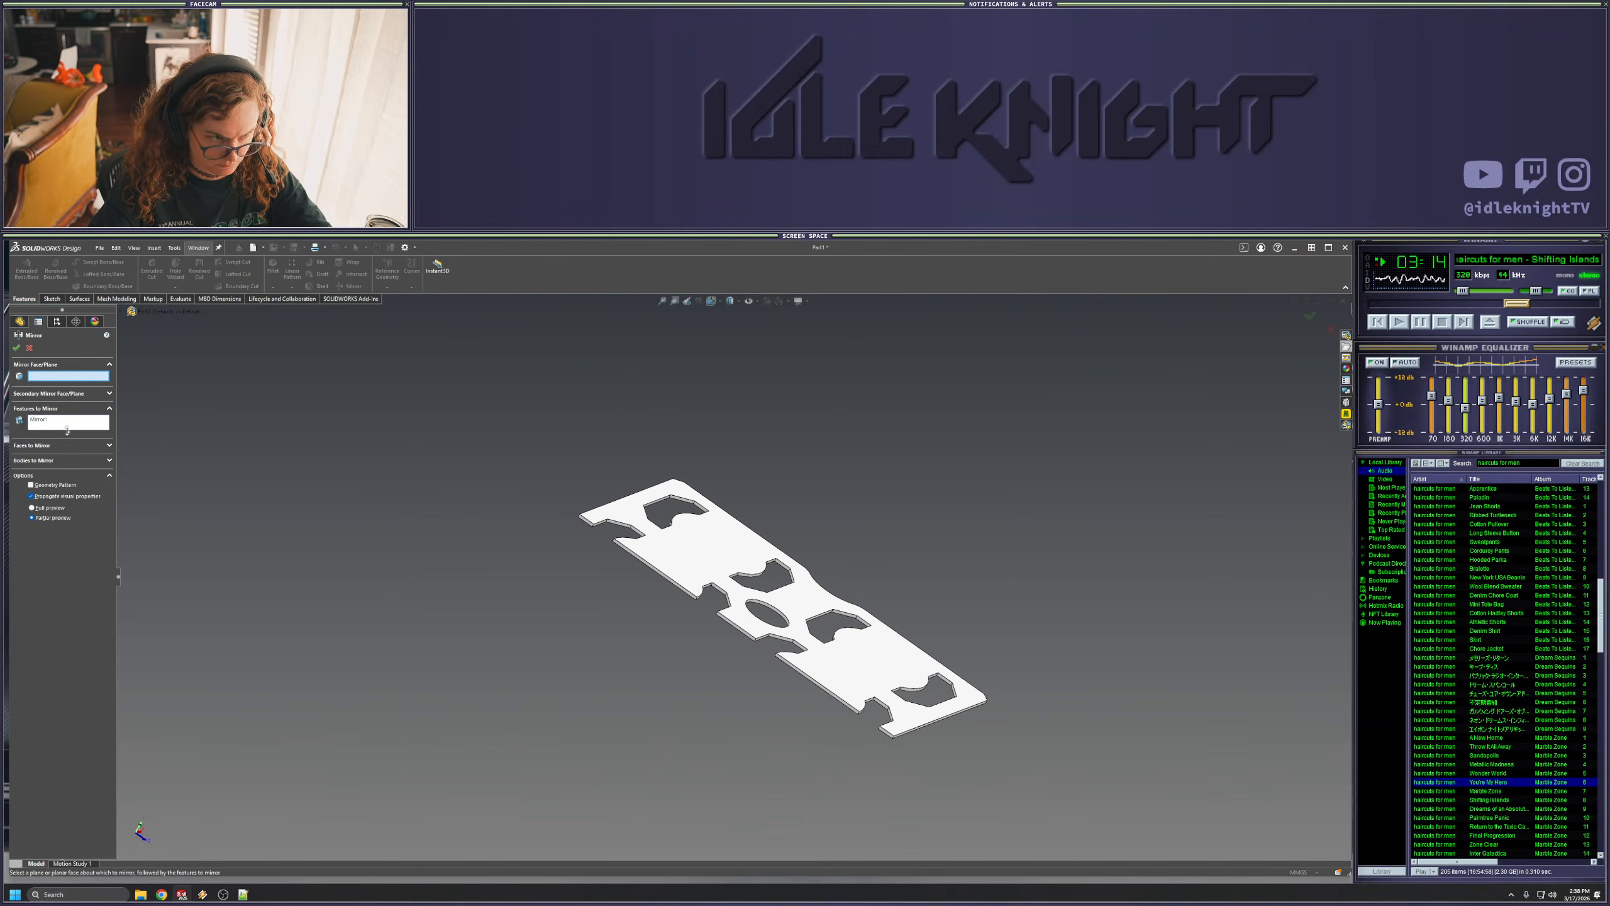
{"action": "left_click", "coordinate": [41, 461]}
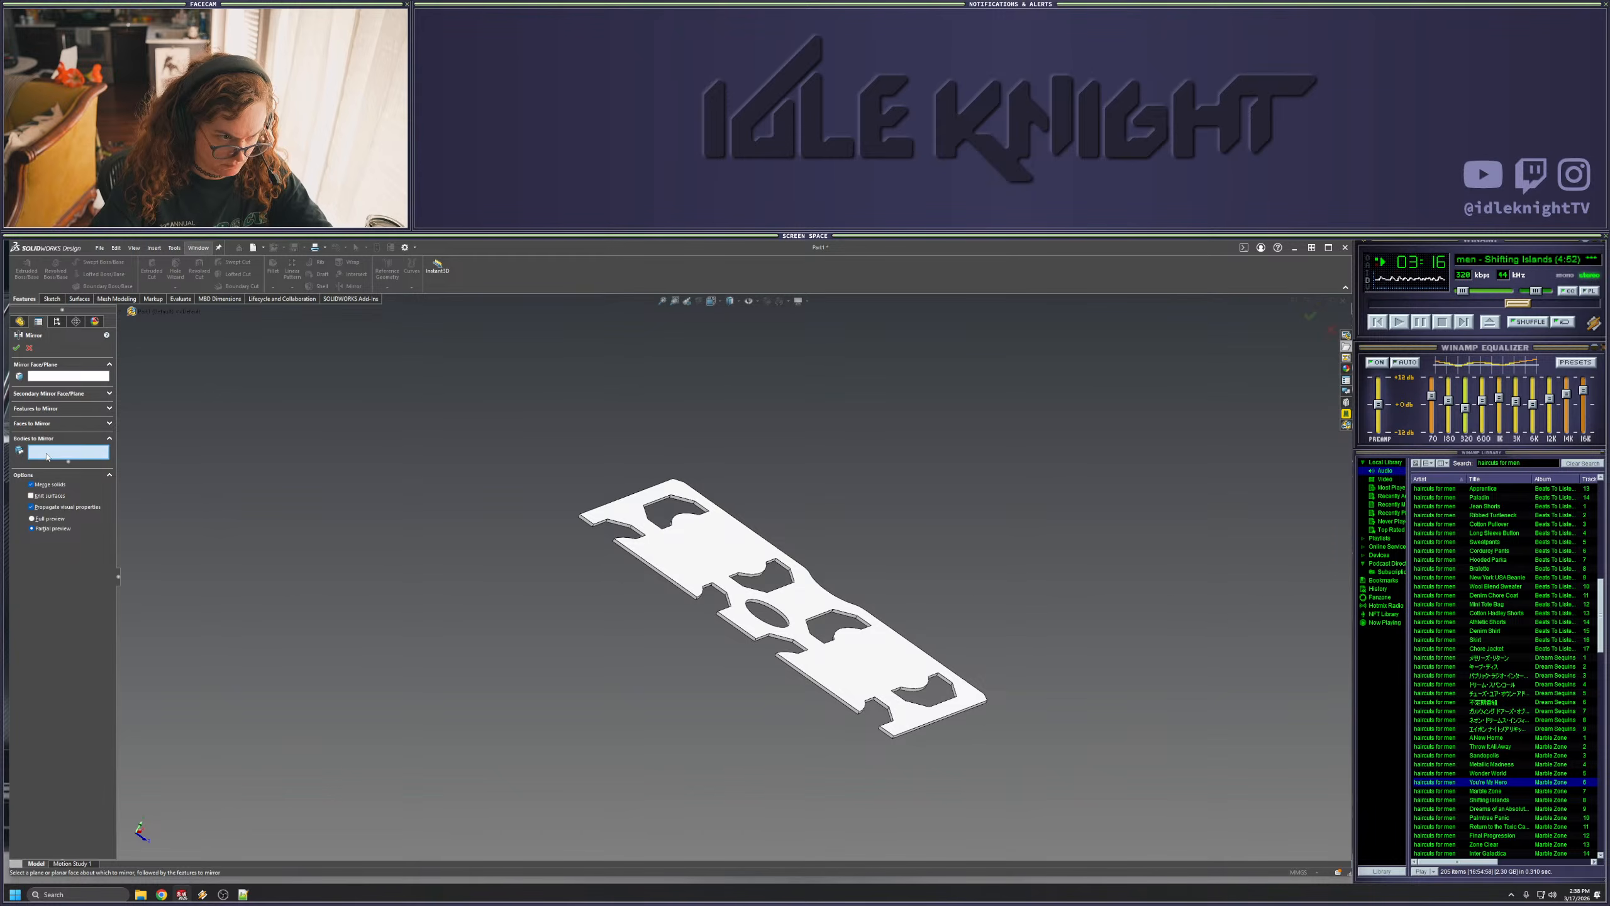
{"action": "left_click", "coordinate": [658, 549]}
{"action": "left_click", "coordinate": [70, 380]}
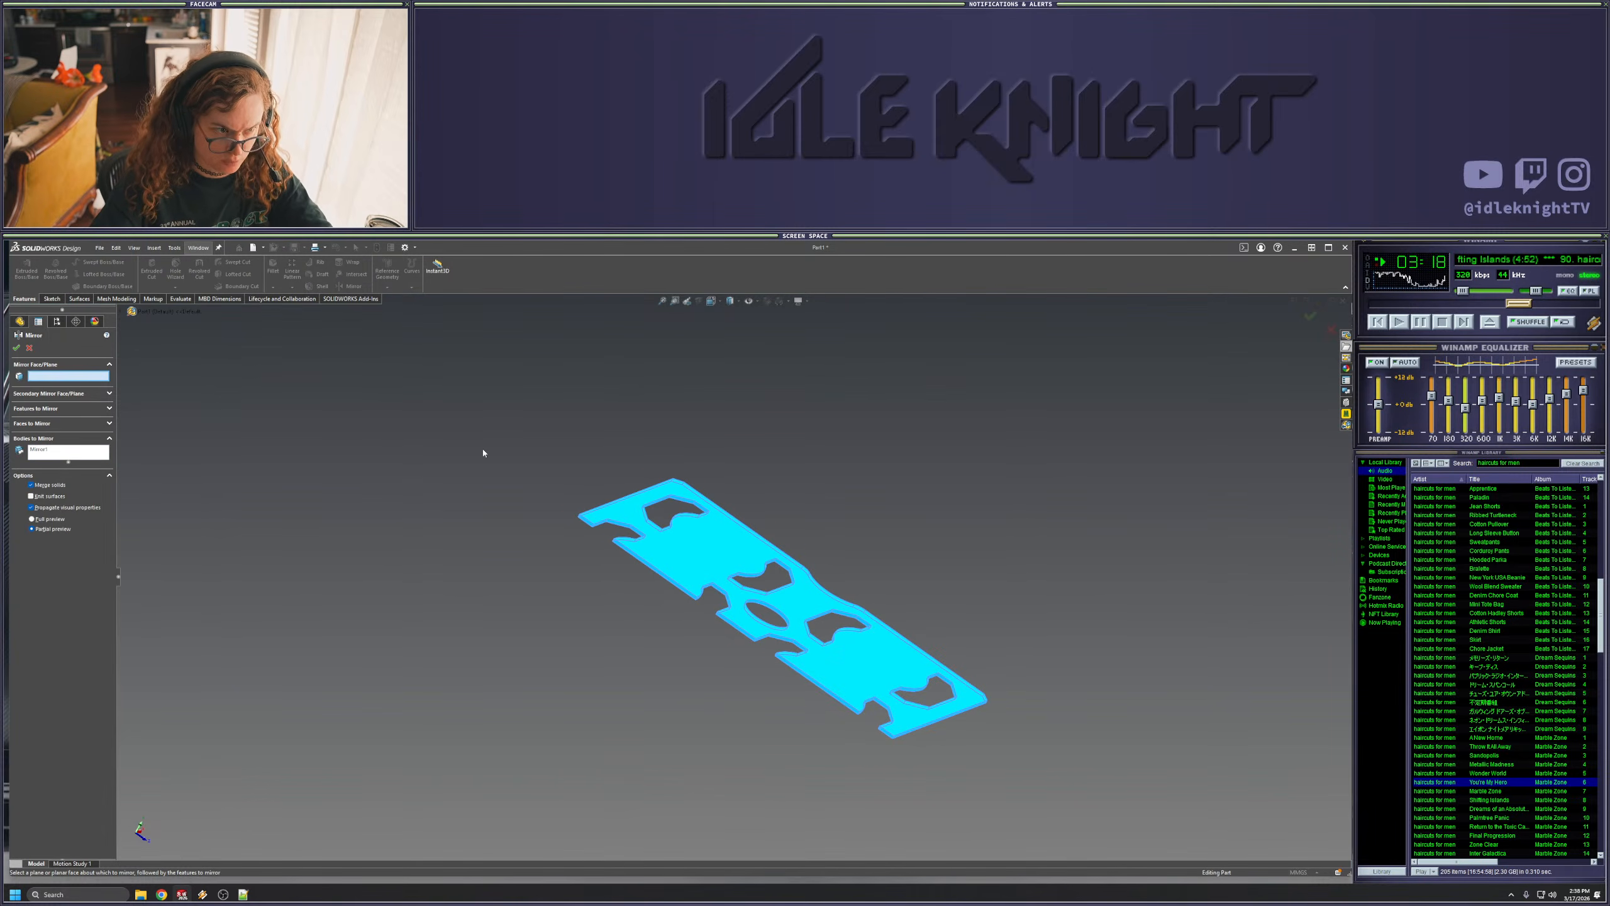
{"action": "scroll", "coordinate": [690, 697], "scroll_direction": "down", "scroll_amount": 5}
{"action": "left_click", "coordinate": [690, 699]}
{"action": "right_click", "coordinate": [715, 662]}
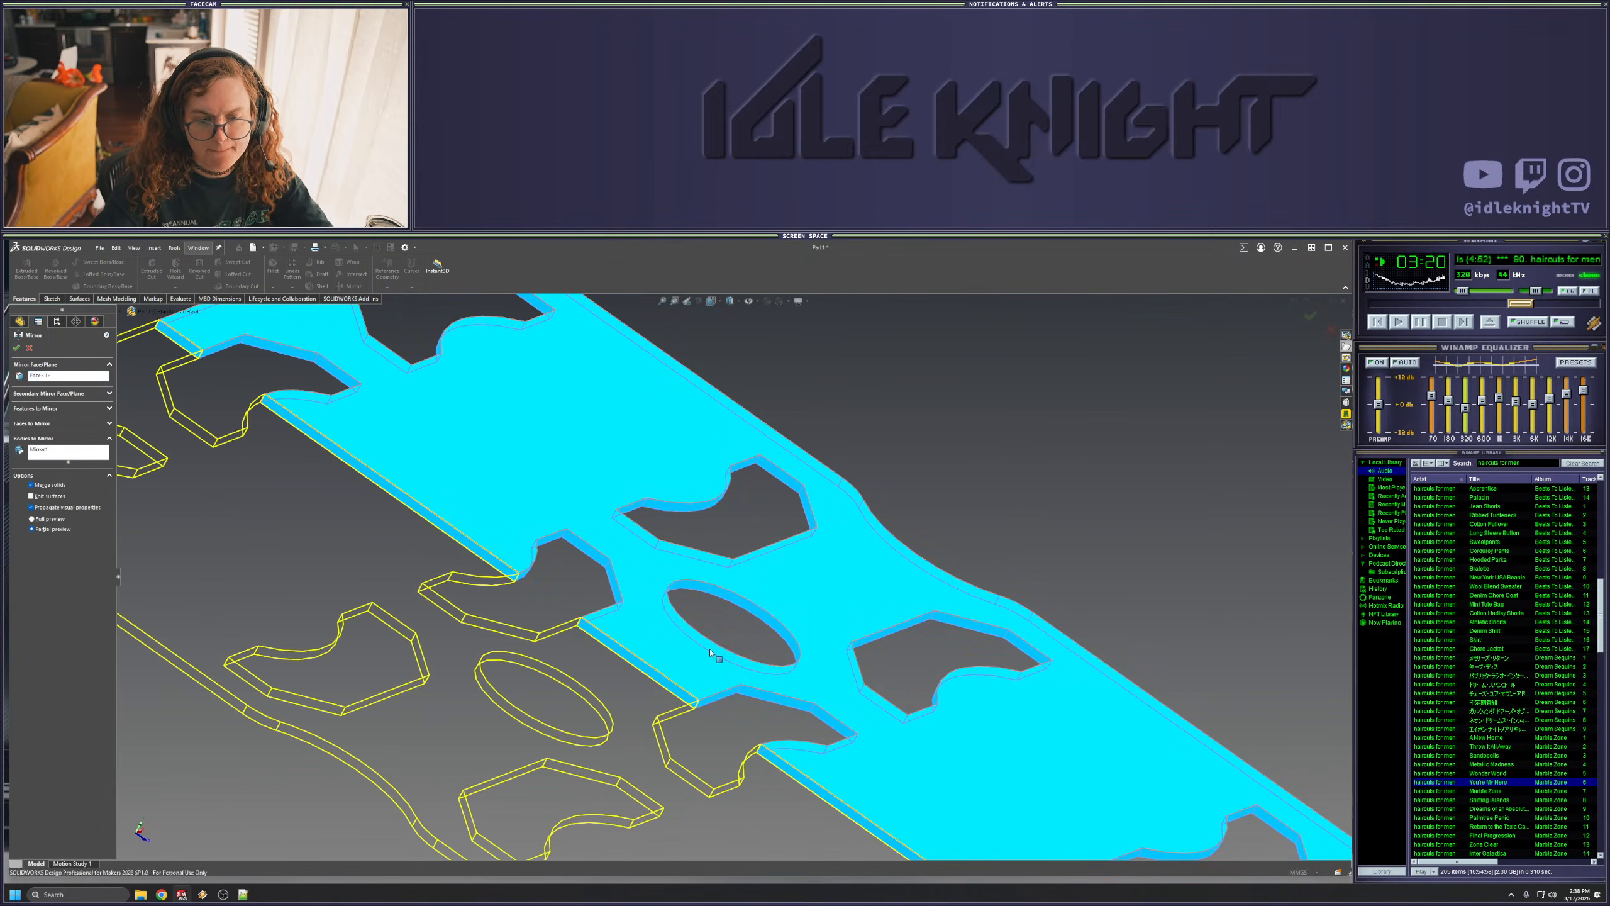
{"action": "scroll", "coordinate": [701, 640], "scroll_direction": "up", "scroll_amount": 6}
{"action": "middle_click_drag", "start_coordinate": [700, 637], "coordinate": [588, 665]}
{"action": "key", "text": "space"}
{"action": "left_click", "coordinate": [610, 662]}
{"action": "left_click", "coordinate": [1144, 579]}
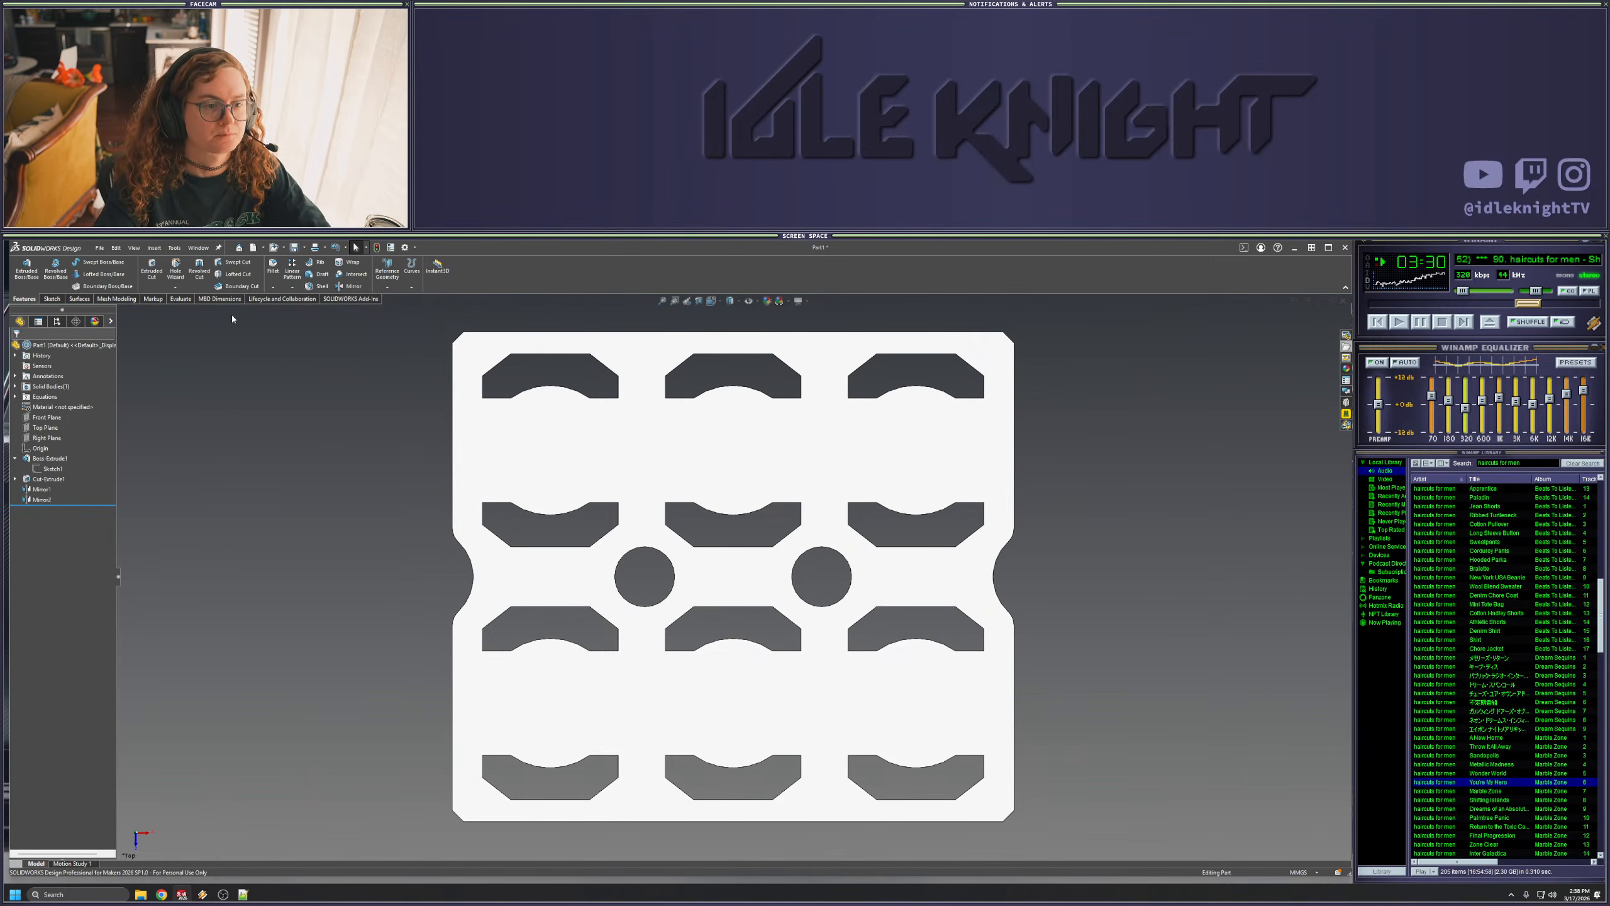
- Roll the model history back to just before the first mirror feature
{"action": "left_click_drag", "start_coordinate": [95, 505], "coordinate": [96, 484]}
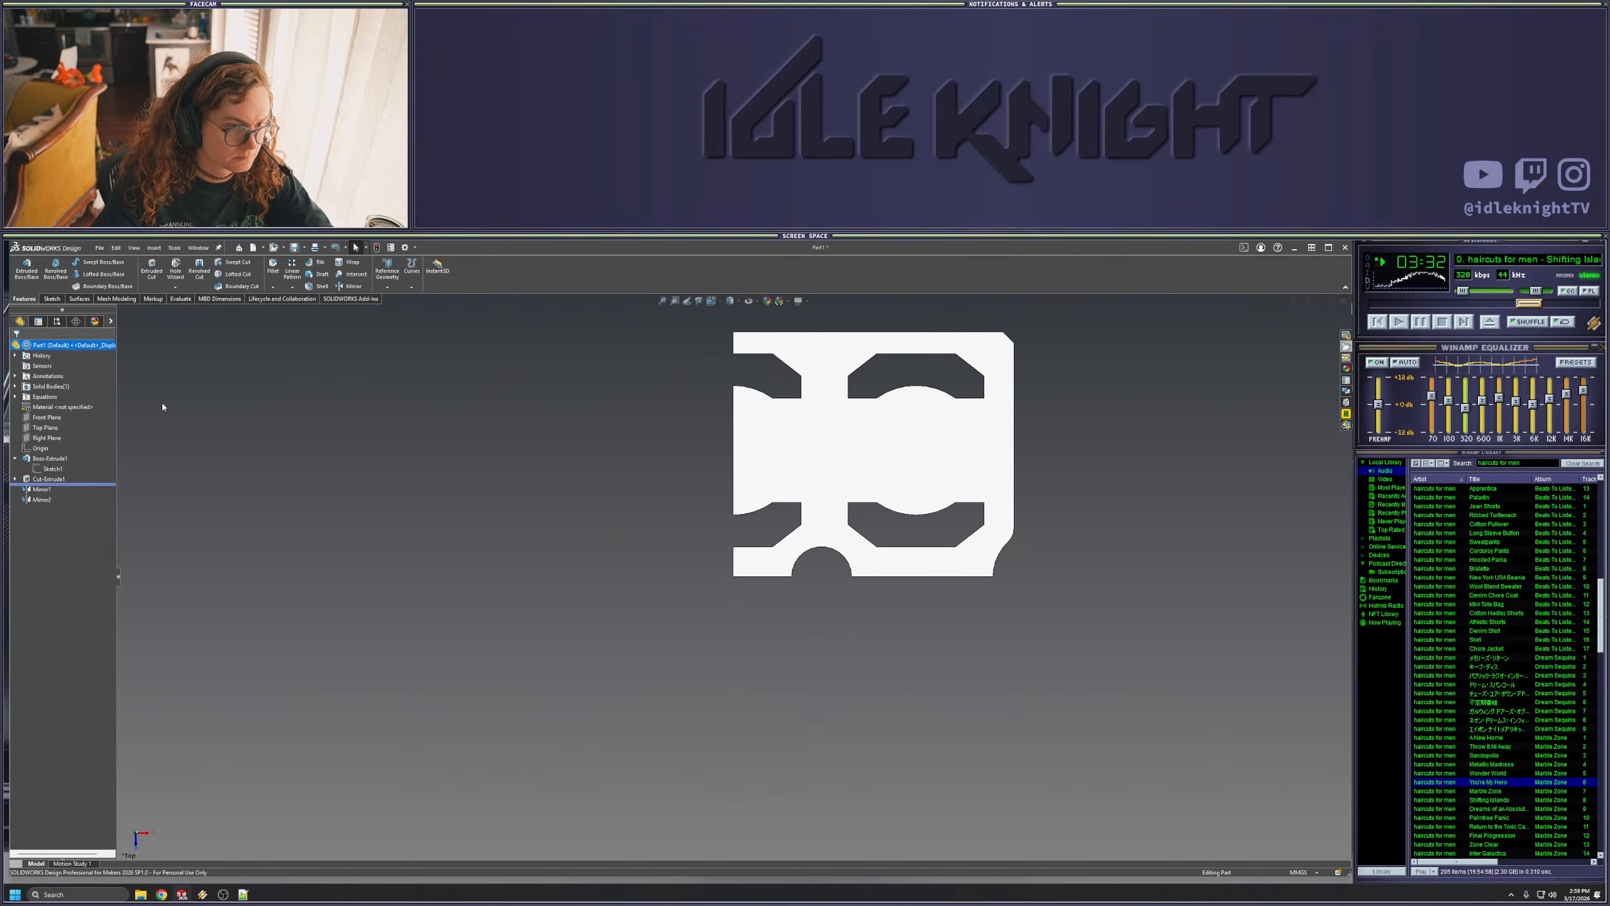
- Try to chamfer one inner corner edge of the upper full cutout, and undo the chamfer
{"action": "left_click", "coordinate": [273, 287]}
{"action": "left_click", "coordinate": [298, 309]}
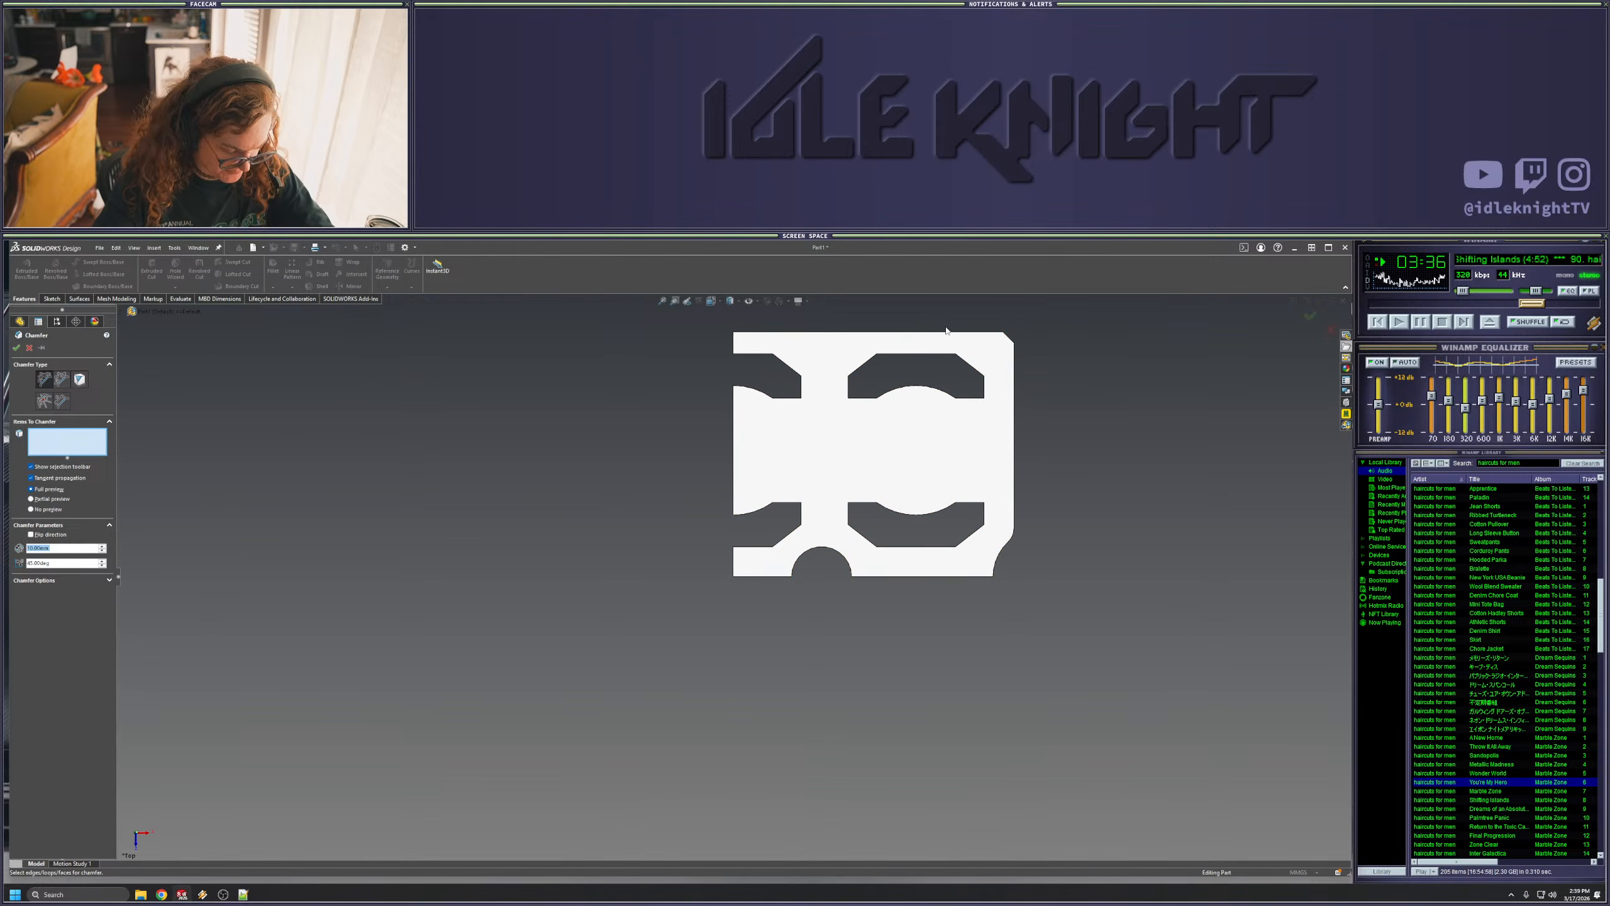
{"action": "scroll", "coordinate": [910, 358], "scroll_direction": "down", "scroll_amount": 3}
{"action": "middle_click_drag", "start_coordinate": [872, 401], "coordinate": [818, 366]}
{"action": "scroll", "coordinate": [819, 409], "scroll_direction": "down", "scroll_amount": 5}
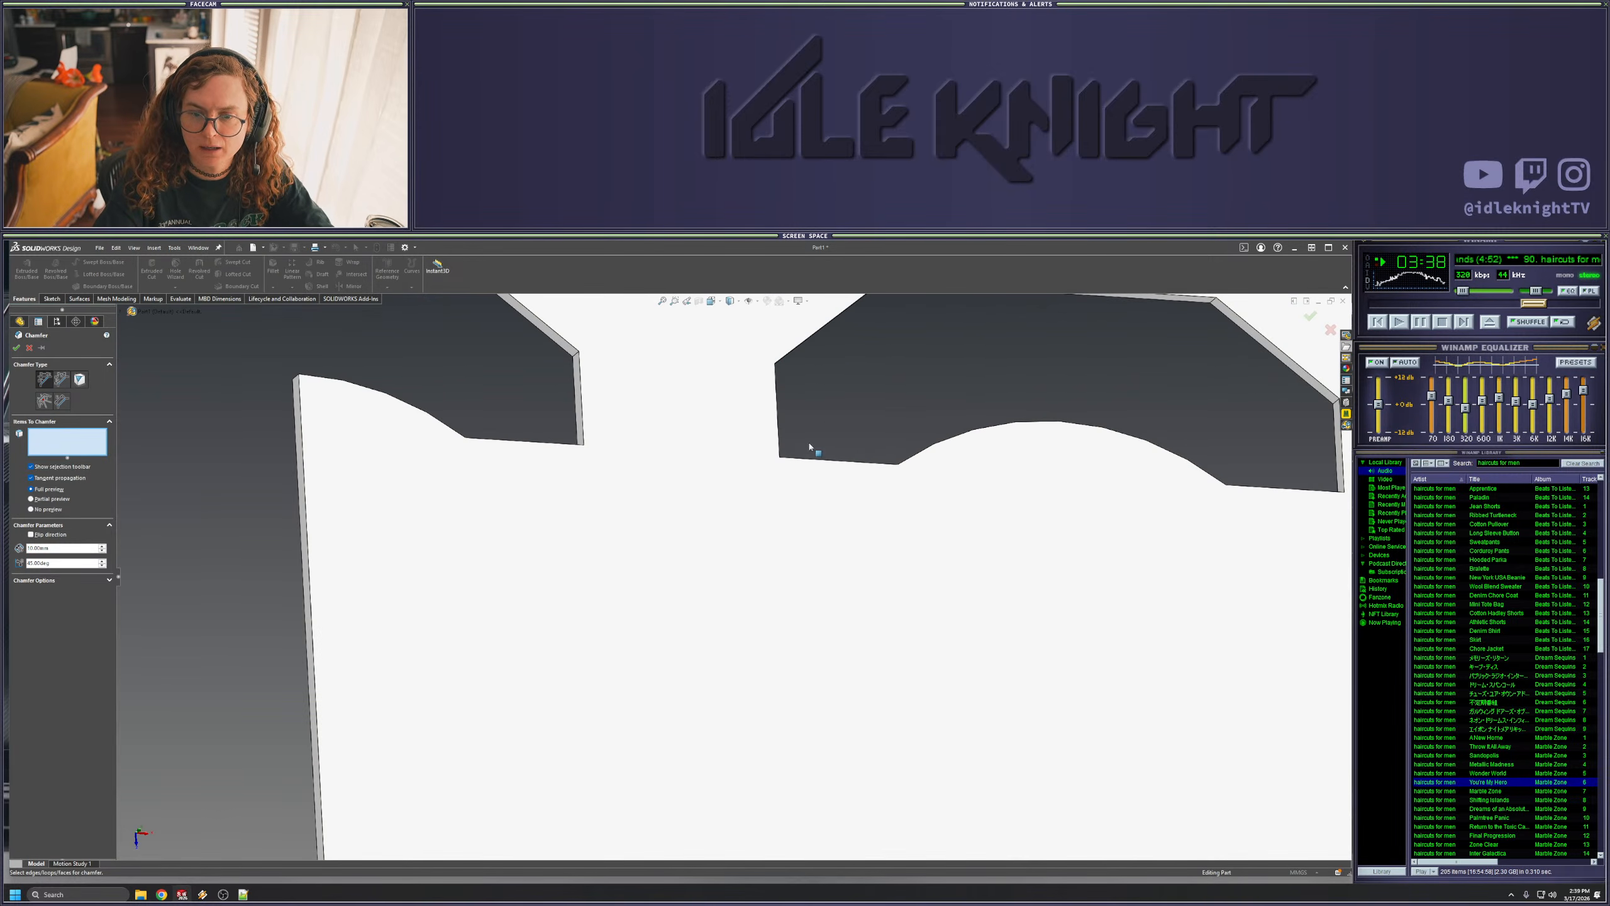
{"action": "left_click", "coordinate": [778, 461]}
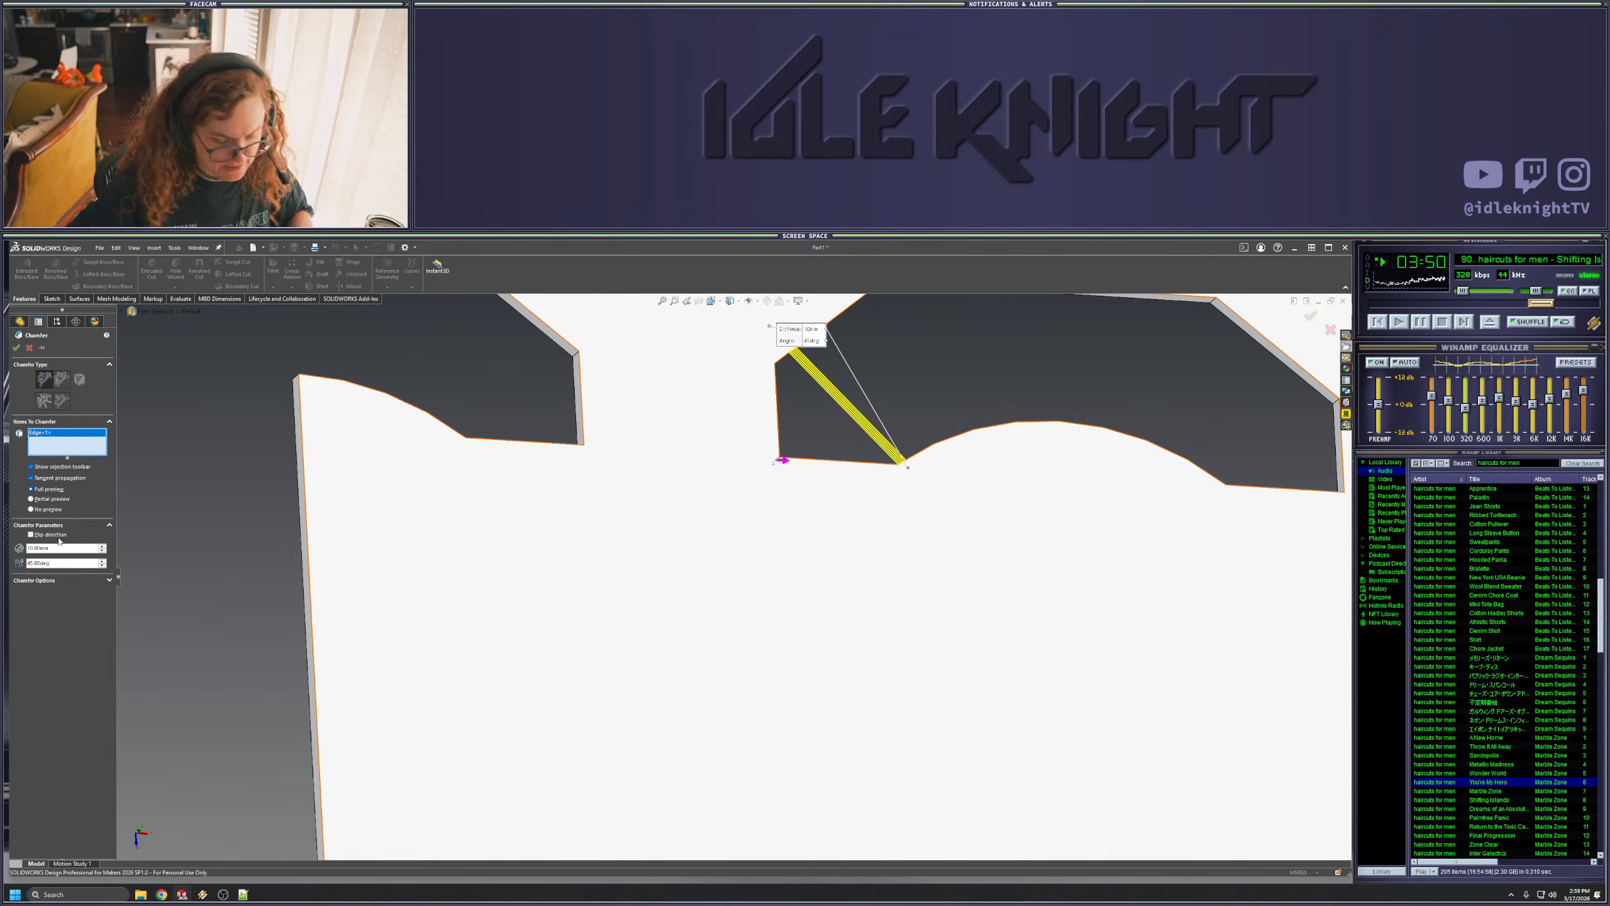
{"action": "key", "text": "Return"}
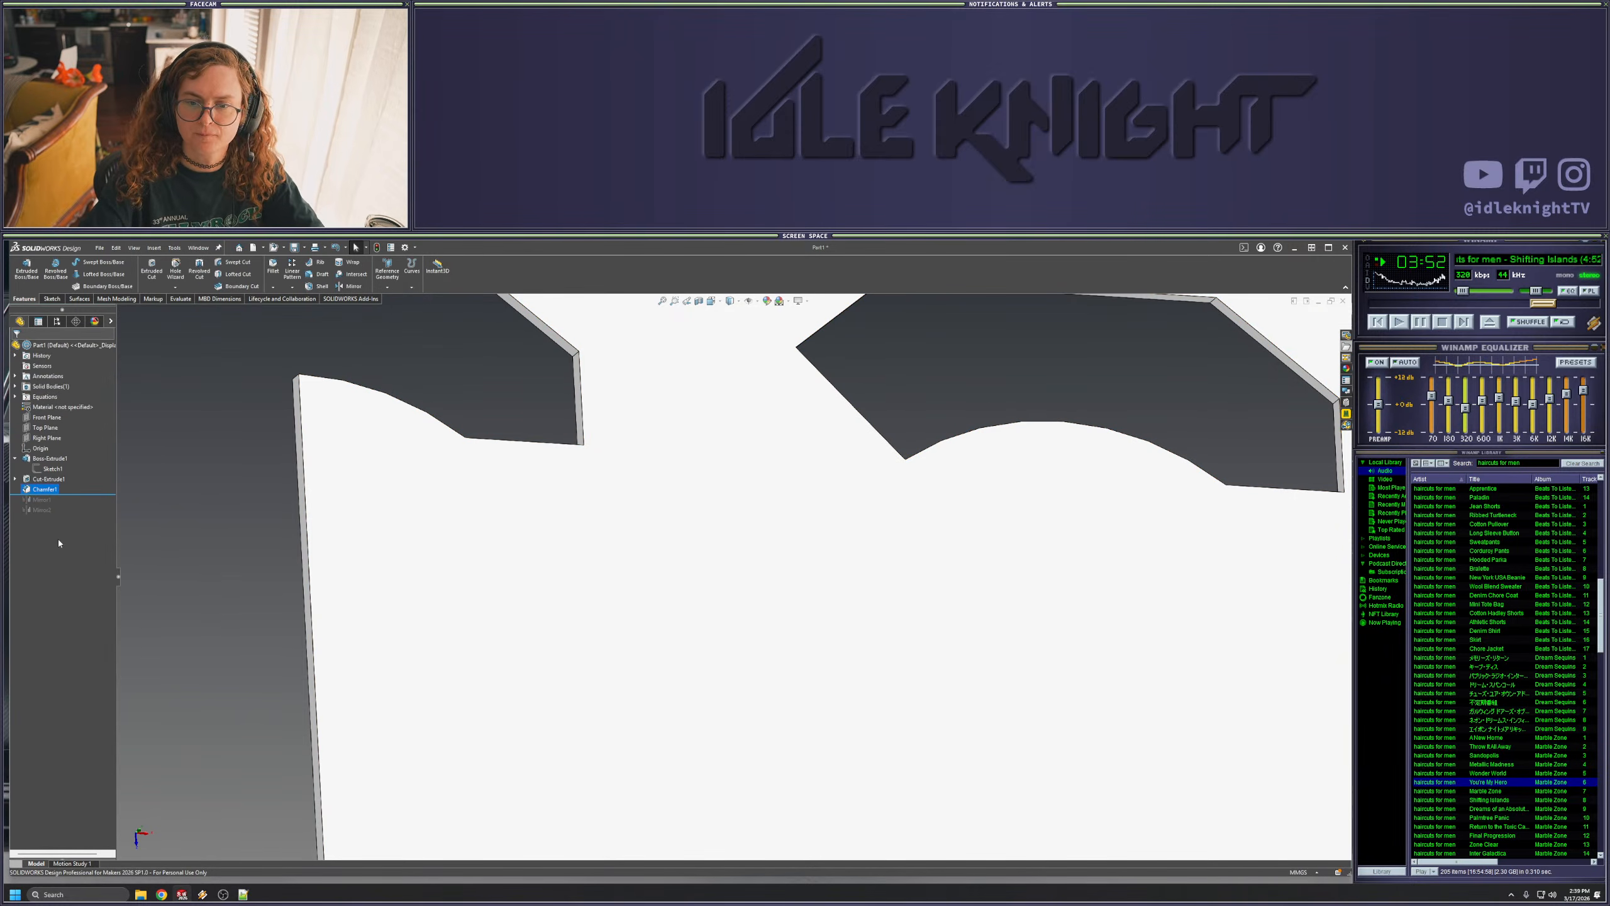
{"action": "key", "text": "ctrl+z"}
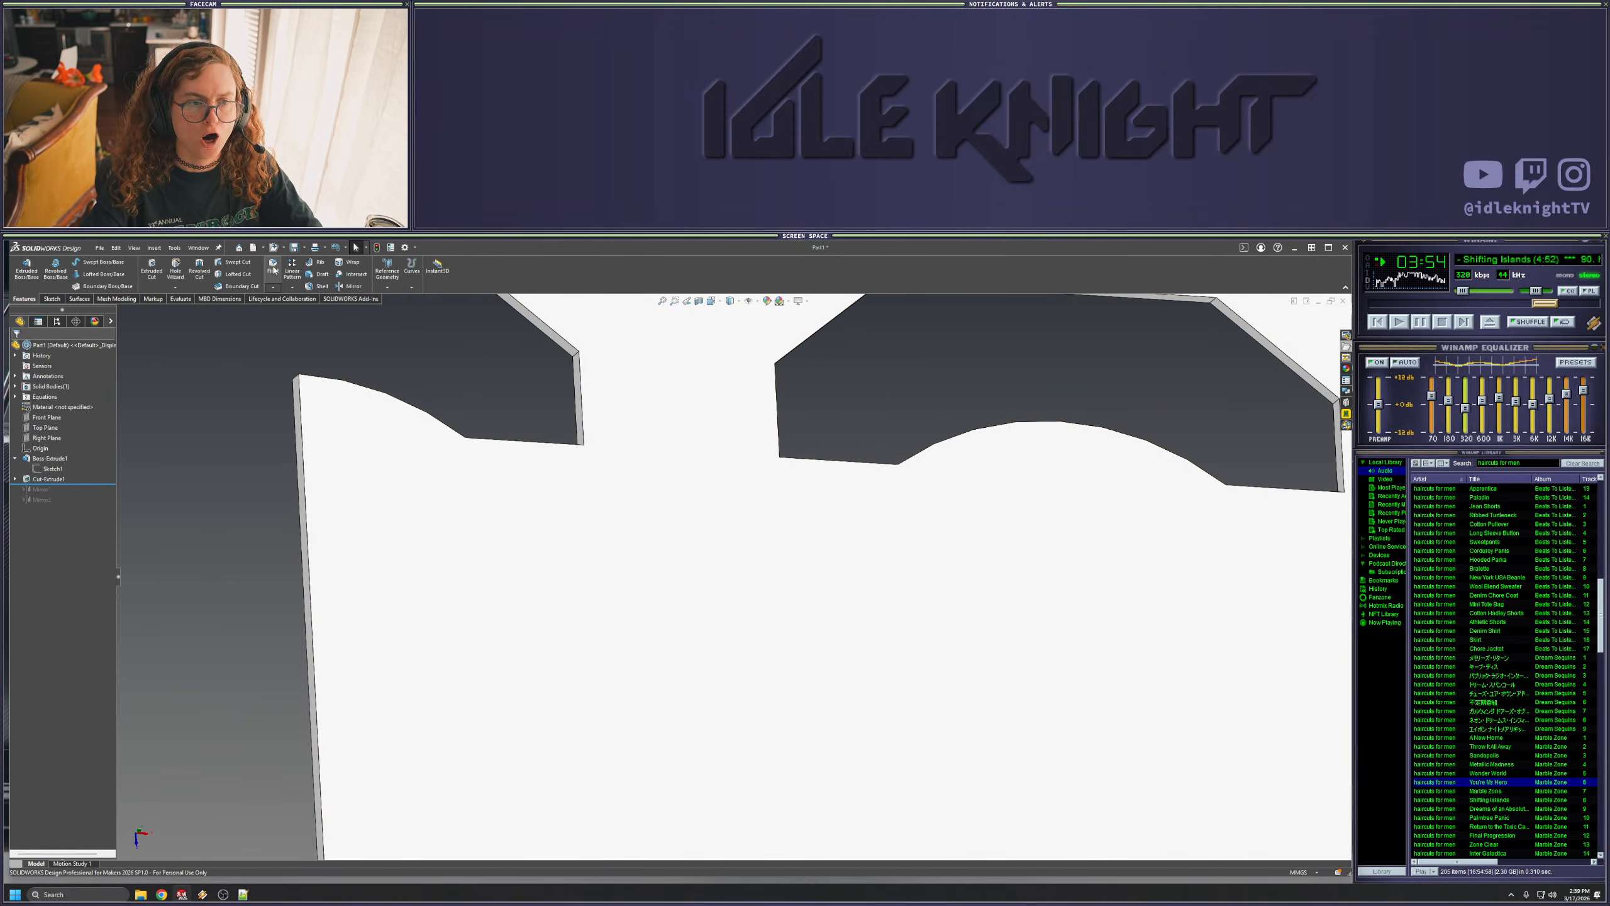
- Set up a 2.5 mm chamfer on the two square corner edges of the upper full cutout
{"action": "left_click", "coordinate": [273, 287]}
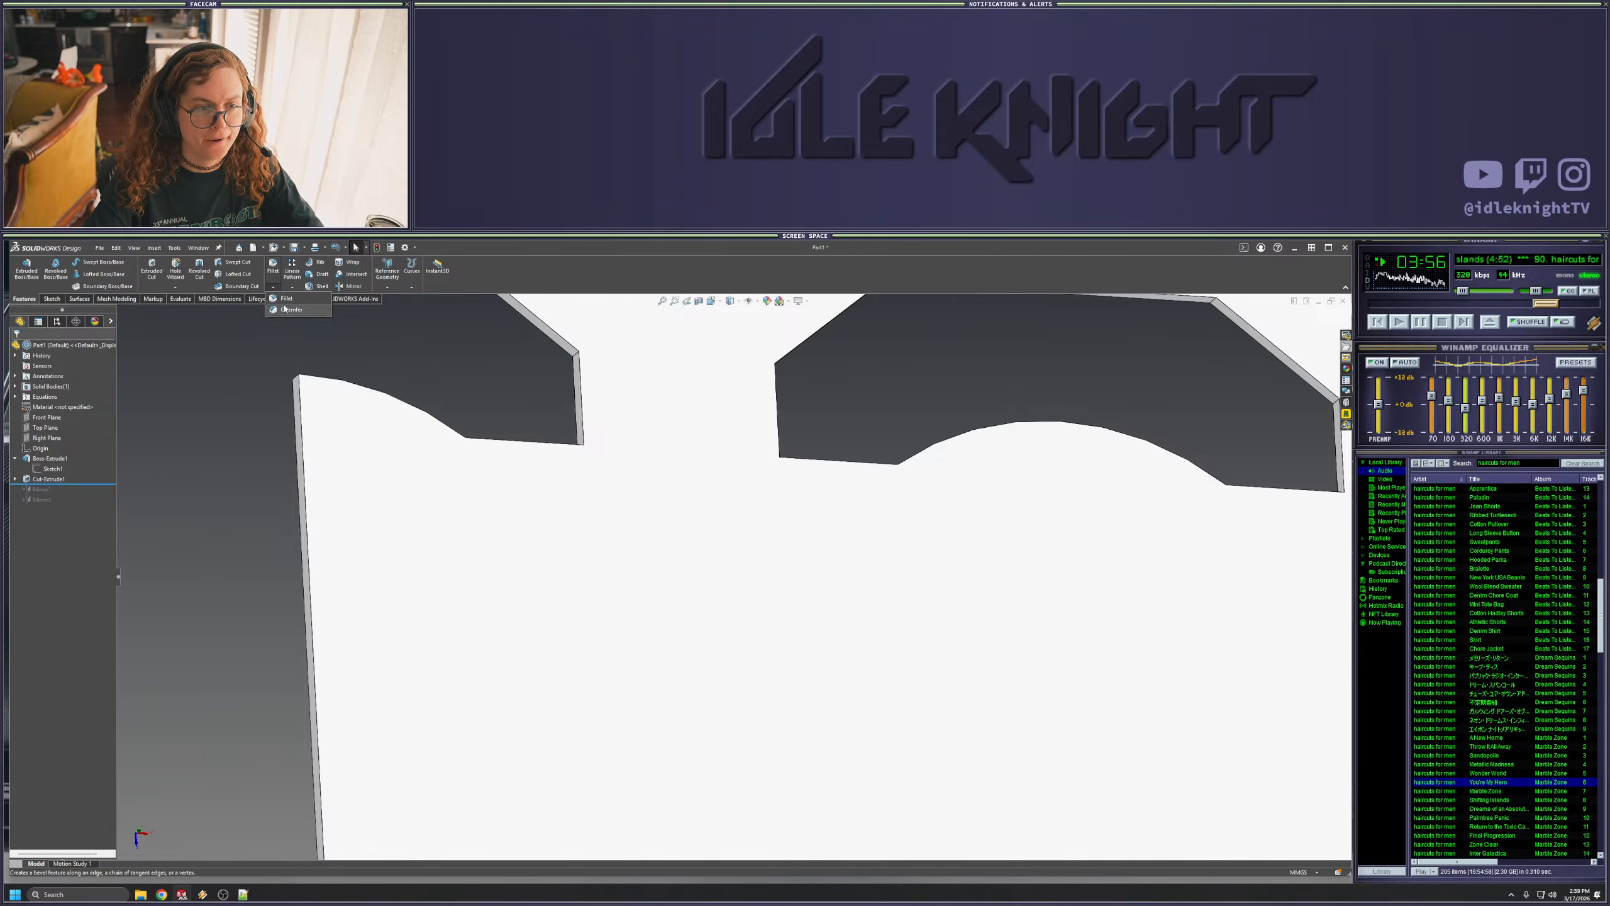
{"action": "left_click", "coordinate": [288, 309]}
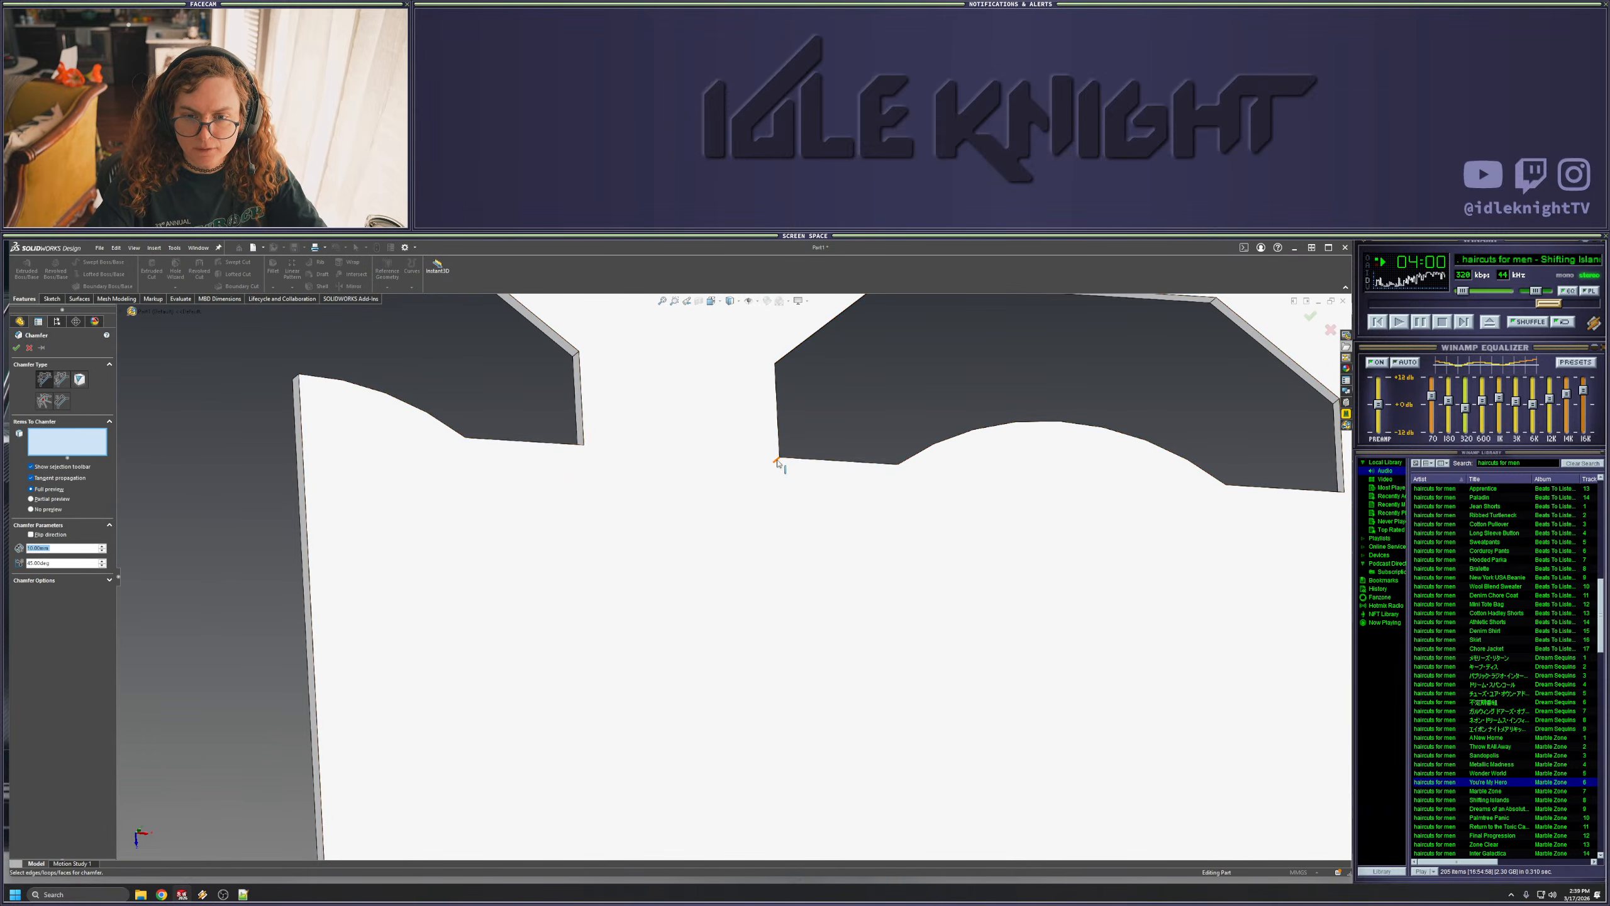
{"action": "left_click", "coordinate": [777, 462]}
{"action": "type", "text": "2.5"}
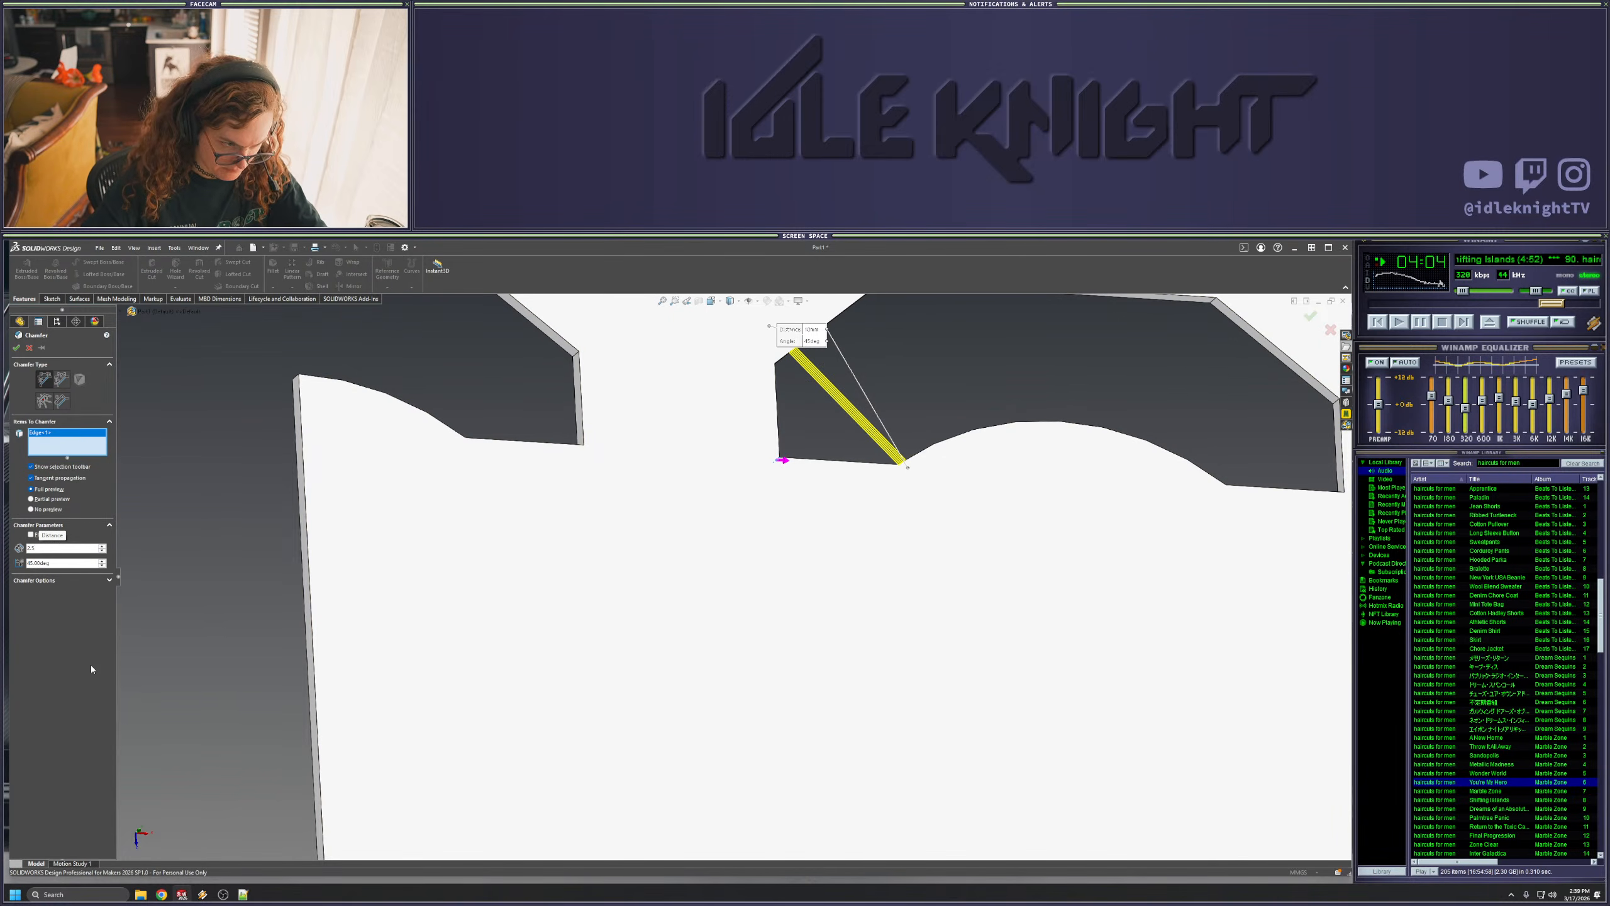
{"action": "key", "text": "Return"}
{"action": "scroll", "coordinate": [983, 559], "scroll_direction": "up", "scroll_amount": 5}
{"action": "scroll", "coordinate": [984, 559], "scroll_direction": "down", "scroll_amount": 3}
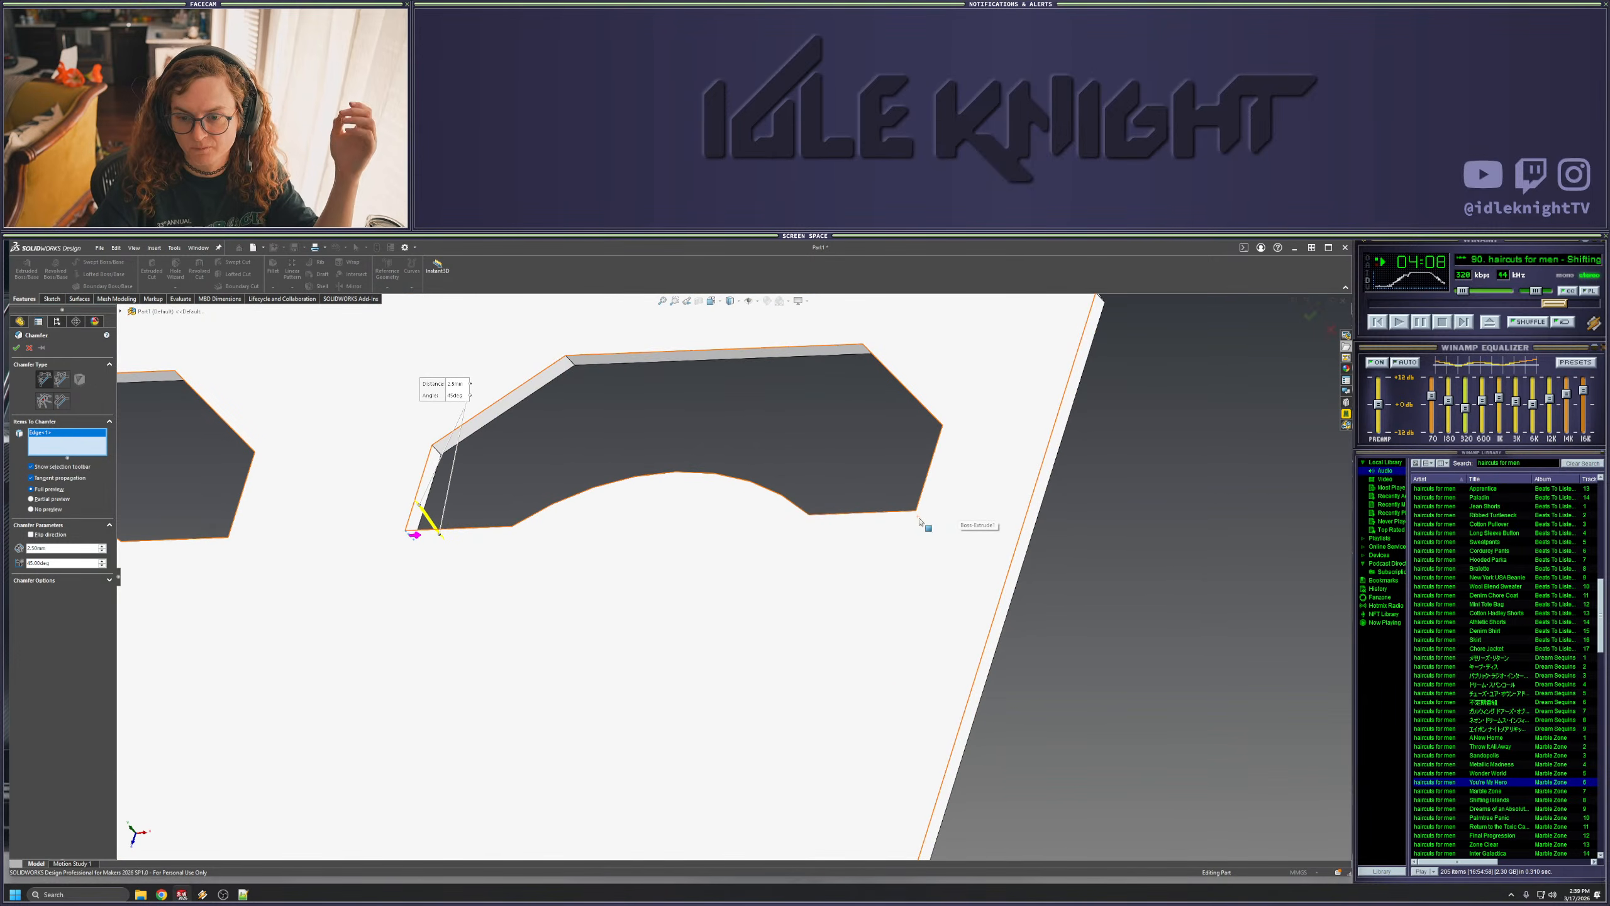
{"action": "left_click", "coordinate": [922, 508]}
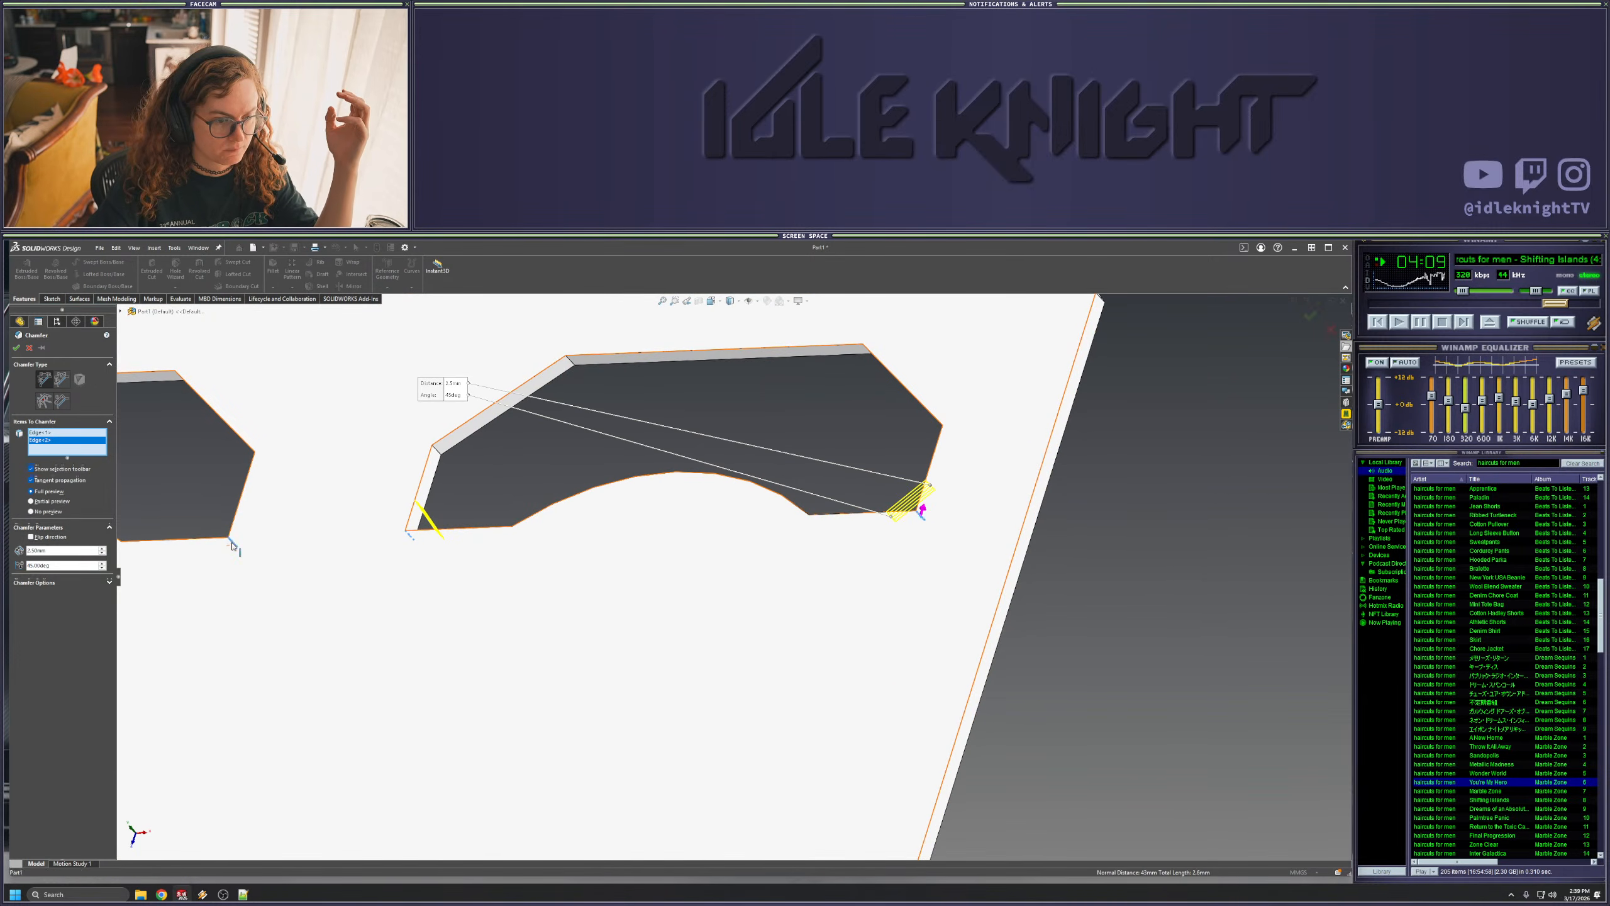
- Add the remaining square corner edges of the half cutouts and the lower full cutout to the chamfer and apply it
{"action": "scroll", "coordinate": [381, 575], "scroll_direction": "up", "scroll_amount": 3}
{"action": "scroll", "coordinate": [612, 607], "scroll_direction": "down", "scroll_amount": 5}
{"action": "left_click", "coordinate": [555, 581]}
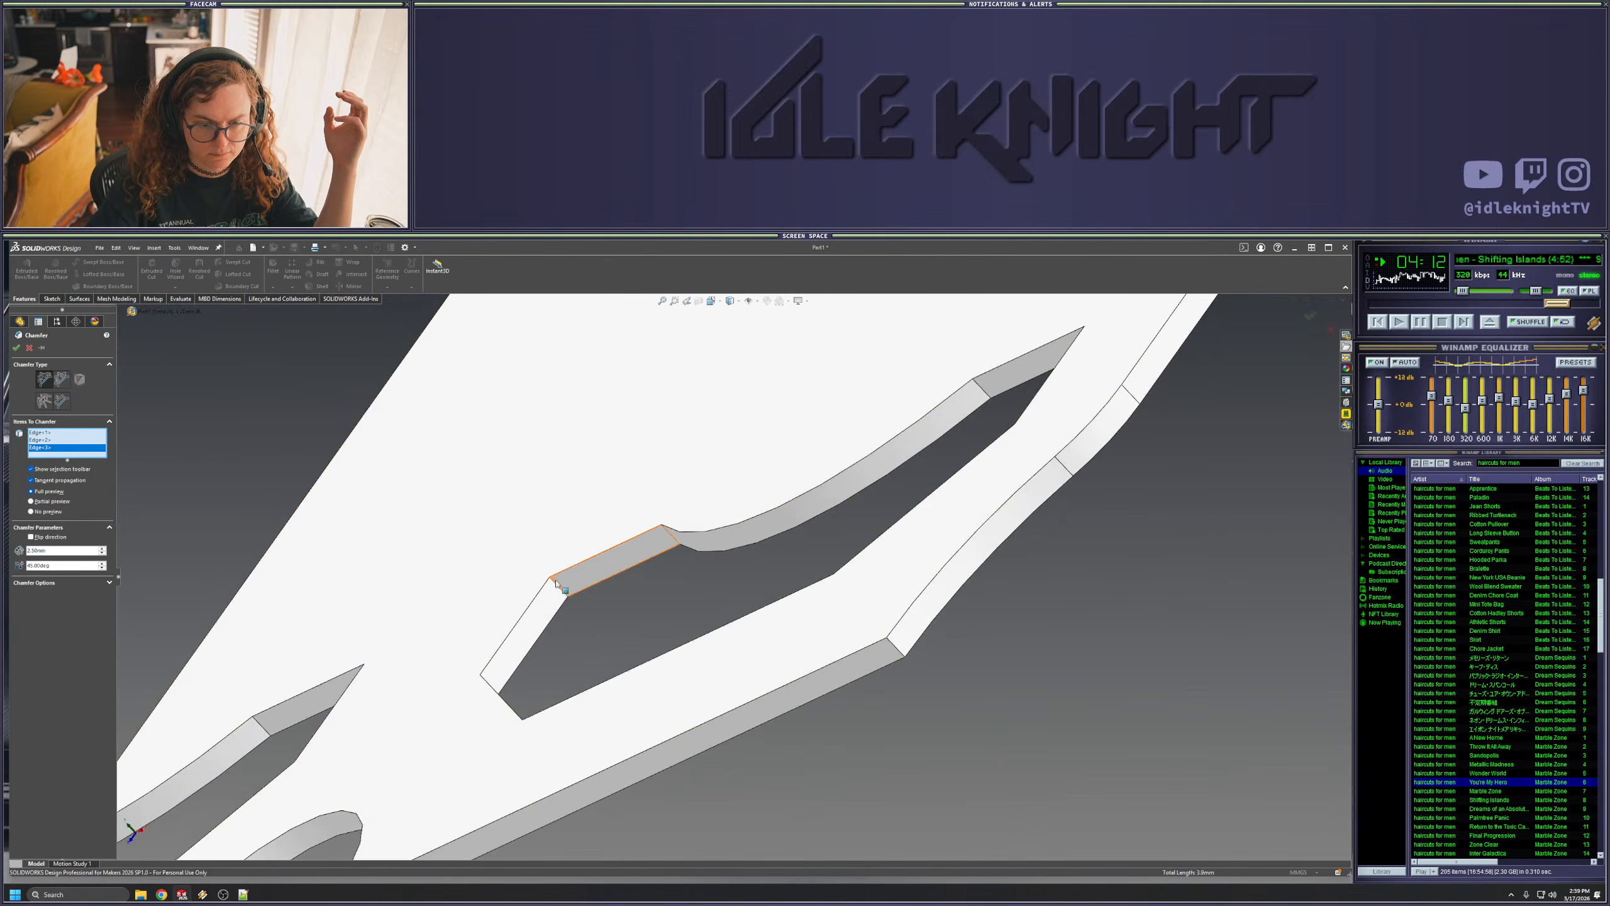
{"action": "left_click", "coordinate": [558, 586]}
{"action": "middle_click_drag", "start_coordinate": [974, 448], "coordinate": [998, 359]}
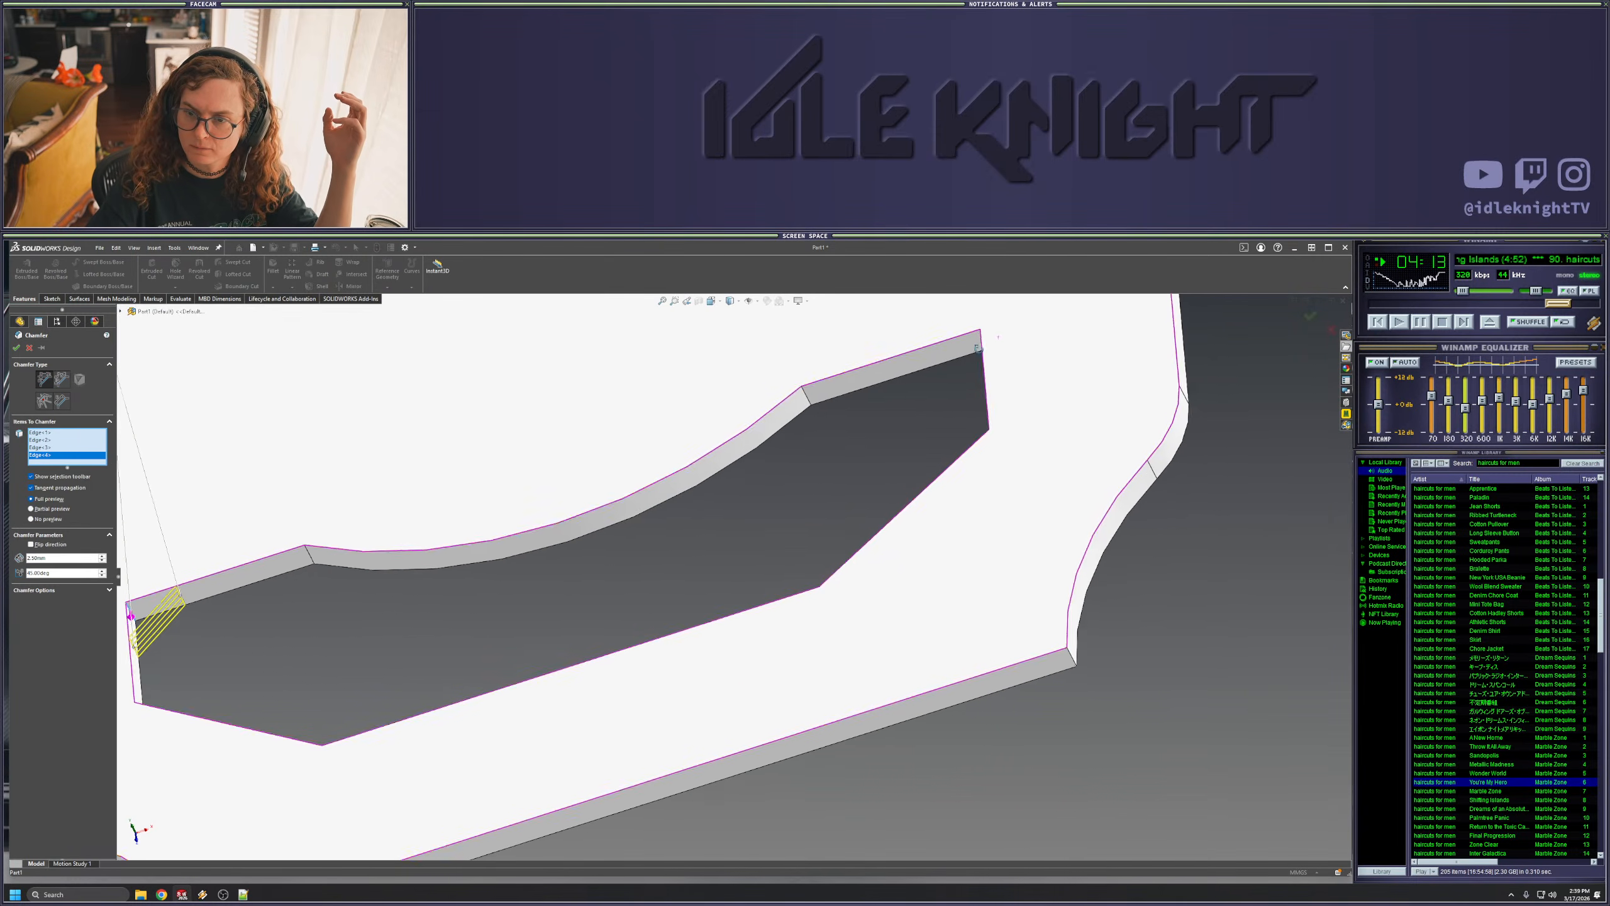
{"action": "left_click", "coordinate": [984, 346]}
{"action": "scroll", "coordinate": [824, 552], "scroll_direction": "up", "scroll_amount": 4}
{"action": "scroll", "coordinate": [462, 627], "scroll_direction": "down", "scroll_amount": 3}
{"action": "middle_click_drag", "start_coordinate": [466, 625], "coordinate": [666, 564]}
{"action": "left_click", "coordinate": [771, 558]}
{"action": "scroll", "coordinate": [800, 576], "scroll_direction": "up", "scroll_amount": 5}
{"action": "middle_click_drag", "start_coordinate": [802, 577], "coordinate": [751, 708]}
{"action": "key", "text": "Return"}
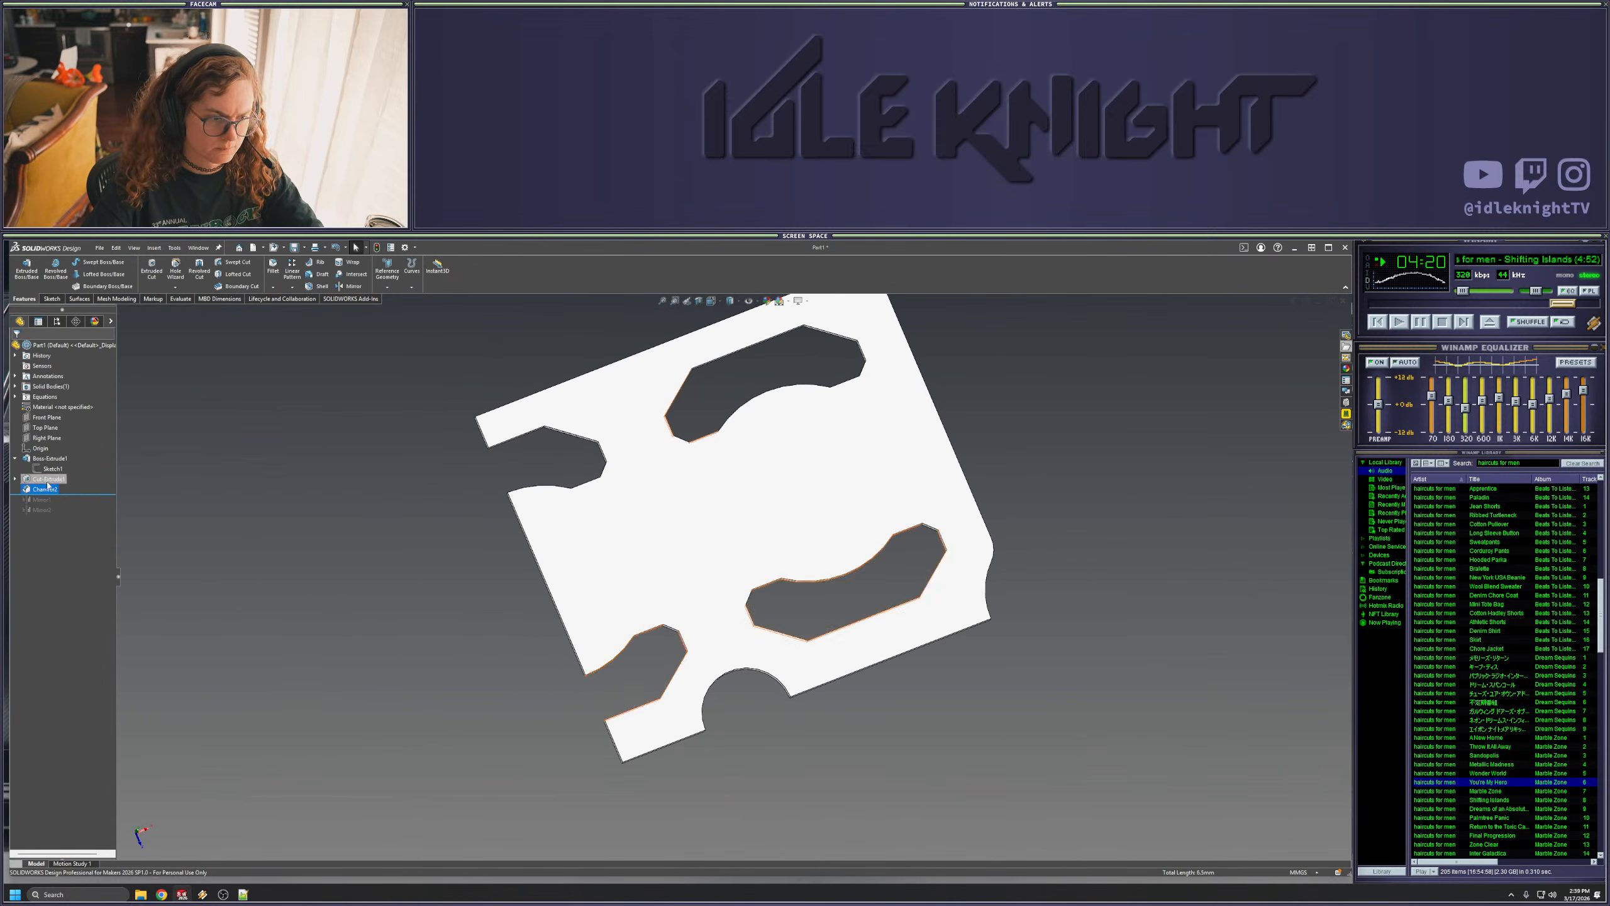
- Roll the model history forward past both mirror features and view the whole plate at an angle
{"action": "left_click_drag", "start_coordinate": [47, 493], "coordinate": [47, 515]}
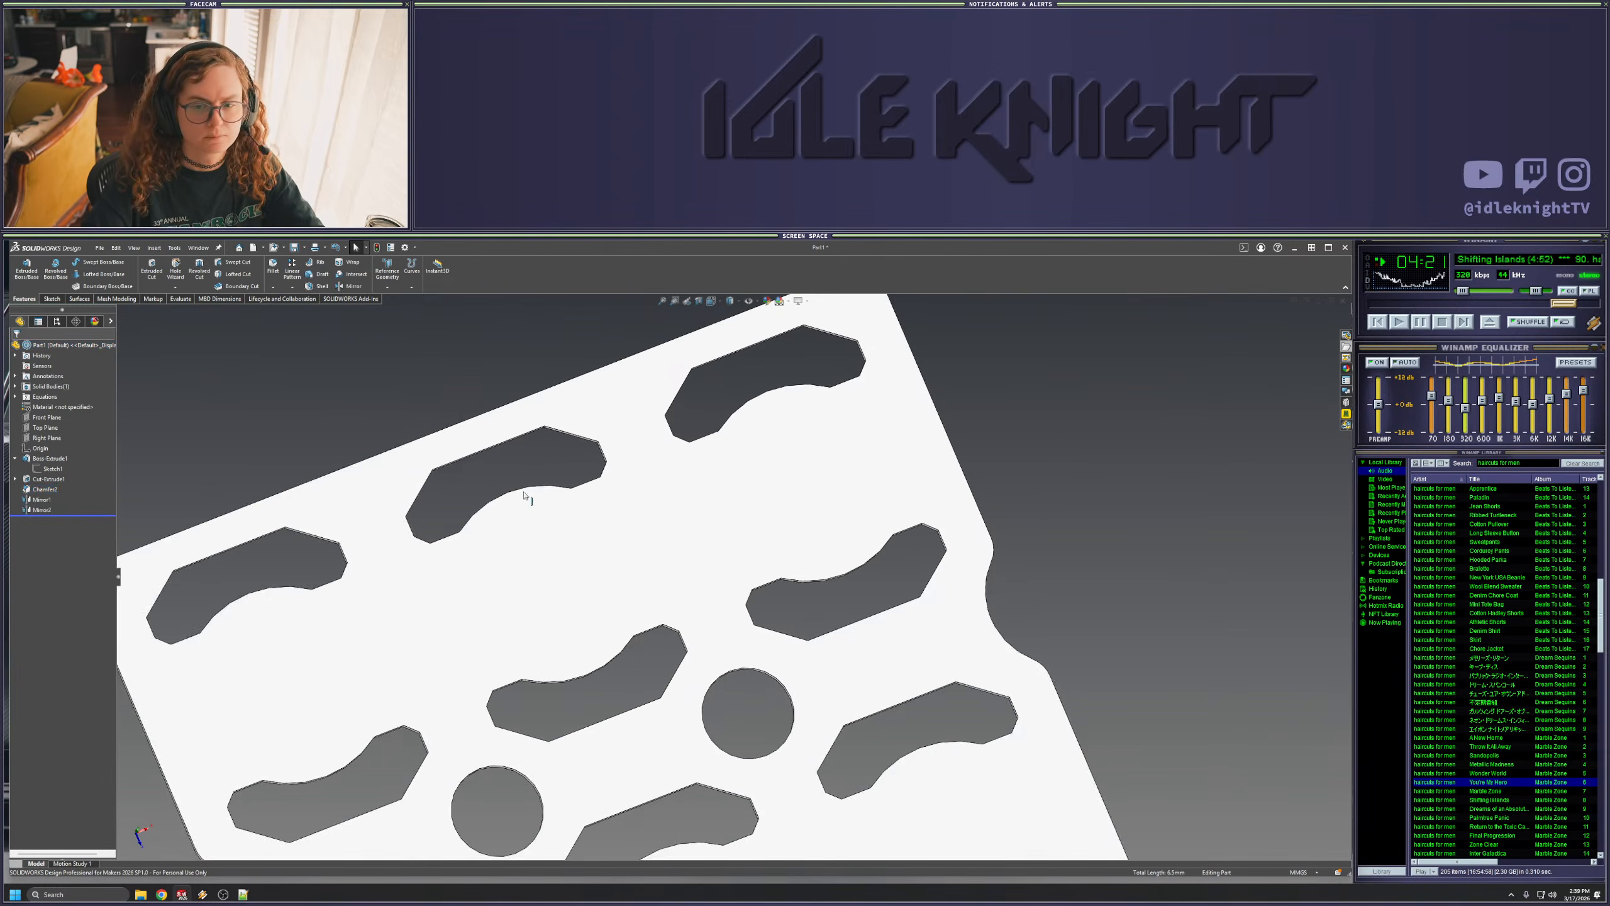
{"action": "key", "text": "f"}
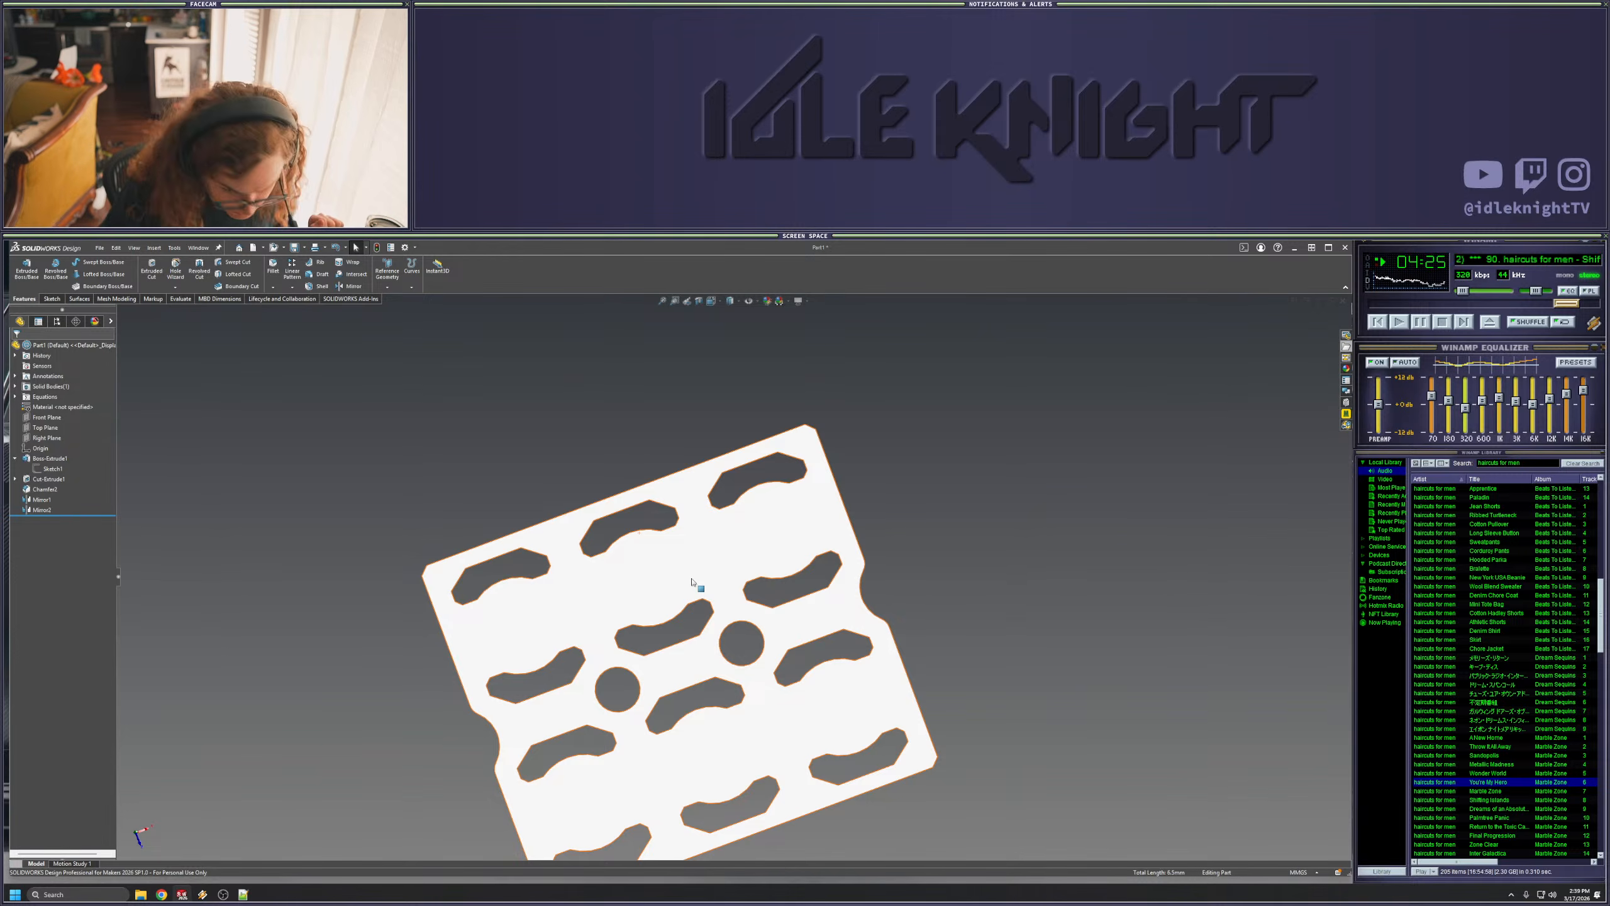
{"action": "middle_click_drag", "start_coordinate": [785, 527], "coordinate": [947, 448]}
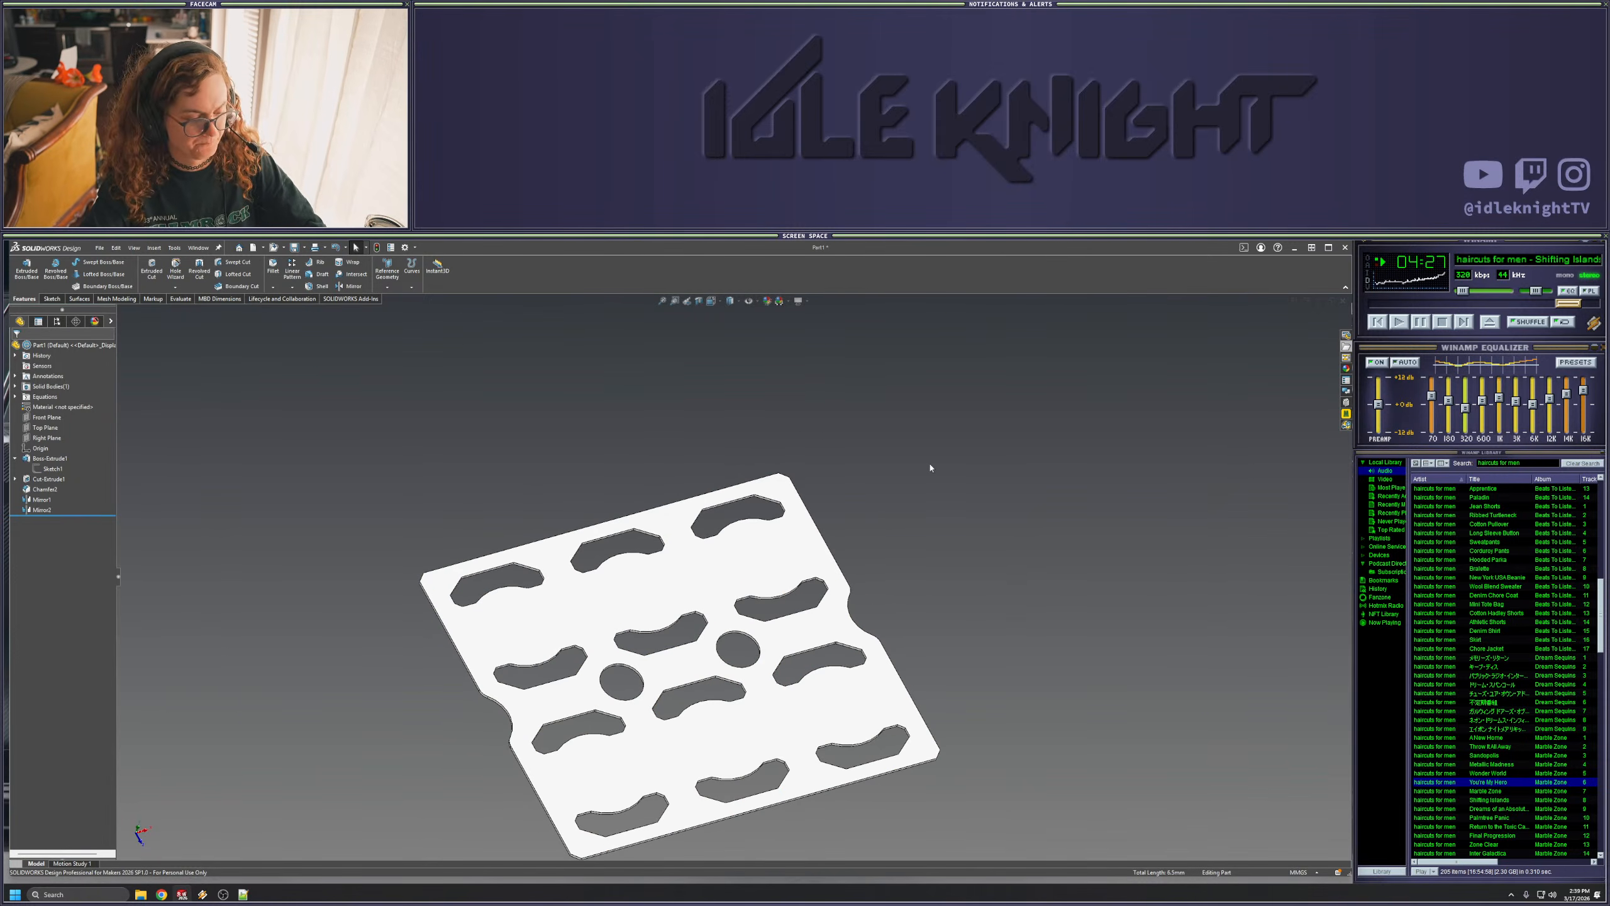
- Start saving the part in Documents > Tread Global > Can topper and enter 6pack as the file name
{"action": "key", "text": "ctrl+s"}
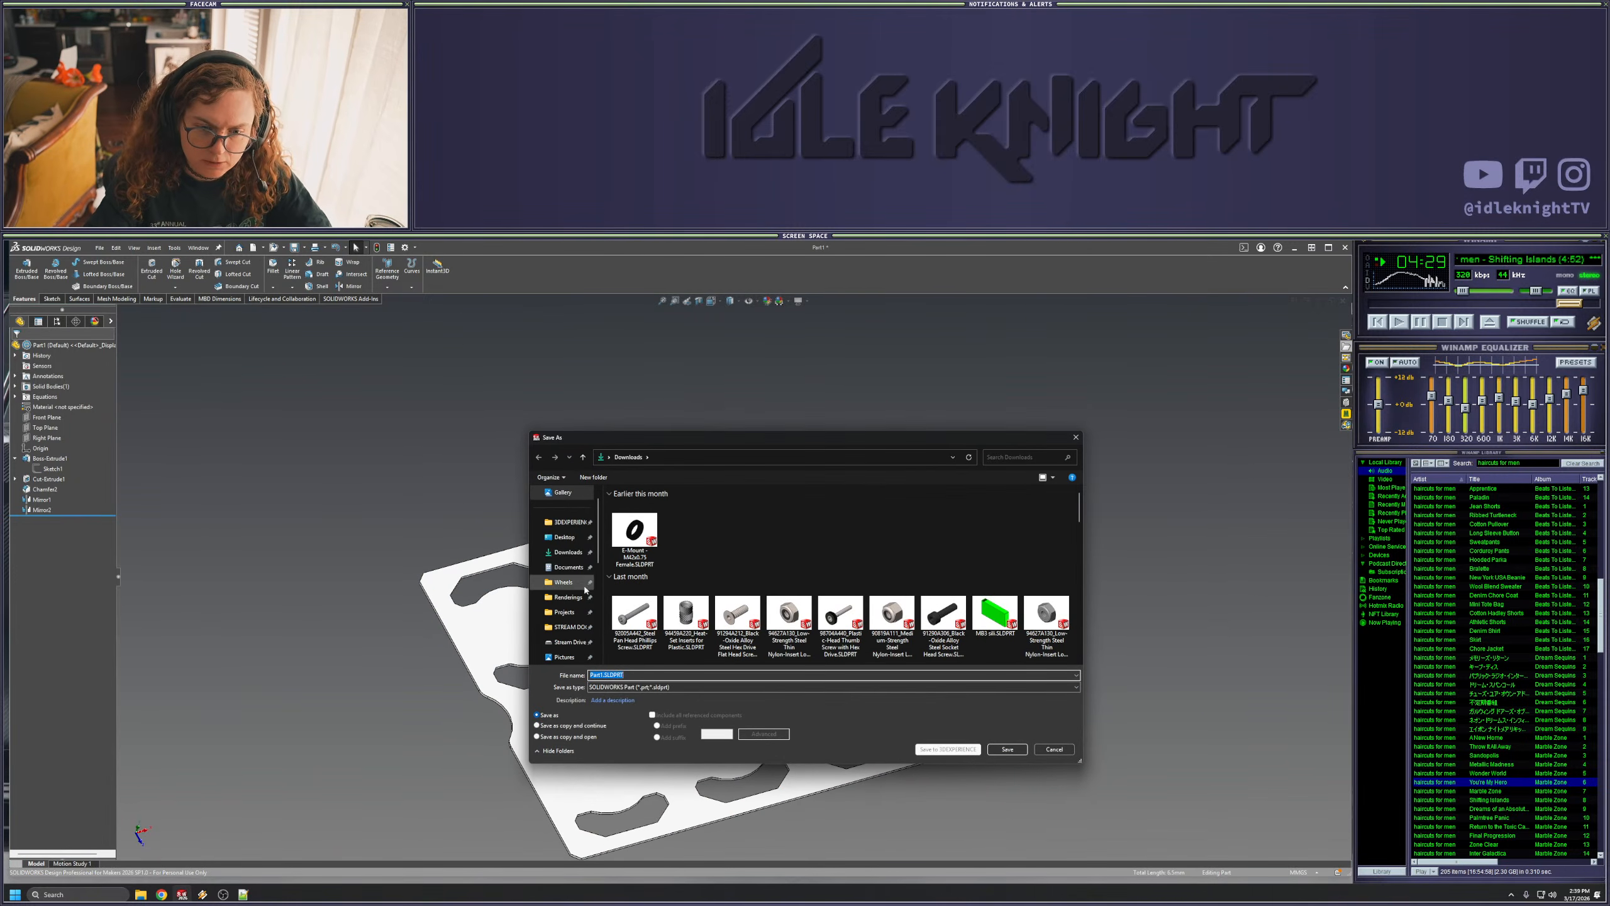
{"action": "left_click", "coordinate": [559, 571]}
{"action": "scroll", "coordinate": [657, 566], "scroll_direction": "down", "scroll_amount": 9}
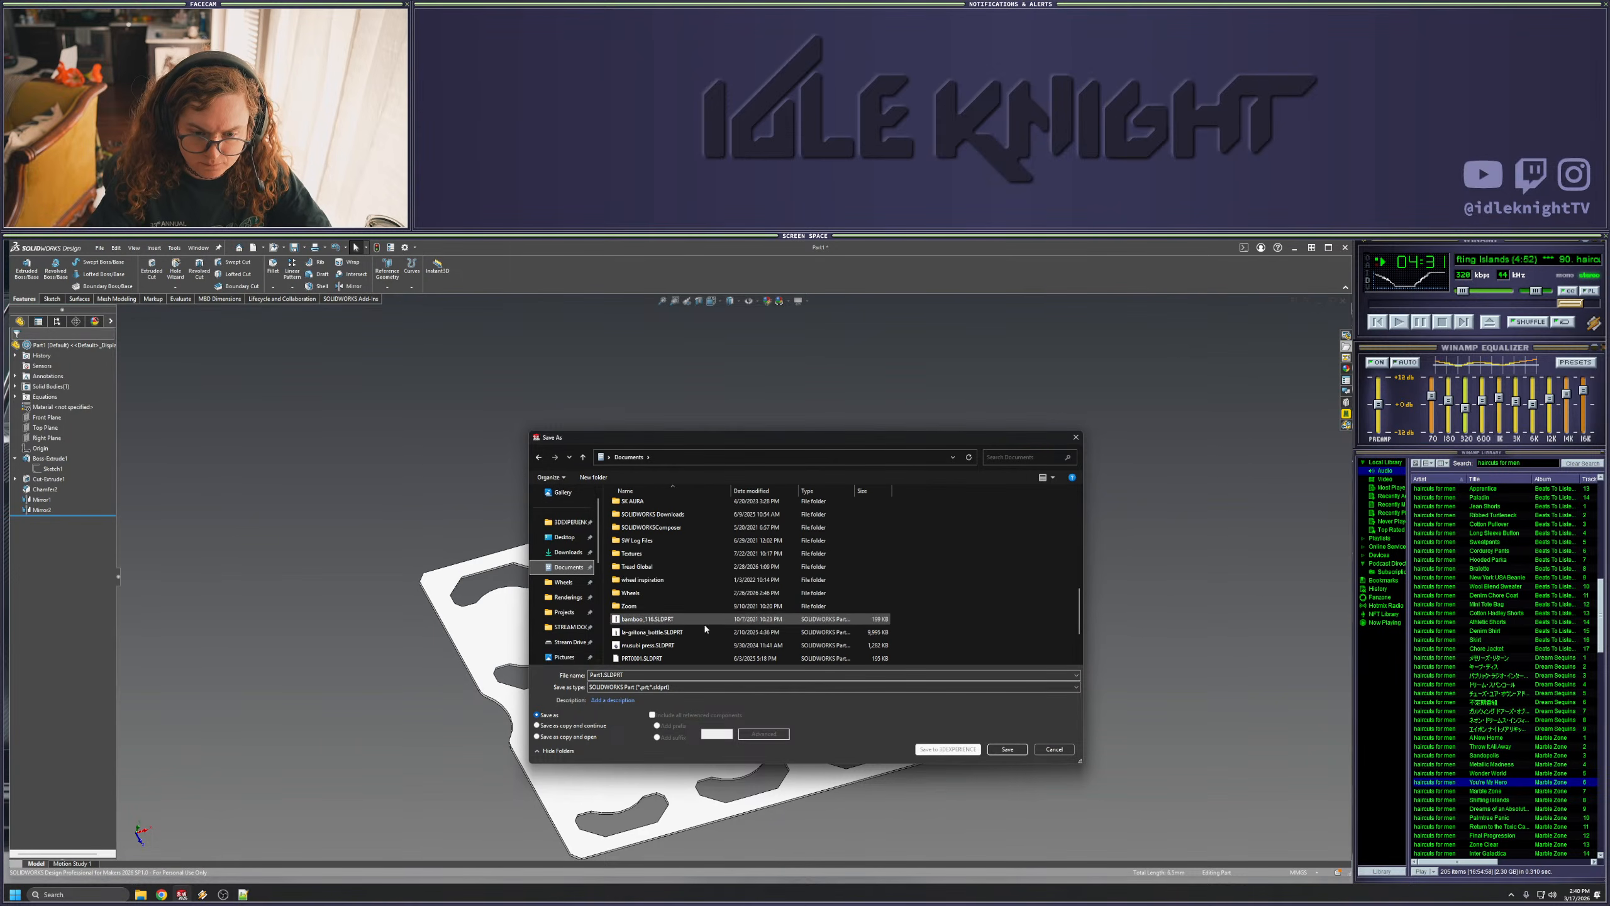
{"action": "double_click", "coordinate": [656, 565]}
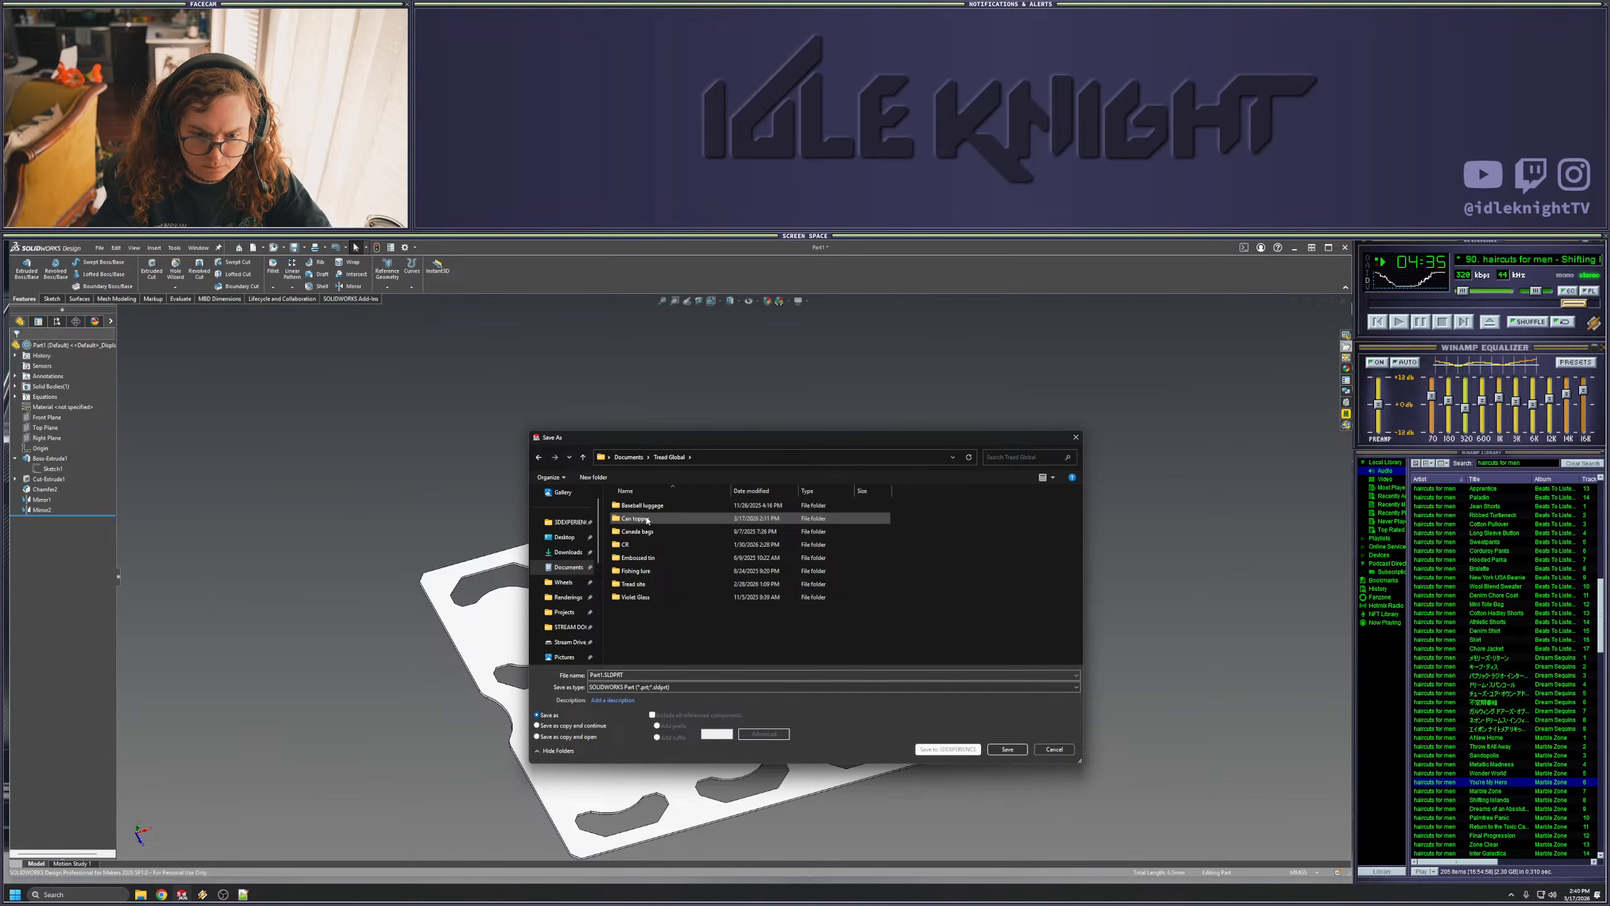
{"action": "double_click", "coordinate": [635, 519]}
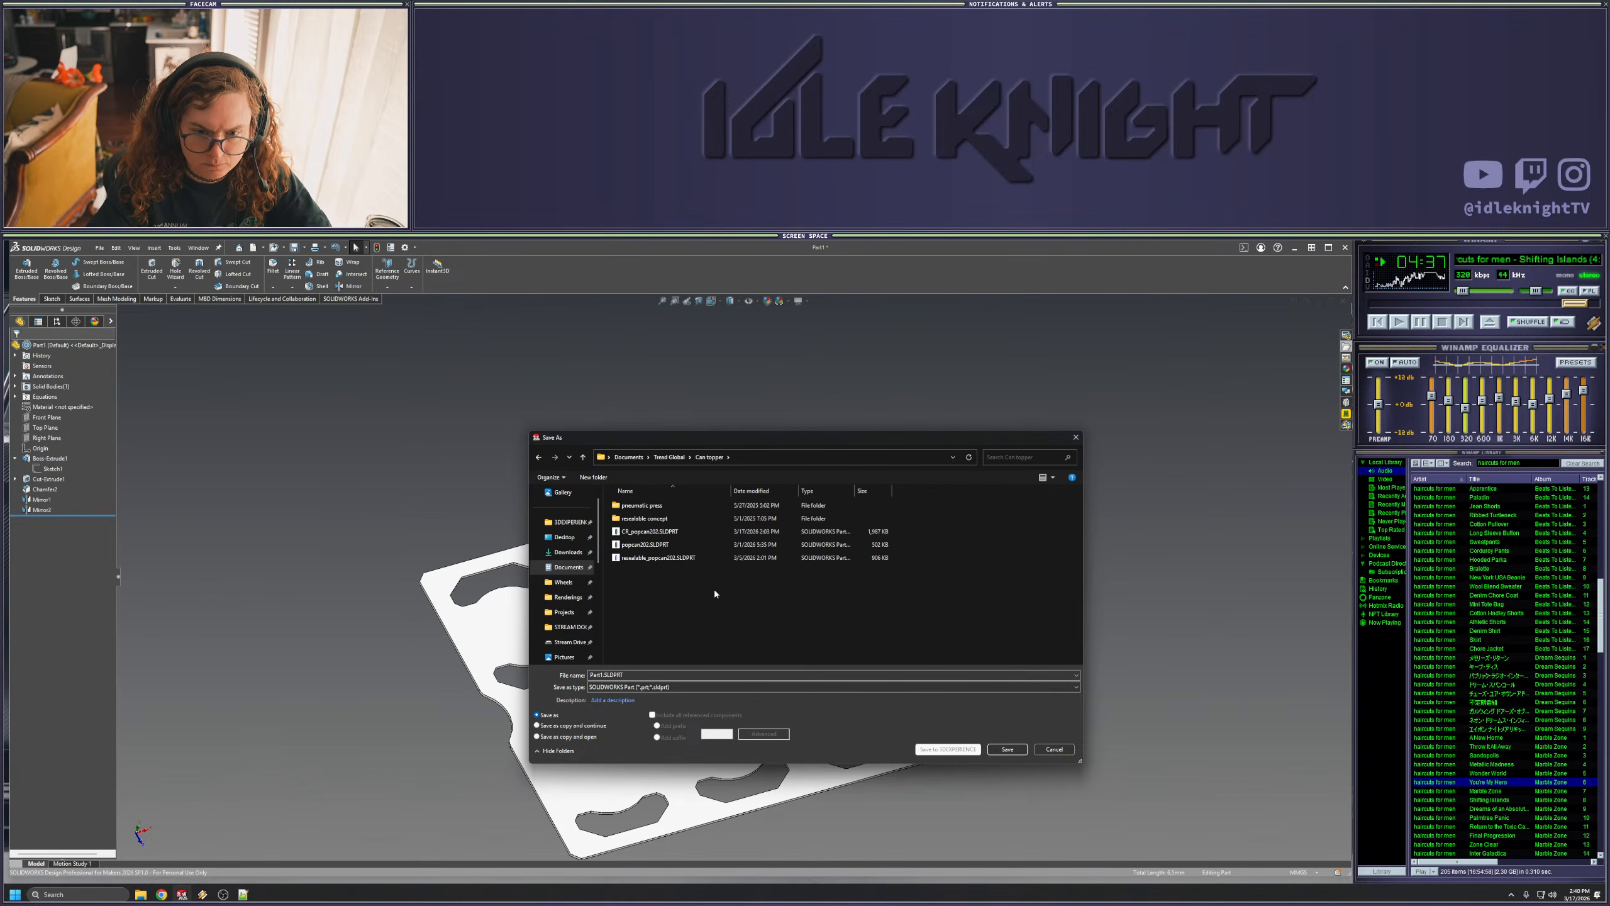
{"action": "key", "text": "alt+Left"}
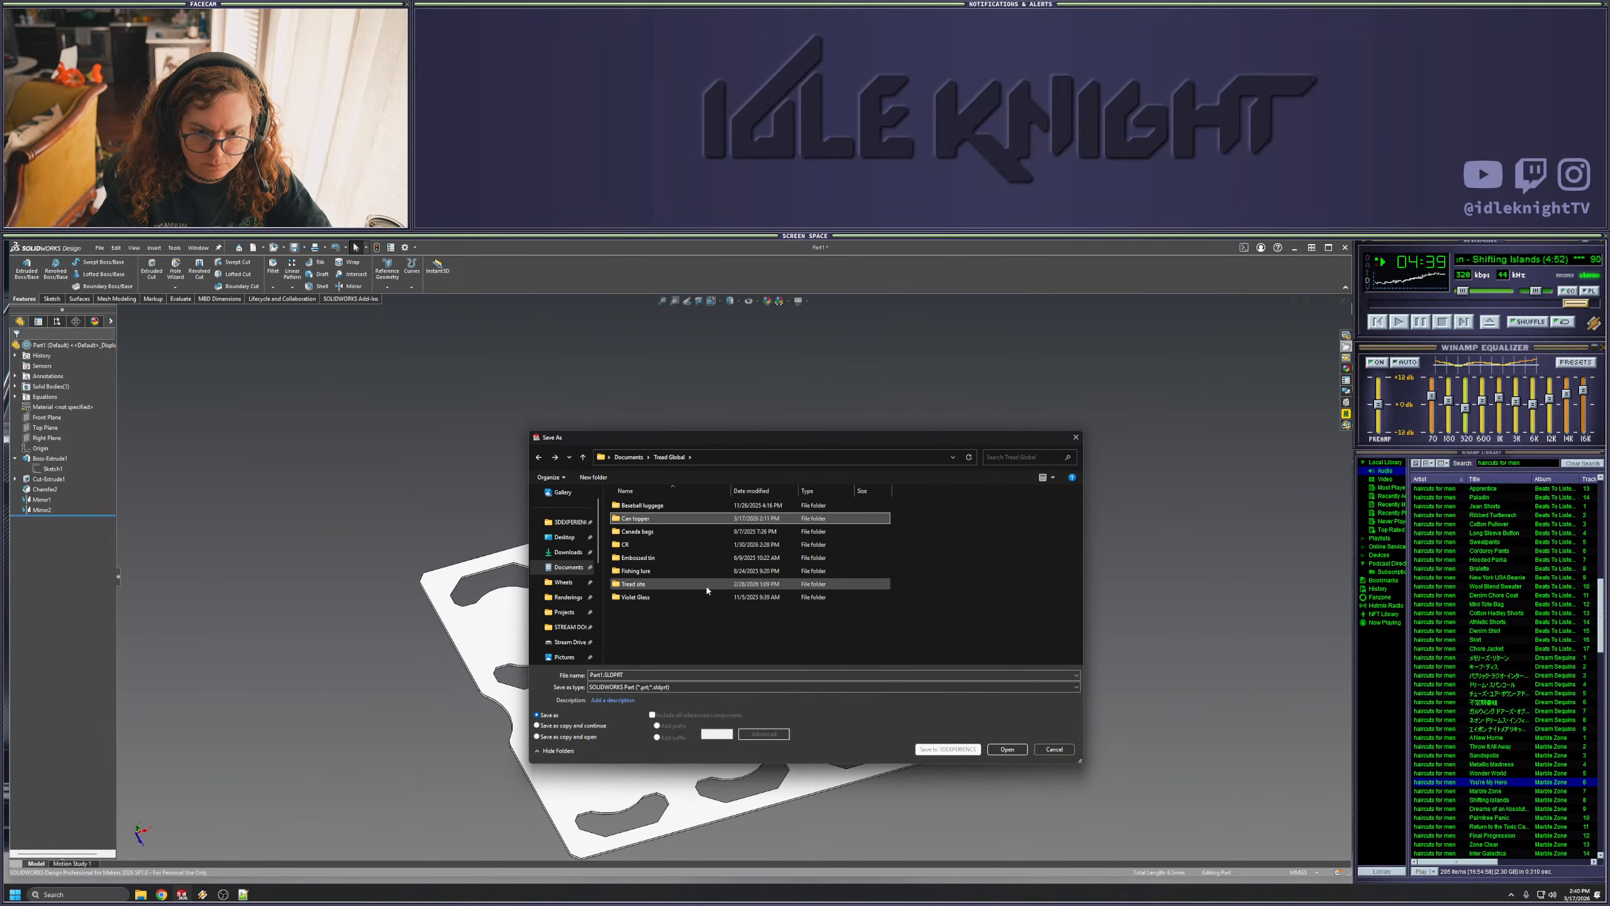
{"action": "double_click", "coordinate": [649, 519]}
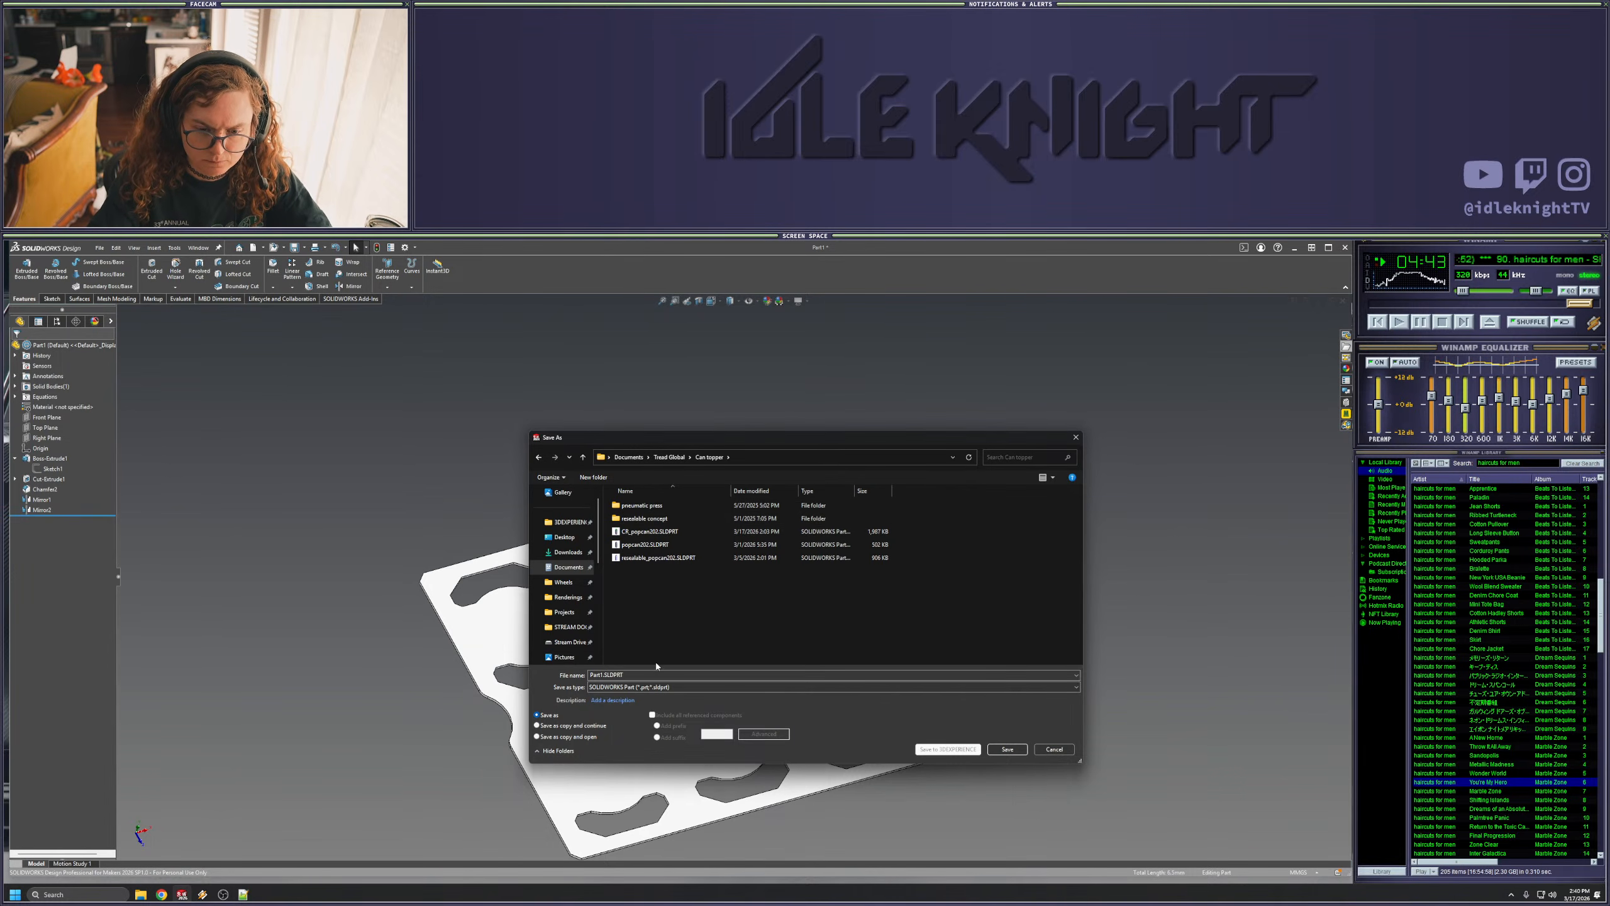
{"action": "left_click", "coordinate": [603, 674]}
{"action": "type", "text": "6pa"}
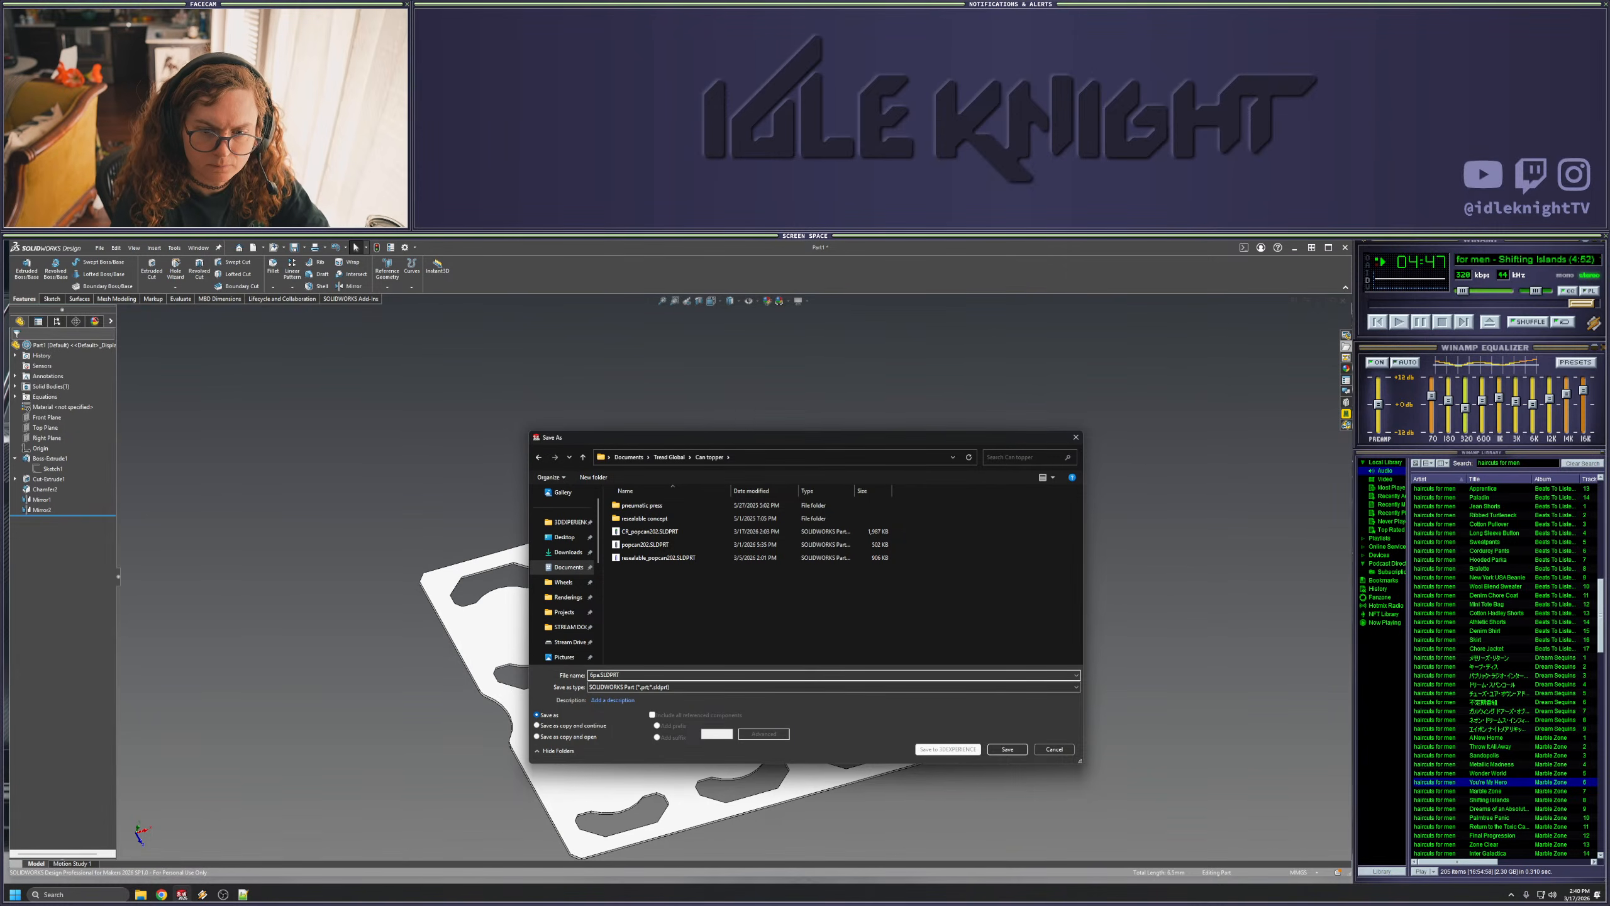
{"action": "type", "text": "ck"}
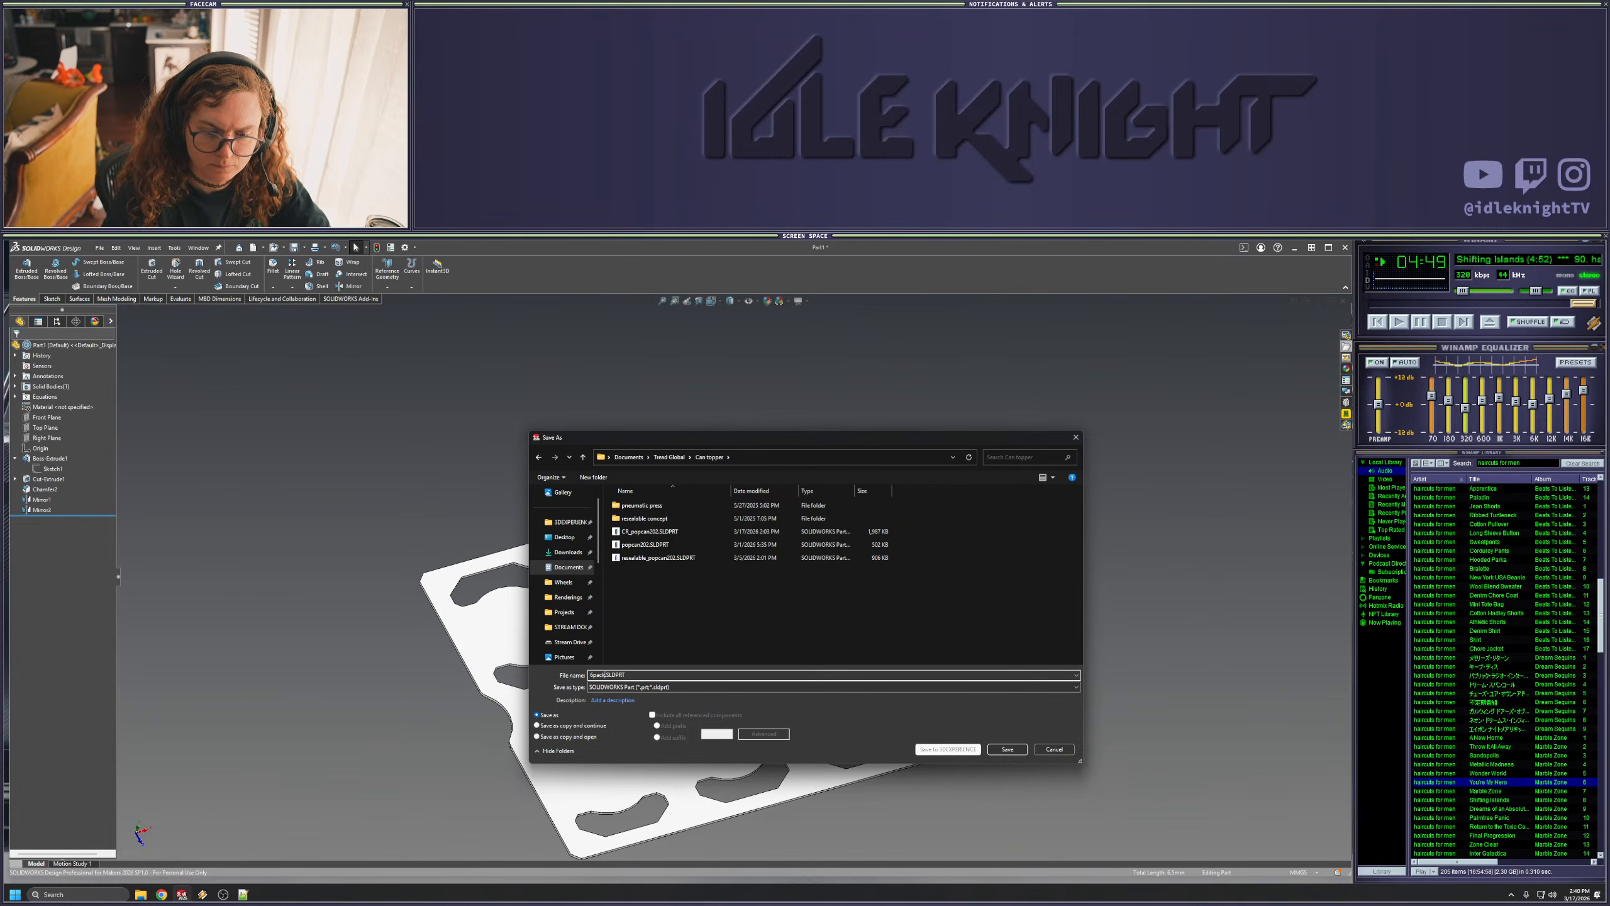
- Create a folder called "new 6pack press" inside the Can topper folder
{"action": "right_click", "coordinate": [637, 604]}
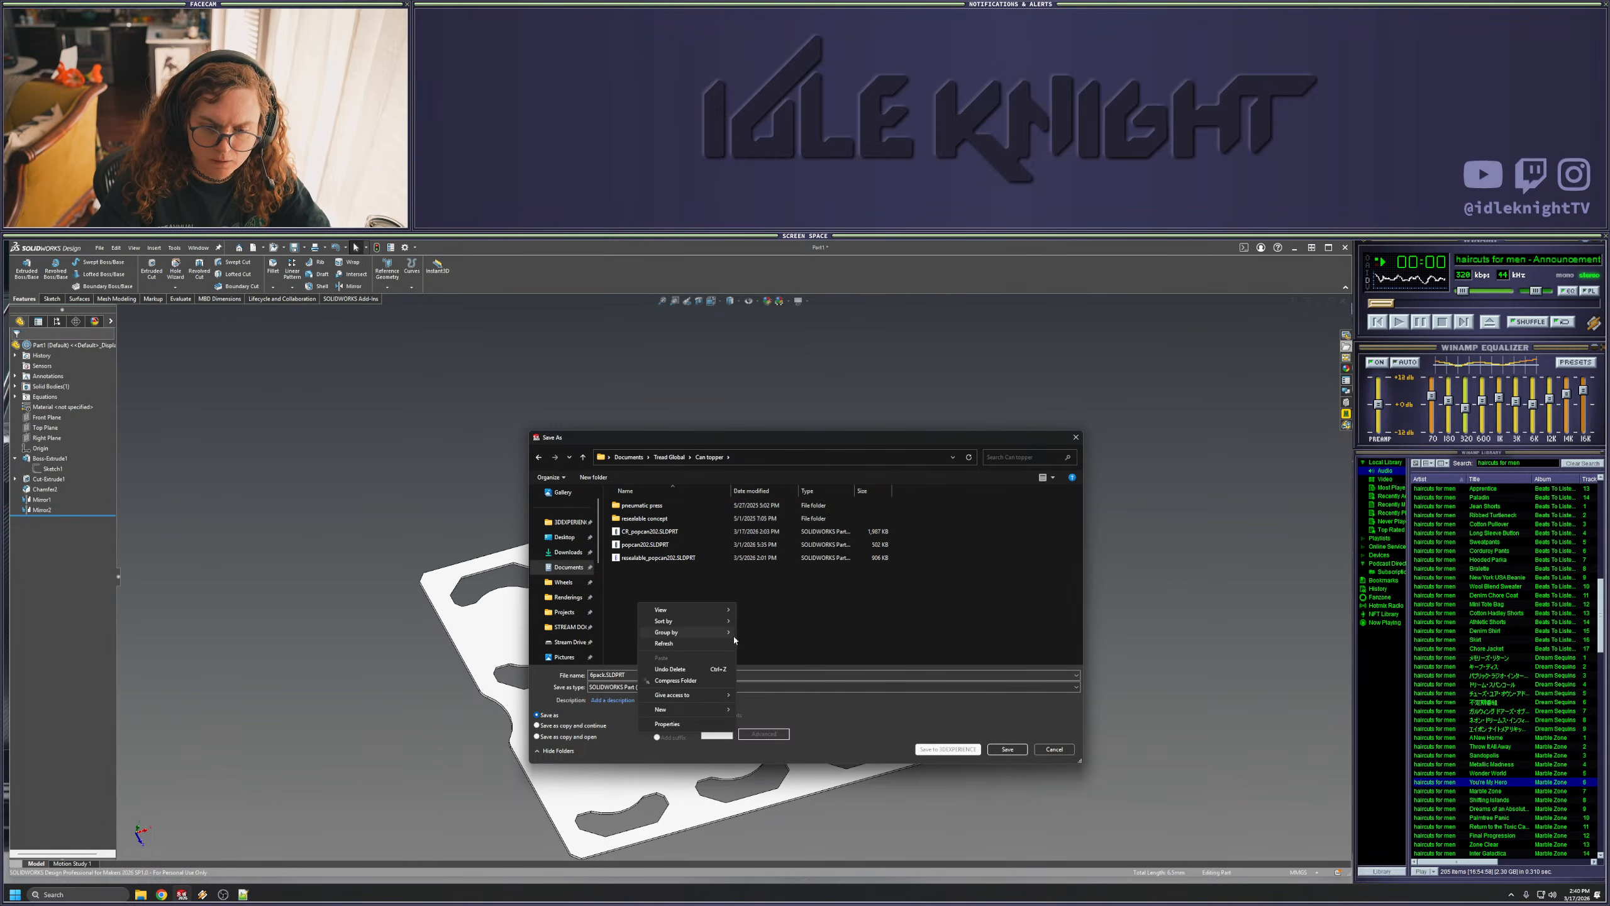
{"action": "left_click", "coordinate": [752, 708]}
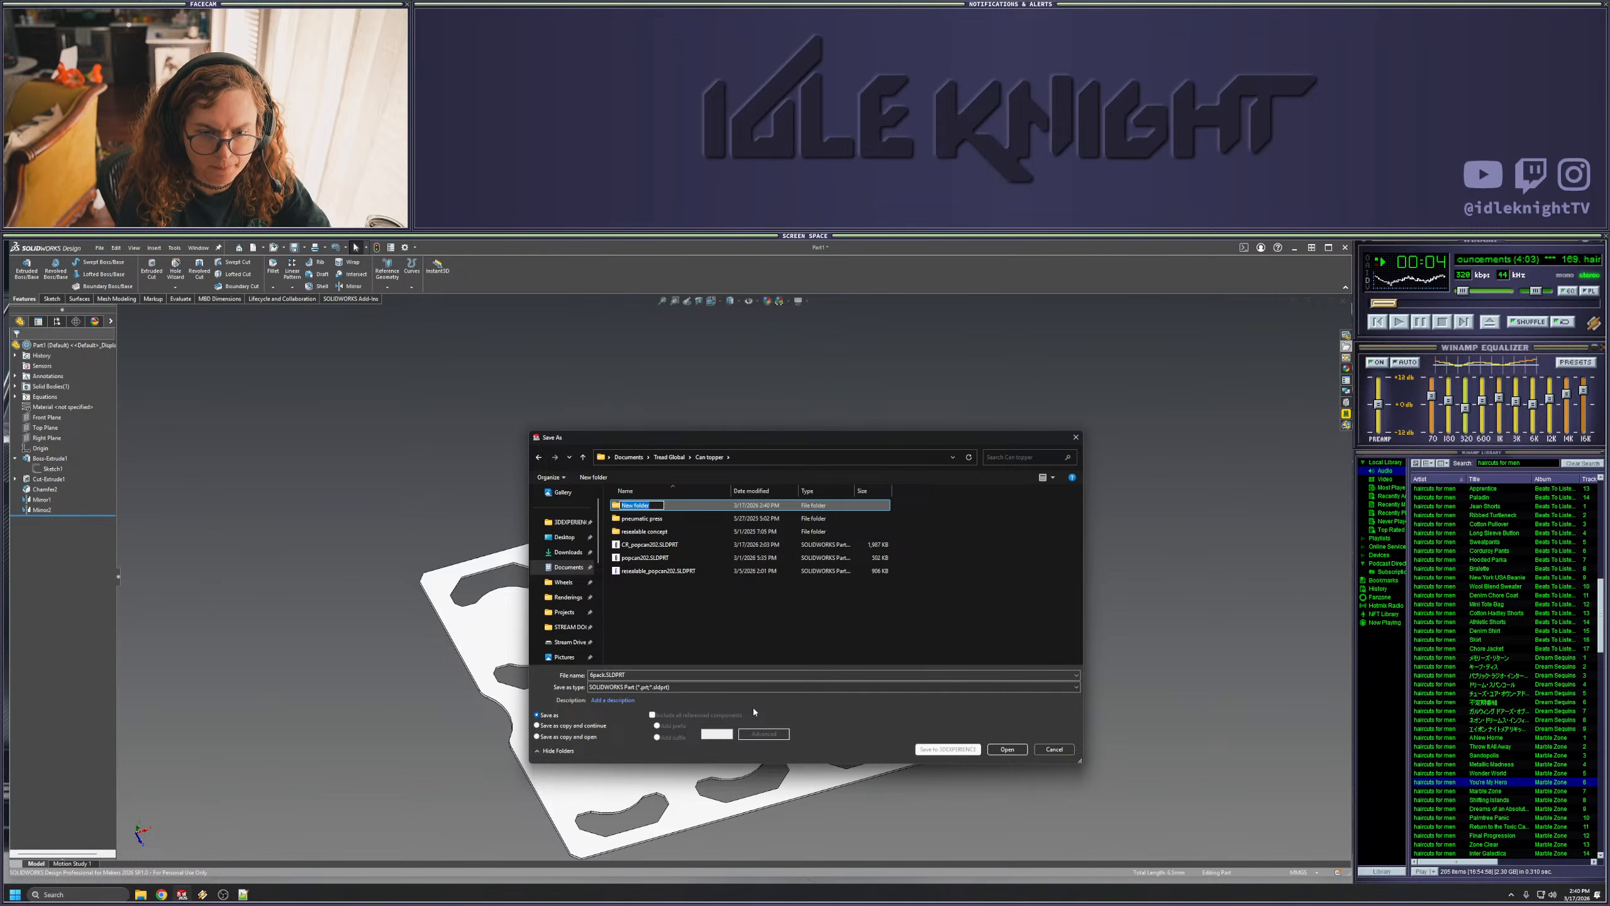
{"action": "type", "text": "n"}
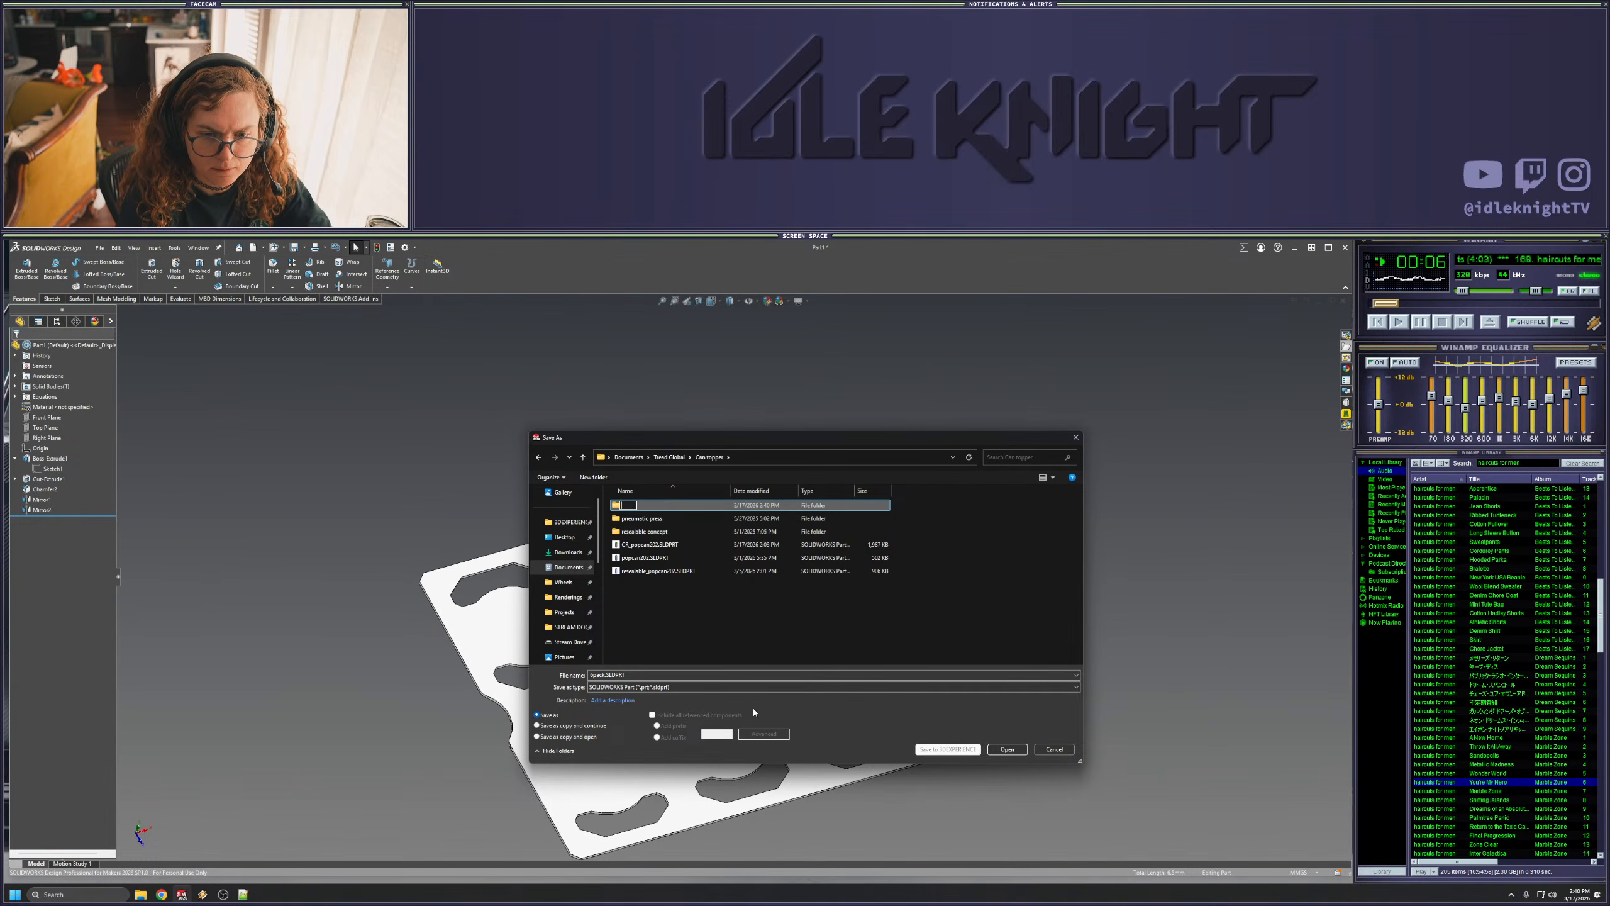
{"action": "type", "text": "ew 6pack pre"}
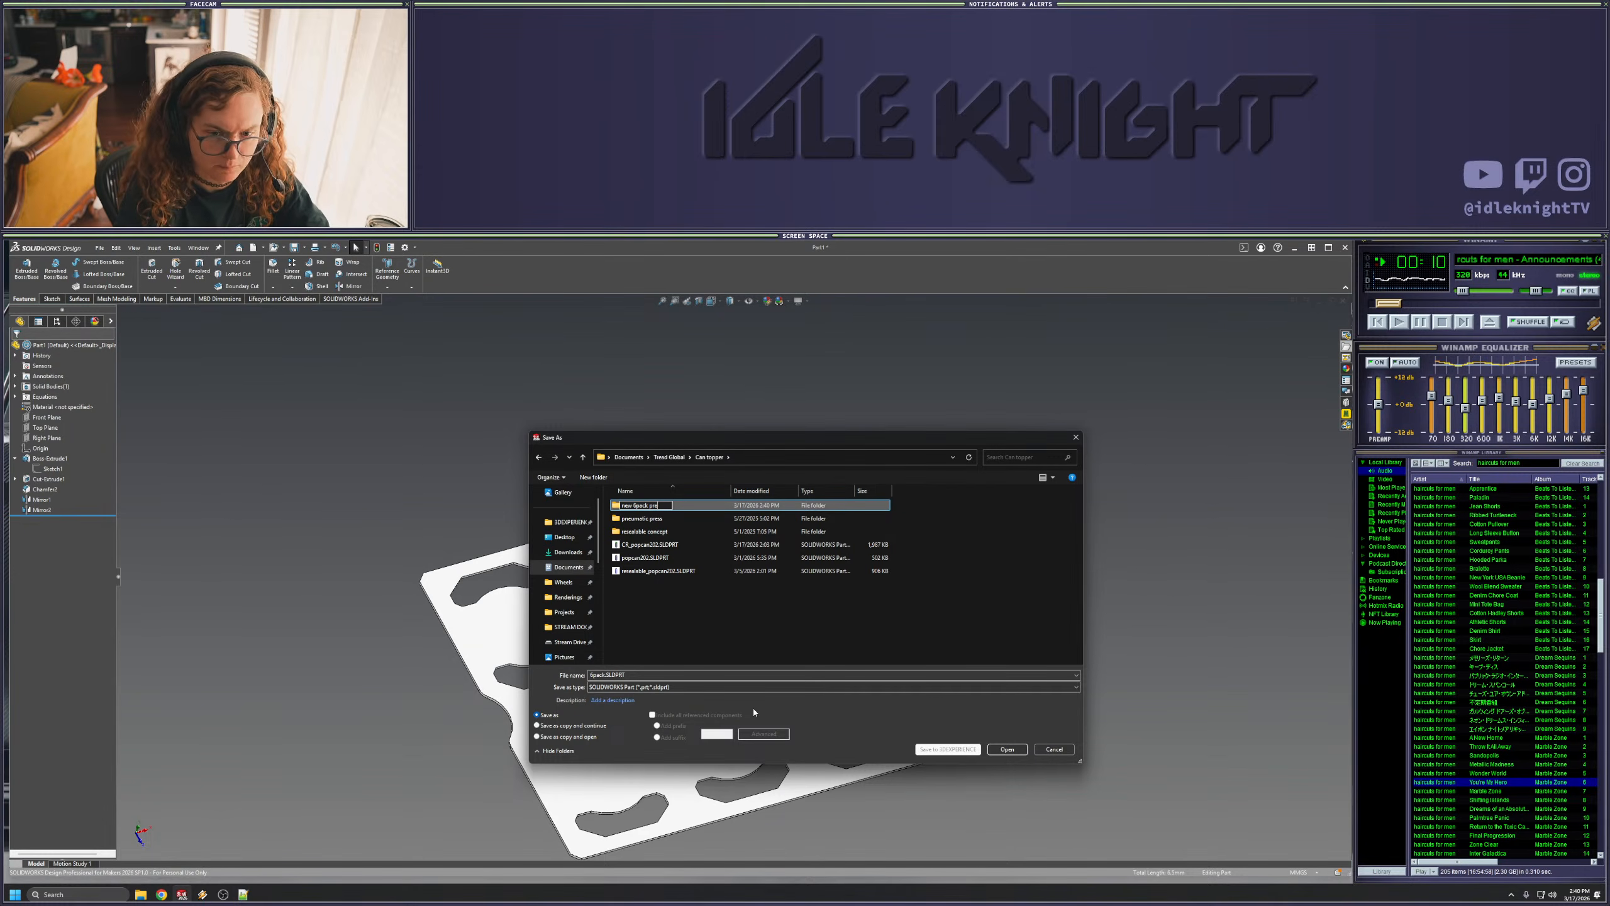
{"action": "key", "text": "Return"}
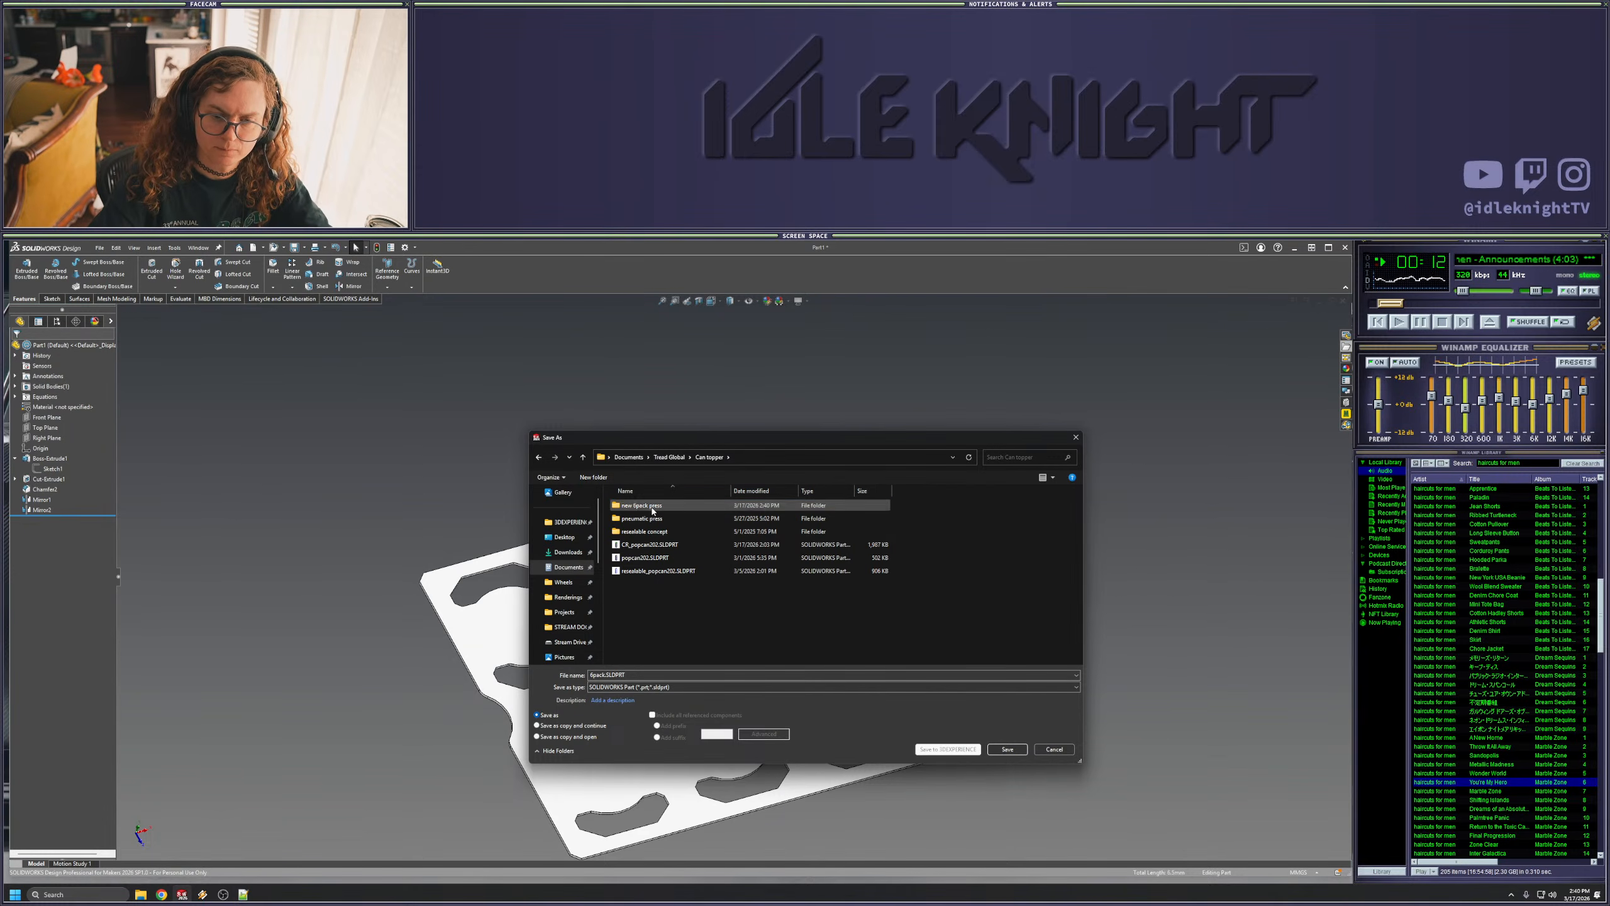
- Save the part as 6pack_paper in the "new 6pack press" folder
{"action": "double_click", "coordinate": [650, 507]}
{"action": "left_click", "coordinate": [680, 676]}
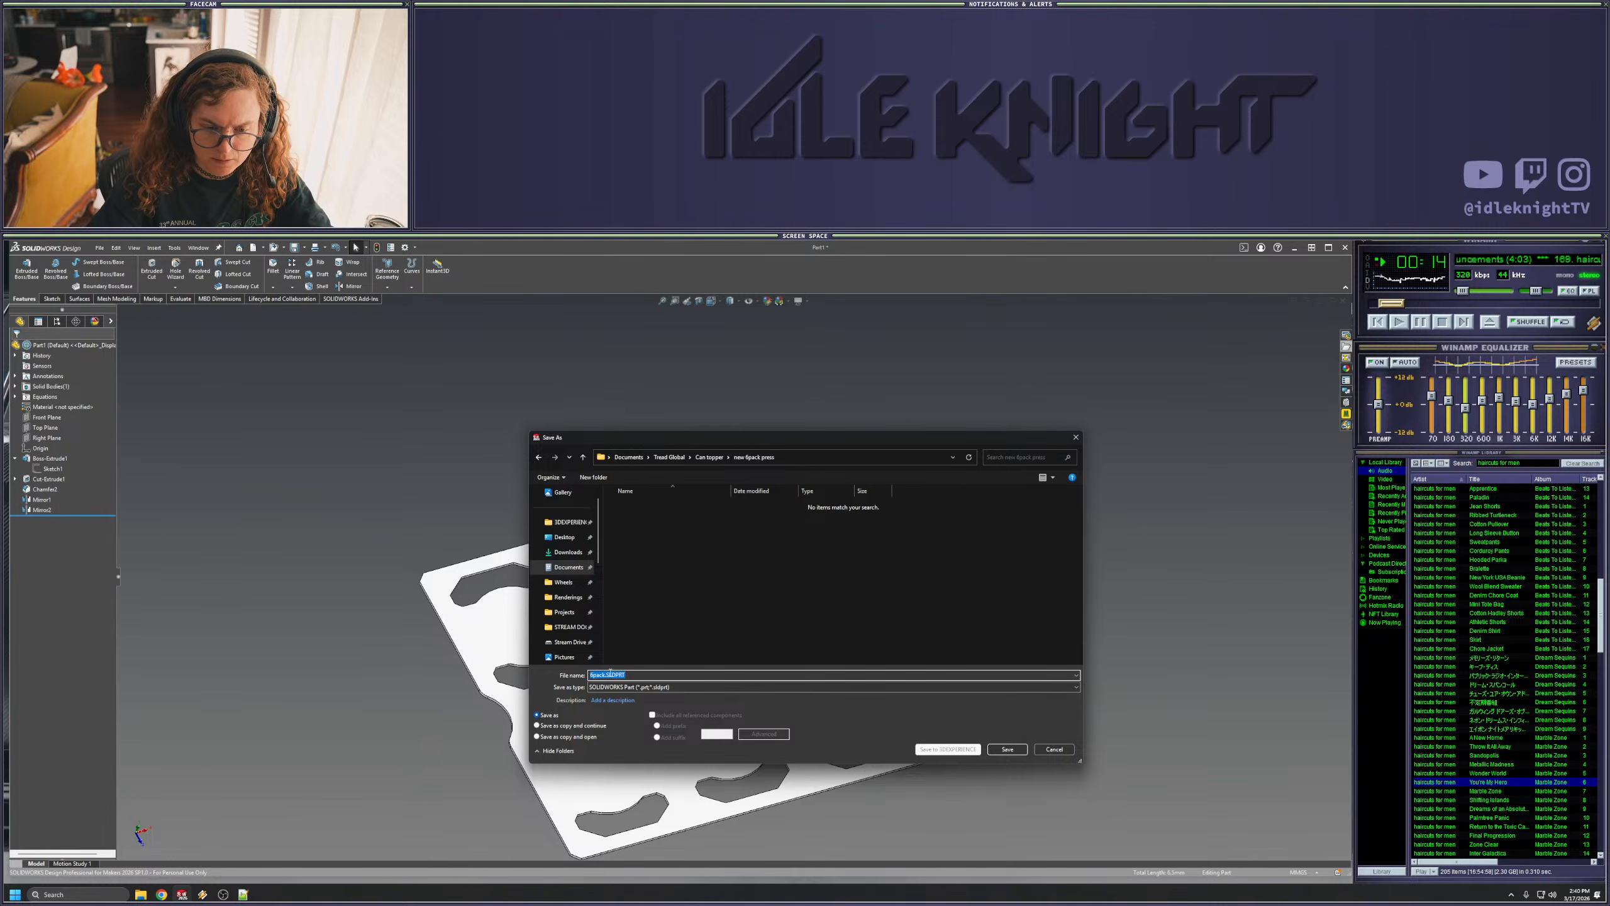
{"action": "left_click", "coordinate": [649, 697]}
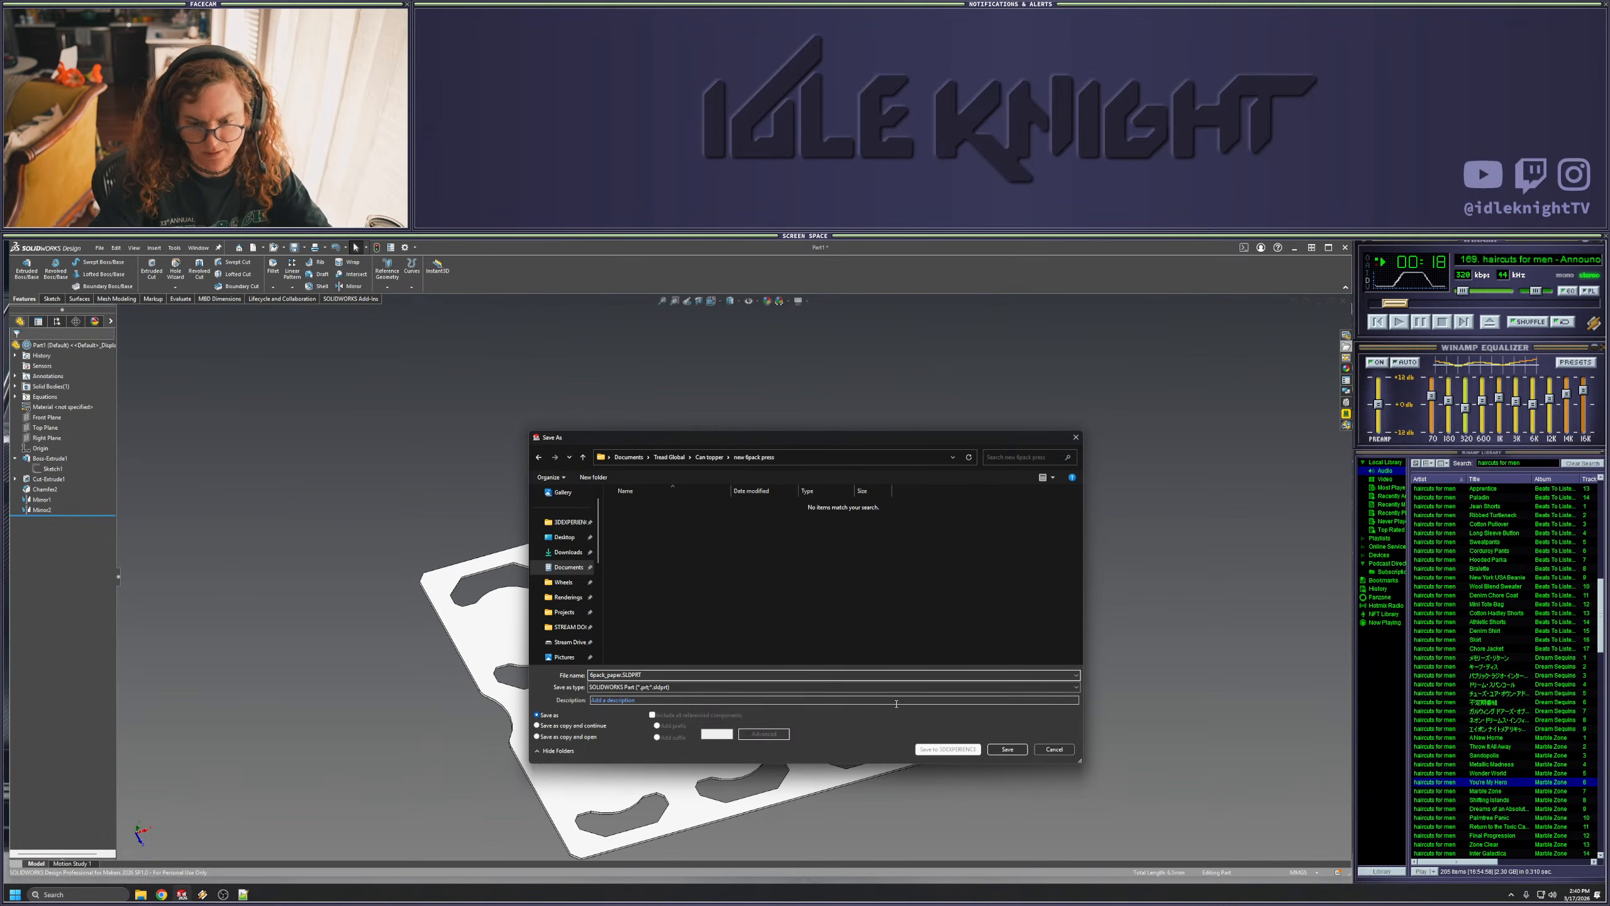
{"action": "left_click", "coordinate": [1007, 750]}
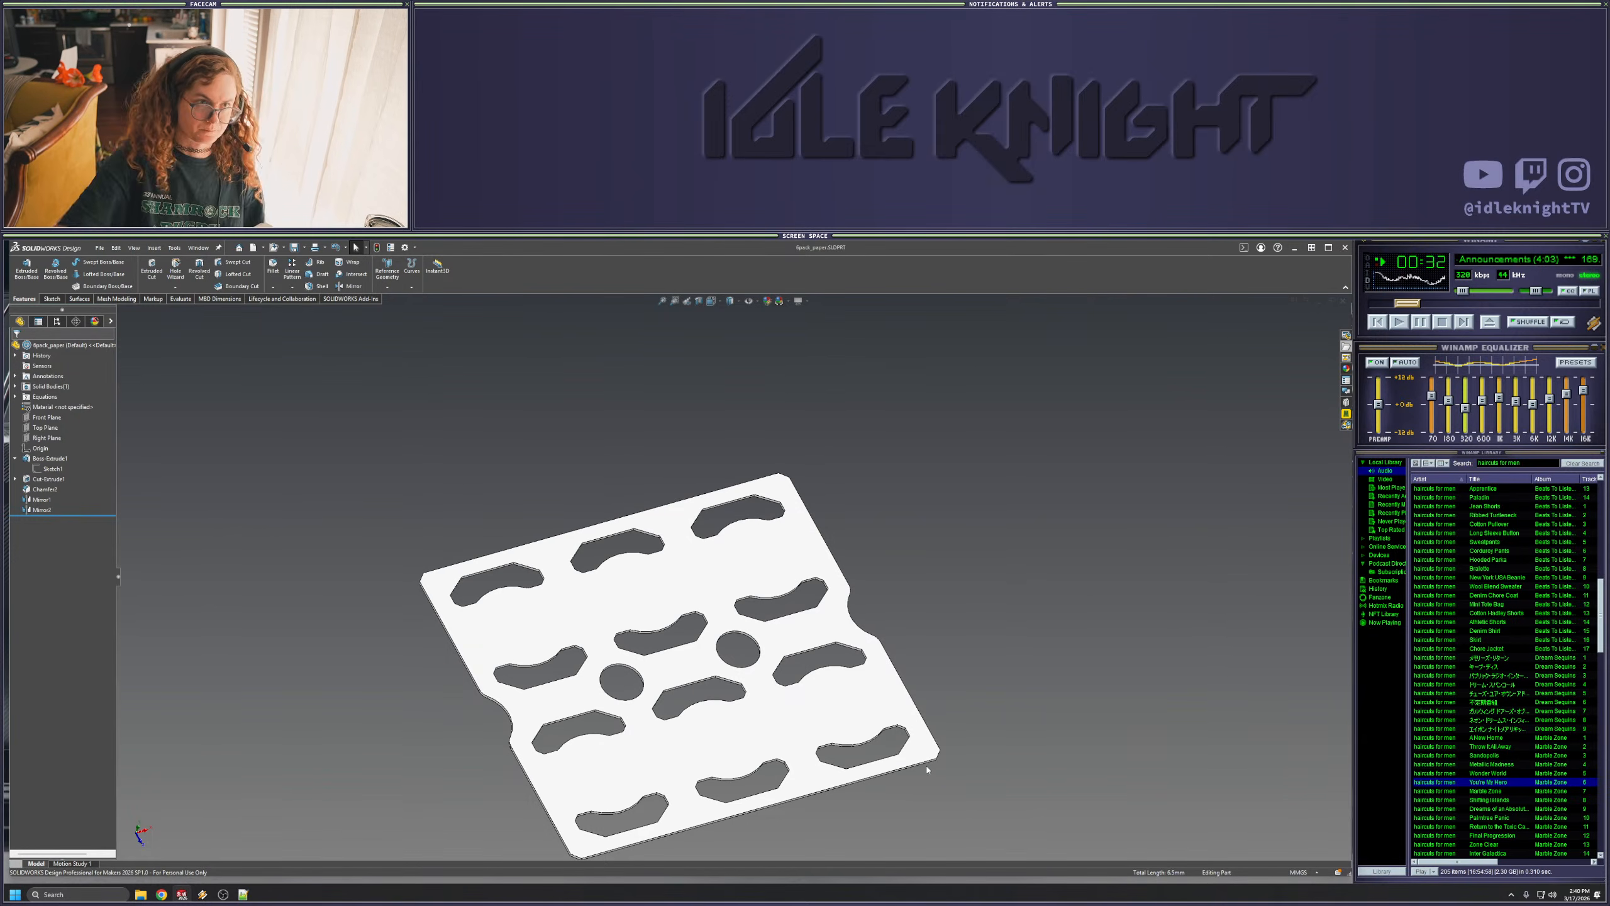
- Examine the whole mirrored plate and its cutouts from several angles, highlighting the second mirror feature
{"action": "left_click", "coordinate": [64, 469]}
{"action": "middle_click_drag", "start_coordinate": [311, 485], "coordinate": [307, 582]}
{"action": "left_click", "coordinate": [288, 455]}
{"action": "right_click", "coordinate": [48, 470]}
{"action": "left_click", "coordinate": [429, 461]}
{"action": "middle_click_drag", "start_coordinate": [429, 461], "coordinate": [592, 564]}
{"action": "left_click", "coordinate": [28, 510]}
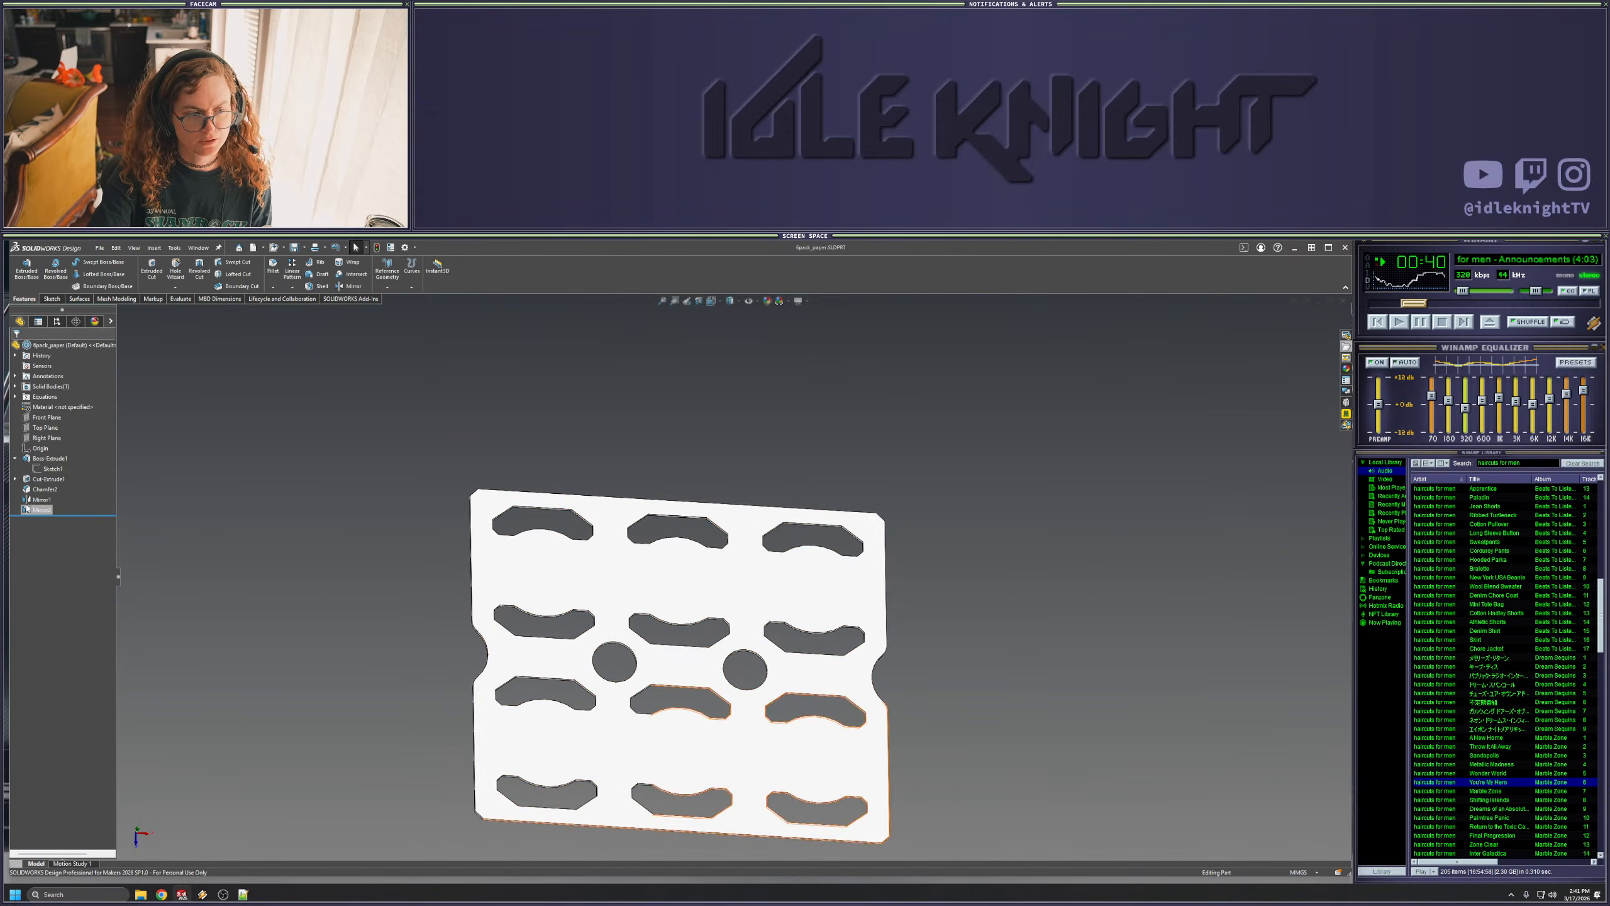
{"action": "left_click", "coordinate": [176, 557]}
{"action": "middle_click_drag", "start_coordinate": [289, 603], "coordinate": [579, 644]}
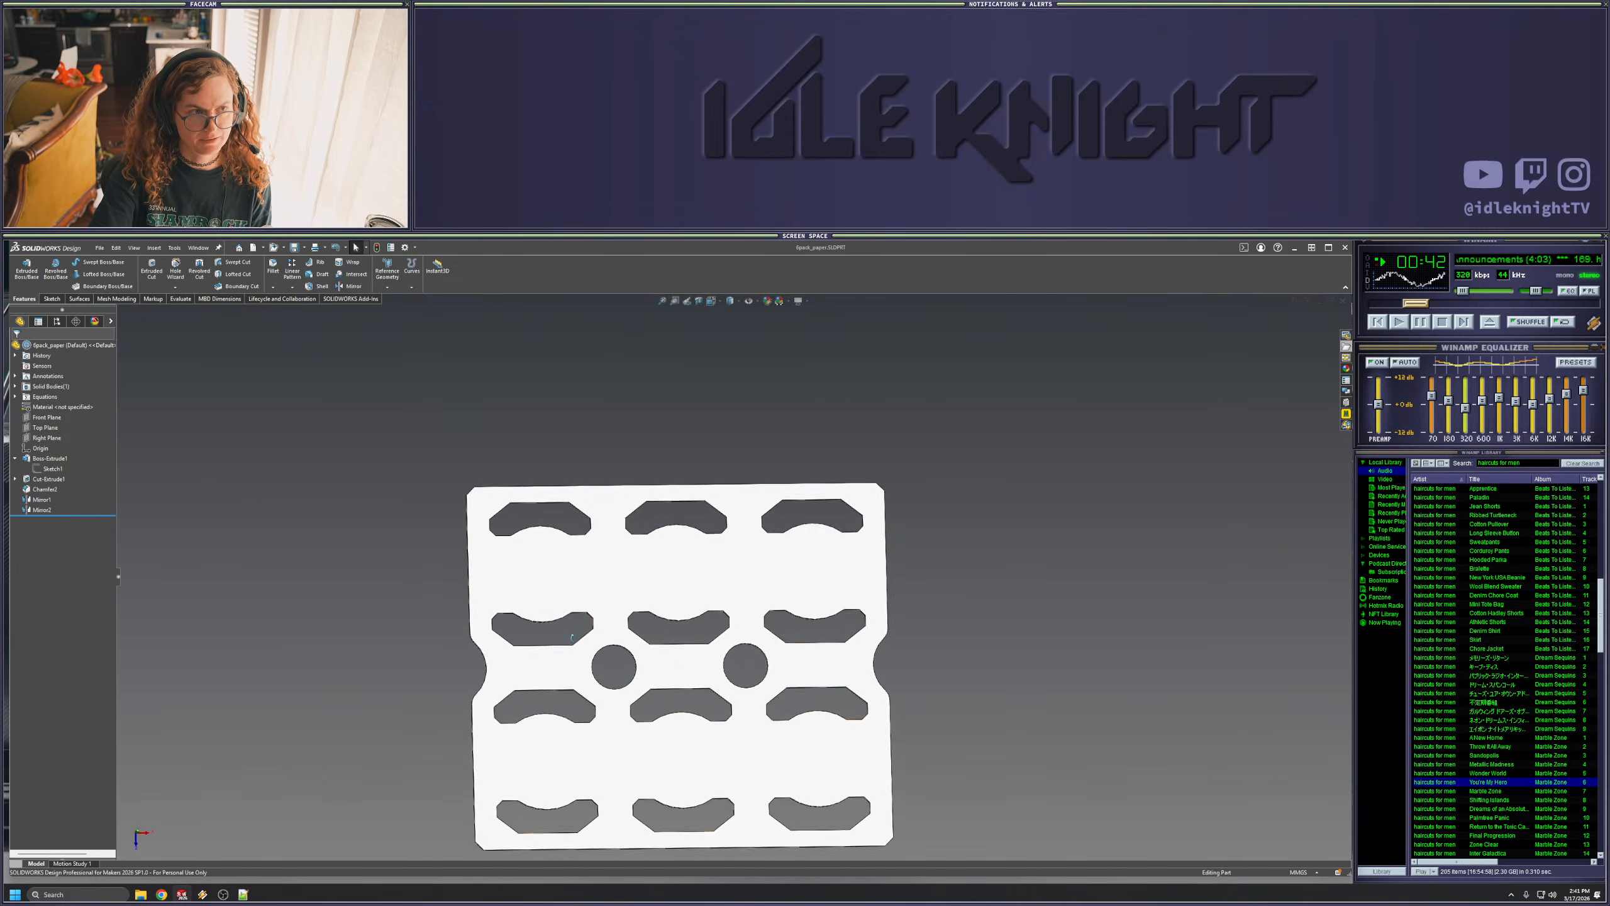
{"action": "scroll", "coordinate": [652, 571], "scroll_direction": "up", "scroll_amount": 3}
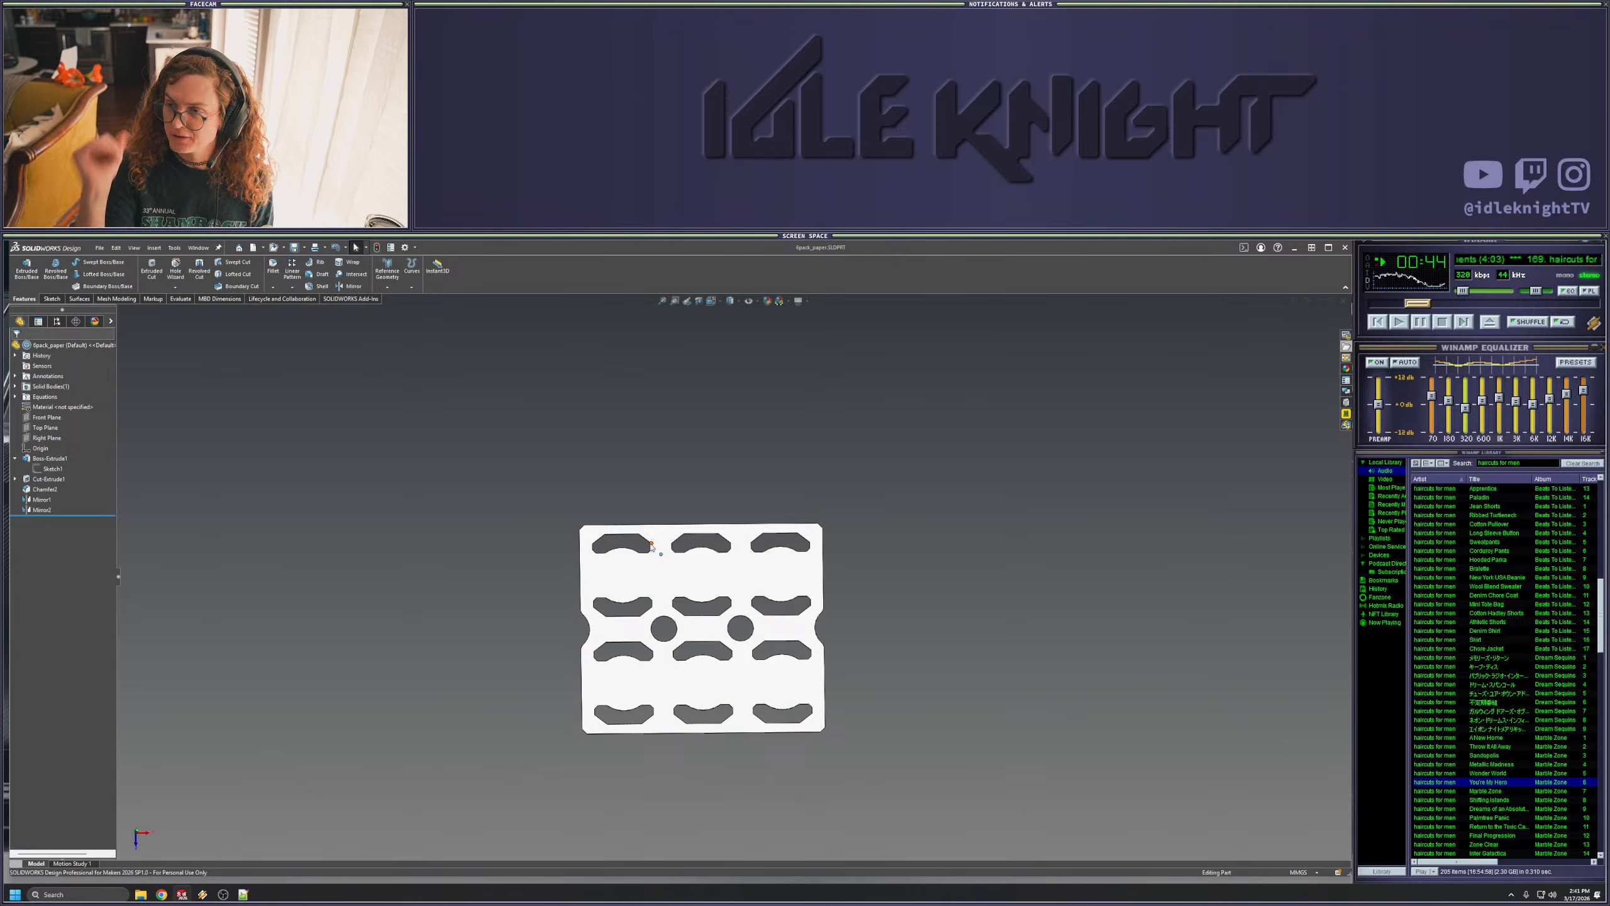
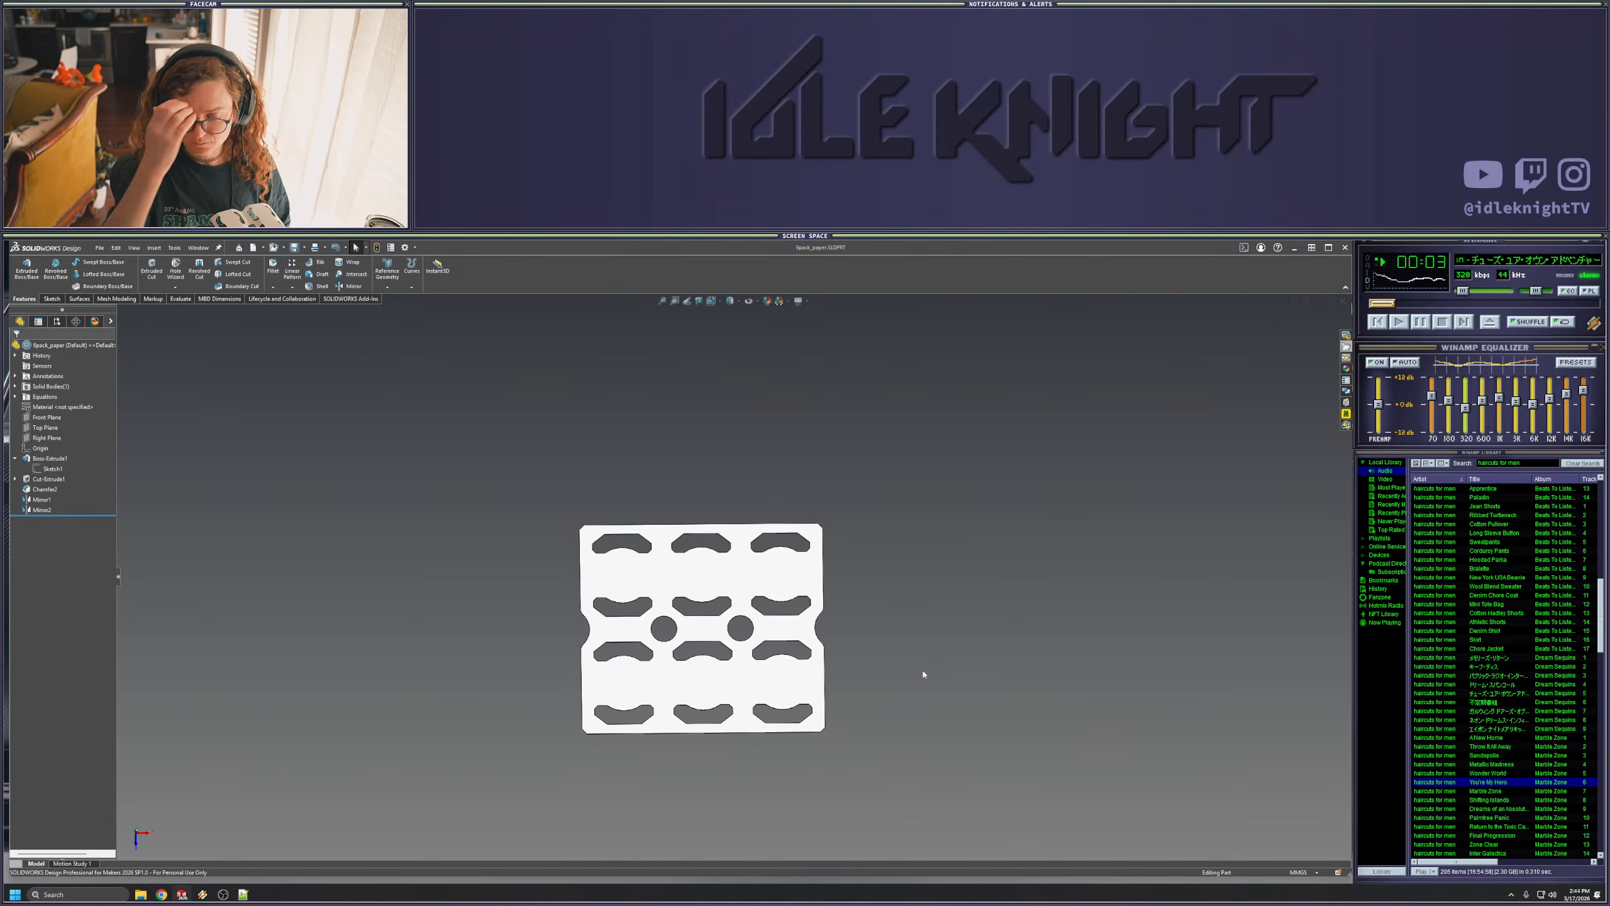
{"action": "middle_click_drag", "start_coordinate": [826, 656], "coordinate": [931, 736]}
{"action": "left_click", "coordinate": [755, 670]}
{"action": "left_click", "coordinate": [915, 685]}
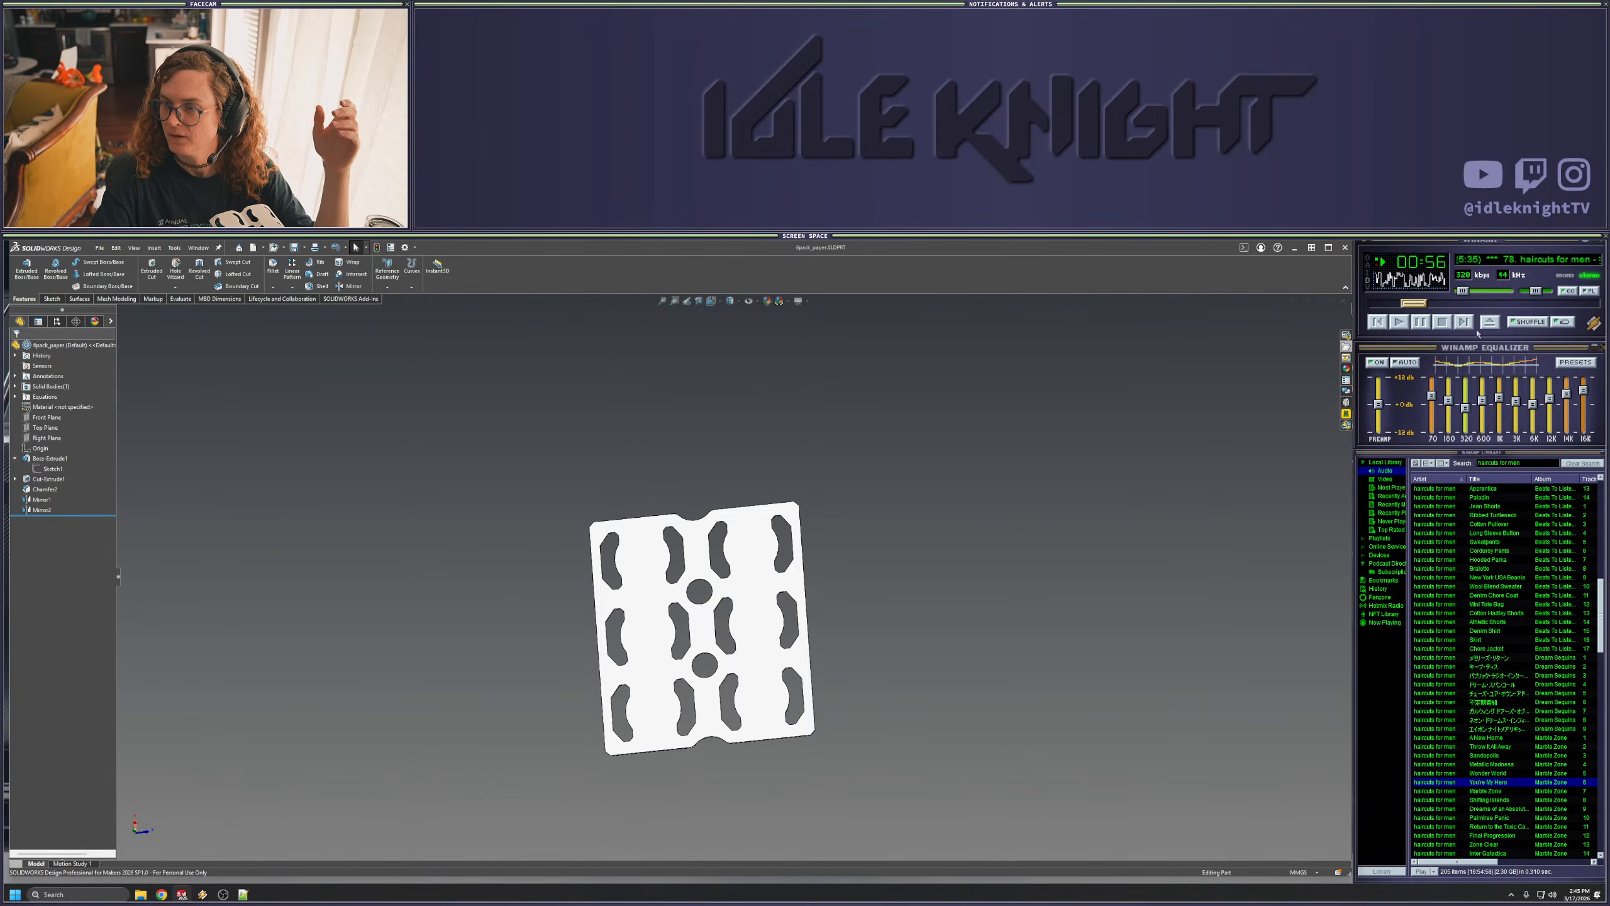
- Adjust the music volume slightly in Winamp
{"action": "left_click", "coordinate": [1462, 291]}
{"action": "left_click_drag", "start_coordinate": [1461, 292], "coordinate": [1461, 292]}
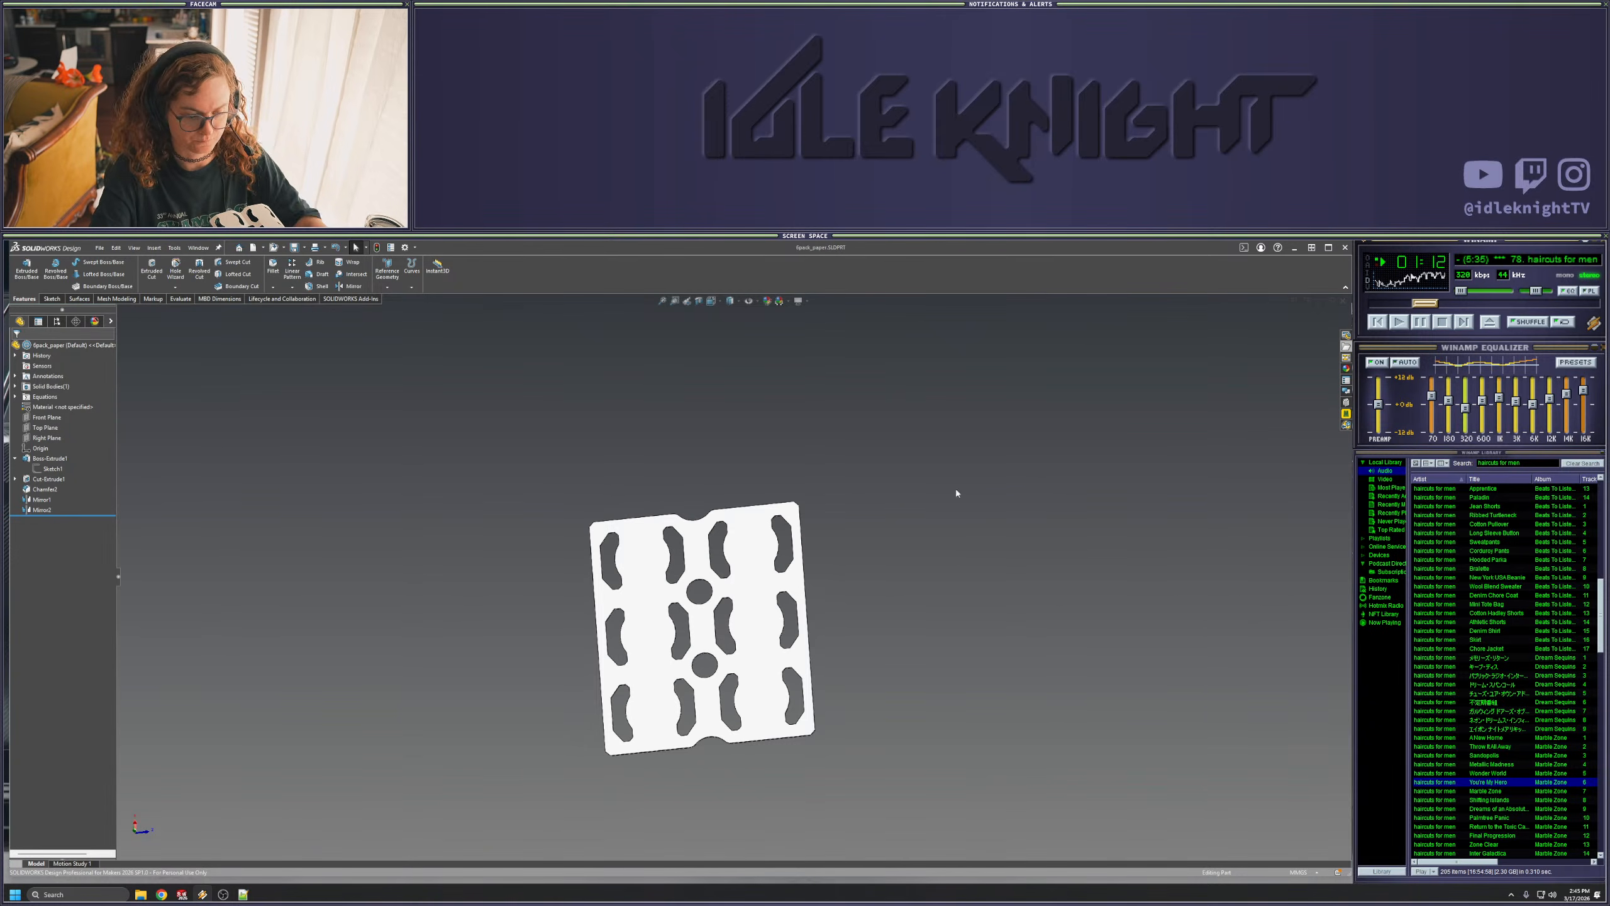
{"action": "middle_click_drag", "start_coordinate": [962, 582], "coordinate": [963, 467]}
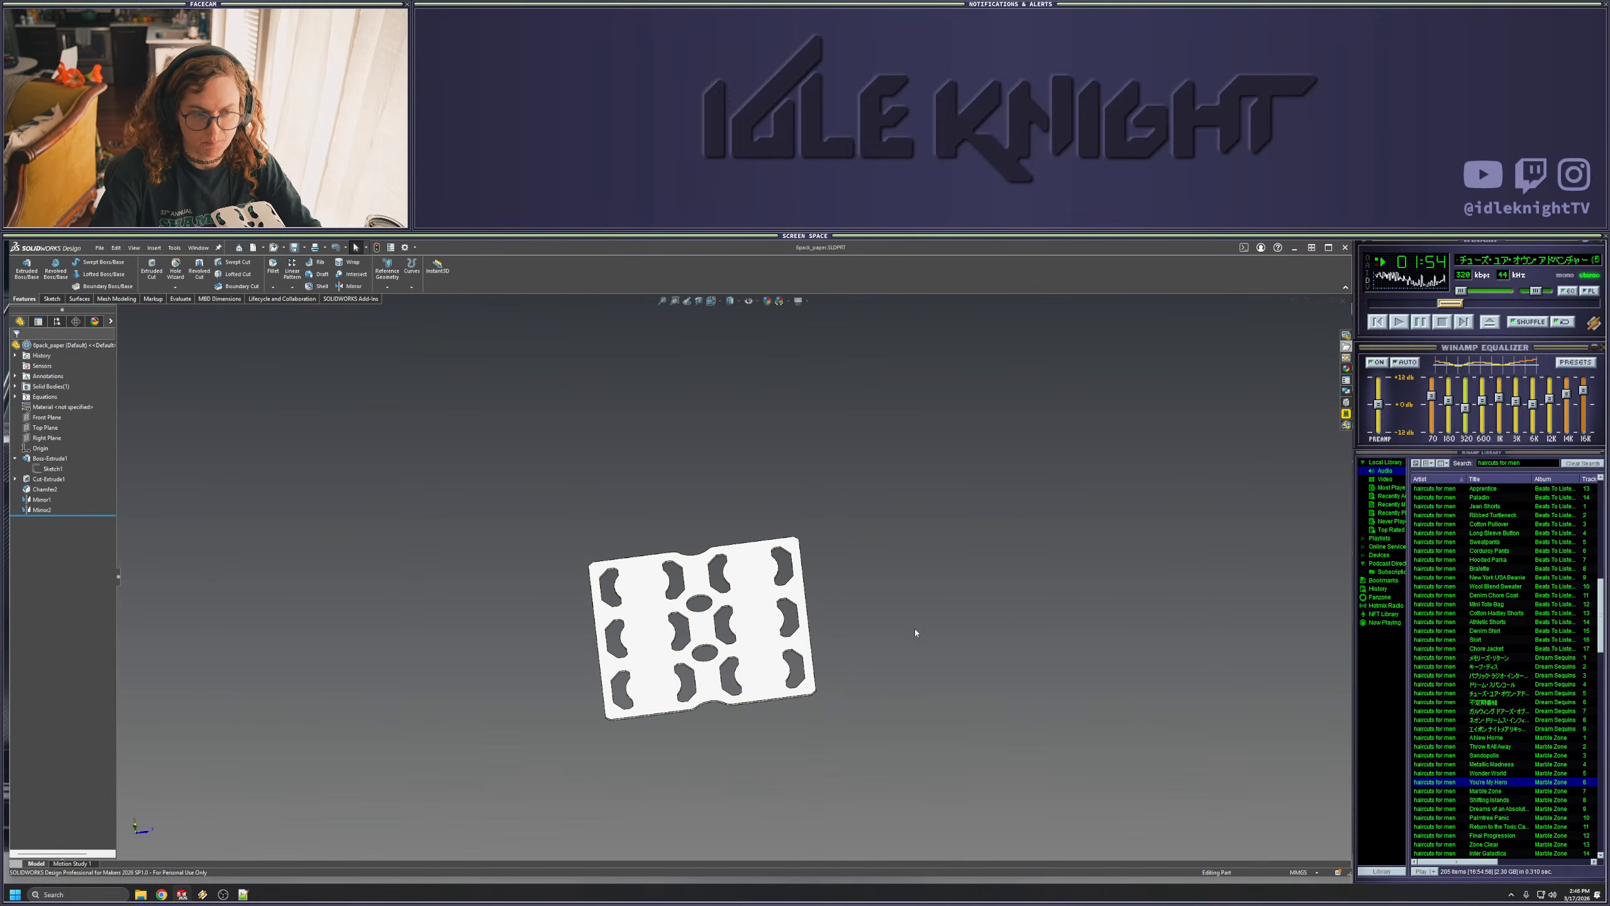
- Create a new blank part document alongside the plate and switch back to the plate's window
{"action": "left_click", "coordinate": [99, 247]}
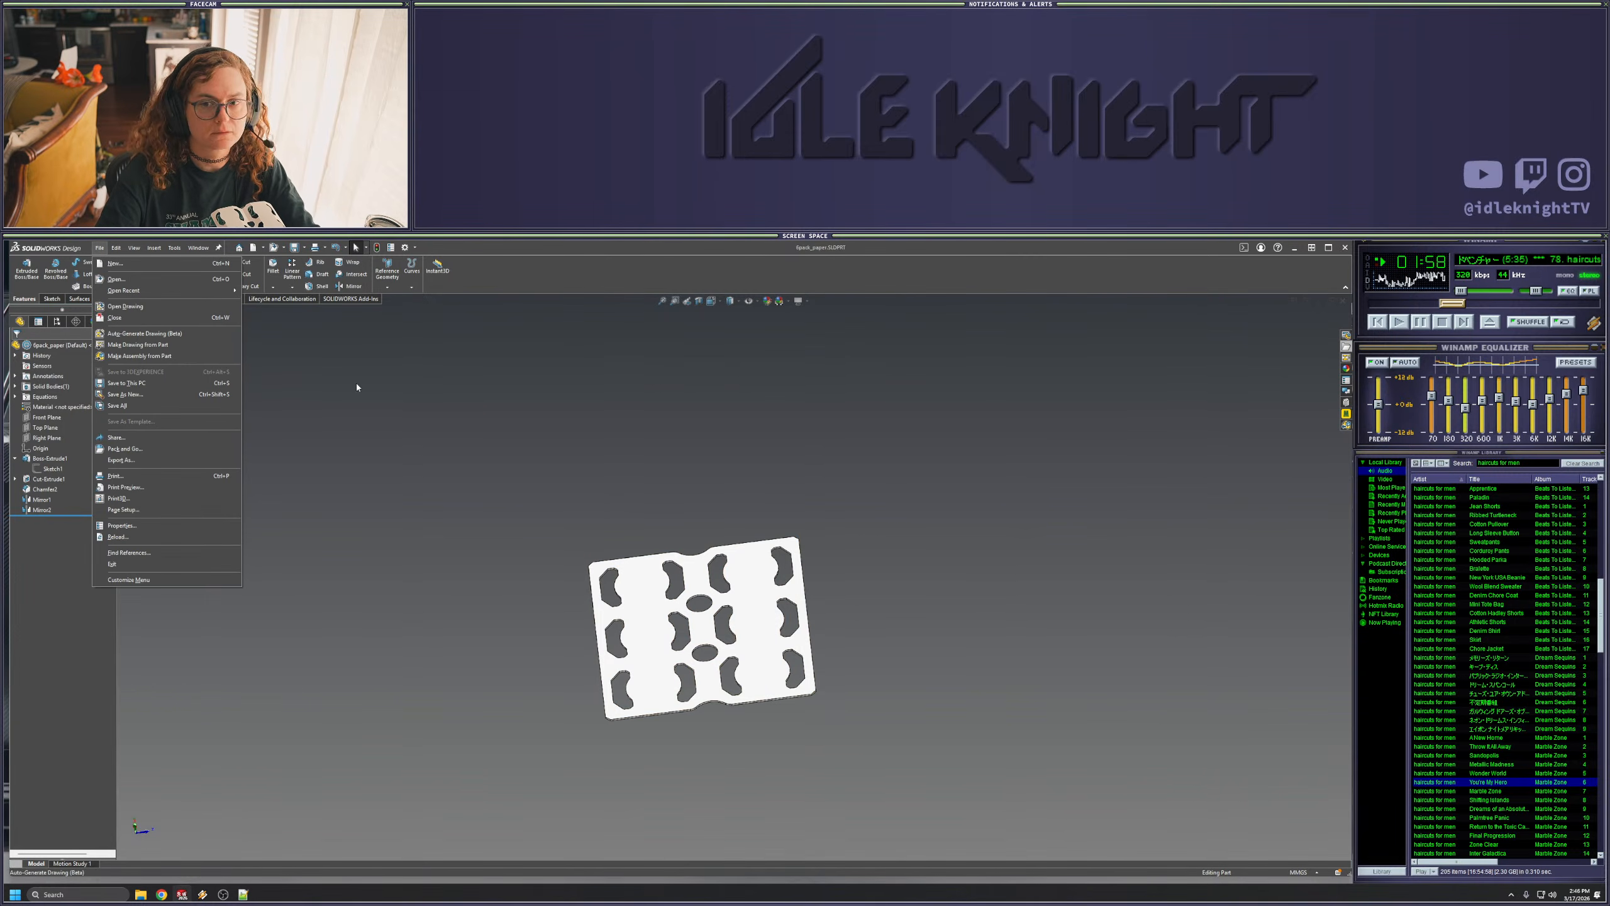
{"action": "left_click", "coordinate": [115, 265]}
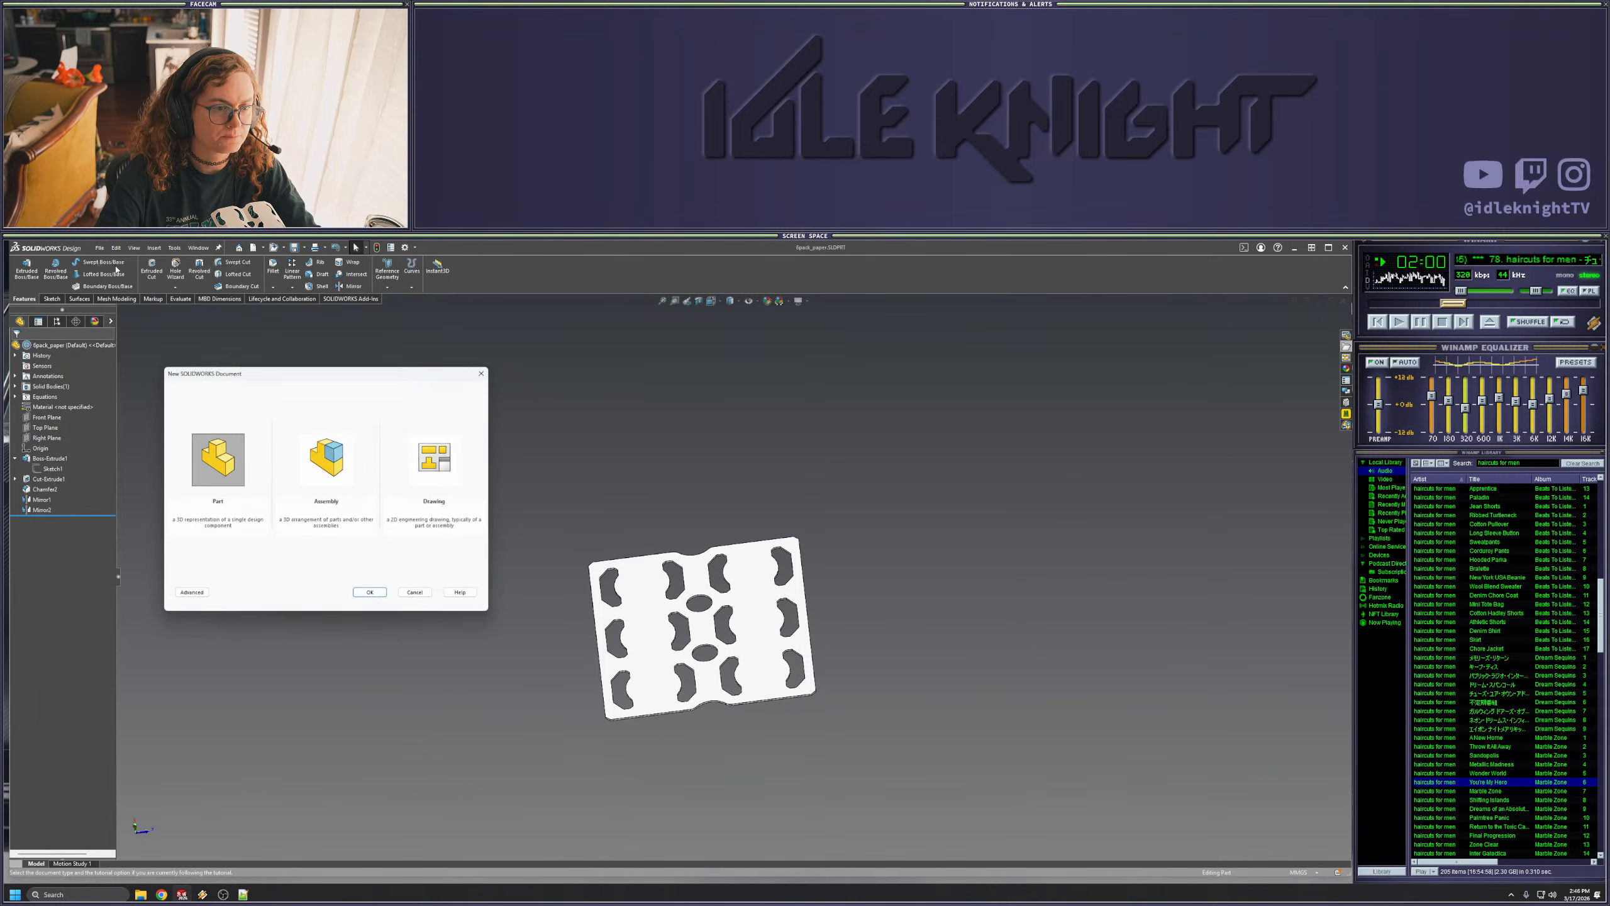
{"action": "left_click", "coordinate": [371, 594]}
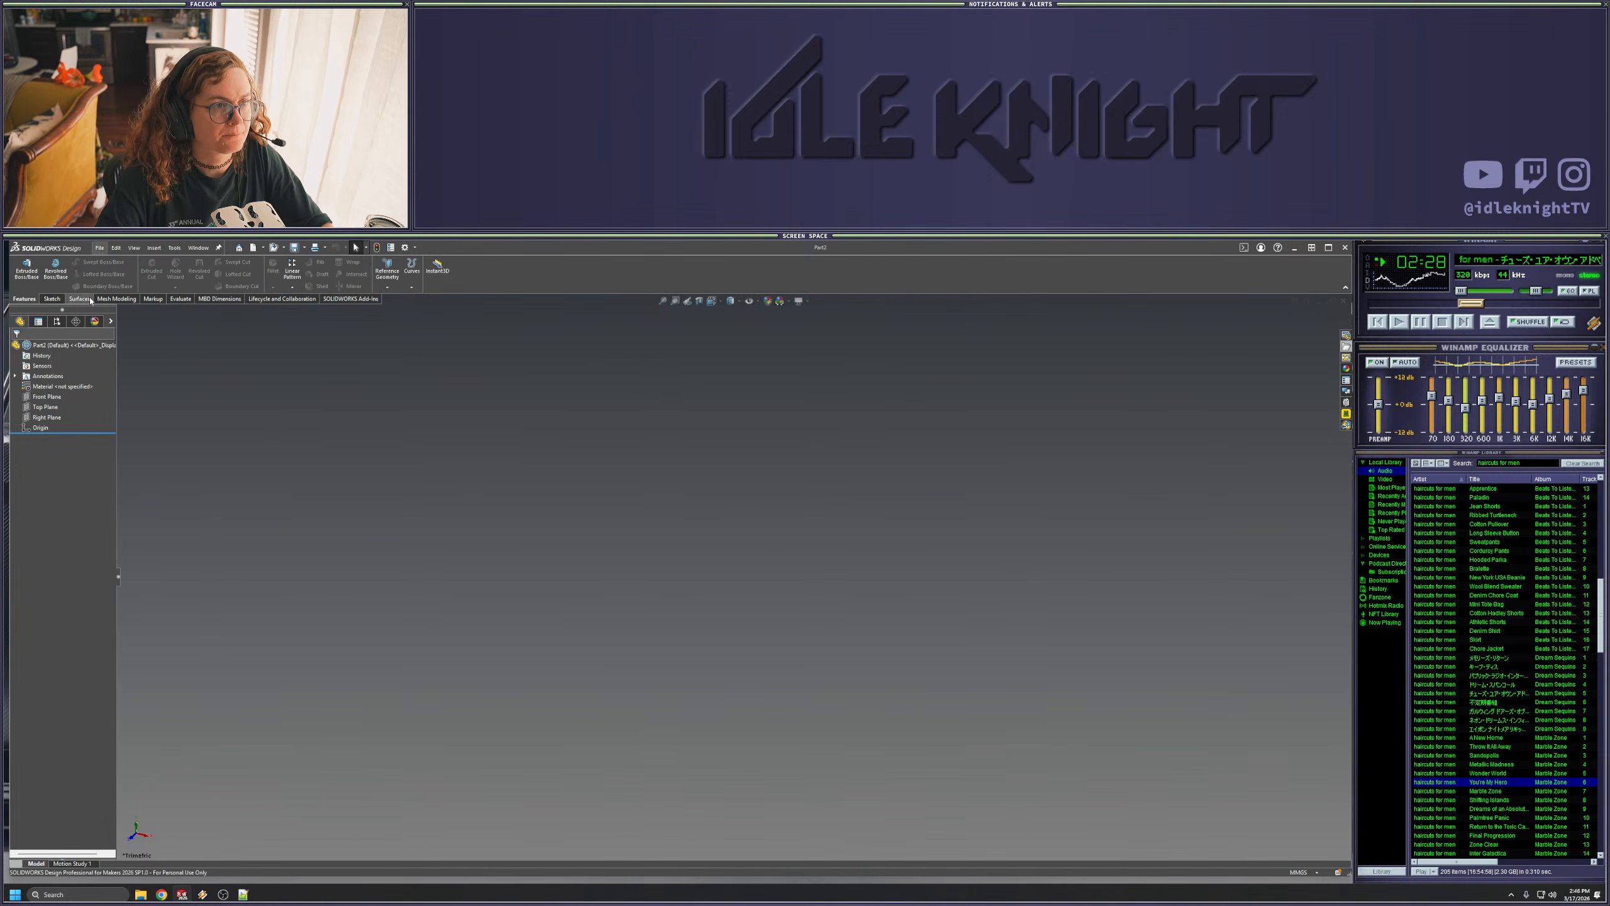
{"action": "left_click", "coordinate": [1307, 301]}
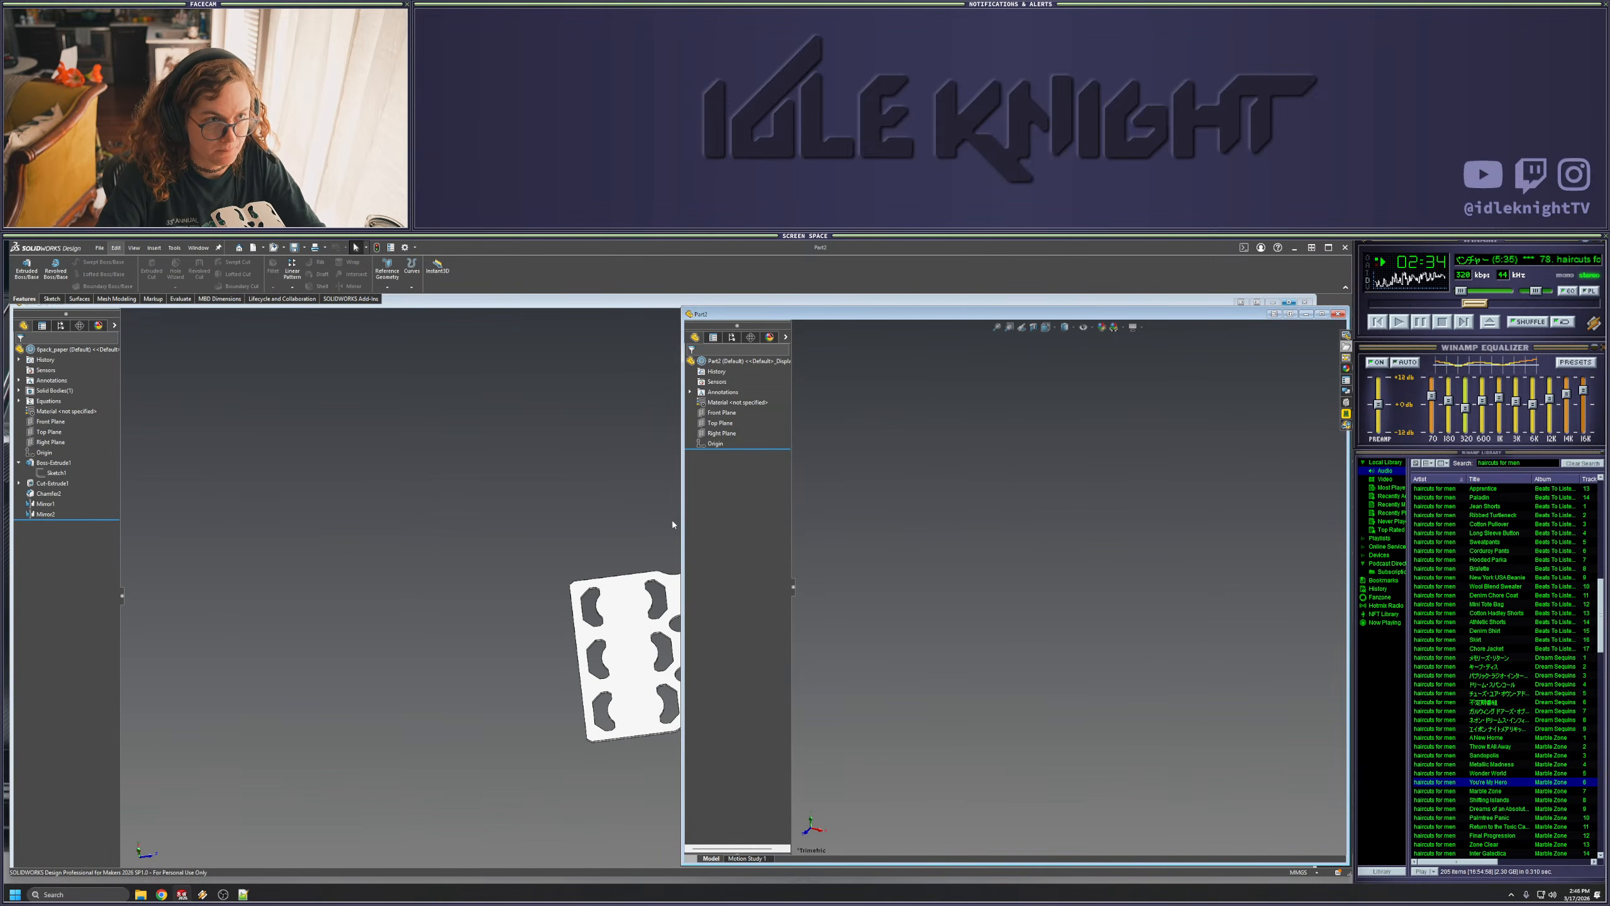
{"action": "left_click", "coordinate": [509, 533]}
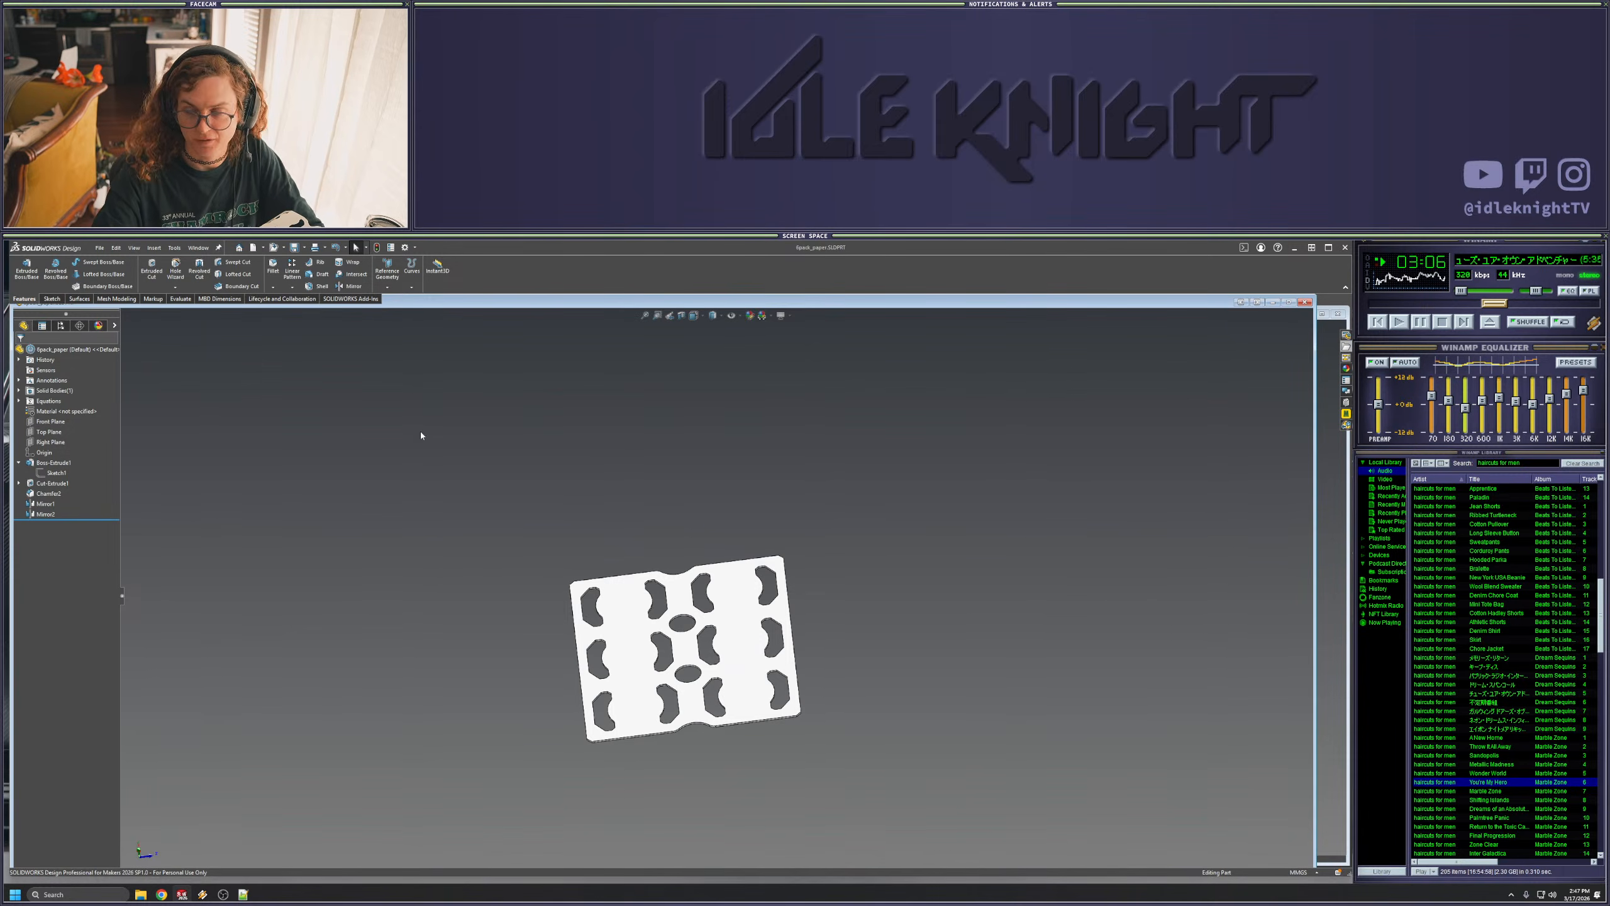
- Start a sketch on the plate's large flat face and view the sketch plane straight on
{"action": "key", "text": "z"}
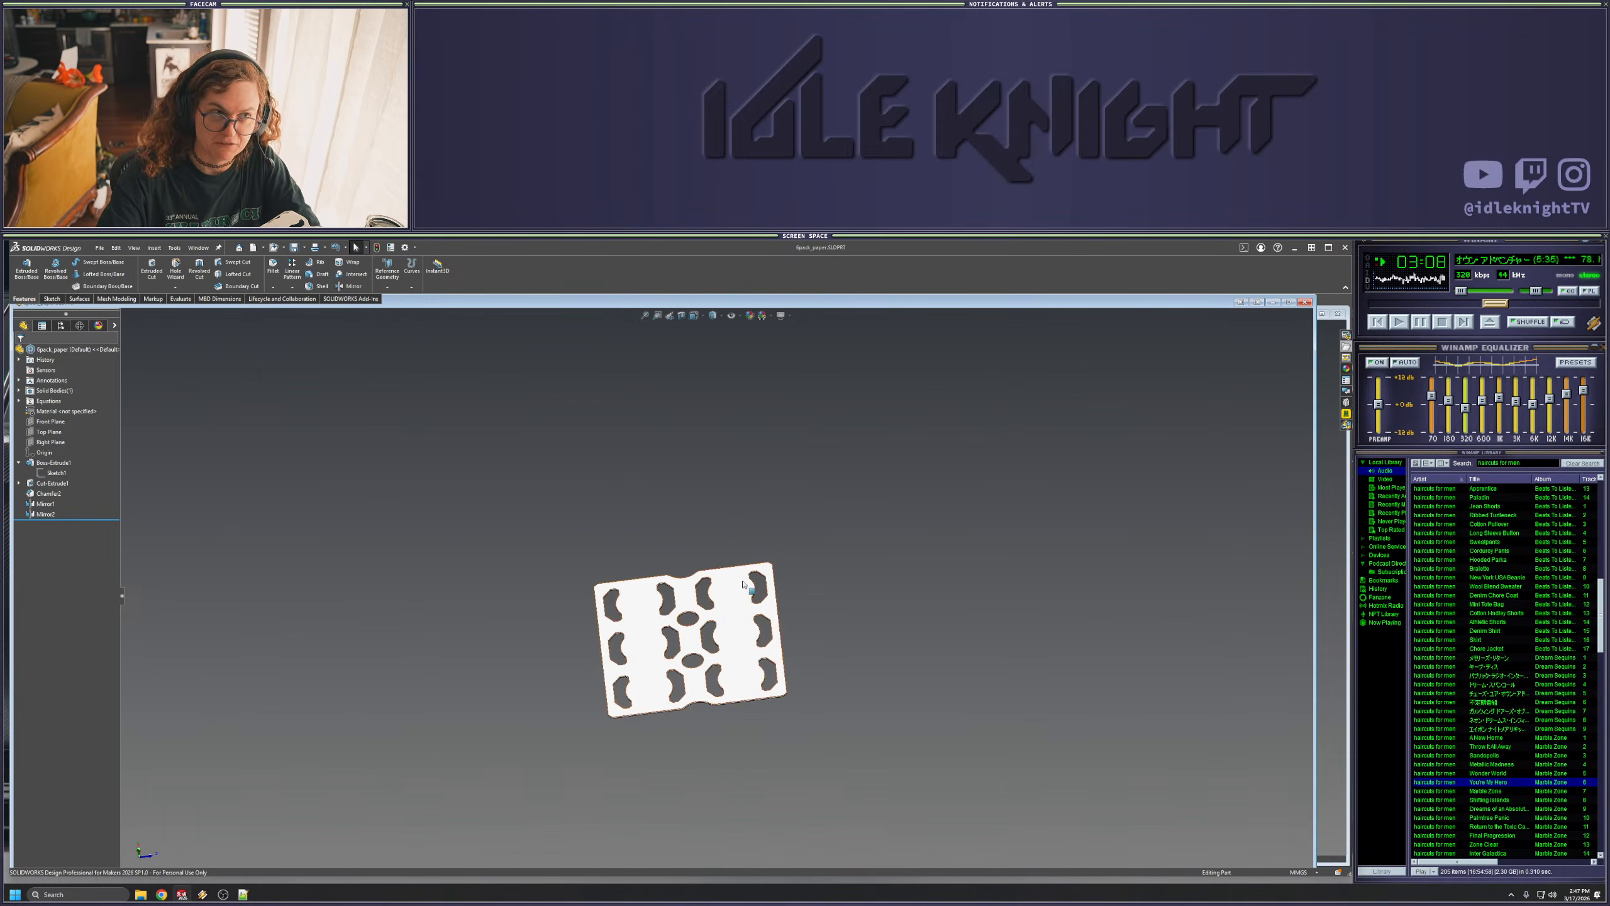
{"action": "scroll", "coordinate": [814, 666], "scroll_direction": "down", "scroll_amount": 1}
{"action": "scroll", "coordinate": [450, 589], "scroll_direction": "up", "scroll_amount": 3}
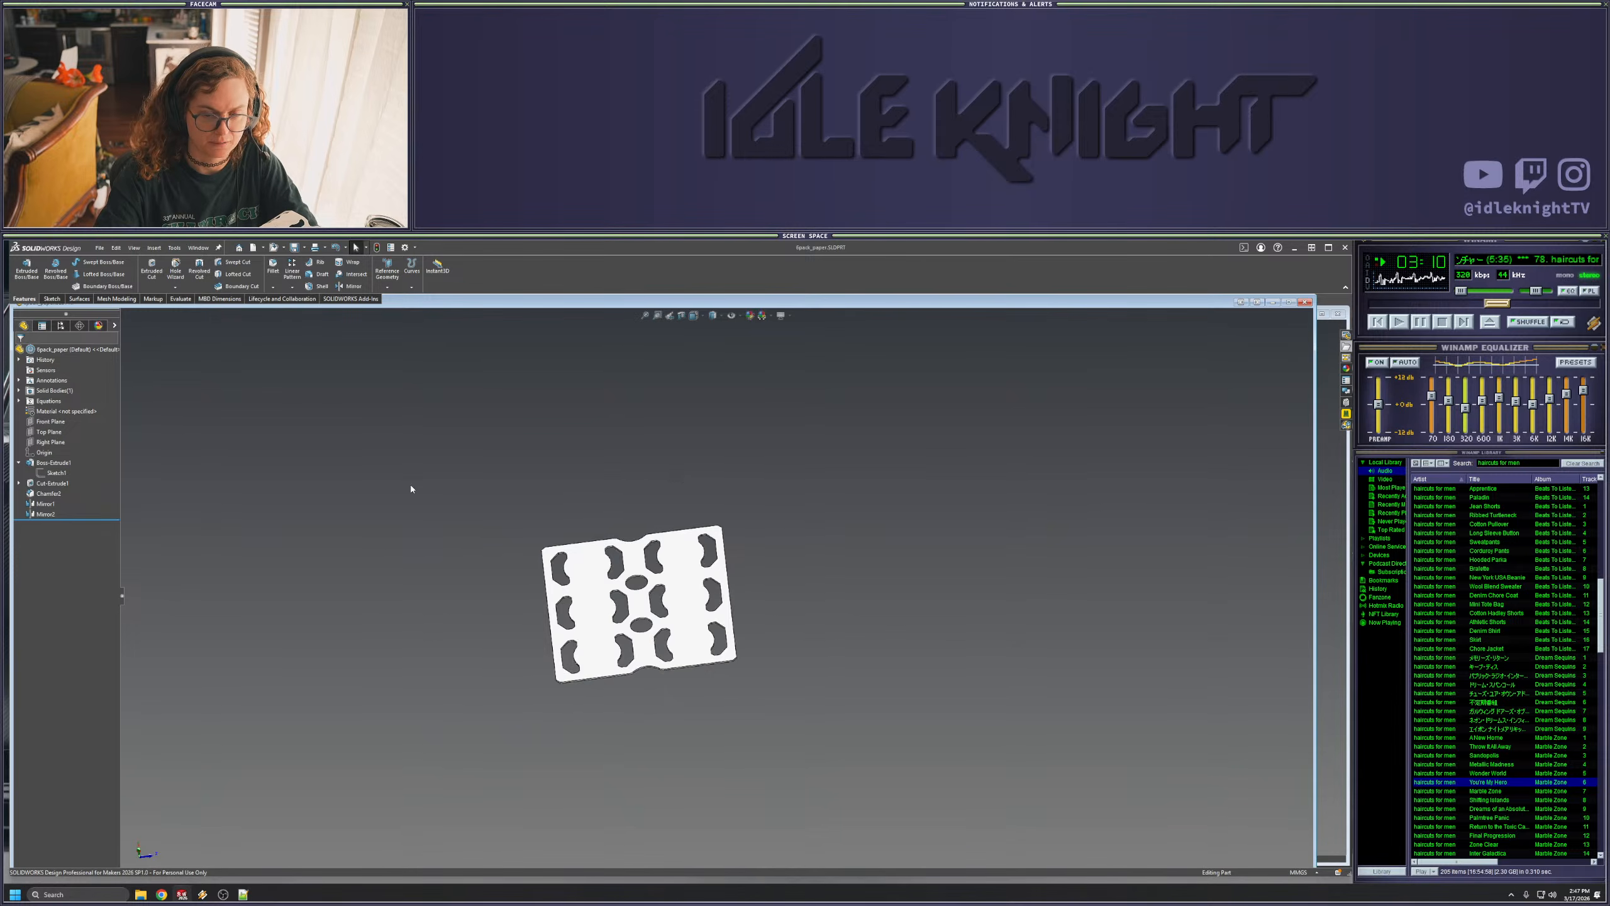
{"action": "middle_click_drag", "start_coordinate": [403, 484], "coordinate": [471, 464]}
{"action": "scroll", "coordinate": [628, 571], "scroll_direction": "down", "scroll_amount": 2}
{"action": "middle_click_drag", "start_coordinate": [622, 563], "coordinate": [600, 623]}
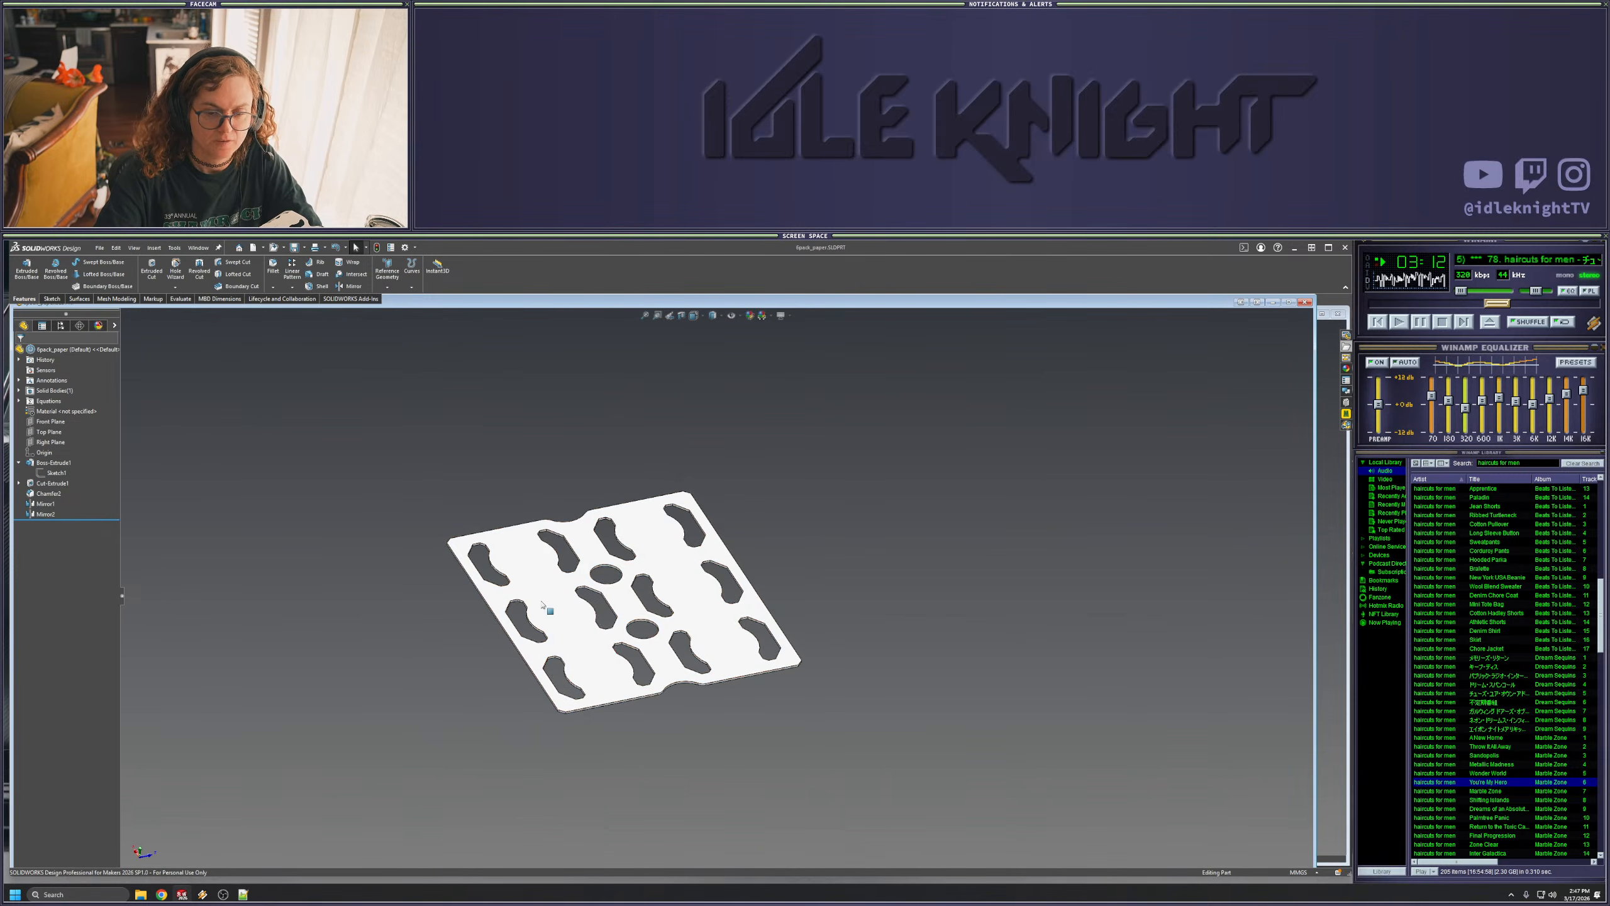
{"action": "right_click", "coordinate": [542, 535]}
{"action": "left_click", "coordinate": [640, 551]}
{"action": "middle_click_drag", "start_coordinate": [642, 553], "coordinate": [776, 632]}
{"action": "key", "text": "space"}
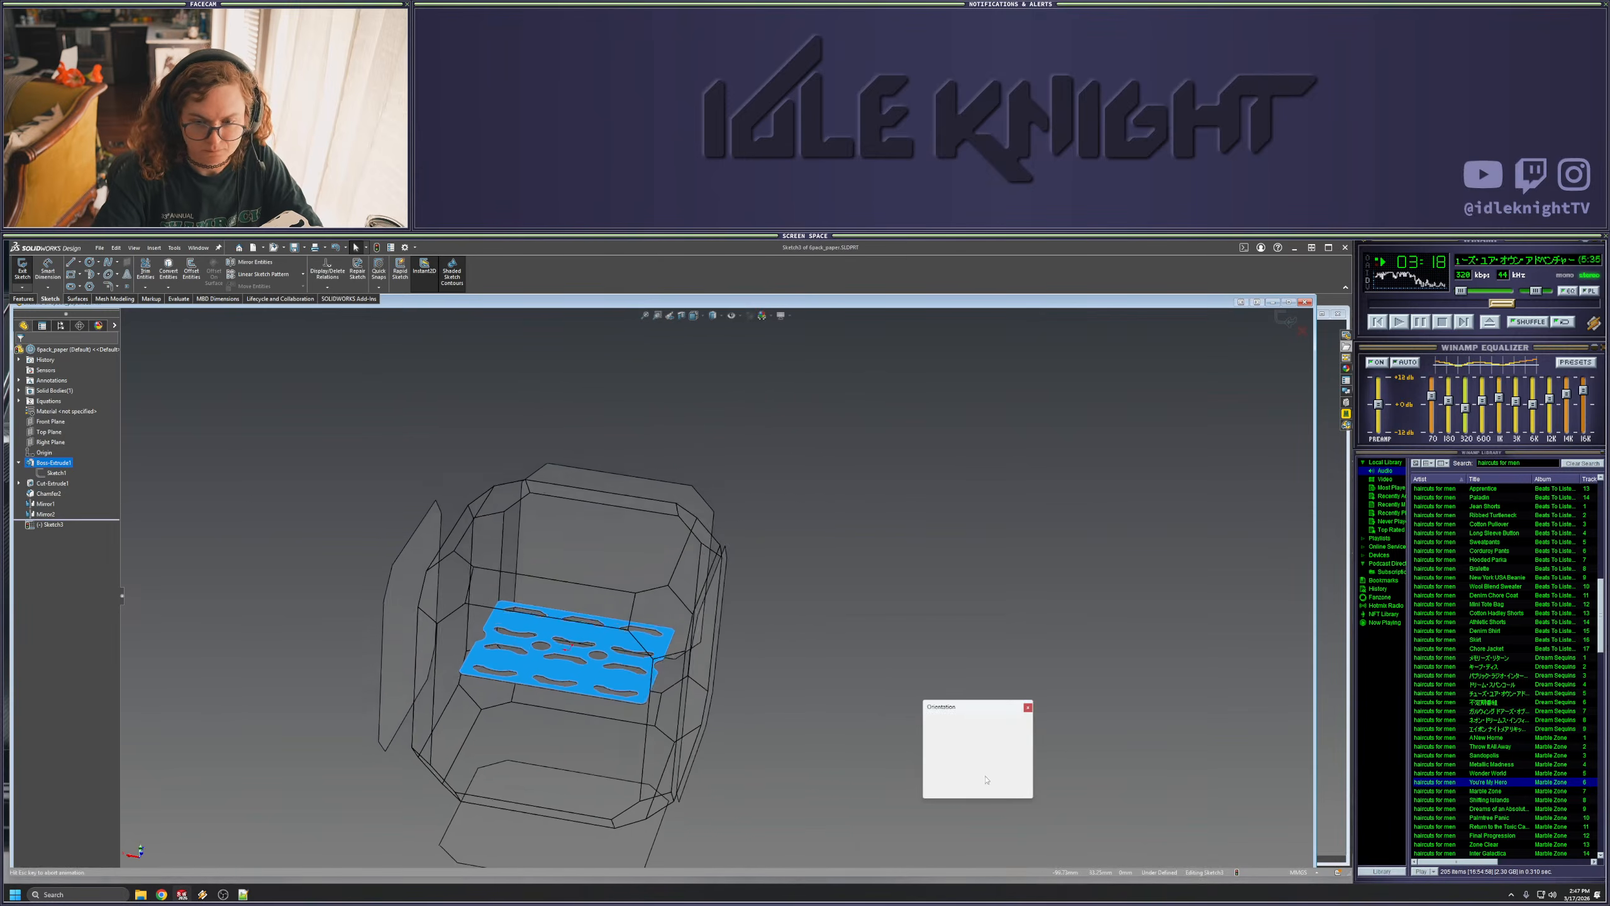
{"action": "left_click", "coordinate": [943, 733]}
{"action": "key", "text": "Escape"}
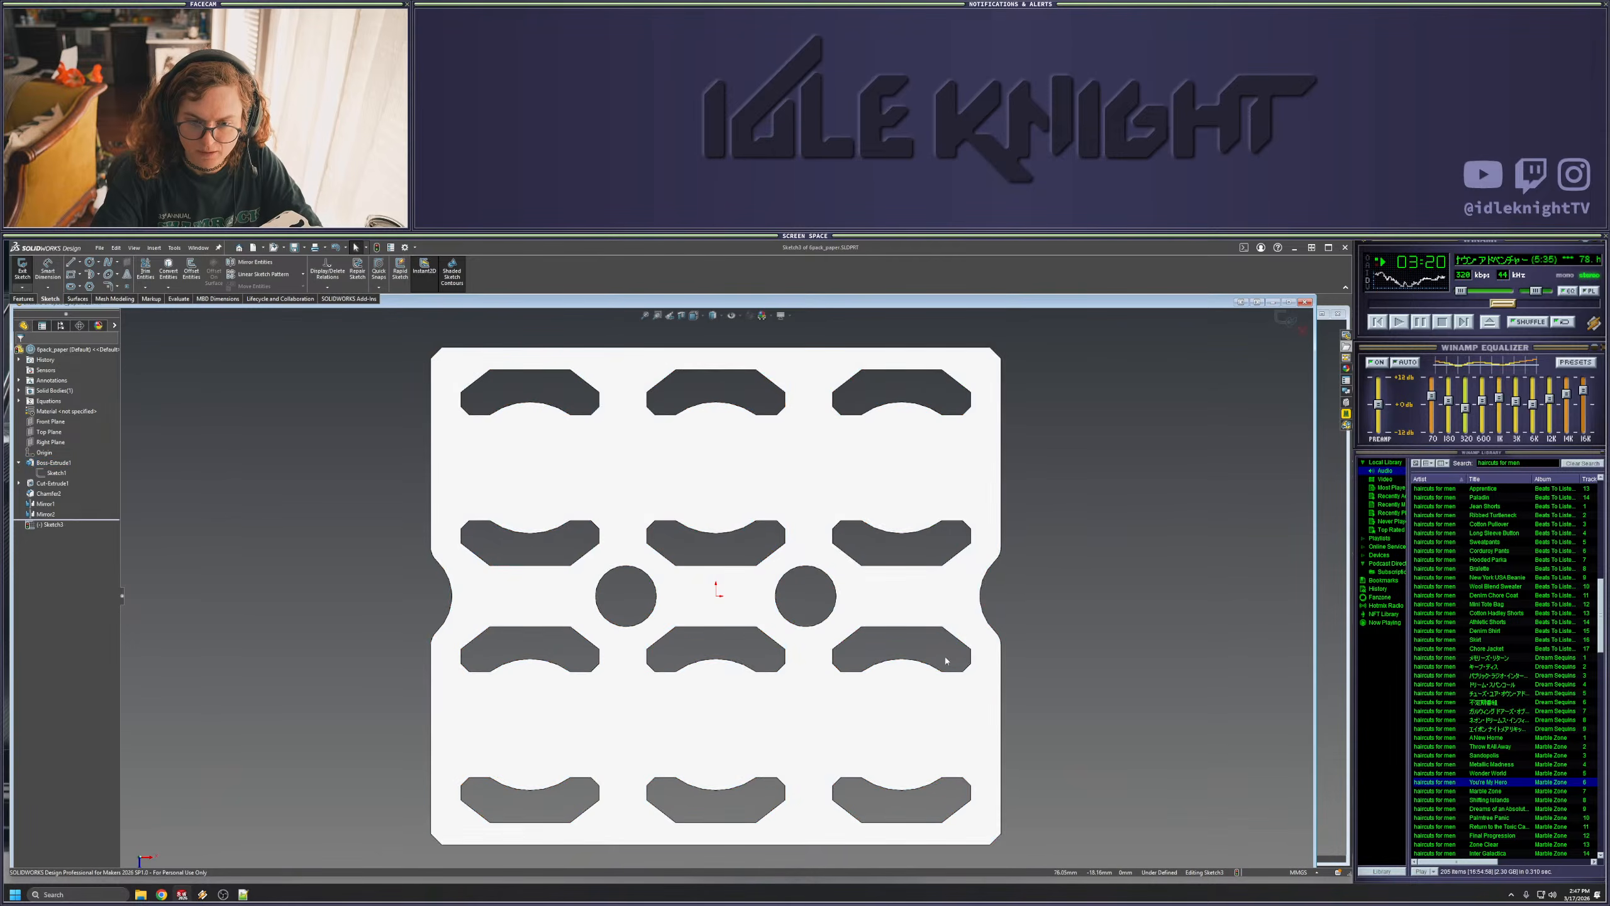
{"action": "left_click", "coordinate": [796, 722]}
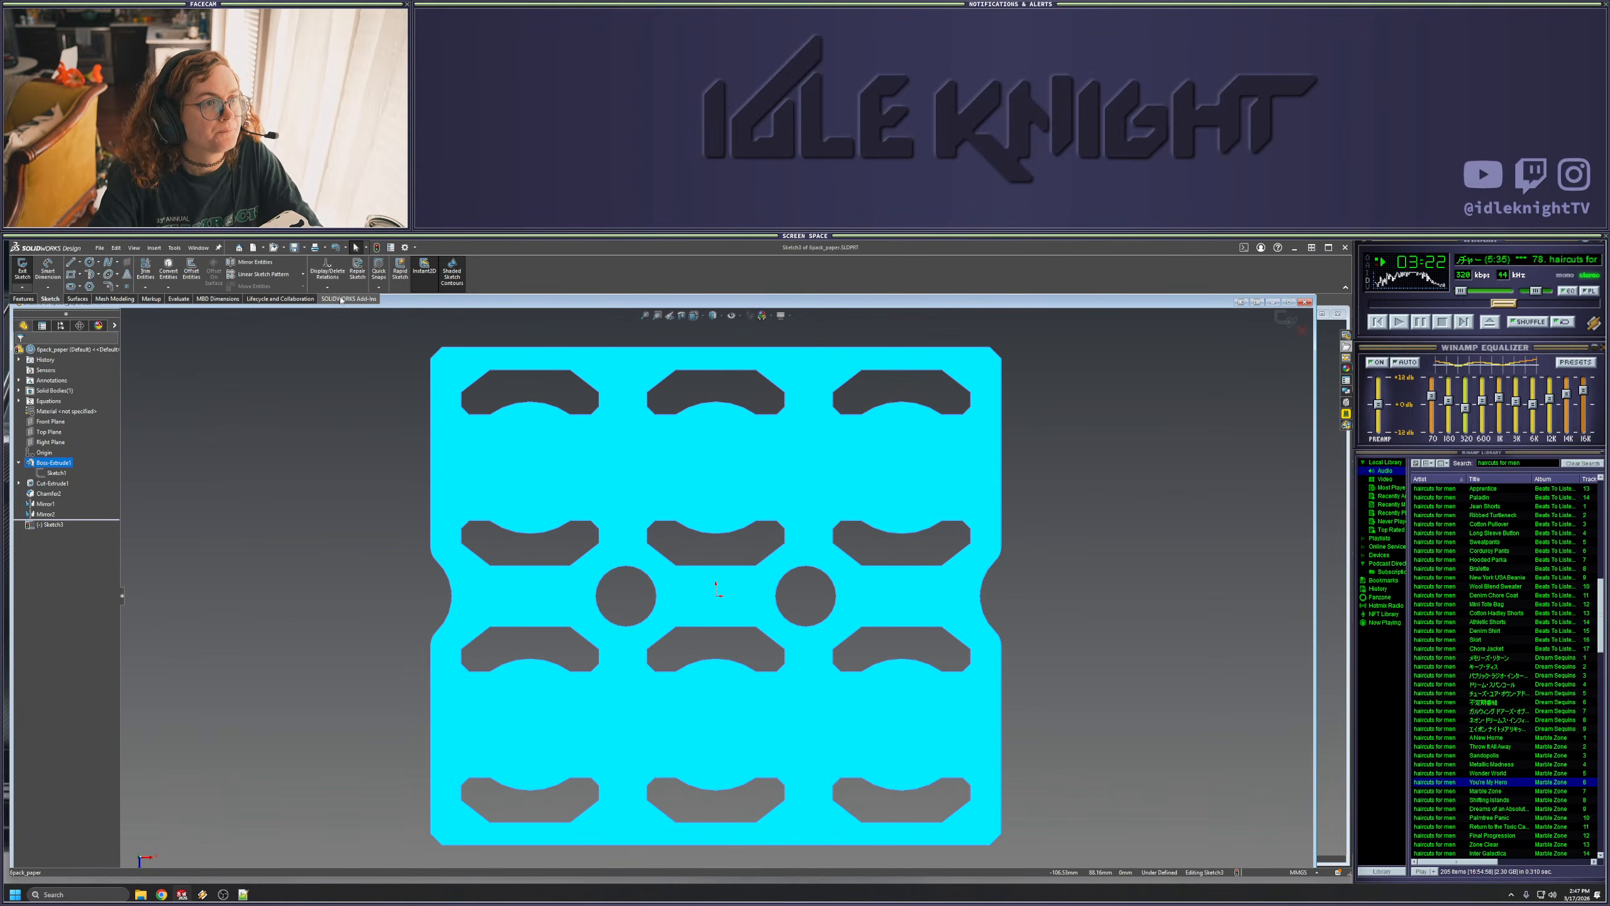
{"action": "scroll", "coordinate": [716, 596], "scroll_direction": "up", "scroll_amount": 4}
{"action": "left_click", "coordinate": [883, 660]}
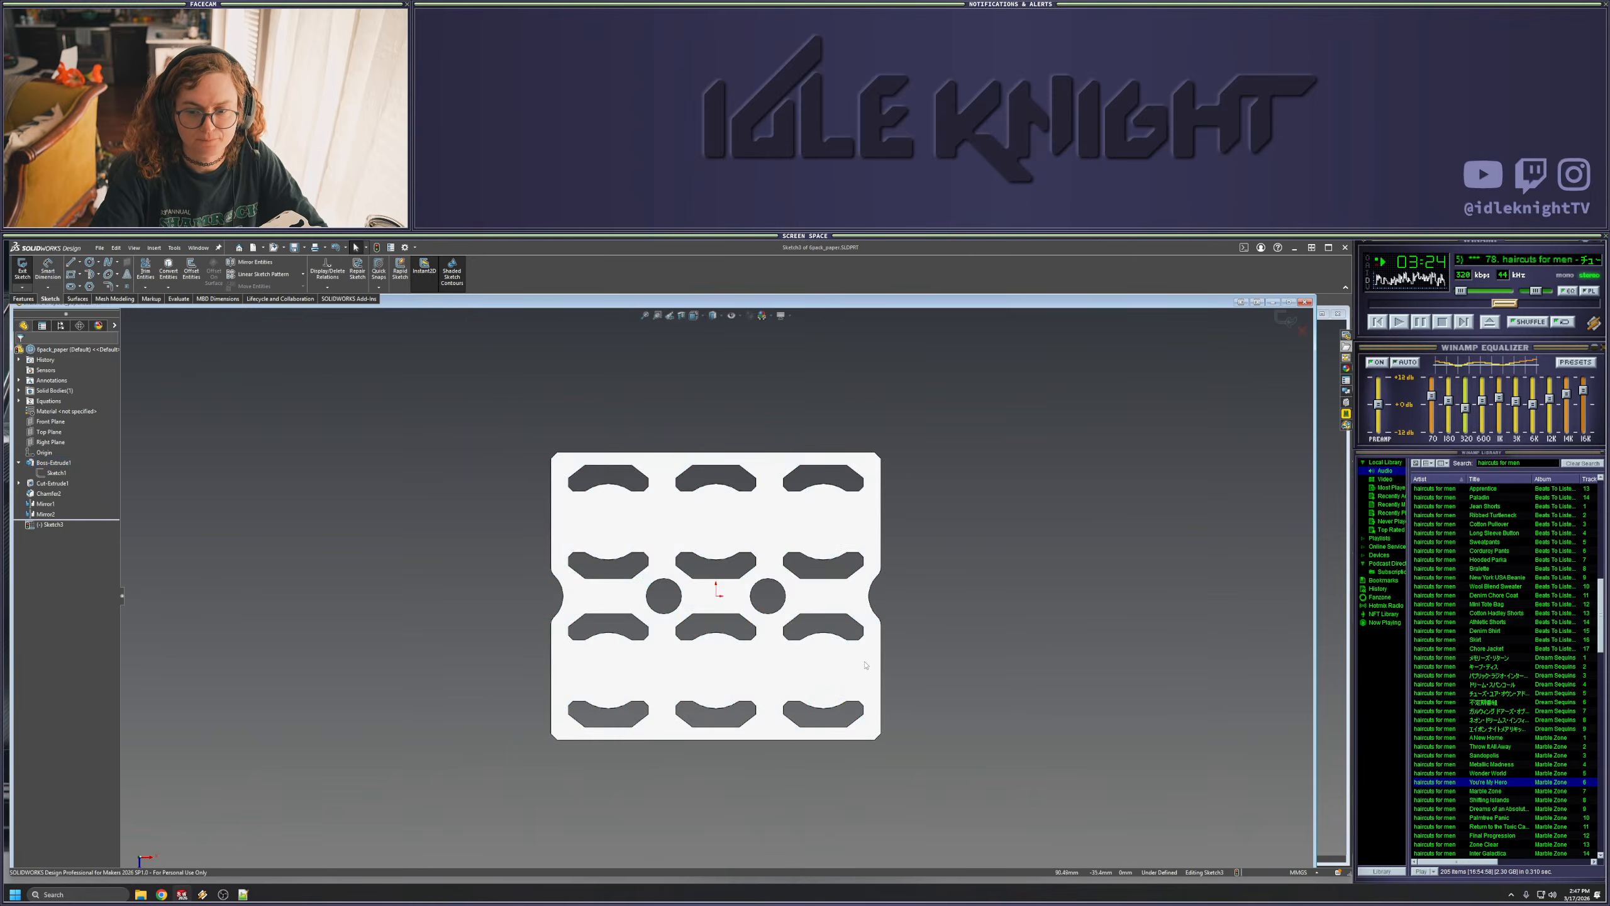
- Convert the outer edges of the plate's large face into sketch entities
{"action": "scroll", "coordinate": [926, 673], "scroll_direction": "down", "scroll_amount": 1}
{"action": "left_click", "coordinate": [834, 666]}
{"action": "left_click", "coordinate": [169, 268]}
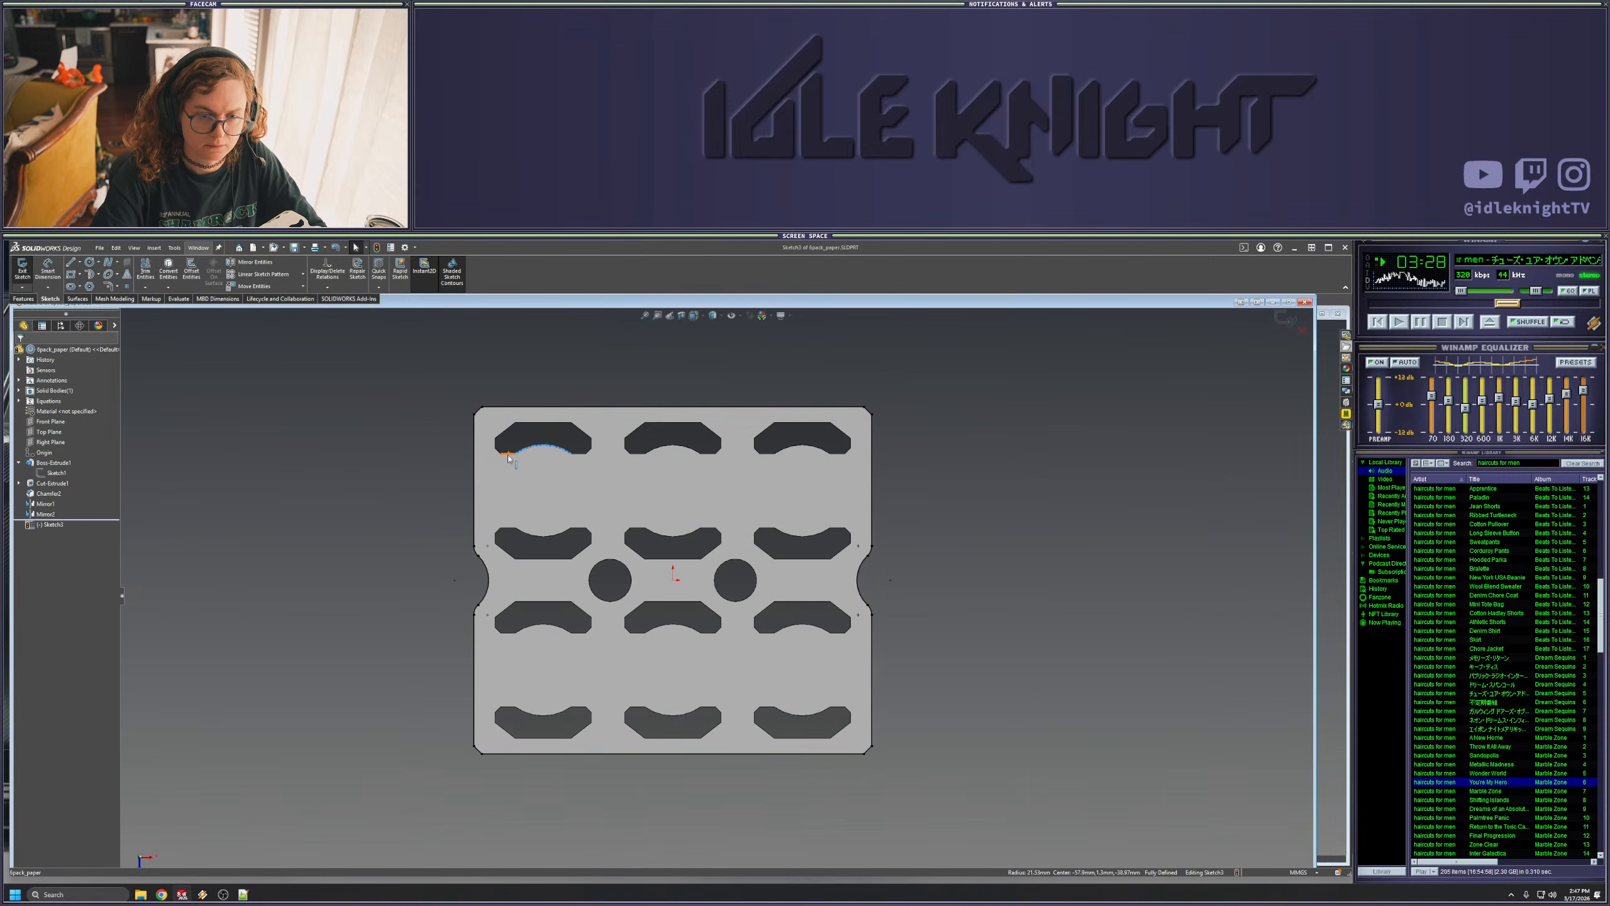
{"action": "left_click", "coordinate": [506, 430], "text": "ctrl"}
{"action": "left_click", "coordinate": [539, 423], "text": "ctrl"}
{"action": "left_click", "coordinate": [581, 431], "text": "ctrl"}
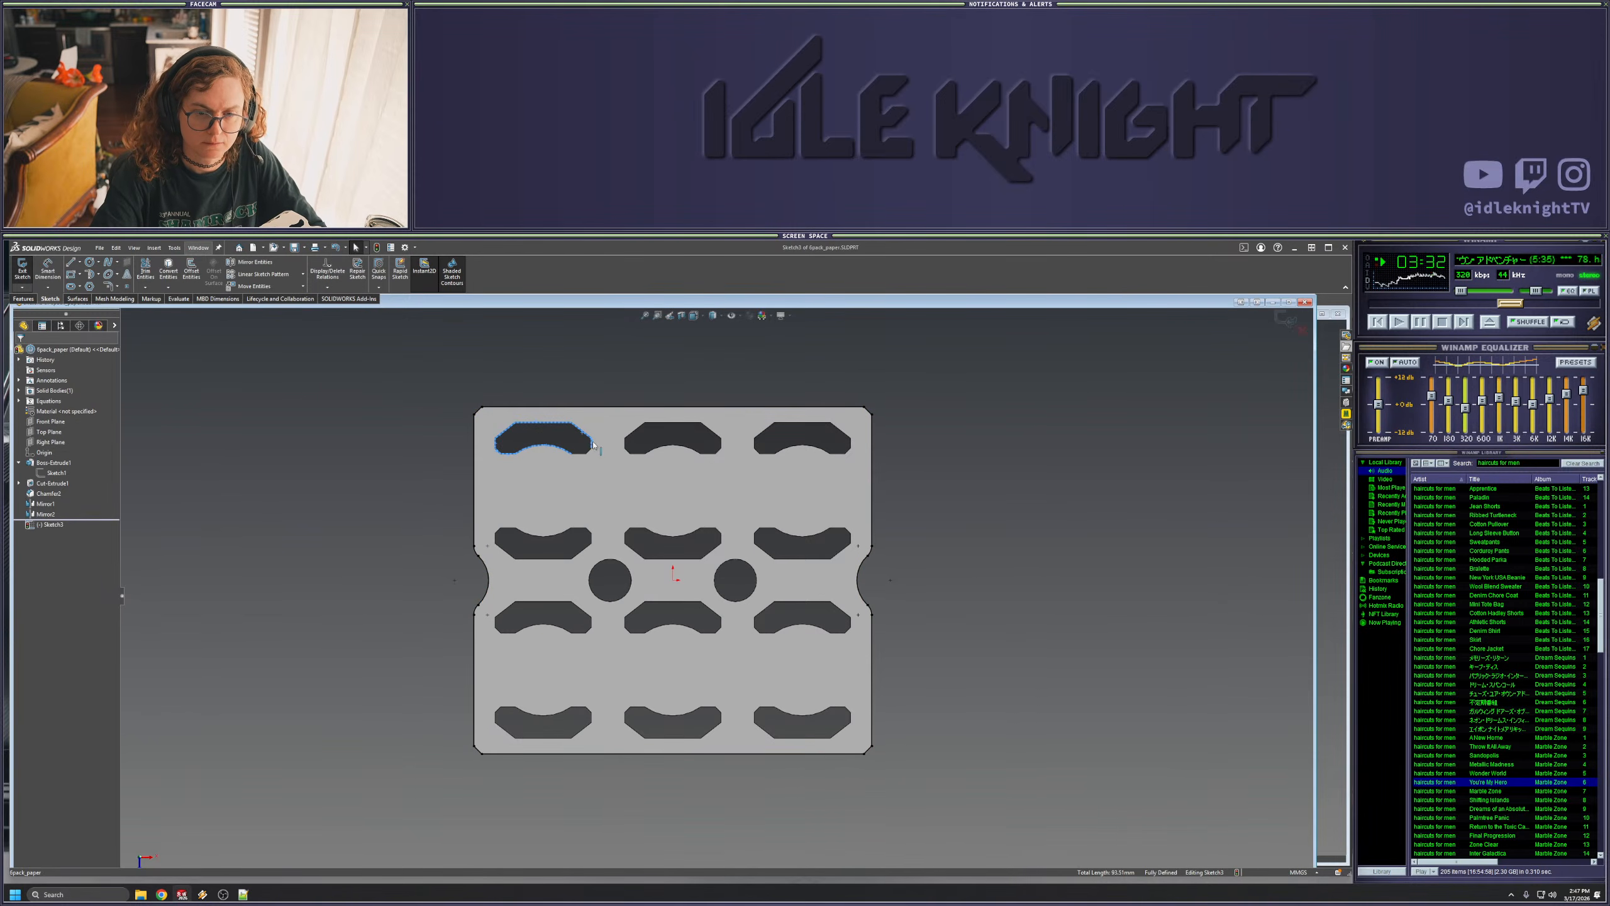
{"action": "left_click", "coordinate": [941, 460]}
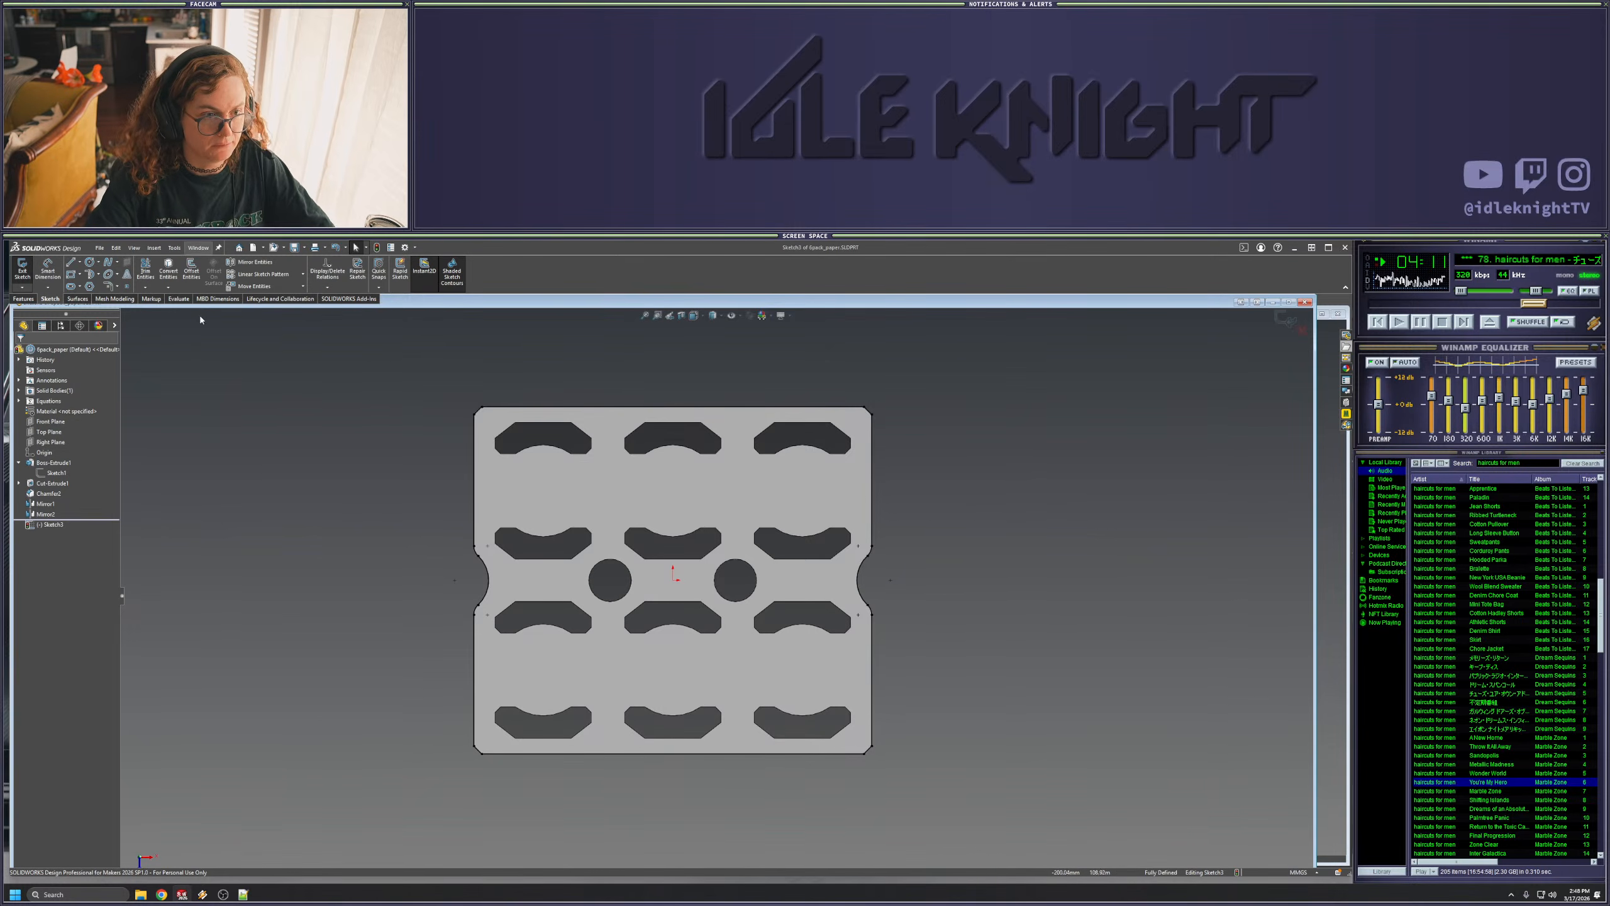
{"action": "left_click", "coordinate": [89, 262]}
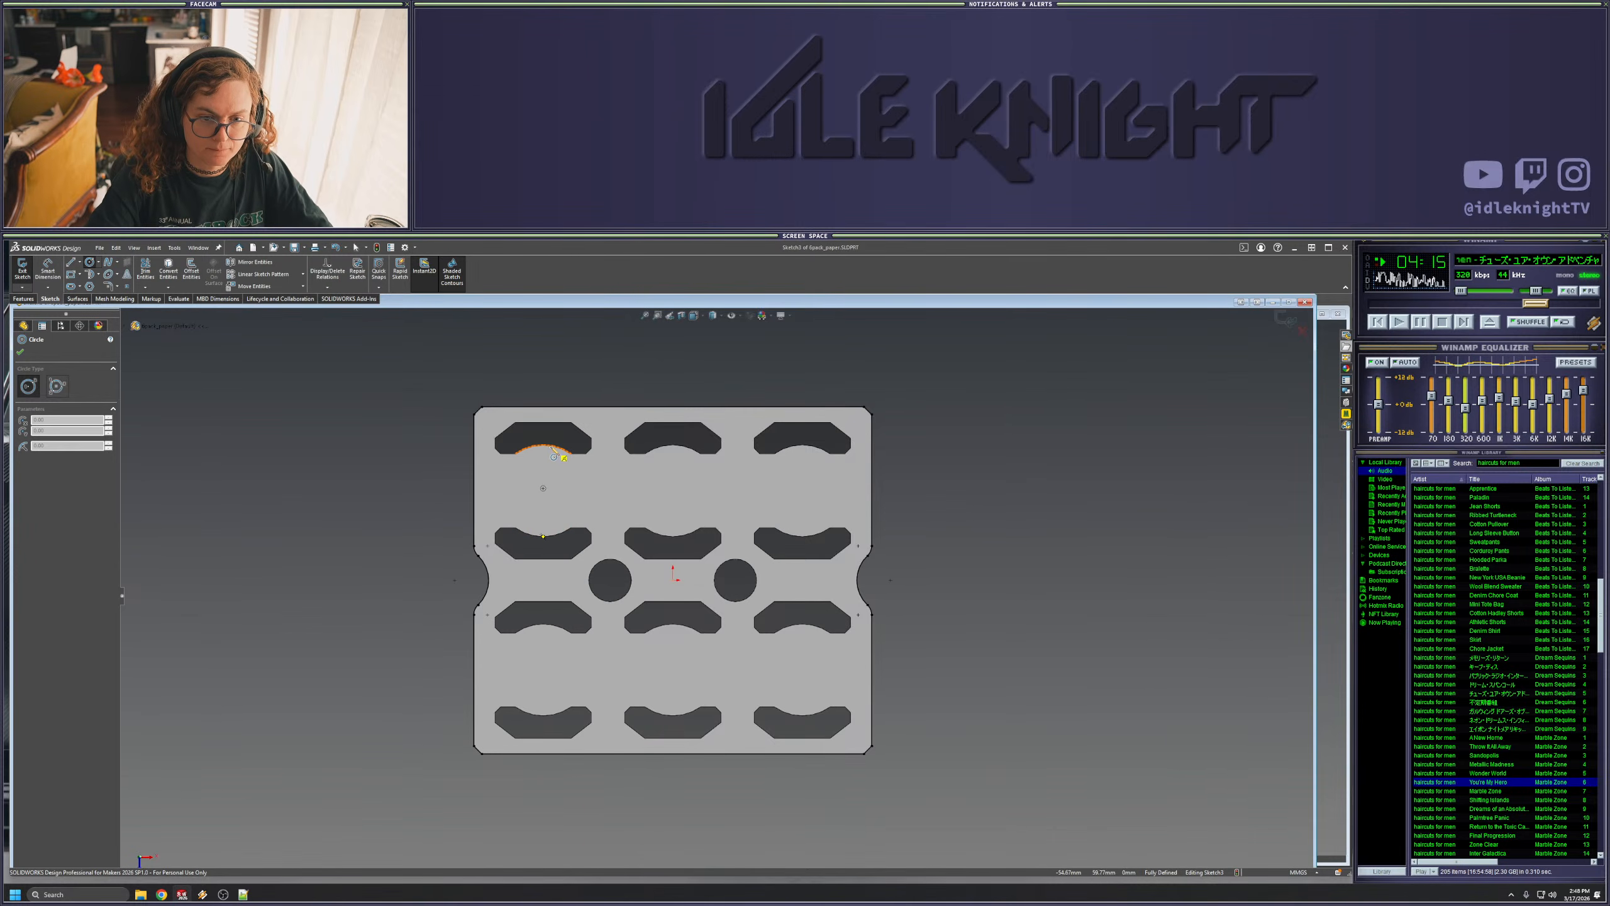
{"action": "key", "text": "Escape"}
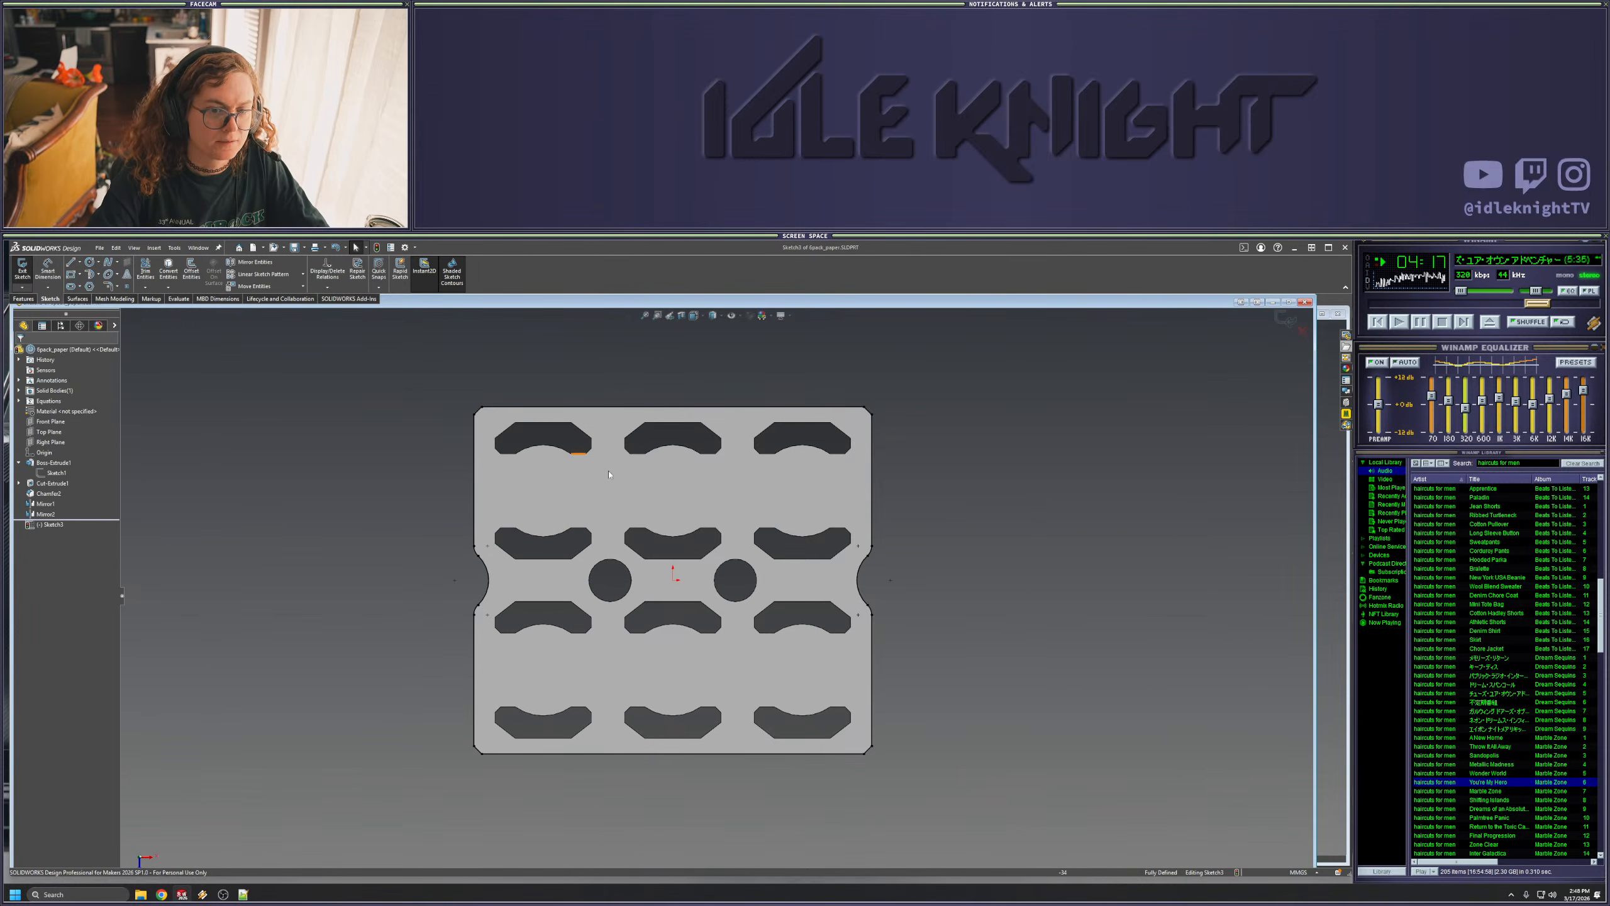
- Draw a vertical construction line joining the midpoints of the facing arcs in the upper-left pair of cutouts
{"action": "left_click", "coordinate": [71, 261]}
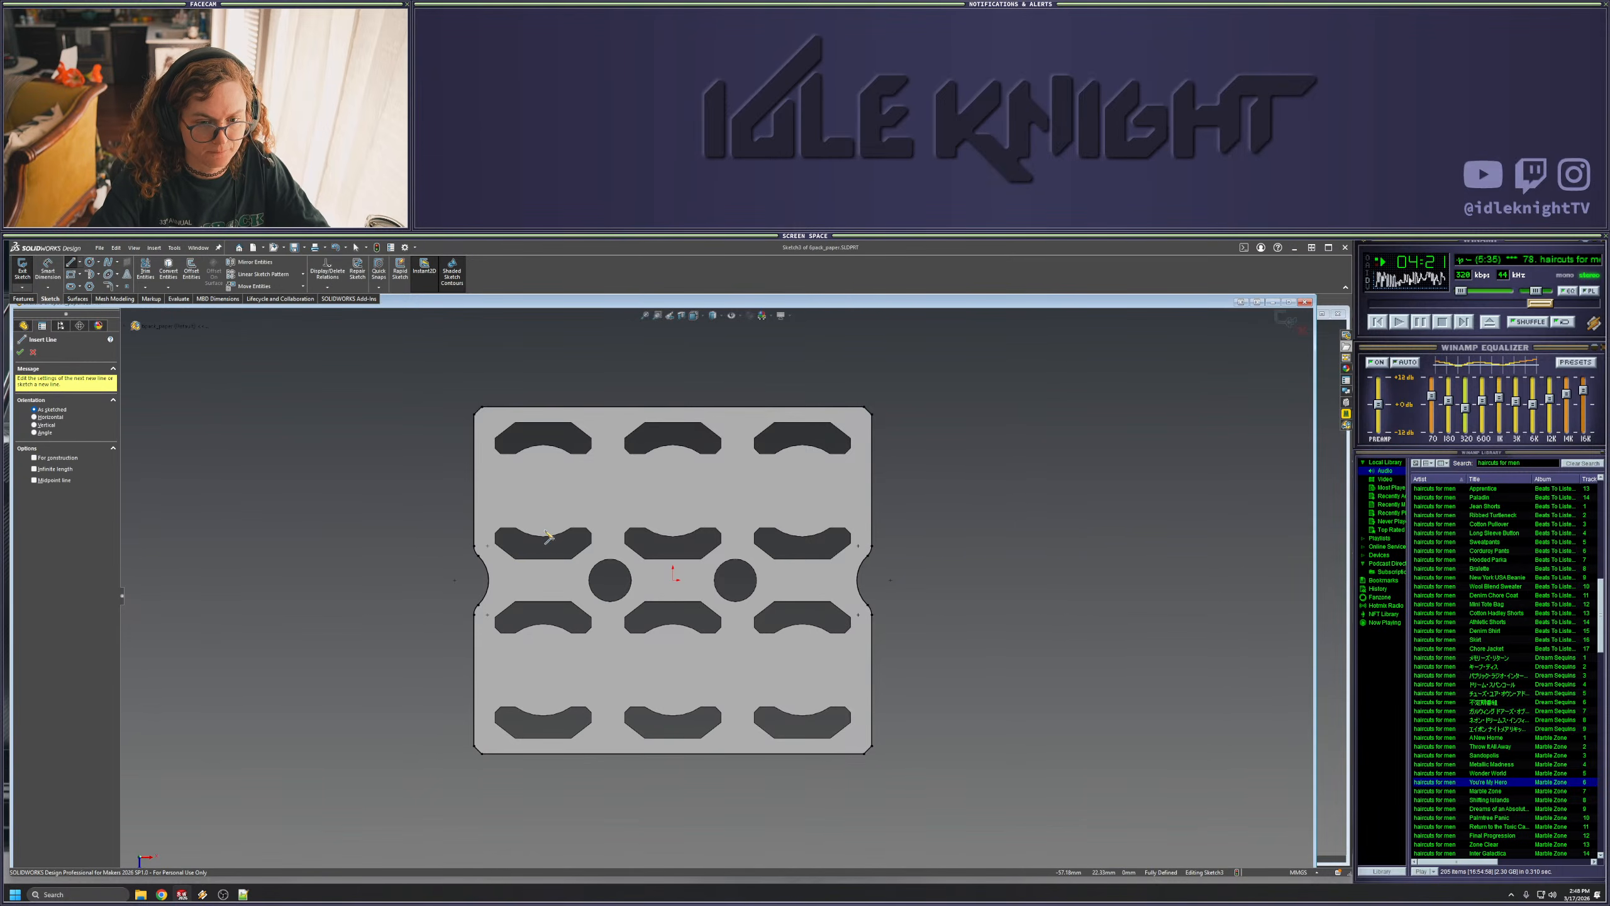
{"action": "left_click_drag", "start_coordinate": [542, 536], "coordinate": [544, 447]}
{"action": "key", "text": "Escape"}
{"action": "key", "text": "Escape"}
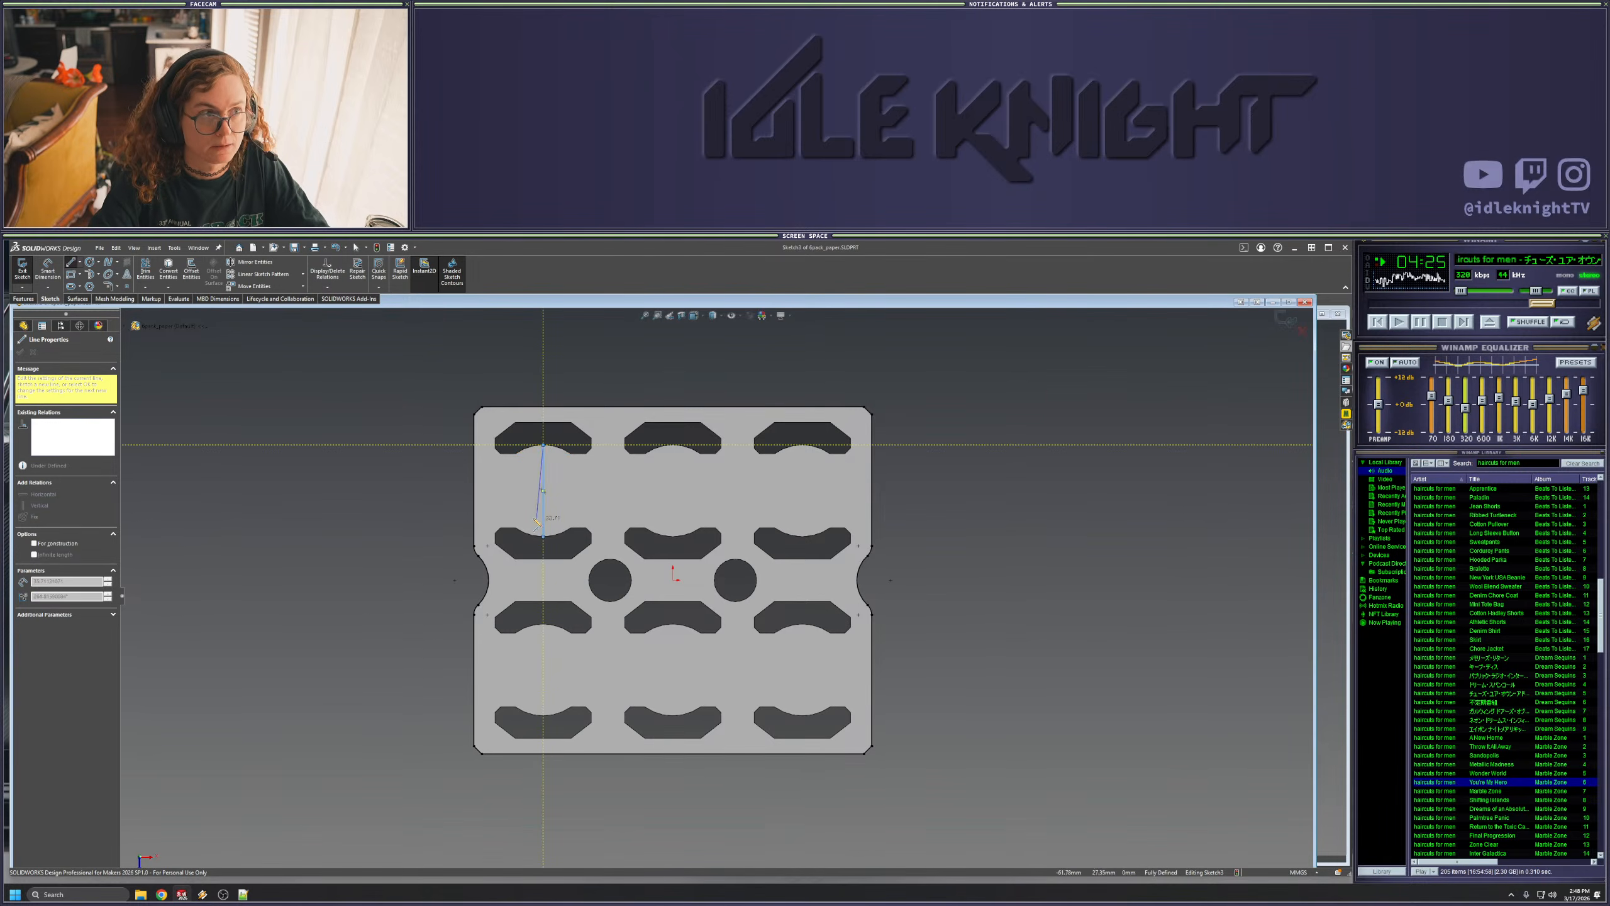
{"action": "left_click", "coordinate": [544, 517]}
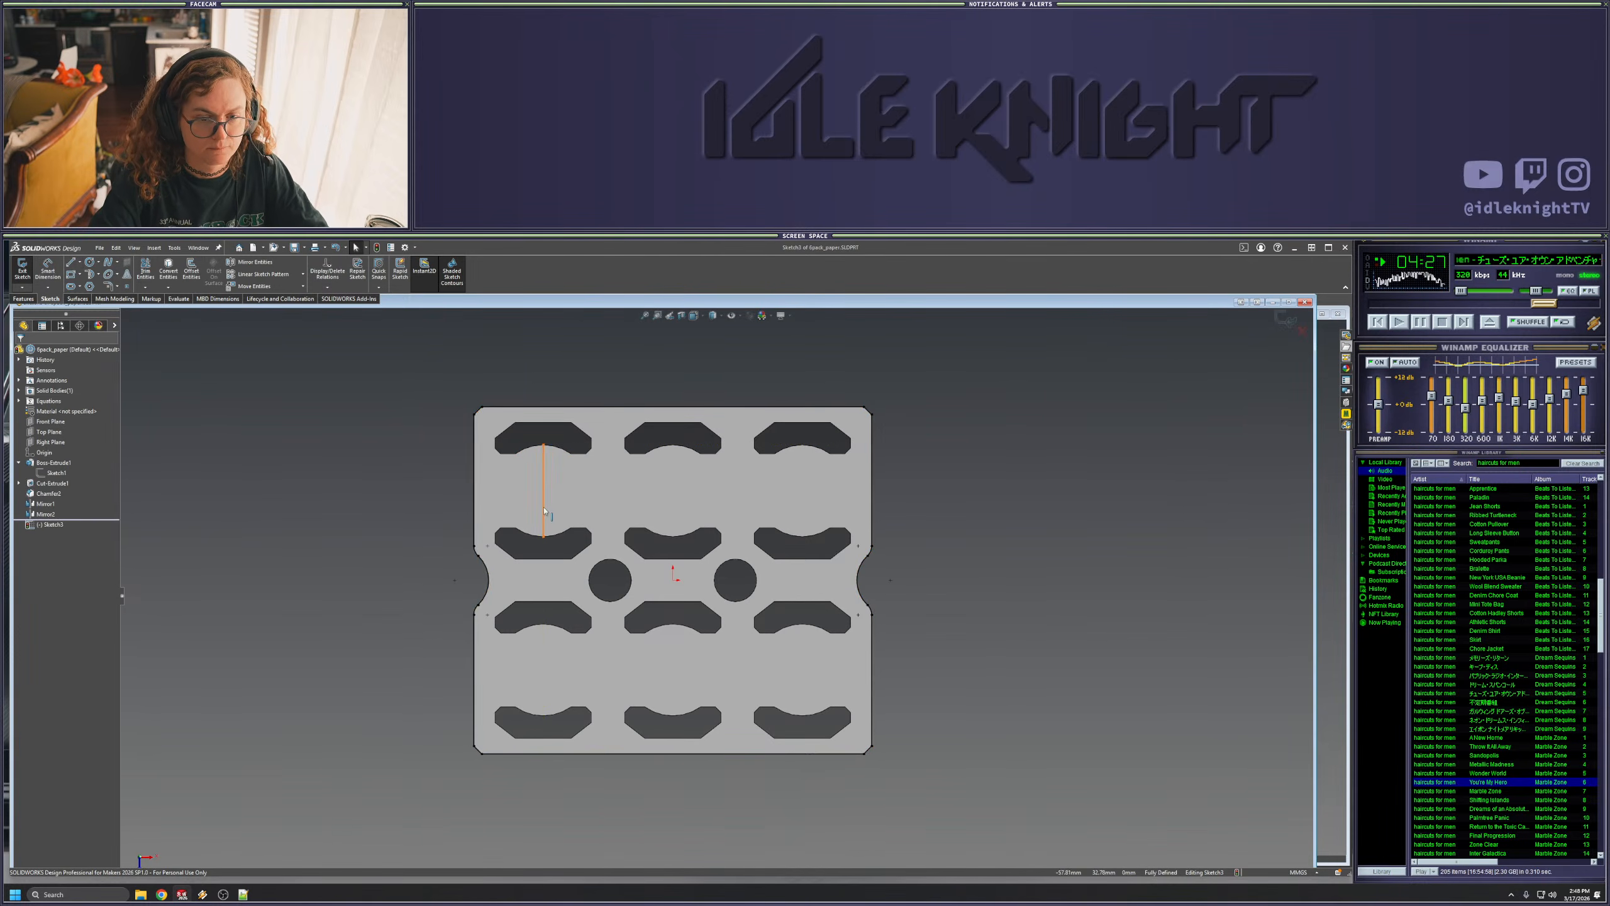
{"action": "left_click", "coordinate": [173, 504]}
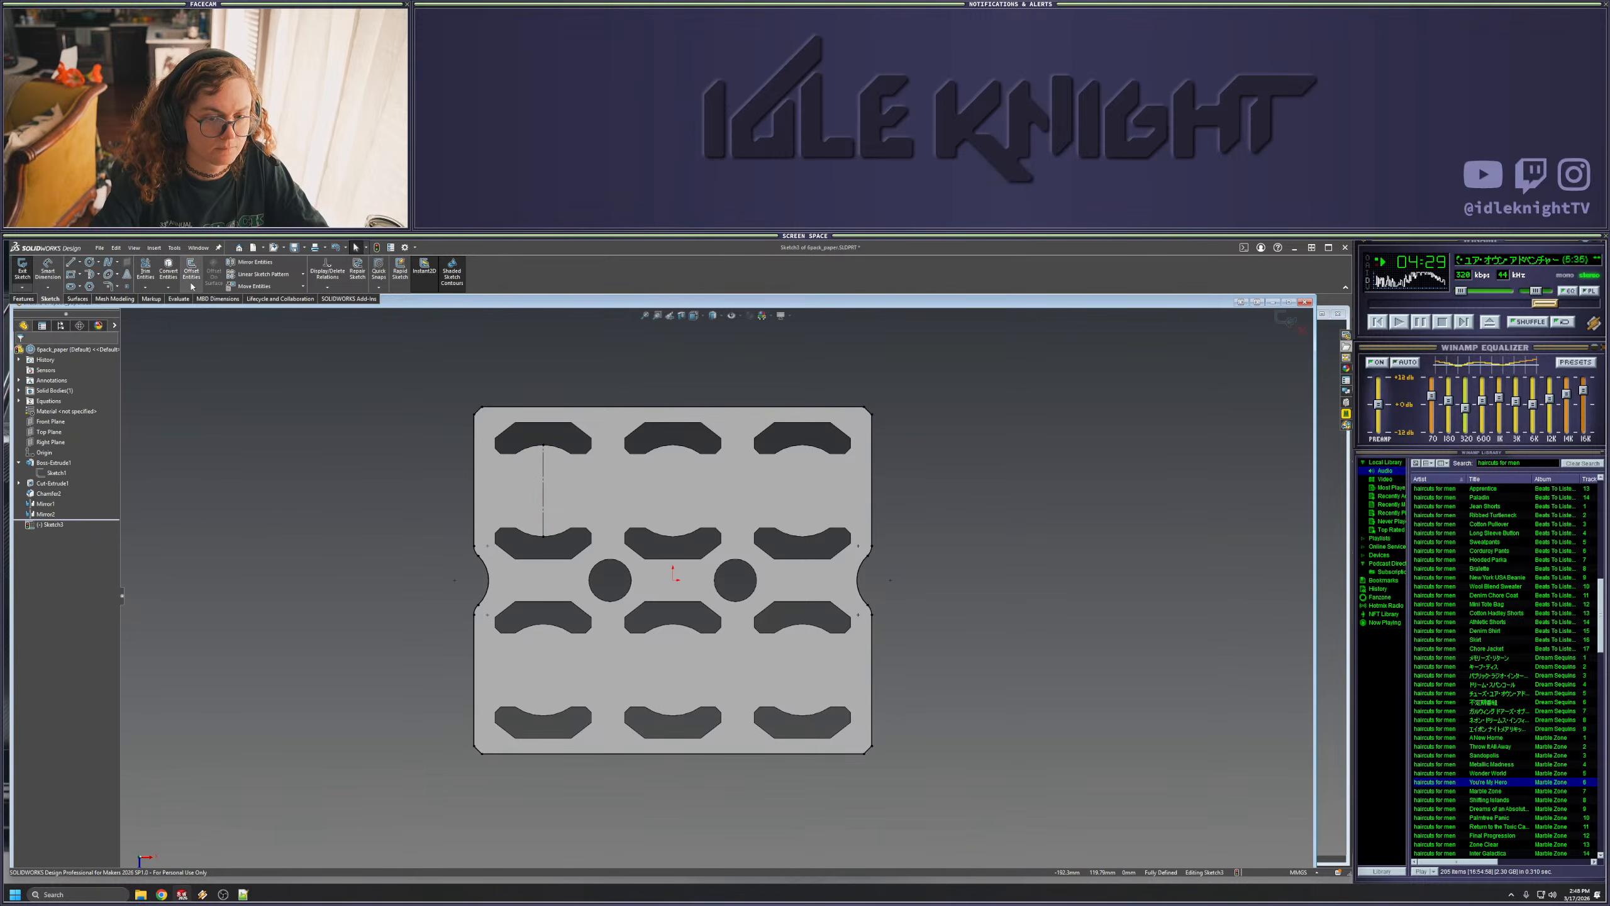
- Draw a circle about 49.5 mm in diameter centred on the midpoint of the construction line between the upper-left cutouts
{"action": "left_click", "coordinate": [90, 263]}
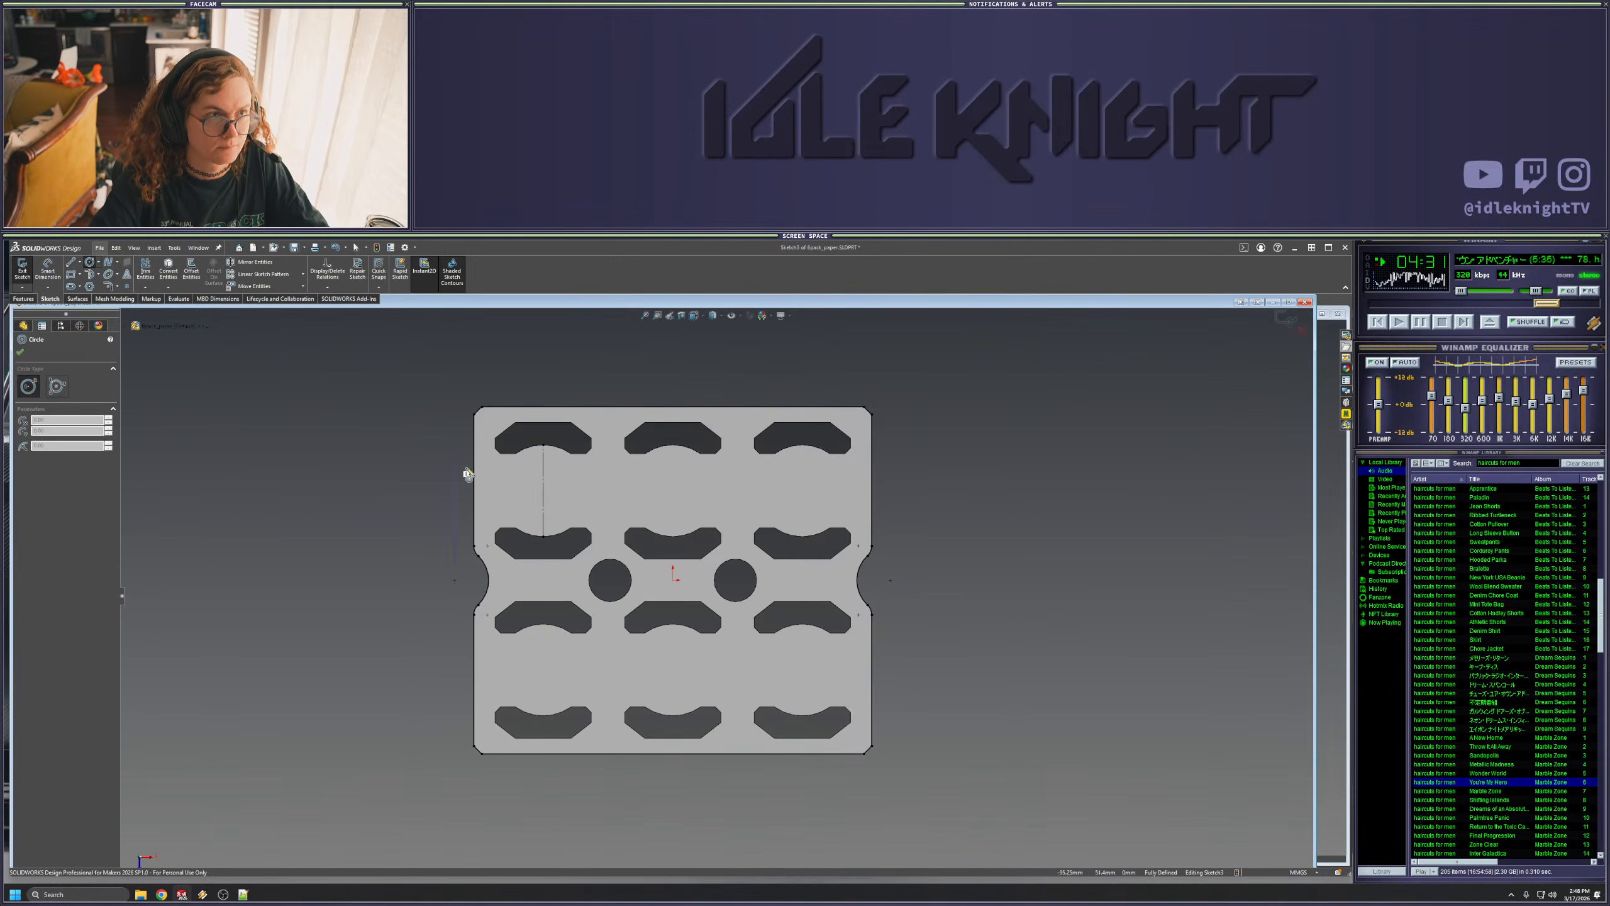
{"action": "left_click", "coordinate": [544, 490]}
{"action": "left_click", "coordinate": [576, 535]}
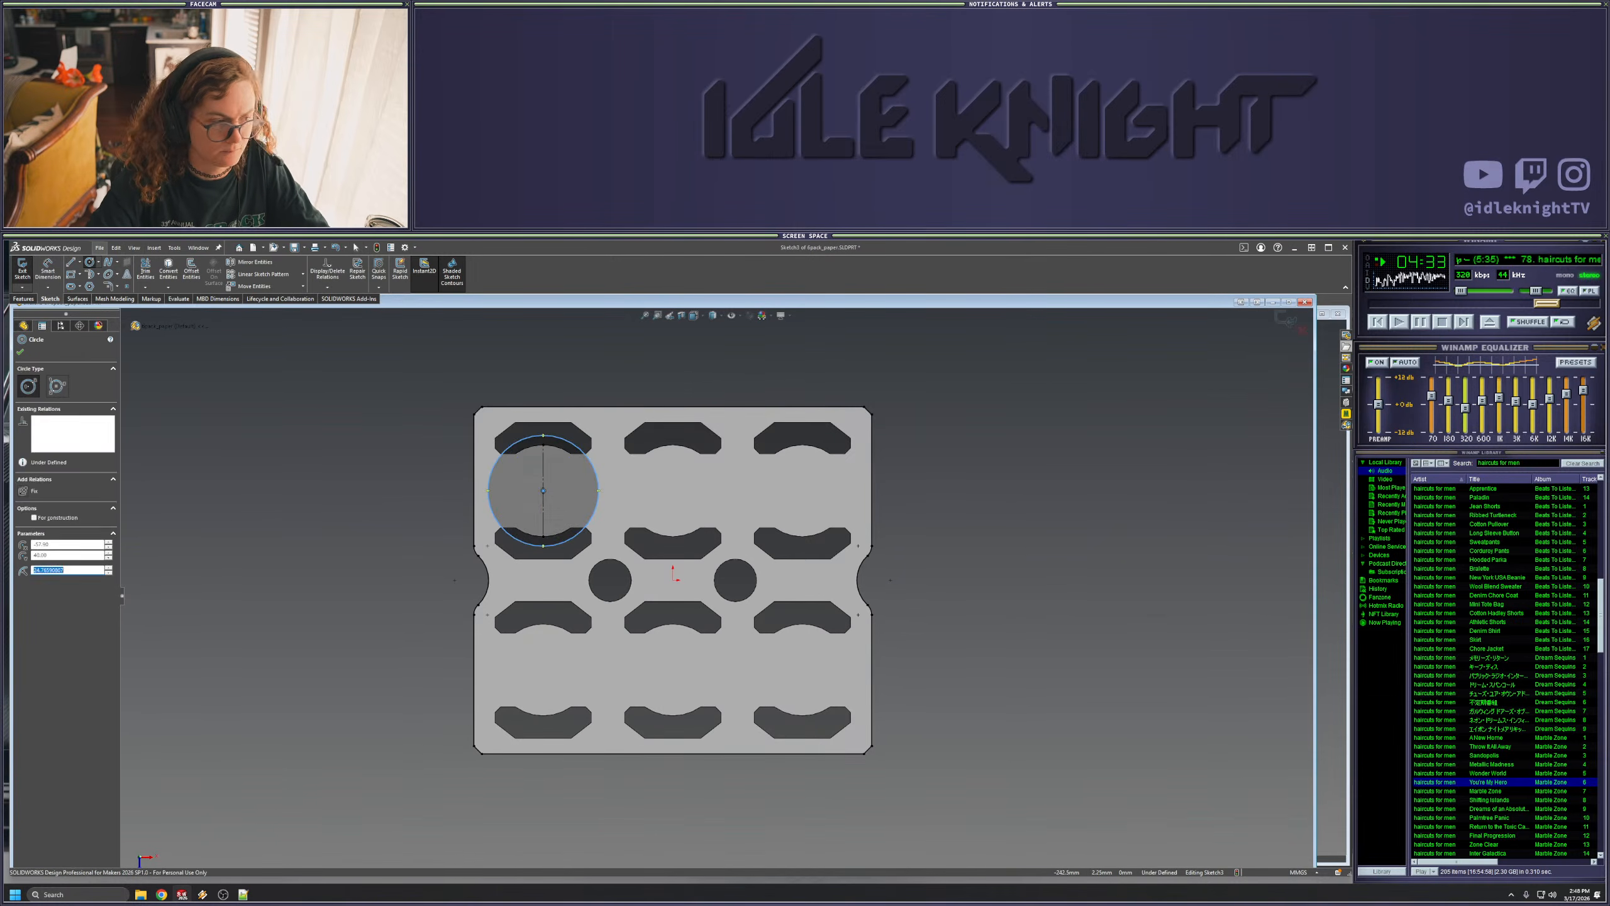
{"action": "key", "text": "Escape"}
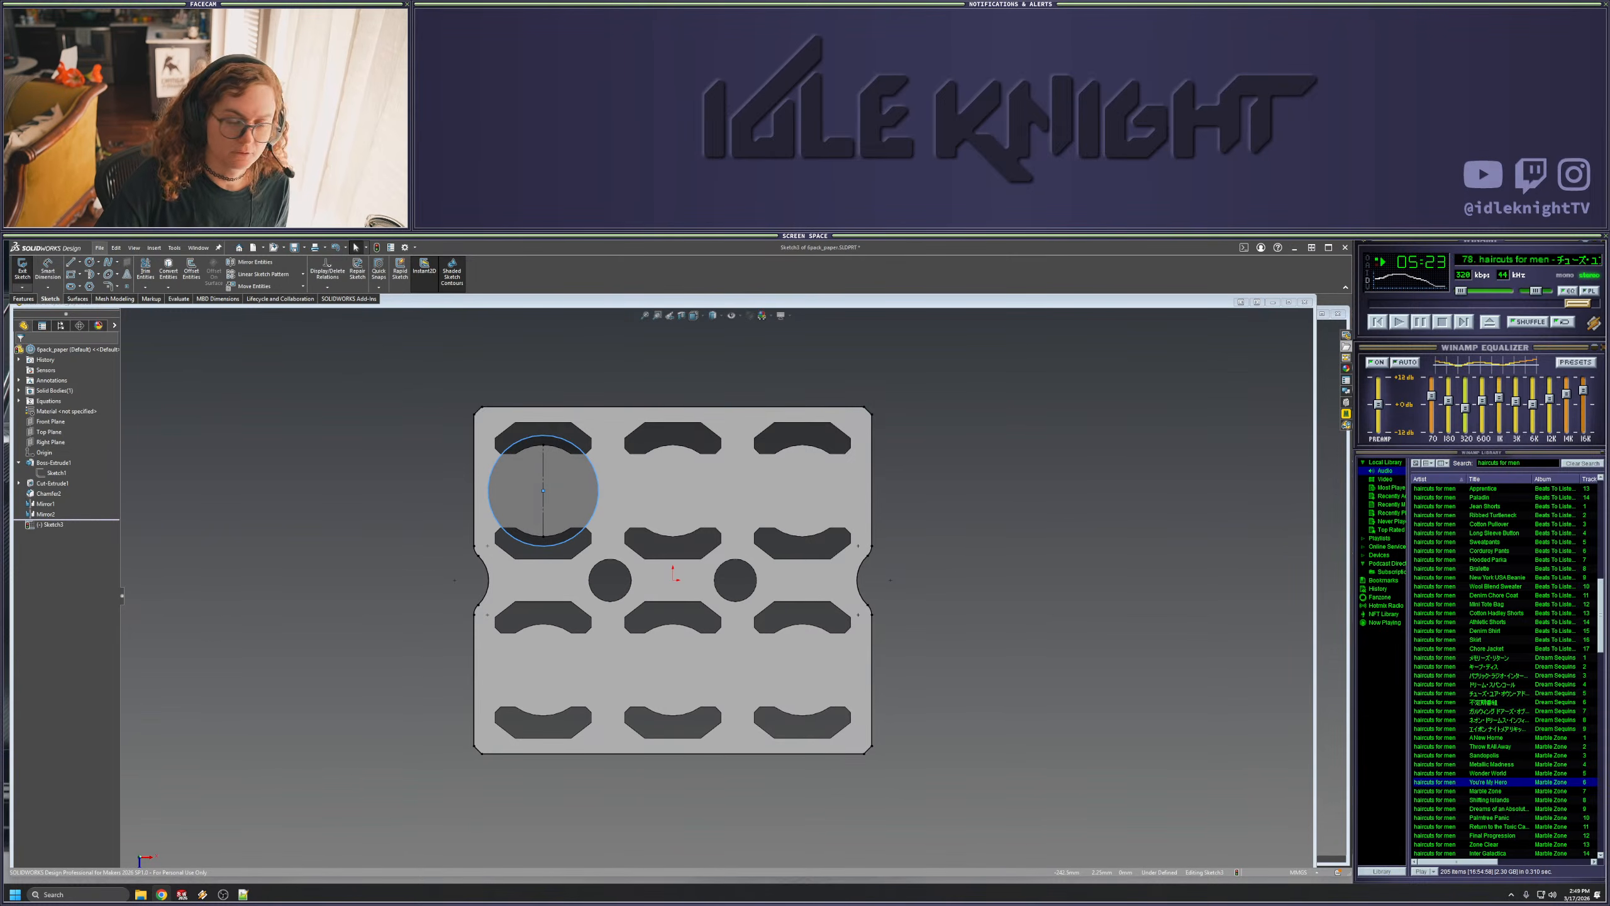
{"action": "left_click", "coordinate": [403, 477]}
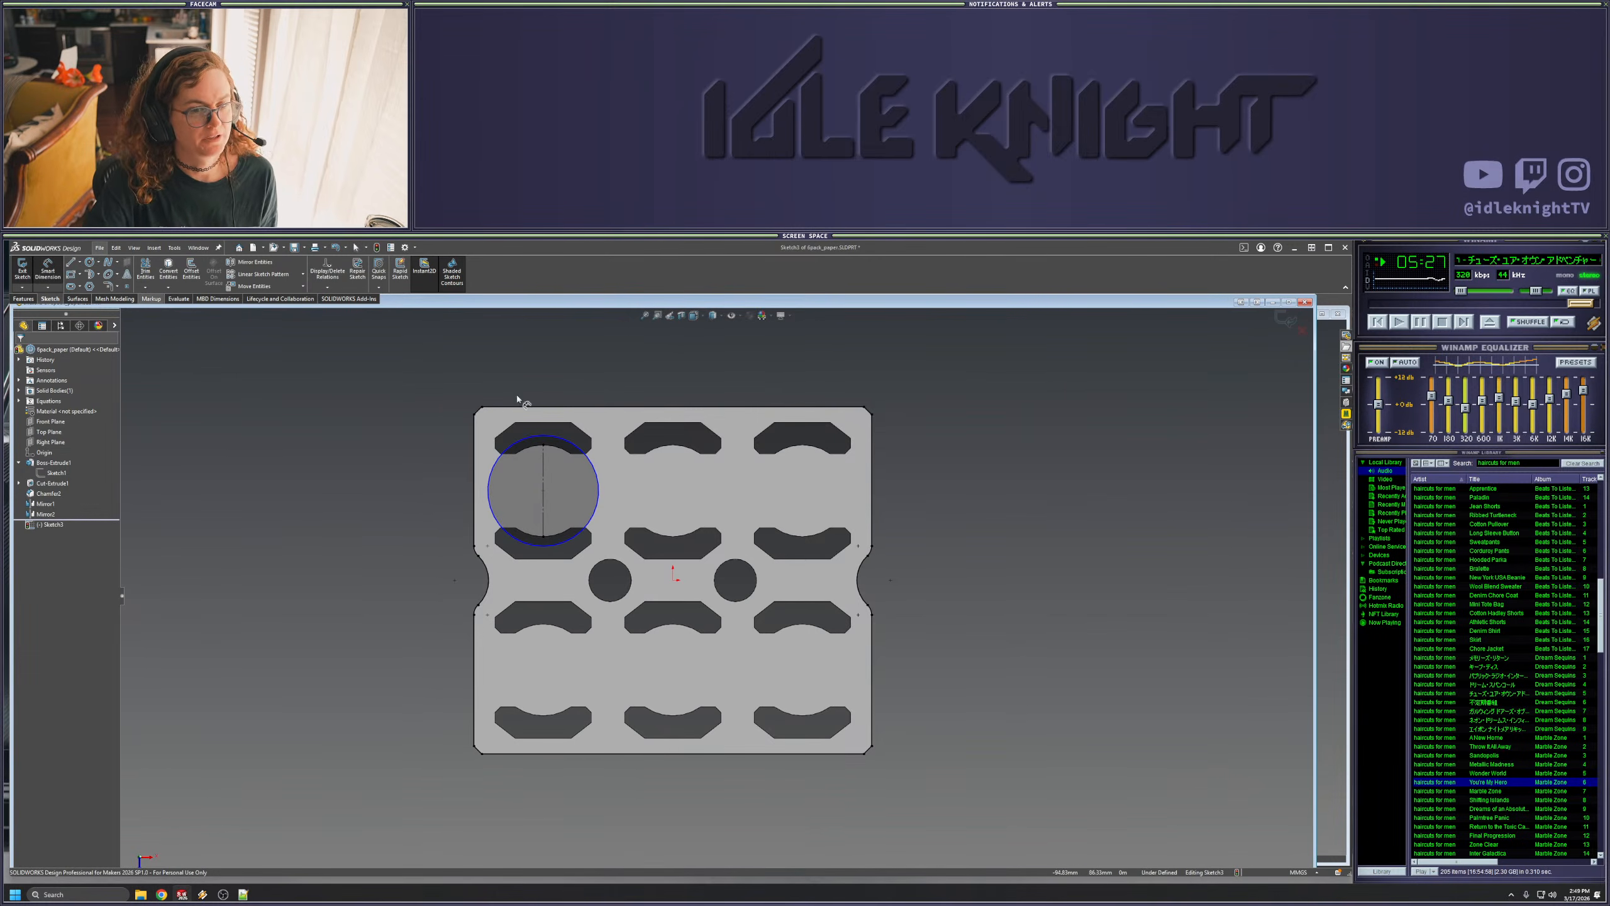
- Dimension the circle over the upper-left cutouts with a diameter of 57.5 mm
{"action": "left_click", "coordinate": [490, 476]}
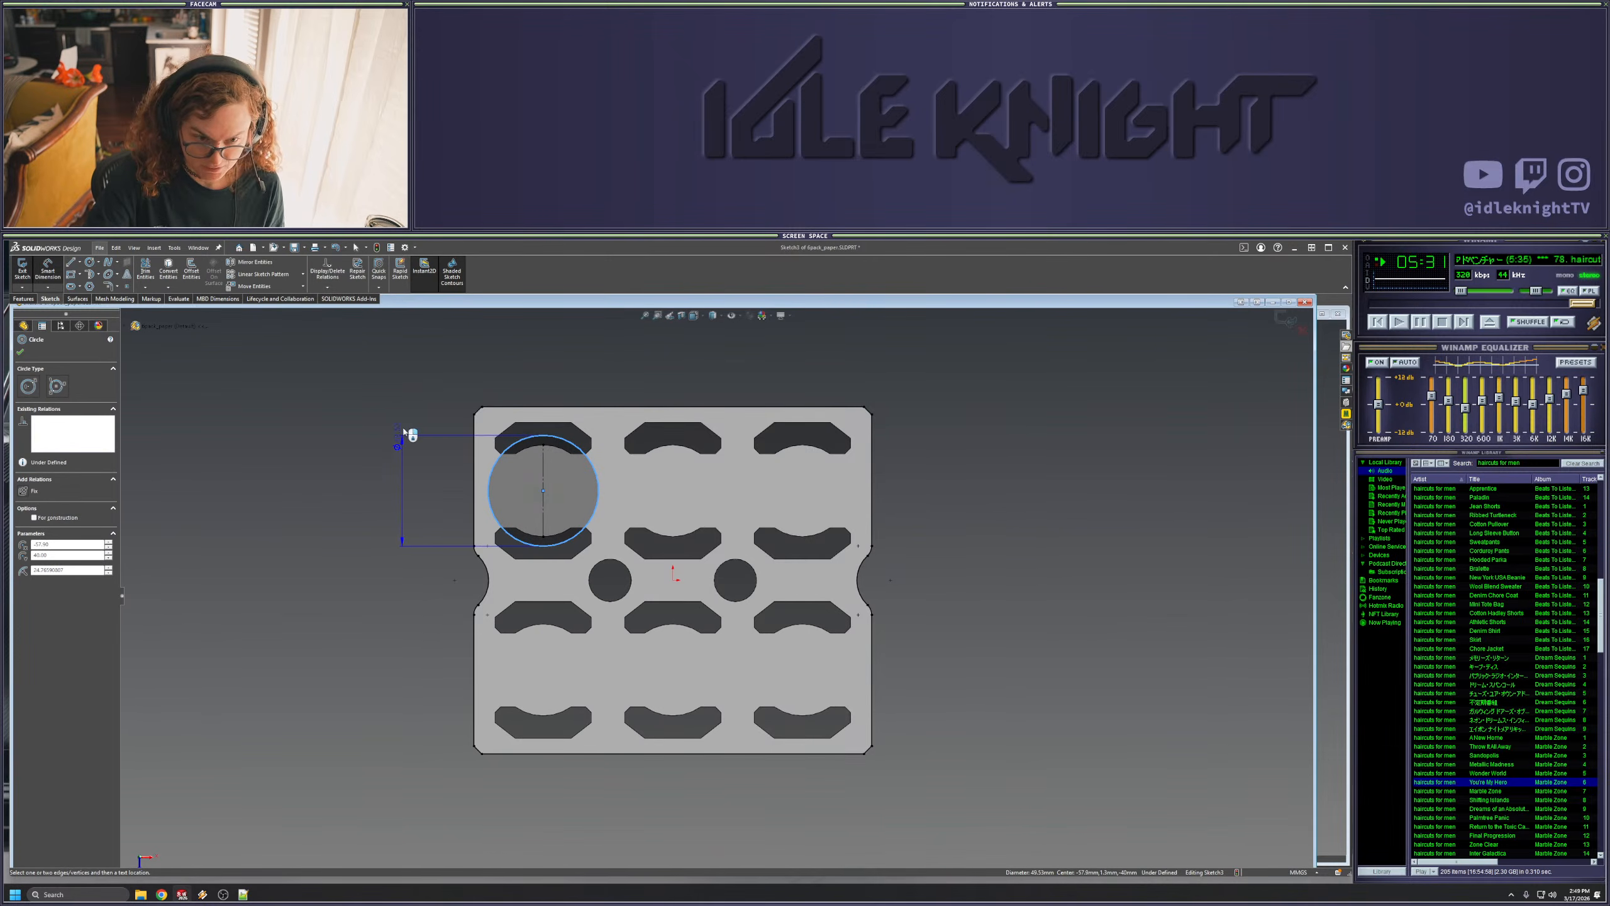
{"action": "left_click", "coordinate": [393, 429]}
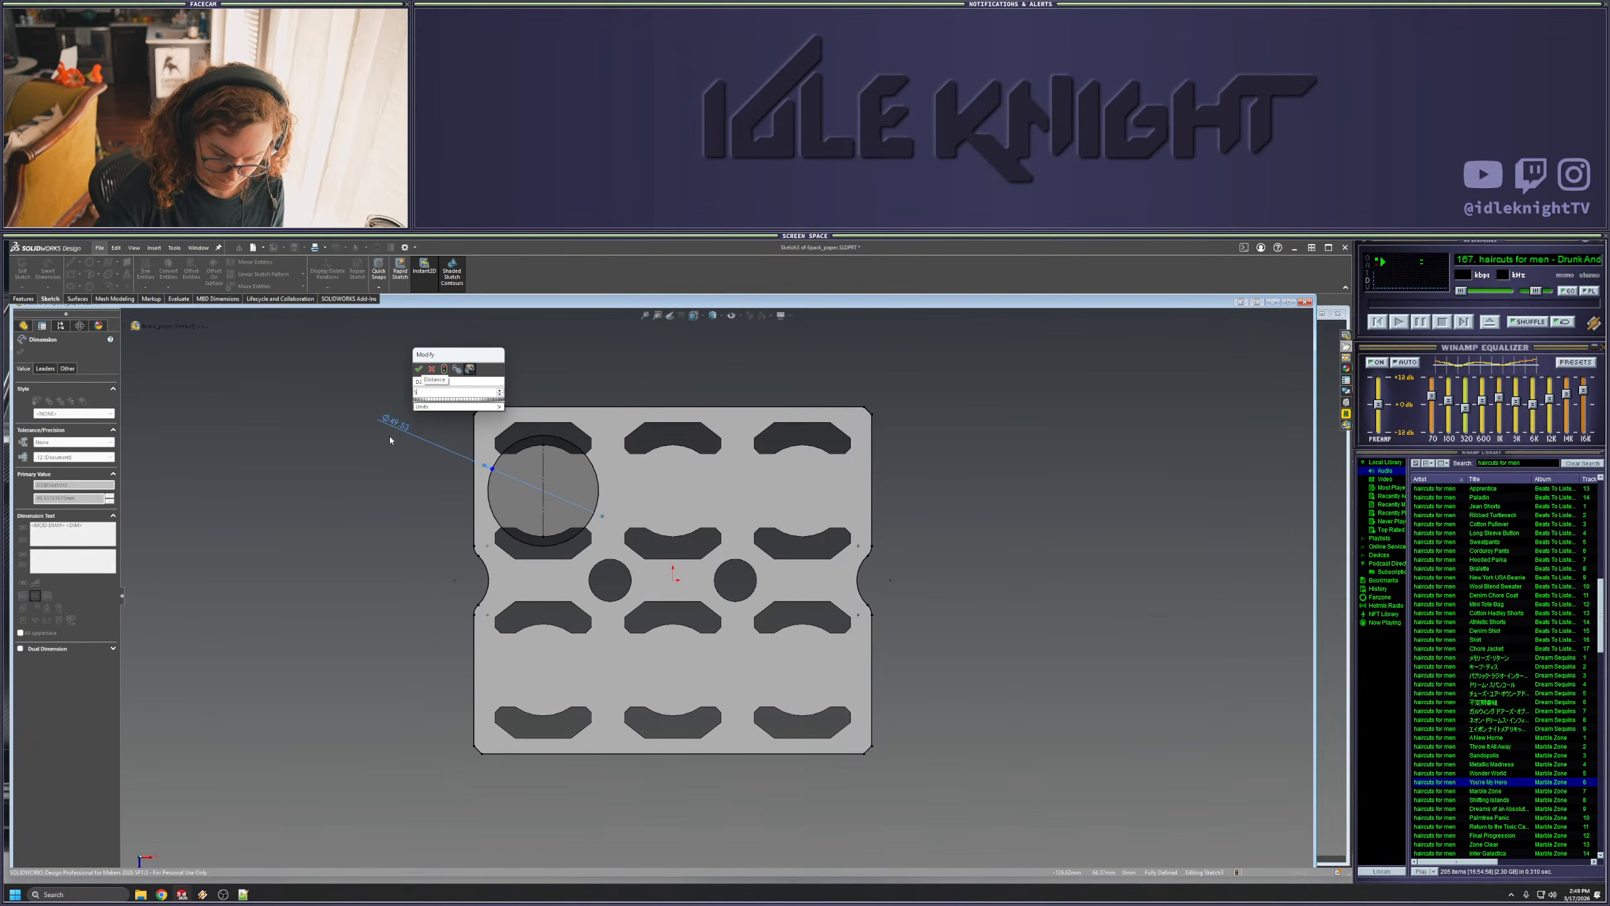
{"action": "type", "text": "57.5"}
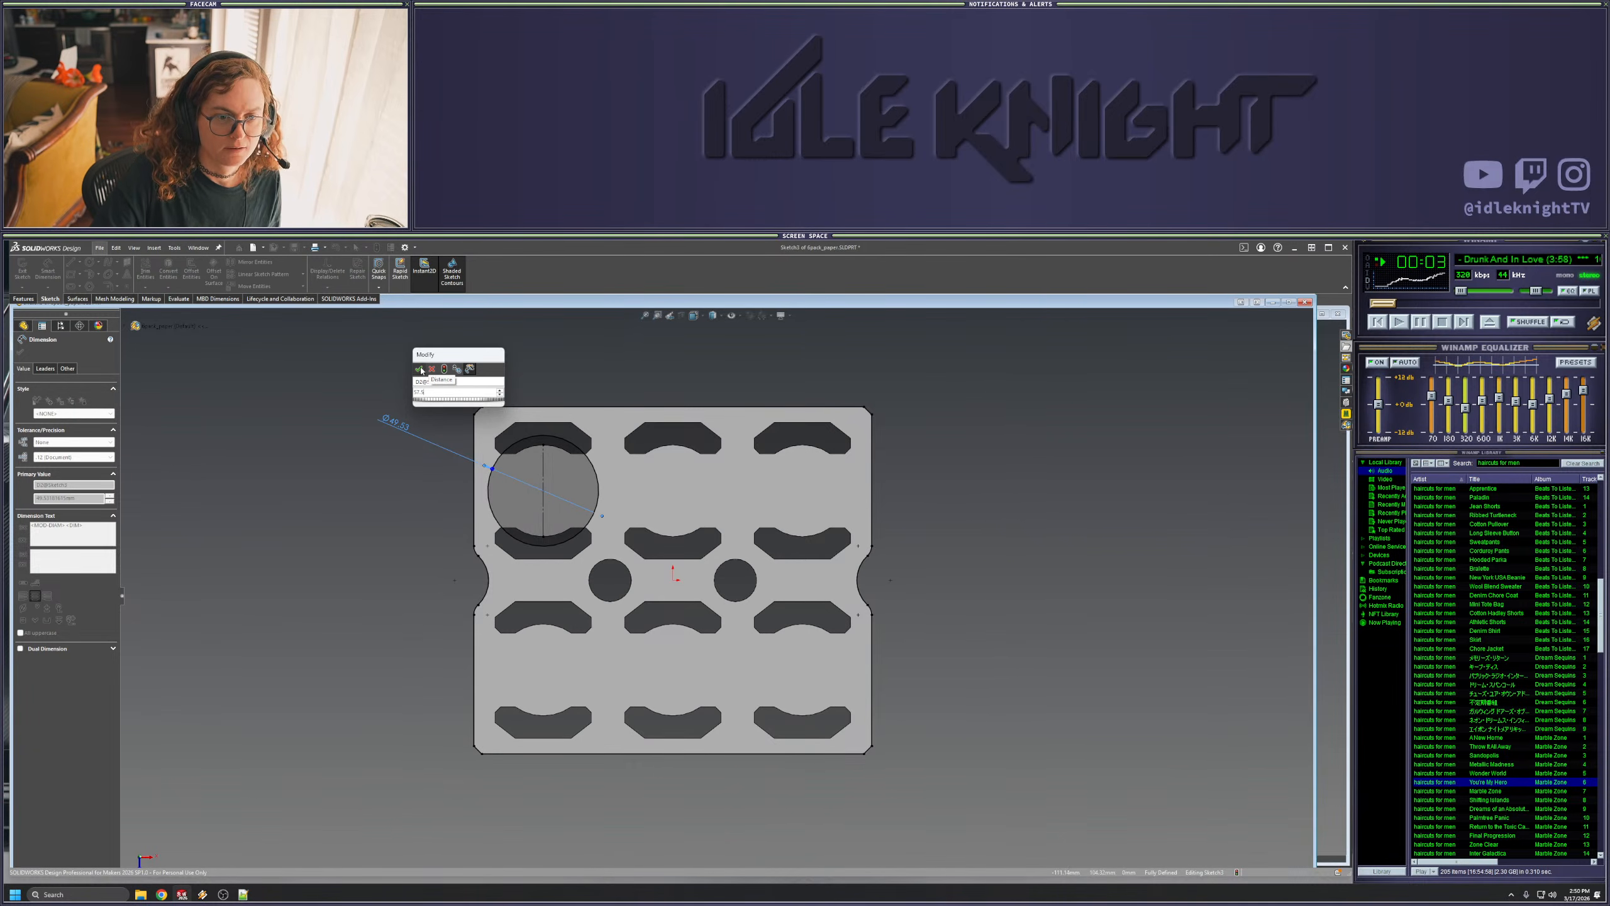
{"action": "key", "text": "Return"}
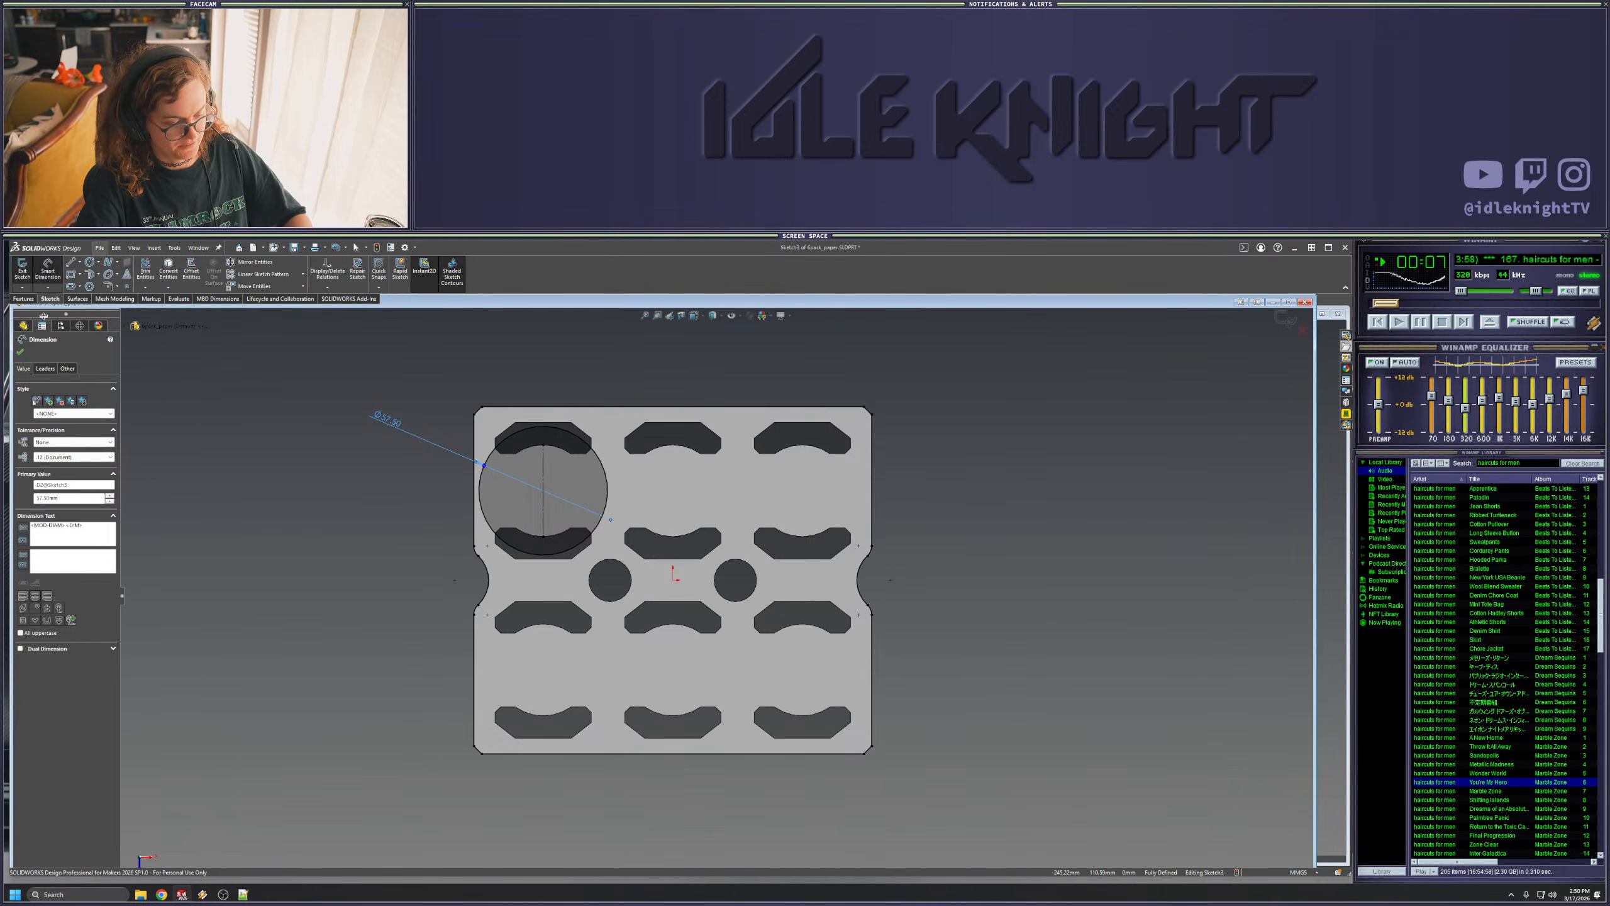
{"action": "left_click", "coordinate": [279, 455]}
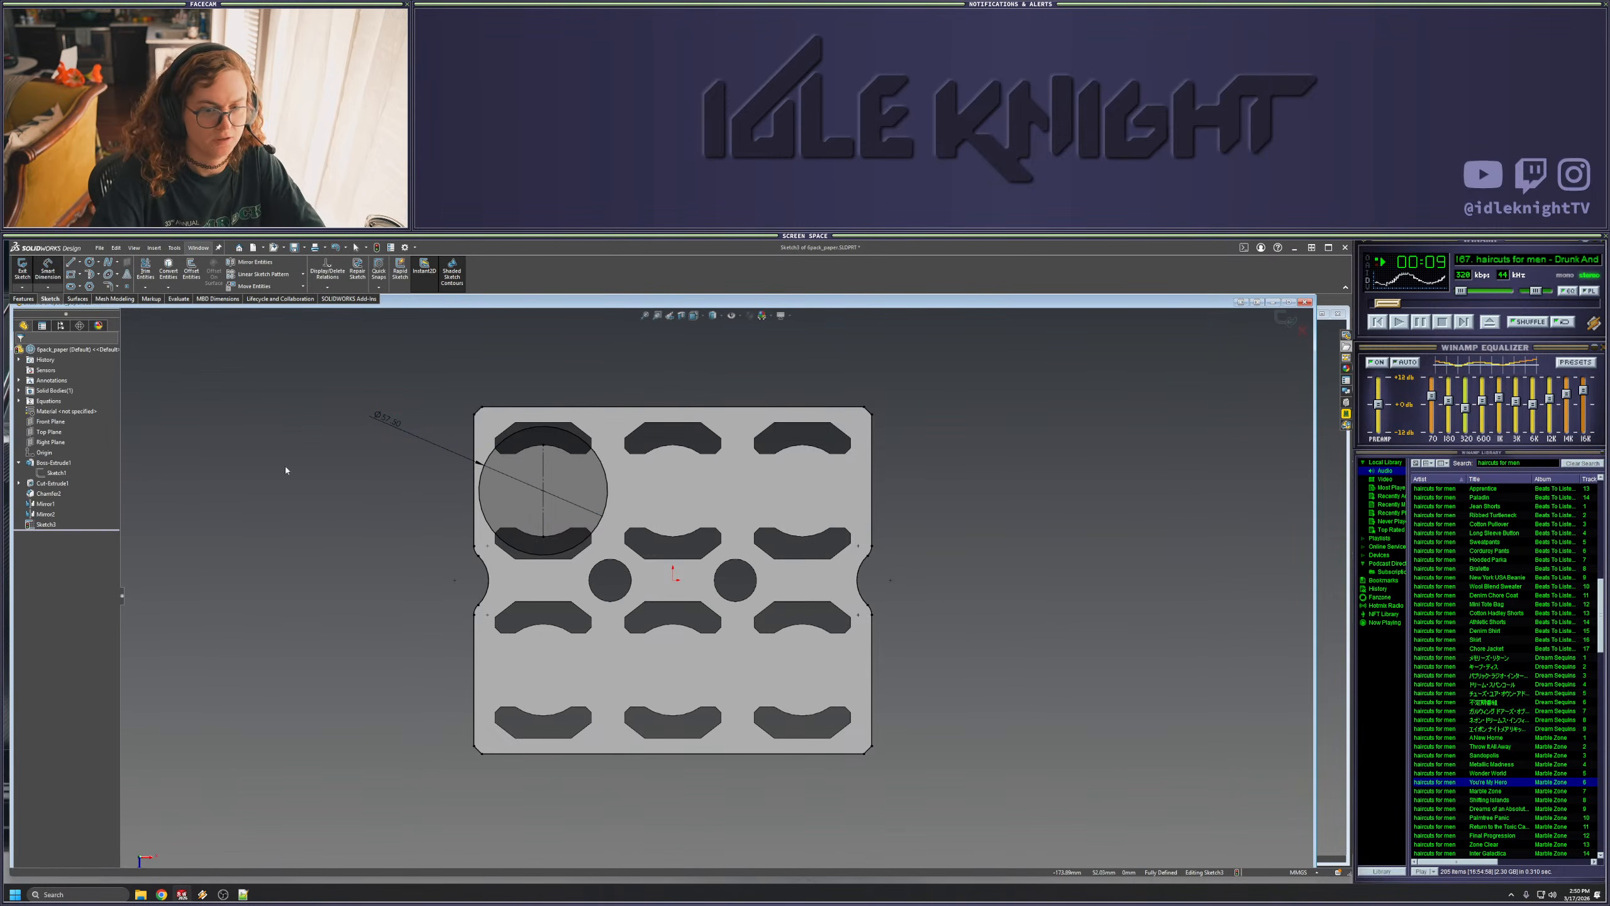
{"action": "left_click", "coordinate": [498, 533]}
{"action": "left_click", "coordinate": [302, 549]}
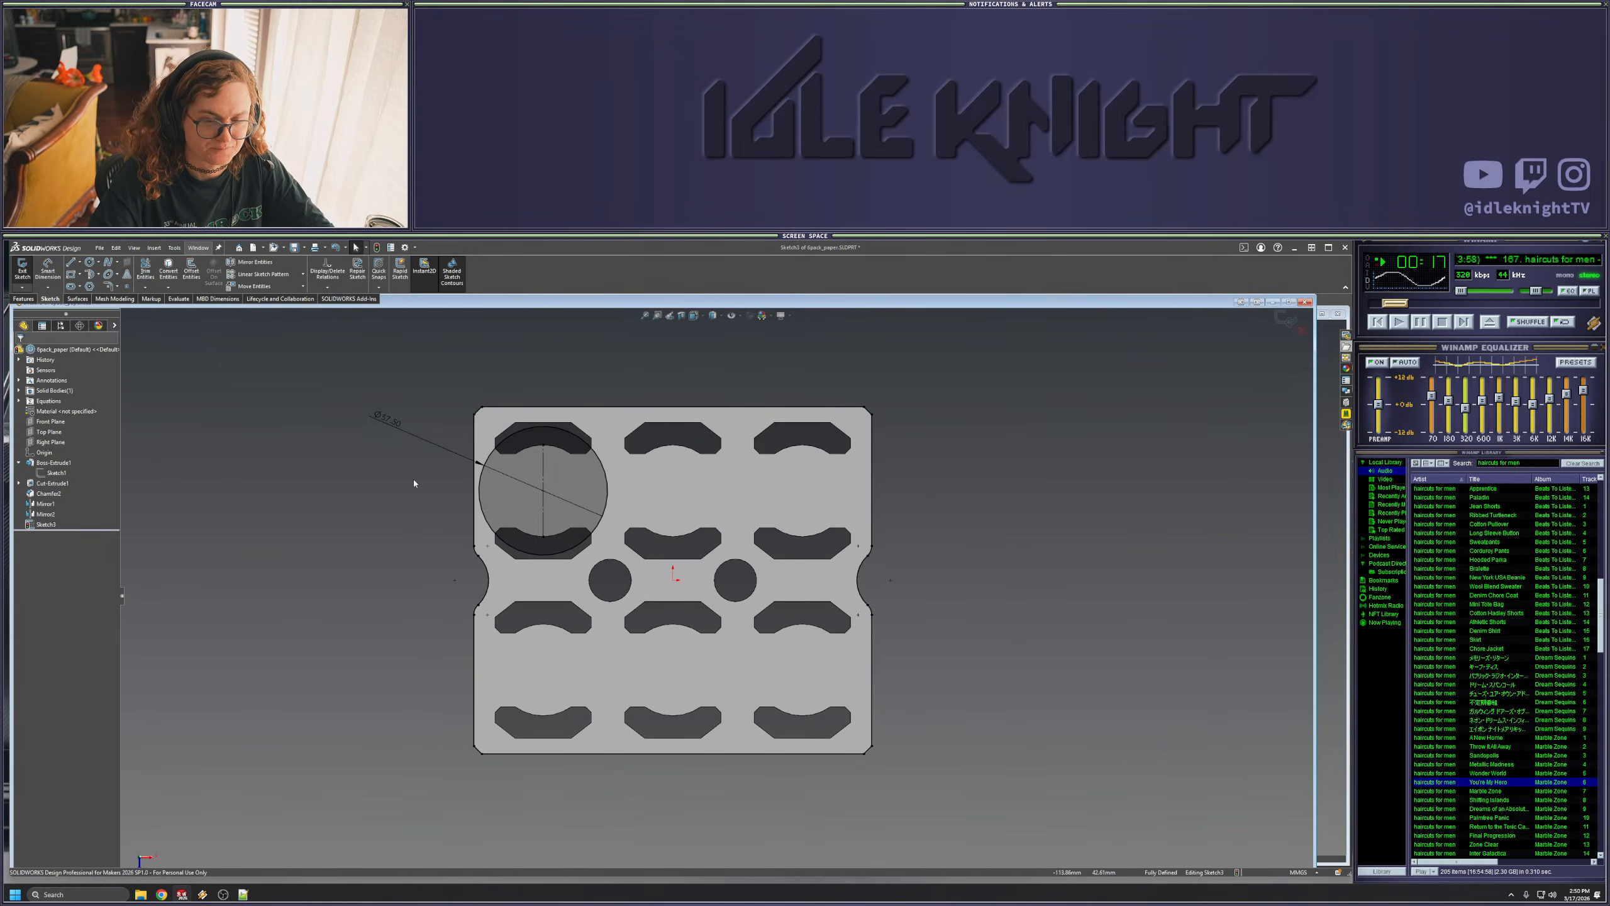
- Draw a vertical line joining the midpoints of the facing arcs in the upper-middle pair of cutouts
{"action": "left_click", "coordinate": [90, 263]}
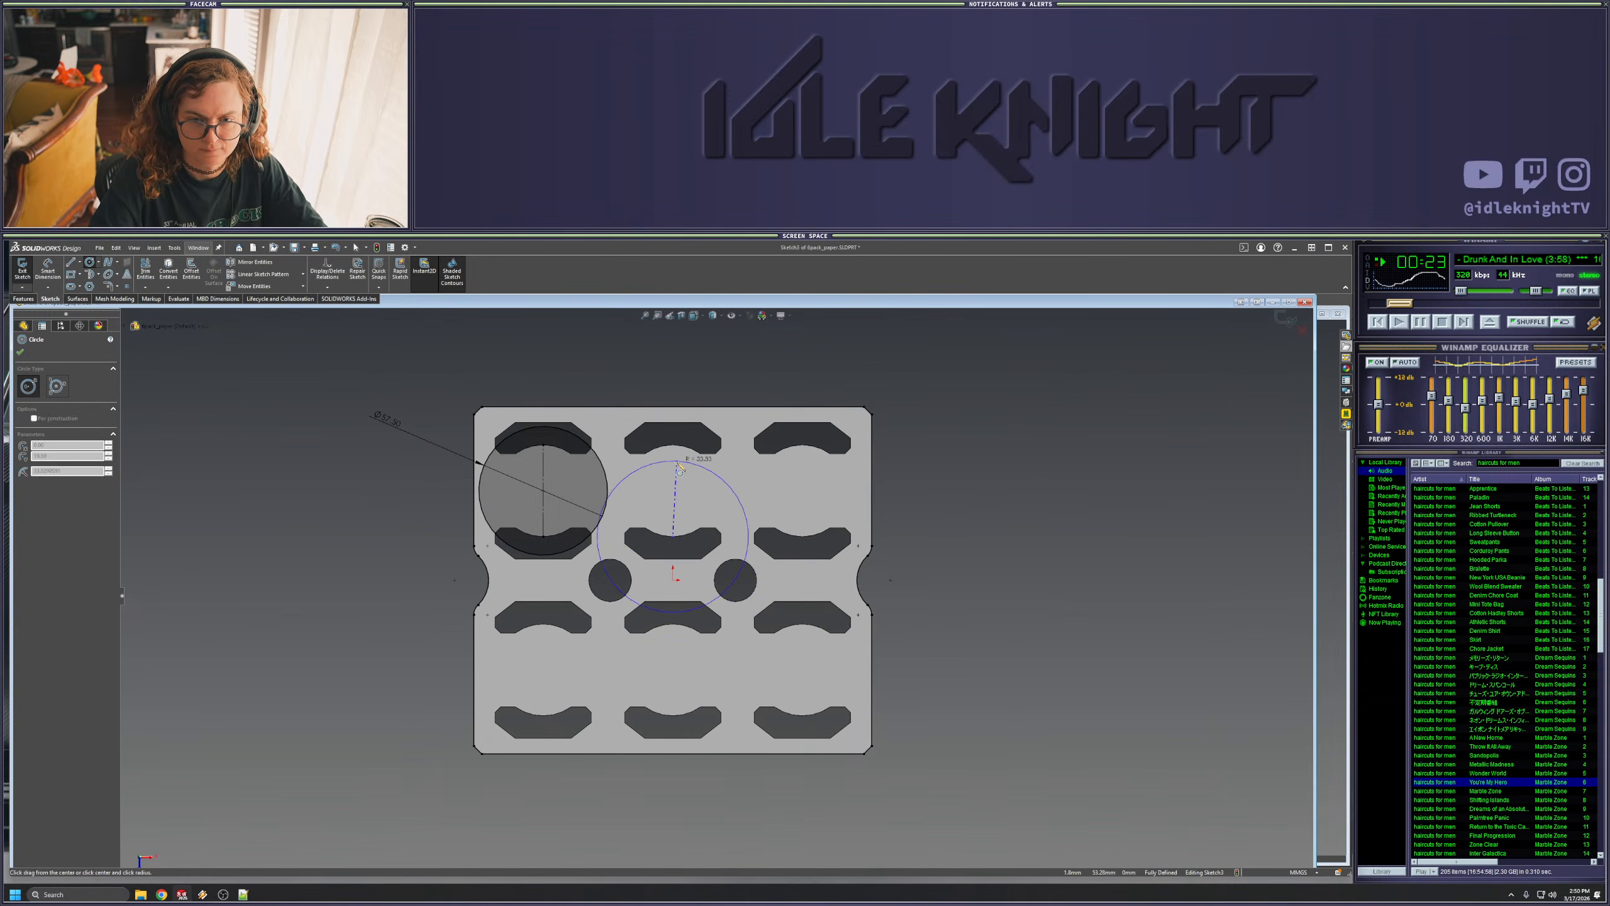
{"action": "key", "text": "Escape"}
{"action": "key", "text": "l"}
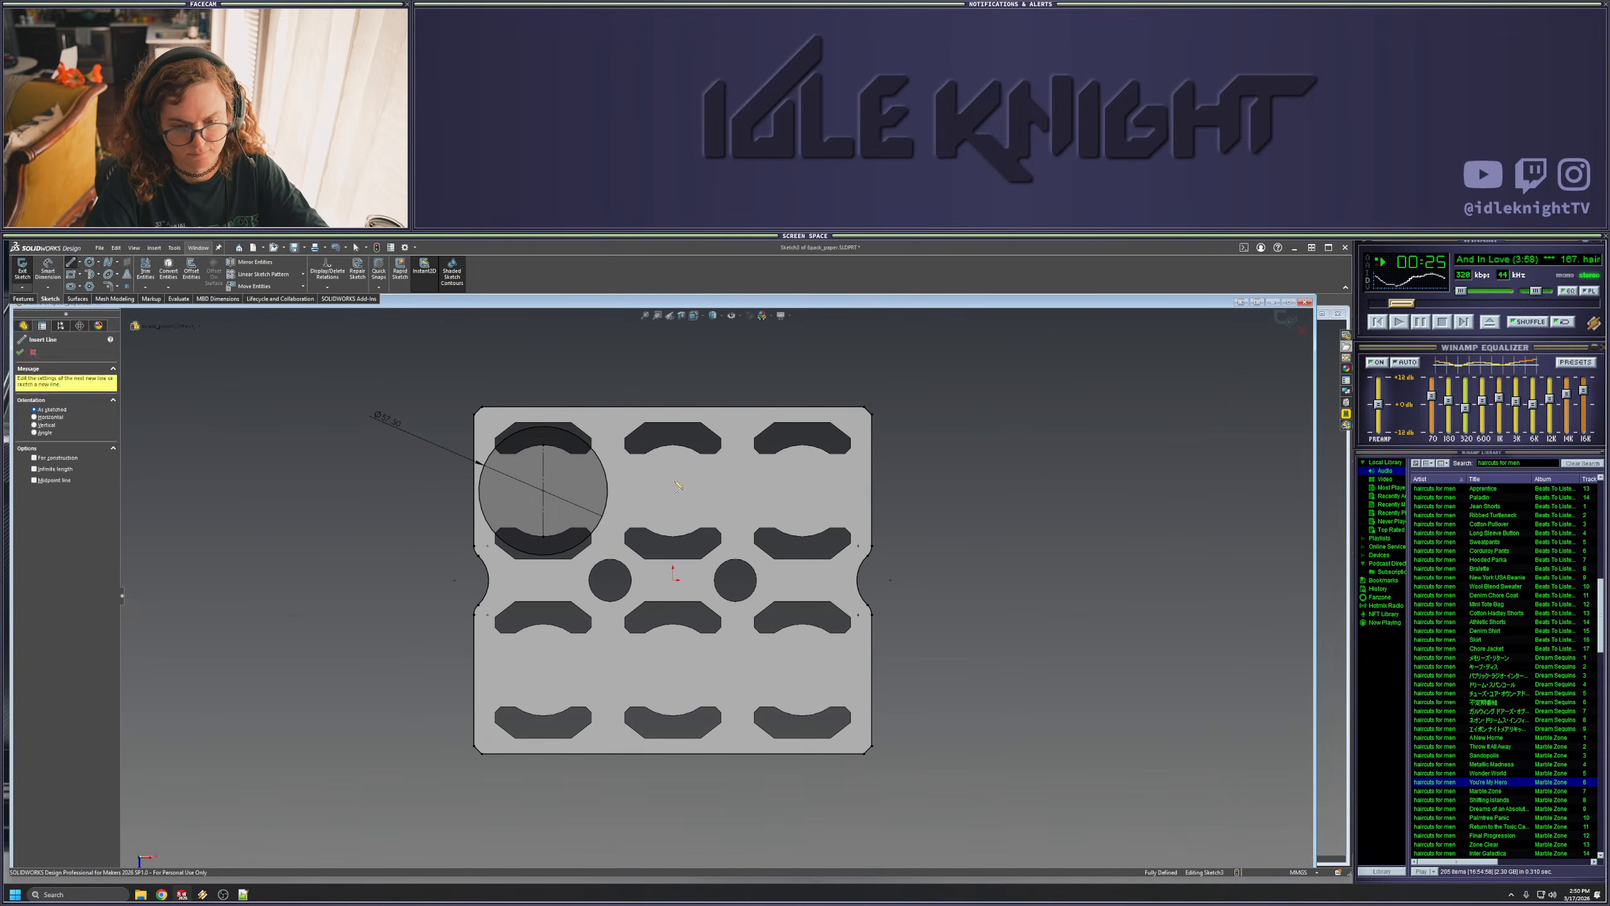
{"action": "left_click", "coordinate": [672, 535]}
{"action": "left_click", "coordinate": [672, 447]}
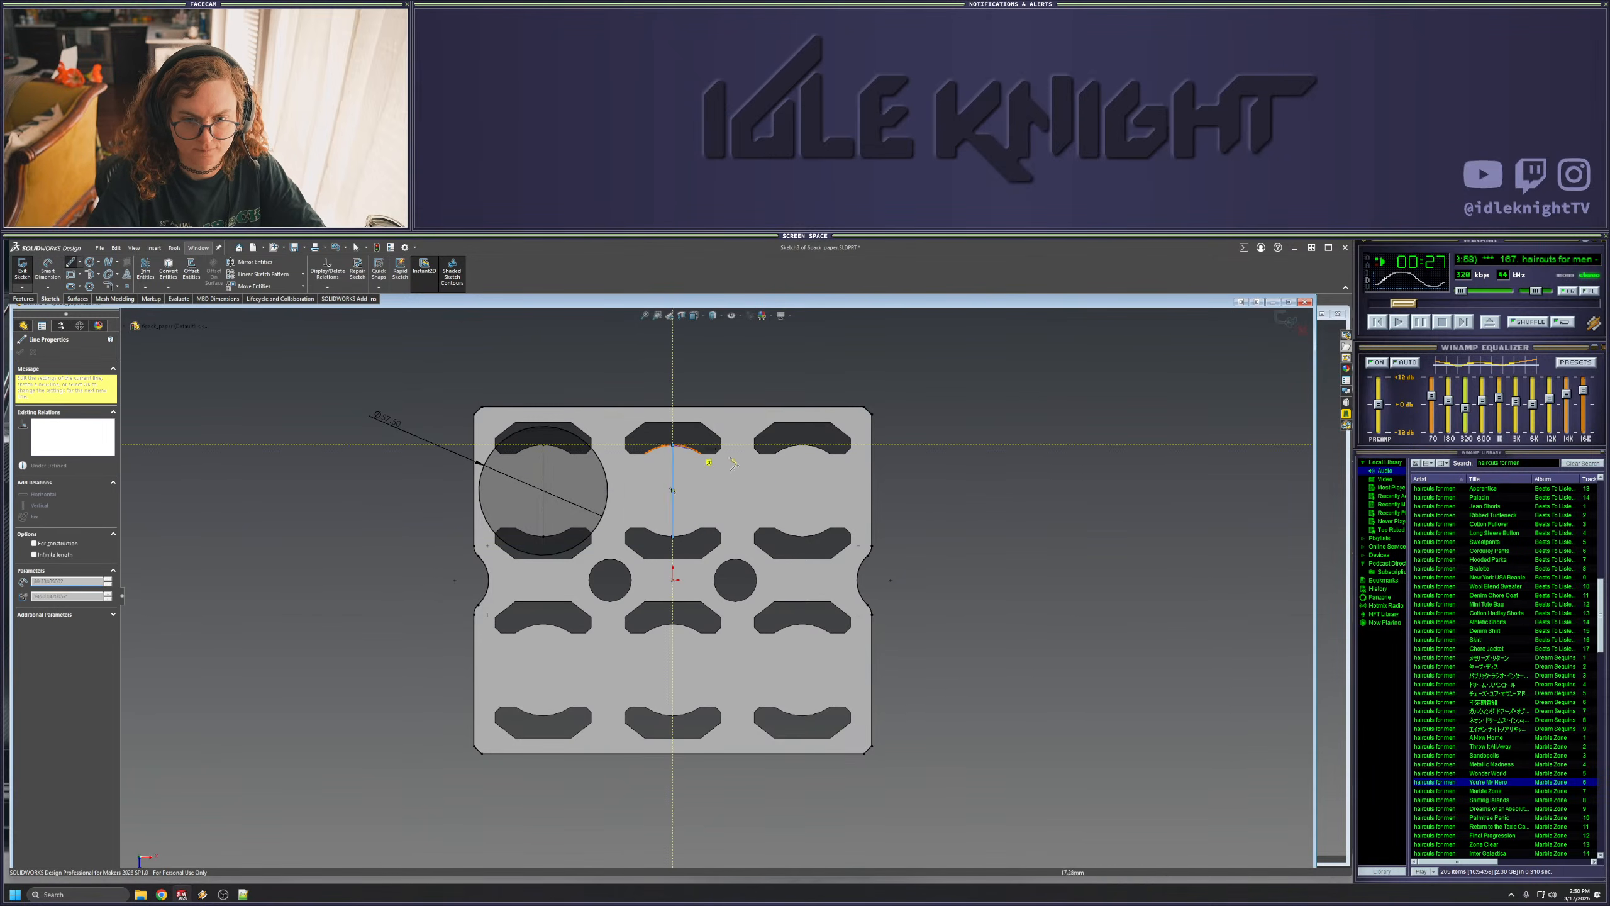
{"action": "key", "text": "Escape"}
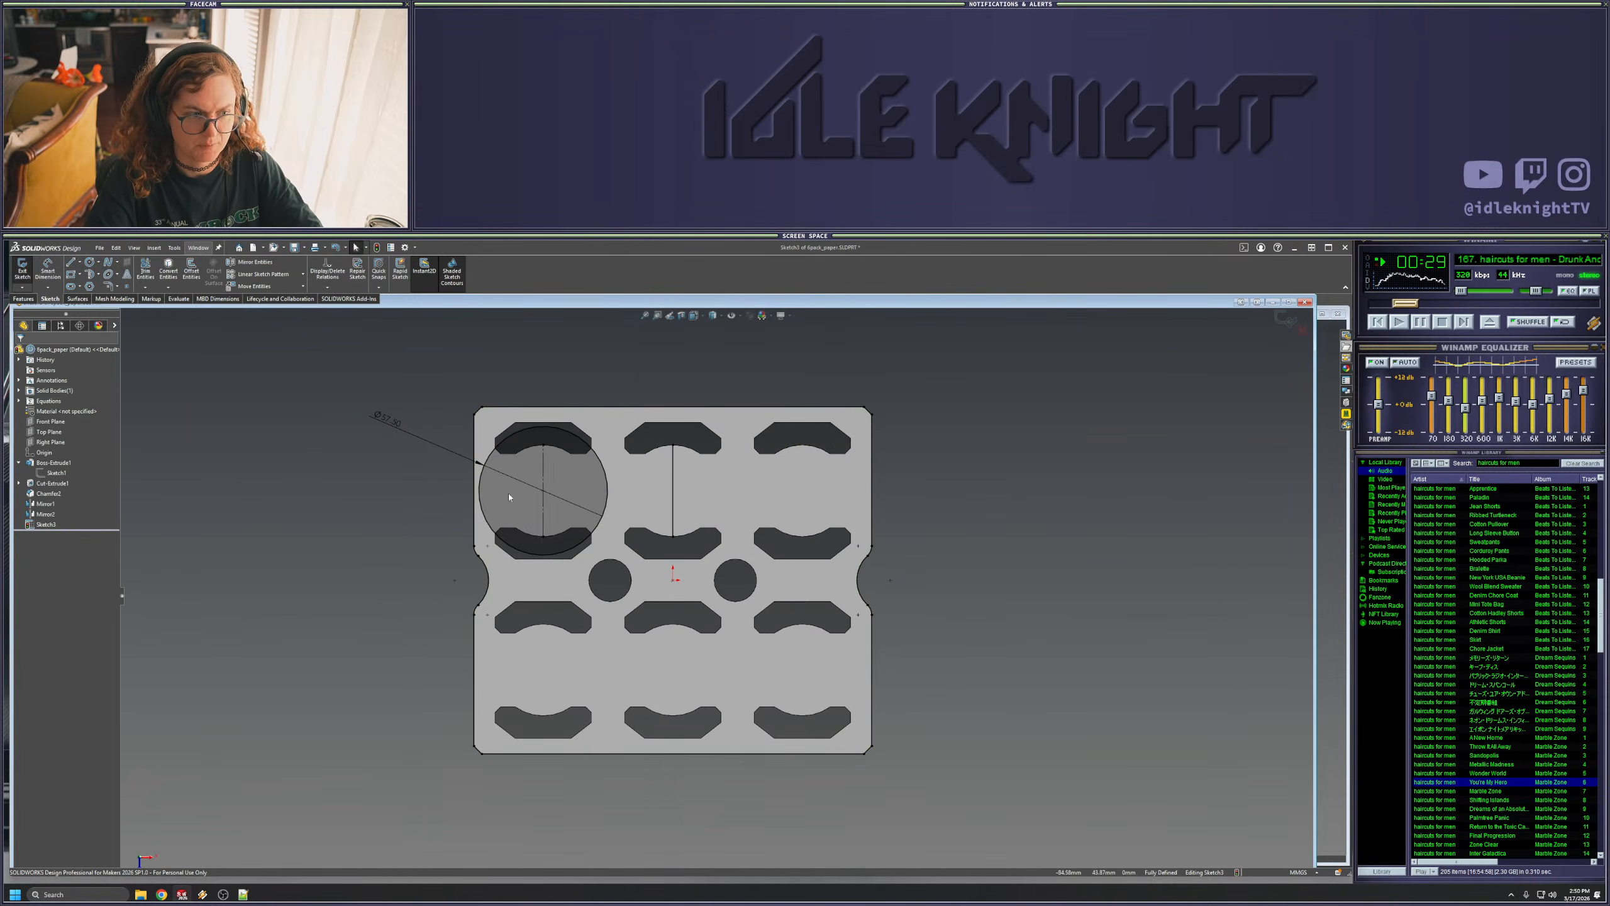
- Draw the same vertical line between the upper-right cutouts and make it and the upper-middle line construction geometry
{"action": "key", "text": "l"}
{"action": "left_click", "coordinate": [803, 536]}
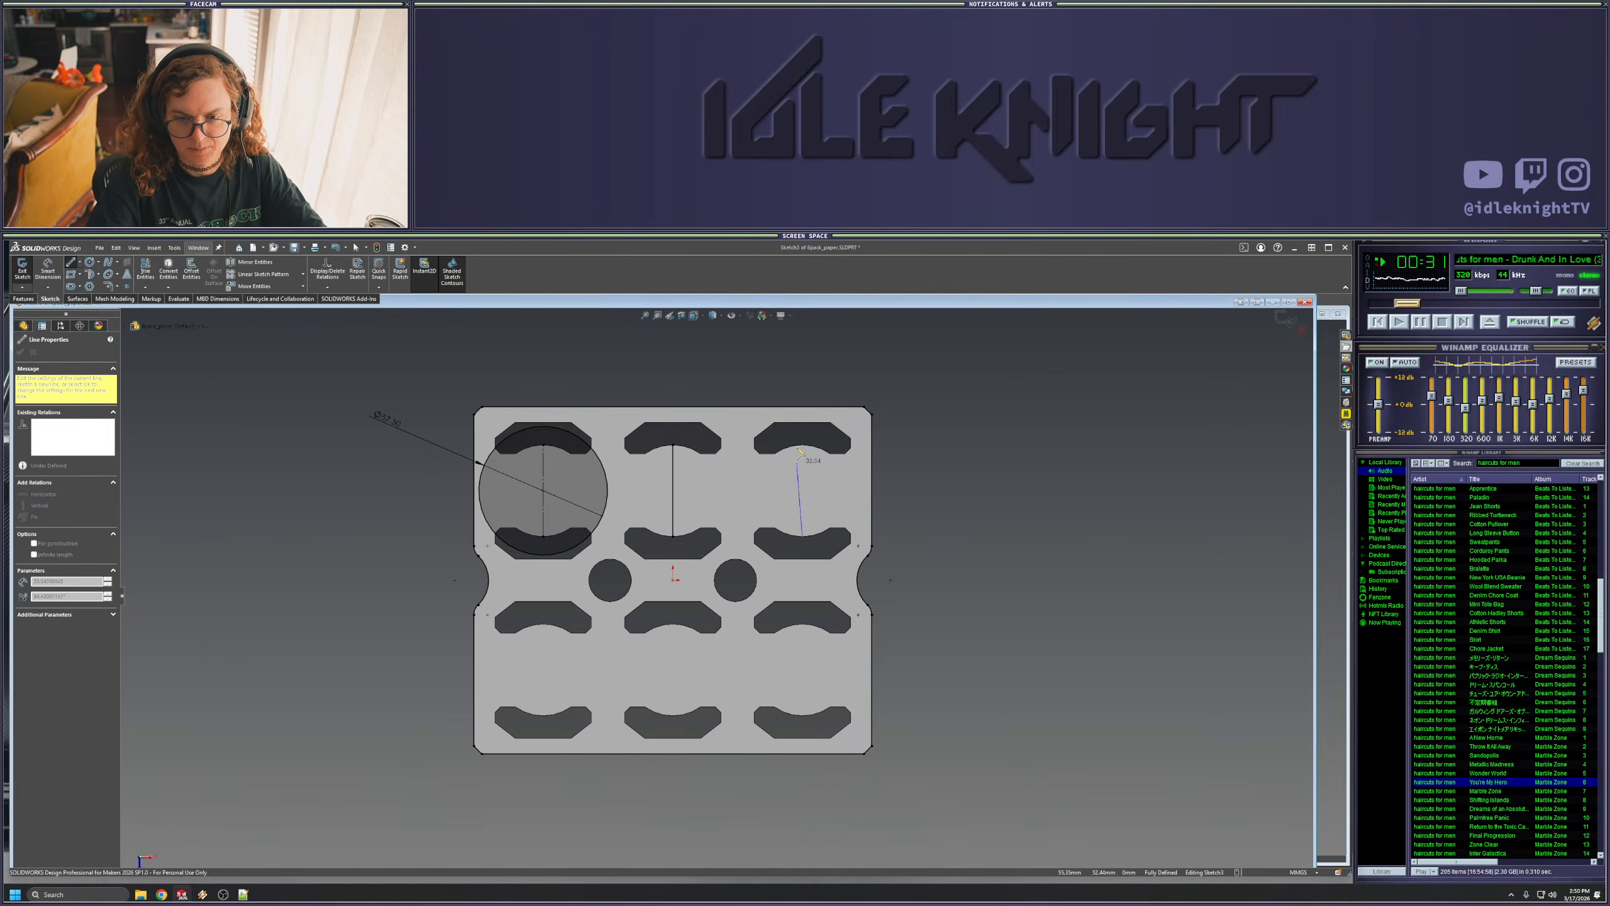
{"action": "left_click", "coordinate": [803, 444]}
{"action": "key", "text": "Escape"}
{"action": "left_click", "coordinate": [803, 501]}
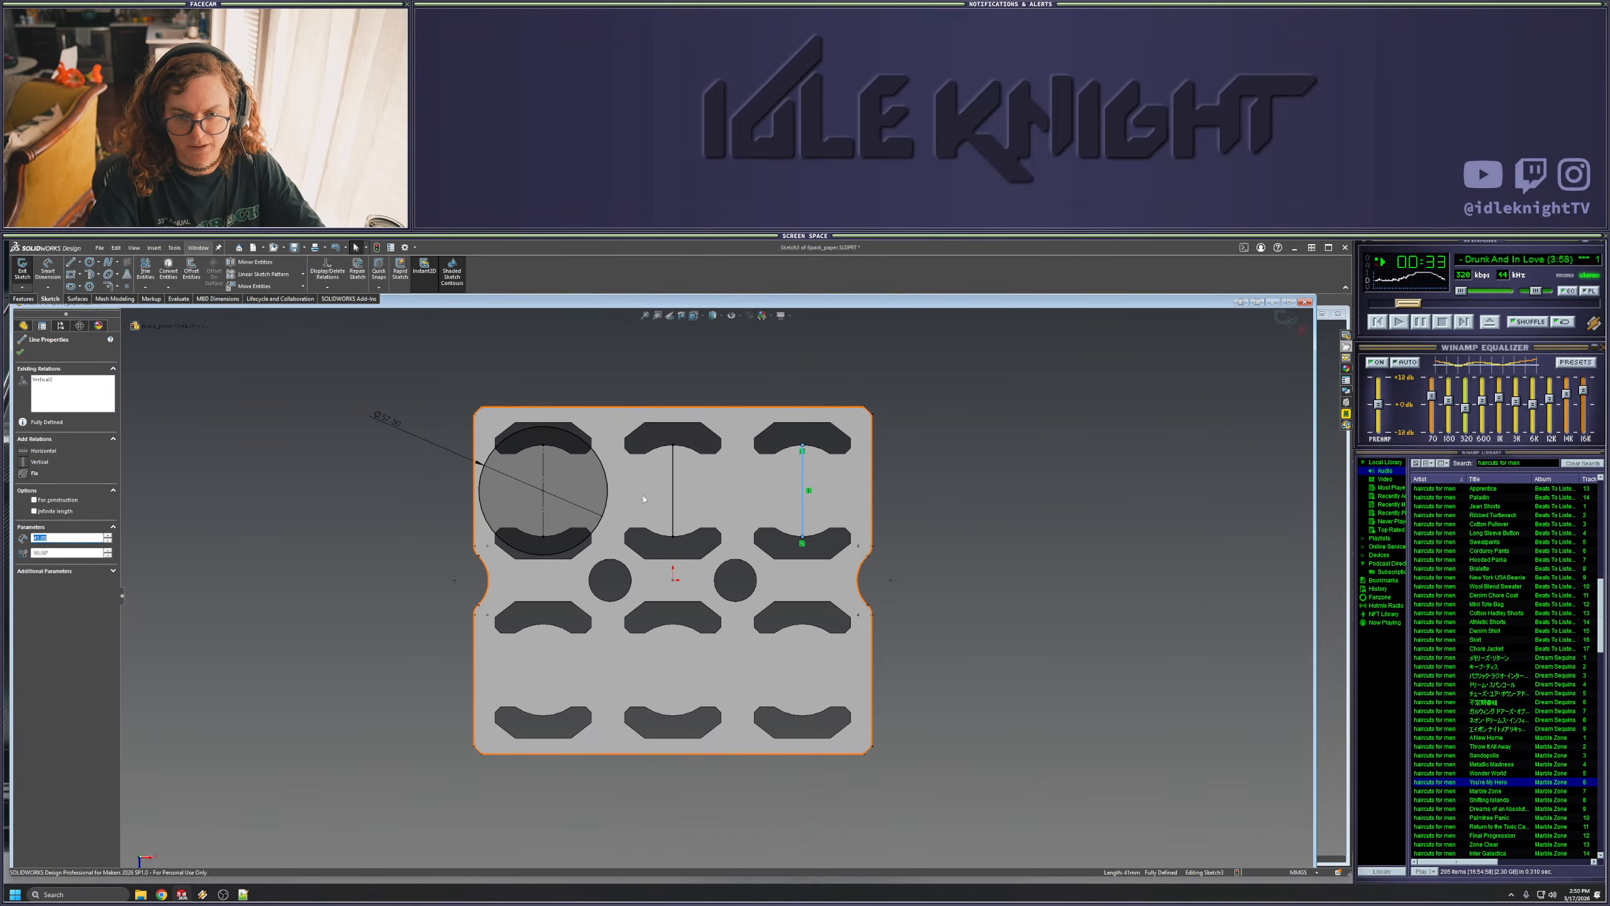
{"action": "left_click", "coordinate": [672, 502], "text": "ctrl"}
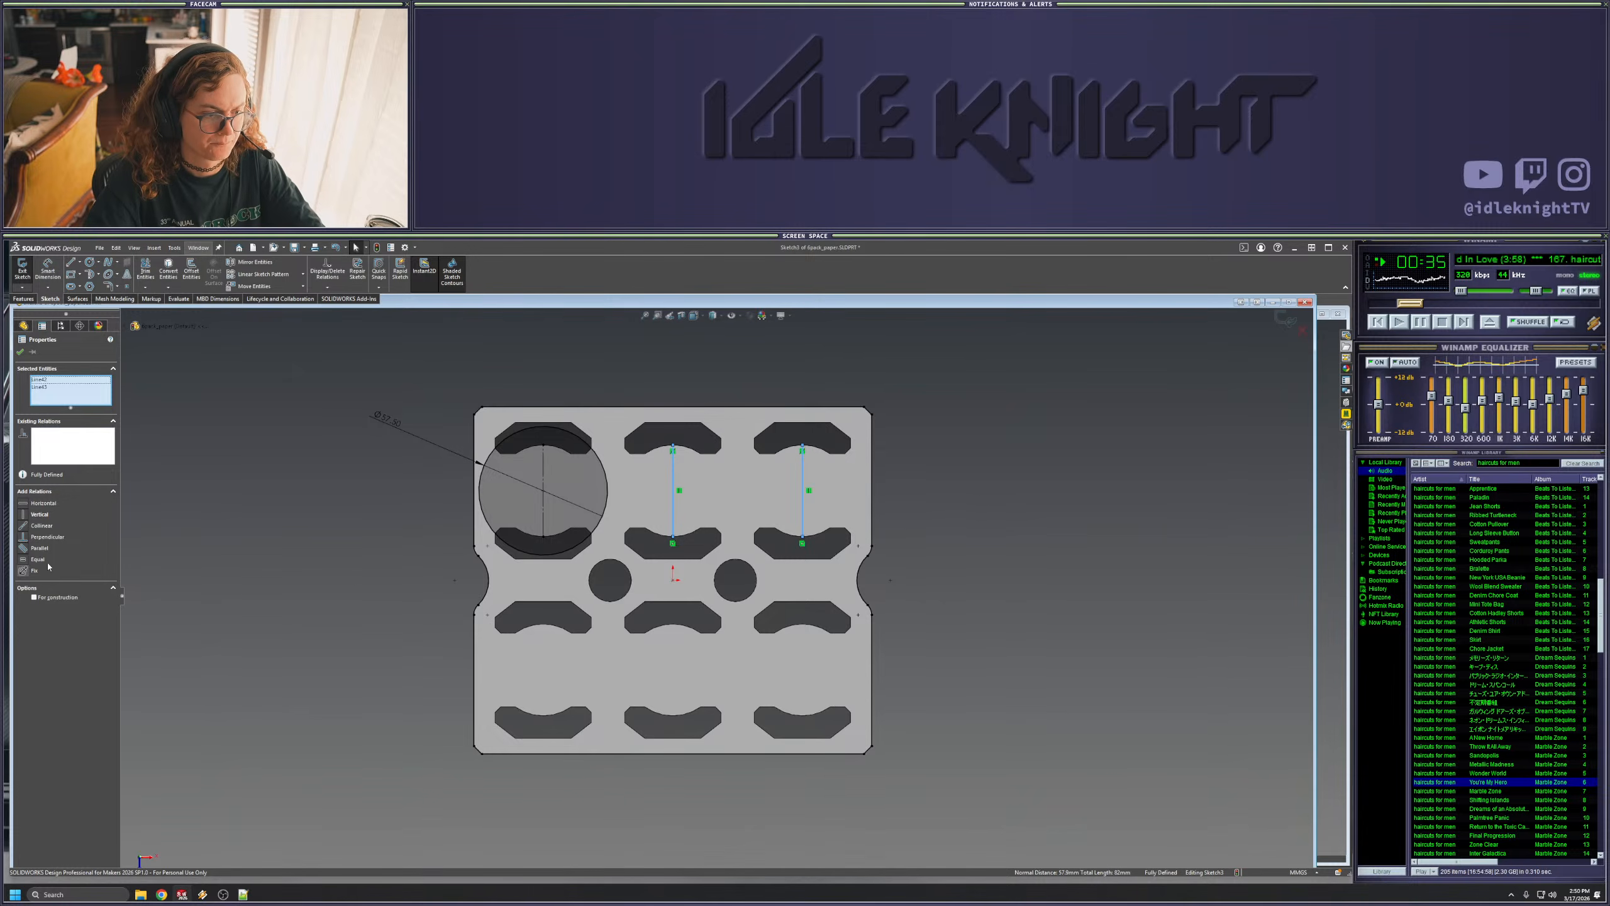
- Draw two circles of similar size centred on the midpoints of the upper-middle and upper-right construction lines
{"action": "left_click", "coordinate": [89, 261]}
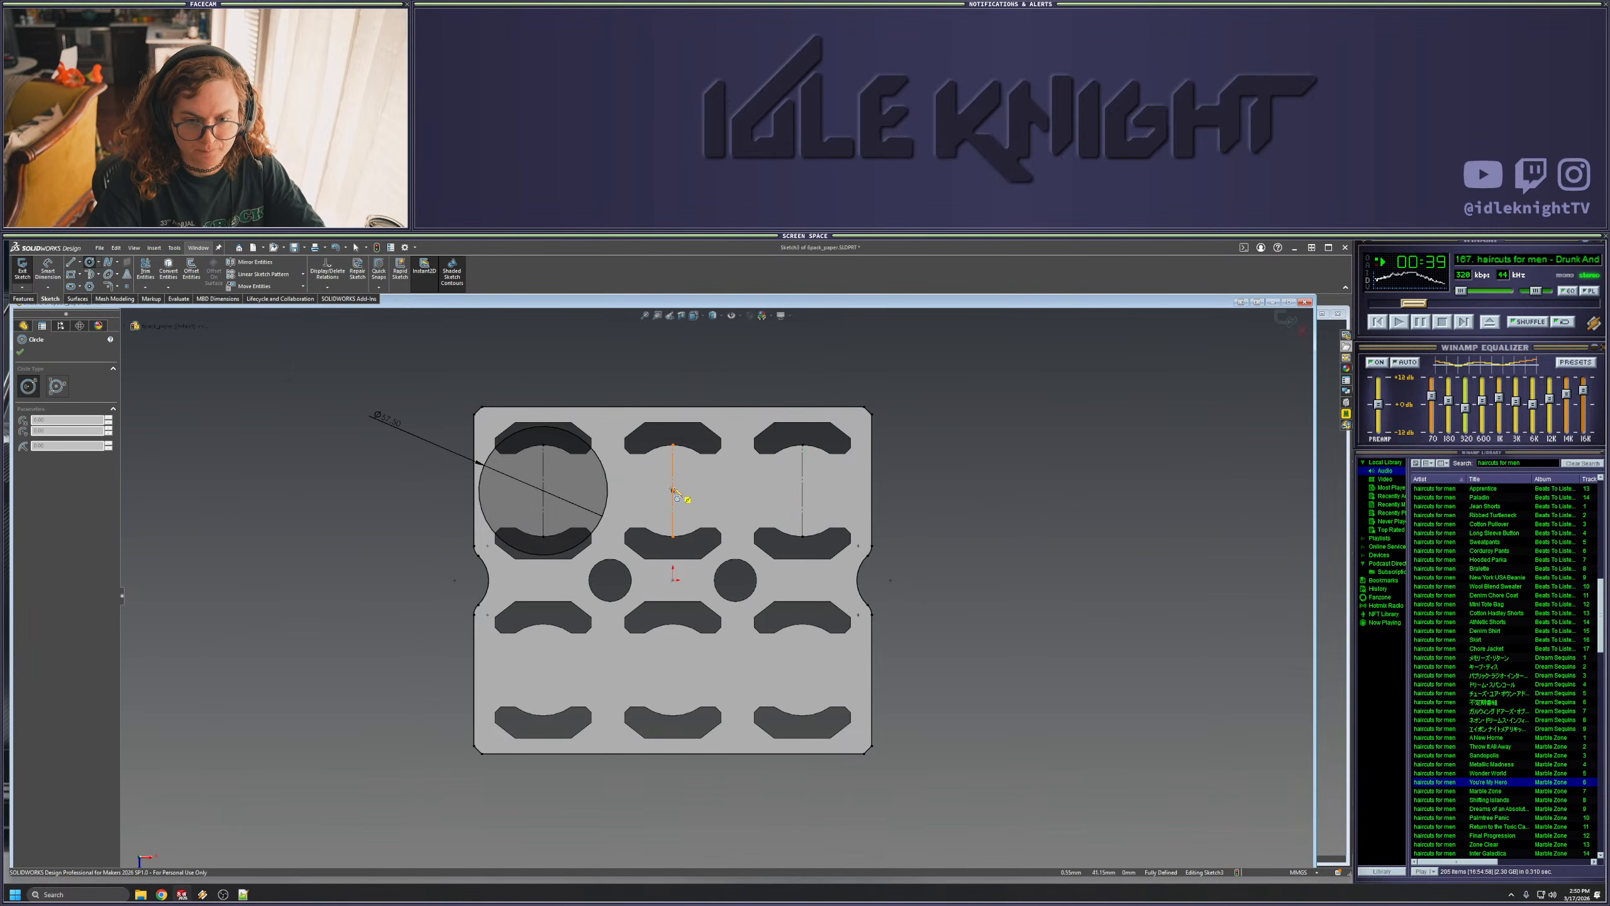
{"action": "left_click", "coordinate": [672, 489]}
{"action": "left_click", "coordinate": [698, 557]}
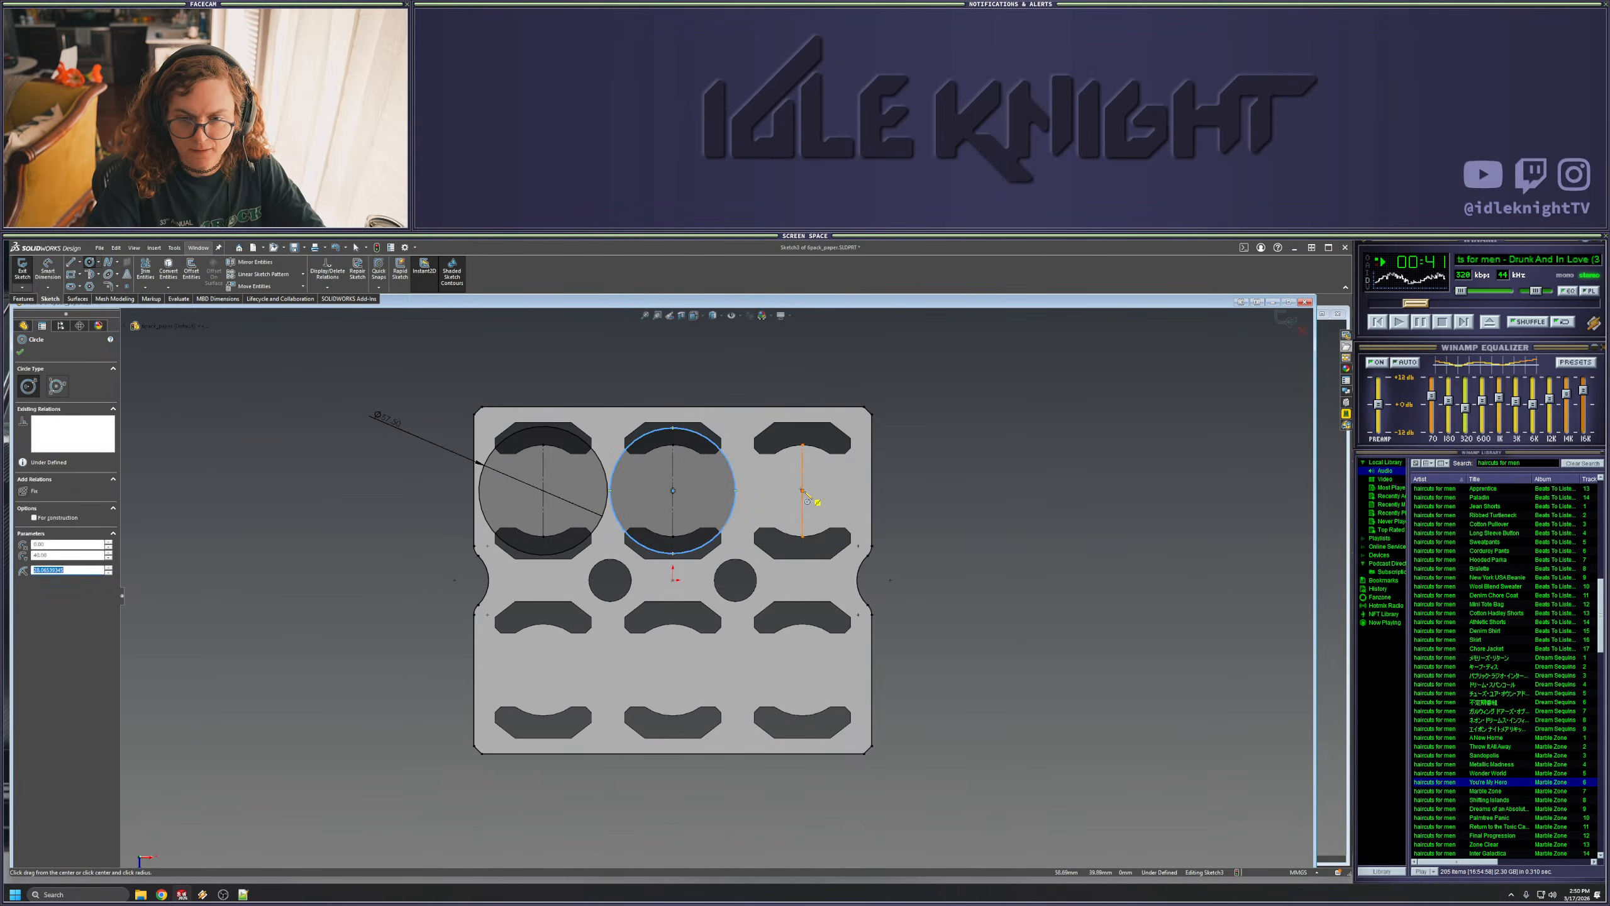
{"action": "left_click", "coordinate": [803, 489]}
{"action": "left_click", "coordinate": [834, 556]}
{"action": "key", "text": "Escape"}
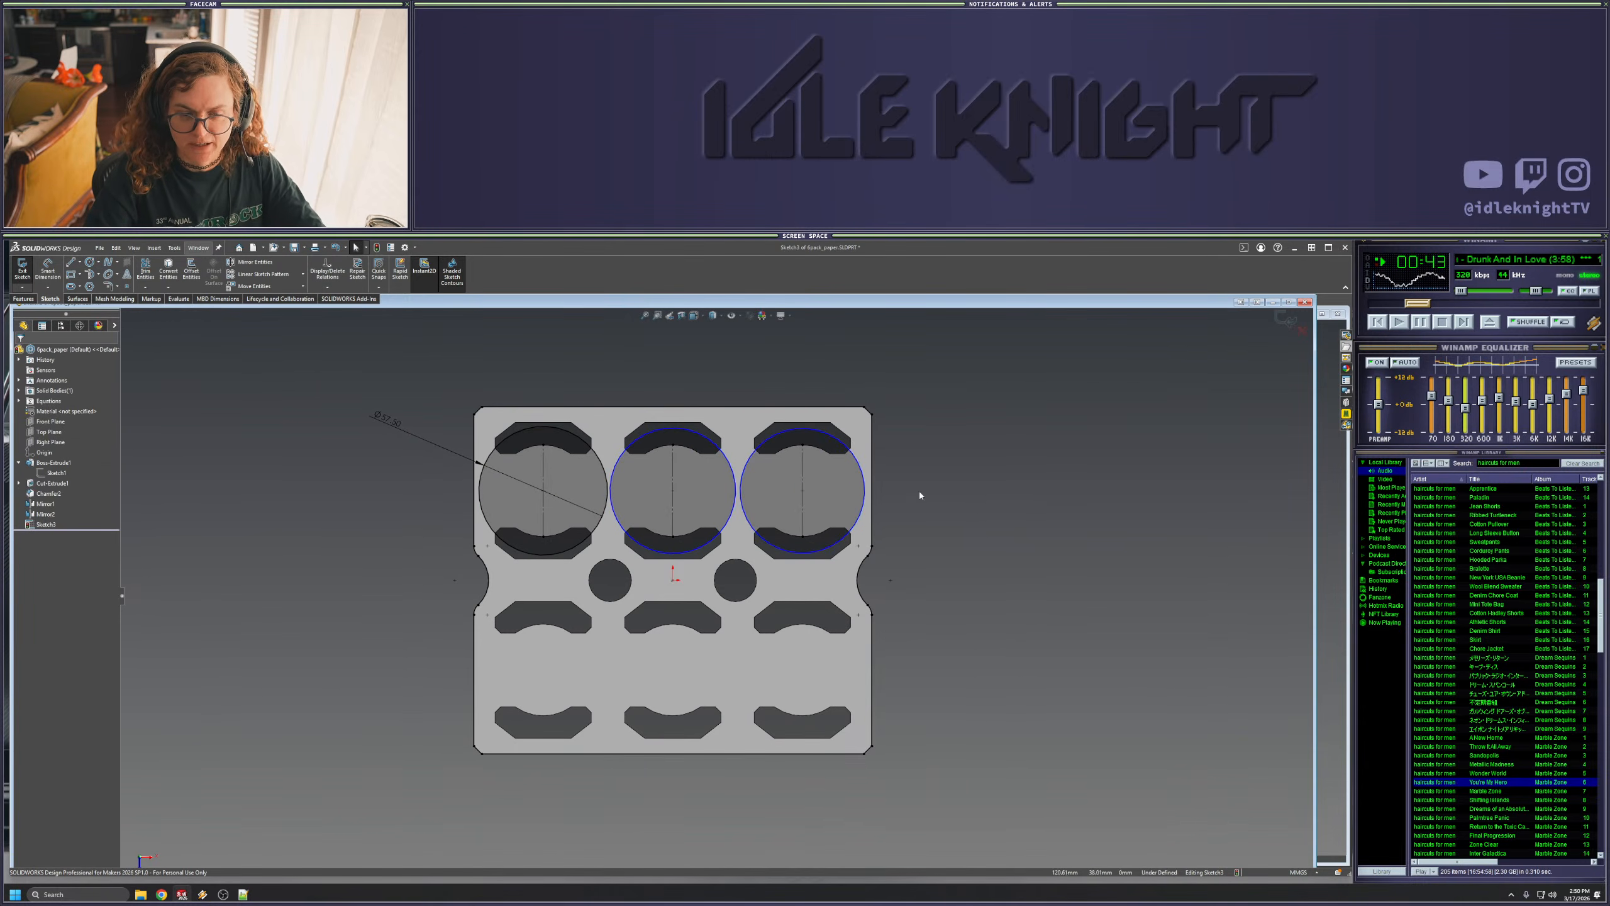
- Add an equal relation between all three circles in the upper row
{"action": "left_click", "coordinate": [599, 523]}
{"action": "left_click", "coordinate": [618, 521], "text": "ctrl"}
{"action": "left_click", "coordinate": [752, 525], "text": "ctrl"}
{"action": "left_click", "coordinate": [75, 524]}
{"action": "left_click", "coordinate": [302, 529]}
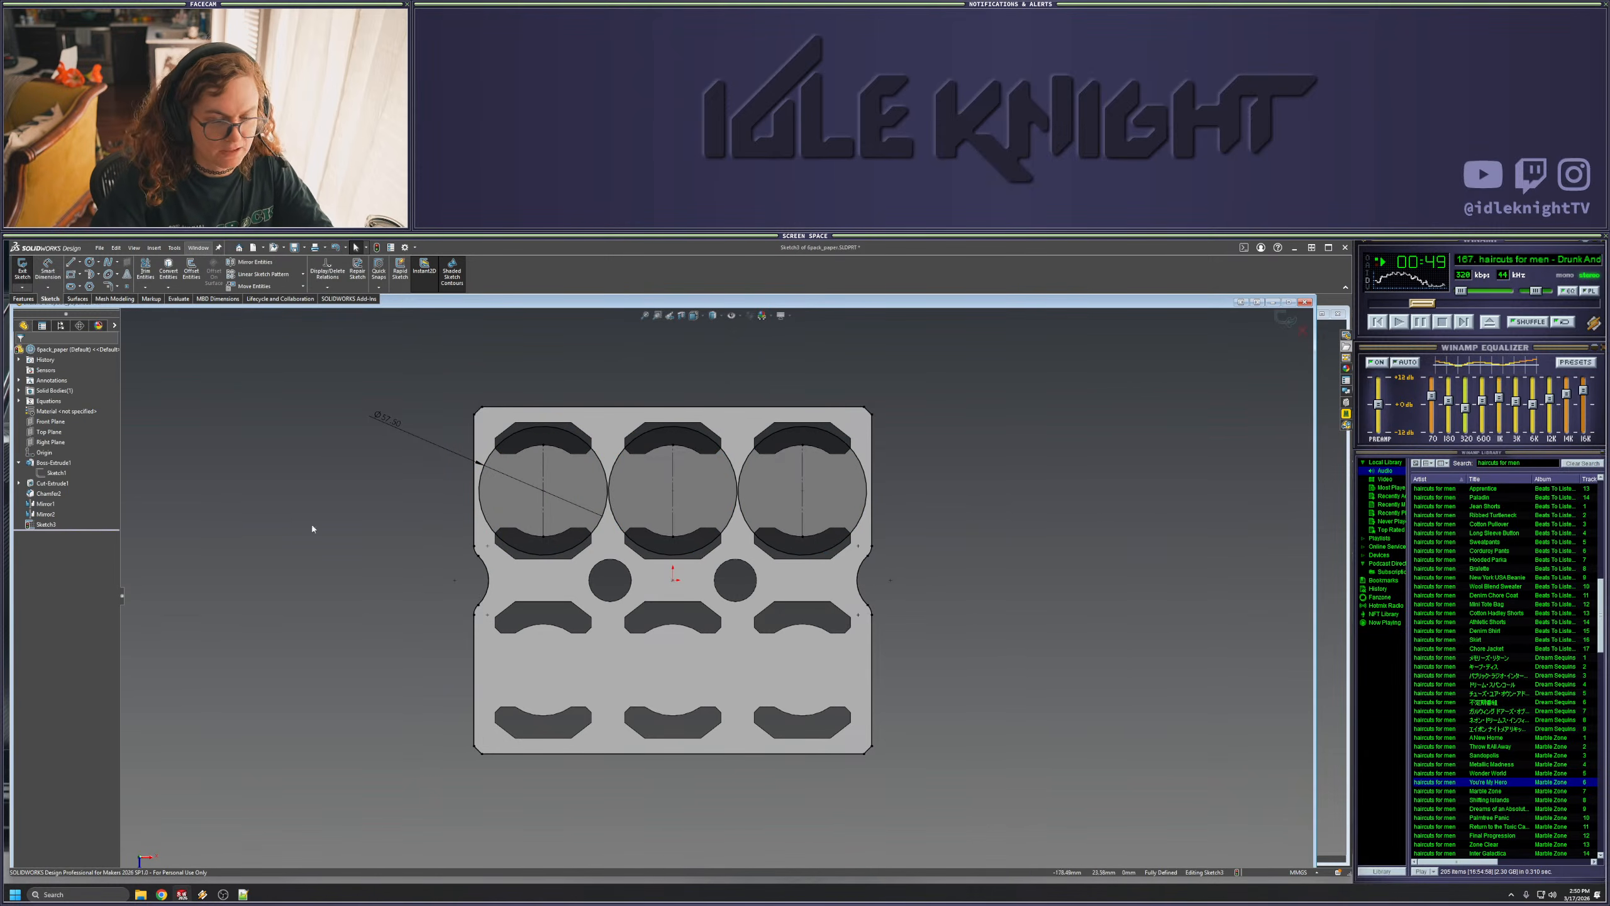
{"action": "left_click", "coordinate": [854, 538]}
{"action": "left_click", "coordinate": [970, 543]}
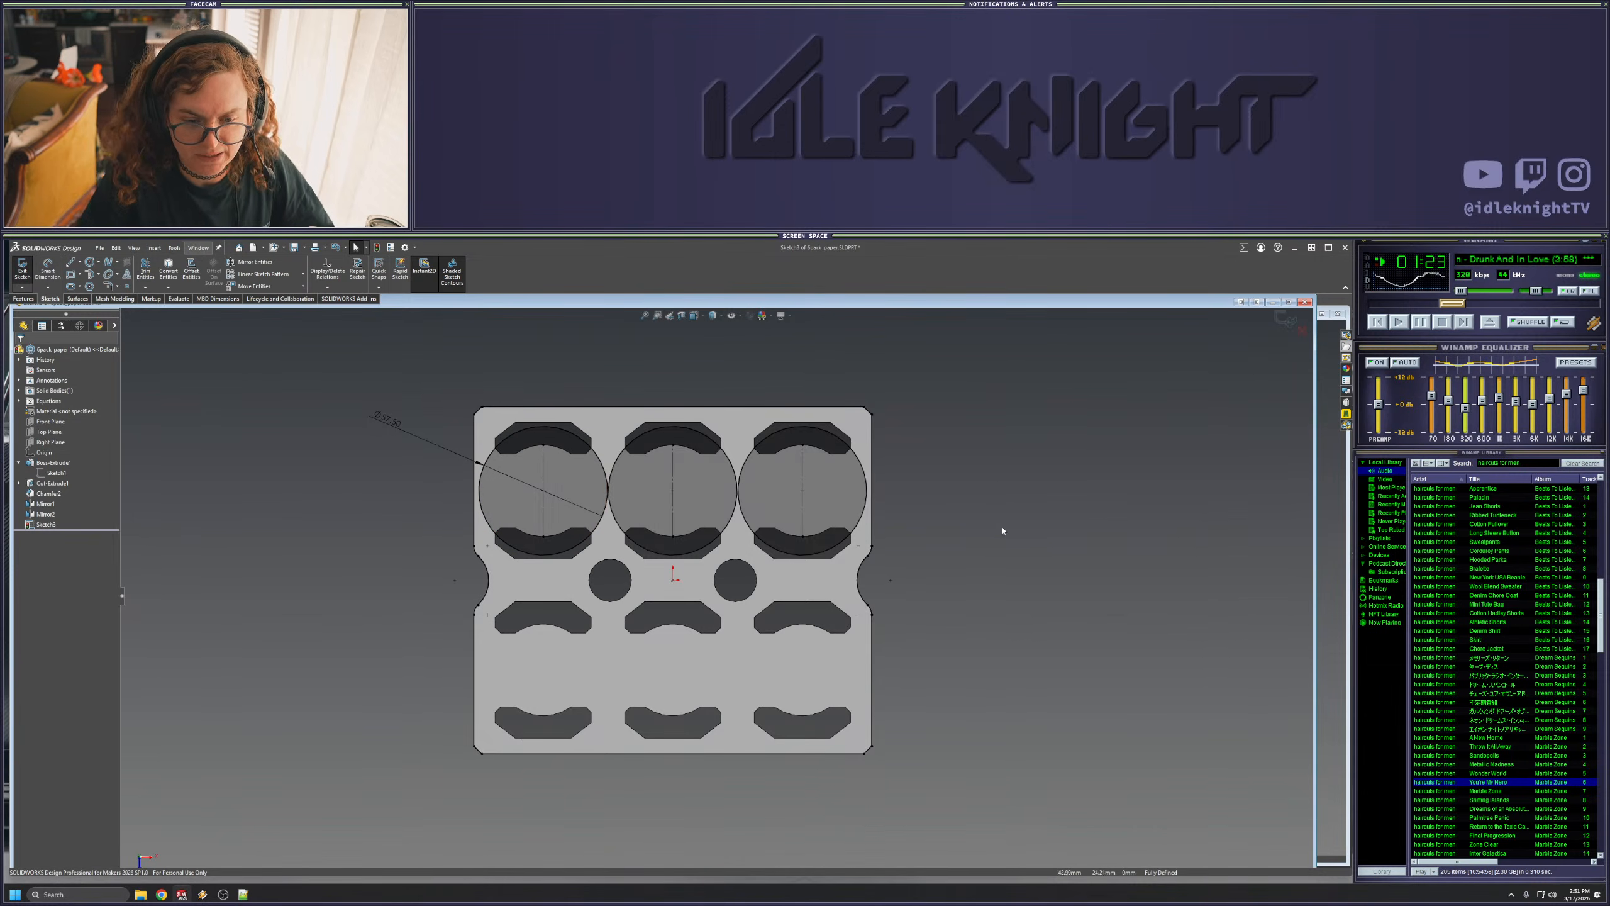
{"action": "left_click", "coordinate": [598, 523]}
{"action": "key", "text": "Escape"}
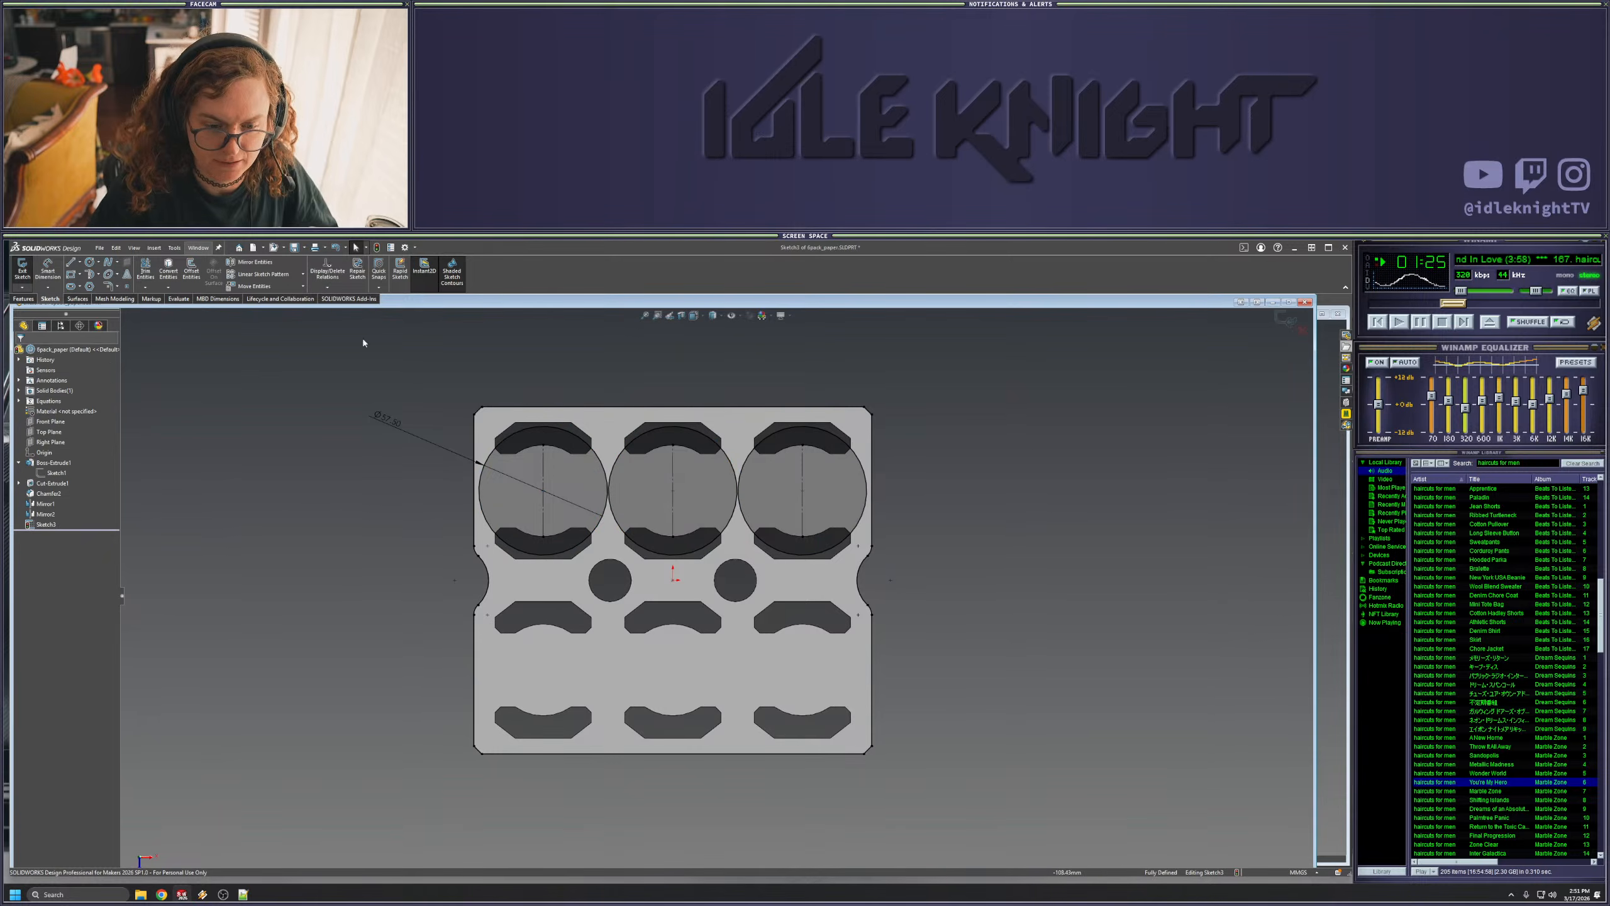
- Draw a horizontal line across the plate between the midpoints of the two side notches and make it construction geometry
{"action": "left_click", "coordinate": [73, 262]}
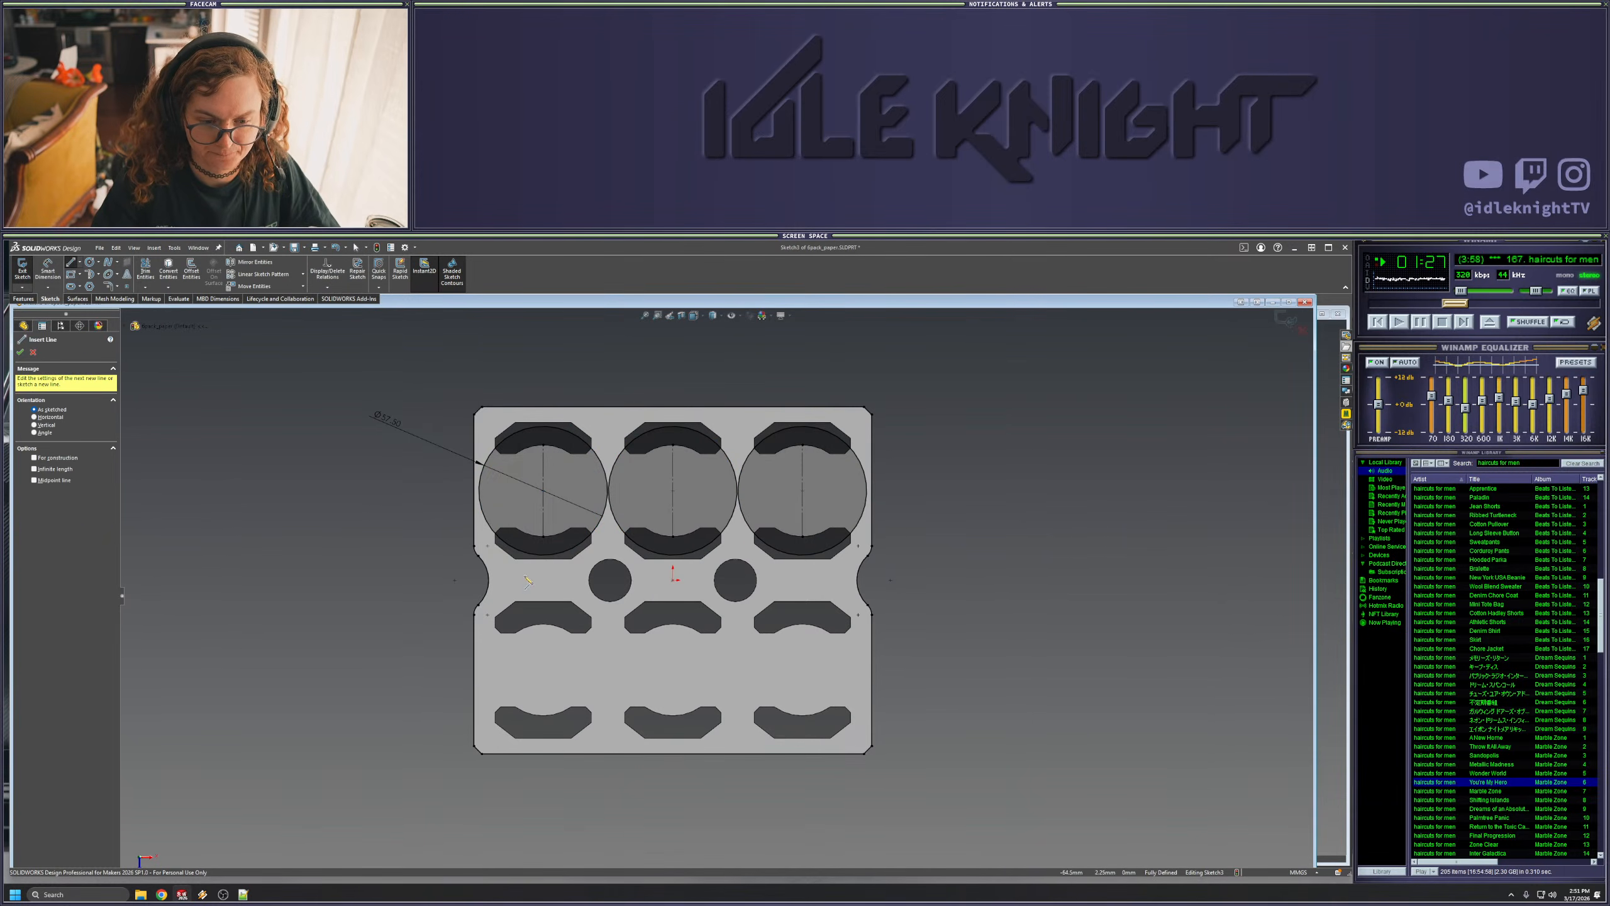
{"action": "left_click", "coordinate": [489, 580]}
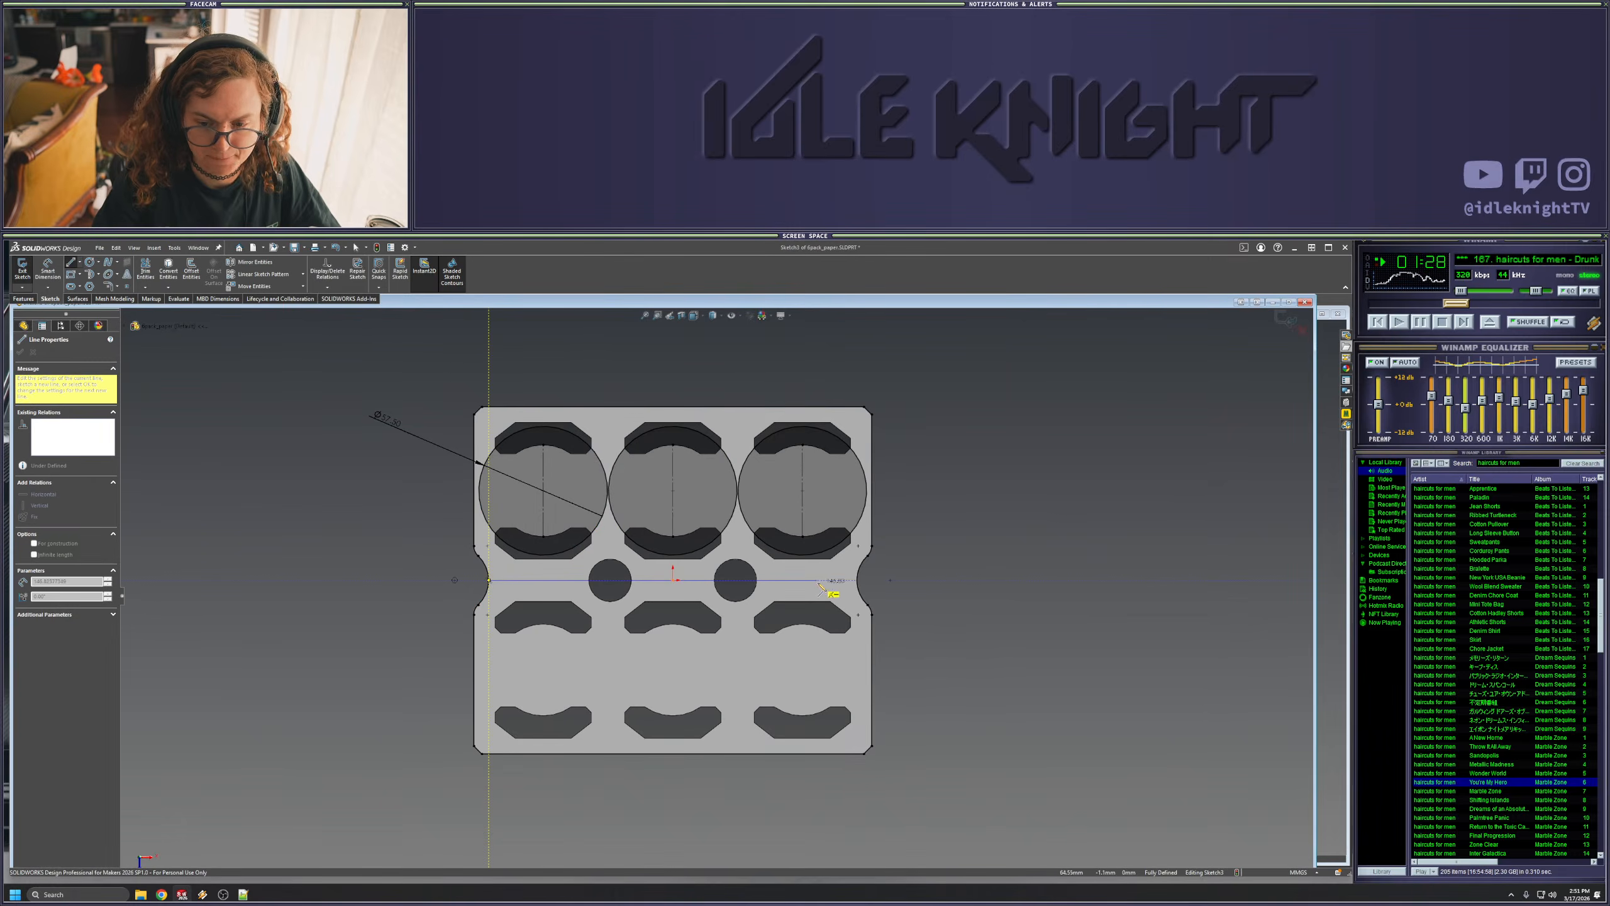
{"action": "left_click", "coordinate": [858, 580]}
{"action": "key", "text": "Escape"}
{"action": "left_click", "coordinate": [801, 580]}
{"action": "left_click", "coordinate": [87, 537]}
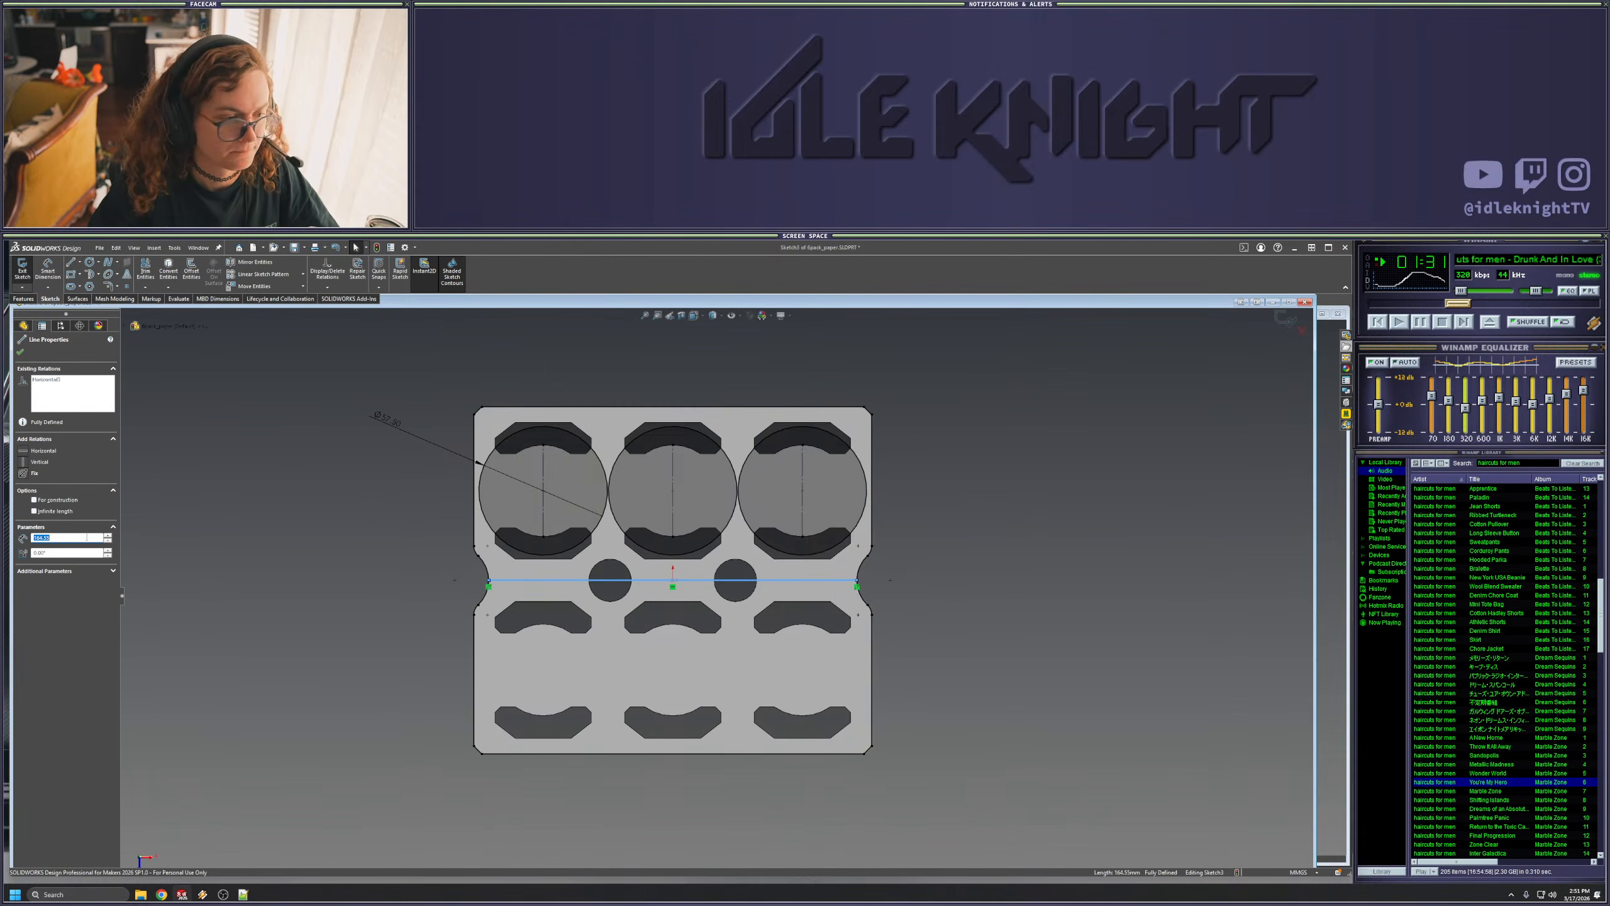
{"action": "left_click", "coordinate": [72, 503]}
{"action": "left_click", "coordinate": [273, 538]}
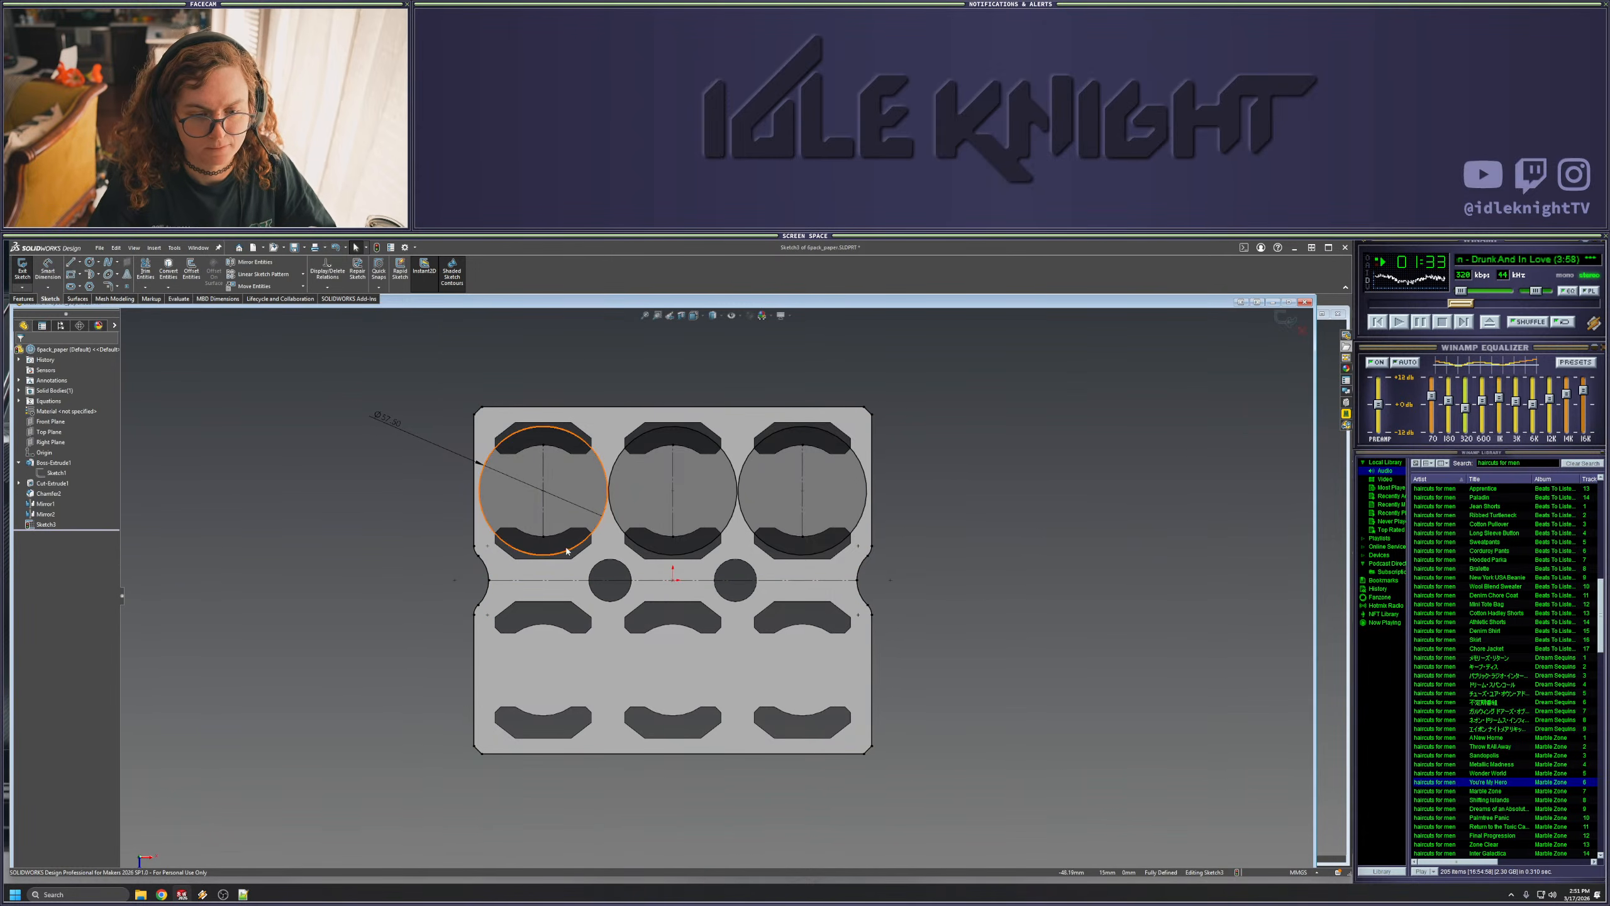
- Mirror the three upper circles about the horizontal construction line
{"action": "left_click", "coordinate": [593, 536]}
{"action": "left_click", "coordinate": [640, 544], "text": "ctrl"}
{"action": "left_click", "coordinate": [770, 546], "text": "ctrl"}
{"action": "left_click", "coordinate": [793, 580], "text": "ctrl"}
{"action": "left_click", "coordinate": [254, 262]}
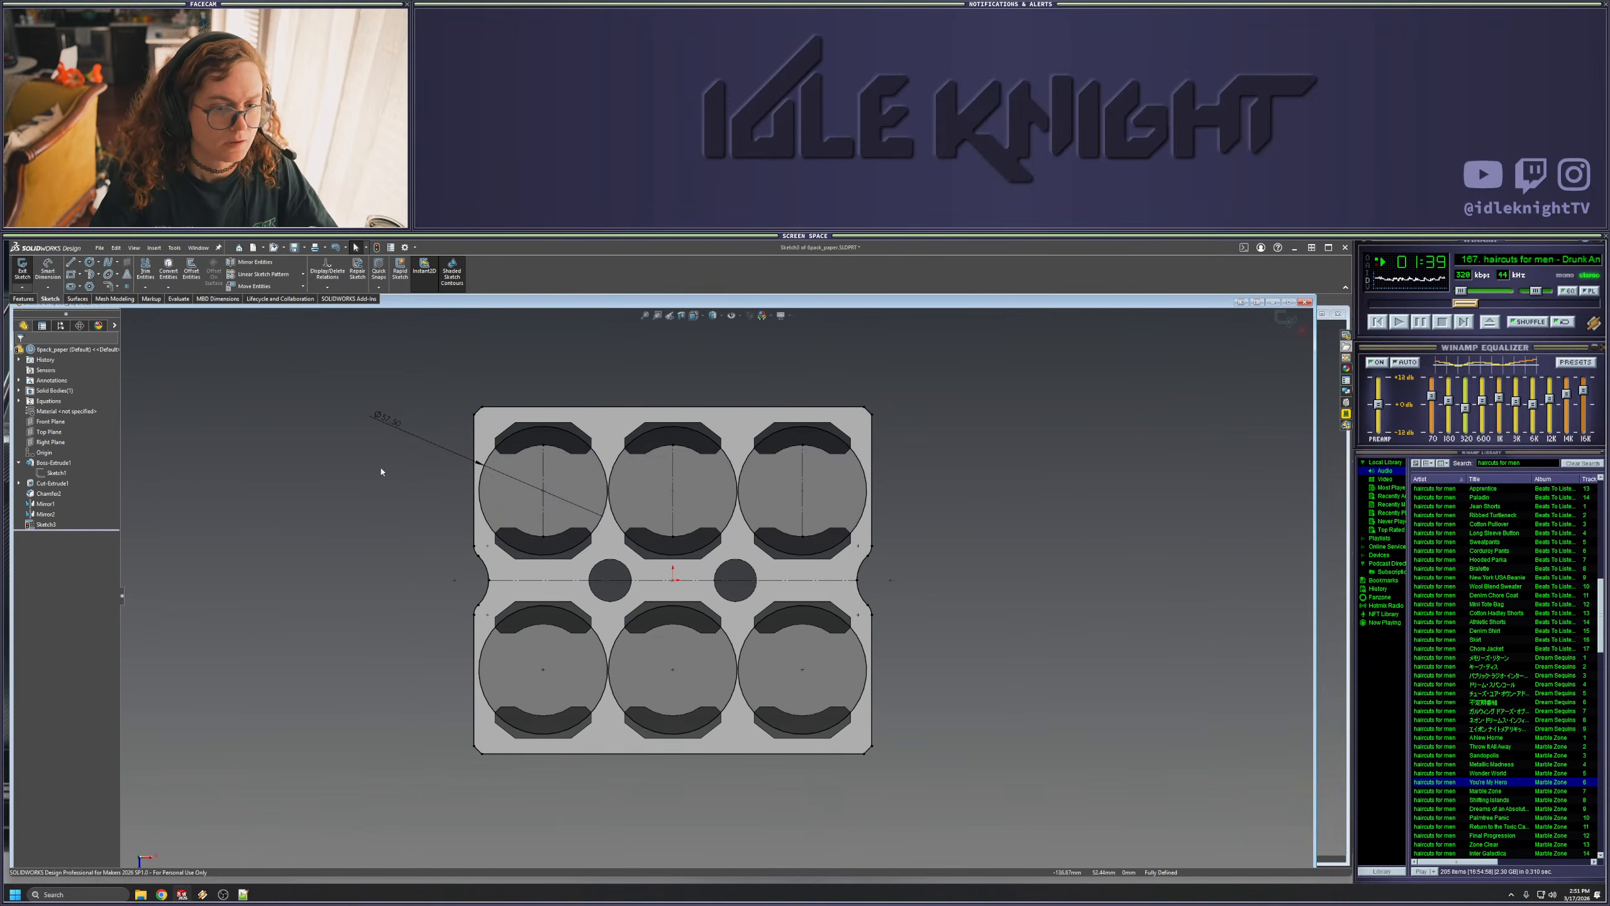
- Copy the plate outline and six circles, leaving out the four construction lines, and exit the sketch
{"action": "left_click_drag", "start_coordinate": [292, 354], "coordinate": [1045, 831]}
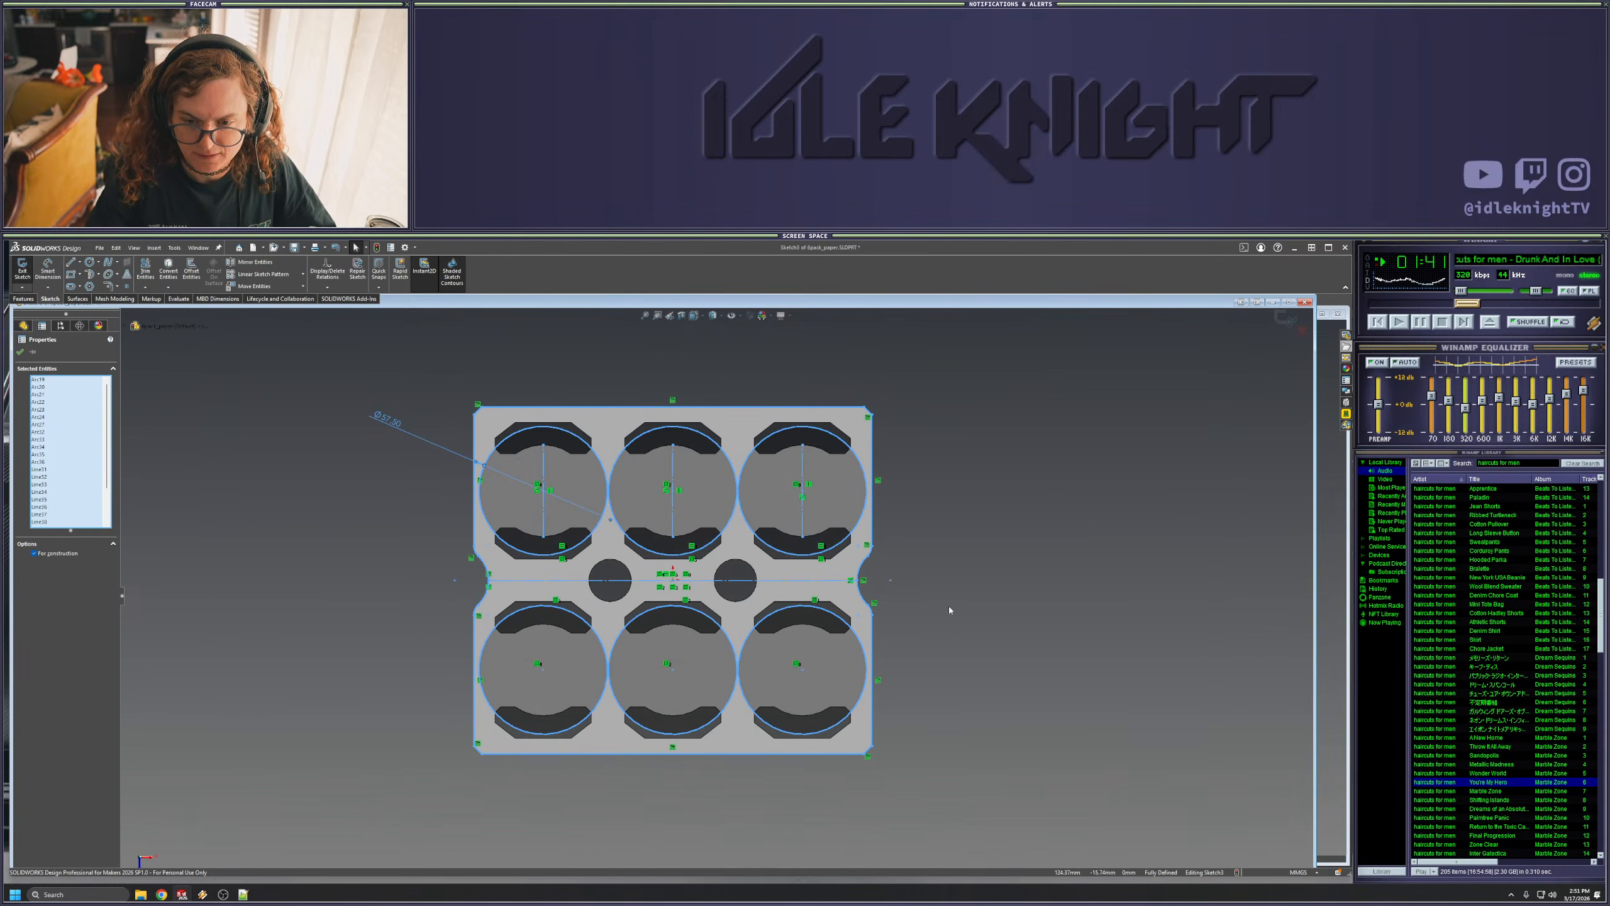
{"action": "left_click", "coordinate": [803, 527], "text": "ctrl"}
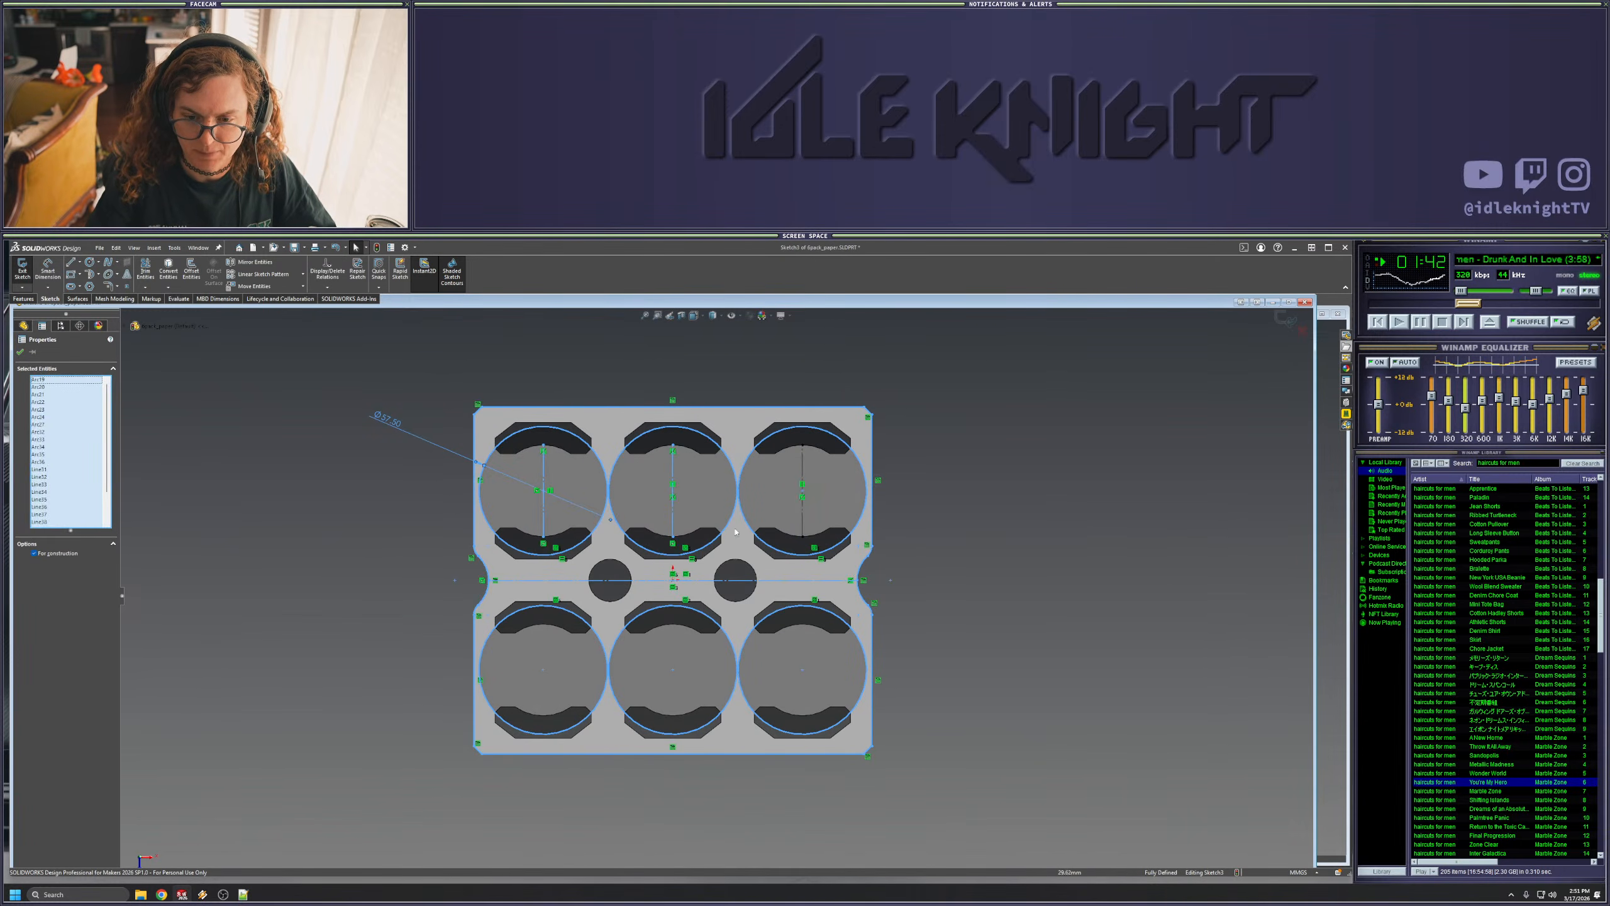
{"action": "left_click", "coordinate": [673, 531], "text": "ctrl"}
{"action": "left_click", "coordinate": [543, 530], "text": "ctrl"}
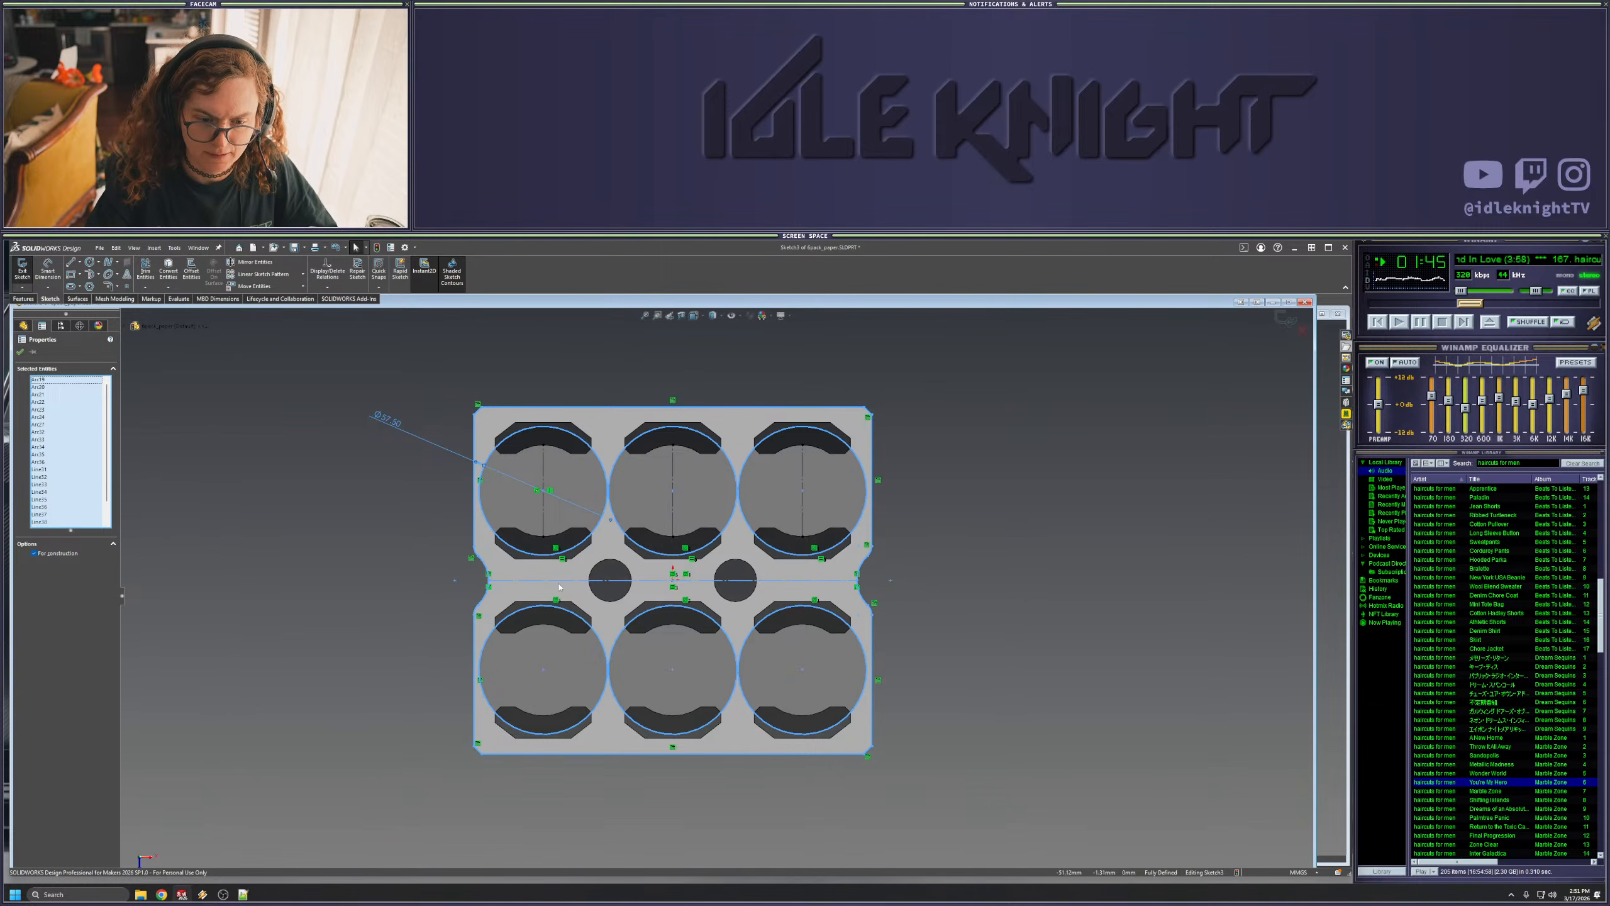
{"action": "left_click", "coordinate": [558, 581], "text": "ctrl"}
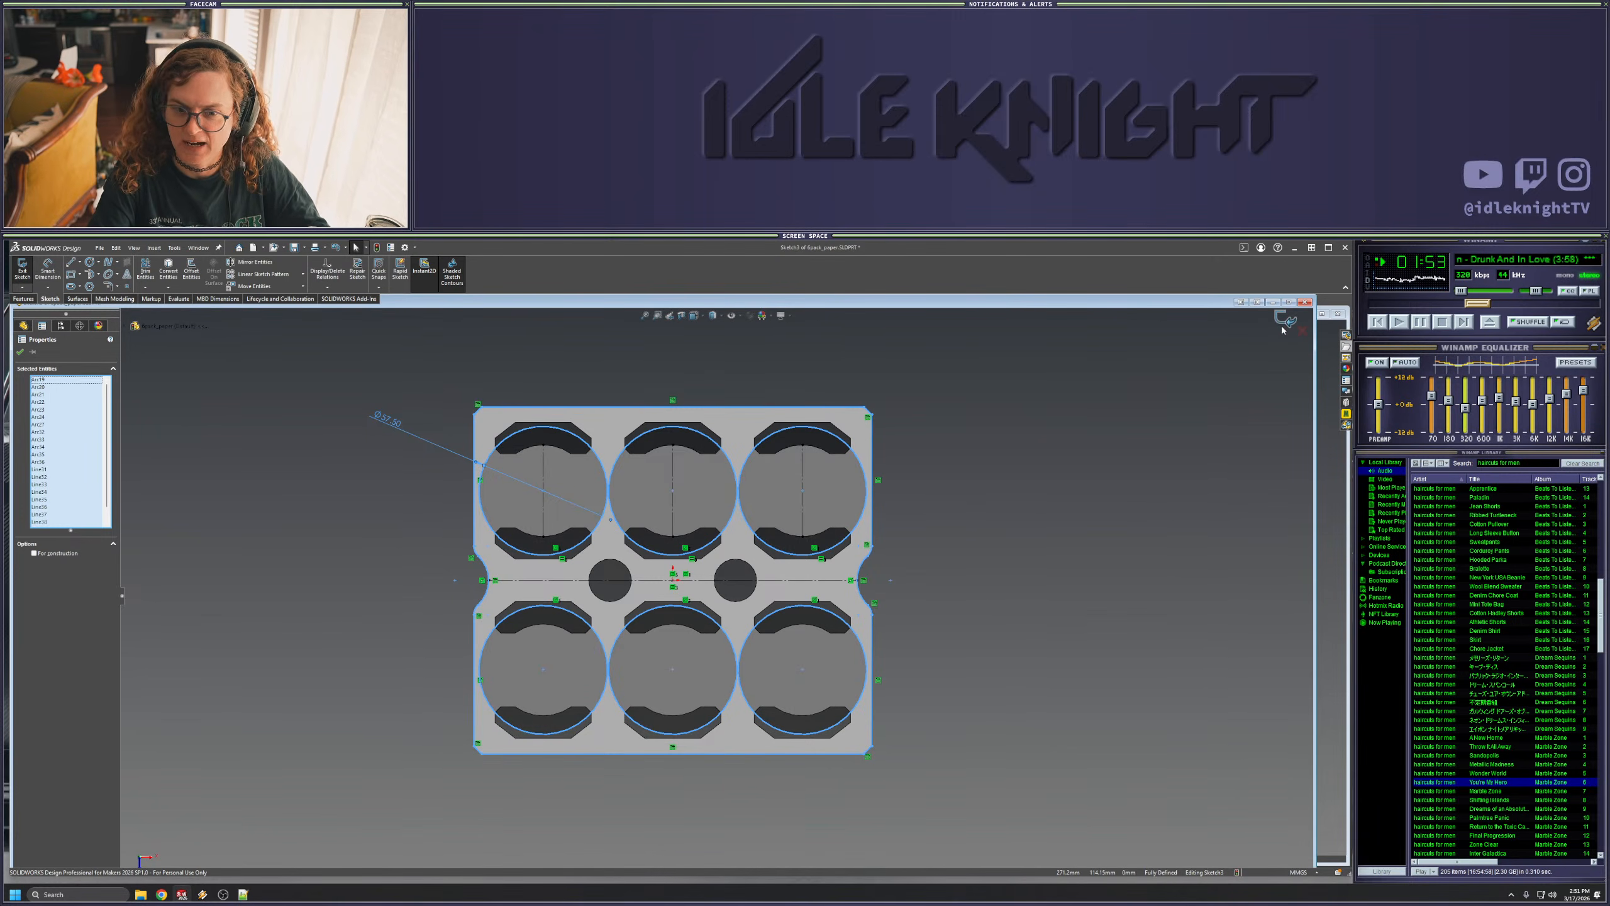
{"action": "left_click", "coordinate": [1281, 320]}
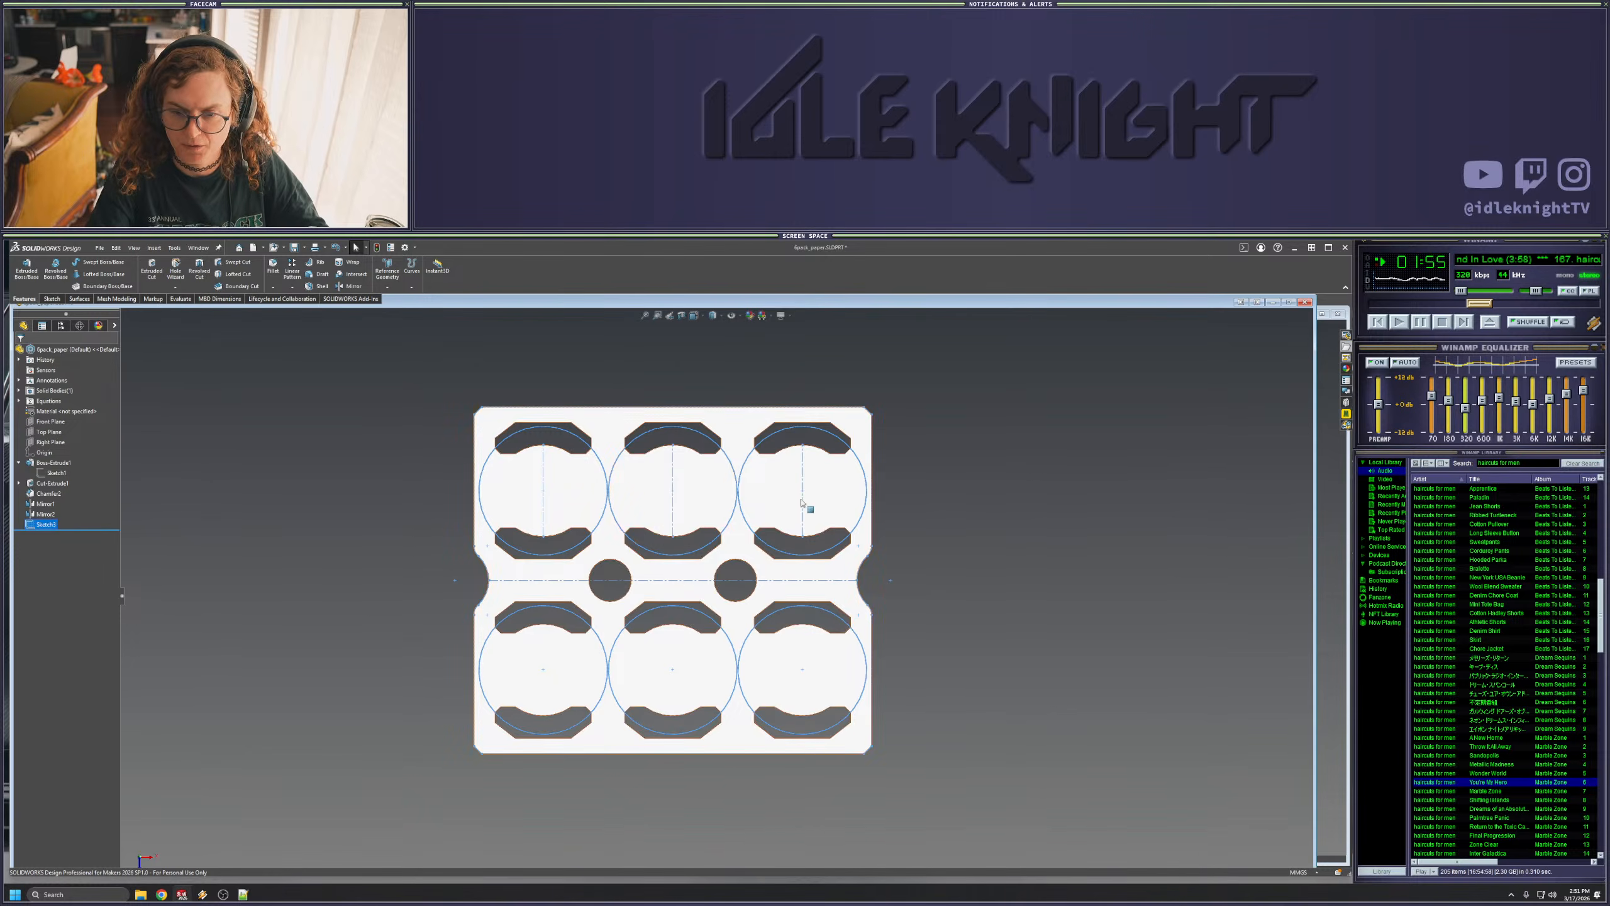
- Create a new part, paste the copied sketch geometry onto its Top Plane, and exit the sketch
{"action": "key", "text": "ctrl+n"}
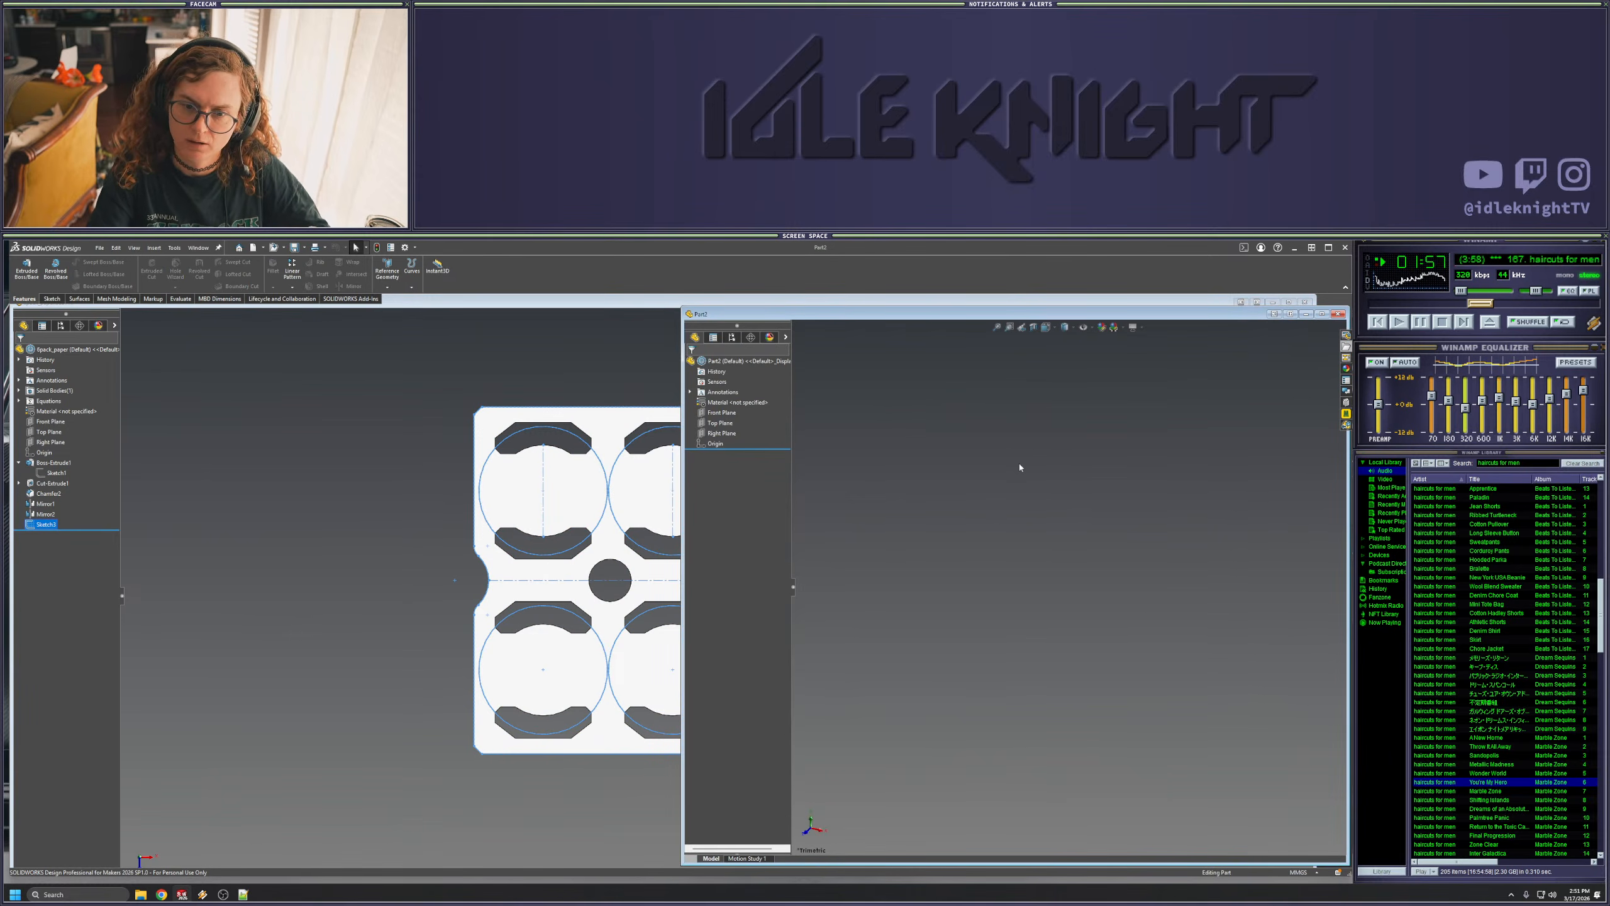
{"action": "right_click", "coordinate": [716, 421]}
{"action": "left_click", "coordinate": [720, 408]}
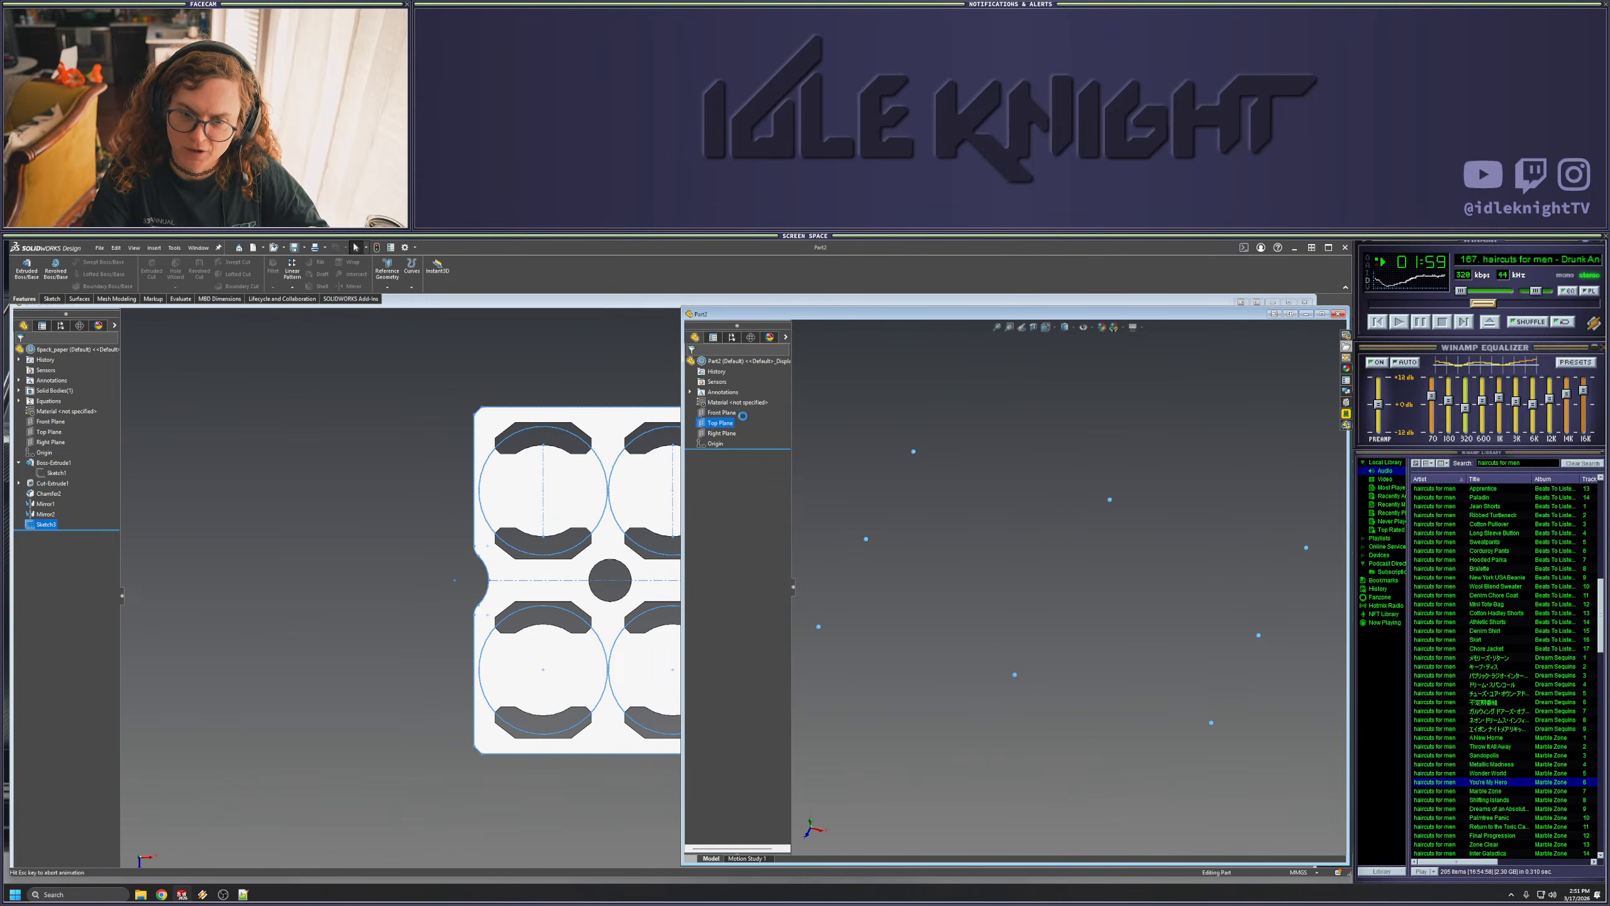
{"action": "key", "text": "ctrl+v"}
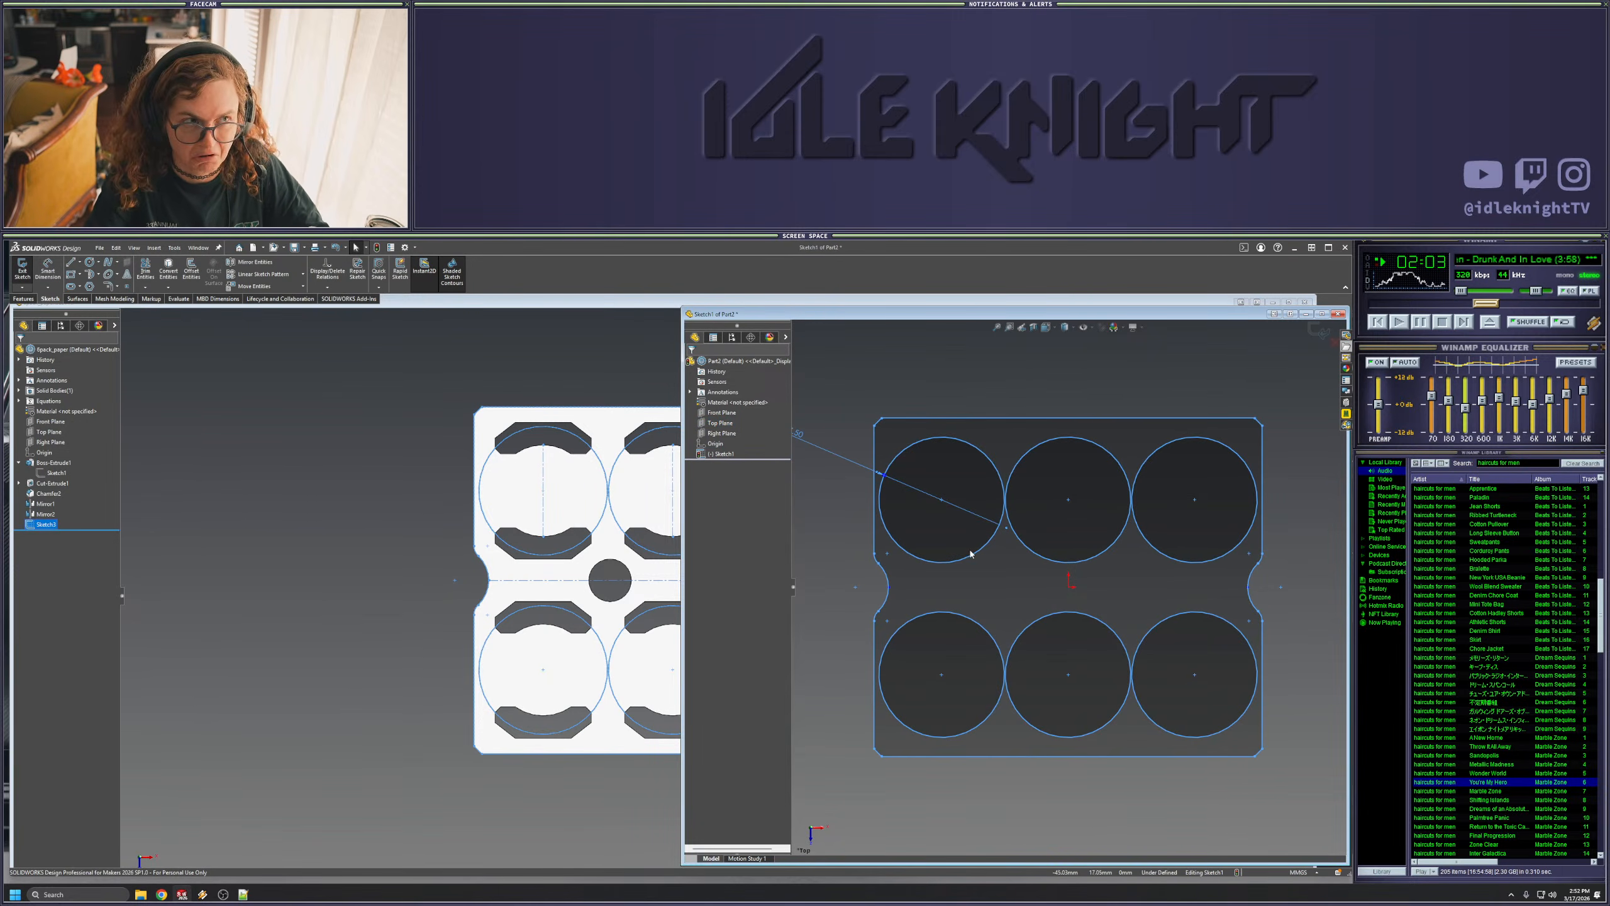
{"action": "key", "text": "Escape"}
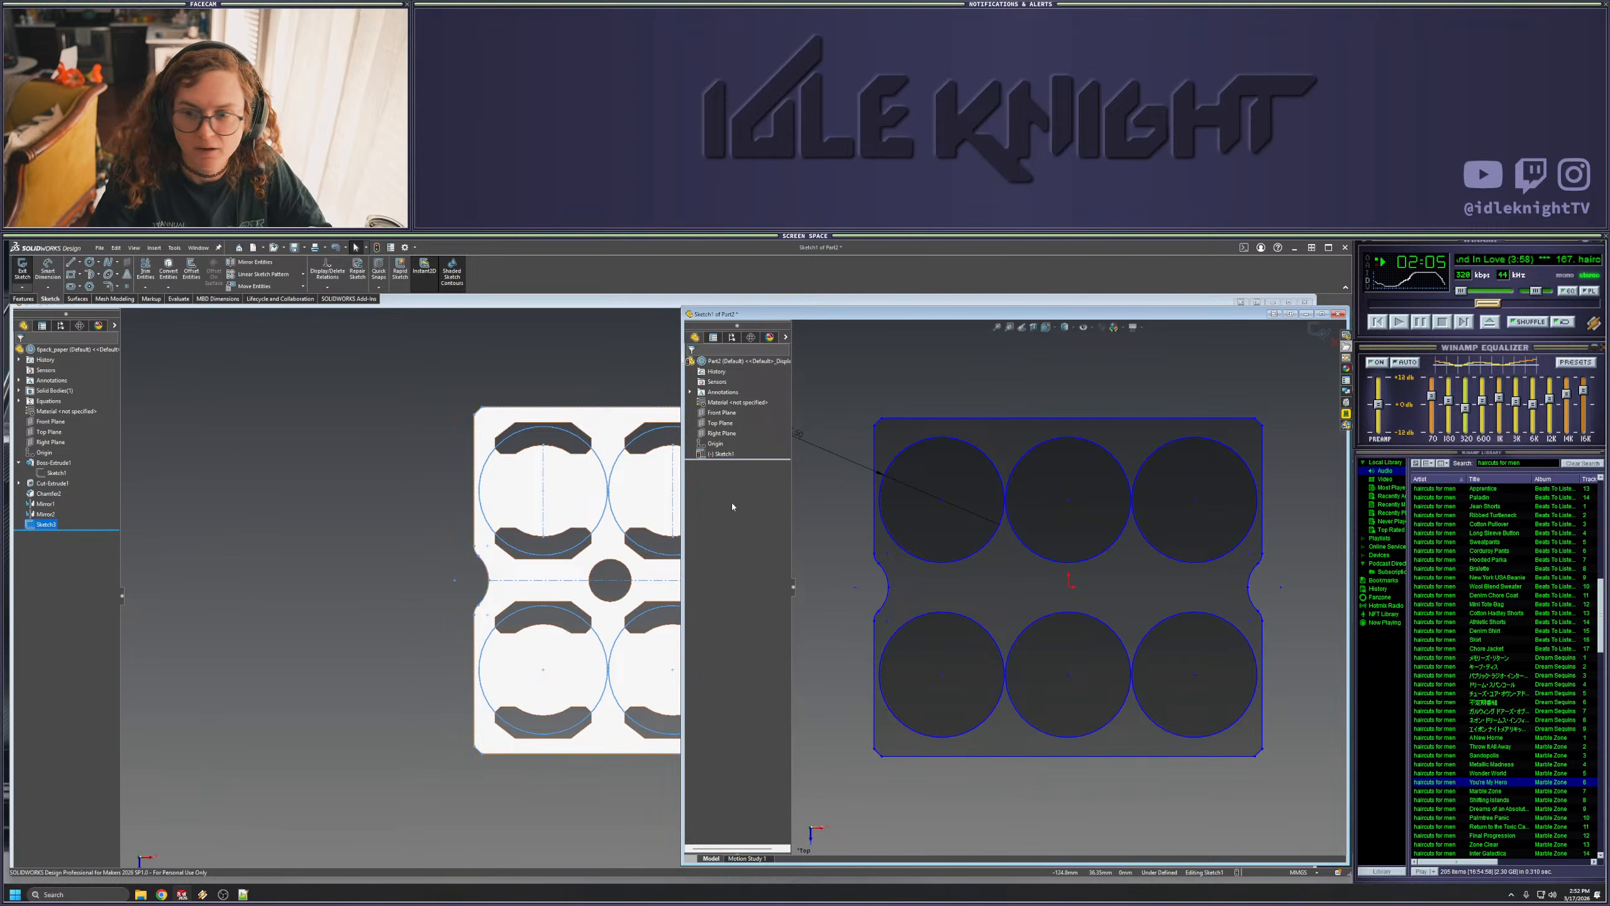
{"action": "scroll", "coordinate": [913, 449], "scroll_direction": "up", "scroll_amount": 1}
{"action": "left_click_drag", "start_coordinate": [843, 461], "coordinate": [872, 485]}
{"action": "key", "text": "Escape"}
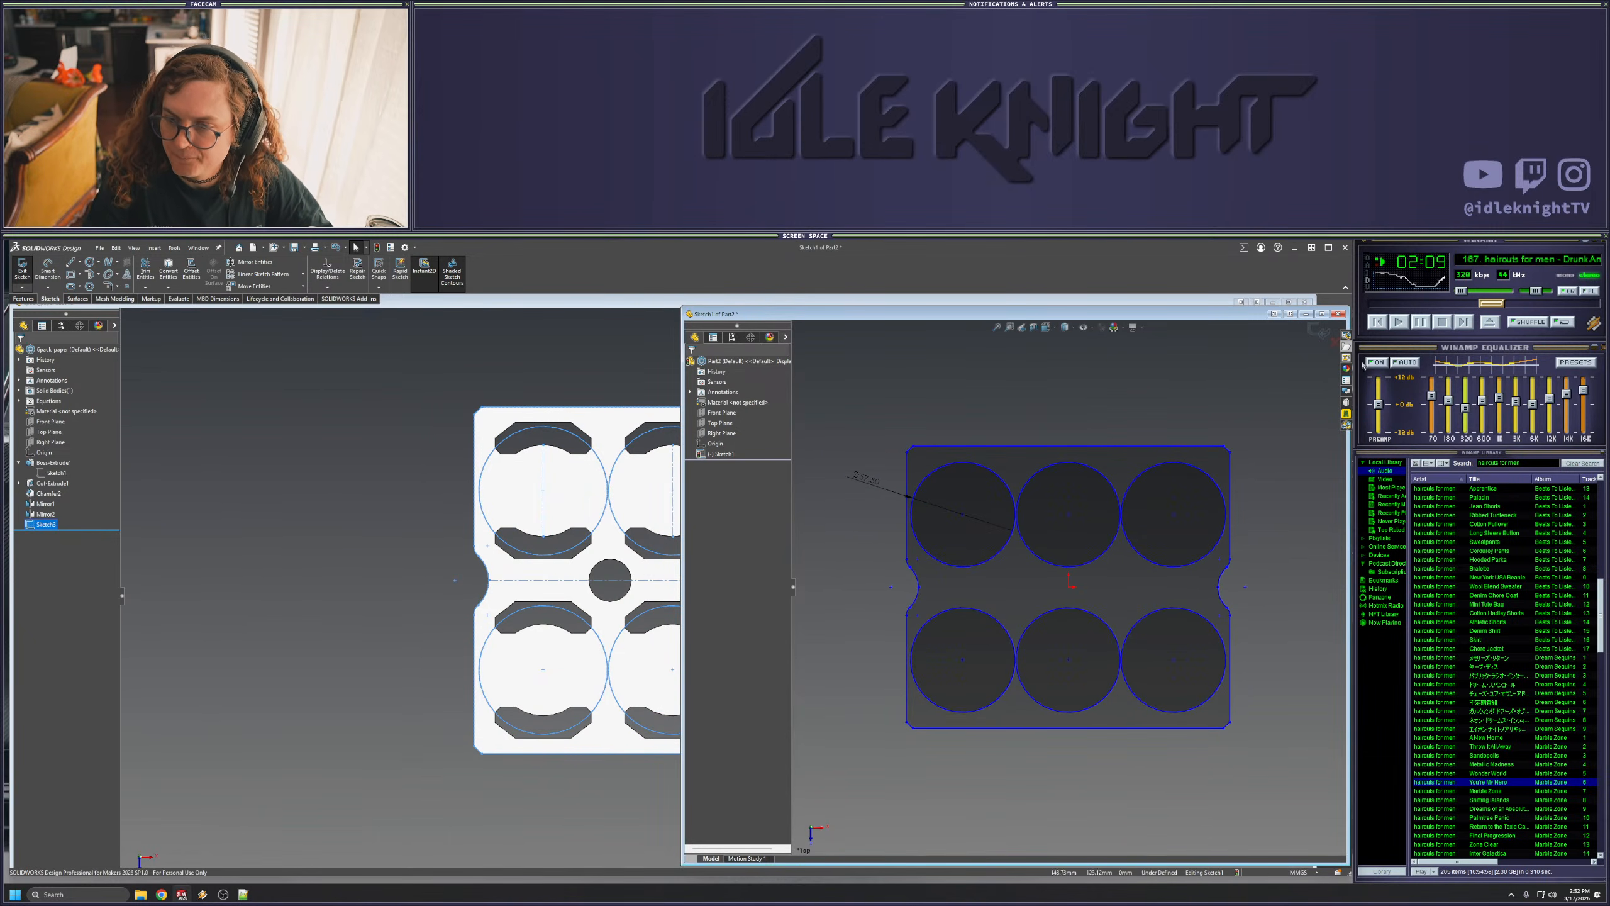
{"action": "left_click", "coordinate": [1315, 335]}
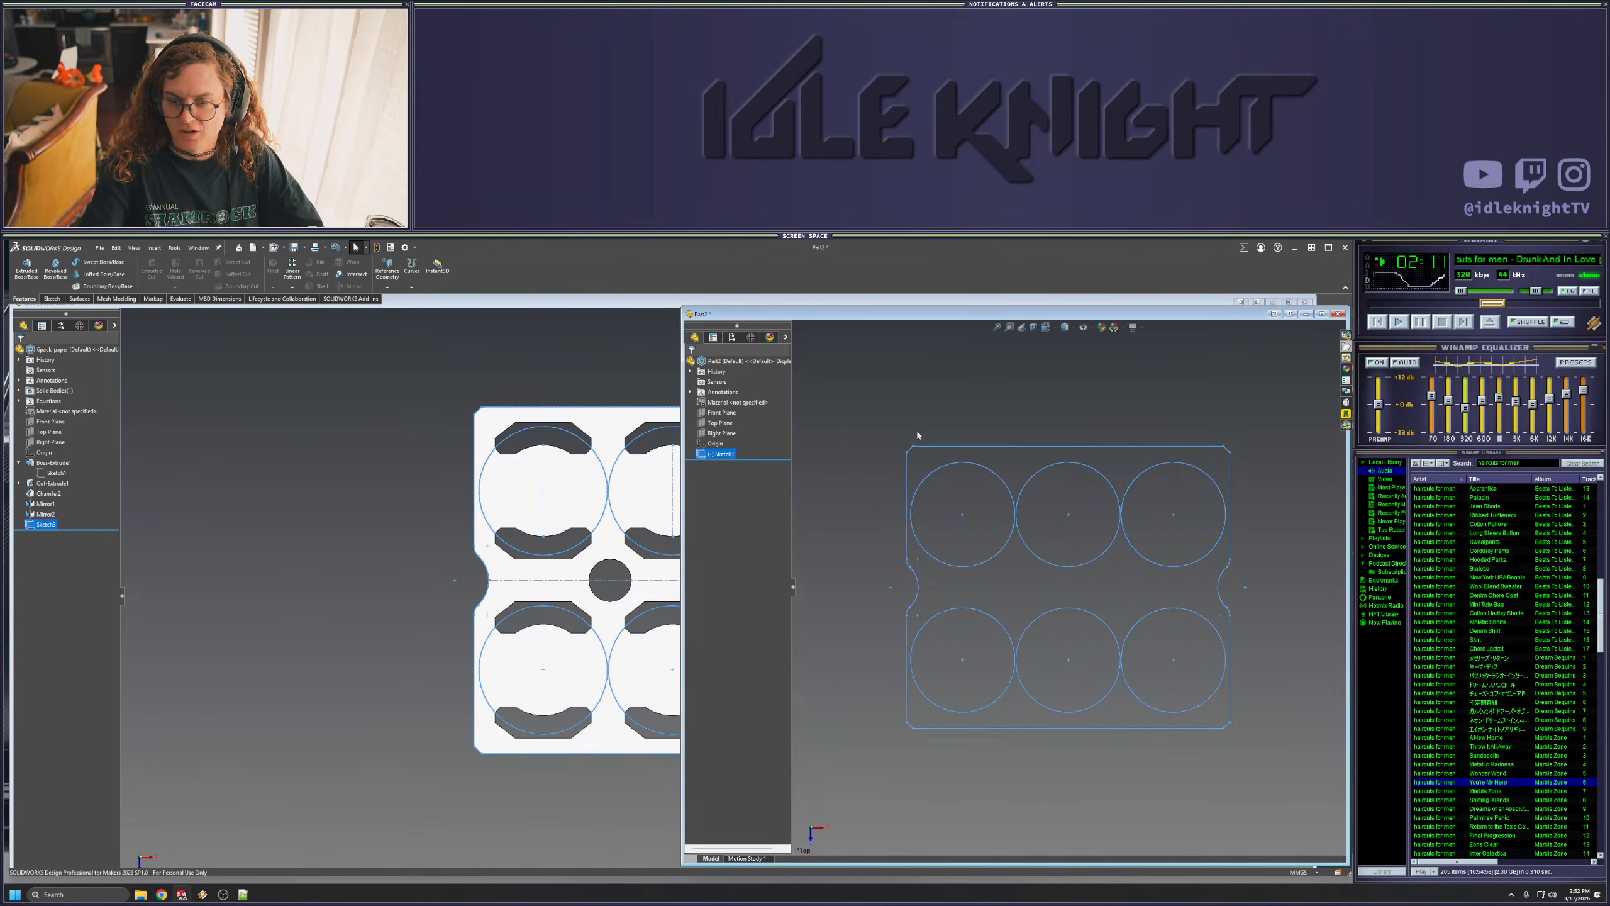
- Rename the pasted sketch as "6pack reference"
{"action": "right_click", "coordinate": [723, 454]}
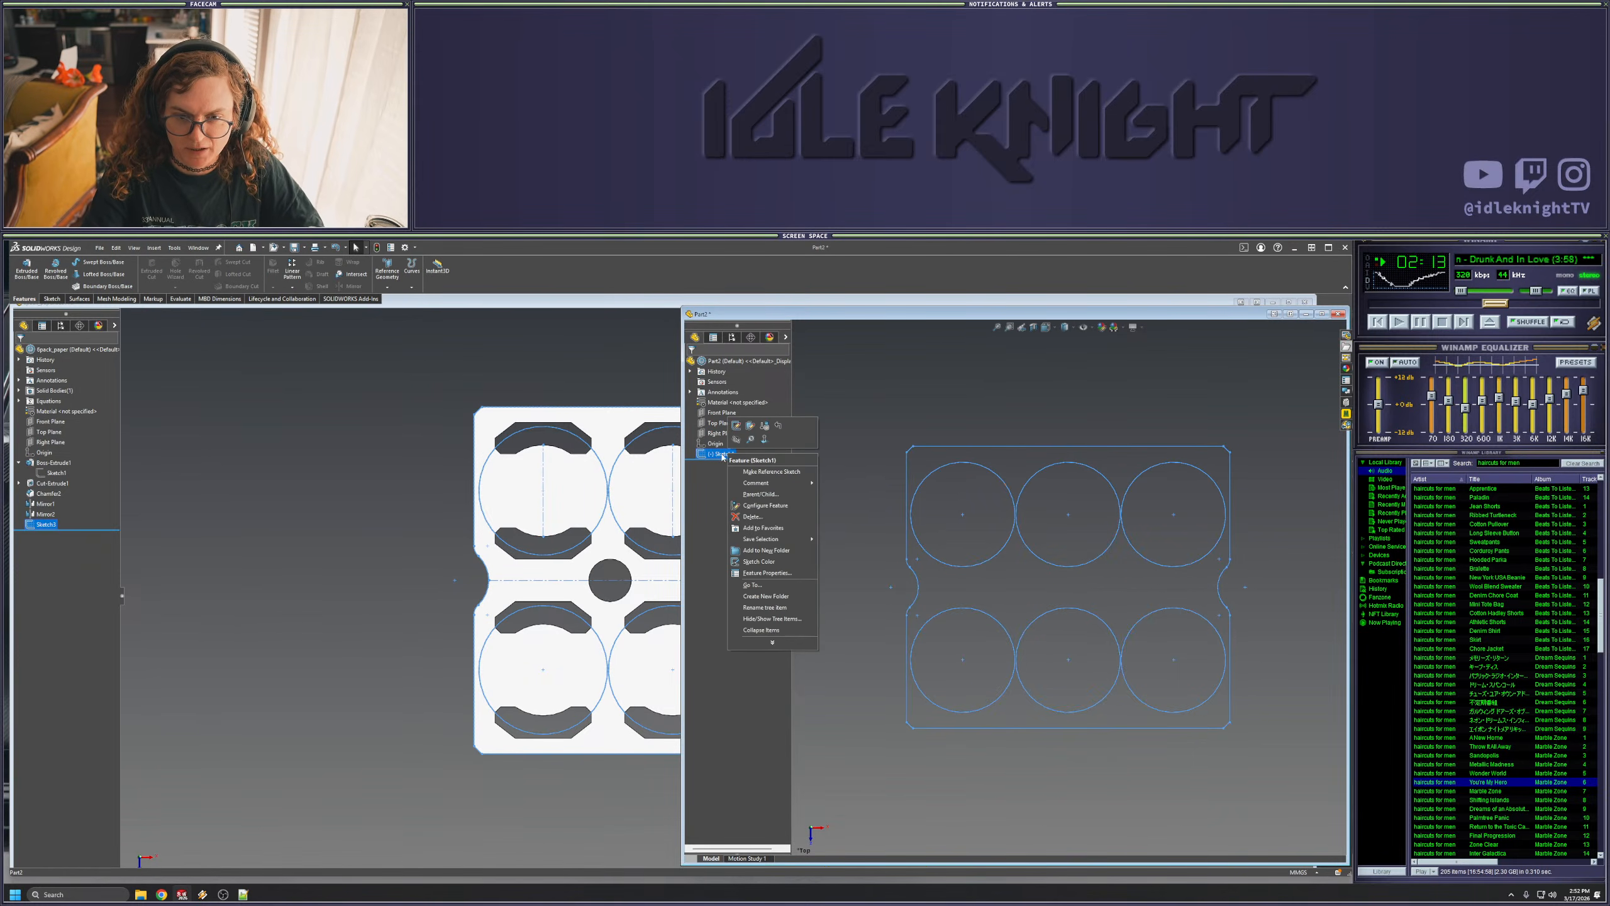
{"action": "left_click", "coordinate": [764, 607]}
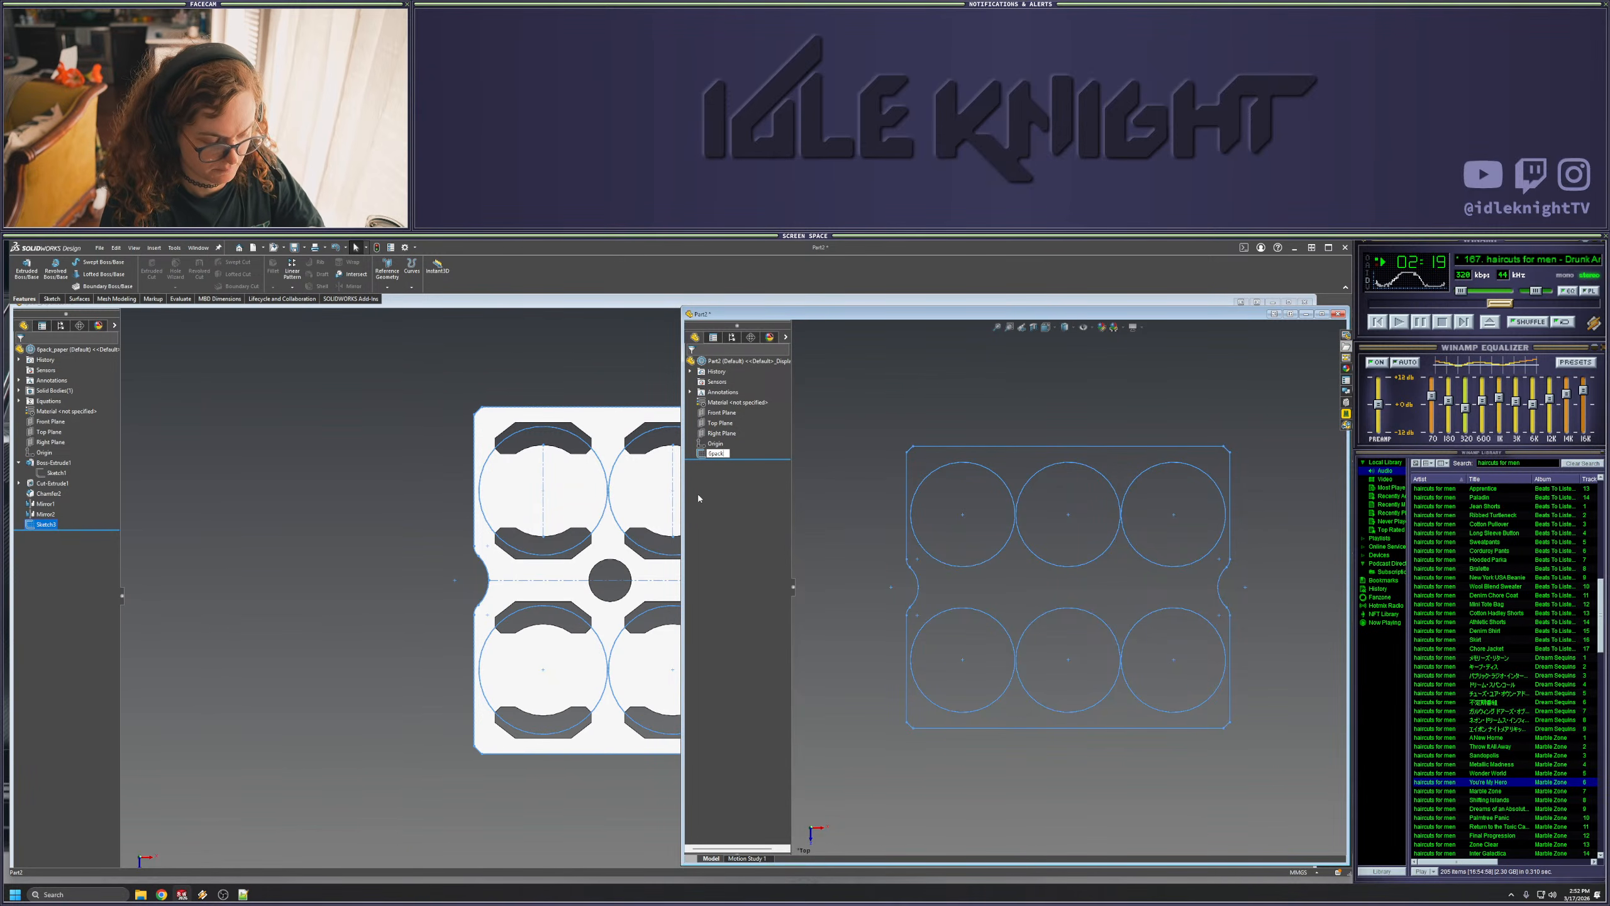
{"action": "type", "text": "6pack reference"}
{"action": "key", "text": "Return"}
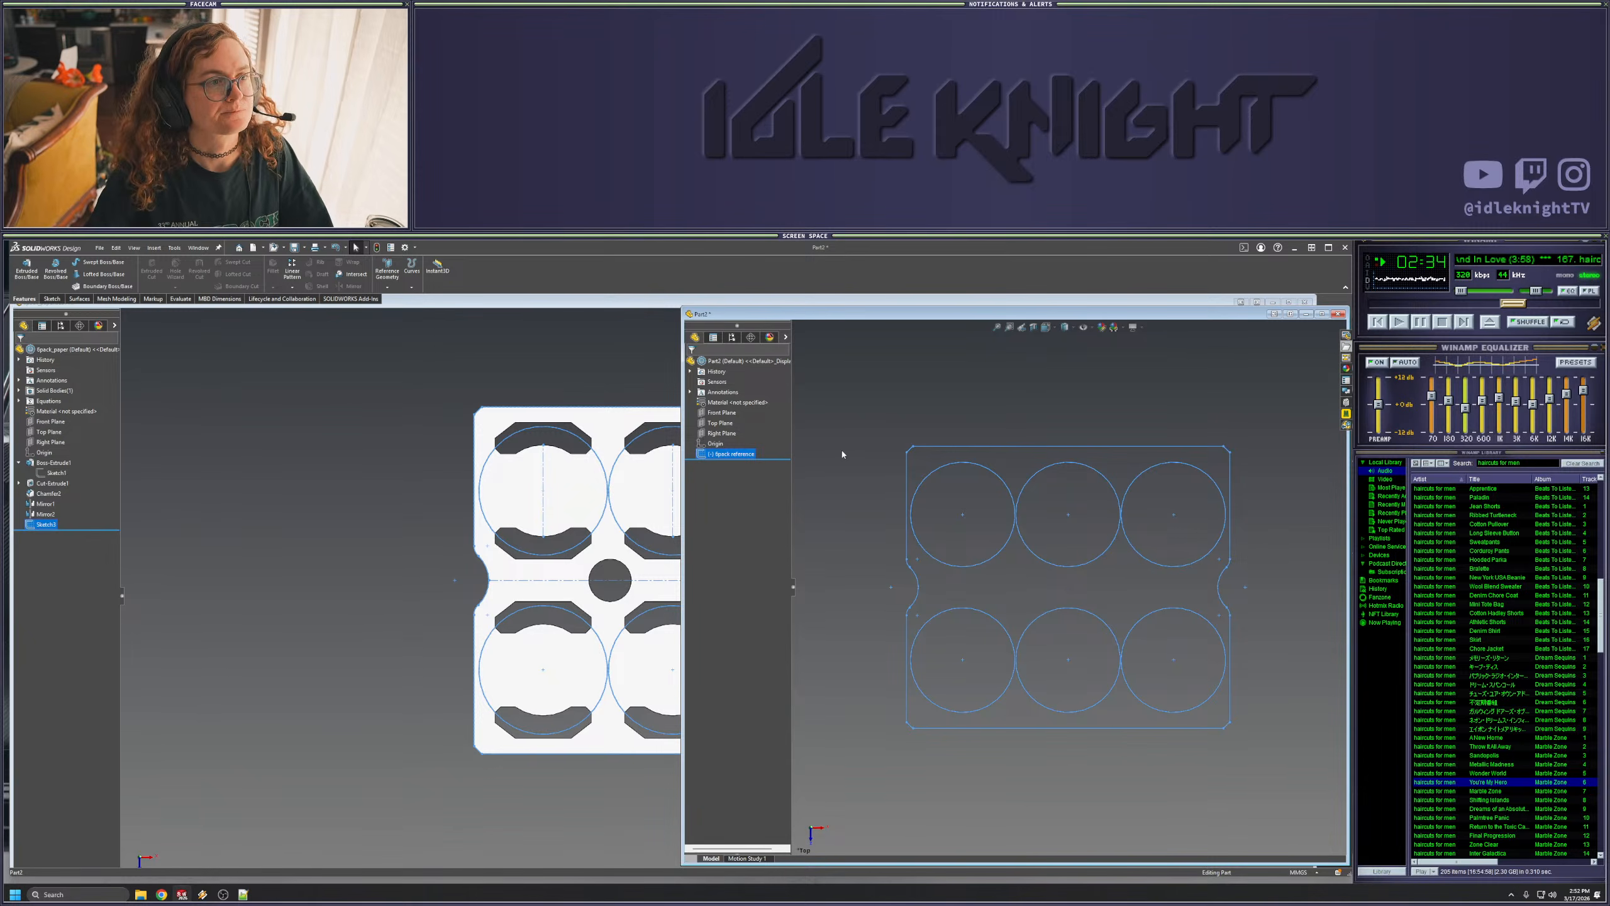
- Maximize the new part's window and orient the model to the Top view
{"action": "left_click", "coordinate": [866, 463]}
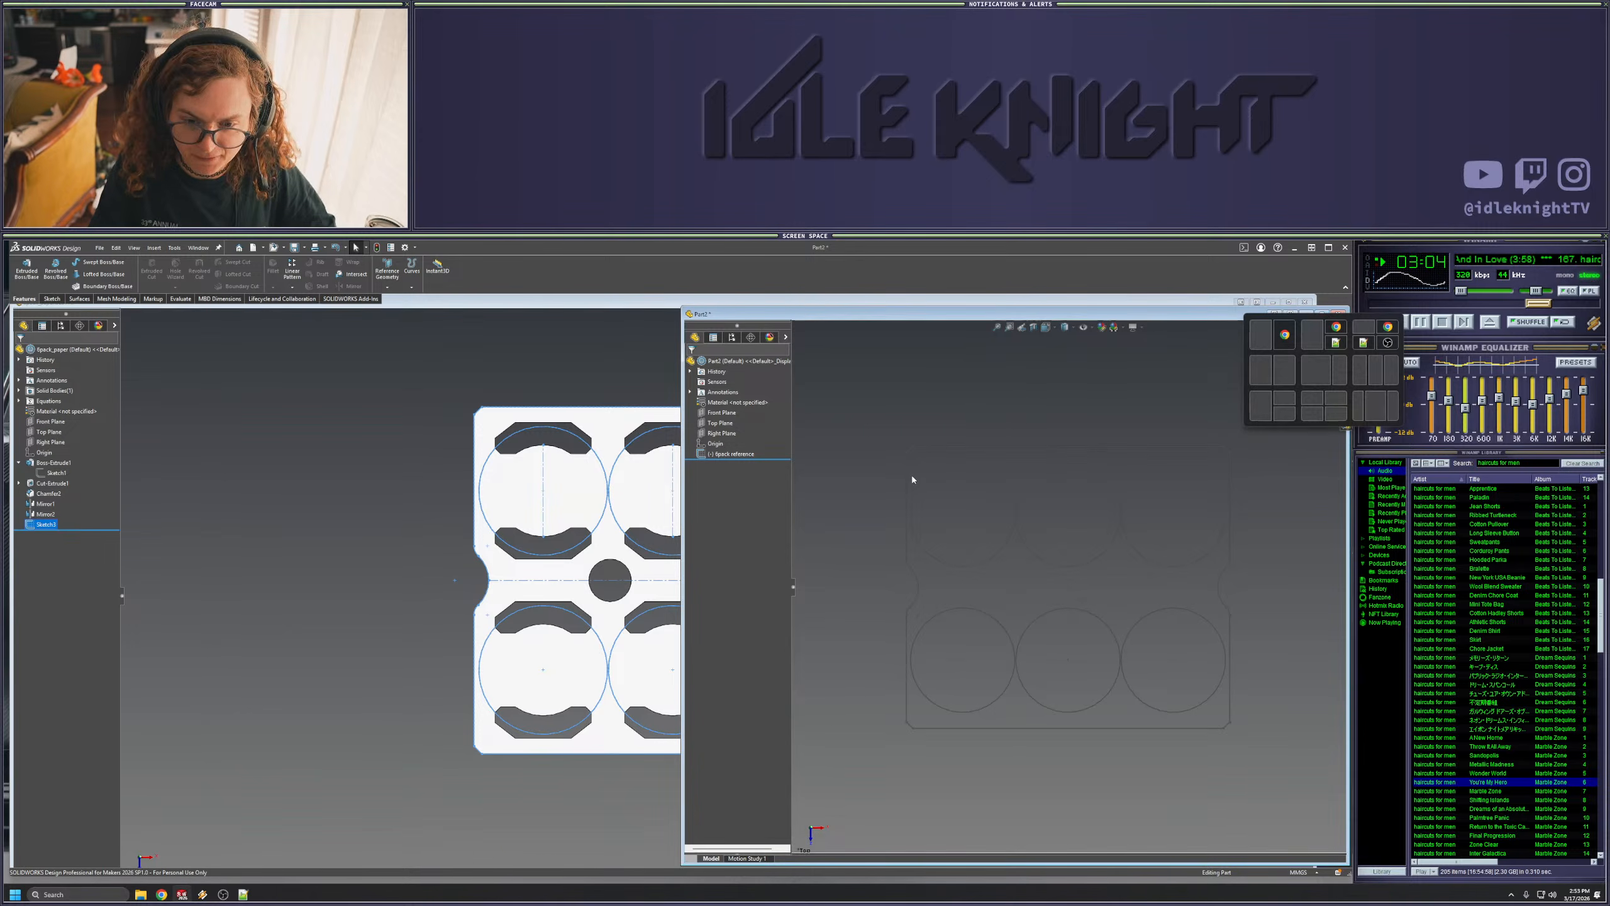
{"action": "left_click", "coordinate": [1327, 317]}
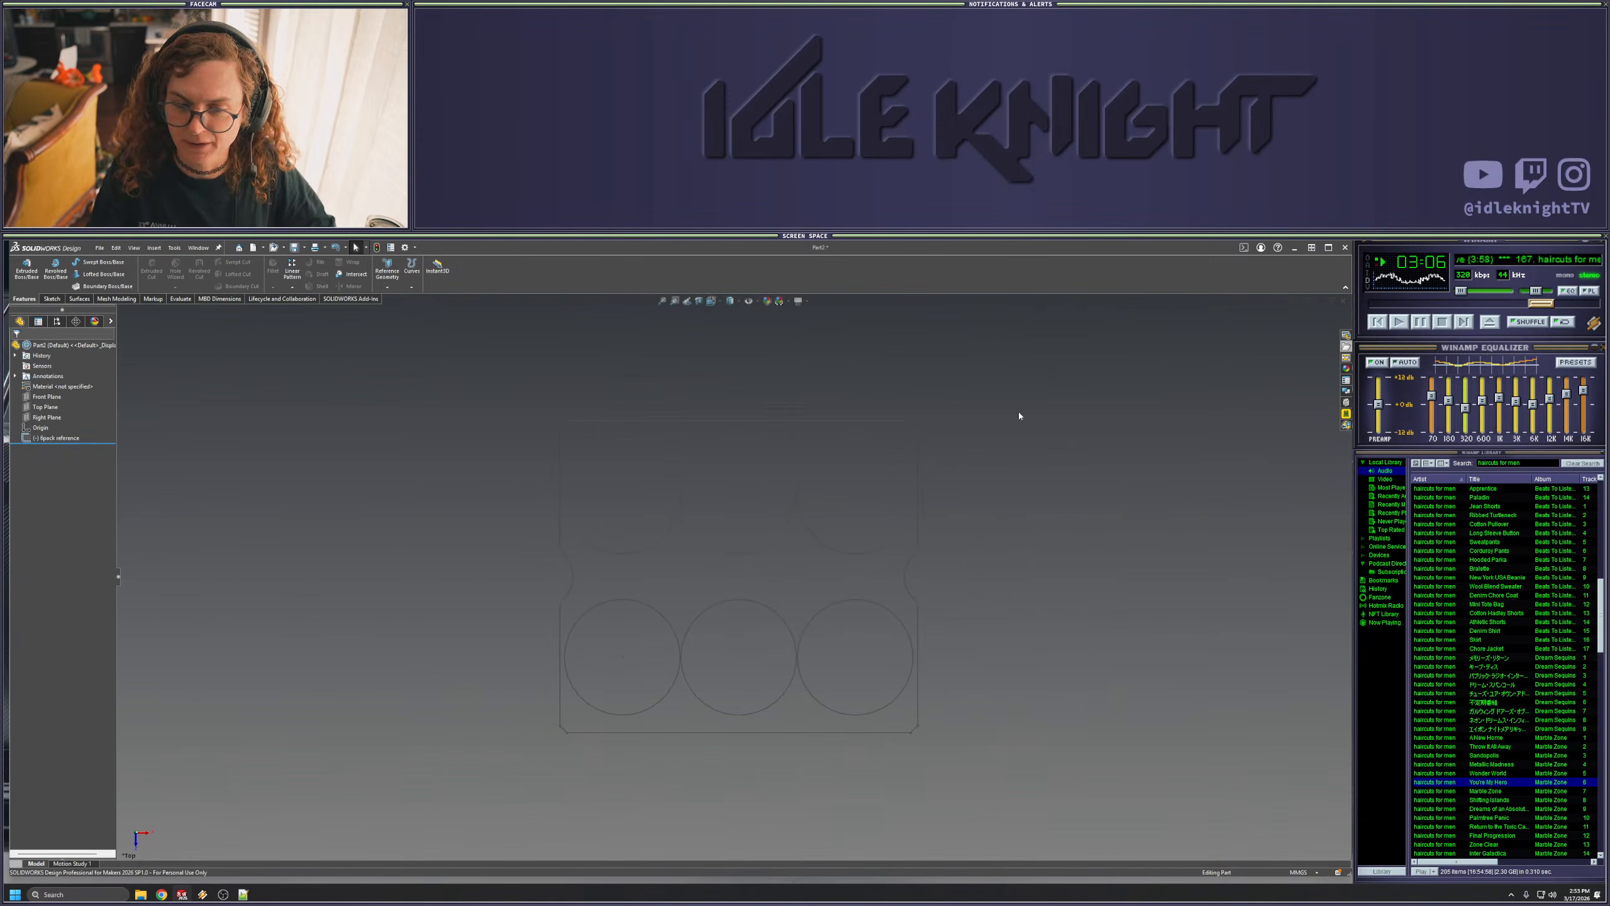
{"action": "mouse_move", "coordinate": [434, 550]}
{"action": "middle_mouse_down"}
{"action": "mouse_move", "coordinate": [482, 286]}
{"action": "mouse_move", "coordinate": [464, 385]}
{"action": "mouse_move", "coordinate": [488, 439]}
{"action": "middle_mouse_up"}
{"action": "middle_click_drag", "start_coordinate": [636, 618], "coordinate": [400, 593]}
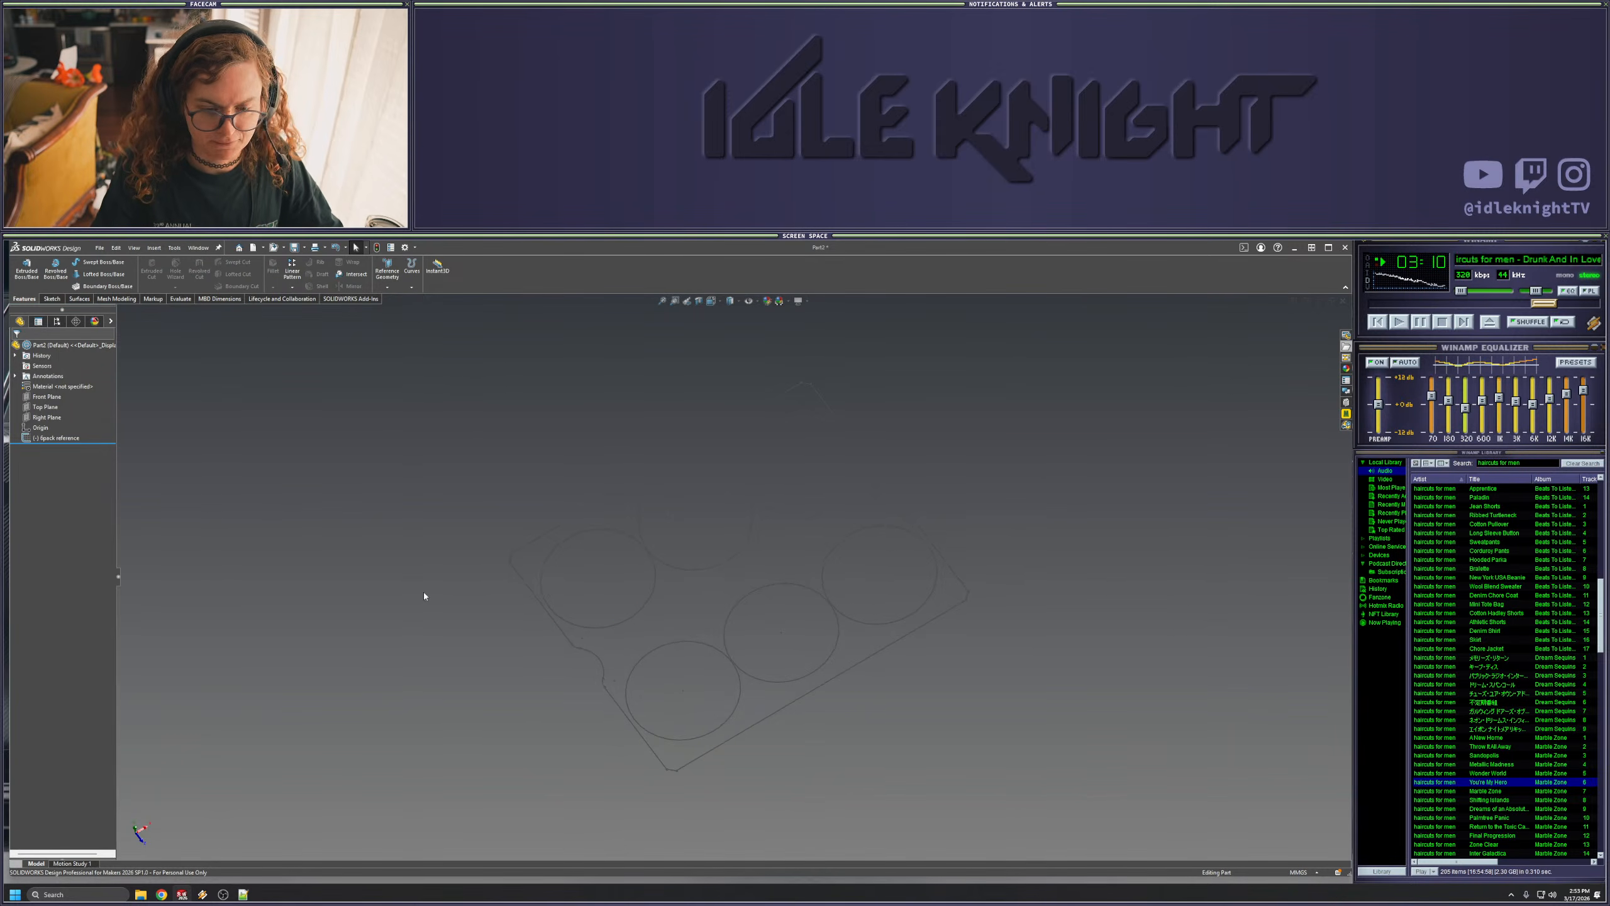
{"action": "middle_click_drag", "start_coordinate": [262, 442], "coordinate": [467, 572]}
{"action": "key", "text": "space"}
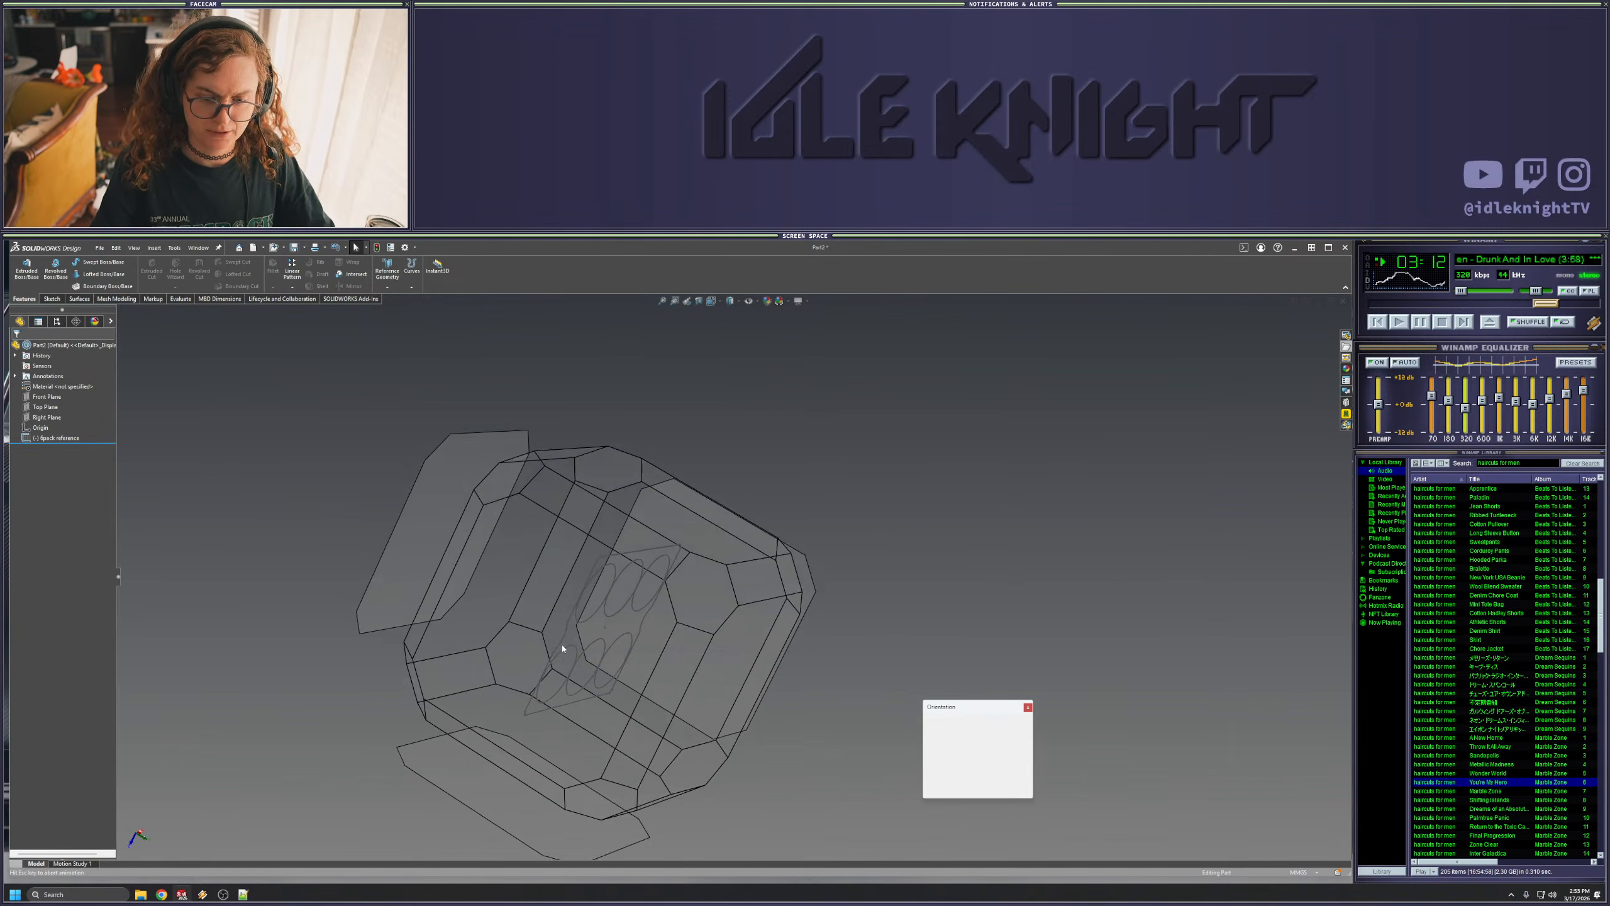
{"action": "left_click", "coordinate": [943, 736]}
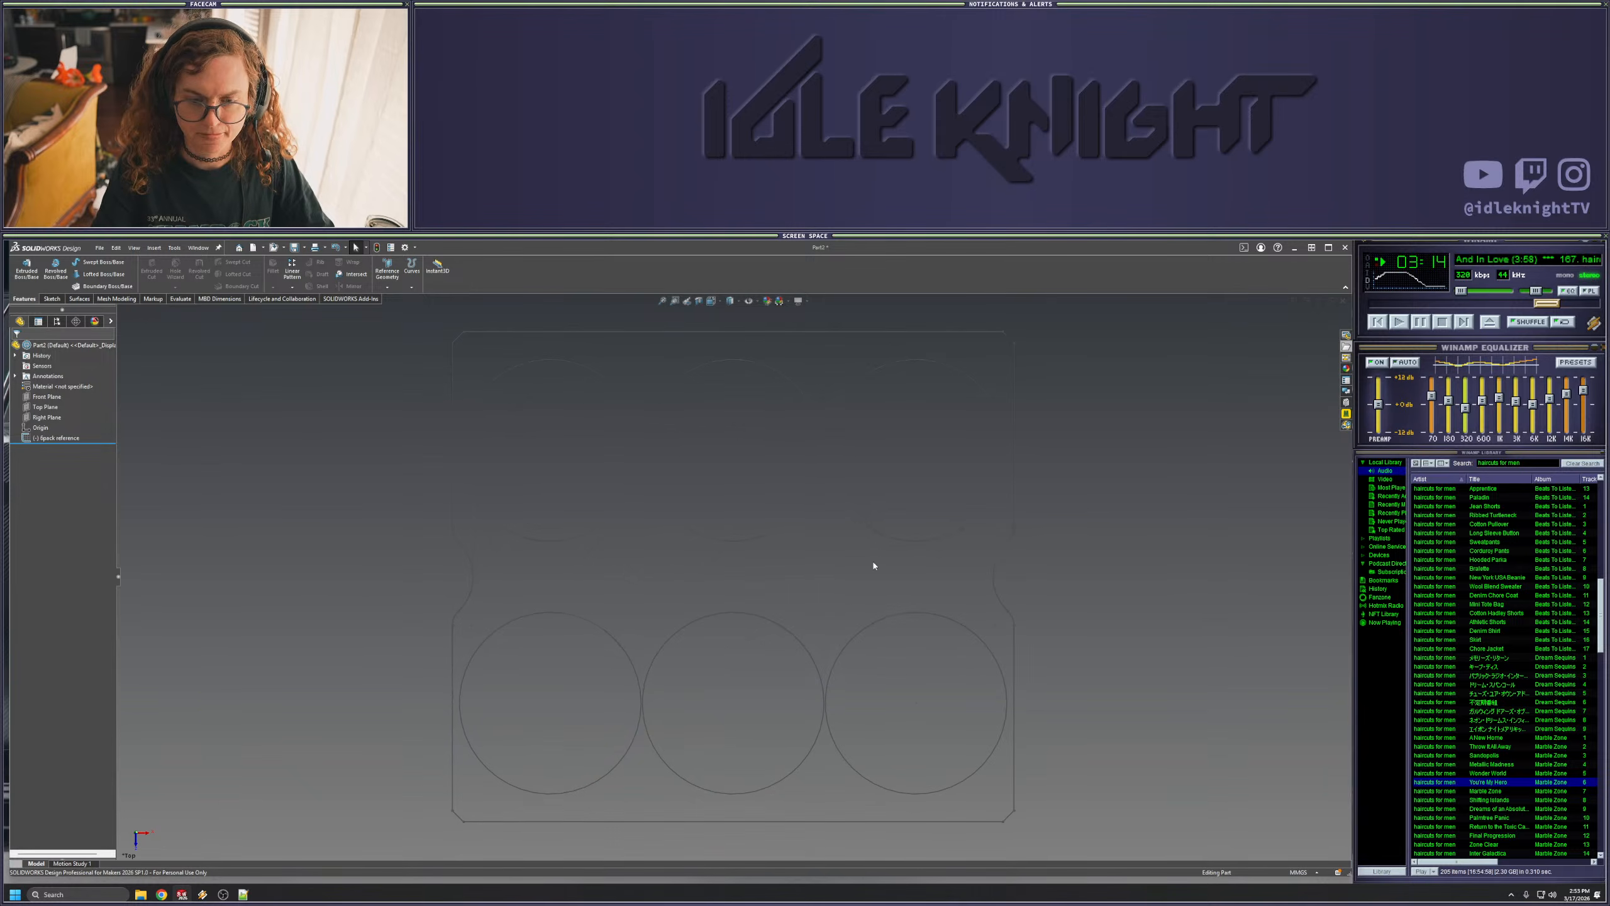
- Start a new sketch on the Top Plane and offset the whole reference plate outline outward by 1 mm
{"action": "right_click", "coordinate": [52, 408]}
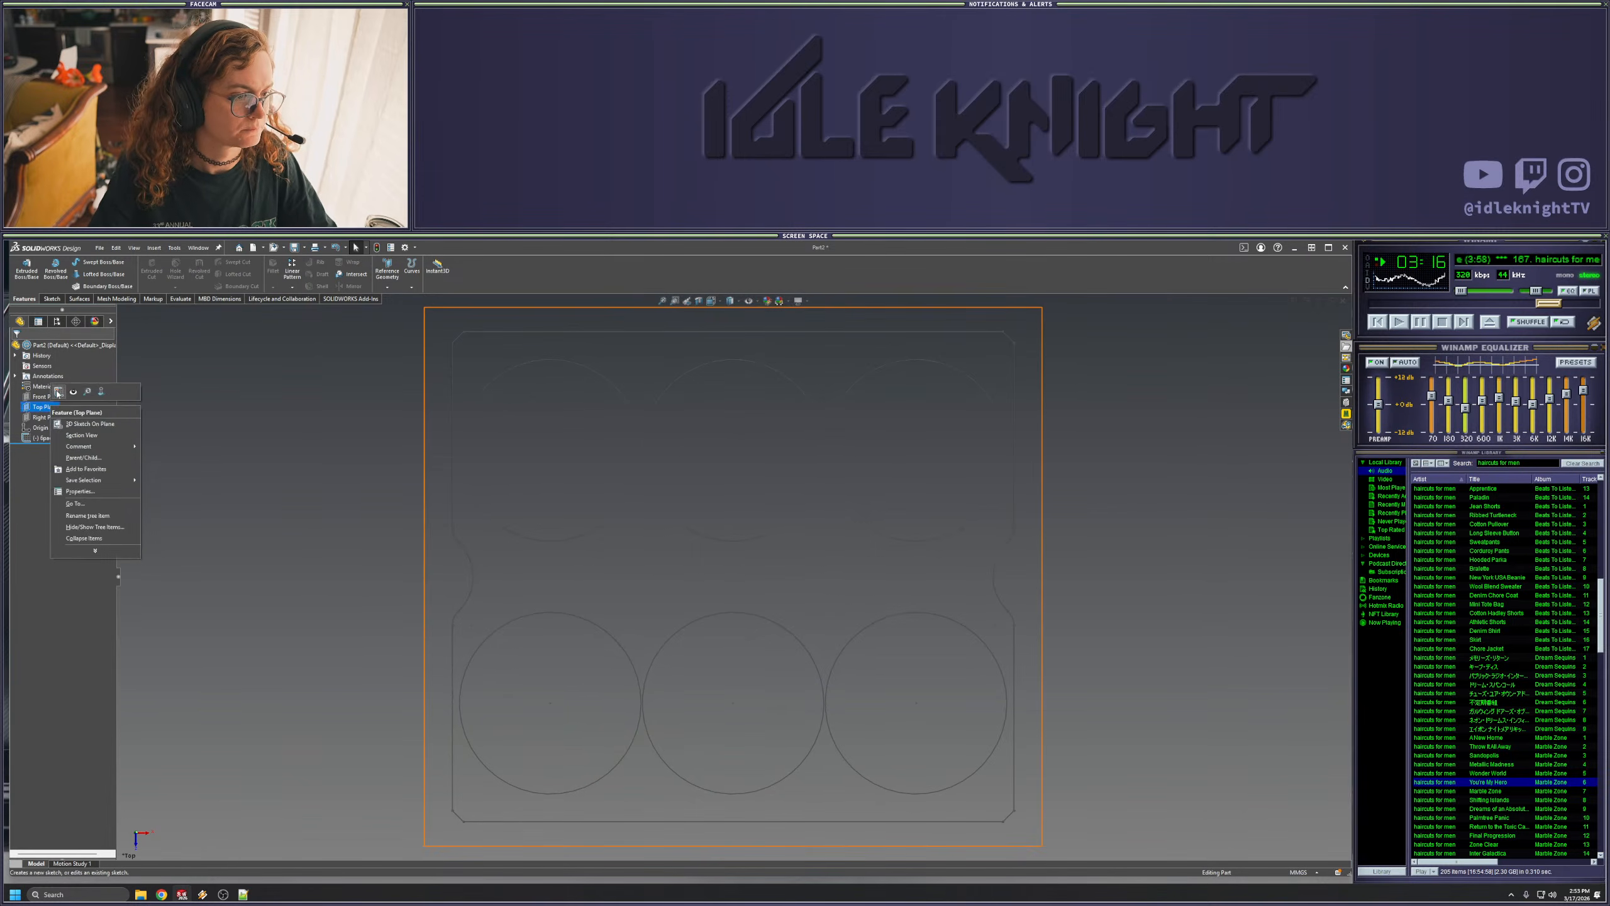
{"action": "left_click", "coordinate": [58, 390]}
{"action": "left_click", "coordinate": [452, 517]}
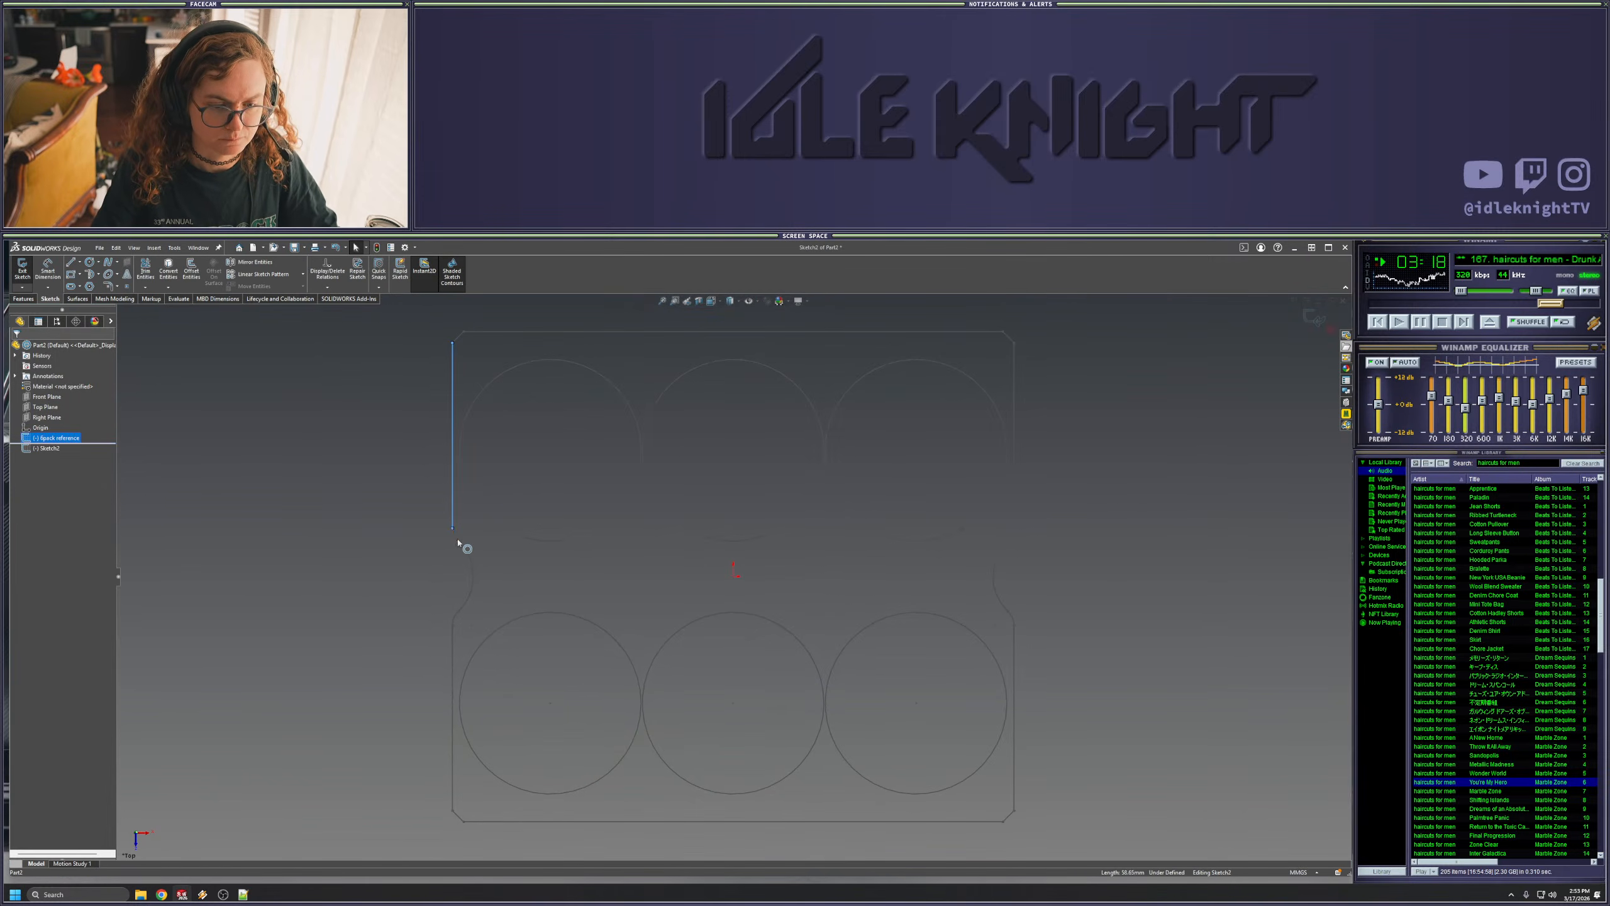
{"action": "left_click", "coordinate": [366, 490]}
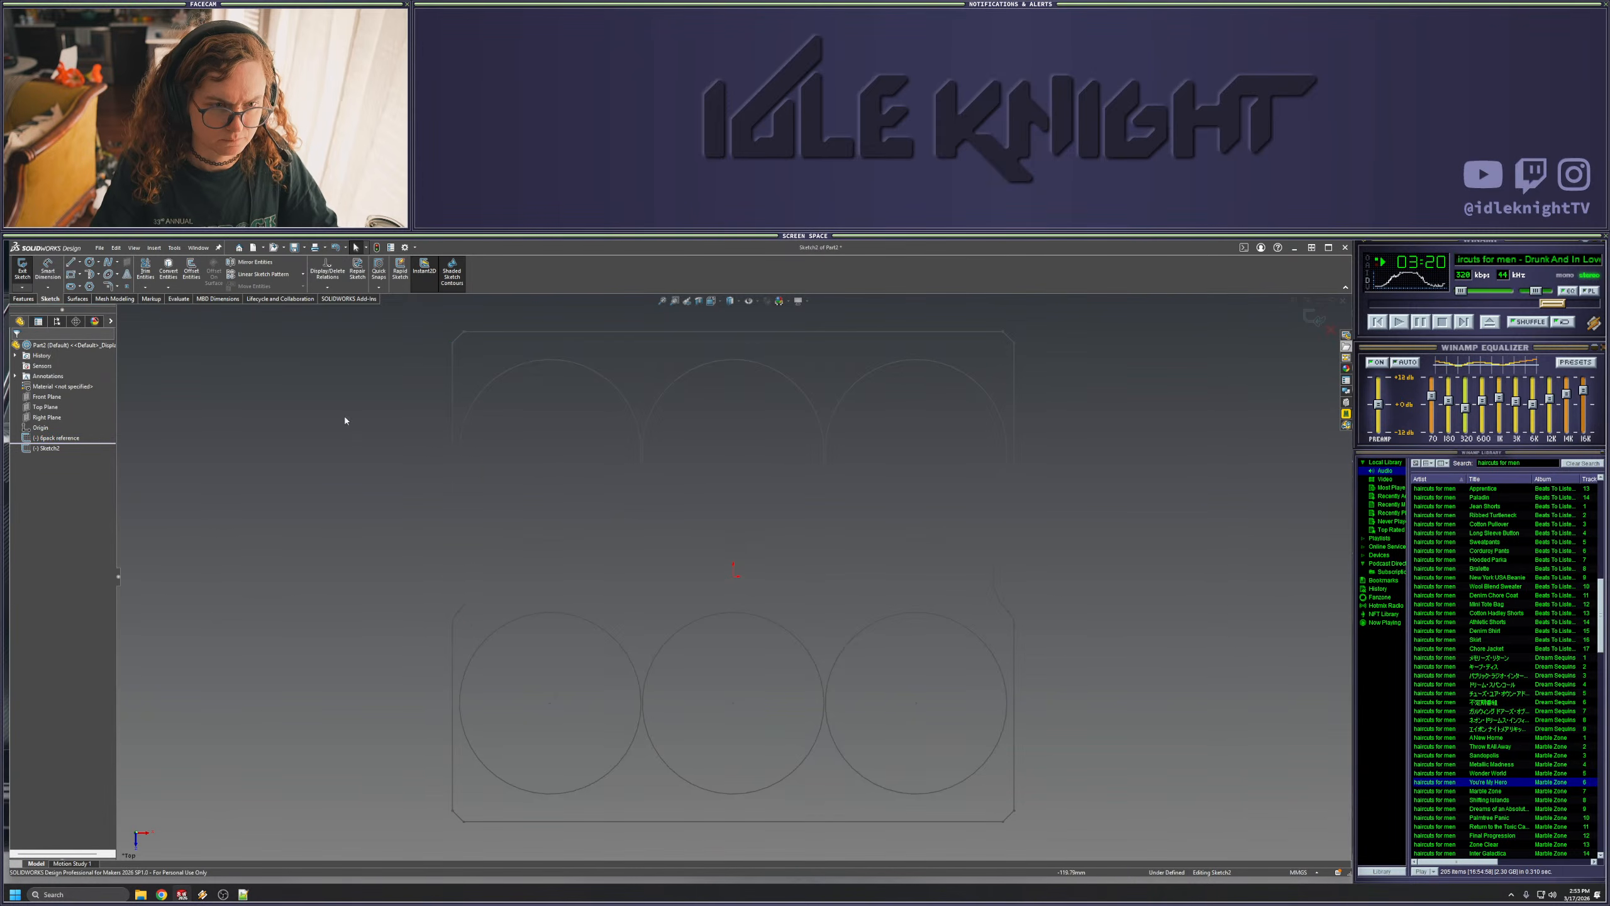
{"action": "left_click", "coordinate": [190, 270]}
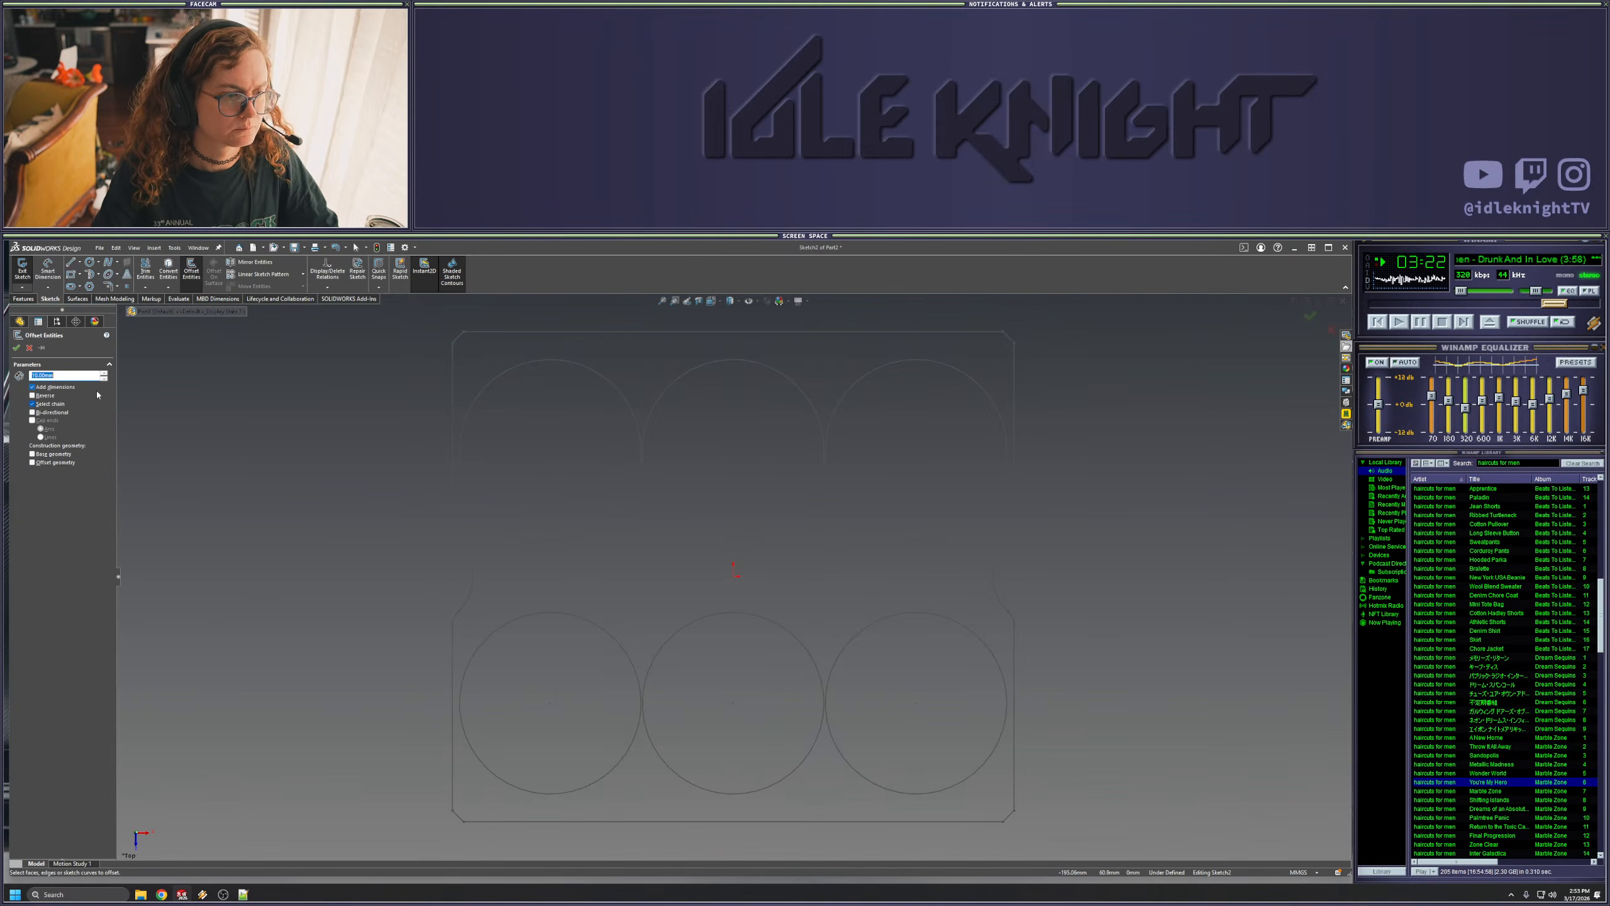
{"action": "left_click", "coordinate": [453, 447]}
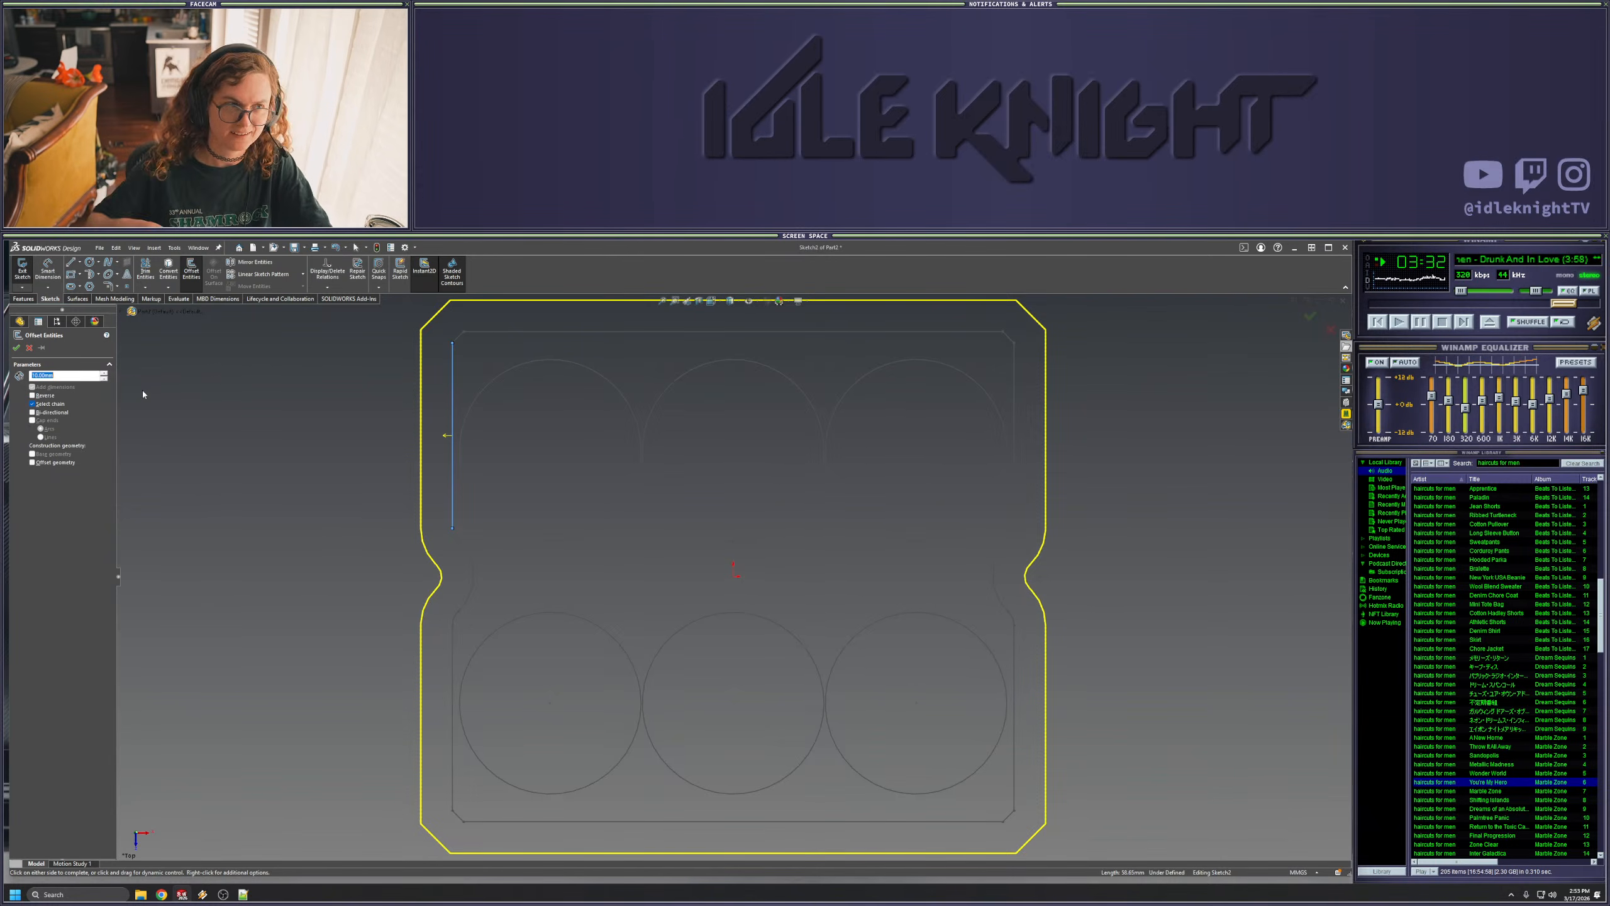
{"action": "type", "text": "4"}
{"action": "key", "text": "Return"}
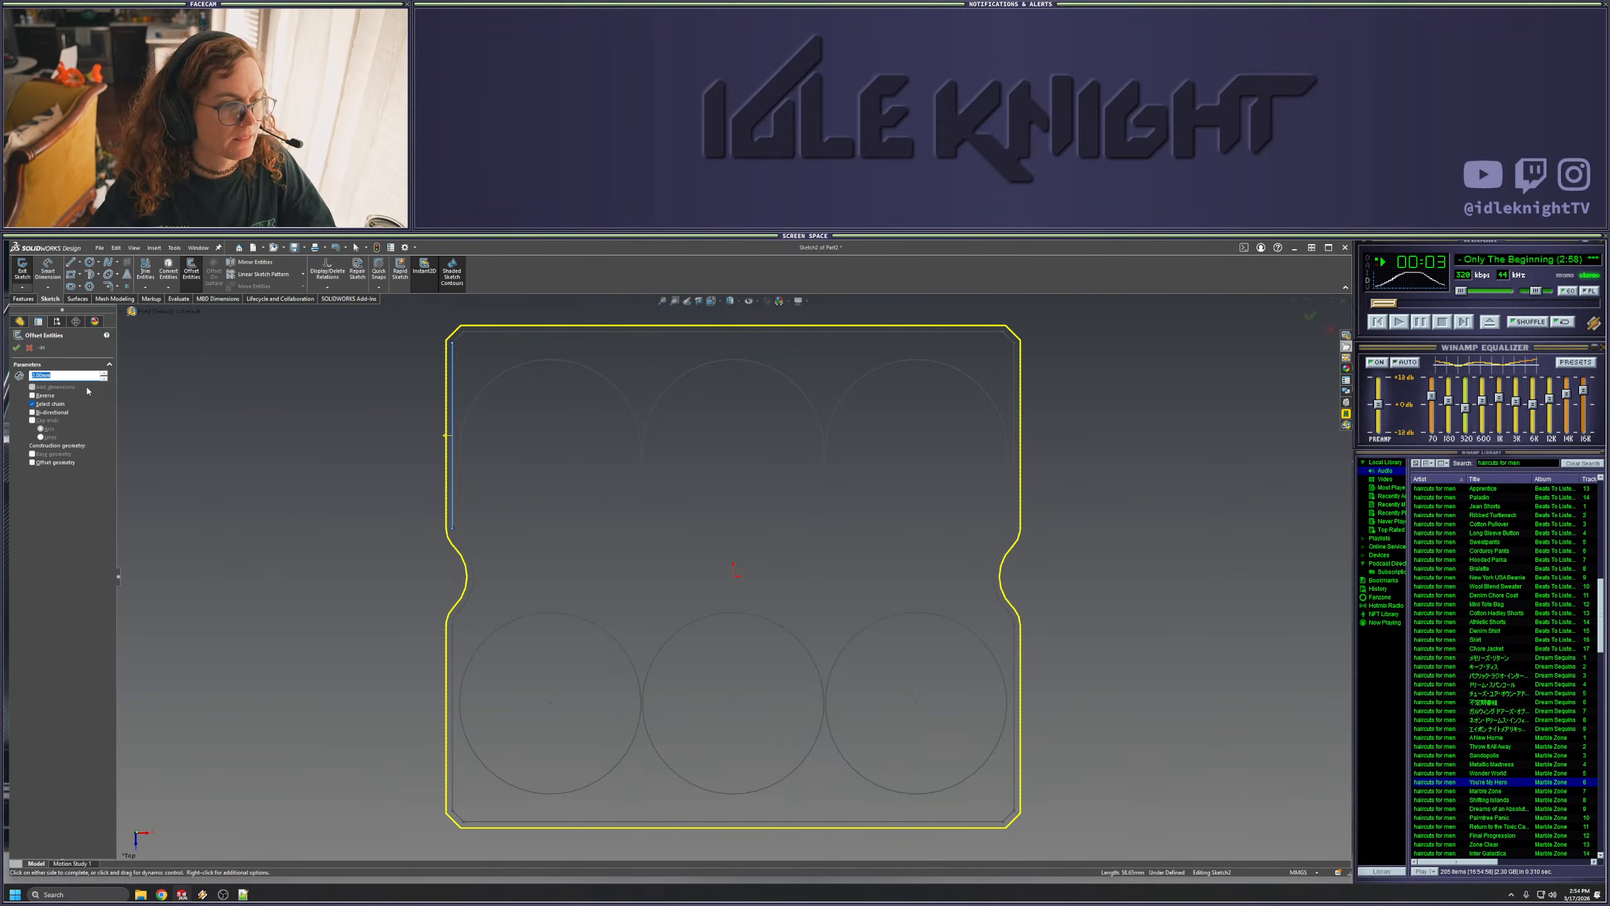
{"action": "type", "text": "1"}
{"action": "key", "text": "Return"}
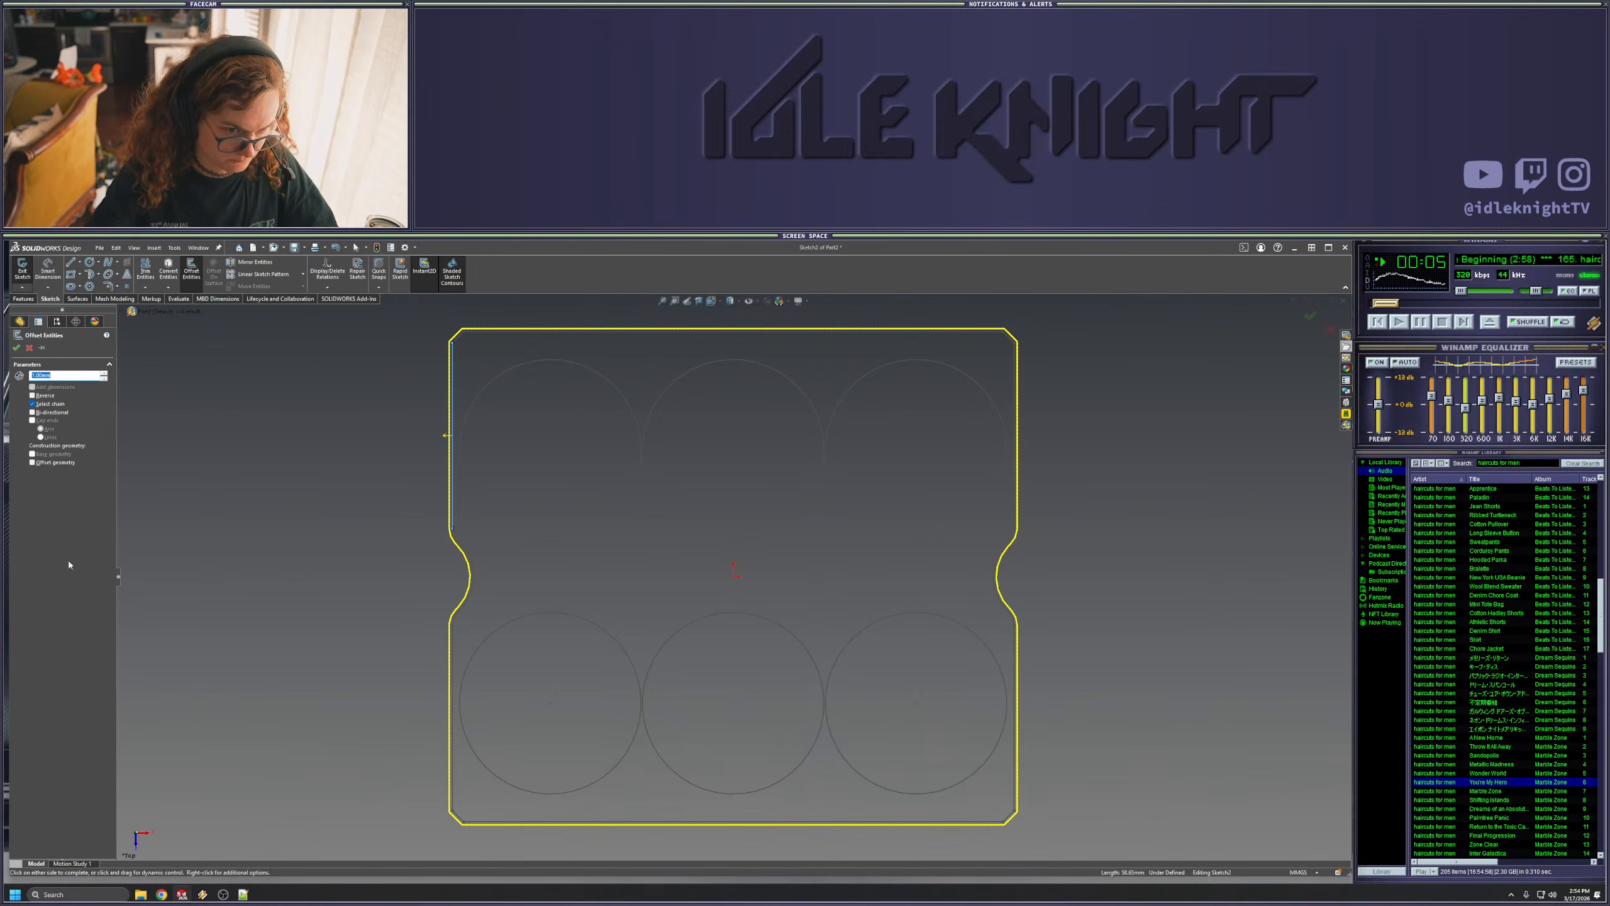
{"action": "left_click", "coordinate": [16, 348]}
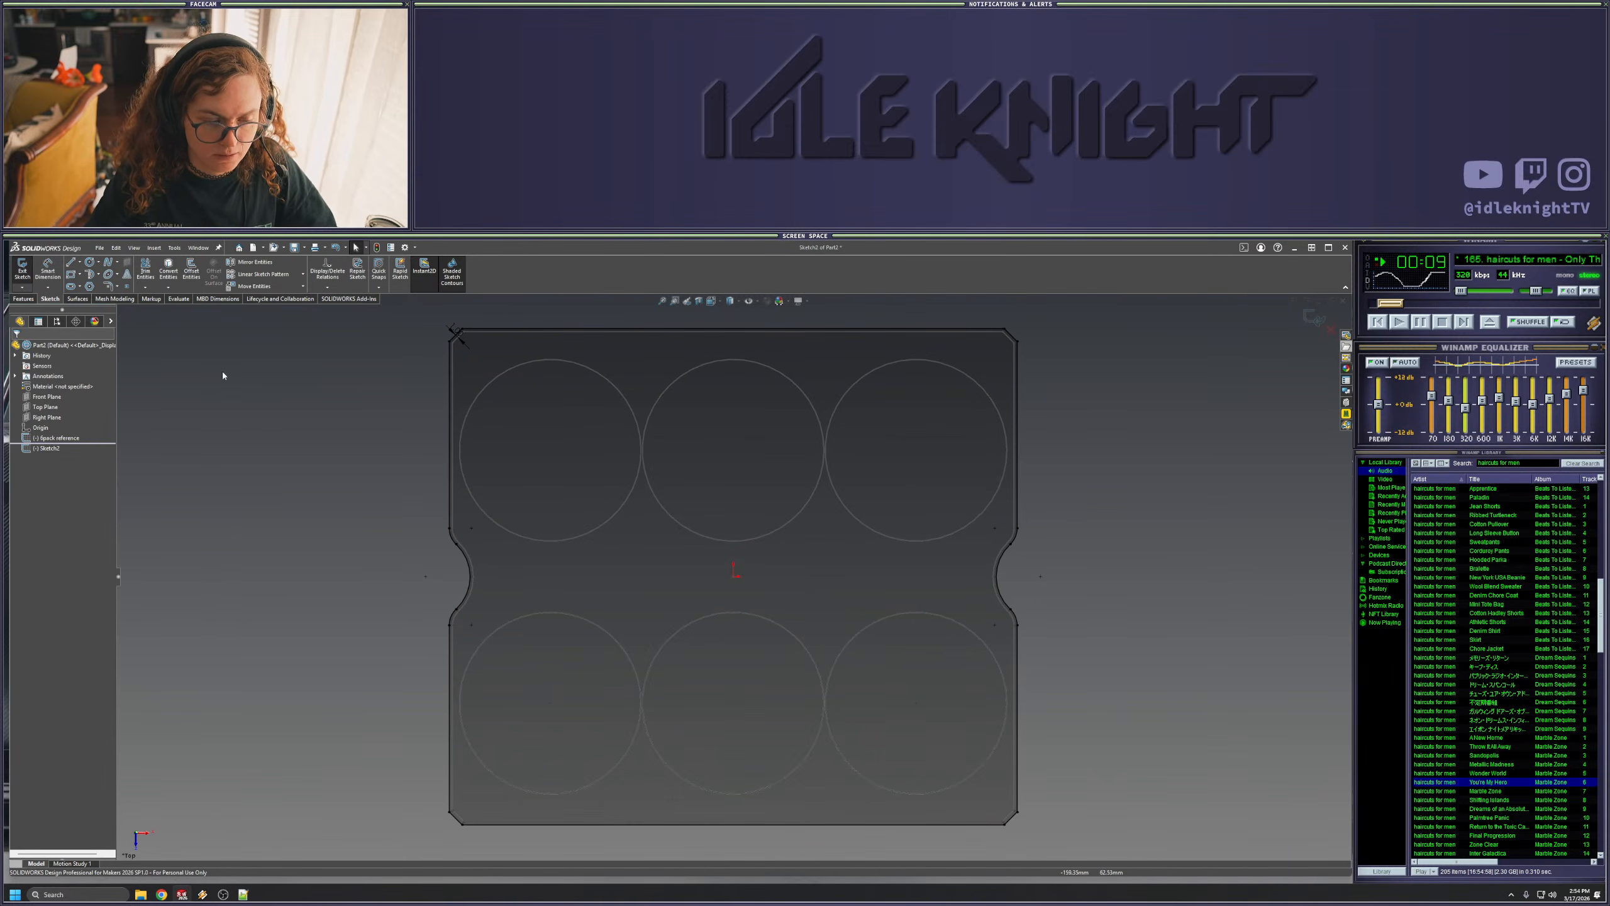
- Move the offset dimension clear of the outline's upper-left corner and set it to 2 mm
{"action": "left_click", "coordinate": [446, 334]}
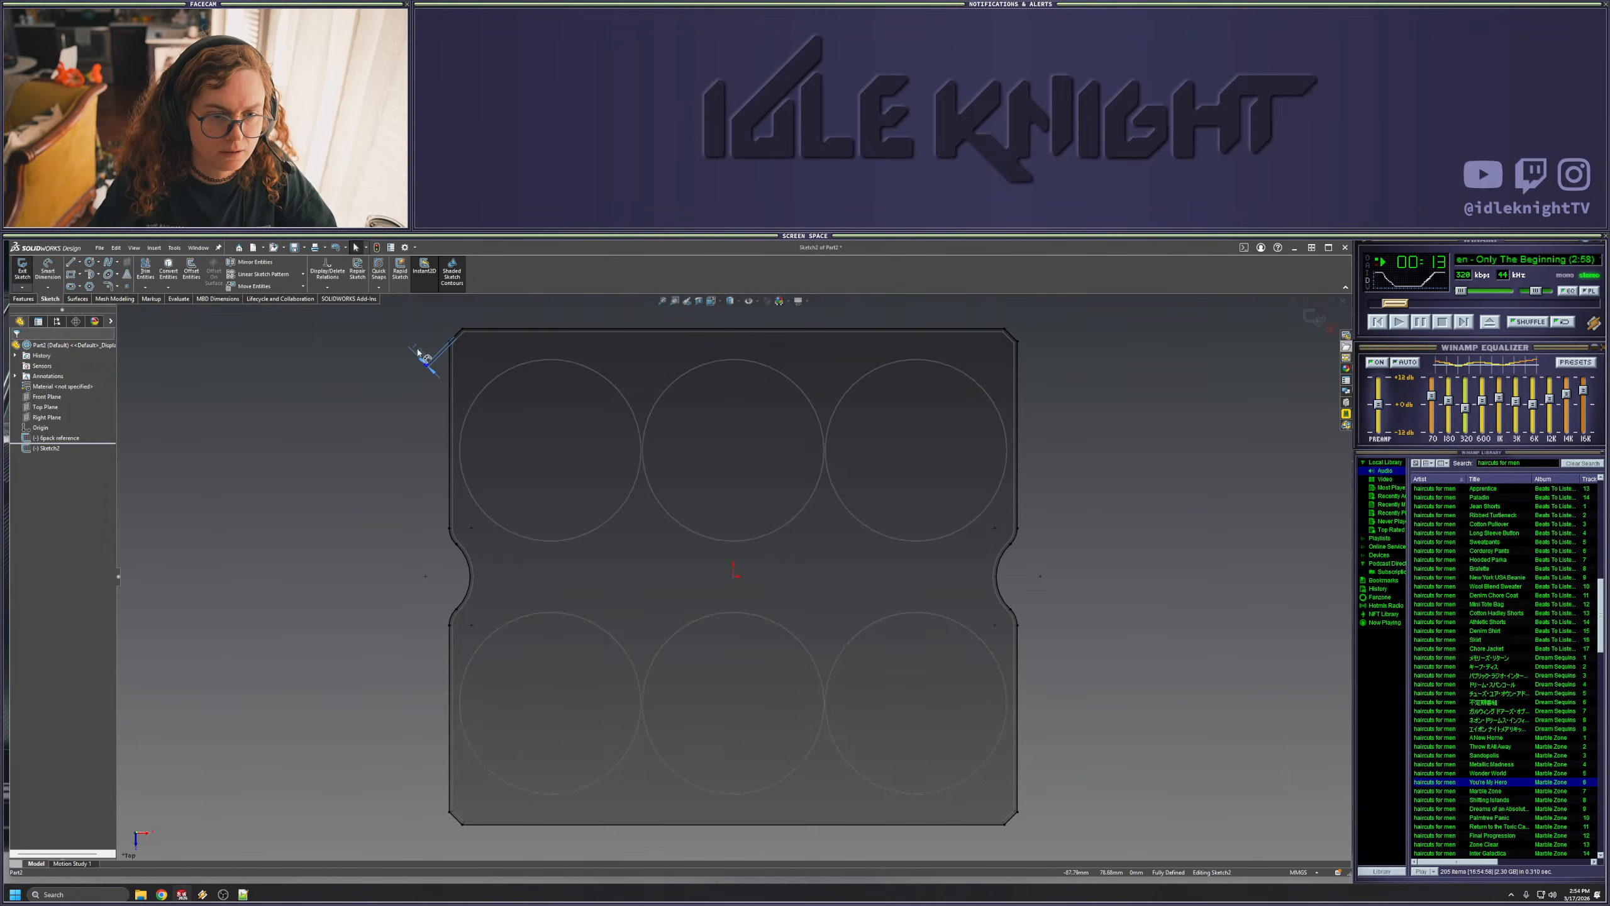
{"action": "left_click", "coordinate": [418, 351]}
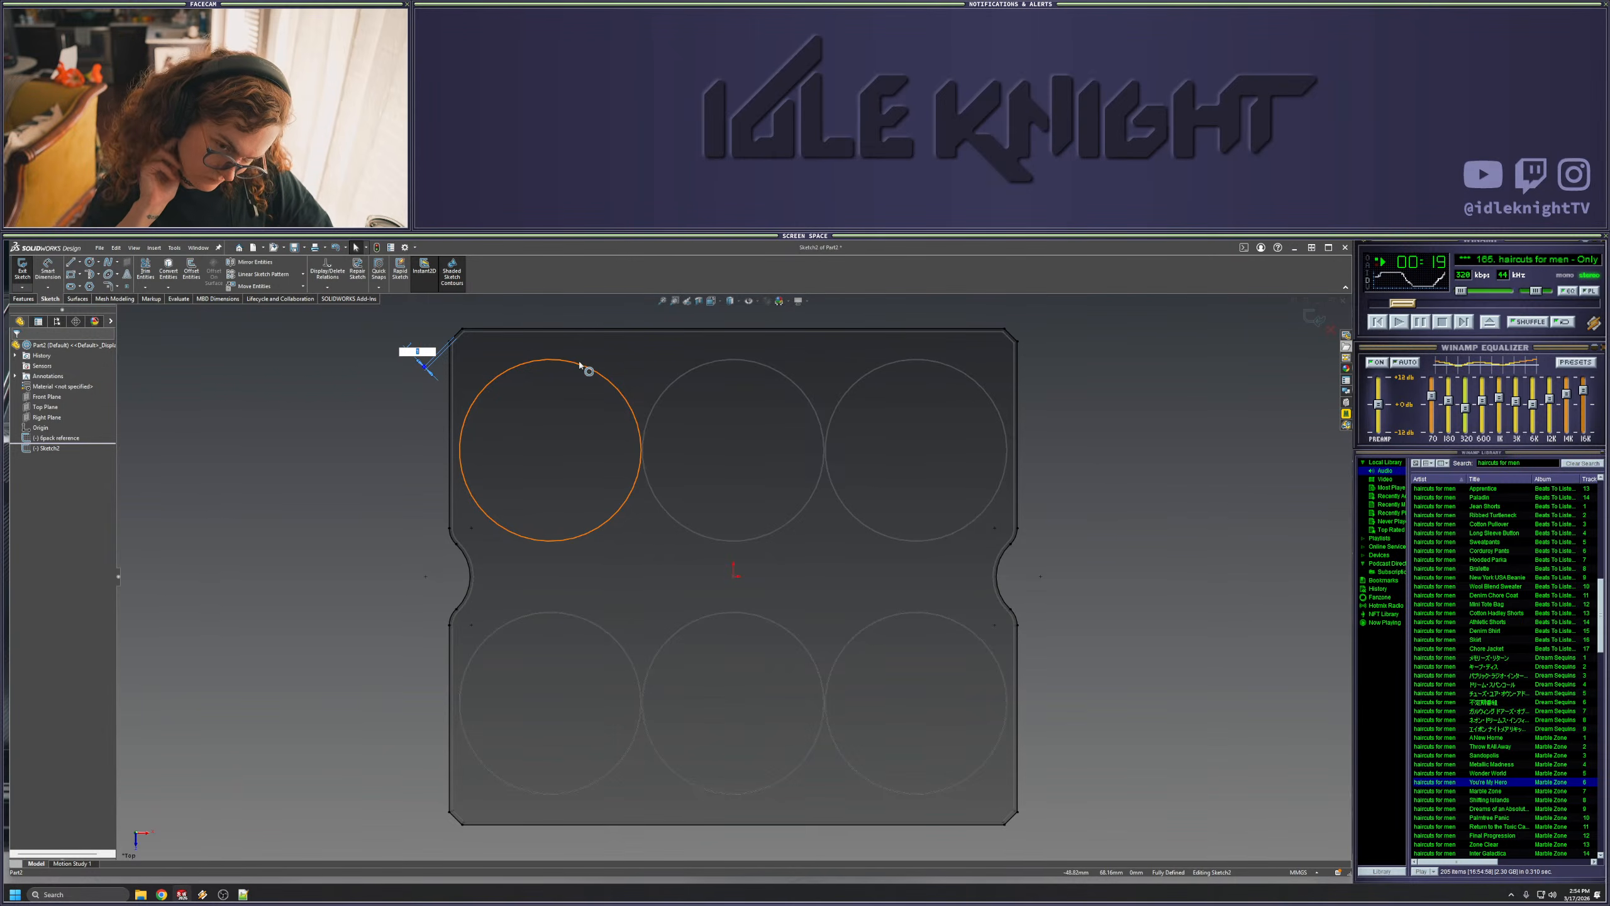
{"action": "type", "text": "2"}
{"action": "key", "text": "Return"}
{"action": "left_click", "coordinate": [217, 335]}
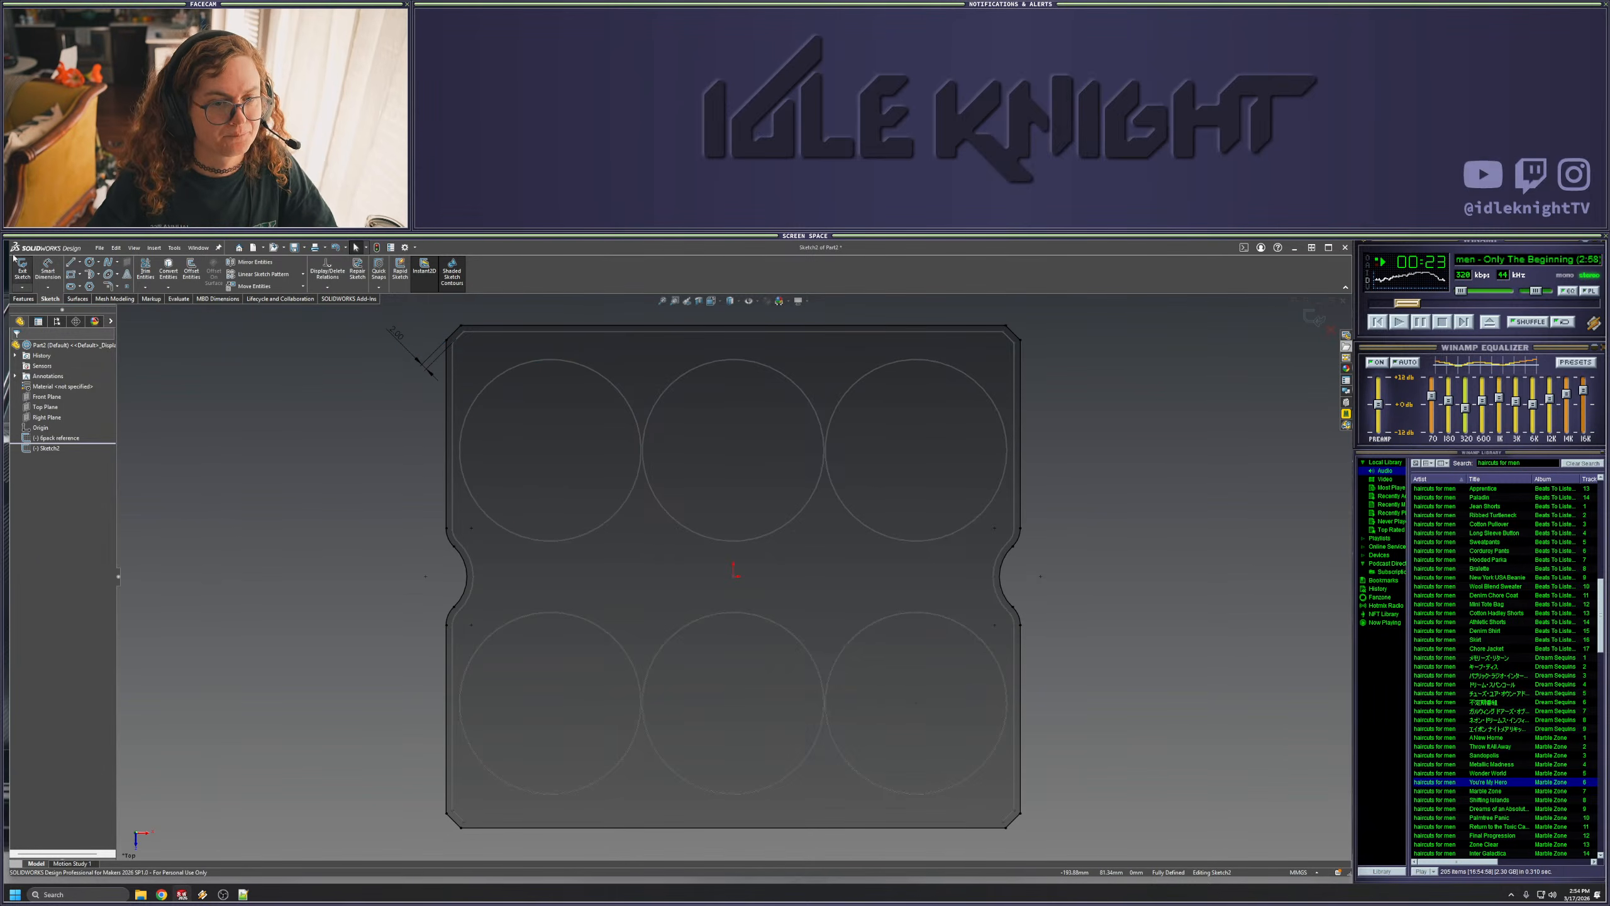
- Draw a center rectangle from the origin that extends slightly beyond the whole offset plate outline
{"action": "left_click", "coordinate": [79, 276]}
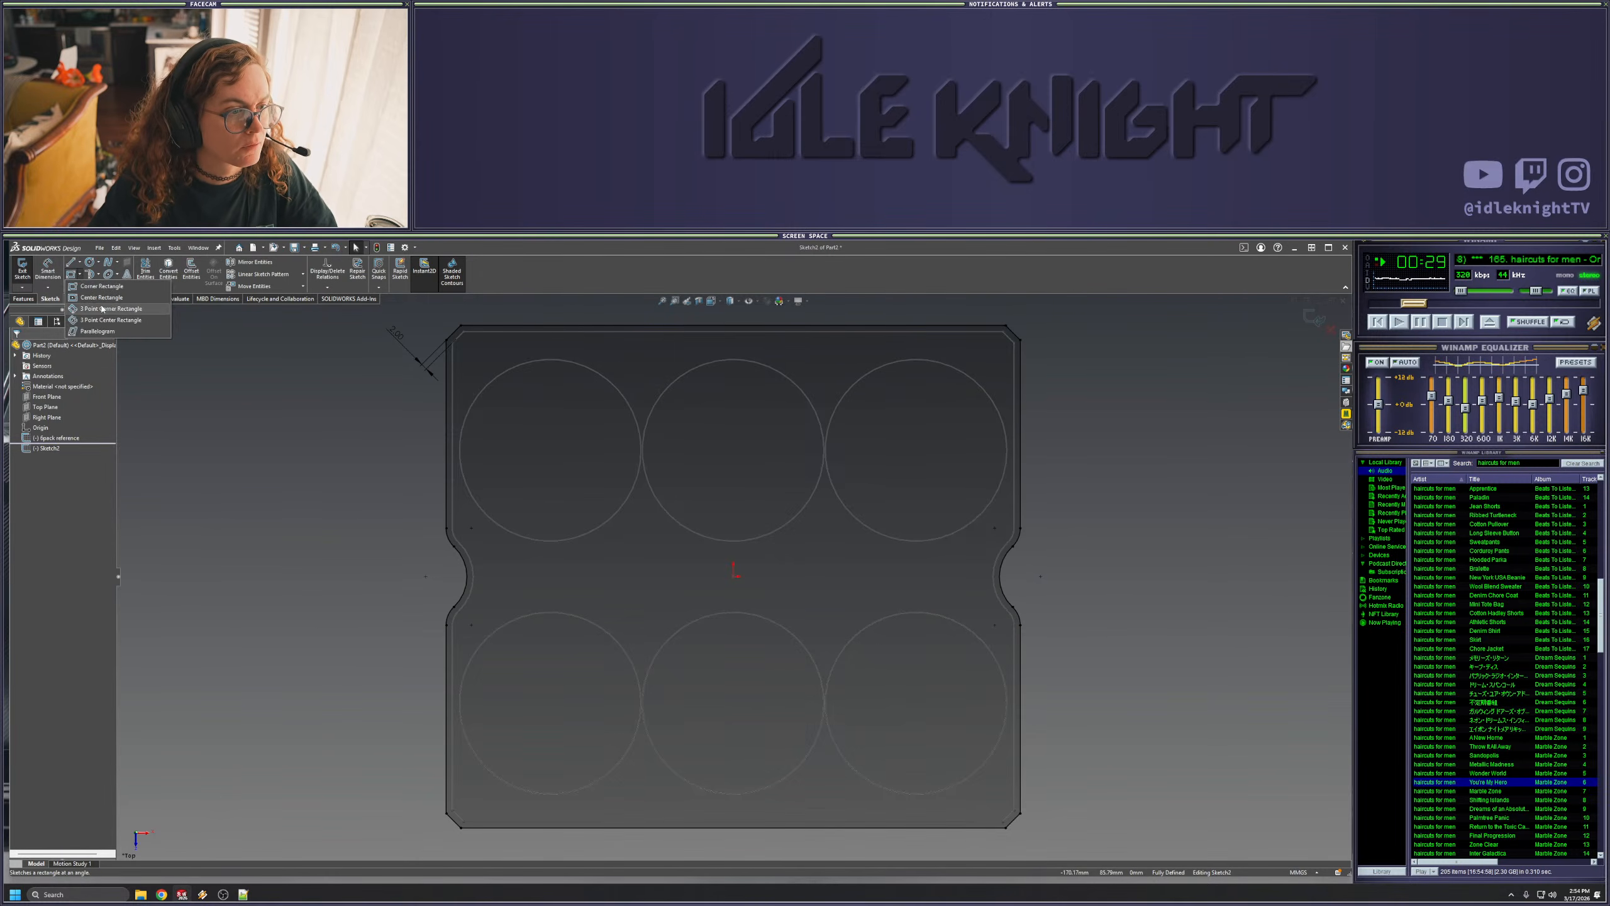
{"action": "left_click", "coordinate": [95, 296]}
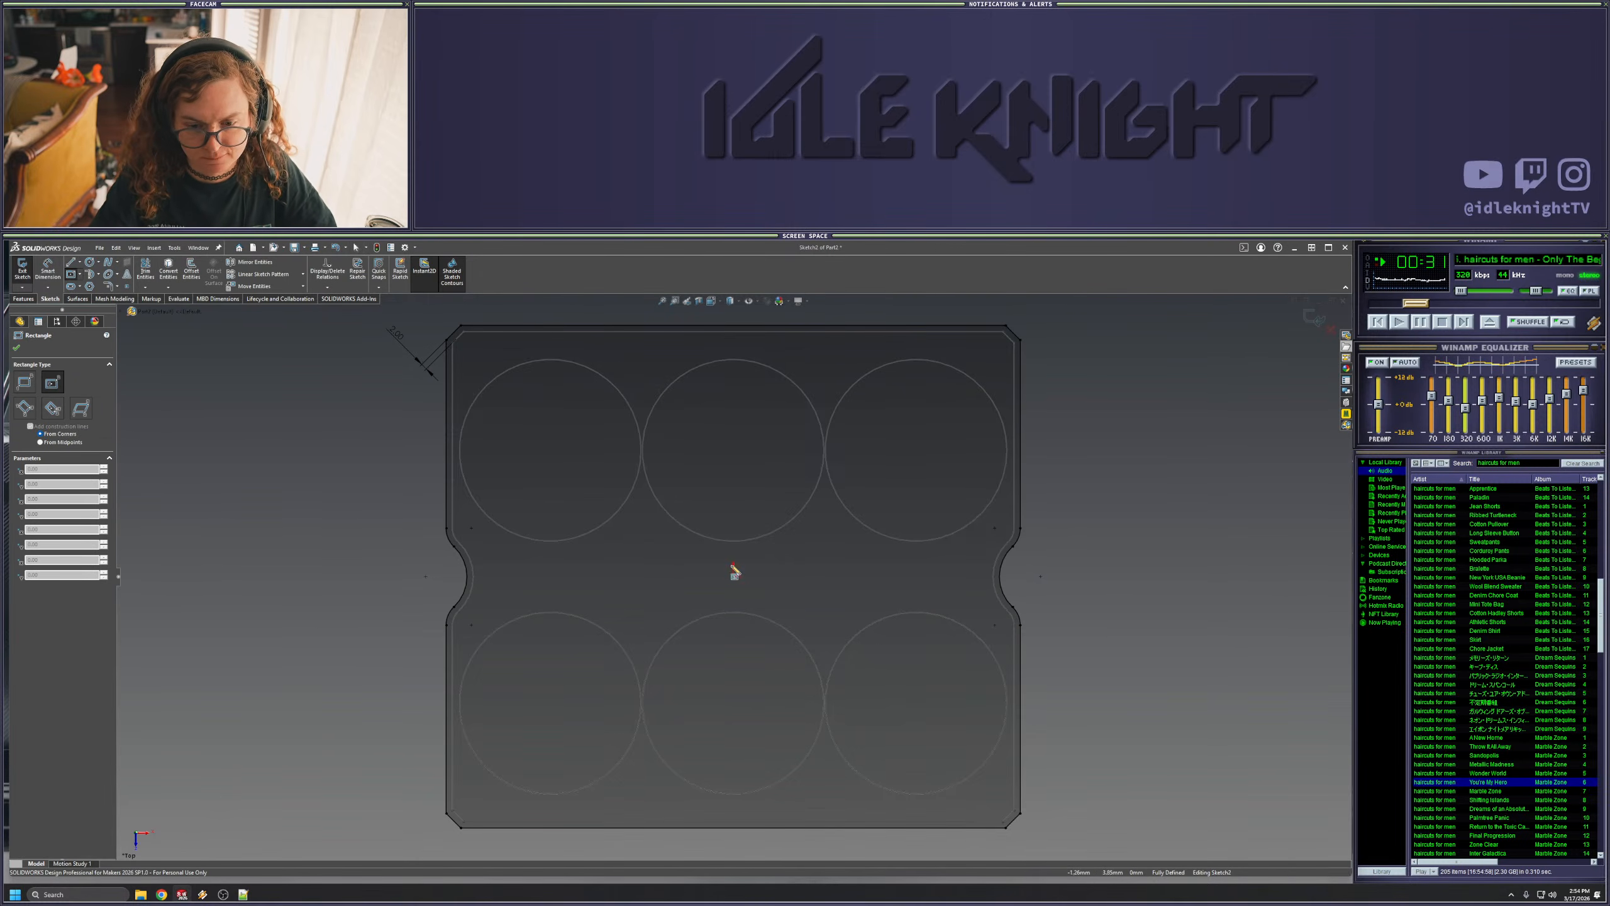
{"action": "left_click", "coordinate": [734, 575]}
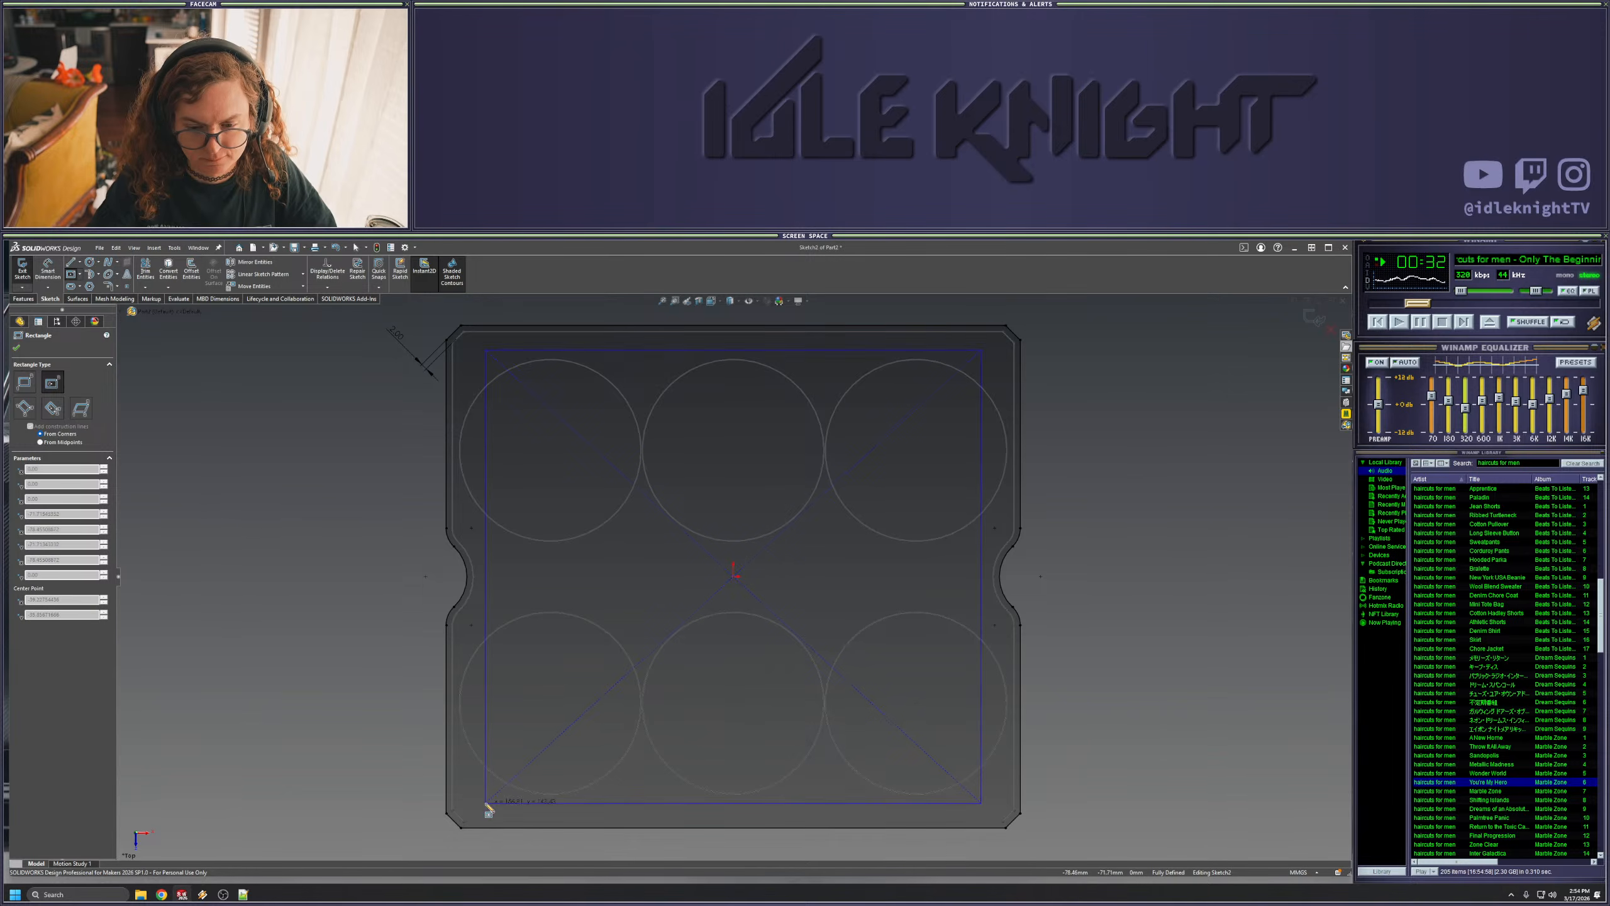
{"action": "left_click", "coordinate": [426, 846]}
{"action": "key", "text": "Escape"}
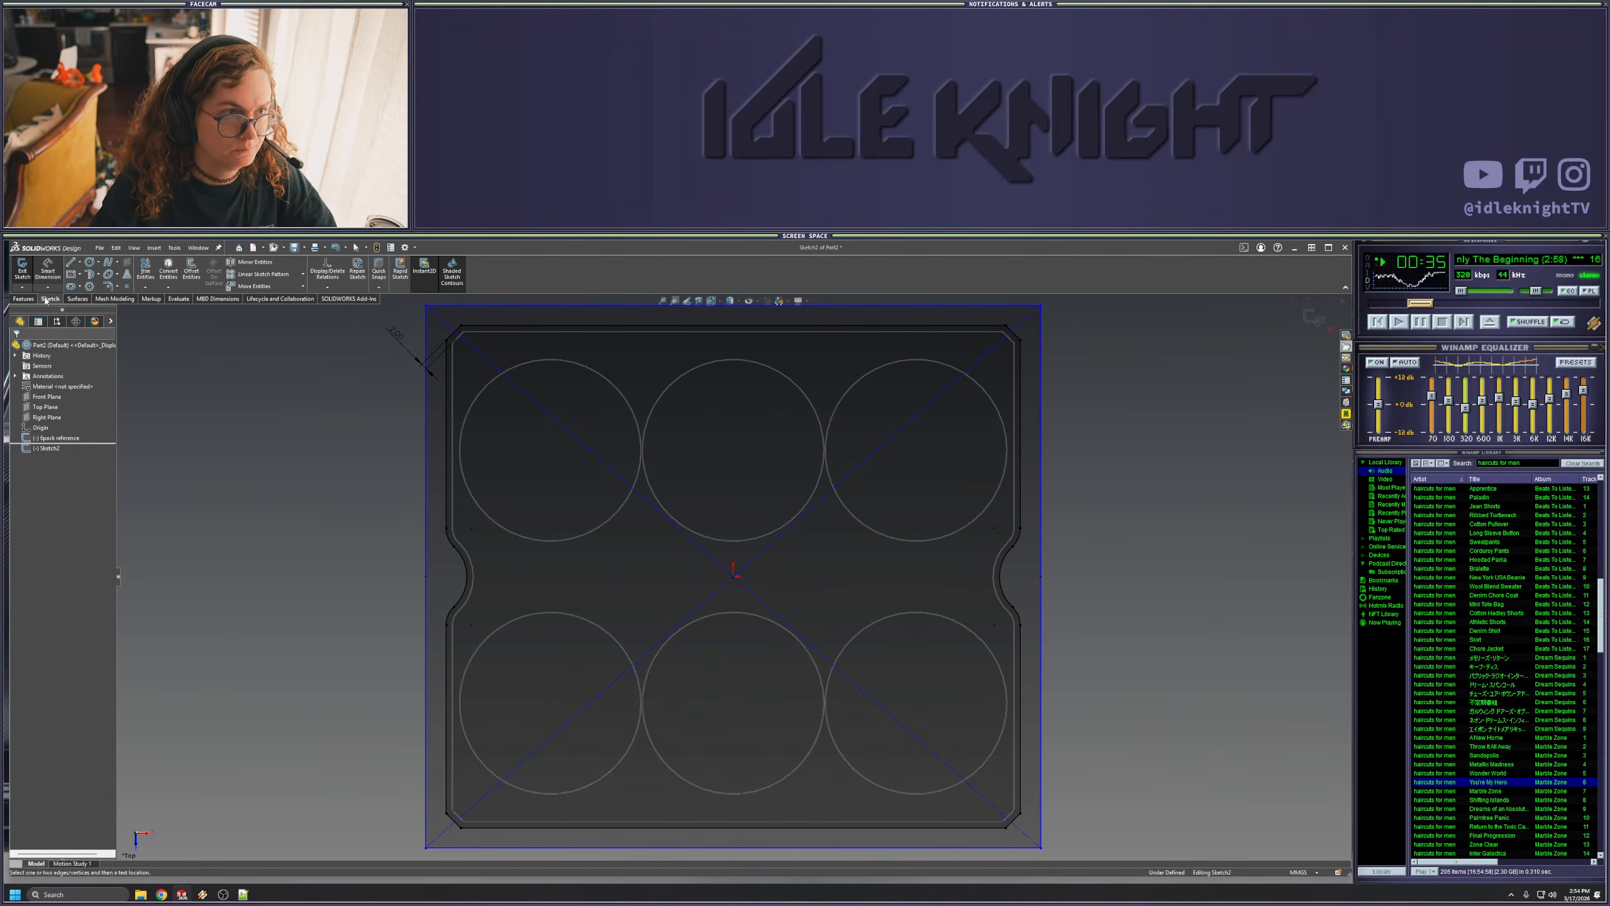
- Dimension the gap between the plate outline's lower edge and the rectangle's lower edge at 10 mm
{"action": "left_click", "coordinate": [653, 828]}
{"action": "left_click", "coordinate": [653, 848]}
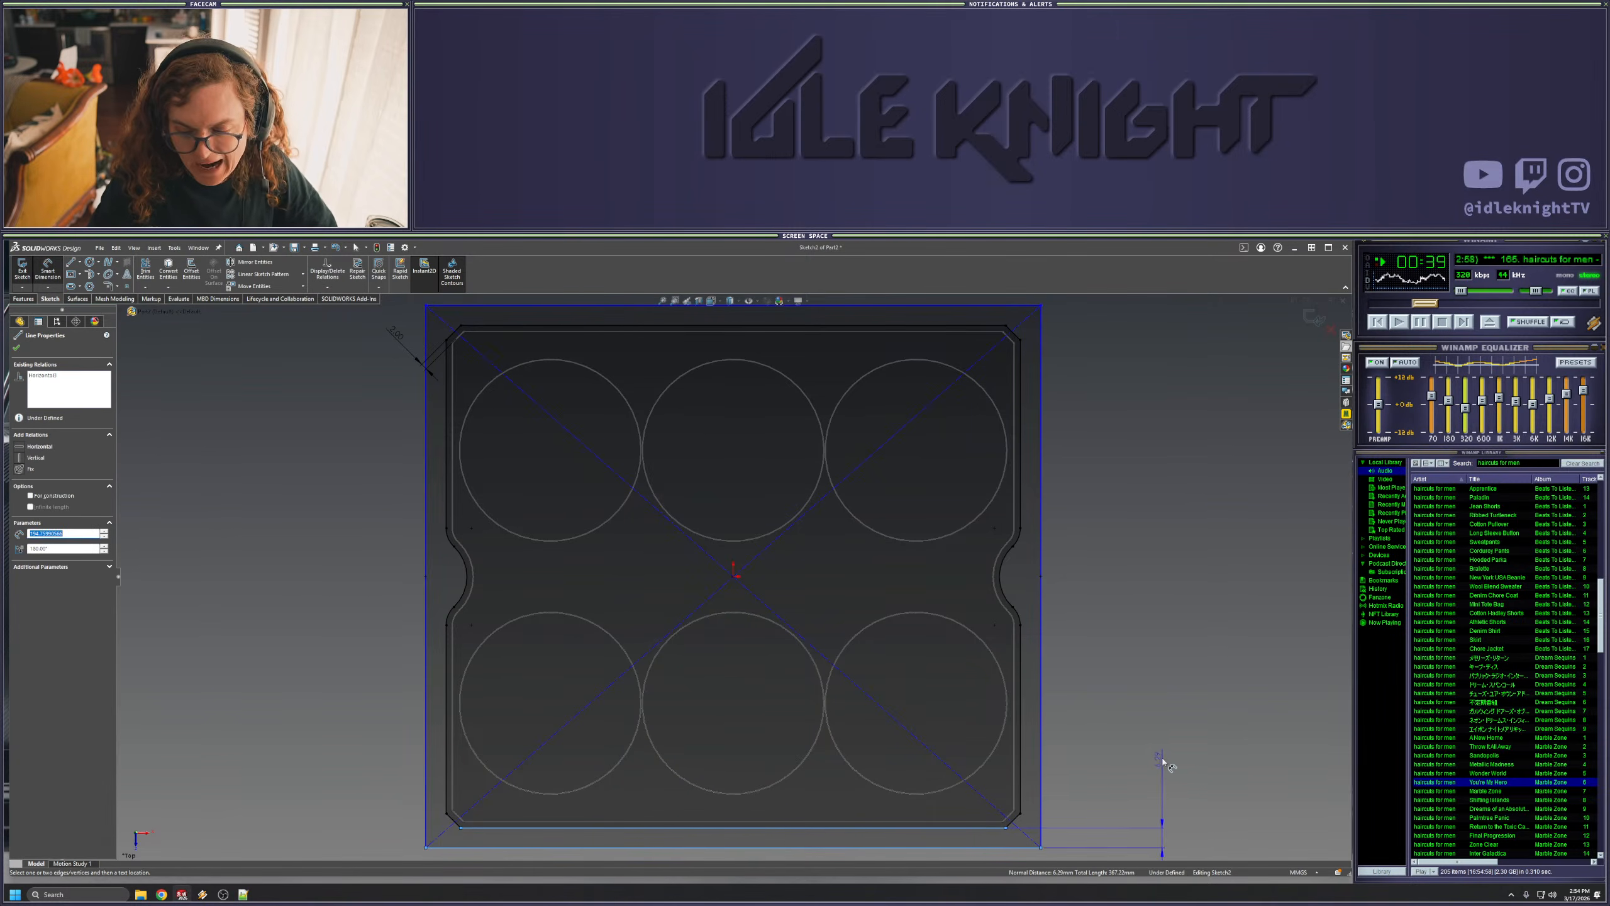
{"action": "left_click", "coordinate": [1158, 761]}
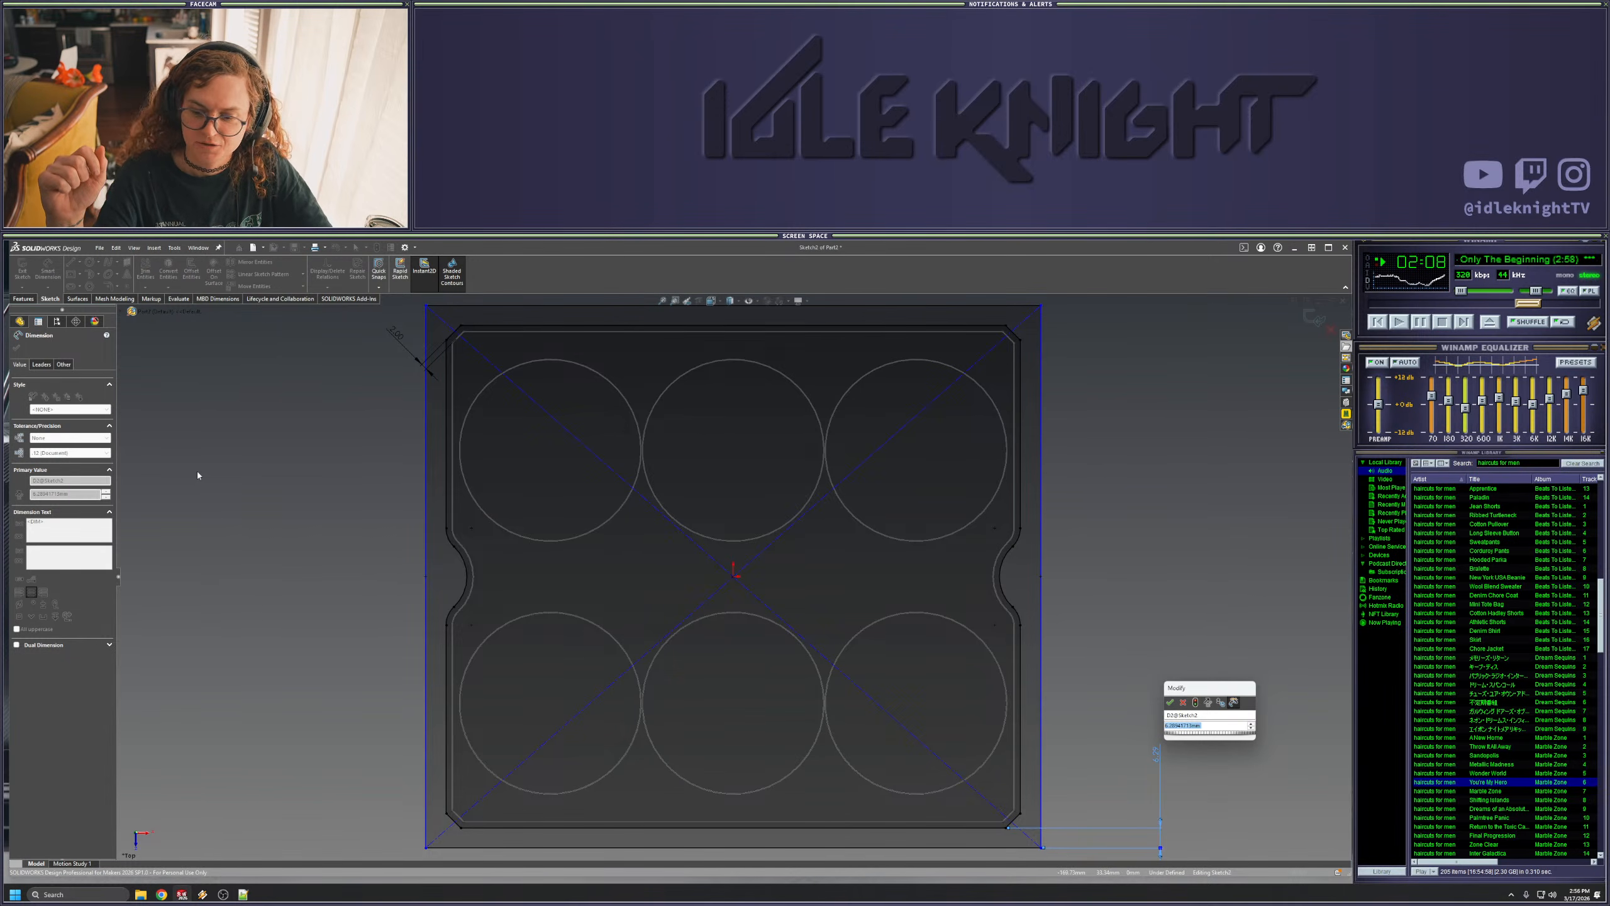
{"action": "type", "text": "101"}
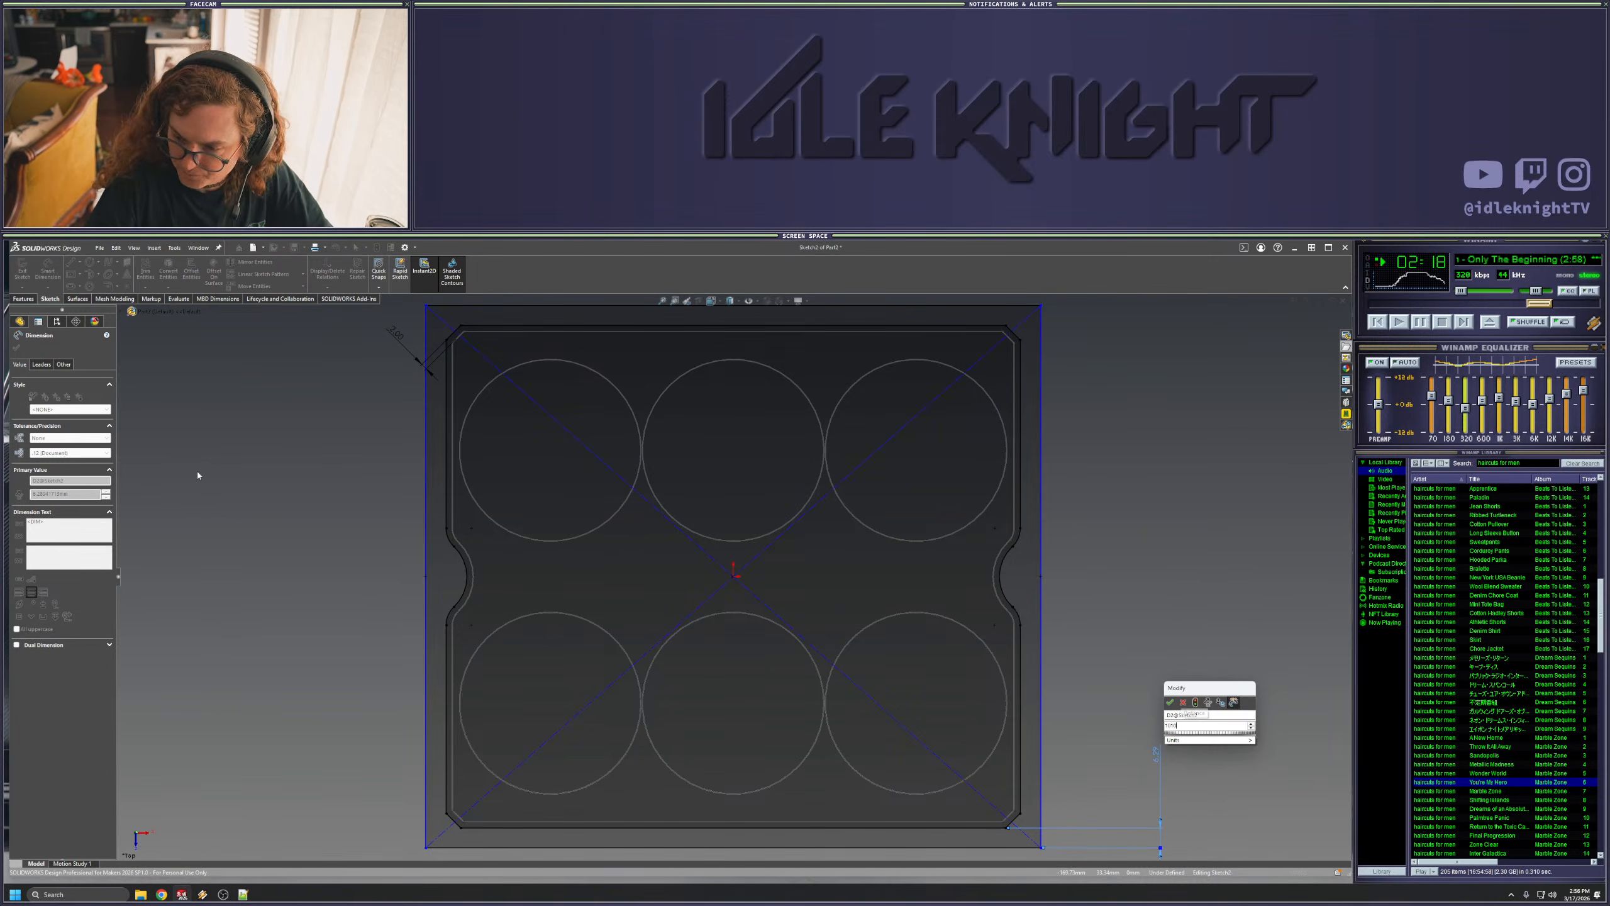
{"action": "key", "text": "Return"}
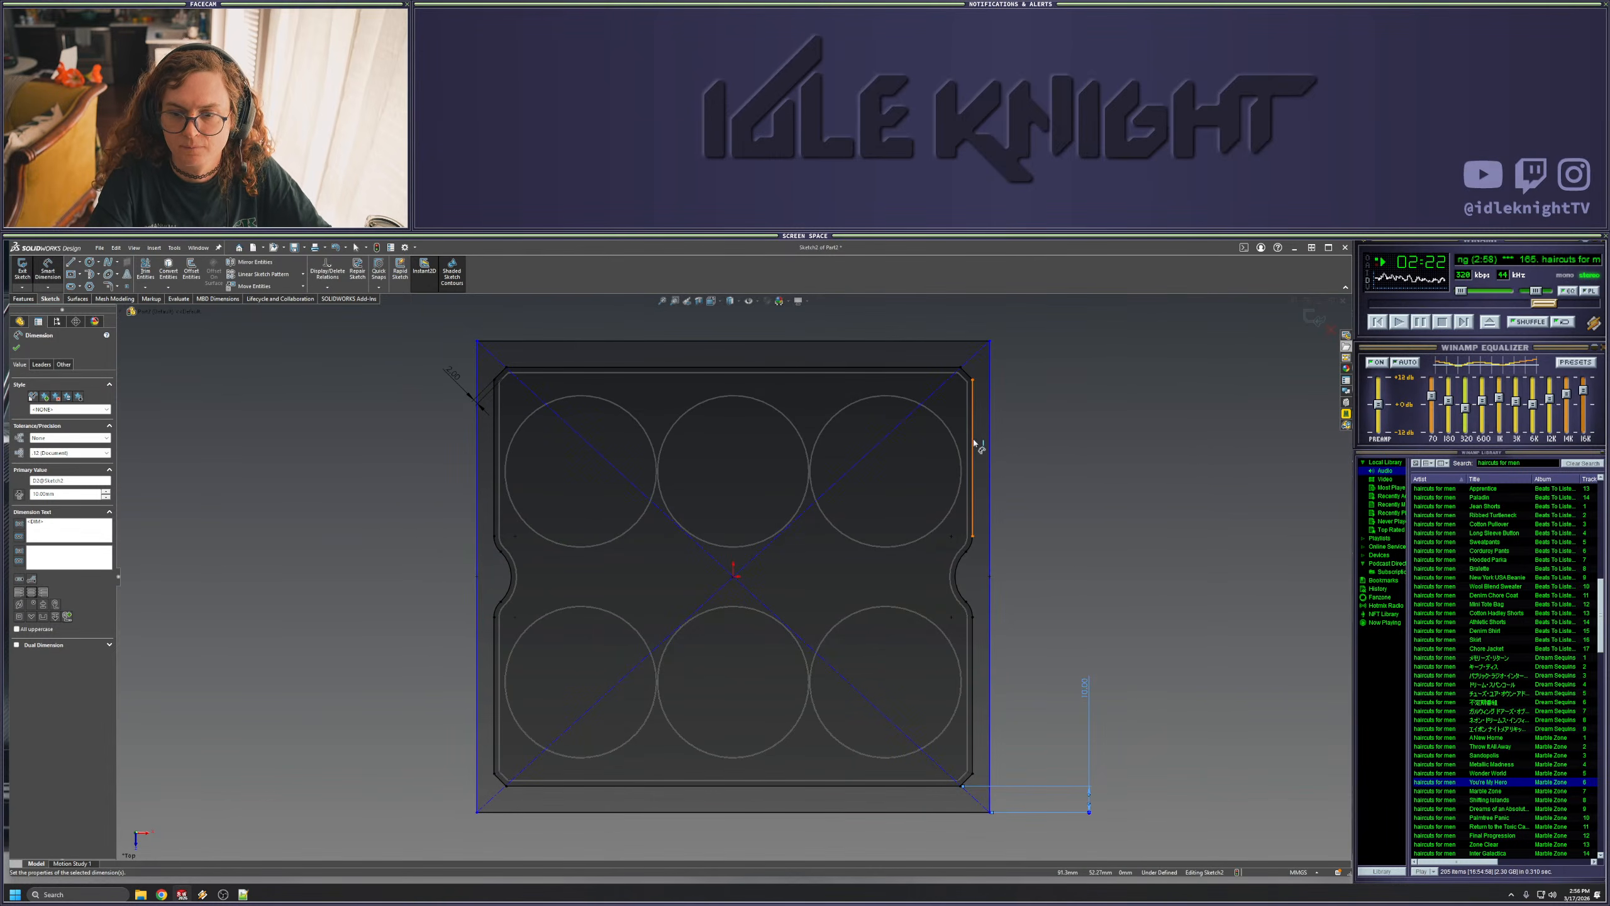
- Dimension the gap between the plate outline's right edge and the rectangle's right edge at 10 mm
{"action": "left_click", "coordinate": [973, 727]}
{"action": "left_click", "coordinate": [989, 732]}
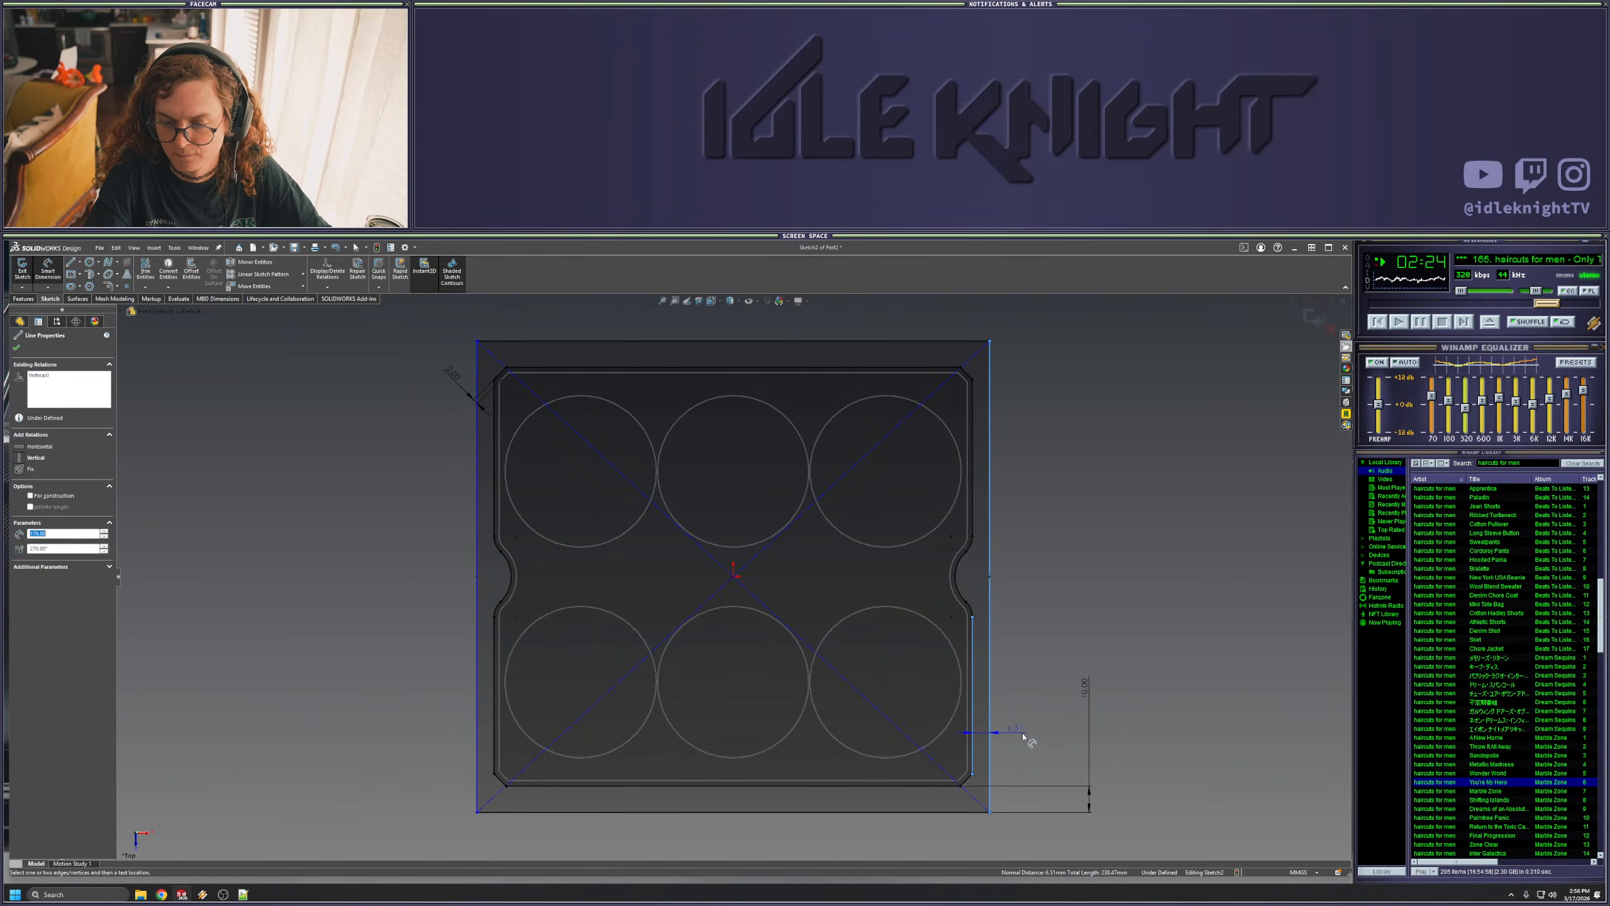
{"action": "left_click", "coordinate": [1044, 738]}
{"action": "type", "text": "10"}
{"action": "key", "text": "Return"}
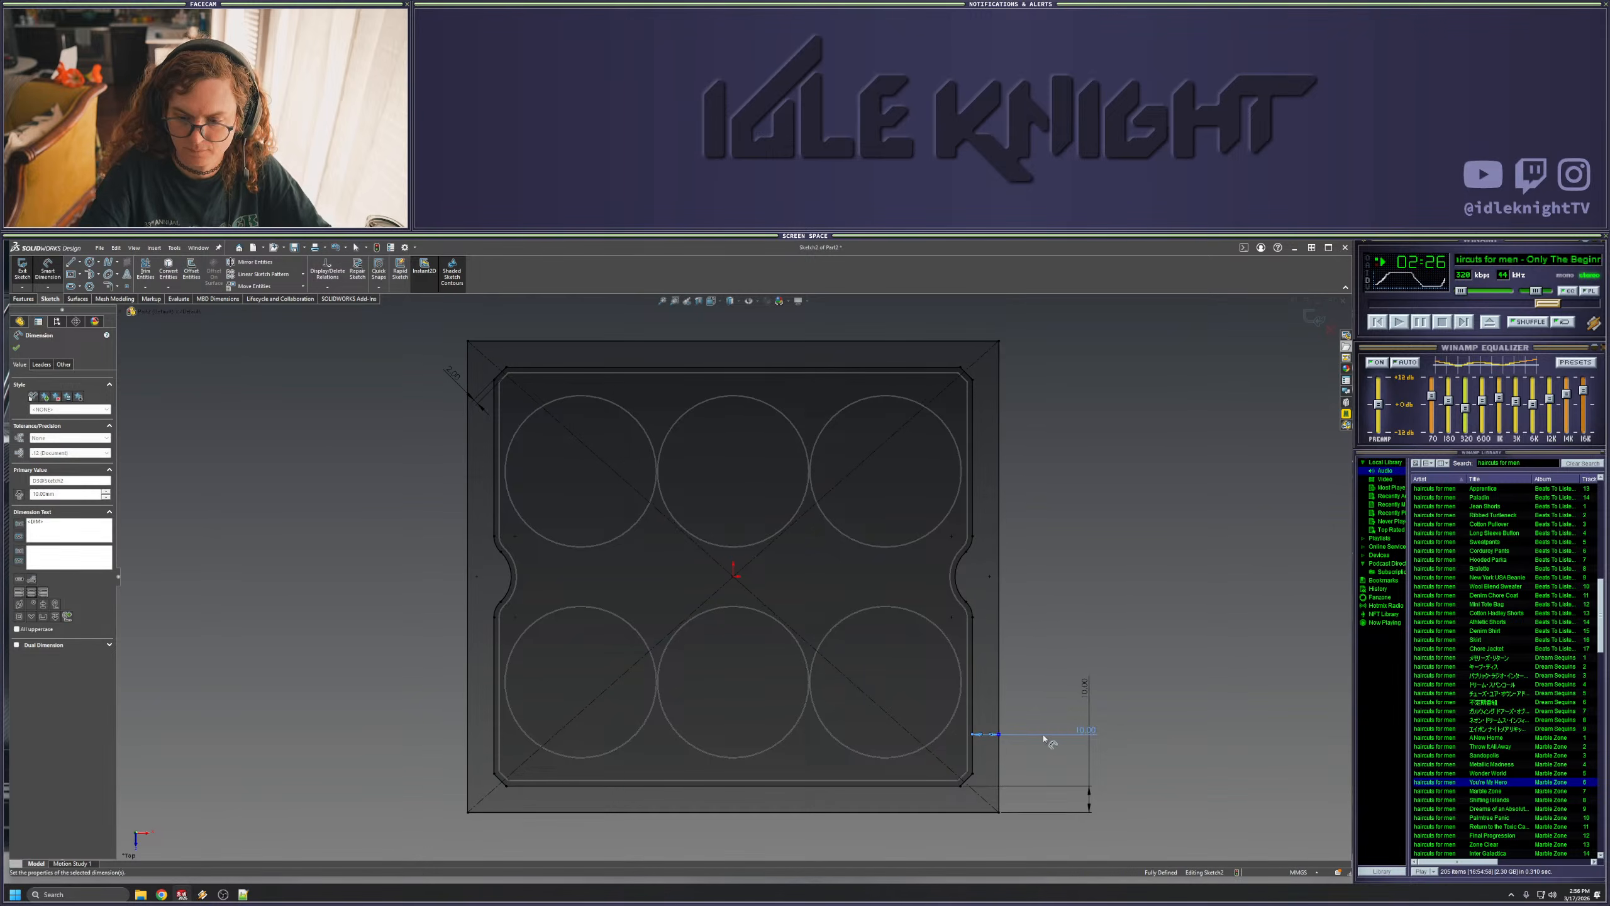
{"action": "key", "text": "Escape"}
- Extrude the frame region between the rectangle and the offset plate outline to a depth of 20 mm
{"action": "left_click", "coordinate": [23, 298]}
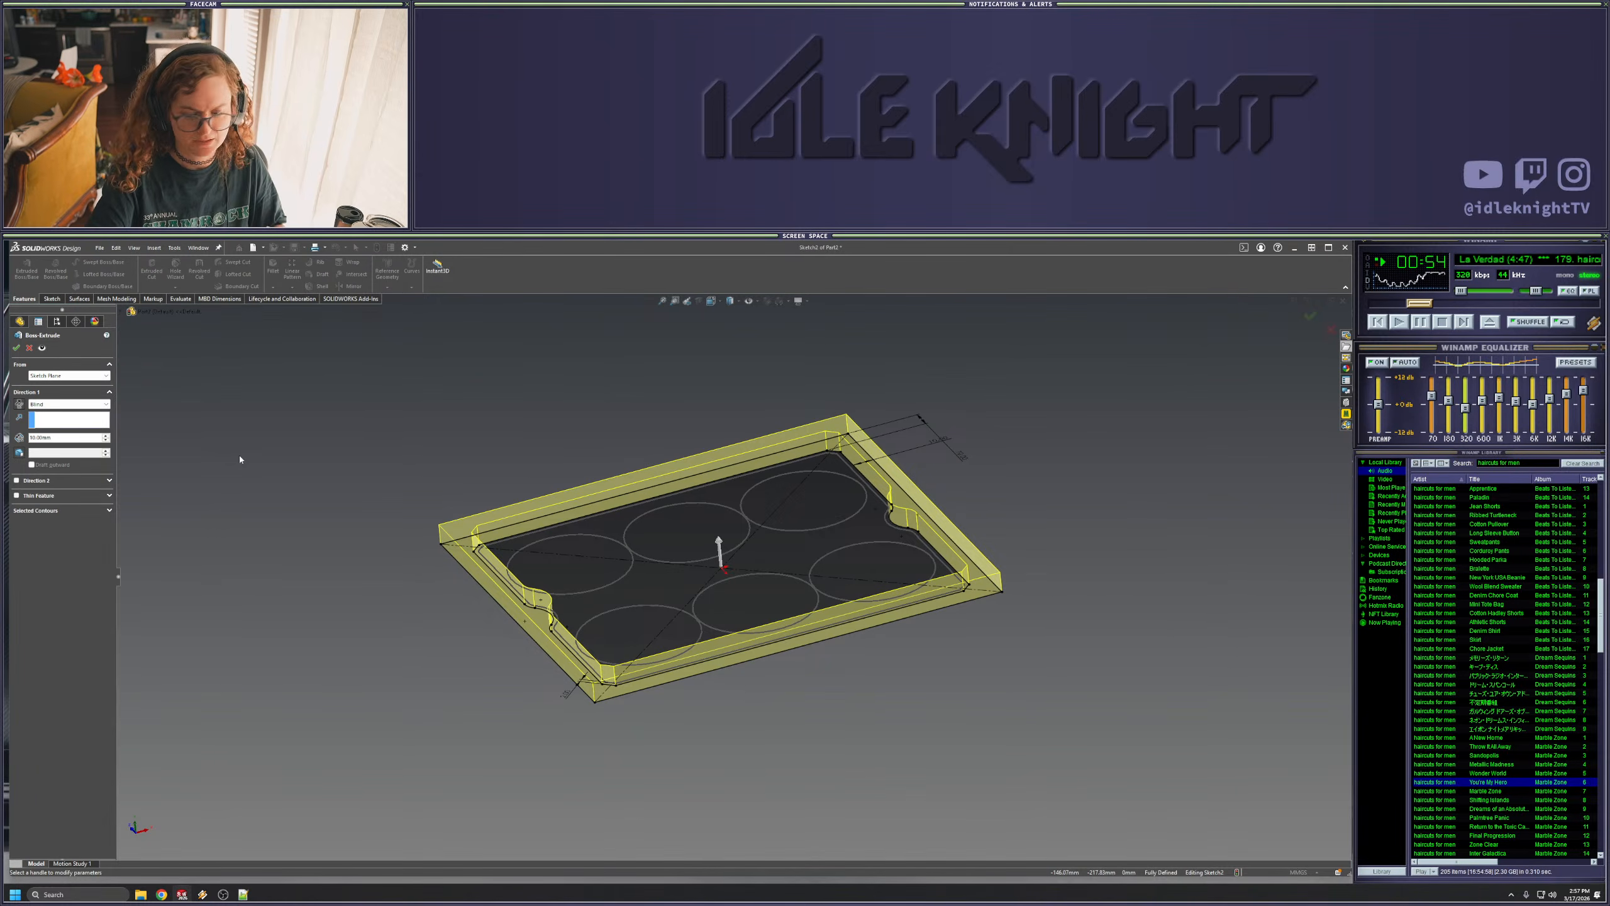
{"action": "left_click", "coordinate": [106, 437]}
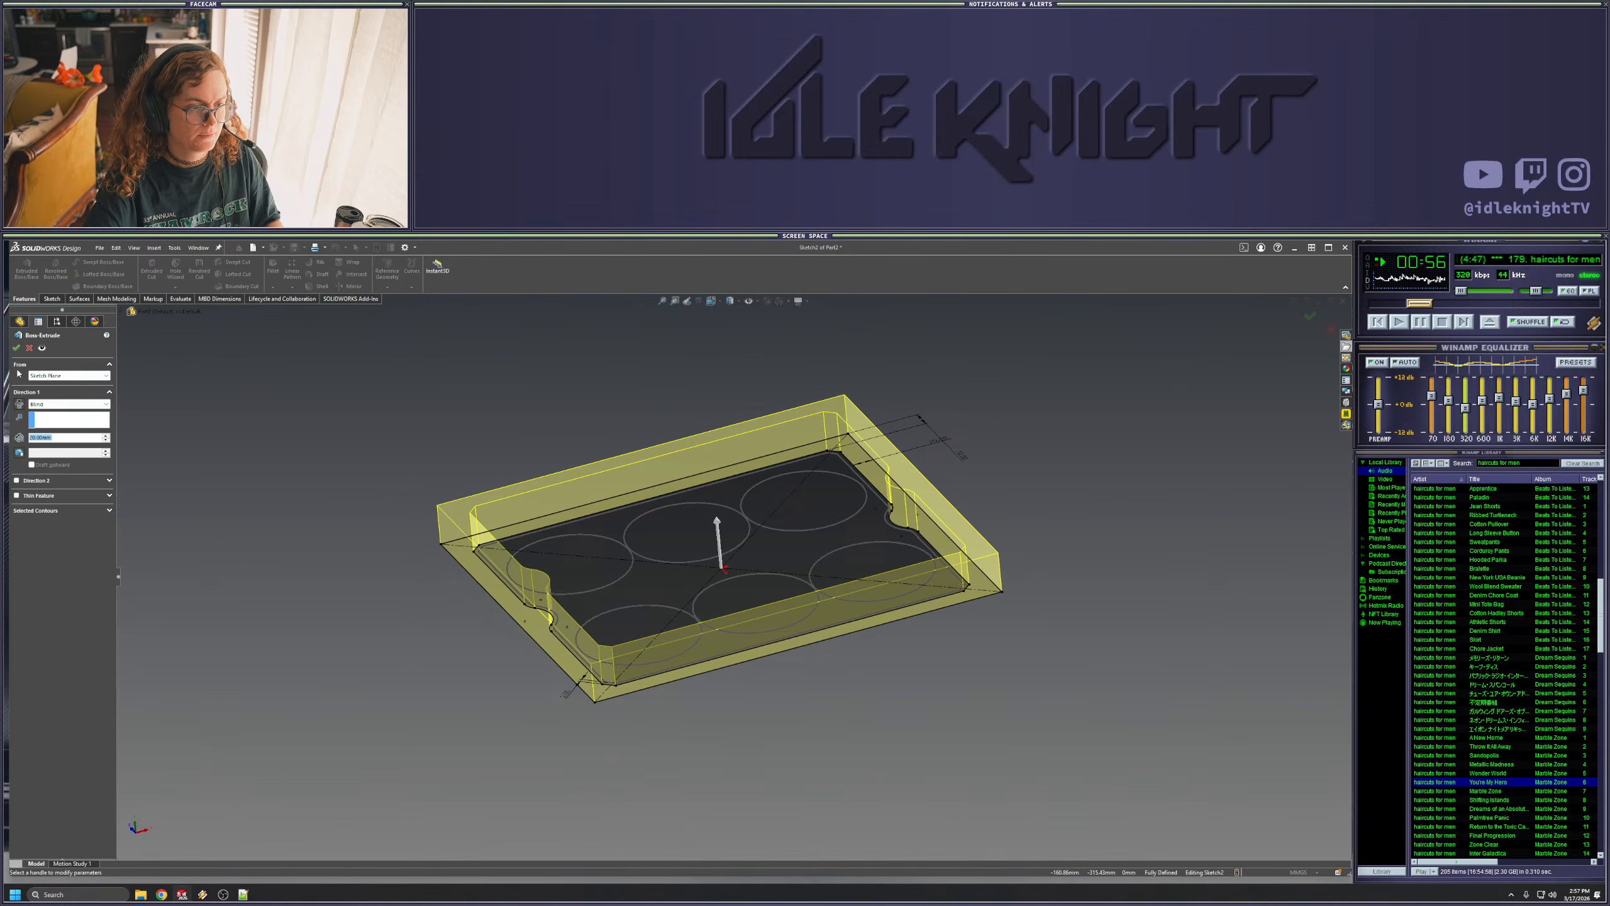
{"action": "left_click", "coordinate": [17, 350]}
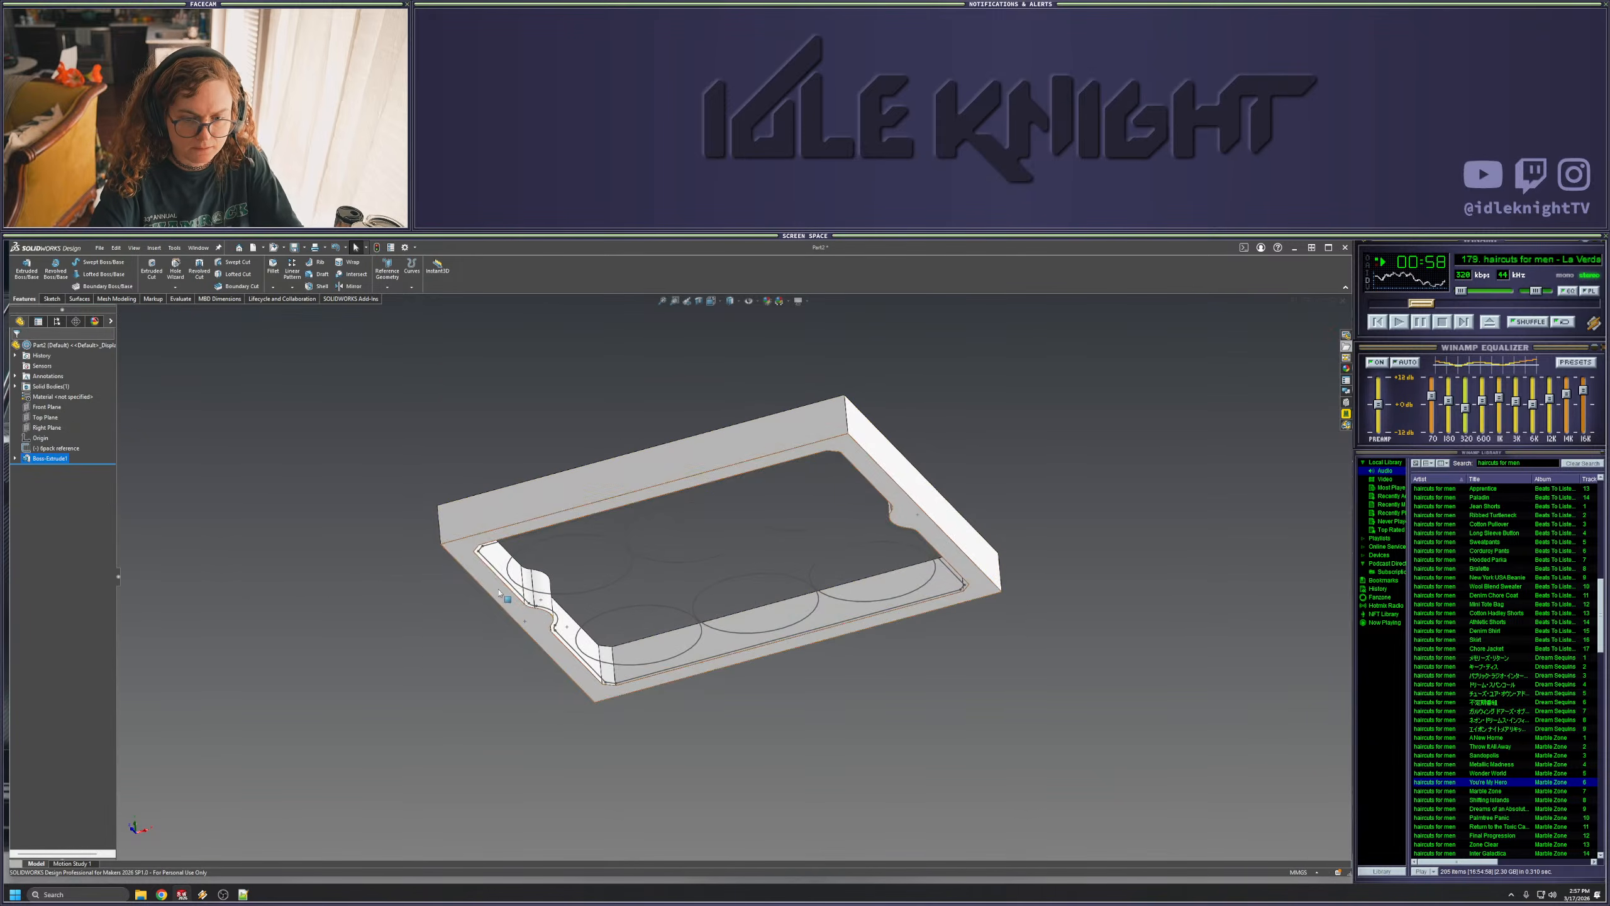
- Examine the extruded frame from several angles, including the curved notch on its inner wall
{"action": "middle_click_drag", "start_coordinate": [397, 639], "coordinate": [914, 634]}
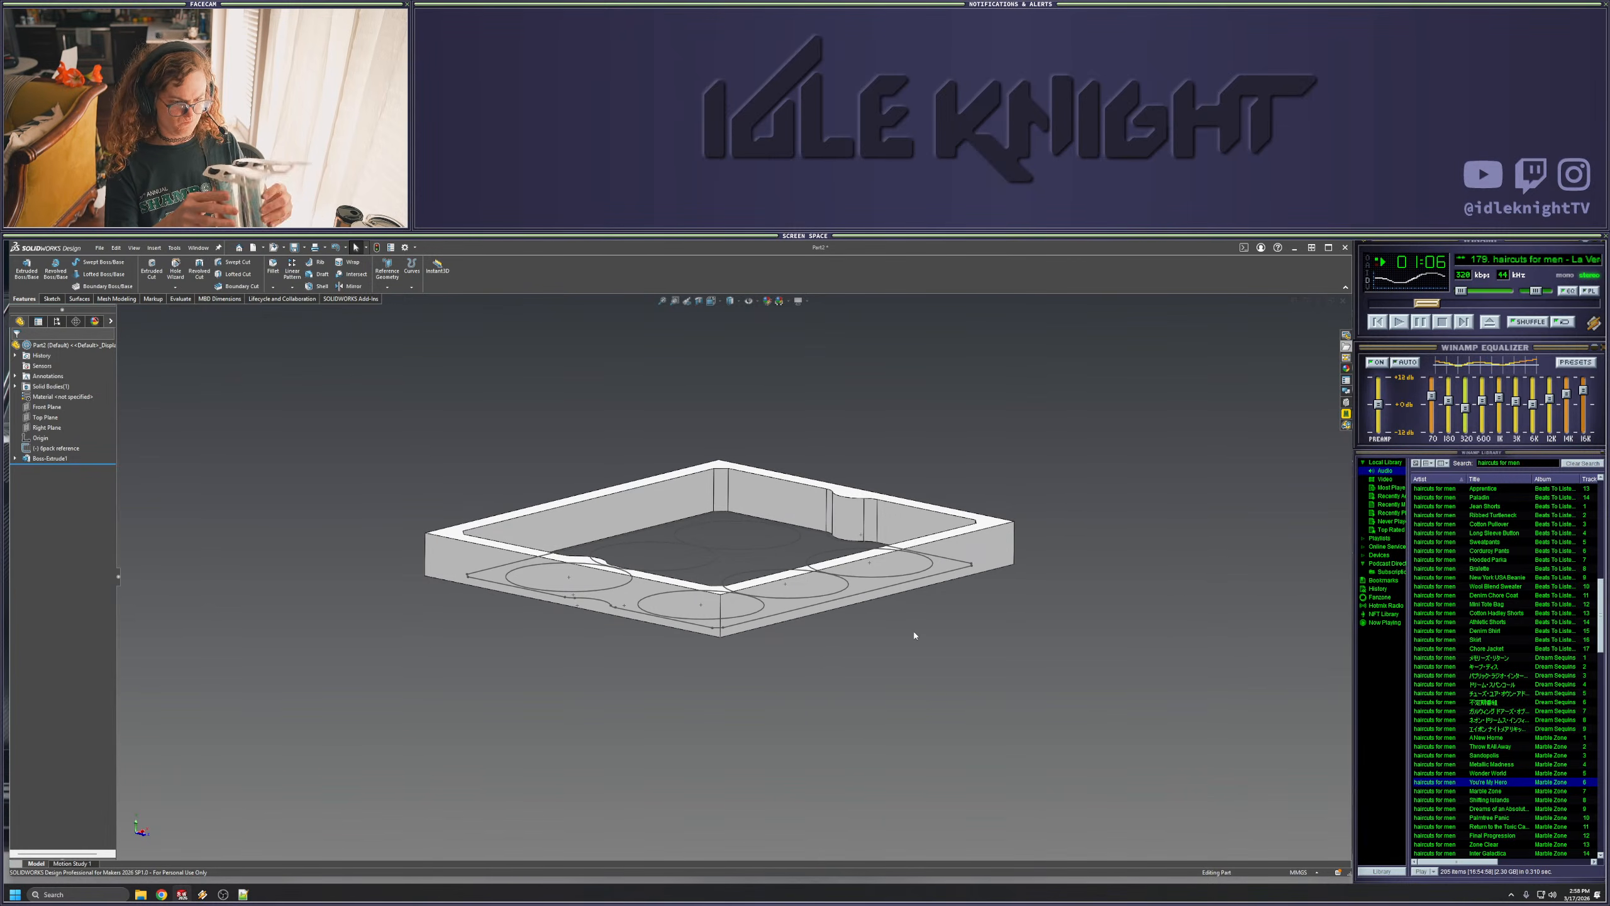
{"action": "middle_click_drag", "start_coordinate": [827, 538], "coordinate": [808, 672]}
{"action": "key", "text": "space"}
{"action": "left_click", "coordinate": [599, 643]}
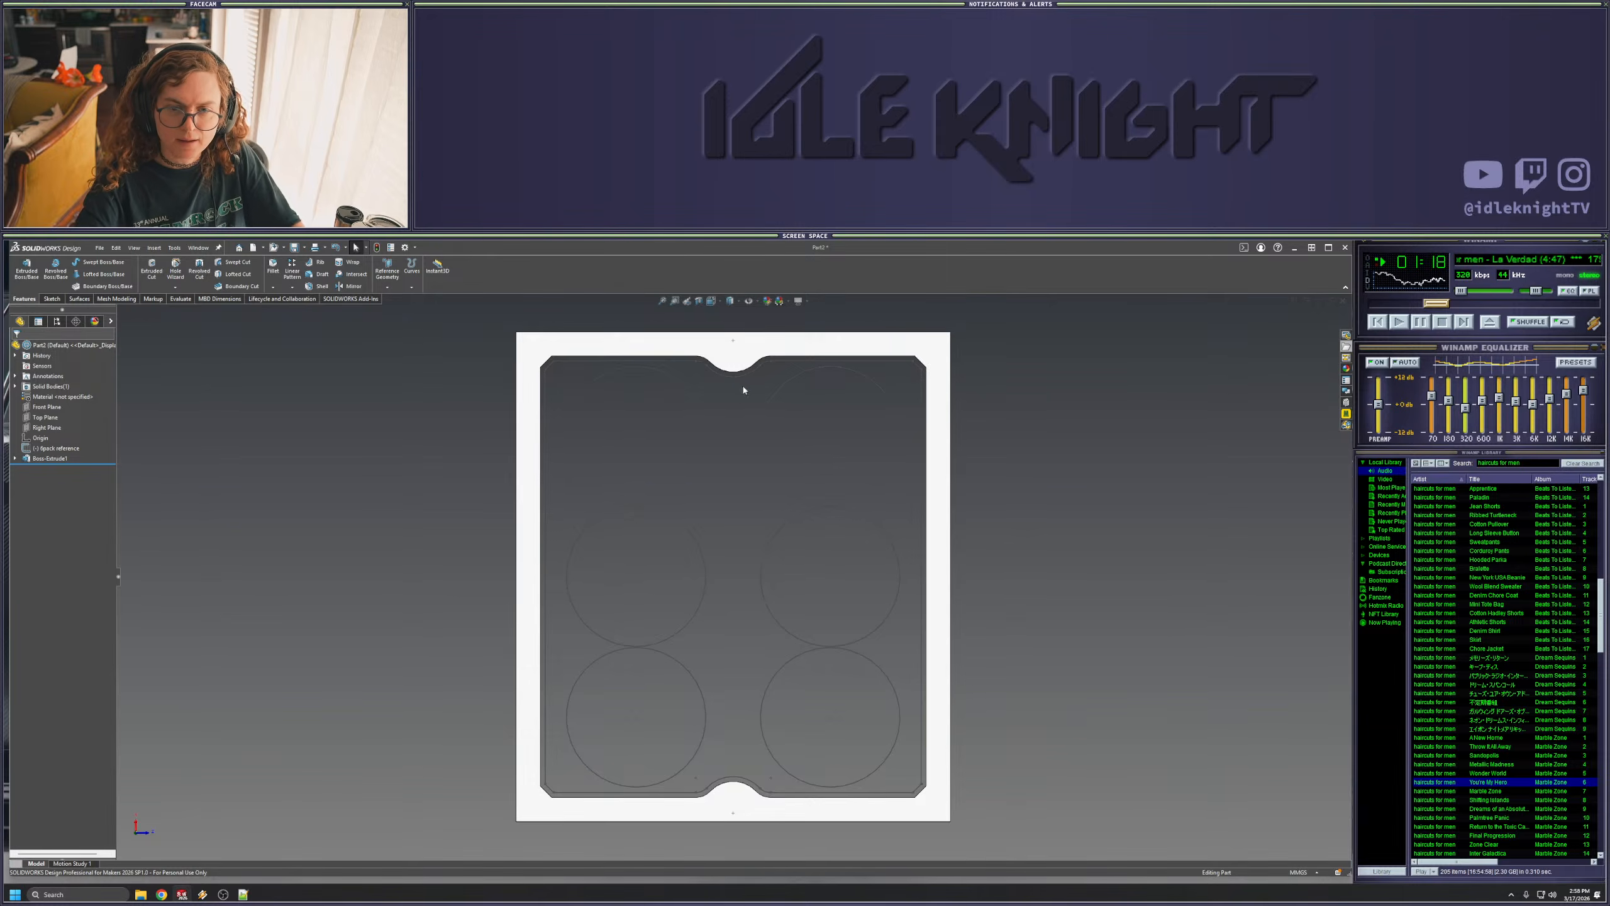
{"action": "middle_click_drag", "start_coordinate": [743, 383], "coordinate": [751, 402]}
{"action": "scroll", "coordinate": [751, 402], "scroll_direction": "down", "scroll_amount": 1}
{"action": "scroll", "coordinate": [751, 401], "scroll_direction": "down", "scroll_amount": 3}
{"action": "left_click", "coordinate": [732, 415]}
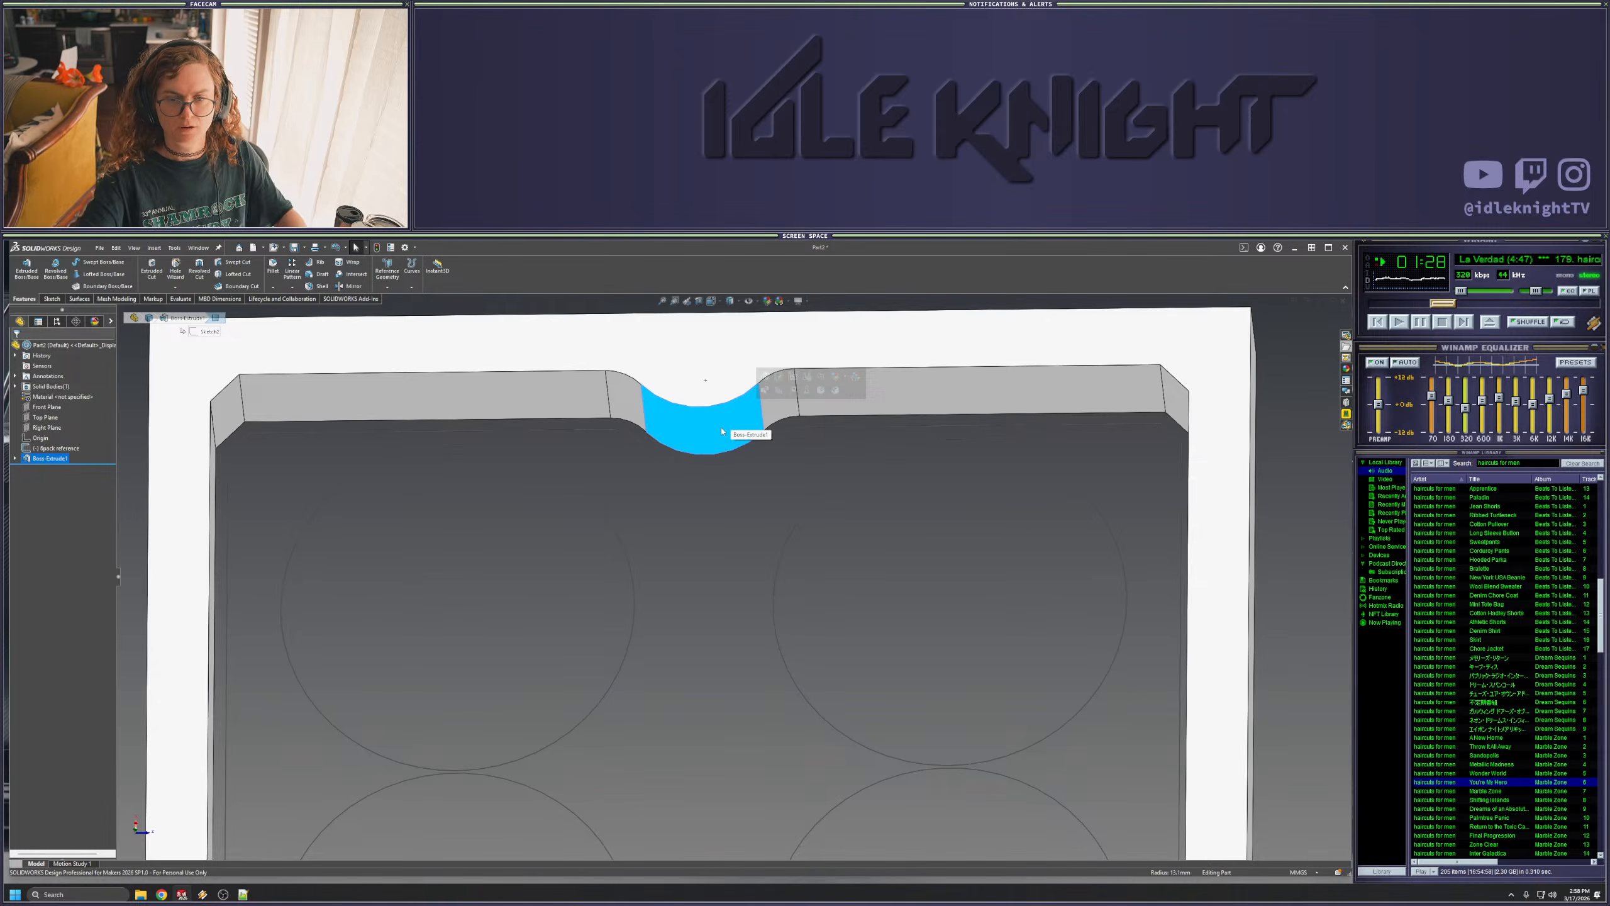
{"action": "scroll", "coordinate": [735, 578], "scroll_direction": "up", "scroll_amount": 5}
{"action": "left_click", "coordinate": [967, 581]}
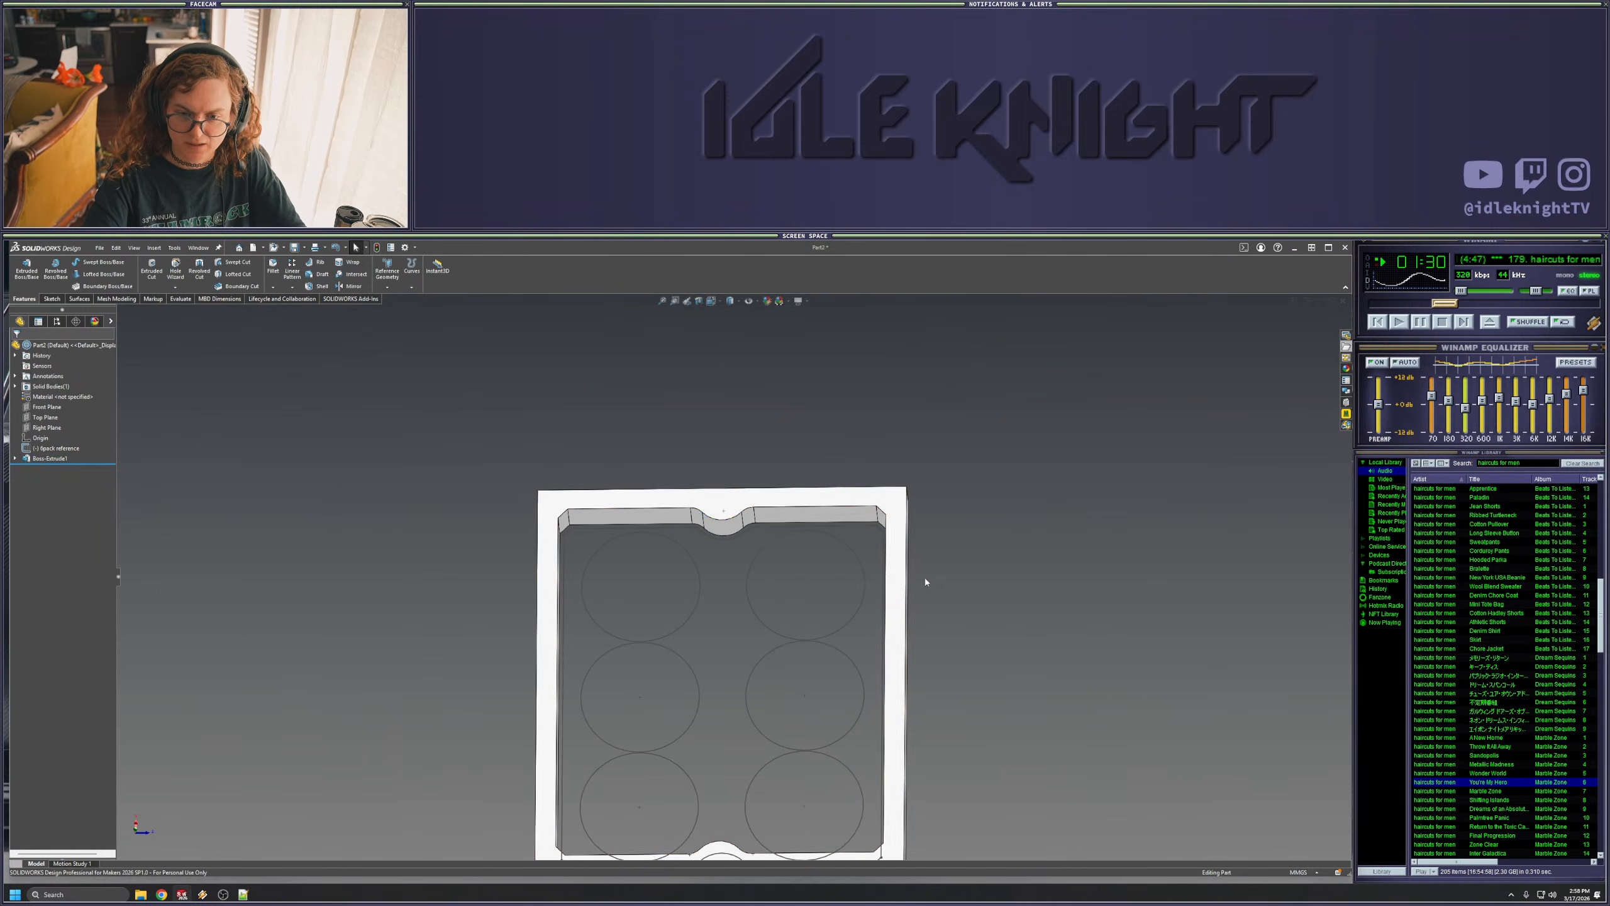
{"action": "middle_click_drag", "start_coordinate": [805, 592], "coordinate": [794, 464]}
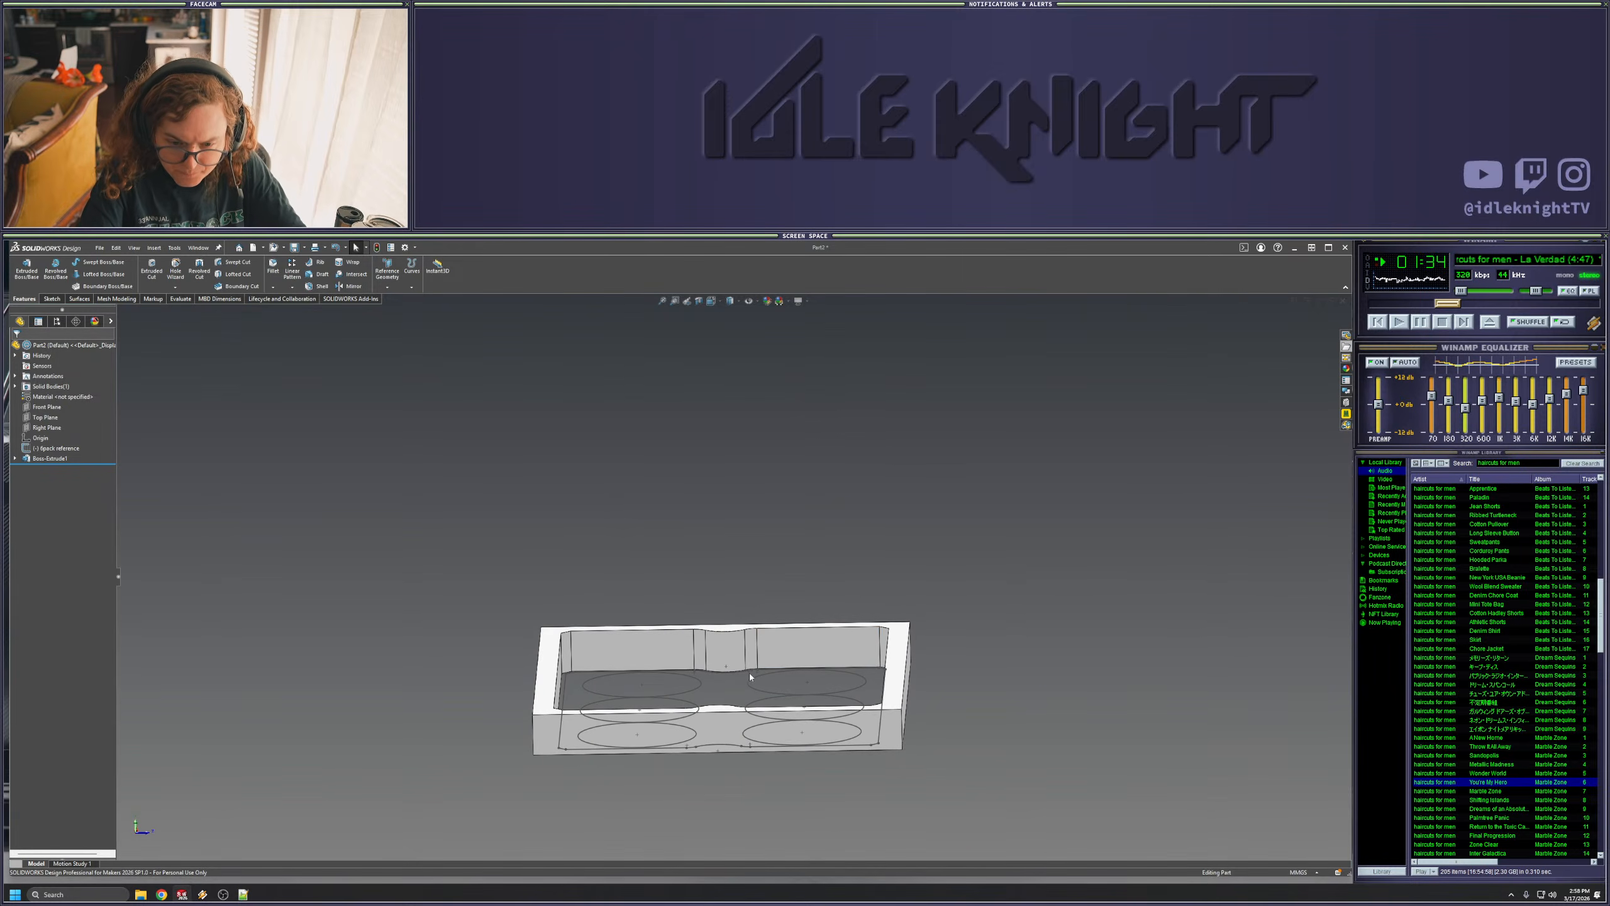
{"action": "scroll", "coordinate": [747, 676], "scroll_direction": "down", "scroll_amount": 5}
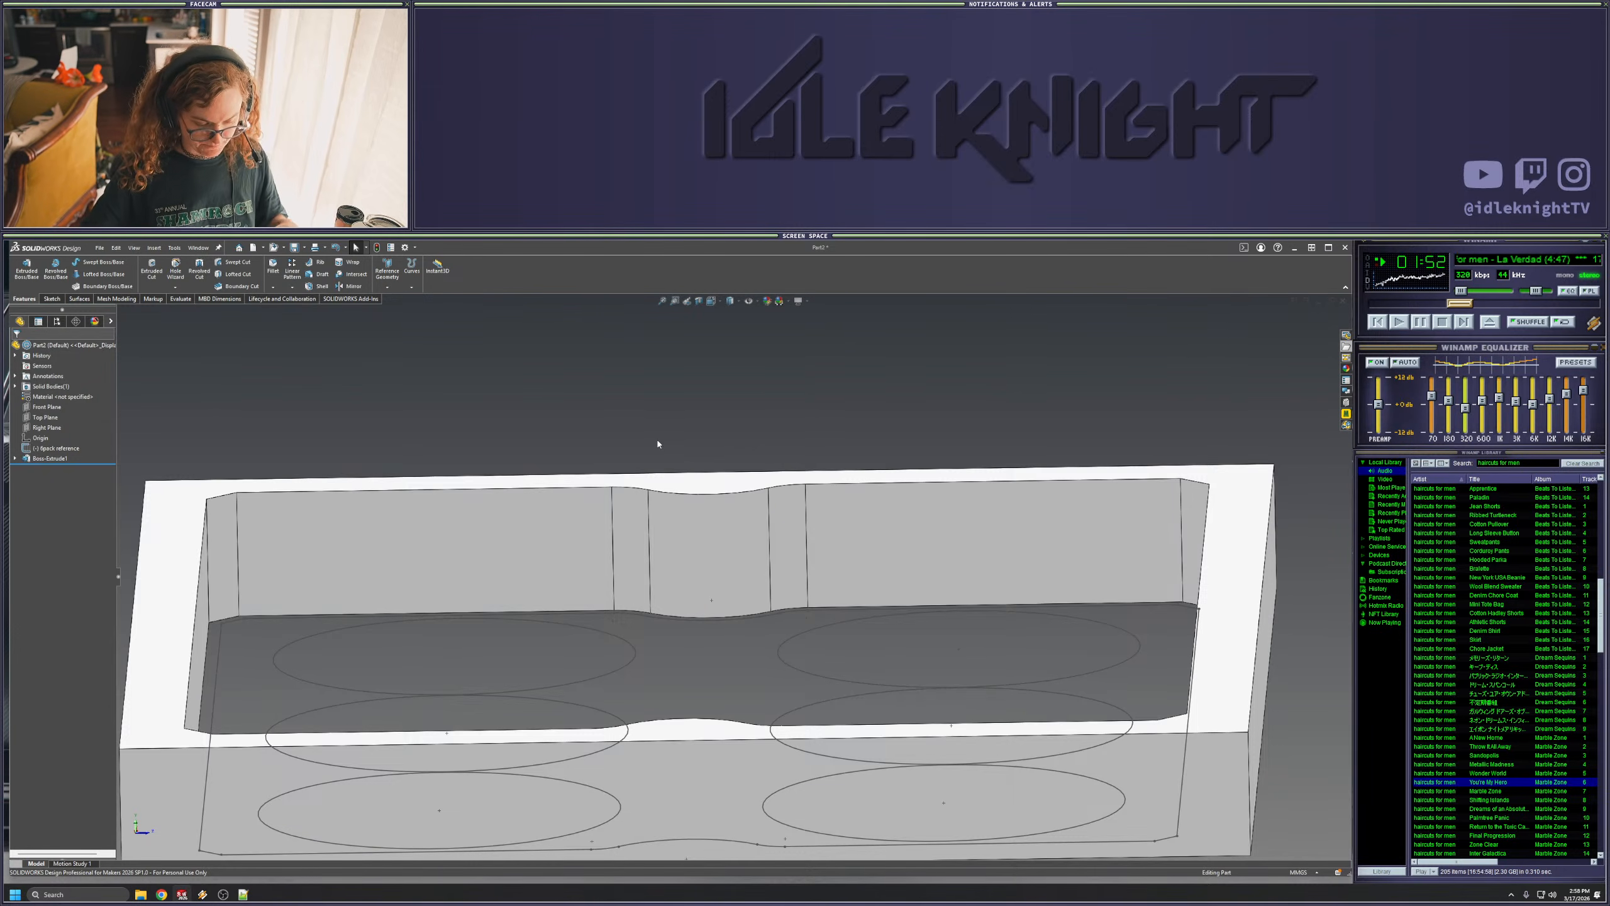
{"action": "scroll", "coordinate": [723, 548], "scroll_direction": "up", "scroll_amount": 5}
- Orient the frame to a straight-on view from above and start a new sketch on its upper face
{"action": "middle_click_drag", "start_coordinate": [721, 547], "coordinate": [873, 720]}
{"action": "key", "text": "space"}
{"action": "left_click", "coordinate": [880, 727]}
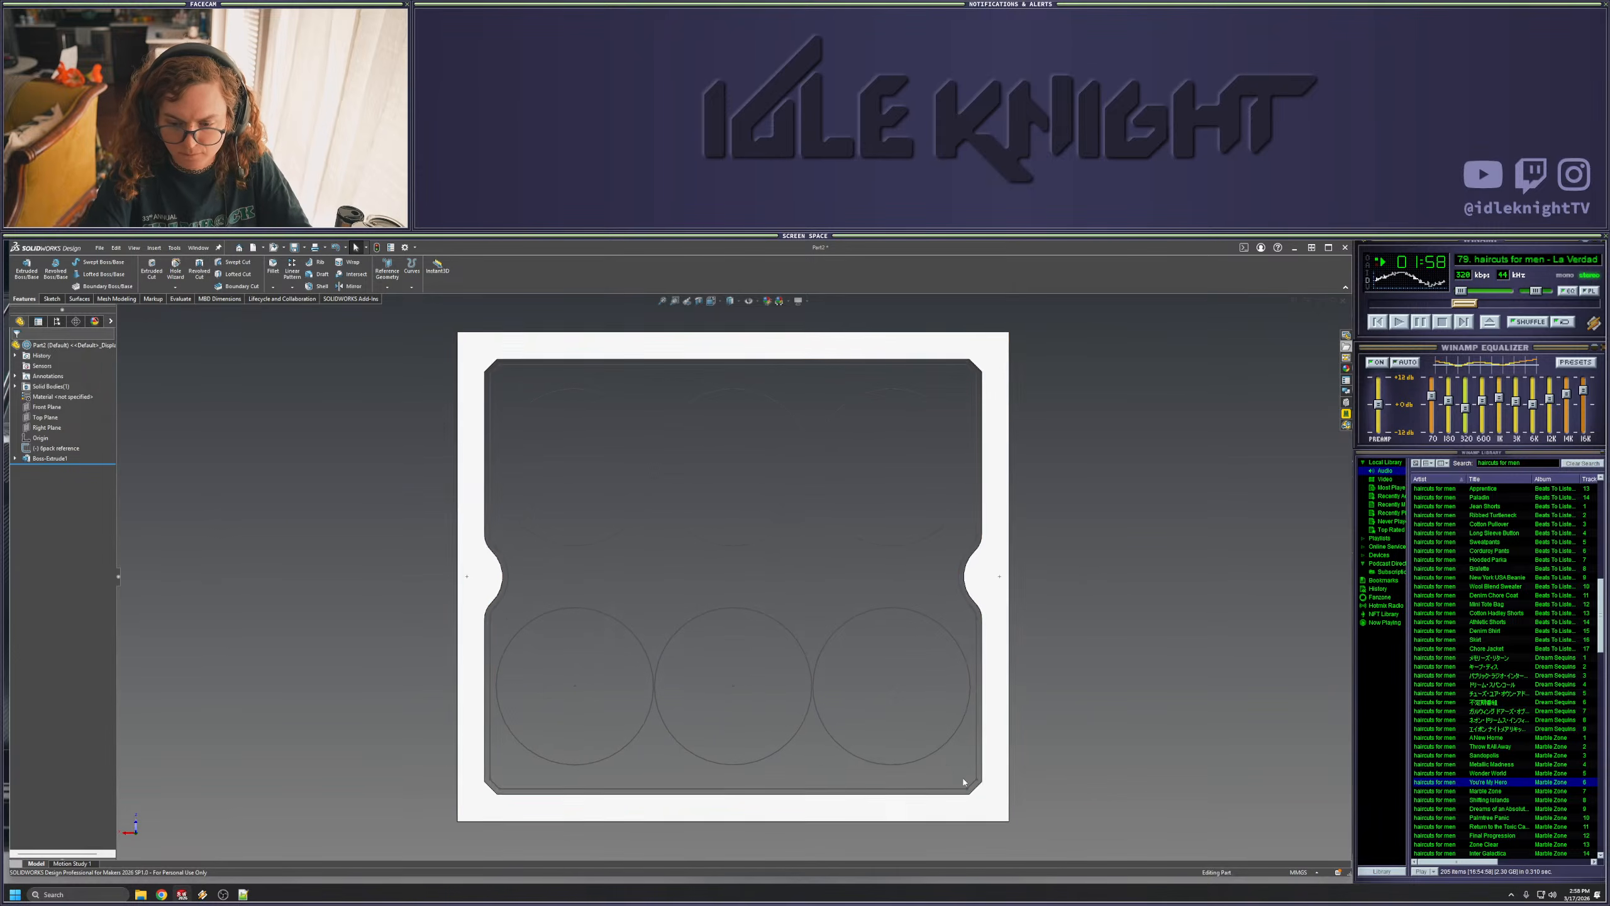
{"action": "right_click", "coordinate": [992, 804]}
{"action": "left_click", "coordinate": [1017, 680]}
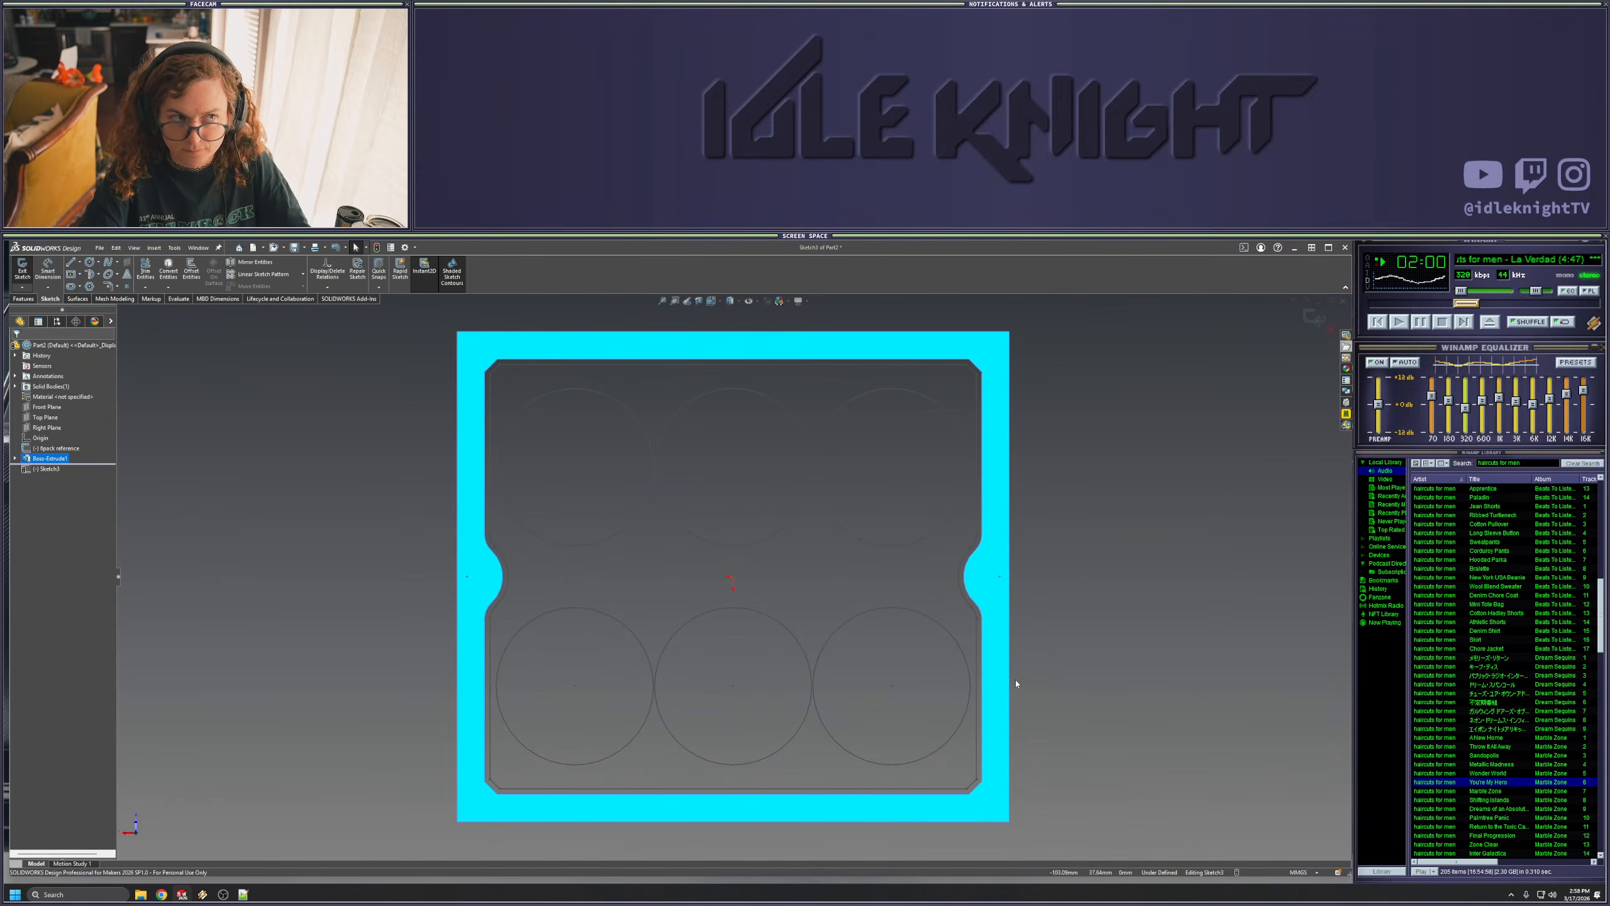
{"action": "left_click", "coordinate": [336, 642]}
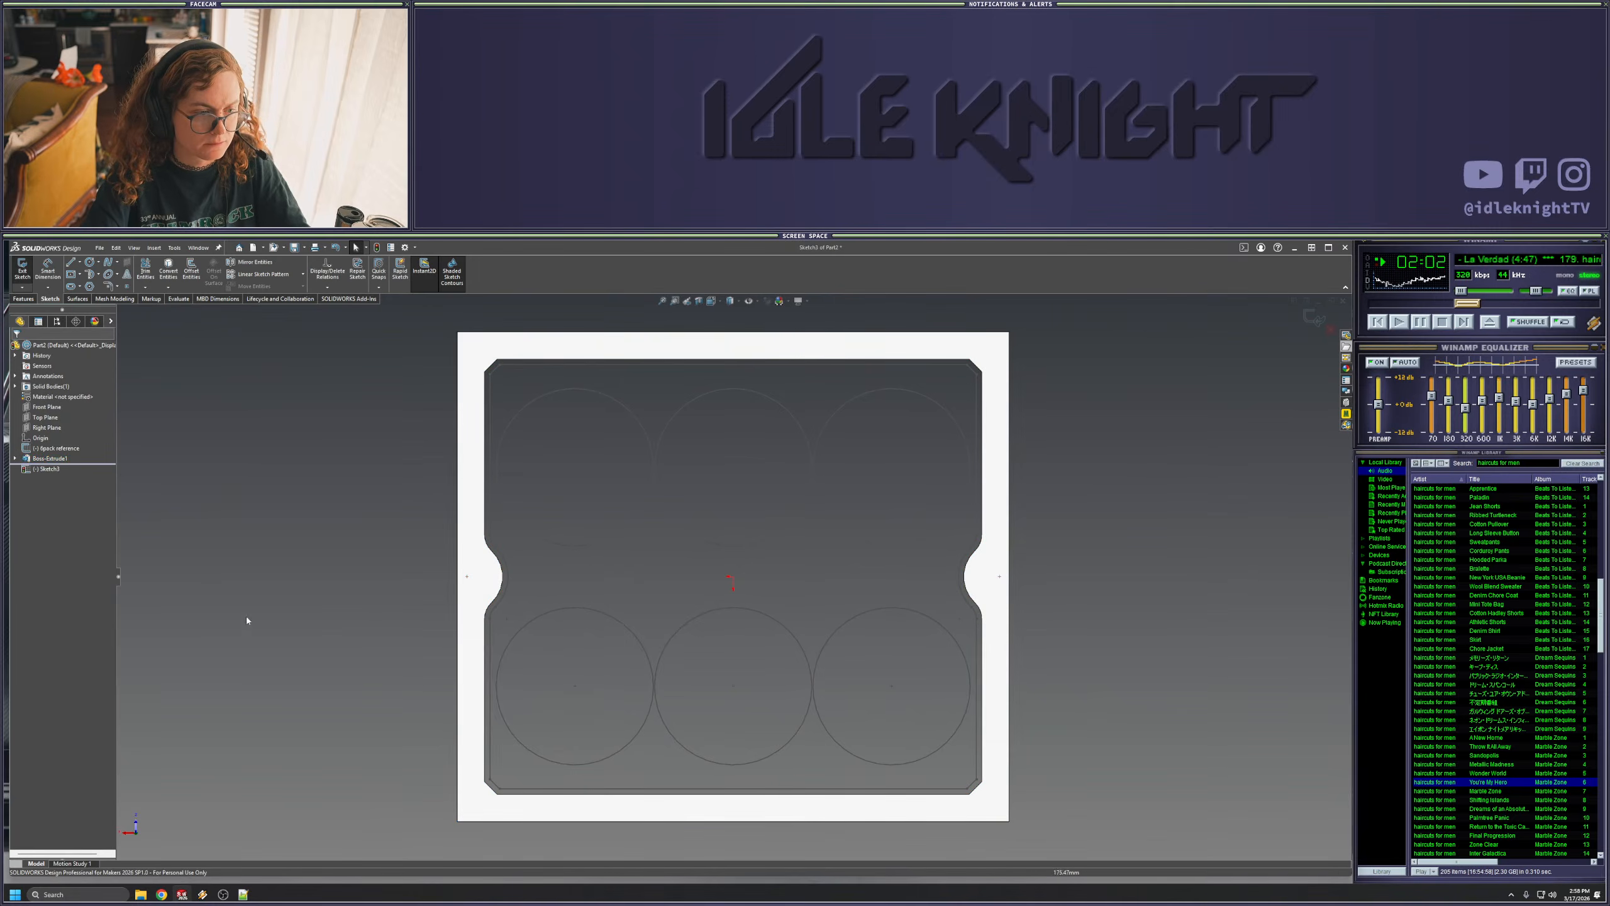
{"action": "left_click_drag", "start_coordinate": [53, 469], "coordinate": [168, 515]}
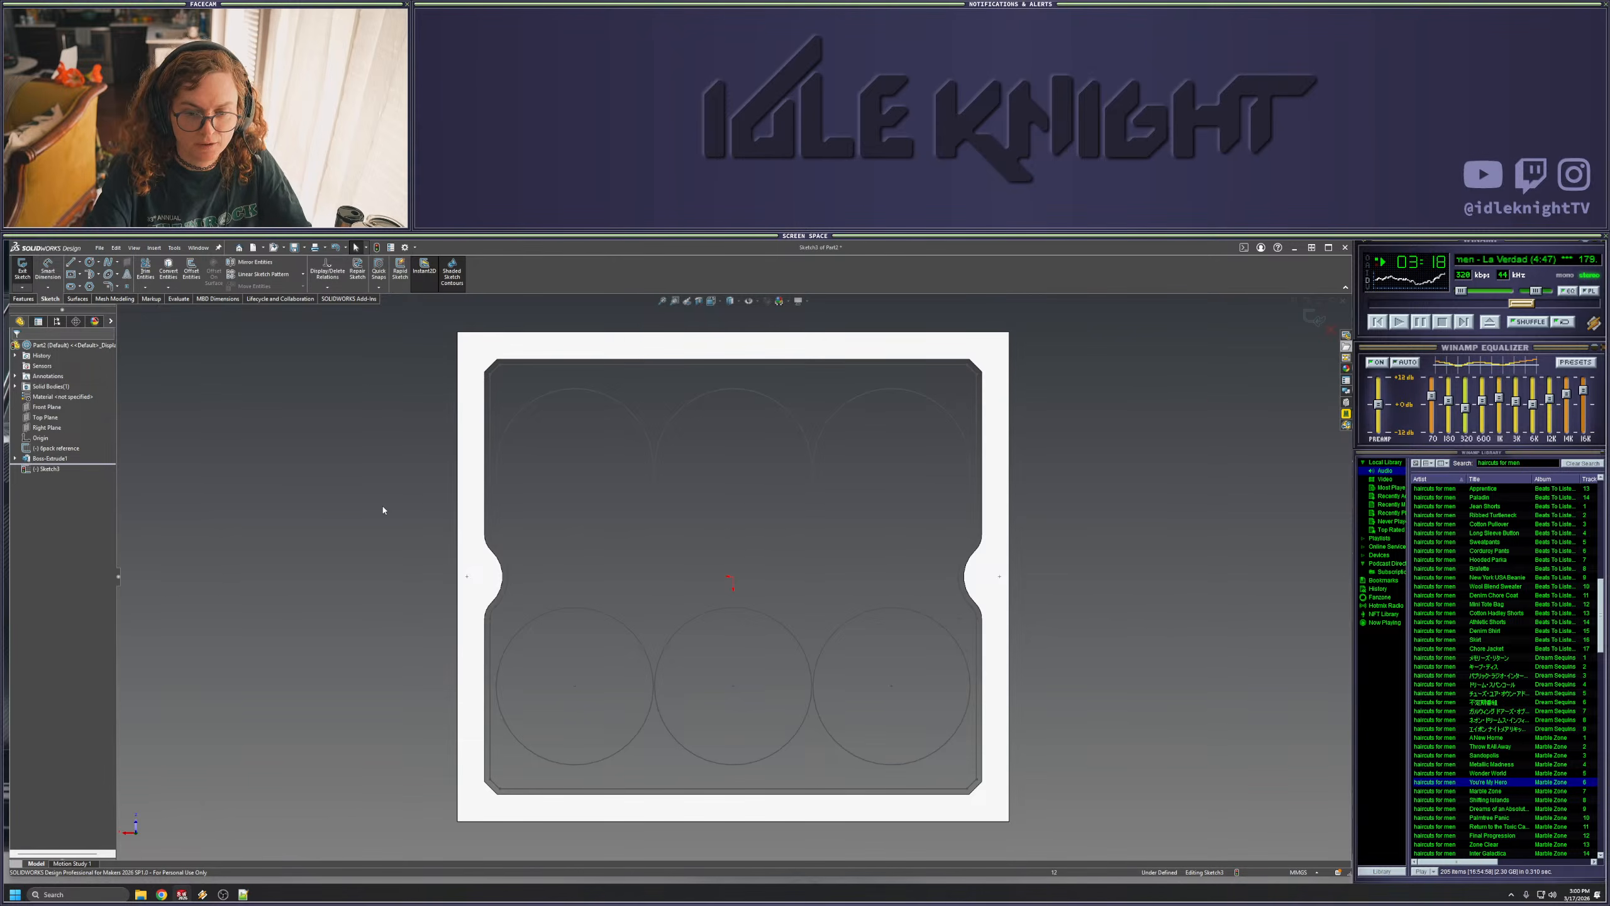
{"action": "middle_click_drag", "start_coordinate": [315, 547], "coordinate": [380, 545]}
{"action": "right_click", "coordinate": [485, 555]}
{"action": "left_click", "coordinate": [420, 545]}
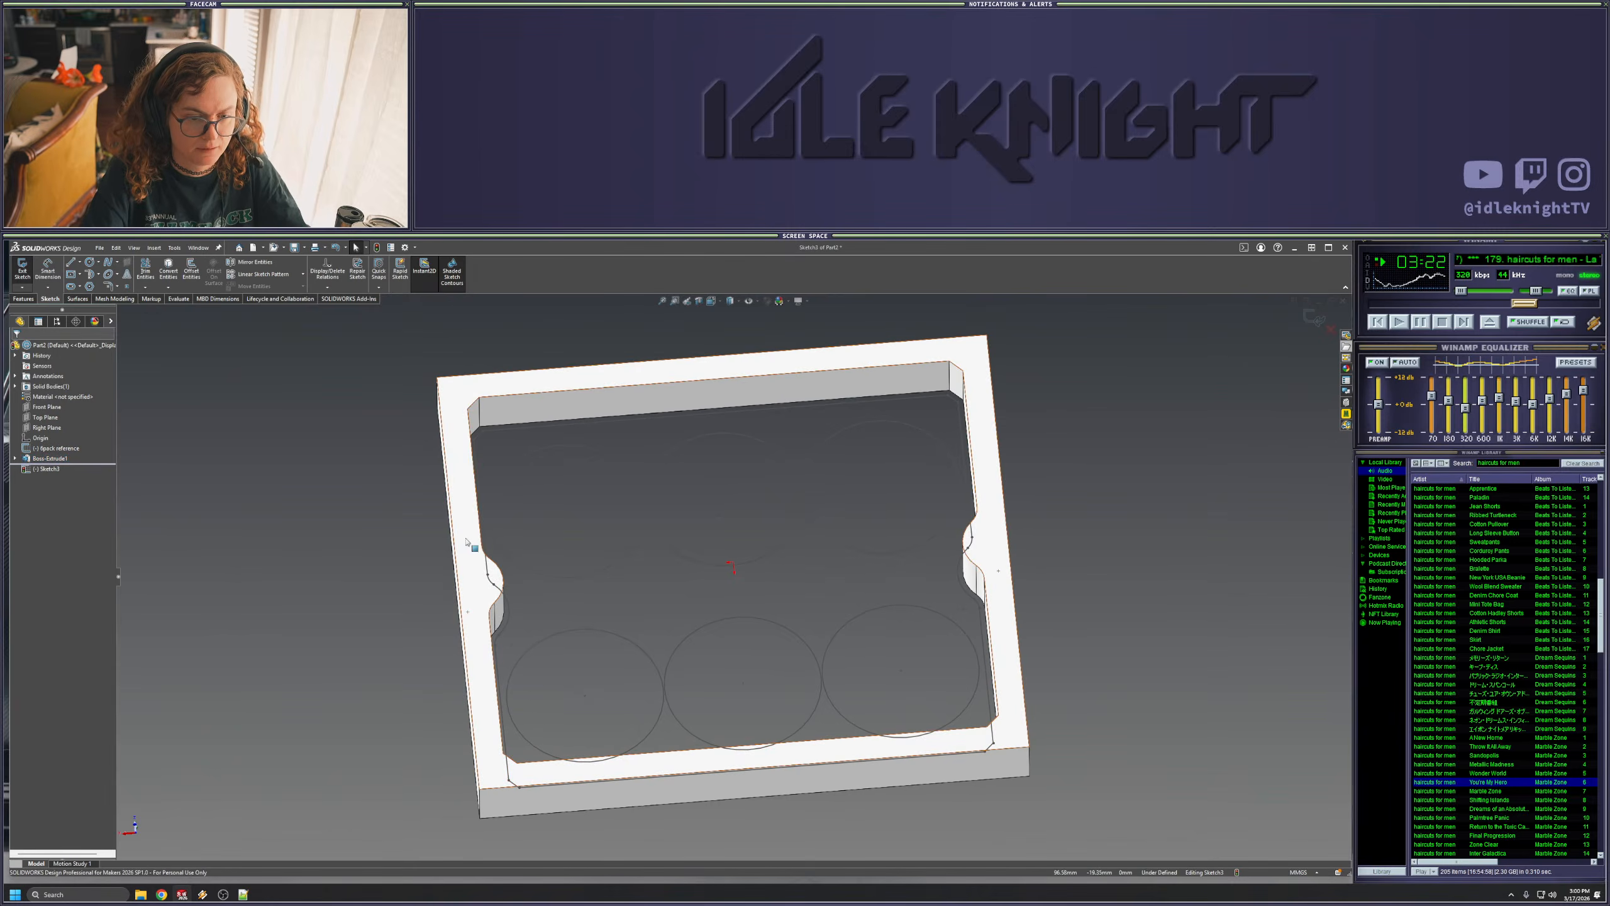
{"action": "middle_click_drag", "start_coordinate": [704, 571], "coordinate": [666, 620]}
{"action": "key", "text": "space"}
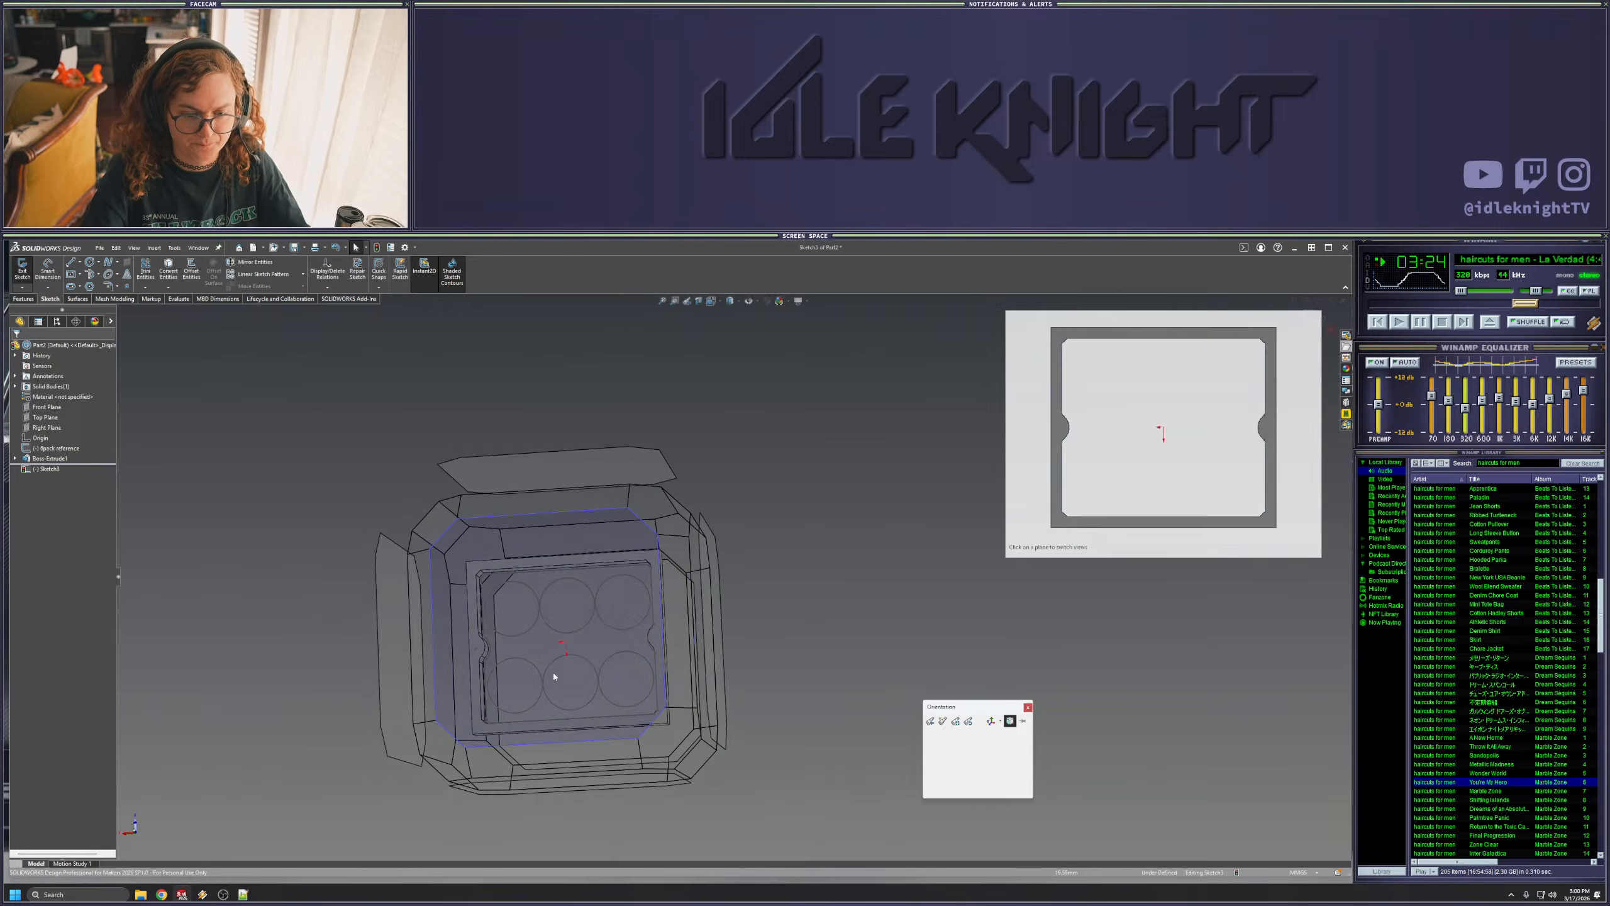
{"action": "left_click", "coordinate": [553, 672]}
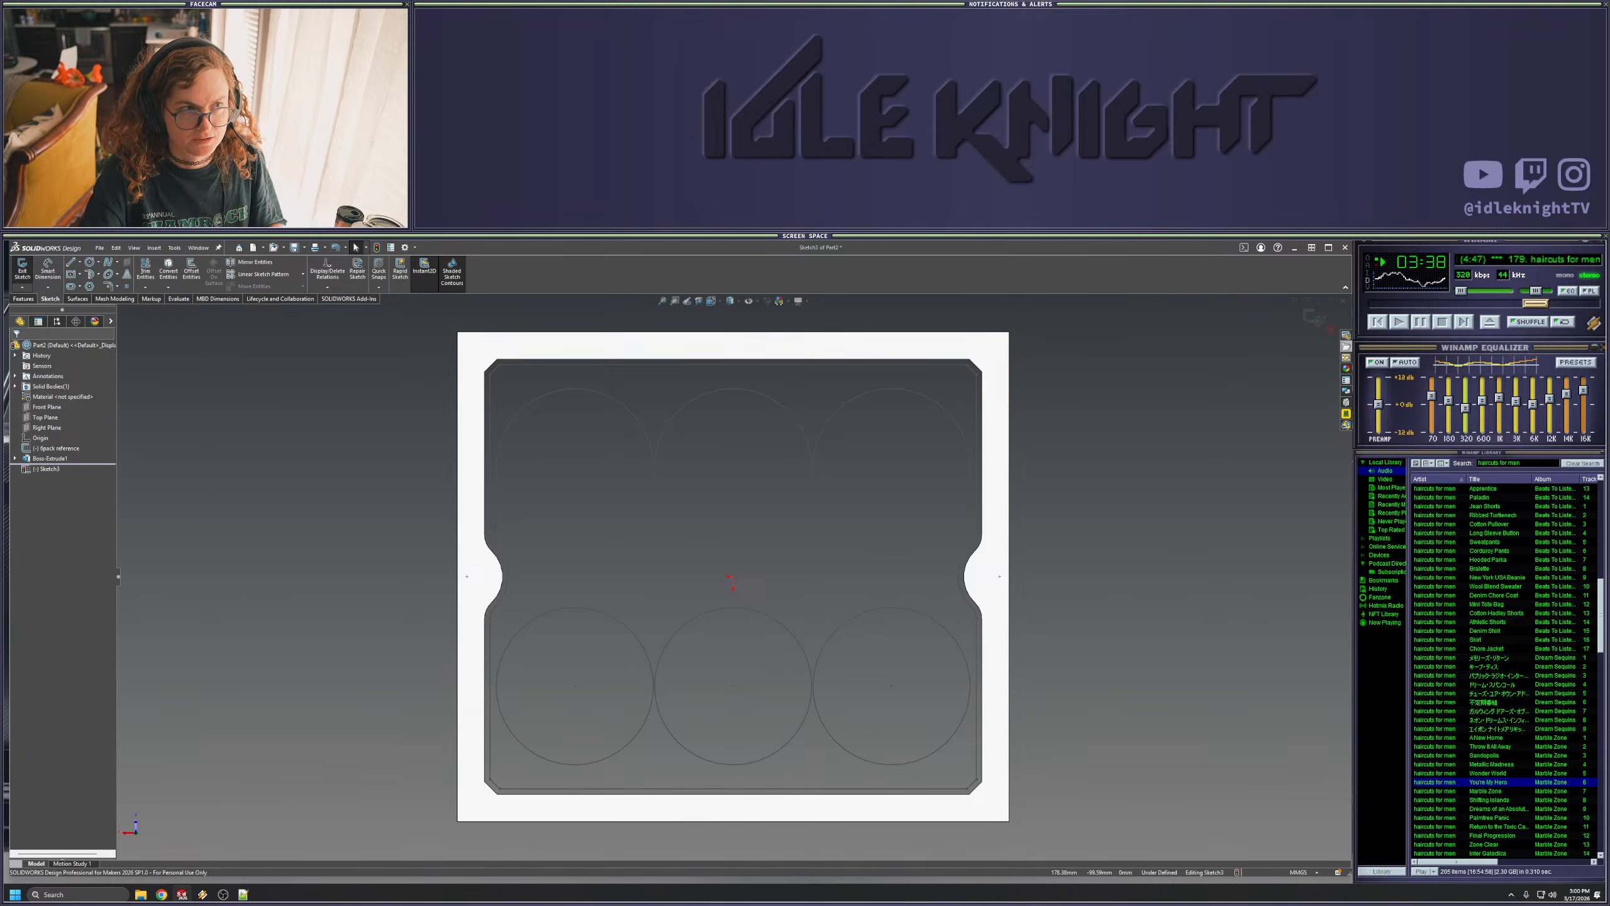
- Sketch a line chain from a short diagonal at the opening's upper-left corner, horizontally to above the origin, and vertically down to the origin
{"action": "left_click", "coordinate": [70, 262]}
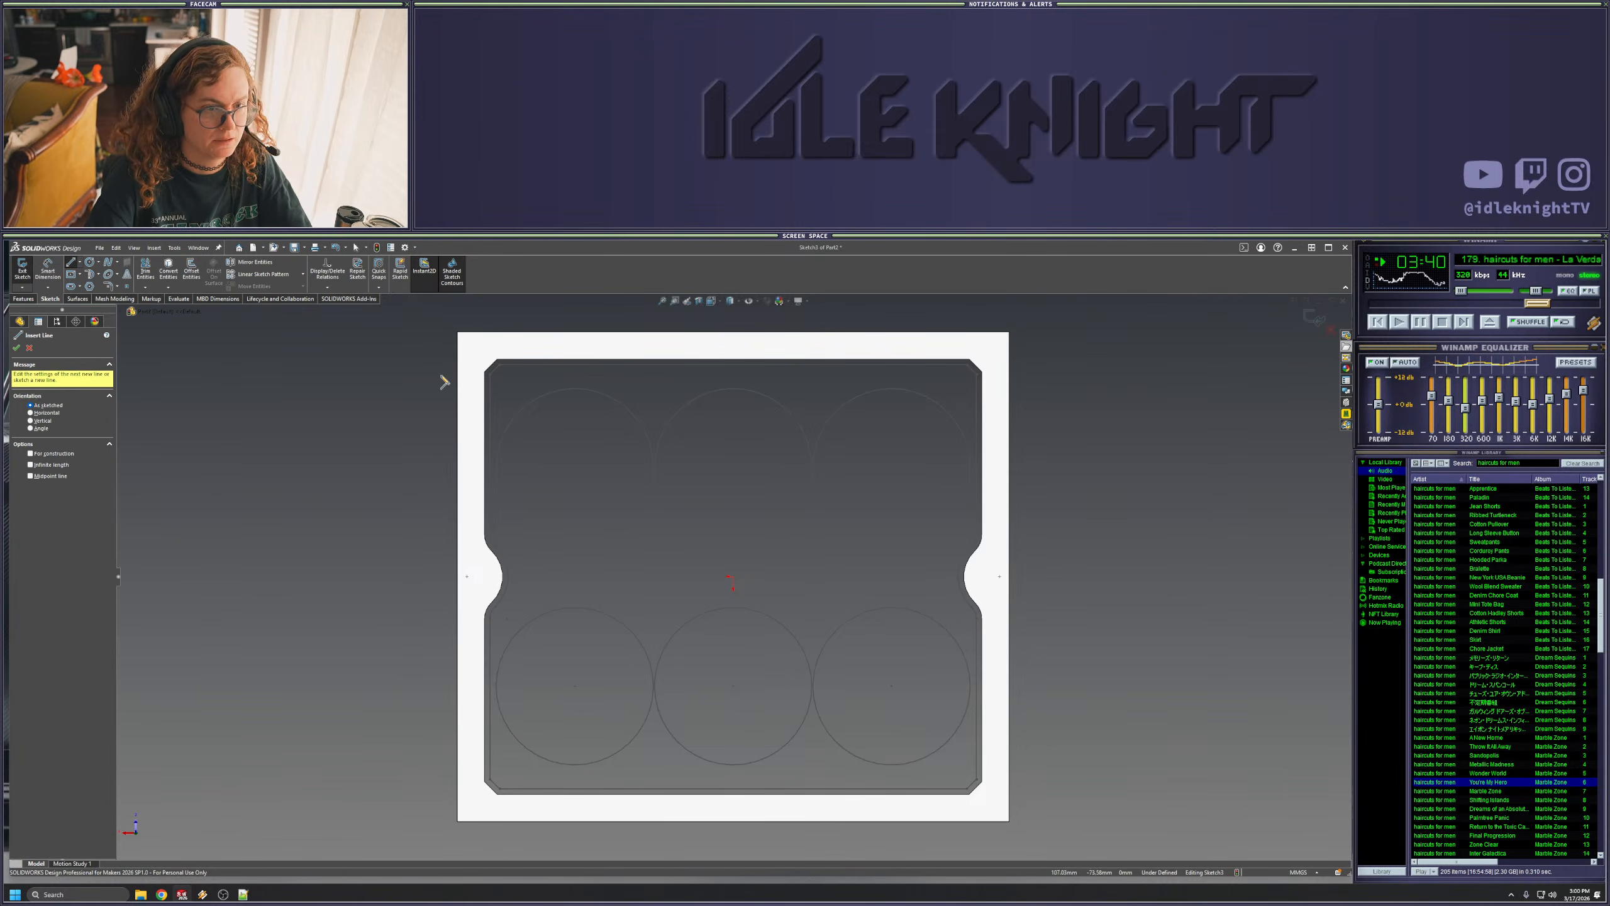
{"action": "left_click", "coordinate": [498, 394]}
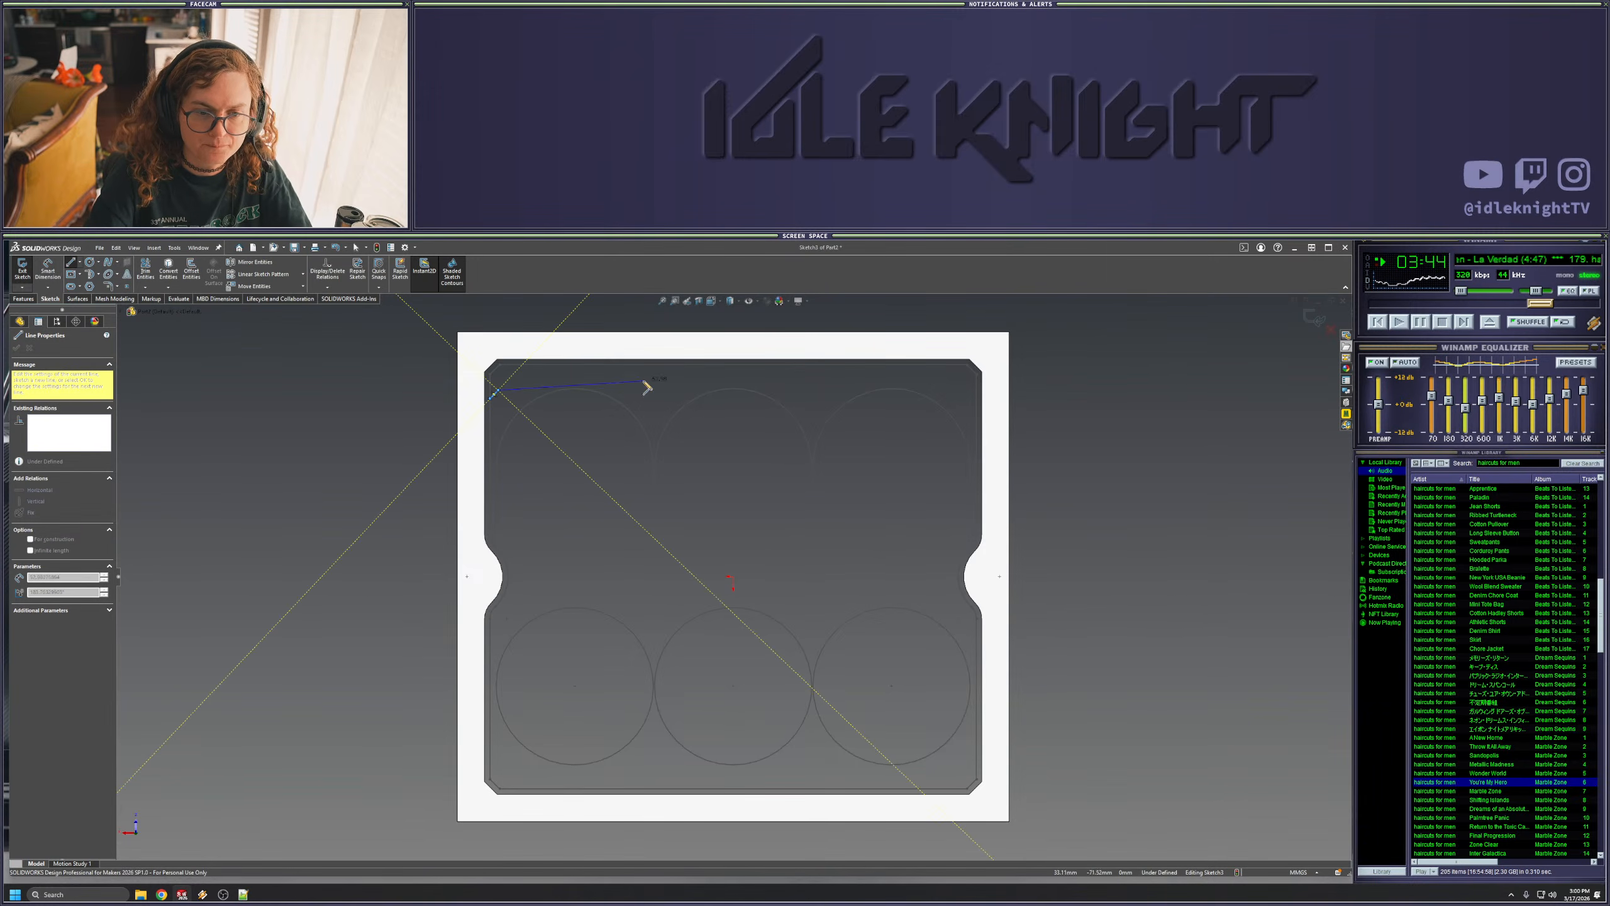
{"action": "left_click", "coordinate": [734, 391]}
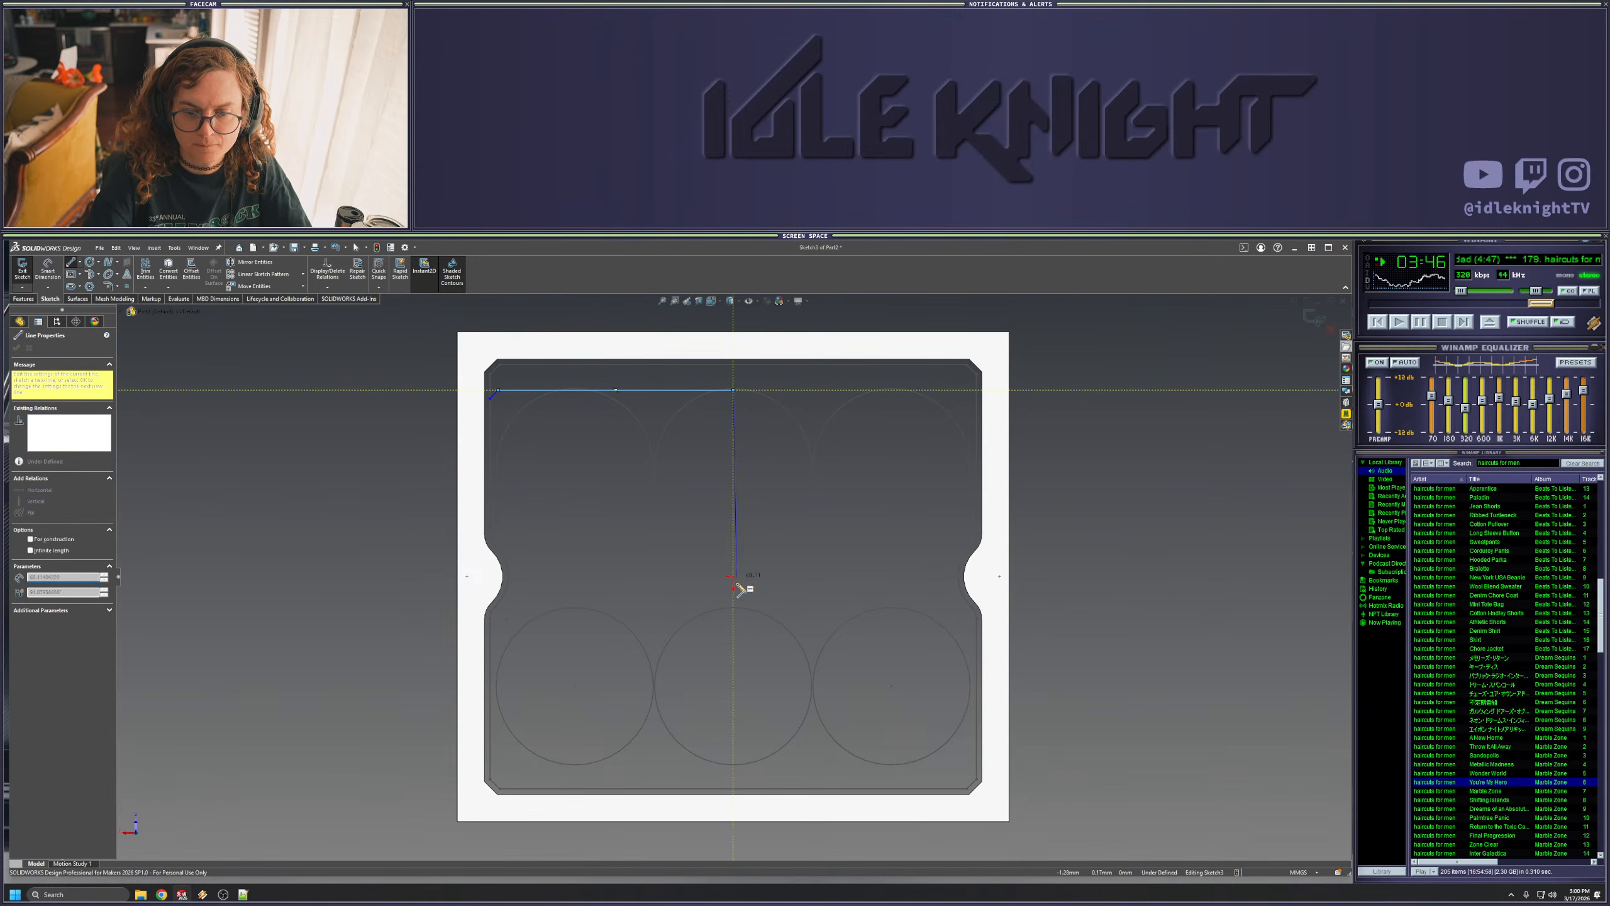
{"action": "left_click", "coordinate": [733, 577]}
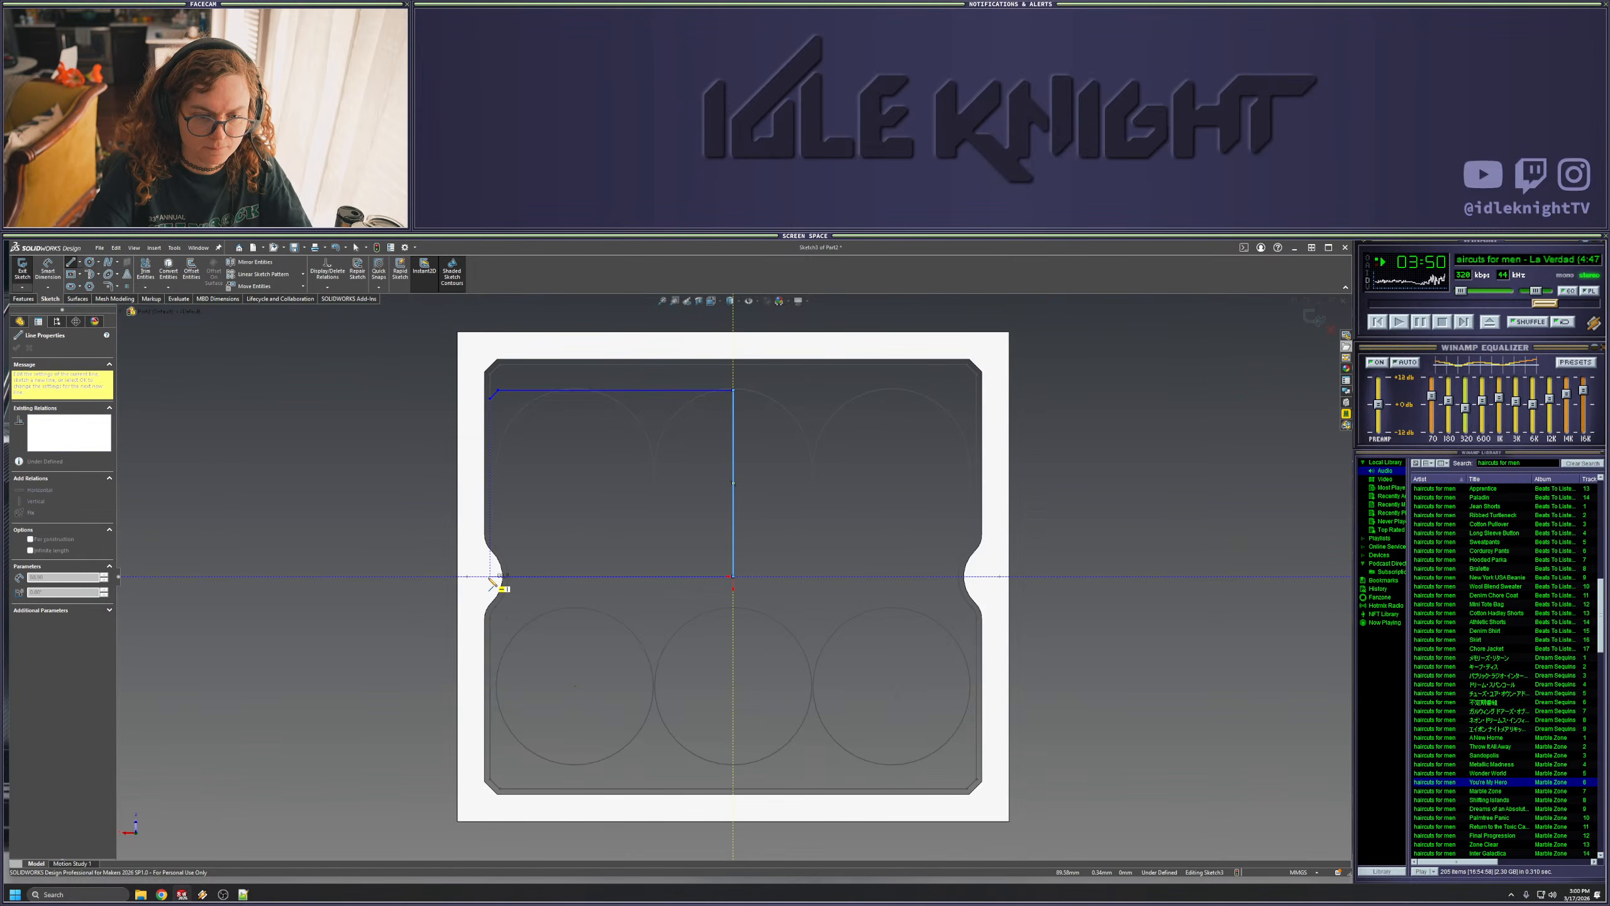
{"action": "key", "text": "Escape"}
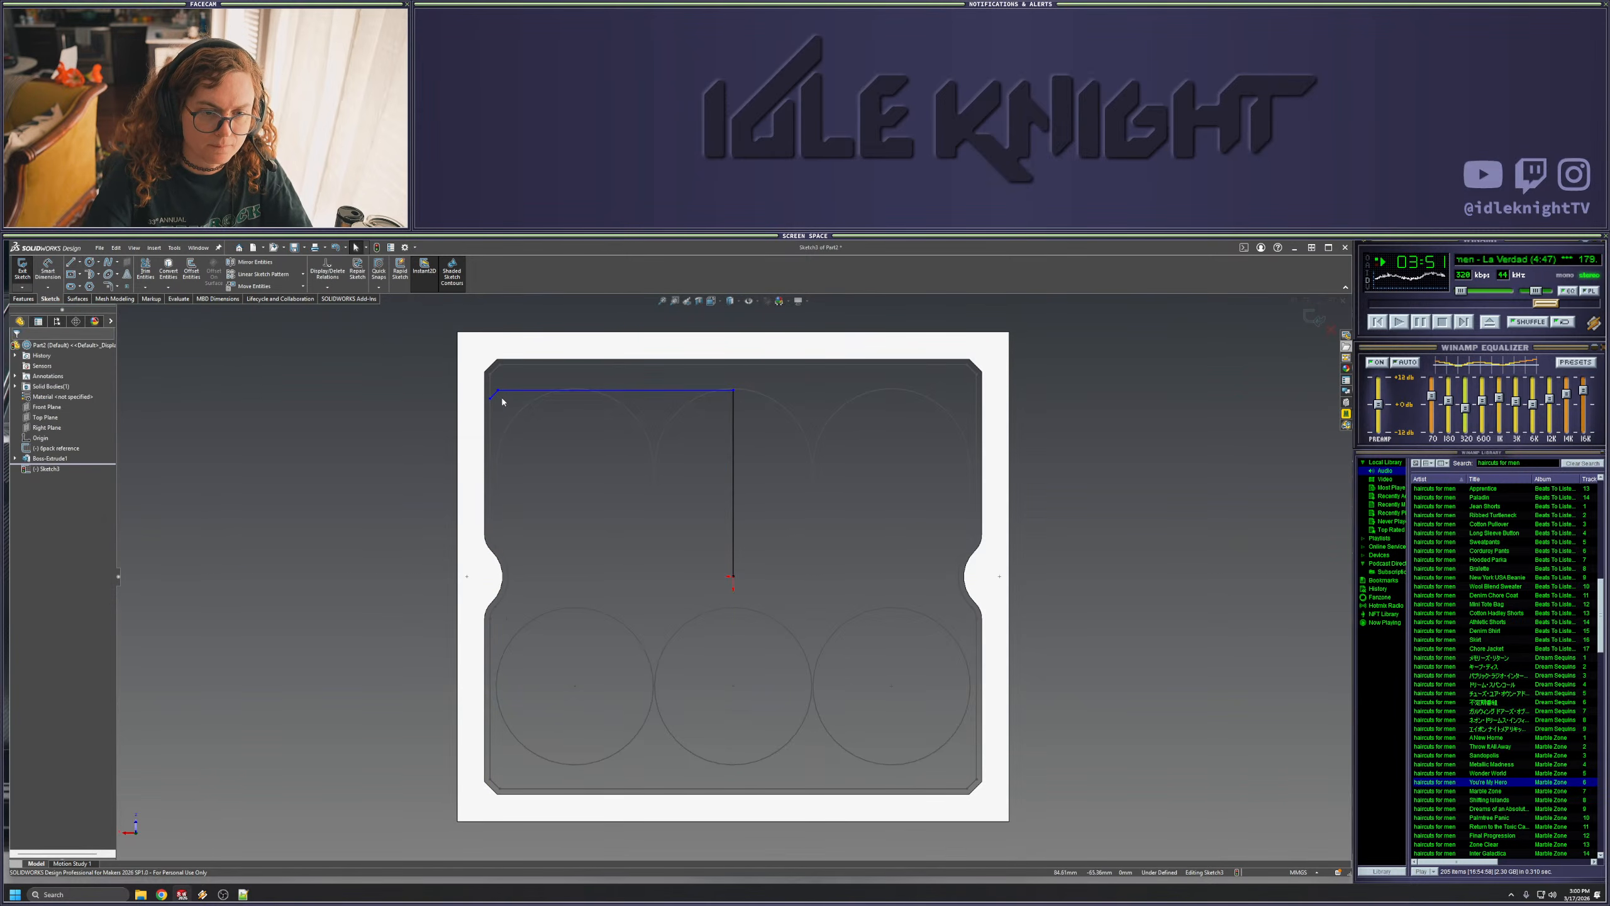
- Add geometric relations between the short diagonal line and the chamfered edge at the opening's upper-left corner
{"action": "left_click", "coordinate": [494, 398]}
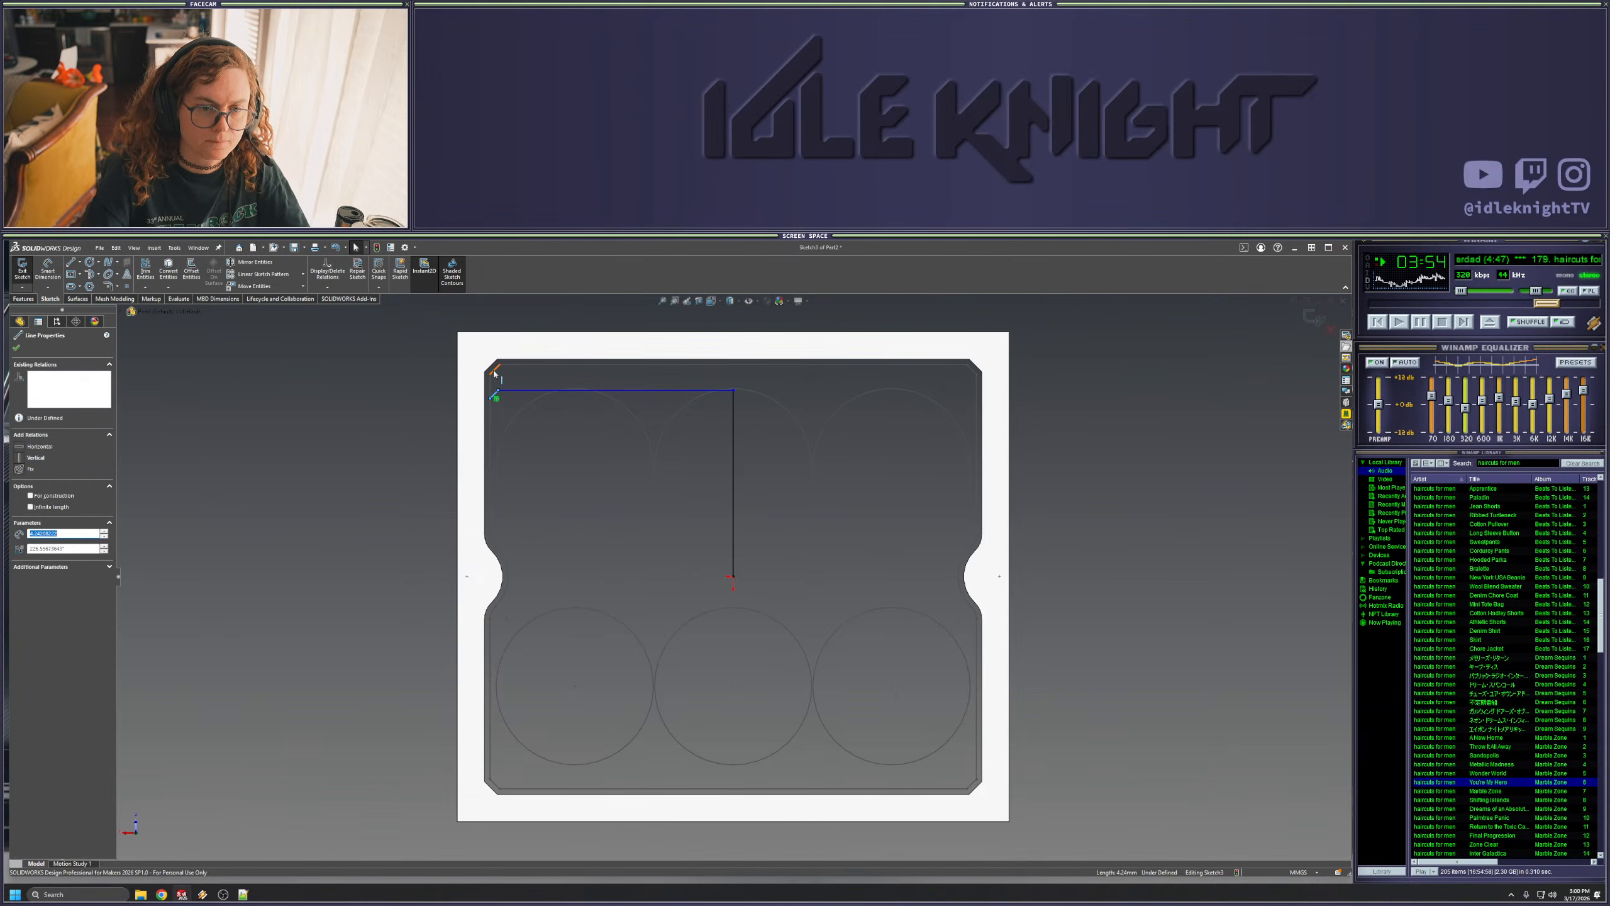
{"action": "left_click", "coordinate": [493, 370], "text": "ctrl"}
{"action": "left_click", "coordinate": [35, 521]}
{"action": "left_click", "coordinate": [35, 533]}
{"action": "left_click", "coordinate": [556, 404]}
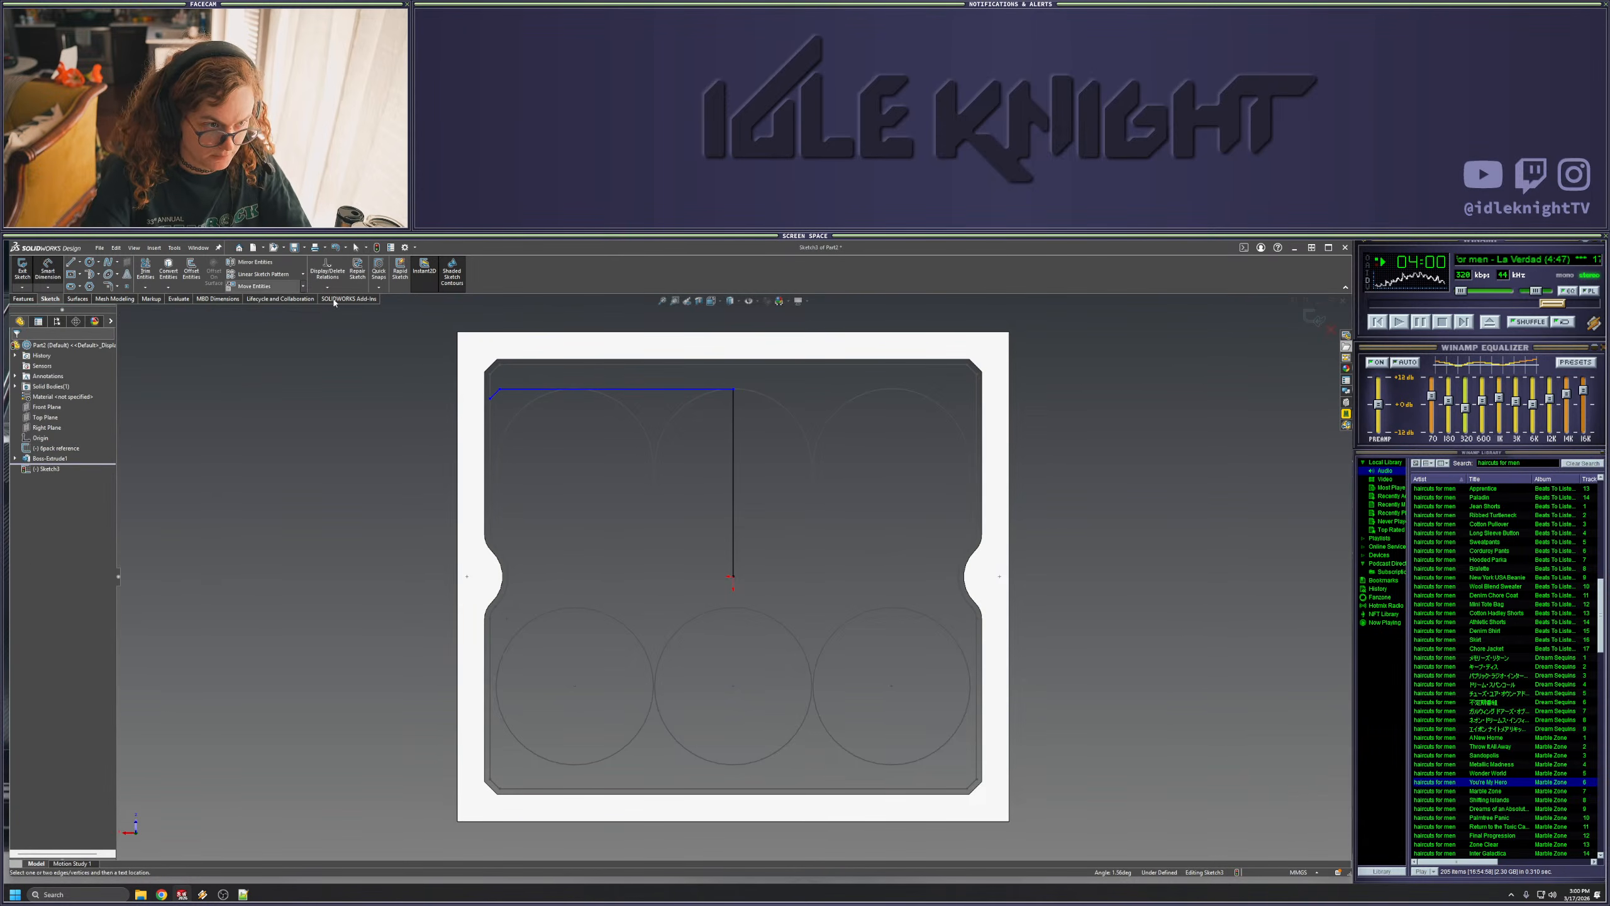
- Sketch horizontal and vertical infinite-length construction lines through the origin
{"action": "left_click", "coordinate": [69, 261]}
{"action": "left_click", "coordinate": [65, 467]}
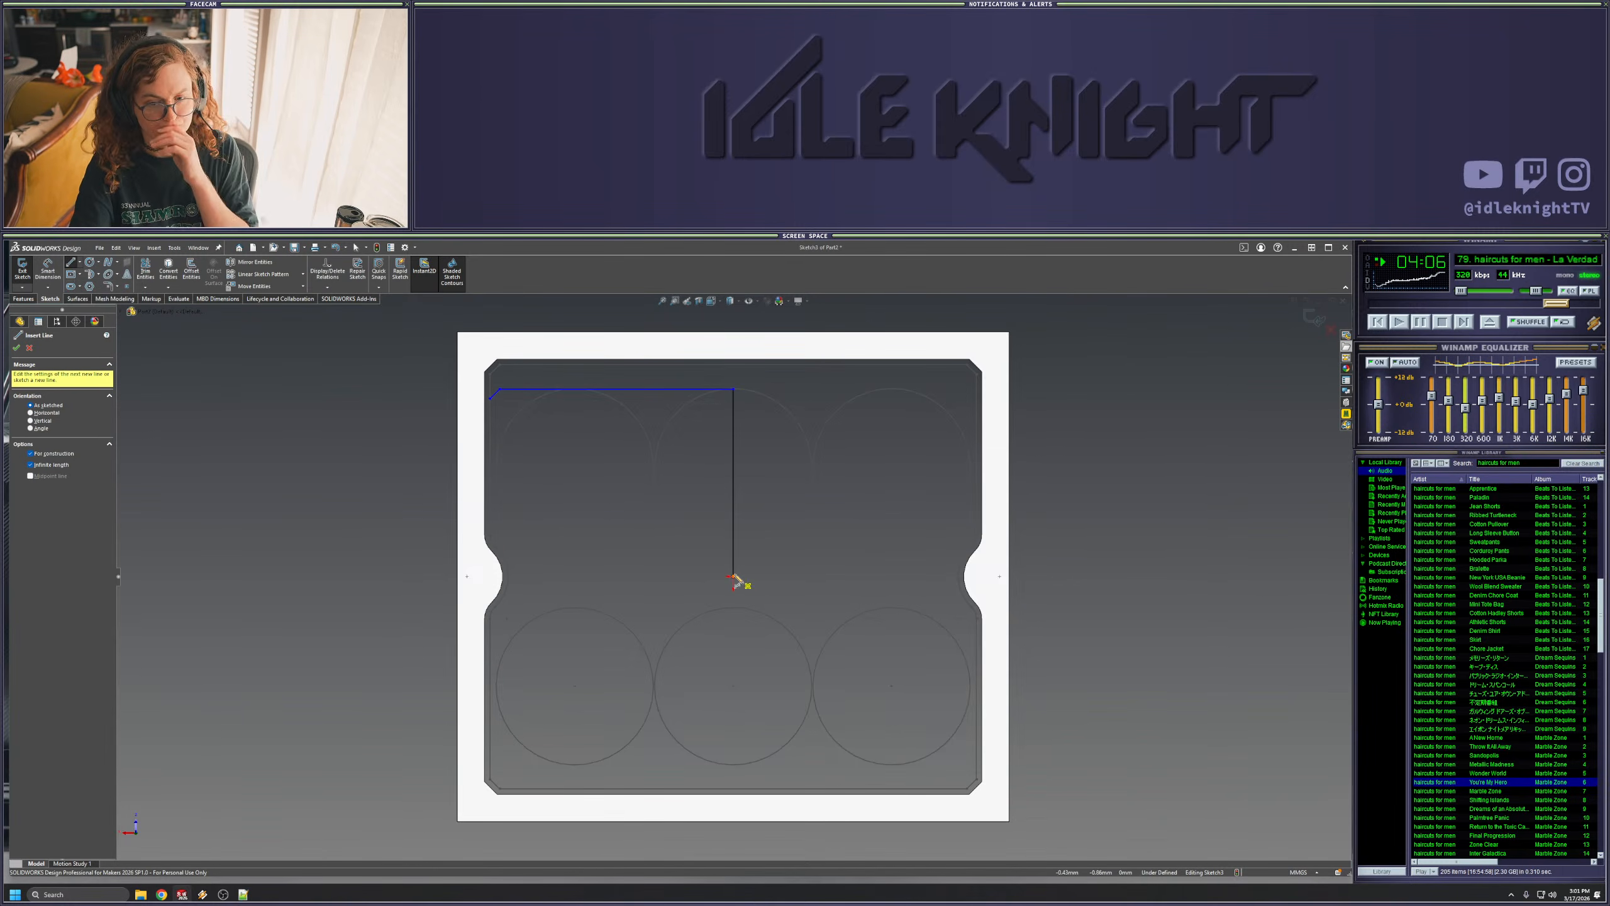
{"action": "left_click_drag", "start_coordinate": [734, 576], "coordinate": [778, 579]}
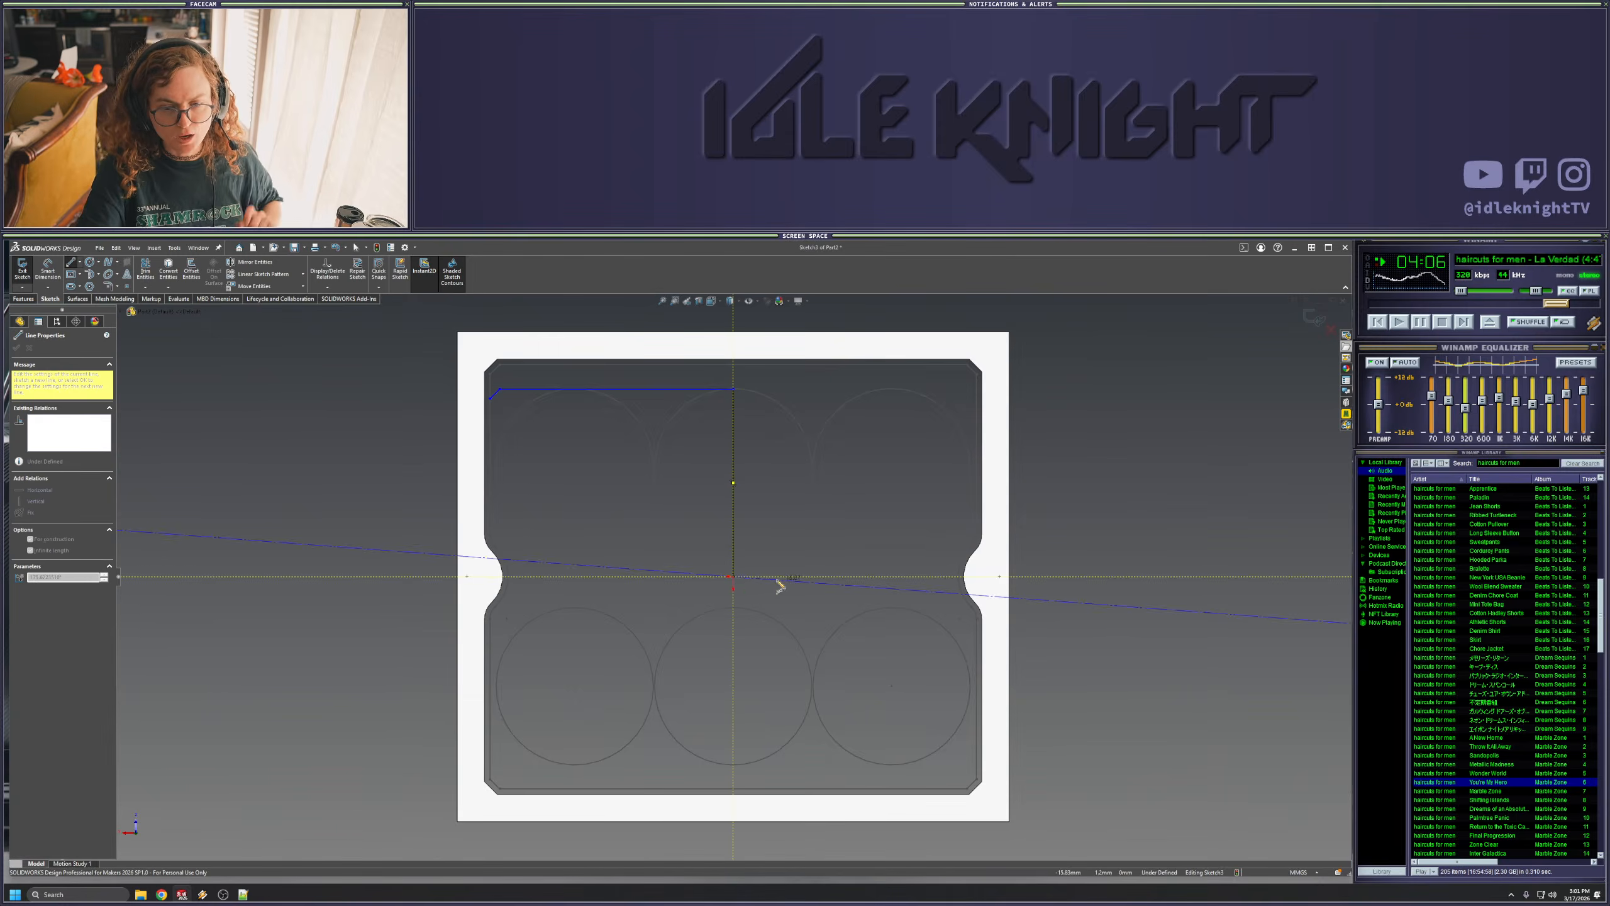
{"action": "left_click", "coordinate": [733, 576]}
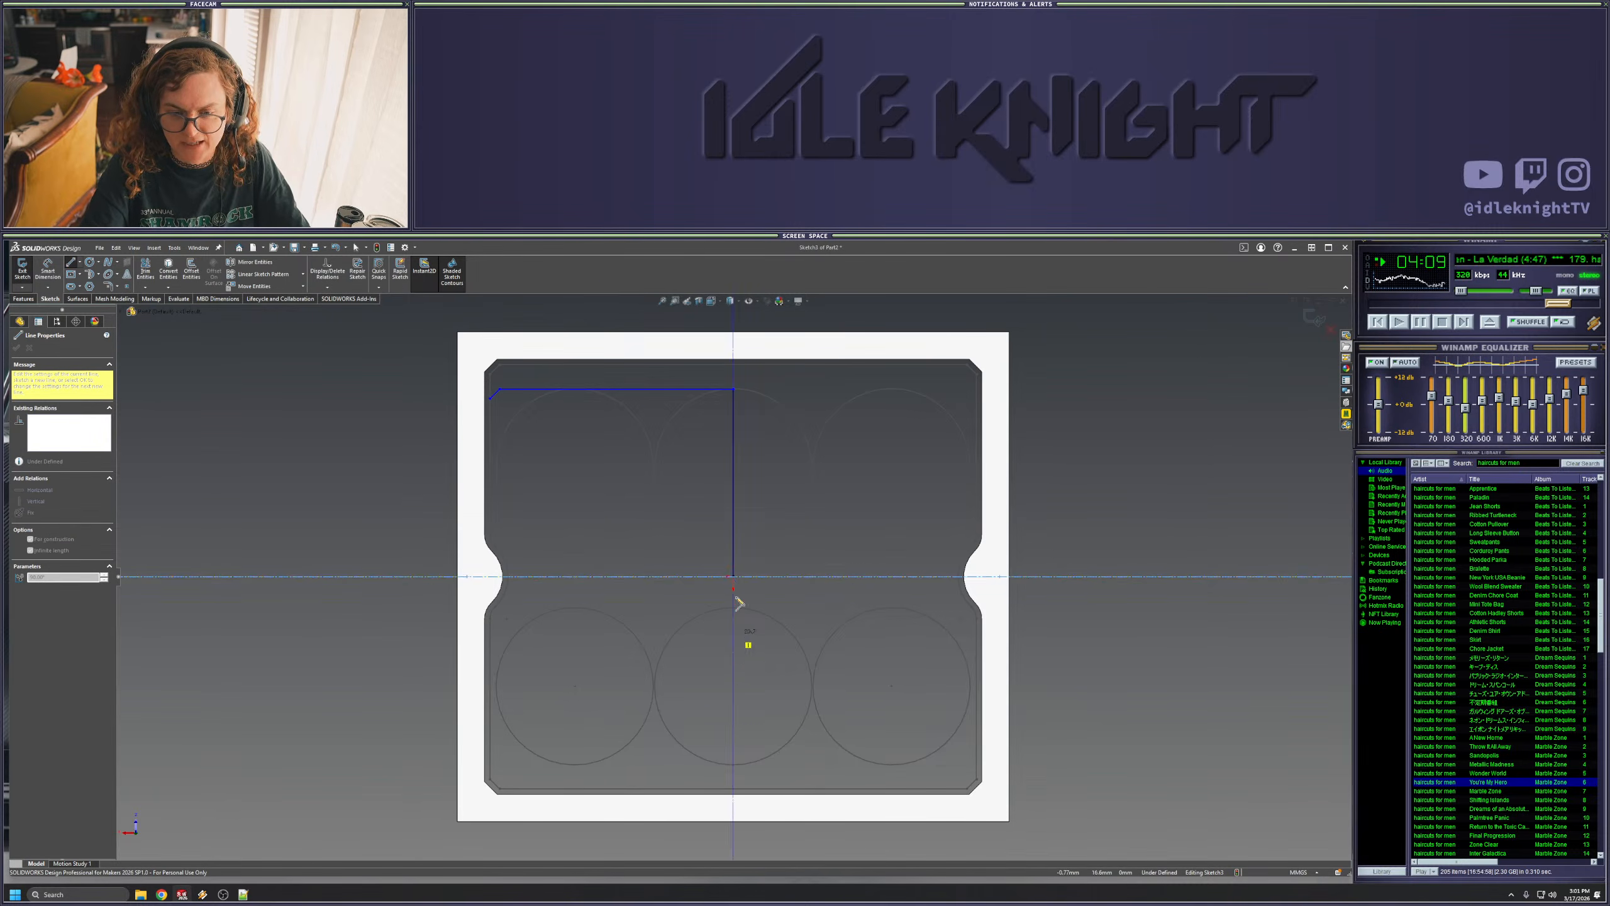
{"action": "left_click", "coordinate": [734, 388]}
{"action": "key", "text": "Escape"}
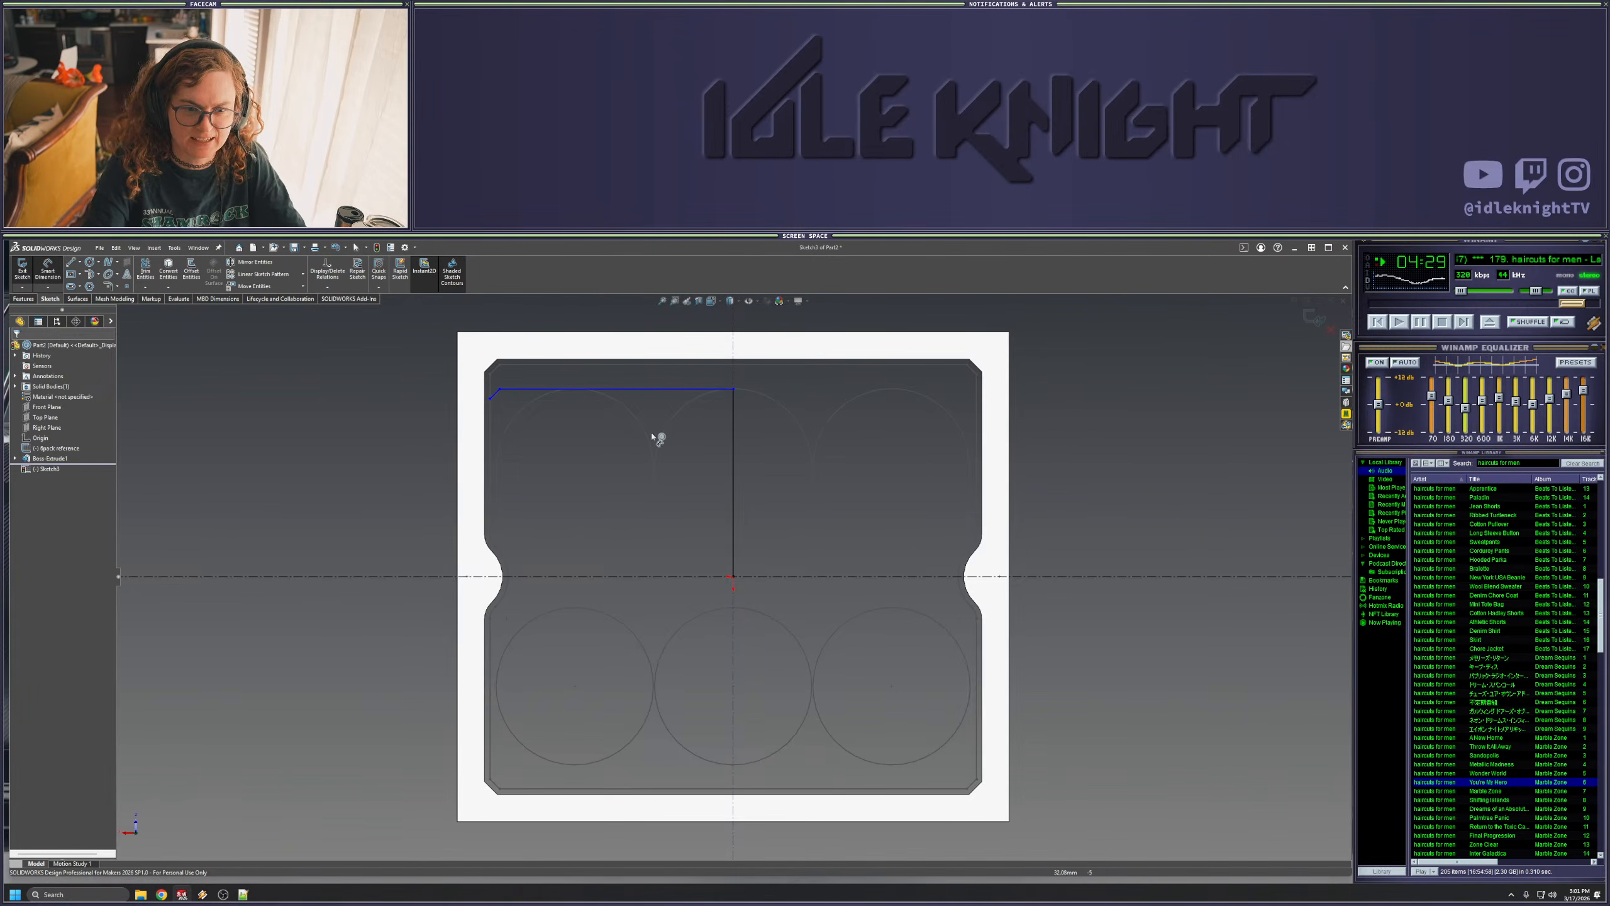
- Dimension the upper horizontal line as a doubled distance across the horizontal centerline and set it to 130 mm
{"action": "left_click", "coordinate": [662, 394]}
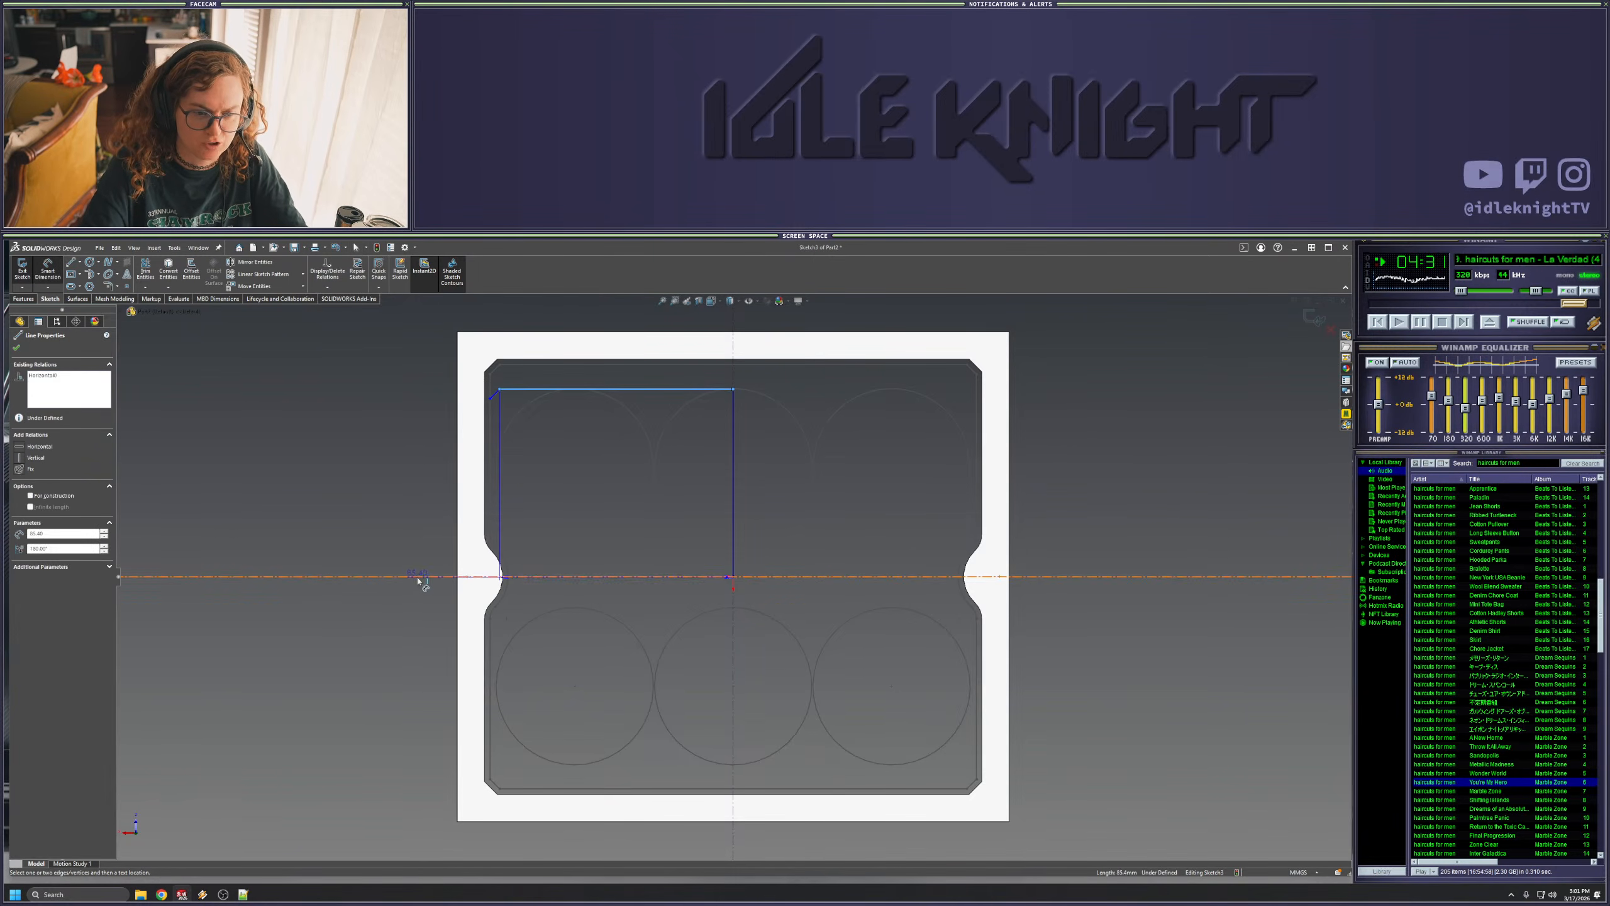
{"action": "left_click", "coordinate": [422, 577]}
{"action": "left_click", "coordinate": [366, 651]}
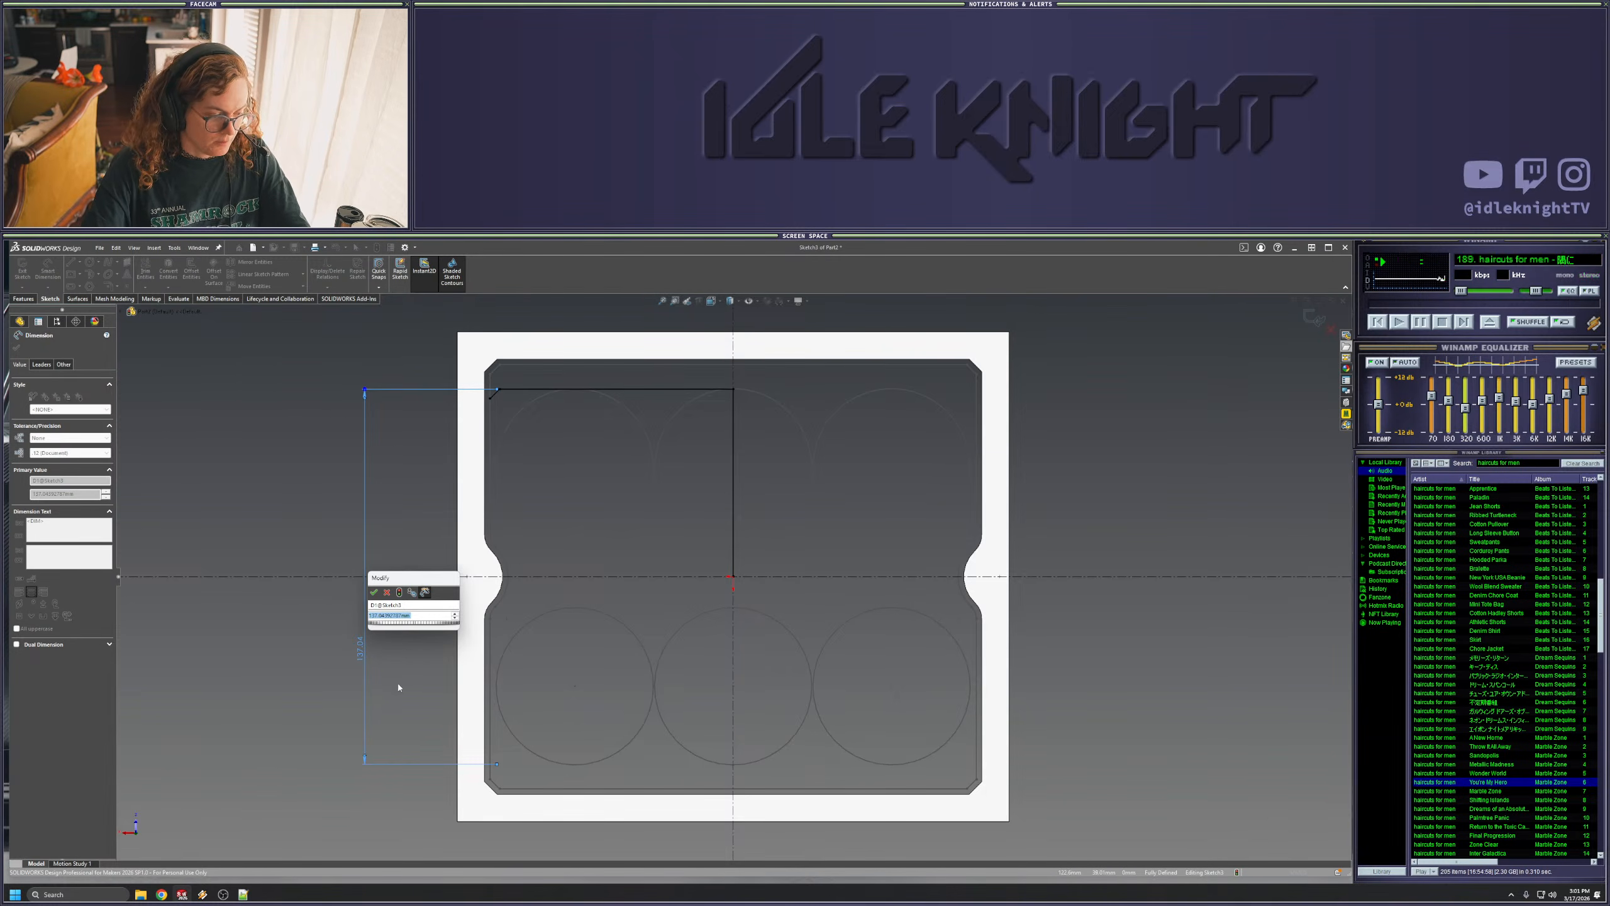
{"action": "left_click_drag", "start_coordinate": [399, 581], "coordinate": [268, 605]}
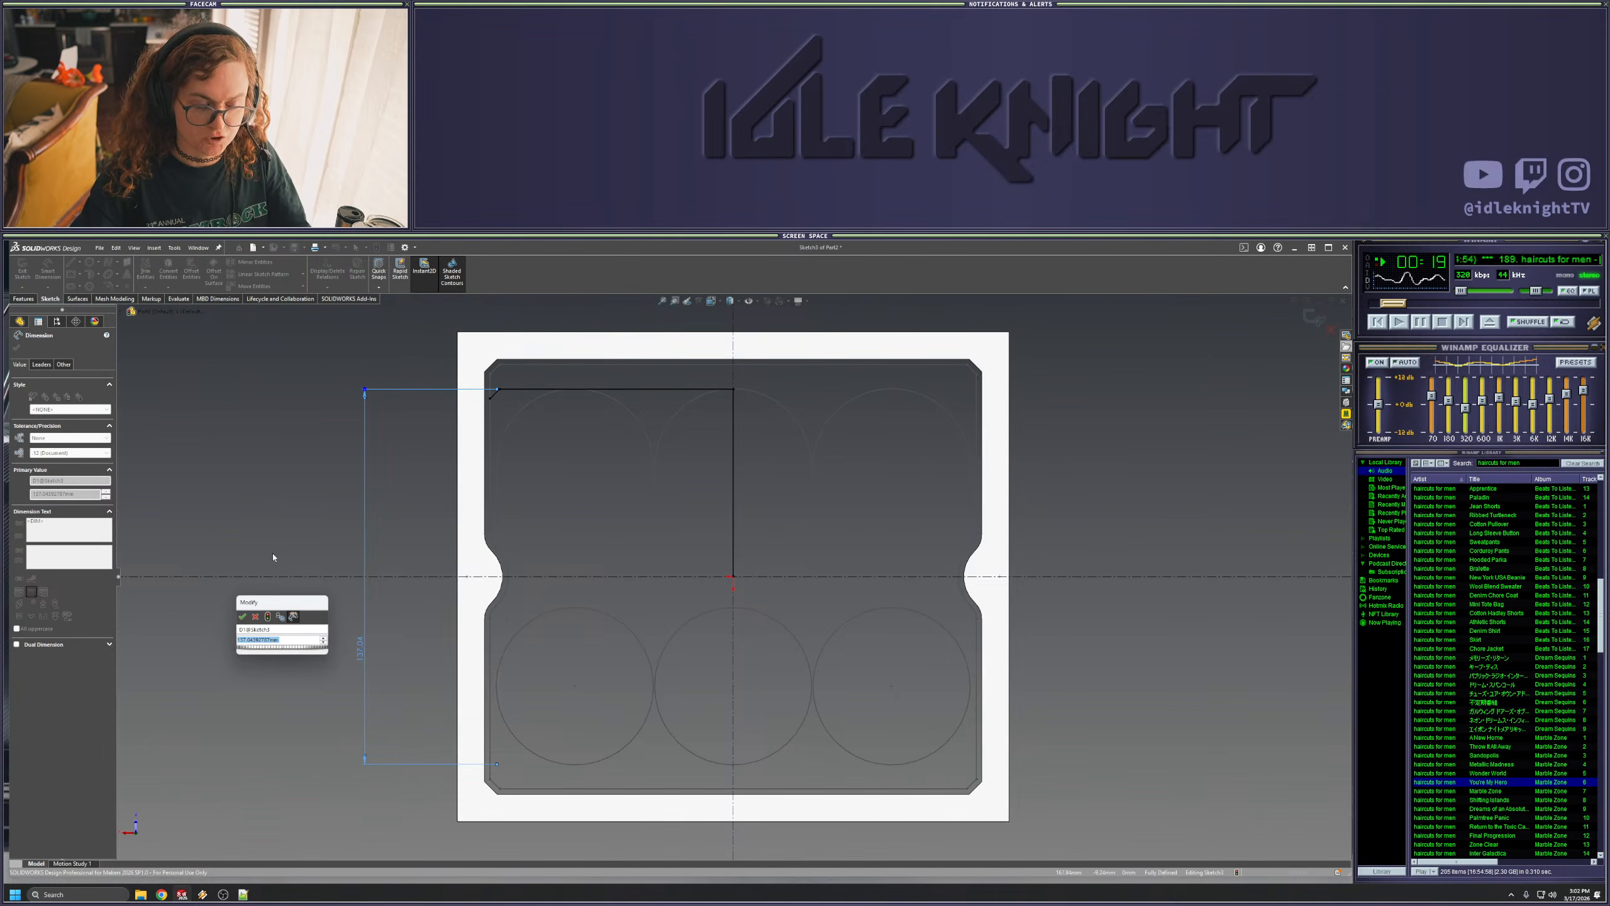
{"action": "type", "text": "130"}
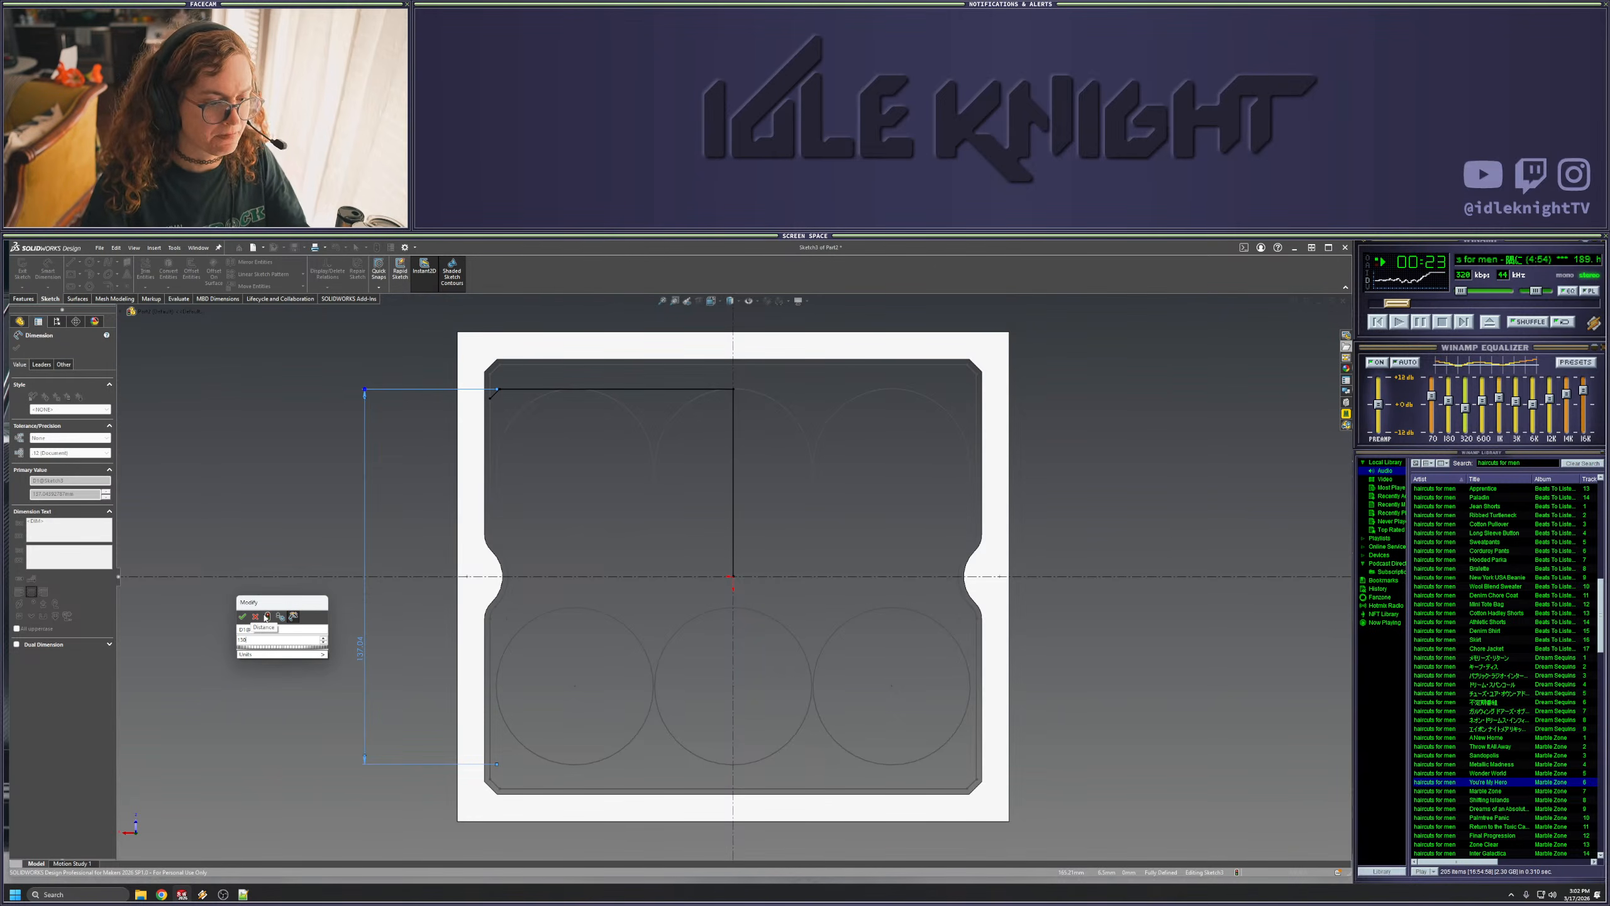
{"action": "key", "text": "Return"}
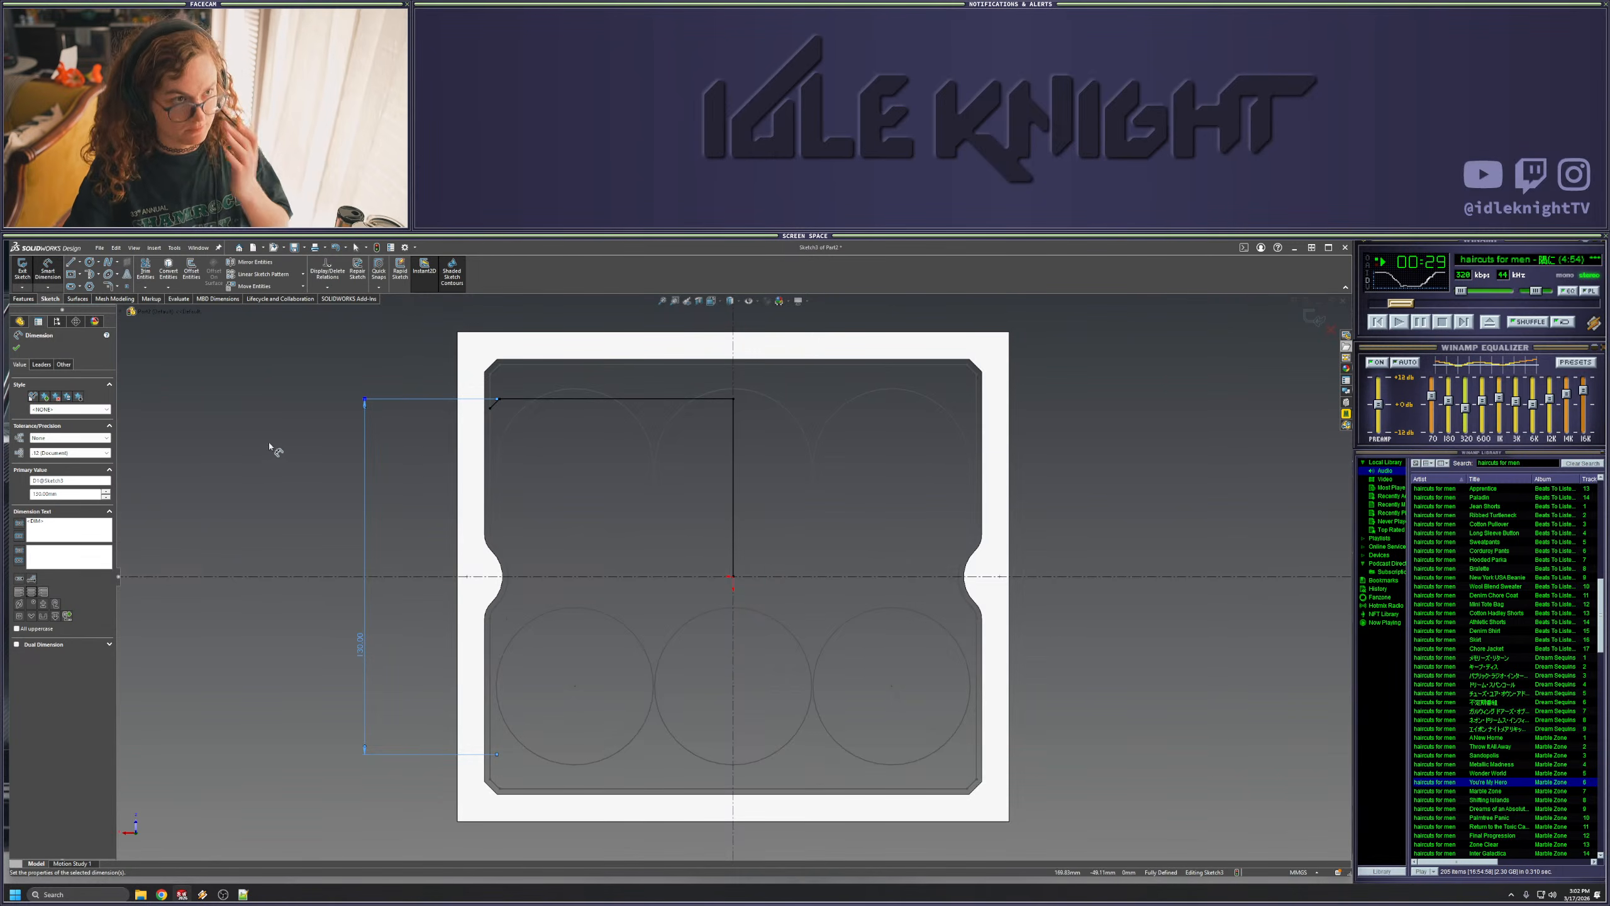
- Sketch a vertical line from the upper horizontal line to the horizontal centerline and make it coincident with the upper-left can circle's center
{"action": "key", "text": "l"}
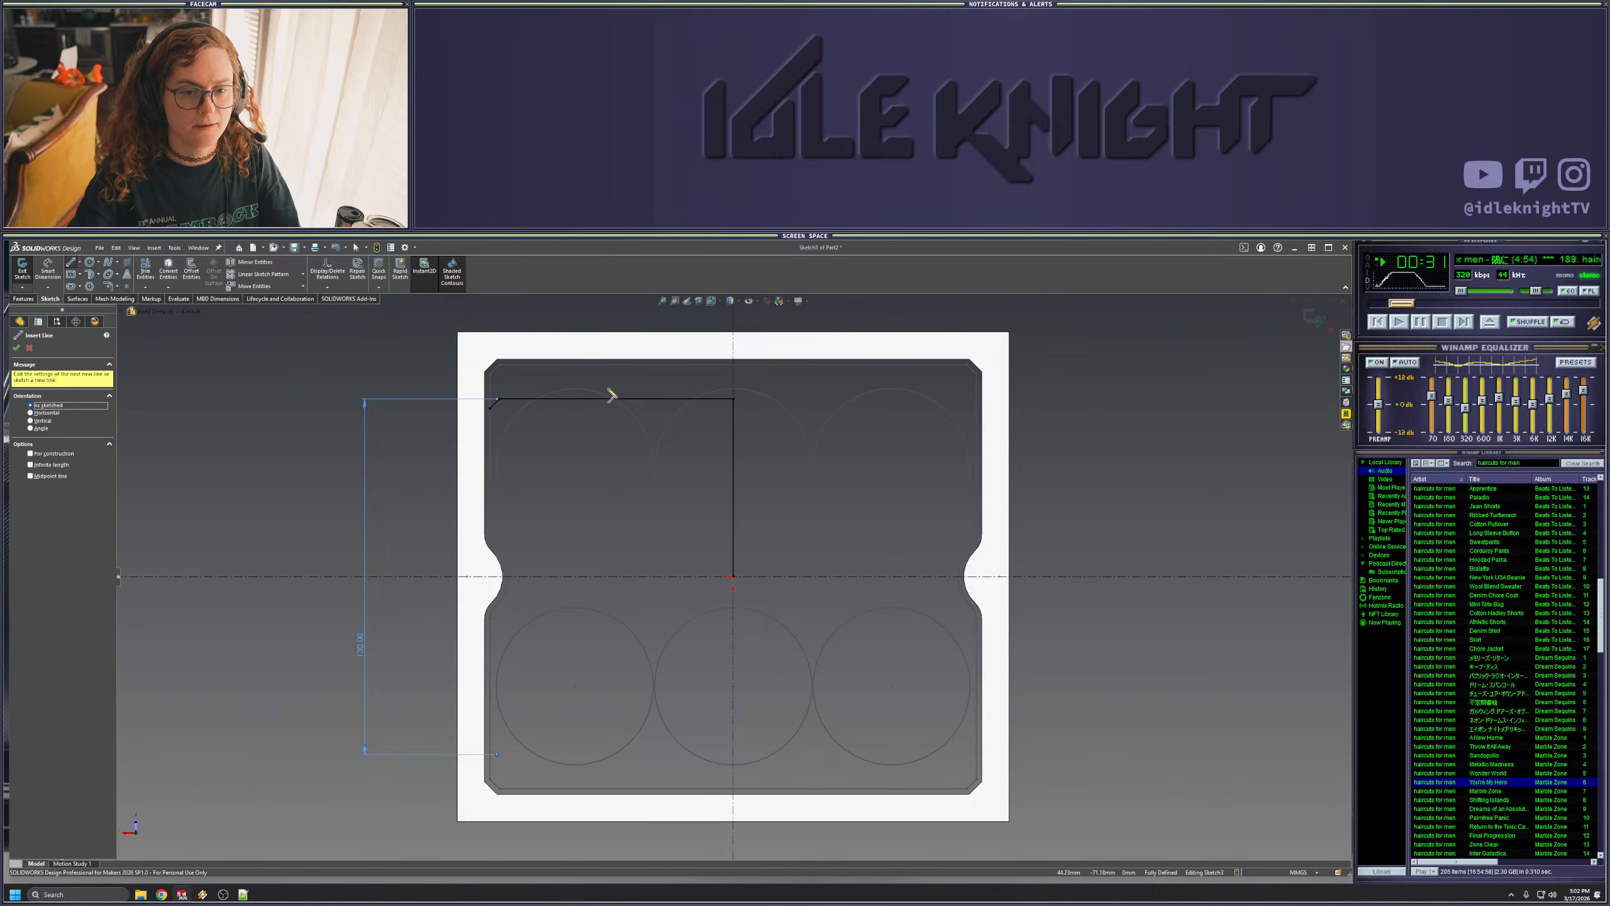
{"action": "left_click", "coordinate": [573, 399]}
{"action": "left_click", "coordinate": [572, 576]}
{"action": "key", "text": "Escape"}
{"action": "left_click", "coordinate": [575, 471]}
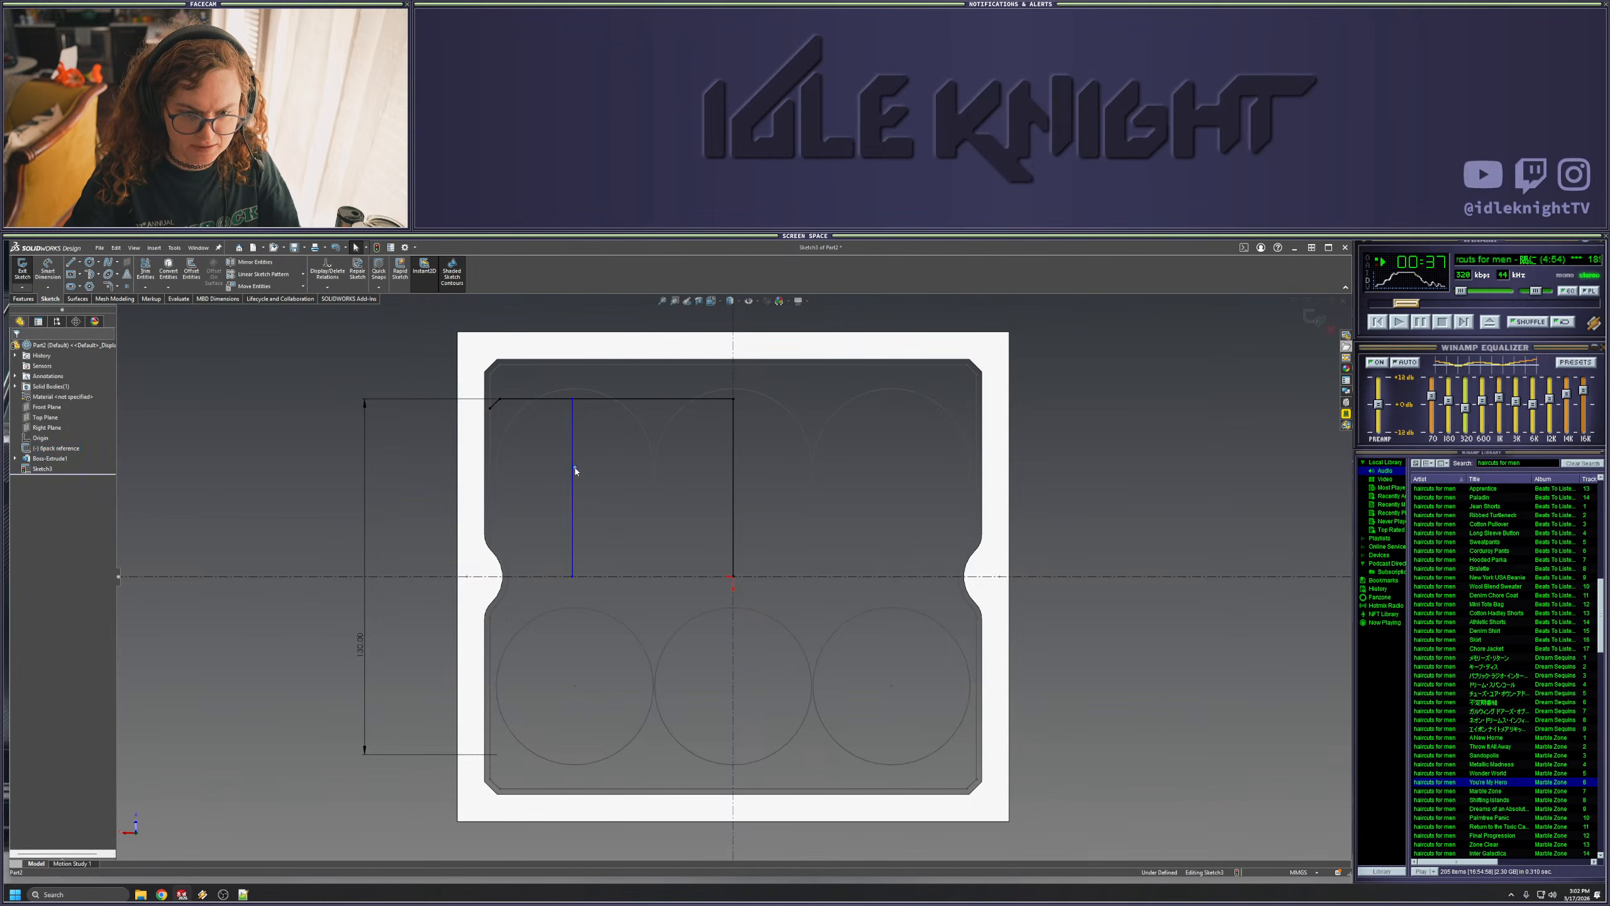
{"action": "left_click", "coordinate": [575, 470], "text": "ctrl"}
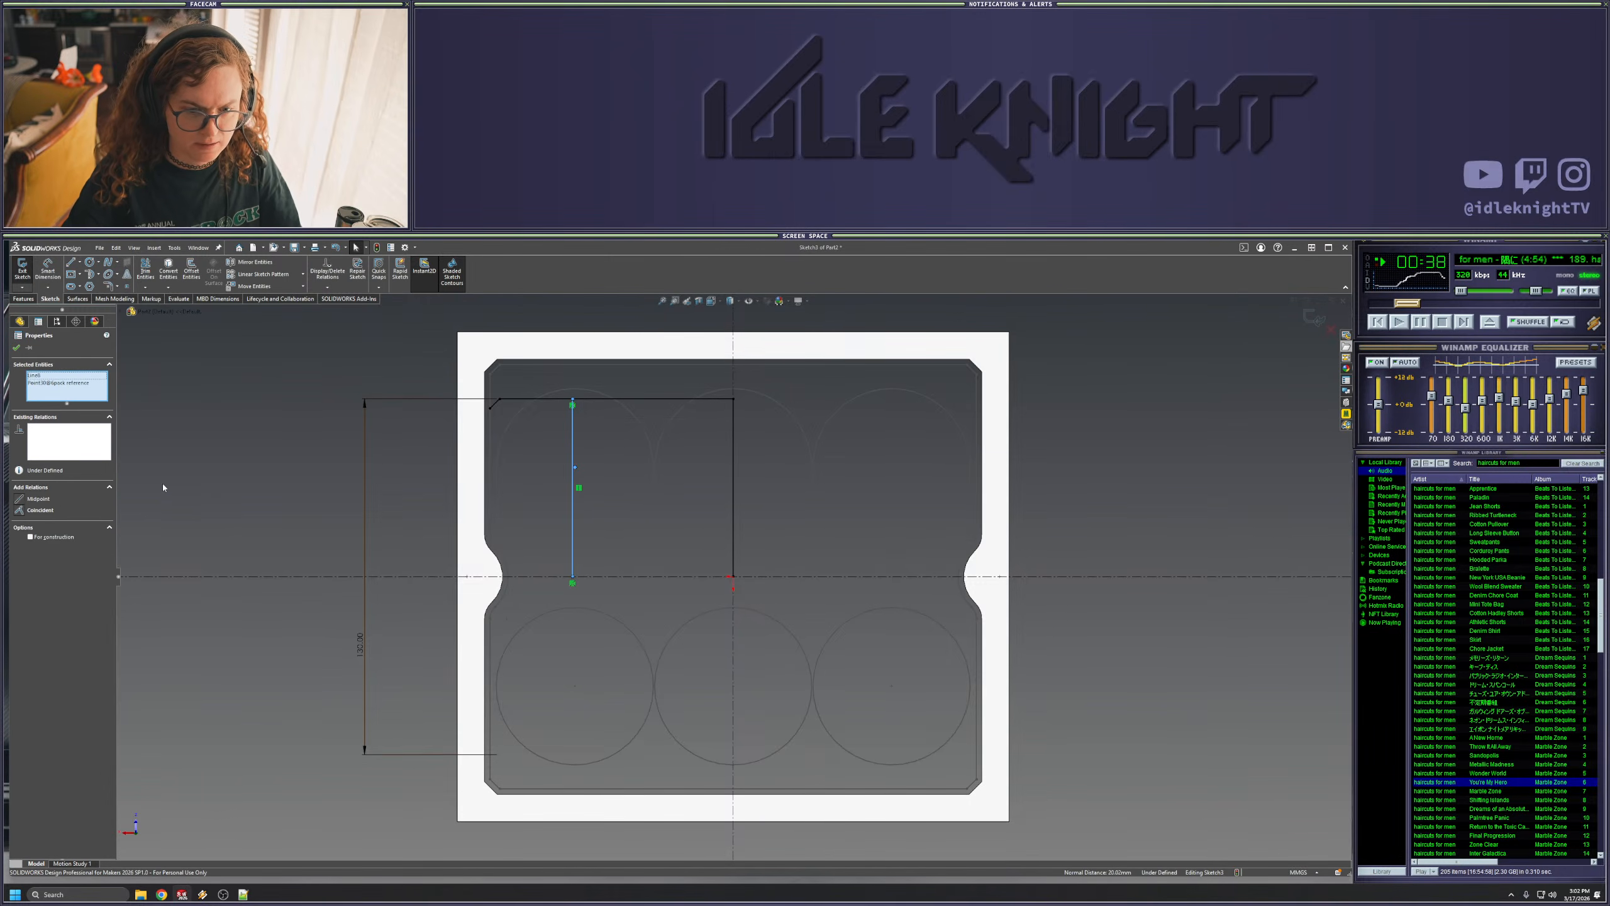
{"action": "left_click", "coordinate": [39, 510]}
{"action": "key", "text": "Escape"}
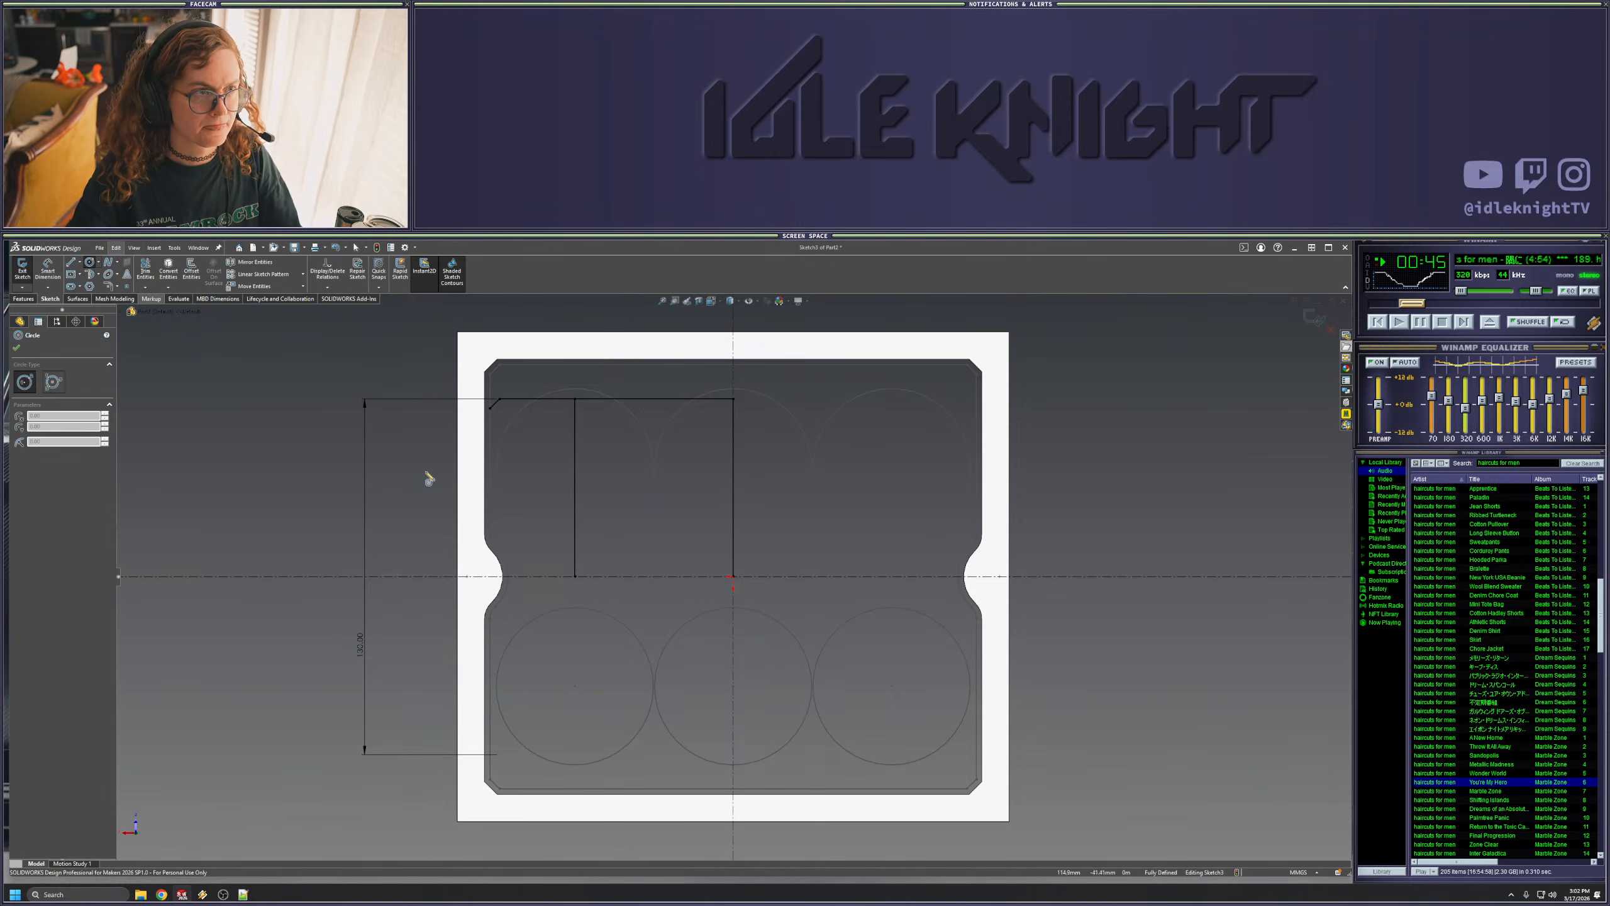
- Convert the vertical line through the upper-left can circle's center to construction geometry
{"action": "left_click", "coordinate": [575, 531]}
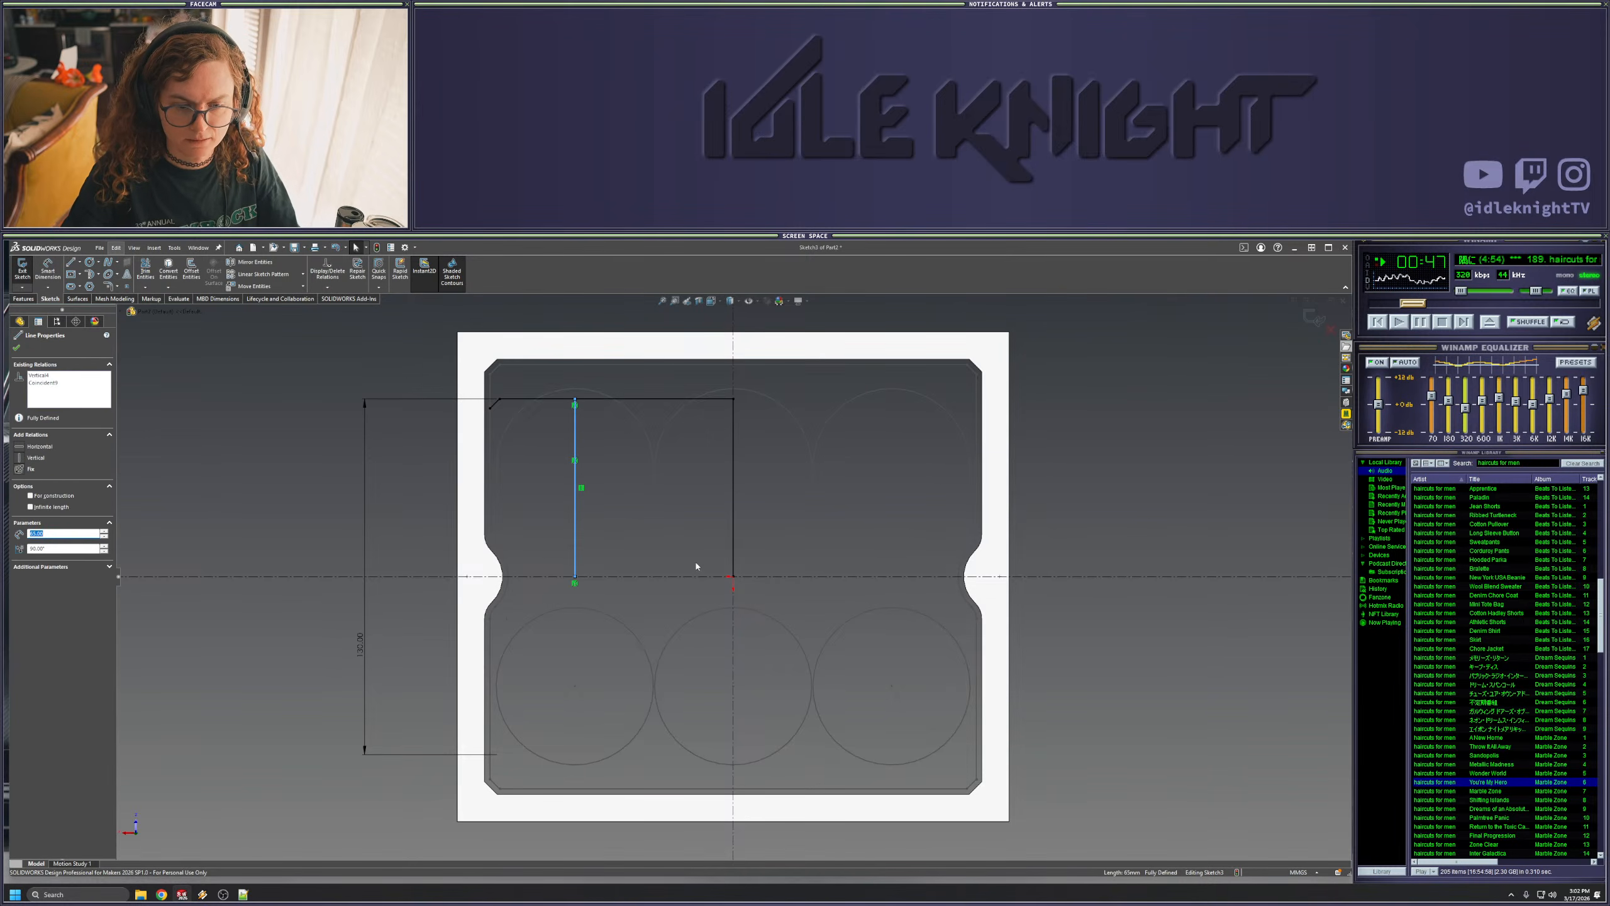
{"action": "left_click", "coordinate": [30, 496]}
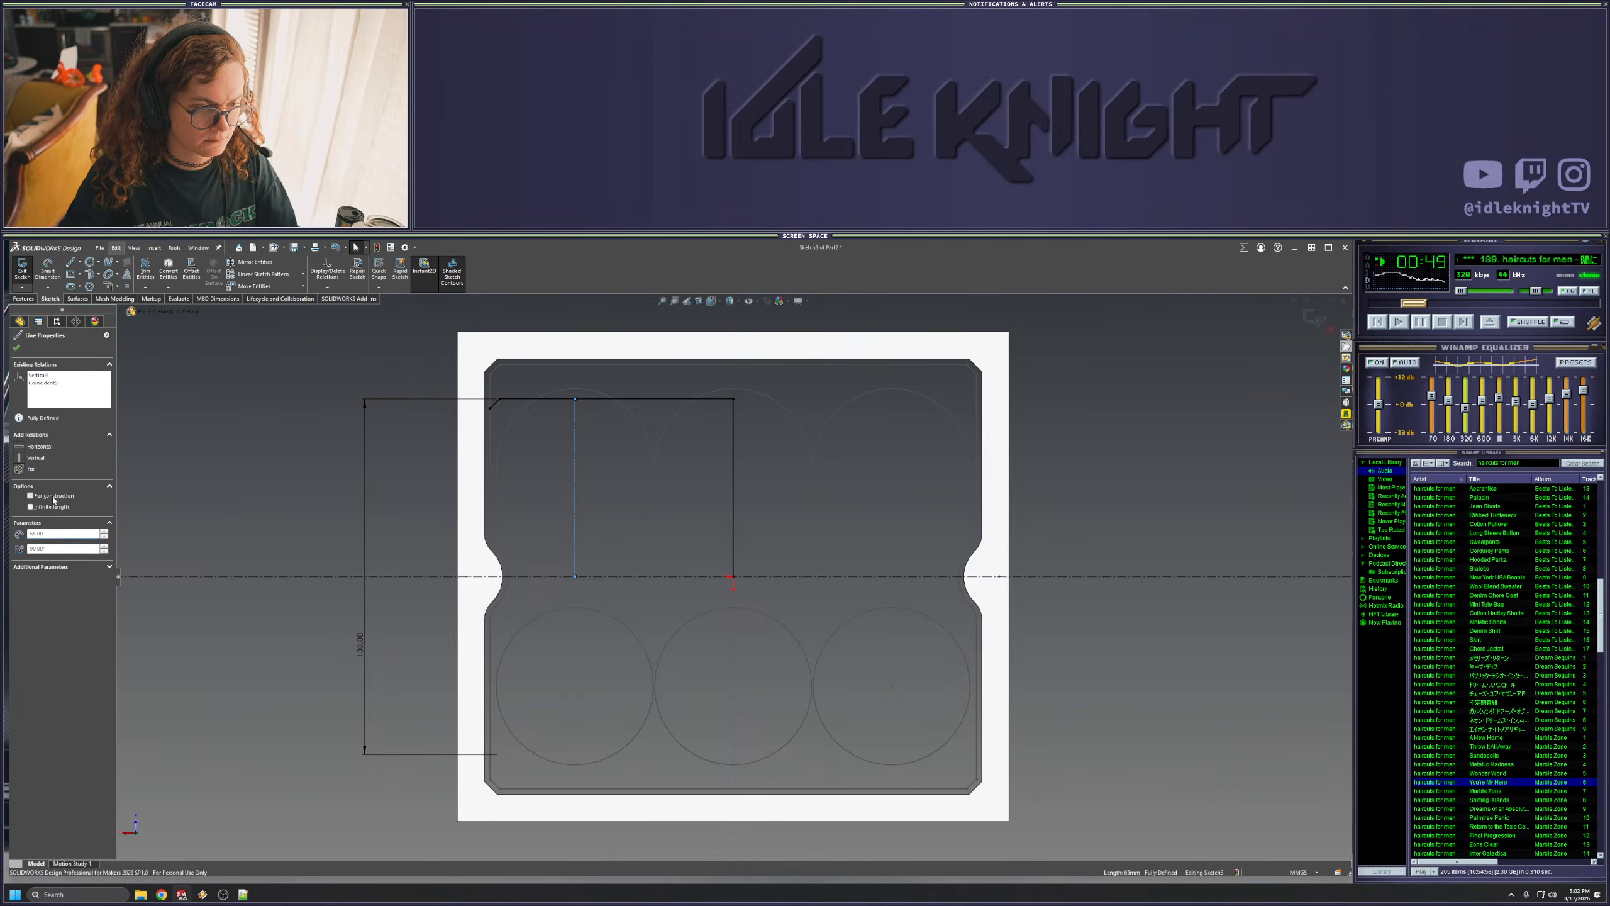
{"action": "left_click", "coordinate": [1090, 528]}
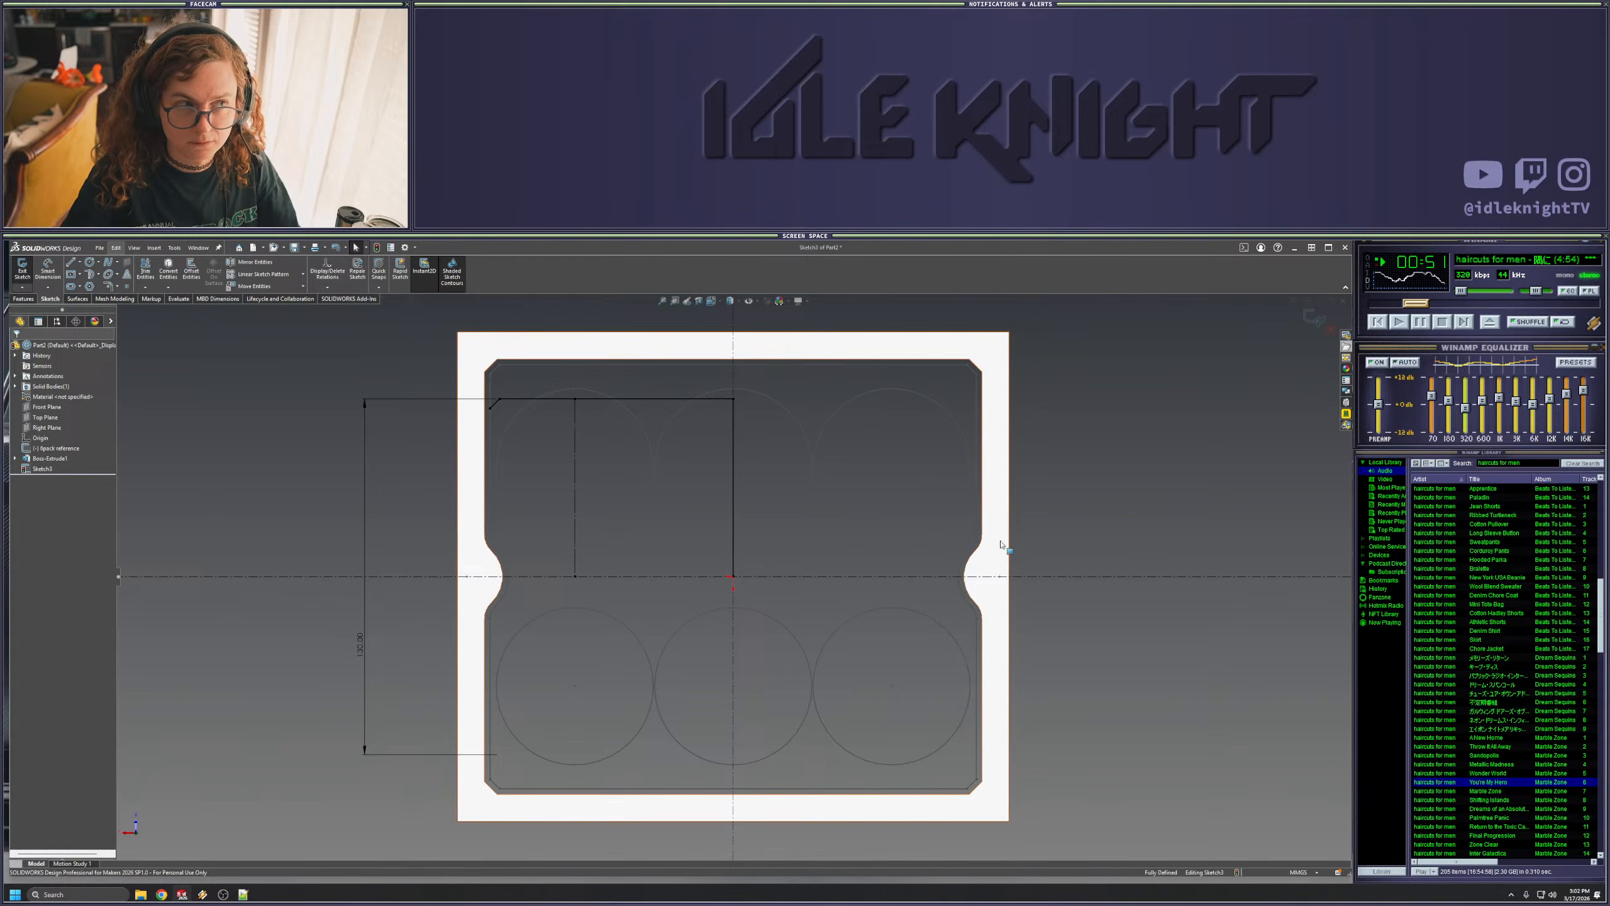
{"action": "left_click", "coordinate": [732, 558]}
{"action": "left_click", "coordinate": [286, 515]}
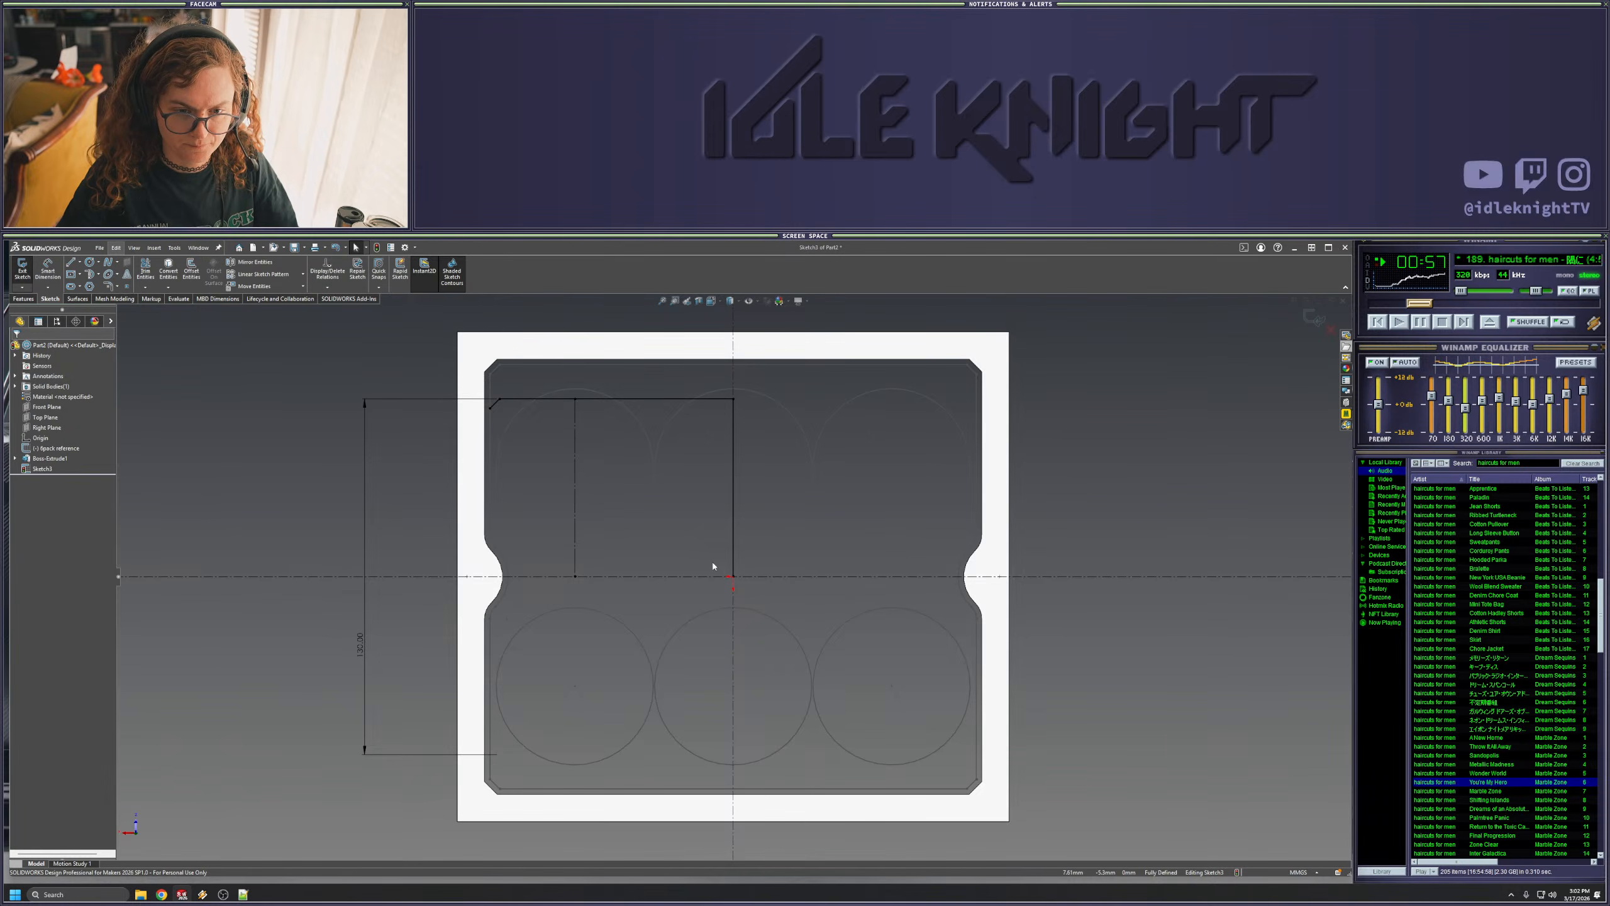
{"action": "left_click", "coordinate": [733, 561]}
{"action": "left_click", "coordinate": [1149, 540]}
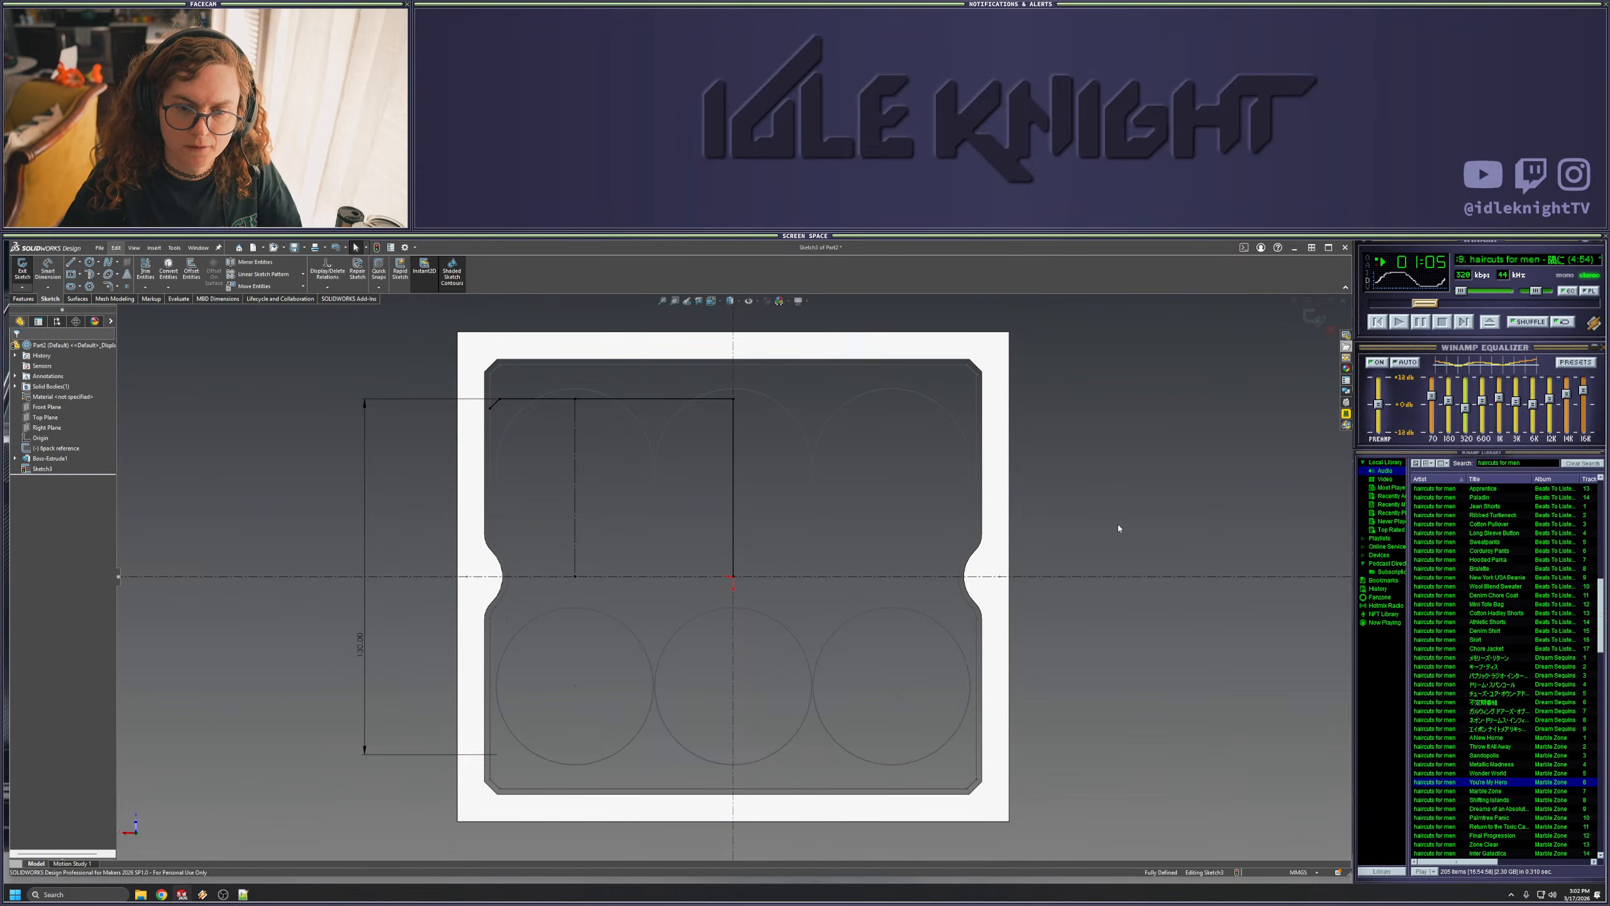
- Sketch two circles below the upper horizontal line, one centered on the vertical construction line and one on the vertical line above the origin
{"action": "left_click", "coordinate": [88, 264]}
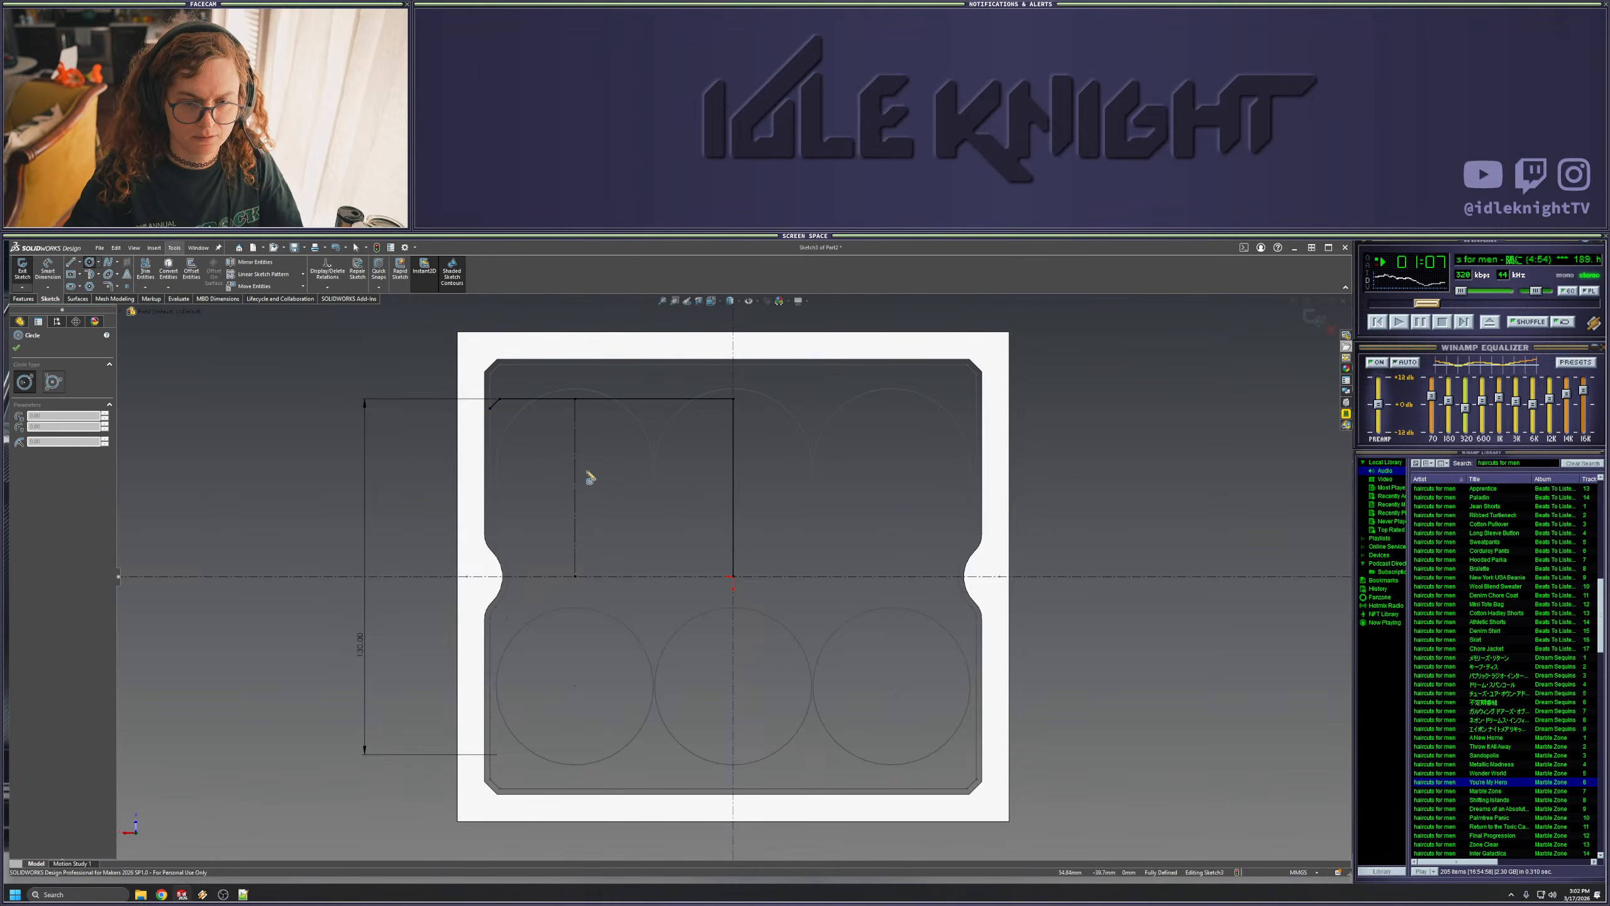
{"action": "left_click", "coordinate": [575, 495]}
{"action": "left_click", "coordinate": [632, 470]}
{"action": "left_click", "coordinate": [734, 490]}
{"action": "left_click", "coordinate": [787, 479]}
{"action": "key", "text": "Escape"}
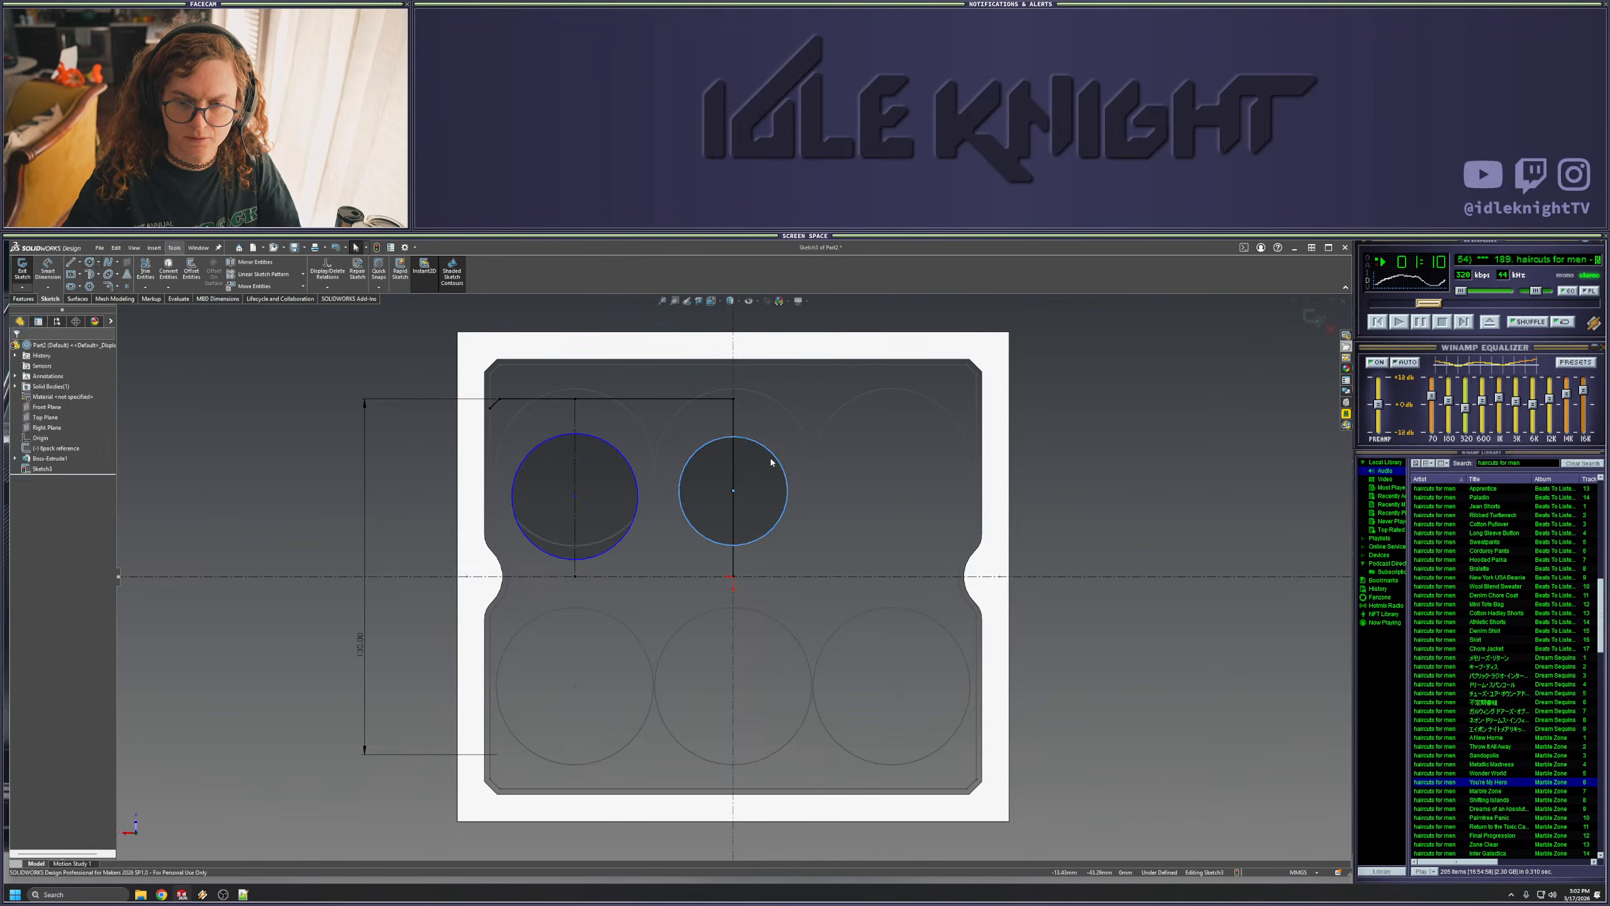
- Add an Equal relation between both new circles and the upper-left can circle of the reference sketch
{"action": "left_click", "coordinate": [634, 469], "text": "ctrl"}
{"action": "left_click", "coordinate": [653, 454], "text": "ctrl"}
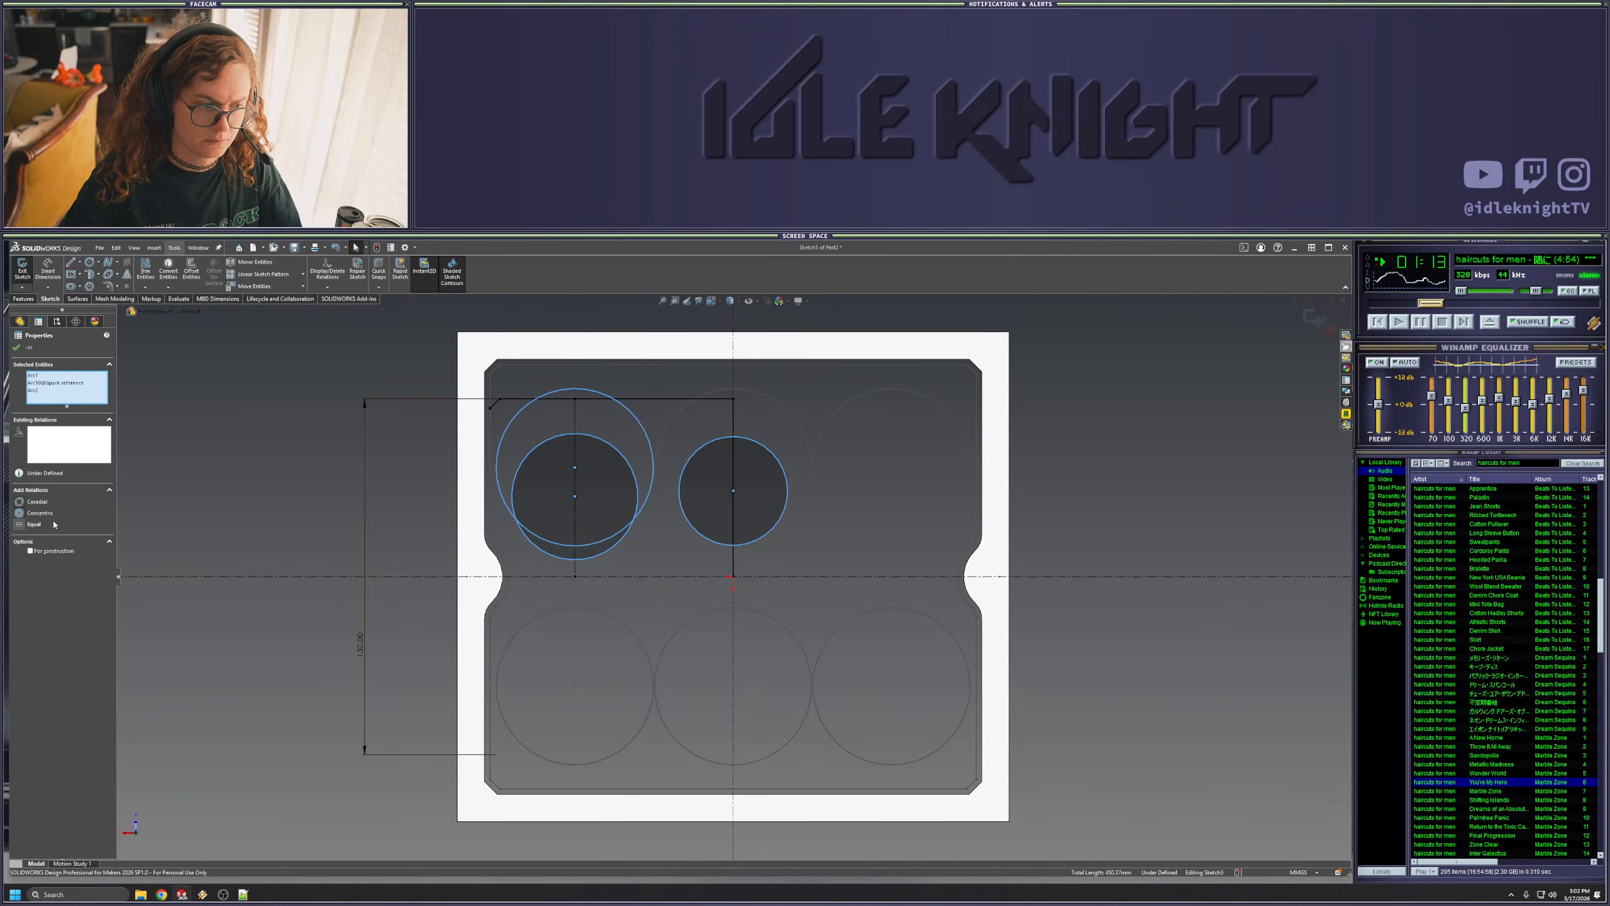
{"action": "left_click", "coordinate": [32, 524]}
{"action": "key", "text": "Escape"}
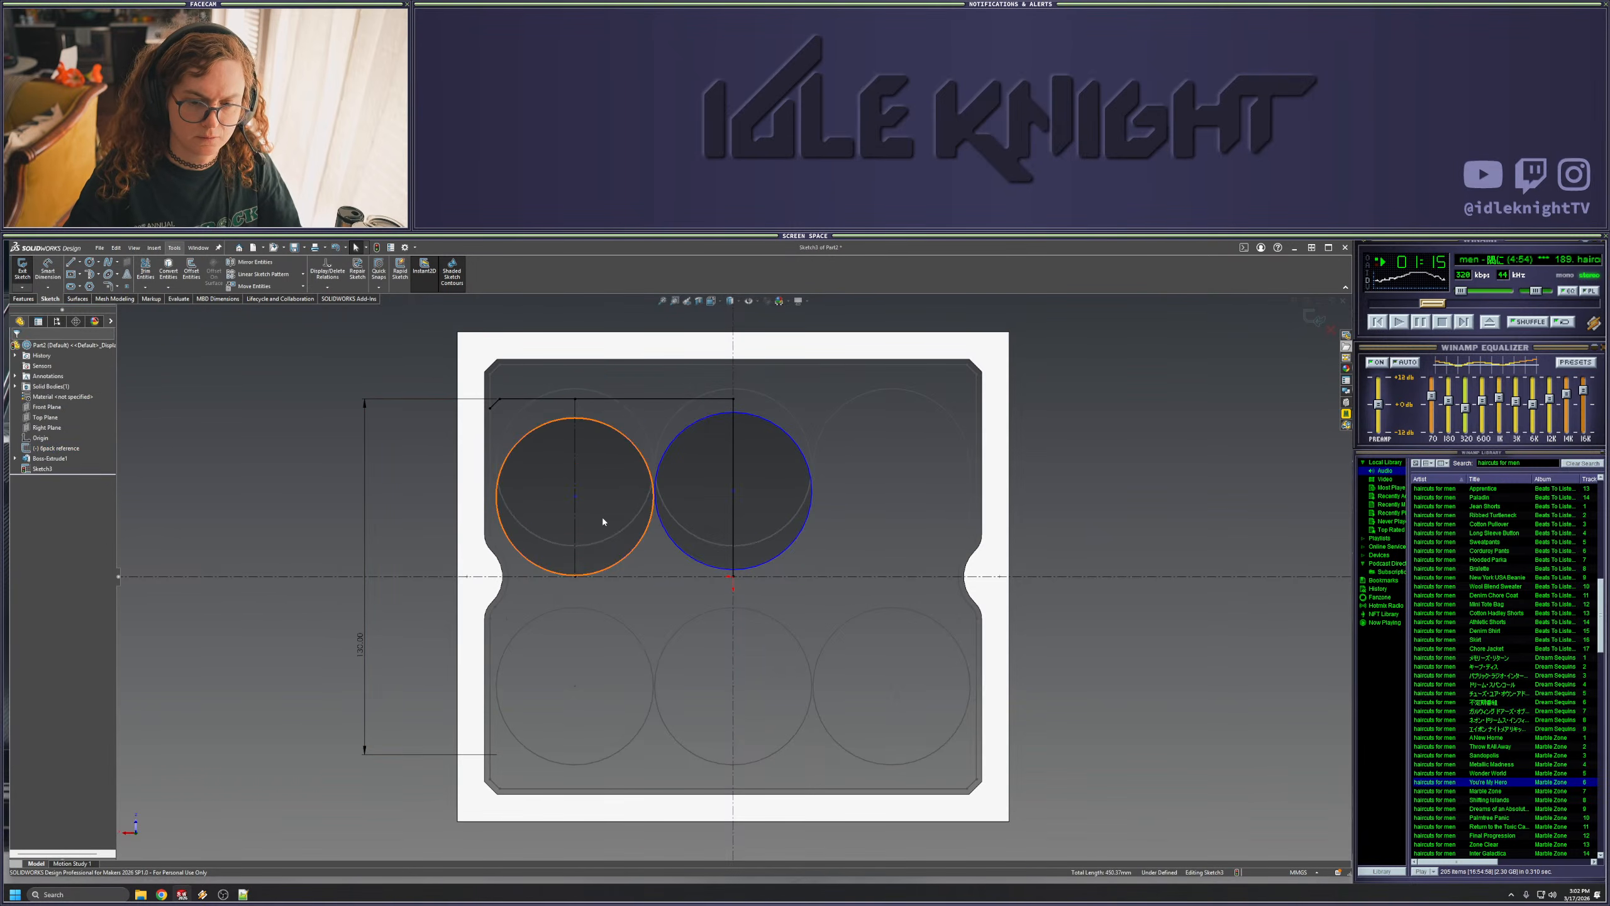
- Dimension the left circle from the upper horizontal line and set the dimension's arc condition to Min
{"action": "left_click", "coordinate": [48, 269]}
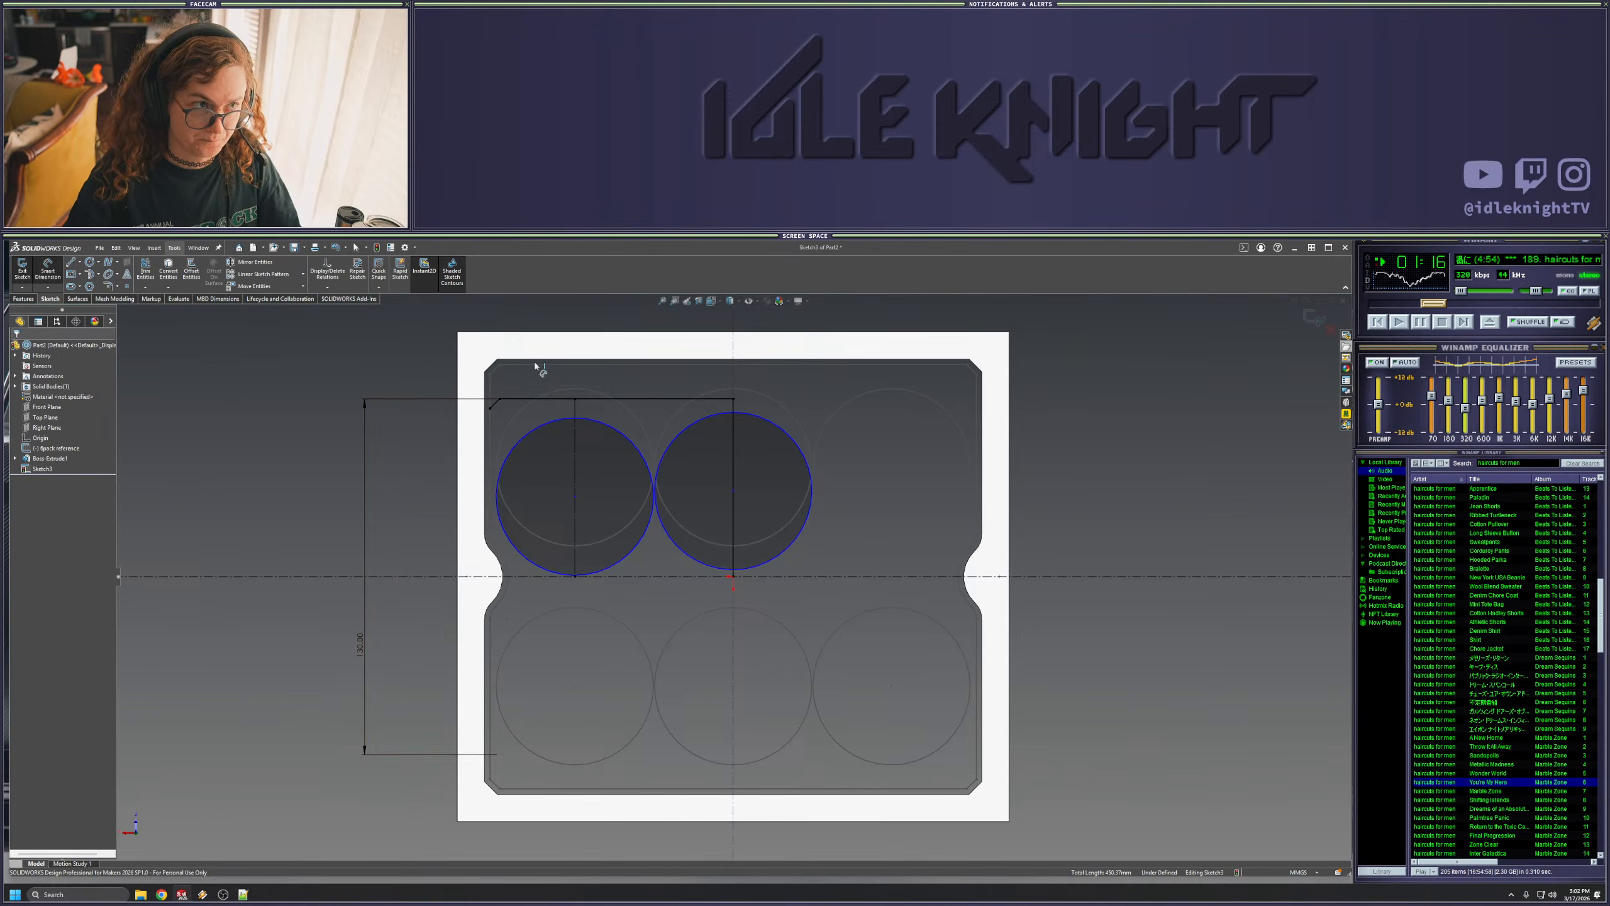
{"action": "left_click", "coordinate": [618, 432]}
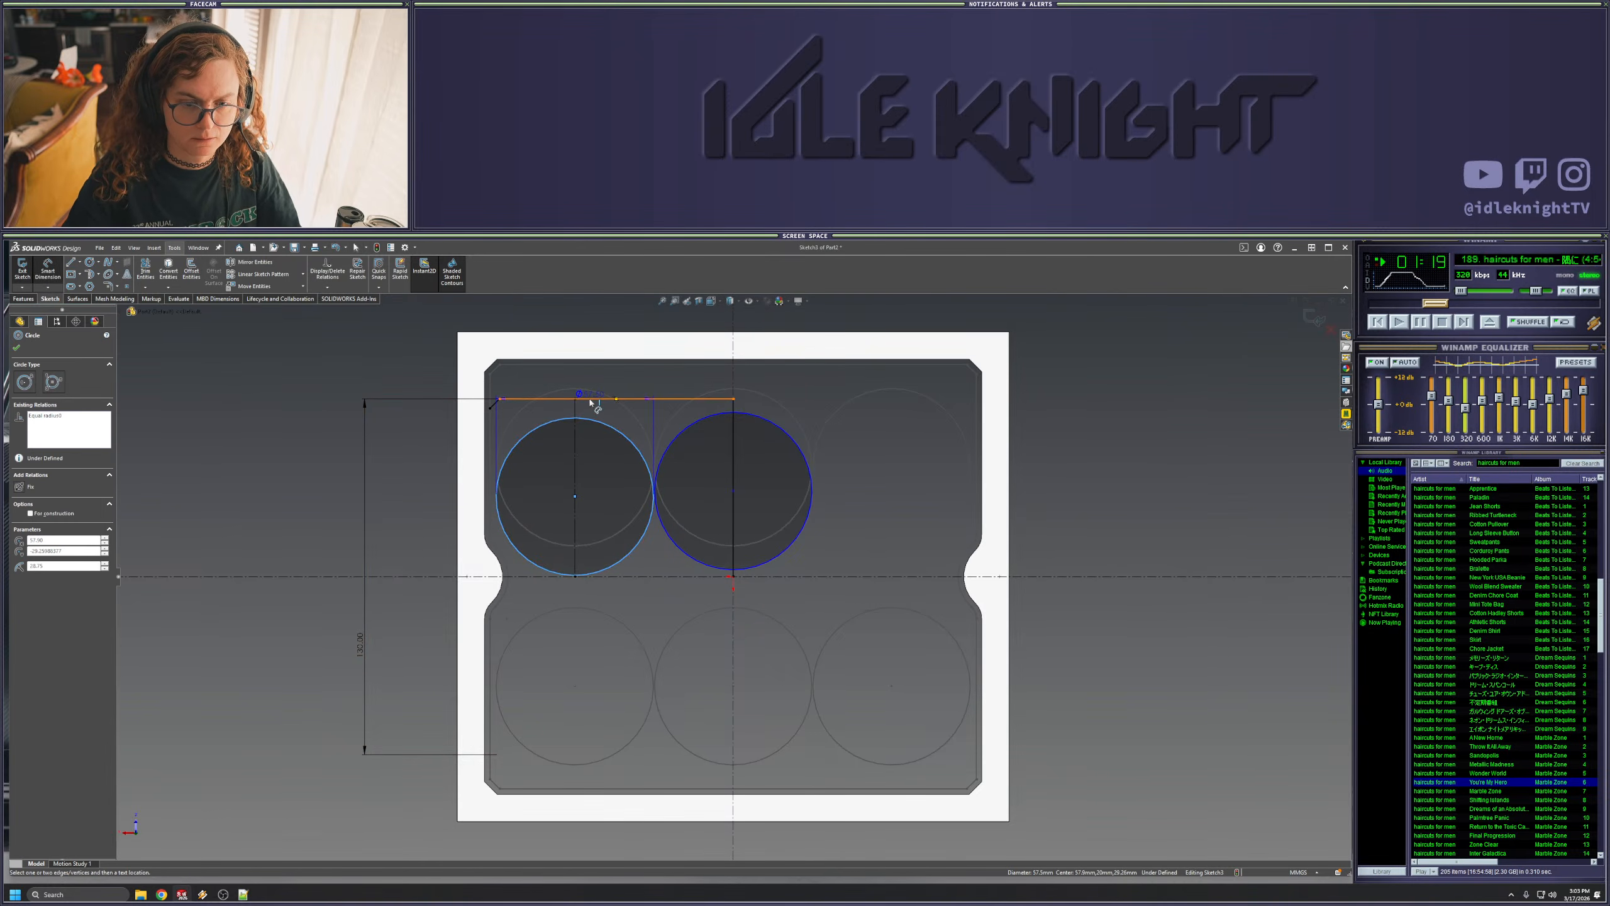
{"action": "left_click", "coordinate": [590, 398]}
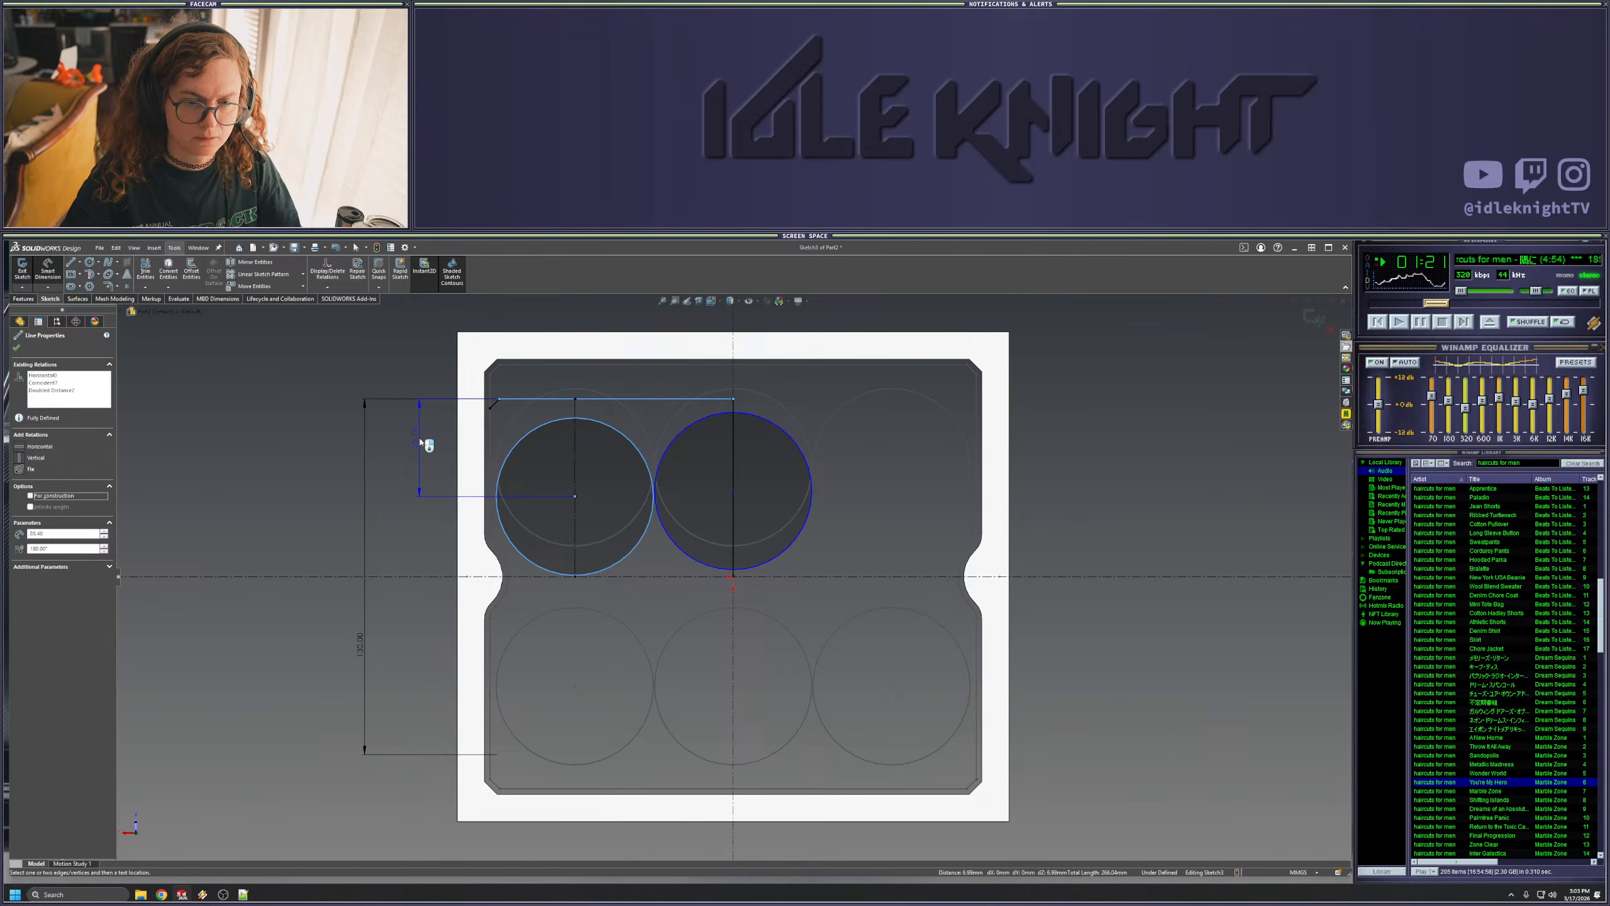
{"action": "left_click", "coordinate": [424, 446]}
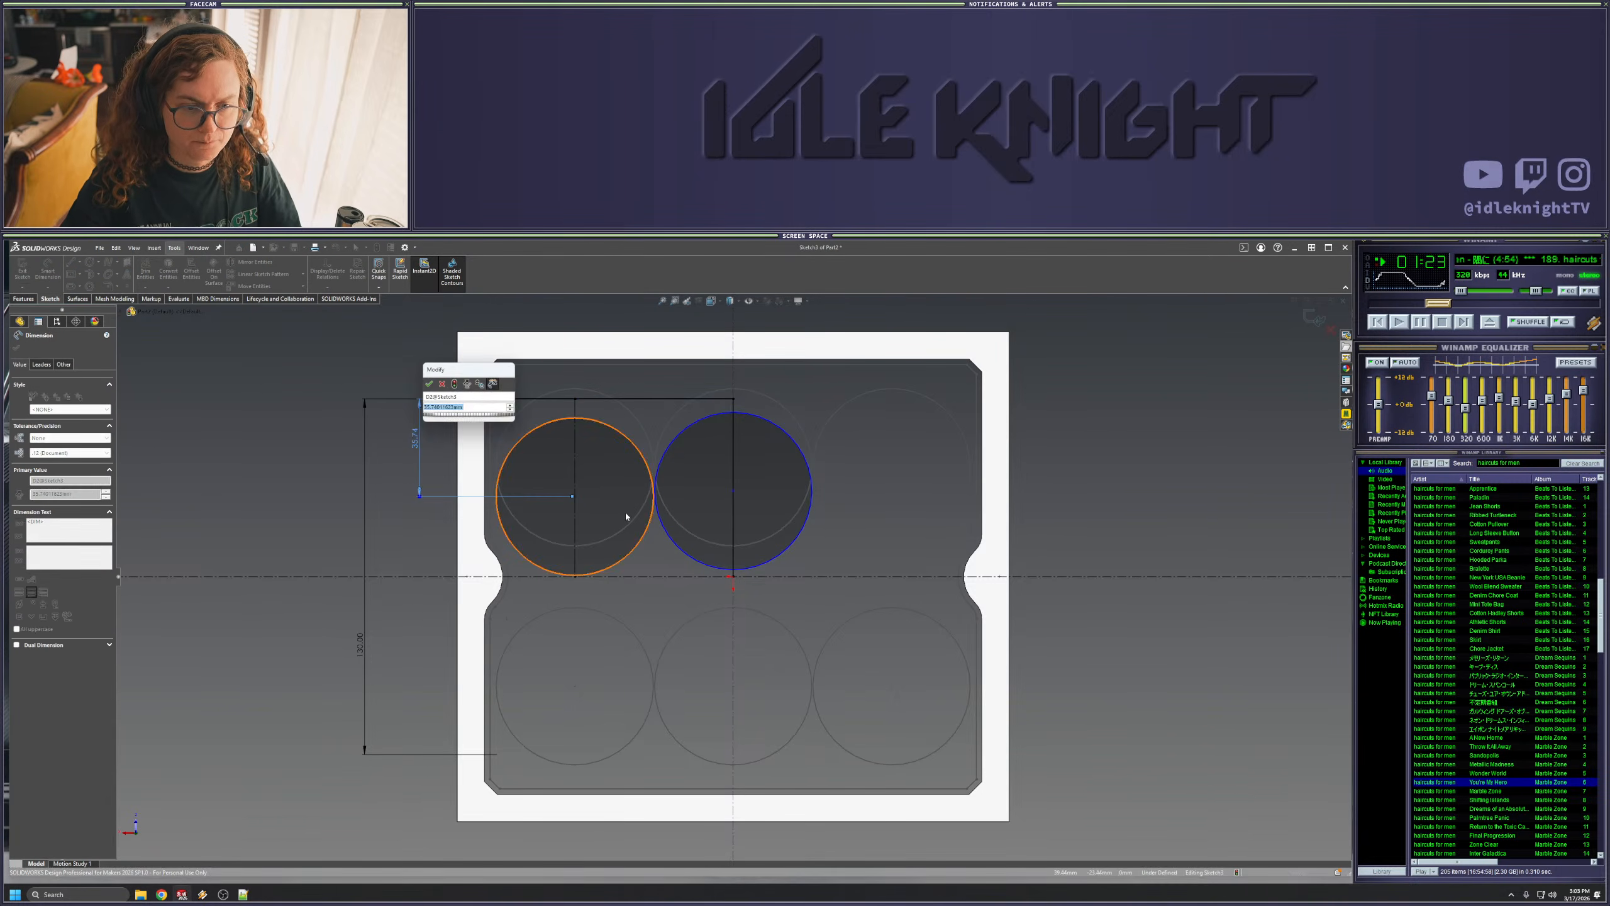
{"action": "key", "text": "Return"}
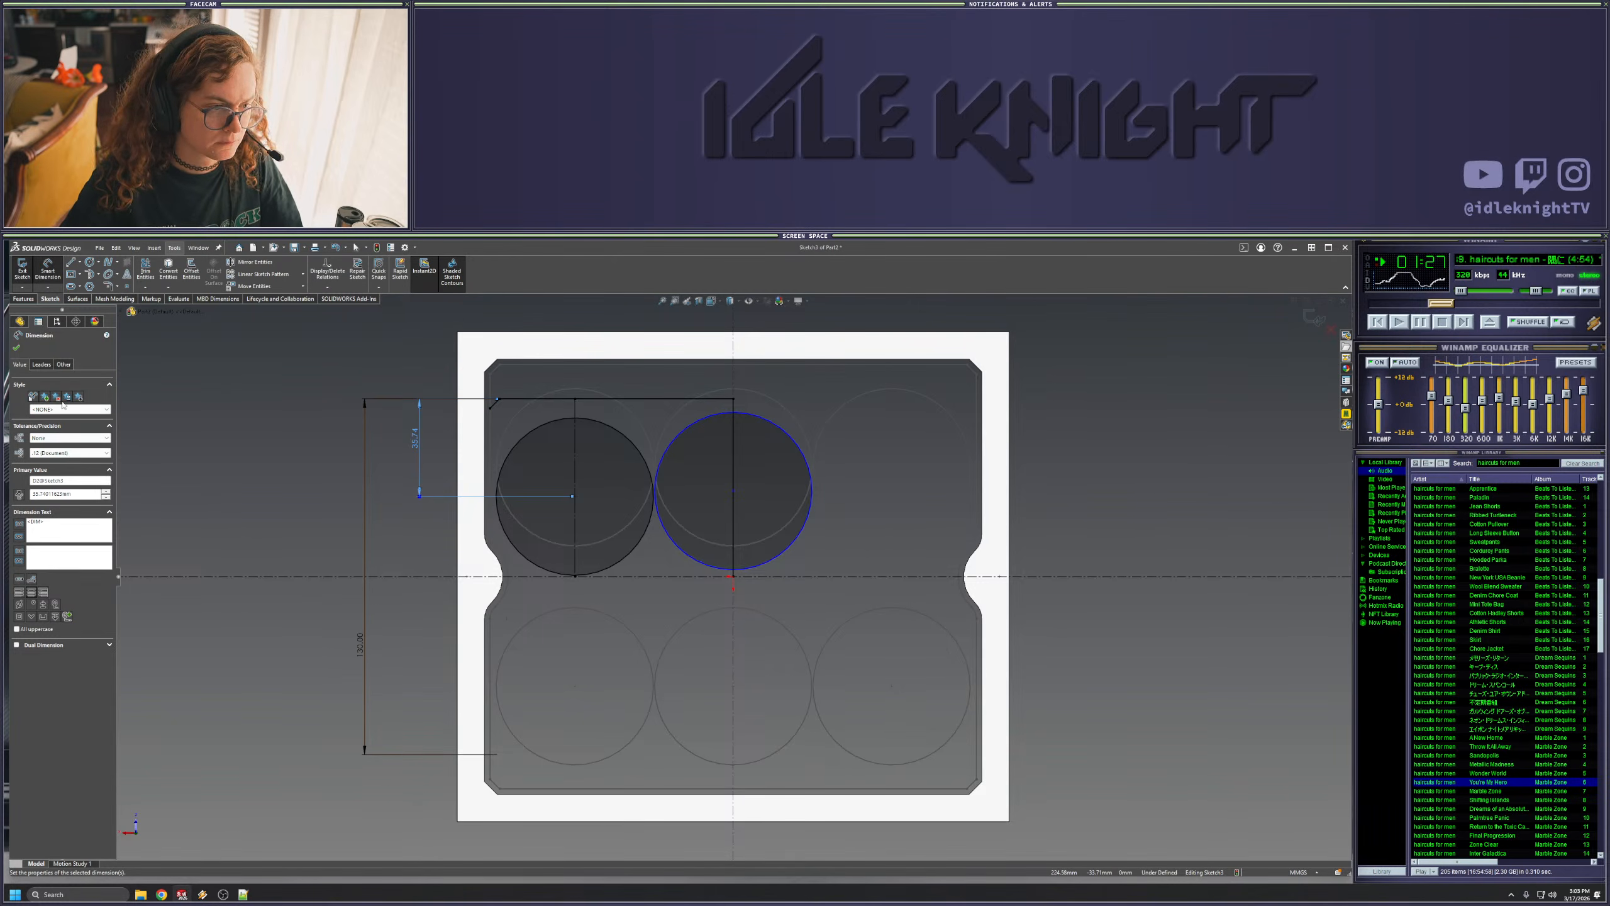
{"action": "left_click", "coordinate": [42, 365]}
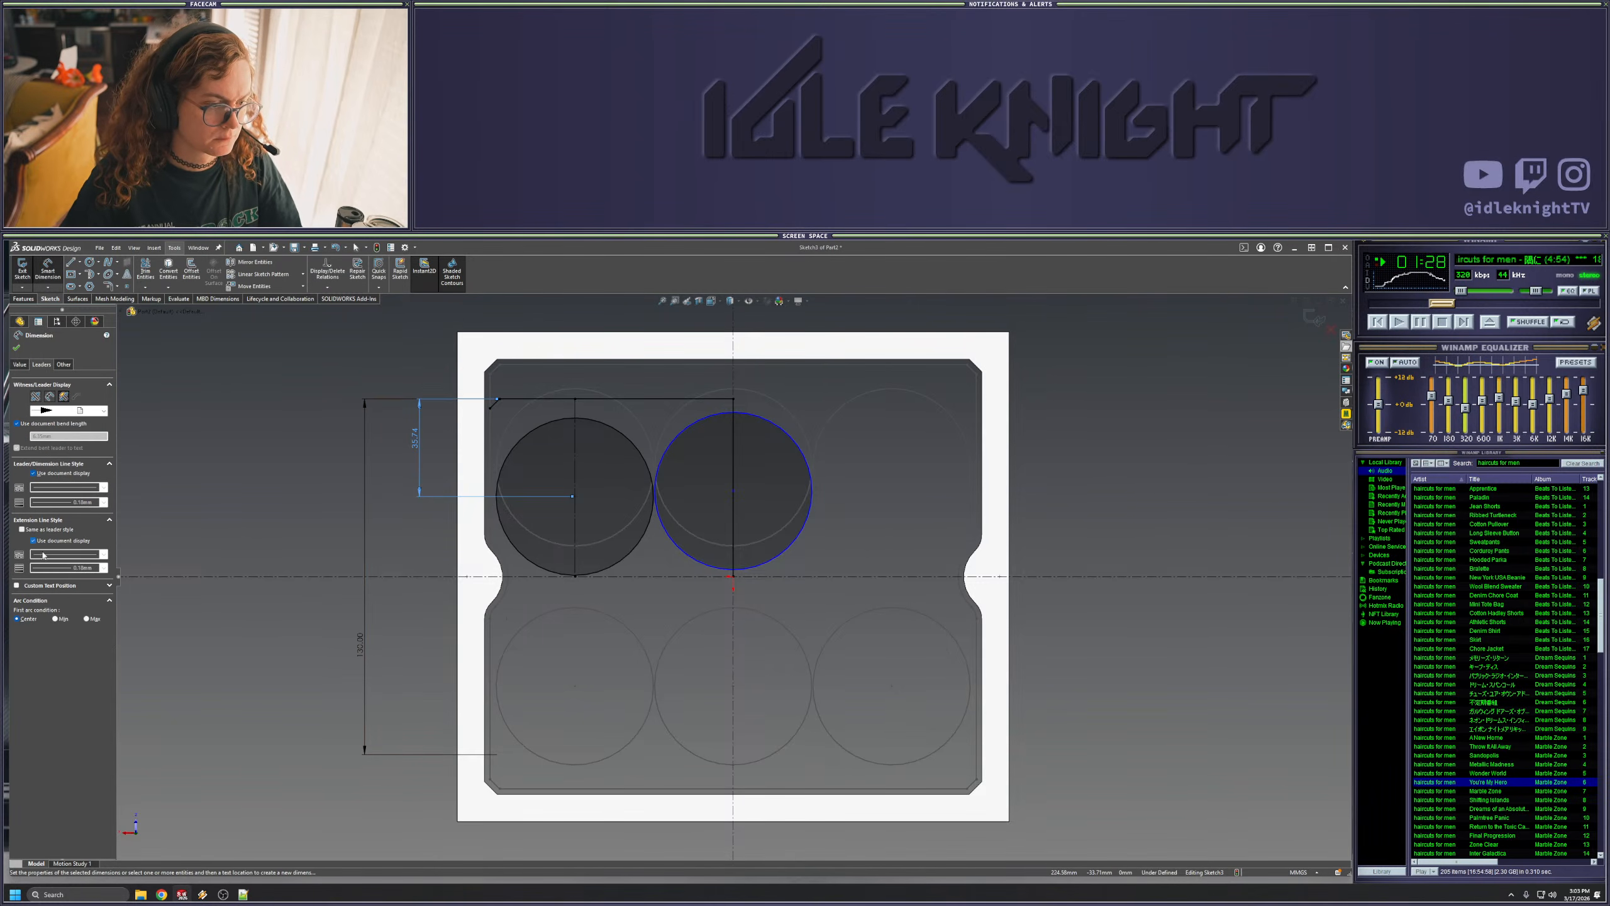
{"action": "left_click", "coordinate": [56, 619]}
{"action": "left_click", "coordinate": [270, 501]}
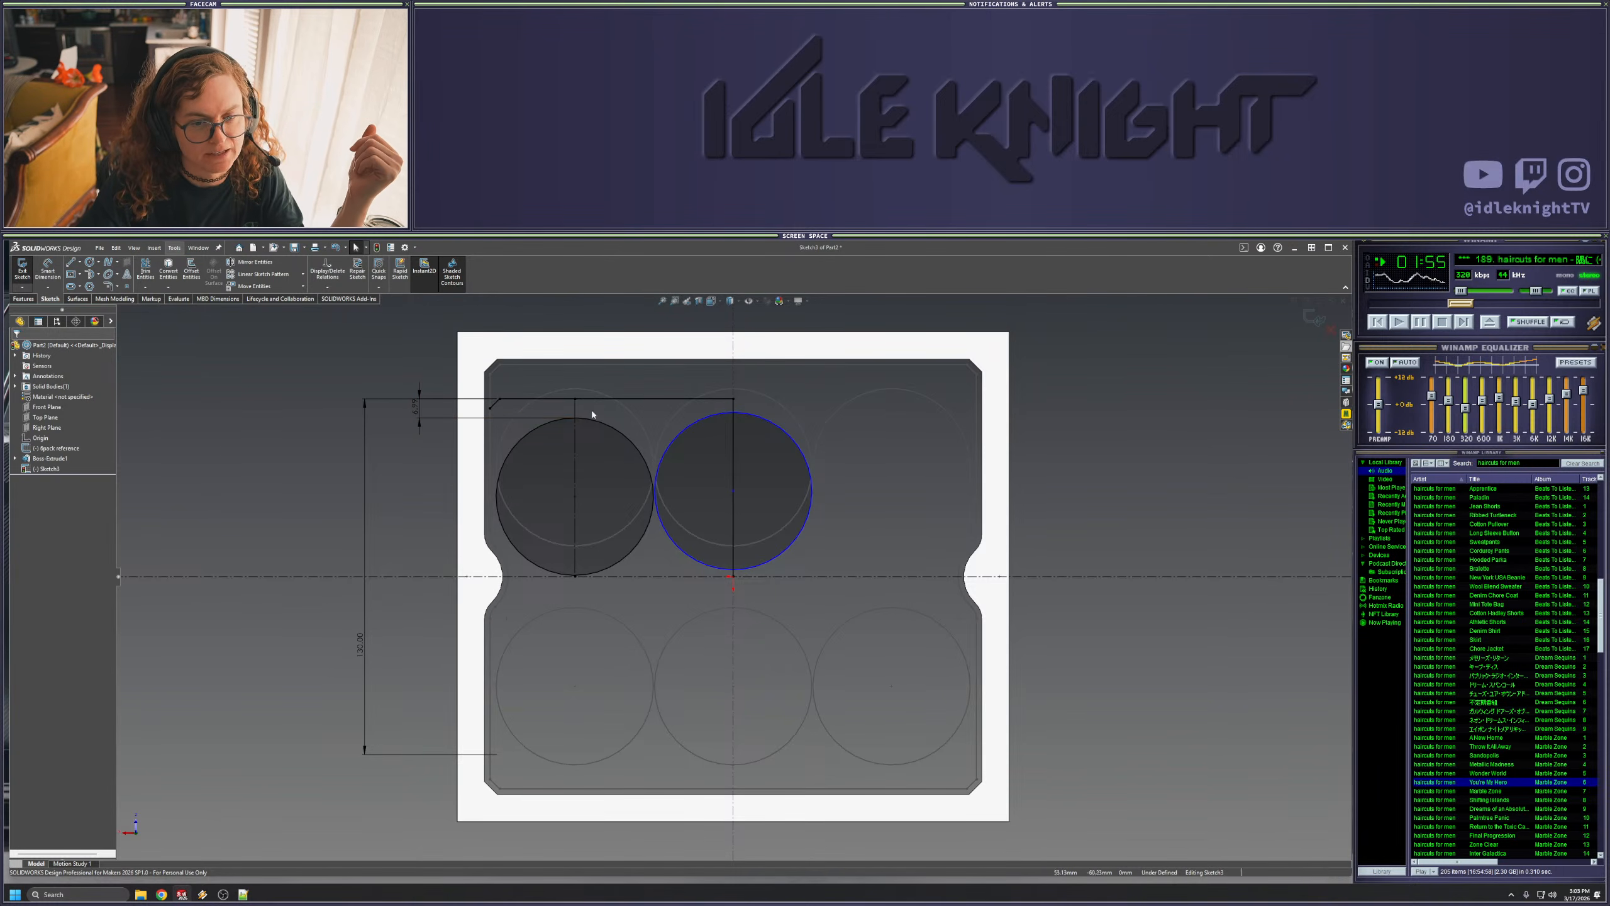
- Measure the gap between the upper-right can circle and the opening's upper edge with a temporary vertical line, and delete that line
{"action": "key", "text": "l"}
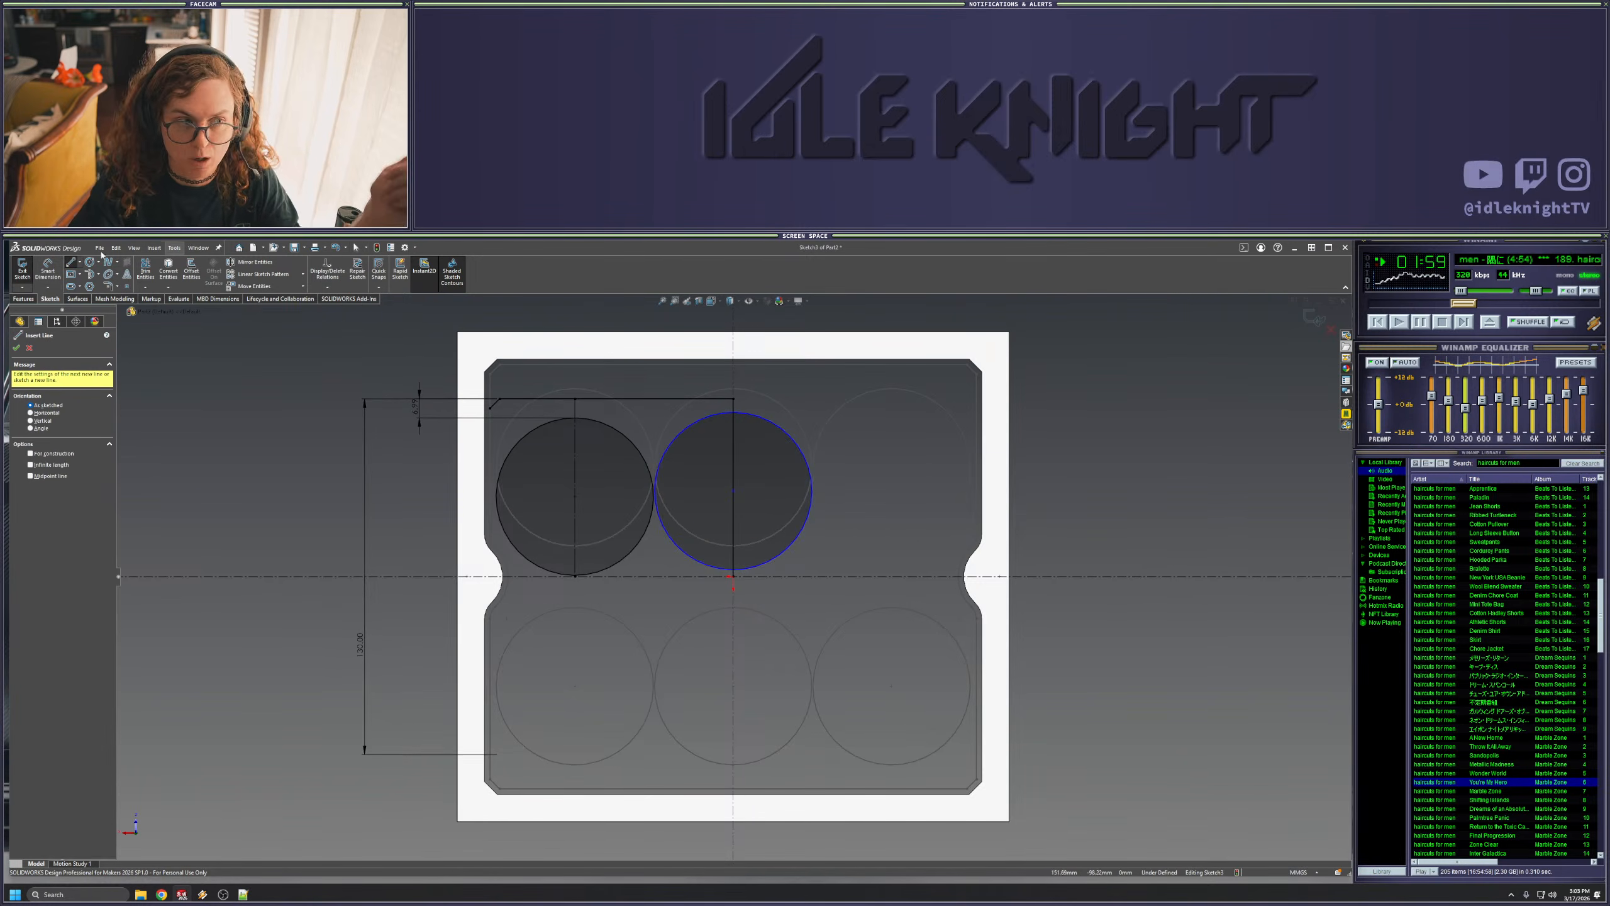
{"action": "left_click", "coordinate": [896, 387]}
{"action": "left_click", "coordinate": [892, 364]}
{"action": "key", "text": "Escape"}
{"action": "left_click", "coordinate": [892, 380]}
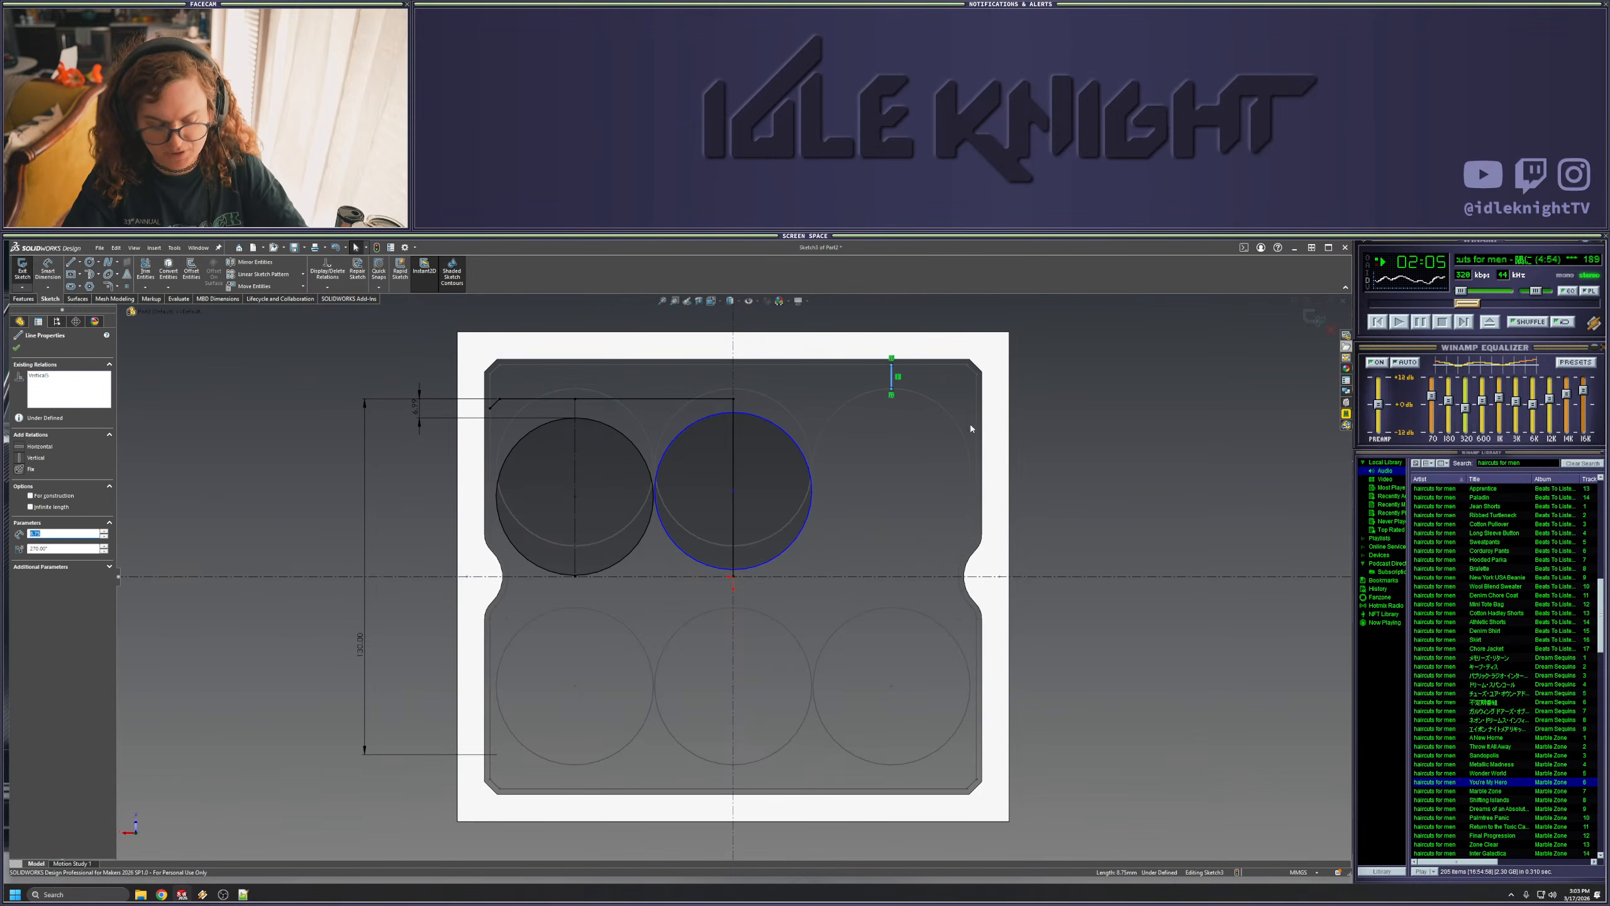
{"action": "left_click", "coordinate": [892, 366]}
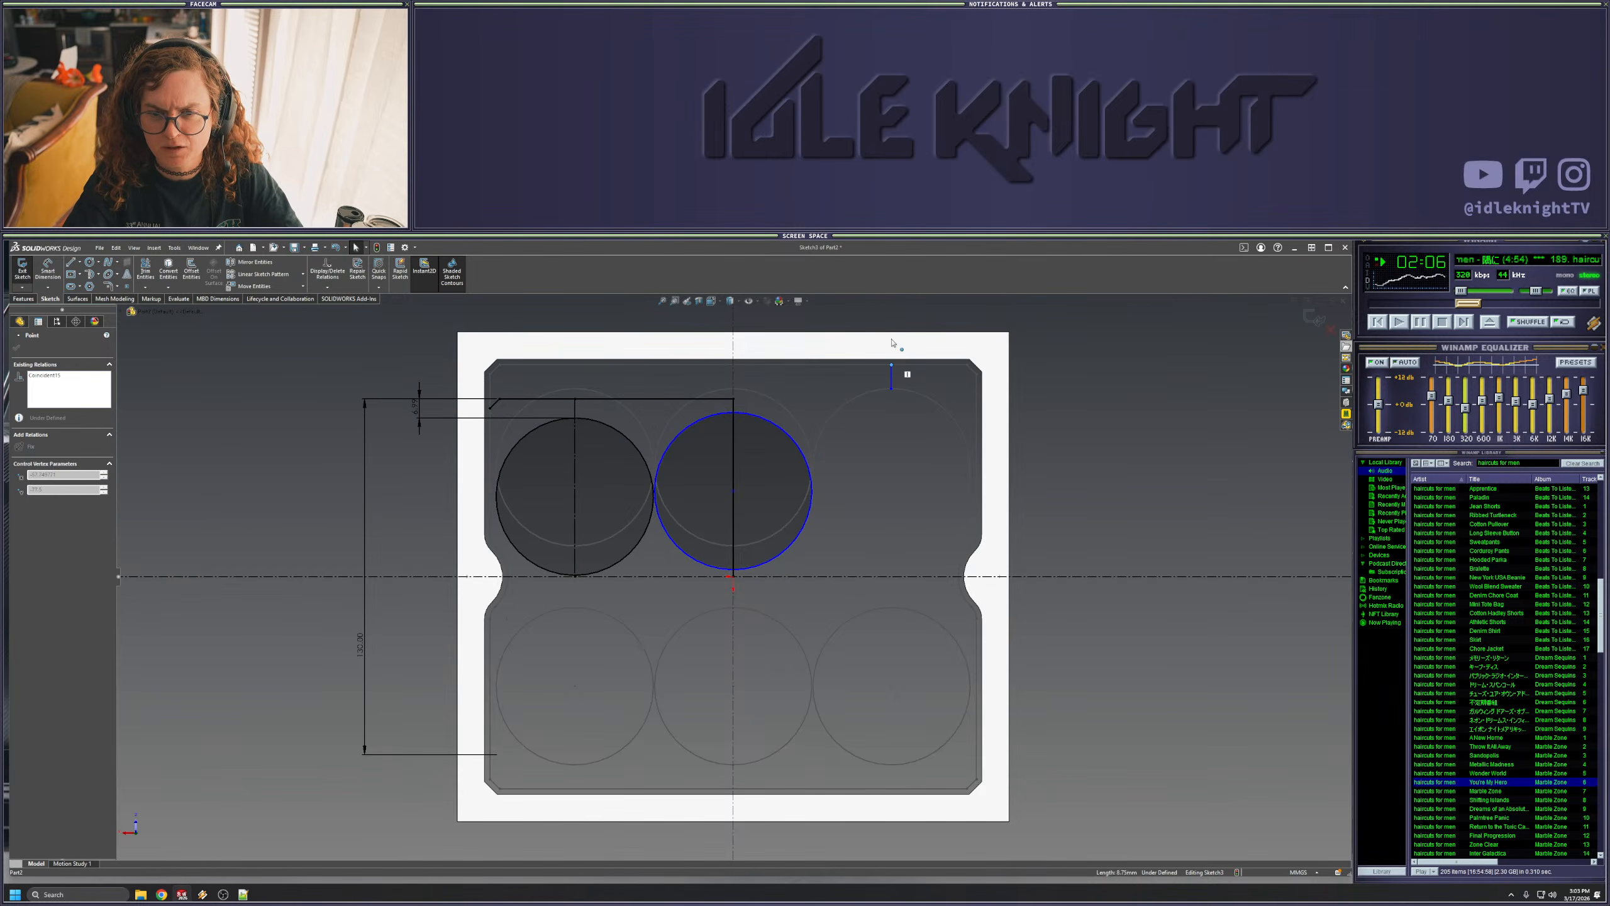
{"action": "left_click", "coordinate": [892, 381]}
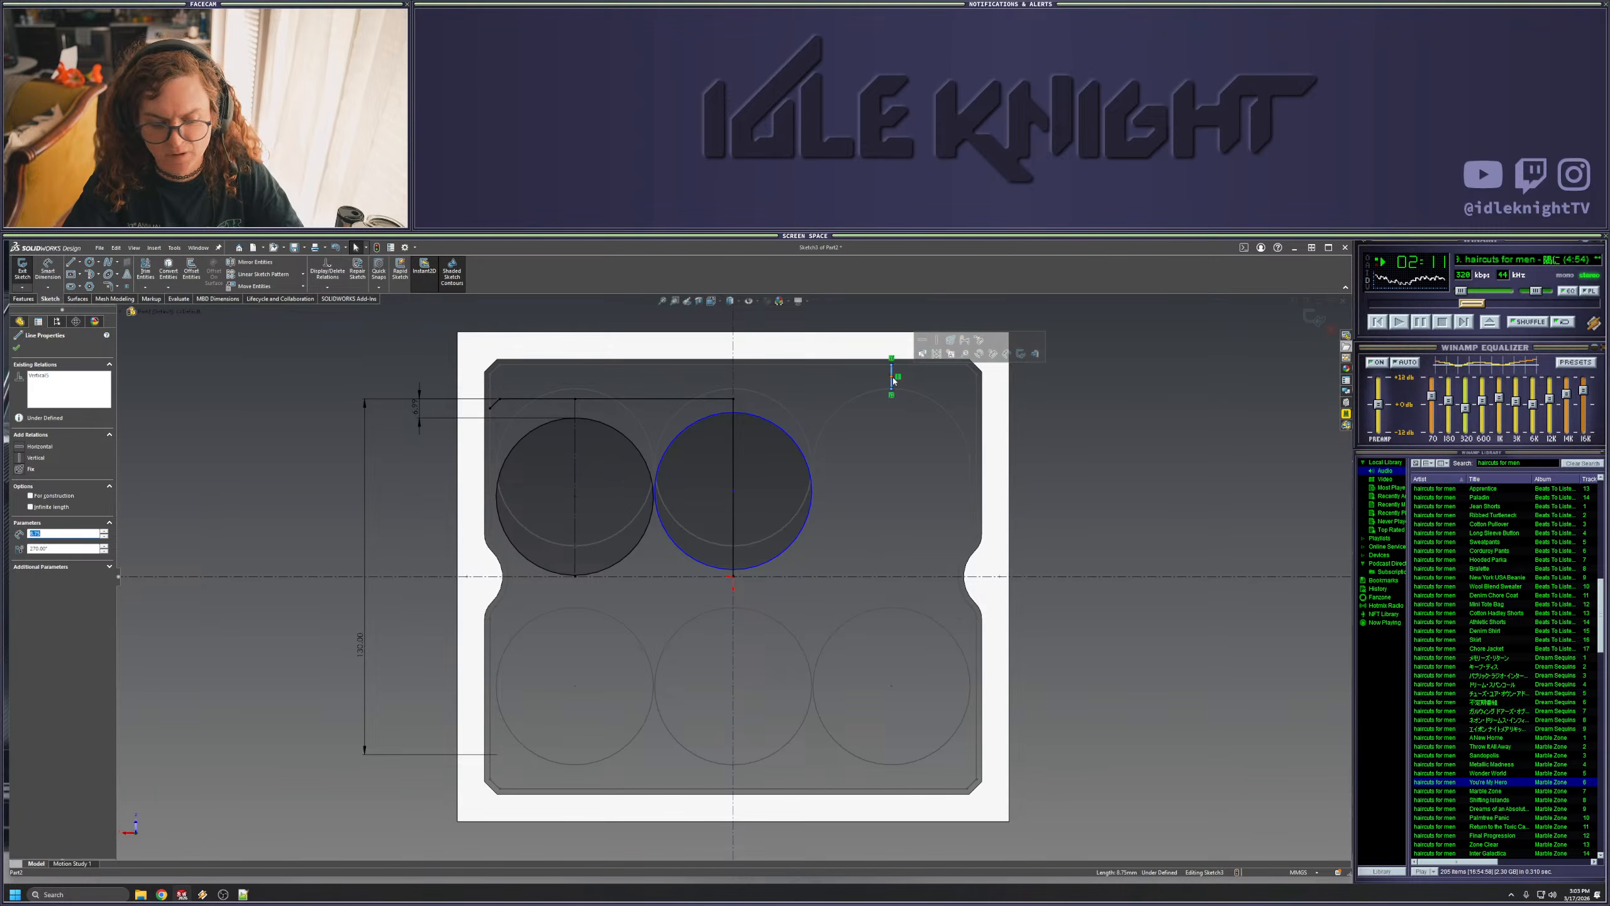
{"action": "key", "text": "Delete"}
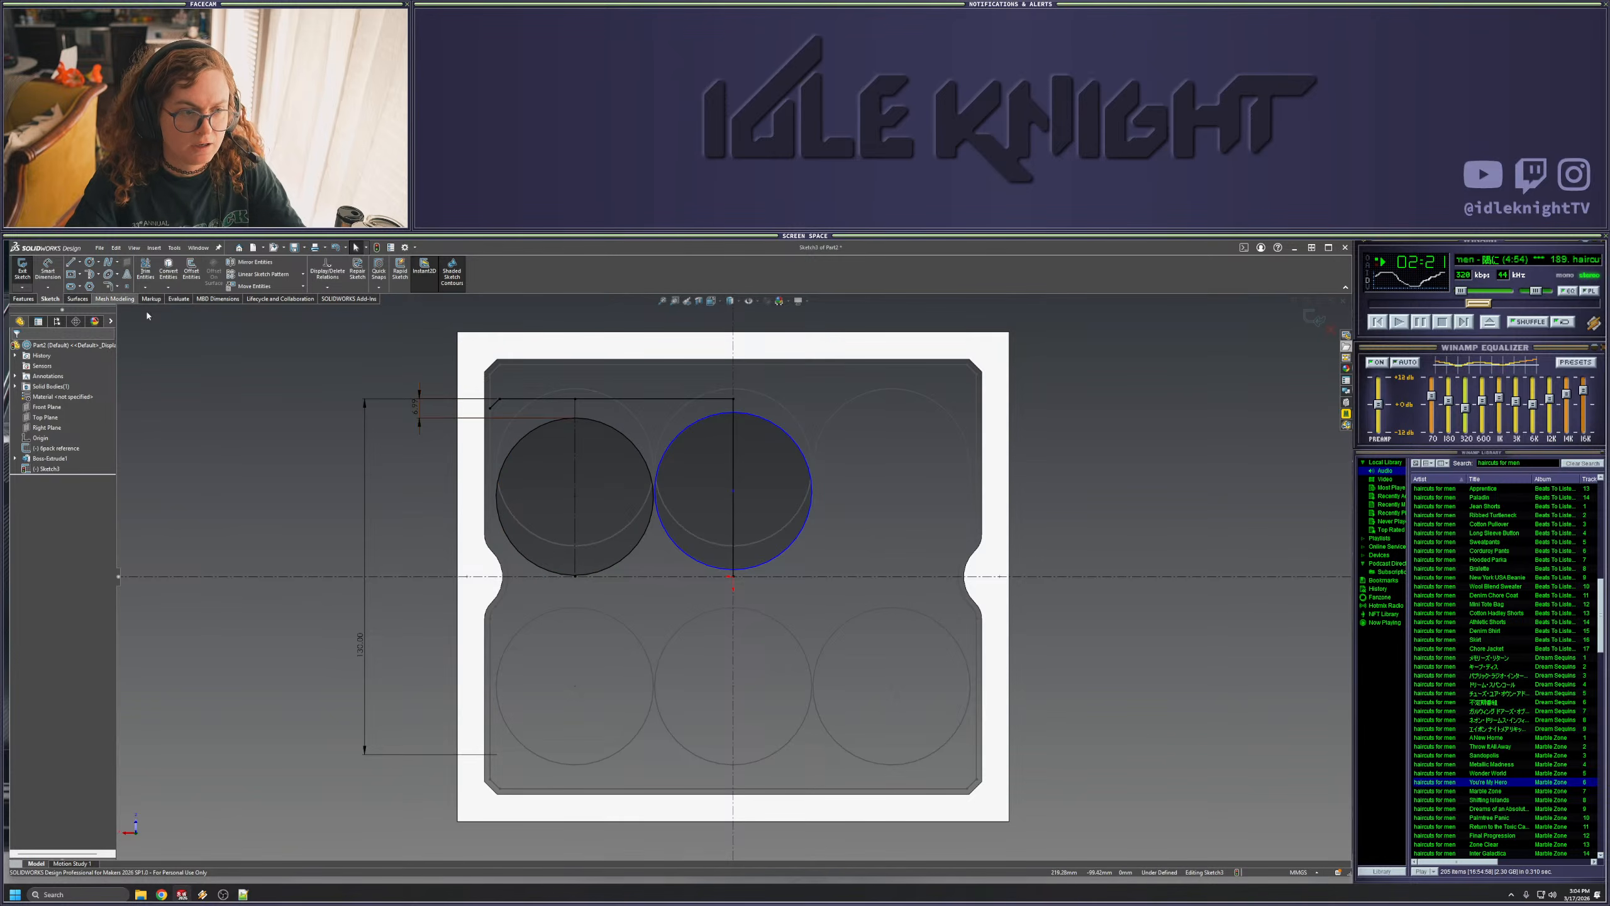
- Set the distance between the left circle's top and the upper horizontal line to 8.75 mm
{"action": "double_click", "coordinate": [415, 406]}
{"action": "type", "text": "8.75"}
{"action": "key", "text": "Return"}
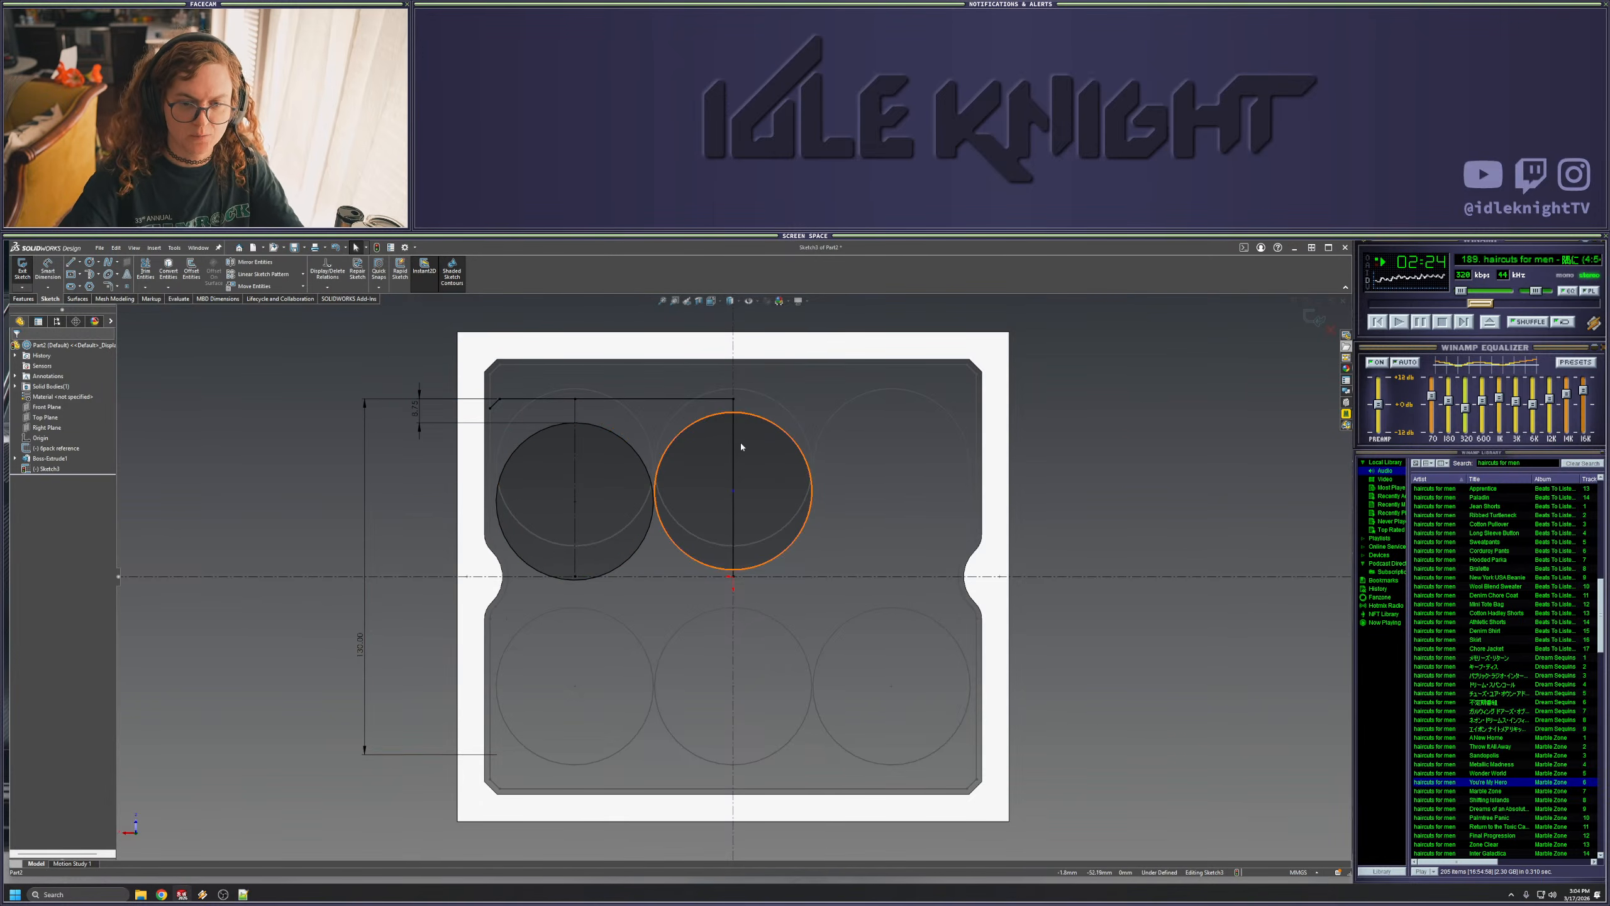
- Align the right circle's center level with the left circle's and join the two centers with a horizontal construction line
{"action": "left_click", "coordinate": [734, 501]}
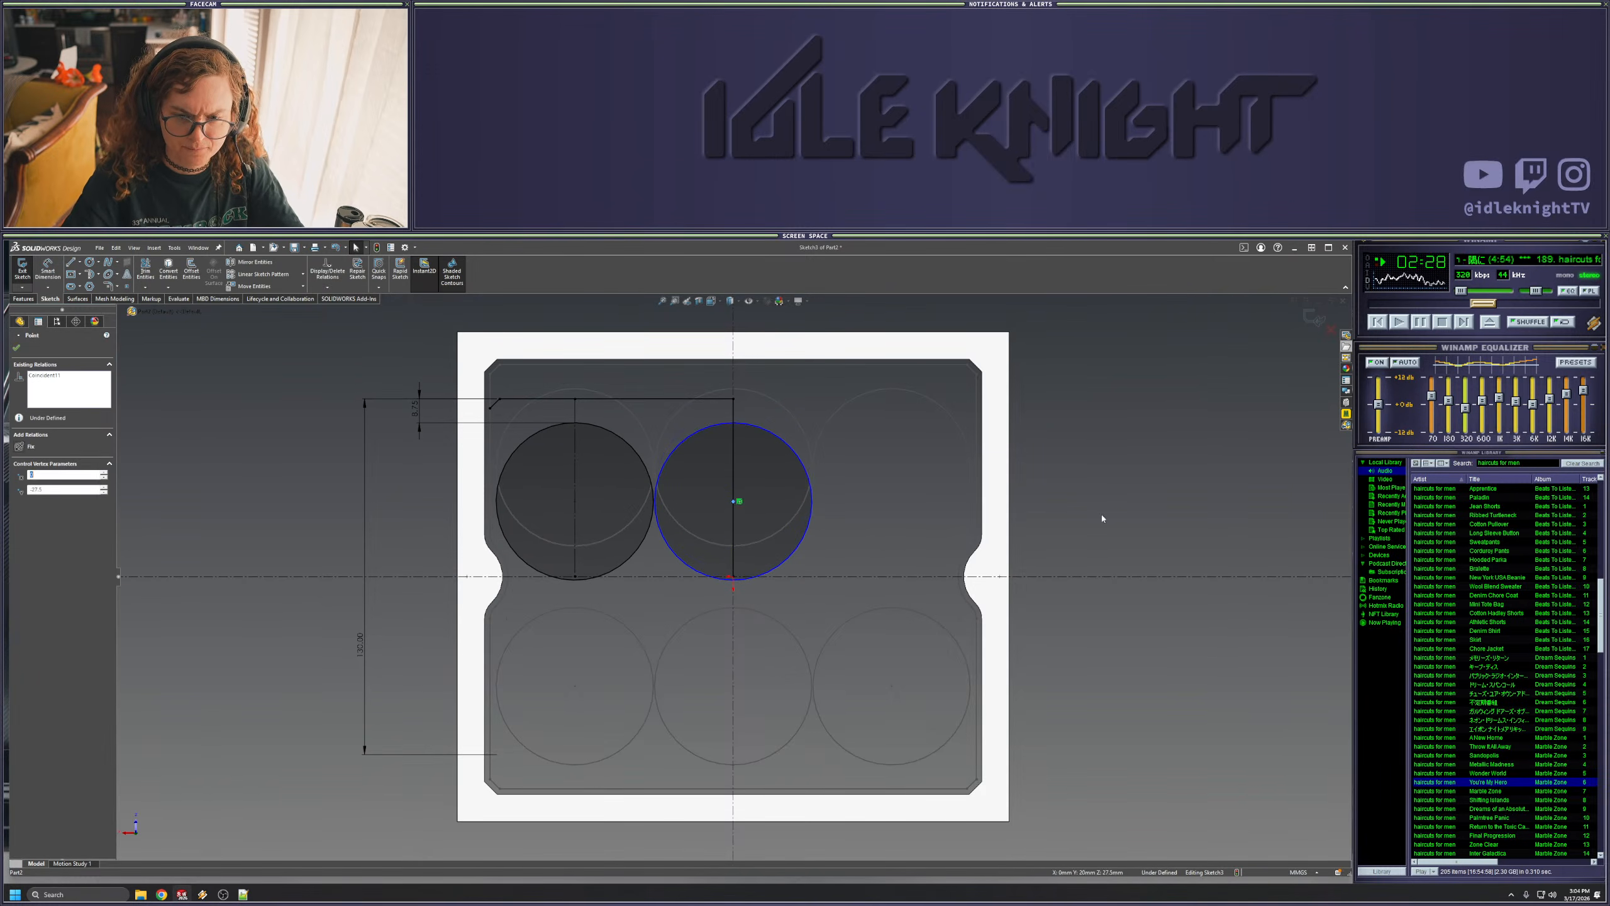
{"action": "left_click", "coordinate": [1071, 521]}
{"action": "left_click", "coordinate": [141, 893]}
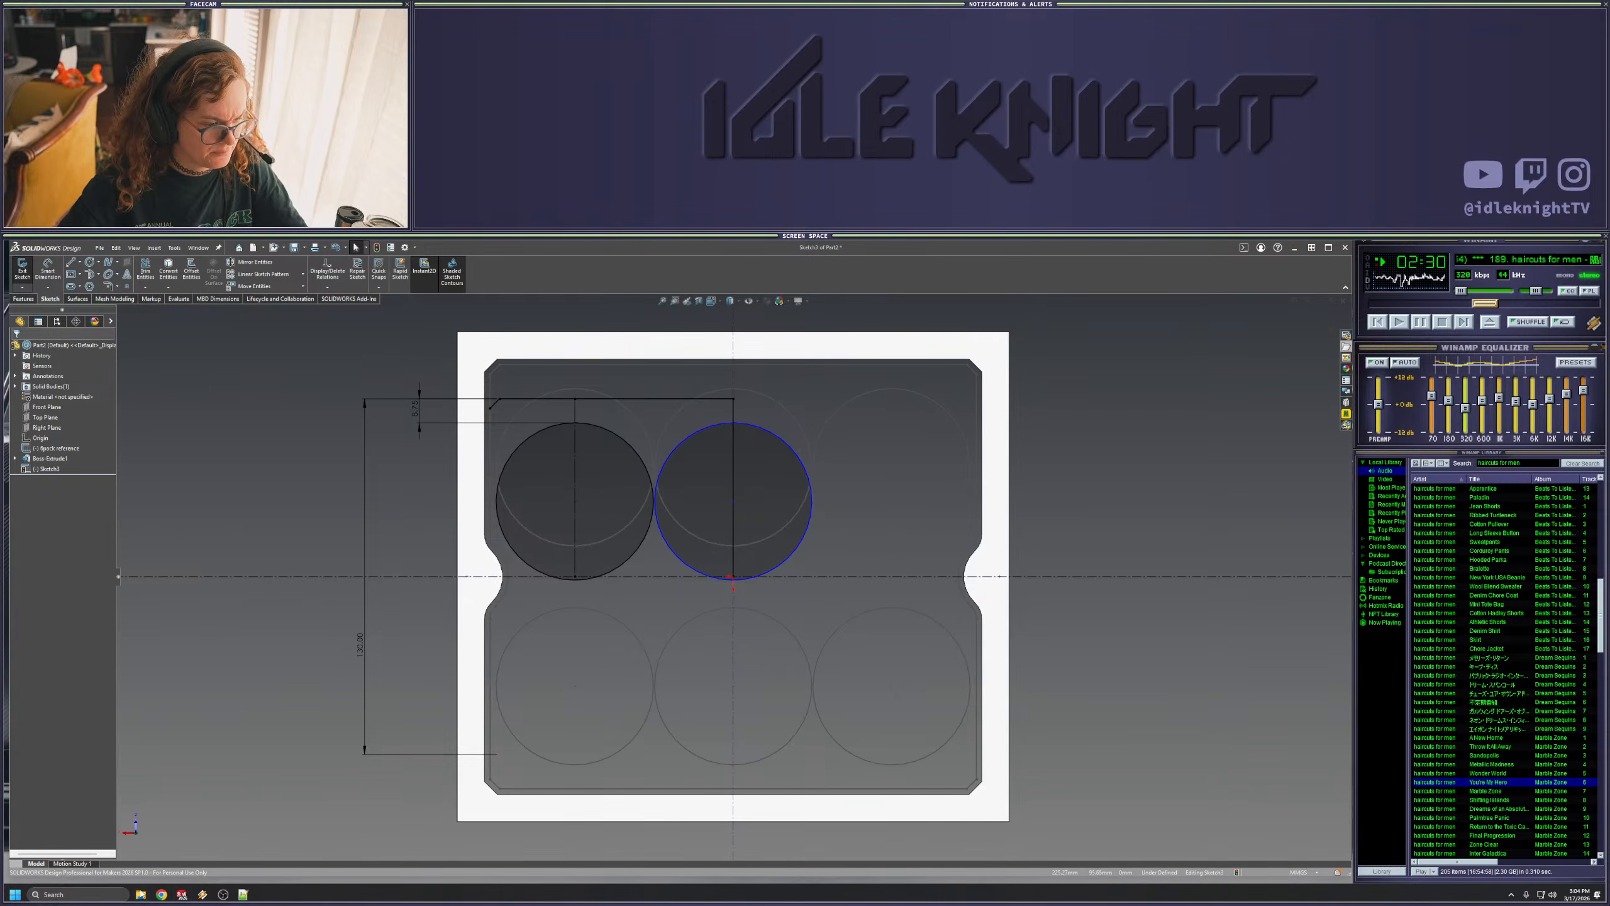
{"action": "left_click_drag", "start_coordinate": [1262, 305], "coordinate": [2, 306]}
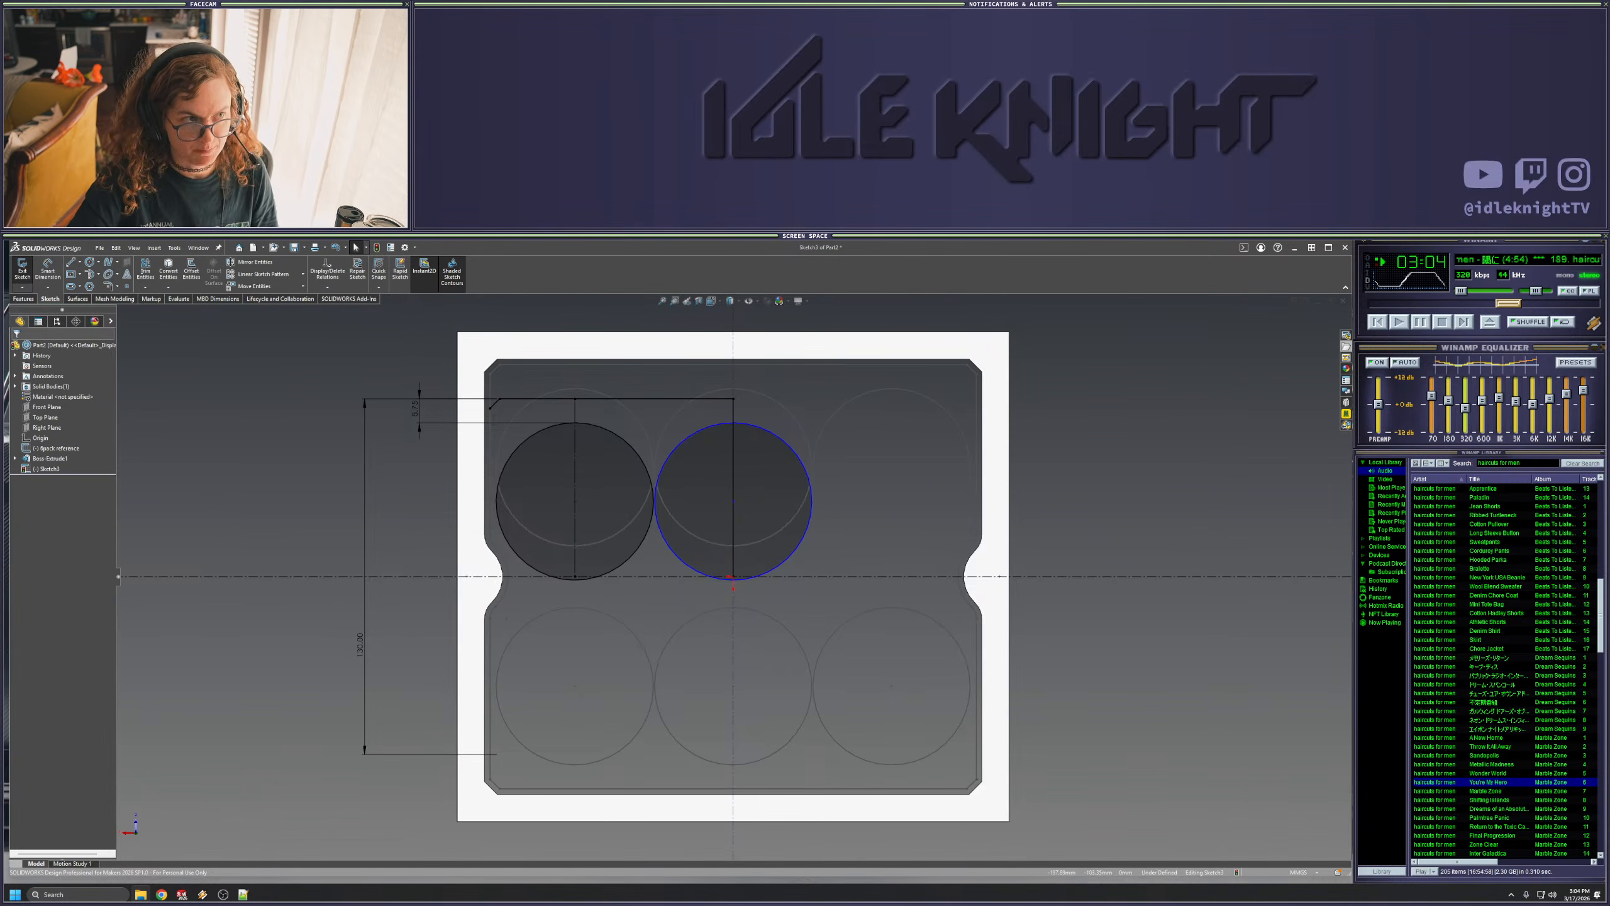
{"action": "left_click", "coordinate": [70, 262]}
{"action": "mouse_move", "coordinate": [574, 501]}
{"action": "left_mouse_down"}
{"action": "mouse_move", "coordinate": [735, 503]}
{"action": "mouse_move", "coordinate": [706, 504]}
{"action": "left_mouse_up"}
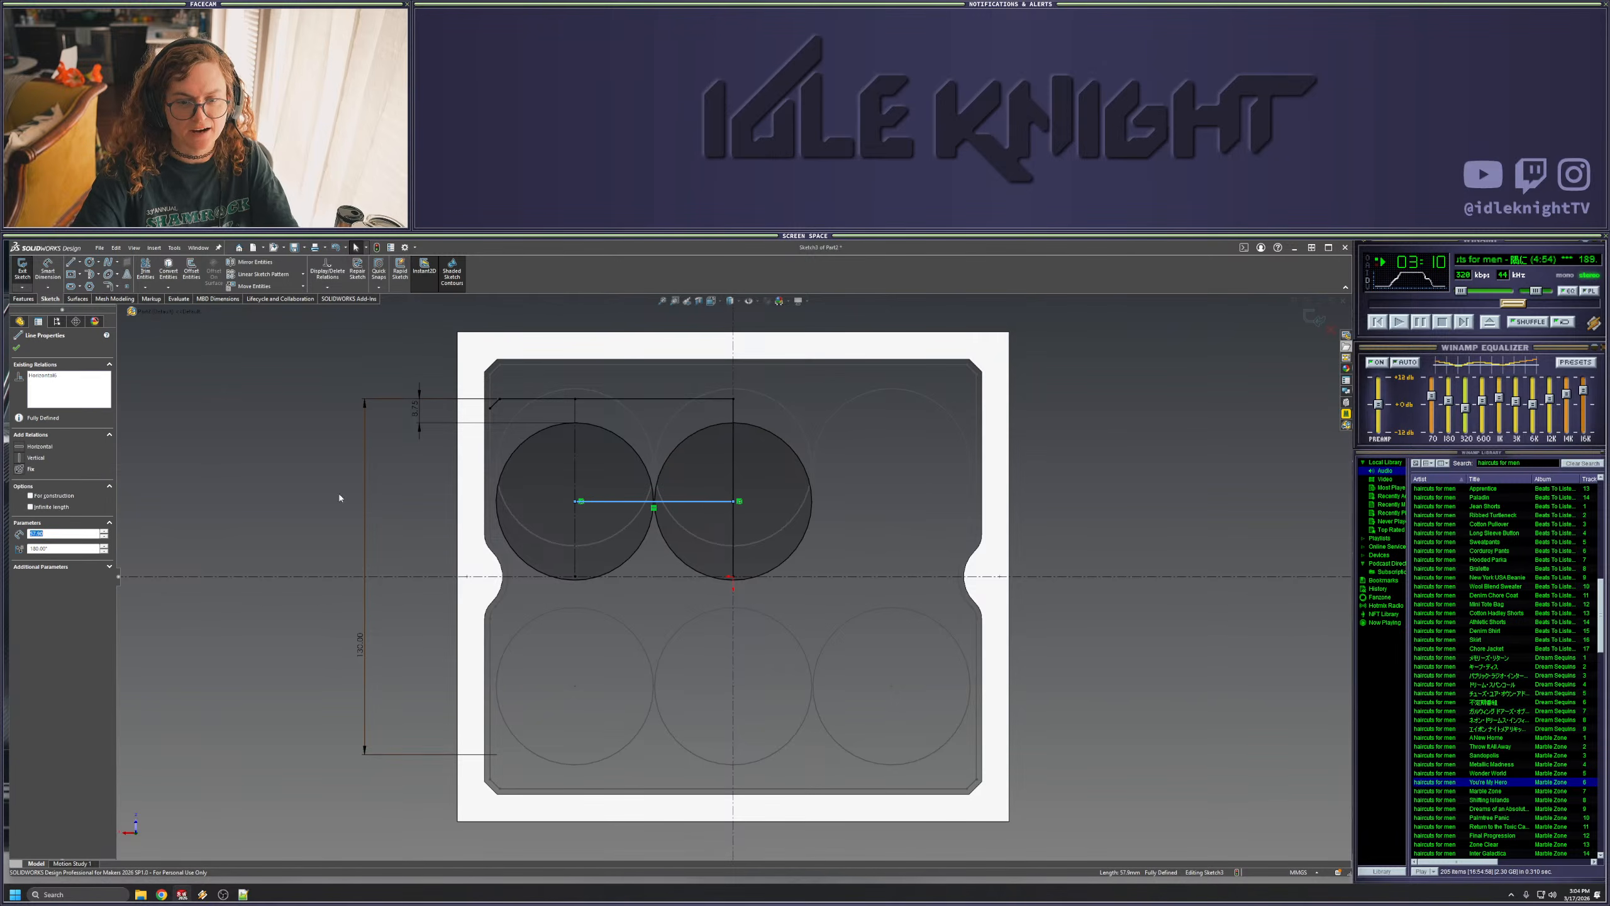
{"action": "key", "text": "Escape"}
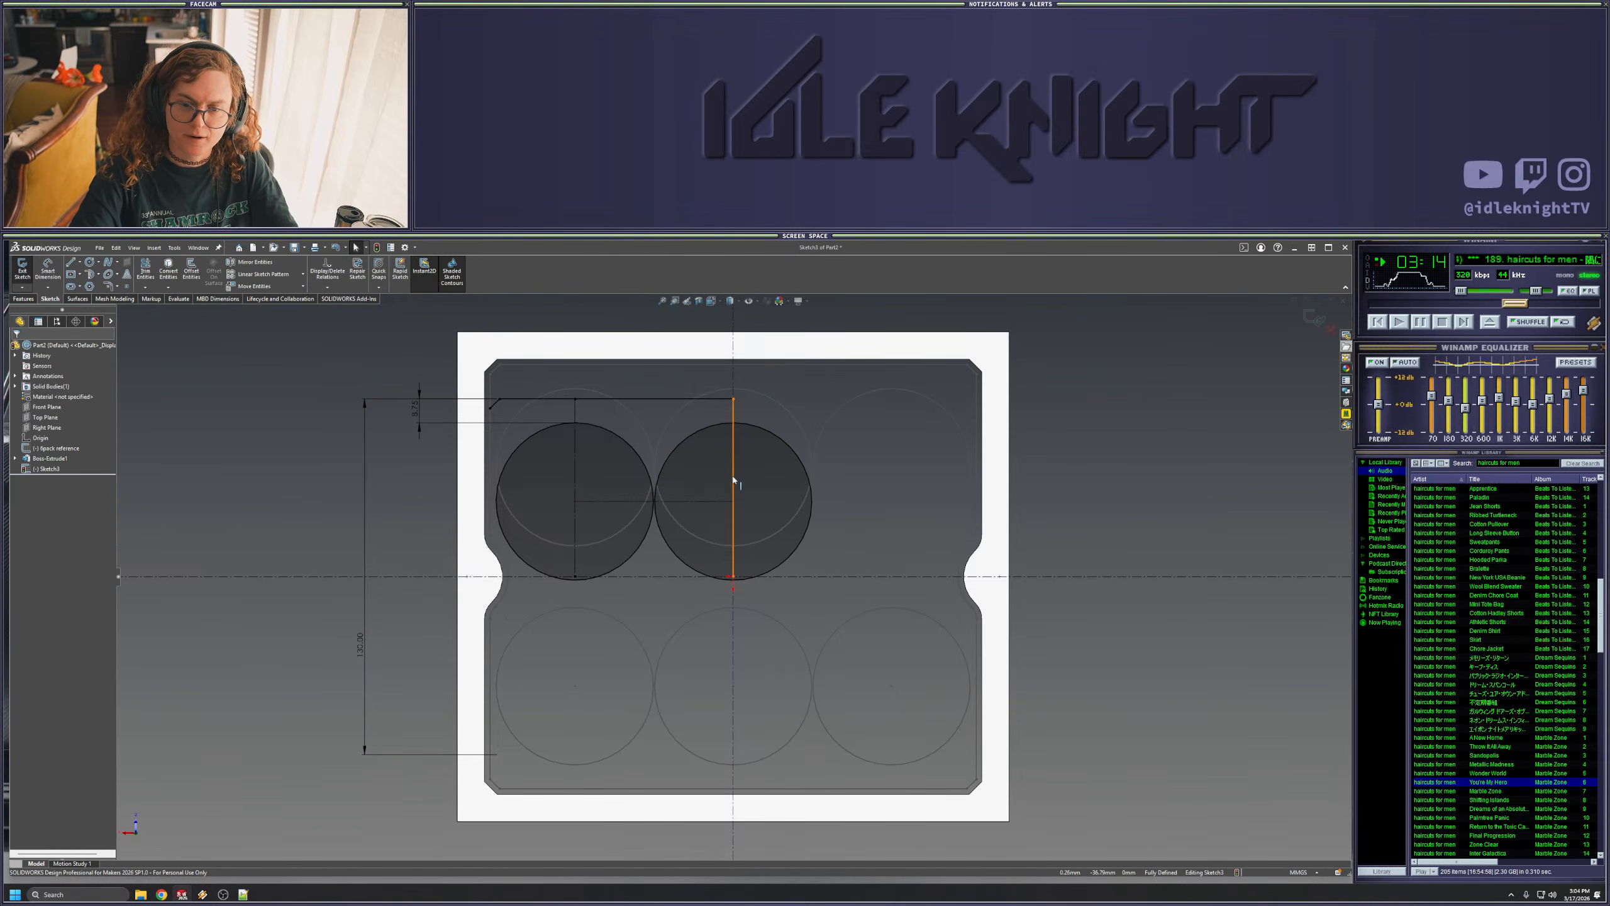
- Trim away the half of the second circle beyond the vertical centerline, accepting the loss of its equal relation
{"action": "left_click", "coordinate": [146, 270]}
{"action": "left_click", "coordinate": [751, 428]}
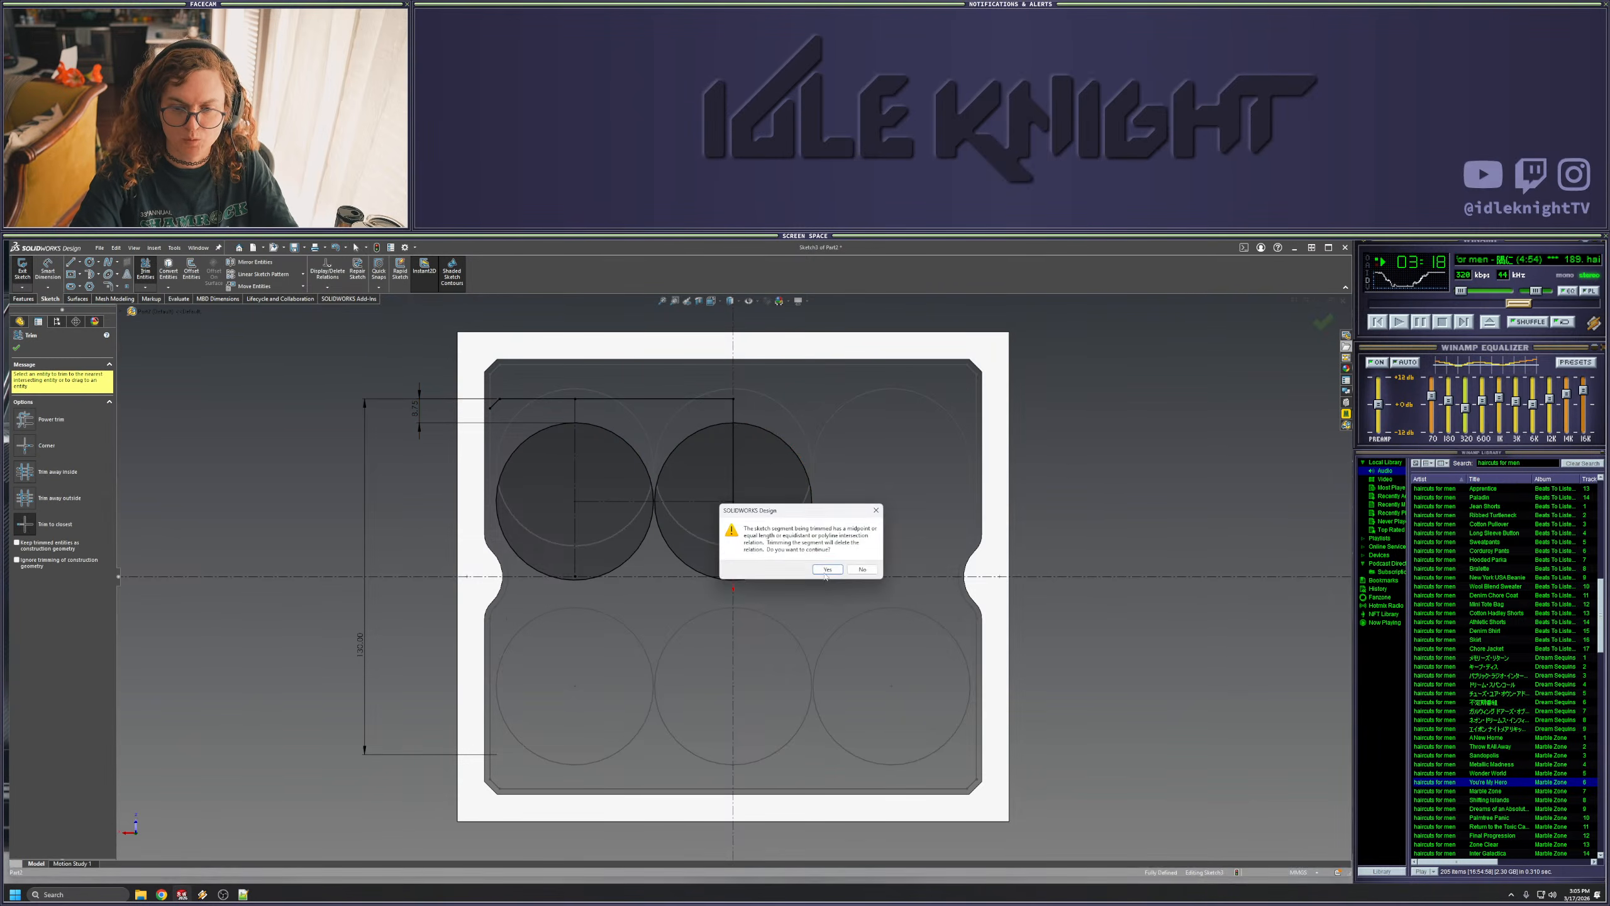
{"action": "left_click", "coordinate": [826, 570]}
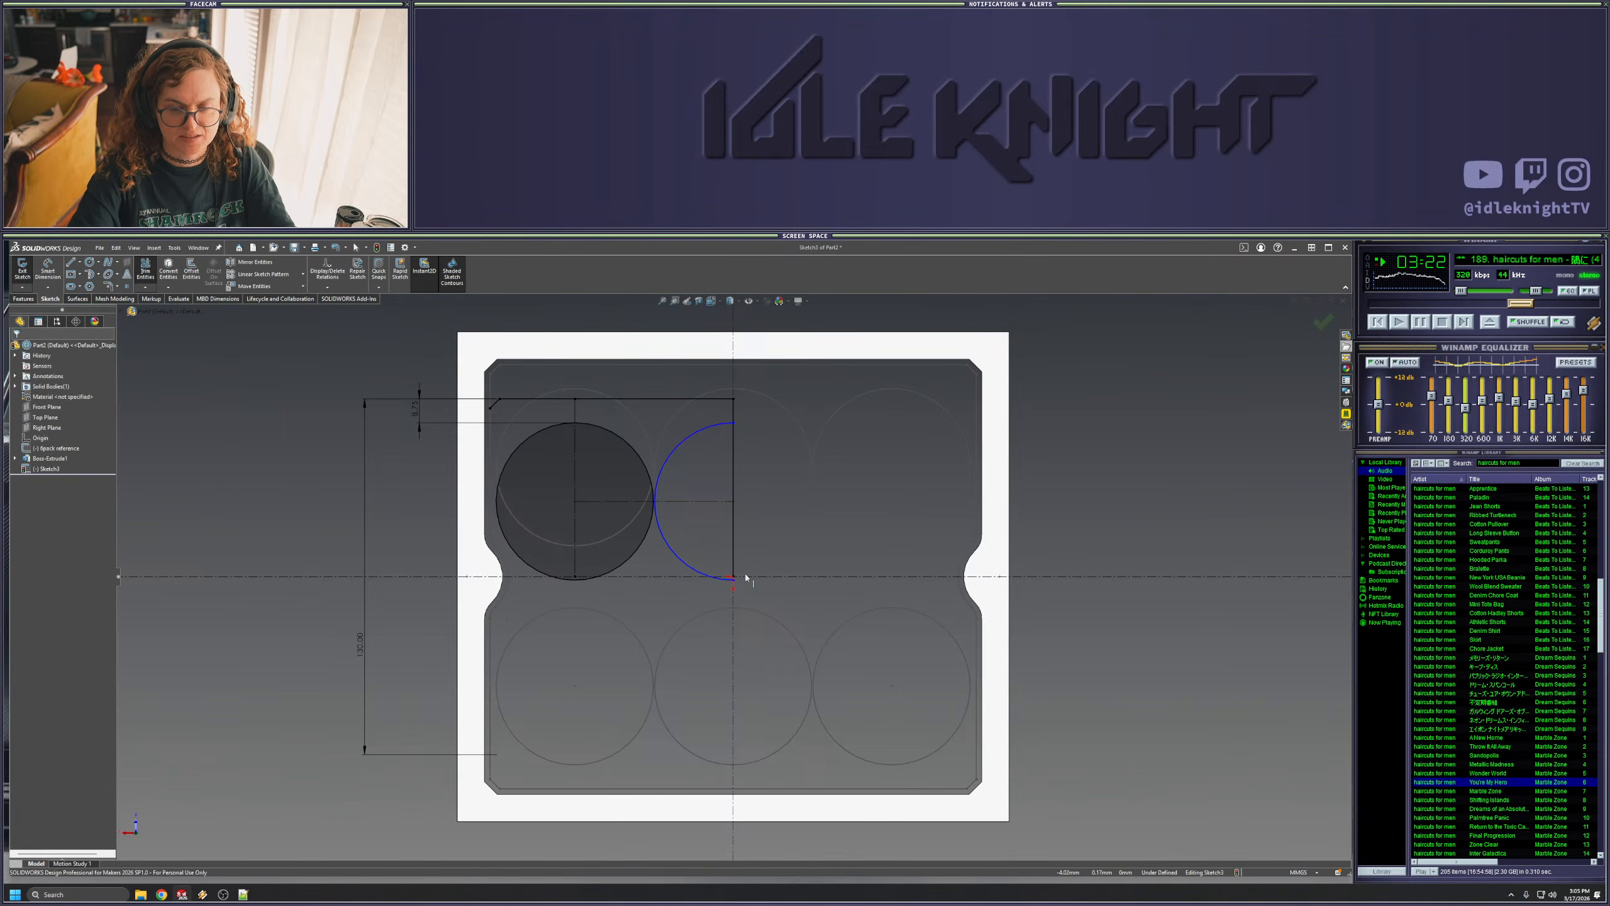
{"action": "key", "text": "Escape"}
- Sketch a short vertical line between the half circle's lower end and the origin, and try to delete it
{"action": "scroll", "coordinate": [729, 583], "scroll_direction": "up", "scroll_amount": 5}
{"action": "key", "text": "l"}
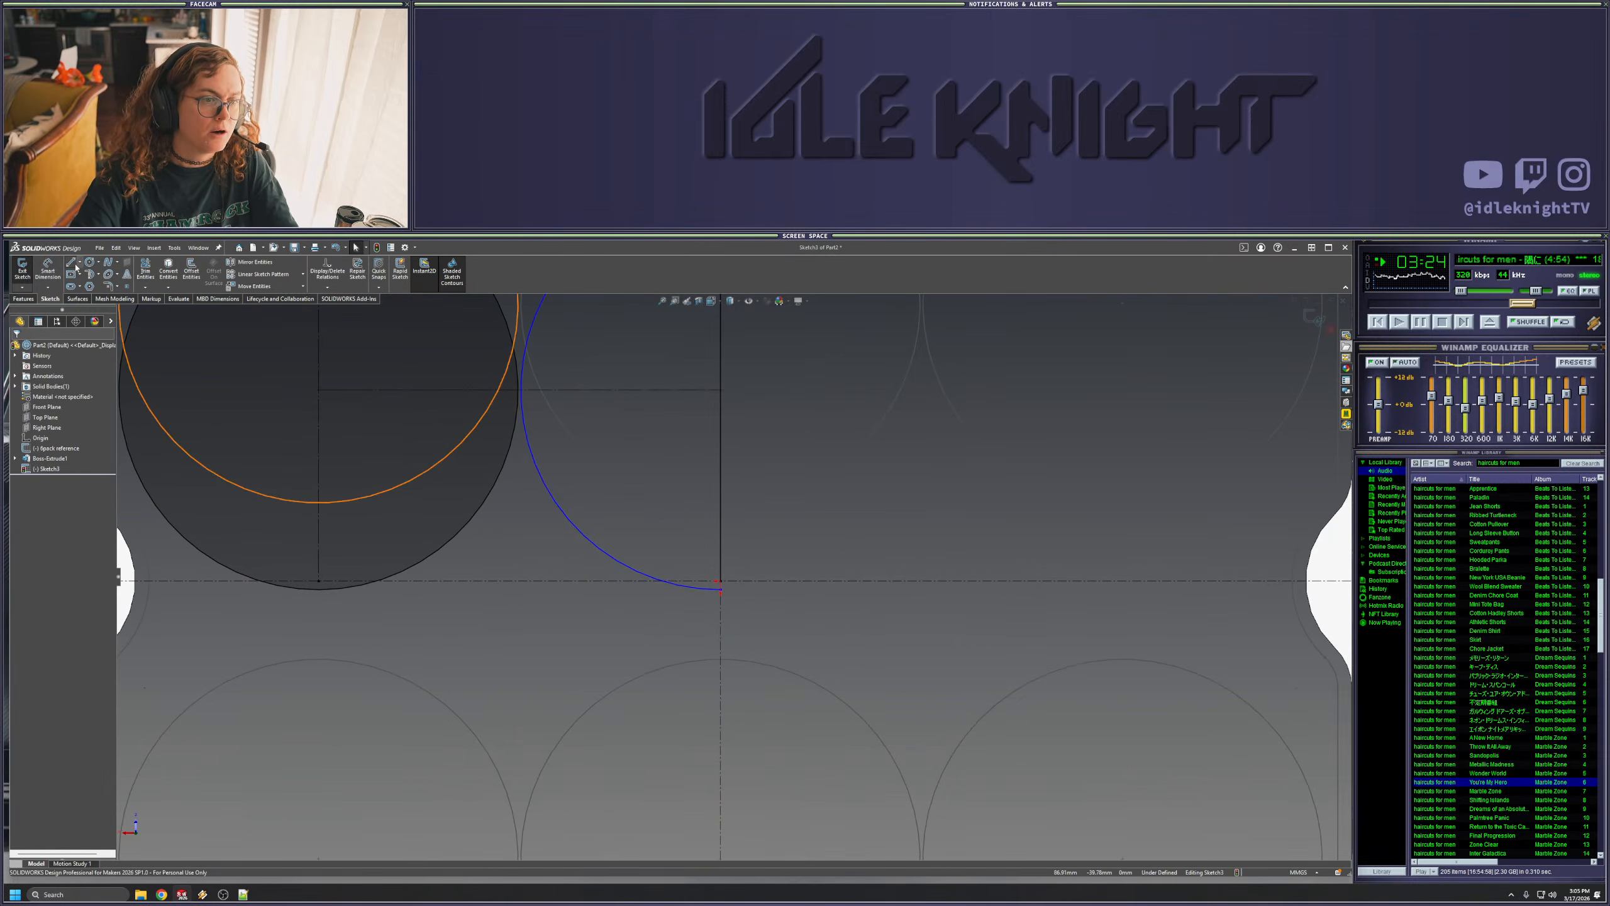
{"action": "left_click", "coordinate": [722, 585]}
{"action": "key", "text": "Escape"}
{"action": "left_click", "coordinate": [722, 575]}
{"action": "key", "text": "Delete"}
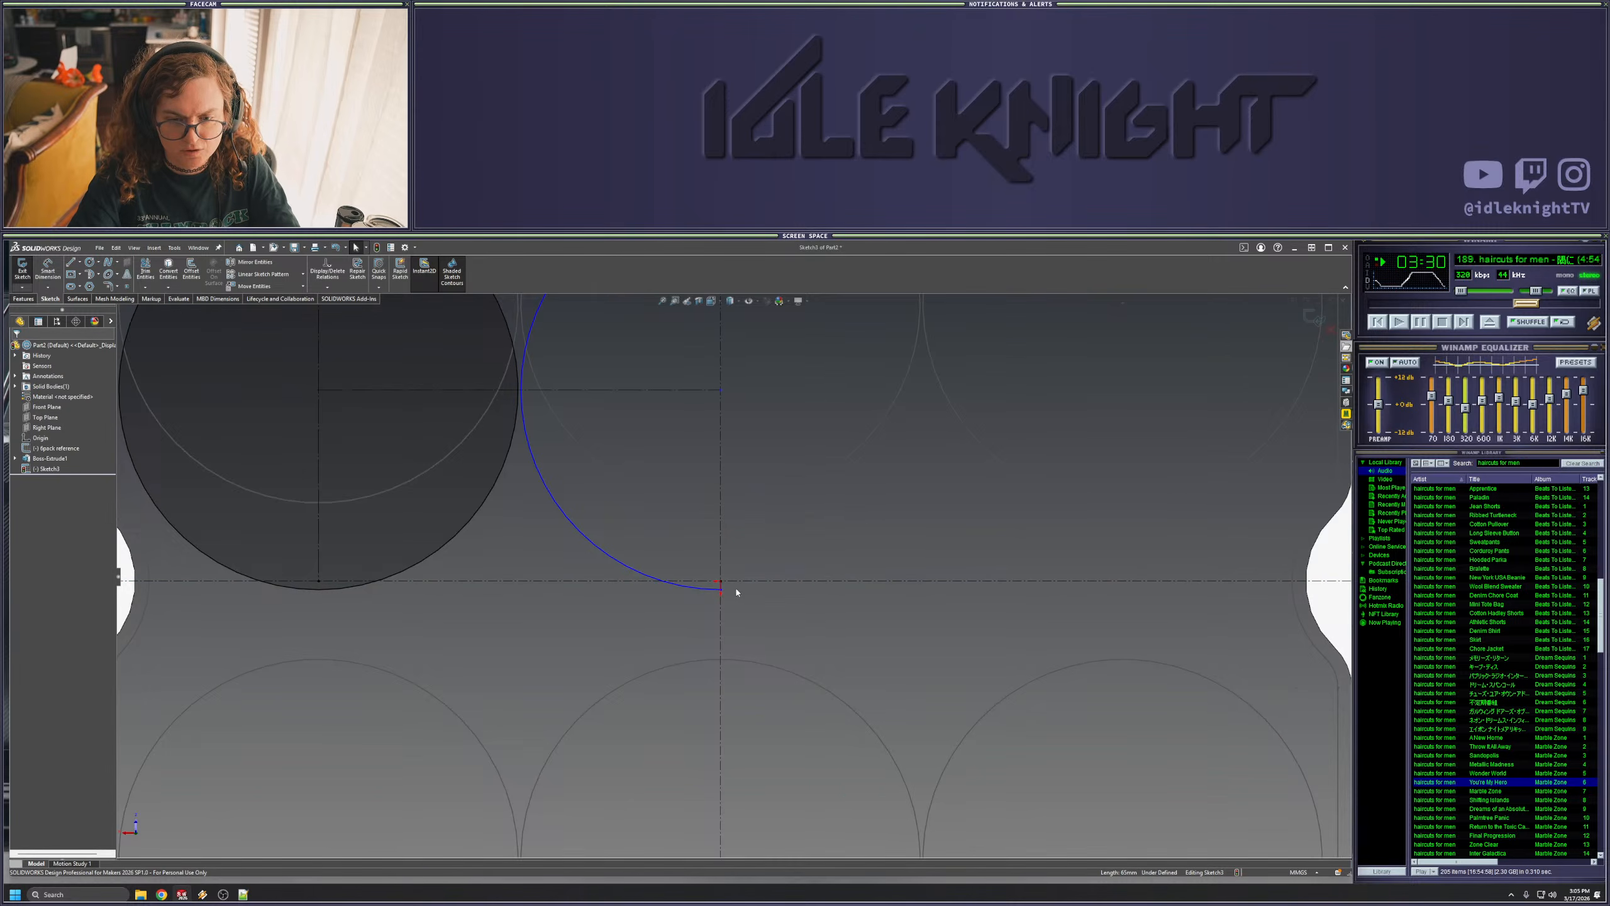
{"action": "left_click", "coordinate": [722, 584]}
{"action": "key", "text": "Delete"}
{"action": "scroll", "coordinate": [786, 576], "scroll_direction": "up", "scroll_amount": 4}
{"action": "key", "text": "f"}
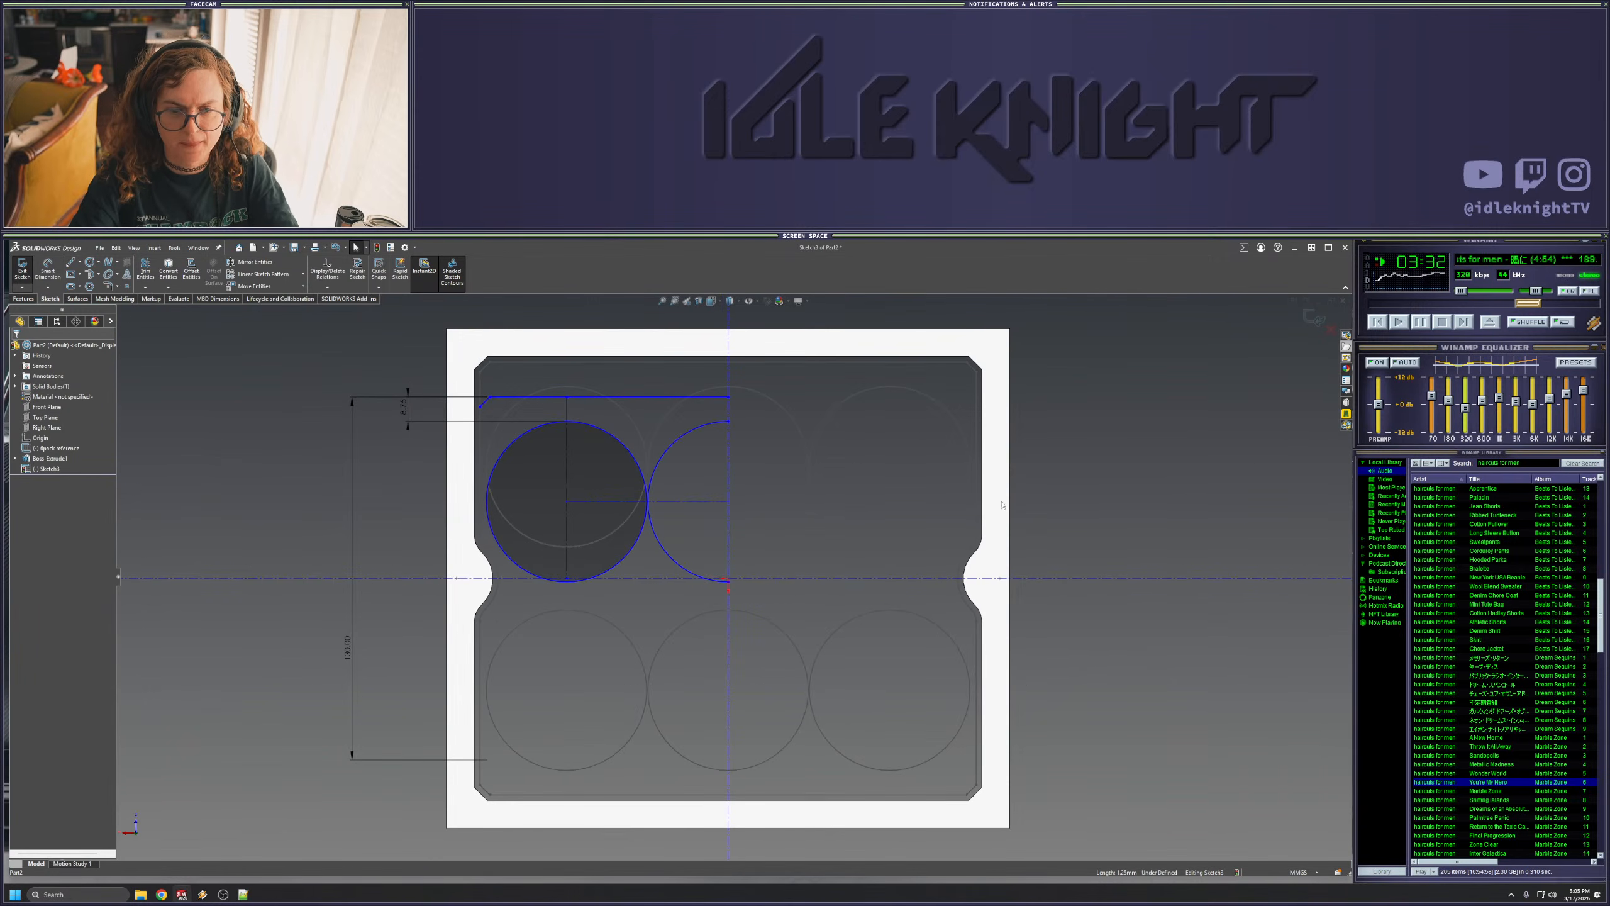
{"action": "left_click", "coordinate": [730, 578]}
{"action": "left_click", "coordinate": [1030, 606]}
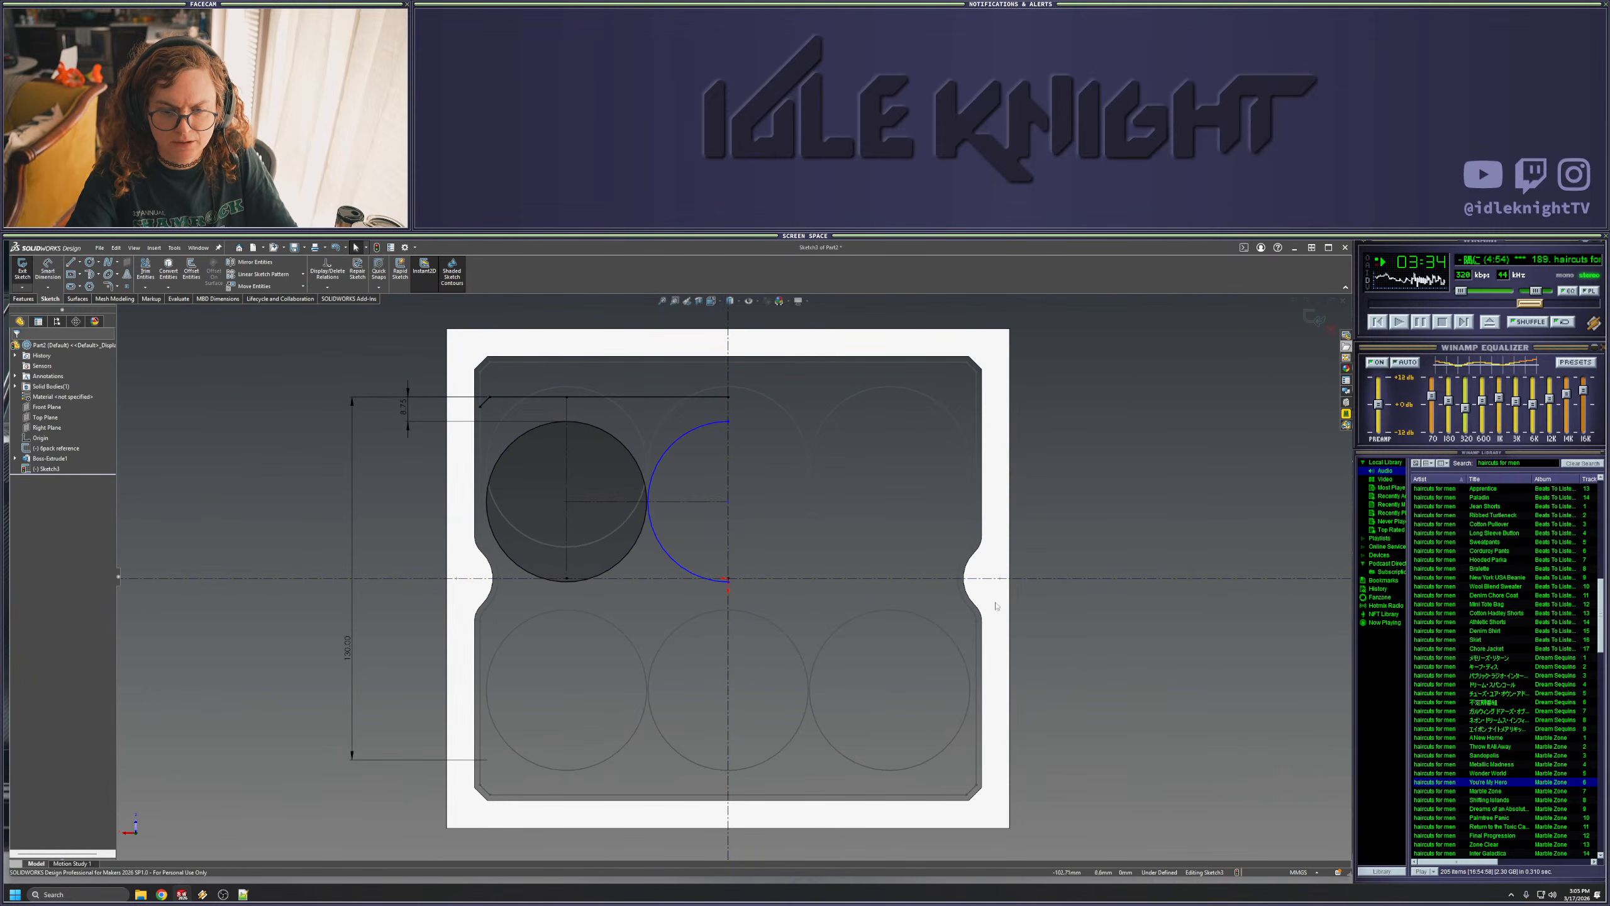
- Delete the half-circle arc and the short vertical line below the origin
{"action": "scroll", "coordinate": [713, 569], "scroll_direction": "down", "scroll_amount": 4}
{"action": "scroll", "coordinate": [711, 572], "scroll_direction": "down", "scroll_amount": 3}
{"action": "left_click", "coordinate": [551, 533]}
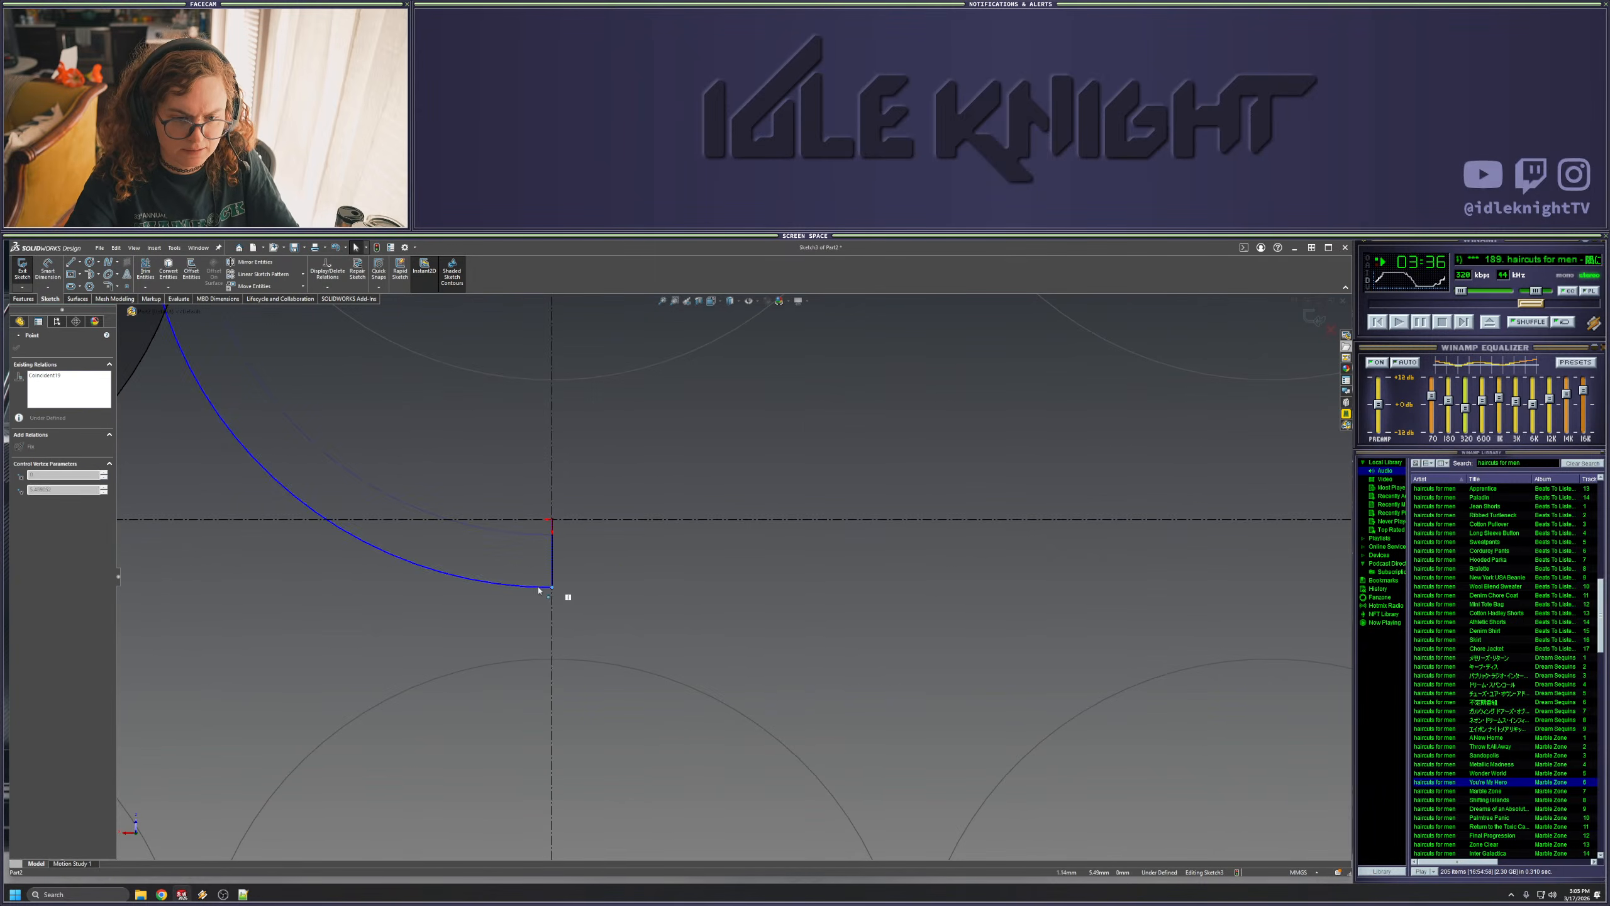
{"action": "left_click", "coordinate": [518, 587]}
{"action": "key", "text": "Delete"}
{"action": "left_click", "coordinate": [553, 570]}
{"action": "key", "text": "Delete"}
- Make the horizontal and vertical centerlines coincident with the origin
{"action": "left_click", "coordinate": [555, 523]}
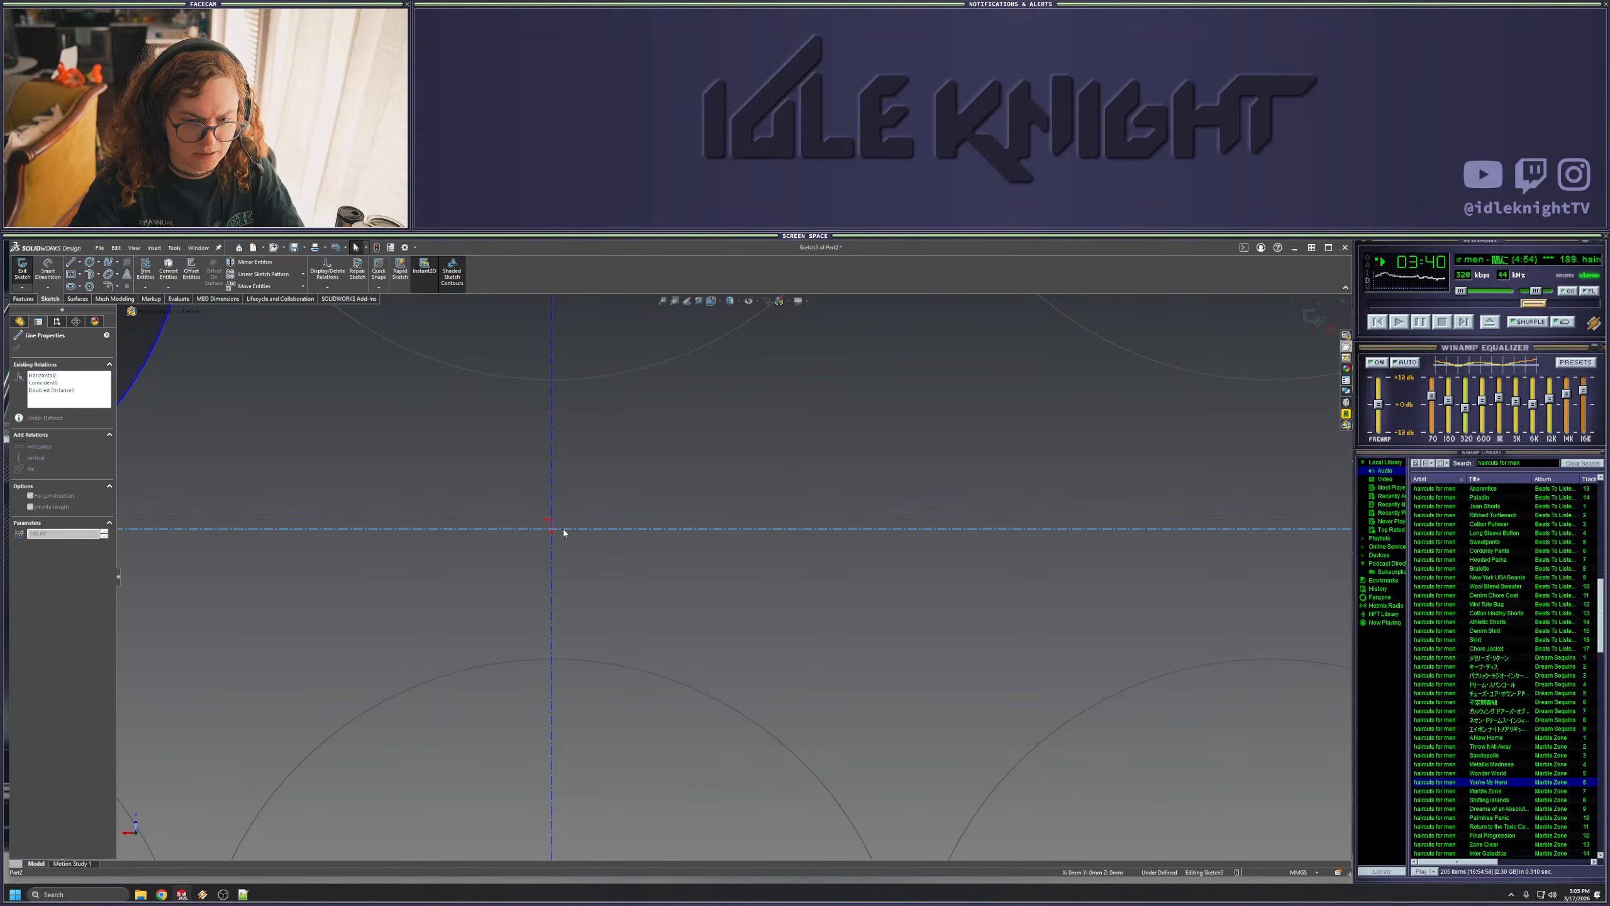
{"action": "left_click", "coordinate": [551, 519], "text": "ctrl"}
{"action": "left_click", "coordinate": [48, 499]}
{"action": "left_click", "coordinate": [492, 498]}
{"action": "left_click_drag", "start_coordinate": [553, 511], "coordinate": [539, 511]}
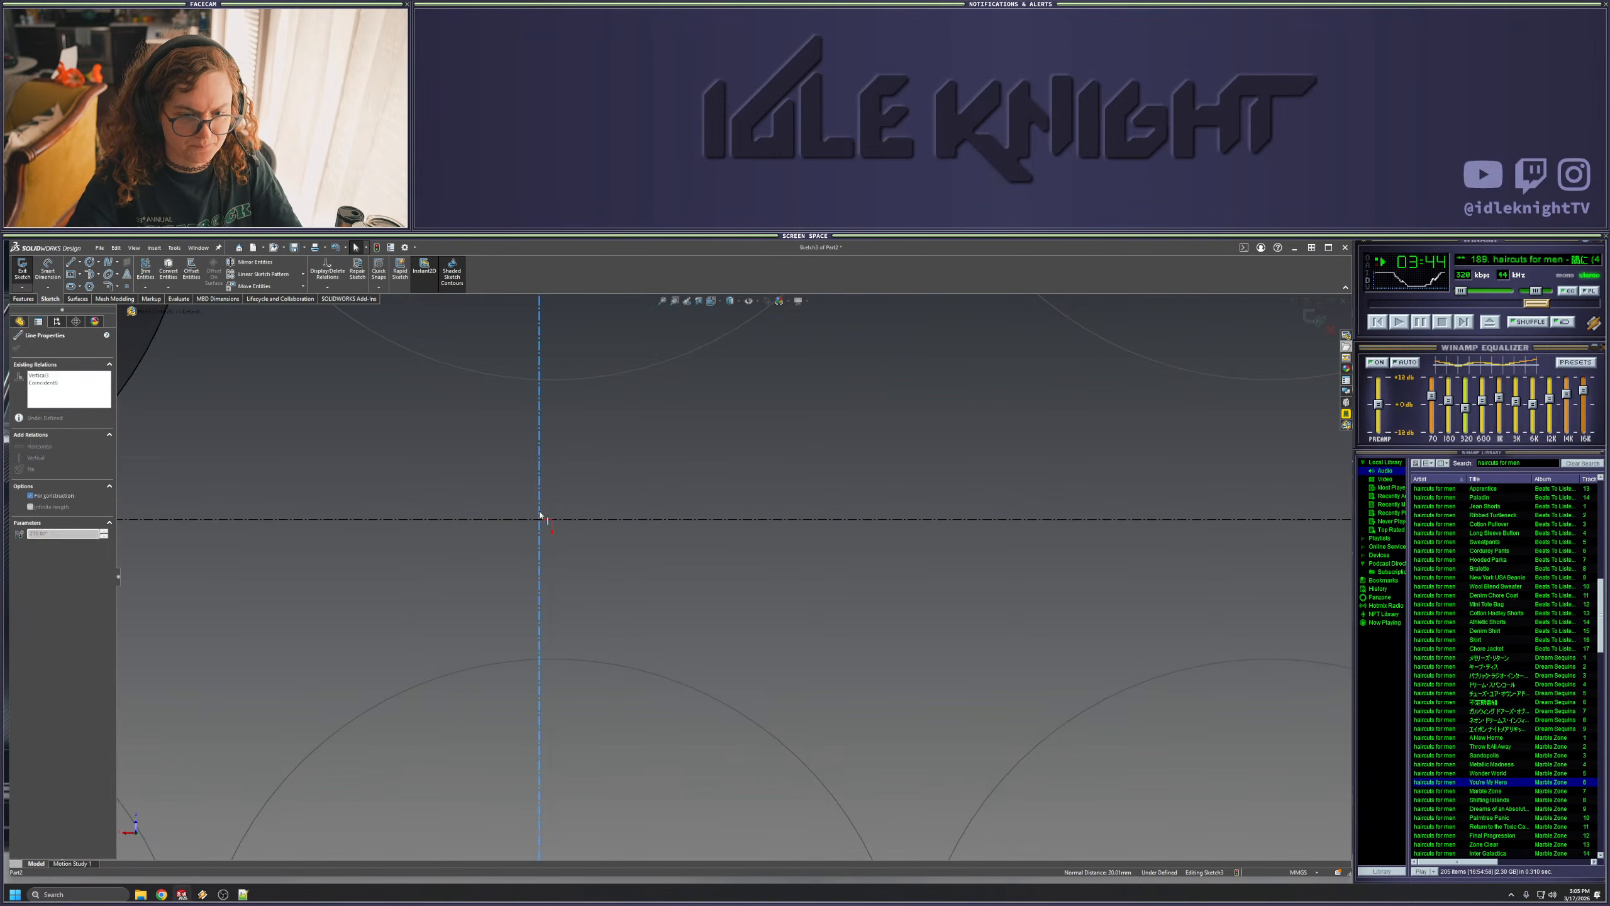
{"action": "left_click", "coordinate": [549, 519], "text": "ctrl"}
{"action": "left_click", "coordinate": [37, 499]}
{"action": "left_click", "coordinate": [663, 537]}
{"action": "scroll", "coordinate": [666, 537], "scroll_direction": "up", "scroll_amount": 8}
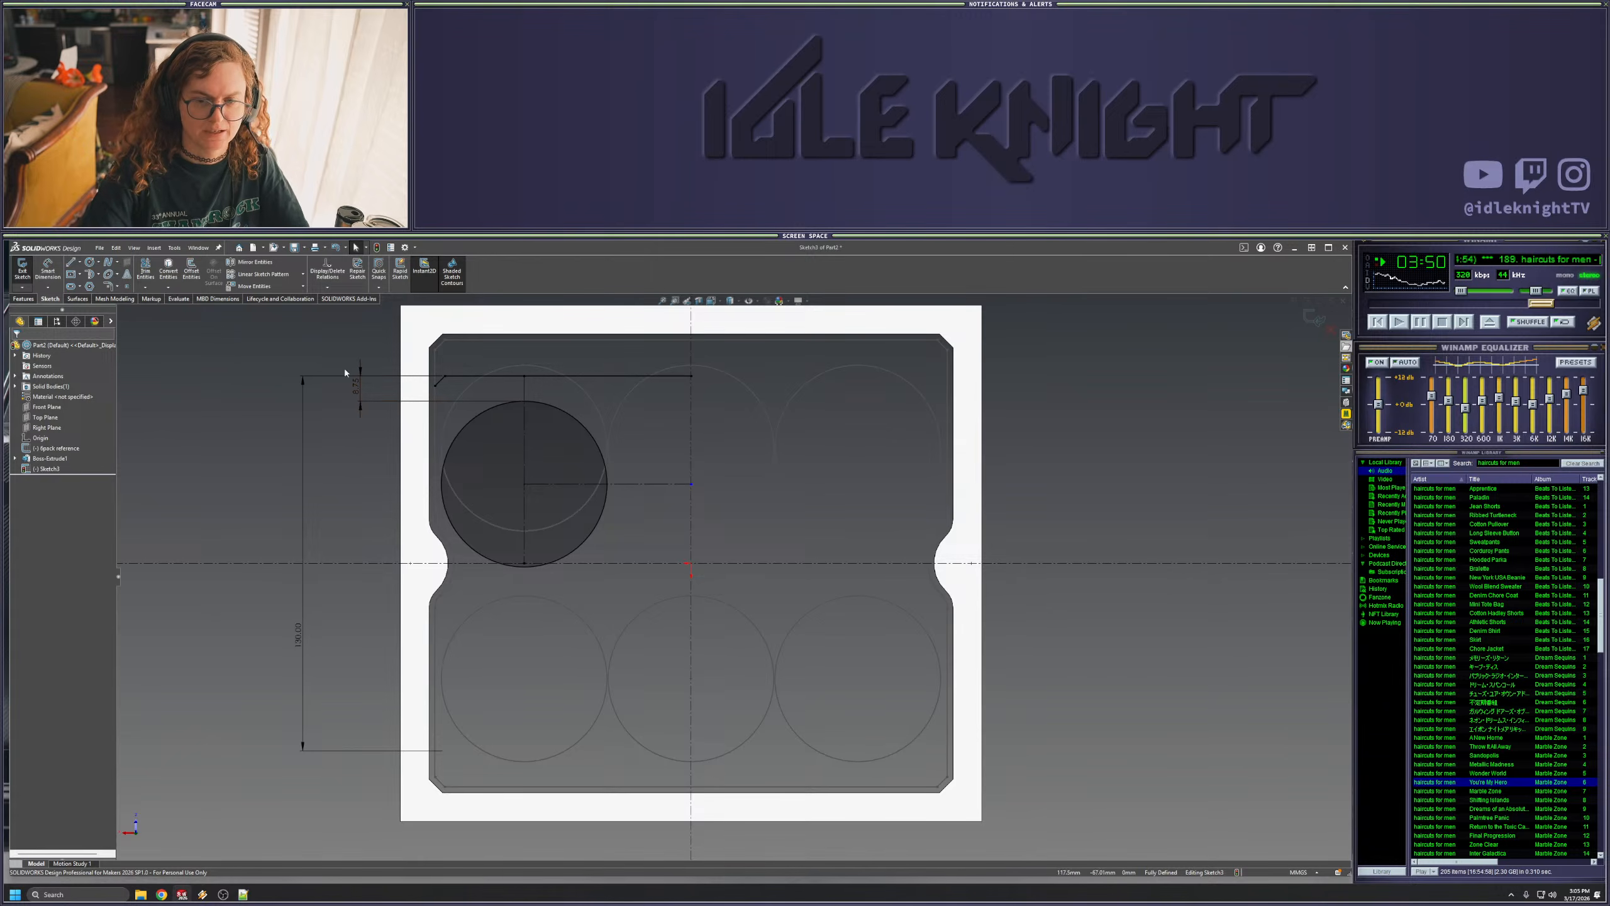
- Sketch a circle centered on the free end of the horizontal construction line, at the vertical centerline
{"action": "left_click", "coordinate": [89, 262]}
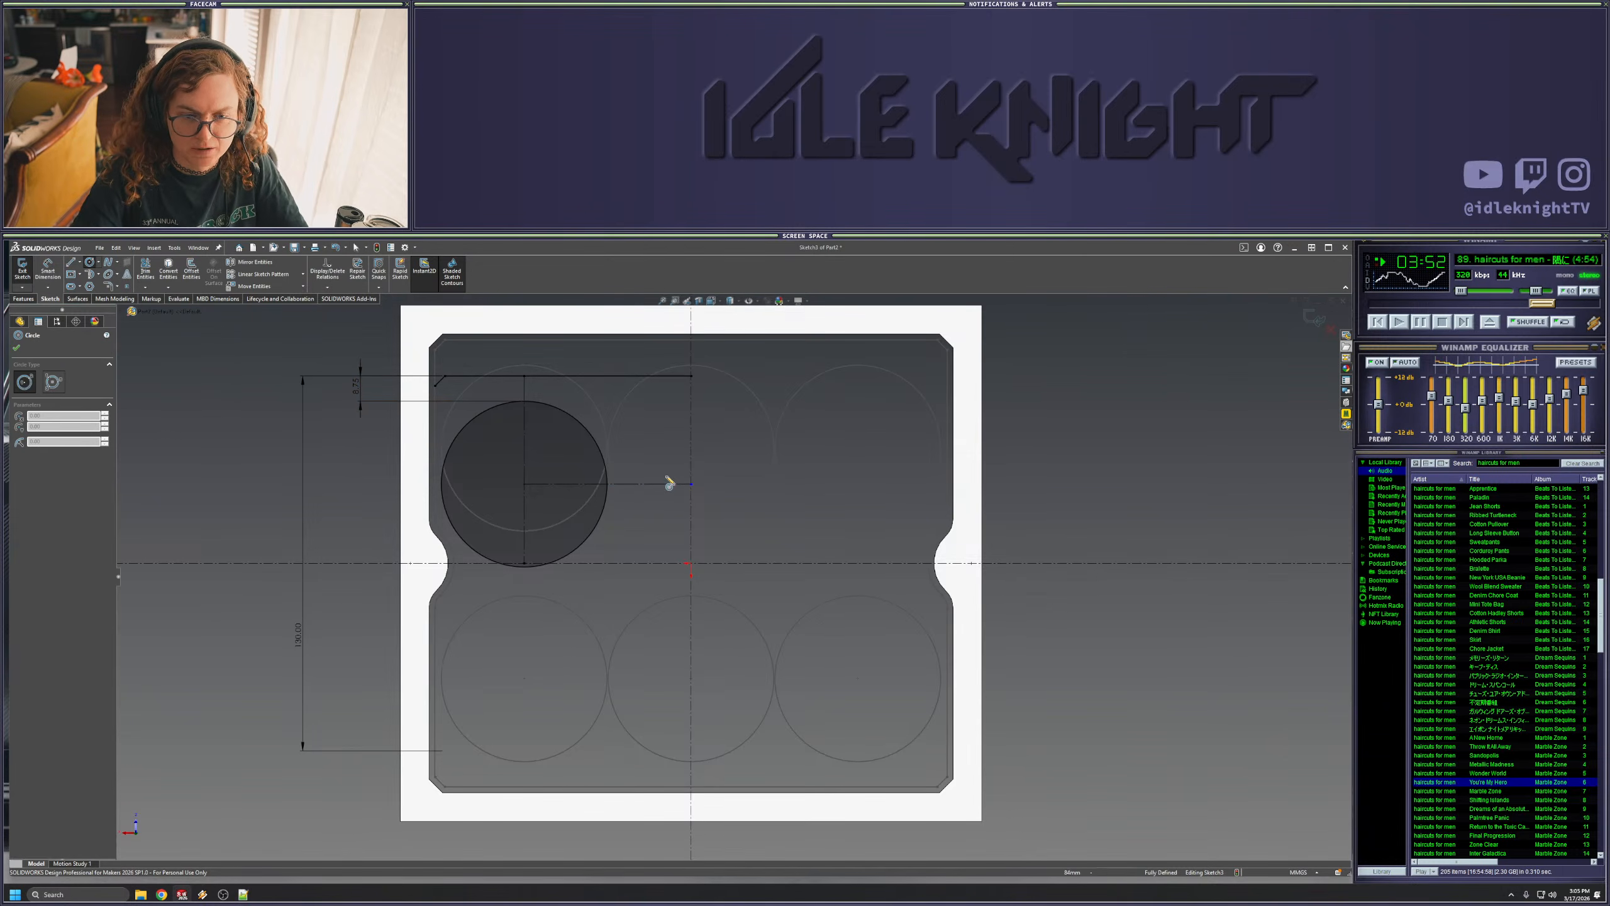
{"action": "left_click", "coordinate": [692, 484]}
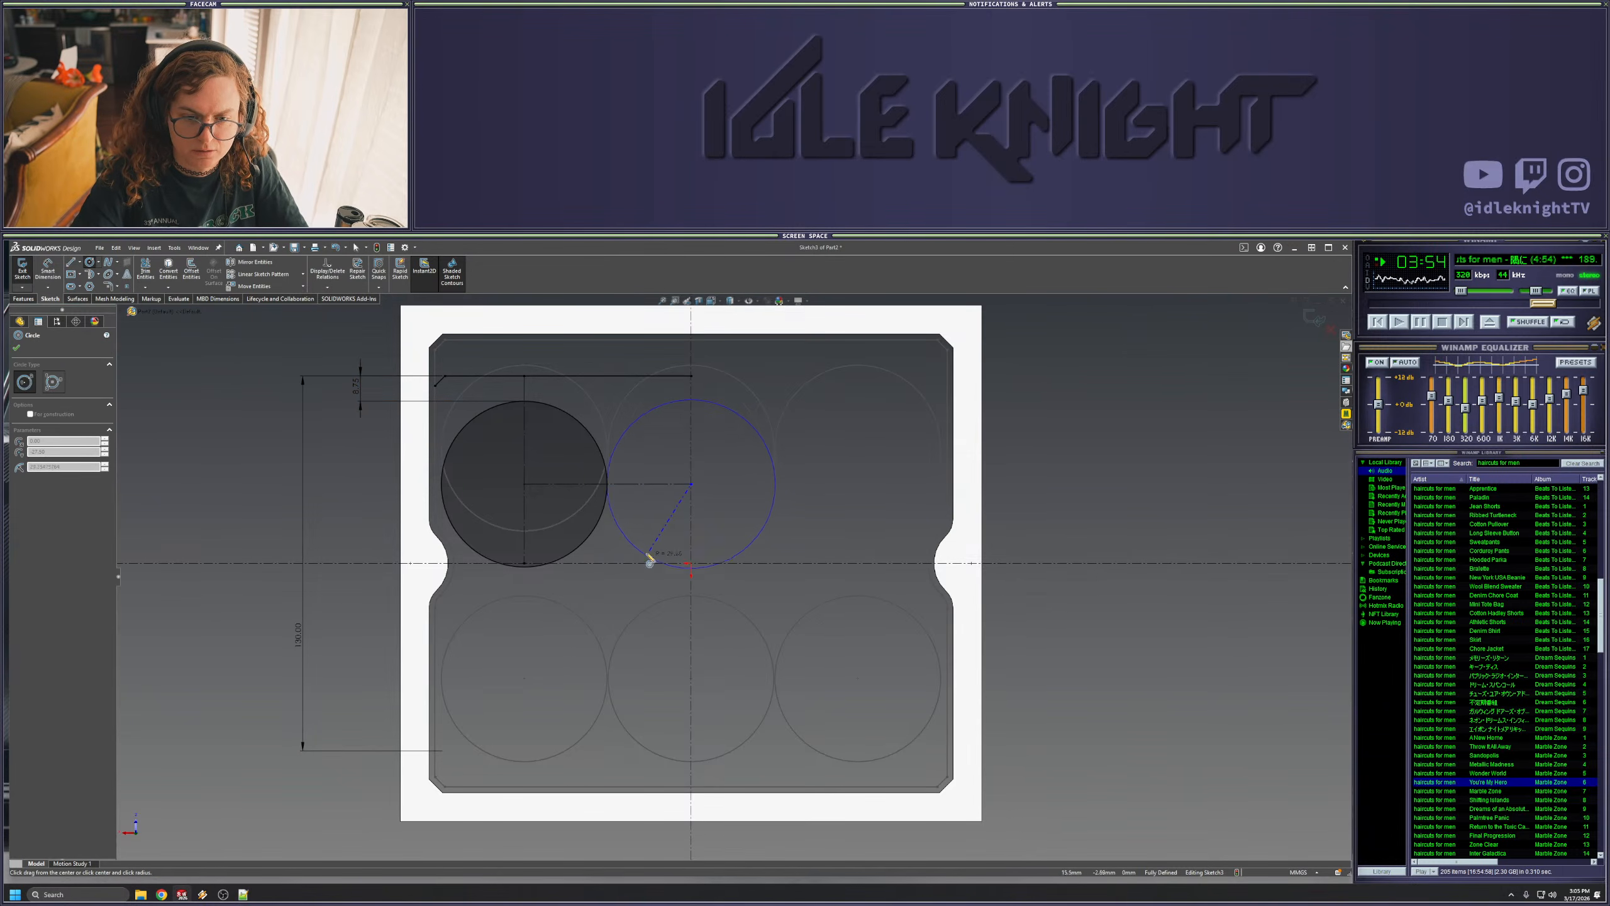
{"action": "left_click", "coordinate": [659, 556]}
{"action": "key", "text": "Escape"}
{"action": "left_click", "coordinate": [692, 484]}
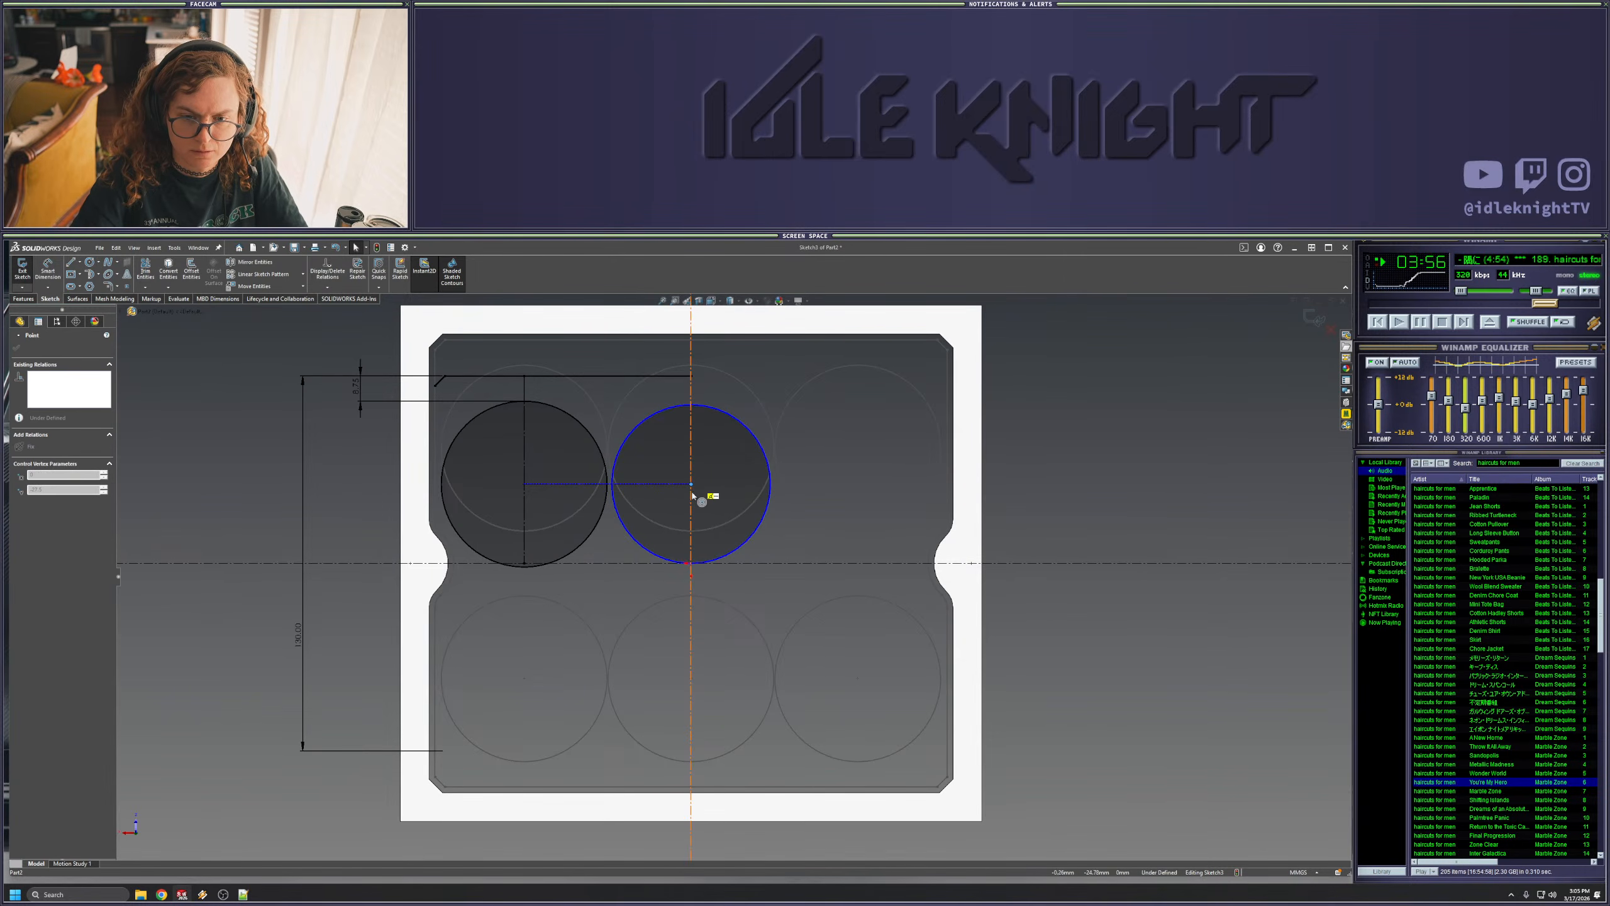
- Add an Equal relation between the new middle circle and the left circle
{"action": "left_click", "coordinate": [631, 539]}
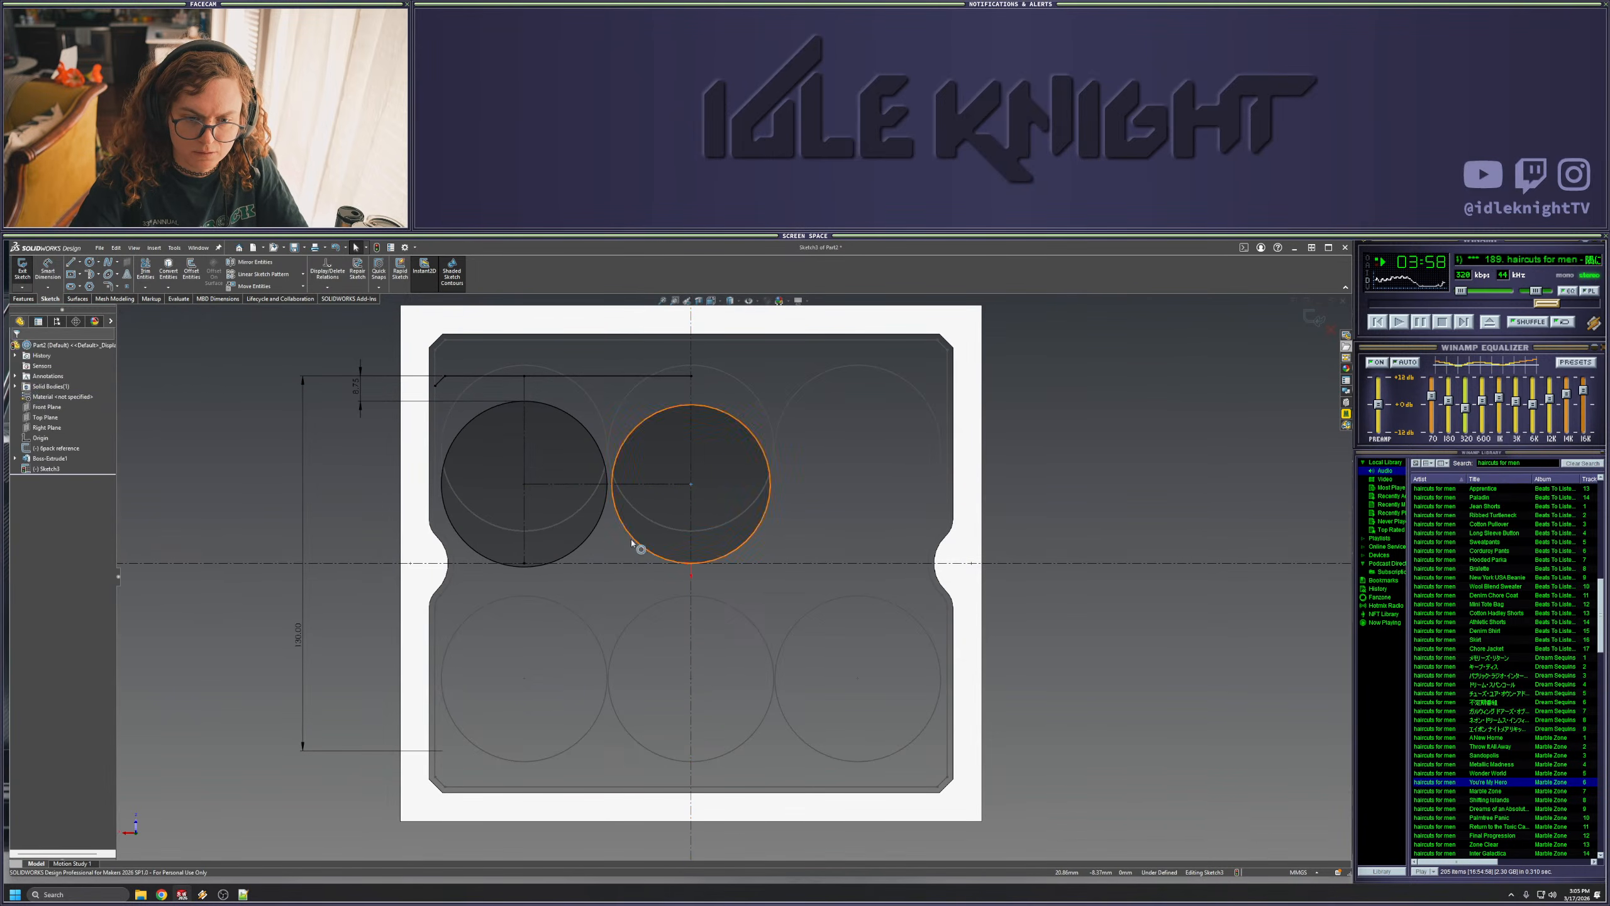
{"action": "left_click", "coordinate": [564, 544], "text": "ctrl"}
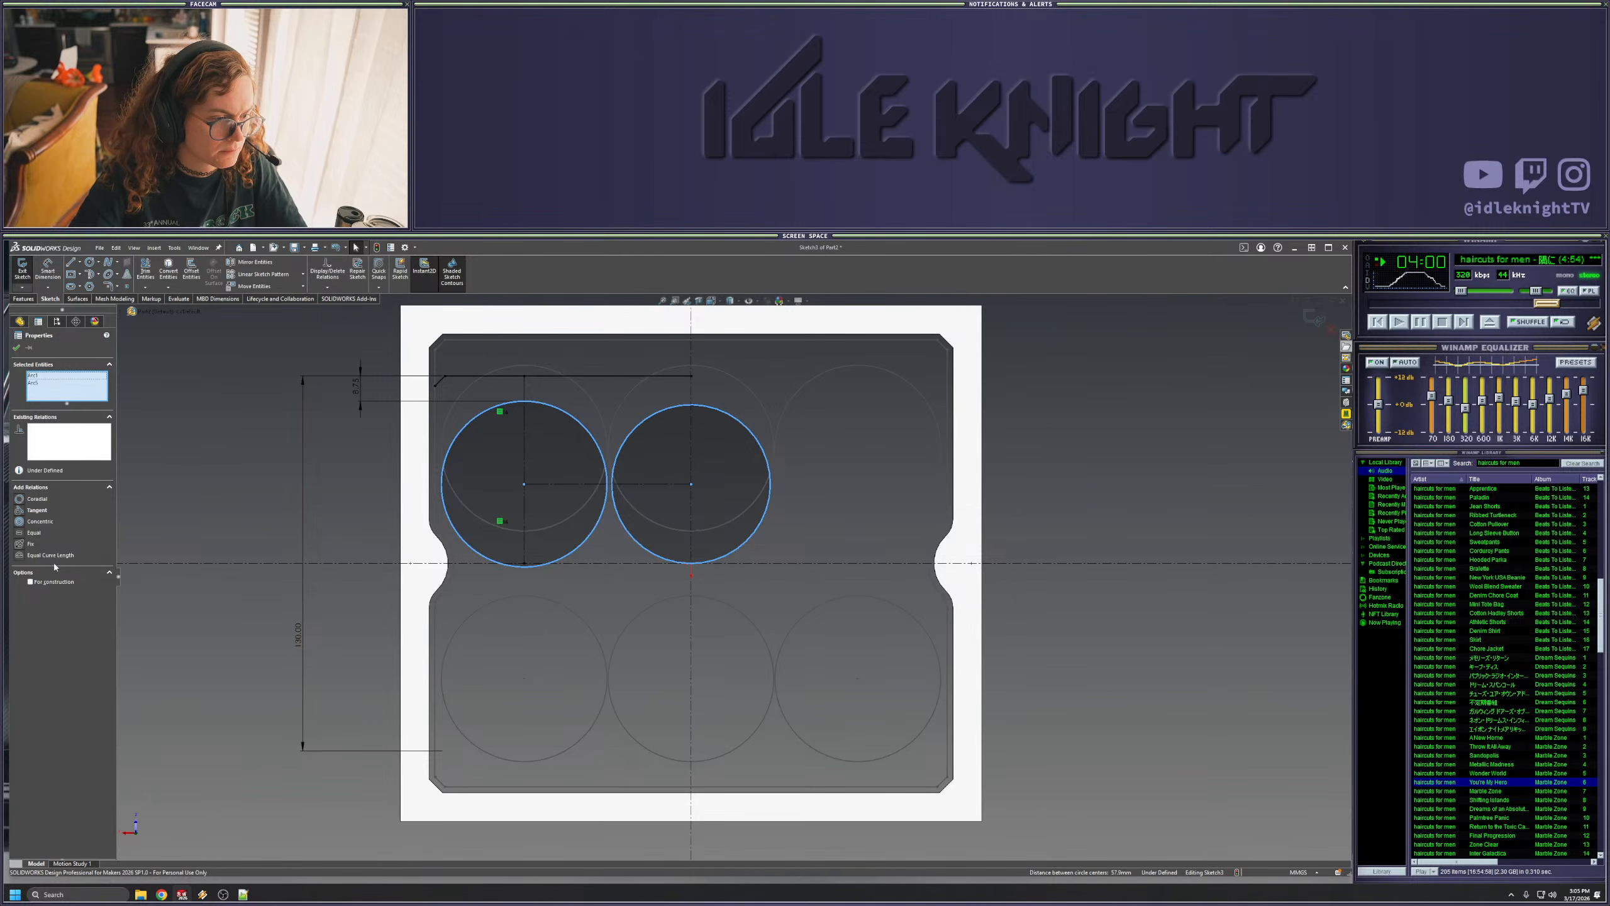
{"action": "left_click", "coordinate": [34, 532]}
{"action": "key", "text": "Escape"}
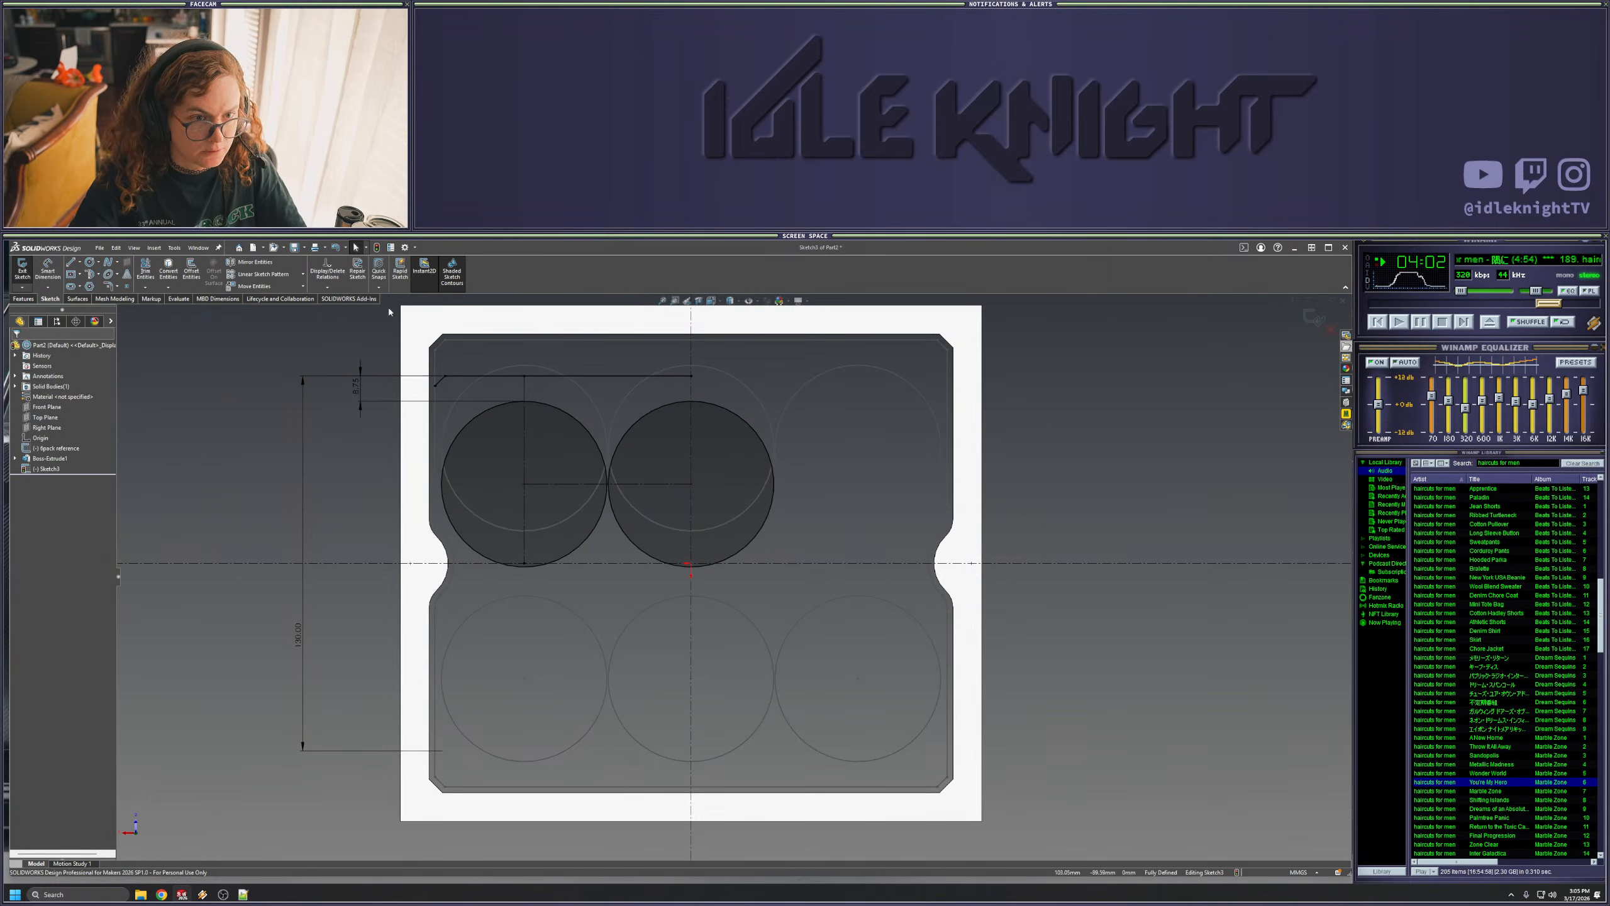
- Trim the middle circle to the half on the left circle's side of the vertical centerline
{"action": "left_click", "coordinate": [150, 270]}
{"action": "left_click", "coordinate": [711, 403]}
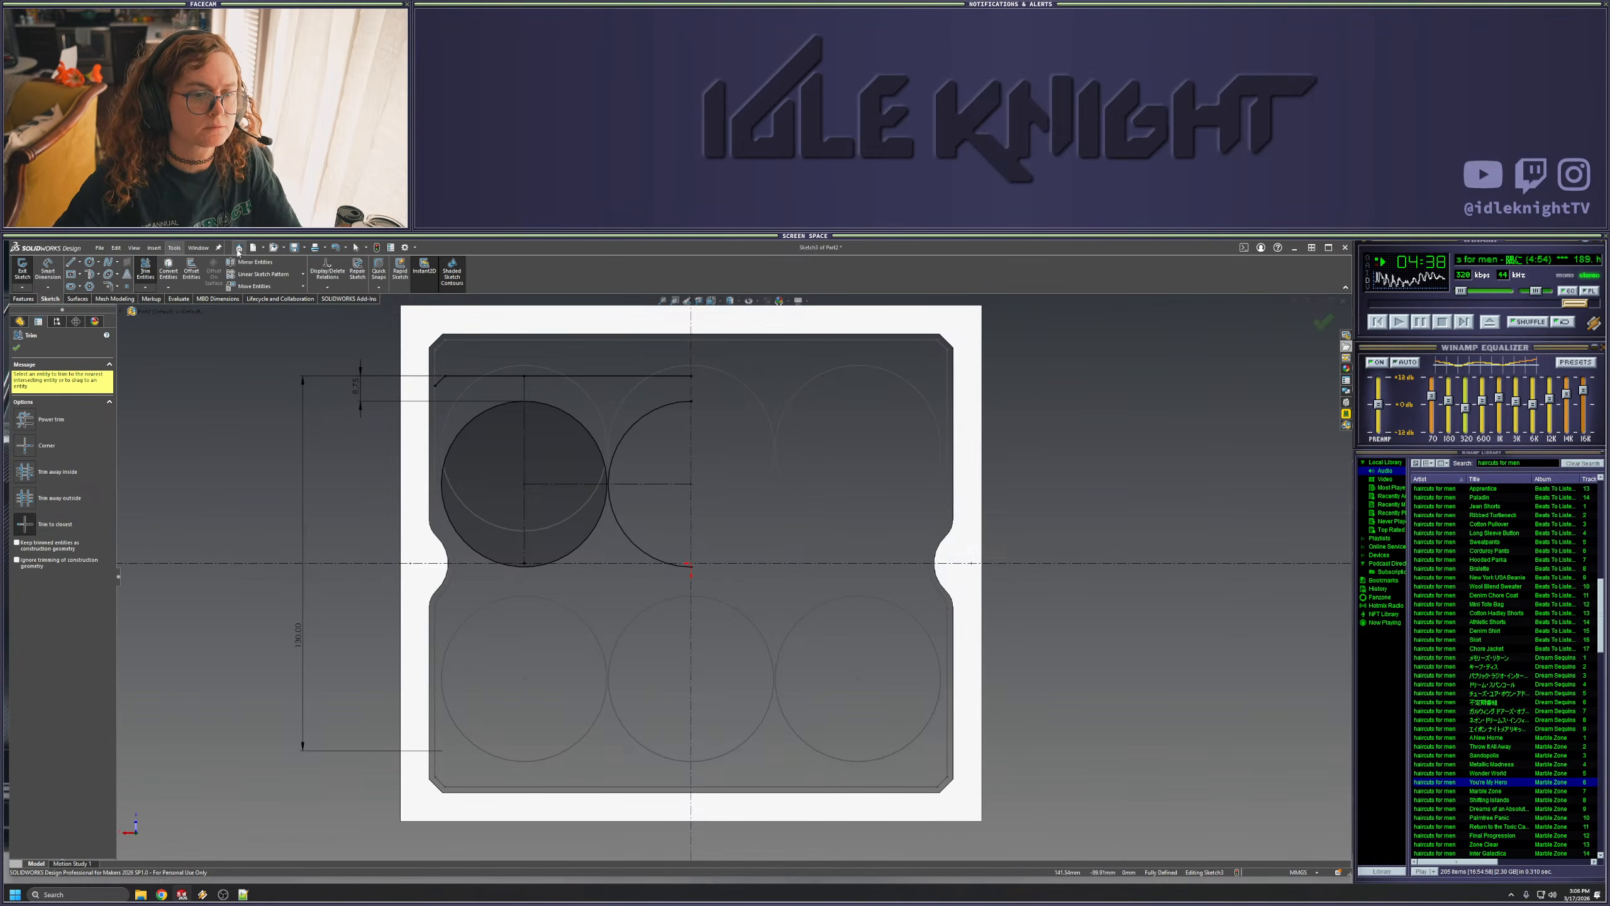
{"action": "key", "text": "Escape"}
- Set the distance between the left circle's top and the upper horizontal line to 5 mm
{"action": "double_click", "coordinate": [356, 385]}
{"action": "type", "text": "5"}
{"action": "key", "text": "Return"}
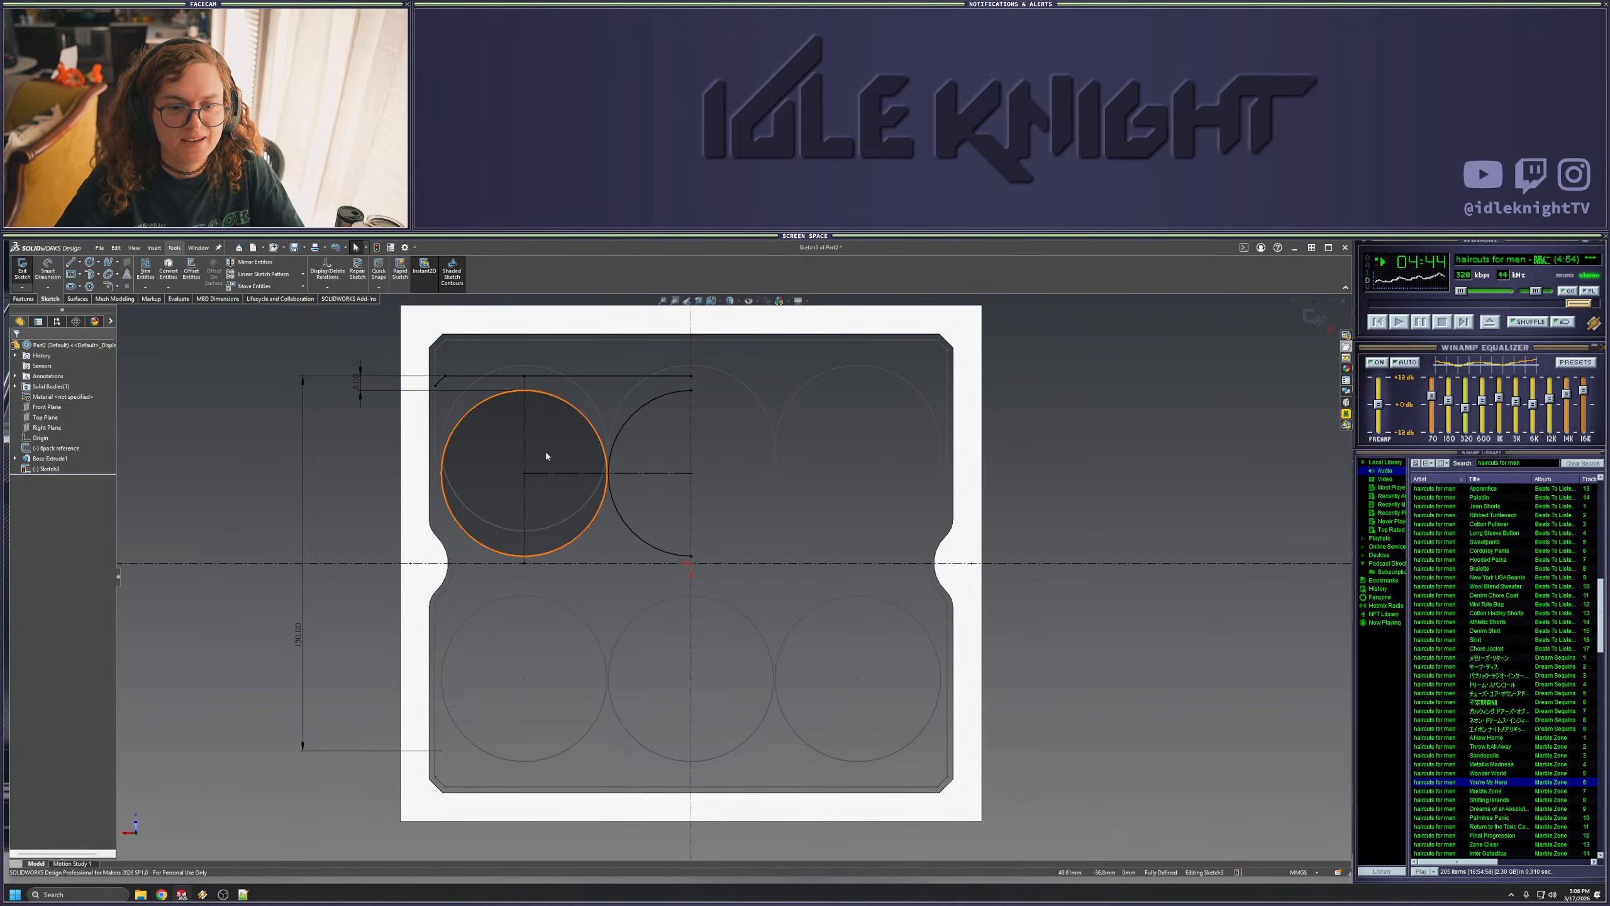
- Sketch a vertical line from the upper horizontal line's inner end to the top end of the half circle
{"action": "key", "text": "l"}
{"action": "left_click", "coordinate": [691, 376]}
{"action": "left_click", "coordinate": [691, 390]}
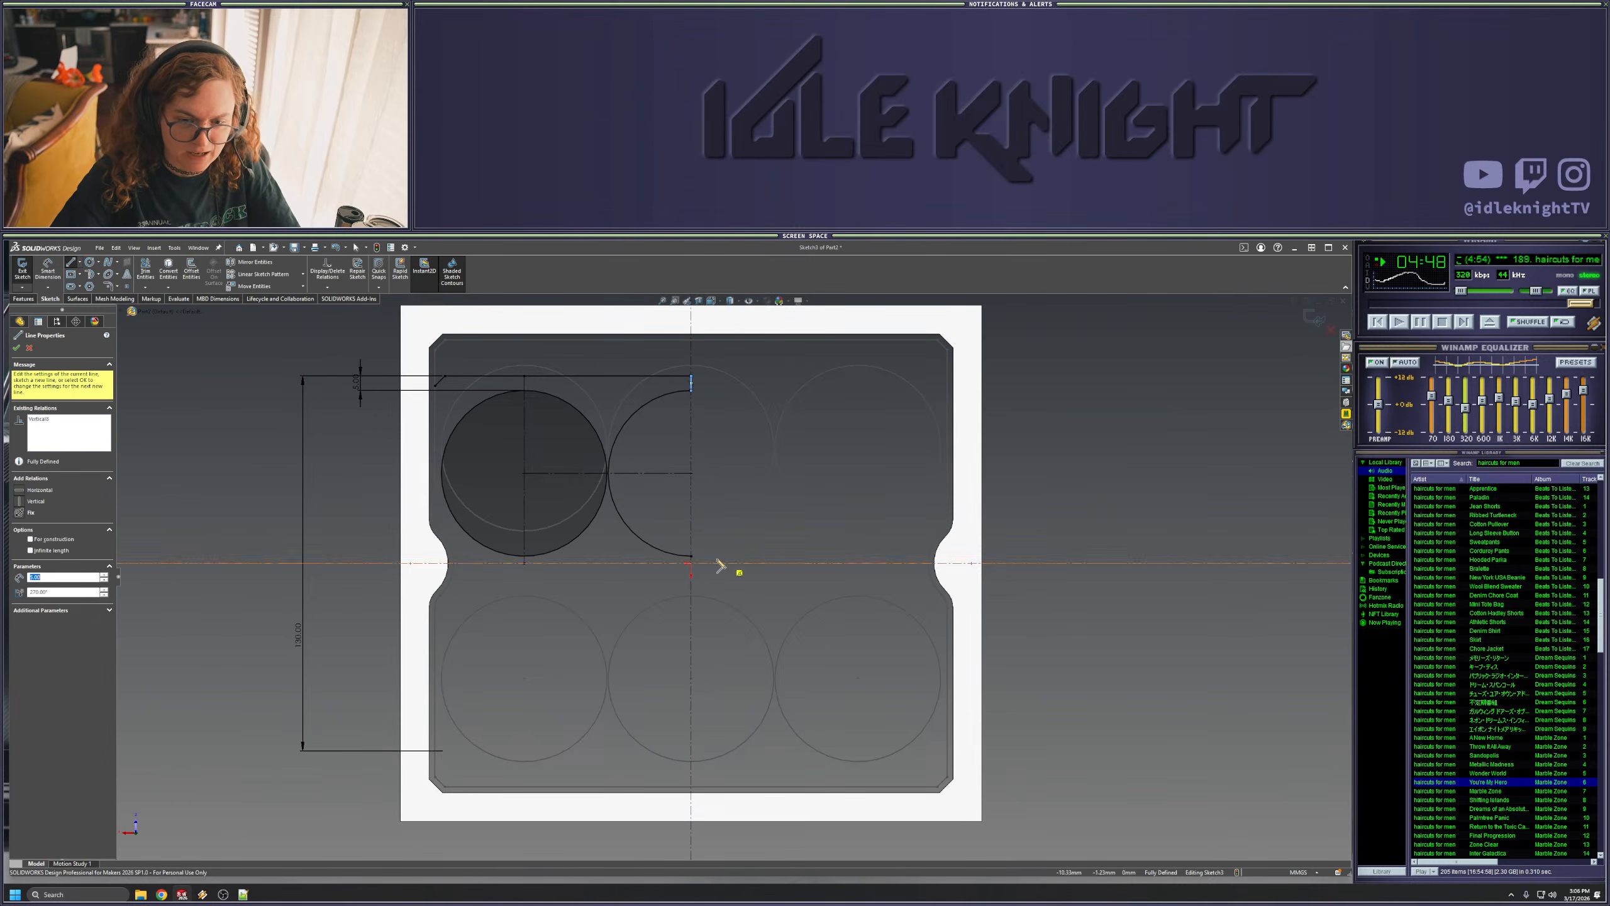
{"action": "key", "text": "Escape"}
- Sketch a horizontal line from the origin along the centerline to the reference sketch's left notch arc
{"action": "key", "text": "l"}
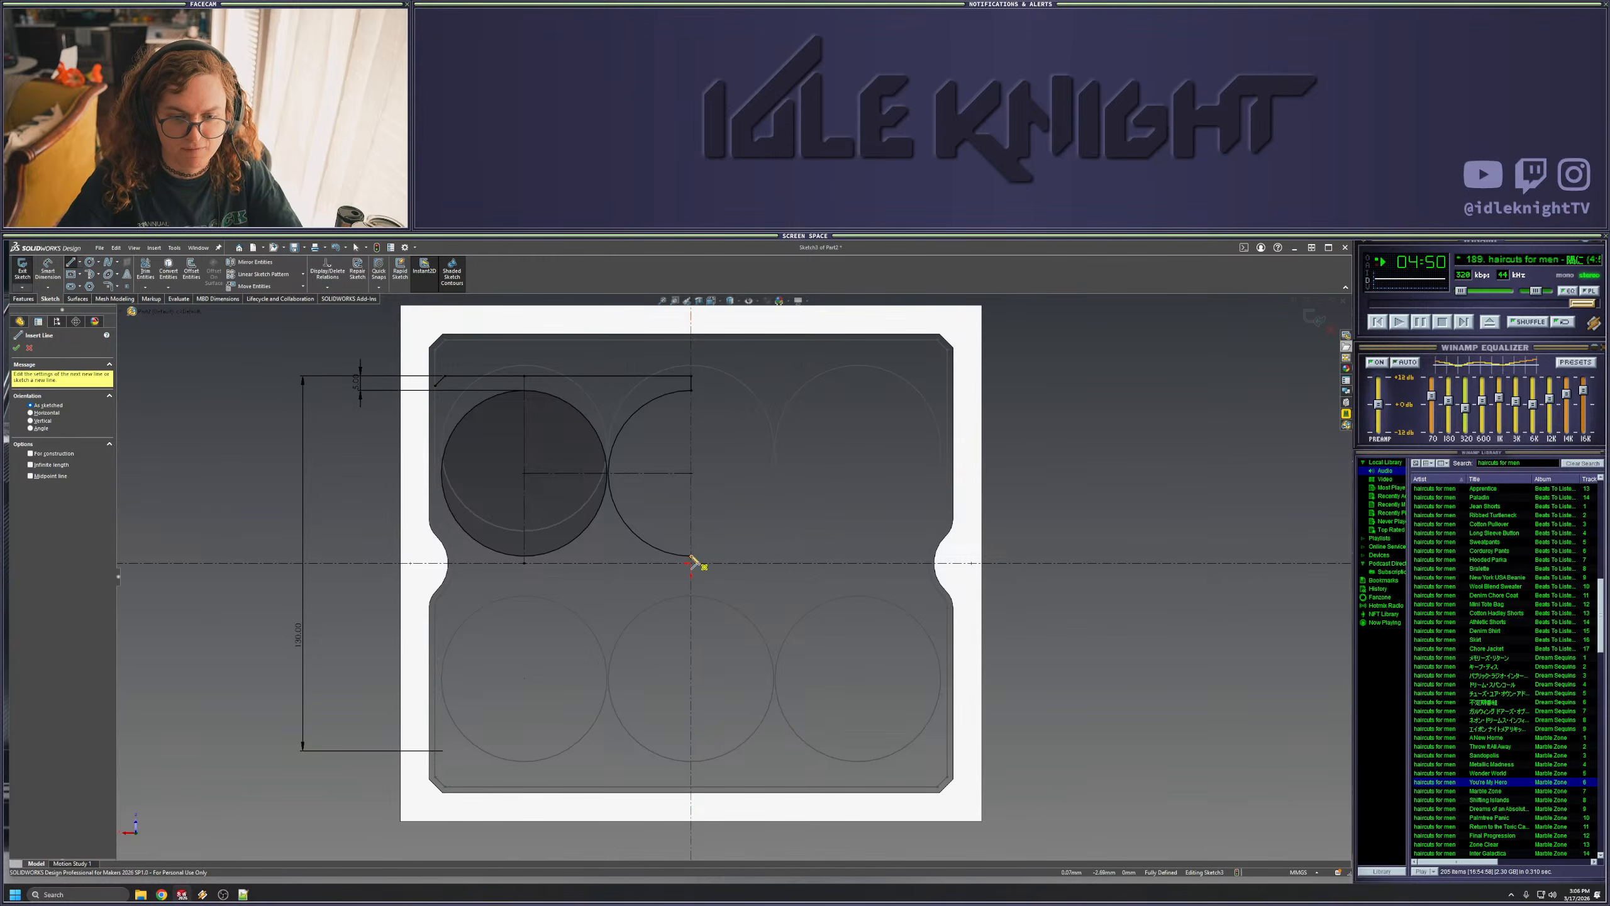
{"action": "left_click", "coordinate": [691, 562]}
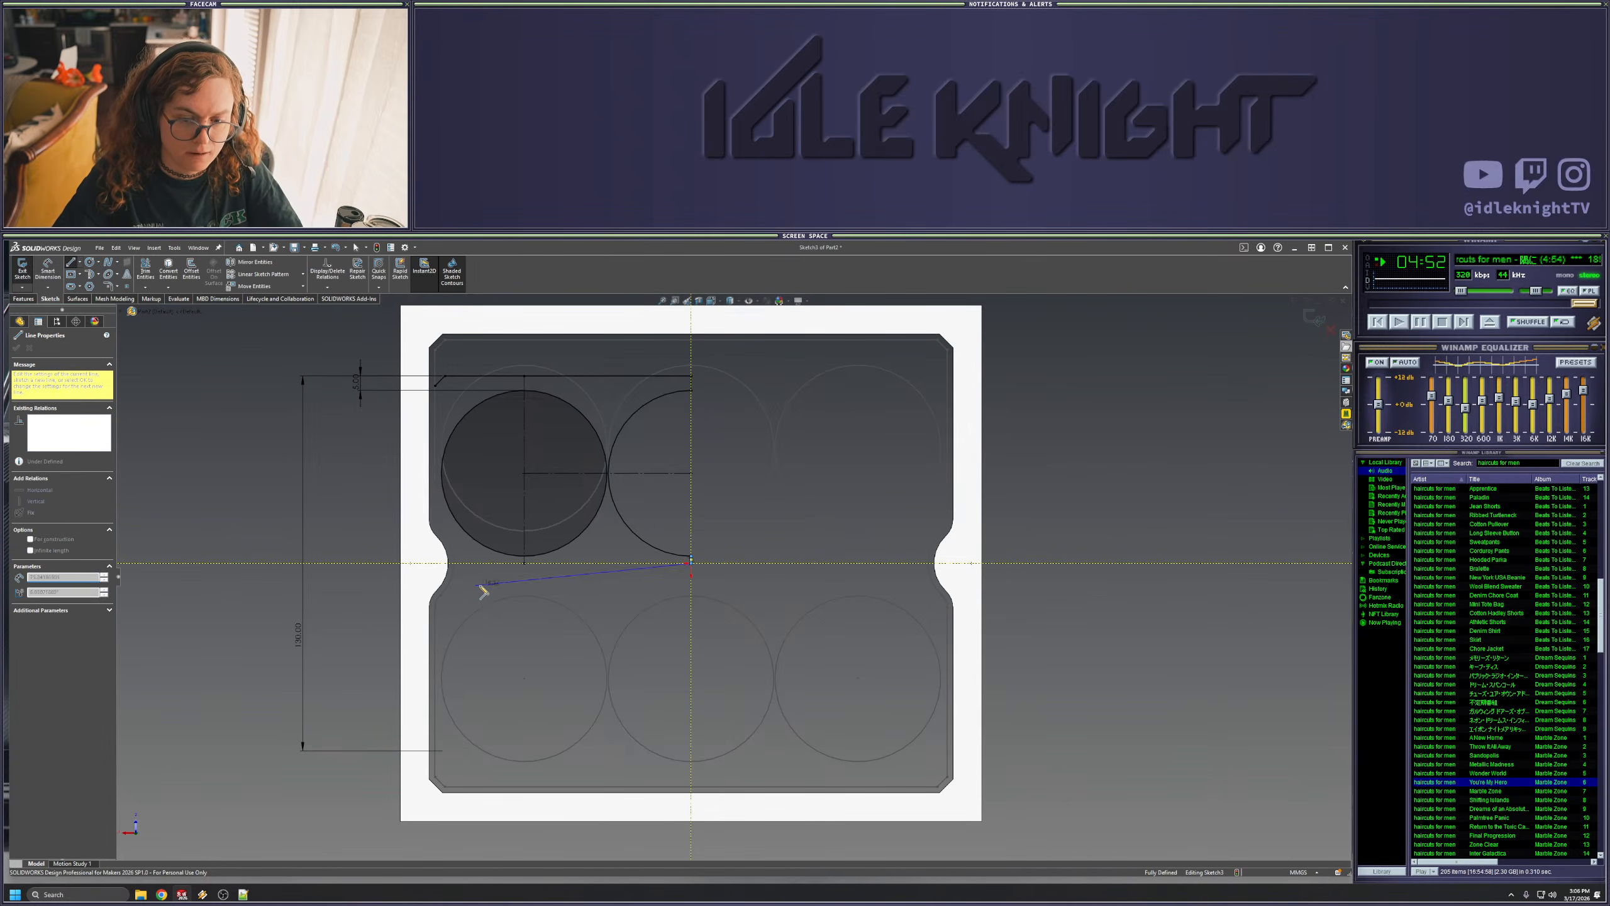
{"action": "left_click", "coordinate": [454, 562]}
{"action": "key", "text": "Escape"}
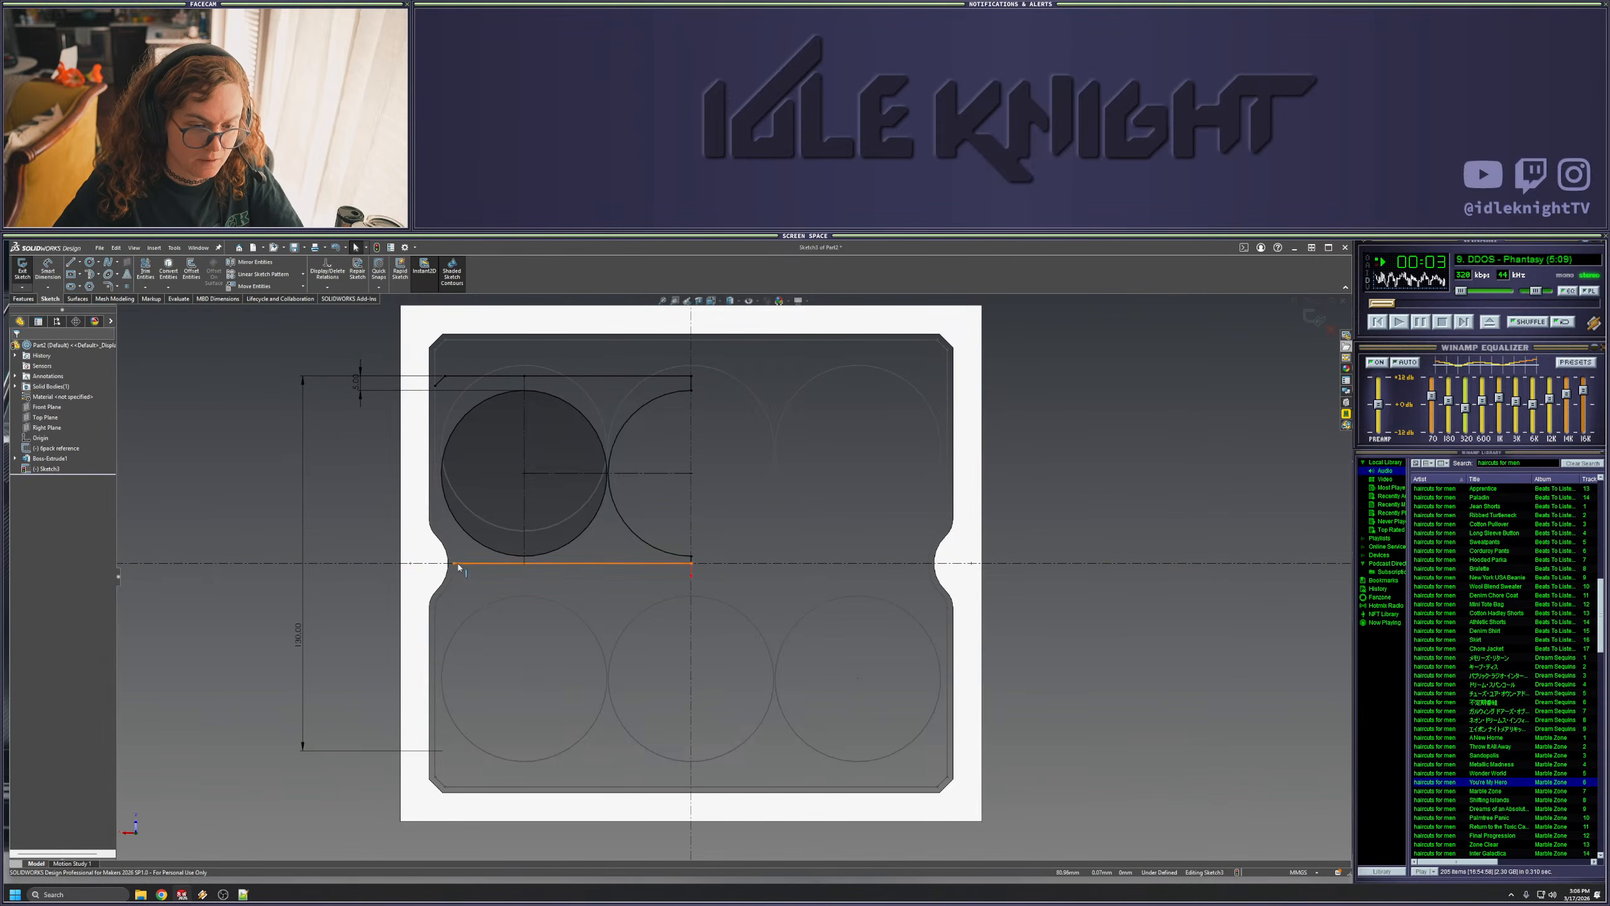
{"action": "left_click", "coordinate": [455, 563]}
{"action": "key", "text": "Escape"}
- Sketch a vertical line along the opening's left edge, from the chamfer's lower end down to the start of the notch arc
{"action": "left_click", "coordinate": [458, 560]}
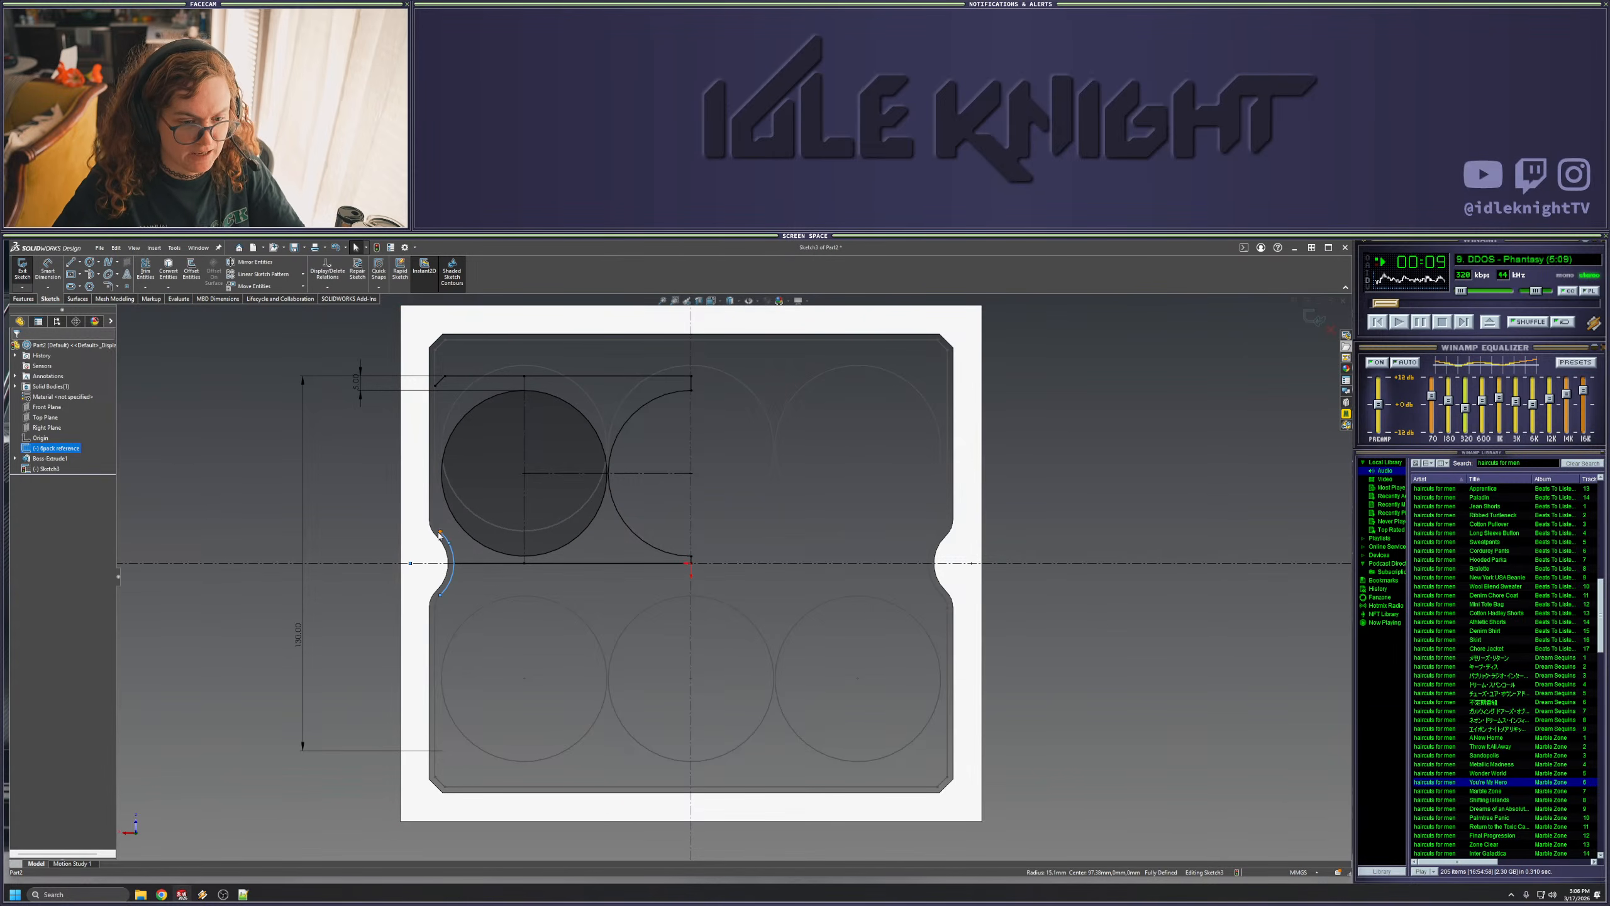
{"action": "left_click", "coordinate": [434, 515]}
{"action": "left_click", "coordinate": [1215, 479]}
{"action": "left_click", "coordinate": [436, 439]}
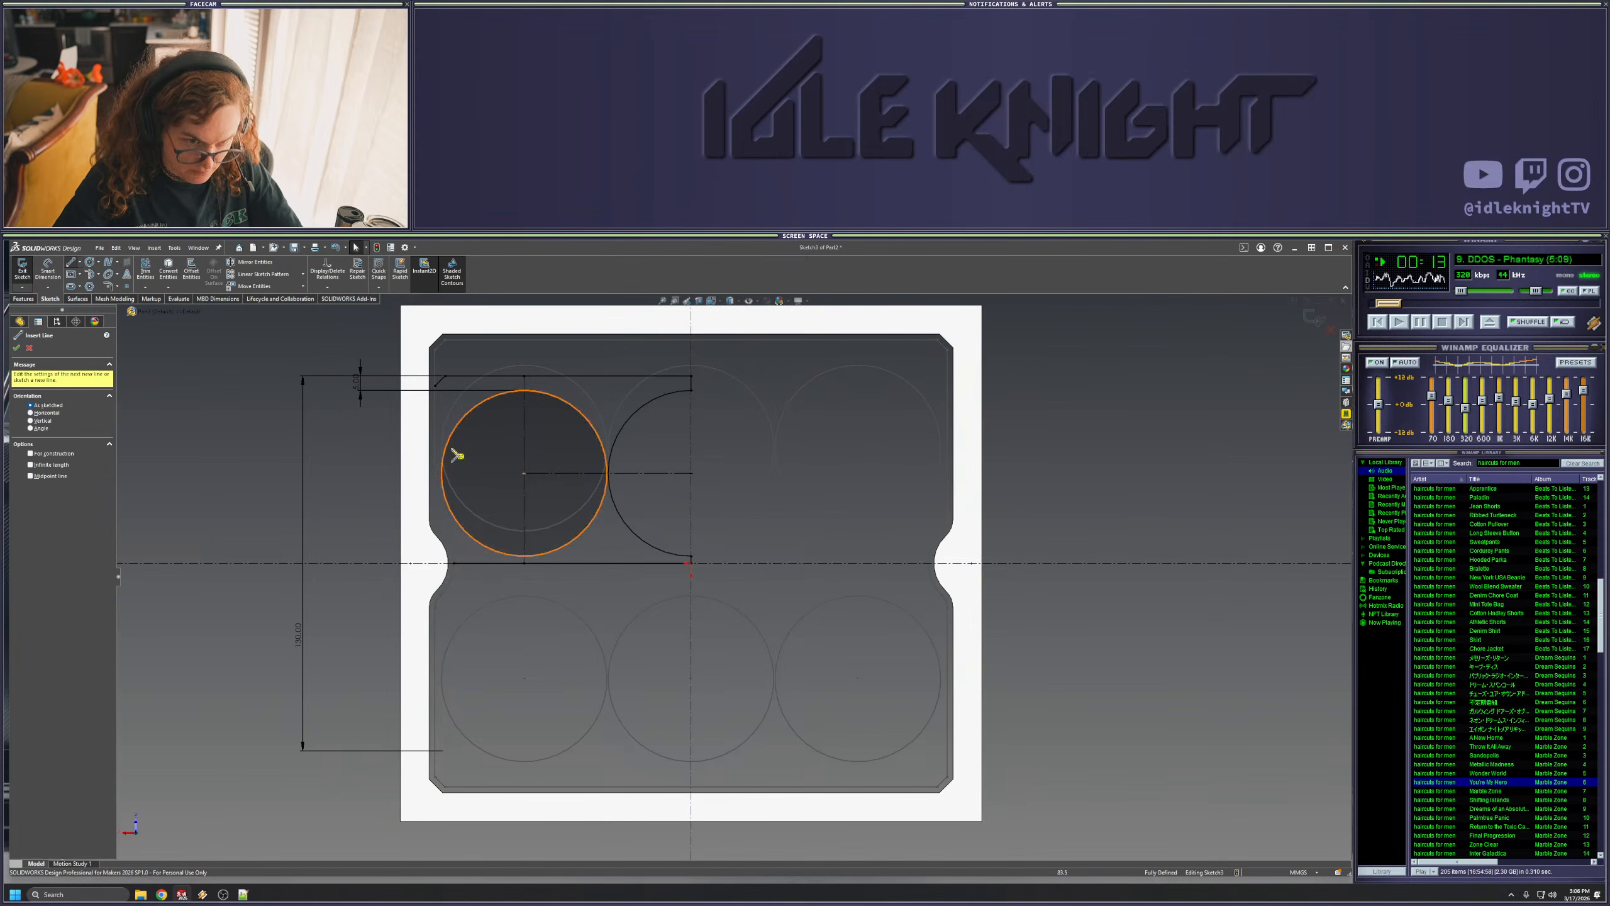
{"action": "left_click", "coordinate": [435, 540]}
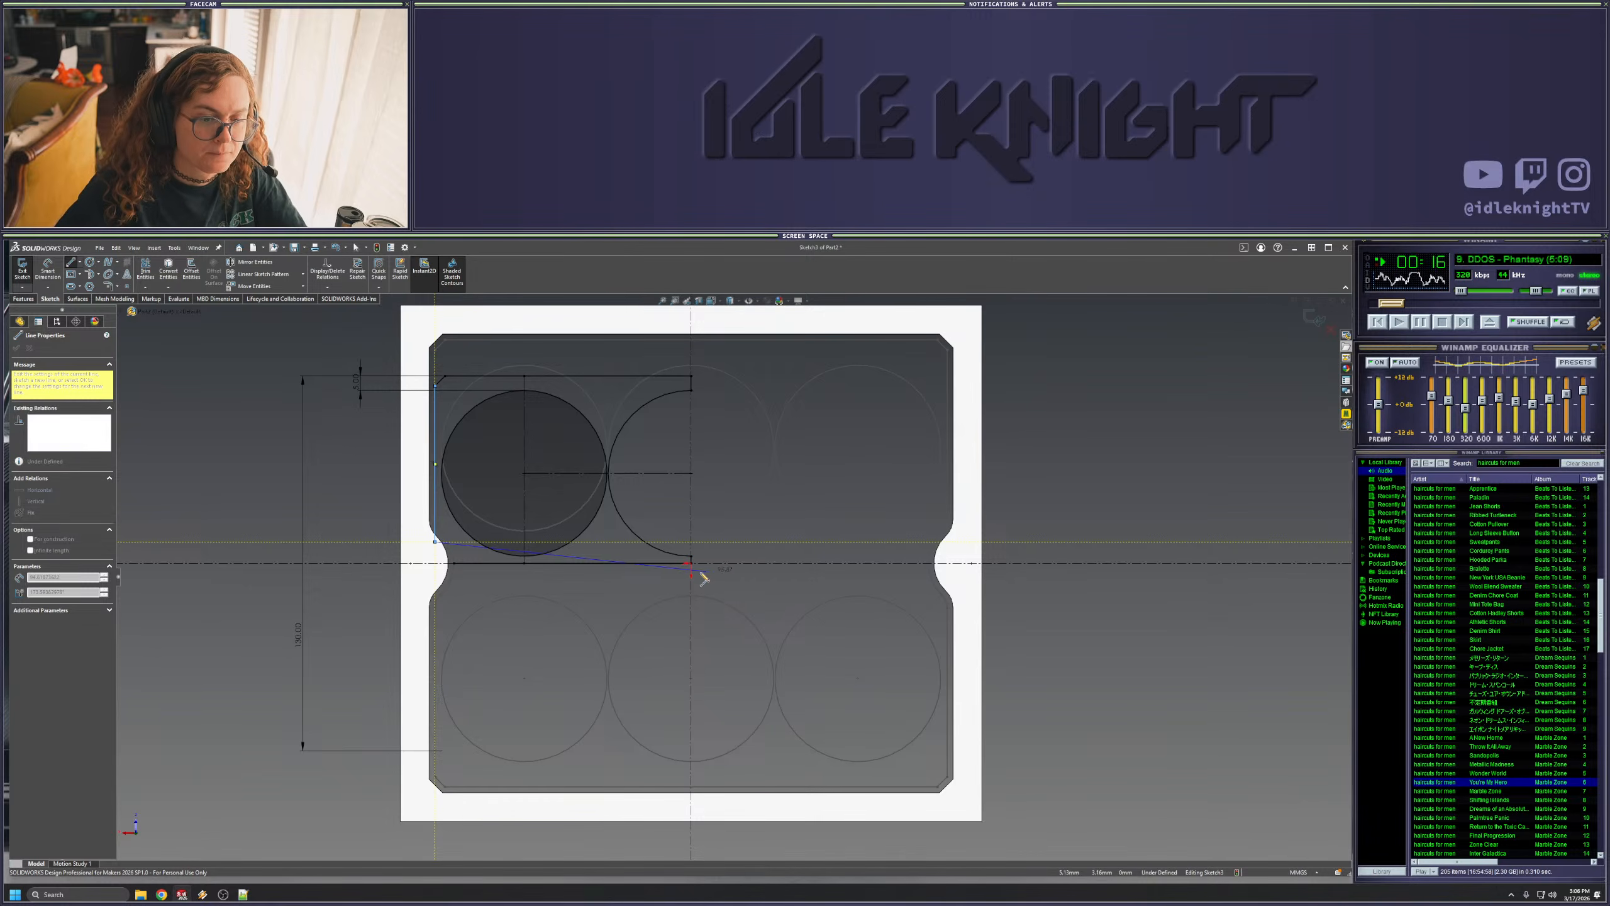
{"action": "key", "text": "Escape"}
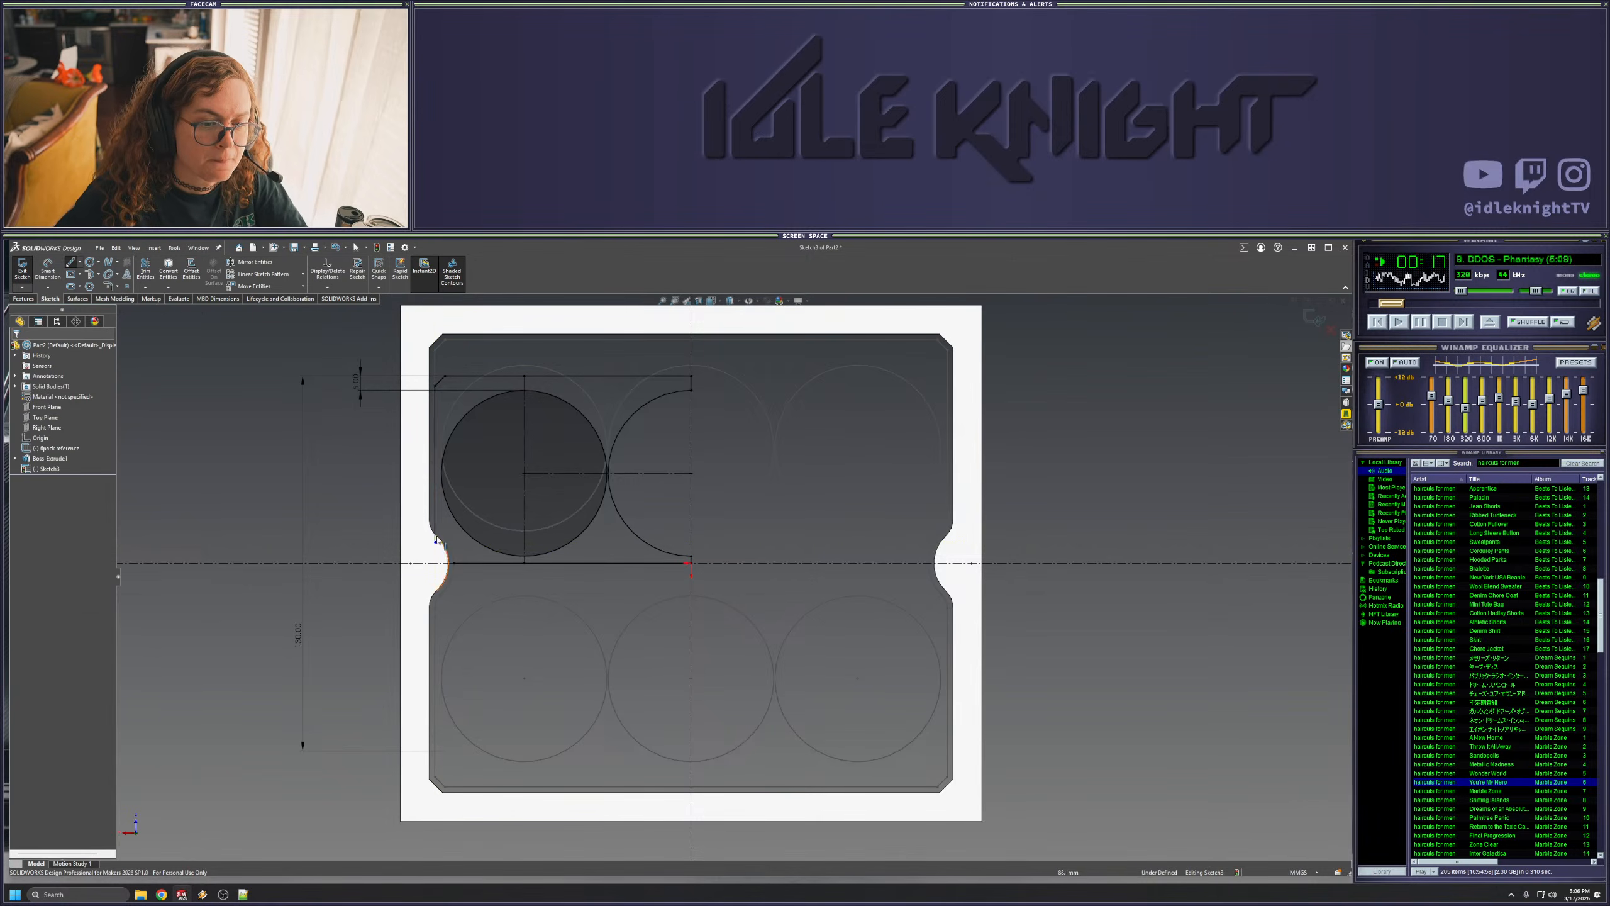
- Sketch a small circle centered on the horizontal centerline at the left notch, and select the lower end of the left vertical line
{"action": "left_click", "coordinate": [92, 261]}
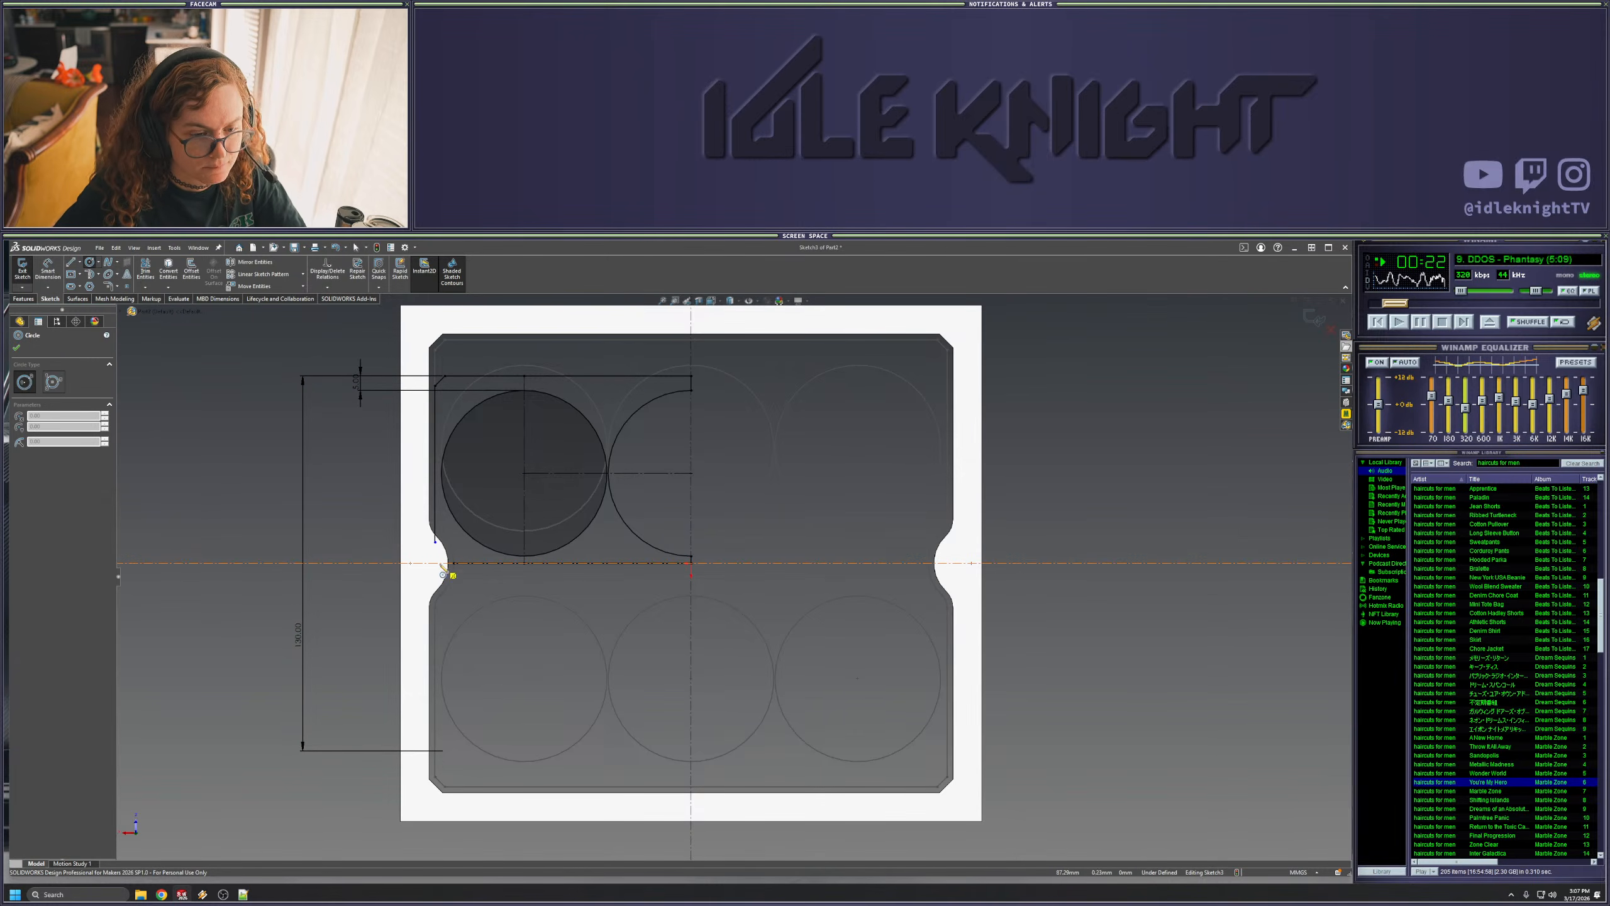
{"action": "left_click", "coordinate": [430, 562]}
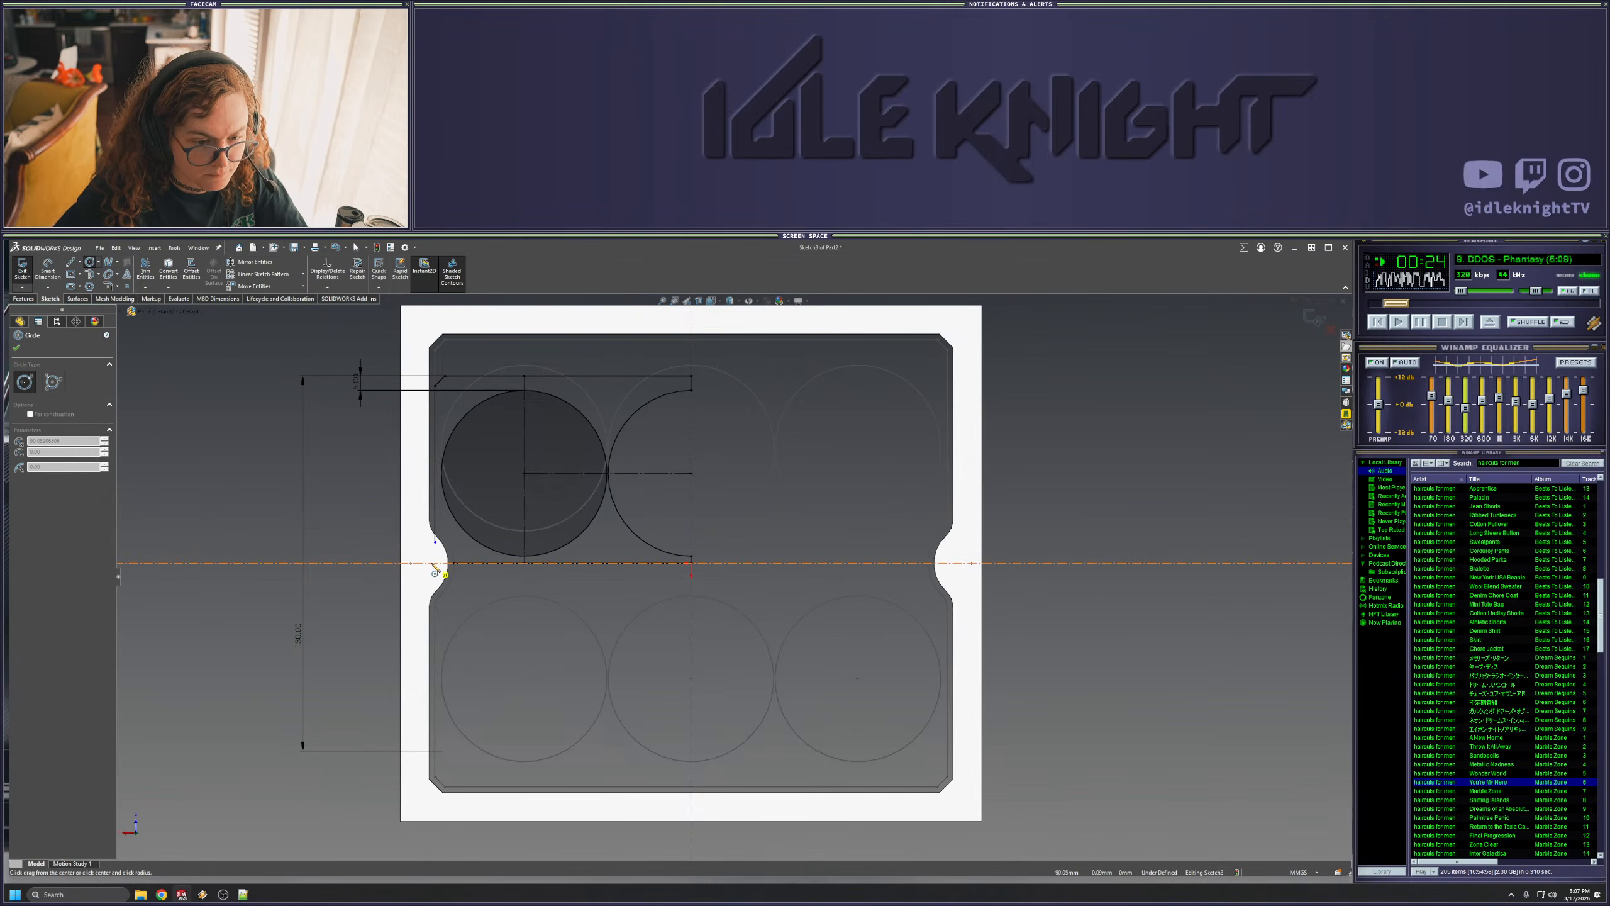
{"action": "left_click", "coordinate": [456, 572]}
{"action": "key", "text": "Escape"}
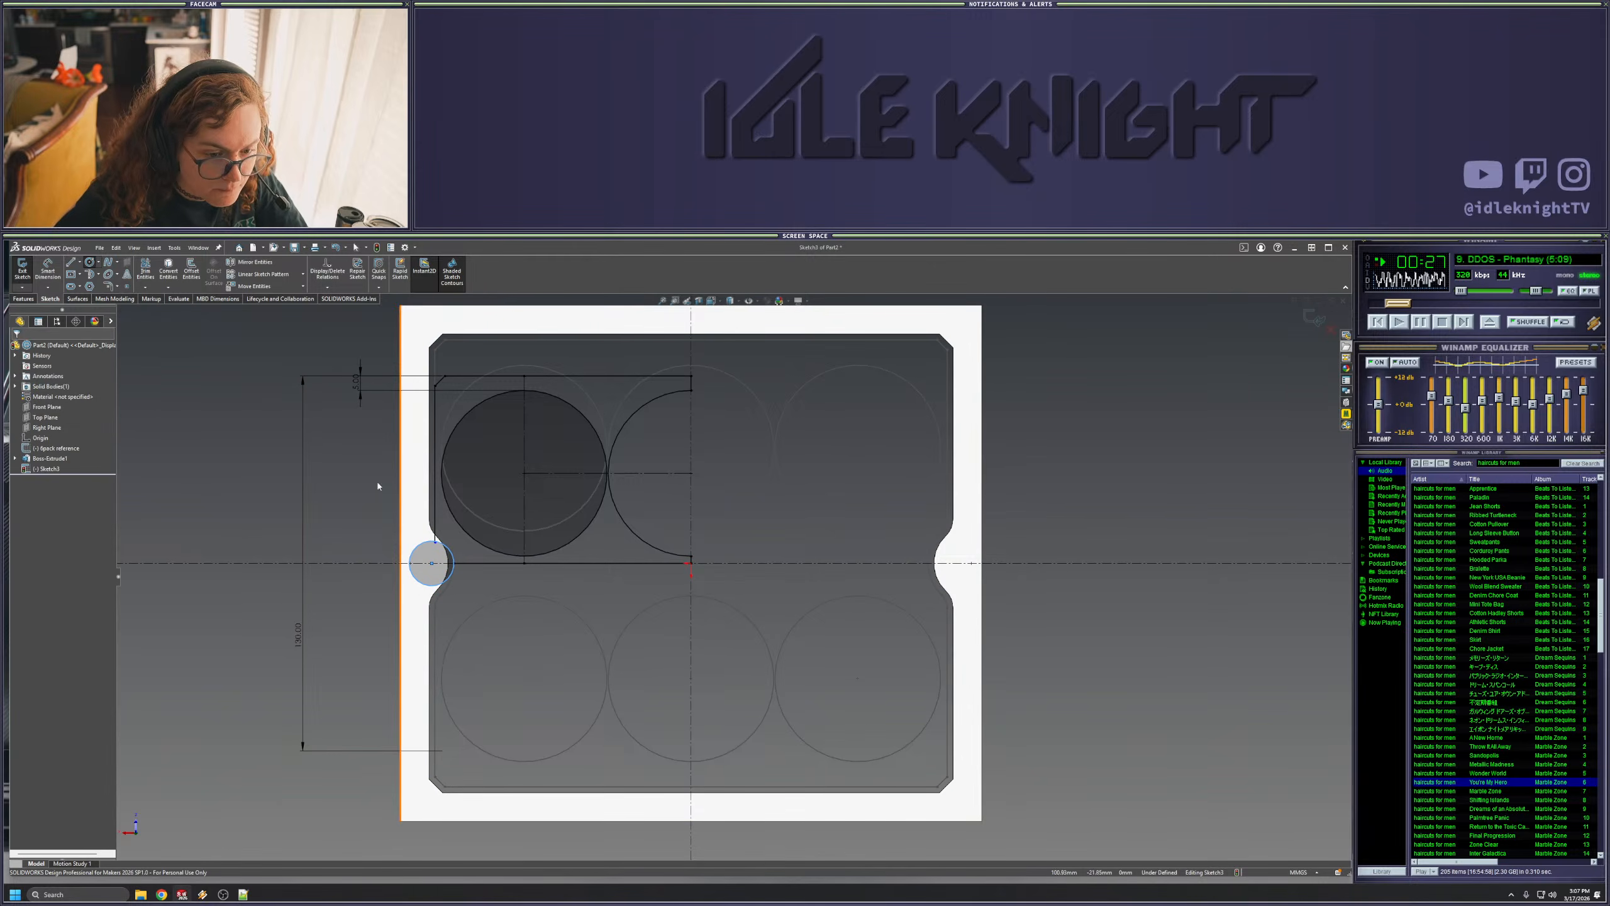
{"action": "left_click", "coordinate": [434, 540]}
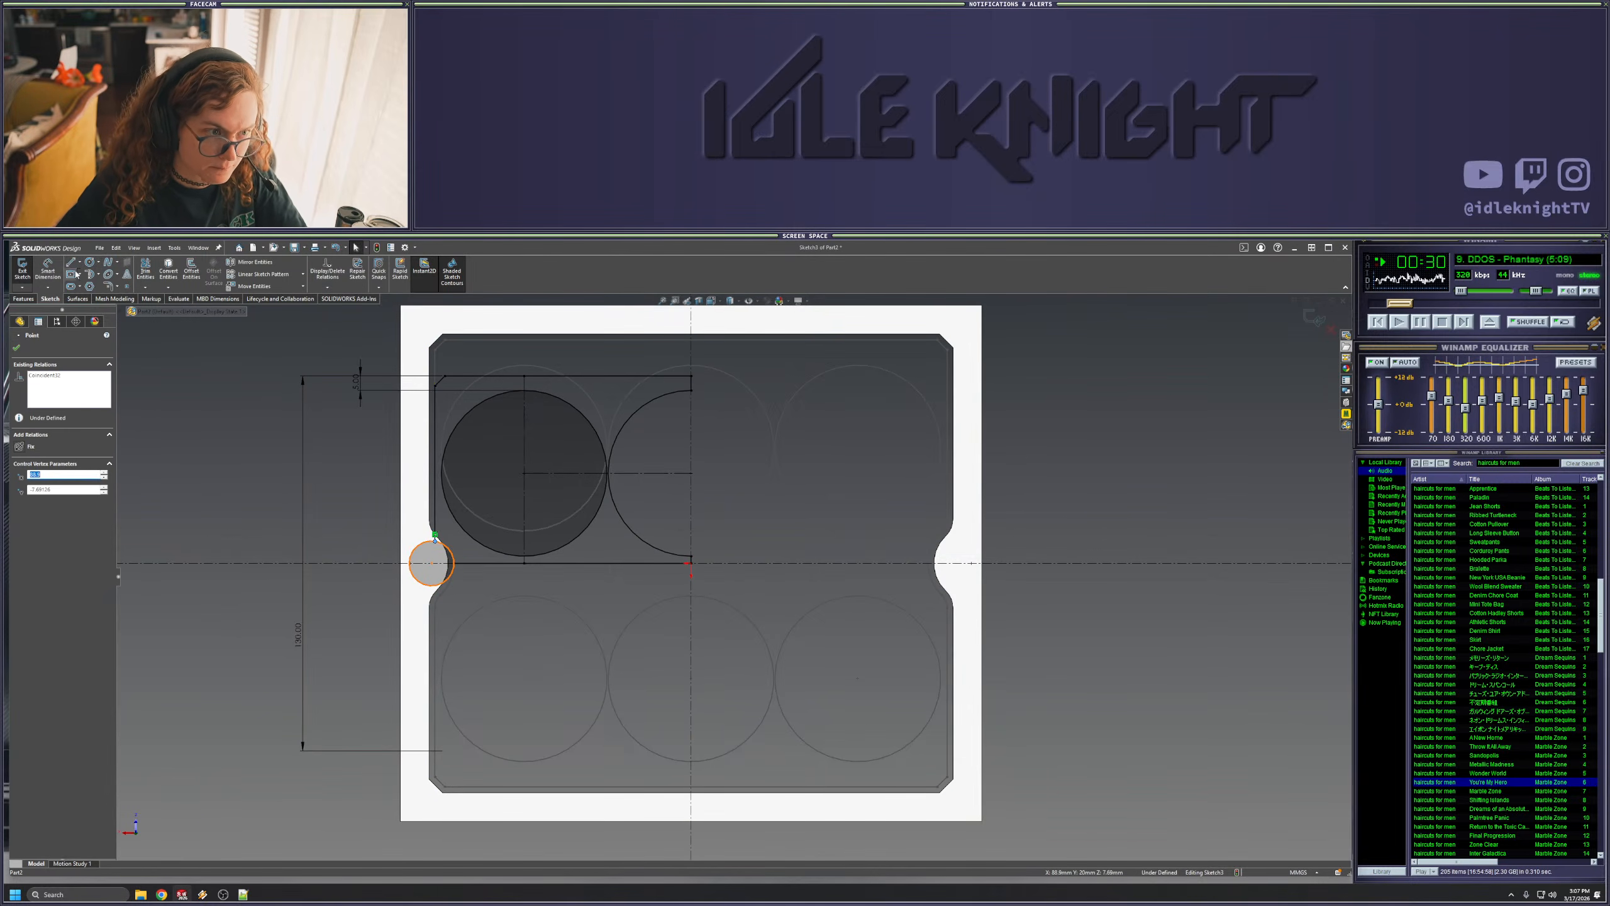
- Trim the small circle at the left notch down to the arc between the vertical edge line and the horizontal centerline
{"action": "key", "text": "Escape"}
{"action": "left_click", "coordinate": [145, 272]}
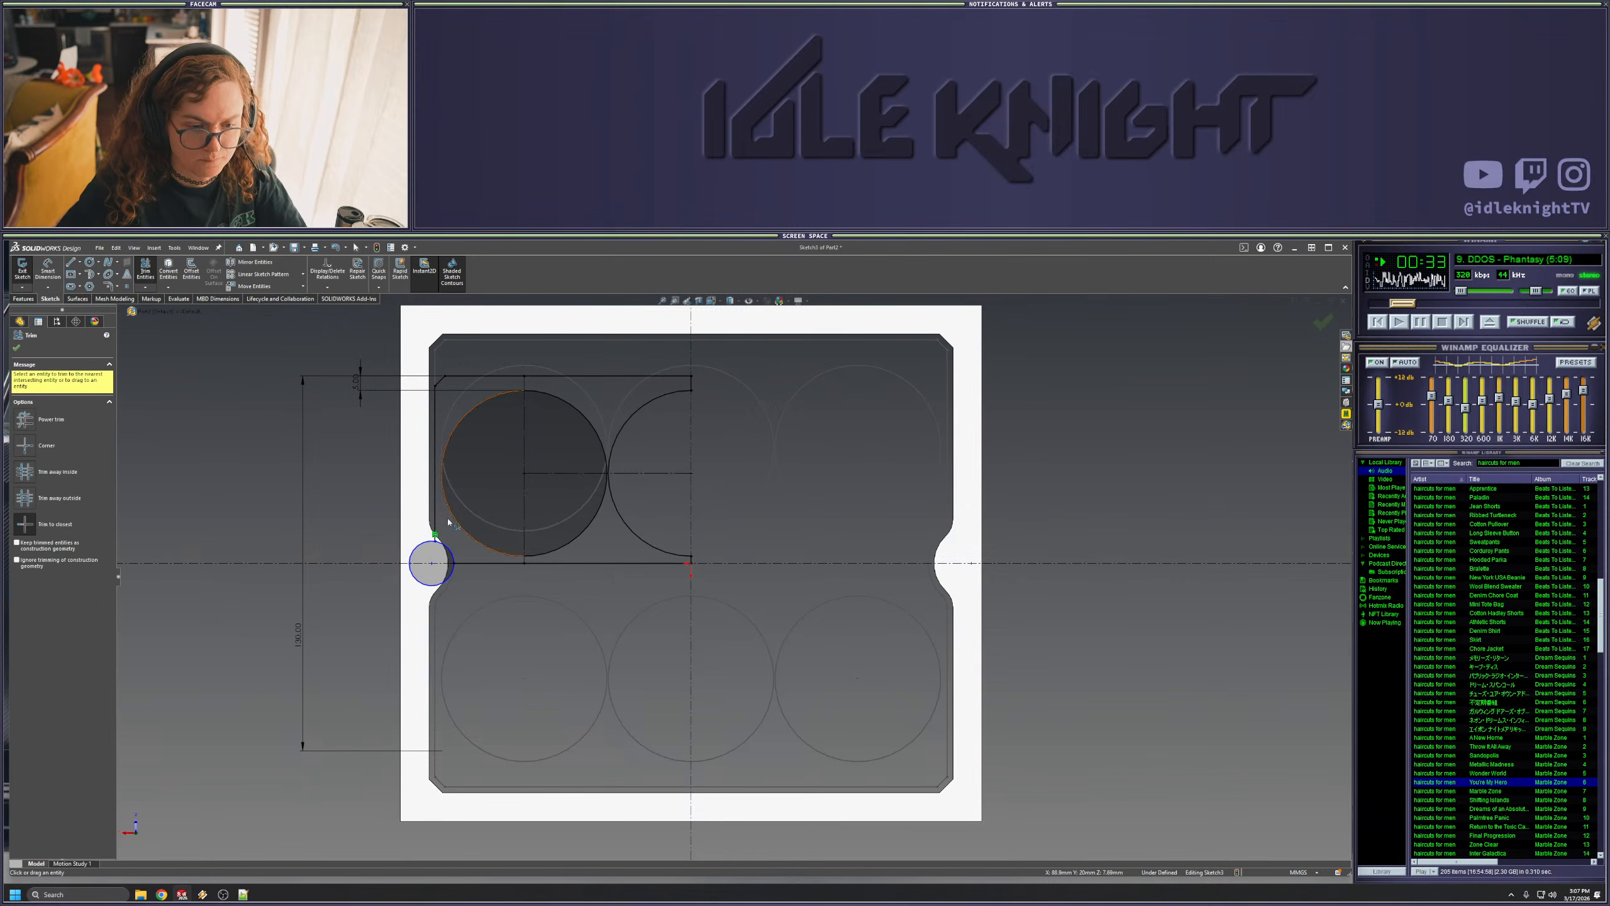
{"action": "scroll", "coordinate": [384, 570], "scroll_direction": "up", "scroll_amount": 5}
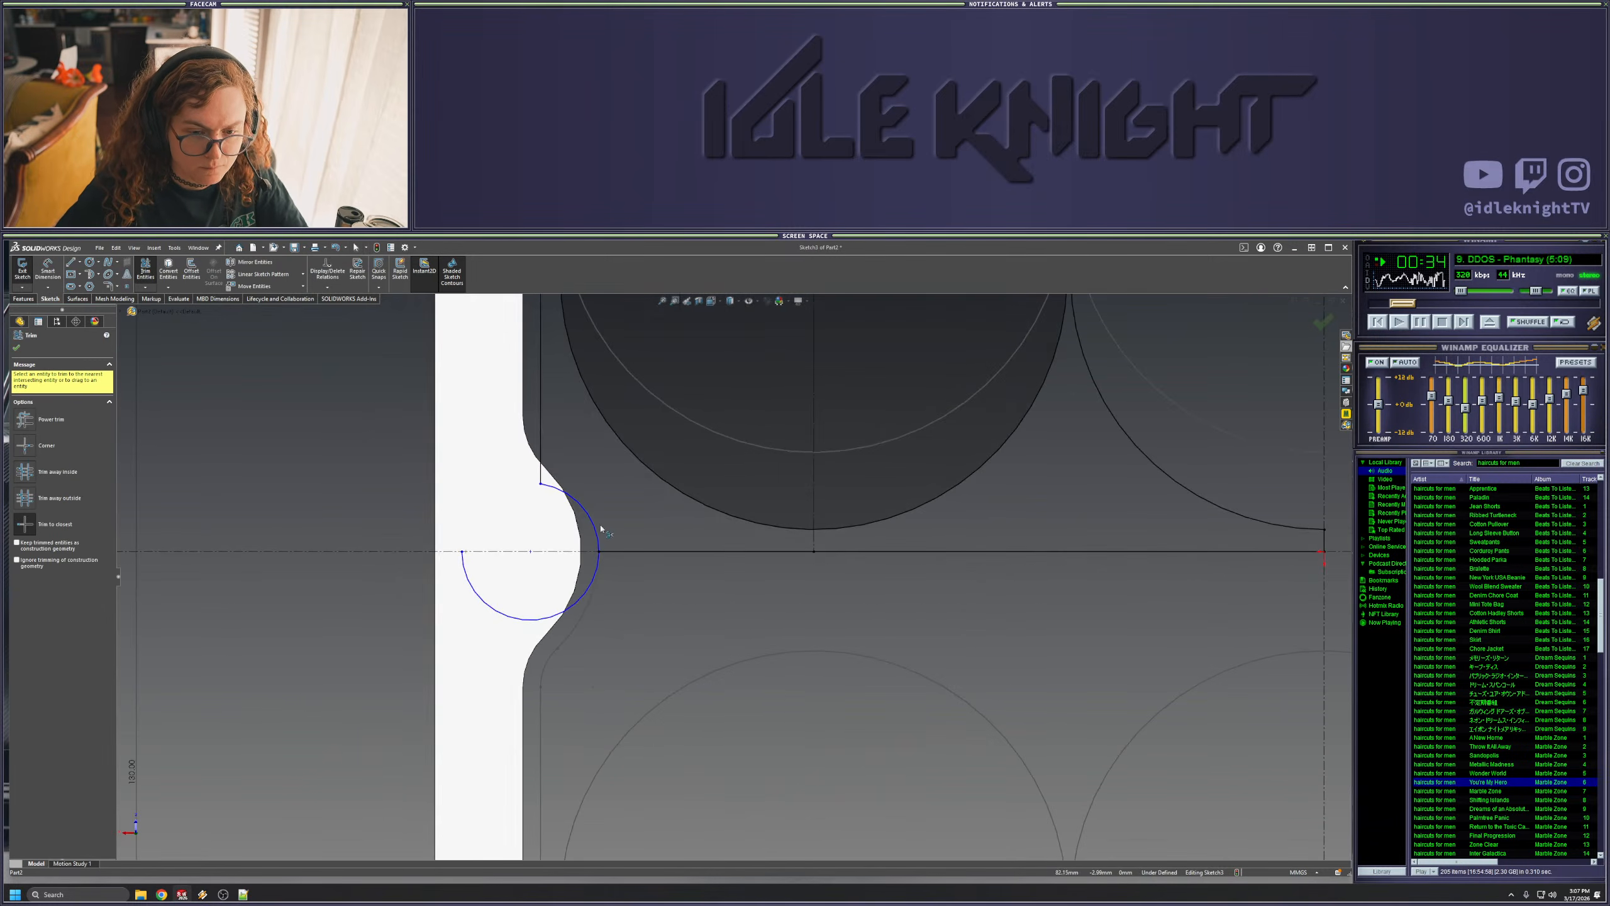
{"action": "left_click", "coordinate": [589, 585]}
{"action": "key", "text": "Escape"}
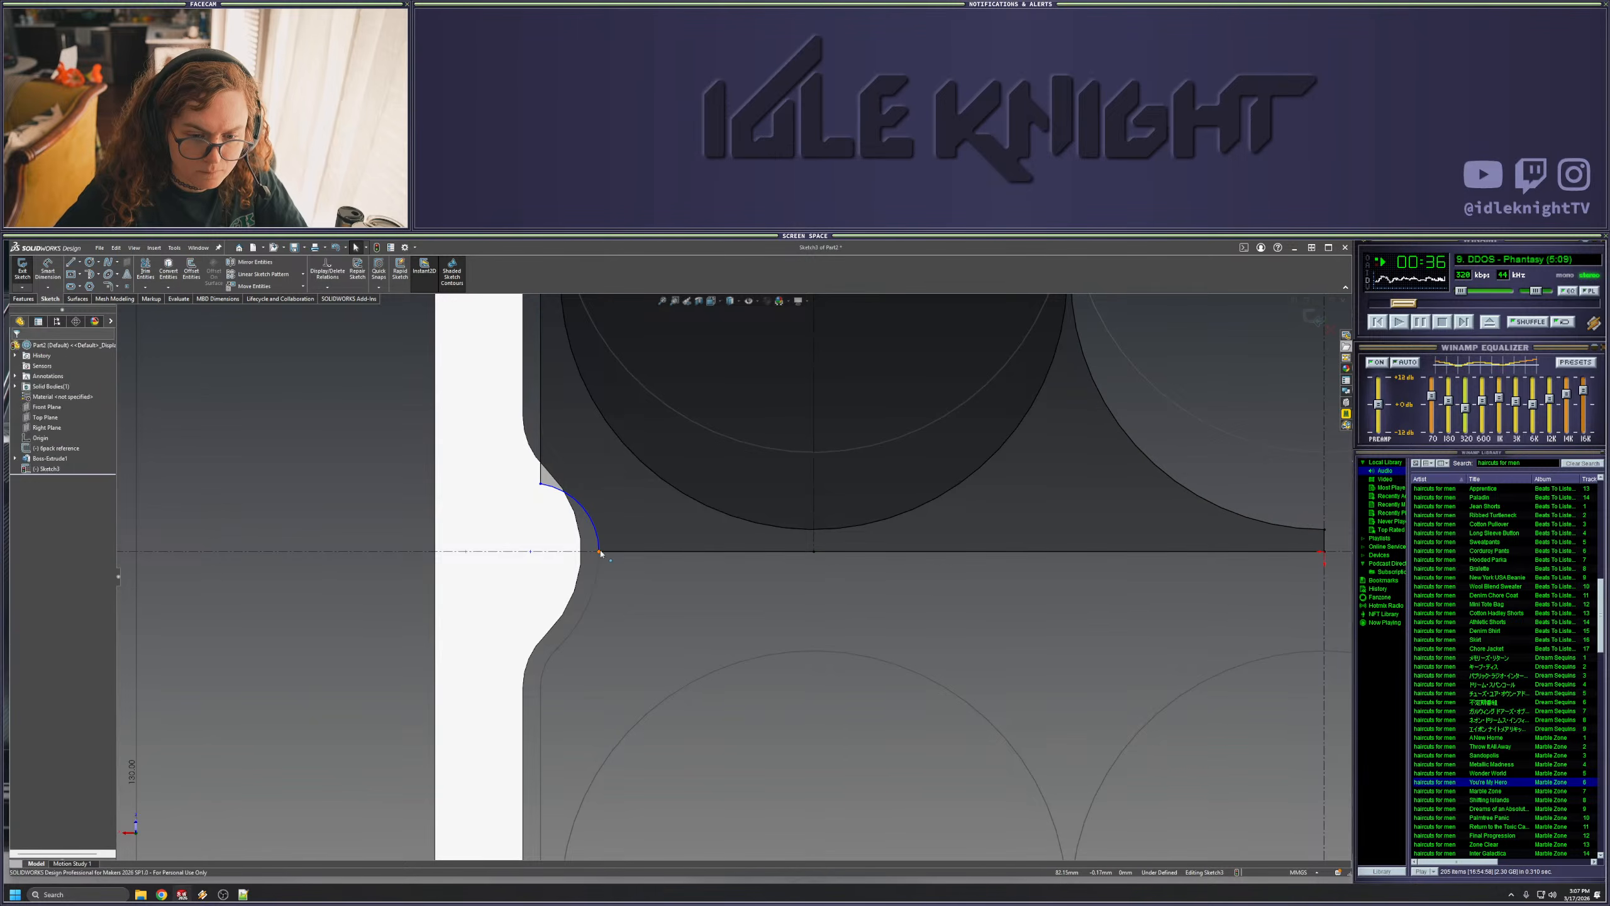
- Dimension the left notch arc's upper end symmetrically across the horizontal centerline at 15.5 mm
{"action": "left_click", "coordinate": [599, 551]}
{"action": "left_click", "coordinate": [540, 485]}
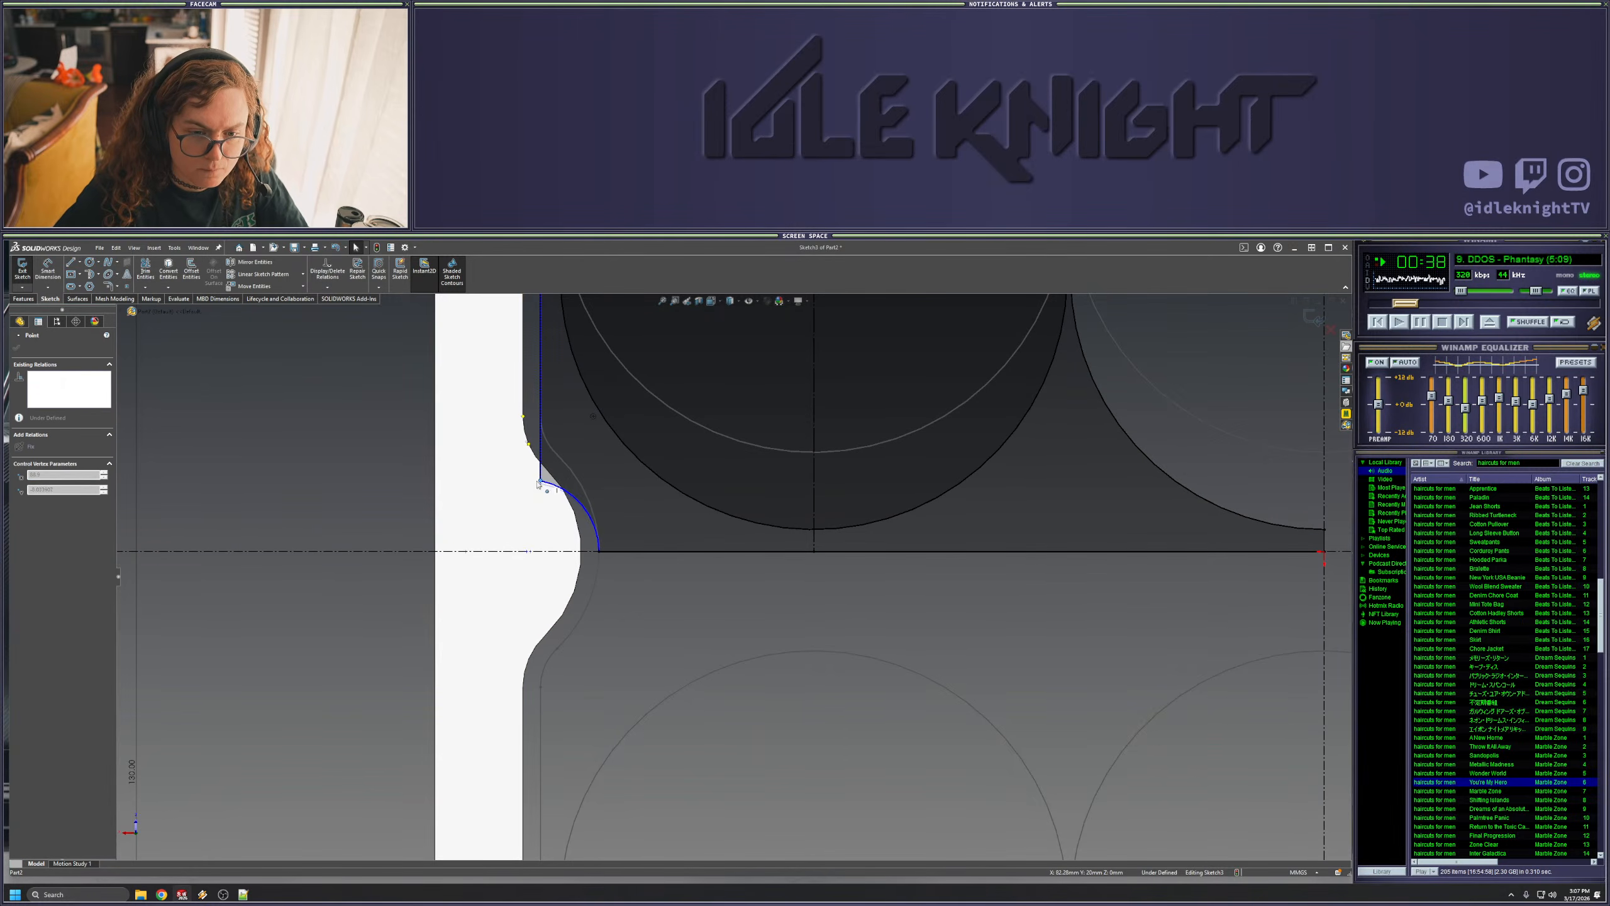
{"action": "scroll", "coordinate": [539, 487], "scroll_direction": "up", "scroll_amount": 7}
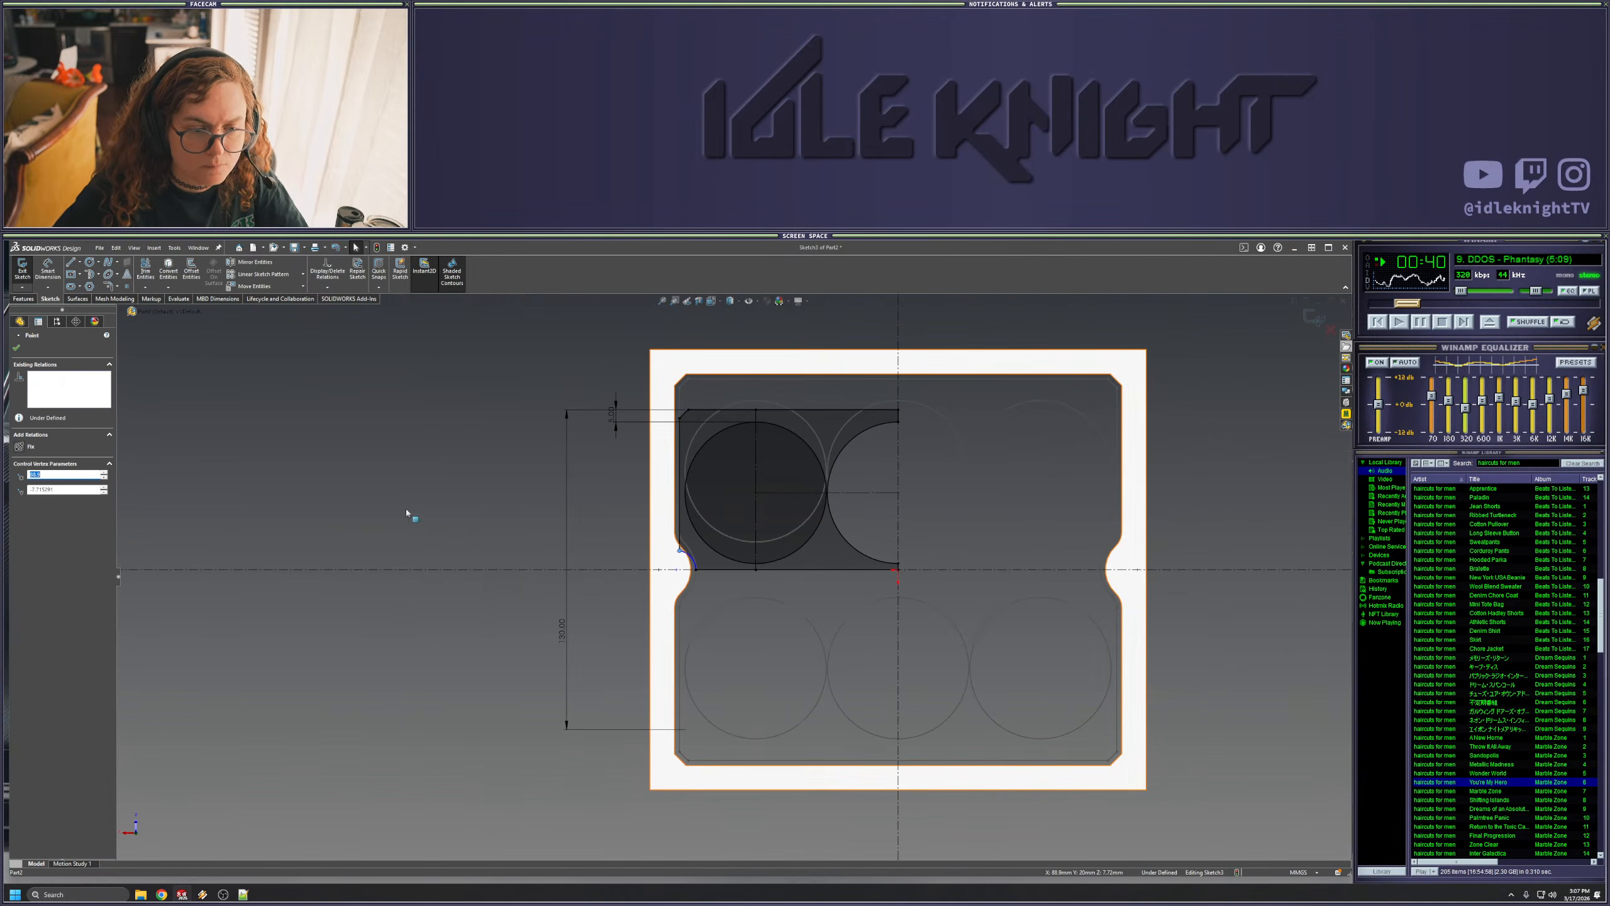
{"action": "left_click", "coordinate": [513, 649]}
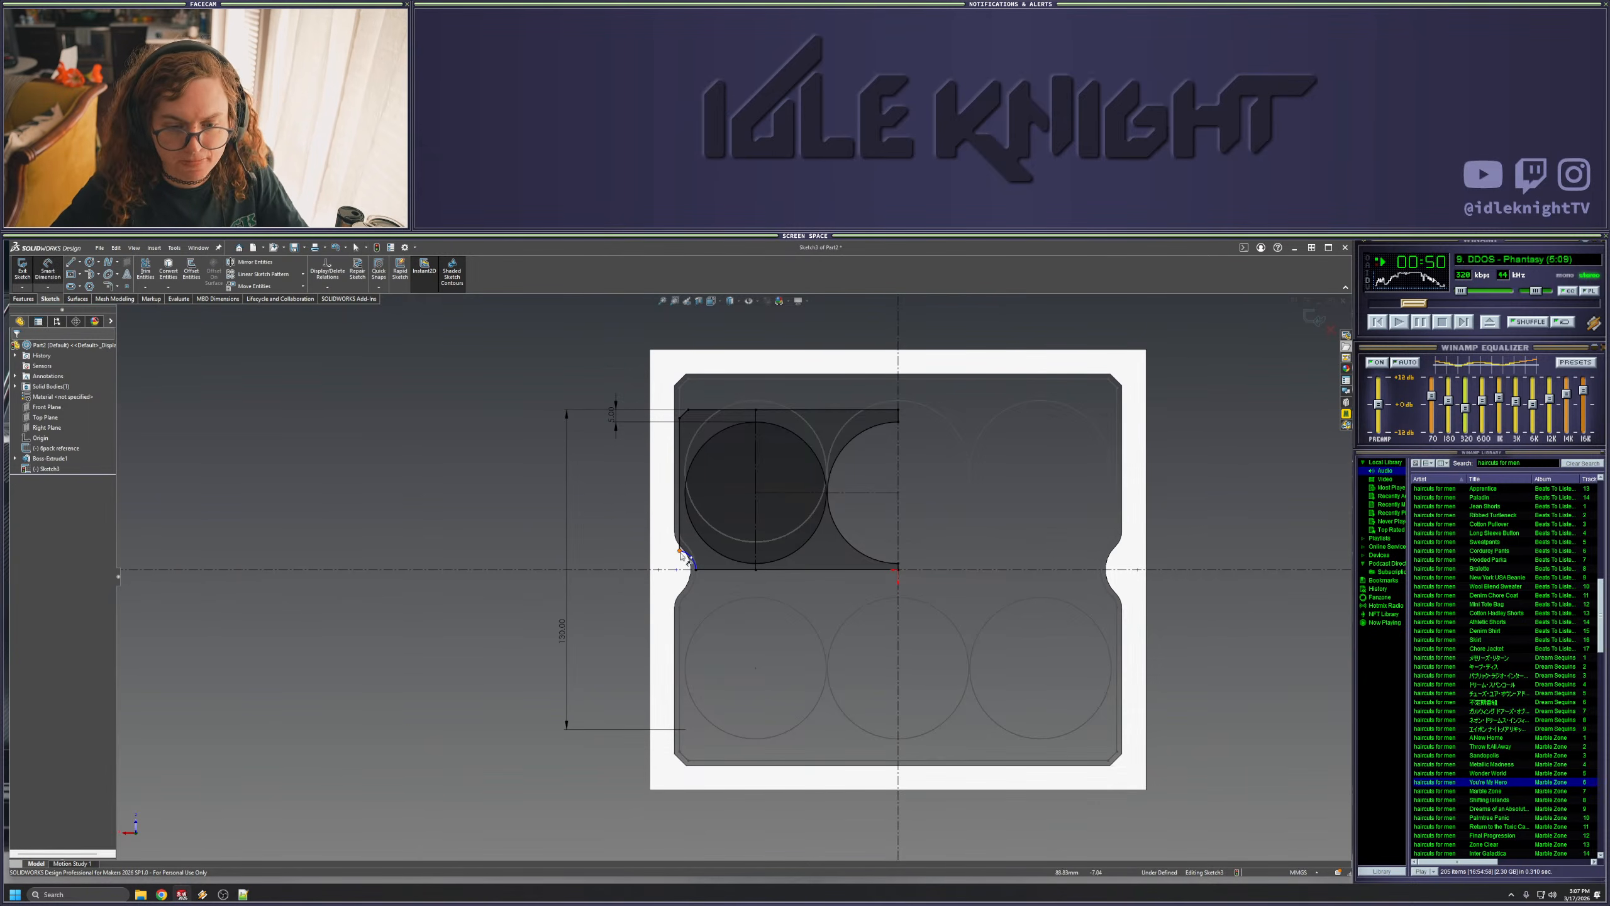
{"action": "left_click", "coordinate": [697, 570]}
{"action": "left_click", "coordinate": [635, 571]}
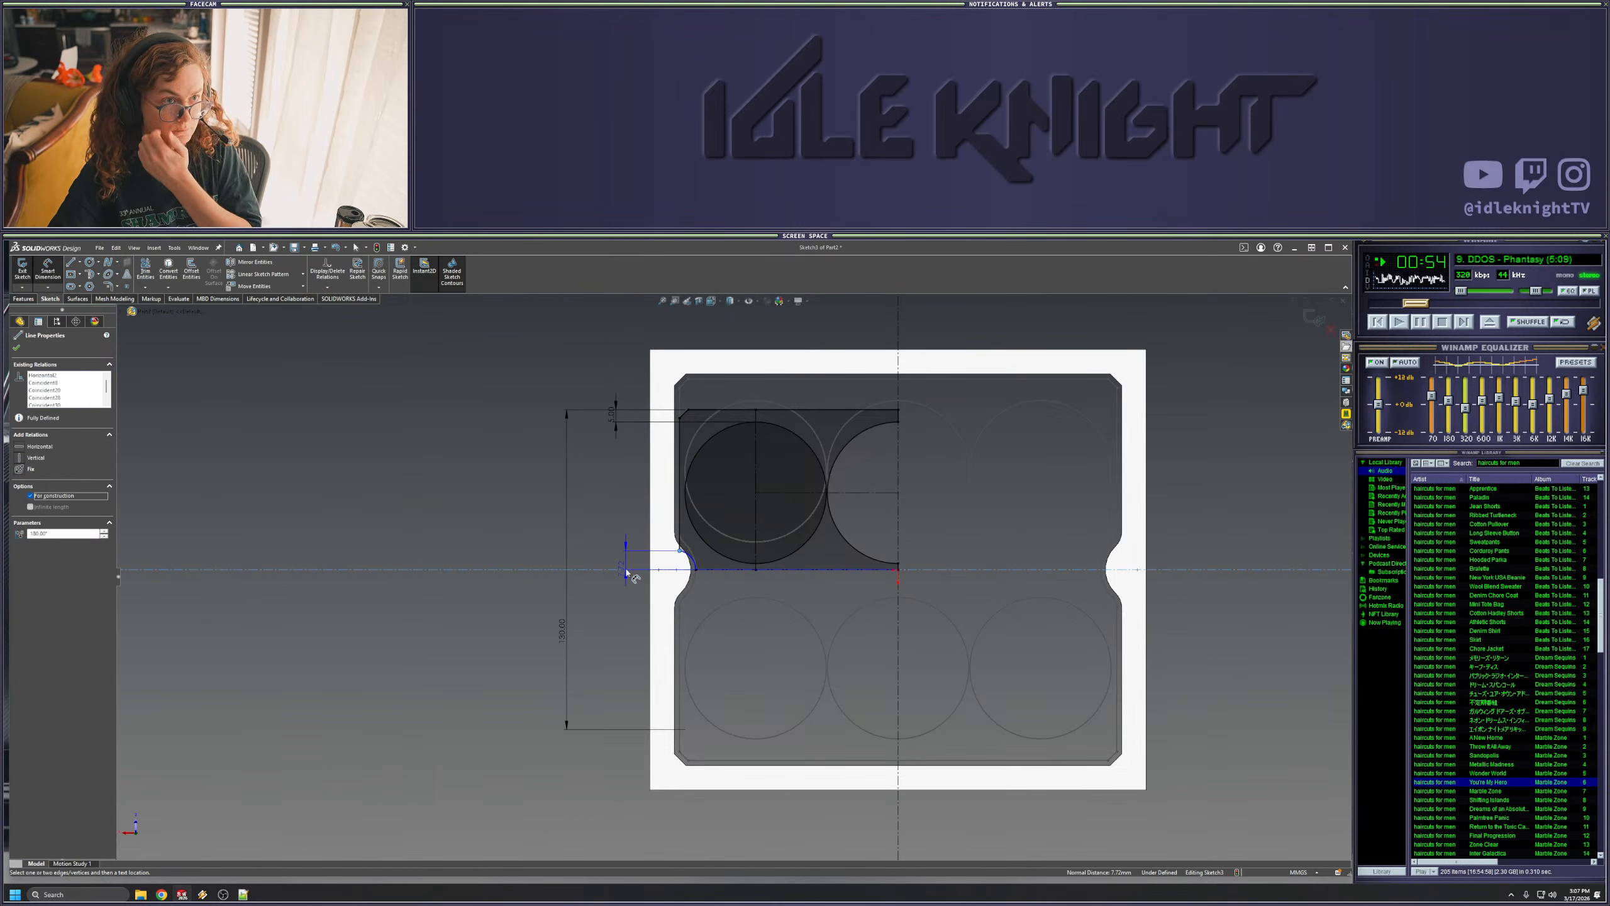
{"action": "left_click", "coordinate": [620, 583]}
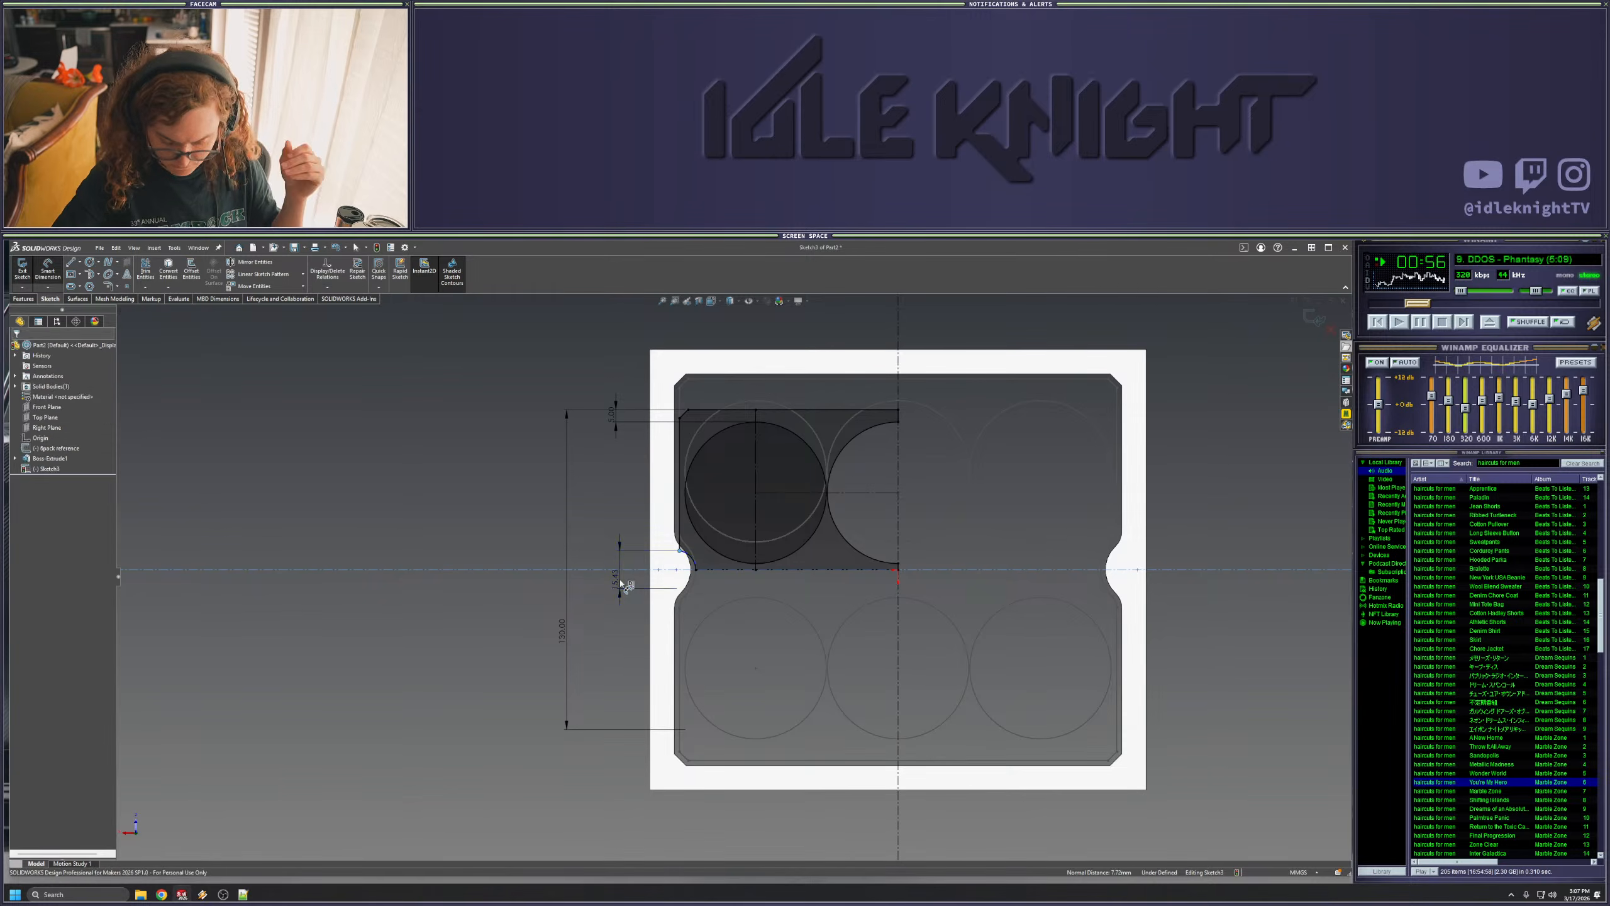
{"action": "type", "text": "15"}
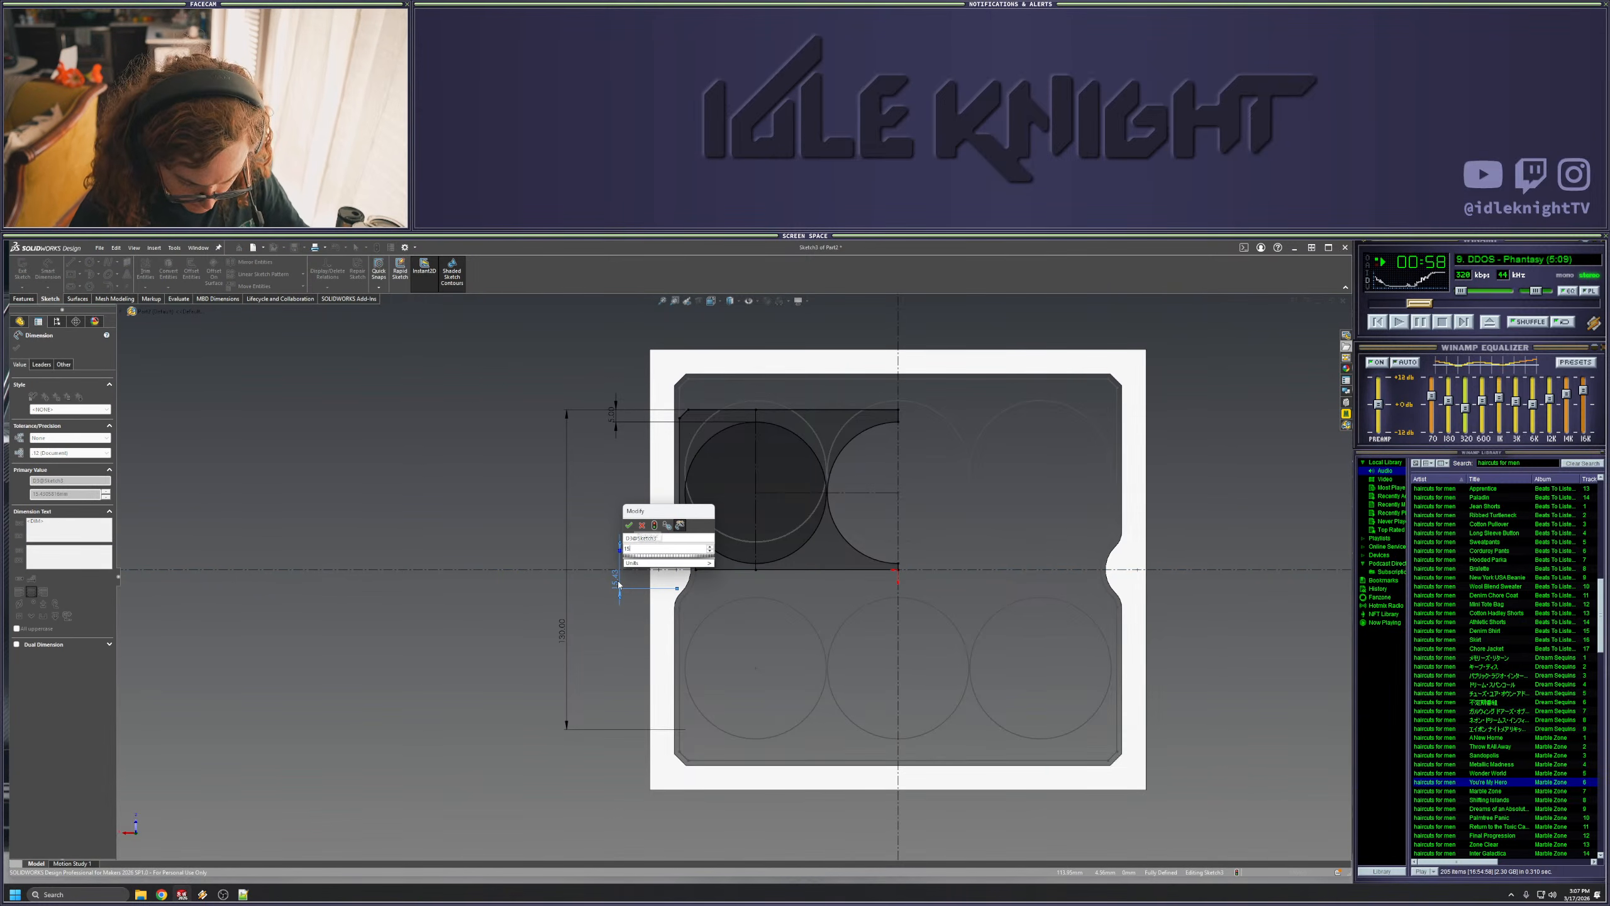
{"action": "type", "text": ".5"}
{"action": "key", "text": "Return"}
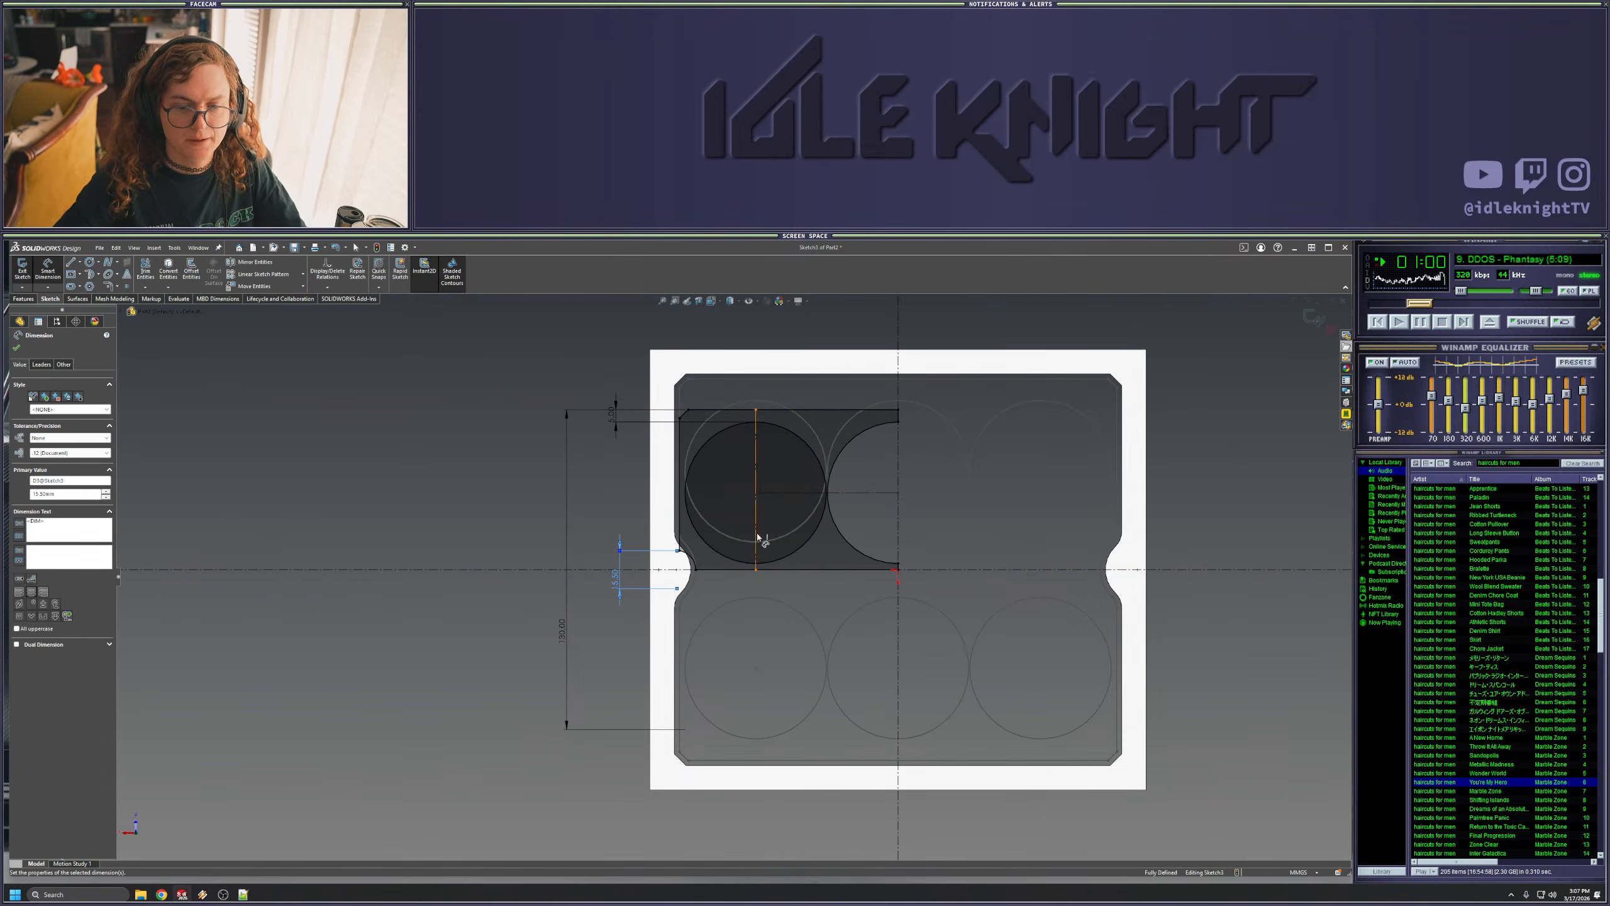
{"action": "left_click", "coordinate": [226, 321]}
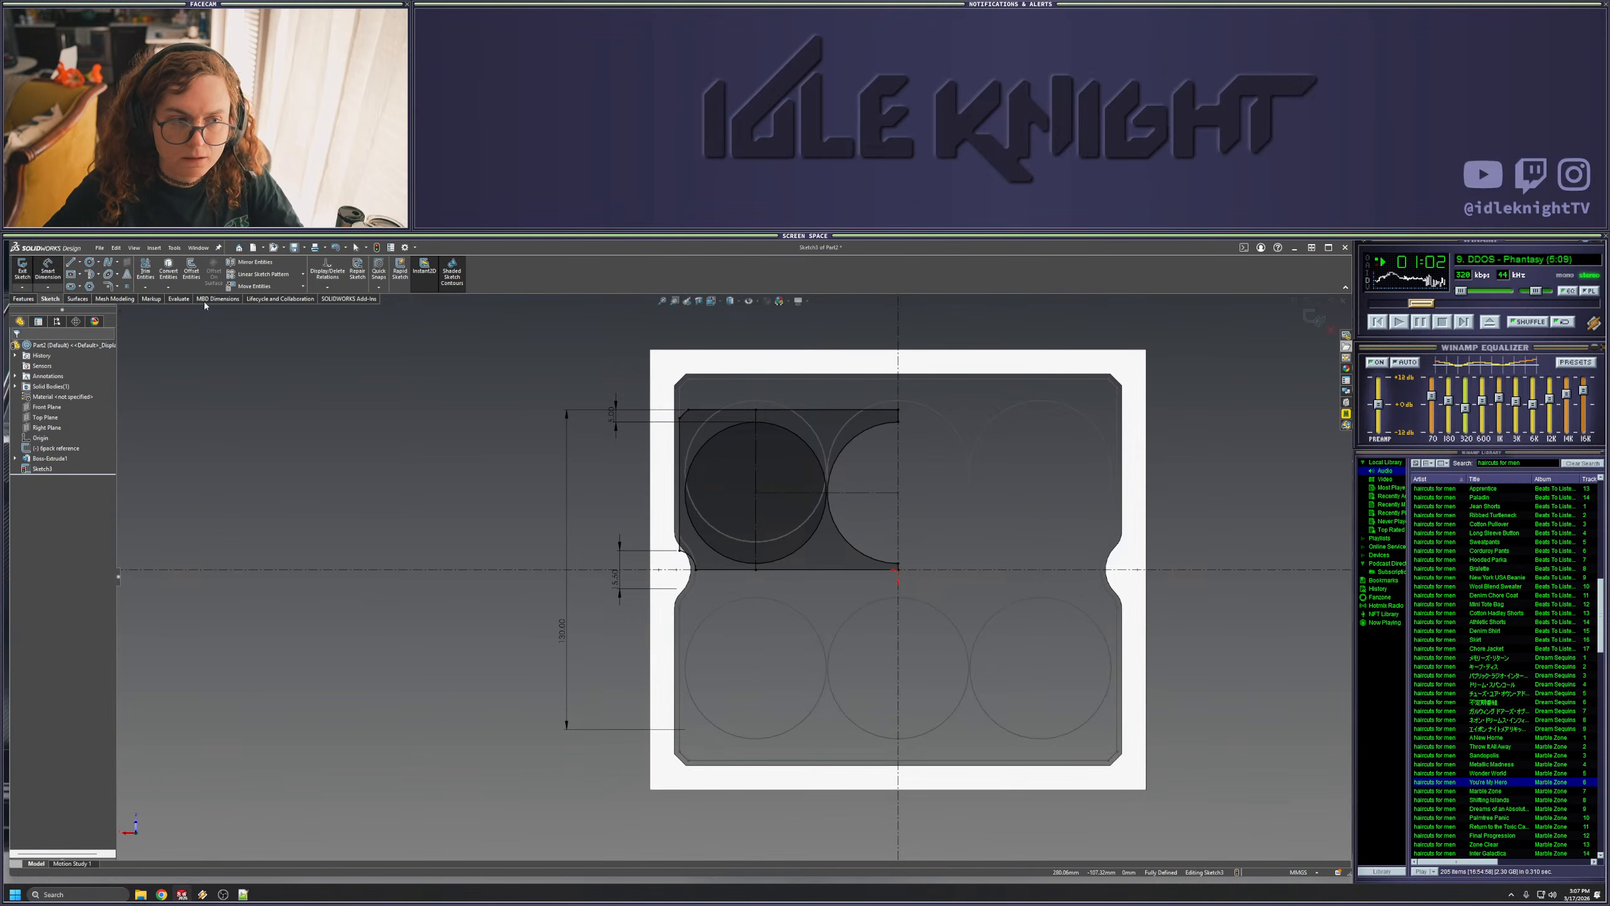
- Fillet the corner between the left vertical line and the notch arc, and exit the sketch
{"action": "left_click", "coordinate": [108, 286]}
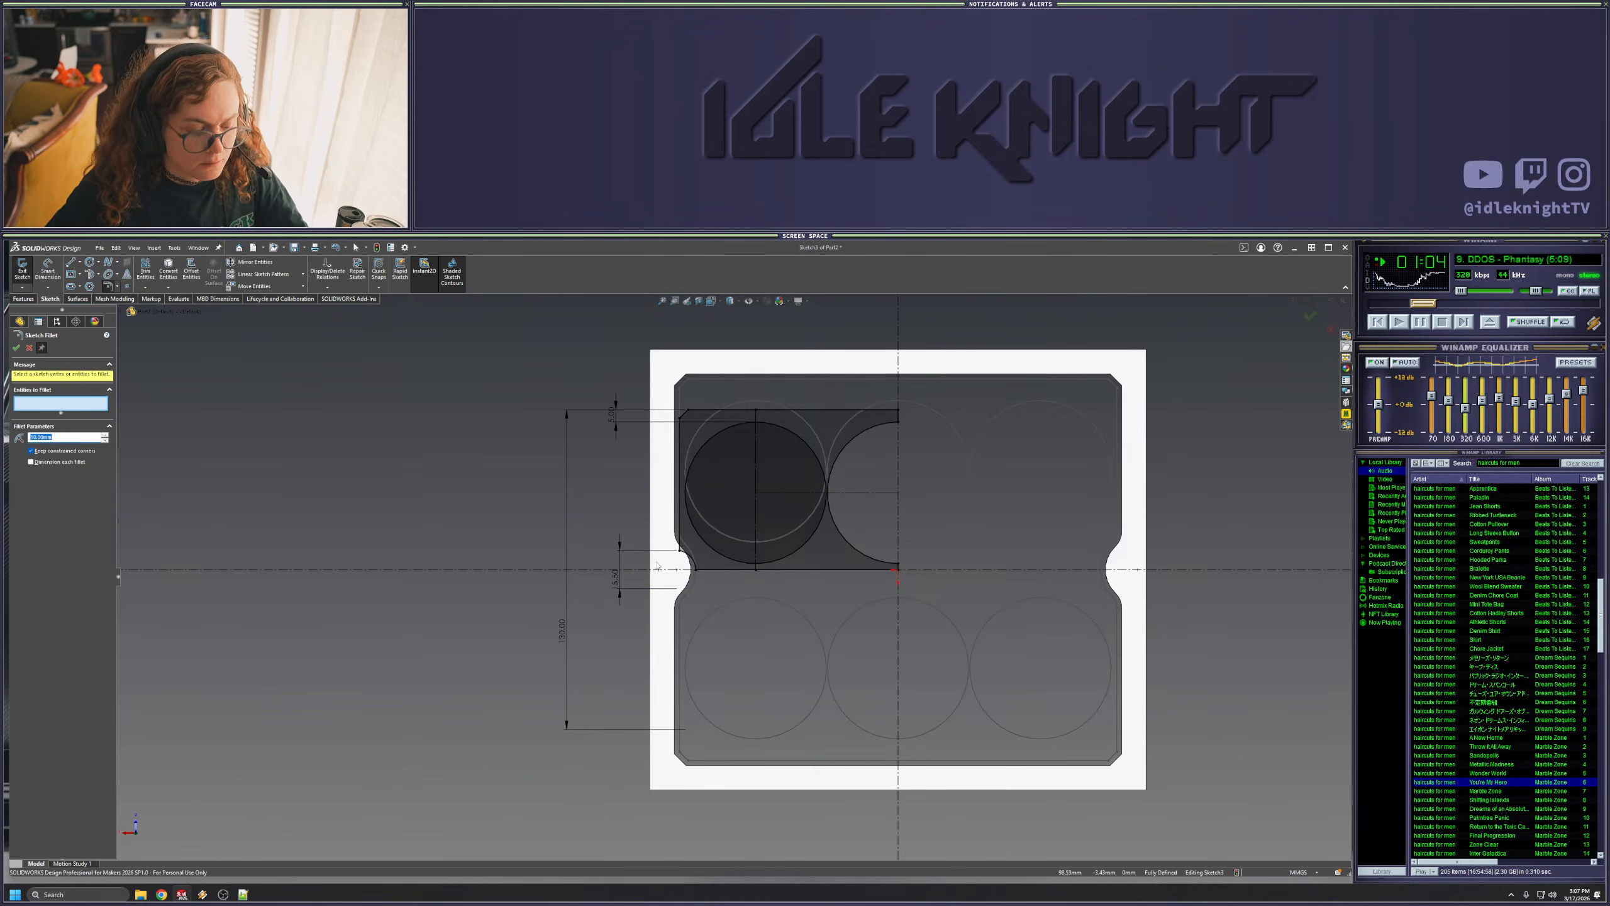
{"action": "key", "text": "Return"}
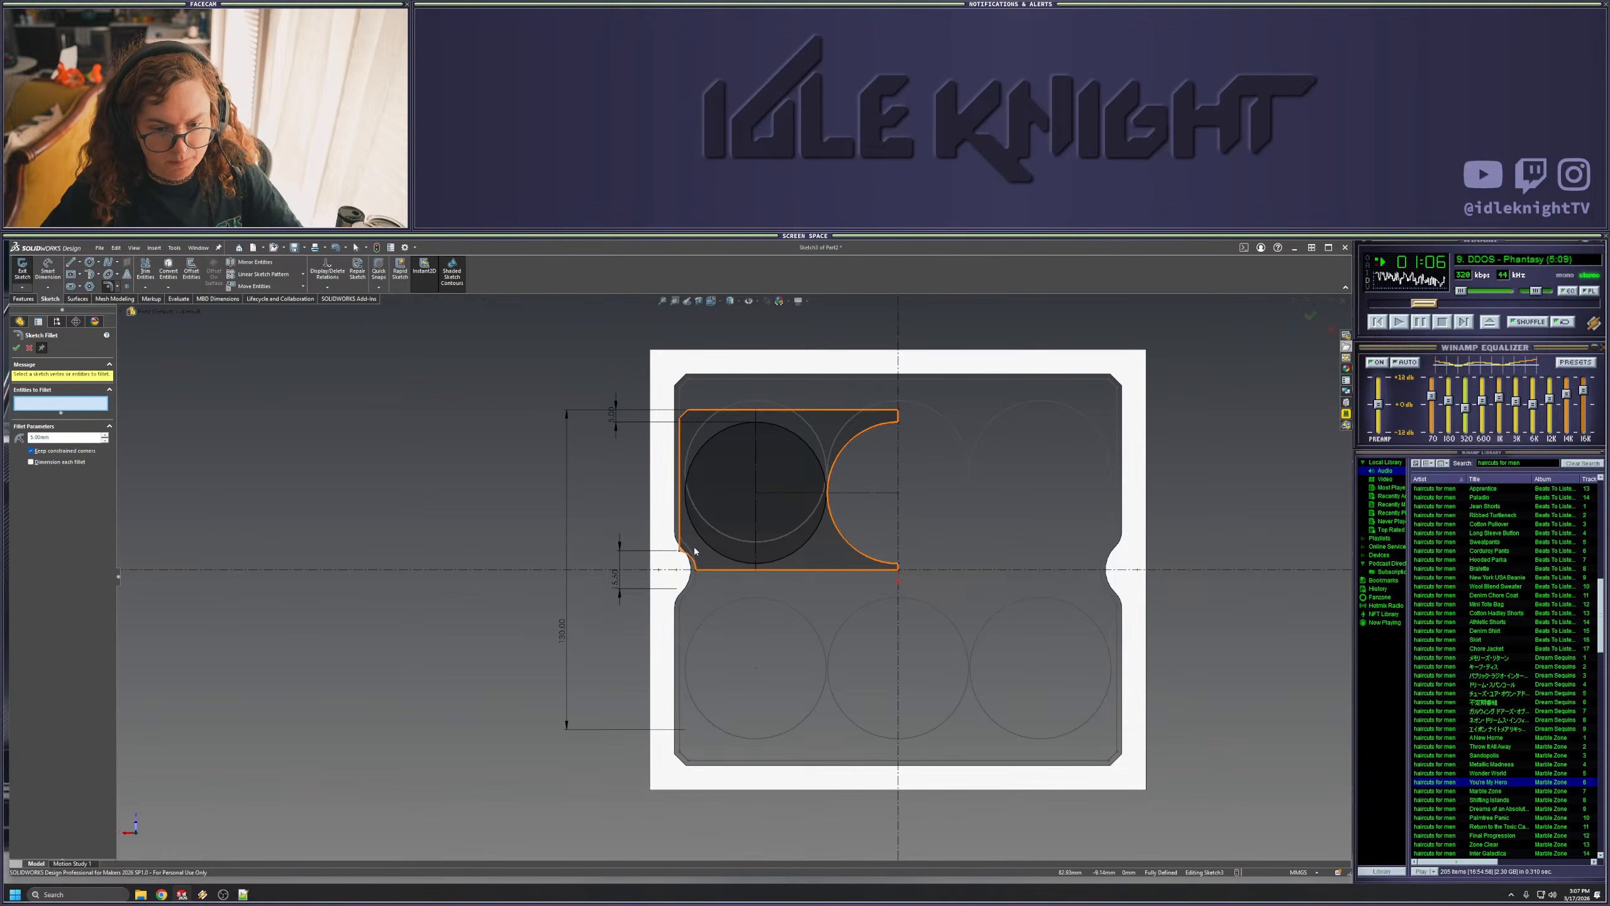
{"action": "left_click", "coordinate": [680, 550]}
{"action": "key", "text": "Return"}
{"action": "scroll", "coordinate": [689, 564], "scroll_direction": "down", "scroll_amount": 5}
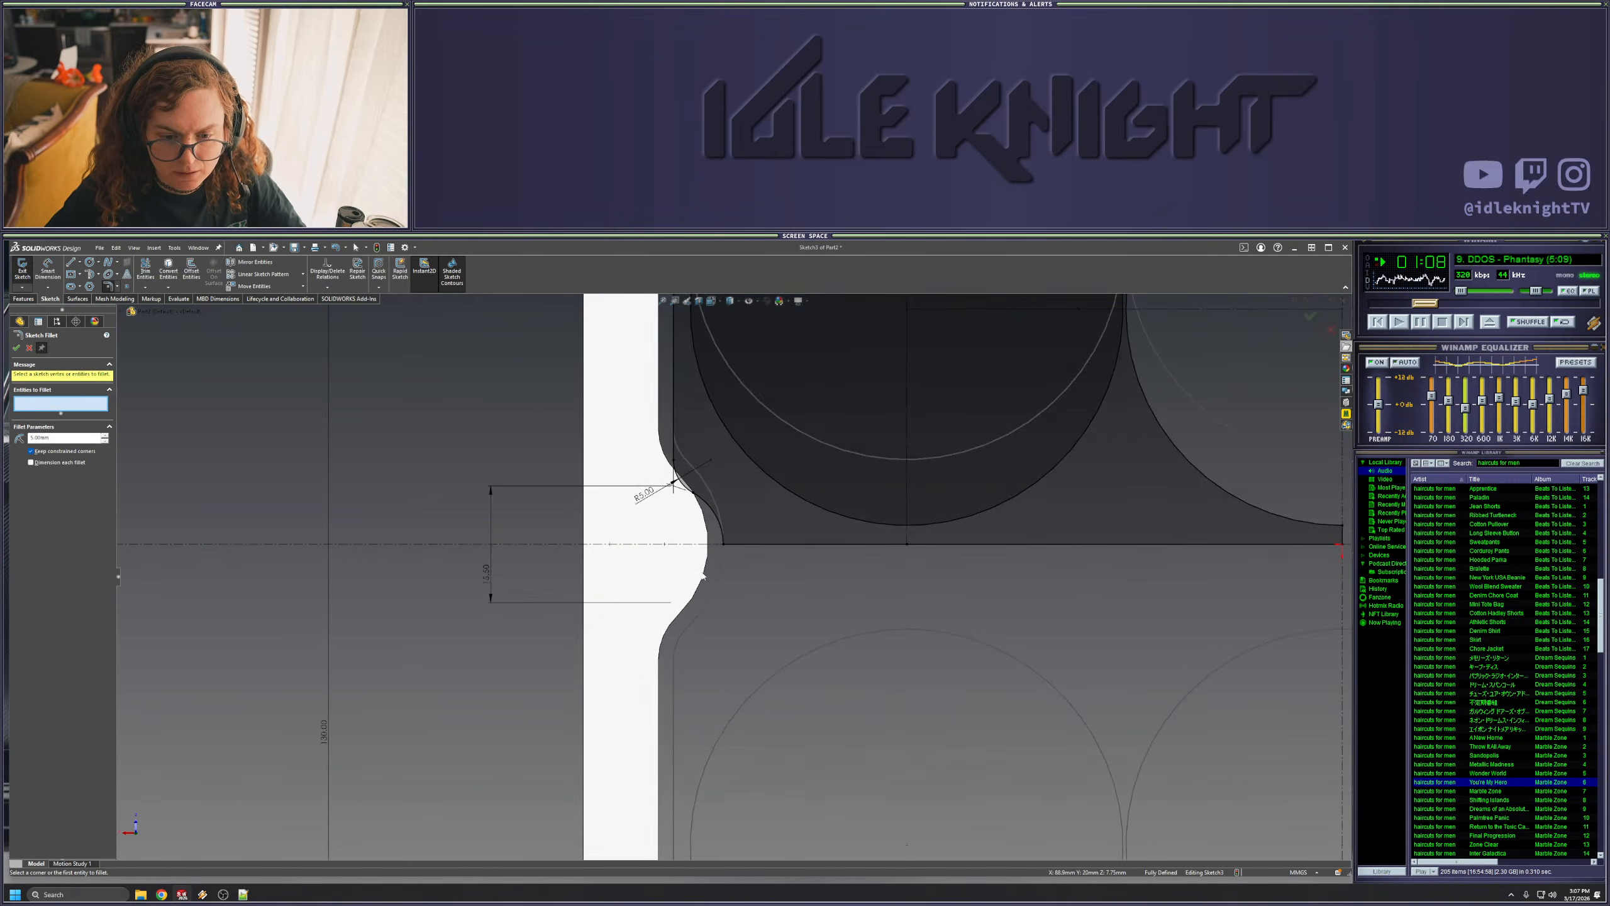
{"action": "scroll", "coordinate": [704, 568], "scroll_direction": "up", "scroll_amount": 6}
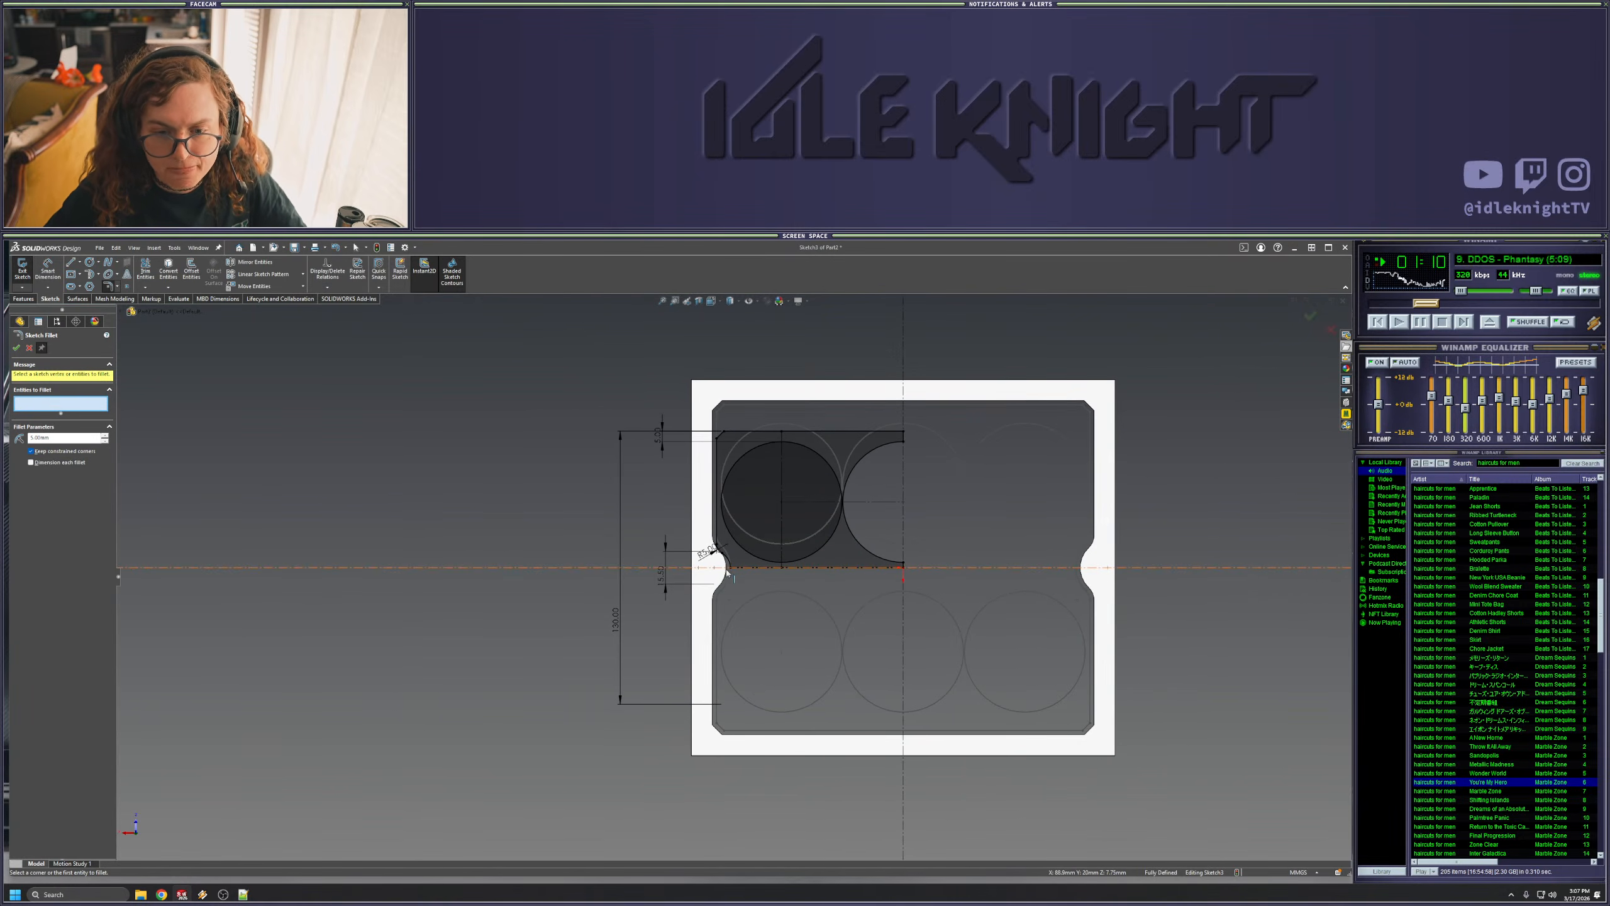
{"action": "scroll", "coordinate": [853, 538], "scroll_direction": "down", "scroll_amount": 3}
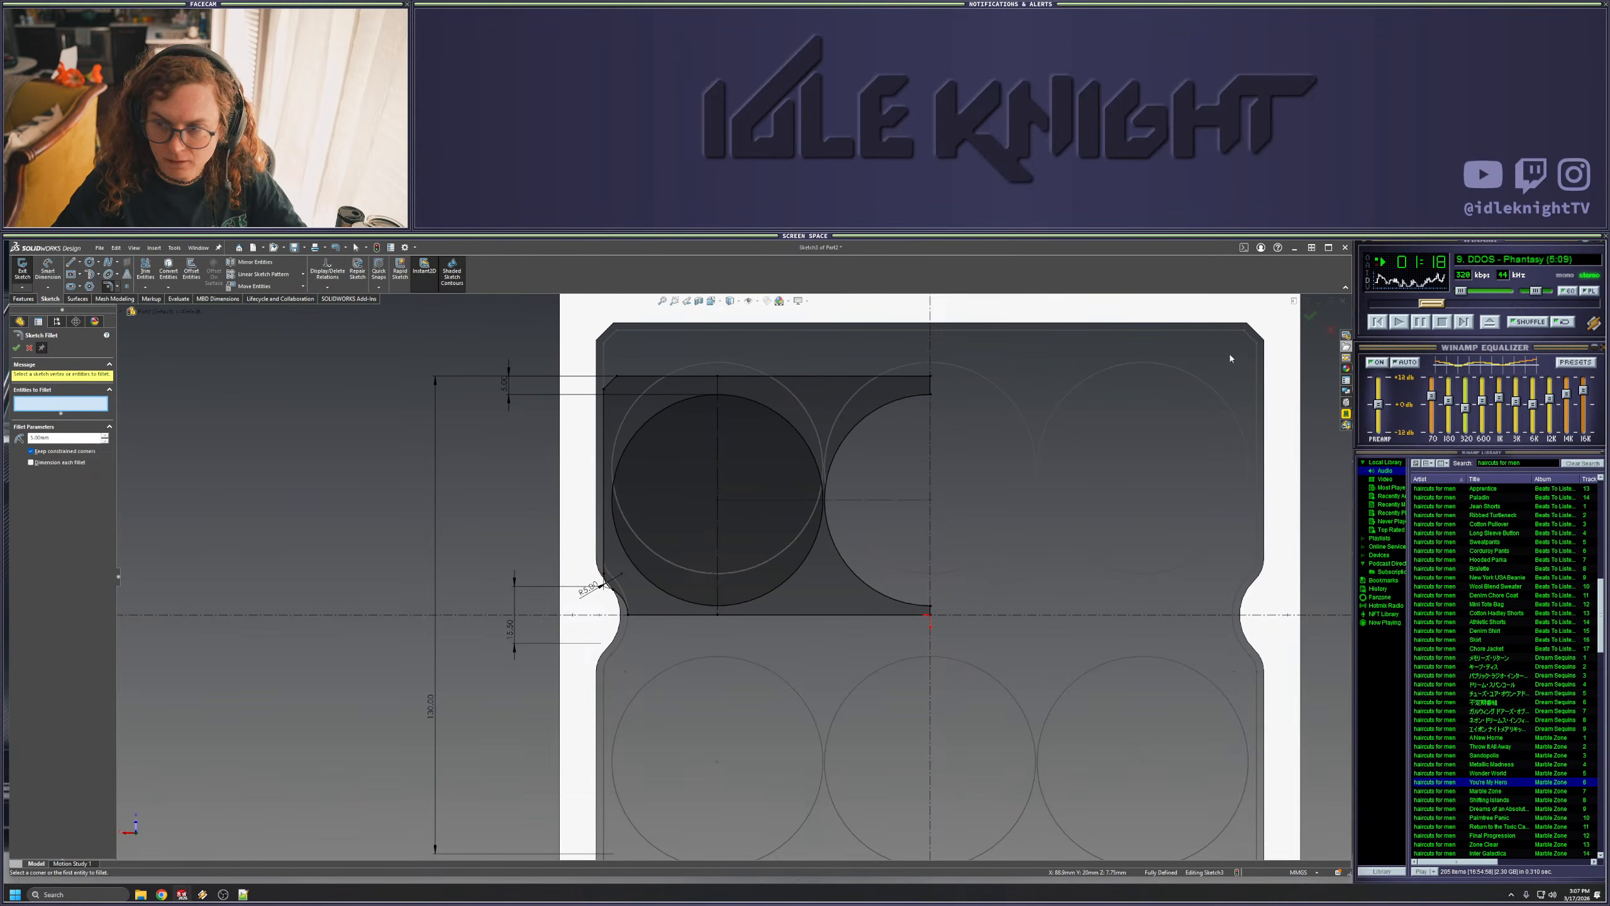
{"action": "left_click", "coordinate": [1311, 317]}
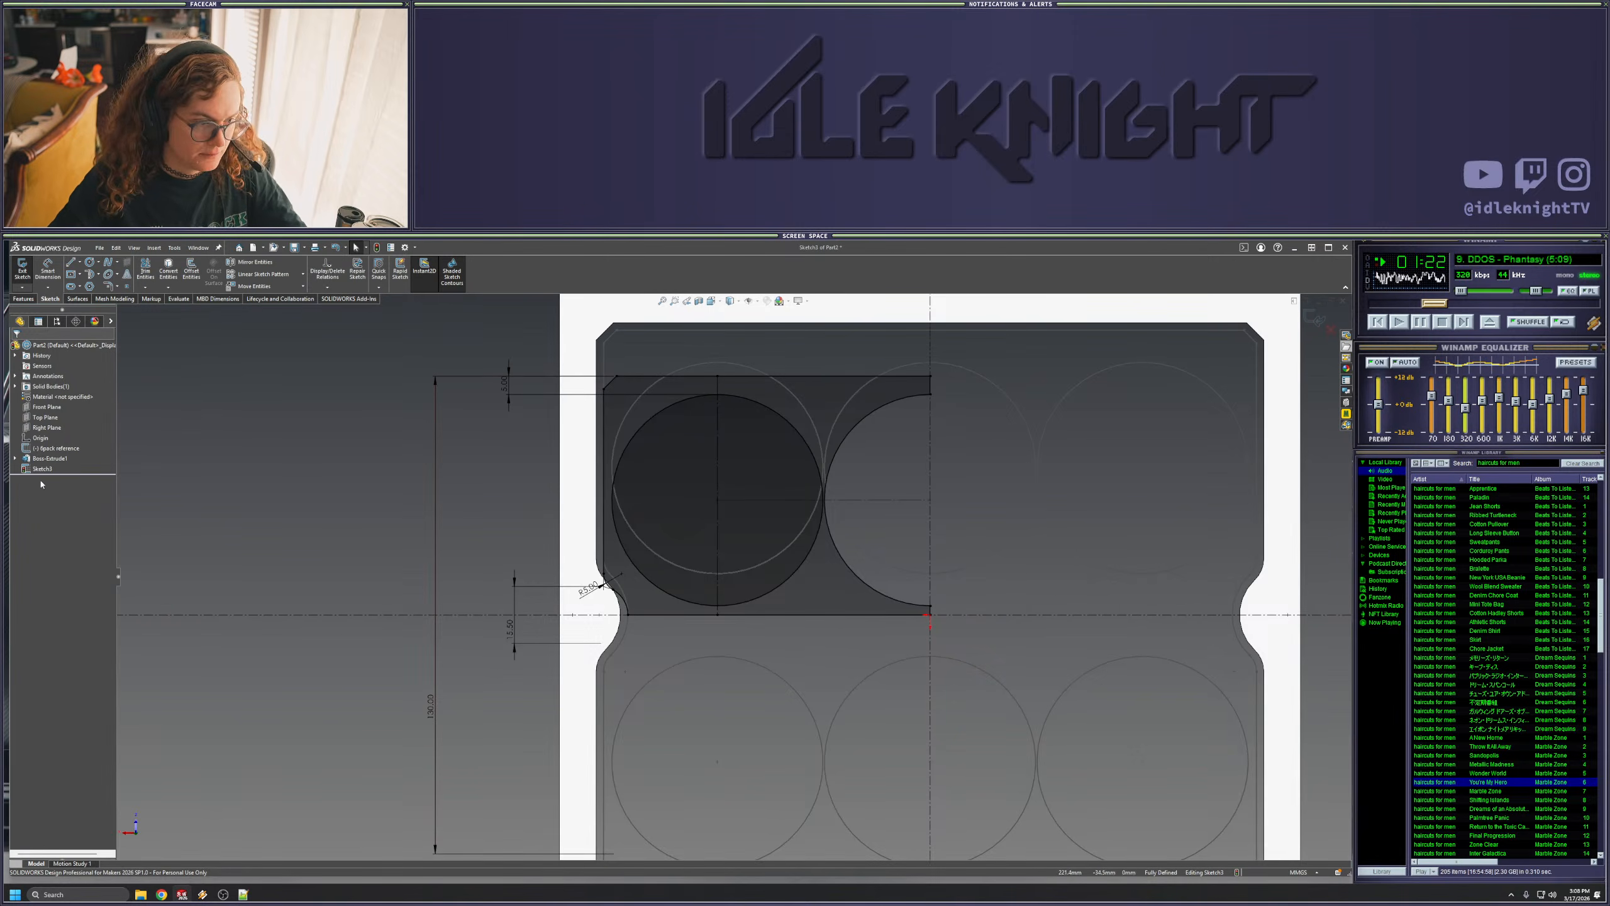
{"action": "left_click", "coordinate": [1311, 317]}
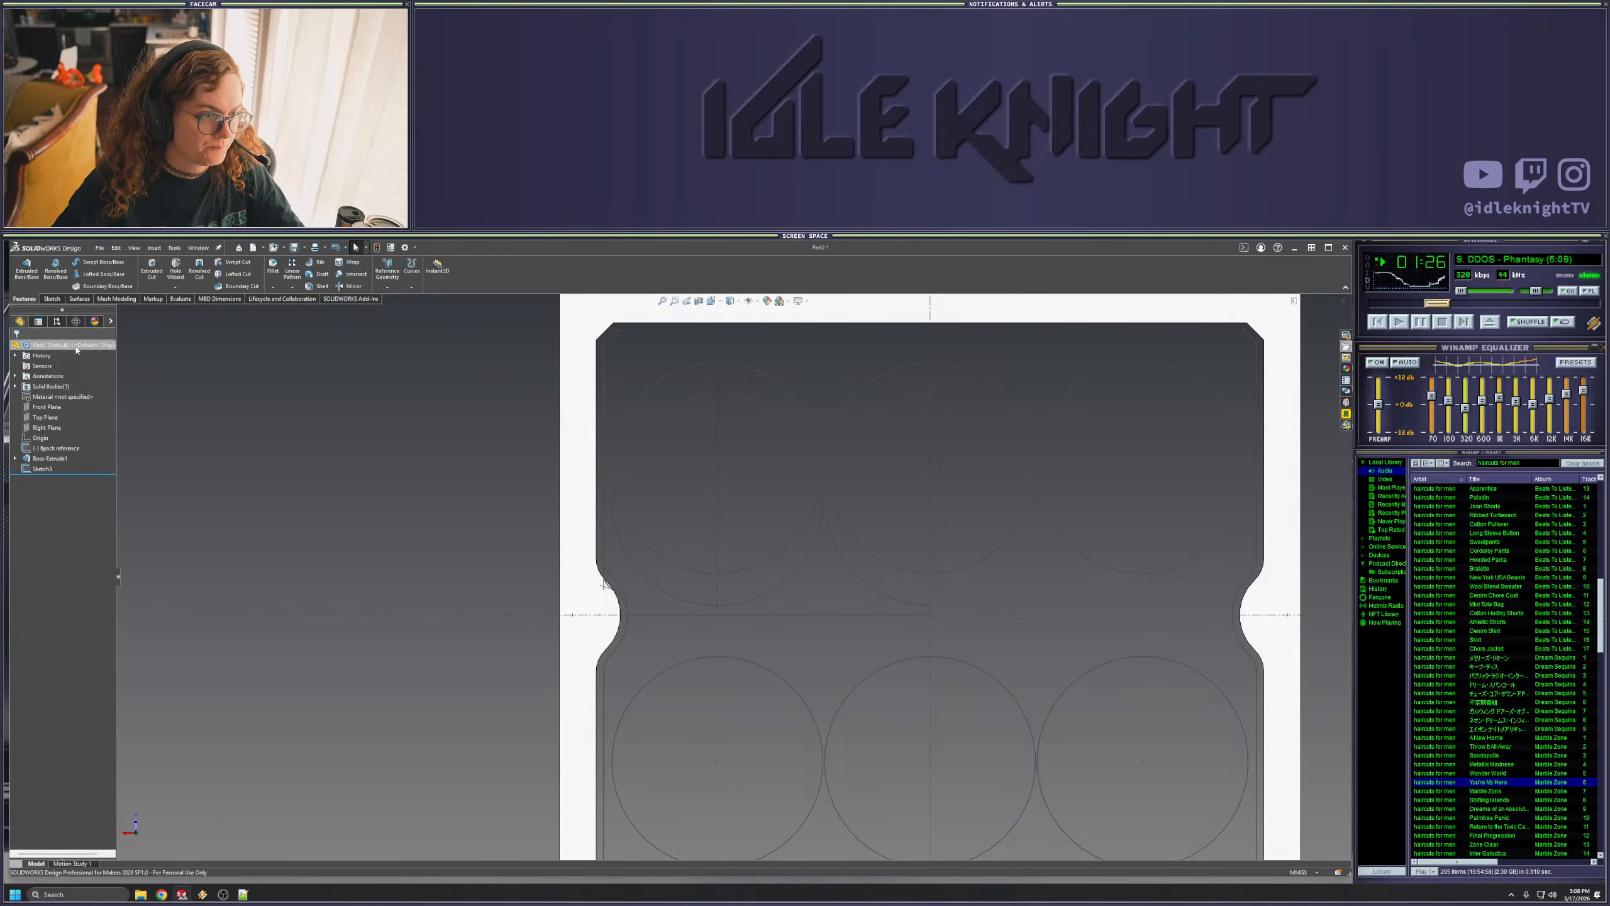
- Start a new sketch on the extruded frame's front face and hide the reference sketch
{"action": "key", "text": "z"}
{"action": "key", "text": "z"}
{"action": "key", "text": "z"}
{"action": "key", "text": "z"}
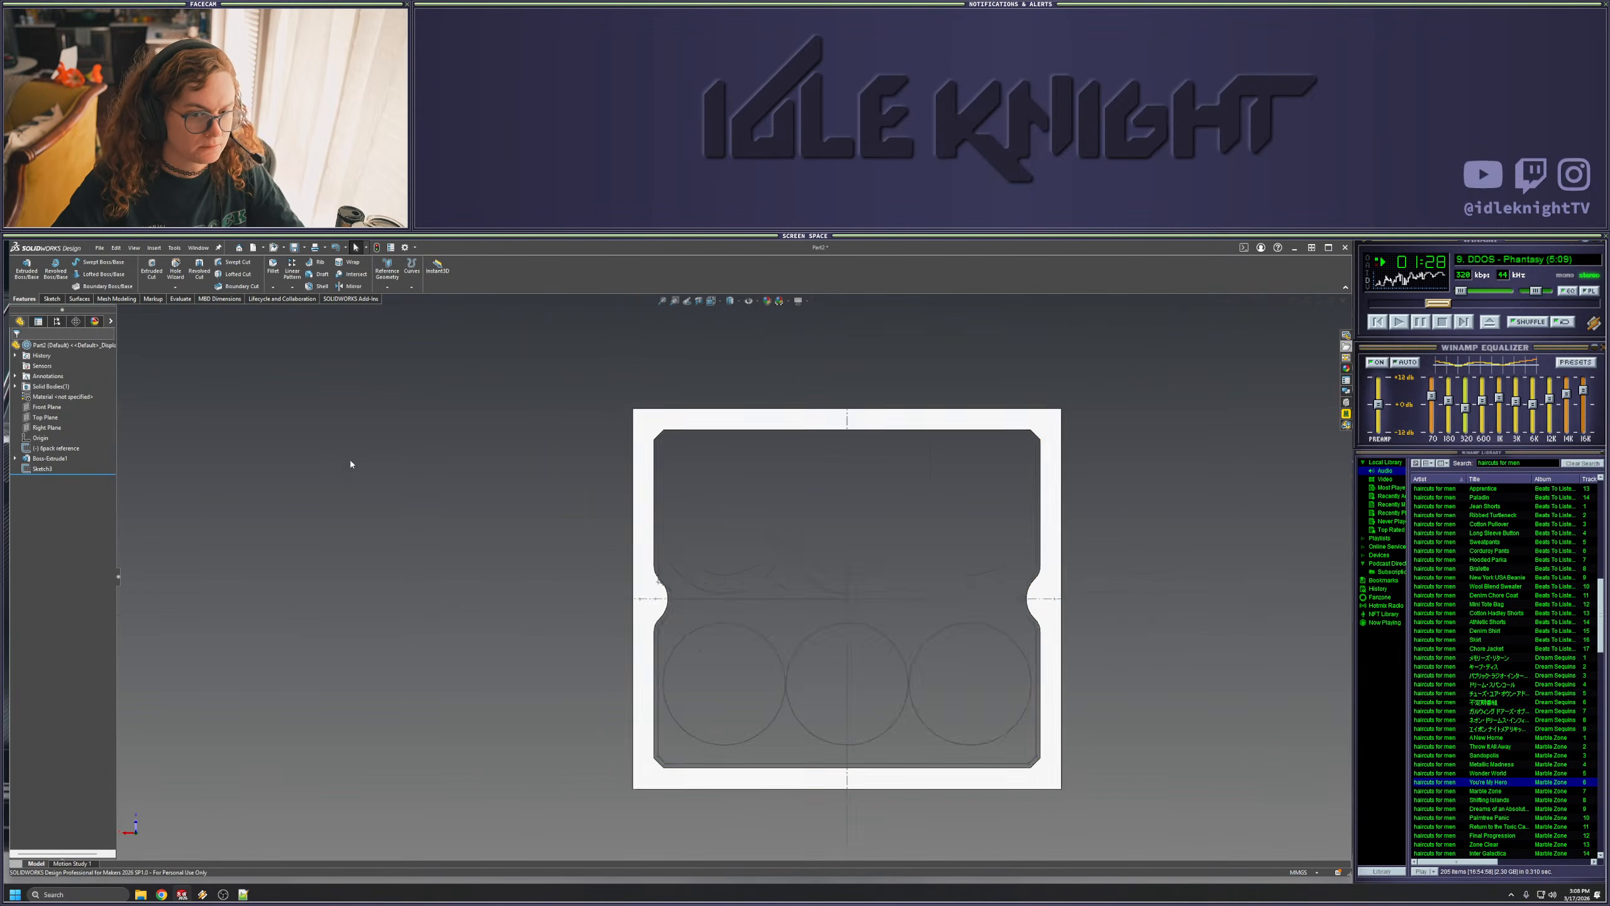
{"action": "right_click", "coordinate": [670, 617]}
{"action": "left_click", "coordinate": [695, 604]}
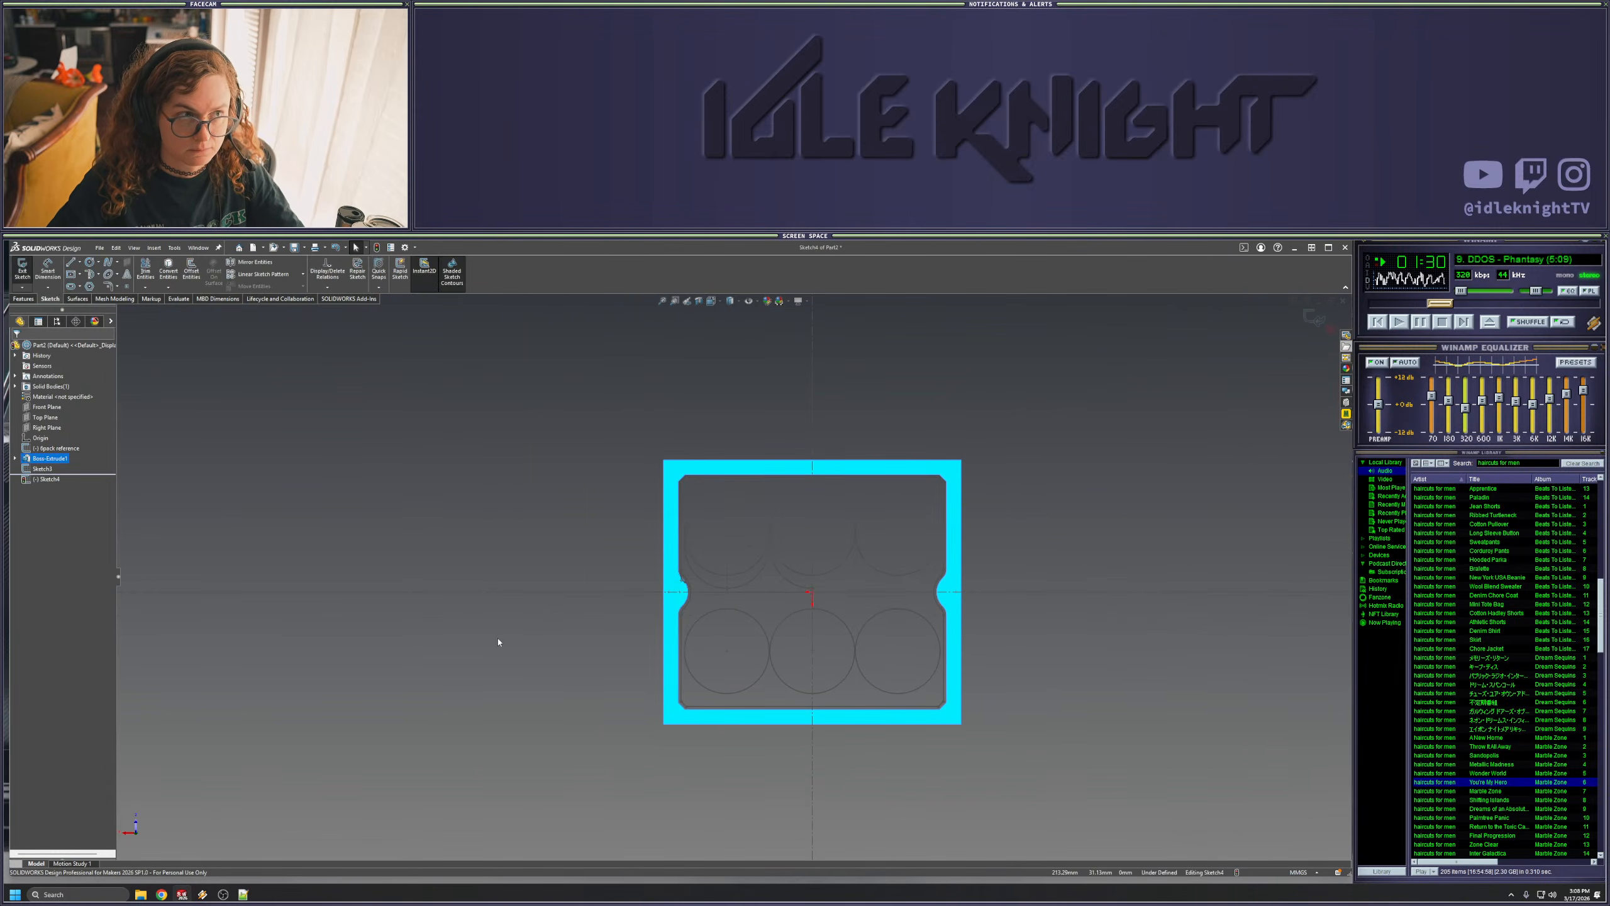
{"action": "scroll", "coordinate": [711, 599], "scroll_direction": "down", "scroll_amount": 5}
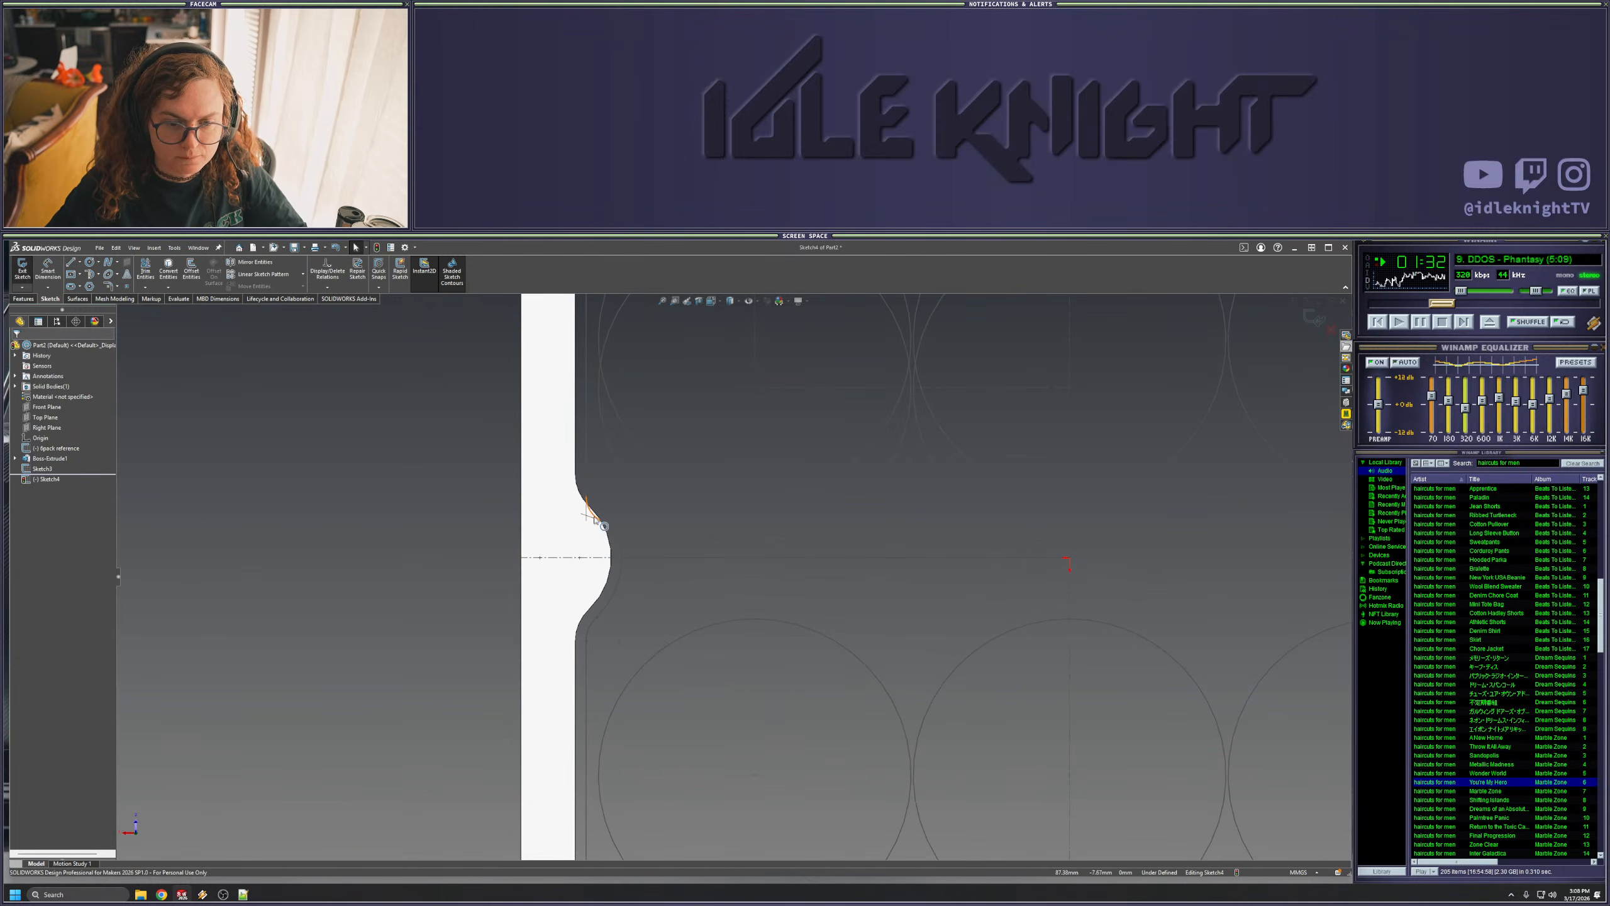
{"action": "right_click", "coordinate": [46, 449]}
{"action": "left_click", "coordinate": [53, 439]}
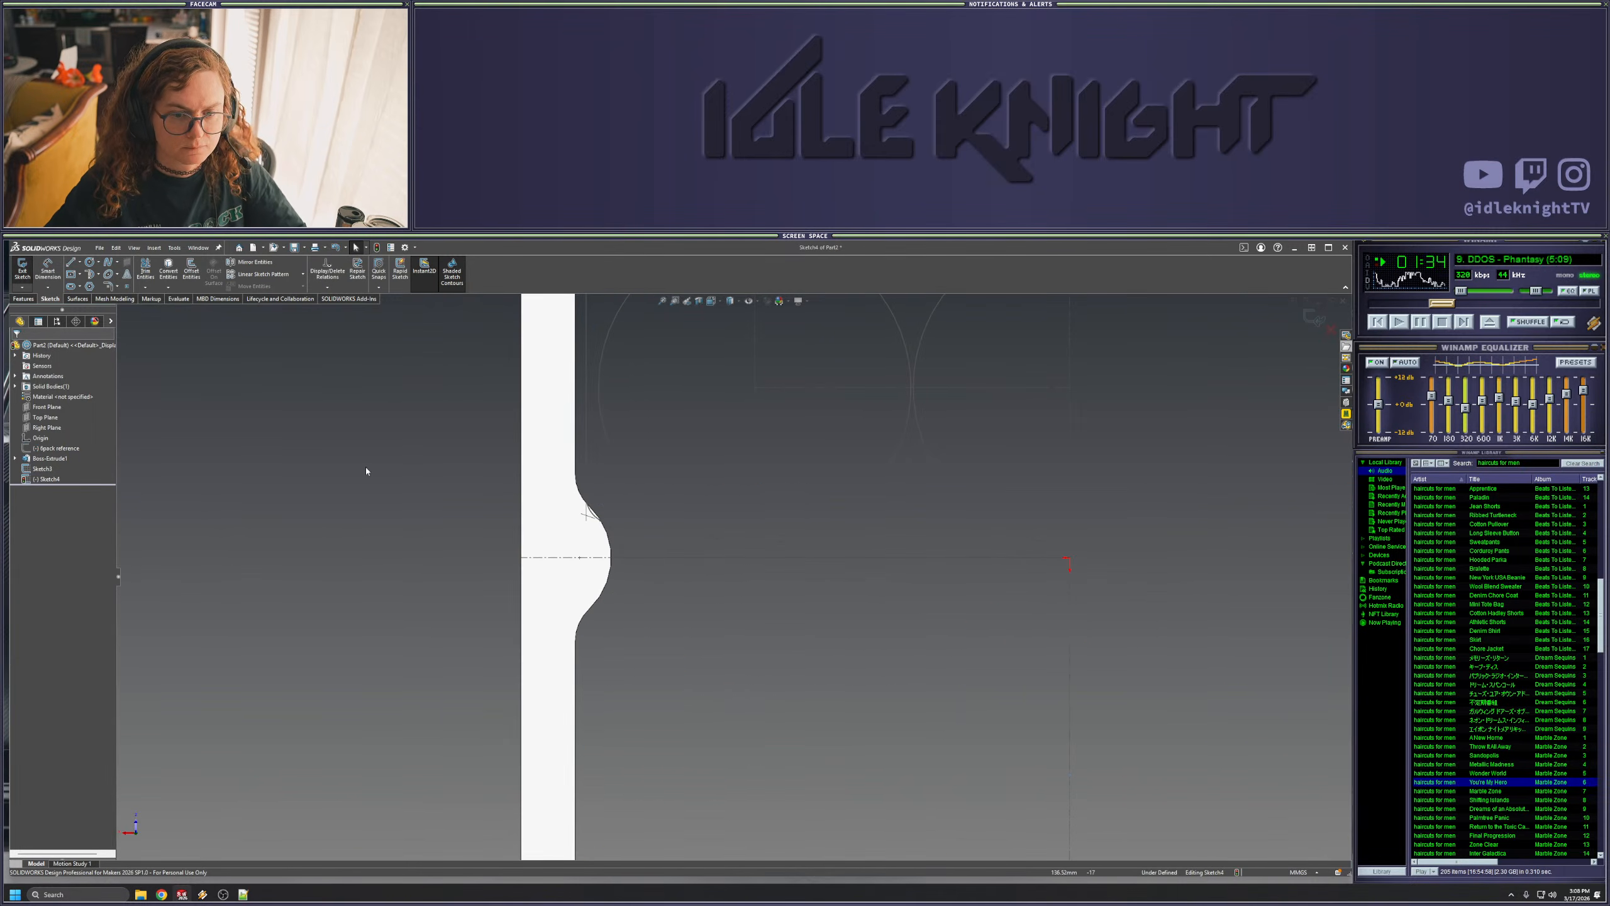
- Offset the reference quarter outline 2 mm outward toward the frame, including its short centerline segments but leaving out the can circles
{"action": "left_click", "coordinate": [615, 538]}
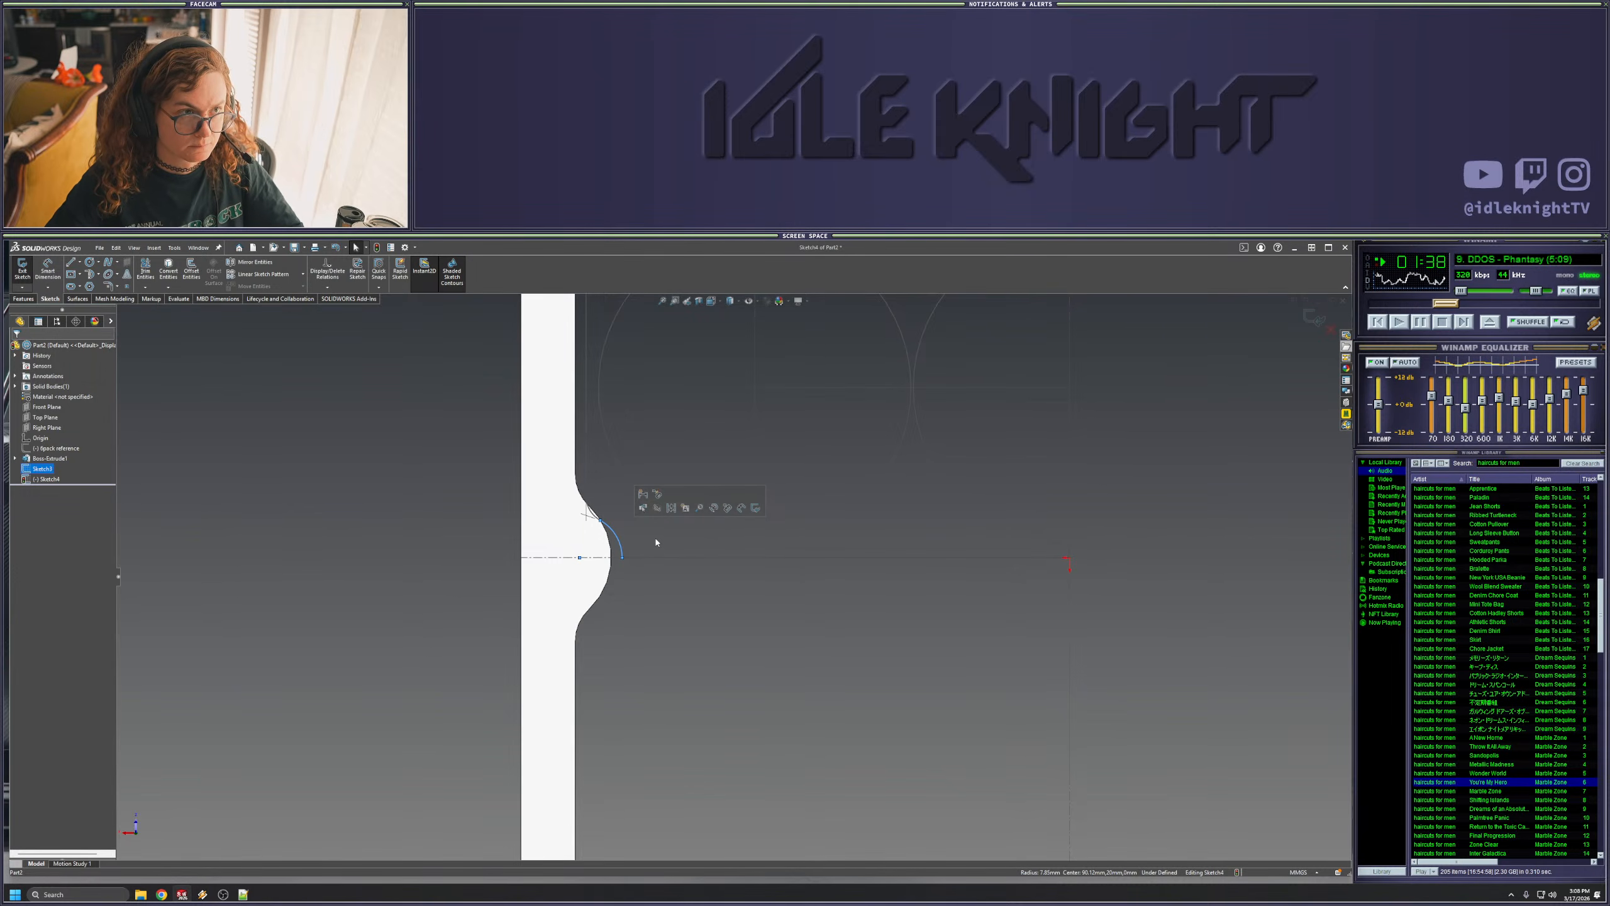
{"action": "scroll", "coordinate": [594, 514], "scroll_direction": "down", "scroll_amount": 3}
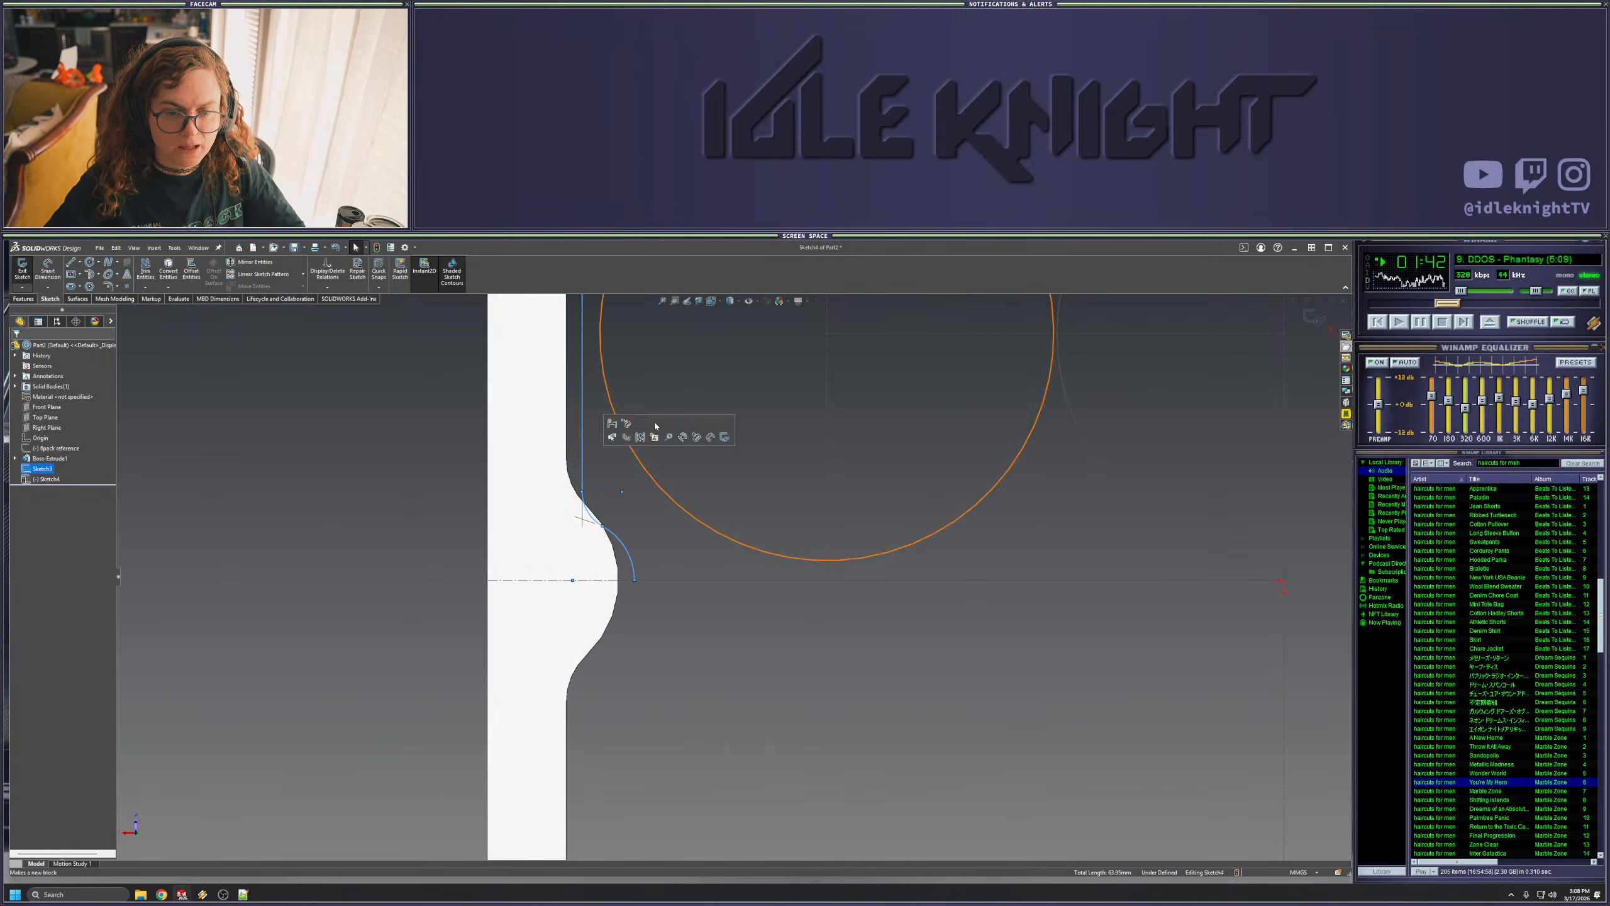
{"action": "scroll", "coordinate": [703, 416], "scroll_direction": "up", "scroll_amount": 5}
{"action": "scroll", "coordinate": [685, 418], "scroll_direction": "down", "scroll_amount": 5}
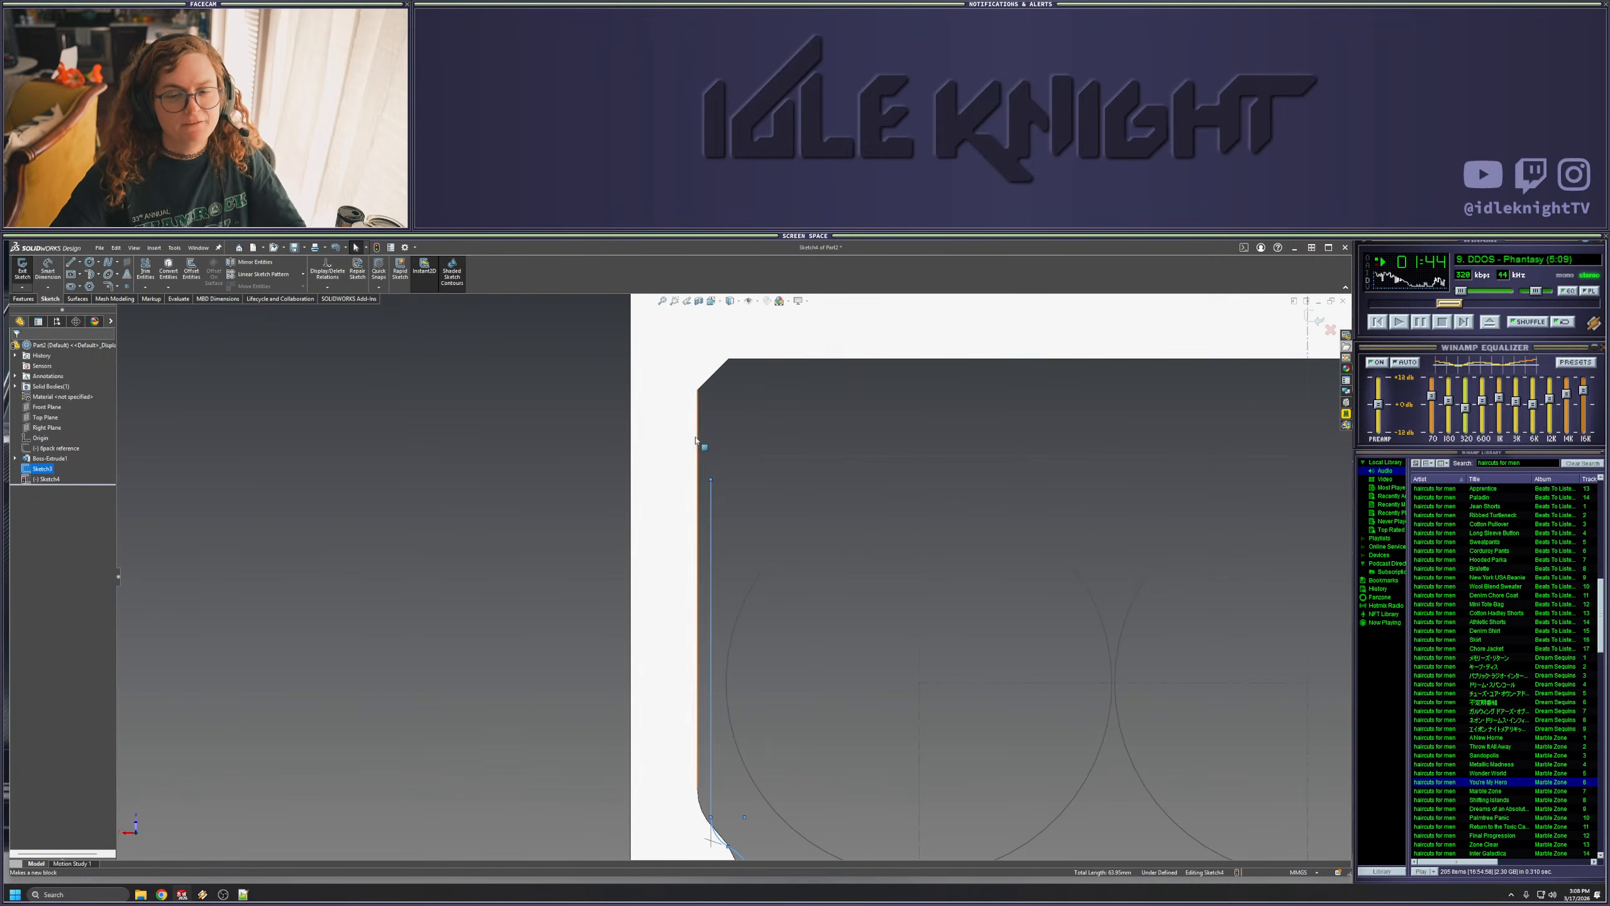
{"action": "left_click", "coordinate": [1286, 456]}
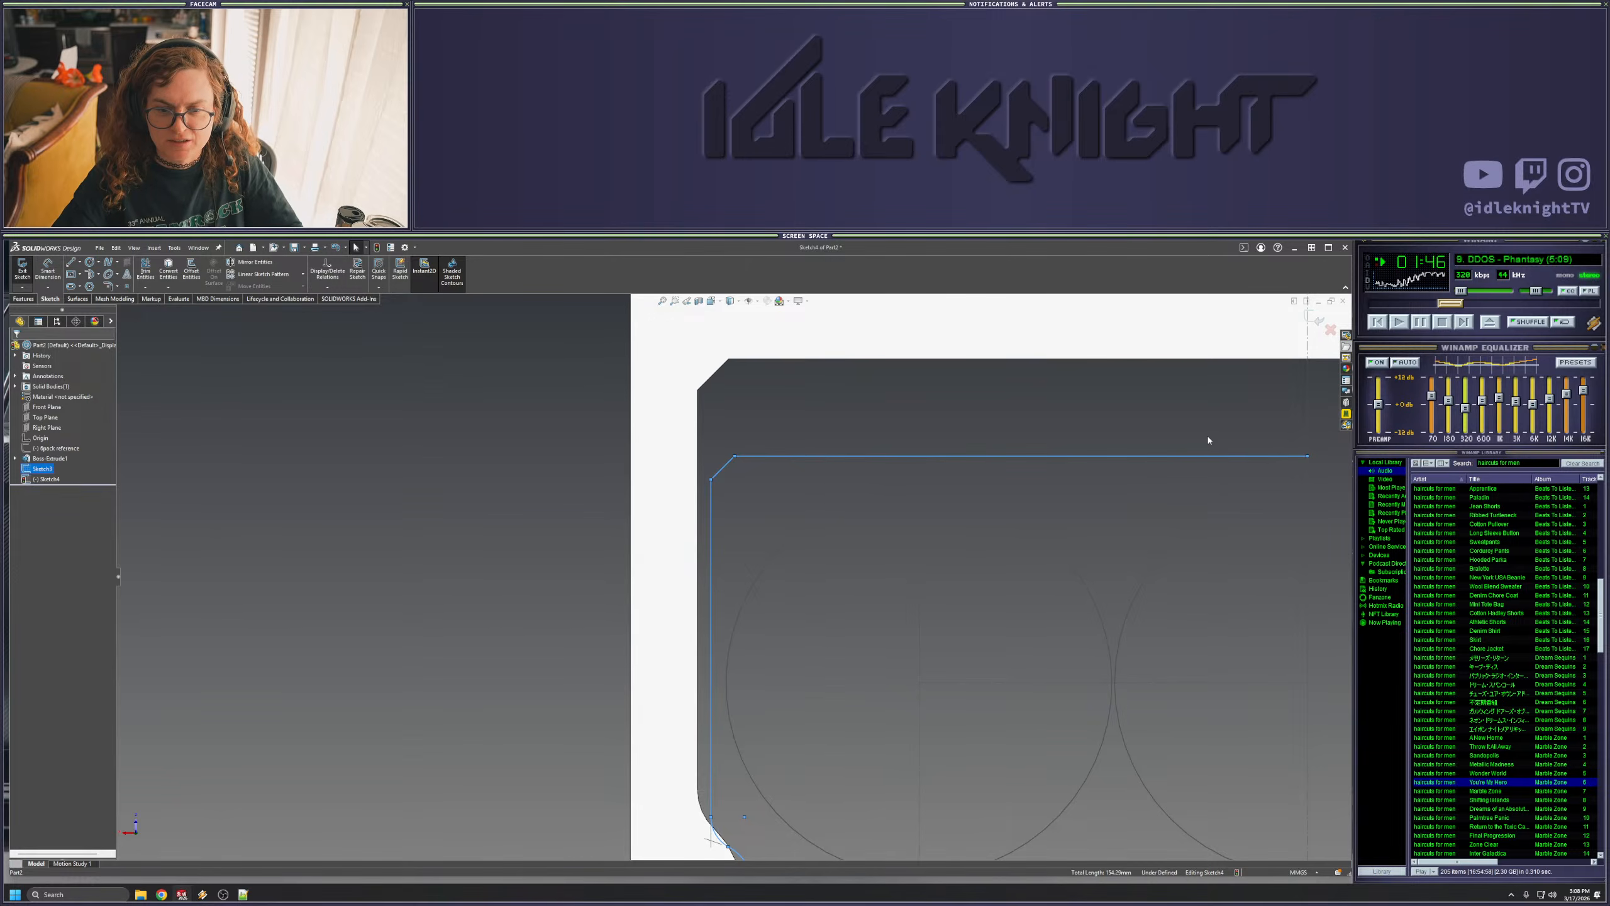
{"action": "scroll", "coordinate": [1148, 550], "scroll_direction": "up", "scroll_amount": 3}
{"action": "scroll", "coordinate": [1013, 524], "scroll_direction": "down", "scroll_amount": 3}
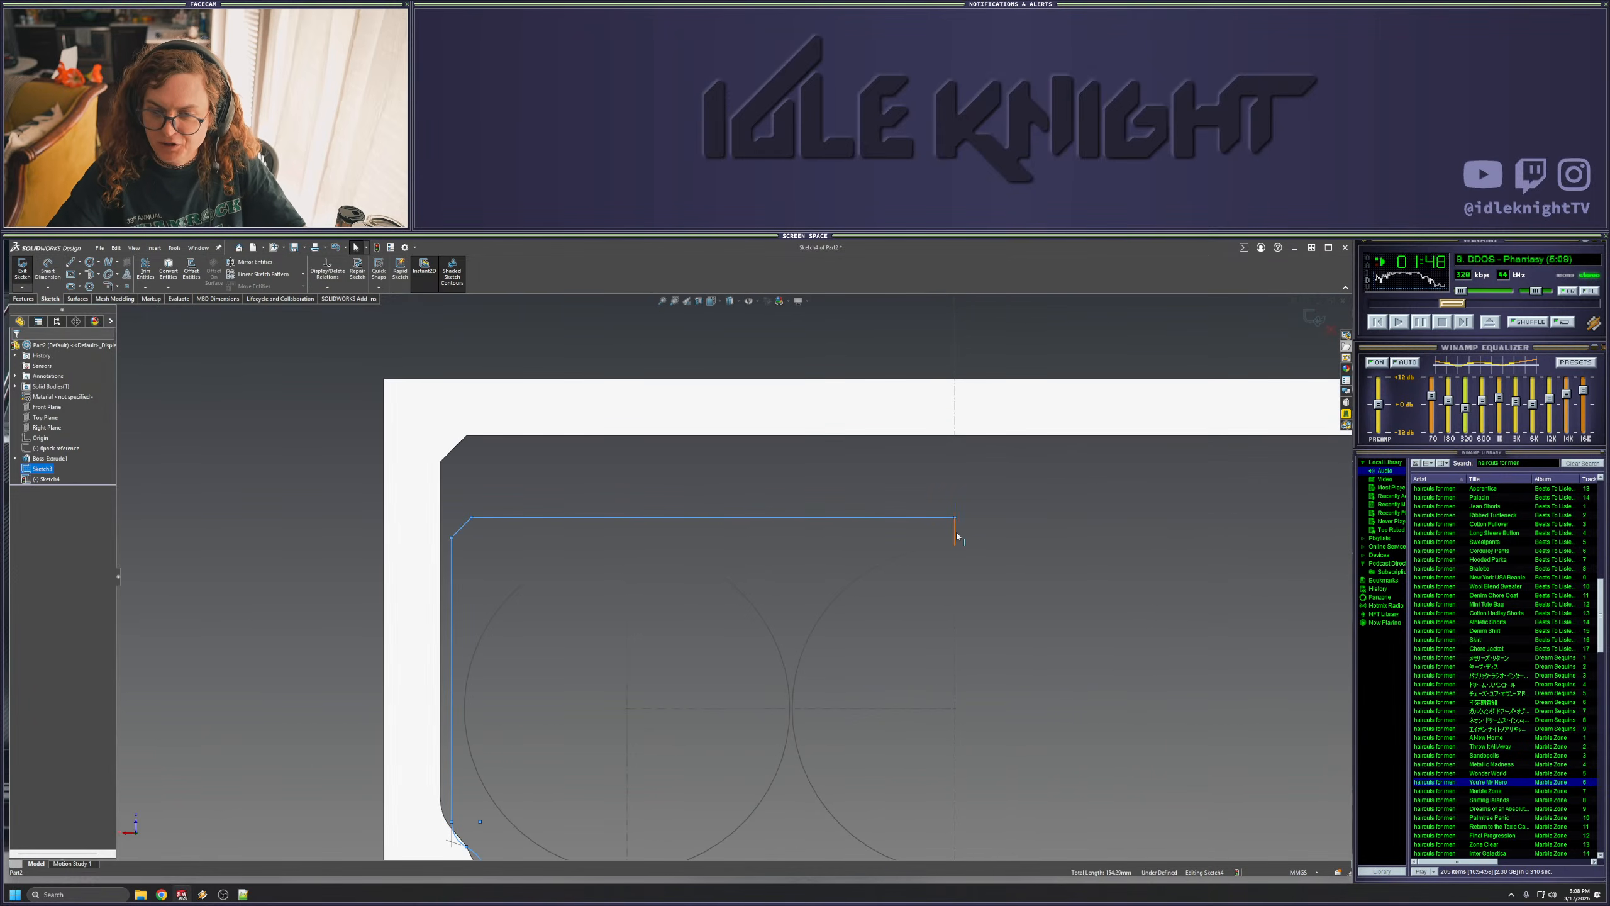
{"action": "left_click", "coordinate": [944, 549]}
{"action": "scroll", "coordinate": [866, 669], "scroll_direction": "up", "scroll_amount": 2}
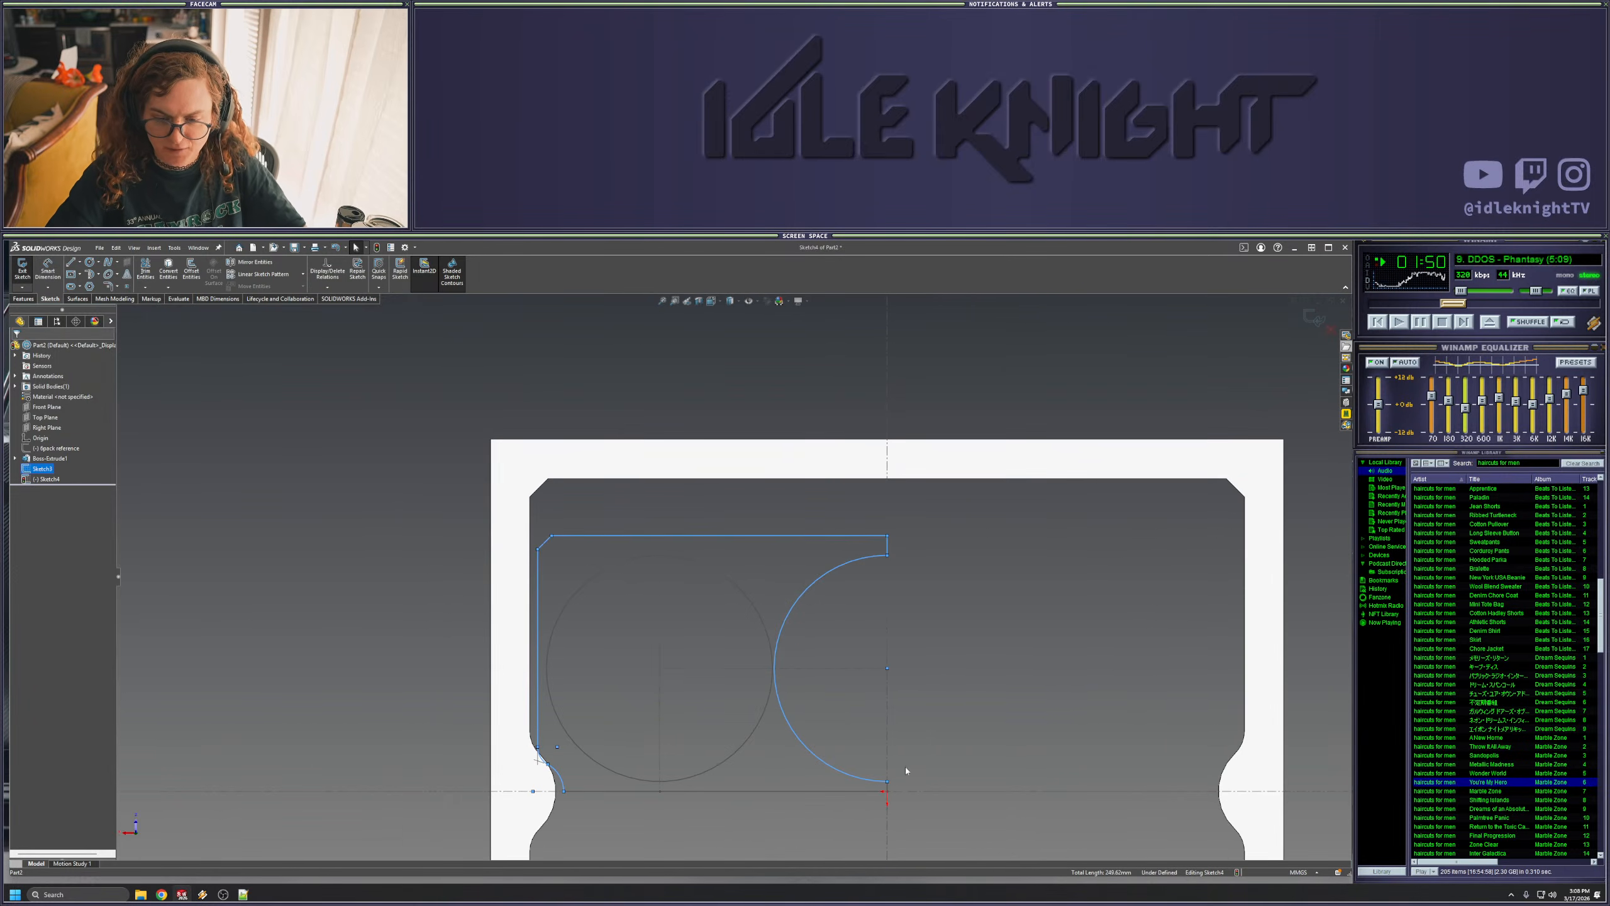
{"action": "scroll", "coordinate": [899, 768], "scroll_direction": "down", "scroll_amount": 3}
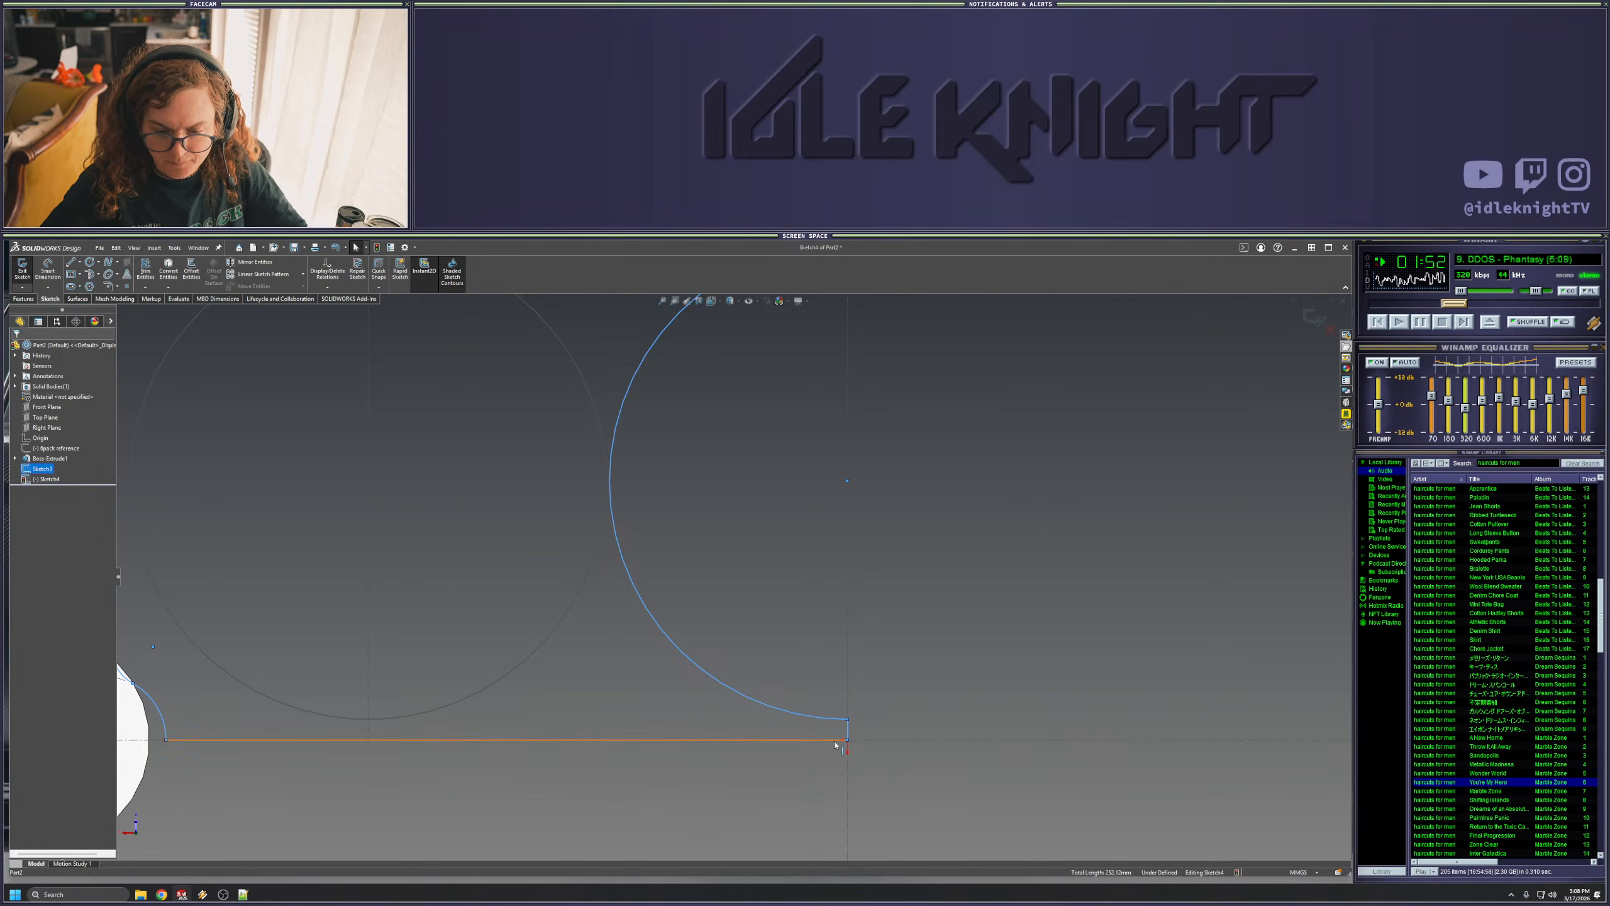
{"action": "scroll", "coordinate": [606, 722], "scroll_direction": "up", "scroll_amount": 3}
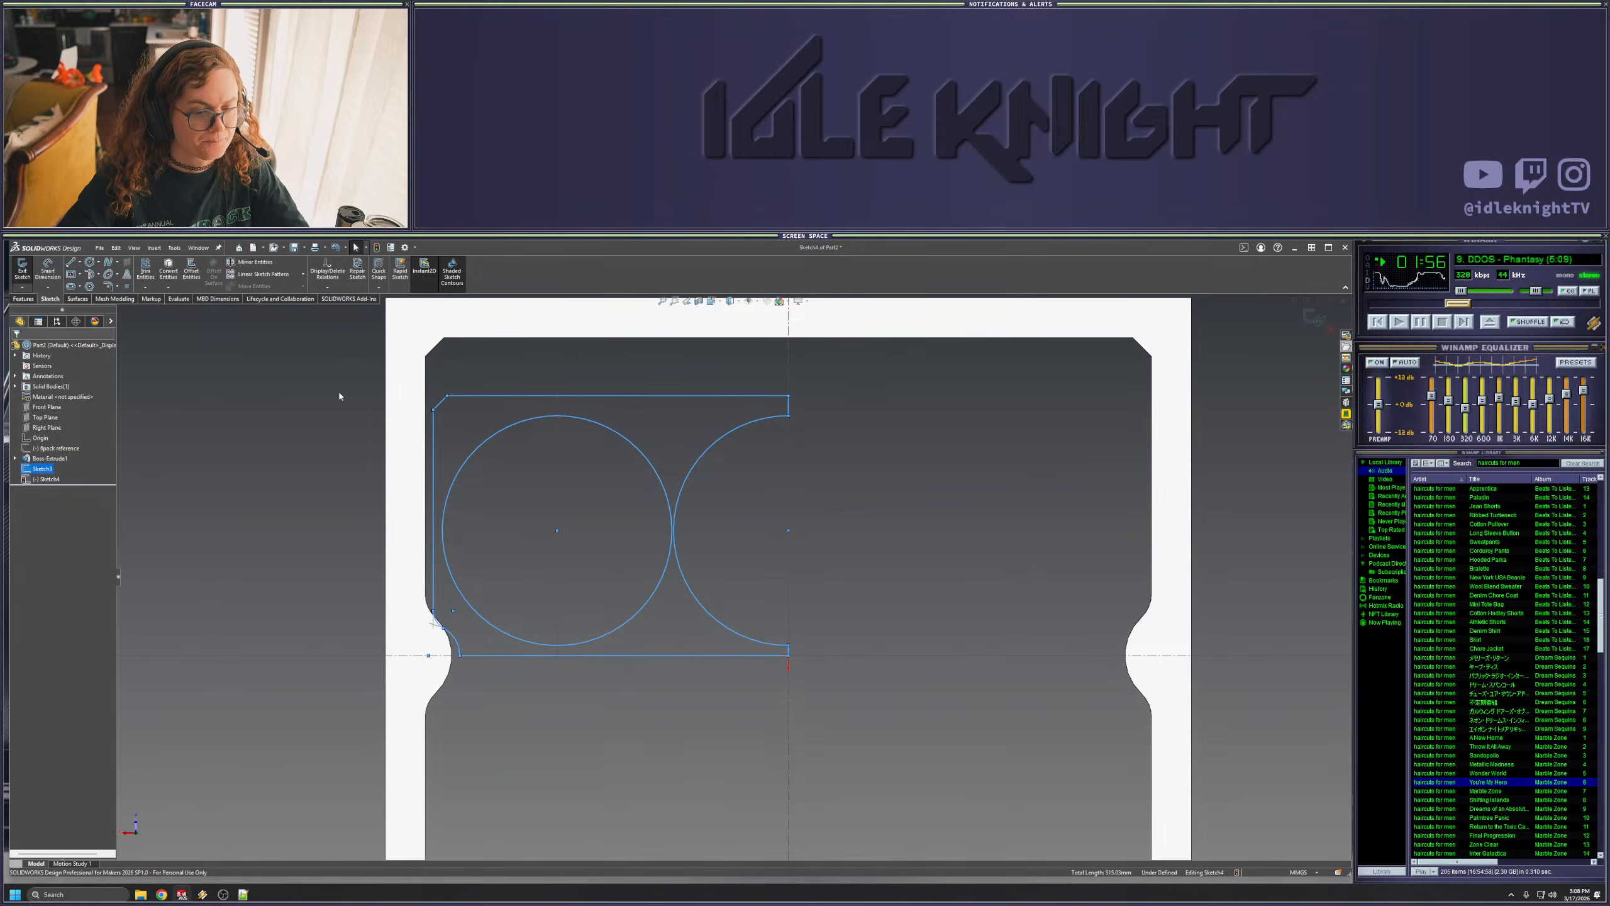
{"action": "left_click", "coordinate": [631, 620], "text": "ctrl"}
{"action": "left_click", "coordinate": [781, 647], "text": "ctrl"}
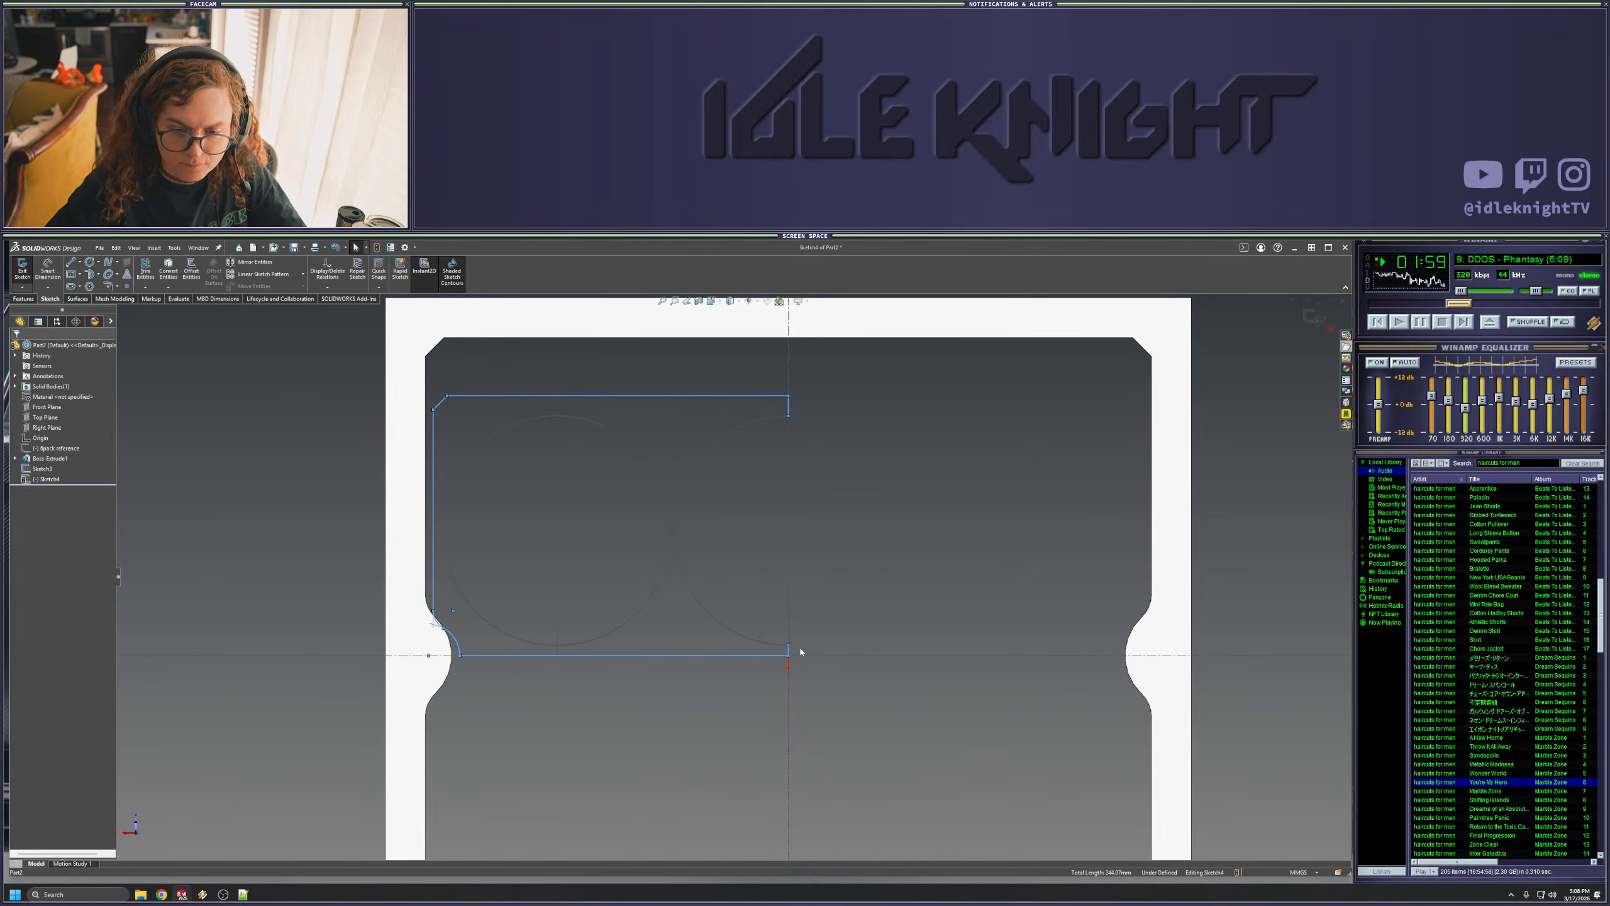
{"action": "left_click", "coordinate": [197, 276]}
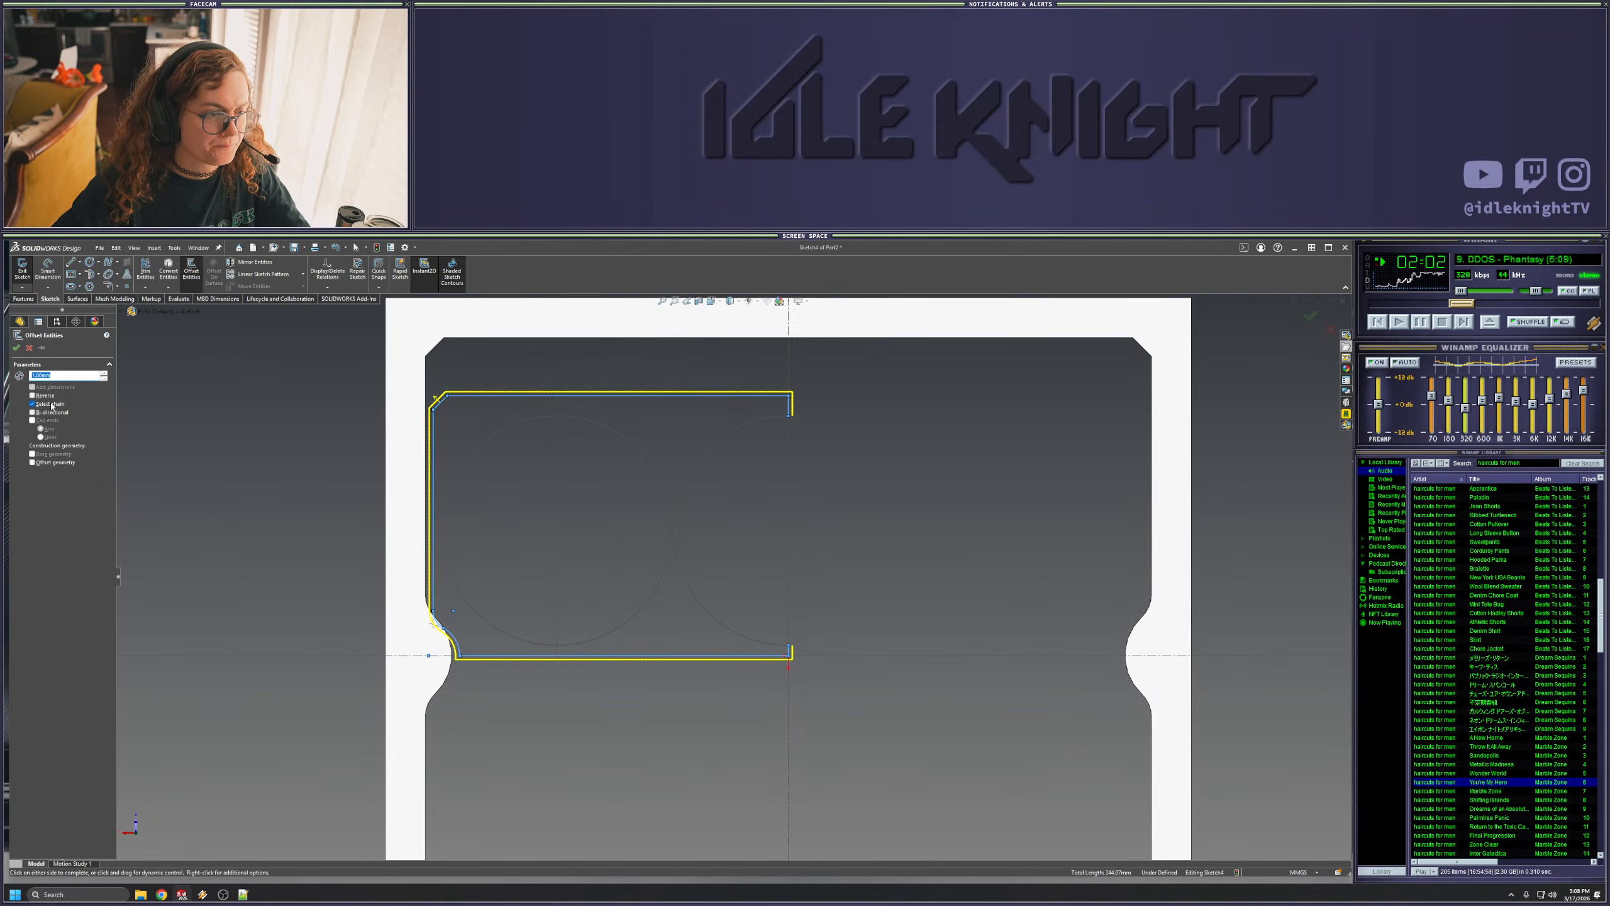
{"action": "left_click", "coordinate": [32, 395]}
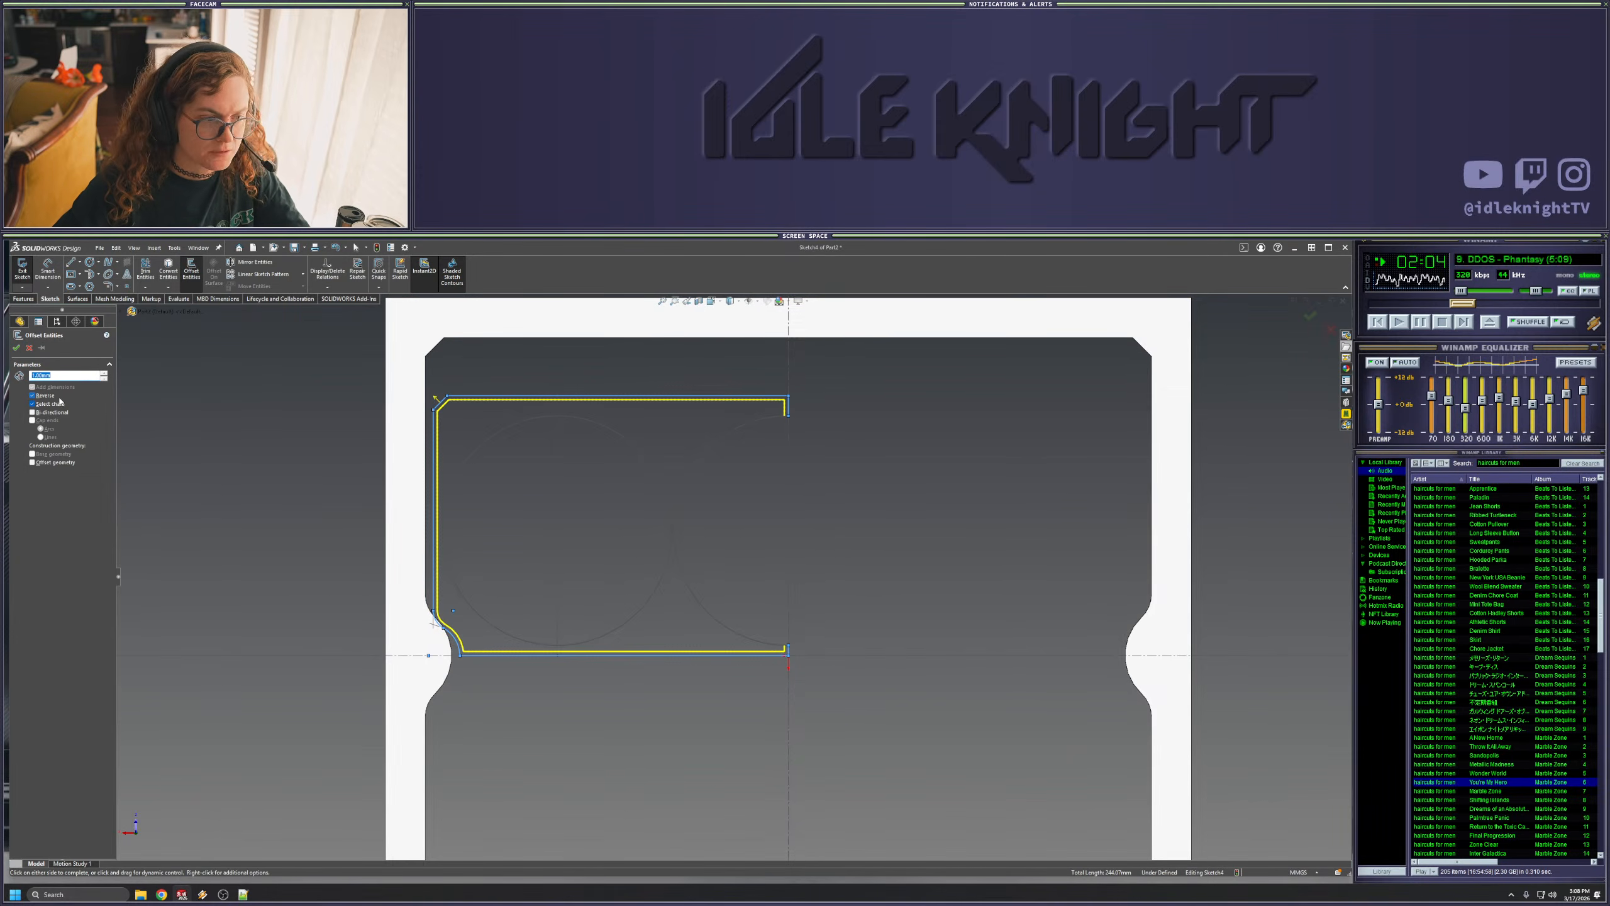
{"action": "type", "text": "4"}
{"action": "key", "text": "Return"}
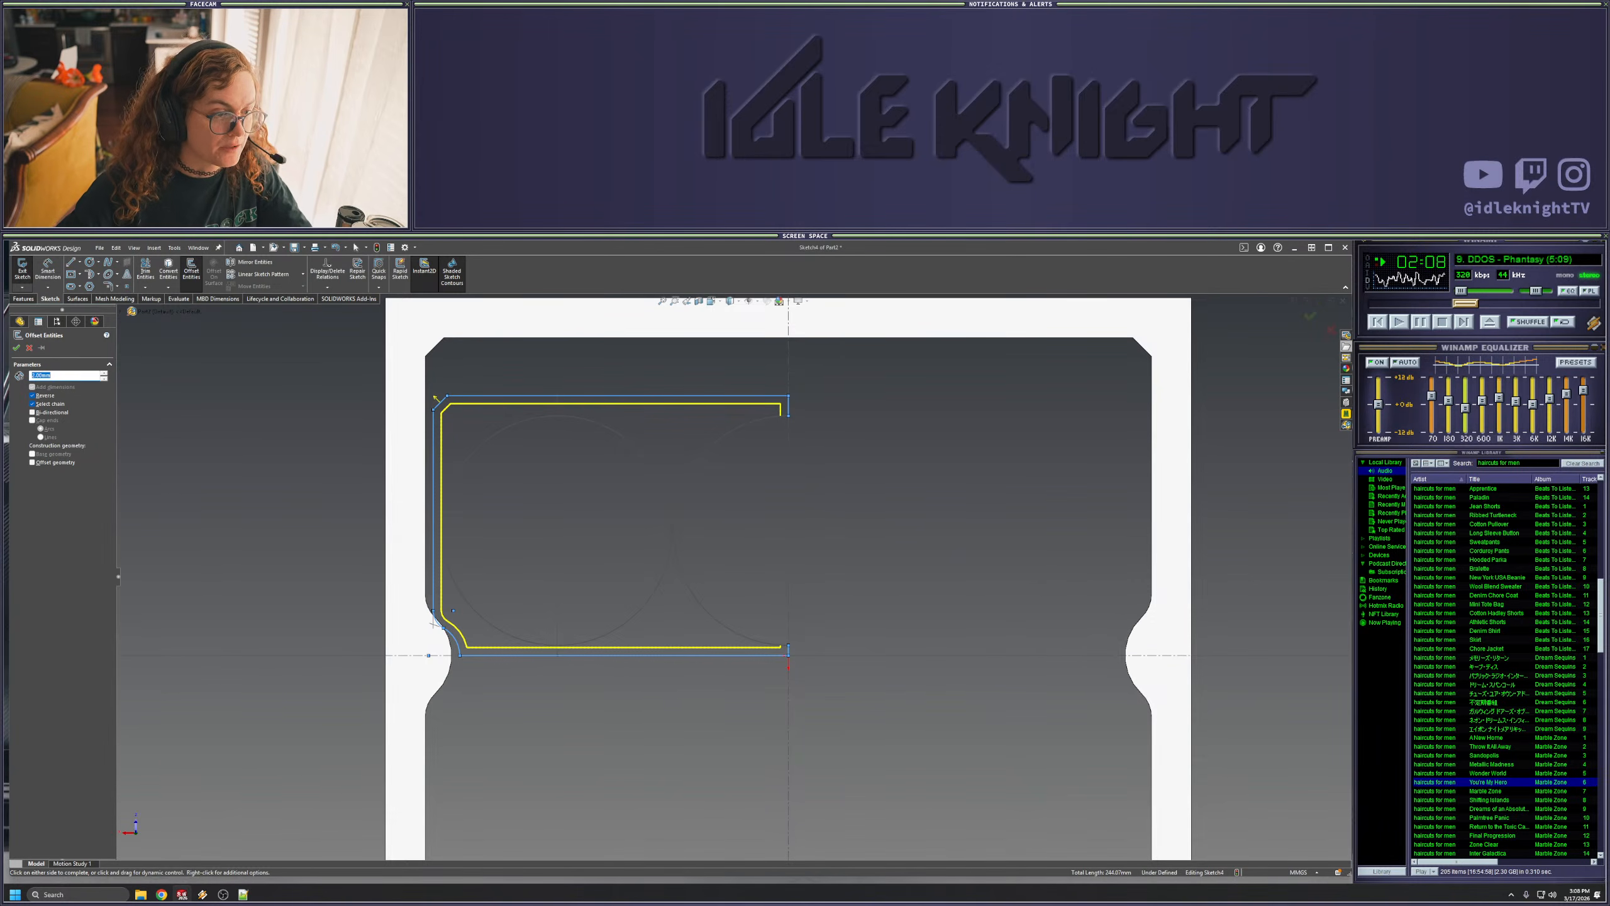
{"action": "left_click", "coordinate": [43, 397]}
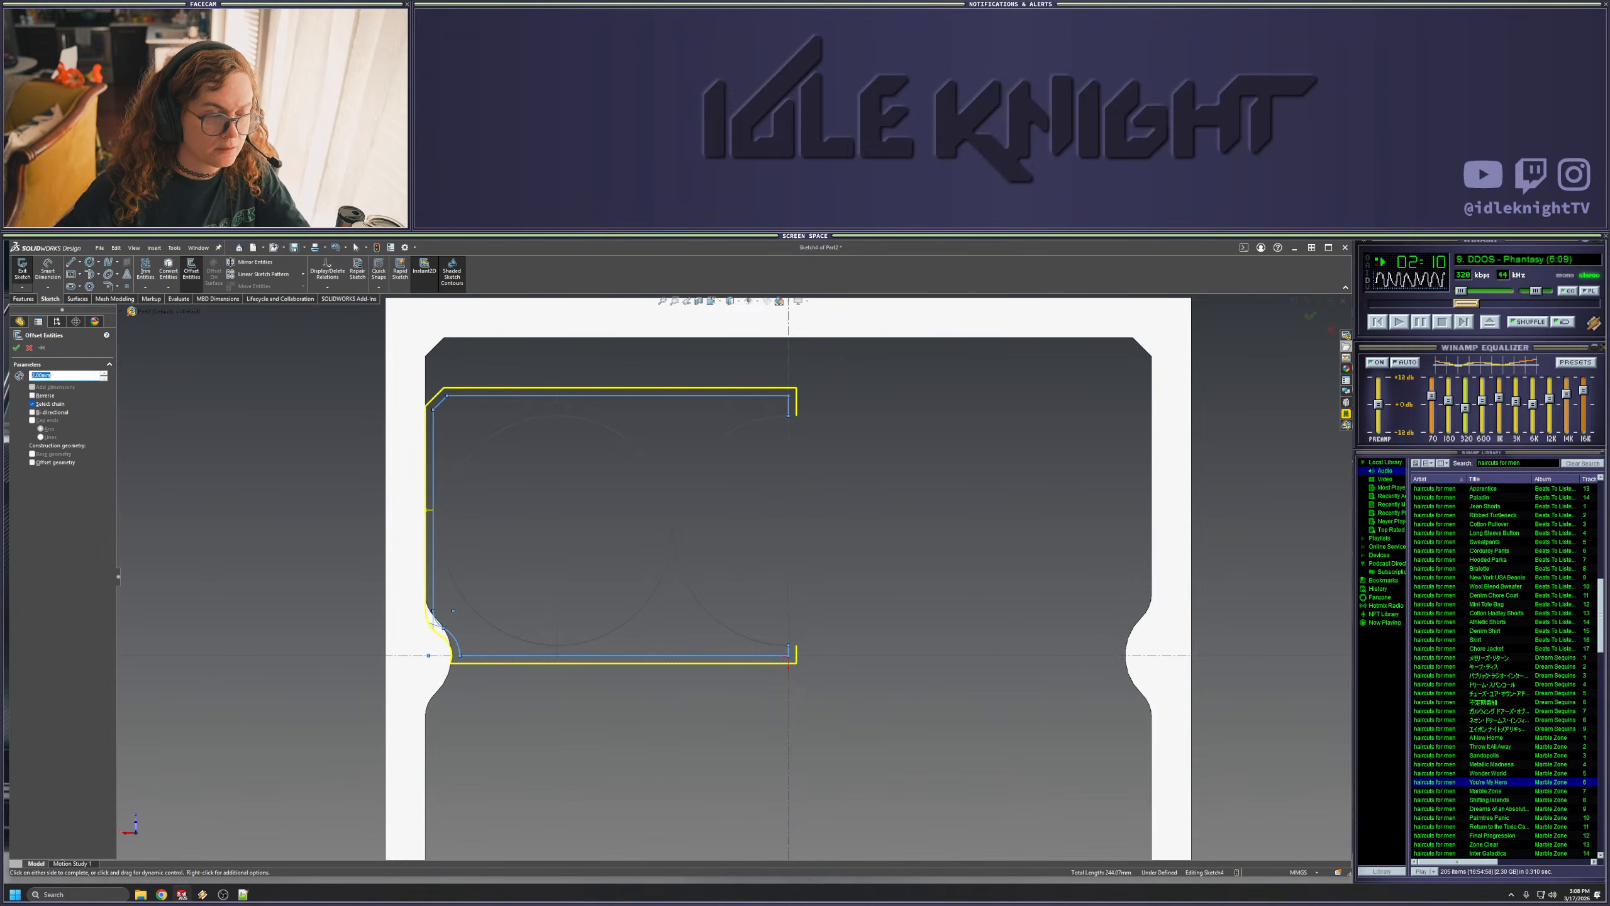
{"action": "left_click", "coordinate": [15, 347]}
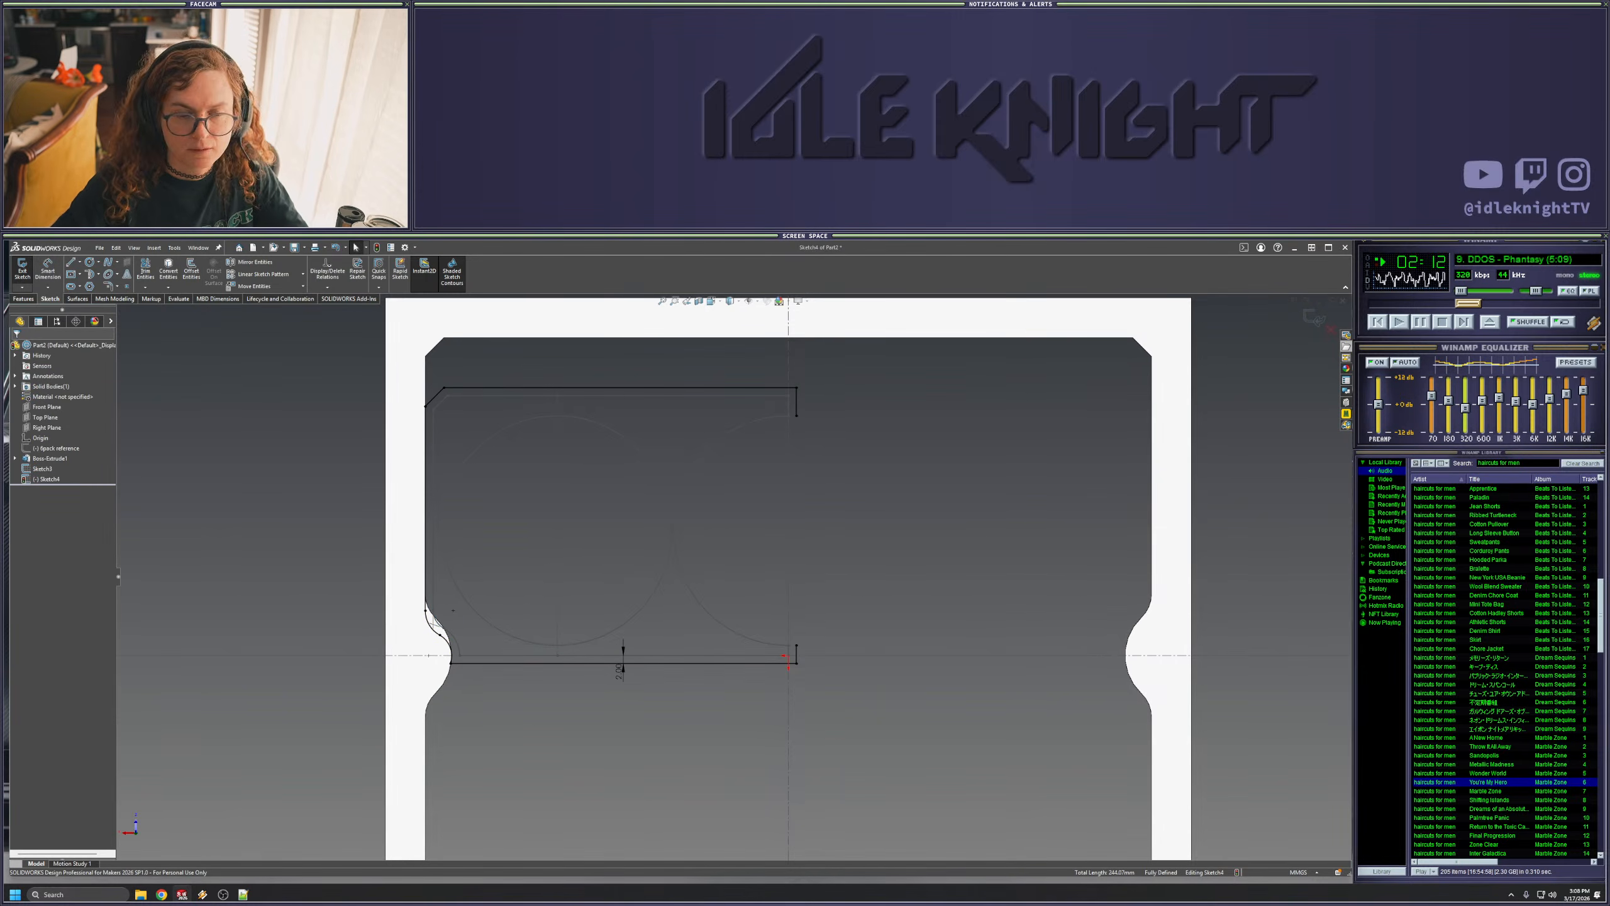
{"action": "left_click", "coordinate": [89, 262]}
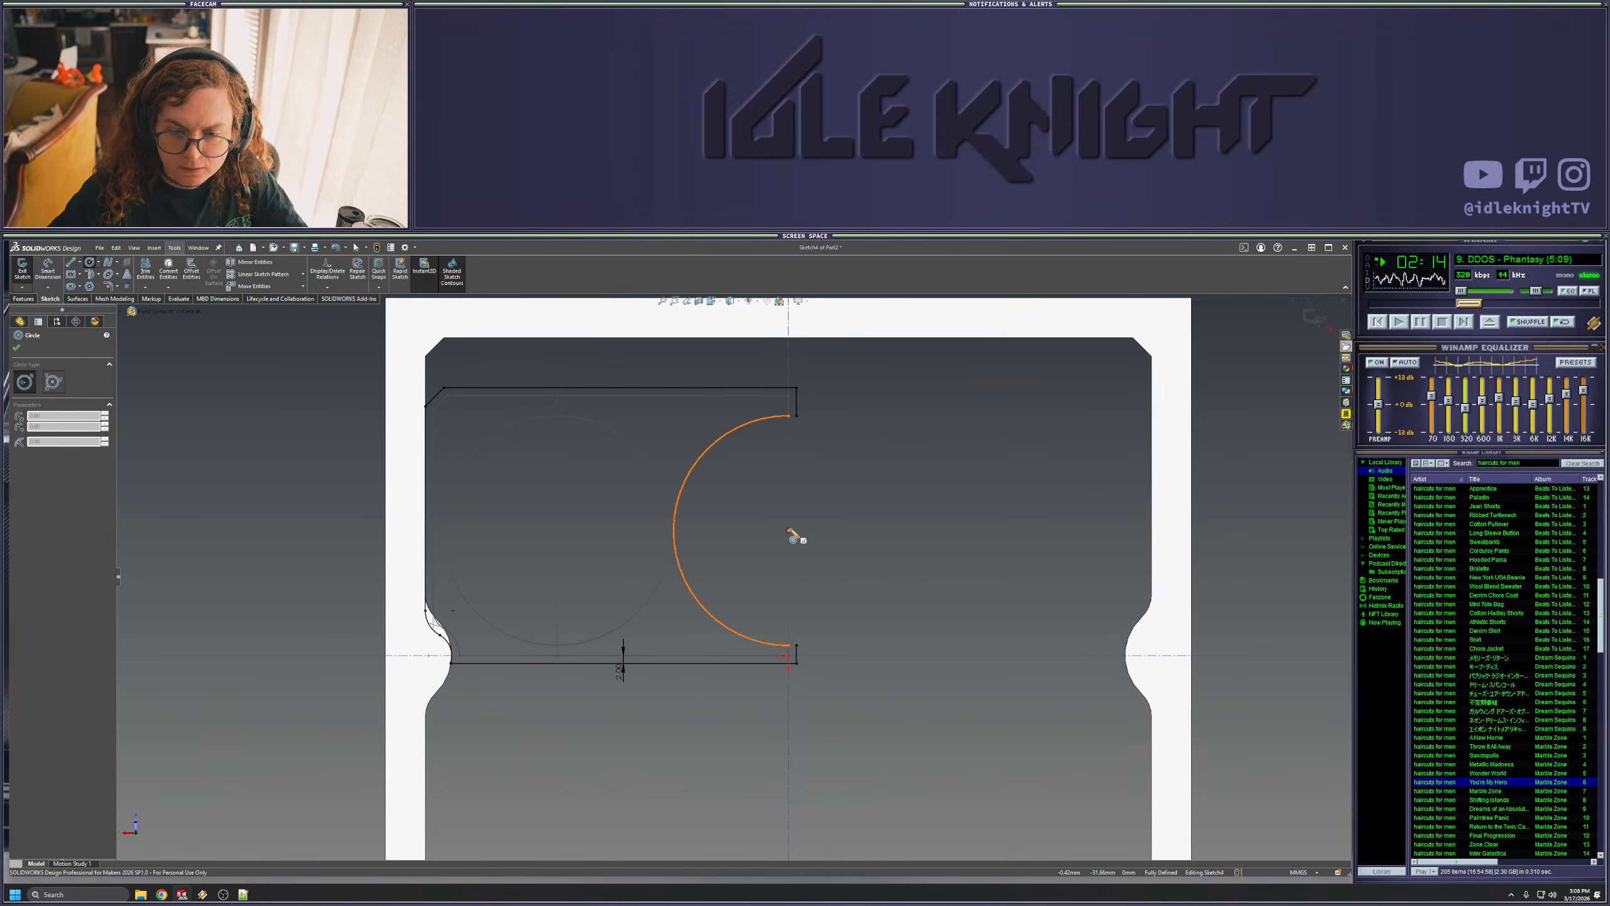
{"action": "left_click", "coordinate": [789, 530]}
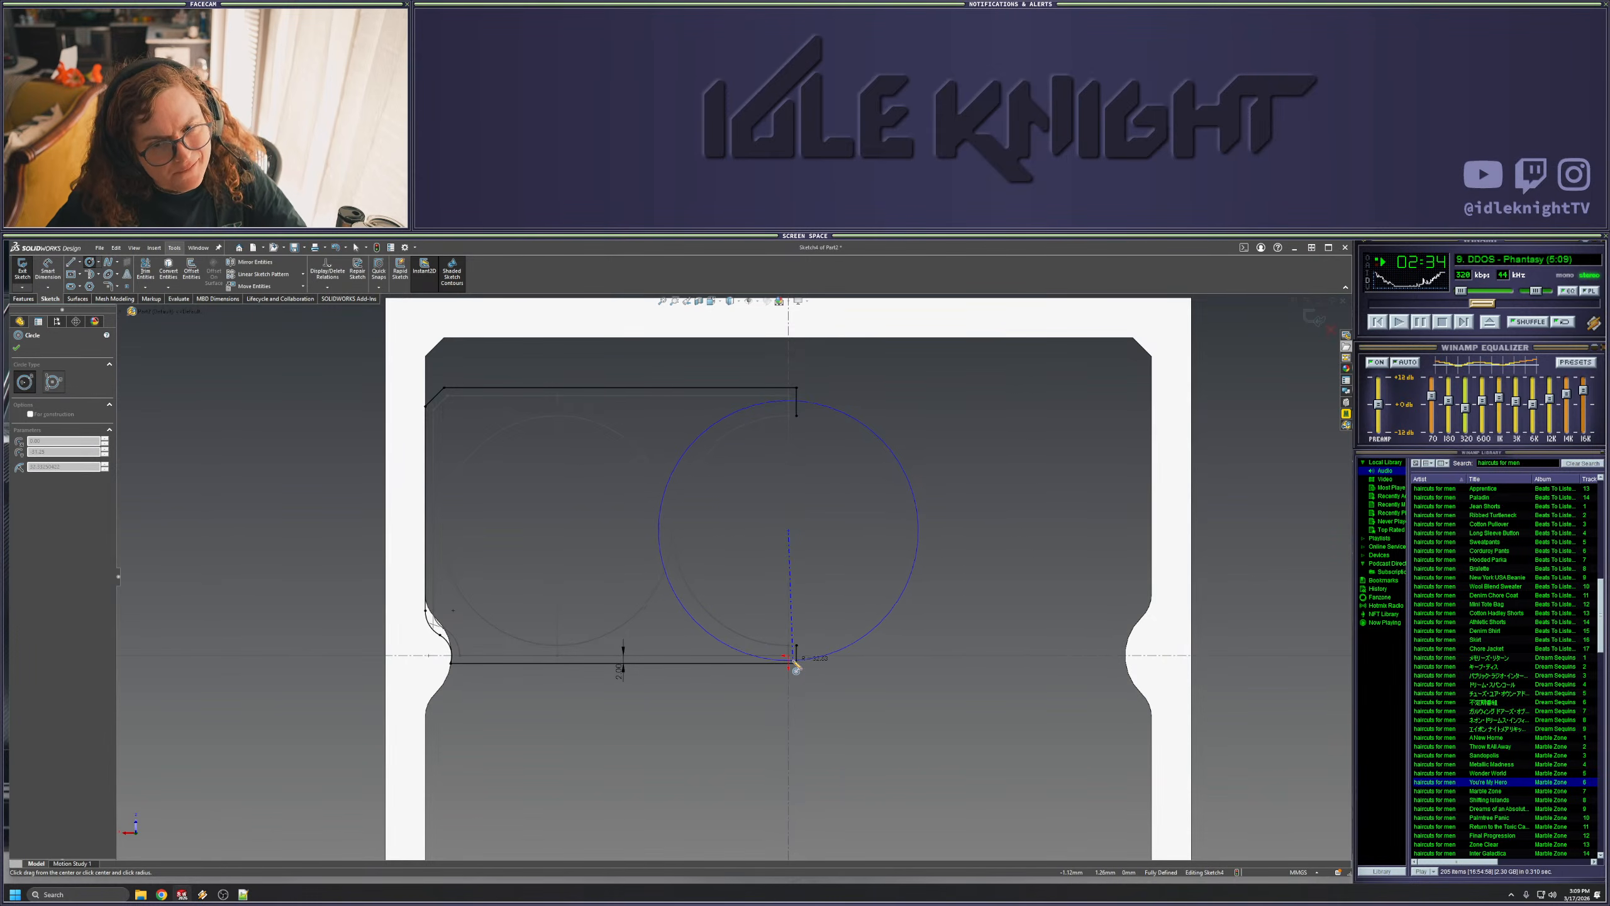
{"action": "left_click", "coordinate": [791, 654]}
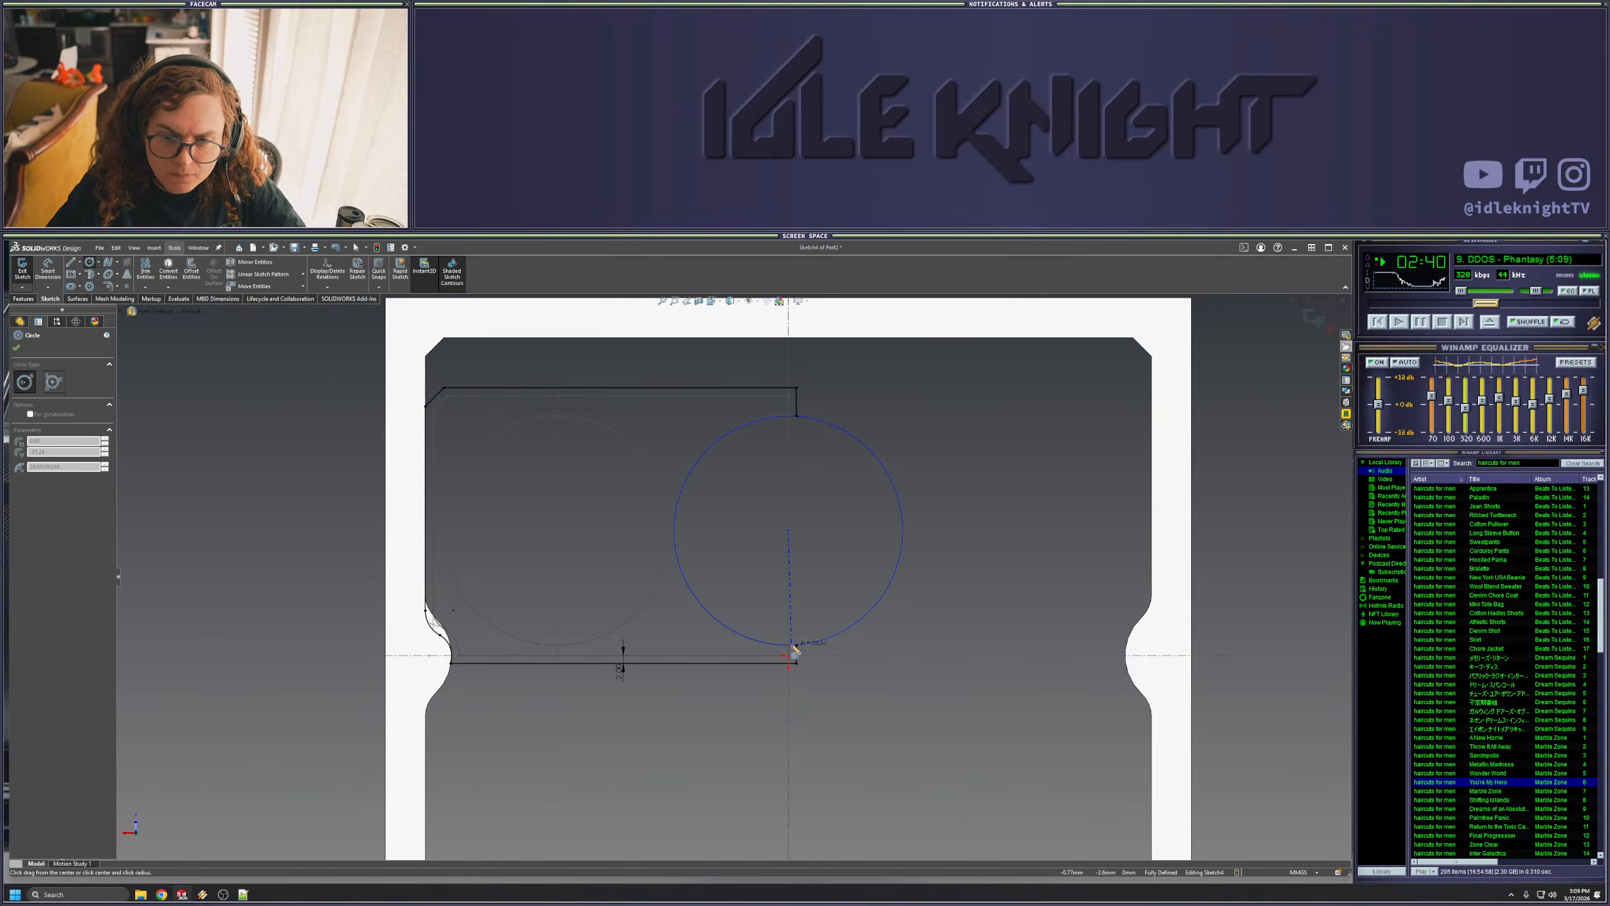
{"action": "key", "text": "Escape"}
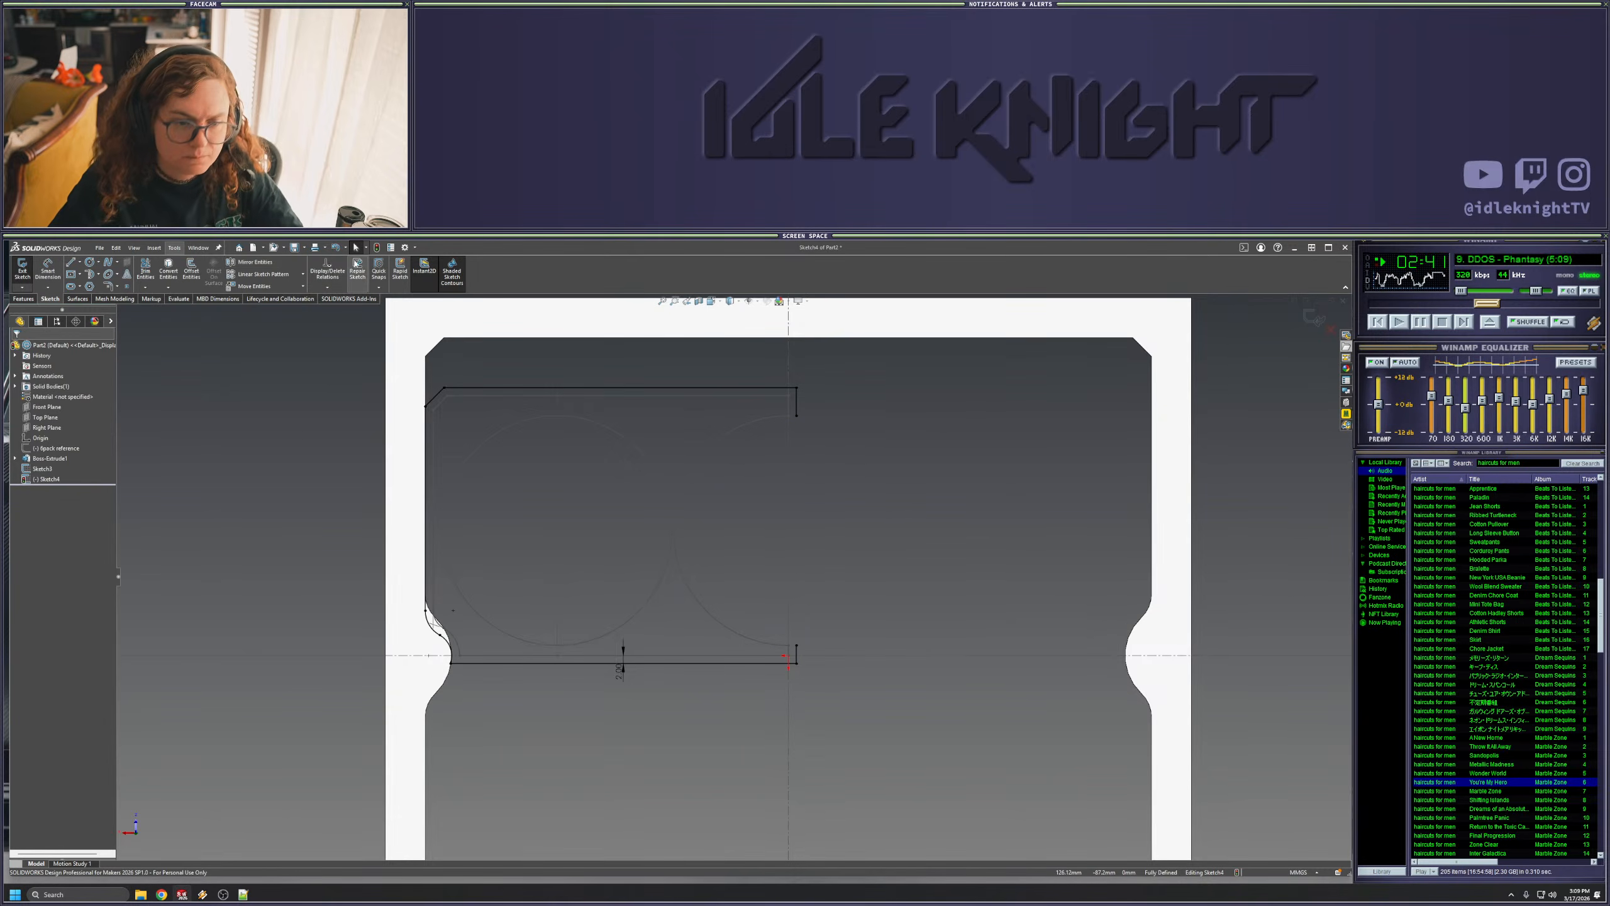
{"action": "left_click", "coordinate": [90, 266]}
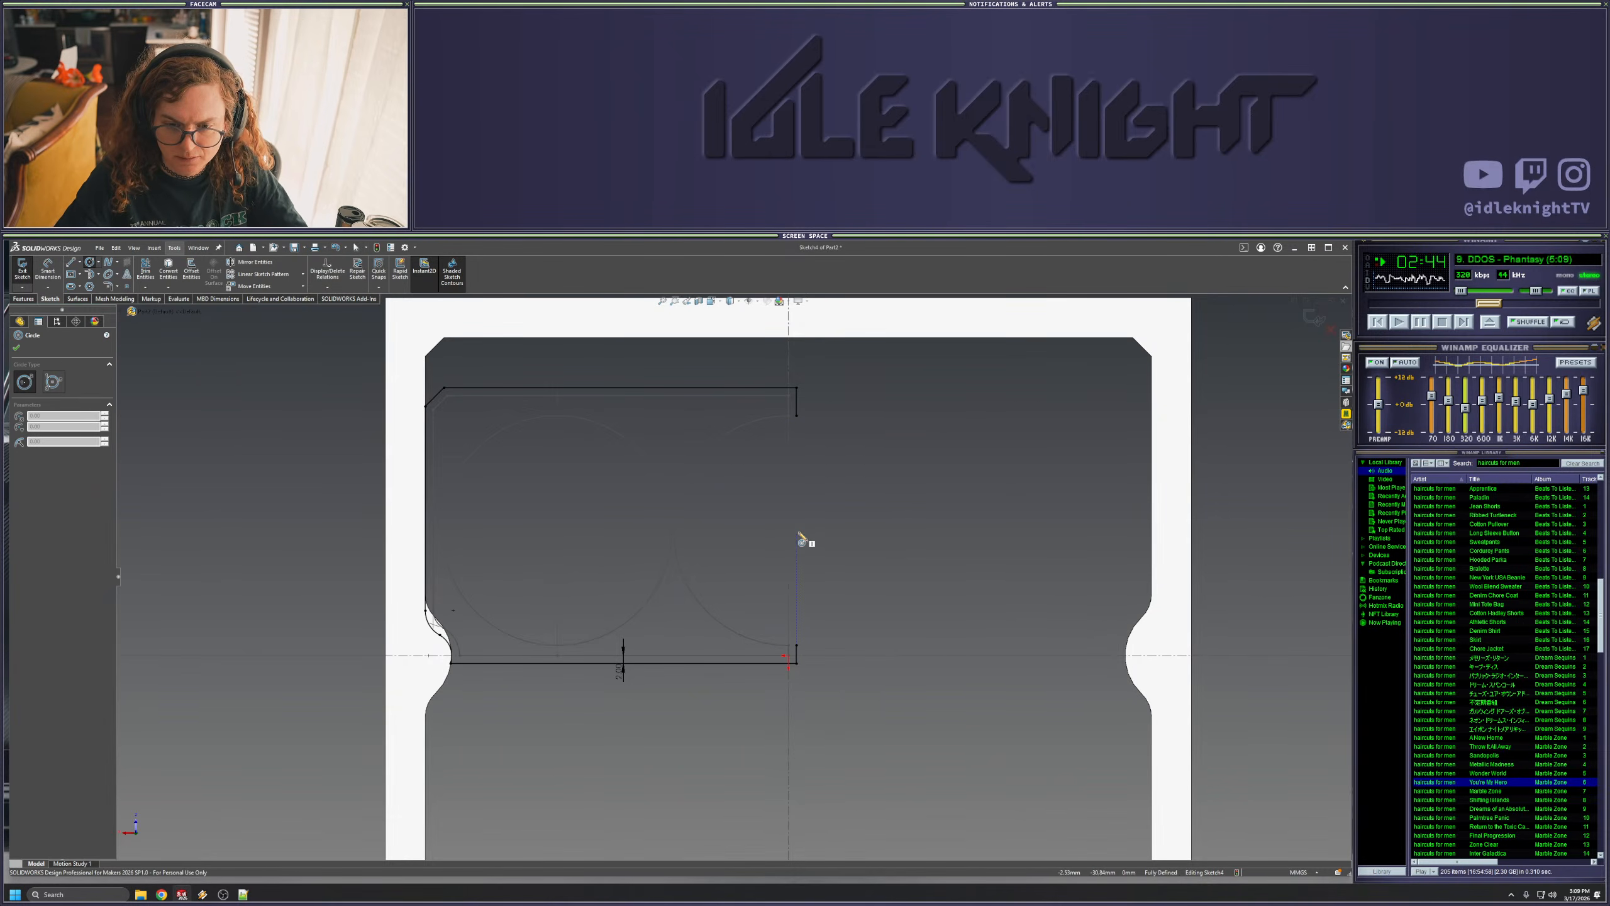
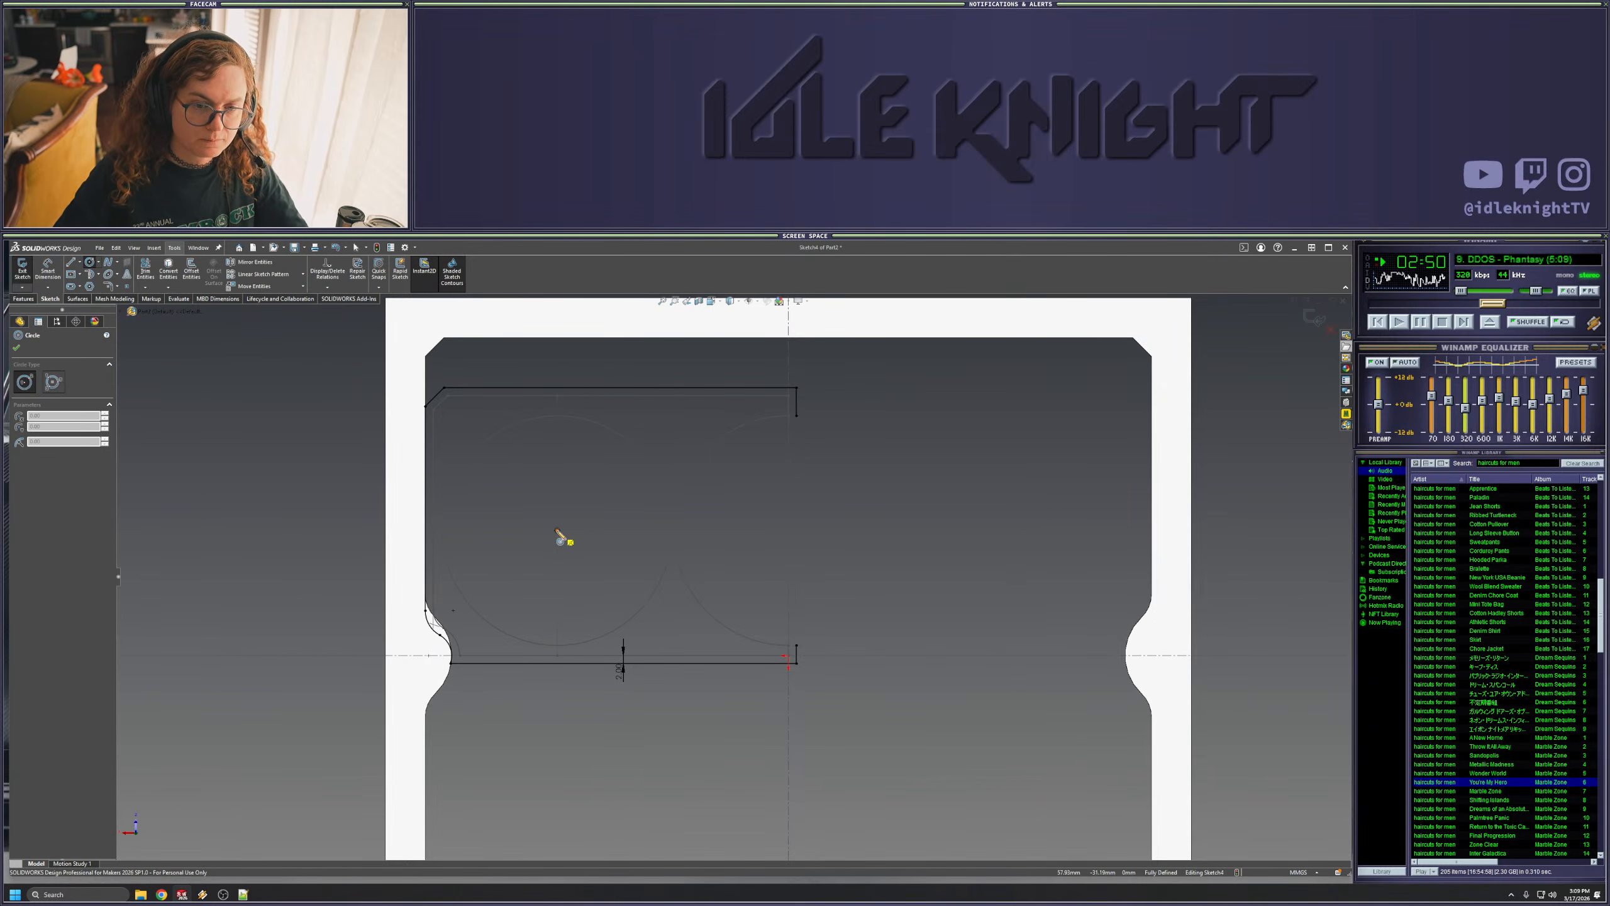
{"action": "left_click", "coordinate": [558, 530]}
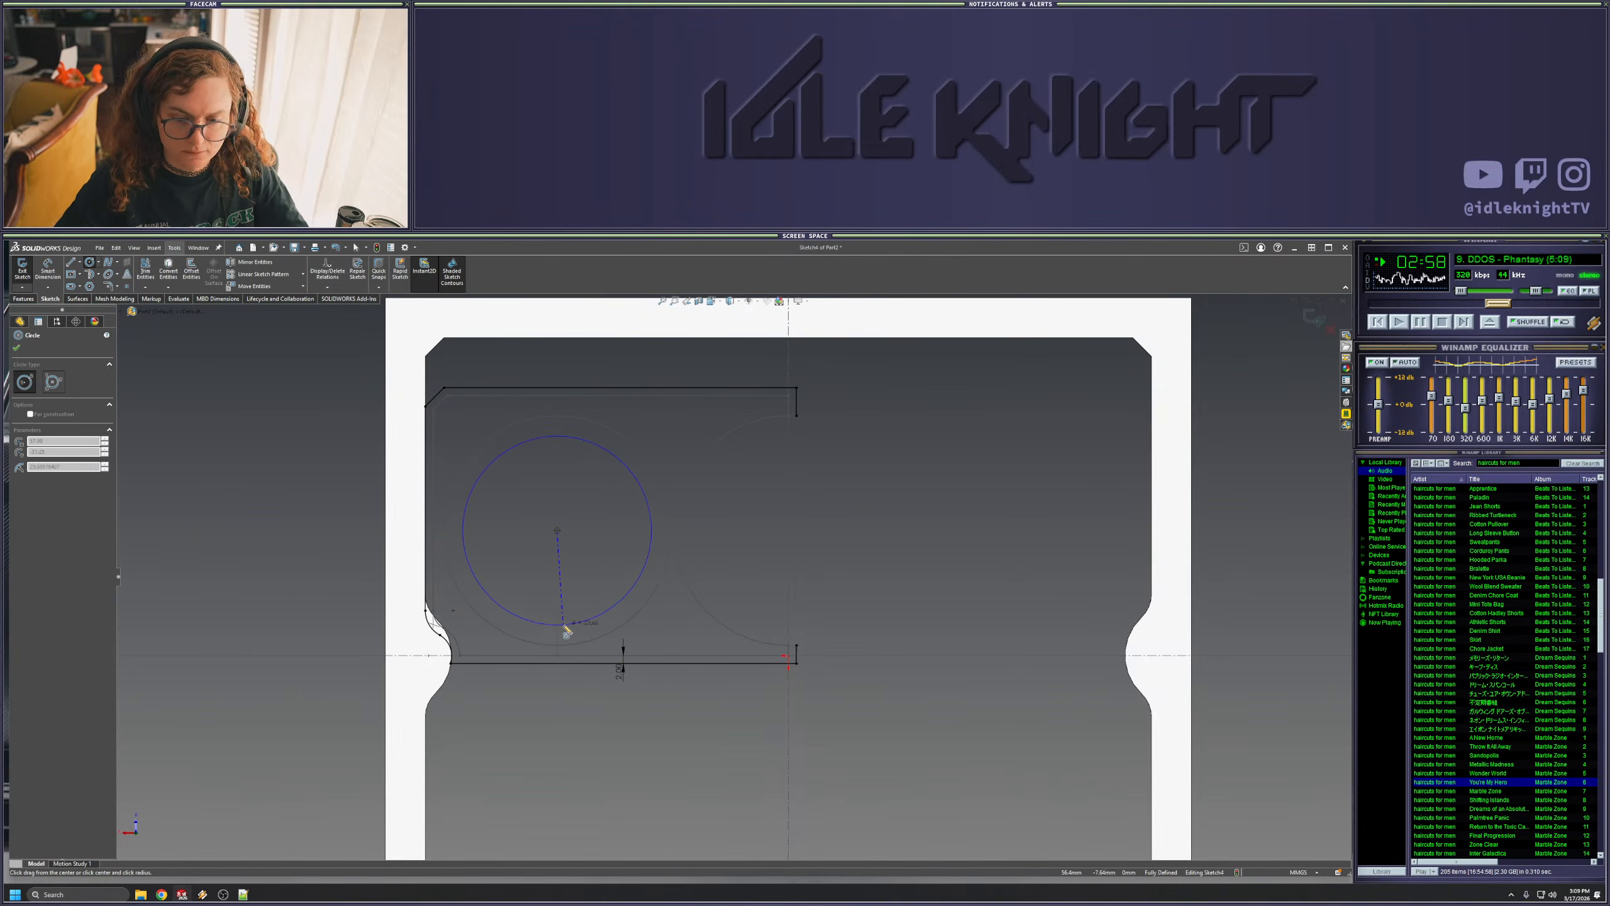
{"action": "key", "text": "Escape"}
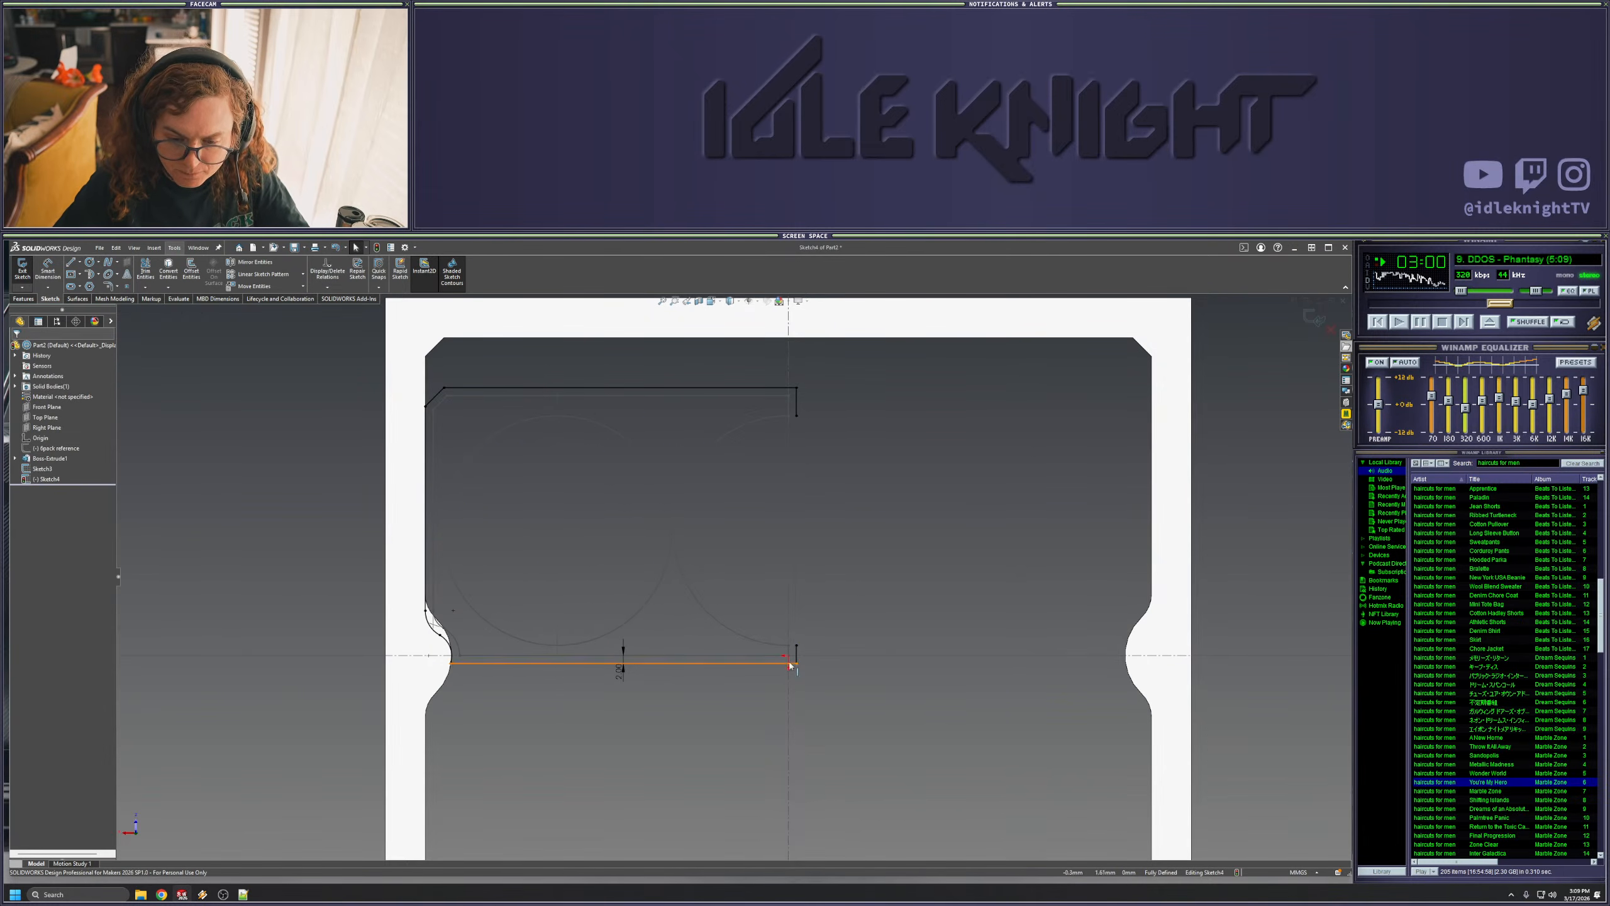
- Draw a line from the upper offset edge down the vertical centerline to the origin, continuing along the horizontal centerline to the notch arc
{"action": "key", "text": "l"}
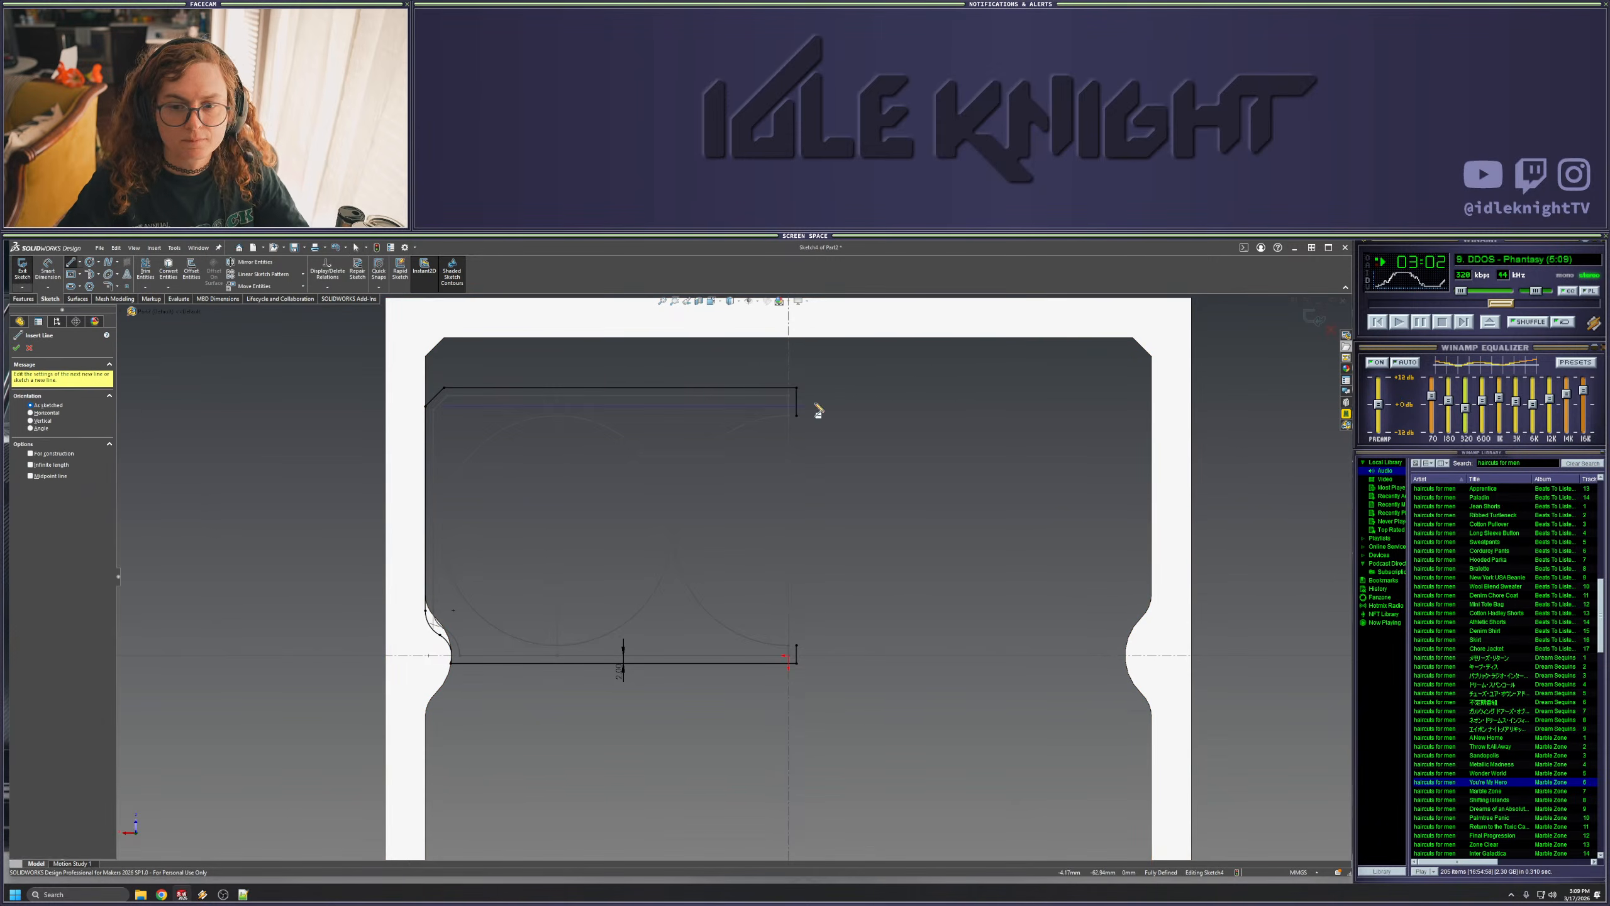
{"action": "left_click", "coordinate": [793, 390]}
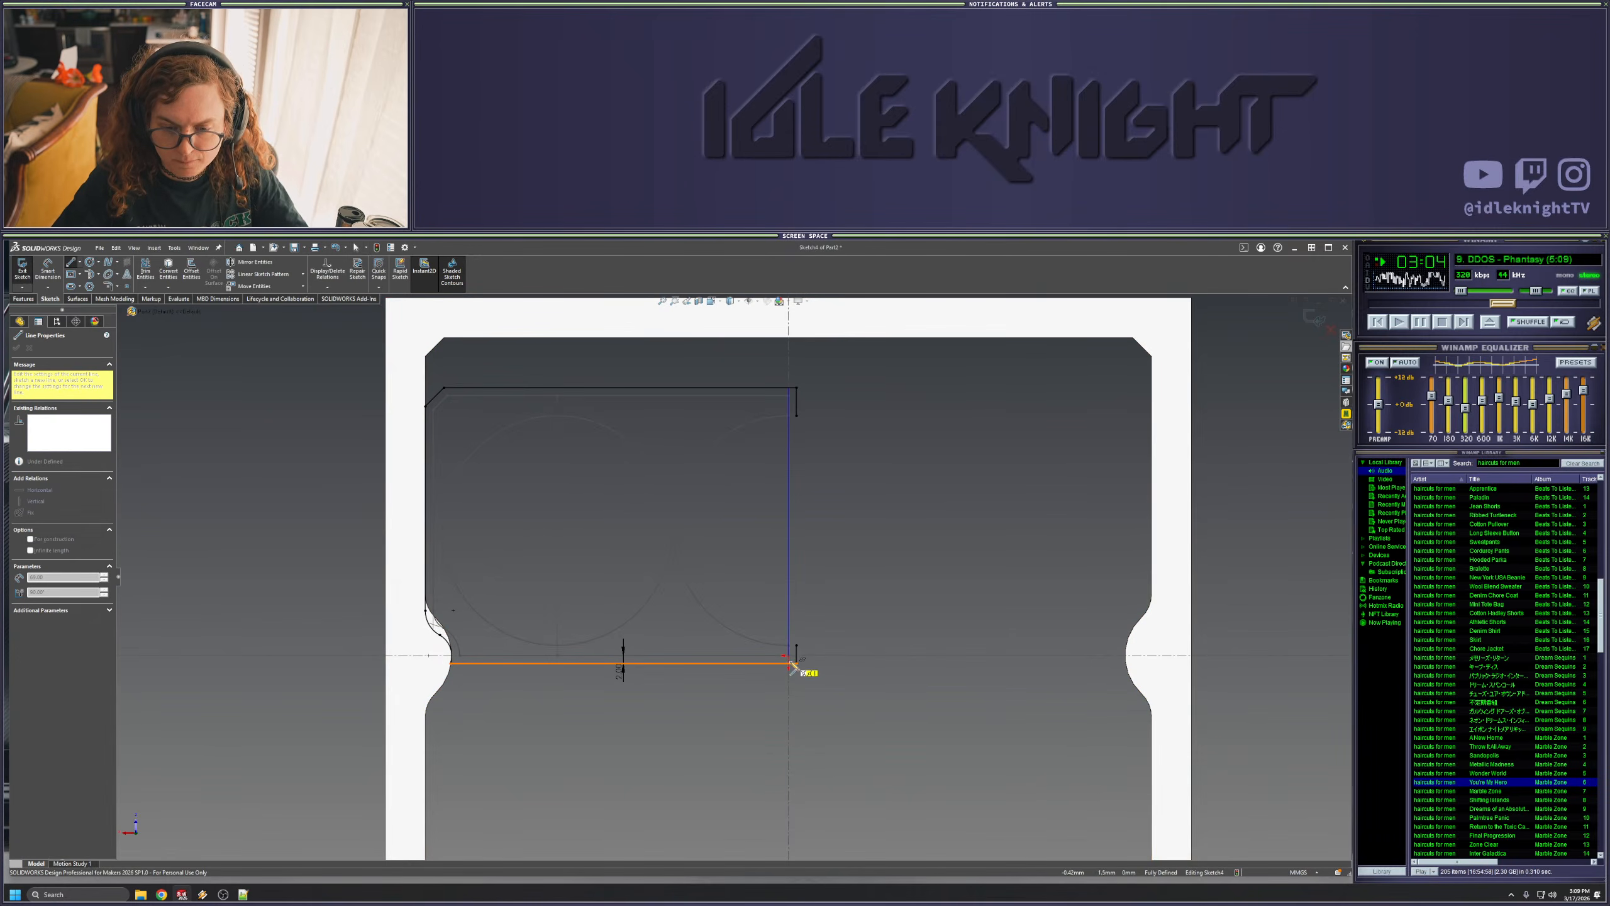
{"action": "left_click", "coordinate": [789, 662]}
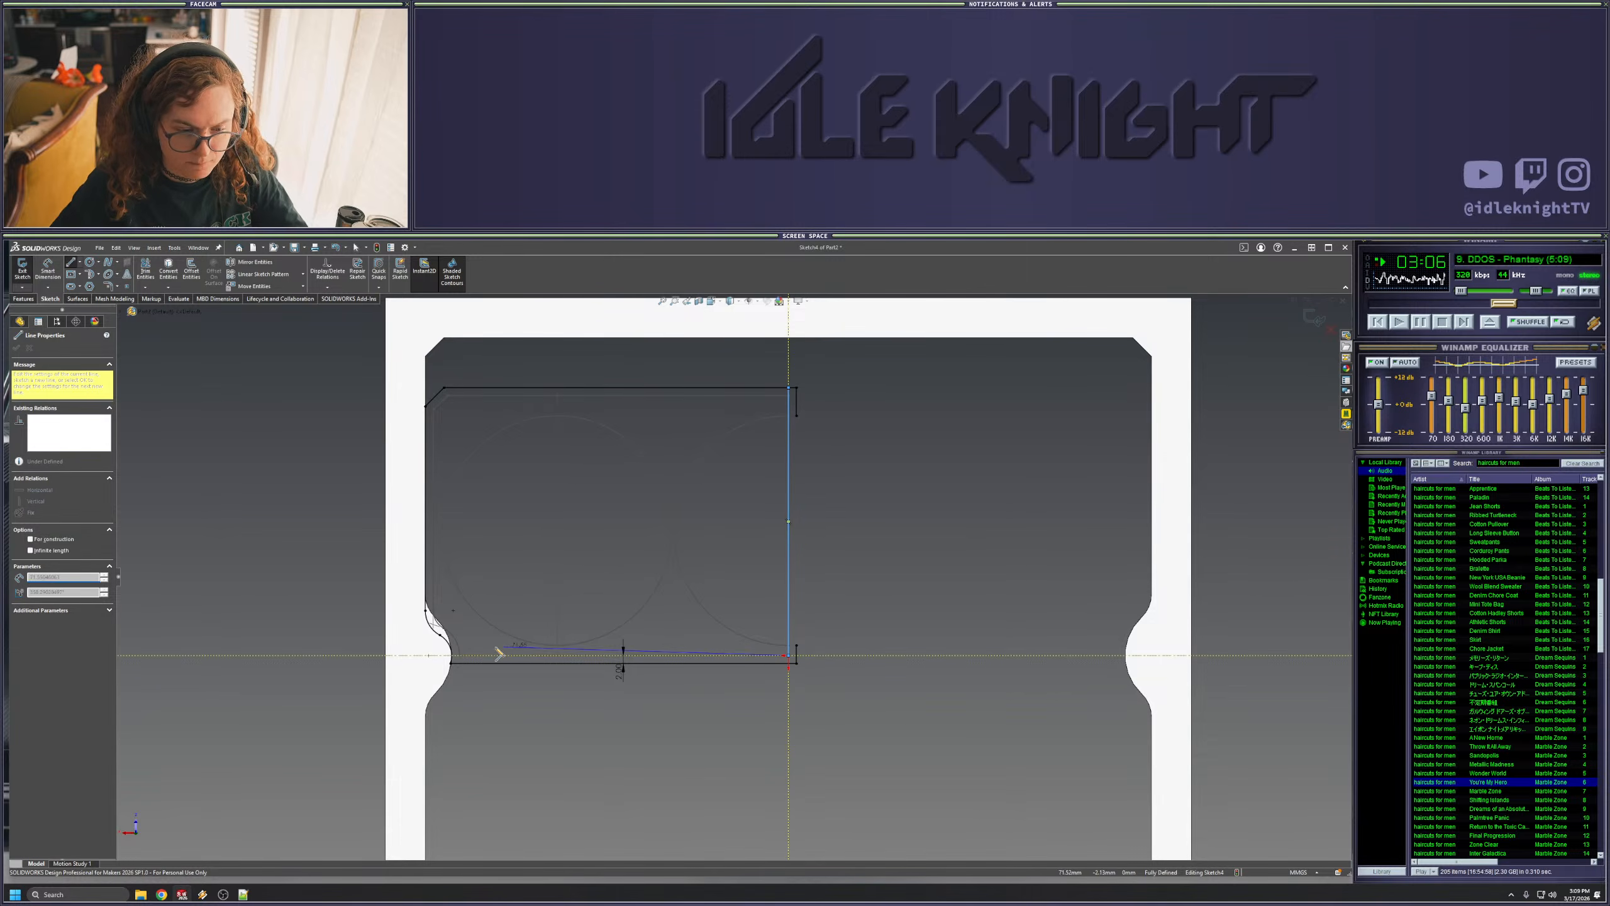
{"action": "left_click", "coordinate": [451, 663]}
- Trim the offset line below the horizontal centerline and the overhanging end segments beyond the vertical centerline, leaving a closed quarter outline
{"action": "key", "text": "t"}
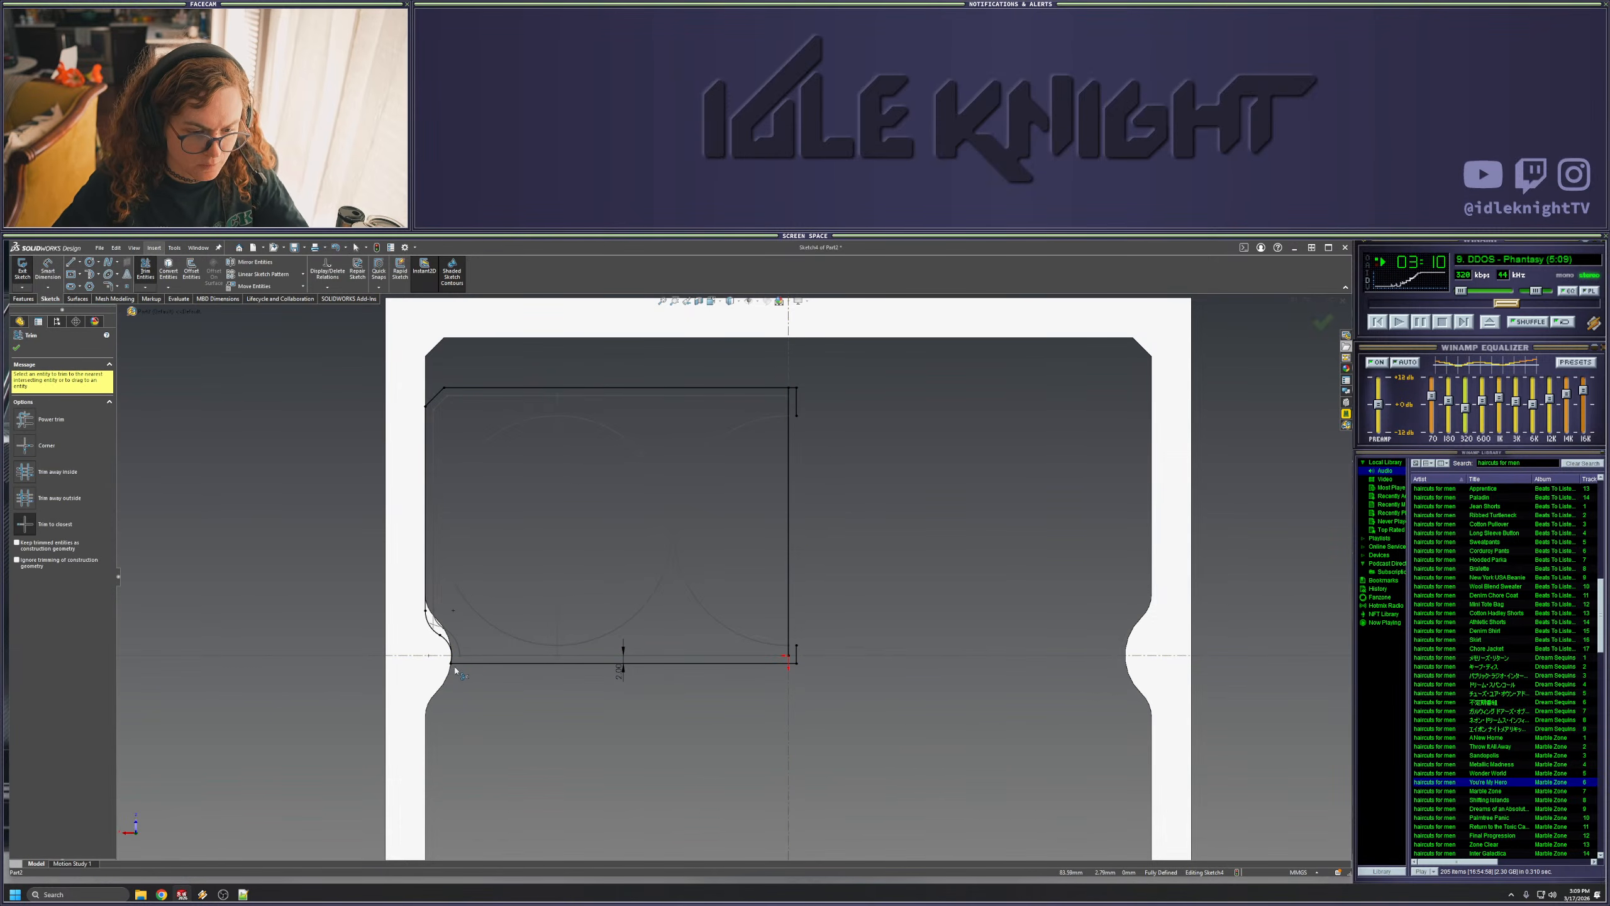
{"action": "key", "text": "Escape"}
{"action": "scroll", "coordinate": [454, 666], "scroll_direction": "down", "scroll_amount": 4}
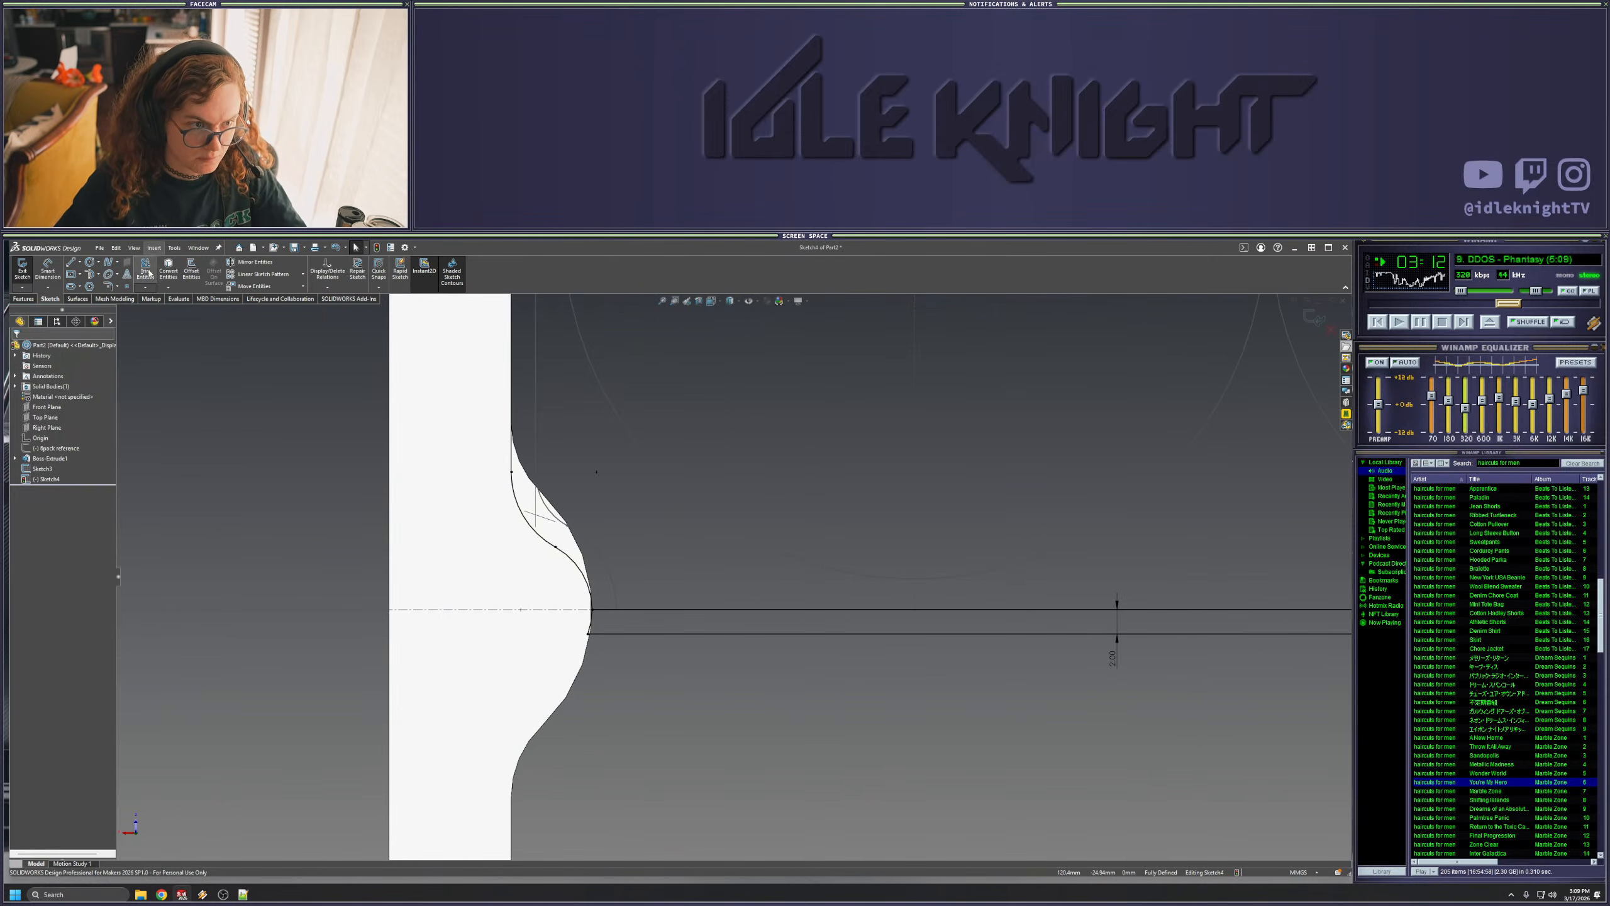
{"action": "key", "text": "t"}
{"action": "left_click", "coordinate": [939, 633]}
{"action": "scroll", "coordinate": [939, 633], "scroll_direction": "up", "scroll_amount": 3}
{"action": "scroll", "coordinate": [1009, 603], "scroll_direction": "down", "scroll_amount": 5}
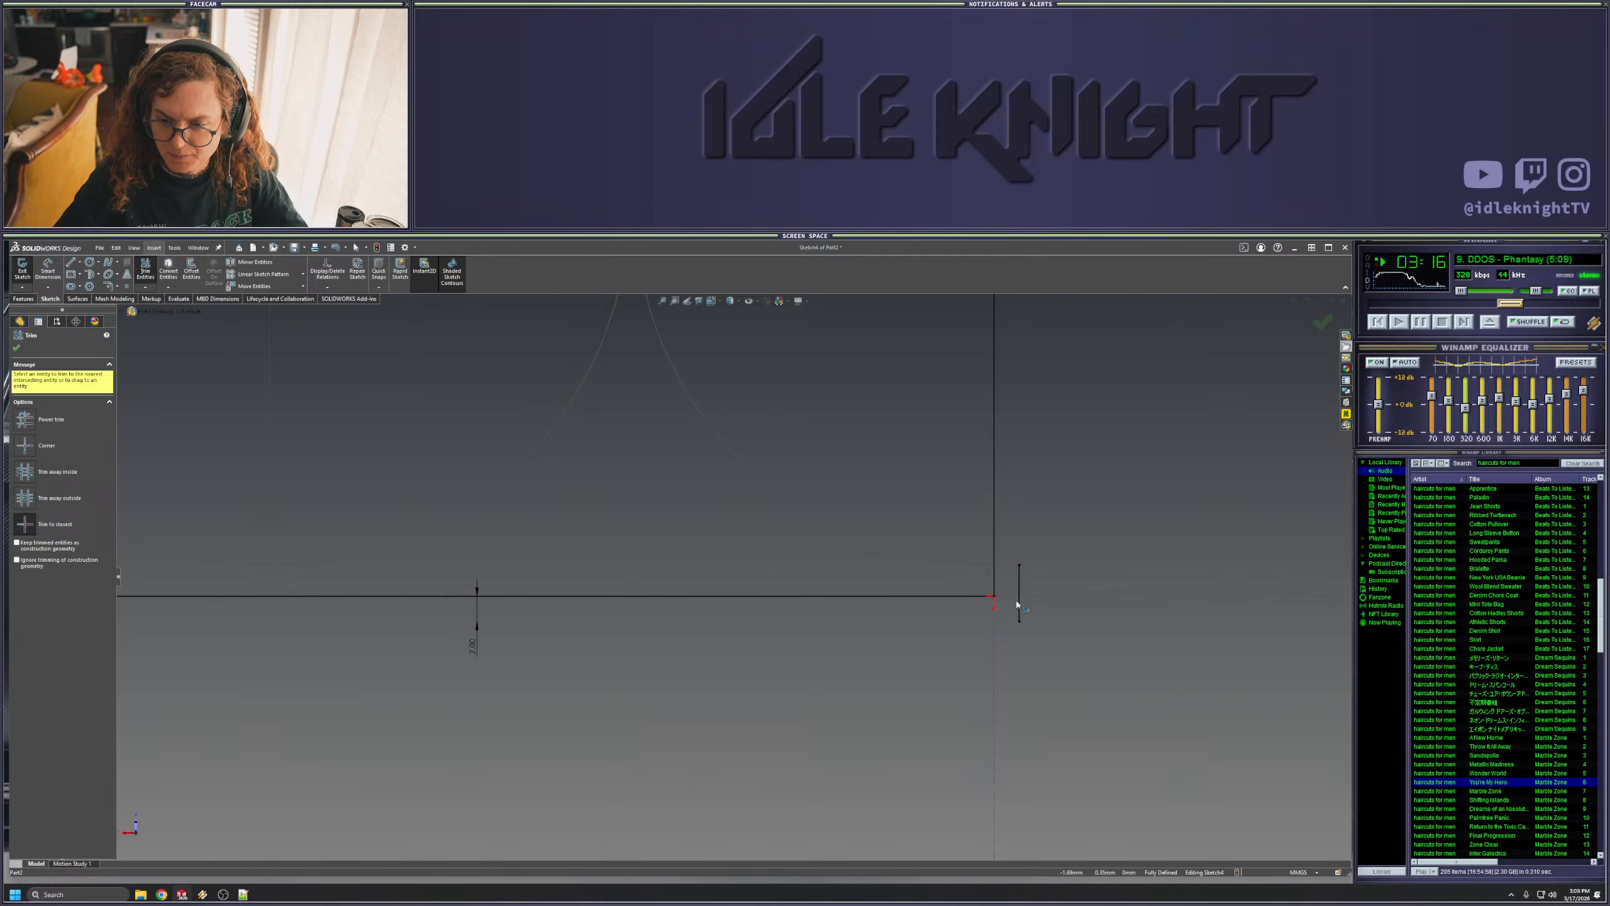
{"action": "scroll", "coordinate": [1014, 599], "scroll_direction": "up", "scroll_amount": 4}
{"action": "scroll", "coordinate": [820, 378], "scroll_direction": "down", "scroll_amount": 5}
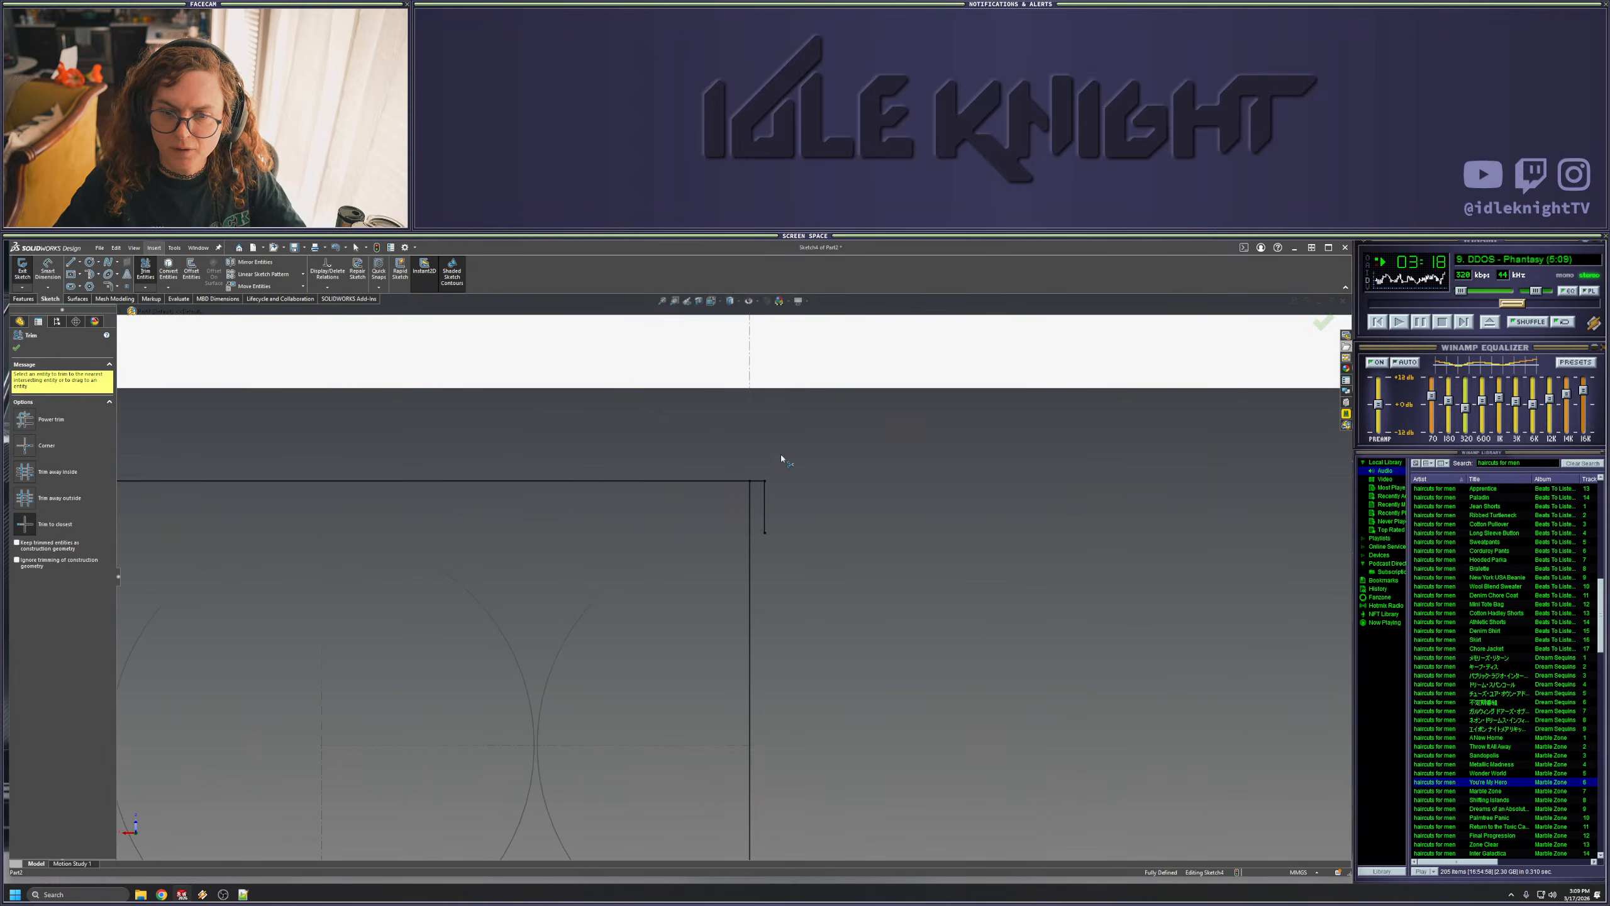
{"action": "left_click", "coordinate": [765, 498]}
{"action": "scroll", "coordinate": [754, 526], "scroll_direction": "up", "scroll_amount": 4}
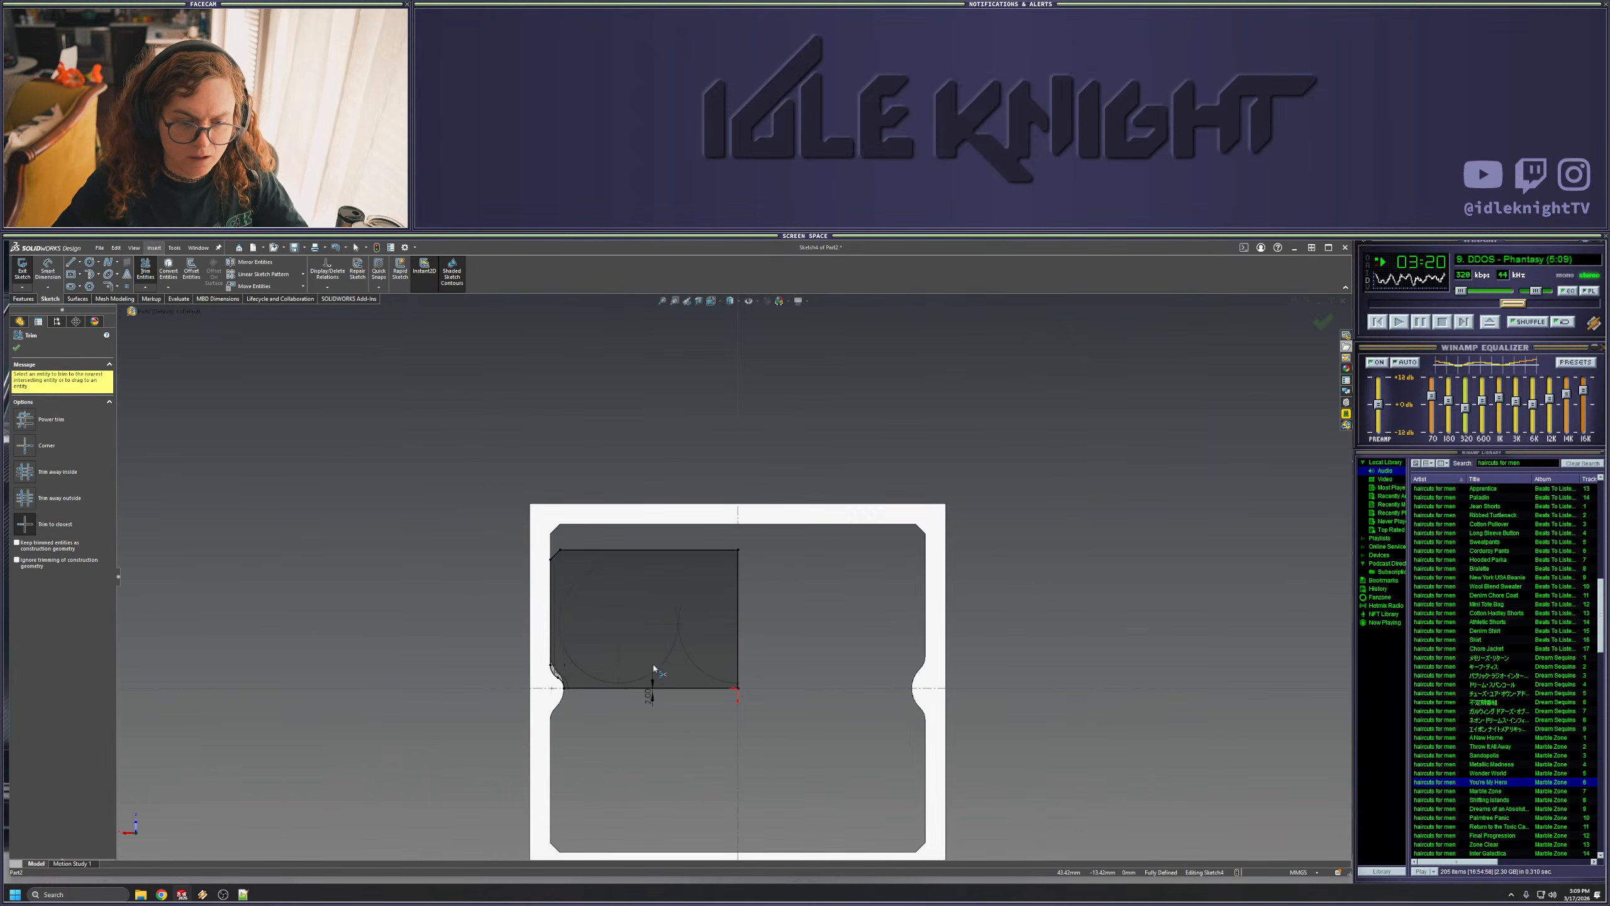
{"action": "scroll", "coordinate": [620, 691], "scroll_direction": "down", "scroll_amount": 2}
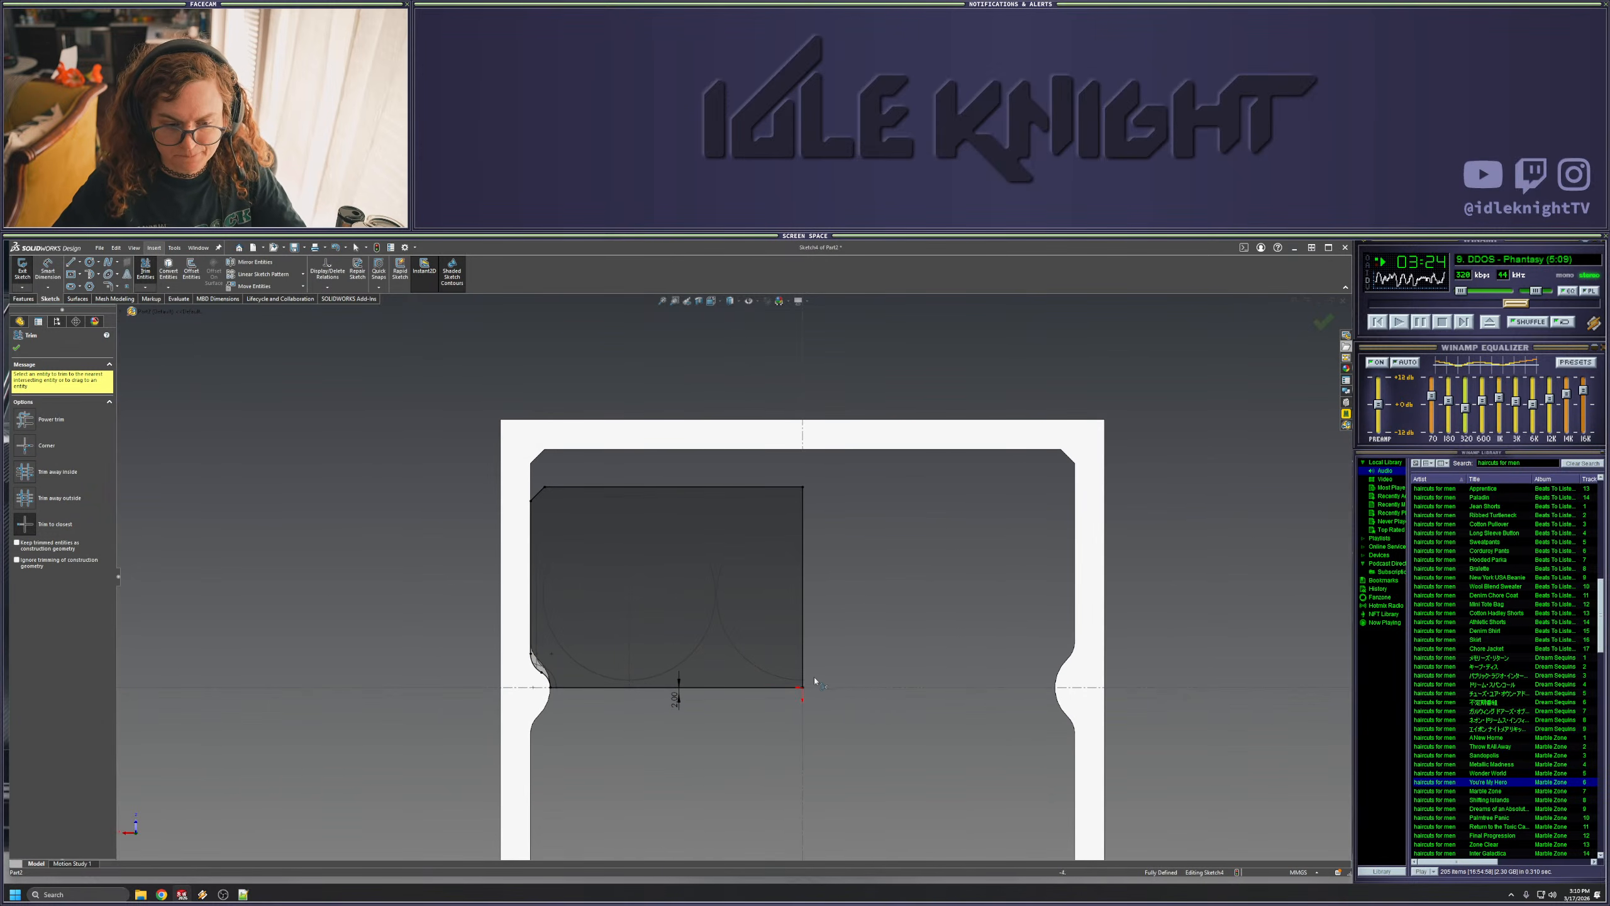
{"action": "key", "text": "Escape"}
{"action": "scroll", "coordinate": [868, 674], "scroll_direction": "up", "scroll_amount": 3}
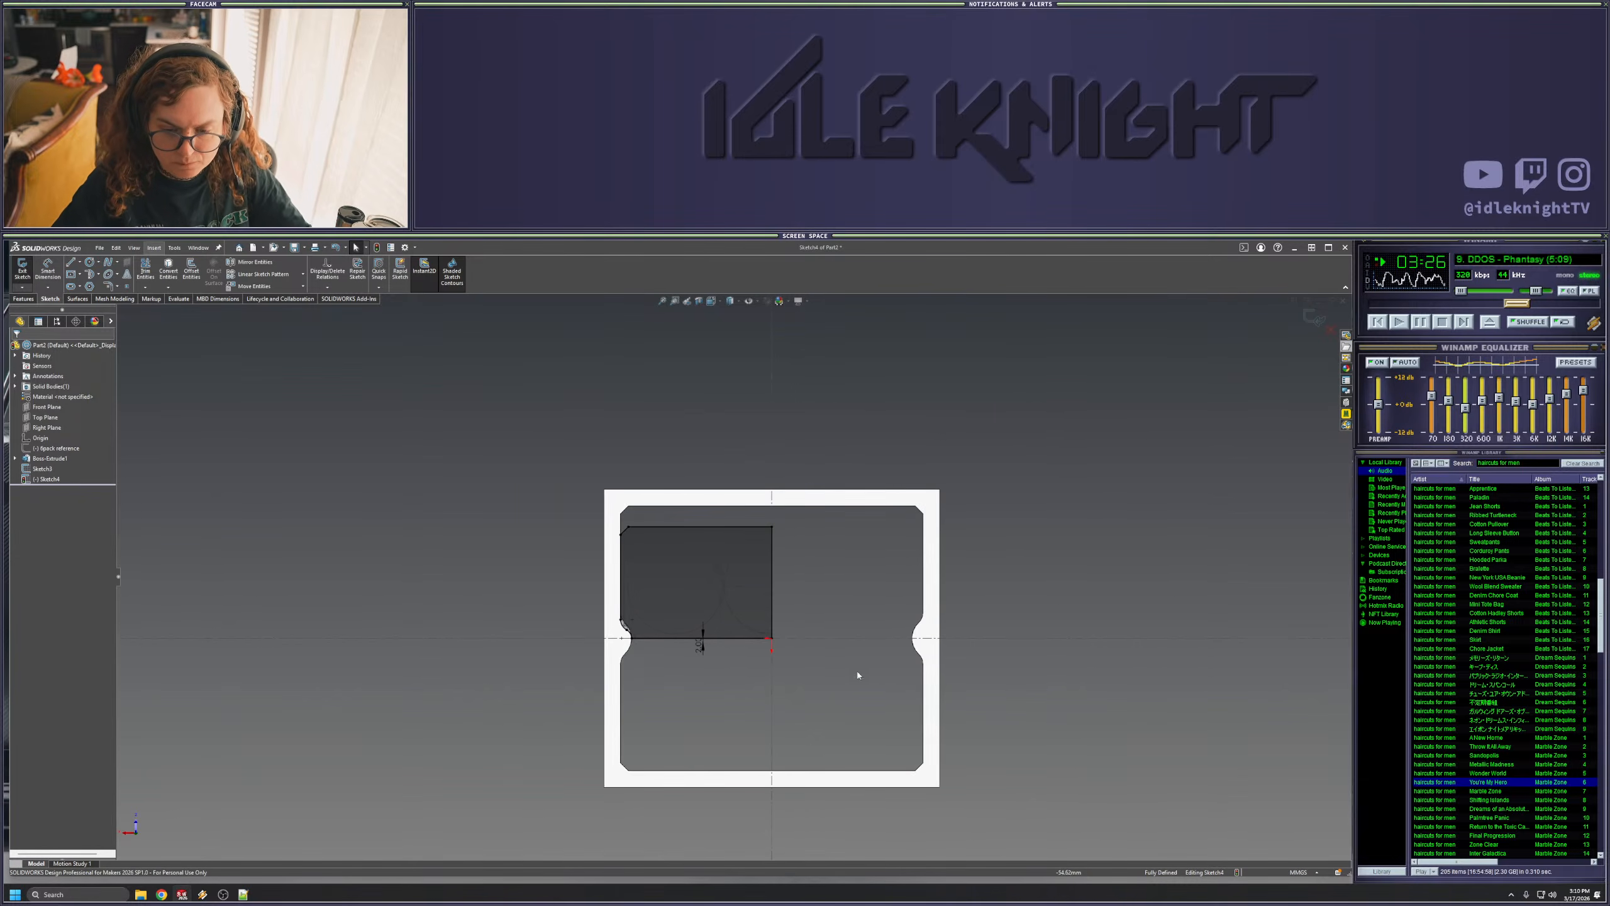
{"action": "left_click", "coordinate": [772, 627]}
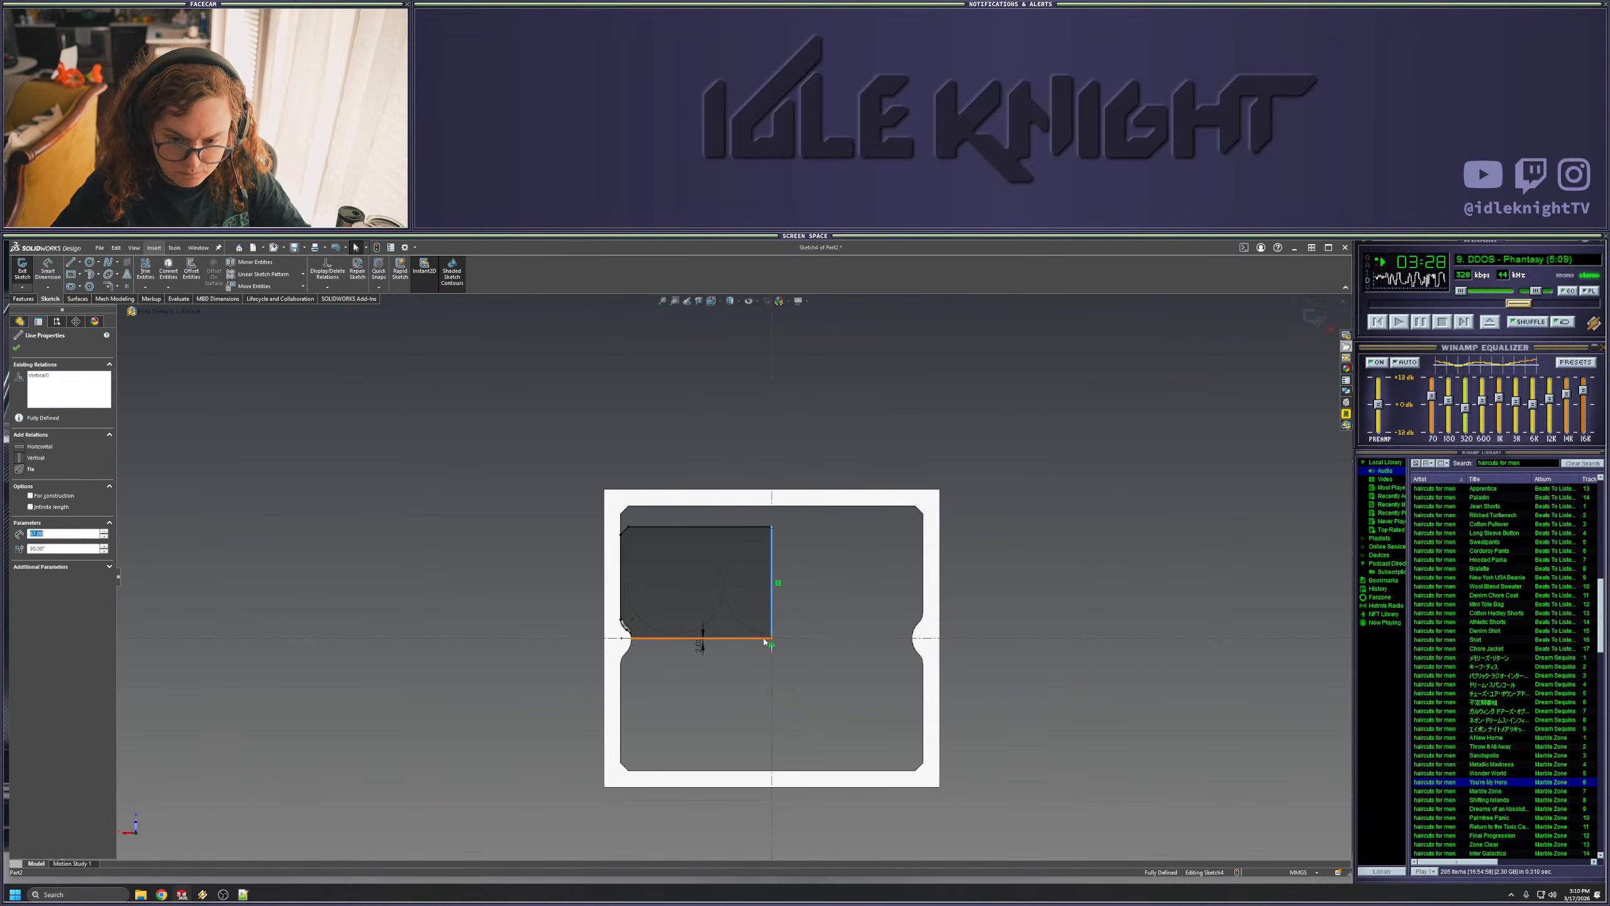
{"action": "left_click", "coordinate": [700, 638], "text": "ctrl"}
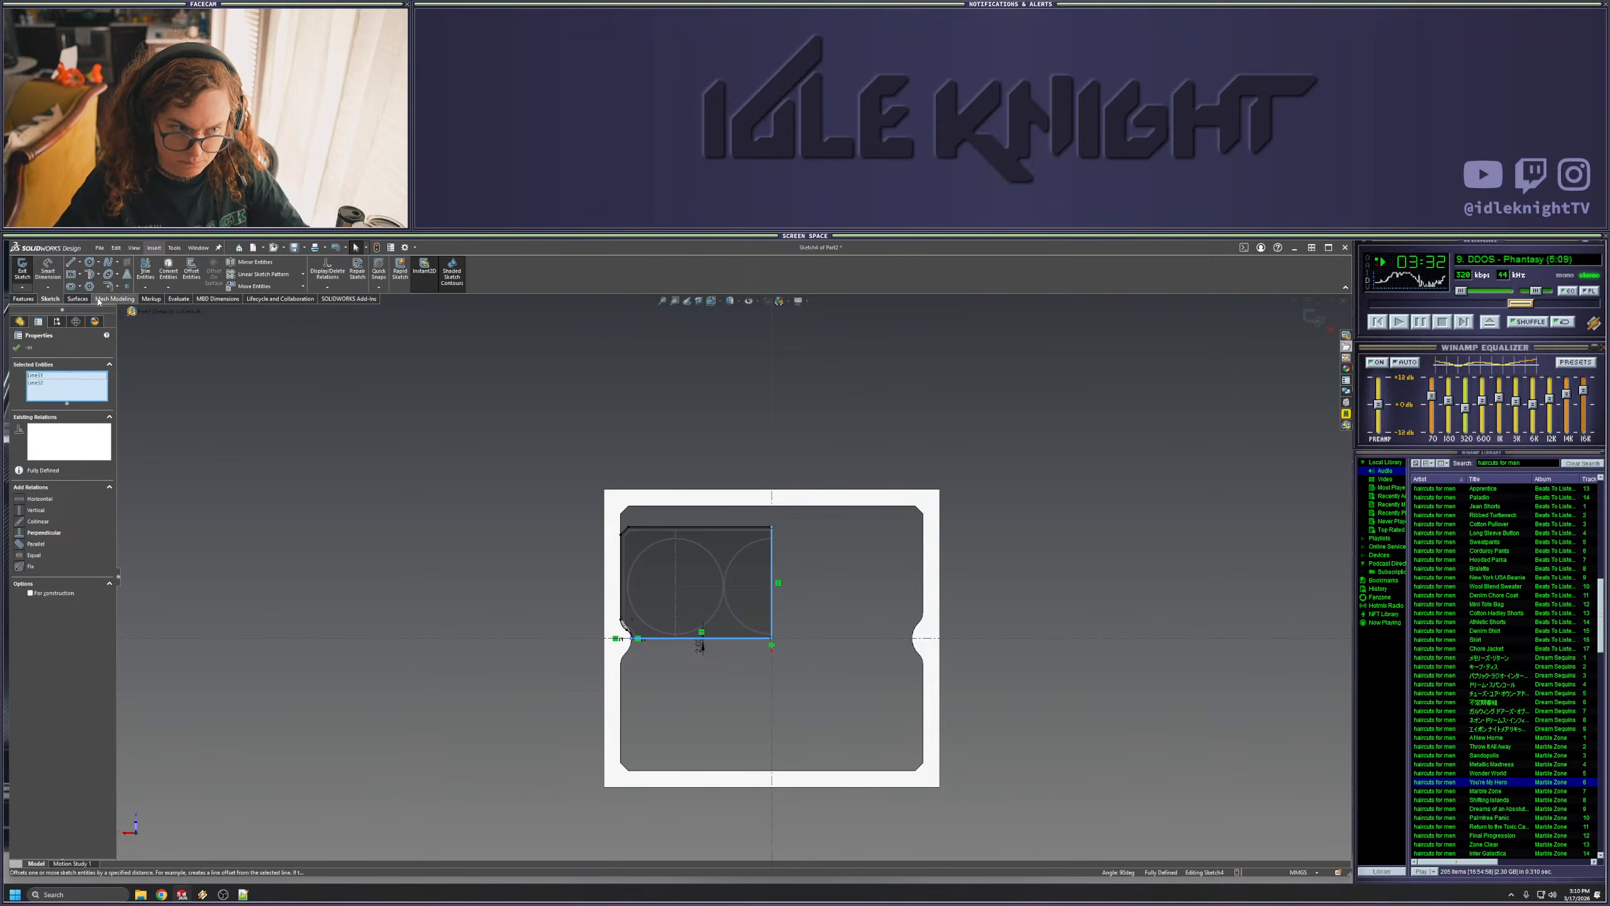
{"action": "key", "text": "Escape"}
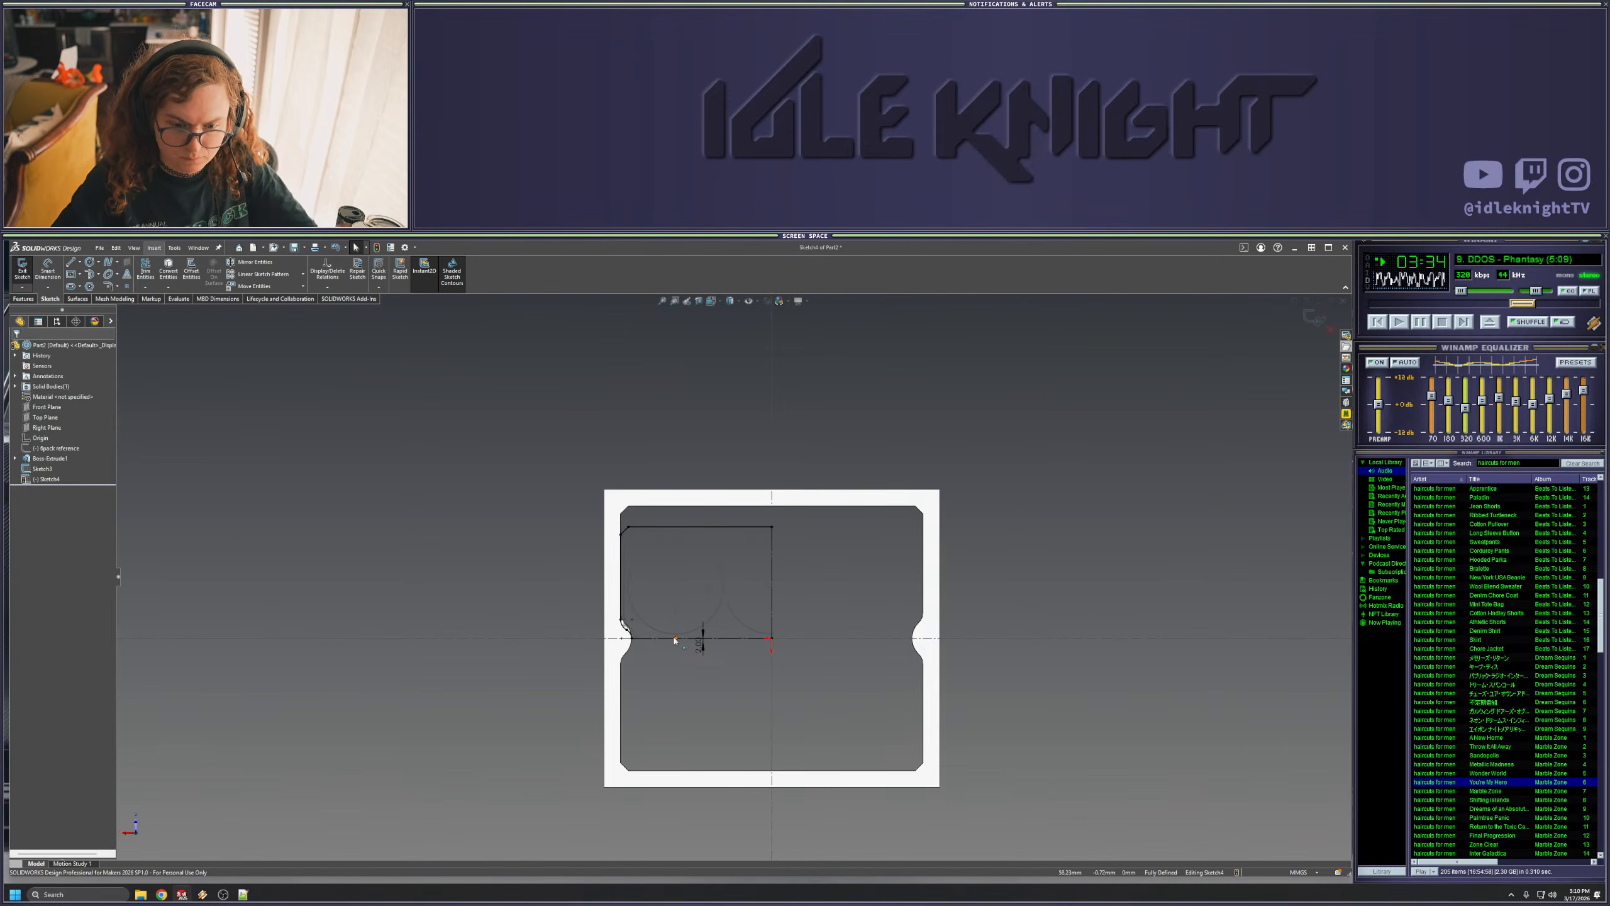
{"action": "scroll", "coordinate": [635, 637], "scroll_direction": "down", "scroll_amount": 2}
{"action": "left_click", "coordinate": [639, 625]}
{"action": "key", "text": "Escape"}
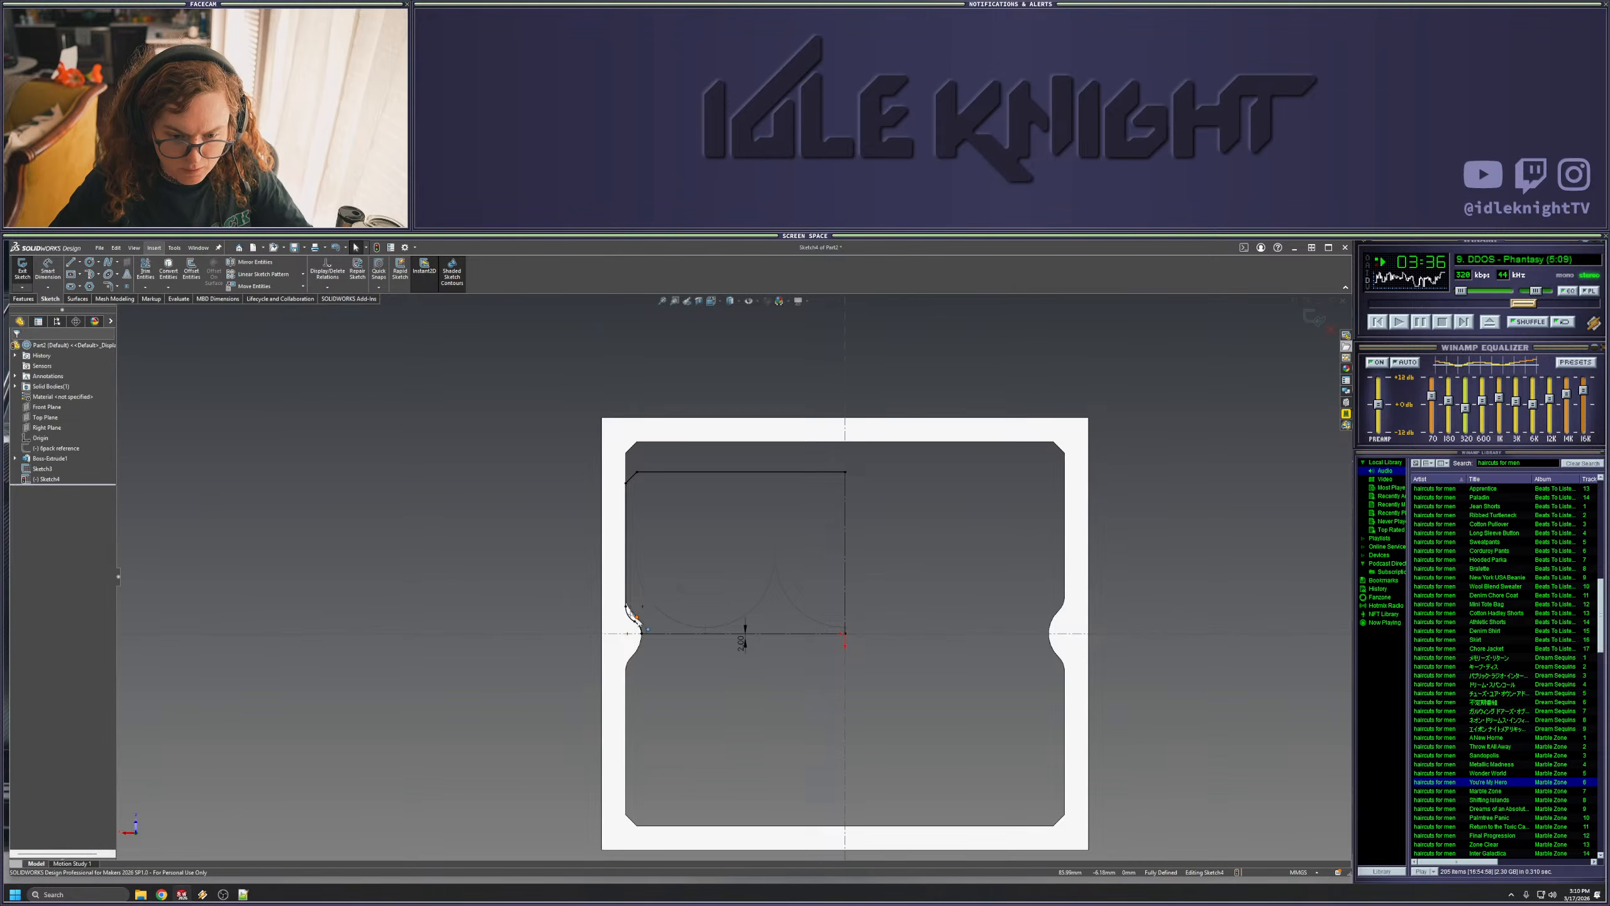
{"action": "scroll", "coordinate": [640, 627], "scroll_direction": "down", "scroll_amount": 4}
{"action": "left_click", "coordinate": [662, 617]}
{"action": "left_click", "coordinate": [640, 599], "text": "ctrl"}
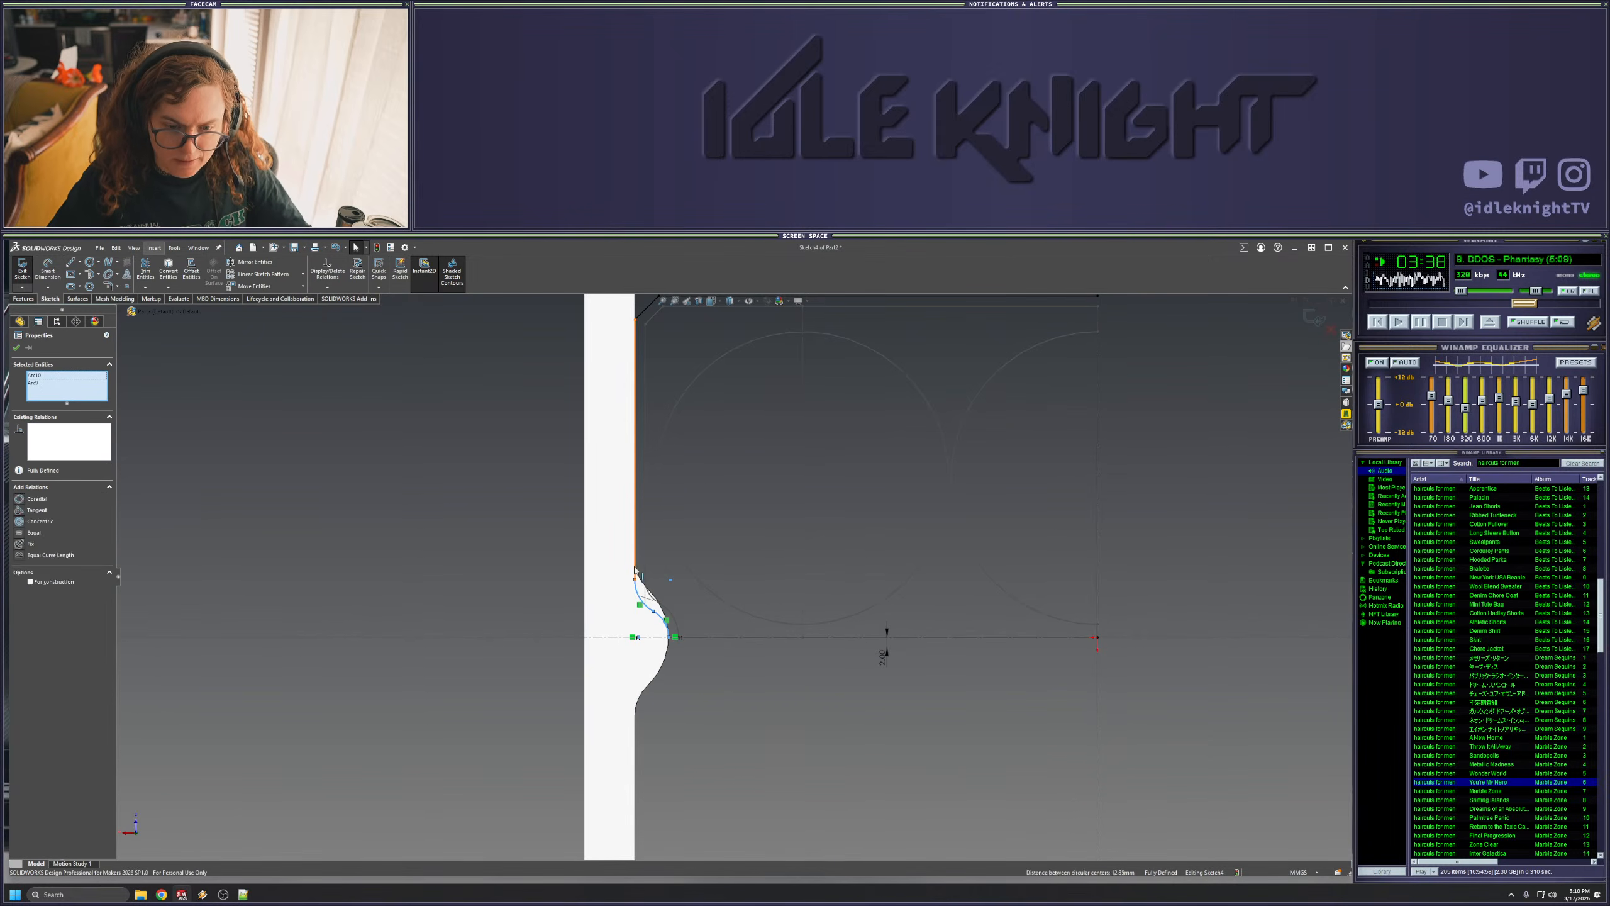
{"action": "left_click", "coordinate": [636, 551], "text": "ctrl"}
{"action": "scroll", "coordinate": [692, 404], "scroll_direction": "up", "scroll_amount": 1}
{"action": "left_click", "coordinate": [681, 447], "text": "ctrl"}
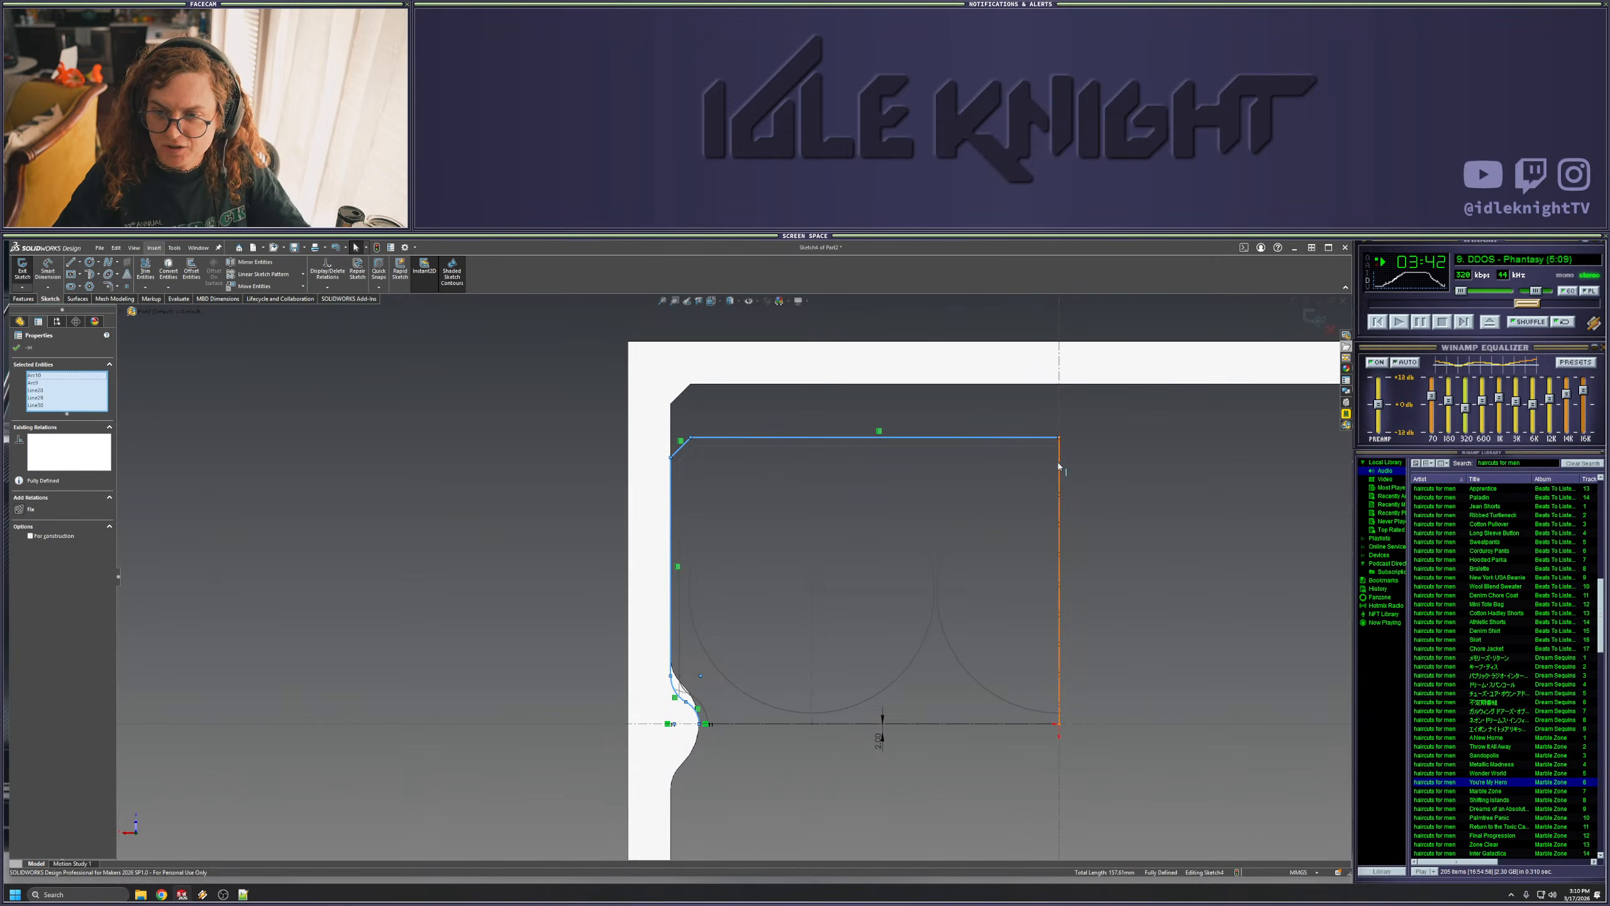
{"action": "left_click", "coordinate": [1059, 571]}
- Mirror the quarter outline's top edge, corner chamfer, side edge and notch arcs about the vertical centerline
{"action": "left_click", "coordinate": [255, 262]}
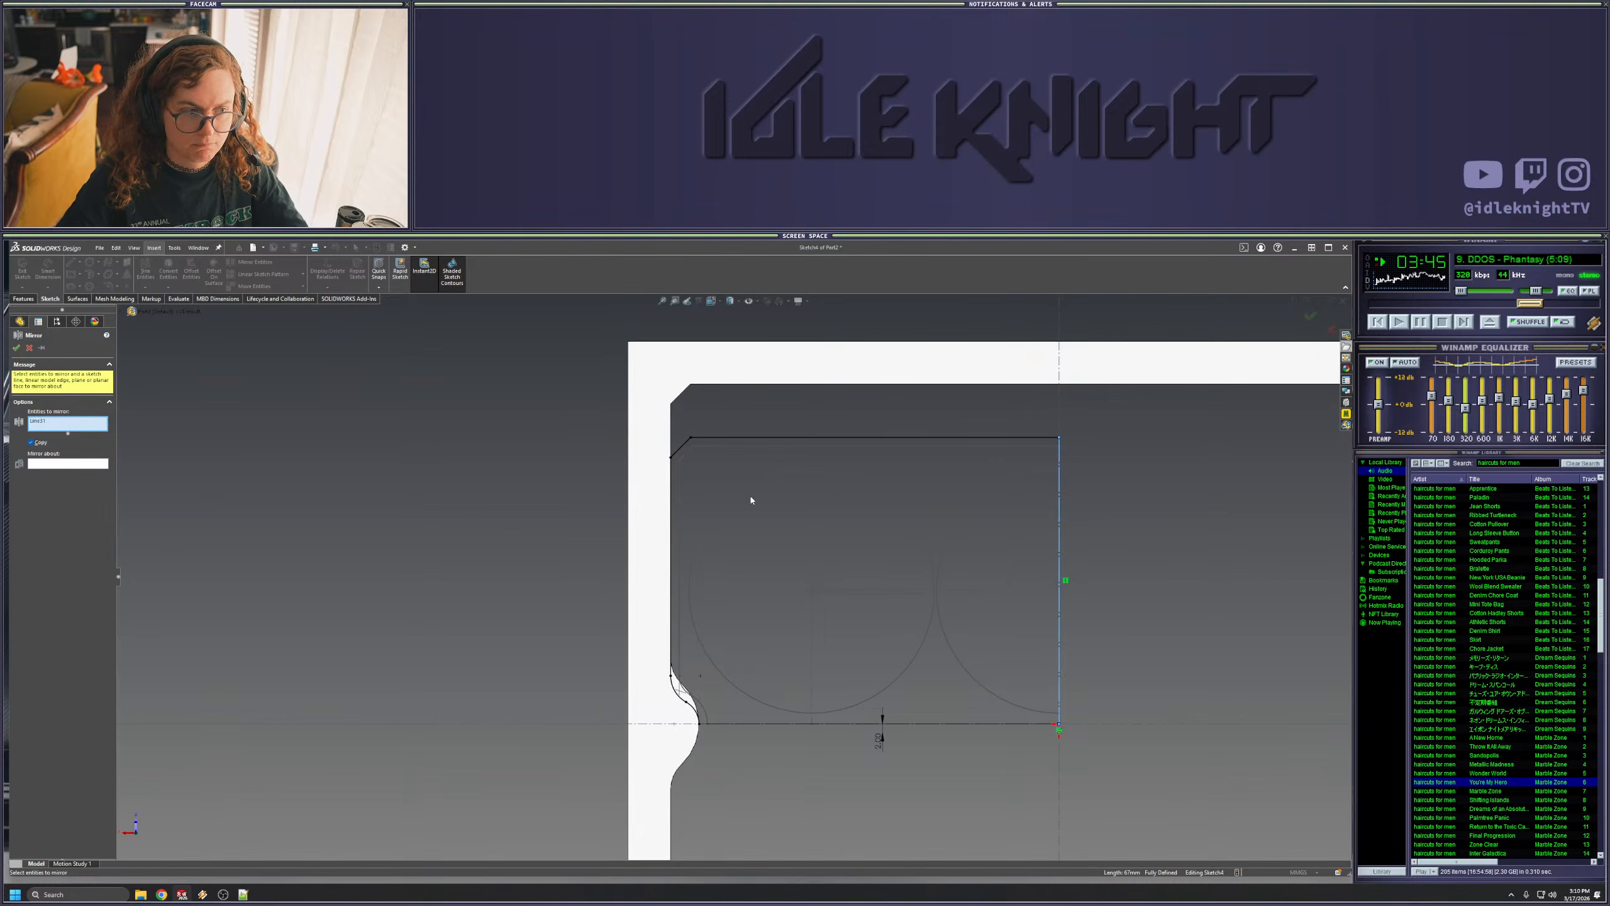
{"action": "left_click", "coordinate": [1061, 483]}
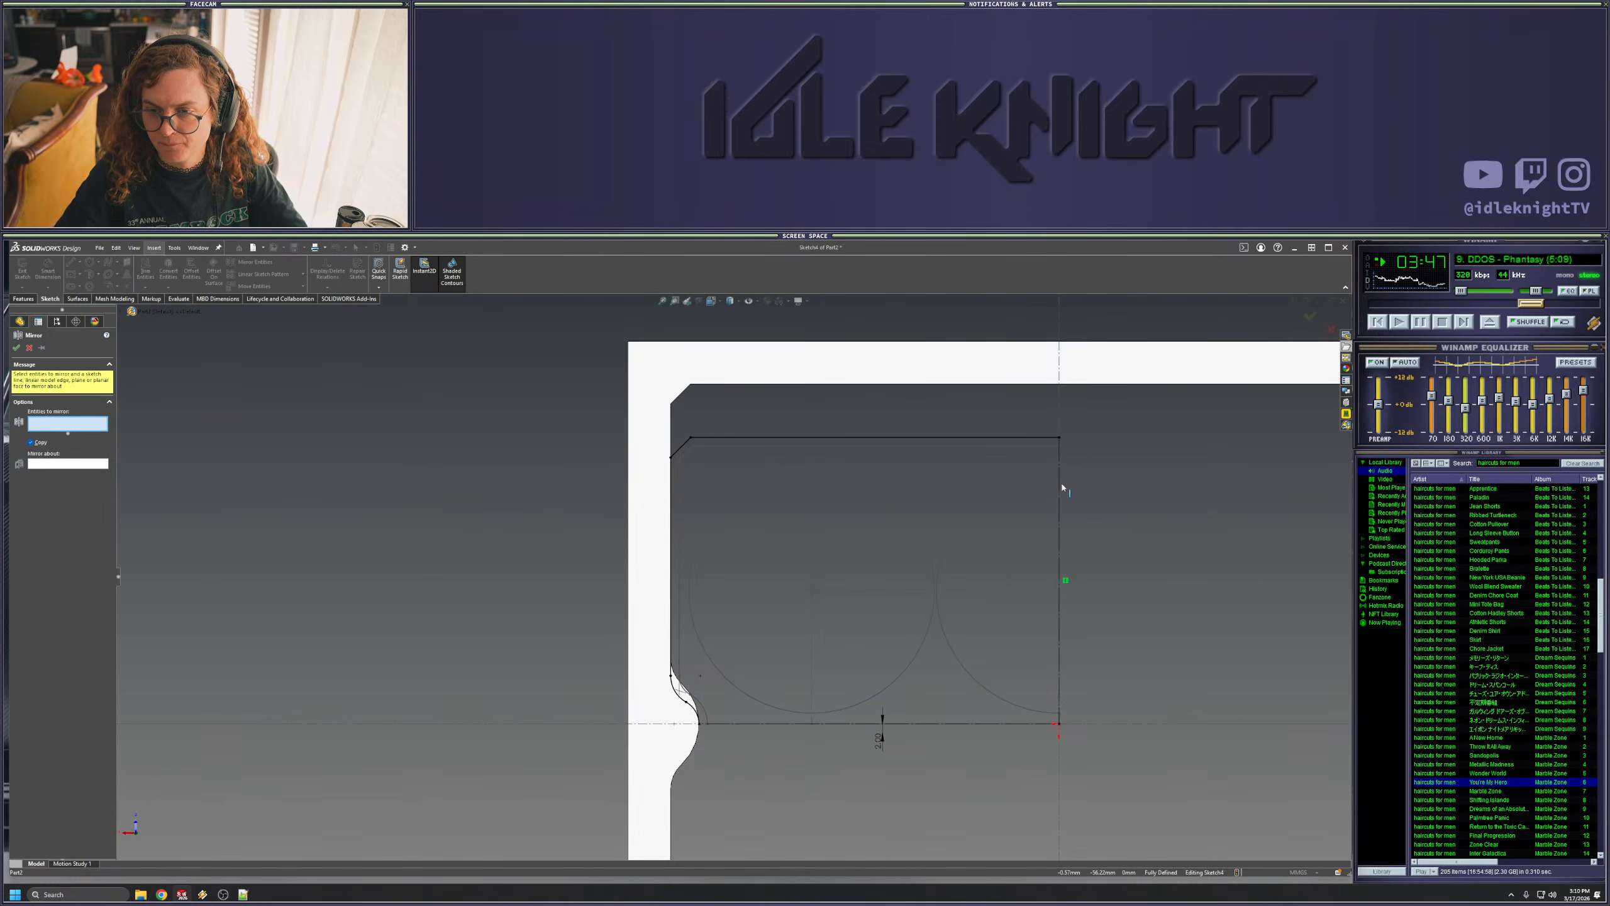
{"action": "left_click", "coordinate": [1033, 438]}
{"action": "left_click", "coordinate": [675, 450]}
{"action": "left_click", "coordinate": [671, 466]}
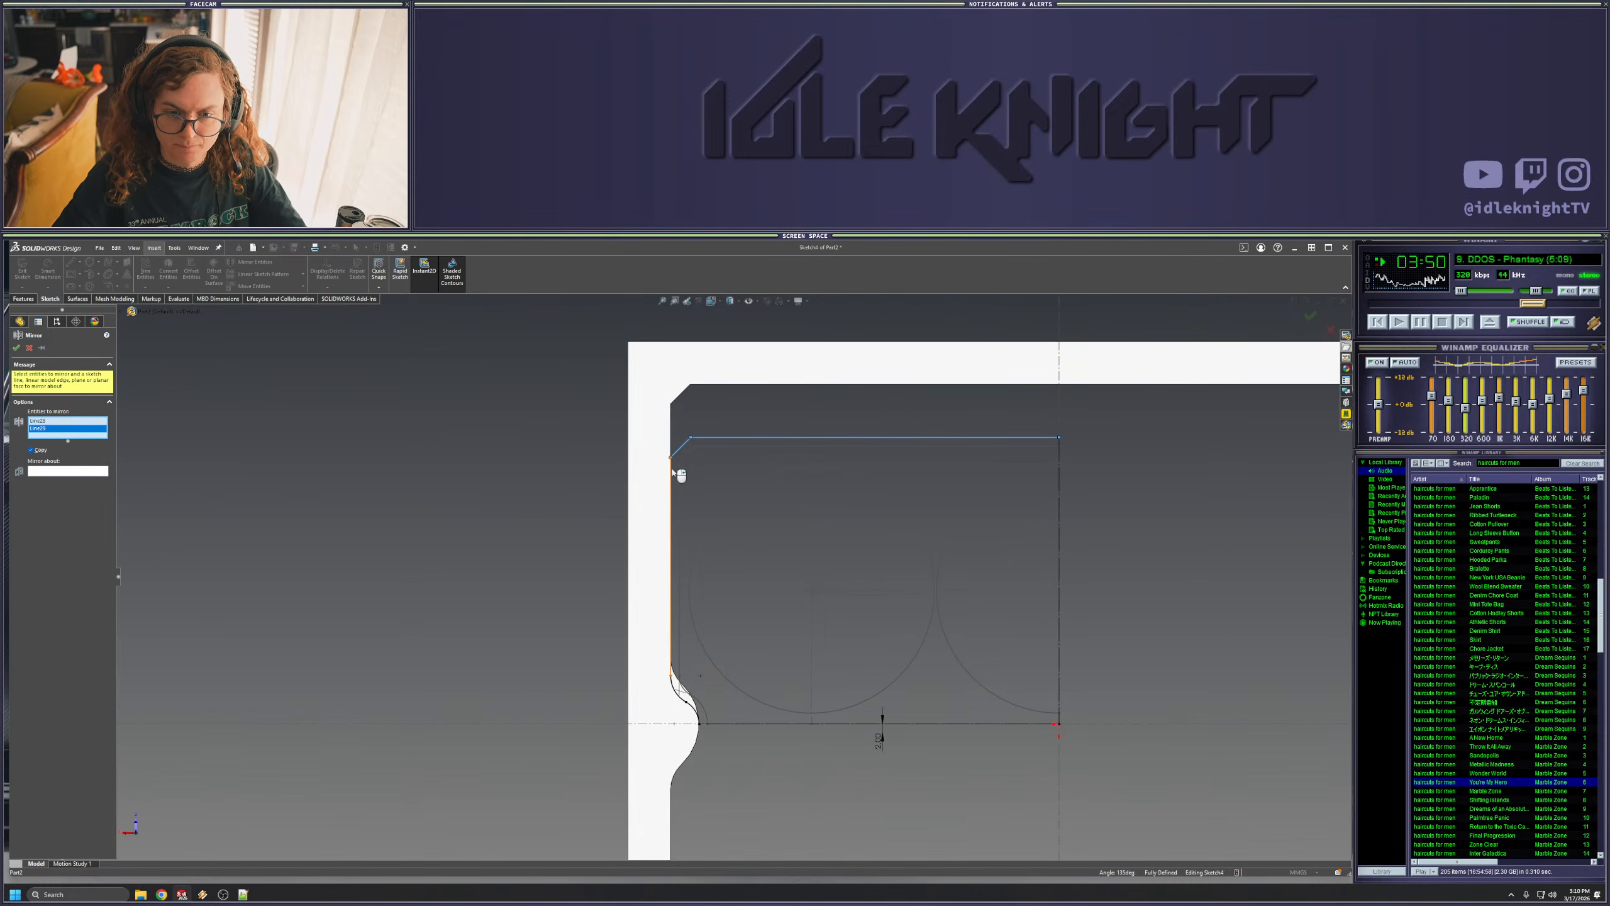
{"action": "left_click", "coordinate": [678, 690]}
{"action": "left_click", "coordinate": [700, 711]}
{"action": "left_click", "coordinate": [95, 493]}
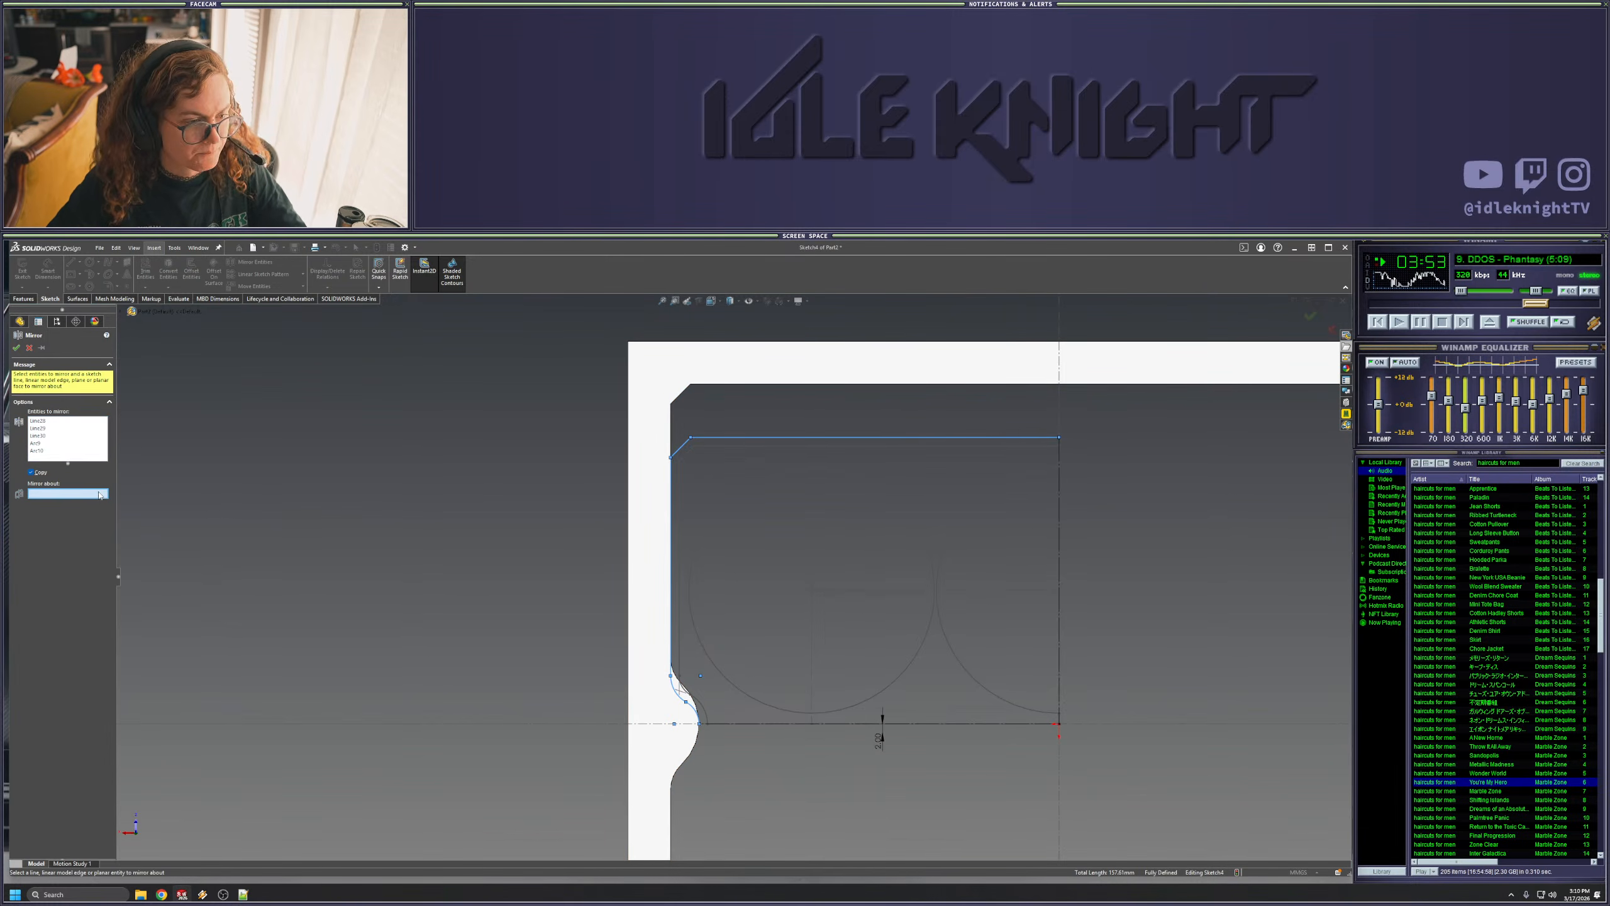
{"action": "left_click", "coordinate": [1058, 628]}
{"action": "scroll", "coordinate": [1046, 627], "scroll_direction": "down", "scroll_amount": 4}
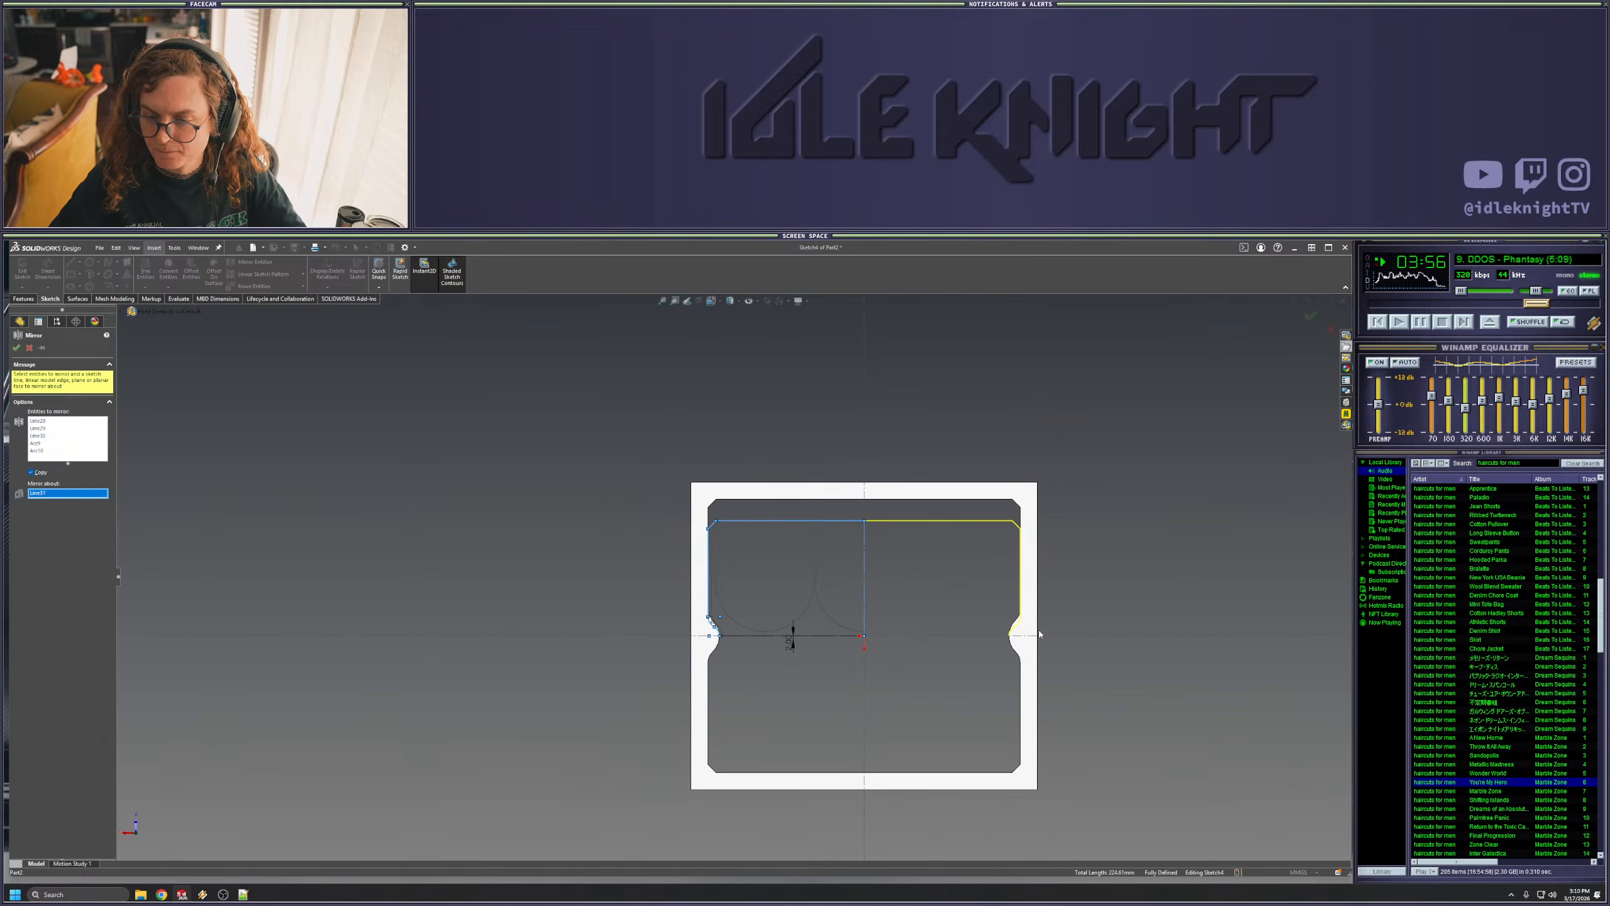
{"action": "key", "text": "Return"}
- Mirror the whole upper half outline, including its chamfers and notch arcs, about the horizontal centerline to close the full profile
{"action": "scroll", "coordinate": [704, 533], "scroll_direction": "up", "scroll_amount": 3}
{"action": "left_click", "coordinate": [703, 530]}
{"action": "left_click", "coordinate": [841, 523], "text": "ctrl"}
{"action": "left_click", "coordinate": [1235, 529], "text": "ctrl"}
{"action": "left_click", "coordinate": [1244, 599], "text": "ctrl"}
{"action": "left_click", "coordinate": [1233, 709], "text": "ctrl"}
{"action": "left_click", "coordinate": [697, 609], "text": "ctrl"}
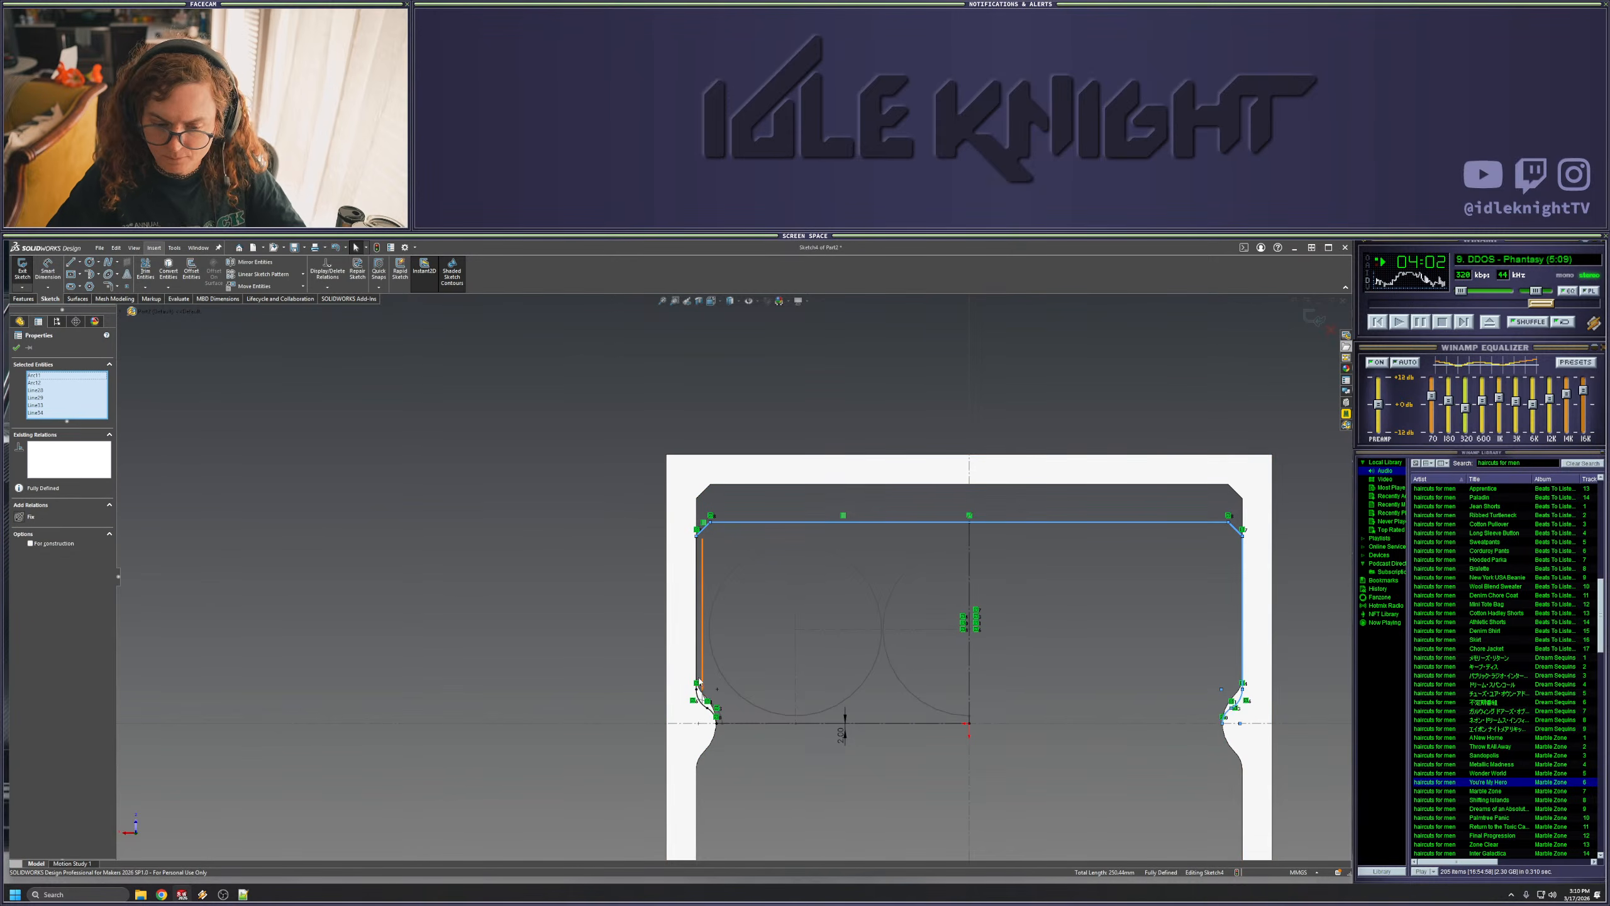
{"action": "left_click", "coordinate": [707, 703], "text": "ctrl"}
{"action": "left_click", "coordinate": [700, 697], "text": "ctrl"}
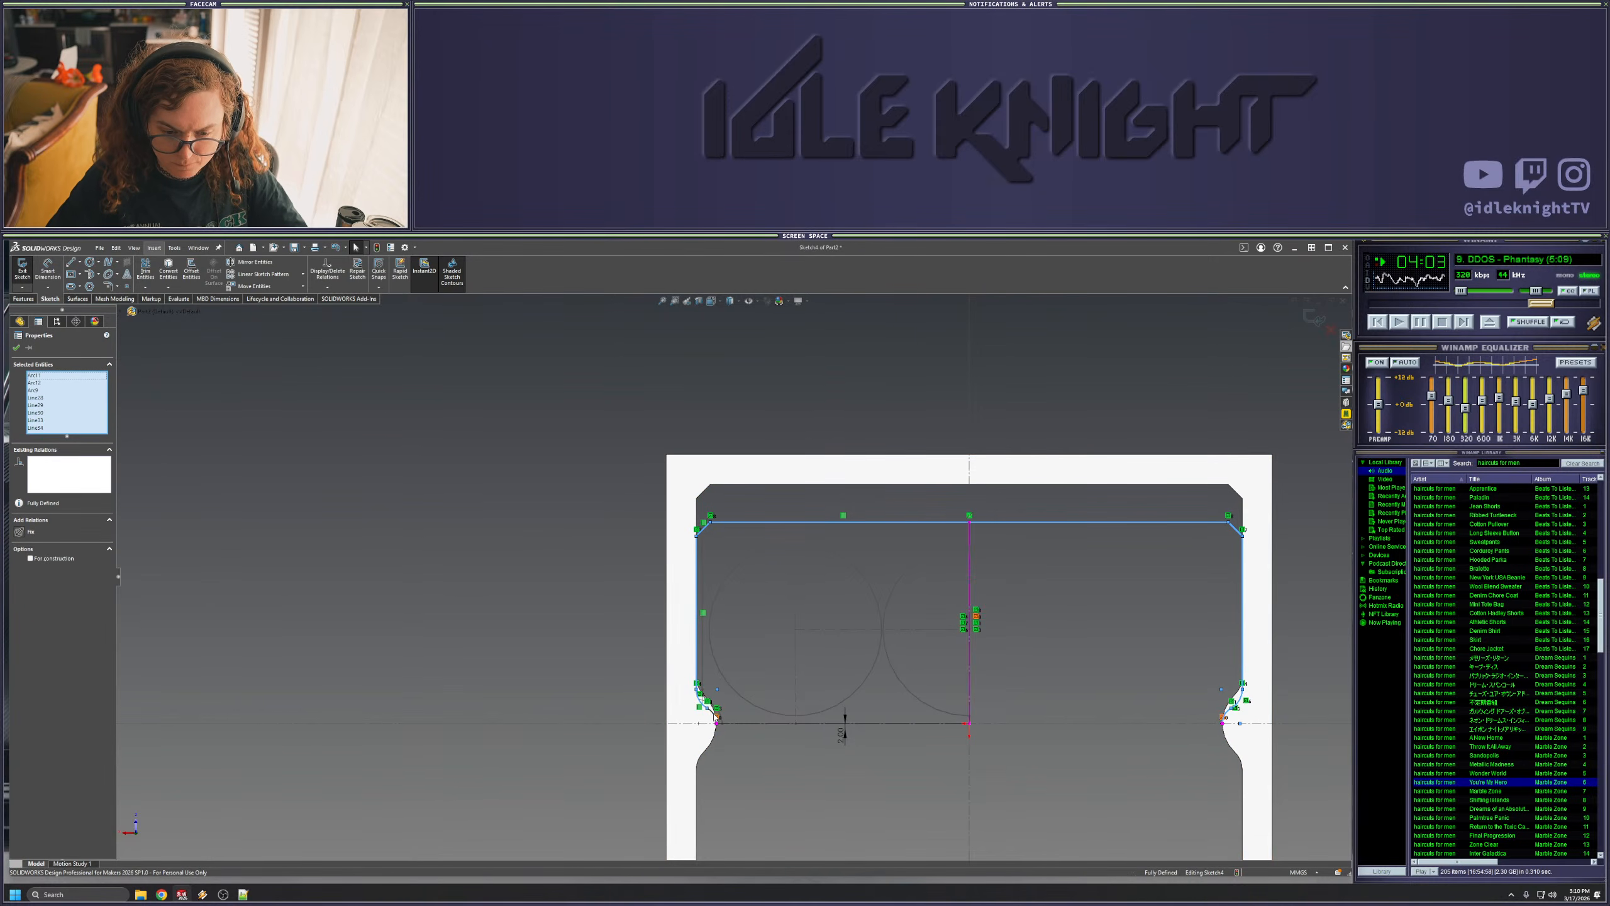
{"action": "left_click", "coordinate": [713, 713], "text": "ctrl"}
{"action": "left_click", "coordinate": [745, 724], "text": "ctrl"}
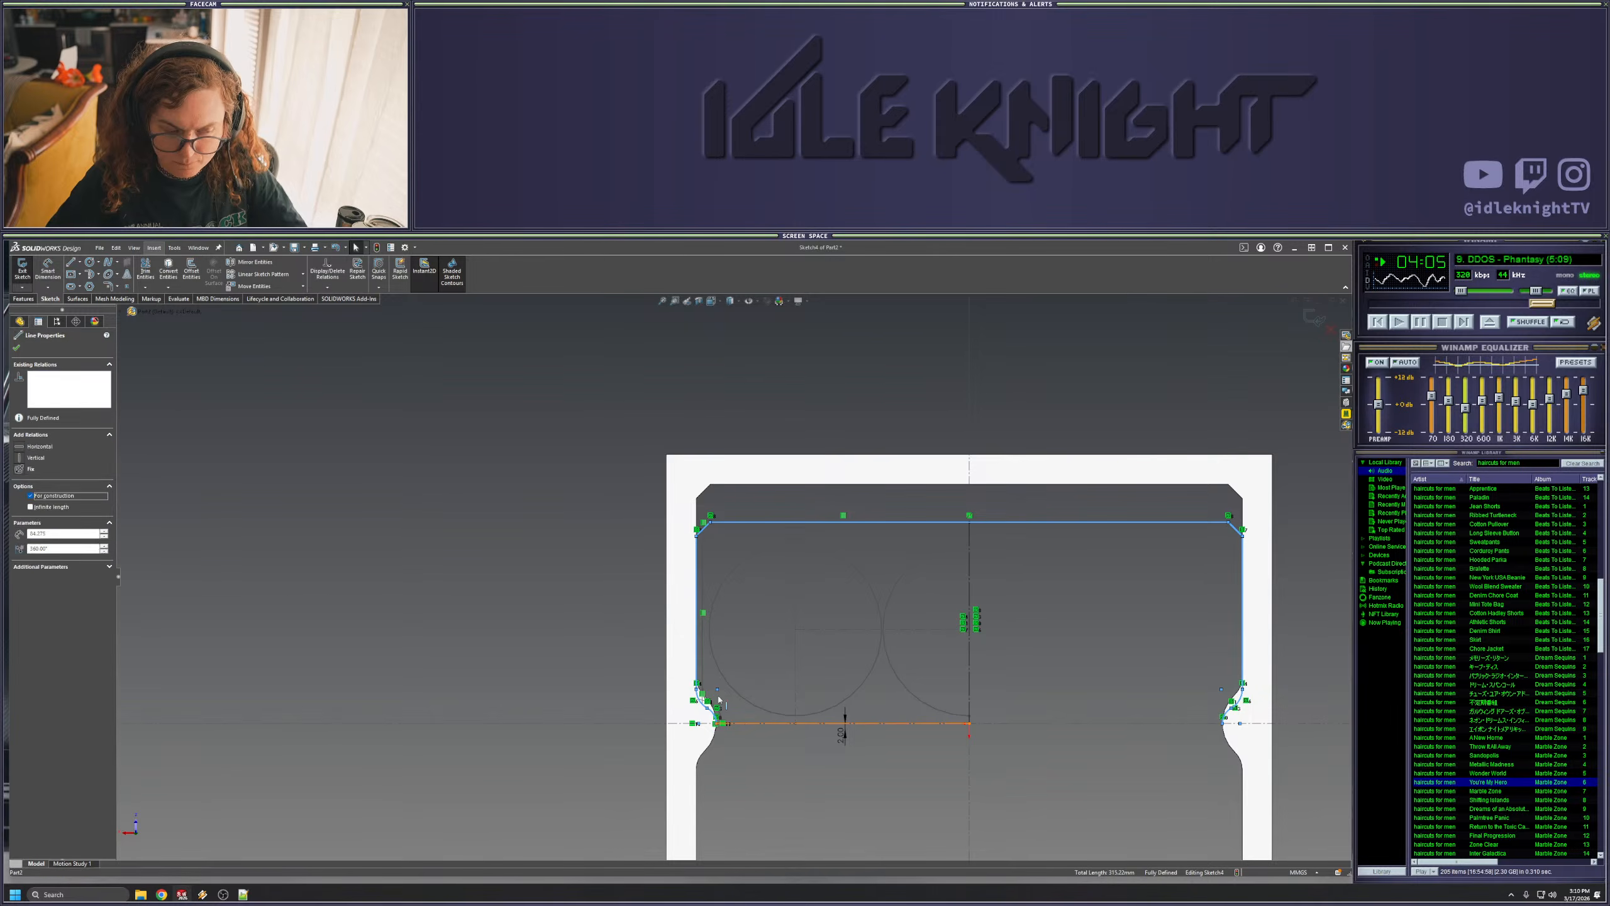
{"action": "left_click", "coordinate": [254, 261]}
{"action": "key", "text": "z"}
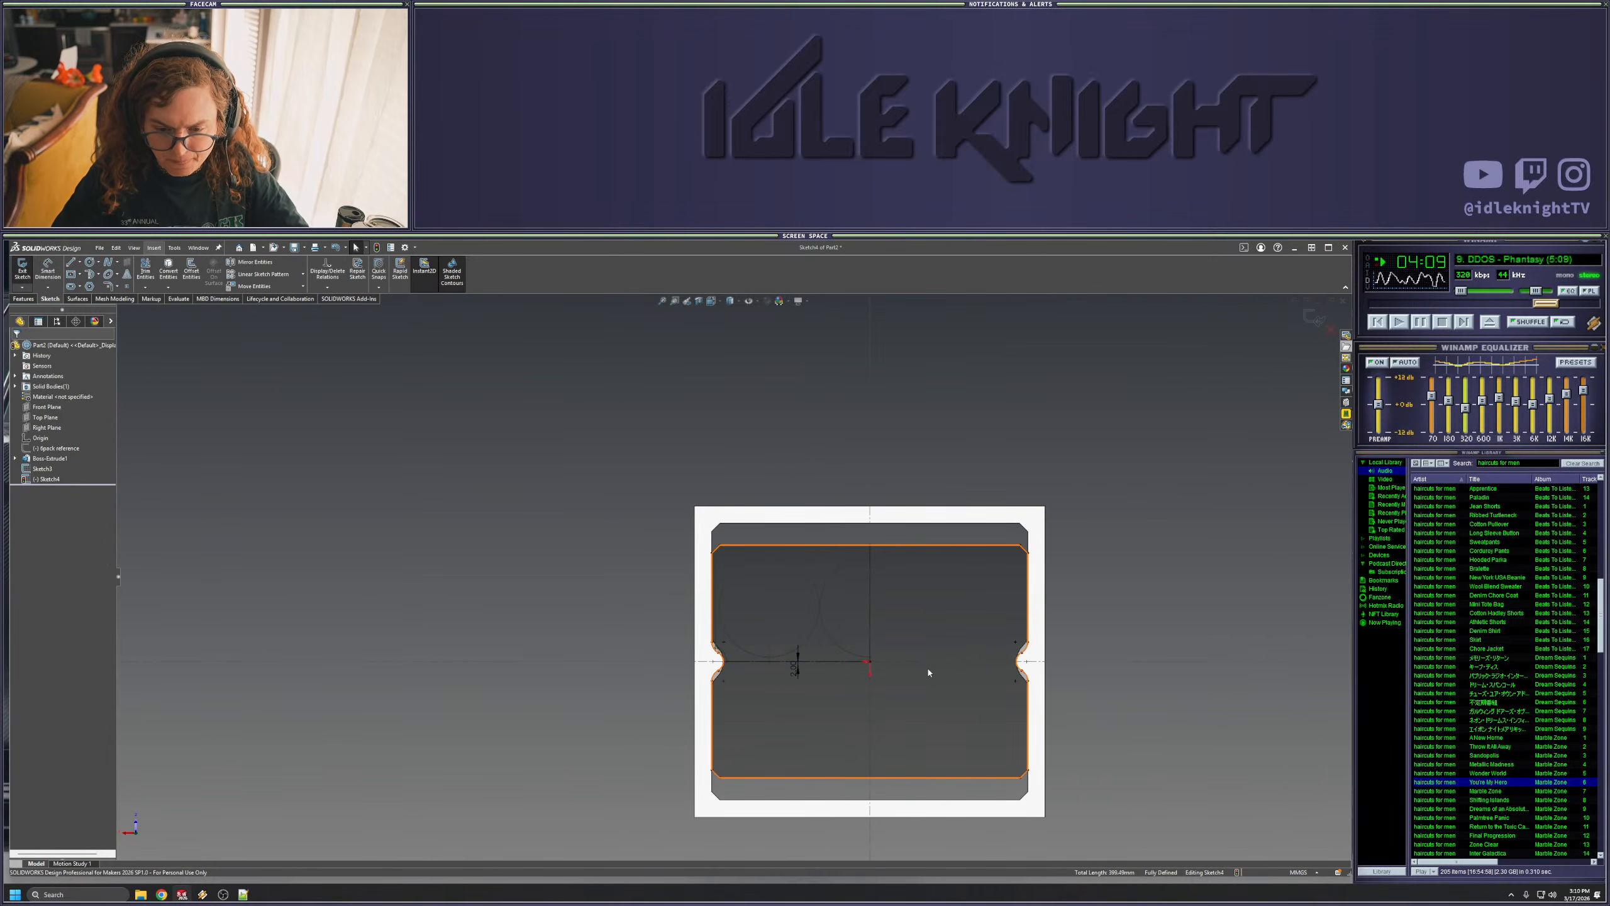
- Close the outline sketch and hide the quarter profile sketch with the can circles
{"action": "left_click", "coordinate": [1315, 317]}
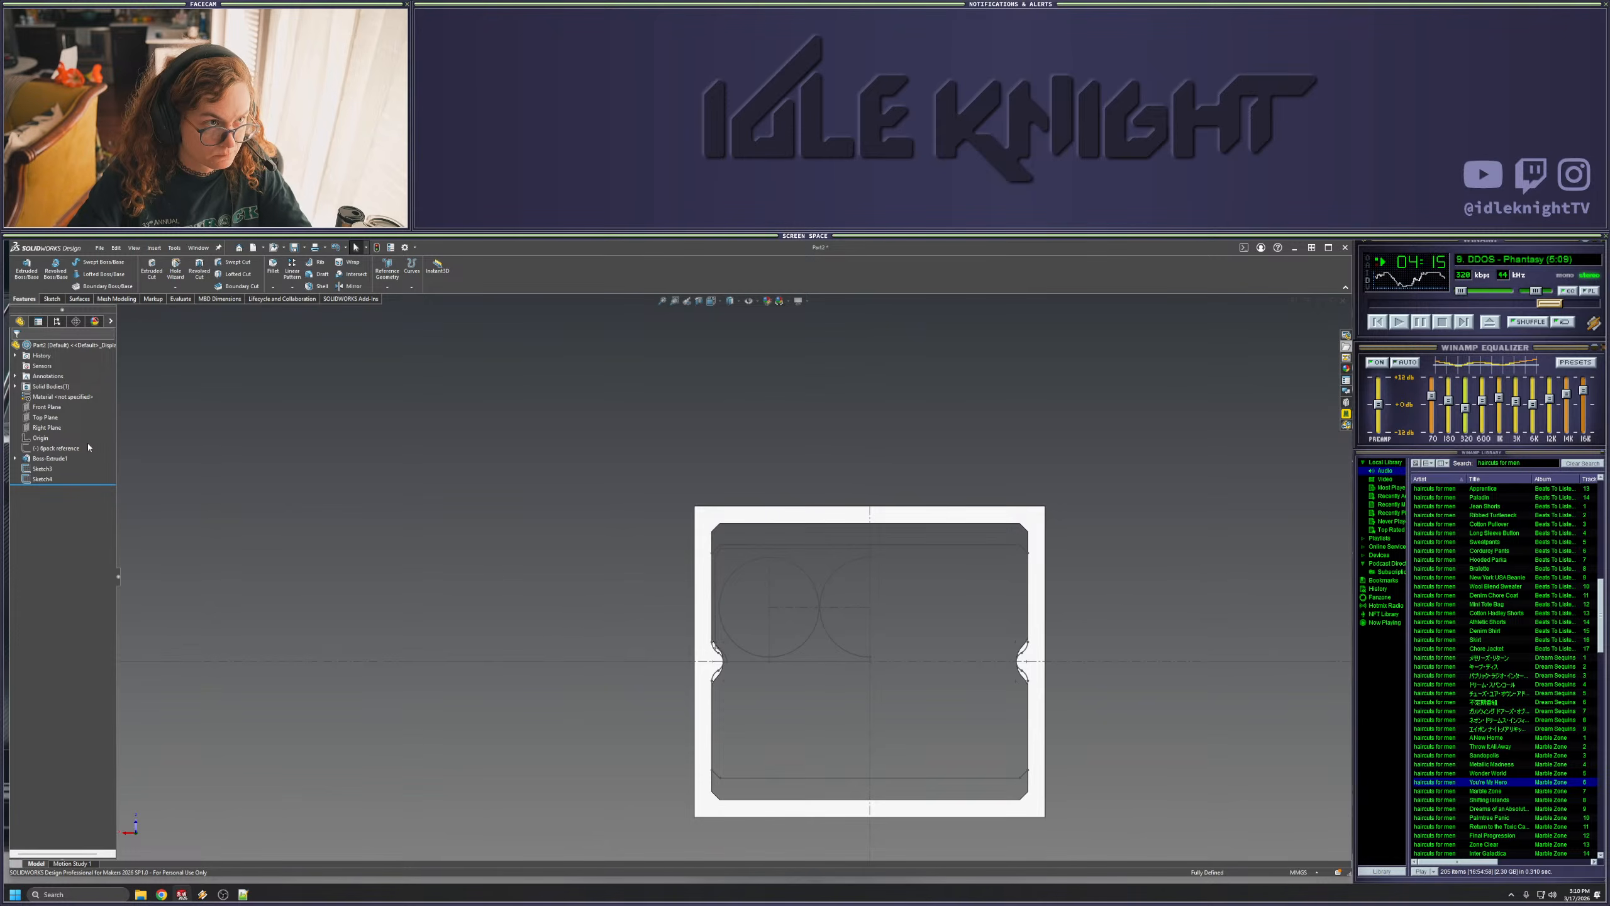
{"action": "left_click", "coordinate": [39, 469]}
{"action": "right_click", "coordinate": [39, 469]}
{"action": "left_click", "coordinate": [57, 447]}
{"action": "mouse_move", "coordinate": [715, 553]}
{"action": "middle_mouse_down"}
{"action": "mouse_move", "coordinate": [745, 442]}
{"action": "mouse_move", "coordinate": [798, 371]}
{"action": "mouse_move", "coordinate": [747, 647]}
{"action": "middle_mouse_up"}
{"action": "scroll", "coordinate": [737, 623], "scroll_direction": "down", "scroll_amount": 5}
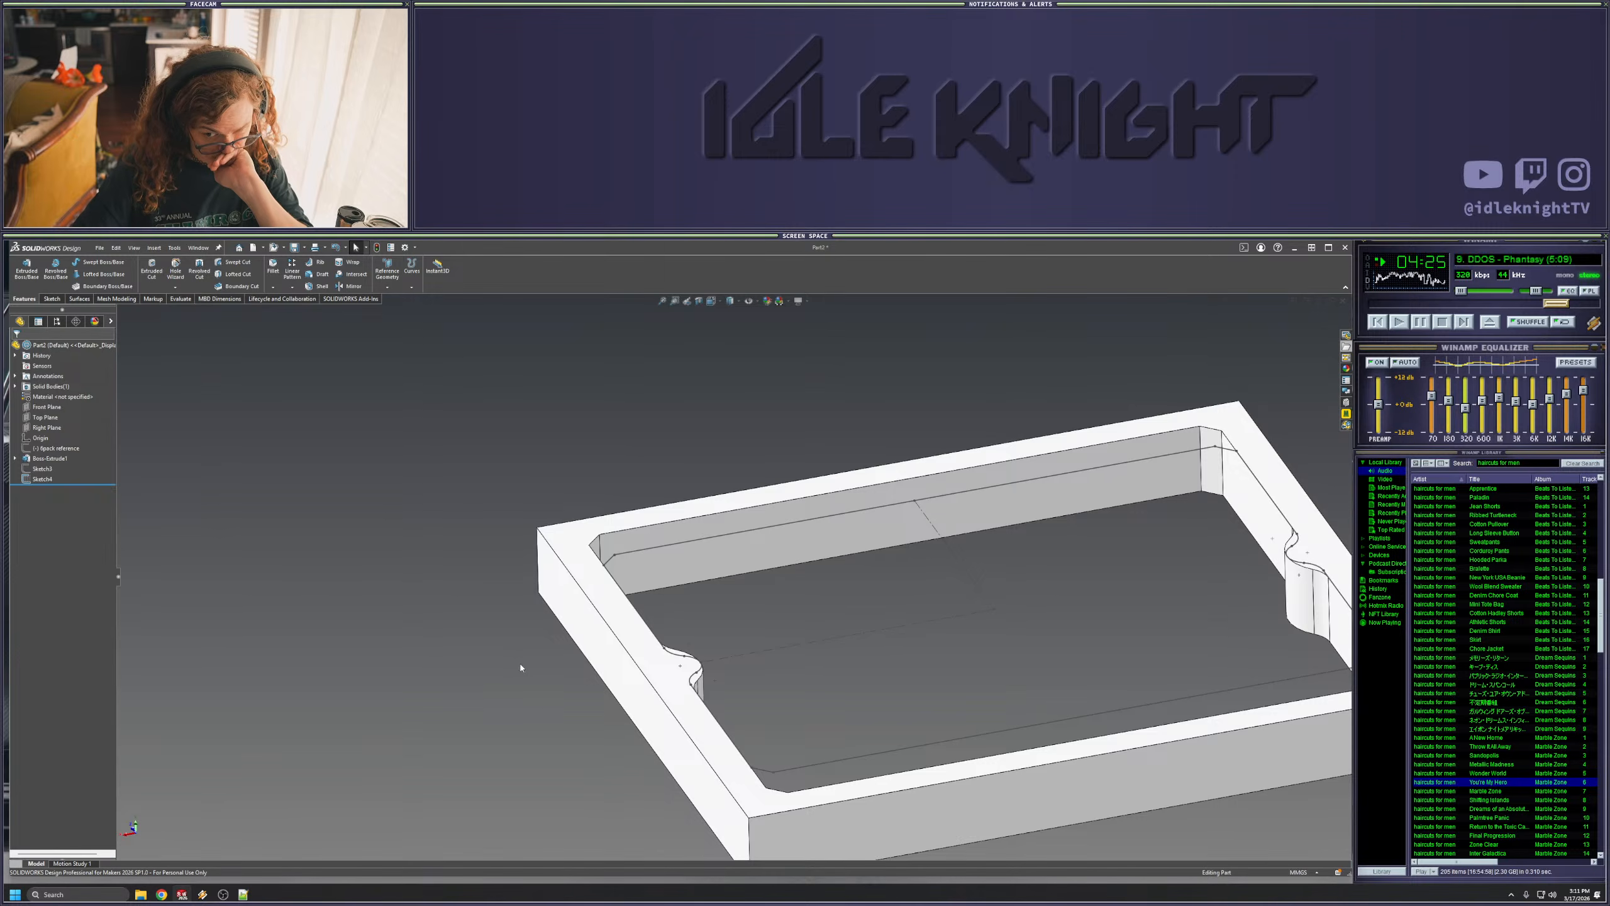
{"action": "scroll", "coordinate": [1154, 654], "scroll_direction": "up", "scroll_amount": 5}
{"action": "middle_click_drag", "start_coordinate": [1070, 650], "coordinate": [1031, 642]}
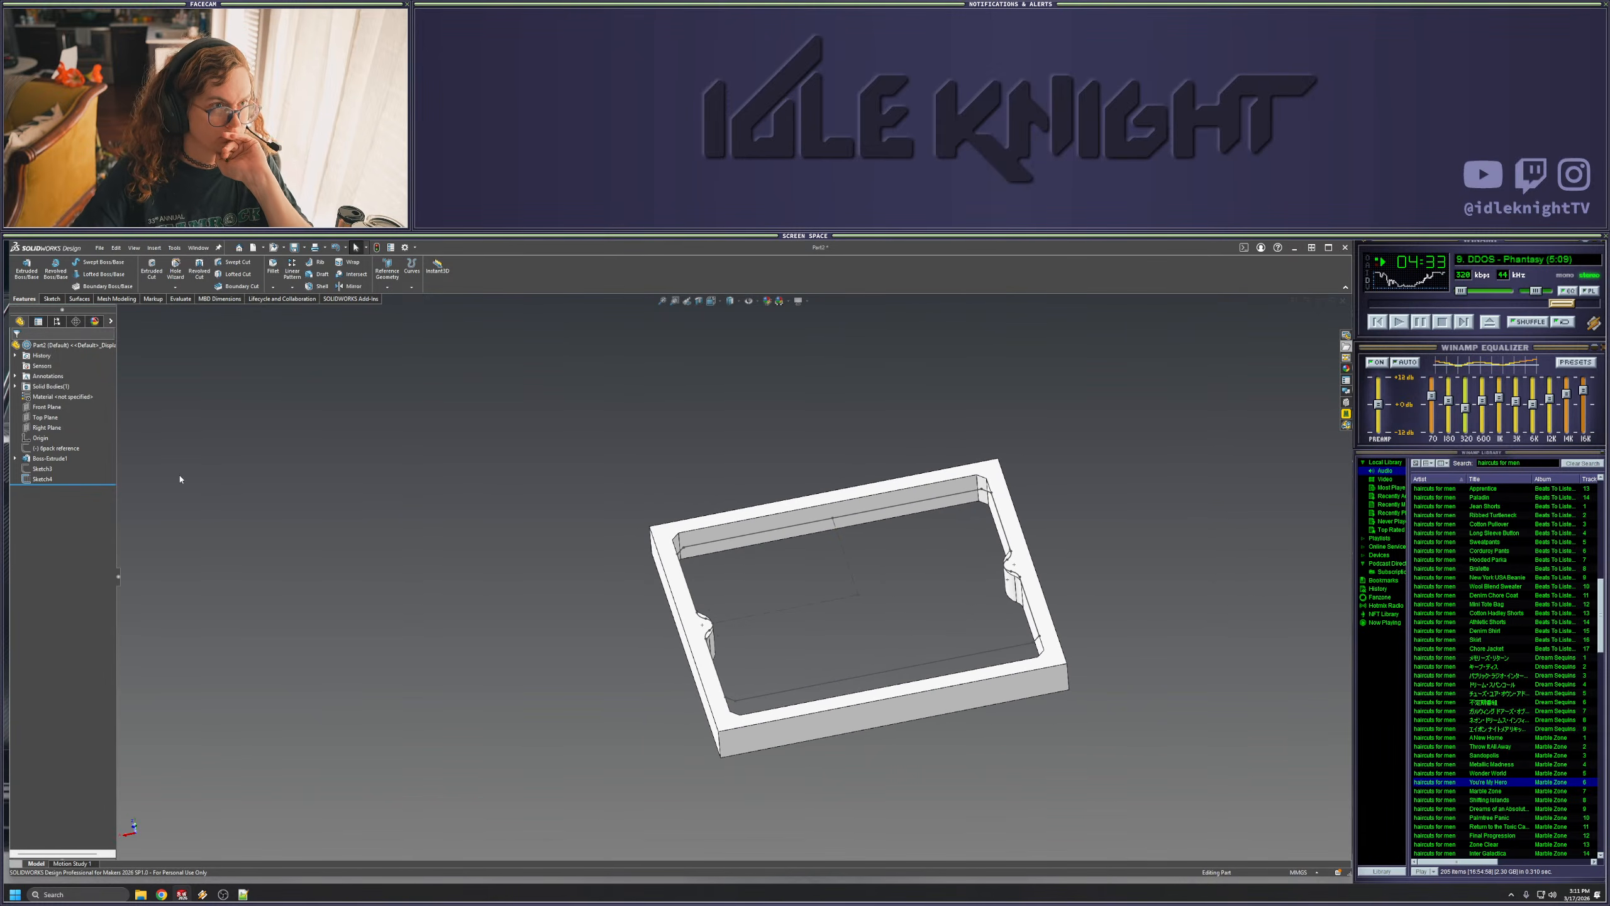
{"action": "middle_click_drag", "start_coordinate": [291, 486], "coordinate": [659, 639]}
{"action": "left_click", "coordinate": [660, 641]}
{"action": "left_click", "coordinate": [442, 636]}
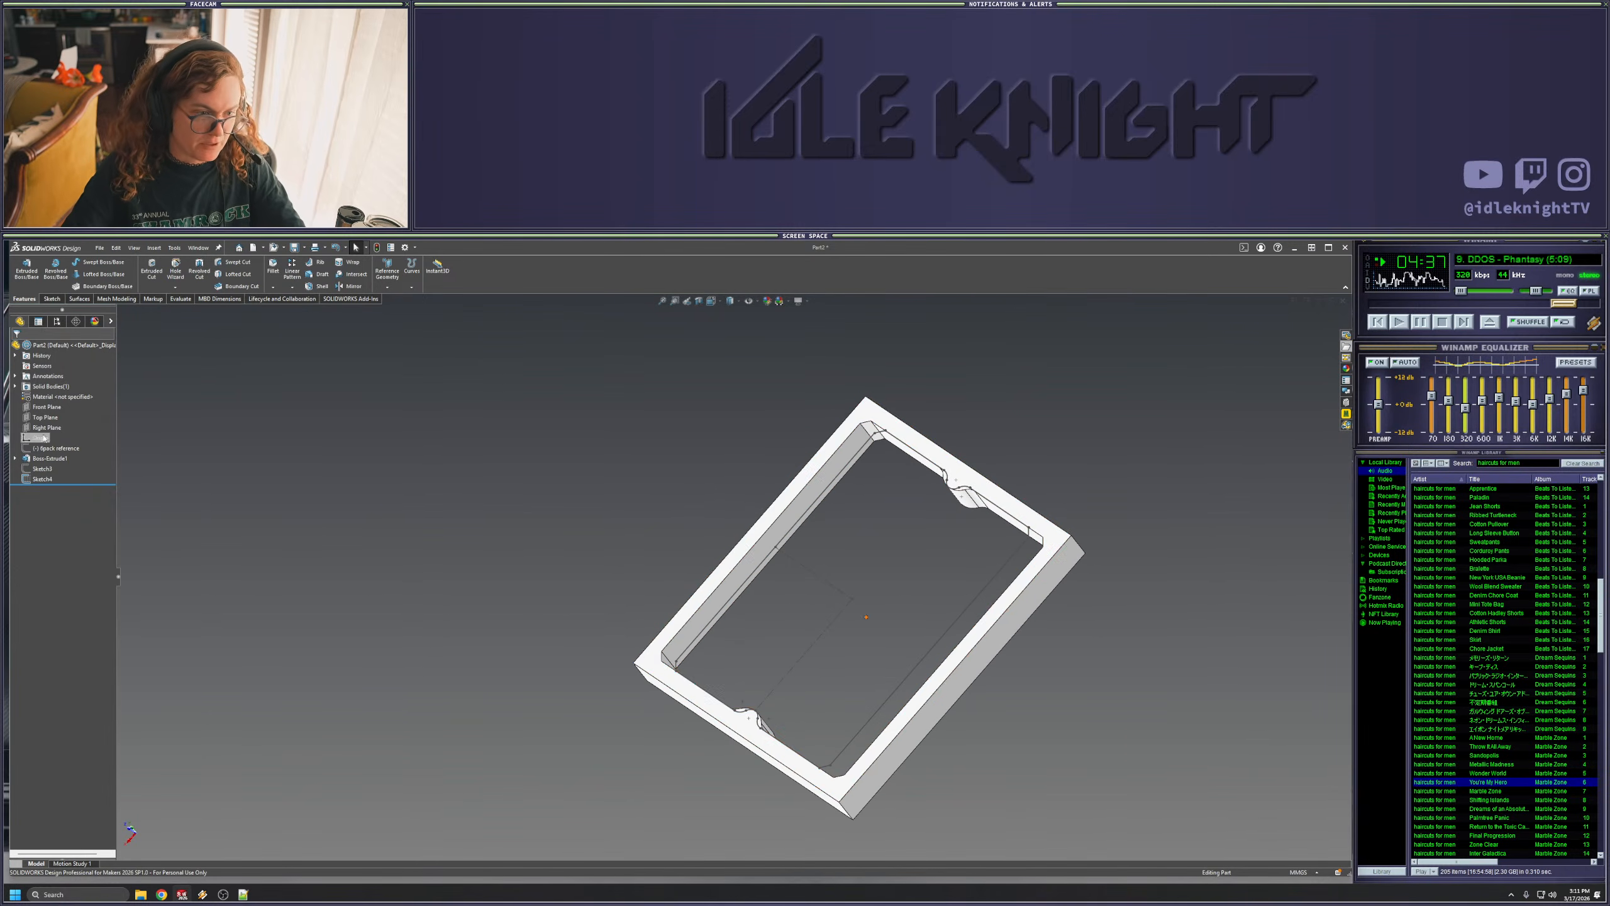
- Delete the frame's extrusion while keeping its sketch
{"action": "left_click", "coordinate": [51, 459]}
{"action": "key", "text": "Delete"}
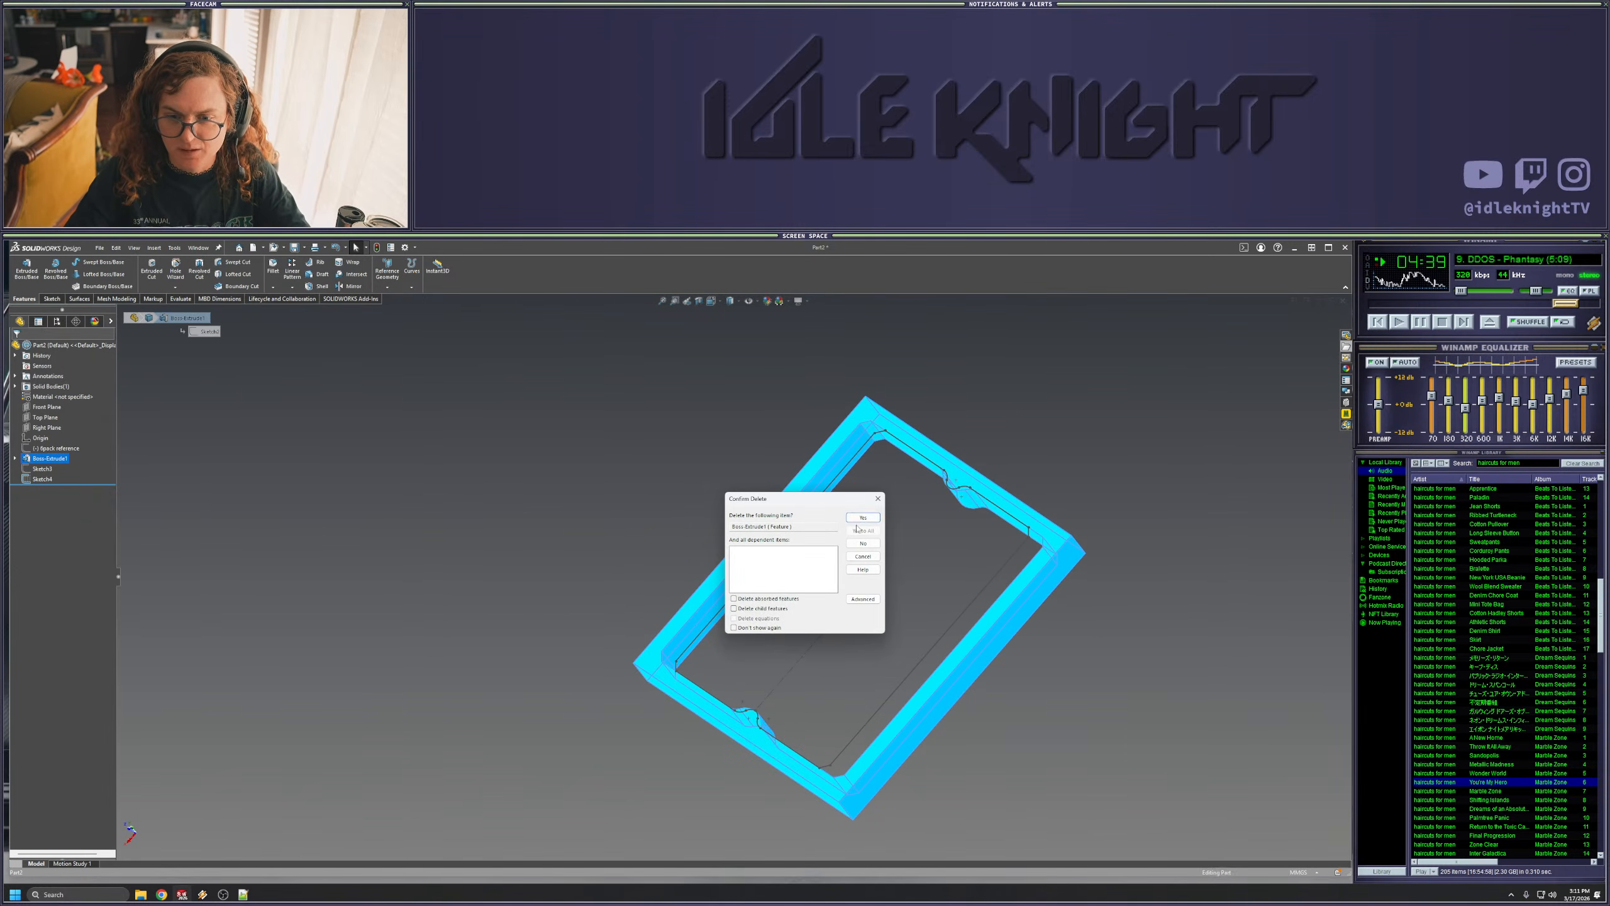
{"action": "left_click", "coordinate": [859, 516]}
{"action": "middle_click_drag", "start_coordinate": [852, 529], "coordinate": [768, 678]}
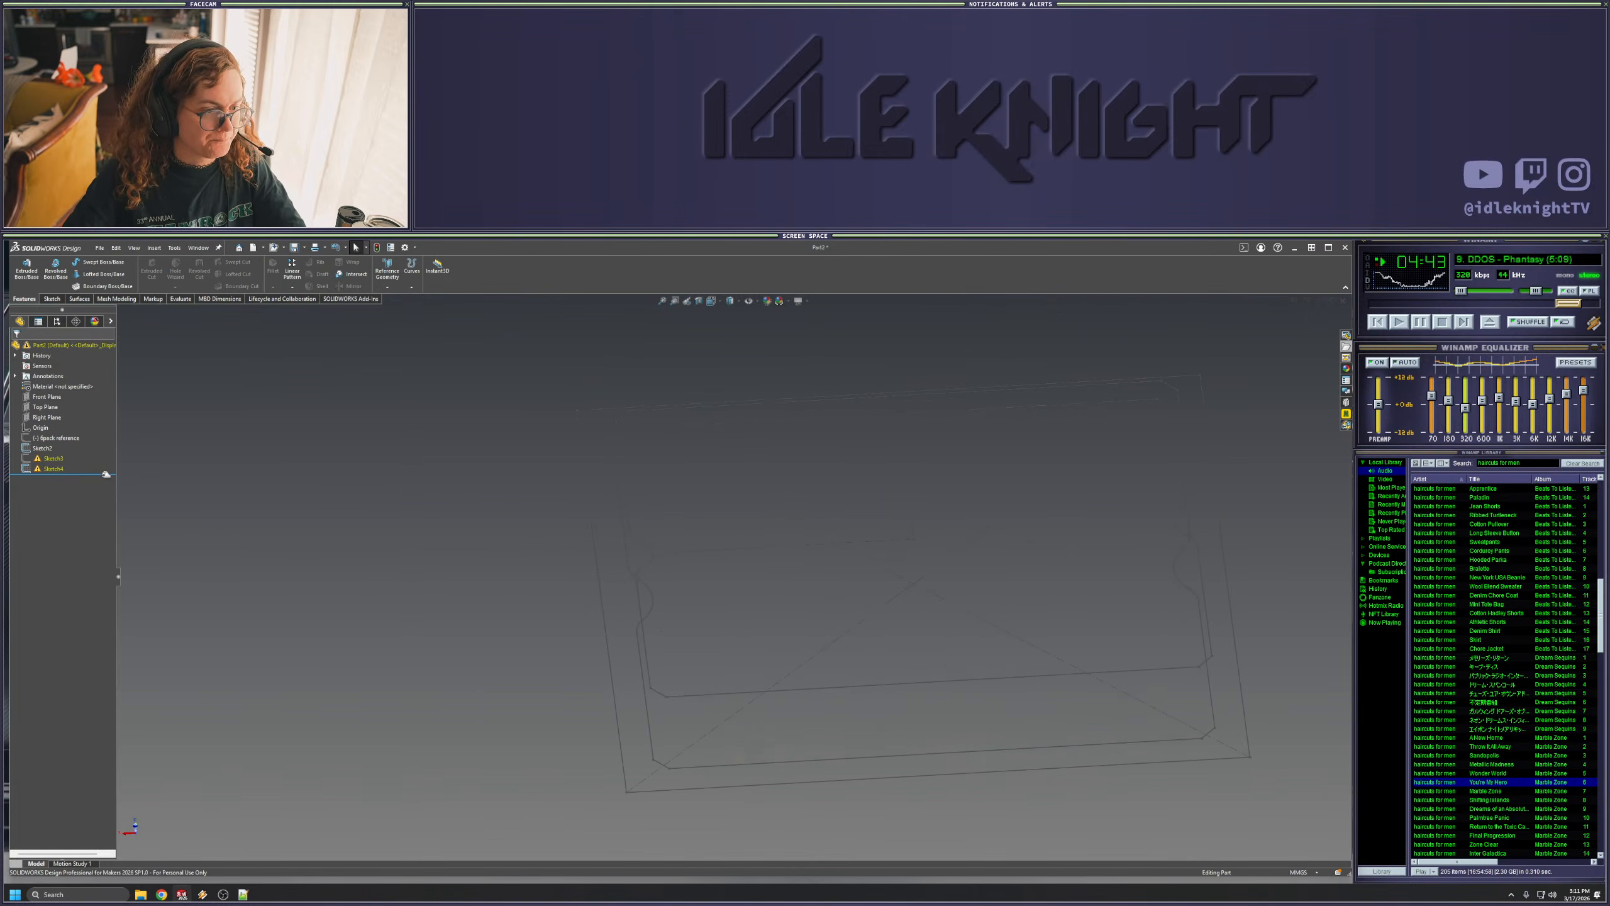
- Roll the model back to just after the frame sketch and create a reference plane offset 20 mm above the Top Plane
{"action": "left_click_drag", "start_coordinate": [99, 475], "coordinate": [98, 453]}
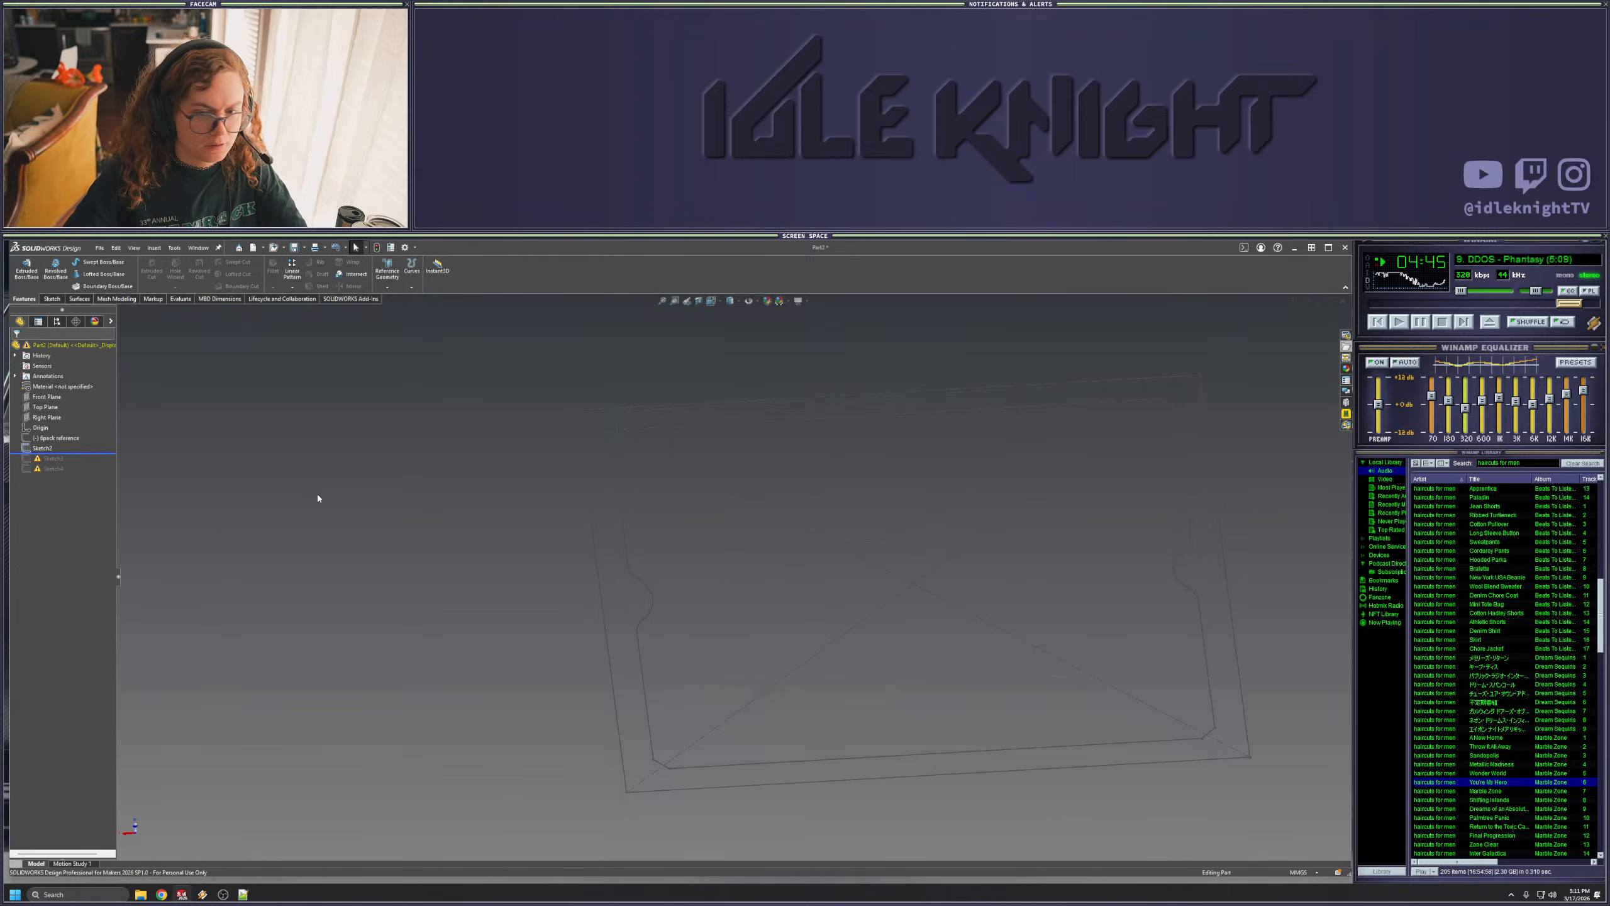
{"action": "middle_click_drag", "start_coordinate": [434, 471], "coordinate": [269, 374]}
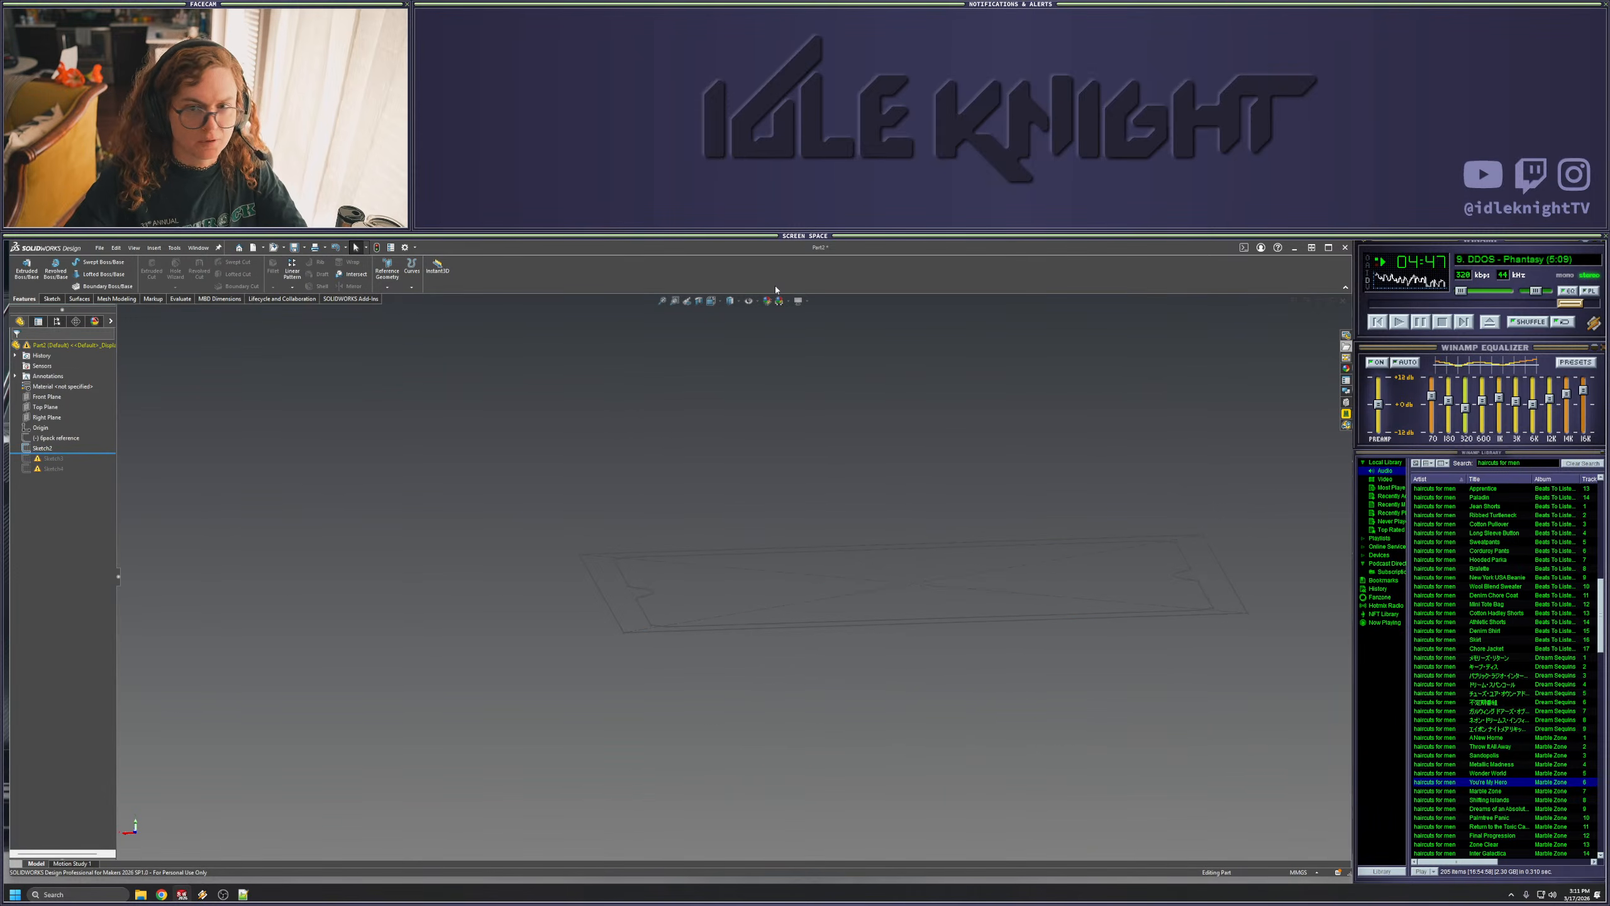
{"action": "left_click", "coordinate": [388, 287]}
{"action": "left_click", "coordinate": [394, 298]}
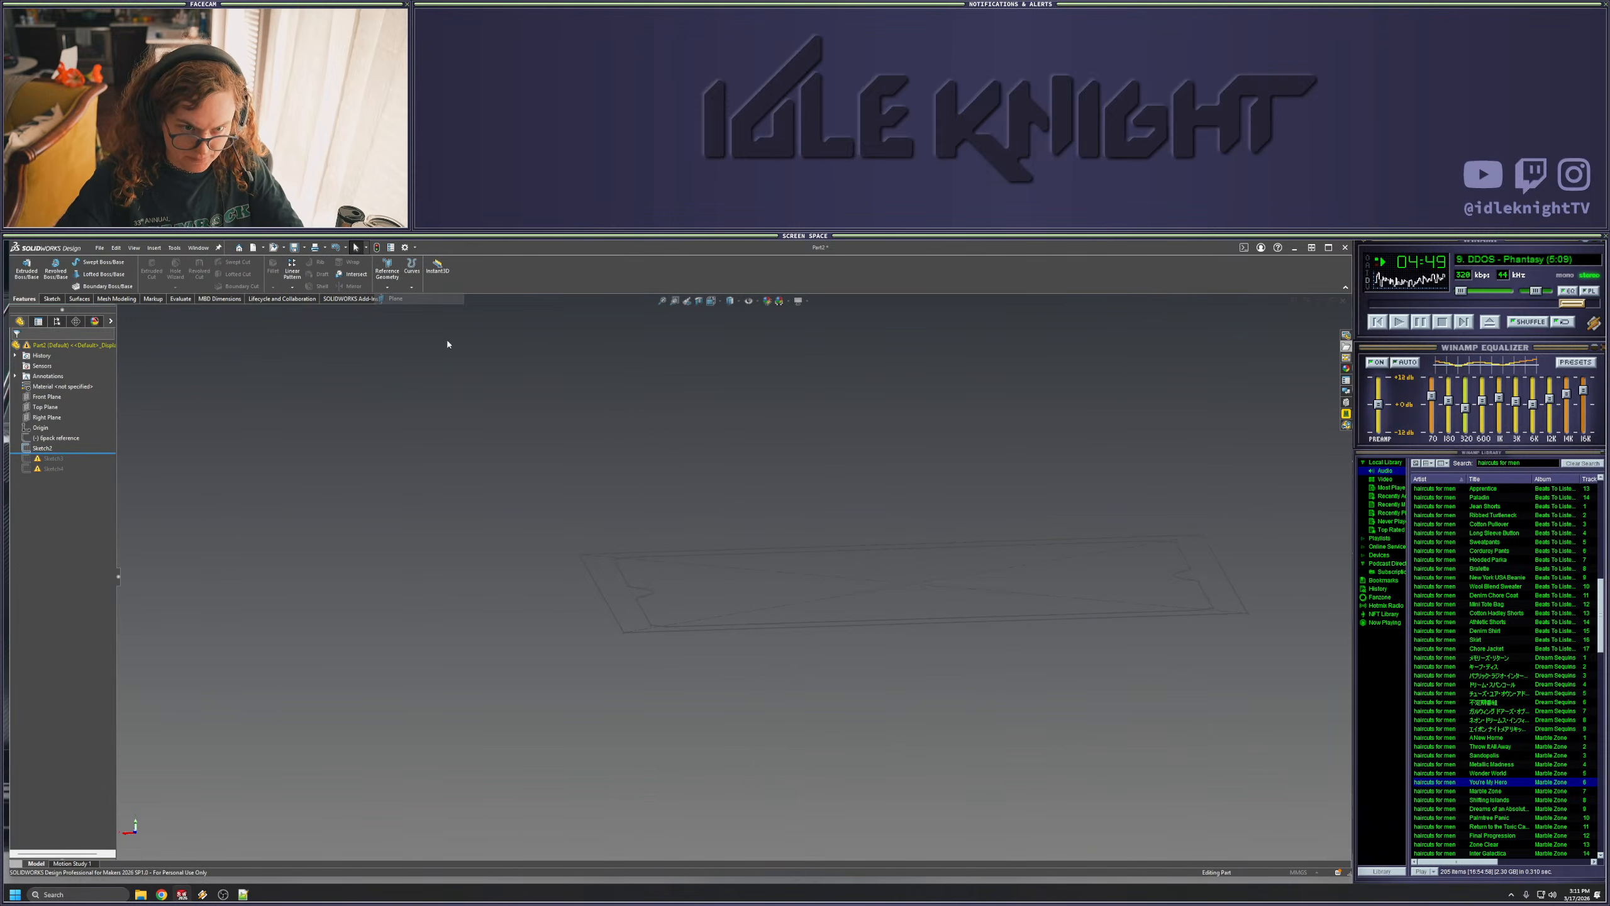
{"action": "left_click", "coordinate": [129, 311]}
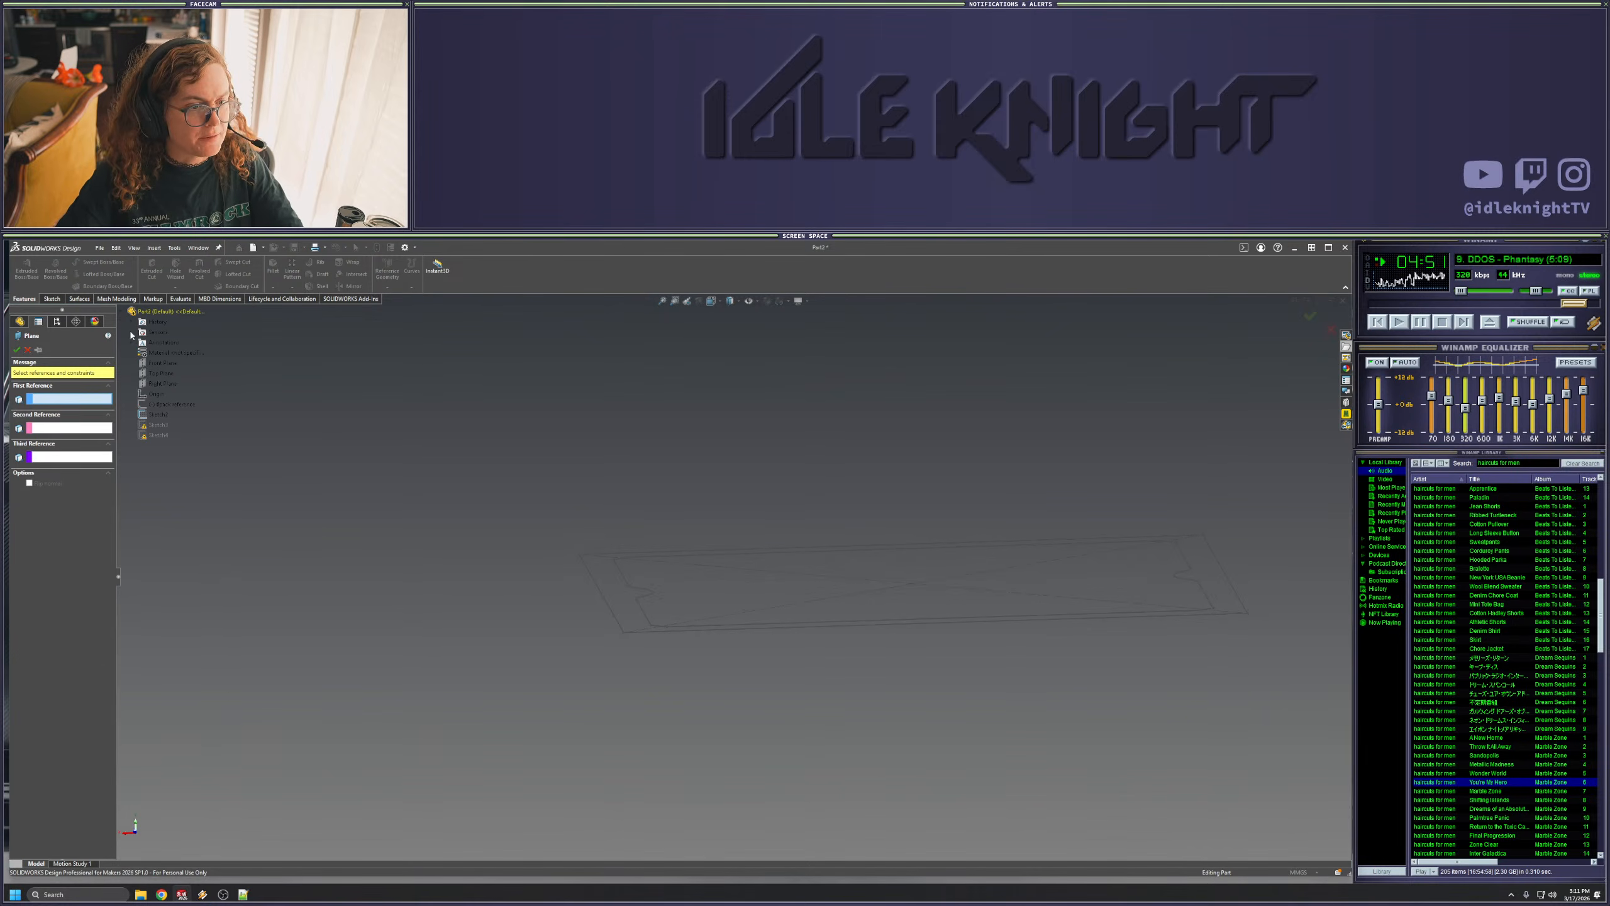
{"action": "left_click", "coordinate": [178, 372]}
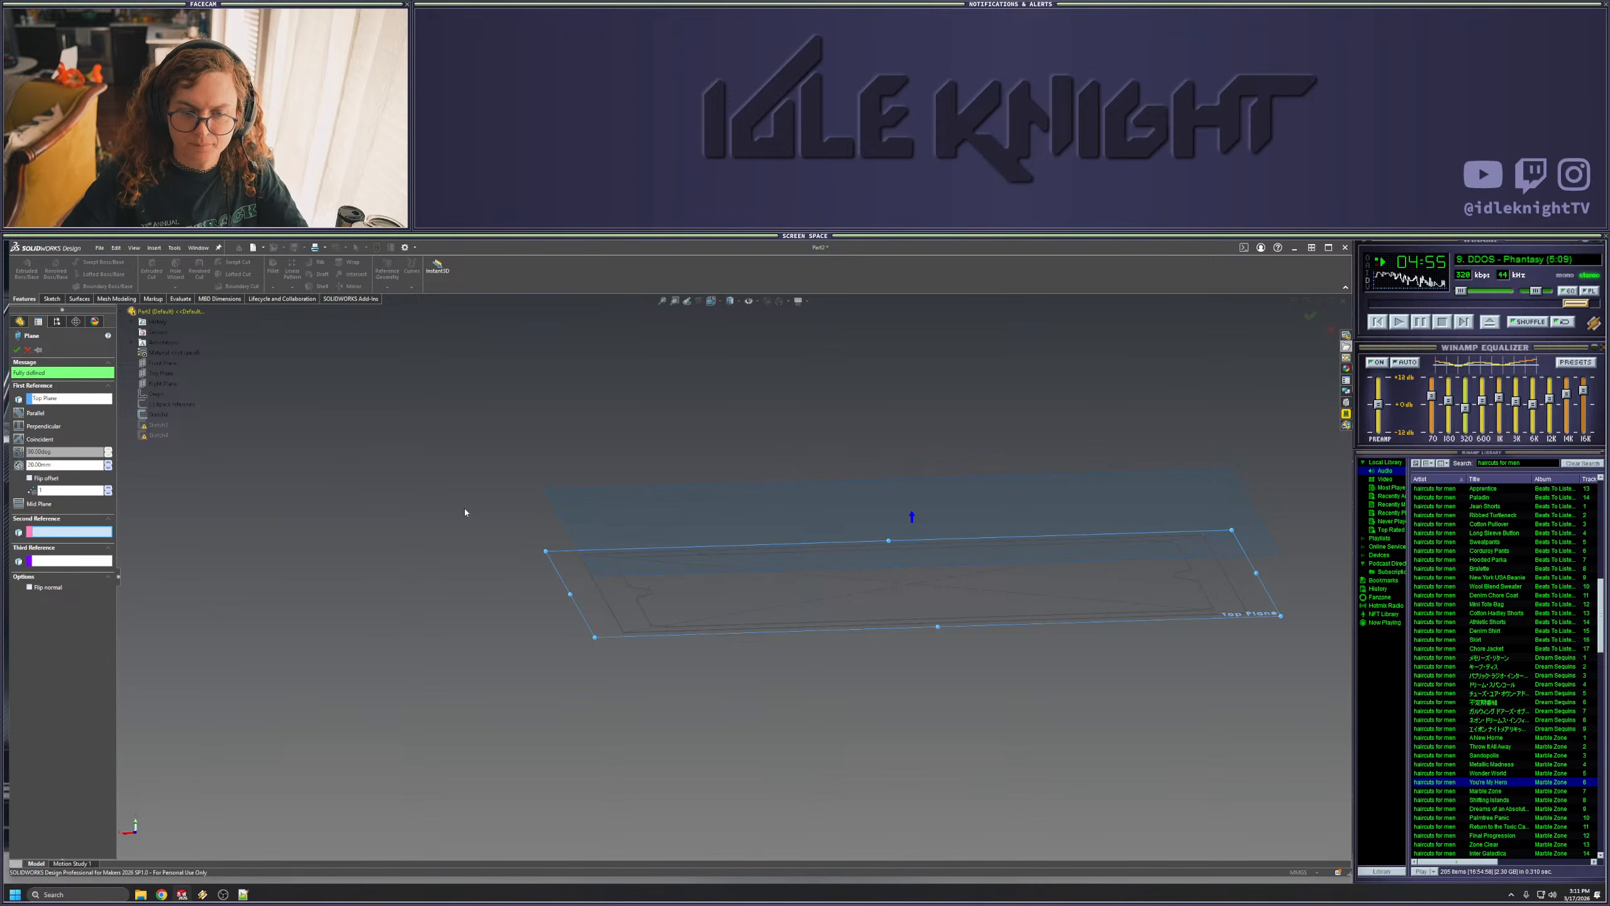
{"action": "left_click", "coordinate": [17, 350]}
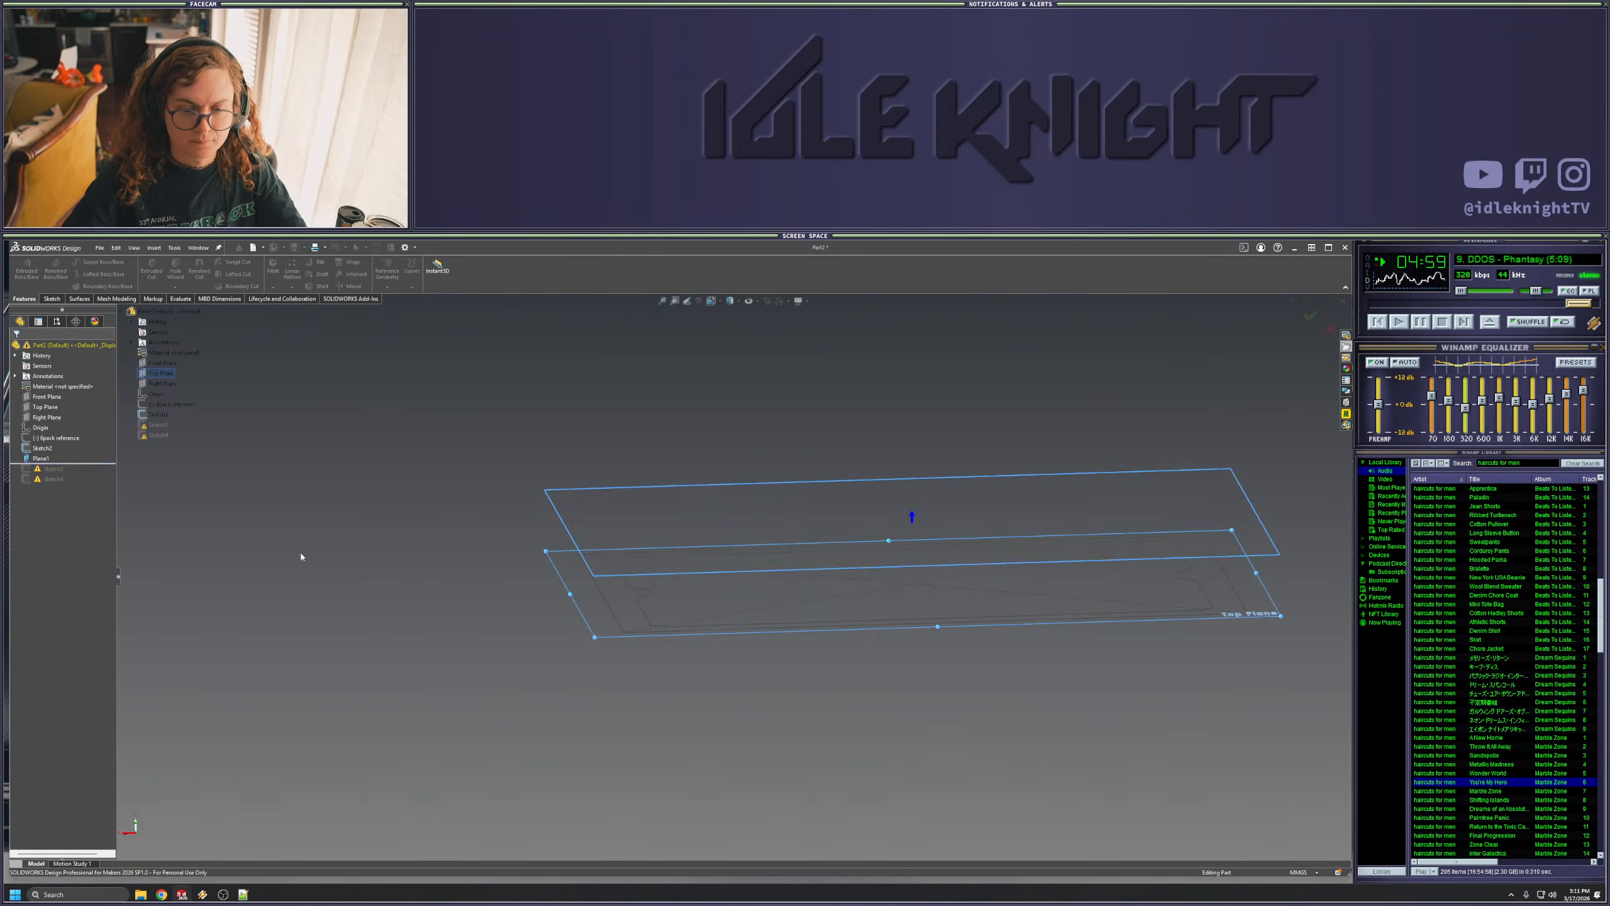
- Change the sketch plane of the quarter profile with the can circles to the new offset plane
{"action": "right_click", "coordinate": [55, 468]}
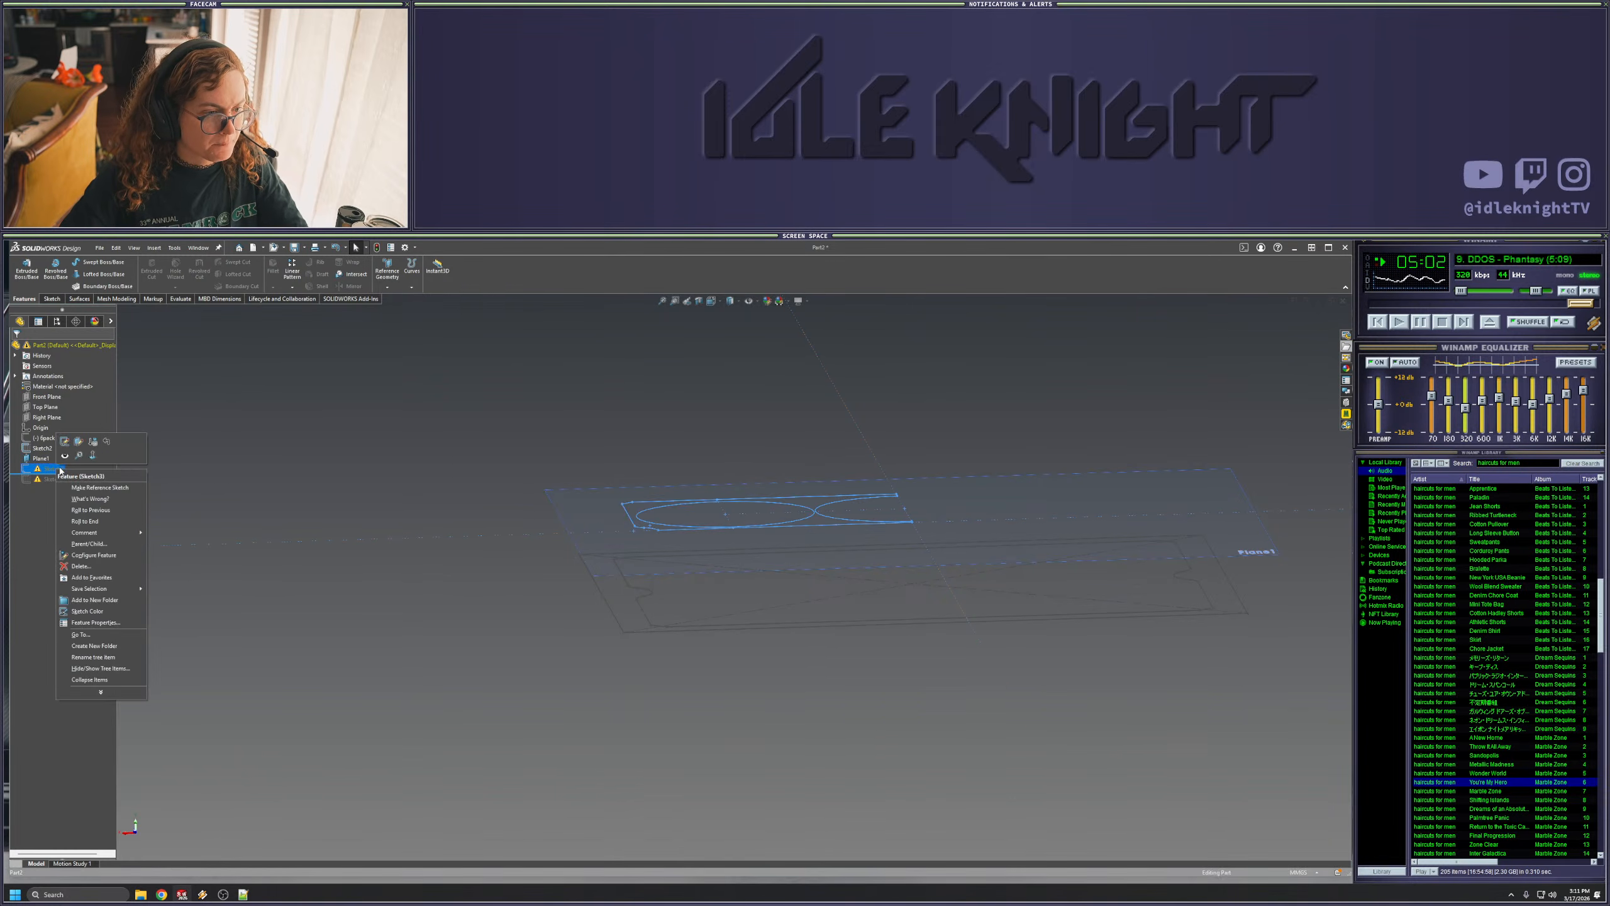
{"action": "left_click", "coordinate": [78, 442]}
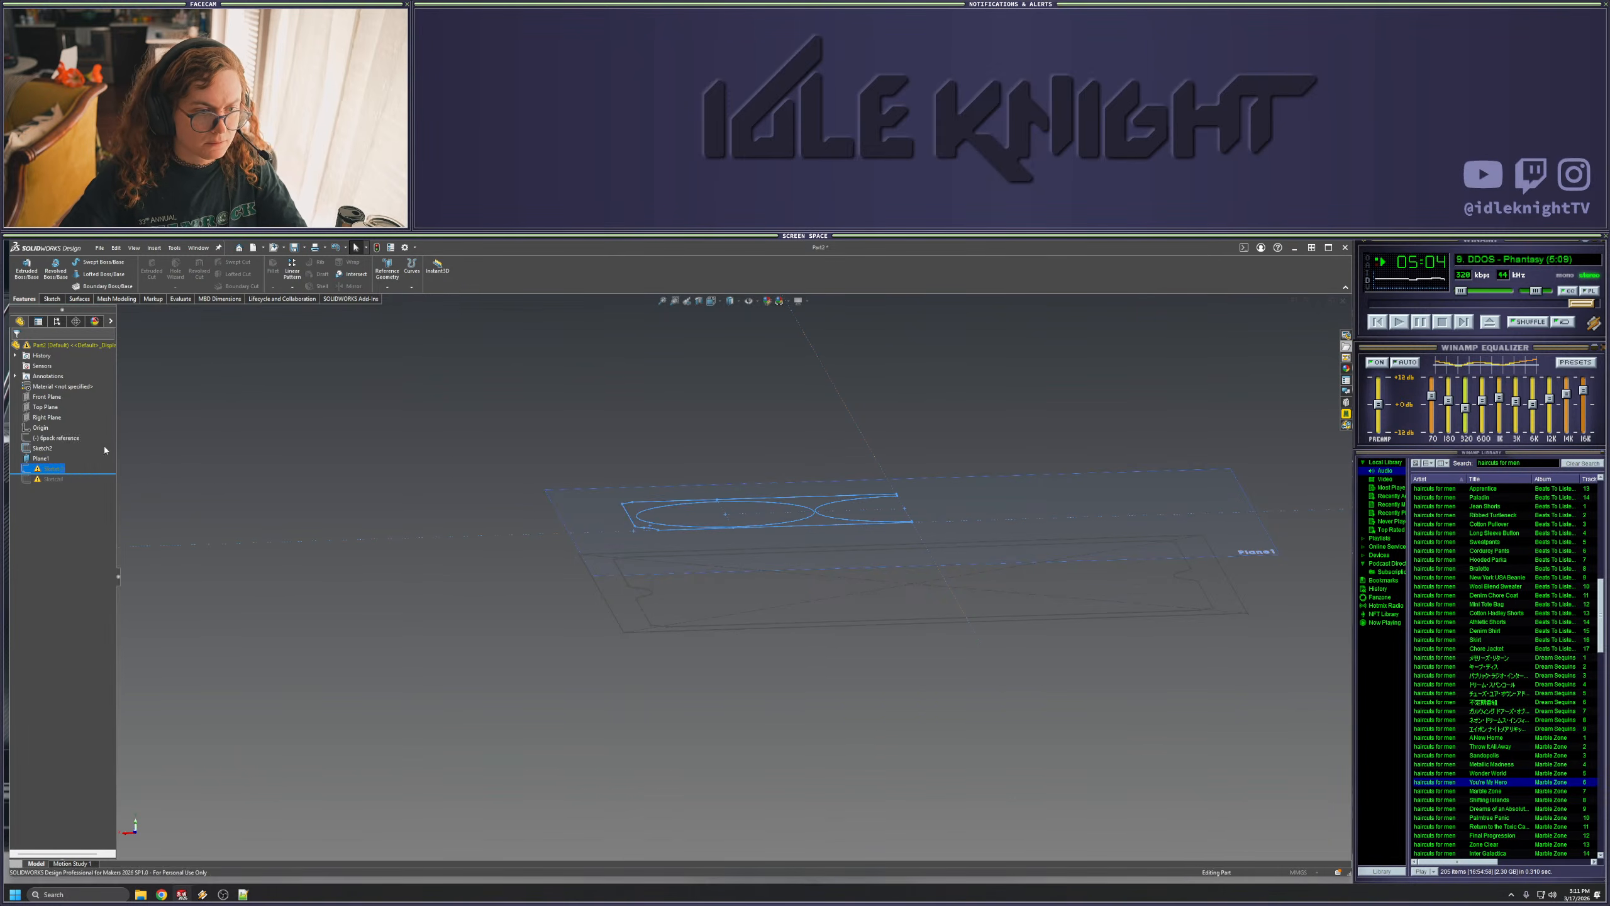
{"action": "right_click", "coordinate": [563, 516]}
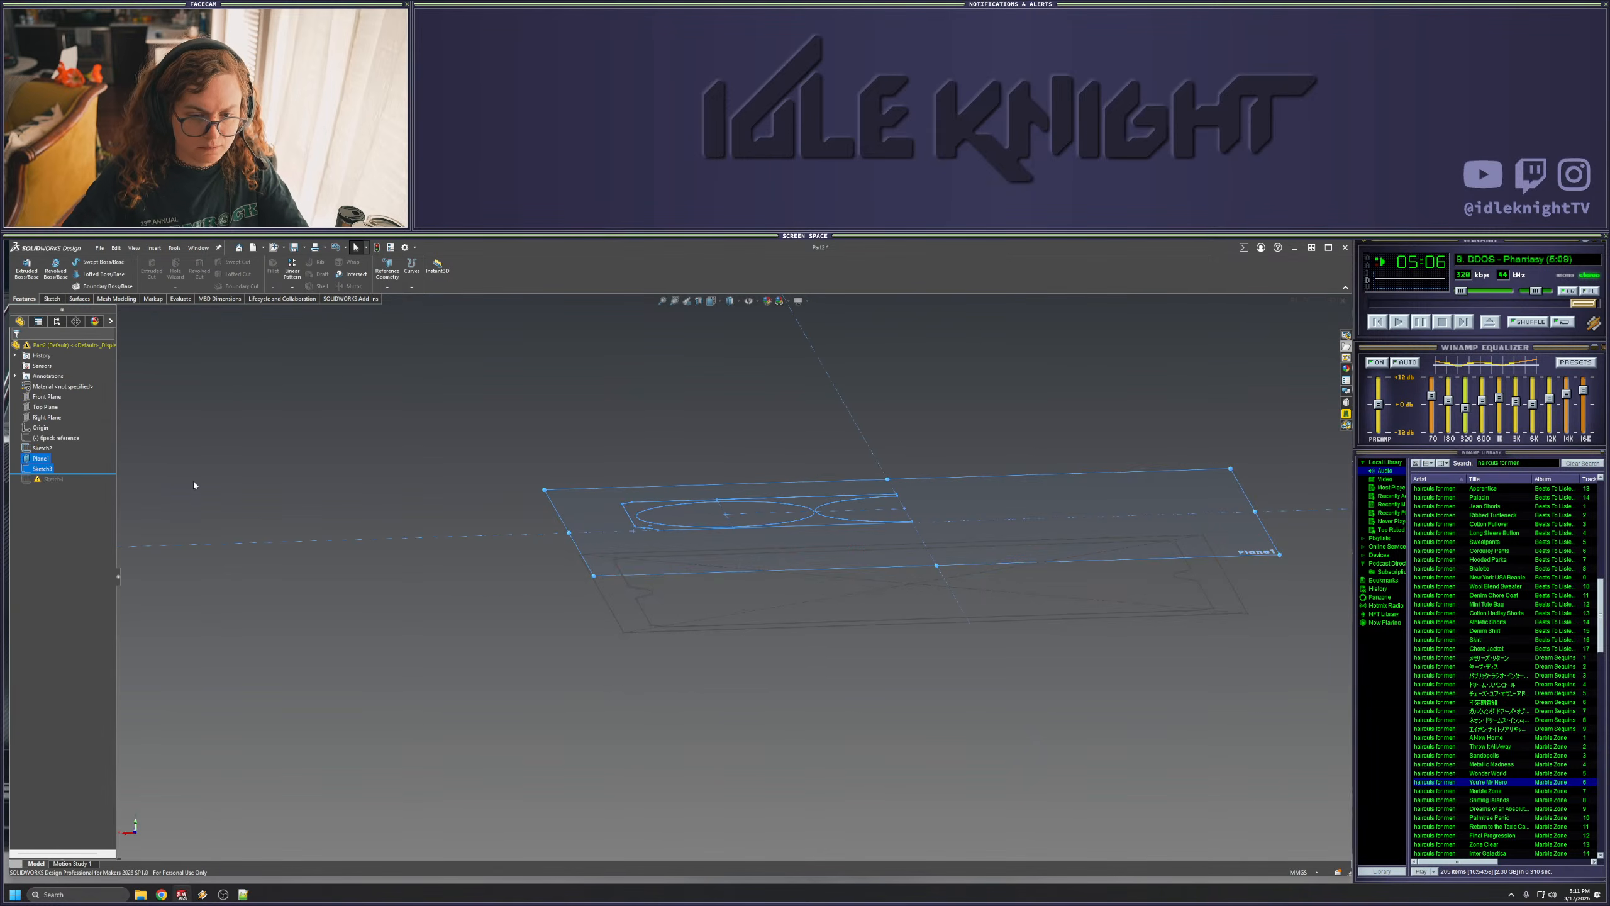
- Roll forward, move the mirrored outline sketch onto the new offset plane, and hide that plane
{"action": "left_click_drag", "start_coordinate": [58, 473], "coordinate": [58, 484]}
{"action": "right_click", "coordinate": [53, 478]}
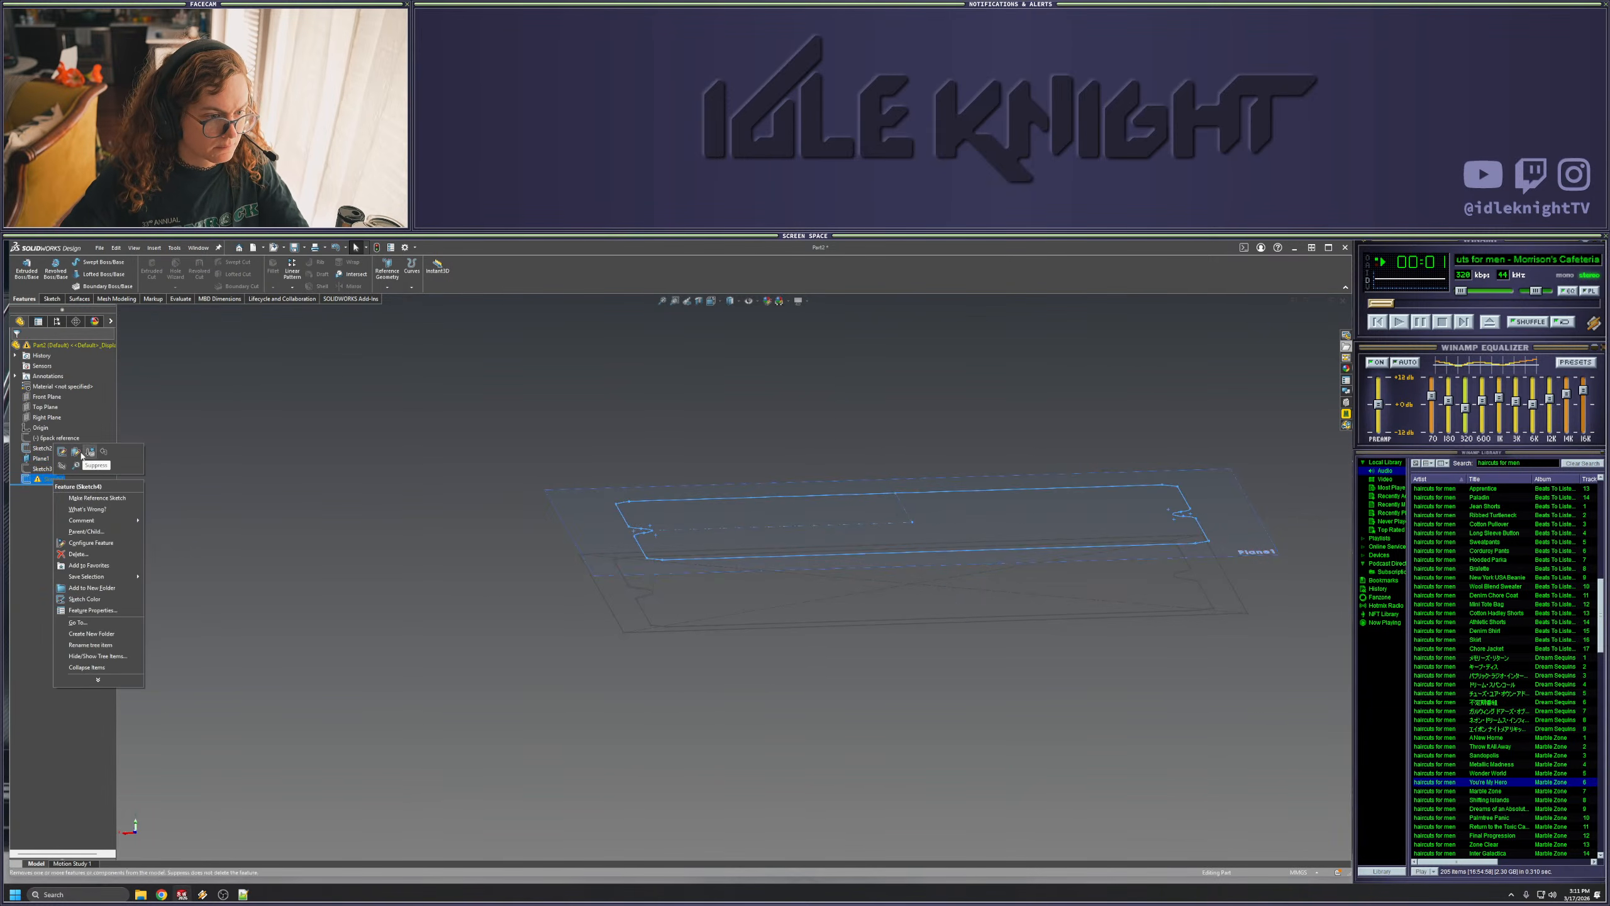
{"action": "left_click", "coordinate": [77, 452]}
{"action": "left_click", "coordinate": [576, 520]}
{"action": "right_click", "coordinate": [574, 520]}
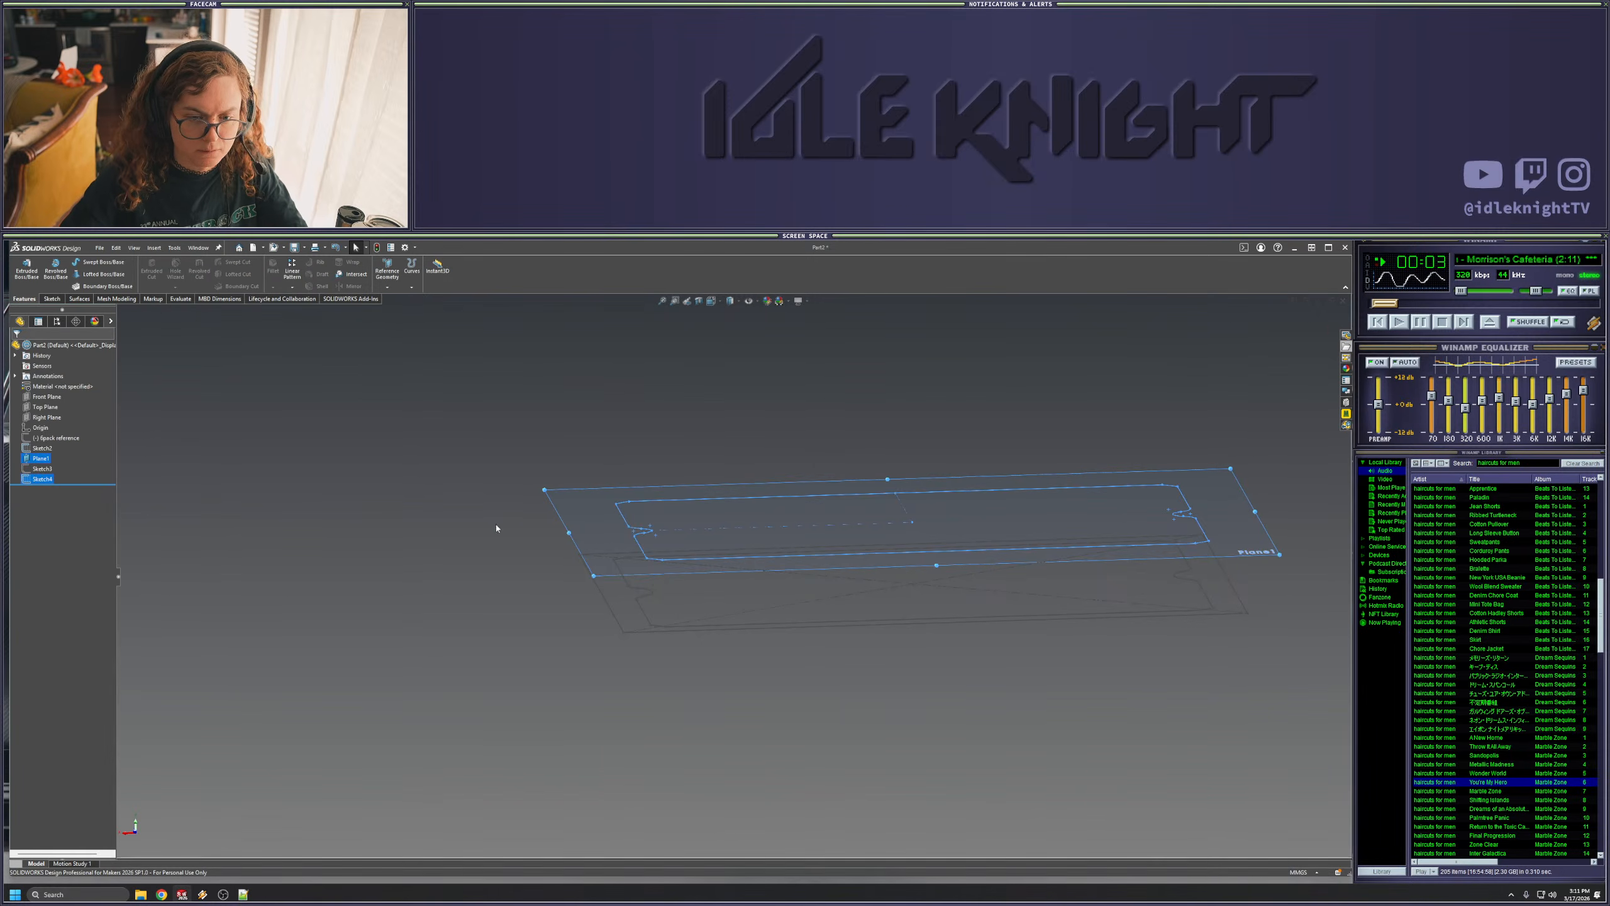
{"action": "left_click", "coordinate": [341, 523]}
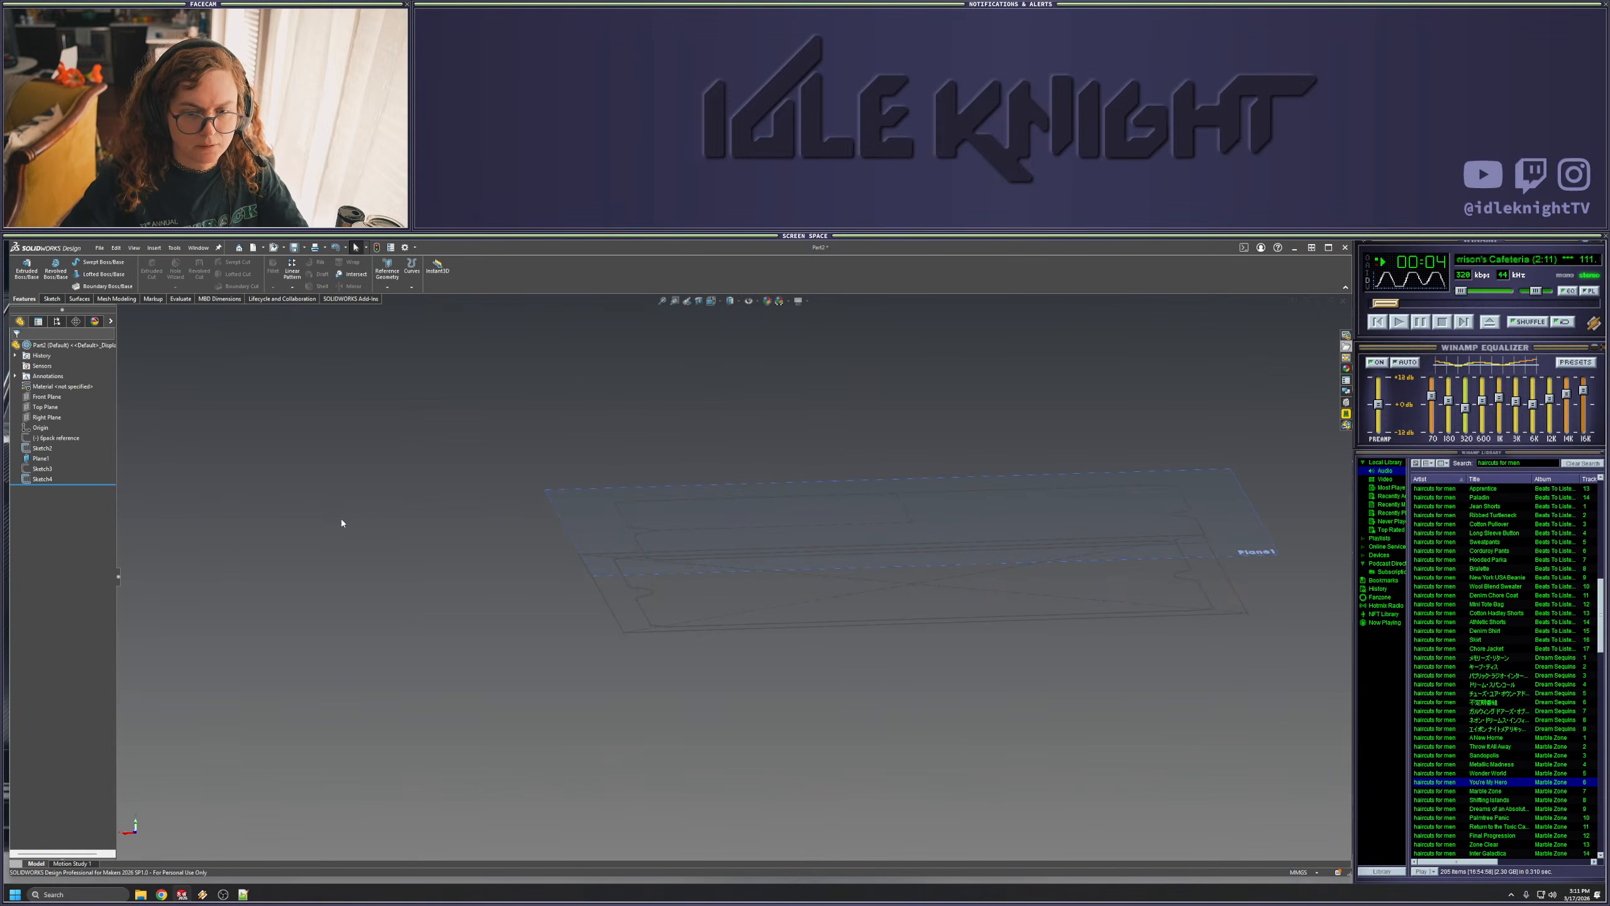
{"action": "right_click", "coordinate": [43, 458]}
{"action": "left_click", "coordinate": [69, 447]}
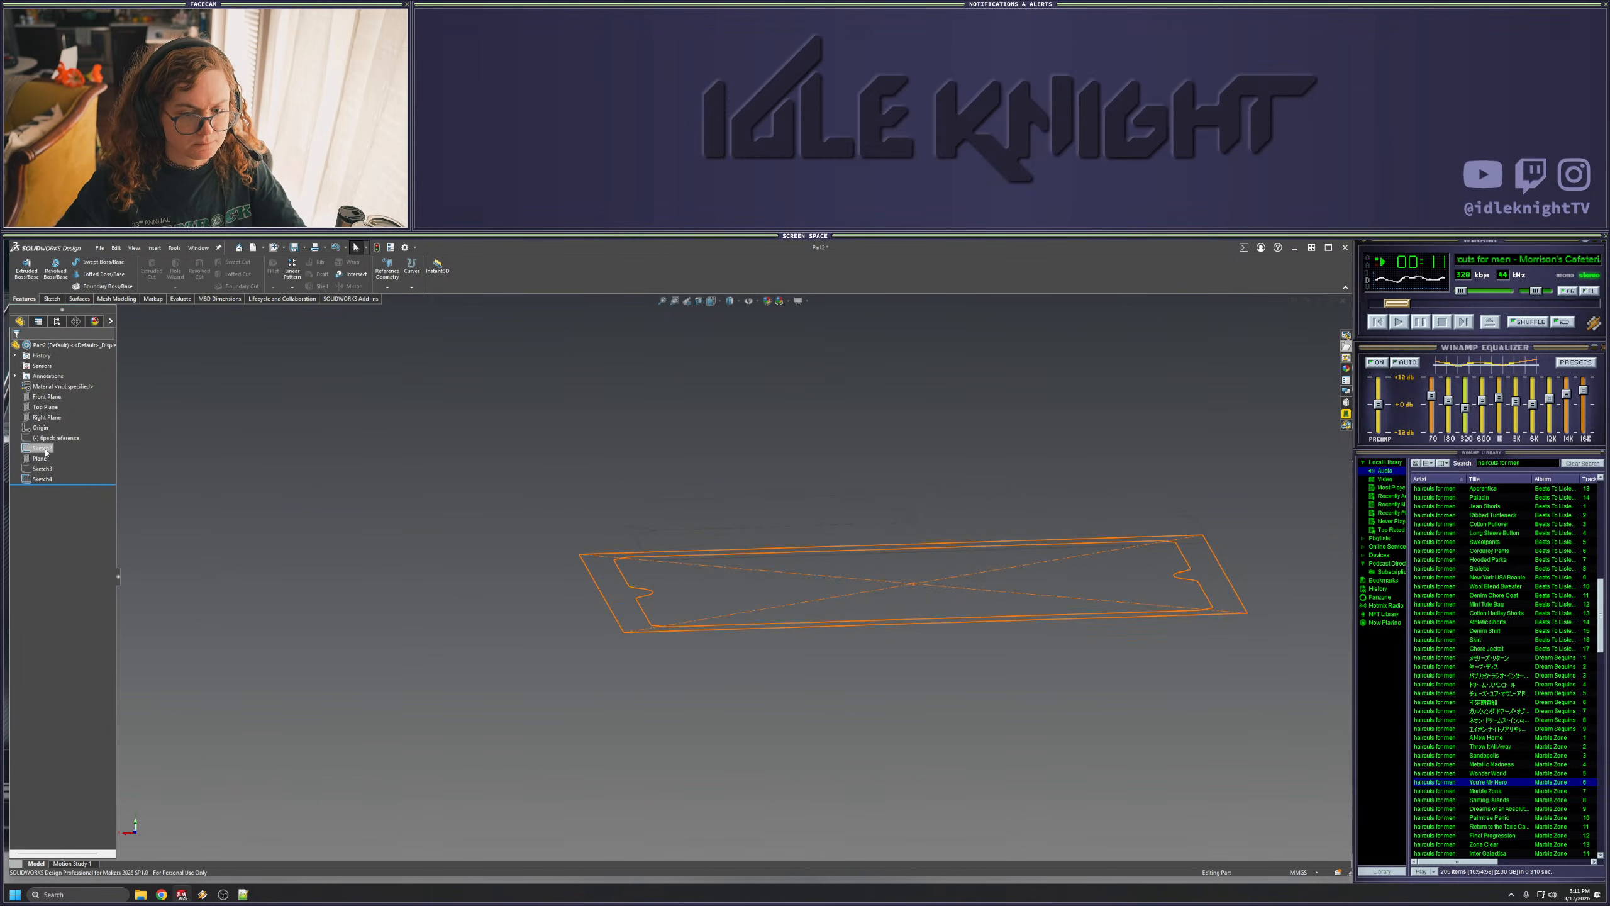
- Edit the mirrored outline sketch, convert the frame sketch's four outer rectangle edges into it, and close the sketch
{"action": "right_click", "coordinate": [42, 479]}
{"action": "left_click", "coordinate": [48, 466]}
{"action": "key", "text": "ctrl+8"}
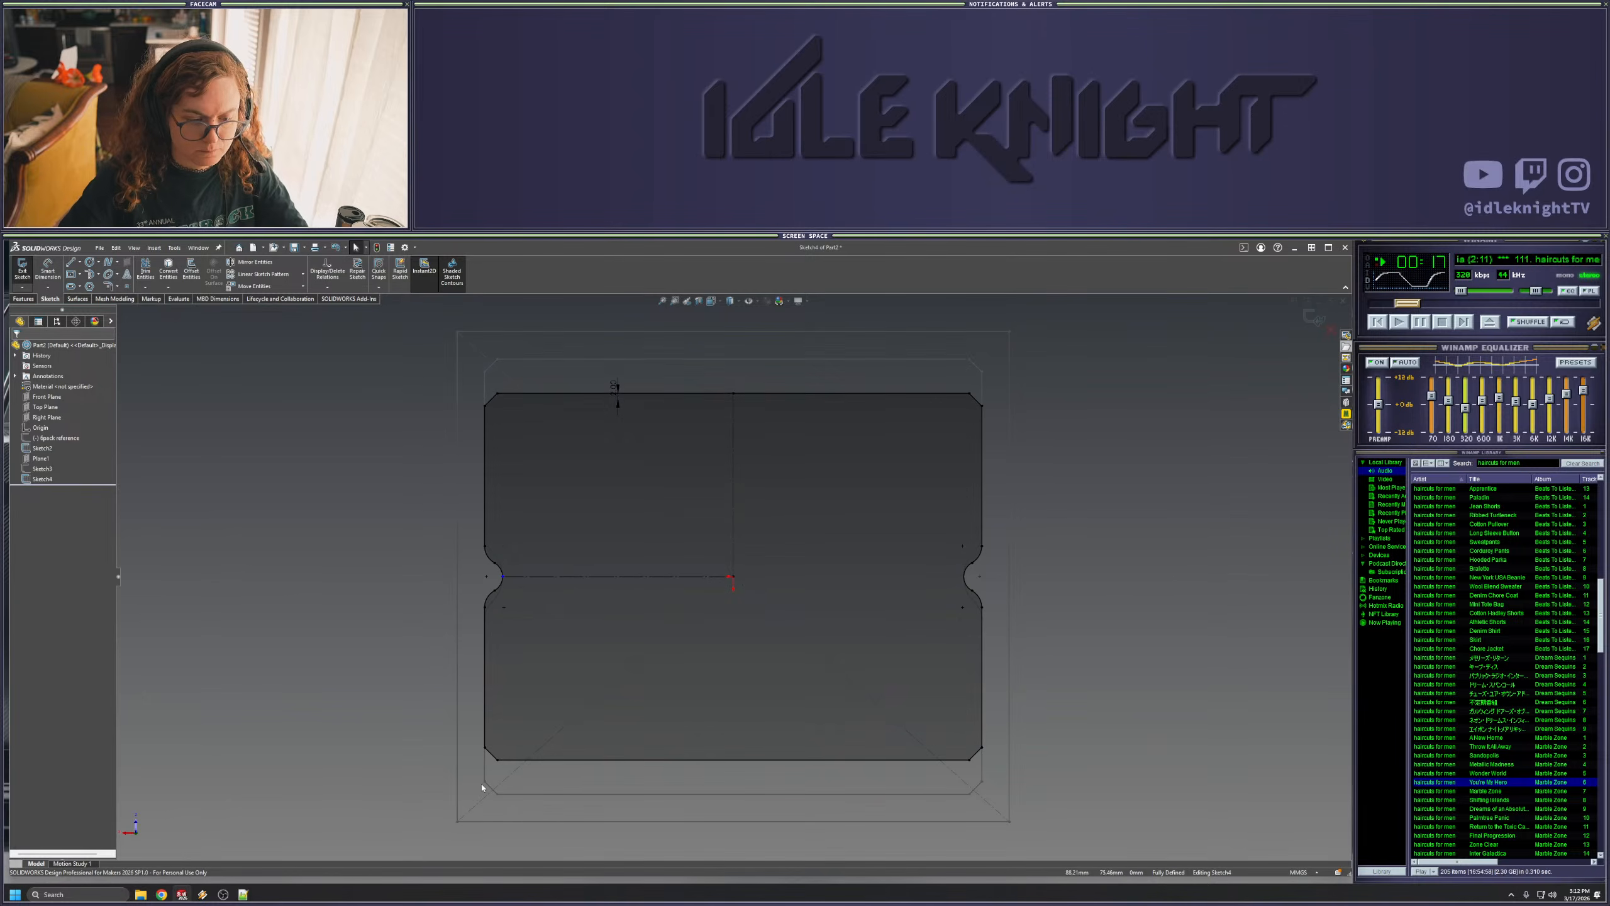
{"action": "left_click", "coordinate": [458, 790]}
{"action": "left_click", "coordinate": [496, 821], "text": "ctrl"}
{"action": "left_click", "coordinate": [1010, 780], "text": "ctrl"}
{"action": "left_click", "coordinate": [951, 331], "text": "ctrl"}
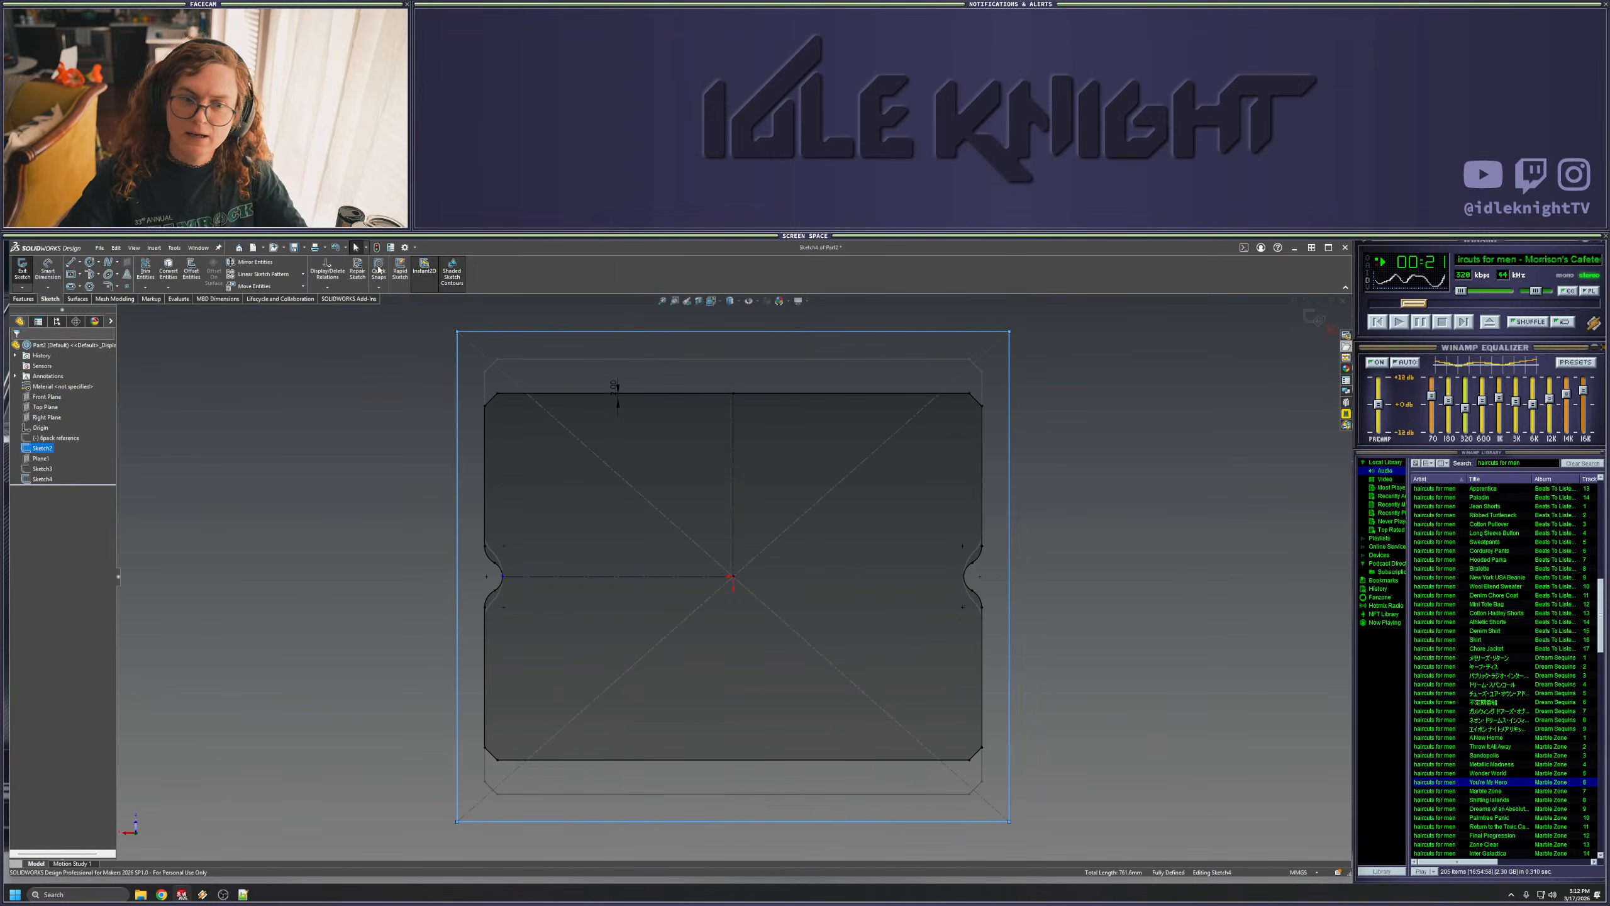
{"action": "left_click", "coordinate": [178, 273]}
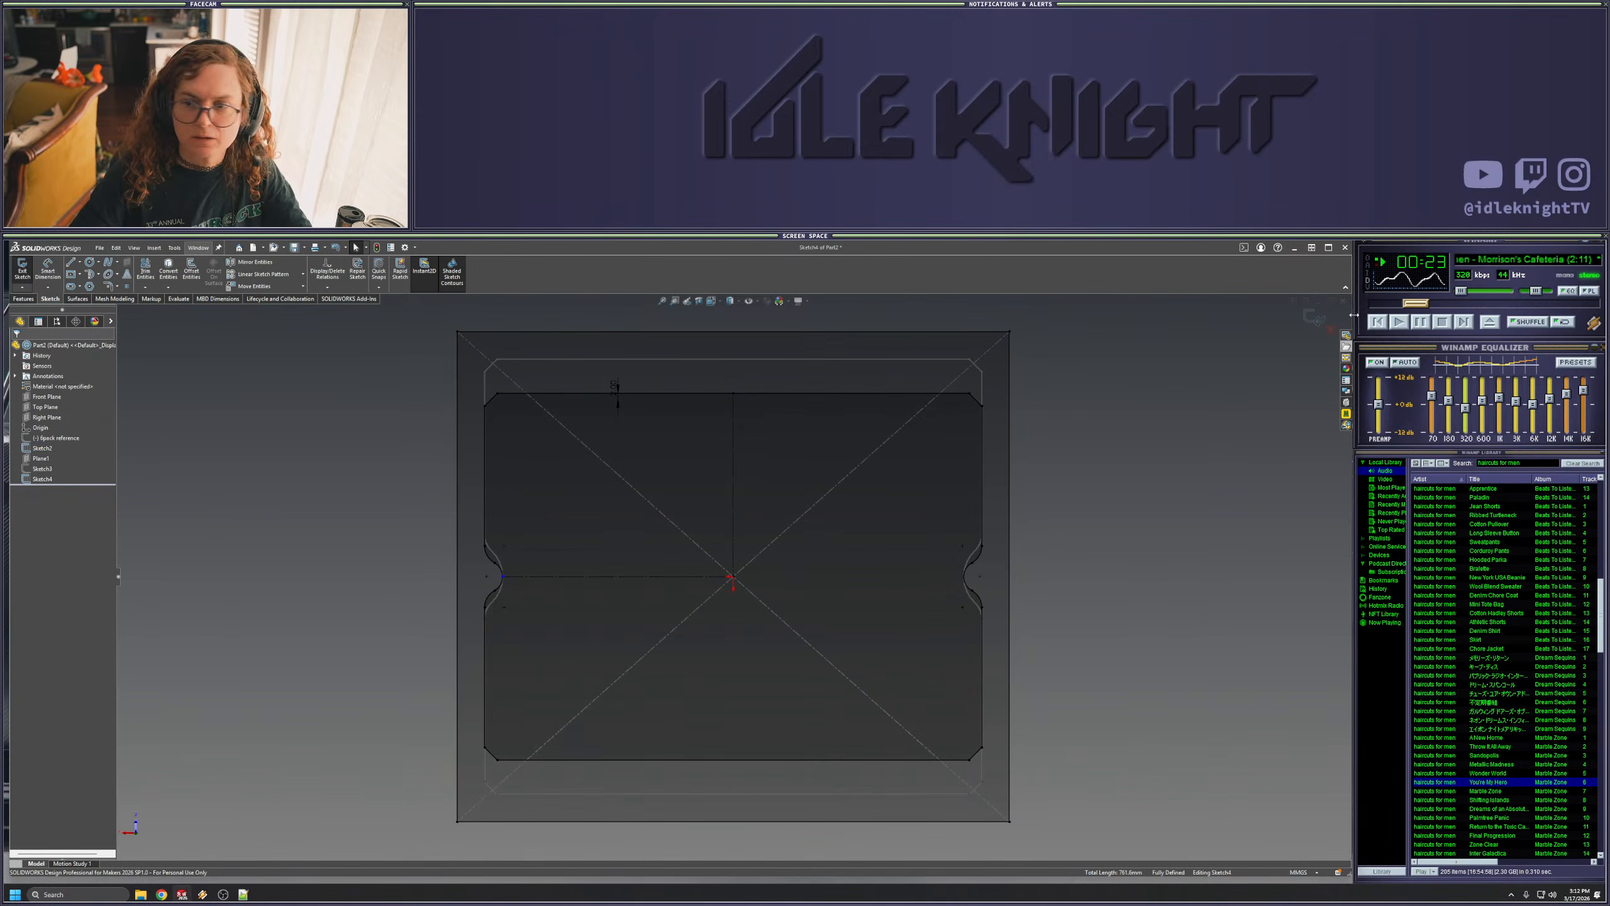
{"action": "left_click", "coordinate": [1315, 318]}
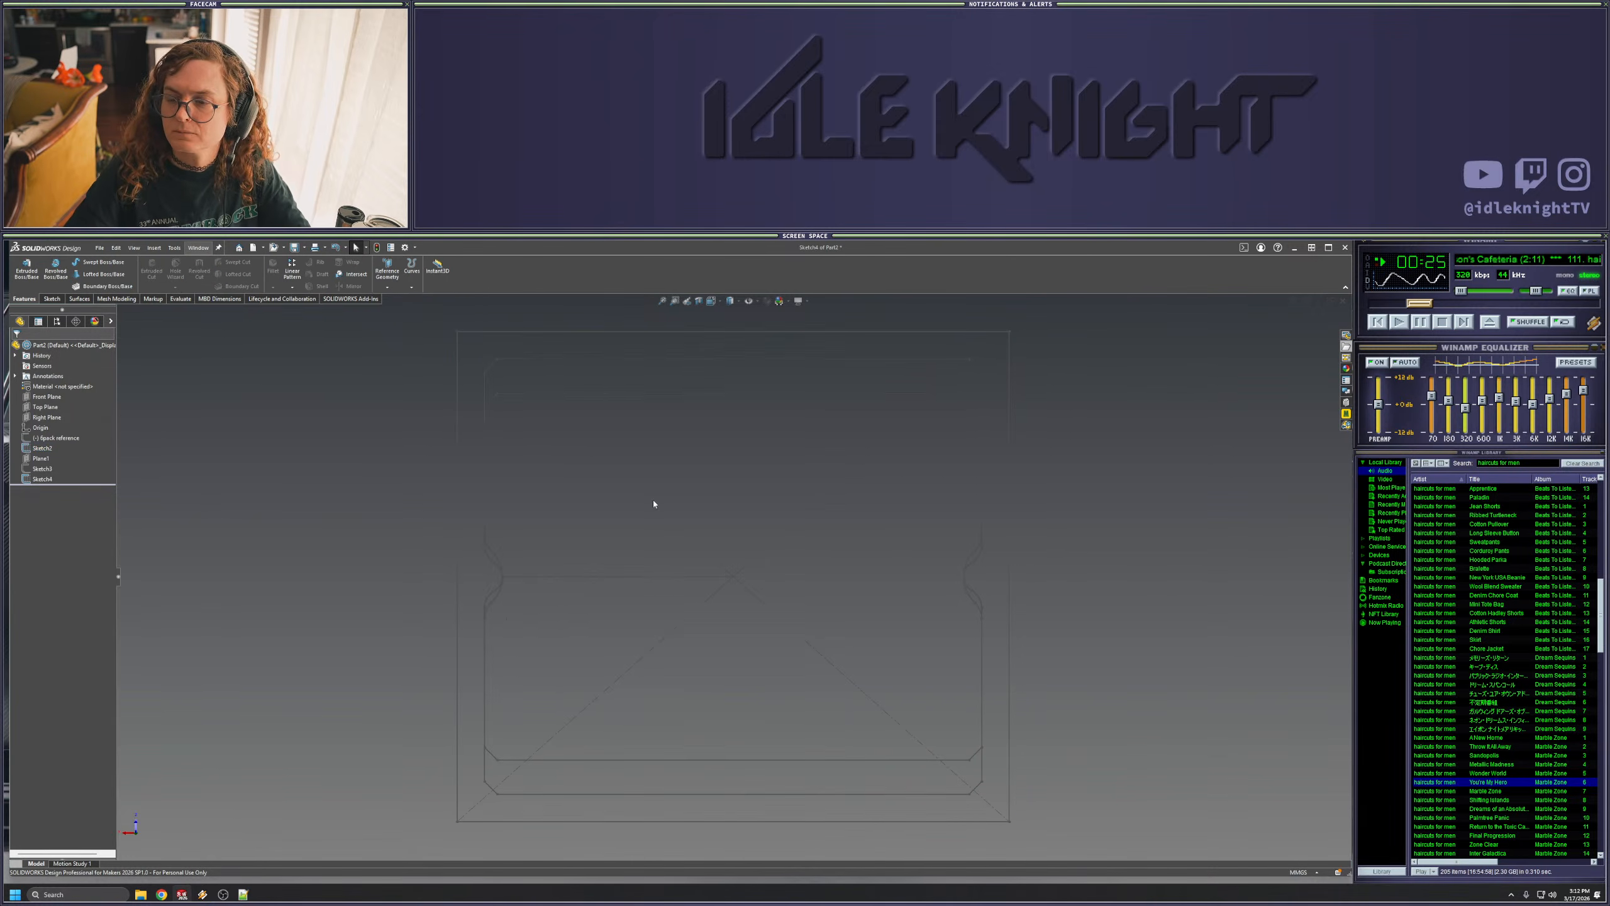
{"action": "left_click", "coordinate": [102, 274]}
{"action": "middle_click_drag", "start_coordinate": [461, 622], "coordinate": [511, 685]}
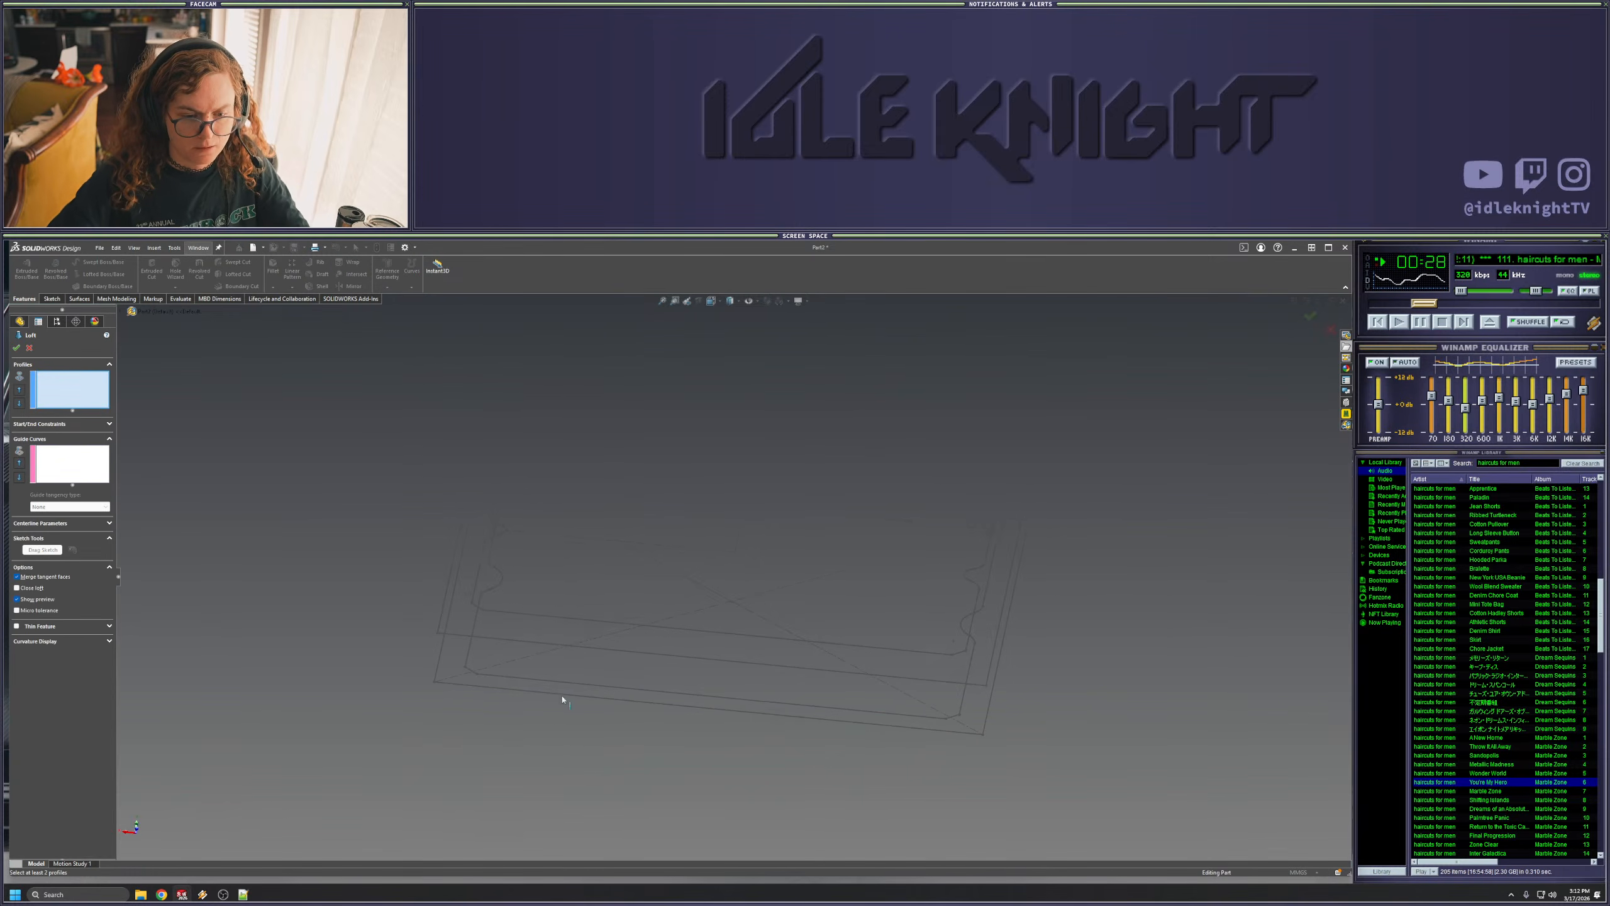
{"action": "left_click", "coordinate": [506, 691]}
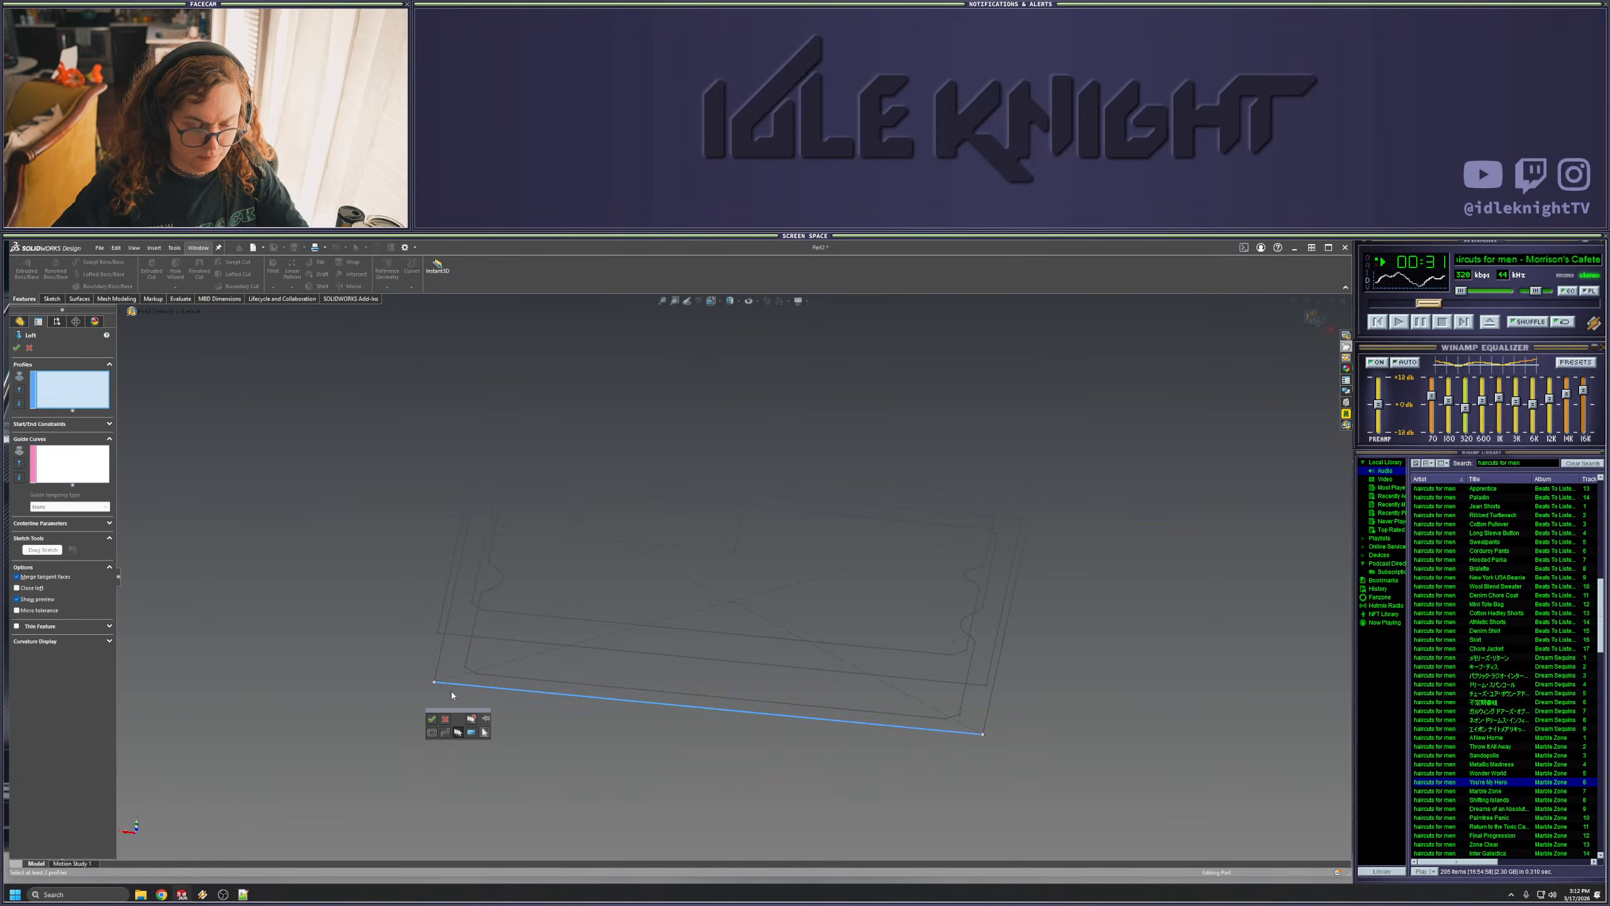
{"action": "left_click", "coordinate": [438, 667]}
{"action": "mouse_move", "coordinate": [442, 668]}
{"action": "middle_mouse_down"}
{"action": "mouse_move", "coordinate": [396, 424]}
{"action": "mouse_move", "coordinate": [457, 409]}
{"action": "mouse_move", "coordinate": [539, 441]}
{"action": "mouse_move", "coordinate": [752, 340]}
{"action": "middle_mouse_up"}
{"action": "left_click", "coordinate": [1053, 552]}
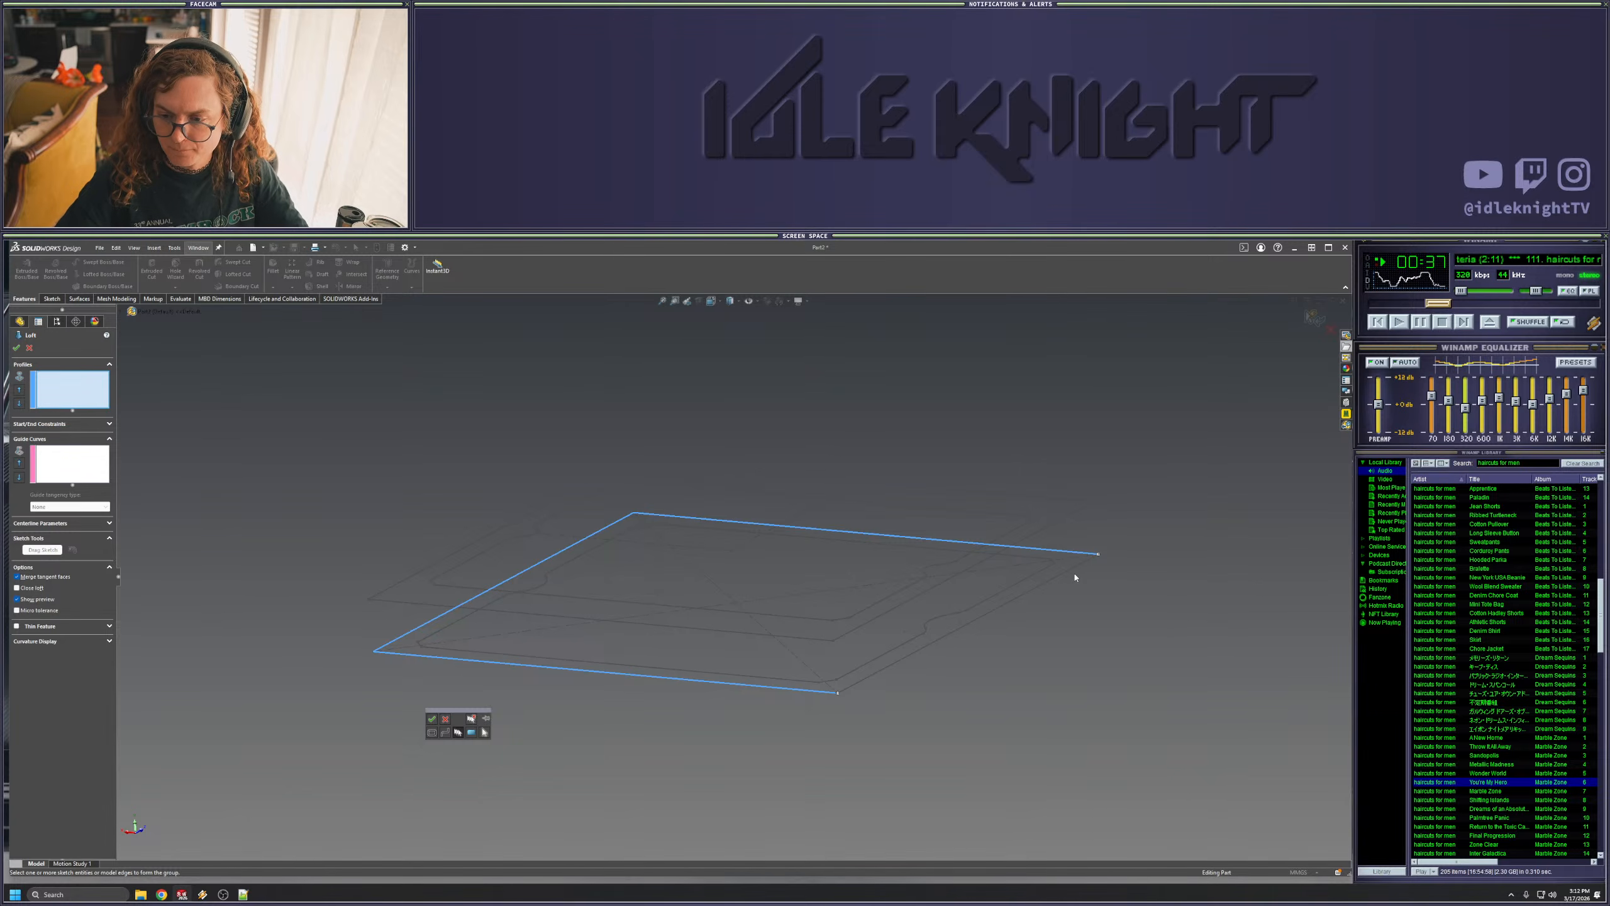
{"action": "left_click", "coordinate": [1070, 571]}
{"action": "scroll", "coordinate": [1055, 574], "scroll_direction": "down", "scroll_amount": 5}
{"action": "scroll", "coordinate": [831, 535], "scroll_direction": "up", "scroll_amount": 5}
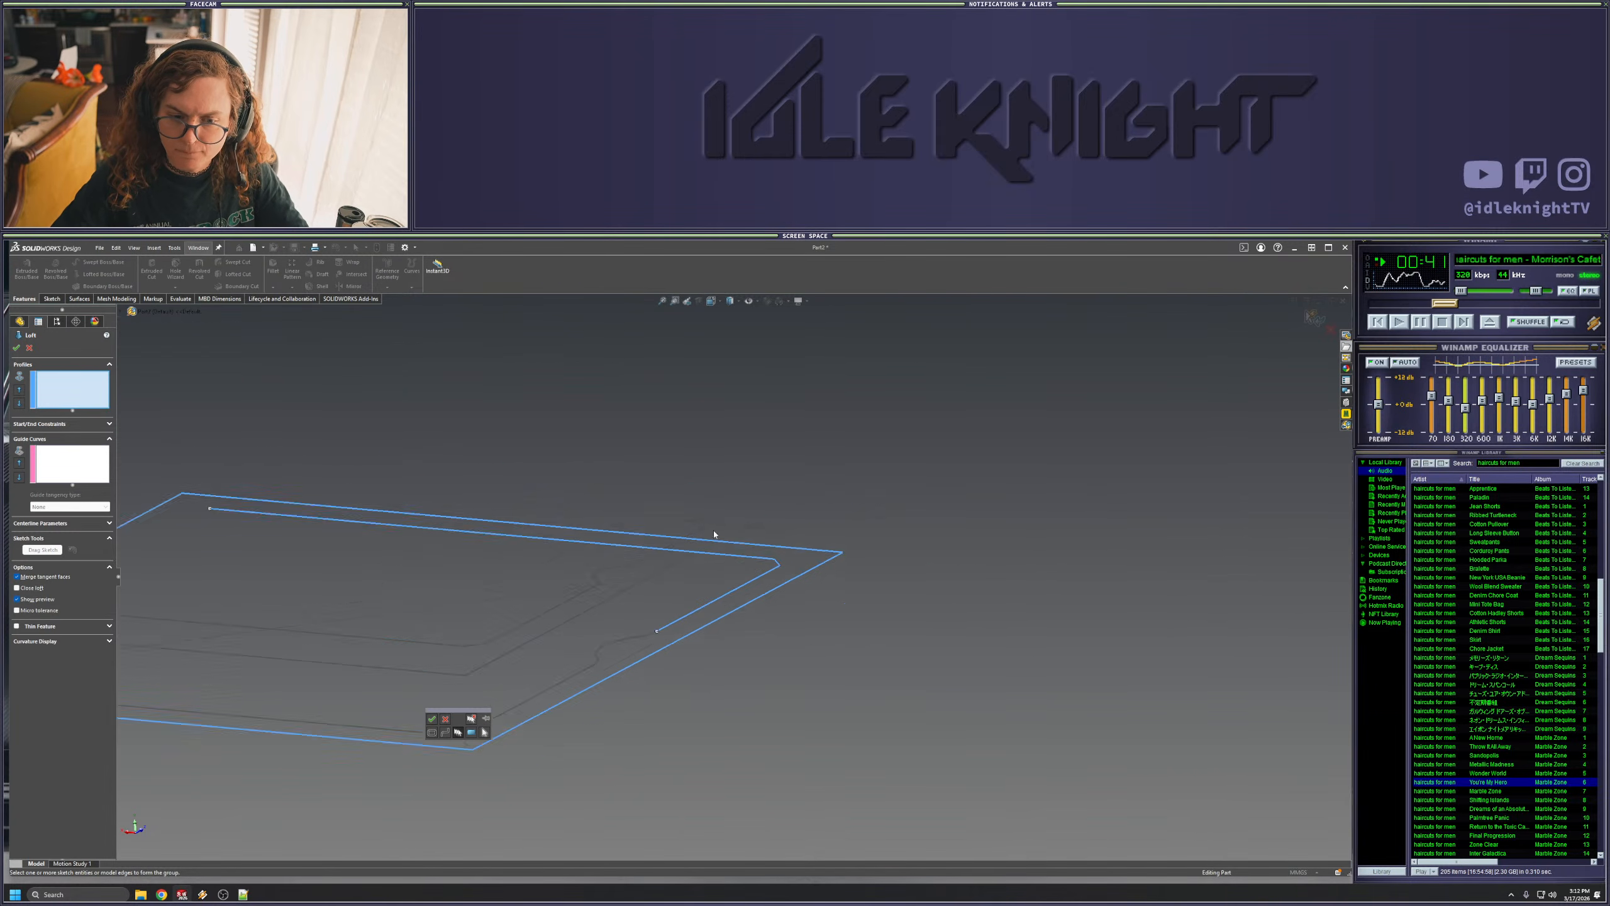
{"action": "scroll", "coordinate": [441, 582], "scroll_direction": "down", "scroll_amount": 3}
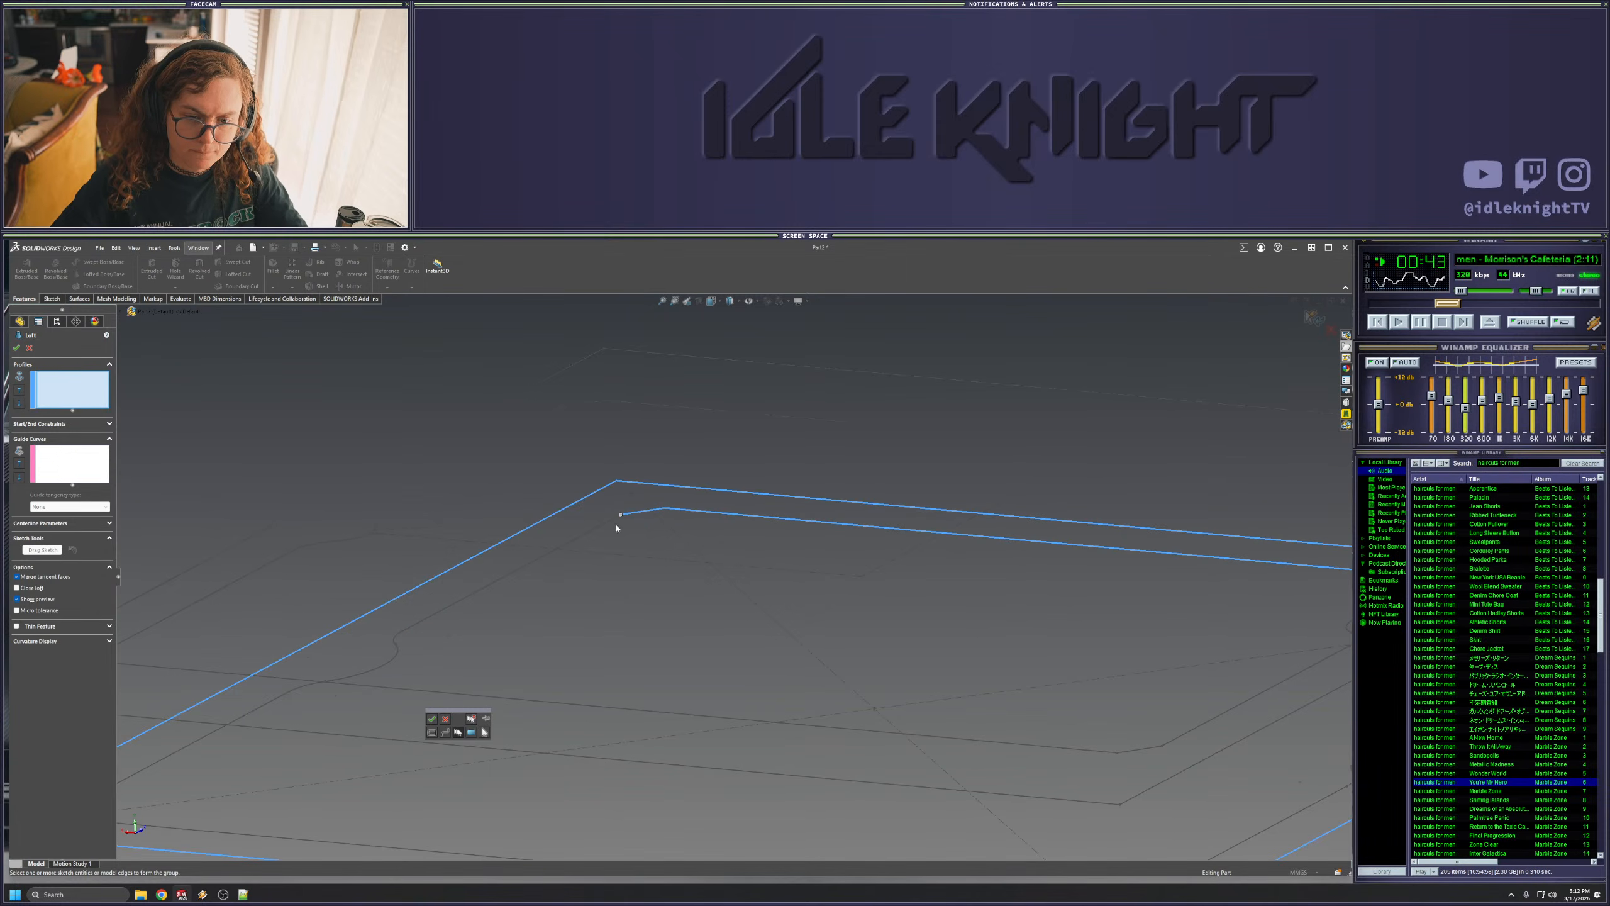
{"action": "left_click", "coordinate": [603, 524]}
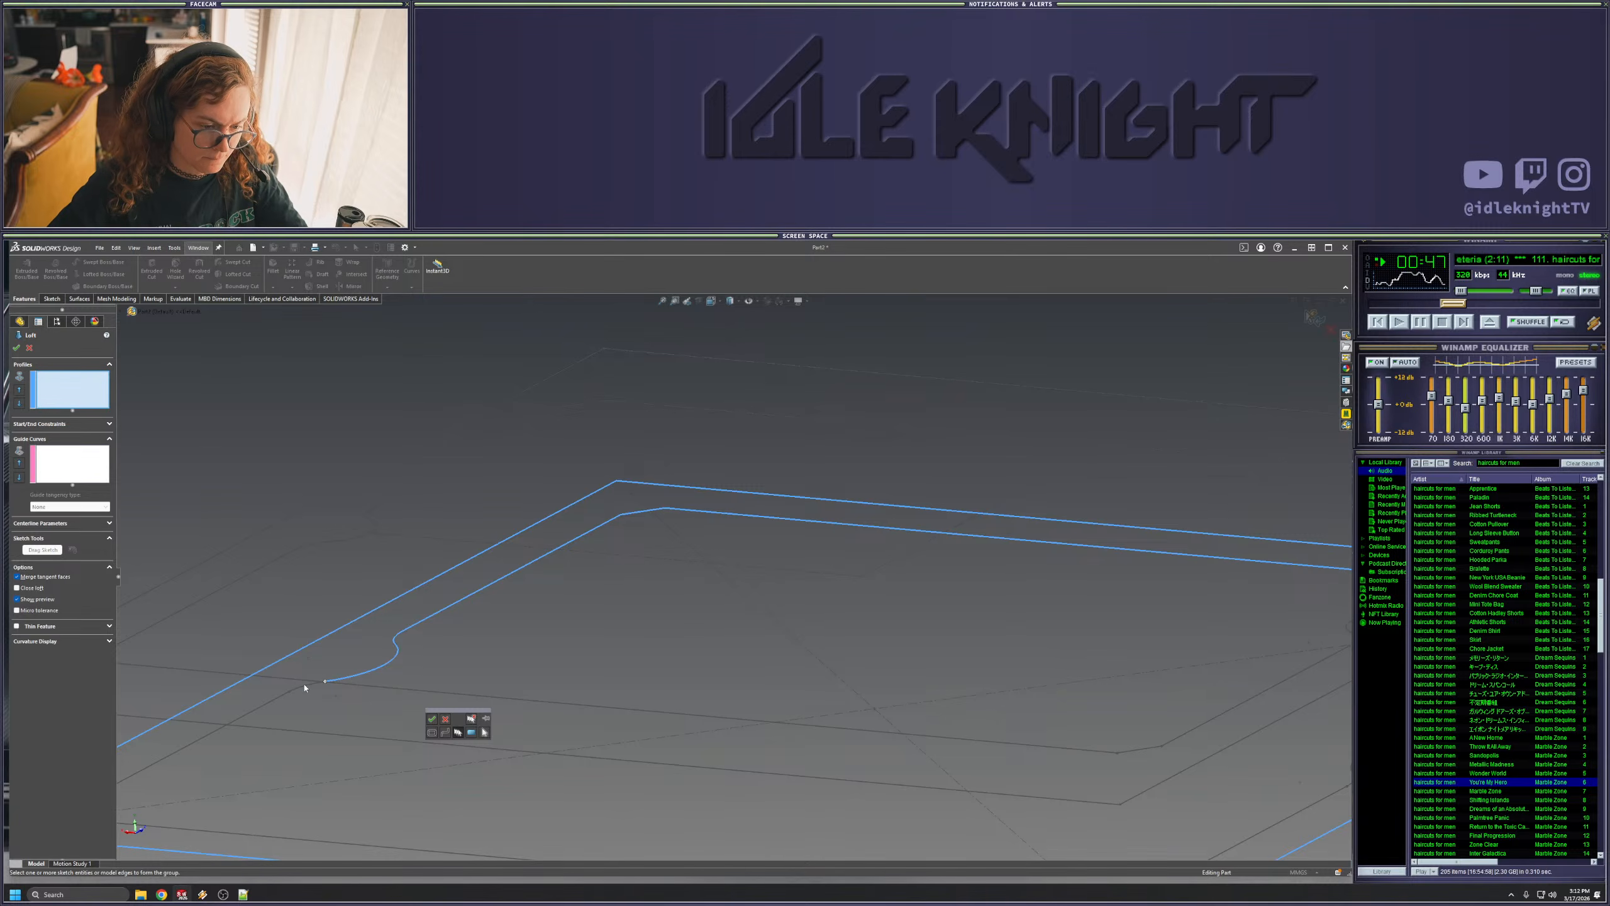
{"action": "scroll", "coordinate": [298, 700], "scroll_direction": "up", "scroll_amount": 5}
{"action": "scroll", "coordinate": [535, 680], "scroll_direction": "down", "scroll_amount": 6}
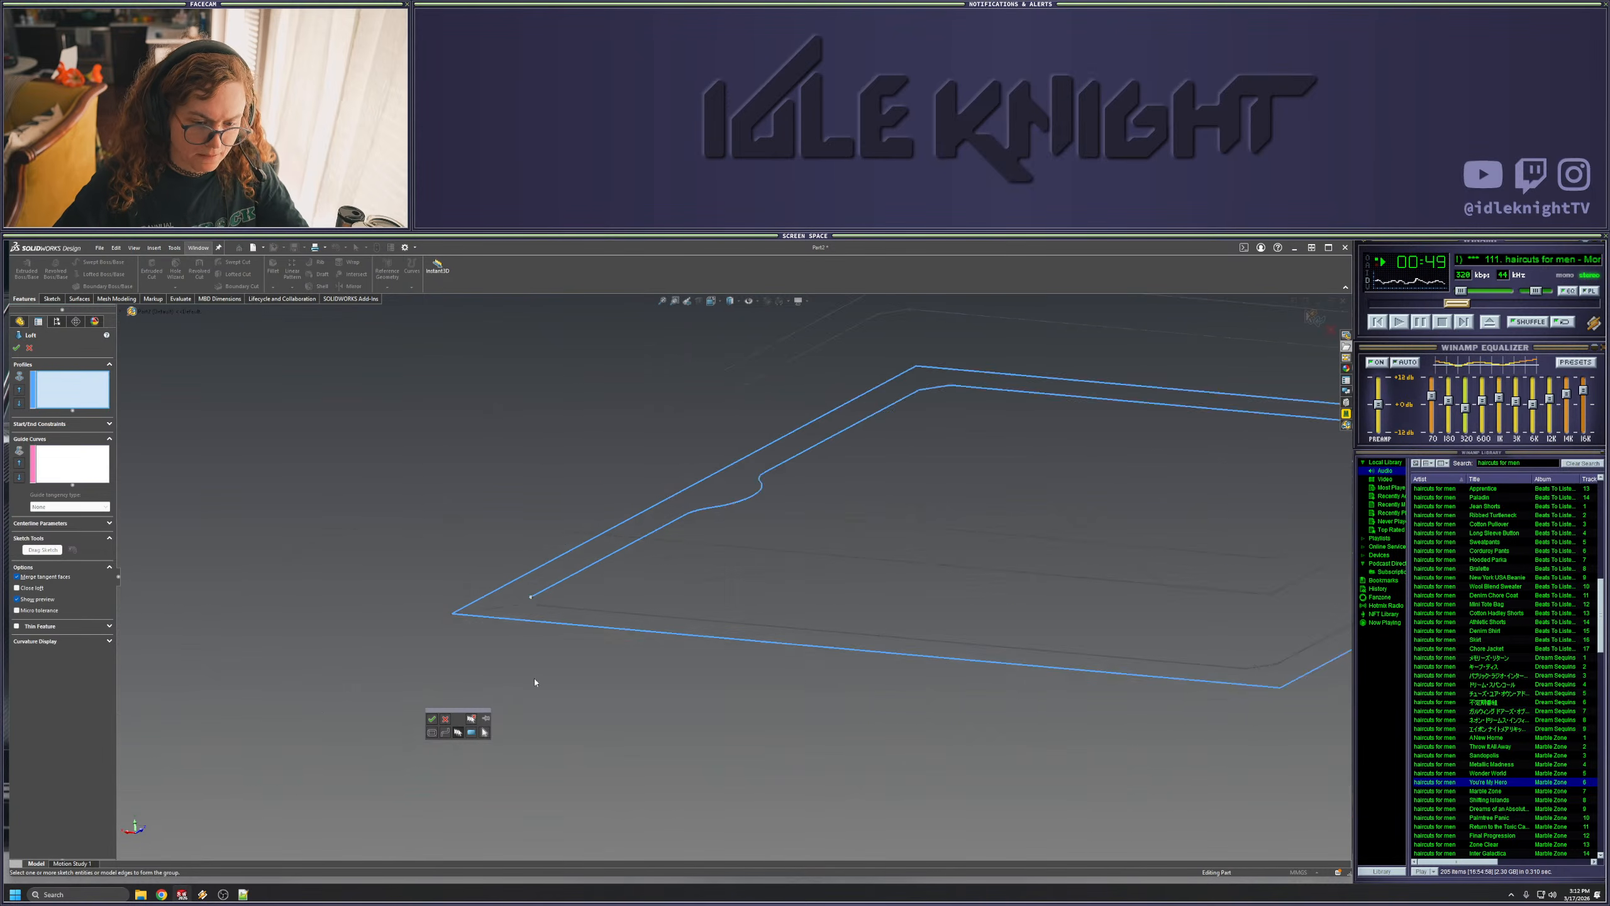
{"action": "scroll", "coordinate": [566, 594], "scroll_direction": "down", "scroll_amount": 2}
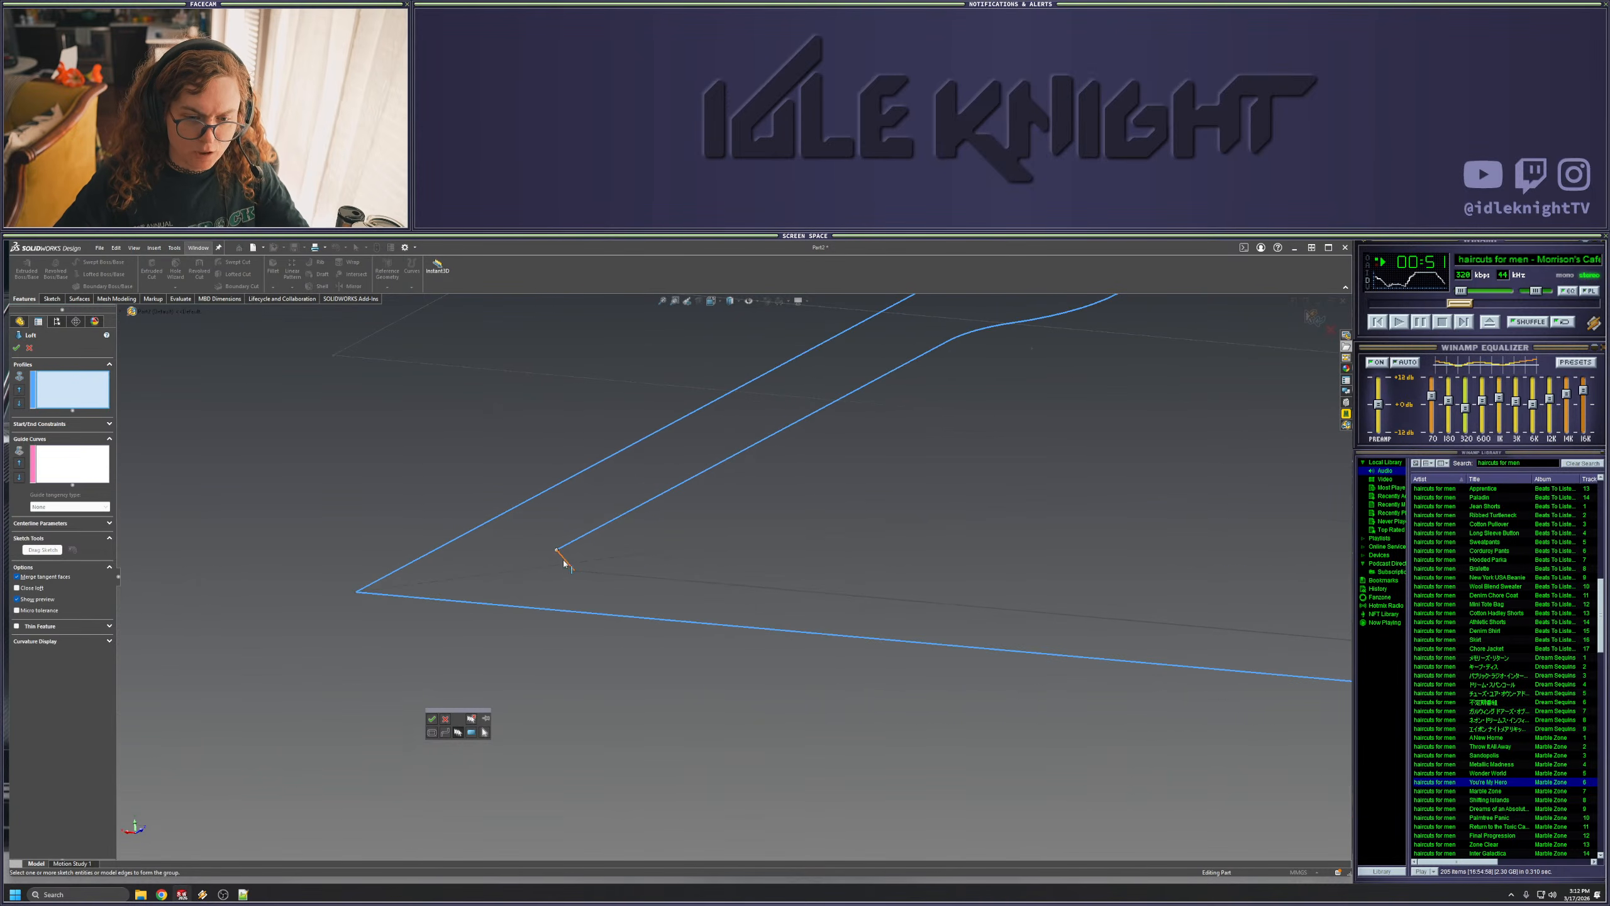
{"action": "scroll", "coordinate": [598, 572], "scroll_direction": "up", "scroll_amount": 6}
{"action": "scroll", "coordinate": [1001, 597], "scroll_direction": "down", "scroll_amount": 6}
{"action": "left_click", "coordinate": [912, 600]}
{"action": "left_click", "coordinate": [920, 594]}
{"action": "scroll", "coordinate": [991, 480], "scroll_direction": "up", "scroll_amount": 5}
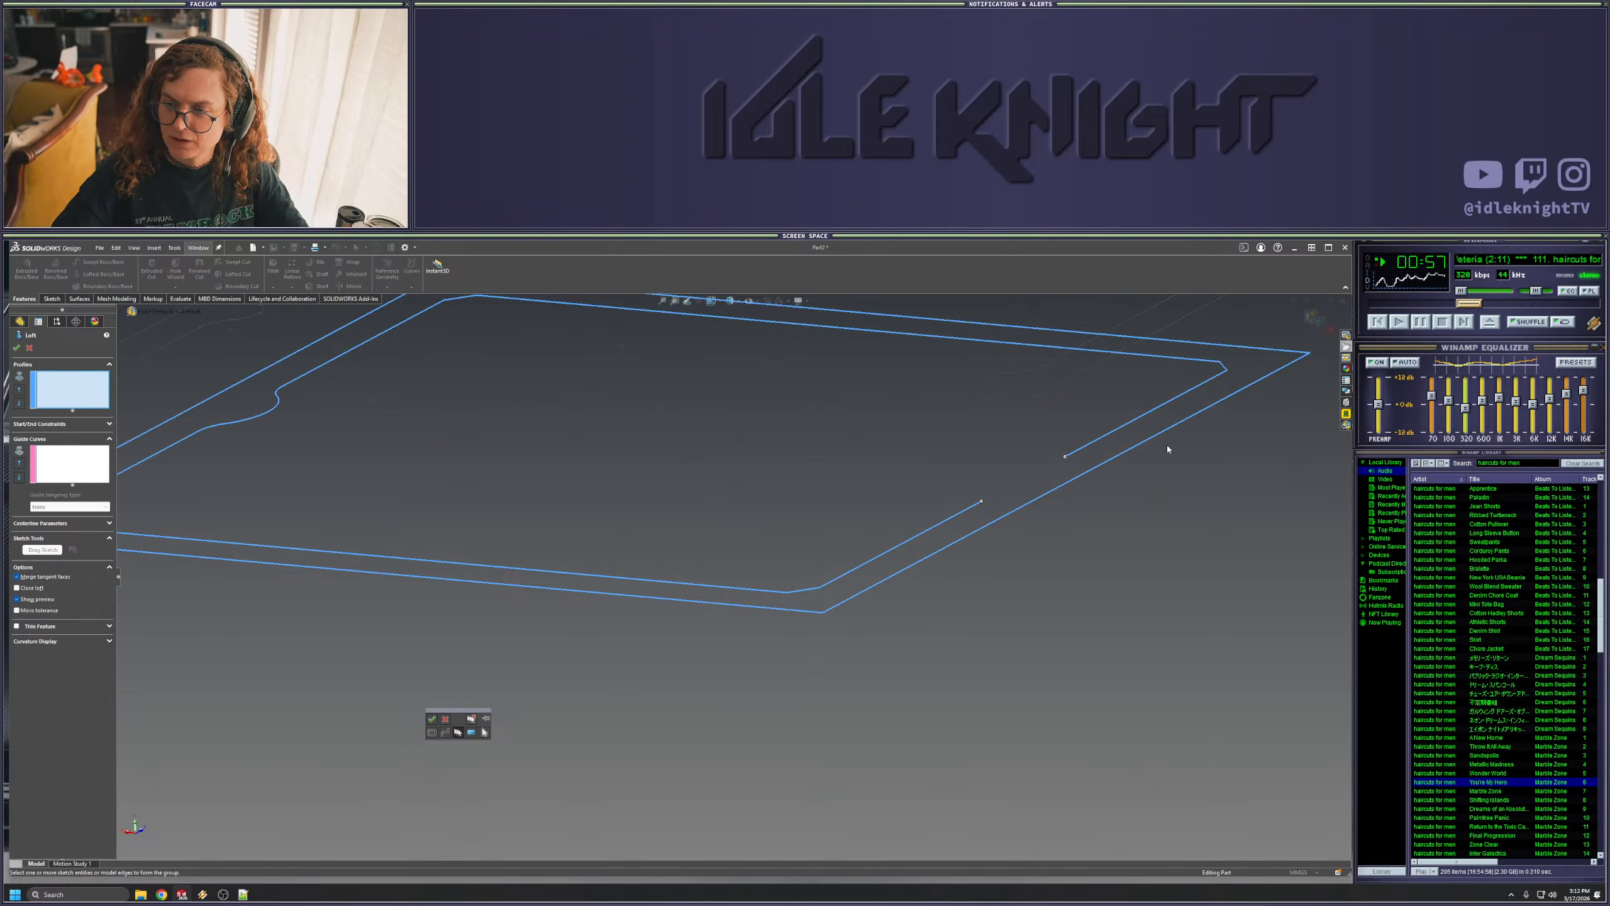
{"action": "scroll", "coordinate": [994, 520], "scroll_direction": "down", "scroll_amount": 5}
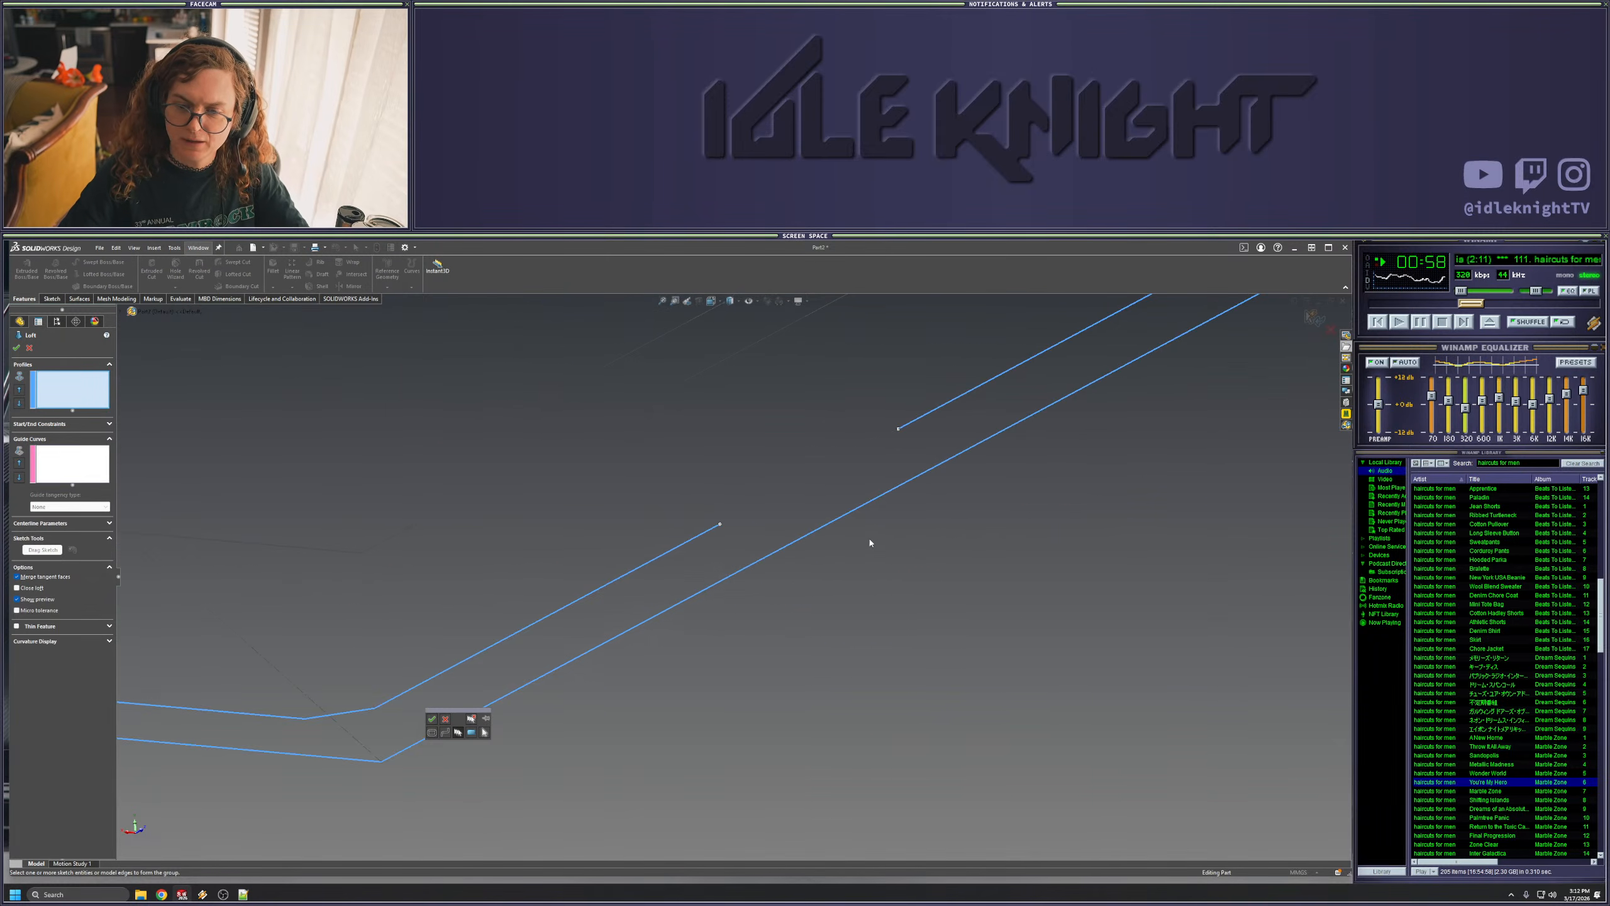
{"action": "left_click", "coordinate": [731, 516]}
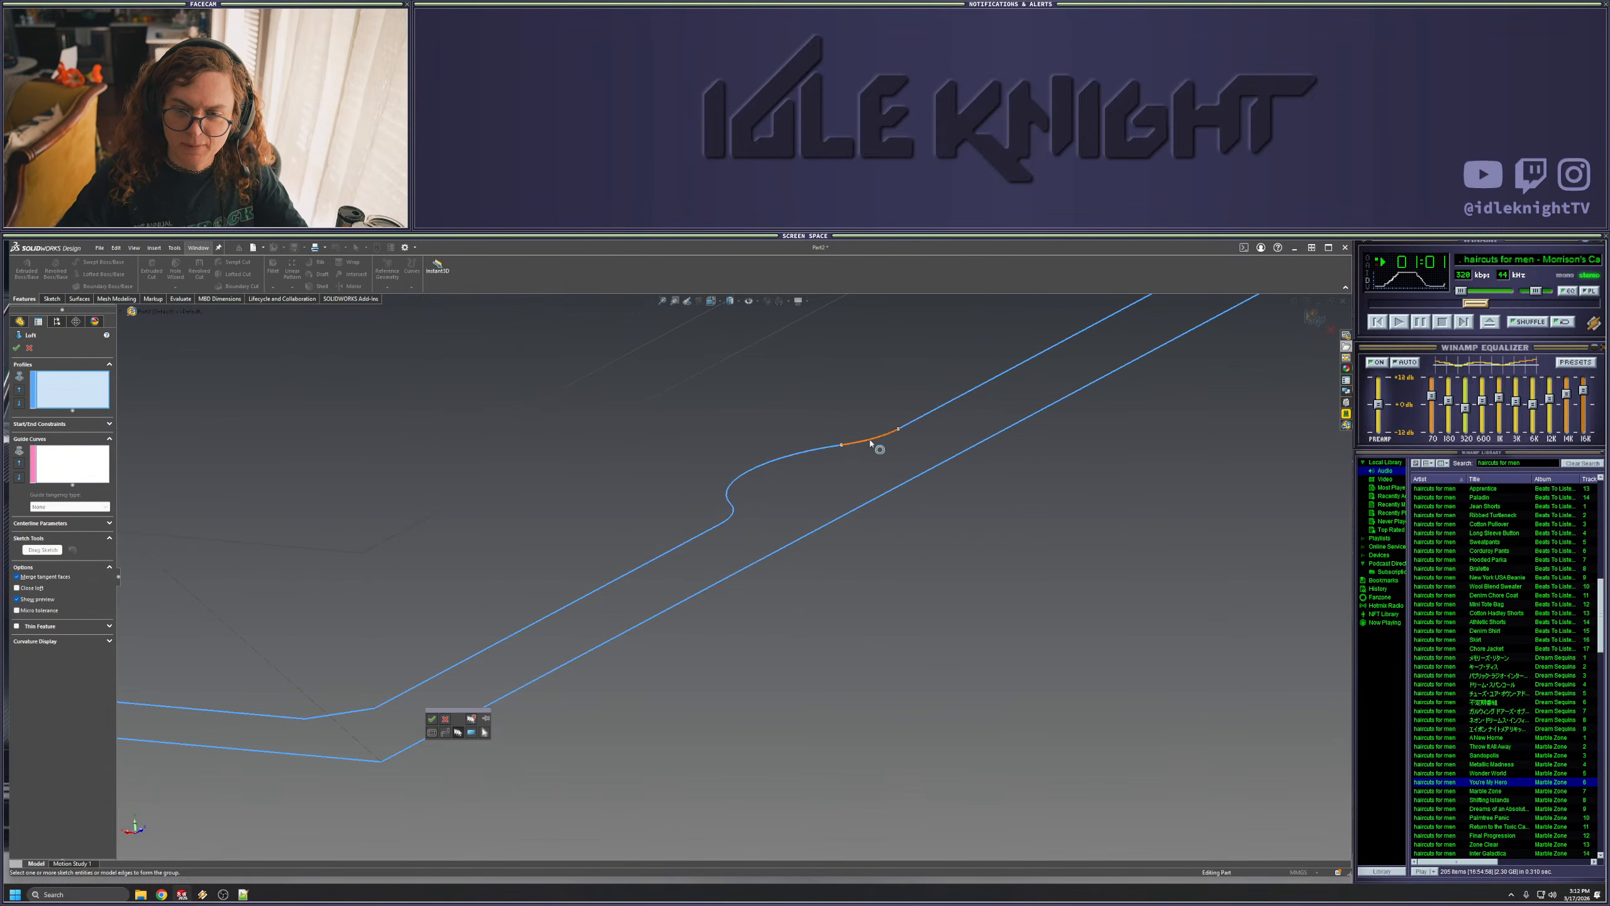
{"action": "scroll", "coordinate": [875, 442], "scroll_direction": "up", "scroll_amount": 5}
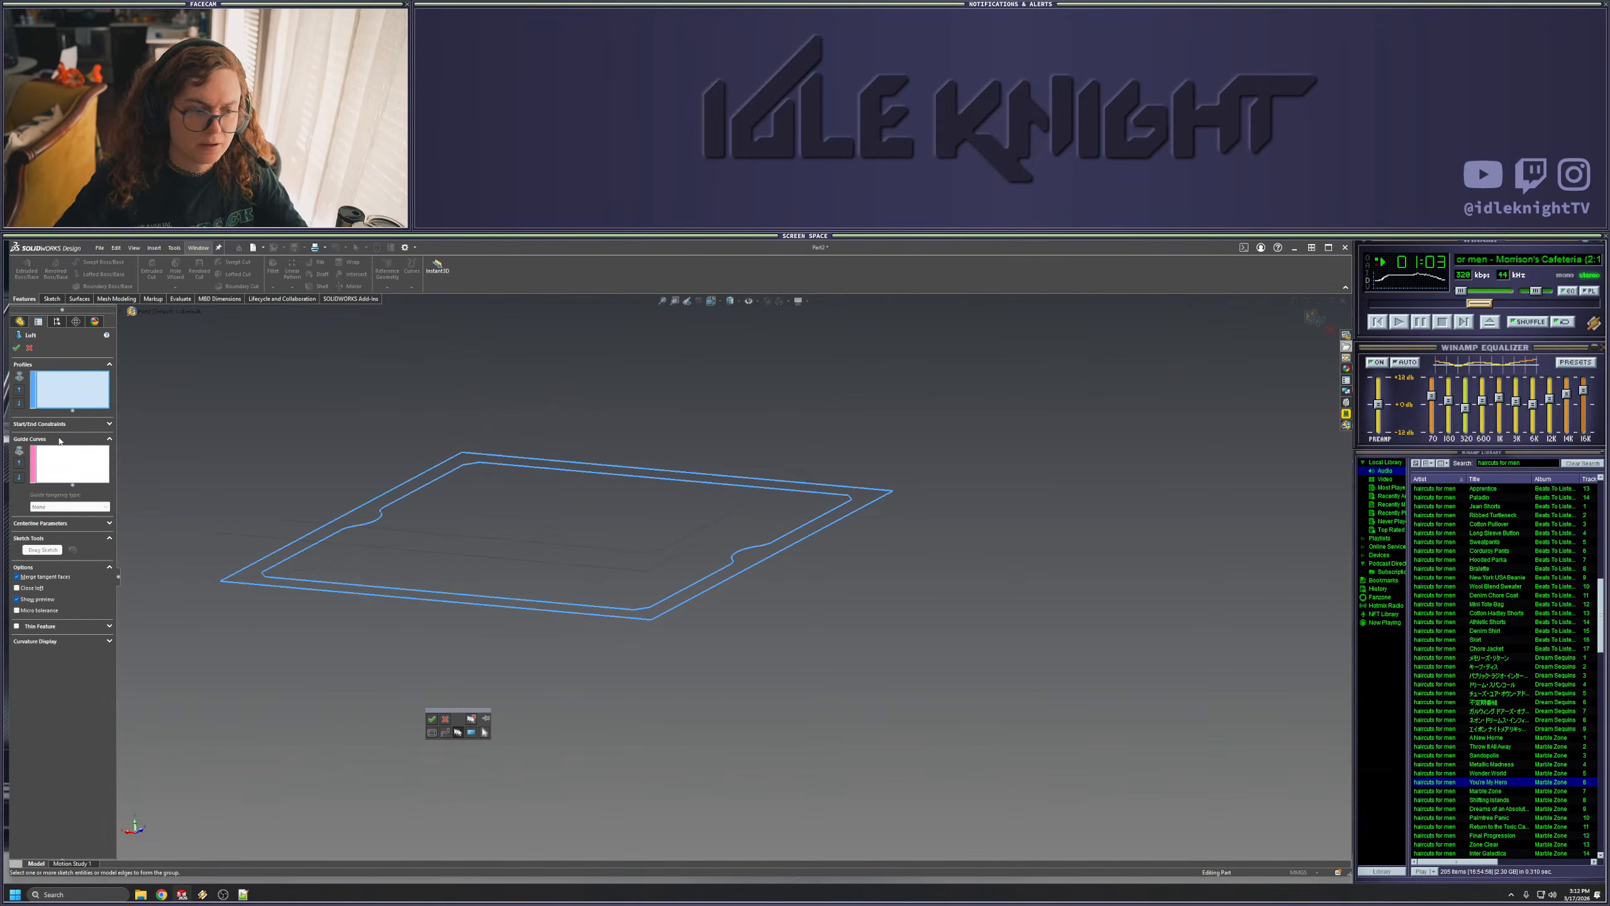
{"action": "left_click", "coordinate": [429, 722]}
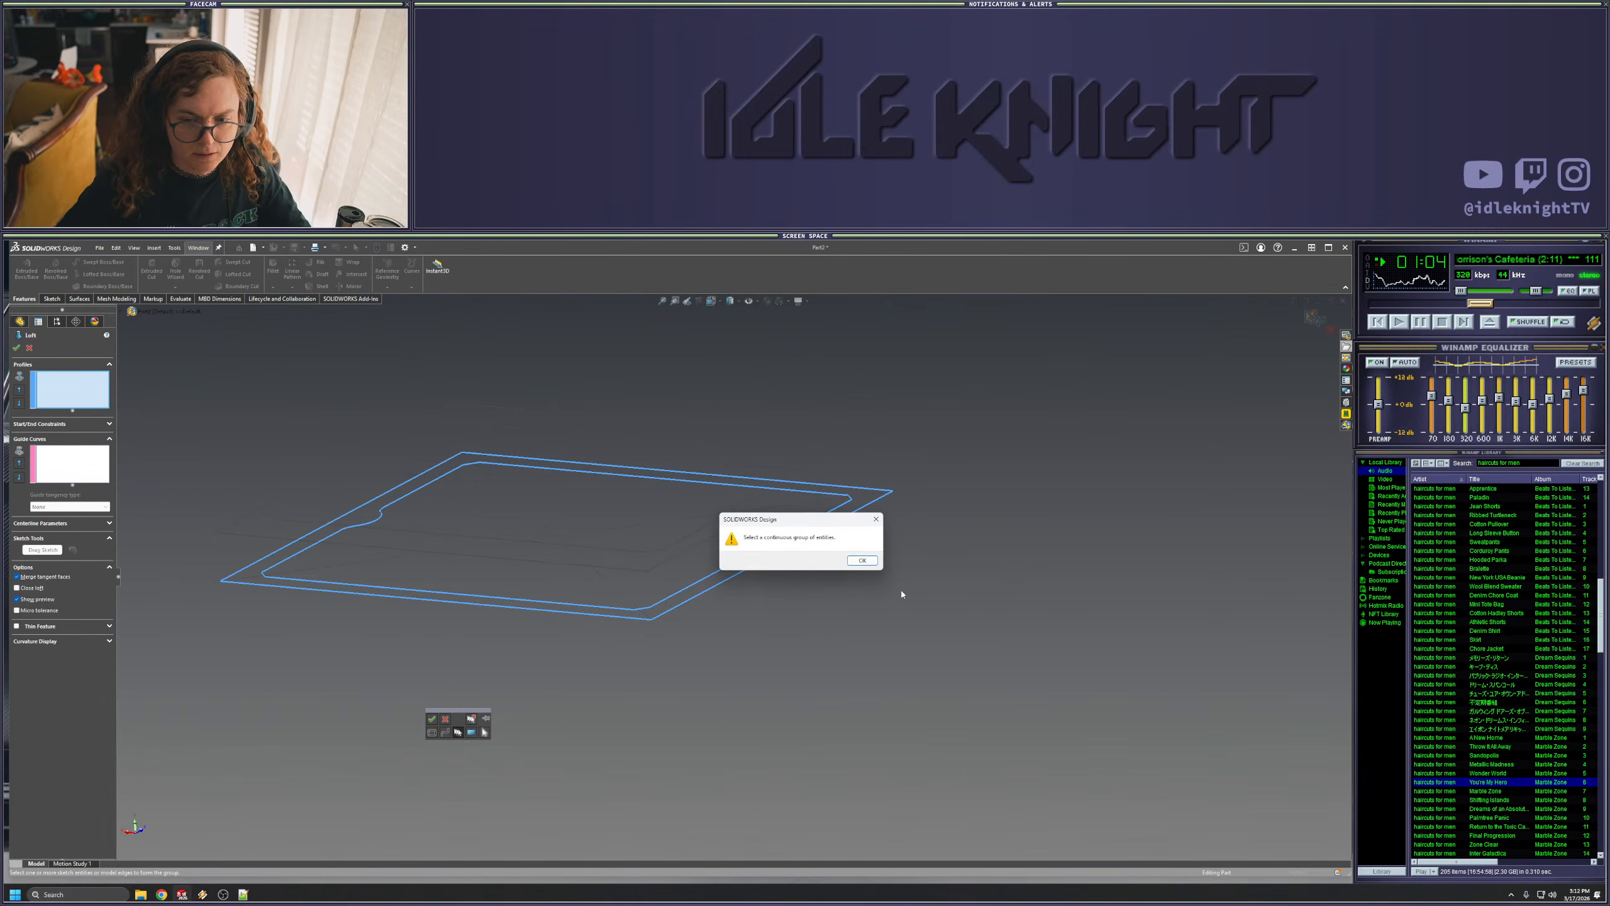
{"action": "left_click", "coordinate": [862, 560]}
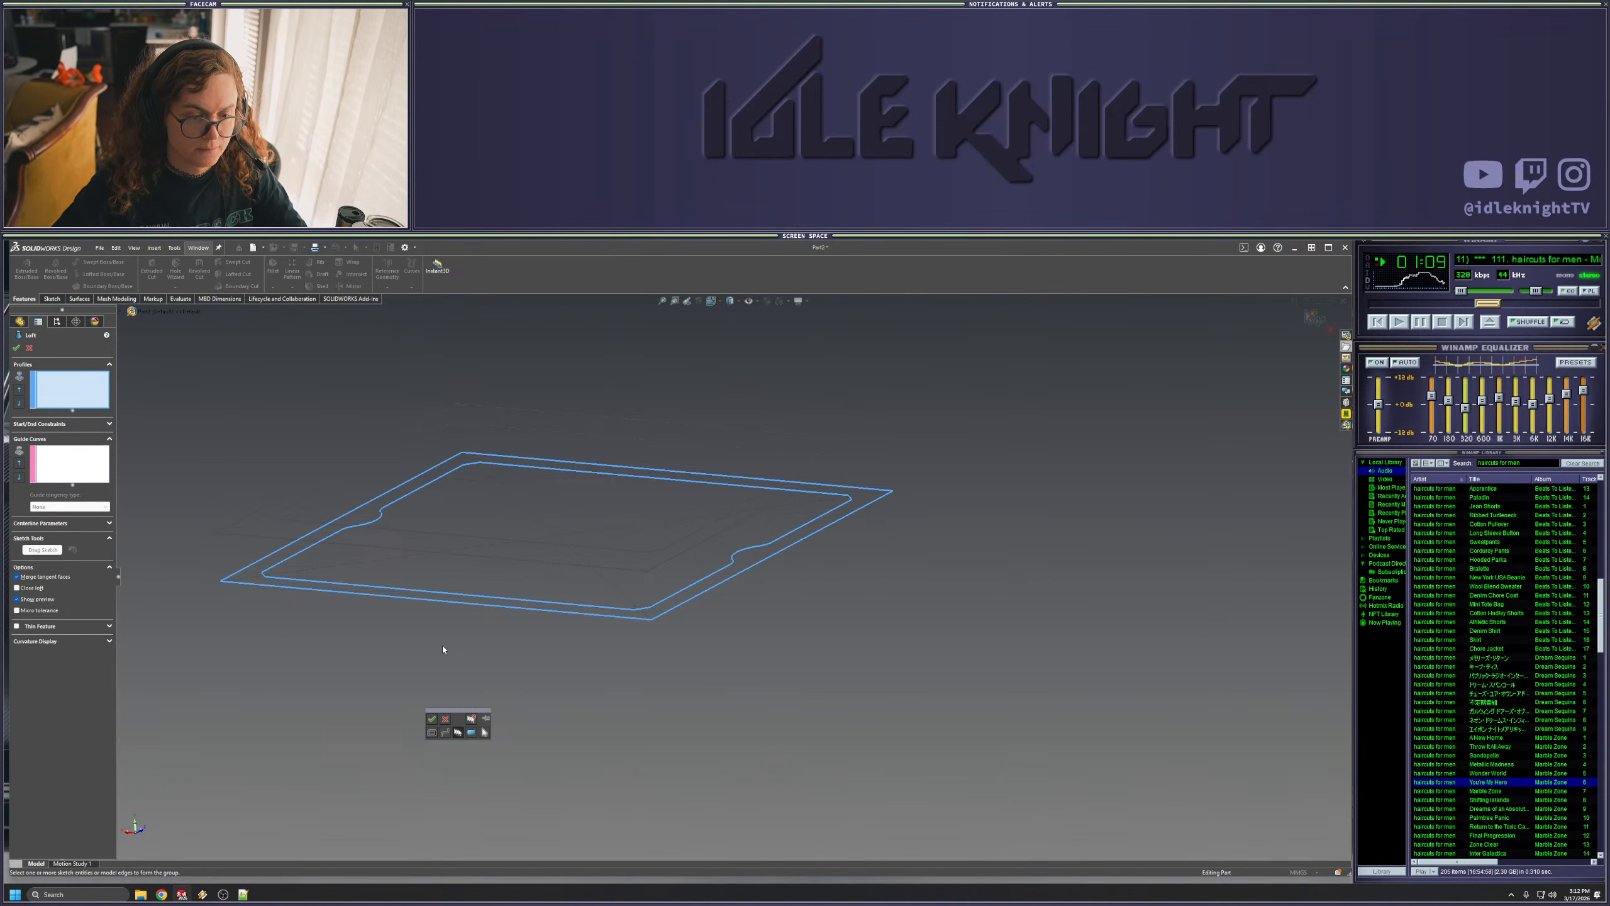
{"action": "key", "text": "Escape"}
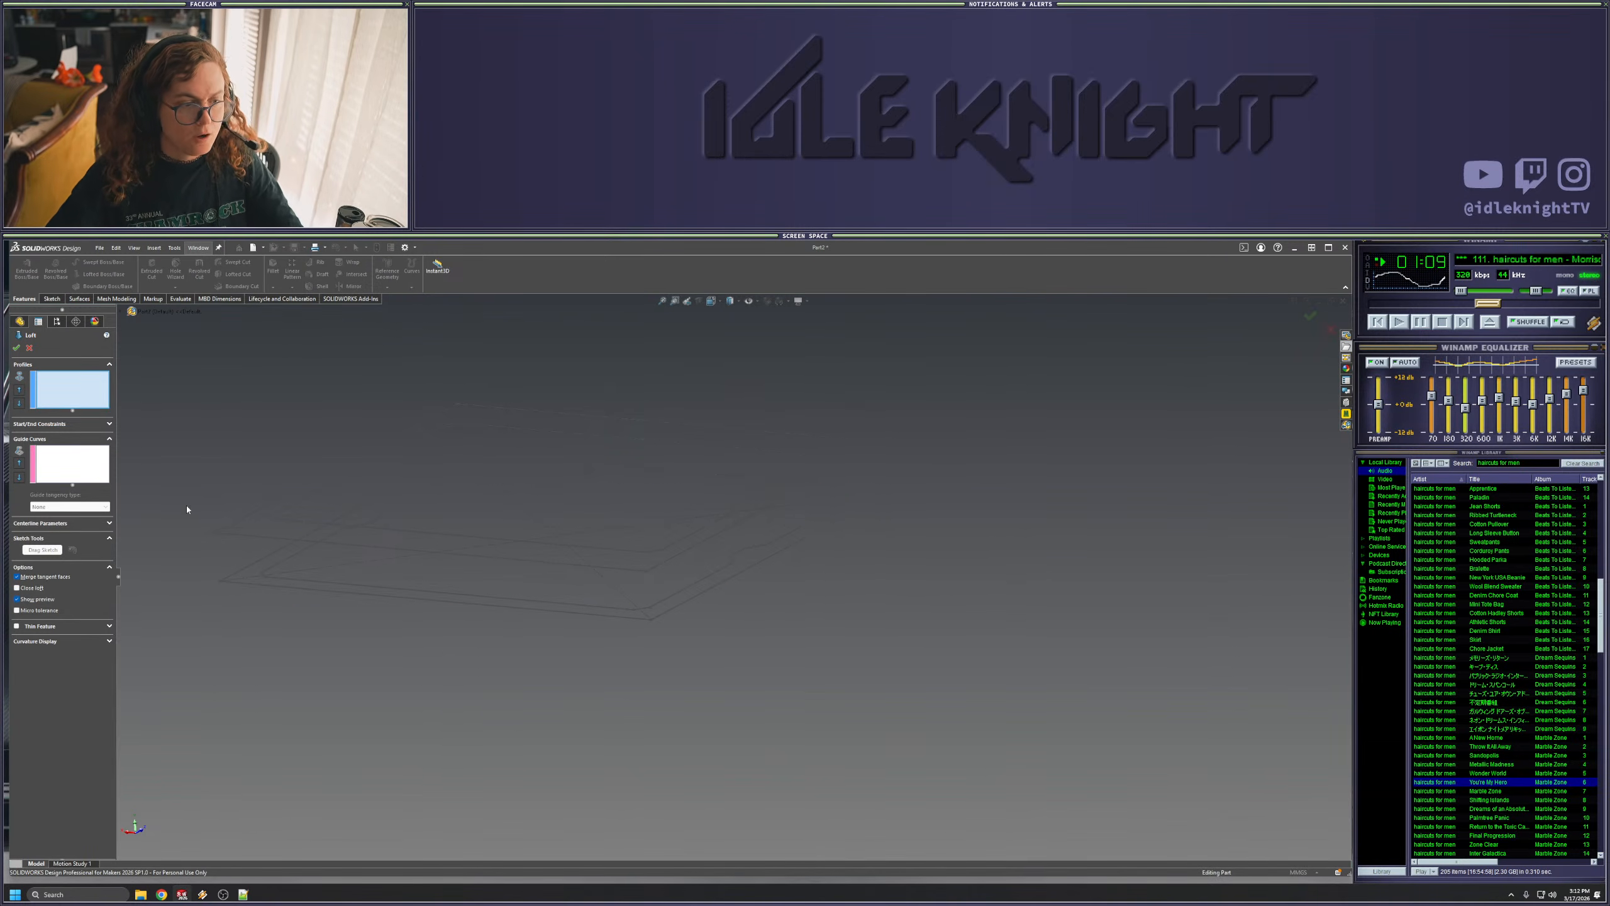
{"action": "left_click", "coordinate": [16, 348]}
{"action": "key", "text": "Escape"}
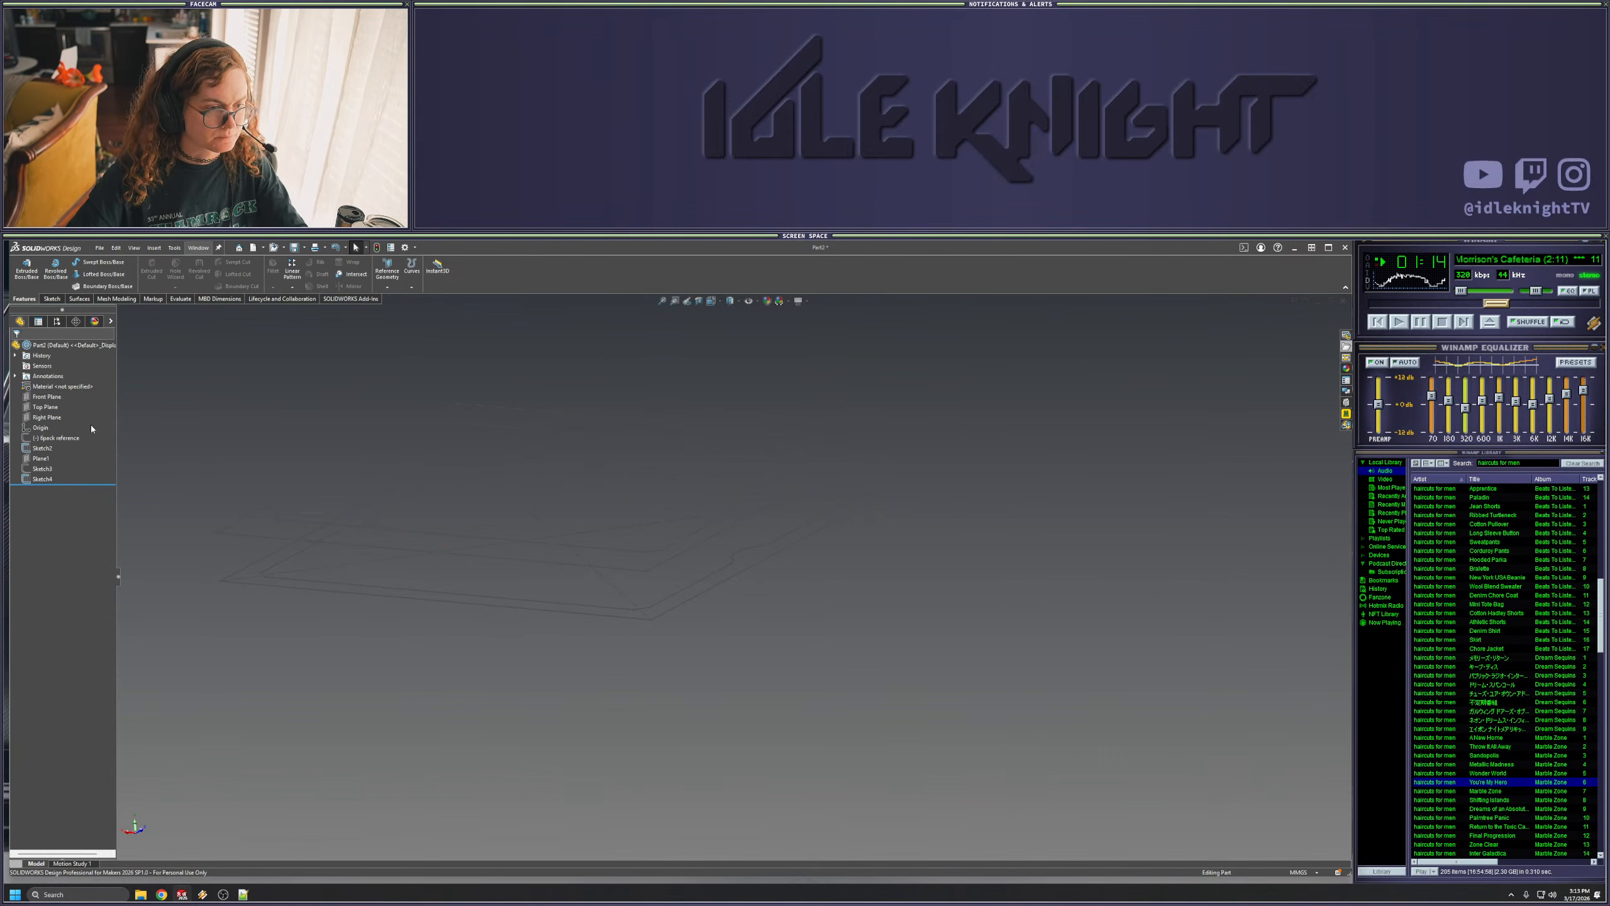
- Extrude the frame sketch 20 mm into a solid block, adding the inner region to its selected contours
{"action": "left_click", "coordinate": [38, 449]}
{"action": "left_click", "coordinate": [26, 269]}
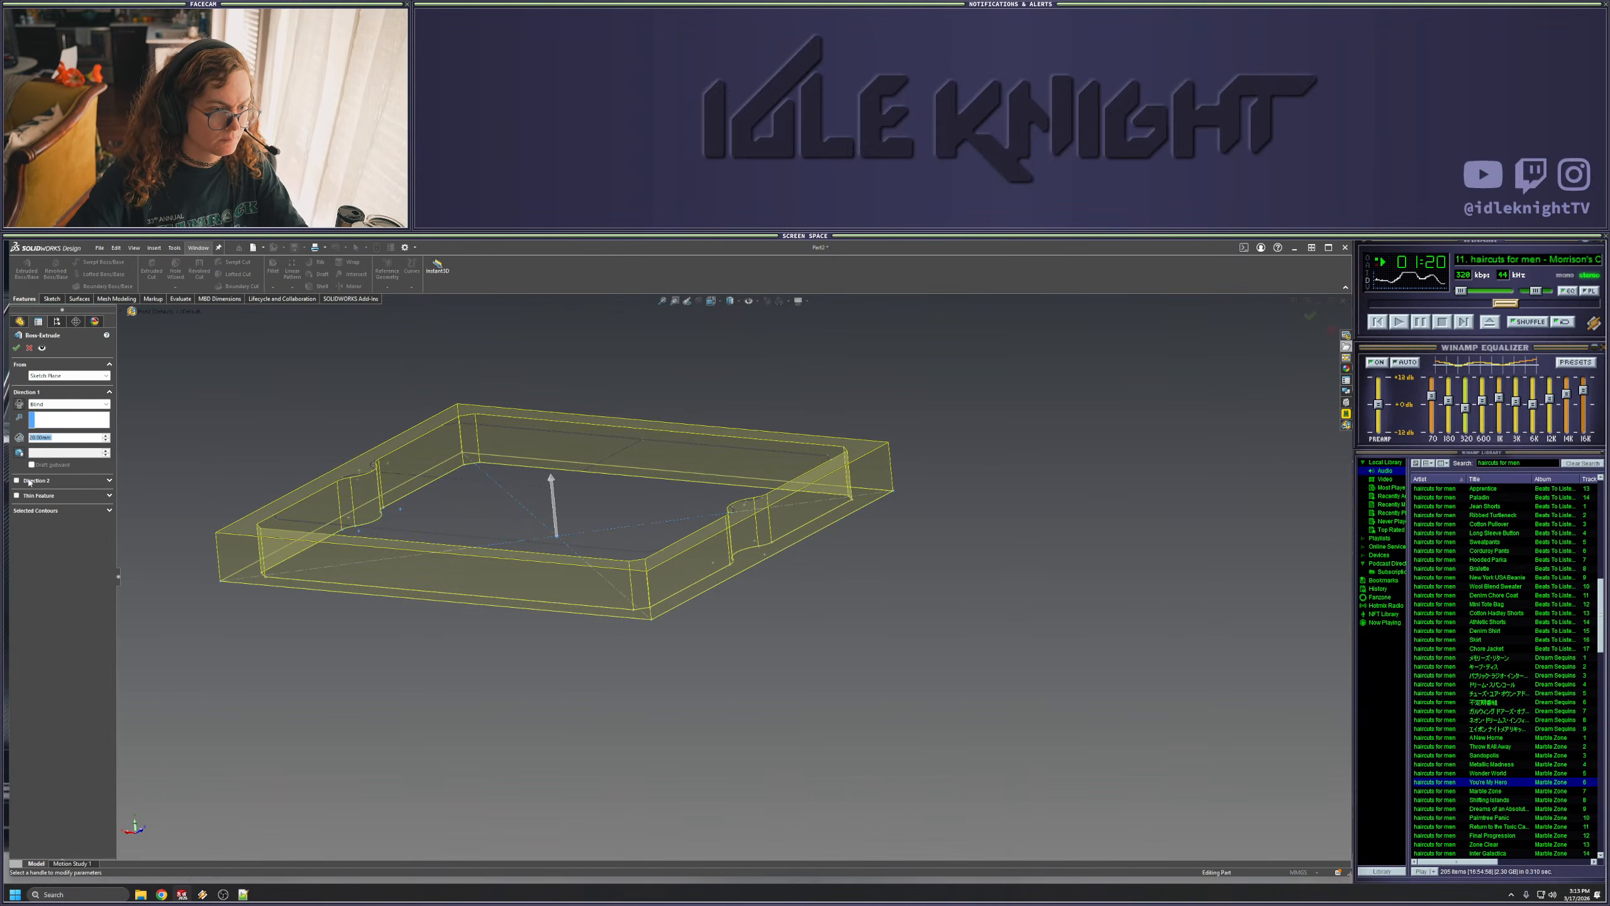
{"action": "left_click", "coordinate": [53, 512]}
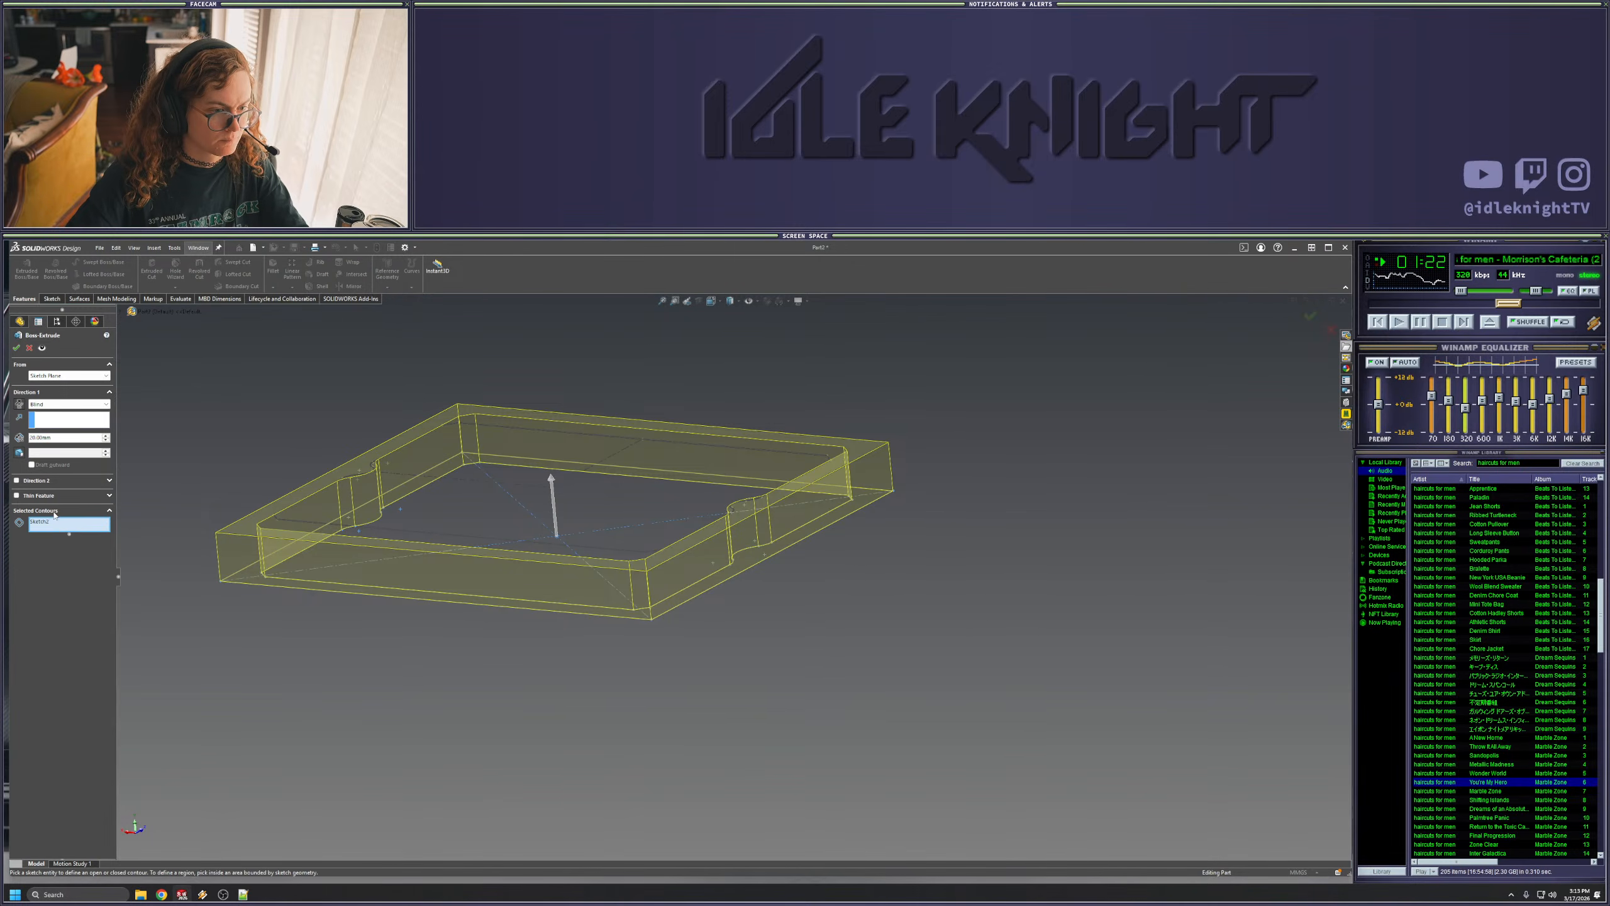
{"action": "left_click", "coordinate": [423, 532]}
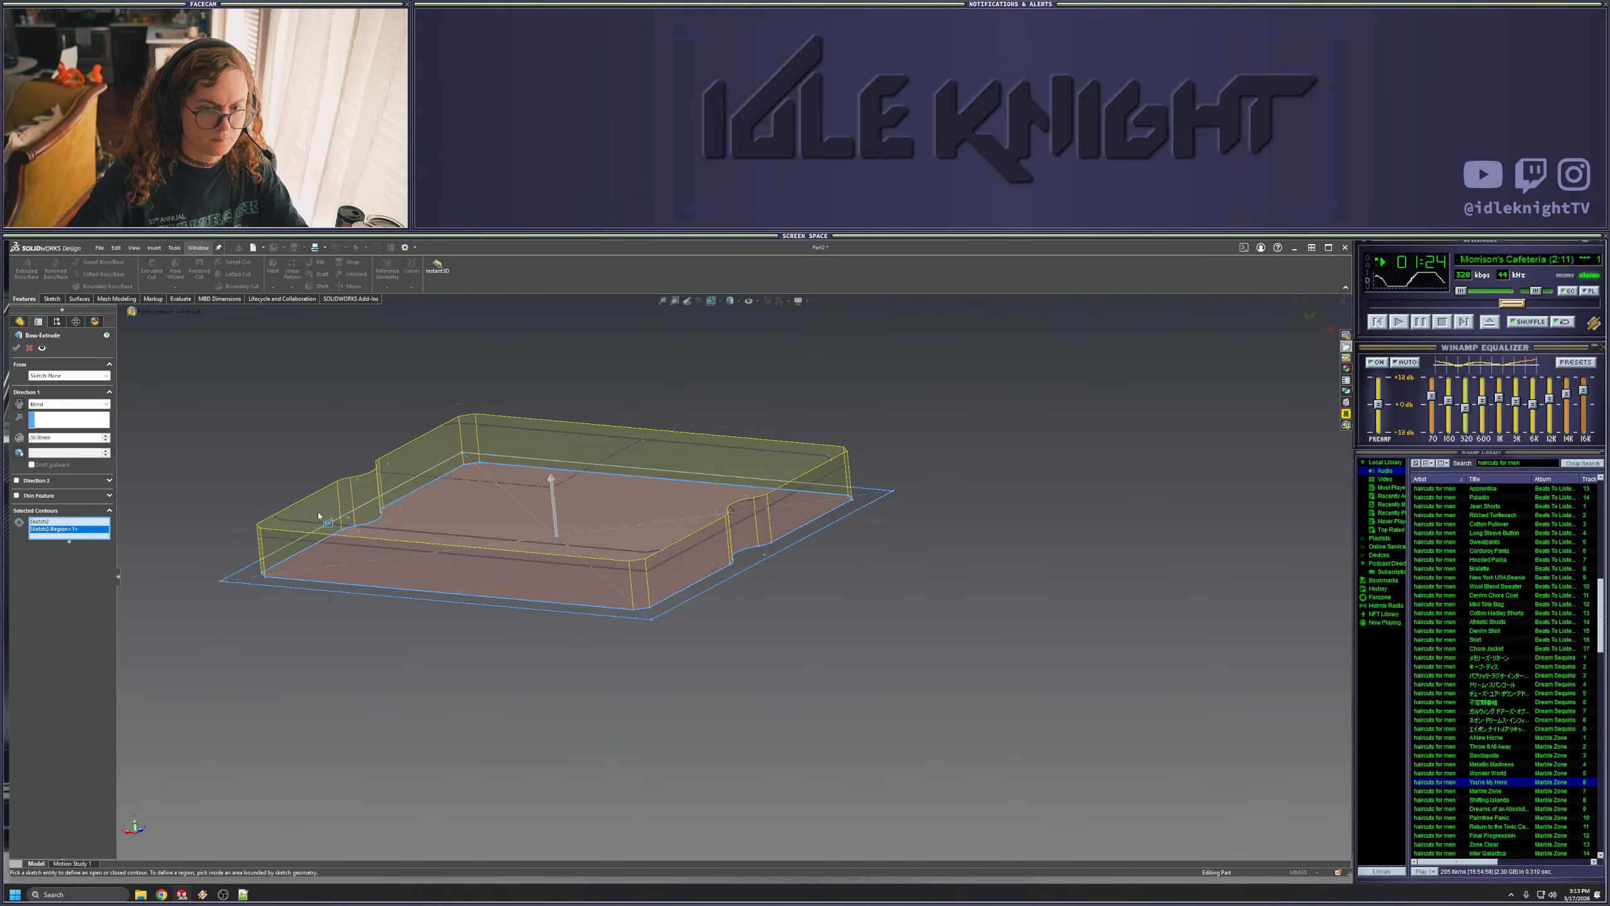
{"action": "middle_click_drag", "start_coordinate": [406, 500], "coordinate": [406, 615]}
{"action": "left_click", "coordinate": [280, 638]}
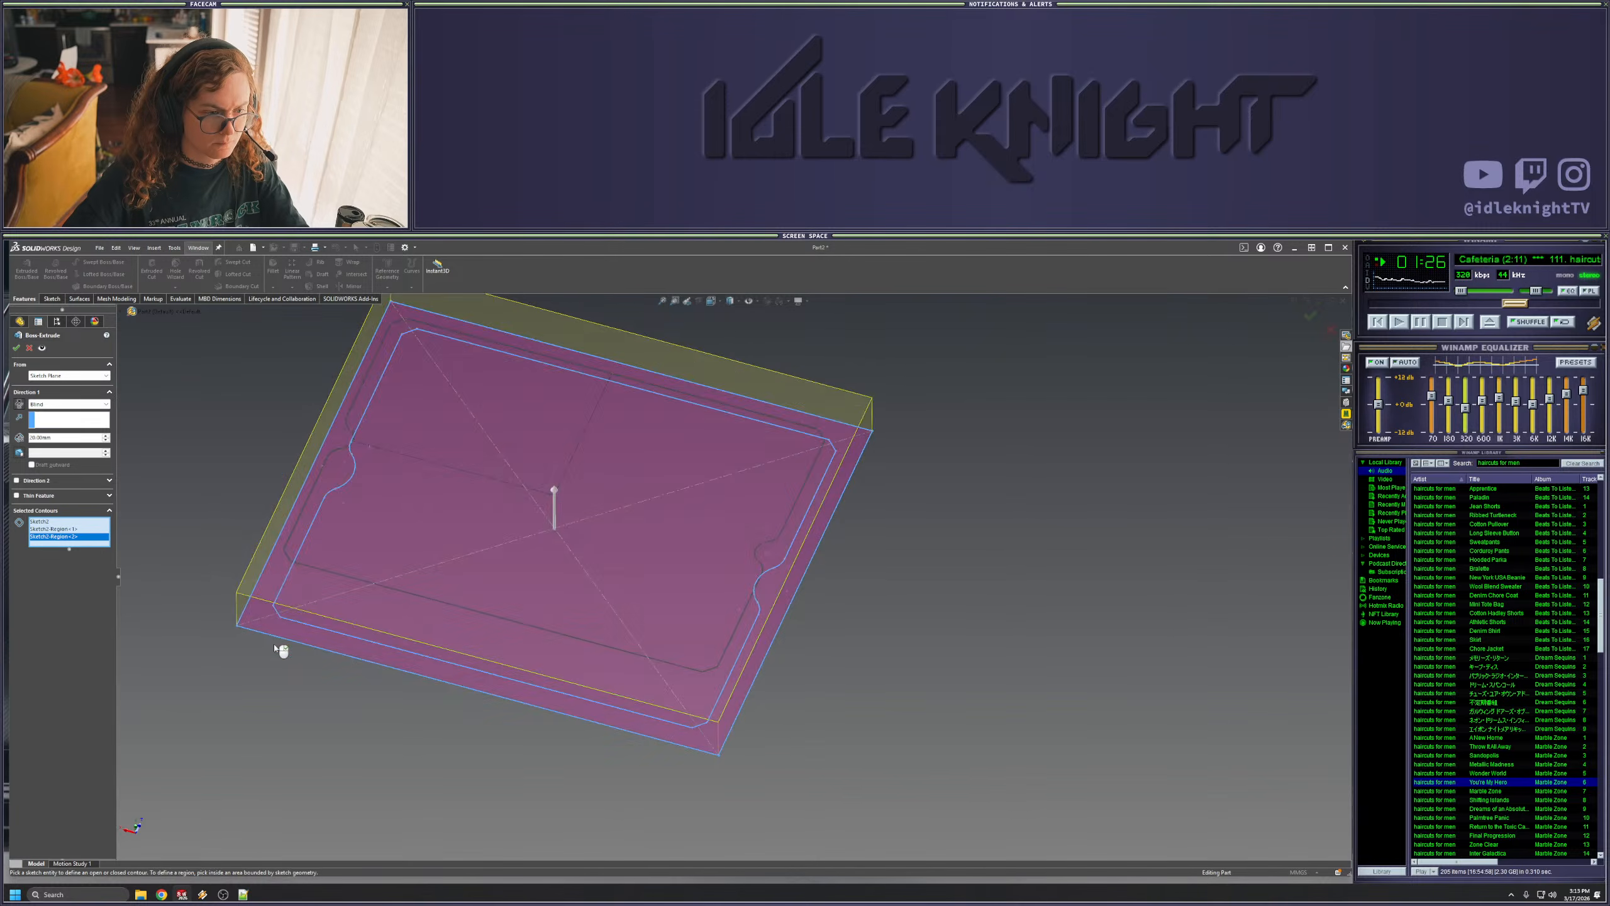
{"action": "middle_click_drag", "start_coordinate": [280, 638], "coordinate": [283, 526]}
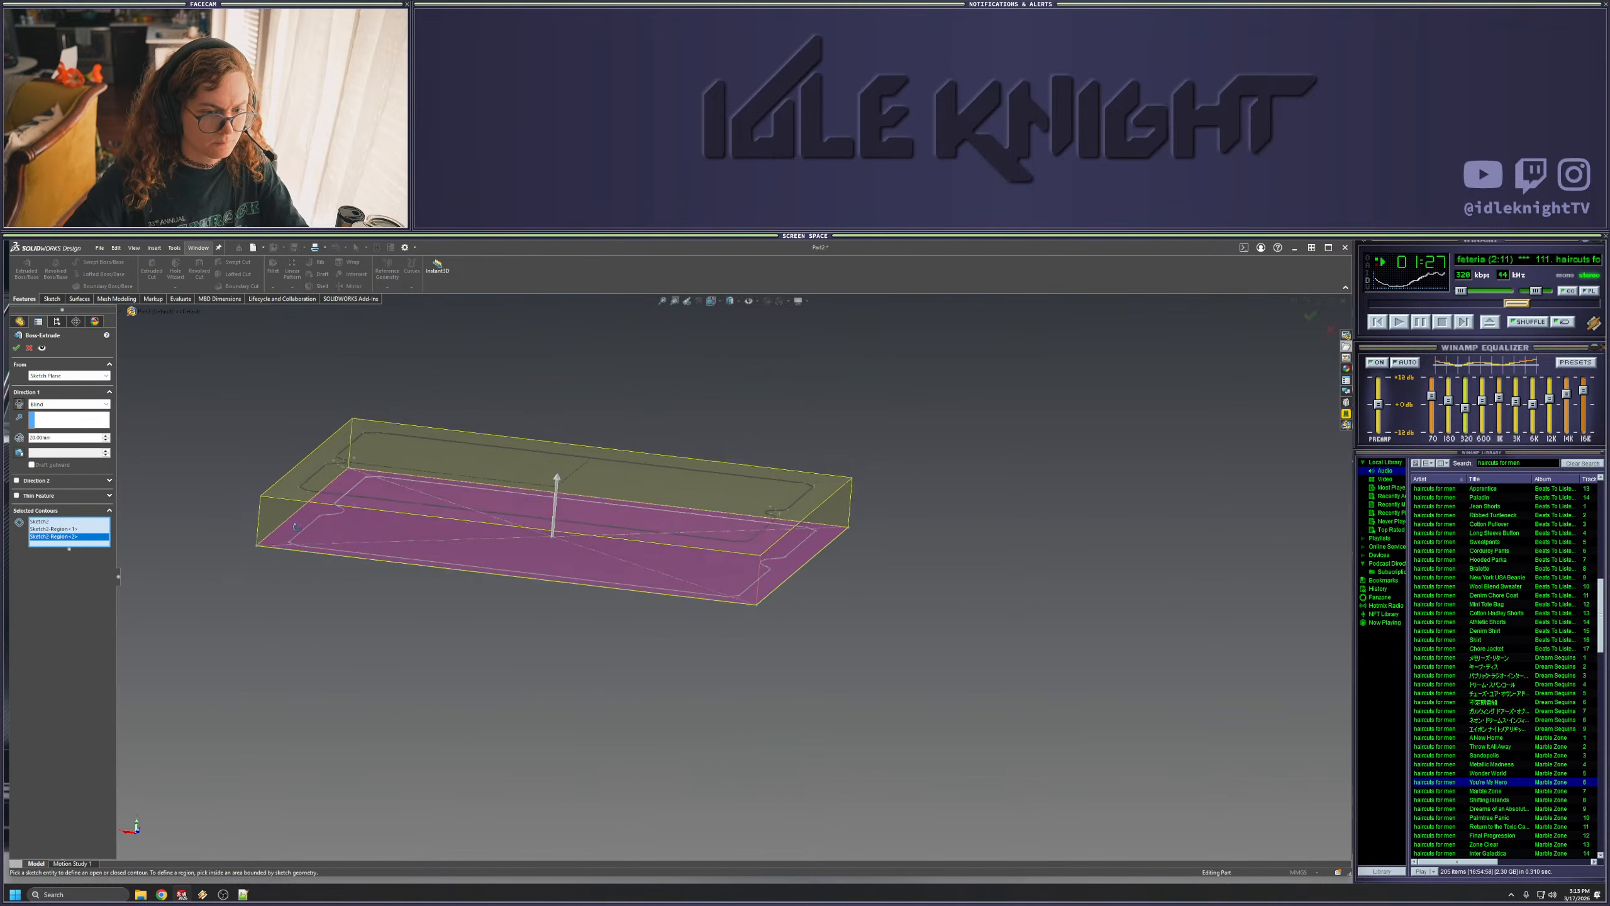
{"action": "left_click", "coordinate": [16, 348]}
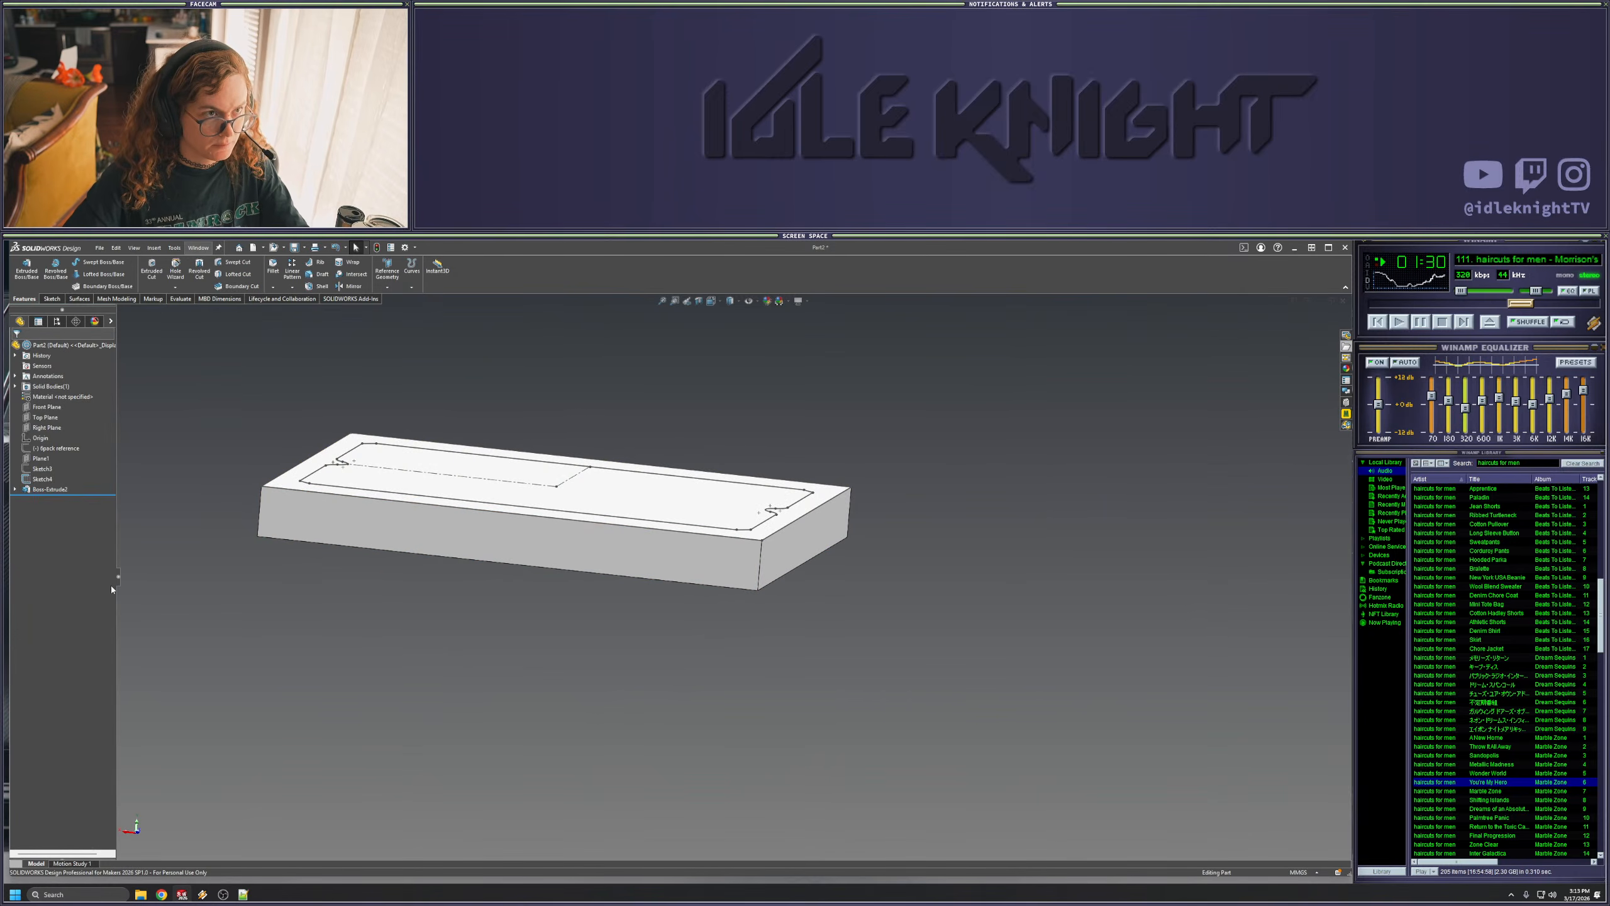
- Show the frame sketch absorbed under the block's extrude feature
{"action": "left_click", "coordinate": [15, 489]}
{"action": "right_click", "coordinate": [50, 502]}
{"action": "left_click", "coordinate": [64, 488]}
{"action": "left_click", "coordinate": [316, 702]}
- Start a lofted cut and select the closed inner outline on the block's top face, including both side notches, as the first profile
{"action": "middle_click_drag", "start_coordinate": [234, 369], "coordinate": [230, 409]}
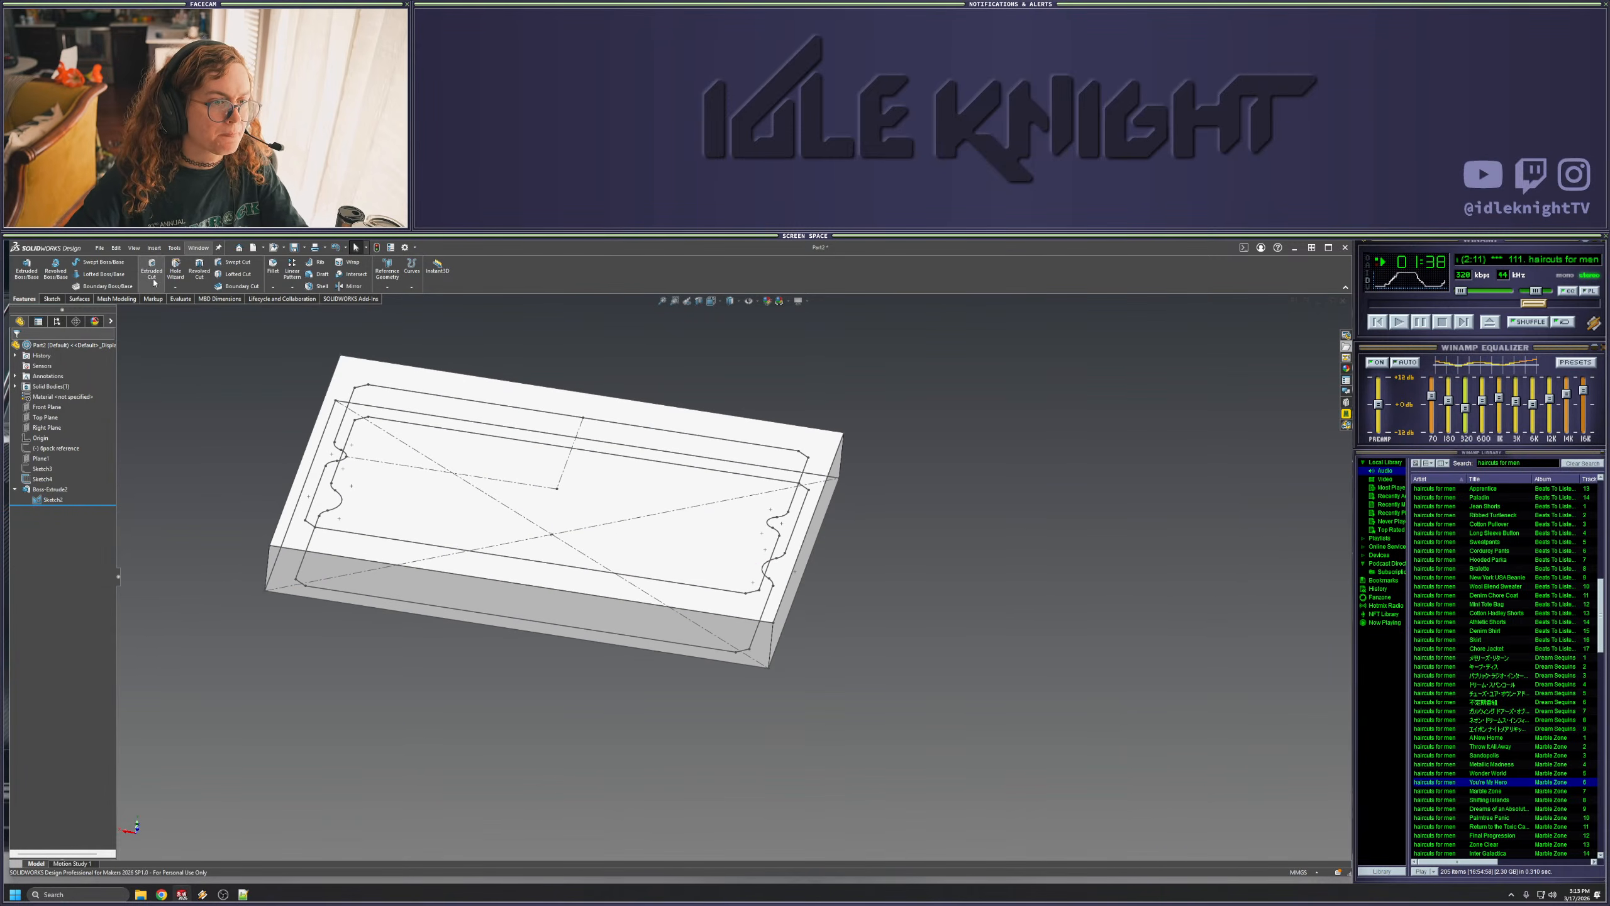
{"action": "left_click", "coordinate": [237, 275]}
{"action": "left_click", "coordinate": [334, 531]}
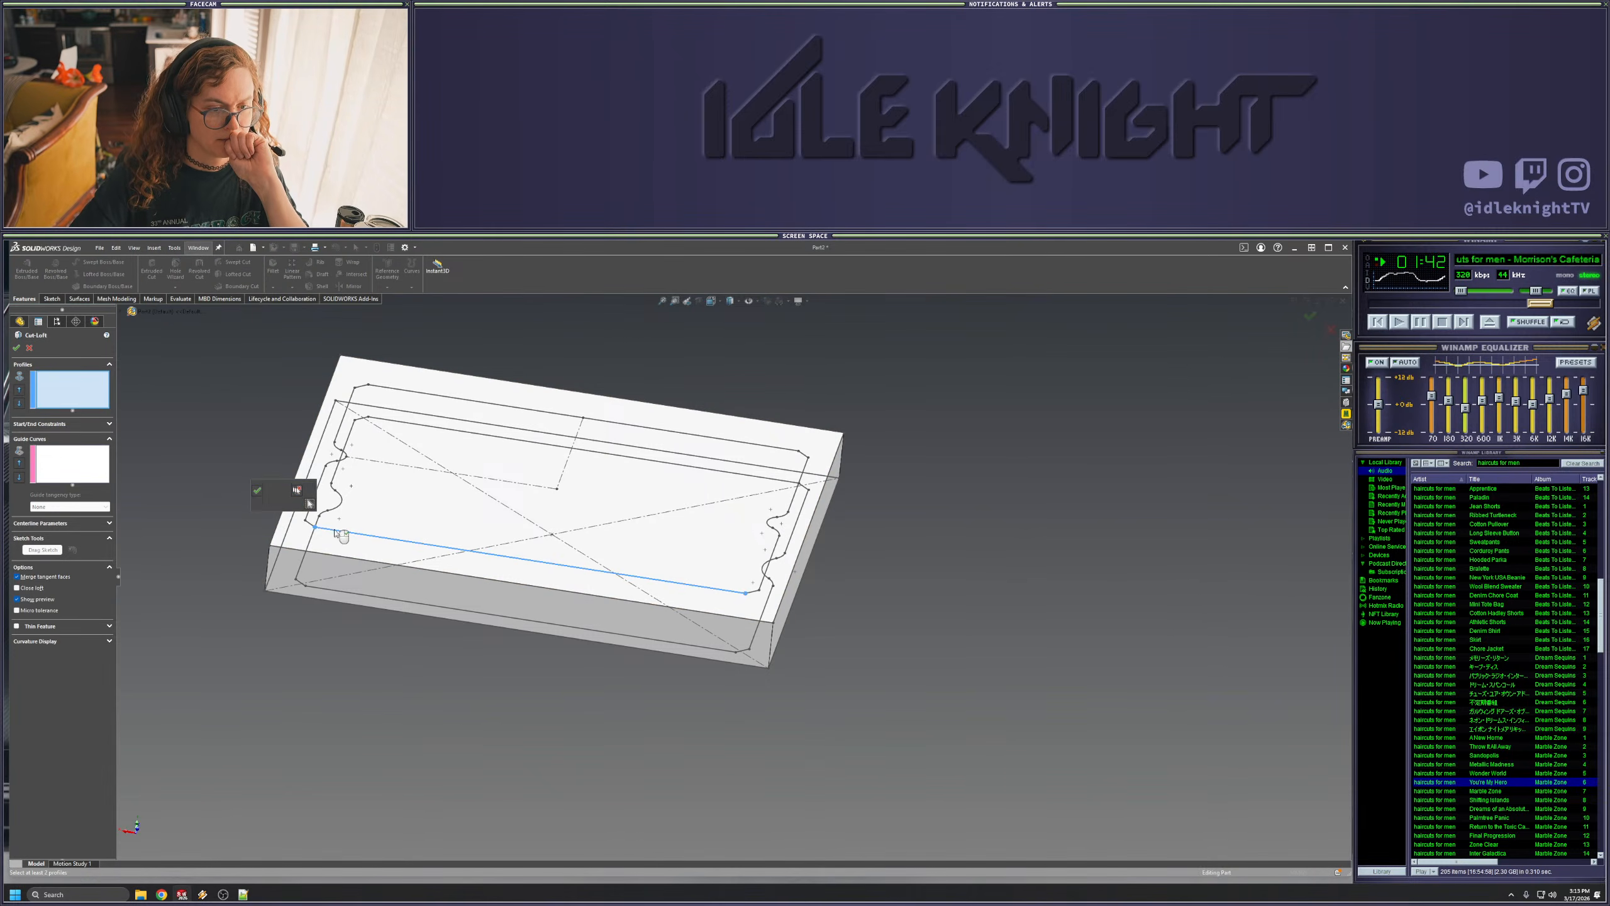
{"action": "left_click", "coordinate": [323, 477]}
{"action": "scroll", "coordinate": [343, 466], "scroll_direction": "down", "scroll_amount": 7}
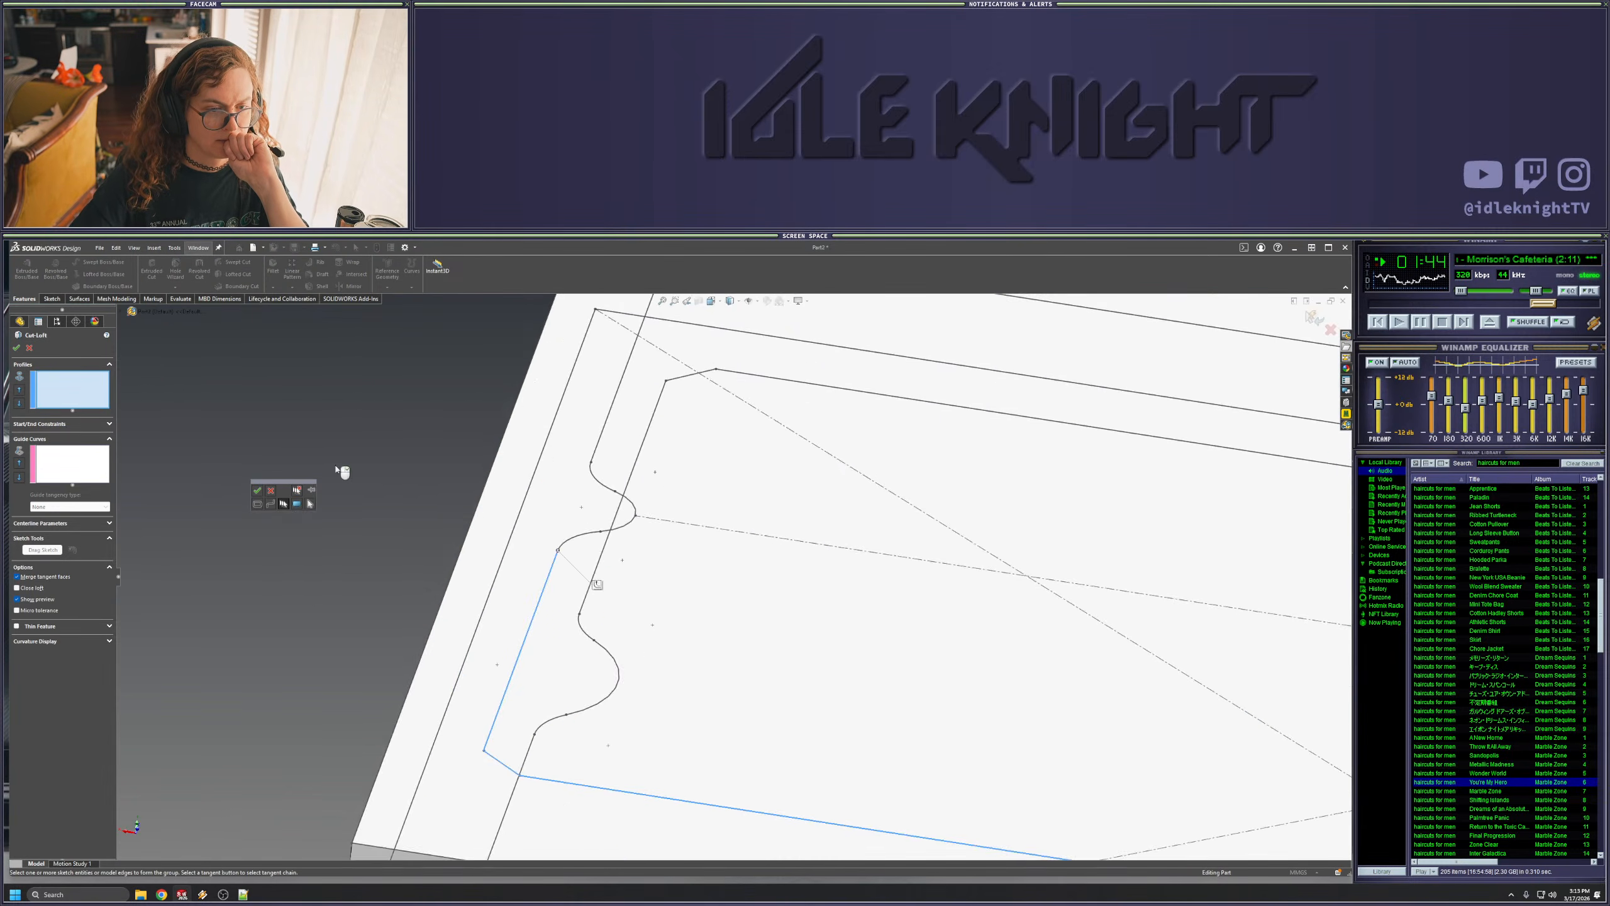
{"action": "left_click", "coordinate": [641, 560]}
{"action": "left_click", "coordinate": [691, 553]}
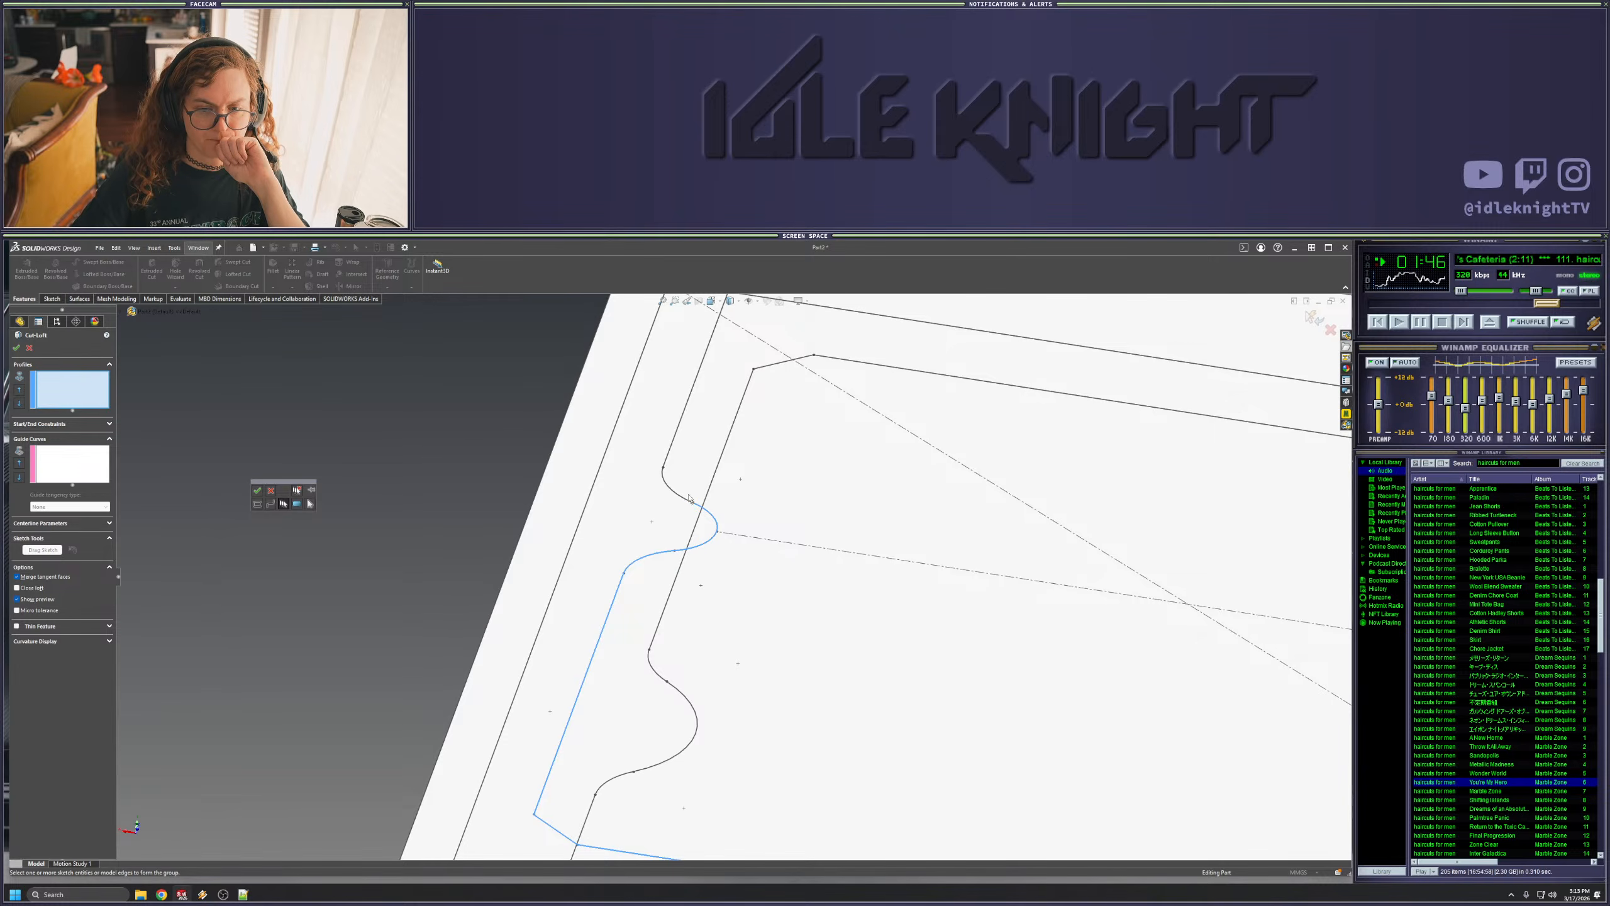
{"action": "middle_click_drag", "start_coordinate": [743, 396], "coordinate": [735, 502], "text": "ctrl"}
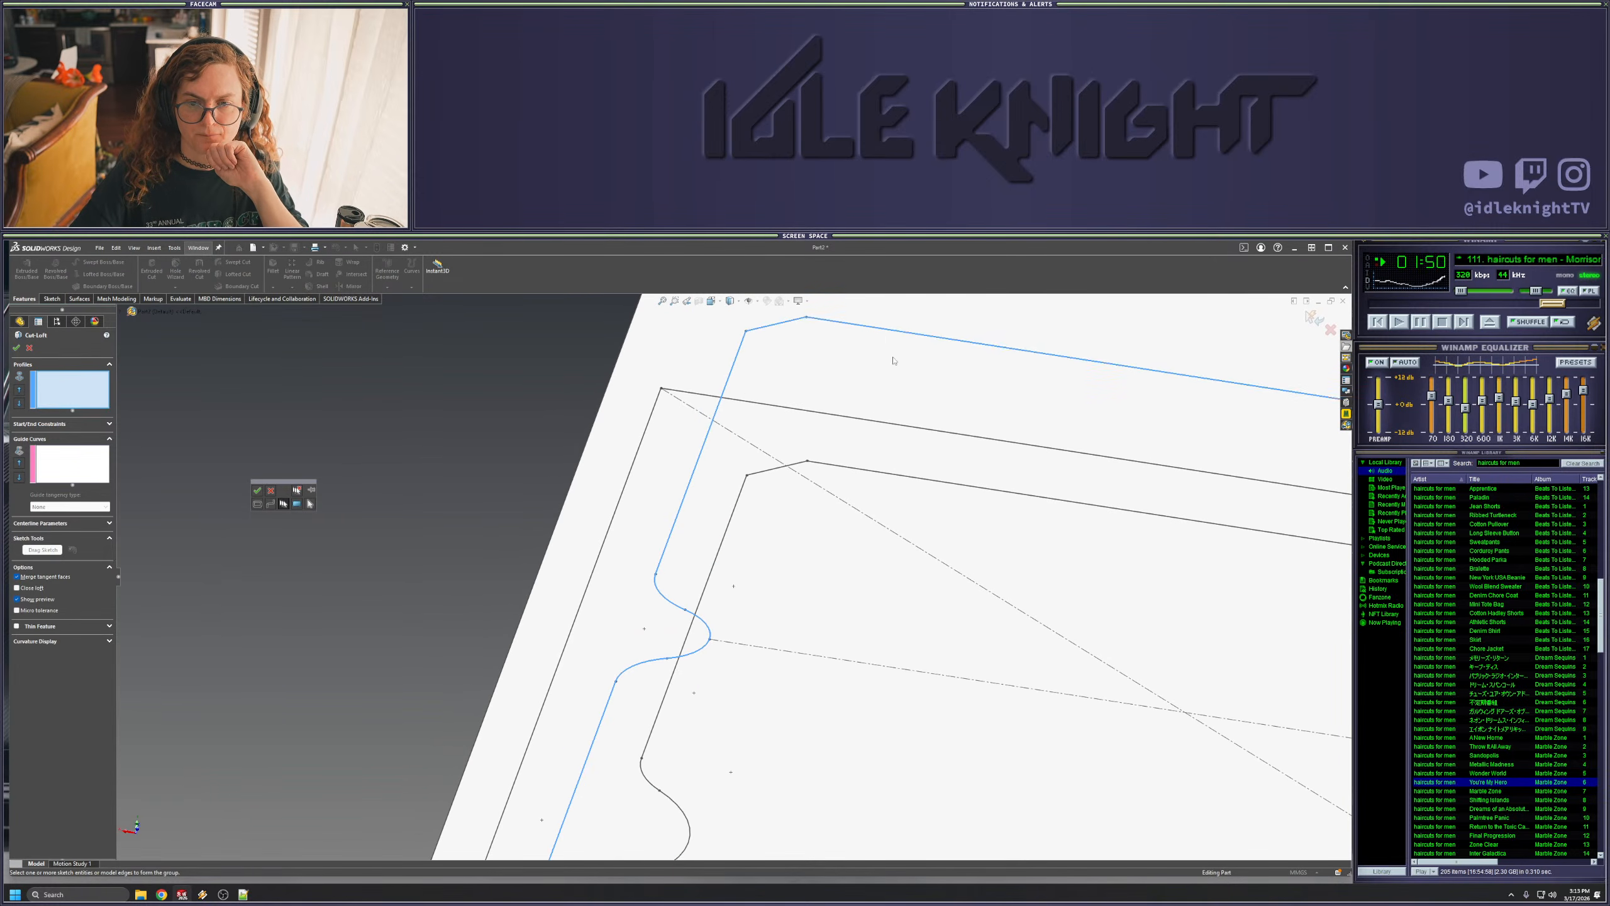
{"action": "scroll", "coordinate": [893, 360], "scroll_direction": "up", "scroll_amount": 5}
{"action": "left_click", "coordinate": [1302, 608]}
{"action": "scroll", "coordinate": [1303, 609], "scroll_direction": "down", "scroll_amount": 5}
{"action": "left_click", "coordinate": [1030, 627]}
{"action": "left_click", "coordinate": [1029, 700]}
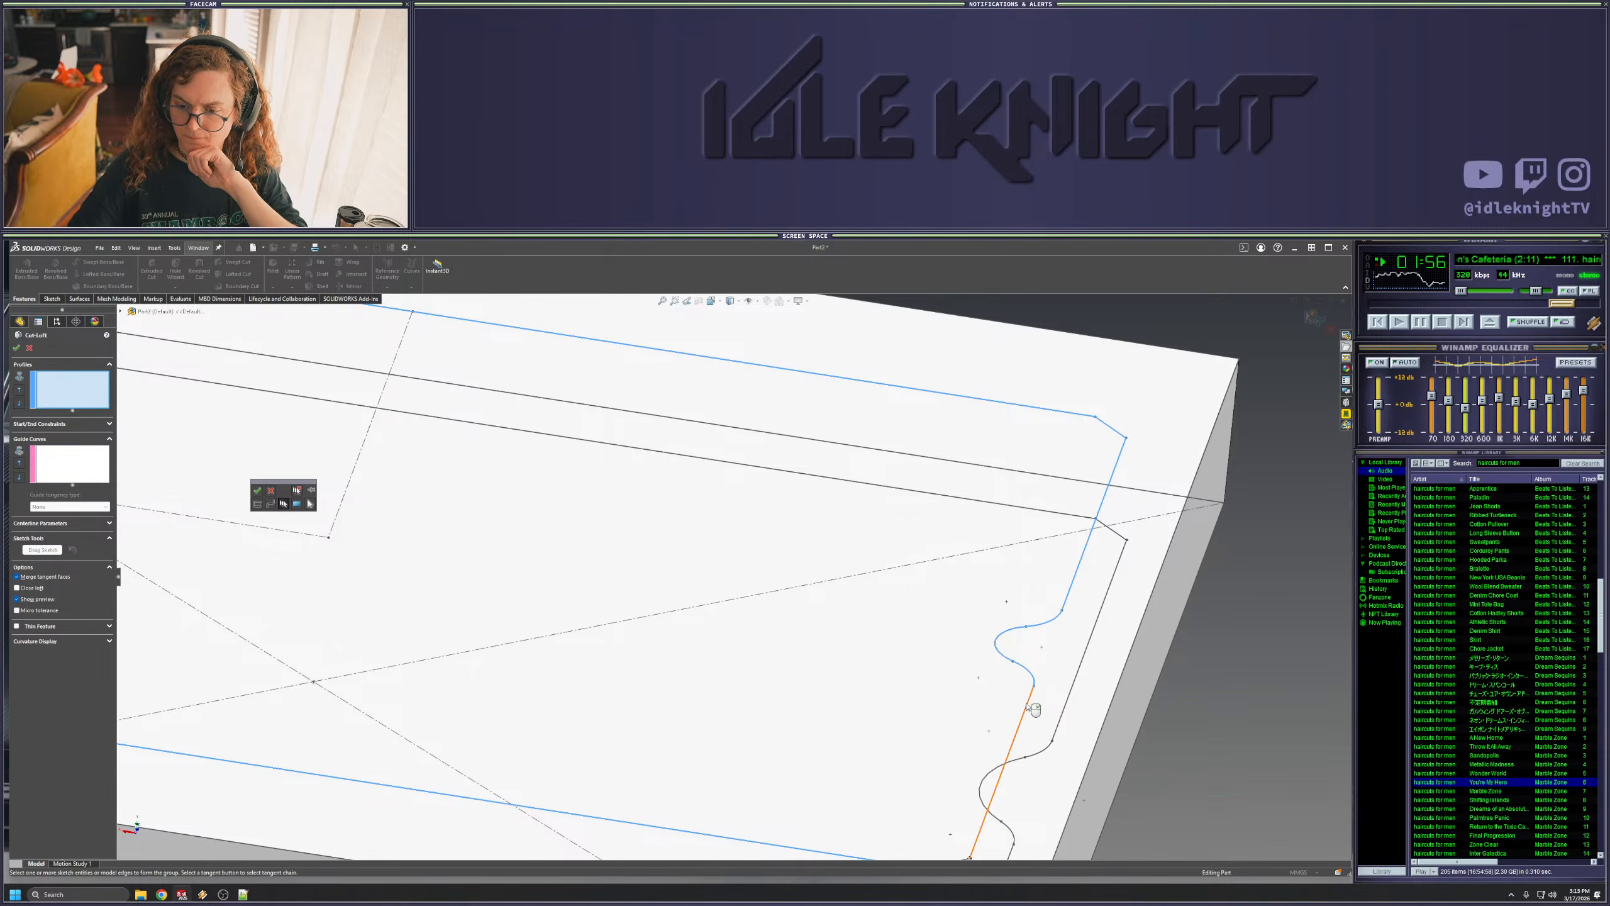
{"action": "scroll", "coordinate": [1033, 705], "scroll_direction": "up", "scroll_amount": 4}
{"action": "scroll", "coordinate": [853, 741], "scroll_direction": "down", "scroll_amount": 3}
{"action": "left_click", "coordinate": [603, 567]}
{"action": "scroll", "coordinate": [604, 567], "scroll_direction": "up", "scroll_amount": 6}
{"action": "middle_click_drag", "start_coordinate": [598, 566], "coordinate": [539, 517]}
{"action": "left_click", "coordinate": [258, 492]}
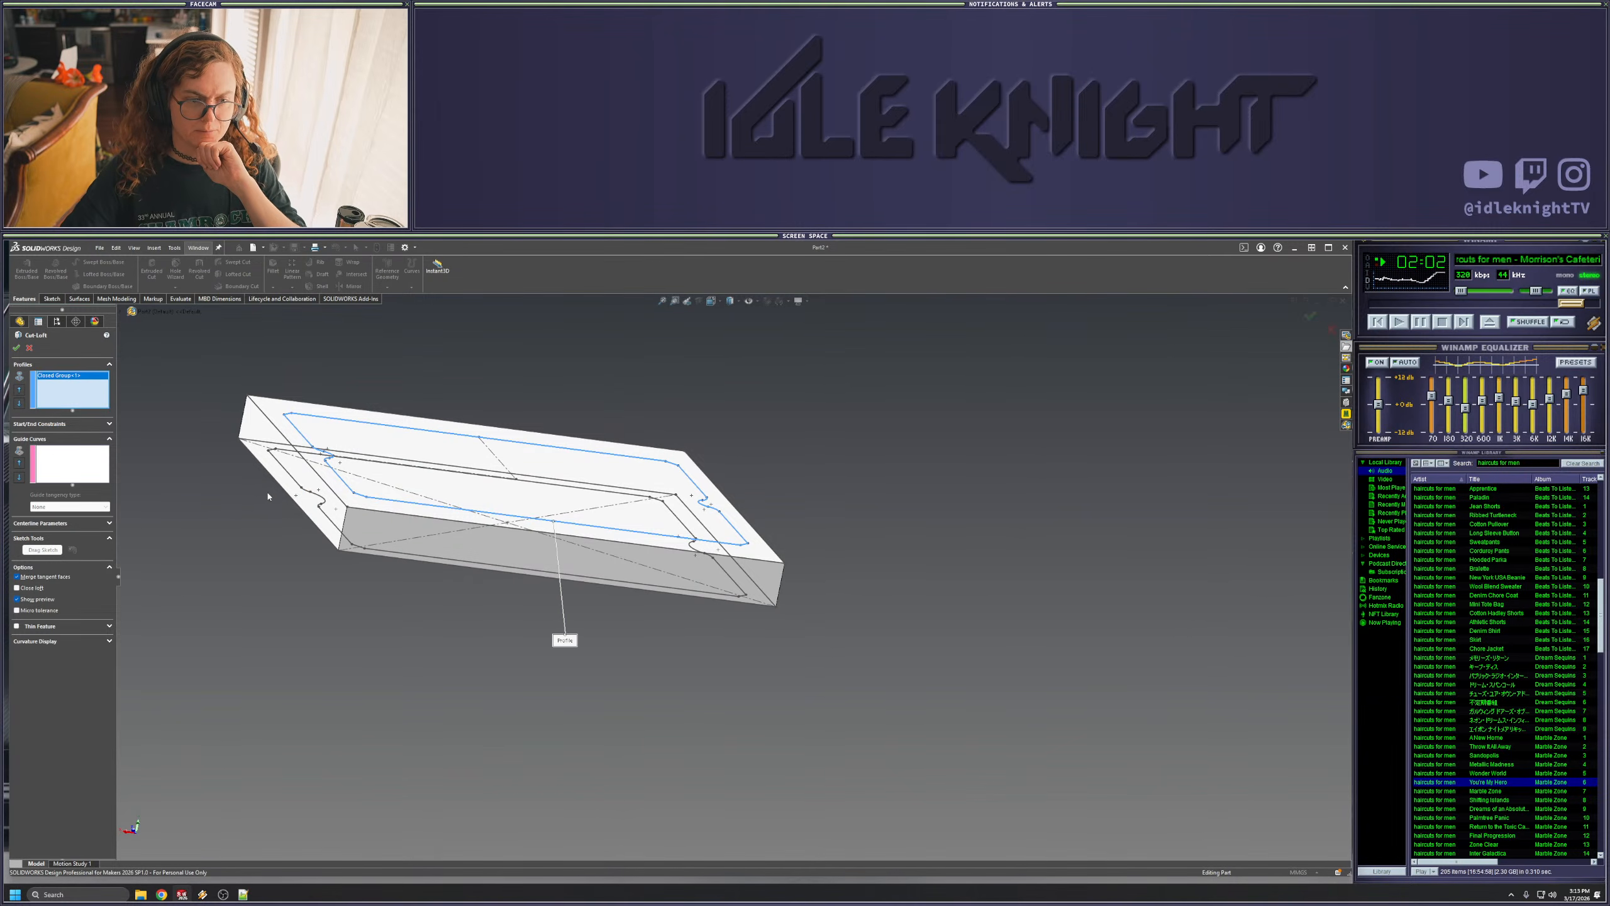
- Select the frame sketch's inner outline on the block's underside as the second profile of the lofted cut
{"action": "middle_click_drag", "start_coordinate": [284, 469], "coordinate": [282, 509]}
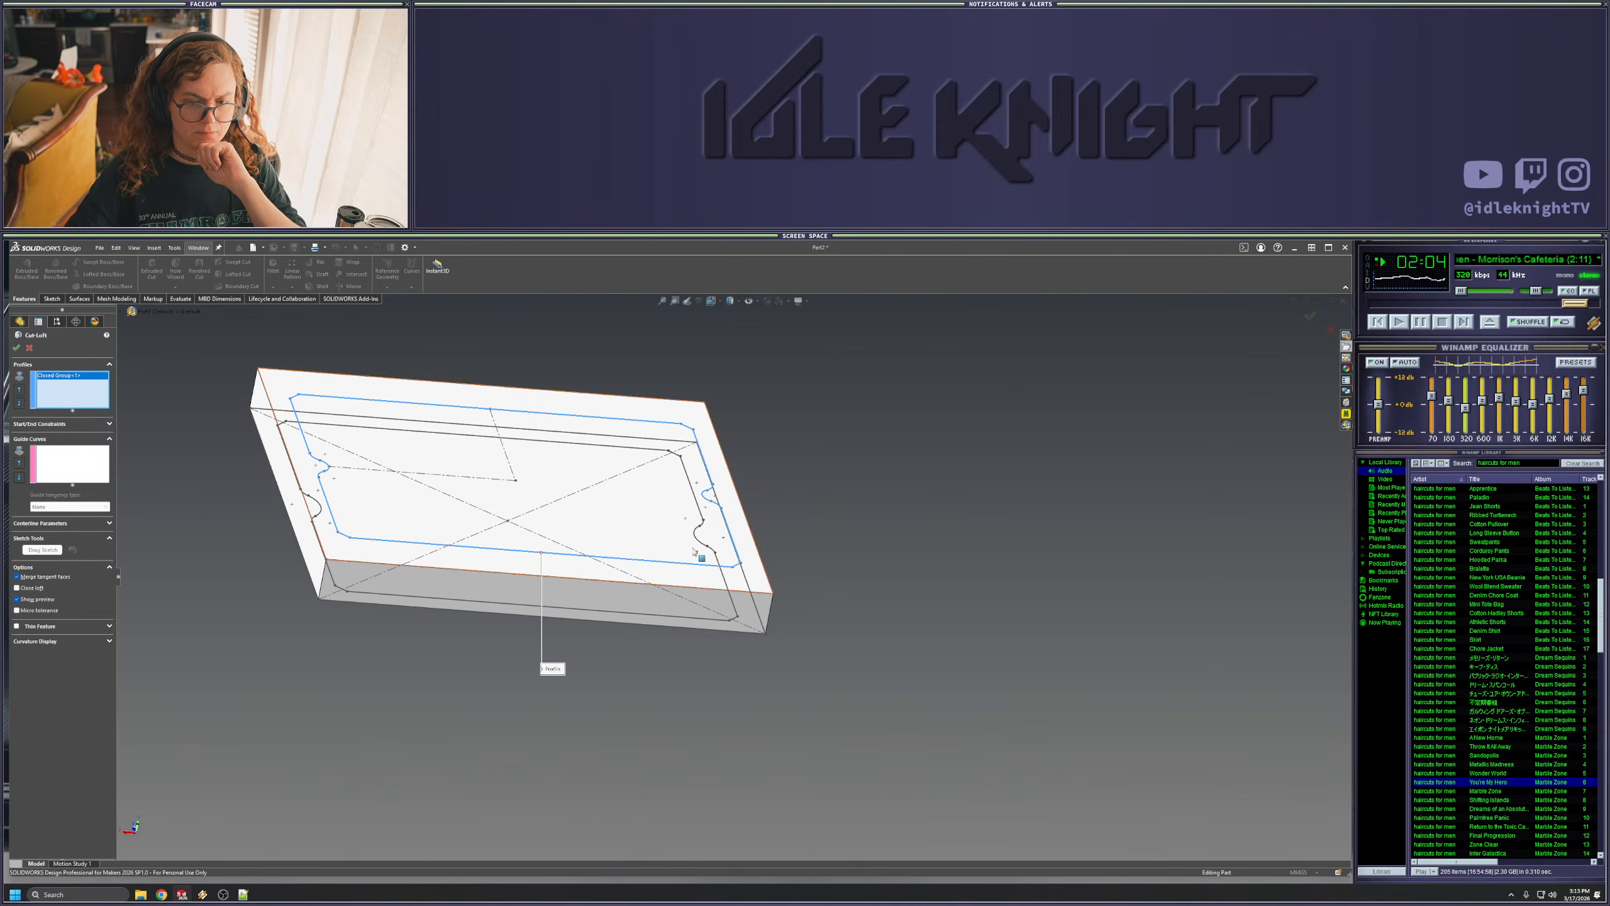
{"action": "left_click", "coordinate": [695, 617]}
{"action": "scroll", "coordinate": [244, 592], "scroll_direction": "down", "scroll_amount": 7}
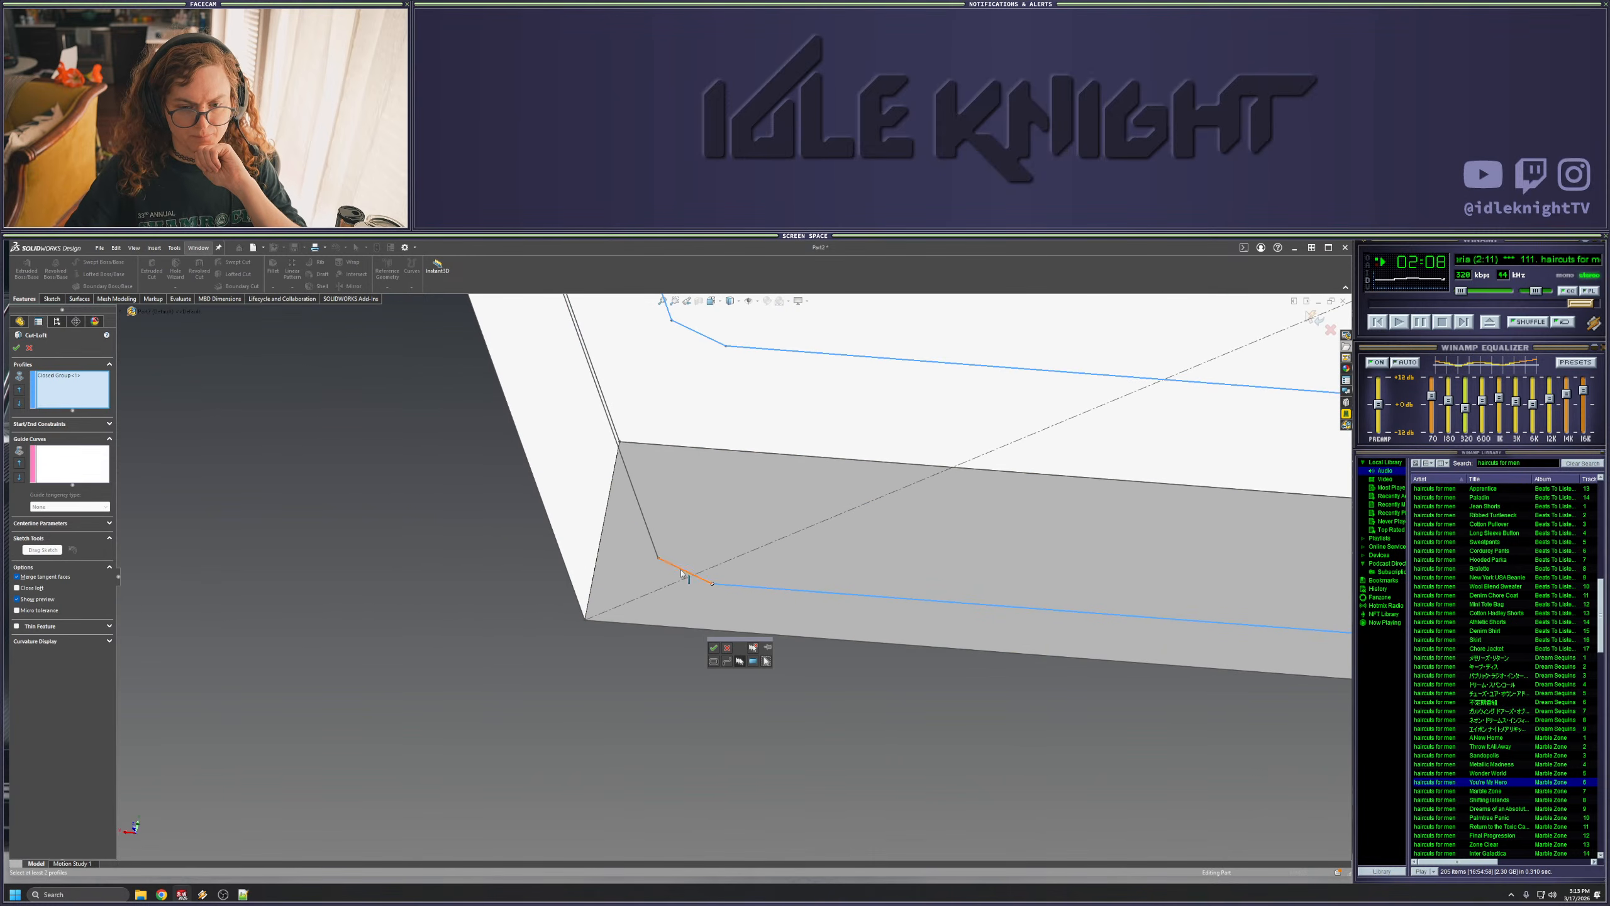
- Pick all segments around the remaining notched outline and accept them as the lofted cut's second closed-group profile
{"action": "scroll", "coordinate": [651, 544], "scroll_direction": "up", "scroll_amount": 6}
{"action": "middle_click_drag", "start_coordinate": [663, 492], "coordinate": [732, 477]}
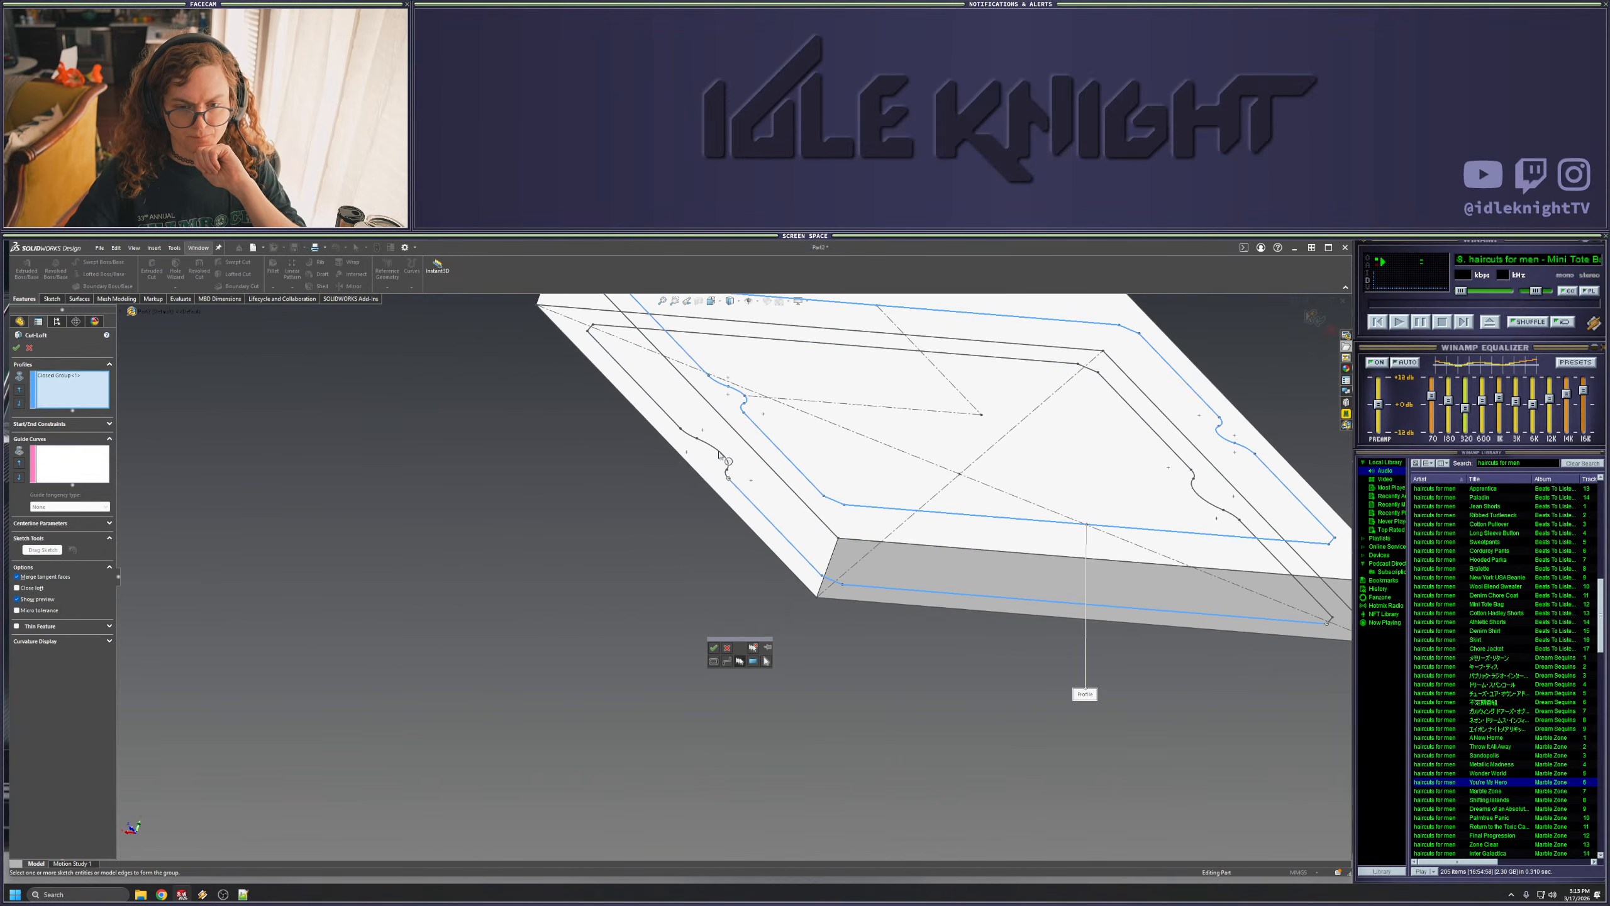
{"action": "scroll", "coordinate": [732, 478], "scroll_direction": "down", "scroll_amount": 6}
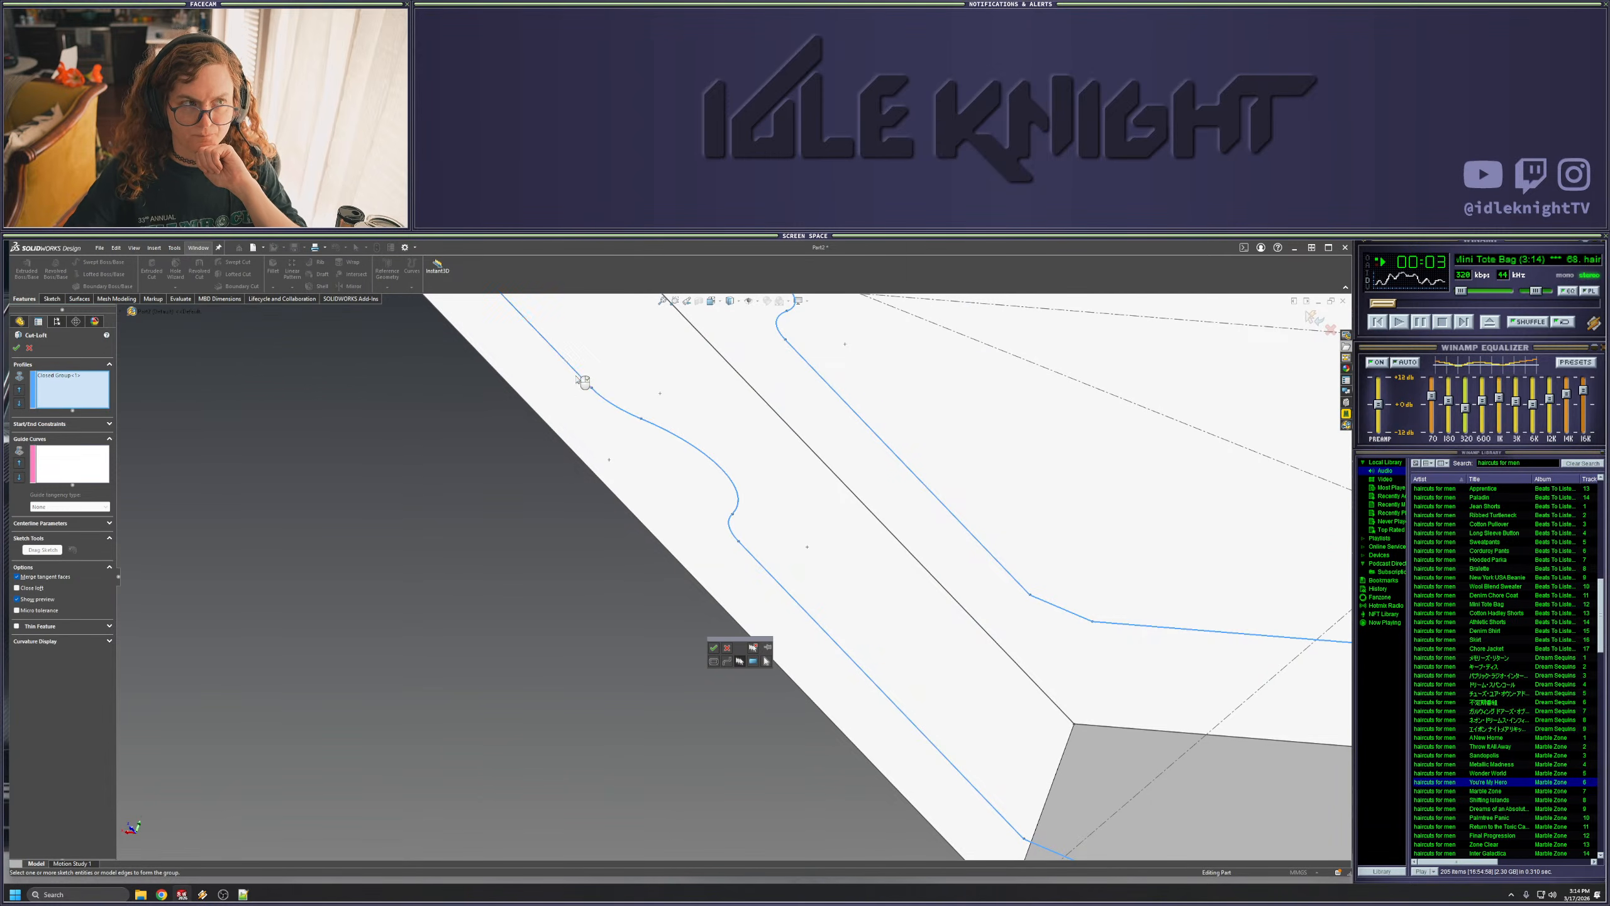
{"action": "scroll", "coordinate": [583, 382], "scroll_direction": "up", "scroll_amount": 6}
{"action": "middle_click_drag", "start_coordinate": [583, 382], "coordinate": [657, 514]}
{"action": "scroll", "coordinate": [658, 514], "scroll_direction": "down", "scroll_amount": 6}
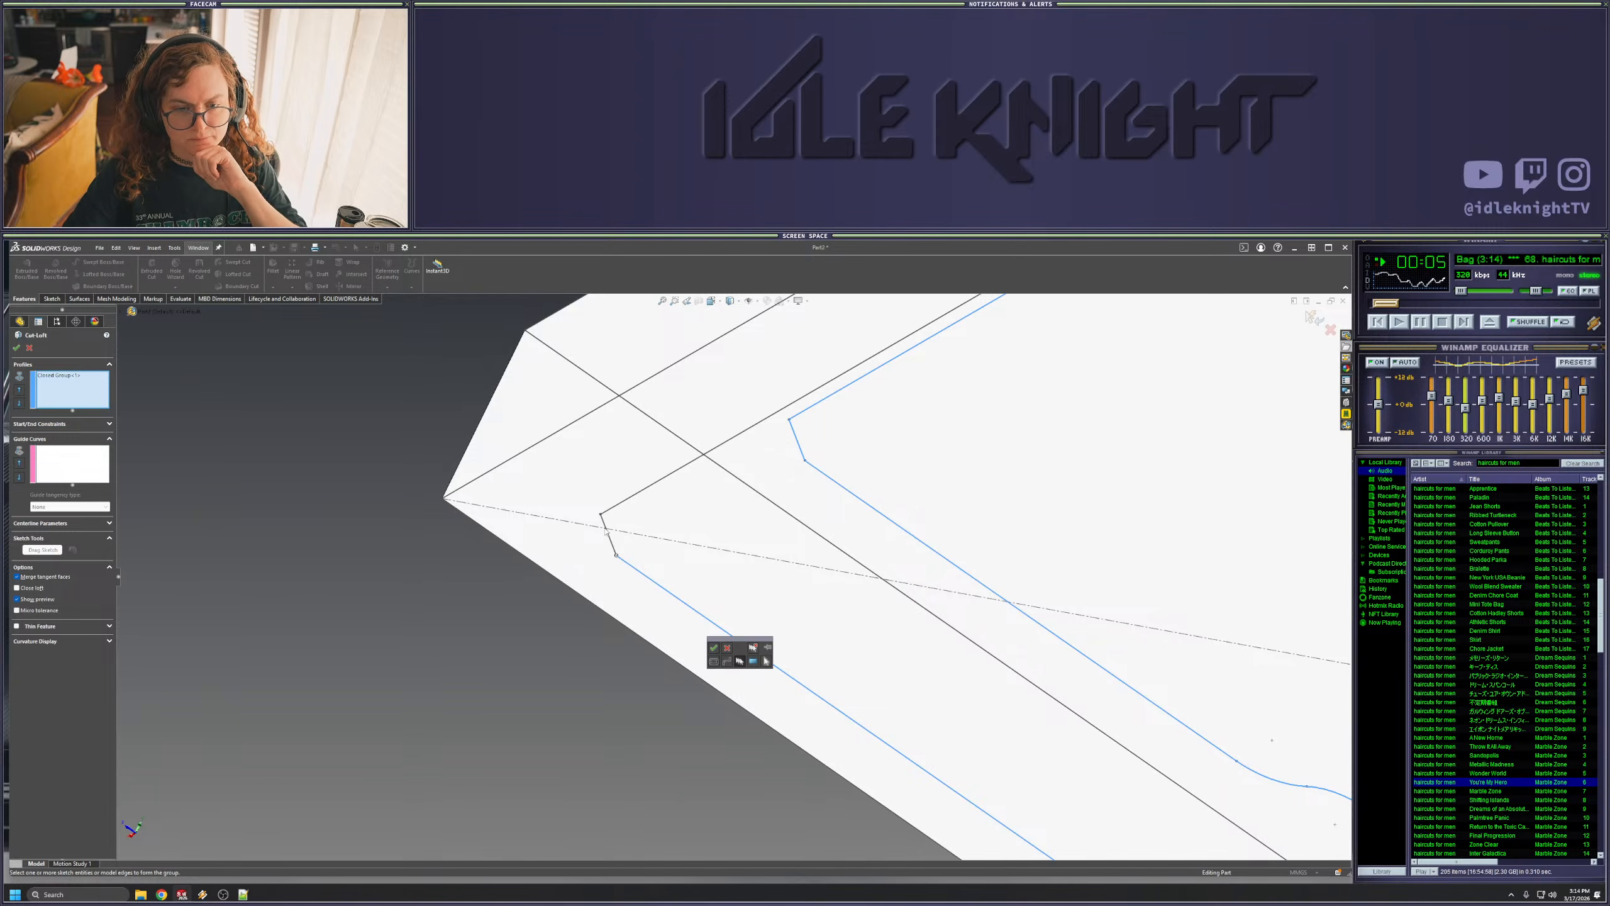
{"action": "scroll", "coordinate": [609, 513], "scroll_direction": "up", "scroll_amount": 6}
{"action": "middle_click_drag", "start_coordinate": [822, 635], "coordinate": [905, 568]}
{"action": "scroll", "coordinate": [726, 480], "scroll_direction": "down", "scroll_amount": 6}
{"action": "scroll", "coordinate": [724, 479], "scroll_direction": "down", "scroll_amount": 1}
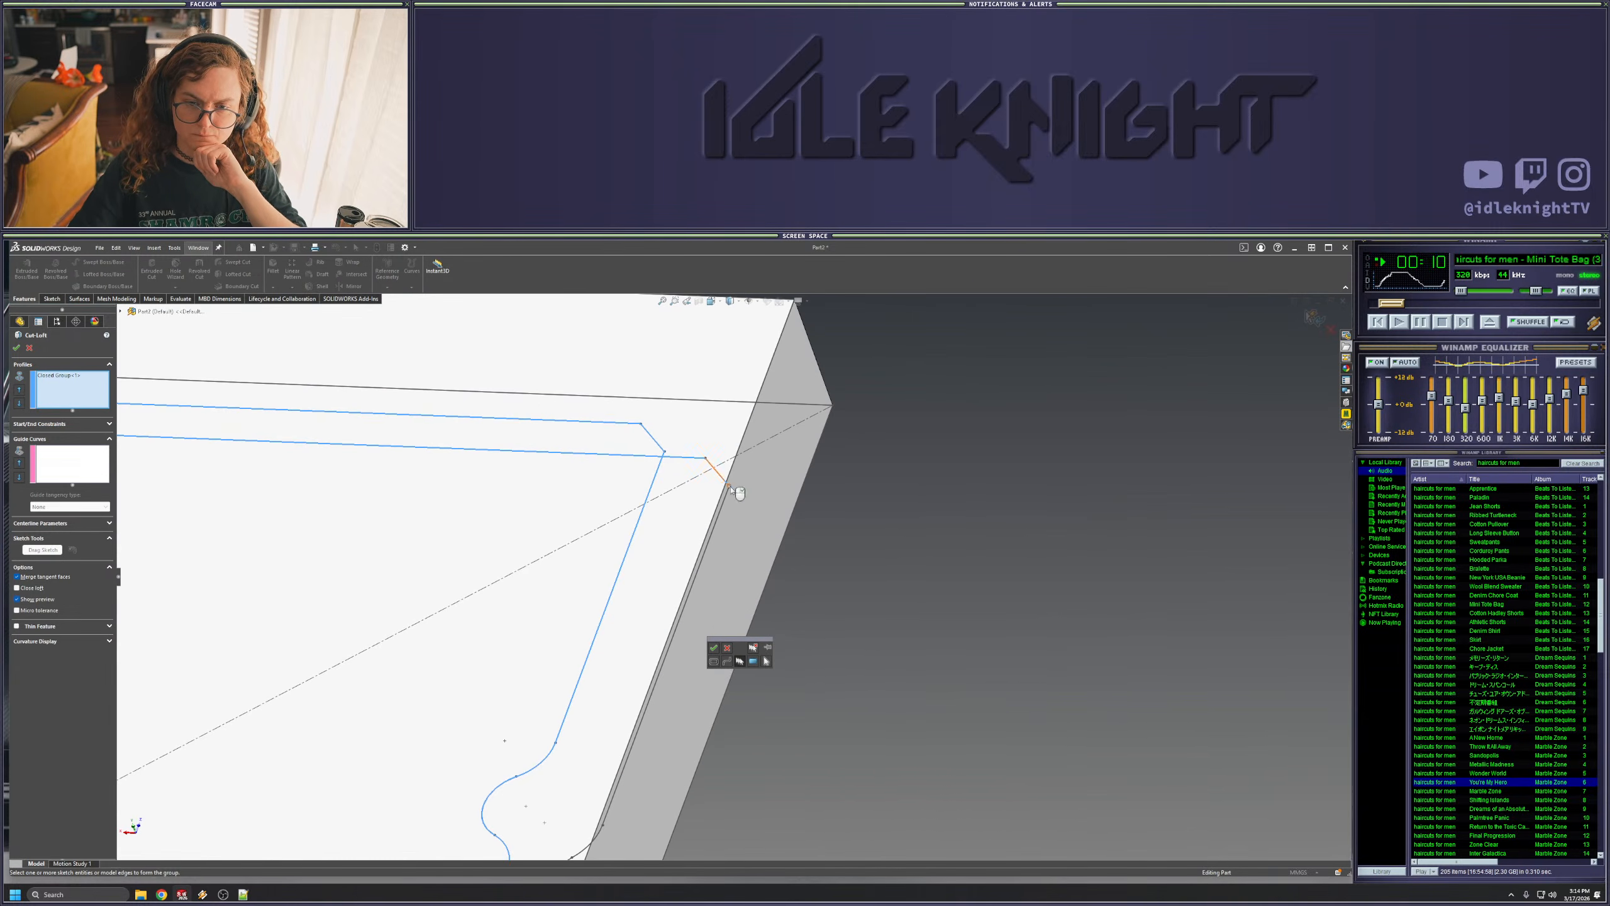
{"action": "scroll", "coordinate": [694, 559], "scroll_direction": "up", "scroll_amount": 5}
{"action": "scroll", "coordinate": [664, 663], "scroll_direction": "down", "scroll_amount": 5}
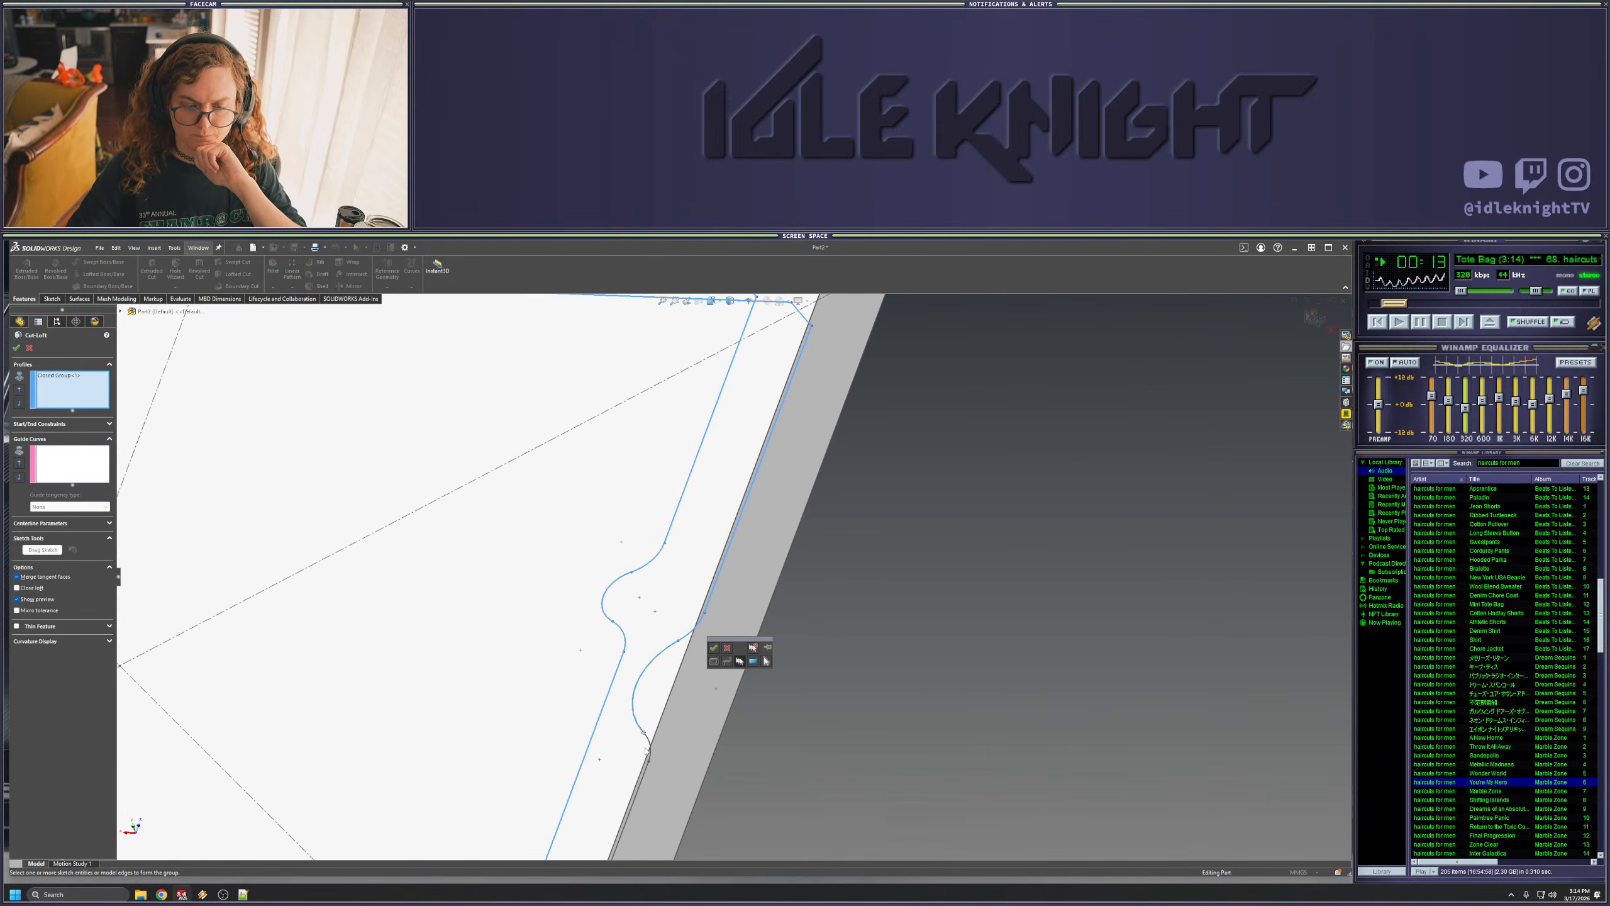
{"action": "middle_click_drag", "start_coordinate": [645, 784], "coordinate": [678, 754]}
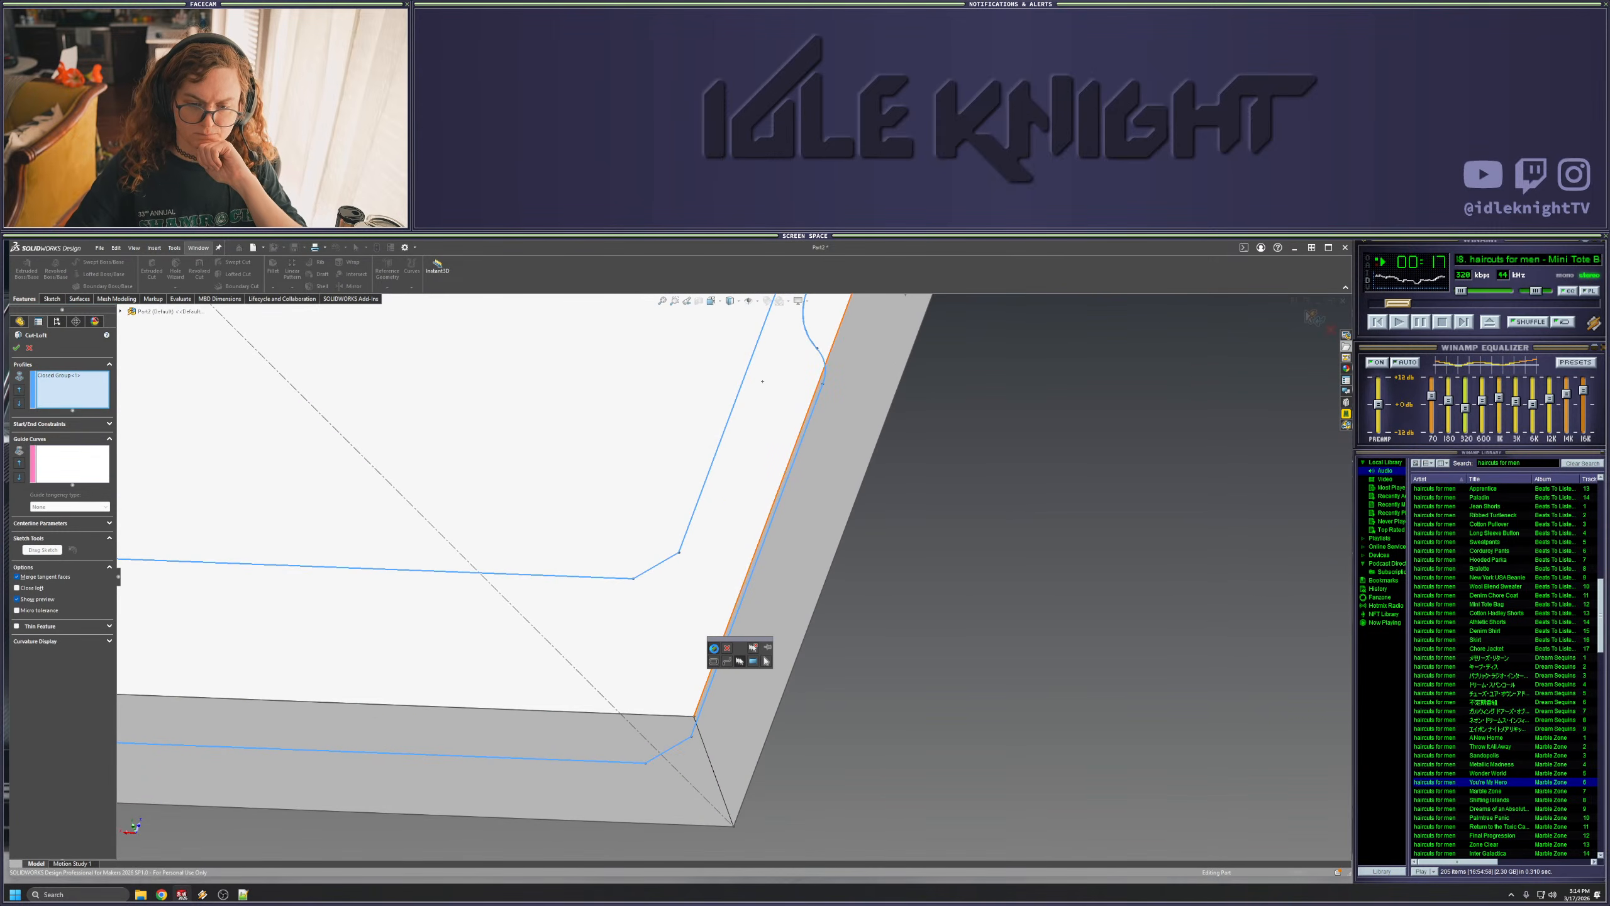
{"action": "left_click", "coordinate": [714, 648]}
- Move the loft connector points to matching corners of the two profiles and complete the lofted cut
{"action": "scroll", "coordinate": [734, 654], "scroll_direction": "up", "scroll_amount": 5}
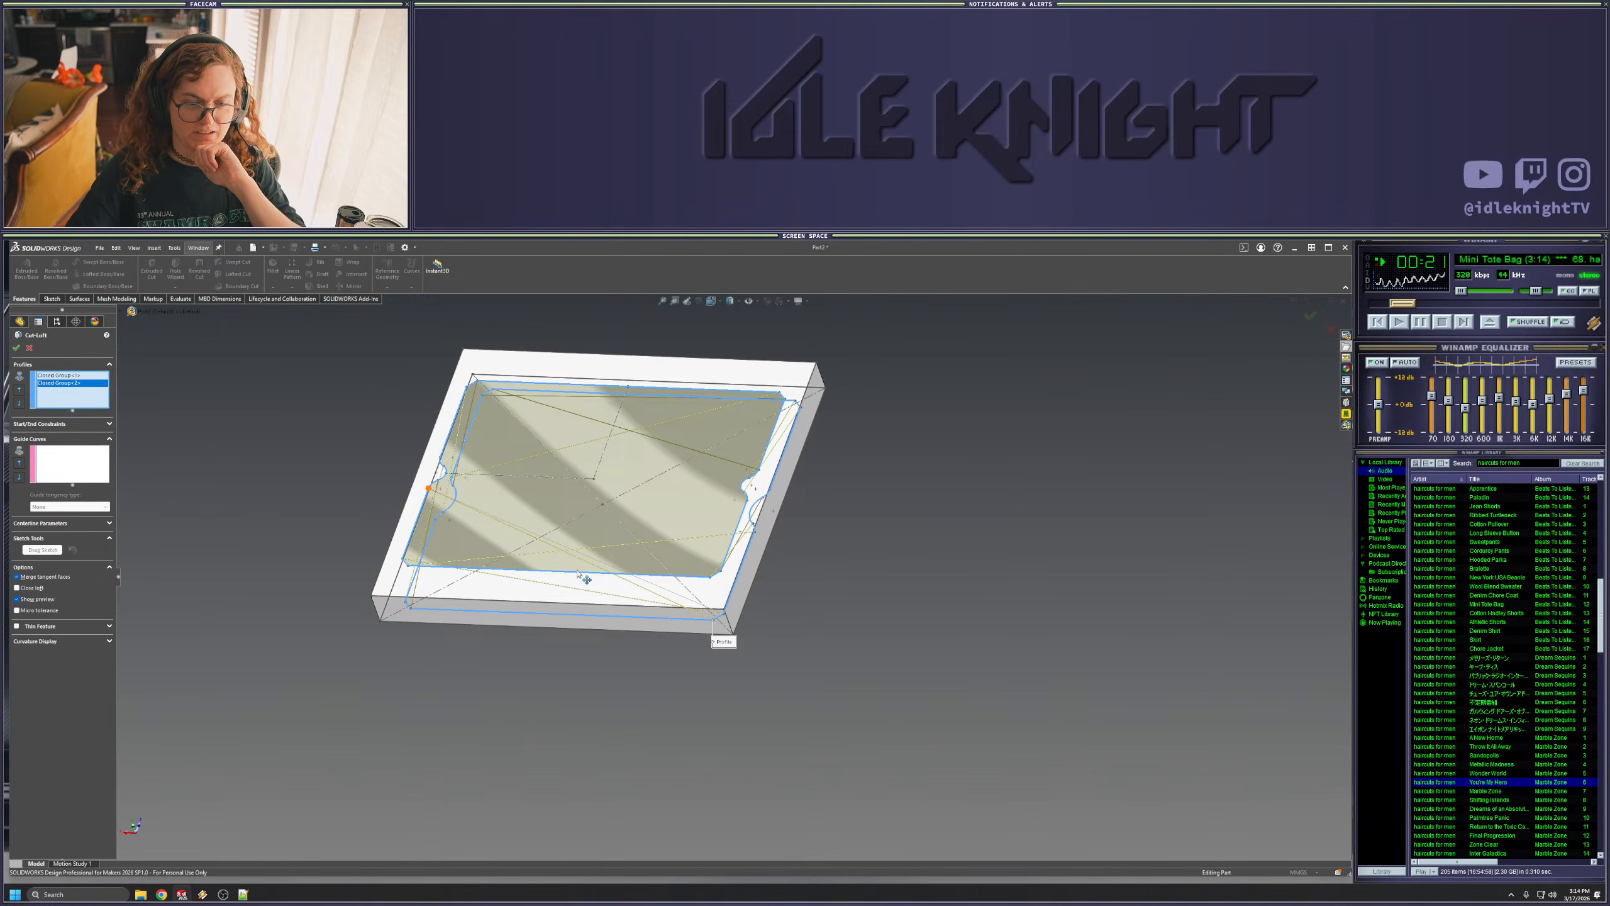
{"action": "left_click_drag", "start_coordinate": [578, 573], "coordinate": [599, 576]}
{"action": "left_click_drag", "start_coordinate": [429, 489], "coordinate": [675, 578]}
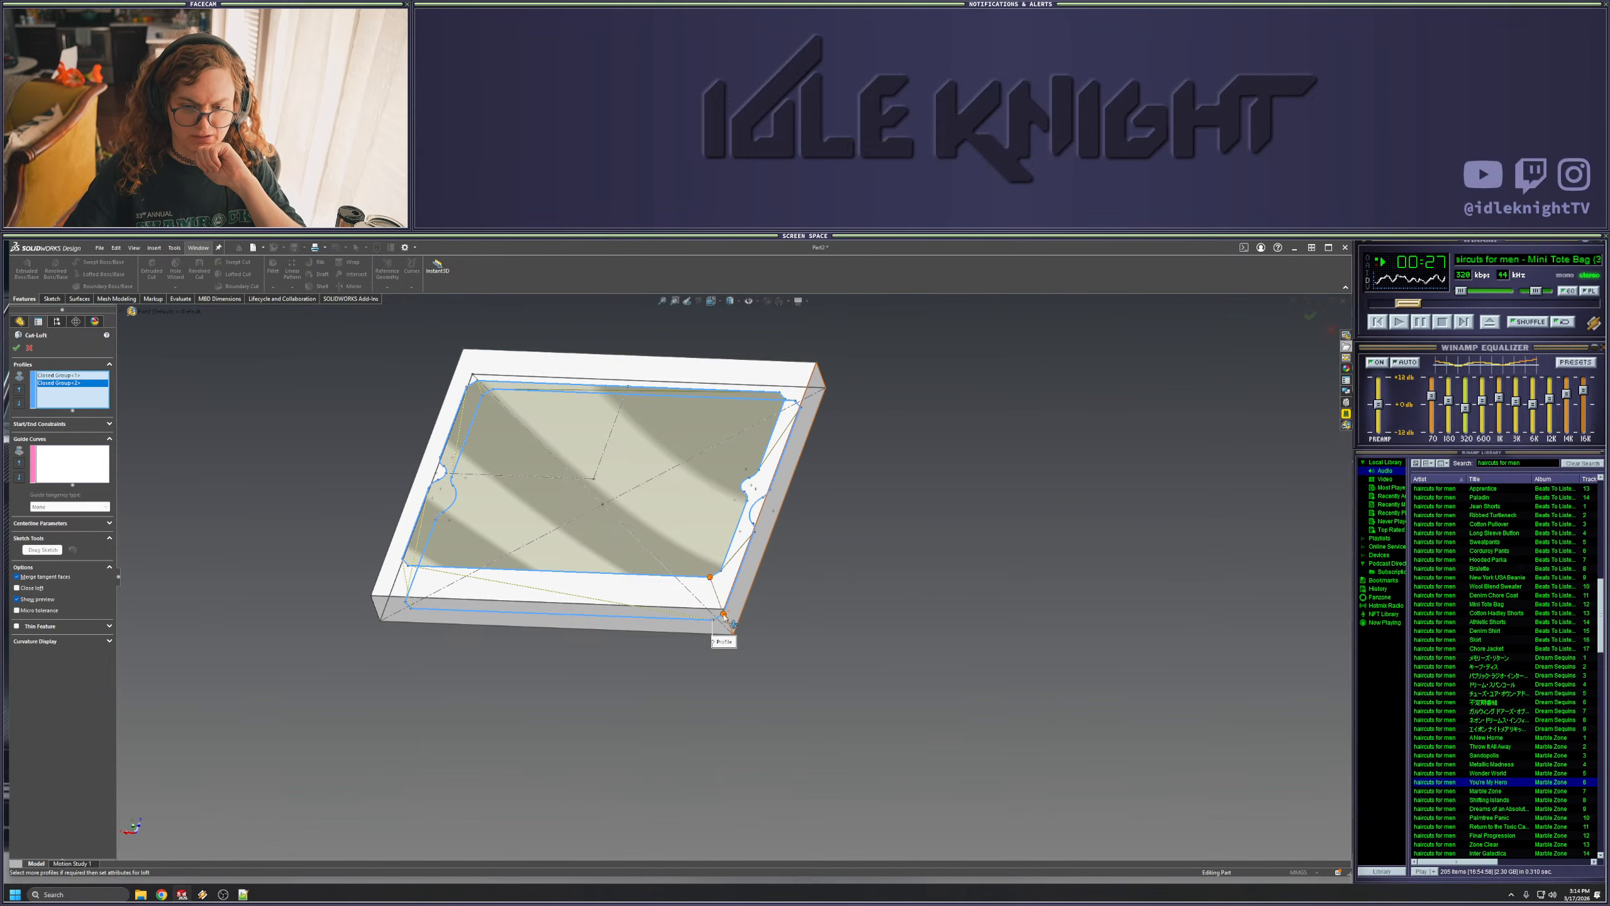
{"action": "mouse_move", "coordinate": [752, 630]}
{"action": "middle_mouse_down"}
{"action": "mouse_move", "coordinate": [800, 477]}
{"action": "mouse_move", "coordinate": [730, 804]}
{"action": "mouse_move", "coordinate": [751, 600]}
{"action": "mouse_move", "coordinate": [729, 634]}
{"action": "mouse_move", "coordinate": [744, 629]}
{"action": "middle_mouse_up"}
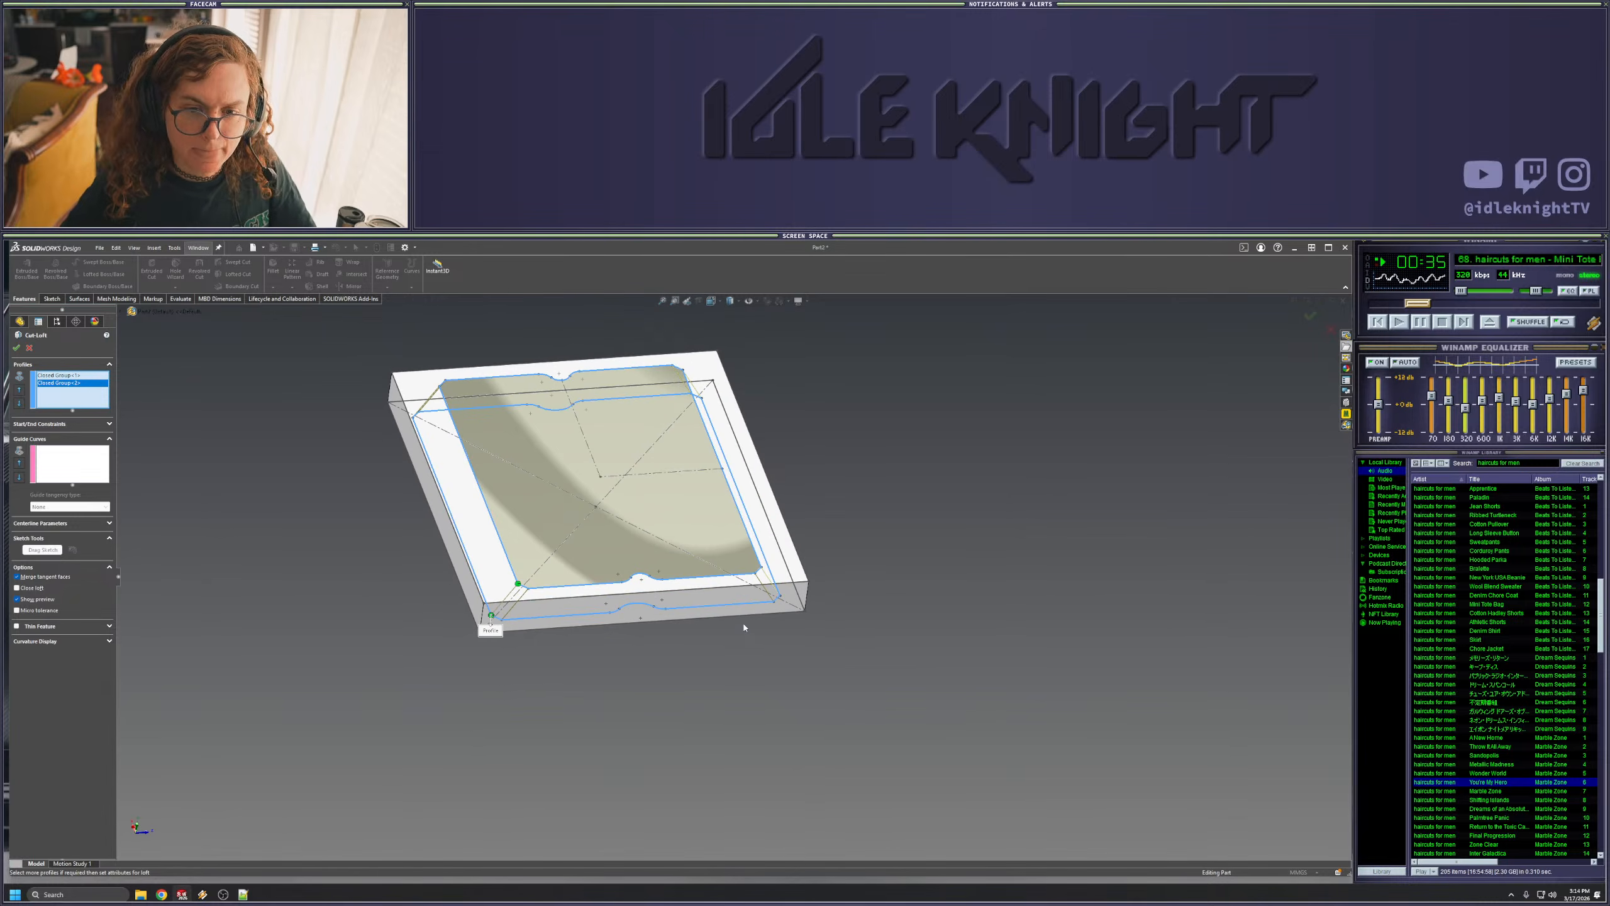
{"action": "key", "text": "Return"}
- Hide the sketch belonging to the block's base extrusion
{"action": "mouse_move", "coordinate": [400, 457]}
{"action": "middle_mouse_down"}
{"action": "mouse_move", "coordinate": [548, 354]}
{"action": "mouse_move", "coordinate": [558, 405]}
{"action": "mouse_move", "coordinate": [589, 380]}
{"action": "mouse_move", "coordinate": [607, 326]}
{"action": "mouse_move", "coordinate": [618, 493]}
{"action": "mouse_move", "coordinate": [602, 429]}
{"action": "mouse_move", "coordinate": [612, 465]}
{"action": "mouse_move", "coordinate": [541, 540]}
{"action": "middle_mouse_up"}
{"action": "right_click", "coordinate": [53, 488]}
{"action": "left_click", "coordinate": [68, 476]}
{"action": "mouse_move", "coordinate": [634, 526]}
{"action": "middle_mouse_down"}
{"action": "mouse_move", "coordinate": [675, 326]}
{"action": "mouse_move", "coordinate": [631, 496]}
{"action": "middle_mouse_up"}
- Create a sketch of the outer outline on the block's large face and extrude it 10 mm to close the opening
{"action": "scroll", "coordinate": [675, 336], "scroll_direction": "up", "scroll_amount": 5}
{"action": "scroll", "coordinate": [629, 495], "scroll_direction": "down", "scroll_amount": 4}
{"action": "right_click", "coordinate": [526, 568]}
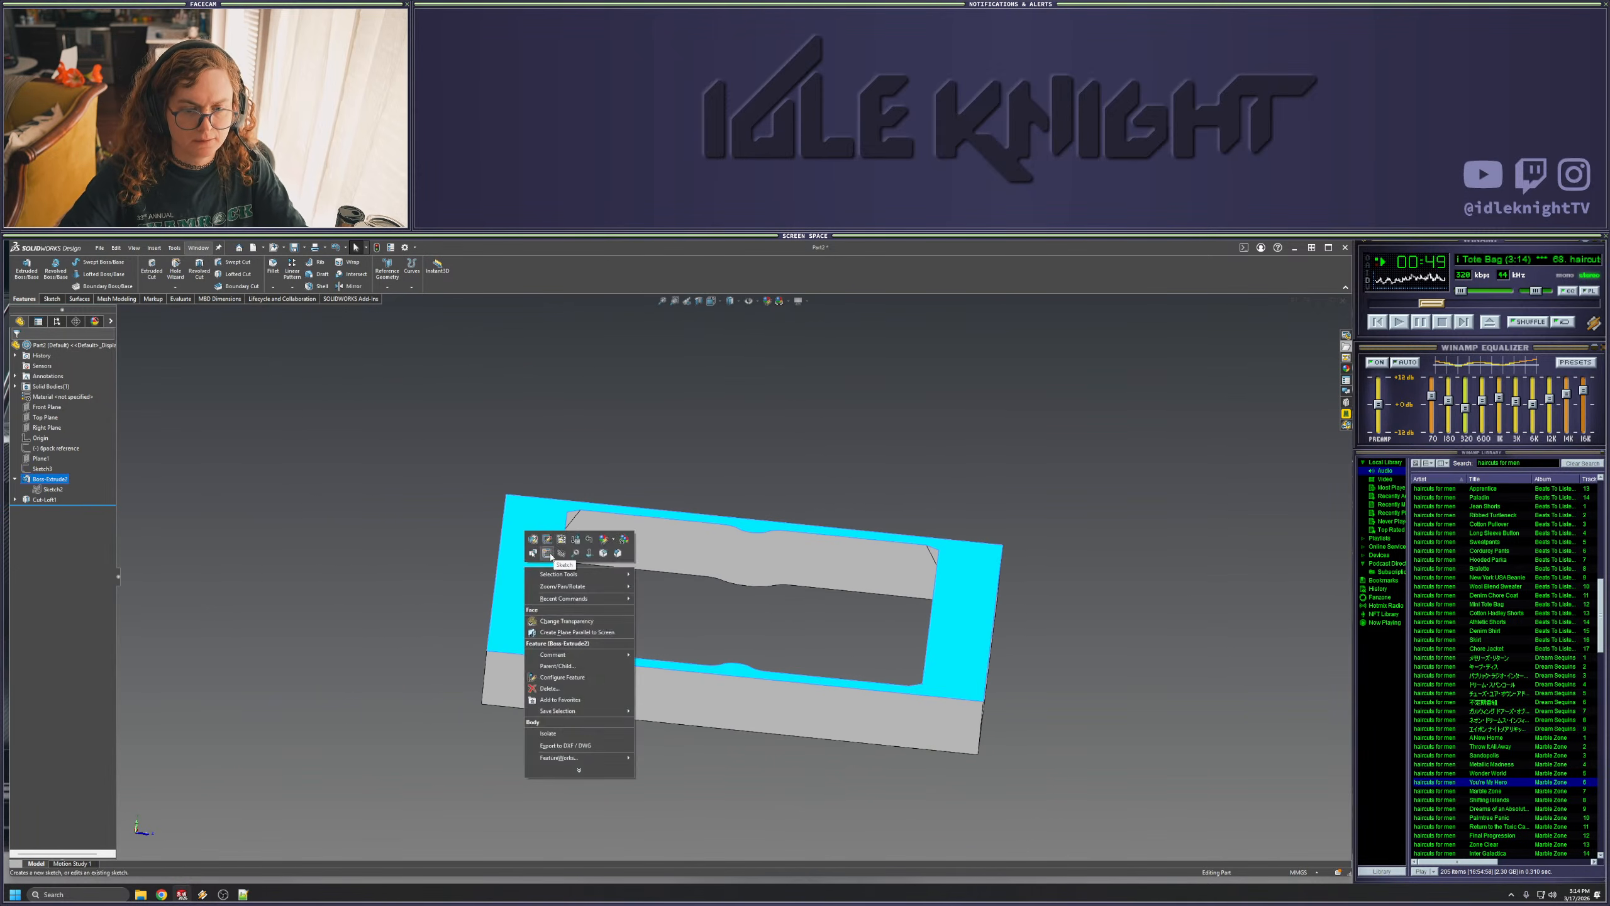
{"action": "left_click", "coordinate": [552, 554]}
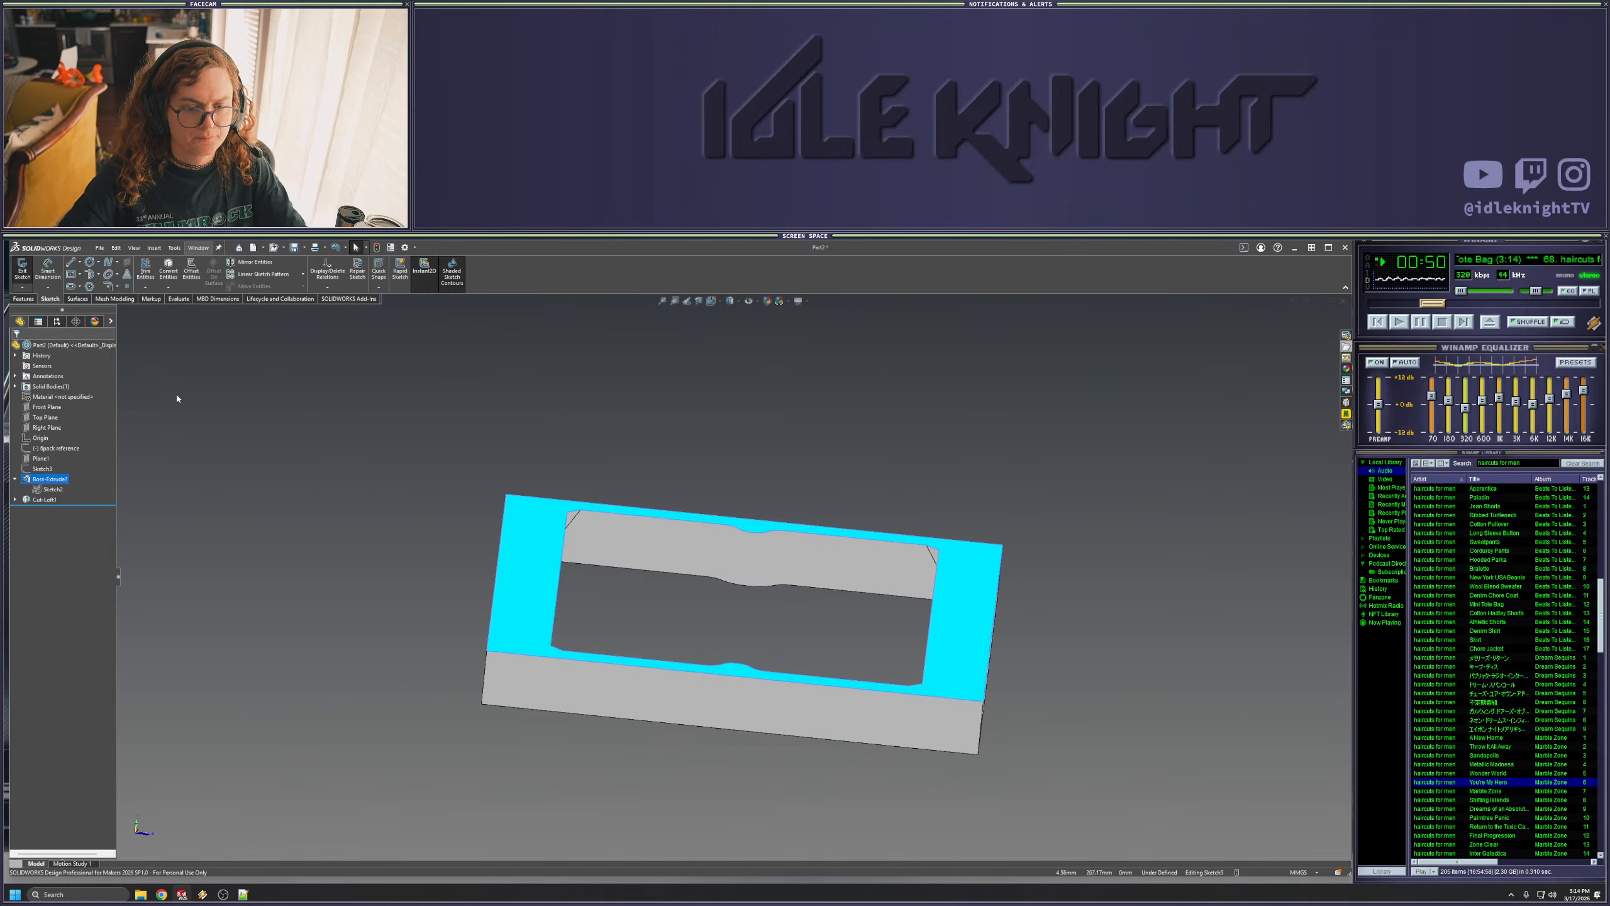
{"action": "left_click", "coordinate": [23, 298]}
{"action": "left_click", "coordinate": [31, 271]}
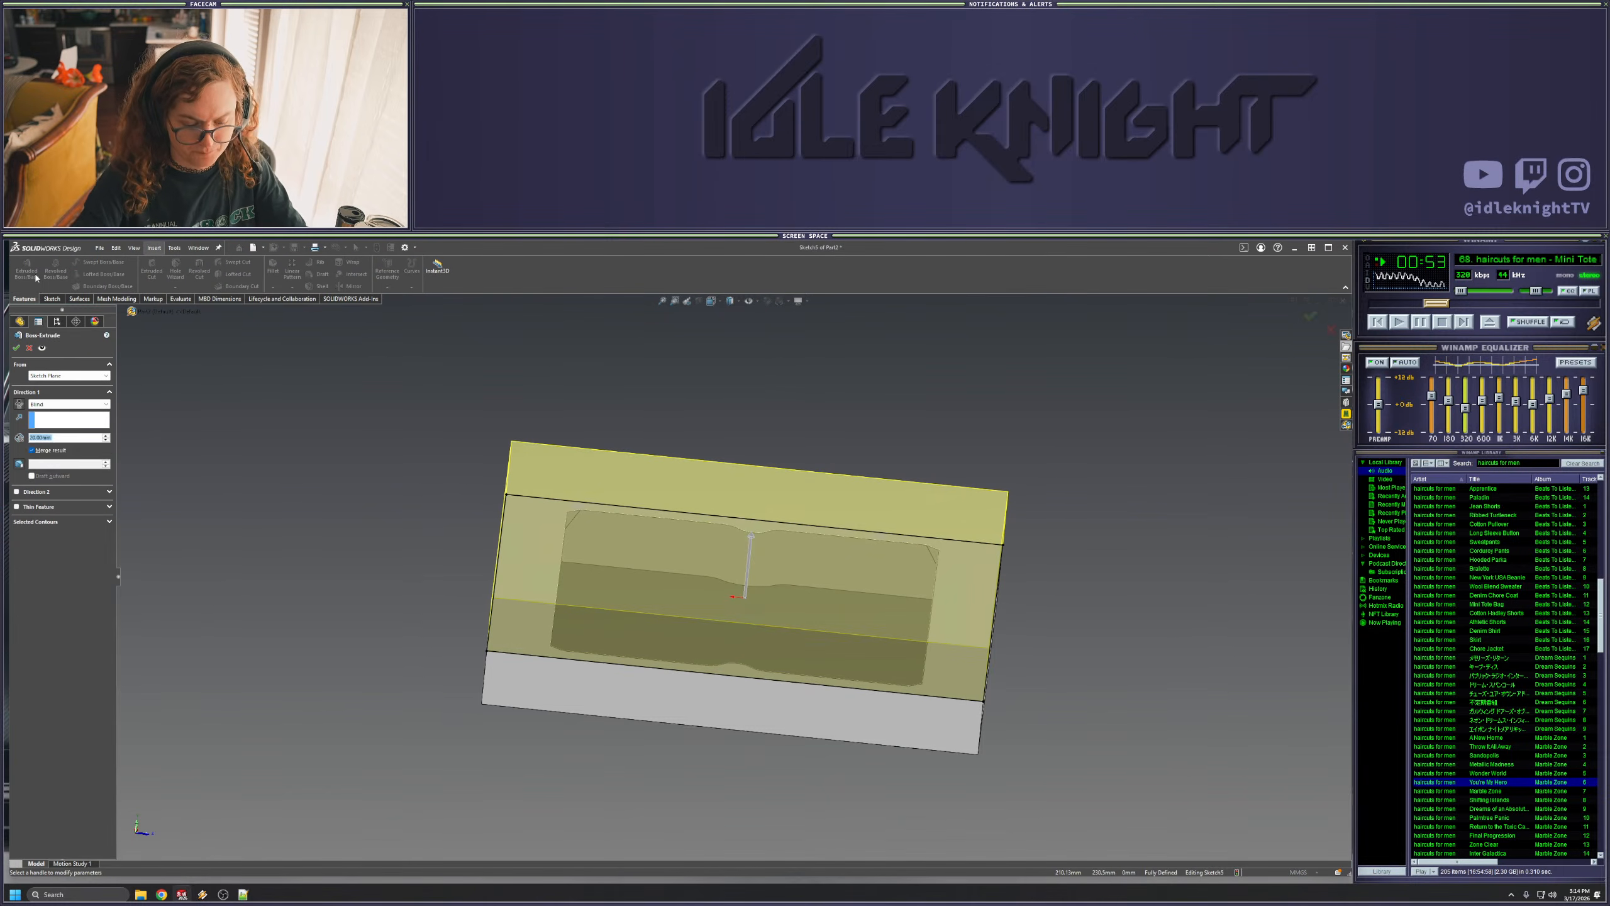
{"action": "type", "text": "10"}
{"action": "key", "text": "Return"}
- Start a sketch on the pocket floor and draw a narrow center rectangle from the origin across the full block width
{"action": "middle_click_drag", "start_coordinate": [616, 449], "coordinate": [894, 493]}
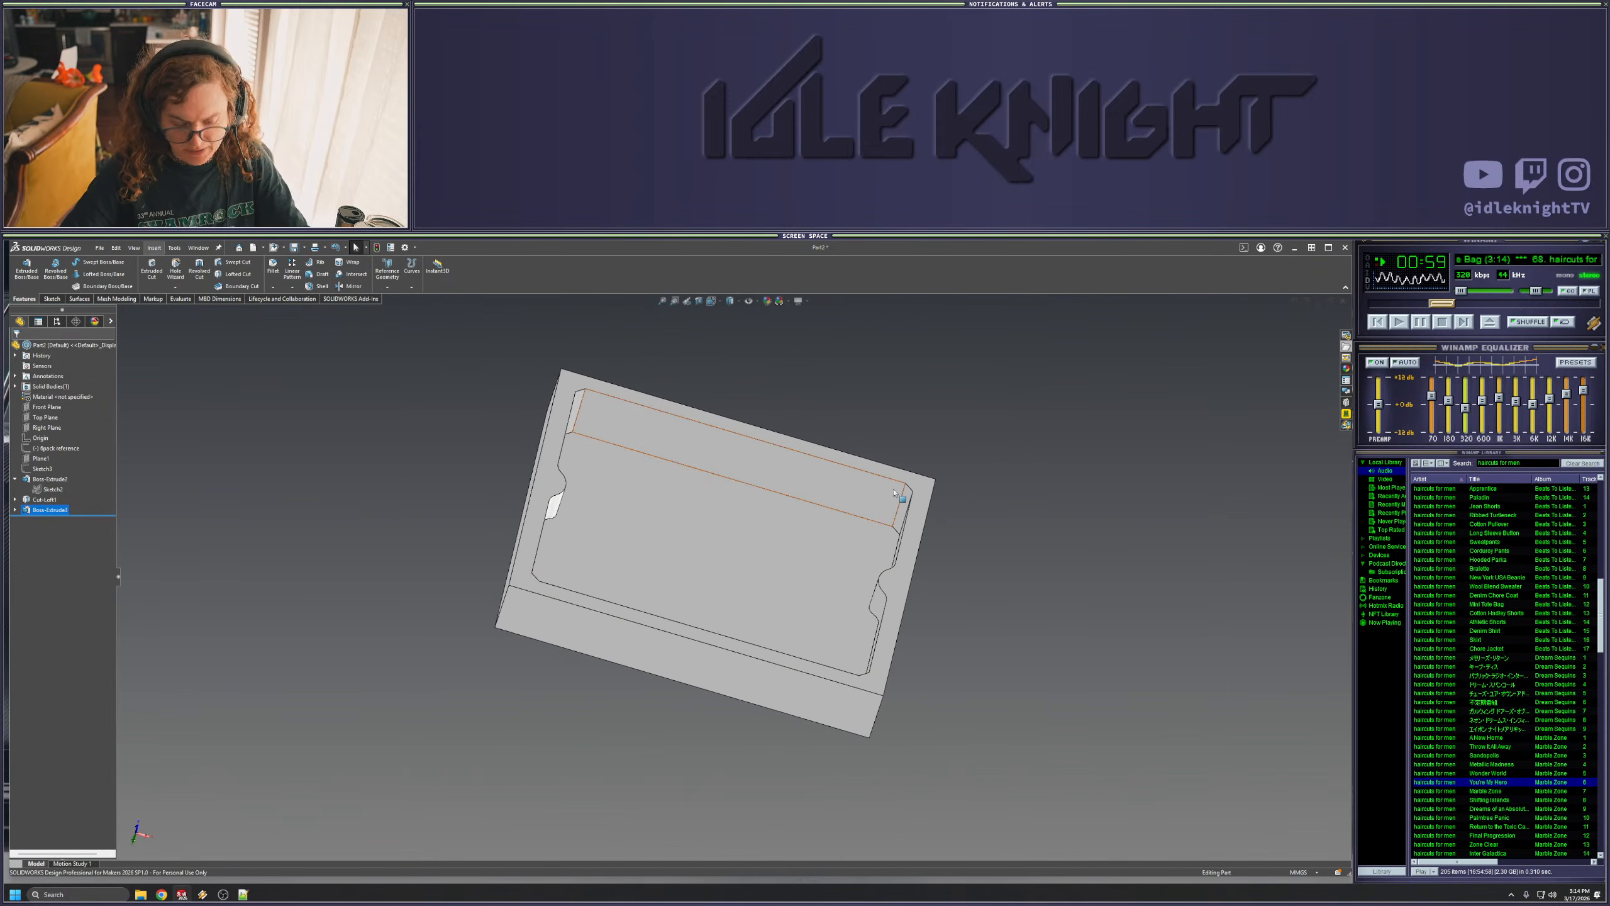
{"action": "right_click", "coordinate": [666, 549]}
{"action": "left_click", "coordinate": [695, 564]}
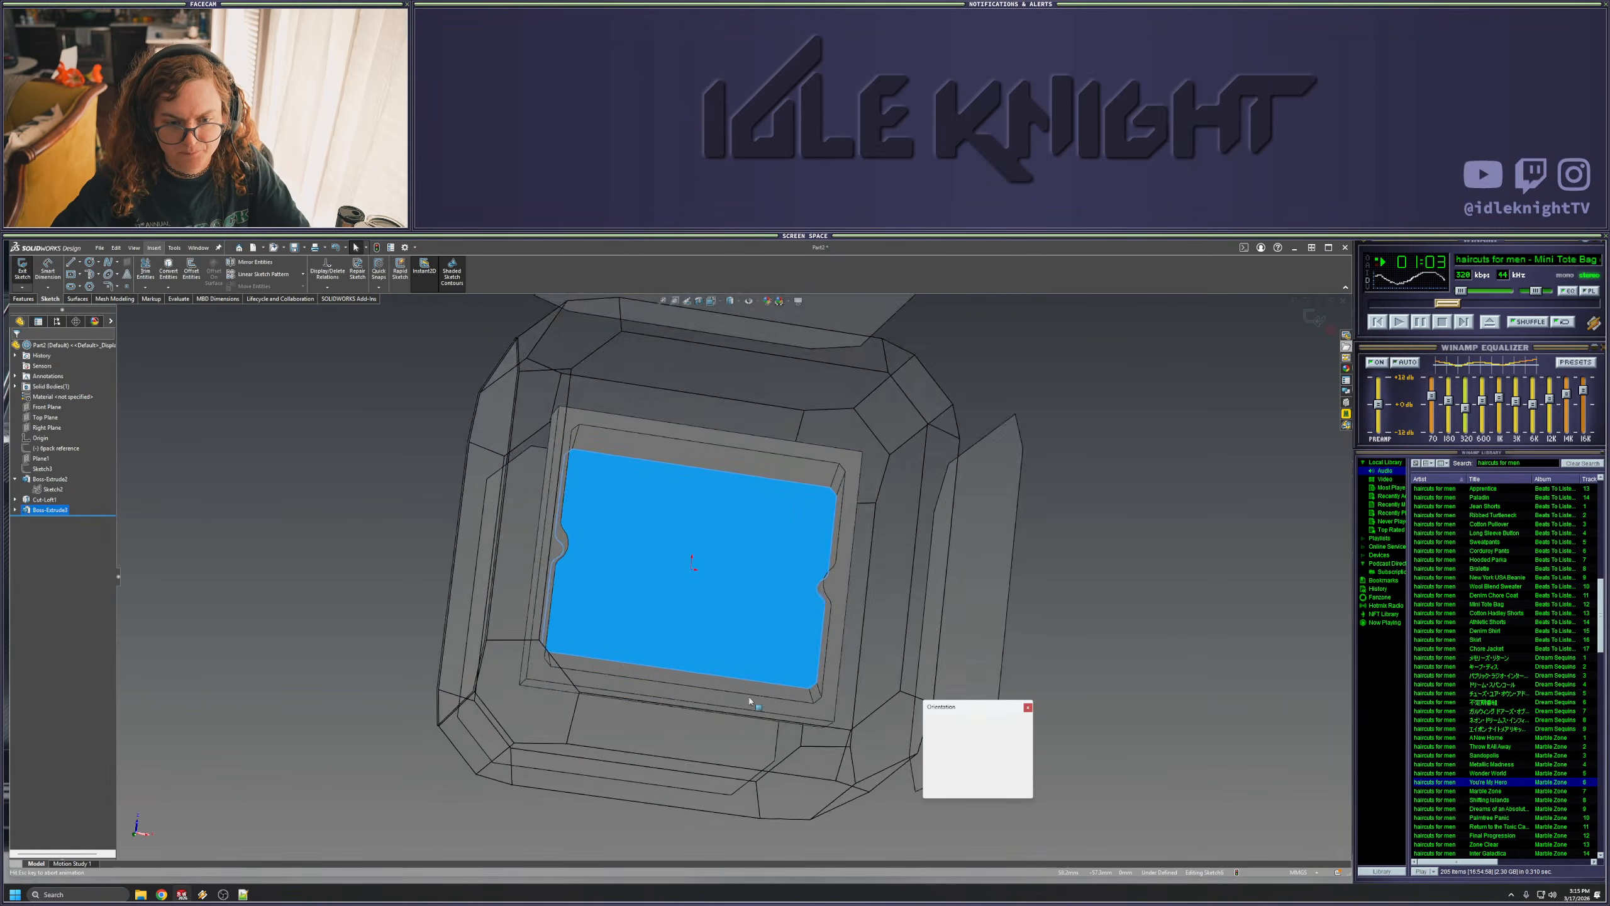
{"action": "mouse_move", "coordinate": [1214, 571]}
{"action": "middle_mouse_down"}
{"action": "mouse_move", "coordinate": [974, 370]}
{"action": "mouse_move", "coordinate": [1006, 555]}
{"action": "mouse_move", "coordinate": [988, 597]}
{"action": "mouse_move", "coordinate": [761, 590]}
{"action": "mouse_move", "coordinate": [960, 392]}
{"action": "middle_mouse_up"}
{"action": "scroll", "coordinate": [820, 563], "scroll_direction": "up", "scroll_amount": 3}
{"action": "middle_click_drag", "start_coordinate": [820, 563], "coordinate": [848, 639]}
{"action": "key", "text": "space"}
{"action": "left_click", "coordinate": [556, 626]}
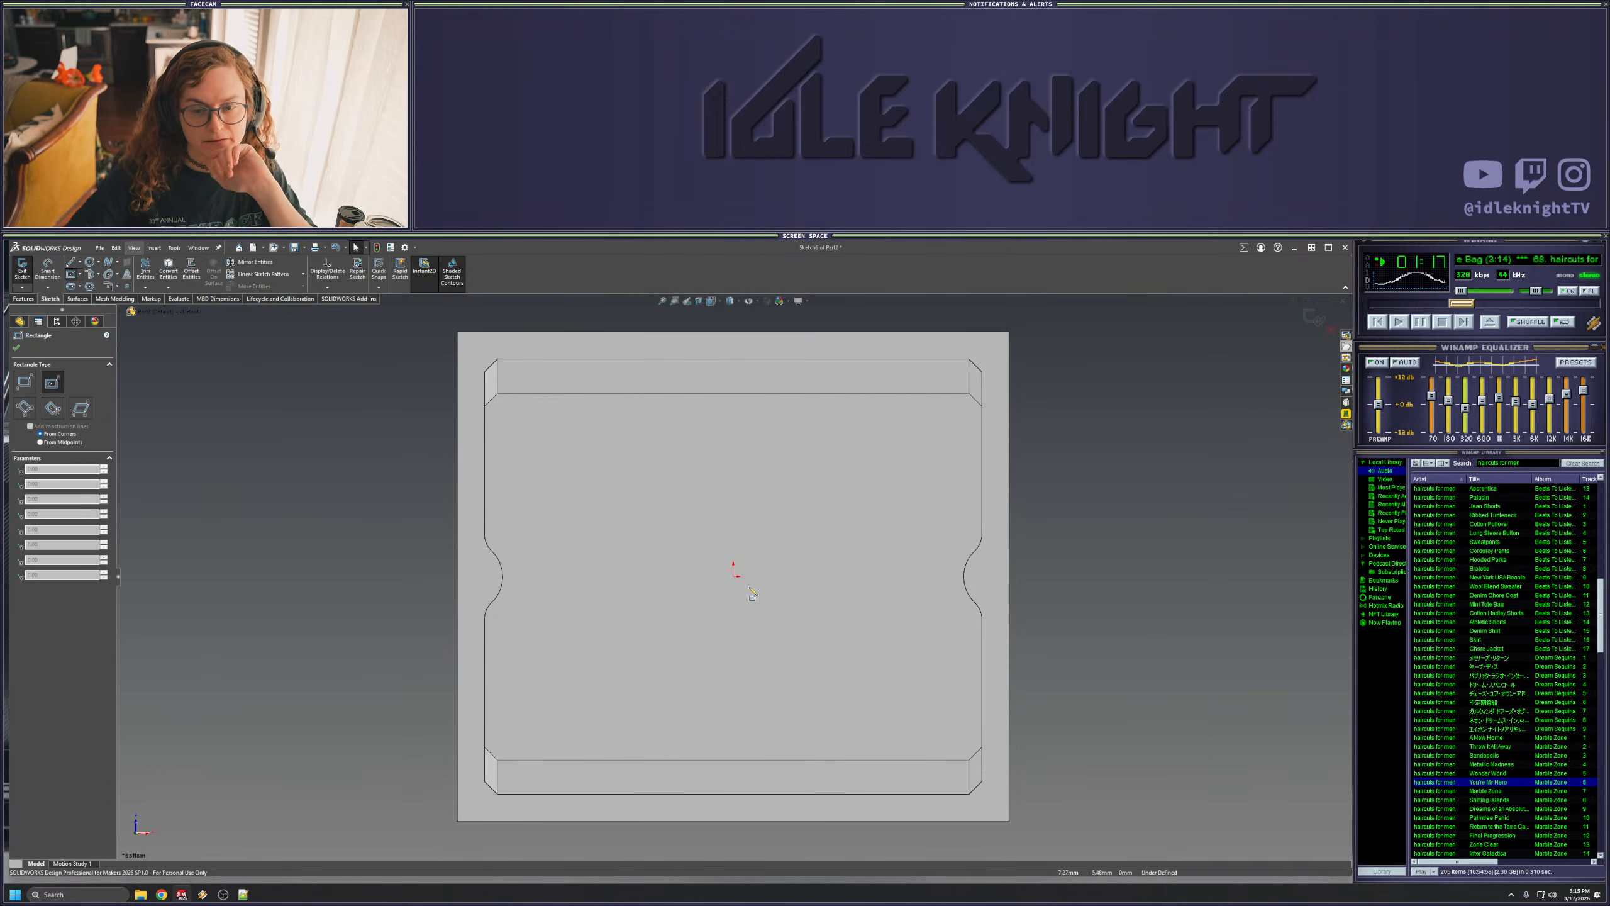
{"action": "left_click", "coordinate": [733, 576]}
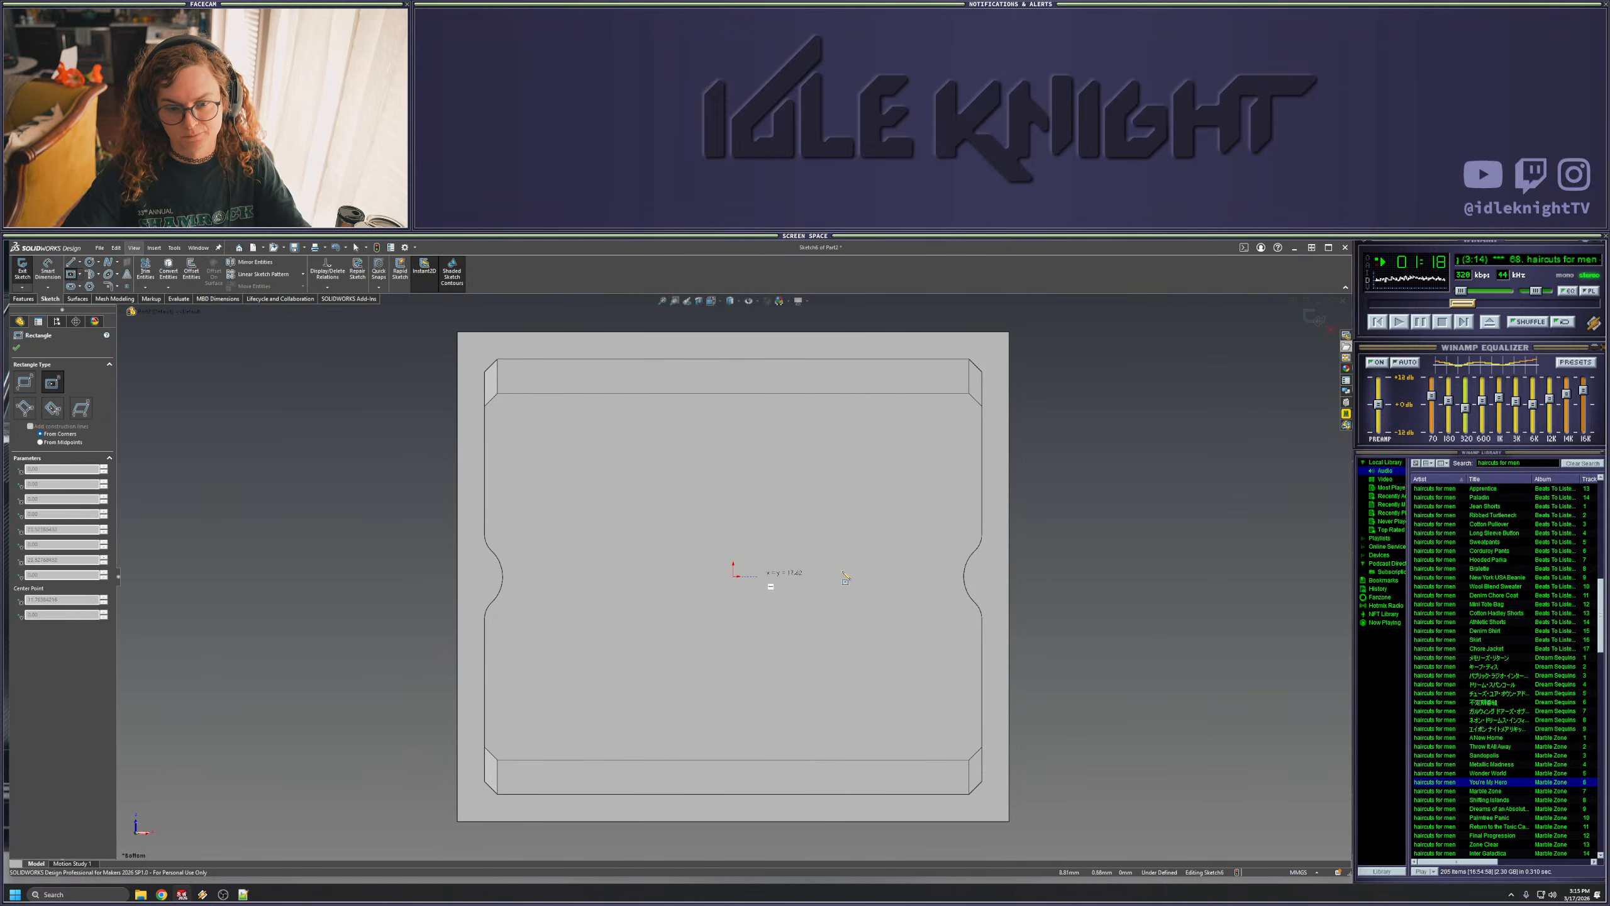
{"action": "left_click", "coordinate": [988, 560]}
{"action": "key", "text": "Escape"}
- Make the rectangle's short end collinear with the block's outer edge
{"action": "left_click", "coordinate": [478, 581]}
{"action": "left_click", "coordinate": [459, 584], "text": "ctrl"}
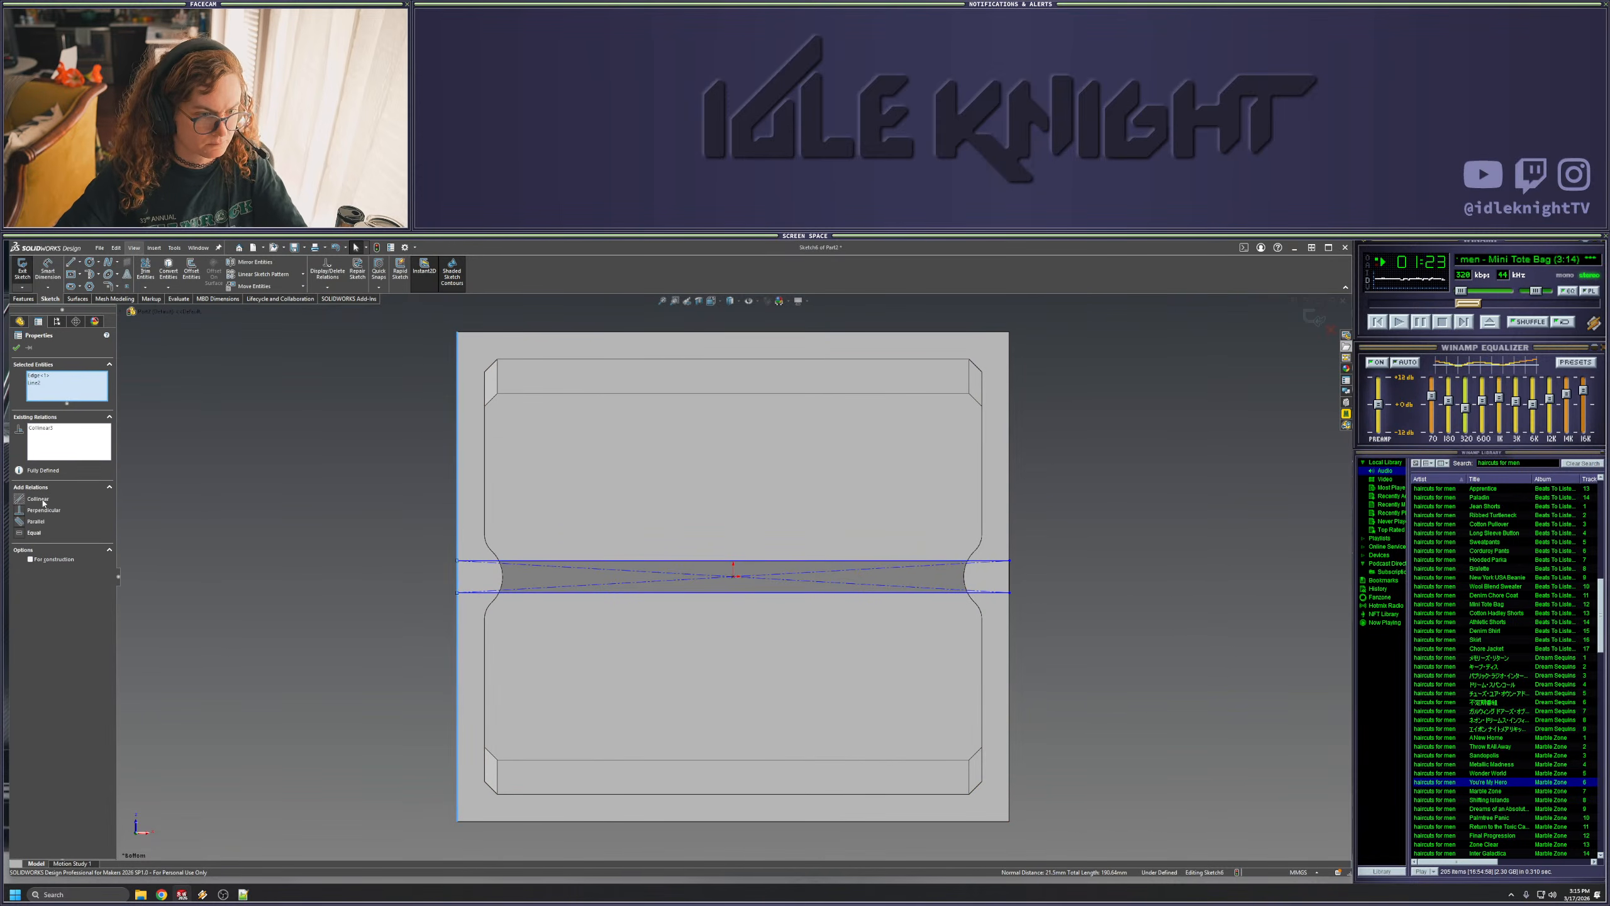
{"action": "left_click", "coordinate": [39, 500]}
{"action": "left_click", "coordinate": [274, 517]}
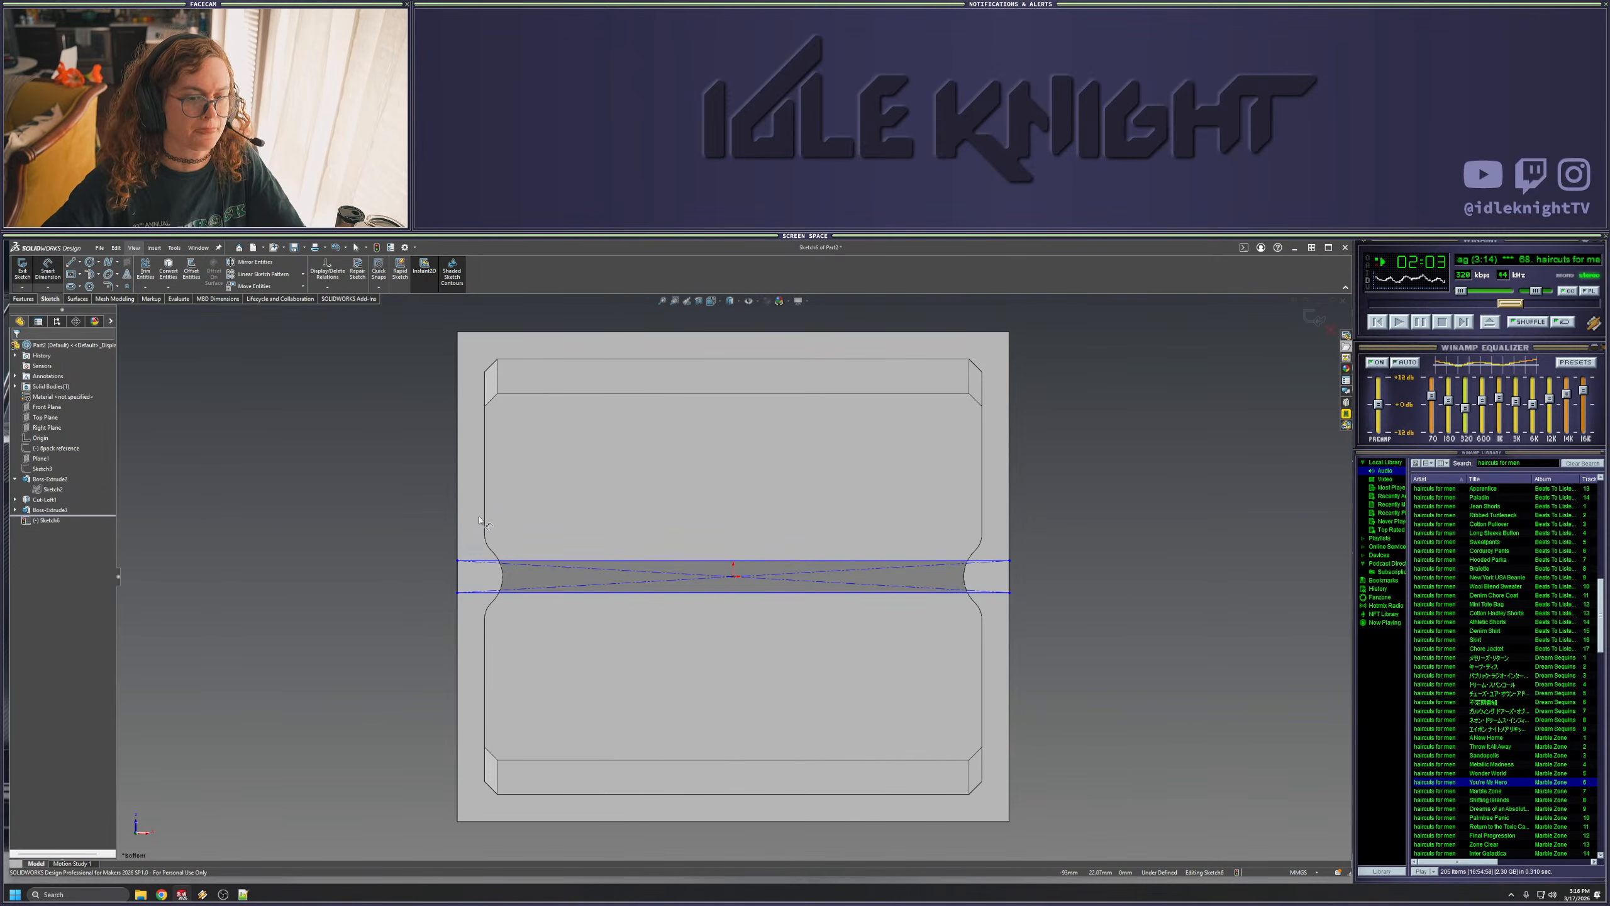
- Dimension the rectangle's short side and set it to 36 mm
{"action": "left_click", "coordinate": [458, 579]}
{"action": "left_click", "coordinate": [391, 583]}
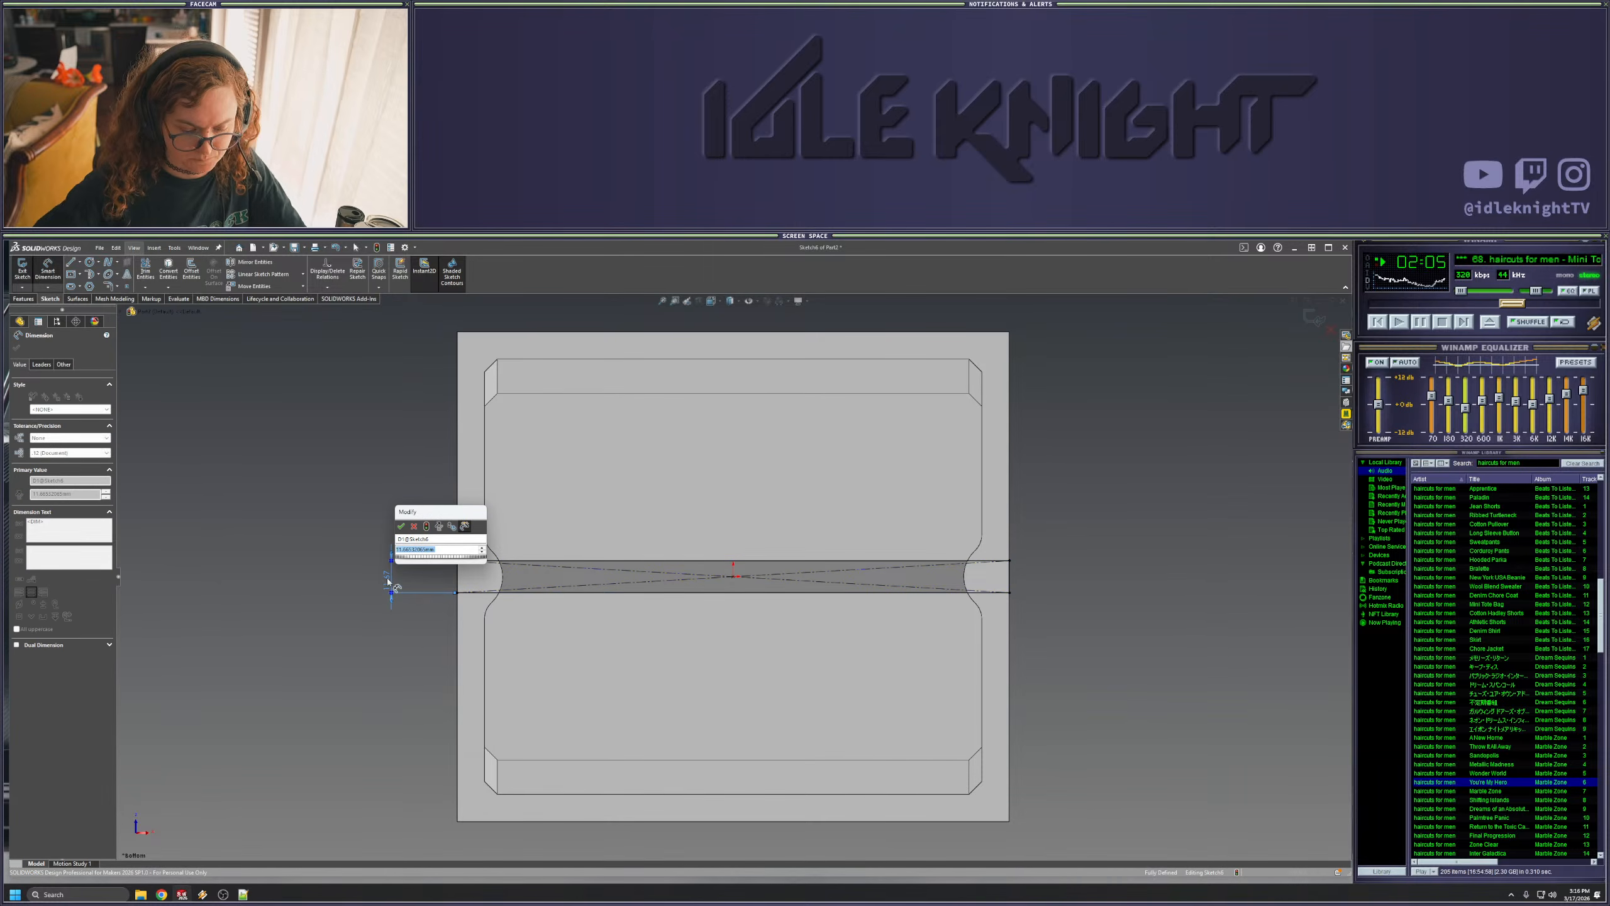
{"action": "type", "text": "36"}
{"action": "key", "text": "Return"}
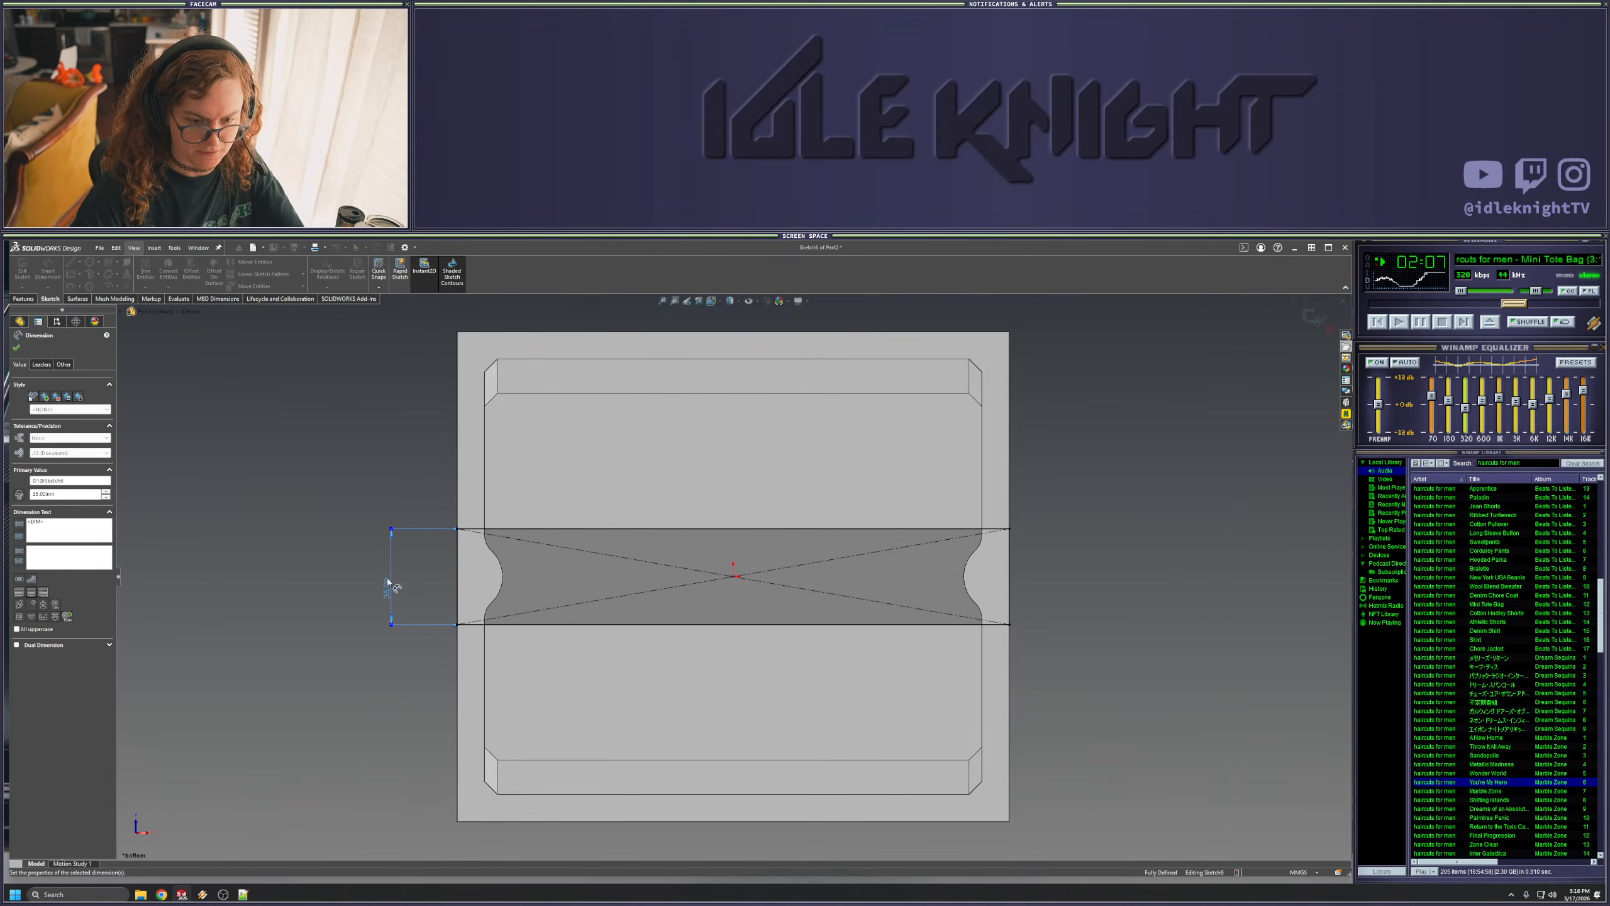
{"action": "left_click", "coordinate": [17, 348]}
- Extrude the rectangle 15 mm from the pocket floor with a 45-degree draft to form a tapered central rib
{"action": "left_click", "coordinate": [24, 298]}
{"action": "left_click", "coordinate": [26, 270]}
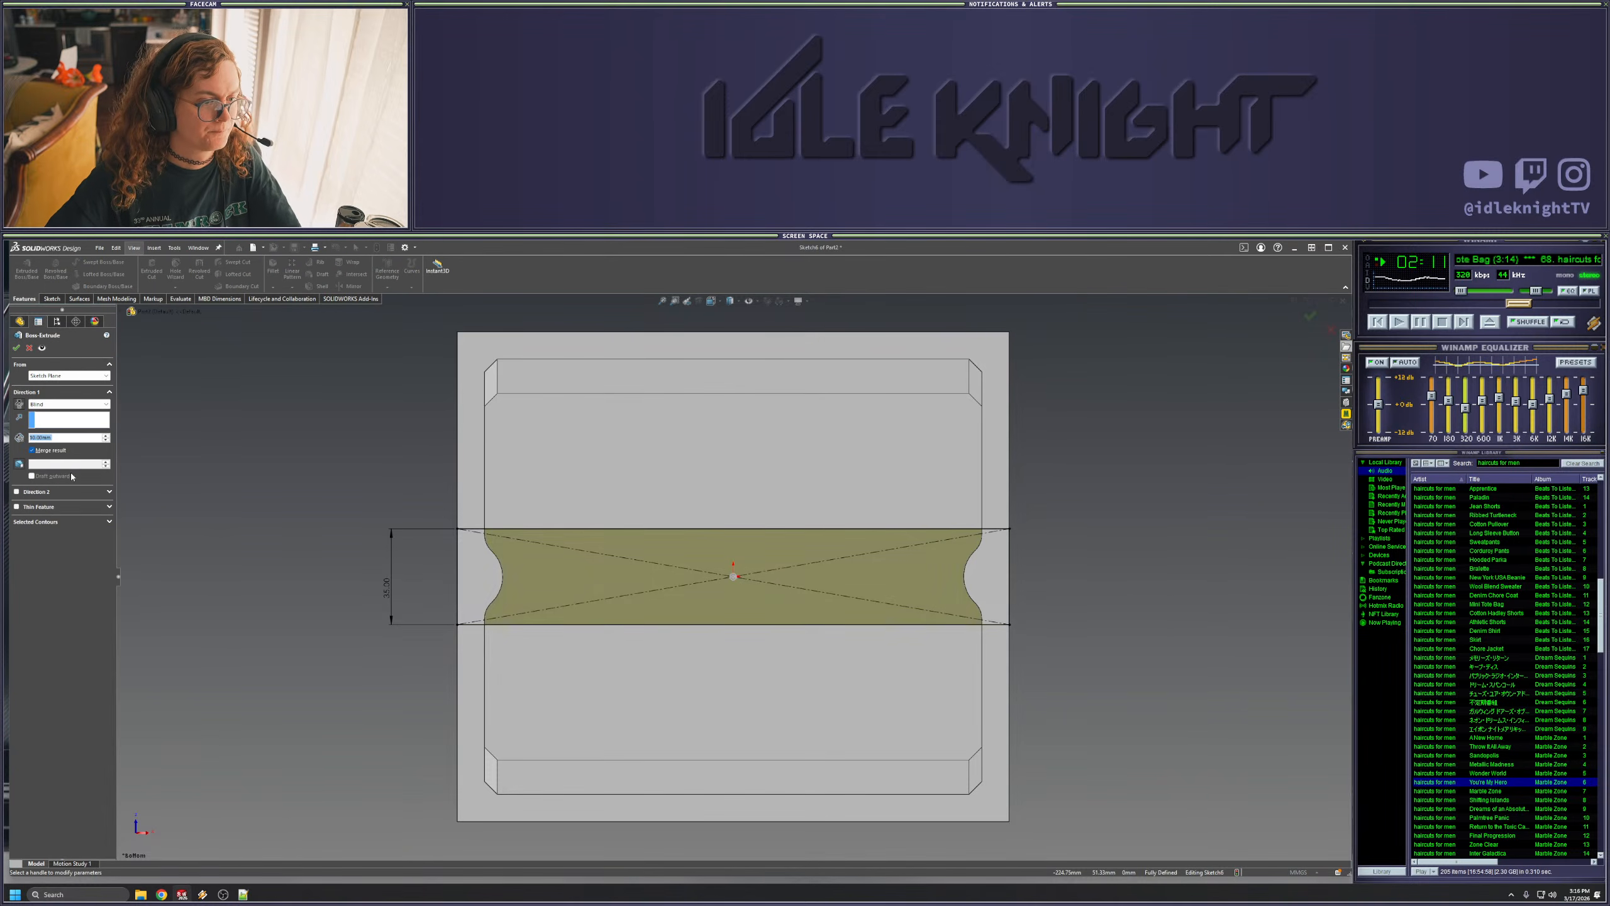
{"action": "left_click", "coordinate": [20, 464]}
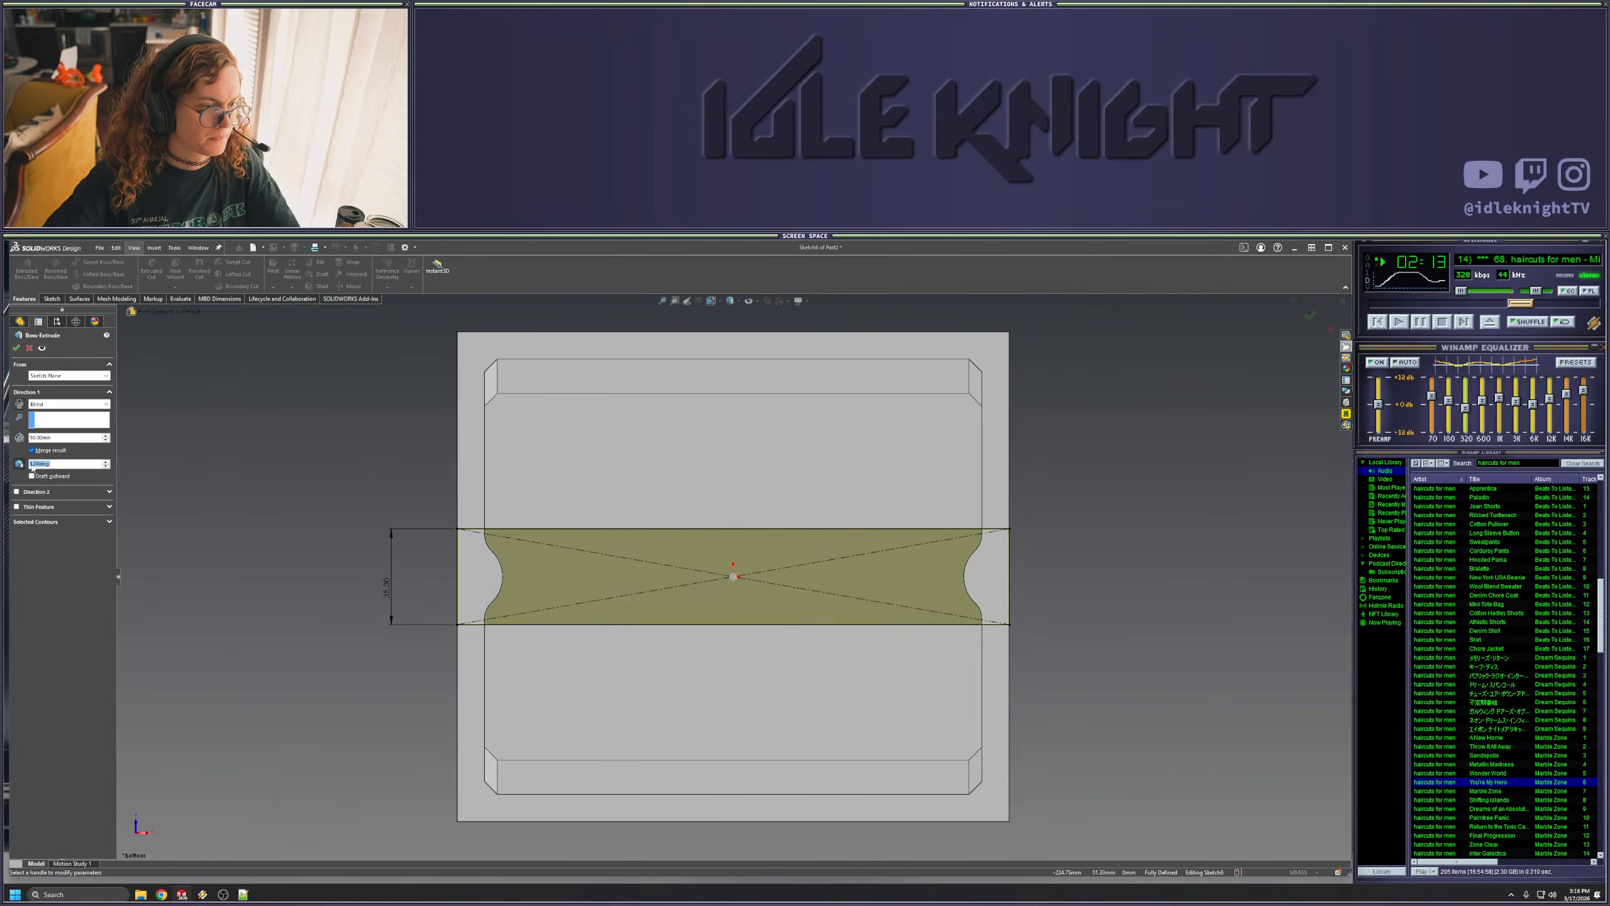
{"action": "type", "text": "45"}
{"action": "key", "text": "Return"}
{"action": "middle_click_drag", "start_coordinate": [251, 519], "coordinate": [258, 289]}
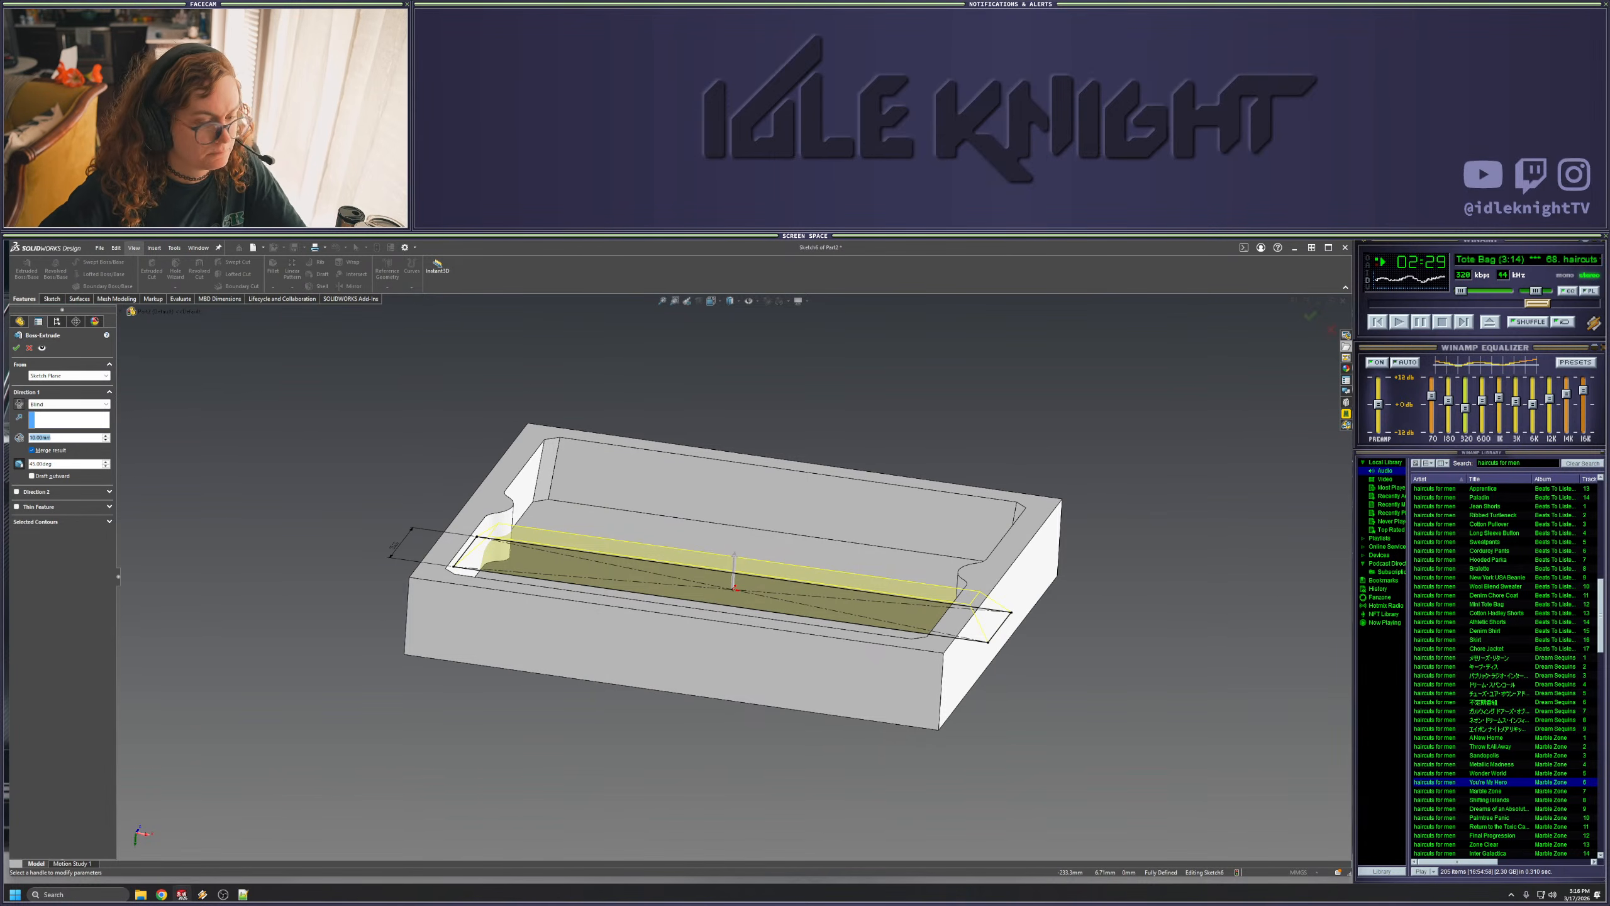
{"action": "type", "text": "15"}
{"action": "key", "text": "Return"}
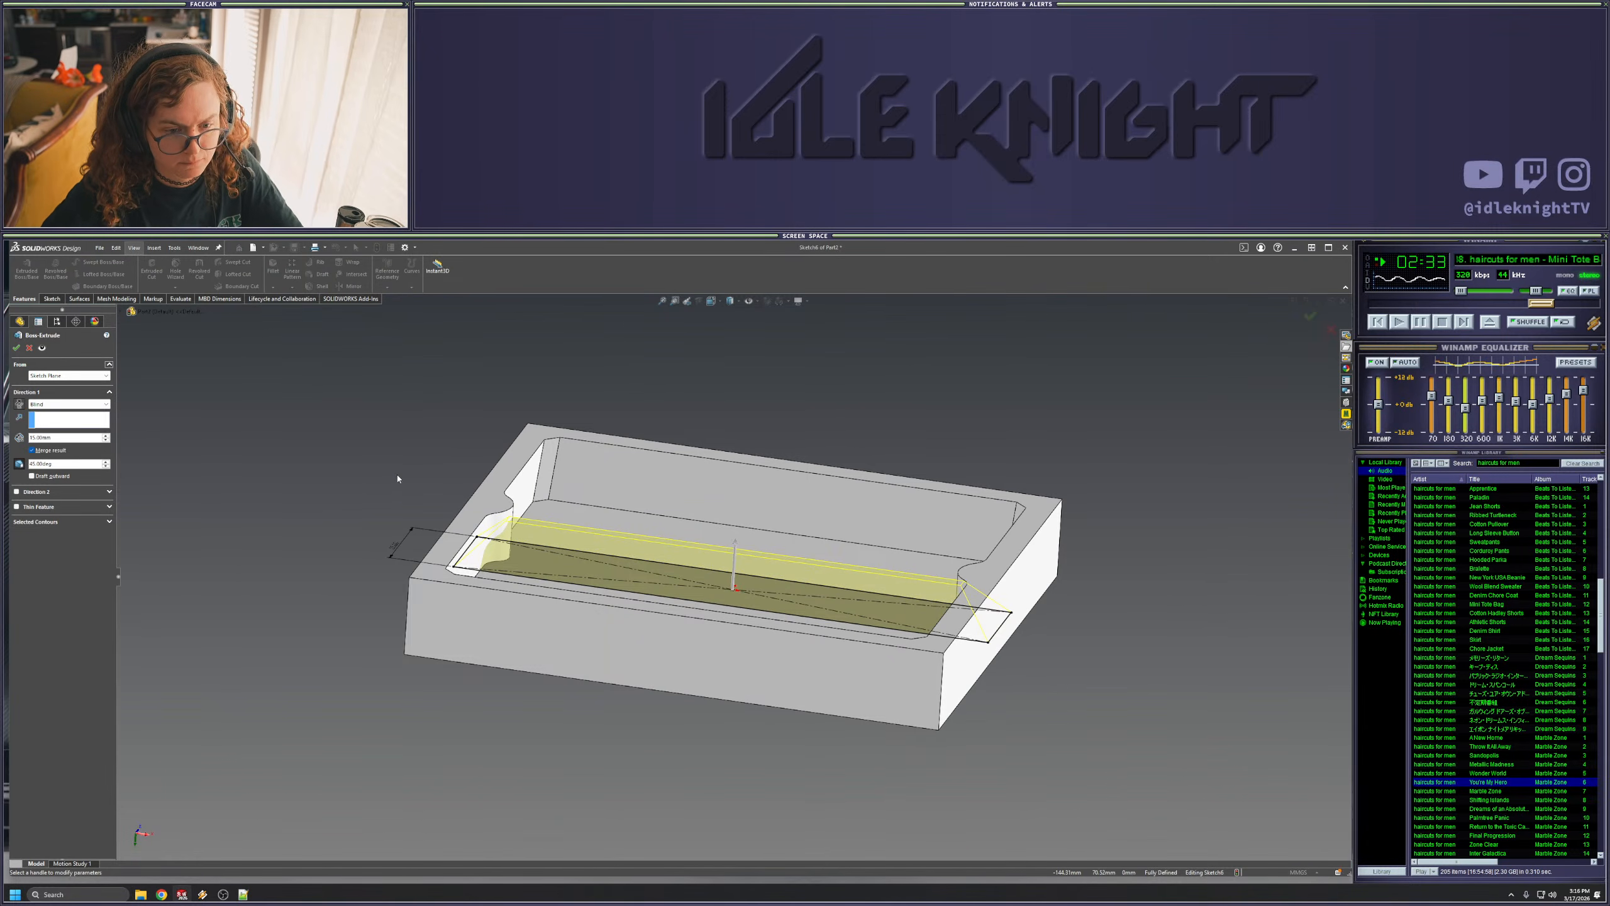
{"action": "key", "text": "Return"}
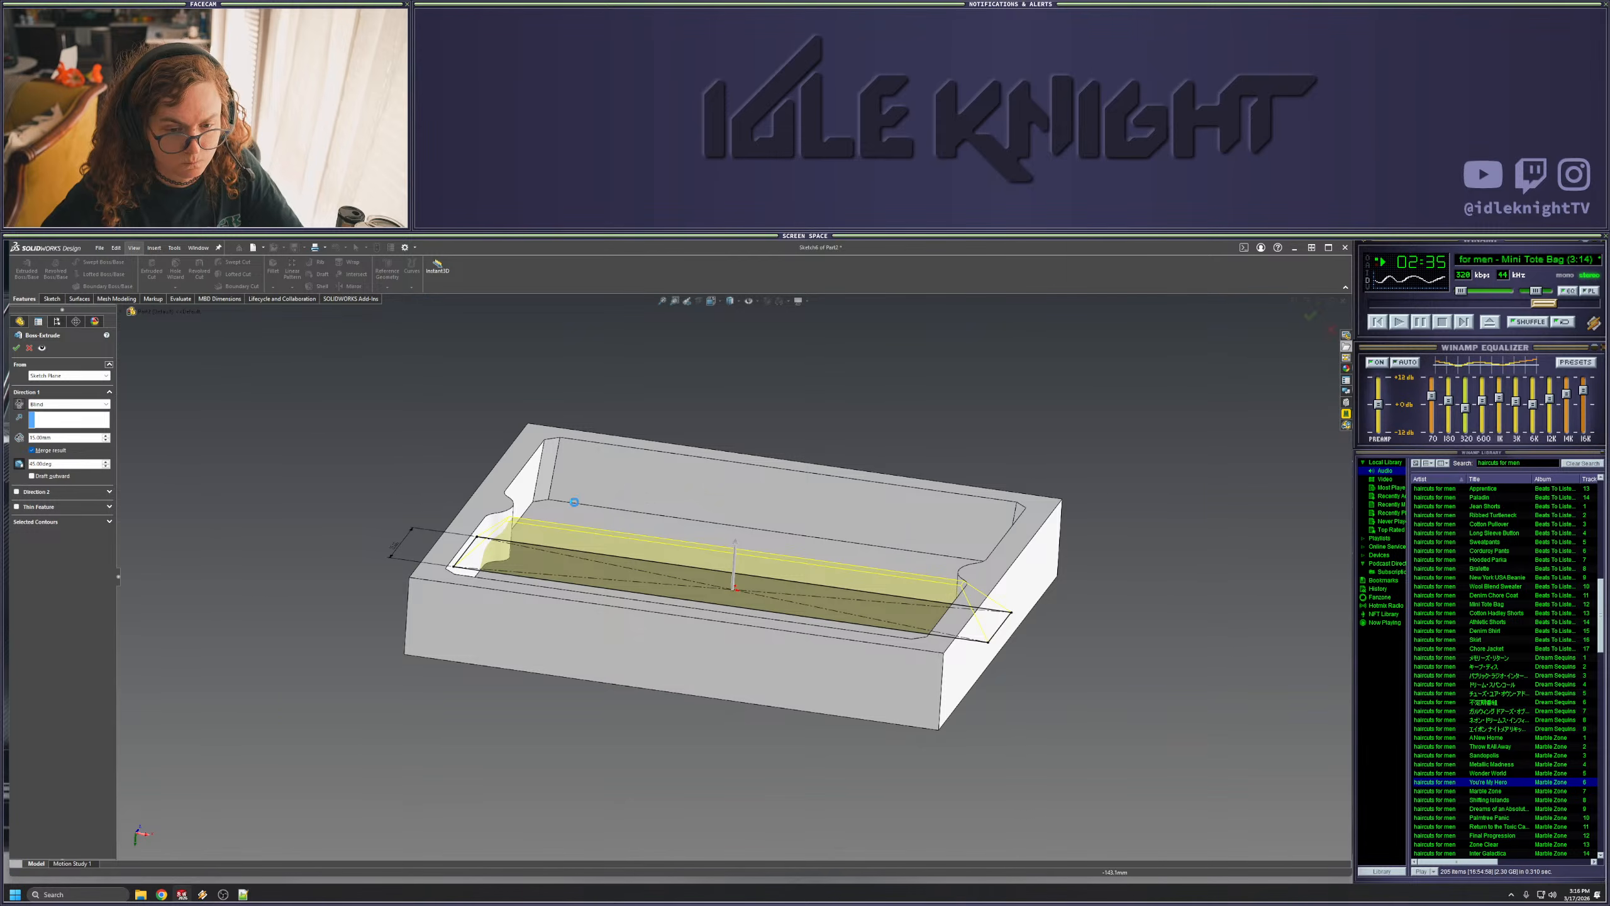
- Edit the central rib's sketch, set the rectangle's width to 30 mm and exit the sketch
{"action": "scroll", "coordinate": [735, 571], "scroll_direction": "up", "scroll_amount": 5}
{"action": "middle_click_drag", "start_coordinate": [748, 584], "coordinate": [785, 697]}
{"action": "scroll", "coordinate": [758, 557], "scroll_direction": "down", "scroll_amount": 5}
{"action": "middle_click_drag", "start_coordinate": [758, 558], "coordinate": [760, 840]}
{"action": "scroll", "coordinate": [769, 597], "scroll_direction": "up", "scroll_amount": 3}
{"action": "middle_click_drag", "start_coordinate": [770, 597], "coordinate": [724, 497]}
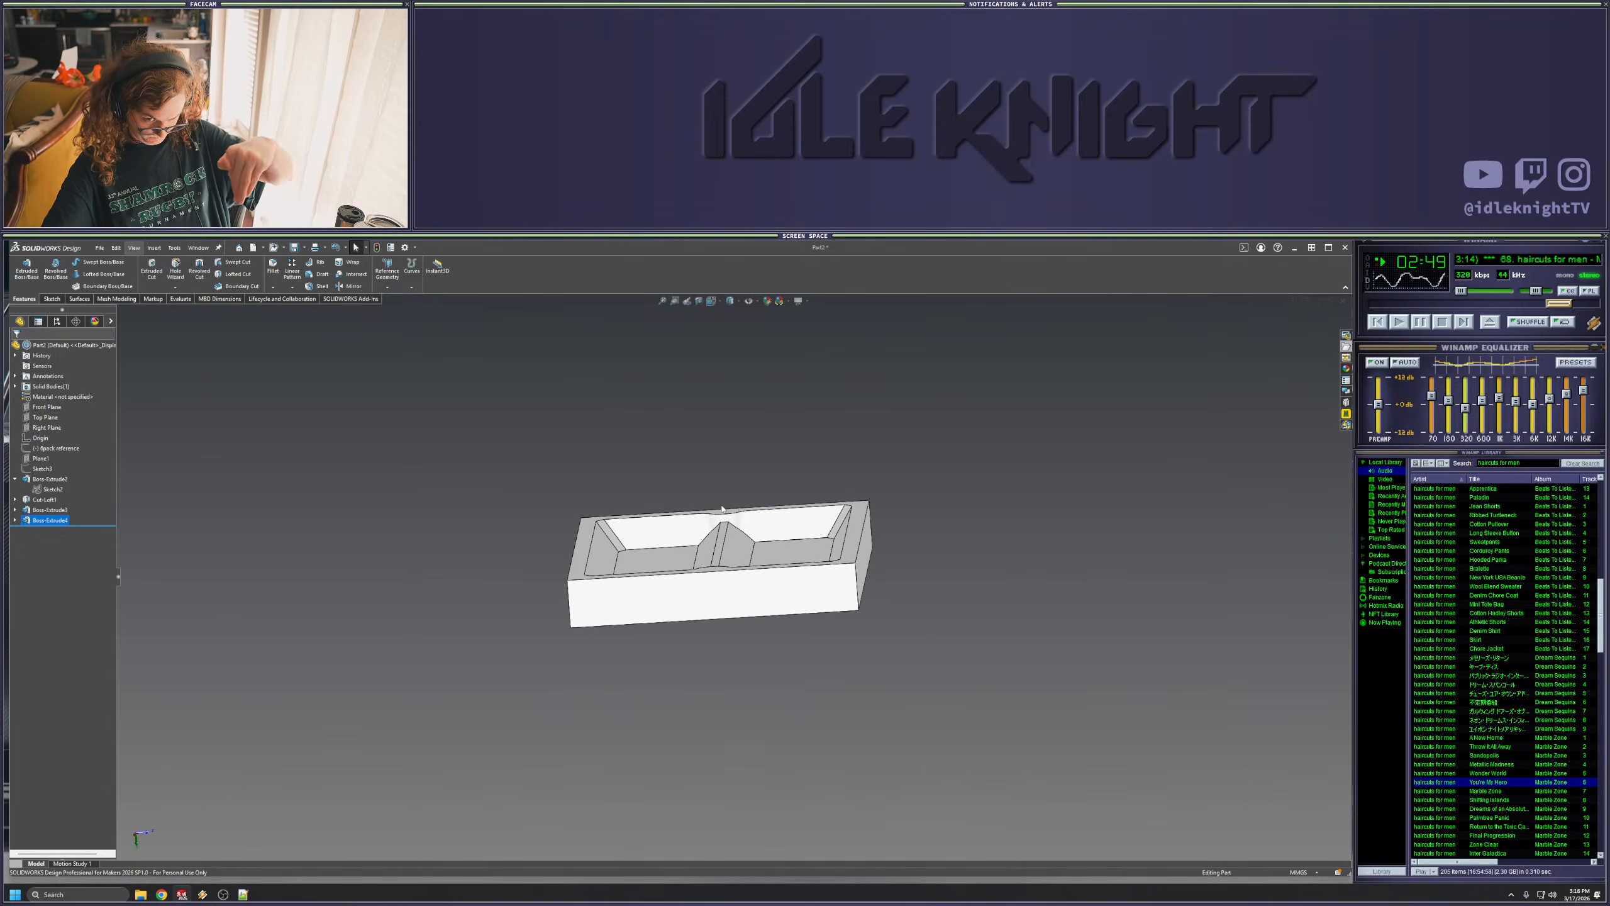
{"action": "right_click", "coordinate": [63, 520]}
{"action": "left_click", "coordinate": [79, 495]}
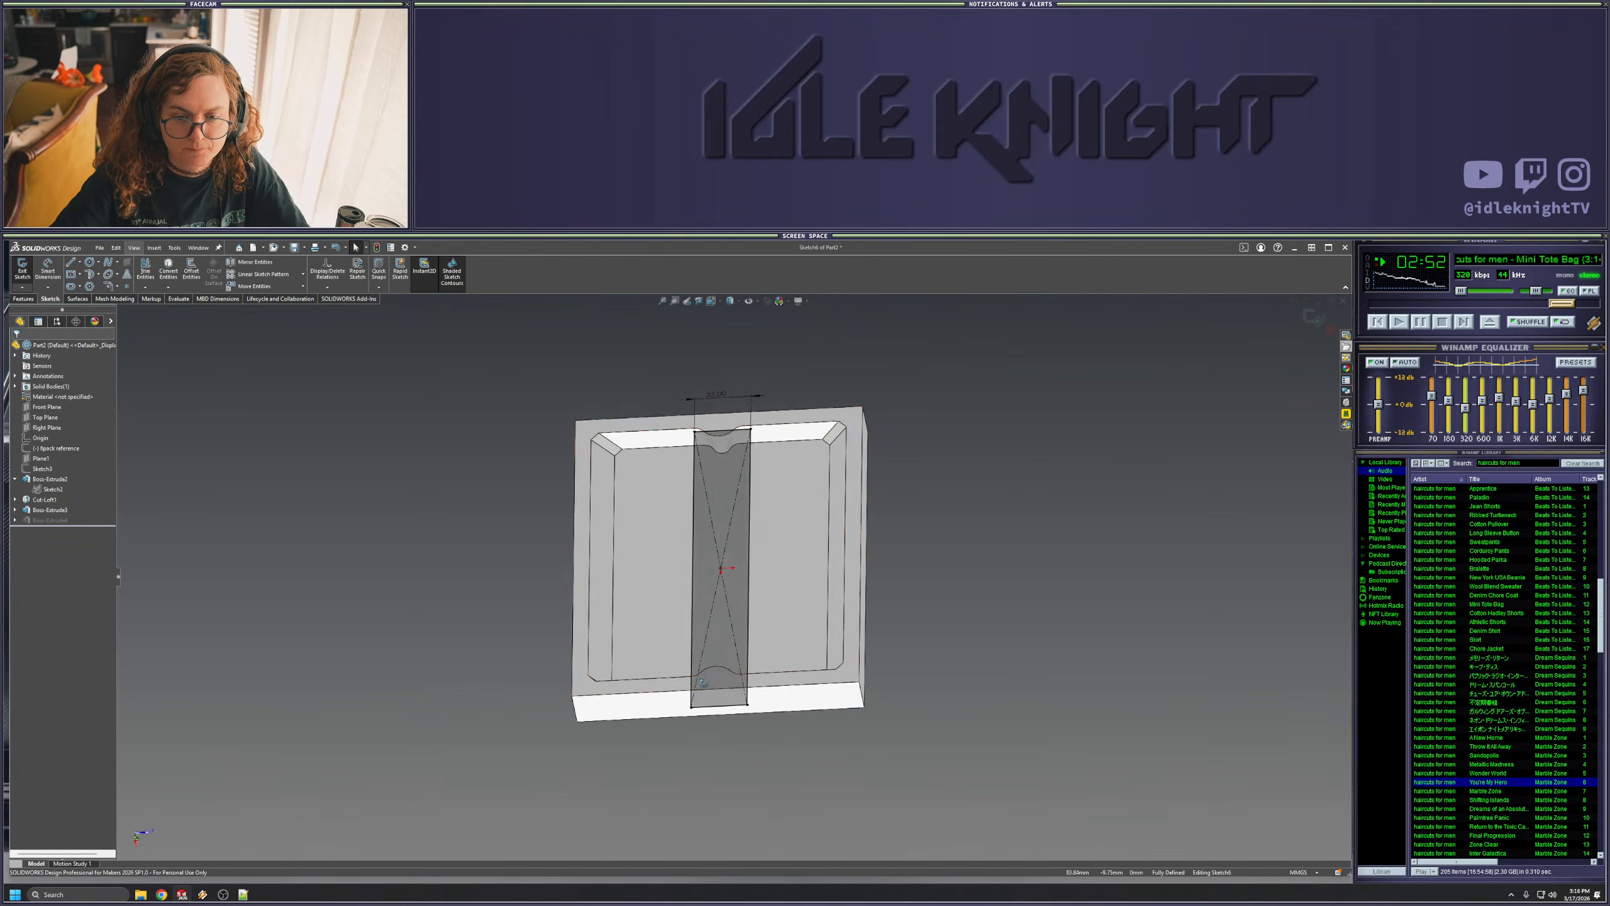
{"action": "double_click", "coordinate": [716, 394]}
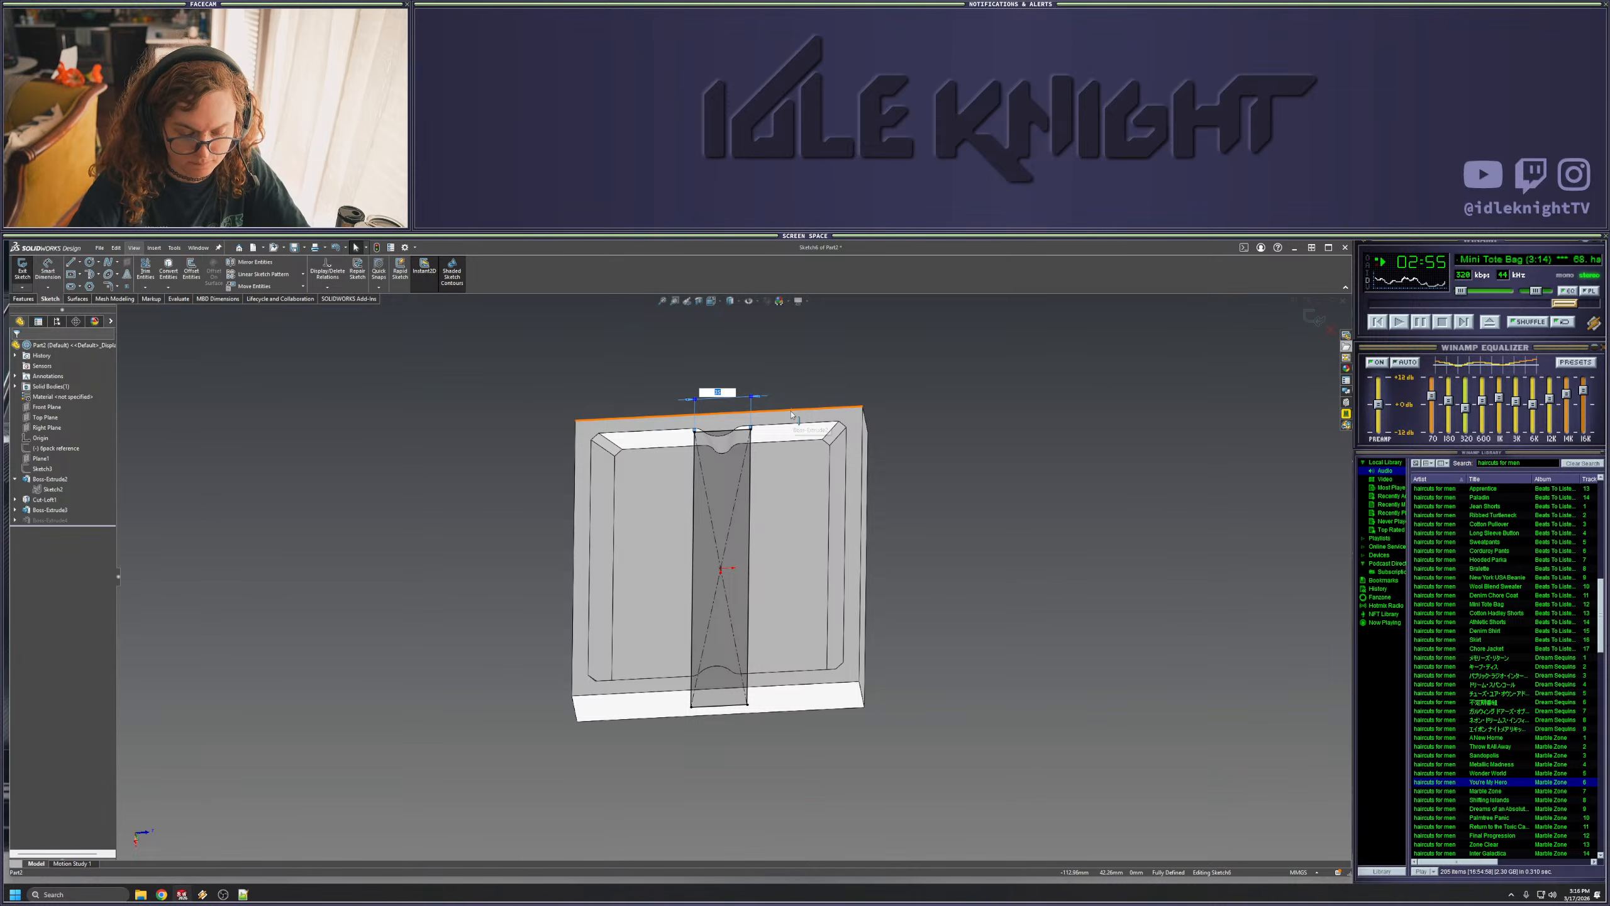
{"action": "type", "text": "30"}
{"action": "key", "text": "Return"}
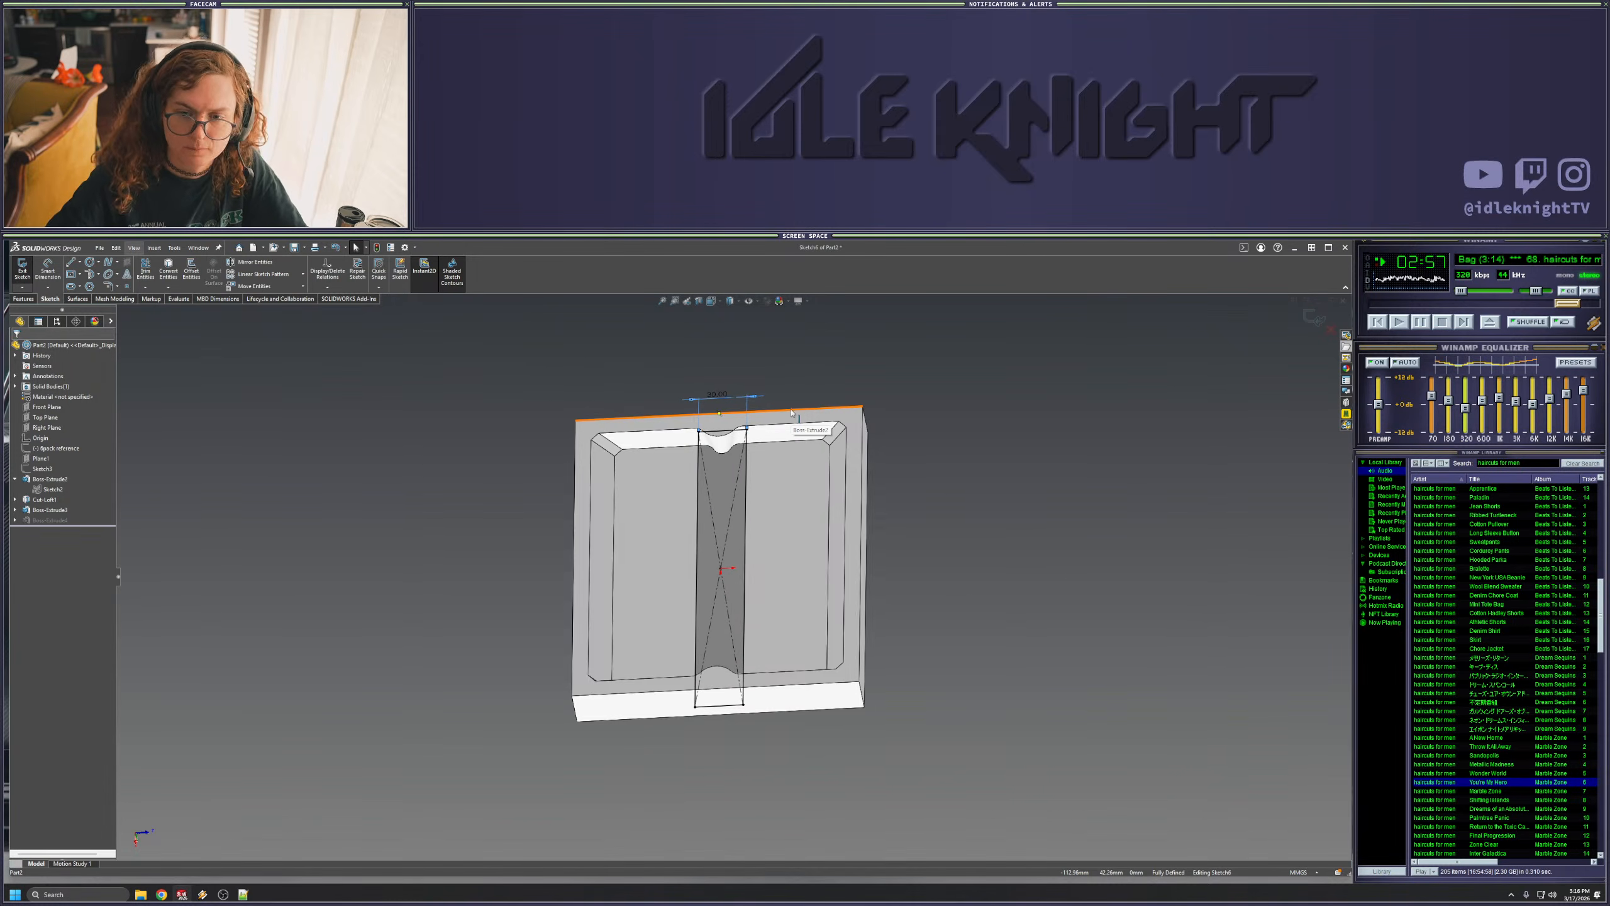
{"action": "left_click", "coordinate": [1310, 317]}
- Orient the view straight onto the open pocket and start a new sketch on the block's rim face
{"action": "middle_click_drag", "start_coordinate": [1001, 356], "coordinate": [862, 602]}
{"action": "key", "text": "space"}
{"action": "left_click", "coordinate": [630, 654]}
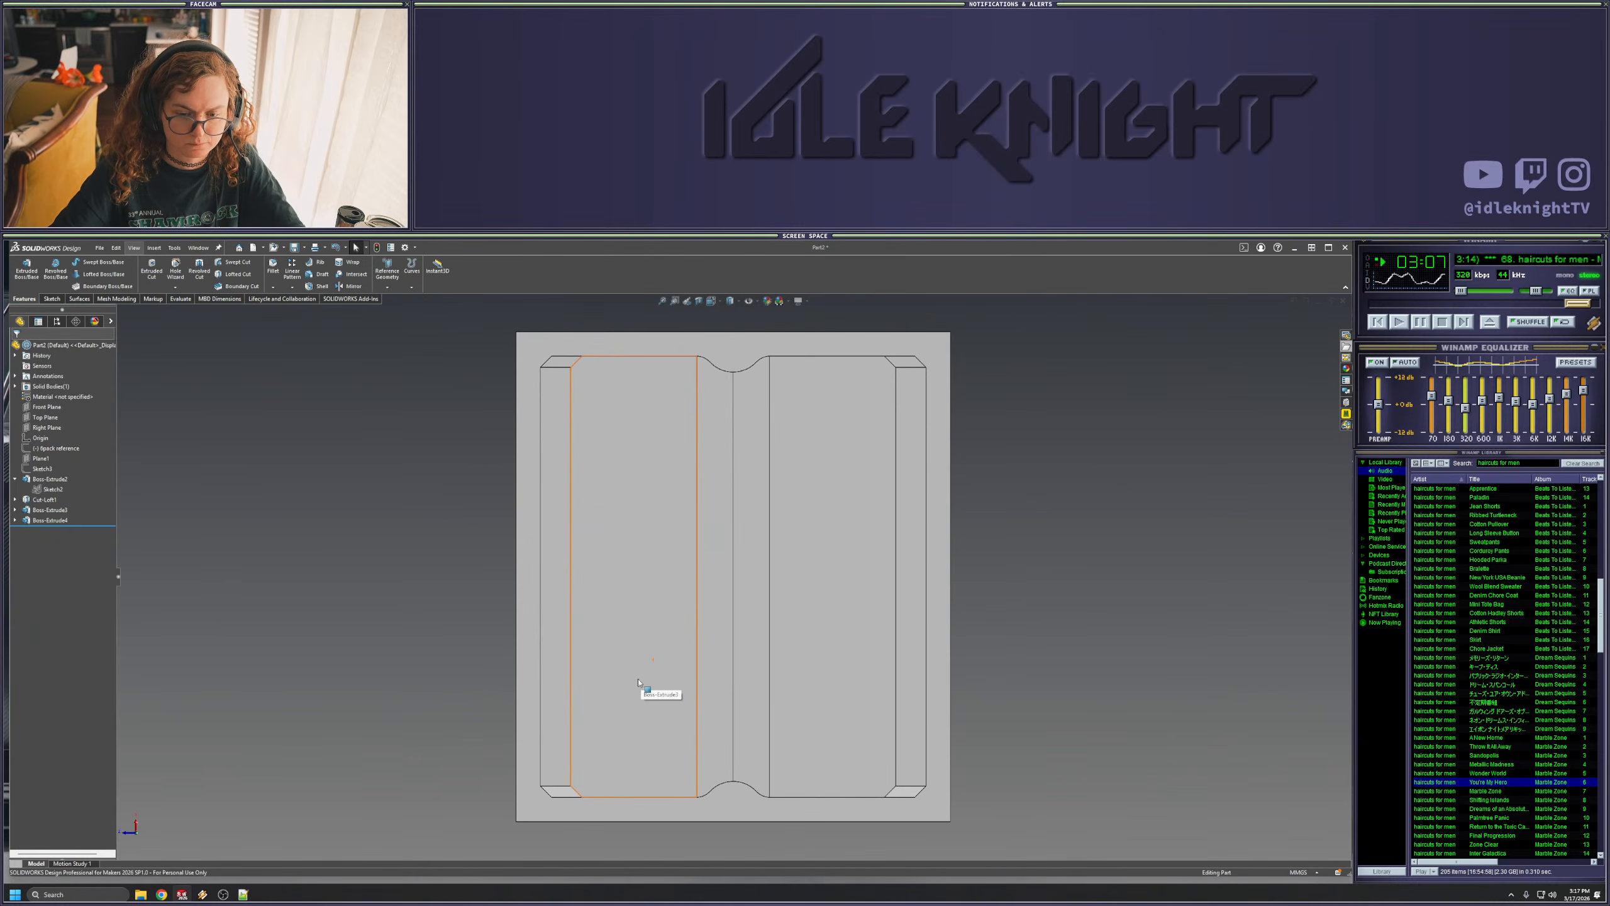
{"action": "right_click", "coordinate": [524, 764]}
{"action": "left_click", "coordinate": [545, 682]}
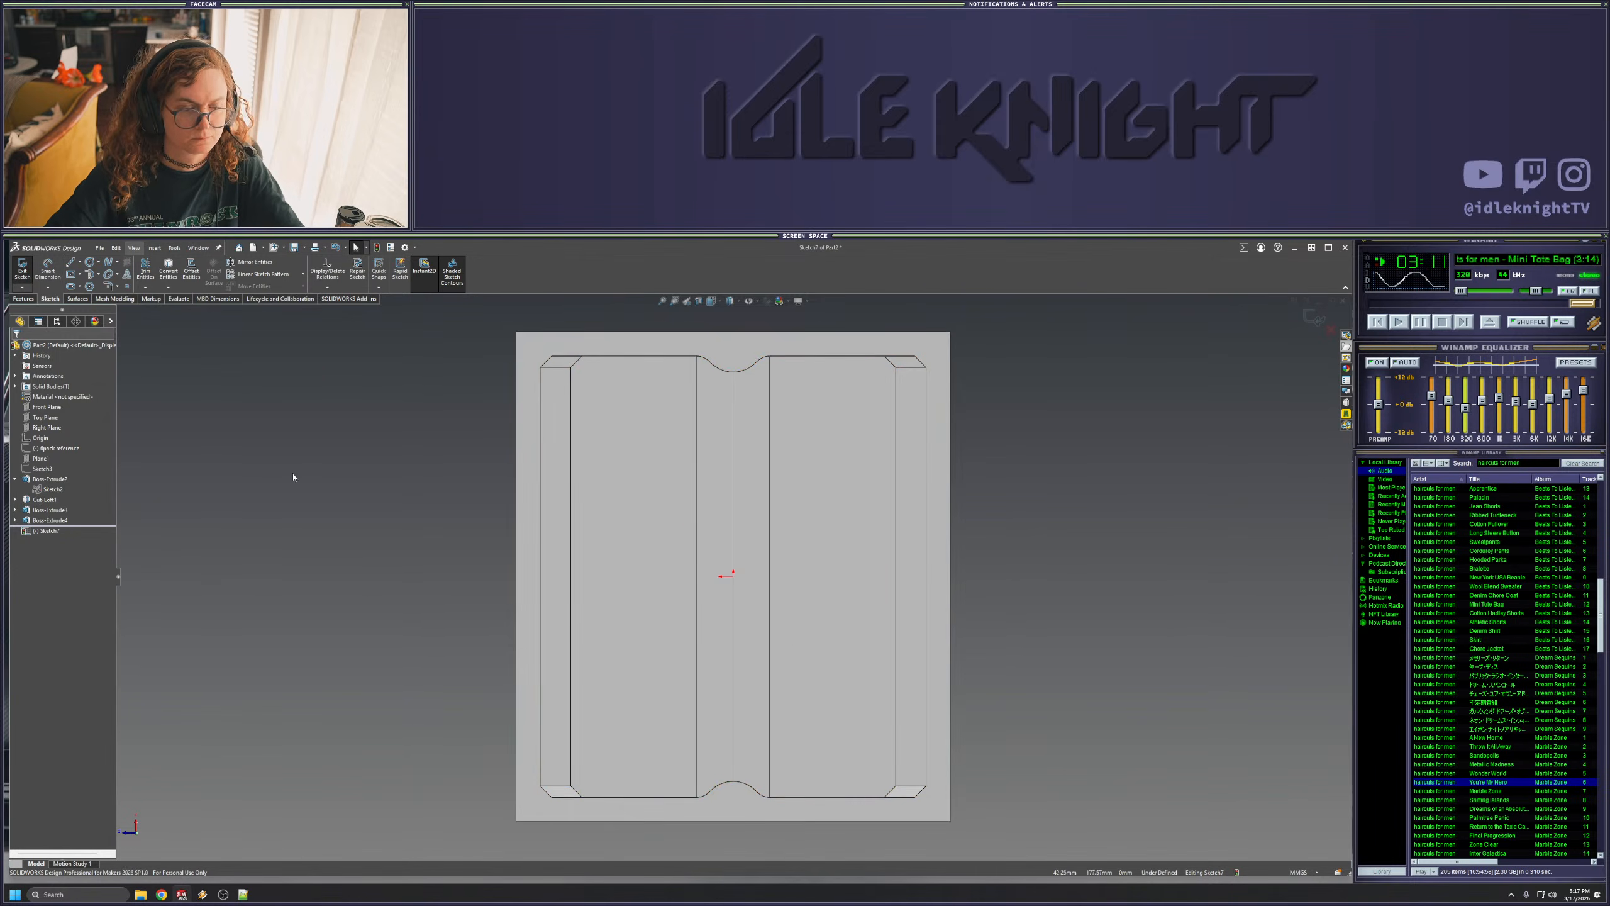
- Look through the features' sketches and show the reference sketch holding the circle layout
{"action": "left_click", "coordinate": [15, 509]}
{"action": "left_click", "coordinate": [55, 520]}
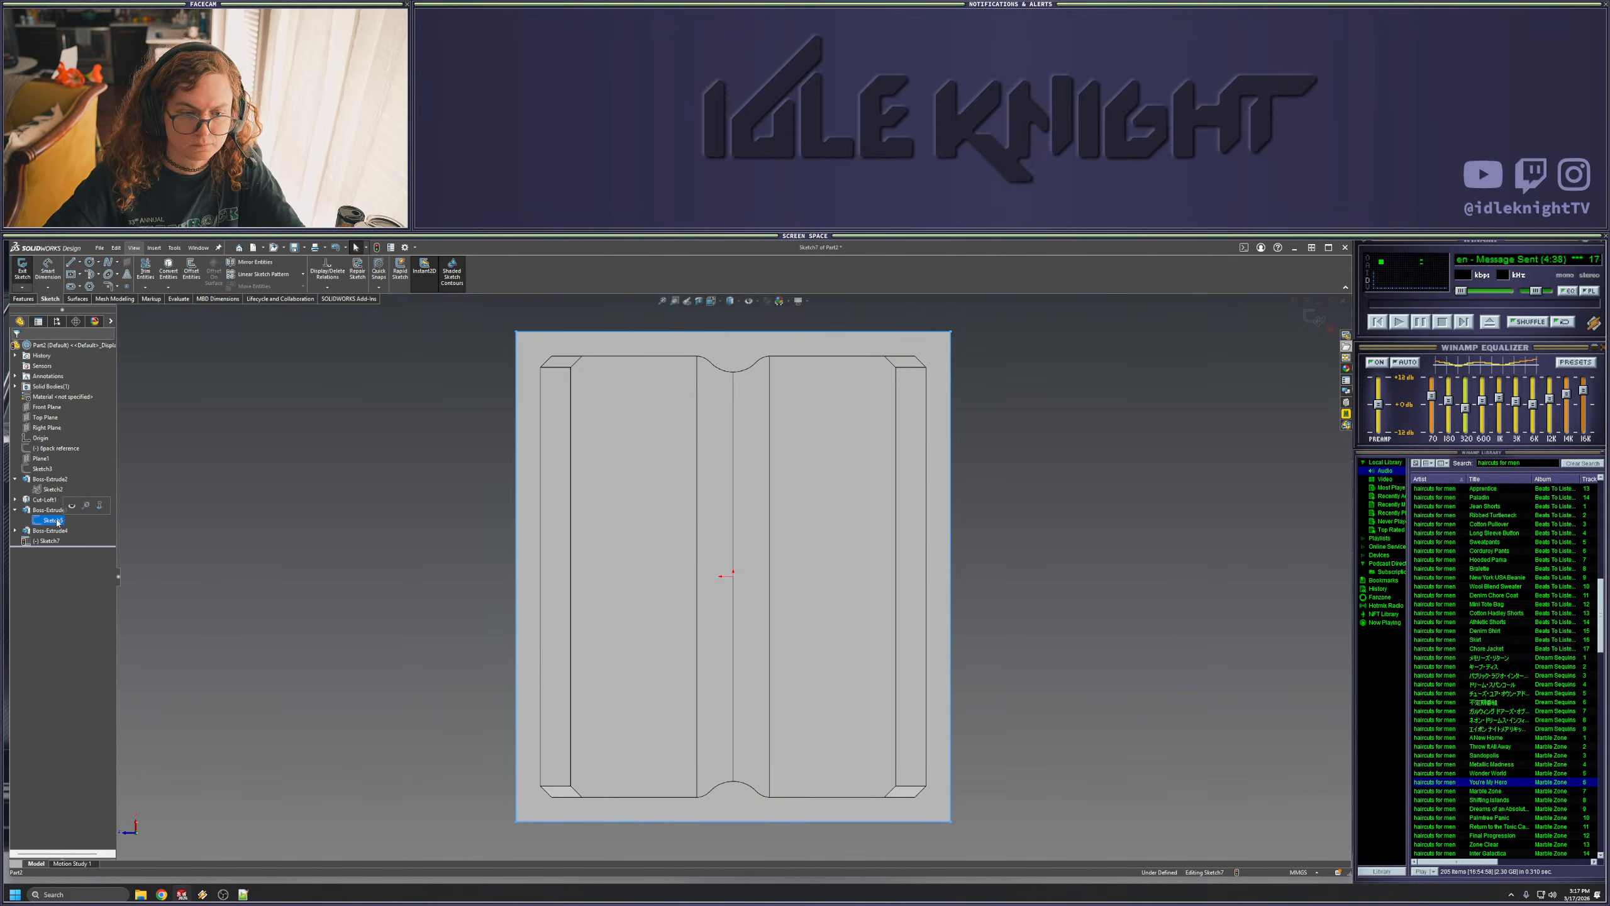
{"action": "left_click", "coordinate": [16, 547]}
{"action": "left_click", "coordinate": [15, 530]}
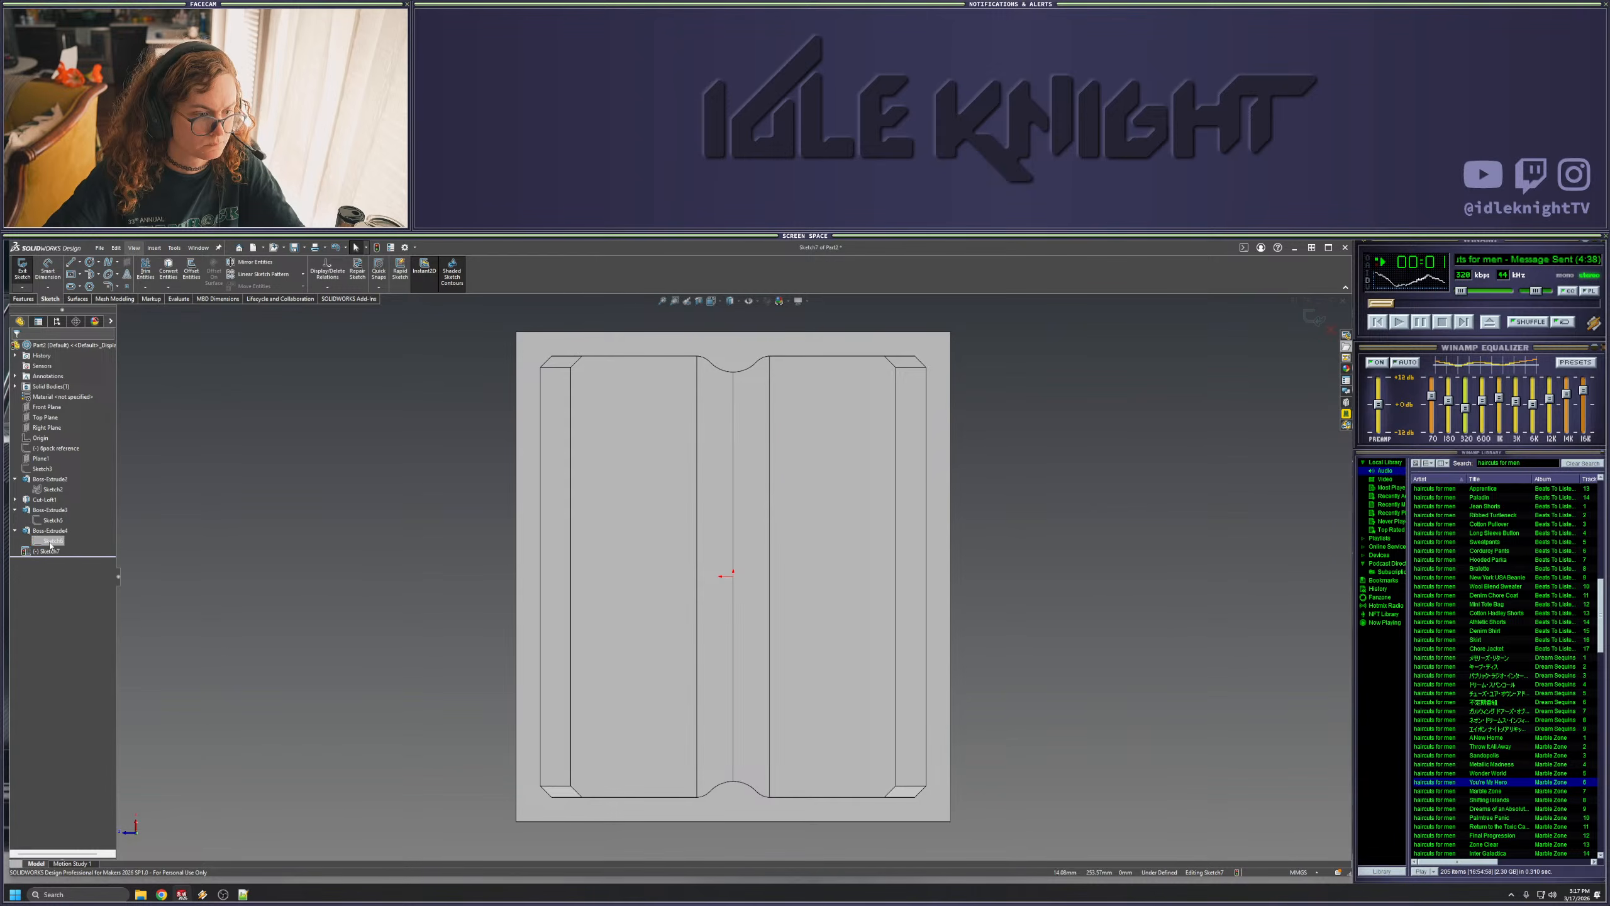
{"action": "left_click", "coordinate": [15, 499]}
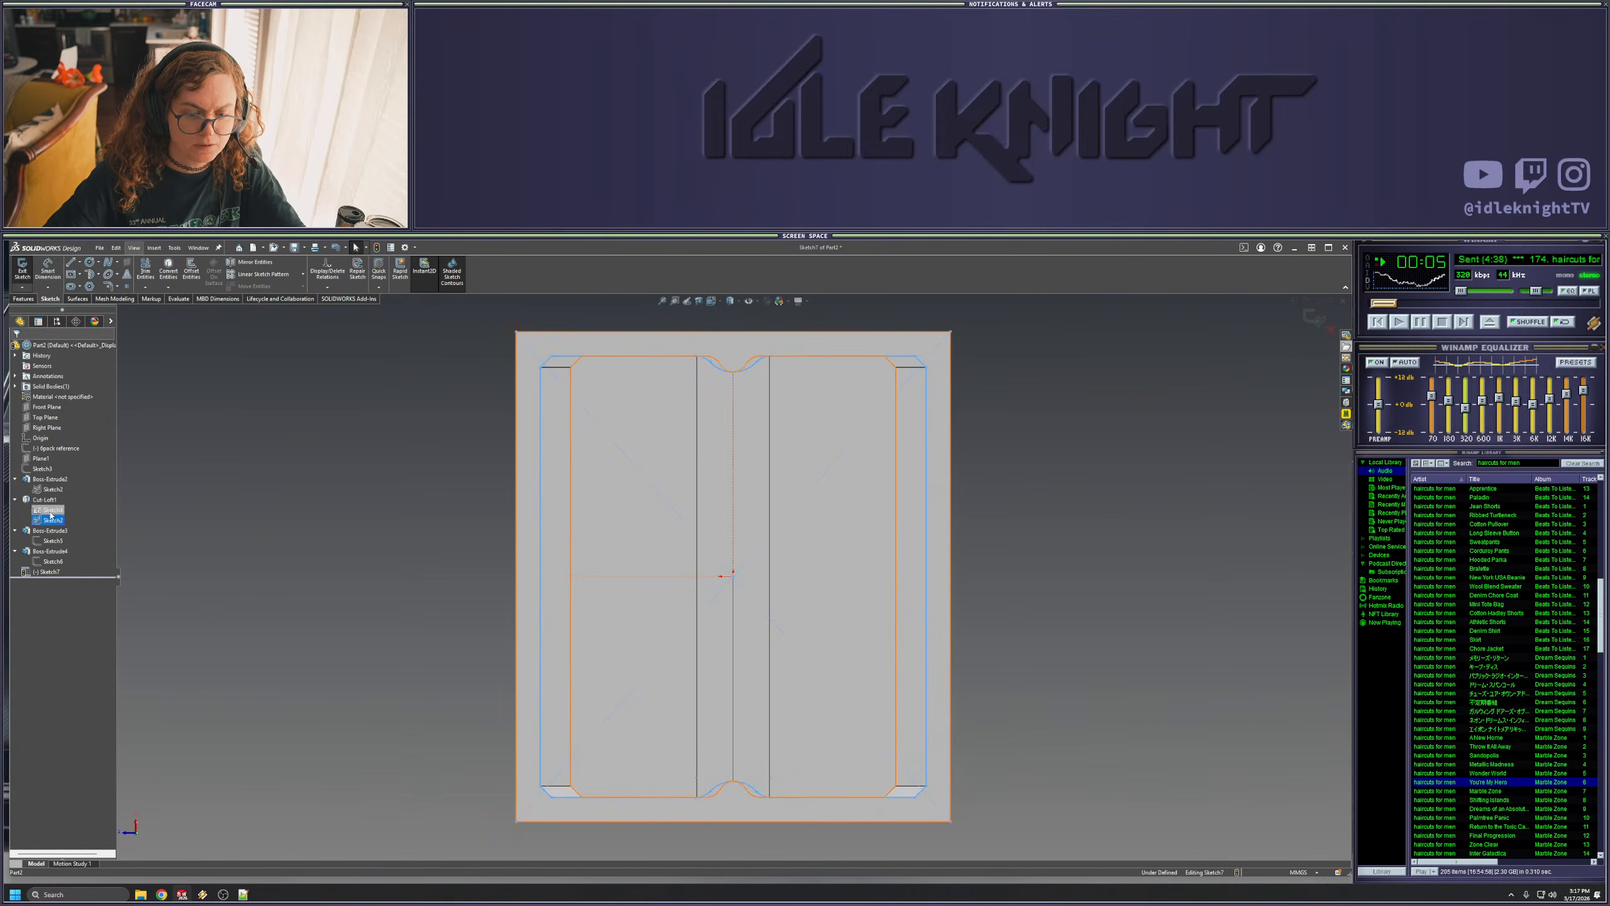
{"action": "left_click", "coordinate": [42, 469]}
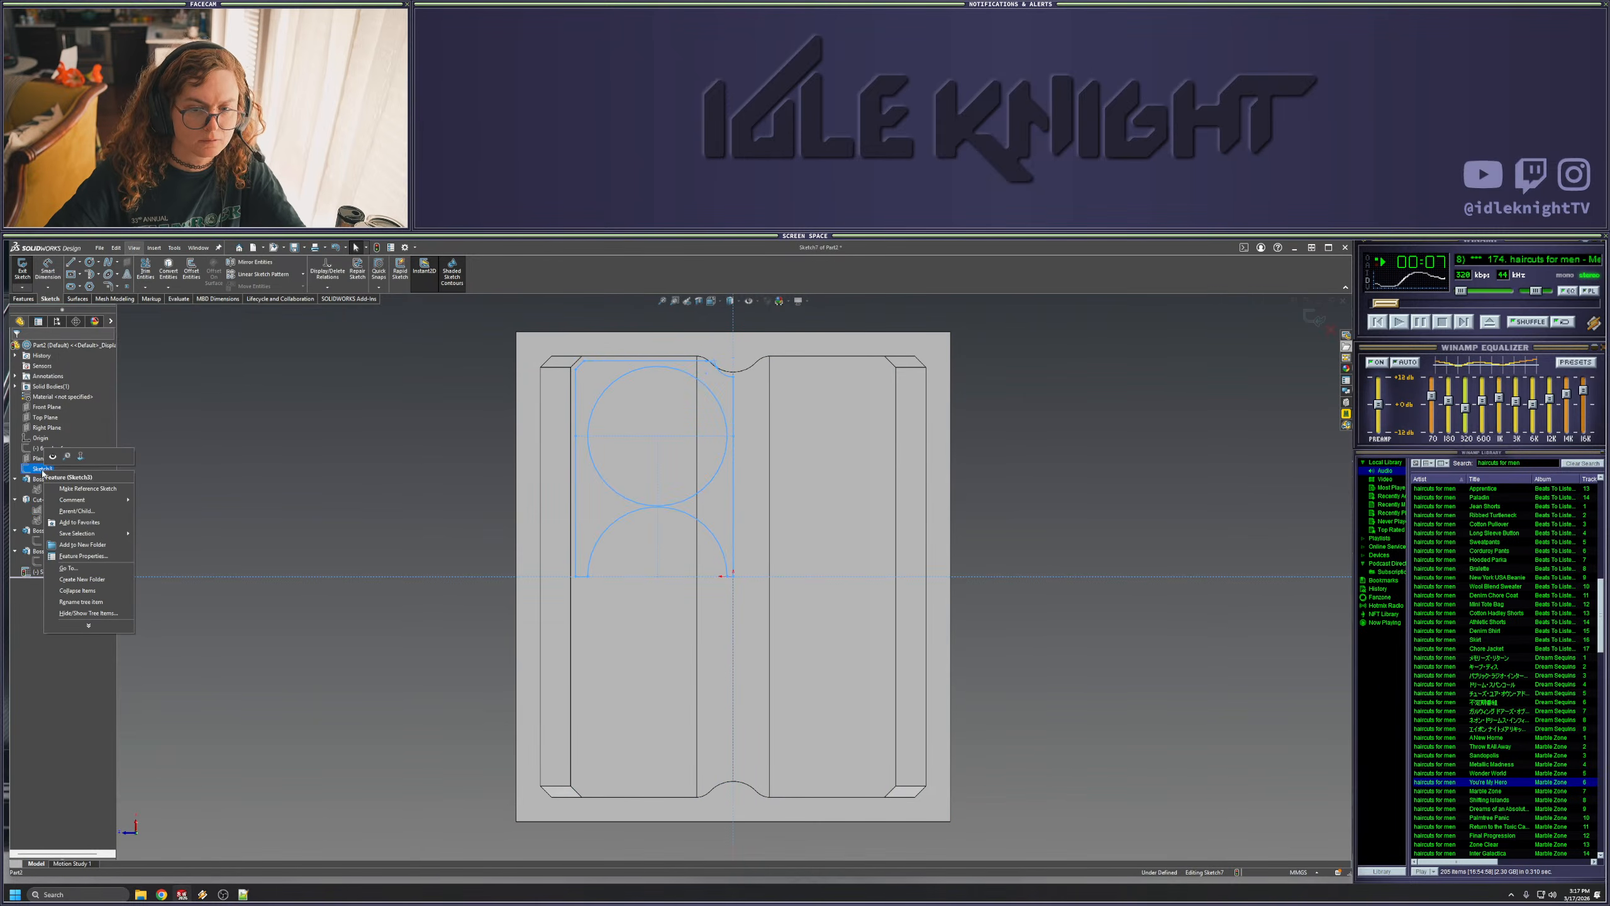
{"action": "left_click", "coordinate": [144, 457]}
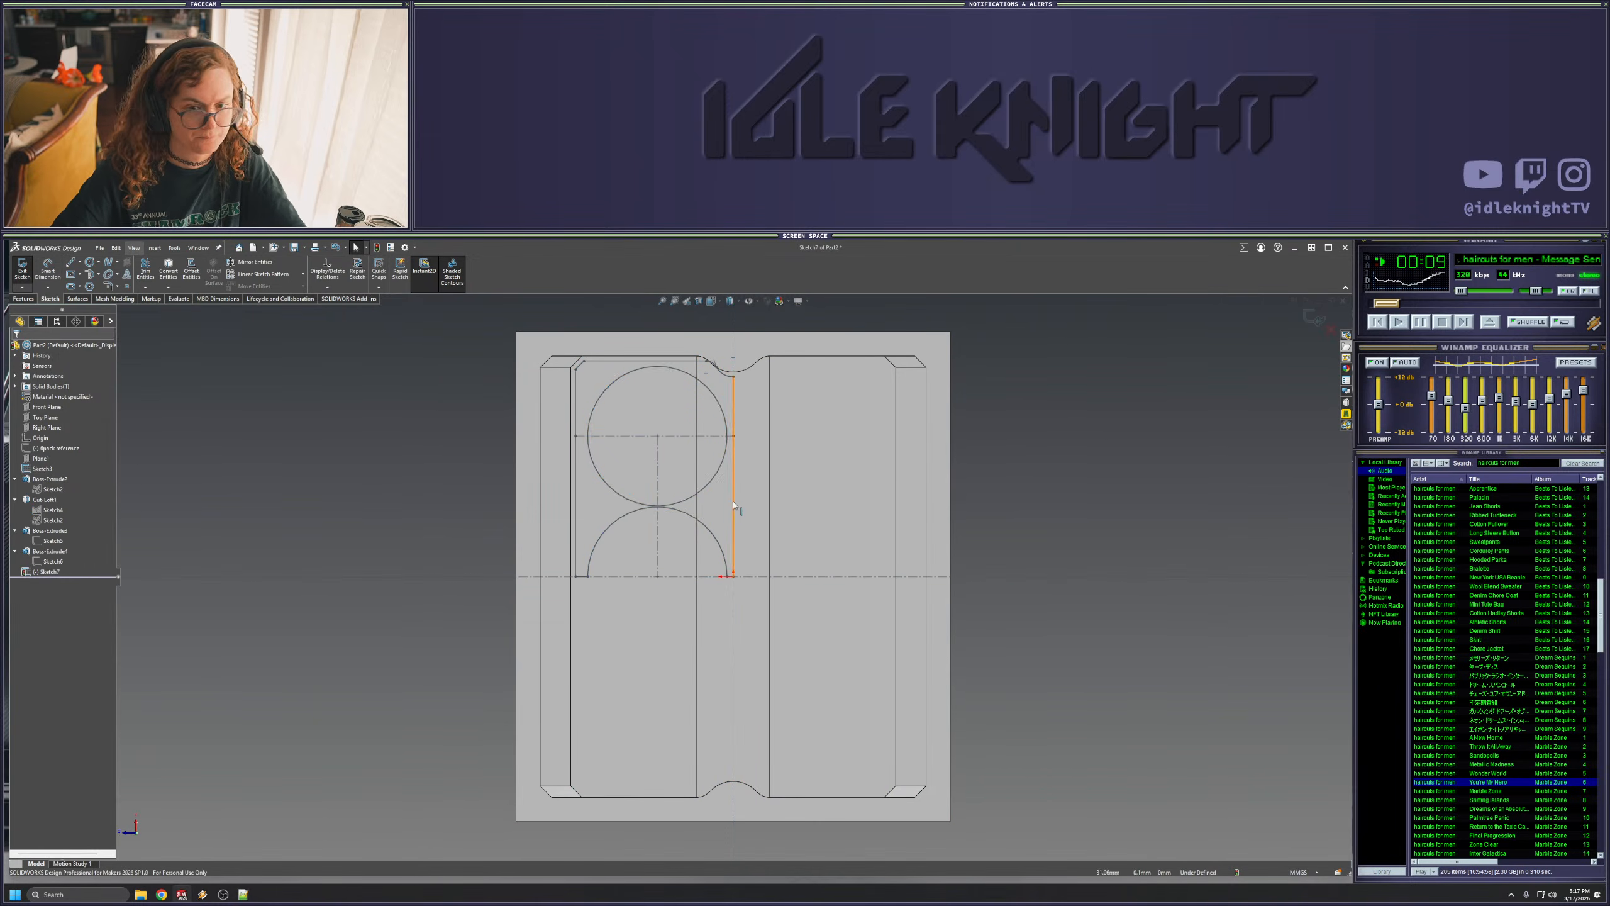
- Convert the reference sketch's circle and half-circle into the rim sketch and extend the arc to a full circle
{"action": "left_click", "coordinate": [700, 492]}
{"action": "left_click", "coordinate": [689, 517], "text": "ctrl"}
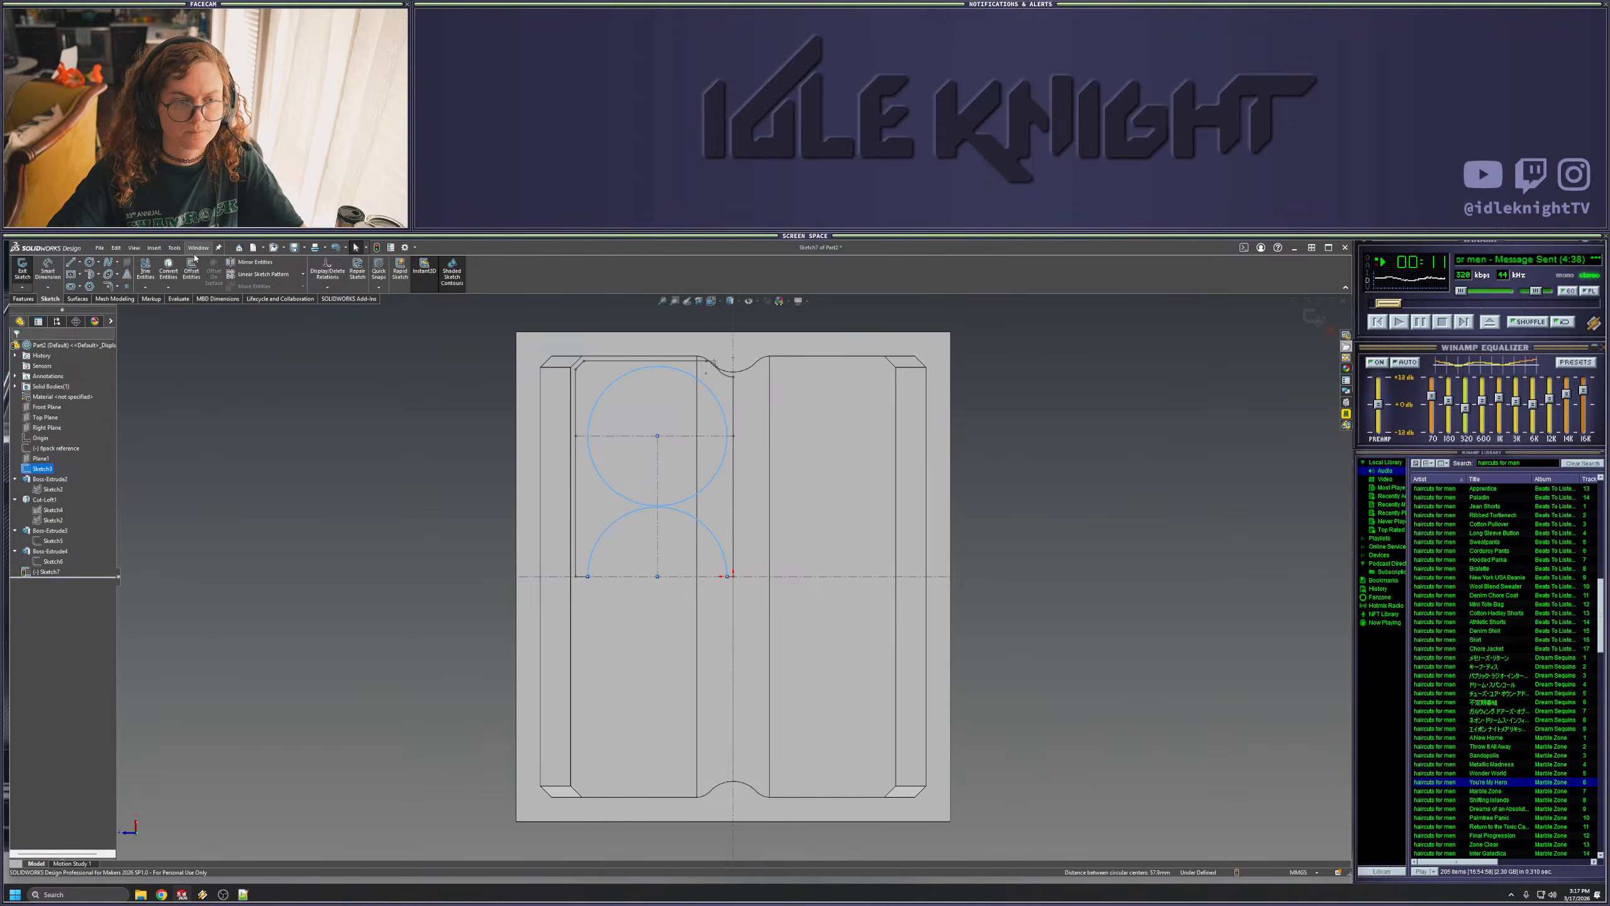
{"action": "left_click", "coordinate": [170, 267]}
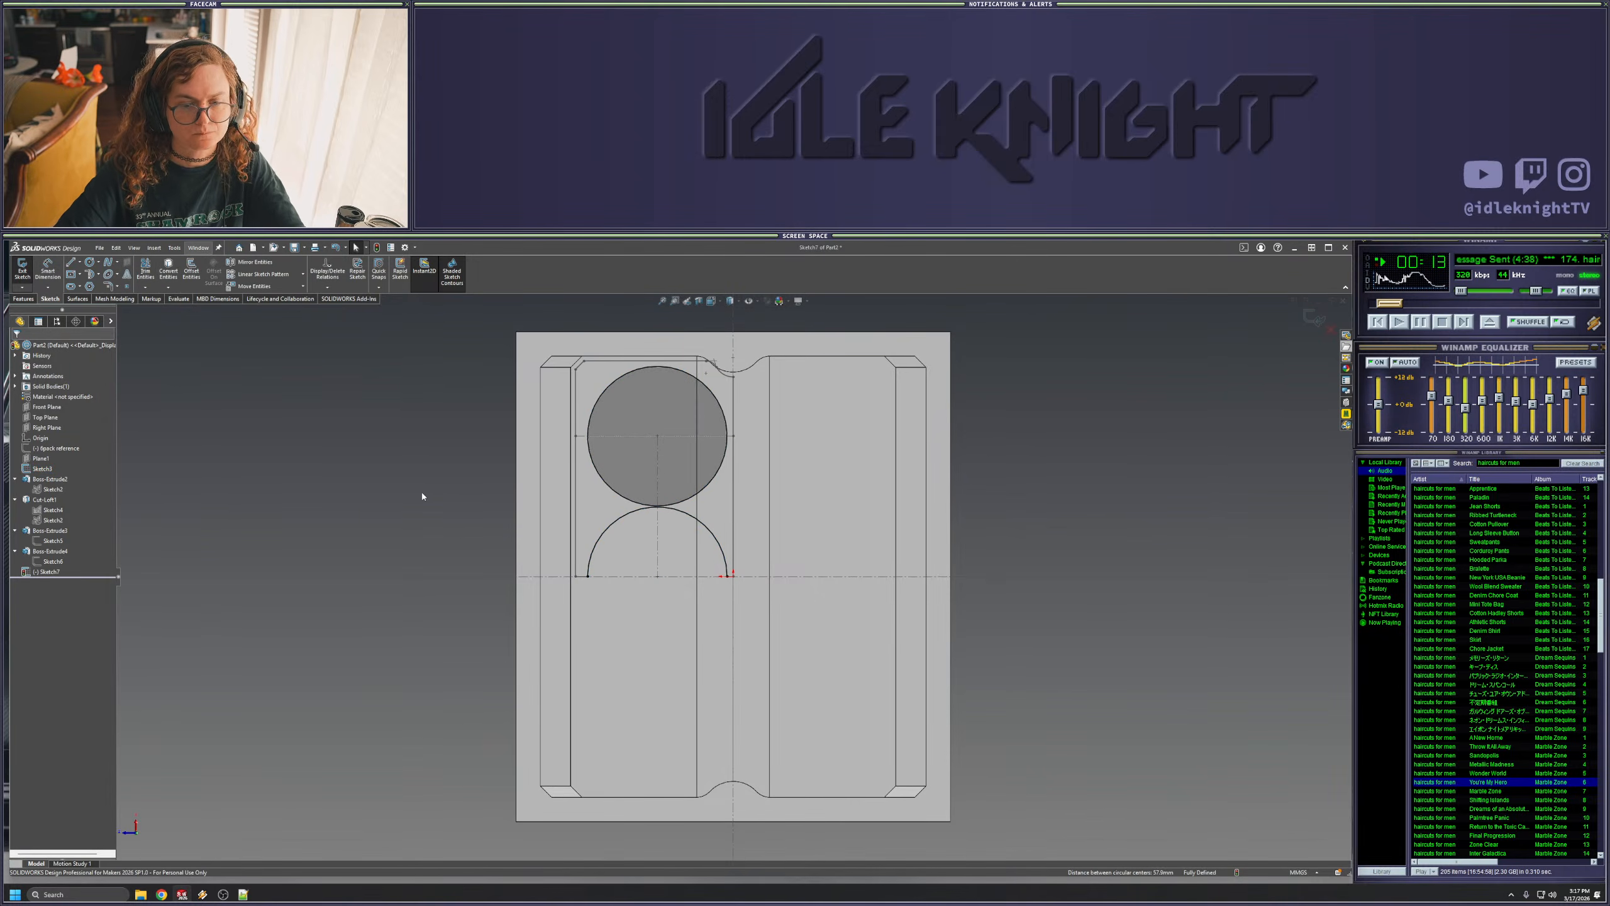
{"action": "left_click_drag", "start_coordinate": [587, 576], "coordinate": [723, 577]}
{"action": "left_click_drag", "start_coordinate": [588, 577], "coordinate": [726, 577]}
{"action": "left_click", "coordinate": [1057, 571]}
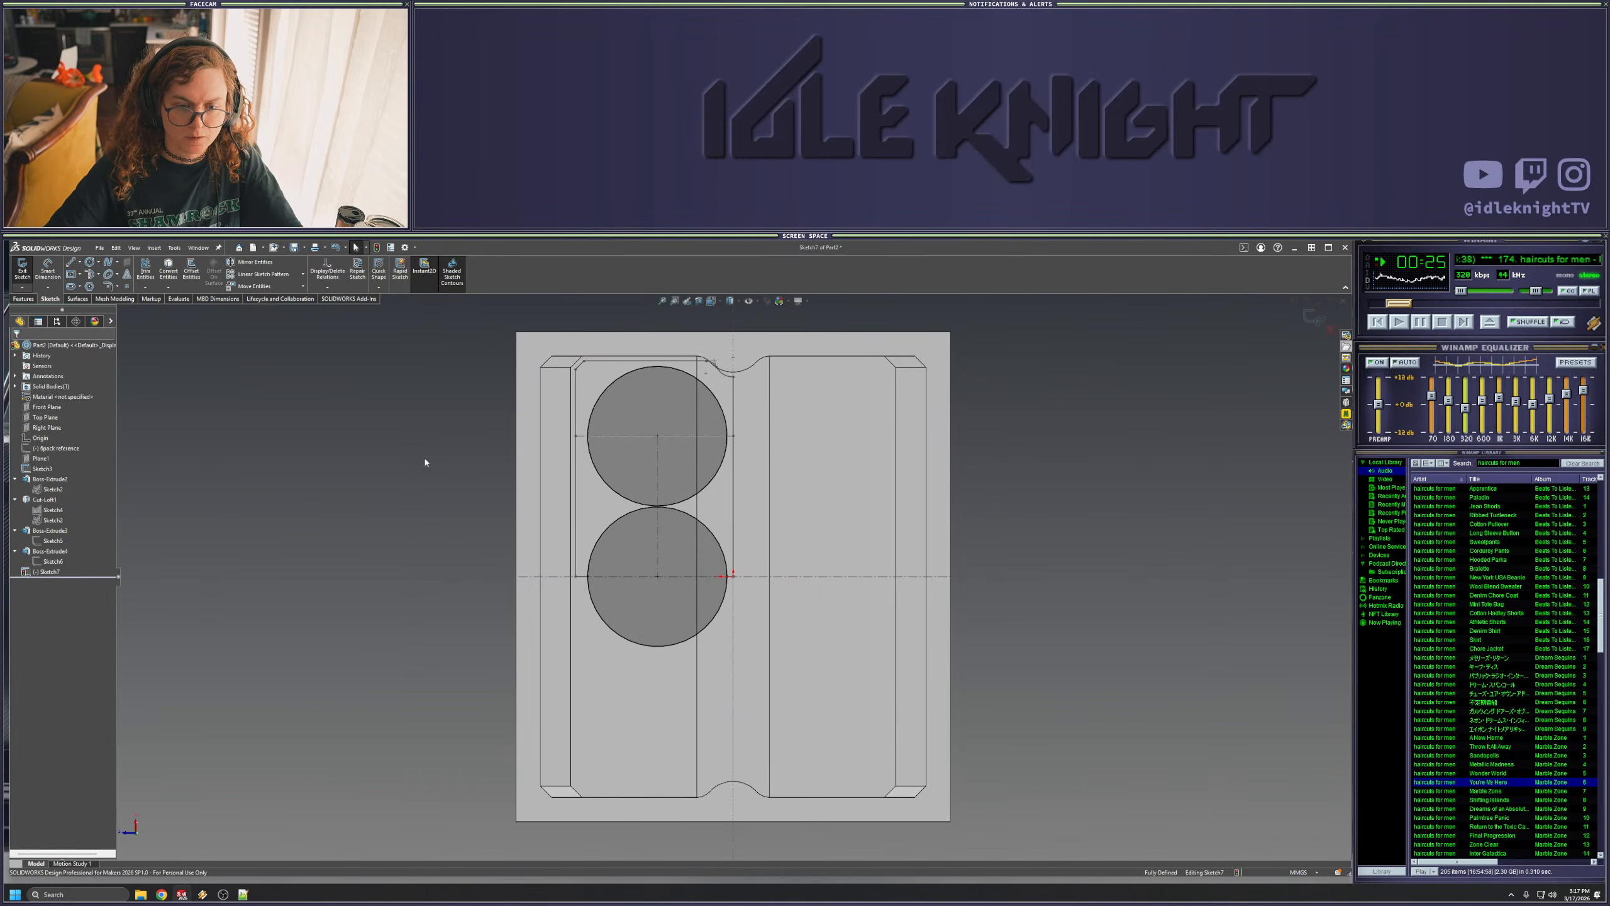
- Draw two infinite-length construction lines through the origin, one vertical and one horizontal
{"action": "left_click", "coordinate": [72, 263]}
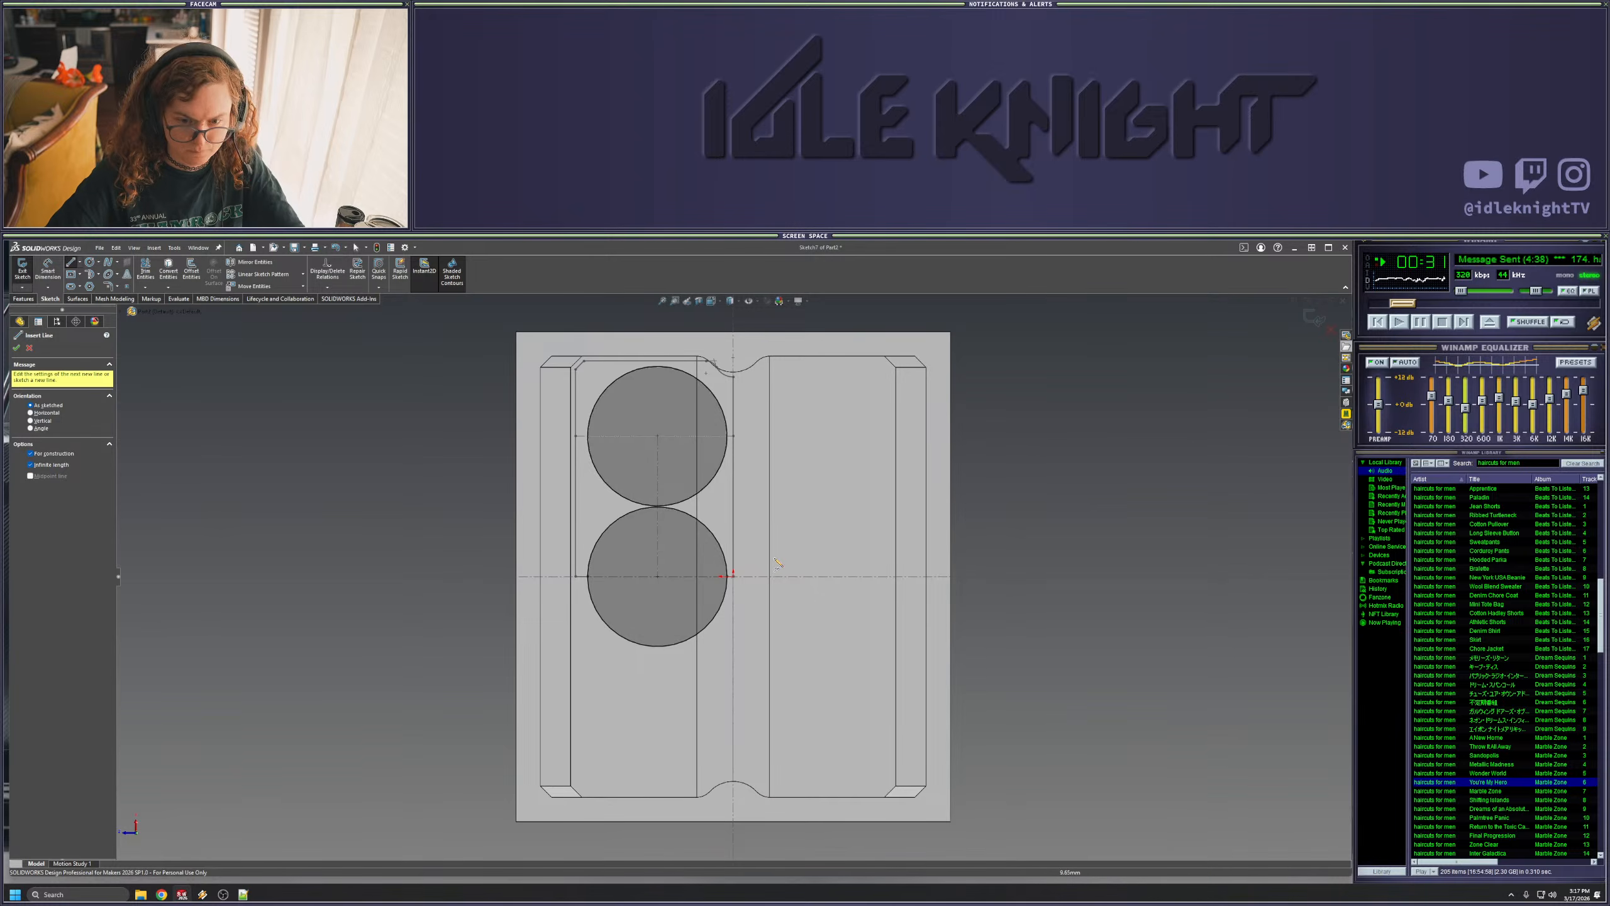
{"action": "left_click", "coordinate": [733, 575]}
{"action": "key", "text": "Escape"}
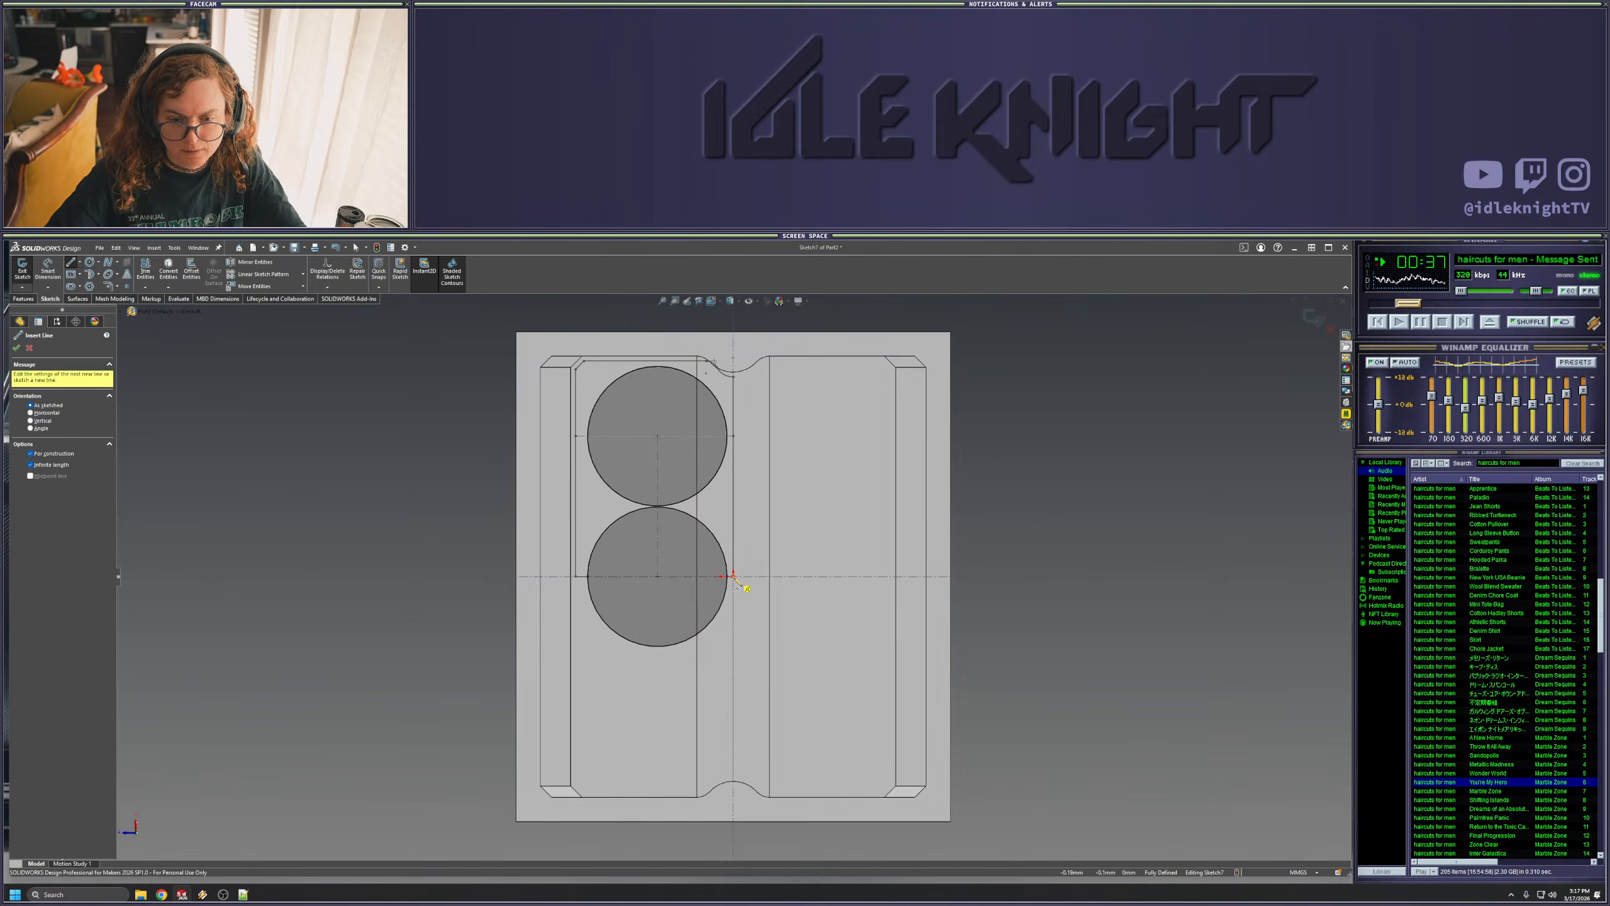
{"action": "left_click", "coordinate": [733, 576]}
{"action": "left_click", "coordinate": [734, 357]}
{"action": "left_click", "coordinate": [733, 576]}
{"action": "left_click", "coordinate": [1006, 578]}
{"action": "key", "text": "Escape"}
- Constrain the two construction lines with a vertical and a horizontal relation
{"action": "mouse_move", "coordinate": [733, 611]}
{"action": "left_mouse_down"}
{"action": "mouse_move", "coordinate": [701, 630]}
{"action": "mouse_move", "coordinate": [746, 622]}
{"action": "left_mouse_up"}
{"action": "left_click", "coordinate": [17, 457]}
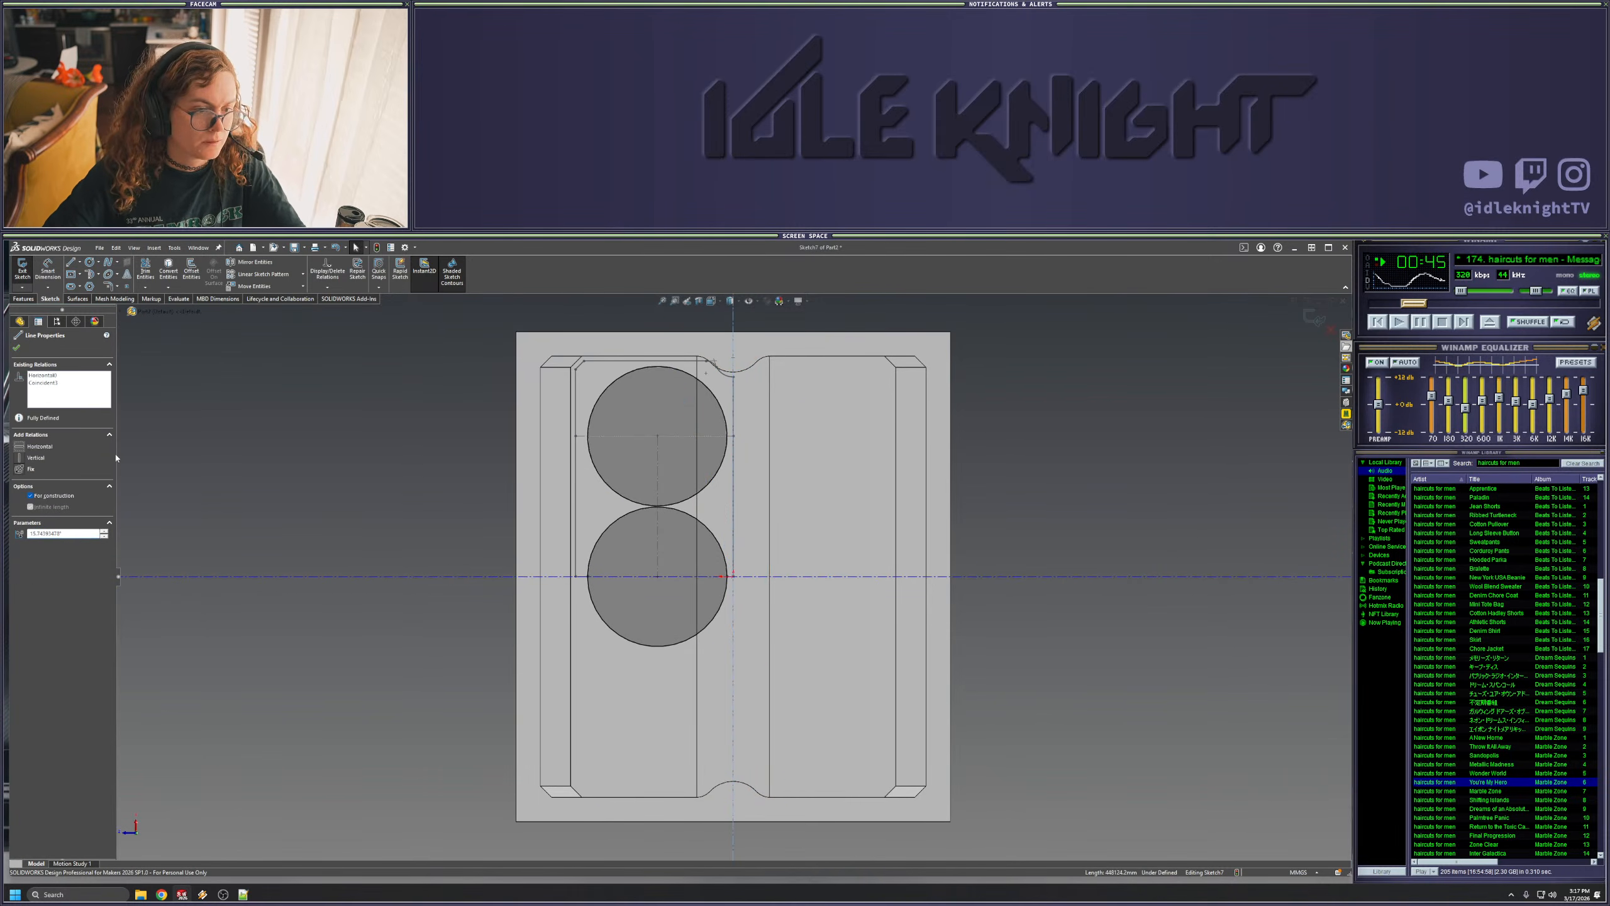
{"action": "left_click", "coordinate": [819, 579]}
{"action": "left_click", "coordinate": [818, 576]}
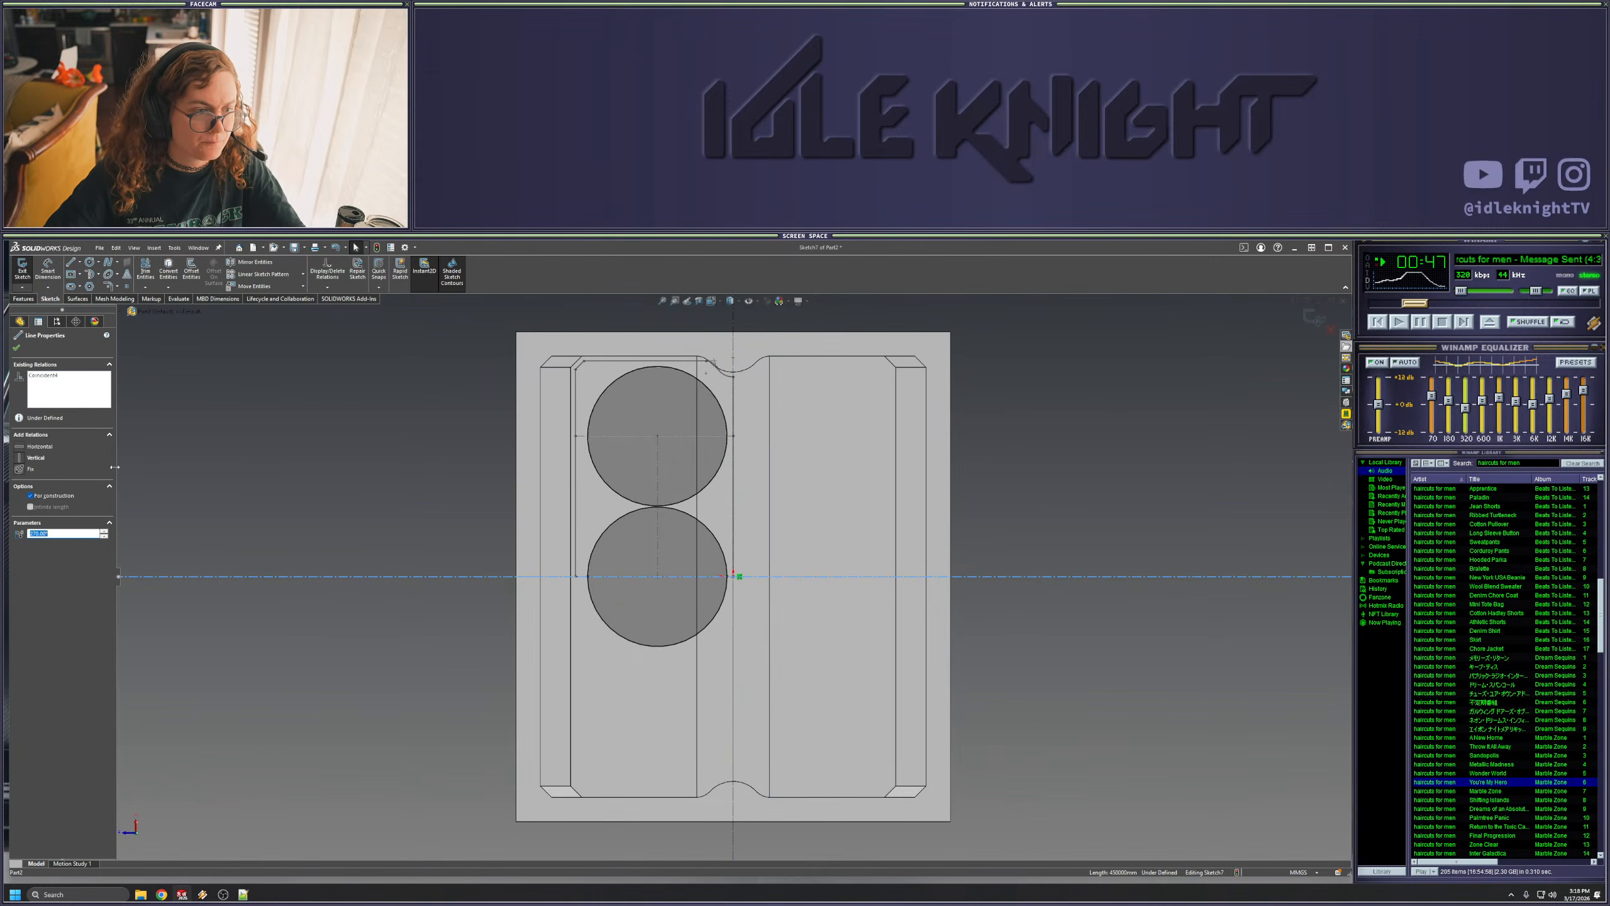
{"action": "left_click", "coordinate": [46, 448]}
{"action": "key", "text": "Escape"}
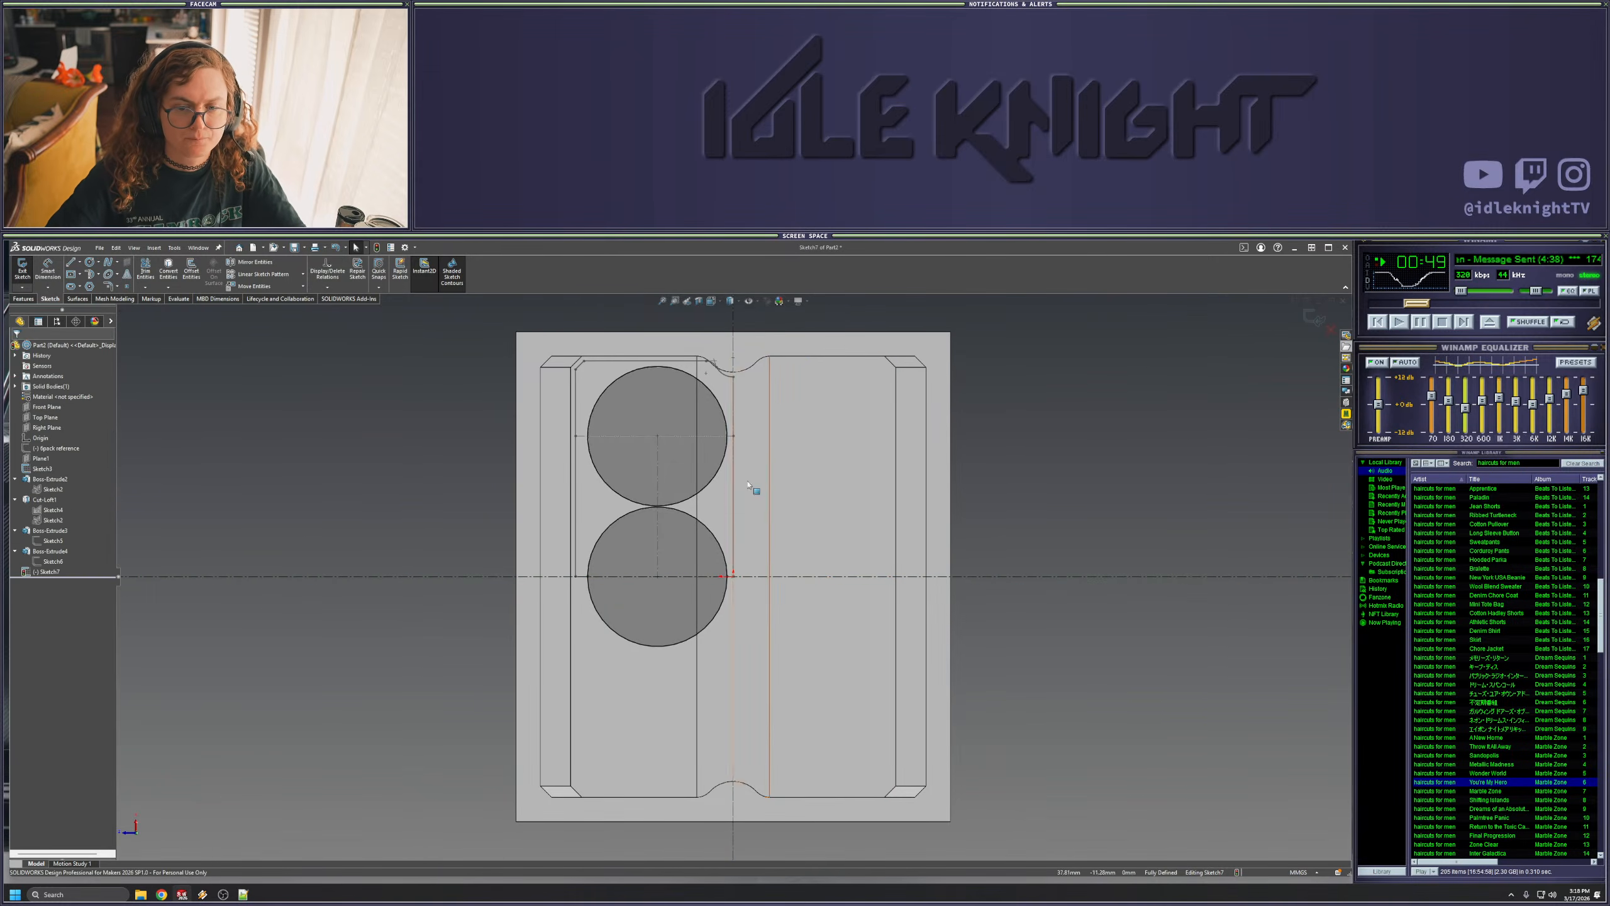
- Mirror the upper circle about the horizontal construction line to make a column of three circles
{"action": "left_click", "coordinate": [726, 432]}
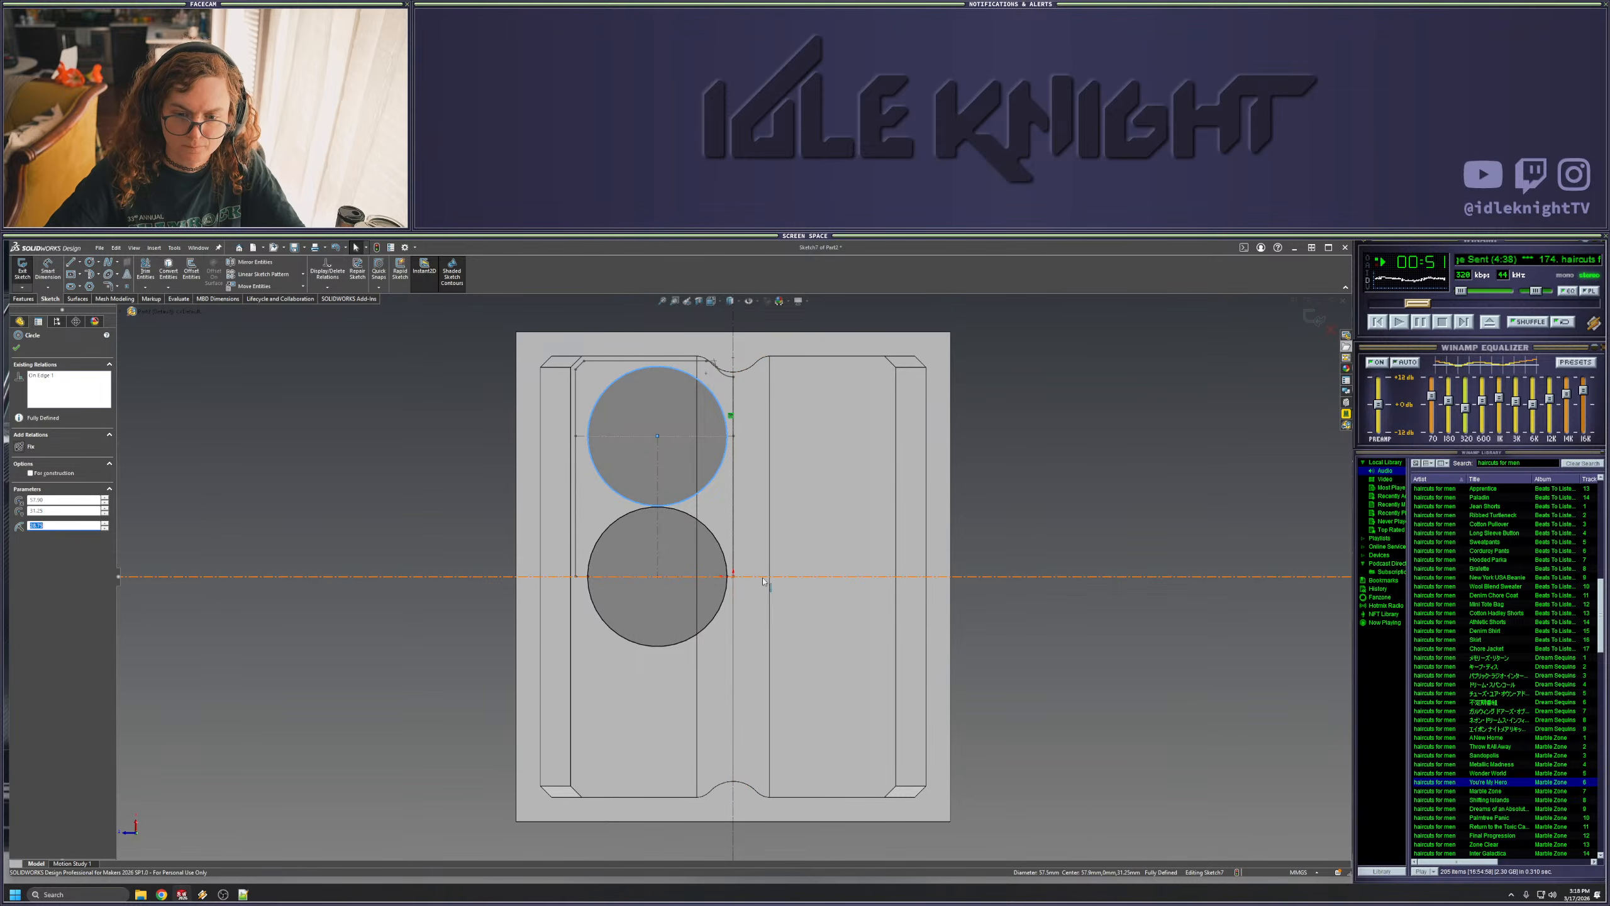
{"action": "left_click", "coordinate": [747, 576], "text": "ctrl"}
{"action": "left_click", "coordinate": [251, 261]}
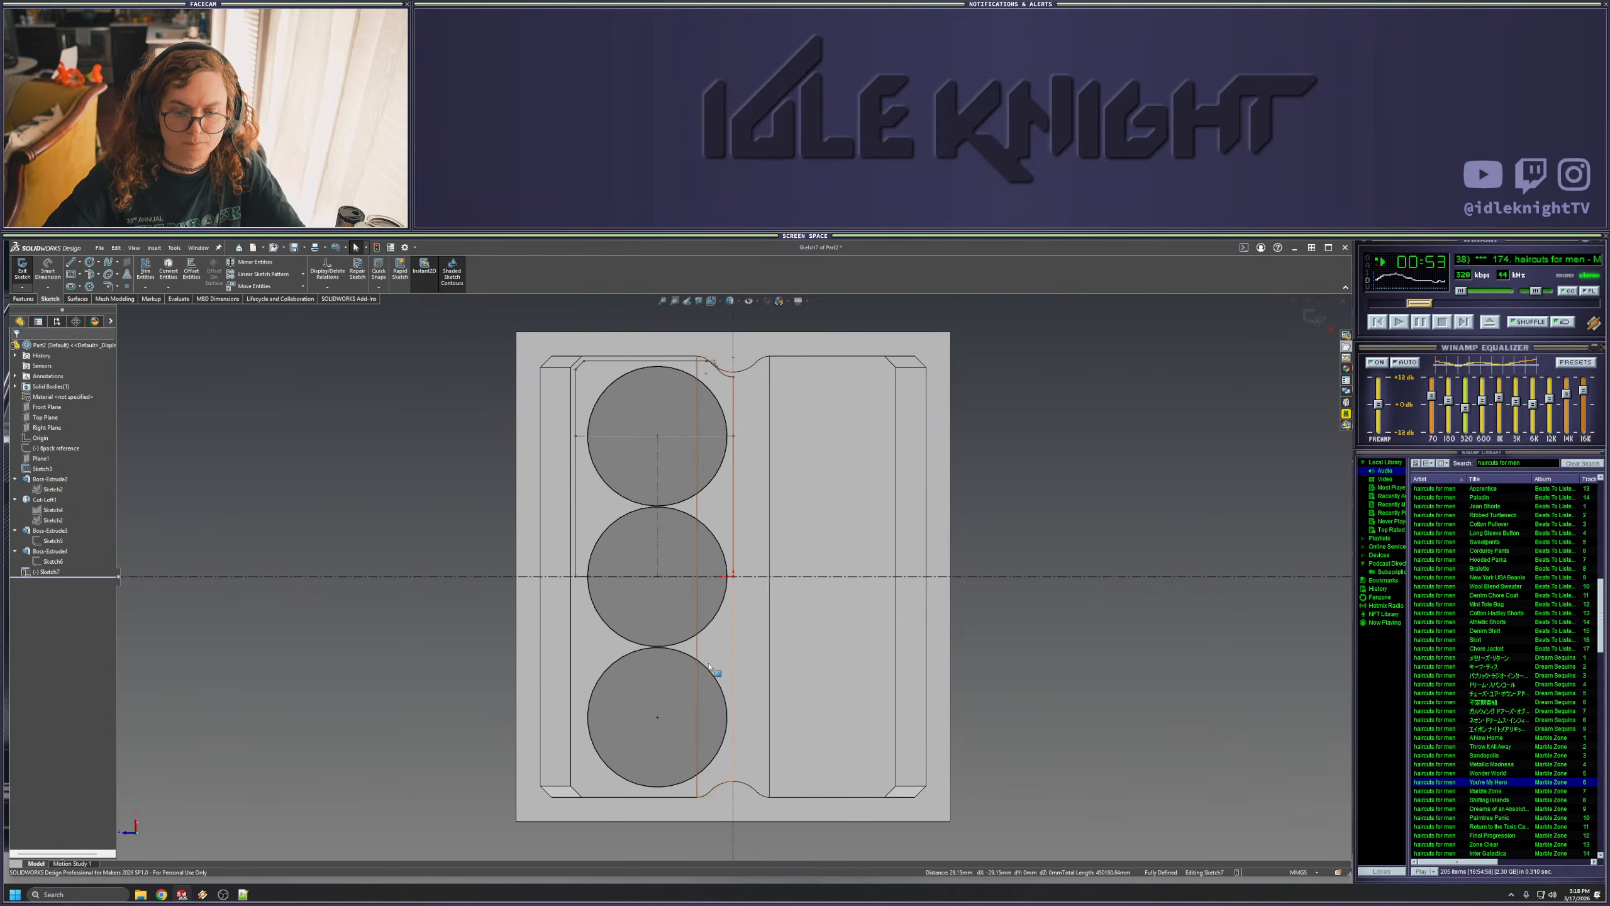
- Mirror the column of three circles about the vertical construction line to make a six-circle layout
{"action": "left_click", "coordinate": [709, 667]}
{"action": "left_click", "coordinate": [726, 563], "text": "ctrl"}
{"action": "left_click", "coordinate": [712, 483], "text": "ctrl"}
{"action": "left_click", "coordinate": [734, 329], "text": "ctrl"}
{"action": "left_click", "coordinate": [250, 261]}
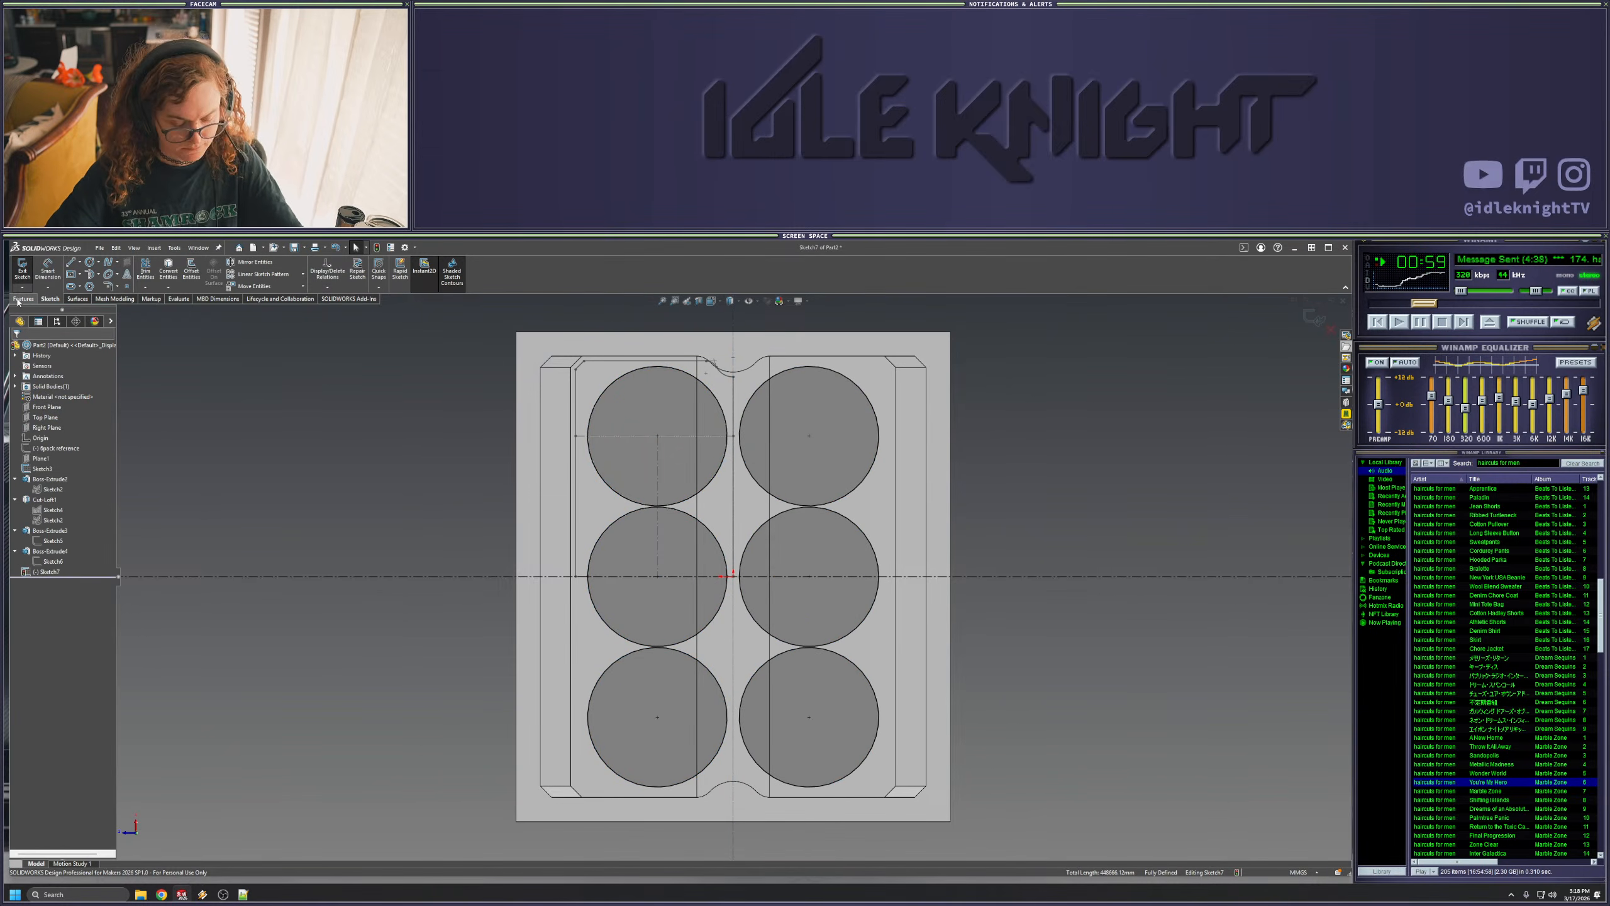
- Cut-extrude the six circles with an Up To Surface end condition, using the pocket floor face
{"action": "left_click", "coordinate": [23, 299]}
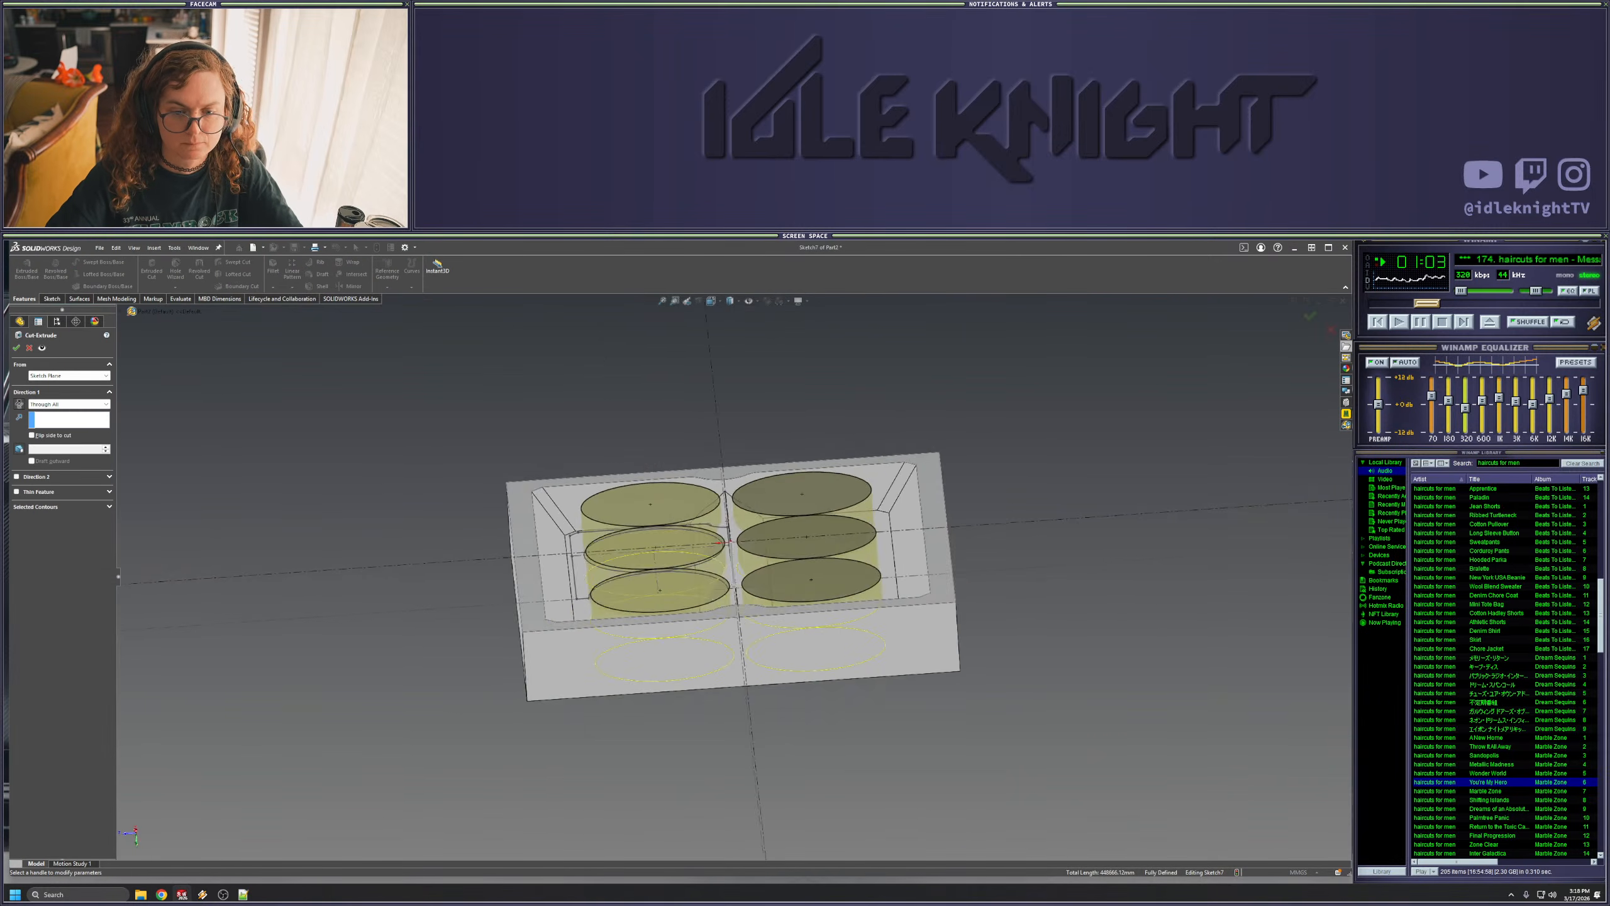
{"action": "left_click", "coordinate": [79, 404]}
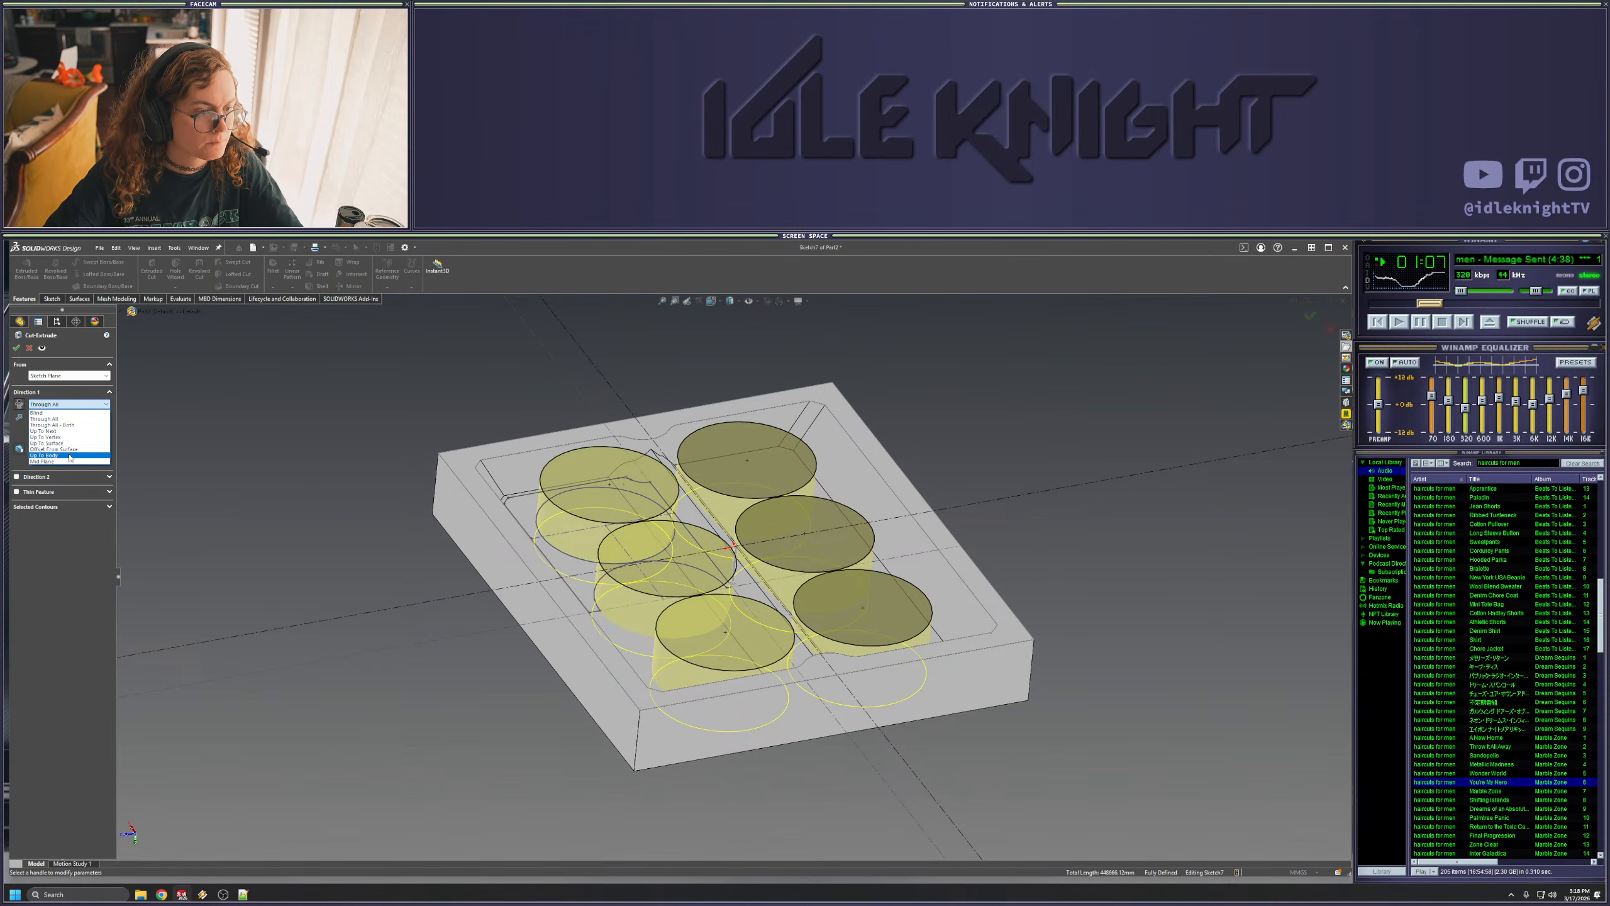
{"action": "left_click", "coordinate": [76, 443]}
{"action": "left_click", "coordinate": [643, 628]}
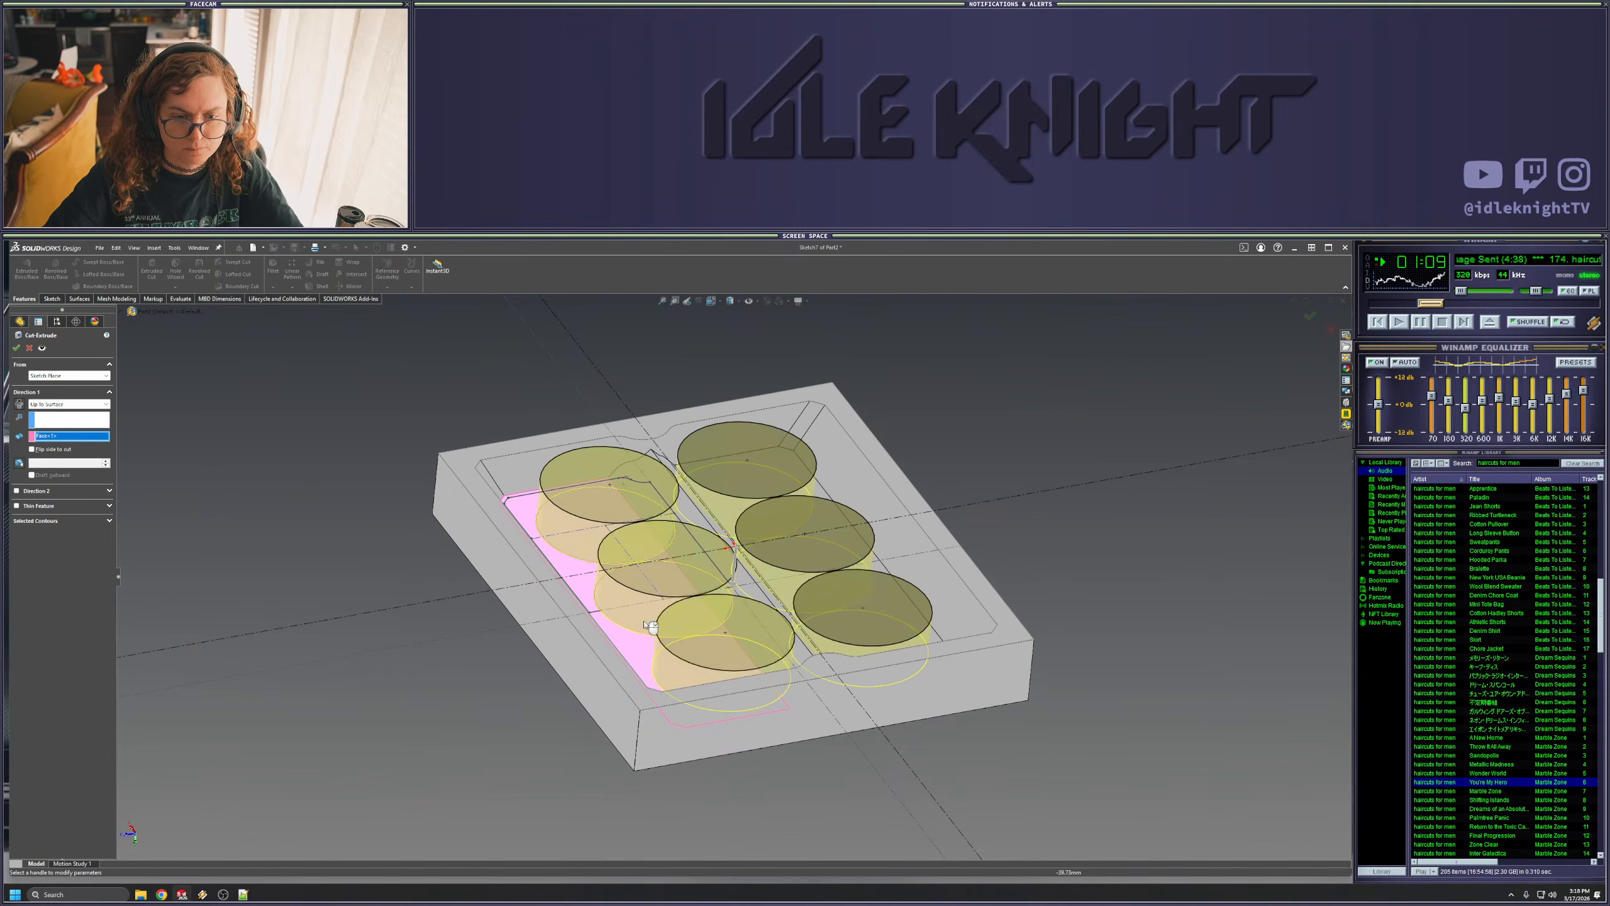
{"action": "key", "text": "Return"}
{"action": "middle_click_drag", "start_coordinate": [888, 444], "coordinate": [910, 633]}
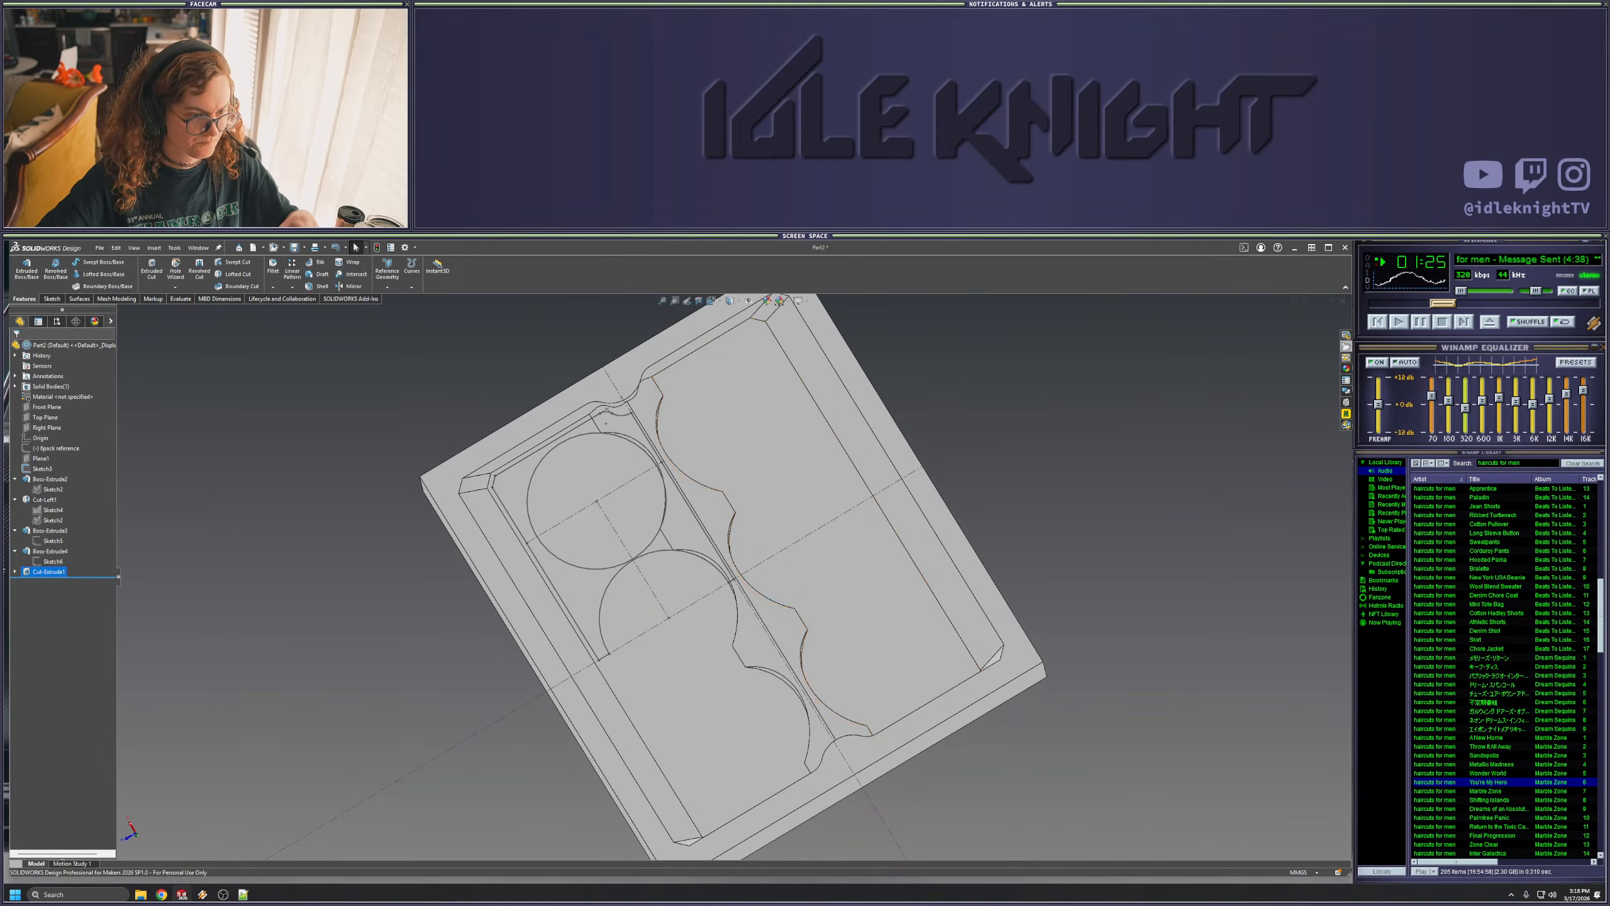
- Open the circle cut's sketch, inspect the upper-left circle's relations and exit the sketch
{"action": "right_click", "coordinate": [50, 571]}
{"action": "left_click", "coordinate": [73, 544]}
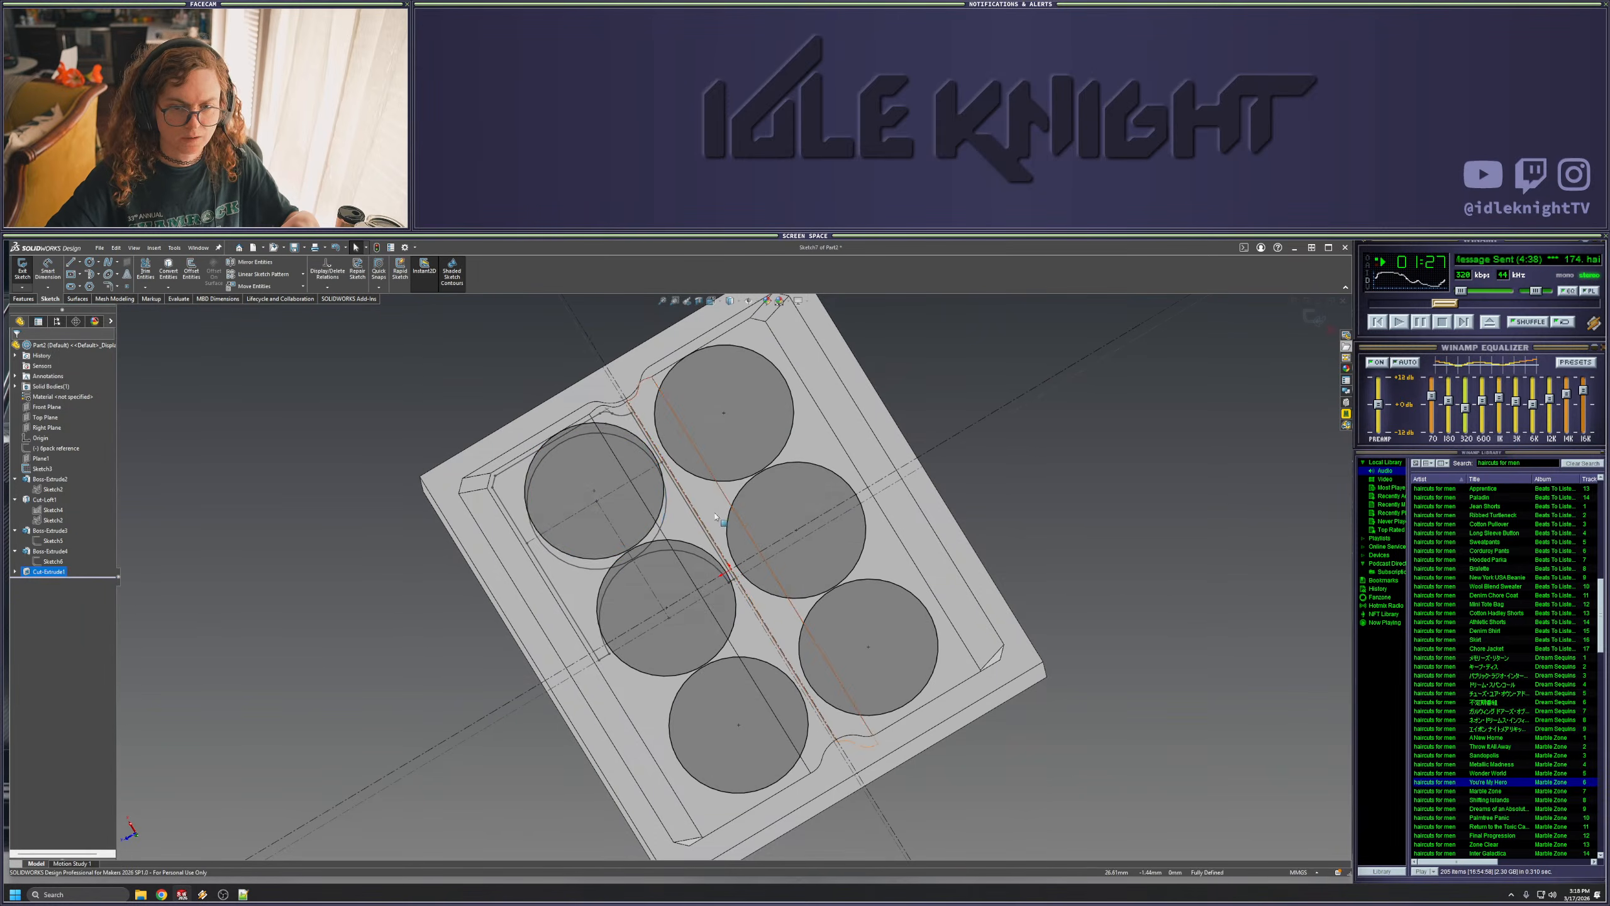
{"action": "left_click", "coordinate": [658, 522]}
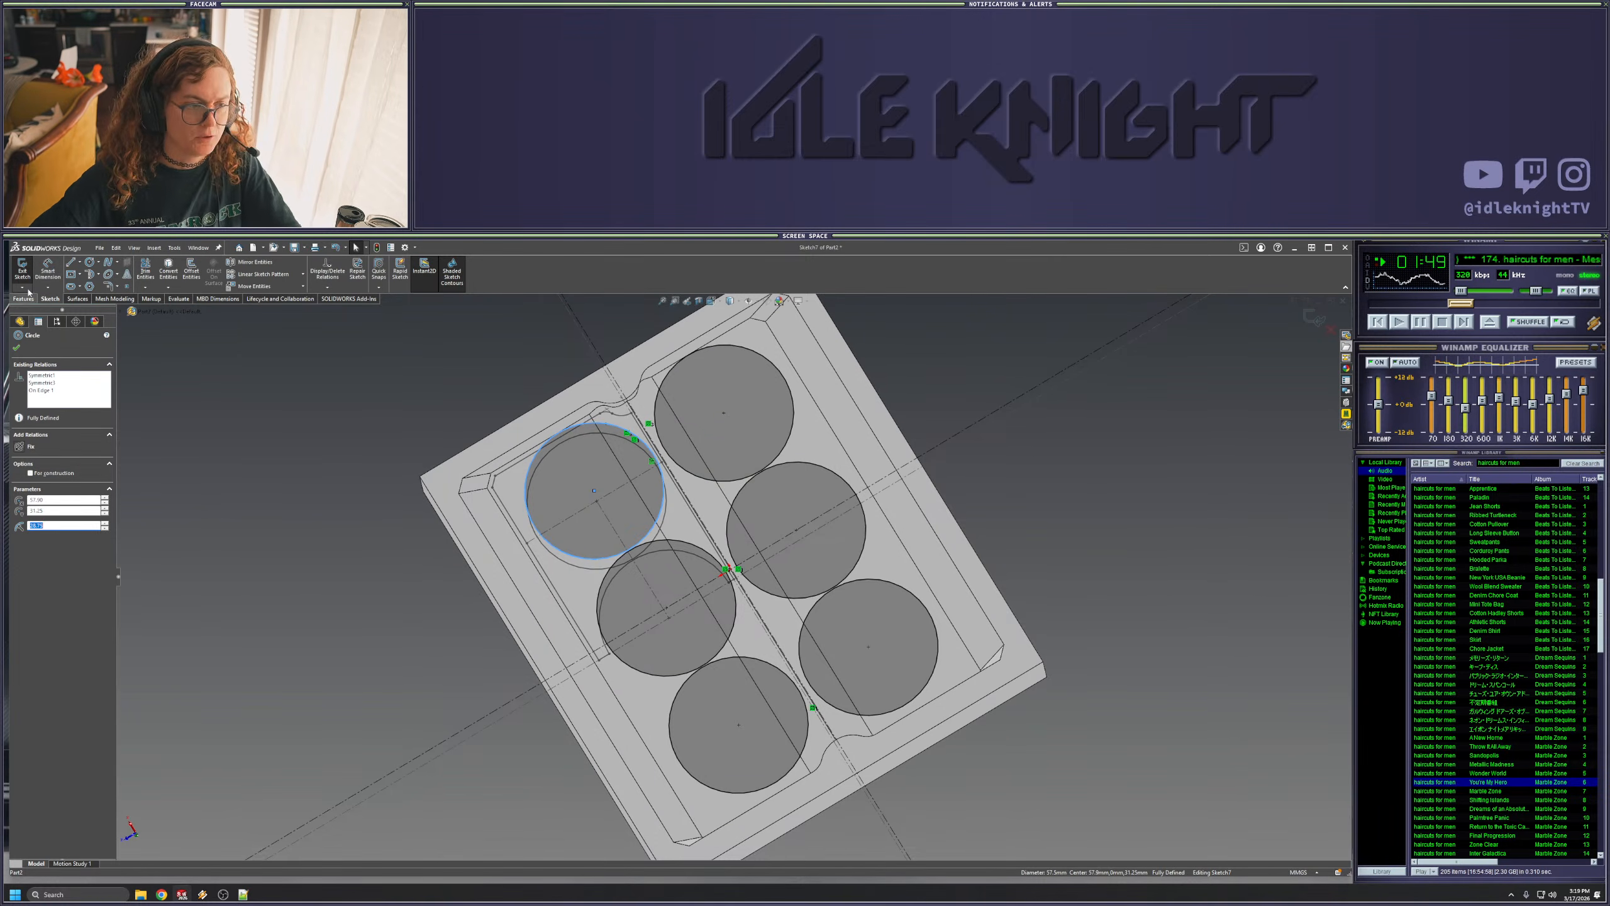
{"action": "left_click", "coordinate": [1305, 320]}
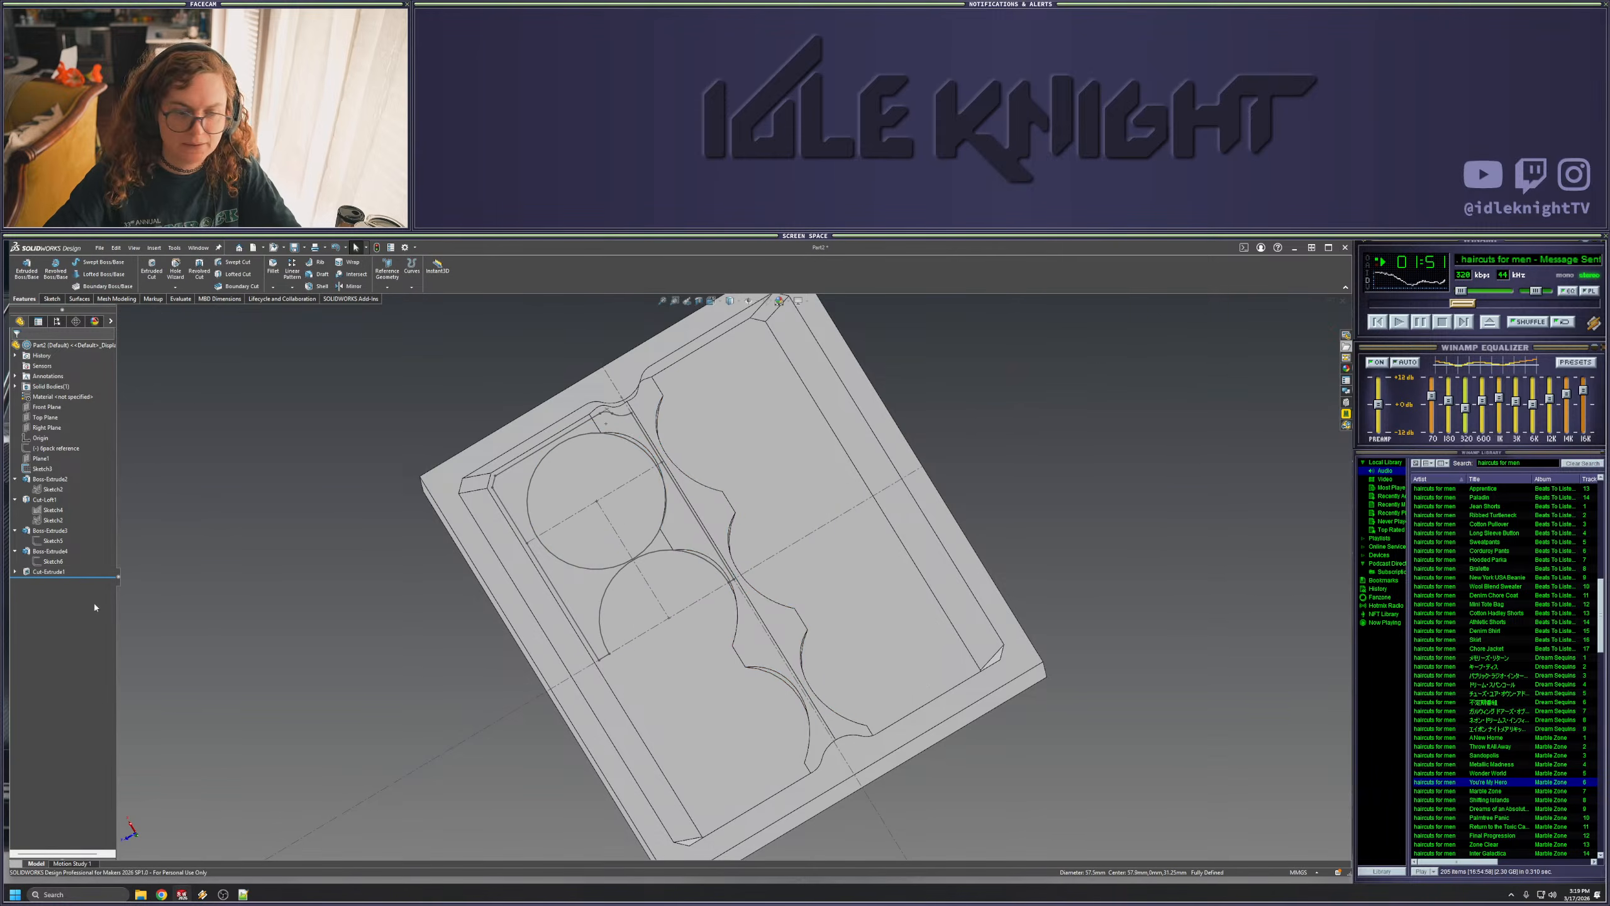
- Change the sketch plane of the six-circle sketch to the pocket floor face
{"action": "left_click", "coordinate": [15, 572]}
{"action": "right_click", "coordinate": [51, 582]}
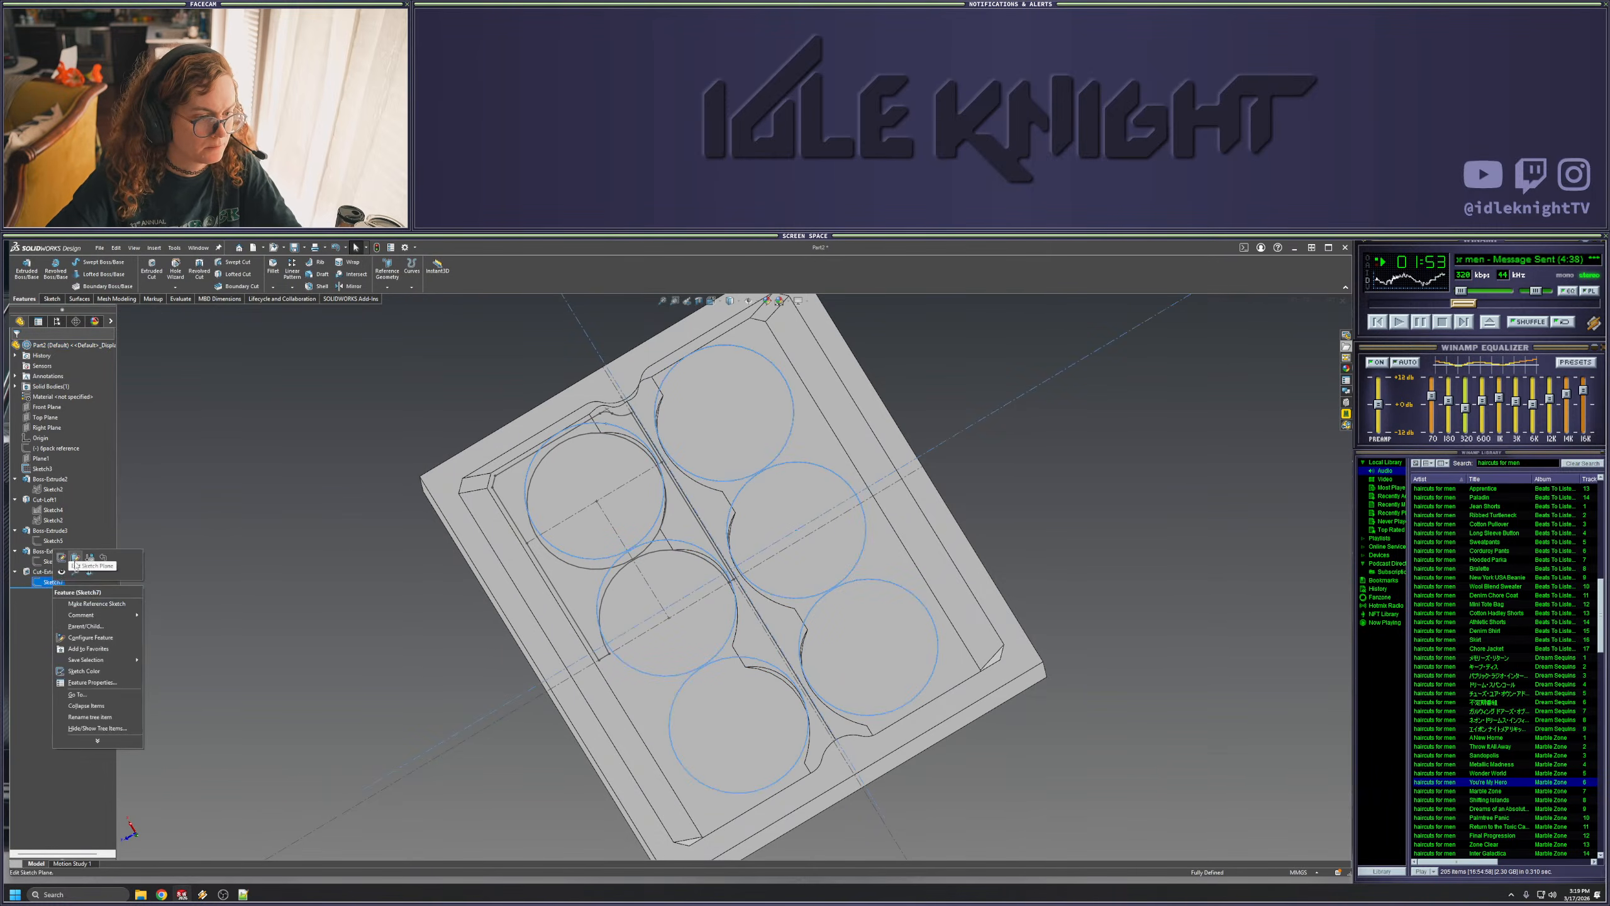
{"action": "left_click", "coordinate": [72, 554]}
{"action": "left_click", "coordinate": [672, 676]}
{"action": "mouse_move", "coordinate": [699, 672]}
{"action": "middle_mouse_down"}
{"action": "mouse_move", "coordinate": [715, 661]}
{"action": "mouse_move", "coordinate": [721, 573]}
{"action": "middle_mouse_up"}
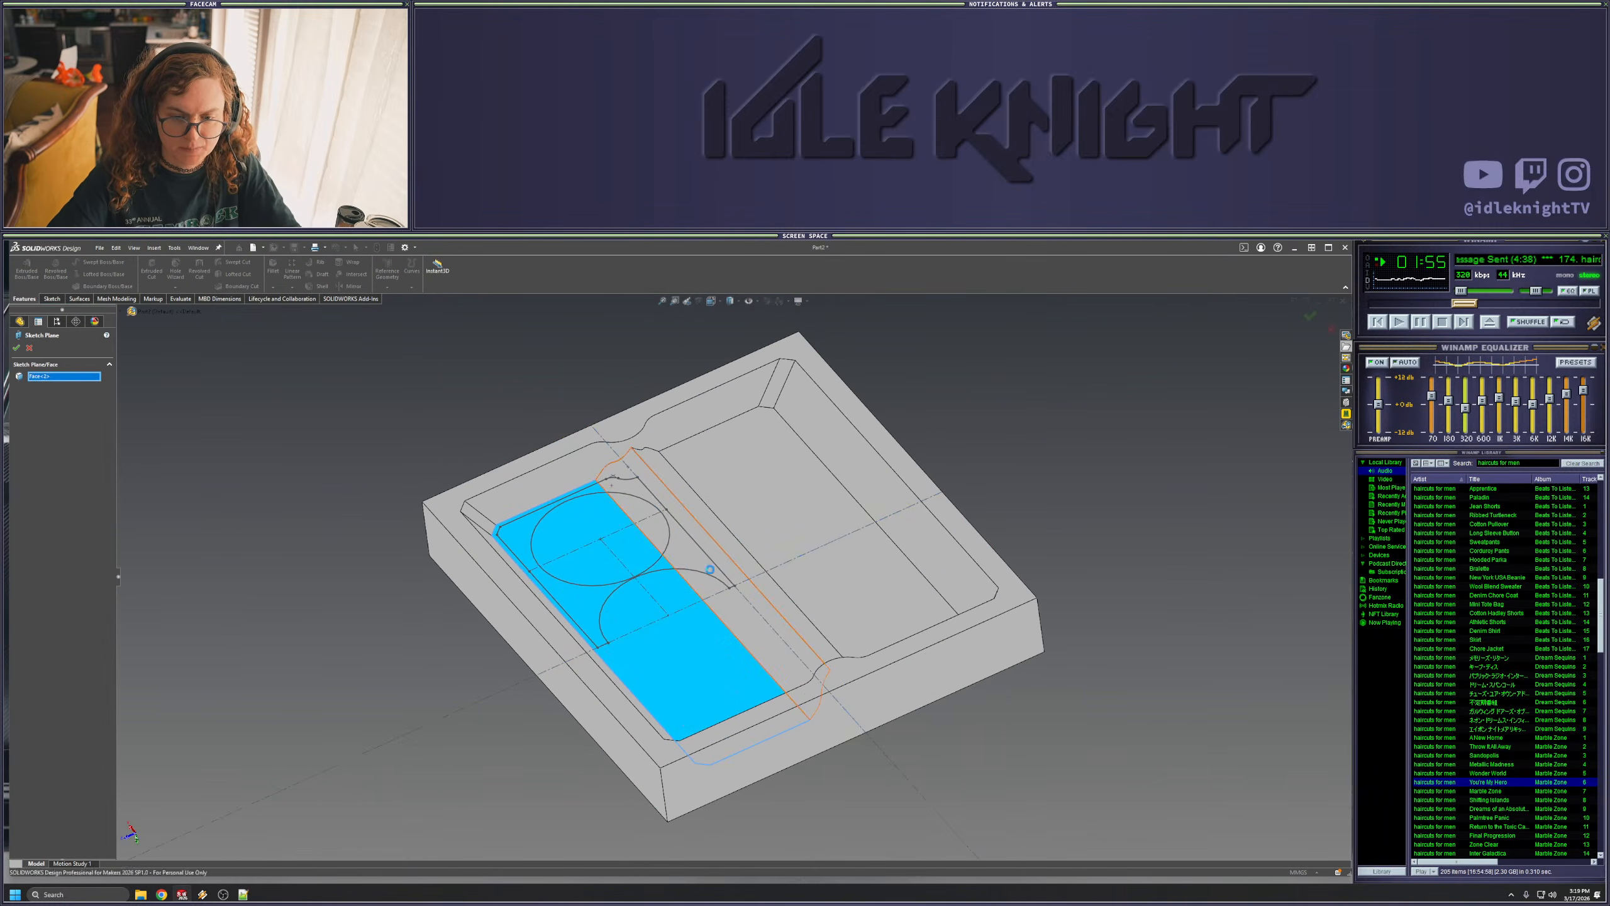
{"action": "key", "text": "Return"}
{"action": "left_click", "coordinate": [389, 402]}
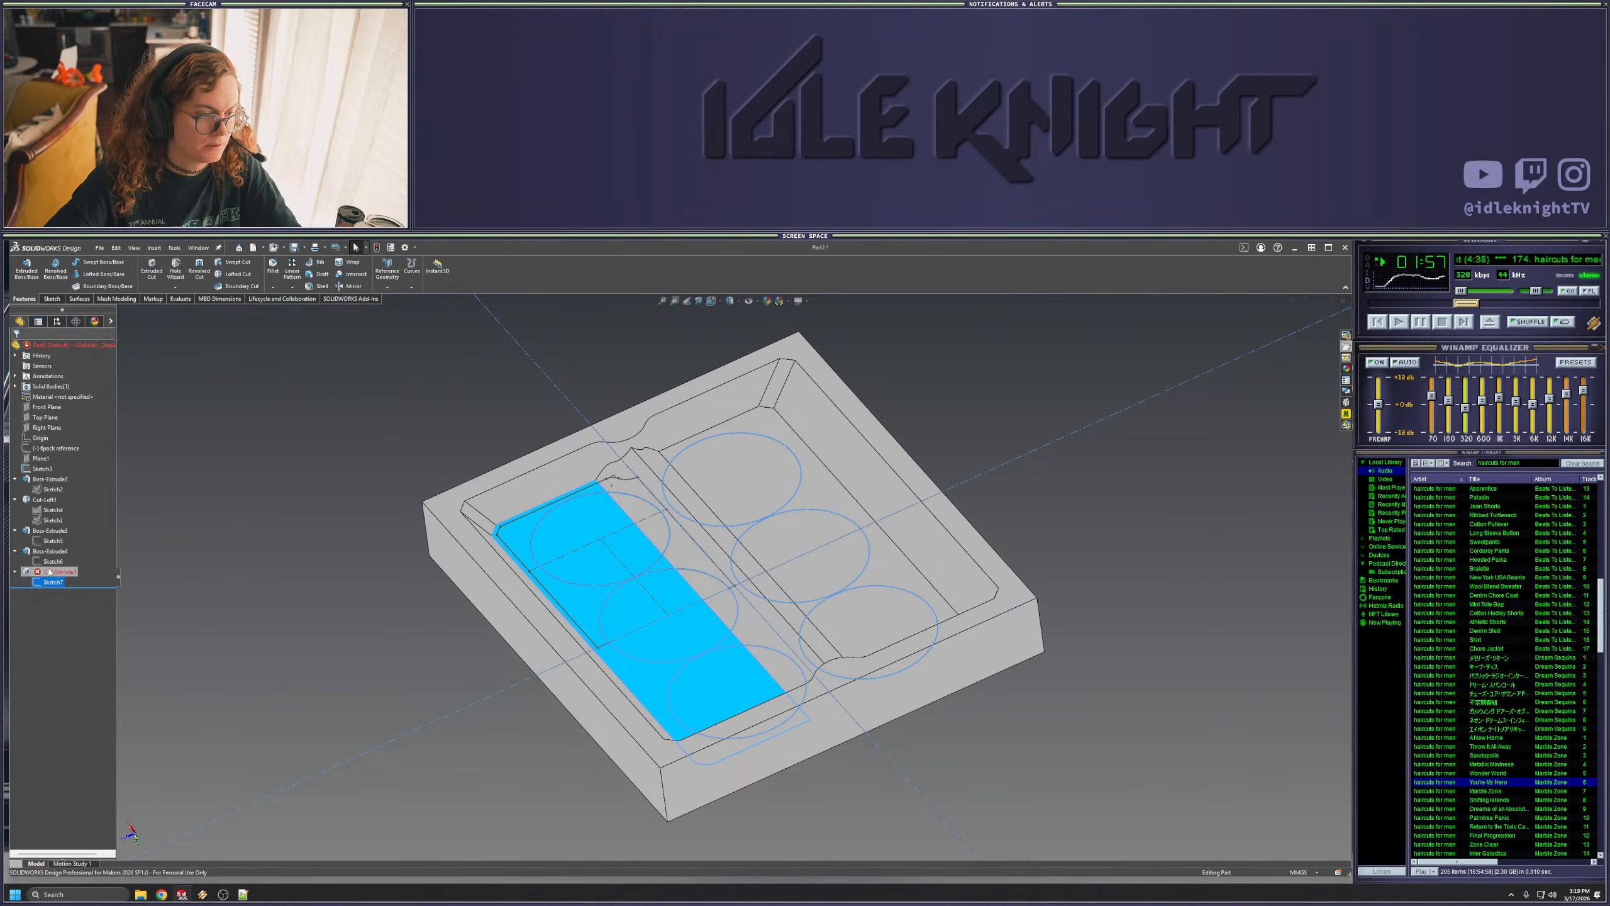
- Edit the circle cut to use a Through All end condition with an outward draft
{"action": "right_click", "coordinate": [52, 571]}
{"action": "left_click", "coordinate": [61, 517]}
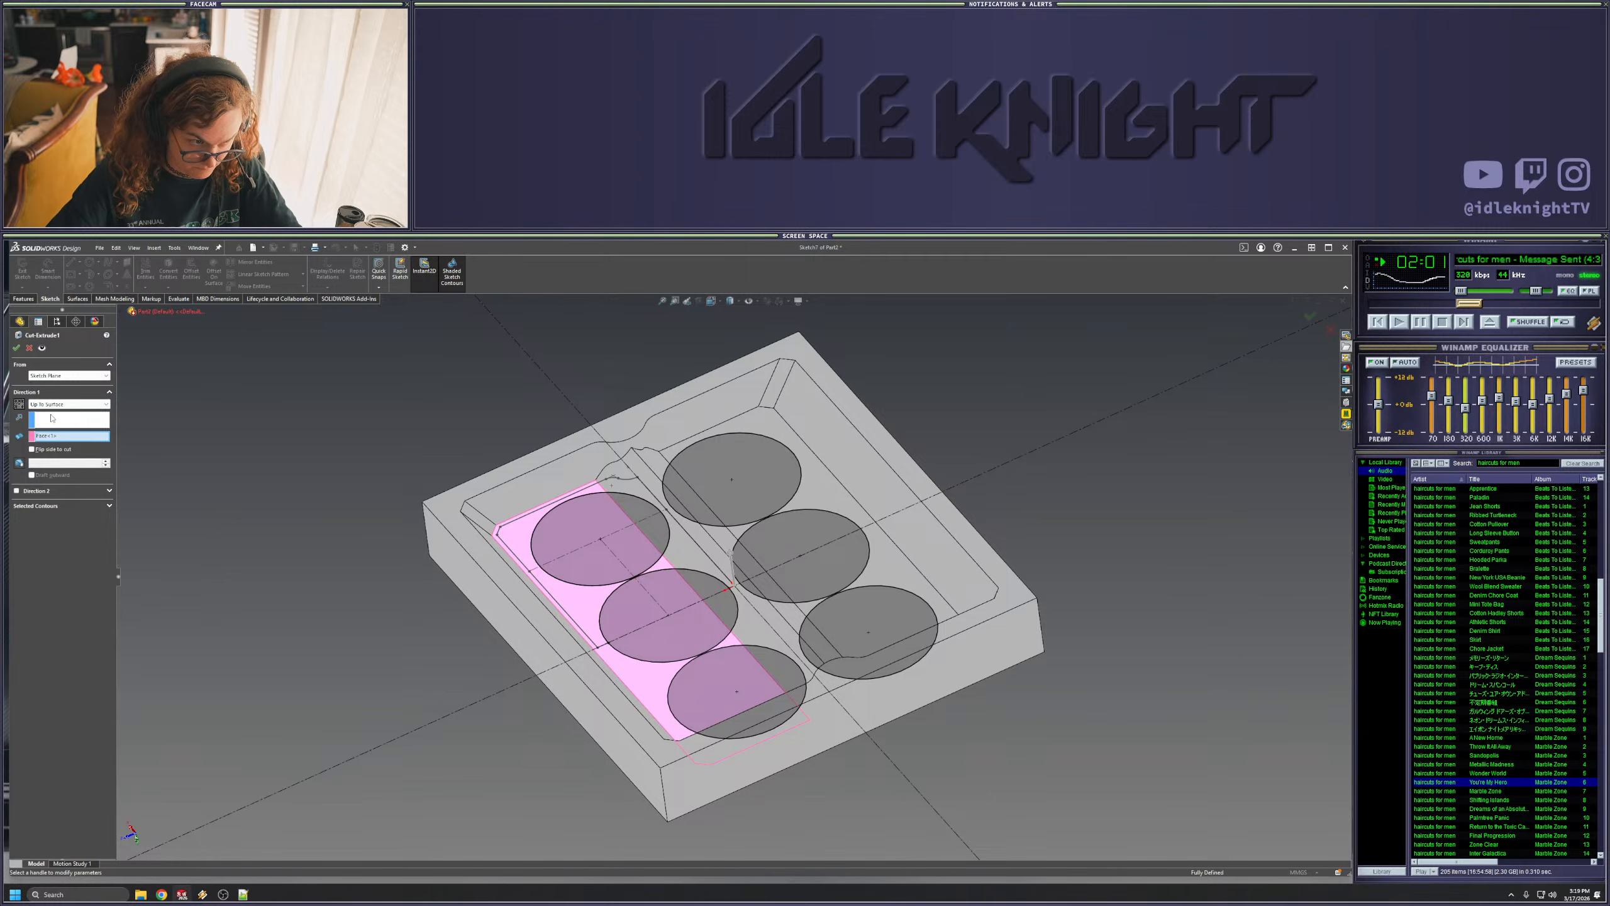
{"action": "left_click", "coordinate": [69, 403]}
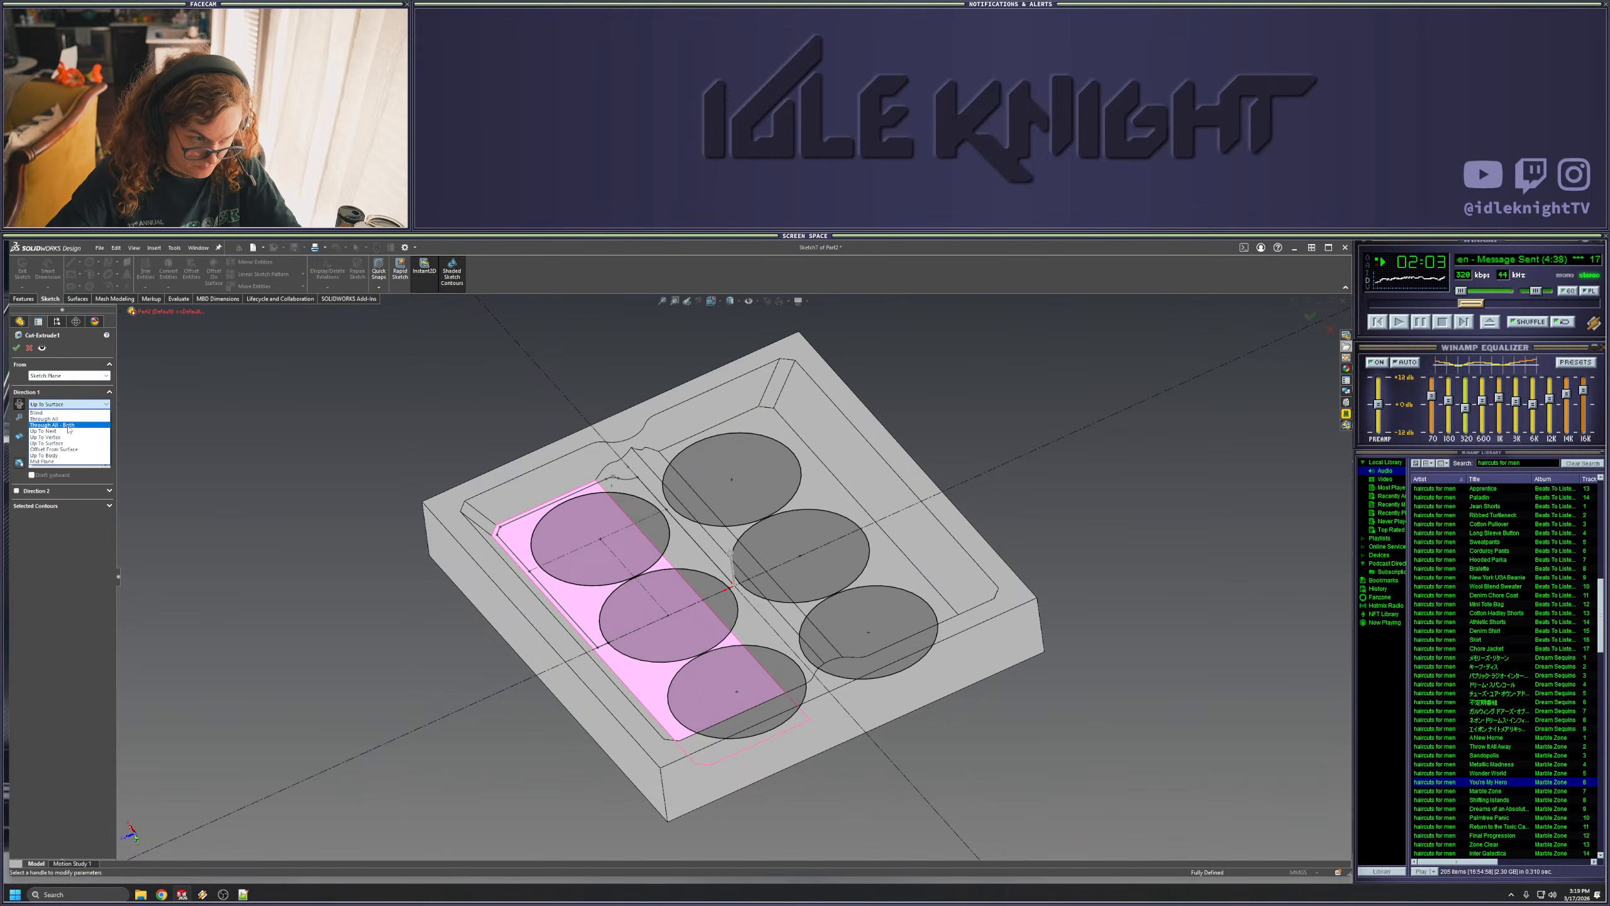
{"action": "left_click", "coordinate": [51, 419]}
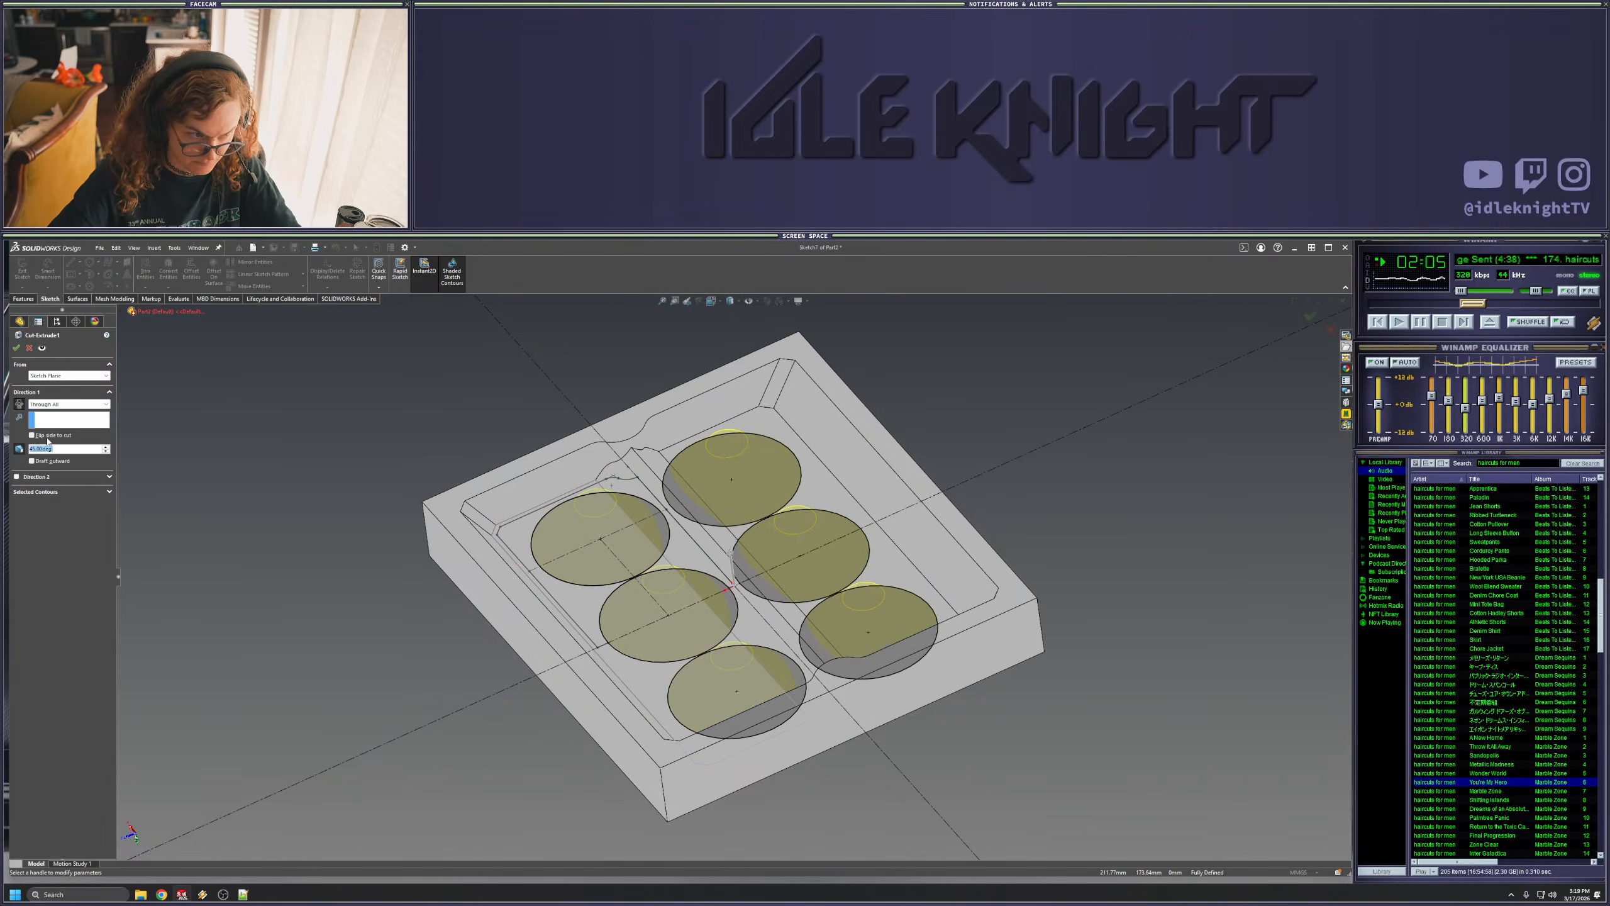
{"action": "type", "text": "10"}
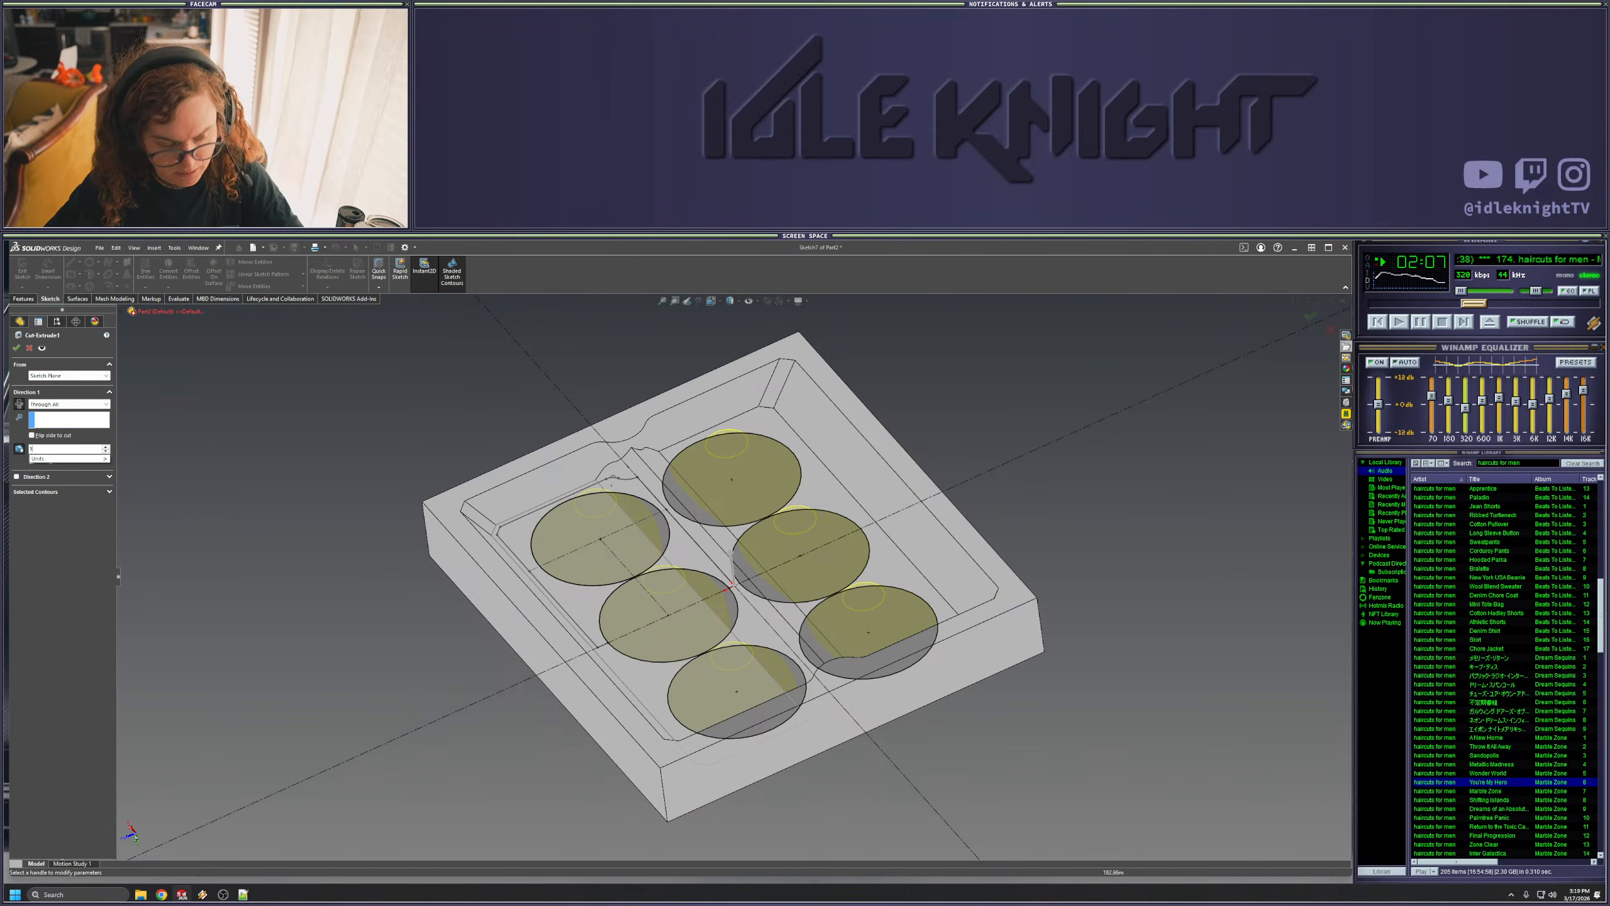
{"action": "left_click", "coordinate": [31, 461]}
{"action": "middle_click_drag", "start_coordinate": [619, 536], "coordinate": [606, 571]}
{"action": "key", "text": "Return"}
{"action": "middle_click_drag", "start_coordinate": [815, 535], "coordinate": [603, 525]}
- Reopen the circle cut's definition to review its settings, accept it and examine the scalloped central rib
{"action": "right_click", "coordinate": [53, 571]}
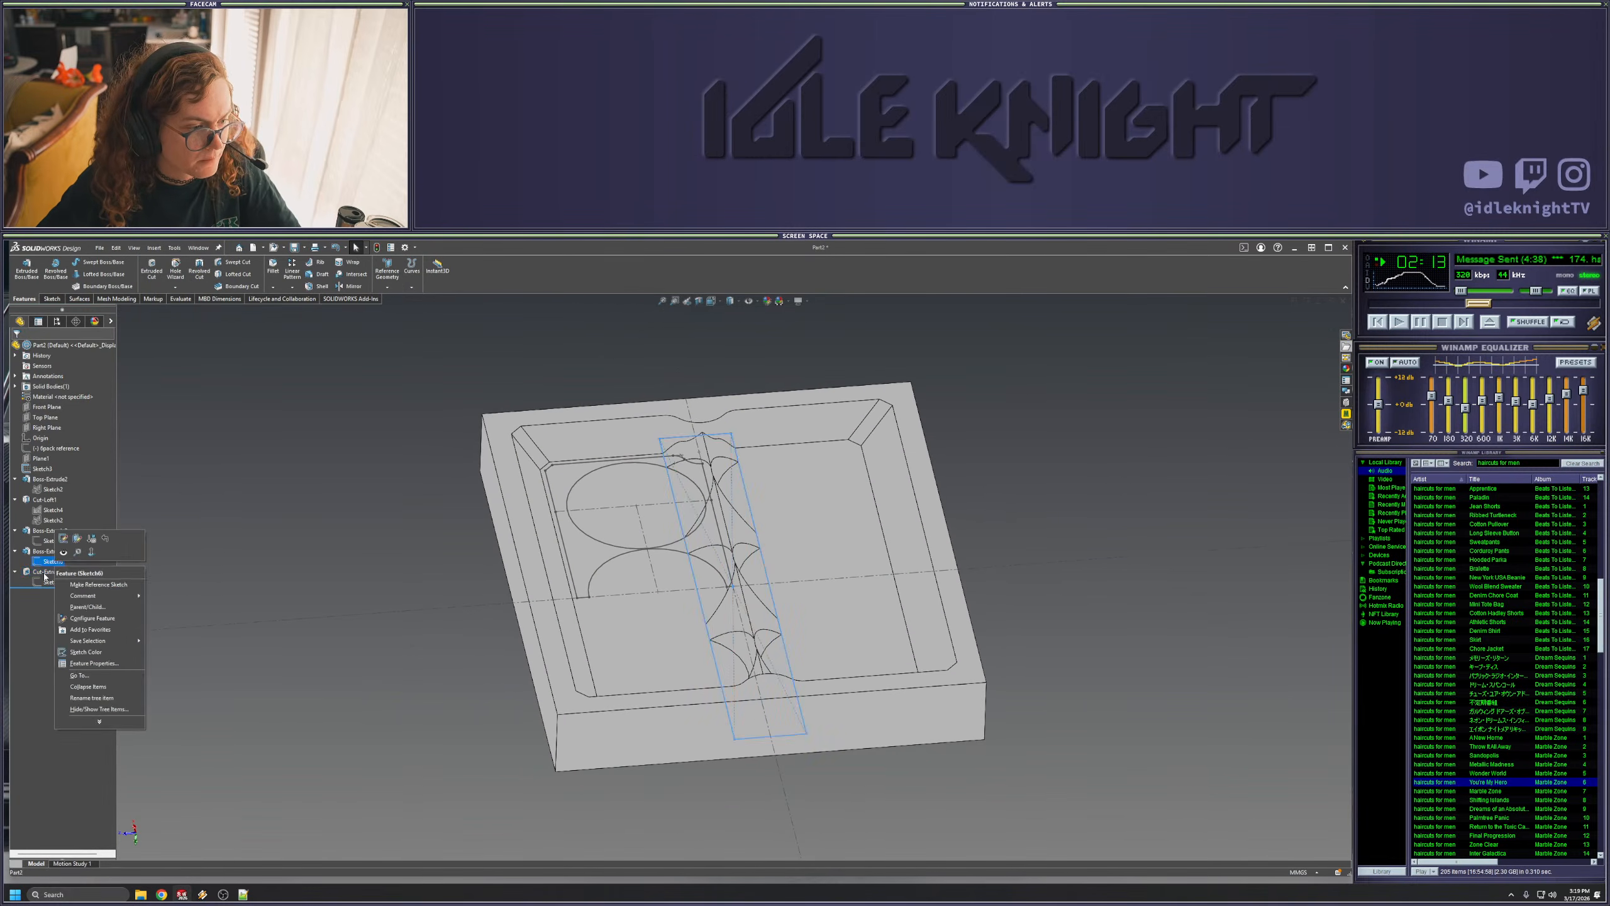
{"action": "left_click", "coordinate": [55, 548]}
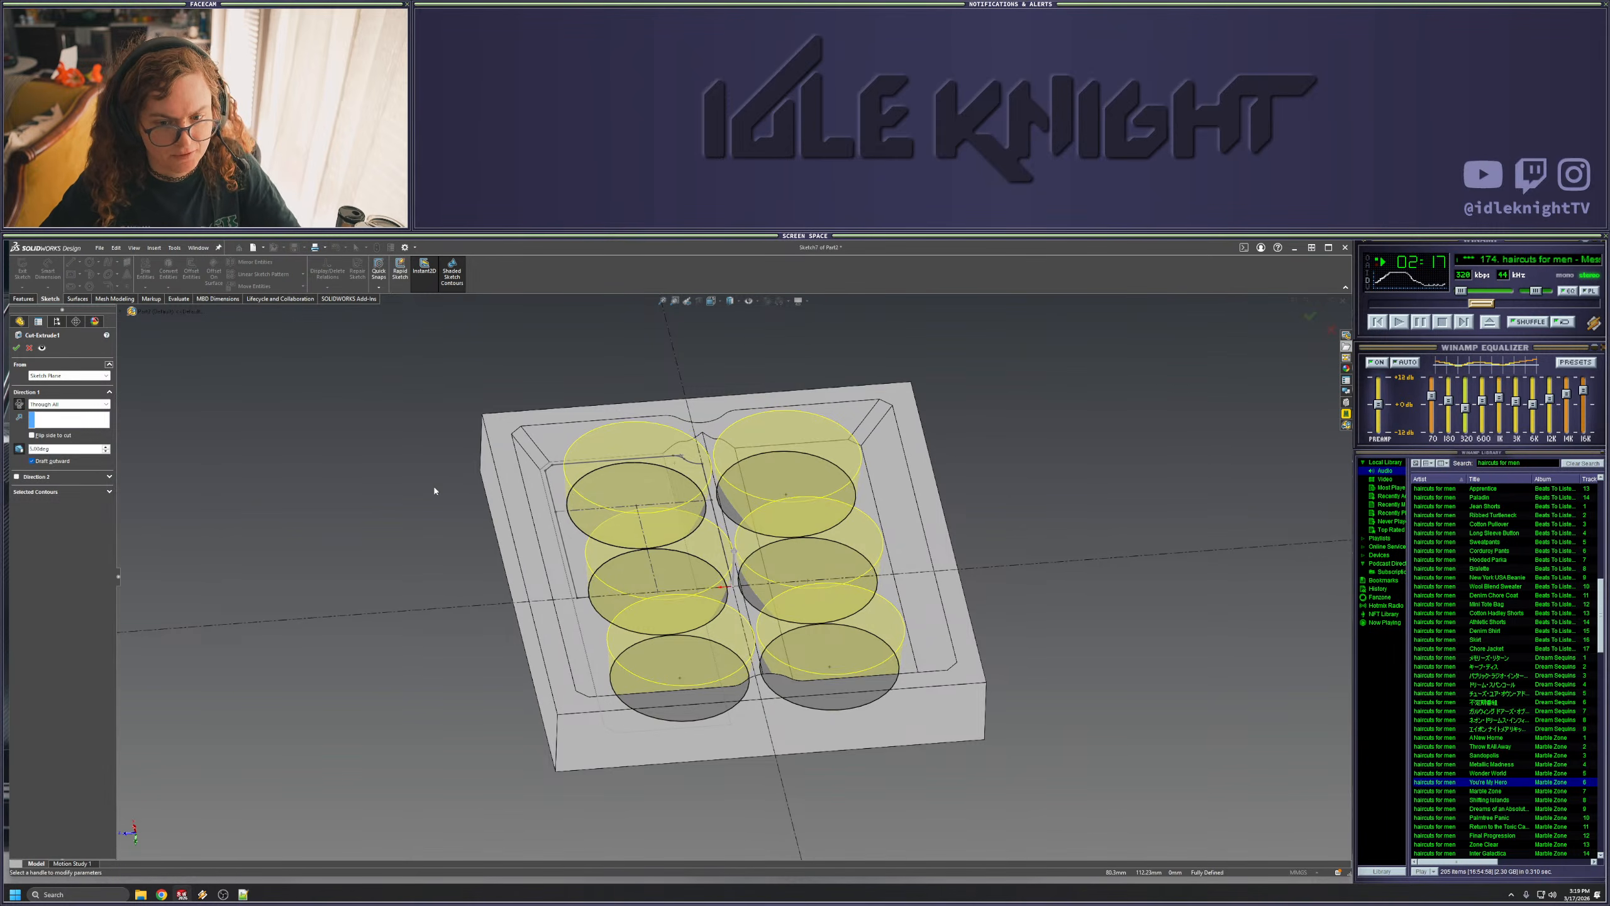
{"action": "key", "text": "Return"}
{"action": "middle_click_drag", "start_coordinate": [830, 467], "coordinate": [847, 790]}
{"action": "mouse_move", "coordinate": [992, 605]}
{"action": "middle_mouse_down"}
{"action": "mouse_move", "coordinate": [994, 405]}
{"action": "mouse_move", "coordinate": [1010, 500]}
{"action": "middle_mouse_up"}
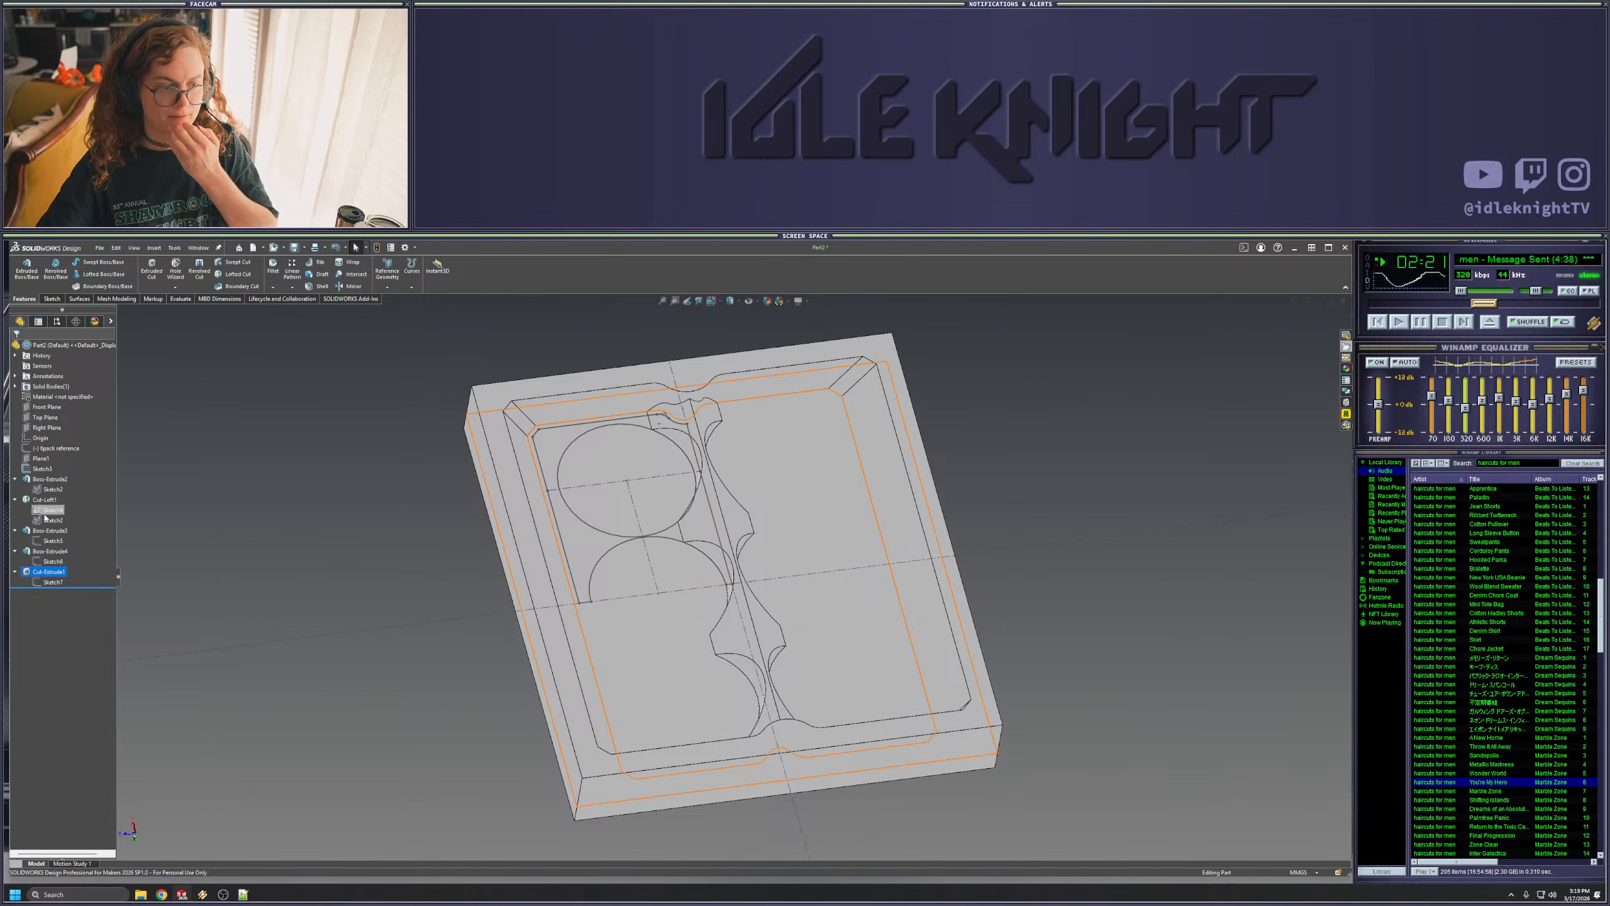
- Hide the reference sketch holding the circle layout
{"action": "right_click", "coordinate": [43, 469]}
{"action": "left_click", "coordinate": [56, 453]}
{"action": "mouse_move", "coordinate": [730, 581]}
{"action": "middle_mouse_down"}
{"action": "mouse_move", "coordinate": [764, 496]}
{"action": "mouse_move", "coordinate": [805, 564]}
{"action": "middle_mouse_up"}
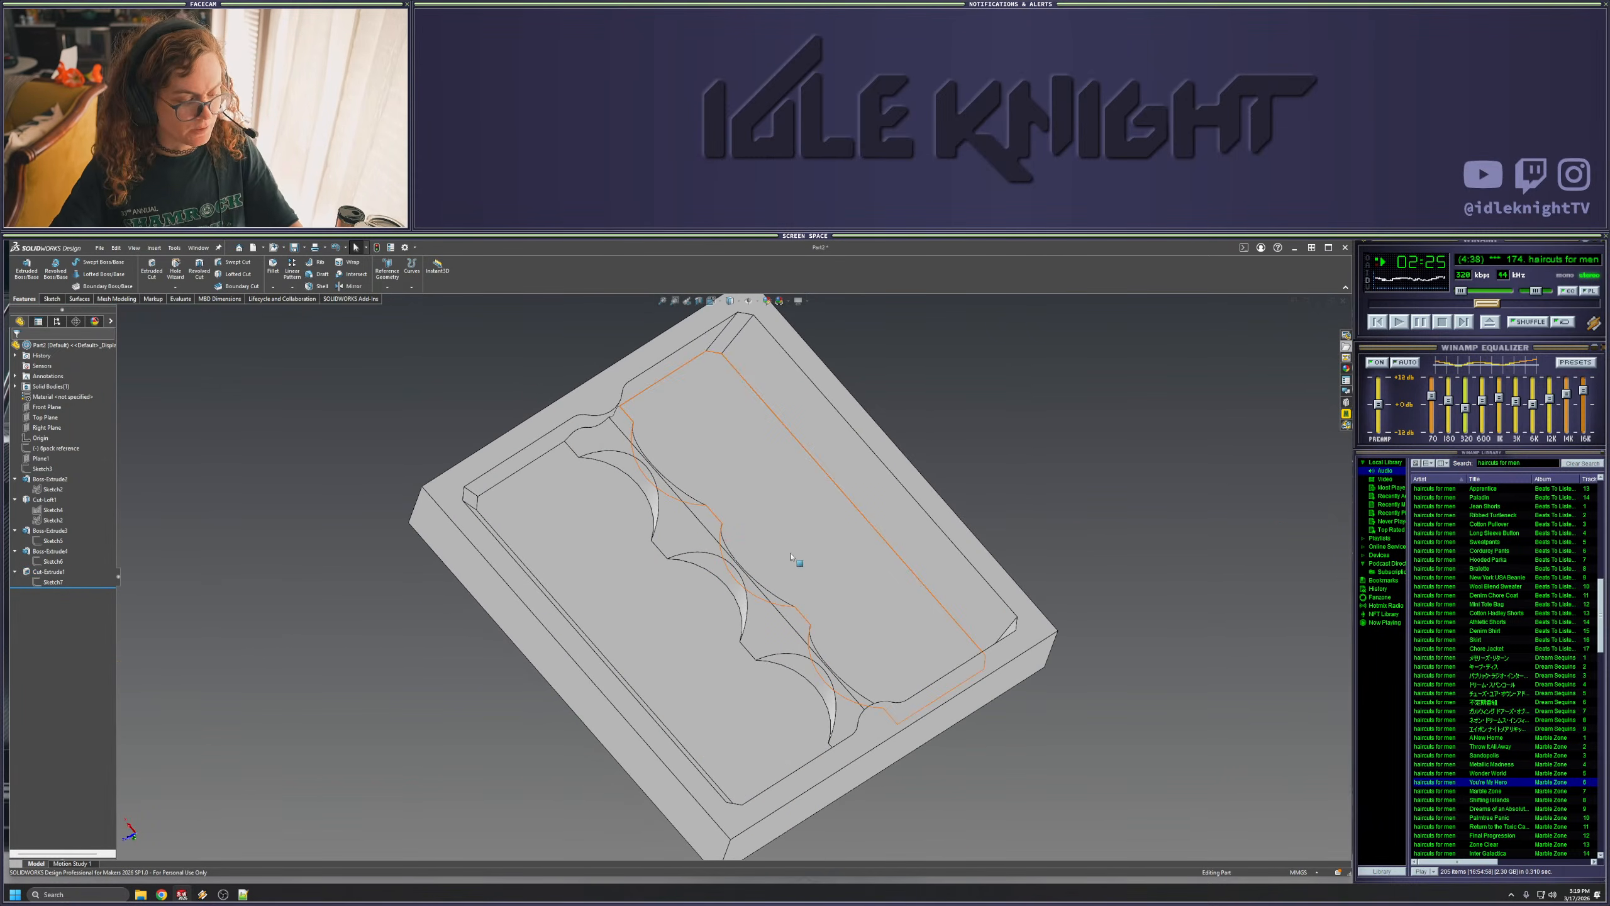
- Save the part as 6pack_applicator in the new-6pack-press folder
{"action": "key", "text": "ctrl+s"}
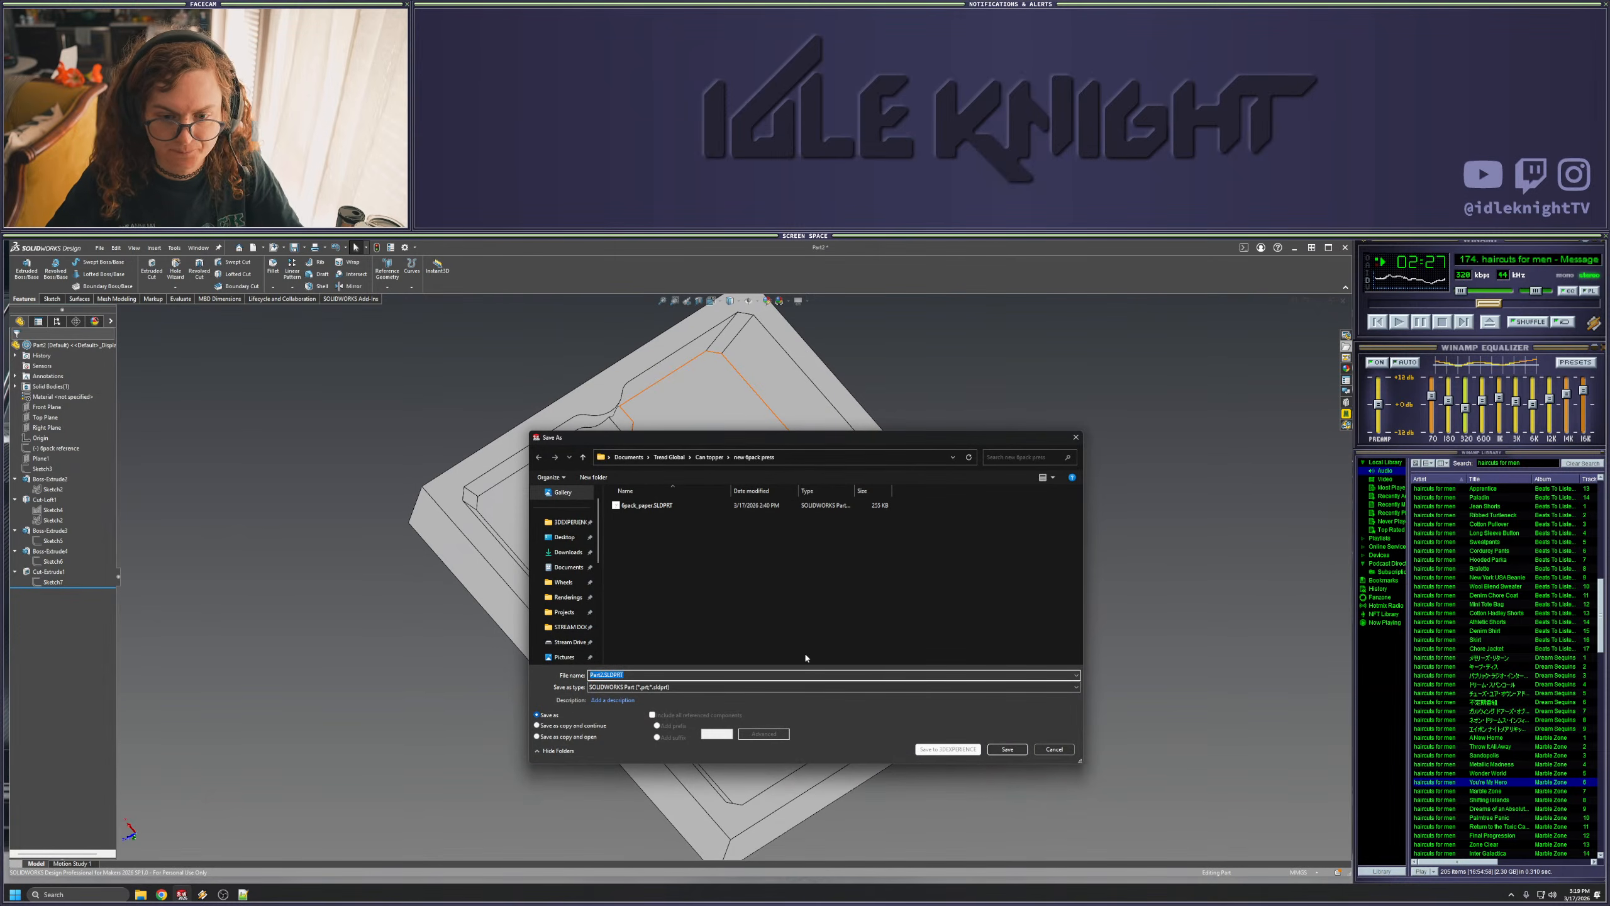
{"action": "double_click", "coordinate": [594, 674]}
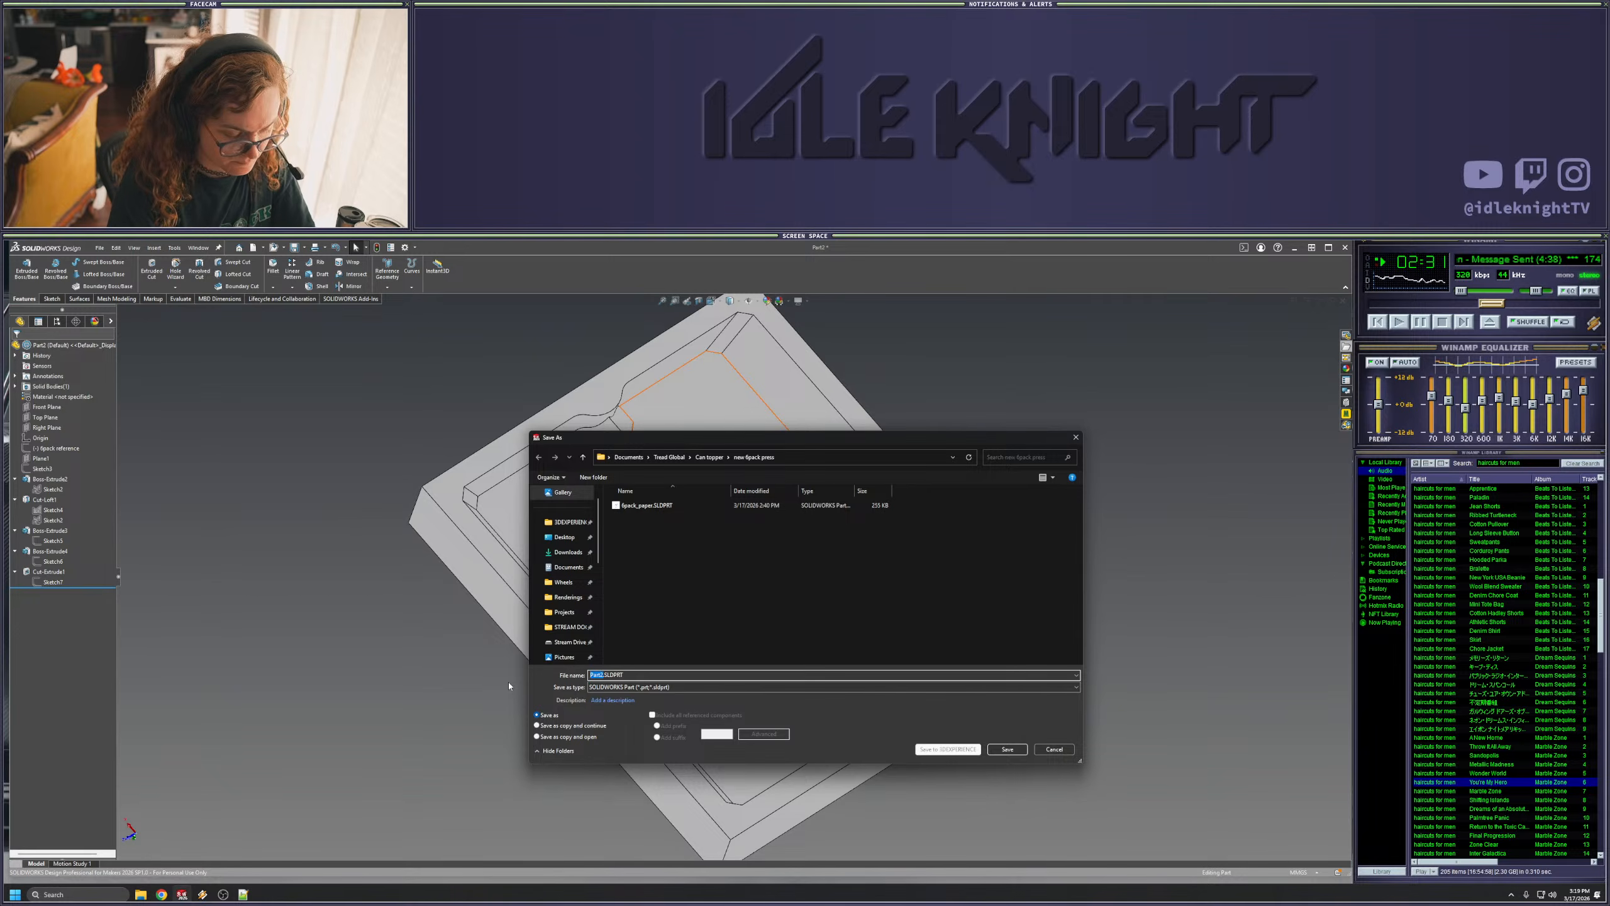
{"action": "type", "text": "6pac"}
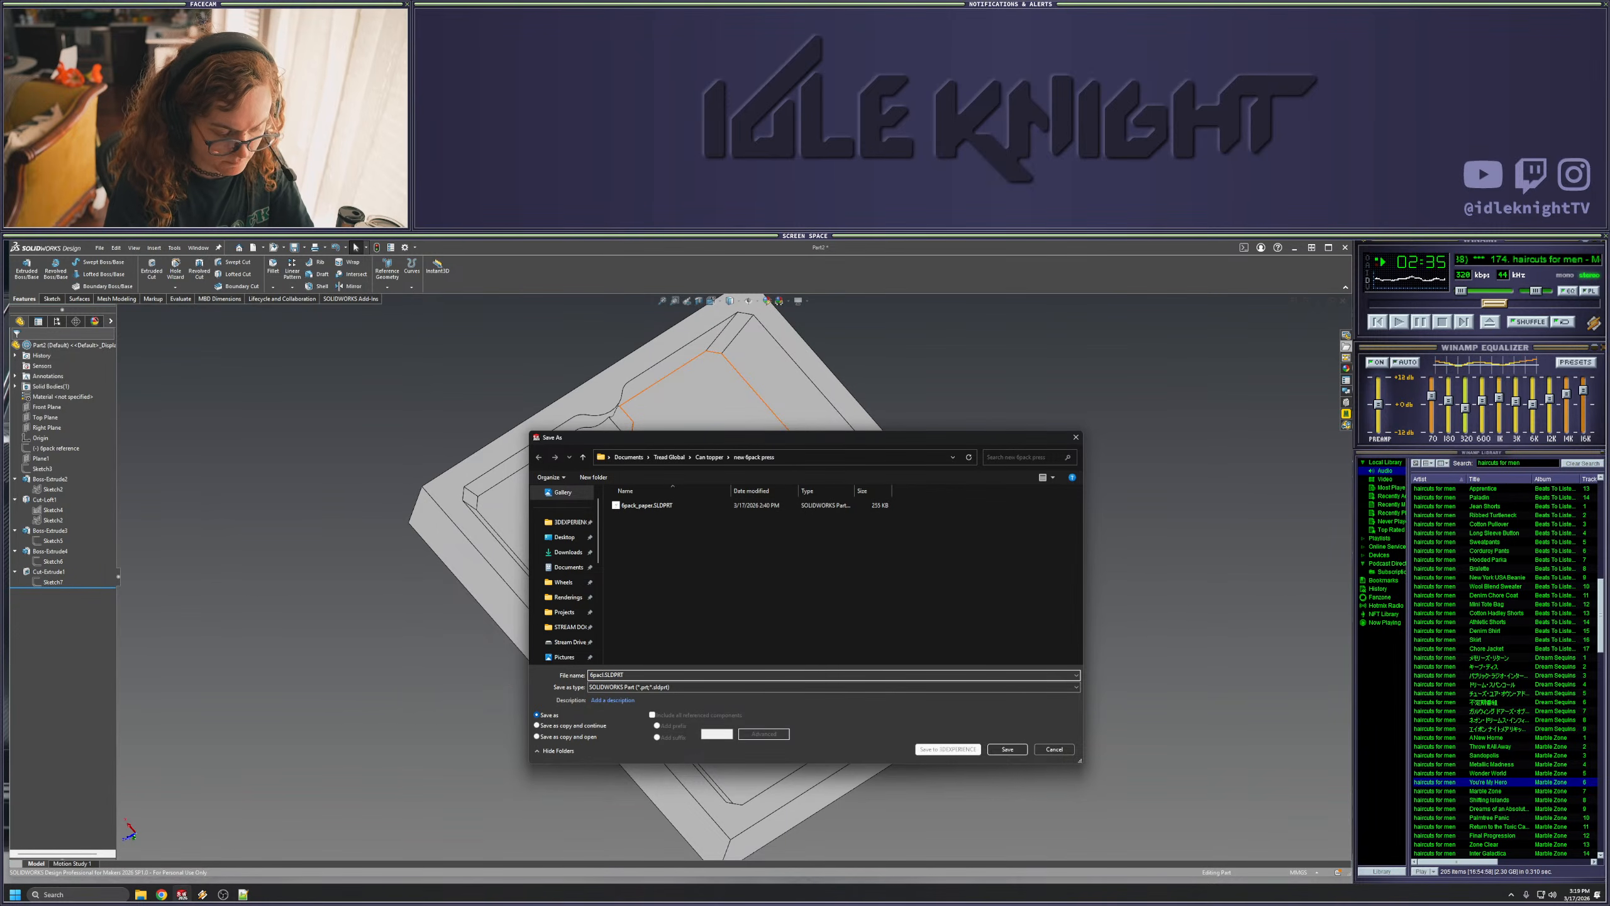
{"action": "type", "text": "k"}
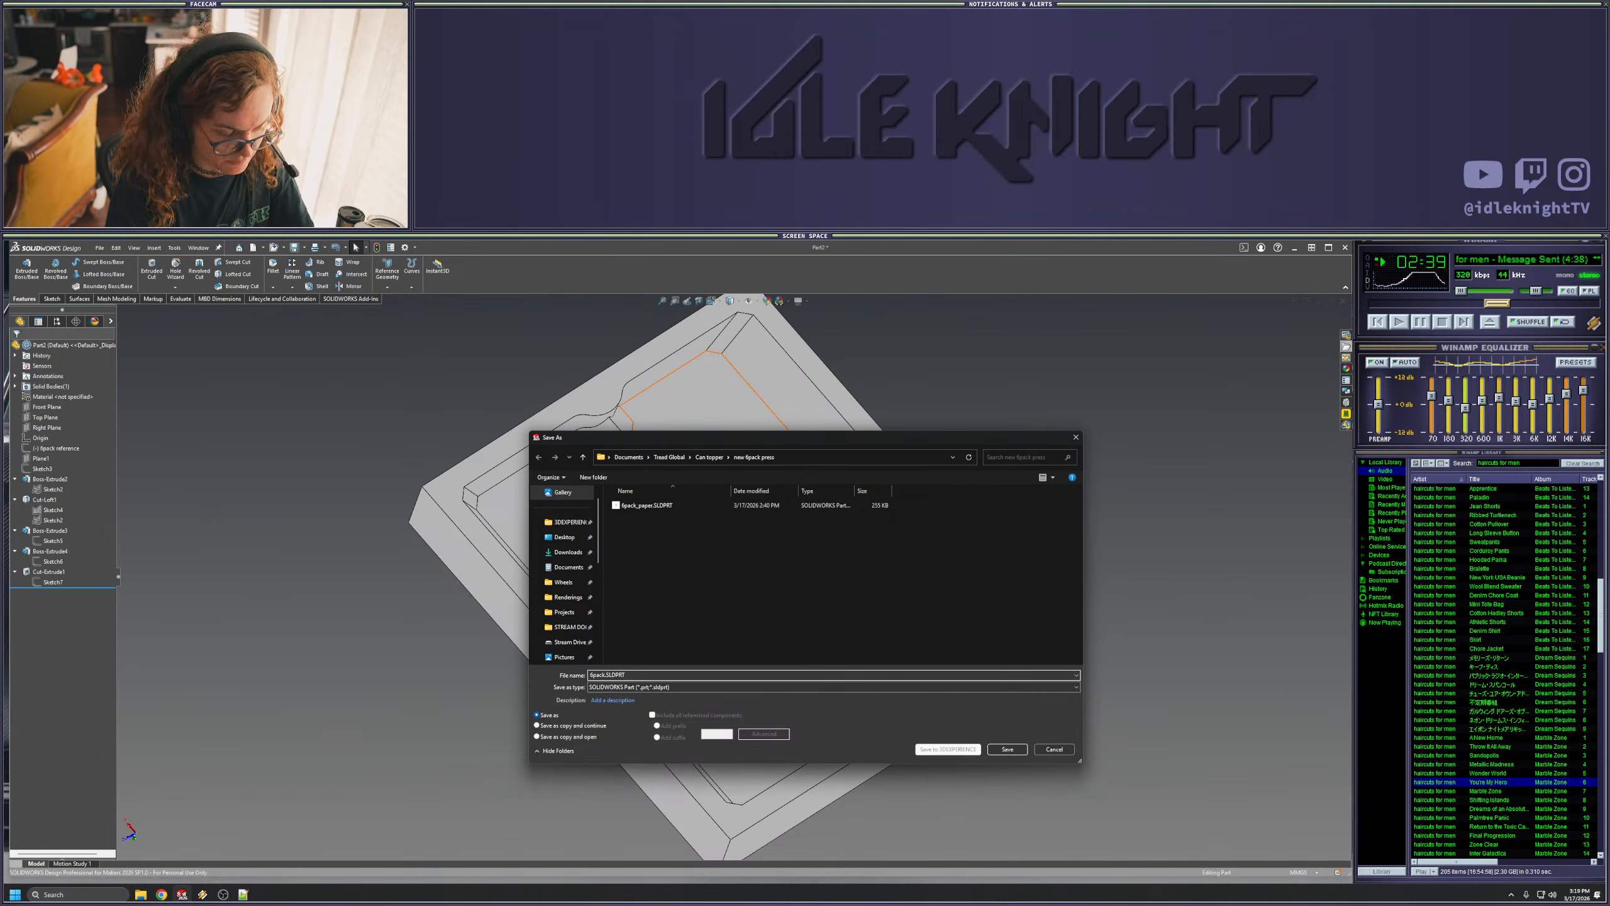
{"action": "type", "text": "_applo"}
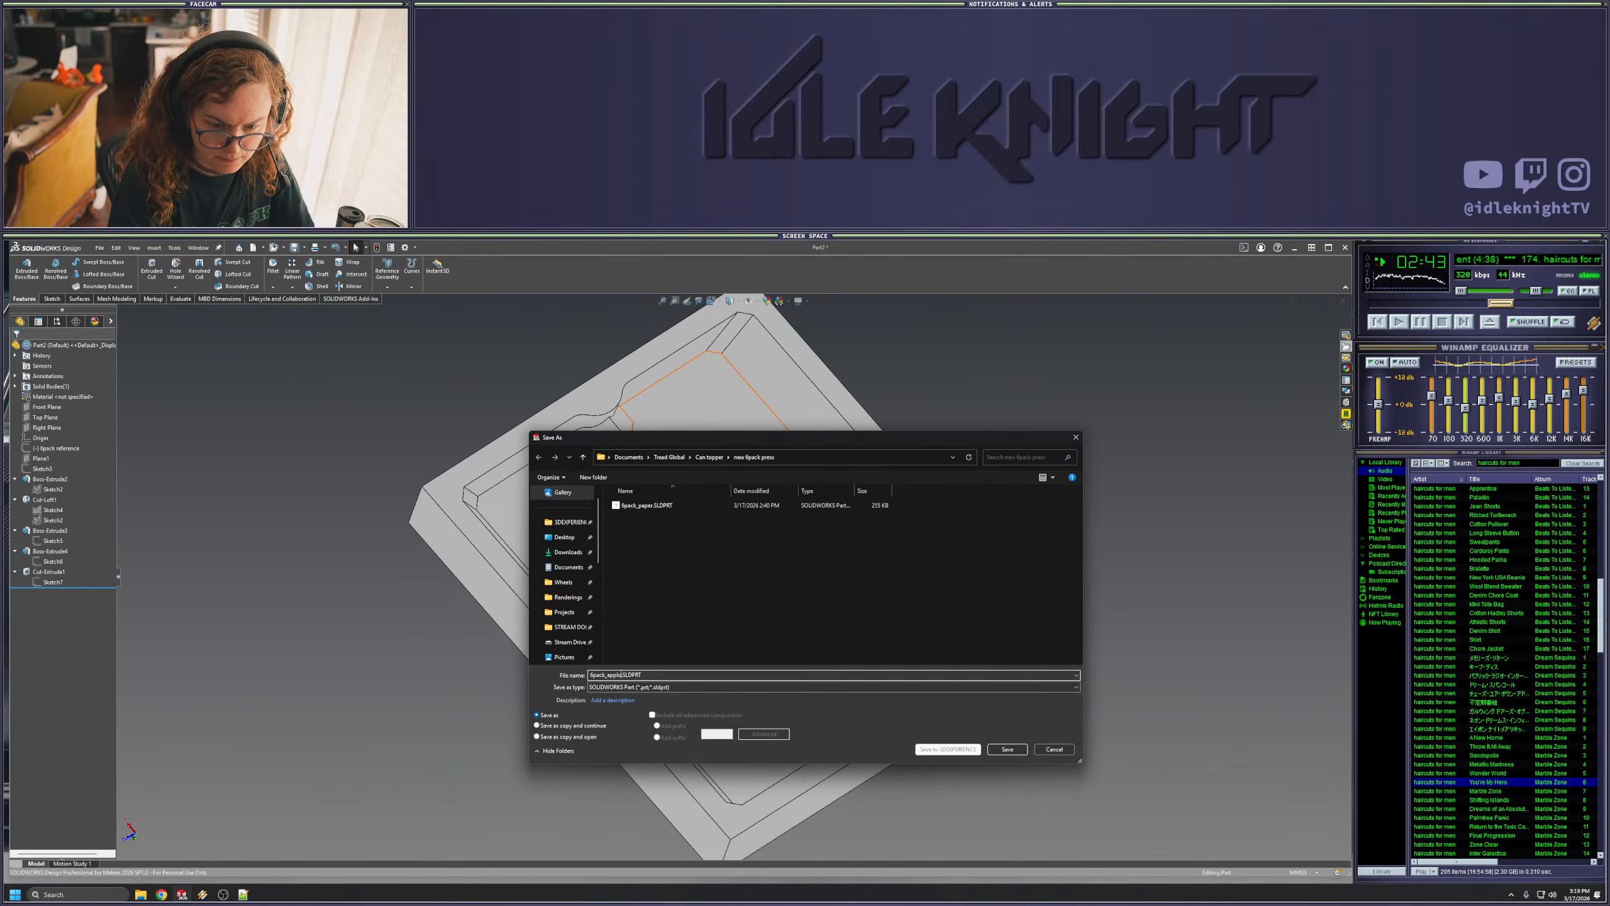
{"action": "key", "text": "BackSpace"}
{"action": "type", "text": "icator"}
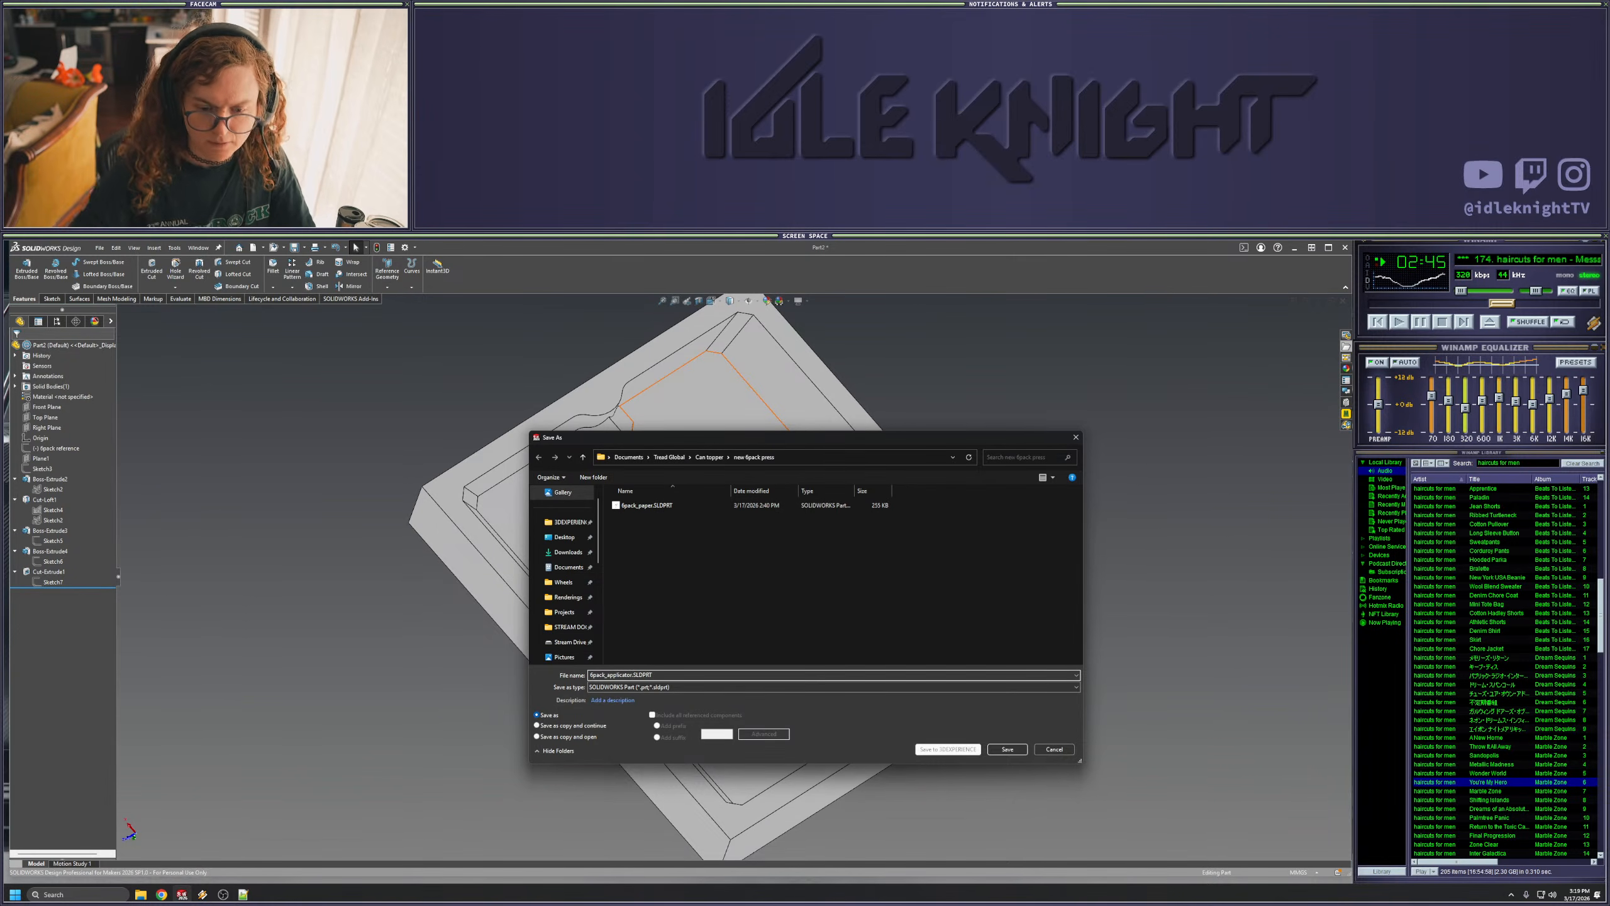
{"action": "key", "text": "Return"}
- Fillet the four outer vertical corner edges of the block
{"action": "middle_click_drag", "start_coordinate": [976, 403], "coordinate": [953, 673]}
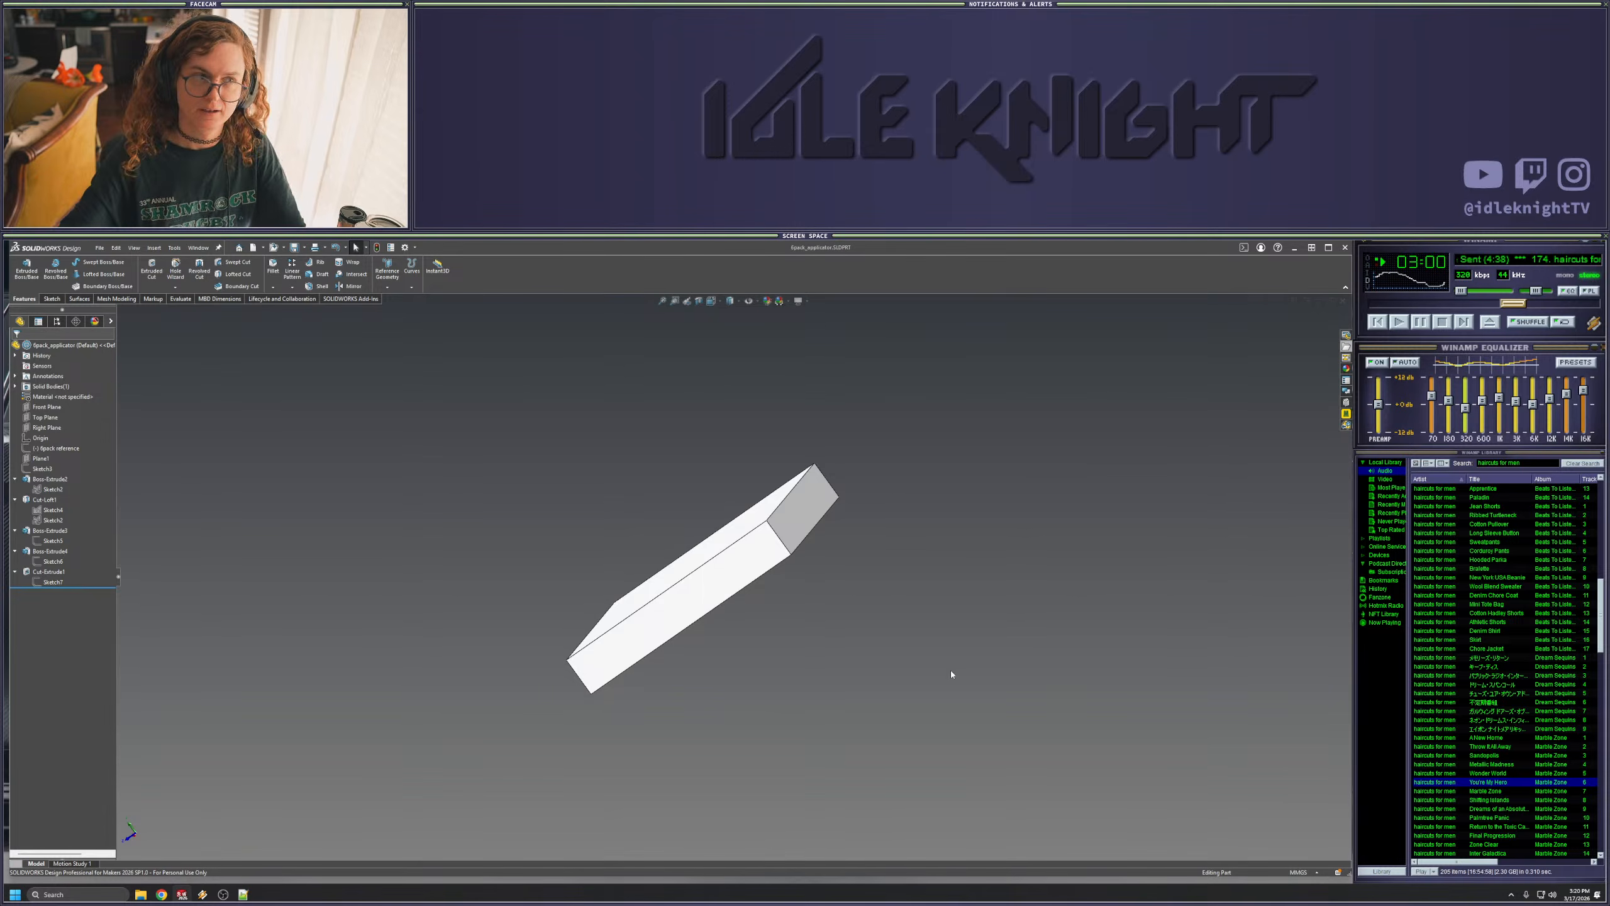
{"action": "middle_click_drag", "start_coordinate": [919, 713], "coordinate": [893, 614]}
{"action": "scroll", "coordinate": [890, 614], "scroll_direction": "down", "scroll_amount": 4}
{"action": "middle_click_drag", "start_coordinate": [767, 526], "coordinate": [875, 427]}
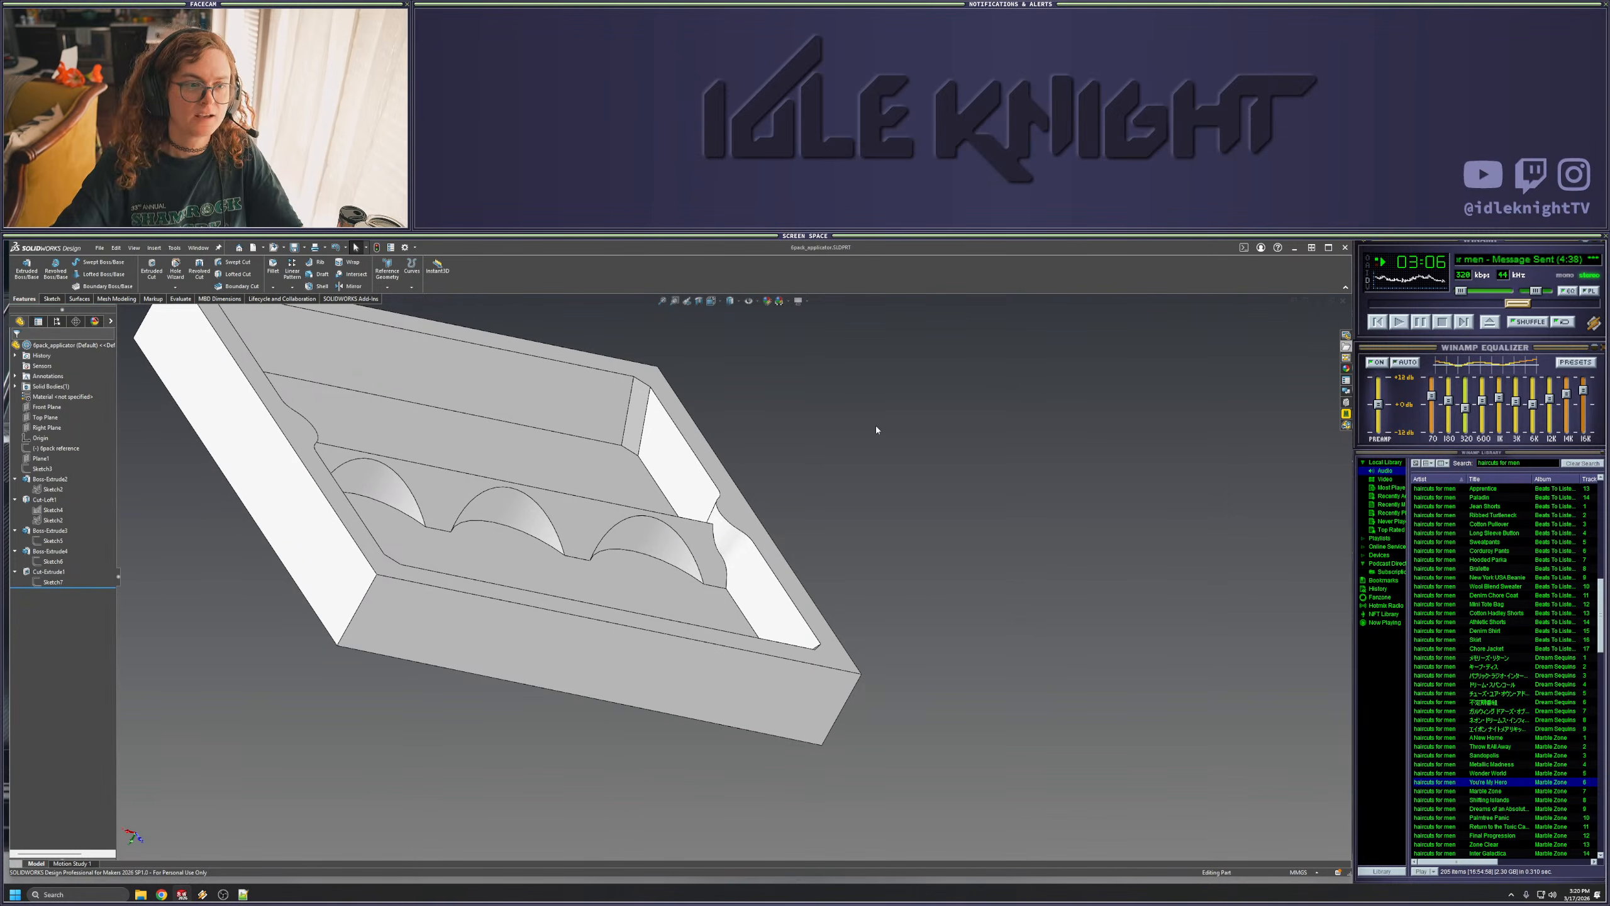
{"action": "left_click", "coordinate": [273, 266]}
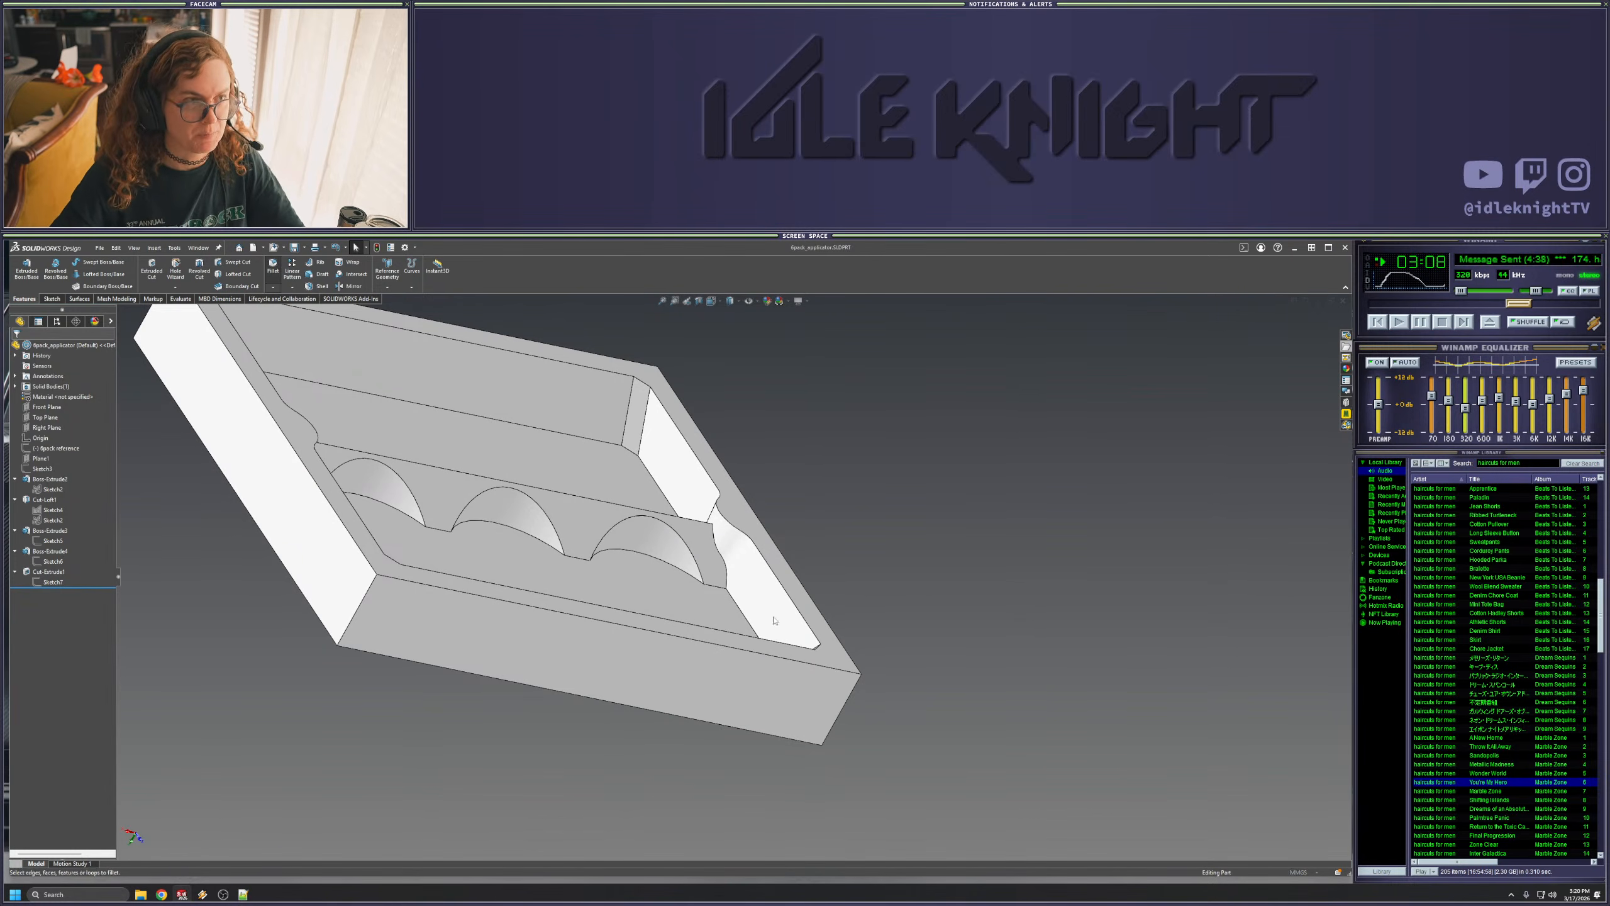
{"action": "left_click", "coordinate": [835, 723]}
{"action": "middle_click_drag", "start_coordinate": [510, 634], "coordinate": [209, 734]}
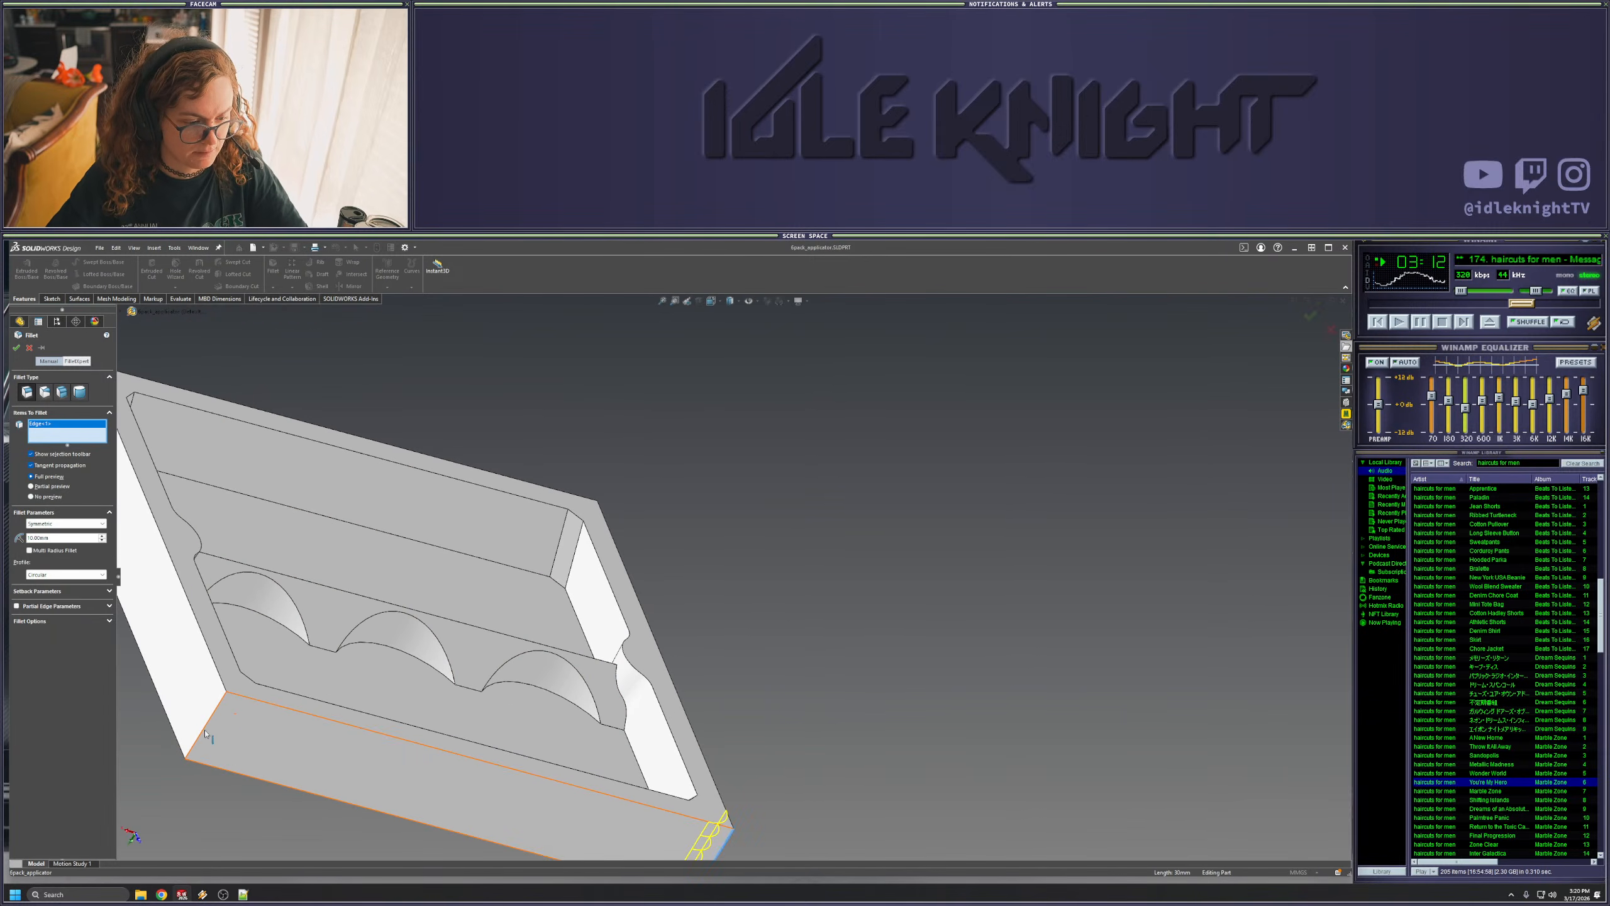
{"action": "left_click", "coordinate": [204, 730]}
{"action": "left_click", "coordinate": [243, 705]}
{"action": "middle_click_drag", "start_coordinate": [466, 540], "coordinate": [552, 486]}
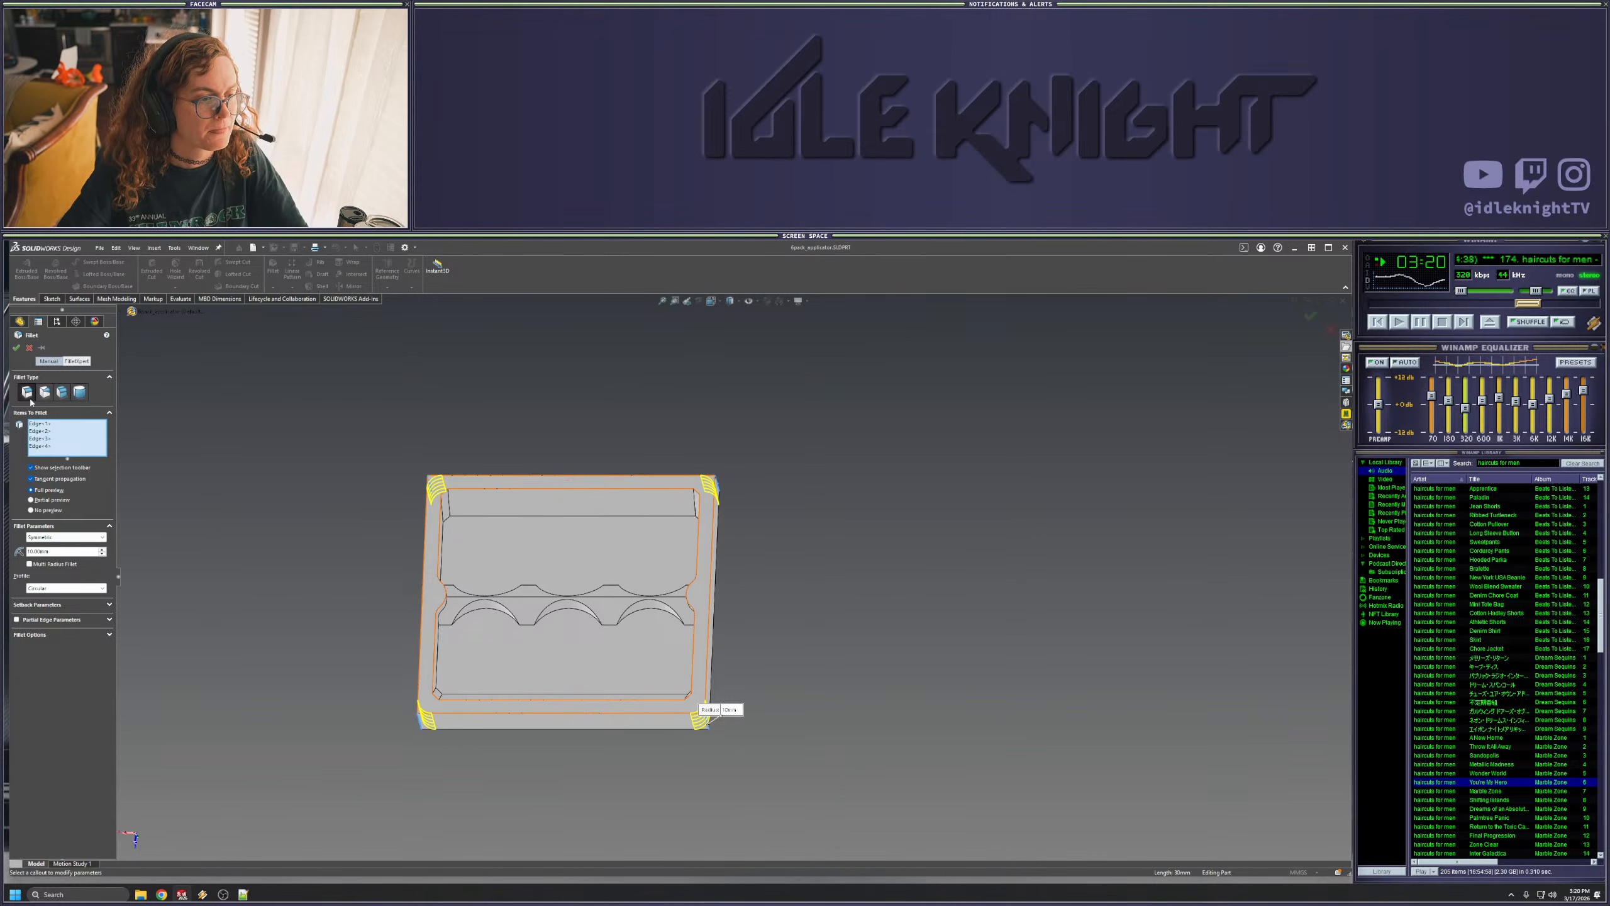
{"action": "left_click", "coordinate": [19, 349]}
- Fillet the perimeter edges of the block's underside face
{"action": "middle_click_drag", "start_coordinate": [282, 554], "coordinate": [366, 272]}
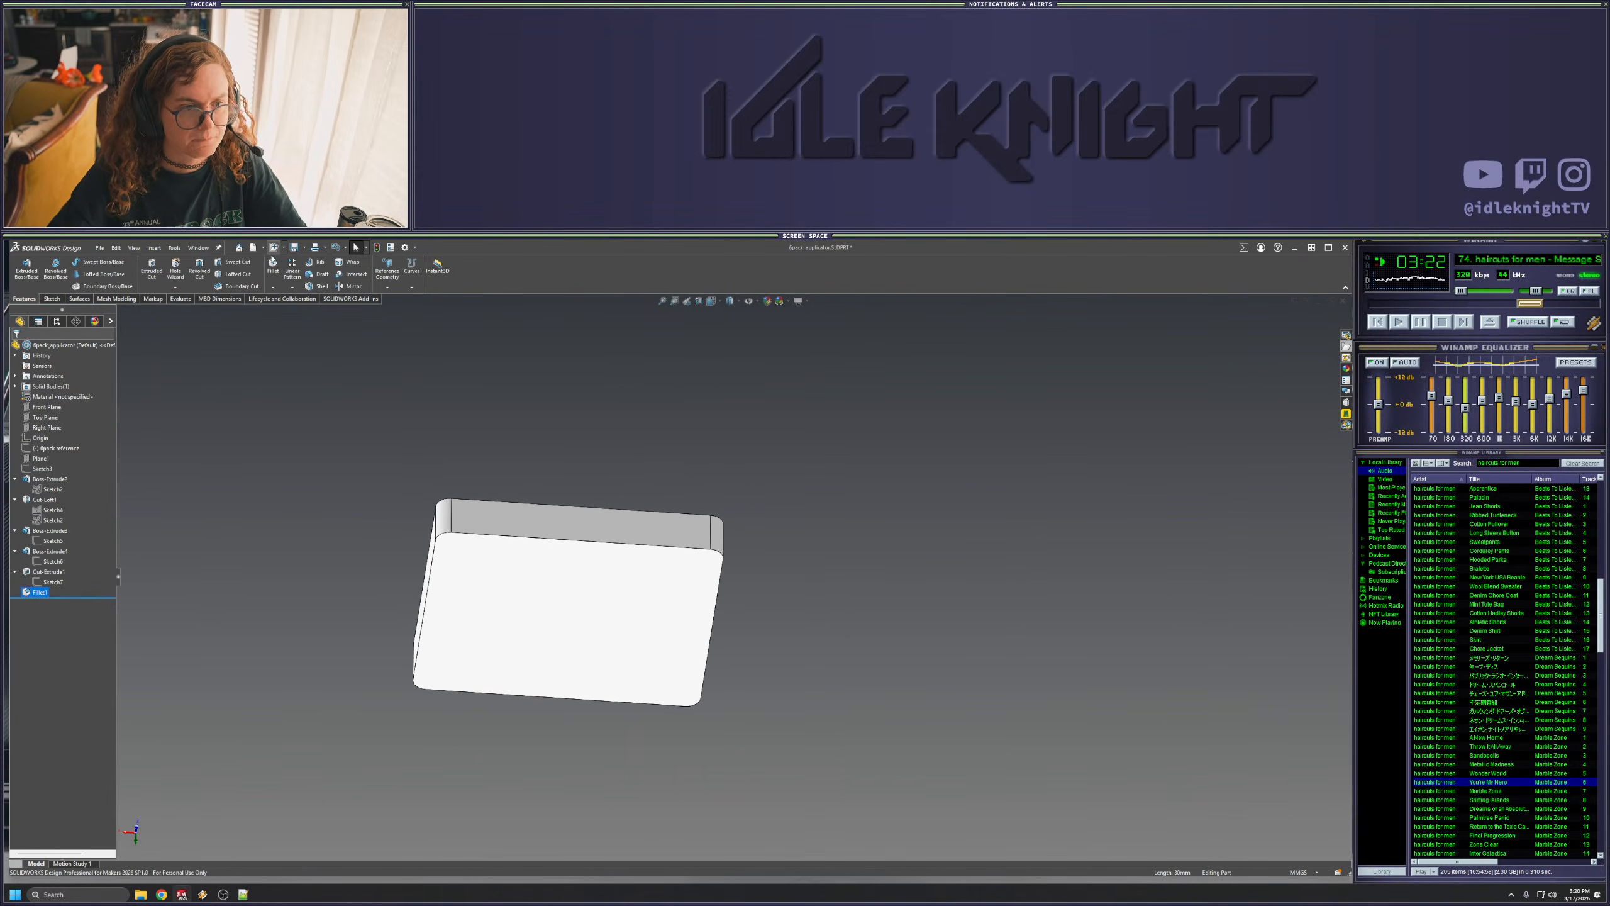
{"action": "key", "text": "Return"}
{"action": "left_click", "coordinate": [507, 607]}
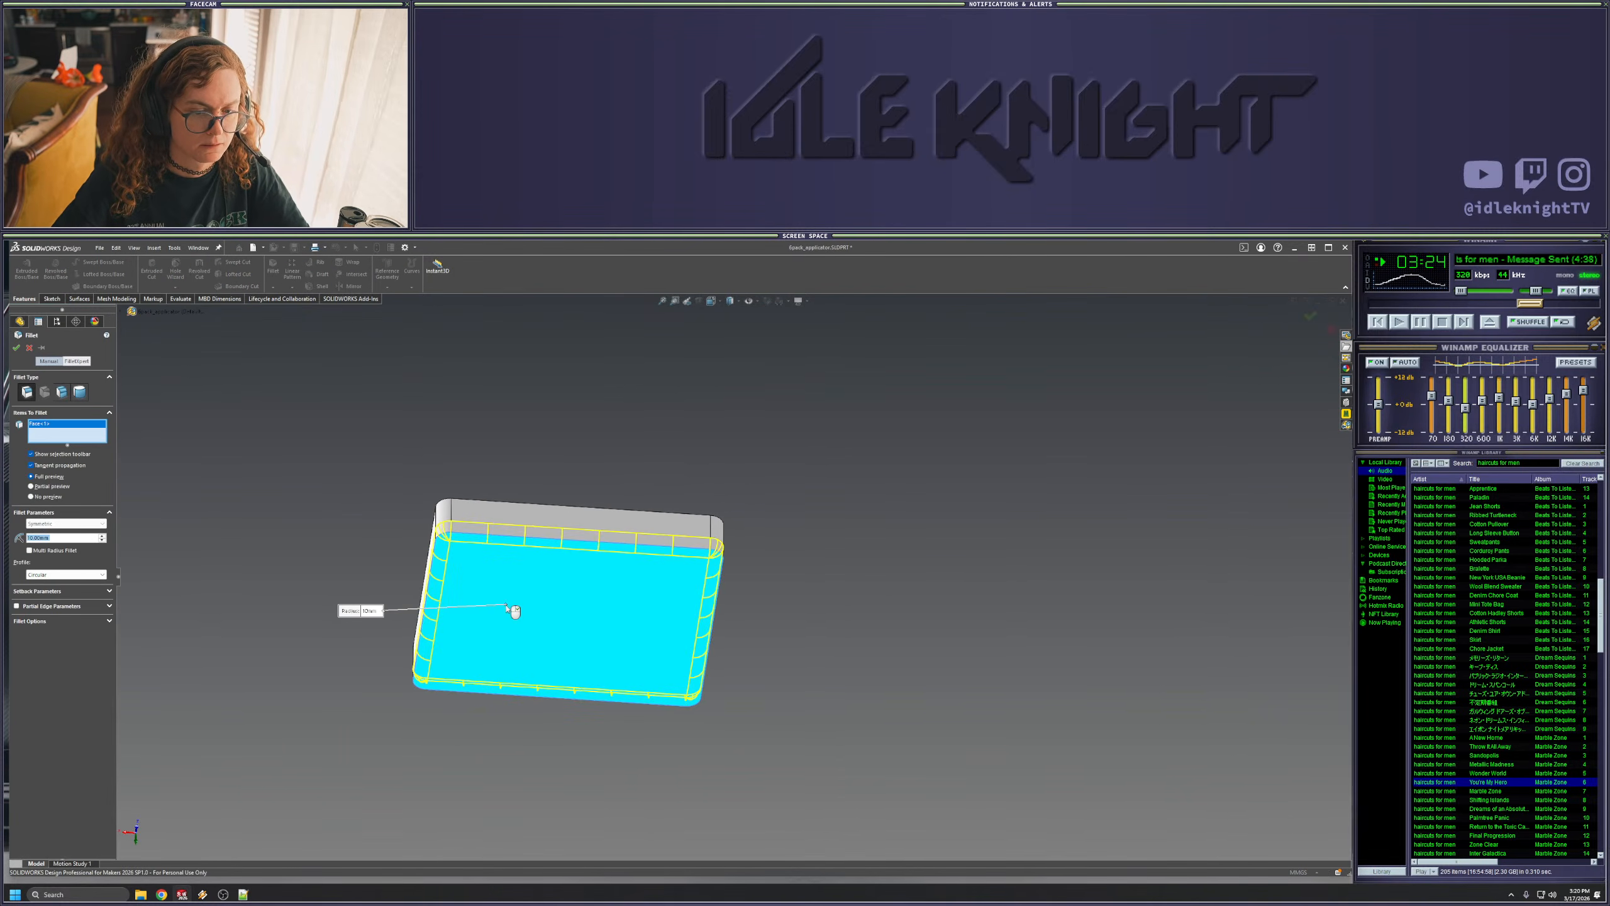
{"action": "key", "text": "Return"}
- Fillet the crest edge running along the central scalloped rib with a 2 mm radius
{"action": "middle_click_drag", "start_coordinate": [510, 609], "coordinate": [685, 739]}
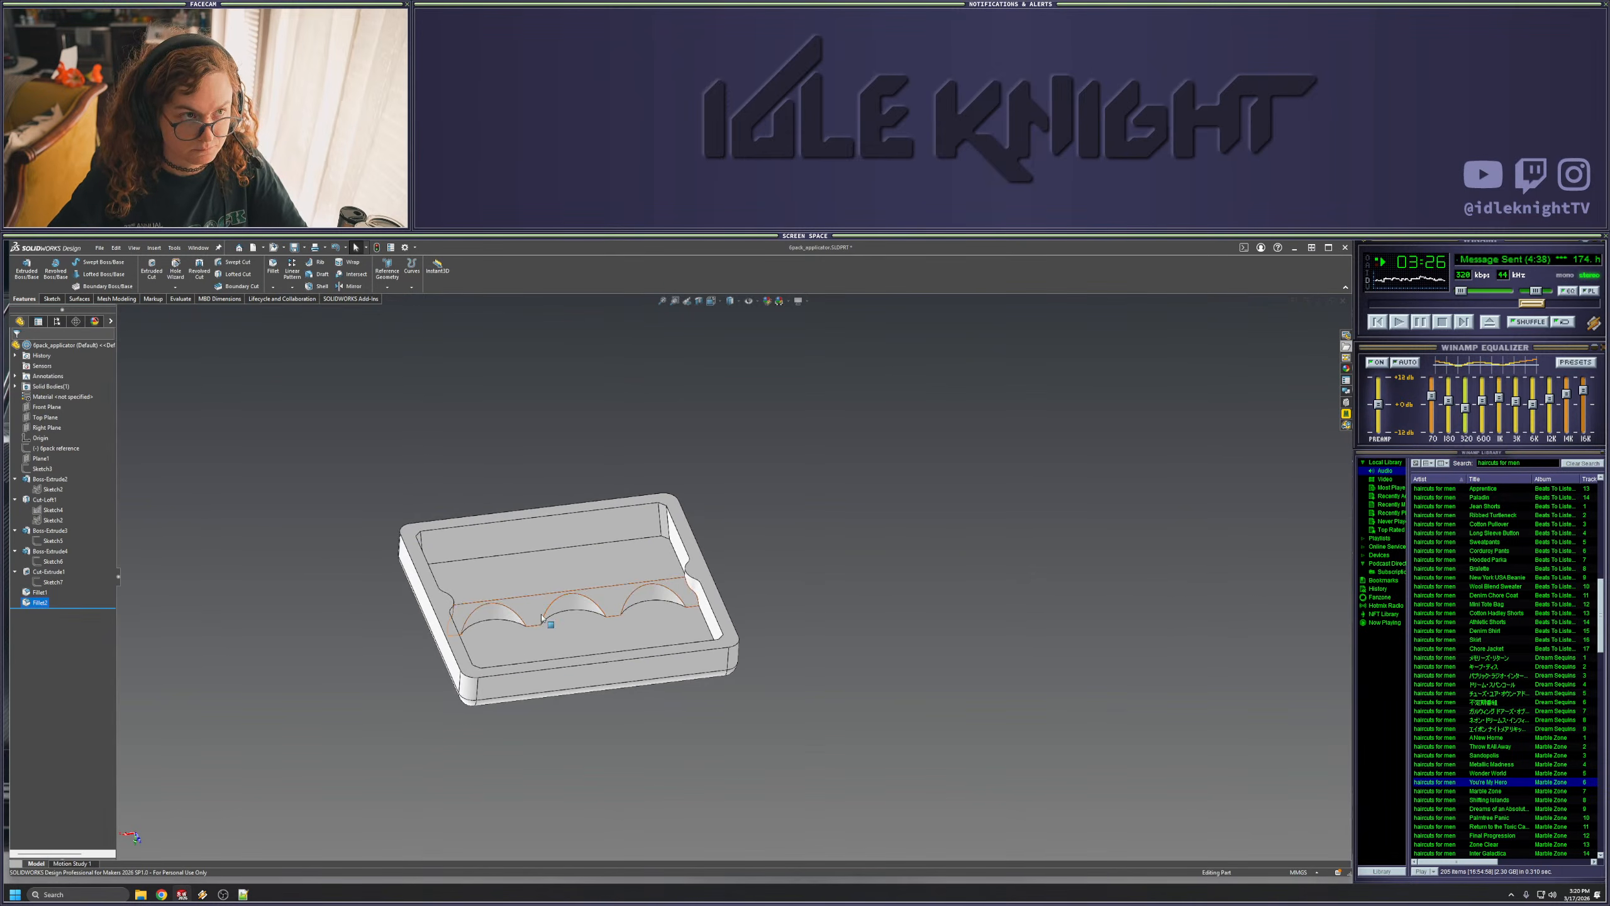
{"action": "scroll", "coordinate": [589, 648], "scroll_direction": "down", "scroll_amount": 3}
{"action": "mouse_move", "coordinate": [566, 656]}
{"action": "middle_mouse_down"}
{"action": "mouse_move", "coordinate": [556, 801]}
{"action": "mouse_move", "coordinate": [541, 672]}
{"action": "middle_mouse_up"}
{"action": "scroll", "coordinate": [541, 671], "scroll_direction": "up", "scroll_amount": 3}
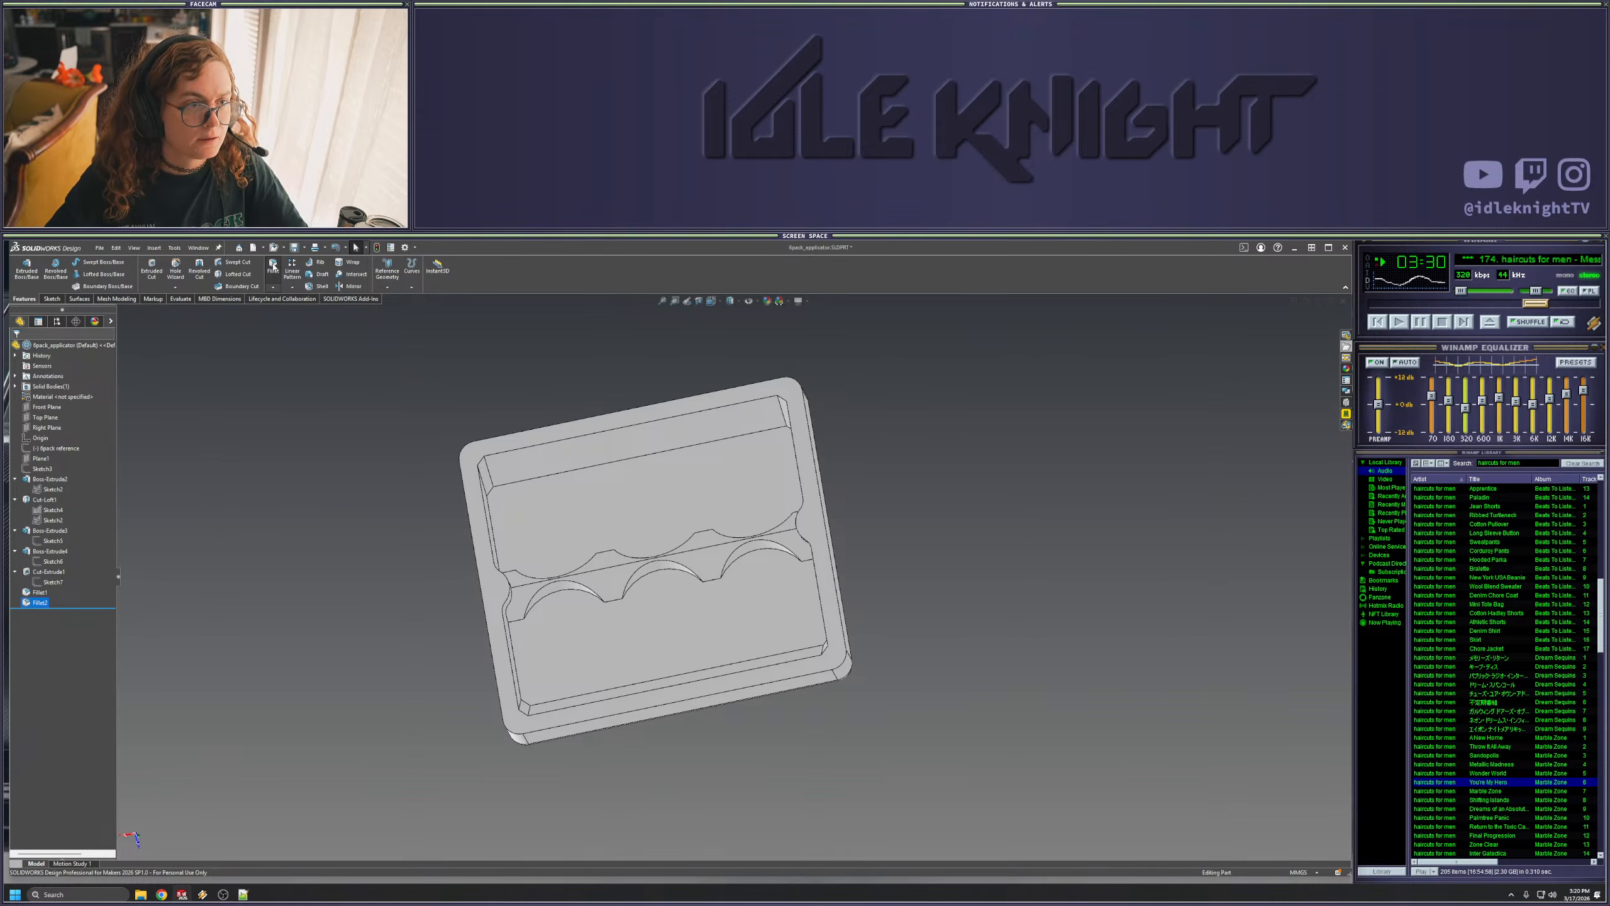
{"action": "middle_click_drag", "start_coordinate": [559, 523], "coordinate": [625, 580]}
{"action": "scroll", "coordinate": [625, 581], "scroll_direction": "down", "scroll_amount": 3}
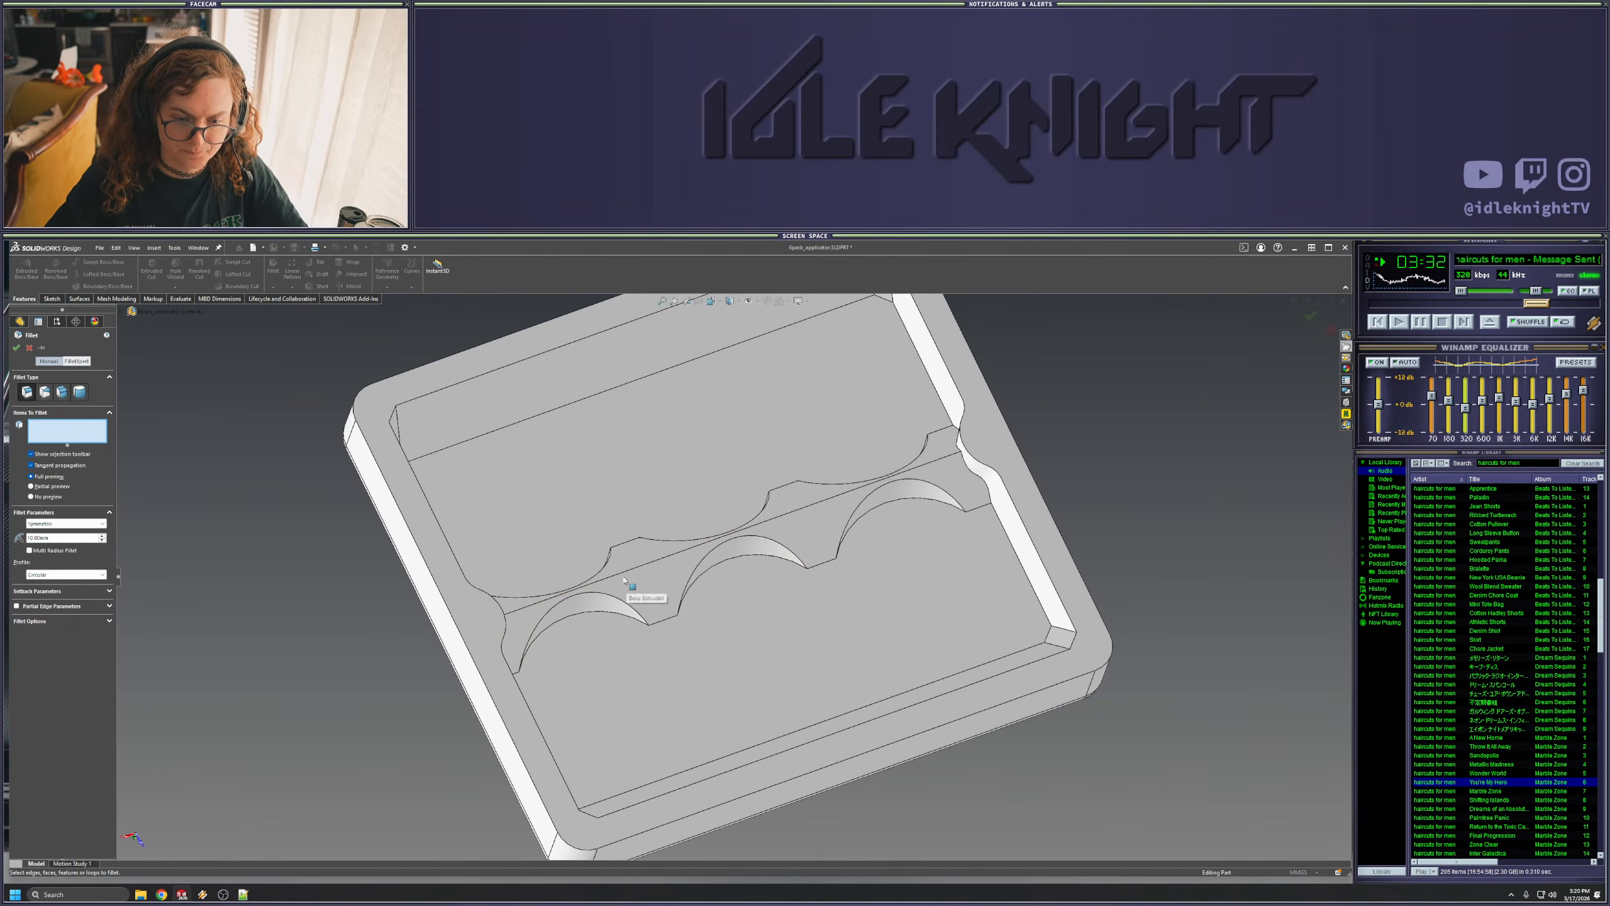
{"action": "left_click", "coordinate": [621, 578]}
{"action": "type", "text": "5"}
{"action": "key", "text": "Return"}
{"action": "middle_click_drag", "start_coordinate": [1136, 577], "coordinate": [1115, 542]}
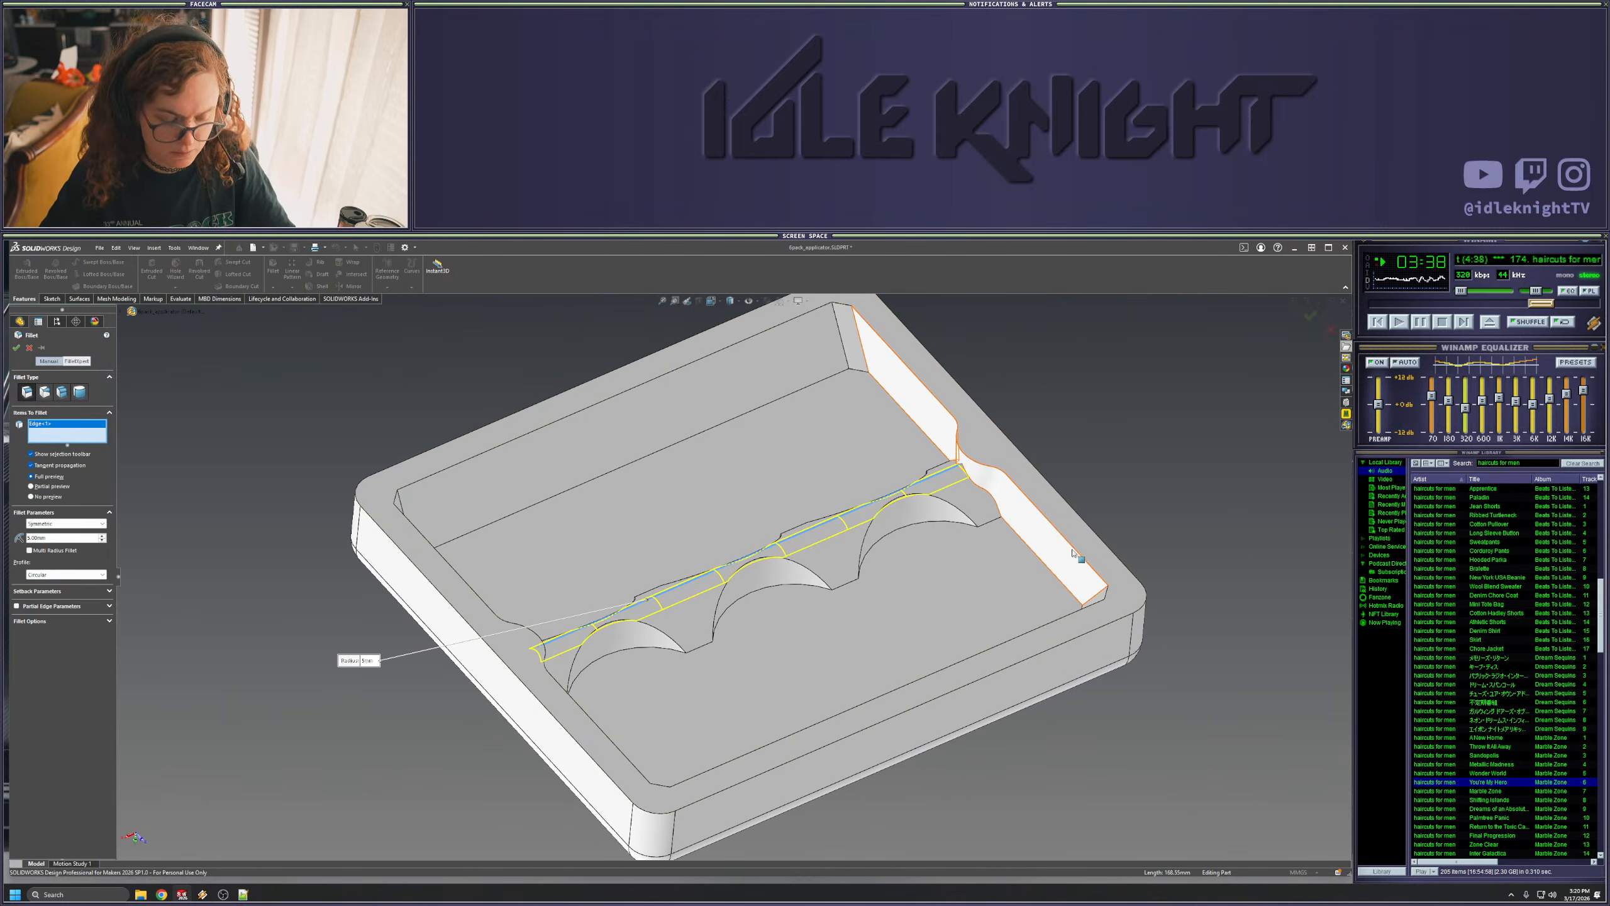
{"action": "double_click", "coordinate": [39, 538]}
{"action": "type", "text": "2"}
{"action": "key", "text": "Return"}
- Fillet all corner edges of the pocket walls together with a 5 mm radius
{"action": "middle_click_drag", "start_coordinate": [895, 512], "coordinate": [888, 644]}
{"action": "scroll", "coordinate": [907, 583], "scroll_direction": "up", "scroll_amount": 4}
{"action": "middle_click_drag", "start_coordinate": [907, 582], "coordinate": [918, 646]}
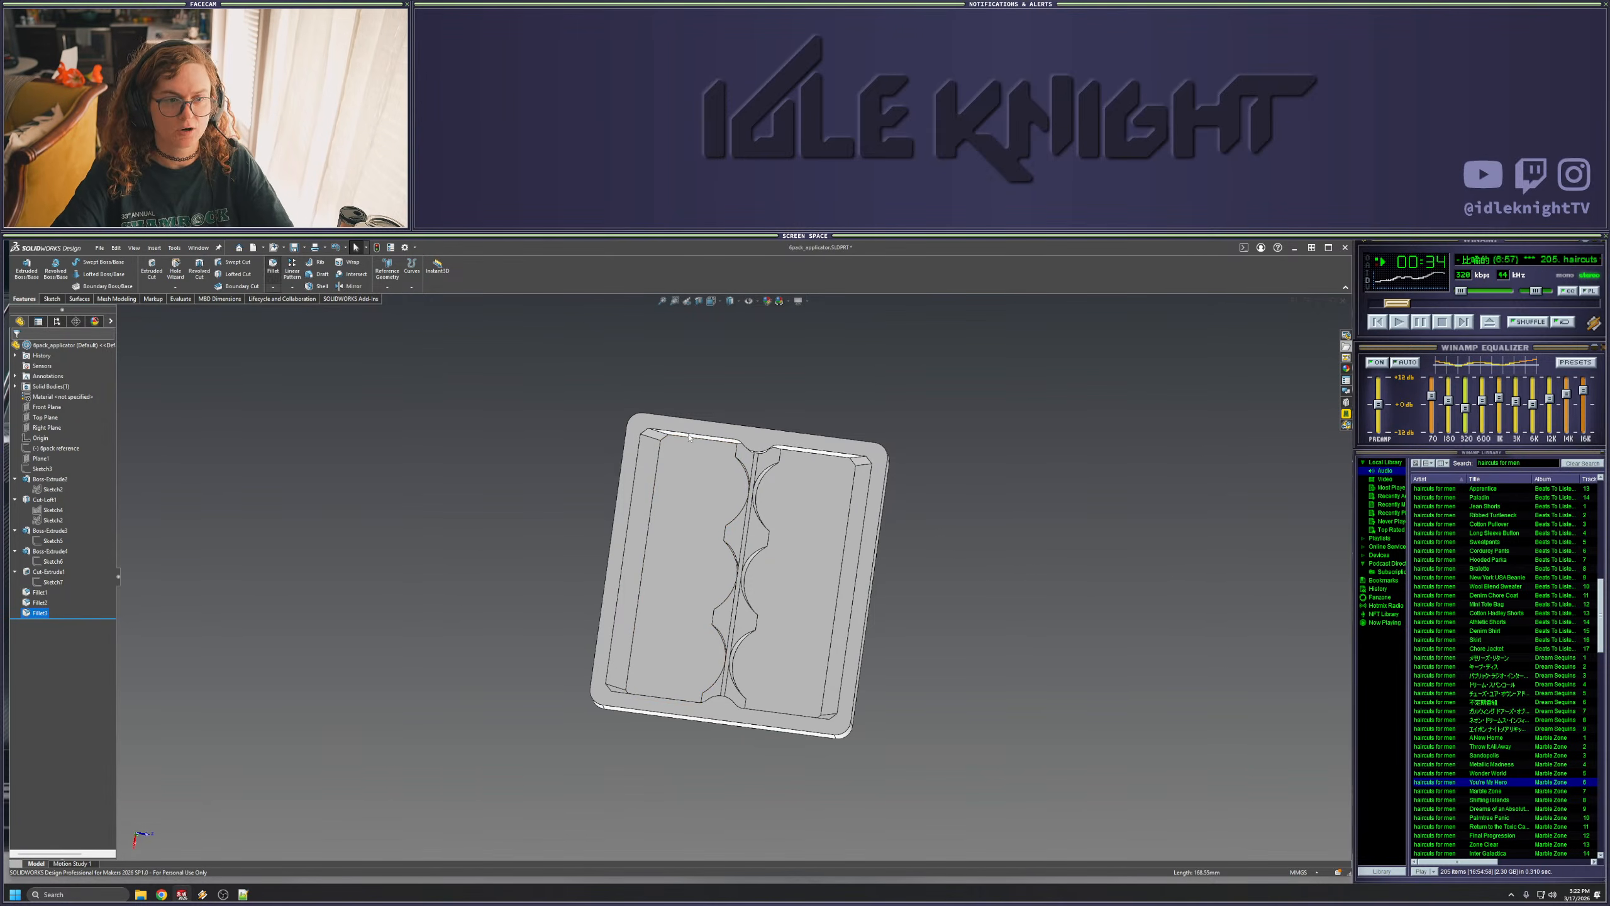
{"action": "scroll", "coordinate": [925, 547], "scroll_direction": "up", "scroll_amount": 1}
{"action": "middle_click_drag", "start_coordinate": [912, 539], "coordinate": [865, 447]}
{"action": "scroll", "coordinate": [812, 501], "scroll_direction": "down", "scroll_amount": 2}
{"action": "scroll", "coordinate": [812, 501], "scroll_direction": "down", "scroll_amount": 1}
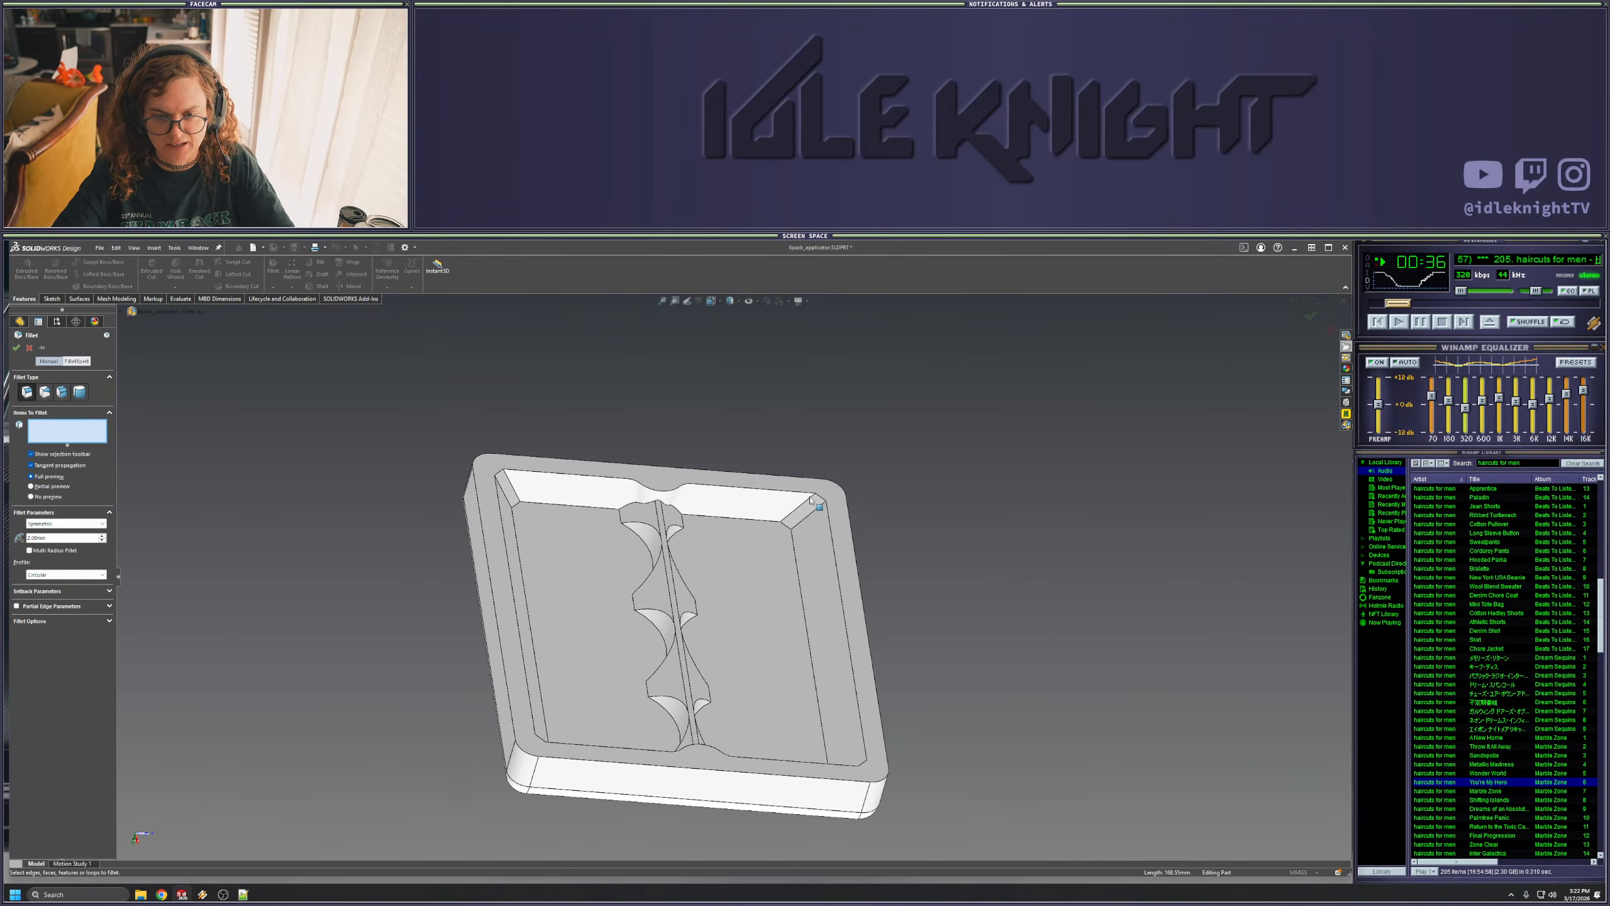
{"action": "left_click", "coordinate": [794, 508]}
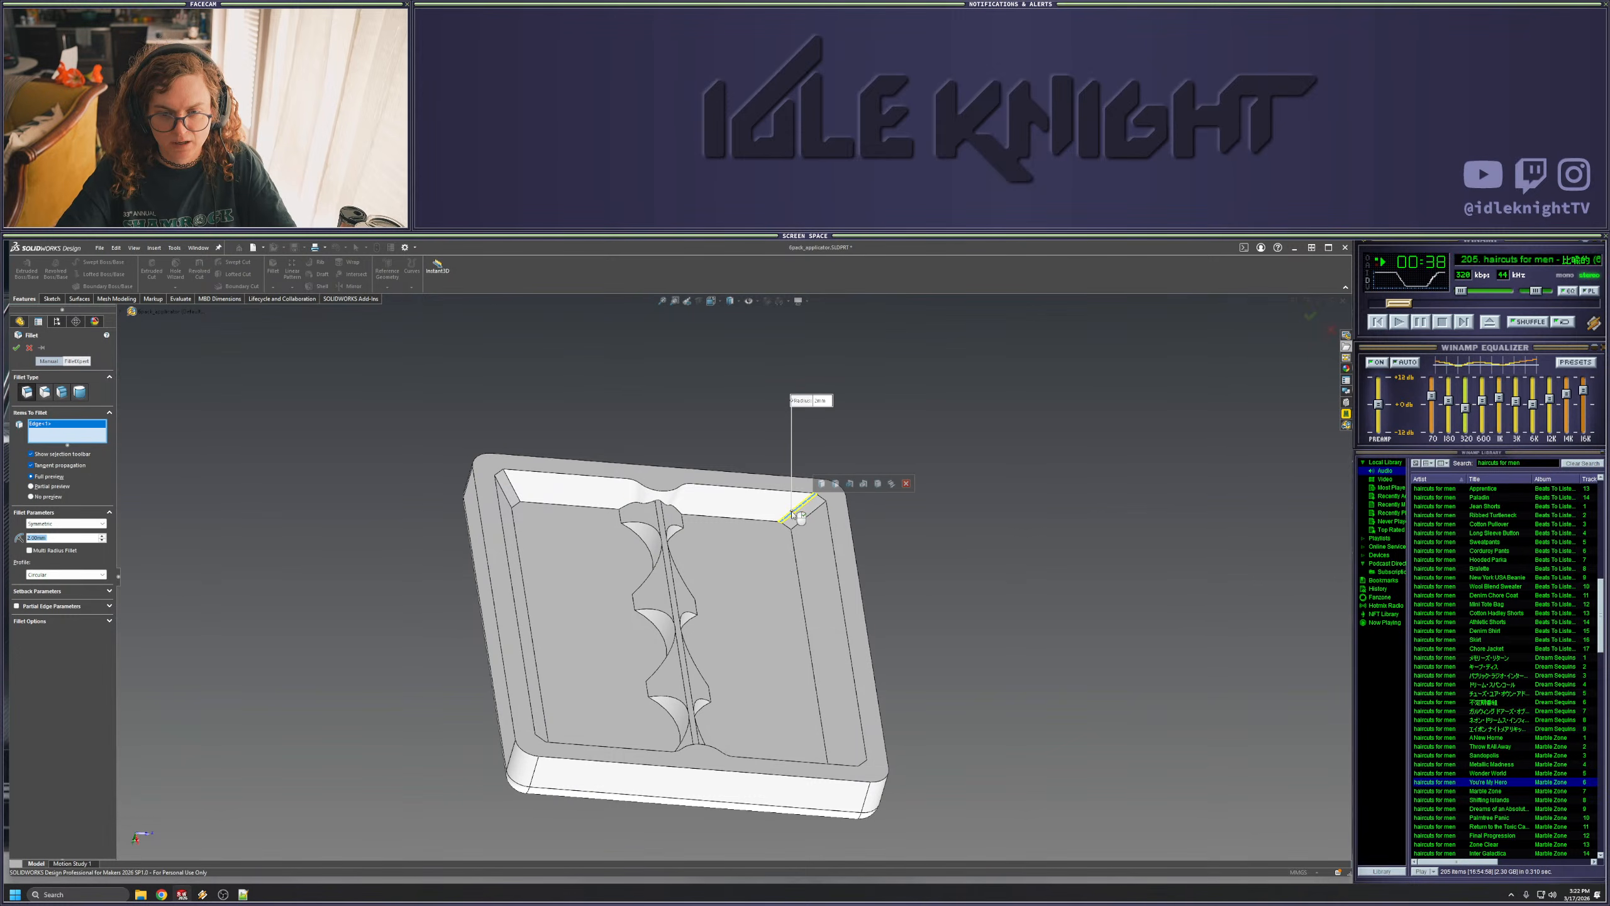
{"action": "left_click", "coordinate": [822, 483]}
{"action": "middle_click_drag", "start_coordinate": [751, 618], "coordinate": [688, 730]}
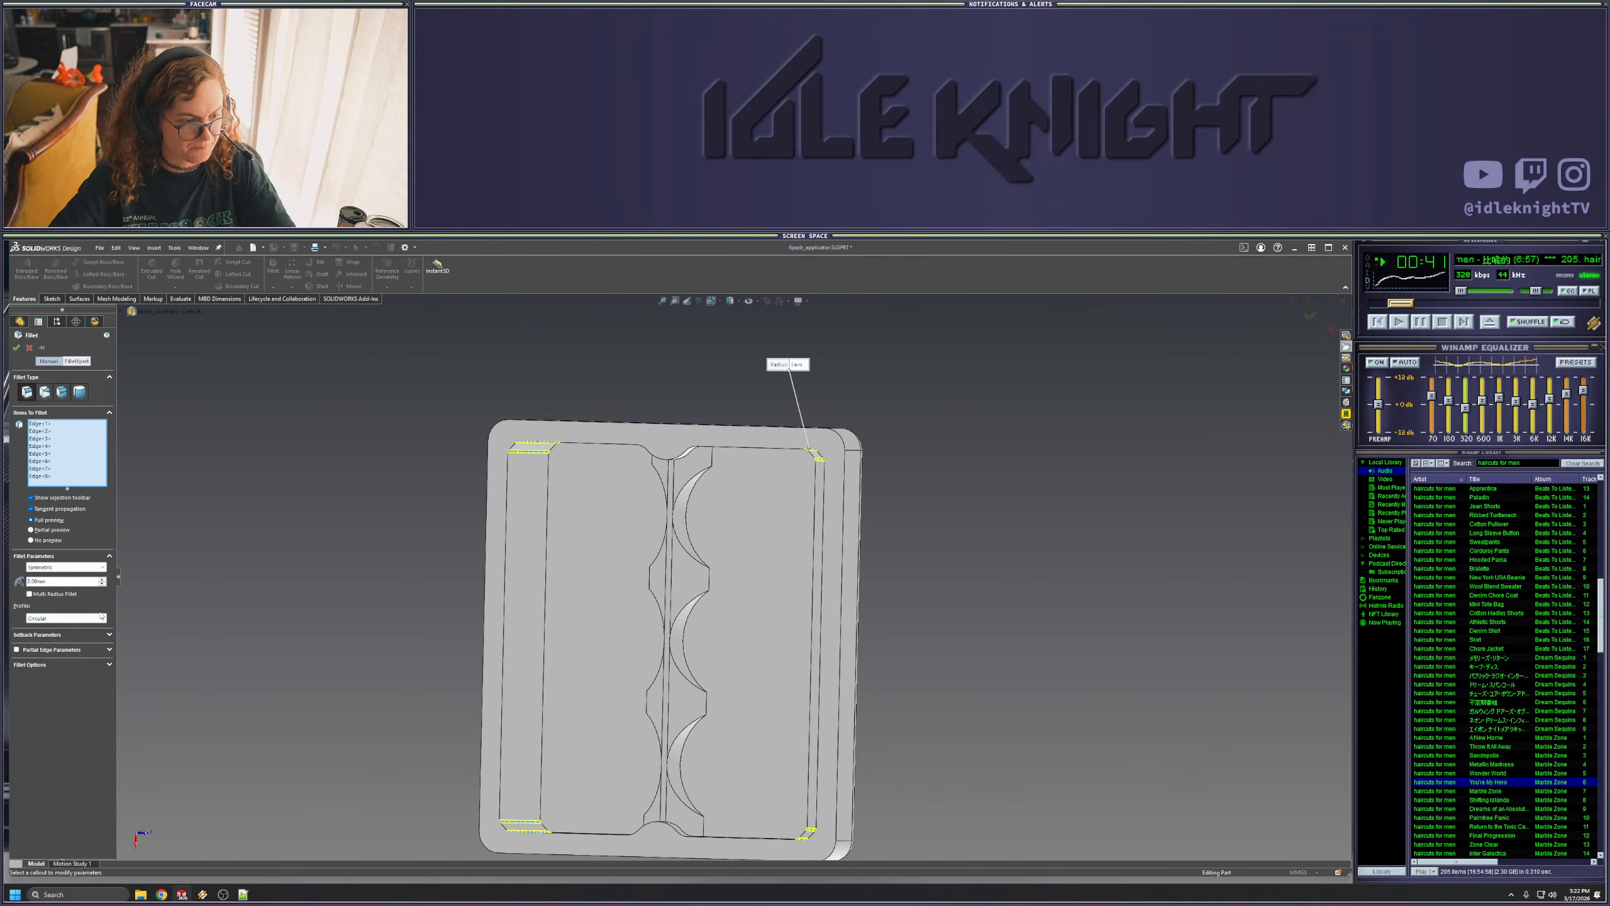
{"action": "left_click", "coordinate": [19, 584]}
{"action": "type", "text": "5"}
{"action": "key", "text": "Return"}
{"action": "middle_click_drag", "start_coordinate": [252, 603], "coordinate": [640, 551]}
{"action": "key", "text": "Return"}
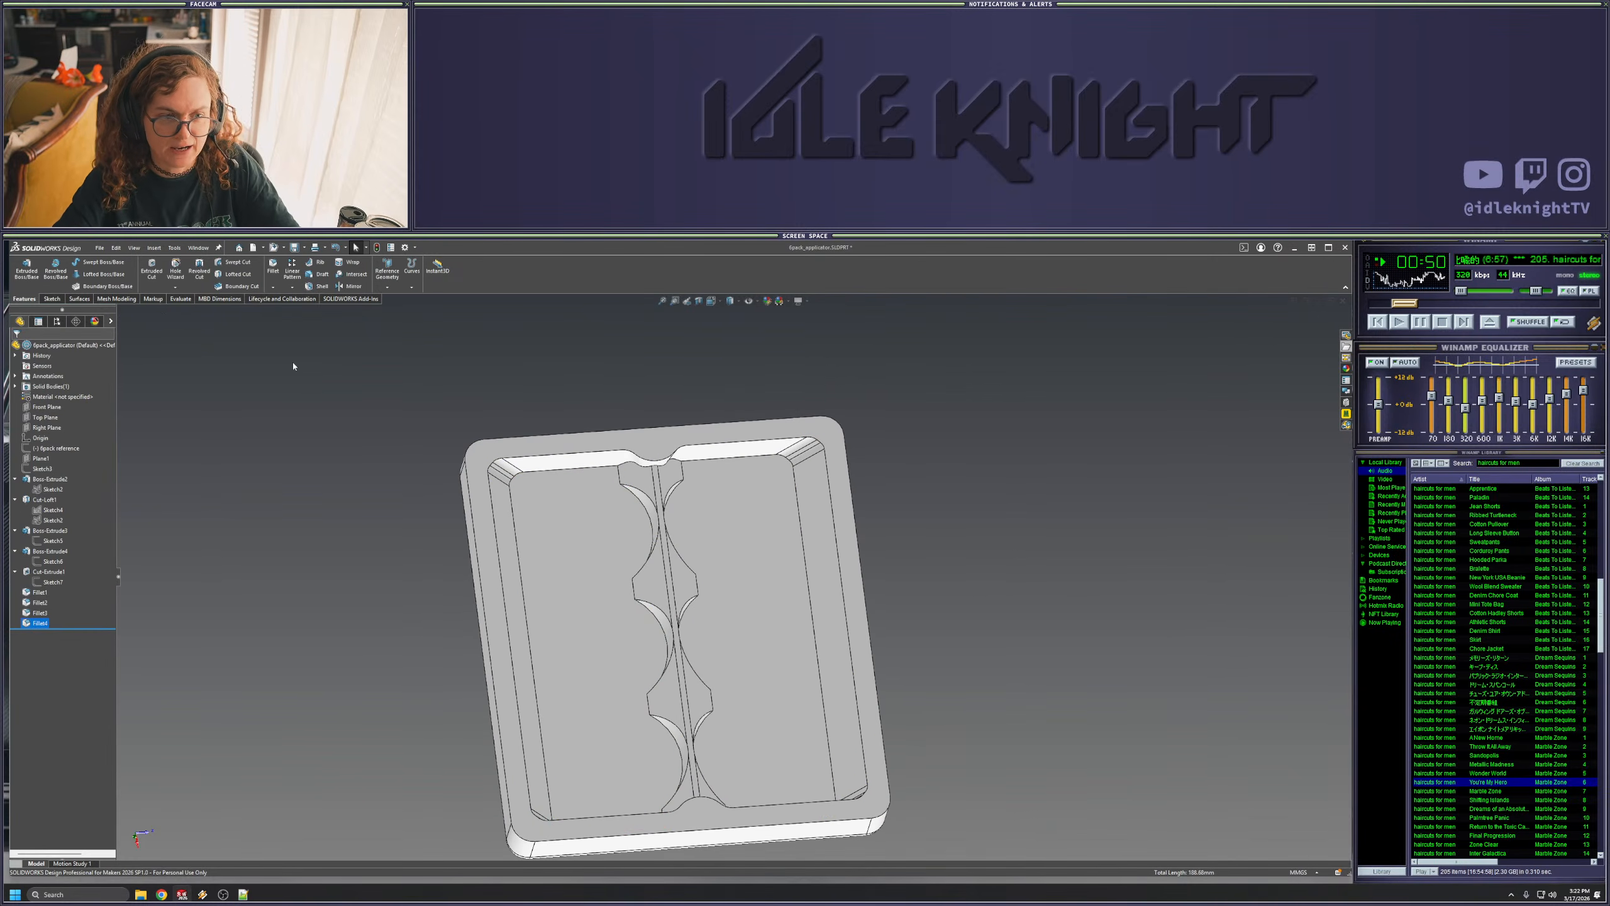
- Fillet the eight short edges on both sides of the central rib, between and beside the scallops, with a 5 mm radius
{"action": "left_click", "coordinate": [272, 266]}
{"action": "middle_click_drag", "start_coordinate": [592, 539], "coordinate": [619, 462]}
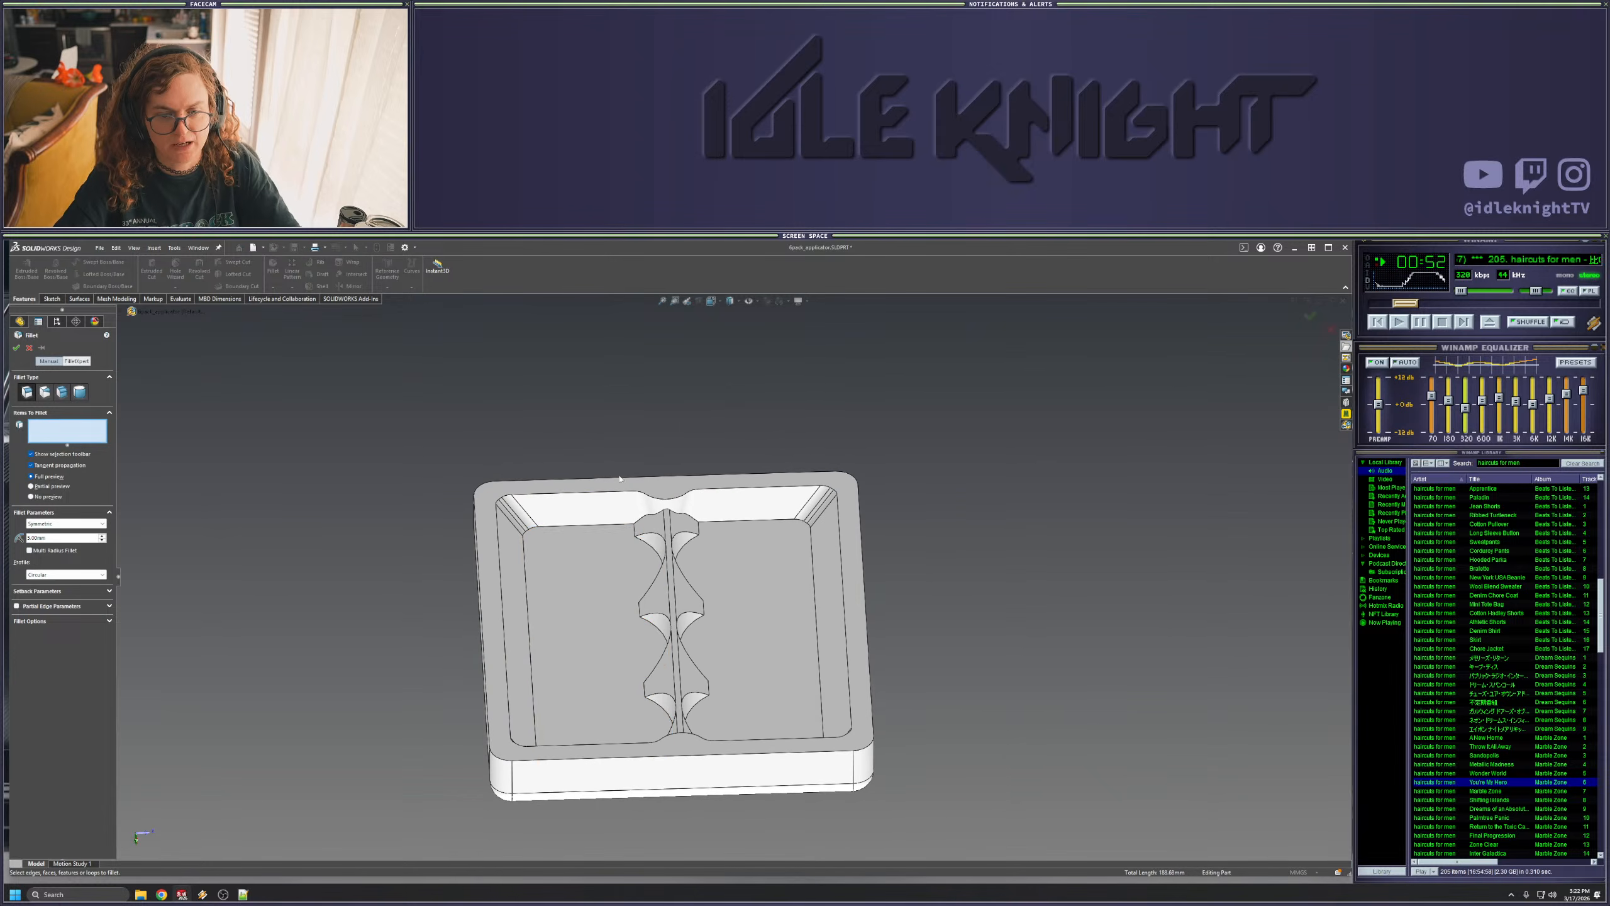
{"action": "left_click", "coordinate": [663, 508]}
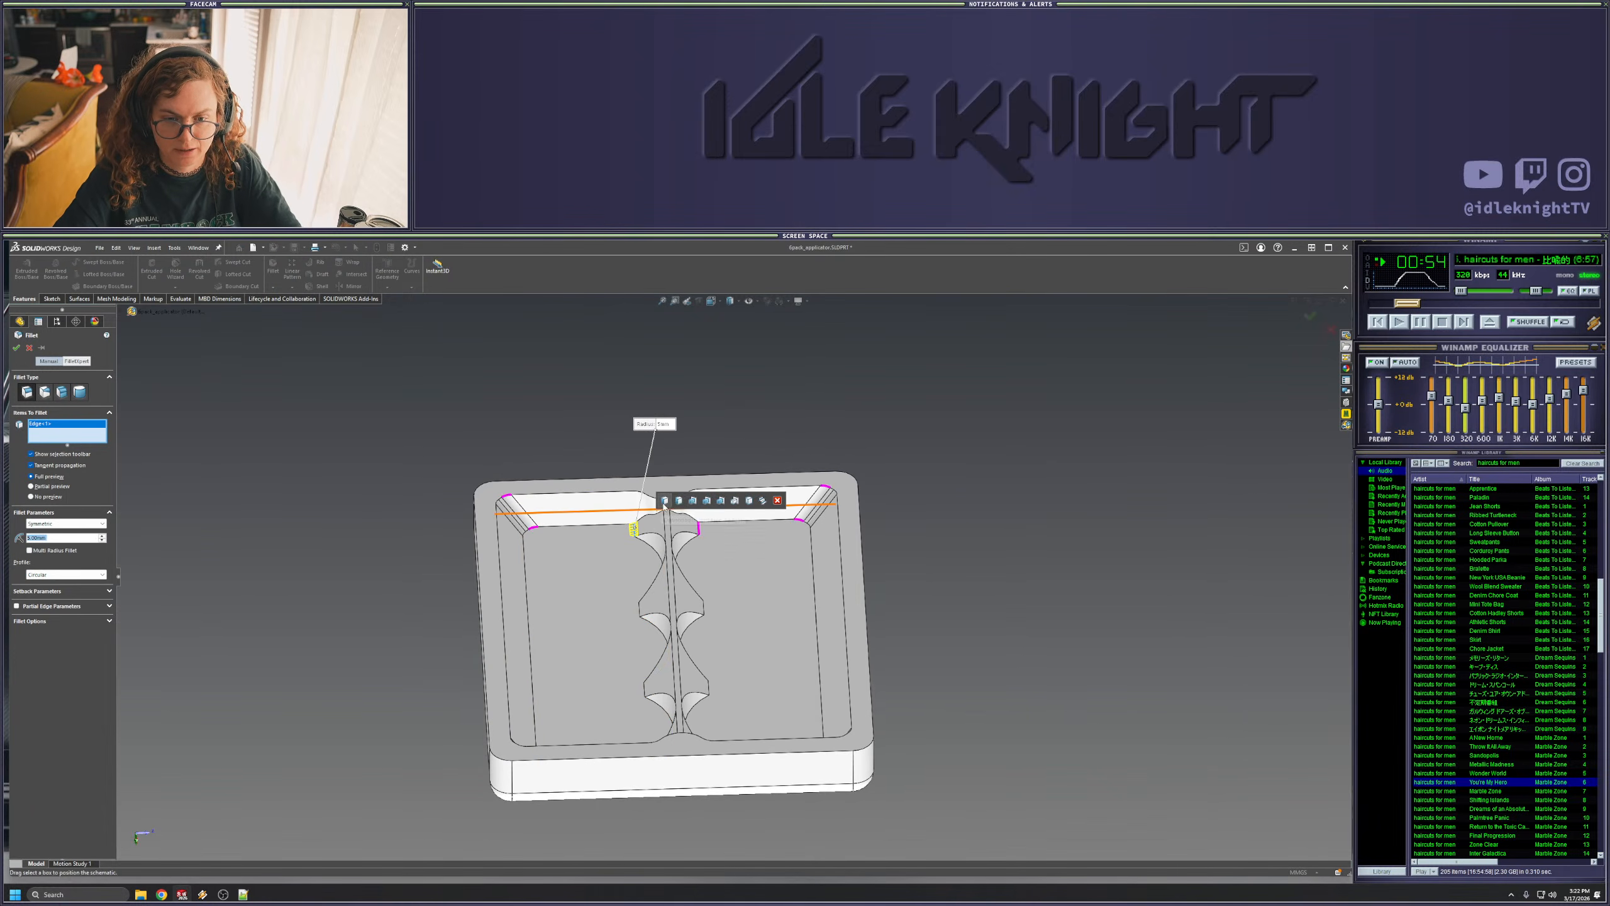
{"action": "left_click", "coordinate": [638, 613]}
{"action": "left_click", "coordinate": [645, 693]}
{"action": "middle_click_drag", "start_coordinate": [717, 697], "coordinate": [690, 787]}
{"action": "scroll", "coordinate": [656, 803], "scroll_direction": "down", "scroll_amount": 5}
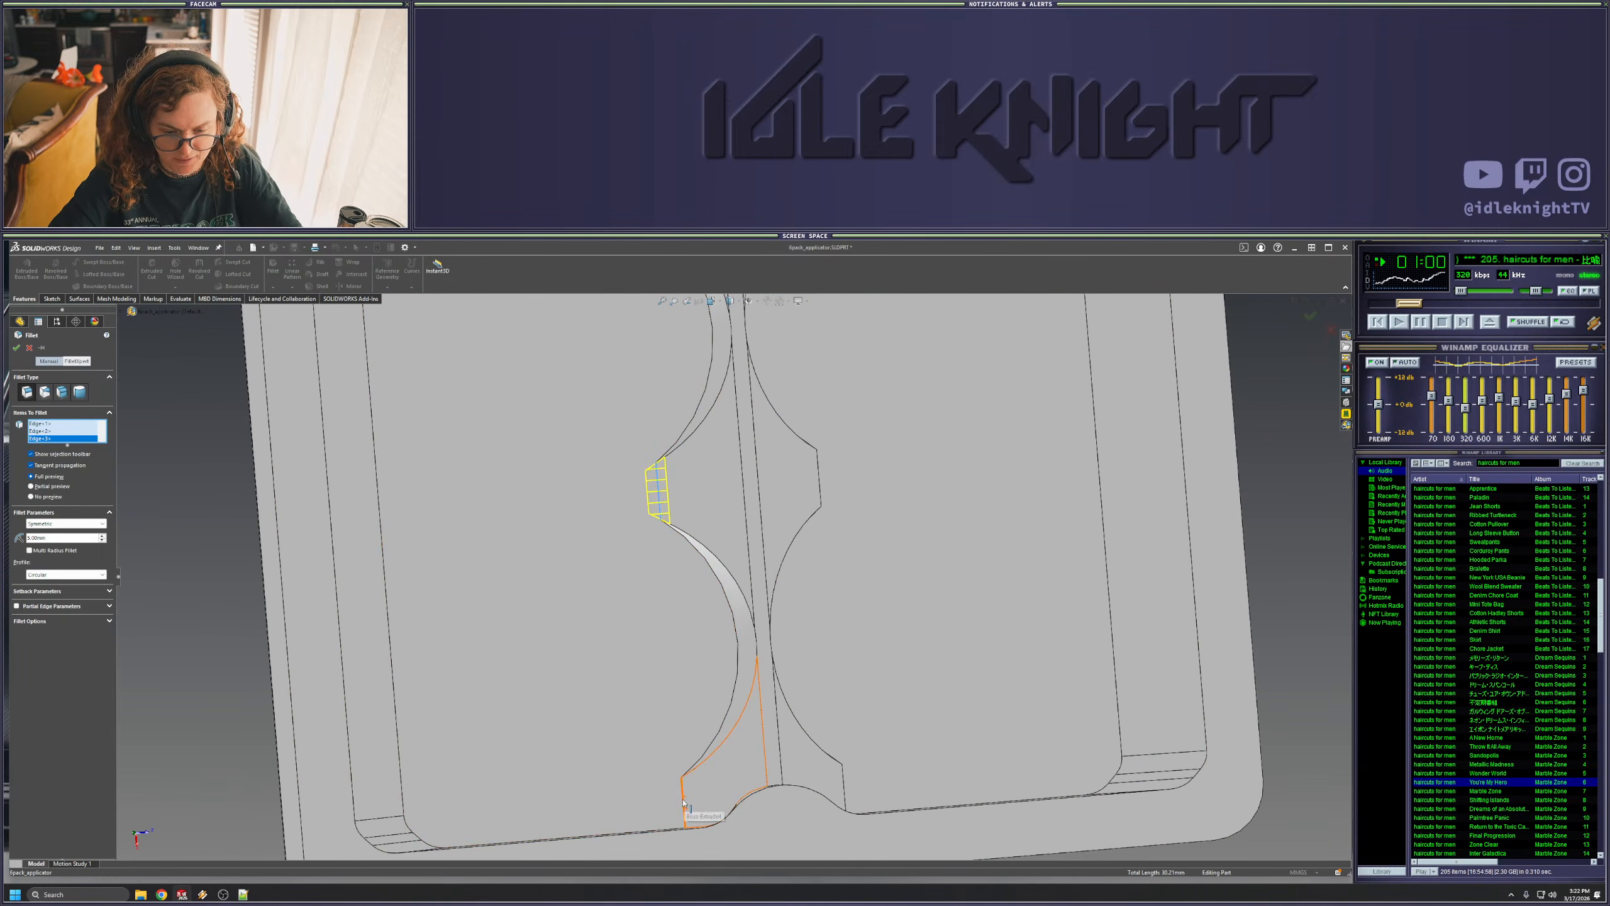
{"action": "left_click", "coordinate": [683, 803]}
{"action": "left_click", "coordinate": [847, 798]}
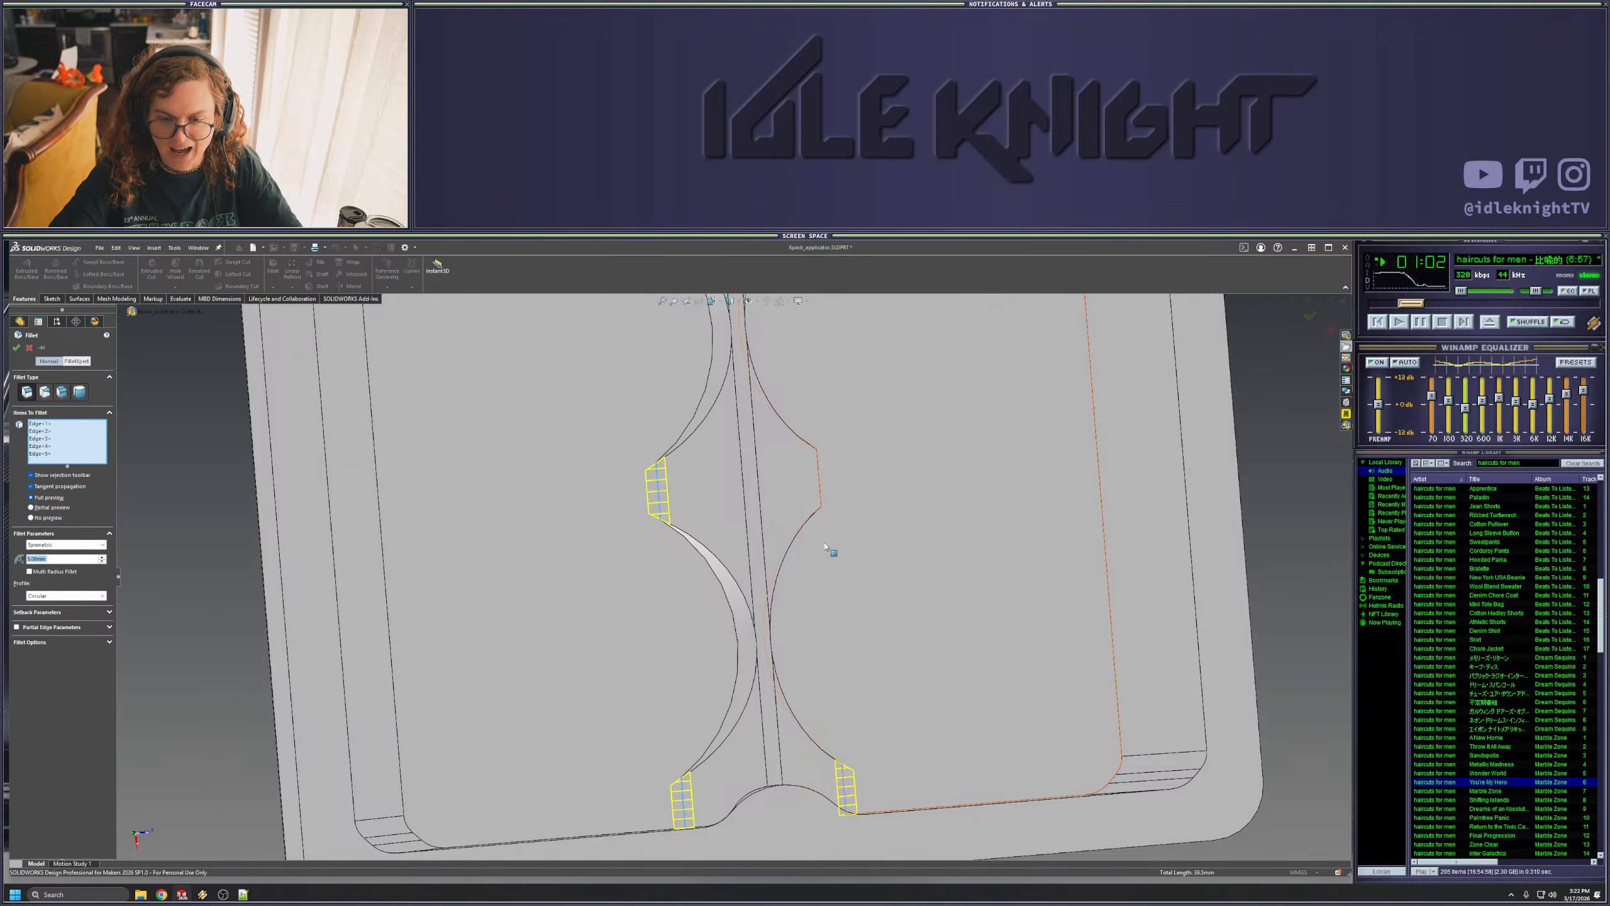
{"action": "left_click", "coordinate": [823, 500]}
{"action": "scroll", "coordinate": [825, 502], "scroll_direction": "up", "scroll_amount": 5}
{"action": "middle_click_drag", "start_coordinate": [823, 546], "coordinate": [808, 403]}
{"action": "left_click", "coordinate": [803, 415]}
{"action": "scroll", "coordinate": [805, 419], "scroll_direction": "up", "scroll_amount": 3}
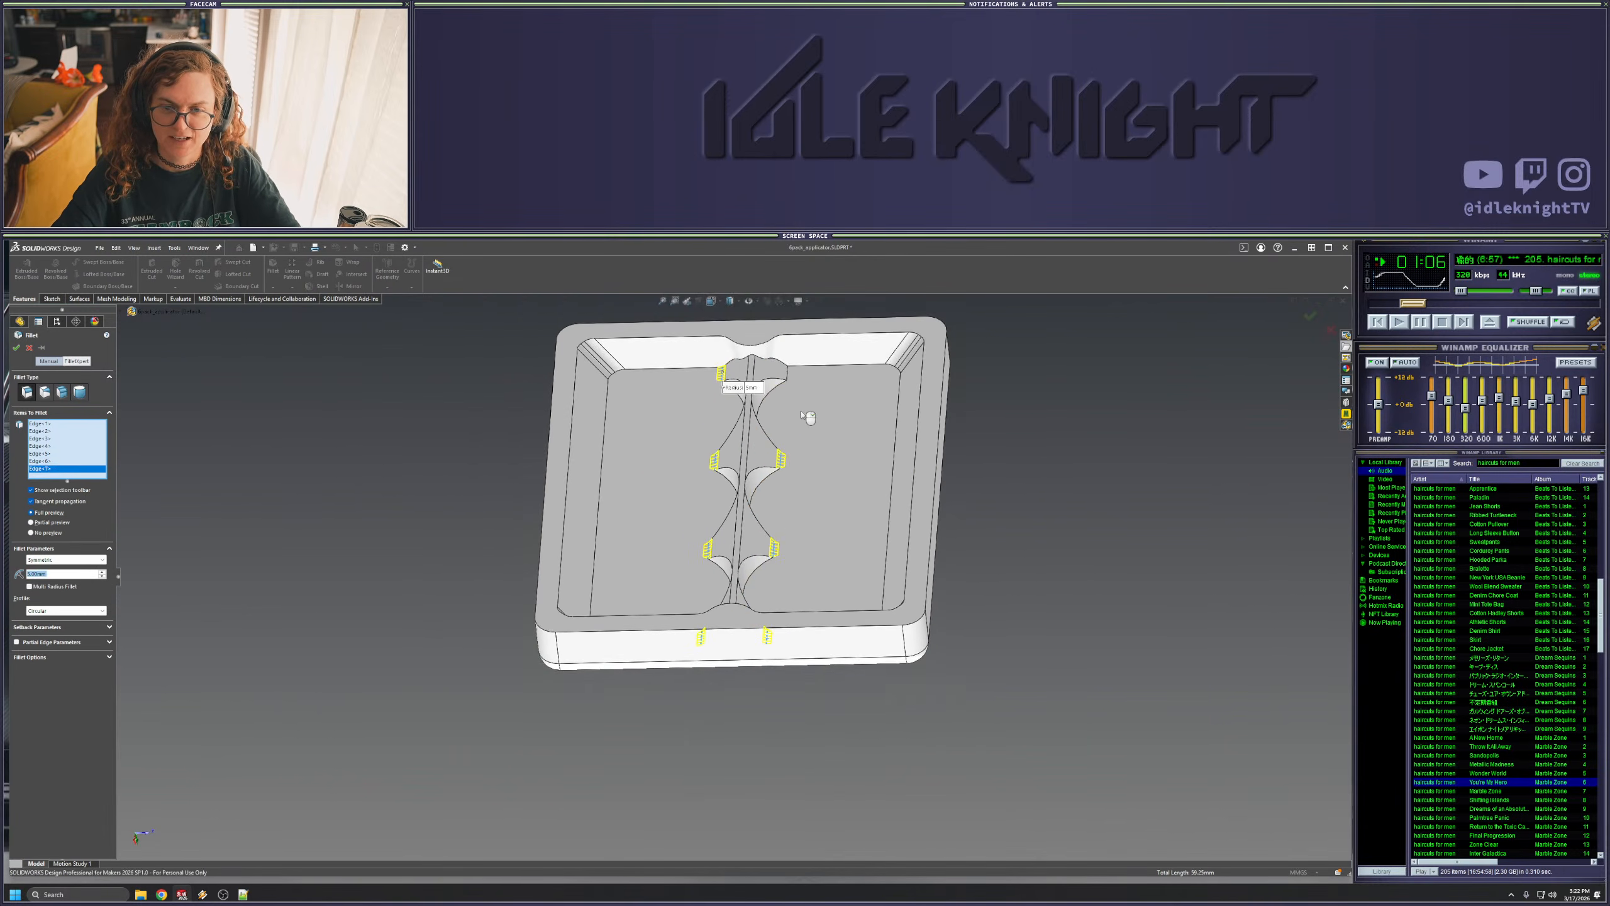
{"action": "left_click", "coordinate": [792, 379]}
{"action": "left_click", "coordinate": [818, 412]}
{"action": "left_click", "coordinate": [787, 373]}
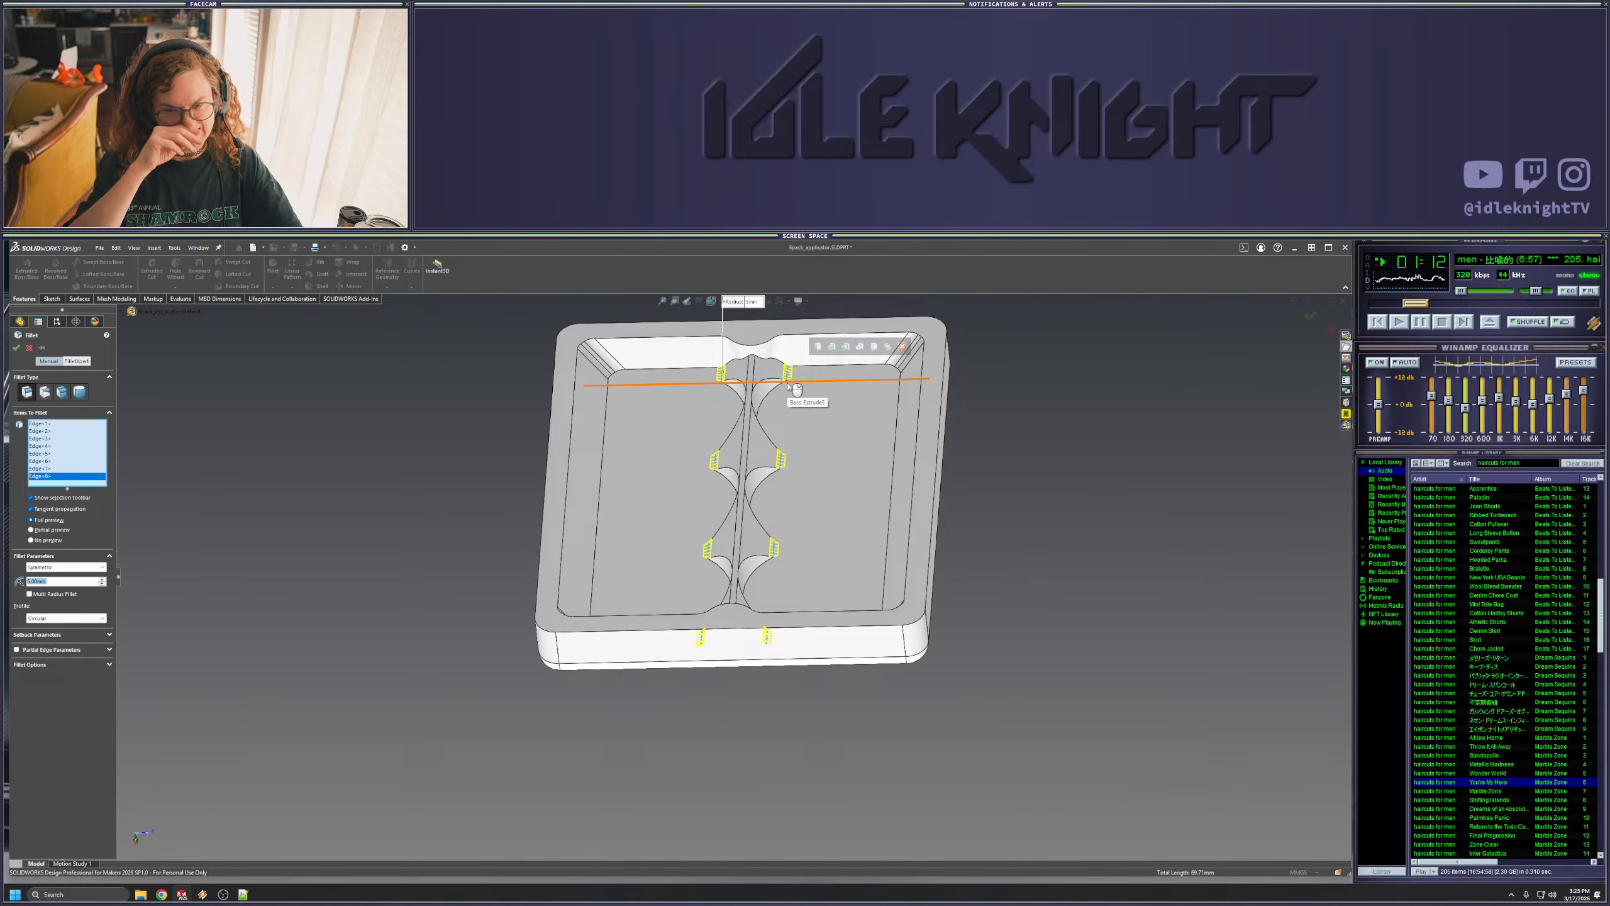
{"action": "middle_click_drag", "start_coordinate": [790, 393], "coordinate": [784, 502]}
{"action": "key", "text": "Return"}
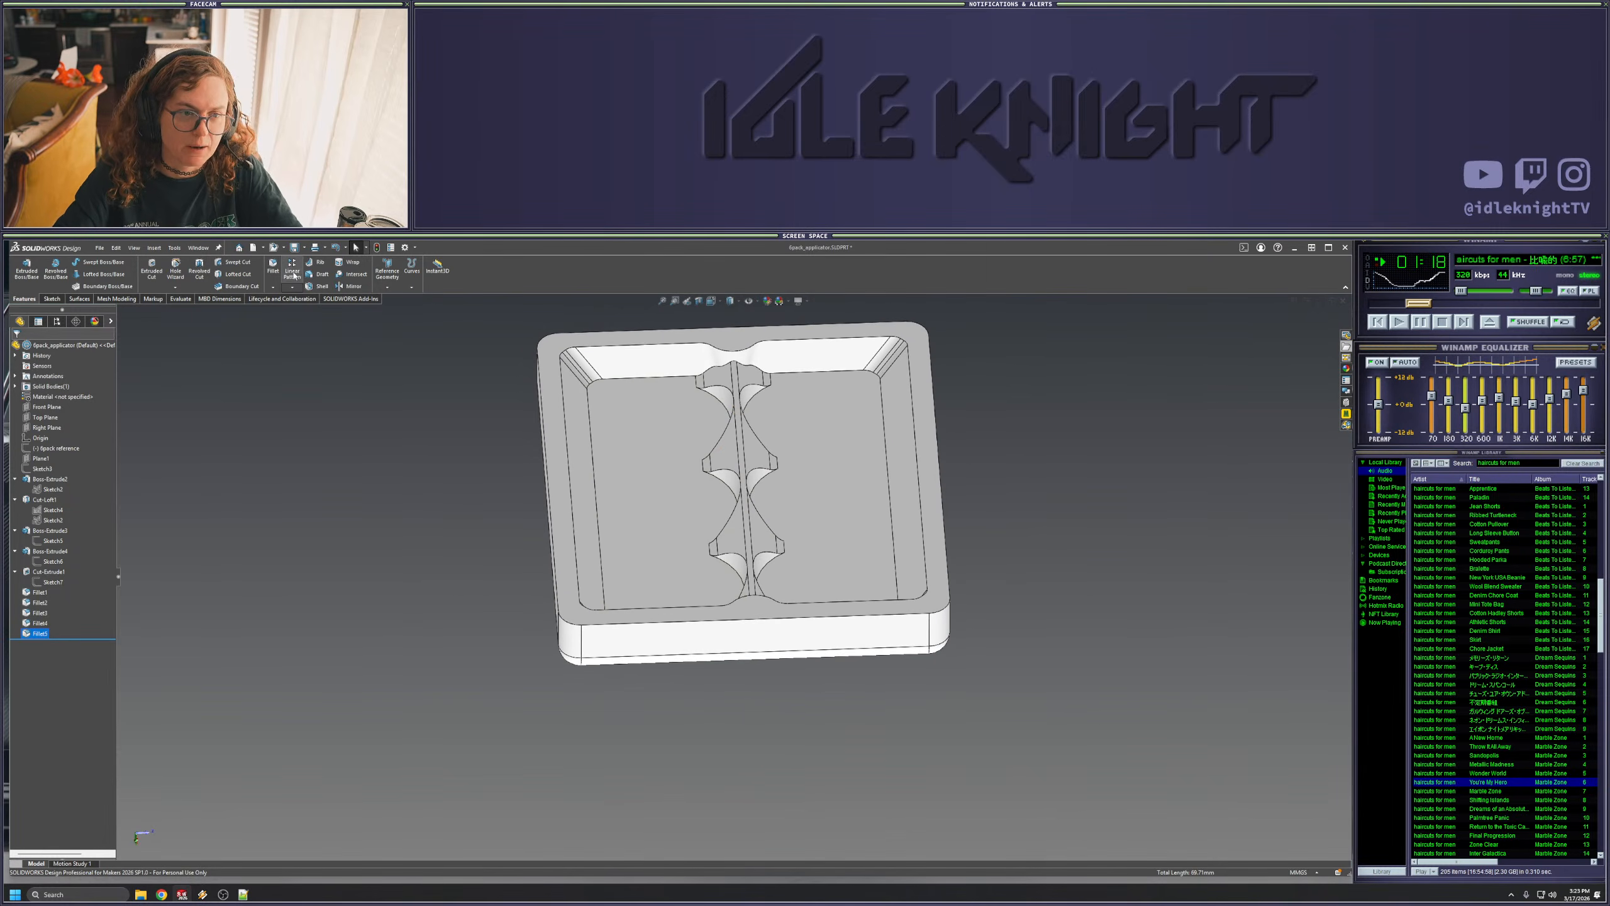
- Fillet the edge loop around the pocket floor, including the end notches, with a 2 mm radius
{"action": "left_click", "coordinate": [272, 270]}
{"action": "left_click", "coordinate": [628, 379]}
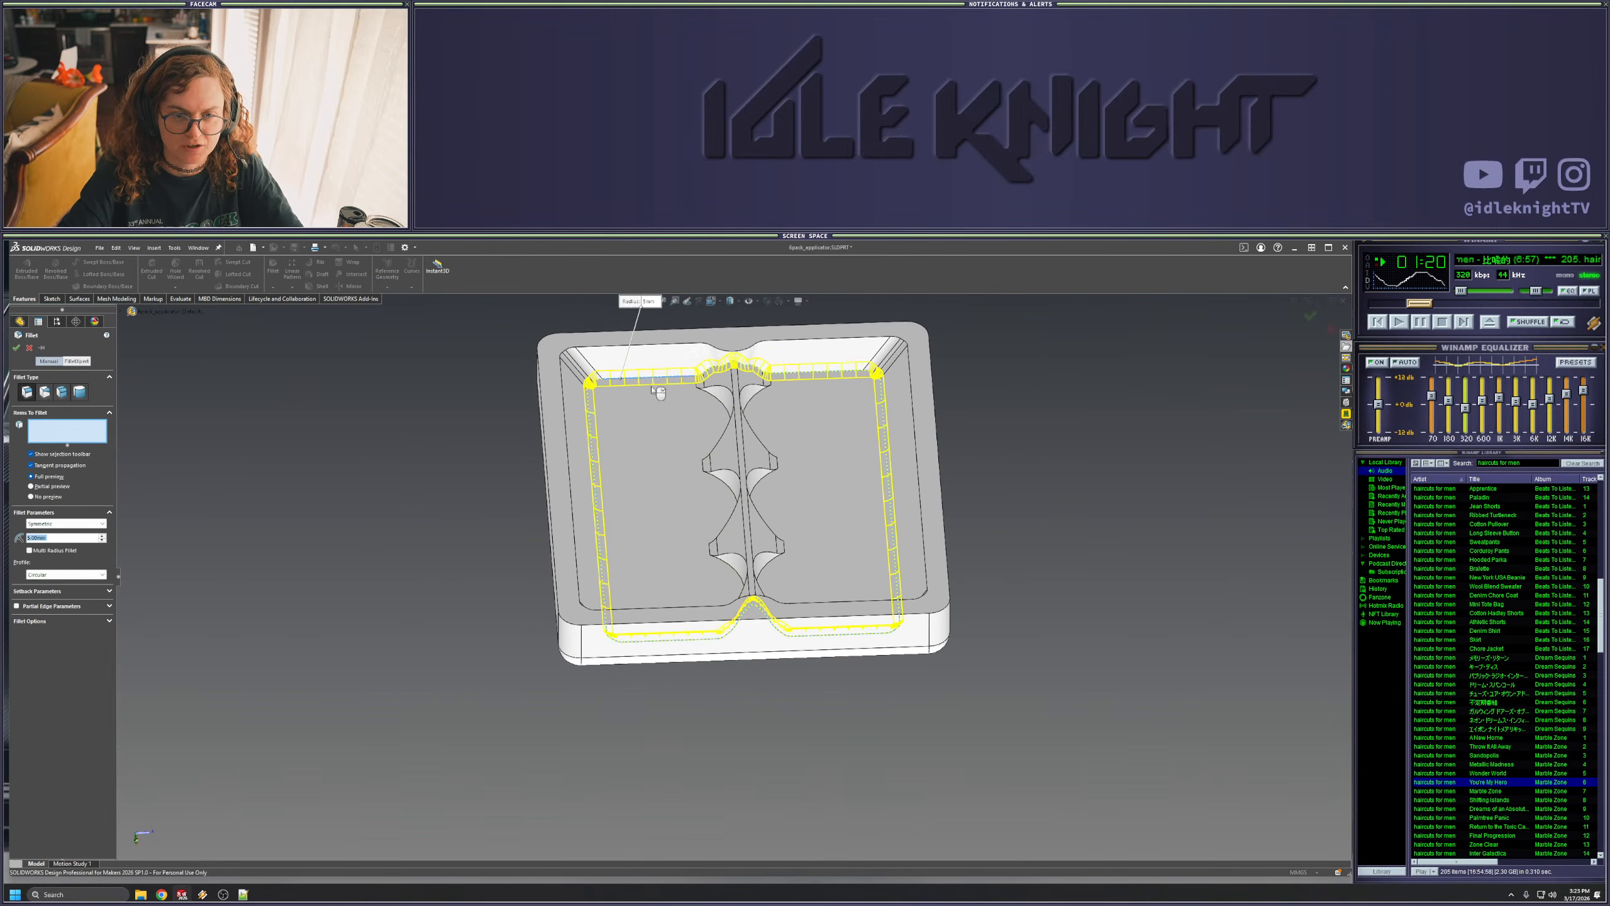
{"action": "type", "text": "1"}
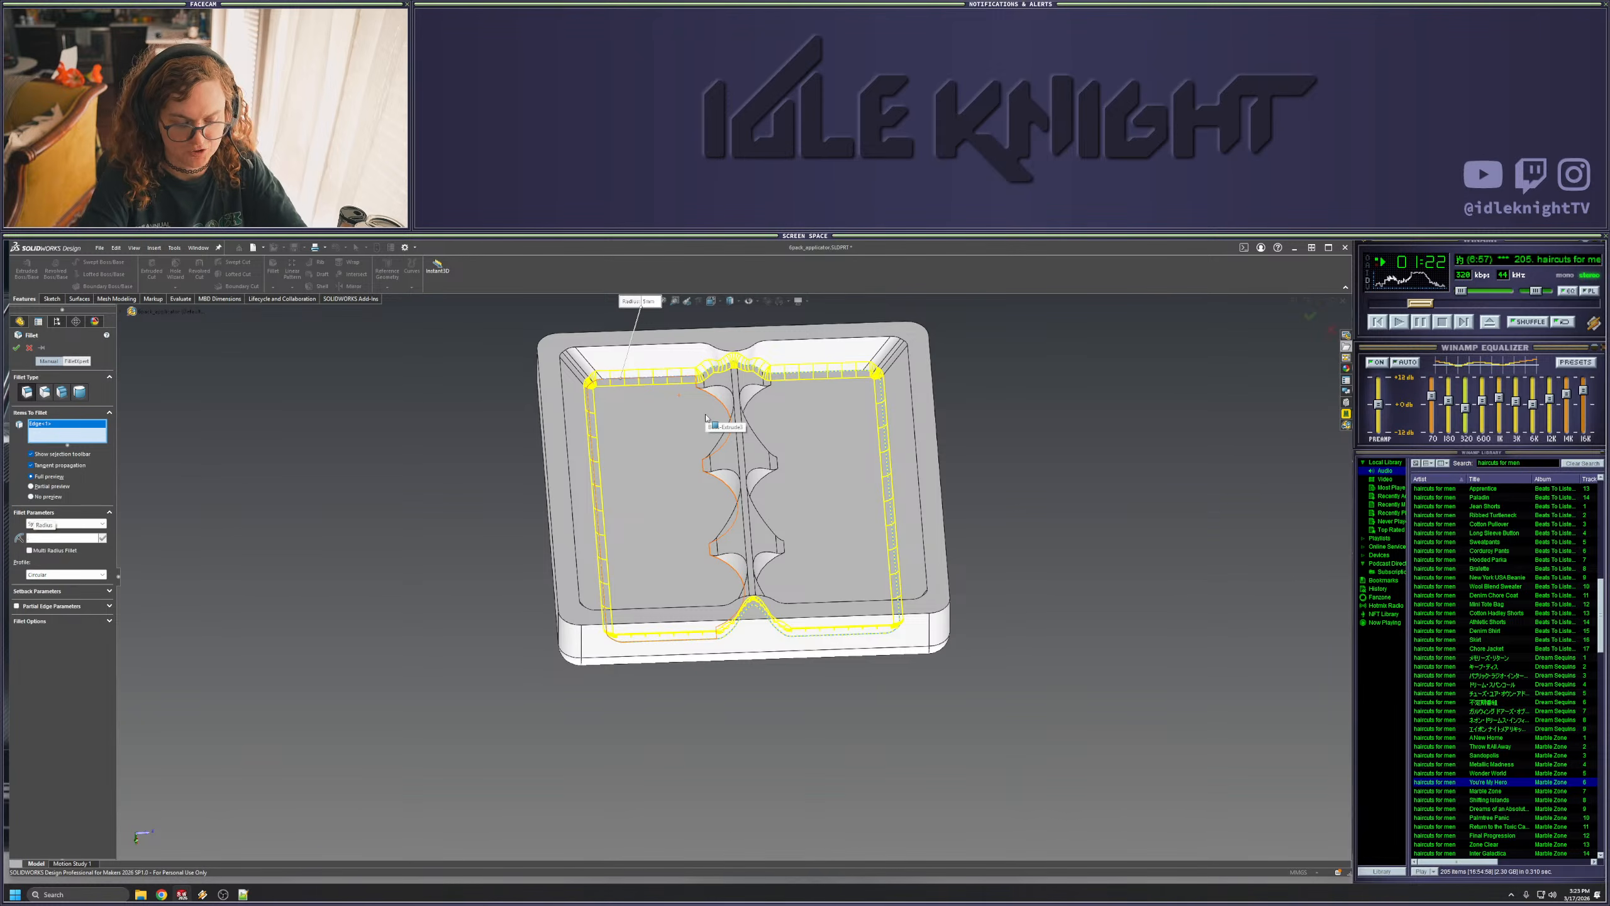
{"action": "type", "text": "2"}
{"action": "key", "text": "Return"}
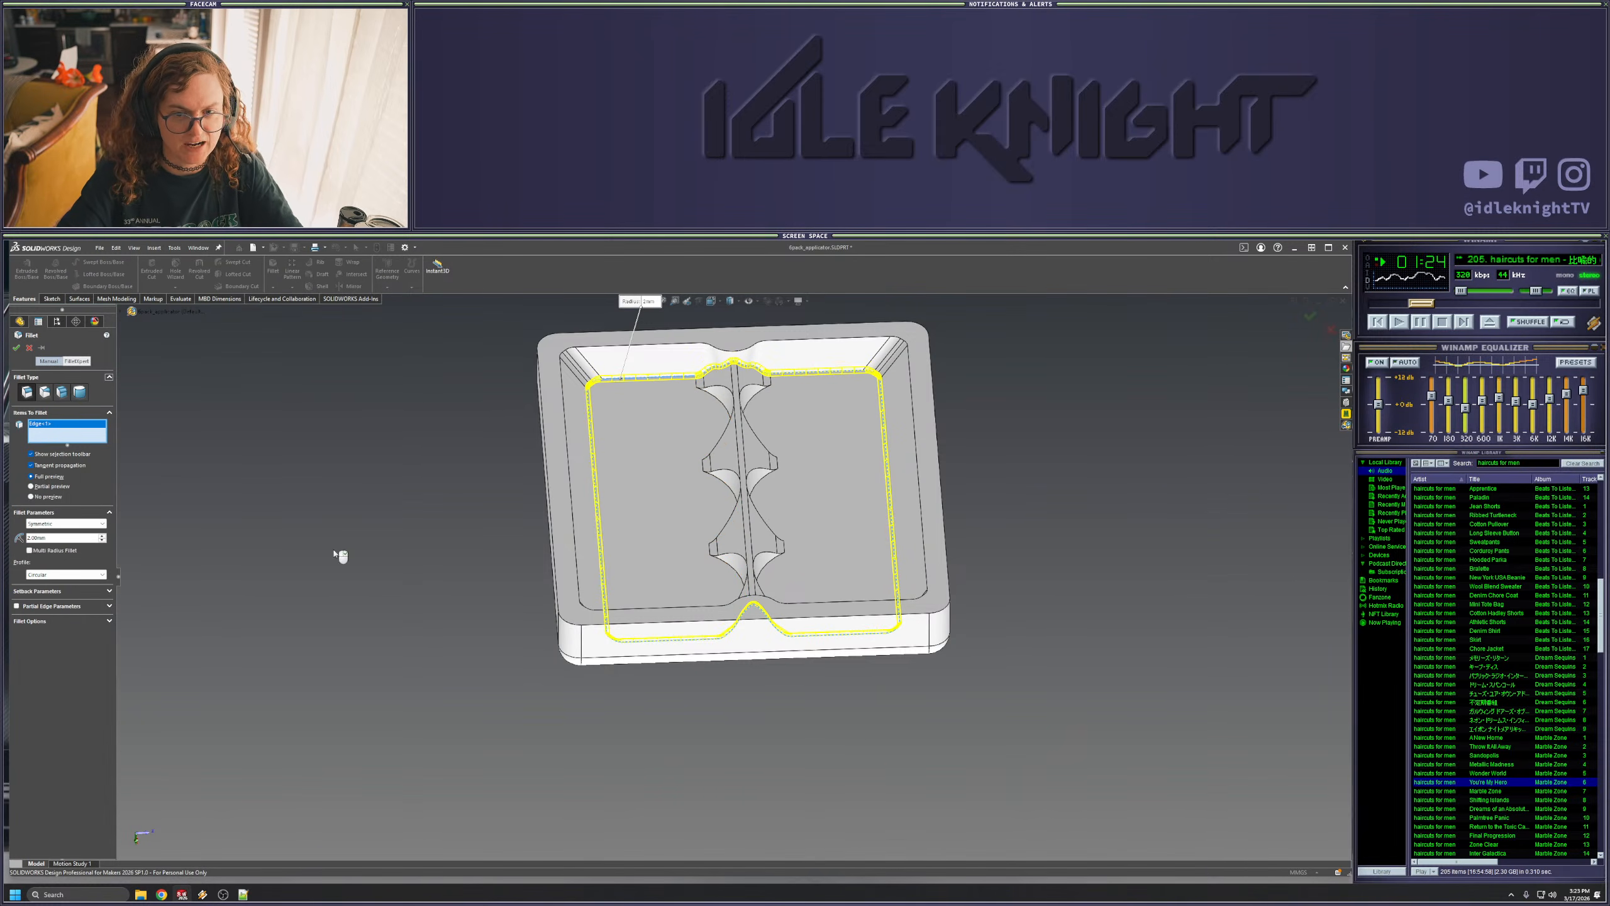
{"action": "key", "text": "Return"}
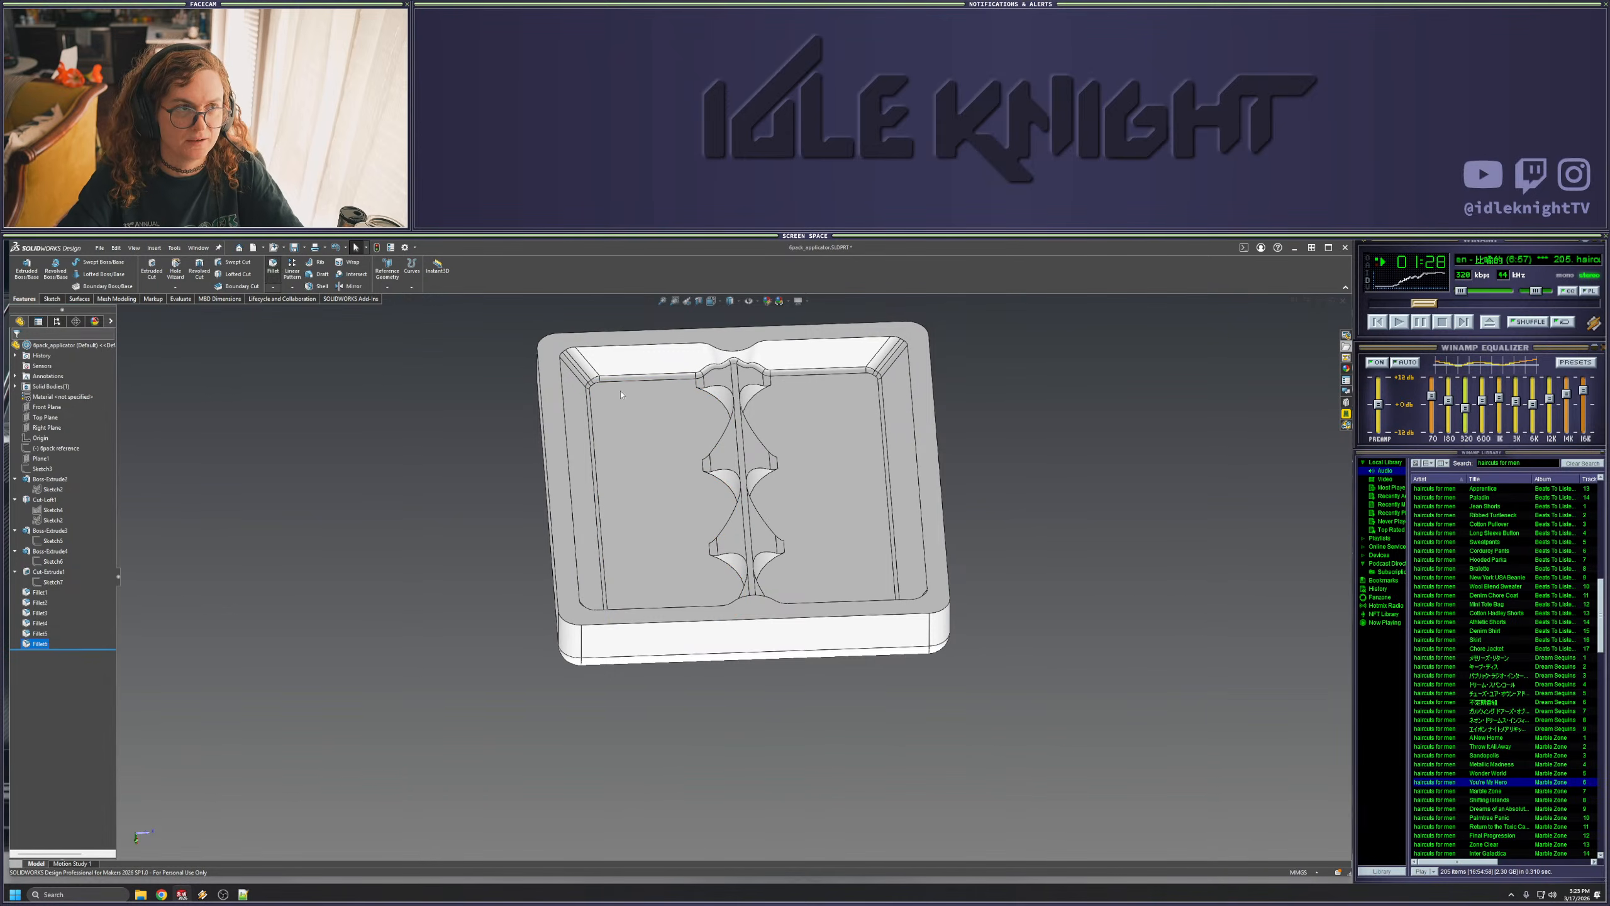
{"action": "middle_click_drag", "start_coordinate": [640, 406], "coordinate": [697, 412]}
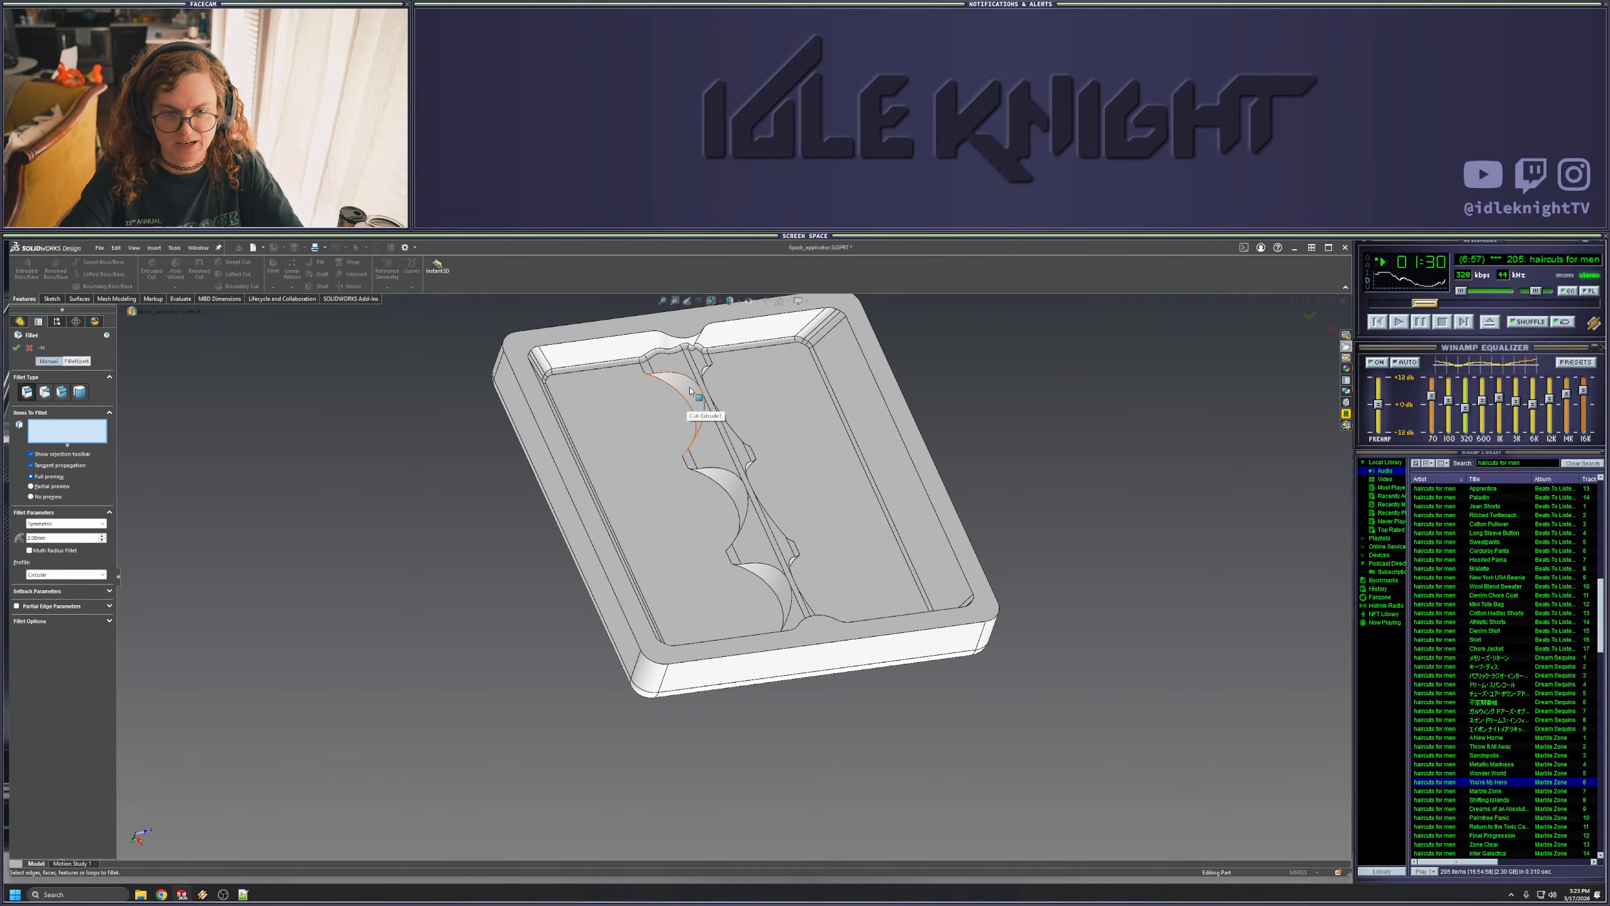
{"action": "left_click", "coordinate": [666, 373]}
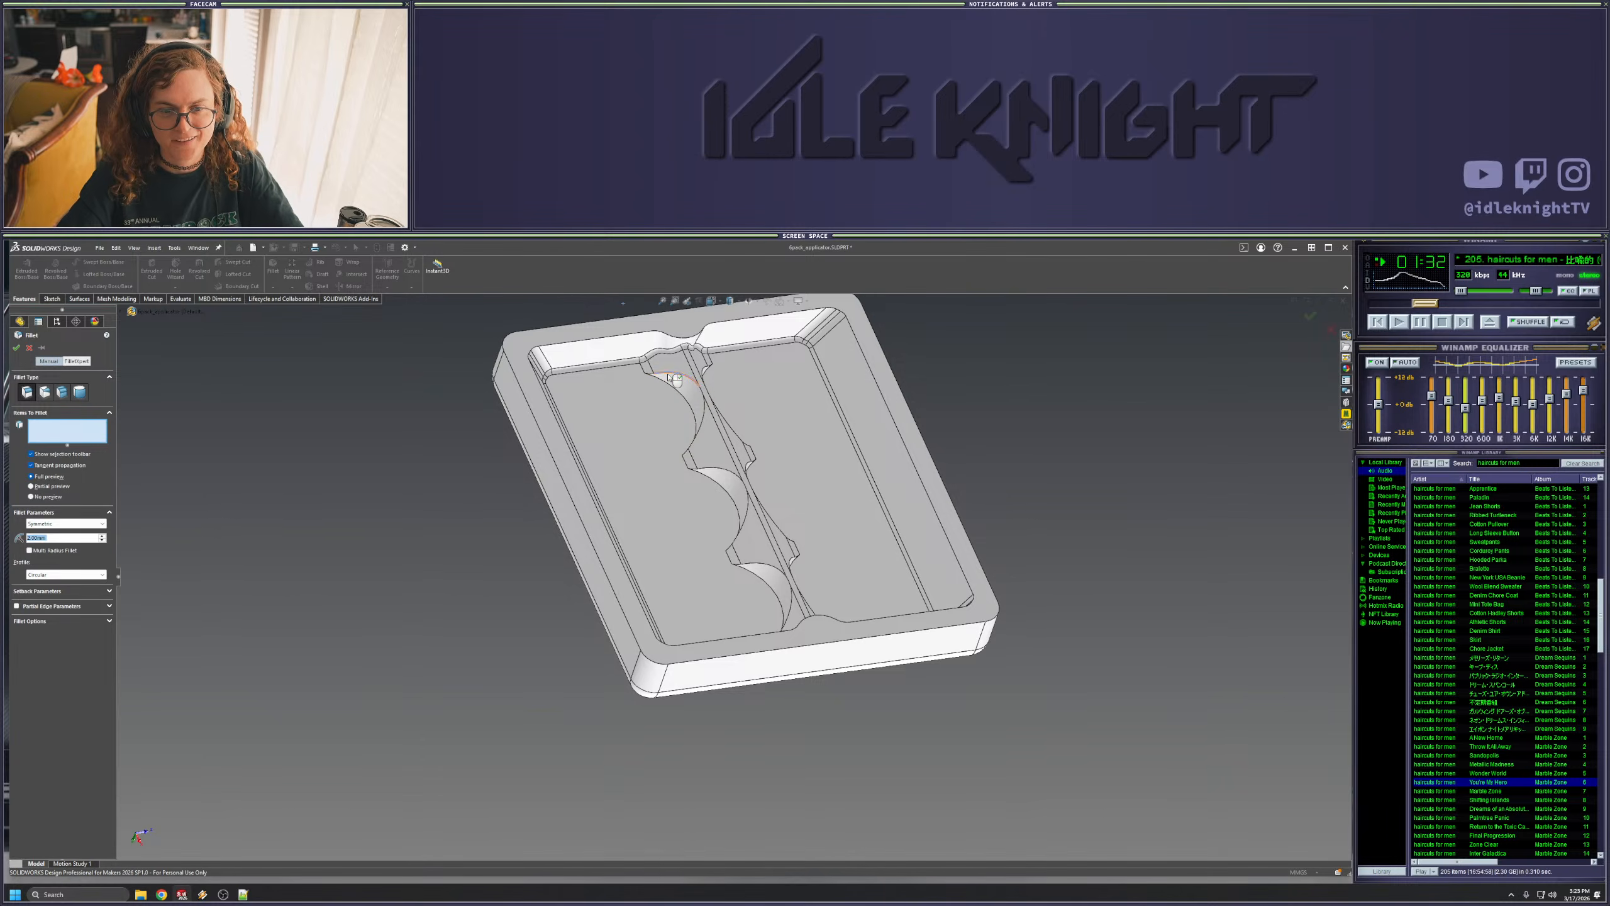
{"action": "left_click", "coordinate": [668, 374]}
{"action": "key", "text": "Return"}
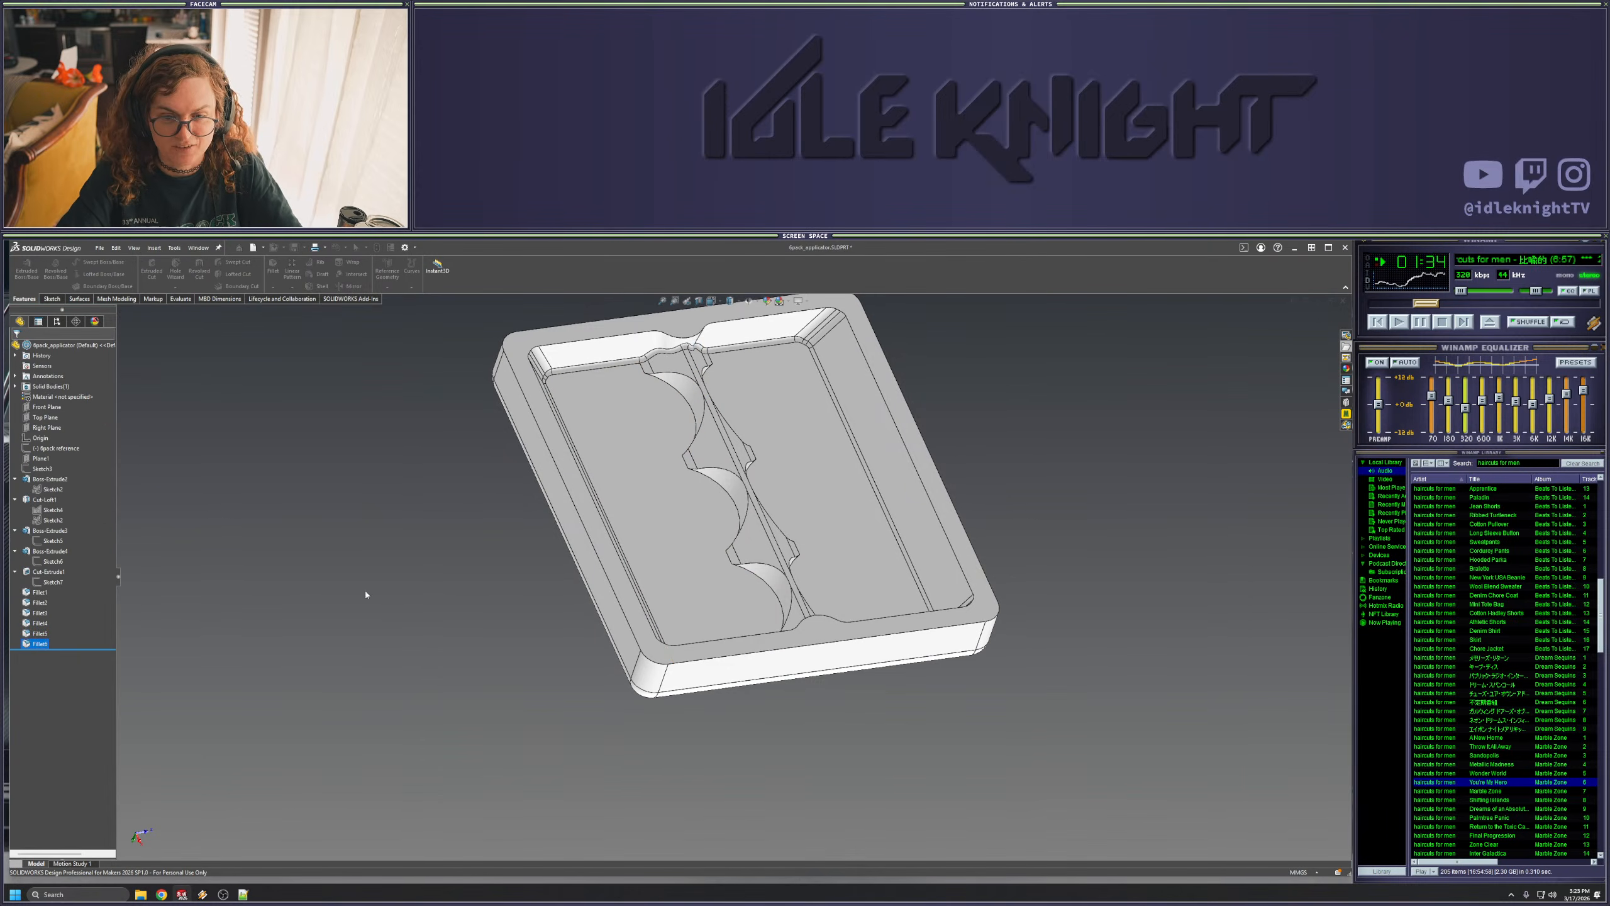
- Roll the model history back to just after the second fillet
{"action": "left_click_drag", "start_coordinate": [76, 649], "coordinate": [77, 628]}
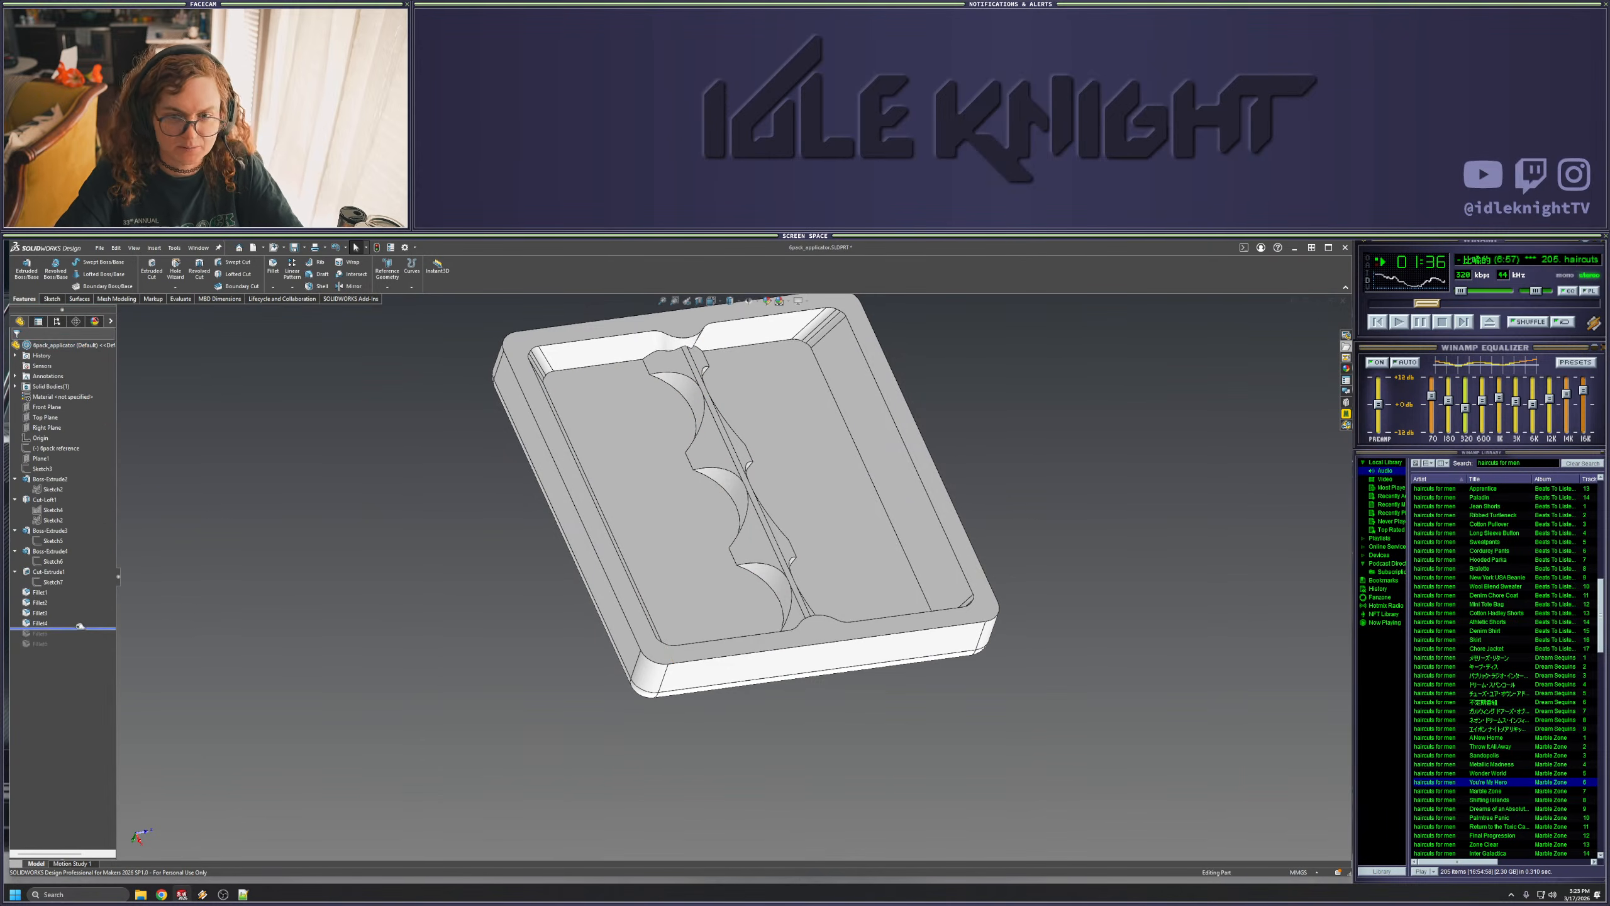
{"action": "left_click", "coordinate": [731, 449]}
{"action": "left_click_drag", "start_coordinate": [83, 629], "coordinate": [87, 608]}
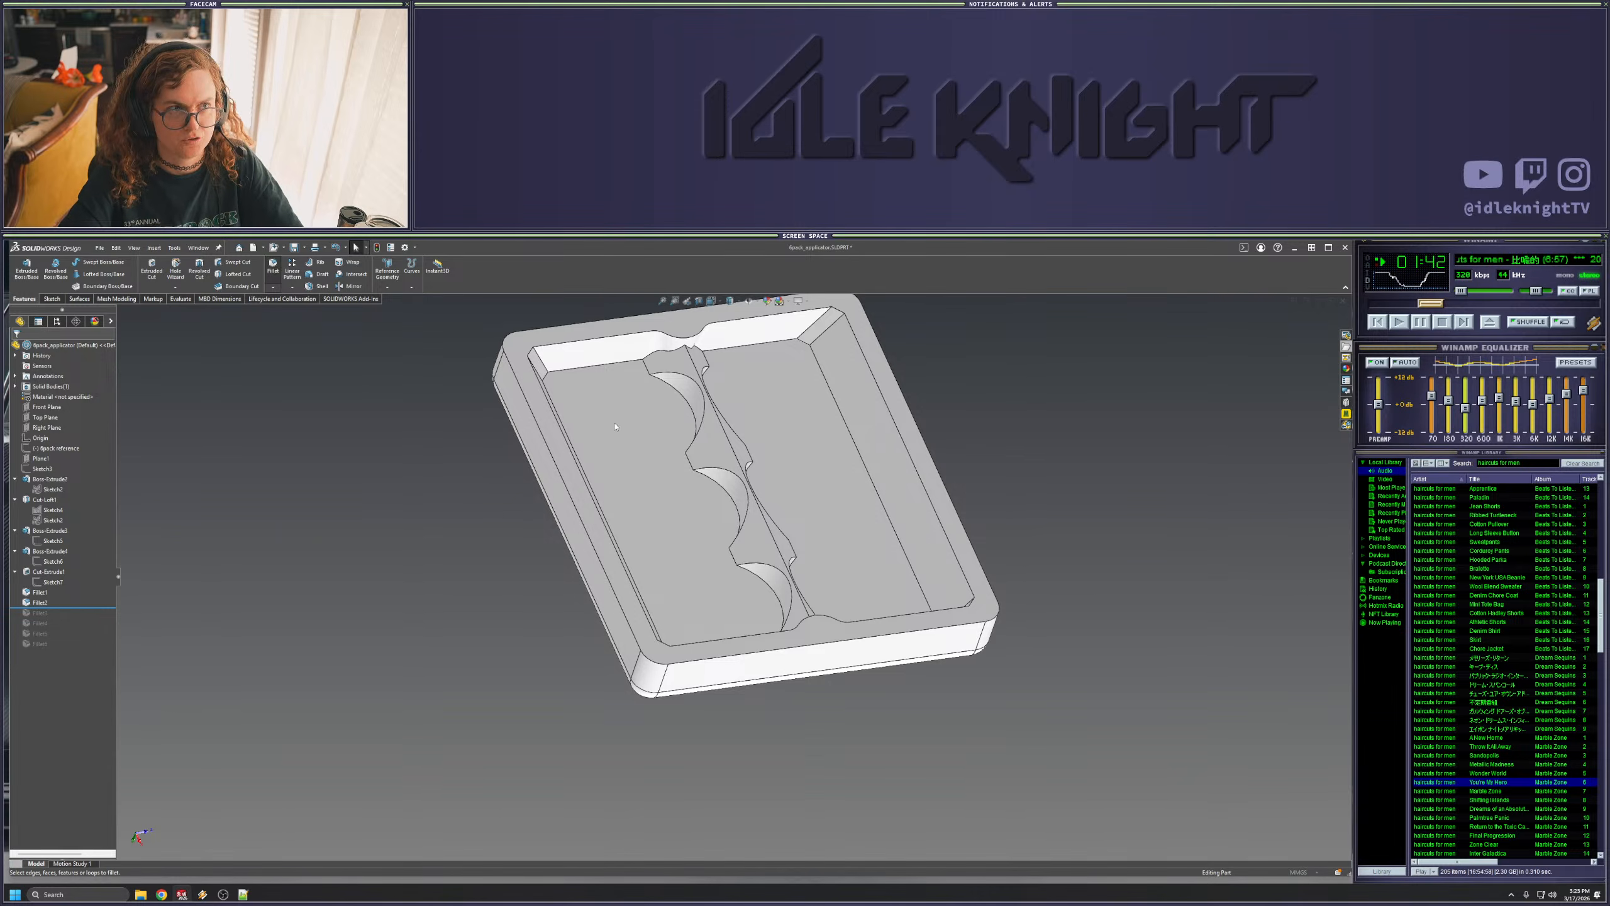
- Fillet the curved edges where the six scallops of the central rib meet the pocket floor with a 2 mm radius
{"action": "left_click", "coordinate": [272, 265]}
{"action": "left_click", "coordinate": [731, 499]}
{"action": "left_click", "coordinate": [696, 422]}
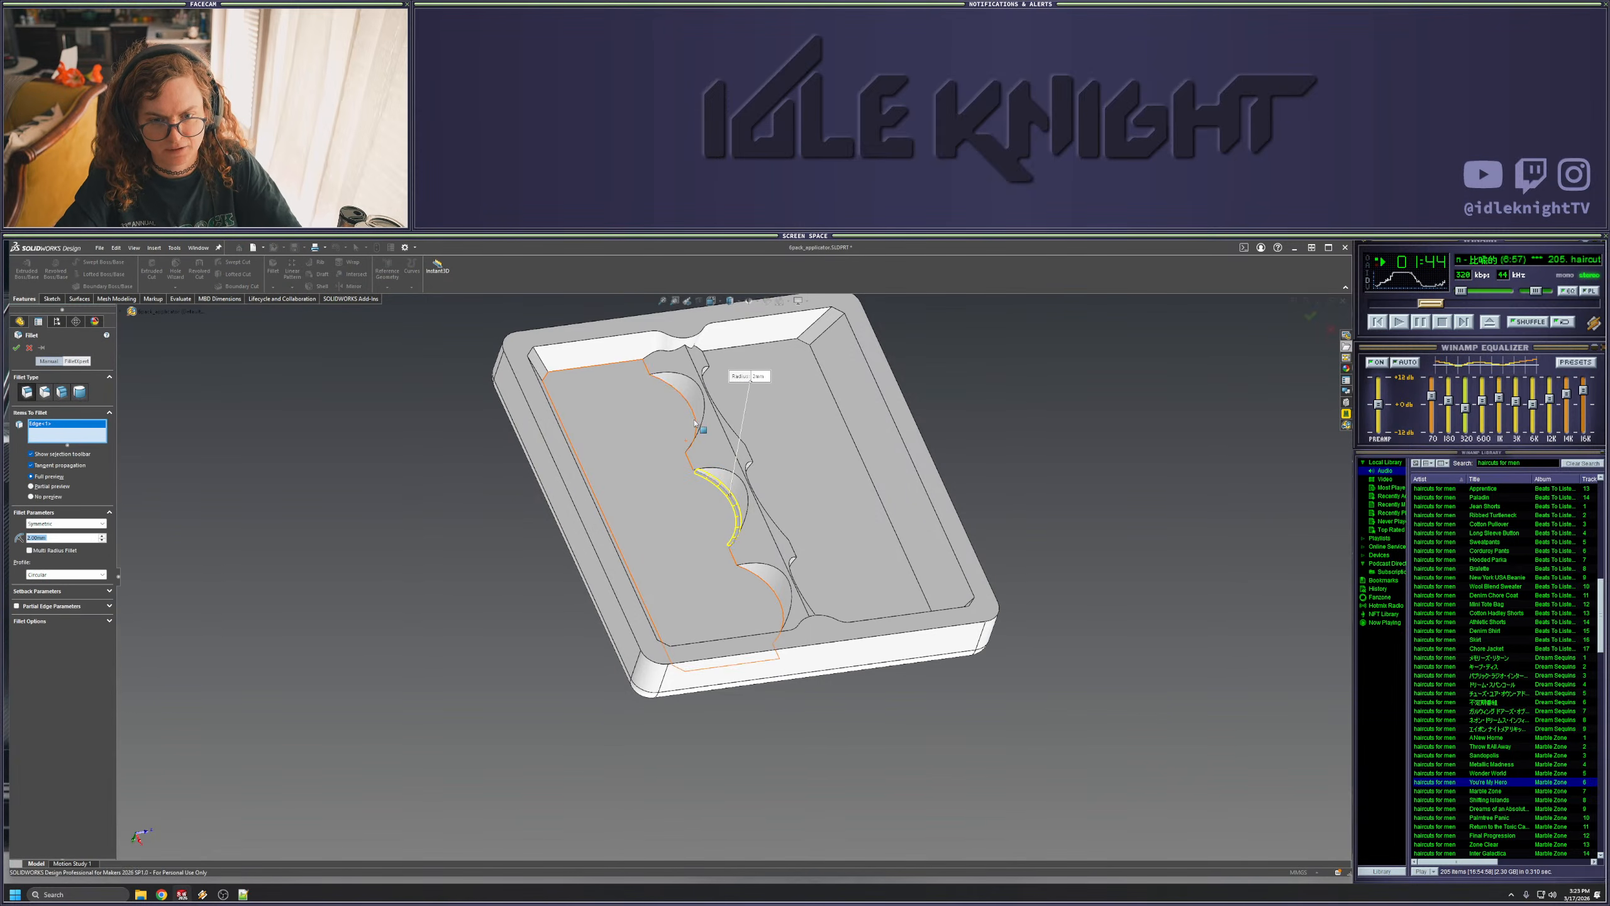
{"action": "middle_click_drag", "start_coordinate": [696, 422], "coordinate": [786, 415]}
{"action": "left_click", "coordinate": [790, 419]}
{"action": "left_click", "coordinate": [752, 532]}
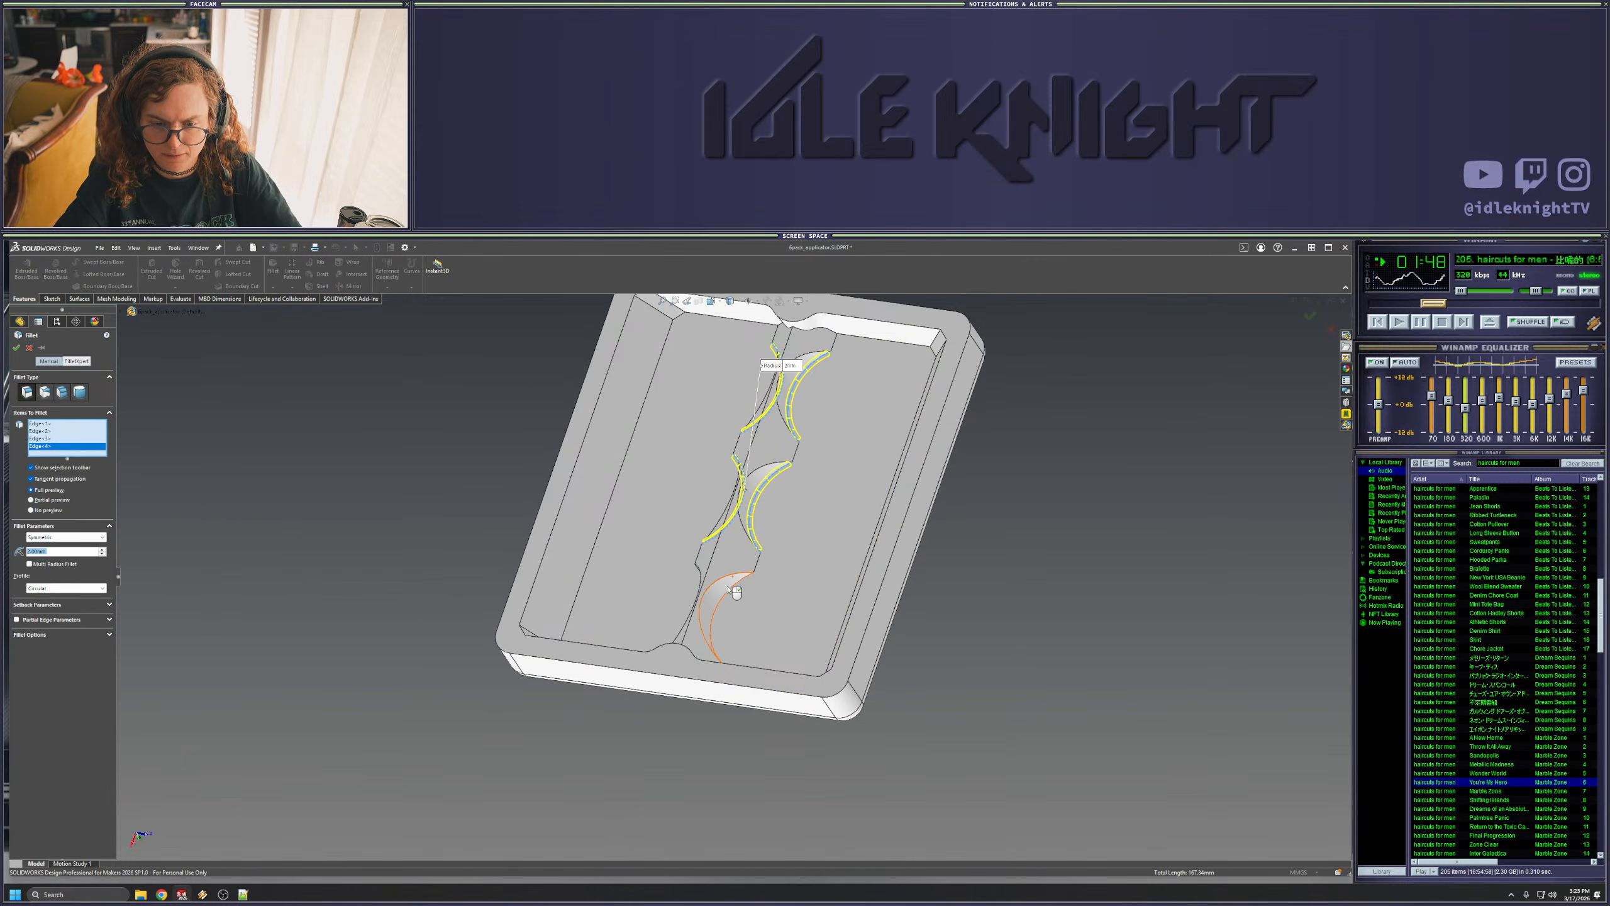
{"action": "left_click", "coordinate": [705, 601]}
{"action": "middle_click_drag", "start_coordinate": [704, 603], "coordinate": [741, 632]}
{"action": "left_click", "coordinate": [729, 626]}
{"action": "mouse_move", "coordinate": [830, 587]}
{"action": "middle_mouse_down"}
{"action": "mouse_move", "coordinate": [853, 539]}
{"action": "mouse_move", "coordinate": [800, 660]}
{"action": "mouse_move", "coordinate": [819, 603]}
{"action": "middle_mouse_up"}
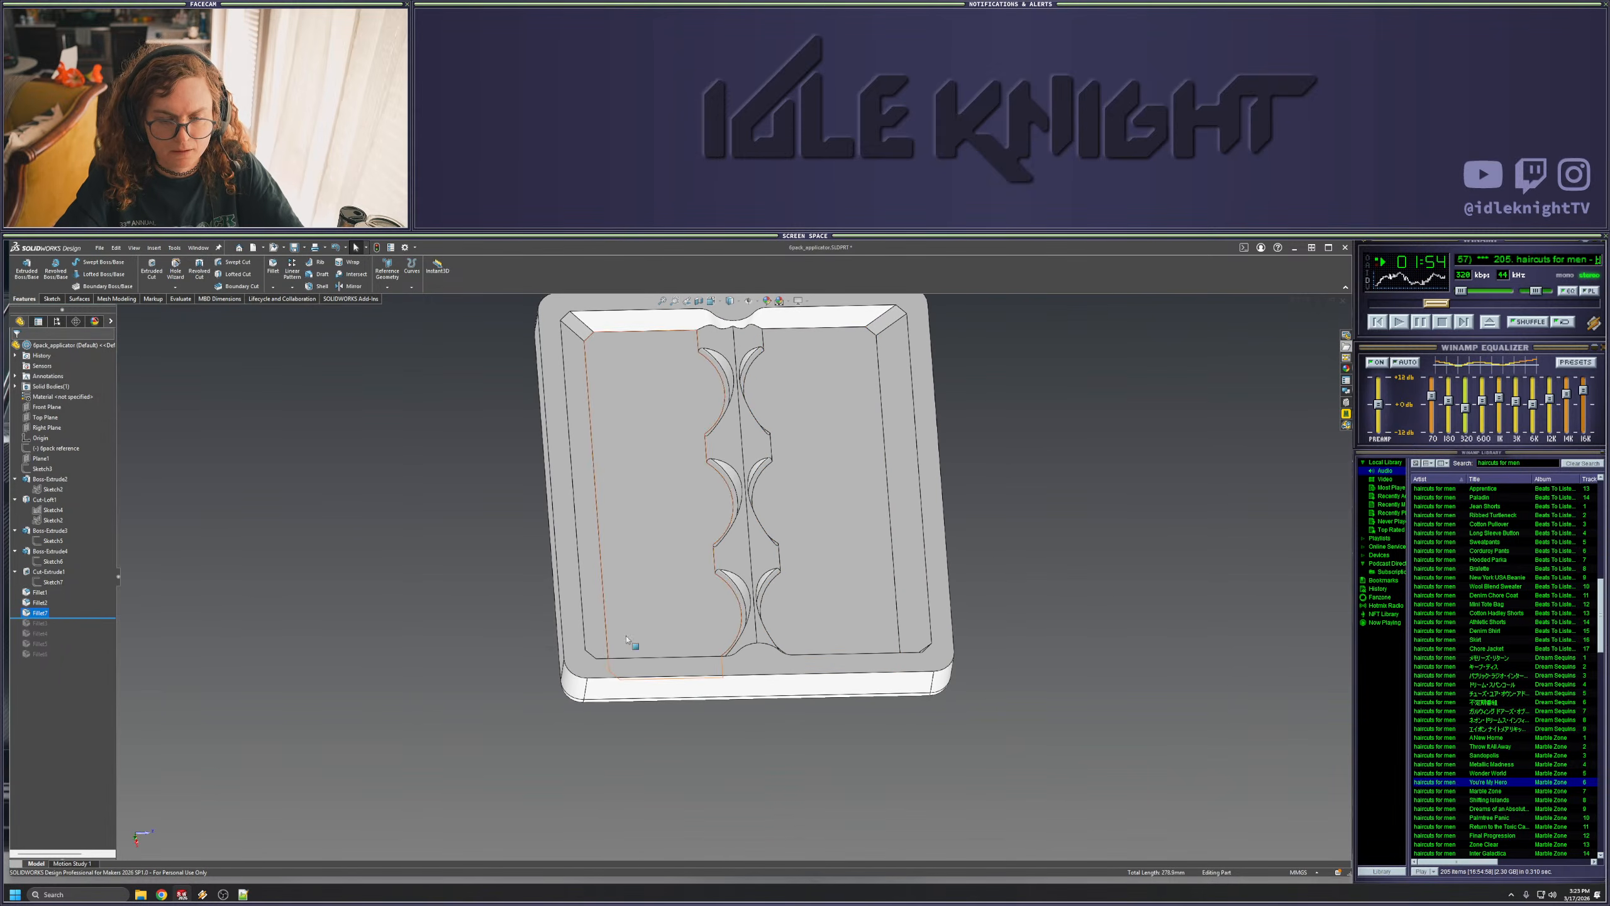
- Move the new scallop fillet to fourth place among the fillets and roll the history forward to just before the last one
{"action": "mouse_move", "coordinate": [62, 617]}
{"action": "left_mouse_down"}
{"action": "mouse_move", "coordinate": [71, 648]}
{"action": "mouse_move", "coordinate": [51, 640]}
{"action": "mouse_move", "coordinate": [52, 618]}
{"action": "left_mouse_up"}
{"action": "left_click", "coordinate": [41, 634]}
{"action": "key", "text": "Escape"}
{"action": "left_click", "coordinate": [41, 614]}
{"action": "key", "text": "Escape"}
{"action": "left_click", "coordinate": [51, 624]}
{"action": "key", "text": "Escape"}
{"action": "left_click", "coordinate": [45, 624]}
{"action": "key", "text": "Escape"}
{"action": "left_click_drag", "start_coordinate": [39, 612], "coordinate": [43, 627]}
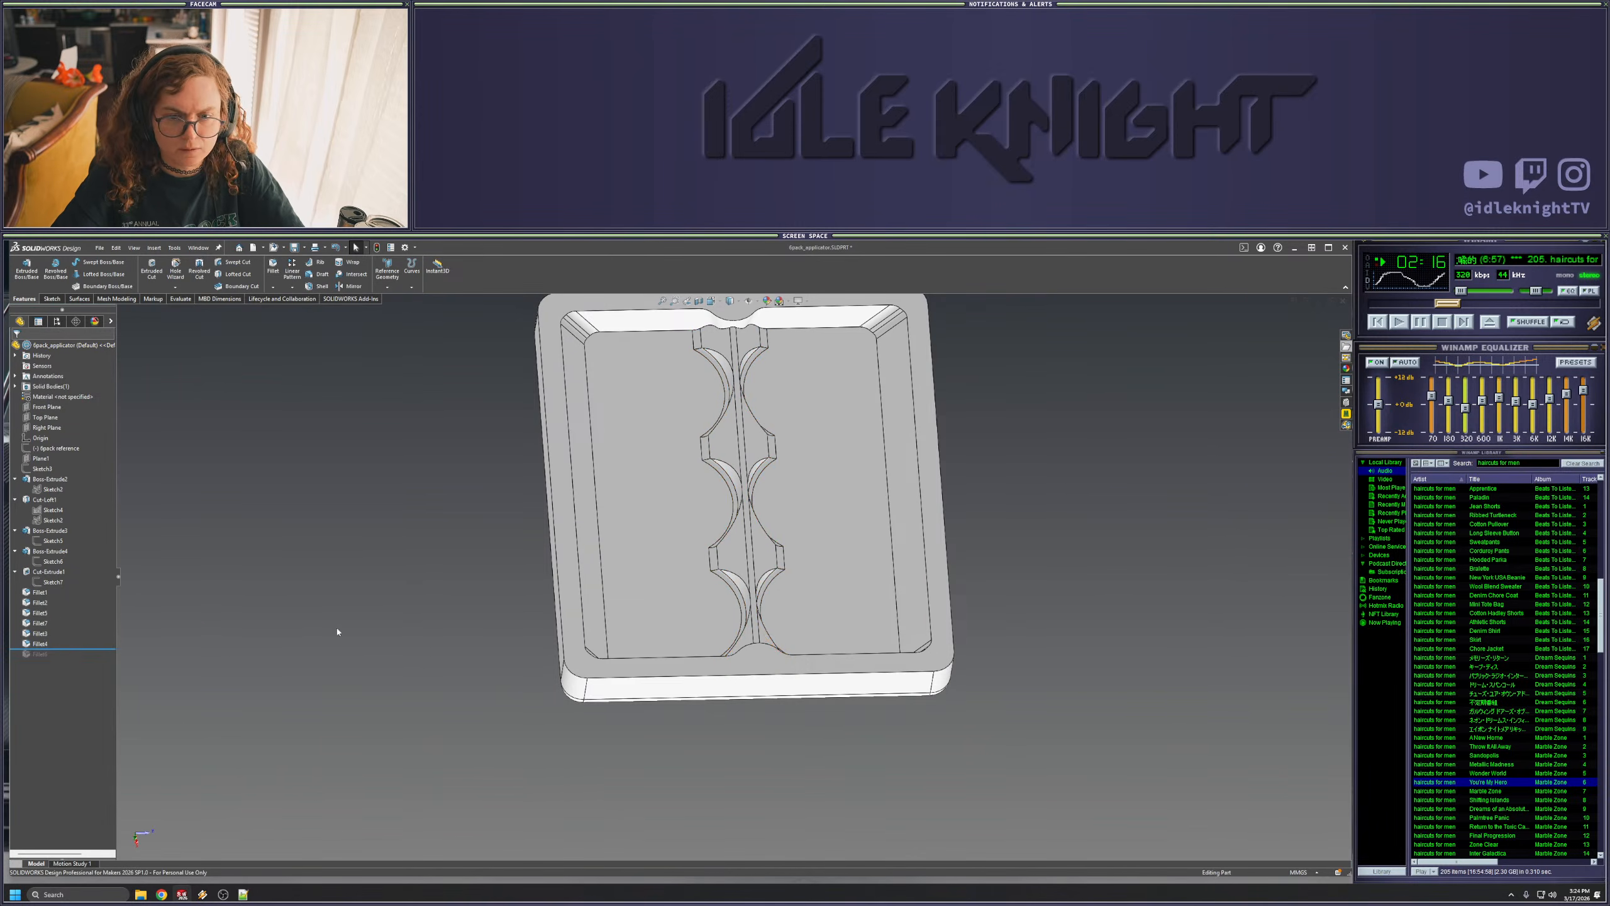
- Check the scalloped rib from several angles and roll the model history forward to the end, including the last fillet
{"action": "middle_click_drag", "start_coordinate": [767, 549], "coordinate": [815, 451]}
{"action": "scroll", "coordinate": [729, 511], "scroll_direction": "down", "scroll_amount": 4}
{"action": "middle_click_drag", "start_coordinate": [728, 514], "coordinate": [715, 442]}
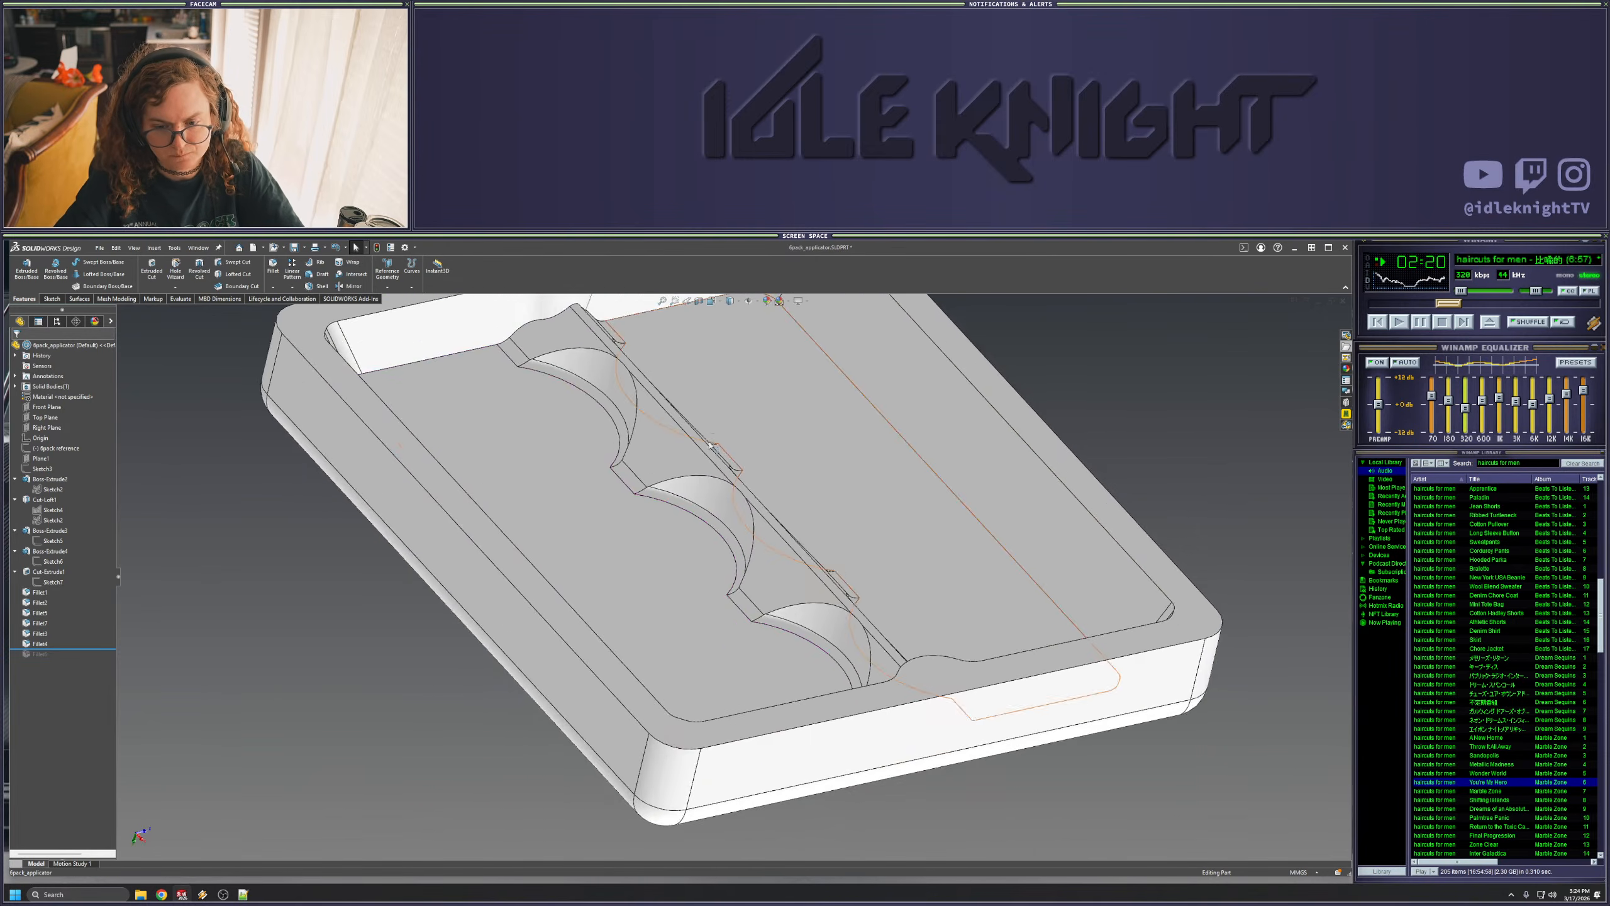
{"action": "scroll", "coordinate": [827, 529], "scroll_direction": "up", "scroll_amount": 3}
{"action": "middle_click_drag", "start_coordinate": [827, 528], "coordinate": [773, 648]}
{"action": "middle_click_drag", "start_coordinate": [793, 475], "coordinate": [725, 583]}
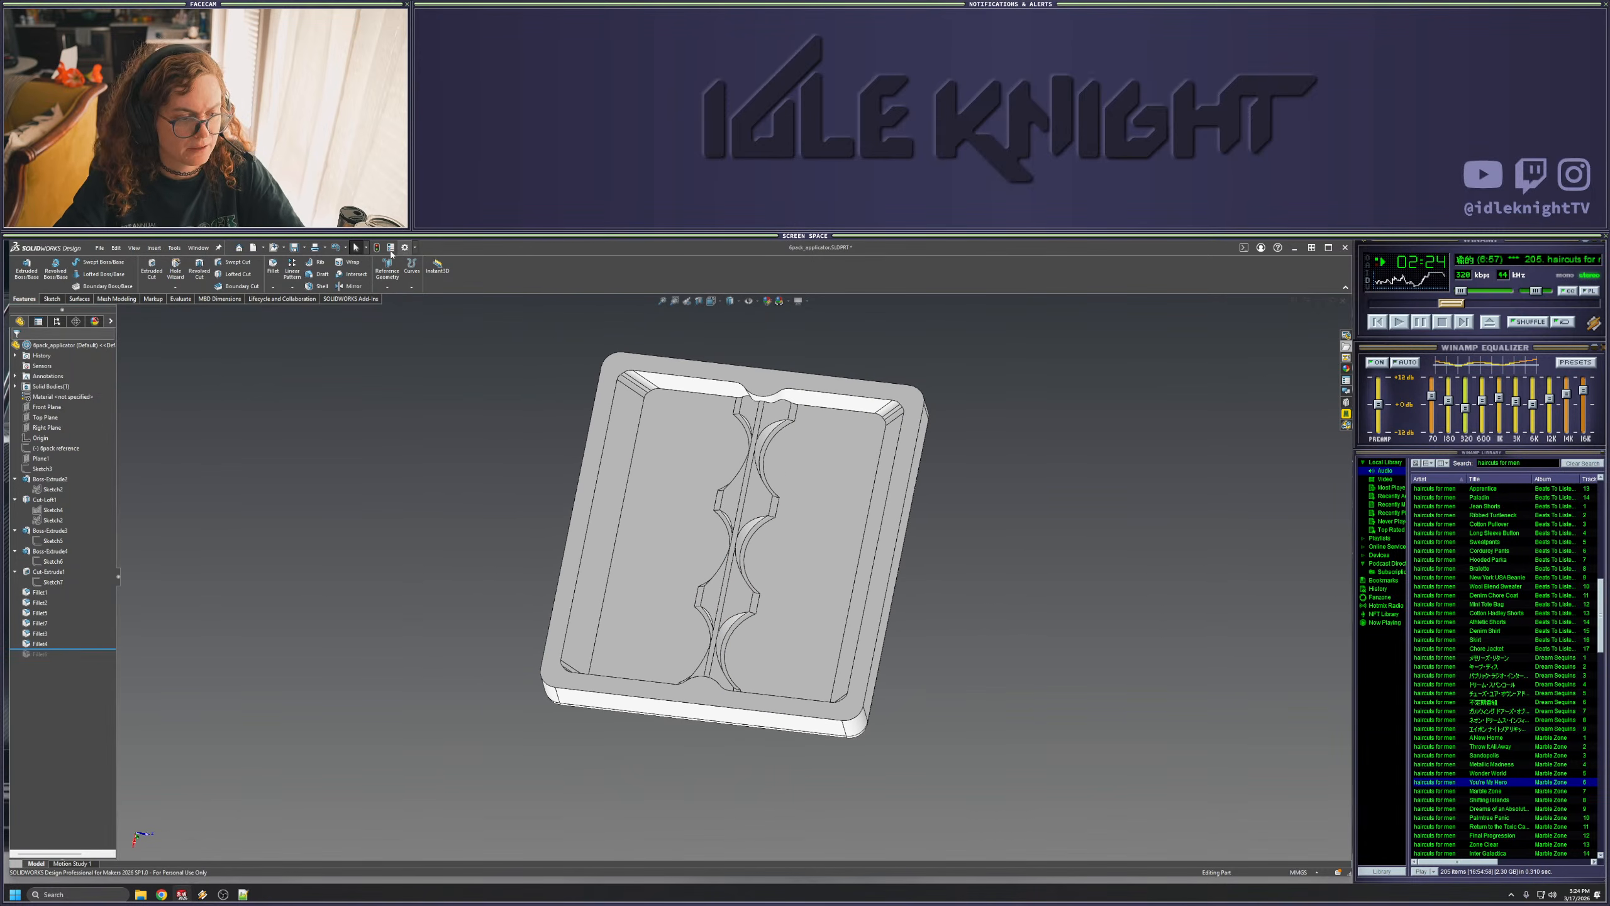
{"action": "left_click_drag", "start_coordinate": [91, 649], "coordinate": [96, 660]}
- Examine the fully filleted block, its pocket floor and its scalloped rib from several angles and close up
{"action": "middle_click_drag", "start_coordinate": [259, 658], "coordinate": [503, 558]}
{"action": "scroll", "coordinate": [705, 543], "scroll_direction": "down", "scroll_amount": 5}
{"action": "middle_click_drag", "start_coordinate": [705, 544], "coordinate": [809, 591]}
{"action": "scroll", "coordinate": [730, 484], "scroll_direction": "up", "scroll_amount": 5}
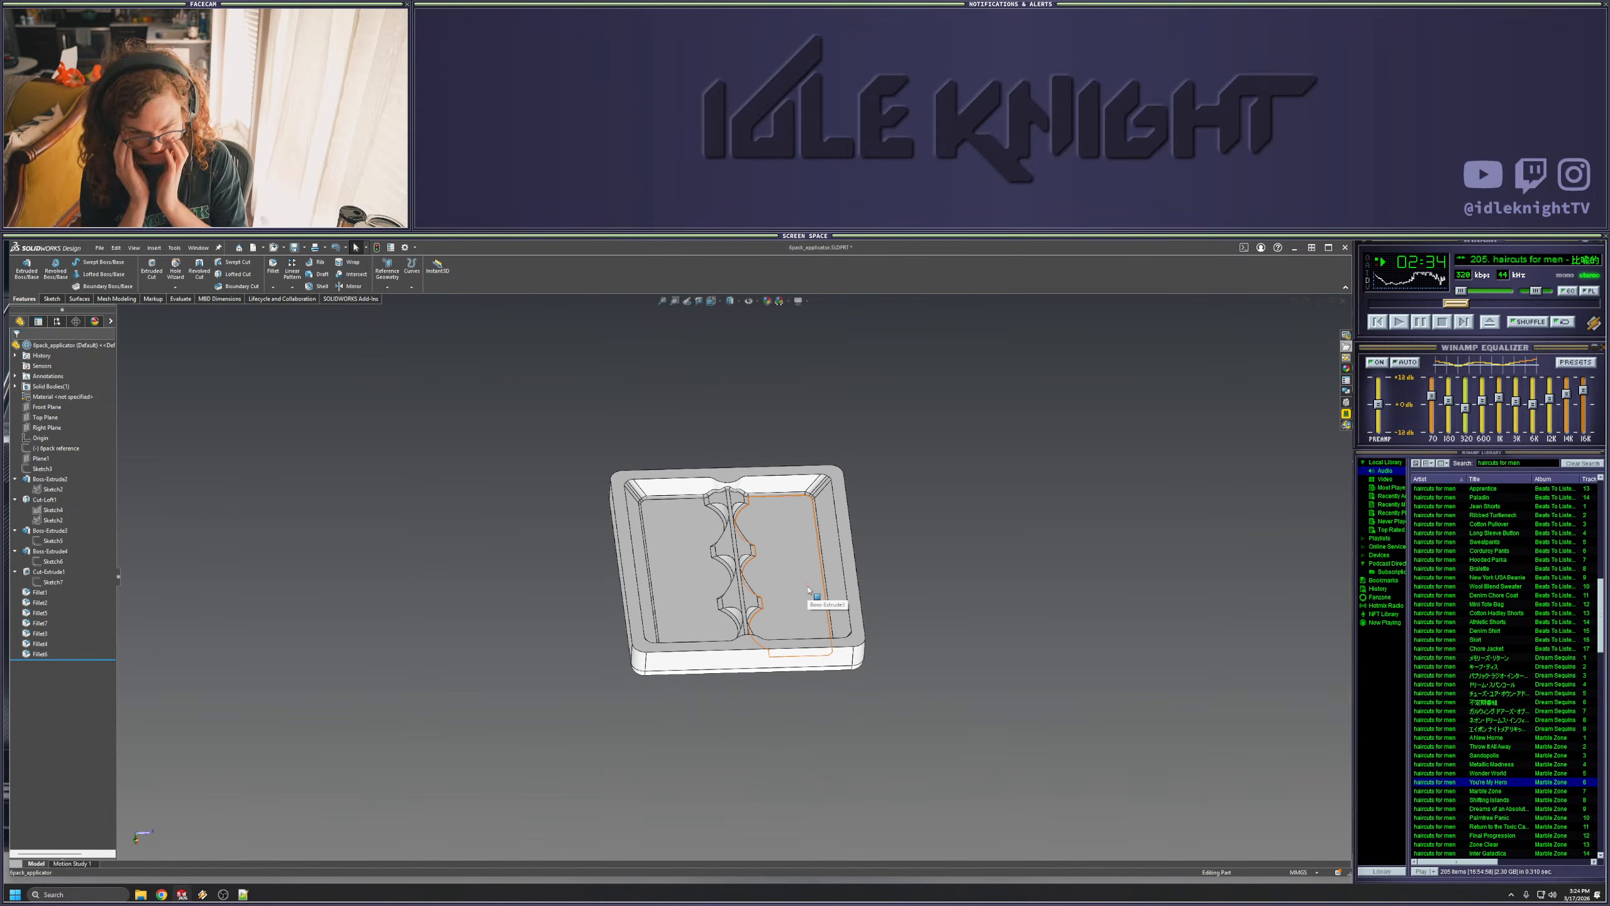
{"action": "middle_click_drag", "start_coordinate": [808, 591], "coordinate": [812, 498]}
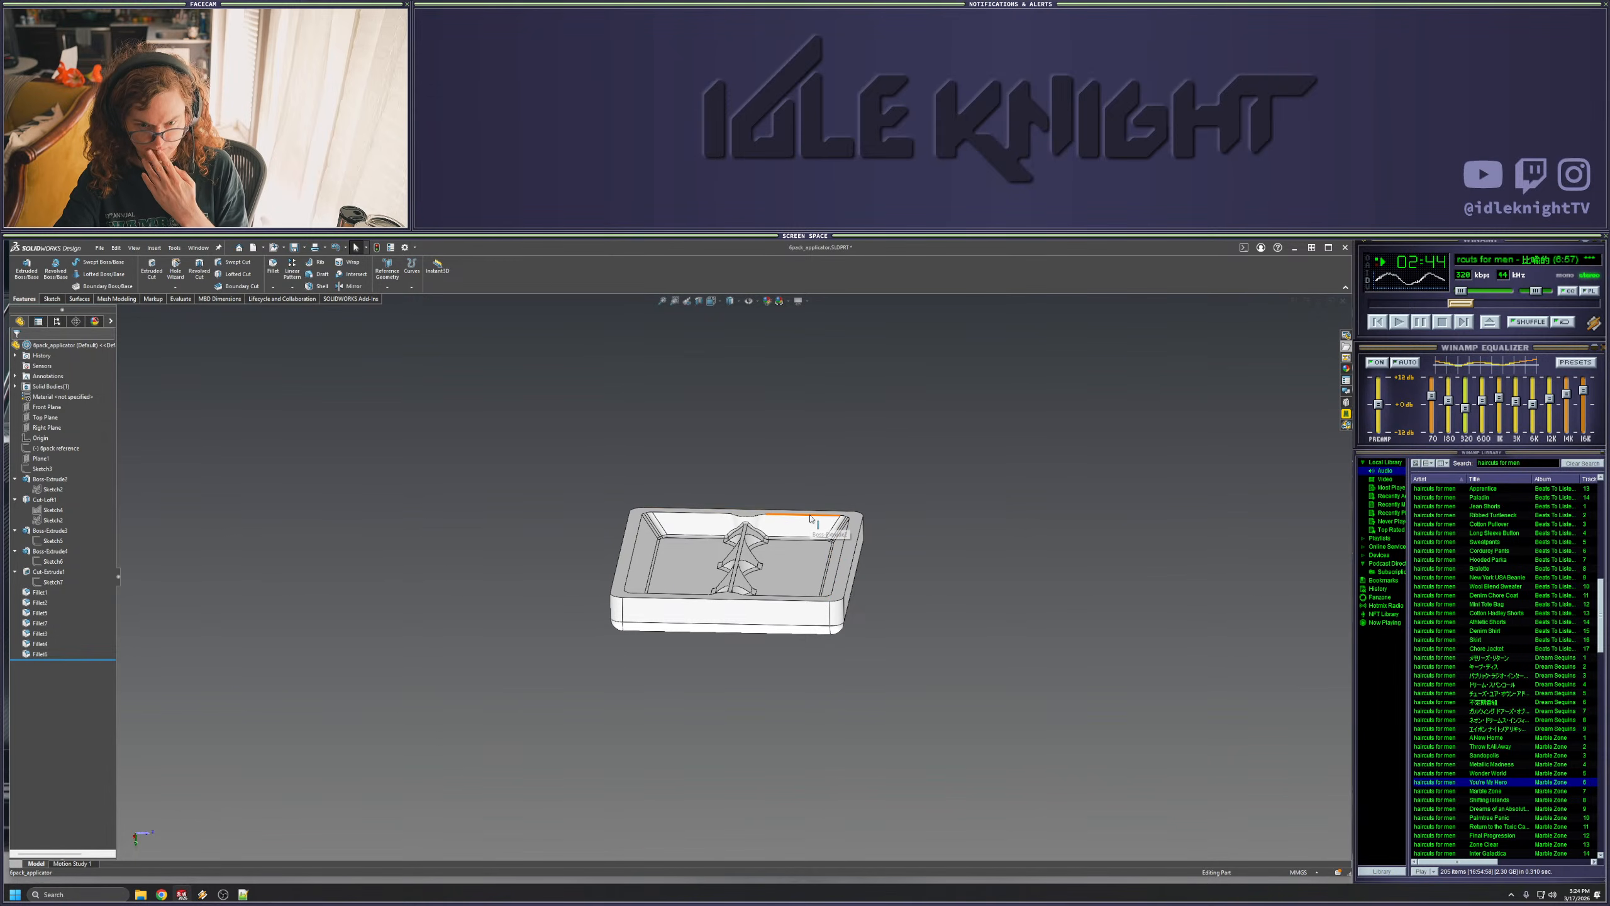
{"action": "middle_click_drag", "start_coordinate": [812, 526], "coordinate": [806, 773]}
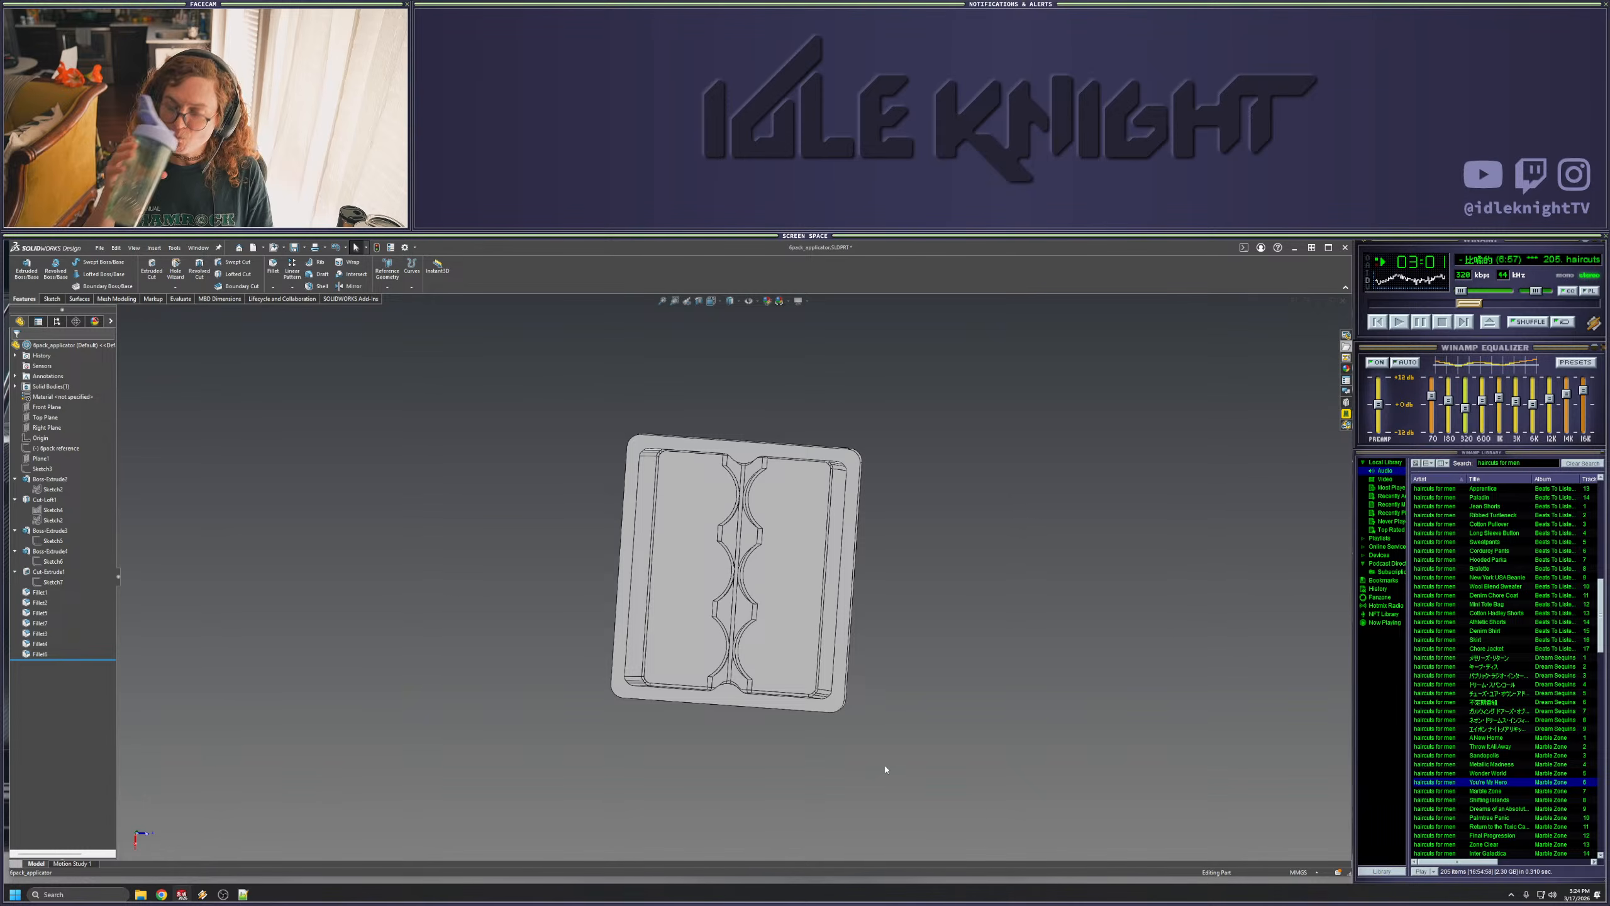
{"action": "middle_click_drag", "start_coordinate": [850, 609], "coordinate": [843, 530]}
{"action": "scroll", "coordinate": [754, 596], "scroll_direction": "down", "scroll_amount": 5}
{"action": "middle_click_drag", "start_coordinate": [754, 597], "coordinate": [729, 640]}
{"action": "scroll", "coordinate": [741, 710], "scroll_direction": "up", "scroll_amount": 4}
{"action": "middle_click_drag", "start_coordinate": [742, 715], "coordinate": [782, 722]}
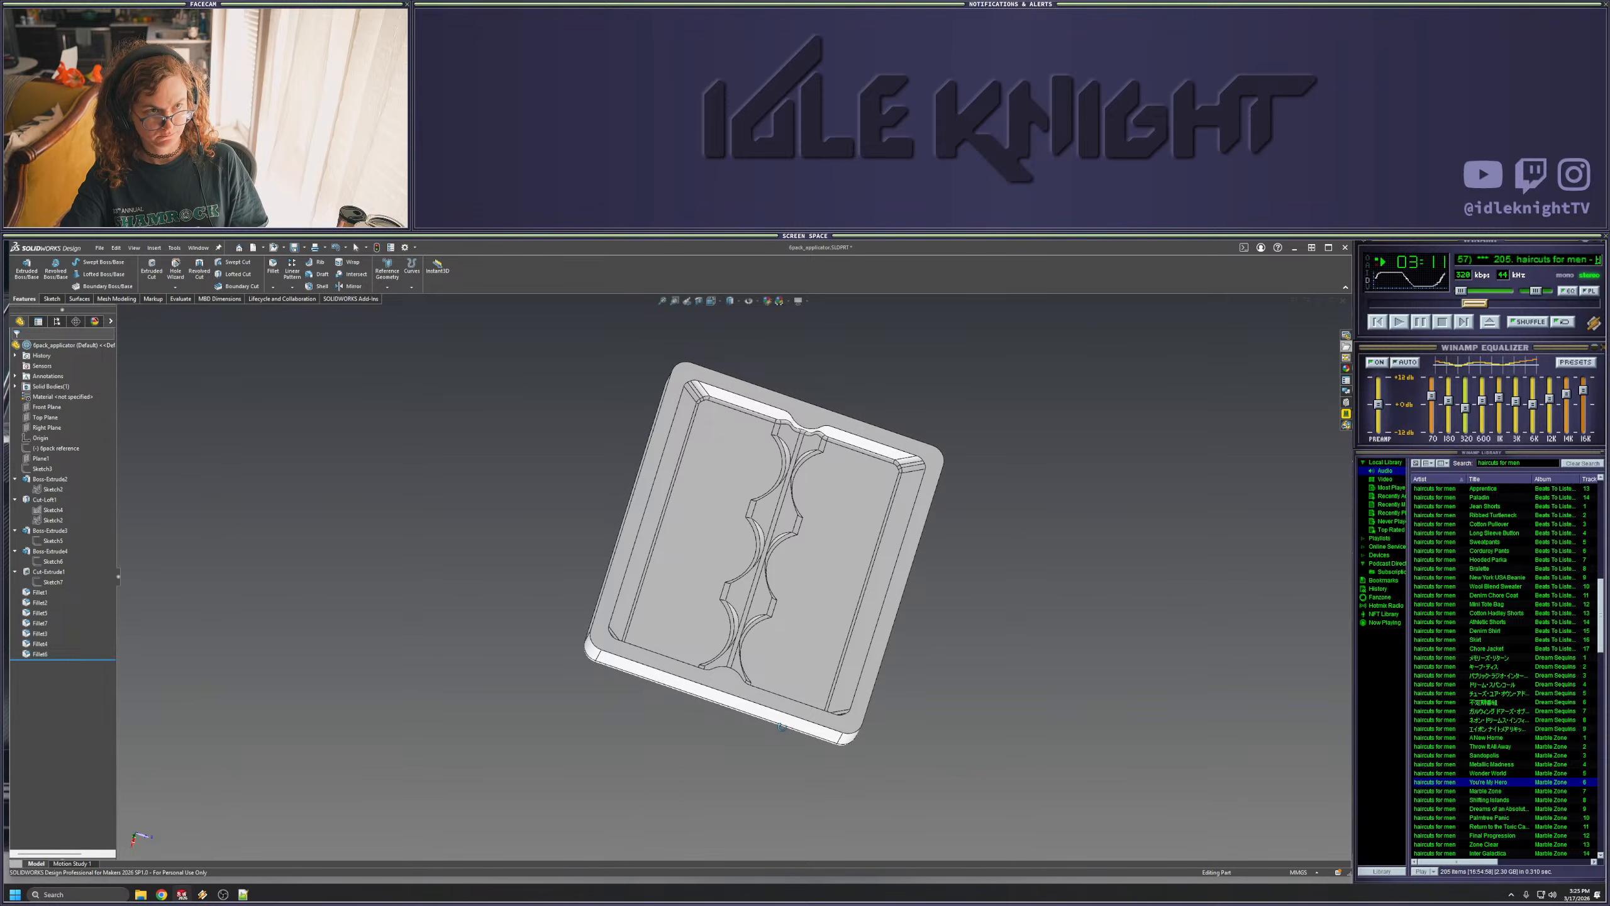
{"action": "middle_click_drag", "start_coordinate": [782, 727], "coordinate": [769, 643]}
{"action": "scroll", "coordinate": [768, 642], "scroll_direction": "down", "scroll_amount": 5}
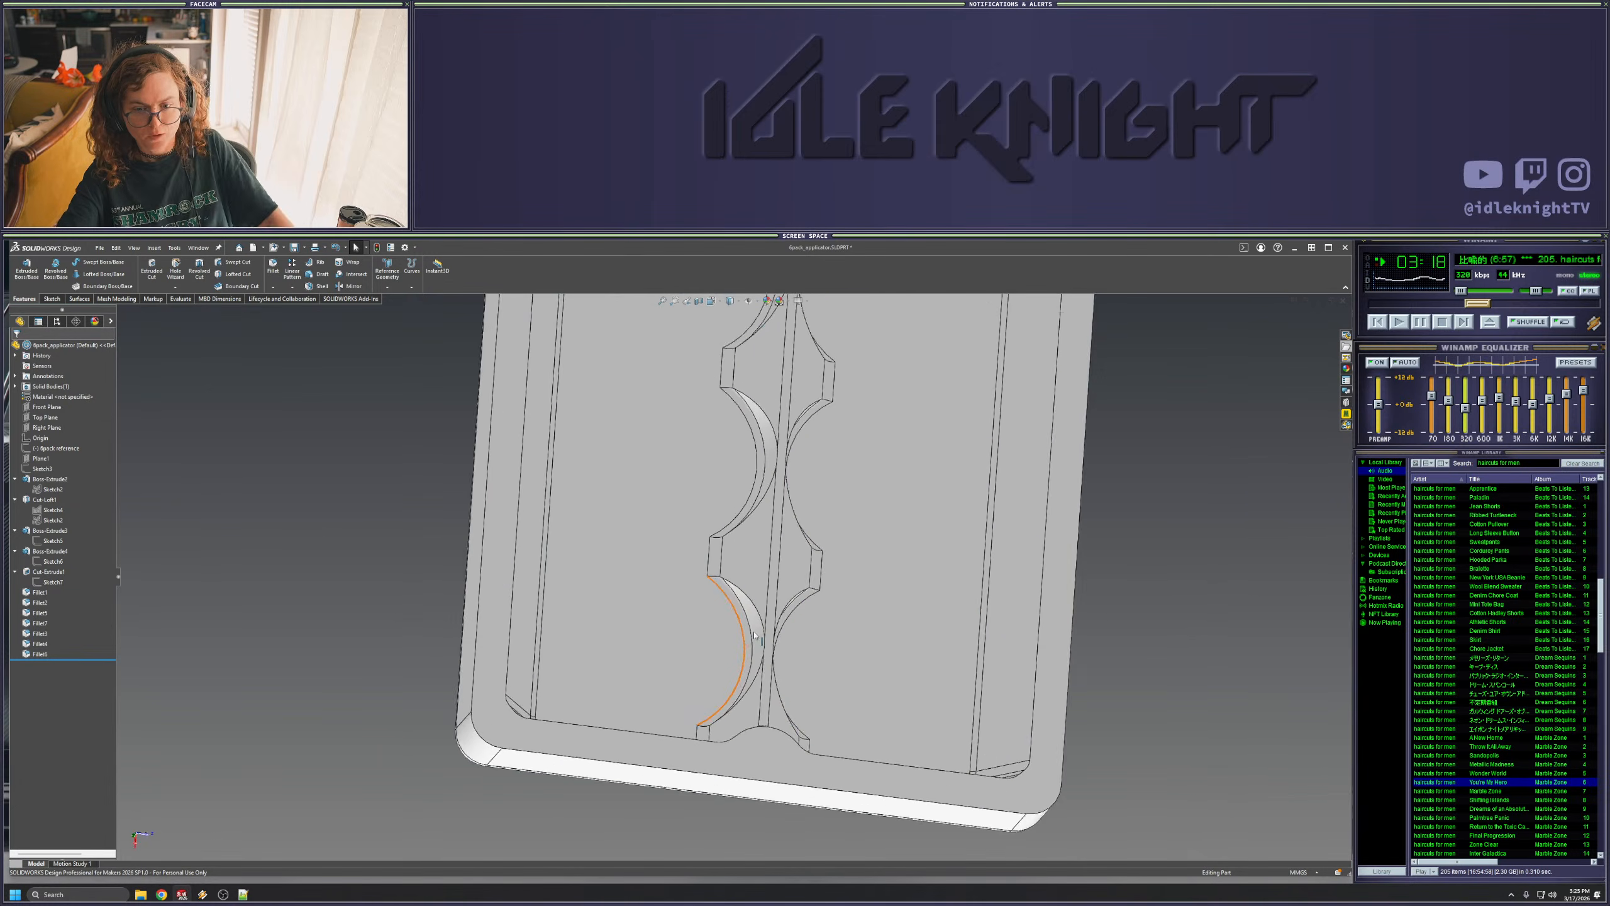
- Display the six-circle sketch behind the scallop cut and compare it with the edges of the rib
{"action": "left_click", "coordinate": [769, 642]}
{"action": "left_click", "coordinate": [48, 571]}
{"action": "left_click", "coordinate": [50, 581]}
{"action": "mouse_move", "coordinate": [436, 579]}
{"action": "middle_mouse_down"}
{"action": "mouse_move", "coordinate": [429, 622]}
{"action": "mouse_move", "coordinate": [413, 621]}
{"action": "middle_mouse_up"}
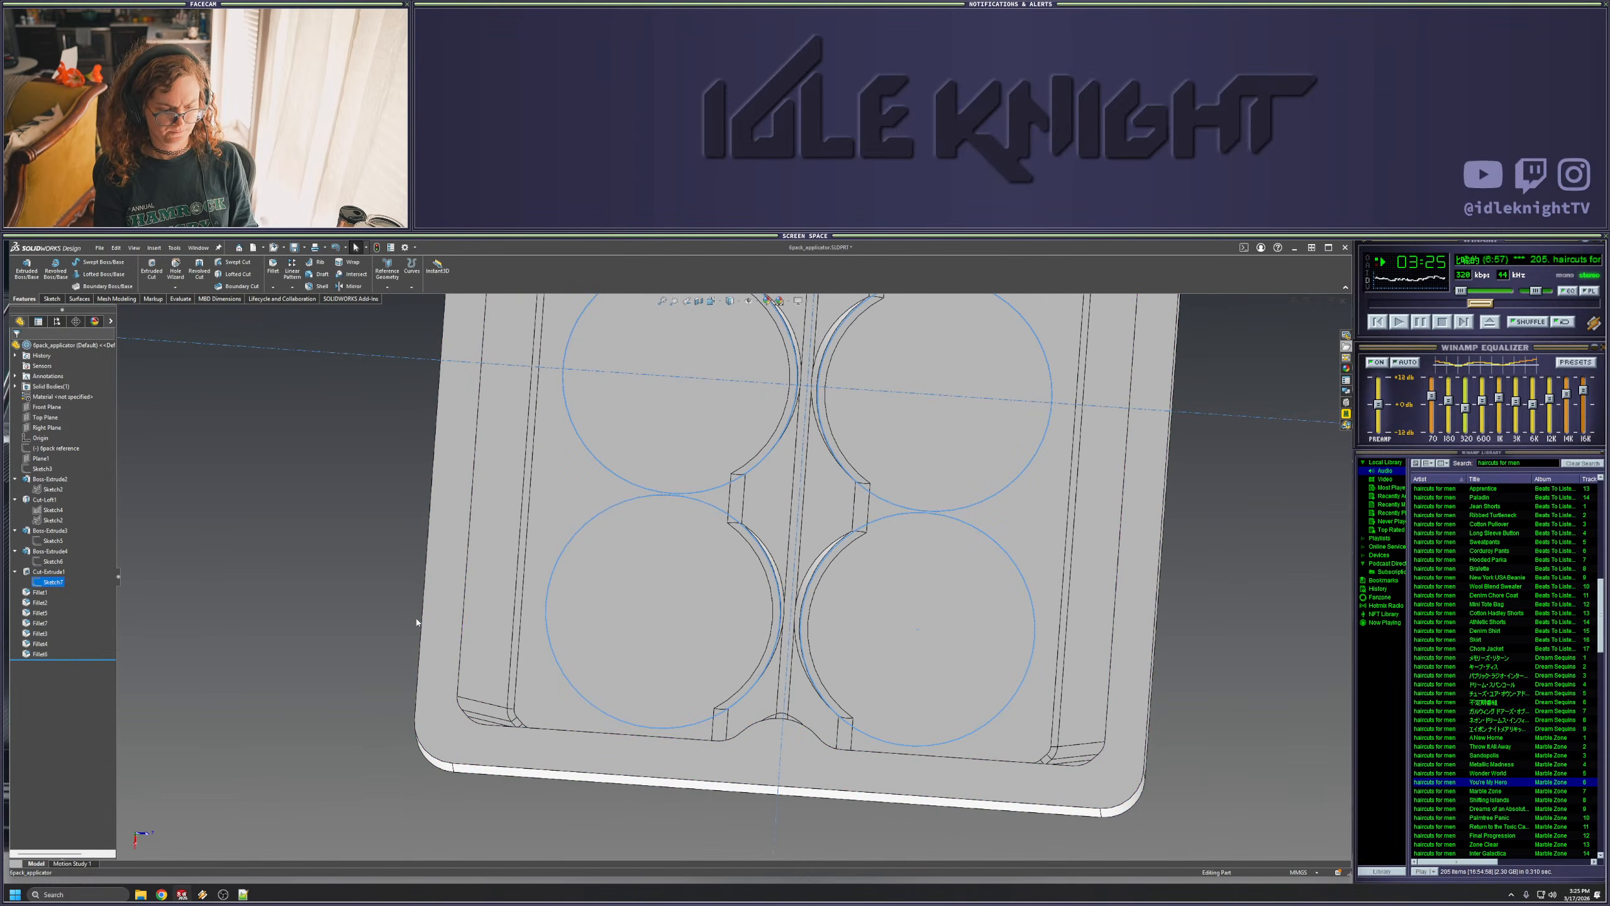
{"action": "left_click", "coordinate": [1290, 648]}
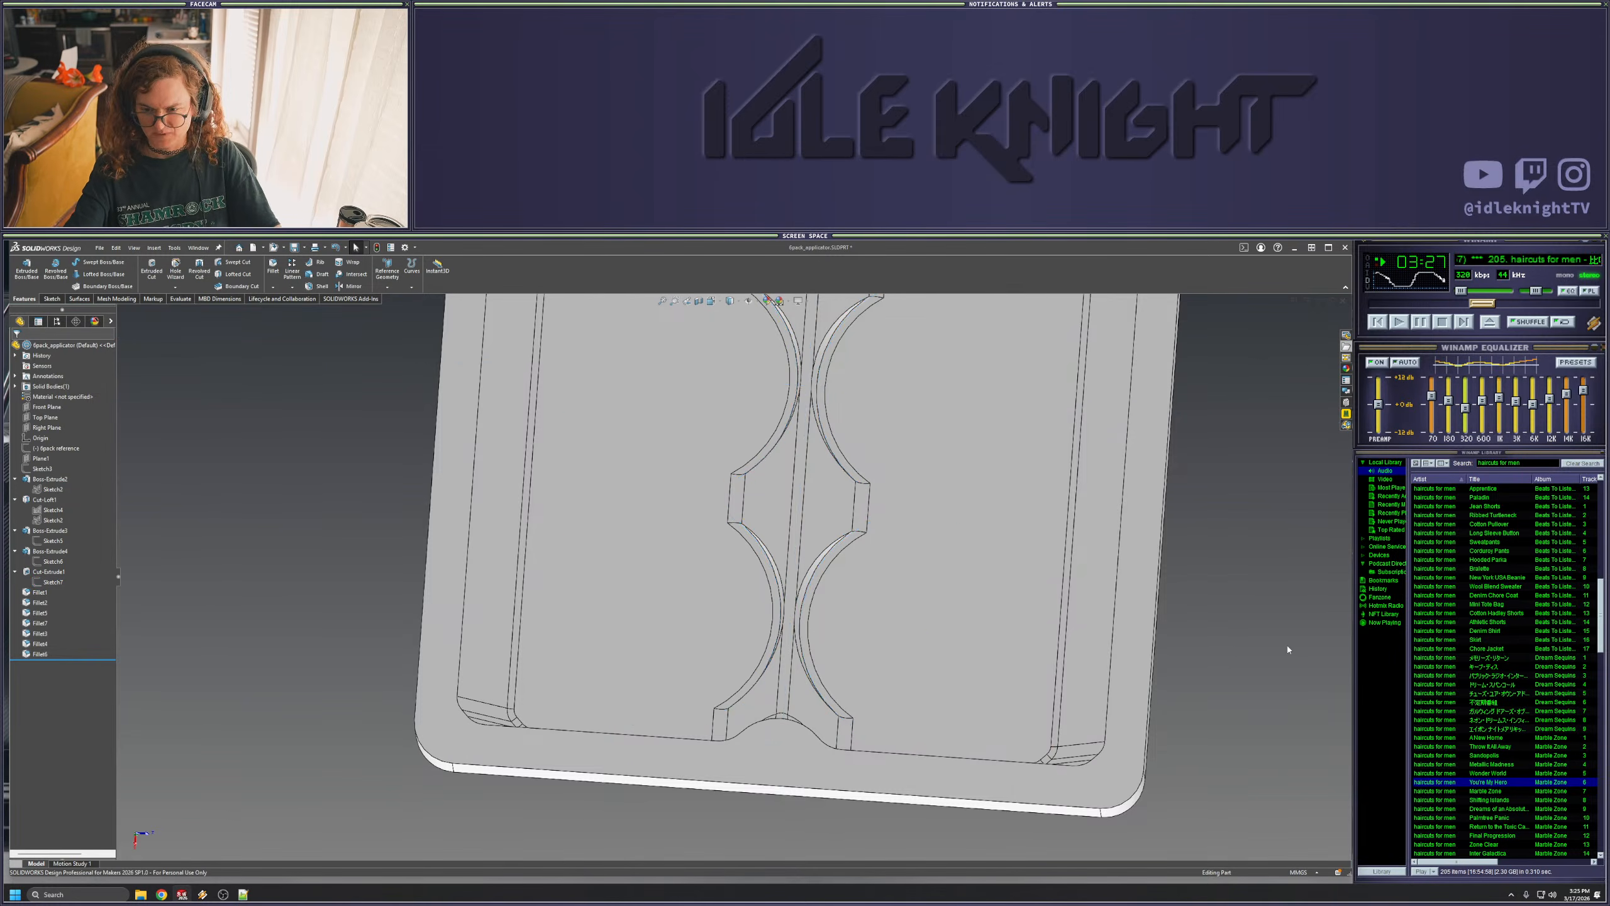
{"action": "scroll", "coordinate": [1030, 661], "scroll_direction": "up", "scroll_amount": 3}
{"action": "mouse_move", "coordinate": [1029, 661]}
{"action": "middle_mouse_down"}
{"action": "mouse_move", "coordinate": [1034, 603]}
{"action": "mouse_move", "coordinate": [1027, 627]}
{"action": "middle_mouse_up"}
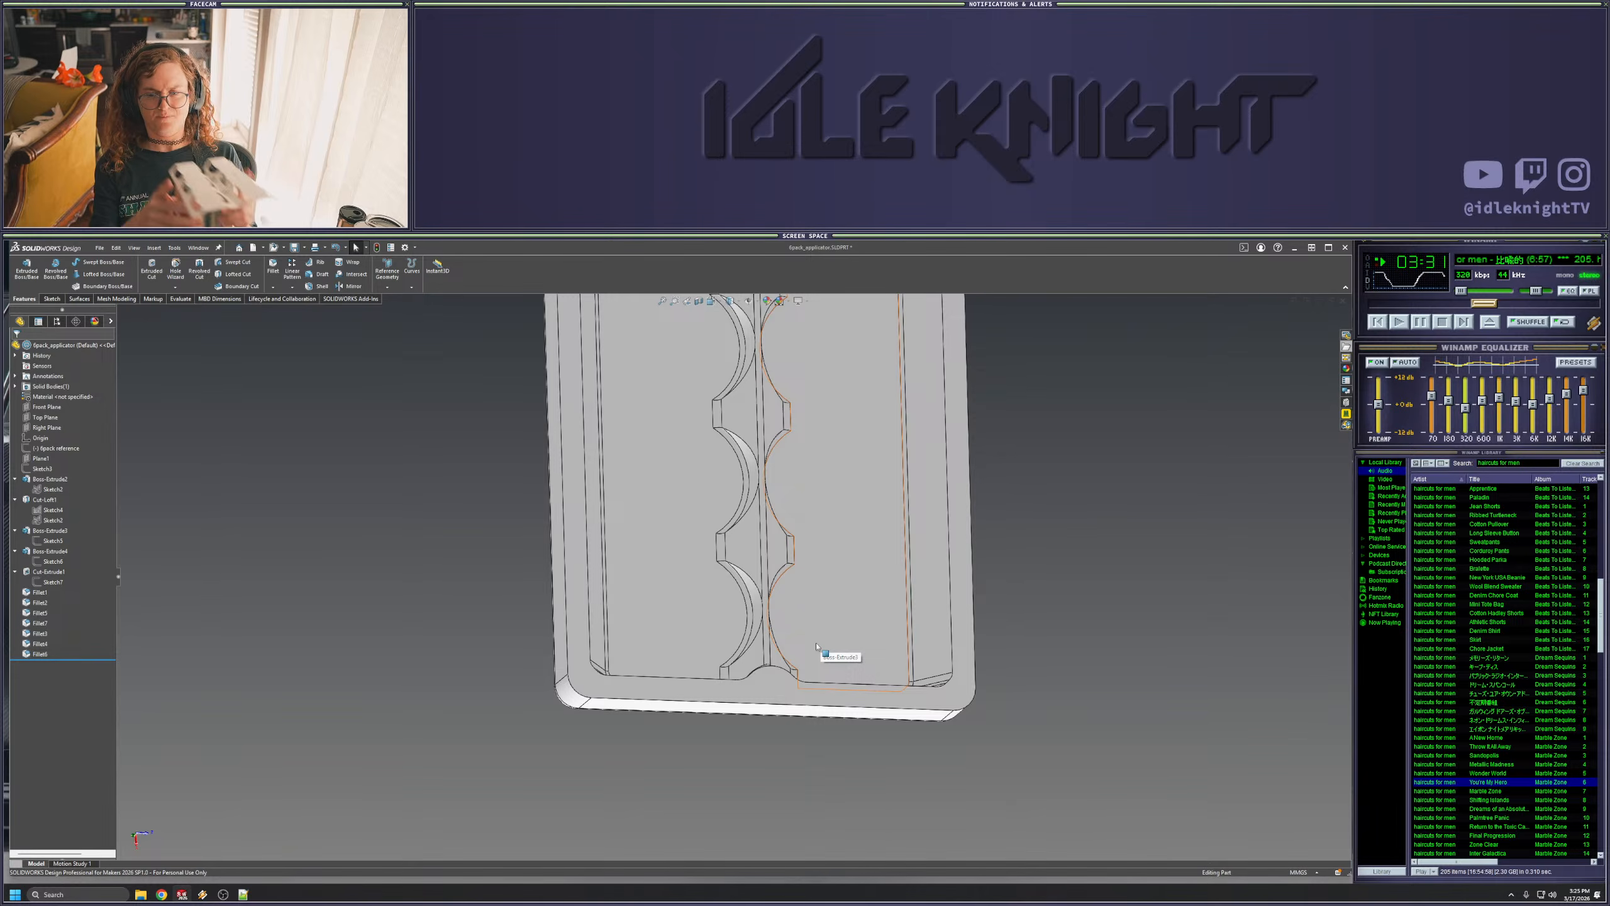
- Compare the circles of the scallop cut sketch with the pocket floor face and the side walls
{"action": "left_click", "coordinate": [53, 582]}
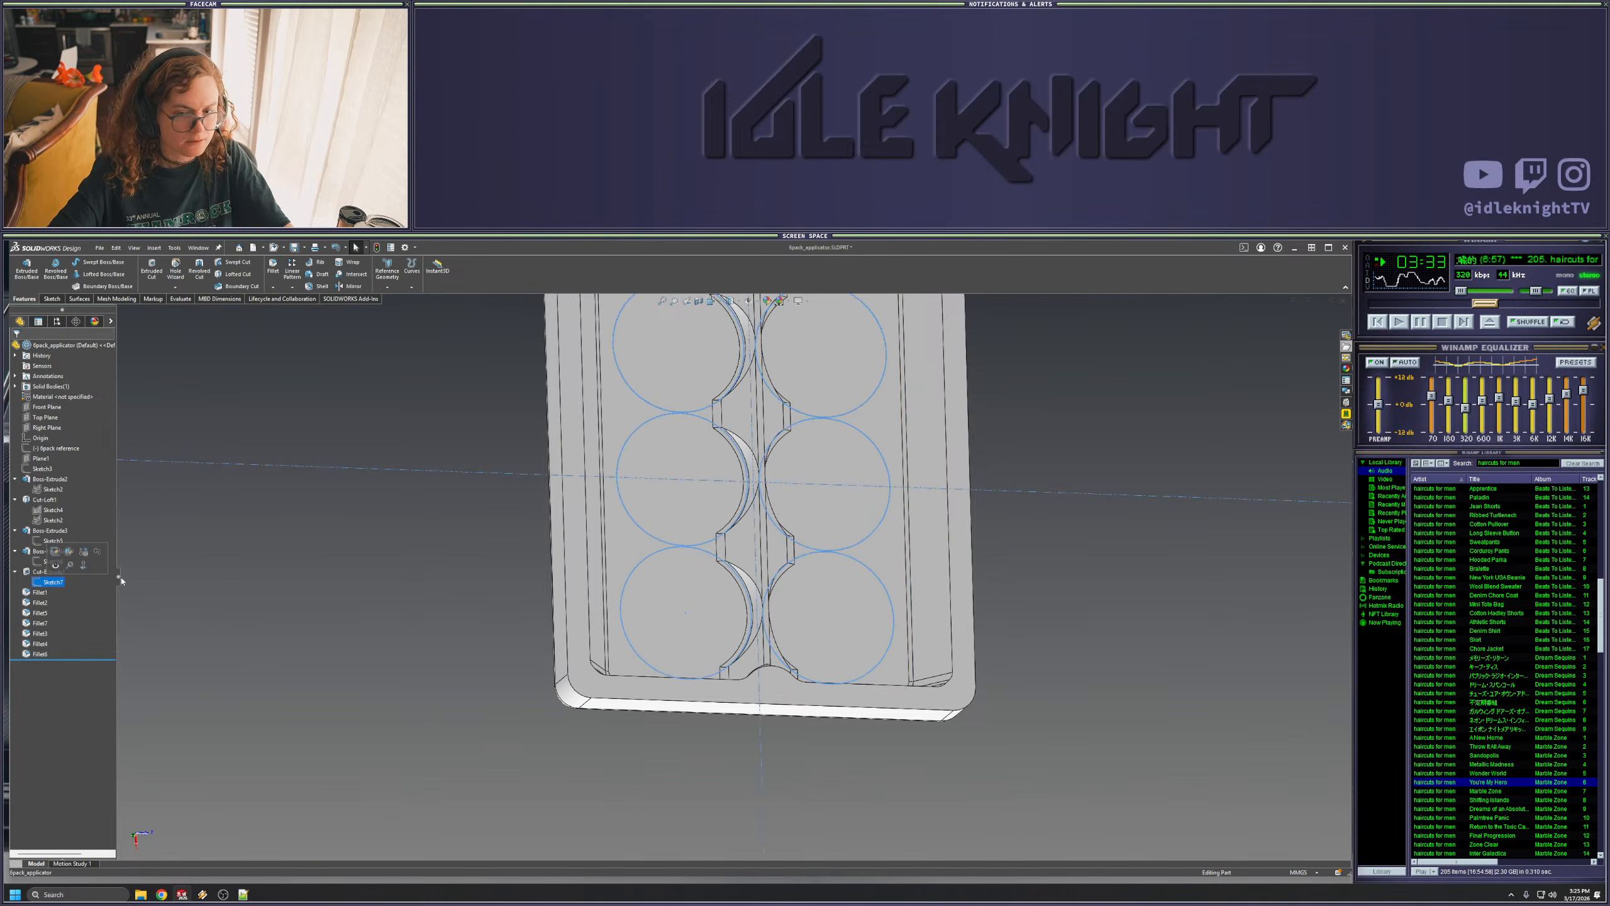
{"action": "middle_click_drag", "start_coordinate": [731, 638], "coordinate": [737, 651]}
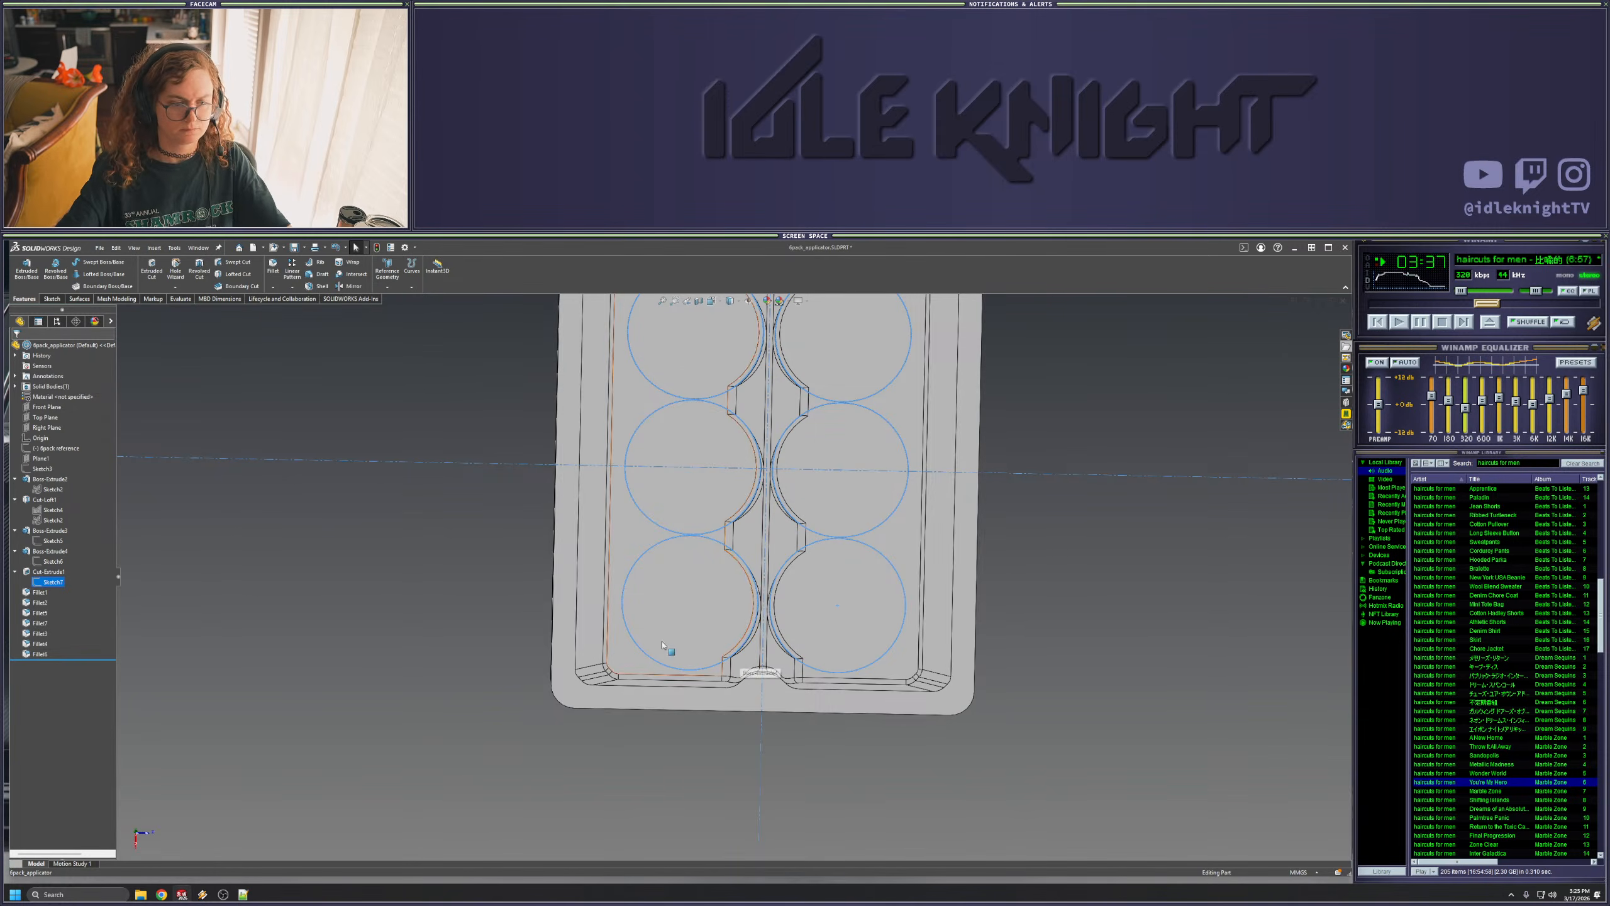
{"action": "left_click", "coordinate": [595, 628]}
{"action": "left_click", "coordinate": [649, 656]}
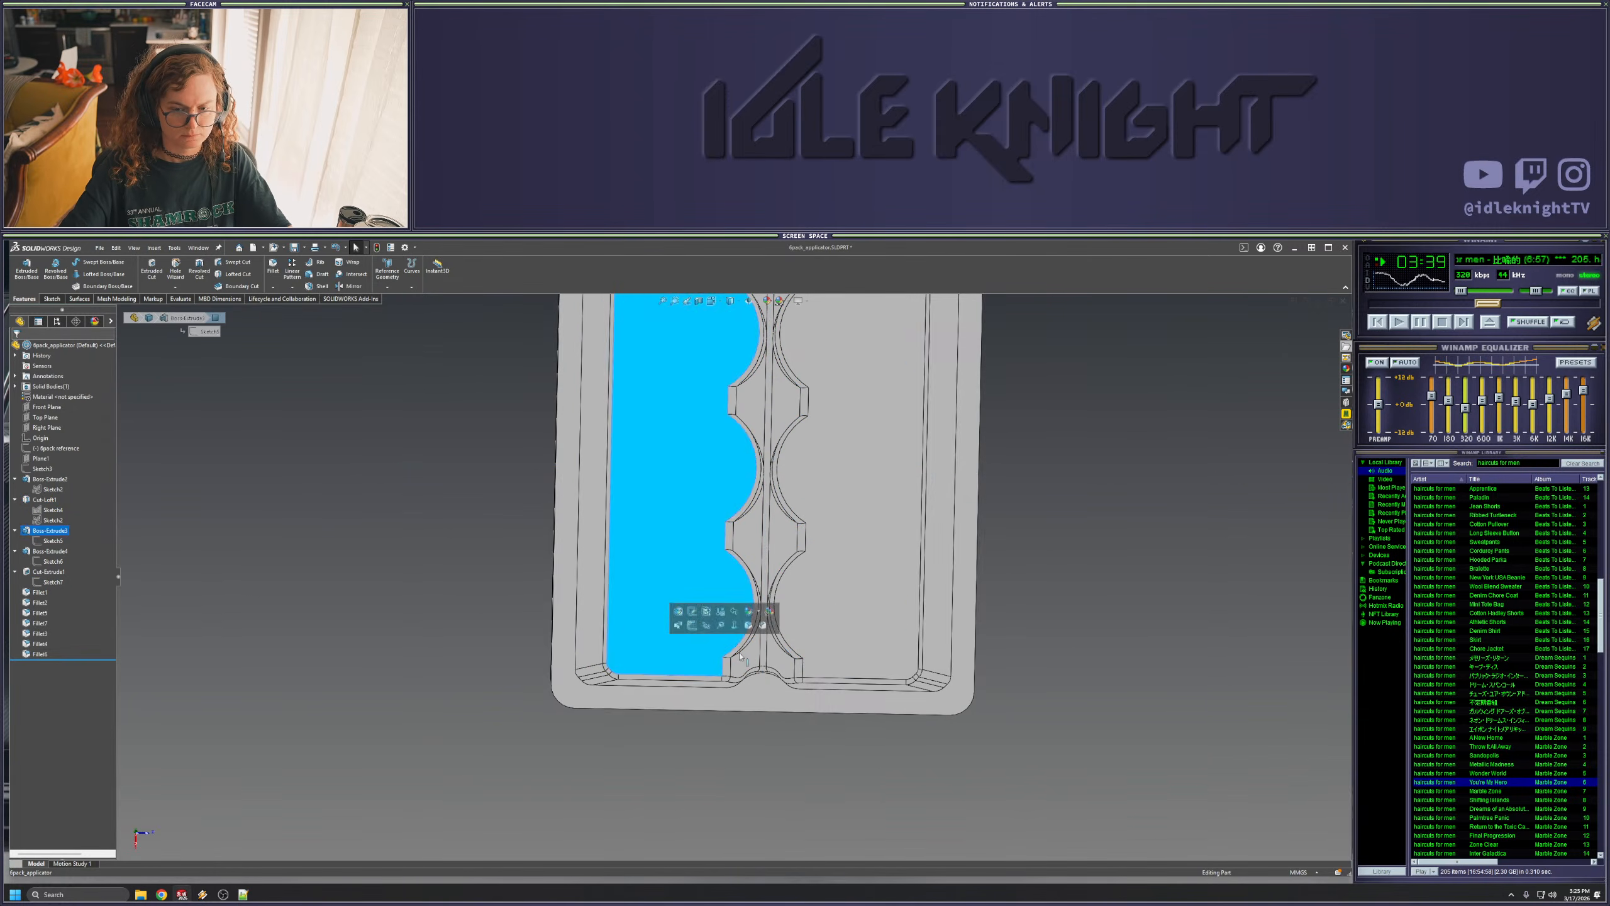
{"action": "left_click", "coordinate": [1085, 632]}
{"action": "left_click", "coordinate": [669, 655]}
{"action": "left_click", "coordinate": [52, 582]}
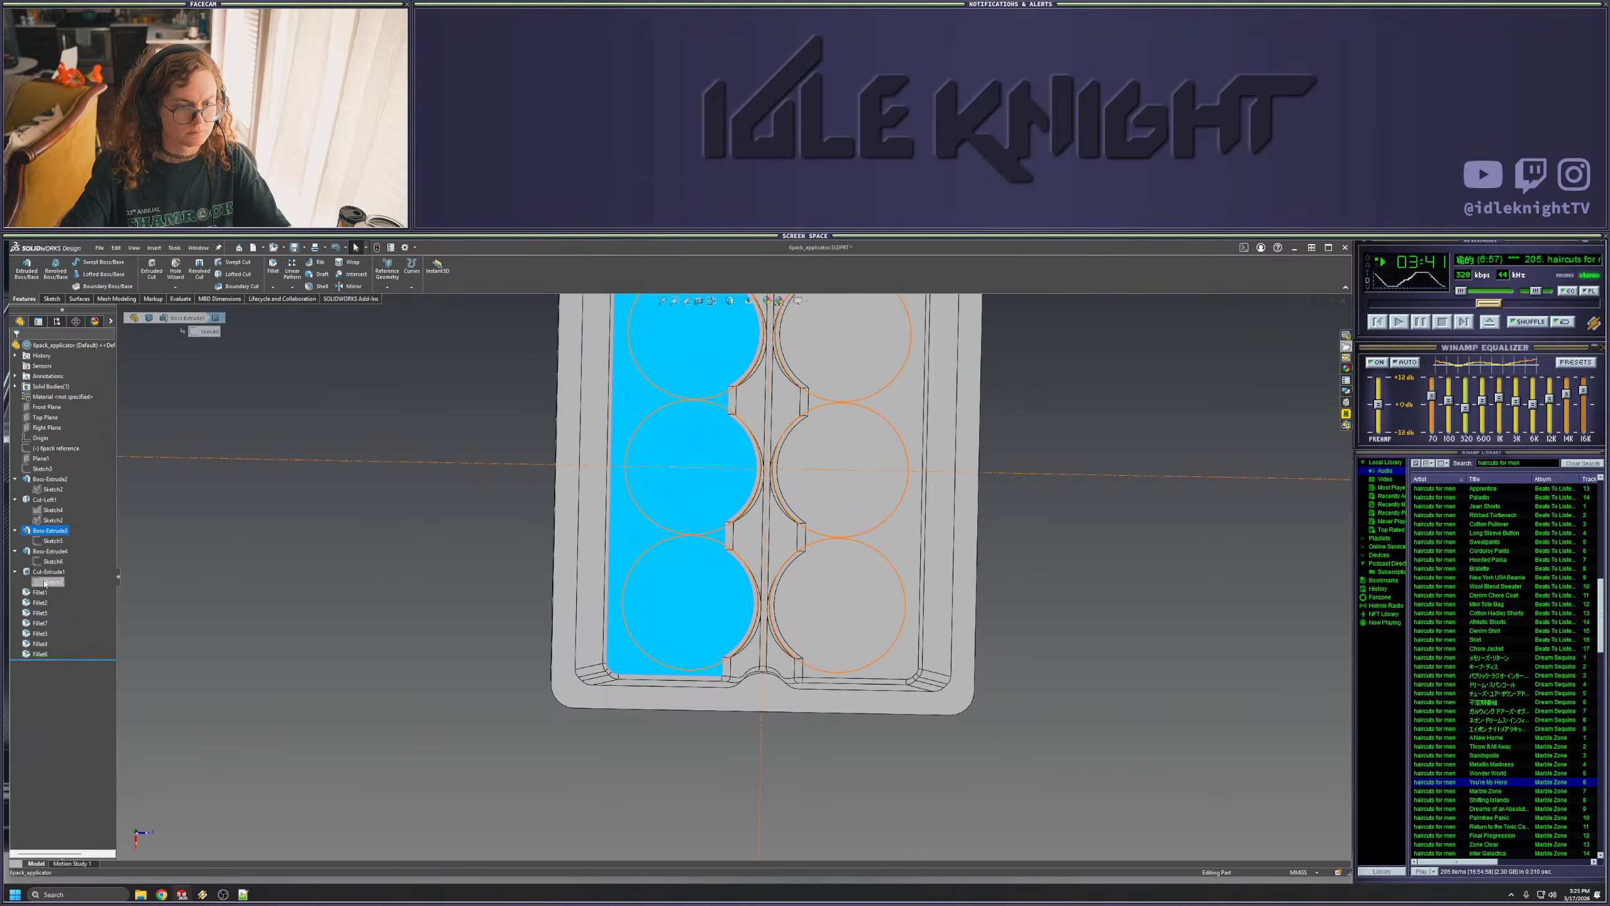
{"action": "middle_click_drag", "start_coordinate": [335, 612], "coordinate": [347, 359]}
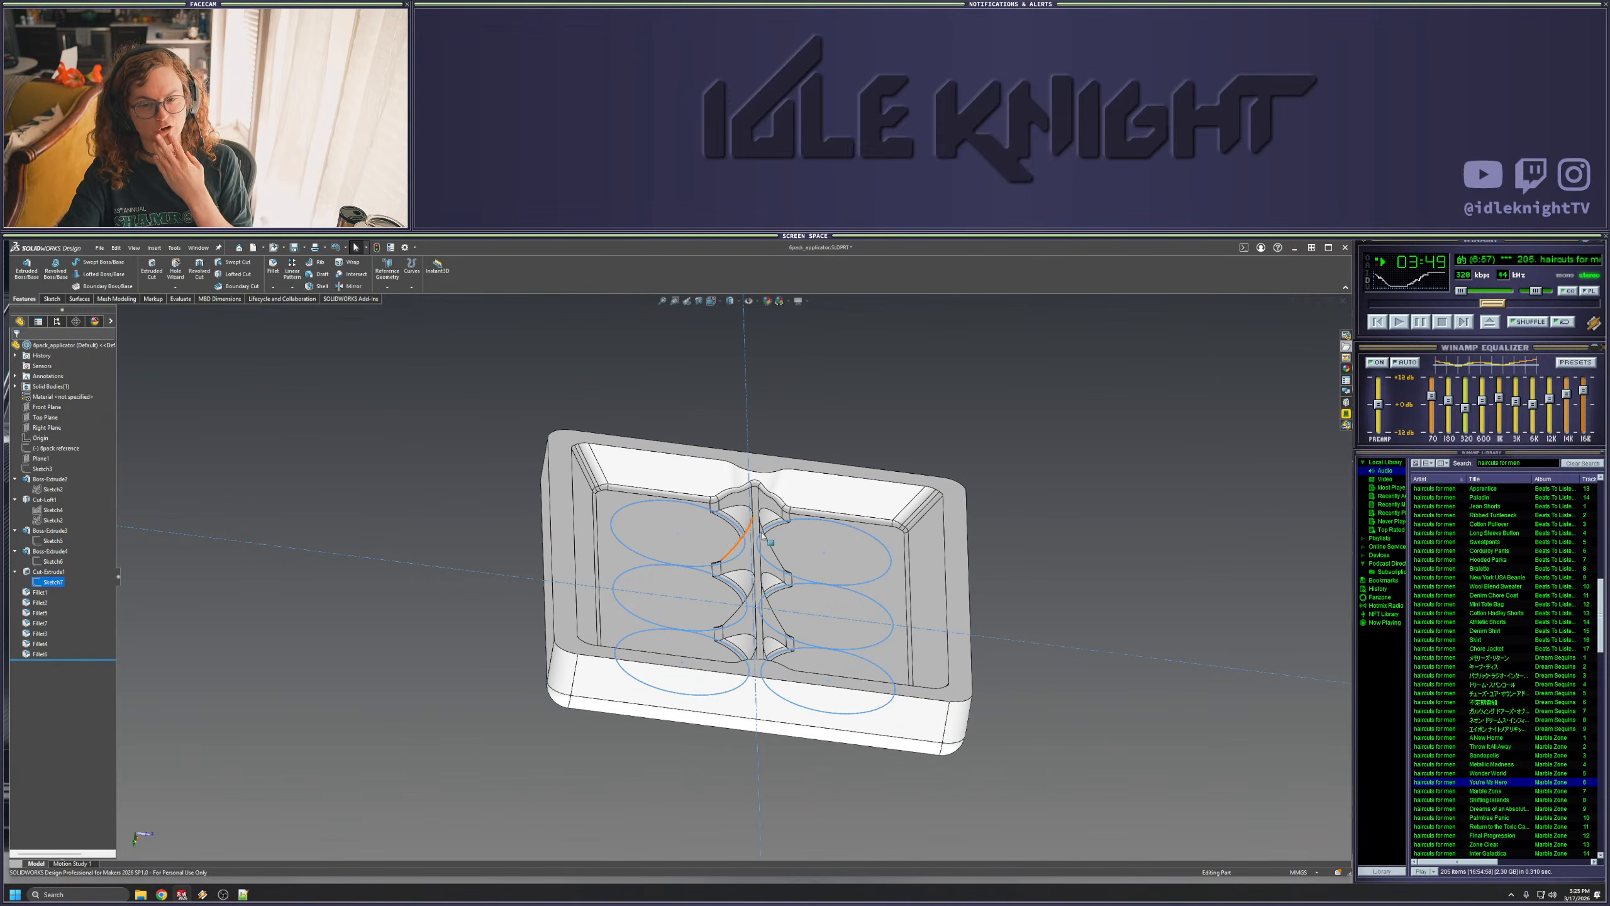
{"action": "left_click", "coordinate": [1009, 567]}
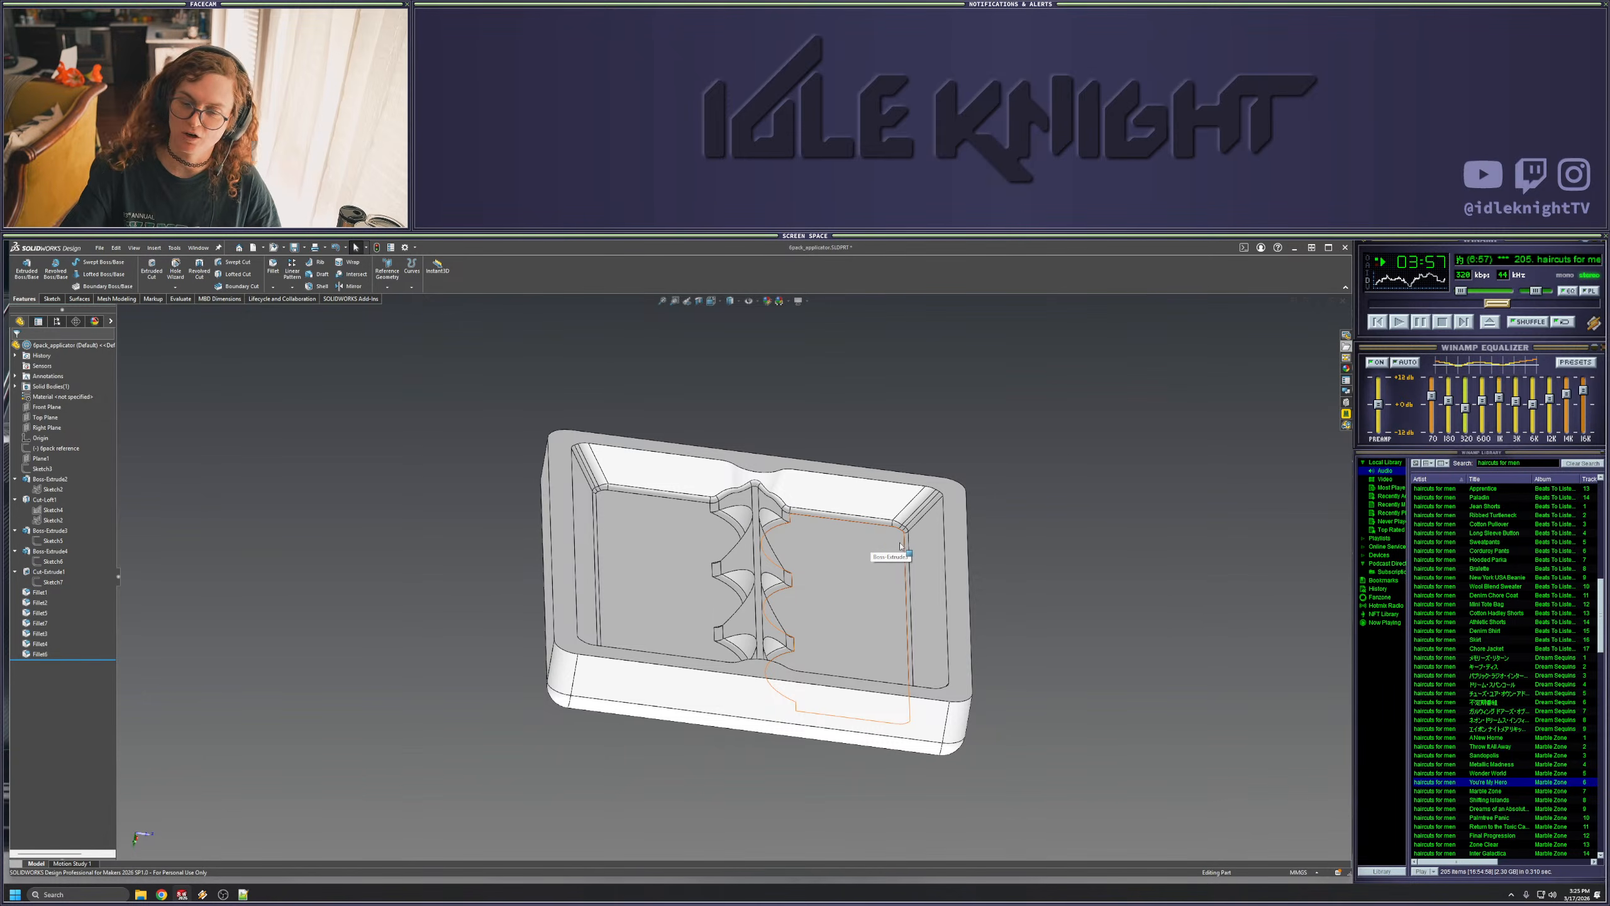
- Examine the pocket floor faces on both sides of the rib and the long floor edge beside the side wall
{"action": "left_click", "coordinate": [864, 601]}
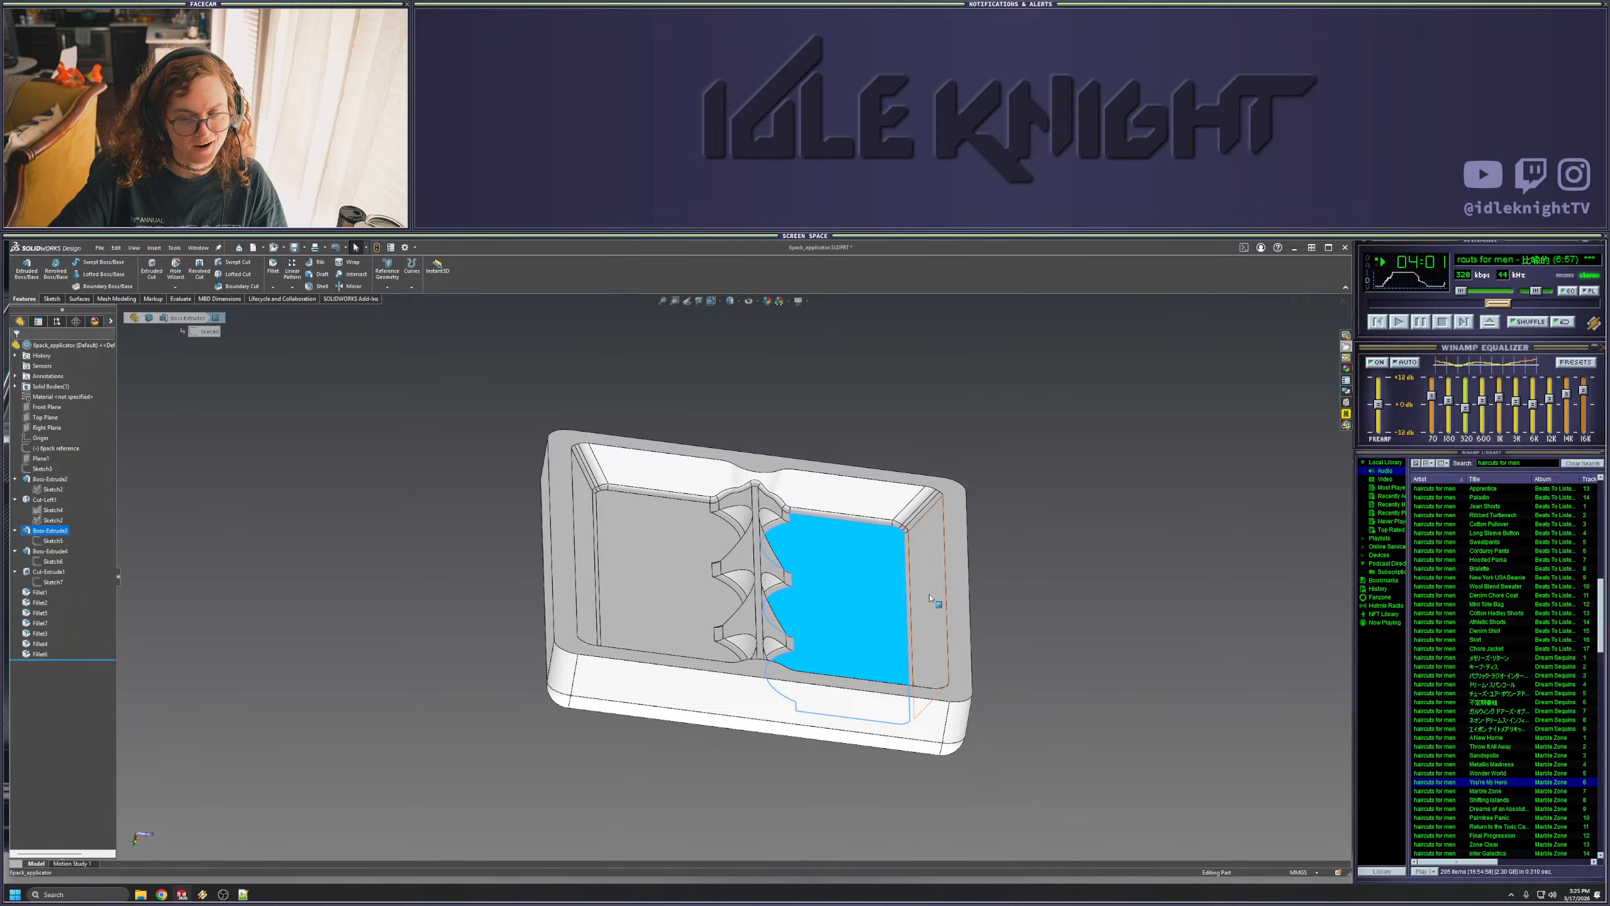
{"action": "left_click", "coordinate": [1034, 639]}
{"action": "middle_click_drag", "start_coordinate": [1034, 639], "coordinate": [938, 768]}
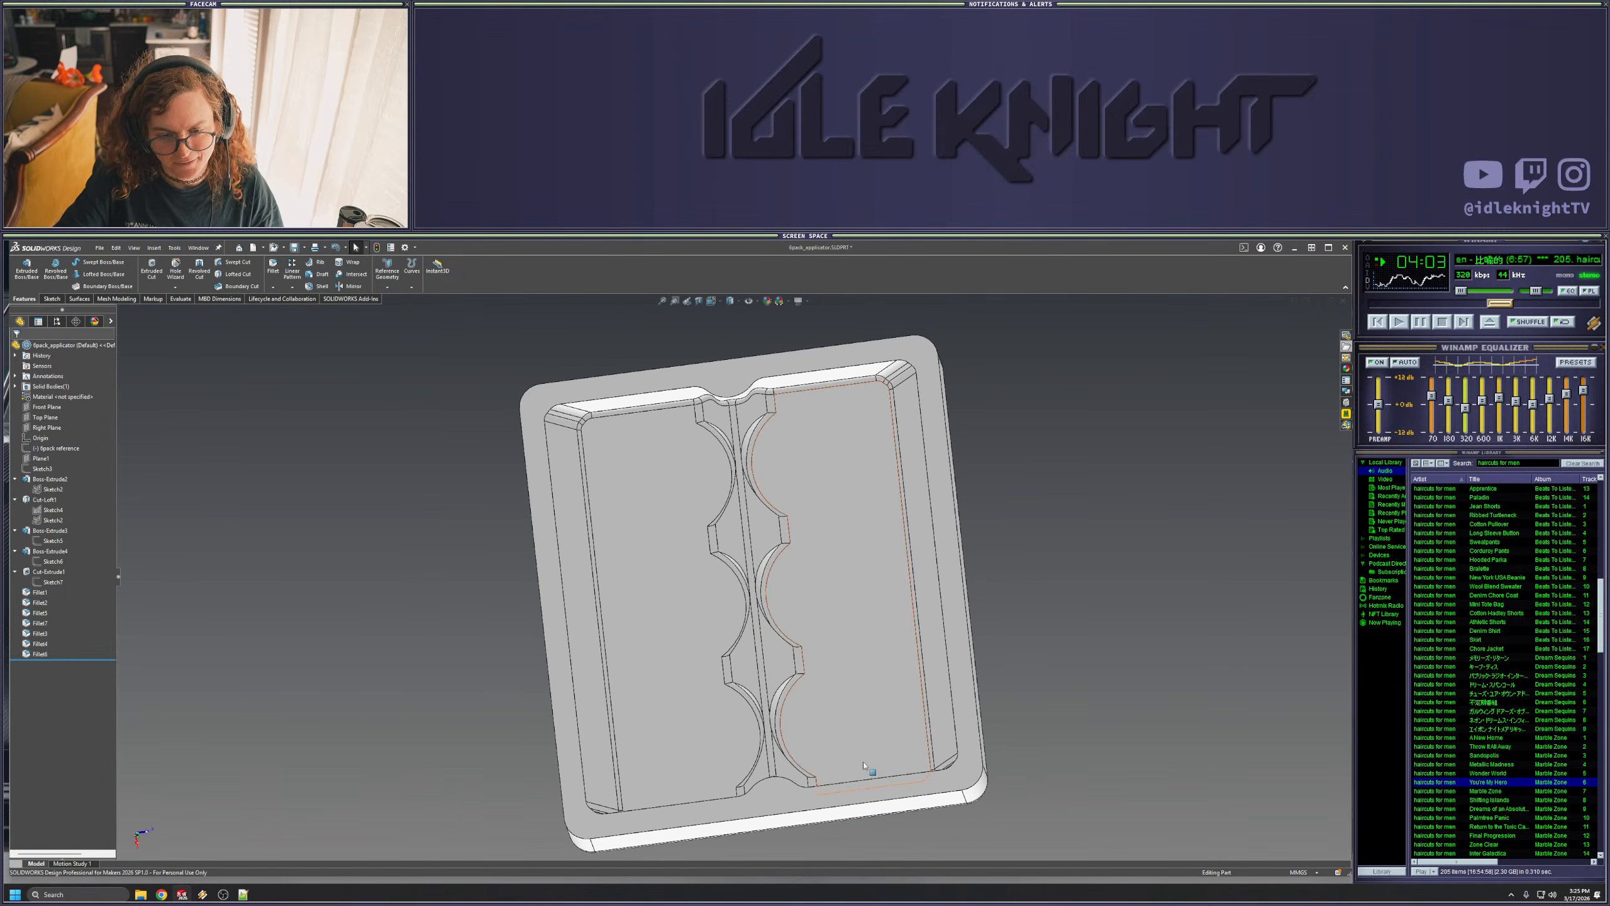
{"action": "left_click", "coordinate": [692, 693]}
{"action": "middle_click_drag", "start_coordinate": [1046, 723], "coordinate": [1060, 661]}
{"action": "left_click", "coordinate": [1154, 651]}
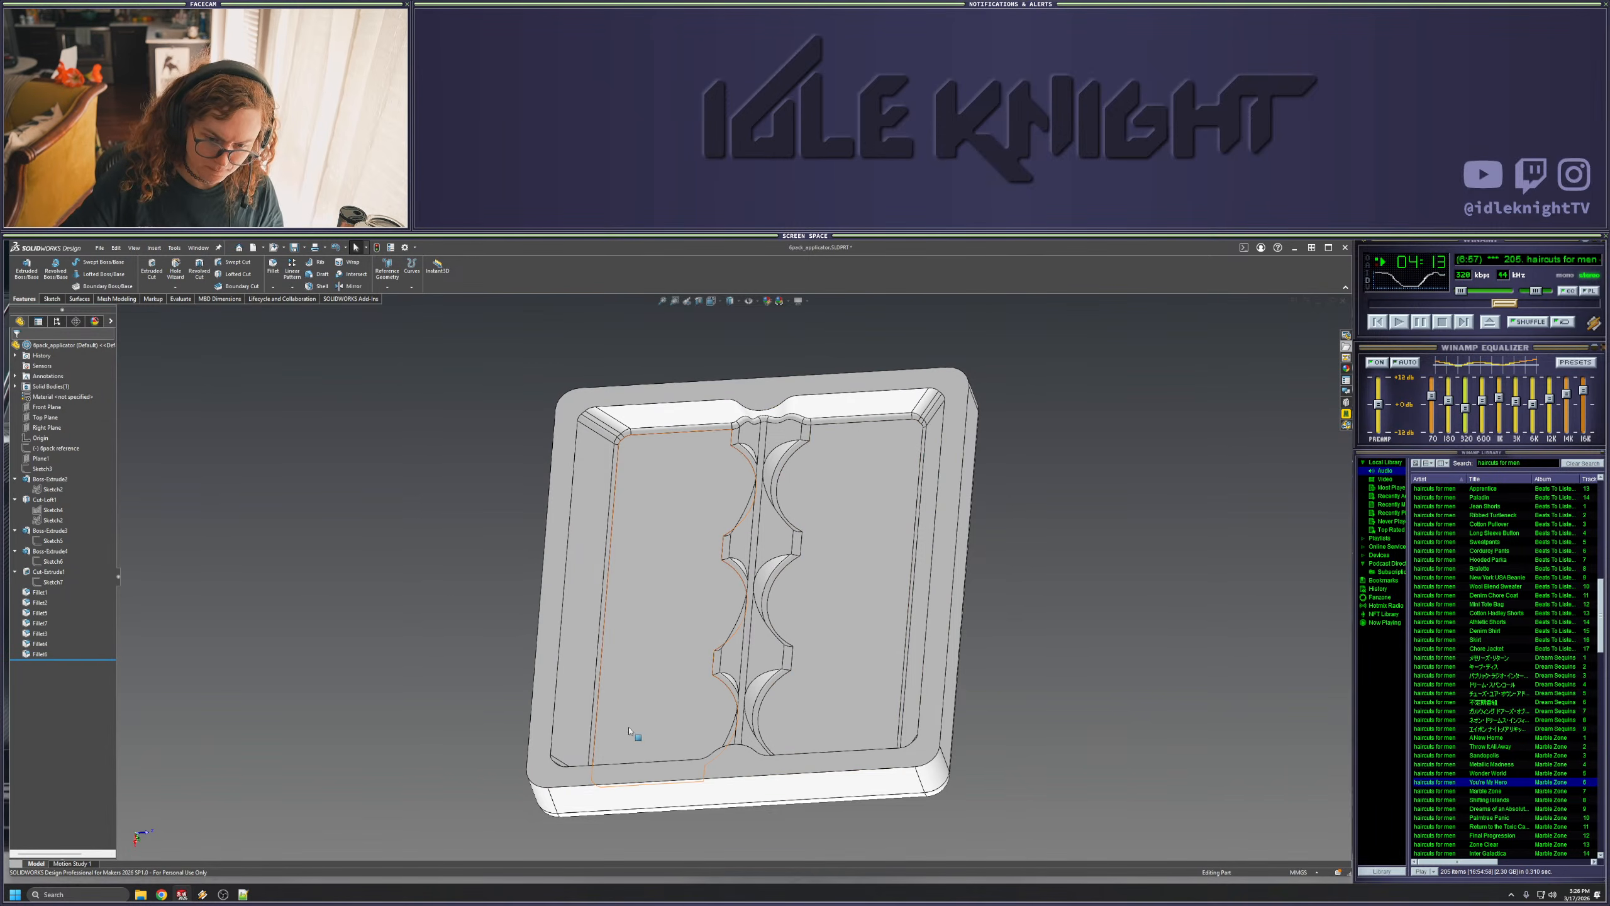
{"action": "left_click", "coordinate": [595, 736]}
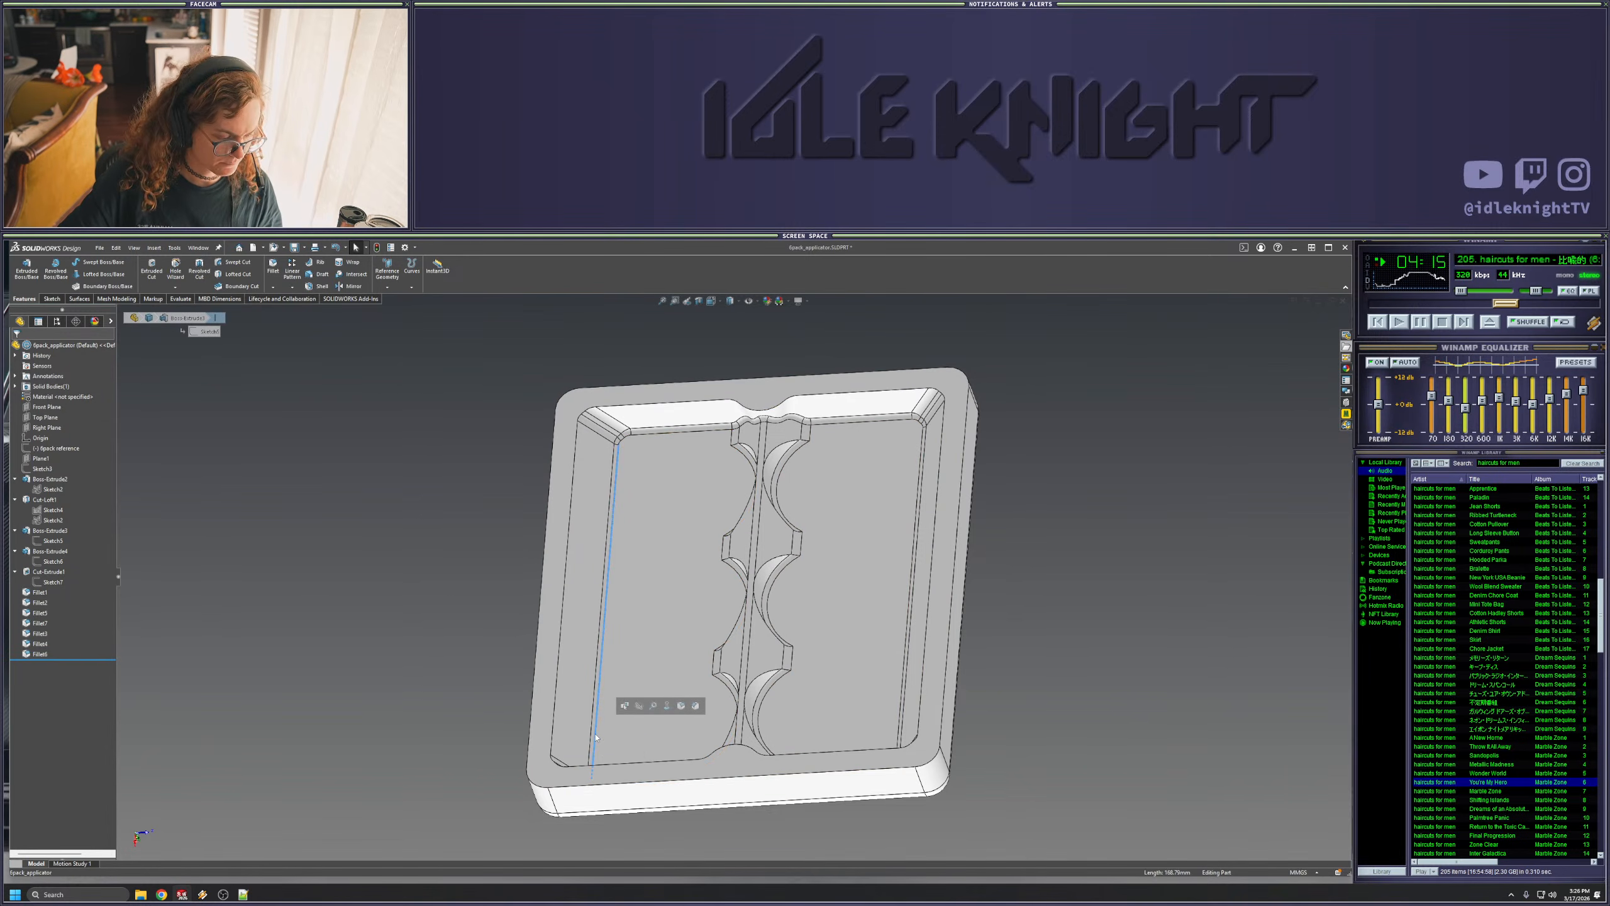
{"action": "middle_click_drag", "start_coordinate": [596, 737], "coordinate": [675, 606]}
{"action": "scroll", "coordinate": [666, 690], "scroll_direction": "down", "scroll_amount": 5}
{"action": "left_click", "coordinate": [656, 693]}
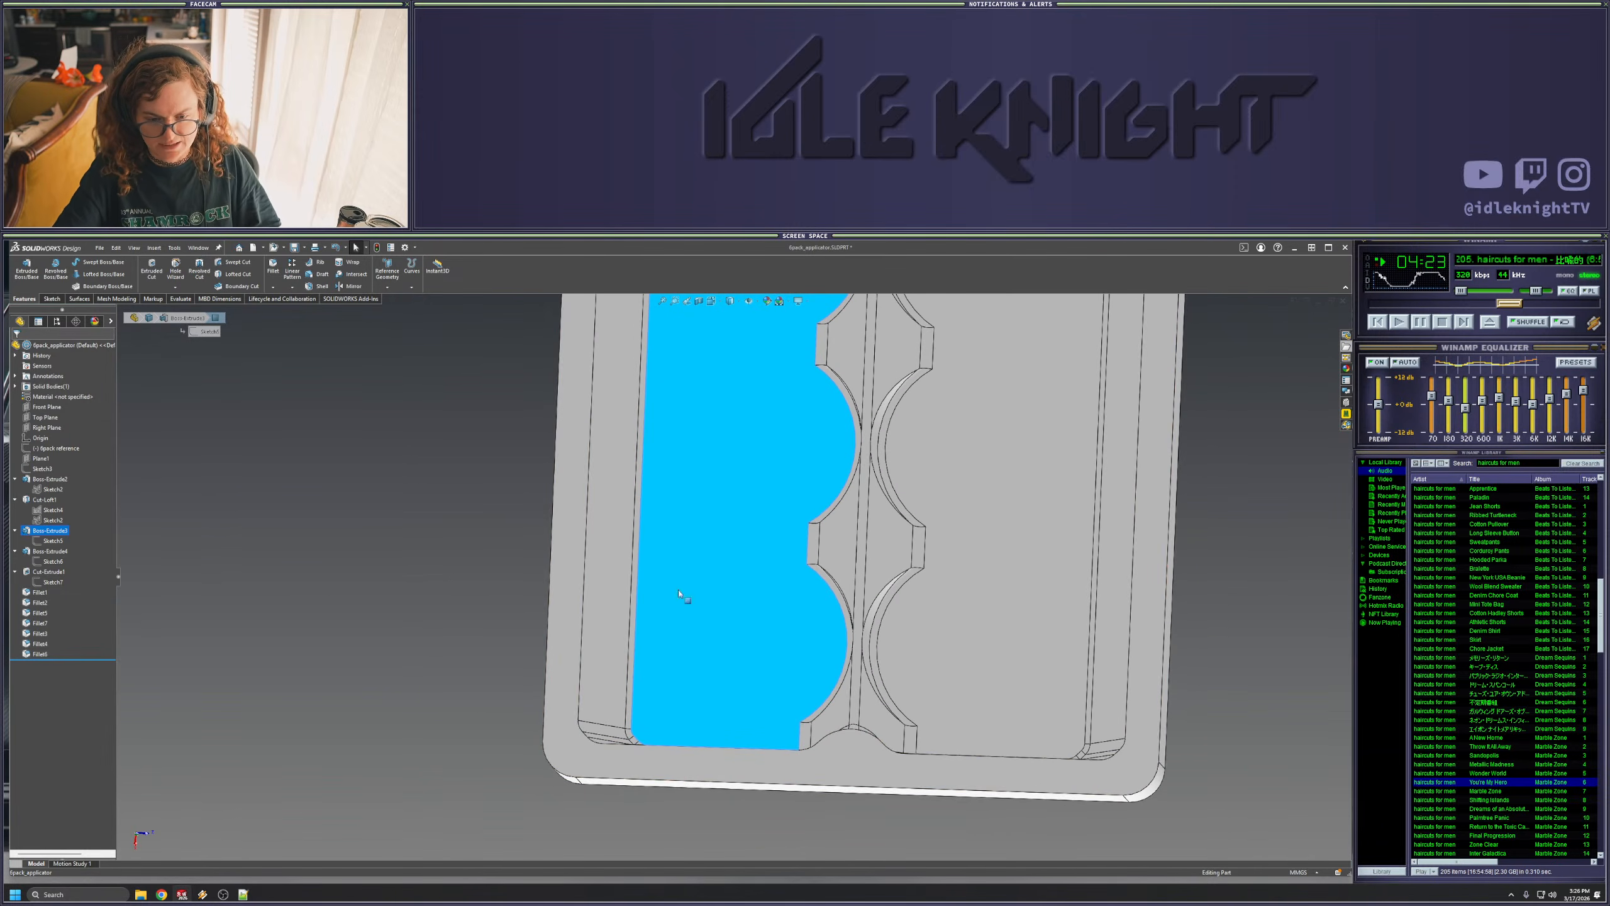
{"action": "left_click", "coordinate": [433, 693]}
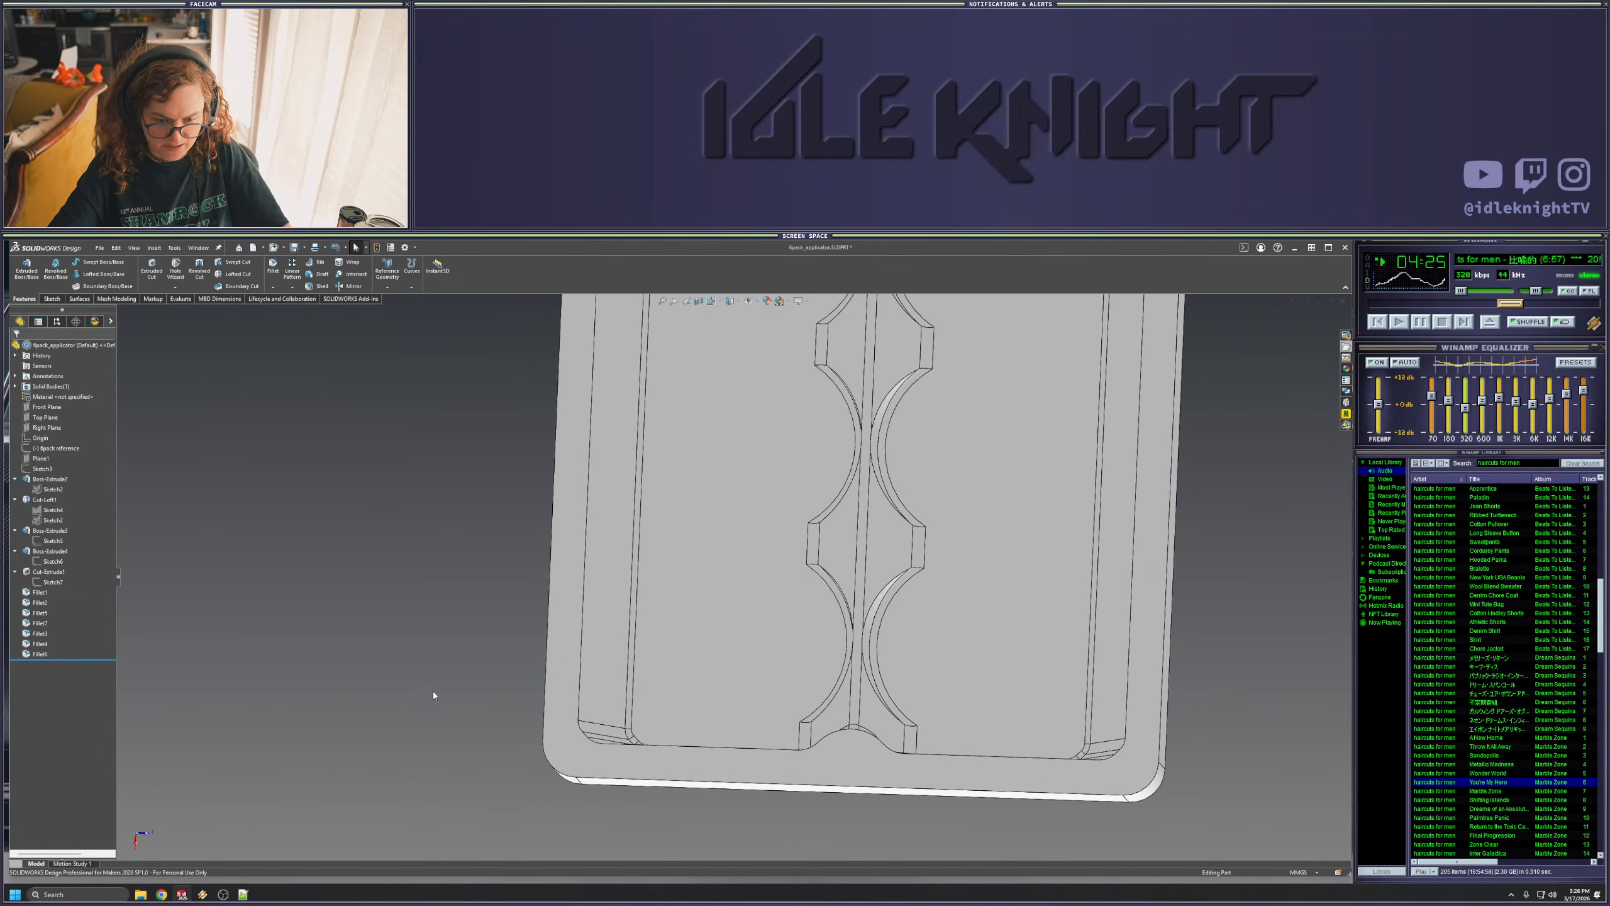
{"action": "left_click", "coordinate": [634, 715]}
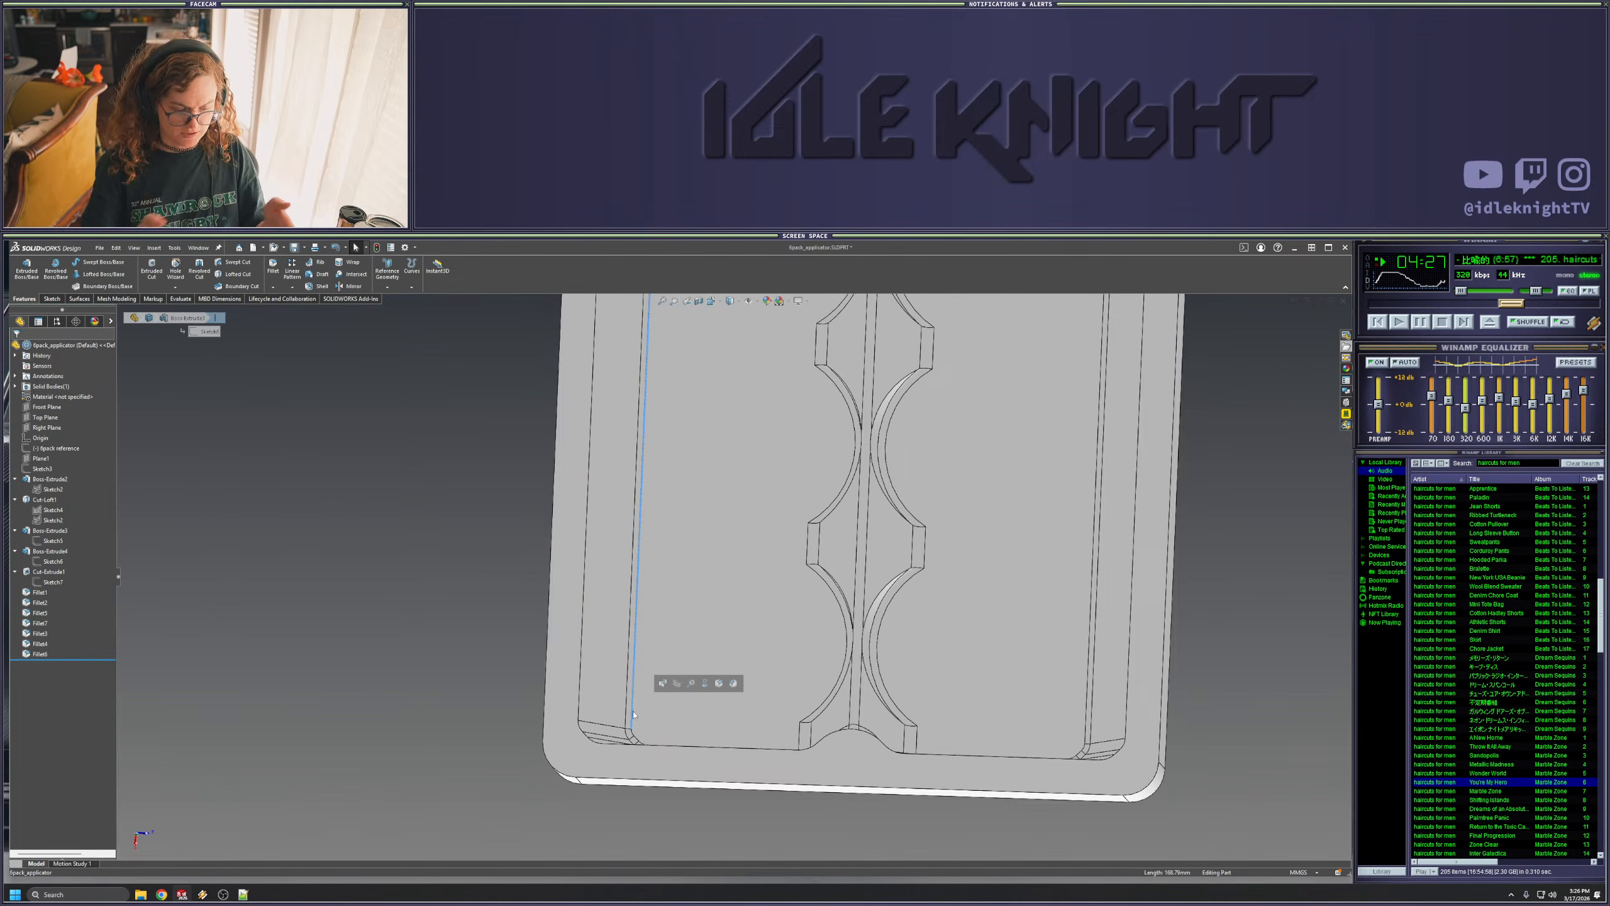
{"action": "mouse_move", "coordinate": [682, 651]}
{"action": "middle_mouse_down"}
{"action": "mouse_move", "coordinate": [706, 411]}
{"action": "mouse_move", "coordinate": [702, 442]}
{"action": "middle_mouse_up"}
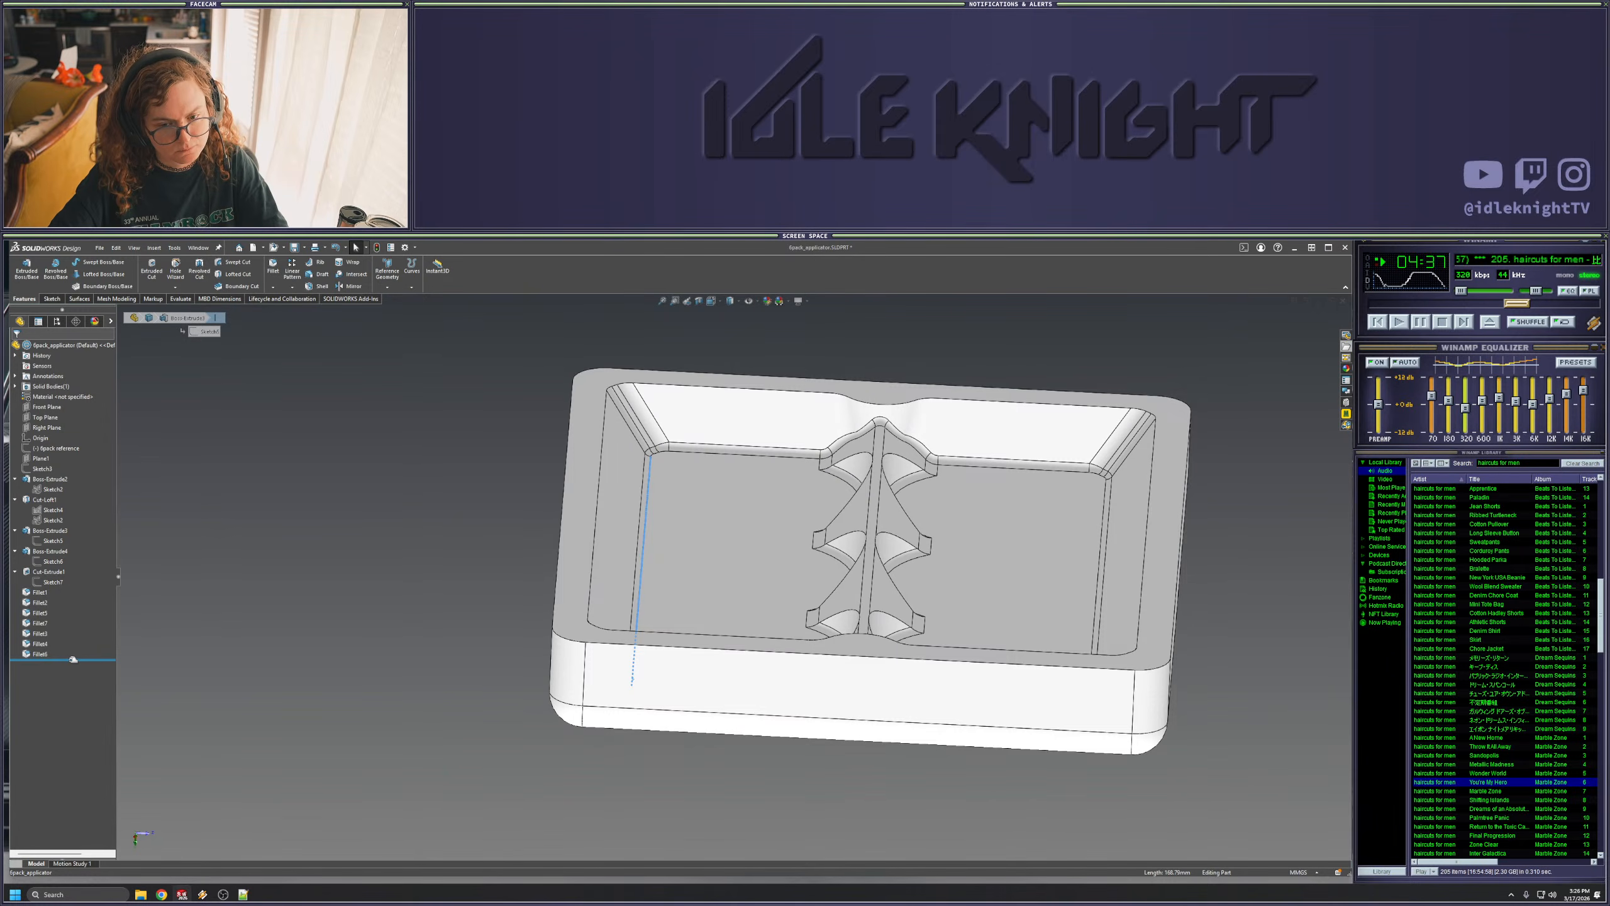
- Open the lofted pocket cut's first outline sketch, check its long side line, and close the sketch
{"action": "left_click", "coordinate": [744, 590]}
{"action": "left_click", "coordinate": [240, 668]}
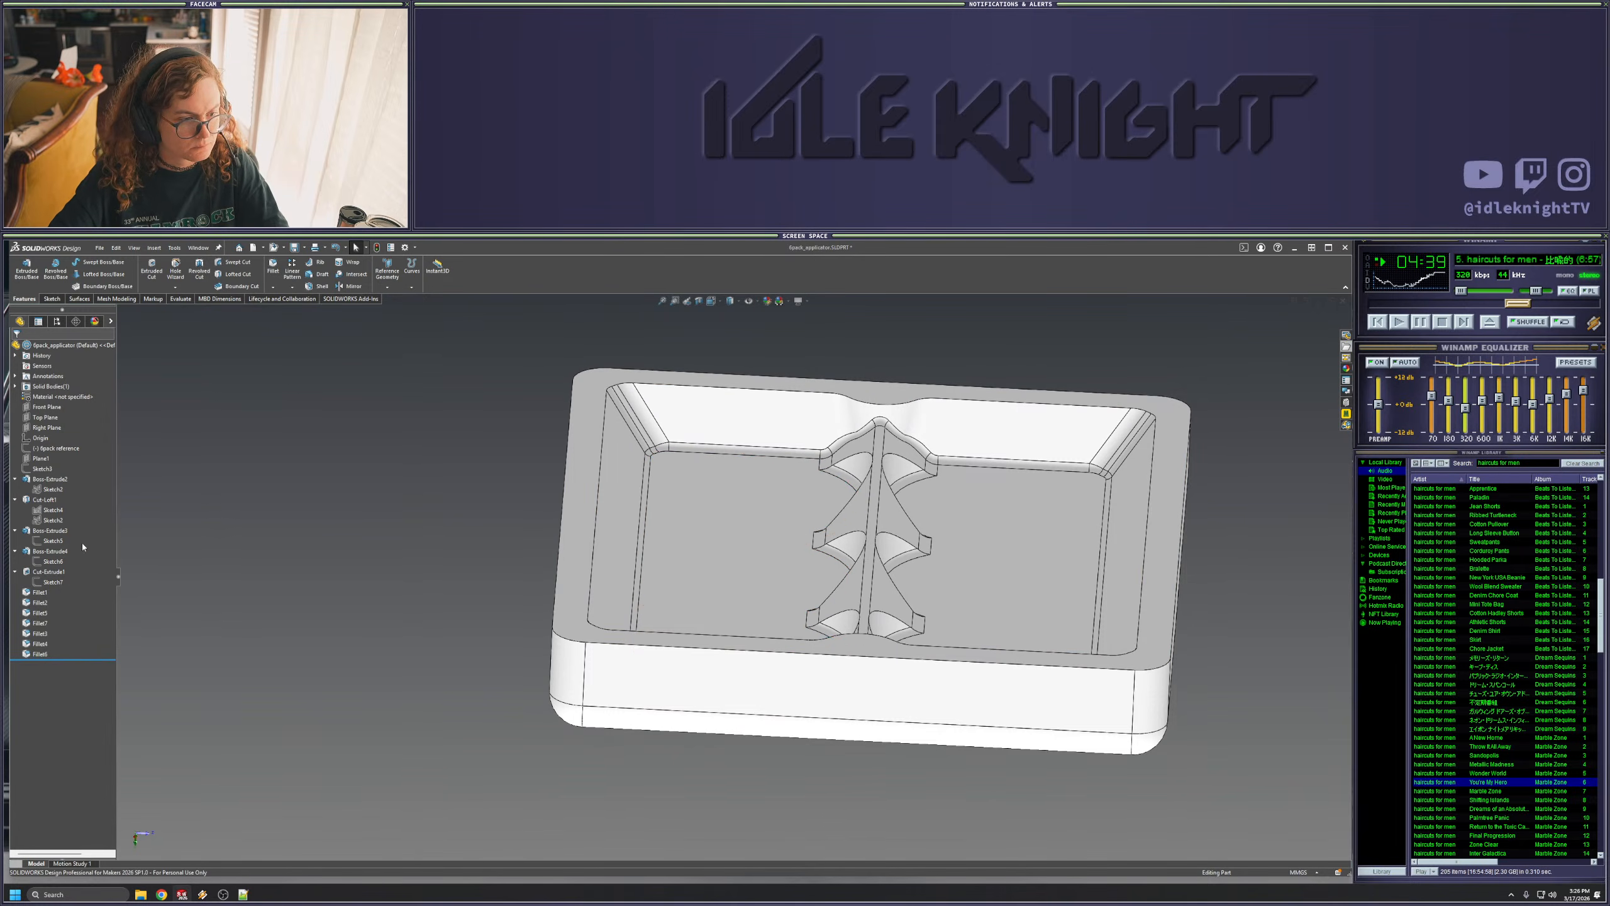
{"action": "left_click", "coordinate": [53, 520]}
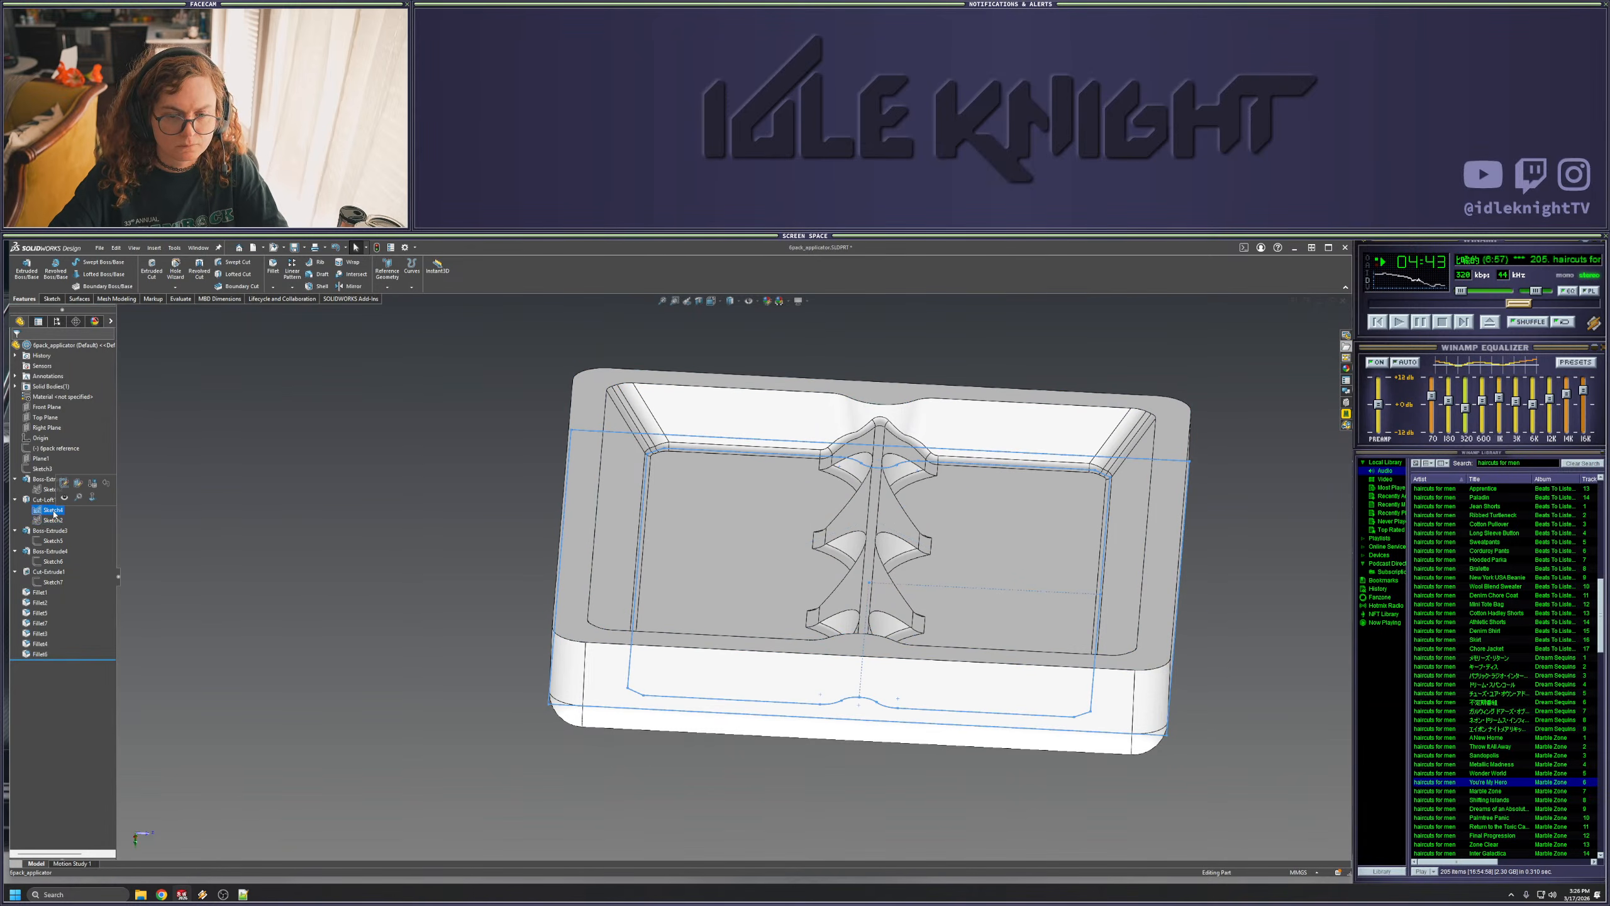
{"action": "left_click", "coordinate": [54, 511]}
{"action": "left_click", "coordinate": [66, 483]}
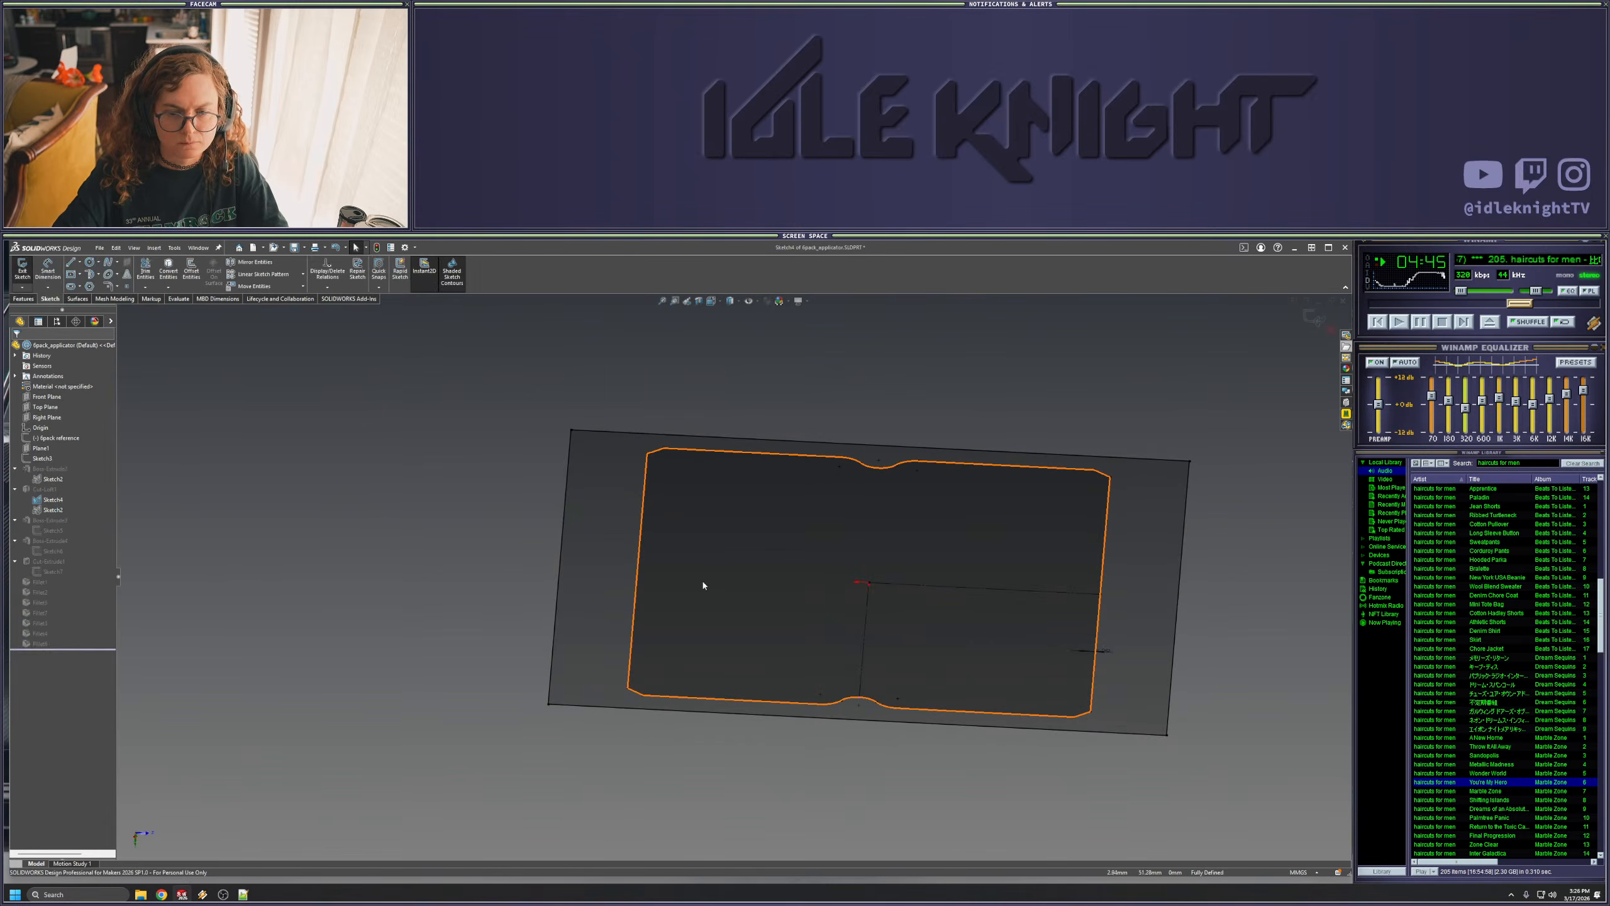
{"action": "scroll", "coordinate": [800, 592], "scroll_direction": "down", "scroll_amount": 5}
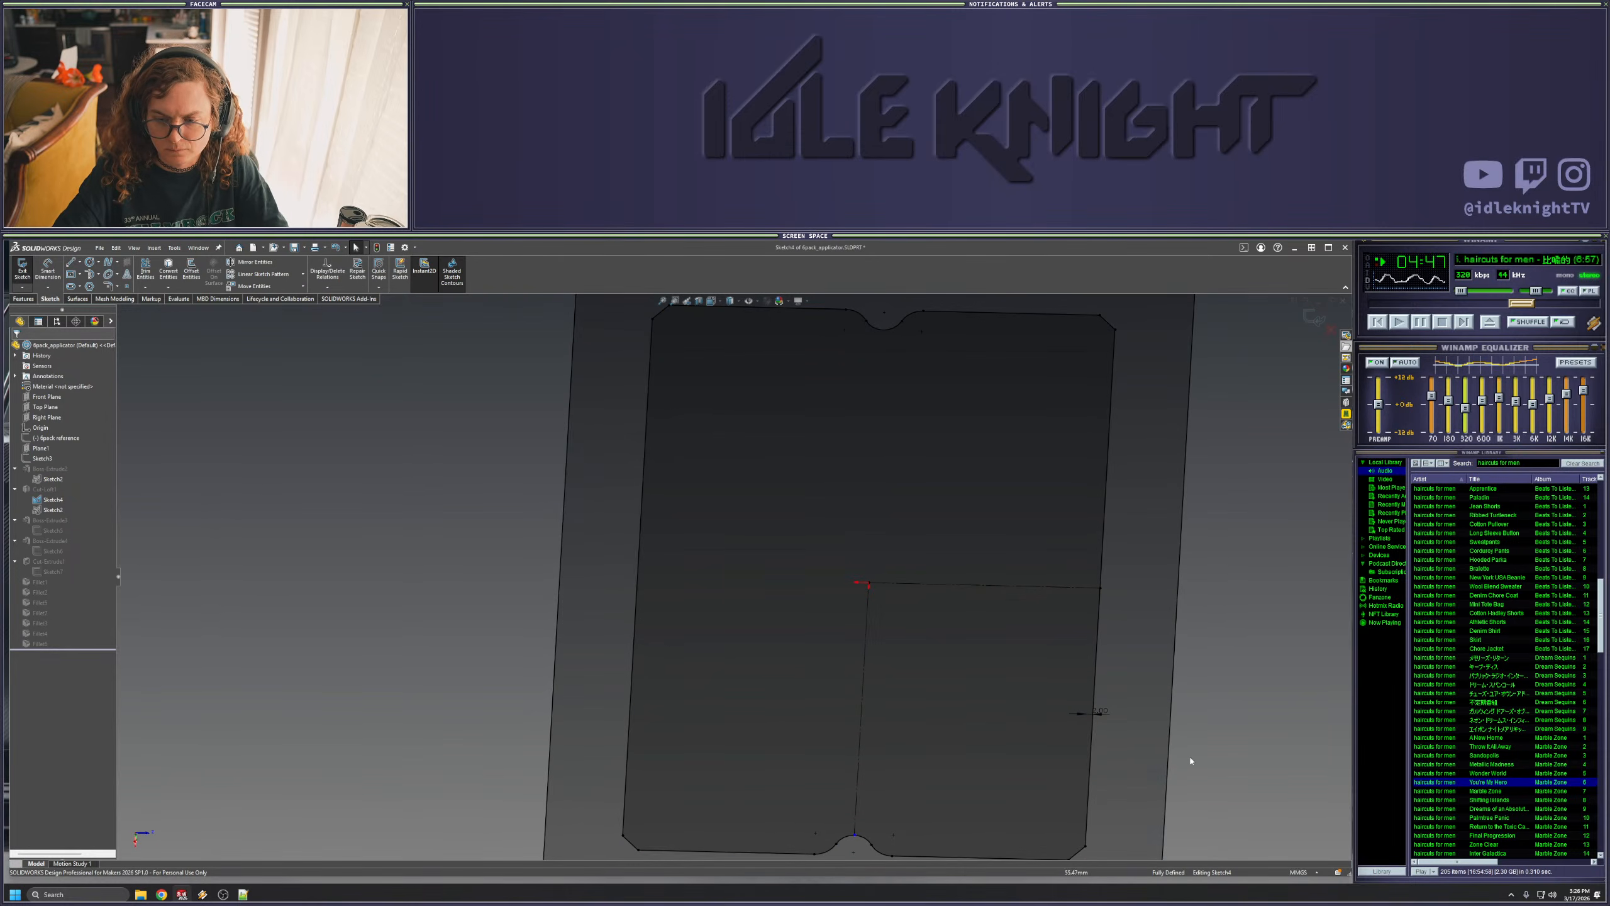
{"action": "left_click", "coordinate": [1093, 683]}
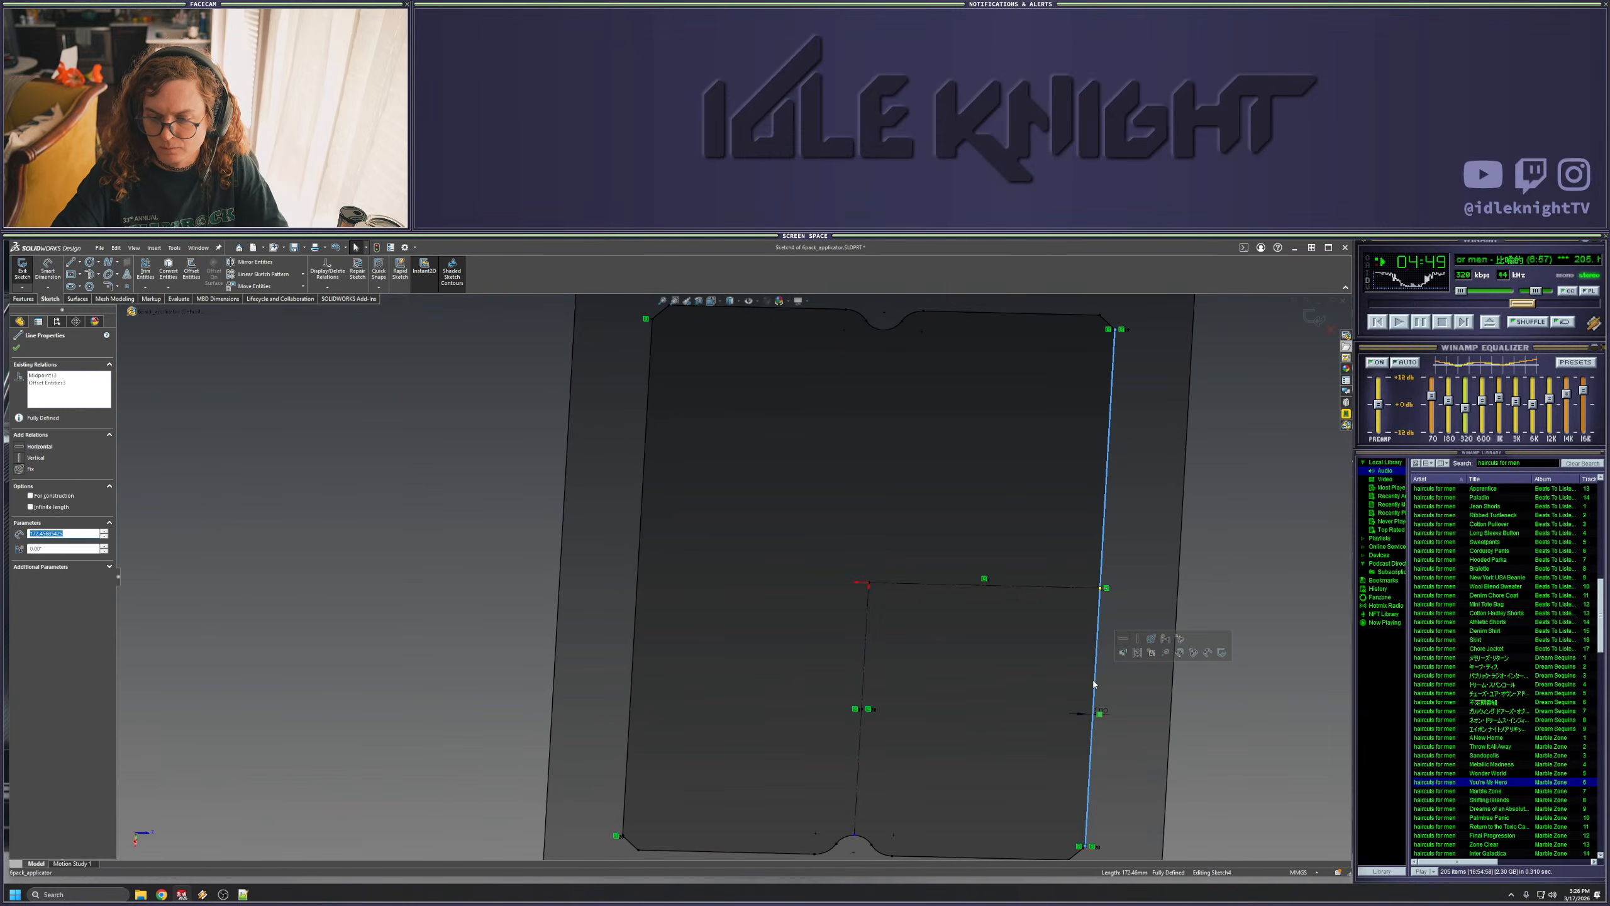
{"action": "scroll", "coordinate": [1094, 685], "scroll_direction": "up", "scroll_amount": 2}
{"action": "left_click", "coordinate": [1125, 719]}
{"action": "left_click", "coordinate": [1313, 318]}
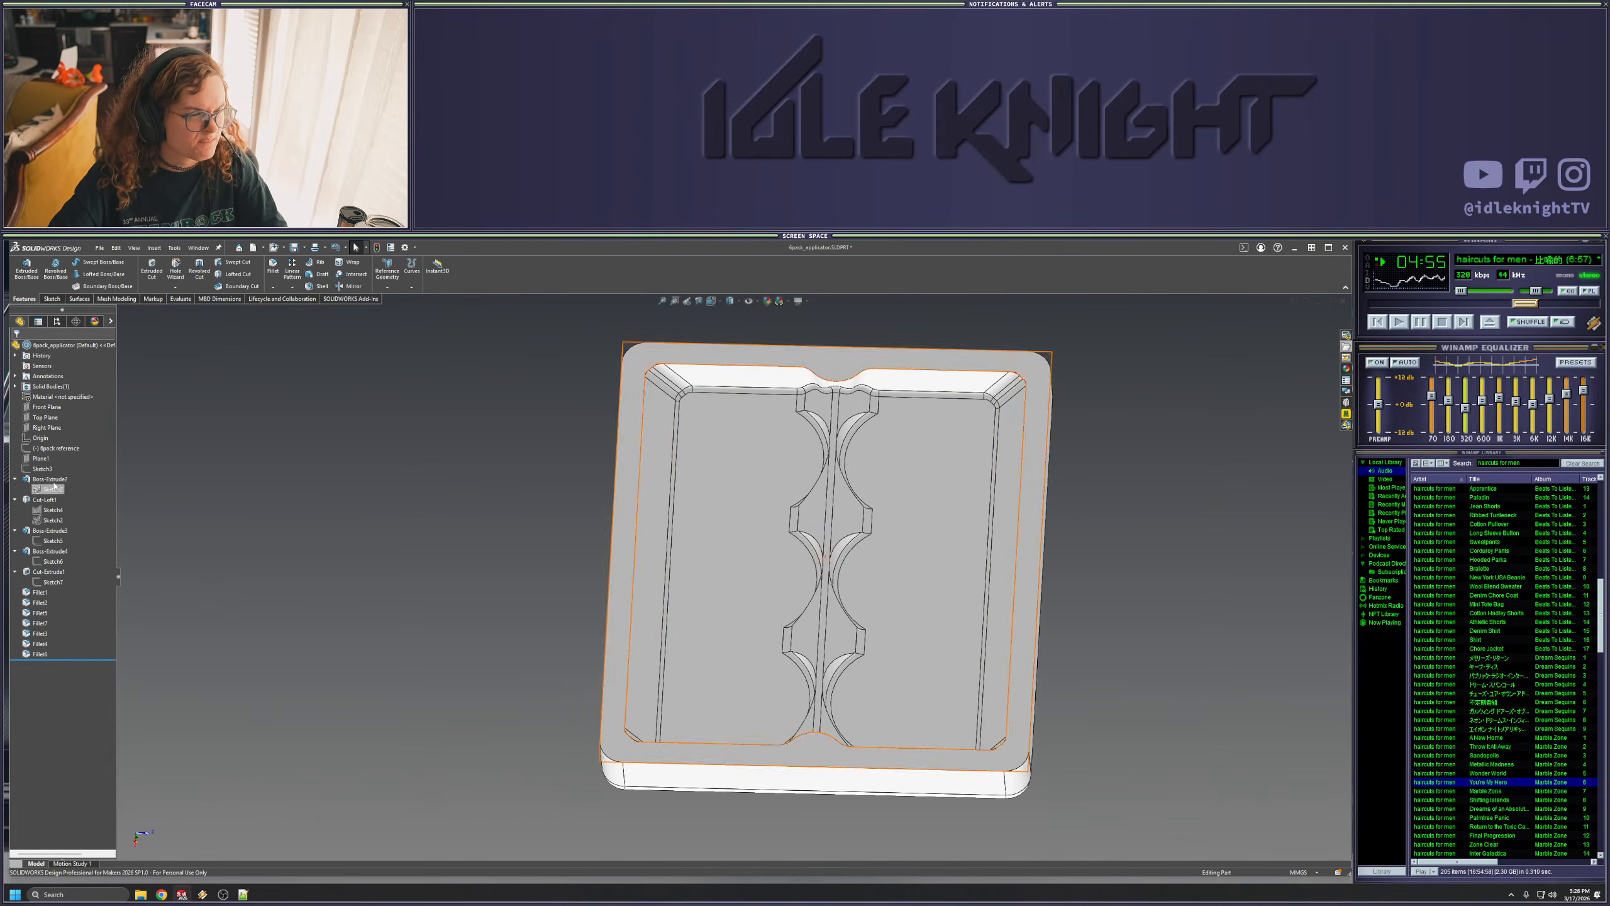
- Edit the quarter-outline layout sketch (Sketch3) and delete its full circle
{"action": "left_click", "coordinate": [47, 471]}
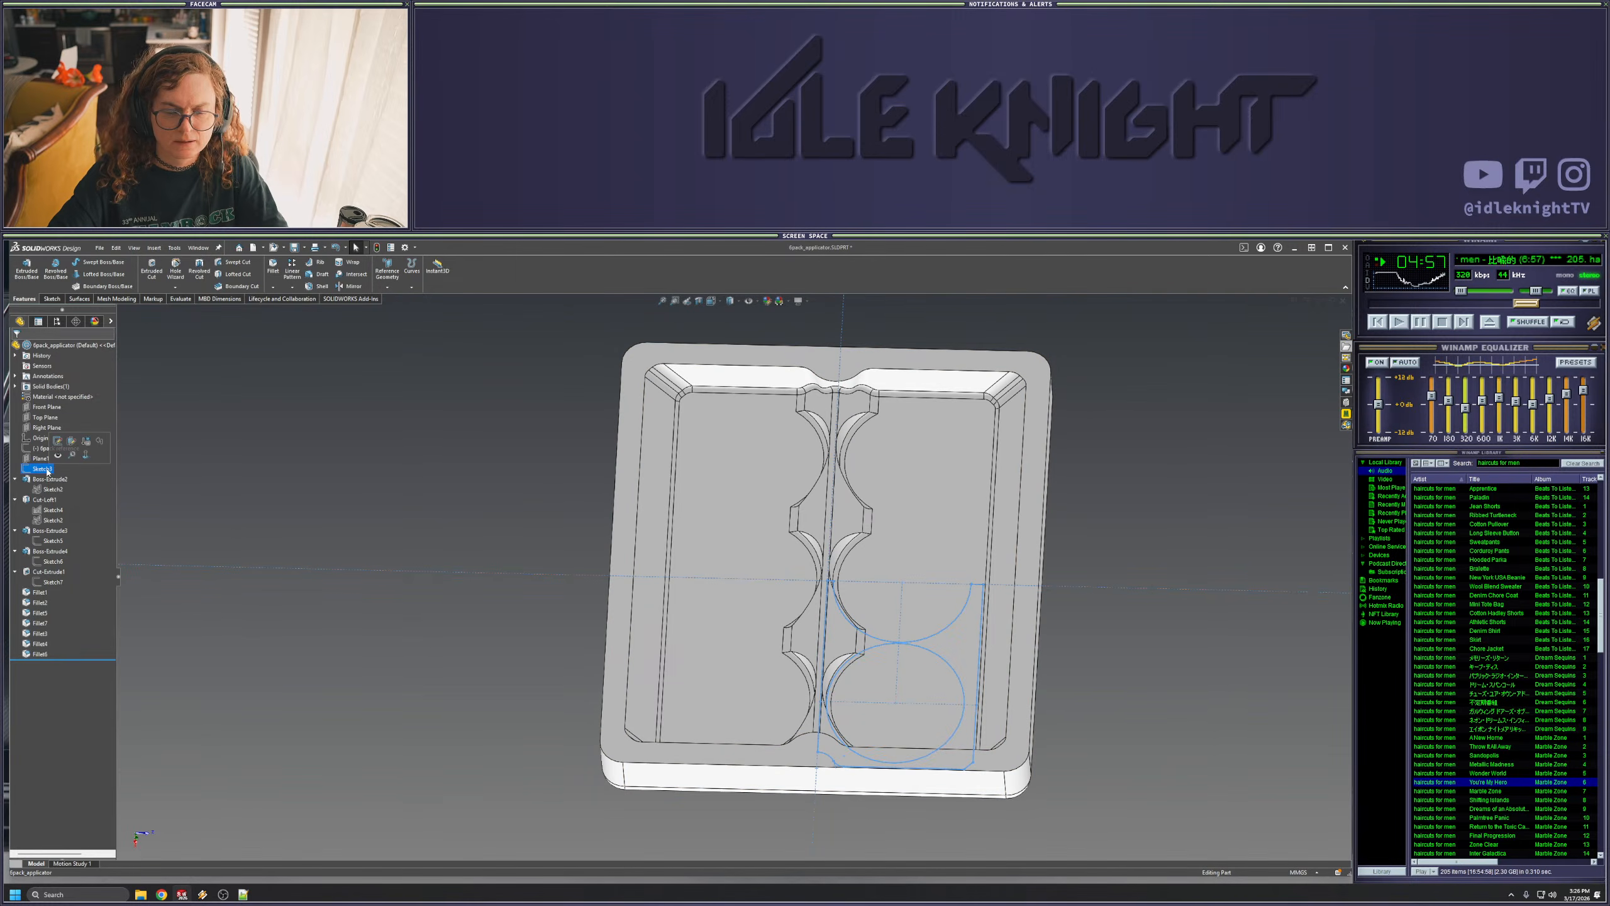
{"action": "left_click", "coordinate": [58, 441]}
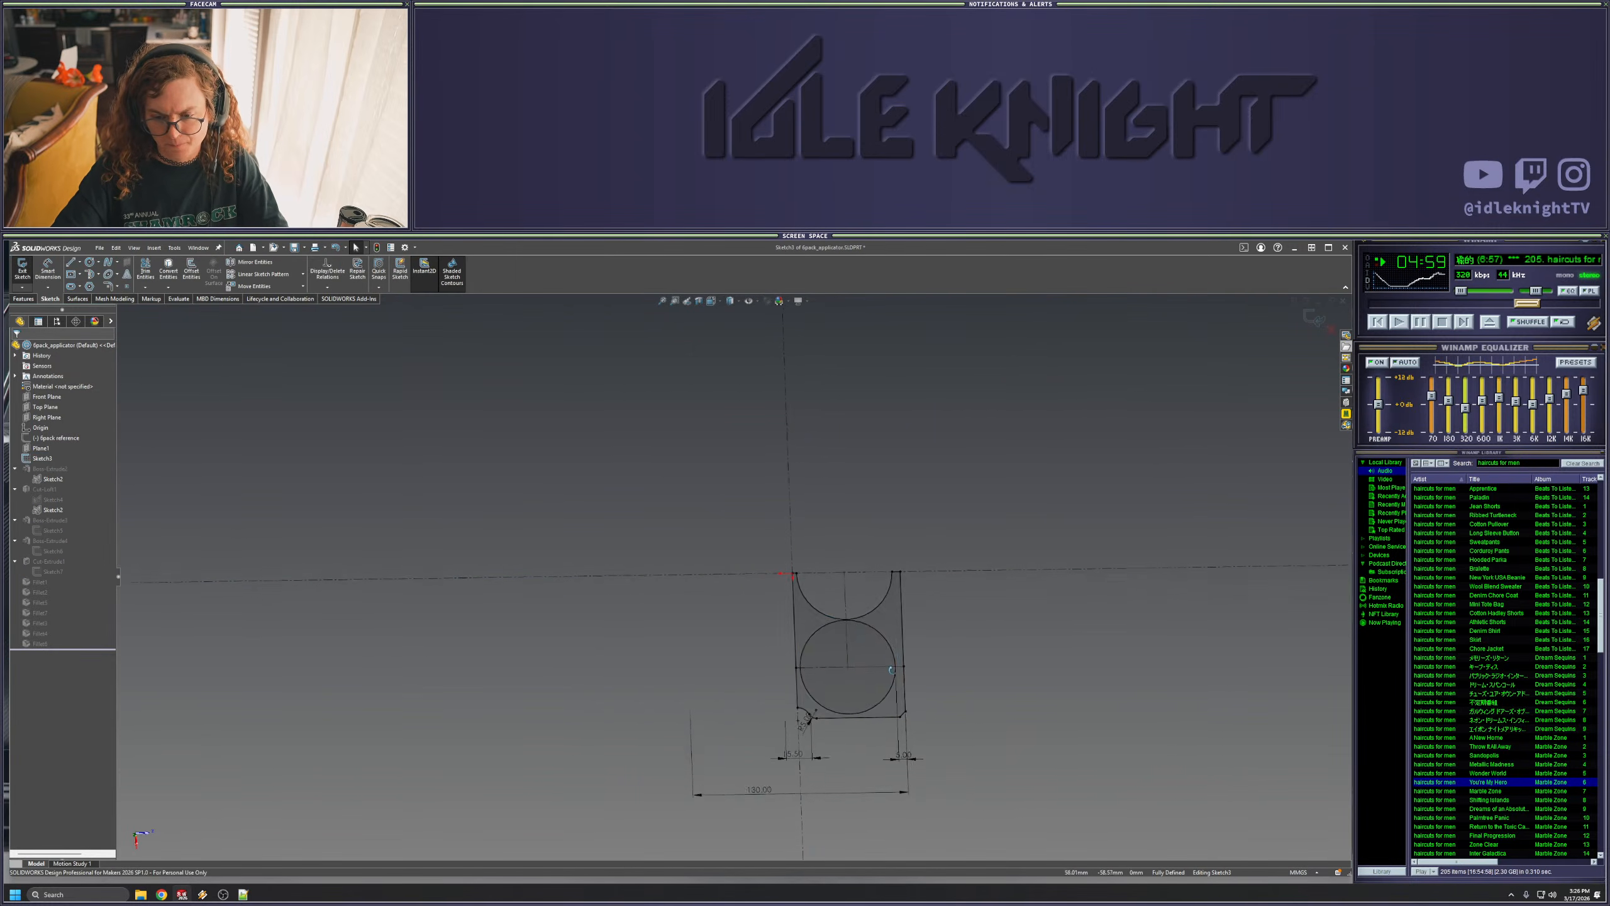
{"action": "middle_click_drag", "start_coordinate": [892, 657], "coordinate": [890, 661]}
{"action": "key", "text": "space"}
{"action": "left_click", "coordinate": [601, 692]}
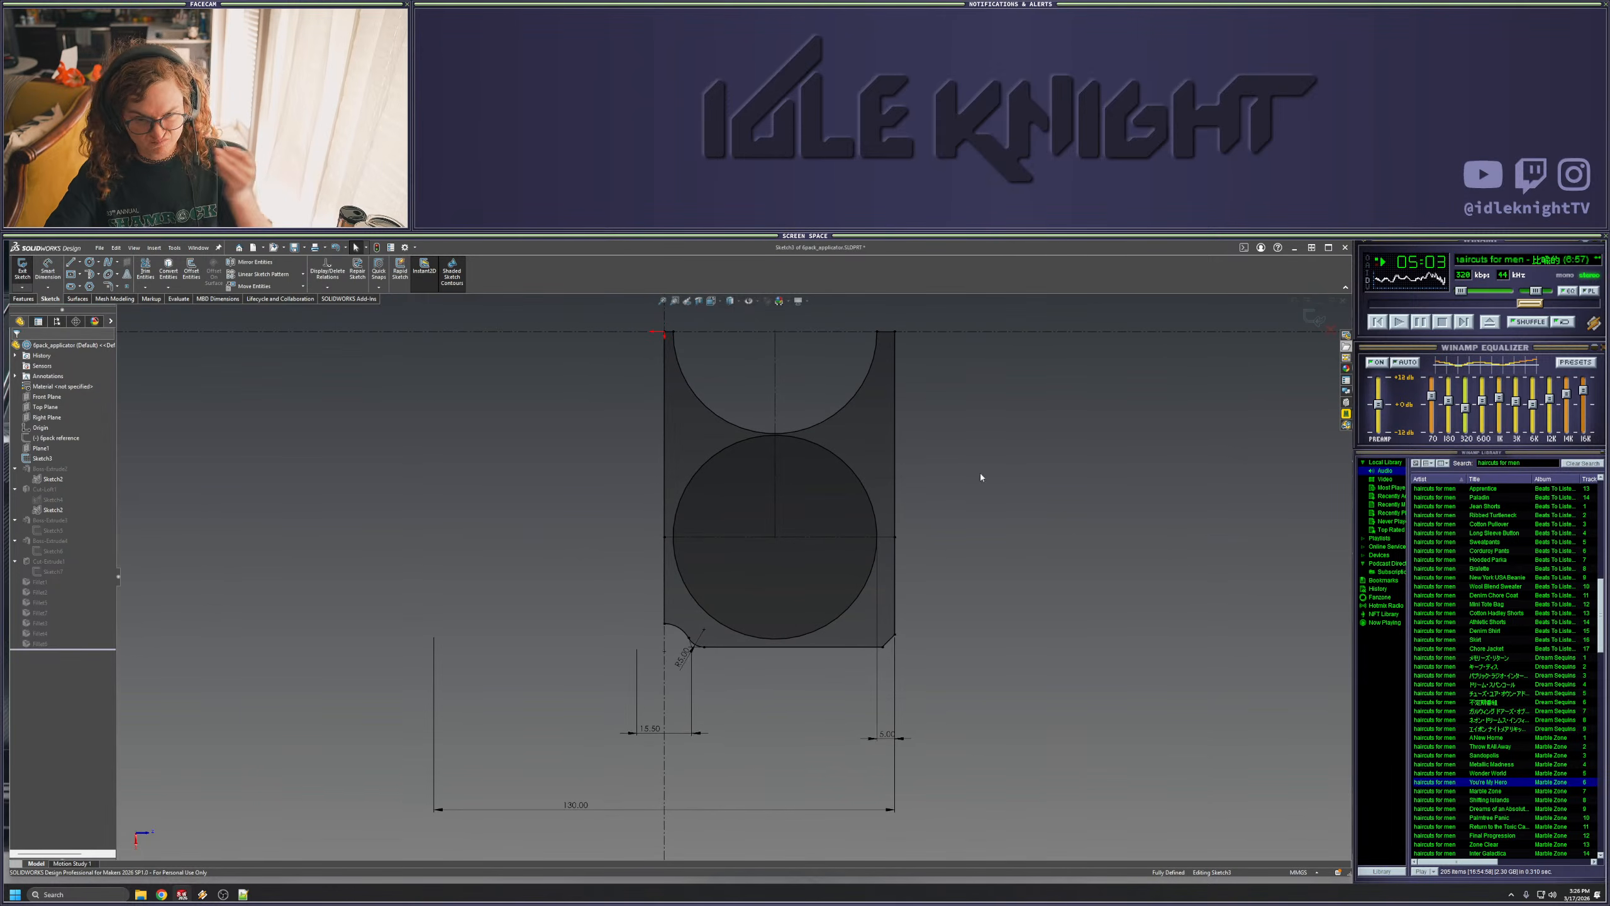
{"action": "left_click", "coordinate": [867, 378]}
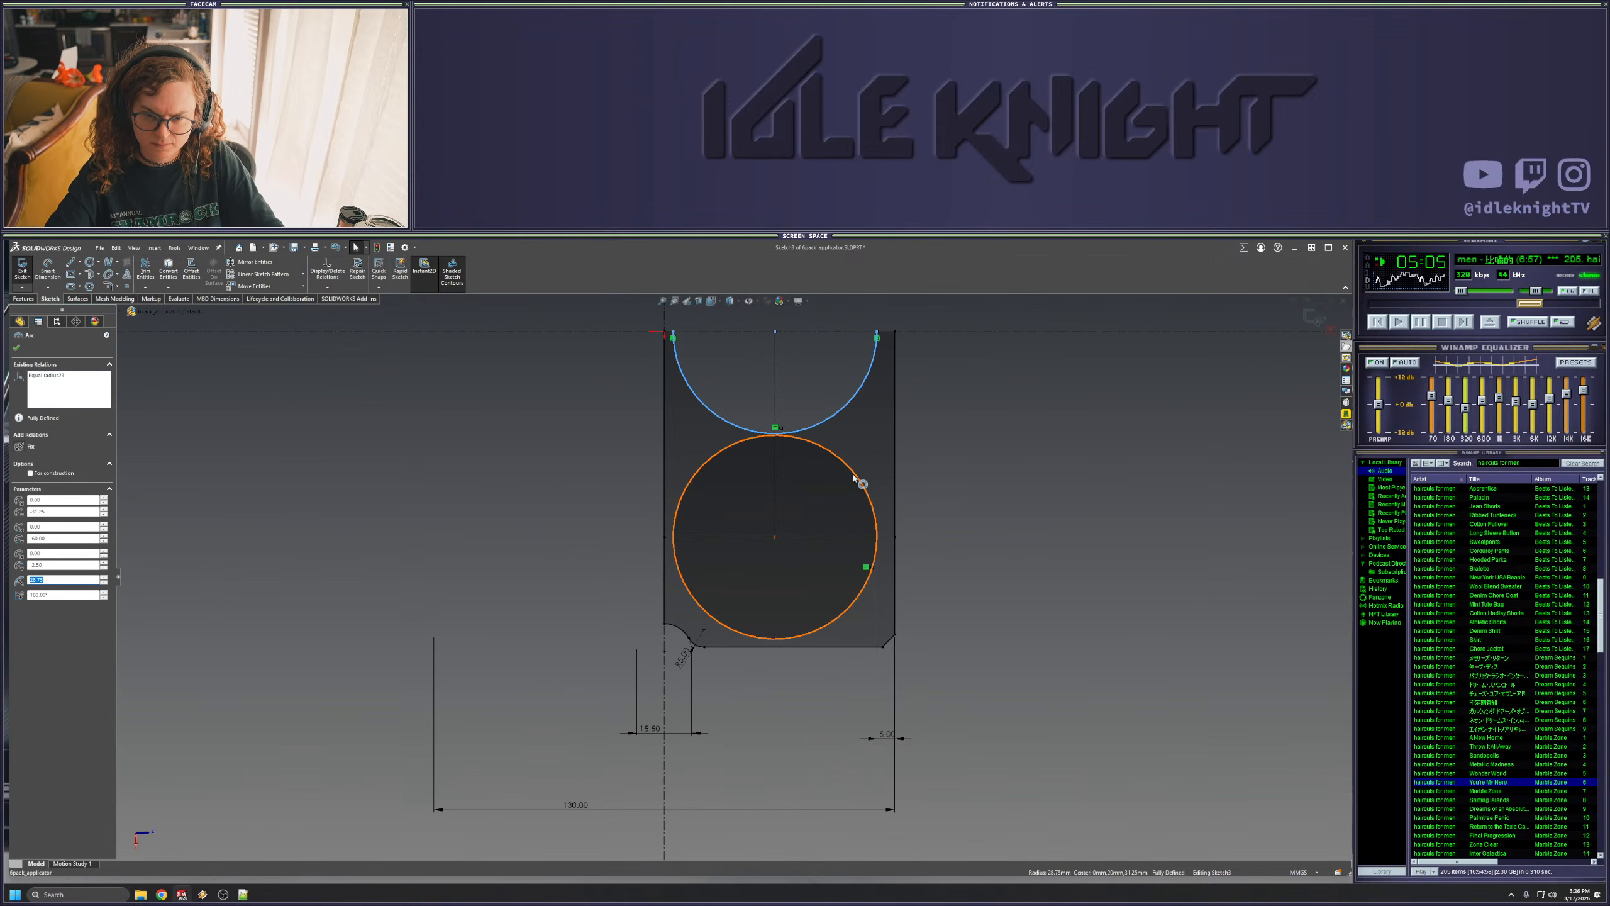
{"action": "left_click", "coordinate": [856, 479], "text": "ctrl"}
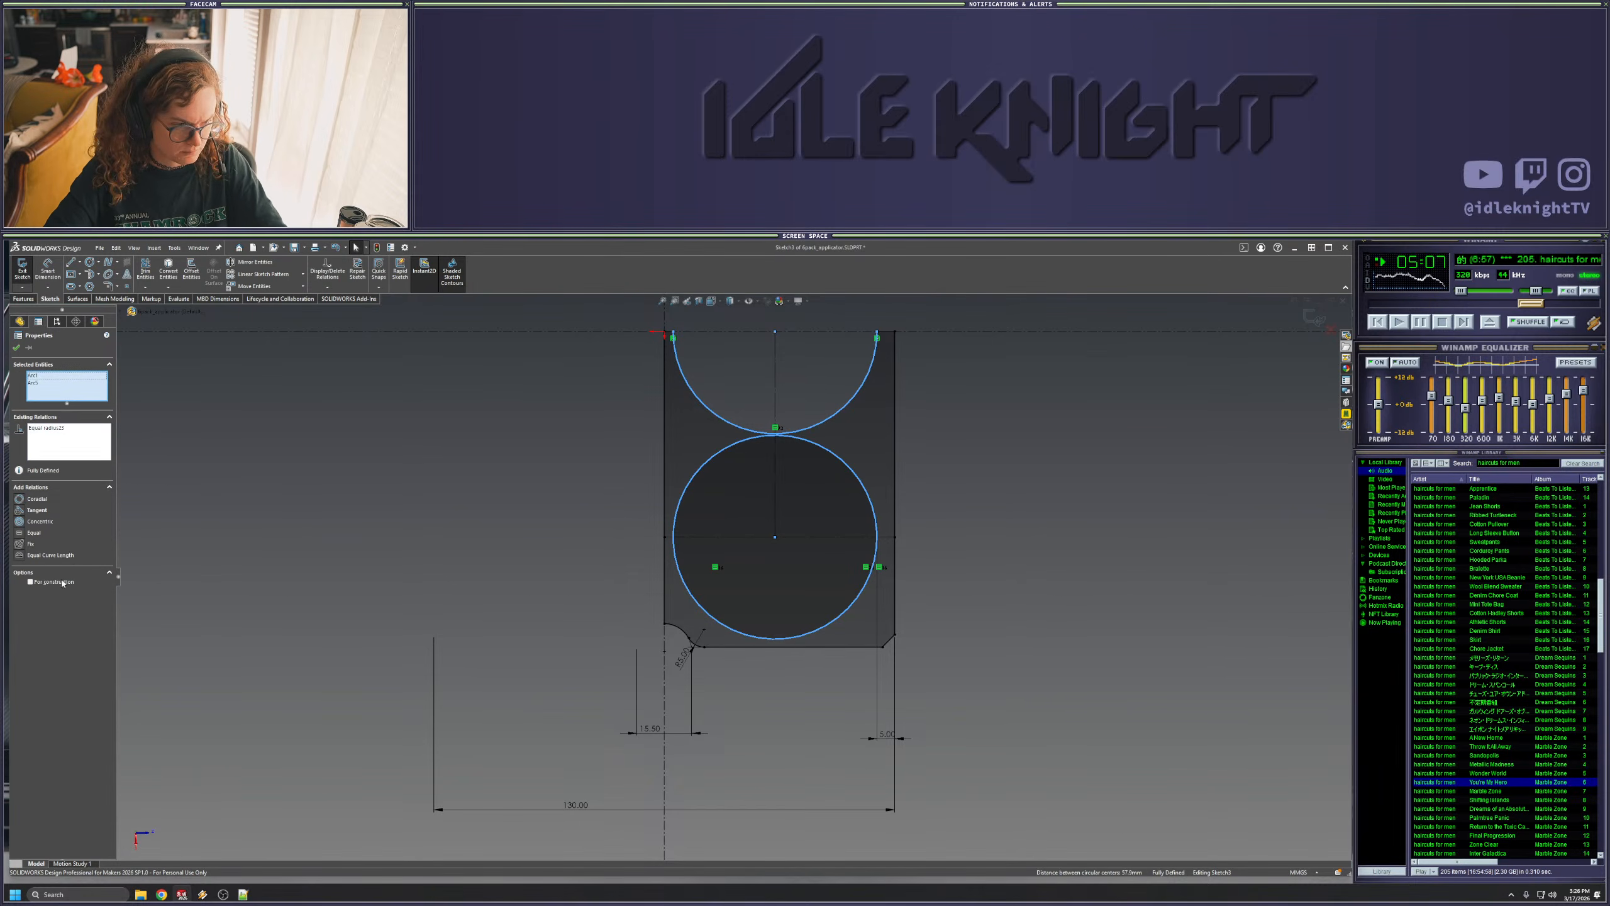
{"action": "left_click", "coordinate": [618, 593]}
{"action": "left_click", "coordinate": [834, 624]}
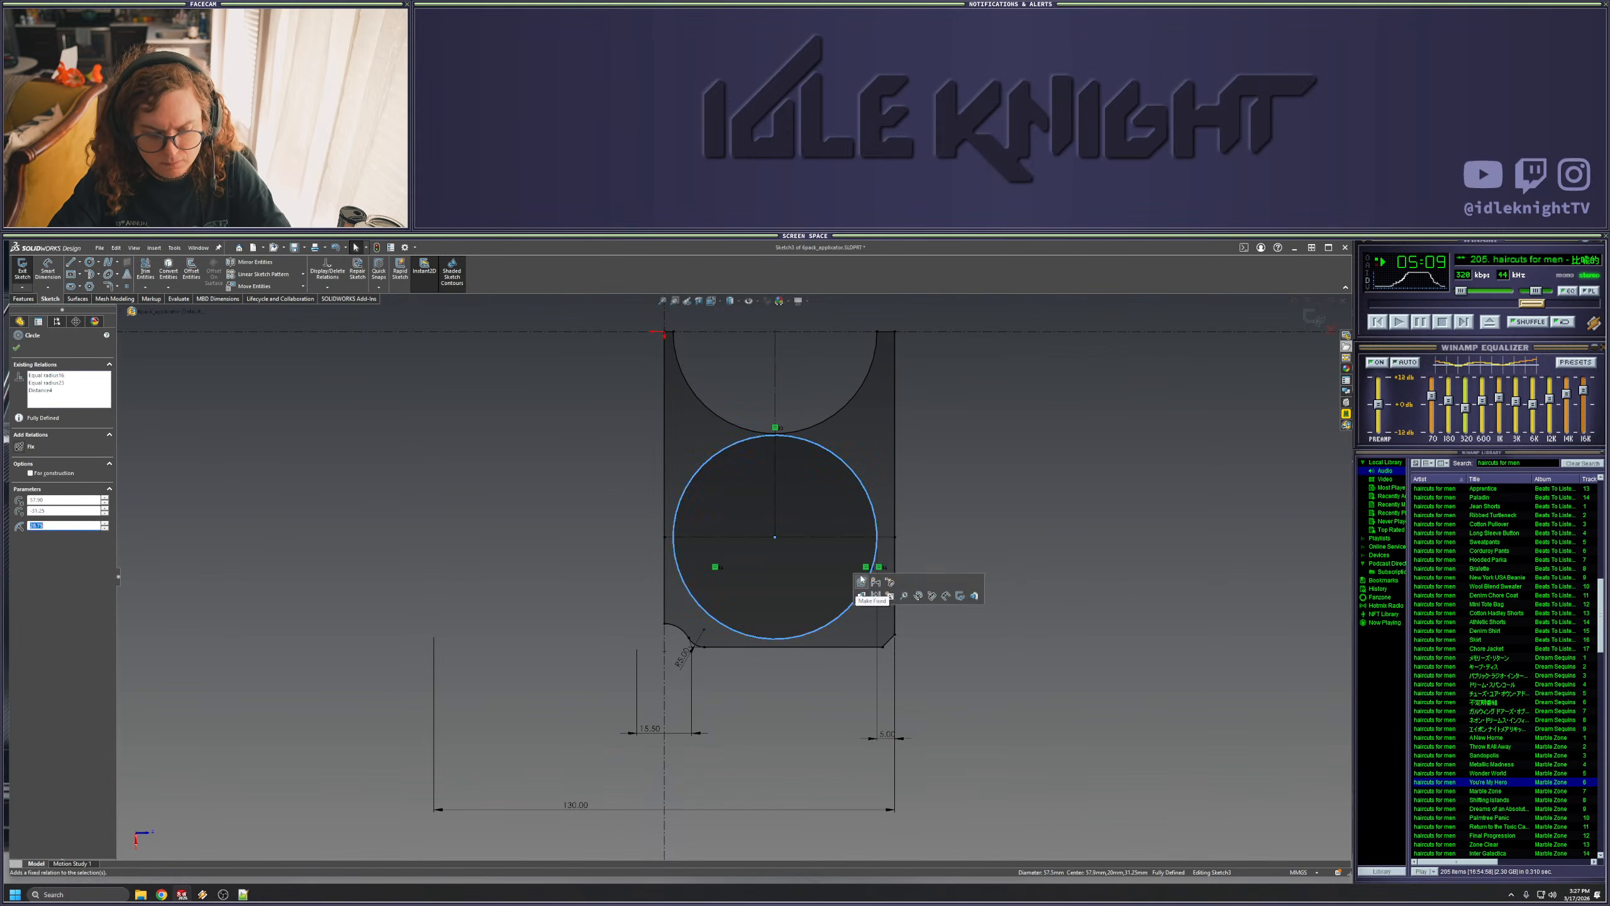
{"action": "key", "text": "Delete"}
{"action": "key", "text": "Return"}
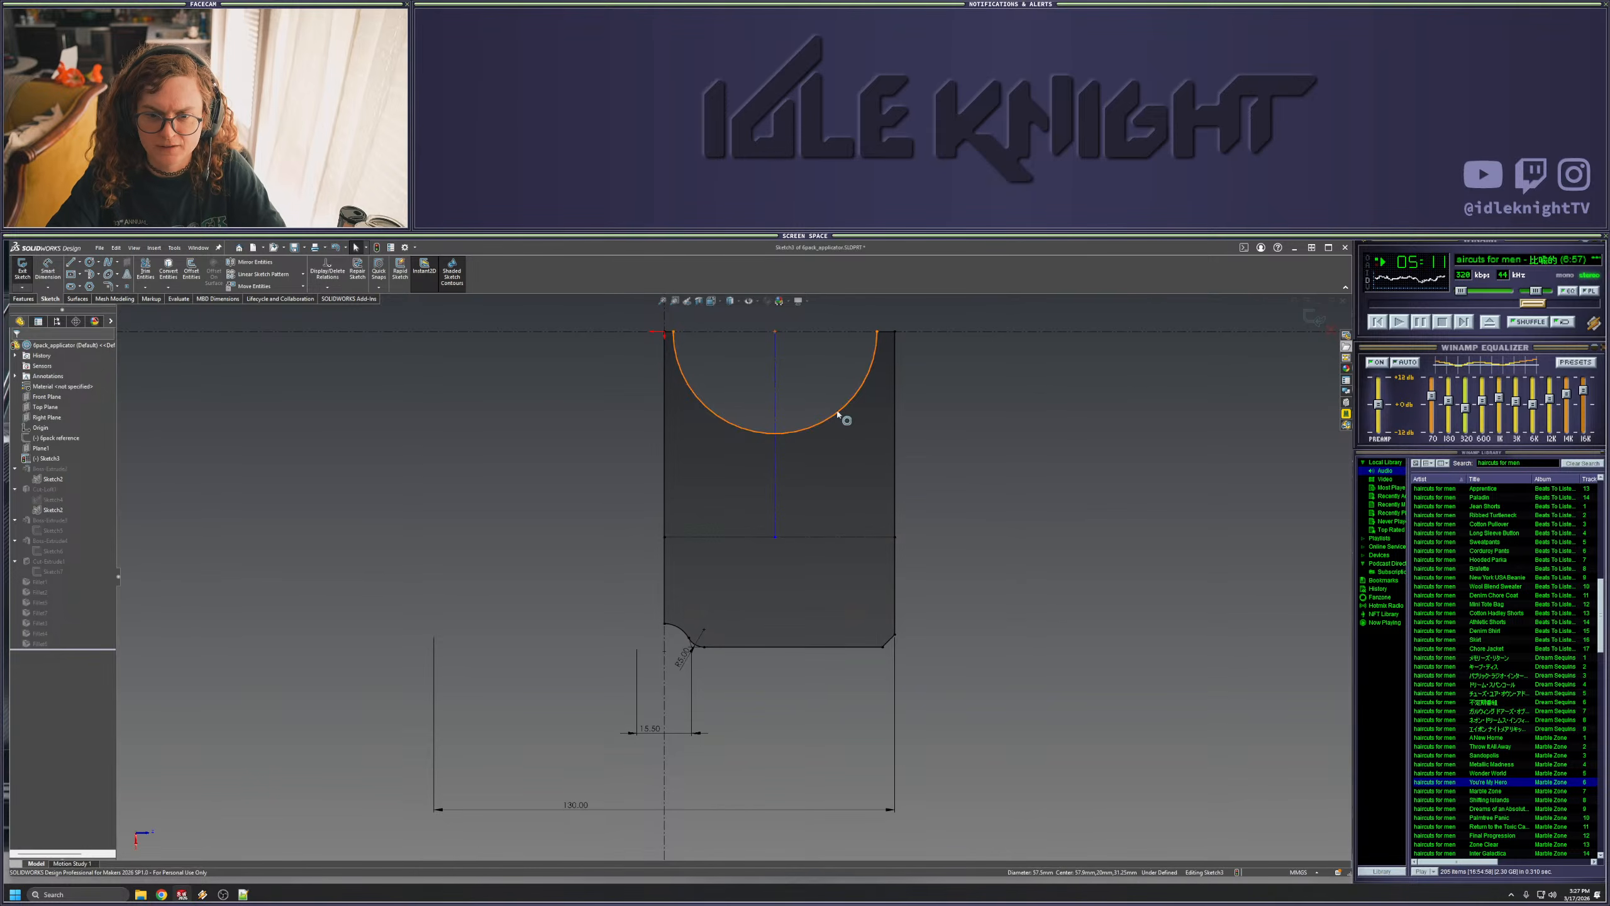
- Delete the half-circle arc, the short line at the origin and the vertical centreline through the circle centres from the layout sketch
{"action": "left_click", "coordinate": [837, 411]}
{"action": "key", "text": "Delete"}
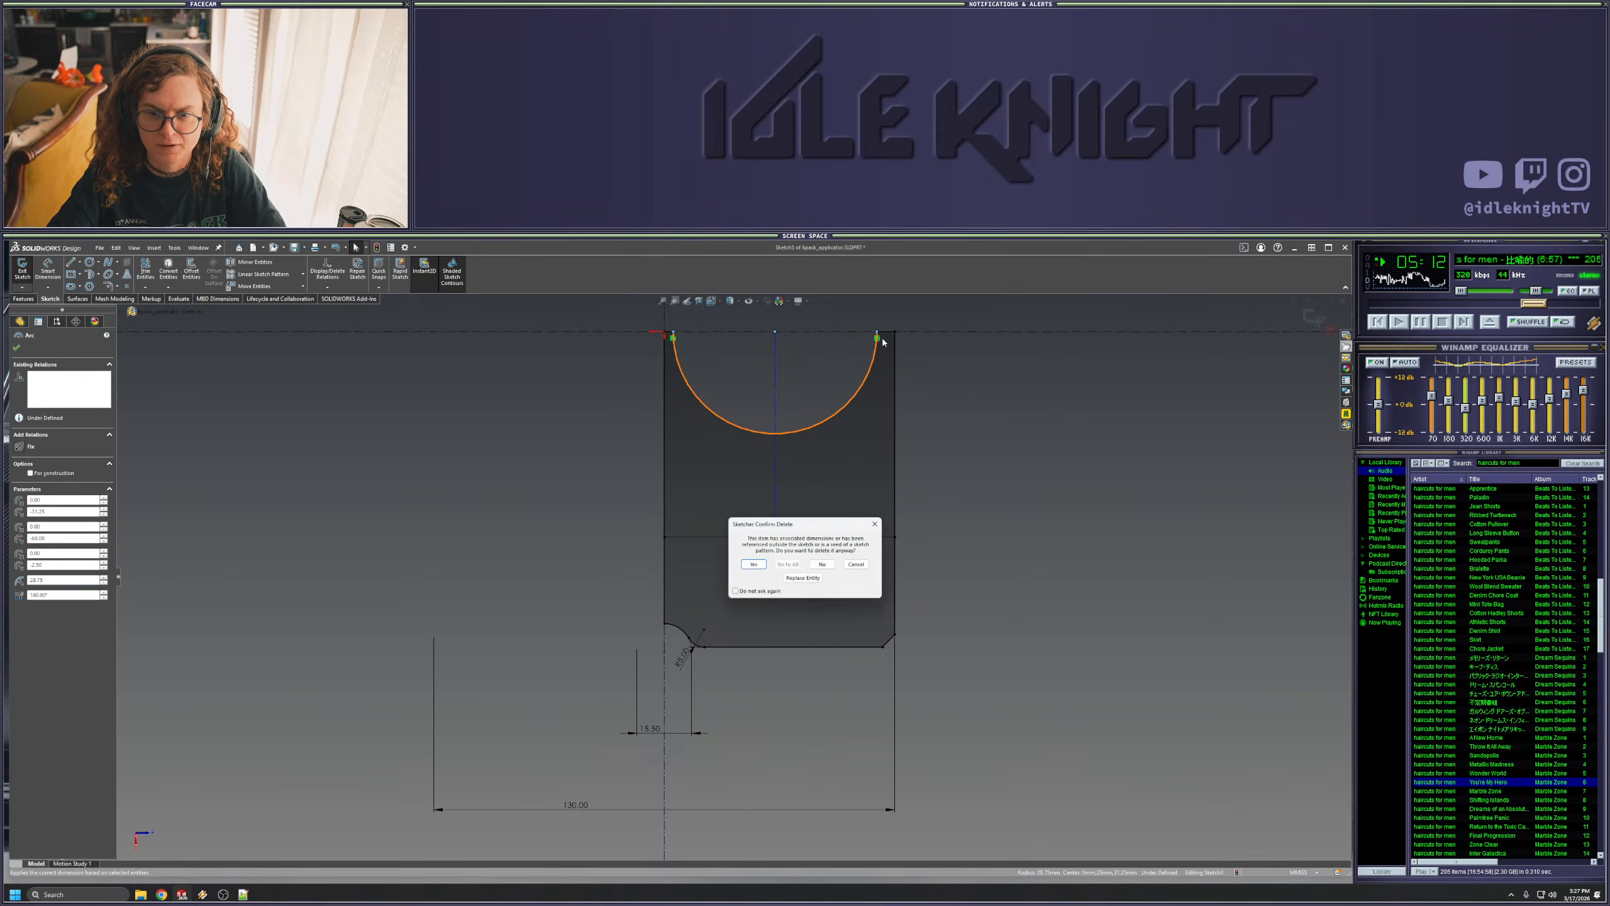
{"action": "left_click", "coordinate": [753, 563]}
{"action": "left_click", "coordinate": [666, 333]}
{"action": "key", "text": "Delete"}
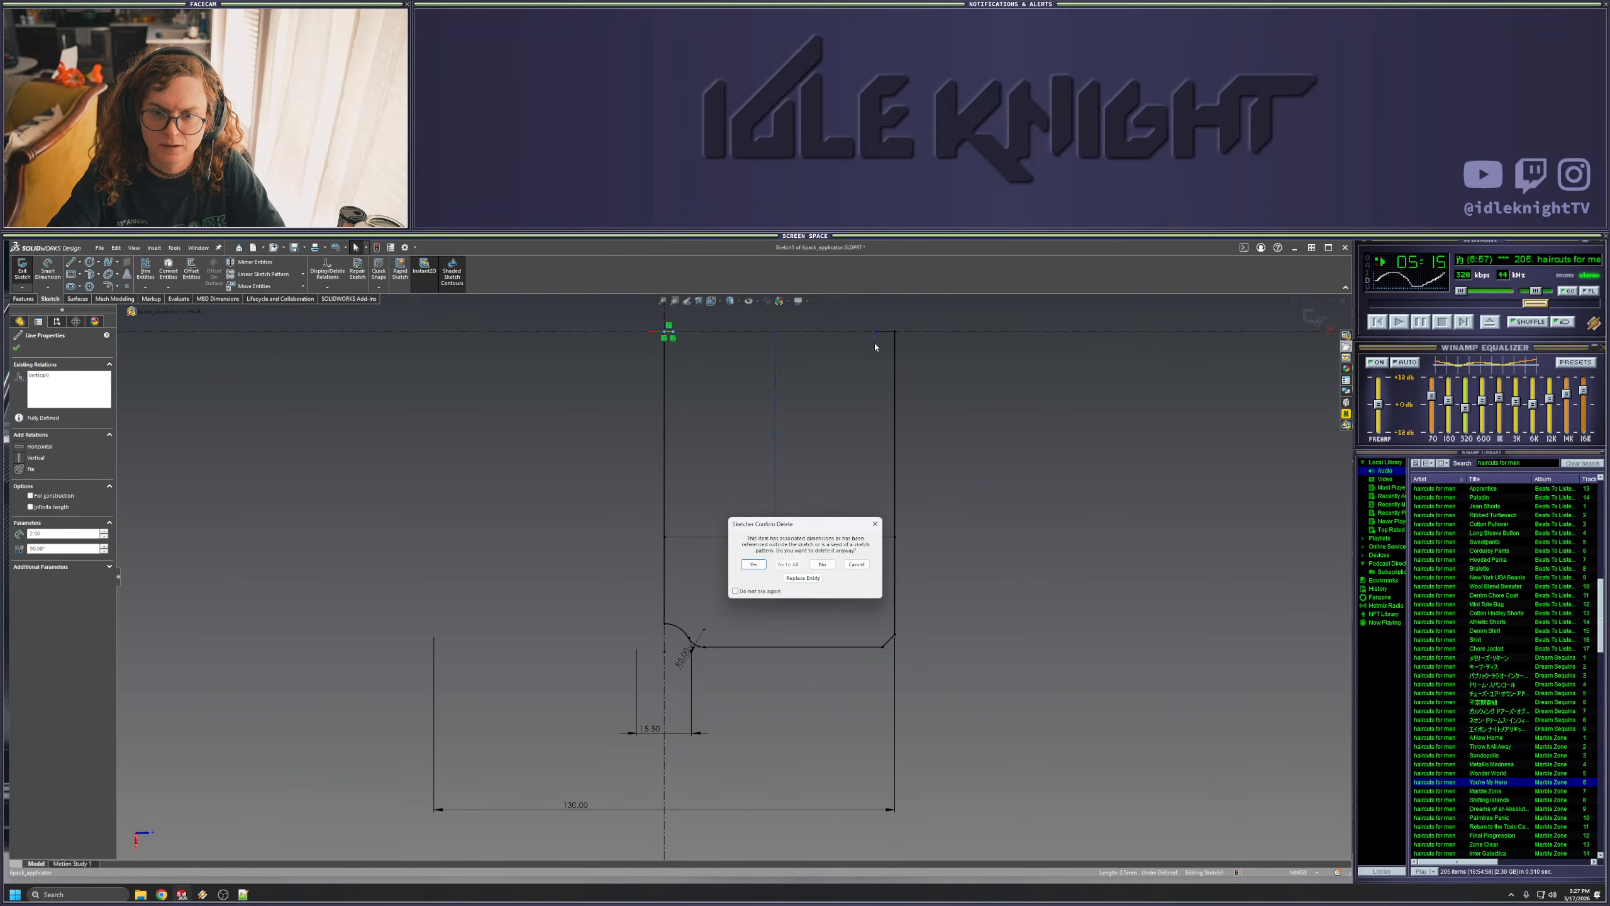
{"action": "left_click", "coordinate": [754, 564]}
{"action": "left_click", "coordinate": [704, 343]}
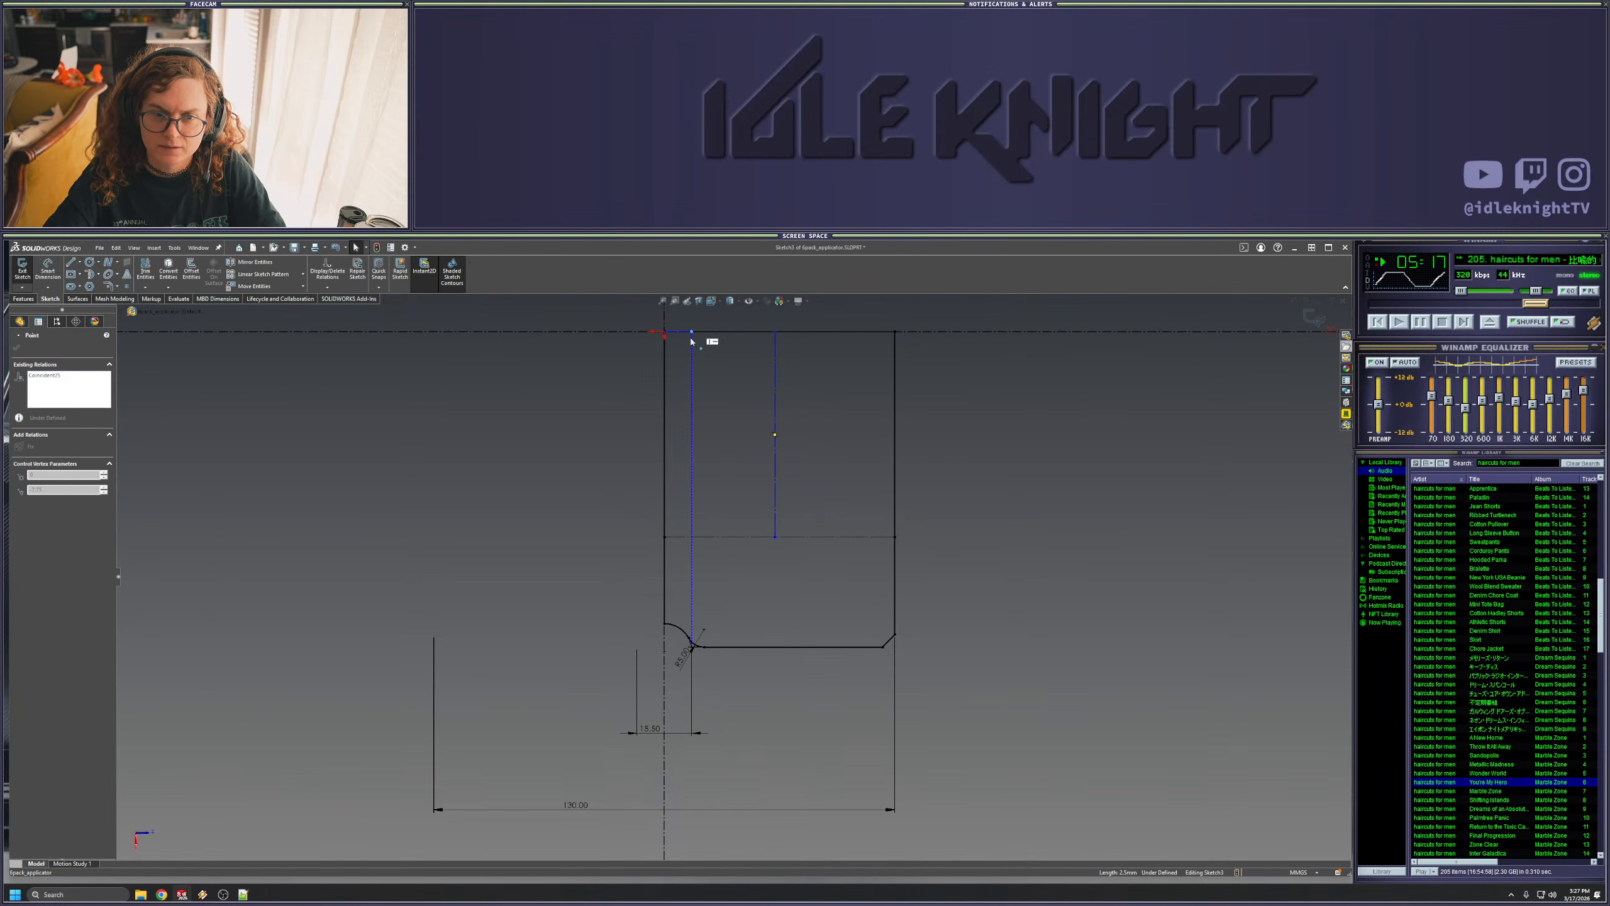
{"action": "key", "text": "Escape"}
{"action": "left_click", "coordinate": [775, 406]}
{"action": "key", "text": "Delete"}
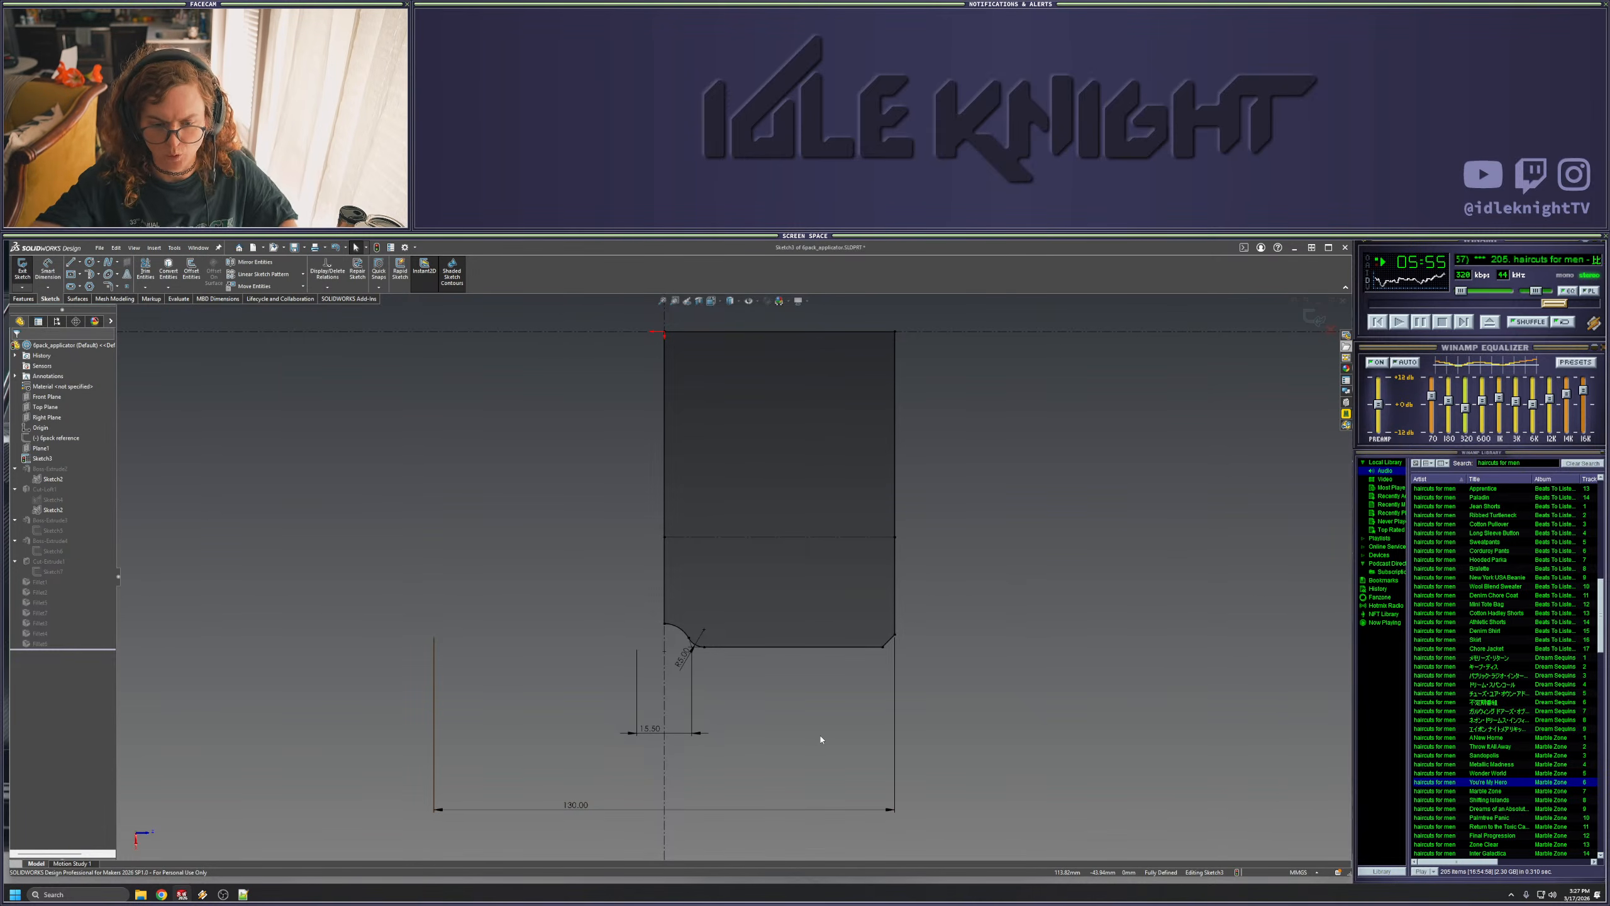
- Set the layout sketch's overall width to 102 mm and close the sketch
{"action": "double_click", "coordinate": [581, 806]}
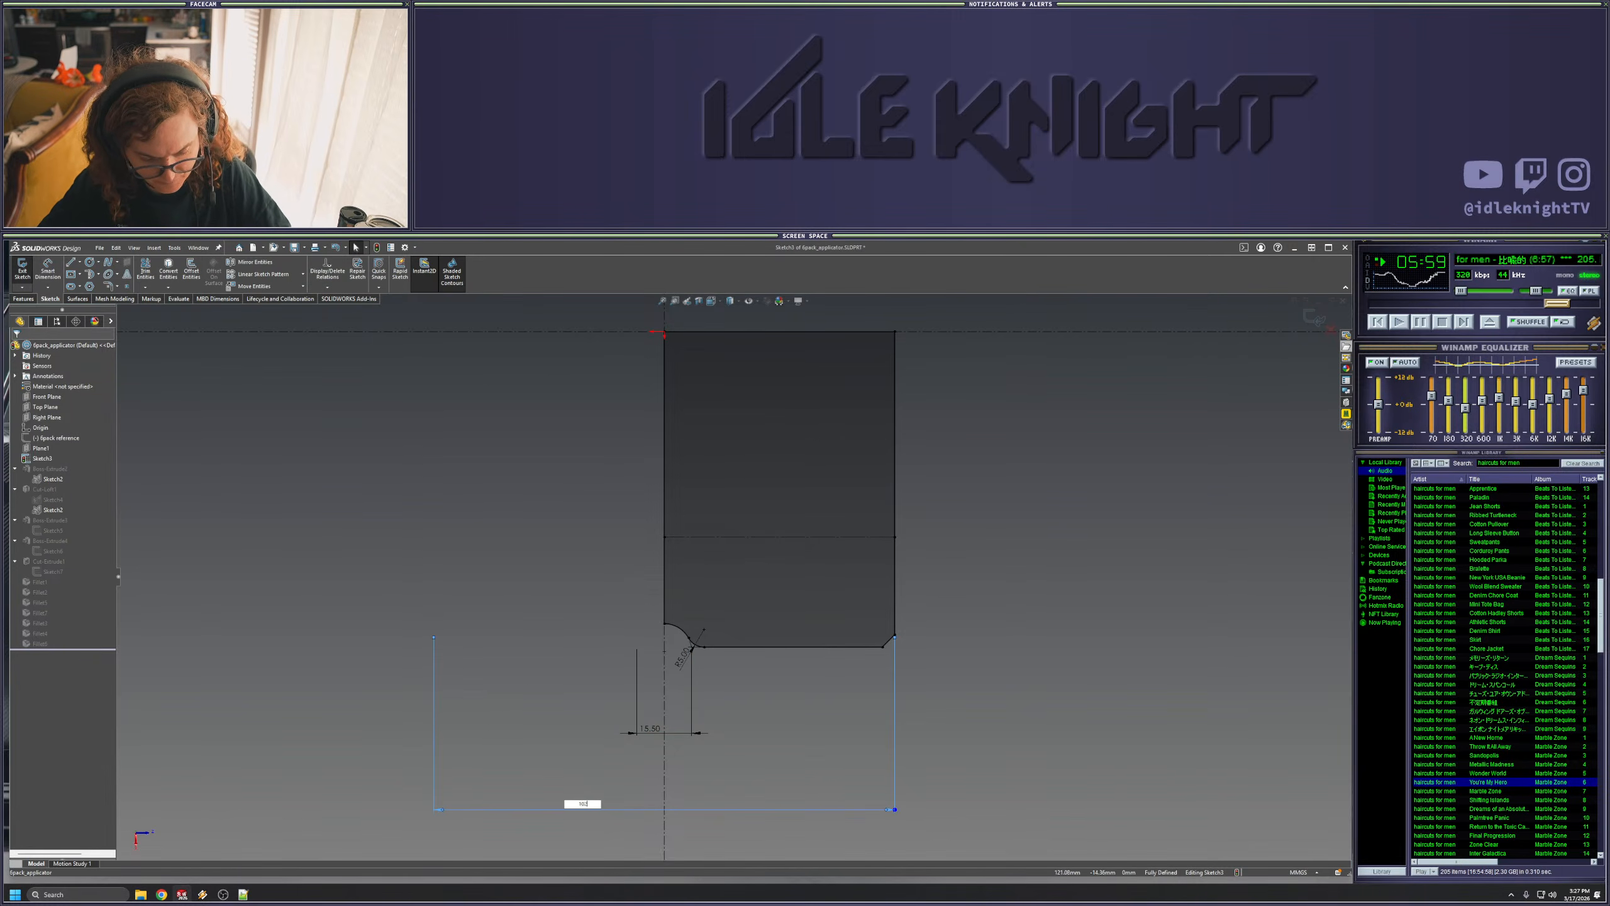
{"action": "type", "text": "102"}
{"action": "key", "text": "Return"}
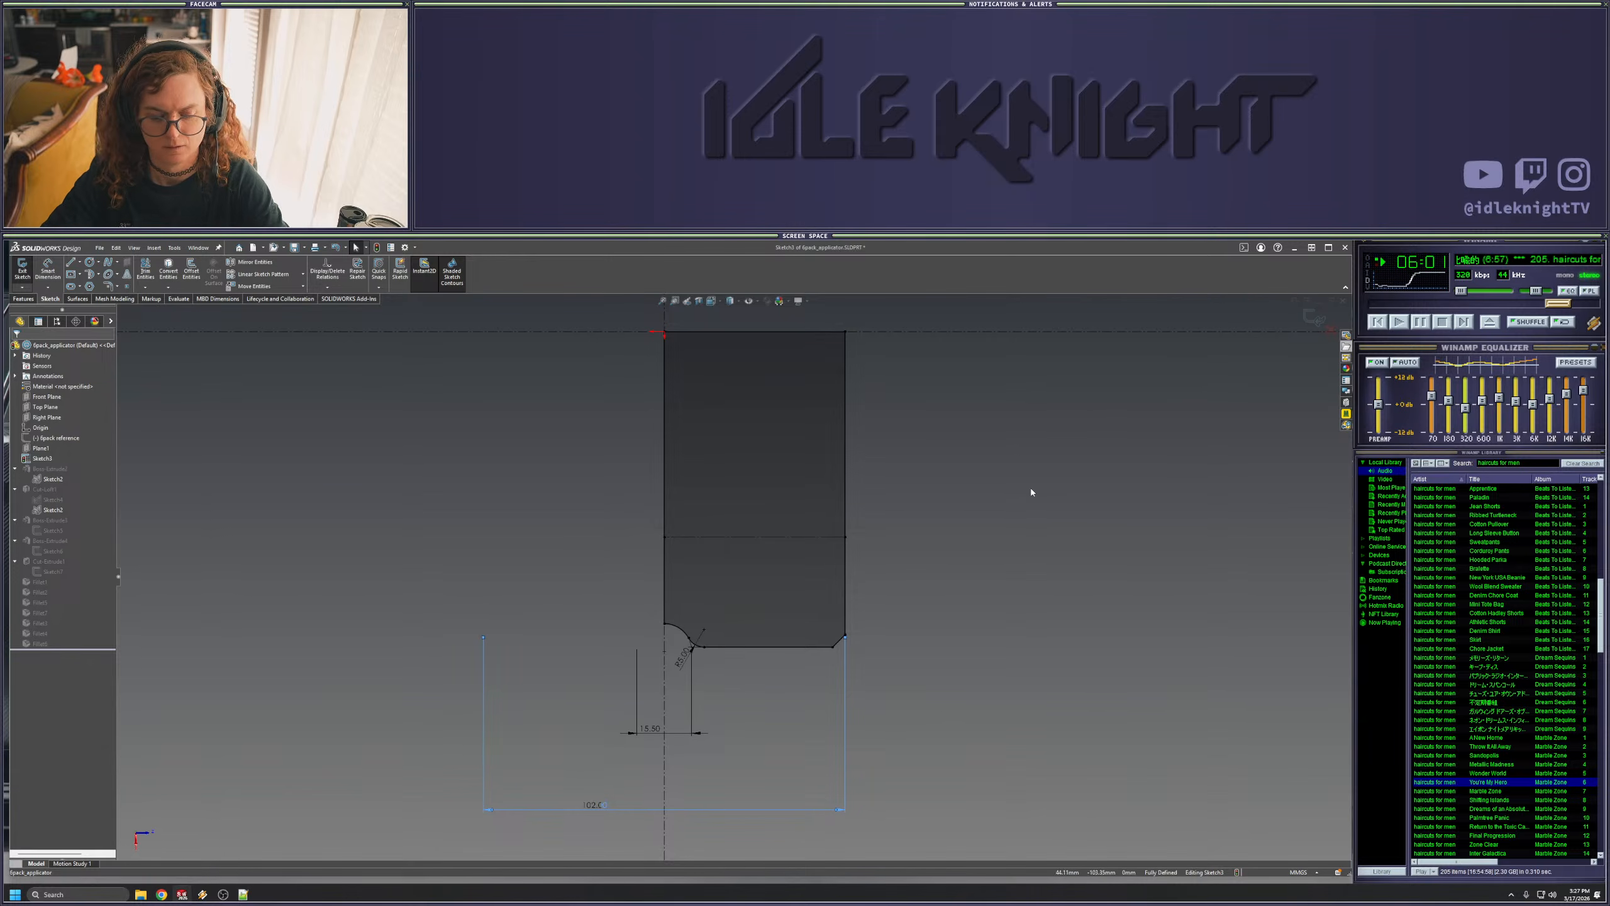
{"action": "left_click", "coordinate": [1312, 317]}
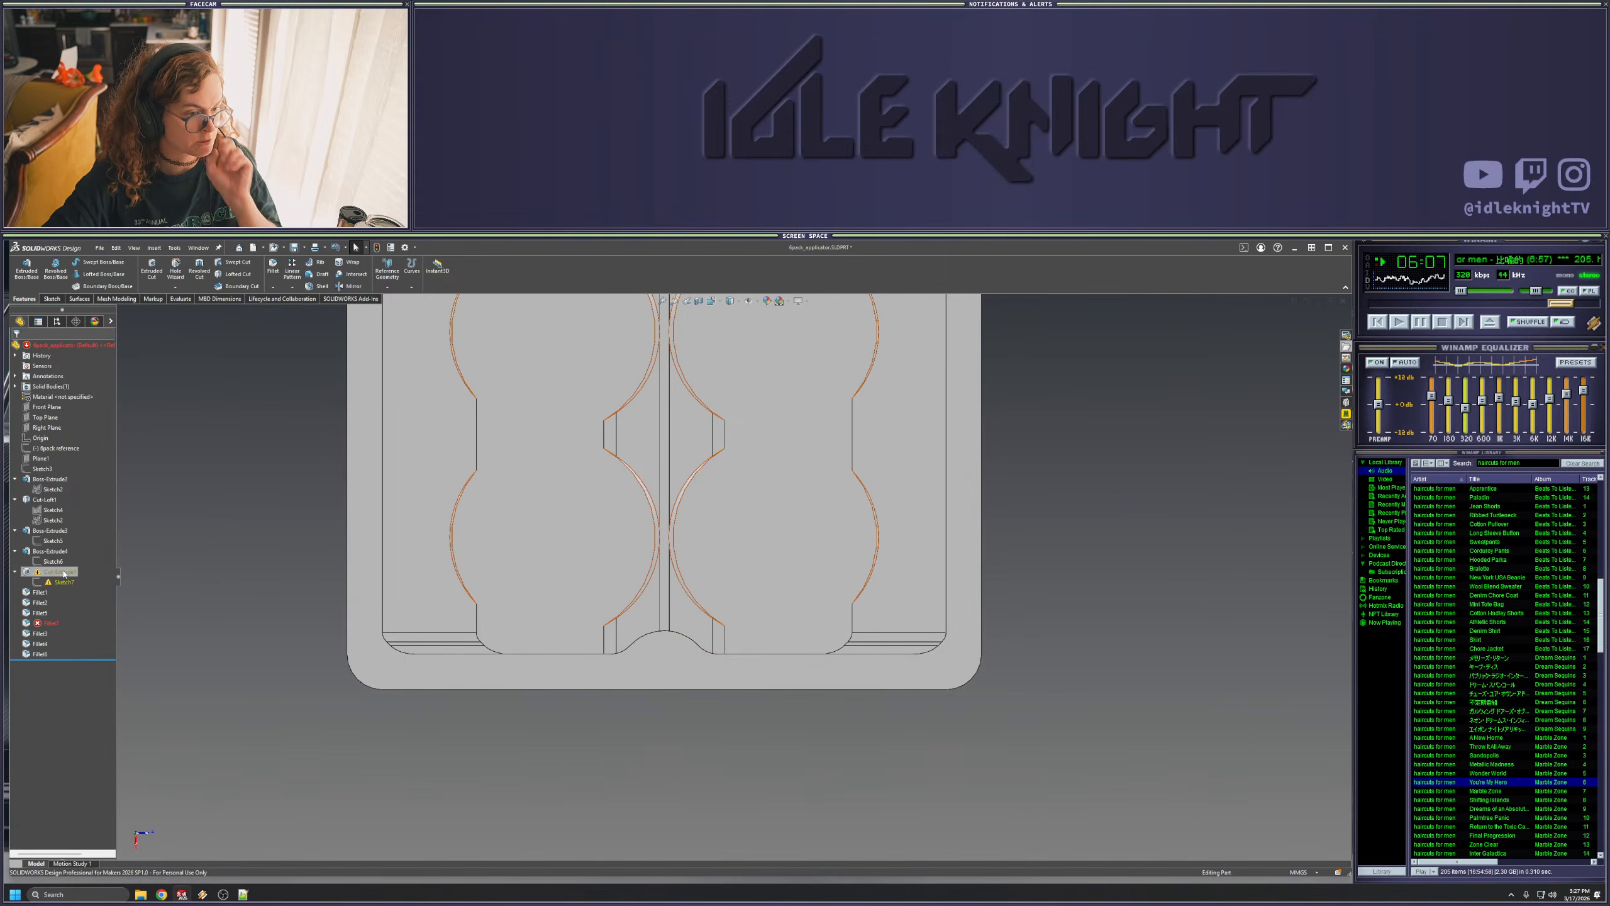
- Compare the lofted cut's second sketch with the narrowed pocket and examine the pocket walls around the scalloped rib
{"action": "left_click", "coordinate": [53, 520]}
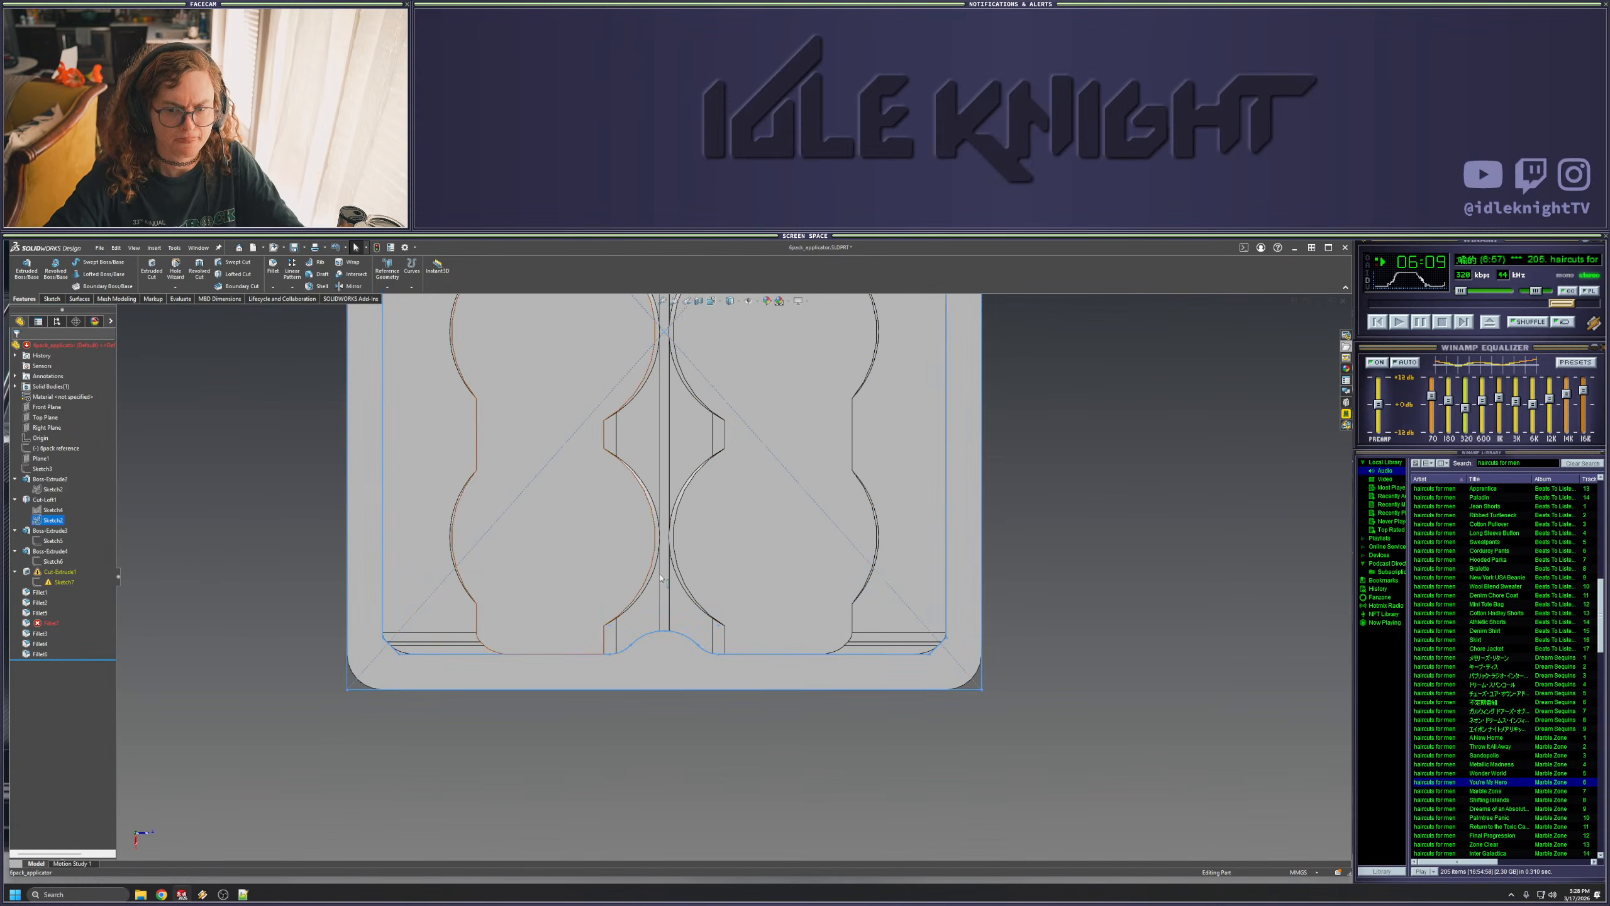
{"action": "scroll", "coordinate": [729, 577], "scroll_direction": "up", "scroll_amount": 3}
{"action": "mouse_move", "coordinate": [761, 576]}
{"action": "middle_mouse_down"}
{"action": "mouse_move", "coordinate": [803, 434]}
{"action": "mouse_move", "coordinate": [800, 635]}
{"action": "middle_mouse_up"}
{"action": "left_click", "coordinate": [166, 537]}
{"action": "middle_click_drag", "start_coordinate": [602, 594], "coordinate": [608, 368]}
{"action": "scroll", "coordinate": [758, 438], "scroll_direction": "up", "scroll_amount": 2}
{"action": "middle_click_drag", "start_coordinate": [758, 425], "coordinate": [750, 349]}
{"action": "scroll", "coordinate": [764, 433], "scroll_direction": "down", "scroll_amount": 5}
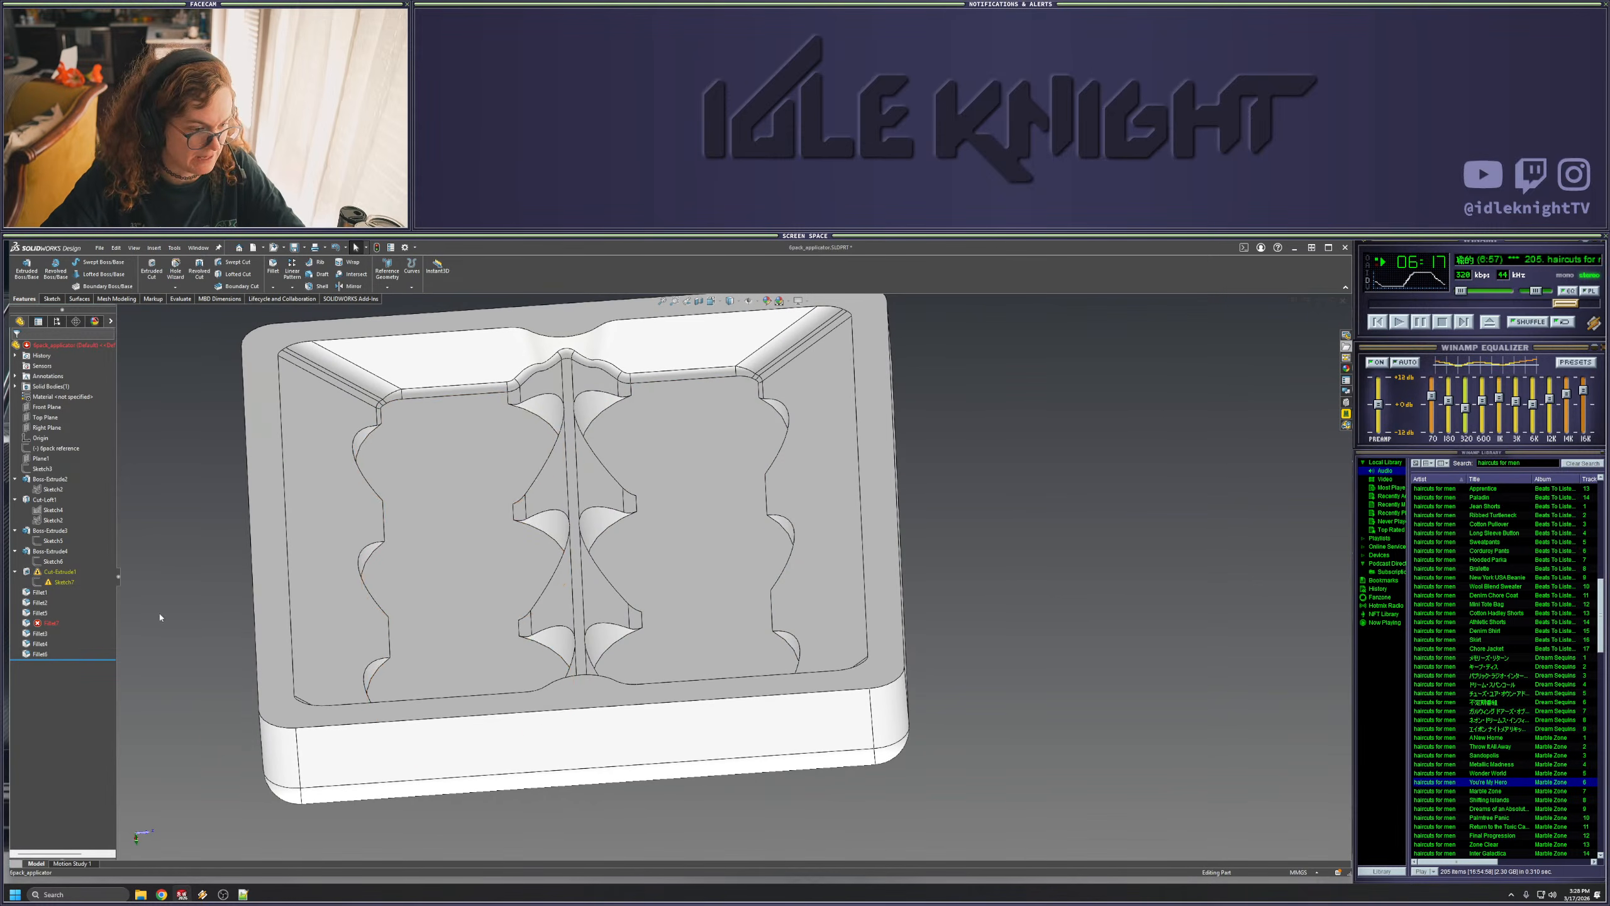
- Examine where the scallop cut now reaches into the pocket's side walls, from low angles, from above and close up
{"action": "right_click", "coordinate": [65, 578]}
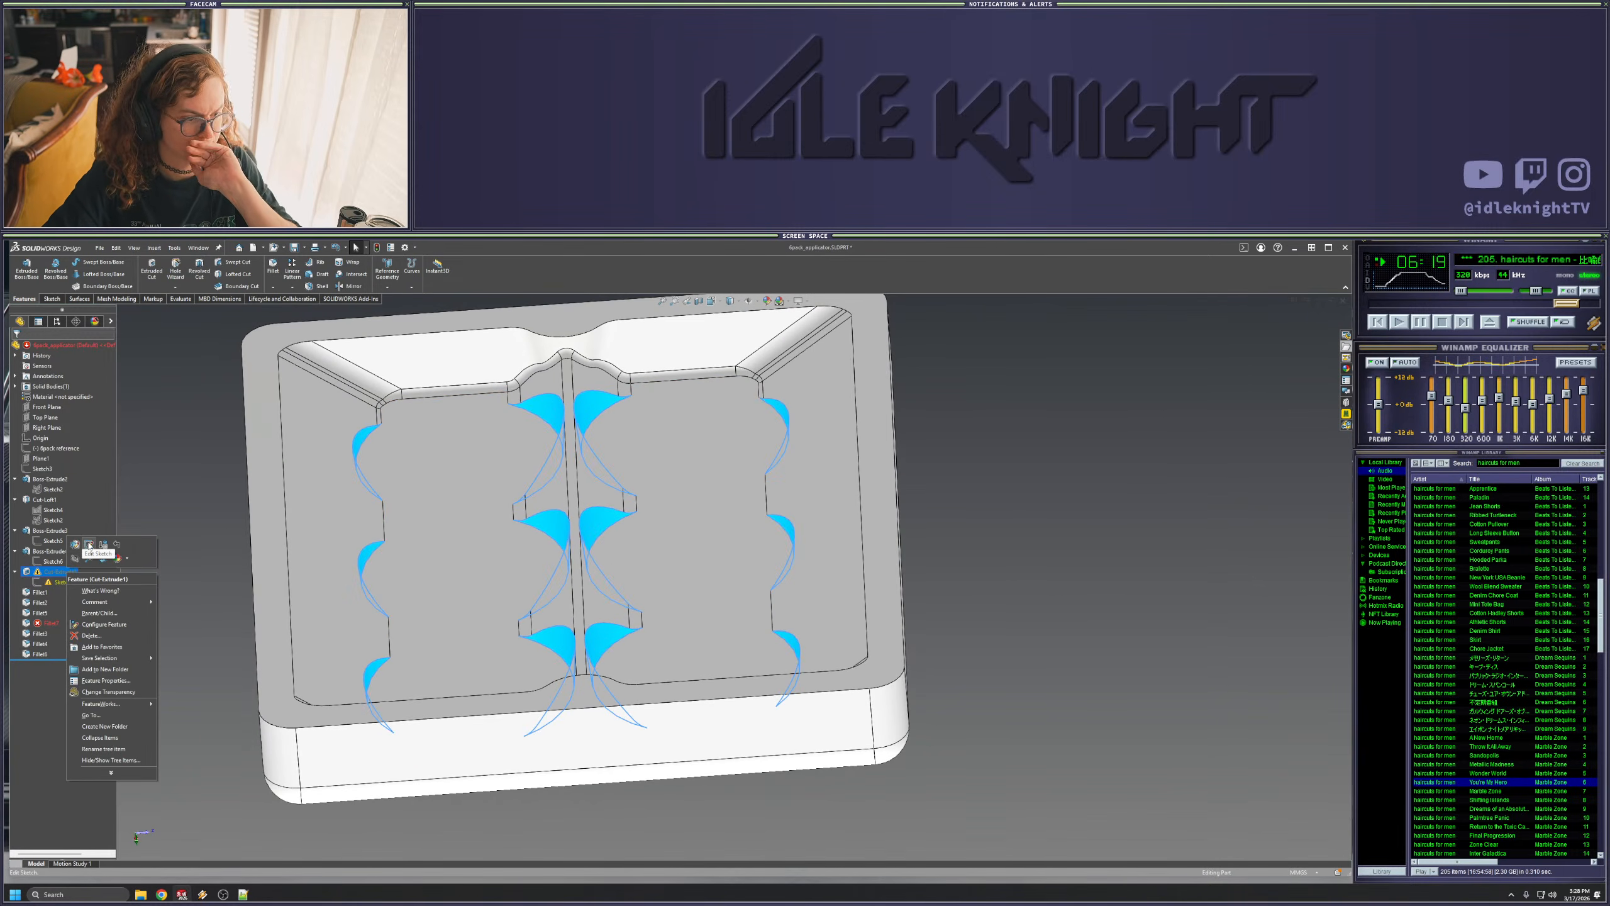
{"action": "left_click", "coordinate": [233, 553]}
{"action": "middle_click_drag", "start_coordinate": [538, 551], "coordinate": [545, 474]}
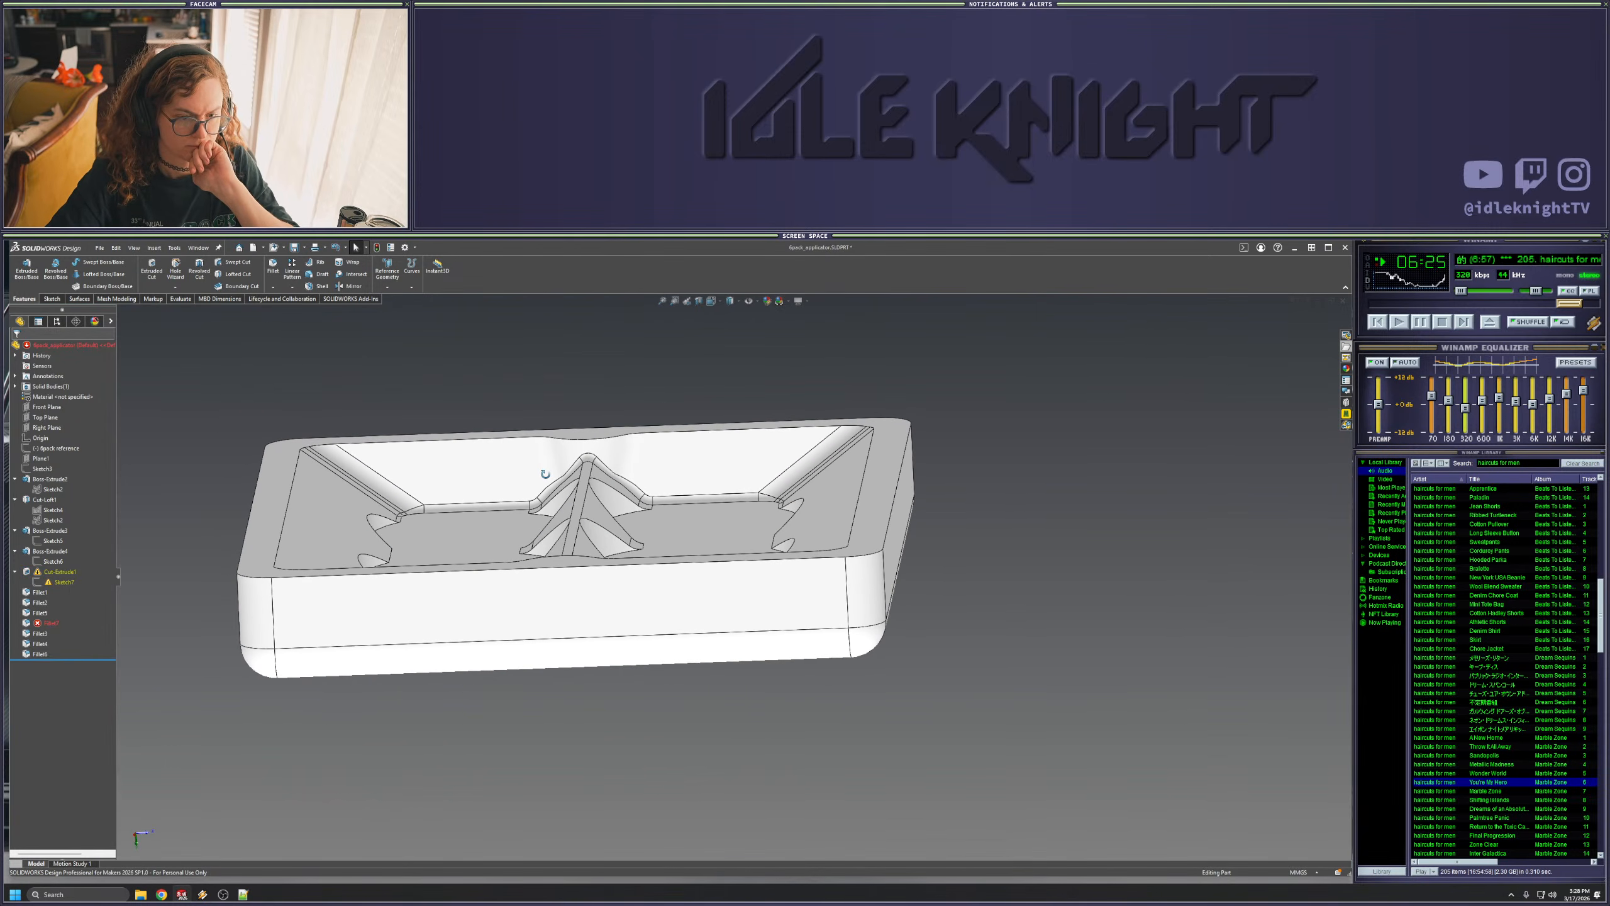
{"action": "middle_click_drag", "start_coordinate": [545, 473], "coordinate": [648, 476]}
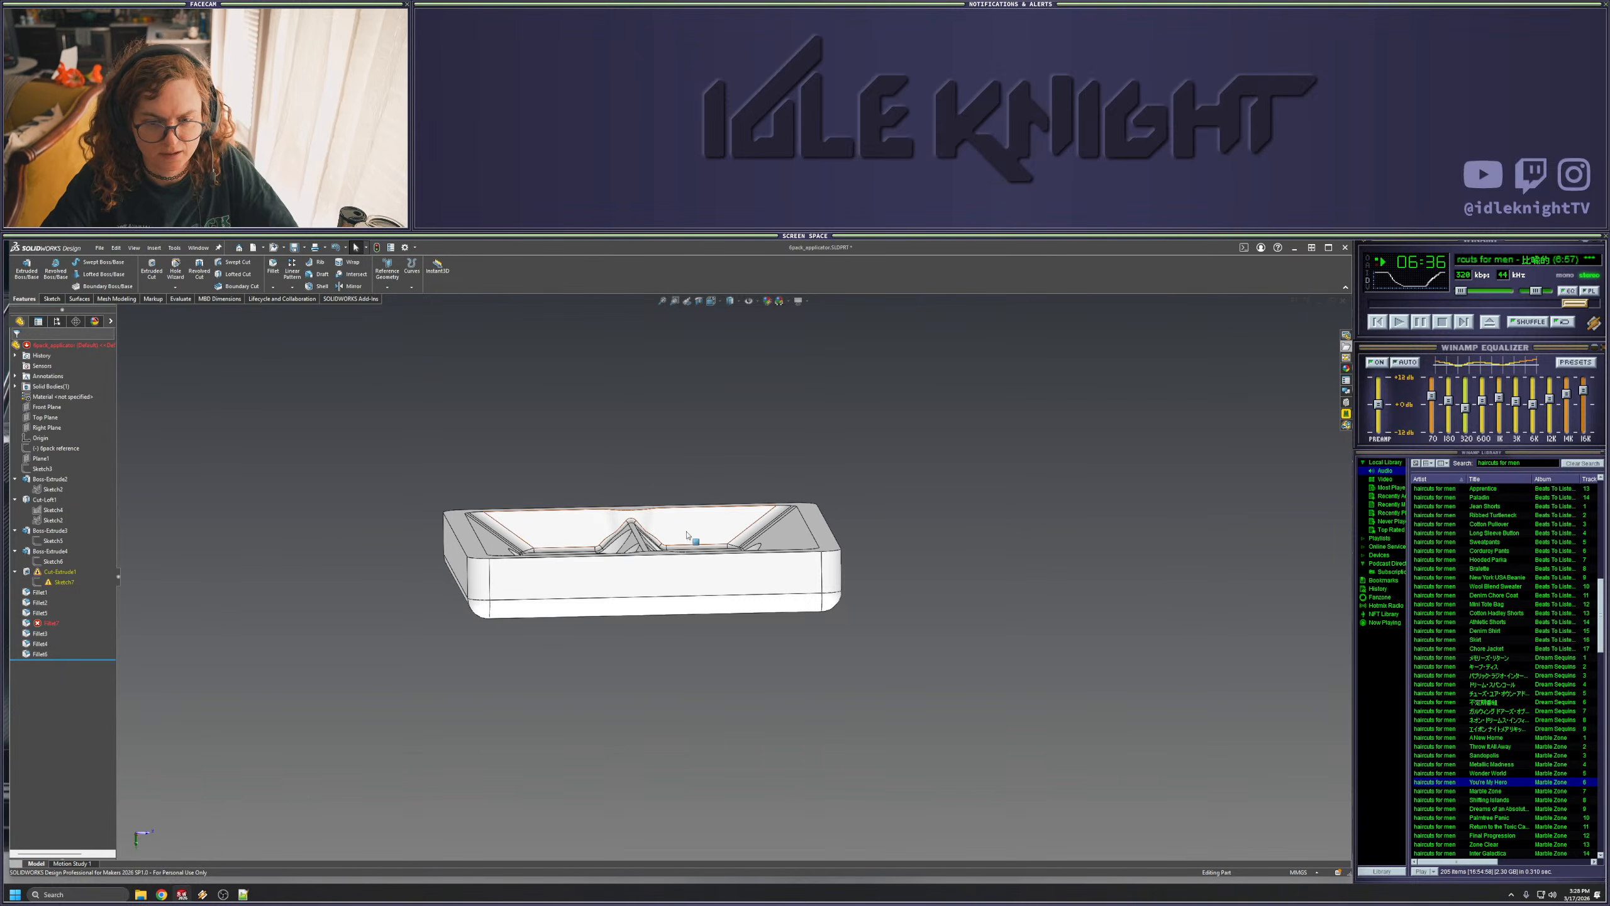
{"action": "middle_click_drag", "start_coordinate": [751, 548], "coordinate": [765, 667]}
{"action": "scroll", "coordinate": [766, 668], "scroll_direction": "down", "scroll_amount": 6}
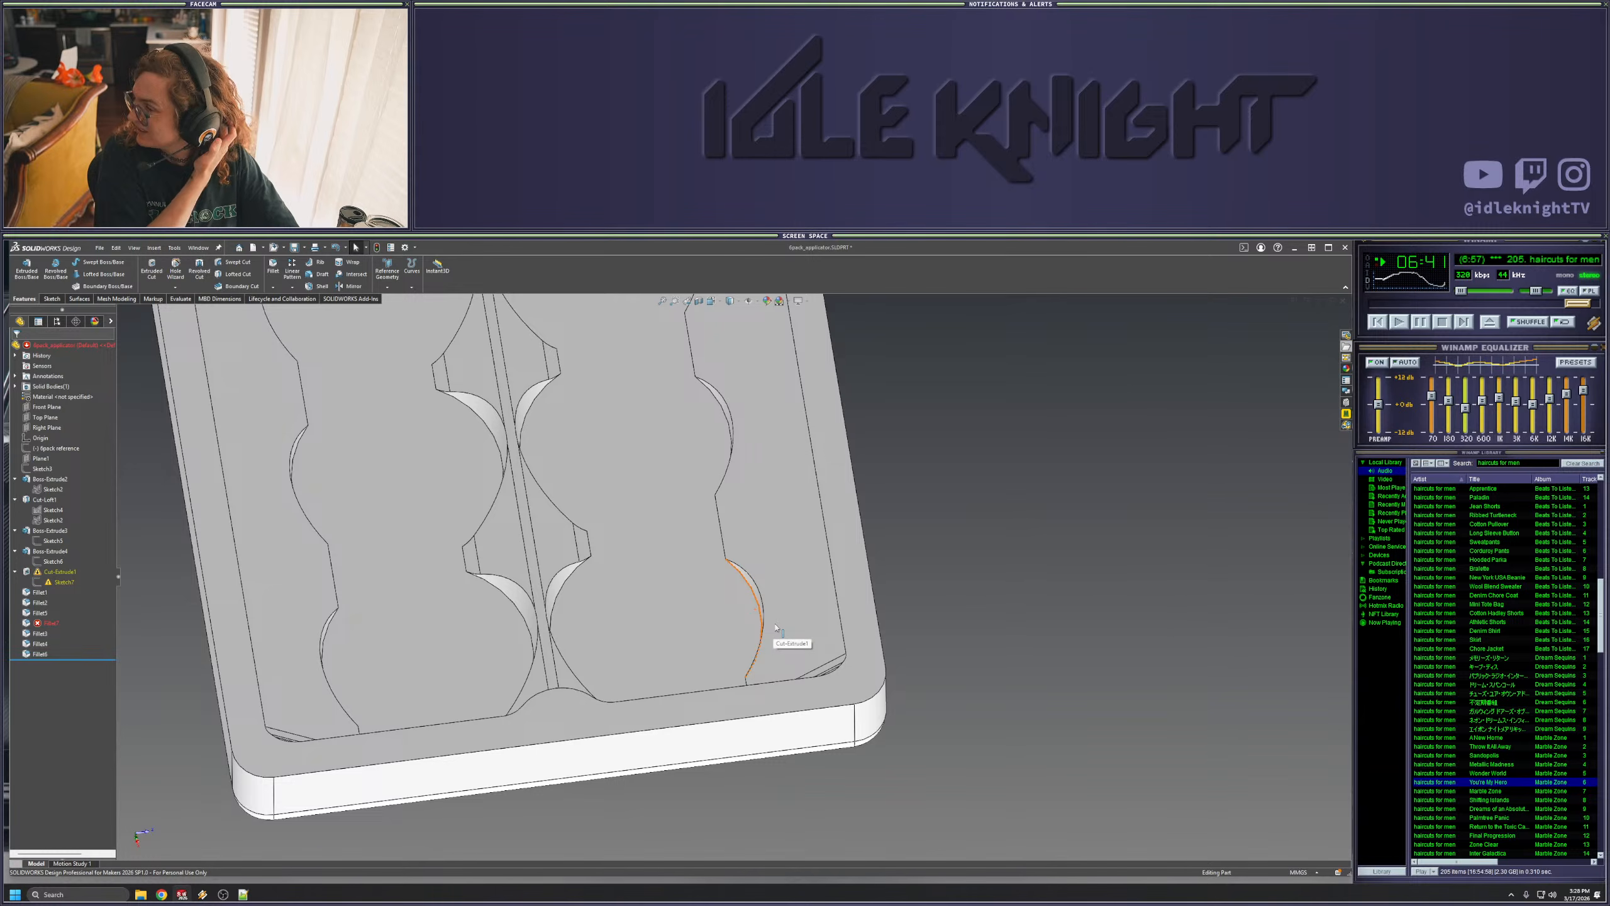
{"action": "scroll", "coordinate": [779, 628], "scroll_direction": "up", "scroll_amount": 4}
{"action": "middle_click_drag", "start_coordinate": [786, 625], "coordinate": [800, 466]}
{"action": "scroll", "coordinate": [787, 481], "scroll_direction": "down", "scroll_amount": 5}
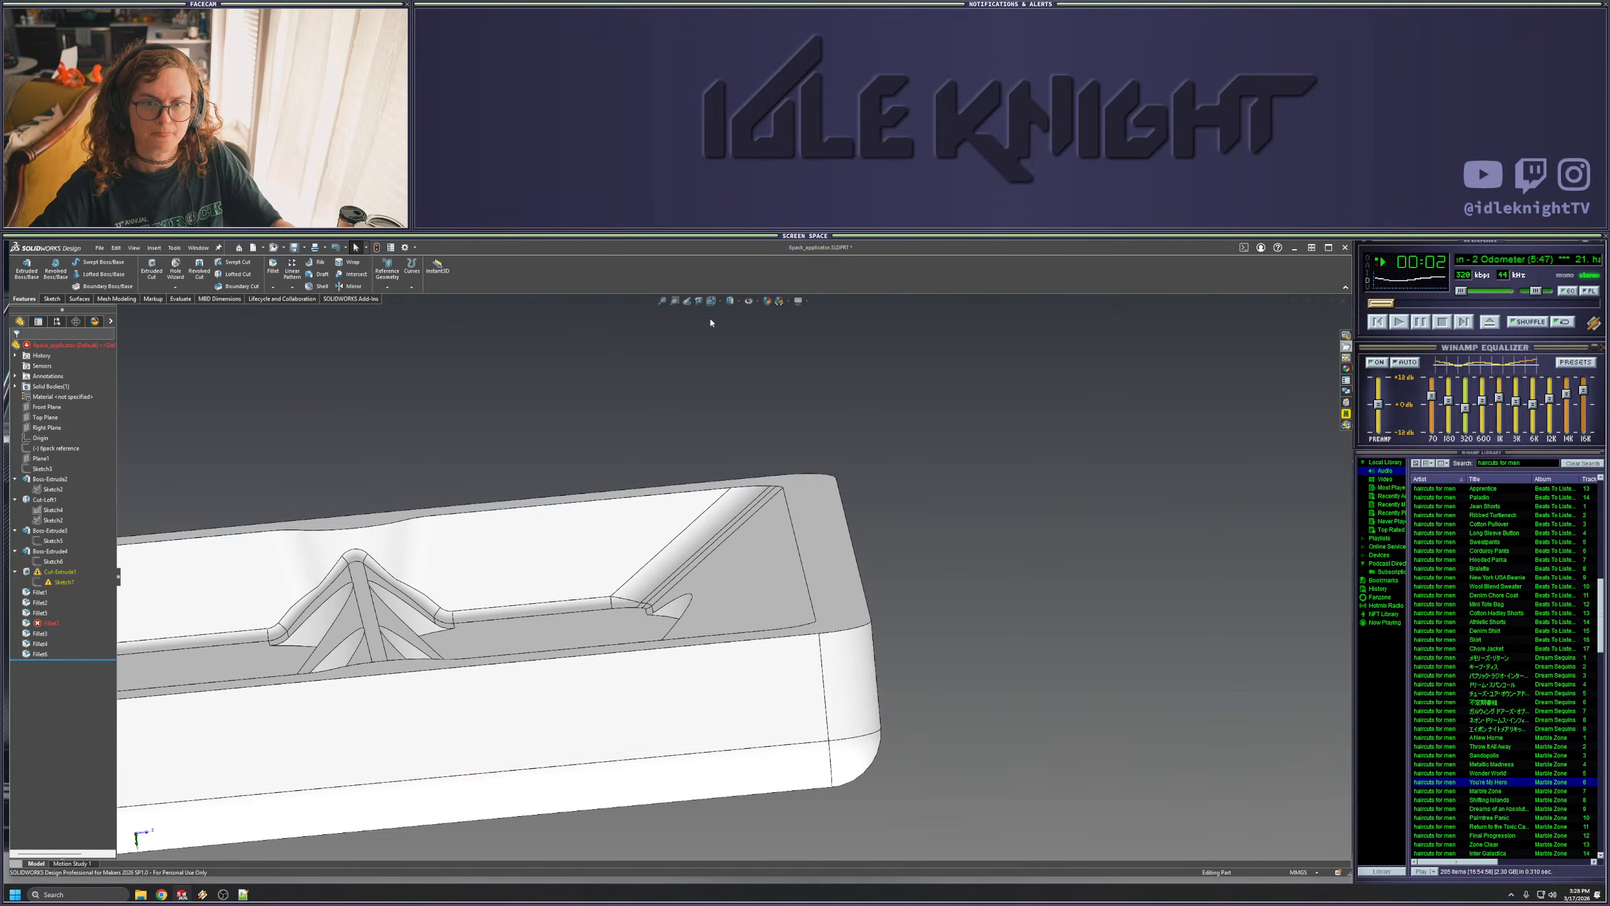
- Section the block along the Right Plane and examine the rib, pocket floor and sloped side walls in profile and at an angle
{"action": "left_click", "coordinate": [699, 301]}
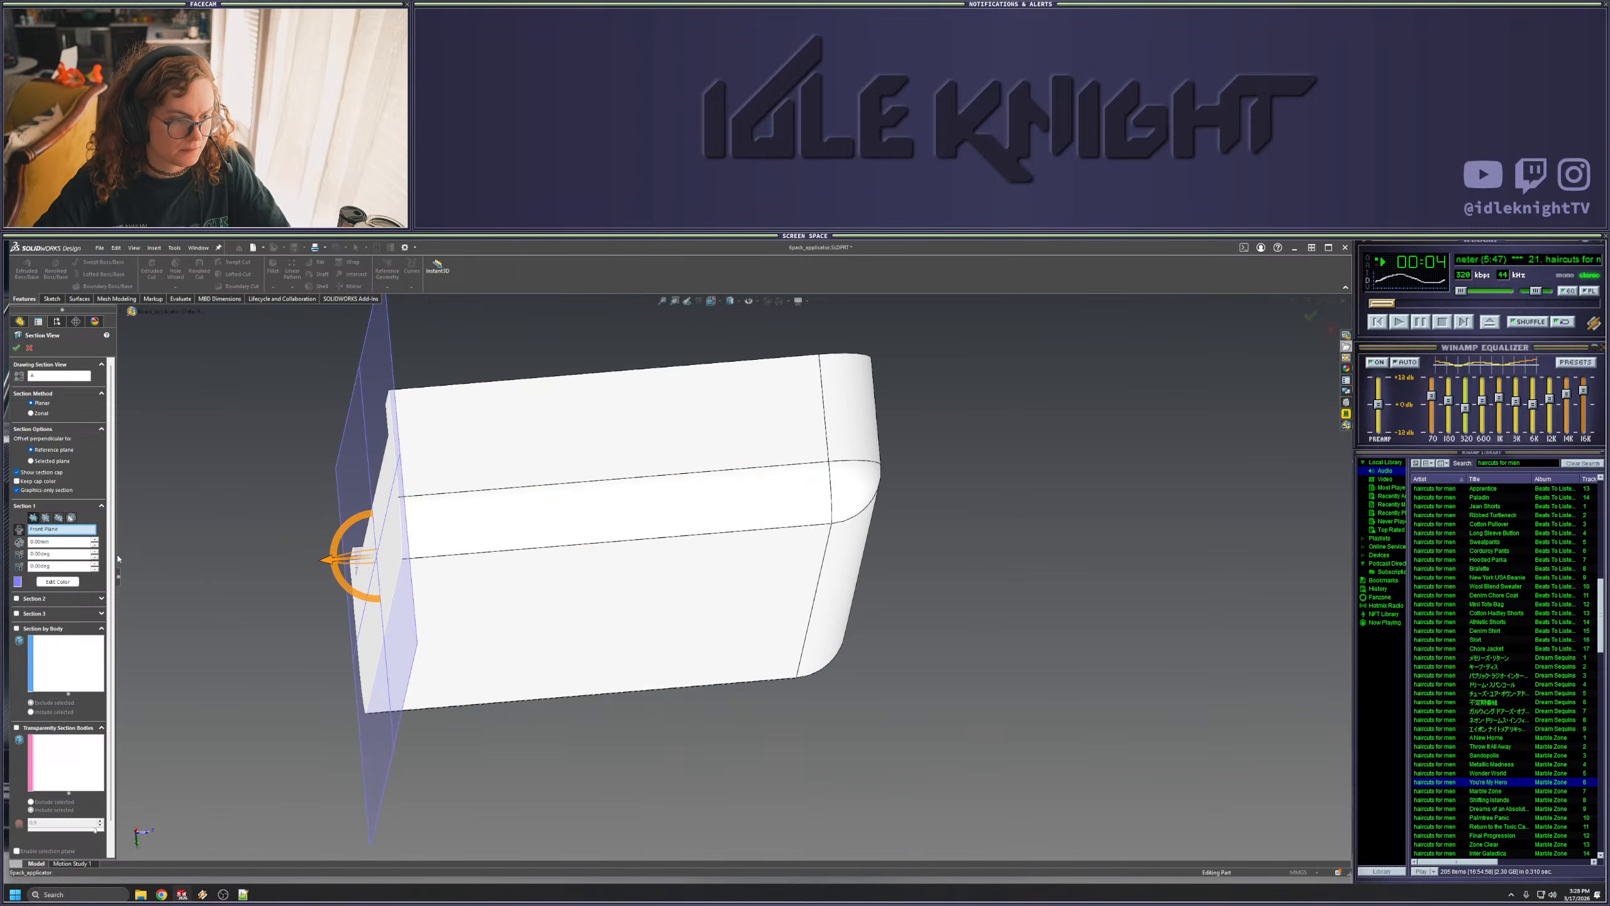
{"action": "left_click", "coordinate": [46, 517]}
{"action": "middle_click_drag", "start_coordinate": [625, 520], "coordinate": [624, 525]}
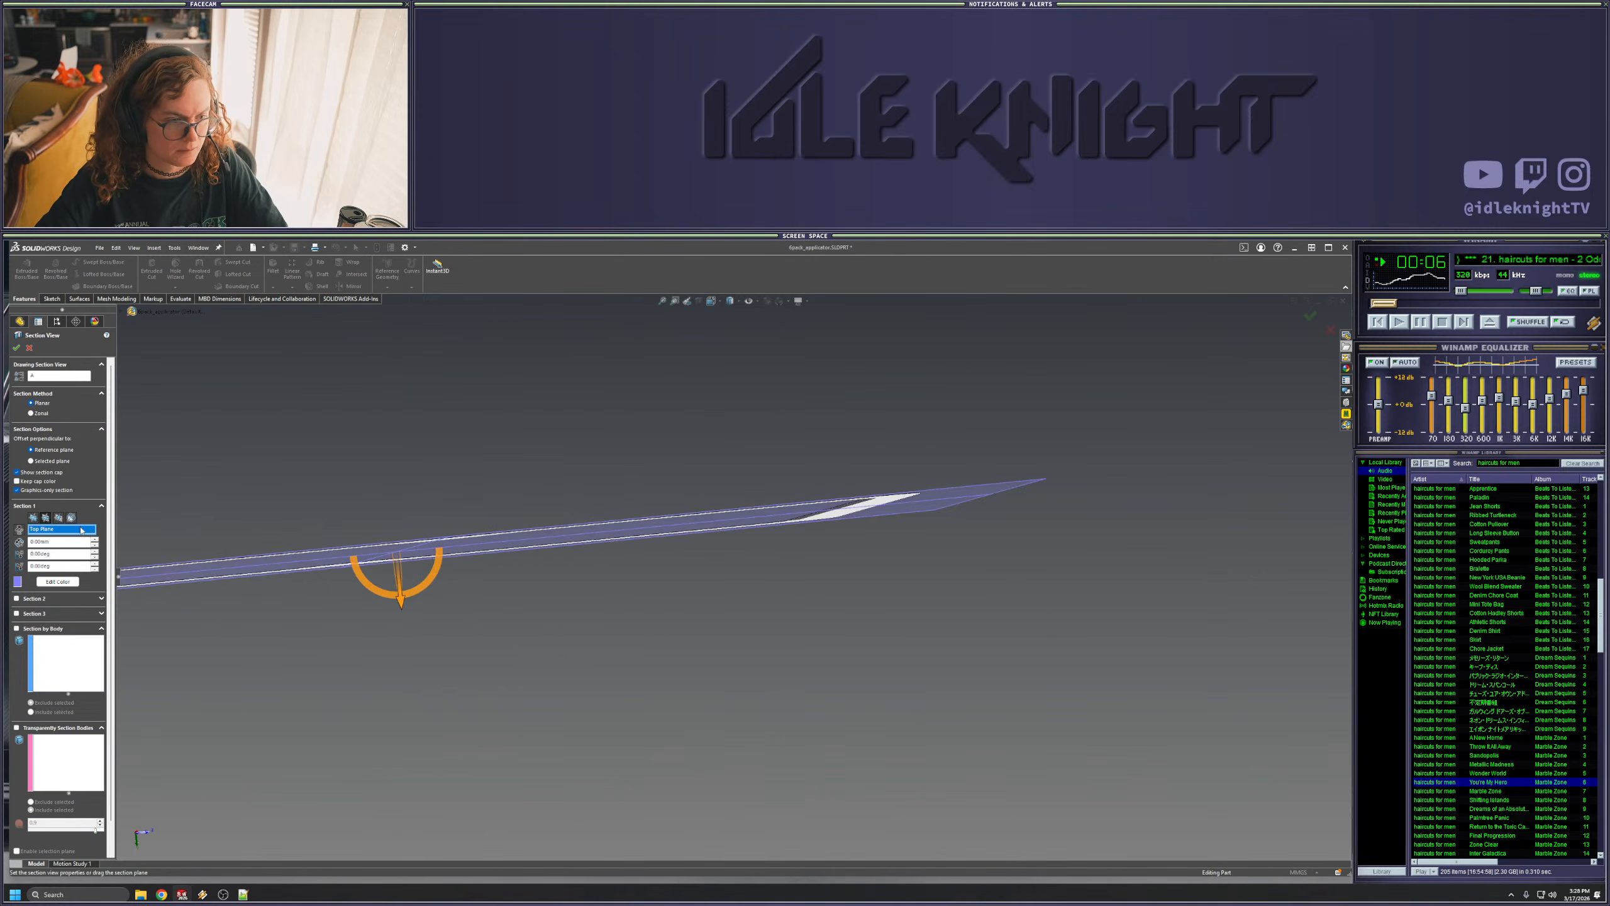
{"action": "left_click", "coordinate": [59, 518]}
{"action": "key", "text": "Return"}
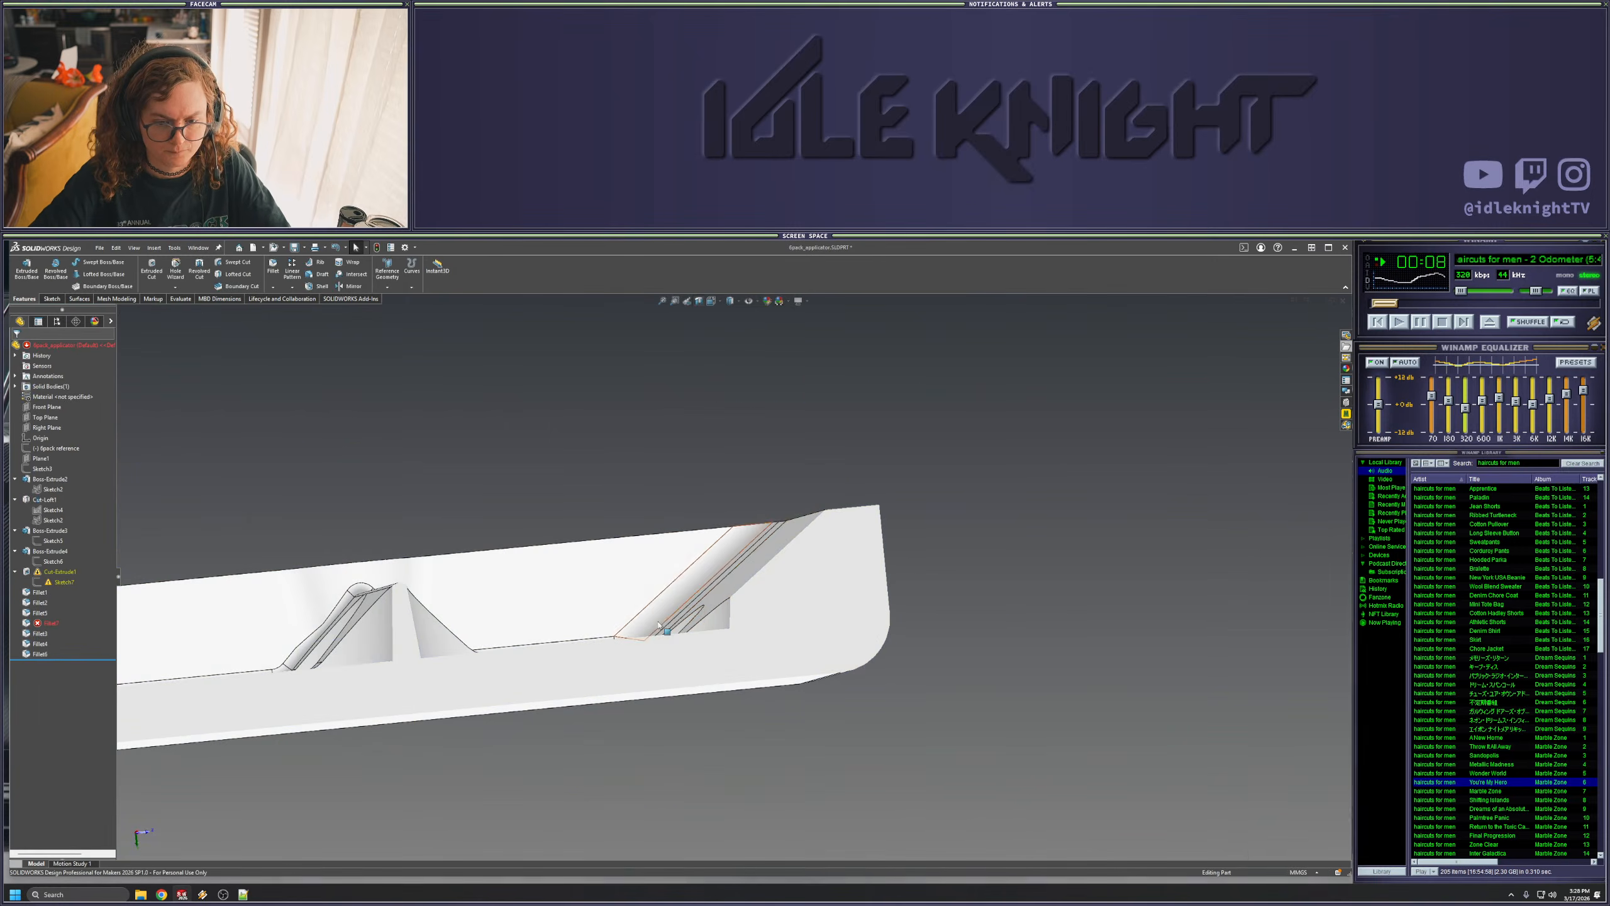
{"action": "key", "text": "space"}
{"action": "left_click", "coordinate": [659, 660]}
{"action": "scroll", "coordinate": [946, 582], "scroll_direction": "down", "scroll_amount": 5}
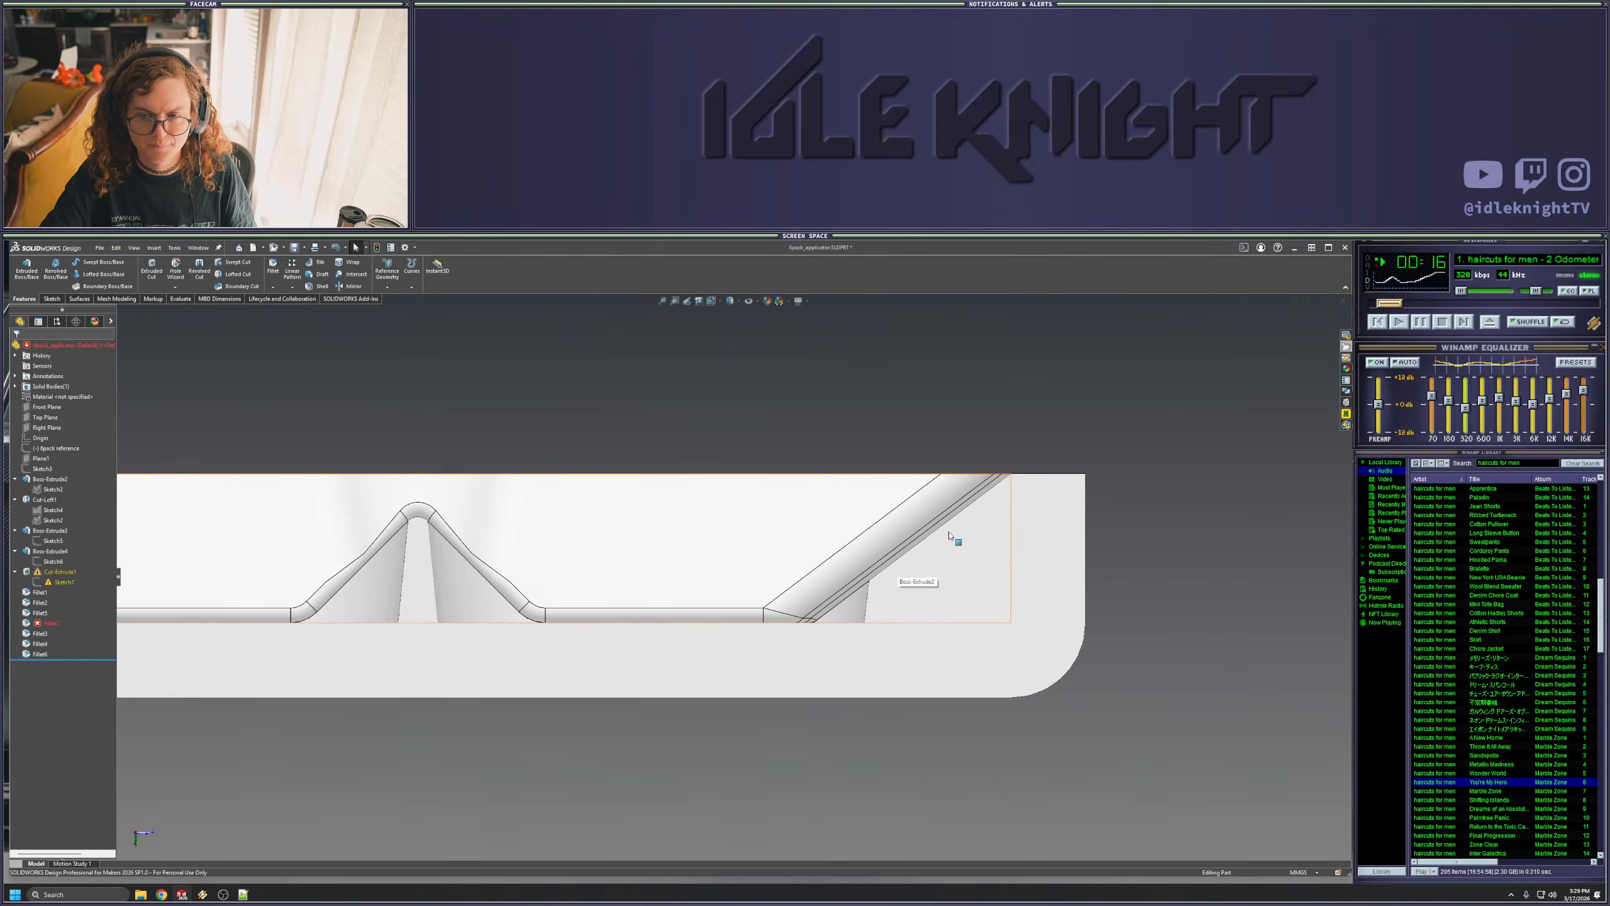
{"action": "scroll", "coordinate": [947, 539], "scroll_direction": "up", "scroll_amount": 3}
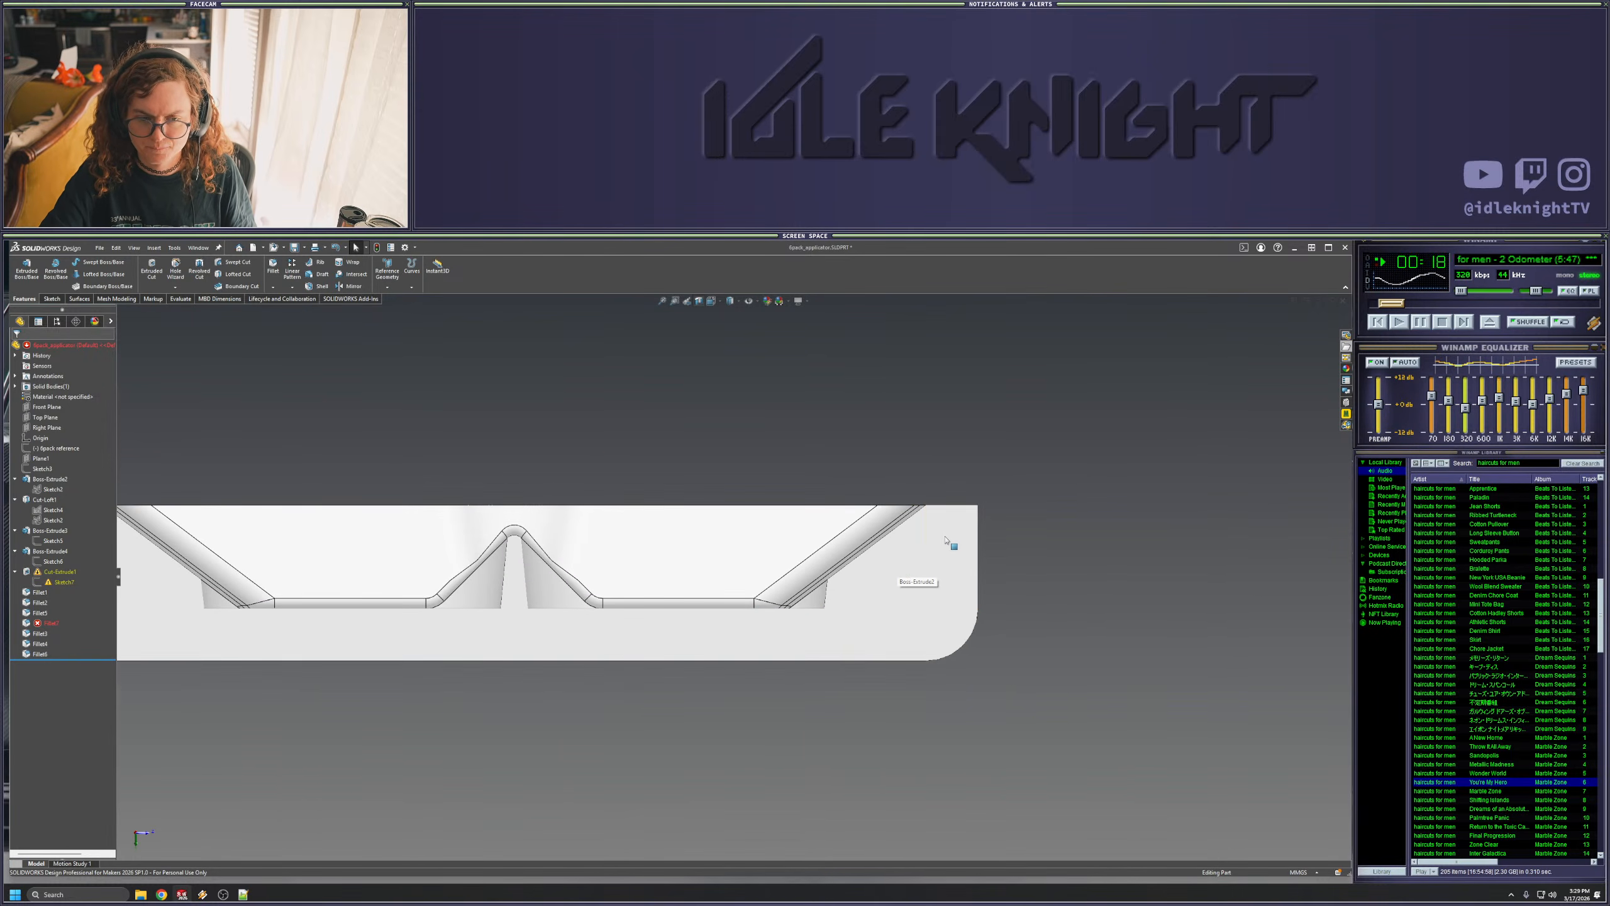
{"action": "middle_click_drag", "start_coordinate": [787, 561], "coordinate": [848, 586]}
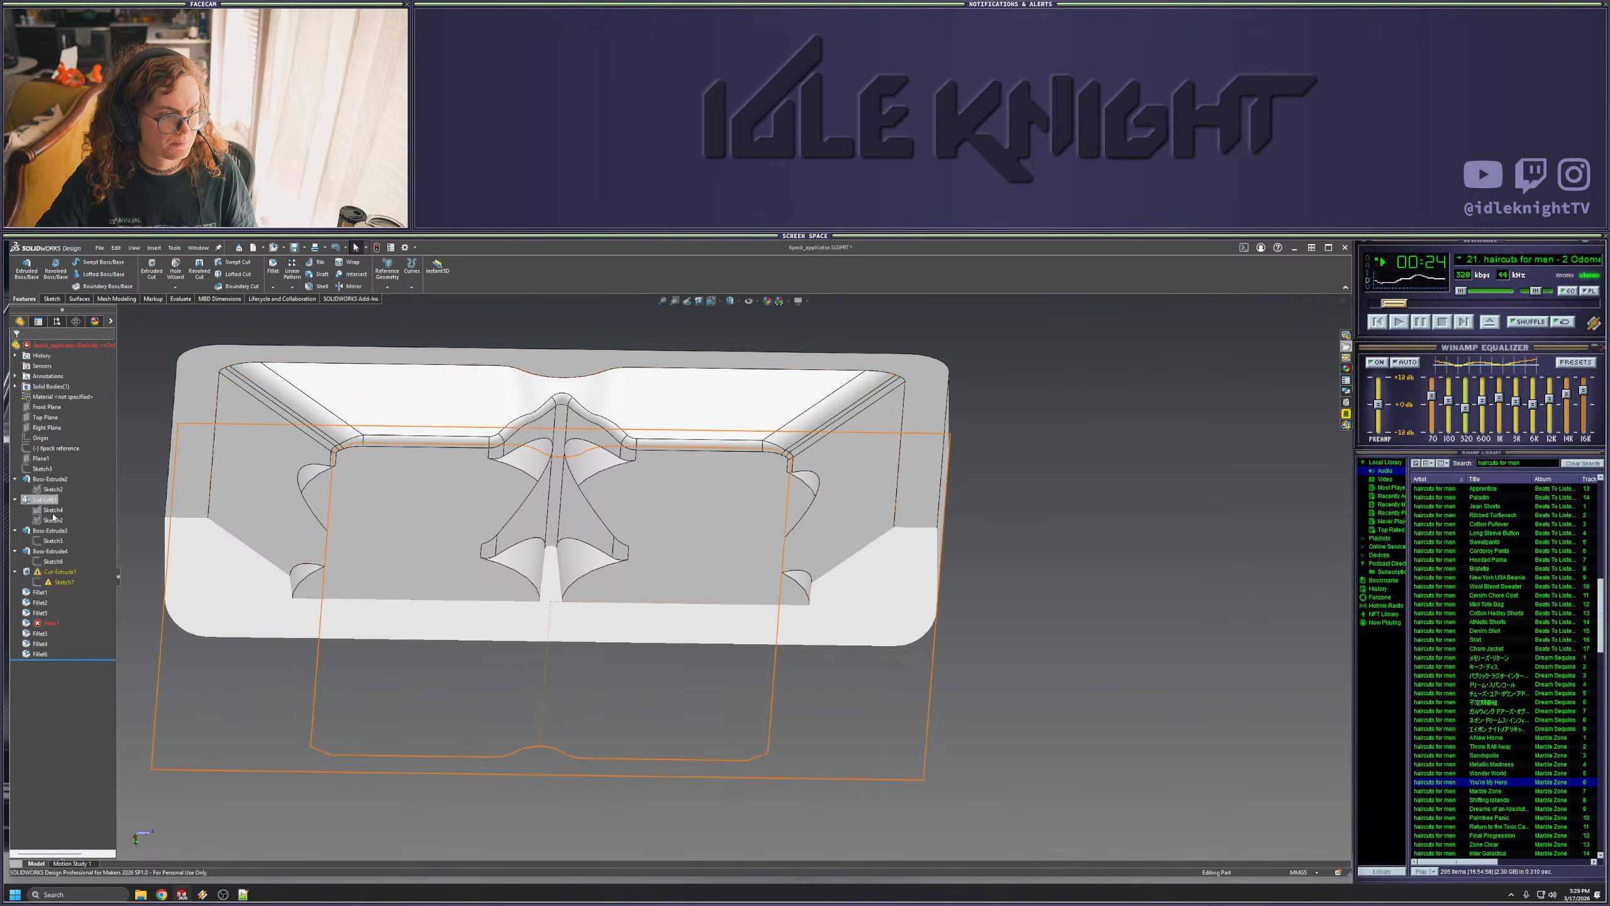
- Set the loft reference plane's offset from the Top Plane to 25 mm
{"action": "right_click", "coordinate": [43, 459]}
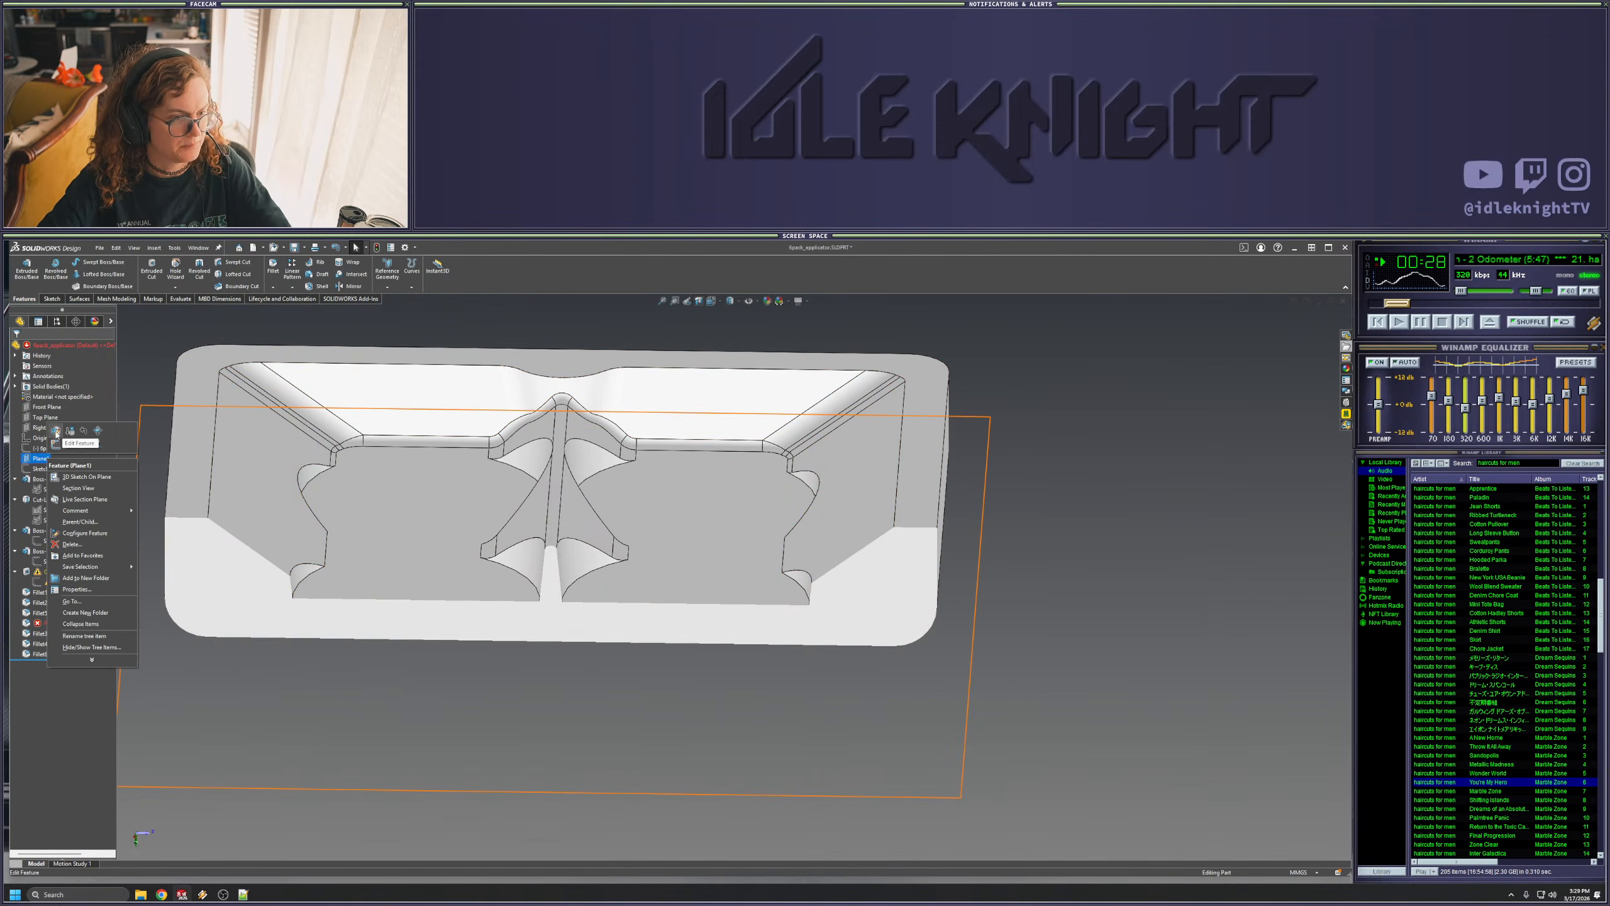
{"action": "left_click", "coordinate": [56, 432]}
{"action": "type", "text": "25"}
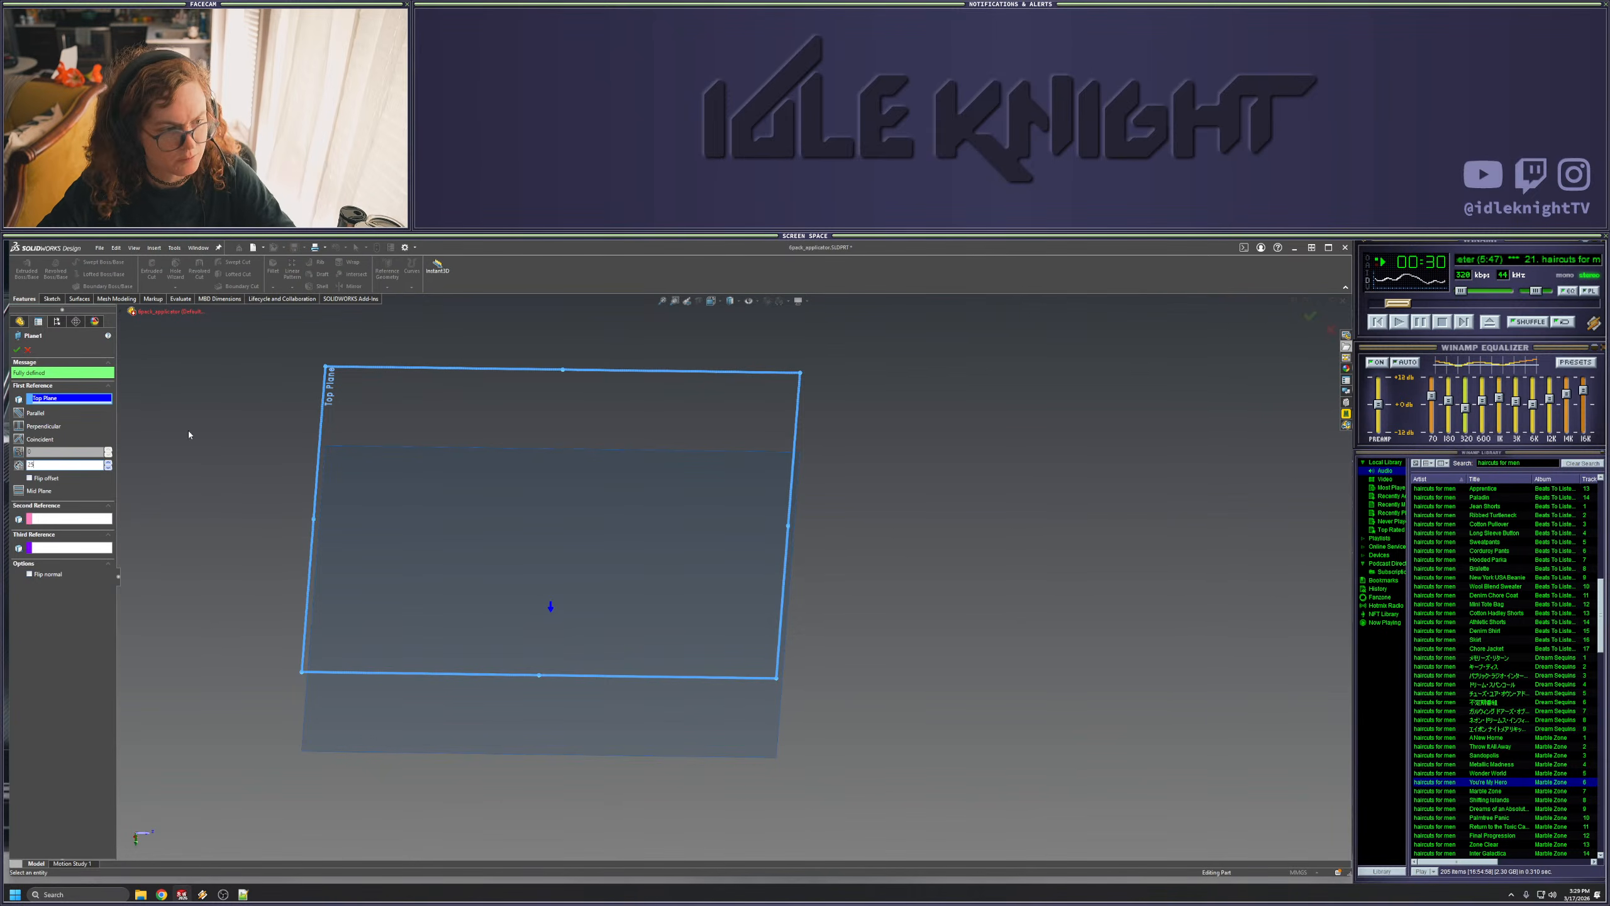
{"action": "key", "text": "Return"}
{"action": "left_click", "coordinate": [16, 349]}
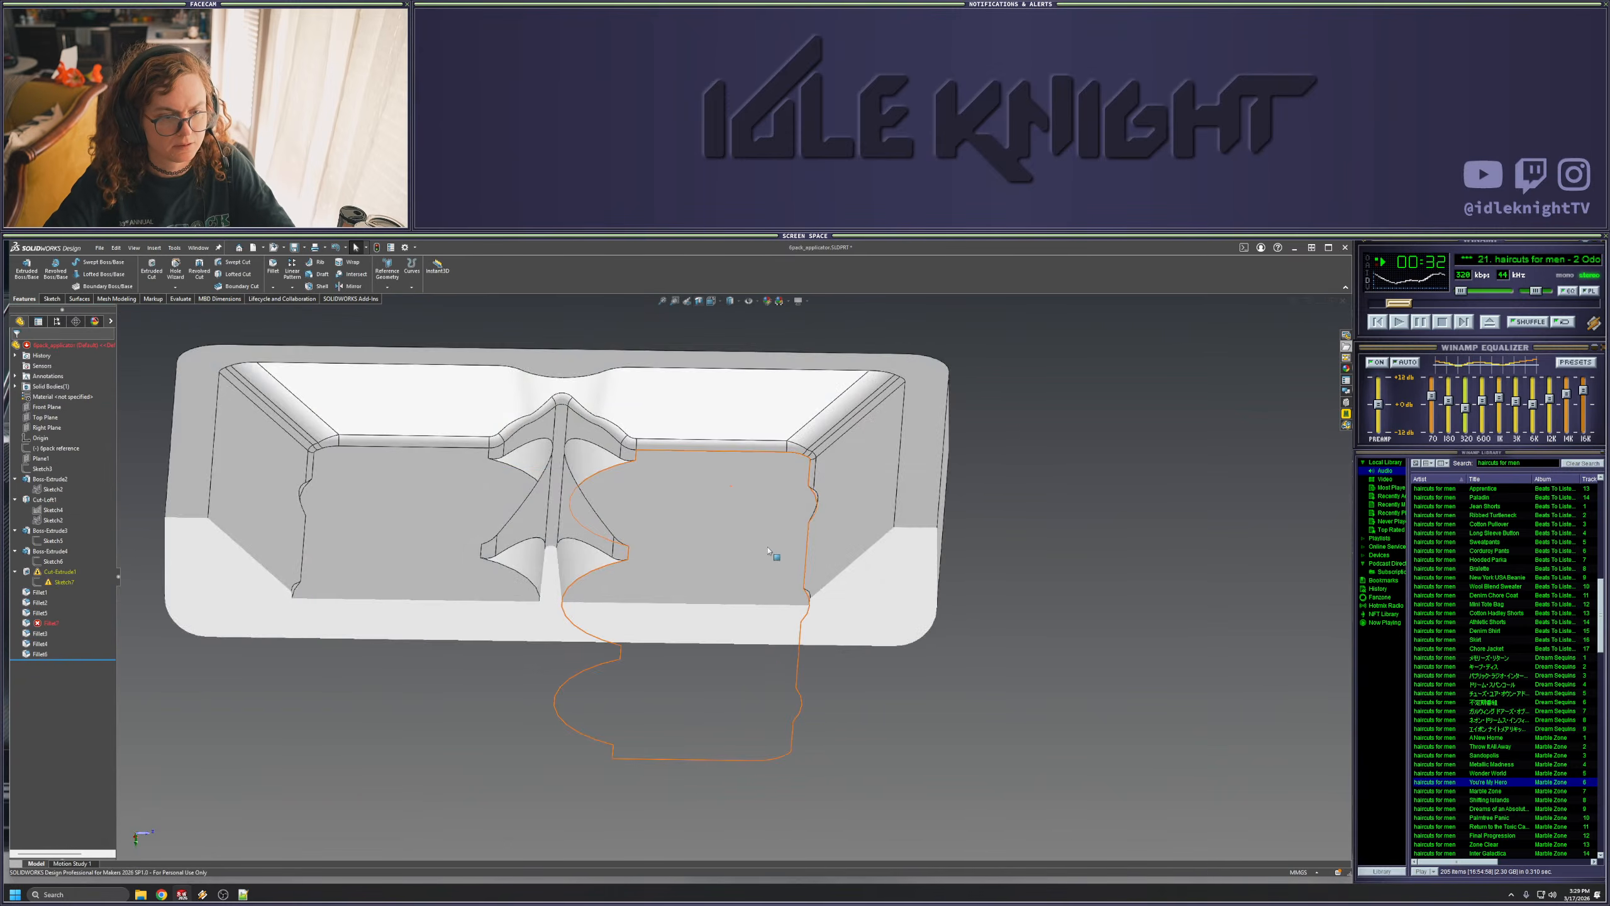
- Start a sketch on the Right Plane and trace the pocket's sloped side wall and the block's upper edge with two lines
{"action": "key", "text": "space"}
{"action": "left_click", "coordinate": [553, 637]}
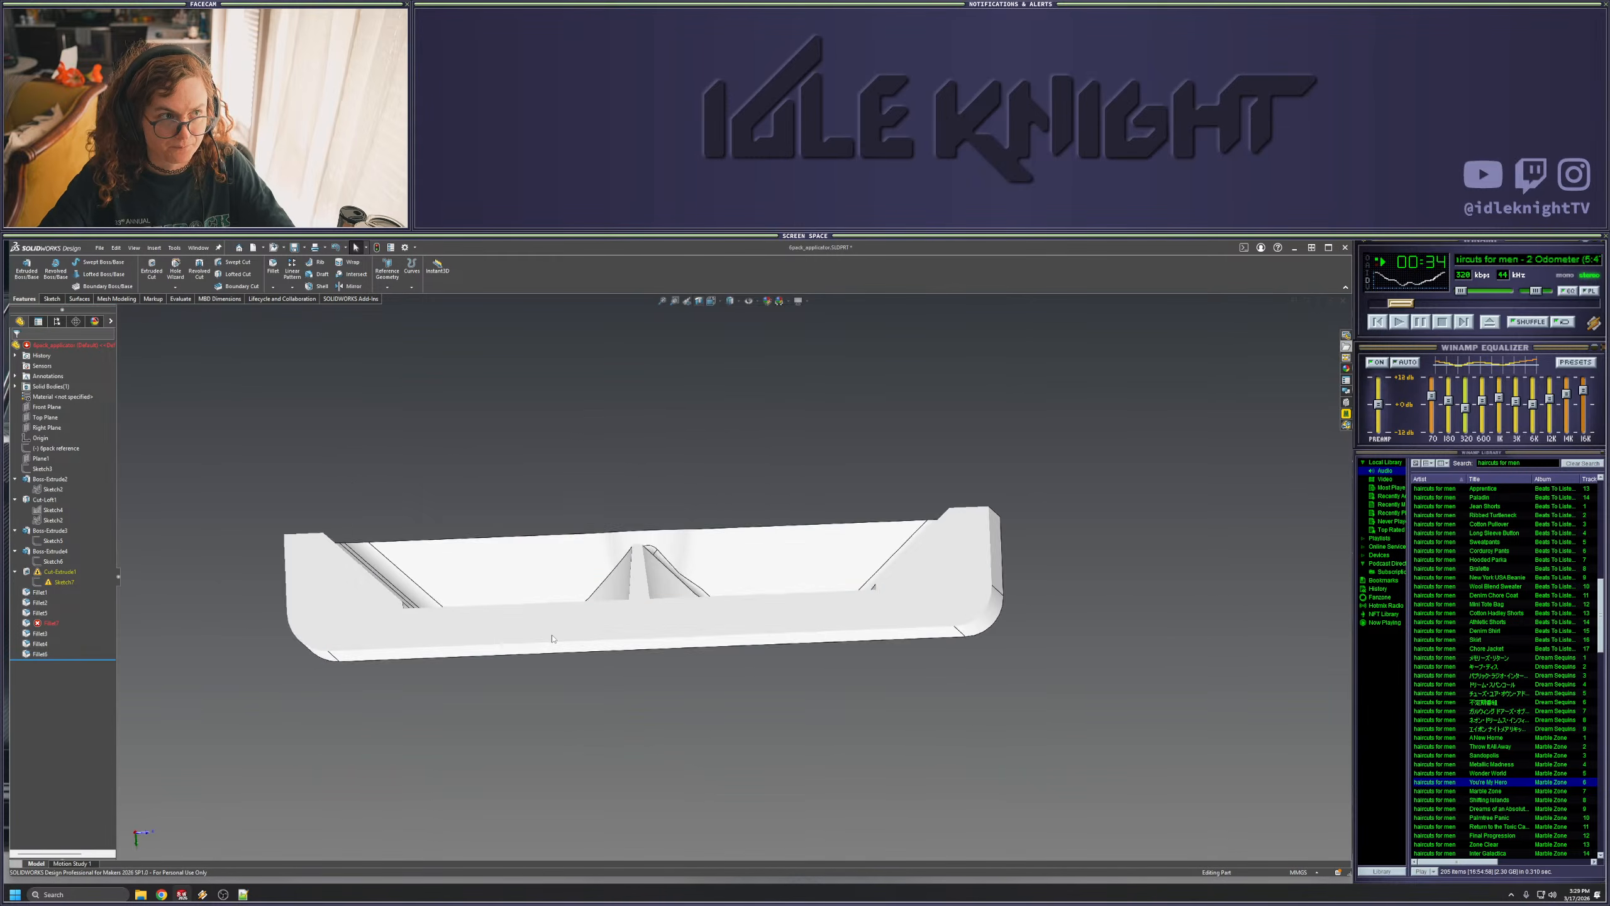
{"action": "scroll", "coordinate": [912, 631], "scroll_direction": "down", "scroll_amount": 3}
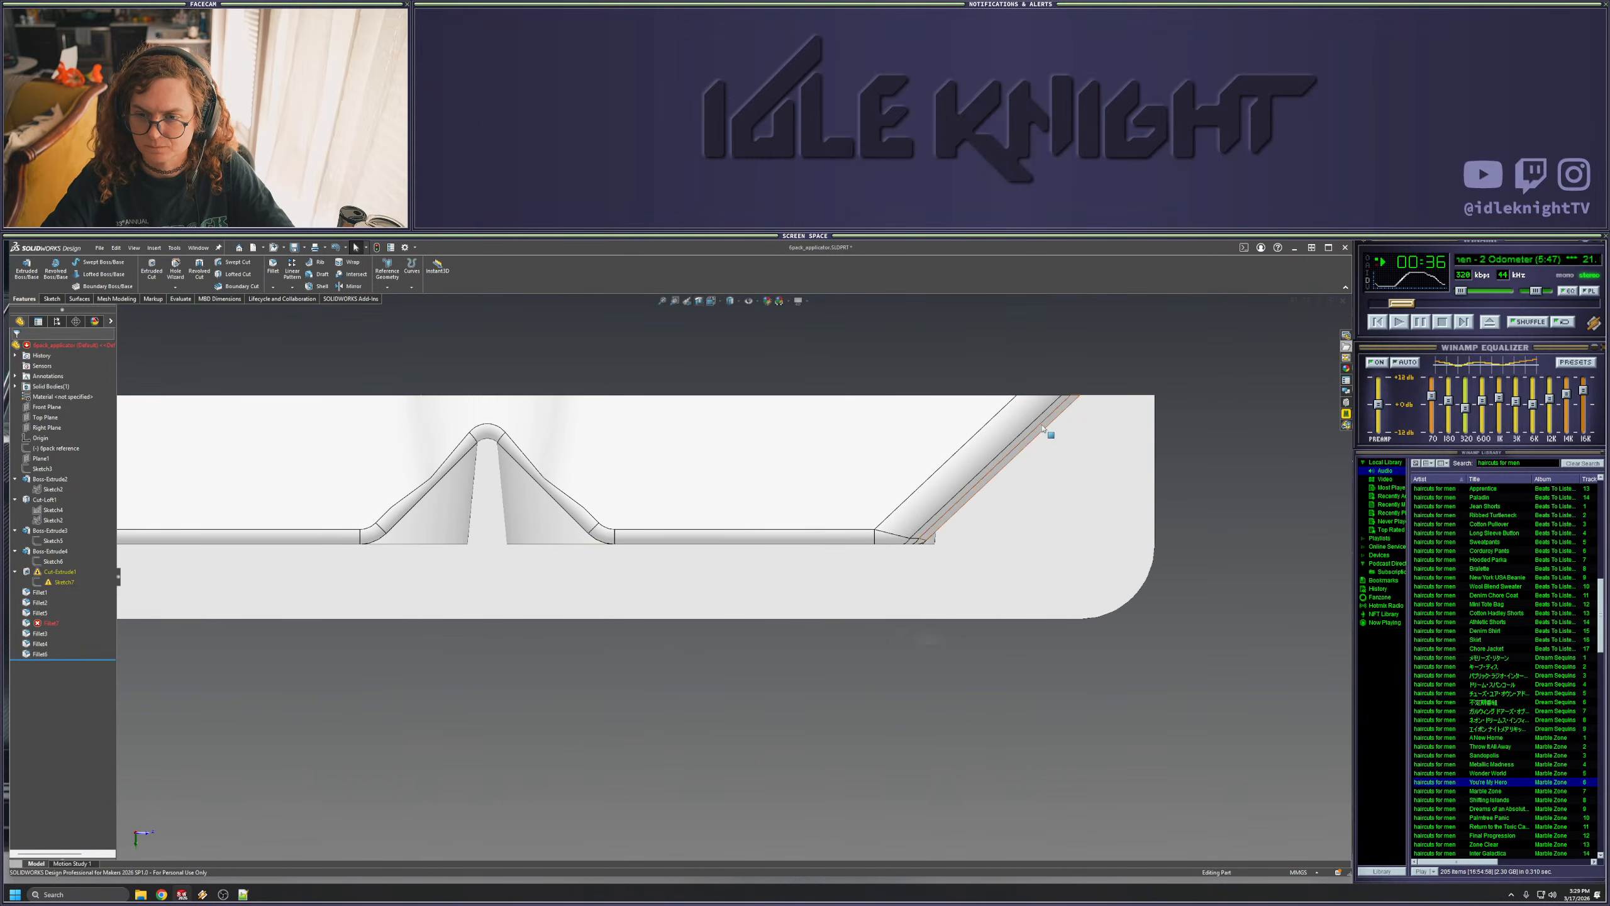
{"action": "right_click", "coordinate": [52, 427]}
{"action": "left_click", "coordinate": [66, 414]}
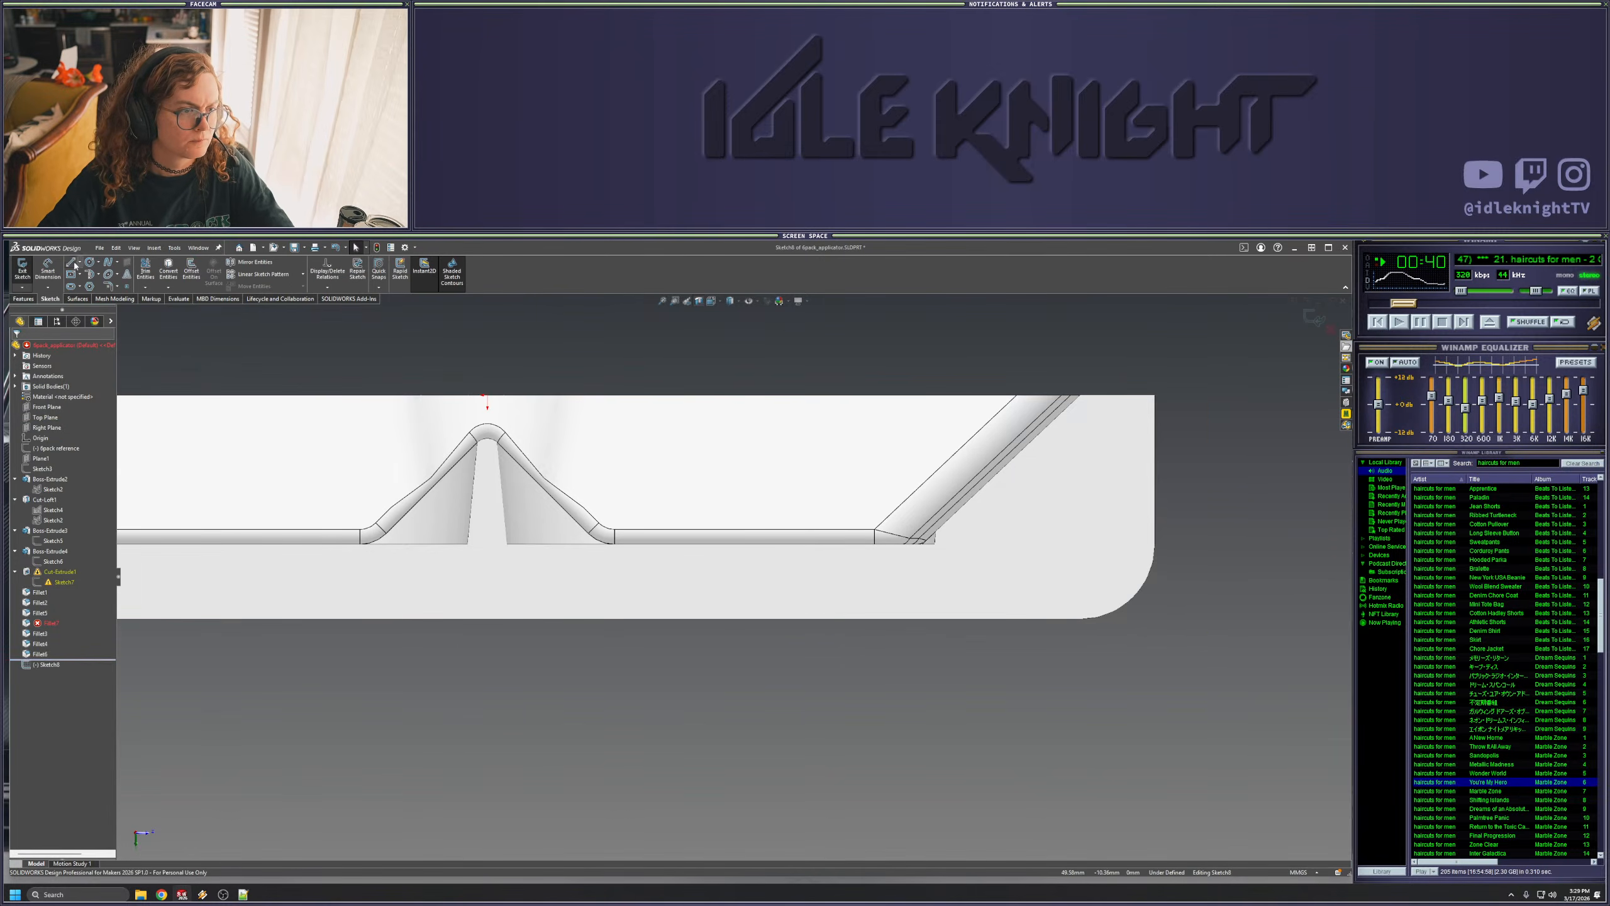
{"action": "key", "text": "l"}
{"action": "left_click", "coordinate": [1078, 397]}
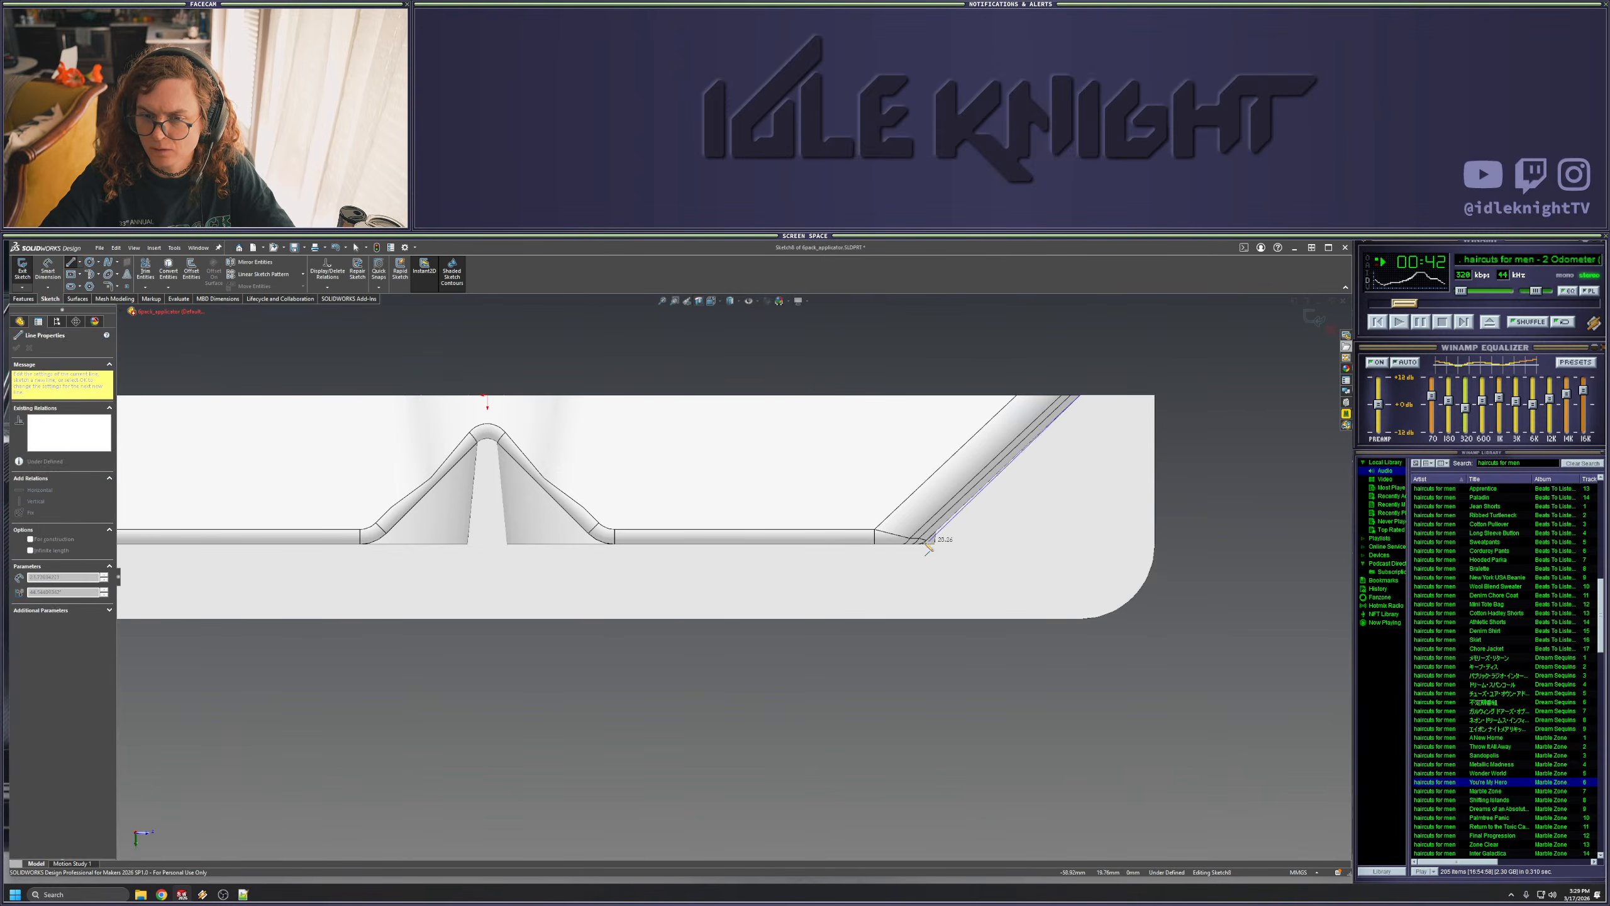
{"action": "left_click", "coordinate": [937, 533]}
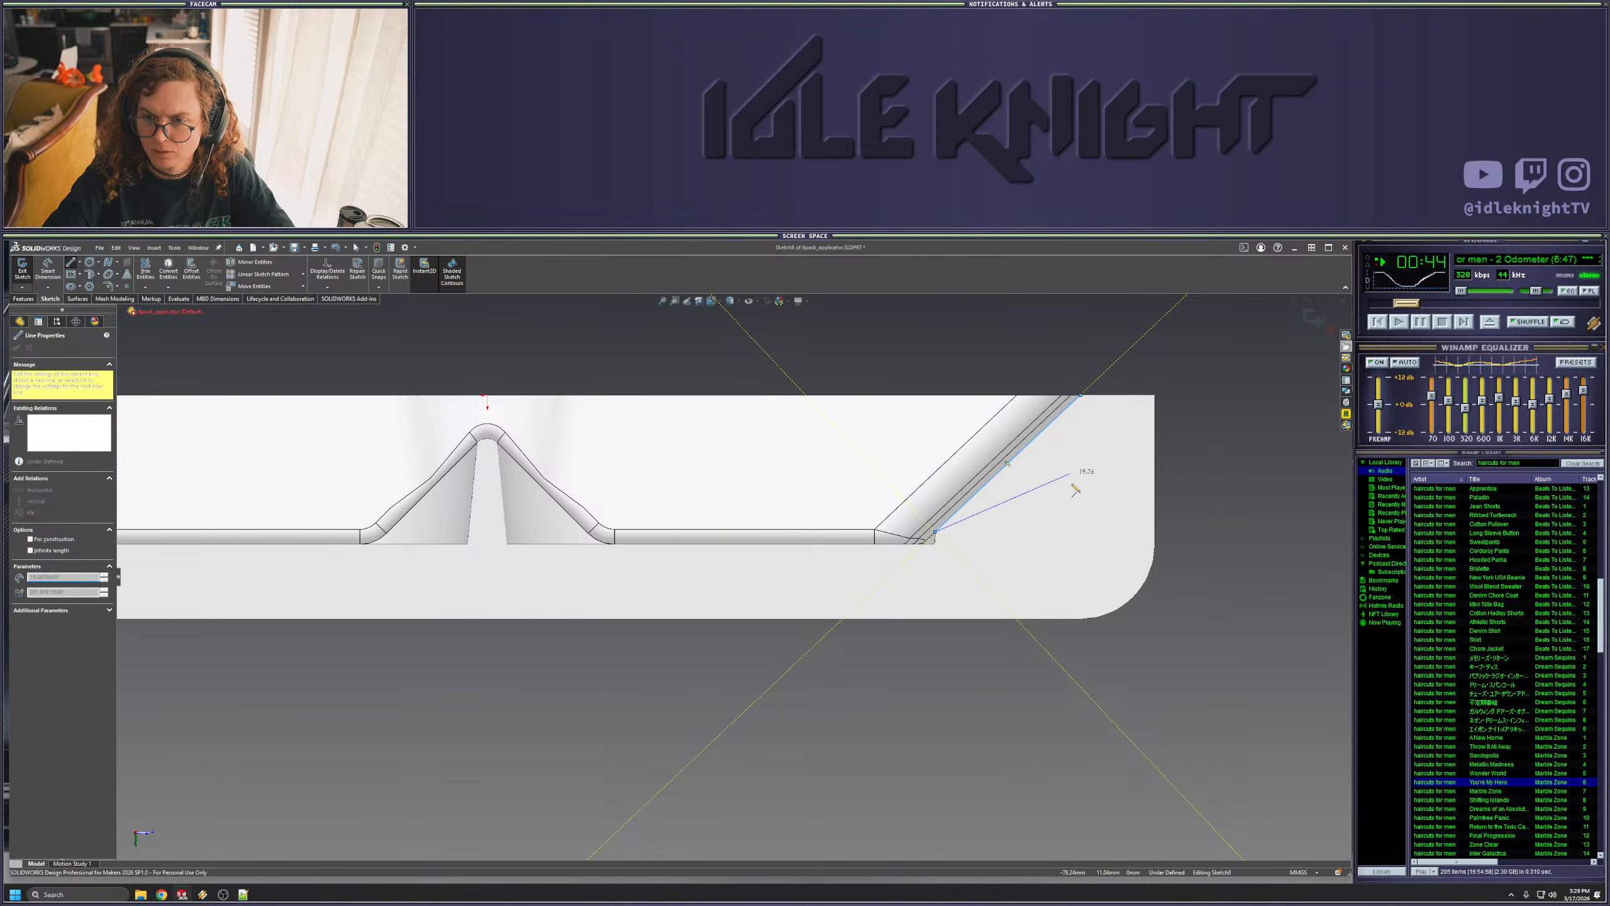
{"action": "key", "text": "Escape"}
{"action": "key", "text": "l"}
{"action": "left_click", "coordinate": [1080, 396]}
{"action": "left_click", "coordinate": [900, 396]}
{"action": "key", "text": "Escape"}
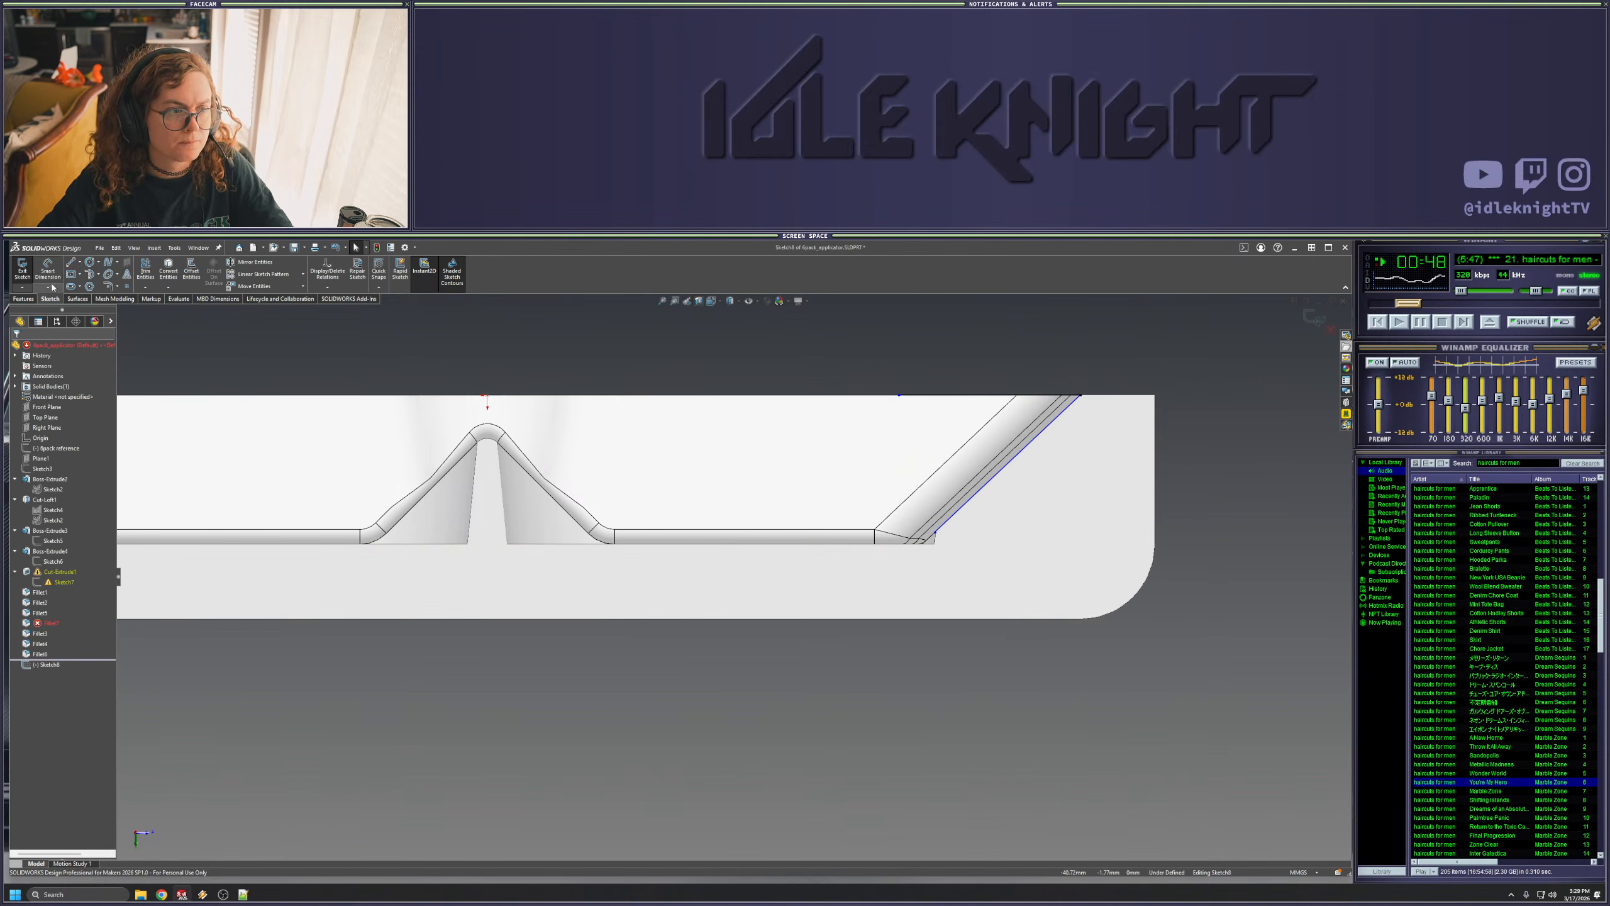
- Dimension the angle between the sloped wall line and the upper edge line at 45 degrees, and discard the sketch
{"action": "left_click", "coordinate": [1018, 453]}
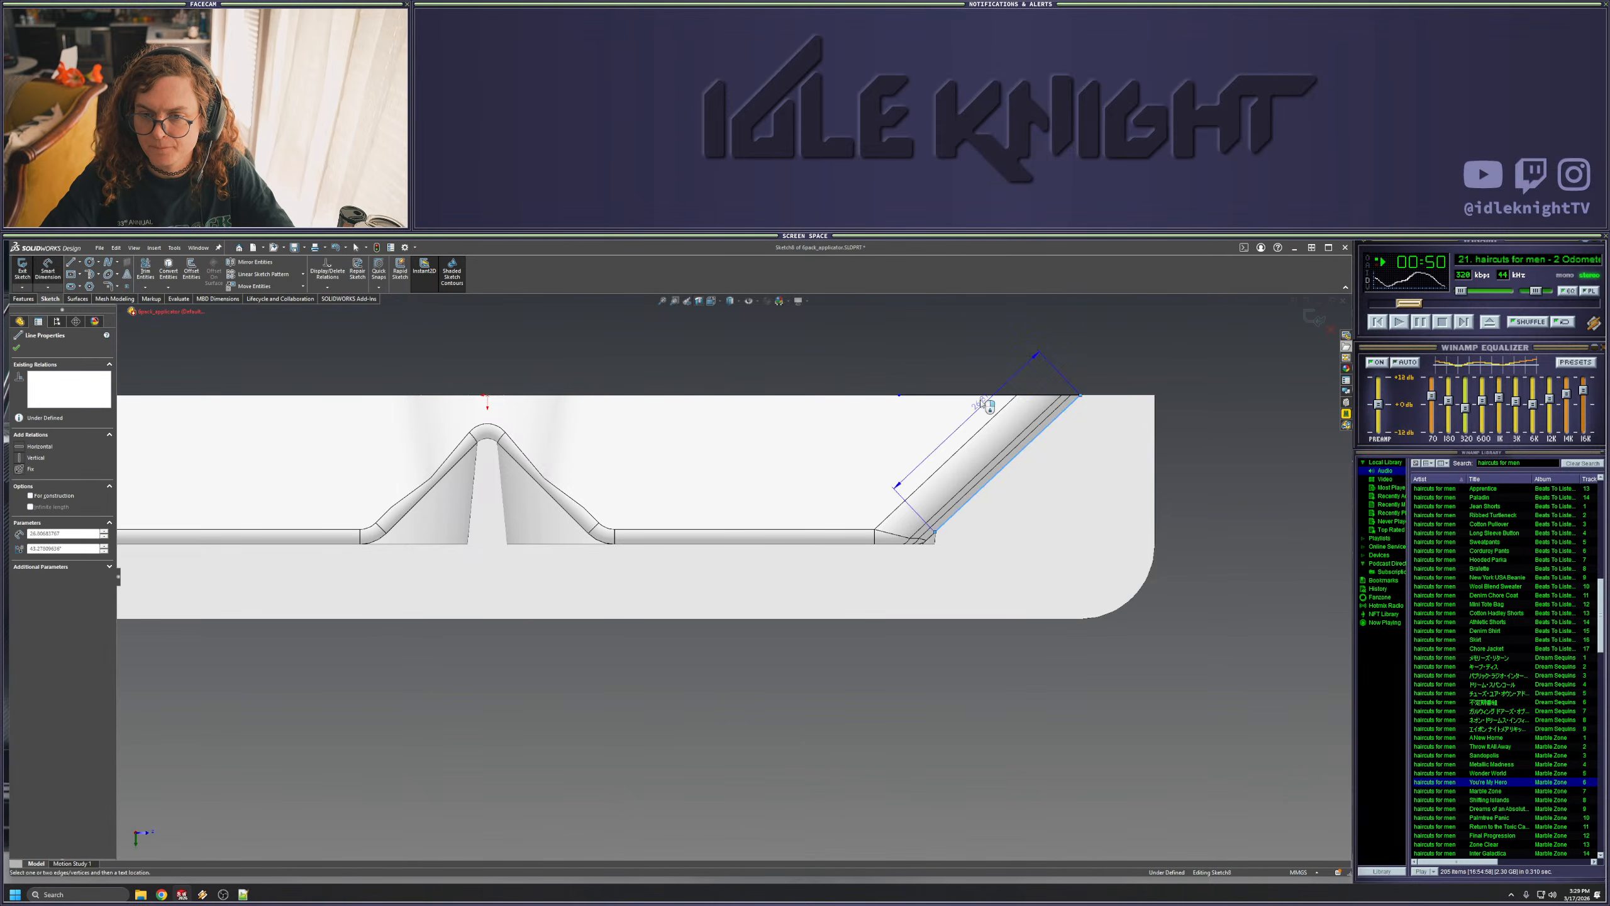
{"action": "left_click", "coordinate": [984, 396]}
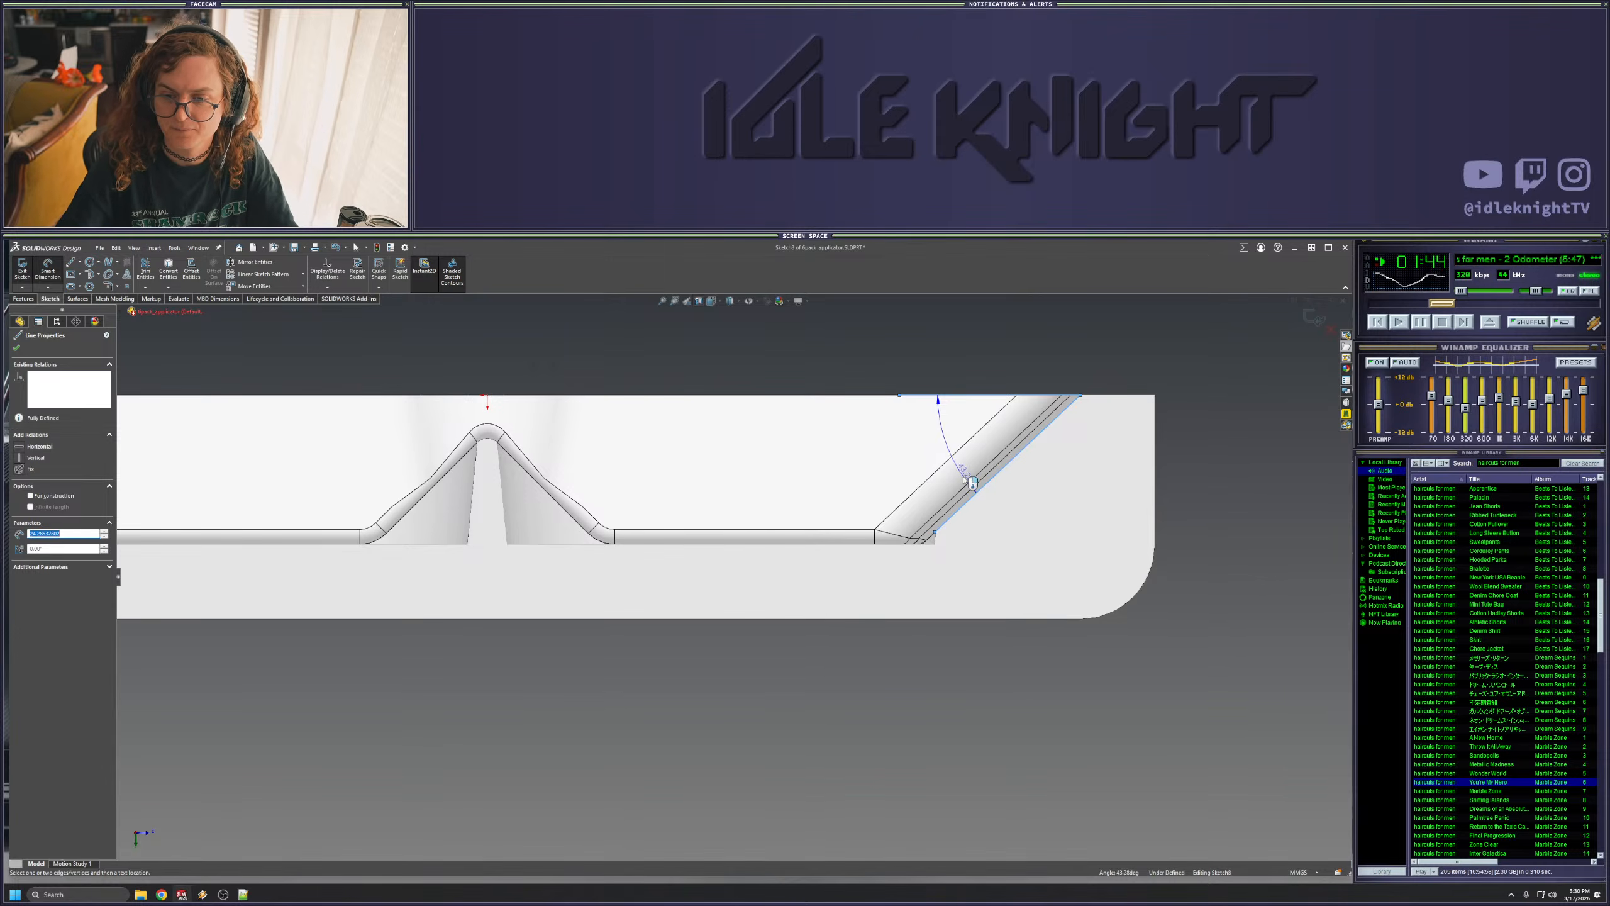
{"action": "left_click", "coordinate": [966, 483]}
{"action": "type", "text": "45"}
{"action": "key", "text": "Return"}
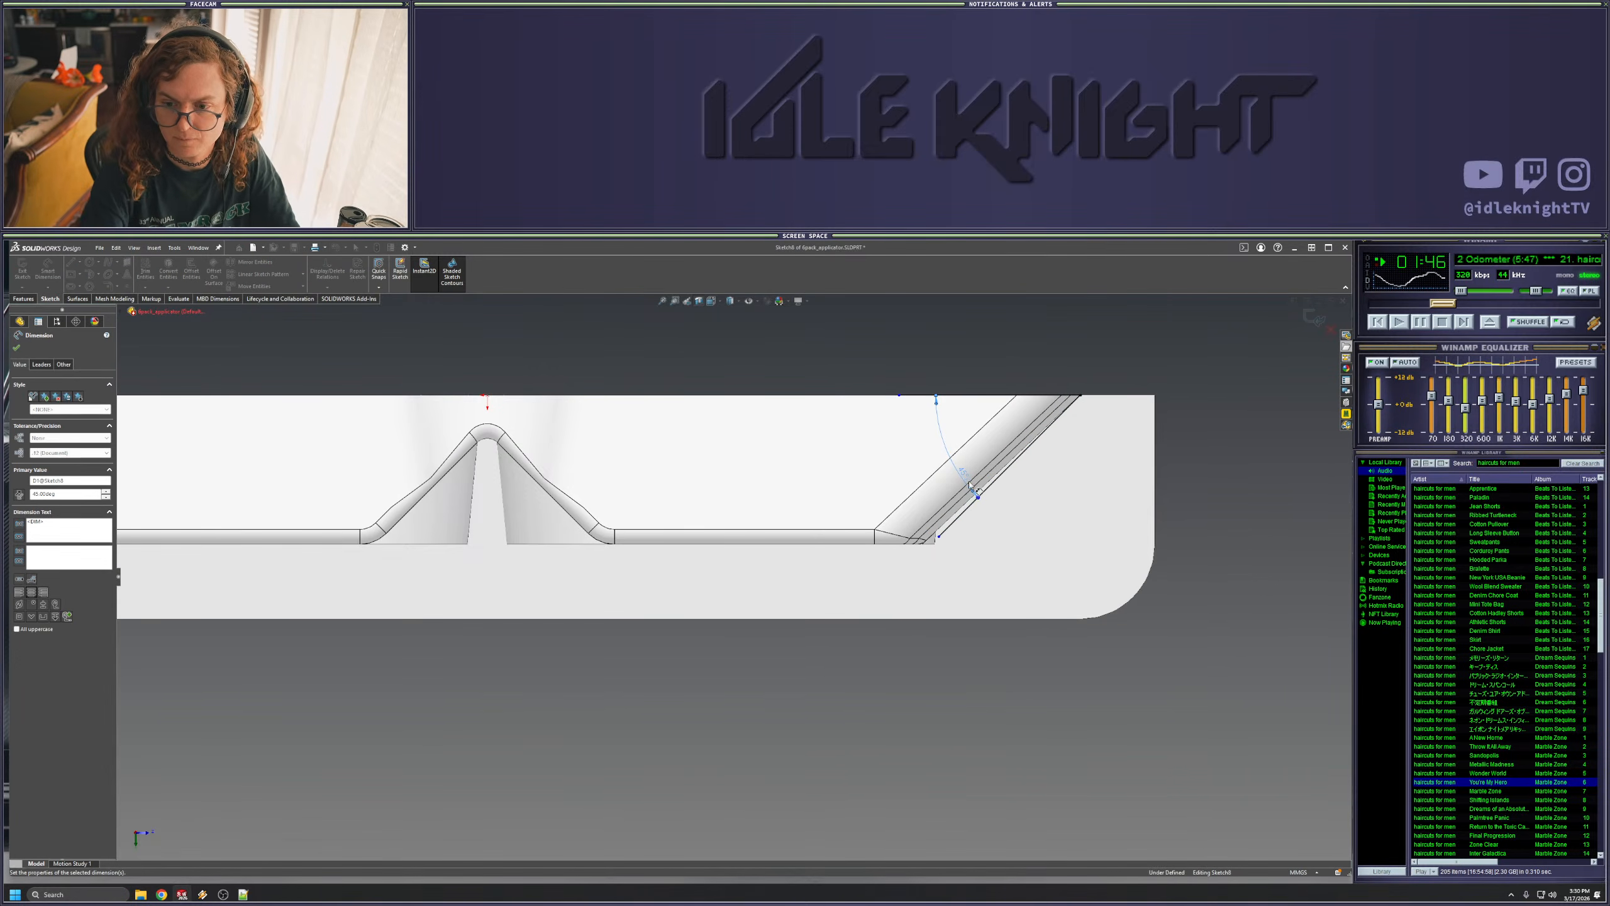
{"action": "left_click", "coordinate": [1330, 327]}
{"action": "left_click", "coordinate": [815, 566]}
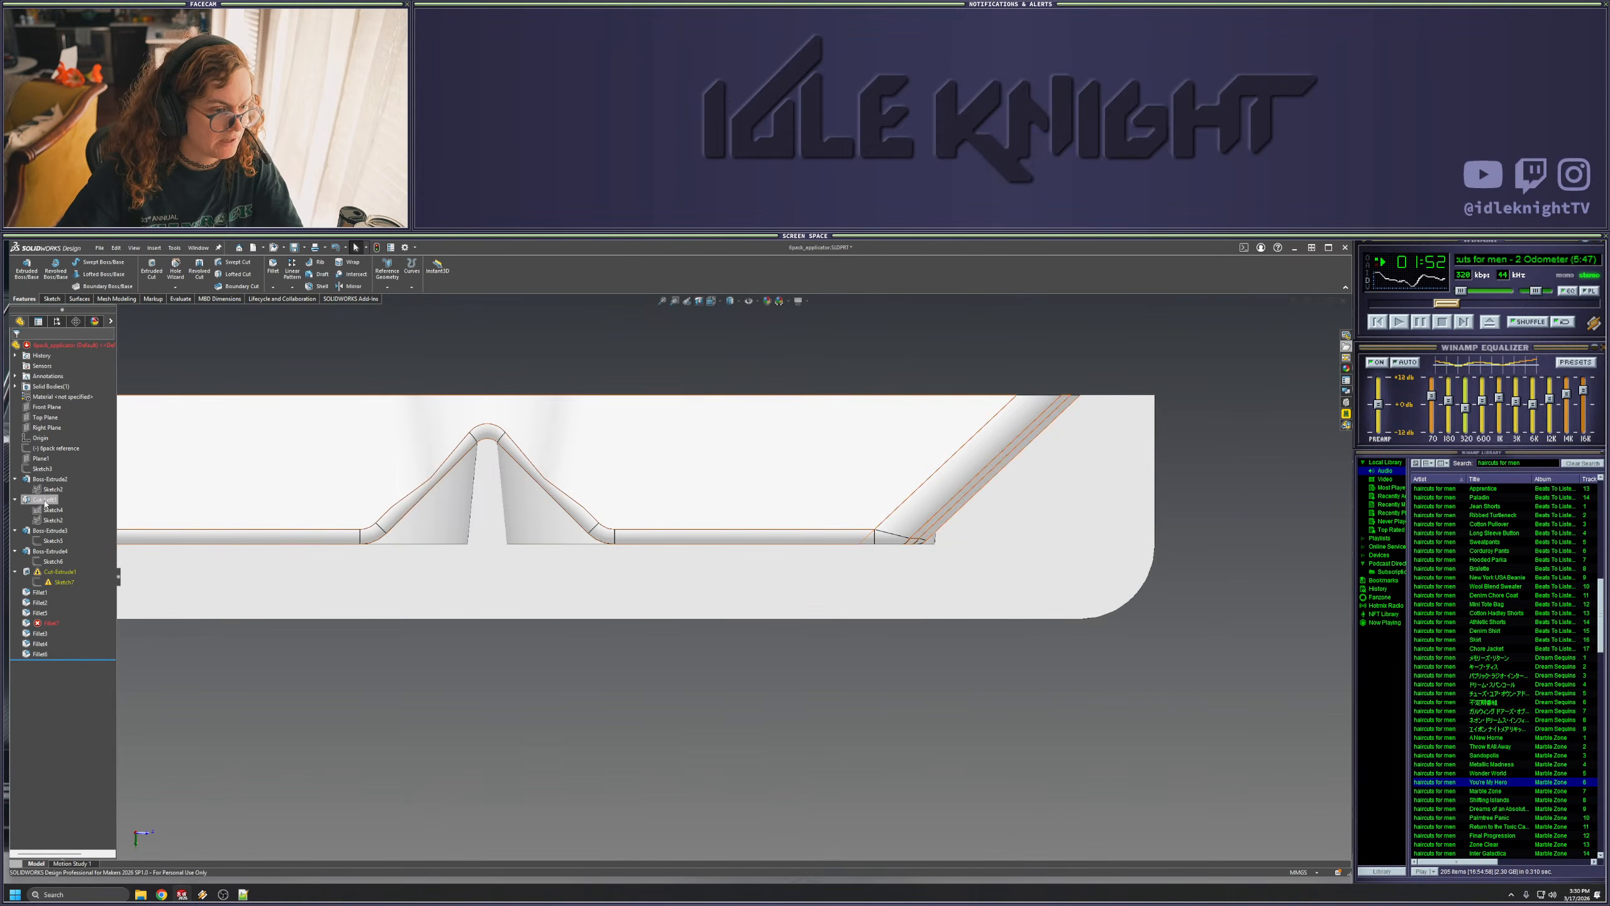
- Set the loft reference plane's offset from the Top Plane to 28 mm
{"action": "right_click", "coordinate": [41, 458]}
{"action": "left_click", "coordinate": [50, 444]}
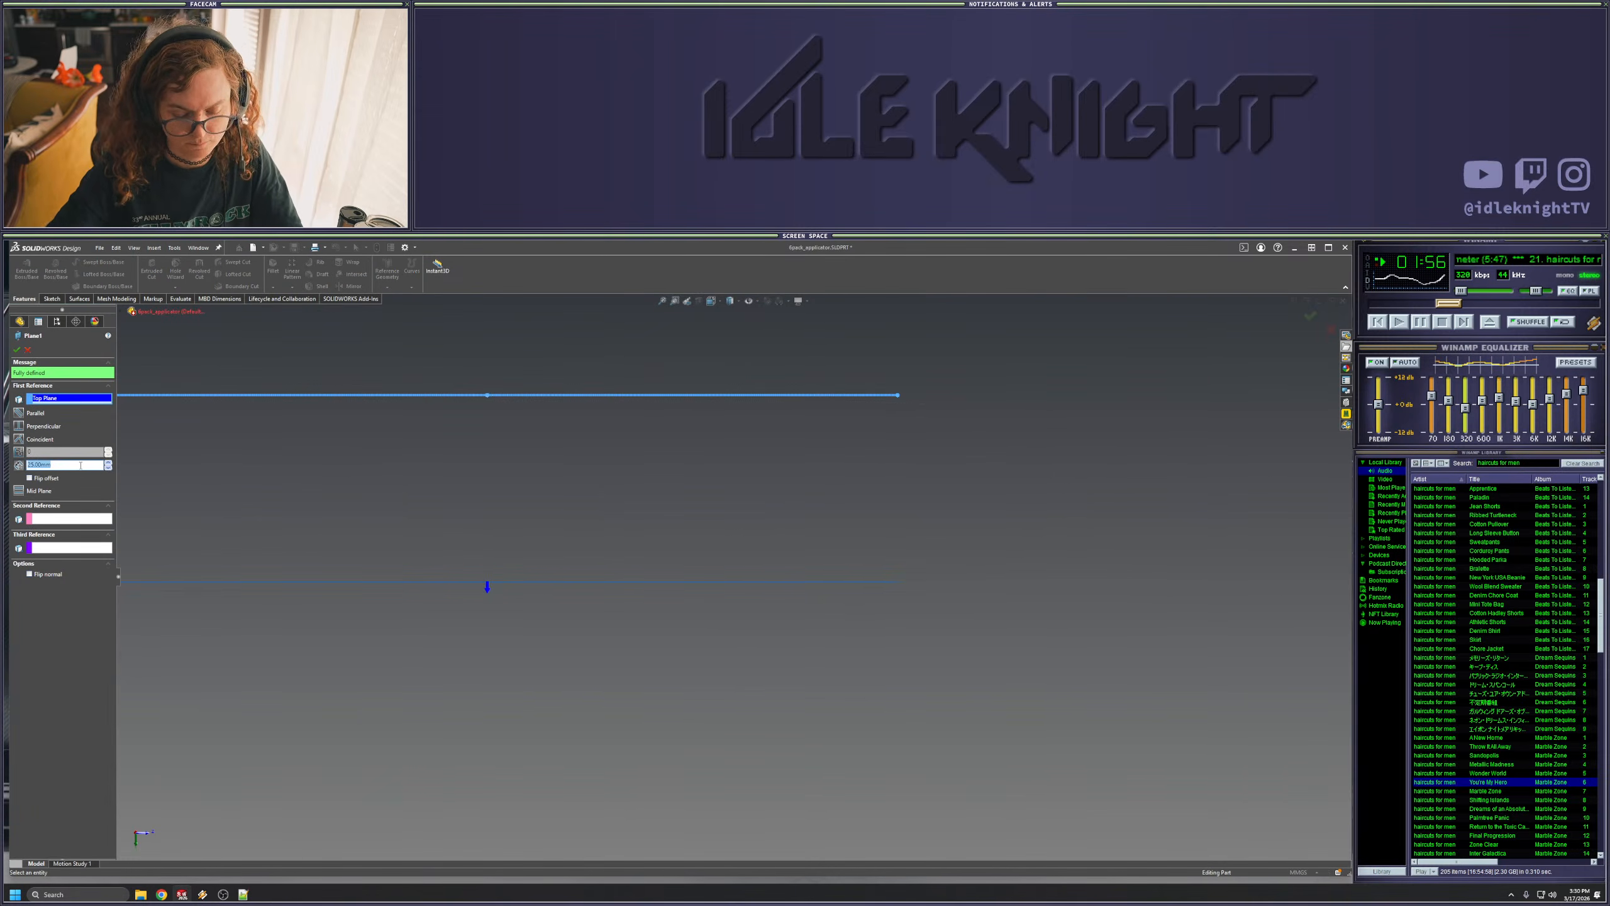
{"action": "type", "text": "28"}
{"action": "key", "text": "Return"}
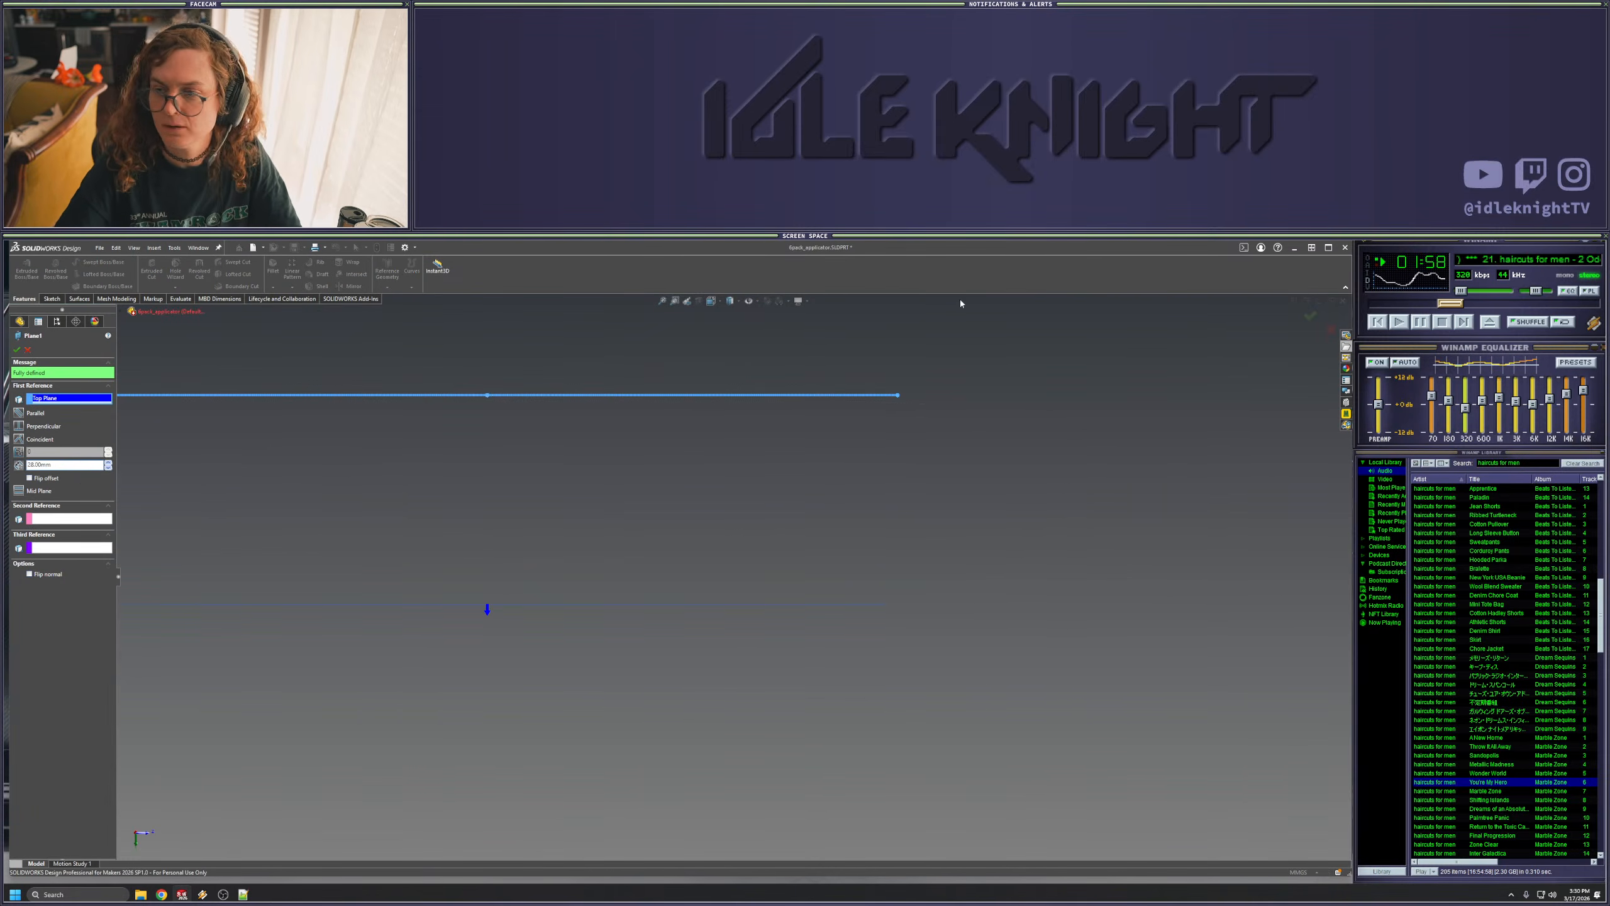
{"action": "left_click", "coordinate": [1310, 315]}
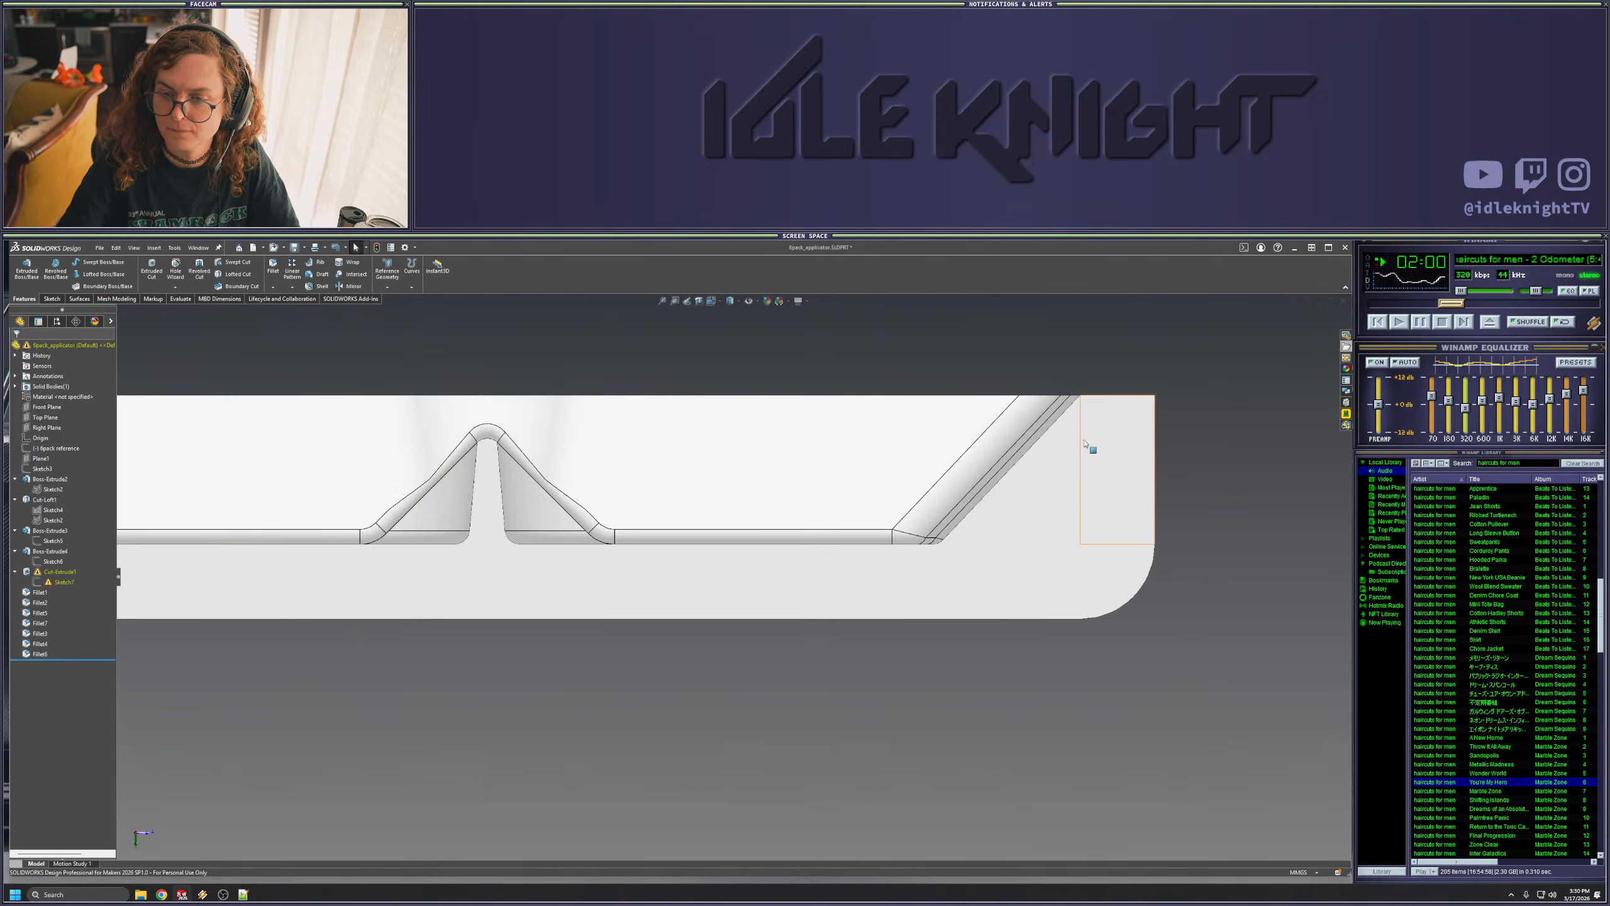
- Turn off the section view and examine the rib and scallop cut sketches against the reworked pocket
{"action": "scroll", "coordinate": [651, 593], "scroll_direction": "up", "scroll_amount": 5}
{"action": "middle_click_drag", "start_coordinate": [685, 505], "coordinate": [672, 611]}
{"action": "left_click", "coordinate": [698, 301]}
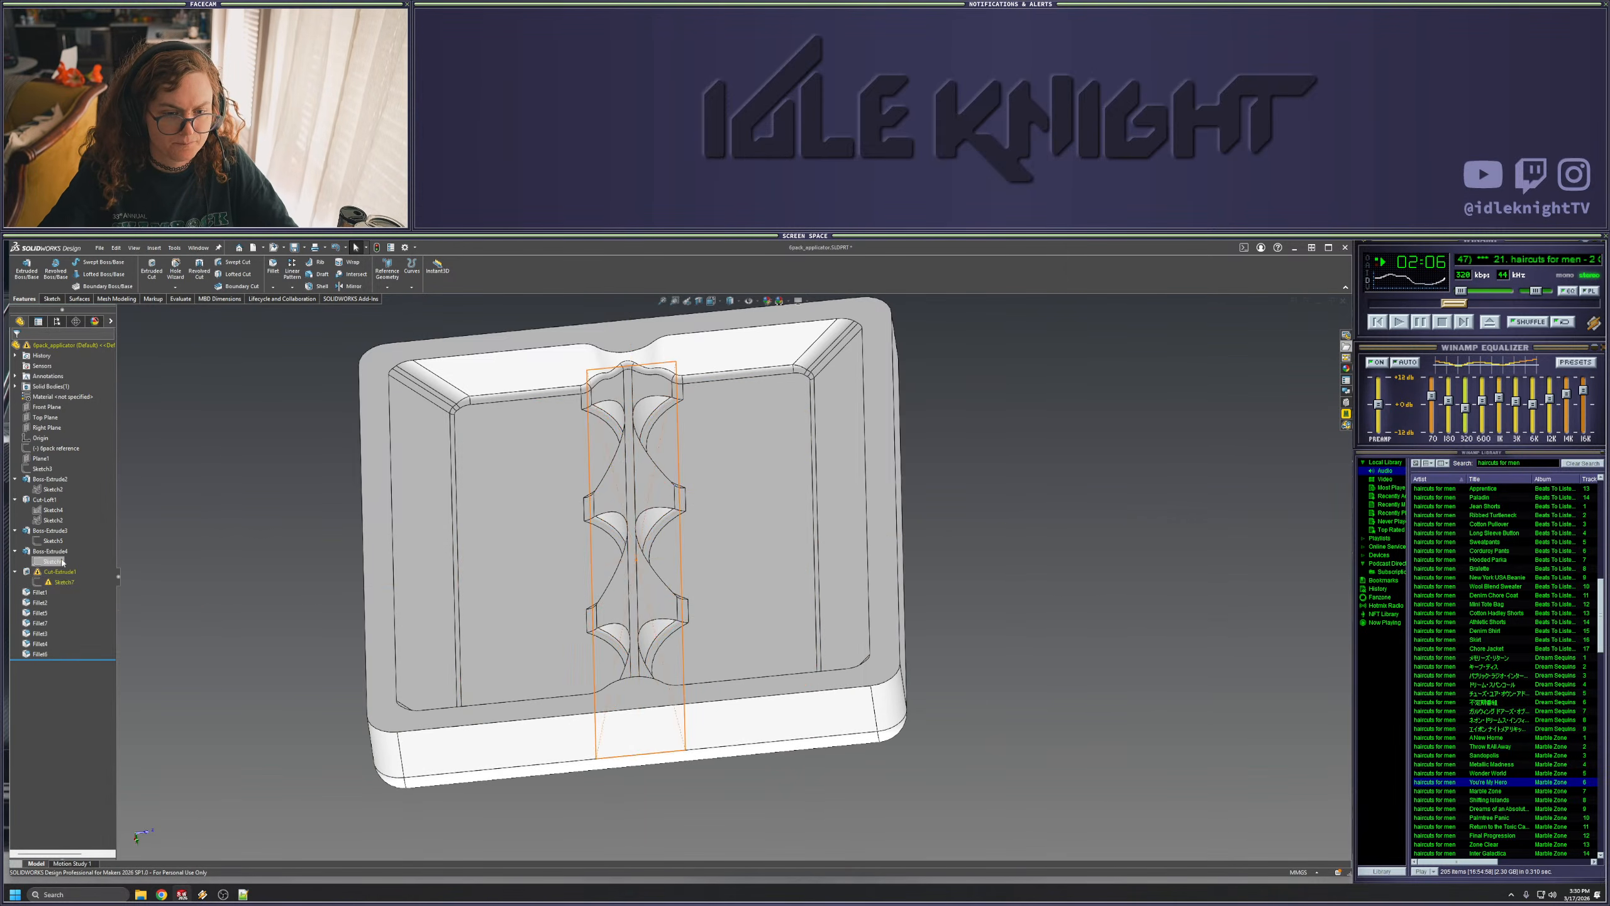
{"action": "left_click", "coordinate": [63, 584]}
{"action": "left_click", "coordinate": [221, 539]}
{"action": "mouse_move", "coordinate": [299, 543]}
{"action": "middle_mouse_down"}
{"action": "mouse_move", "coordinate": [305, 587]}
{"action": "mouse_move", "coordinate": [307, 538]}
{"action": "mouse_move", "coordinate": [592, 568]}
{"action": "mouse_move", "coordinate": [594, 677]}
{"action": "mouse_move", "coordinate": [592, 653]}
{"action": "middle_mouse_up"}
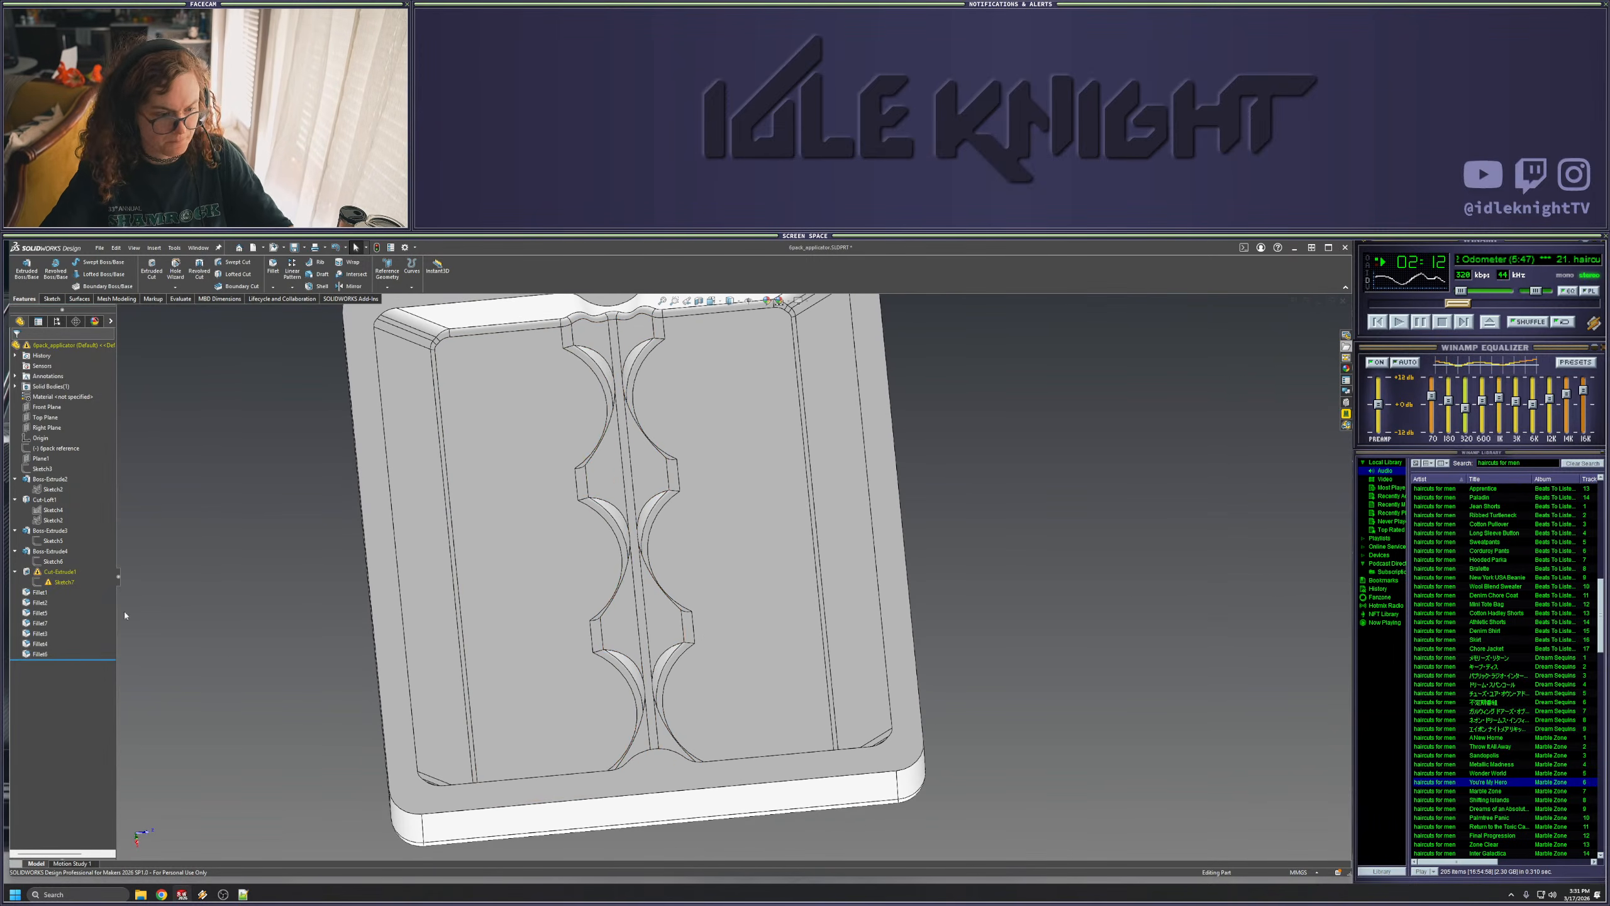
- Open the lofted cut's first sketch, measure the width between the notched outline's long sides, and exit without keeping changes
{"action": "left_click", "coordinate": [55, 520]}
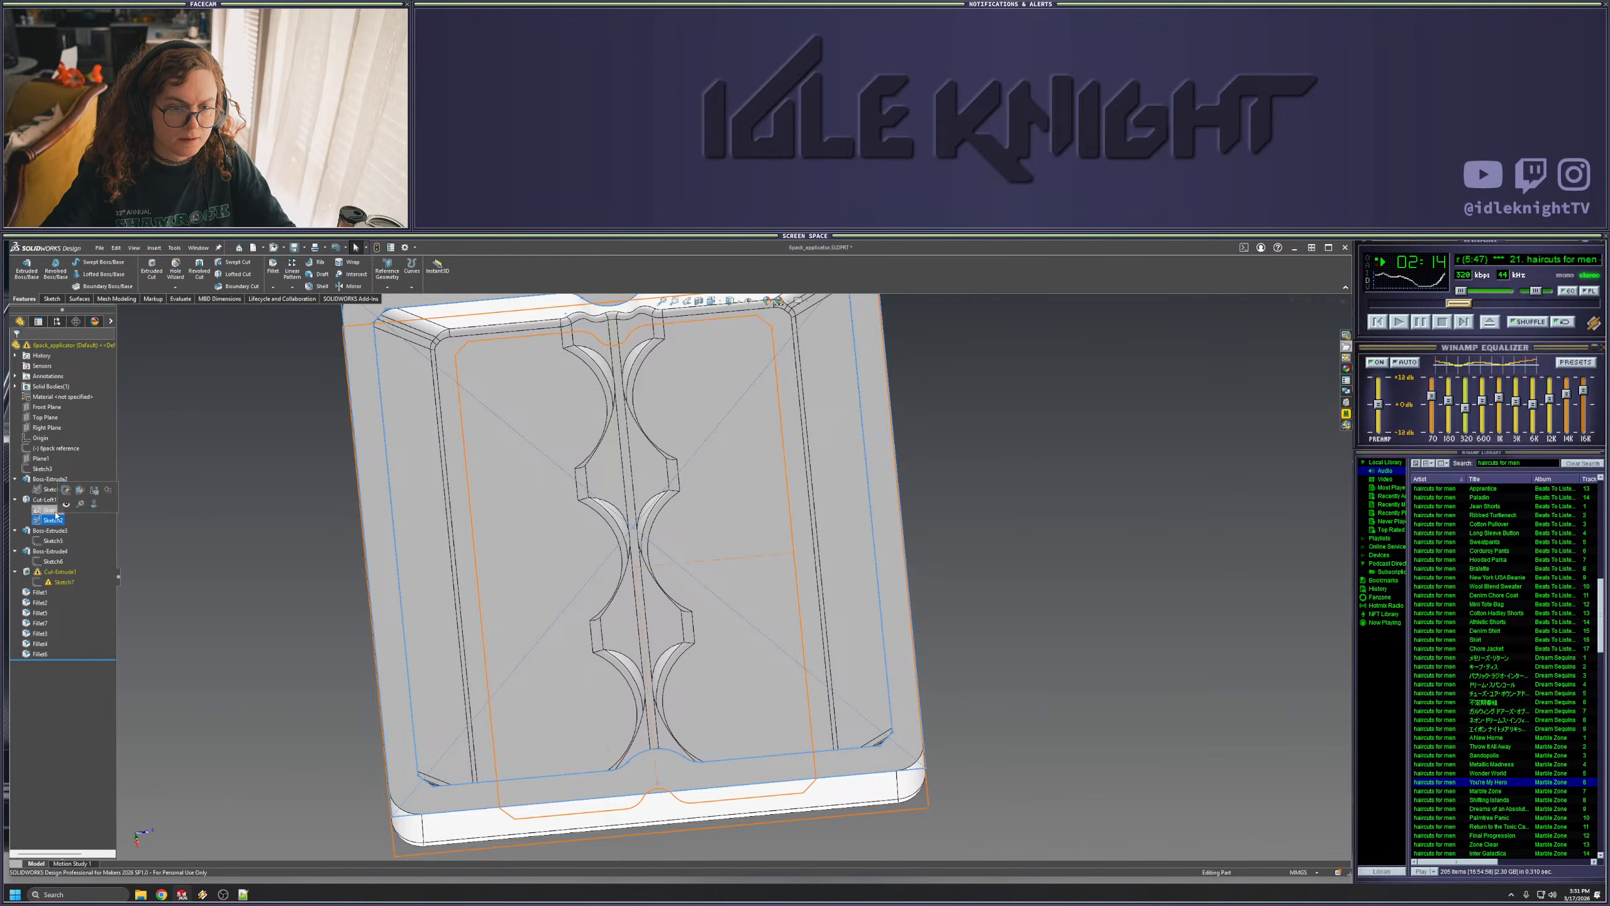
{"action": "left_click", "coordinate": [53, 510]}
{"action": "right_click", "coordinate": [53, 511]}
{"action": "left_click", "coordinate": [62, 480]}
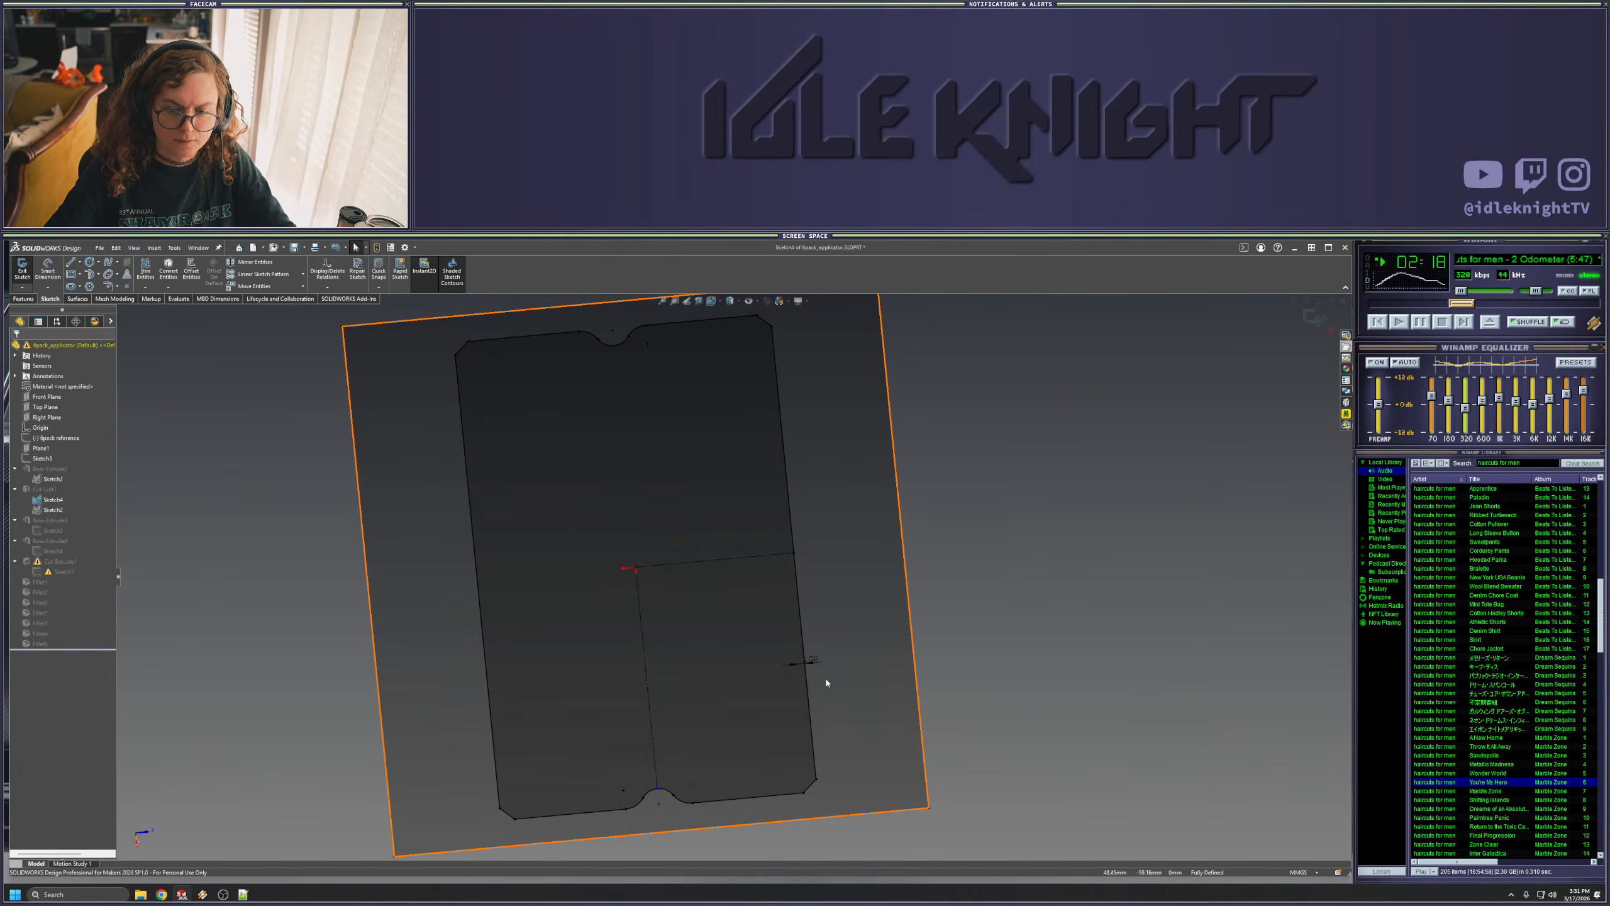
{"action": "left_click", "coordinate": [804, 660]}
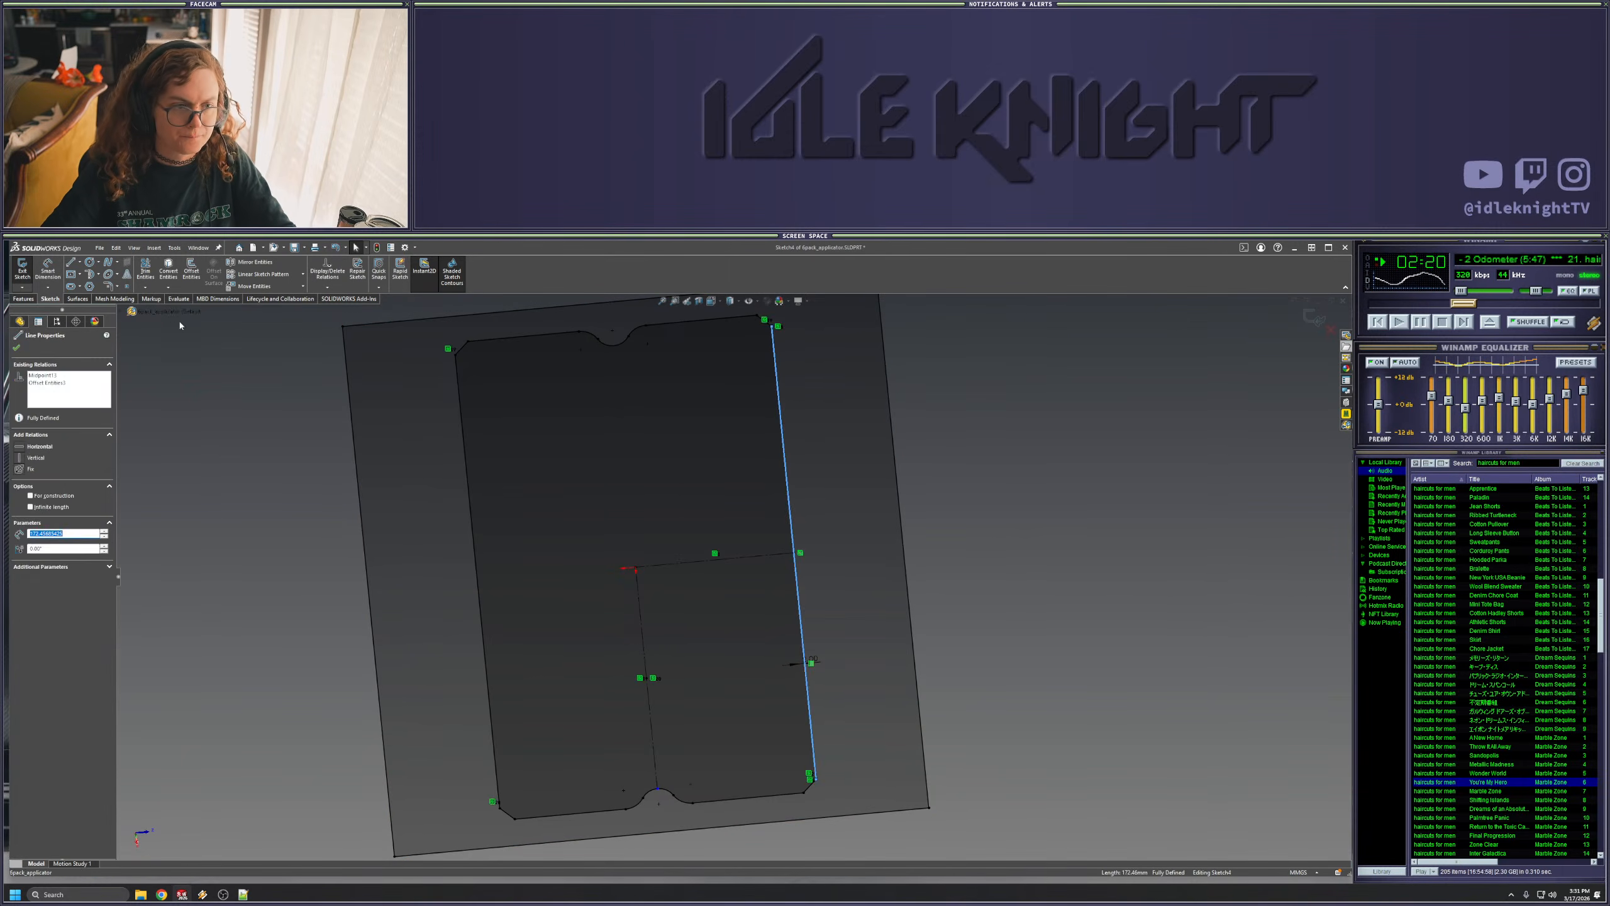
{"action": "left_click", "coordinate": [48, 269]}
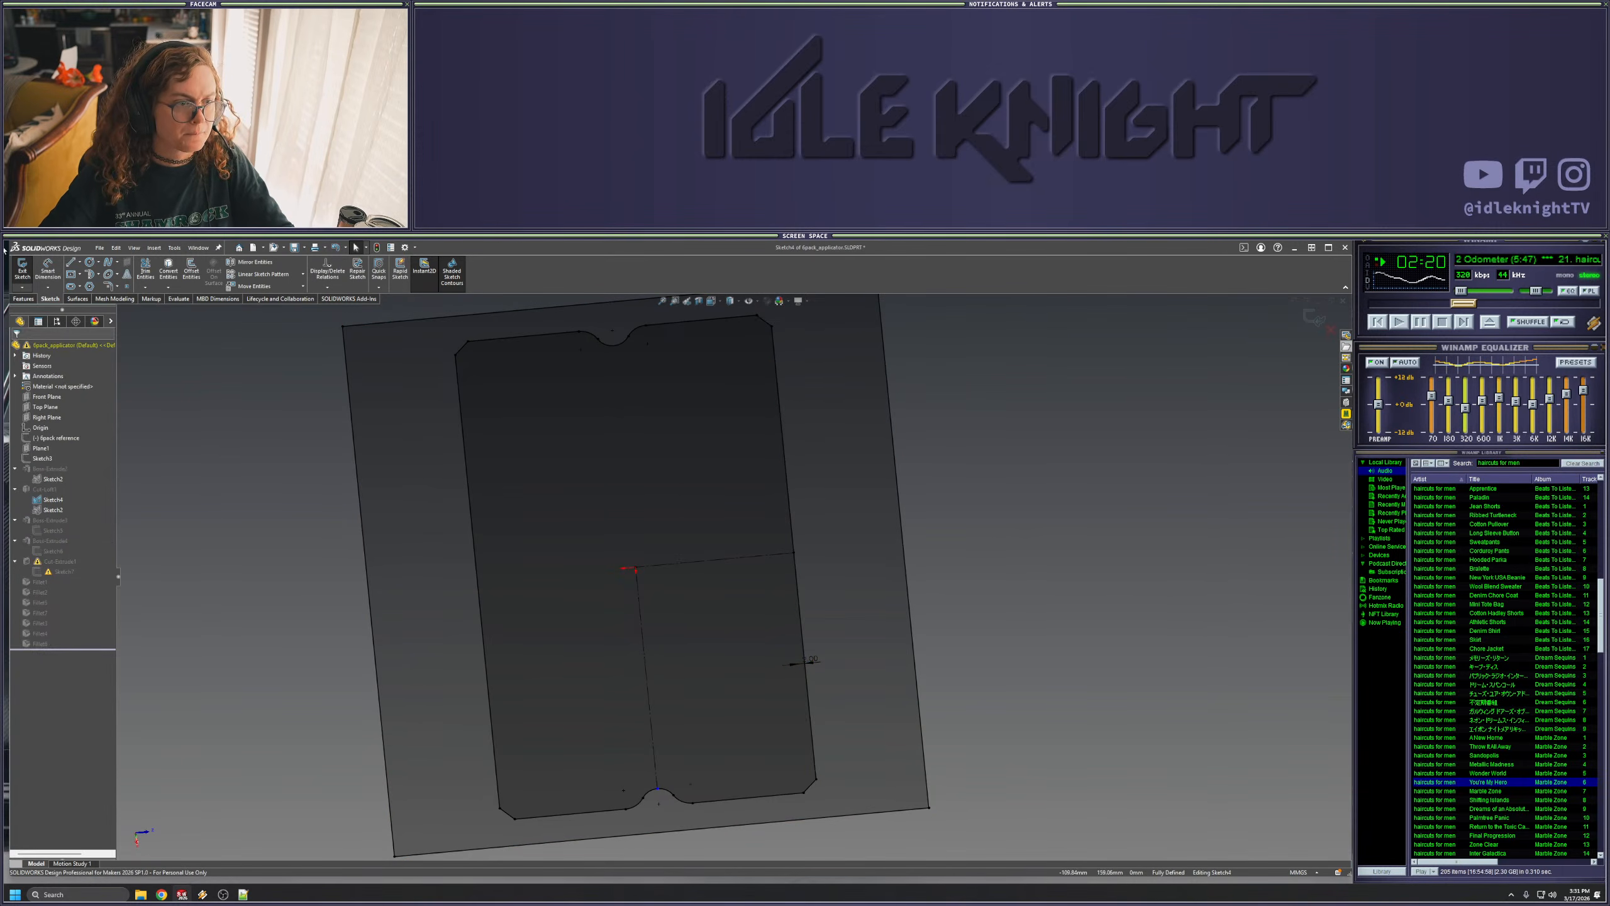
{"action": "left_click", "coordinate": [488, 682]}
{"action": "left_click", "coordinate": [810, 727]}
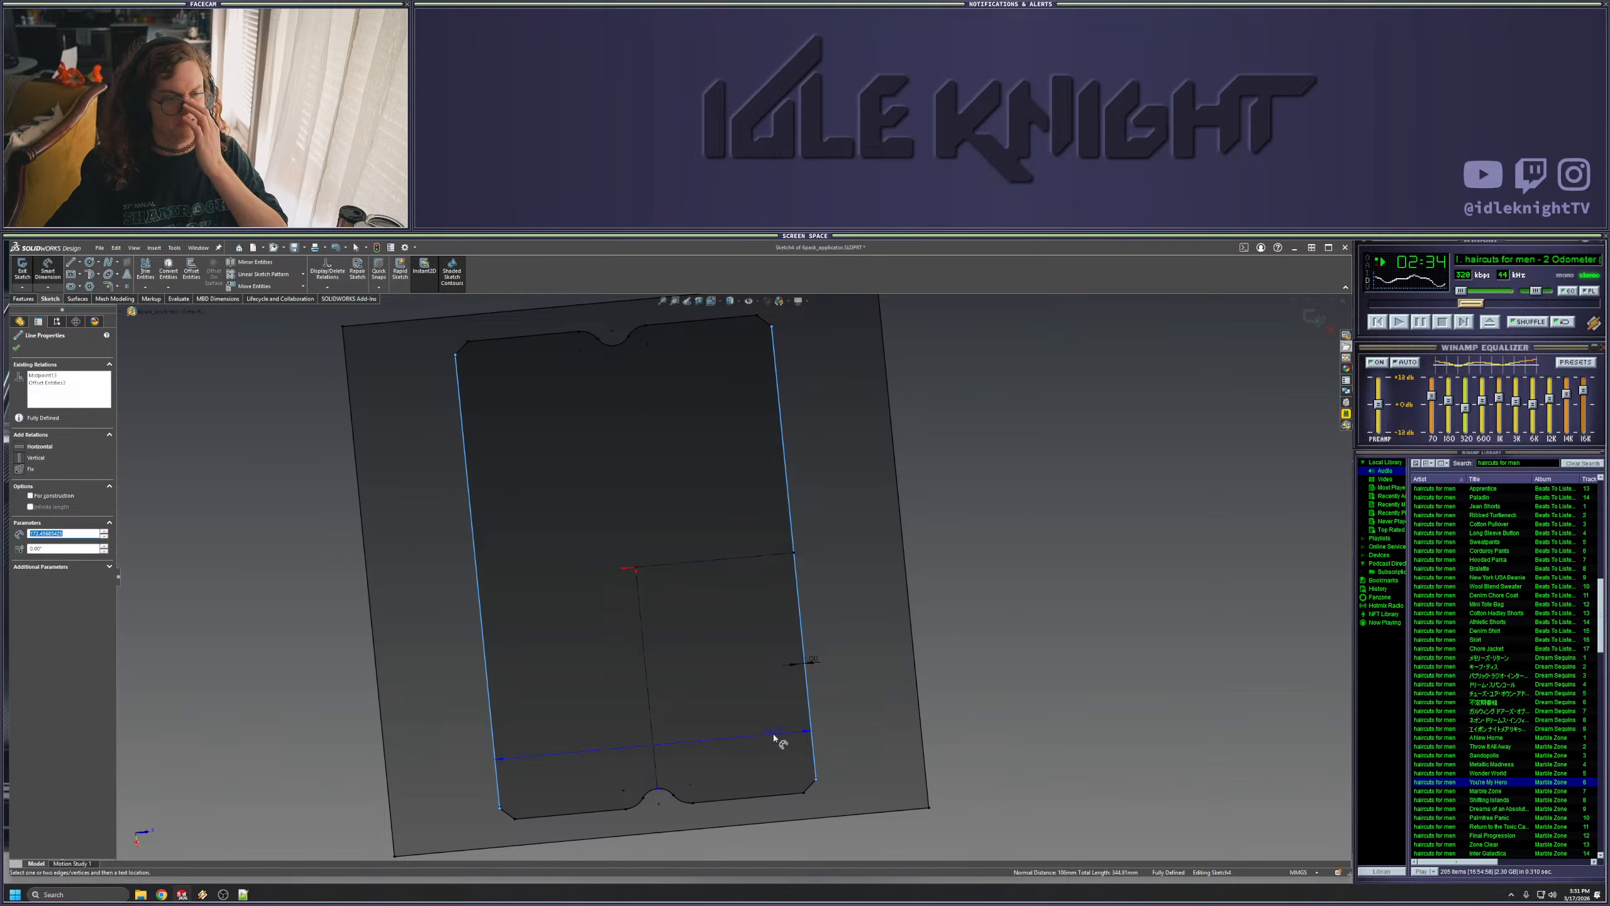
{"action": "left_click", "coordinate": [807, 701]}
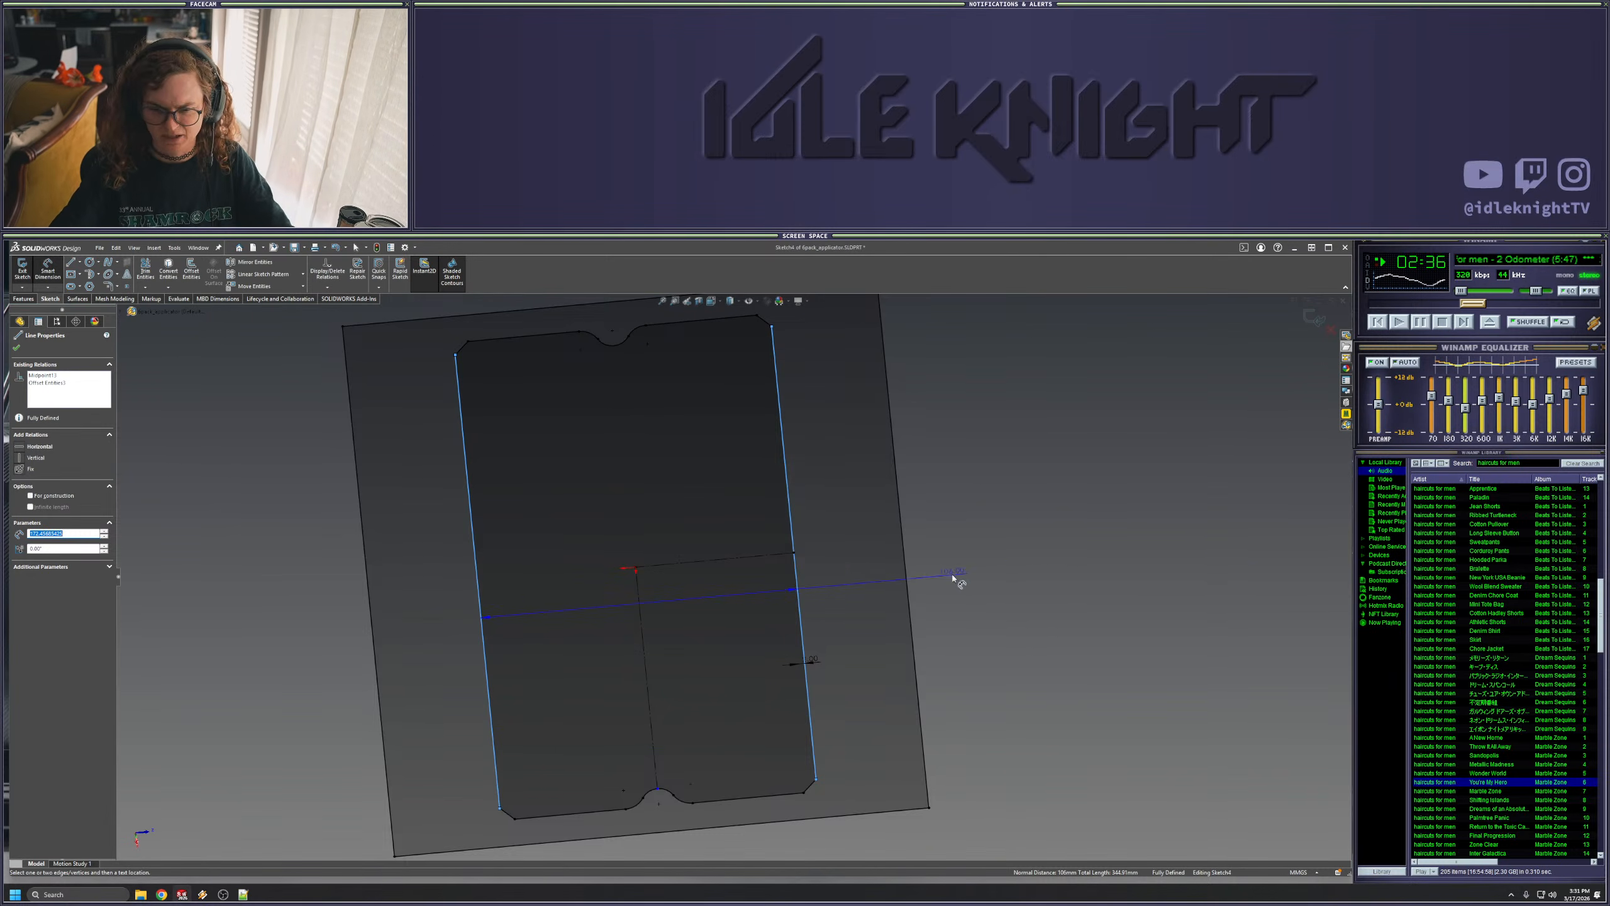
{"action": "left_click", "coordinate": [1331, 330]}
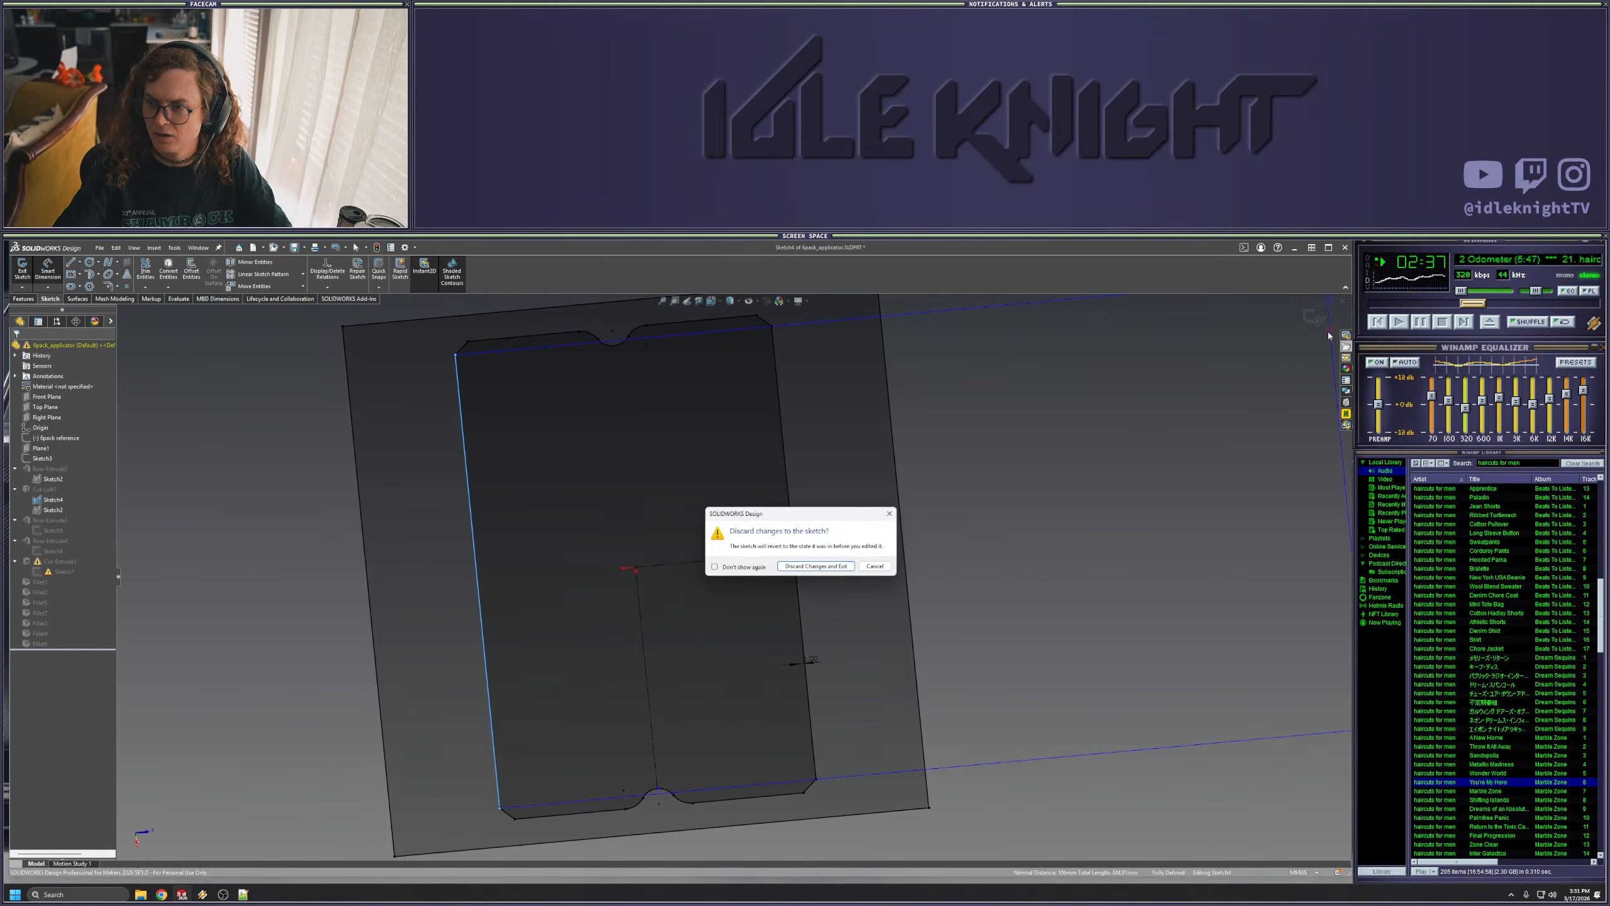
{"action": "left_click", "coordinate": [811, 566]}
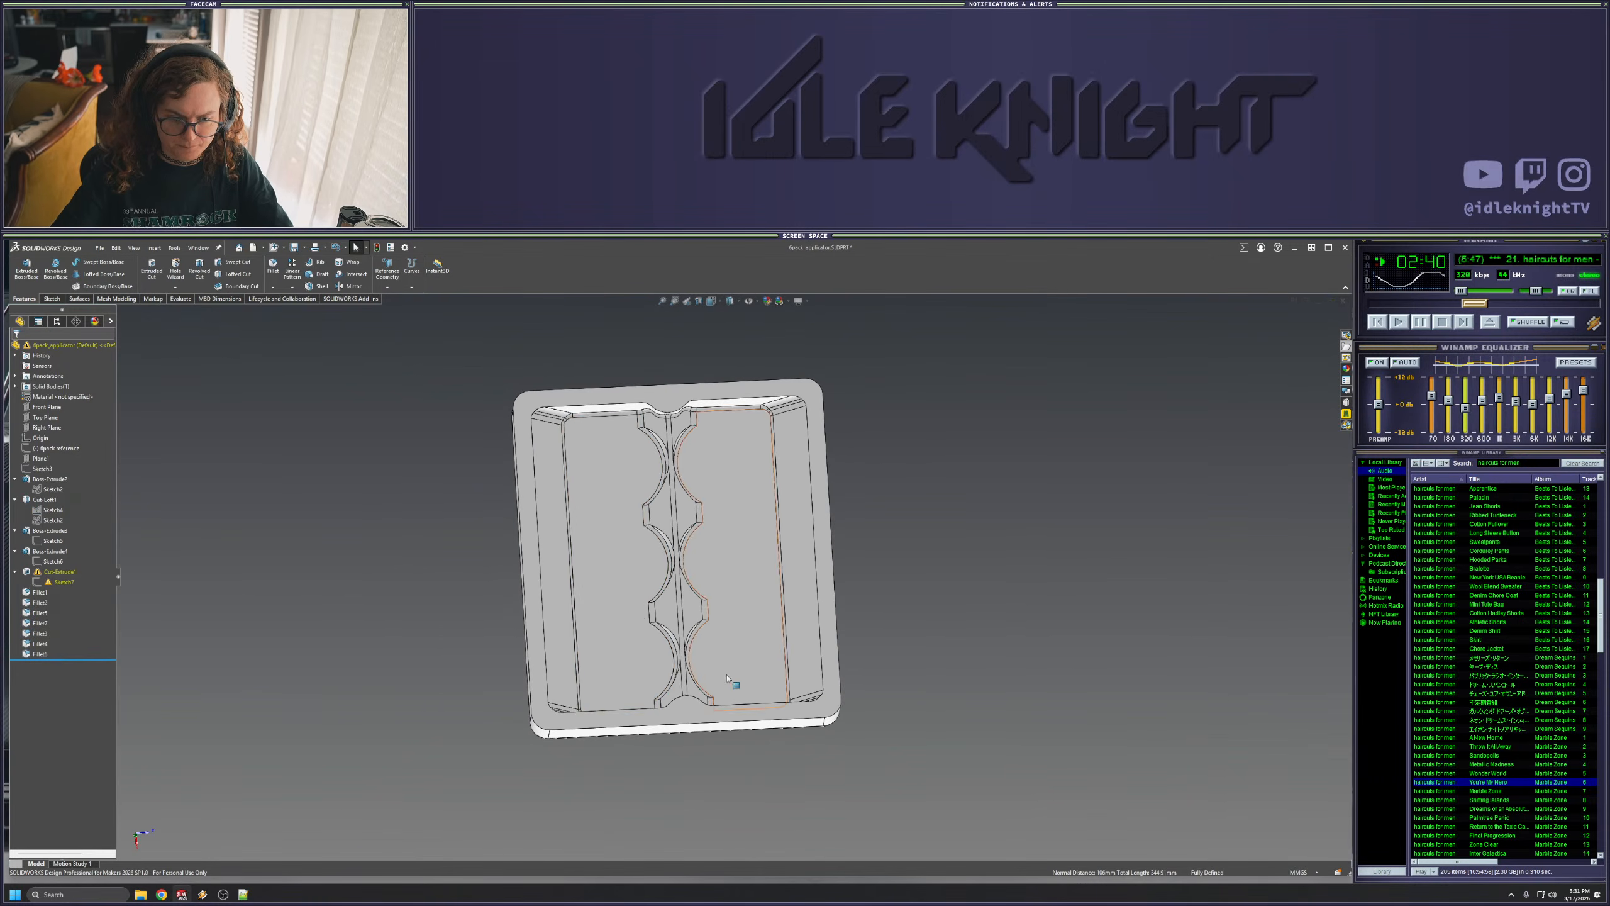
- Compare the scallop cut's six-circle sketch with the pocket floor and sloped walls from low and steep angles
{"action": "left_click", "coordinate": [59, 583]}
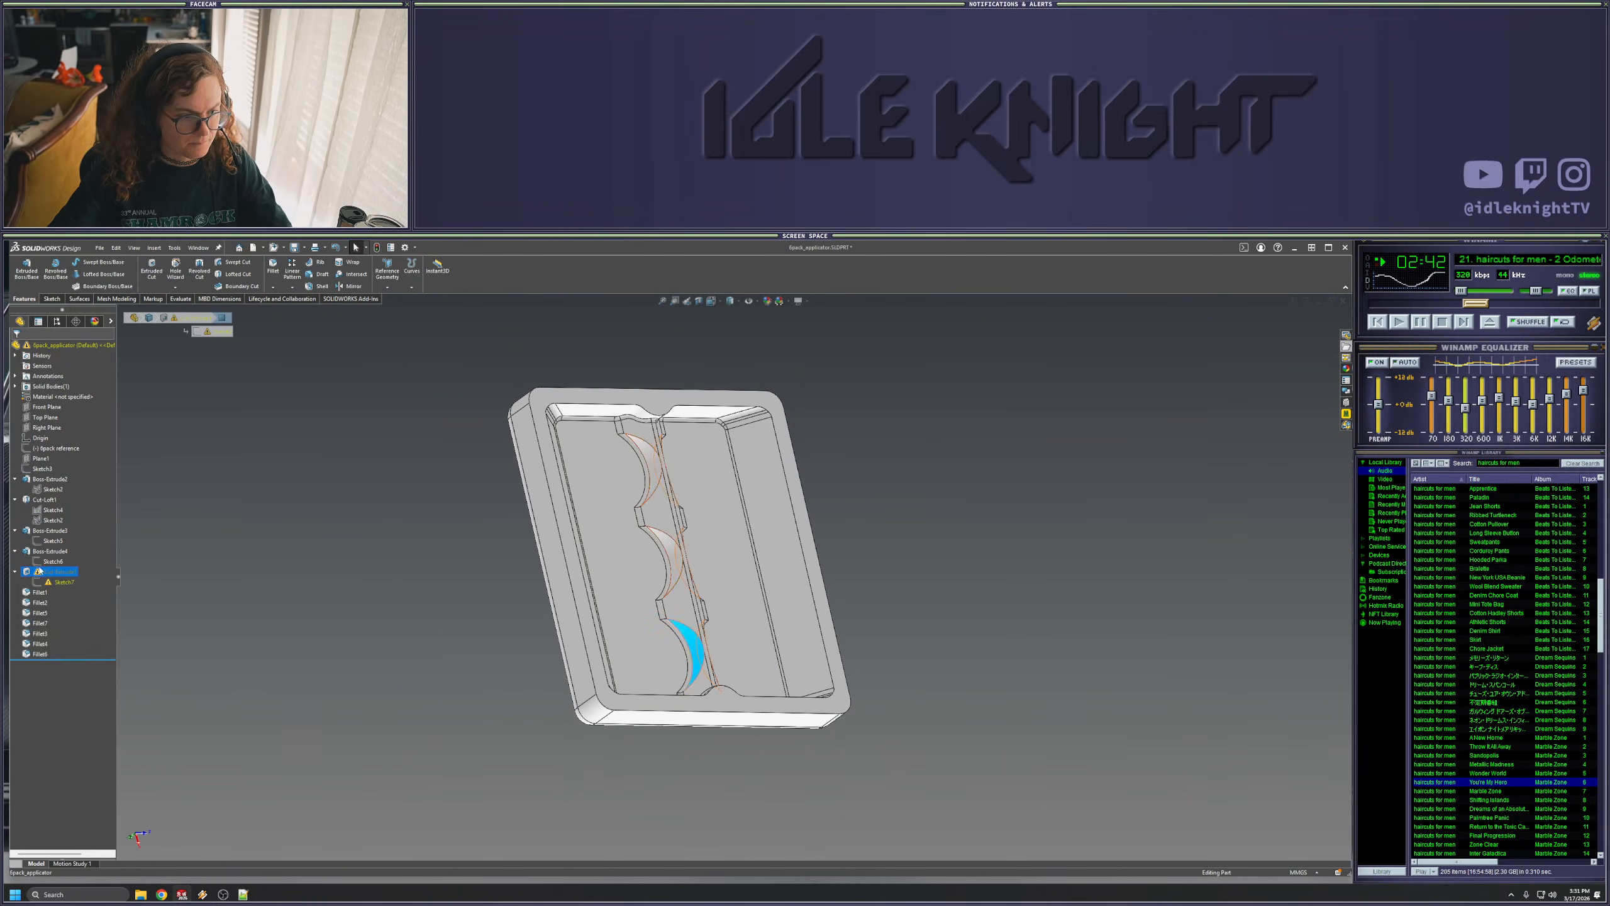
{"action": "left_click", "coordinate": [58, 583]}
{"action": "mouse_move", "coordinate": [272, 522]}
{"action": "middle_mouse_down"}
{"action": "mouse_move", "coordinate": [238, 539]}
{"action": "mouse_move", "coordinate": [254, 415]}
{"action": "middle_mouse_up"}
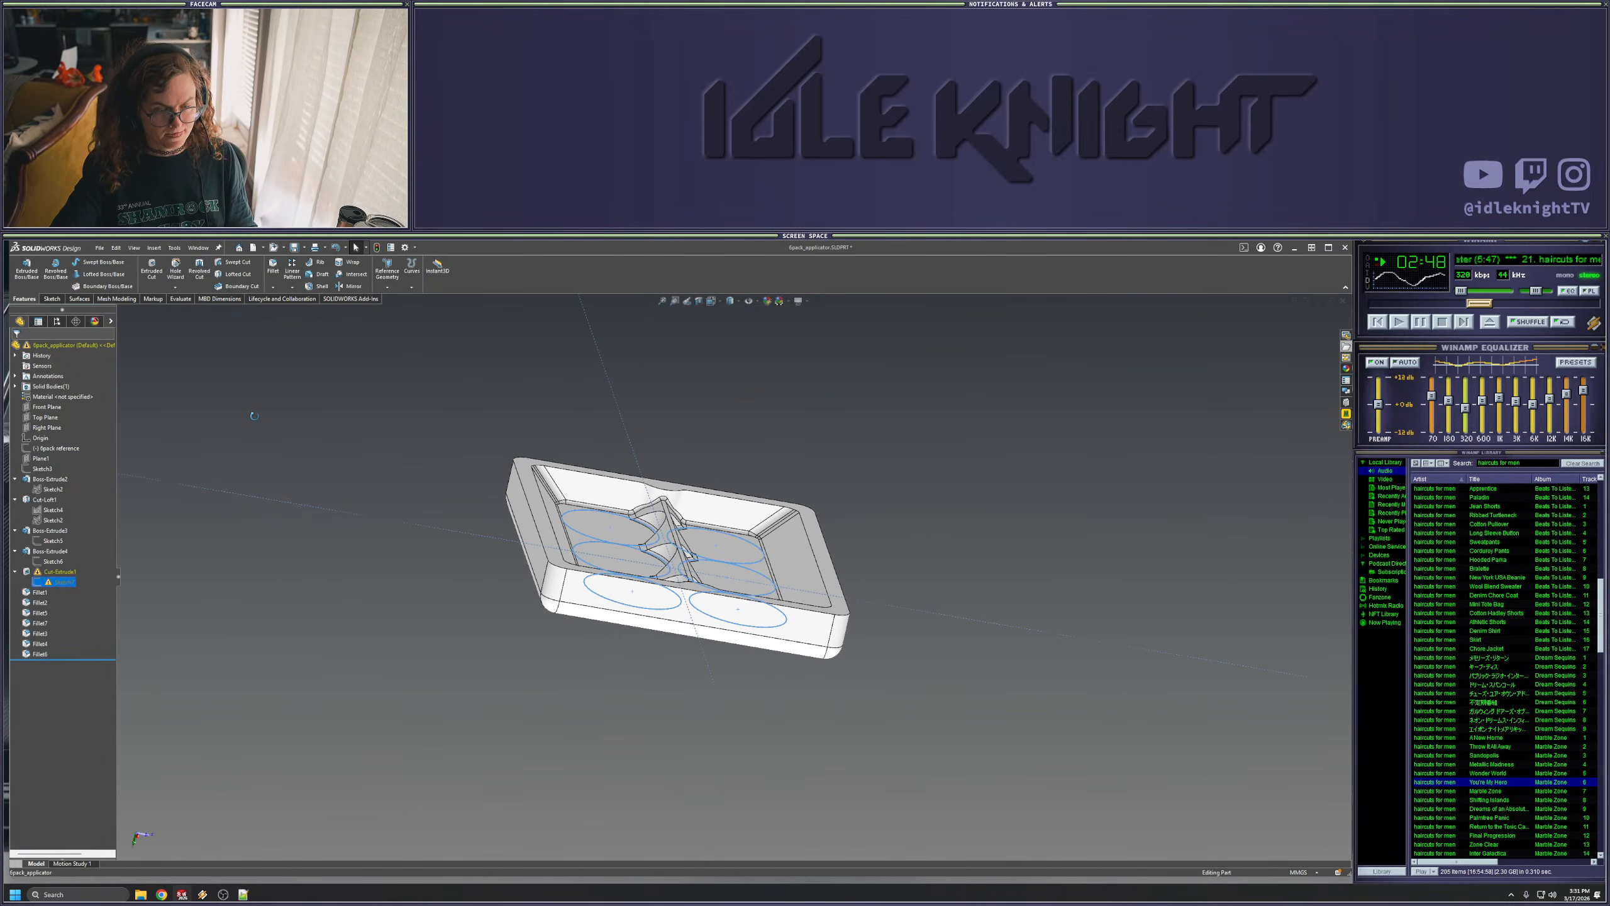
{"action": "middle_click_drag", "start_coordinate": [254, 416], "coordinate": [239, 547]}
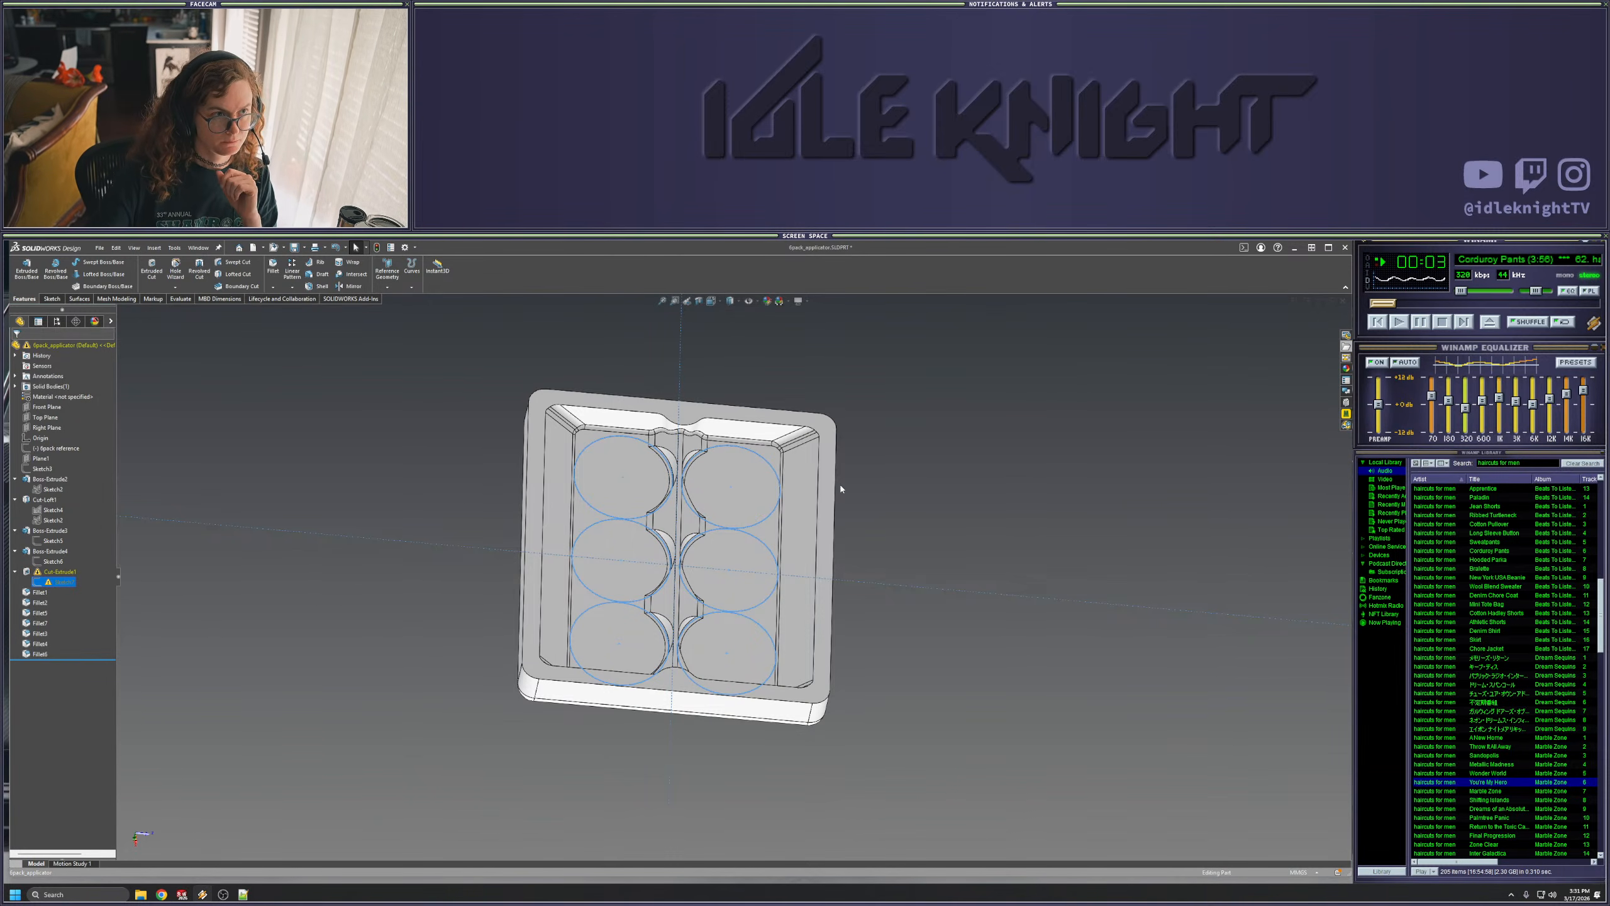
{"action": "middle_click_drag", "start_coordinate": [809, 534], "coordinate": [791, 608]}
{"action": "key", "text": "Escape"}
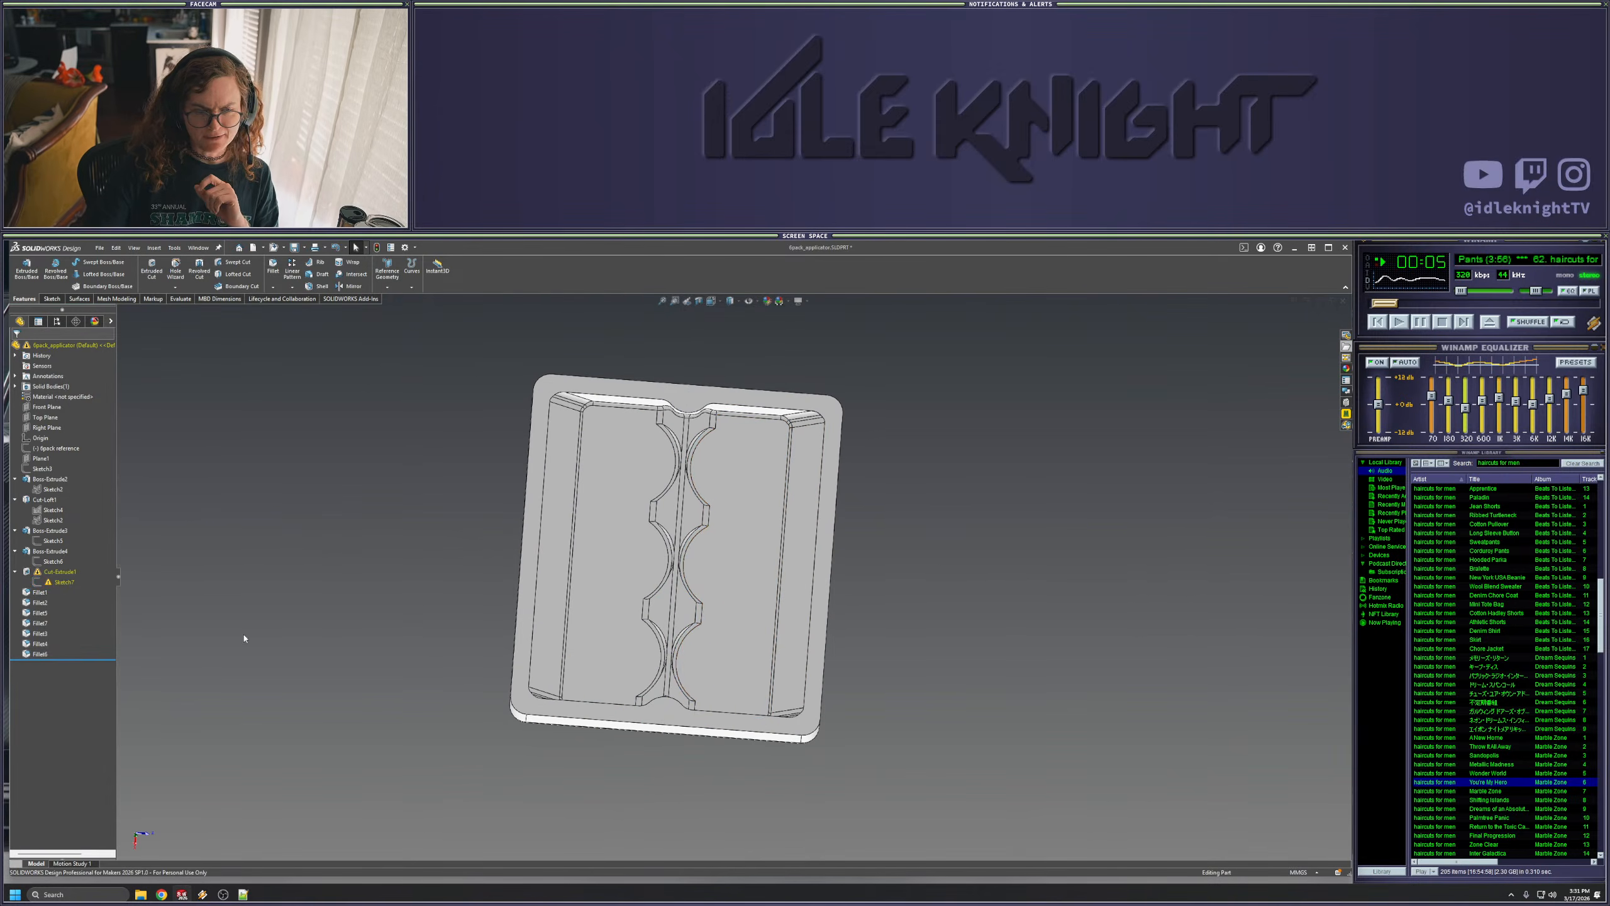
- Check the six scallop circles against the pocket floor from above, and examine the rib and walls close up from several angles
{"action": "left_click", "coordinate": [63, 582]}
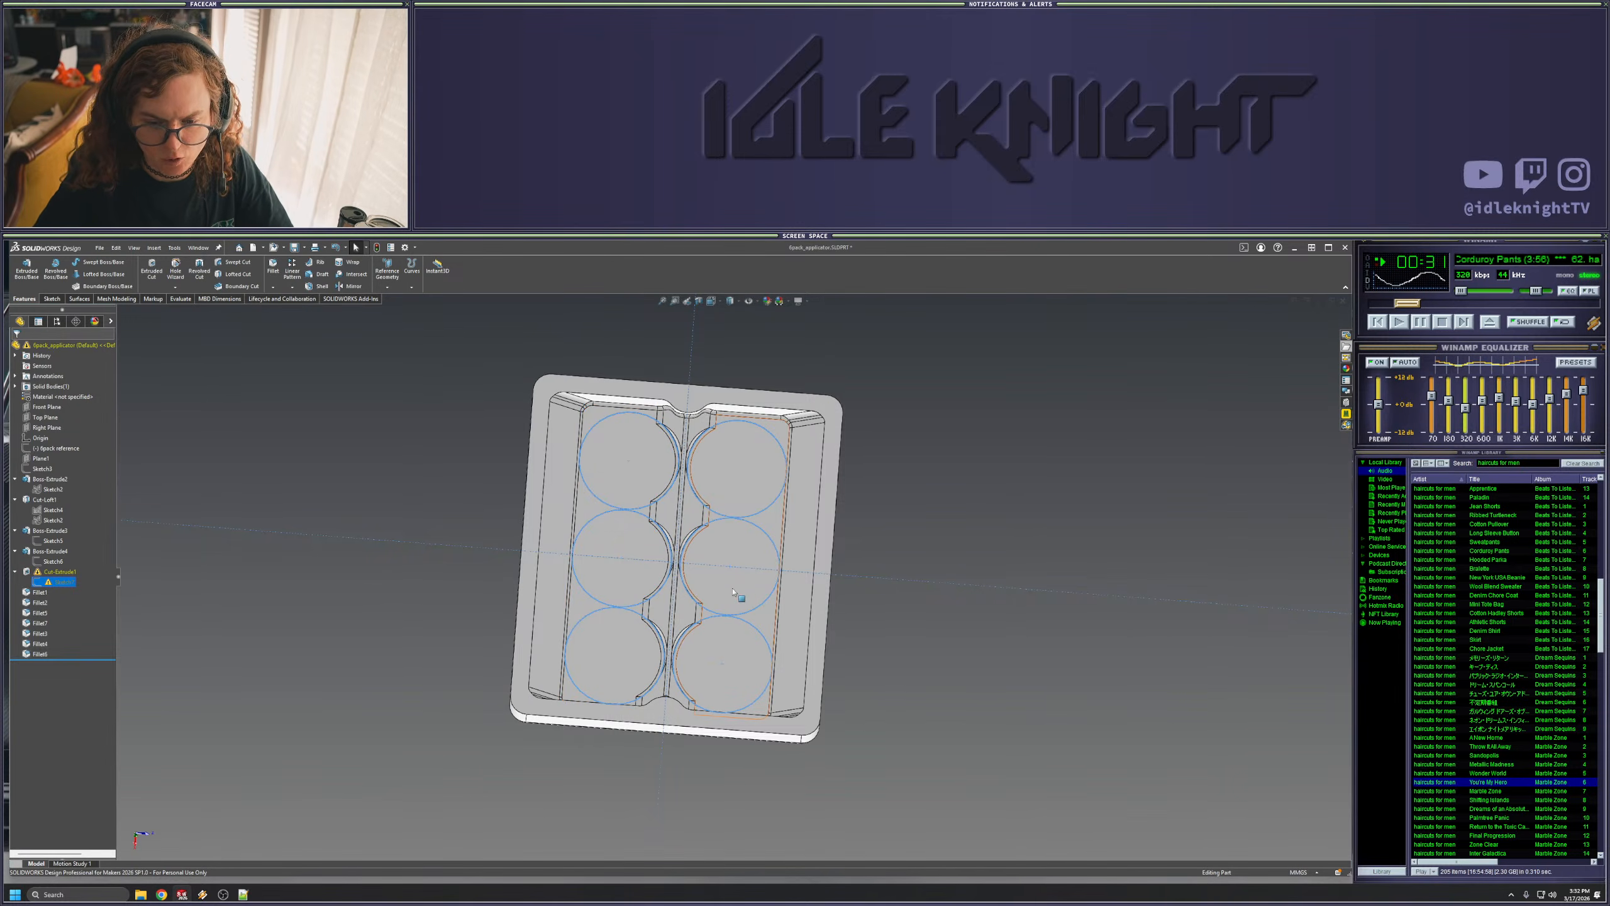
{"action": "middle_click_drag", "start_coordinate": [727, 581], "coordinate": [718, 587]}
{"action": "key", "text": "space"}
{"action": "left_click", "coordinate": [615, 651]}
{"action": "left_click", "coordinate": [1042, 710]}
{"action": "middle_click_drag", "start_coordinate": [1042, 710], "coordinate": [1060, 621]}
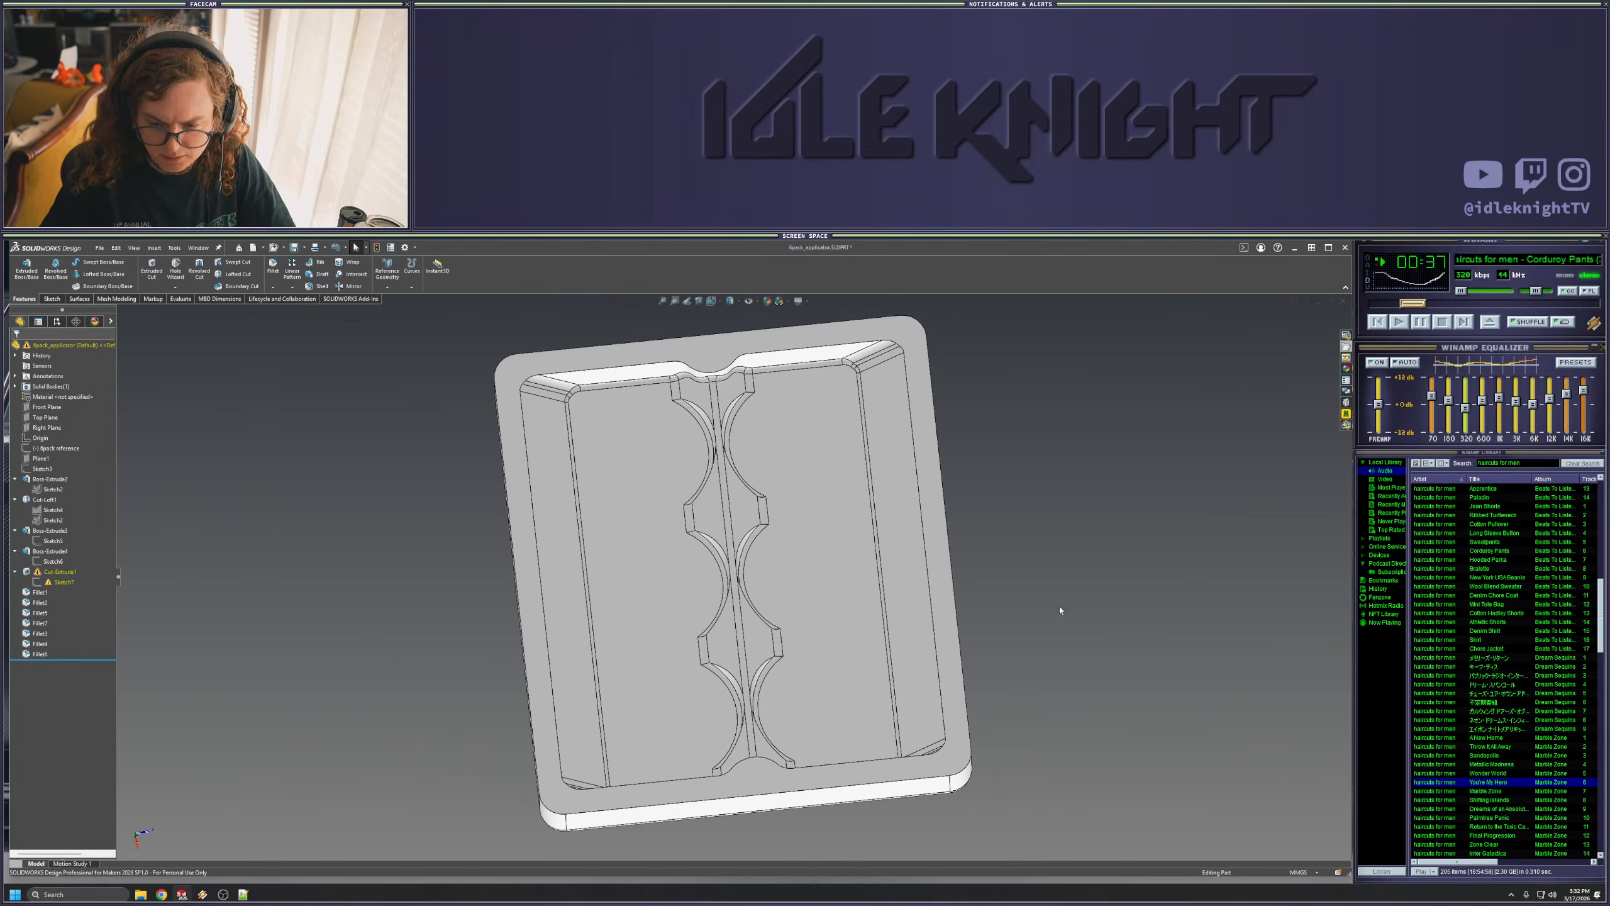
{"action": "middle_click_drag", "start_coordinate": [754, 683], "coordinate": [742, 426]}
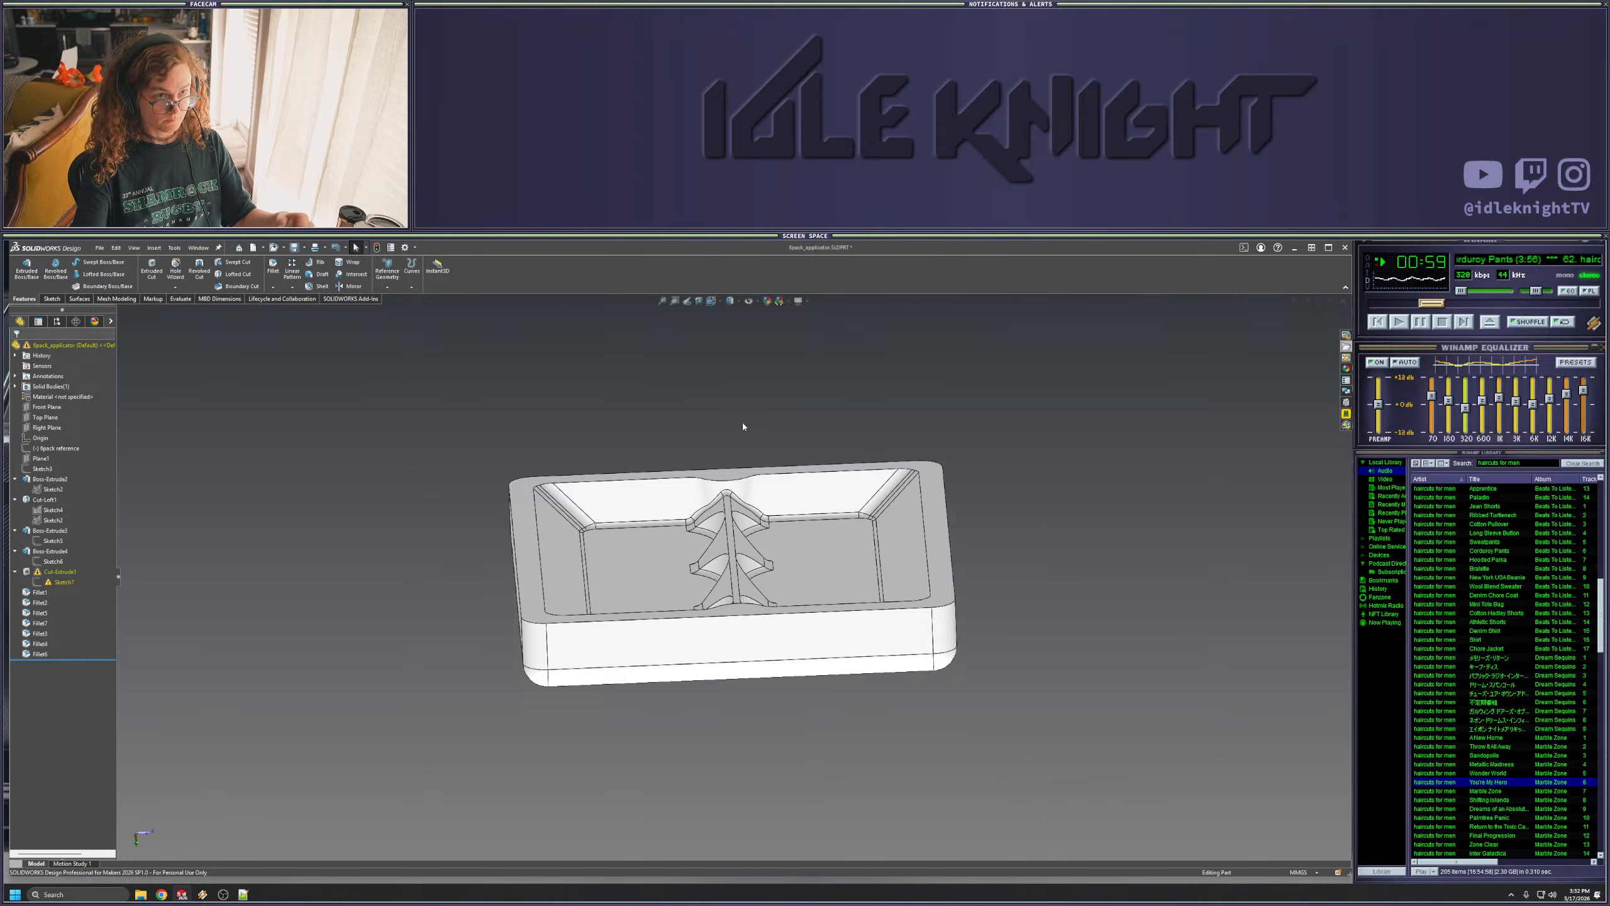
{"action": "middle_click_drag", "start_coordinate": [747, 428], "coordinate": [783, 599]}
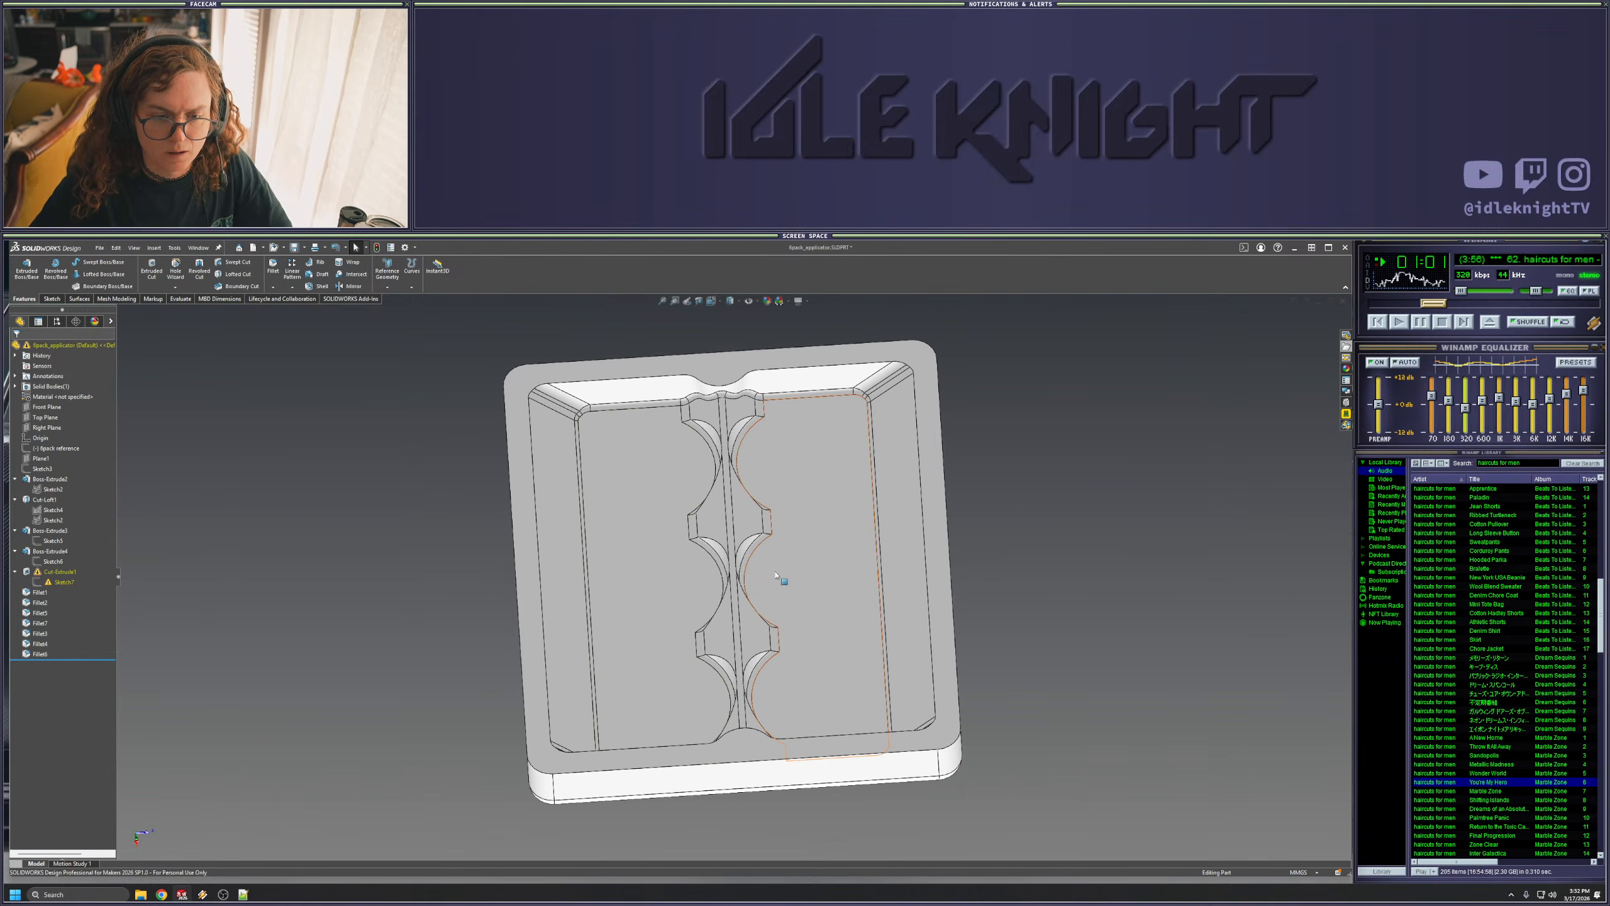
{"action": "left_click", "coordinate": [56, 581]}
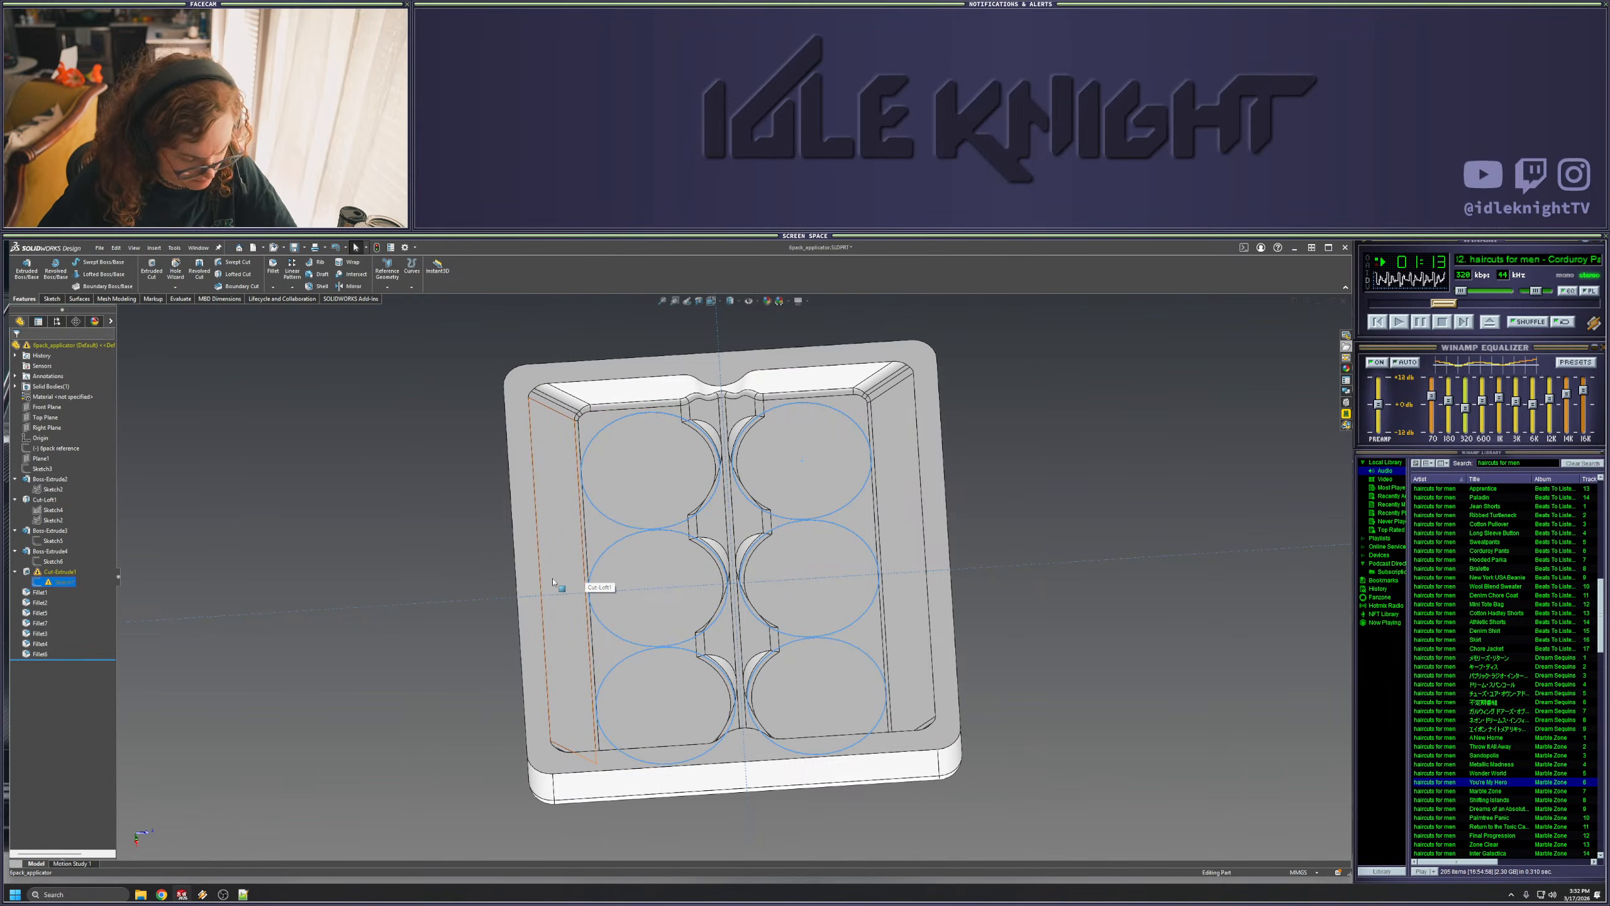
- Open the scallop cut feature for editing, inspect its six-cylinder preview from several angles, and exit without keeping changes
{"action": "left_click", "coordinate": [984, 483]}
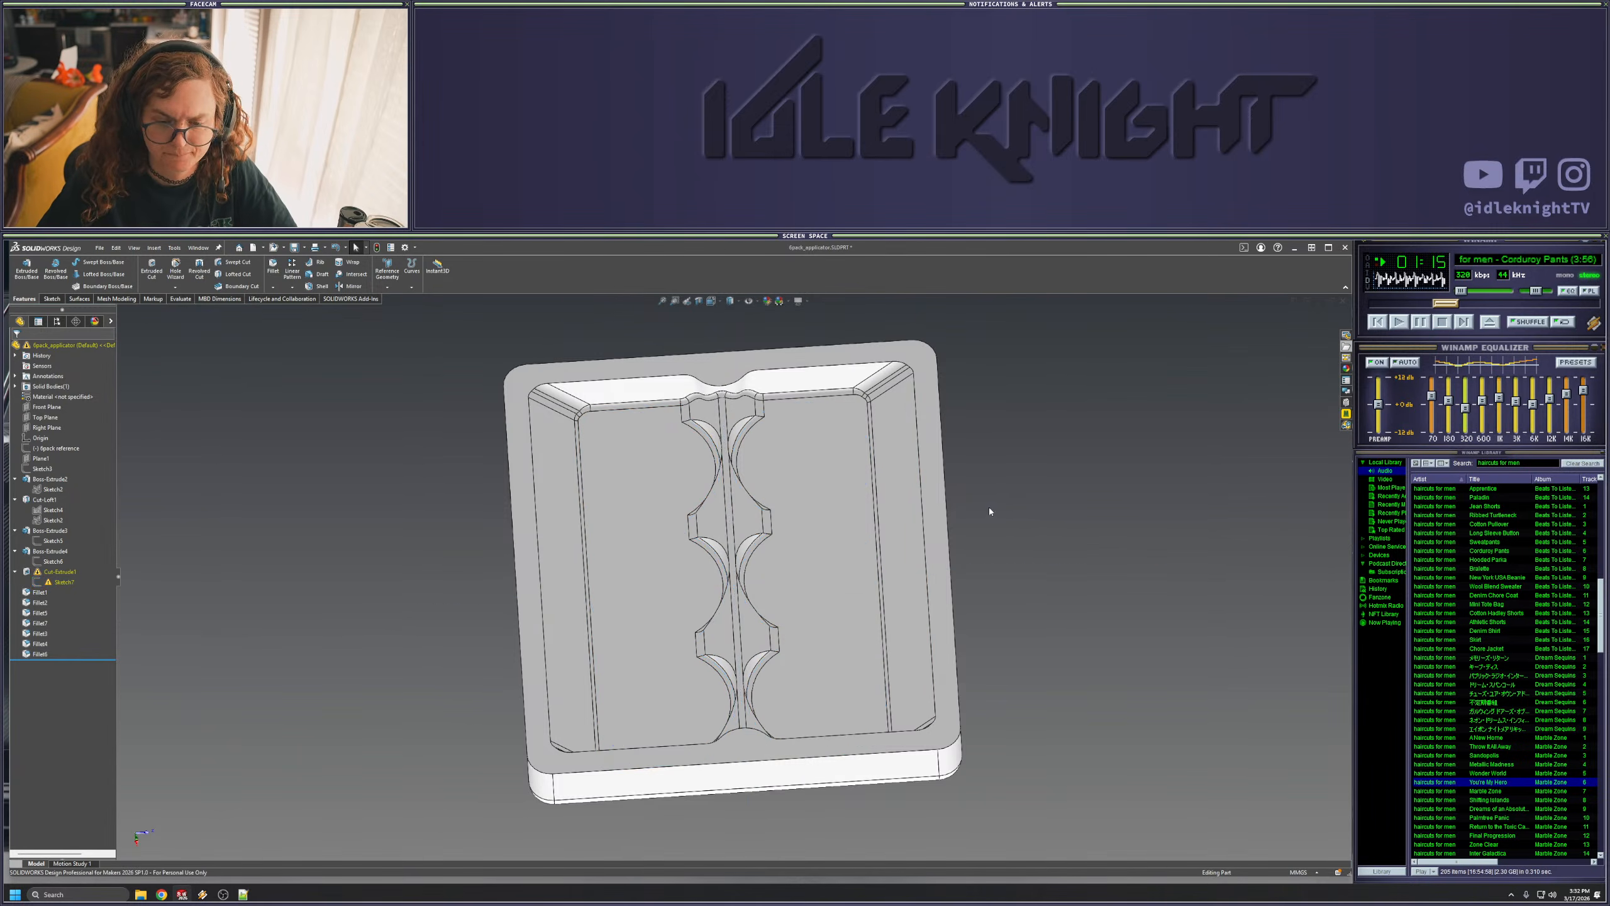
{"action": "right_click", "coordinate": [61, 572]}
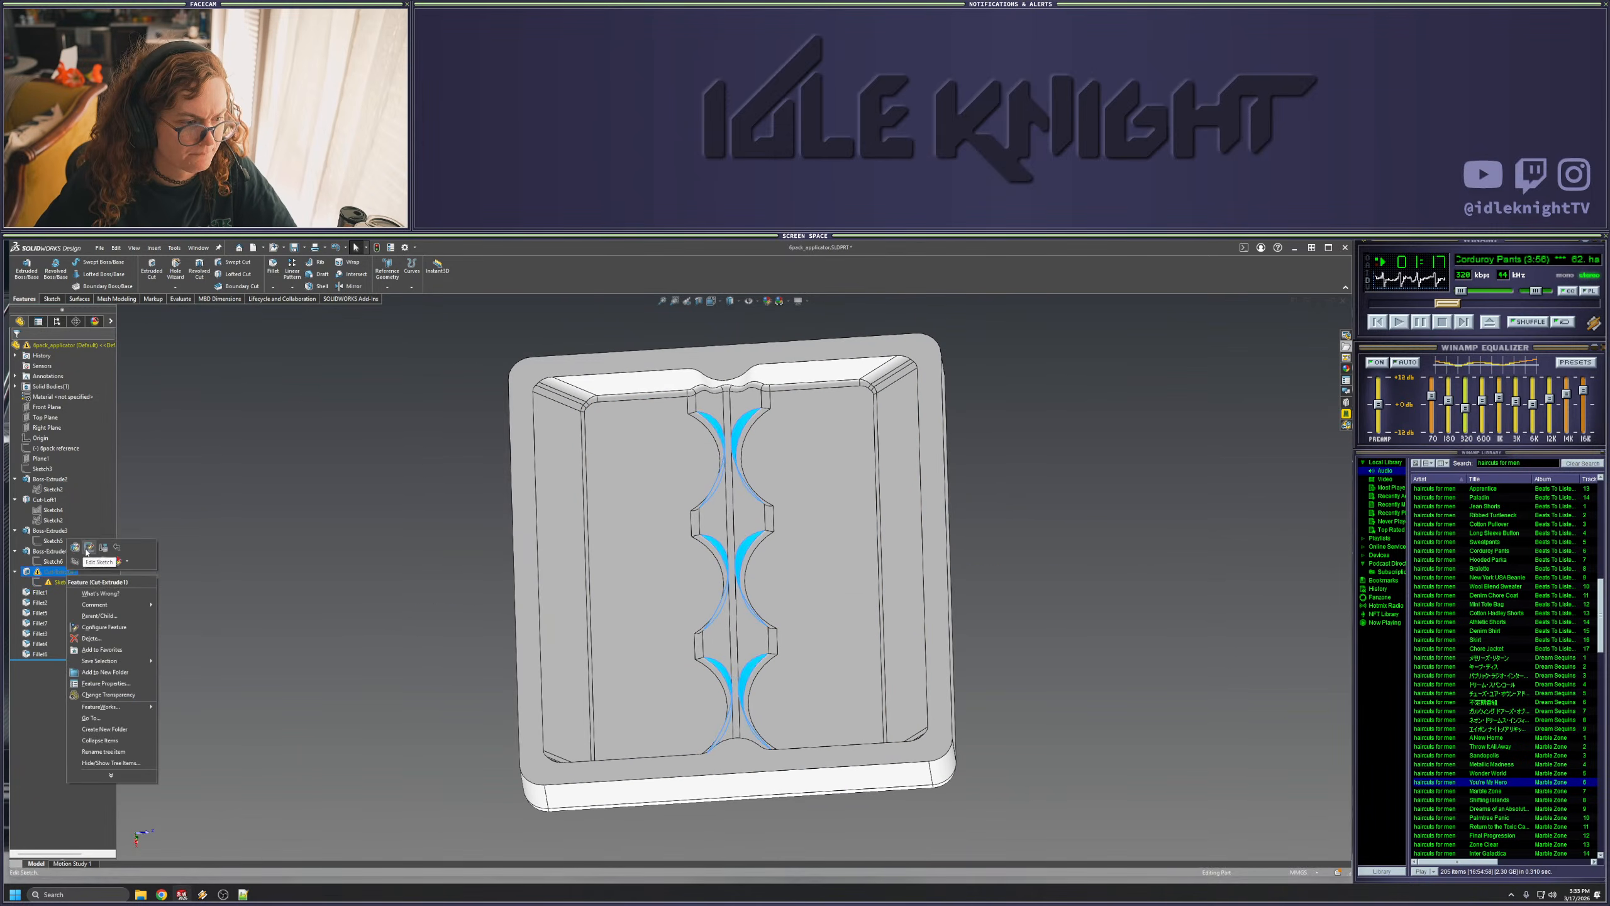
{"action": "left_click", "coordinate": [89, 548]}
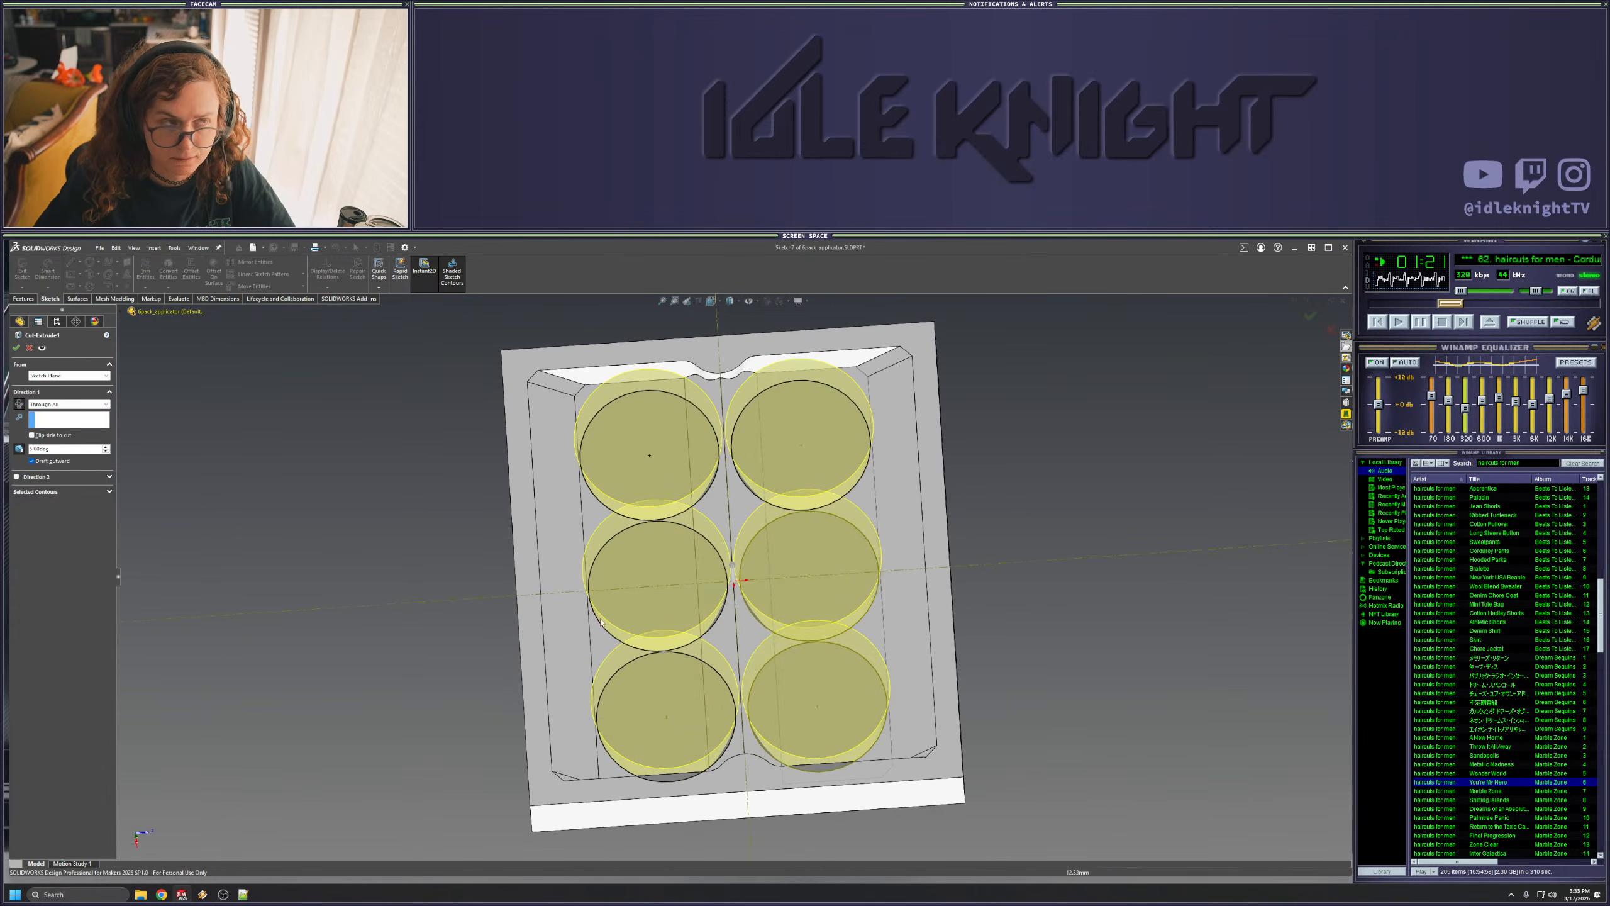
{"action": "scroll", "coordinate": [785, 648], "scroll_direction": "down", "scroll_amount": 3}
{"action": "mouse_move", "coordinate": [785, 648]}
{"action": "middle_mouse_down"}
{"action": "mouse_move", "coordinate": [762, 538]}
{"action": "mouse_move", "coordinate": [766, 718]}
{"action": "middle_mouse_up"}
{"action": "key", "text": "Escape"}
- Open the scallop cut's six-circle sketch for editing and highlight the block's outline sketch for comparison
{"action": "scroll", "coordinate": [793, 586], "scroll_direction": "up", "scroll_amount": 4}
{"action": "right_click", "coordinate": [64, 584]}
{"action": "left_click", "coordinate": [90, 557]}
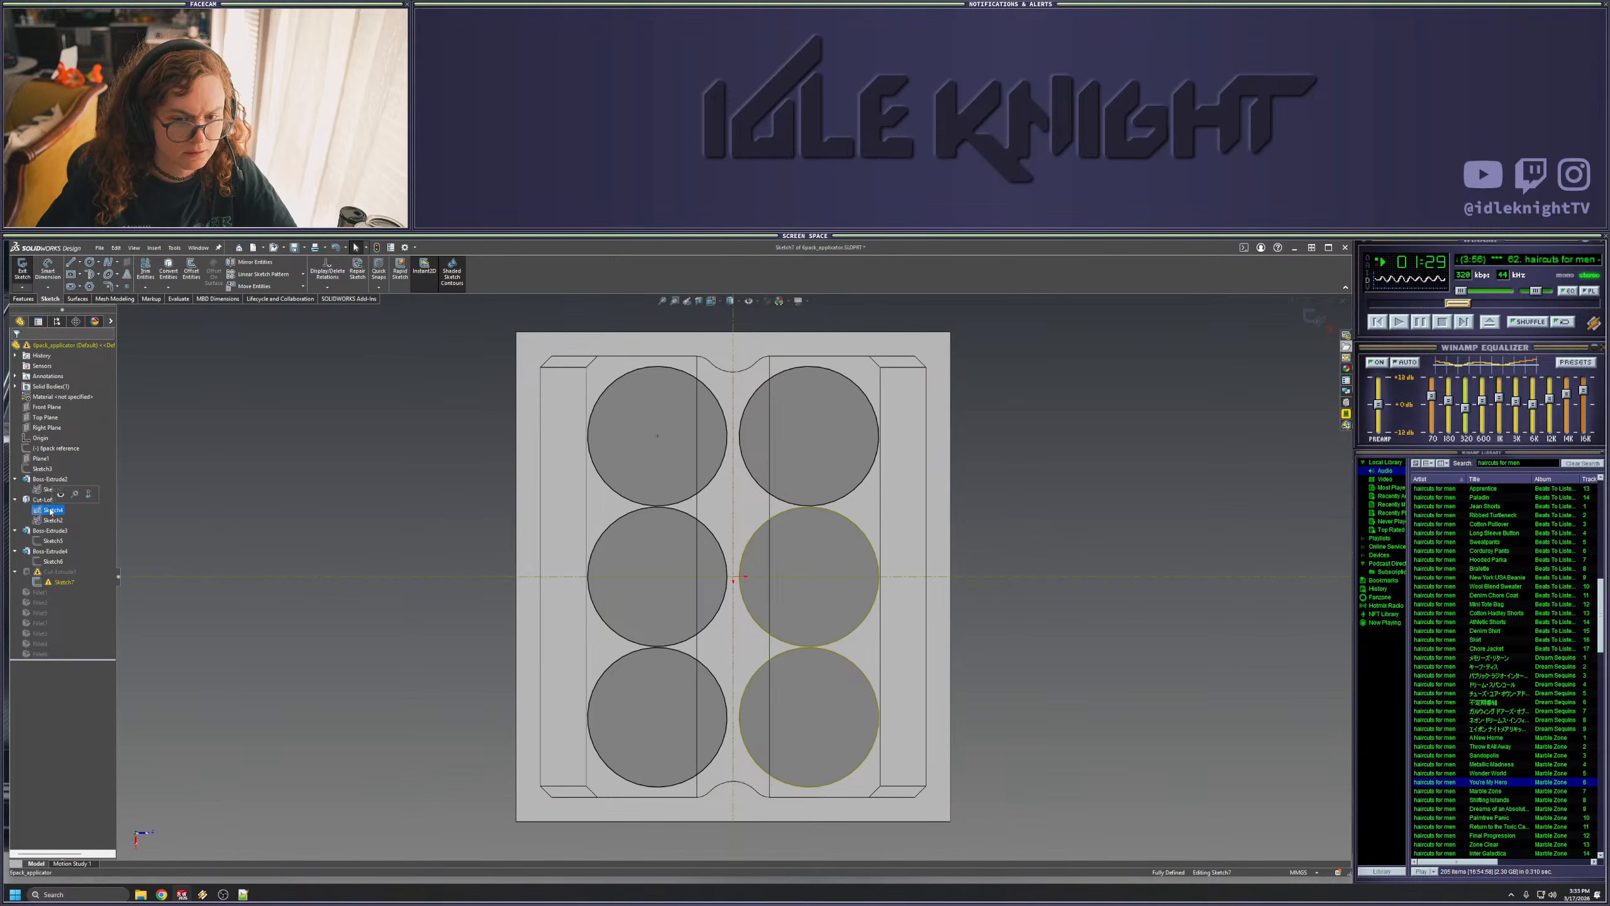
{"action": "left_click", "coordinate": [40, 490]}
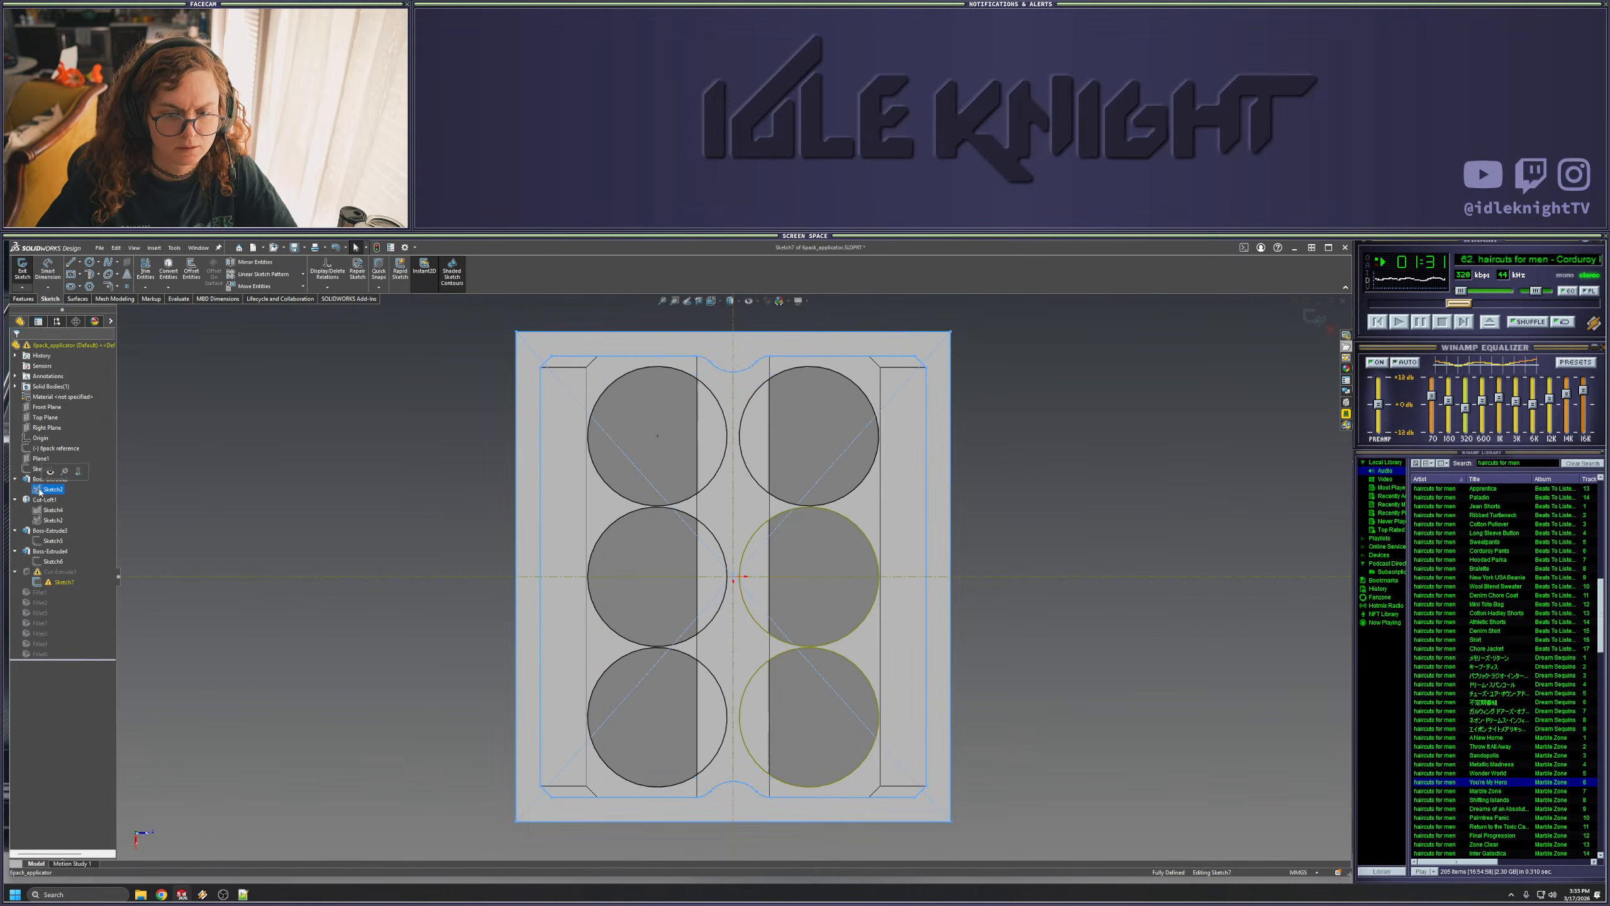
{"action": "left_click", "coordinate": [261, 498]}
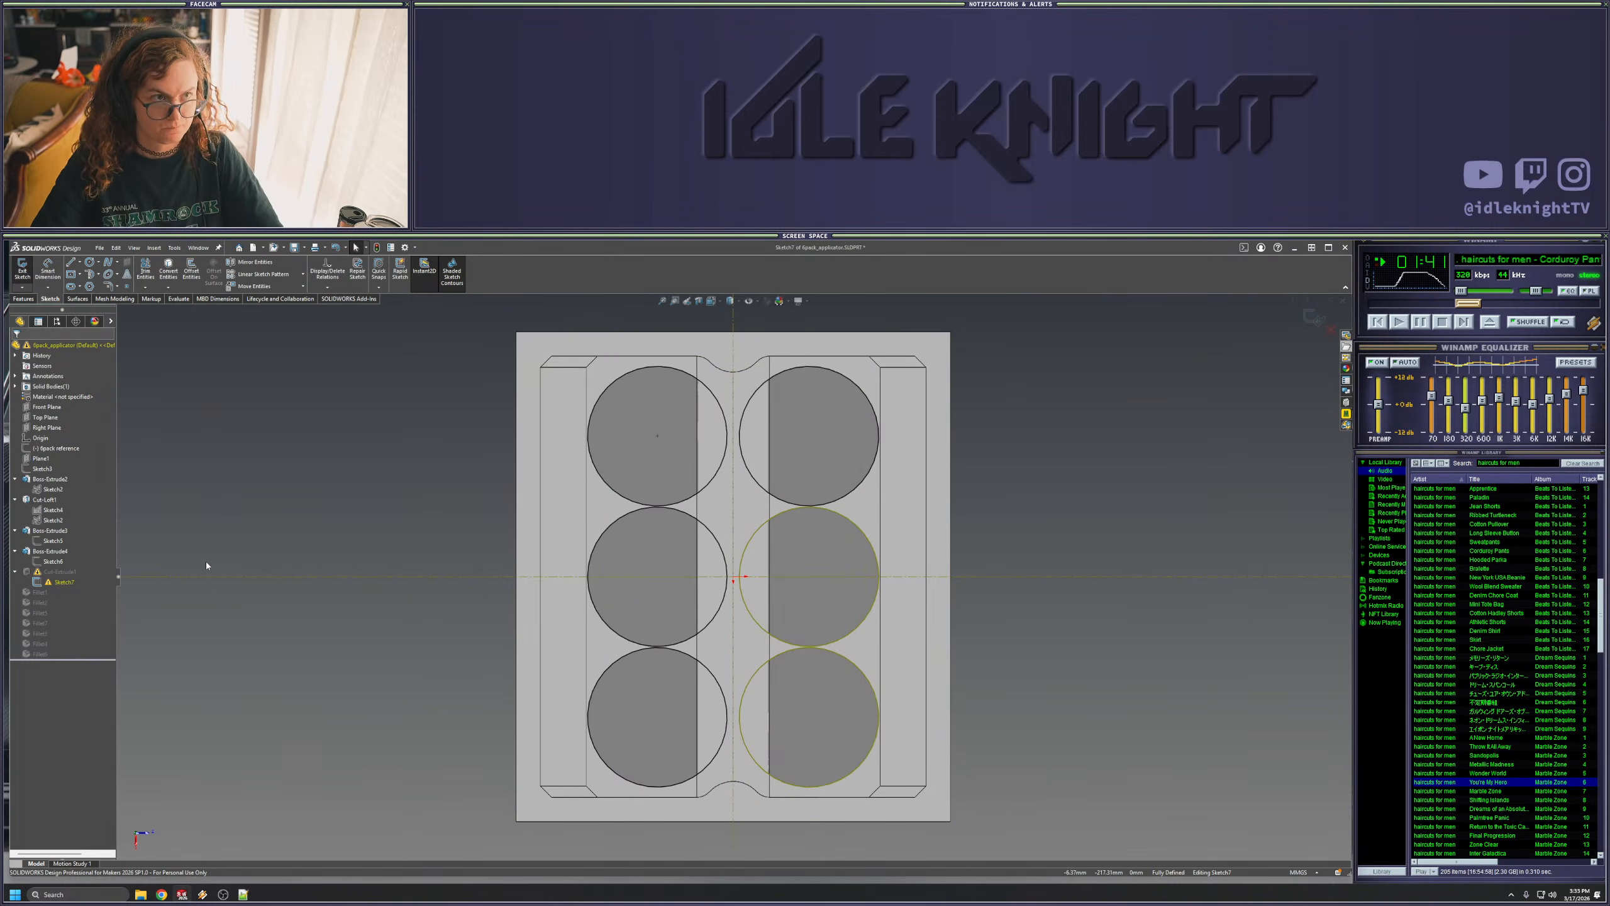
{"action": "right_click", "coordinate": [59, 583]}
{"action": "left_click", "coordinate": [333, 500]}
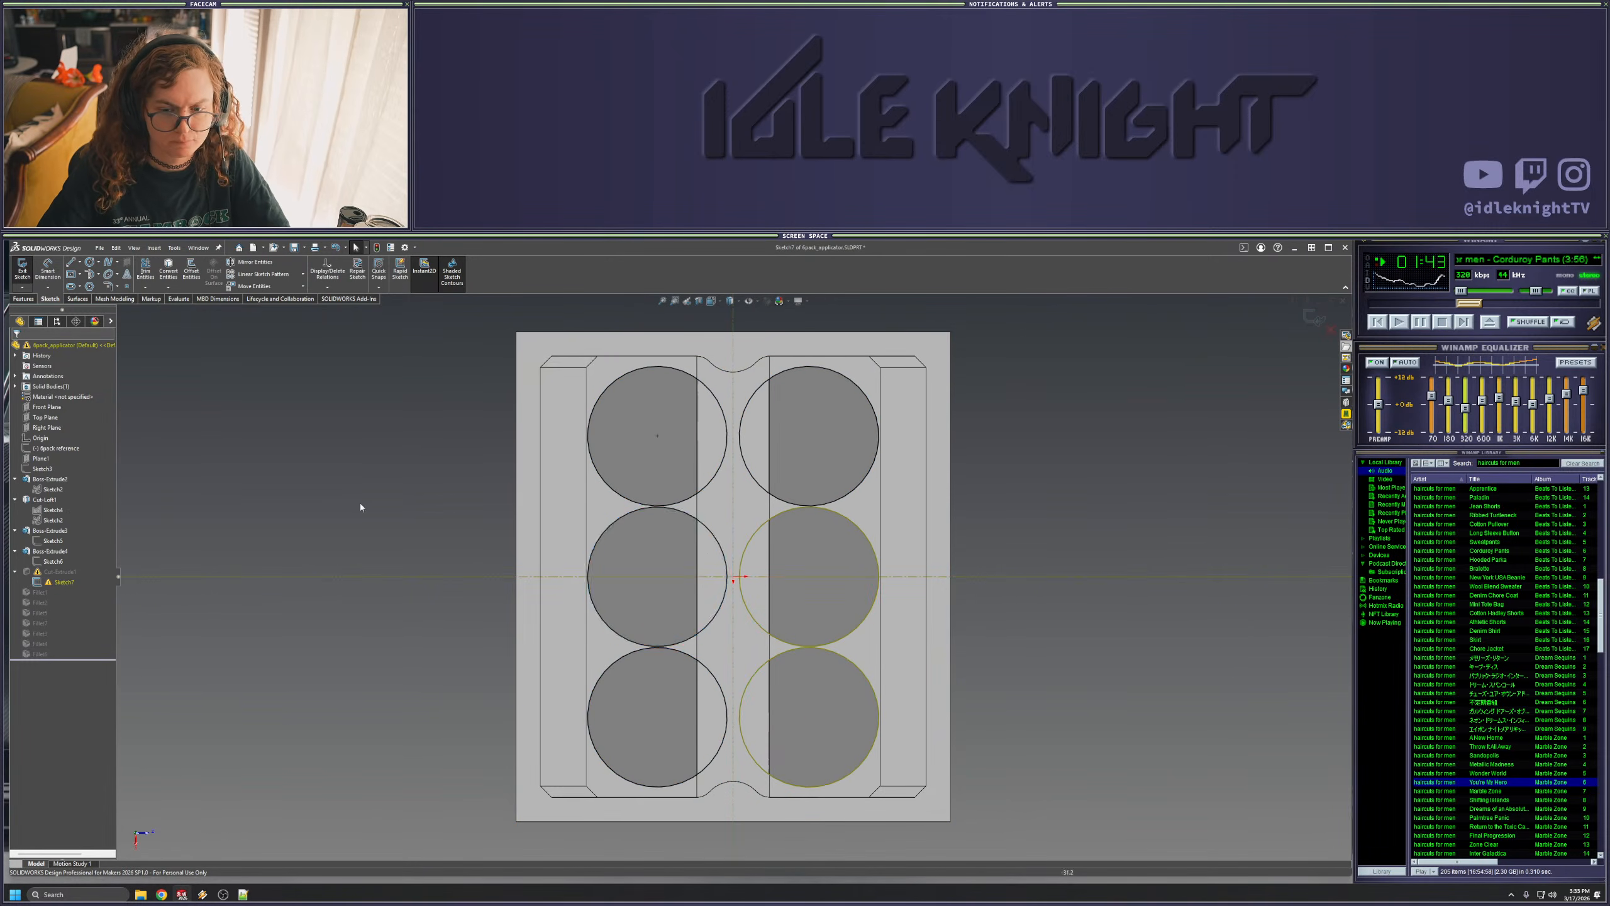
- Delete all six circles and the remaining geometry from the scallop cut's sketch
{"action": "scroll", "coordinate": [729, 557], "scroll_direction": "up", "scroll_amount": 2}
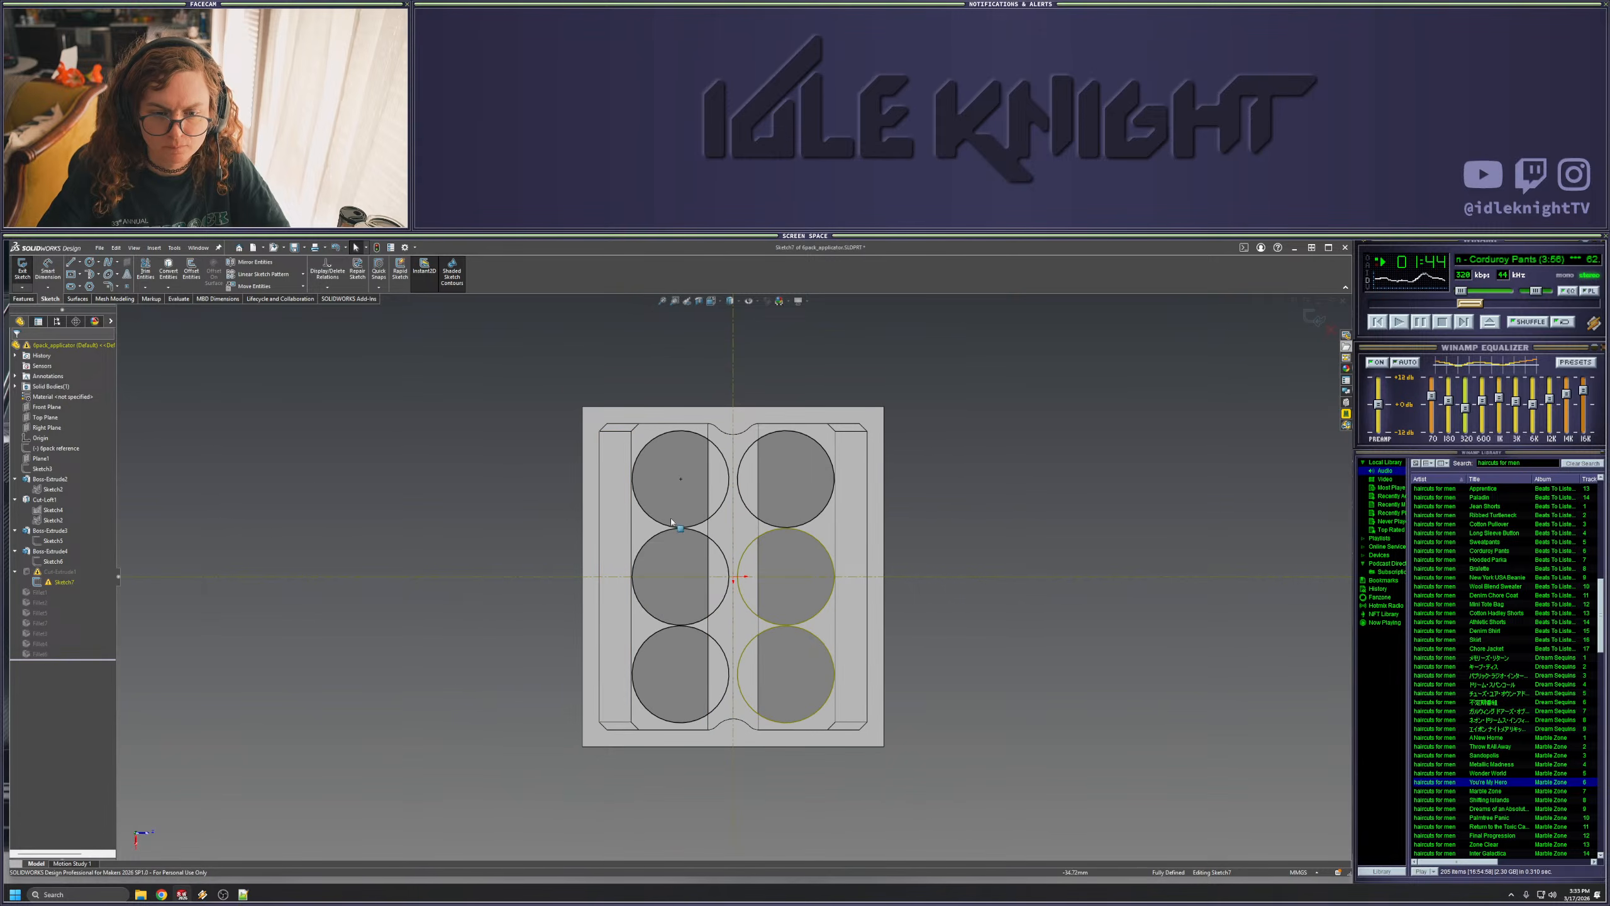
{"action": "left_click", "coordinate": [639, 551]}
{"action": "key", "text": "Delete"}
{"action": "left_click", "coordinate": [640, 507]}
{"action": "key", "text": "Delete"}
{"action": "mouse_move", "coordinate": [551, 416]}
{"action": "left_mouse_down"}
{"action": "mouse_move", "coordinate": [846, 738]}
{"action": "mouse_move", "coordinate": [886, 759]}
{"action": "left_mouse_up"}
{"action": "key", "text": "Delete"}
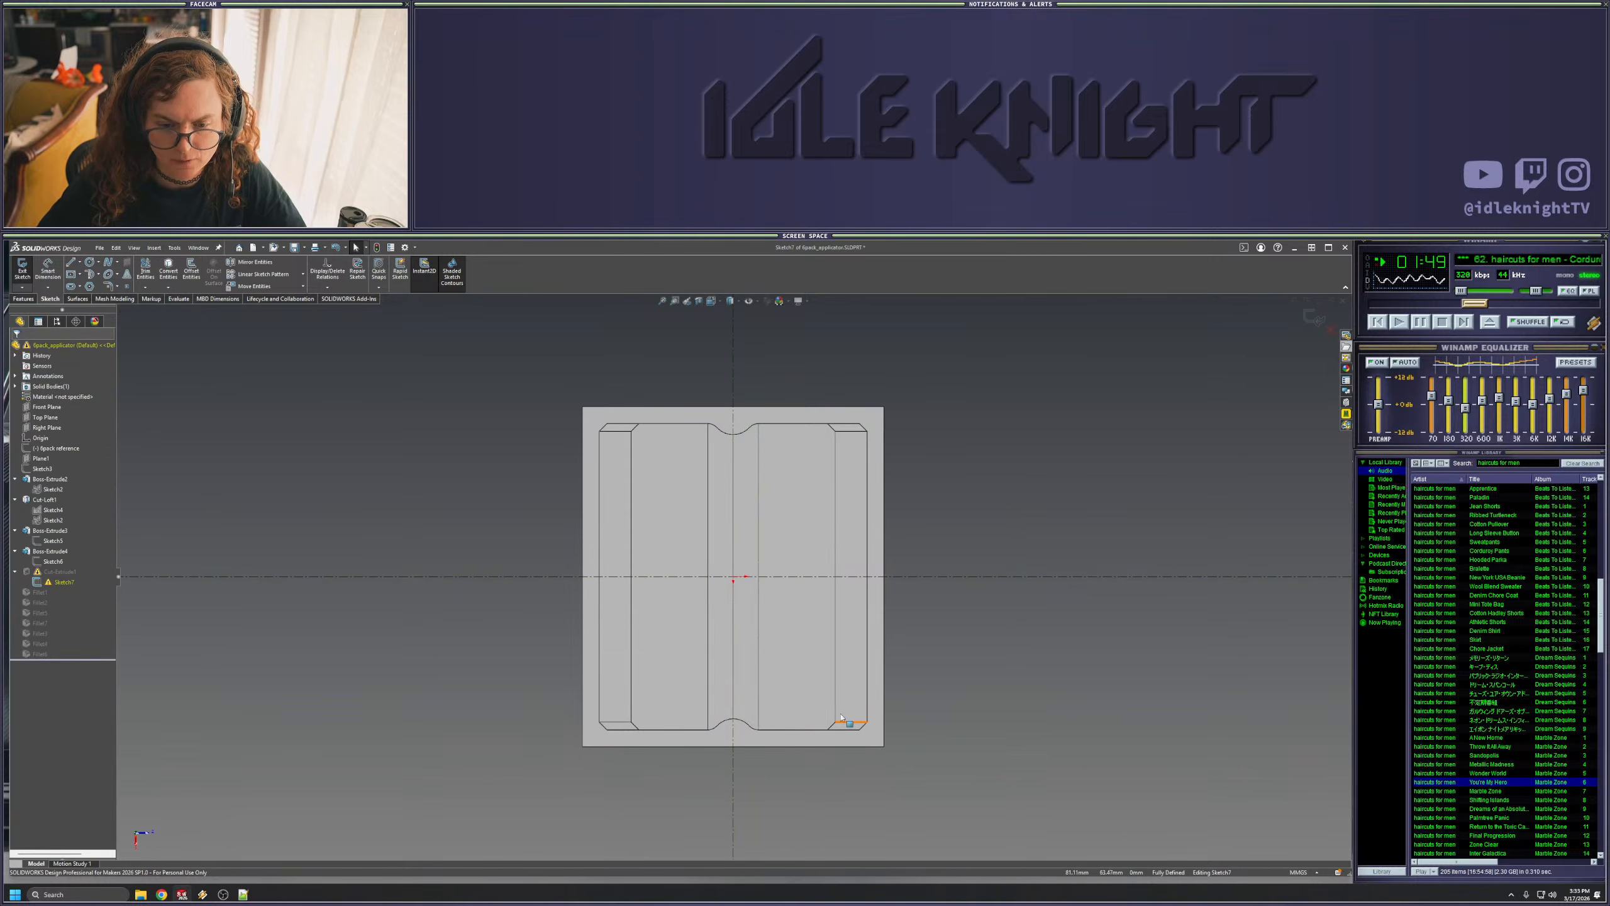
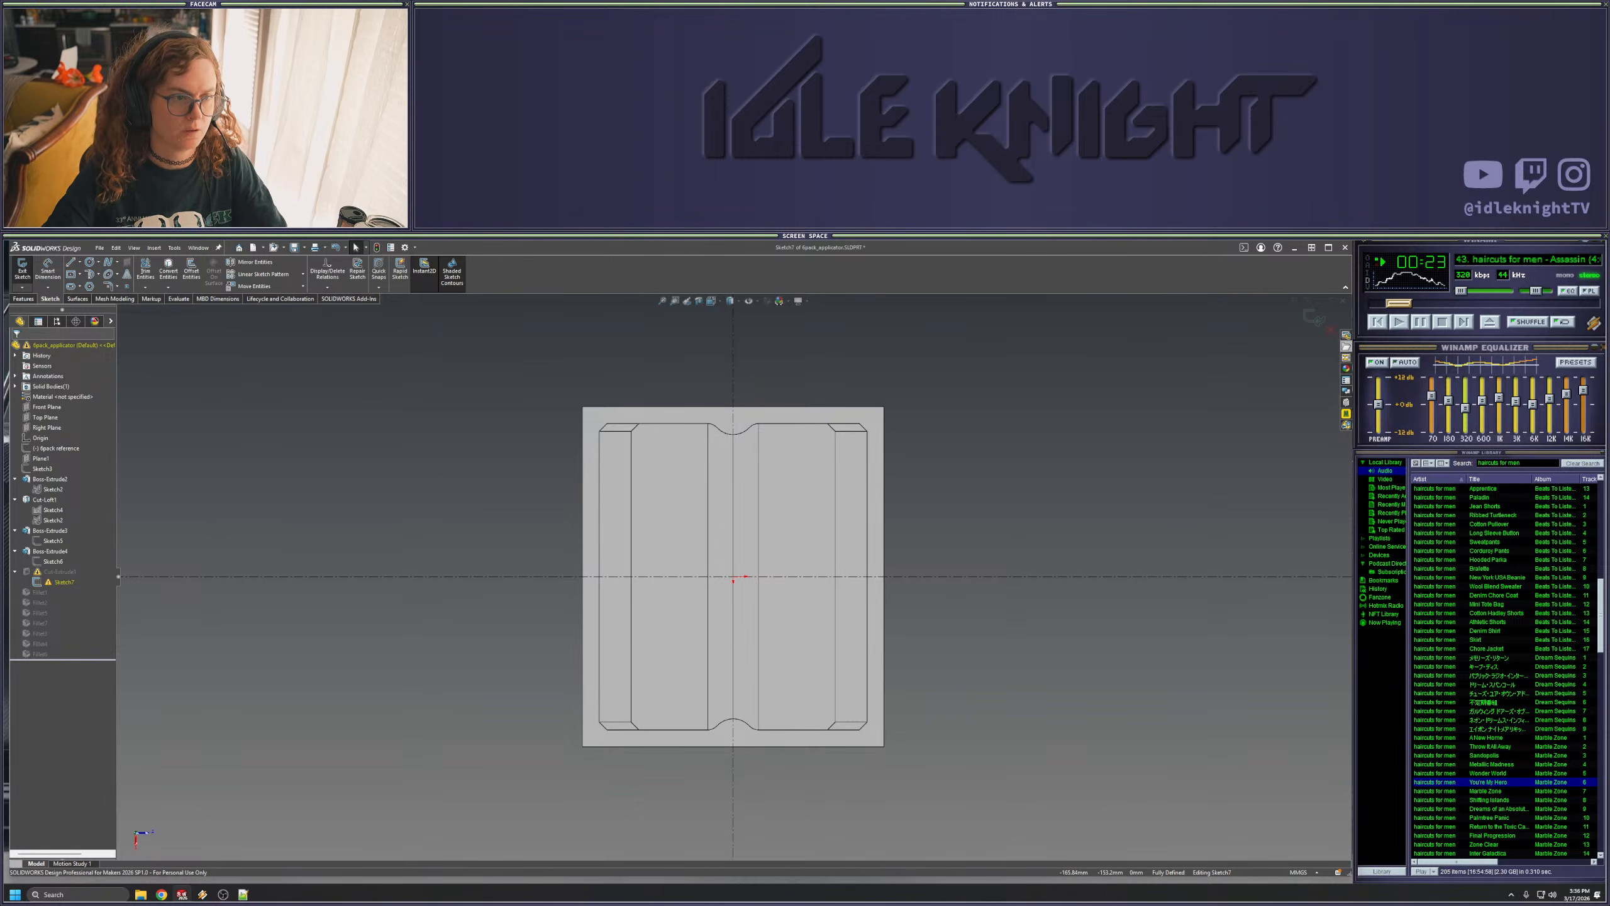
- Draw one circle over the upper-left area of the pocket and dimension its diameter at 88 mm
{"action": "left_click", "coordinate": [89, 263]}
{"action": "left_click", "coordinate": [658, 505]}
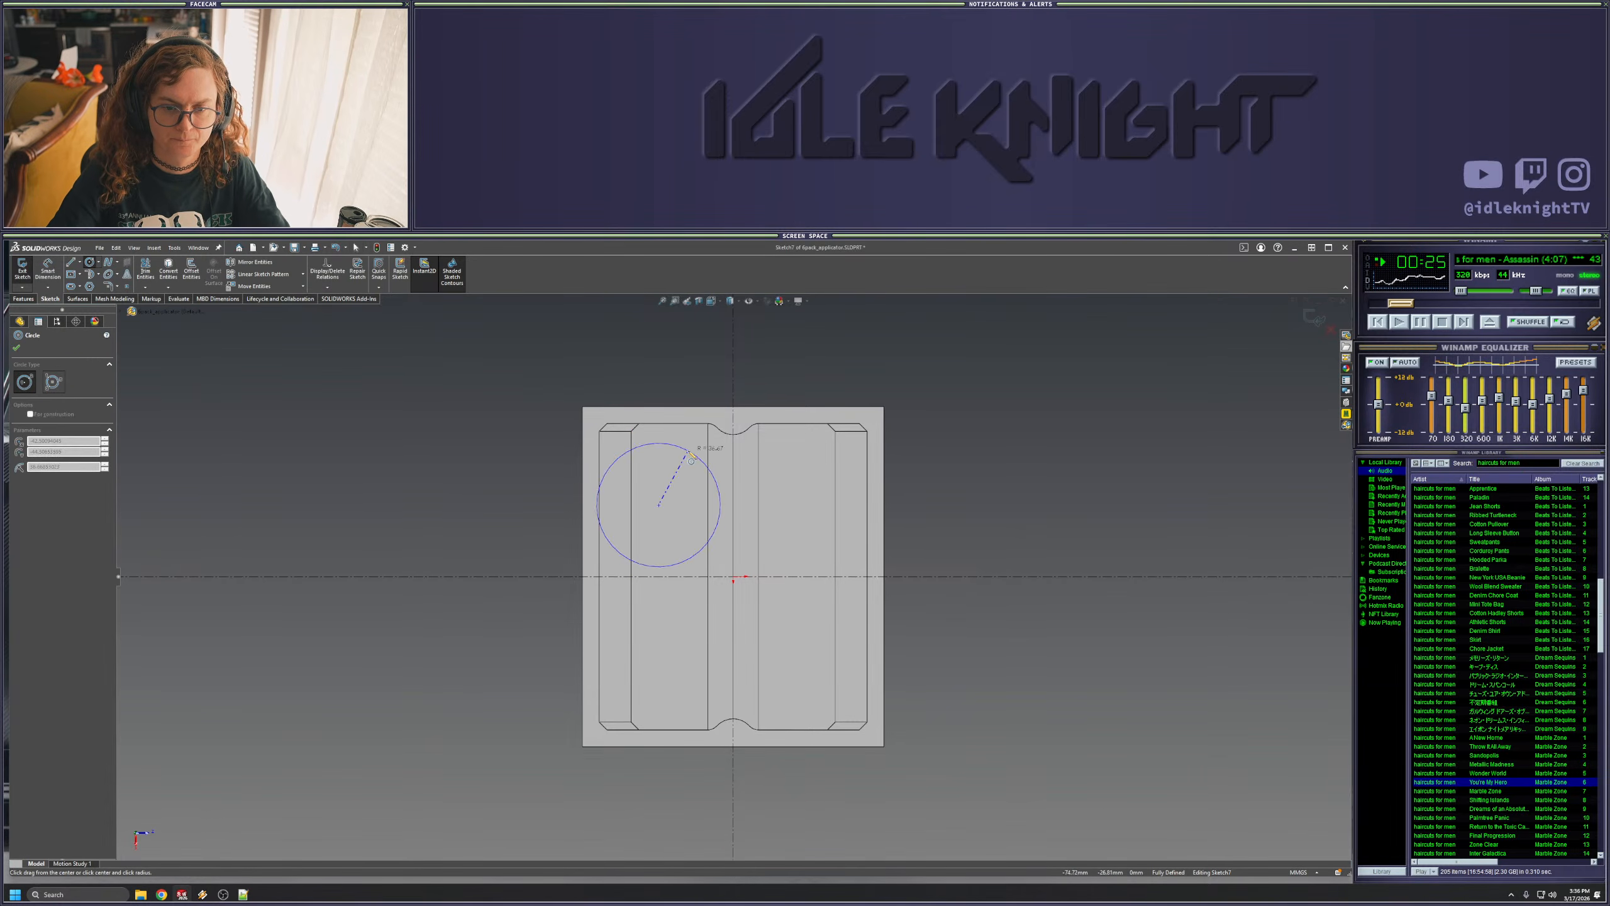
{"action": "left_click", "coordinate": [603, 465]}
{"action": "key", "text": "Escape"}
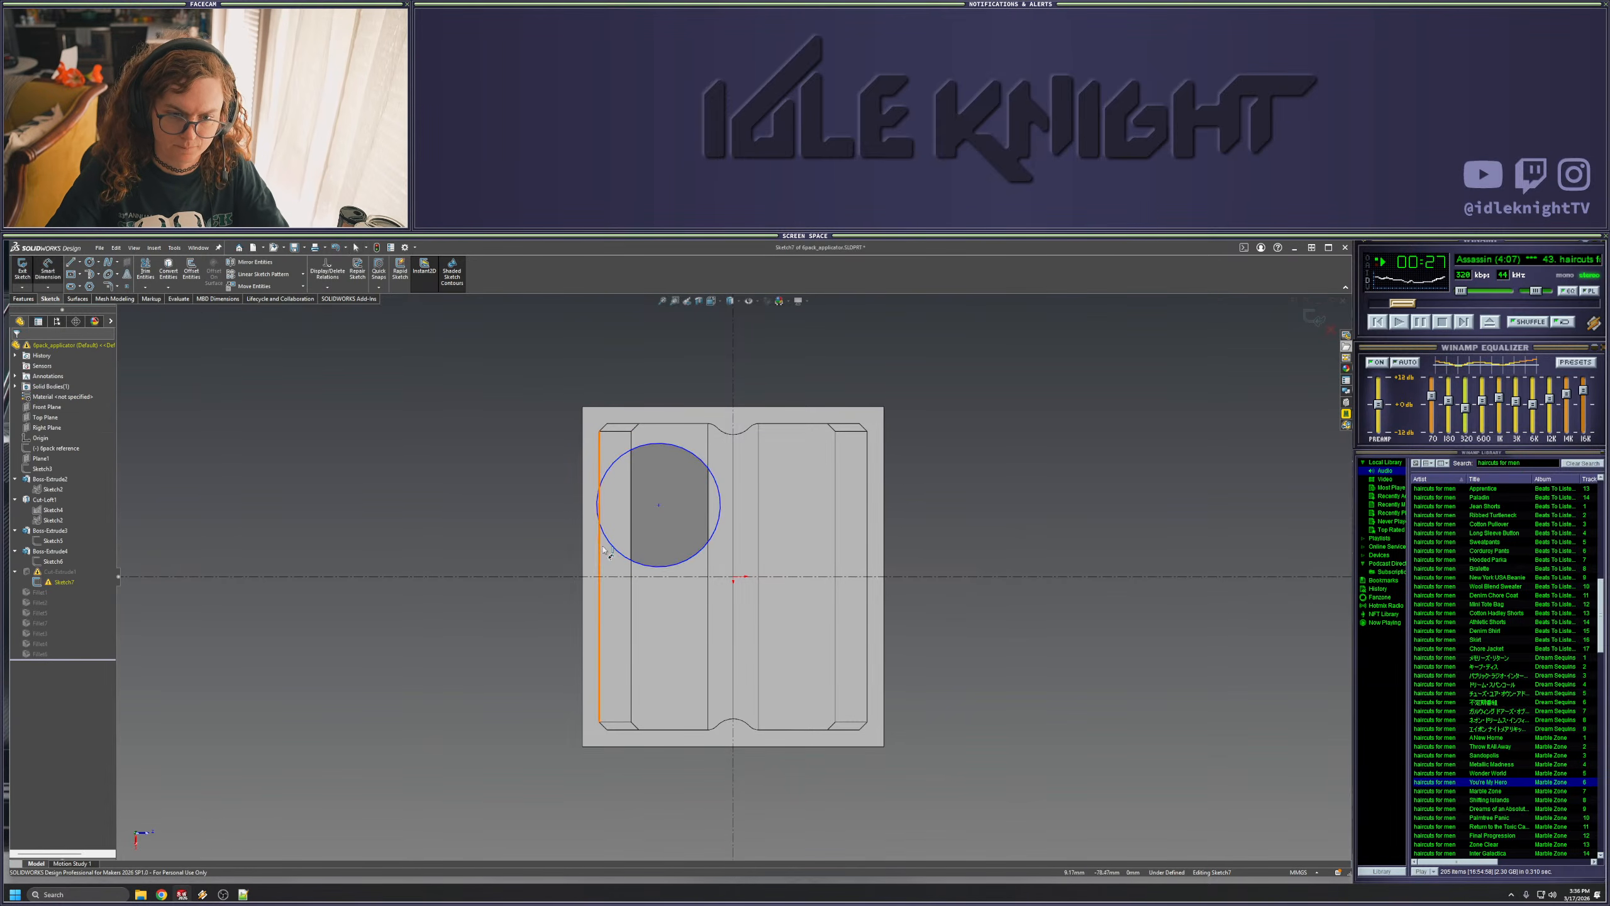
{"action": "left_click", "coordinate": [596, 511]}
{"action": "left_click", "coordinate": [503, 480]}
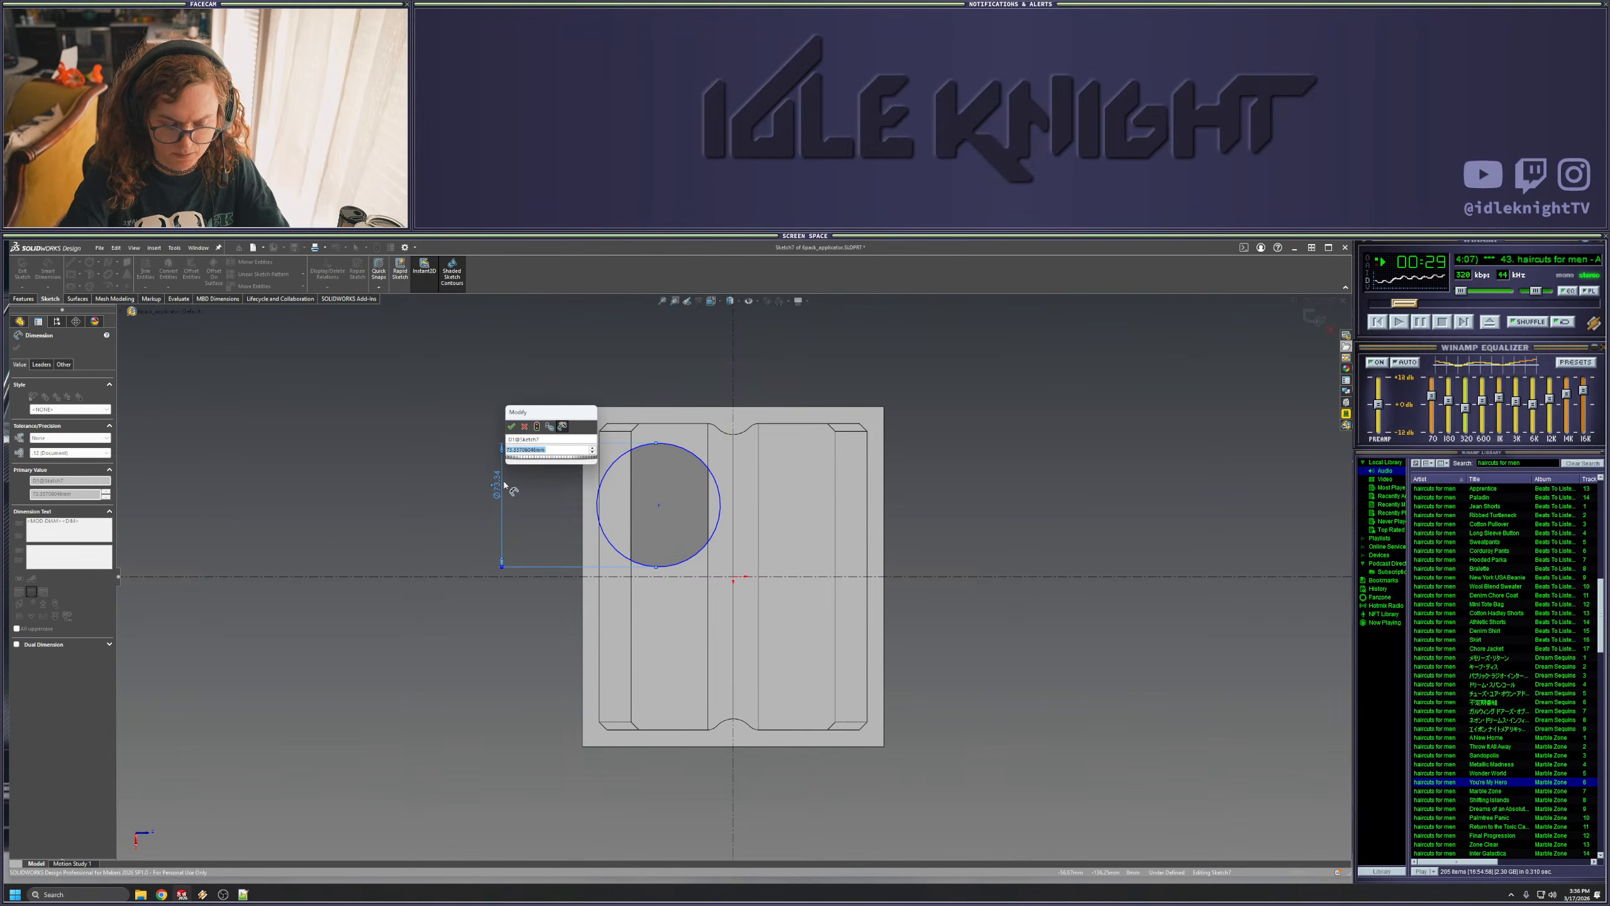
{"action": "type", "text": "88"}
{"action": "key", "text": "Return"}
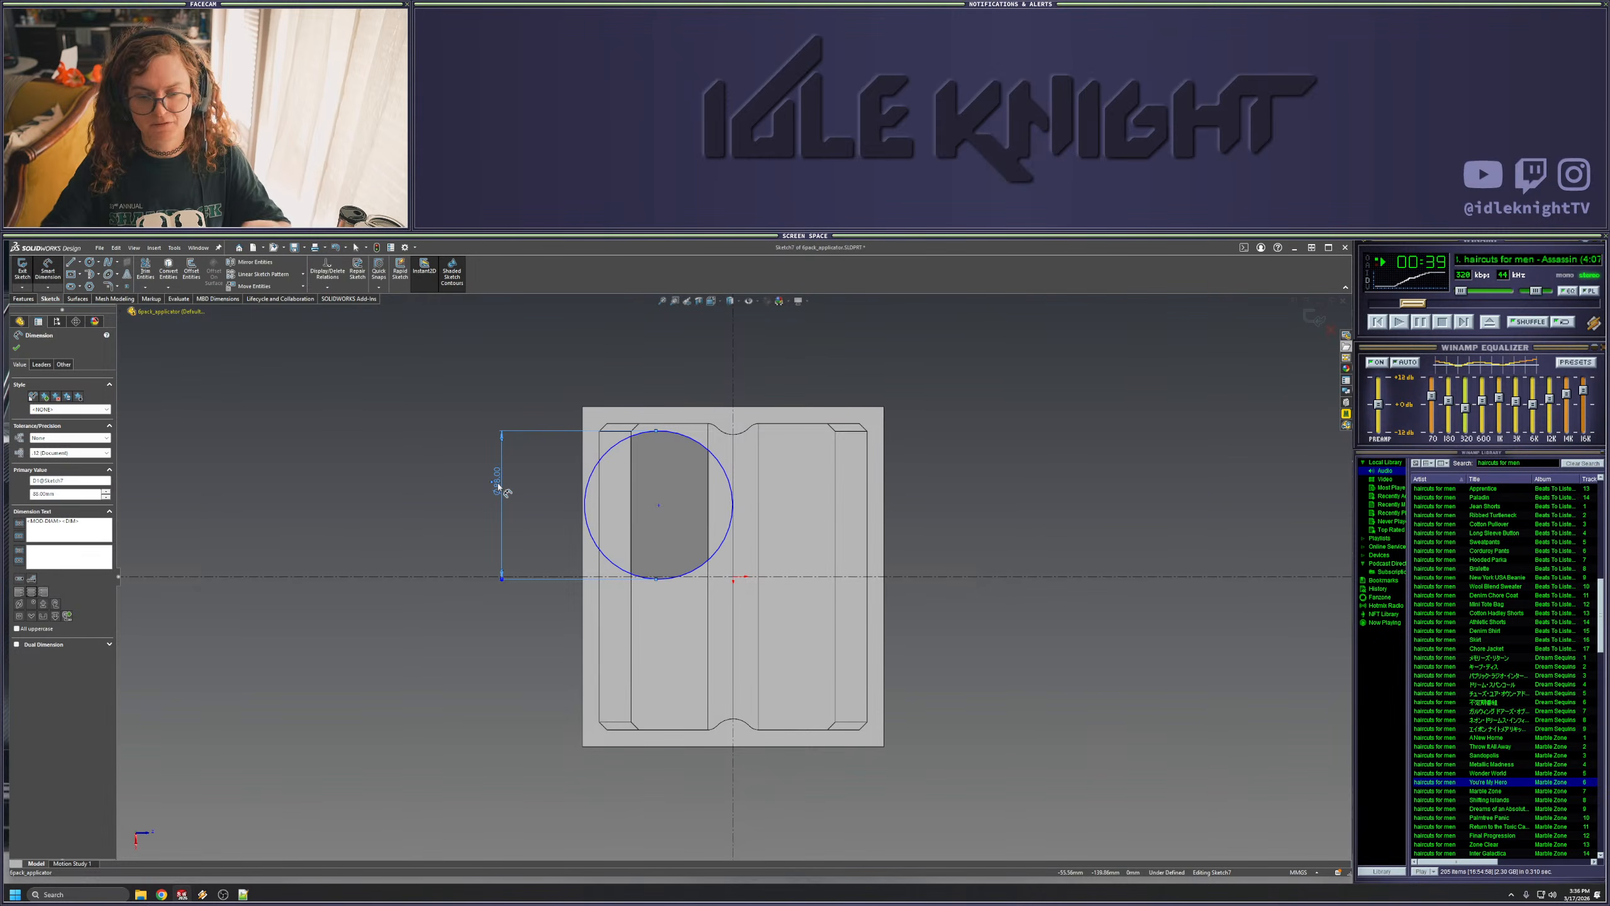
- Correct the circle's diameter to 58 mm
{"action": "double_click", "coordinate": [499, 484]}
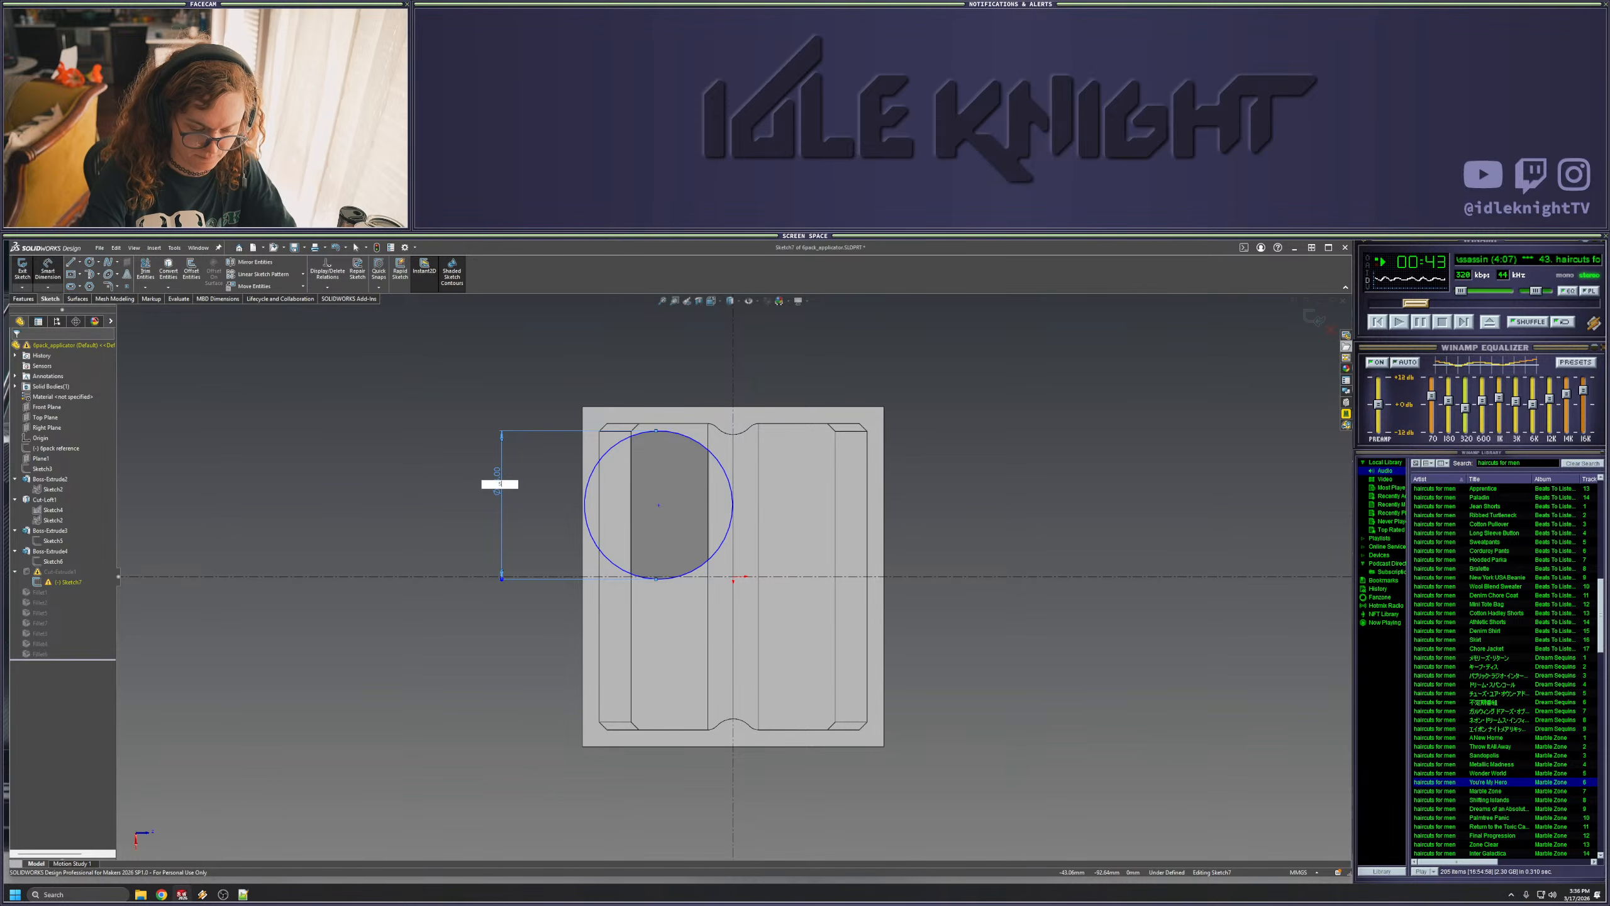
{"action": "type", "text": "50"}
{"action": "key", "text": "Return"}
{"action": "left_click", "coordinate": [549, 485]}
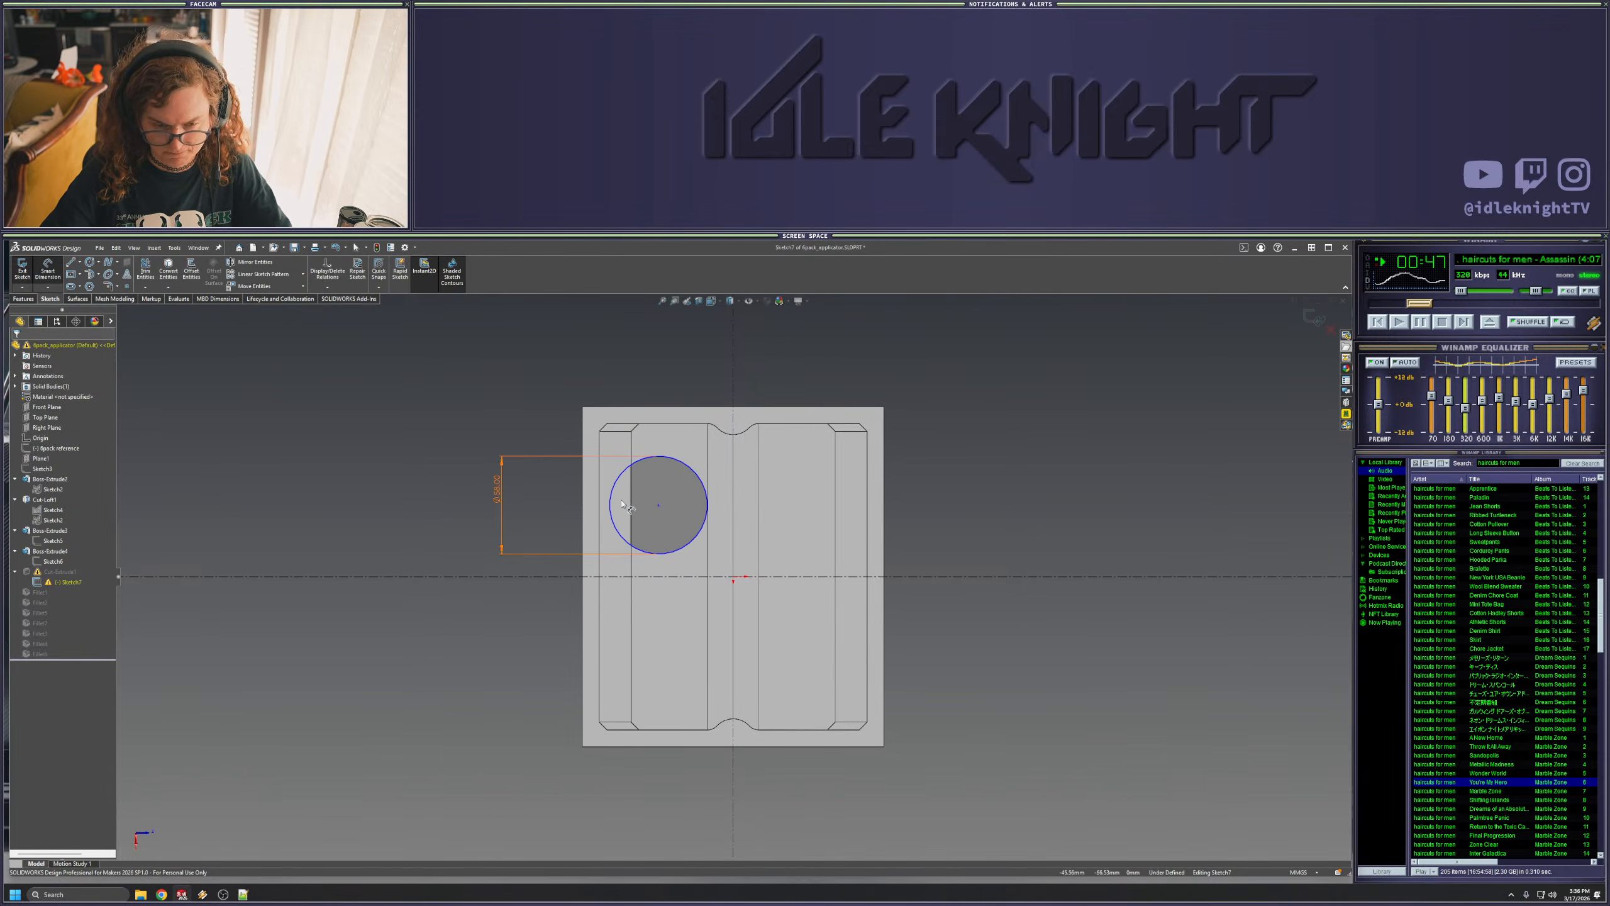
- Draw a horizontal line from the circle's left edge through its center to the opposite side of the pocket
{"action": "left_click", "coordinate": [71, 265]}
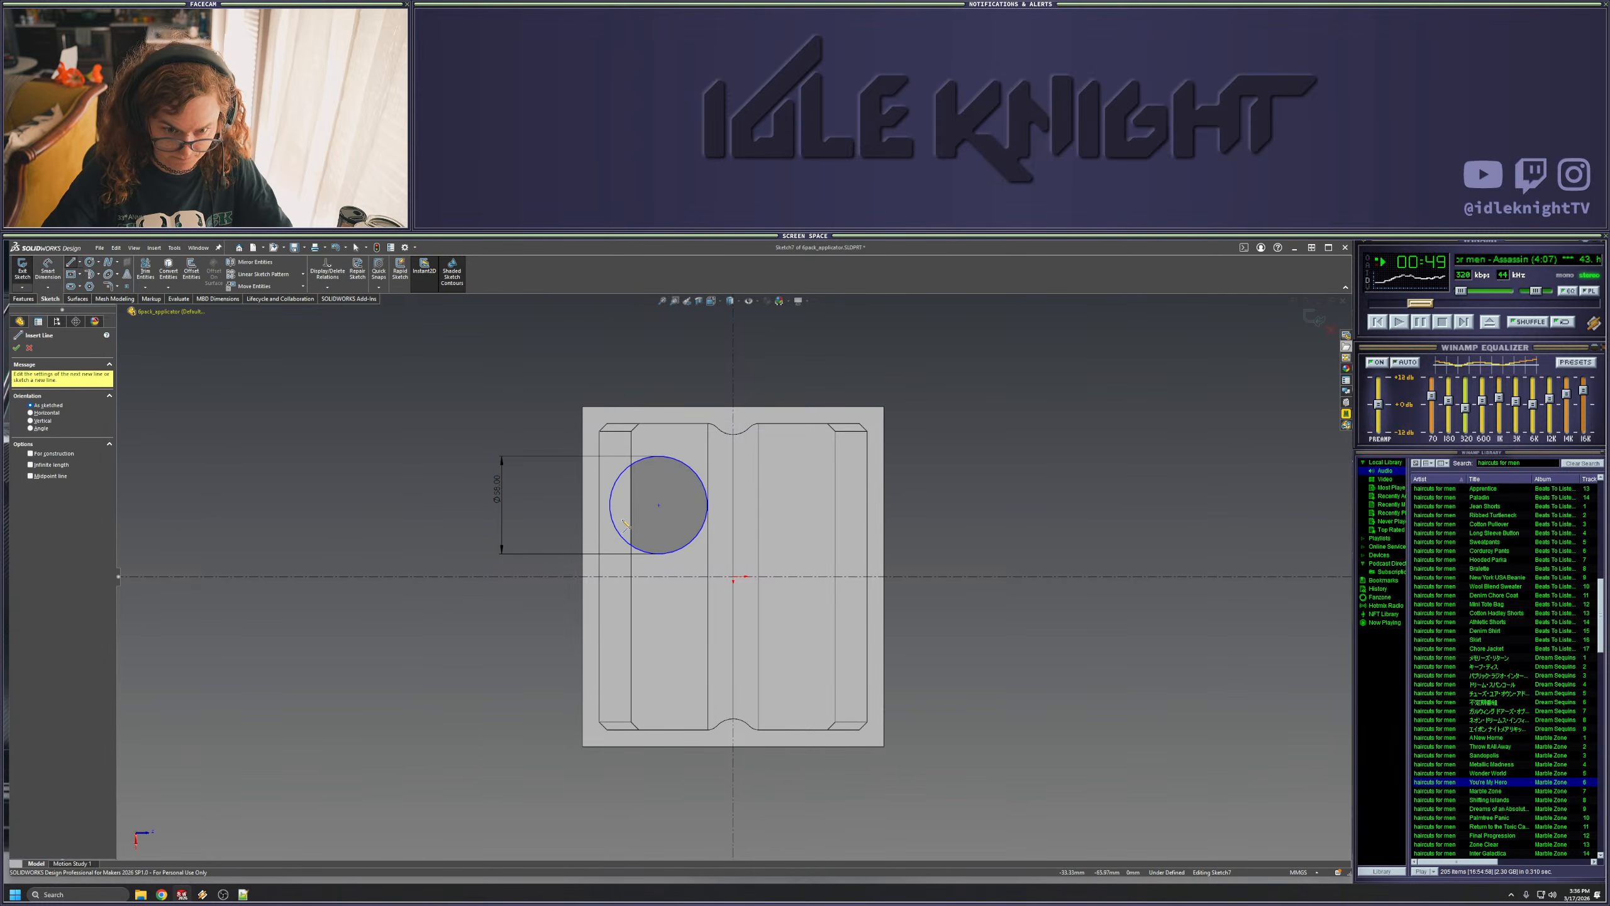
{"action": "left_click", "coordinate": [658, 505]}
{"action": "left_click", "coordinate": [855, 505]}
{"action": "key", "text": "Escape"}
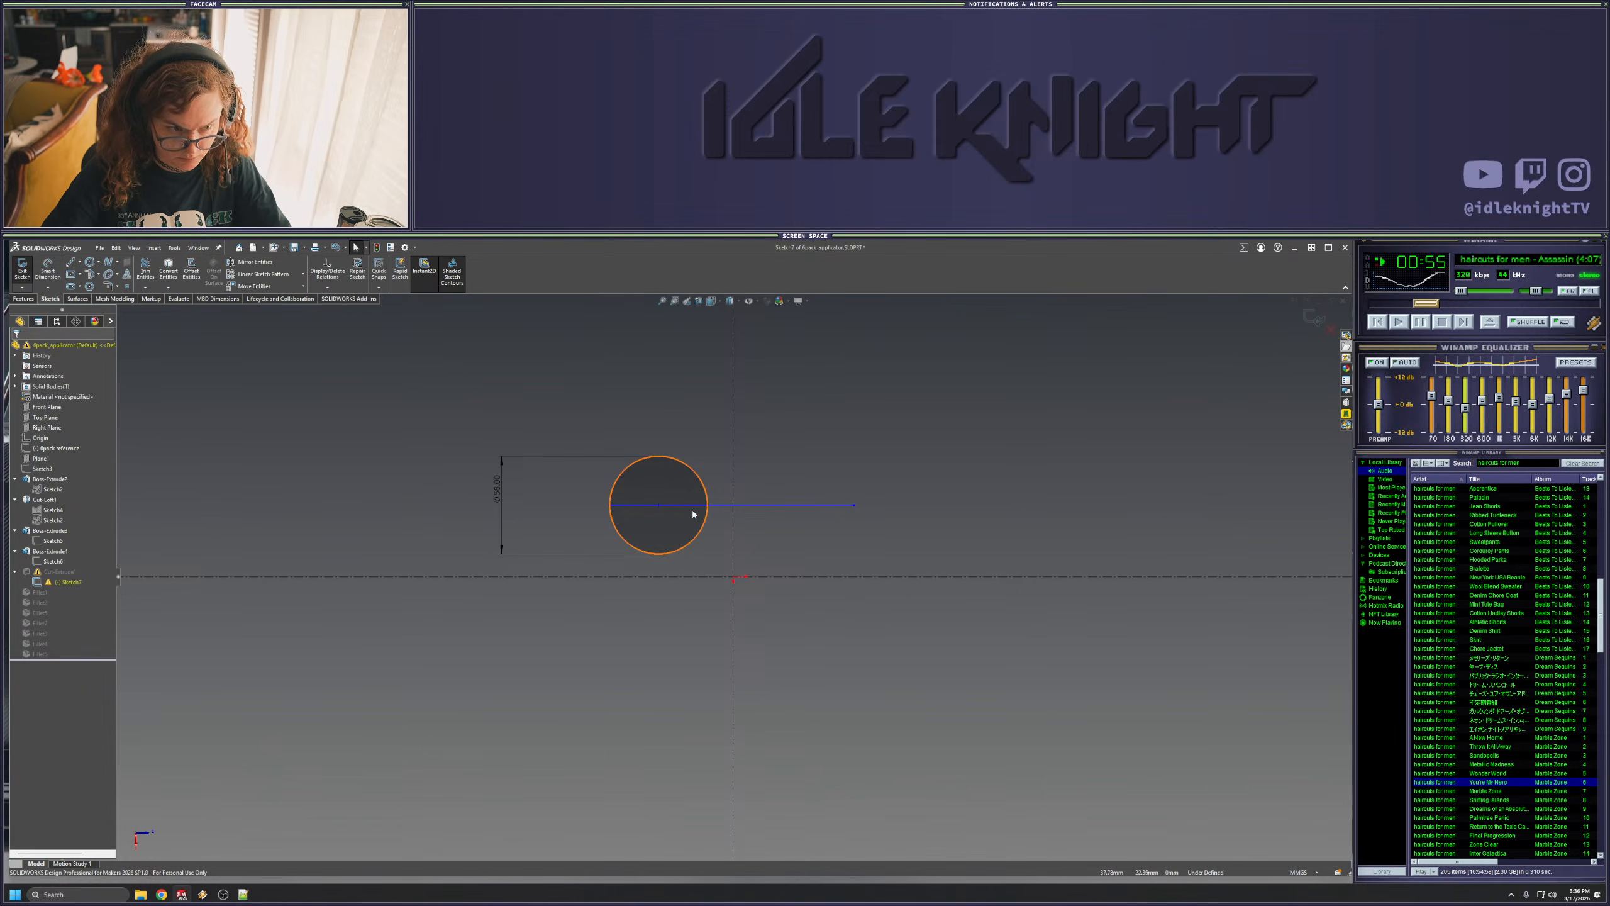
- Show the hidden solid body again behind the sketch
{"action": "left_click", "coordinate": [16, 386]}
{"action": "right_click", "coordinate": [44, 397]}
{"action": "left_click", "coordinate": [46, 385]}
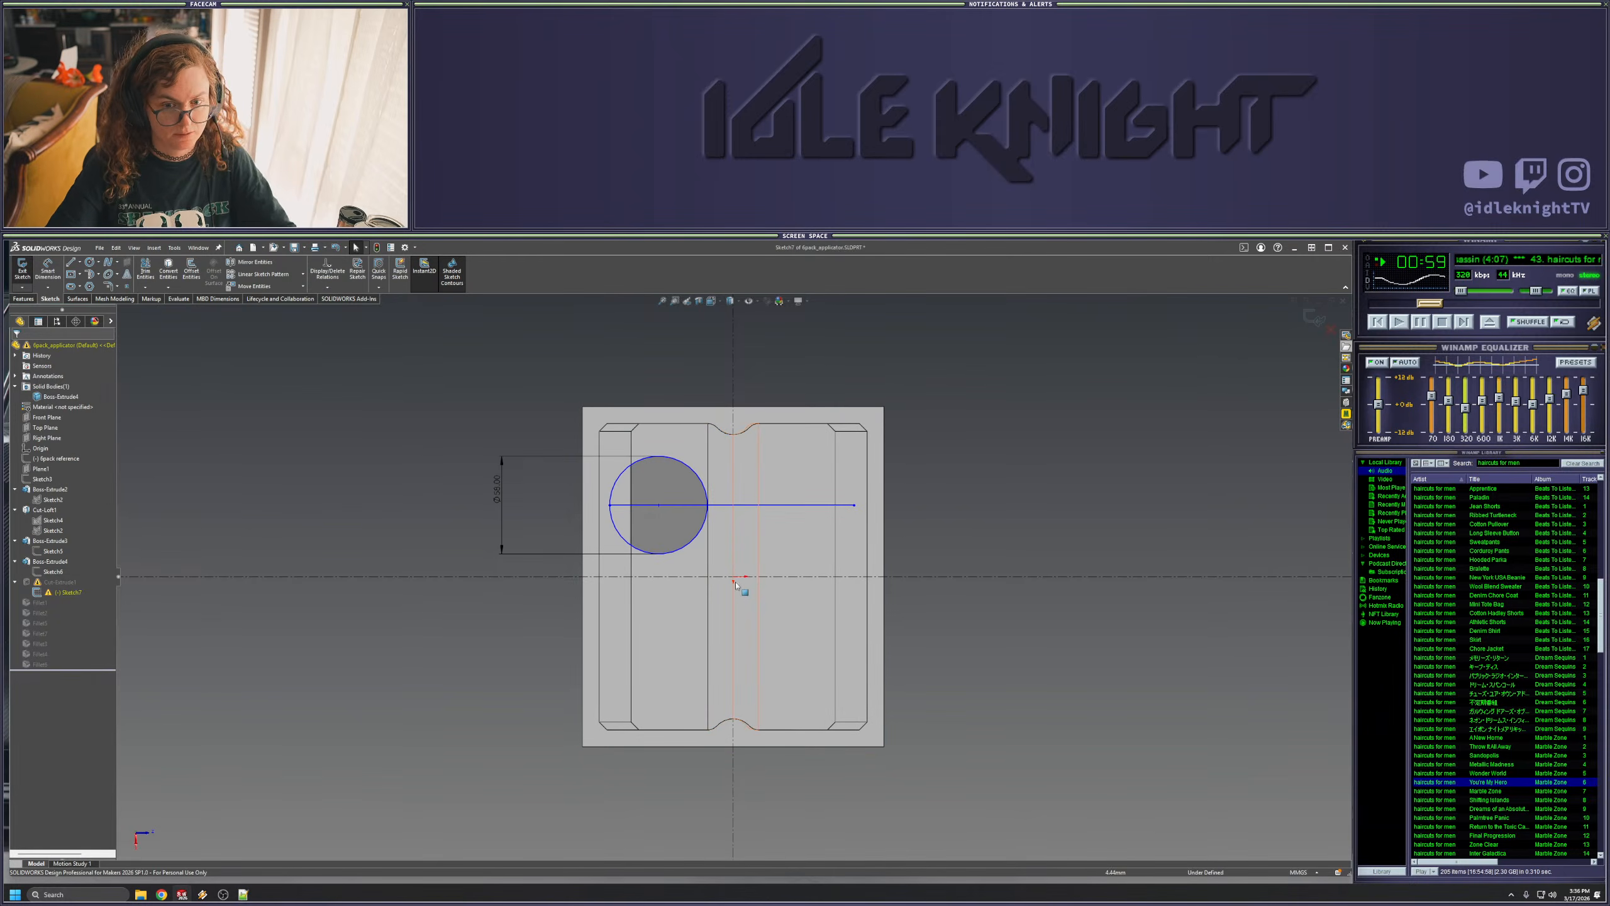
- Mirror the circle about the vertical centerline and attach the line's free end to the mirrored circle's outer edge
{"action": "left_click", "coordinate": [695, 537]}
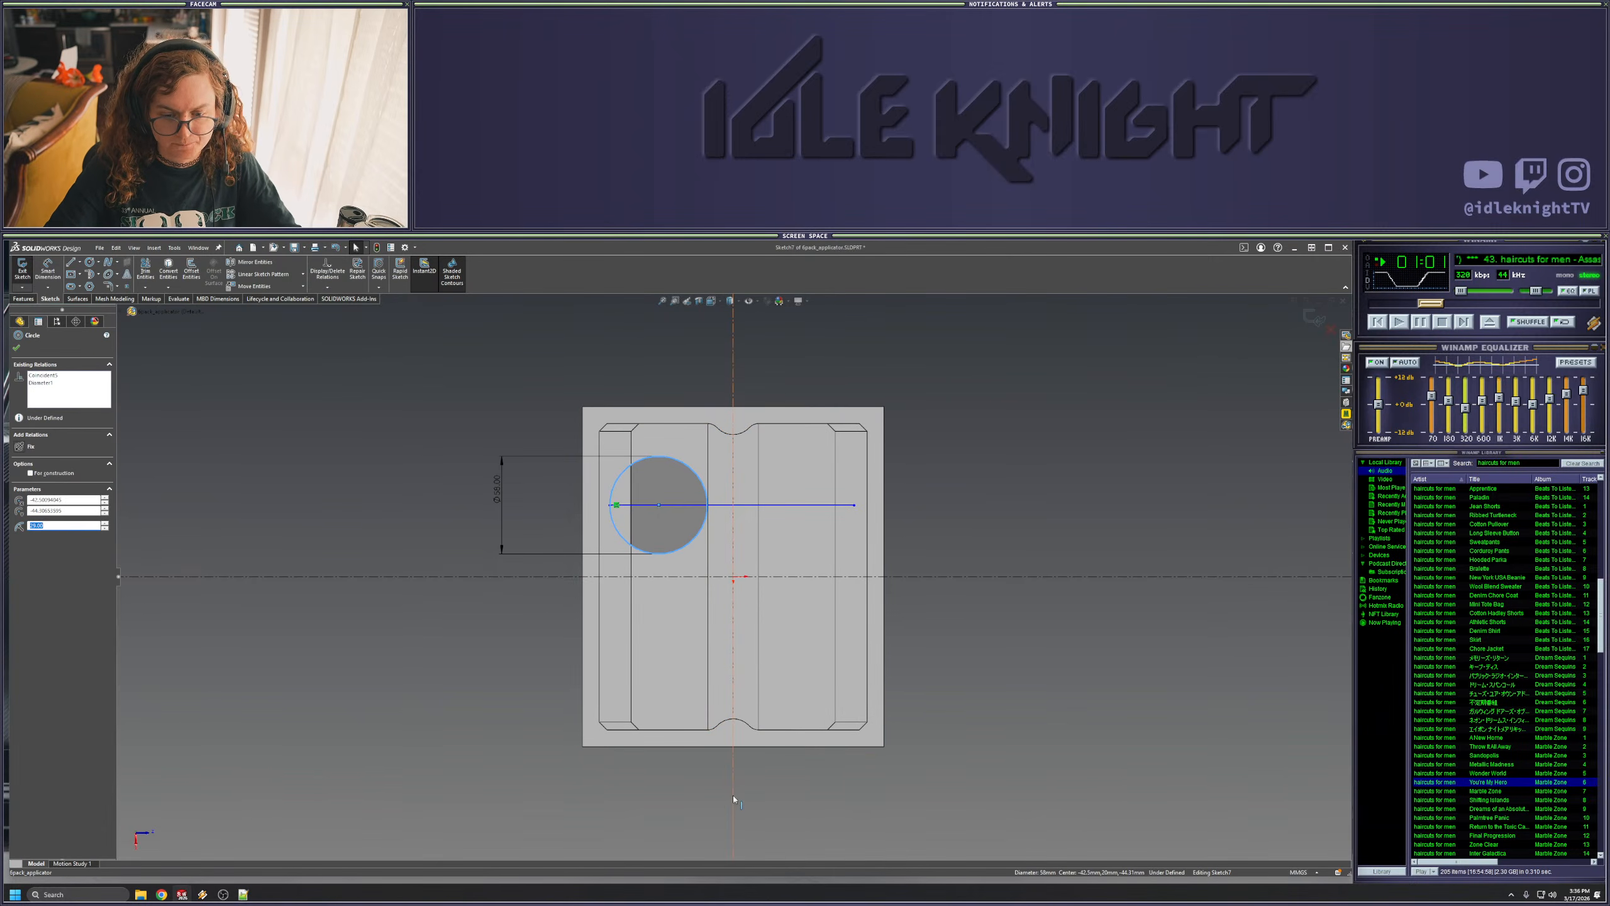
{"action": "left_click", "coordinate": [734, 655], "text": "ctrl"}
{"action": "left_click", "coordinate": [256, 261]}
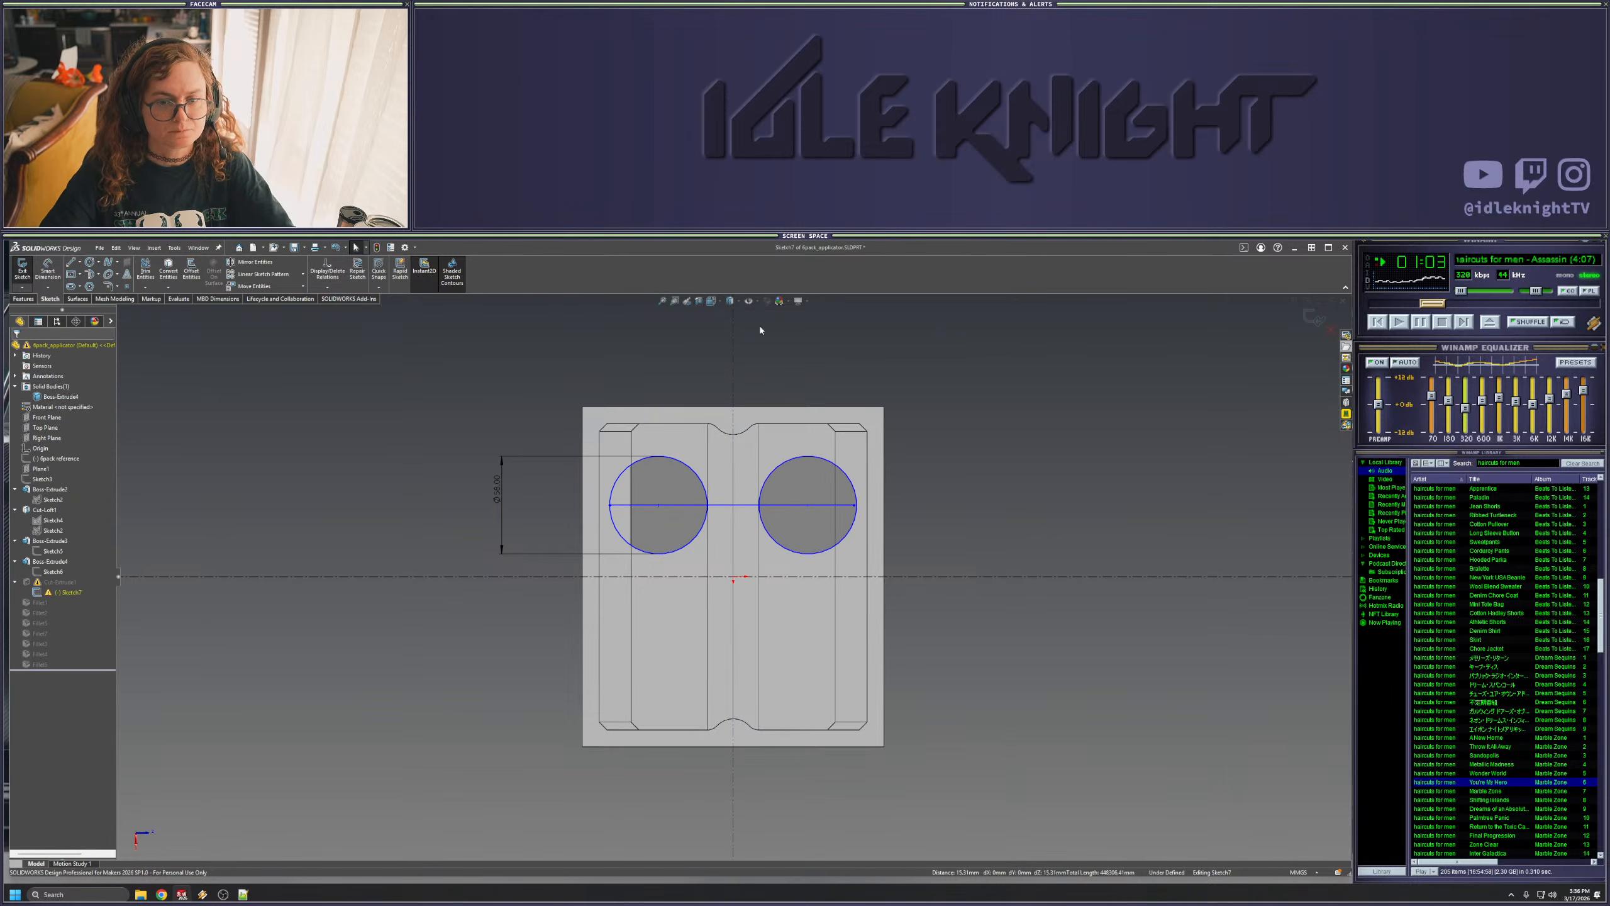
{"action": "left_click", "coordinate": [871, 509]}
{"action": "left_click_drag", "start_coordinate": [871, 509], "coordinate": [858, 508]}
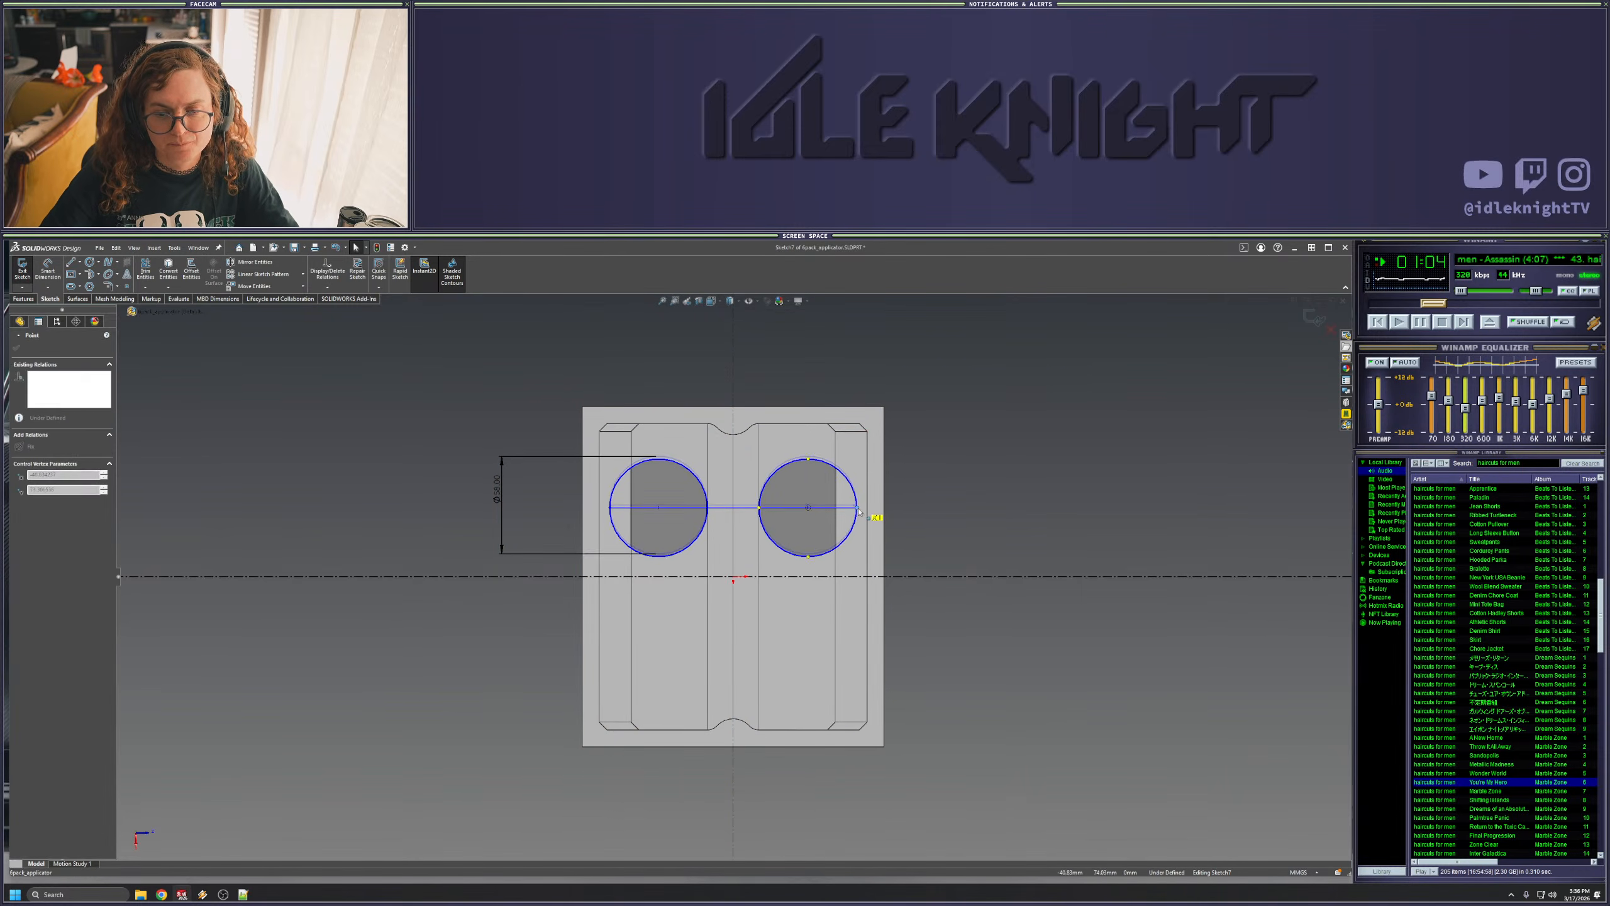
{"action": "left_click", "coordinate": [1019, 520]}
- Convert the line through both circles to construction geometry and move the circle pair slightly upward
{"action": "left_click", "coordinate": [743, 509]}
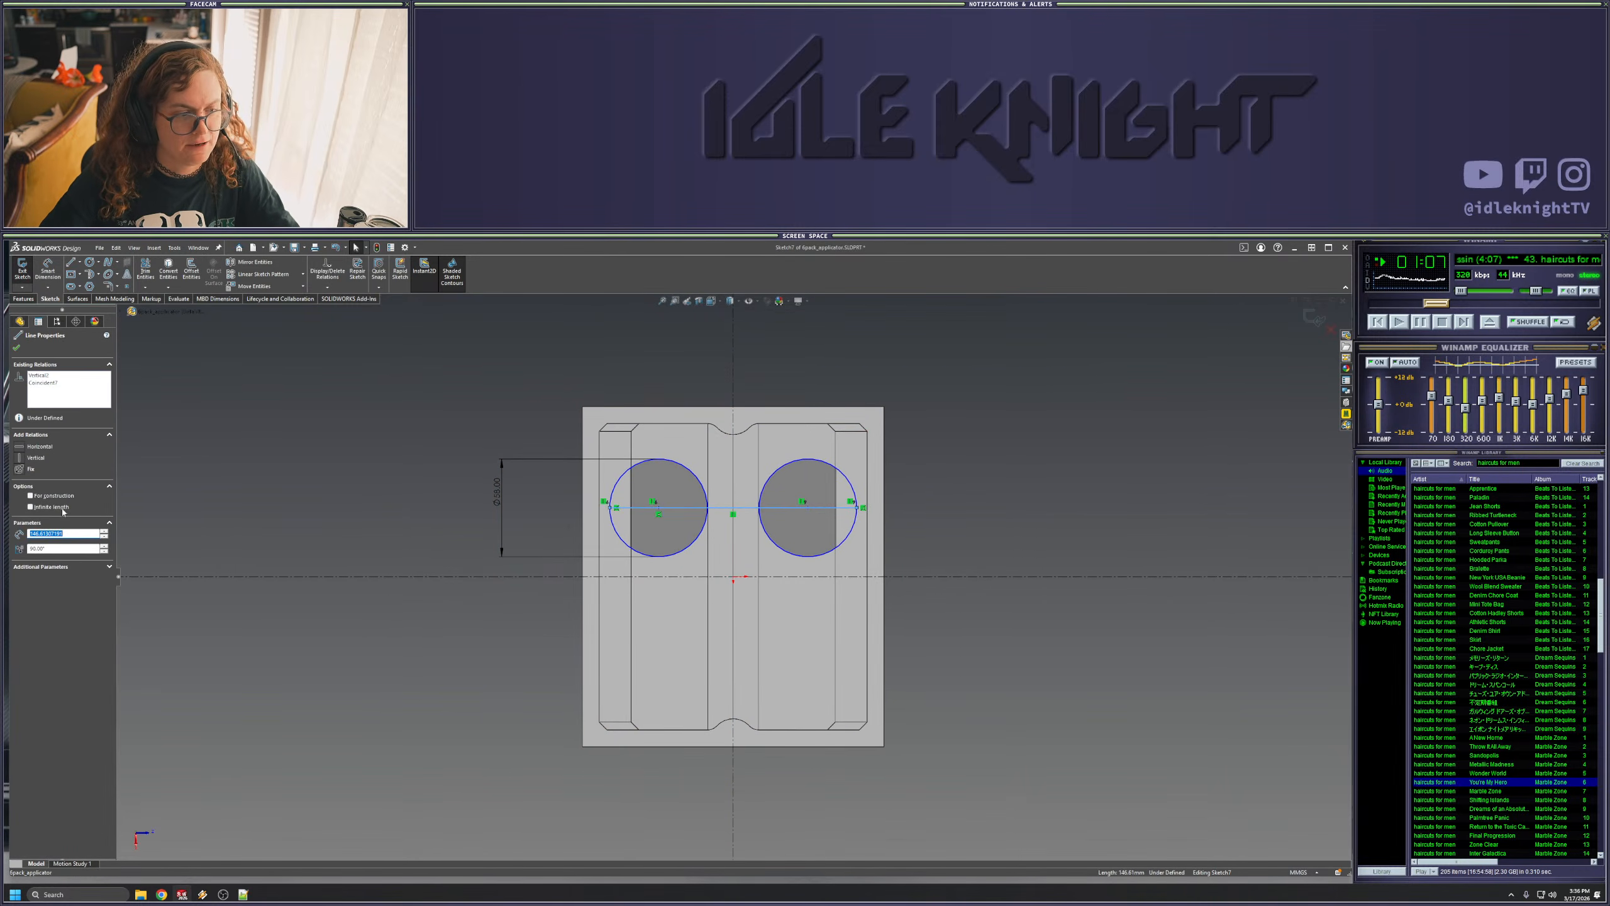
{"action": "left_click", "coordinate": [29, 496]}
{"action": "left_click_drag", "start_coordinate": [734, 509], "coordinate": [732, 498]}
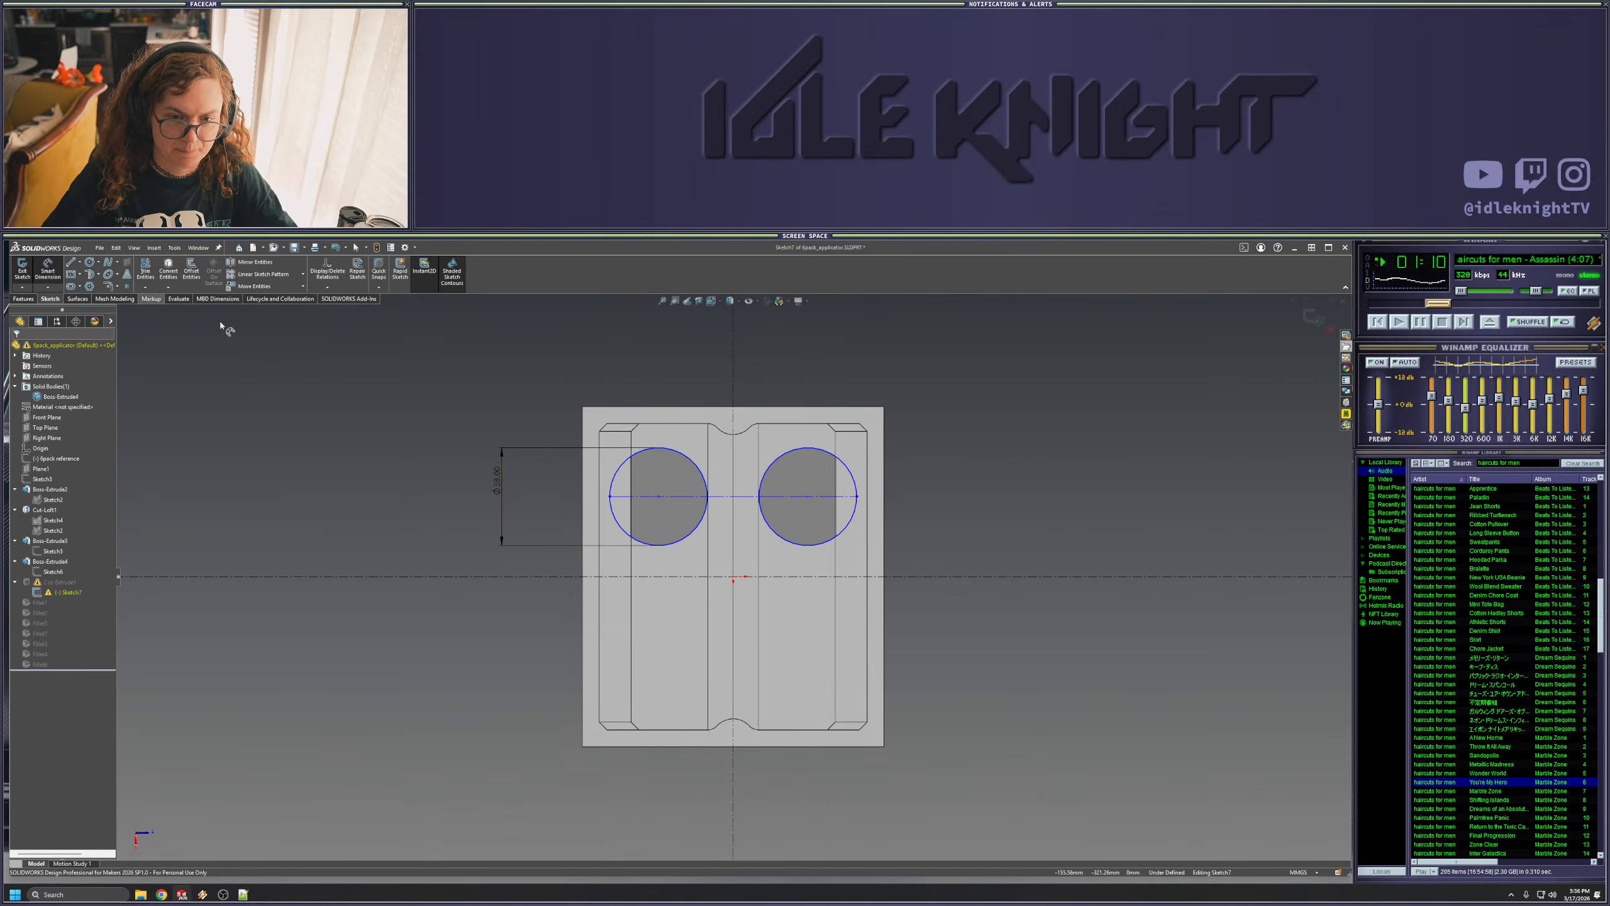
- Dimension the construction line spanning both circles at 122 mm
{"action": "left_click", "coordinate": [689, 497]}
{"action": "left_click", "coordinate": [675, 365]}
{"action": "double_click", "coordinate": [674, 365]}
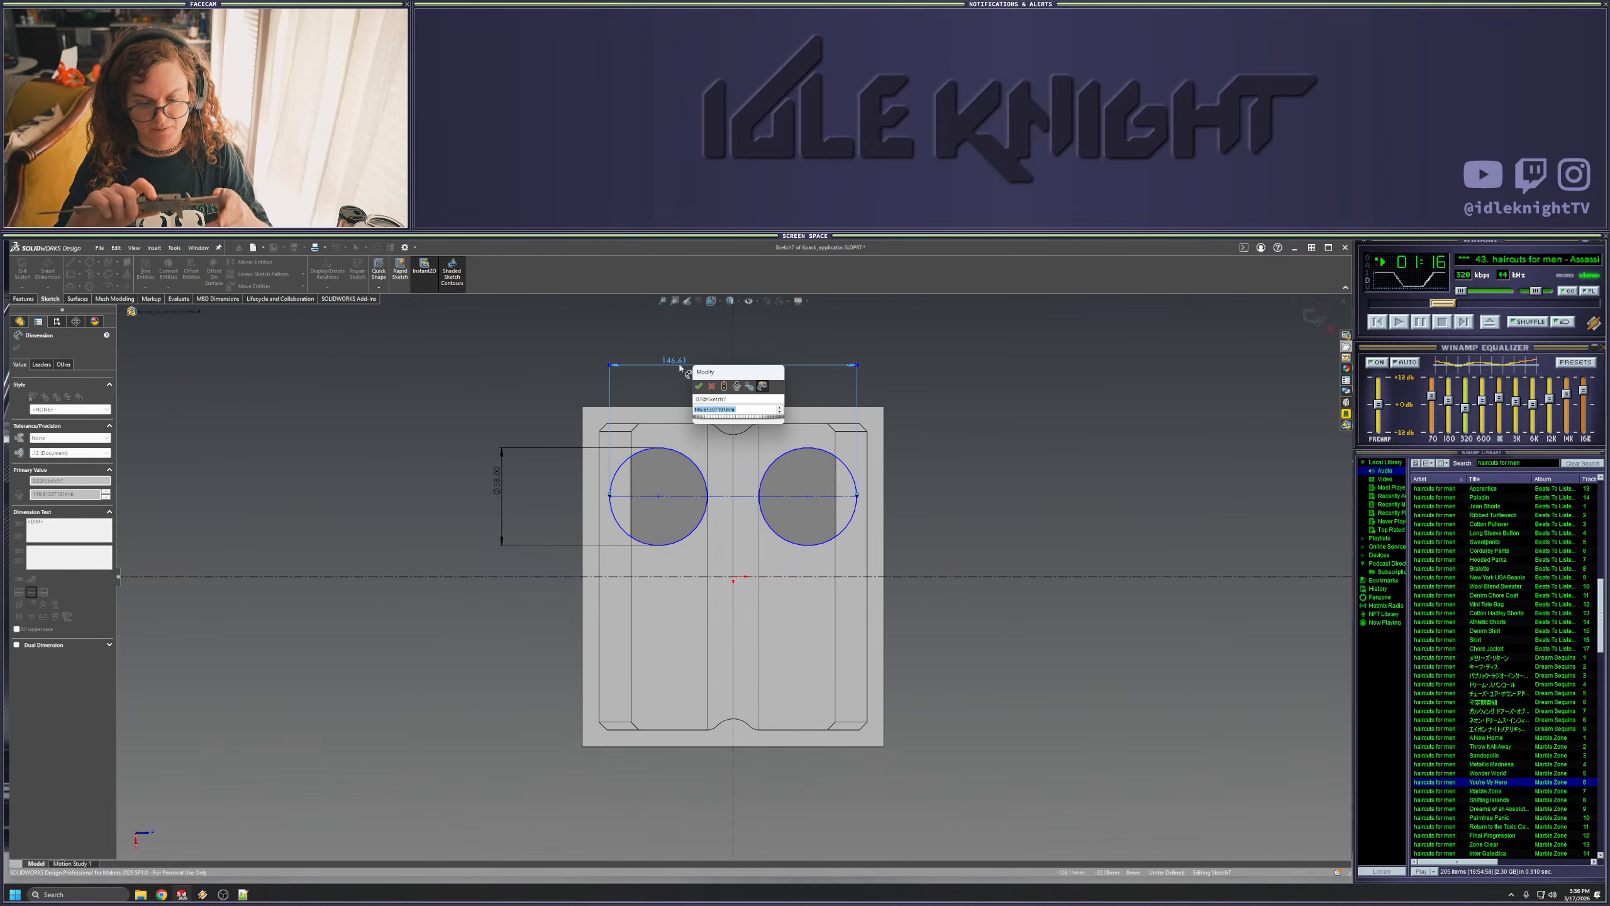
{"action": "type", "text": "122"}
{"action": "key", "text": "Return"}
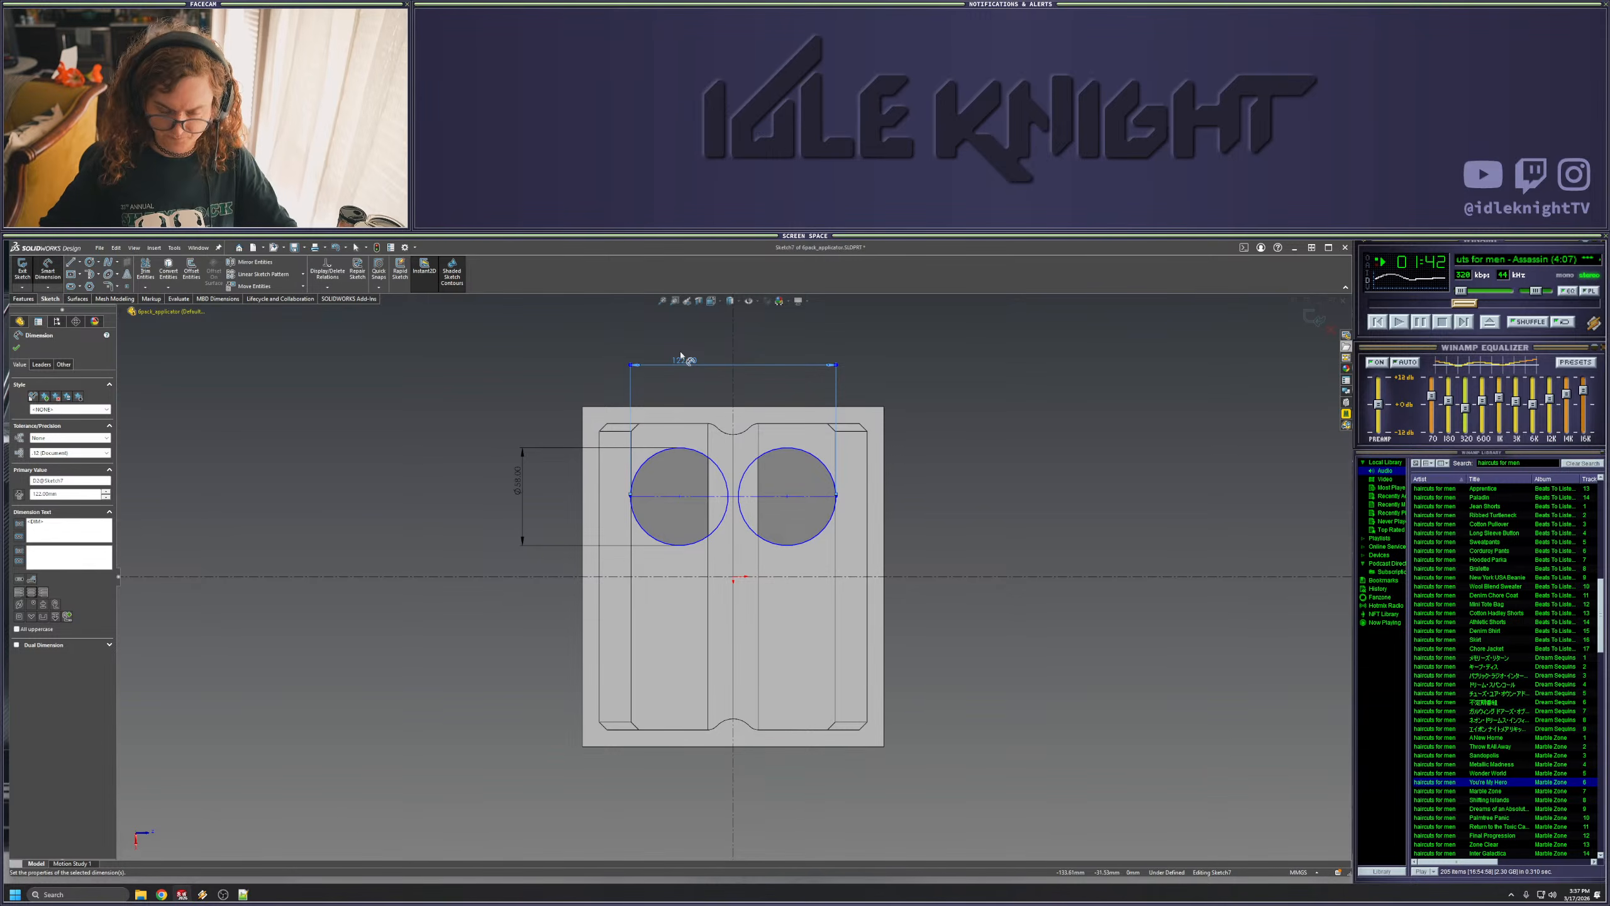
- Set the overall width across the two circles to 123 mm and shift the pair slightly further upward
{"action": "double_click", "coordinate": [684, 359]}
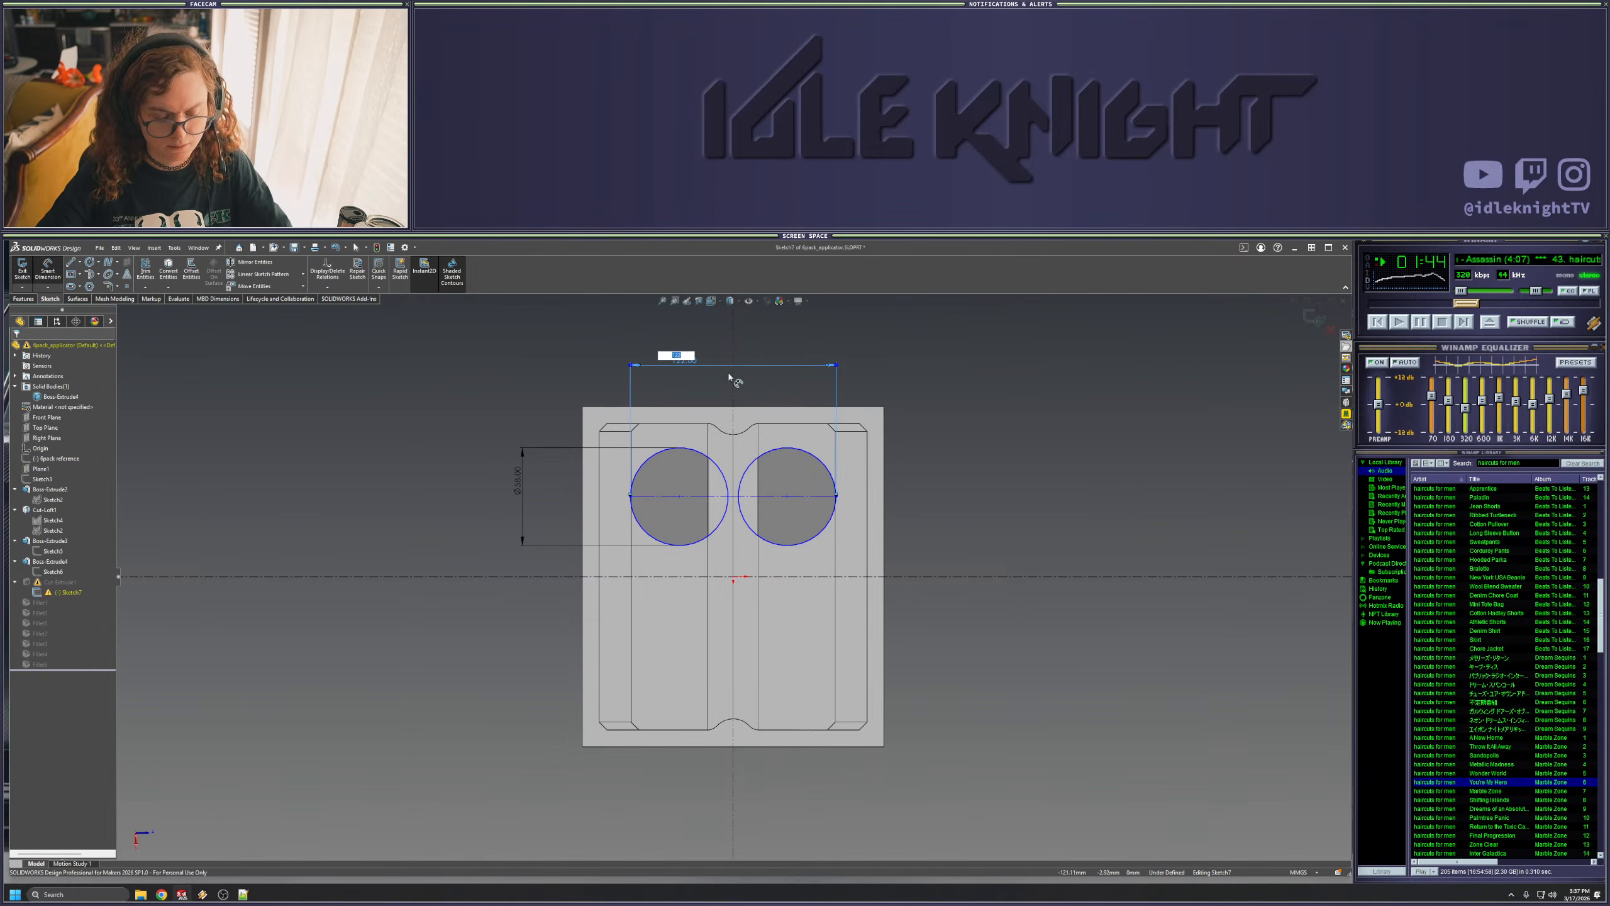
{"action": "type", "text": "123"}
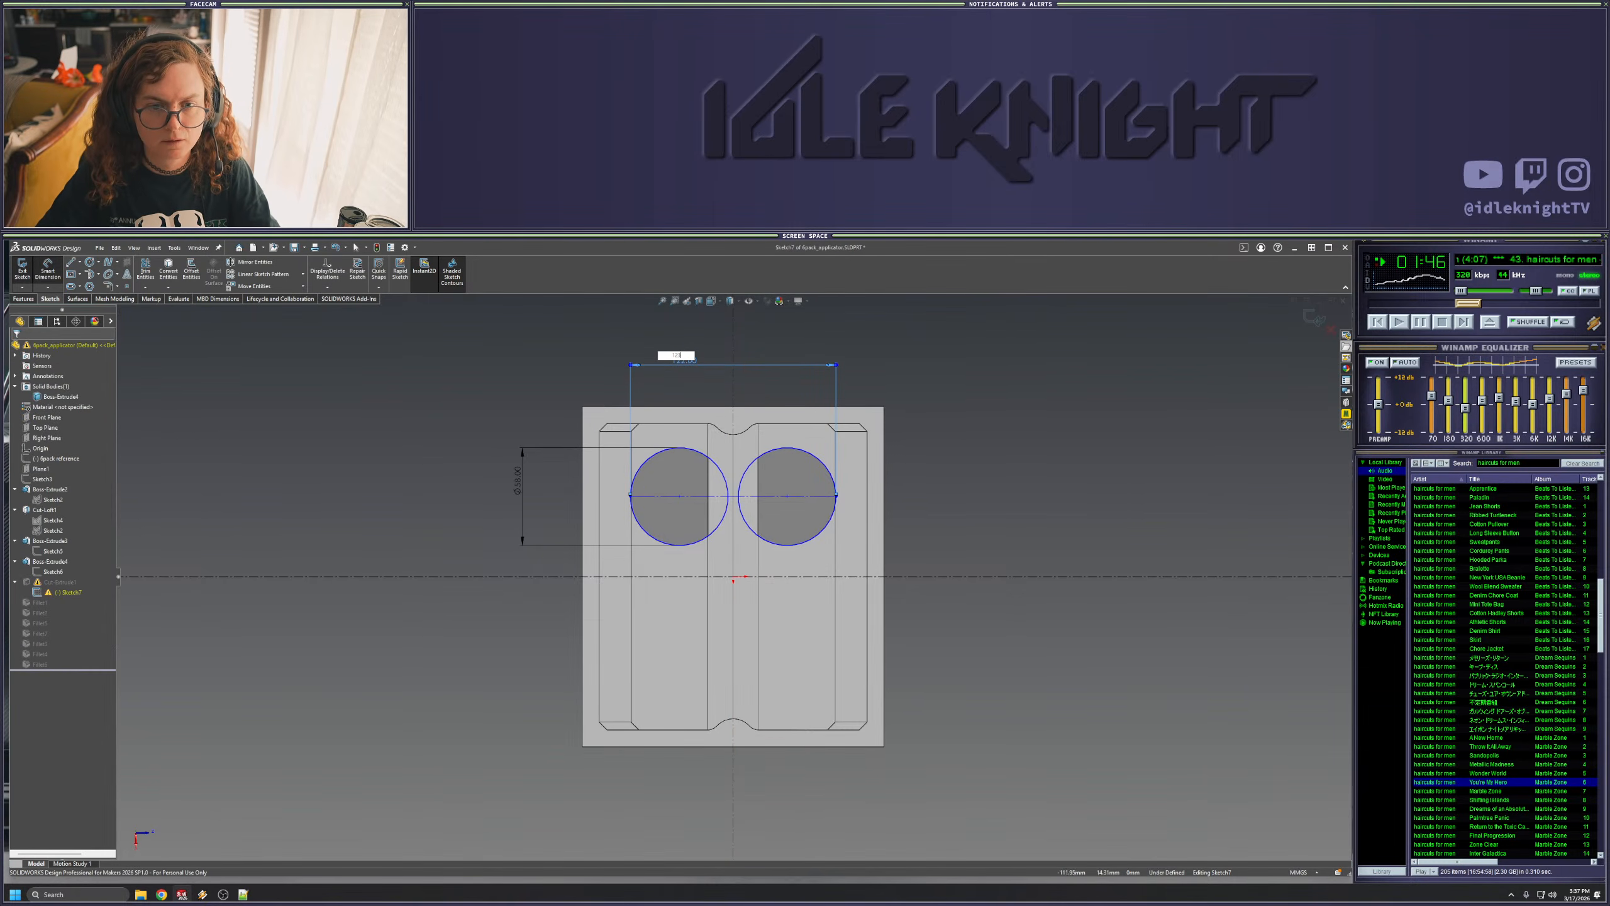
{"action": "key", "text": "Return"}
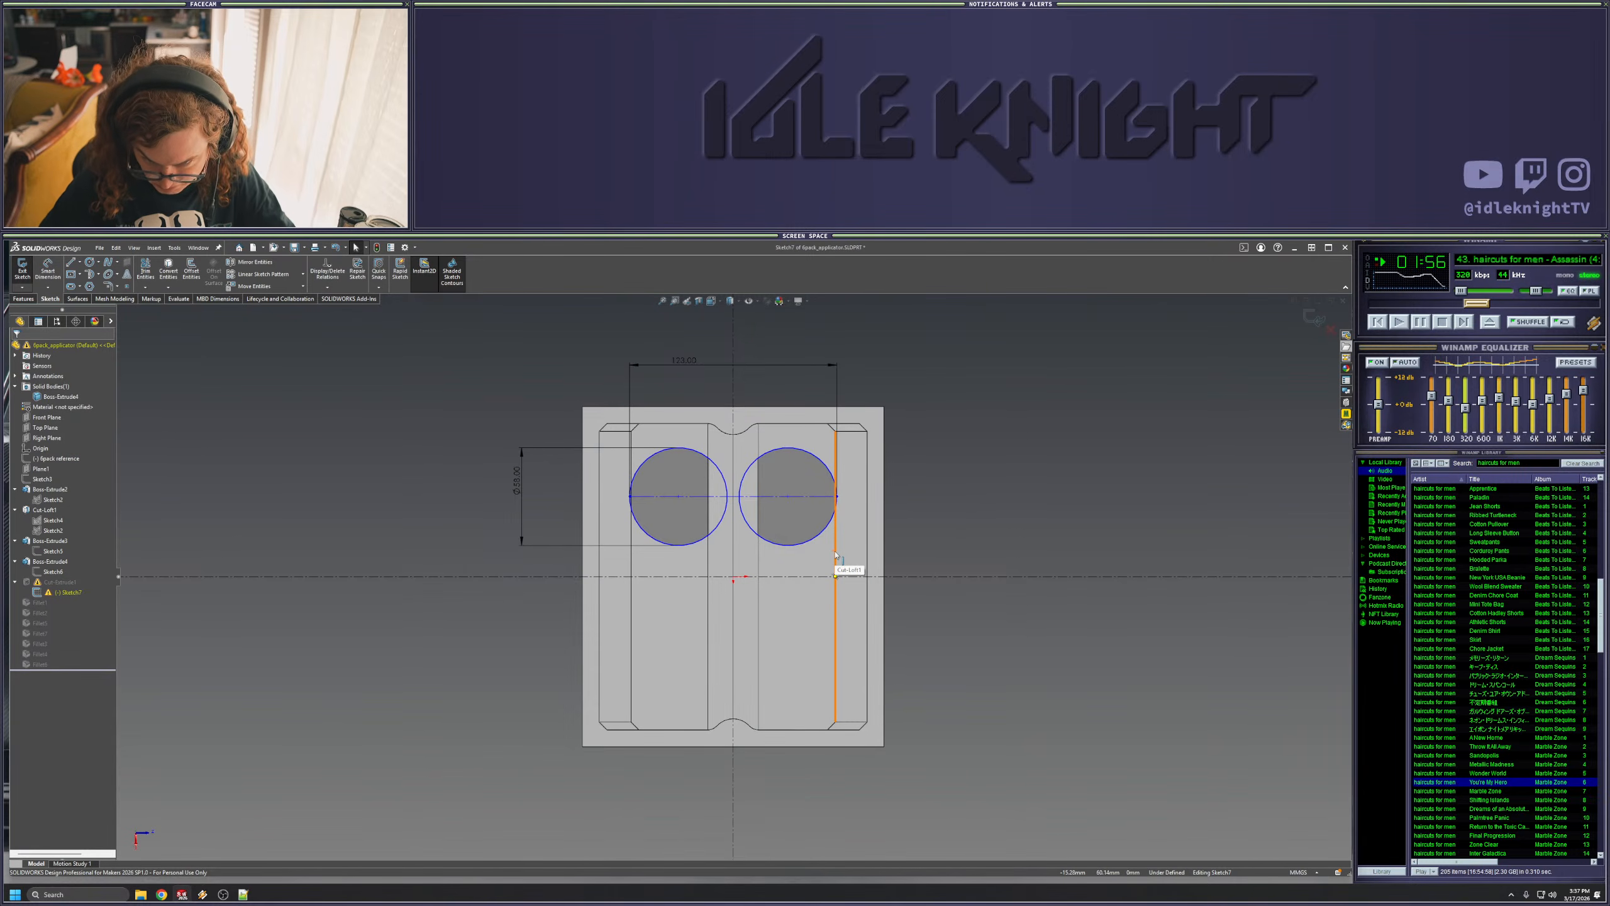
{"action": "left_click_drag", "start_coordinate": [759, 497], "coordinate": [757, 485]}
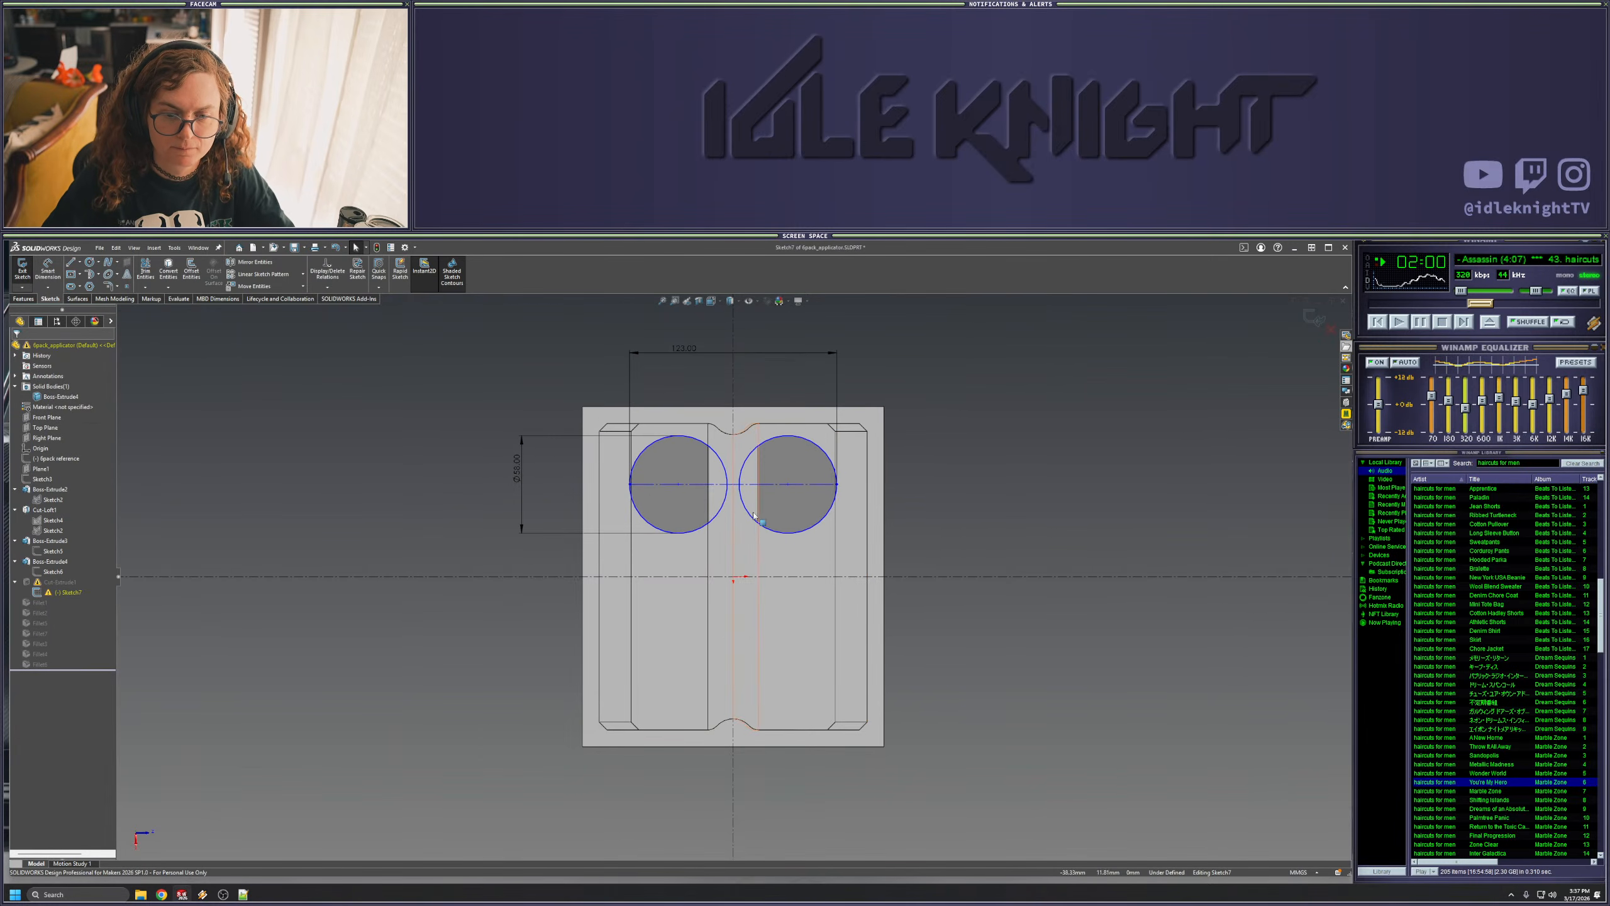
- Check the selection of both circles, and move the pair down so their construction line meets the origin
{"action": "left_click", "coordinate": [777, 532]}
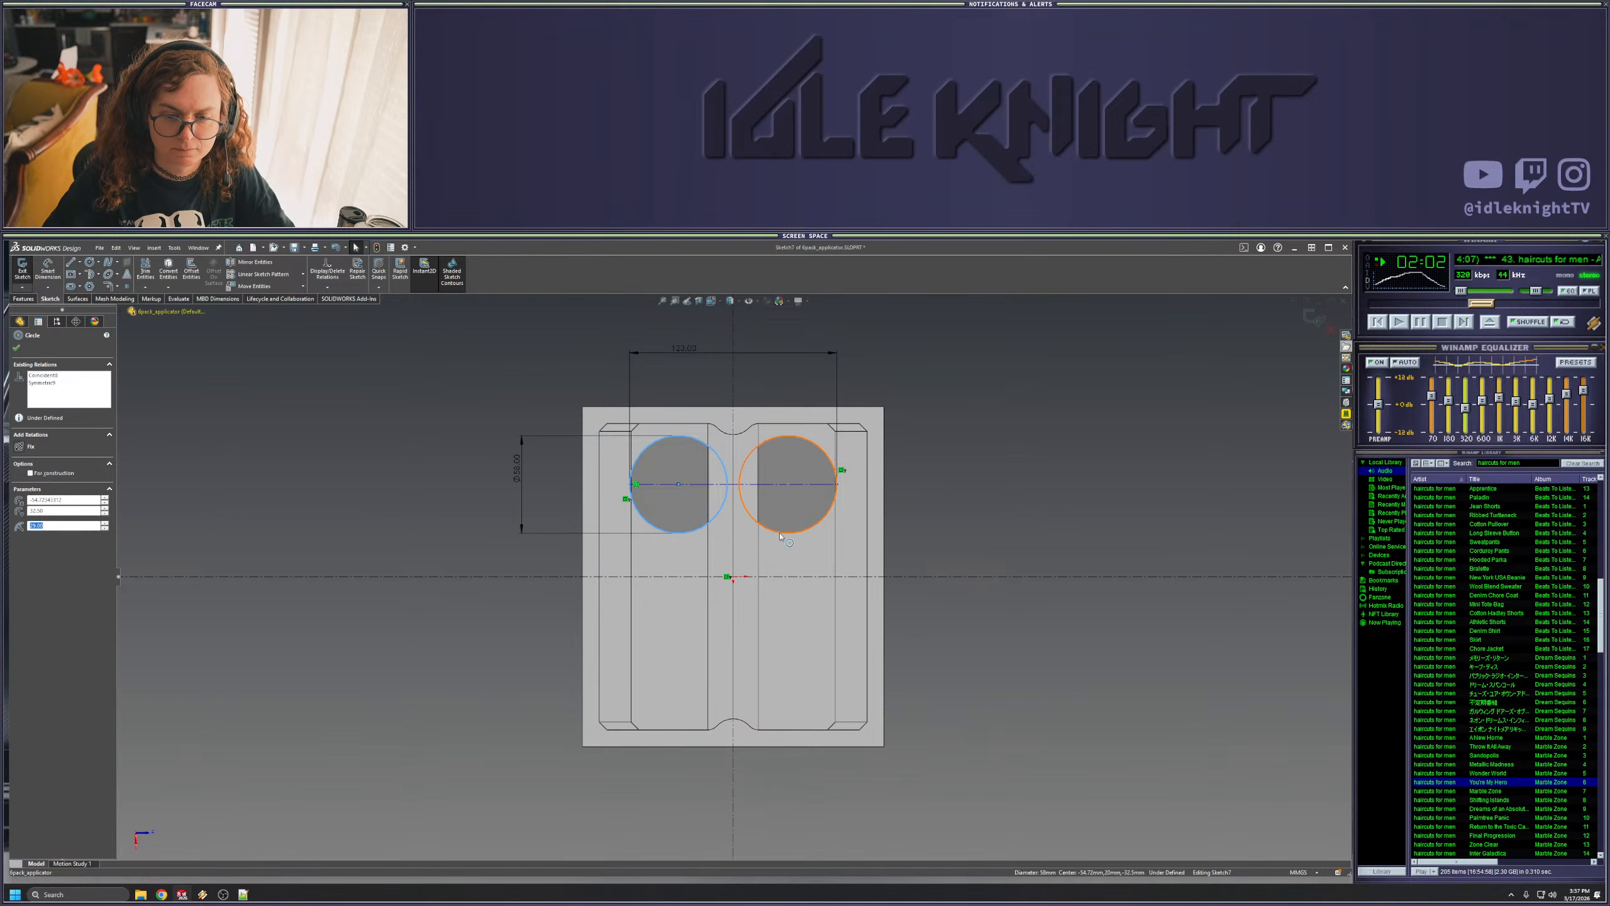
{"action": "left_click", "coordinate": [780, 533], "text": "ctrl"}
{"action": "left_click", "coordinate": [1014, 567]}
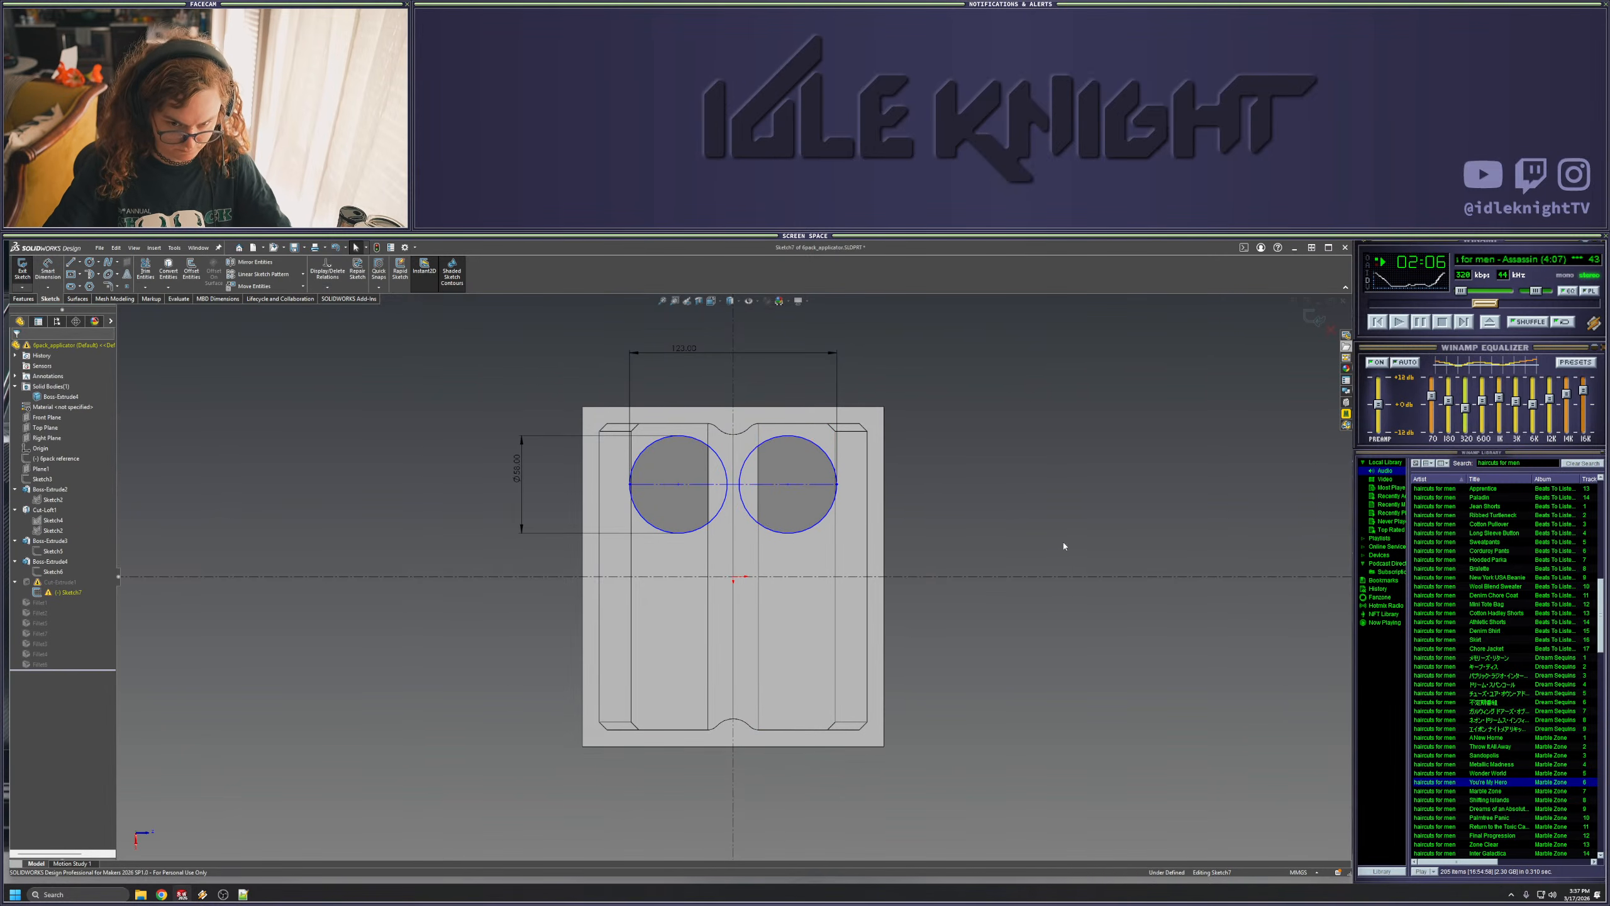
{"action": "left_click", "coordinate": [708, 522]}
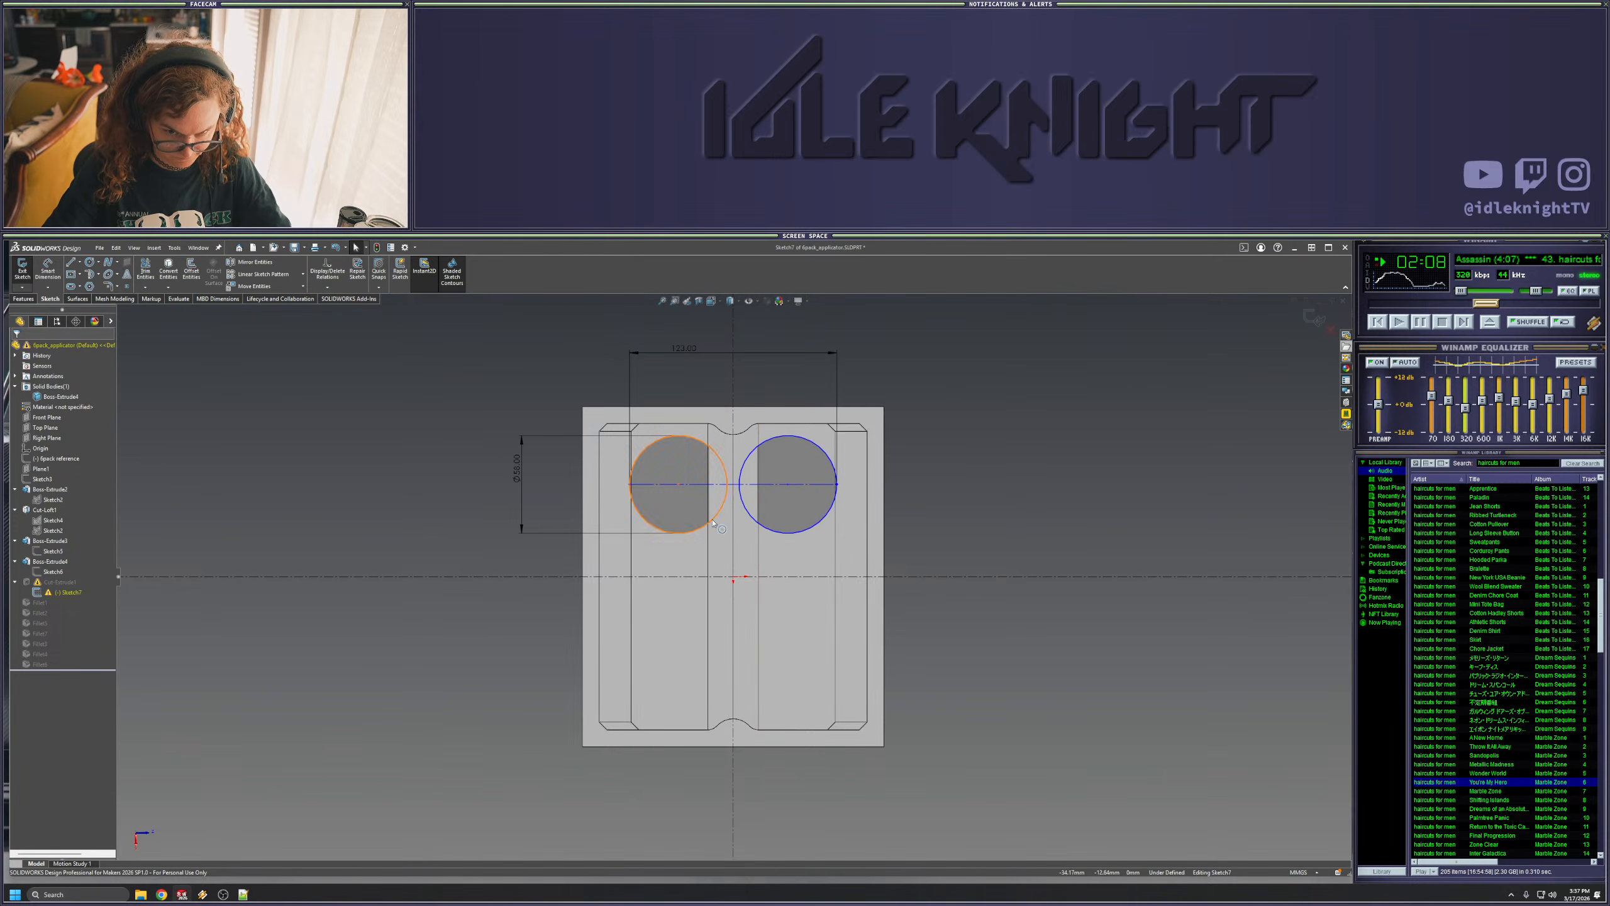
{"action": "left_click", "coordinate": [835, 472], "text": "ctrl"}
{"action": "left_click", "coordinate": [953, 543]}
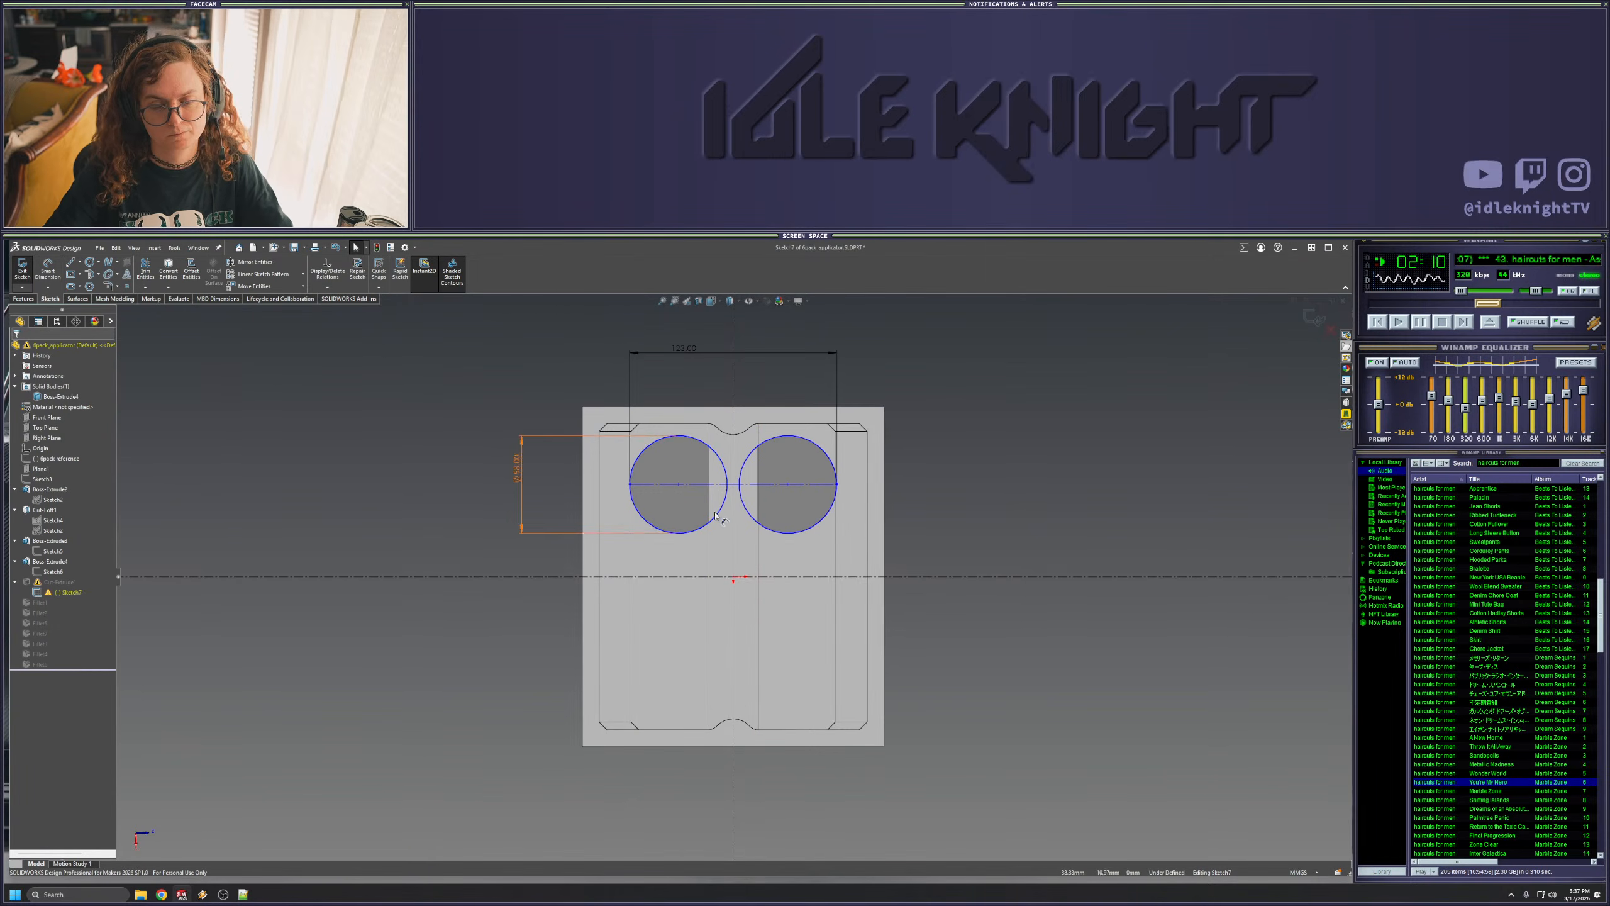
{"action": "left_click_drag", "start_coordinate": [709, 485], "coordinate": [735, 577]}
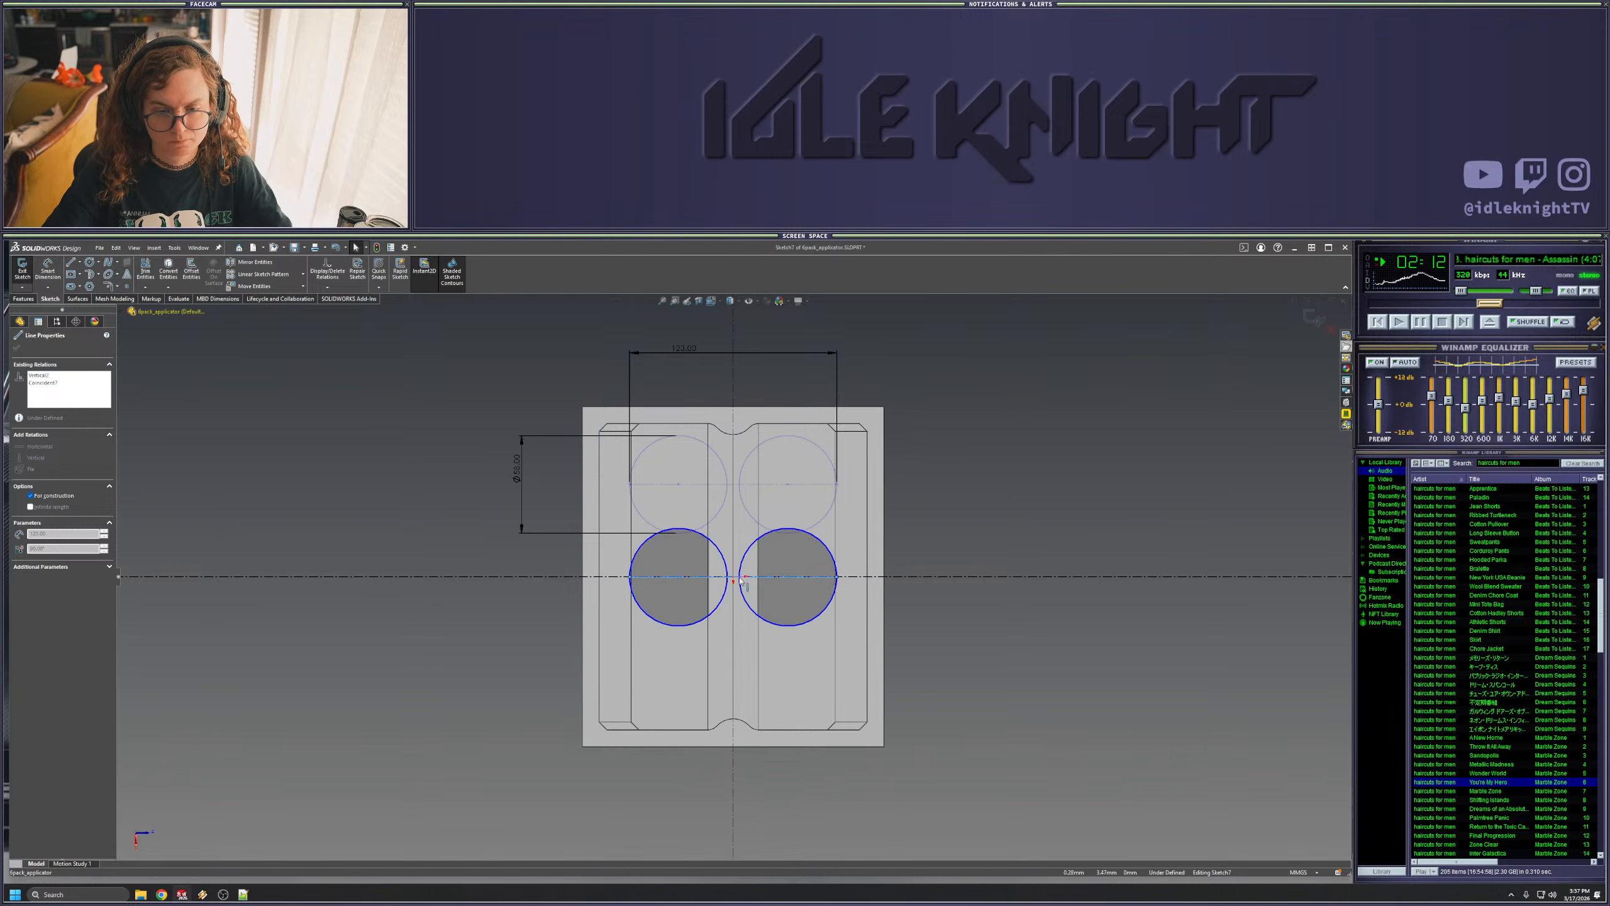
- Make the construction line through both circles collinear with the horizontal centreline
{"action": "left_click", "coordinate": [935, 595]}
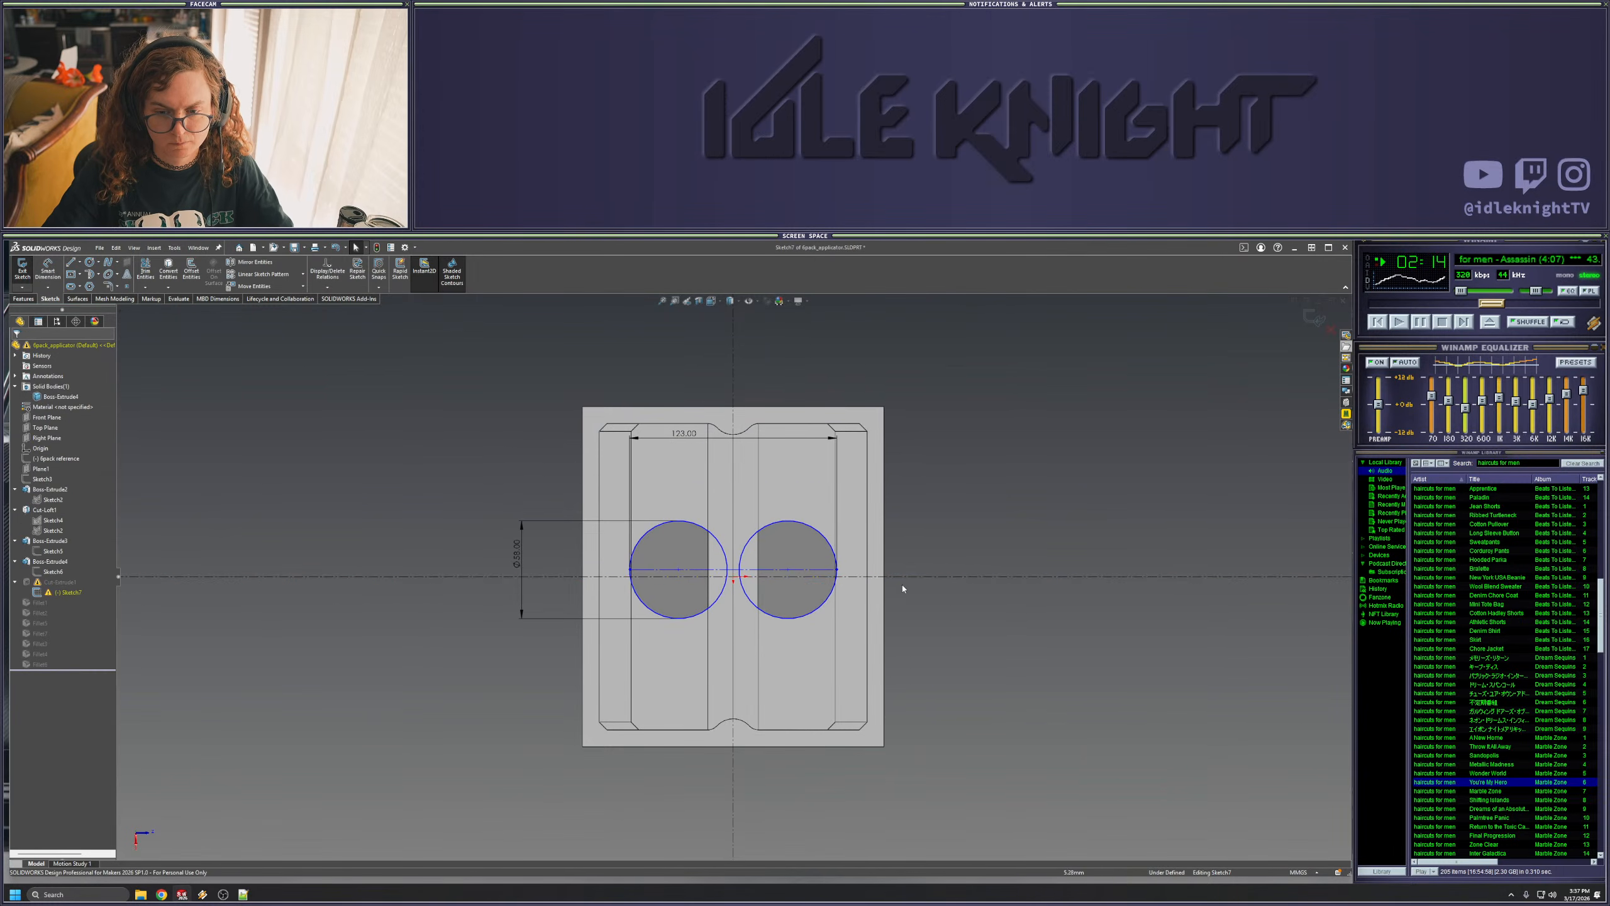
{"action": "left_click", "coordinate": [818, 576]}
{"action": "left_click", "coordinate": [819, 570], "text": "ctrl"}
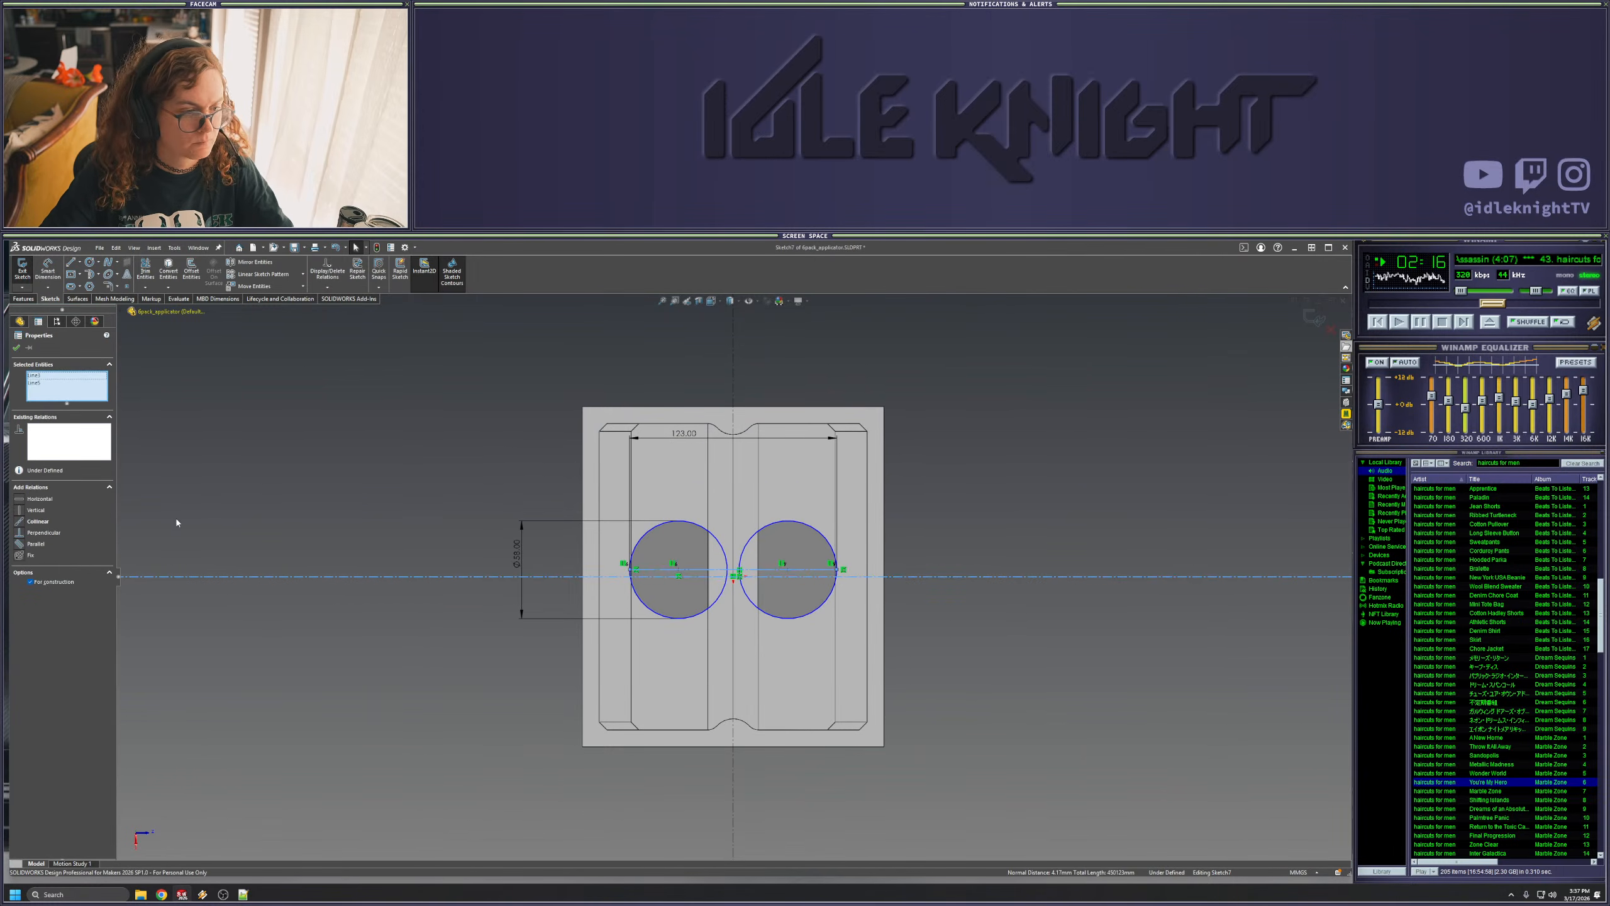
{"action": "left_click", "coordinate": [37, 521]}
{"action": "left_click", "coordinate": [299, 532]}
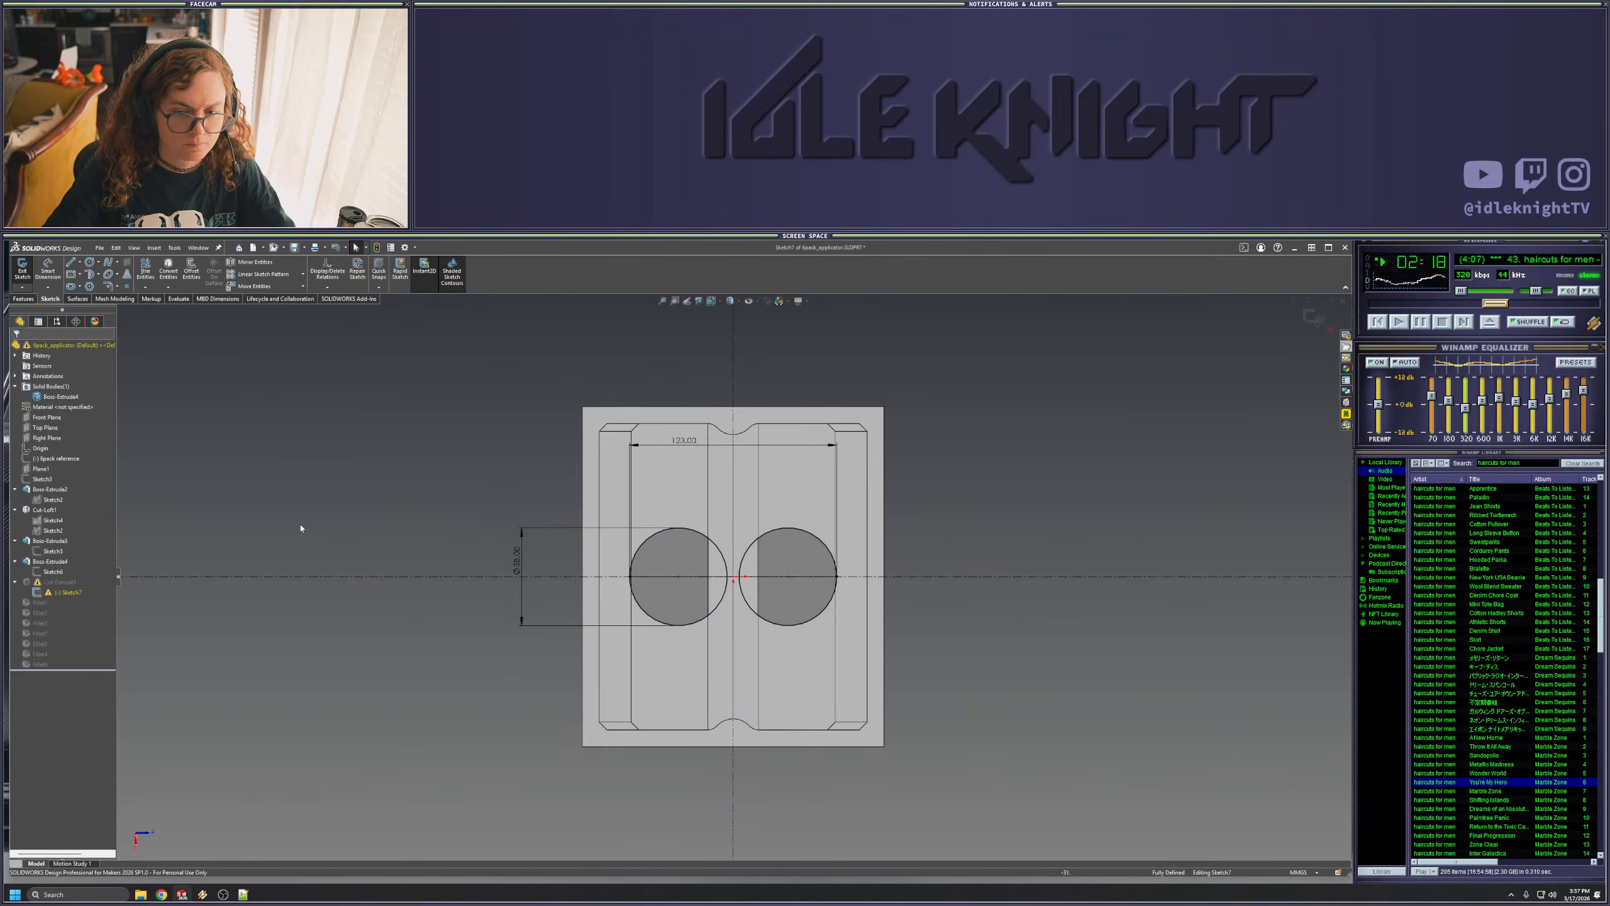
{"action": "left_click", "coordinate": [720, 551]}
{"action": "key", "text": "Escape"}
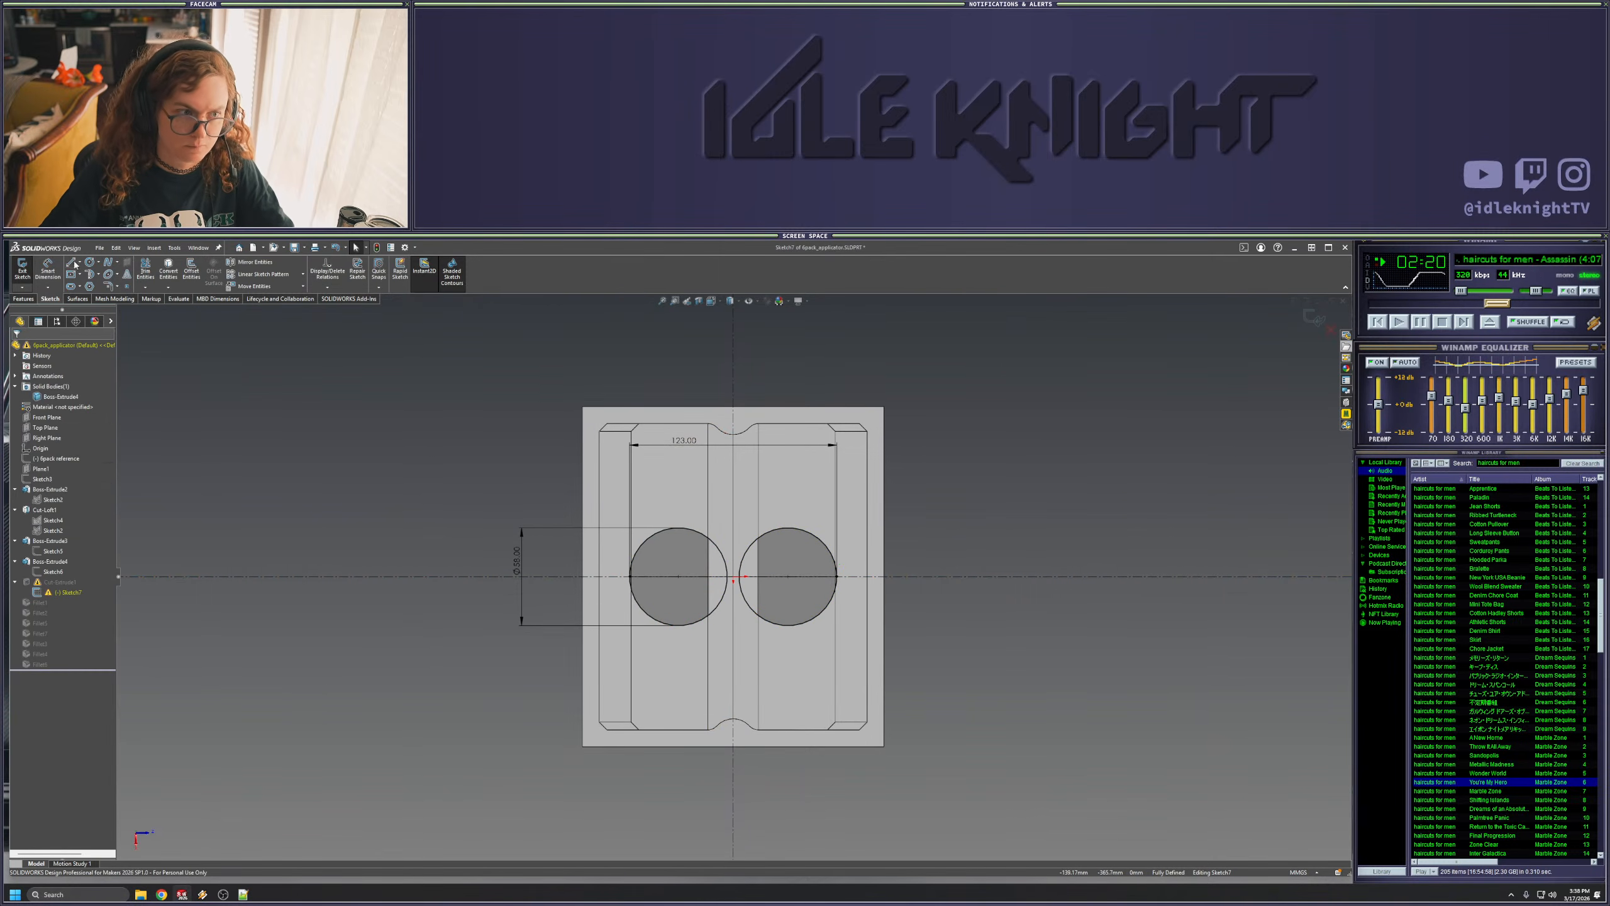
- Sketch a short horizontal line about 7 mm long across the vertical centreline, just above the gap between the two circles
{"action": "left_click", "coordinate": [70, 261]}
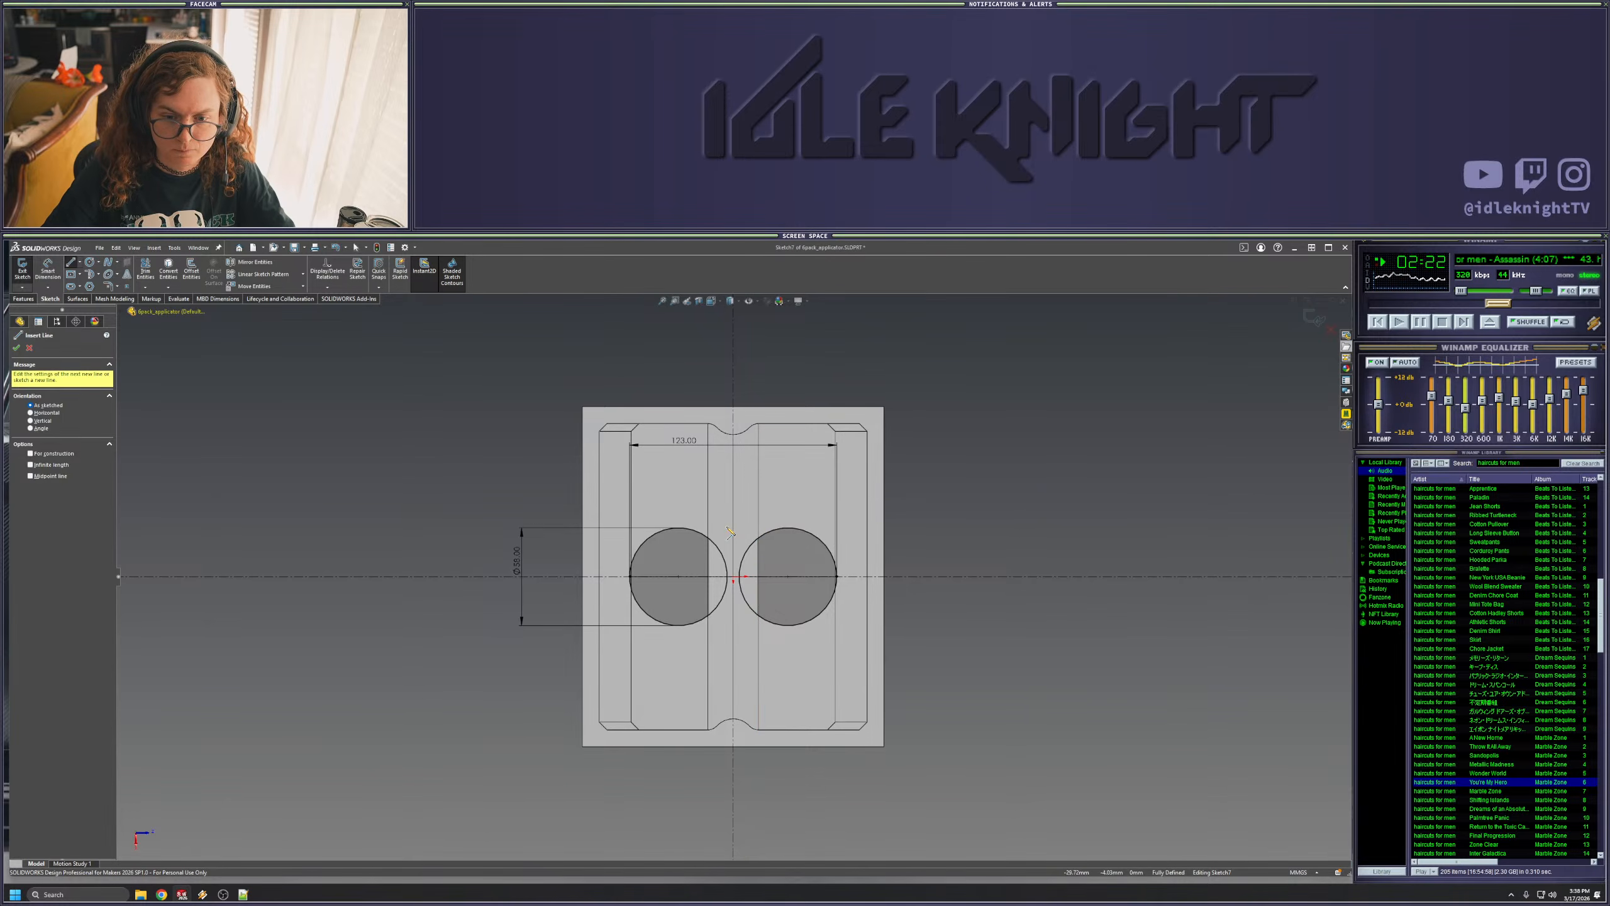
{"action": "left_click_drag", "start_coordinate": [727, 526], "coordinate": [738, 526]}
{"action": "key", "text": "Escape"}
{"action": "scroll", "coordinate": [738, 533], "scroll_direction": "up", "scroll_amount": 5}
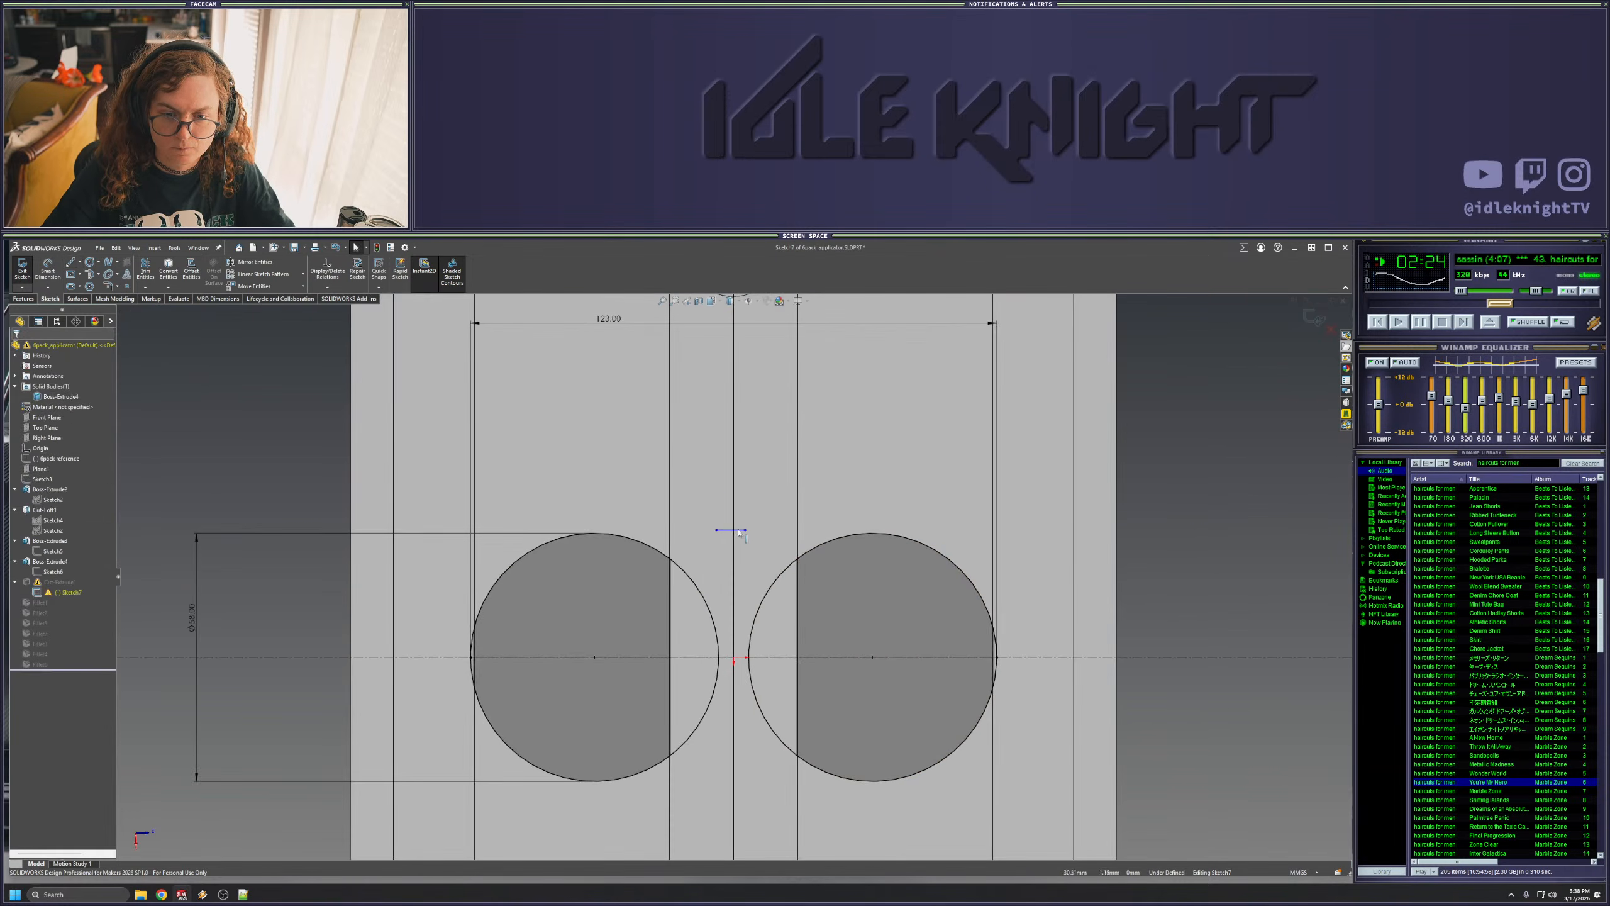
{"action": "left_click", "coordinate": [730, 530]}
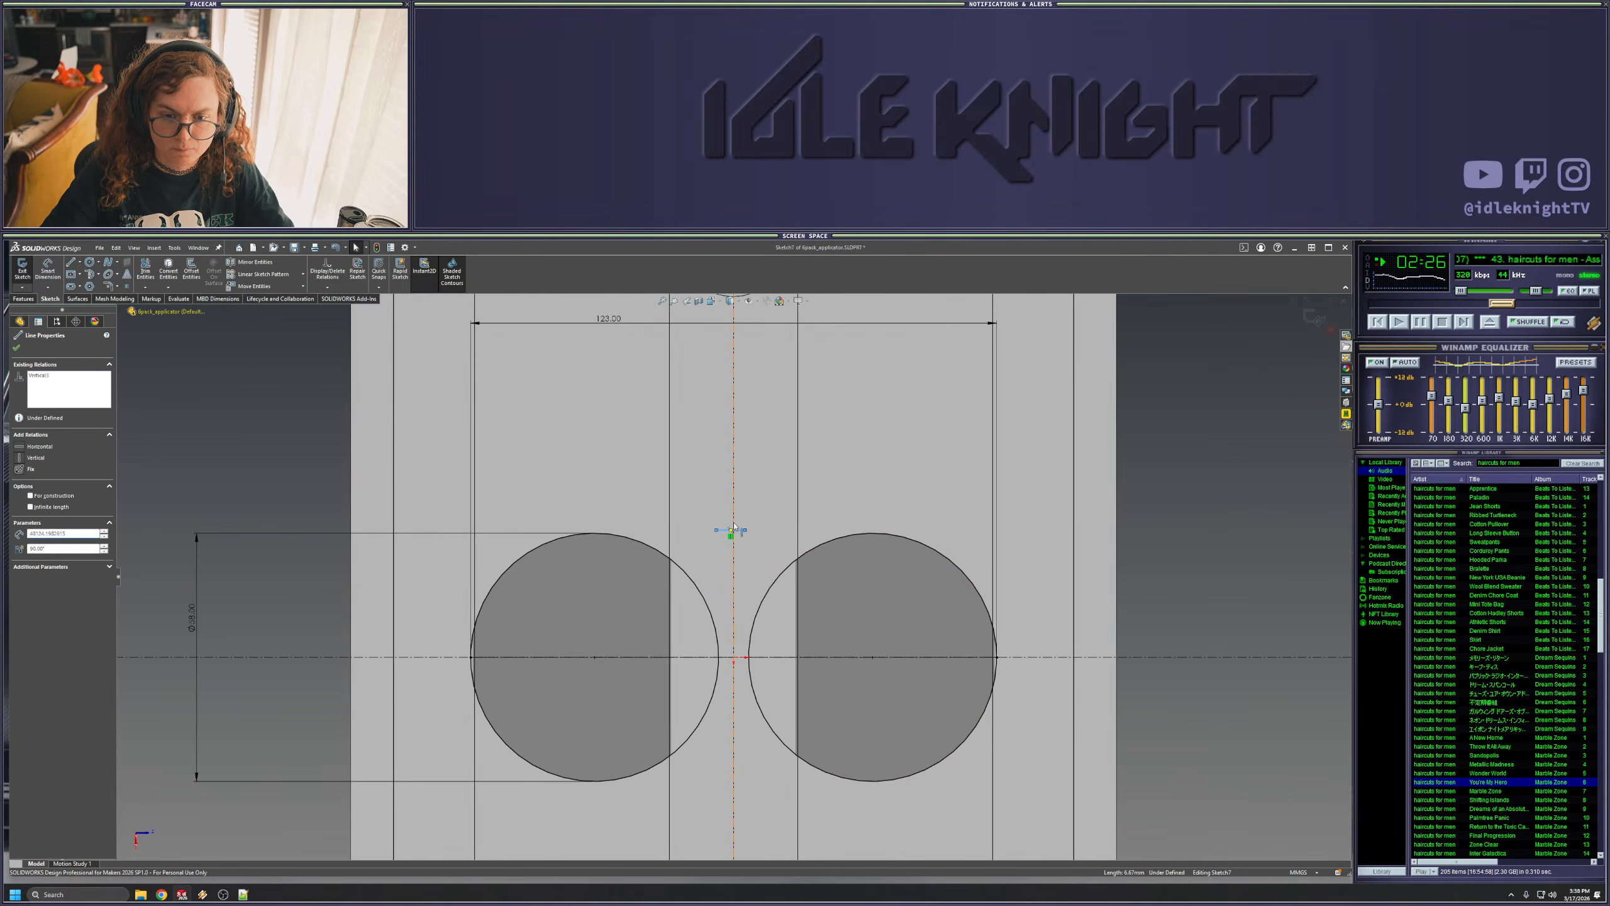
{"action": "left_click", "coordinate": [734, 547], "text": "ctrl"}
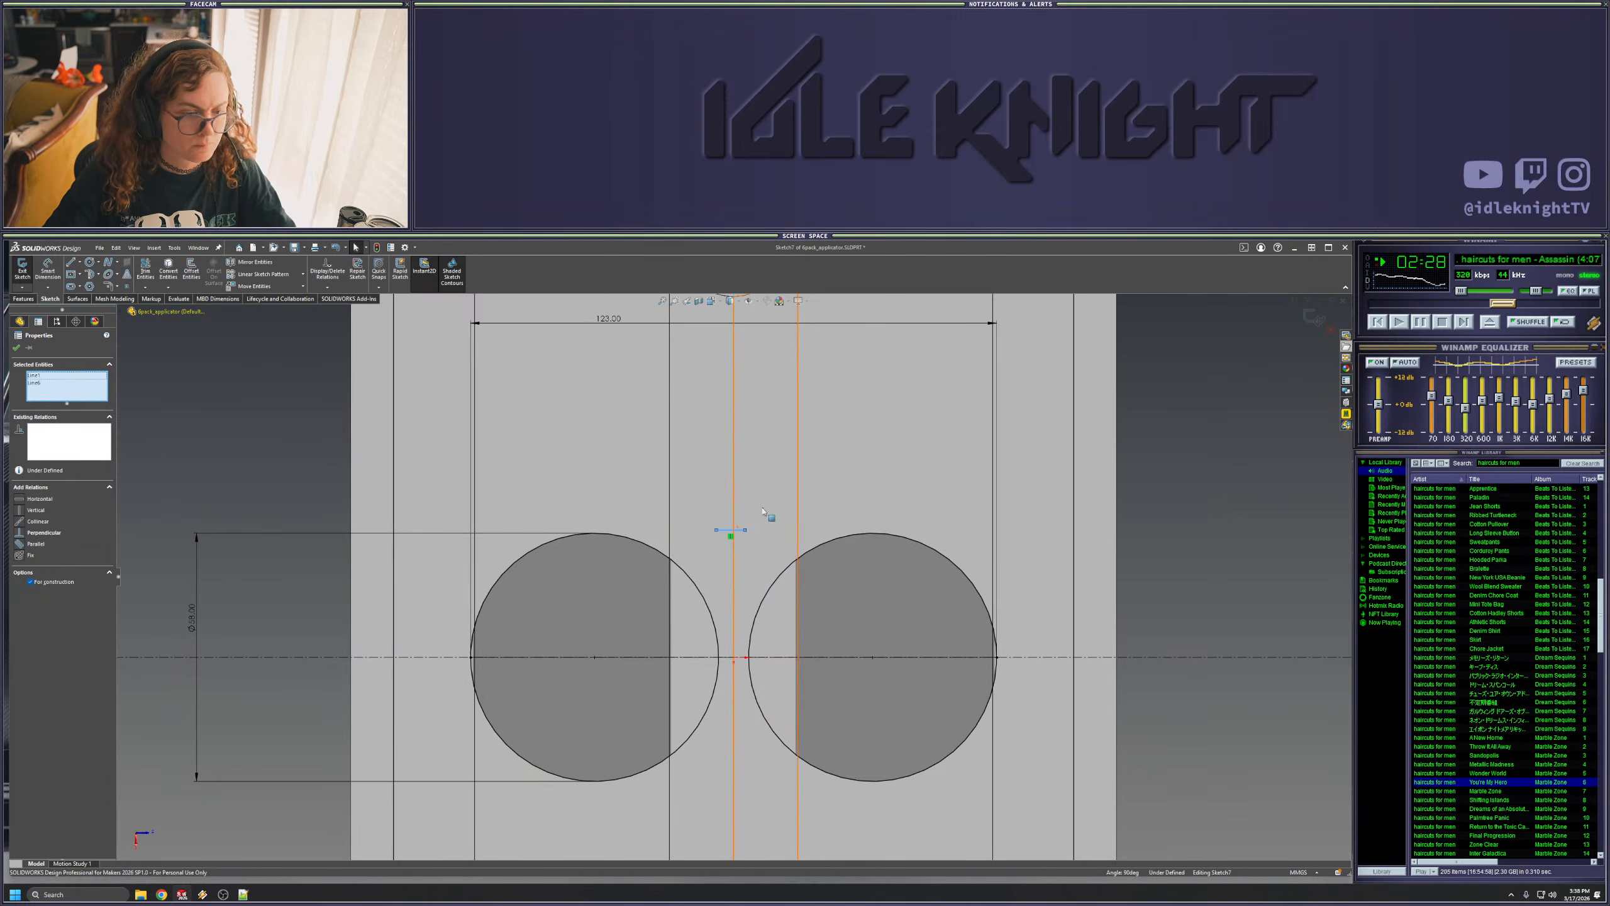
{"action": "left_click", "coordinate": [754, 534]}
- Make the short line's midpoint coincident with the vertical centreline and convert the line to construction geometry
{"action": "left_click", "coordinate": [731, 530]}
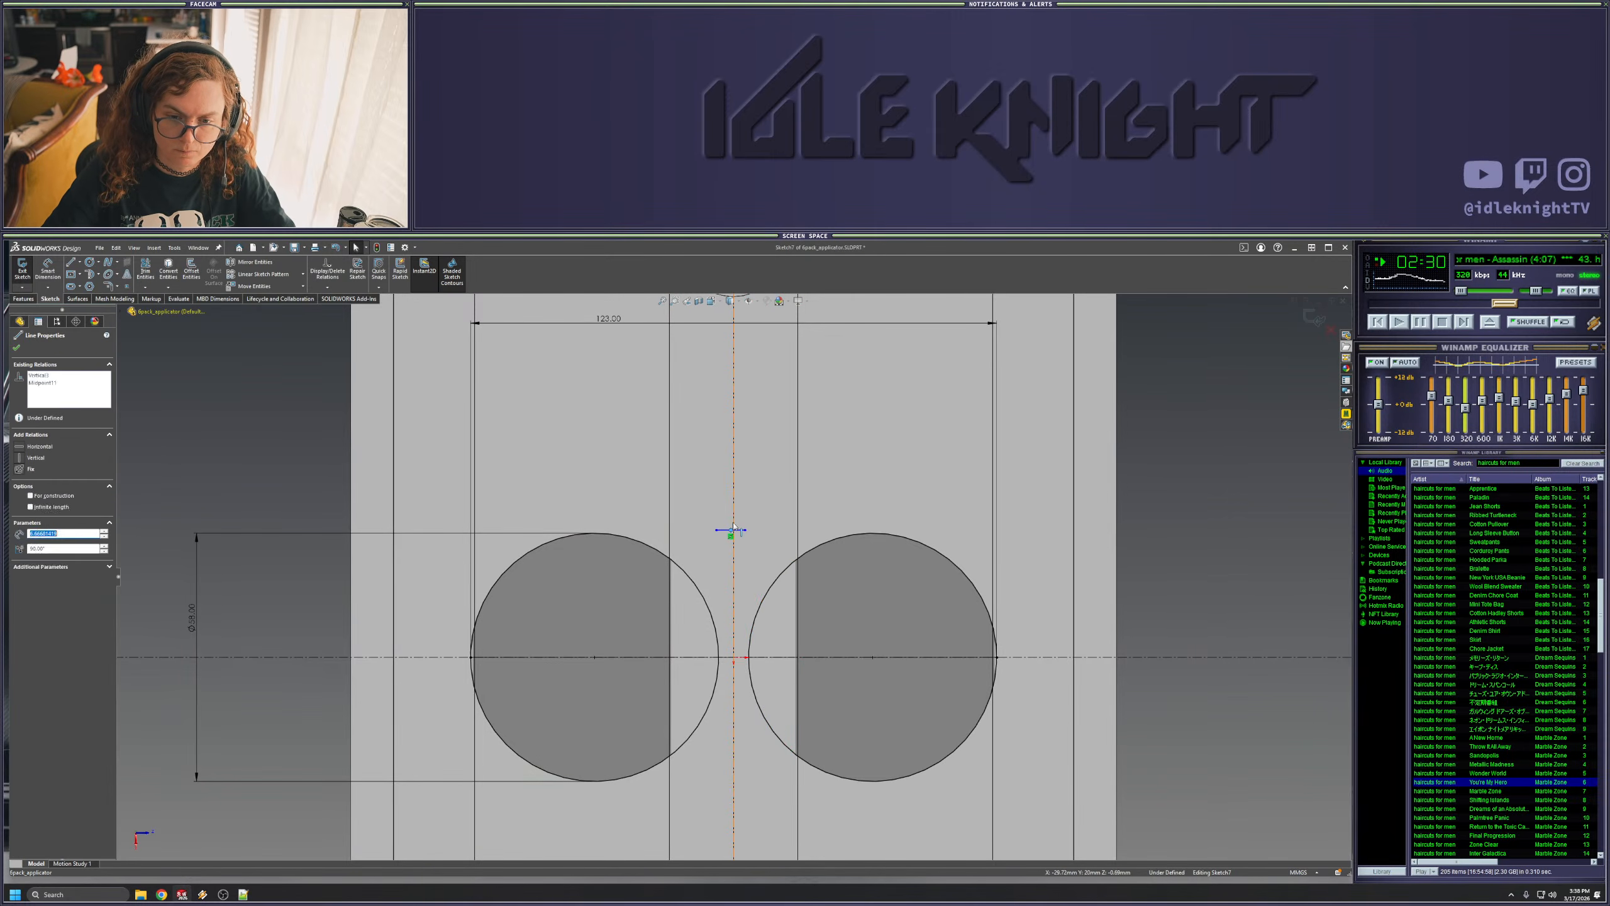
{"action": "left_click", "coordinate": [734, 543], "text": "ctrl"}
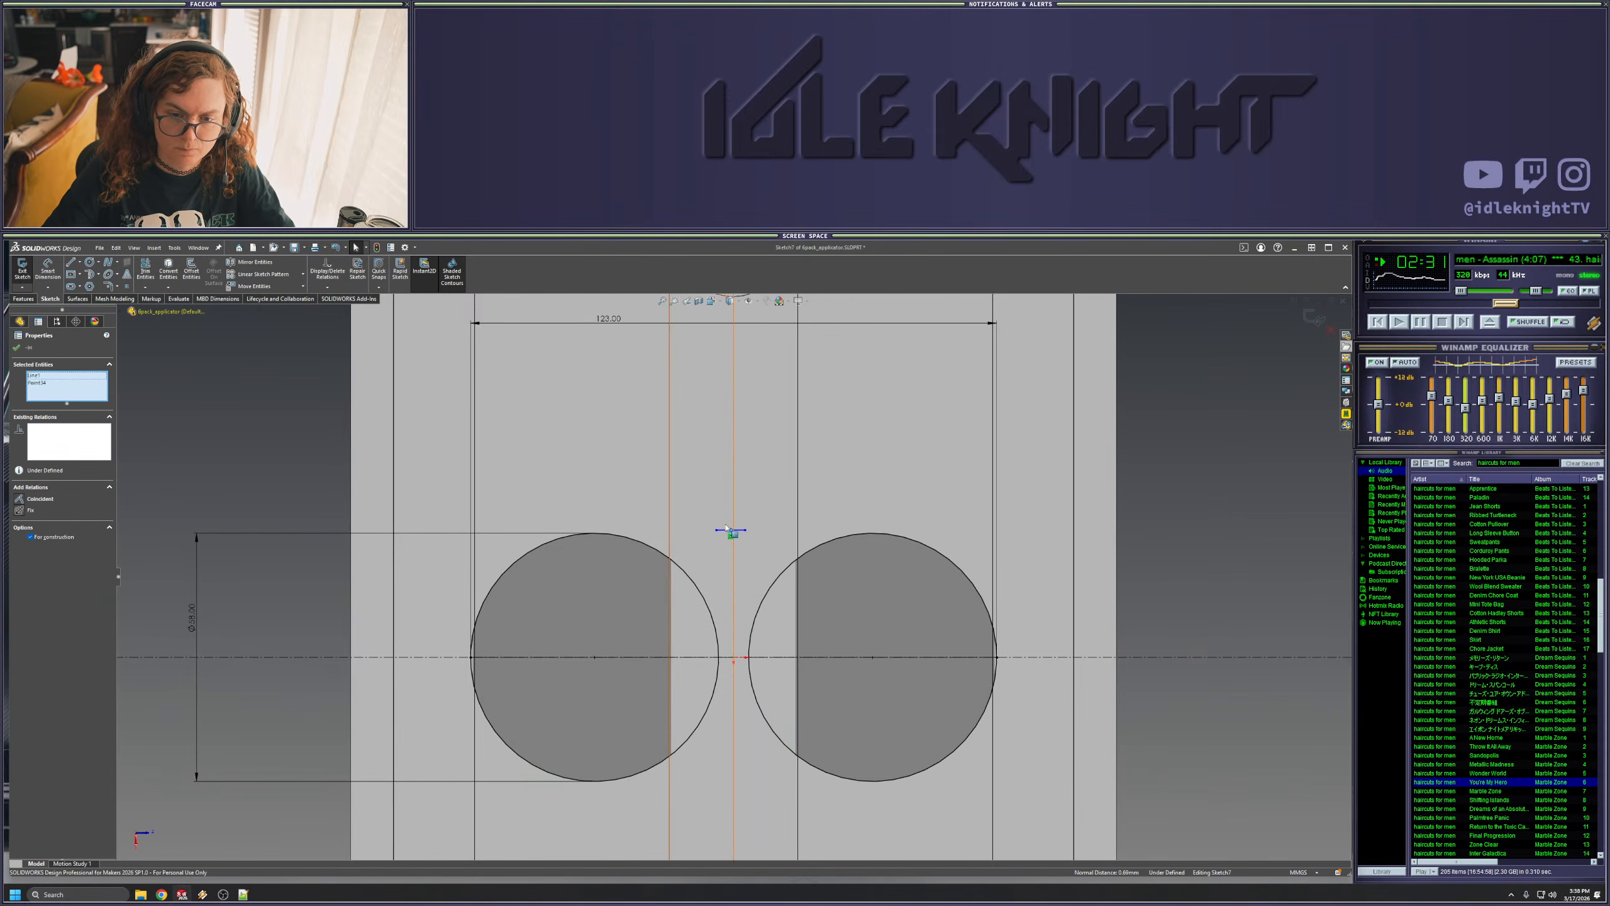
{"action": "left_click", "coordinate": [26, 500]}
{"action": "left_click", "coordinate": [768, 534]}
{"action": "left_click", "coordinate": [741, 530]}
{"action": "left_click", "coordinate": [30, 496]}
- Mirror both circles about the short construction line to create a second pair above them
{"action": "left_click", "coordinate": [698, 589], "text": "ctrl"}
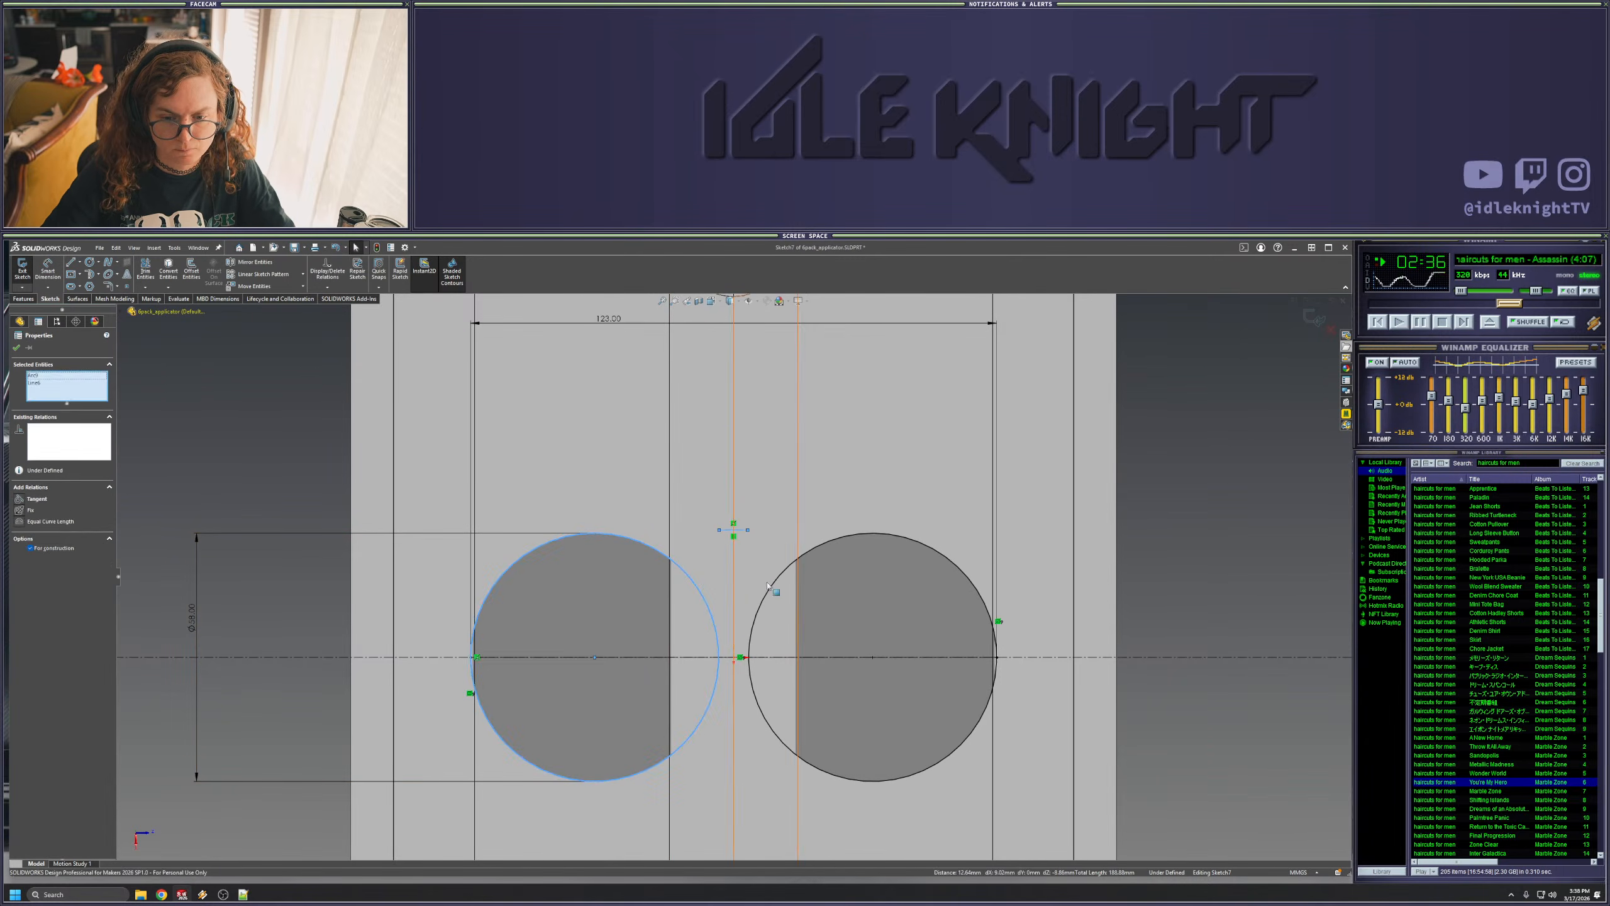
{"action": "left_click", "coordinate": [993, 621], "text": "ctrl"}
{"action": "left_click", "coordinate": [241, 264]}
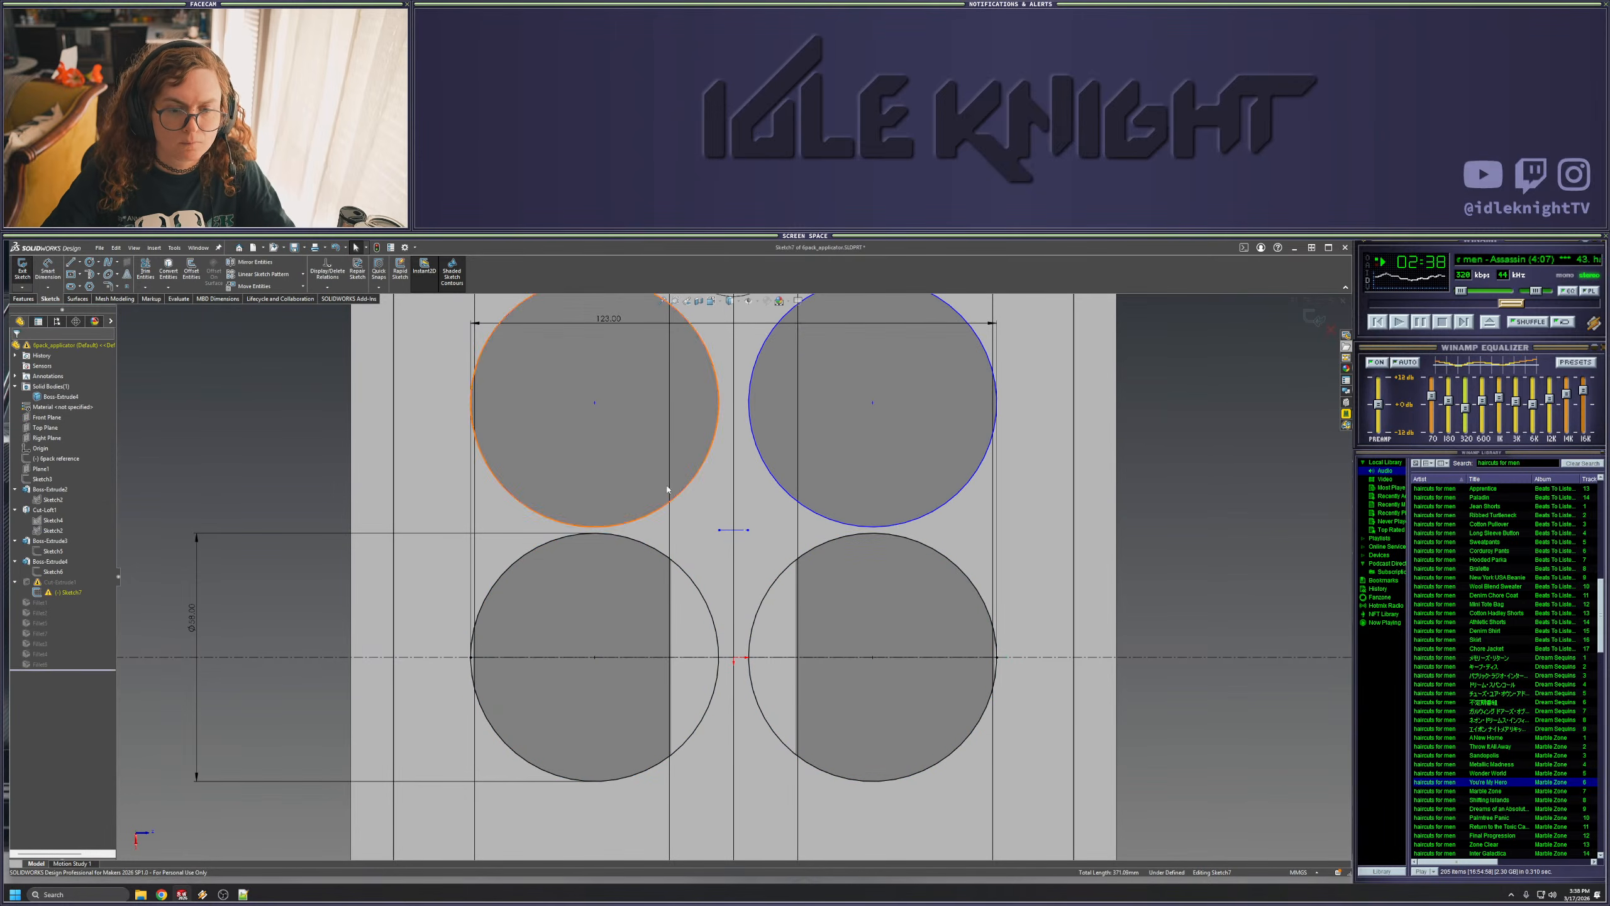
{"action": "scroll", "coordinate": [748, 524], "scroll_direction": "down", "scroll_amount": 3}
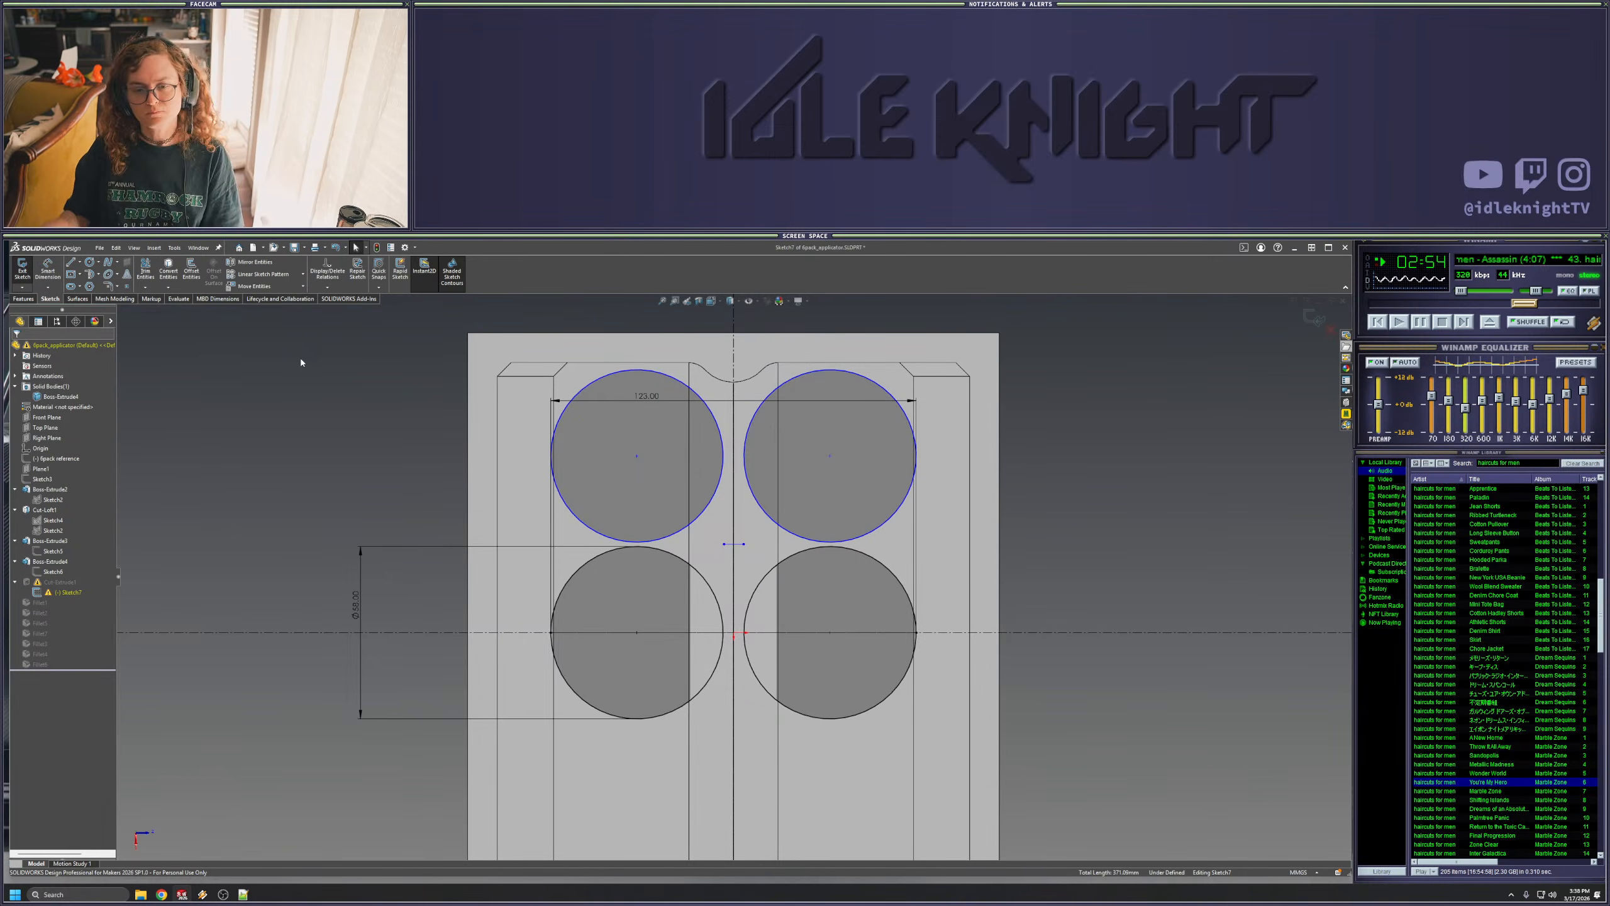
- Draw a vertical line connecting the upper-left circle's topmost point to the pocket's upper edge
{"action": "left_click", "coordinate": [70, 262]}
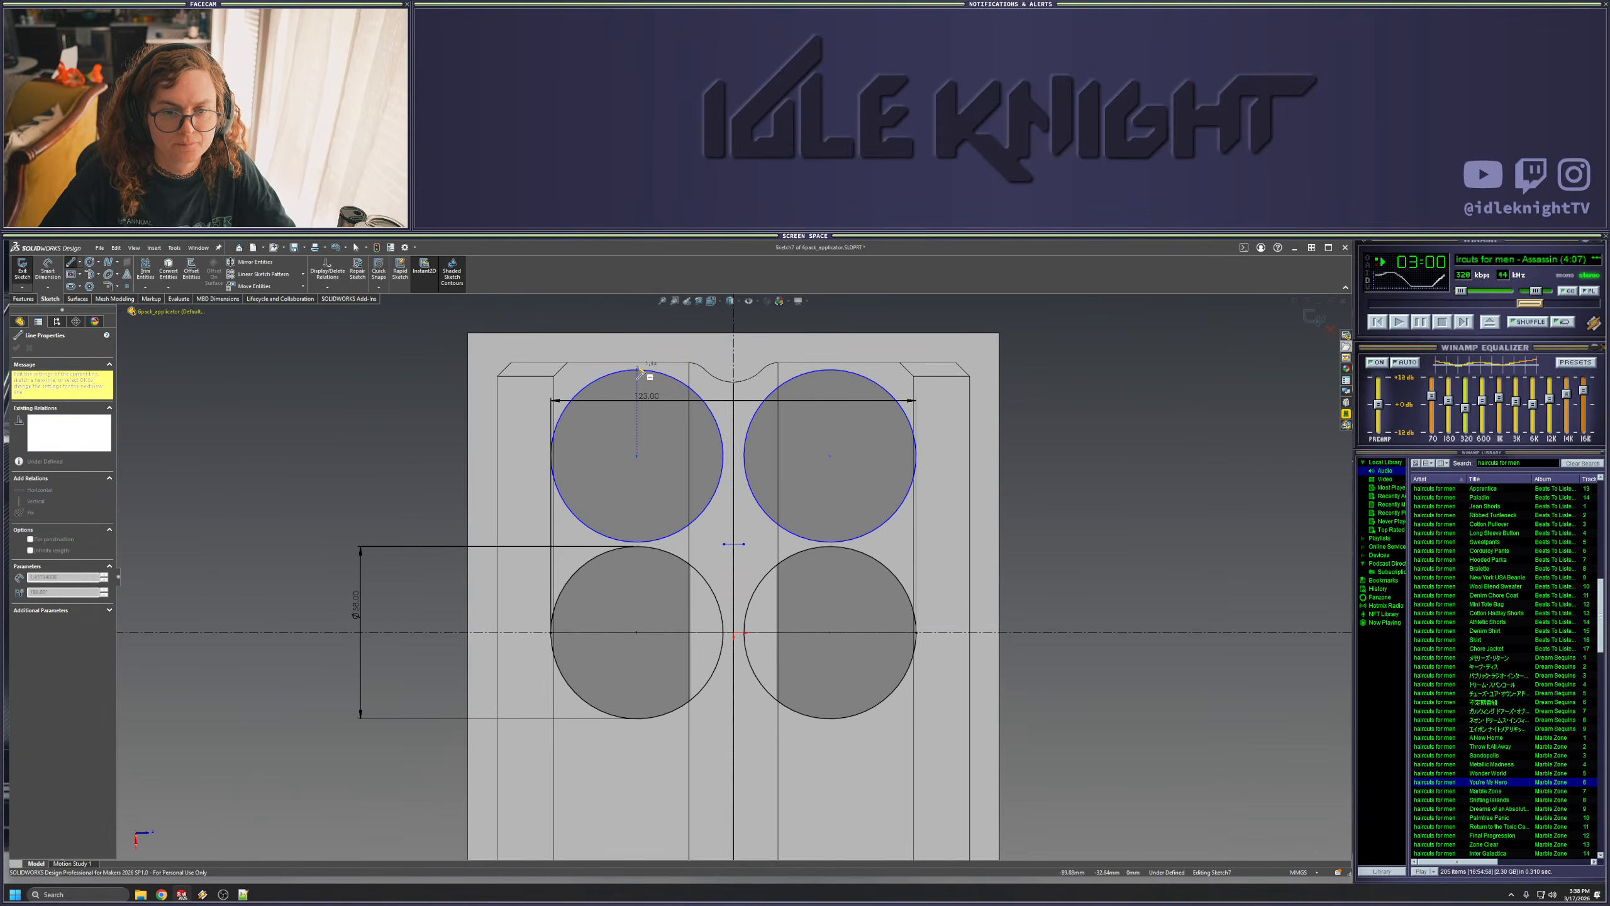
{"action": "left_click", "coordinate": [637, 364]}
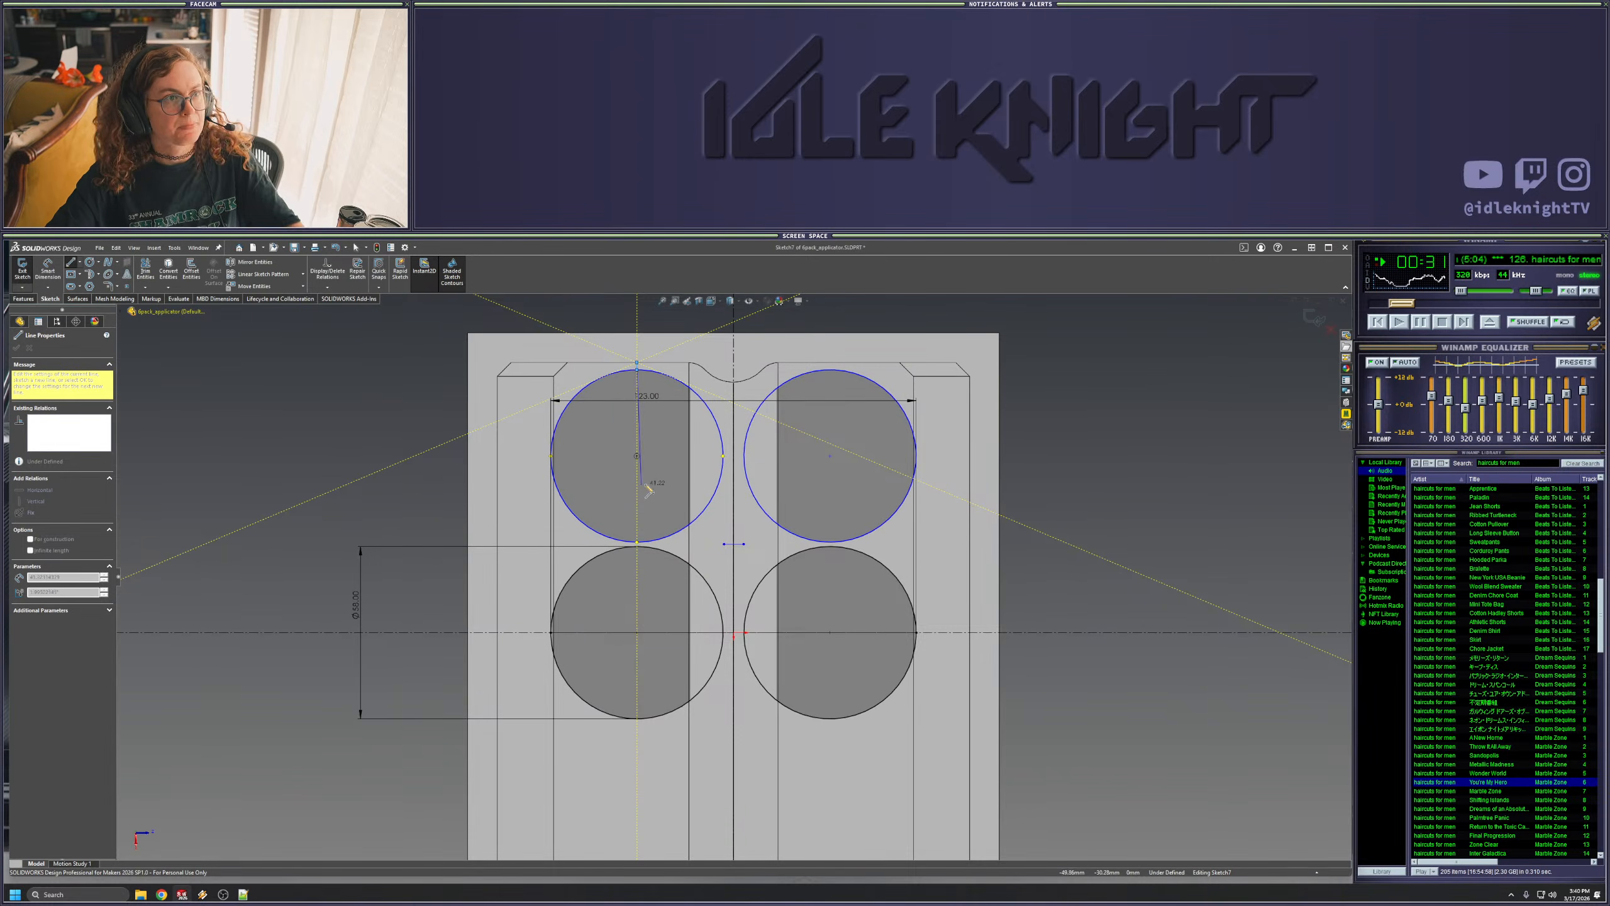
{"action": "left_click", "coordinate": [636, 363]}
{"action": "key", "text": "Escape"}
{"action": "scroll", "coordinate": [638, 367], "scroll_direction": "down", "scroll_amount": 5}
- Dimension the short vertical line between the upper-left circle and the pocket edge at 2.5 mm
{"action": "left_click", "coordinate": [61, 396]}
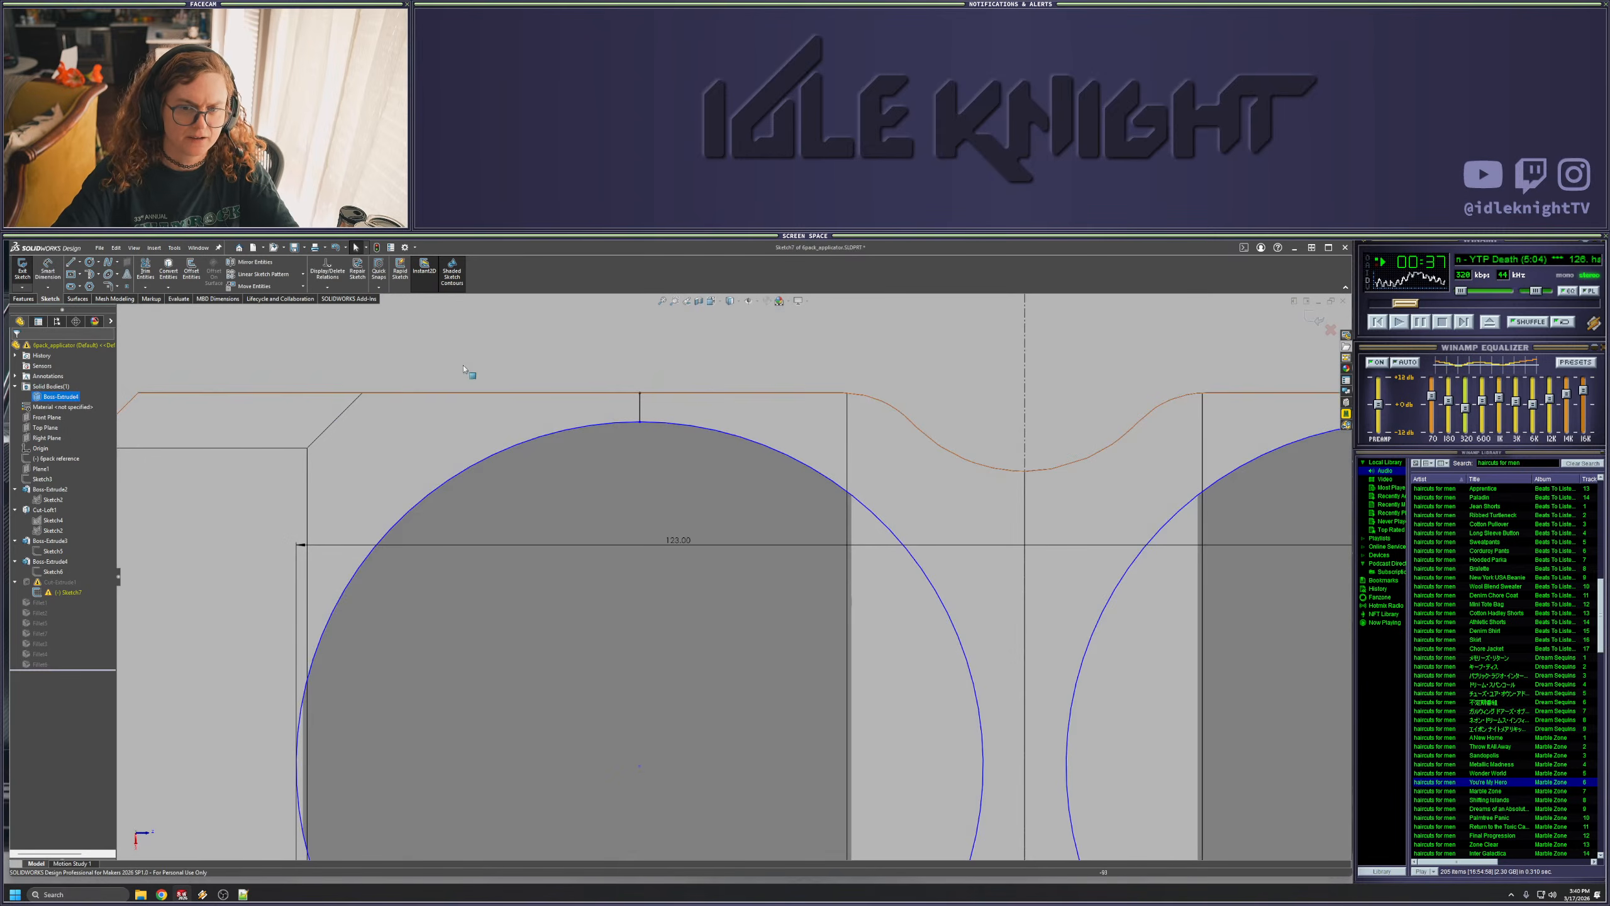
{"action": "left_click", "coordinate": [570, 379]}
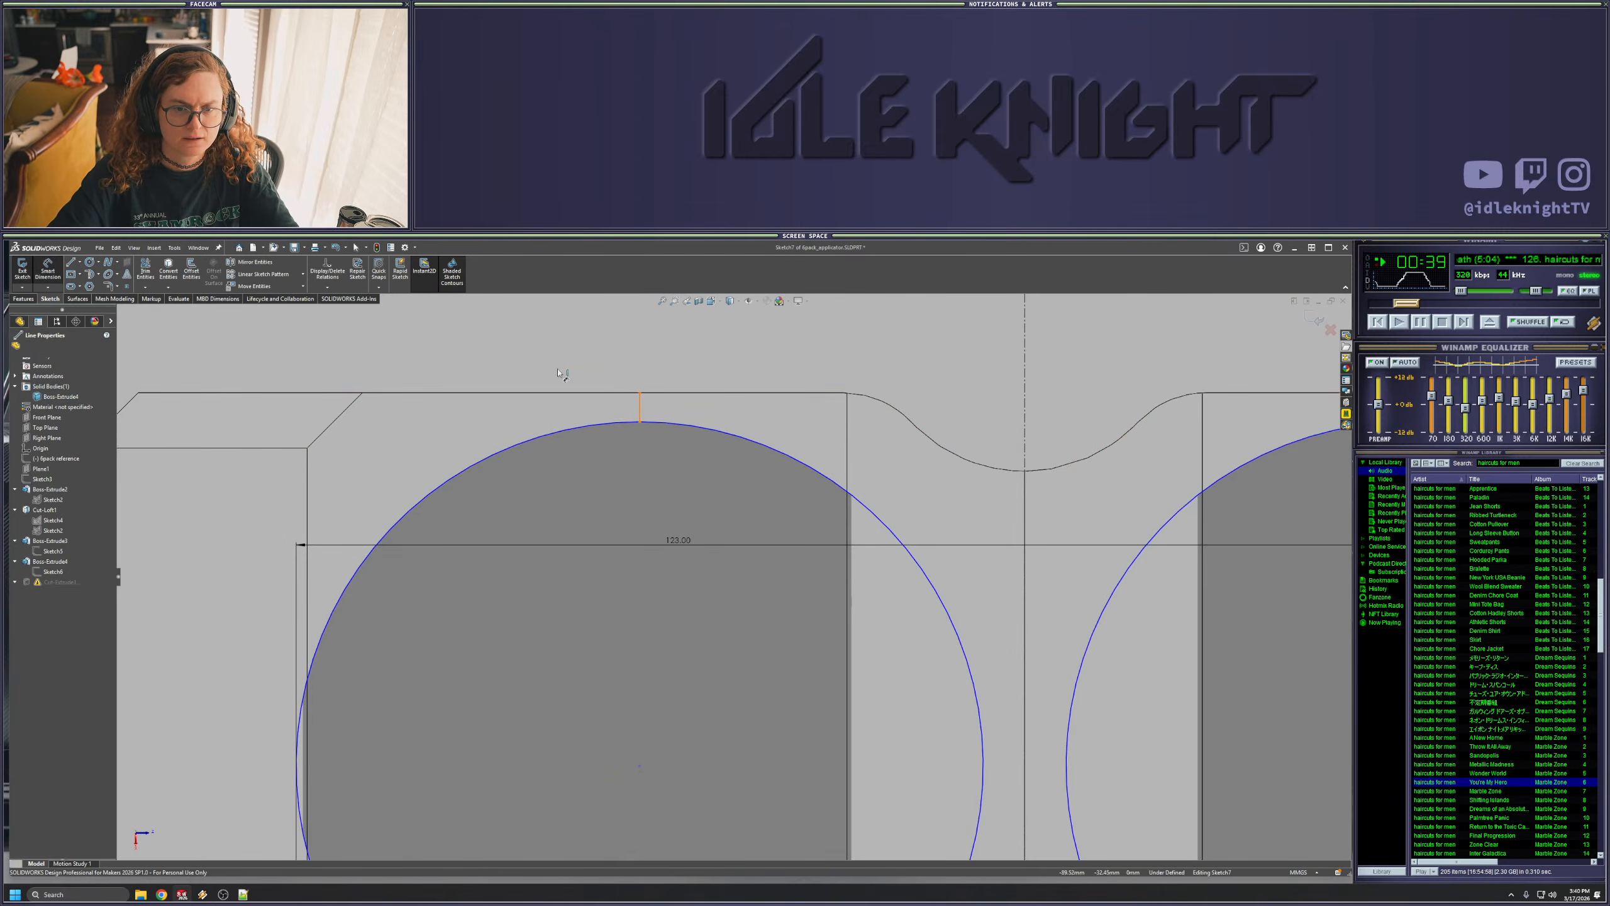
{"action": "left_click", "coordinate": [543, 356]}
{"action": "type", "text": "2.5"}
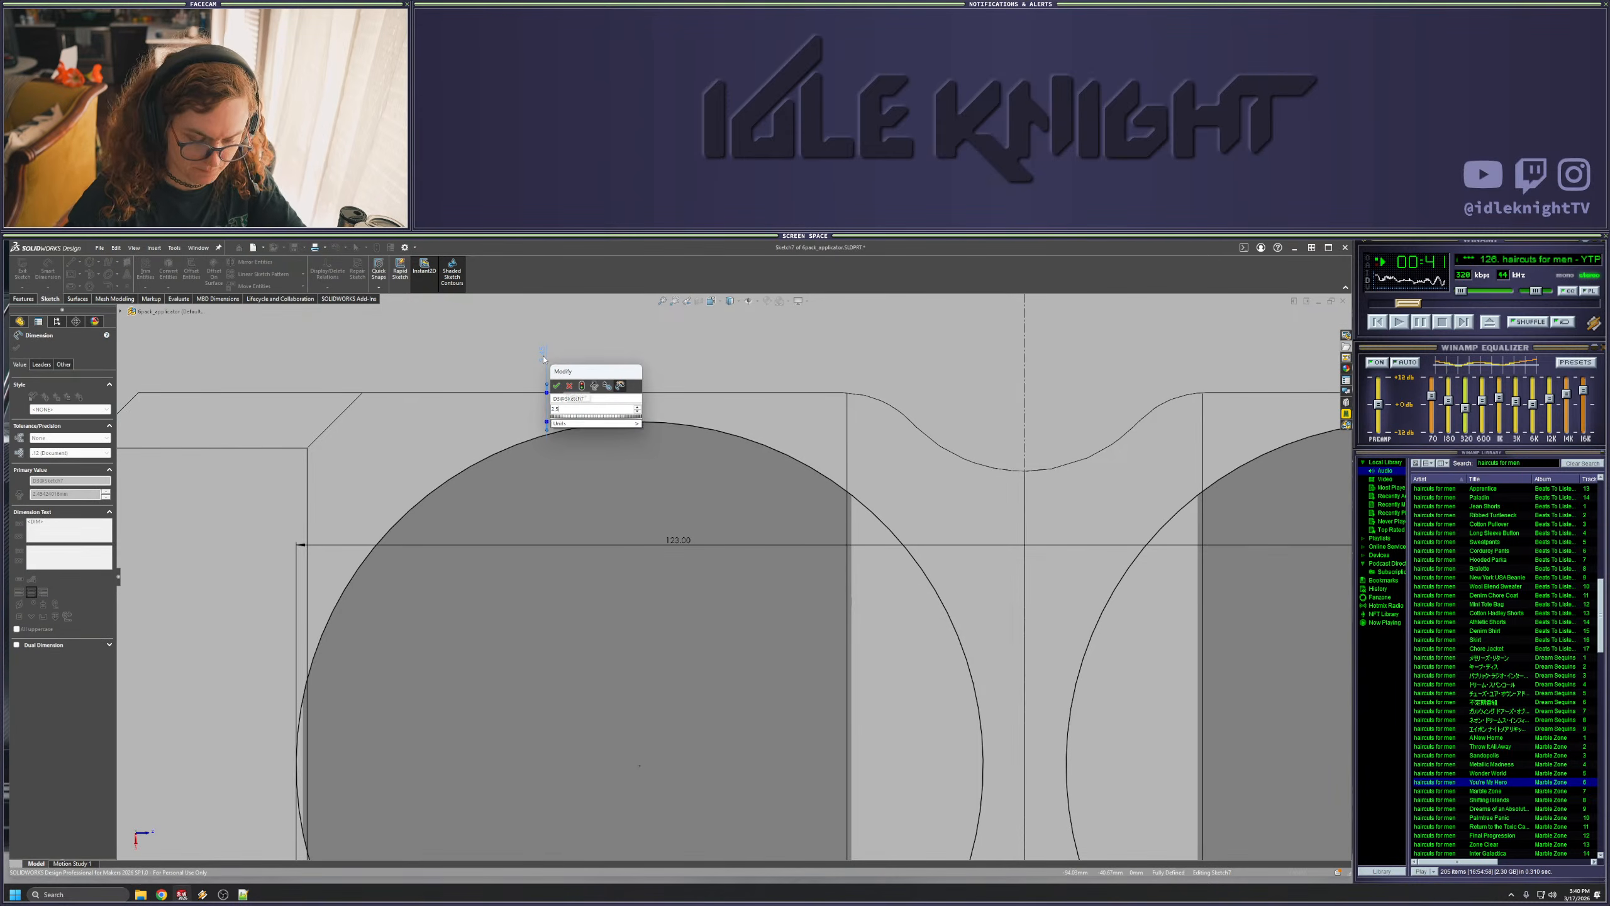
{"action": "key", "text": "Return"}
{"action": "left_click", "coordinate": [541, 432]}
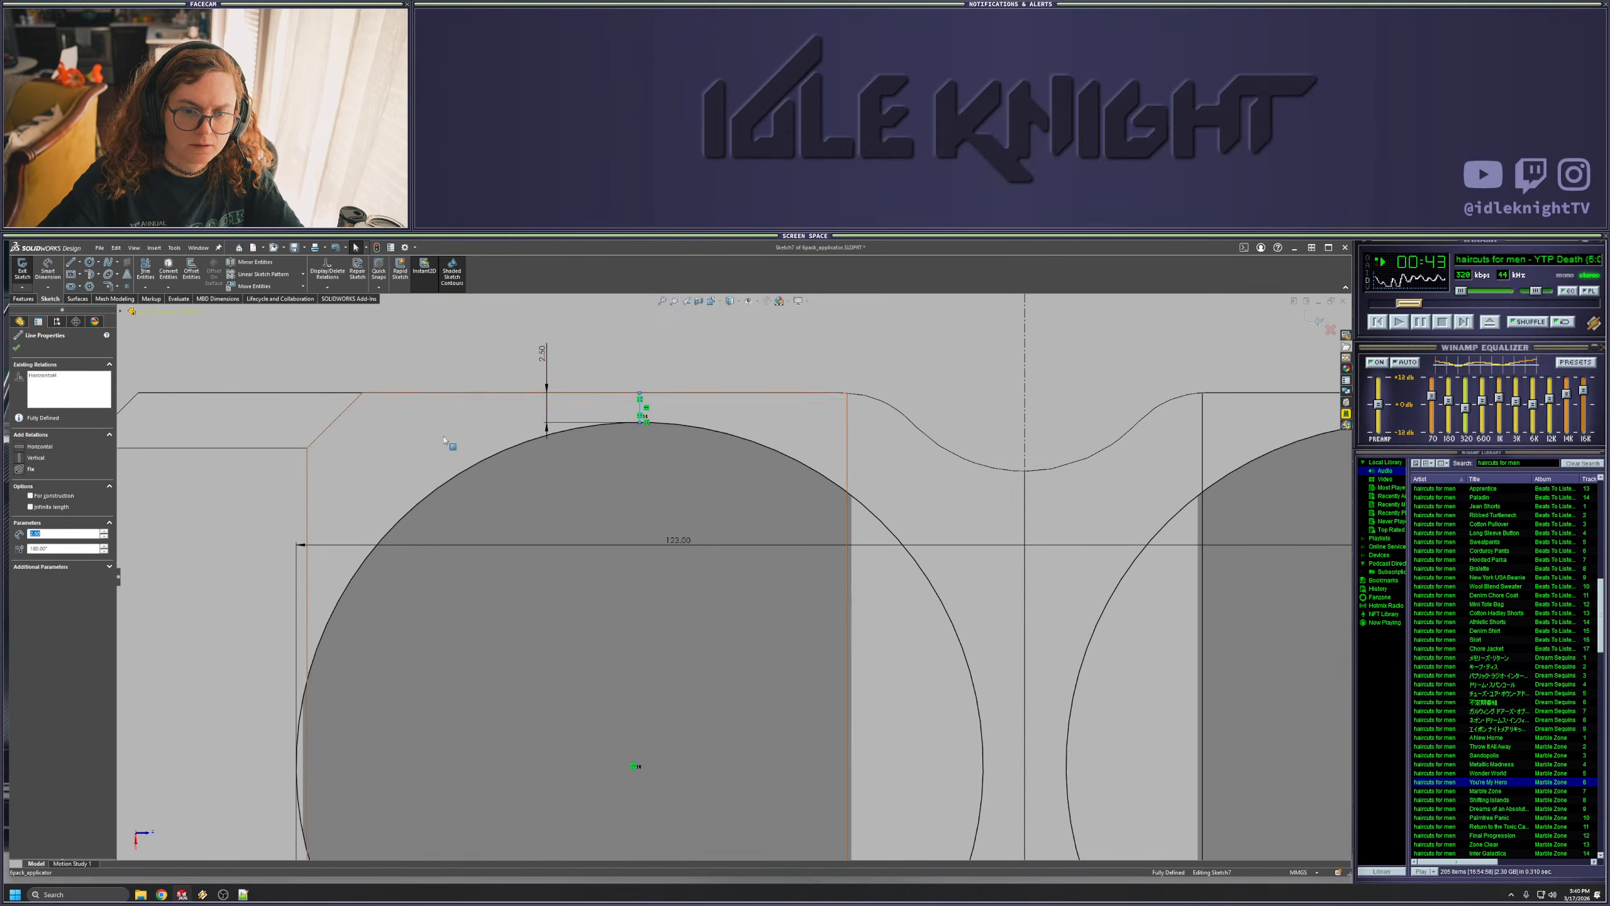
{"action": "key", "text": "Escape"}
- Mirror the upper pair of circles about the horizontal centreline to complete the six-circle layout
{"action": "scroll", "coordinate": [734, 577], "scroll_direction": "up", "scroll_amount": 12}
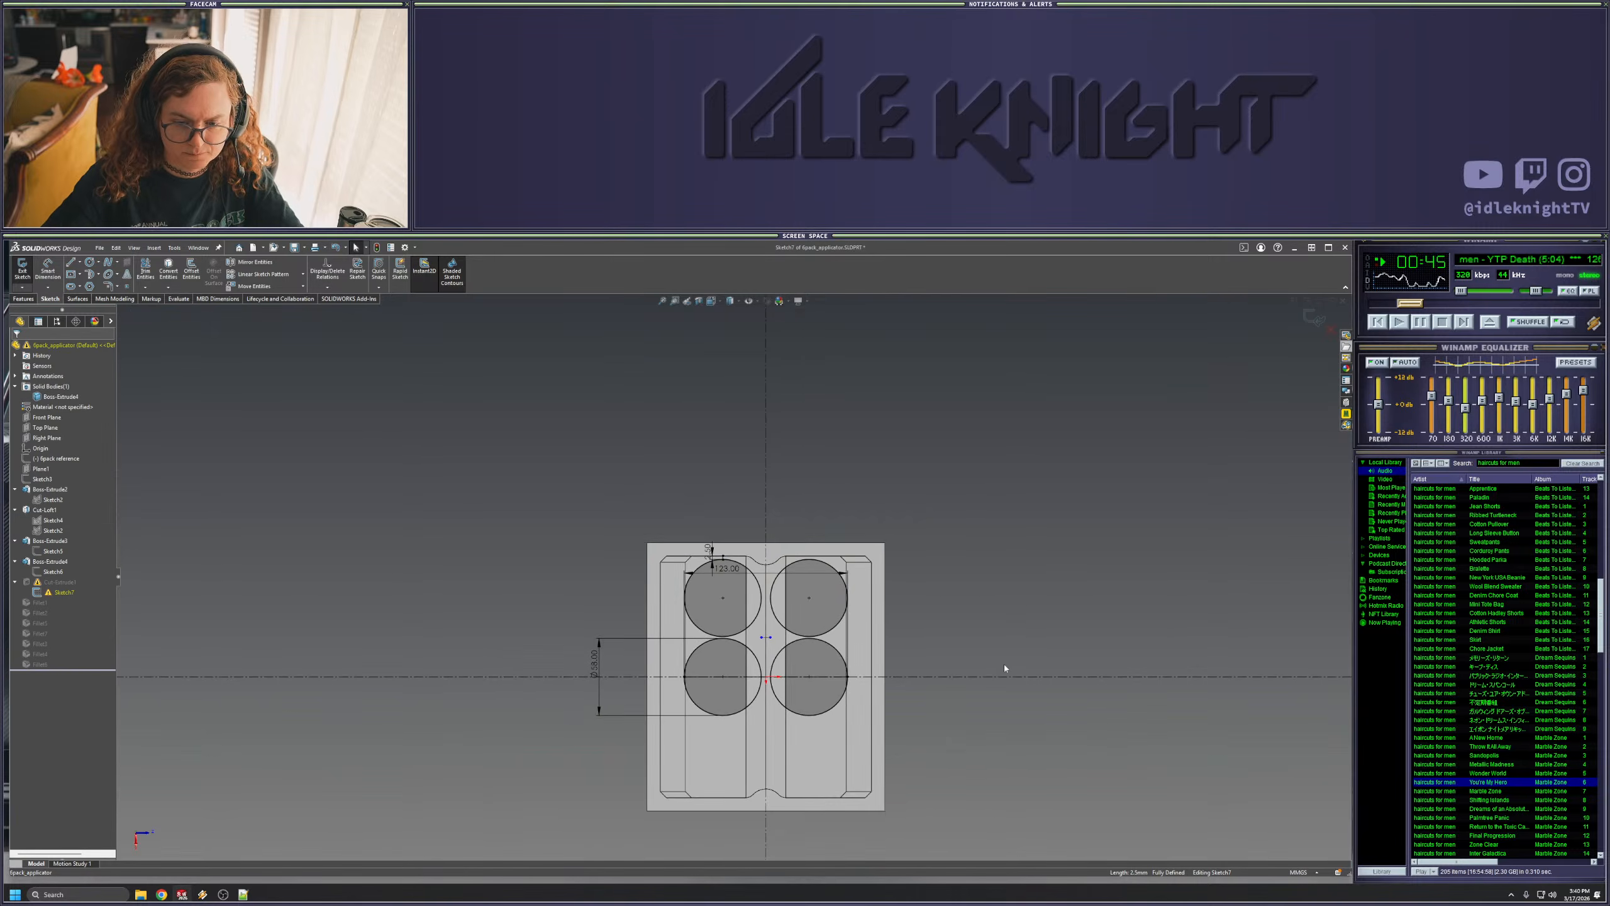
{"action": "scroll", "coordinate": [1016, 665], "scroll_direction": "down", "scroll_amount": 2}
{"action": "left_click", "coordinate": [730, 607]}
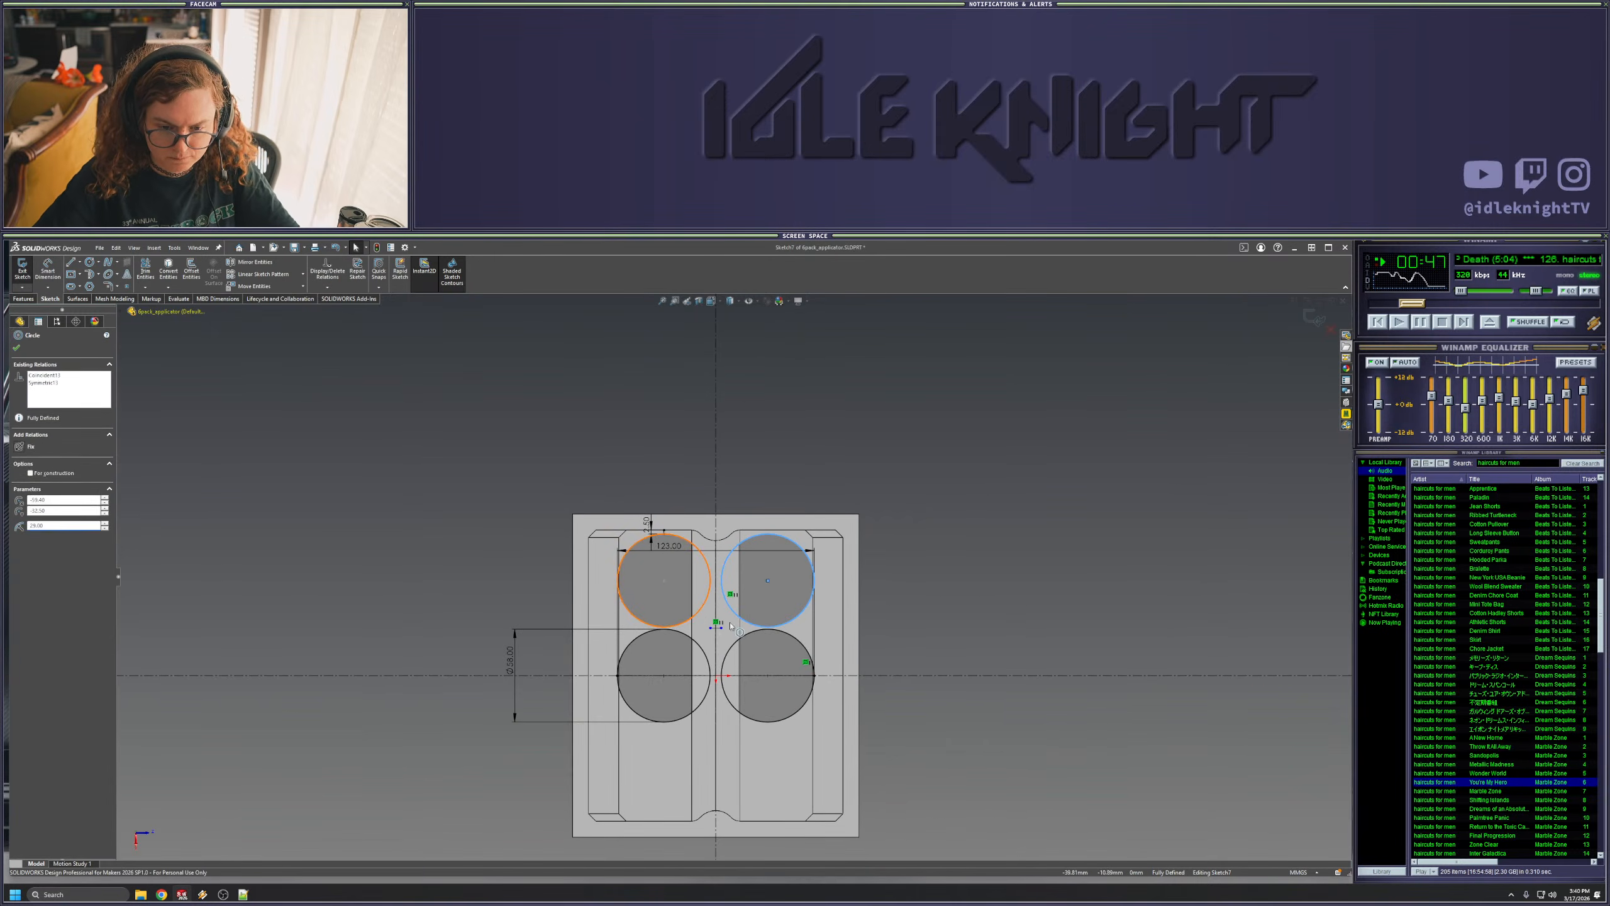
{"action": "left_click", "coordinate": [702, 617], "text": "ctrl"}
{"action": "left_click", "coordinate": [867, 675], "text": "ctrl"}
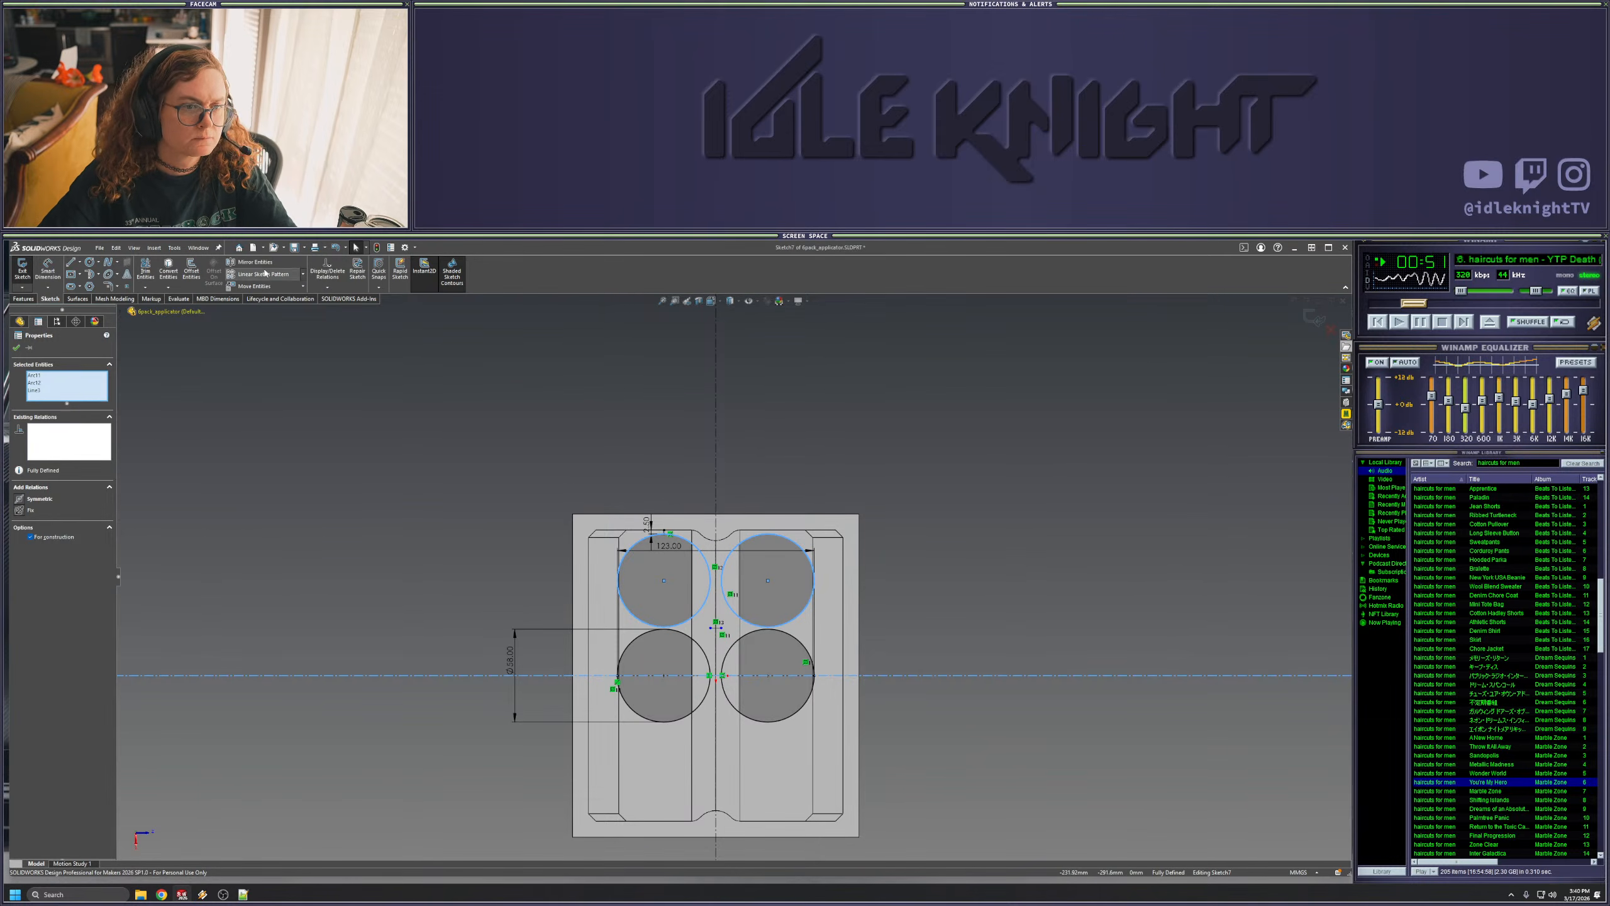
{"action": "left_click", "coordinate": [252, 261]}
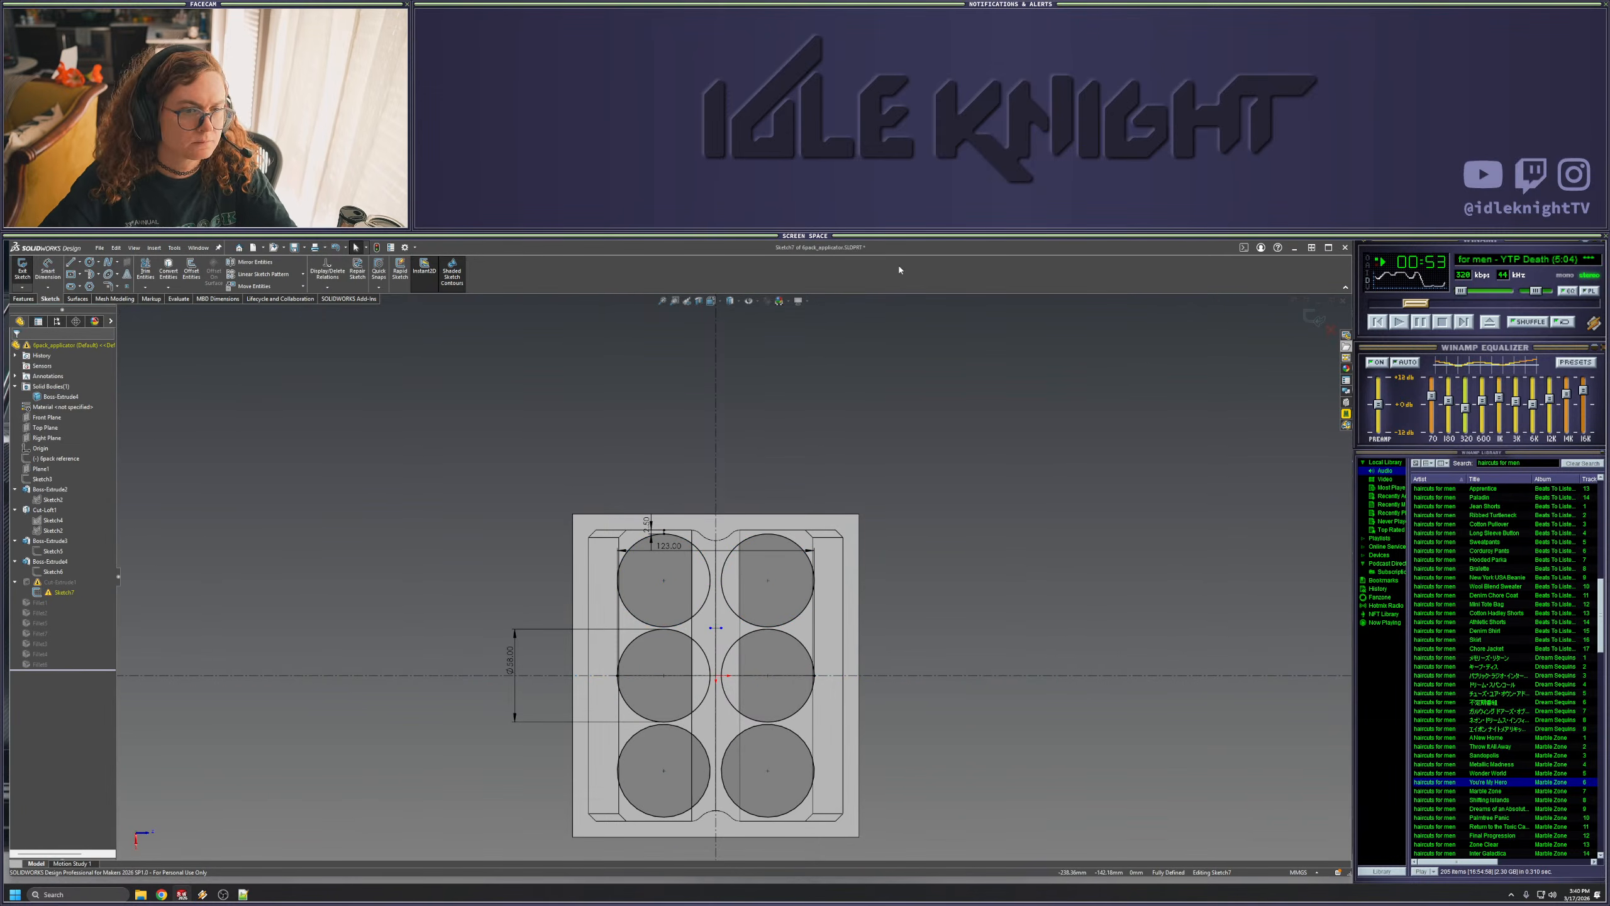
- Exit the circle sketch to rebuild the scallop cut, inspect the rib, and dismiss the rebuild error report
{"action": "left_click", "coordinate": [1314, 317]}
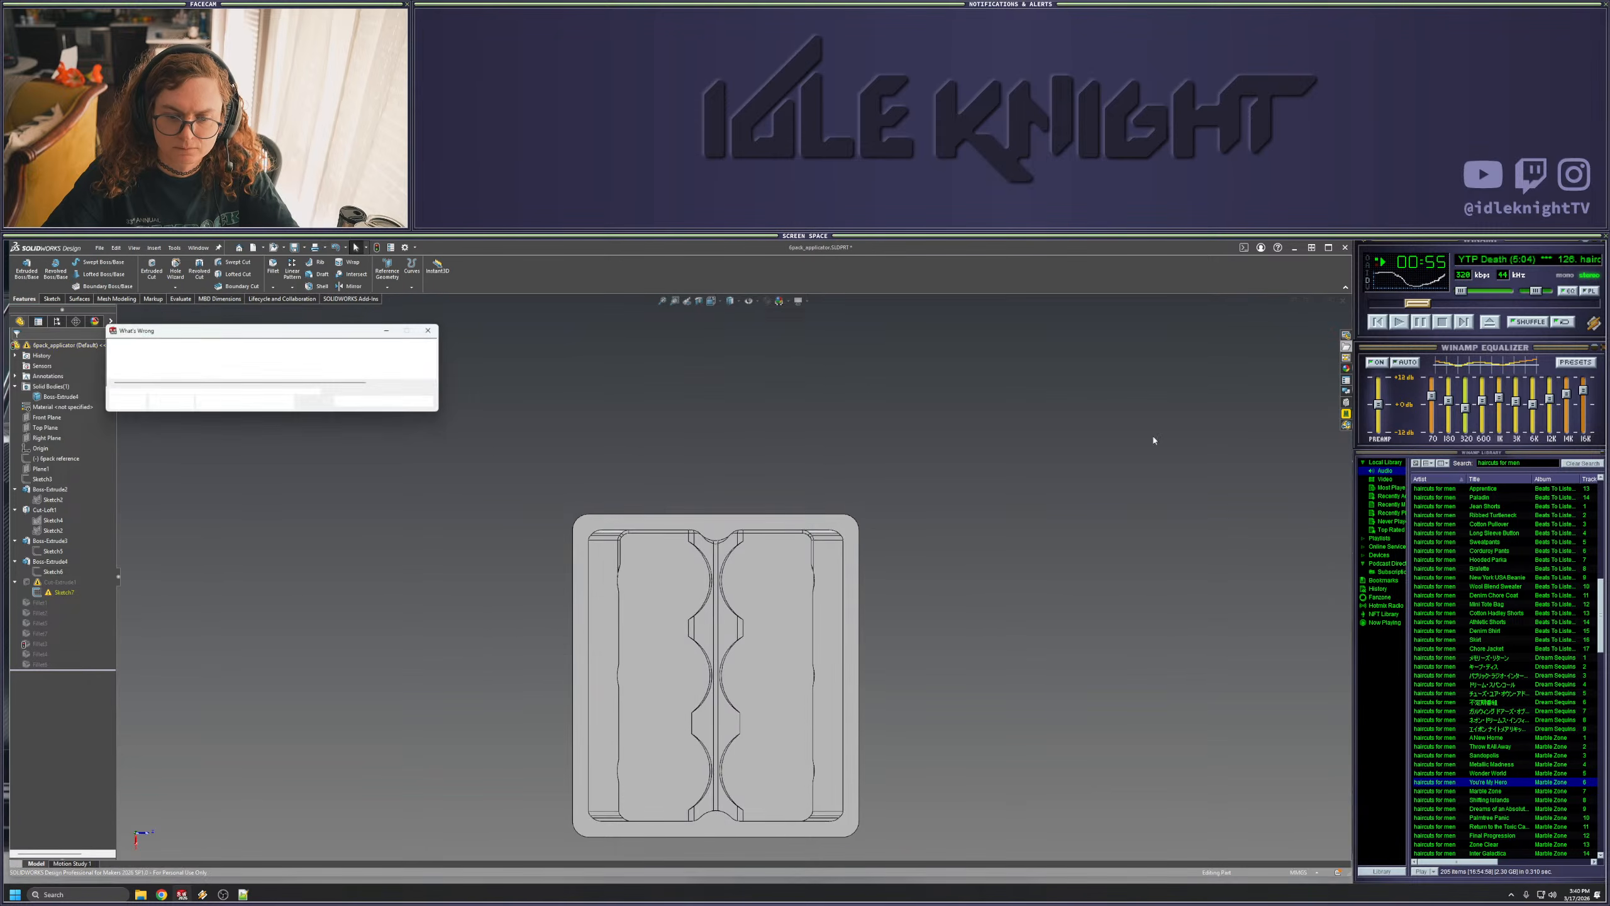
{"action": "middle_click_drag", "start_coordinate": [599, 575], "coordinate": [605, 599]}
{"action": "scroll", "coordinate": [576, 674], "scroll_direction": "down", "scroll_amount": 6}
{"action": "scroll", "coordinate": [784, 562], "scroll_direction": "up", "scroll_amount": 9}
{"action": "middle_click_drag", "start_coordinate": [845, 580], "coordinate": [837, 663]}
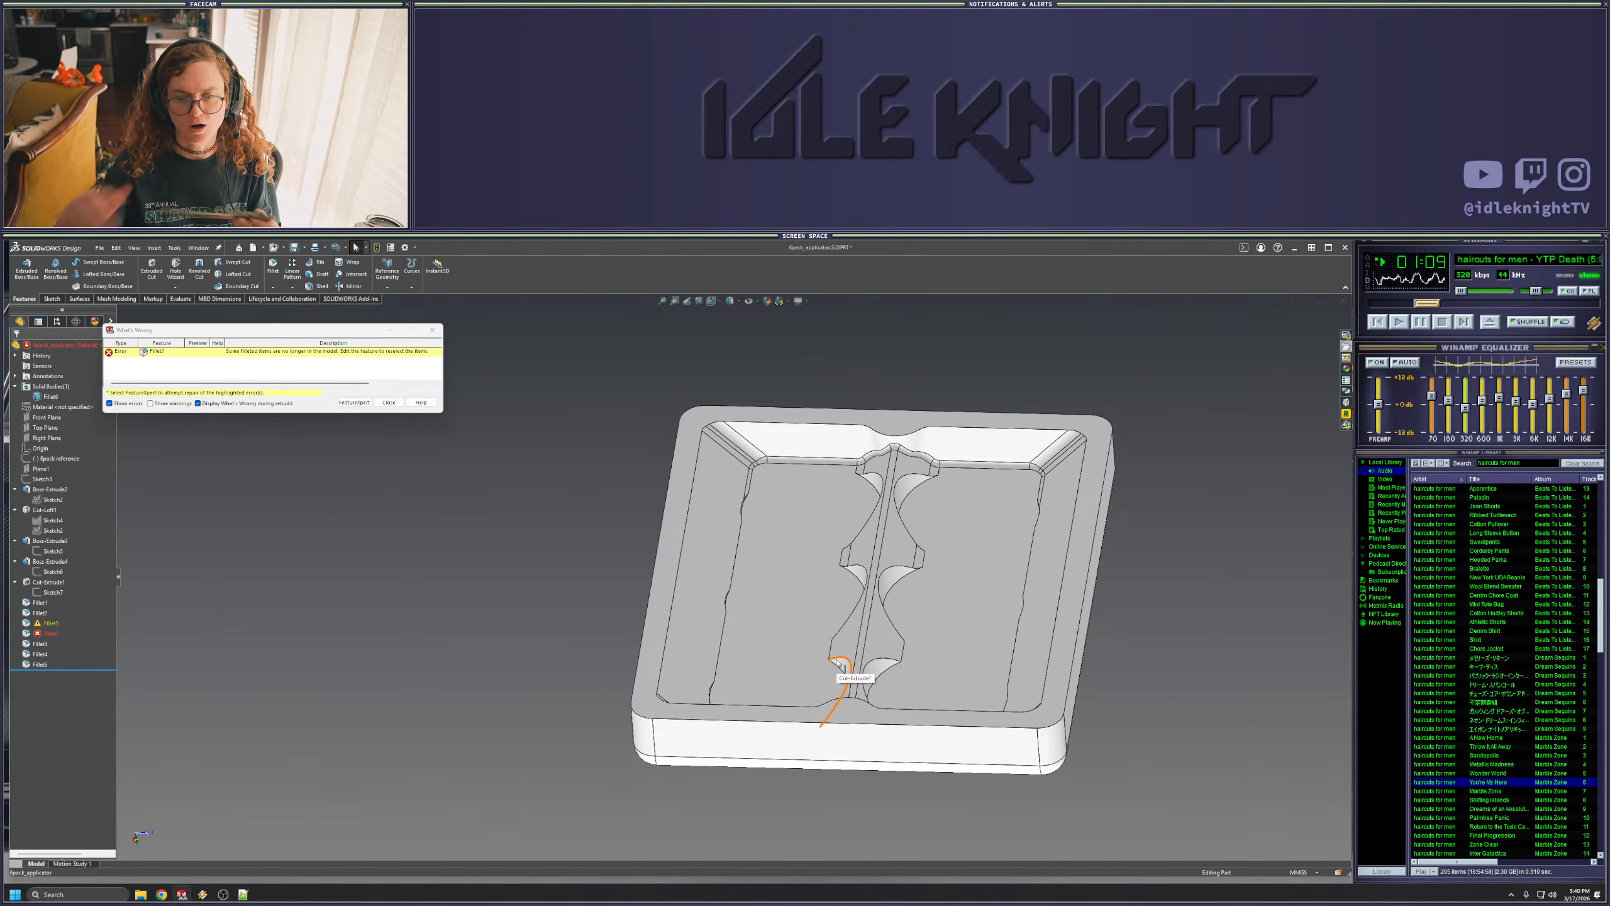
{"action": "left_click", "coordinate": [388, 402]}
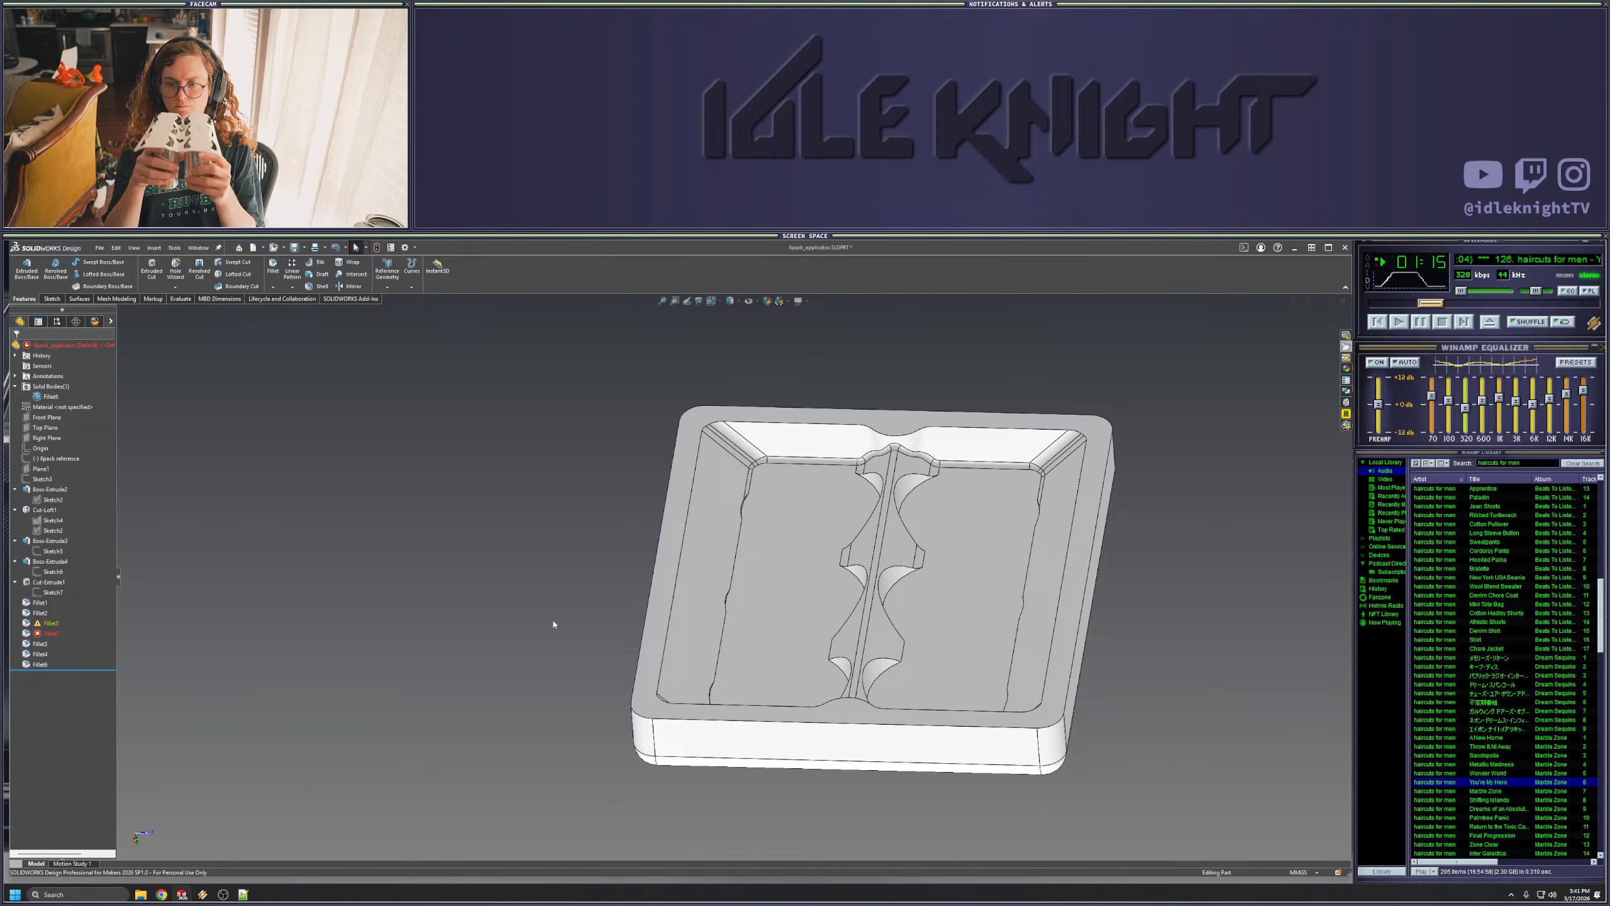
- Examine the thin sliver faces that the scallop cut leaves along the pocket's side wall
{"action": "scroll", "coordinate": [652, 472], "scroll_direction": "down", "scroll_amount": 10}
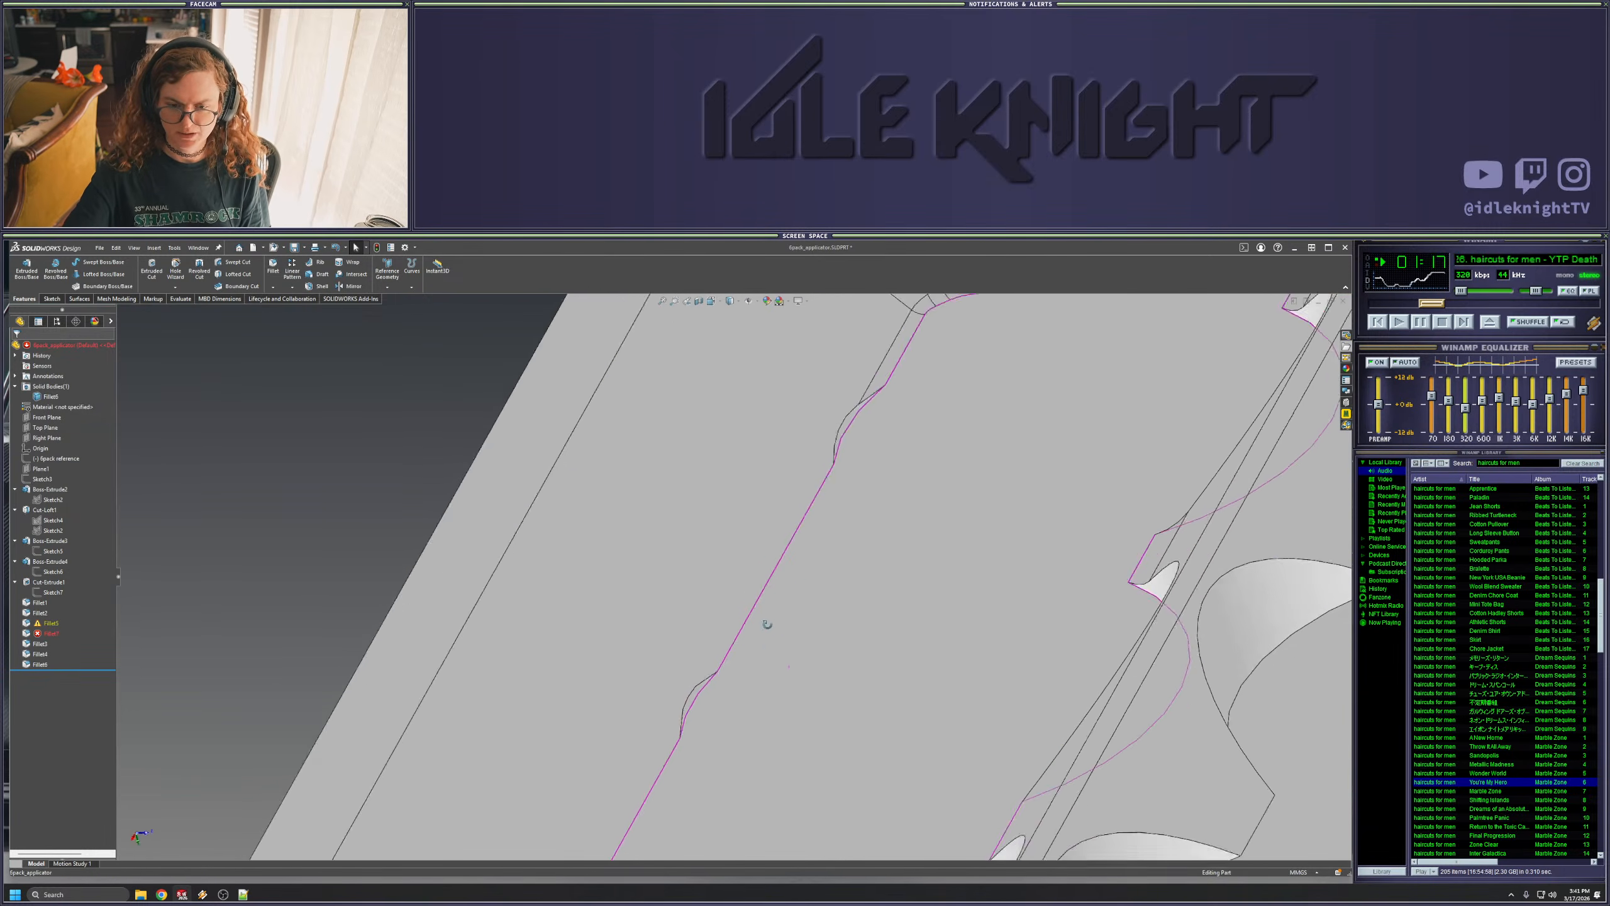
{"action": "left_click", "coordinate": [673, 692]}
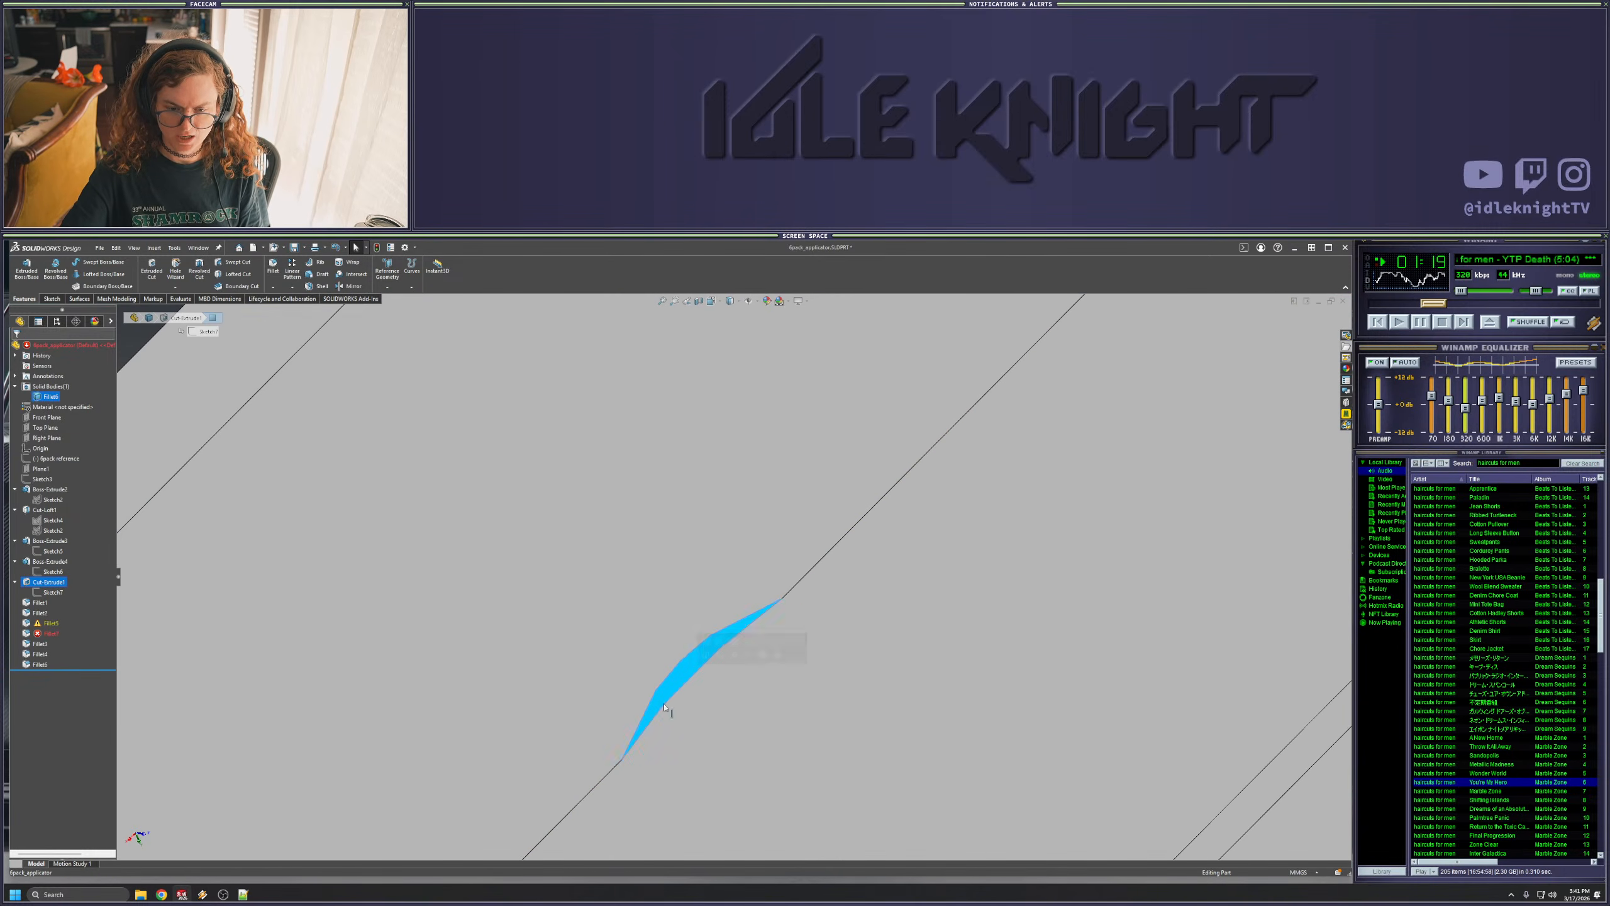
{"action": "key", "text": "f"}
{"action": "left_click", "coordinate": [528, 634]}
{"action": "middle_click_drag", "start_coordinate": [529, 634], "coordinate": [586, 667]}
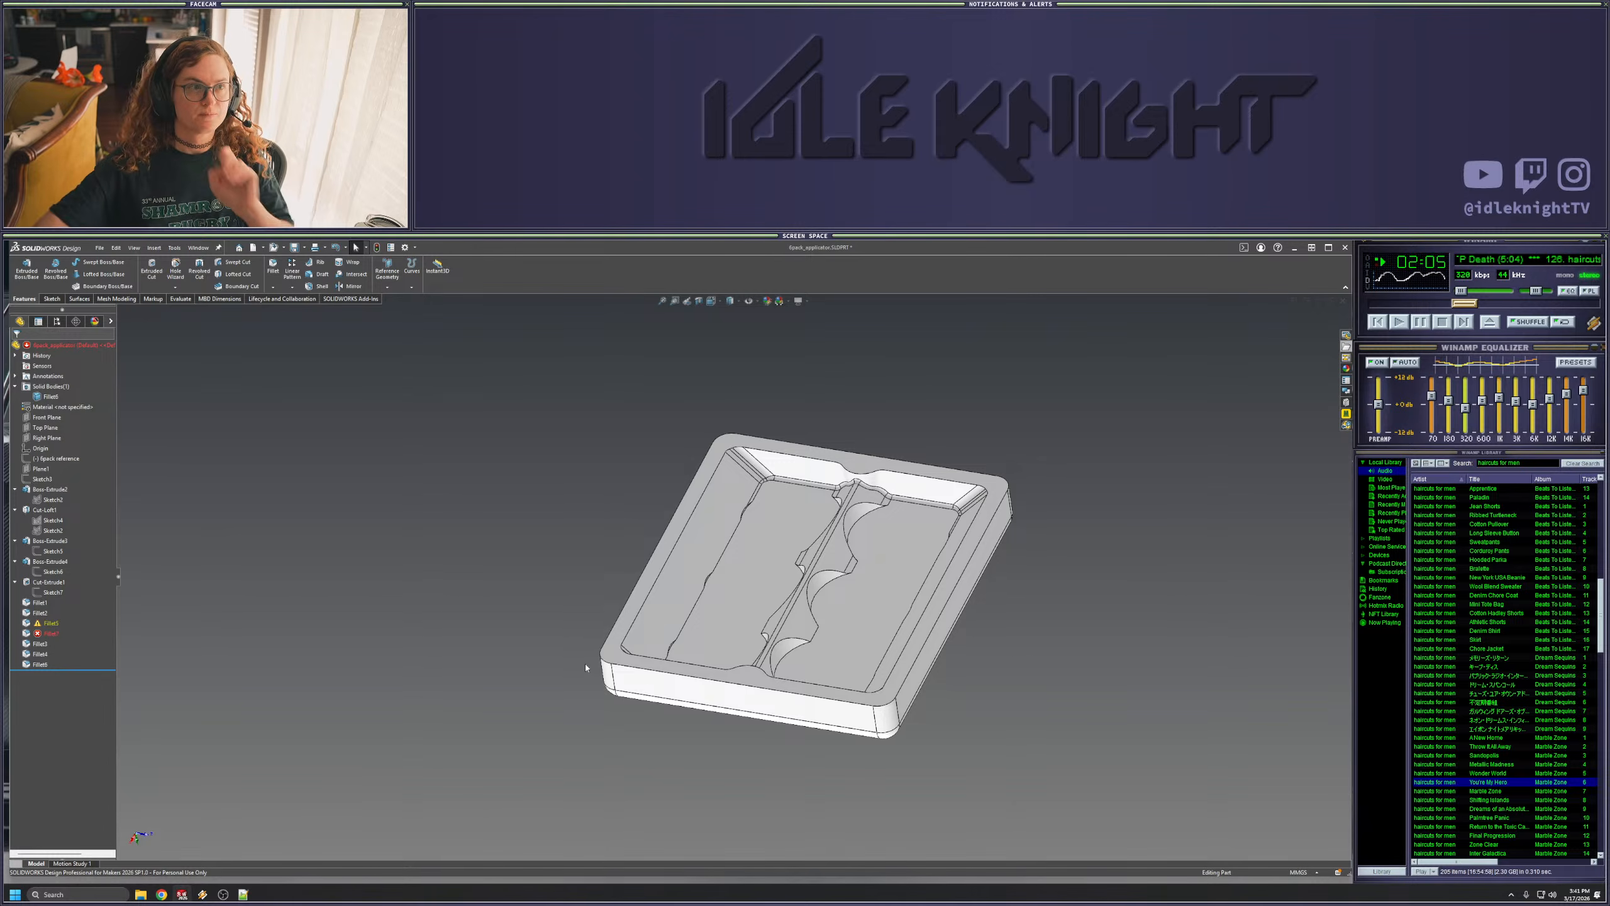
{"action": "left_click", "coordinate": [757, 573]}
{"action": "key", "text": "Escape"}
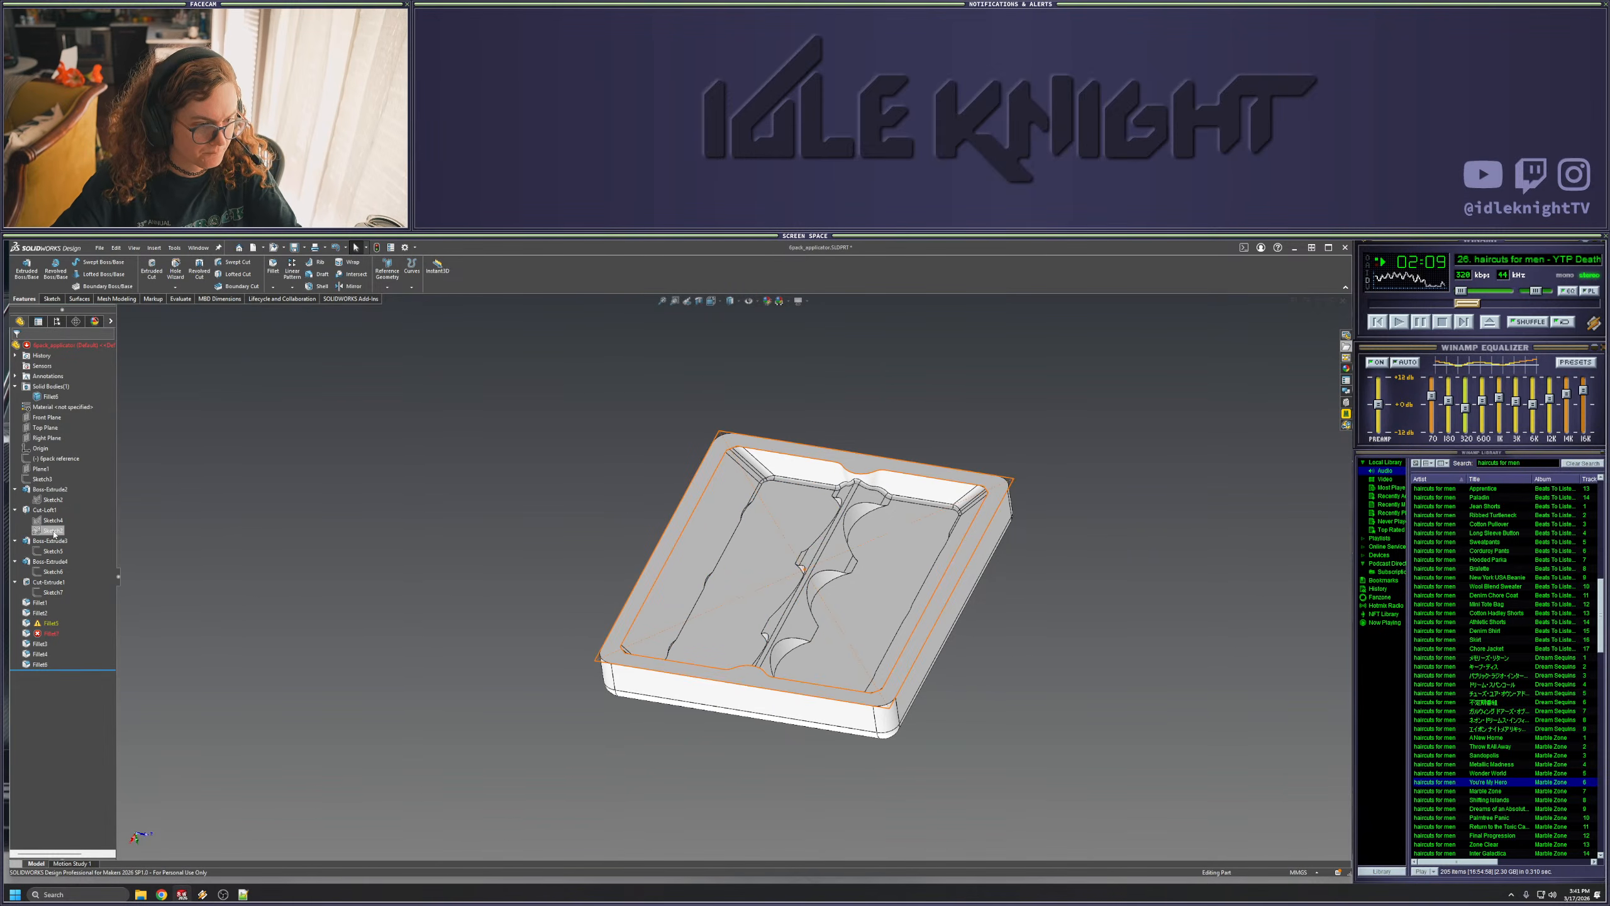
- Edit Sketch3, set the pocket profile's overall width to 120 mm, rebuild the part, and dismiss the error report
{"action": "left_click", "coordinate": [53, 520]}
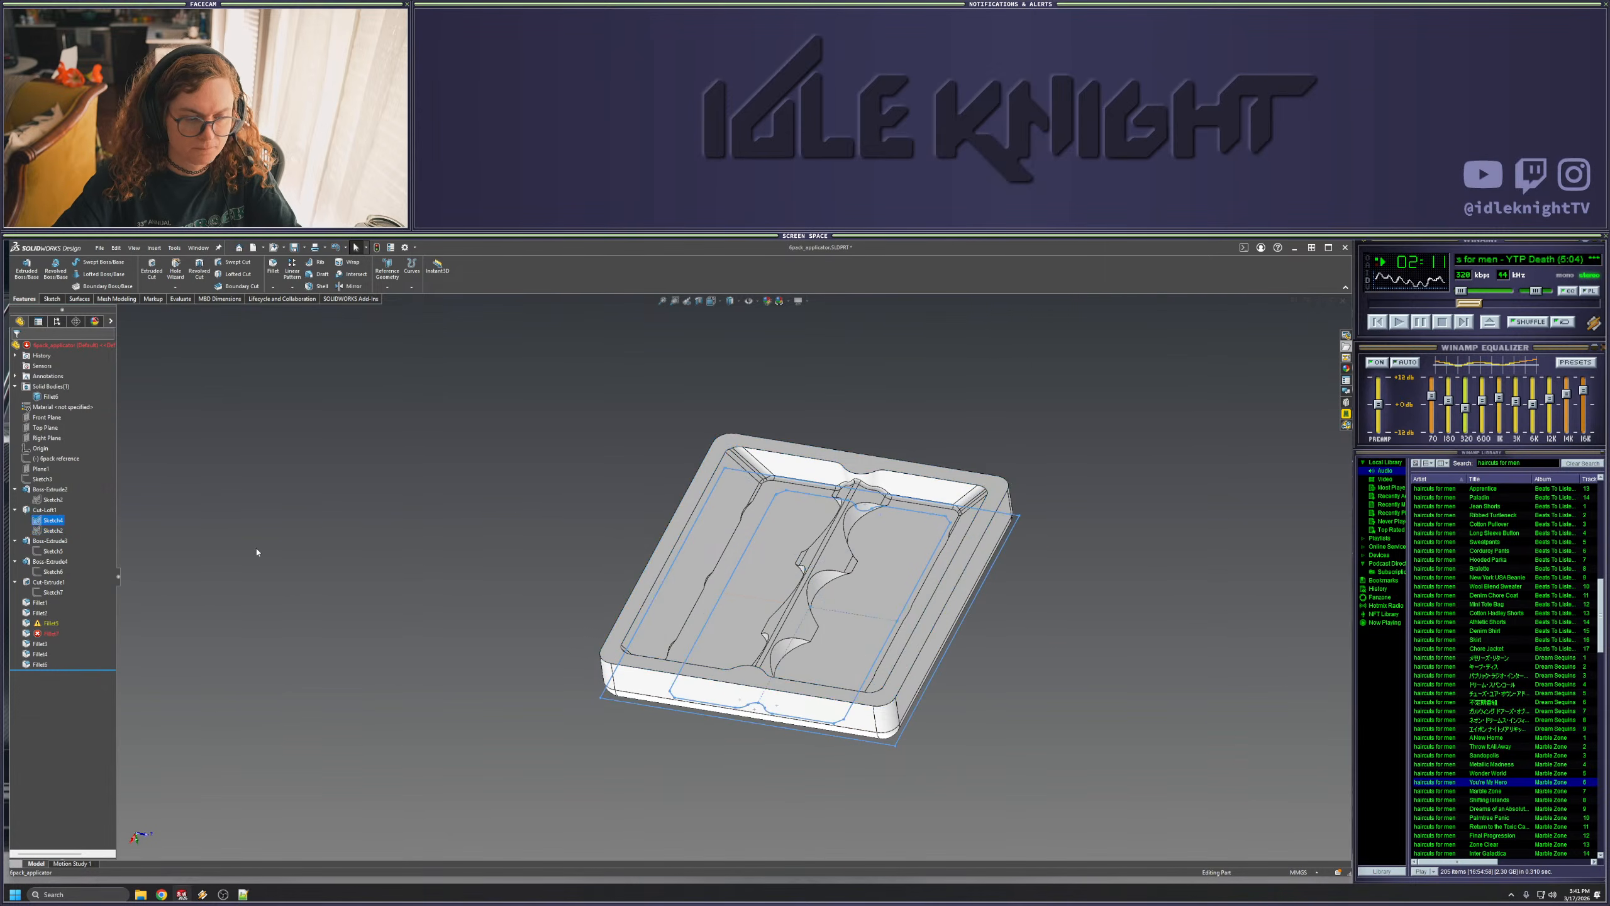
{"action": "left_click", "coordinate": [42, 479]}
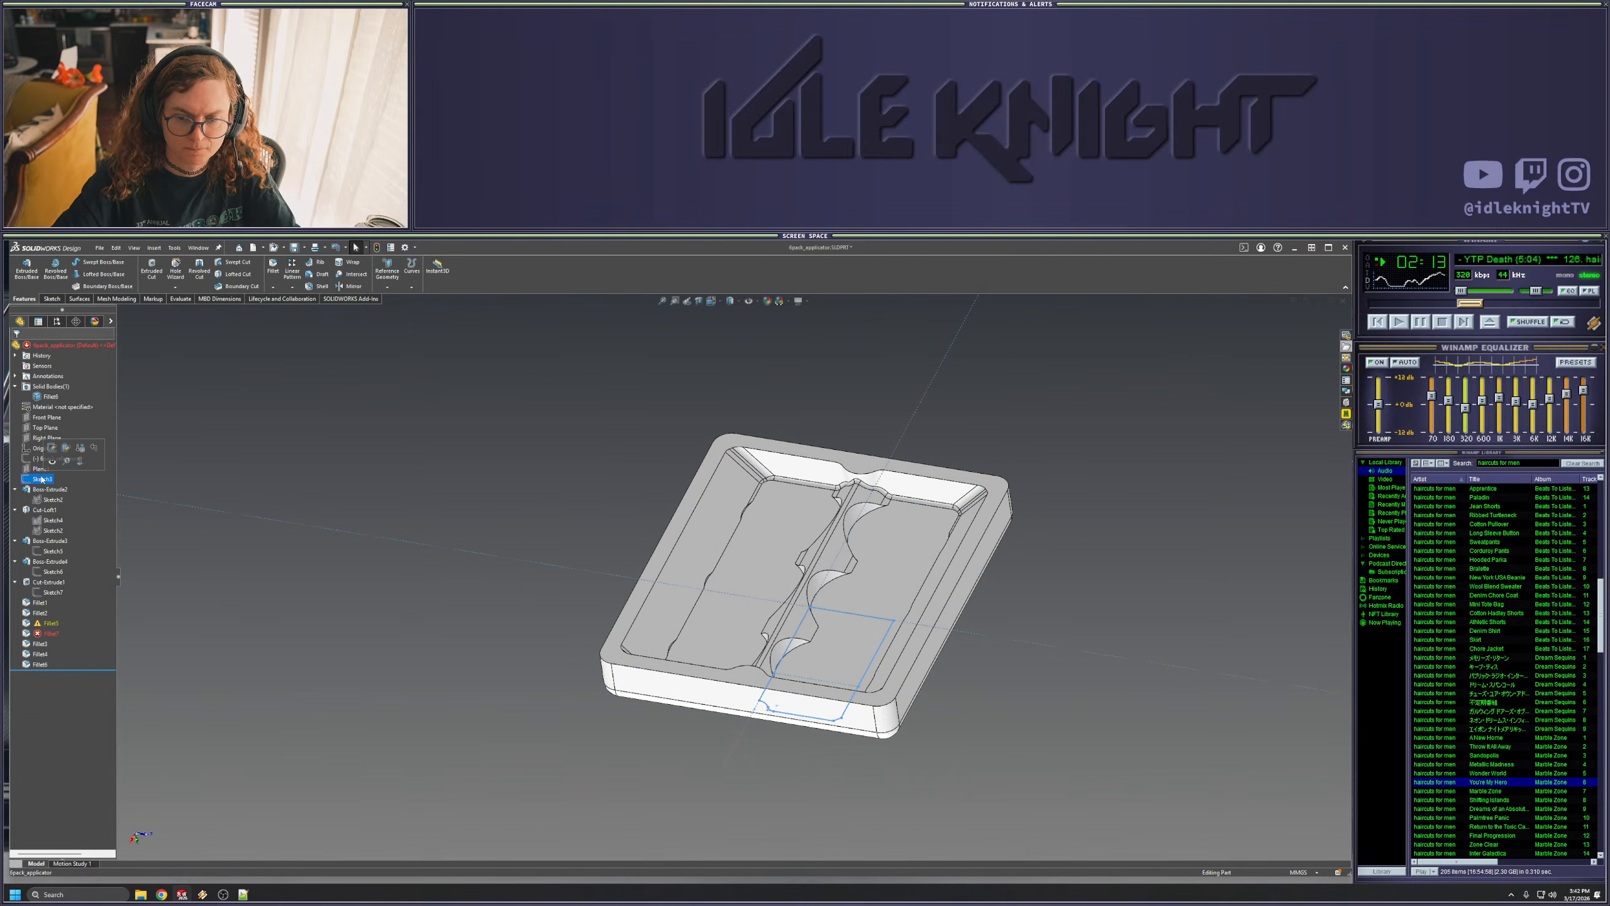
{"action": "left_click", "coordinate": [53, 448]}
{"action": "double_click", "coordinate": [695, 758]}
{"action": "type", "text": "100"}
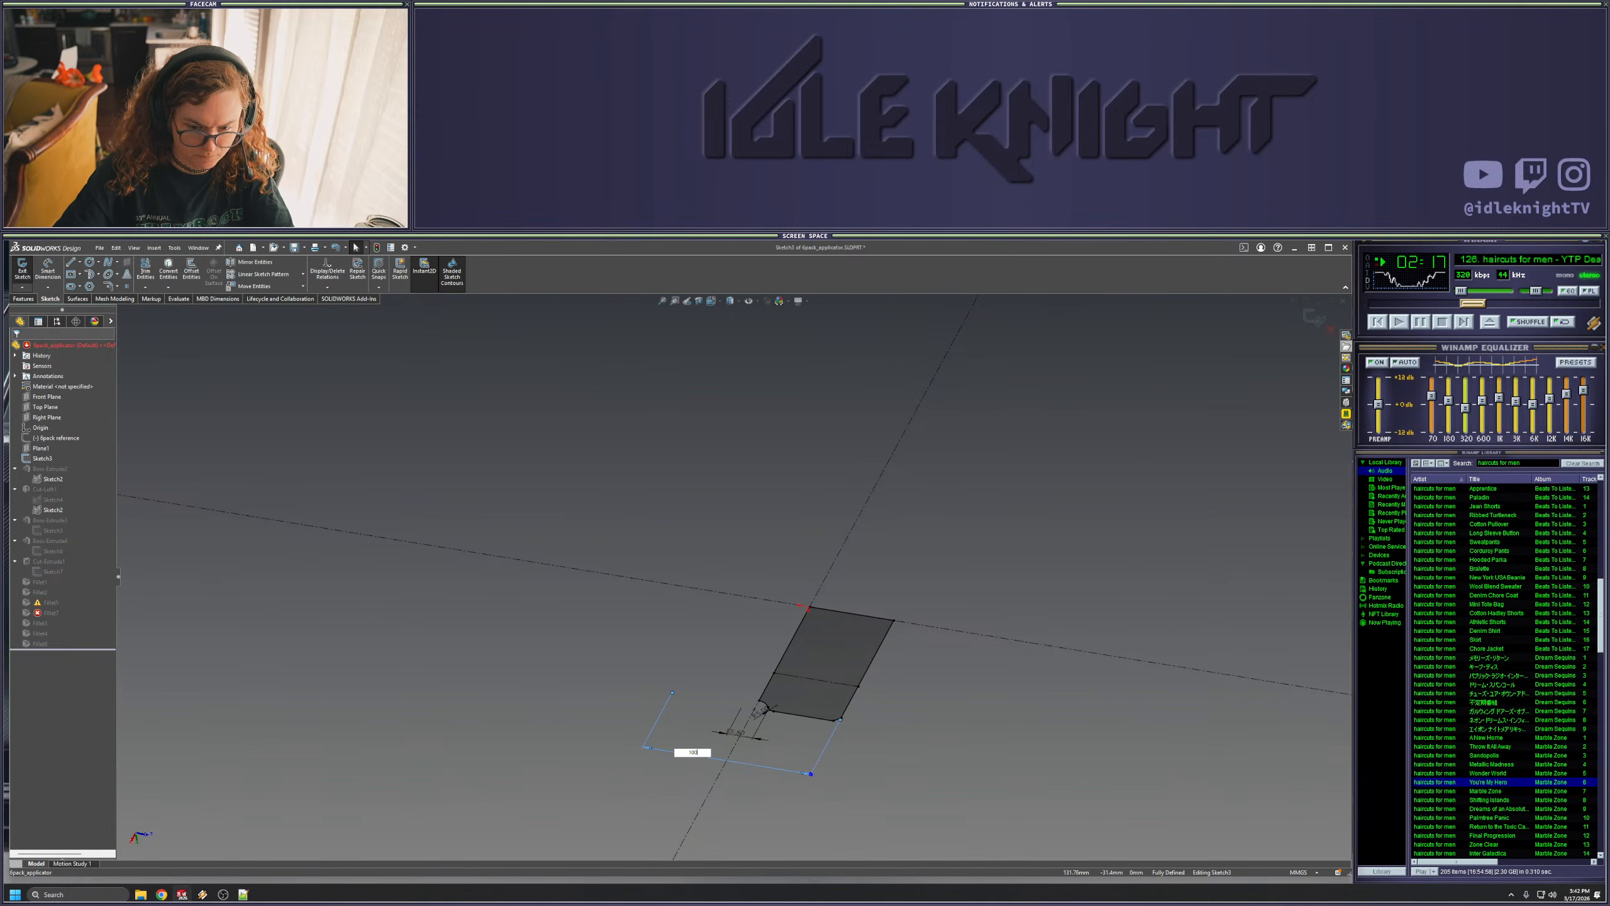
{"action": "key", "text": "Return"}
{"action": "left_click", "coordinate": [1319, 317]}
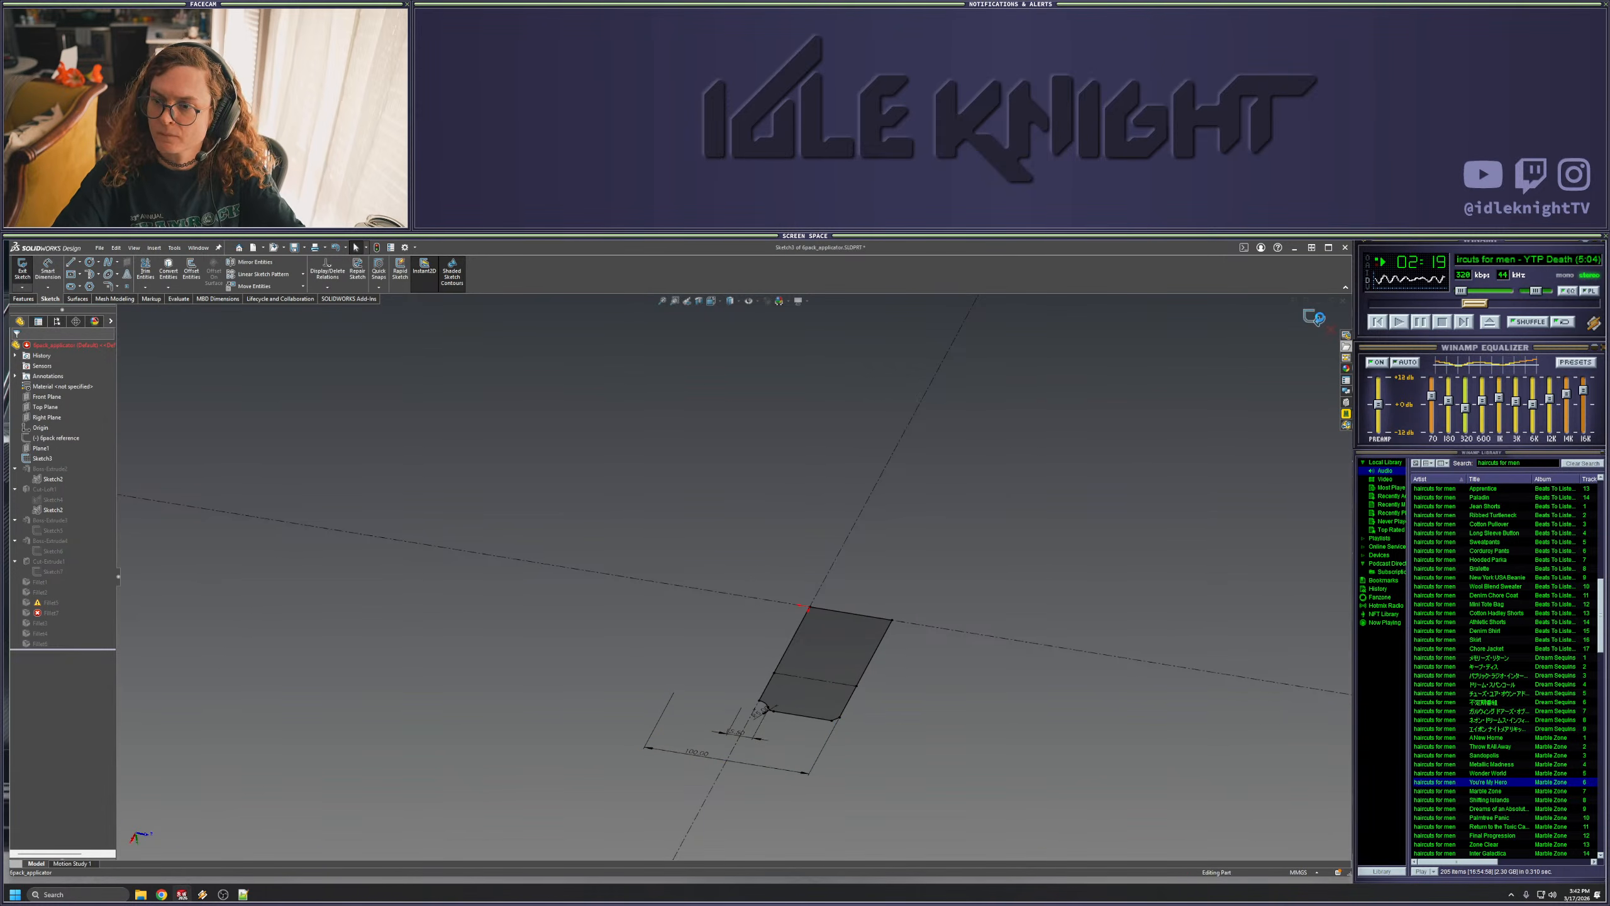
{"action": "left_click", "coordinate": [392, 404]}
{"action": "middle_click_drag", "start_coordinate": [383, 483], "coordinate": [516, 608]}
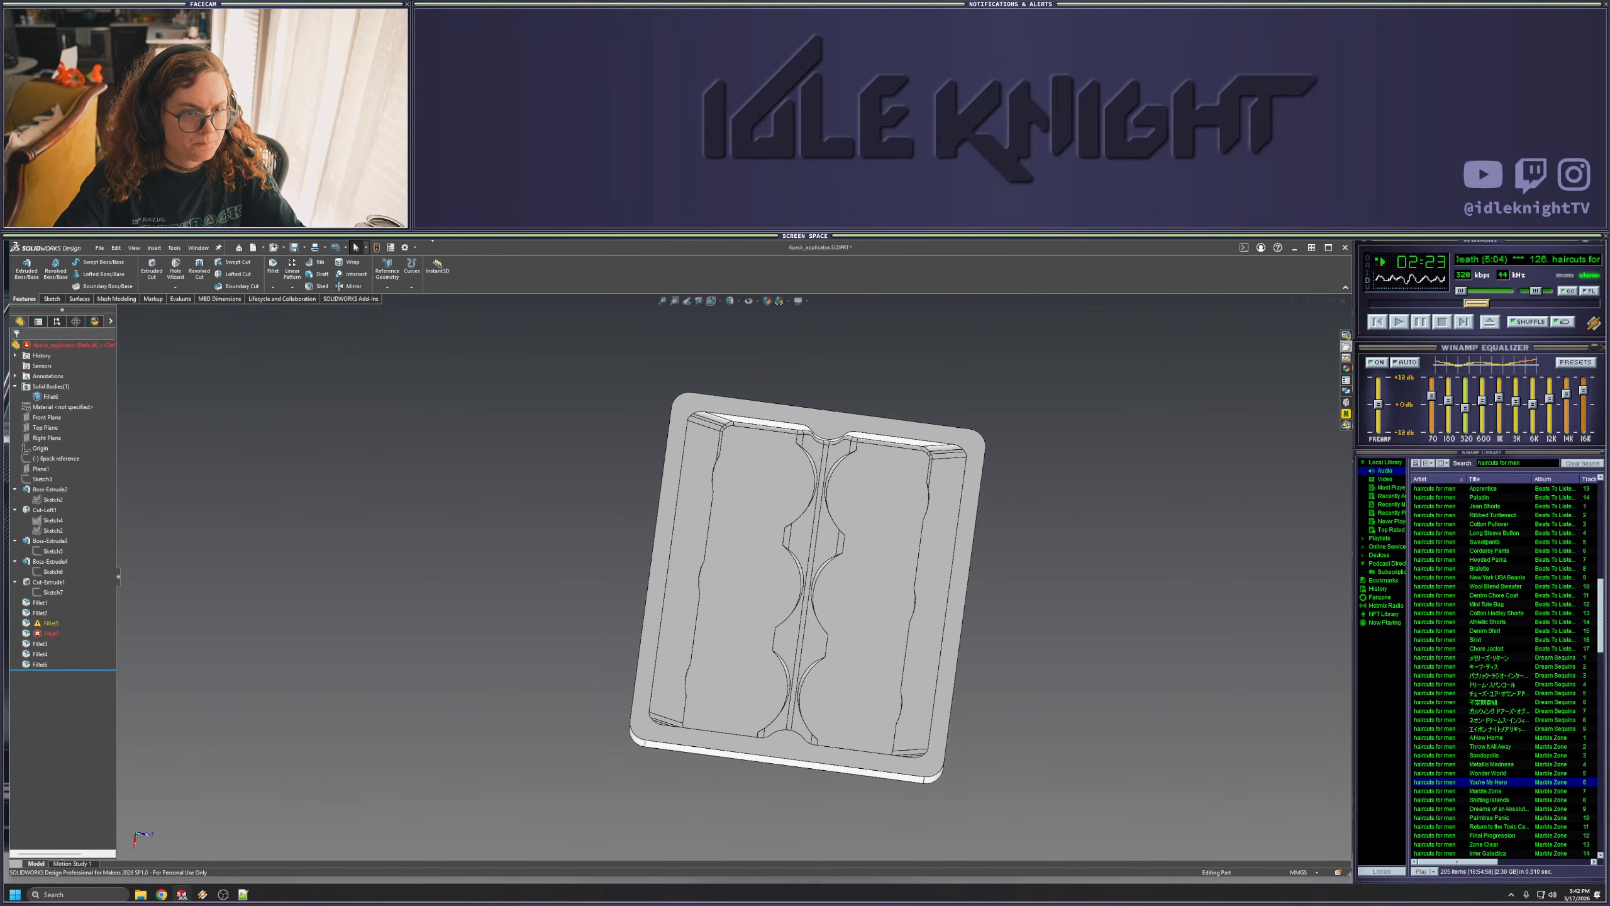
- Rebuild the part, dismiss the error report, and select the pocket's sloped side wall to locate its lofted cut
{"action": "left_click", "coordinate": [377, 248]}
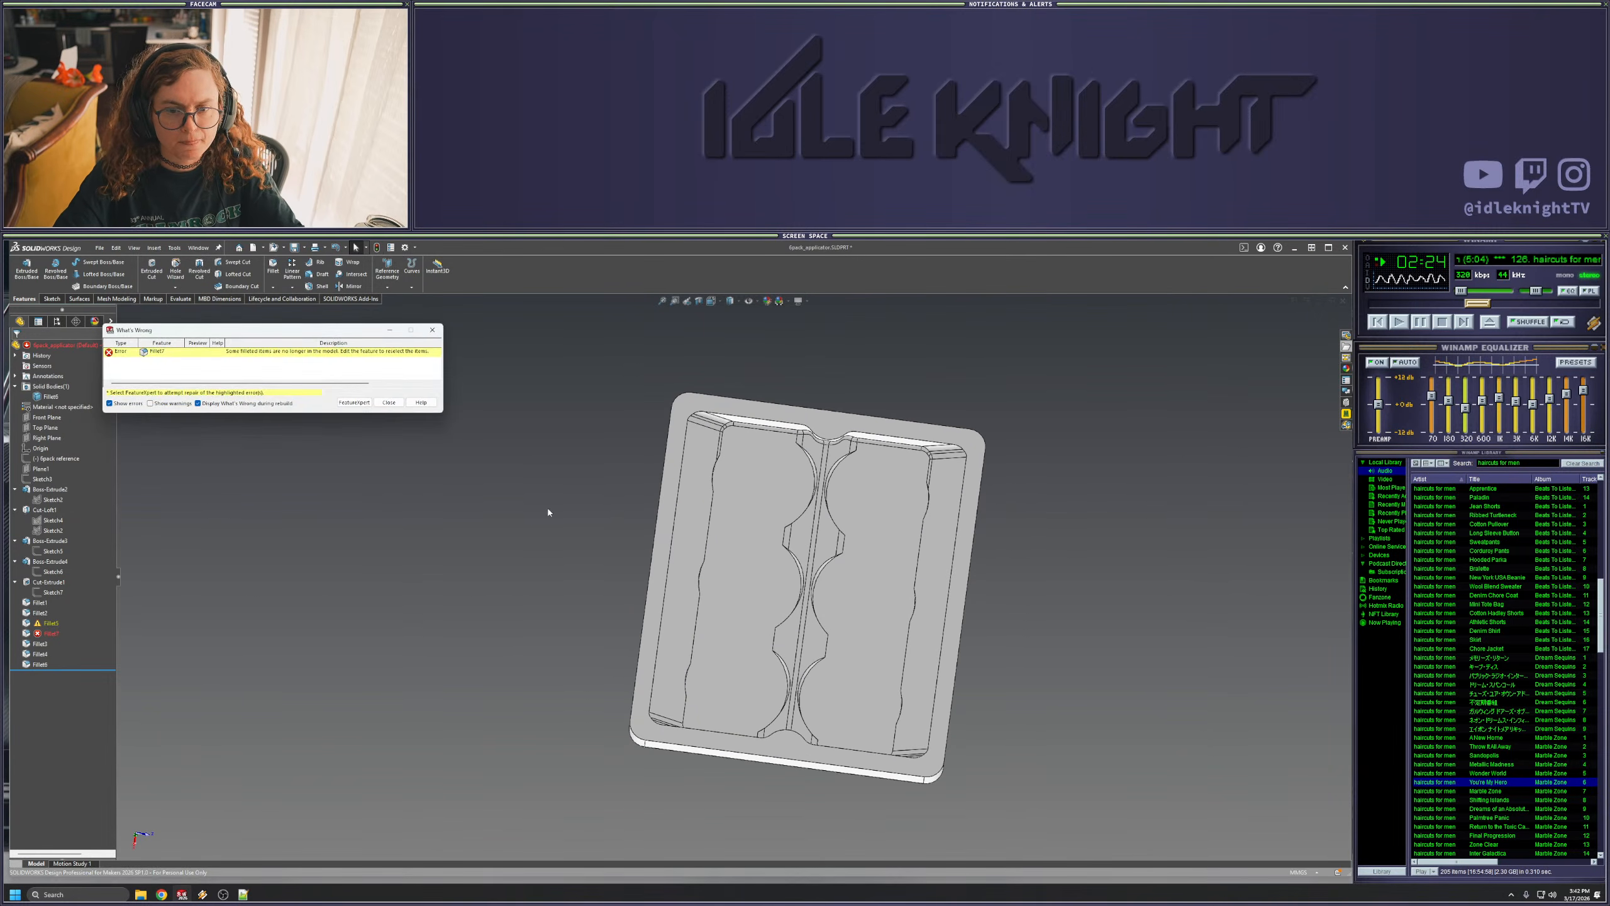
{"action": "left_click", "coordinate": [397, 407]}
{"action": "middle_click_drag", "start_coordinate": [764, 640], "coordinate": [747, 576]}
{"action": "left_click", "coordinate": [748, 576]}
{"action": "left_click", "coordinate": [688, 585]}
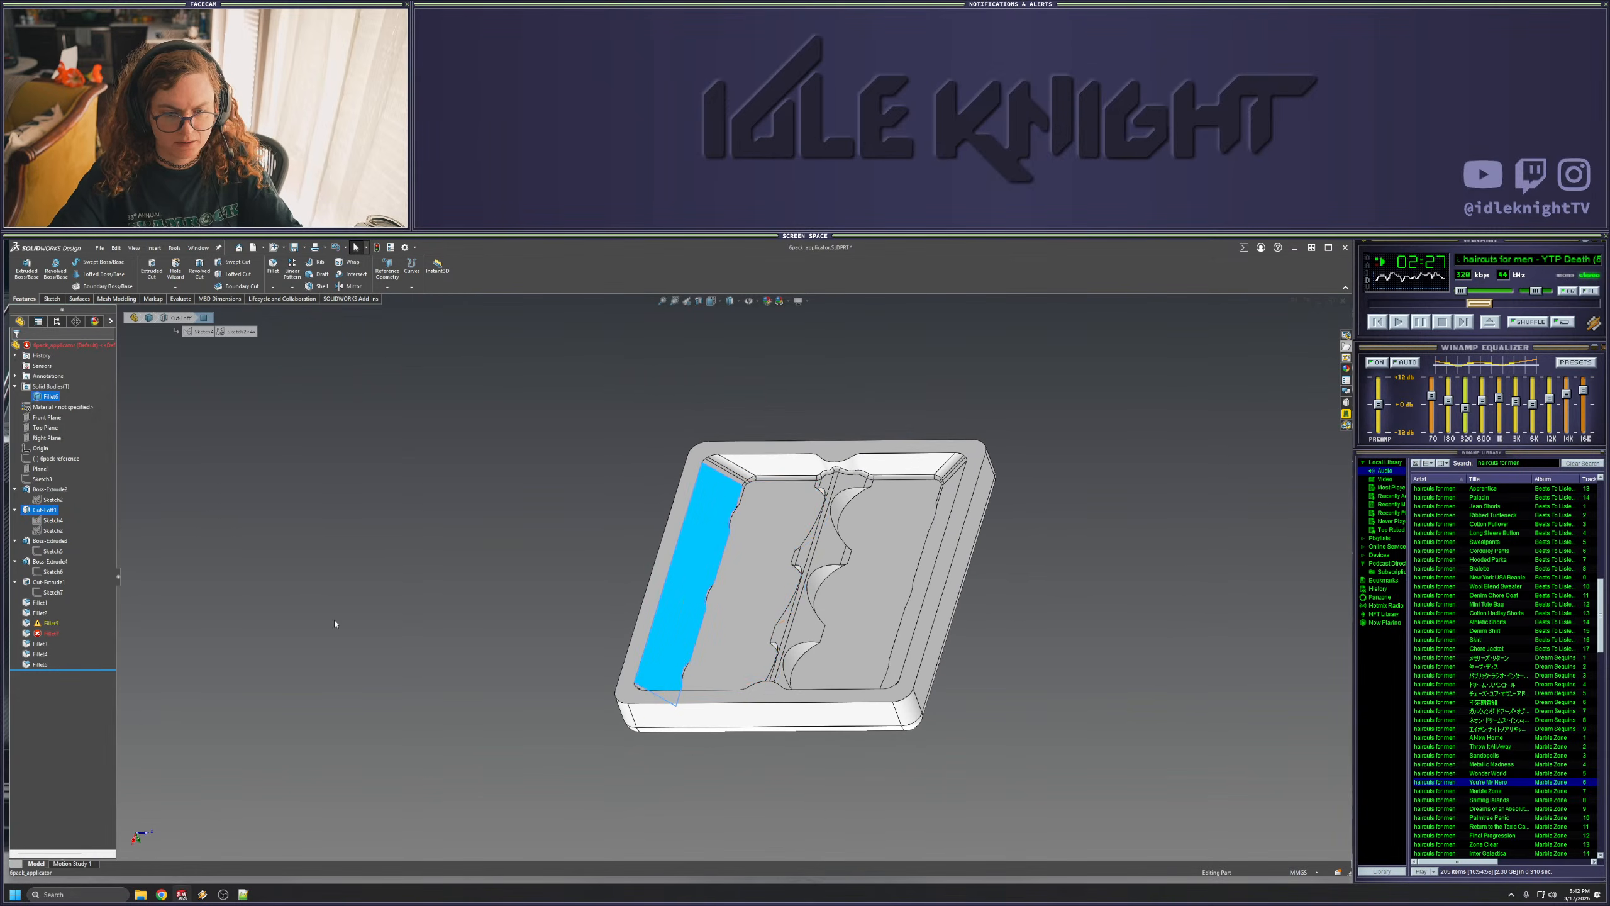
- Open the lofted cut's Sketch4, check the distance between the profile's two long sides, discard the sketch changes, and dismiss the error report
{"action": "left_click", "coordinate": [53, 530]}
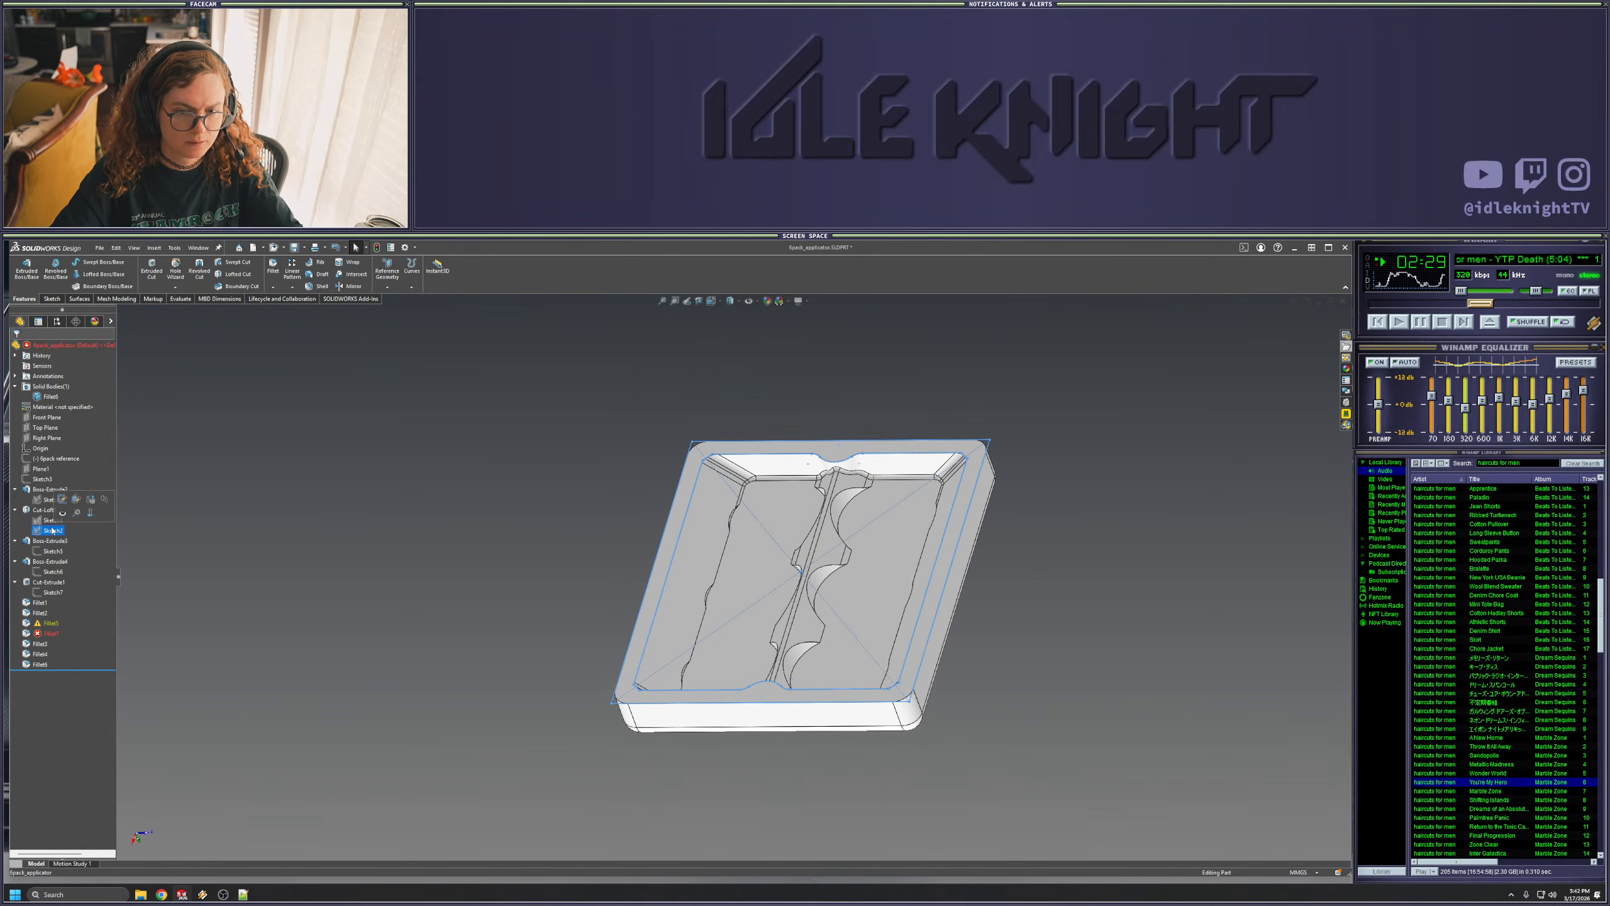
{"action": "left_click", "coordinate": [53, 520]}
{"action": "left_click", "coordinate": [61, 489]}
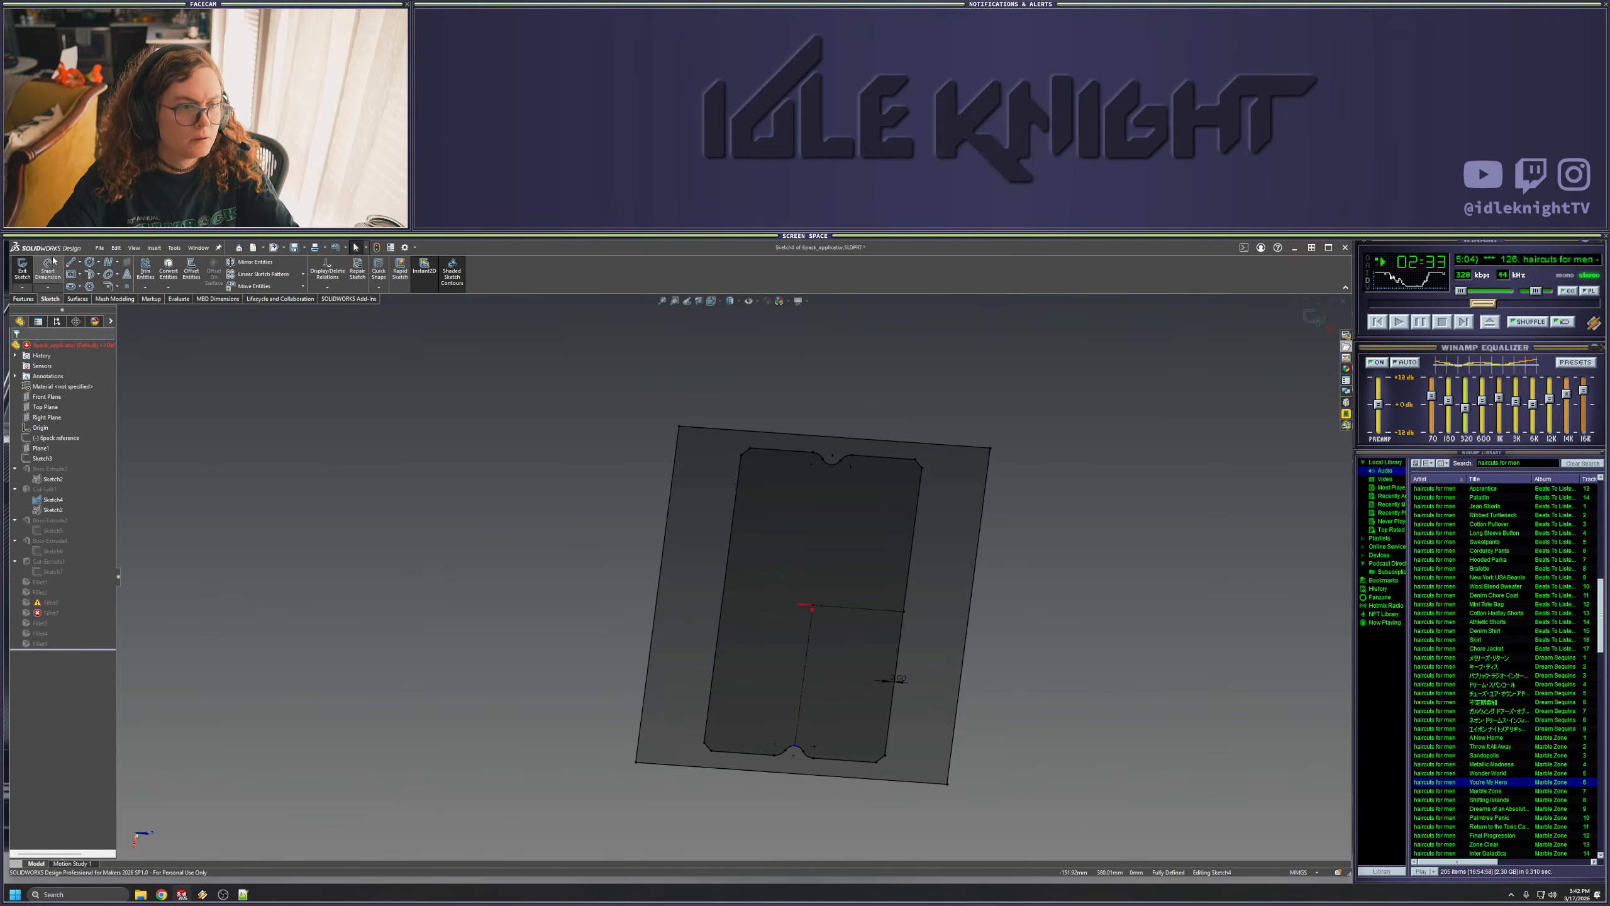
{"action": "left_click", "coordinate": [732, 539]}
{"action": "left_click", "coordinate": [909, 572]}
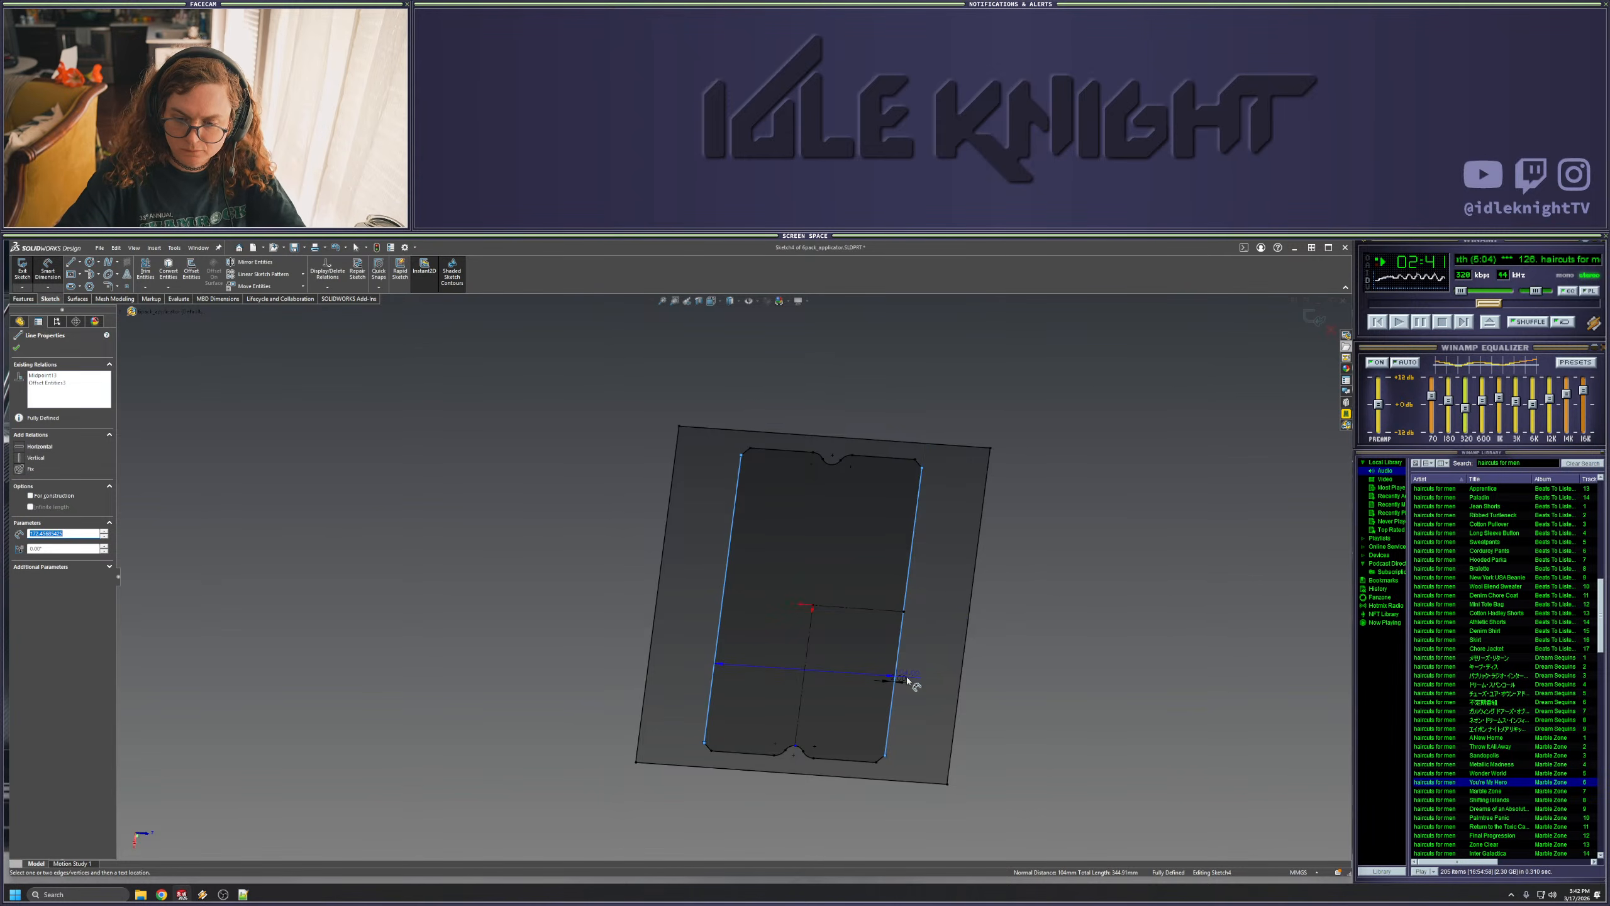
{"action": "key", "text": "Escape"}
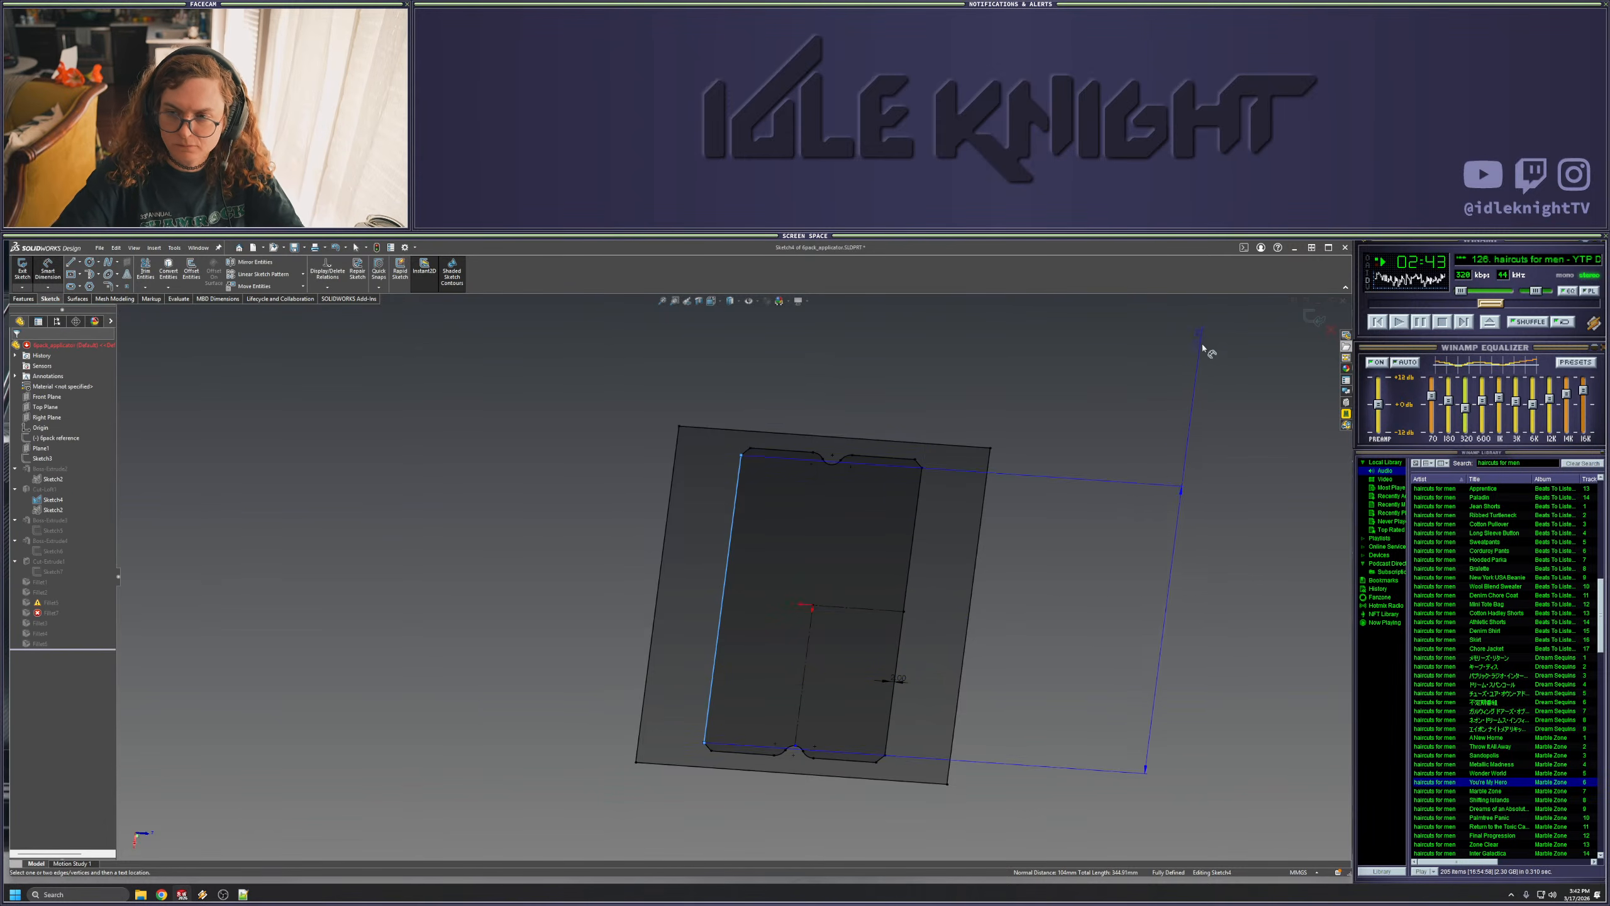
{"action": "left_click", "coordinate": [1331, 332]}
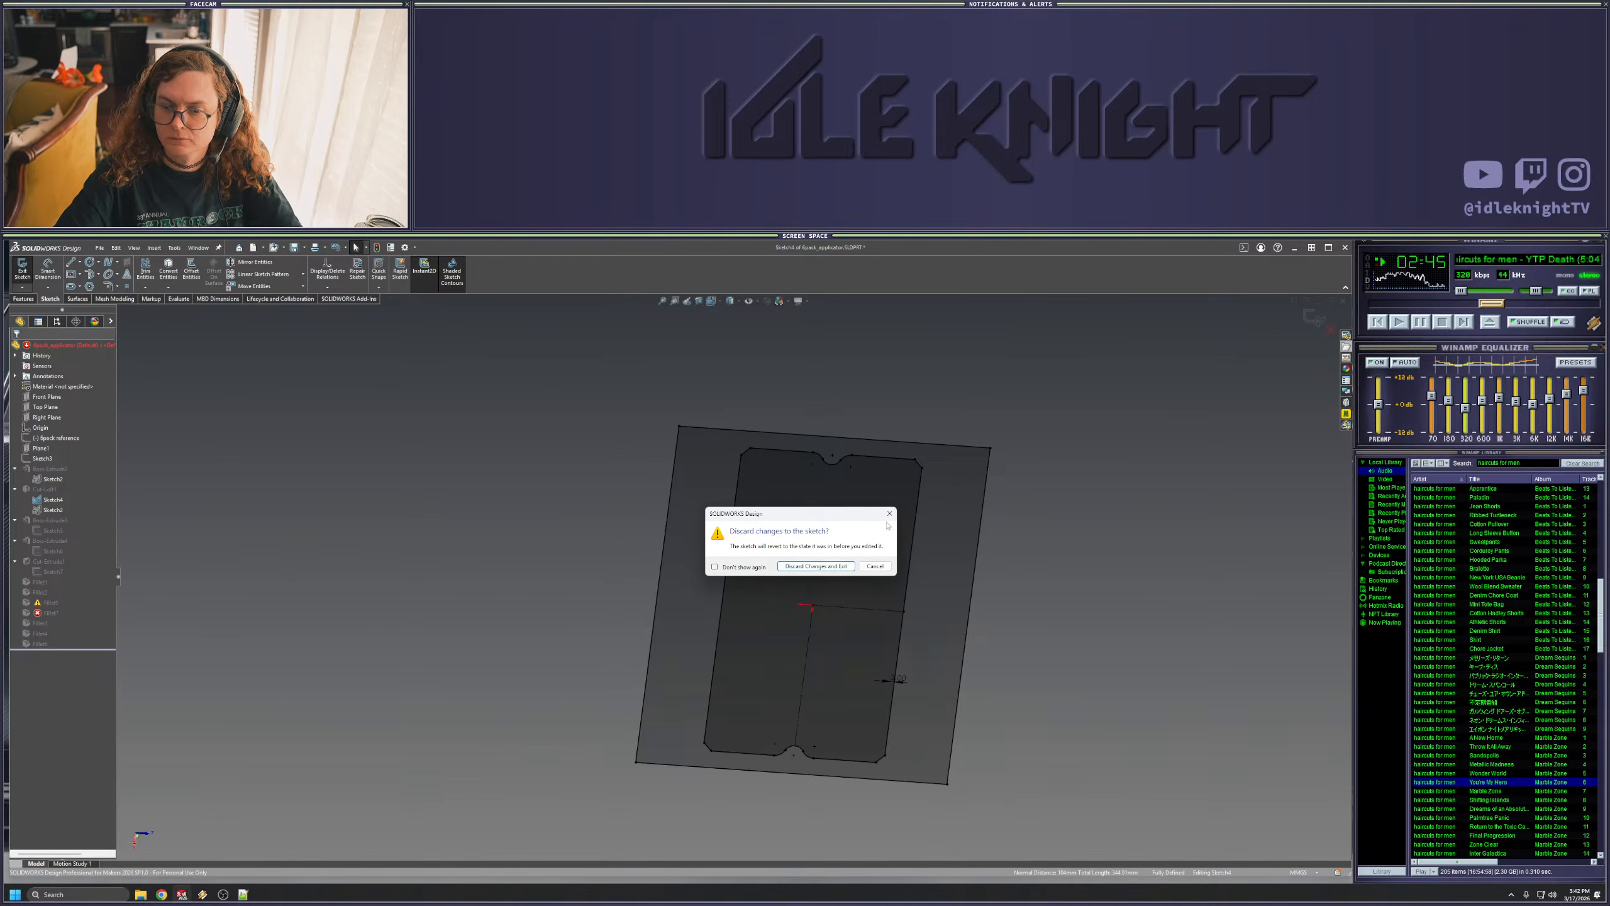
{"action": "left_click", "coordinate": [824, 565]}
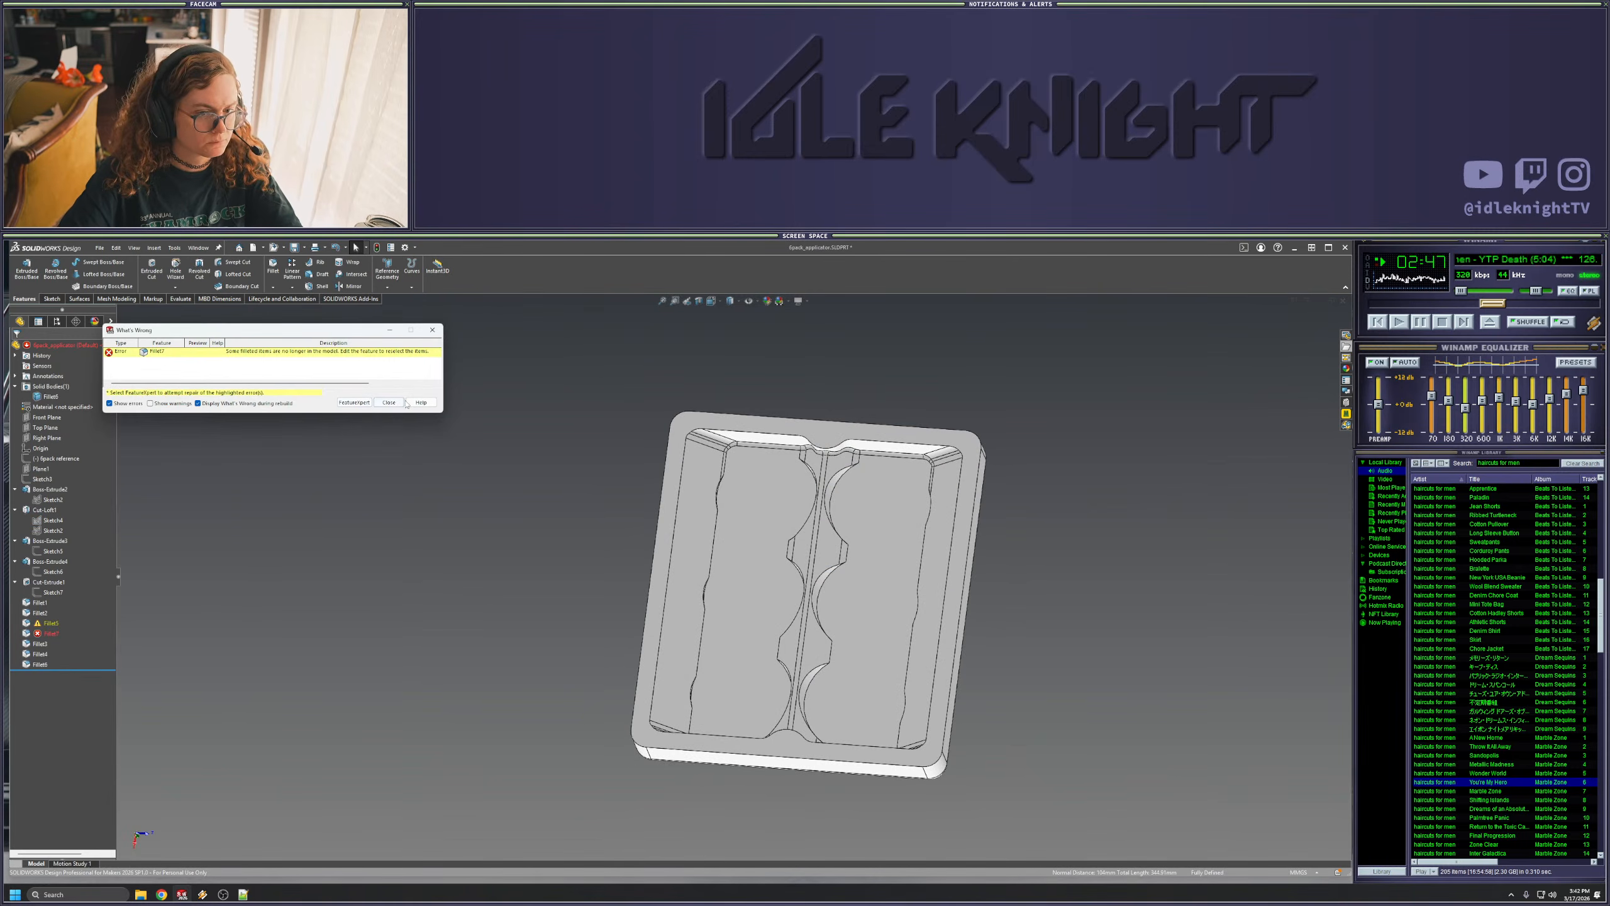
{"action": "left_click", "coordinate": [389, 402]}
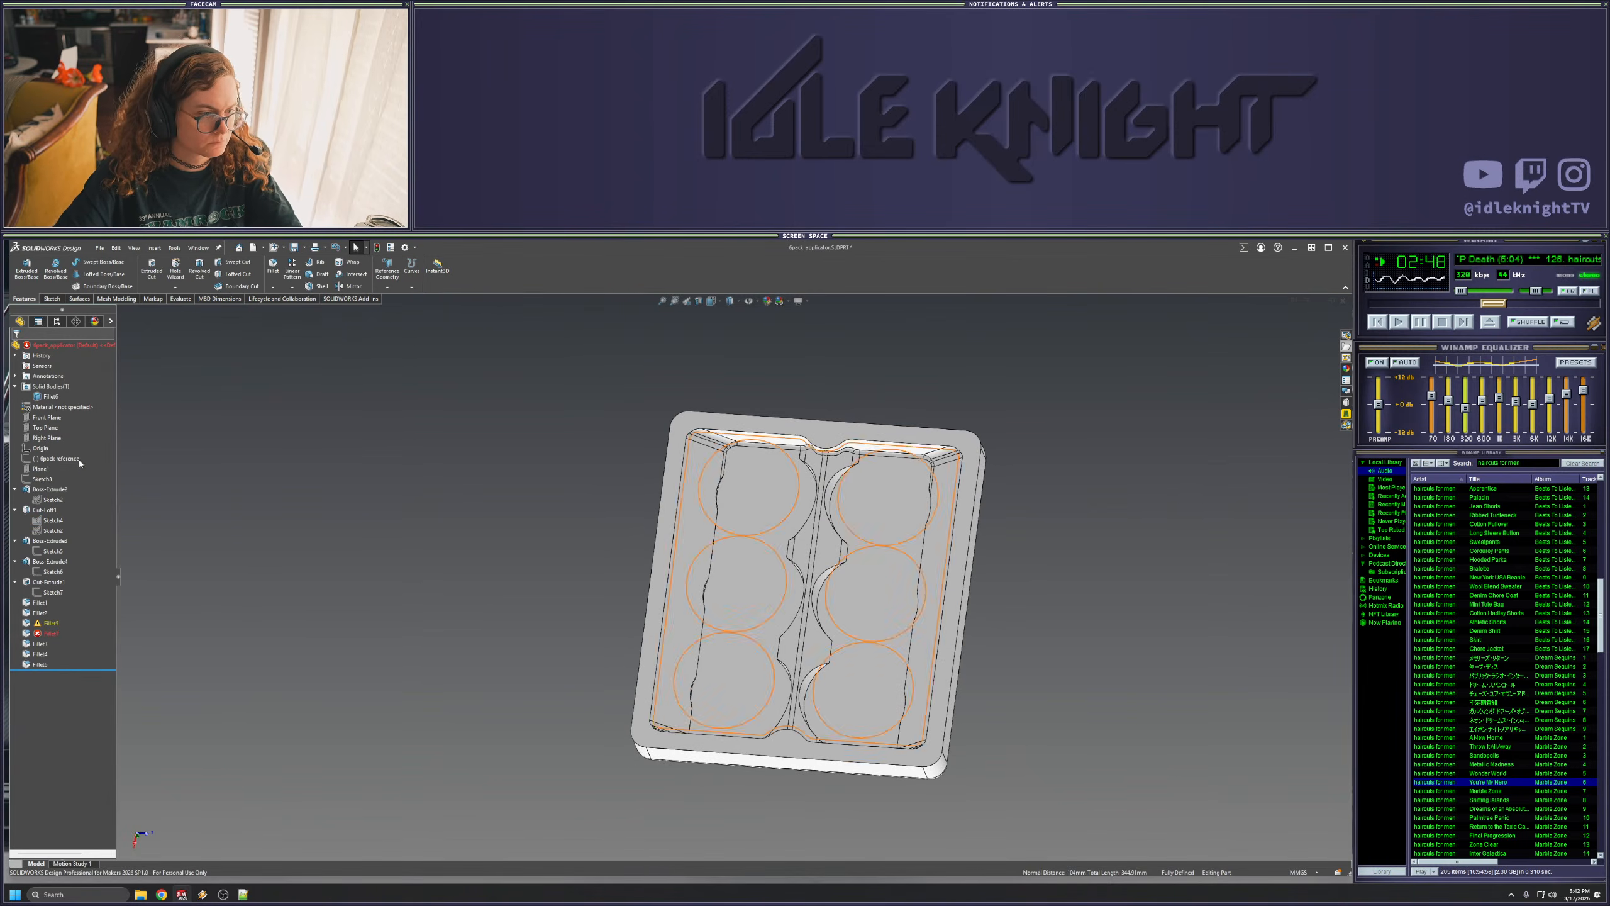
- Edit Sketch3, set the pocket profile's overall width to 98 mm, rebuild the part, and dismiss the error report
{"action": "right_click", "coordinate": [42, 479]}
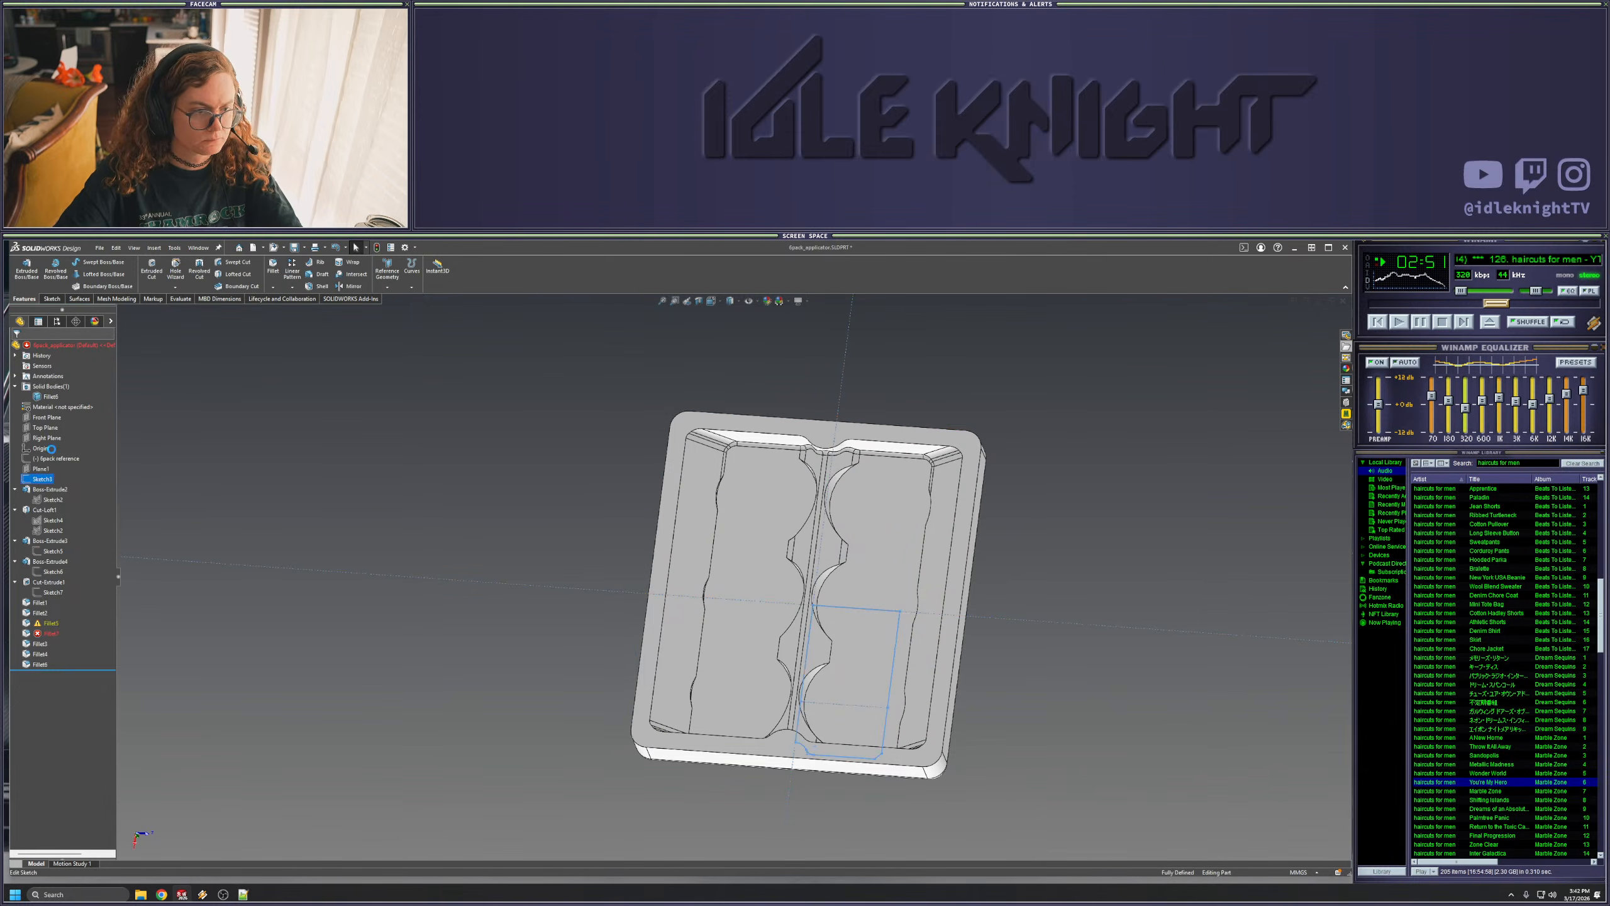
{"action": "left_click", "coordinate": [48, 453]}
{"action": "double_click", "coordinate": [750, 824]}
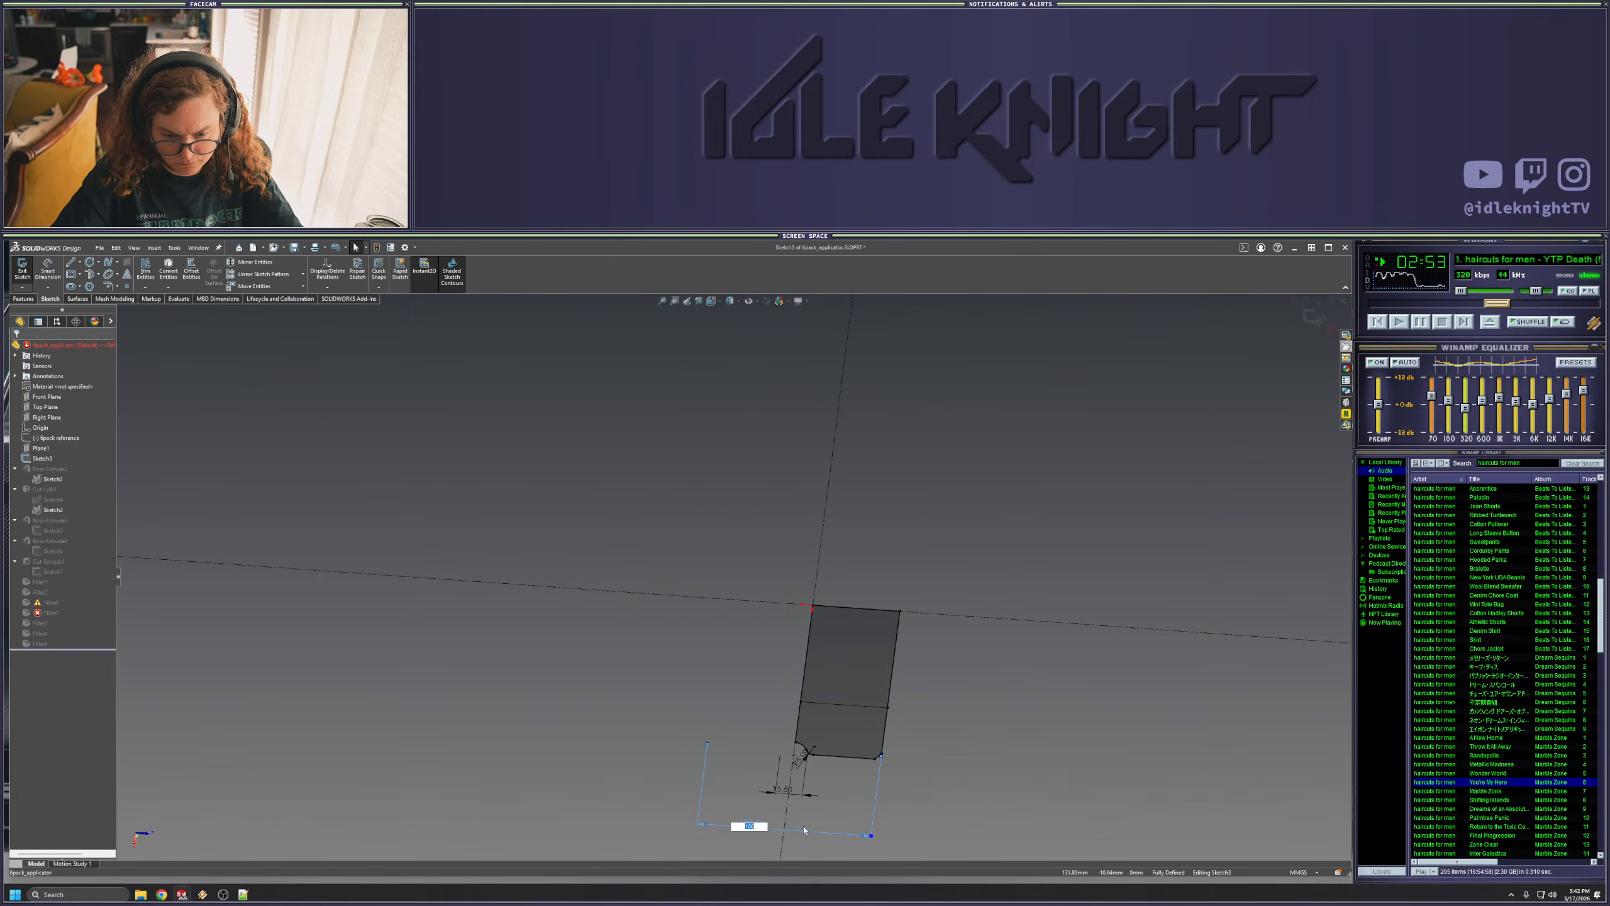
{"action": "type", "text": "98"}
{"action": "key", "text": "Return"}
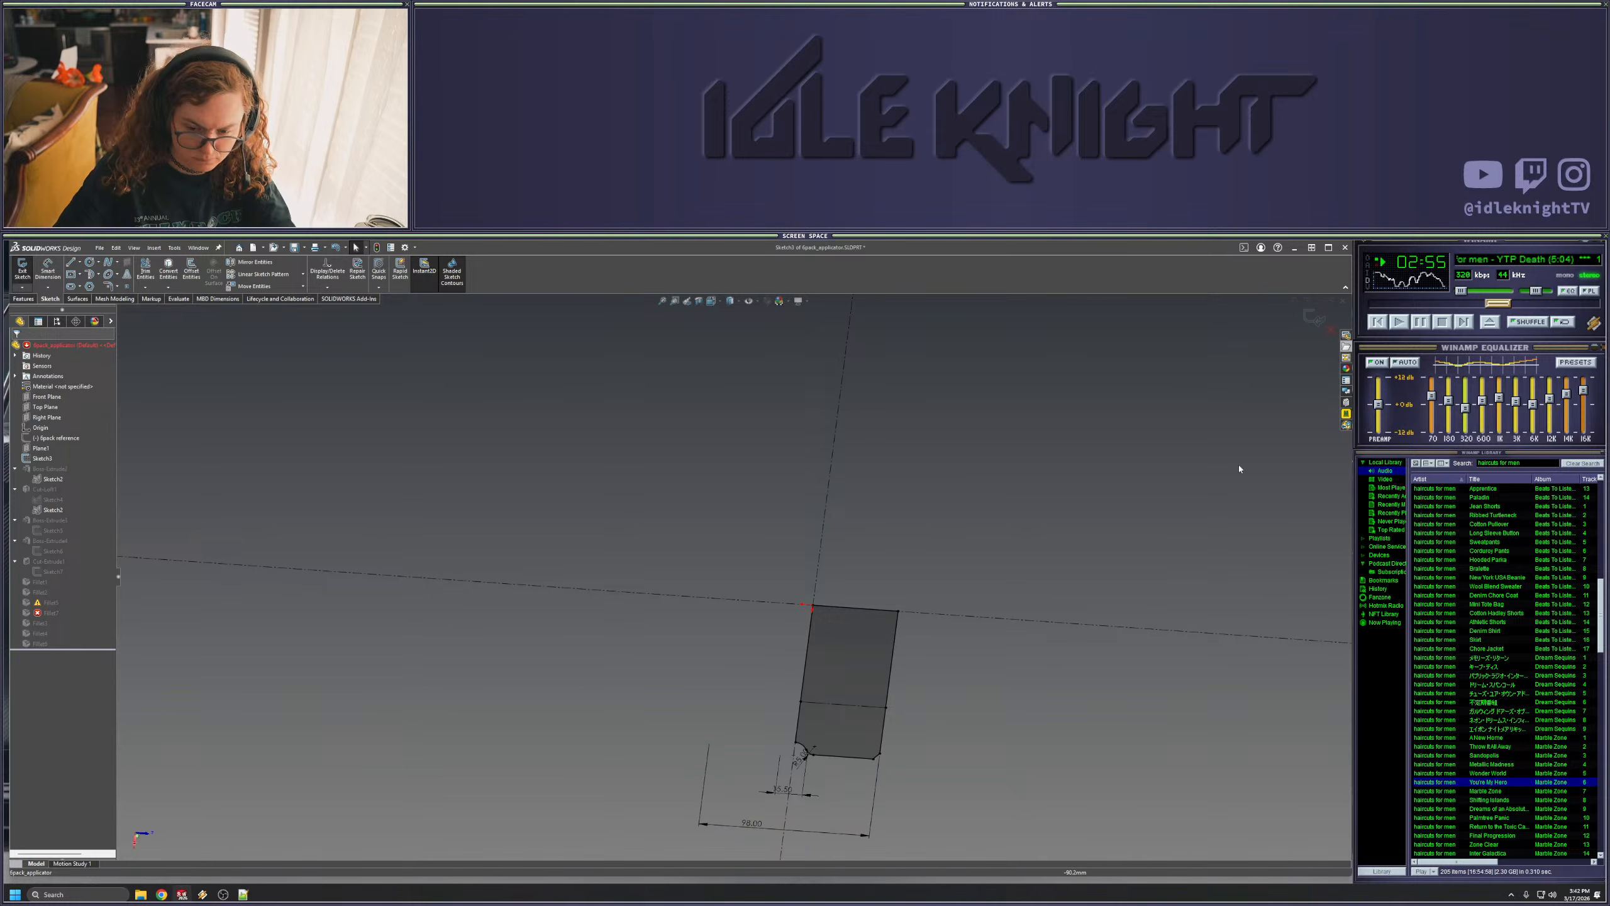
{"action": "left_click", "coordinate": [1311, 315]}
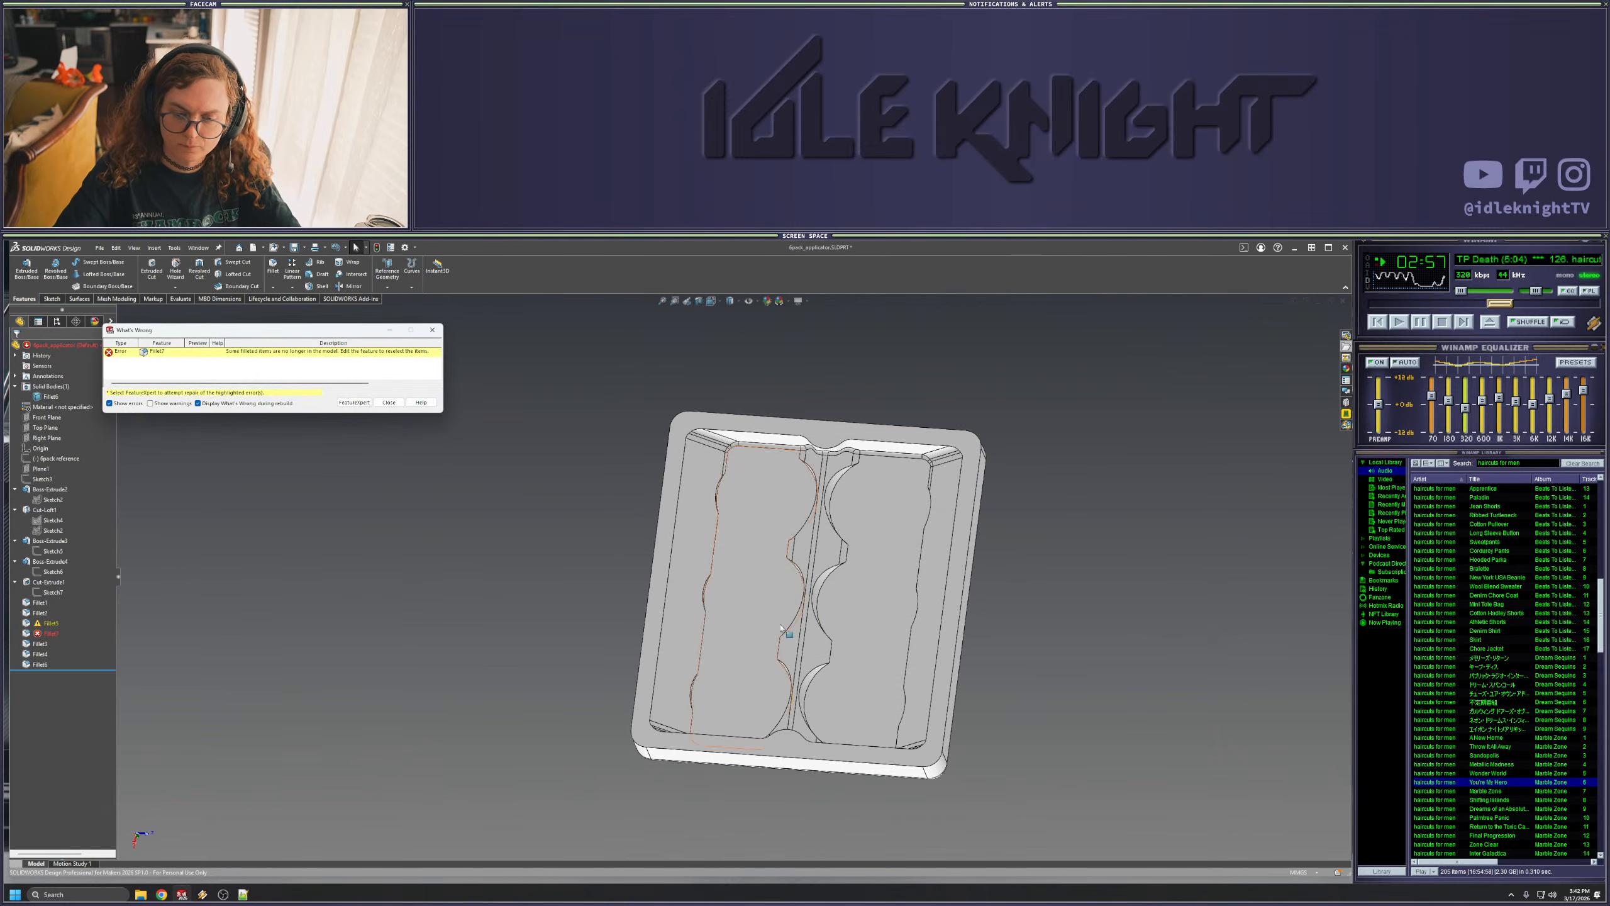
{"action": "left_click", "coordinate": [390, 402]}
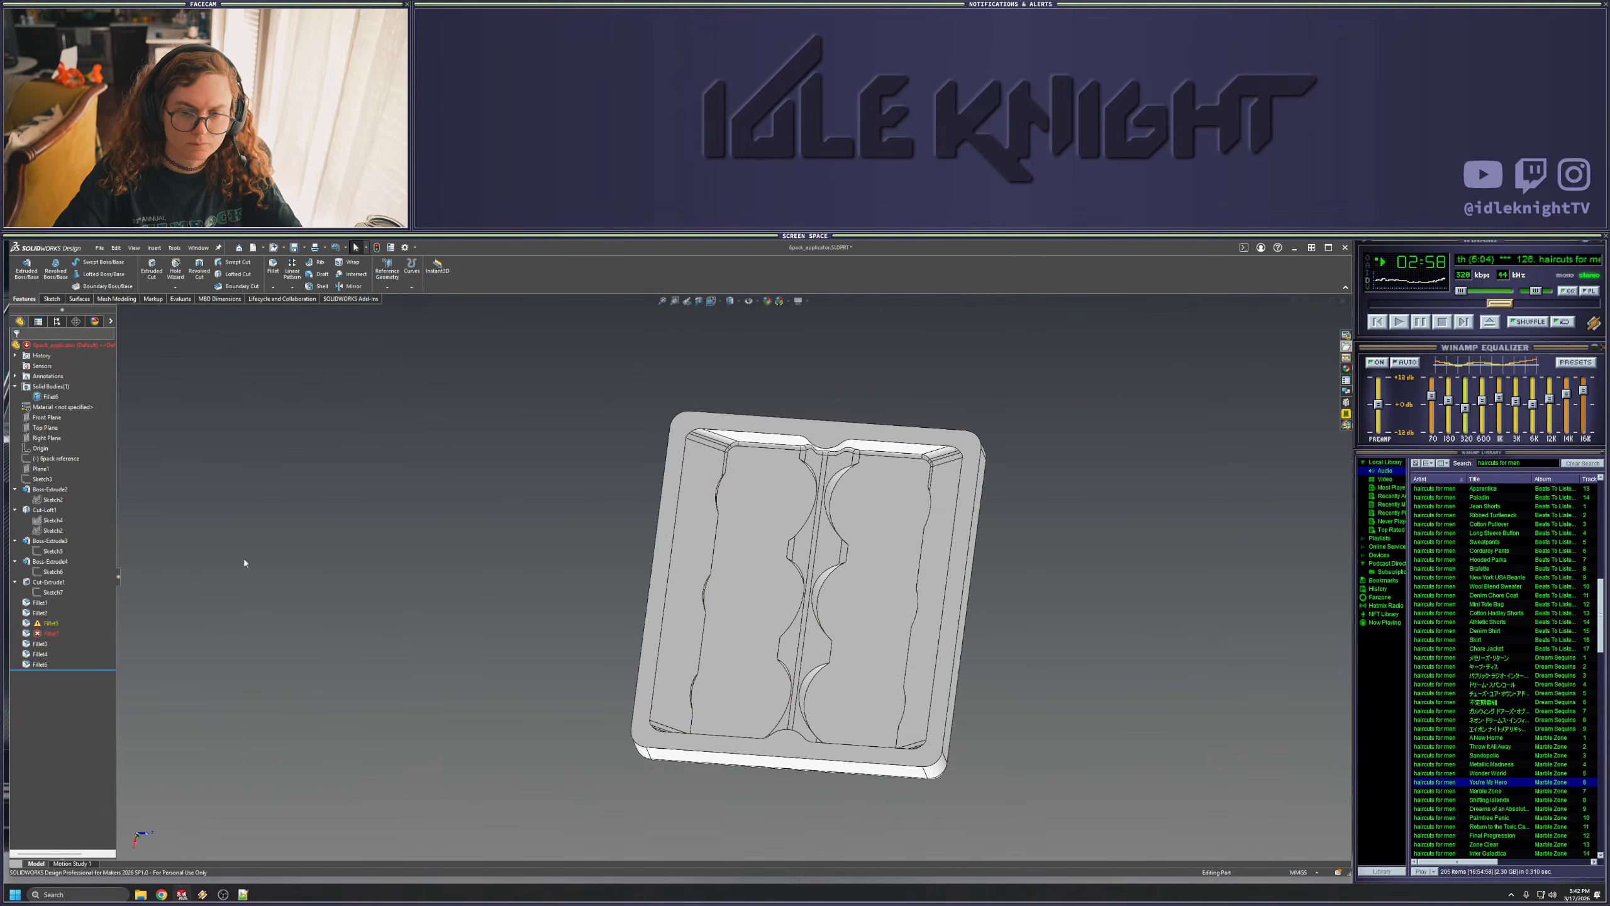
- Open the rib-corner fillet flagged with a warning, examine its preview at a rib point, and cancel the edit
{"action": "right_click", "coordinate": [50, 623]}
{"action": "left_click", "coordinate": [54, 595]}
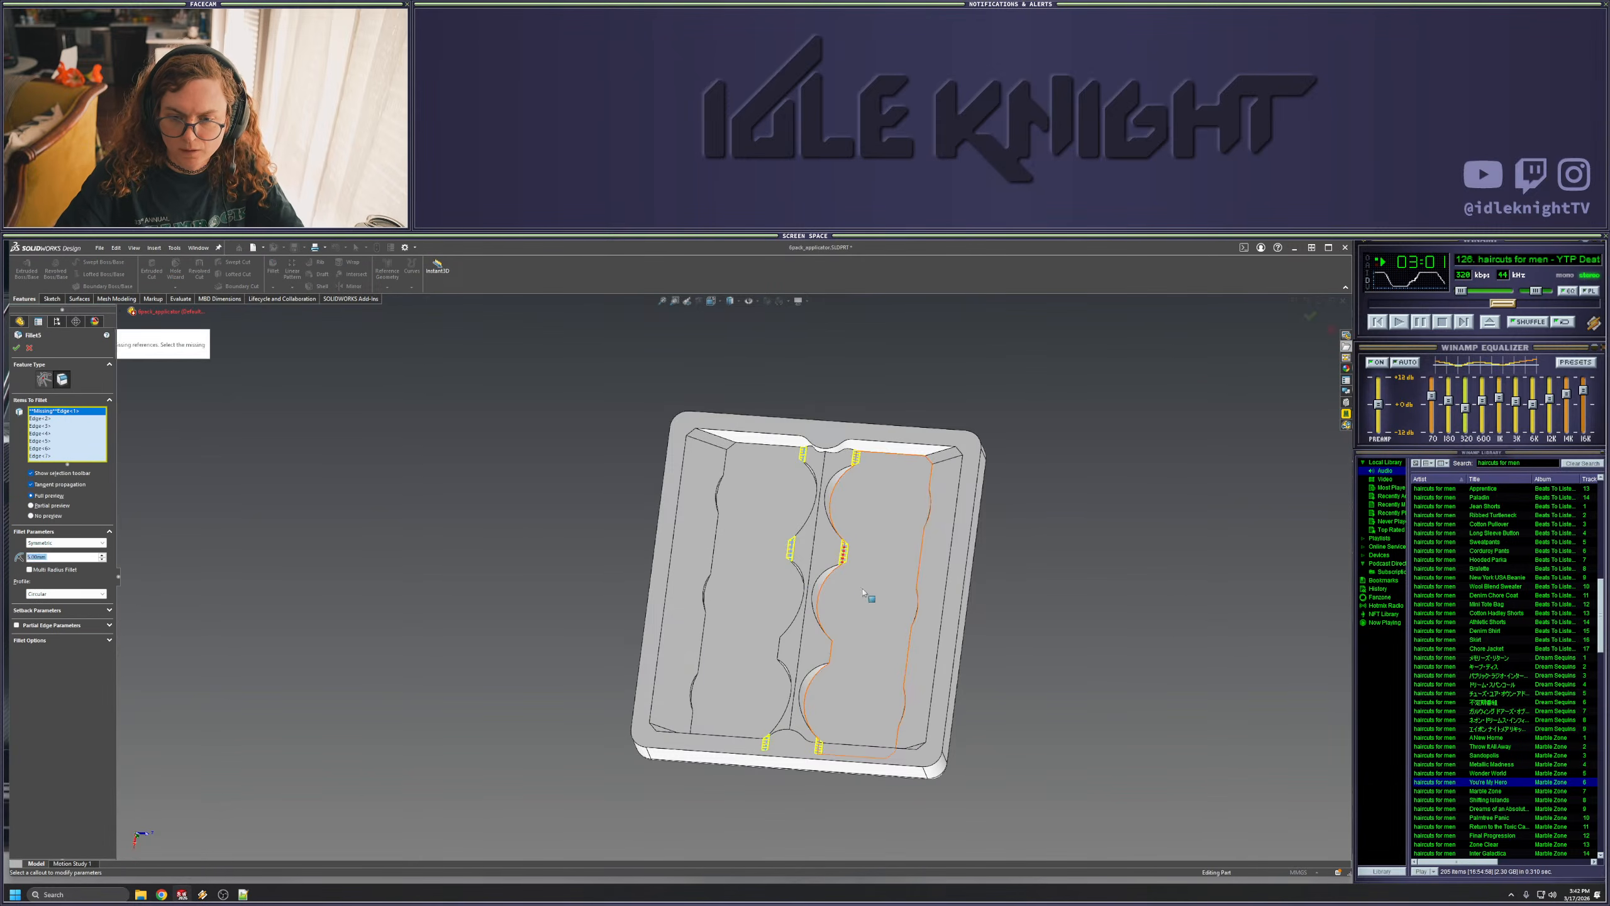
{"action": "middle_click_drag", "start_coordinate": [870, 603], "coordinate": [866, 577]}
{"action": "scroll", "coordinate": [866, 576], "scroll_direction": "down", "scroll_amount": 5}
{"action": "scroll", "coordinate": [781, 562], "scroll_direction": "down", "scroll_amount": 6}
{"action": "middle_click_drag", "start_coordinate": [766, 560], "coordinate": [732, 466]}
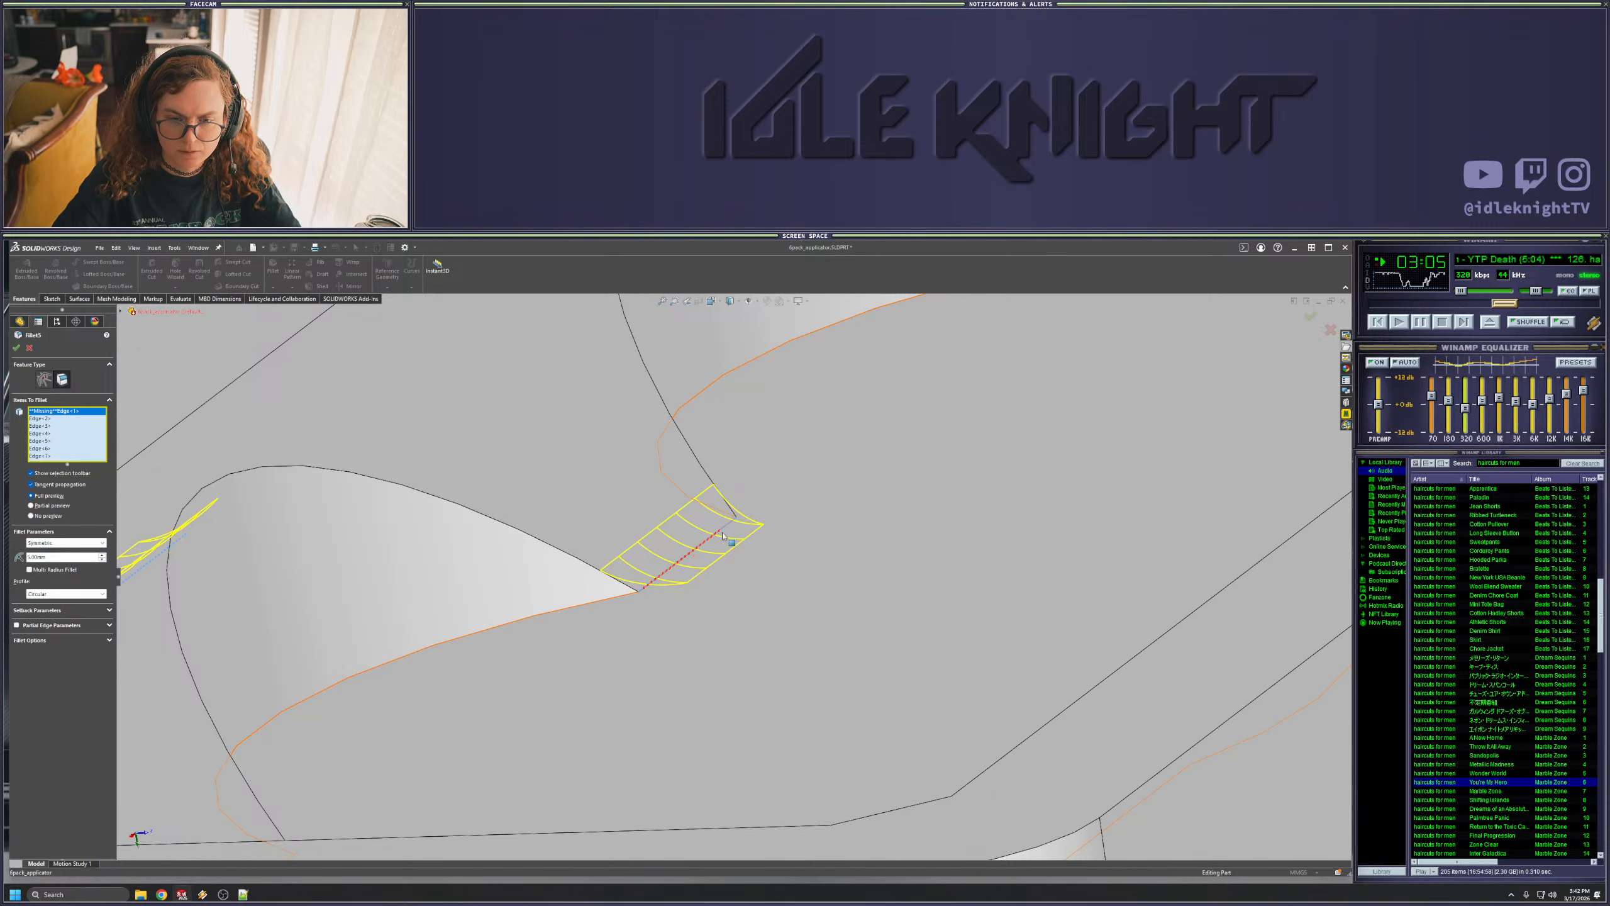
{"action": "key", "text": "Escape"}
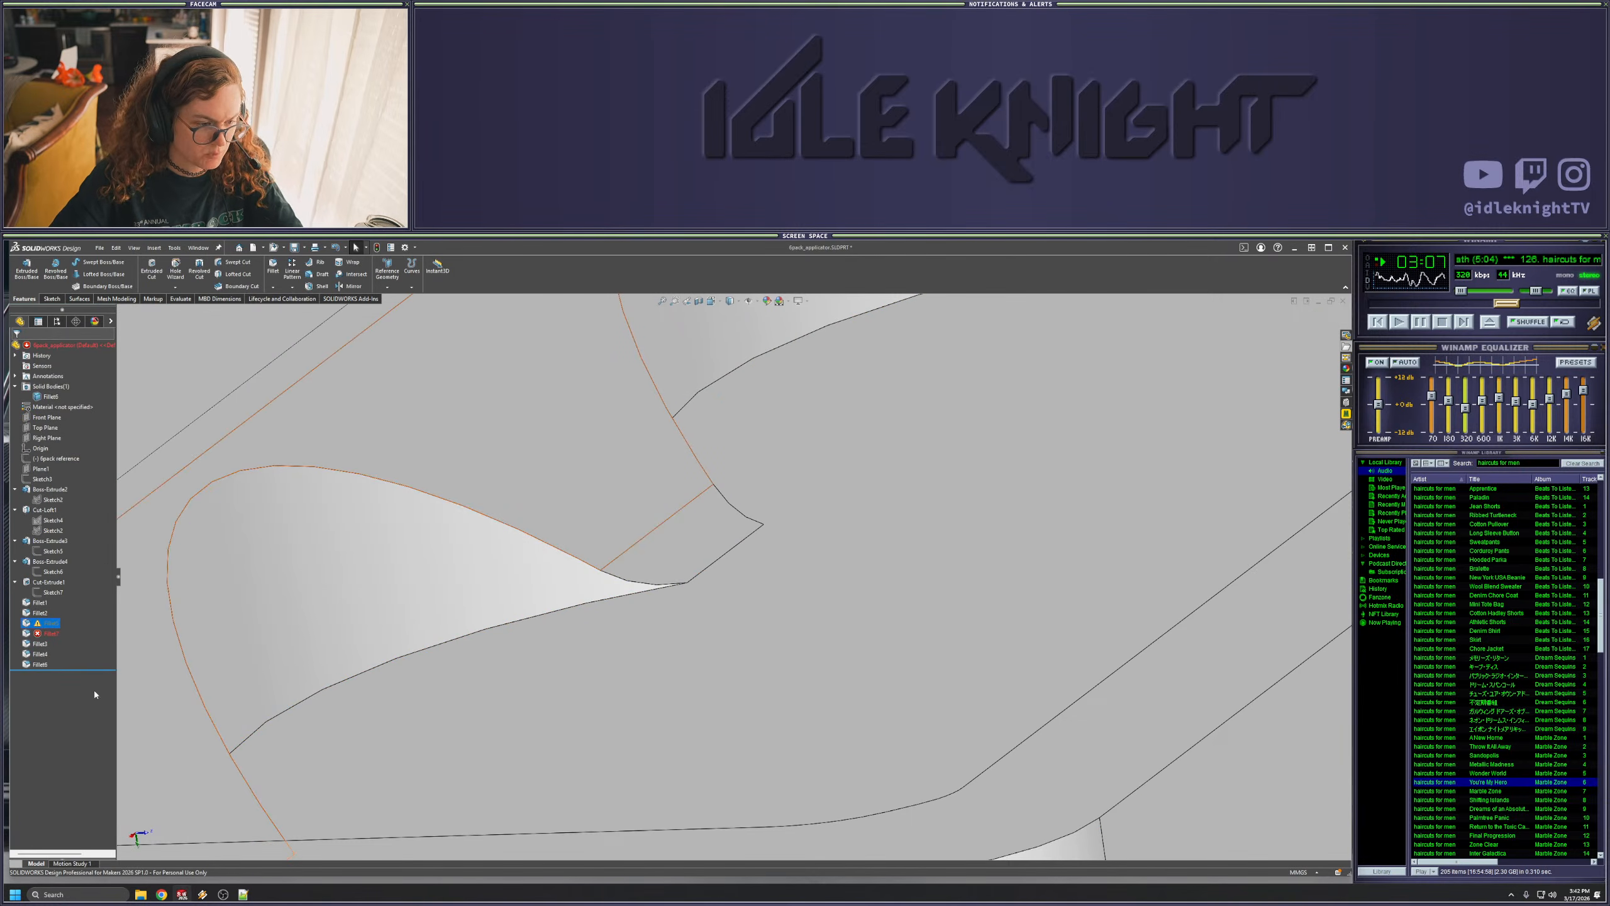
- Roll the feature history back to just before the flagged rib-corner fillet and inspect the unrounded rib corners
{"action": "left_click_drag", "start_coordinate": [100, 670], "coordinate": [87, 619]}
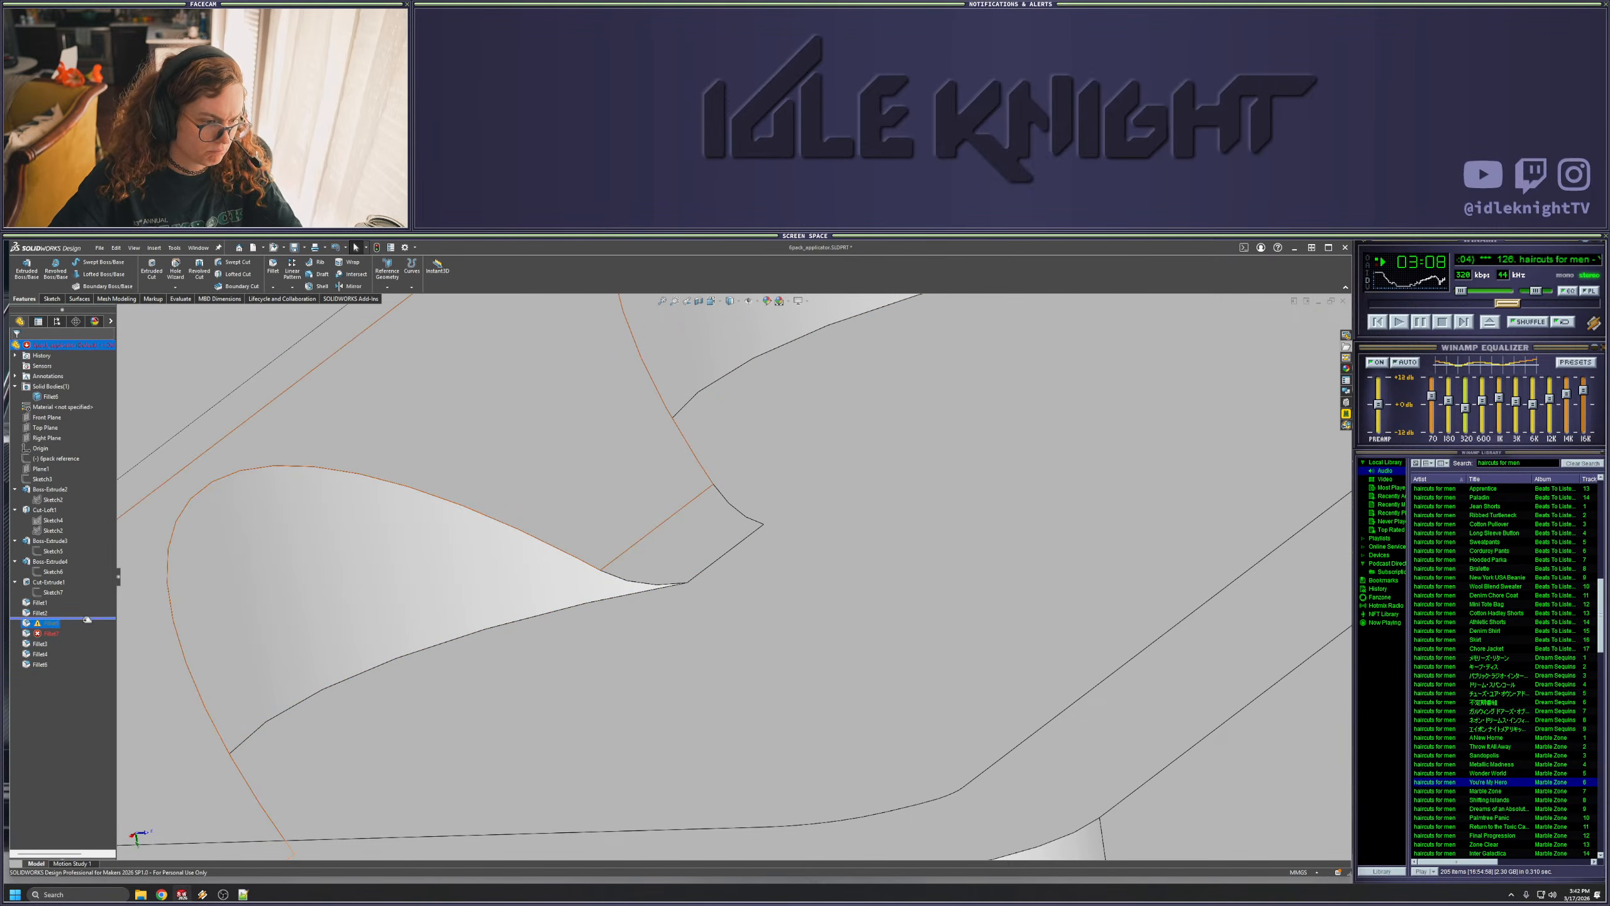
{"action": "left_click", "coordinate": [713, 549]}
{"action": "scroll", "coordinate": [714, 550], "scroll_direction": "up", "scroll_amount": 8}
{"action": "middle_click_drag", "start_coordinate": [729, 561], "coordinate": [780, 678]}
{"action": "left_click", "coordinate": [985, 697]}
{"action": "left_click", "coordinate": [47, 612]}
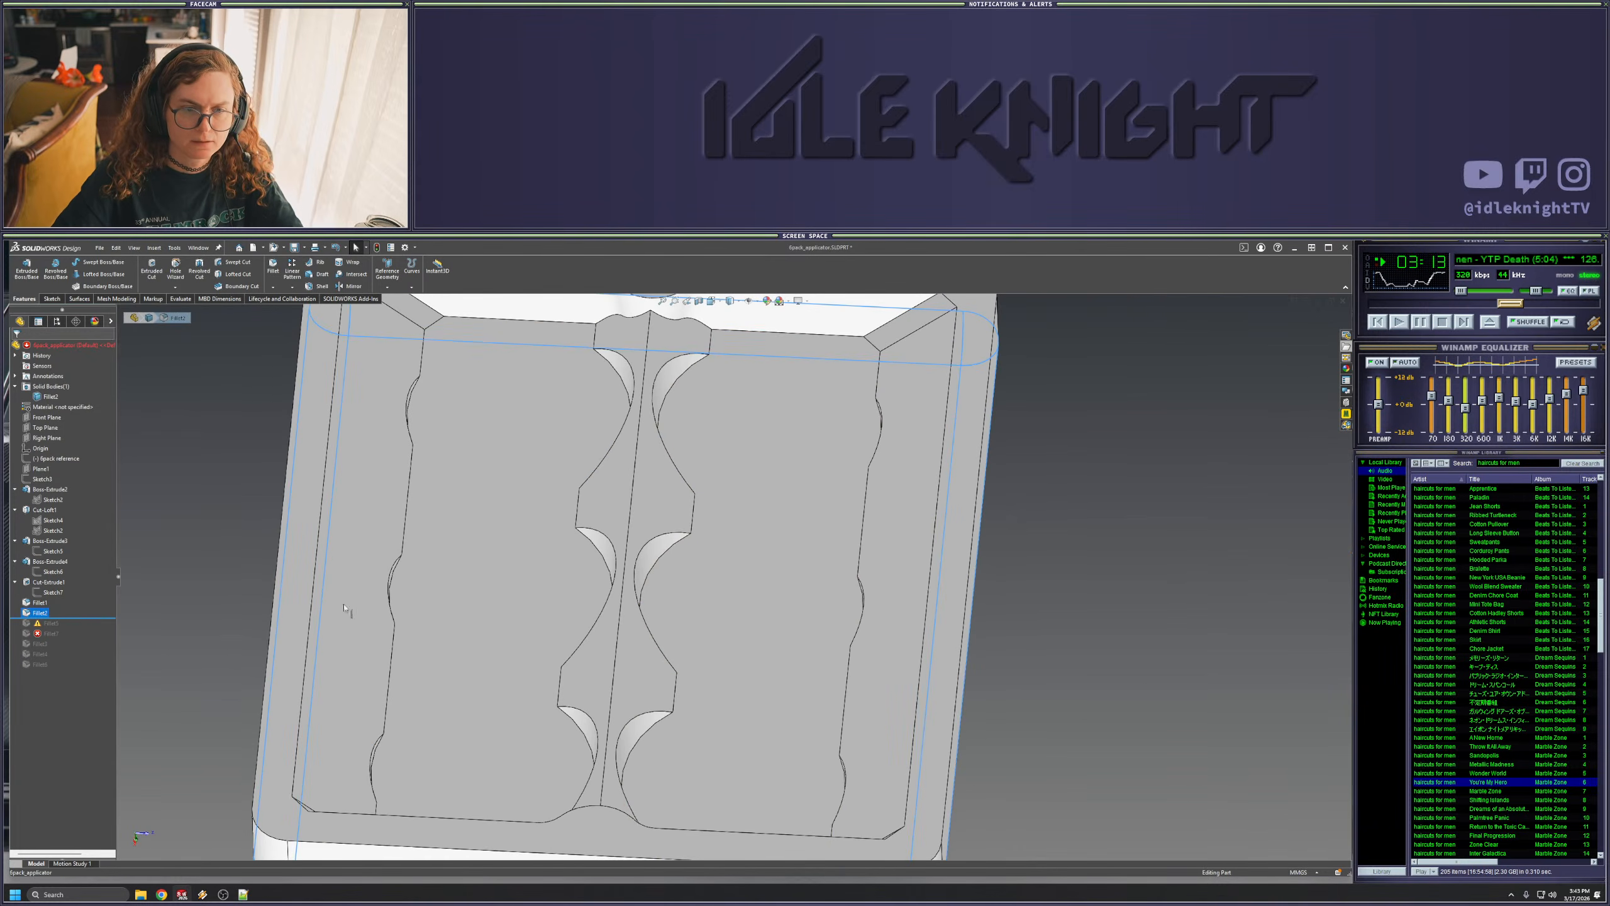
{"action": "scroll", "coordinate": [697, 596], "scroll_direction": "up", "scroll_amount": 2}
{"action": "middle_click_drag", "start_coordinate": [646, 571], "coordinate": [622, 532]}
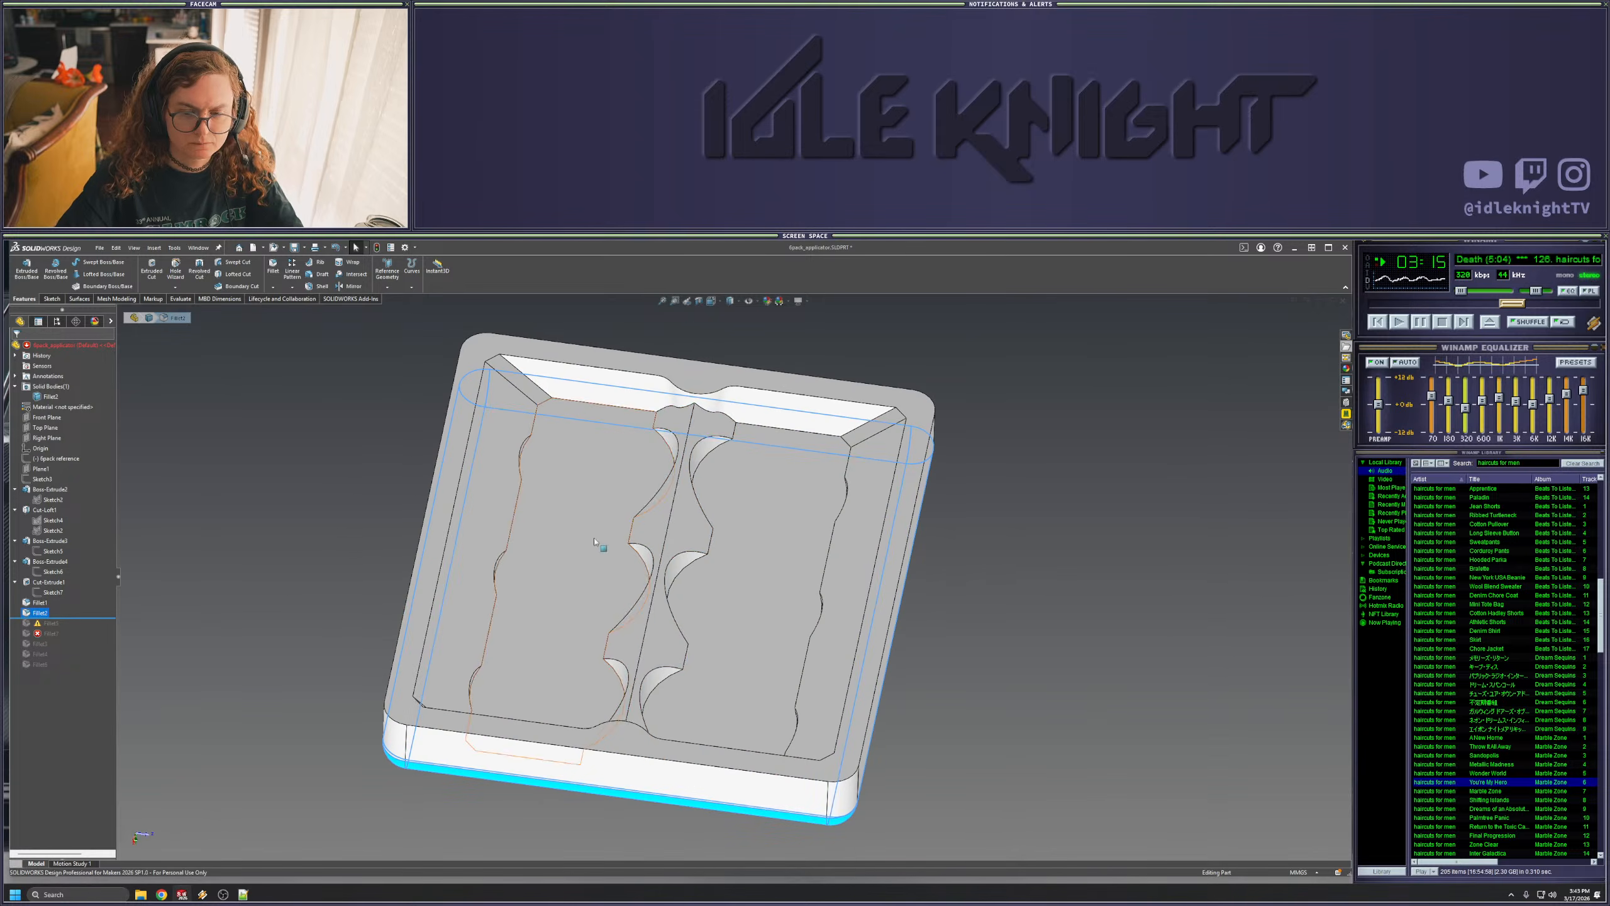
- Roll forward past the rib-corner fillet, remove its missing edge, add the two unrounded rib corner edges, and apply it
{"action": "left_click_drag", "start_coordinate": [71, 619], "coordinate": [53, 627]}
{"action": "right_click", "coordinate": [53, 625]}
{"action": "left_click", "coordinate": [61, 596]}
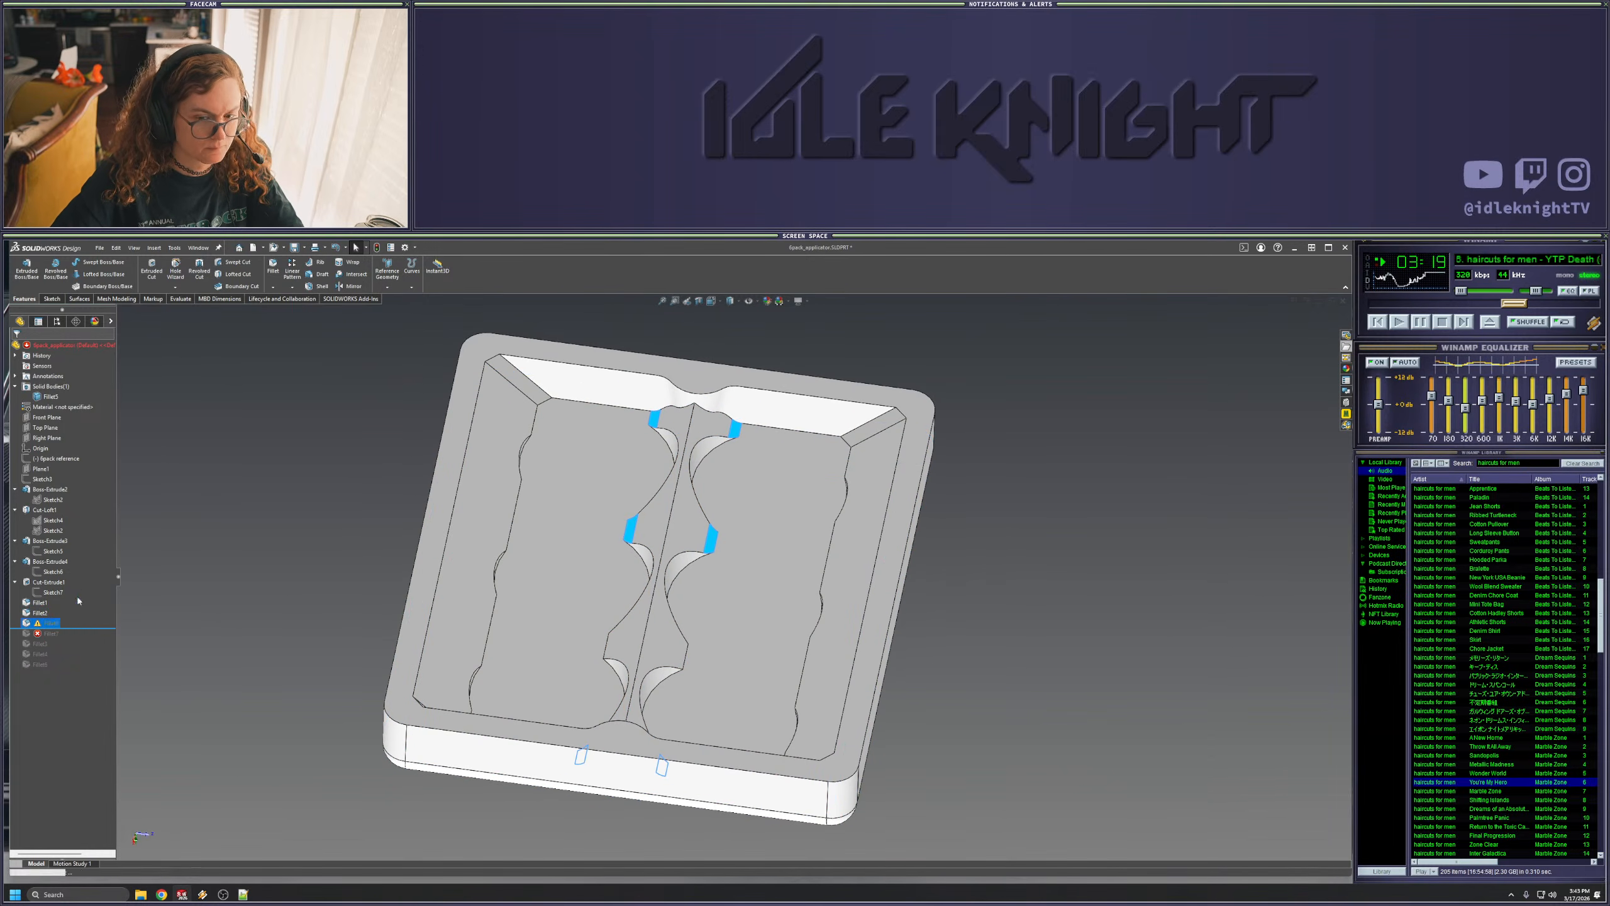
{"action": "left_click", "coordinate": [52, 413]}
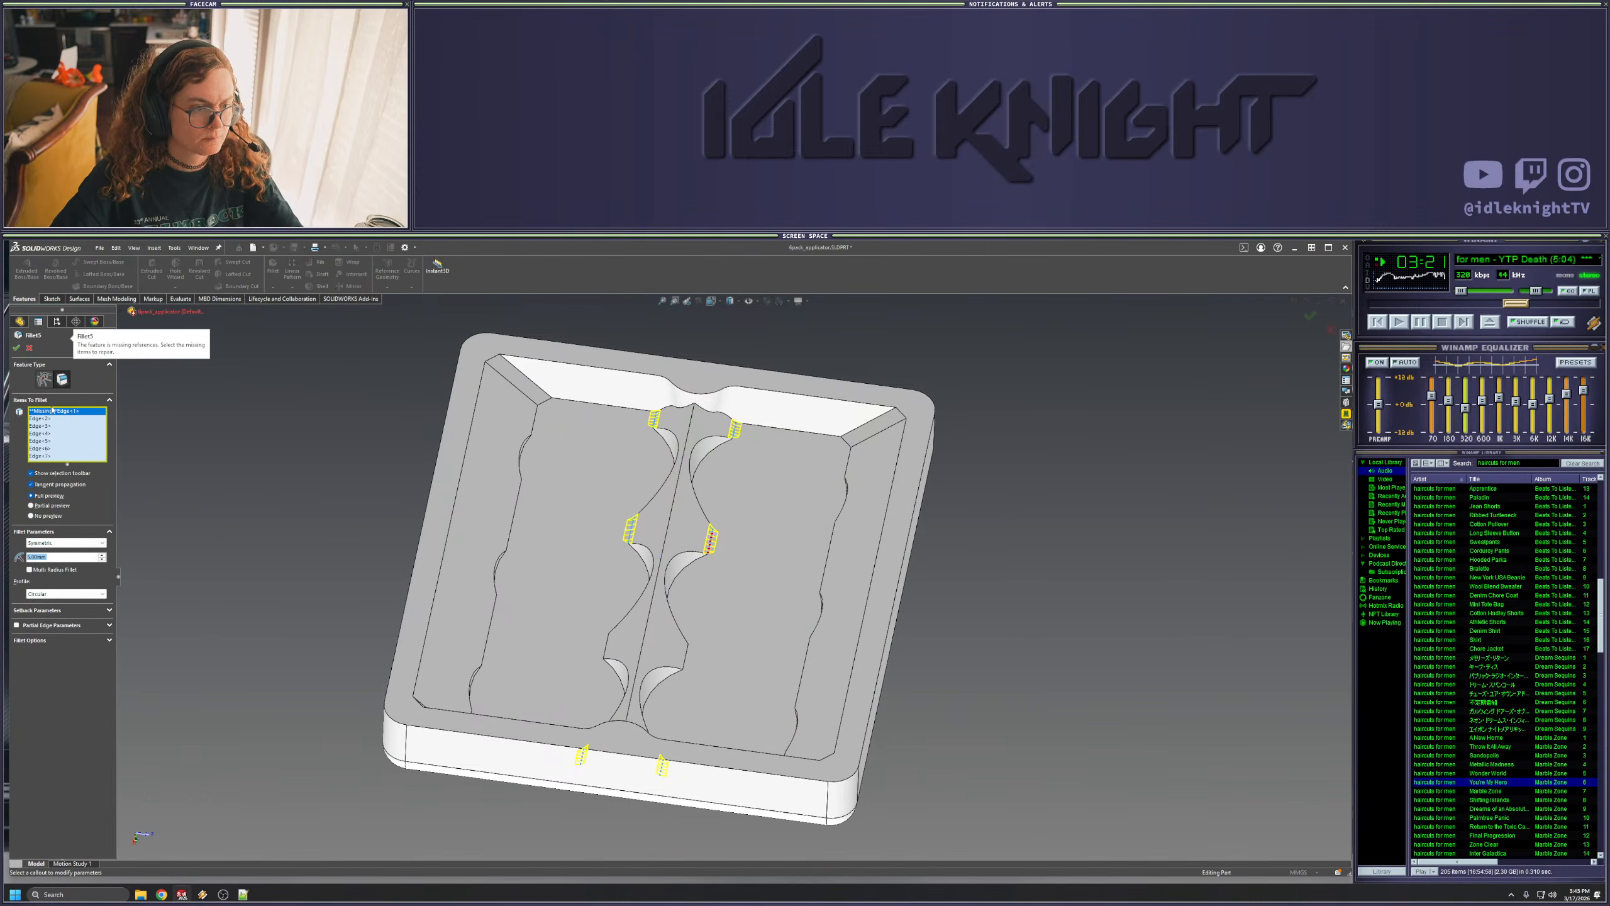
{"action": "key", "text": "Delete"}
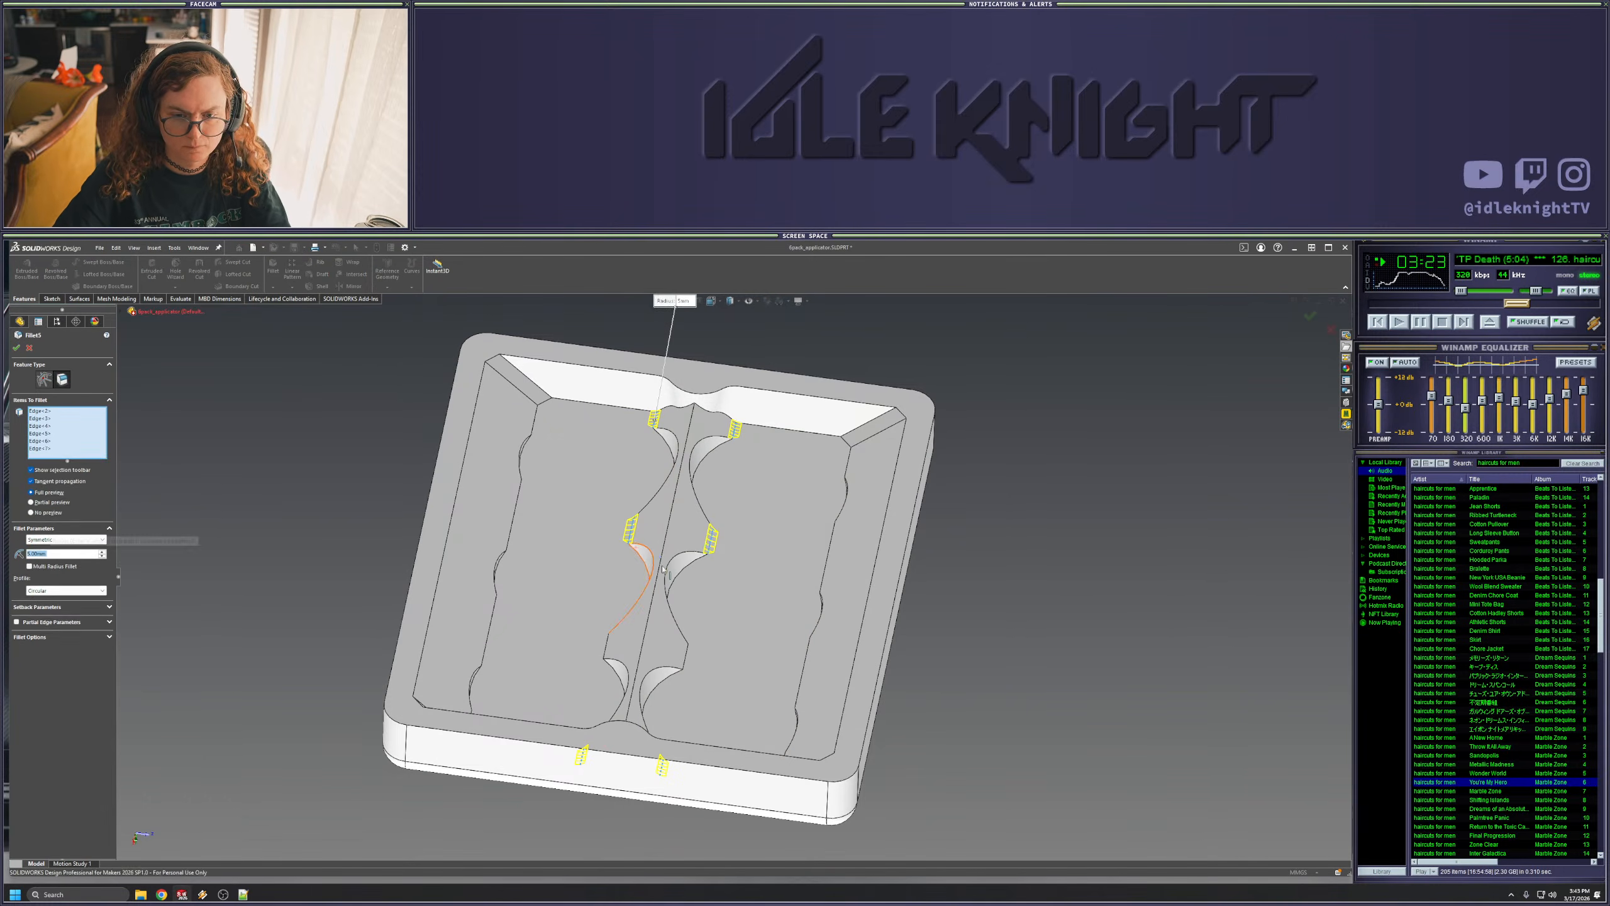
{"action": "left_click", "coordinate": [687, 659]}
{"action": "middle_click_drag", "start_coordinate": [672, 635], "coordinate": [800, 650]}
{"action": "left_click", "coordinate": [620, 654]}
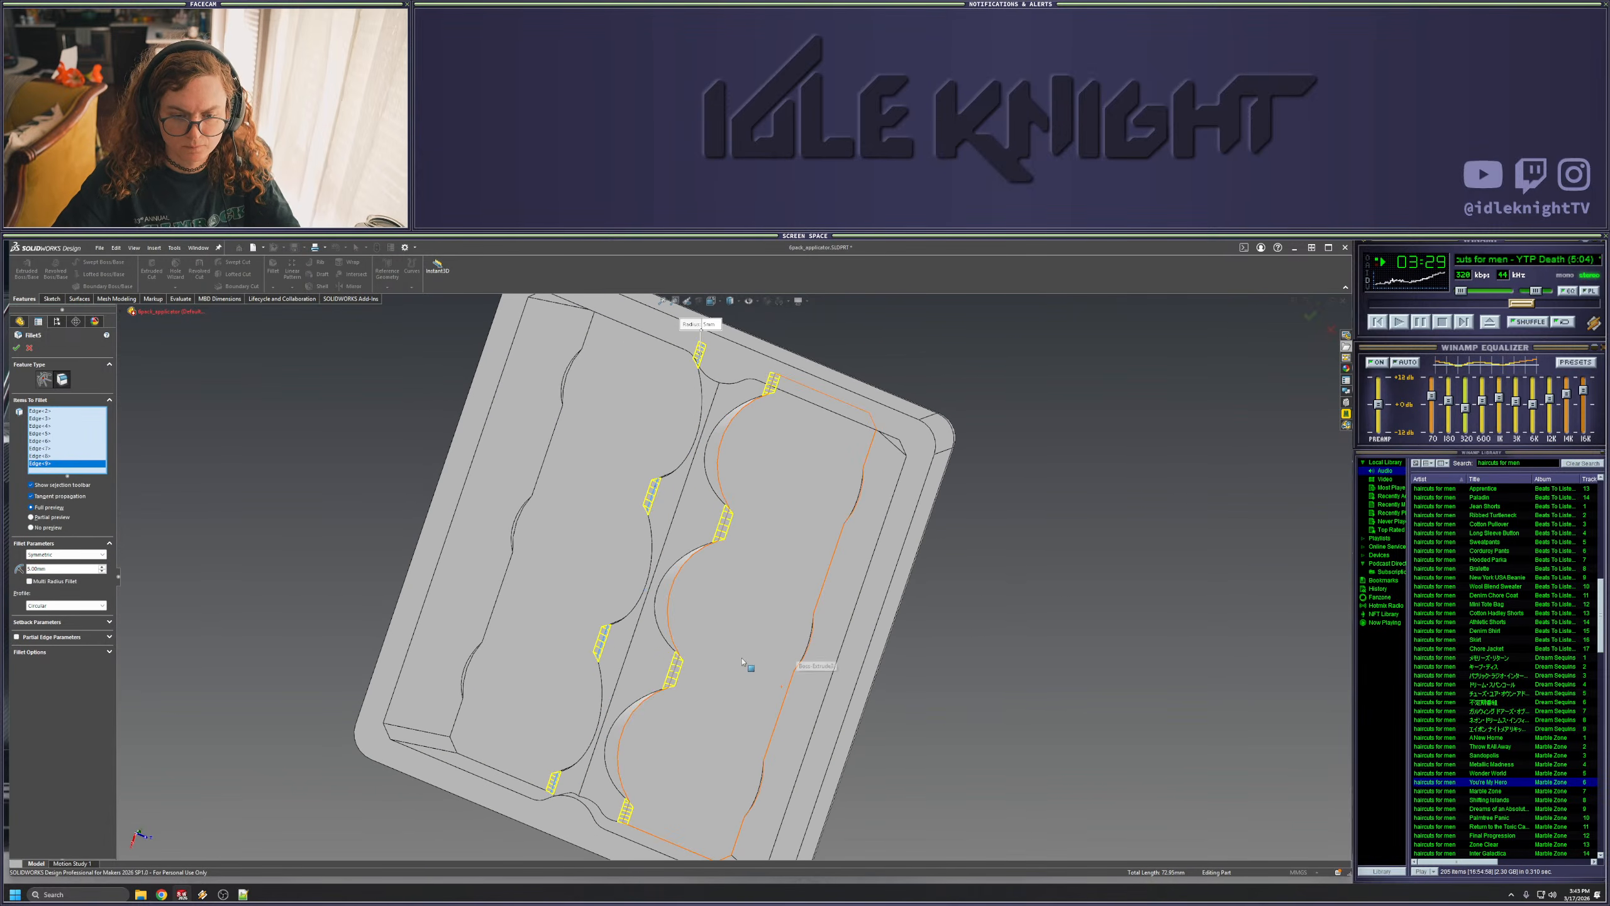
{"action": "left_click", "coordinate": [18, 348]}
{"action": "mouse_move", "coordinate": [634, 508]}
{"action": "middle_mouse_down"}
{"action": "mouse_move", "coordinate": [654, 461]}
{"action": "mouse_move", "coordinate": [665, 482]}
{"action": "middle_mouse_up"}
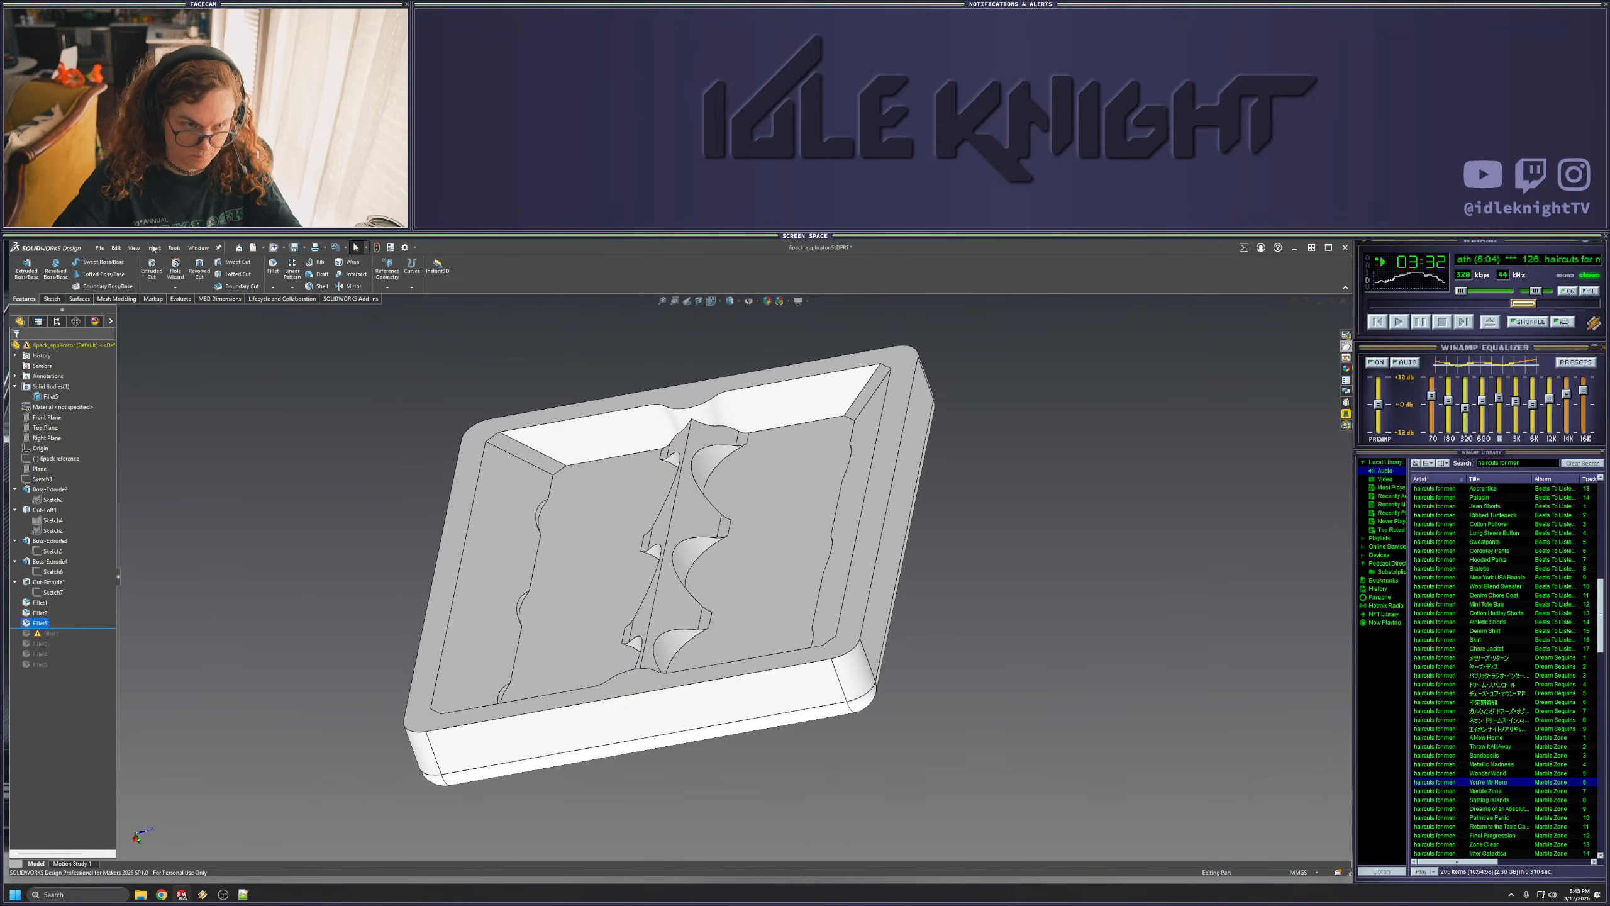
- Reopen the rib-corner fillet and add the first three corner edges between the scallops along one pocket side wall
{"action": "right_click", "coordinate": [39, 625]}
{"action": "left_click", "coordinate": [54, 595]}
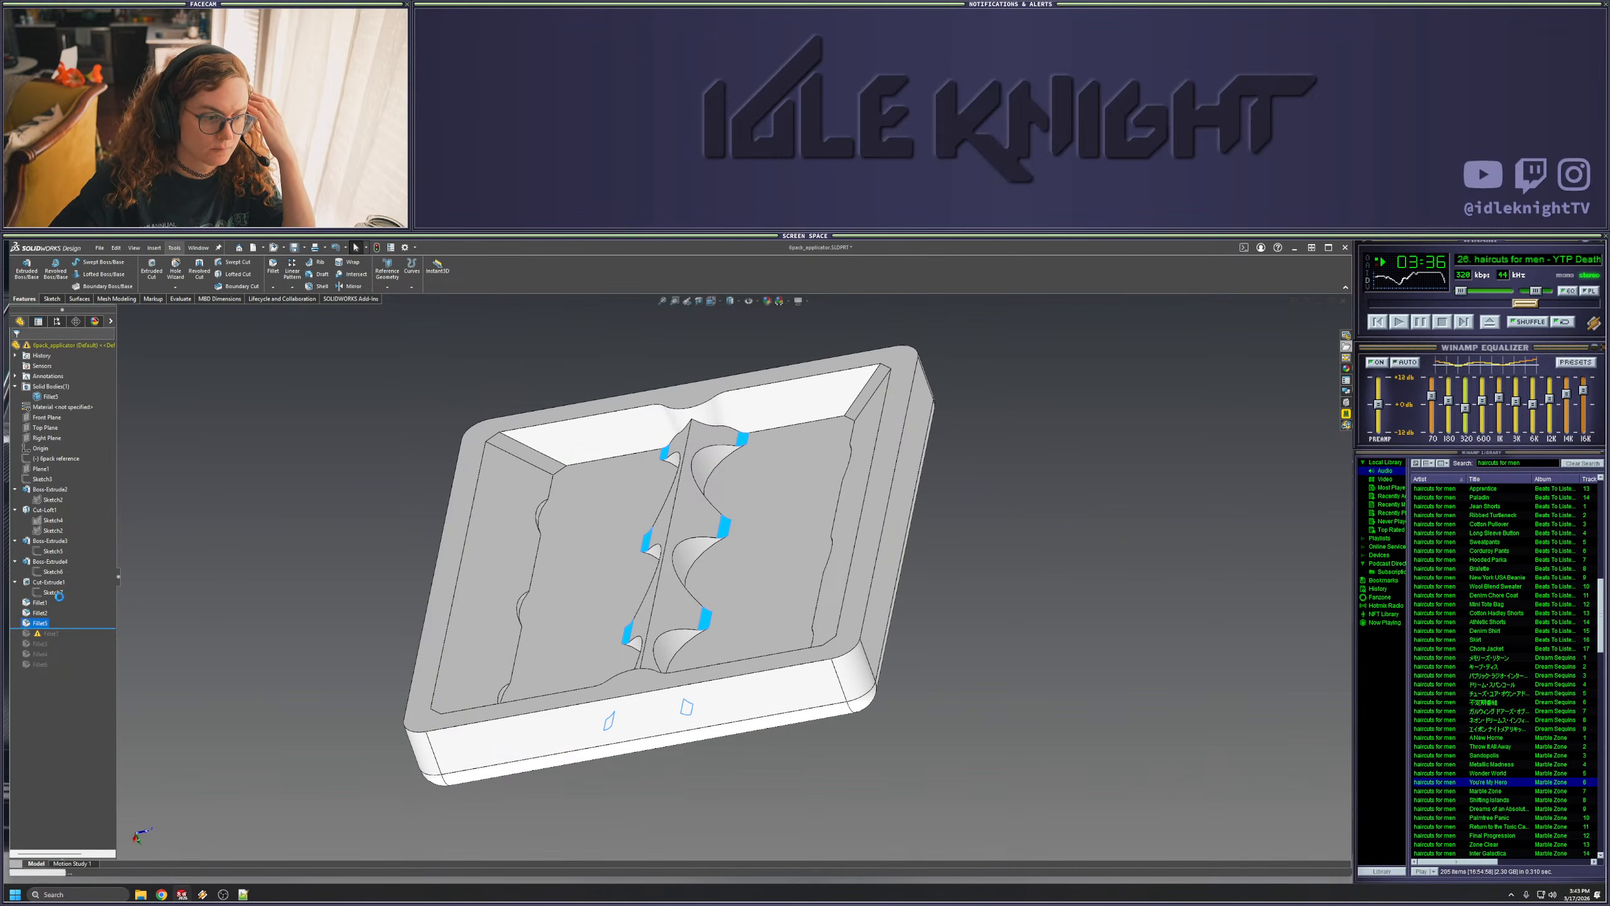
{"action": "left_click", "coordinate": [554, 472]}
{"action": "left_click", "coordinate": [531, 607]}
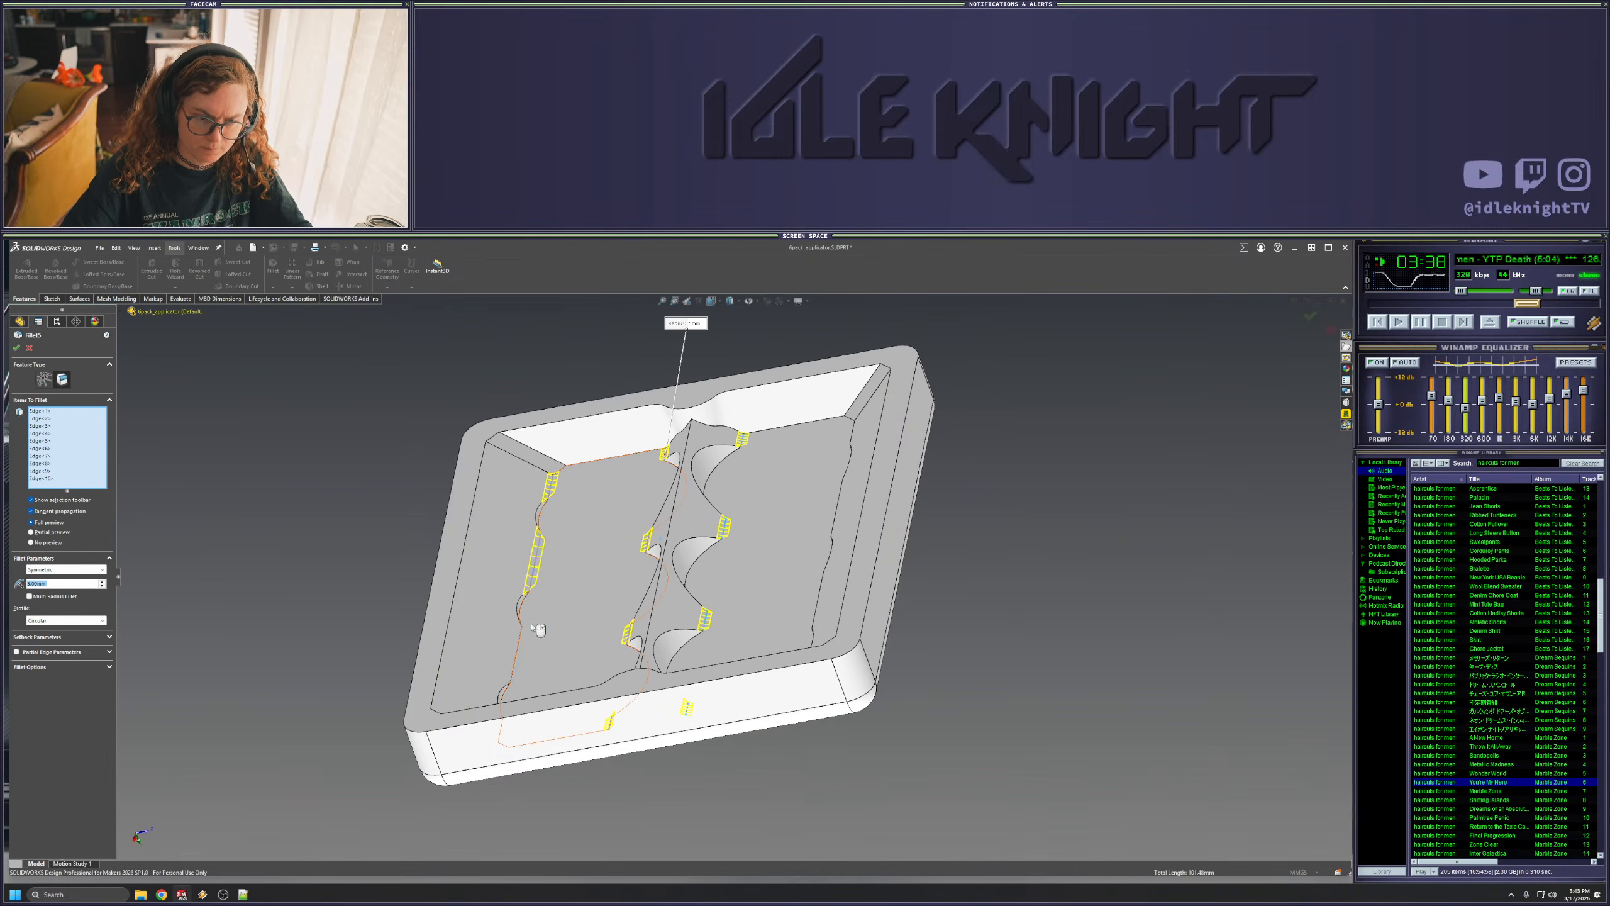
{"action": "left_click", "coordinate": [519, 667]}
- Add the four scallop corner edges on the opposite side wall and the first wall's remaining corner, and apply the fillet
{"action": "middle_click_drag", "start_coordinate": [852, 569], "coordinate": [886, 482]}
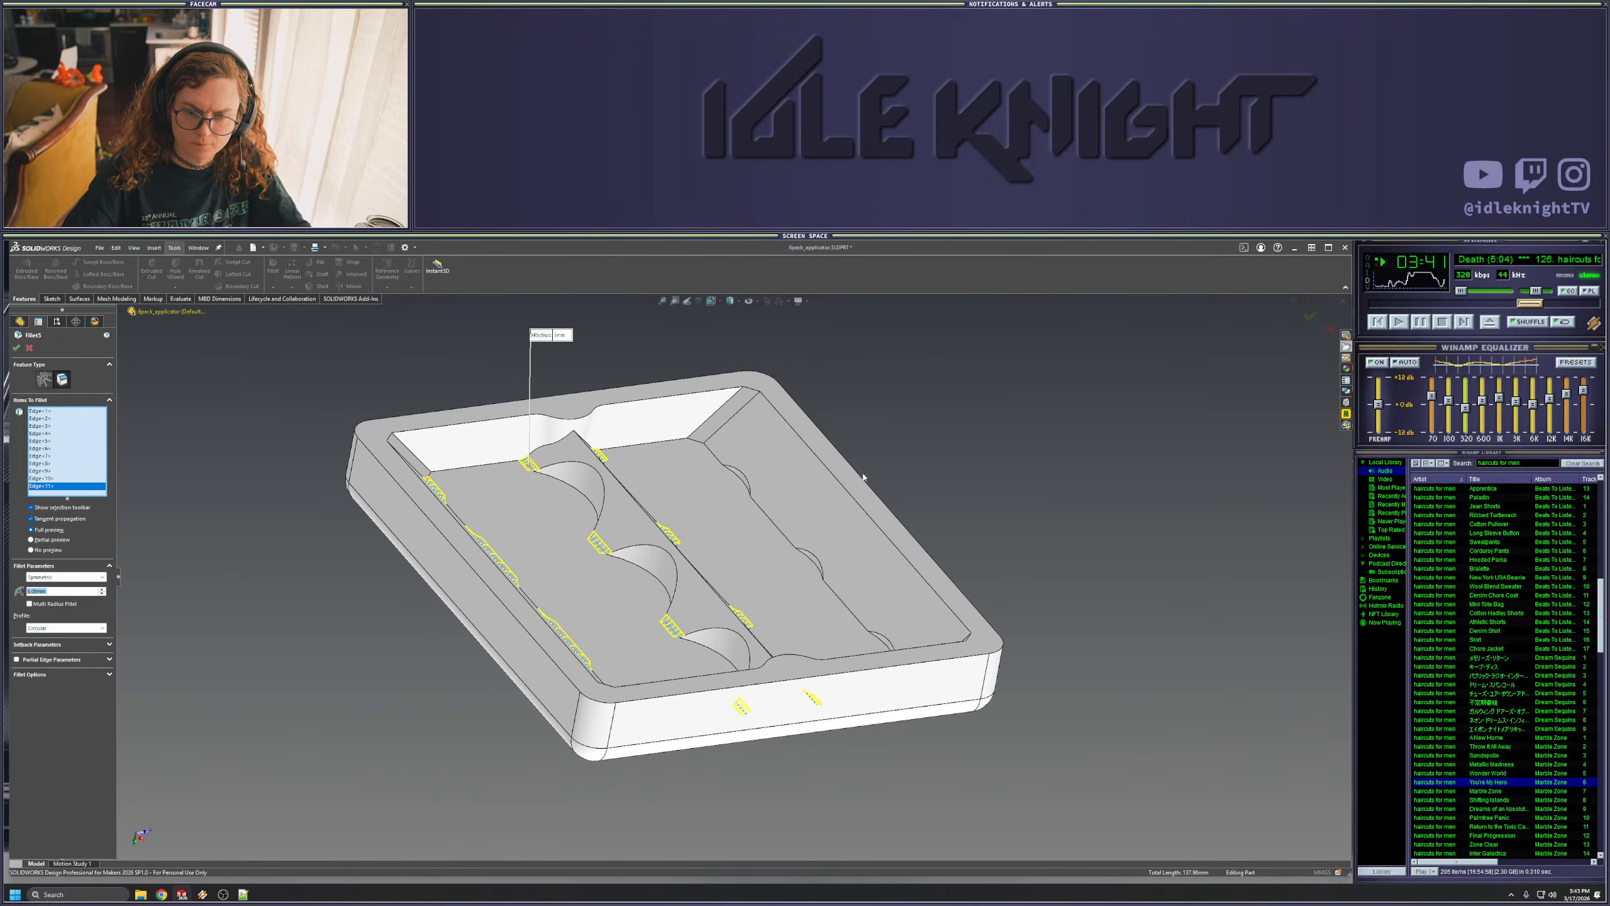
{"action": "left_click", "coordinate": [780, 512]}
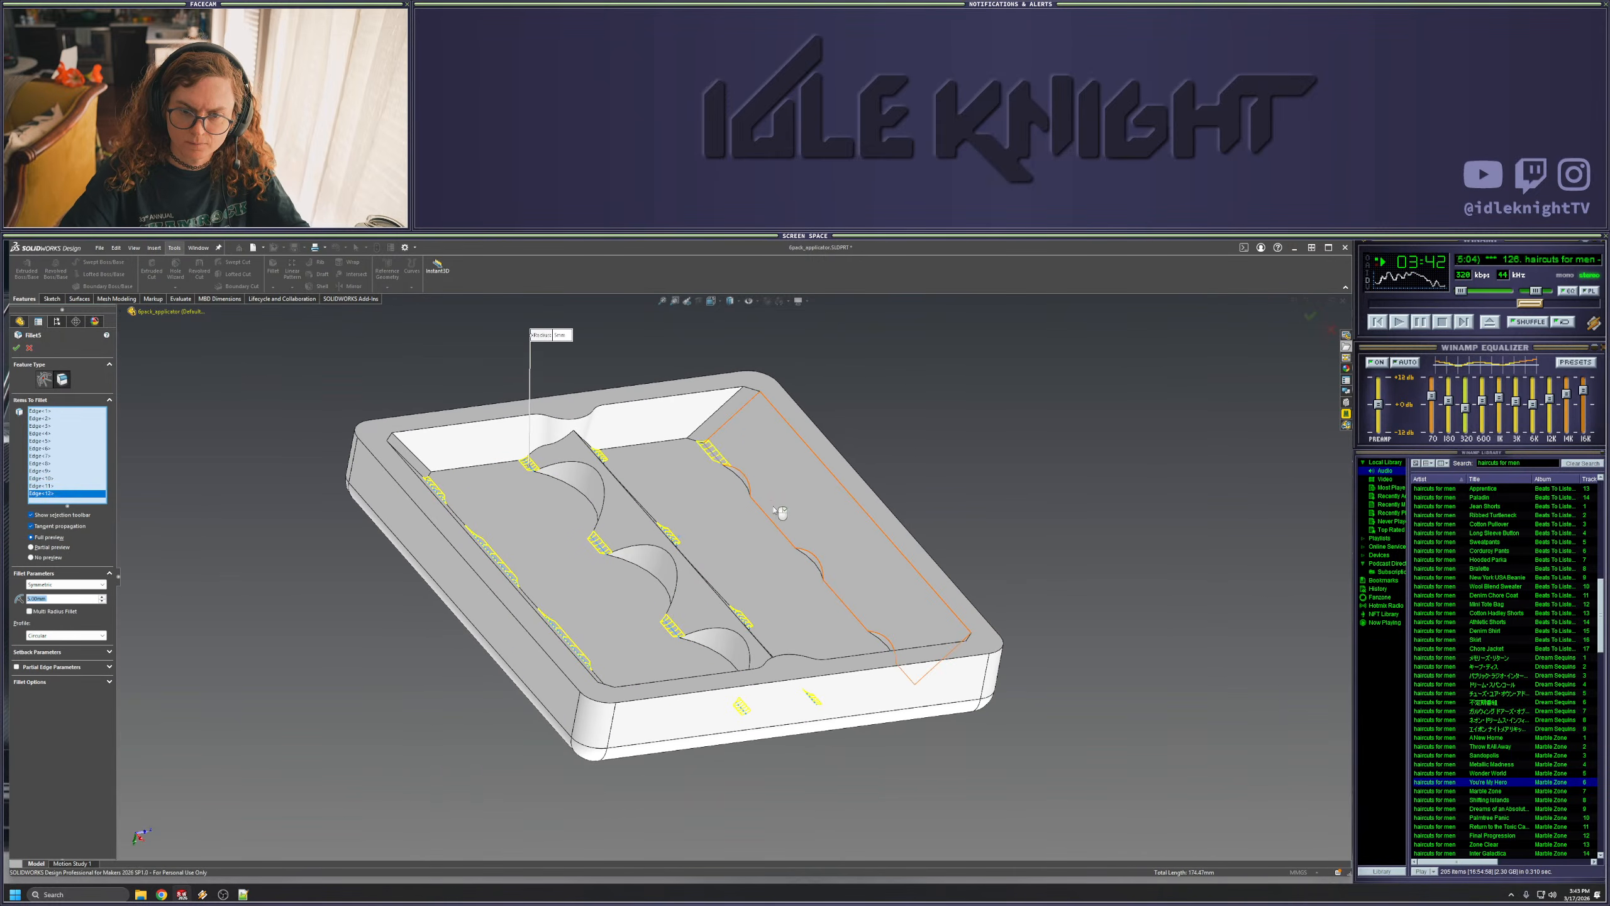
{"action": "left_click", "coordinate": [783, 537]}
{"action": "left_click", "coordinate": [857, 620]}
{"action": "middle_click_drag", "start_coordinate": [812, 514], "coordinate": [616, 813]}
{"action": "left_click", "coordinate": [889, 661]}
{"action": "left_click", "coordinate": [616, 813]}
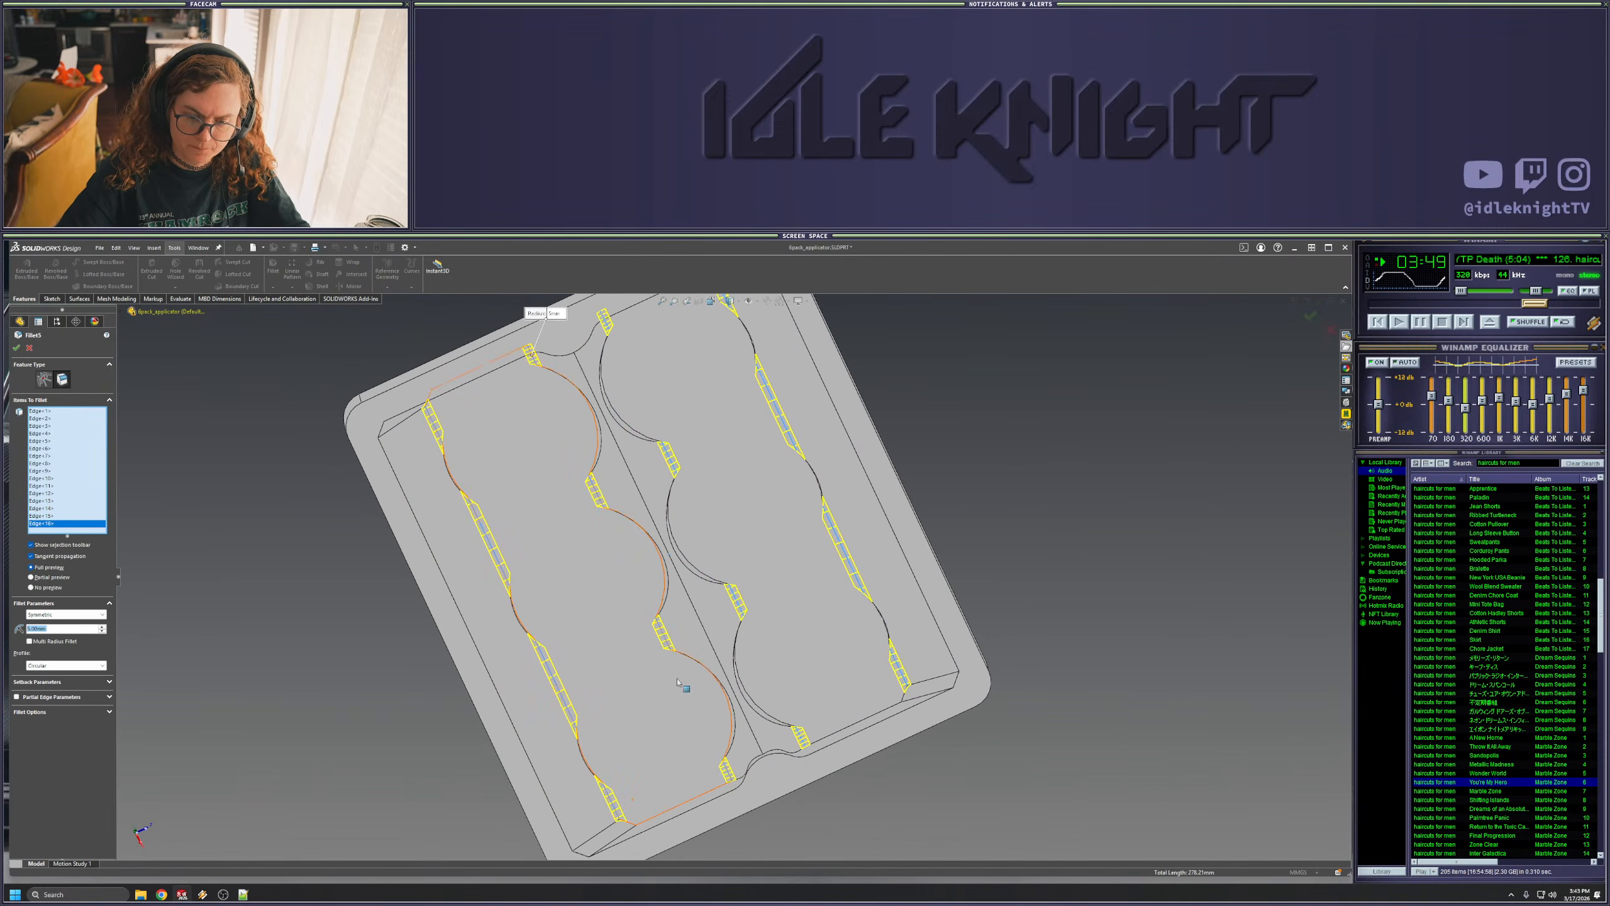
{"action": "scroll", "coordinate": [634, 594], "scroll_direction": "up", "scroll_amount": 3}
{"action": "middle_click_drag", "start_coordinate": [751, 550], "coordinate": [721, 538]}
{"action": "key", "text": "Return"}
{"action": "scroll", "coordinate": [775, 653], "scroll_direction": "down", "scroll_amount": 4}
{"action": "scroll", "coordinate": [734, 456], "scroll_direction": "up", "scroll_amount": 3}
- Roll the feature history forward past the flagged scallop fillet, reopen it and reselect the first pair of scallop edges on the rib
{"action": "left_click_drag", "start_coordinate": [87, 626], "coordinate": [86, 637]}
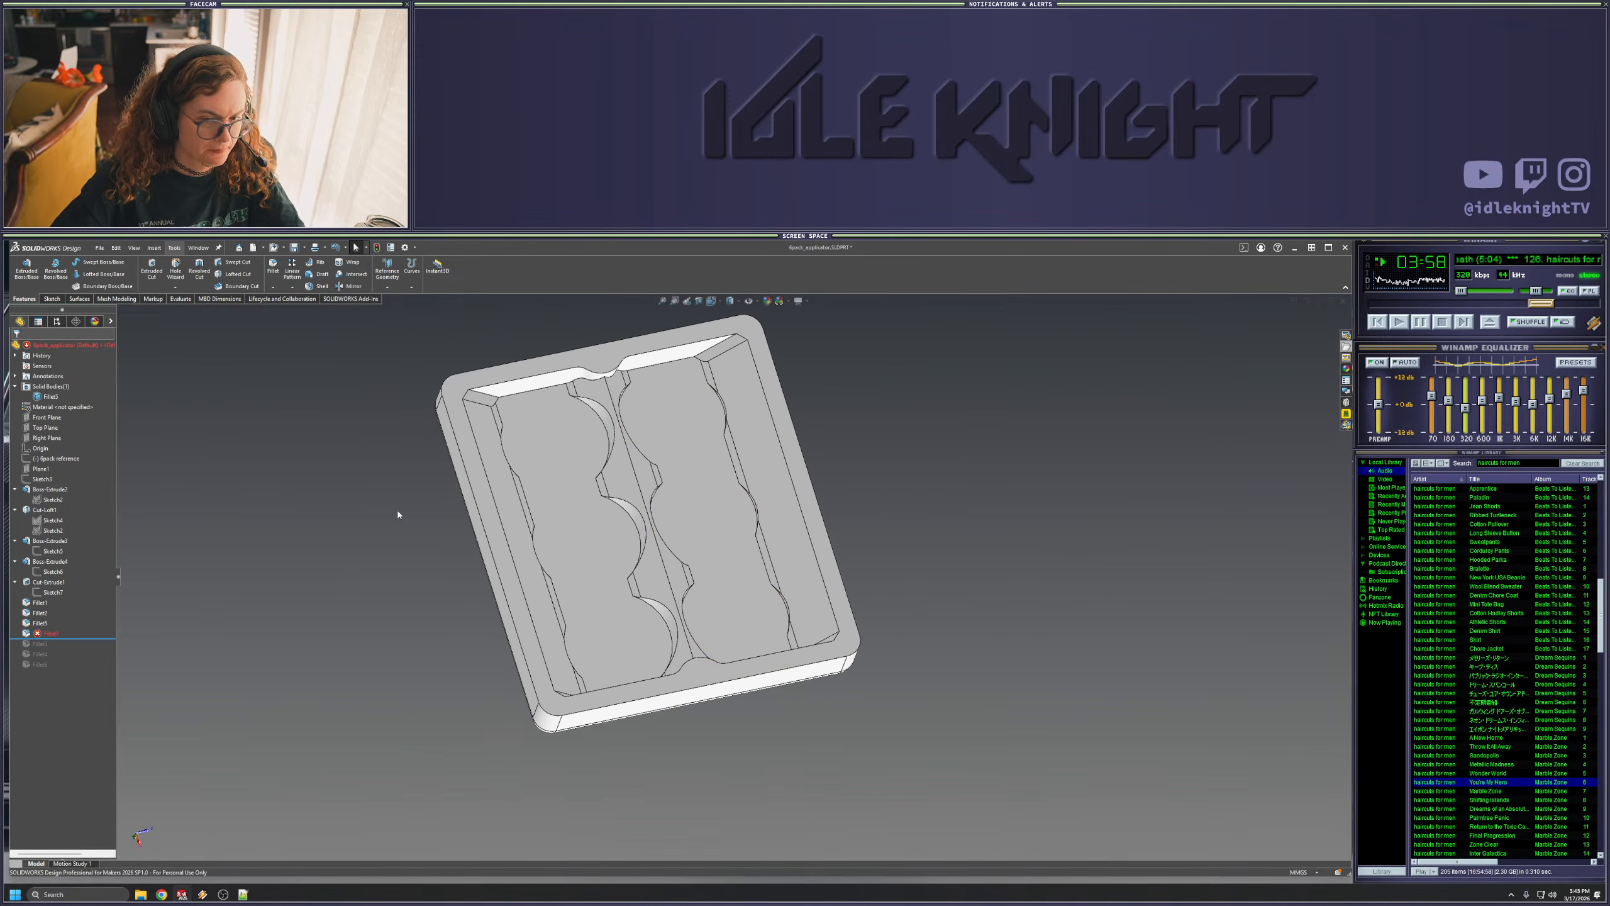
{"action": "left_click", "coordinate": [51, 633]}
{"action": "left_click", "coordinate": [62, 597]}
{"action": "middle_click_drag", "start_coordinate": [564, 438], "coordinate": [601, 375]}
{"action": "scroll", "coordinate": [605, 435], "scroll_direction": "down", "scroll_amount": 1}
{"action": "scroll", "coordinate": [605, 435], "scroll_direction": "down", "scroll_amount": 2}
{"action": "middle_click_drag", "start_coordinate": [640, 511], "coordinate": [761, 550]}
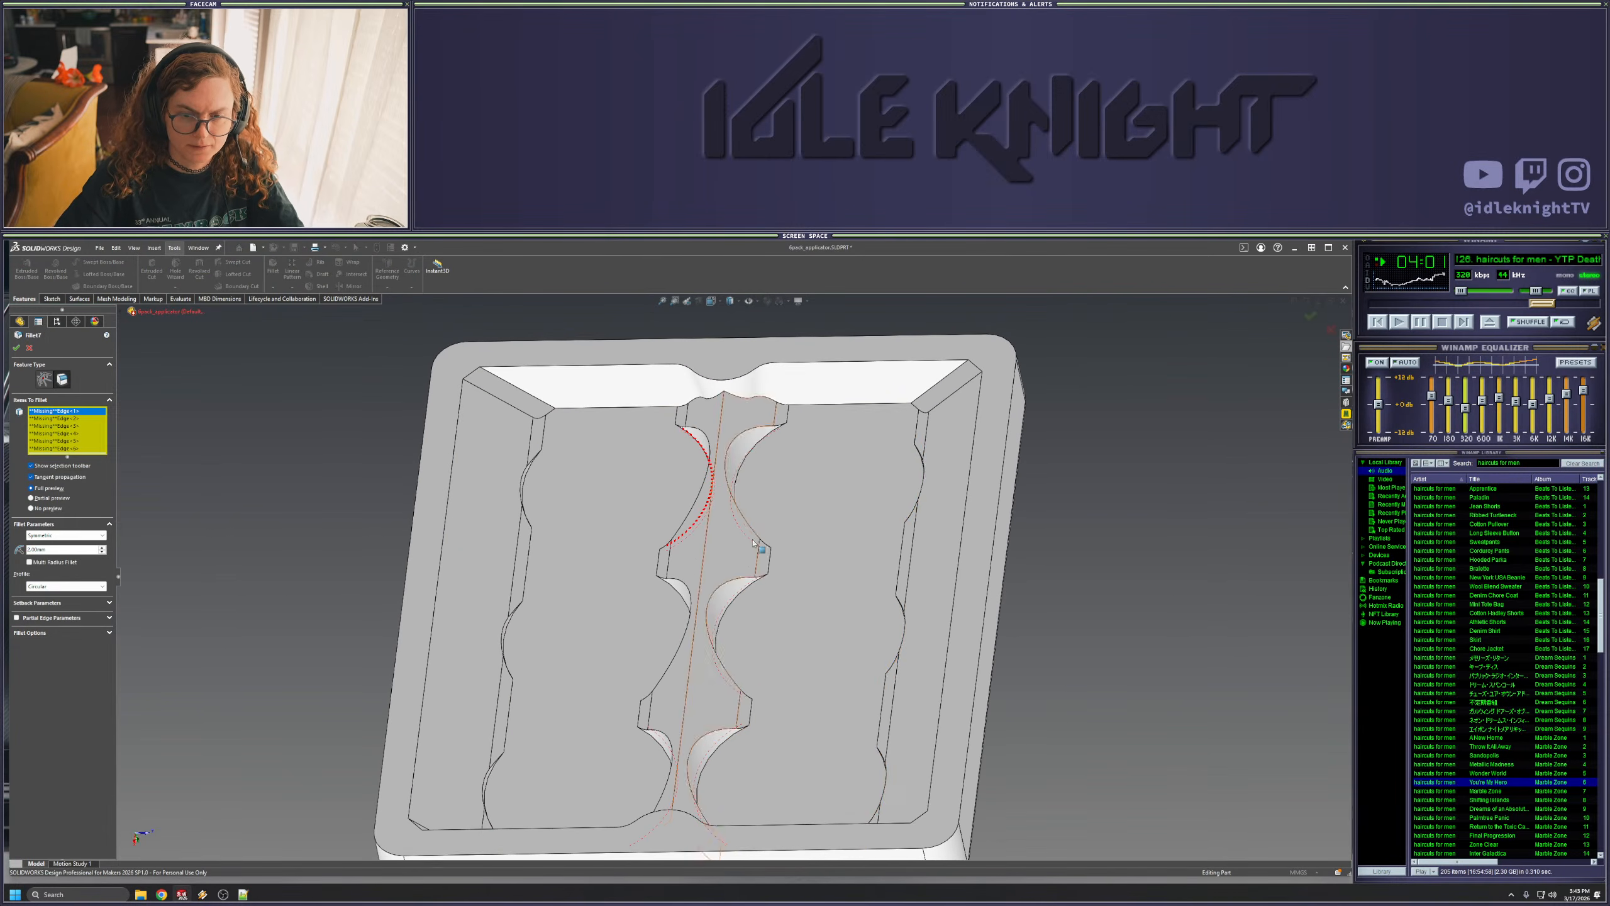
{"action": "left_click", "coordinate": [739, 479]}
{"action": "middle_click_drag", "start_coordinate": [735, 482], "coordinate": [709, 492]}
{"action": "left_click", "coordinate": [714, 490]}
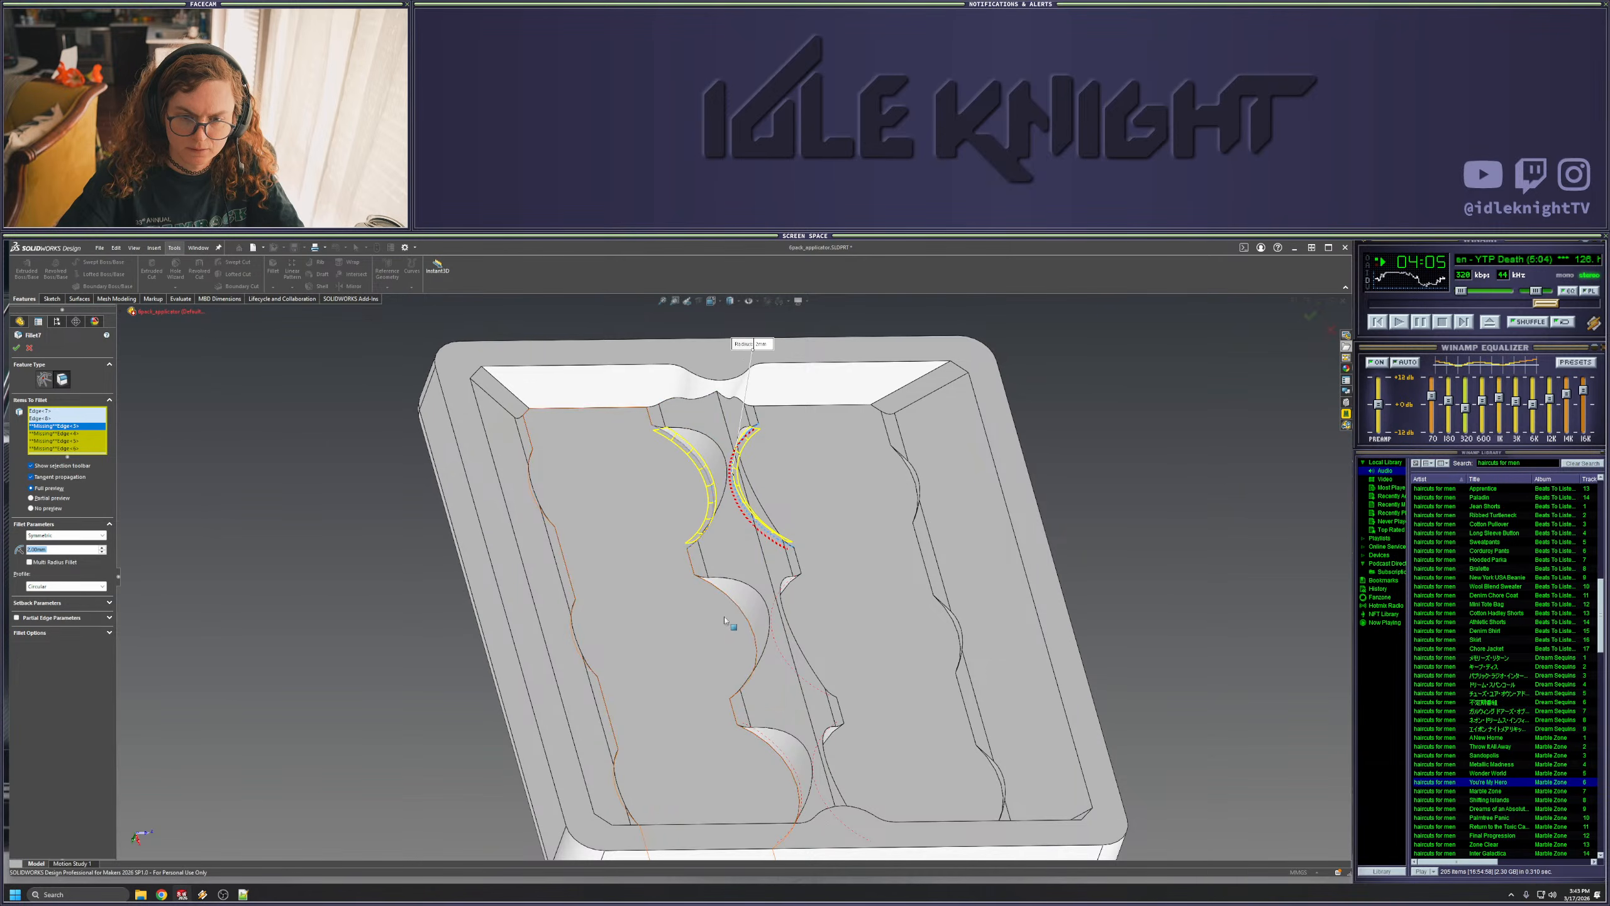
- Try to replace the fillet's missing references with the remaining scallop edges on both sides of the rib and apply it
{"action": "left_click", "coordinate": [754, 632]}
{"action": "middle_click_drag", "start_coordinate": [754, 632], "coordinate": [794, 654]}
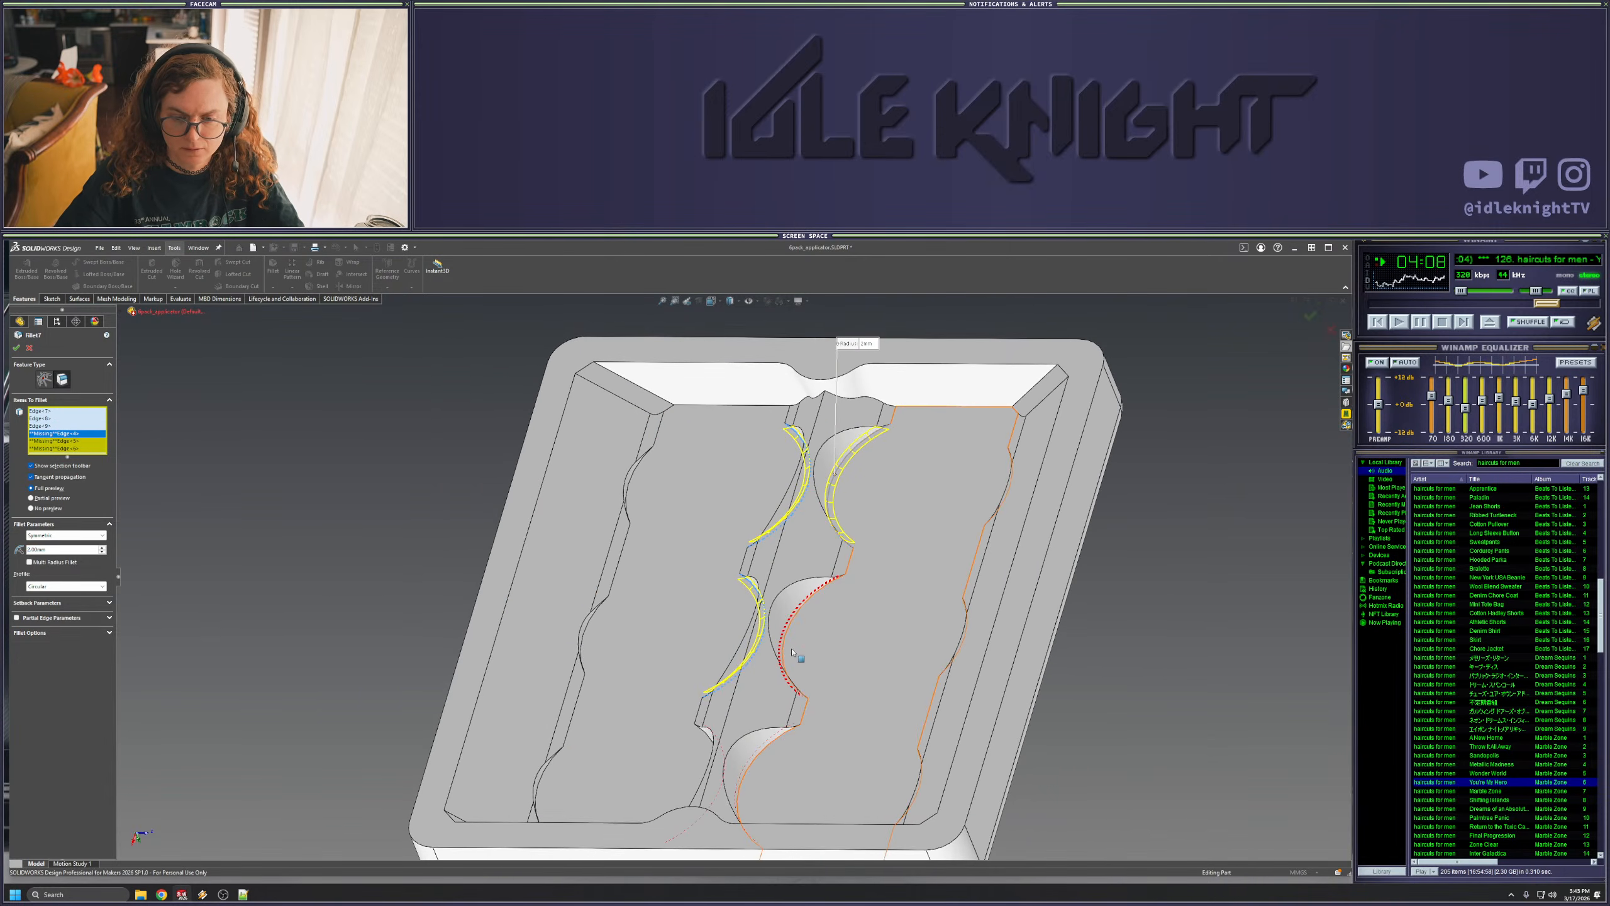
{"action": "left_click", "coordinate": [785, 650]}
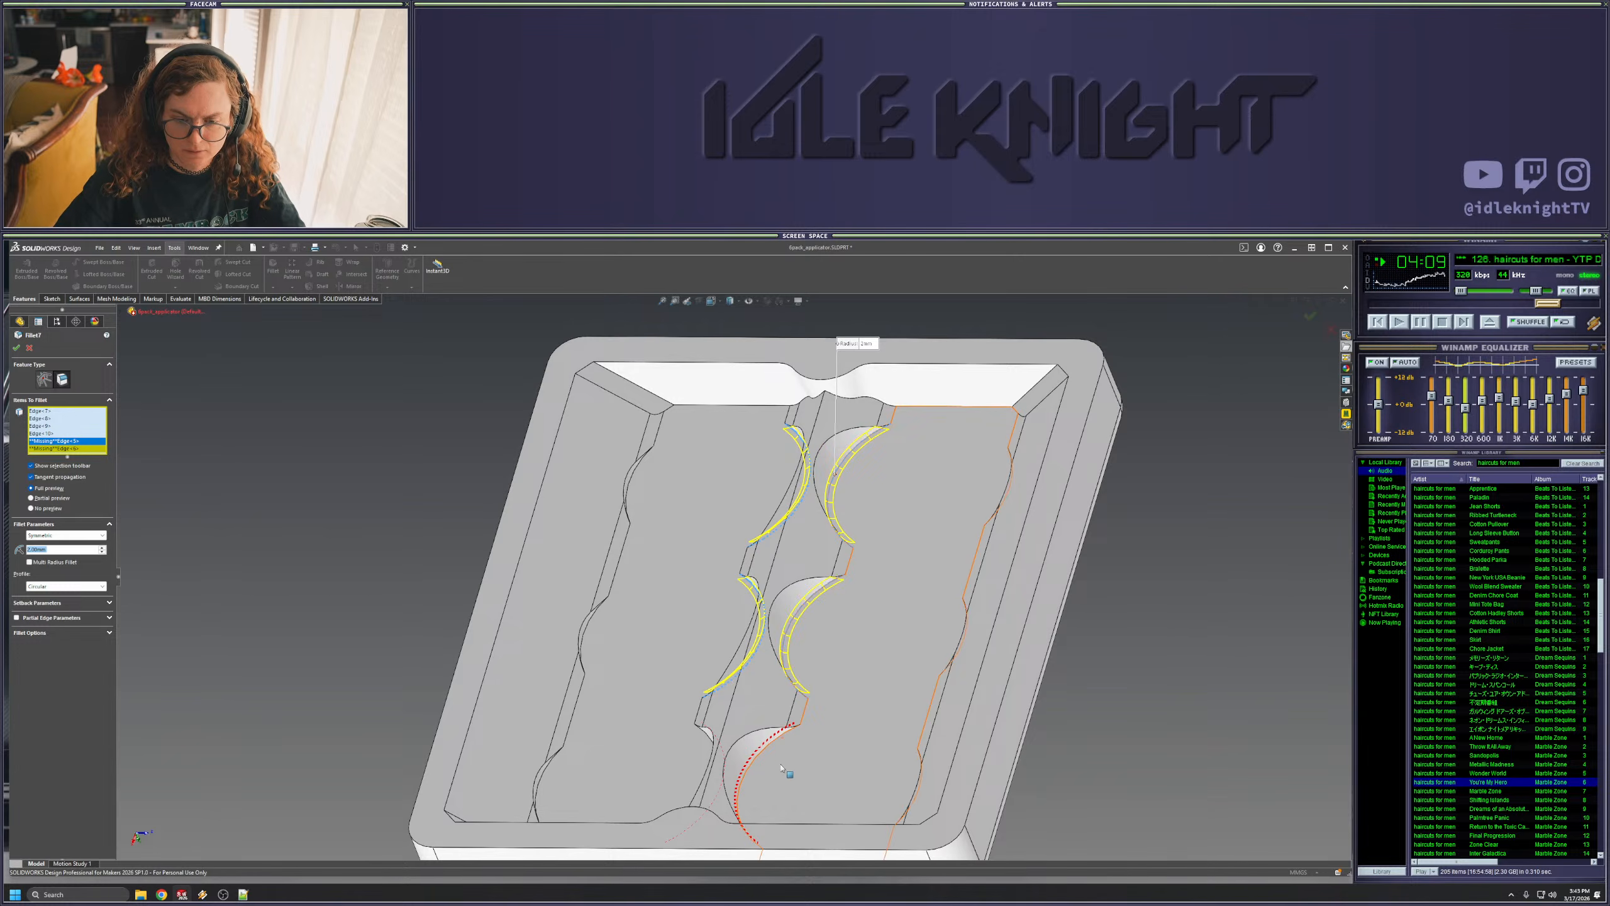
{"action": "left_click", "coordinate": [748, 773]}
{"action": "middle_click_drag", "start_coordinate": [748, 772], "coordinate": [694, 773]}
{"action": "key", "text": "Return"}
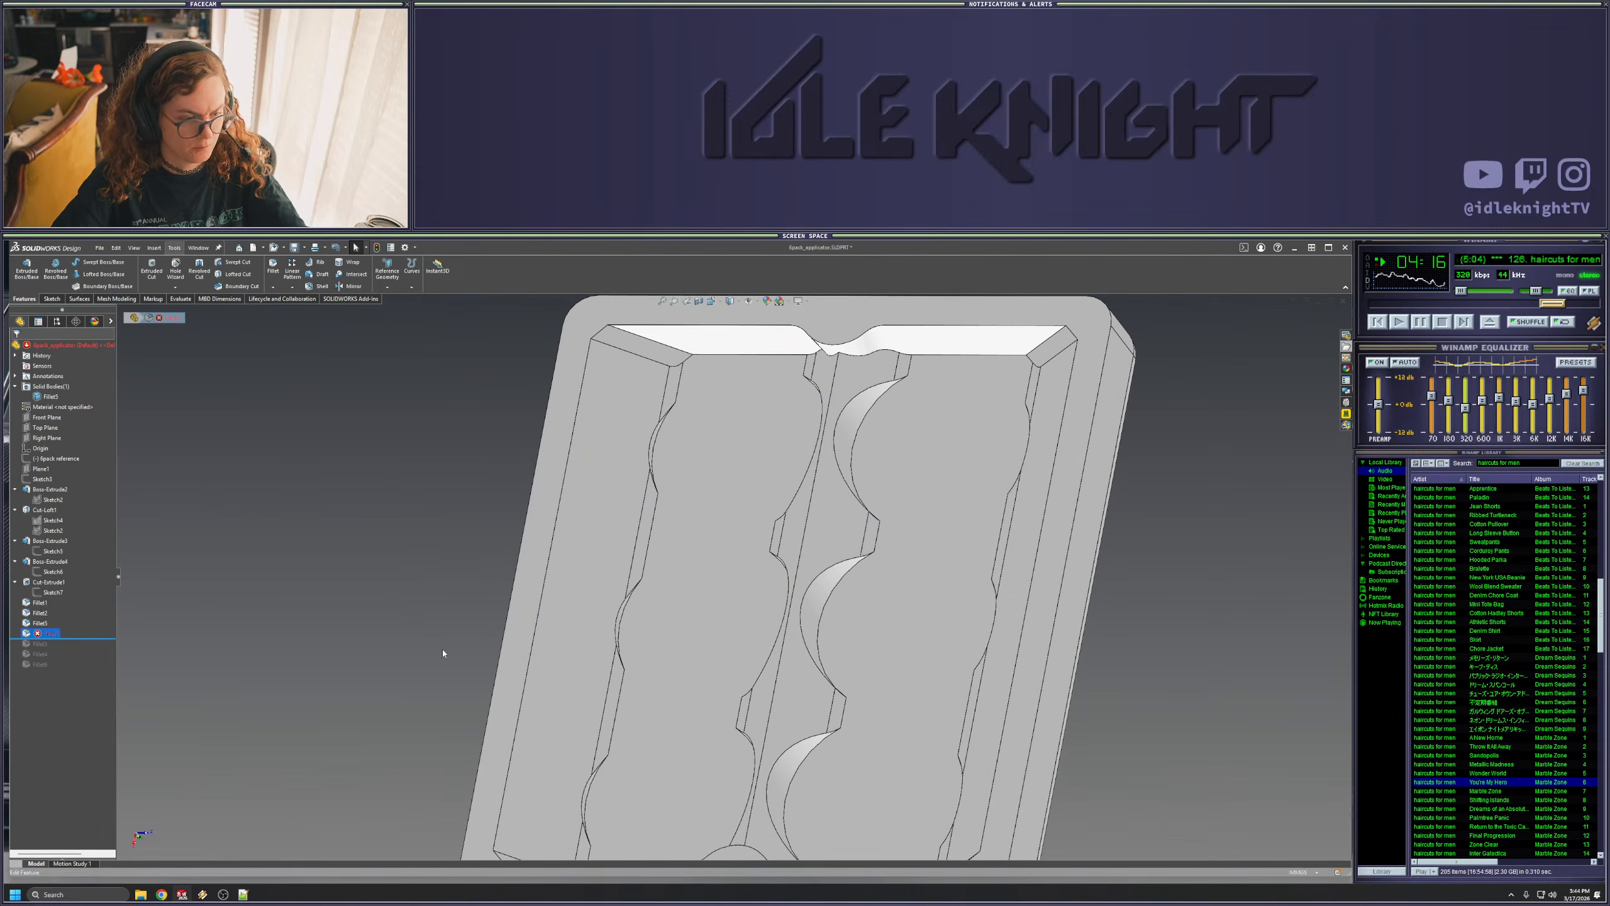
- Delete the flagged scallop-edge fillet and roll the feature history forward to its end
{"action": "key", "text": "Delete"}
{"action": "left_click", "coordinate": [863, 519]}
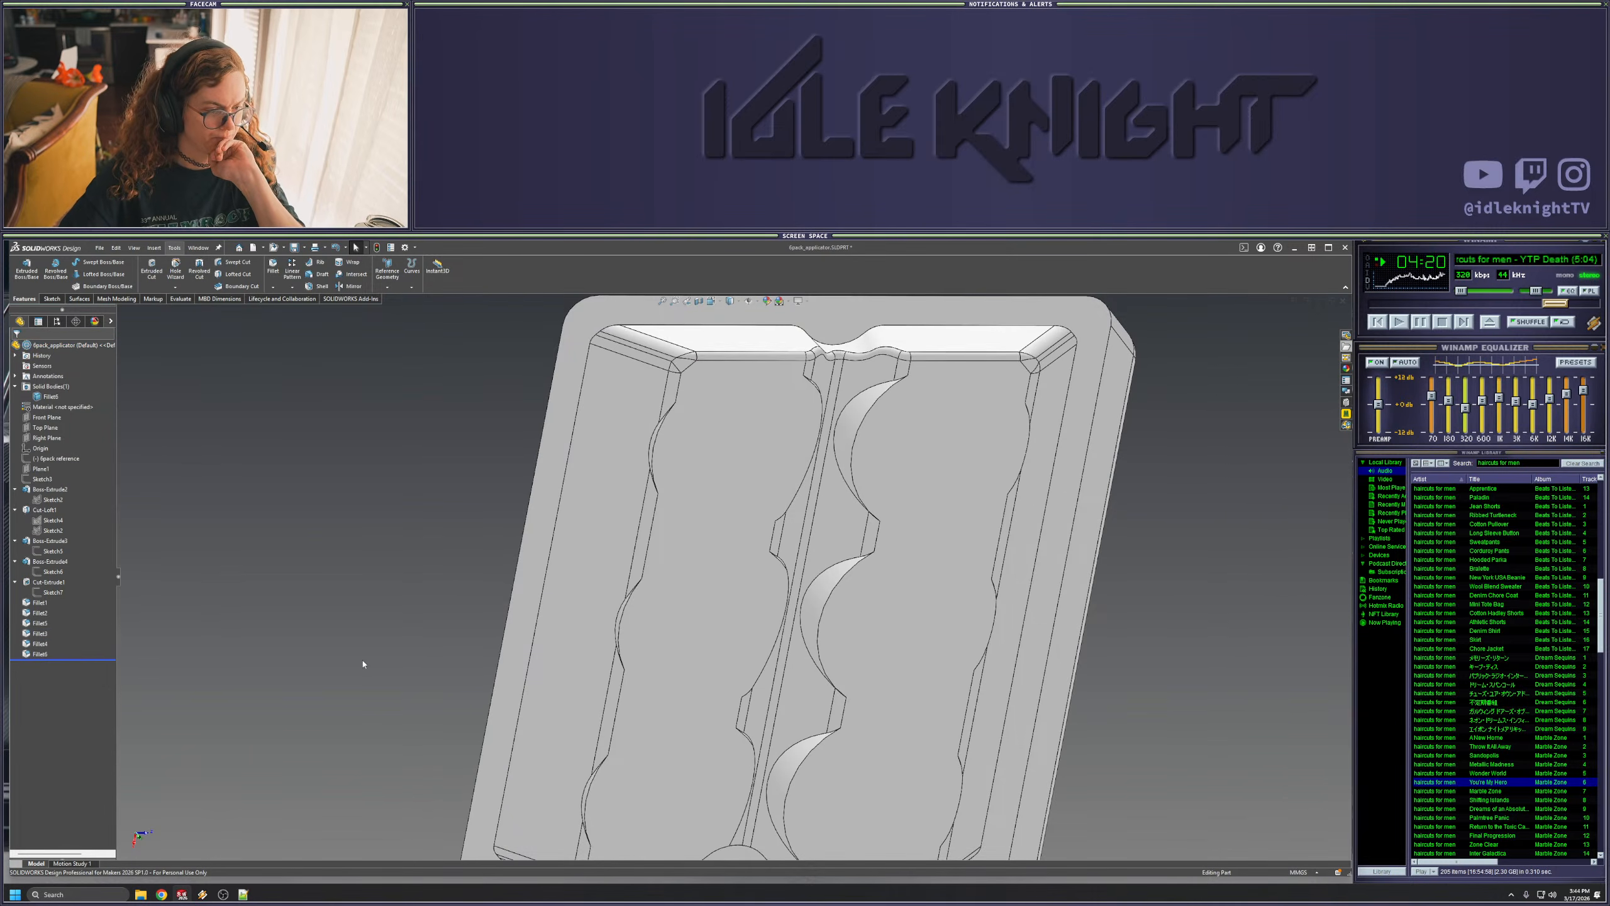
- Inspect the pocket walls, rib scallops and rounded corners of the block from several angles
{"action": "scroll", "coordinate": [729, 596], "scroll_direction": "up", "scroll_amount": 2}
{"action": "mouse_move", "coordinate": [777, 621]}
{"action": "middle_mouse_down"}
{"action": "mouse_move", "coordinate": [812, 755]}
{"action": "mouse_move", "coordinate": [800, 612]}
{"action": "mouse_move", "coordinate": [765, 539]}
{"action": "mouse_move", "coordinate": [821, 703]}
{"action": "middle_mouse_up"}
{"action": "scroll", "coordinate": [764, 539], "scroll_direction": "down", "scroll_amount": 4}
{"action": "middle_click", "coordinate": [770, 540]}
{"action": "middle_click_drag", "start_coordinate": [797, 519], "coordinate": [926, 538]}
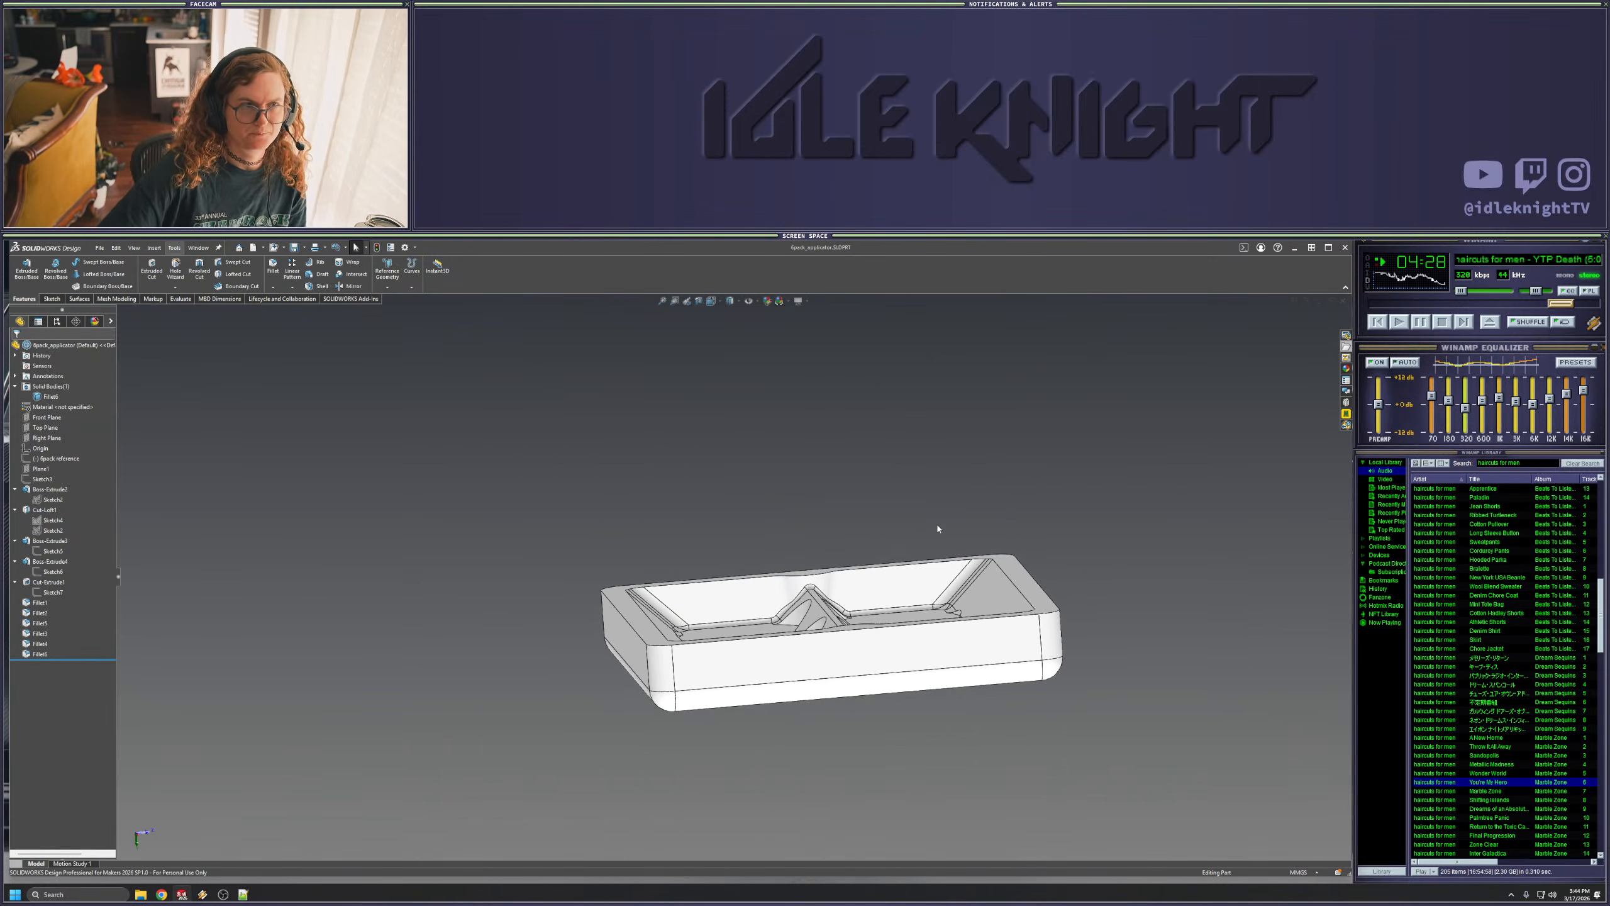
{"action": "scroll", "coordinate": [934, 540], "scroll_direction": "down", "scroll_amount": 6}
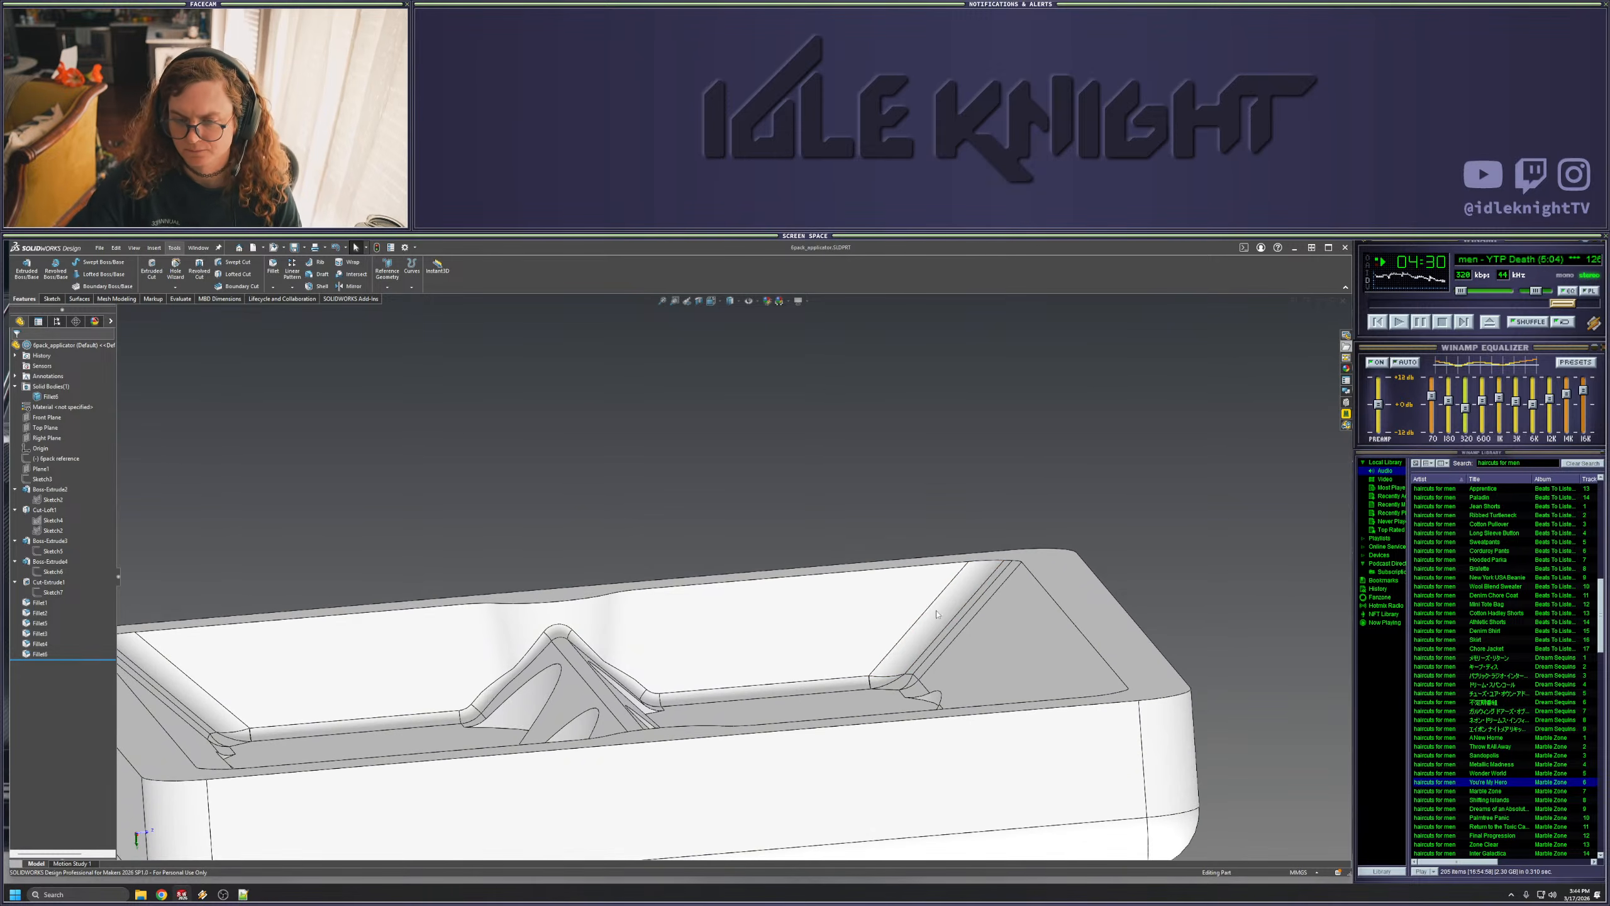
{"action": "scroll", "coordinate": [927, 604], "scroll_direction": "up", "scroll_amount": 3}
{"action": "middle_click_drag", "start_coordinate": [928, 605], "coordinate": [911, 751]}
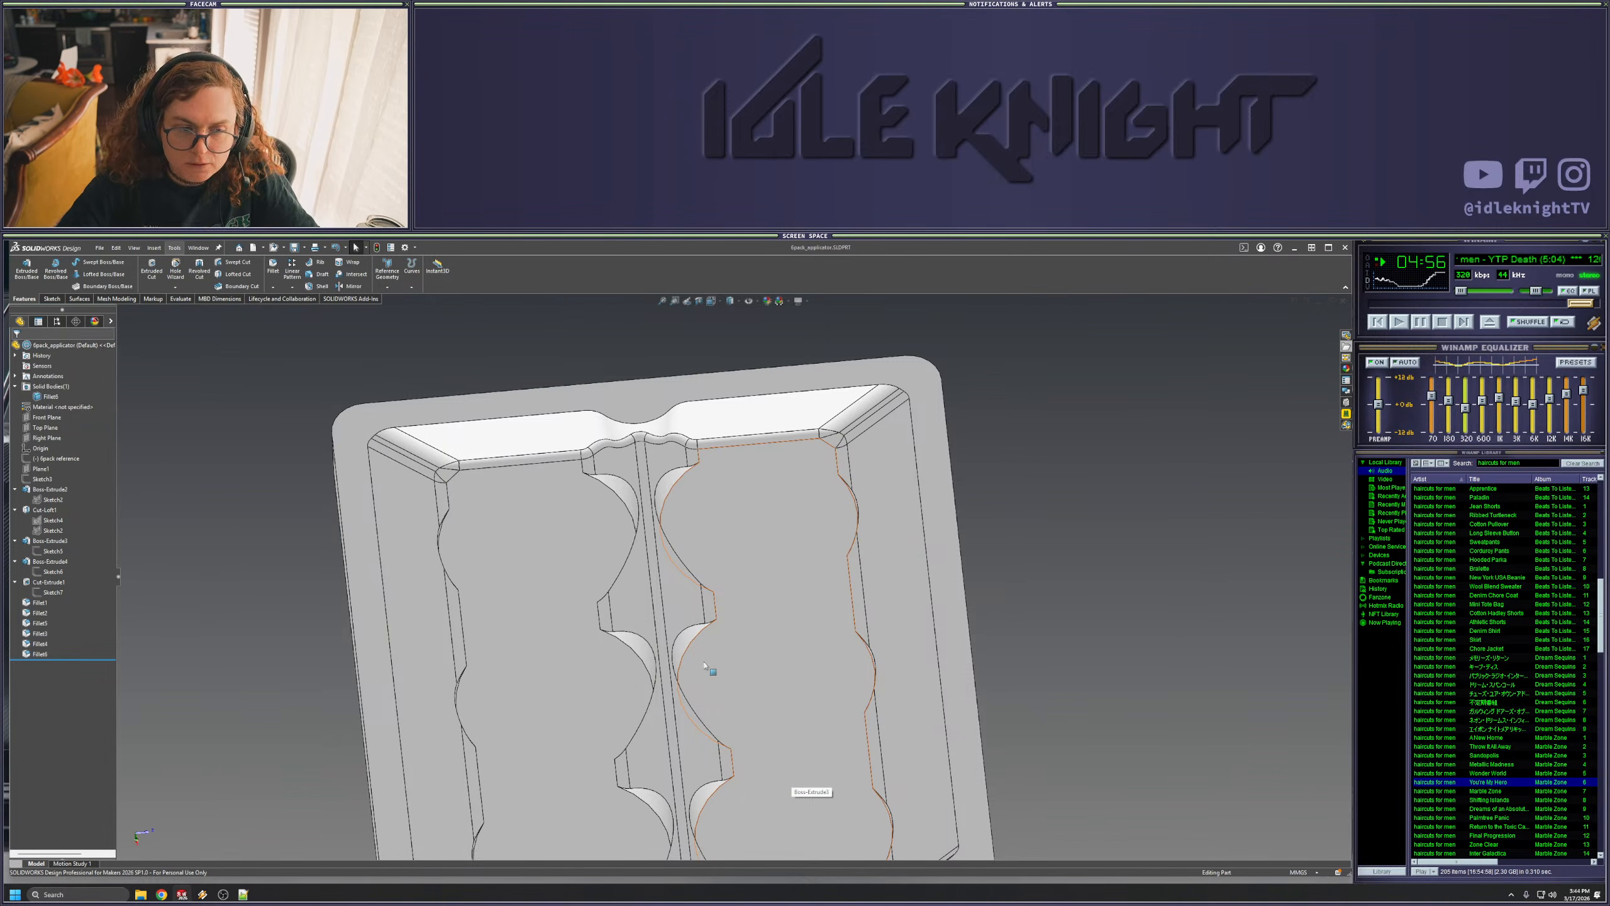
{"action": "scroll", "coordinate": [743, 698], "scroll_direction": "up", "scroll_amount": 5}
{"action": "middle_click_drag", "start_coordinate": [739, 667], "coordinate": [714, 381]}
{"action": "middle_click_drag", "start_coordinate": [736, 761], "coordinate": [727, 795]}
- Start a sketch on the Top Plane facing the pocket side and show the scallop cut's sketch as a reference
{"action": "key", "text": "space"}
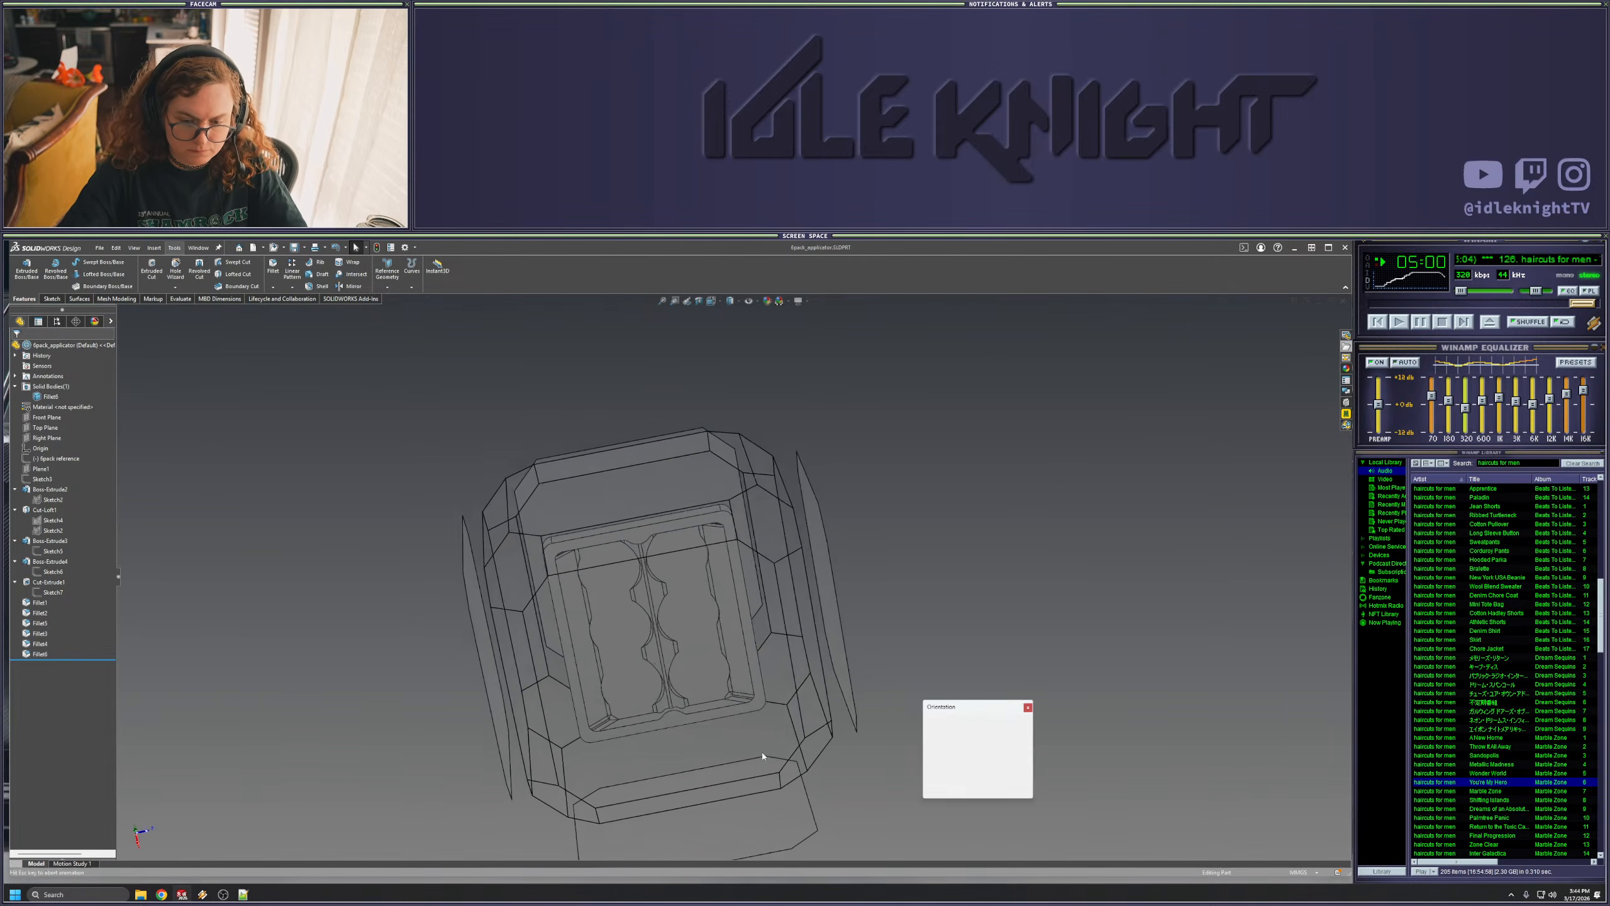
{"action": "left_click", "coordinate": [943, 750]}
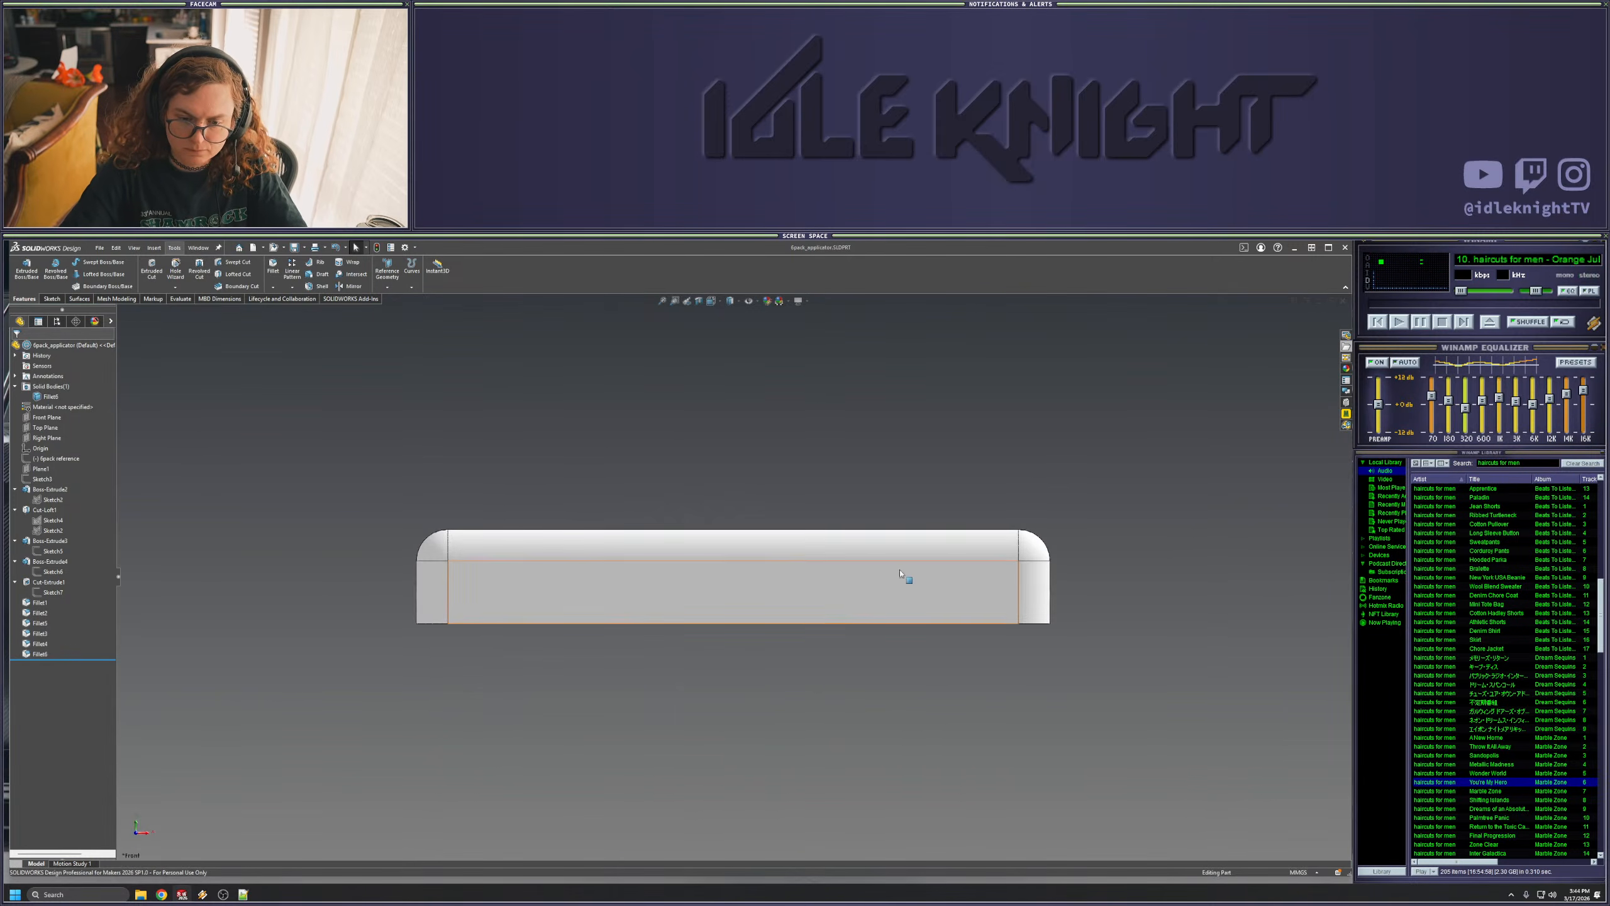
{"action": "left_click", "coordinate": [943, 736]}
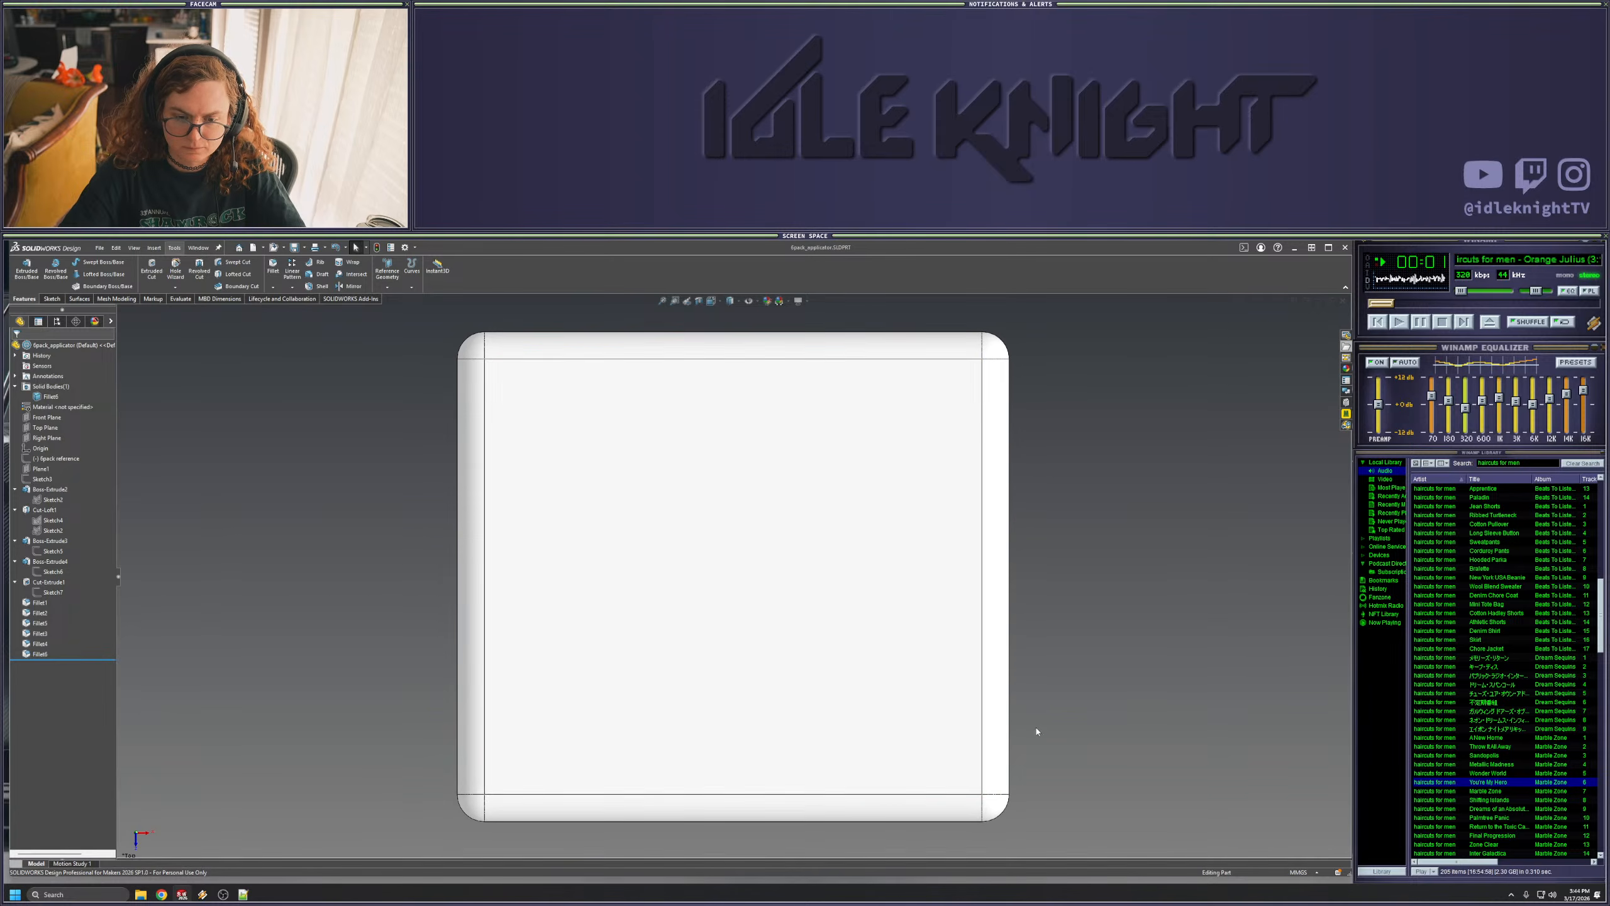
{"action": "middle_click_drag", "start_coordinate": [697, 704], "coordinate": [932, 686]}
{"action": "key", "text": "space"}
{"action": "left_click", "coordinate": [591, 687]}
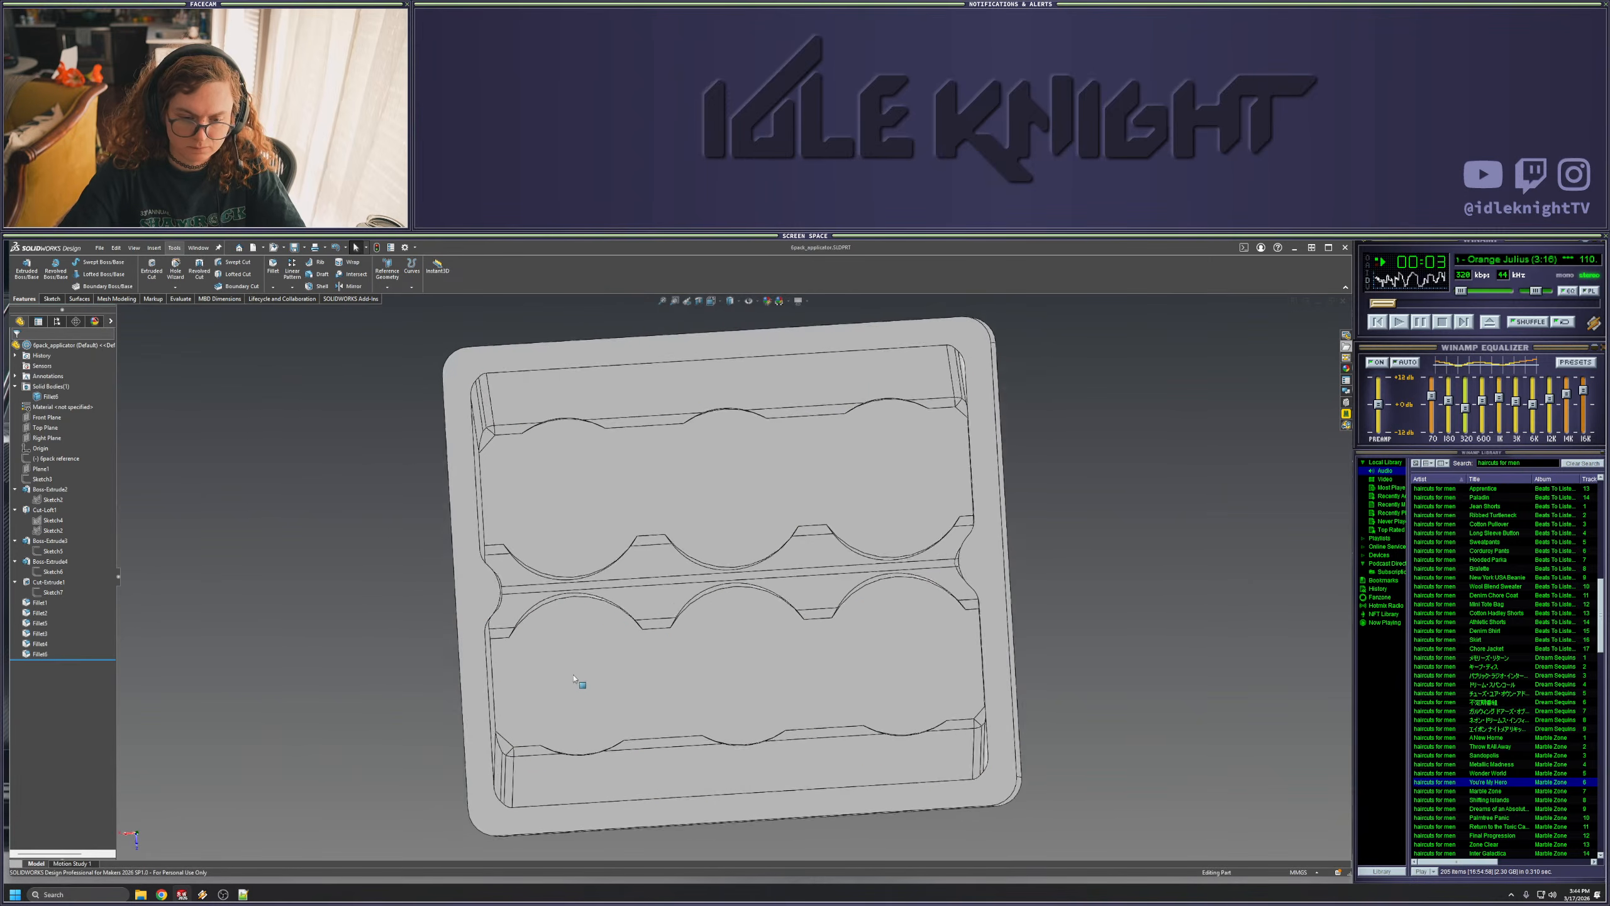
{"action": "right_click", "coordinate": [50, 428]}
{"action": "left_click", "coordinate": [60, 419]}
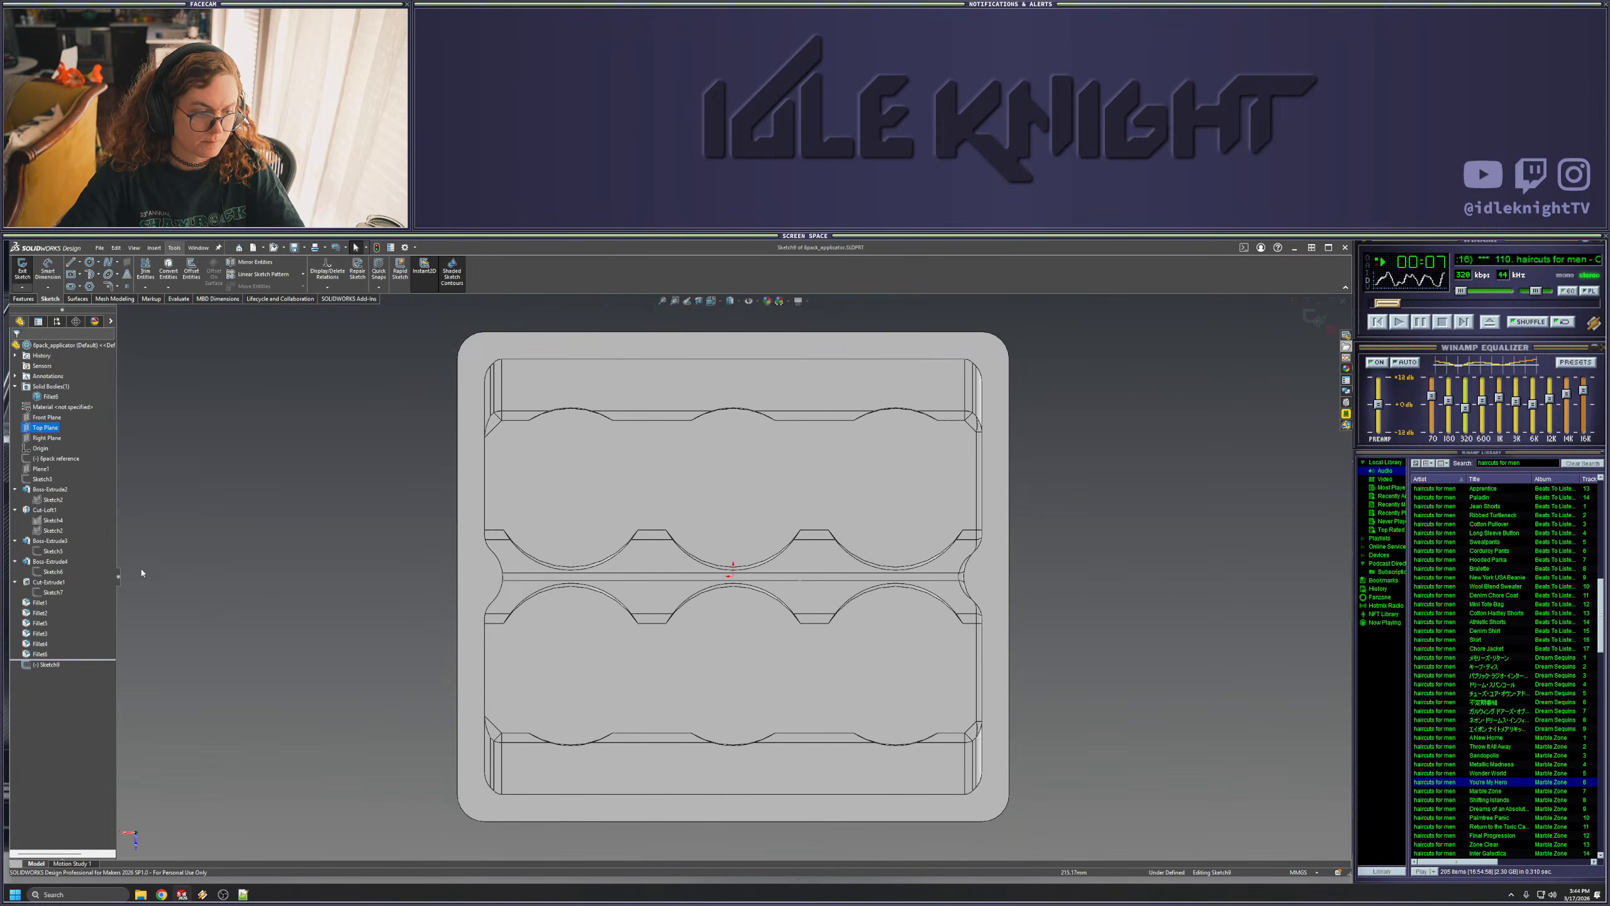
{"action": "left_click", "coordinate": [53, 592]}
{"action": "left_click", "coordinate": [167, 271]}
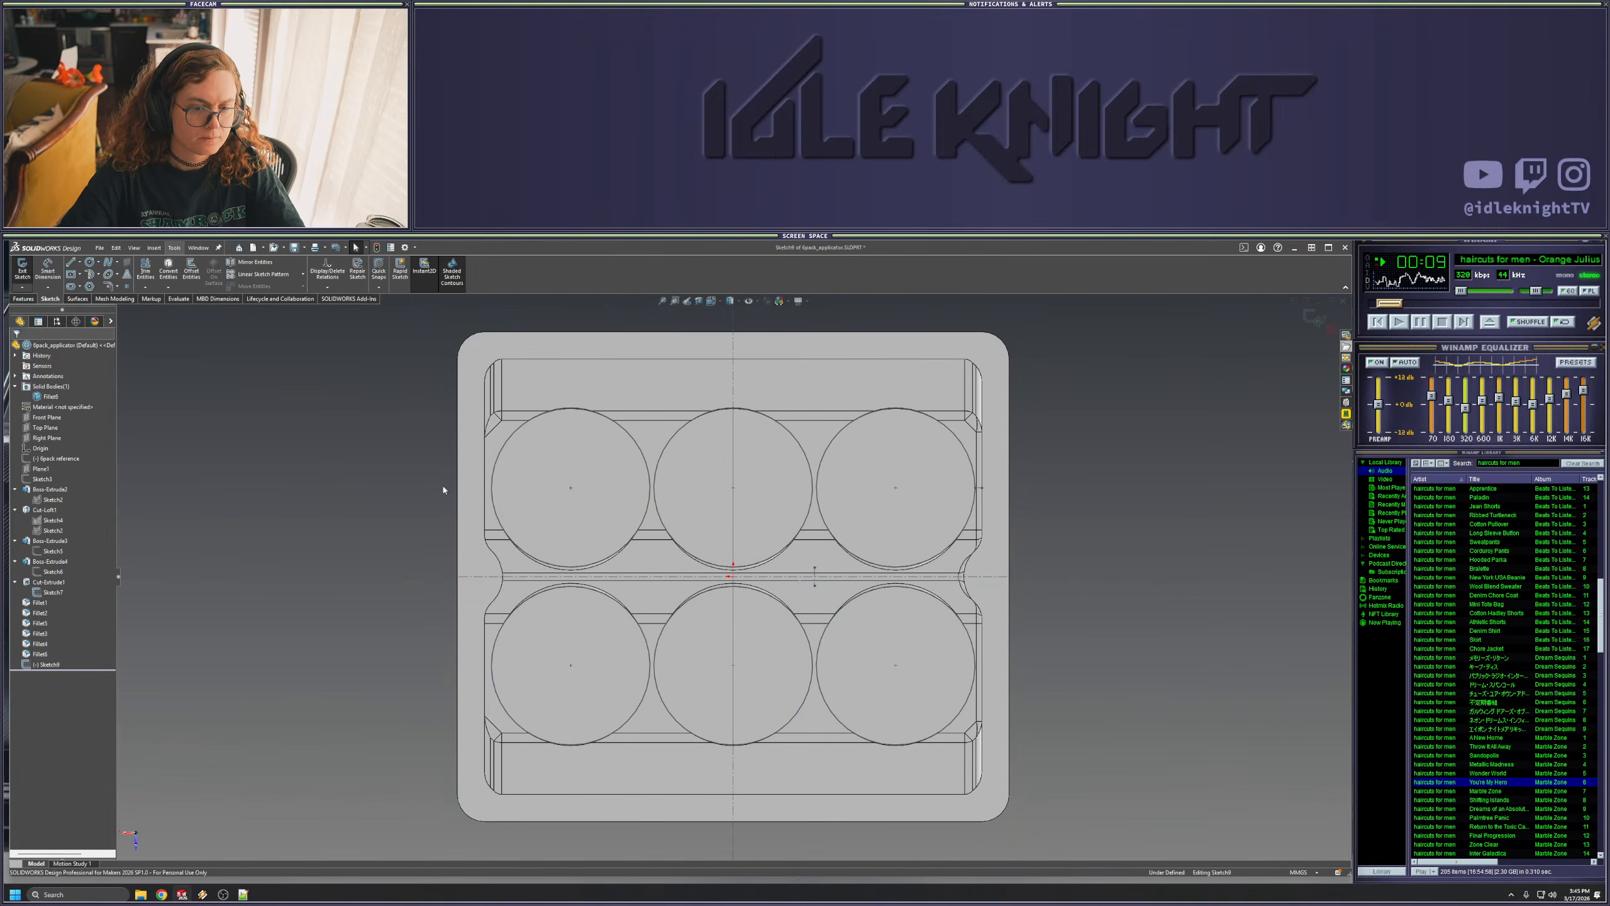
- Draw six circles smaller than the scallop circles, one centred on each scallop circle's centre point
{"action": "left_click", "coordinate": [90, 263]}
{"action": "left_click_drag", "start_coordinate": [570, 488], "coordinate": [590, 535]}
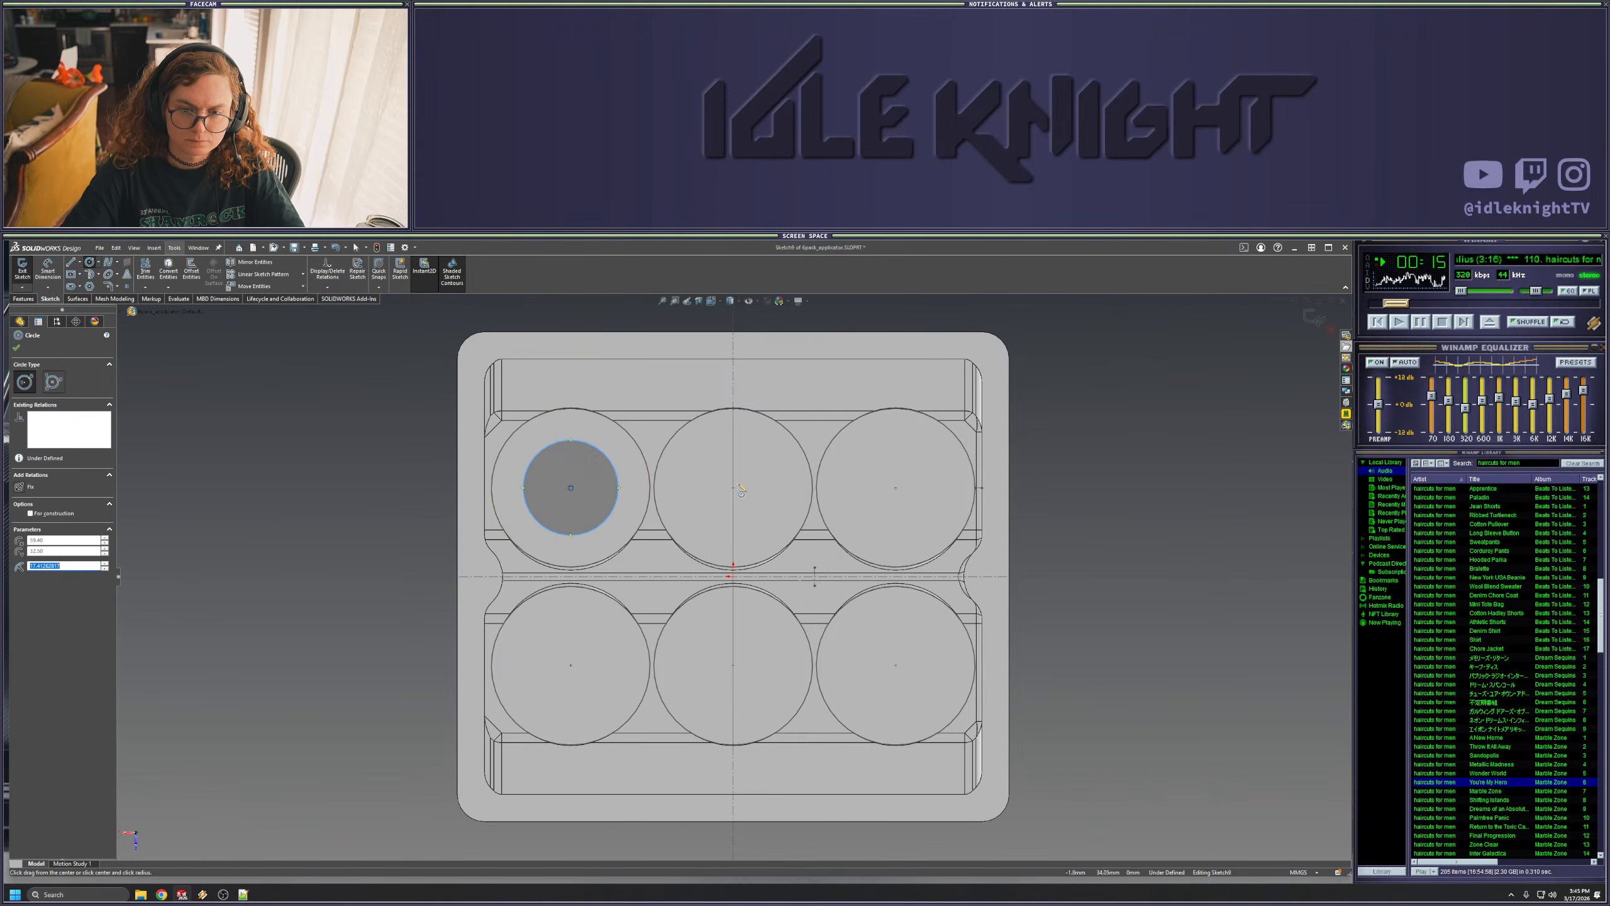
{"action": "left_click_drag", "start_coordinate": [733, 487], "coordinate": [752, 533]}
{"action": "left_click_drag", "start_coordinate": [895, 488], "coordinate": [916, 541]}
{"action": "left_click_drag", "start_coordinate": [895, 664], "coordinate": [927, 690]}
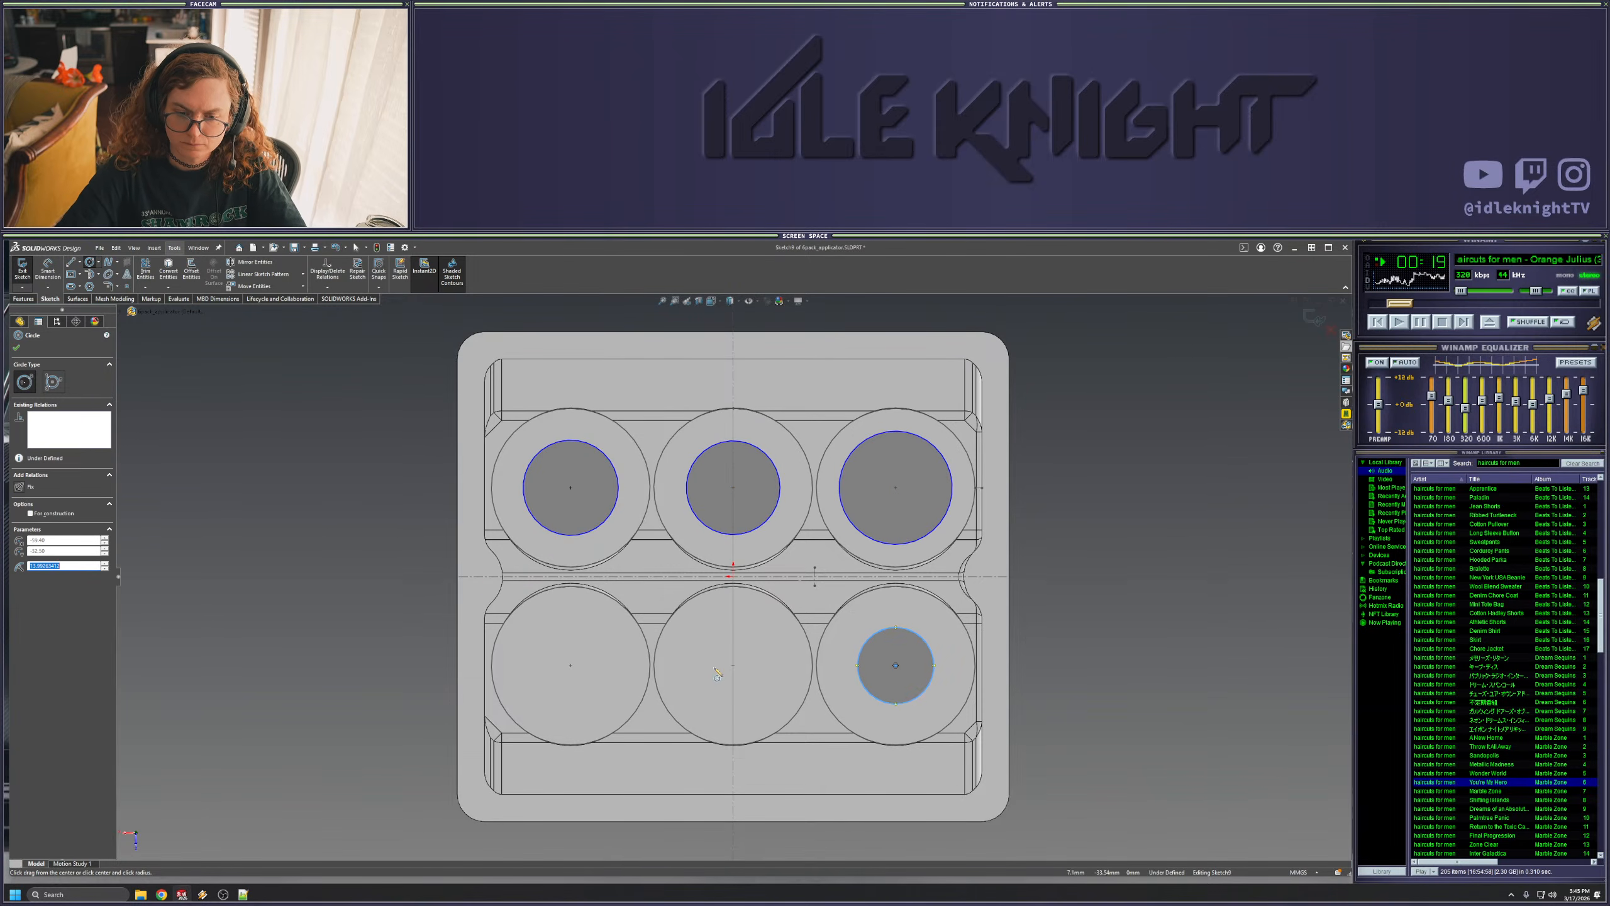
{"action": "left_click_drag", "start_coordinate": [736, 667], "coordinate": [766, 704]}
{"action": "left_click_drag", "start_coordinate": [570, 666], "coordinate": [597, 690]}
{"action": "key", "text": "Escape"}
- Make all six new circles equal and set their diameter to 40 mm
{"action": "key", "text": "ctrl+a"}
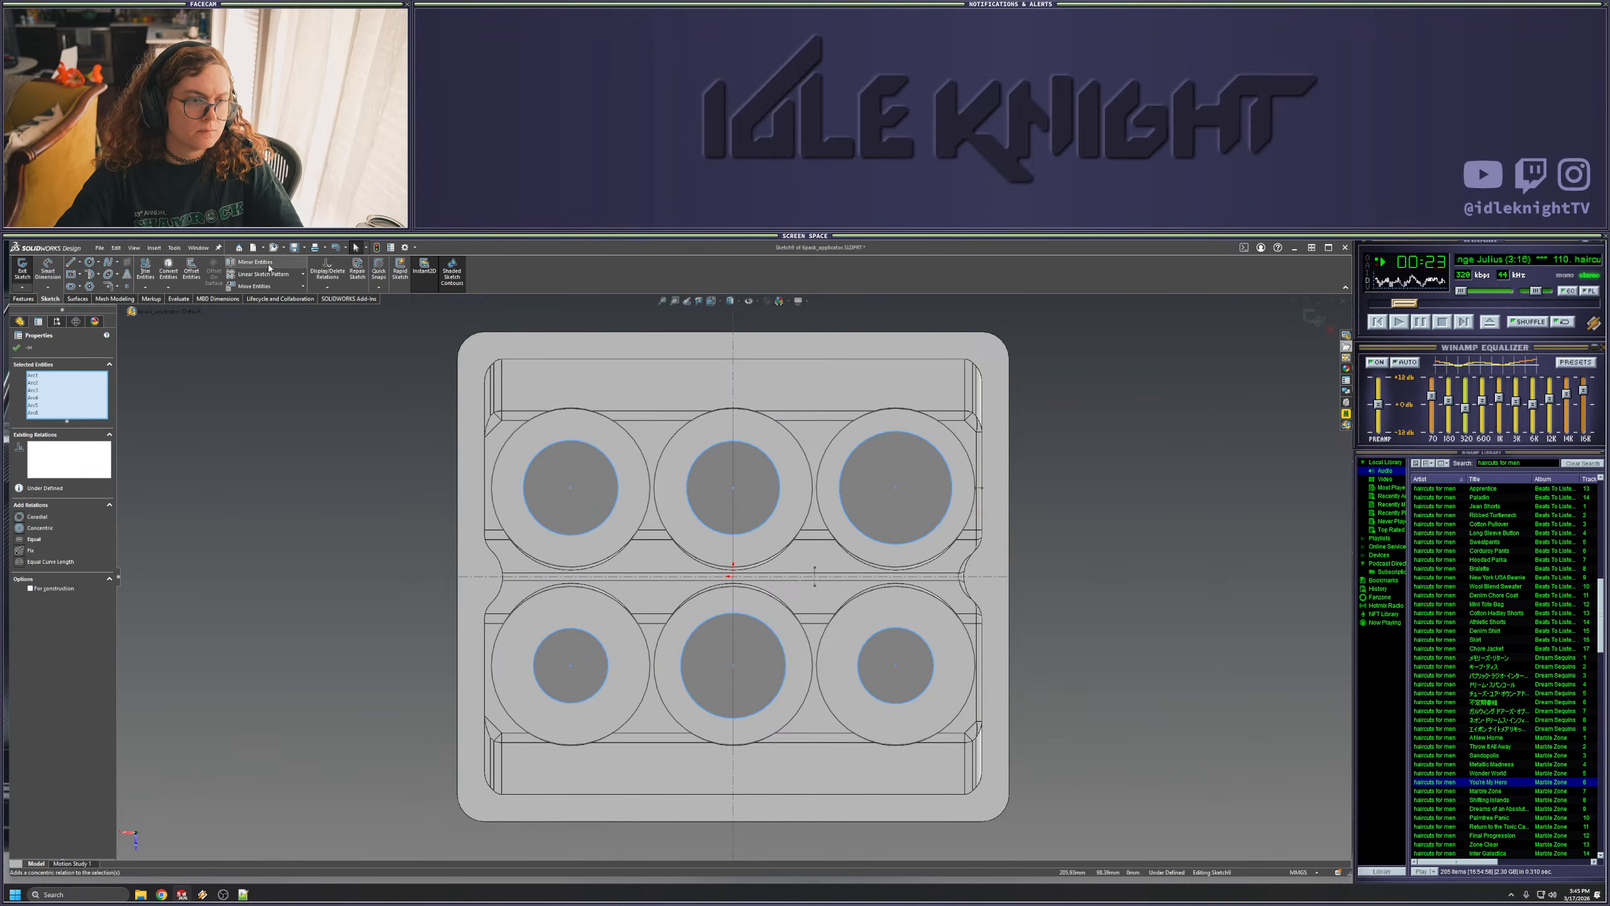
{"action": "left_click", "coordinate": [32, 539]}
{"action": "key", "text": "Escape"}
{"action": "left_click", "coordinate": [48, 268]}
{"action": "left_click", "coordinate": [537, 521]}
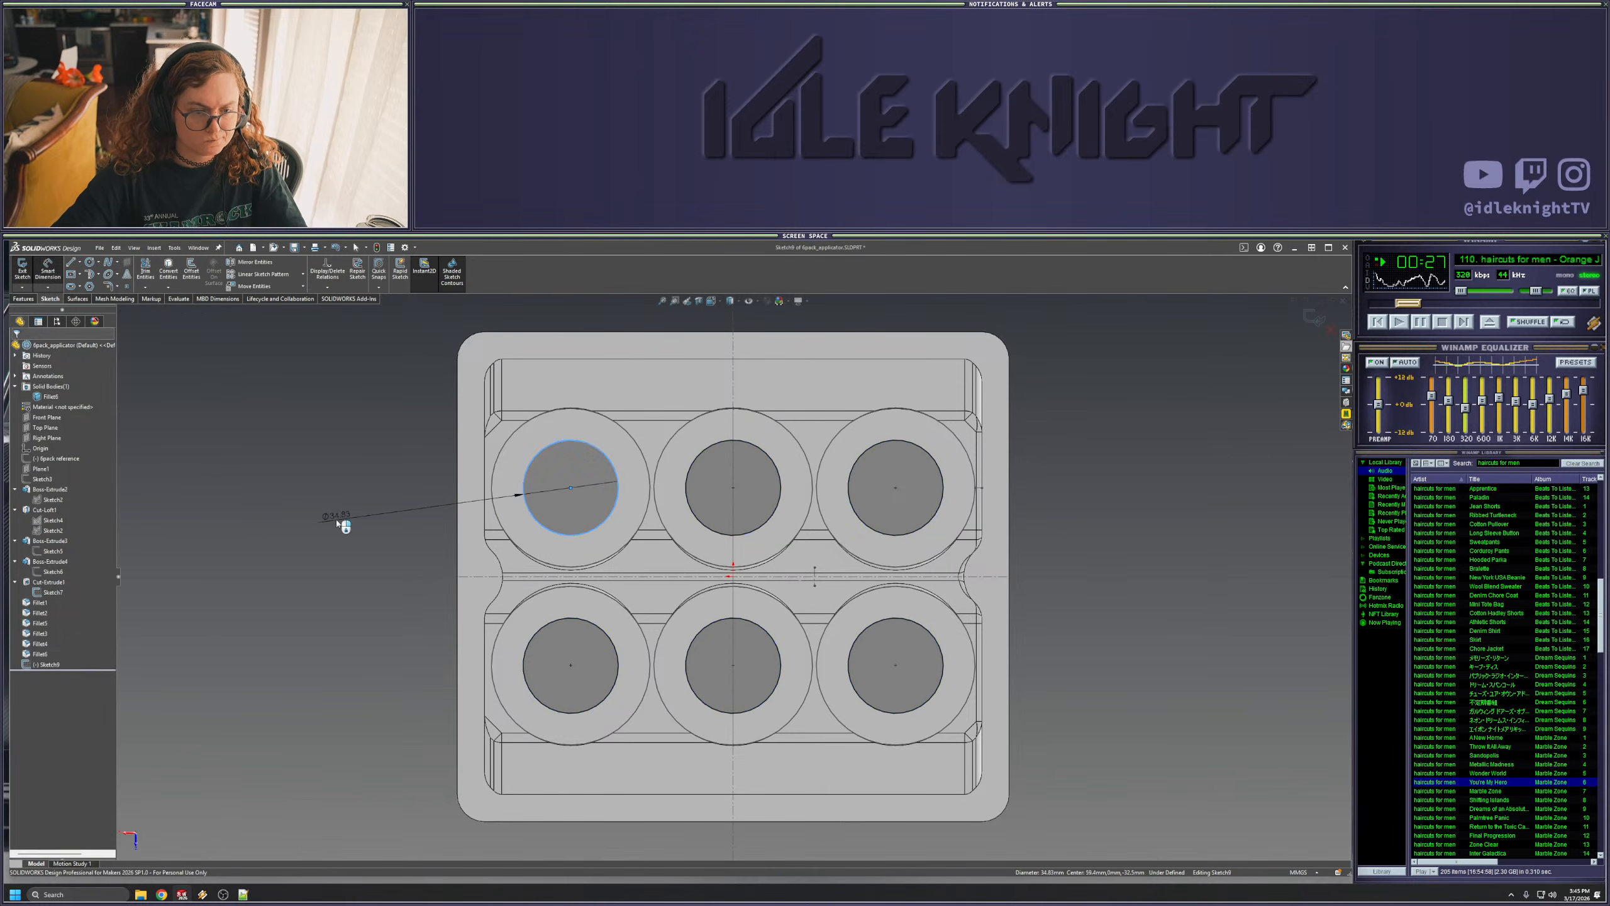
{"action": "left_click", "coordinate": [334, 522]}
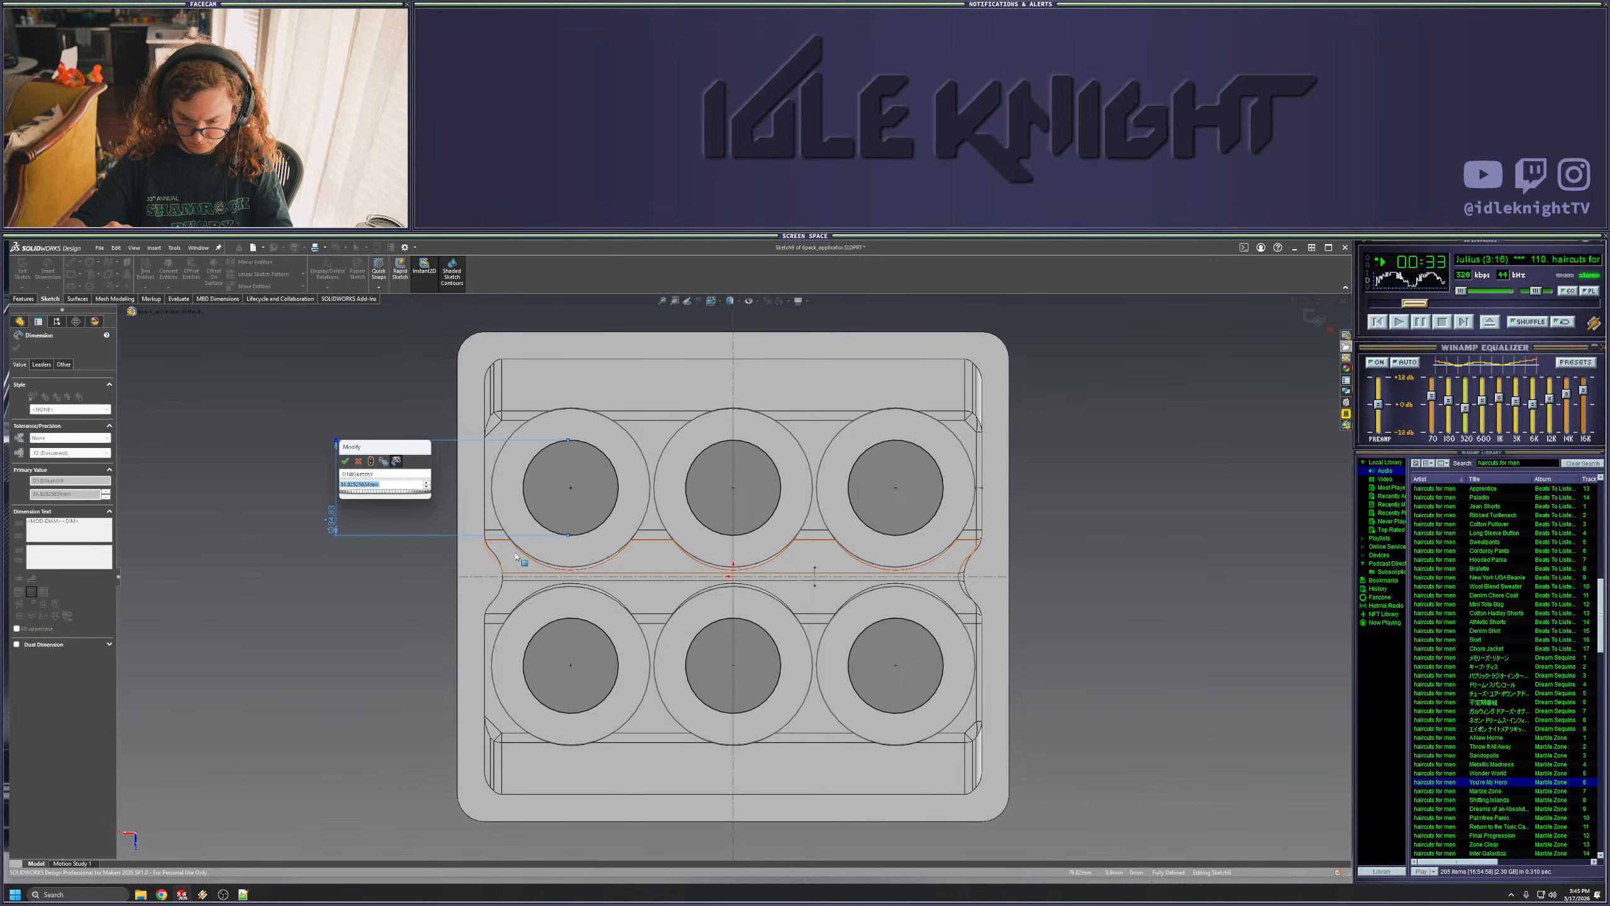
{"action": "type", "text": "40"}
{"action": "key", "text": "Return"}
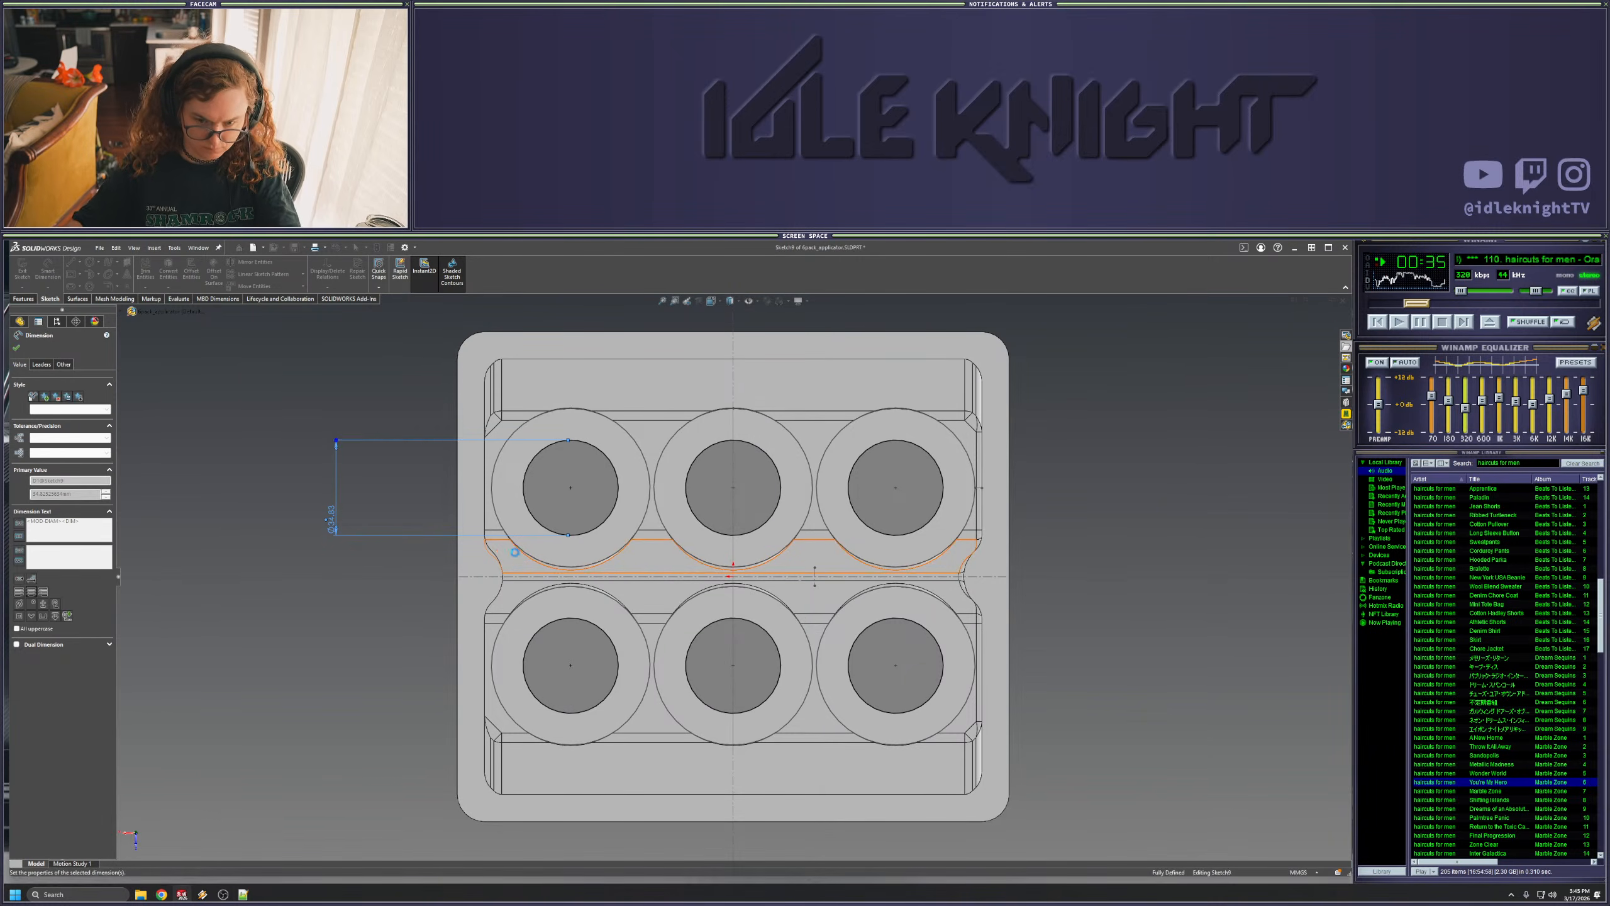
- Extrude-cut the six circles all the way through the block and hide the scallop reference sketch
{"action": "left_click", "coordinate": [31, 299]}
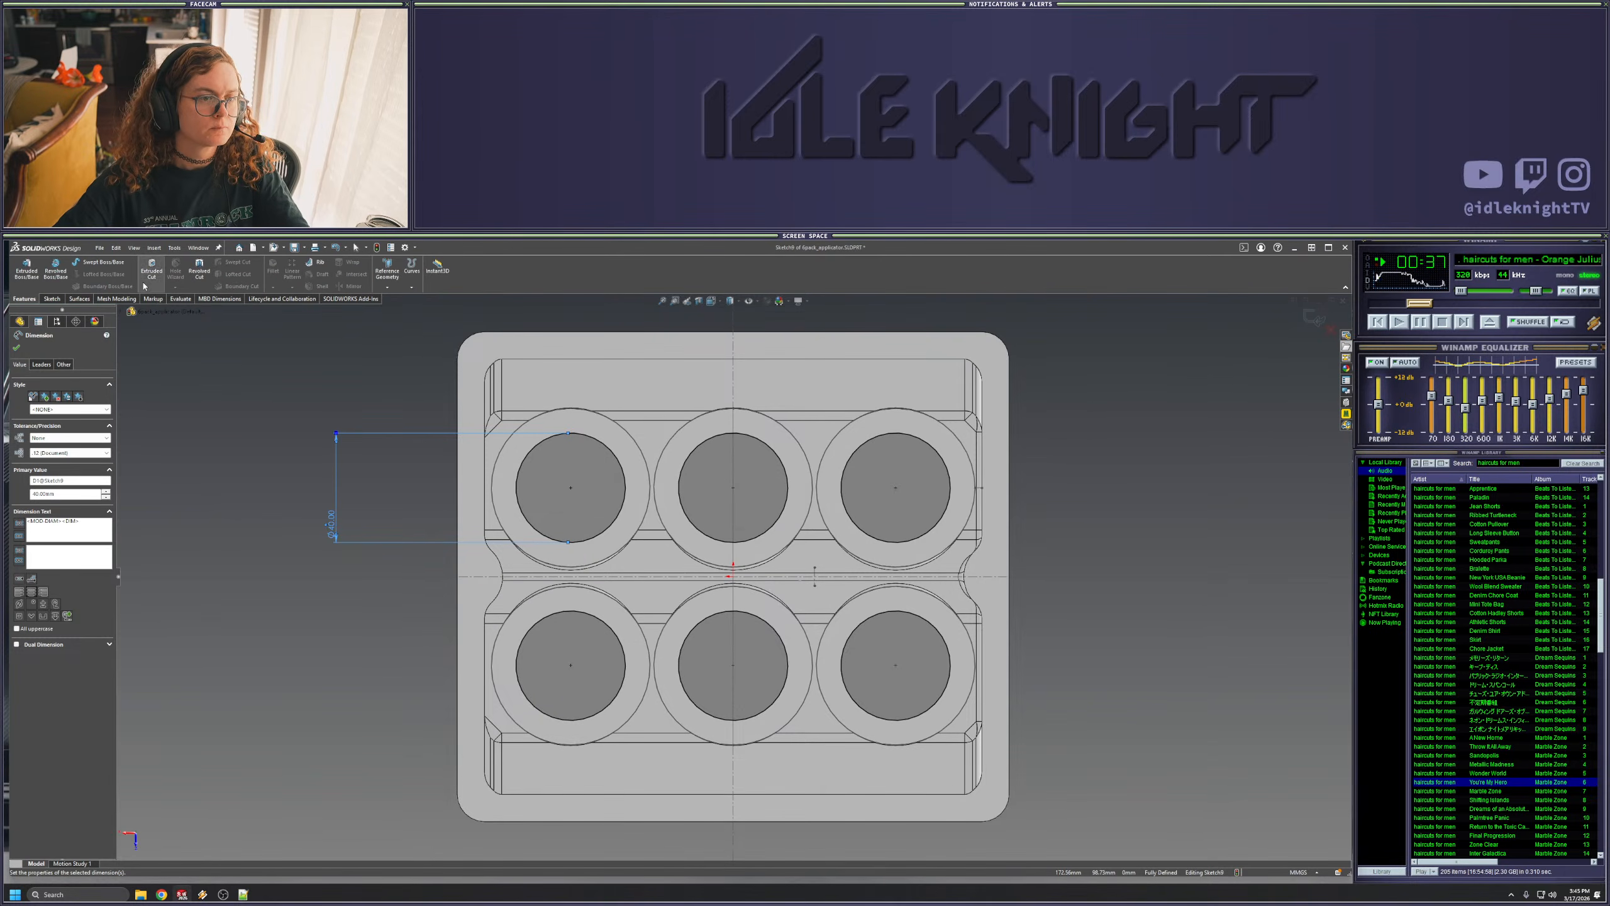
{"action": "left_click", "coordinate": [151, 268]}
{"action": "left_click", "coordinate": [69, 404]}
{"action": "left_click", "coordinate": [64, 422]}
{"action": "left_click", "coordinate": [16, 347]}
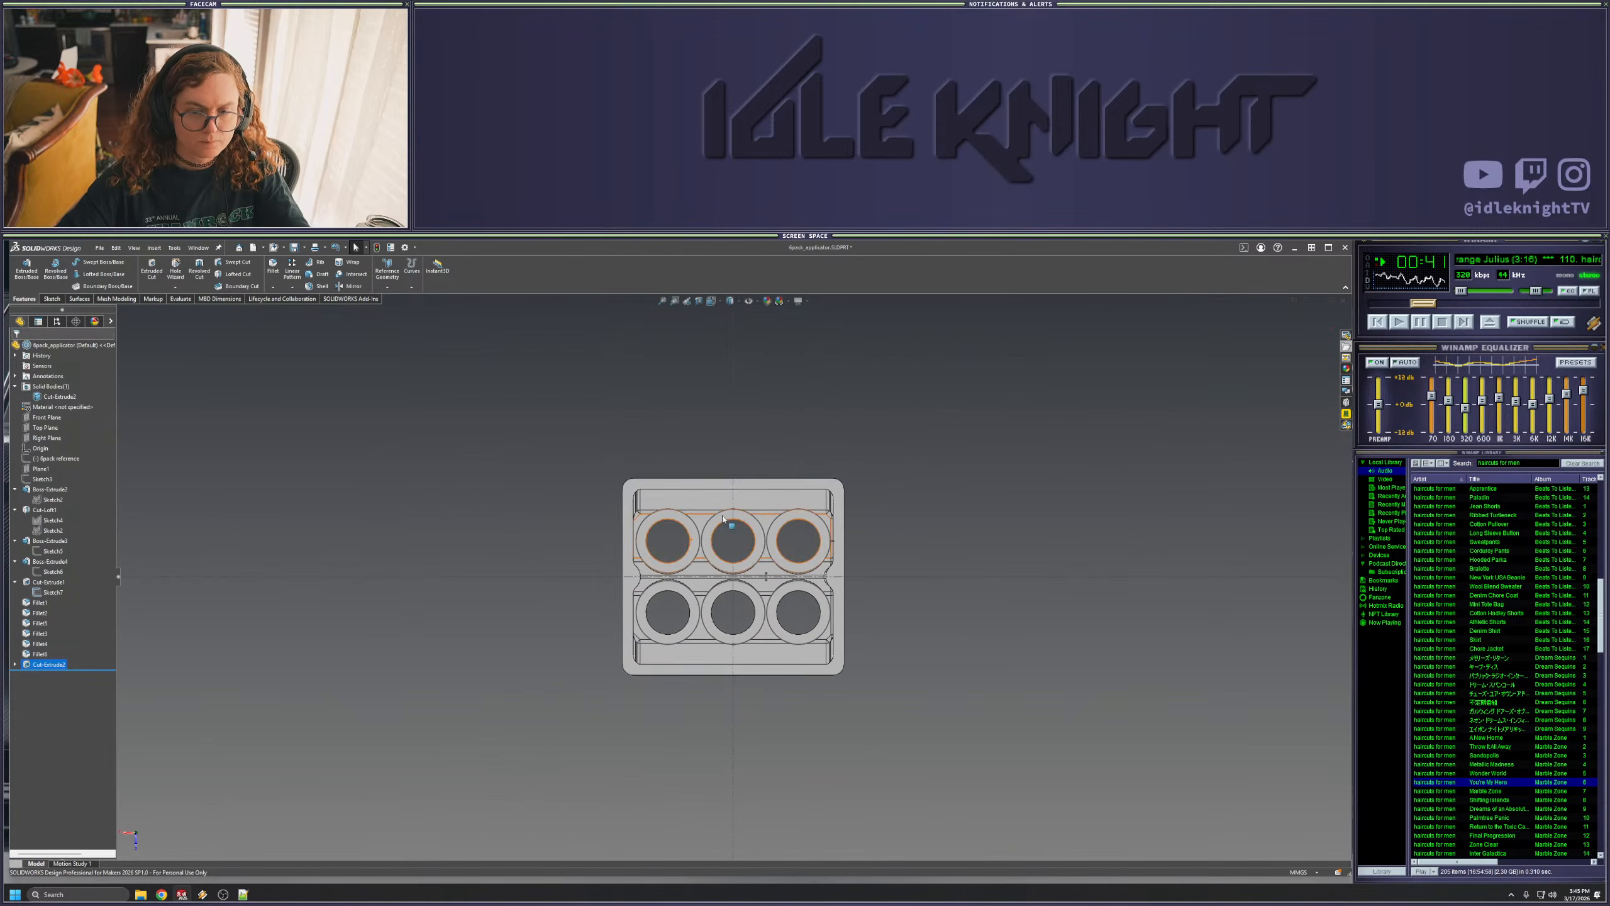
{"action": "right_click", "coordinate": [55, 595]}
{"action": "left_click", "coordinate": [388, 569]}
{"action": "left_click", "coordinate": [388, 569]}
- Fillet the wall faces of all six through holes with a 2 mm radius
{"action": "middle_click_drag", "start_coordinate": [539, 546], "coordinate": [653, 412]}
{"action": "scroll", "coordinate": [810, 594], "scroll_direction": "down", "scroll_amount": 5}
{"action": "middle_click_drag", "start_coordinate": [809, 593], "coordinate": [761, 634]}
{"action": "scroll", "coordinate": [792, 615], "scroll_direction": "up", "scroll_amount": 5}
{"action": "scroll", "coordinate": [757, 662], "scroll_direction": "down", "scroll_amount": 5}
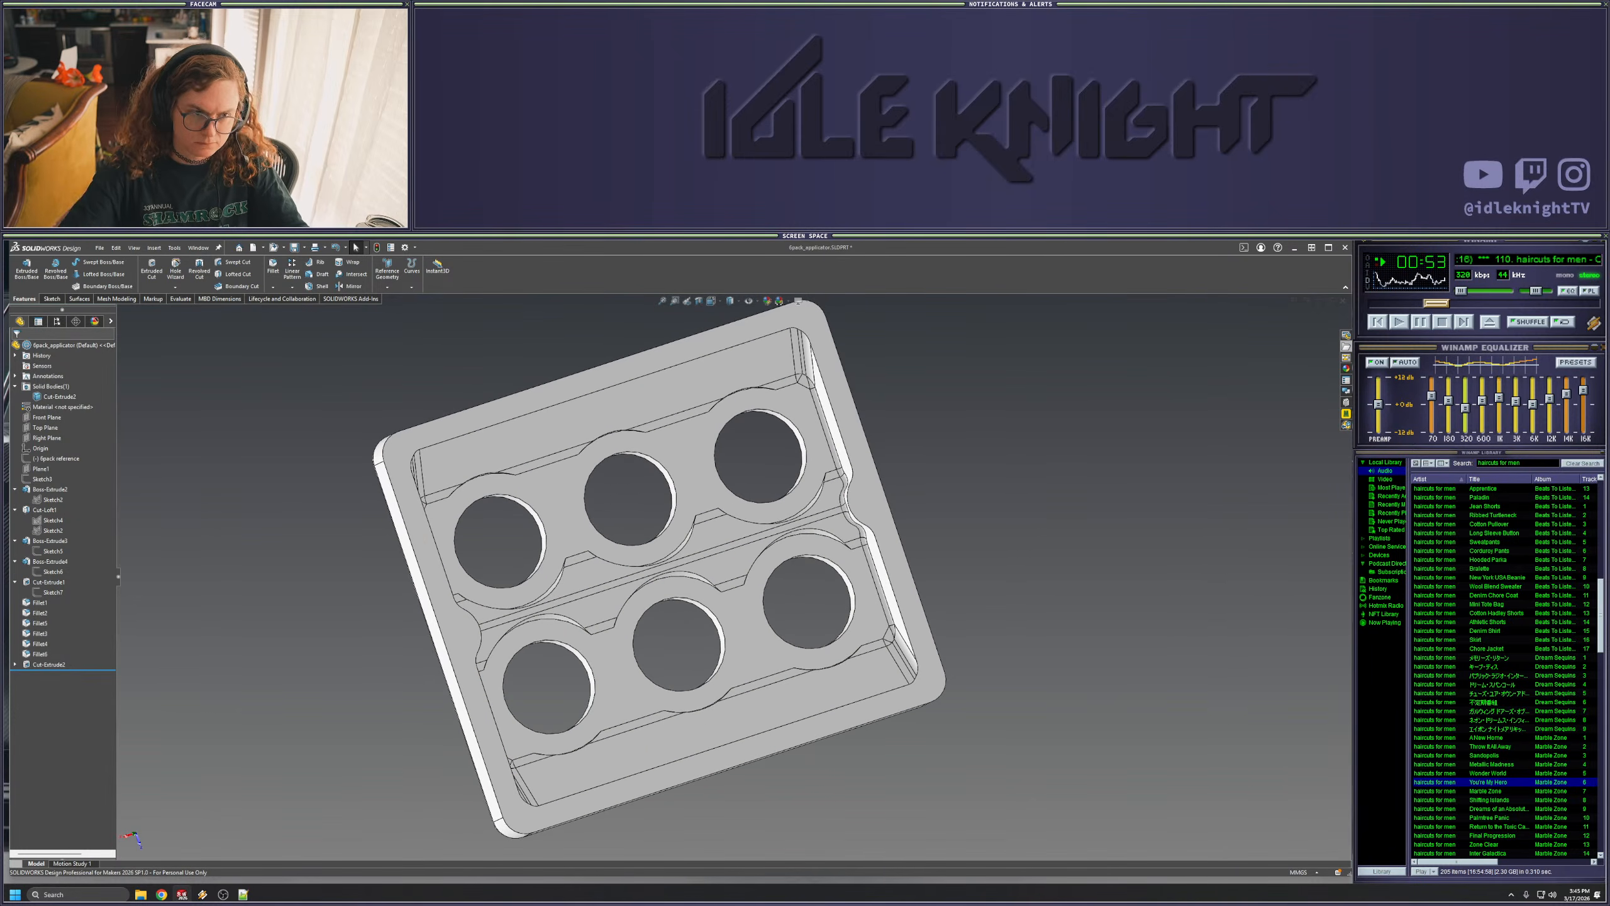
{"action": "middle_click_drag", "start_coordinate": [568, 546], "coordinate": [566, 495]}
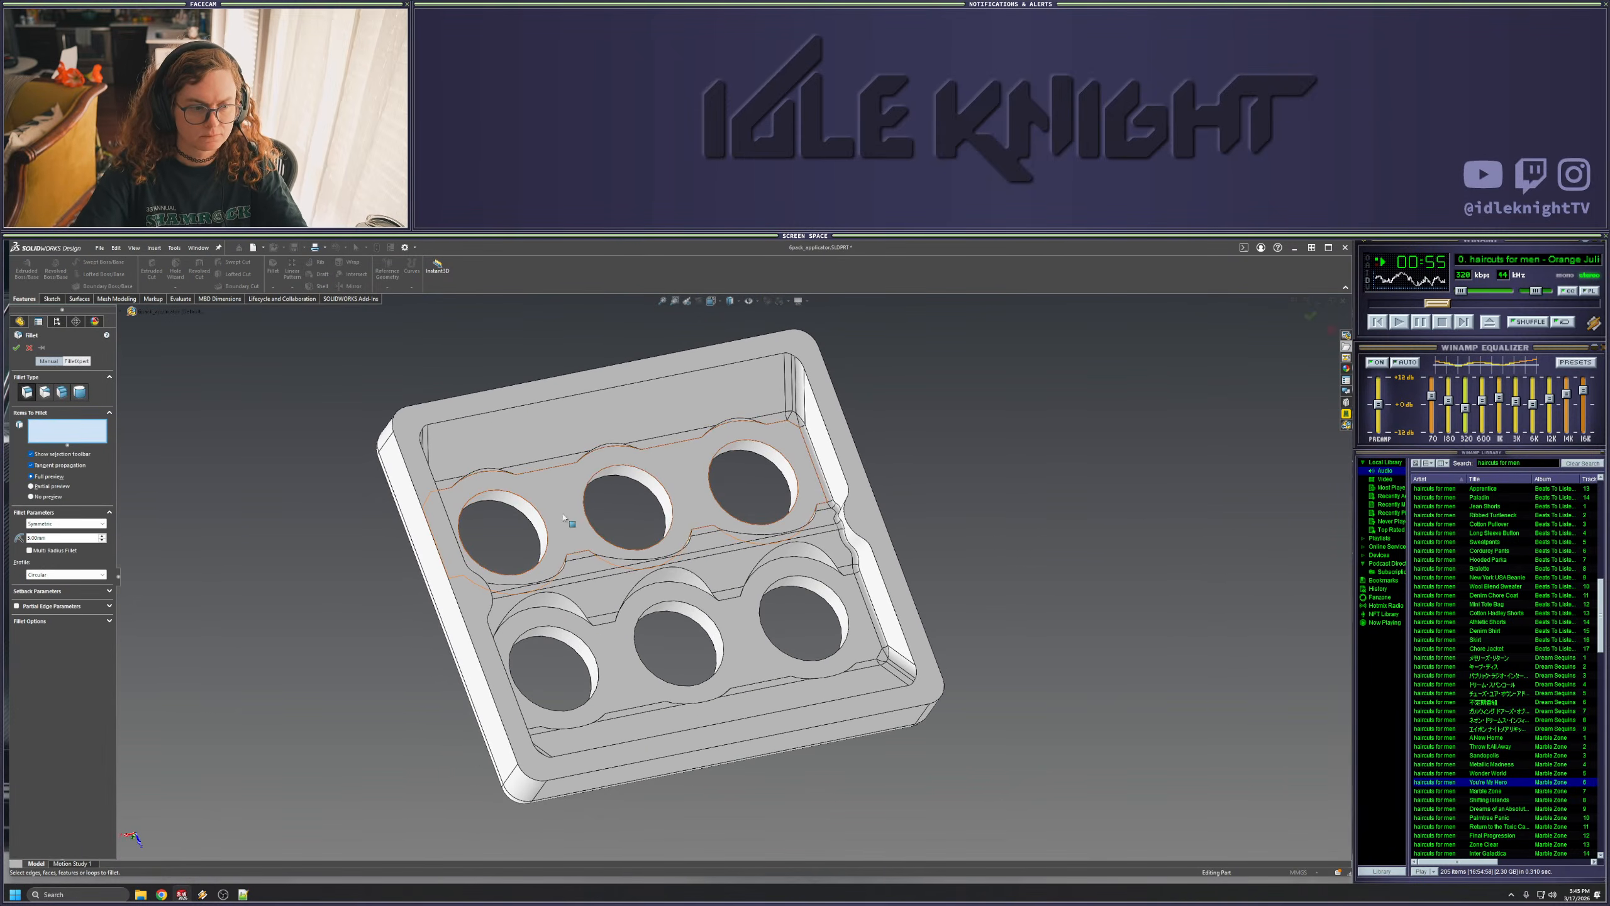
{"action": "scroll", "coordinate": [533, 559], "scroll_direction": "down", "scroll_amount": 1}
{"action": "left_click", "coordinate": [558, 519]}
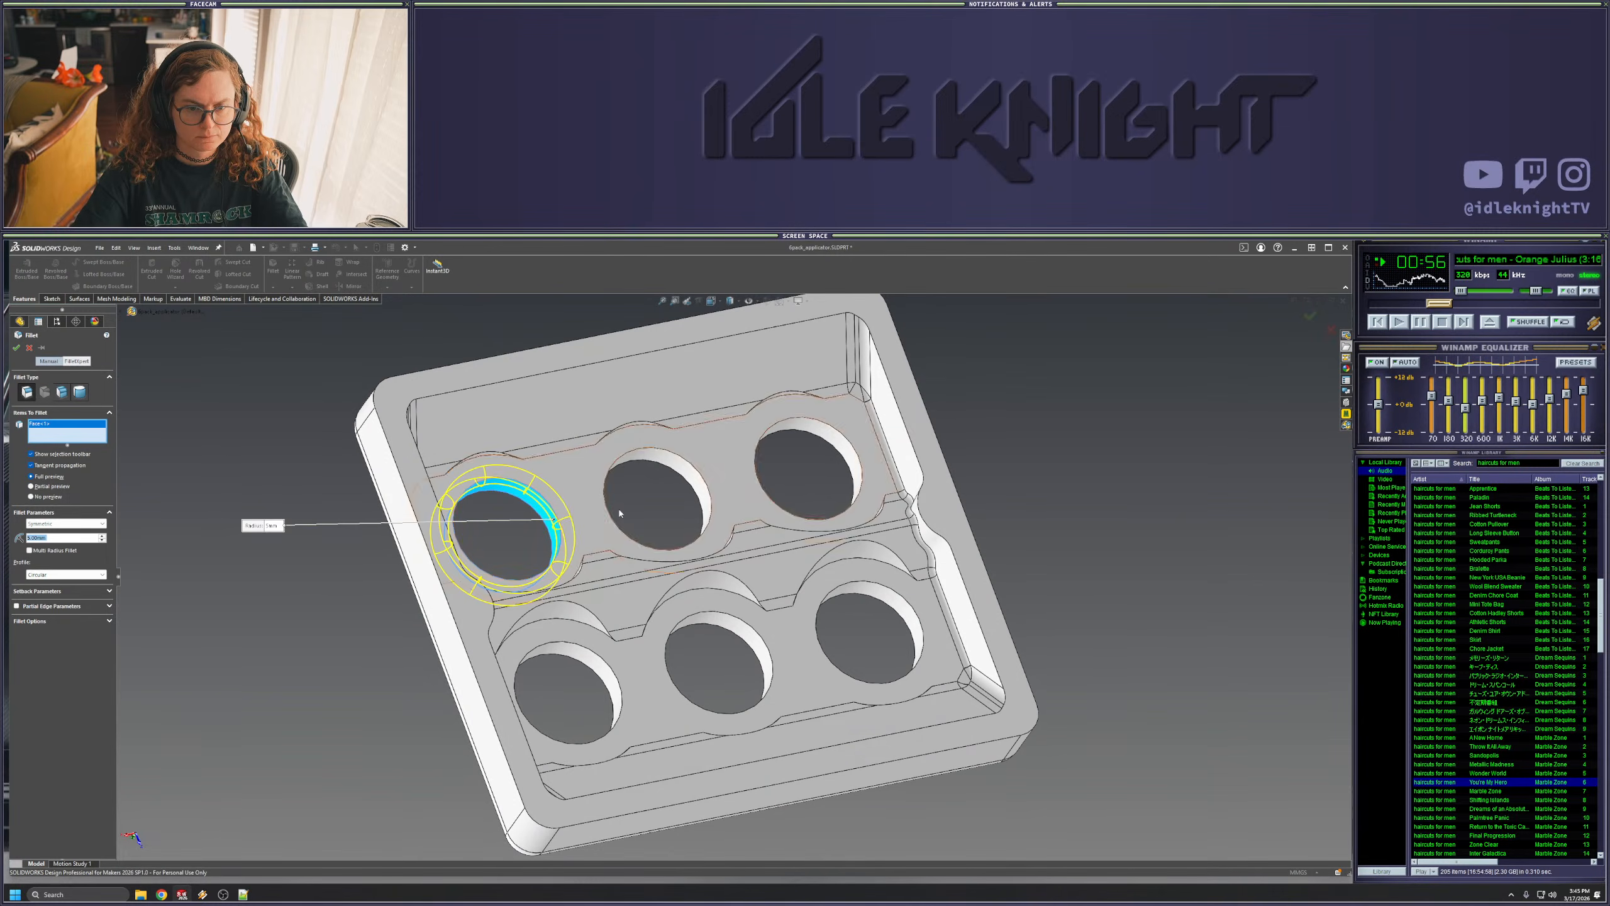
{"action": "left_click", "coordinate": [701, 508]}
{"action": "left_click", "coordinate": [857, 480]}
{"action": "left_click", "coordinate": [911, 640]}
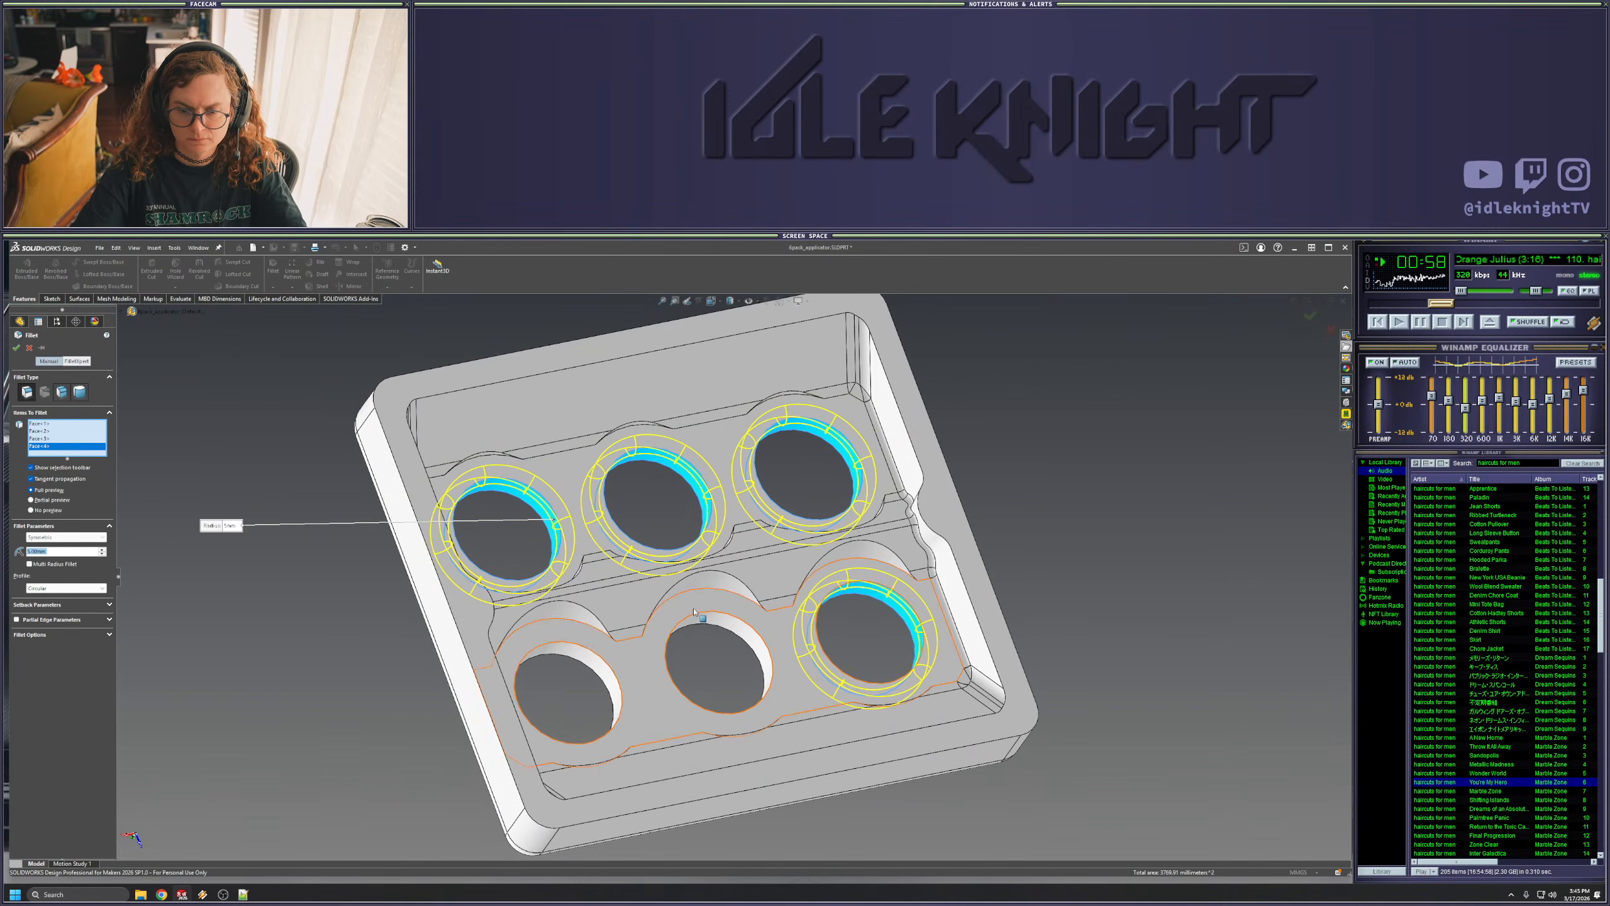
{"action": "left_click", "coordinate": [763, 662]}
{"action": "left_click", "coordinate": [608, 648]}
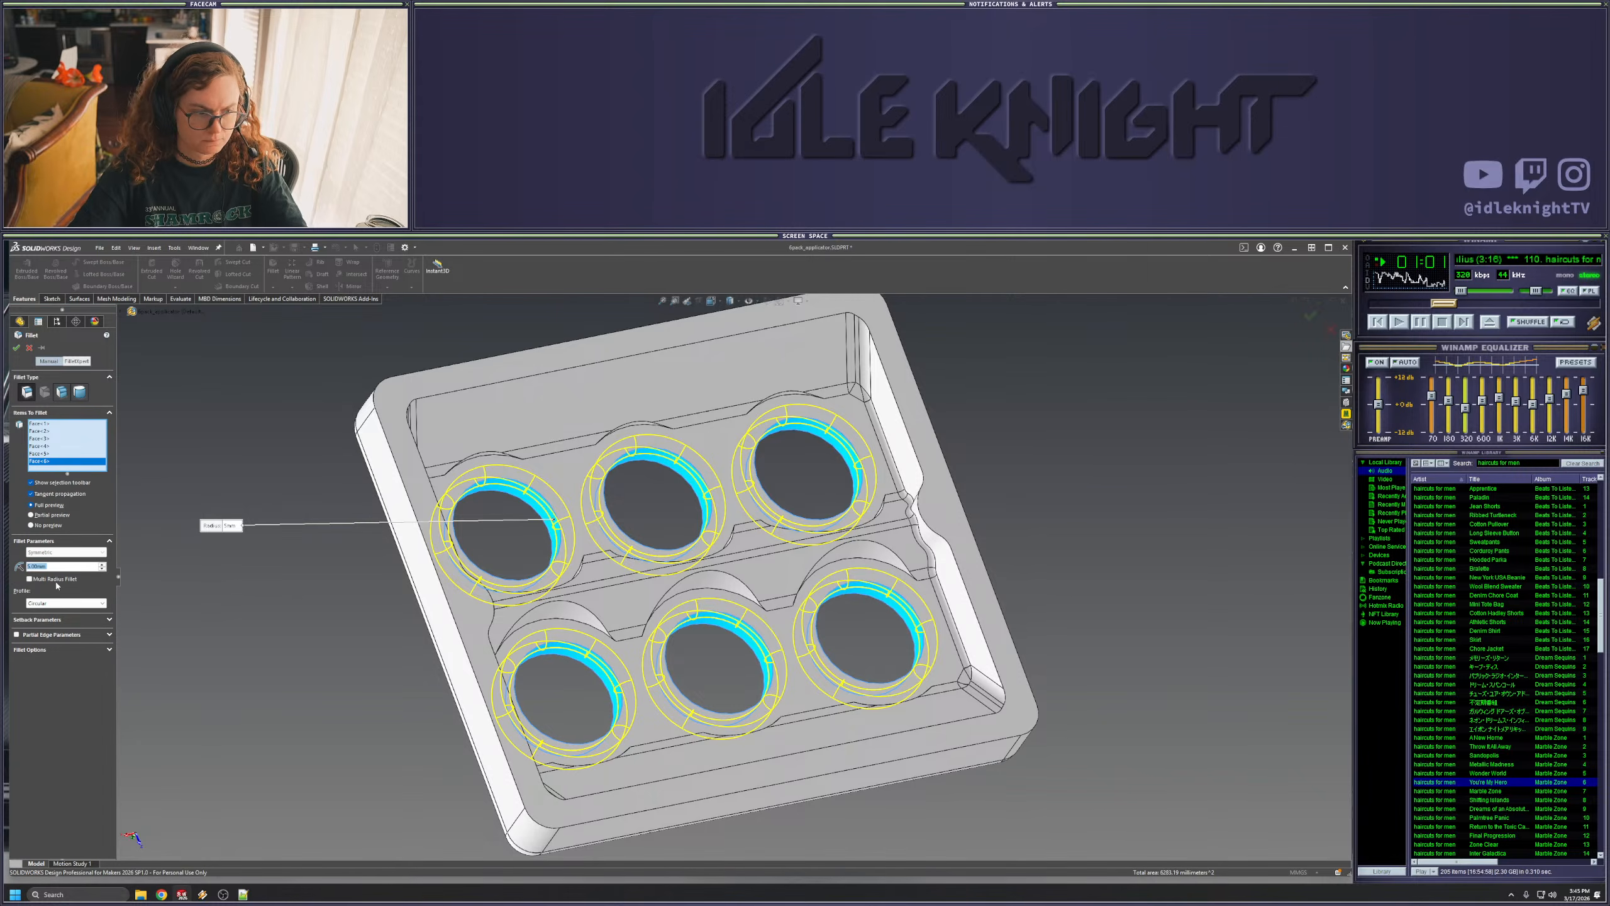
{"action": "type", "text": "2"}
{"action": "key", "text": "Return"}
{"action": "middle_click_drag", "start_coordinate": [720, 688], "coordinate": [817, 377]}
{"action": "middle_click_drag", "start_coordinate": [780, 640], "coordinate": [884, 444]}
{"action": "scroll", "coordinate": [863, 582], "scroll_direction": "up", "scroll_amount": 3}
{"action": "middle_click_drag", "start_coordinate": [862, 582], "coordinate": [837, 540]}
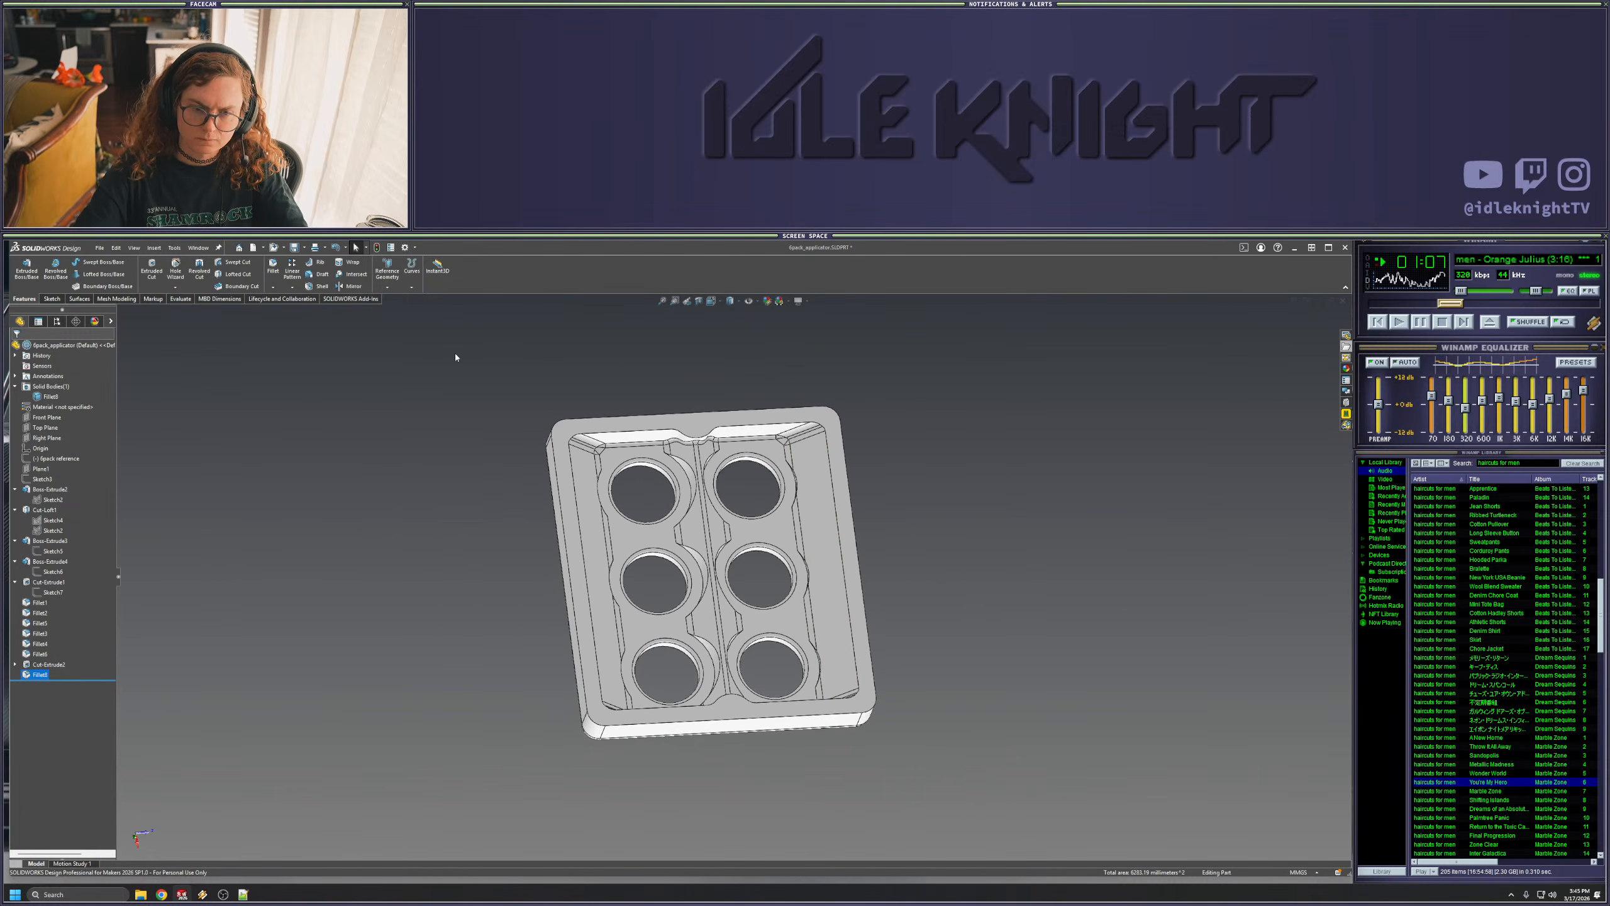
{"action": "key", "text": "Return"}
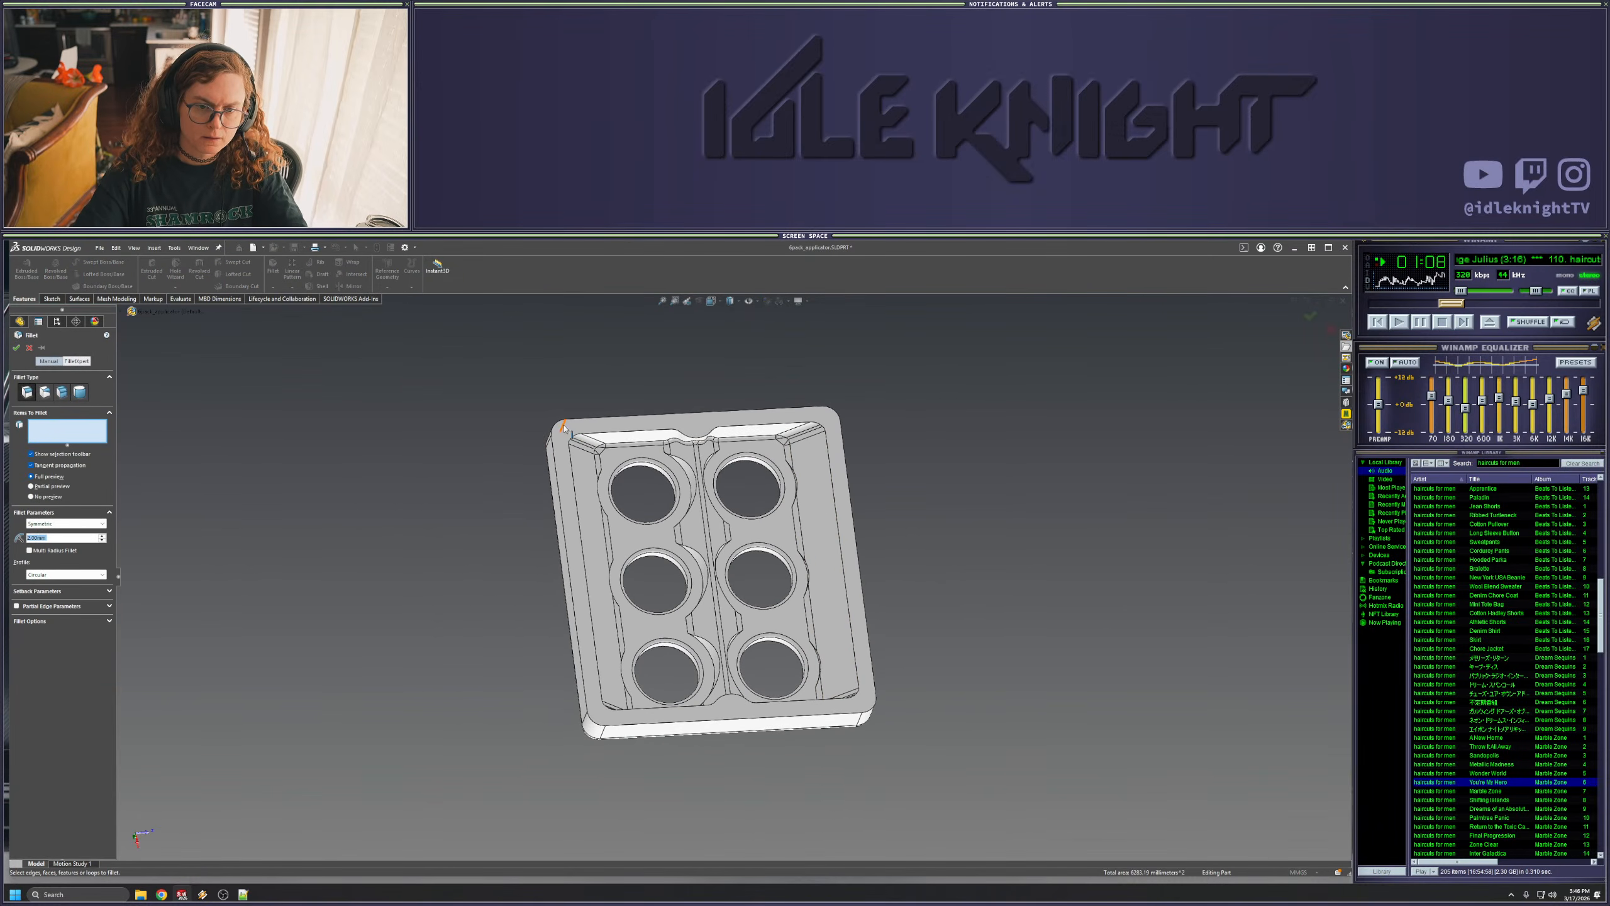
{"action": "left_click", "coordinate": [560, 431]}
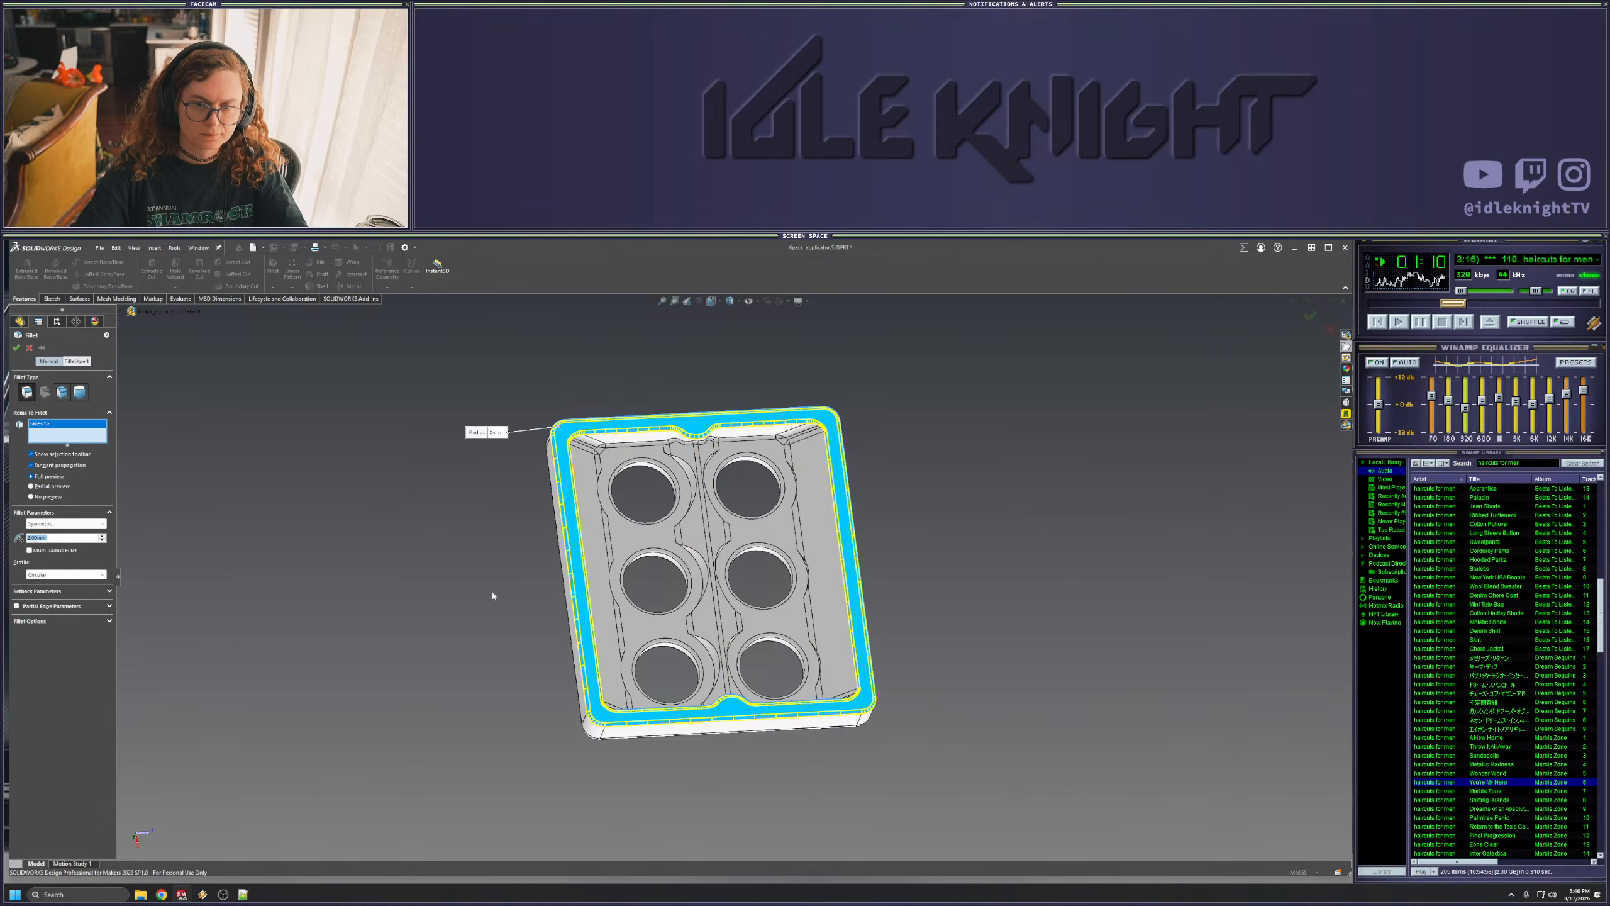
{"action": "key", "text": "Escape"}
- Reopen the hole fillet, add the flat rim face around the pocket to its selection, and apply it
{"action": "right_click", "coordinate": [41, 673]}
{"action": "left_click", "coordinate": [504, 495]}
{"action": "left_click", "coordinate": [861, 640]}
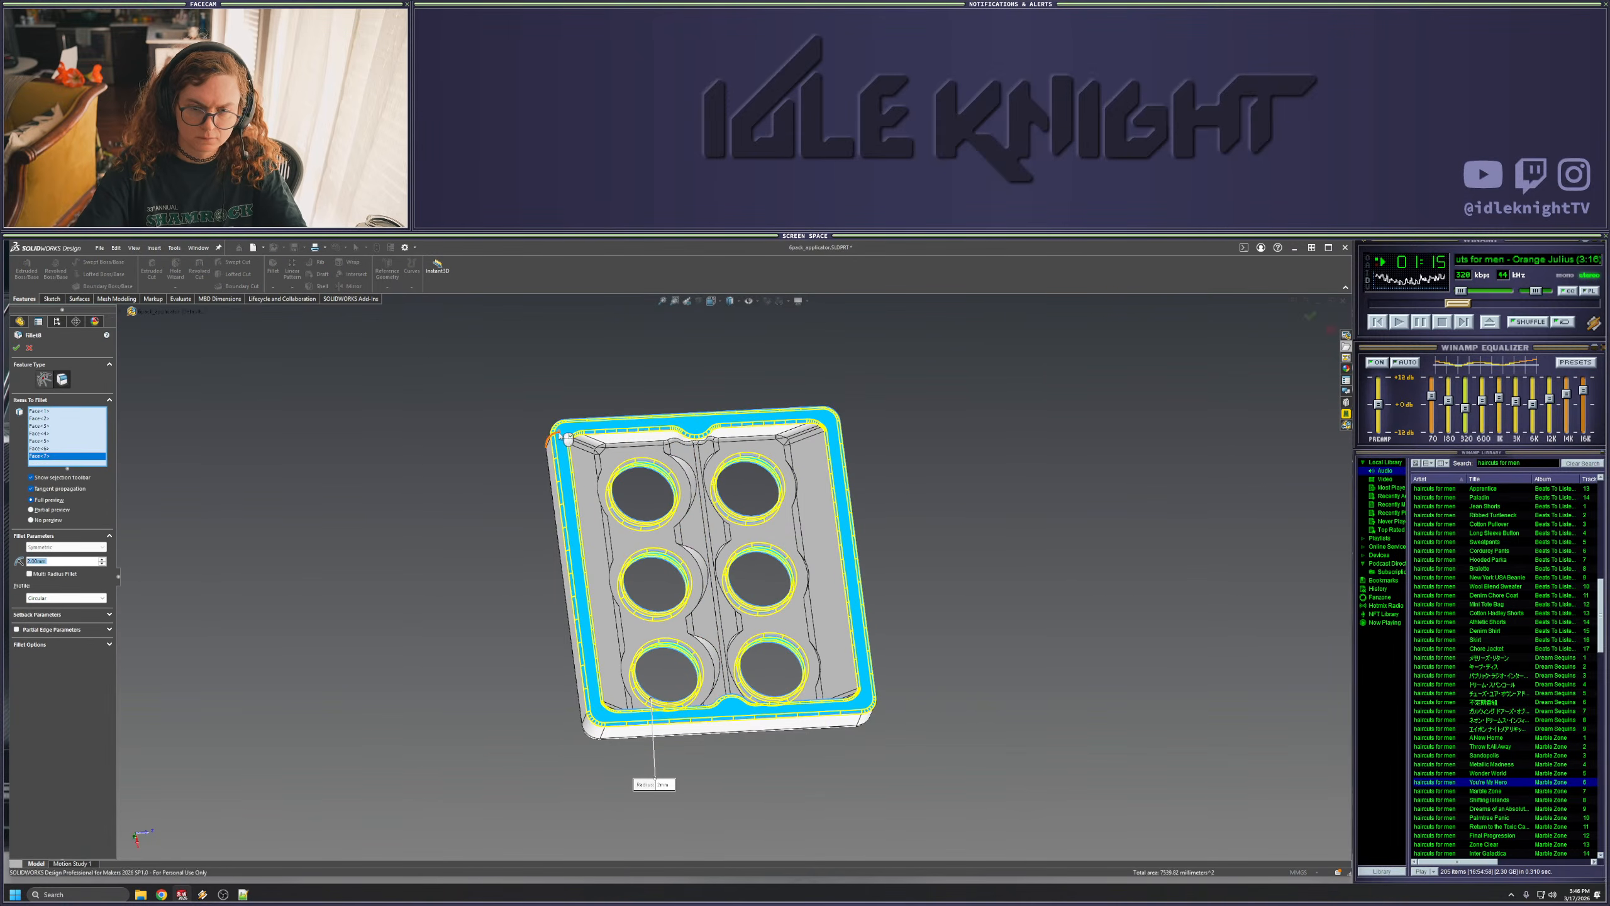
{"action": "key", "text": "Return"}
{"action": "middle_click_drag", "start_coordinate": [922, 653], "coordinate": [891, 539]}
{"action": "scroll", "coordinate": [788, 644], "scroll_direction": "down", "scroll_amount": 4}
{"action": "middle_click_drag", "start_coordinate": [788, 644], "coordinate": [696, 606]}
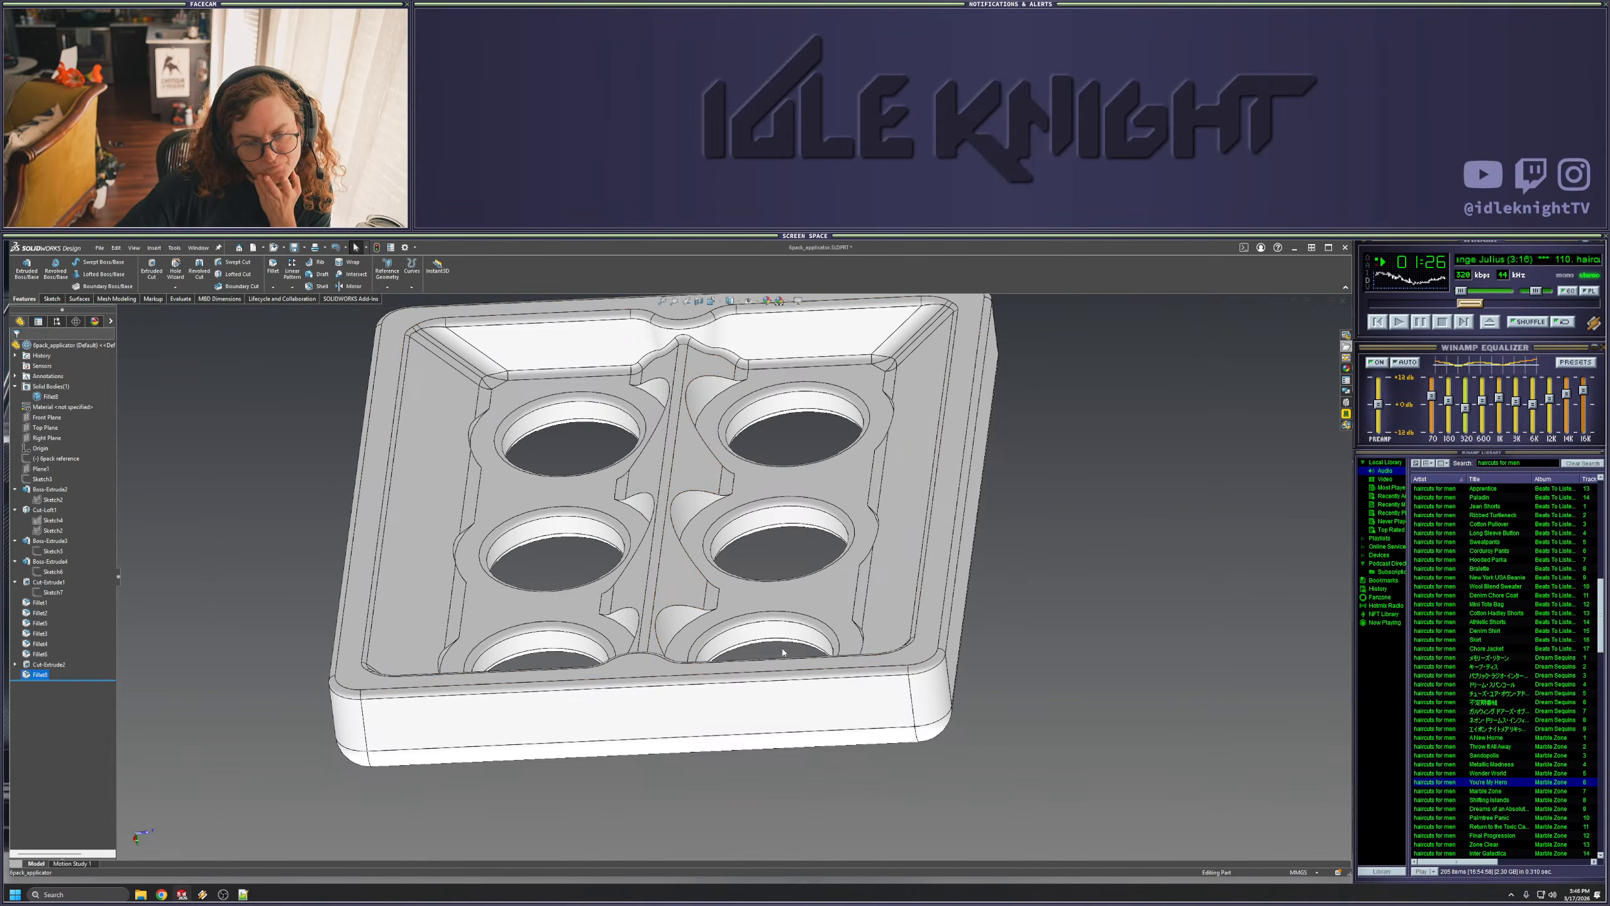
{"action": "middle_click_drag", "start_coordinate": [778, 653], "coordinate": [772, 800]}
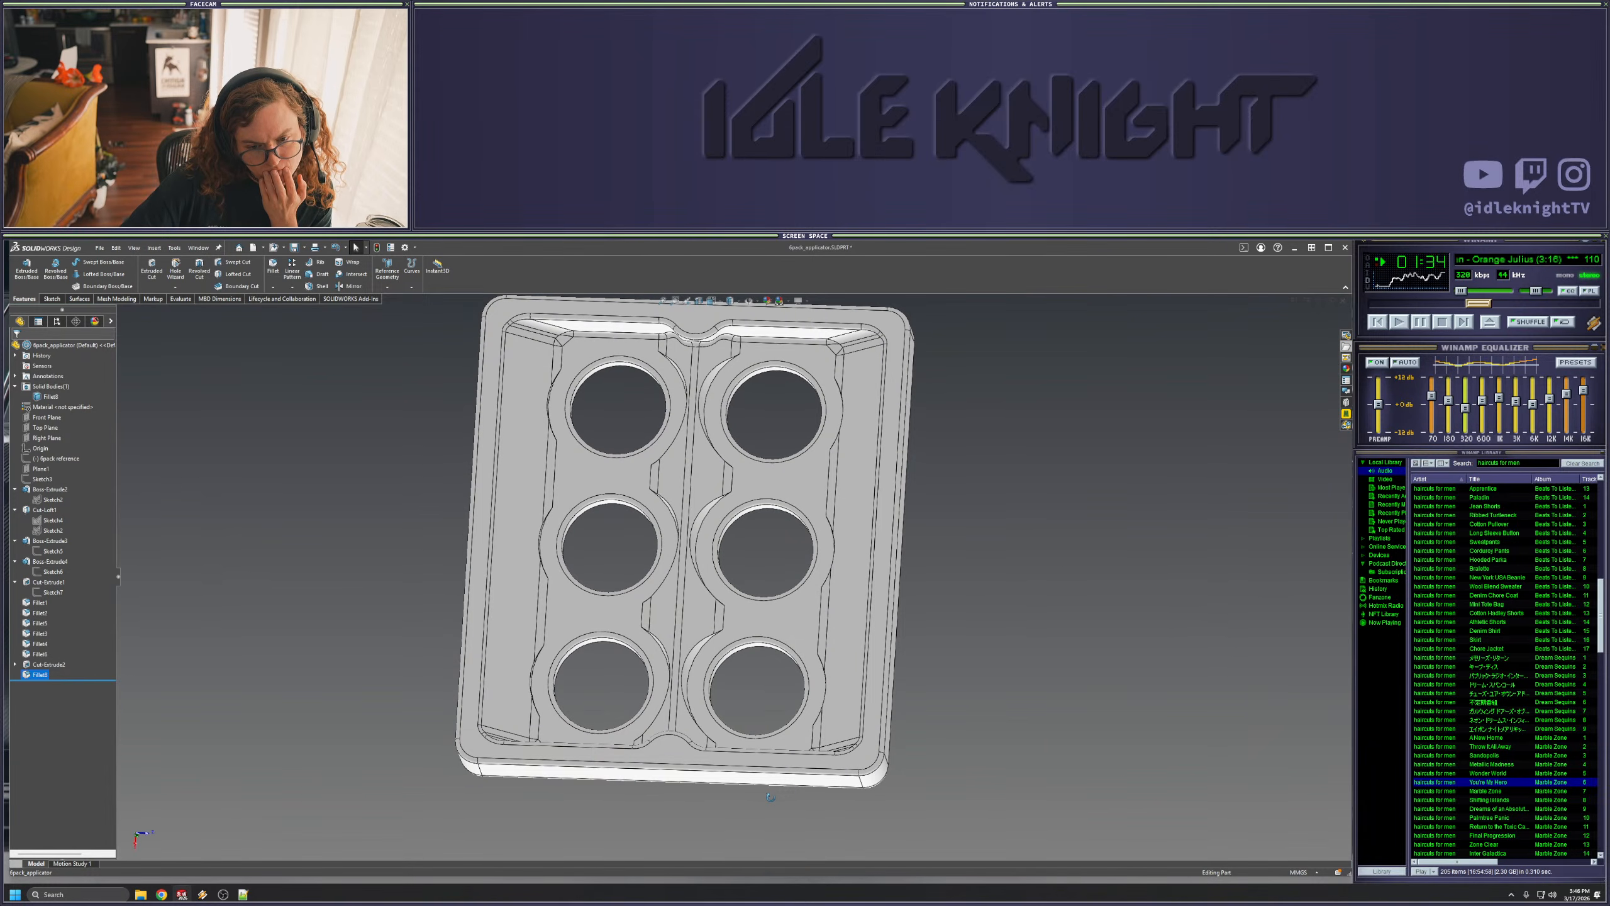
- Examine the block's holes and the notched pocket end wall, selecting the notch faces to trace which feature they belong to
{"action": "middle_click_drag", "start_coordinate": [771, 797], "coordinate": [772, 800]}
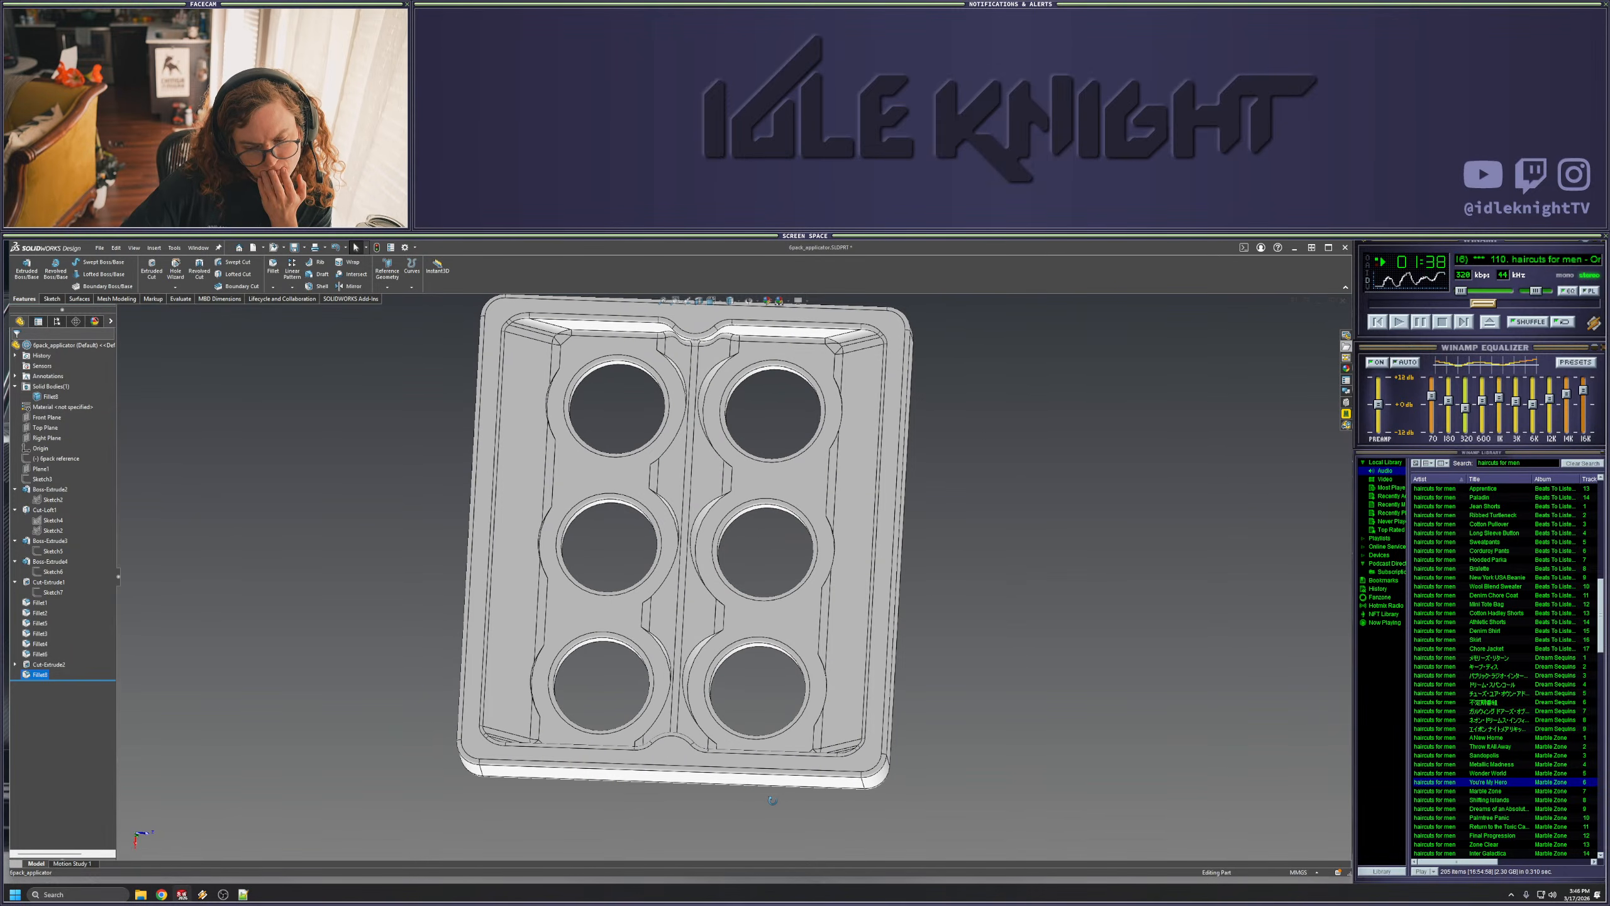
{"action": "middle_click_drag", "start_coordinate": [772, 800], "coordinate": [777, 812]}
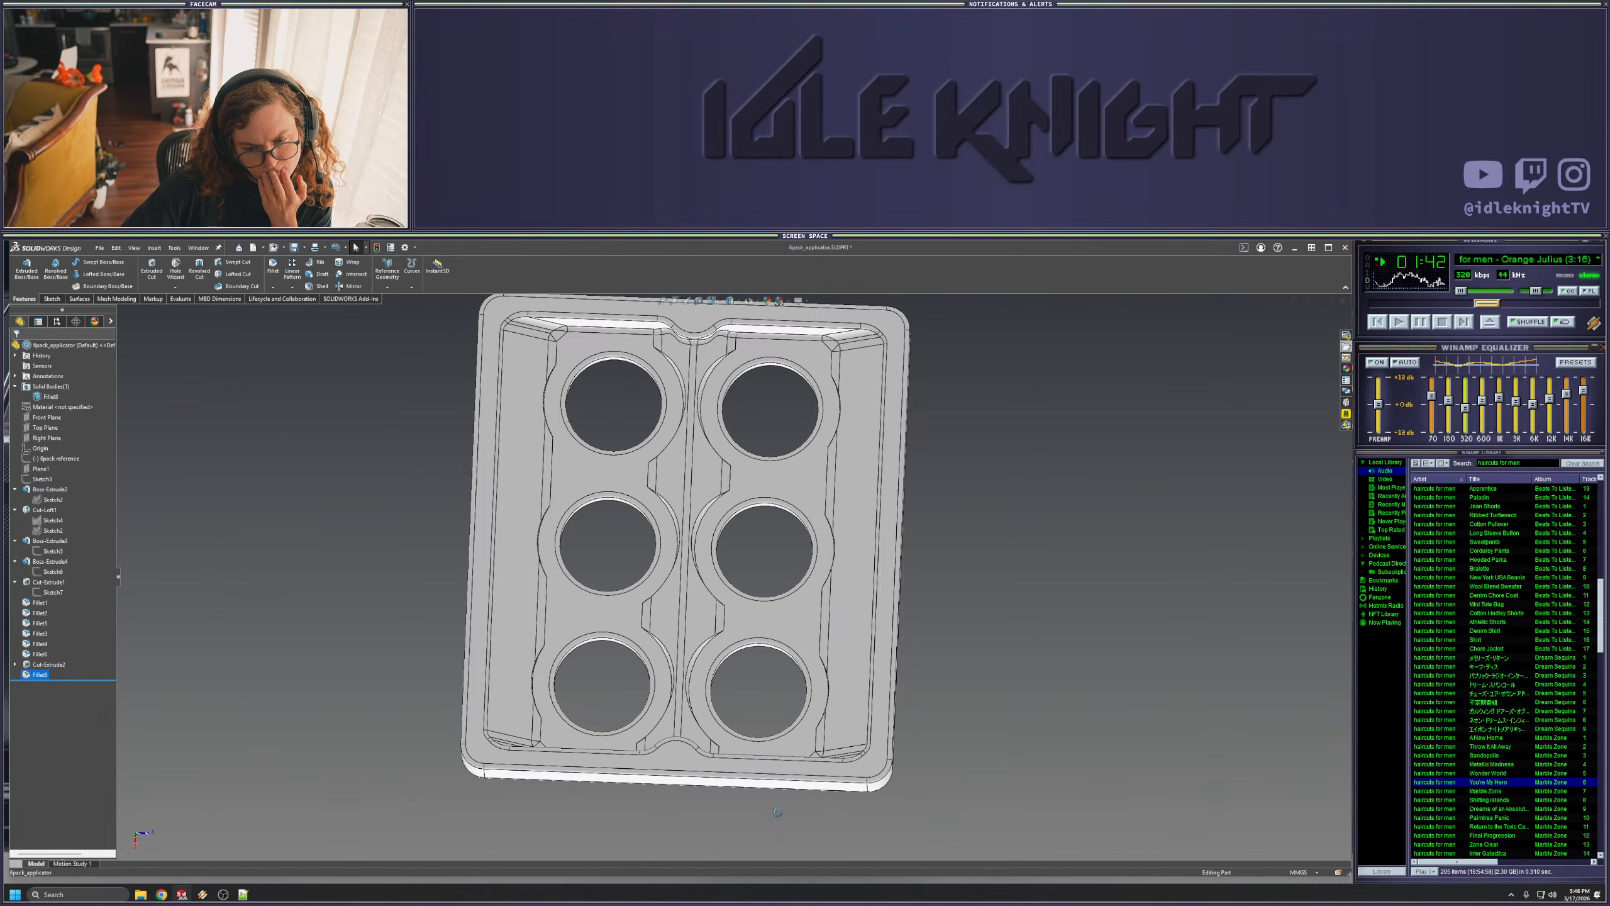
{"action": "middle_click_drag", "start_coordinate": [777, 812], "coordinate": [839, 820]}
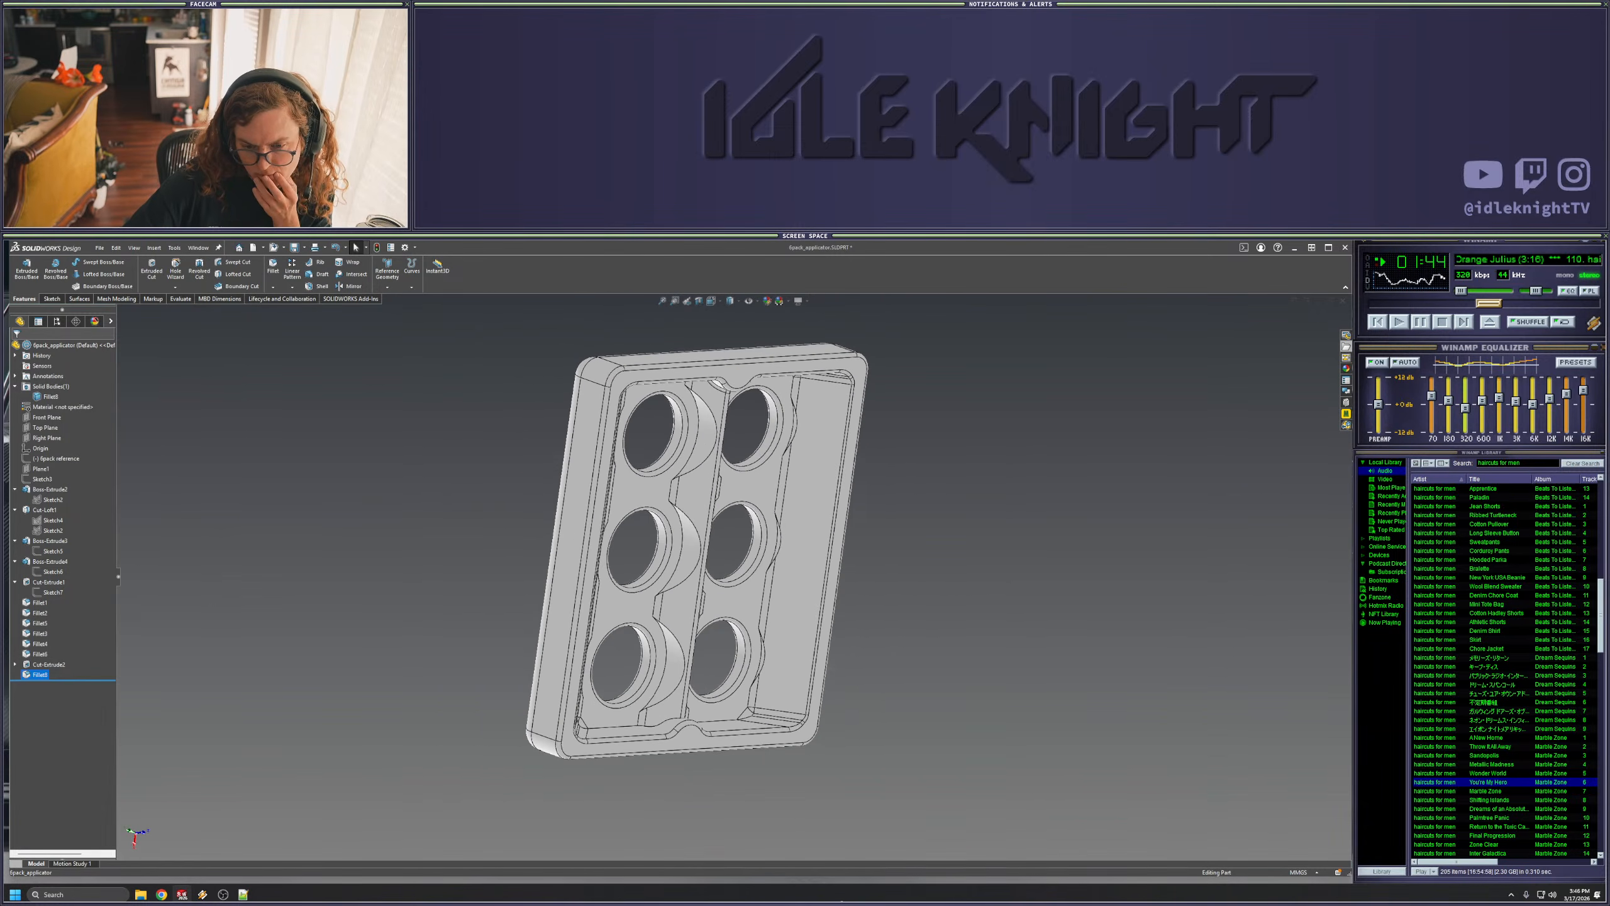
{"action": "middle_click_drag", "start_coordinate": [842, 902], "coordinate": [868, 593]}
{"action": "scroll", "coordinate": [833, 505], "scroll_direction": "down", "scroll_amount": 5}
{"action": "middle_click", "coordinate": [770, 548]}
{"action": "middle_click_drag", "start_coordinate": [770, 549], "coordinate": [802, 596]}
{"action": "left_click", "coordinate": [786, 589]}
{"action": "left_click", "coordinate": [787, 589]}
{"action": "left_click", "coordinate": [786, 589]}
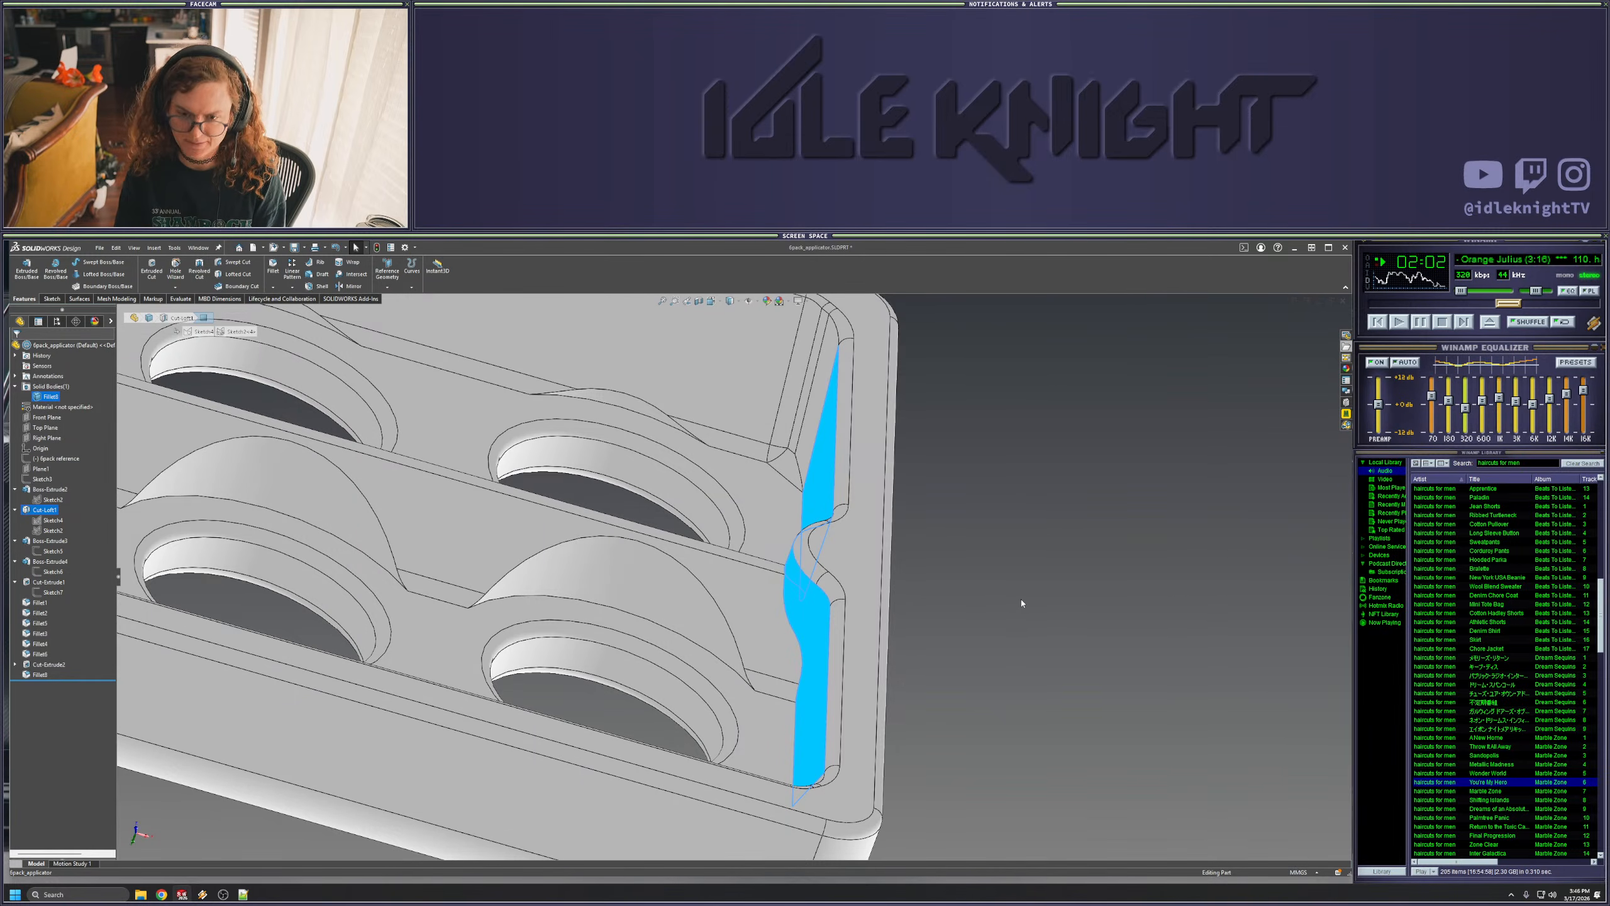
{"action": "left_click", "coordinate": [1024, 457]}
{"action": "left_click", "coordinate": [809, 590]}
{"action": "left_click", "coordinate": [1055, 606]}
- Open Sketch3, bring up the notch's short vertical dimension for editing, accept it, and leave the sketch
{"action": "left_click", "coordinate": [53, 500]}
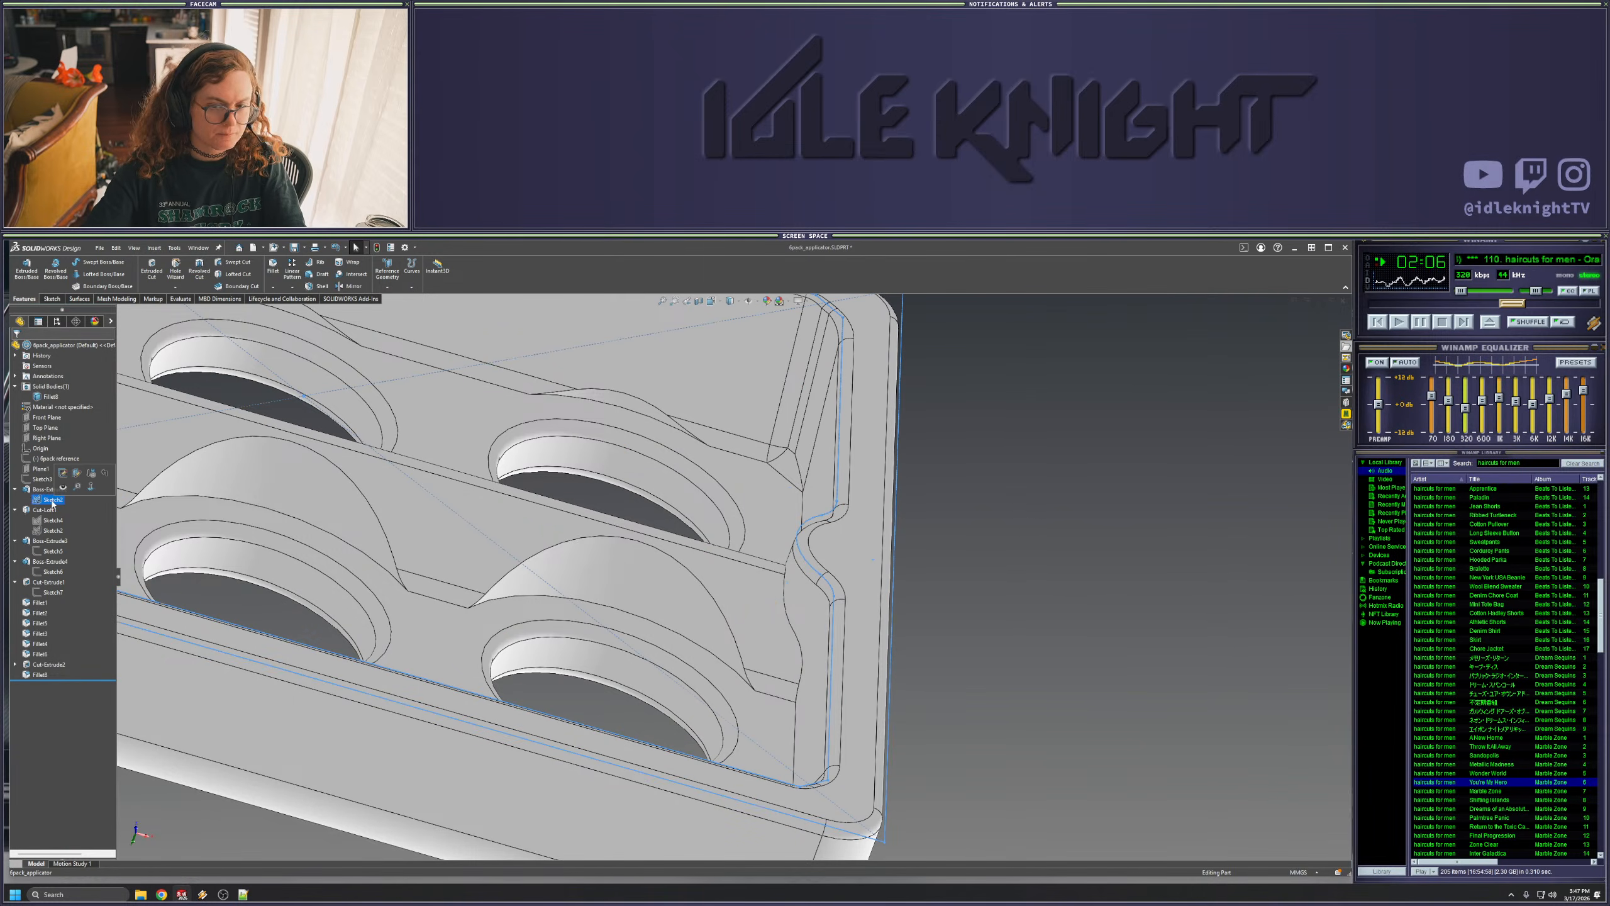
{"action": "left_click", "coordinate": [42, 479]}
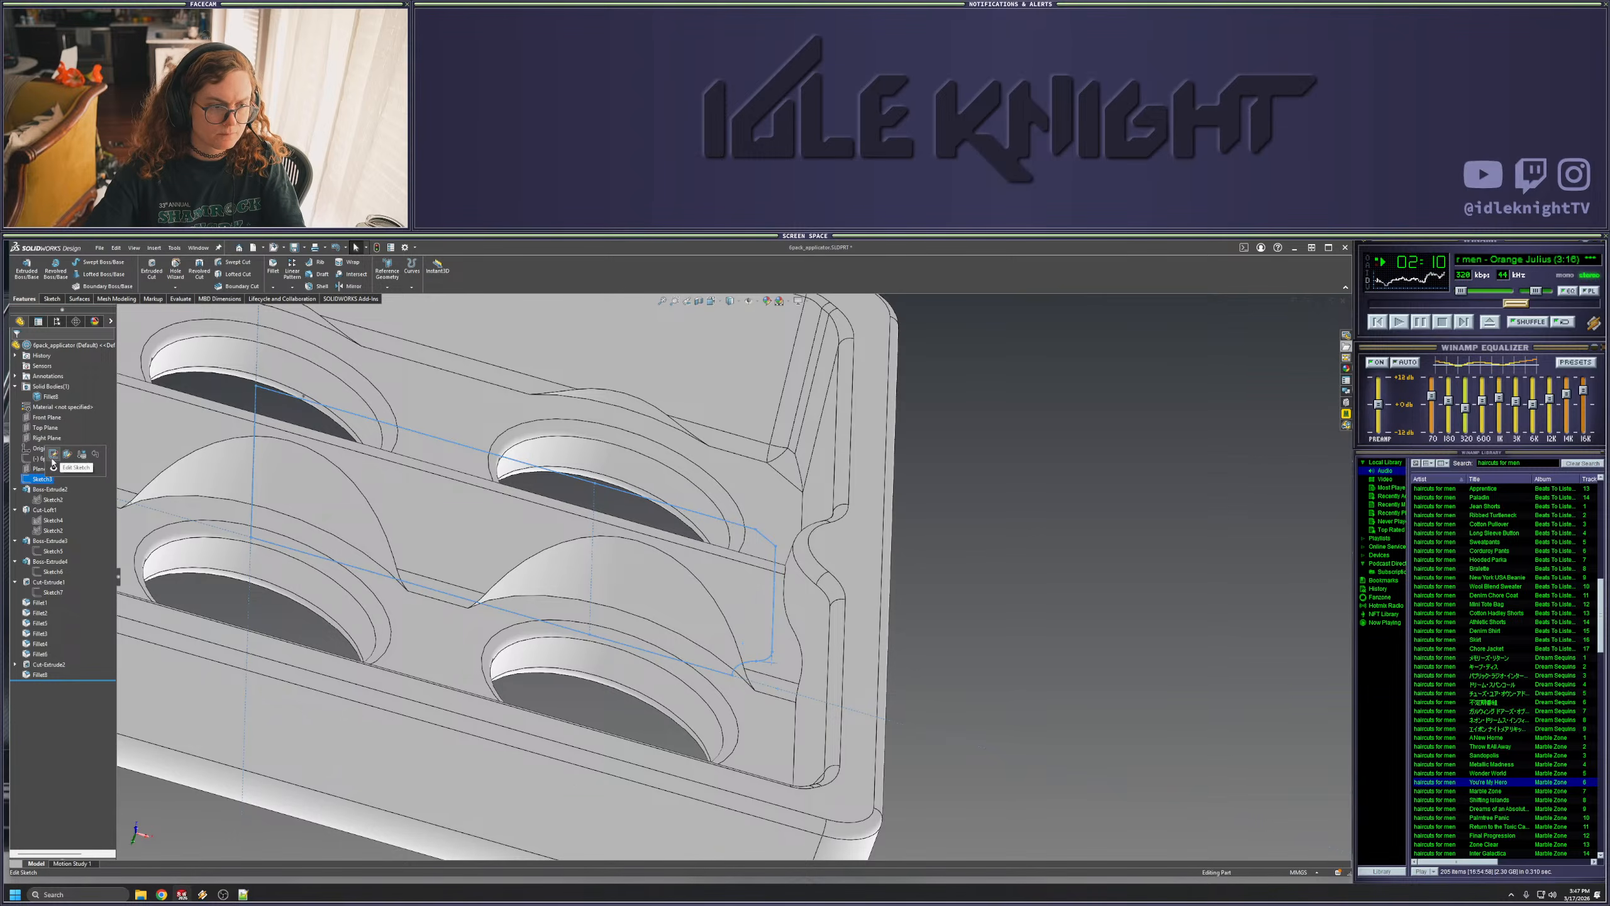
{"action": "left_click", "coordinate": [53, 454]}
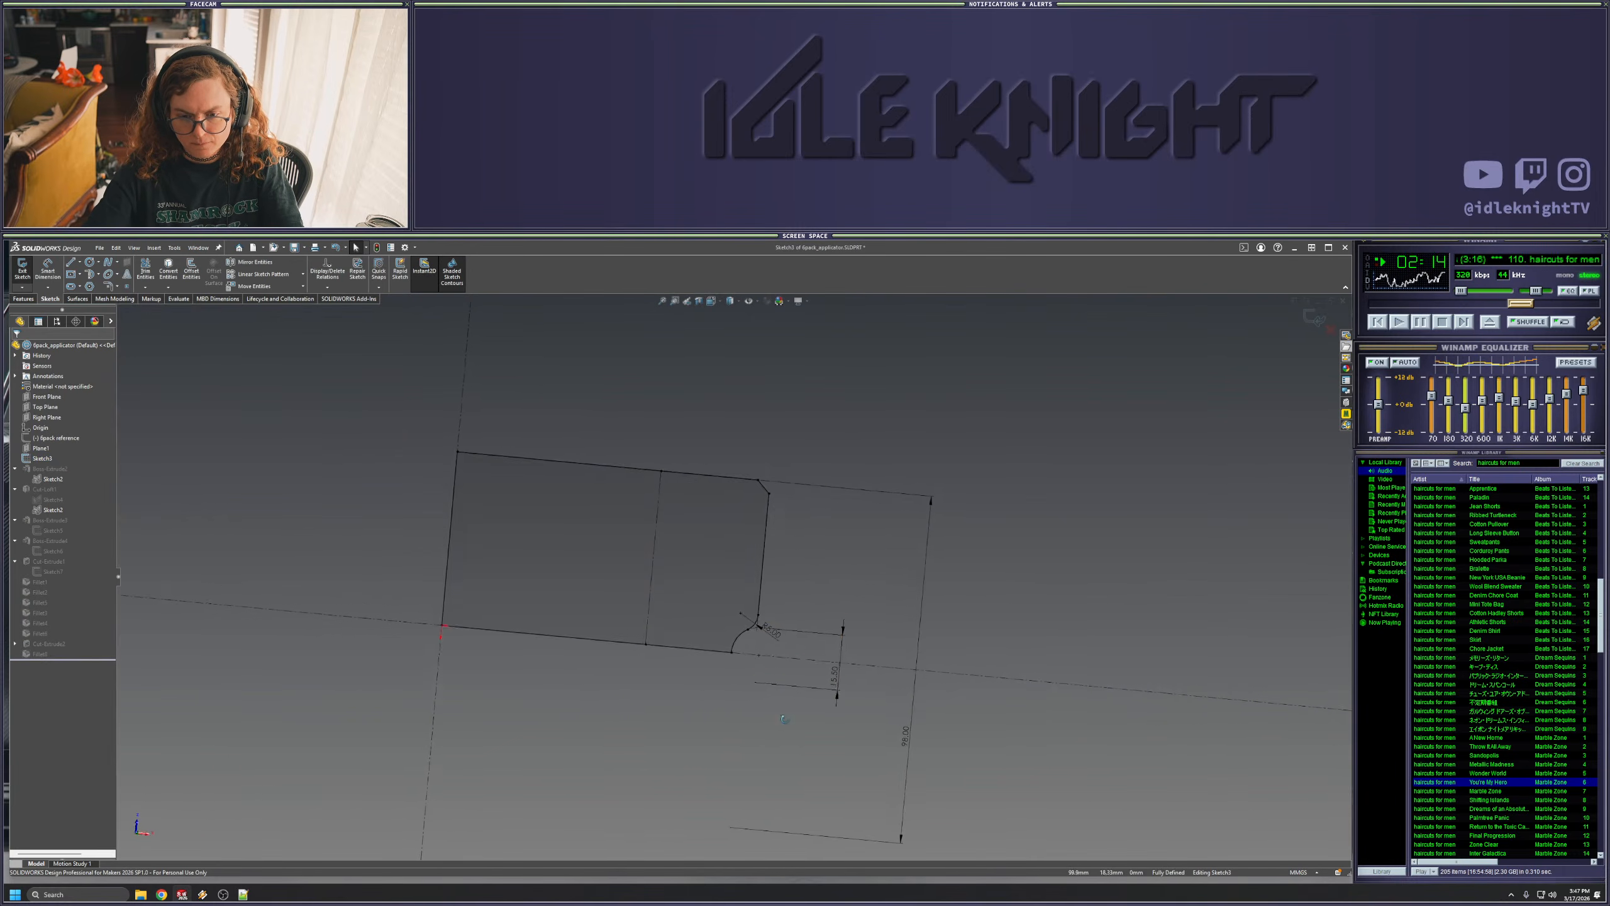
{"action": "double_click", "coordinate": [837, 664]}
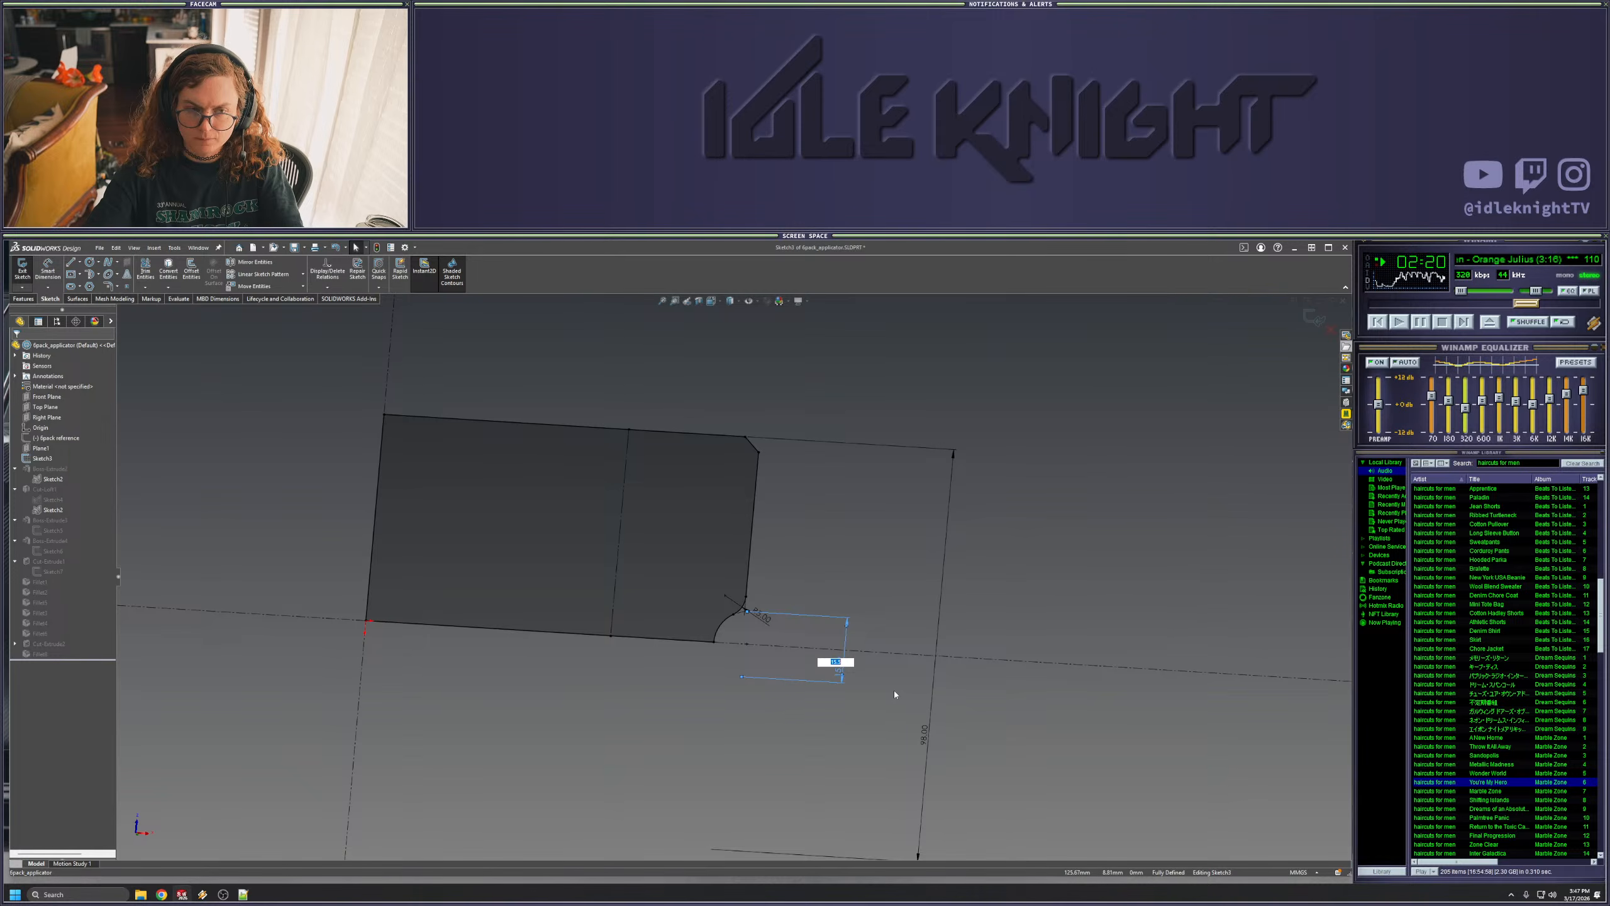
{"action": "key", "text": "Return"}
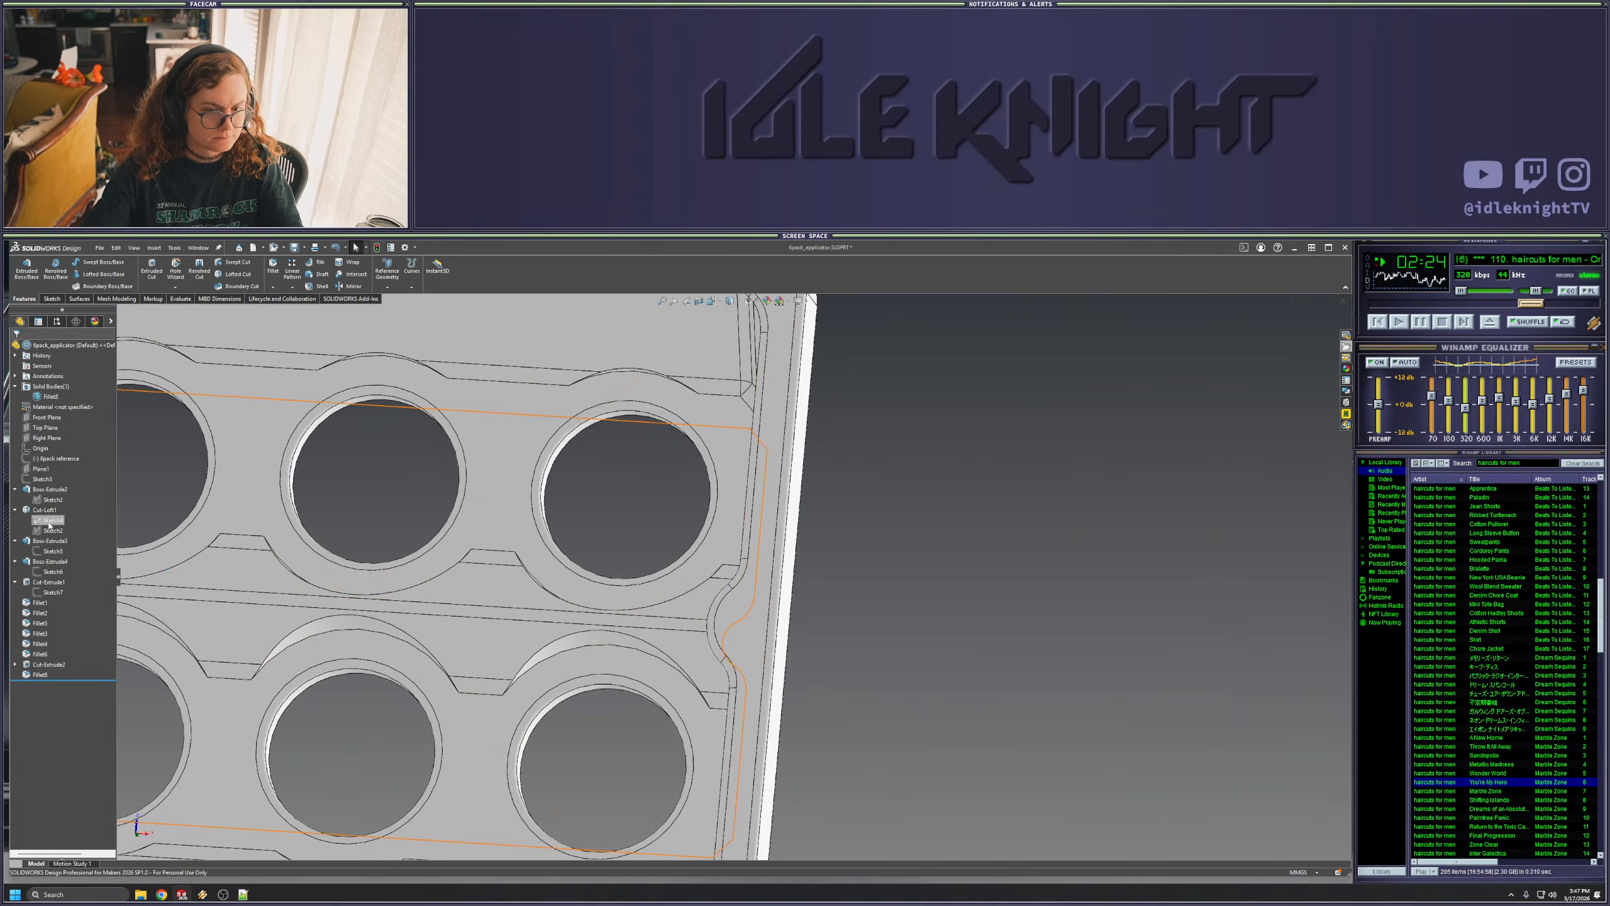
- Inspect the notch arc in the loft cut's Sketch4, discard any changes, and check the block's outline in Sketch2
{"action": "left_click", "coordinate": [49, 521]}
{"action": "key", "text": "f"}
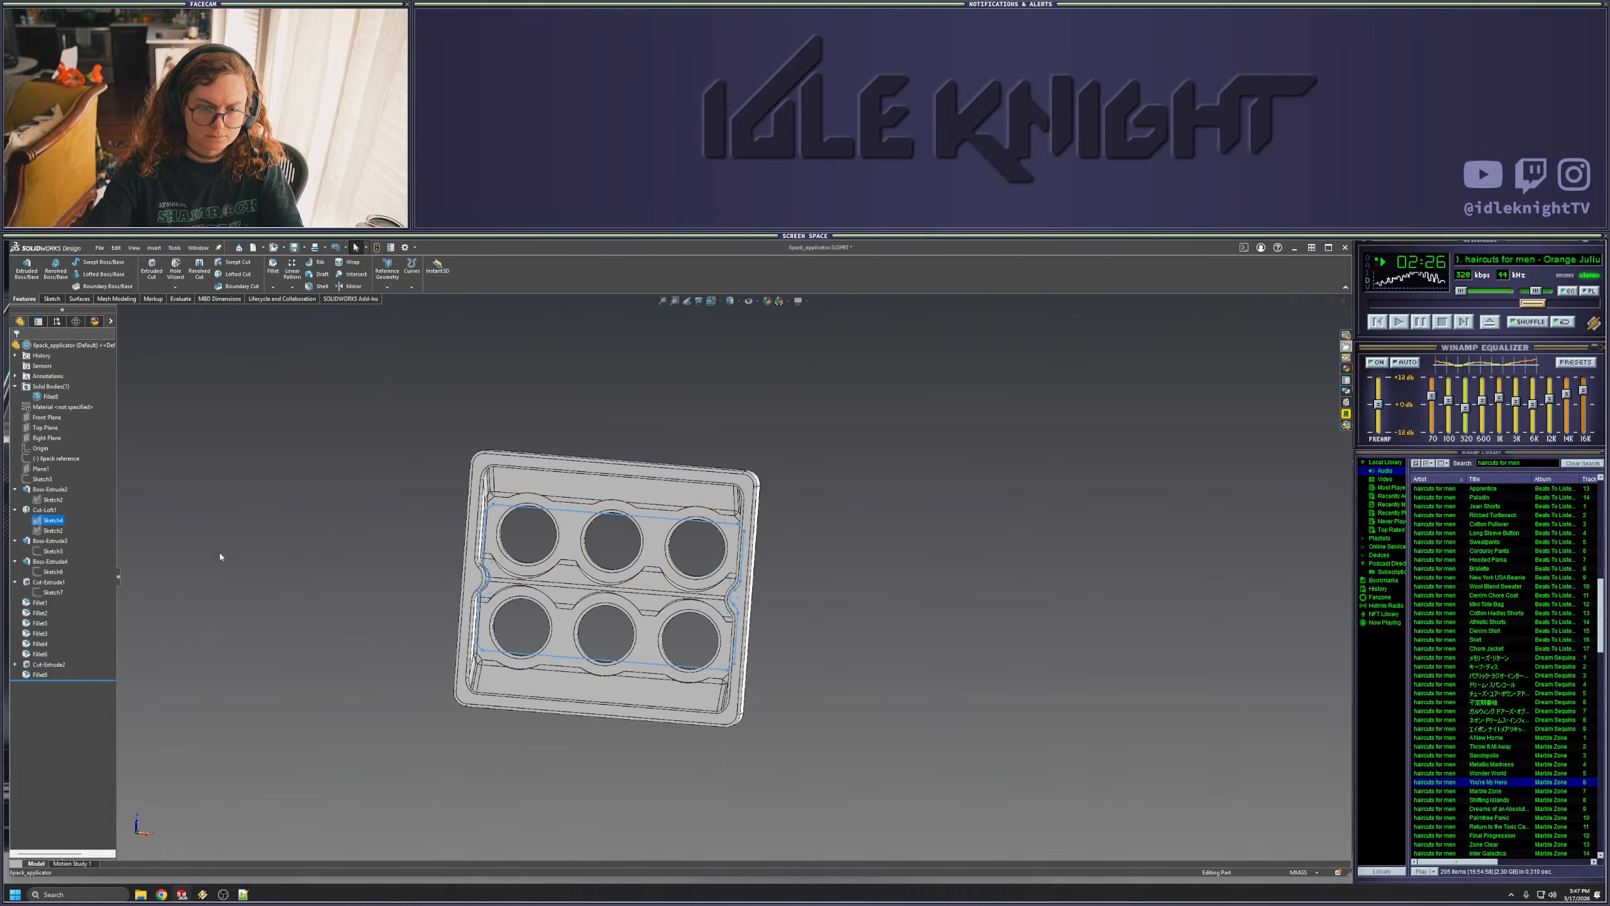
{"action": "right_click", "coordinate": [48, 520]}
{"action": "left_click", "coordinate": [60, 492]}
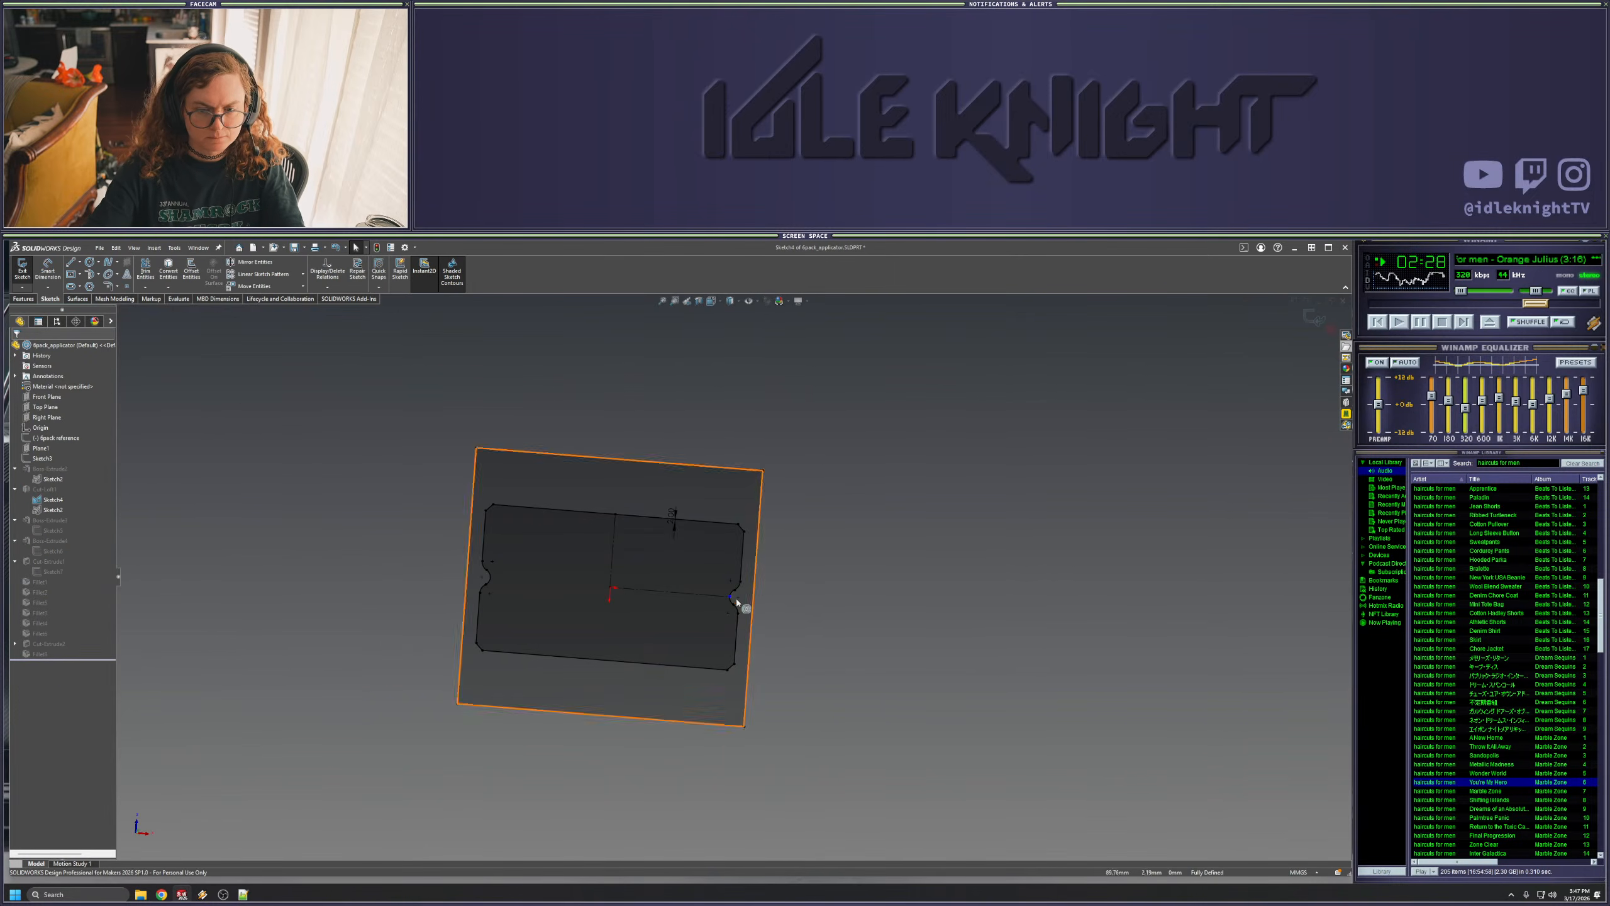
{"action": "scroll", "coordinate": [742, 605], "scroll_direction": "down", "scroll_amount": 6}
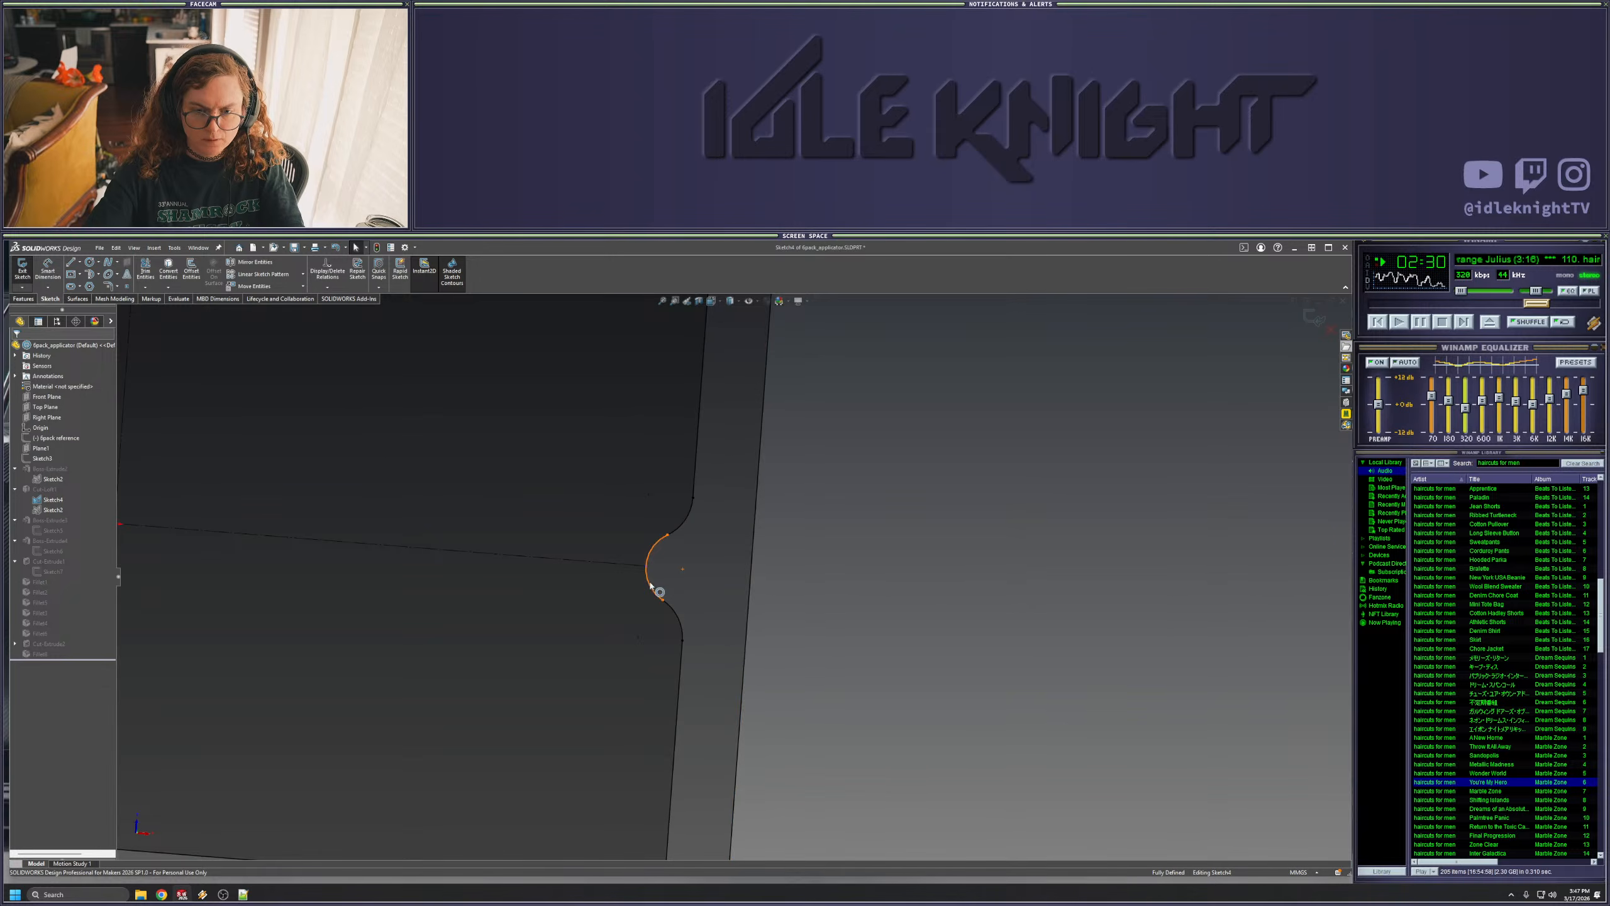
{"action": "left_click", "coordinate": [650, 584]}
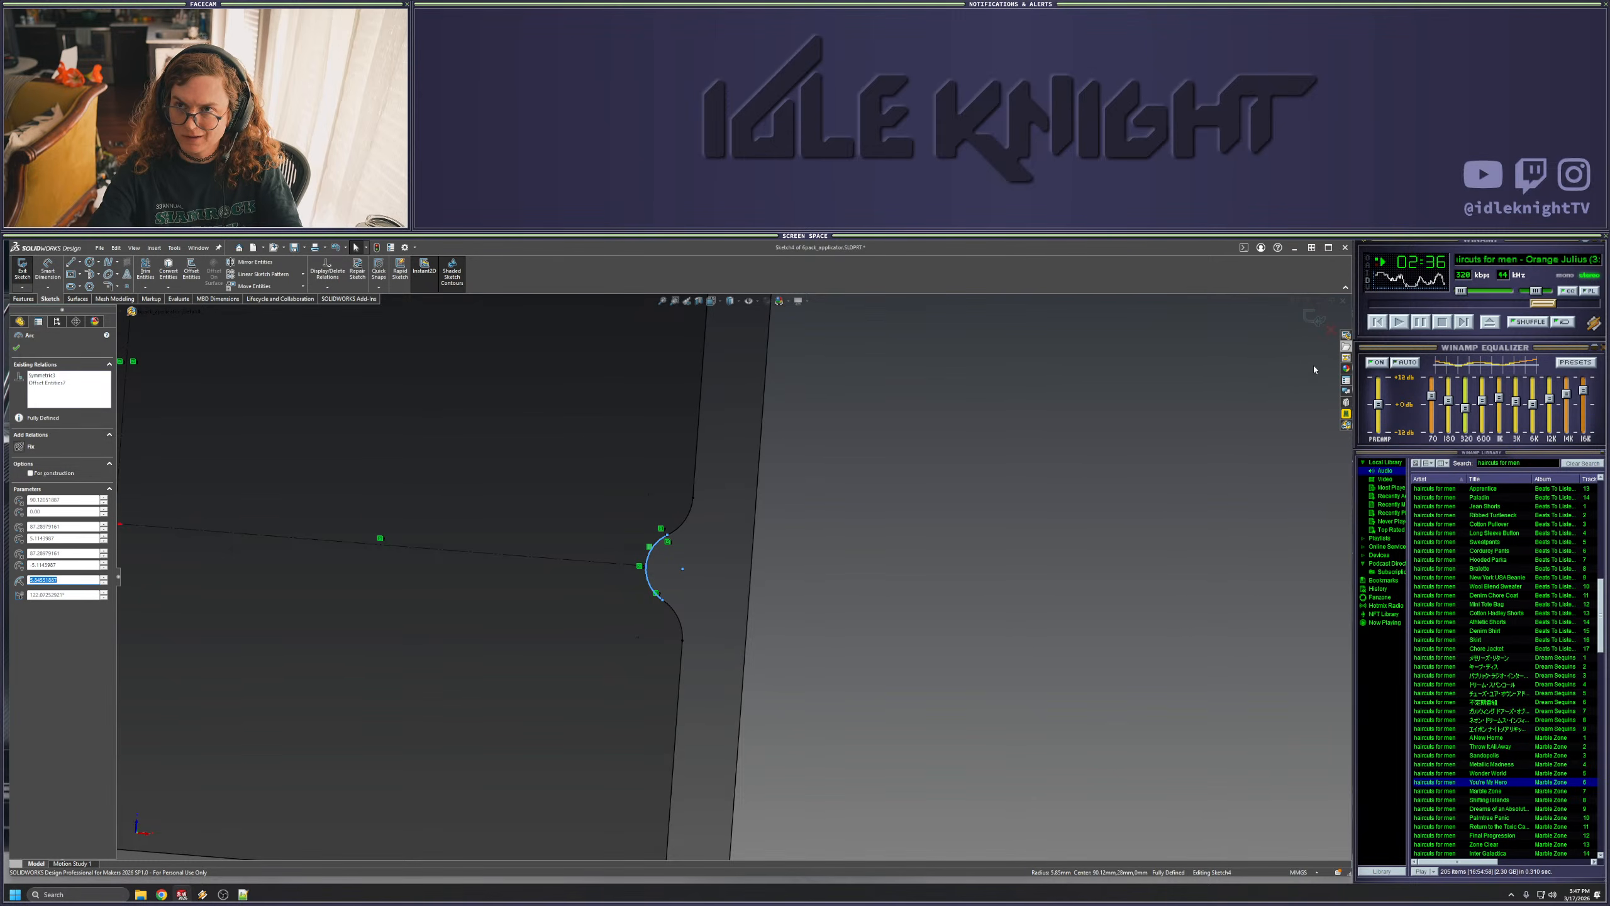
{"action": "left_click", "coordinate": [1331, 329]}
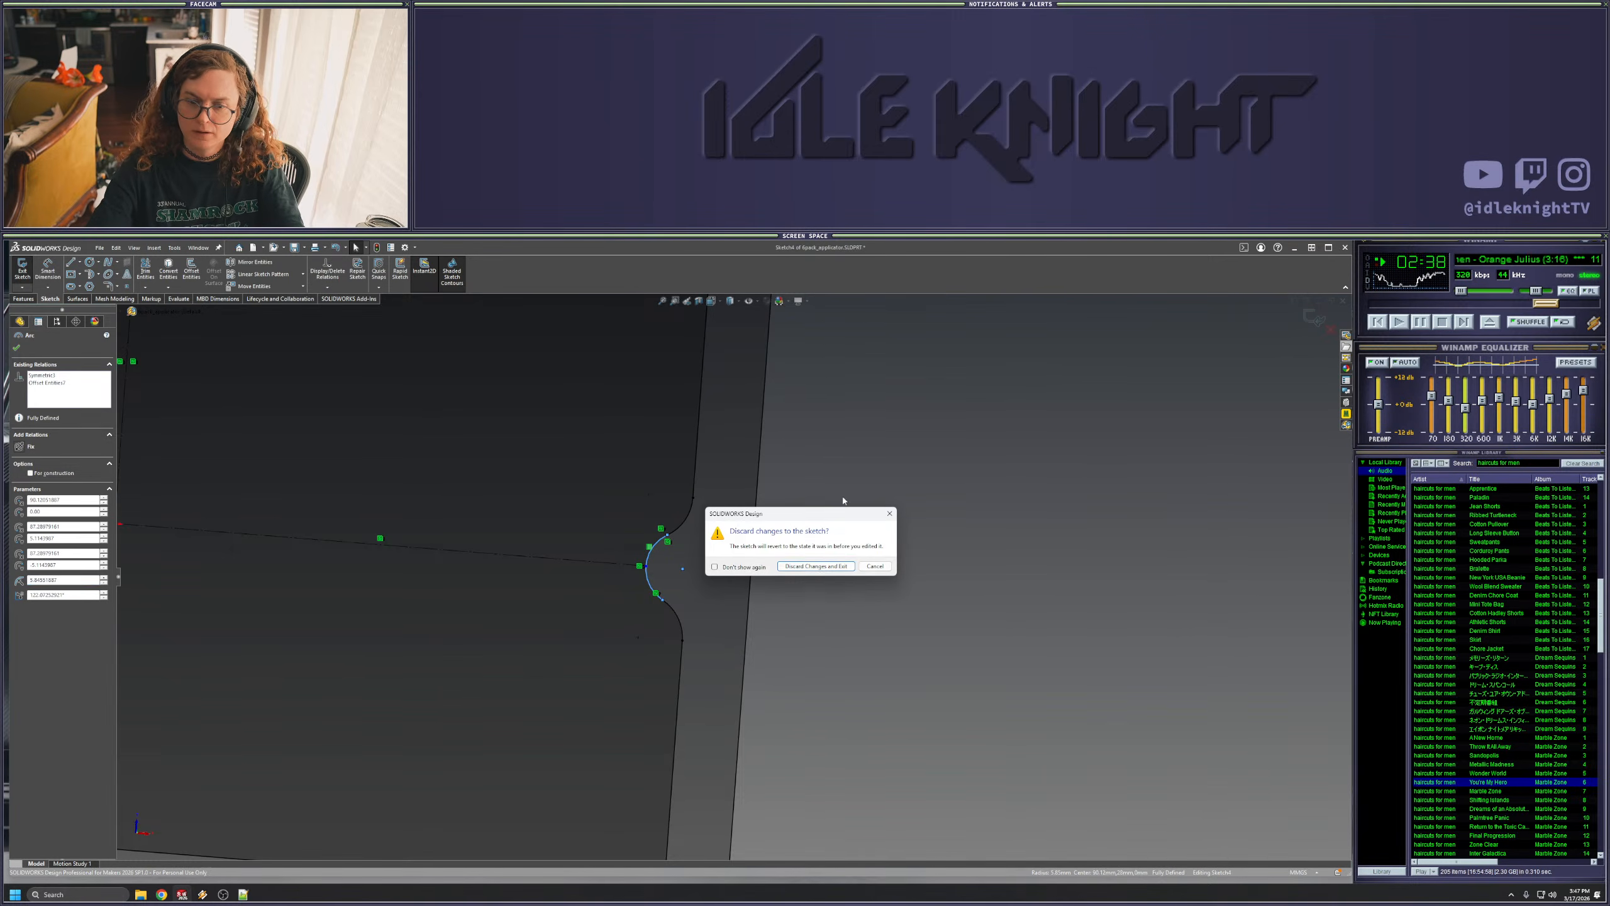
{"action": "left_click", "coordinate": [823, 565]}
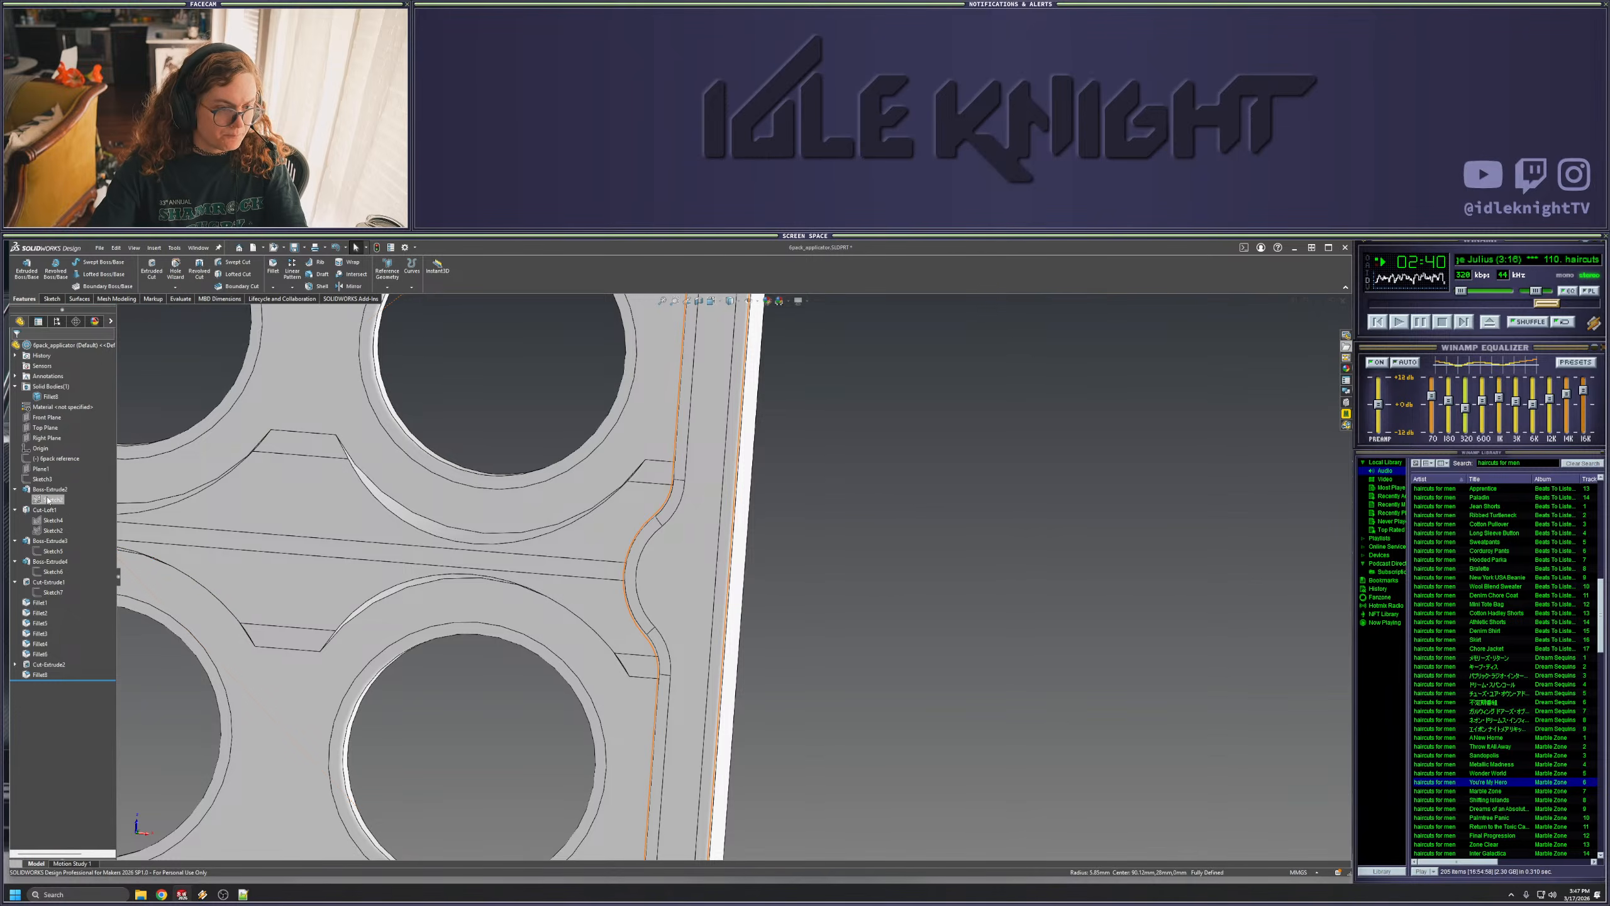
{"action": "left_click", "coordinate": [52, 501]}
{"action": "left_click", "coordinate": [61, 474]}
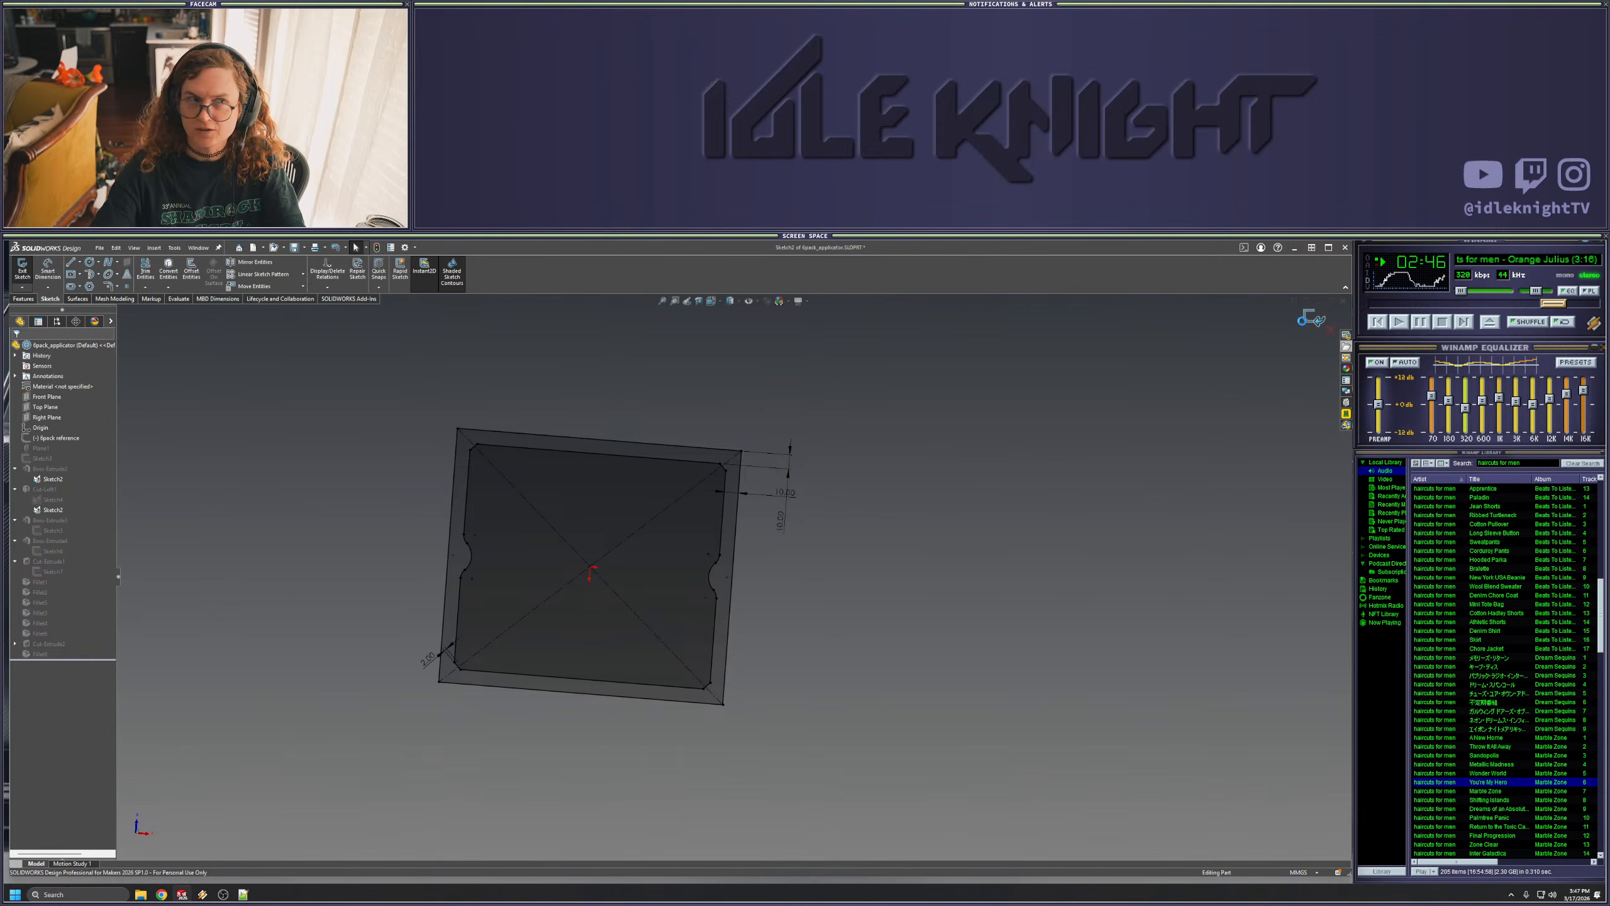
{"action": "left_click", "coordinate": [1314, 318]}
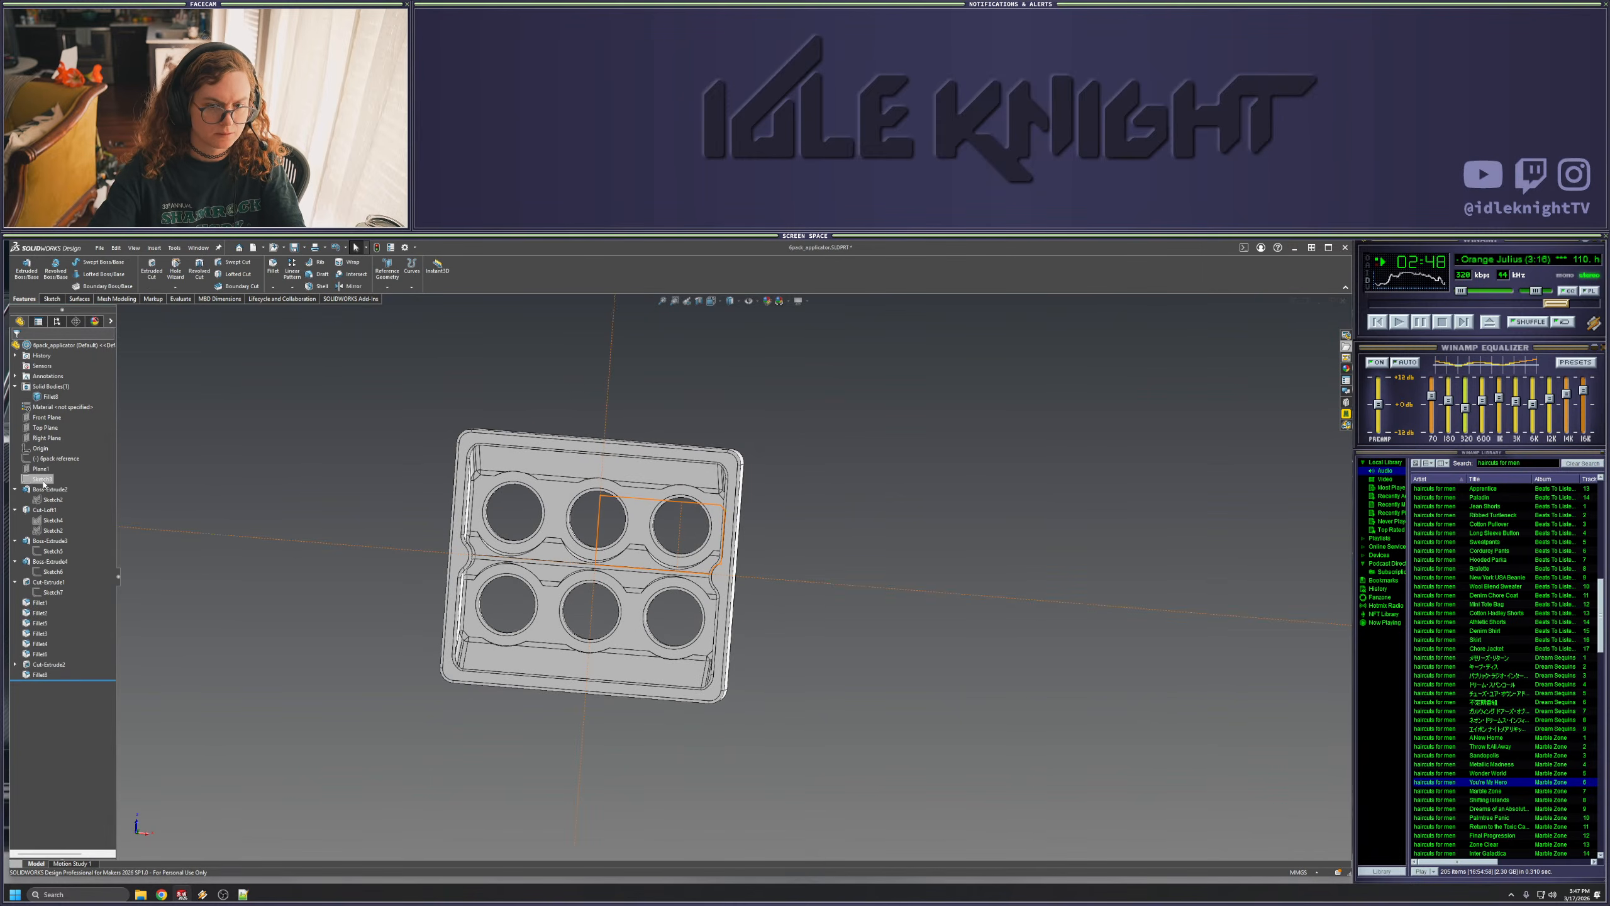
- Change the notch's short vertical dimension in Sketch3 and rebuild the part
{"action": "right_click", "coordinate": [43, 478]}
{"action": "left_click", "coordinate": [54, 461]}
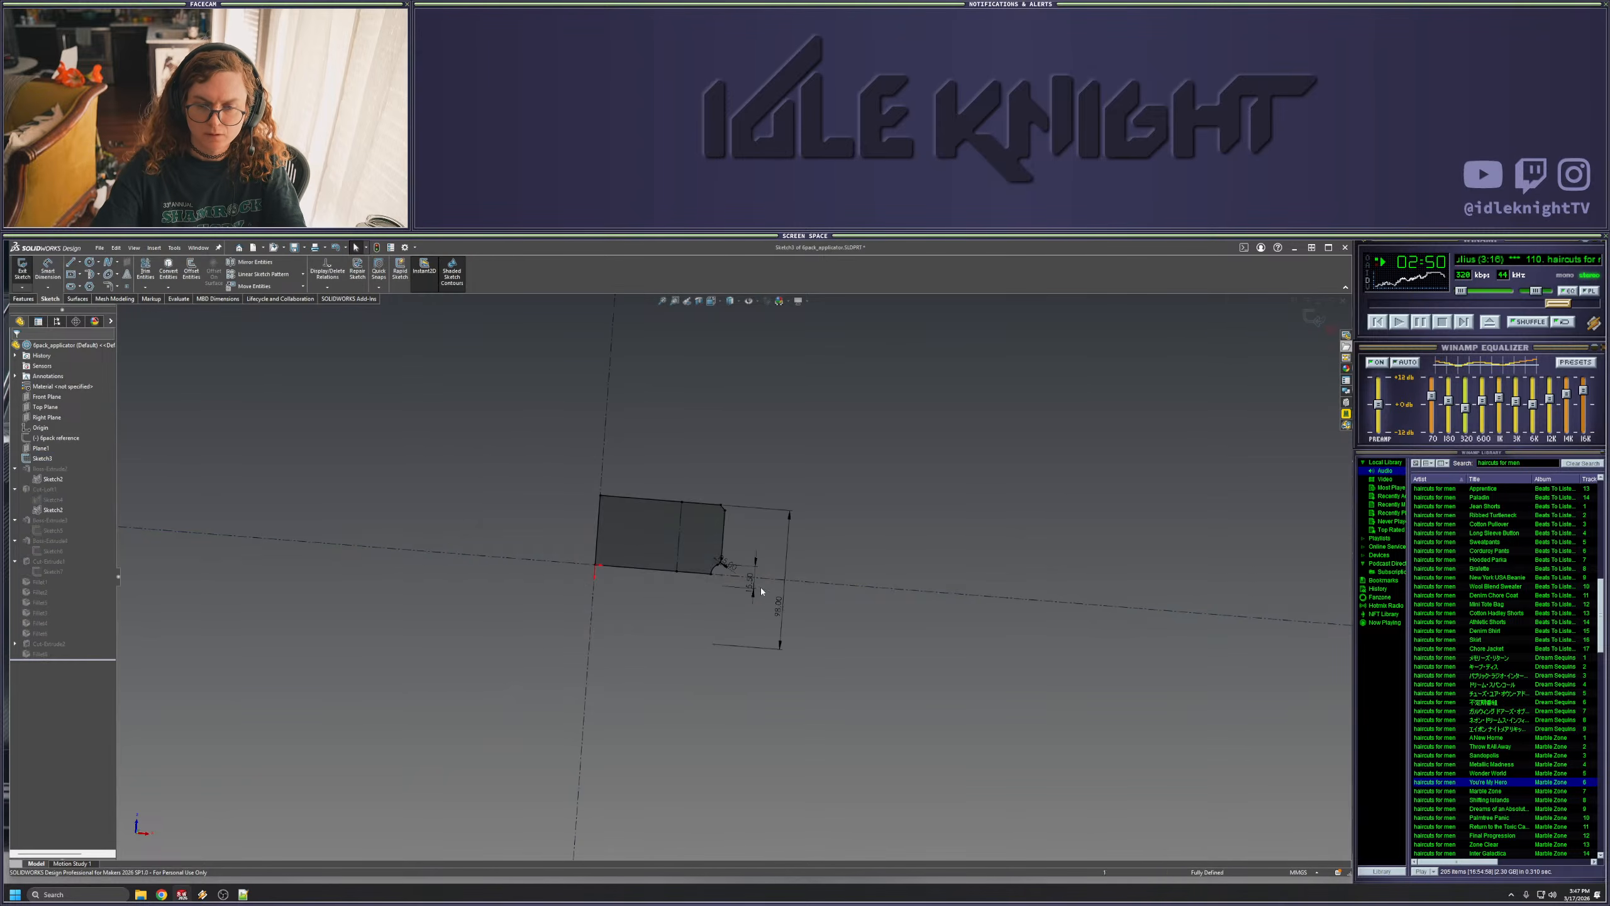
{"action": "left_click", "coordinate": [753, 590]}
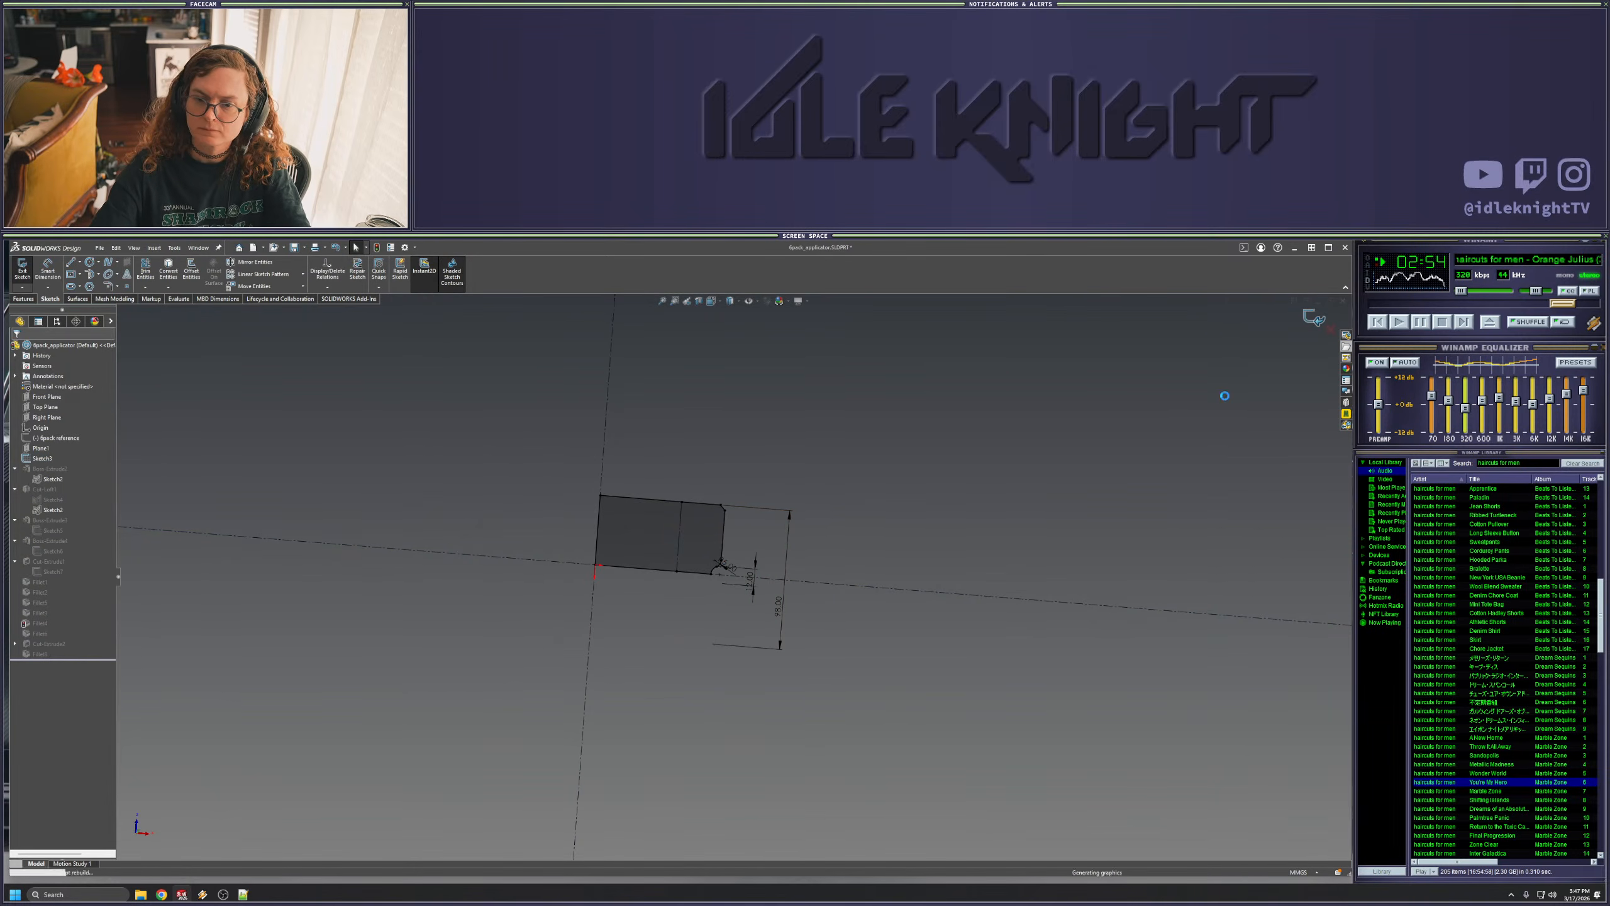
{"action": "left_click", "coordinate": [377, 403]}
{"action": "mouse_move", "coordinate": [493, 418]}
{"action": "middle_mouse_down"}
{"action": "mouse_move", "coordinate": [685, 580]}
{"action": "mouse_move", "coordinate": [571, 684]}
{"action": "mouse_move", "coordinate": [98, 700]}
{"action": "middle_mouse_up"}
{"action": "scroll", "coordinate": [685, 581], "scroll_direction": "down", "scroll_amount": 5}
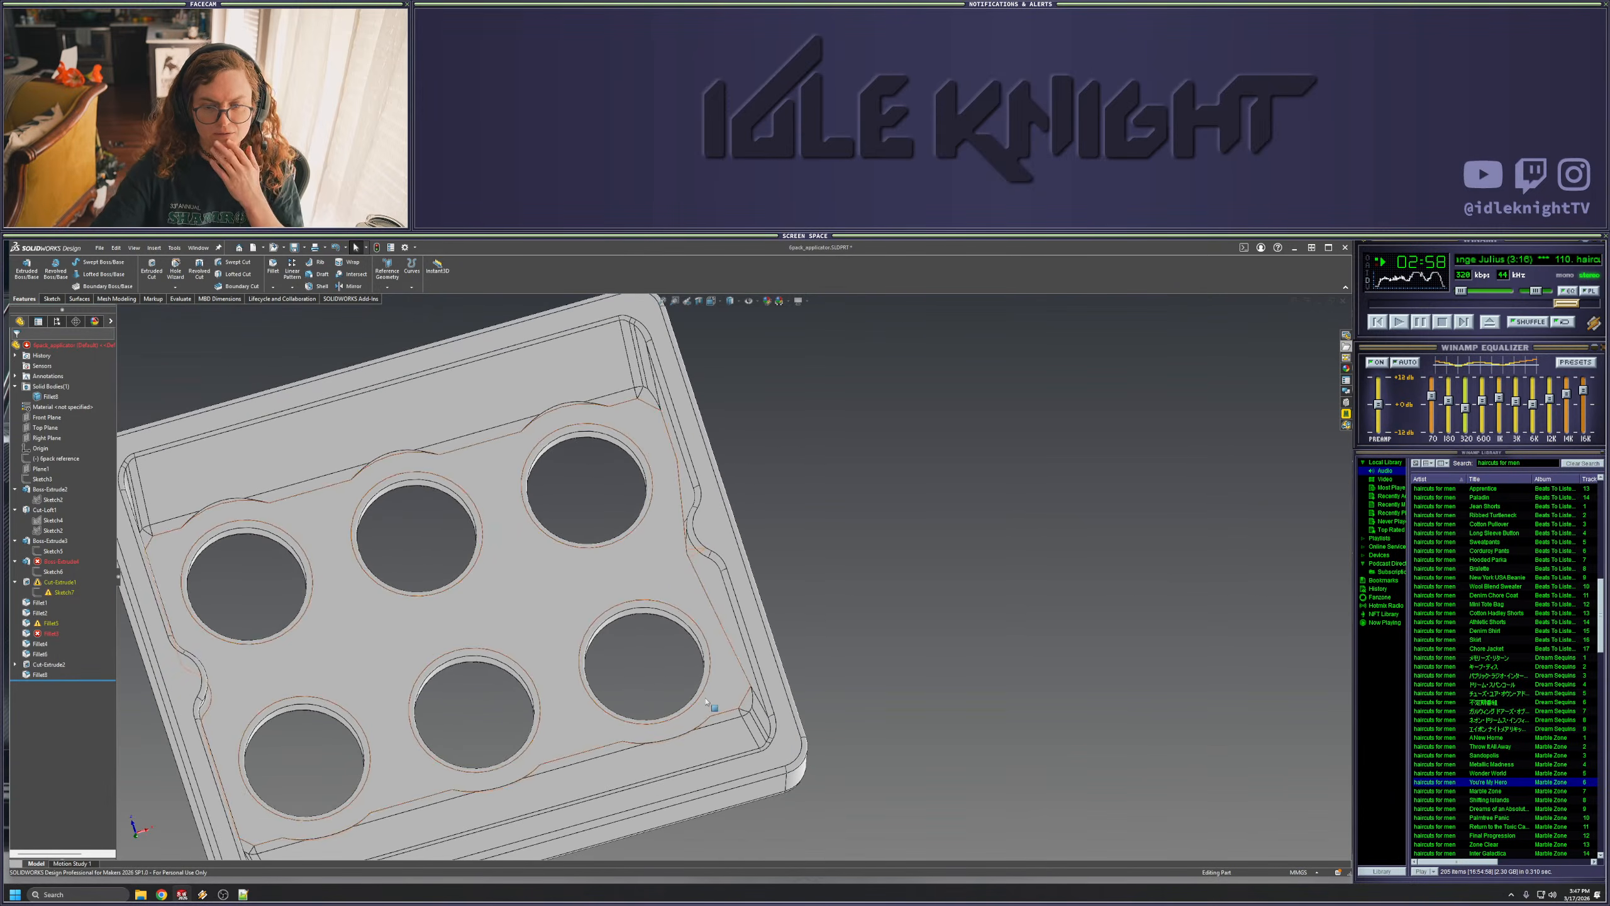
- Open the sketch of the failed rib extrusion Boss-Extrude4 to check its profile, exit it, and dismiss the error report
{"action": "left_click", "coordinate": [57, 560]}
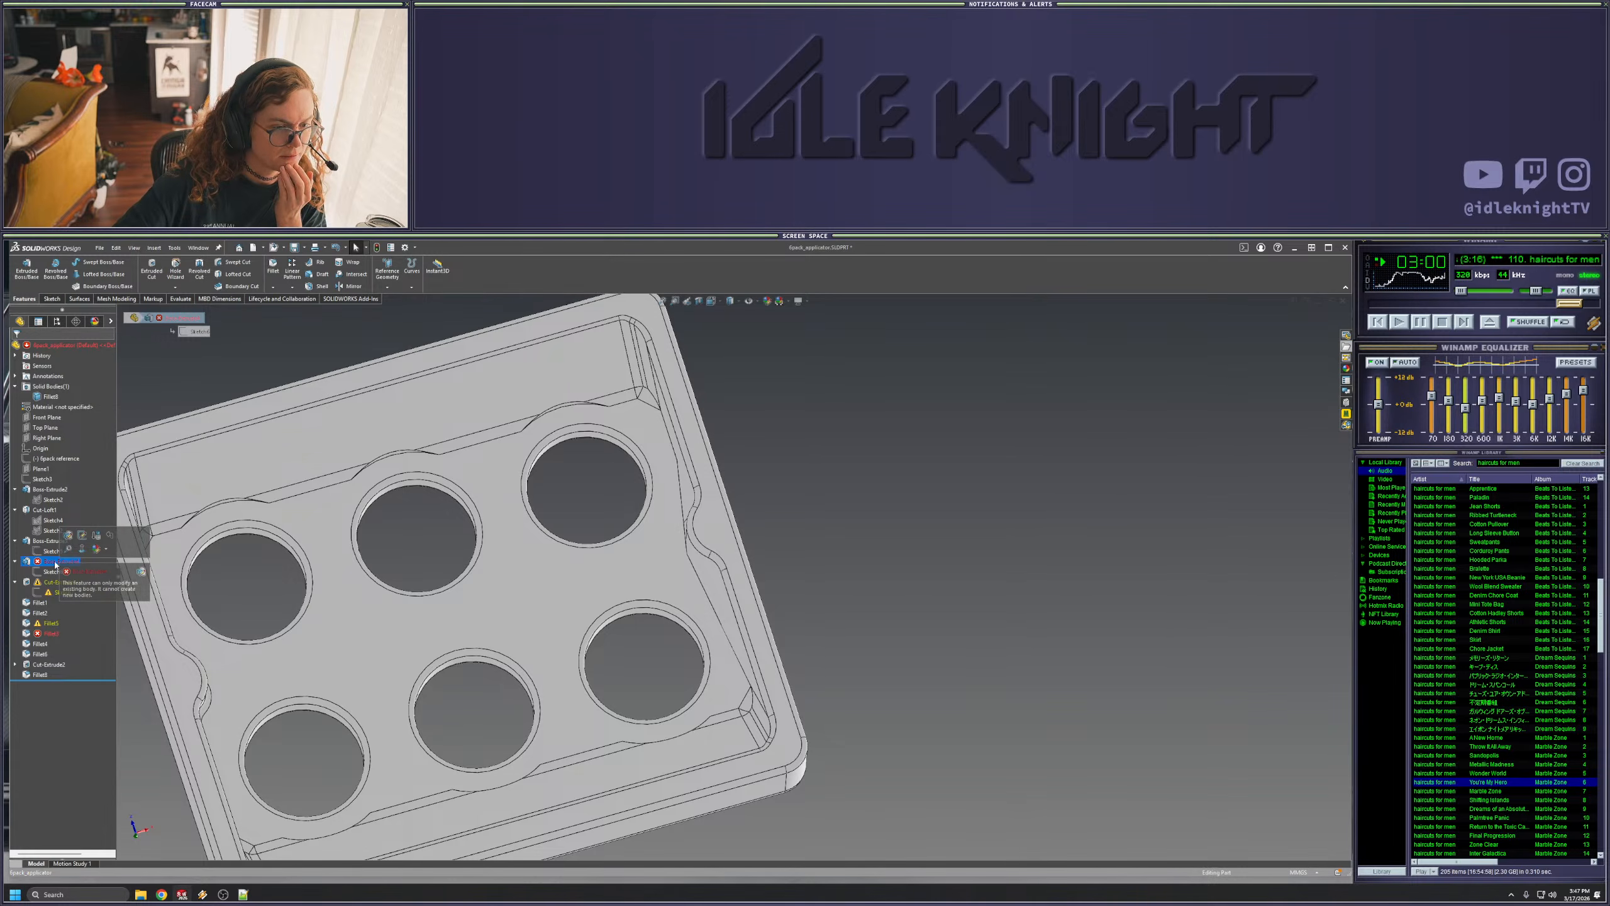
{"action": "left_click", "coordinate": [83, 535]}
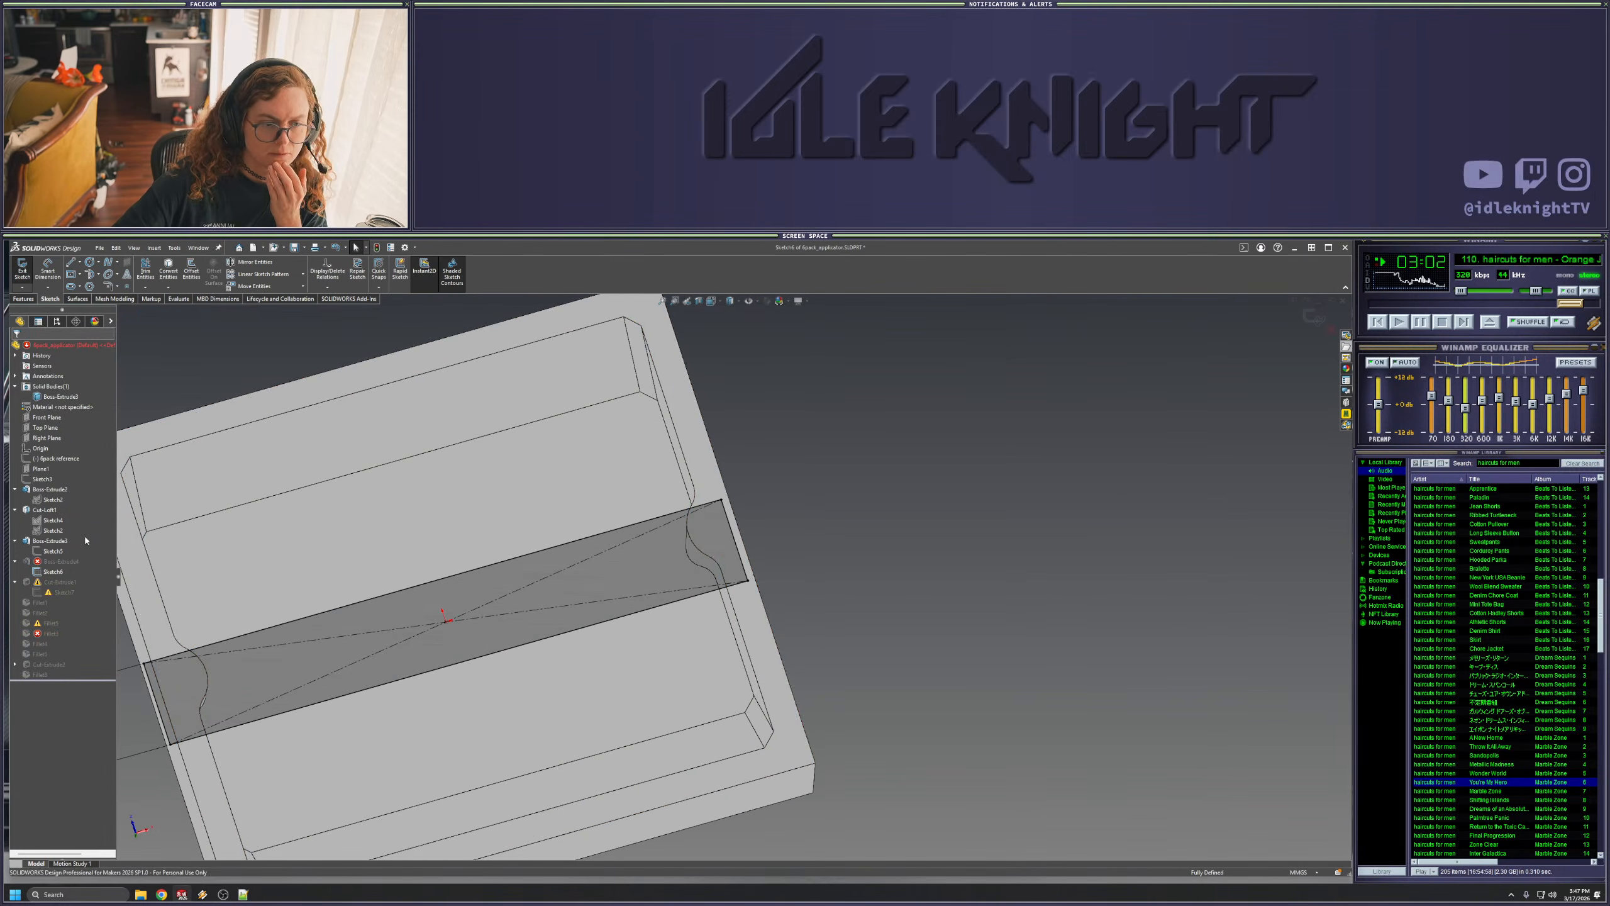
{"action": "scroll", "coordinate": [356, 595], "scroll_direction": "up", "scroll_amount": 3}
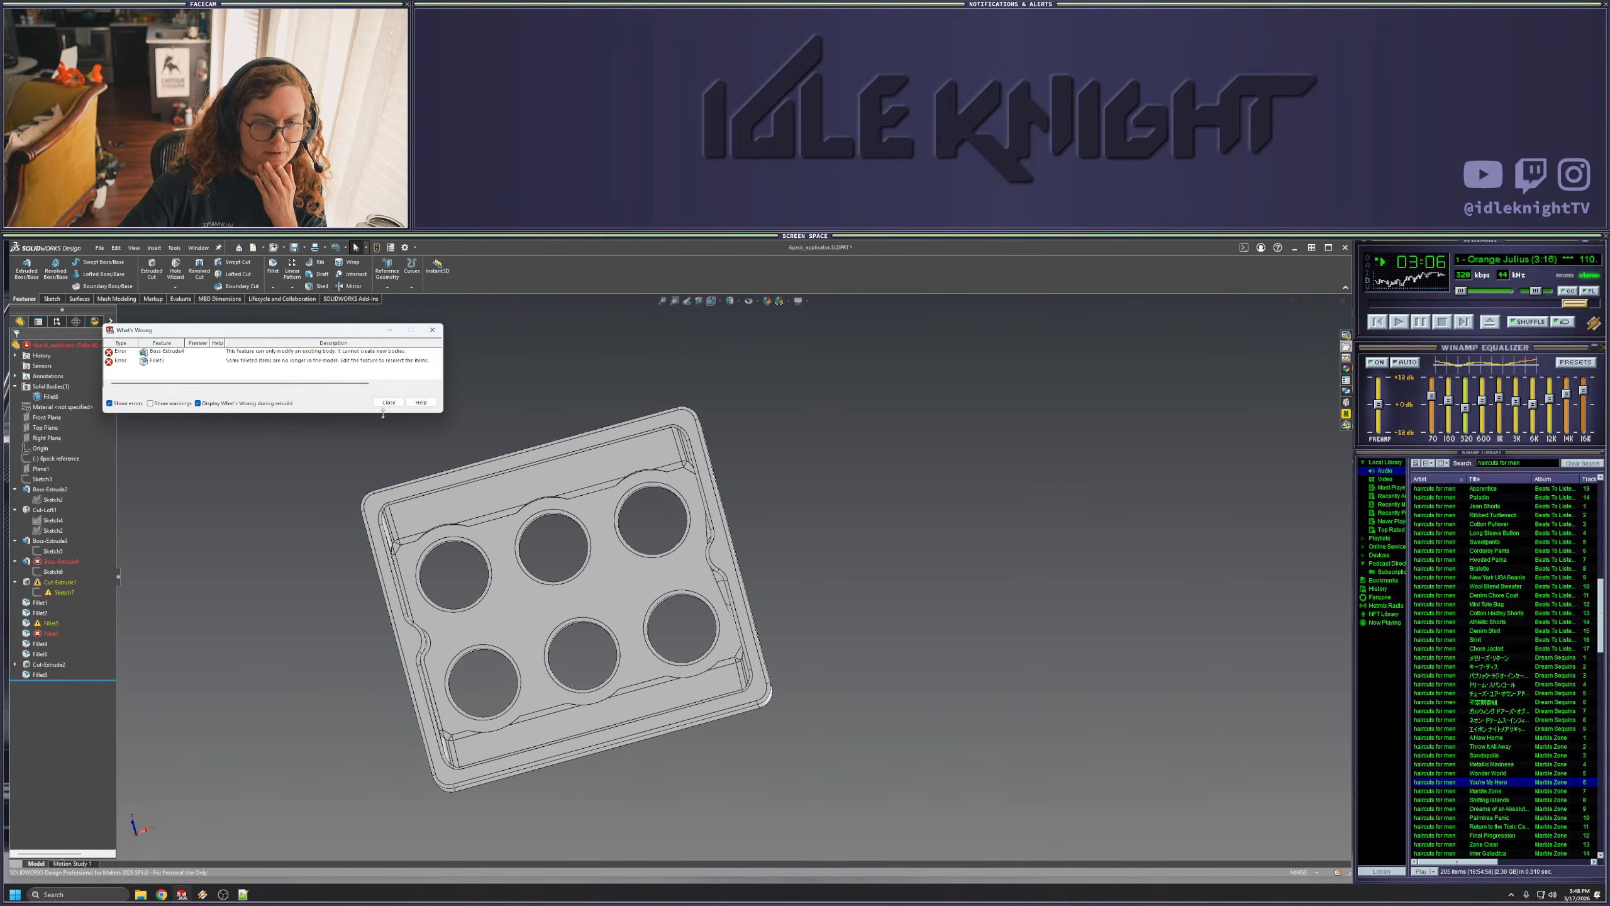
{"action": "left_click", "coordinate": [388, 400]}
- Review the feature definition of Boss-Extrude4 against the pocket and cancel the edit
{"action": "right_click", "coordinate": [63, 559]}
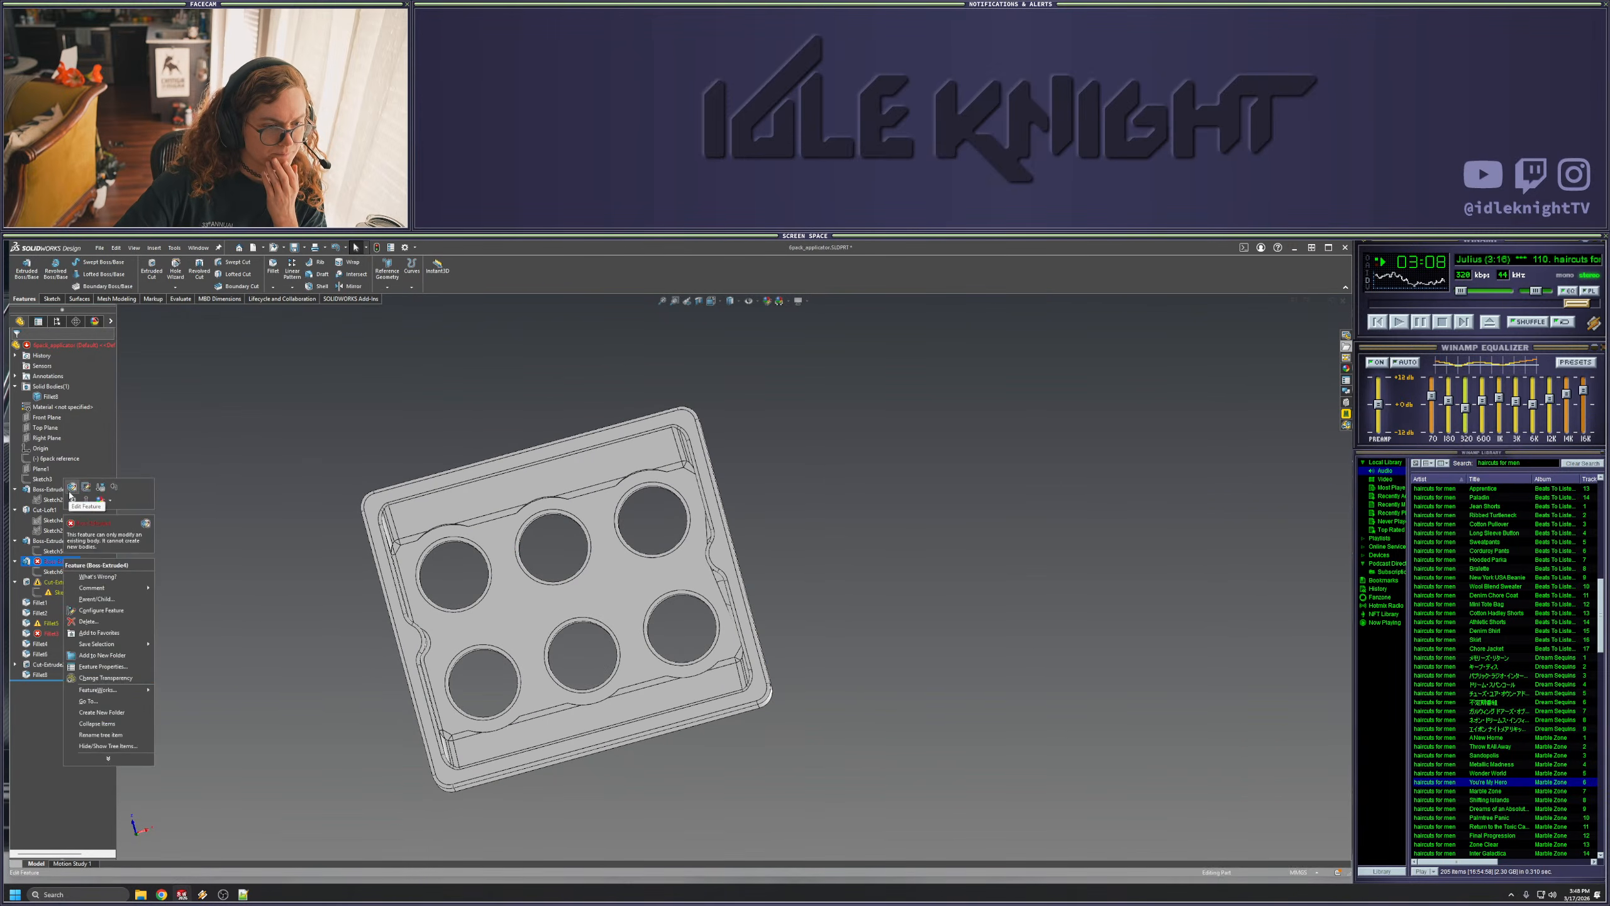
{"action": "left_click", "coordinate": [72, 487]}
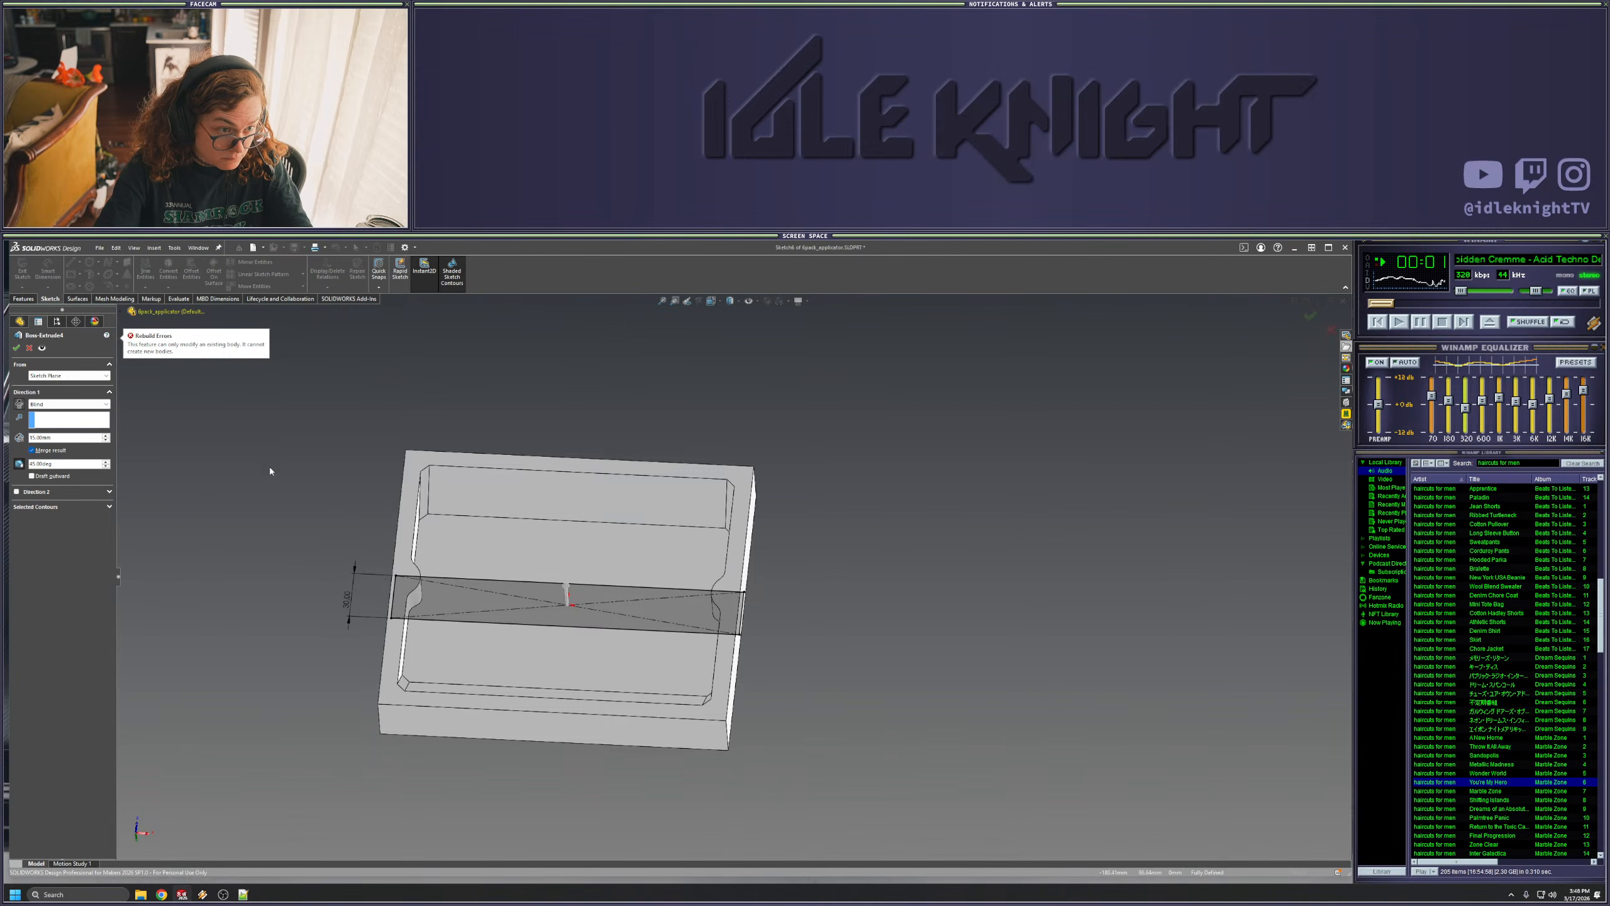
{"action": "middle_click_drag", "start_coordinate": [267, 468], "coordinate": [319, 405]}
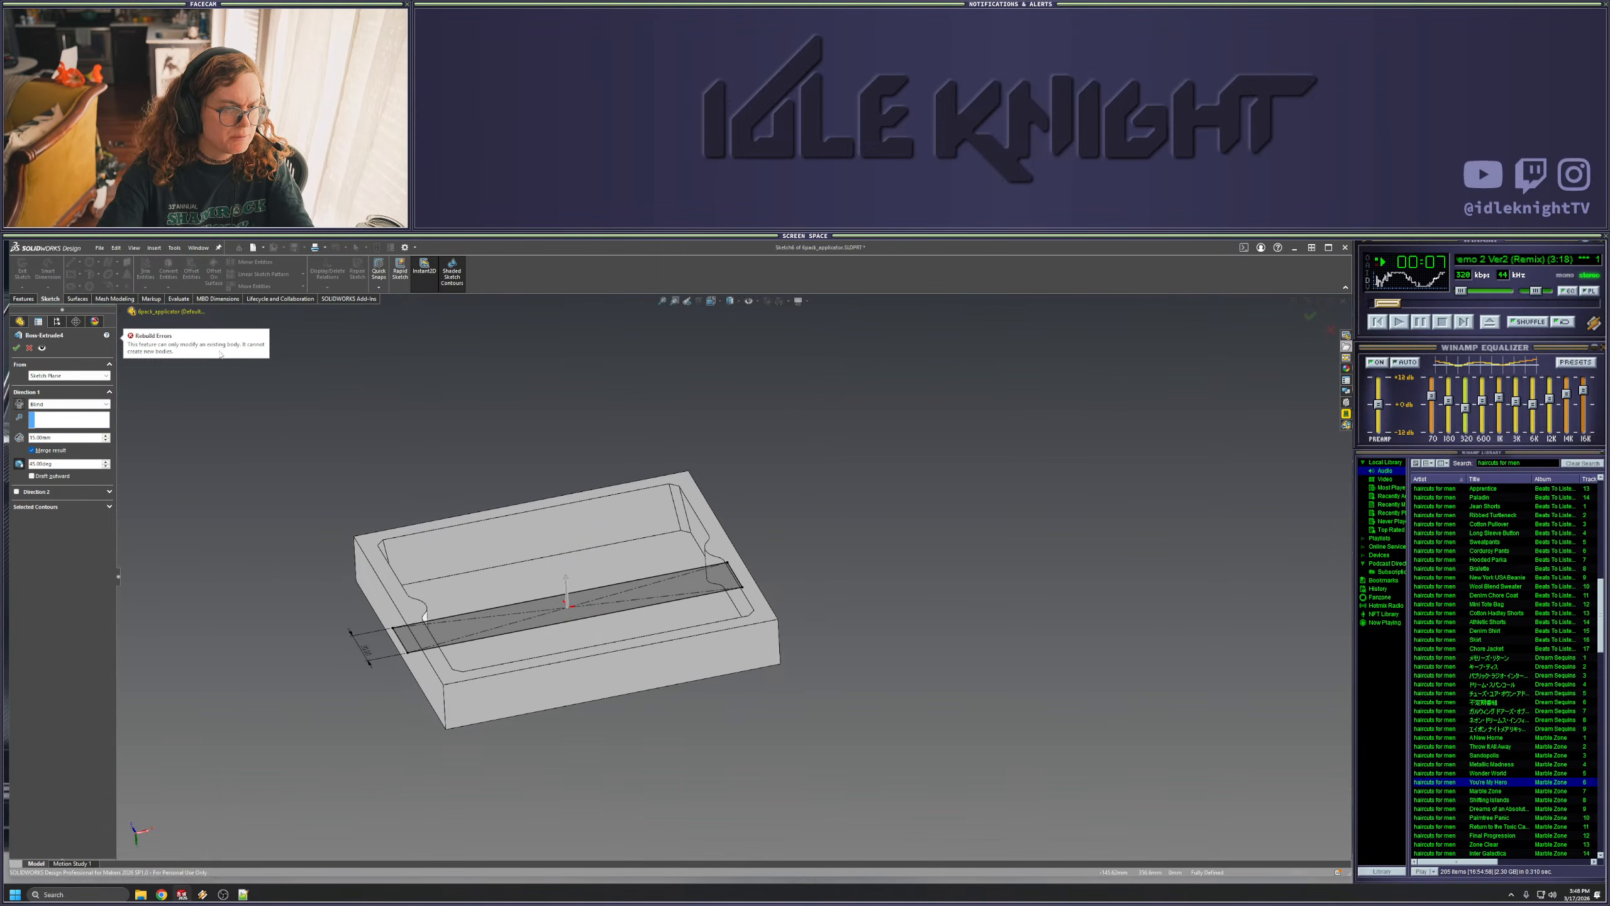
{"action": "middle_click_drag", "start_coordinate": [610, 492], "coordinate": [555, 554]}
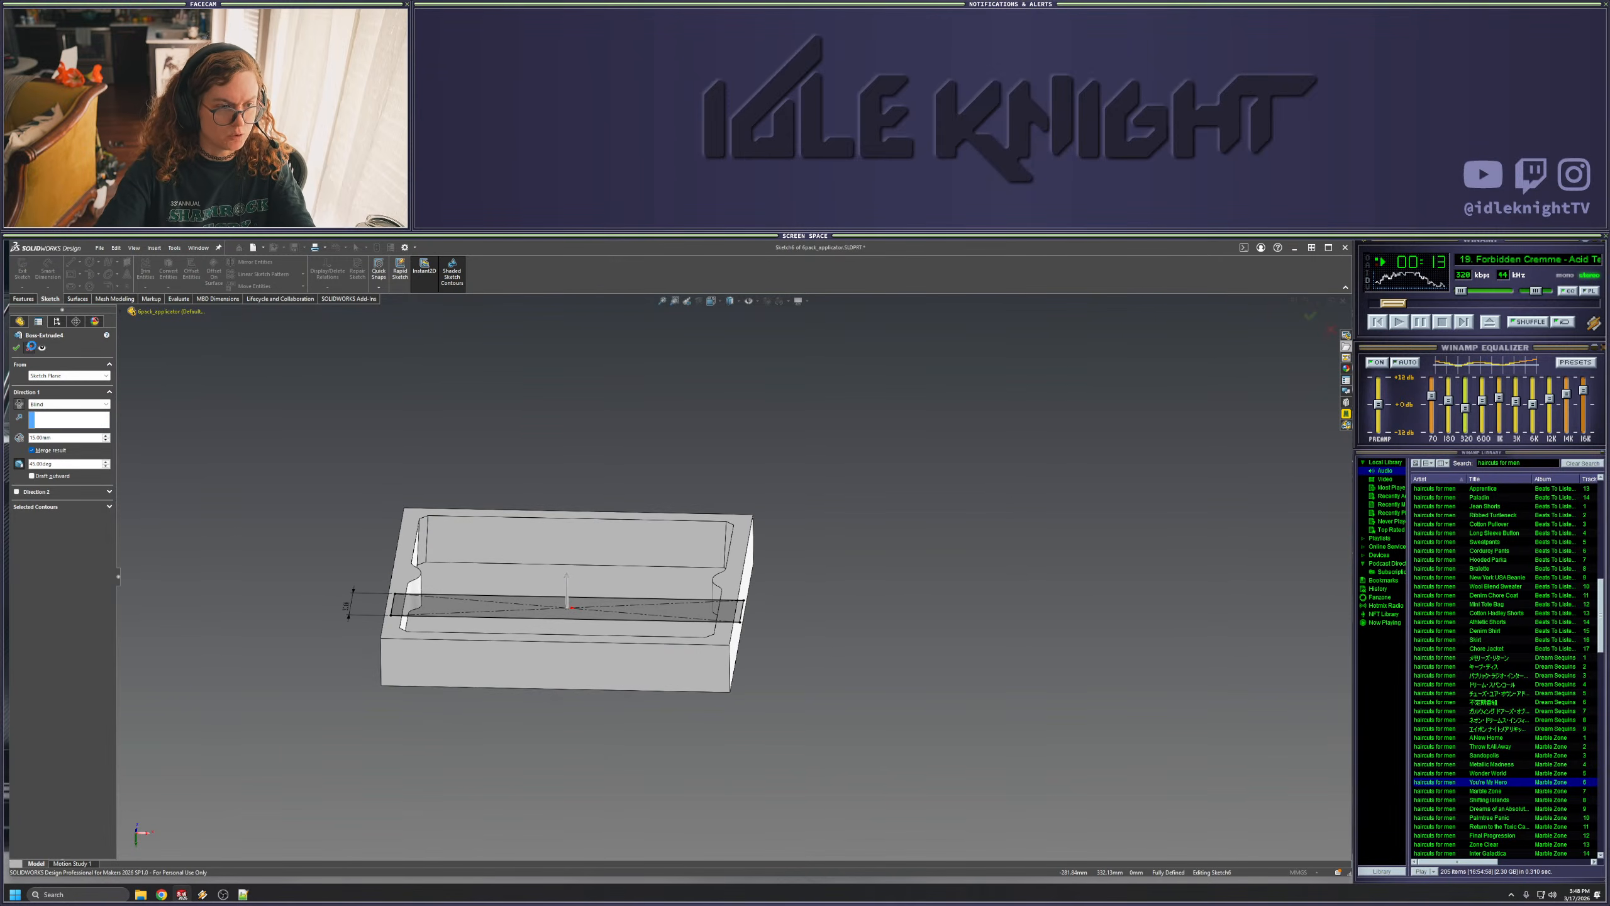
{"action": "left_click", "coordinate": [30, 346]}
- Reassign the sketch plane of Boss-Extrude4's rib sketch to the flat pocket floor face
{"action": "right_click", "coordinate": [47, 571]}
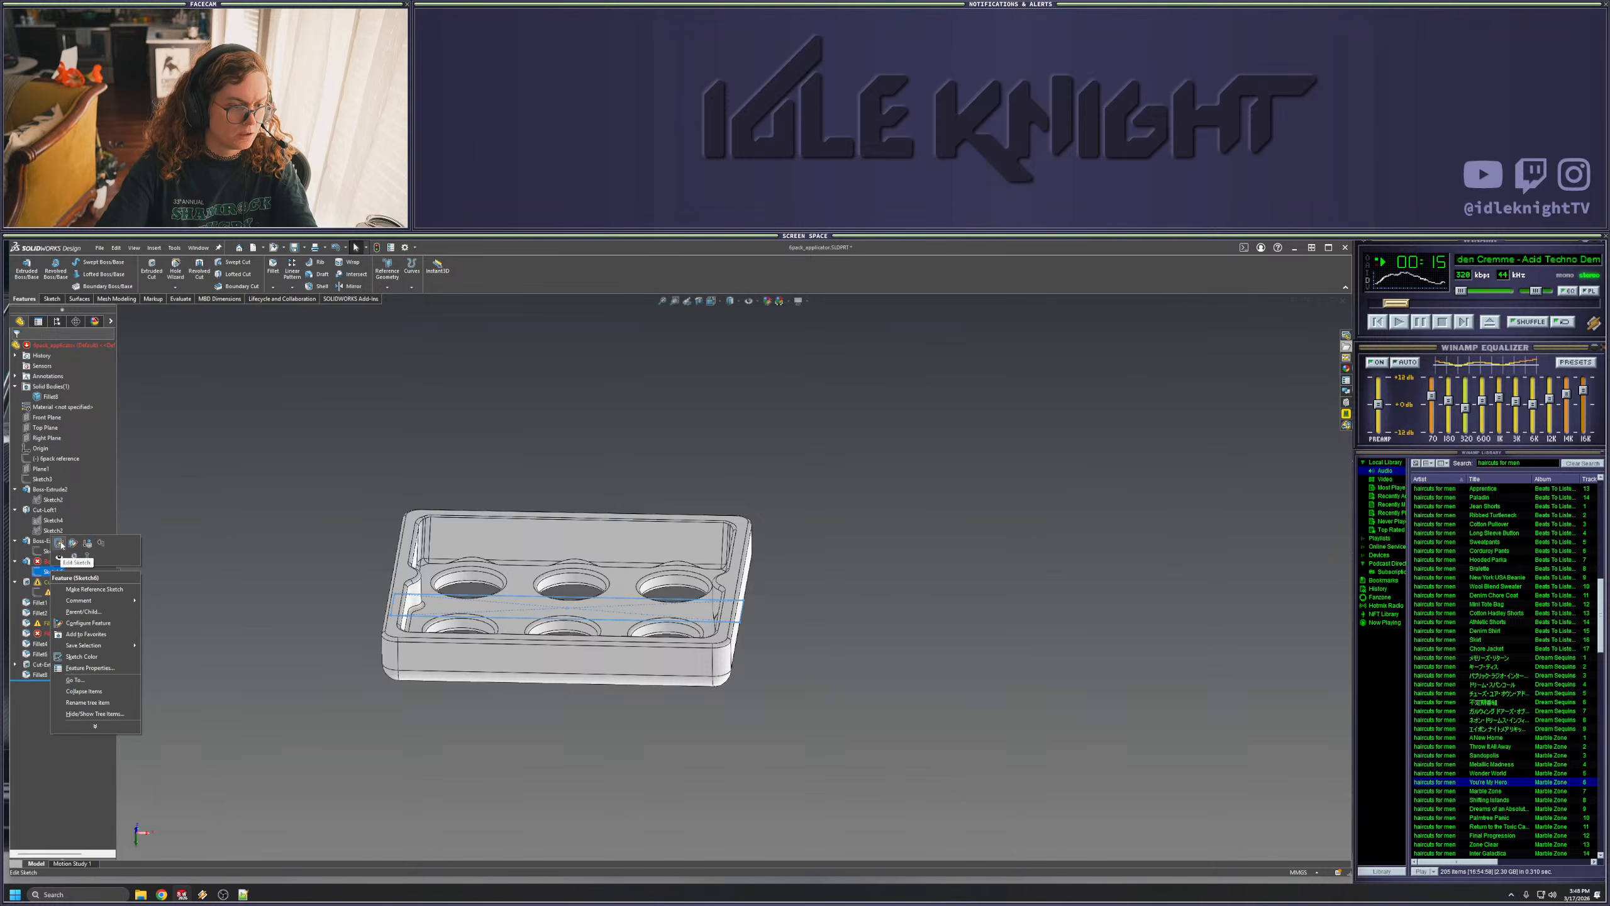
{"action": "left_click", "coordinate": [73, 543]}
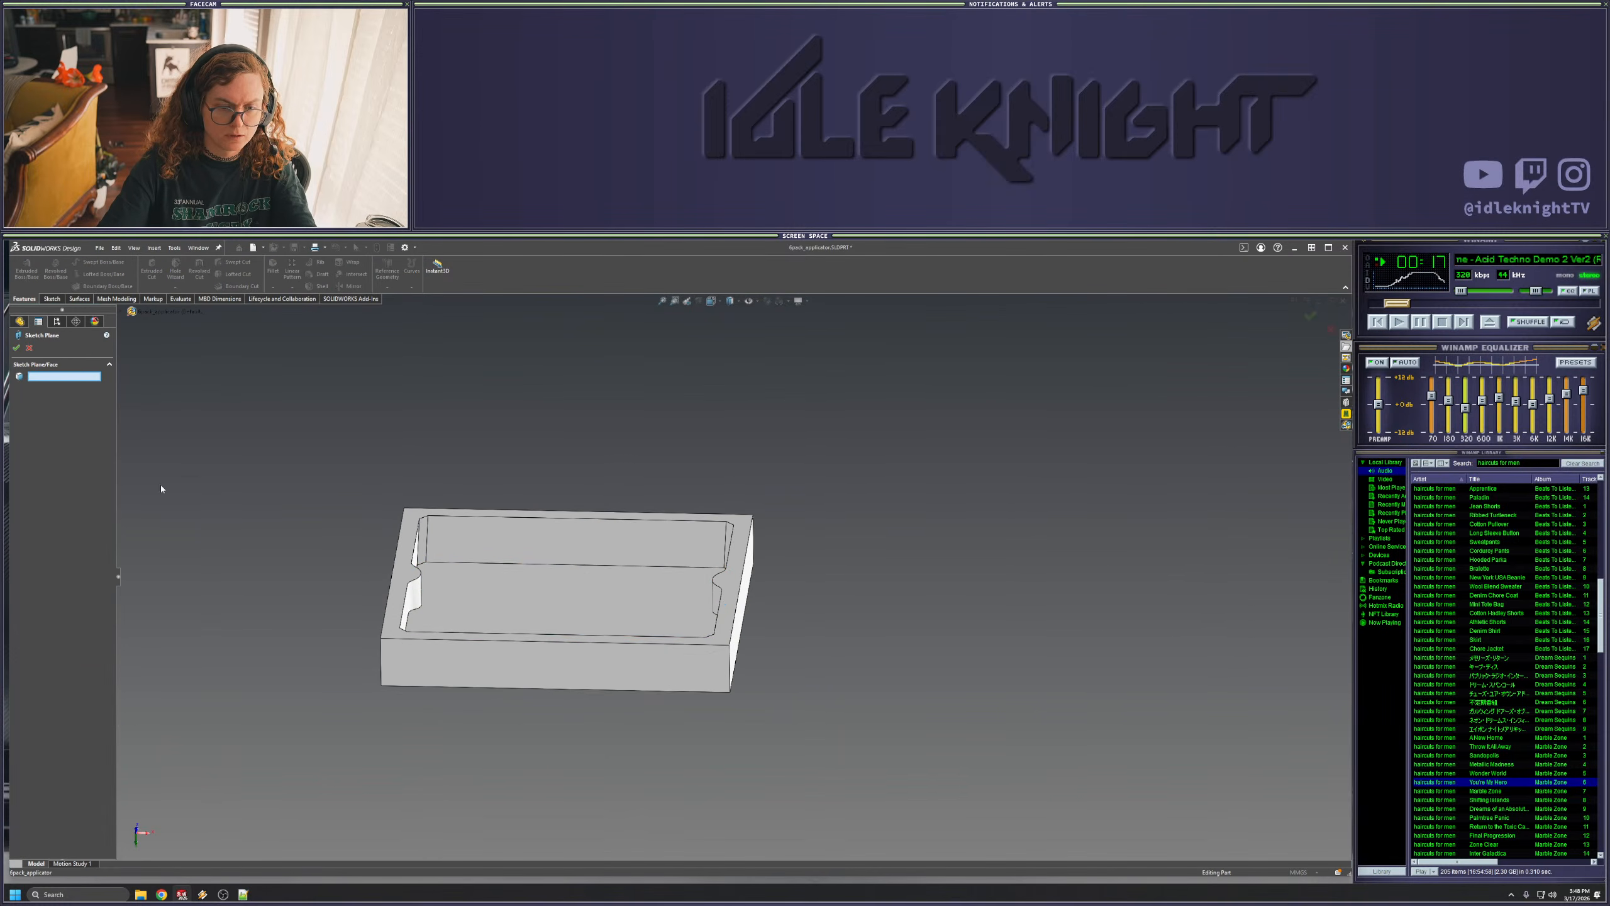
{"action": "left_click", "coordinate": [496, 567]}
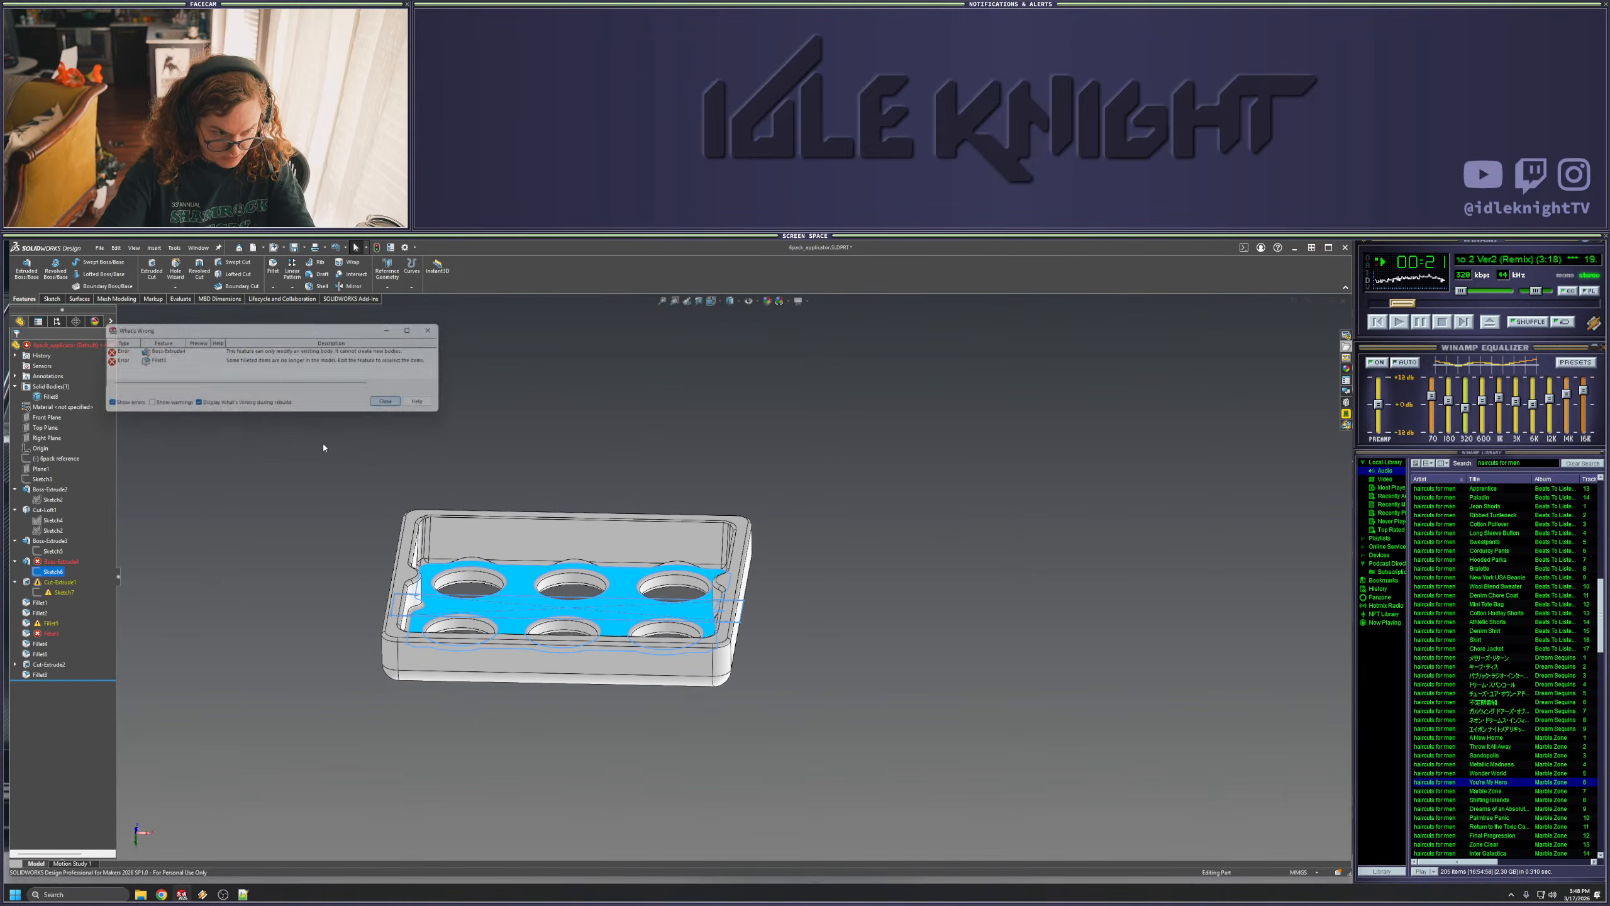
- Roll the feature history back to just below the failing Boss-Extrude4 and its sketch
{"action": "left_click", "coordinate": [269, 539]}
{"action": "middle_click_drag", "start_coordinate": [269, 539], "coordinate": [286, 620]}
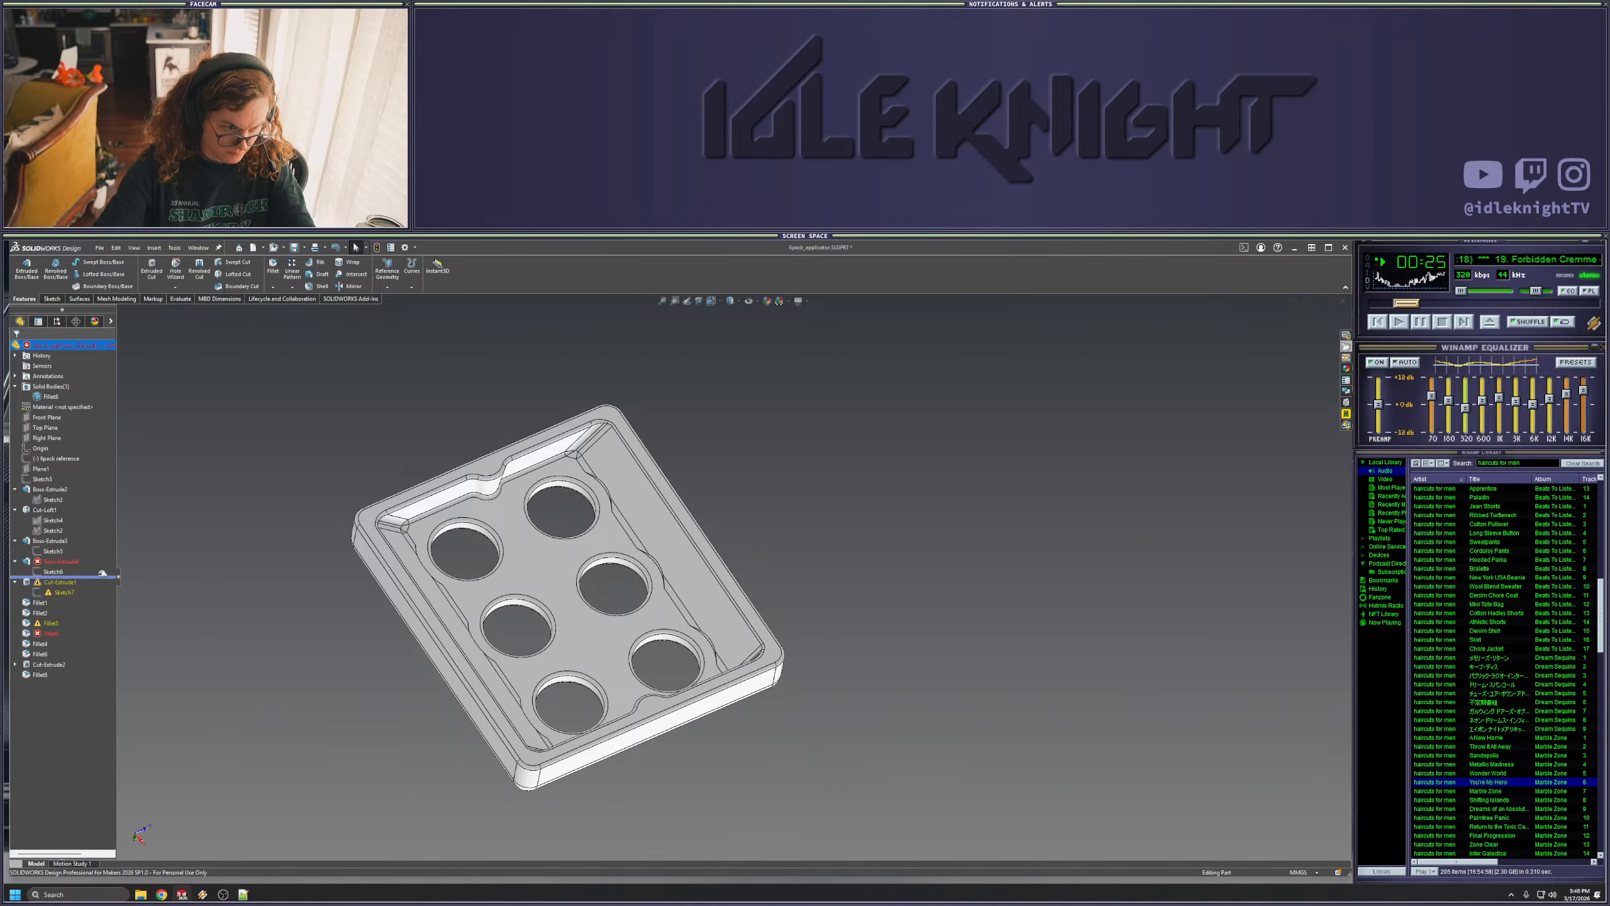
{"action": "left_click_drag", "start_coordinate": [102, 573], "coordinate": [102, 577]}
- Examine the rounded side-wall notch and the bare pocket floor of the rolled-back tray from several angles
{"action": "mouse_move", "coordinate": [574, 654]}
{"action": "middle_mouse_down"}
{"action": "mouse_move", "coordinate": [533, 547]}
{"action": "mouse_move", "coordinate": [528, 571]}
{"action": "mouse_move", "coordinate": [618, 581]}
{"action": "mouse_move", "coordinate": [640, 608]}
{"action": "mouse_move", "coordinate": [645, 685]}
{"action": "mouse_move", "coordinate": [621, 587]}
{"action": "middle_mouse_up"}
{"action": "scroll", "coordinate": [602, 509], "scroll_direction": "down", "scroll_amount": 3}
{"action": "left_click", "coordinate": [608, 586]}
{"action": "key", "text": "Escape"}
{"action": "scroll", "coordinate": [502, 657], "scroll_direction": "down", "scroll_amount": 3}
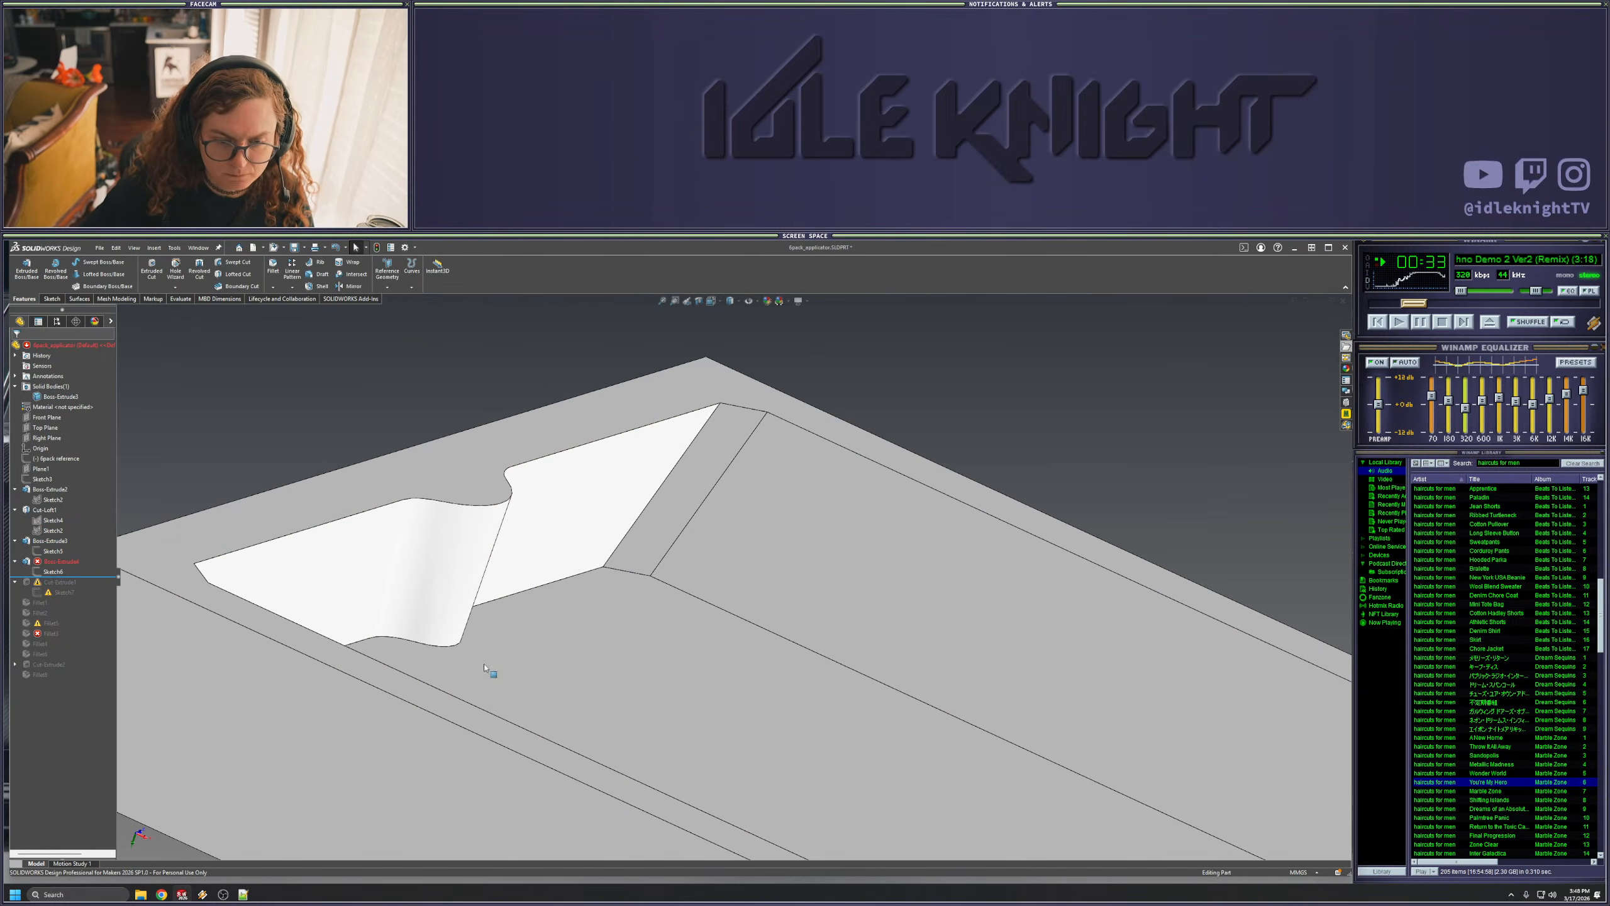
{"action": "left_click", "coordinate": [479, 596]}
{"action": "scroll", "coordinate": [460, 532], "scroll_direction": "up", "scroll_amount": 6}
{"action": "left_click", "coordinate": [427, 436]}
{"action": "middle_click_drag", "start_coordinate": [431, 441], "coordinate": [695, 539]}
{"action": "left_click", "coordinate": [705, 529]}
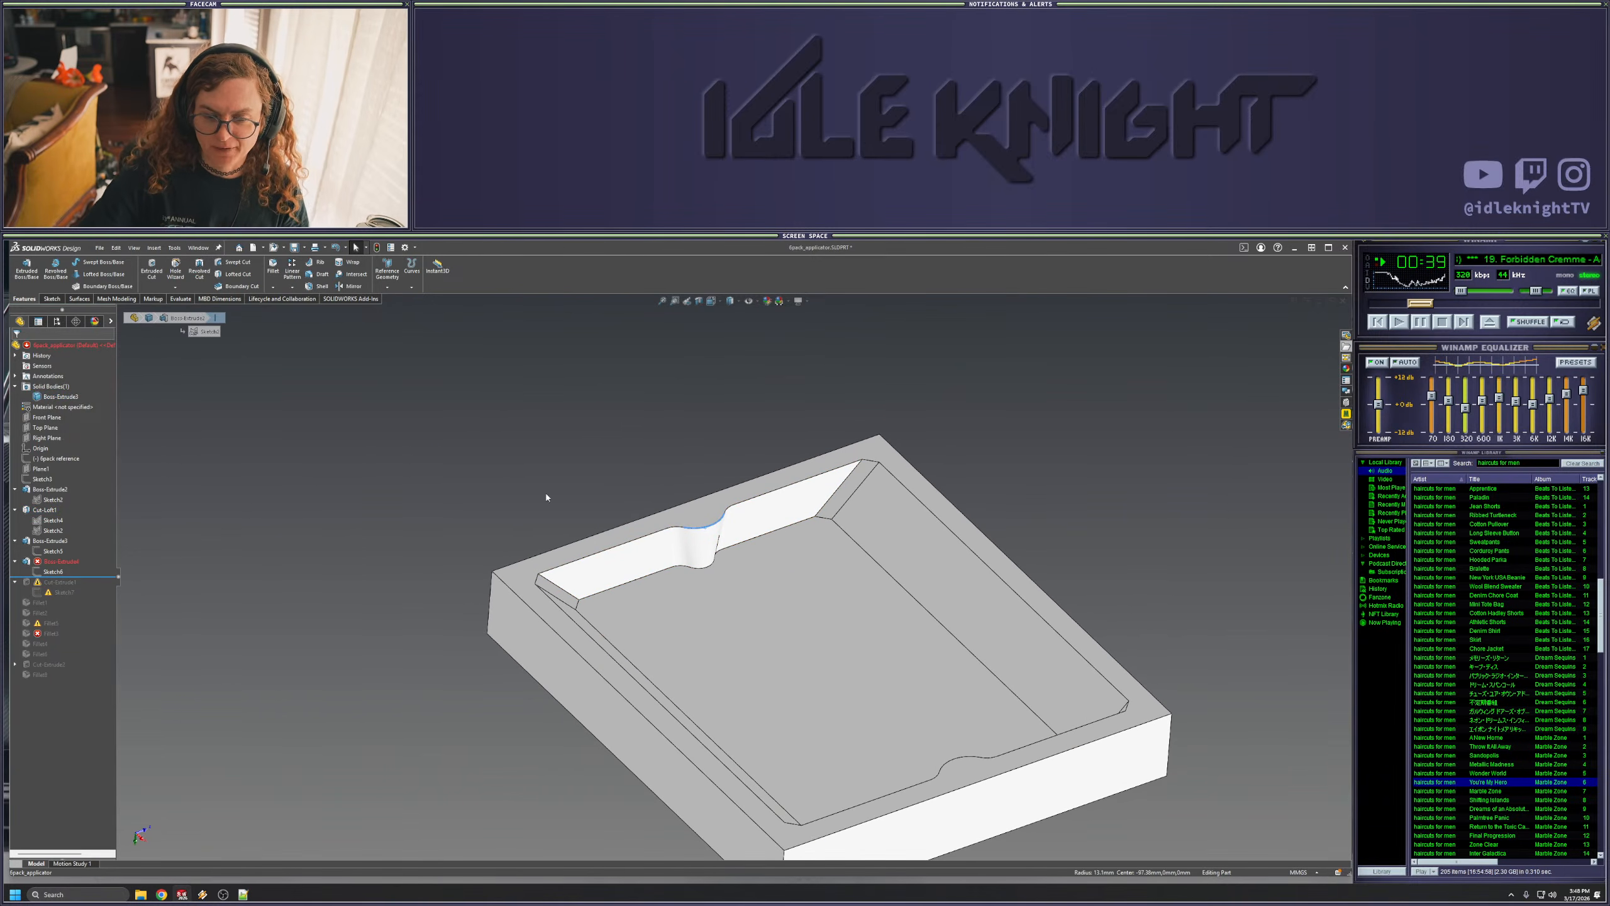
{"action": "key", "text": "Escape"}
{"action": "middle_click_drag", "start_coordinate": [441, 518], "coordinate": [445, 647]}
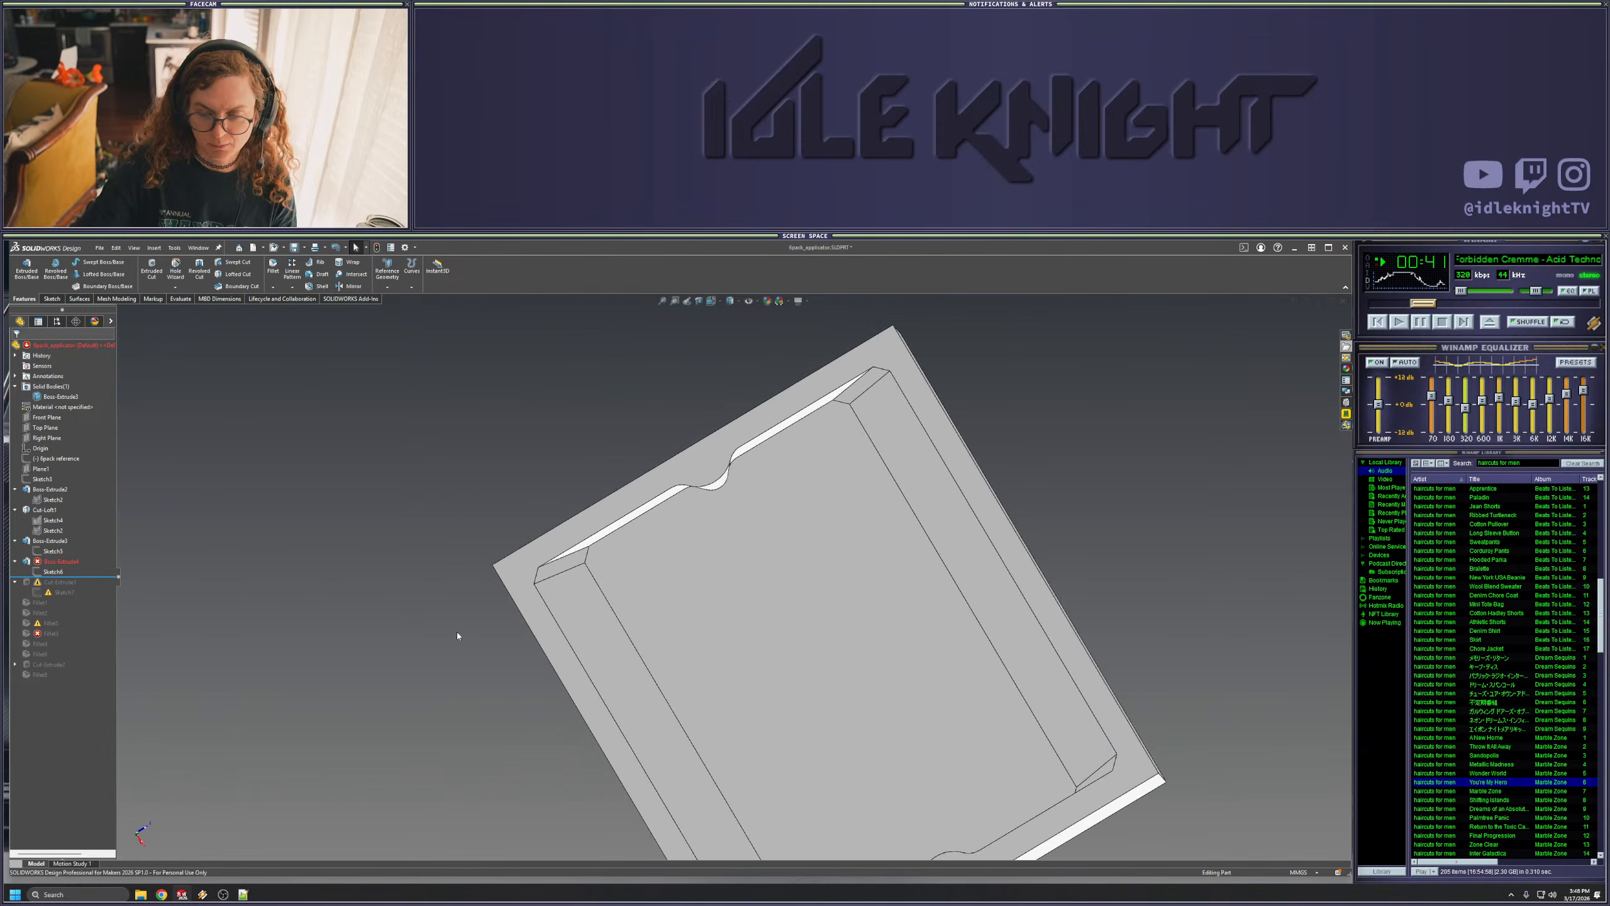
{"action": "scroll", "coordinate": [798, 629], "scroll_direction": "up", "scroll_amount": 4}
{"action": "middle_click_drag", "start_coordinate": [797, 629], "coordinate": [754, 575]}
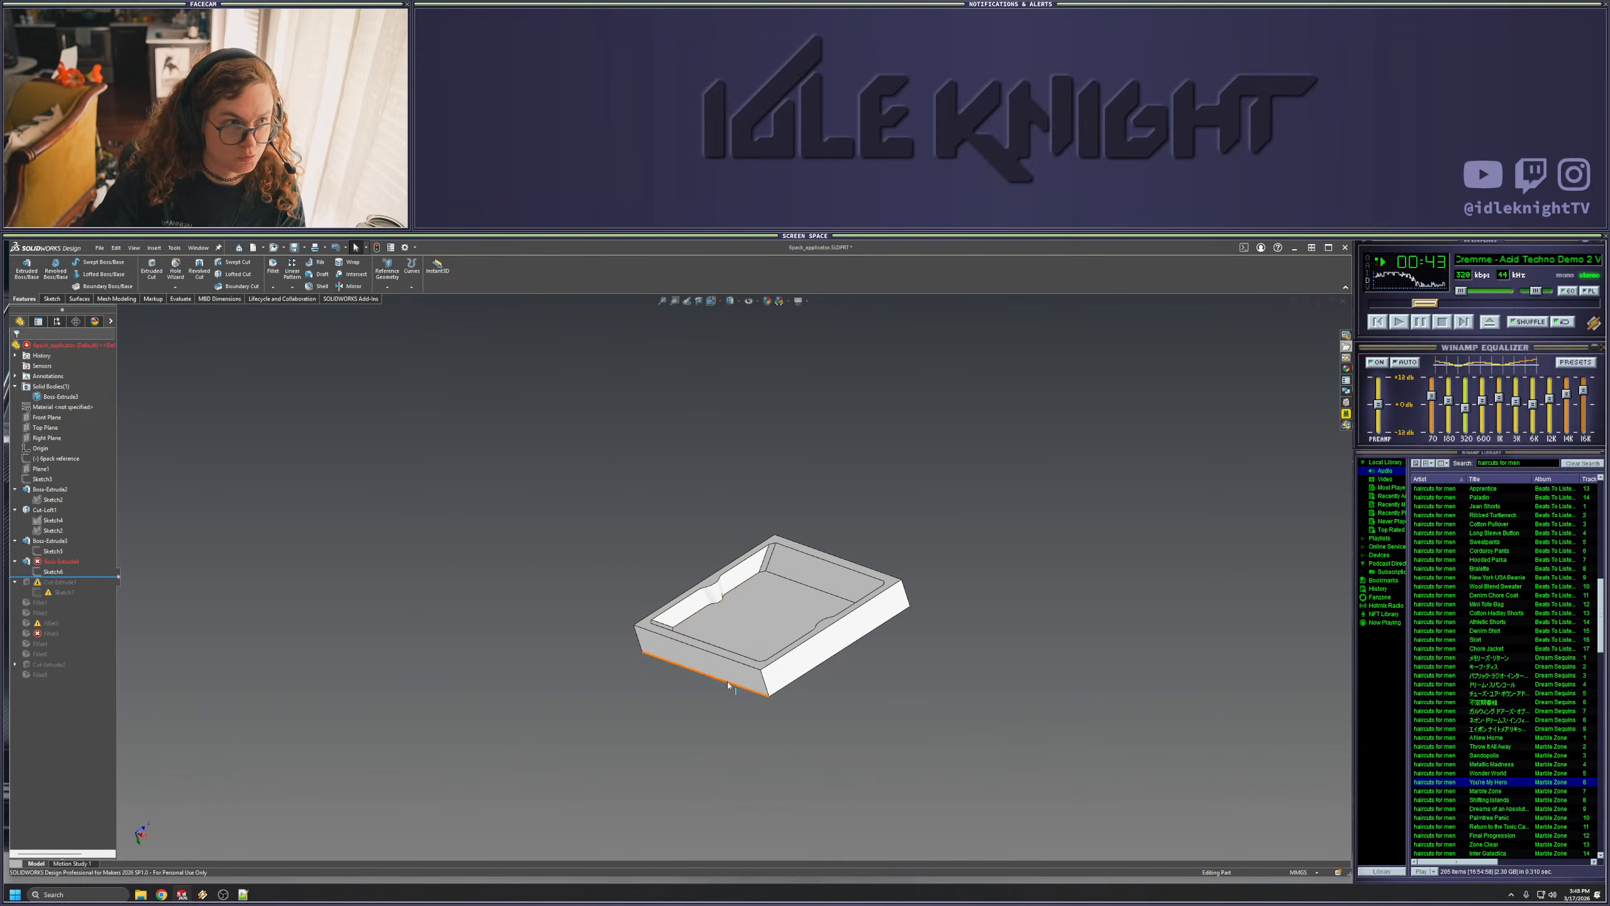
{"action": "scroll", "coordinate": [704, 597], "scroll_direction": "down", "scroll_amount": 3}
{"action": "scroll", "coordinate": [719, 574], "scroll_direction": "down", "scroll_amount": 5}
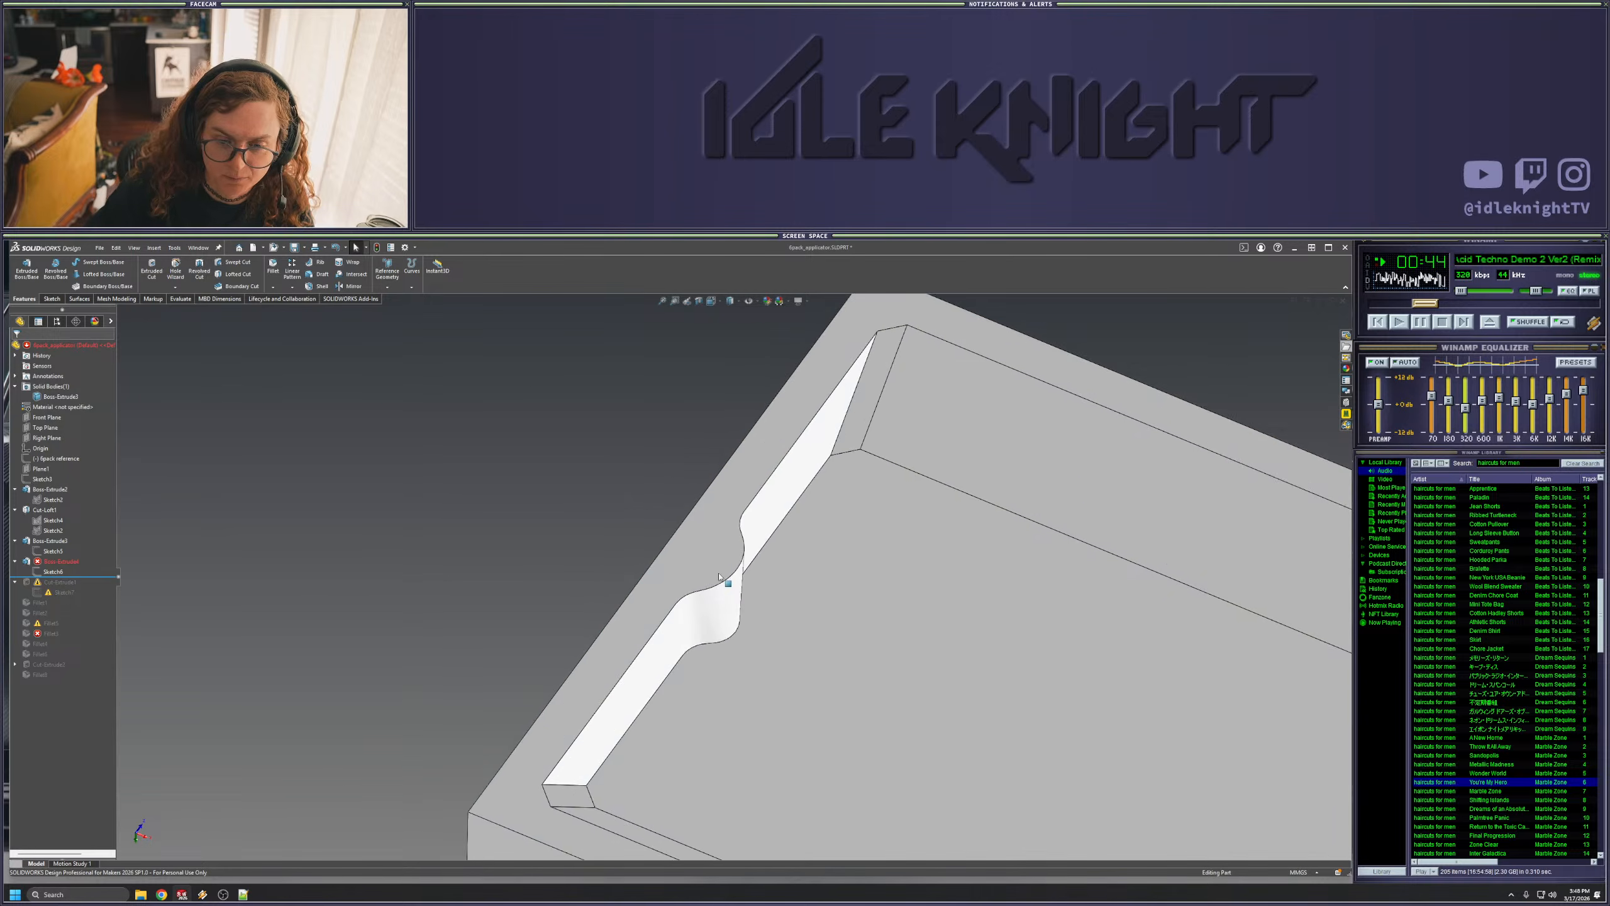
{"action": "scroll", "coordinate": [719, 575], "scroll_direction": "up", "scroll_amount": 1}
{"action": "scroll", "coordinate": [696, 533], "scroll_direction": "up", "scroll_amount": 3}
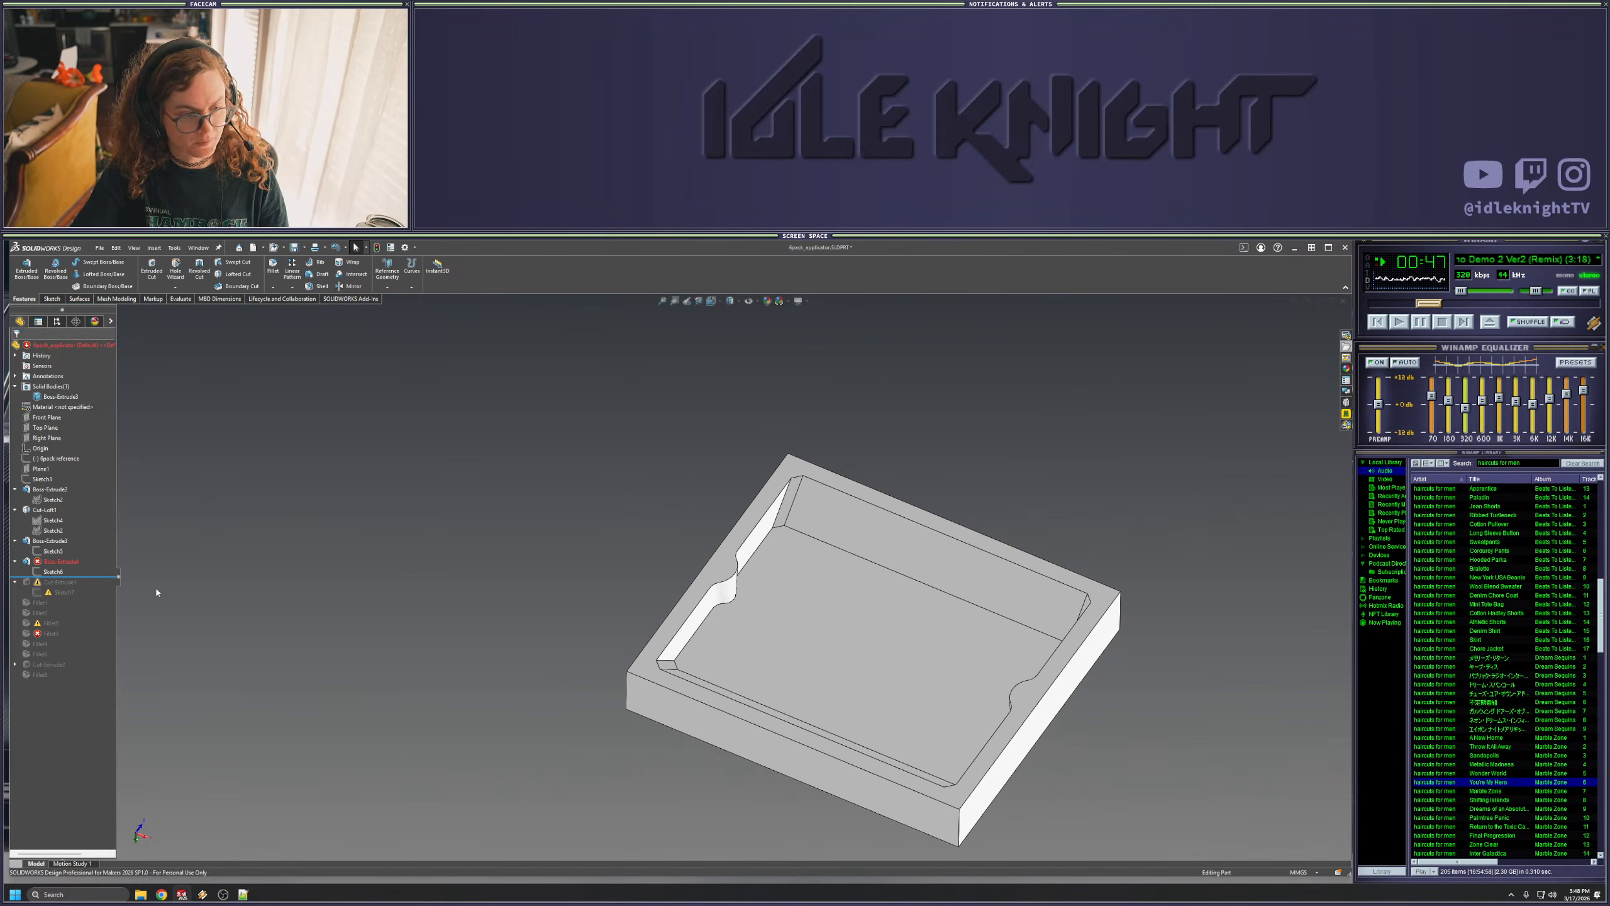
- Rebuild the rolled-back part to review its feature errors and dismiss the error report
{"action": "left_click", "coordinate": [51, 572]}
{"action": "left_click", "coordinate": [194, 600]}
{"action": "left_click", "coordinate": [379, 248]}
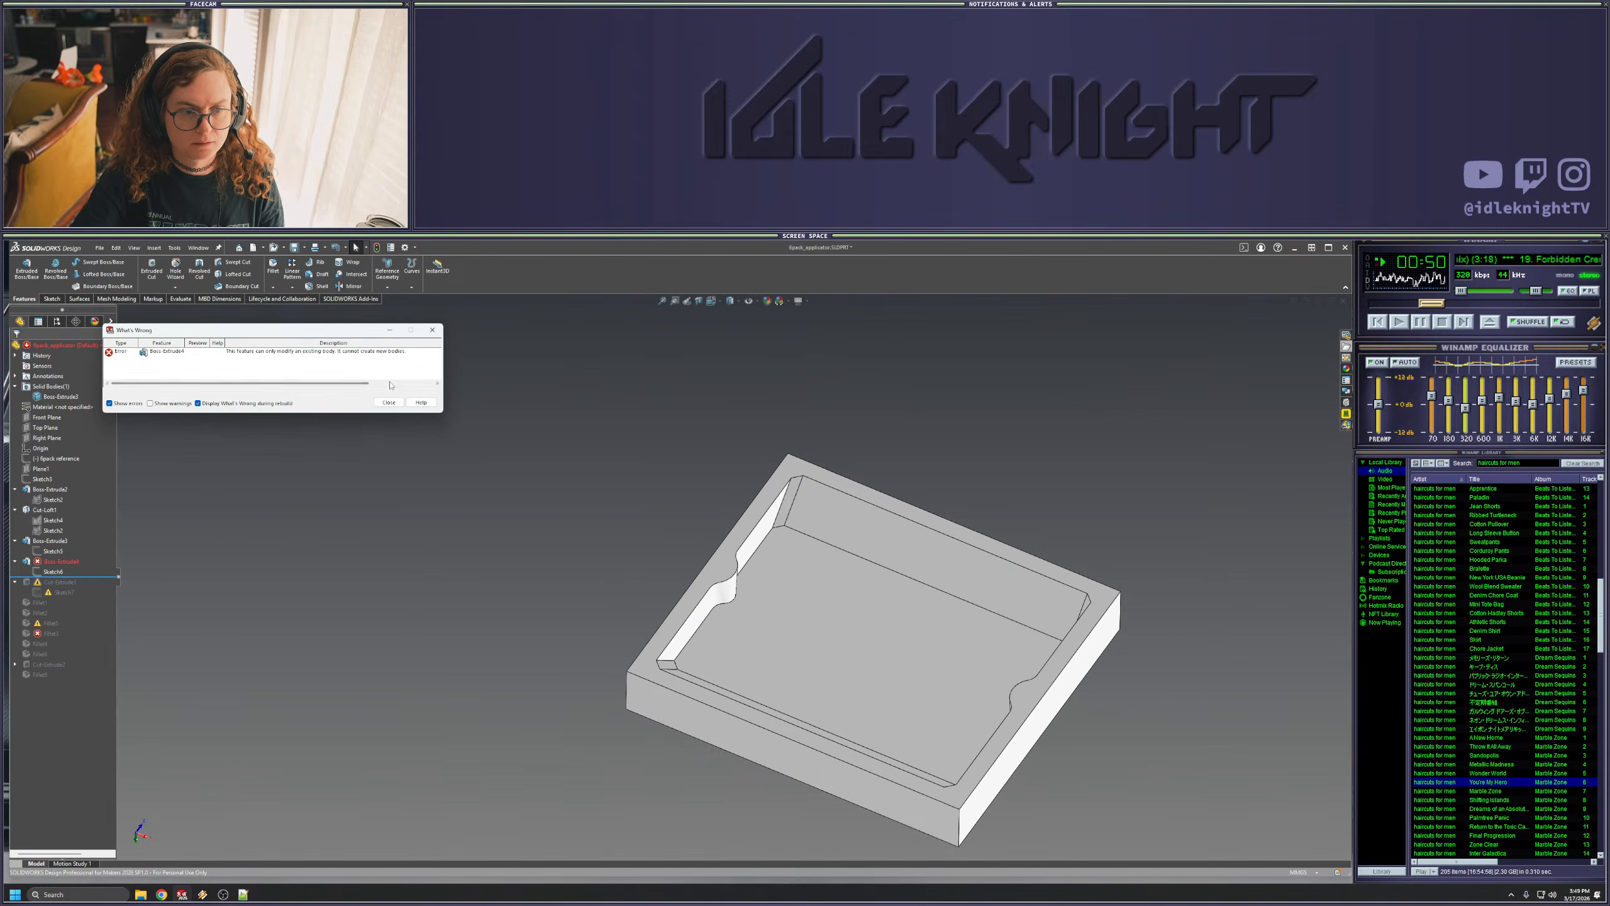
{"action": "left_click", "coordinate": [388, 402]}
- Open Sketch2 for editing, inspect the side notch arc and locate the 6pack reference geometry, and leave the sketch
{"action": "left_click", "coordinate": [46, 552]}
{"action": "left_click", "coordinate": [44, 531]}
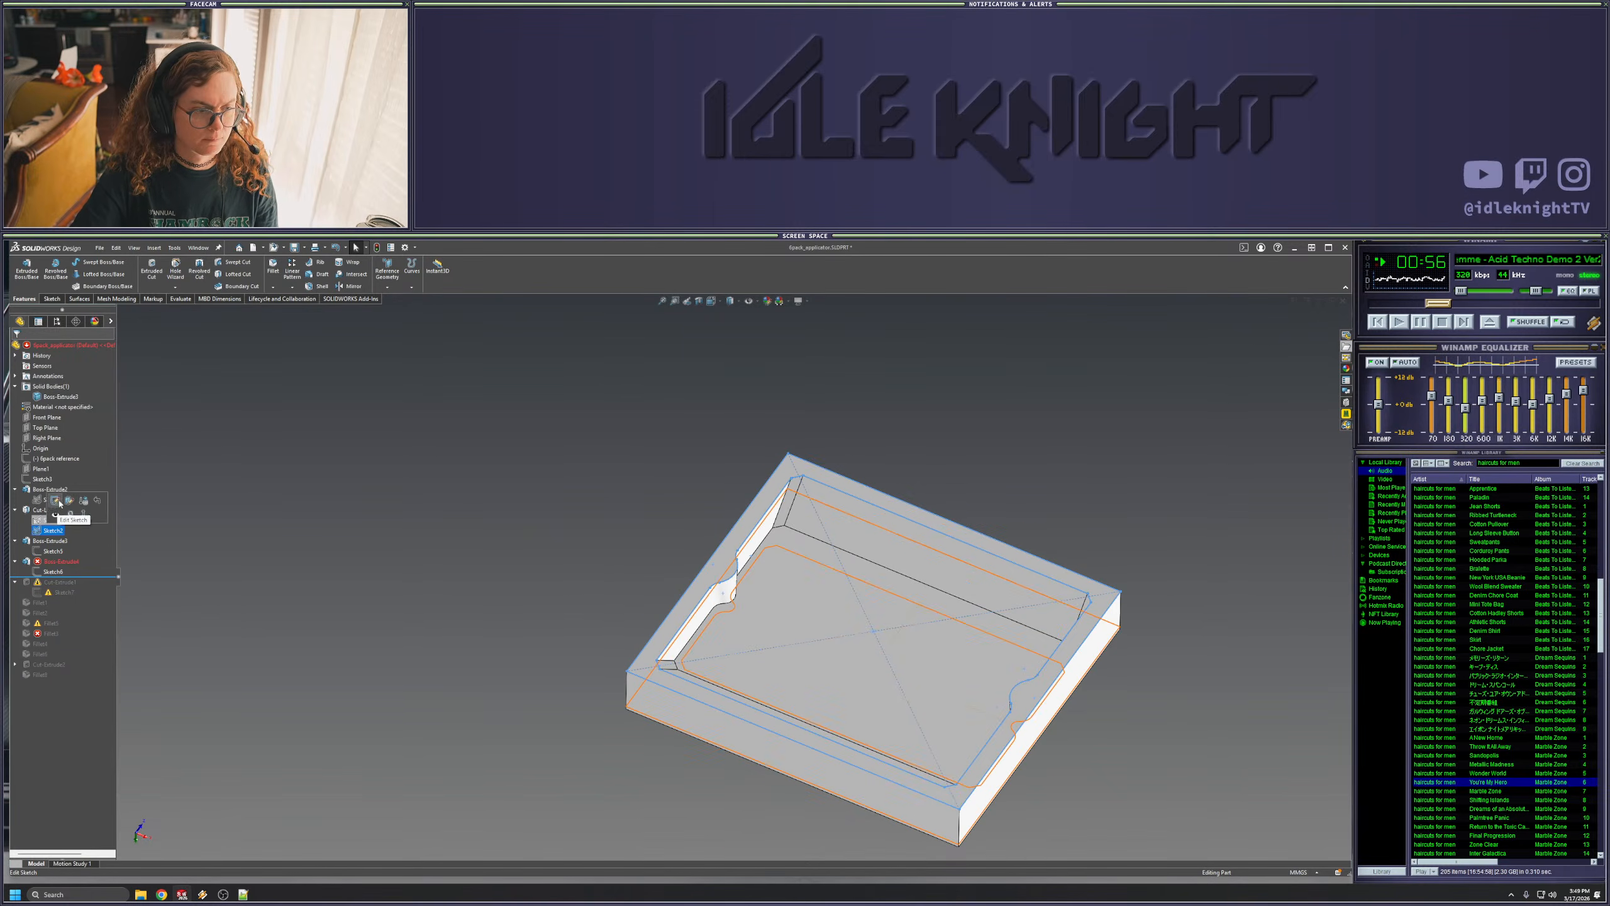
{"action": "left_click", "coordinate": [55, 500]}
{"action": "left_click", "coordinate": [733, 581]}
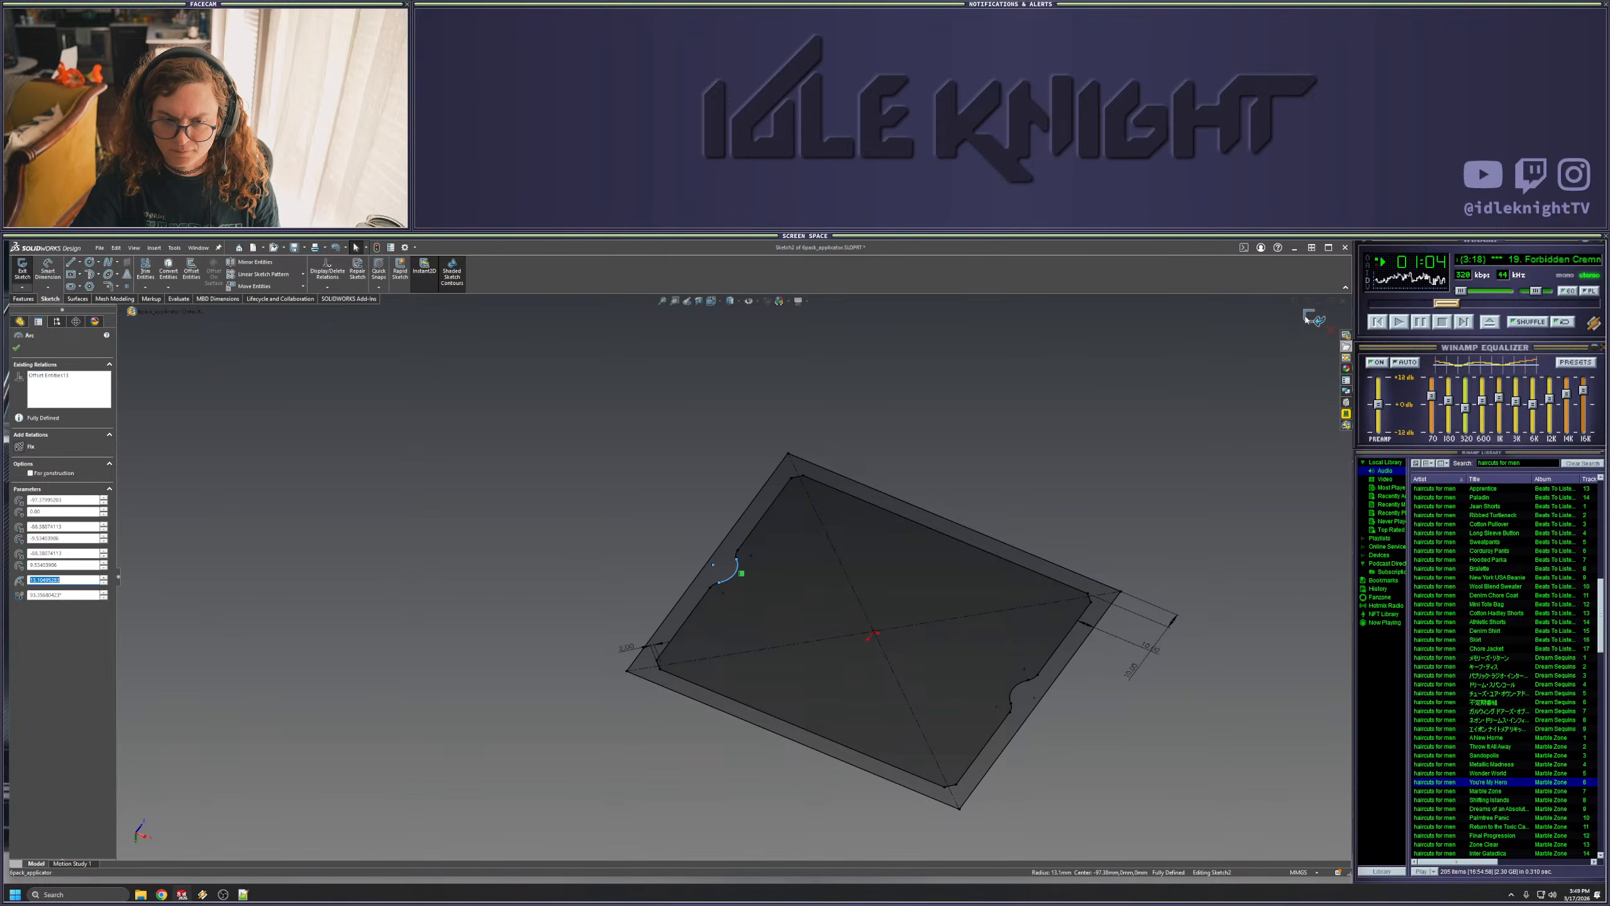
{"action": "key", "text": "Escape"}
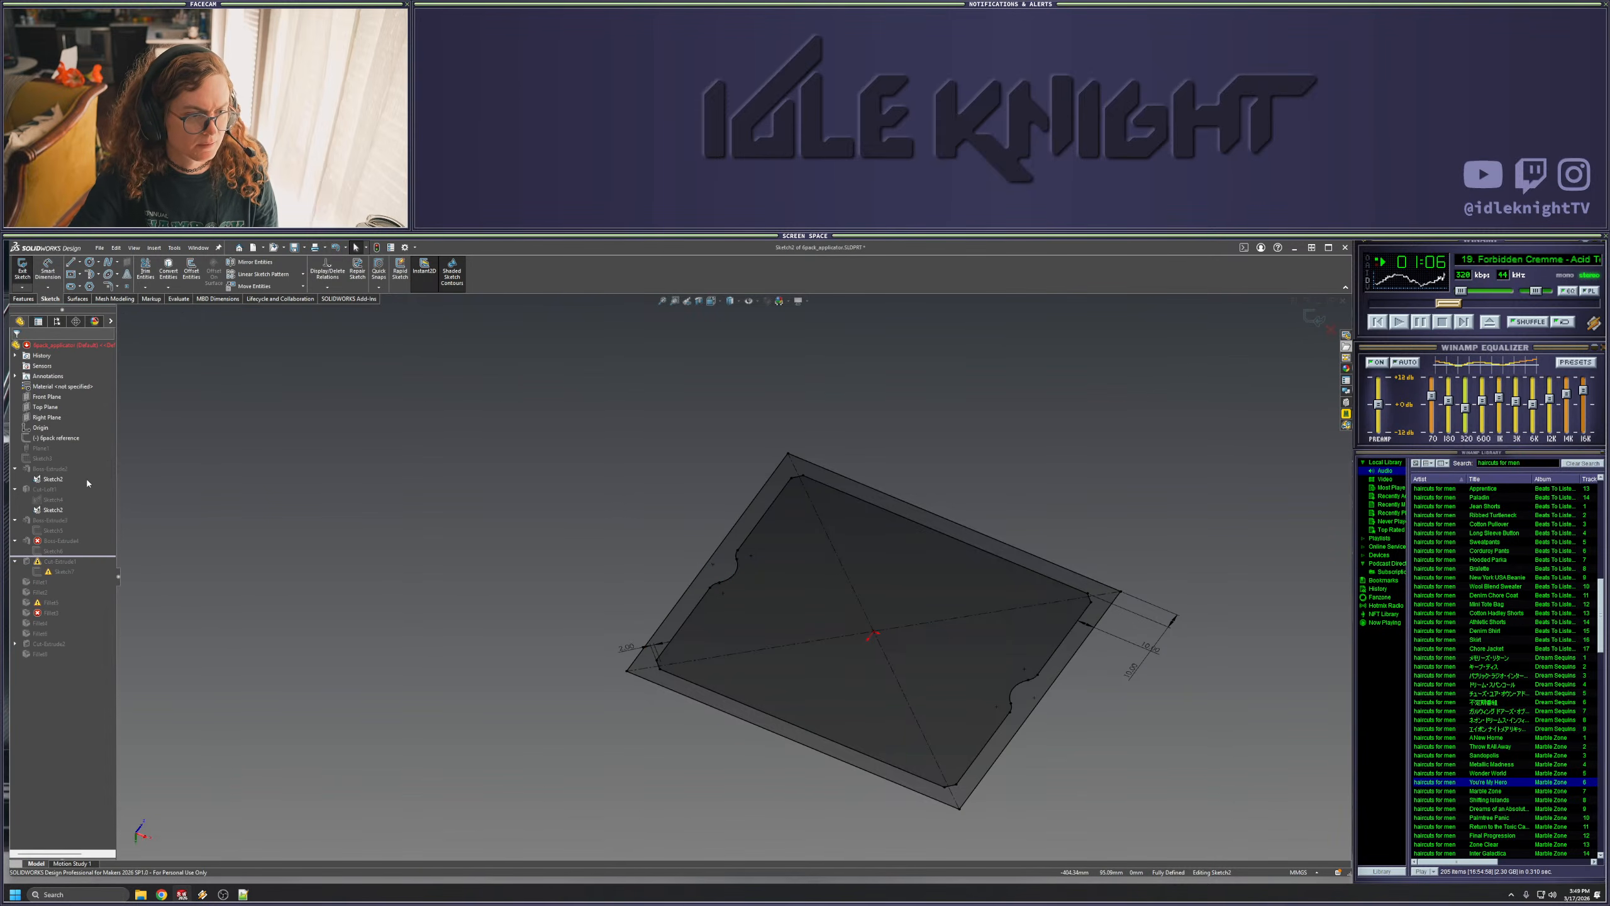
{"action": "right_click", "coordinate": [60, 439]}
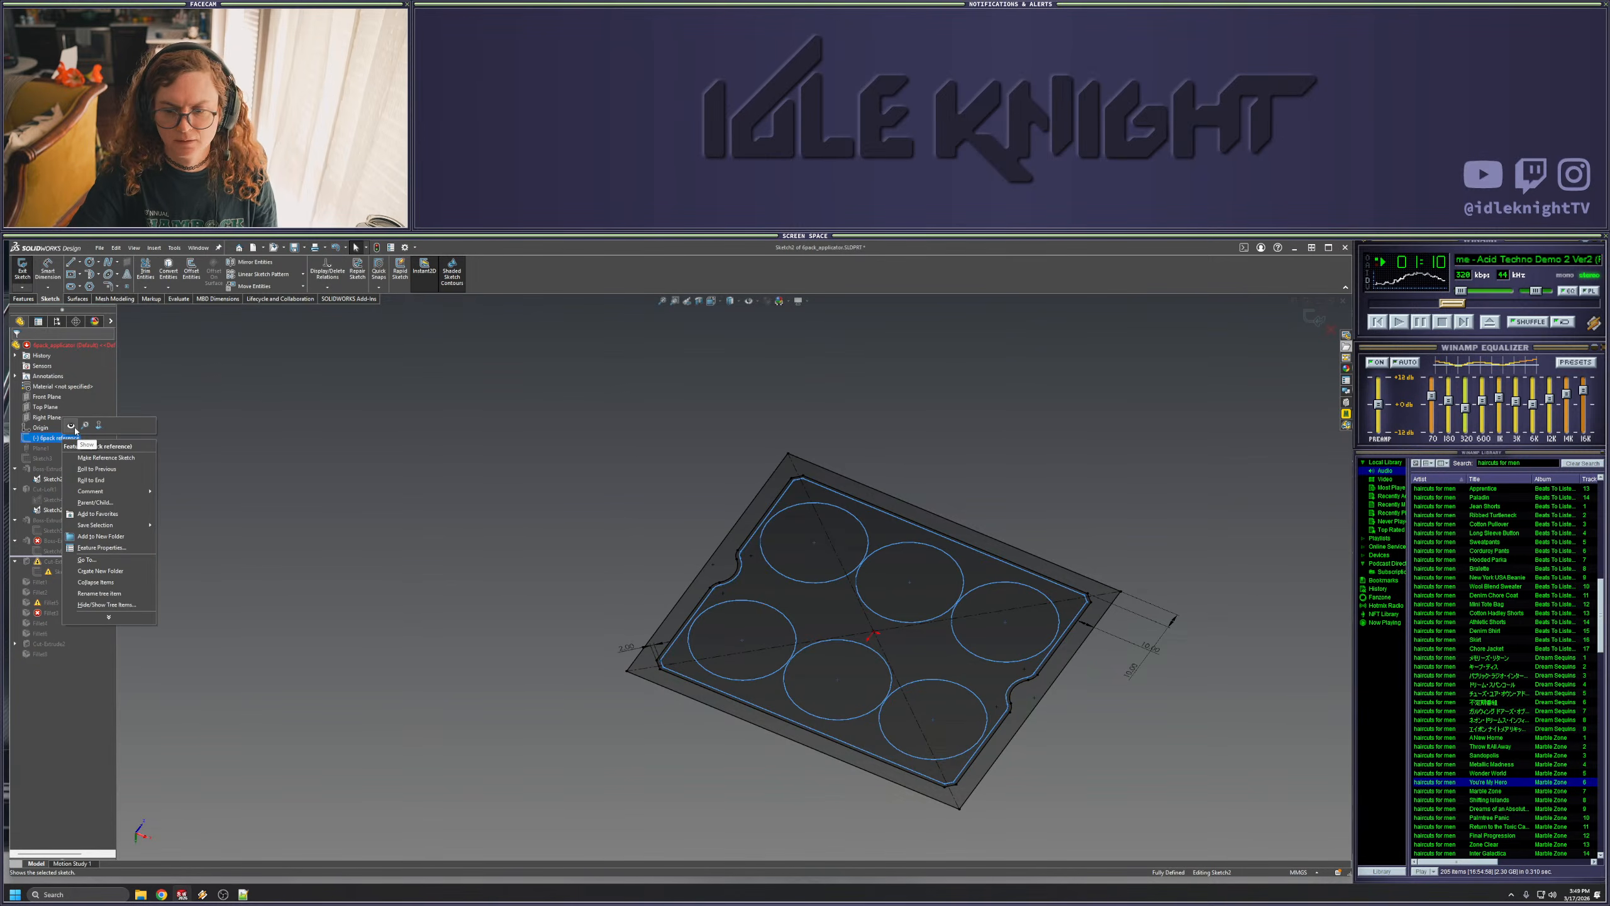
{"action": "left_click", "coordinate": [1312, 320]}
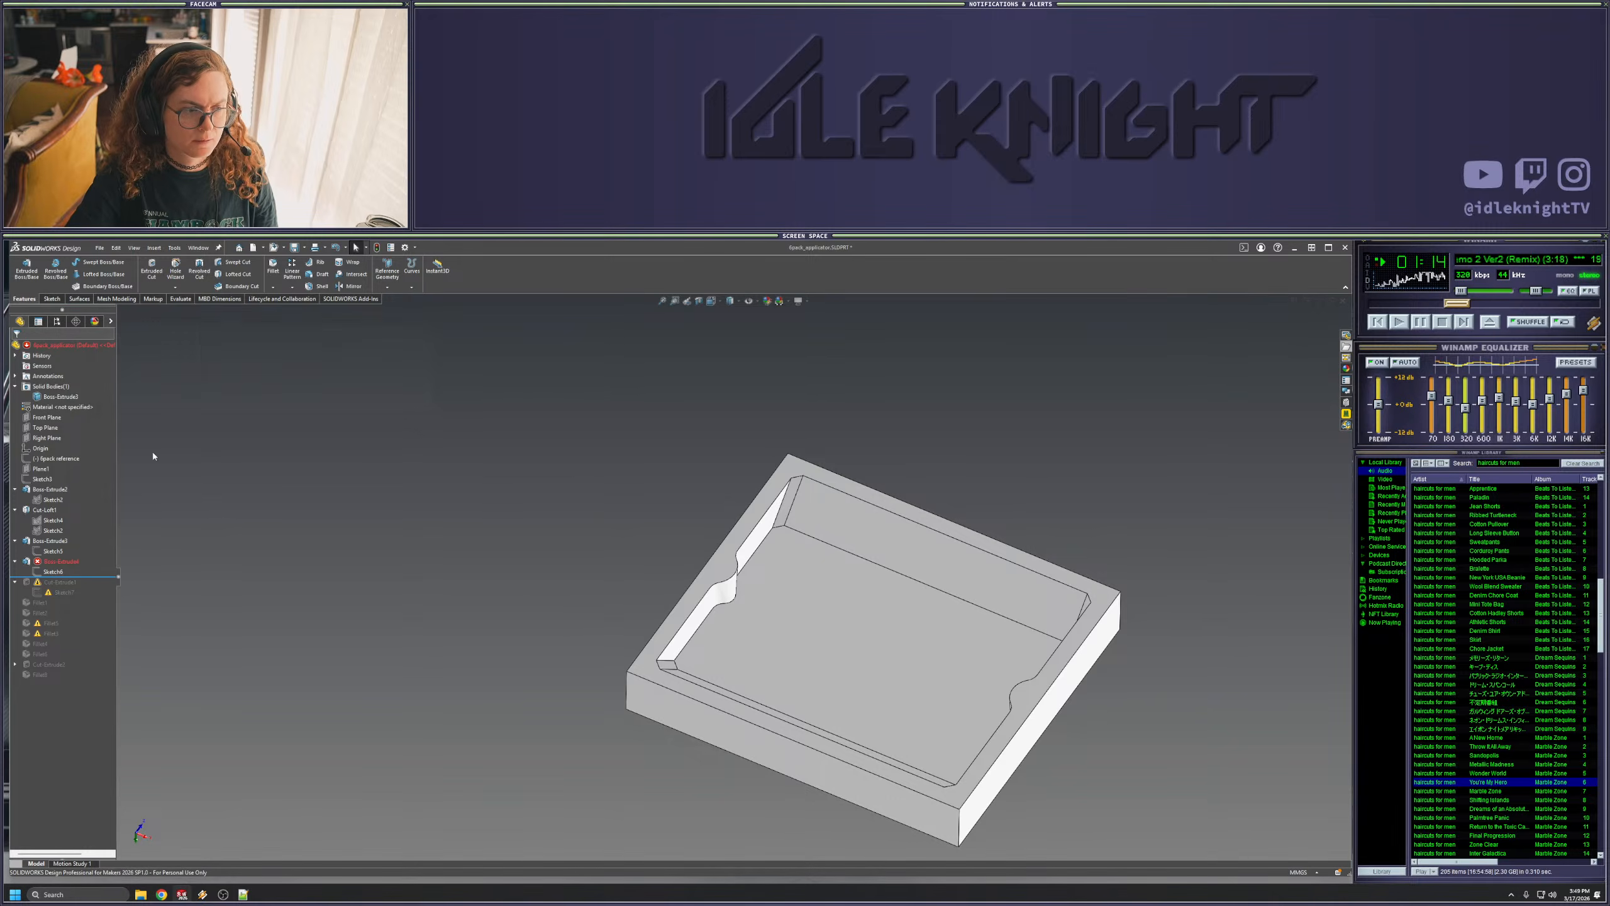
- Show Sketch3 over the rolled-back tray and turn to a standard view to compare it with the pocket outline
{"action": "left_click", "coordinate": [51, 492]}
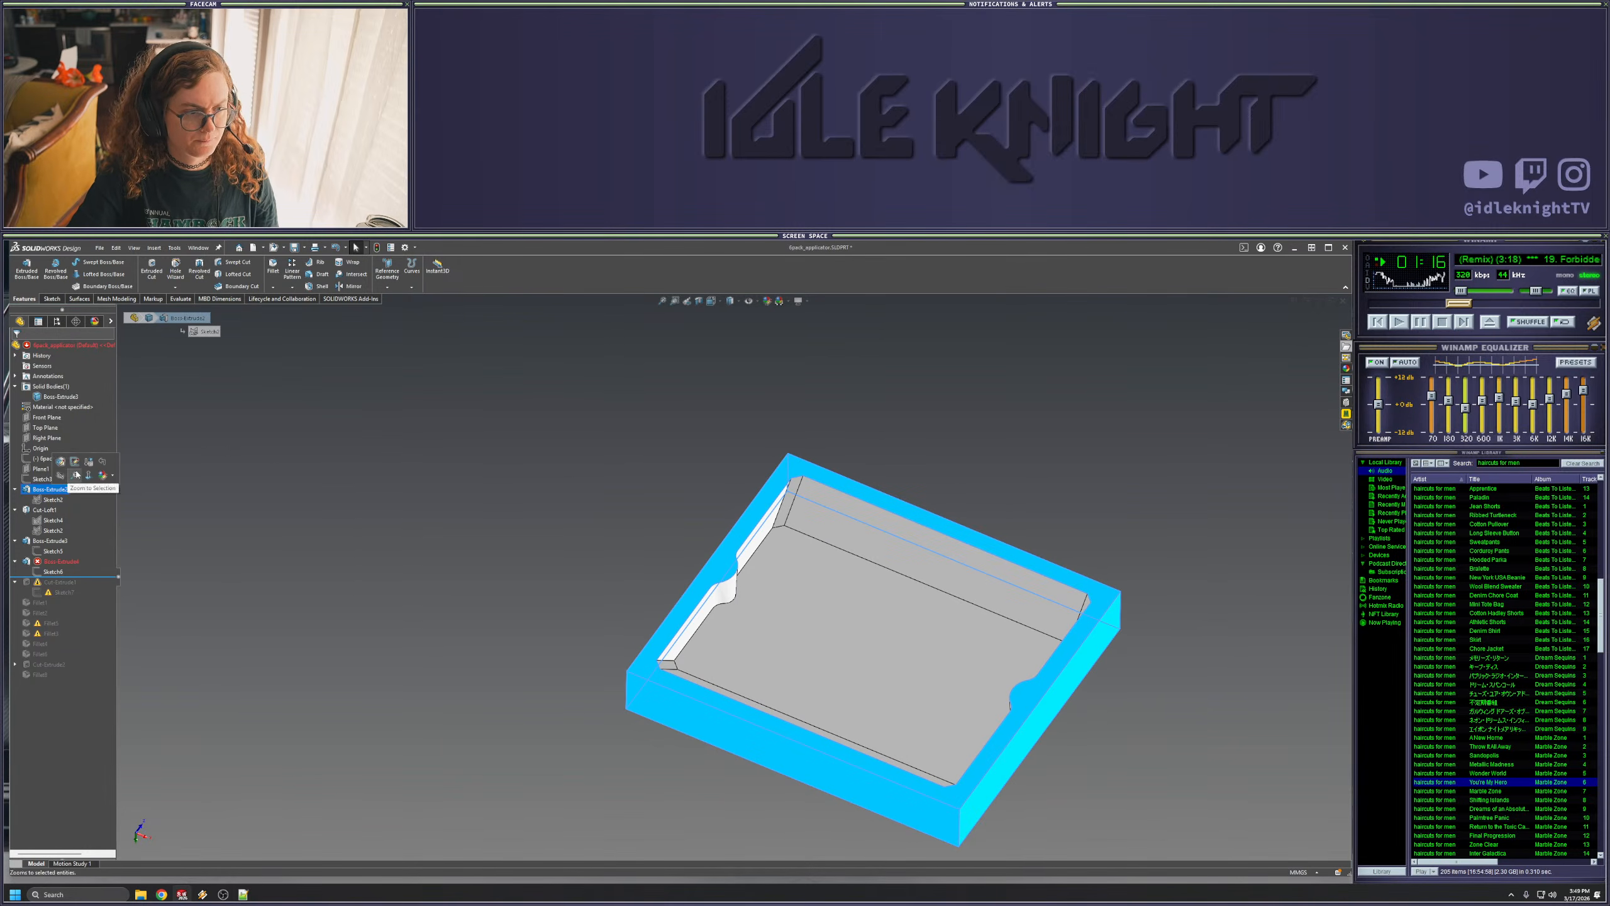
{"action": "left_click", "coordinate": [29, 481]}
{"action": "left_click", "coordinate": [38, 465]}
{"action": "middle_click_drag", "start_coordinate": [659, 545], "coordinate": [779, 649]}
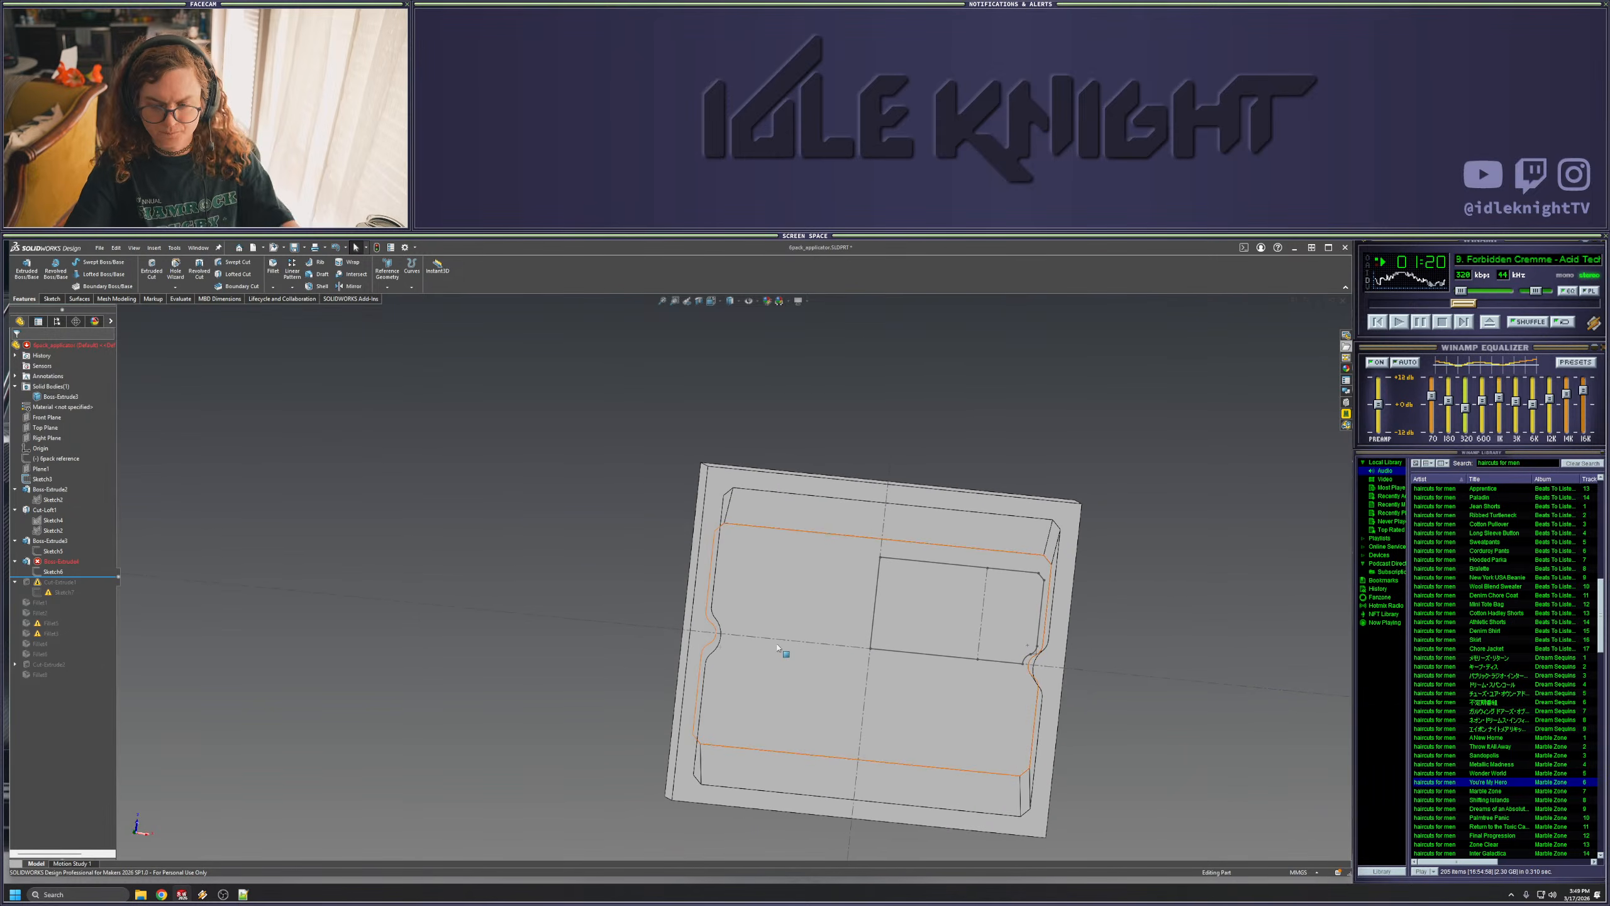
{"action": "key", "text": "space"}
{"action": "left_click", "coordinate": [704, 676]}
- Undo the recent changes, including the history rollback and the edit that broke Boss-Extrude4
{"action": "key", "text": "ctrl+z"}
{"action": "key", "text": "ctrl+z"}
{"action": "middle_click_drag", "start_coordinate": [1061, 573], "coordinate": [1120, 412]}
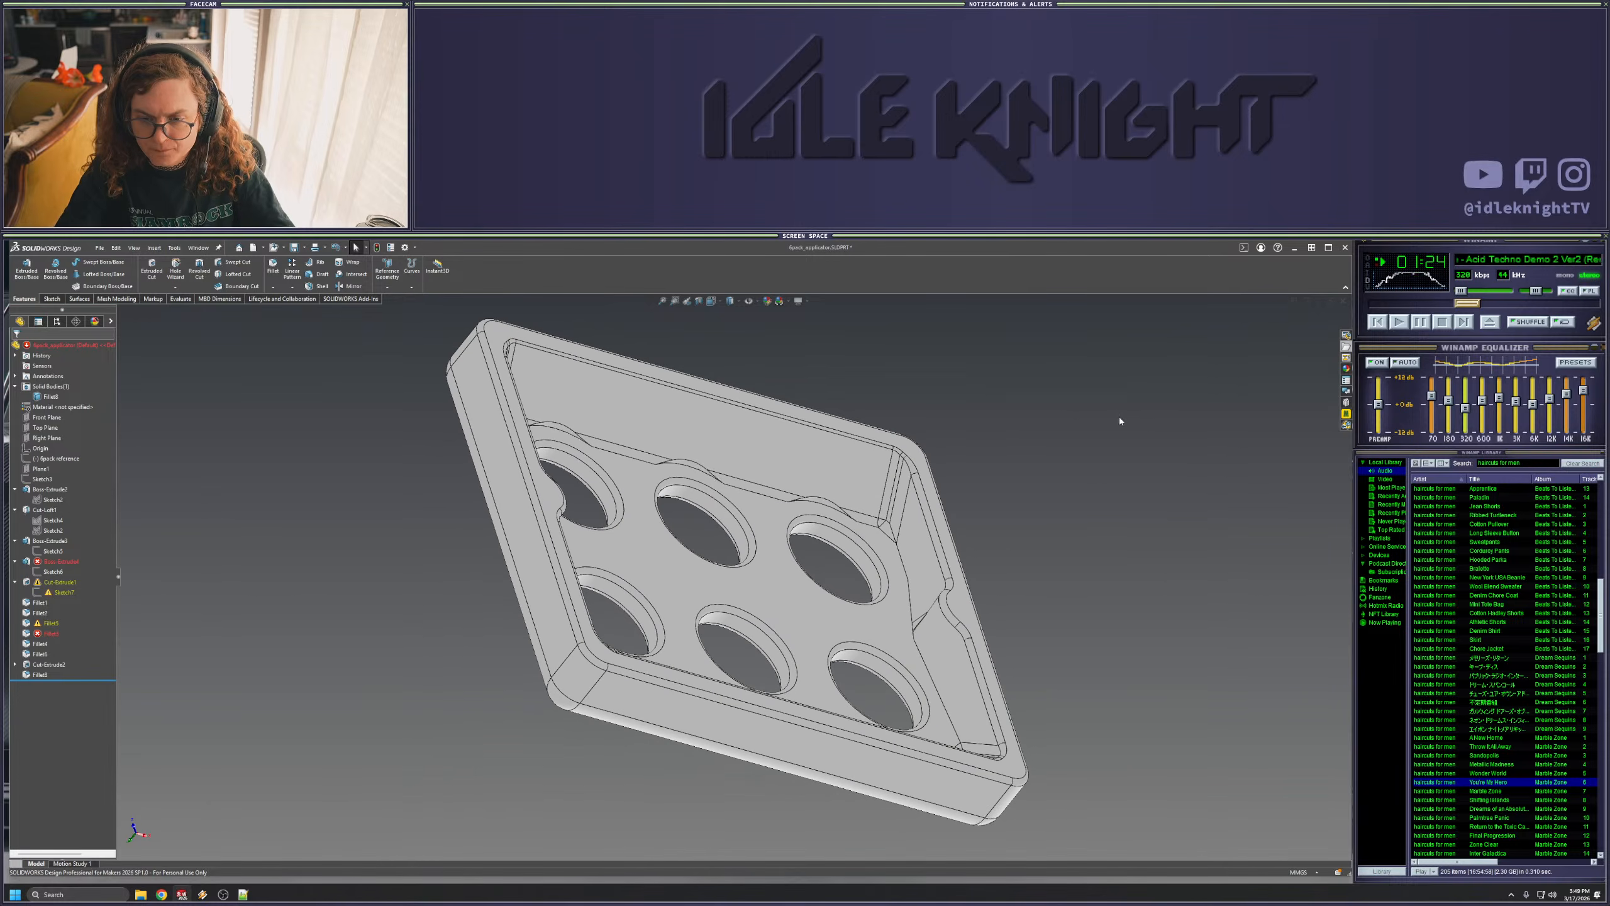
{"action": "key", "text": "ctrl+z"}
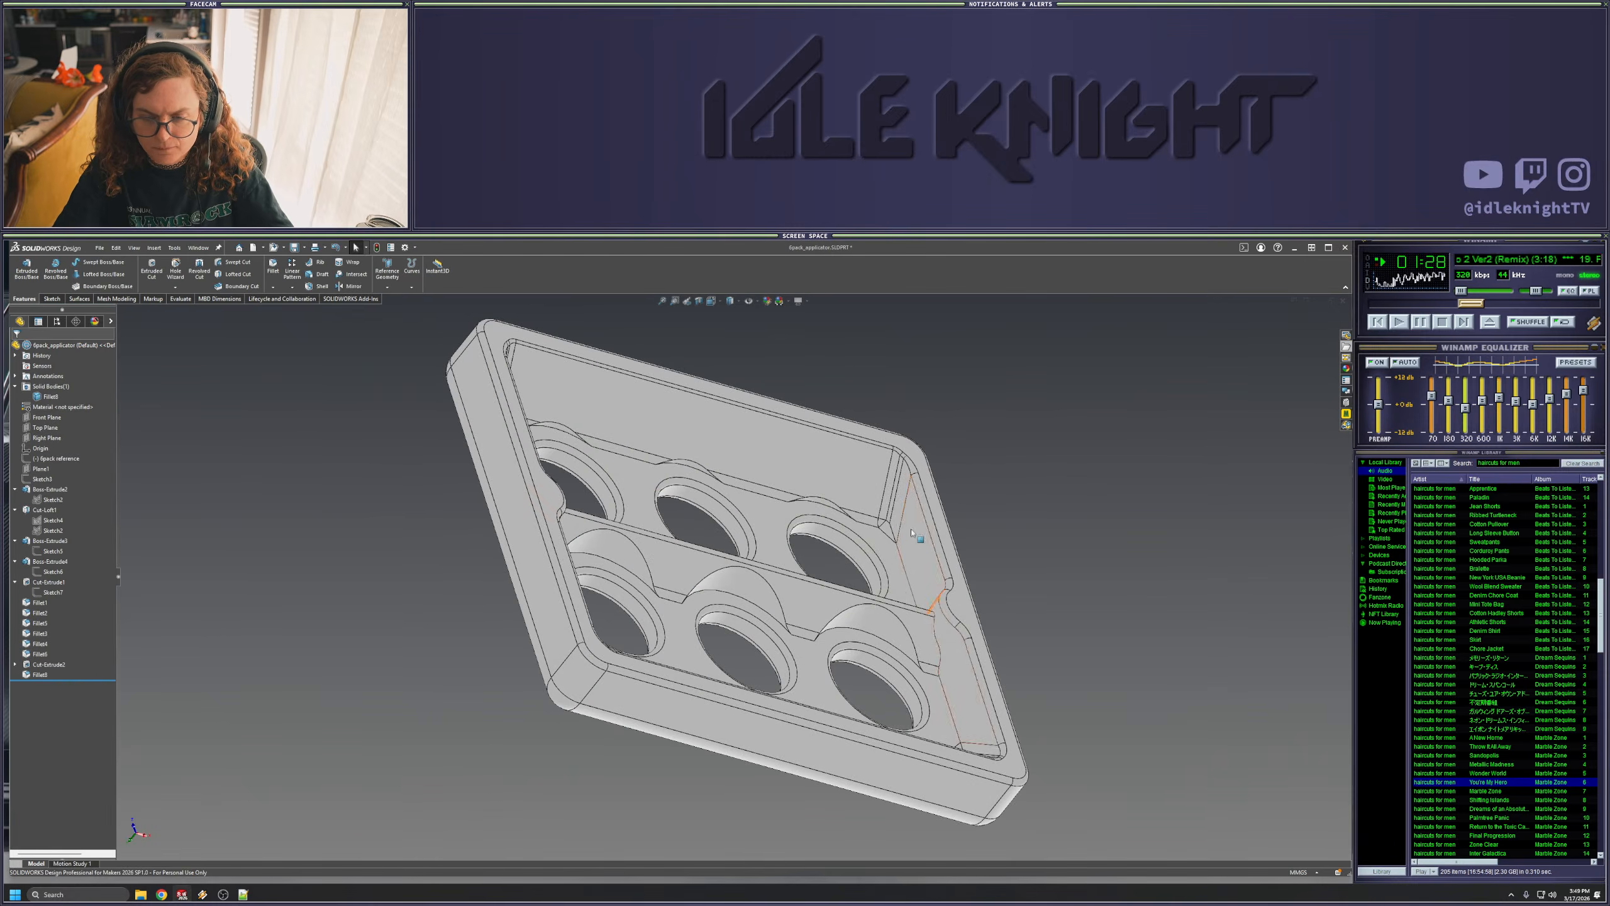
{"action": "middle_click_drag", "start_coordinate": [947, 684], "coordinate": [1000, 606]}
- Open the 6pack reference sketch in the bottom view, inspect its side notch arc, and exit discarding changes
{"action": "left_click", "coordinate": [37, 470]}
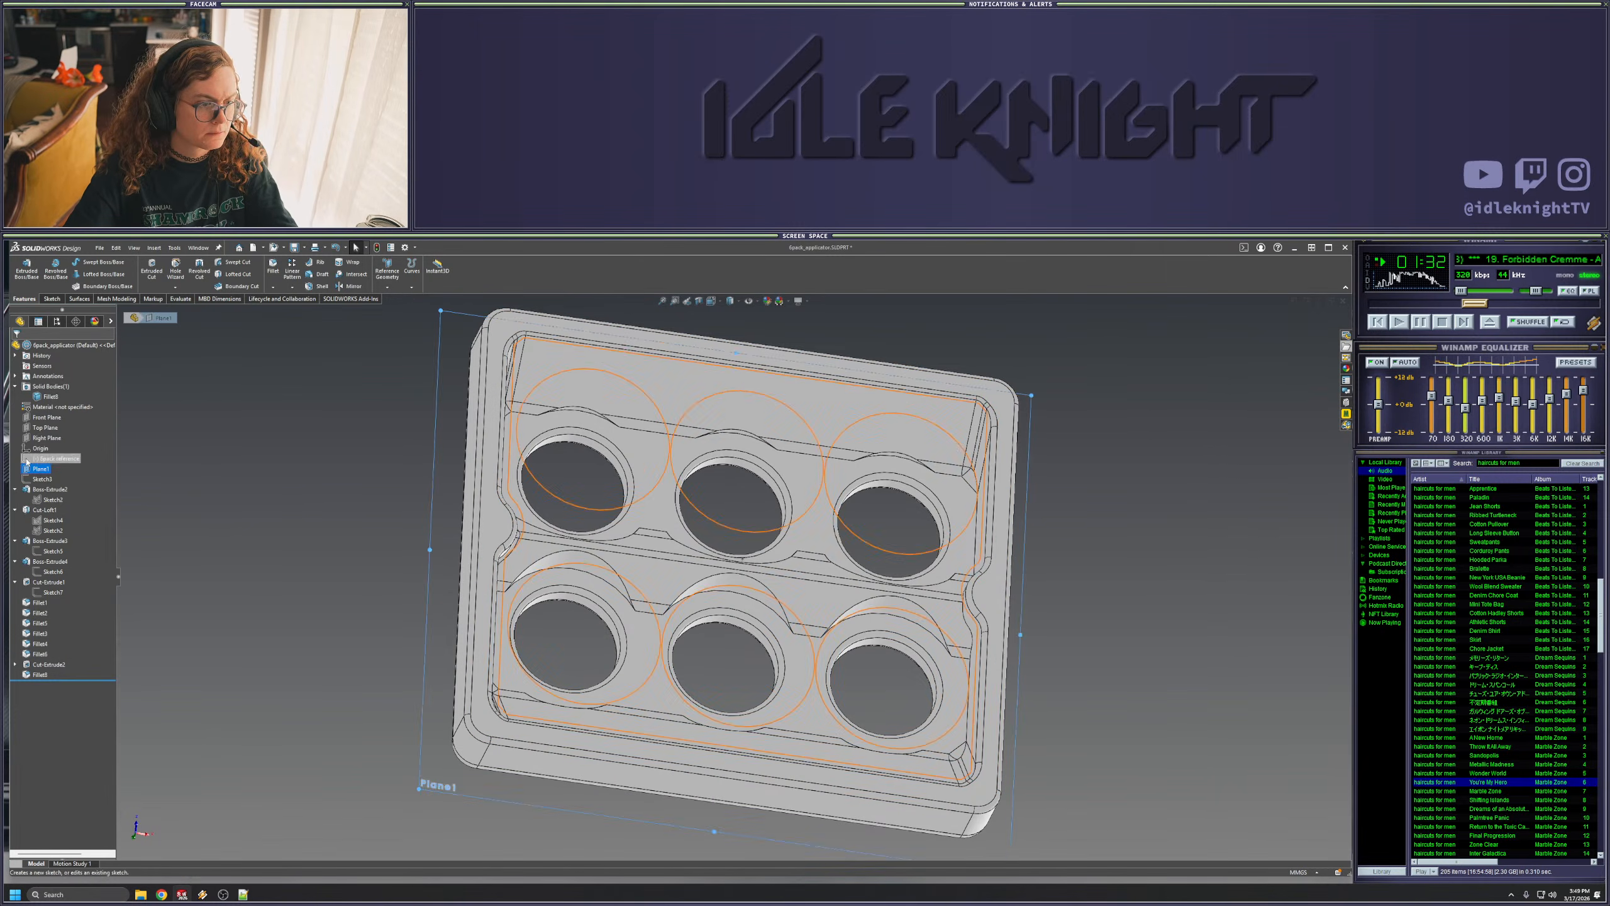
{"action": "right_click", "coordinate": [27, 459]}
{"action": "left_click", "coordinate": [37, 431]}
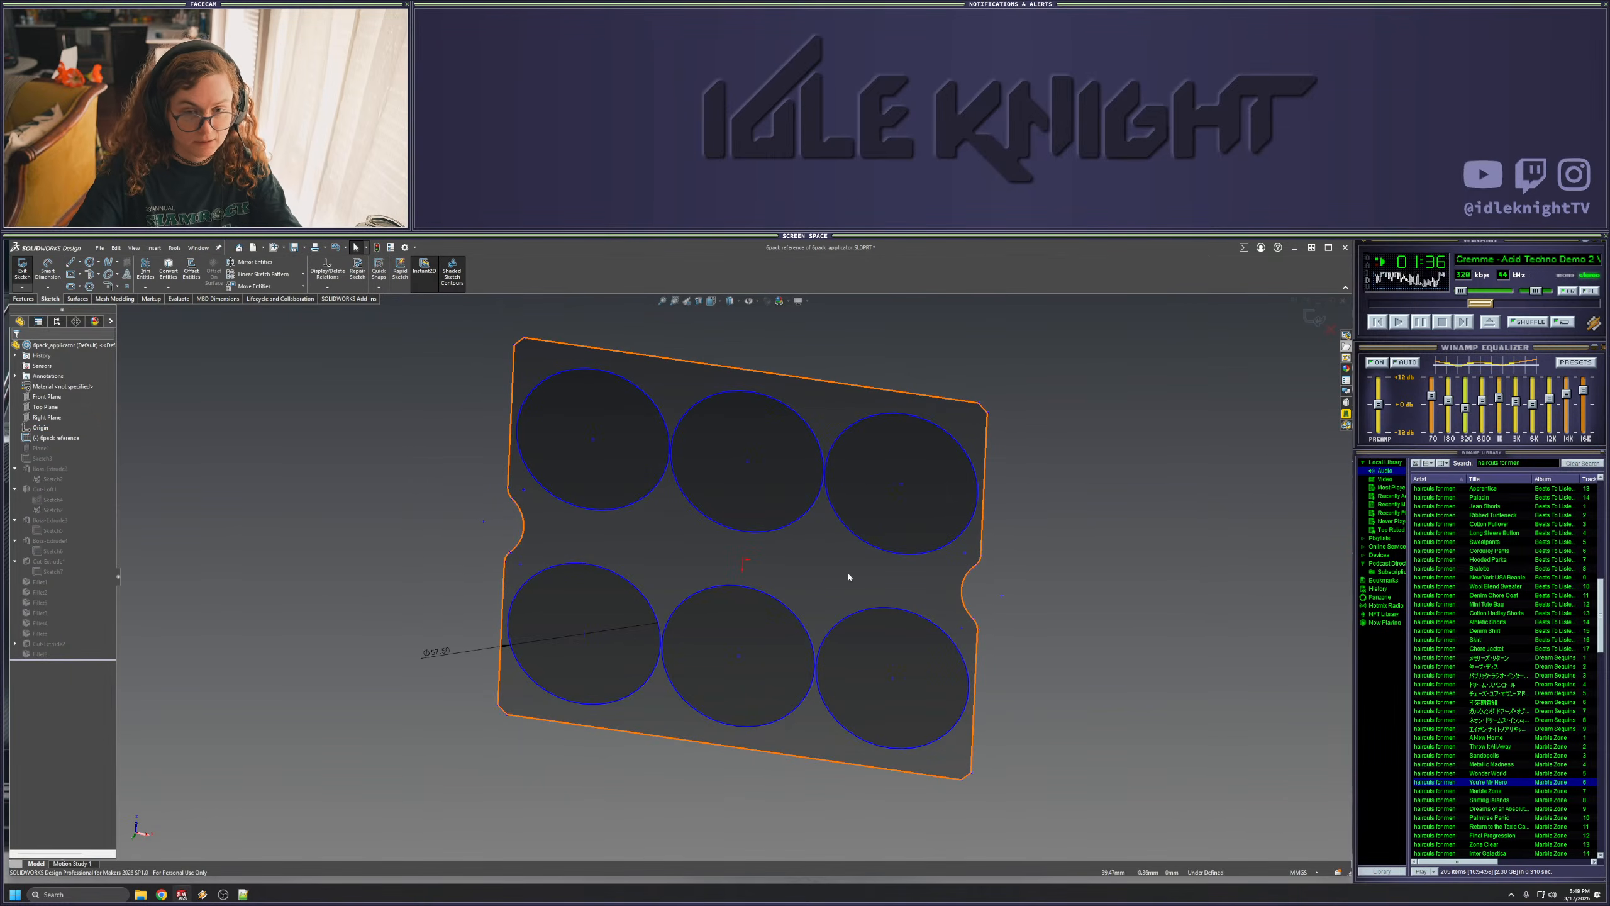
{"action": "middle_click_drag", "start_coordinate": [1023, 578], "coordinate": [1040, 613]}
{"action": "key", "text": "space"}
{"action": "left_click", "coordinate": [580, 673]}
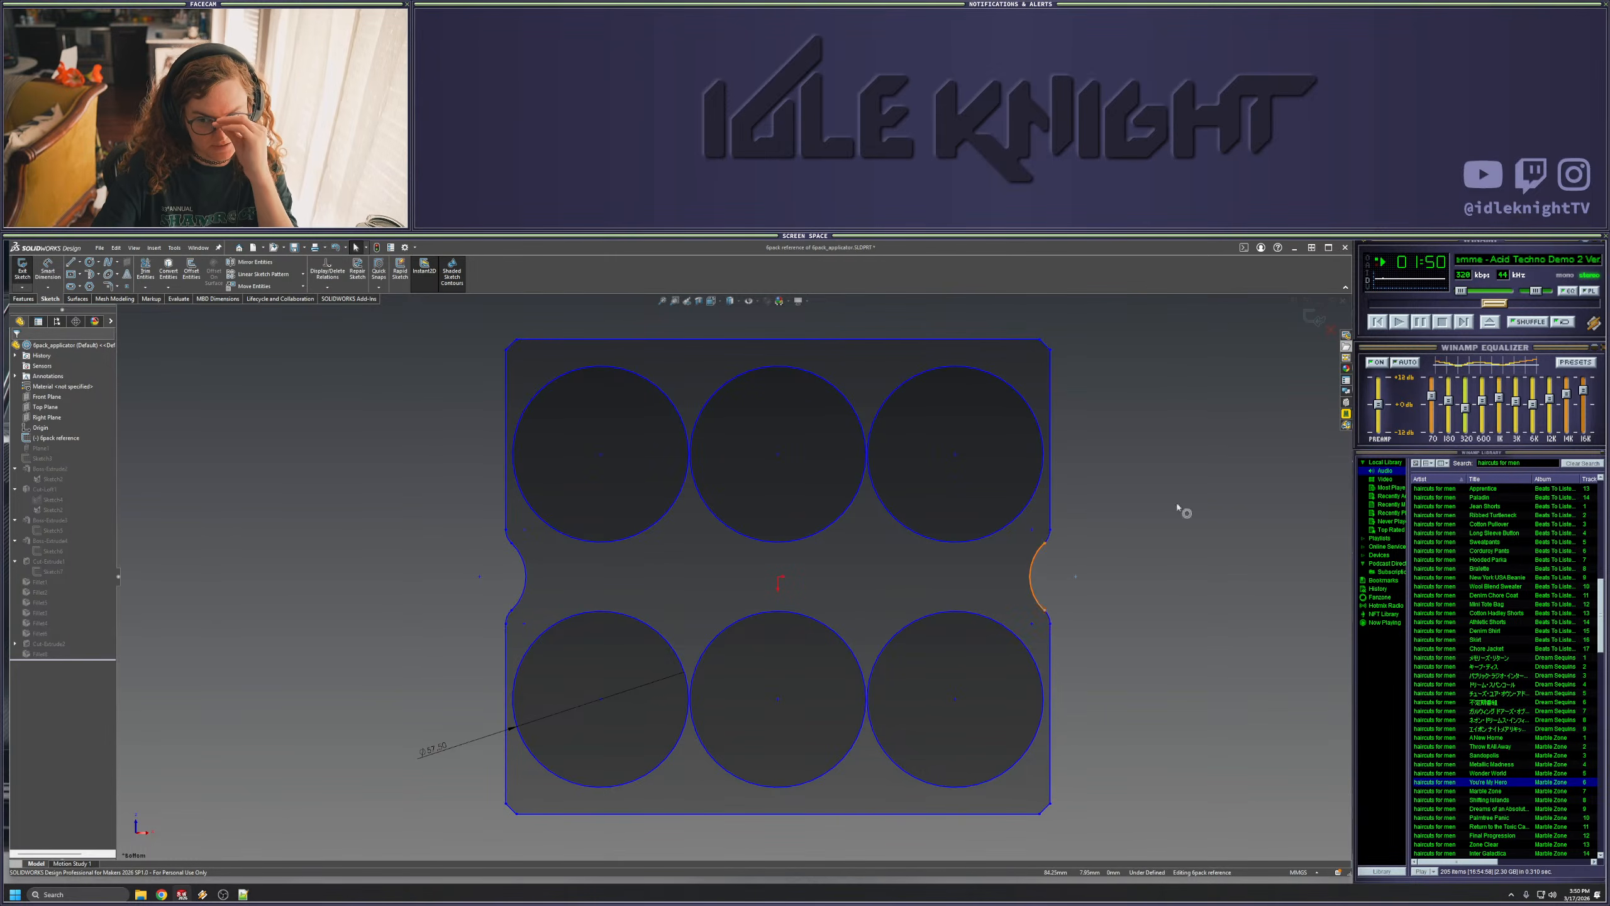
{"action": "left_click", "coordinate": [1088, 557]}
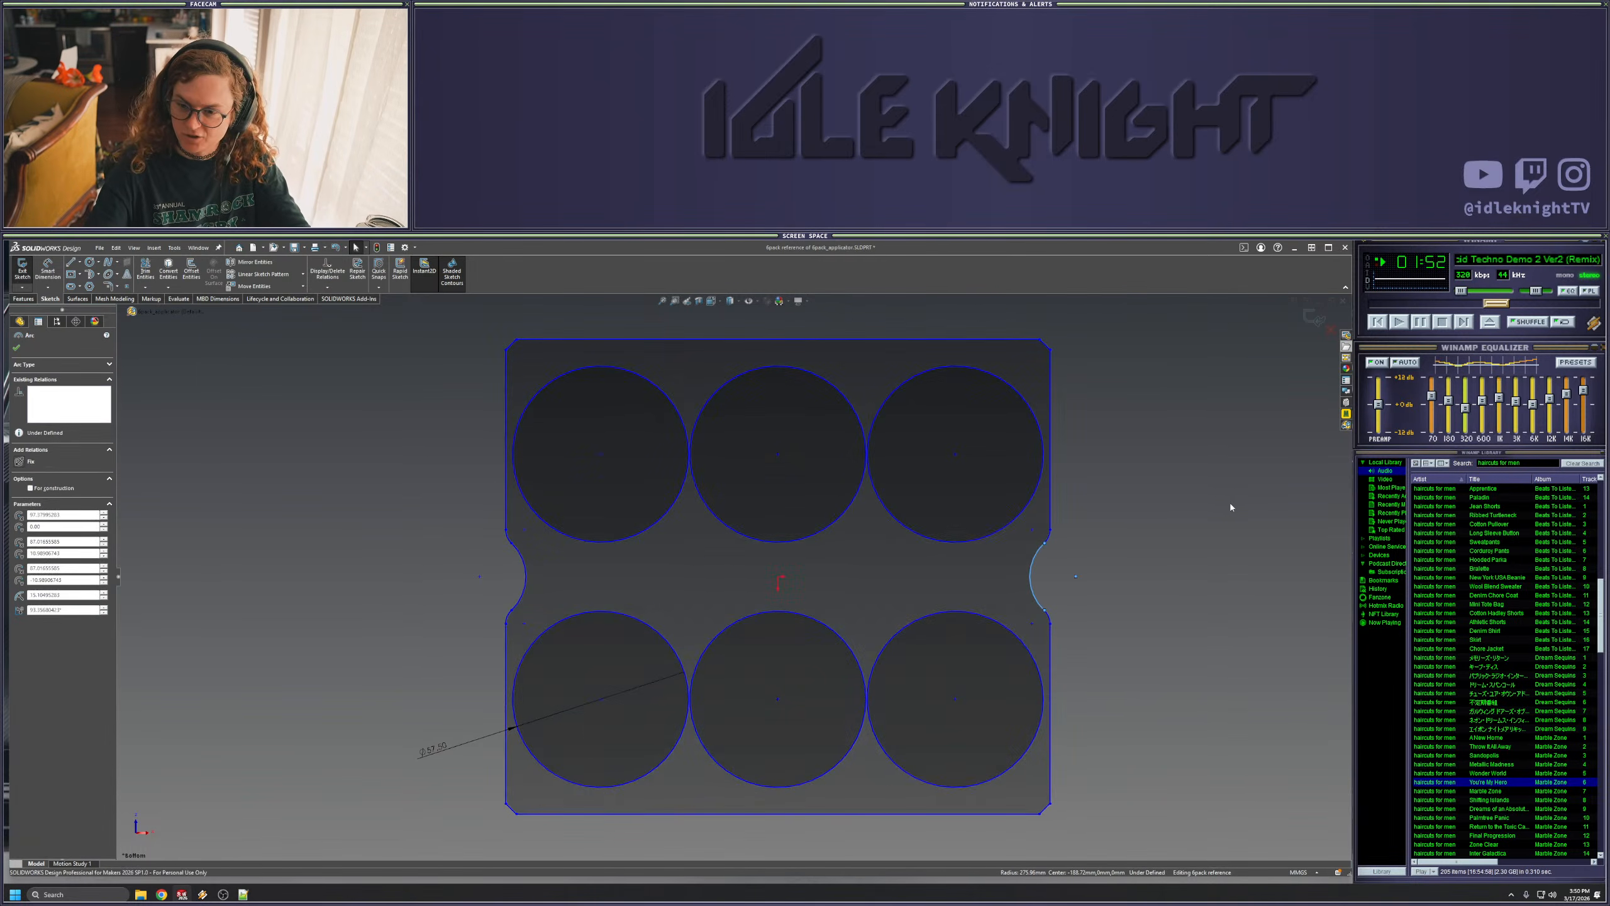
{"action": "key", "text": "Escape"}
{"action": "left_click", "coordinate": [1331, 329]}
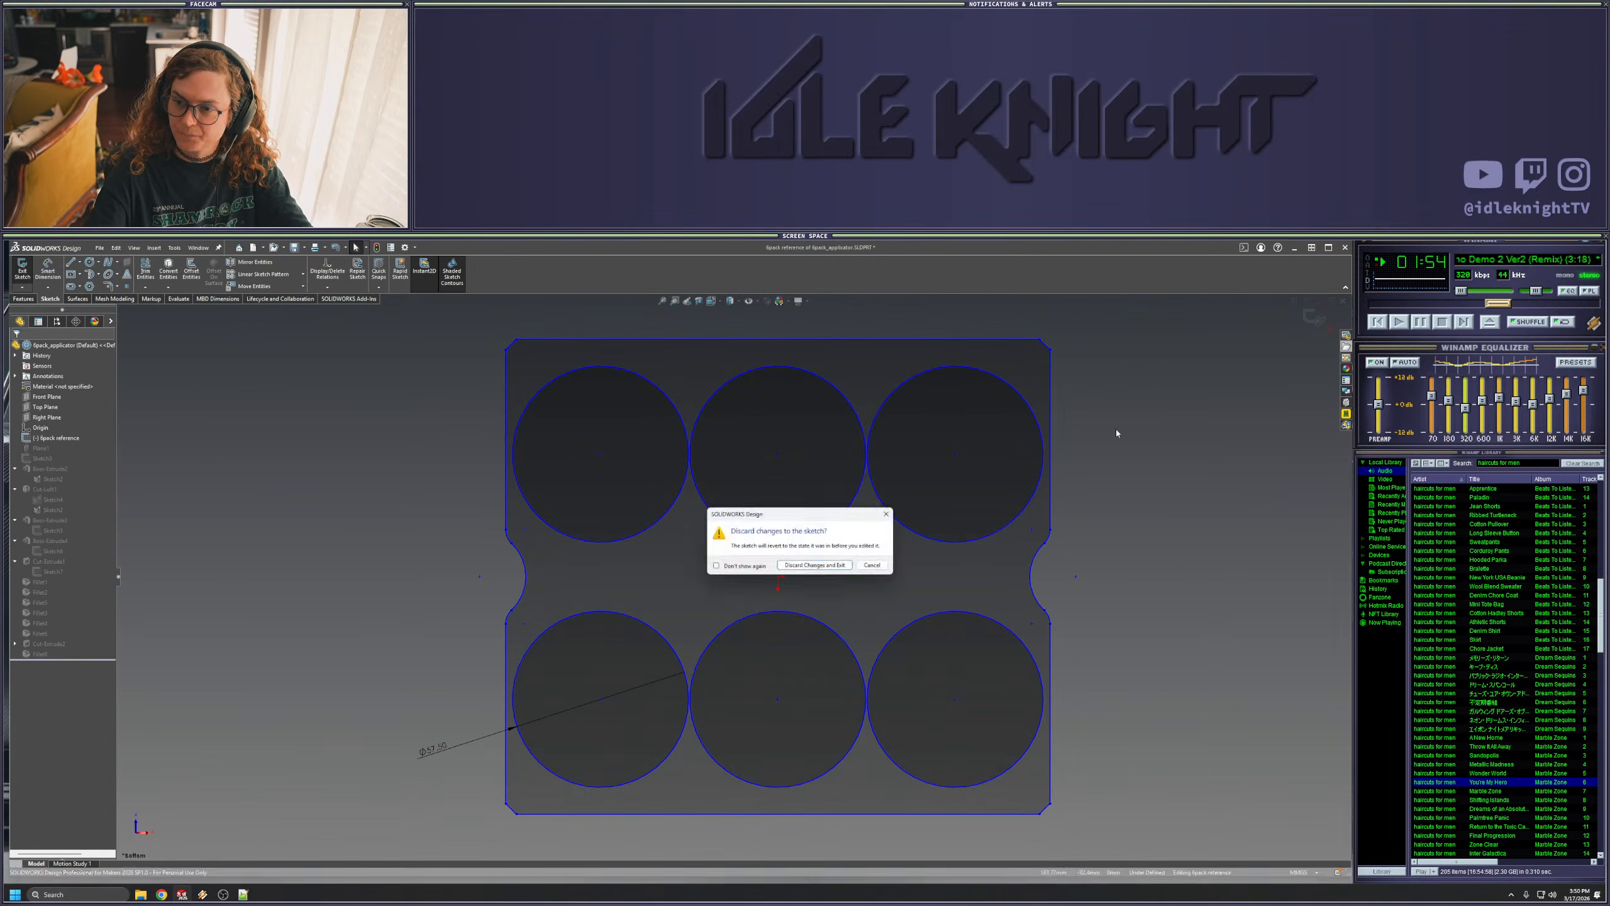
{"action": "left_click", "coordinate": [815, 565]}
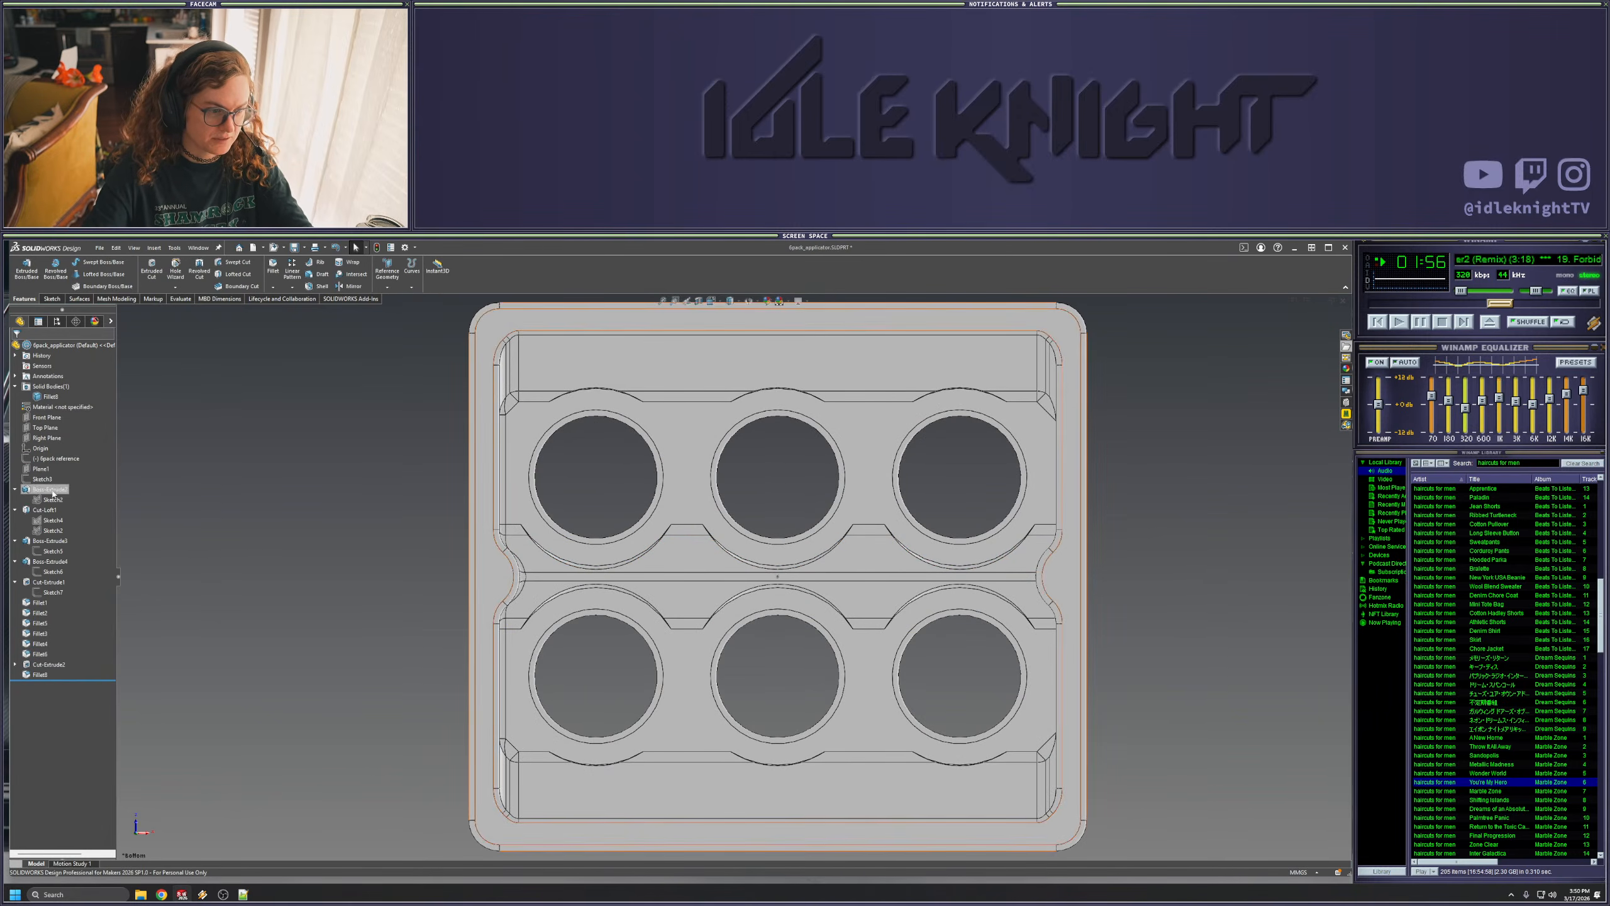
- Highlight Plane1, Sketch3, the base extrusion and its Sketch2 in turn to check how they relate to the tray
{"action": "left_click", "coordinate": [41, 468]}
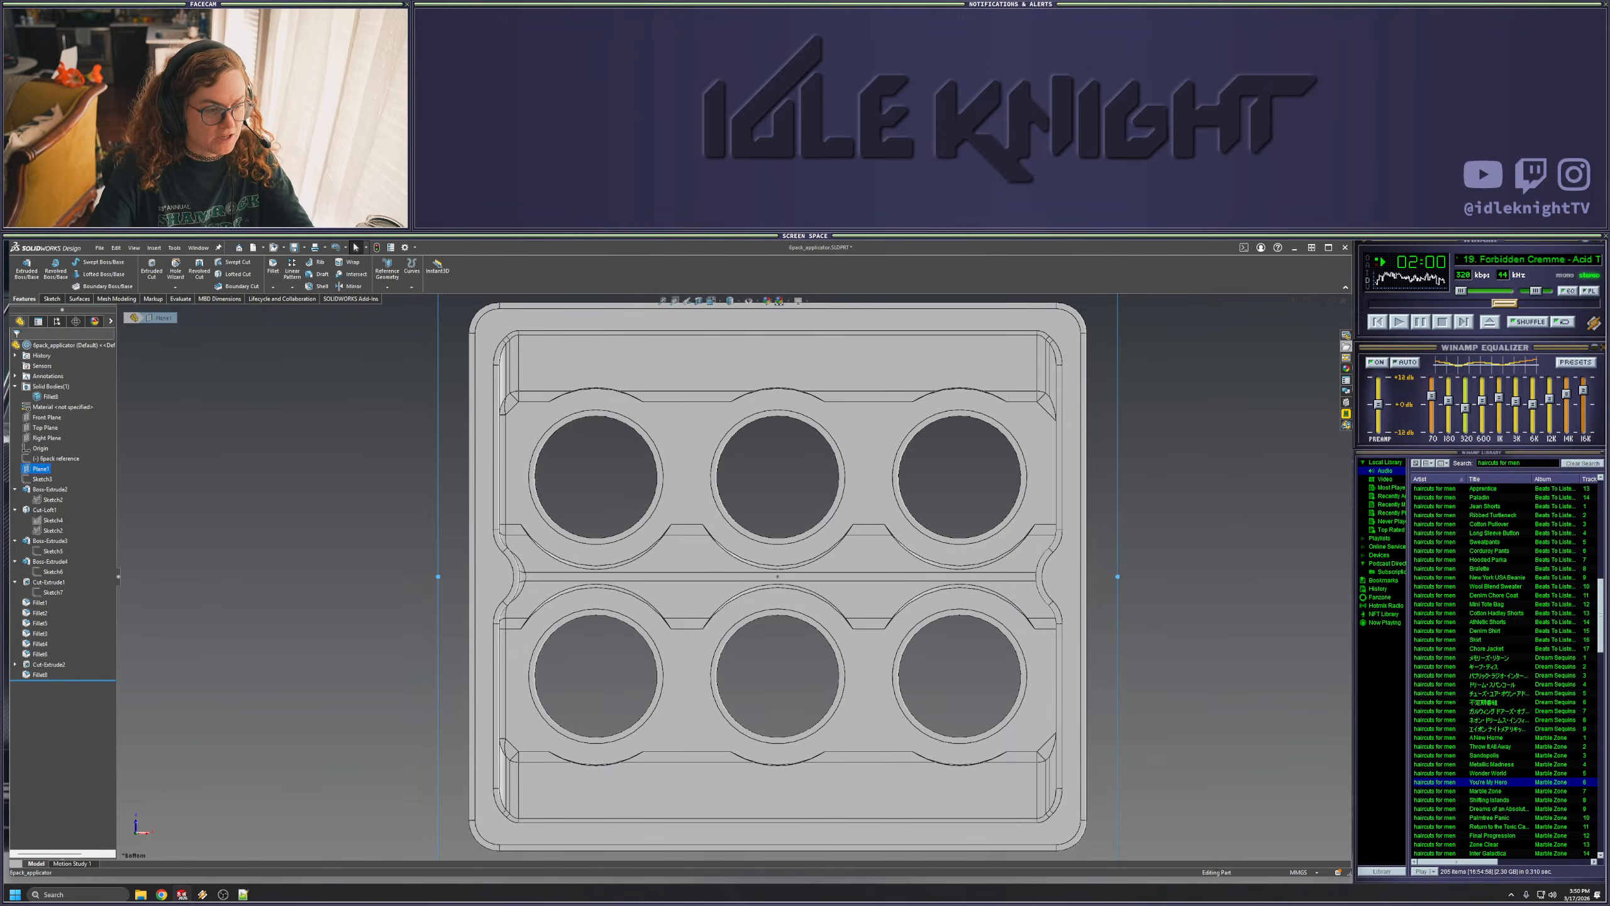
{"action": "left_click", "coordinate": [44, 479]}
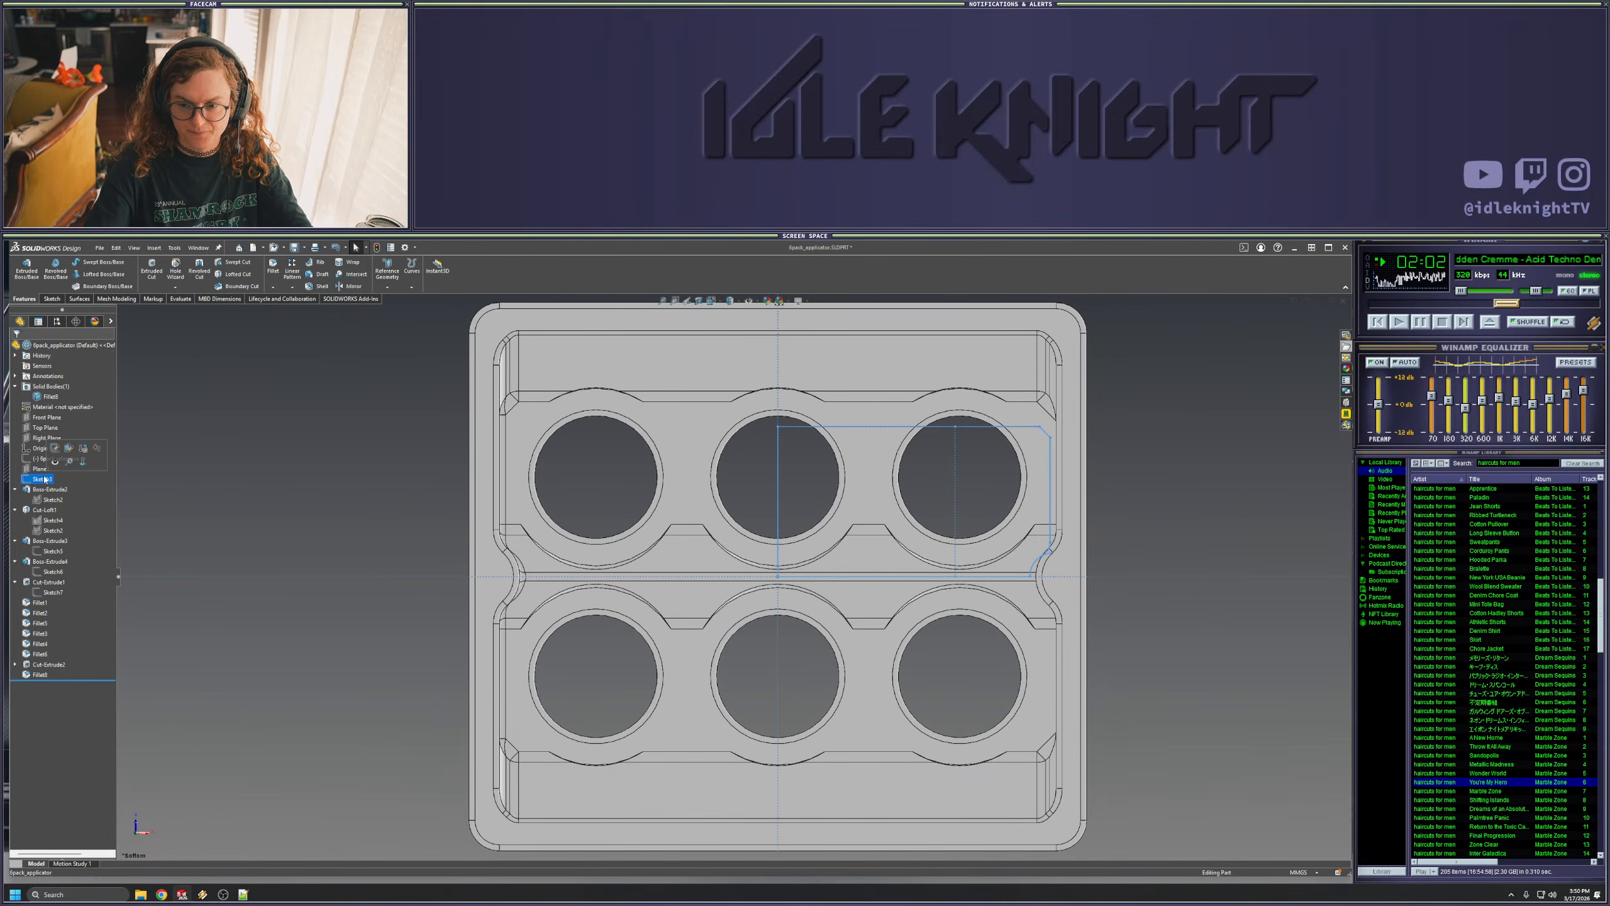
{"action": "left_click", "coordinate": [51, 489]}
{"action": "left_click", "coordinate": [48, 499]}
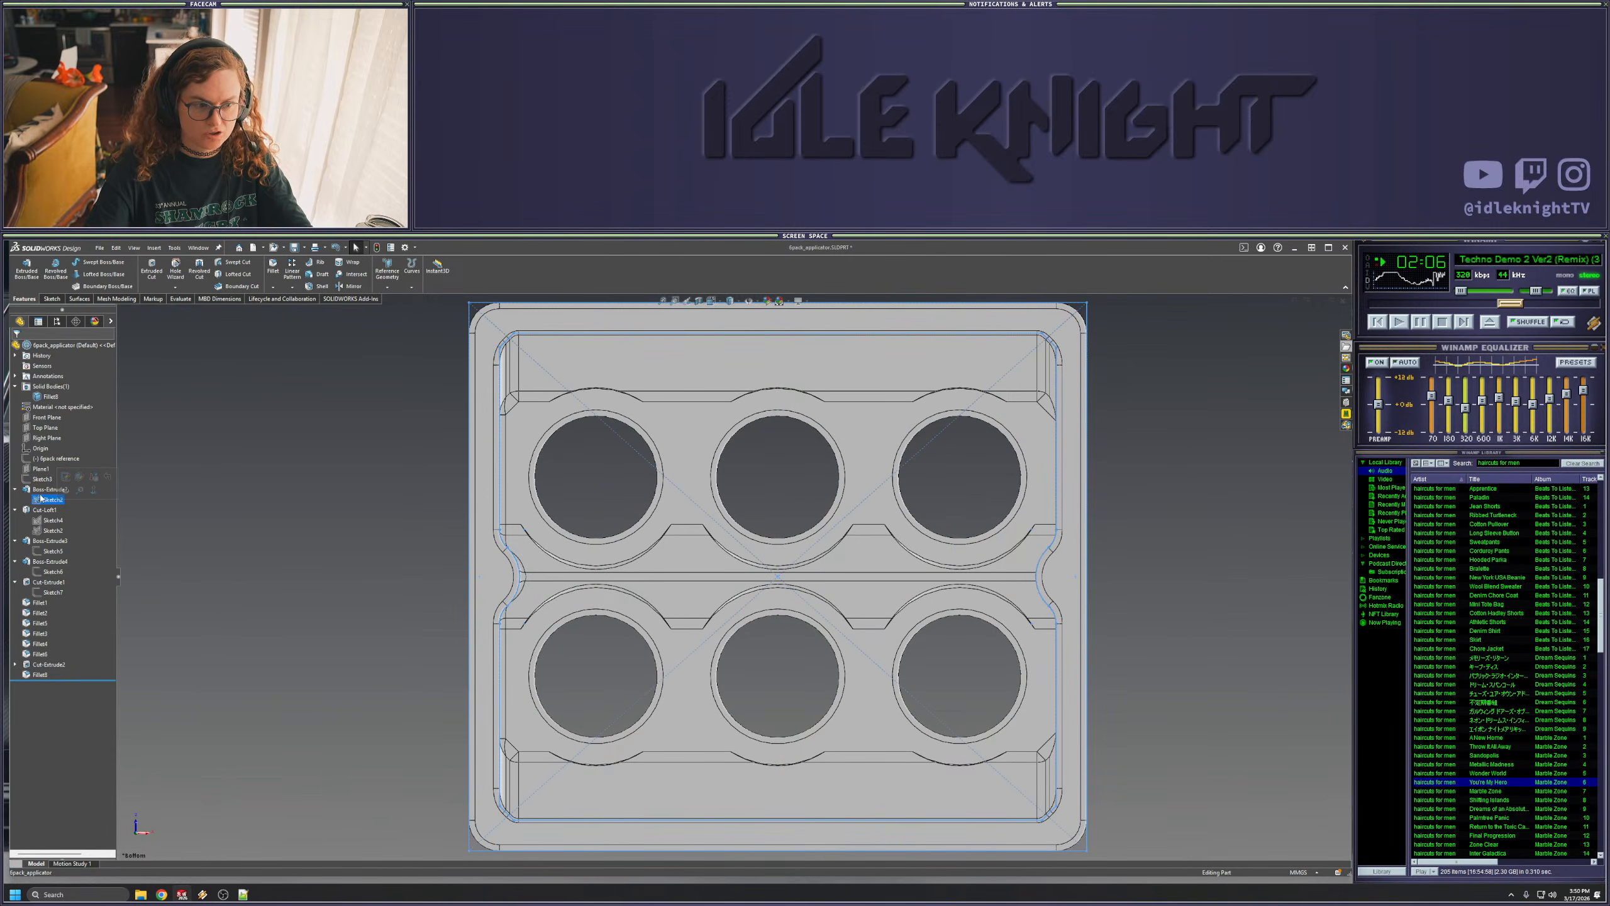
{"action": "middle_click_drag", "start_coordinate": [320, 522], "coordinate": [321, 260]}
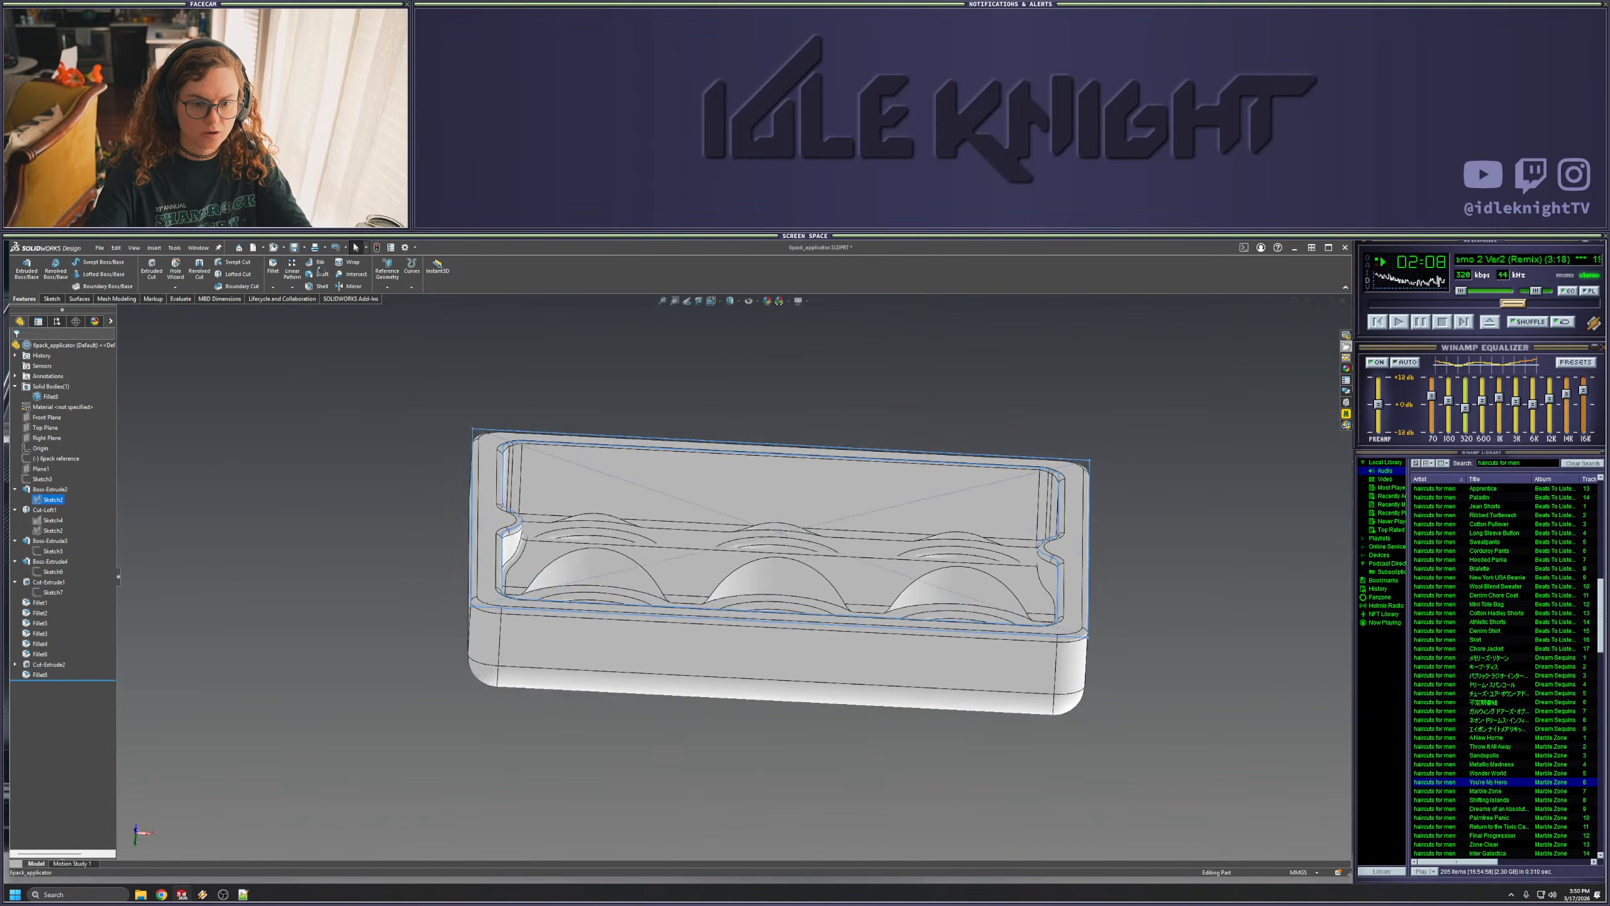
{"action": "left_click", "coordinate": [51, 488]}
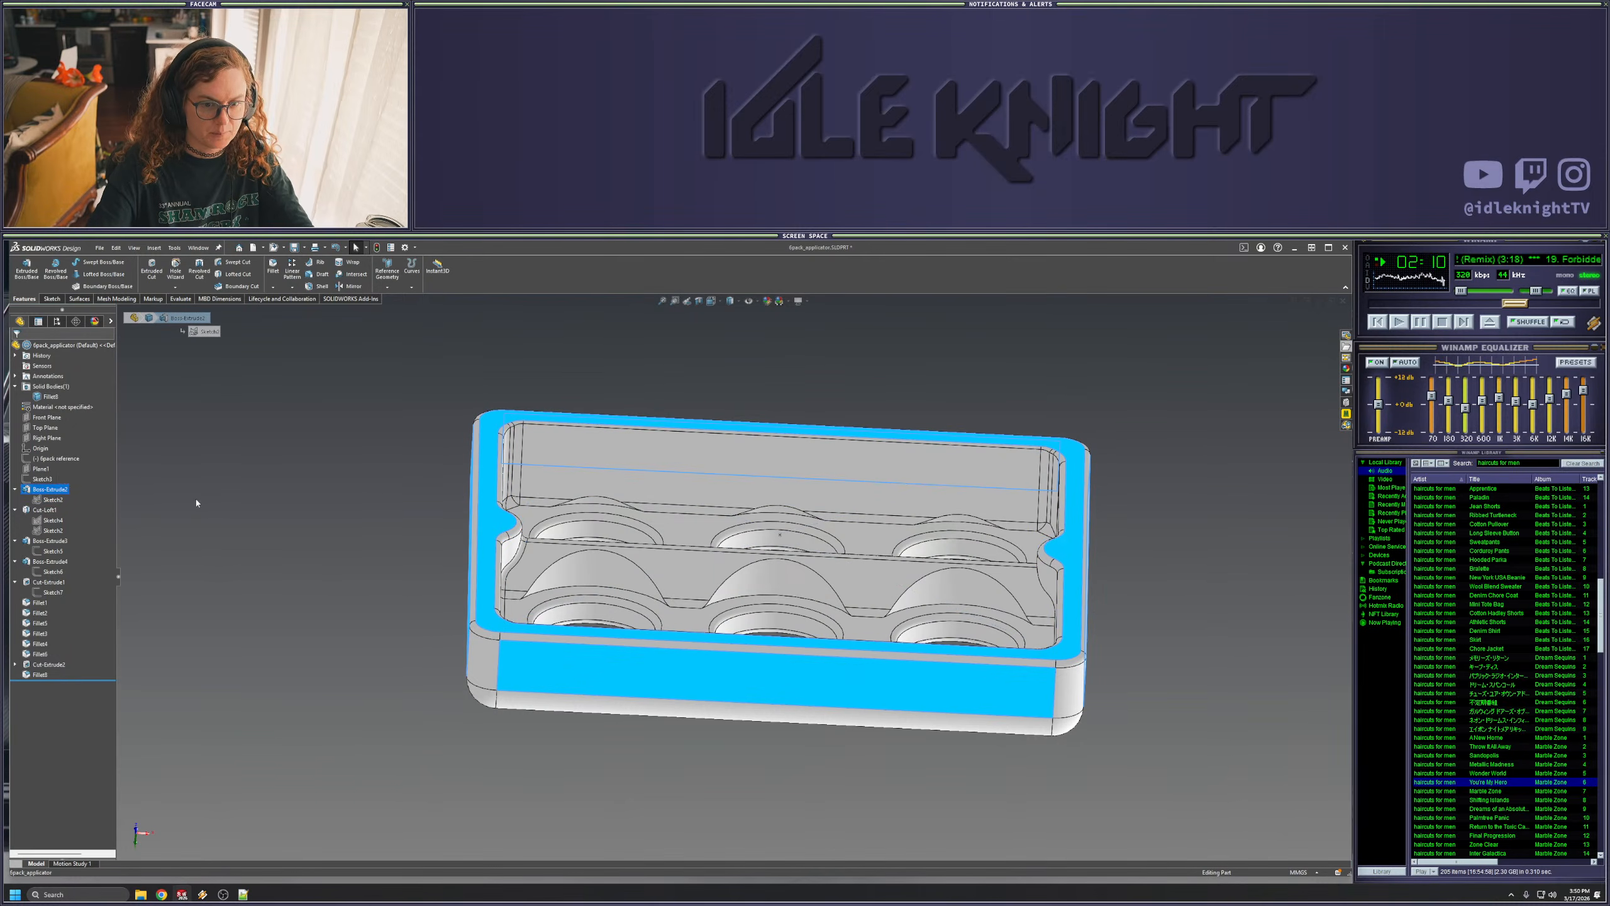
- Open the base extrusion's Sketch2 in the bottom view, examine its outline and dimensions, and exit discarding changes
{"action": "left_click", "coordinate": [53, 500]}
{"action": "left_click", "coordinate": [62, 473]}
{"action": "middle_click_drag", "start_coordinate": [1036, 527], "coordinate": [1053, 689]}
{"action": "key", "text": "space"}
{"action": "left_click", "coordinate": [614, 660]}
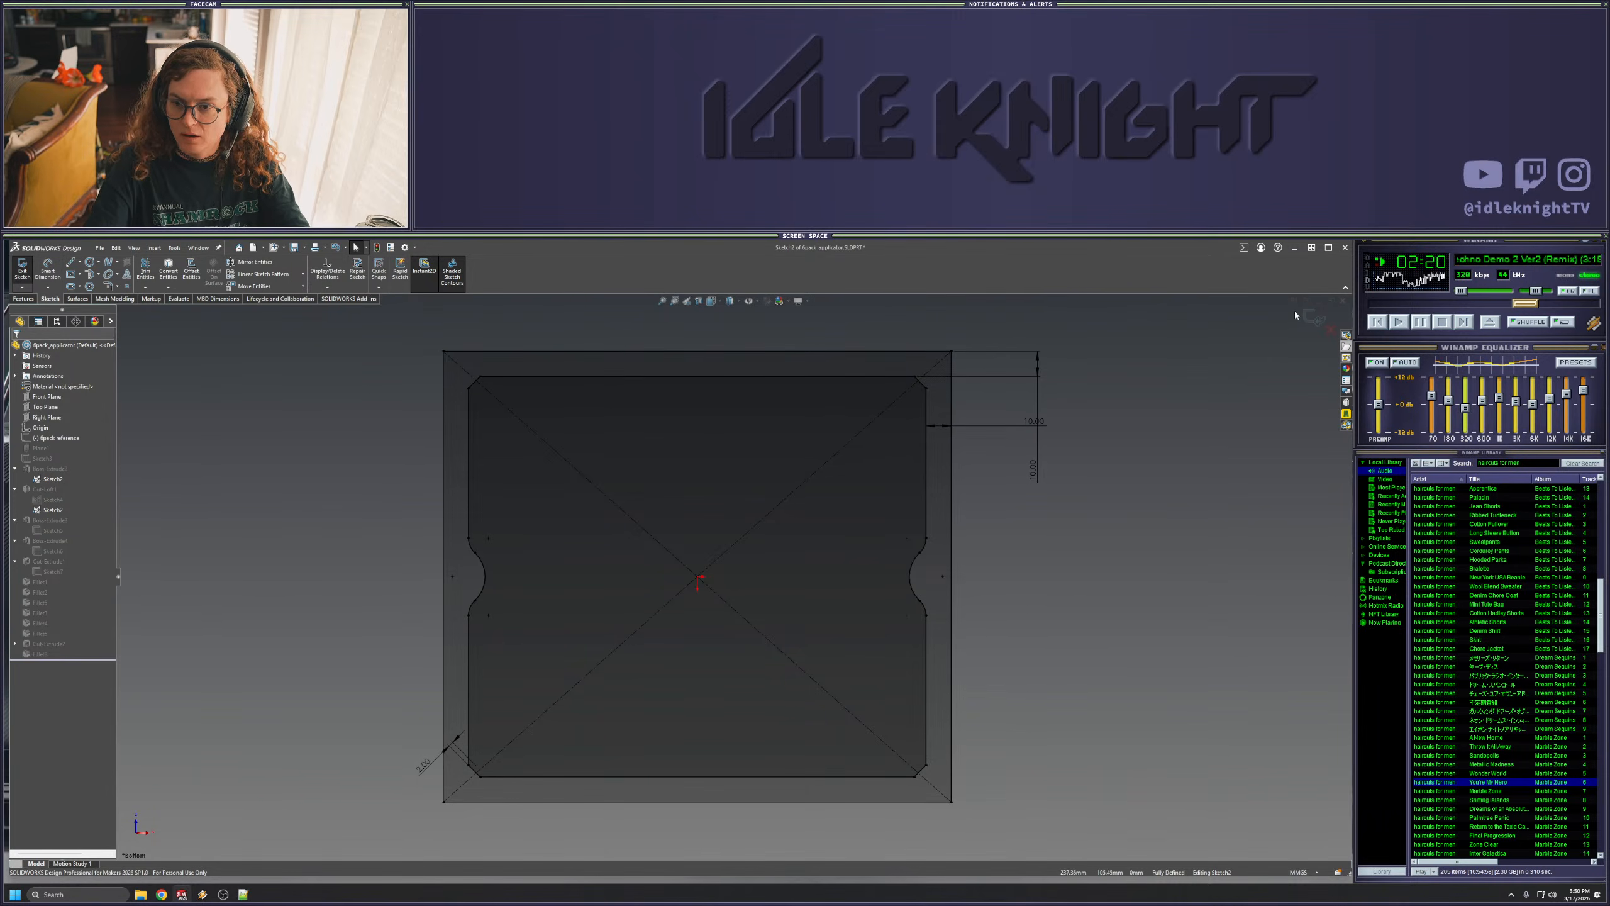
{"action": "left_click", "coordinate": [1331, 330]}
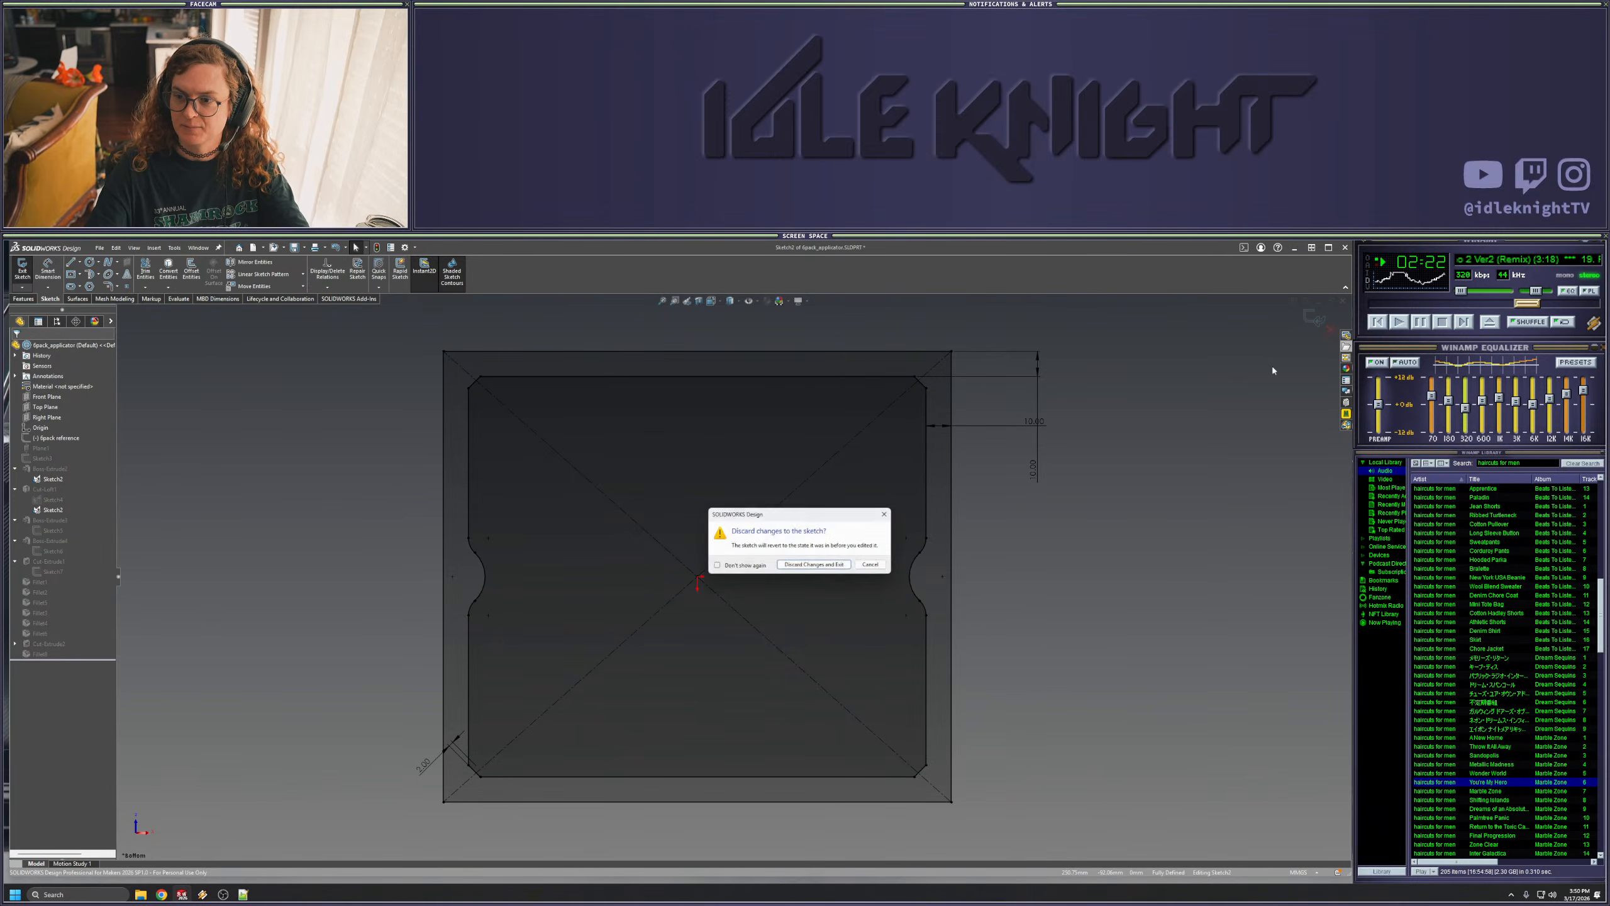
{"action": "left_click", "coordinate": [817, 567]}
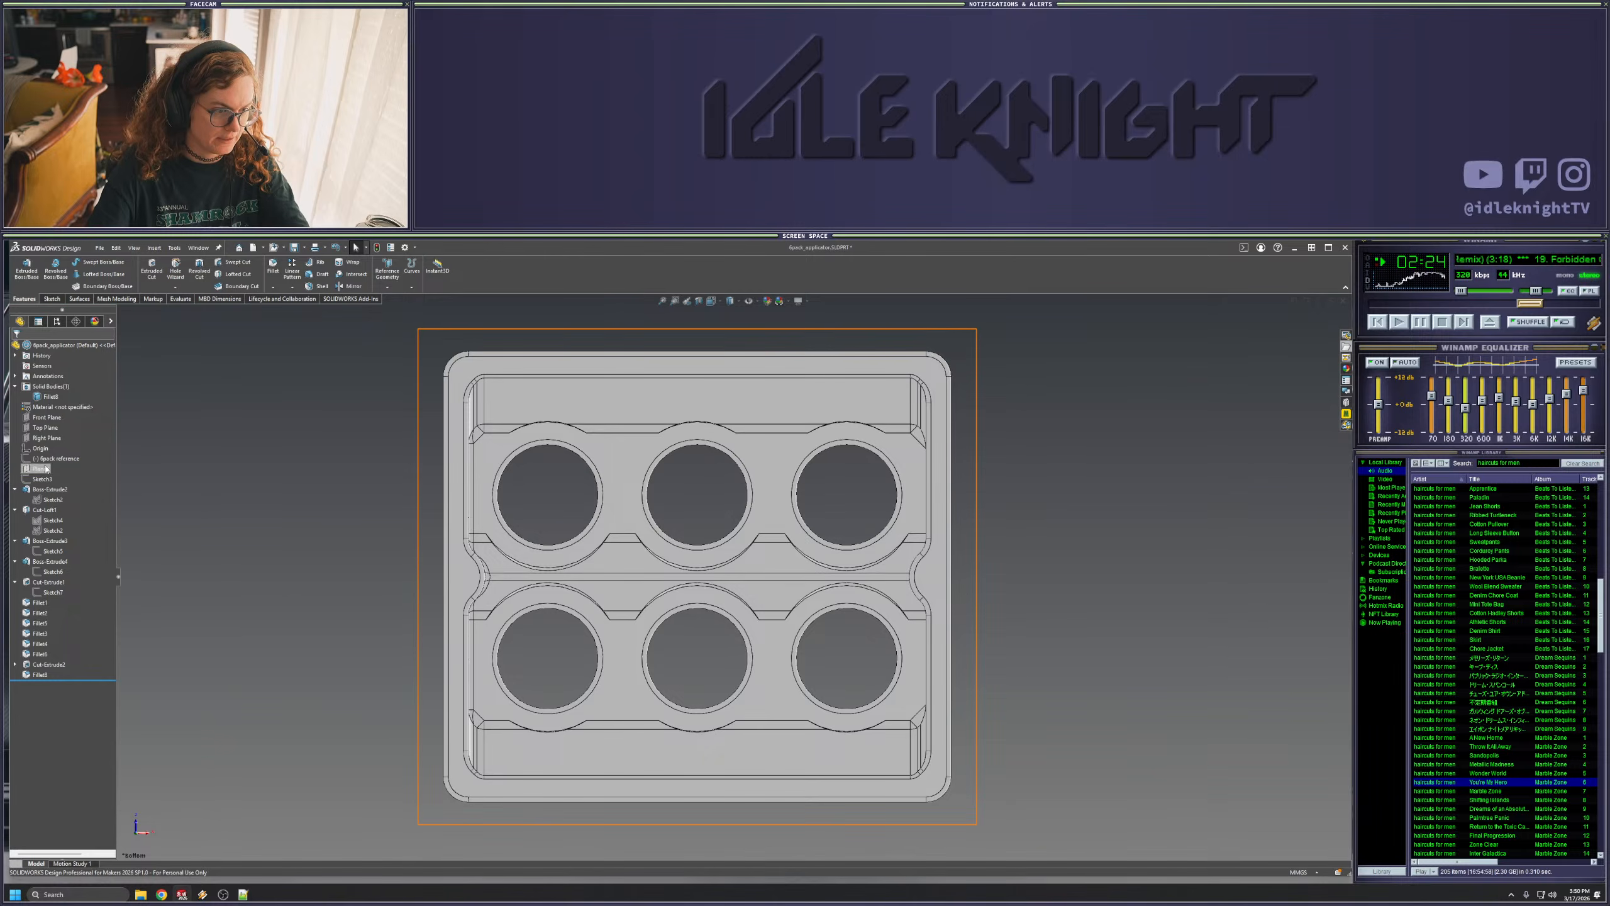
- Open Sketch3, examine the quarter outline with its notch dimensions, and exit discarding changes
{"action": "right_click", "coordinate": [43, 478]}
{"action": "left_click", "coordinate": [55, 453]}
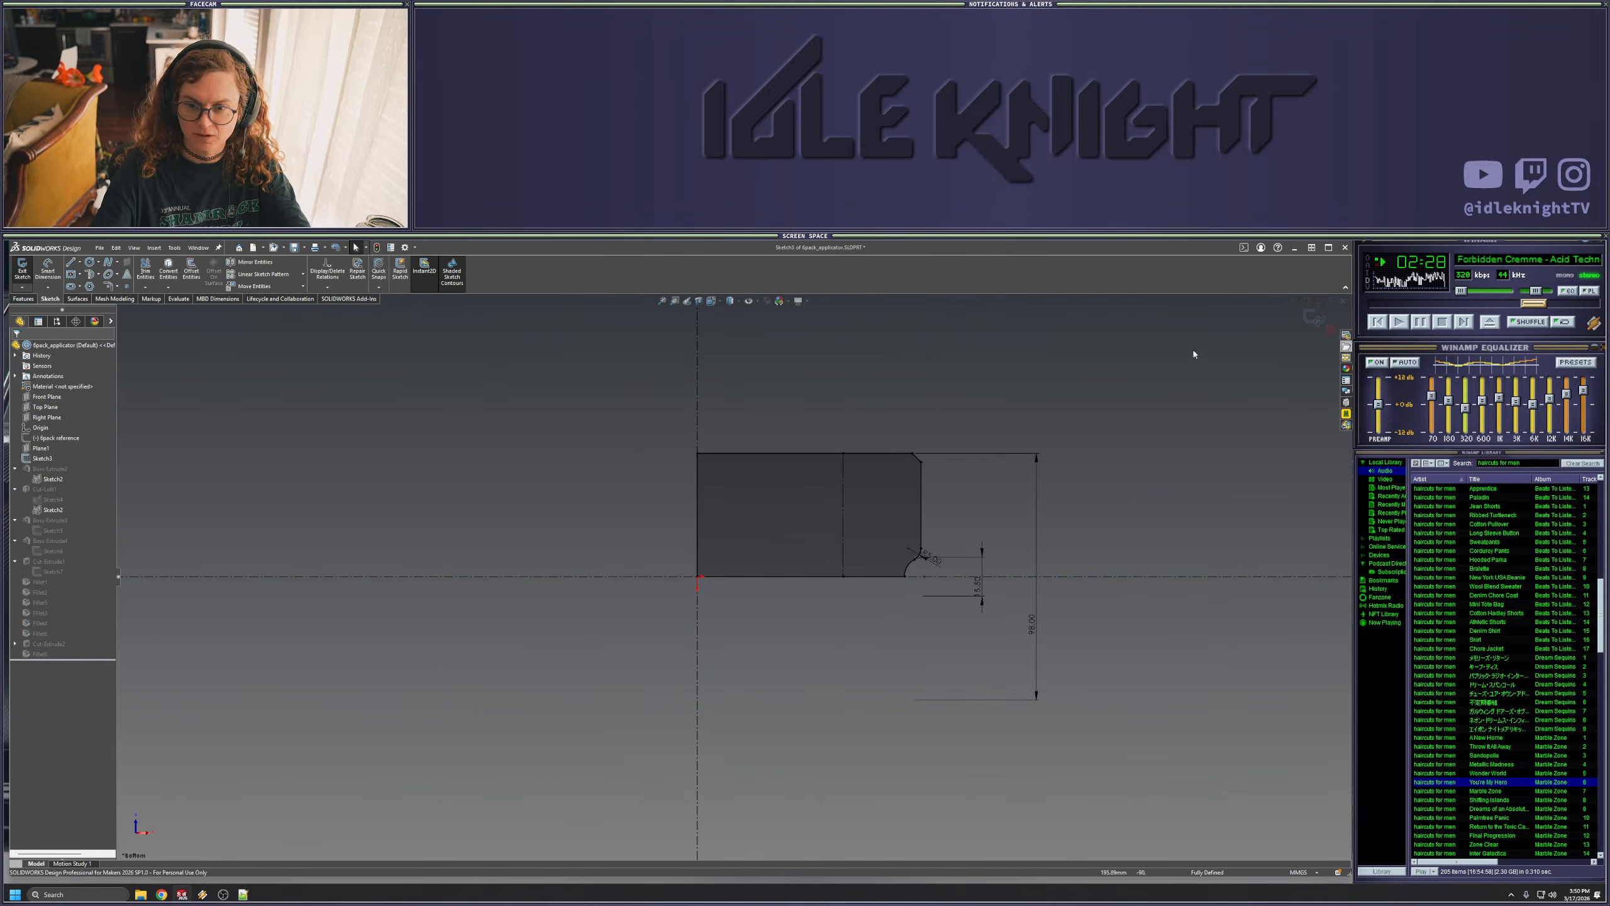
{"action": "left_click", "coordinate": [1332, 330]}
{"action": "left_click", "coordinate": [816, 566]}
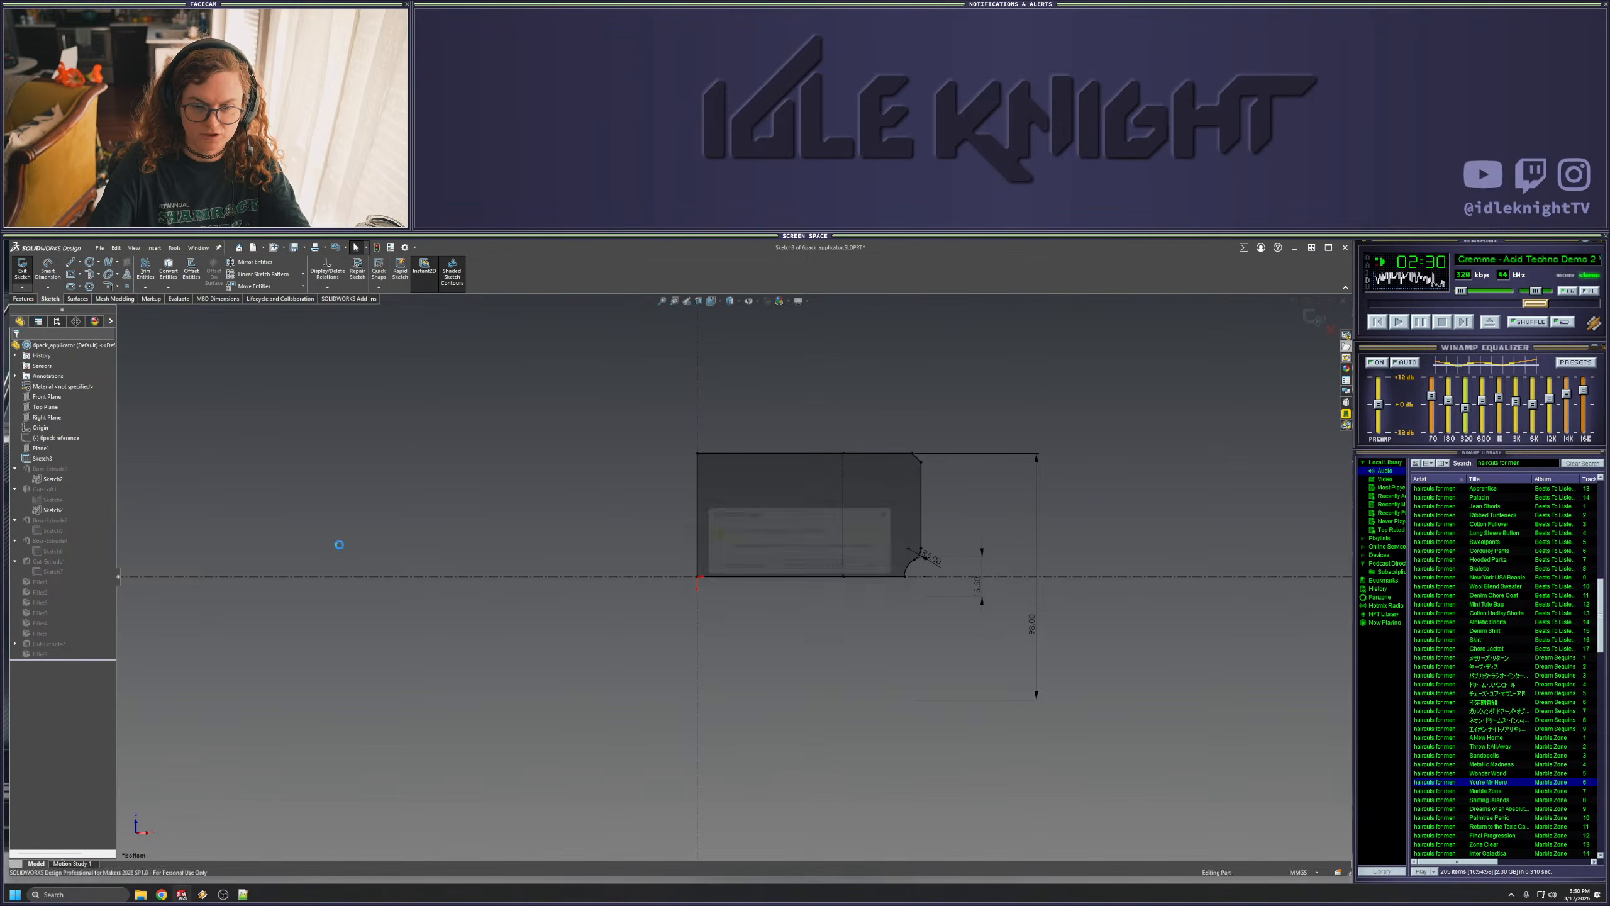
- Open the 6pack reference sketch for editing and select the four vertical side lines of its outline
{"action": "right_click", "coordinate": [46, 457]}
{"action": "left_click", "coordinate": [56, 431]}
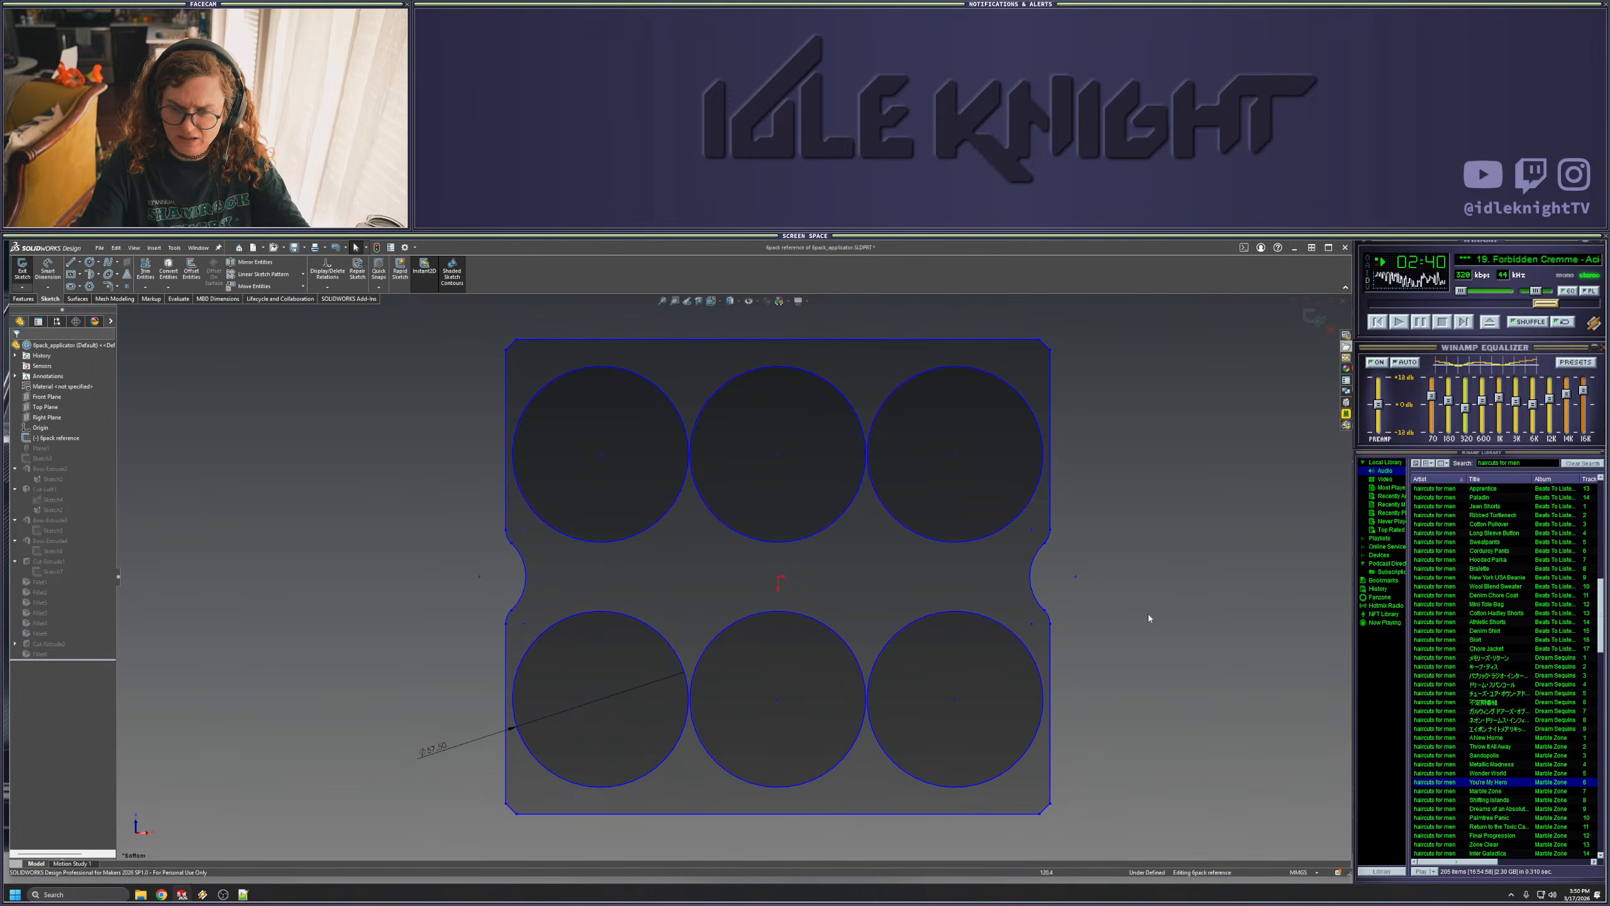
{"action": "left_click", "coordinate": [1051, 611]}
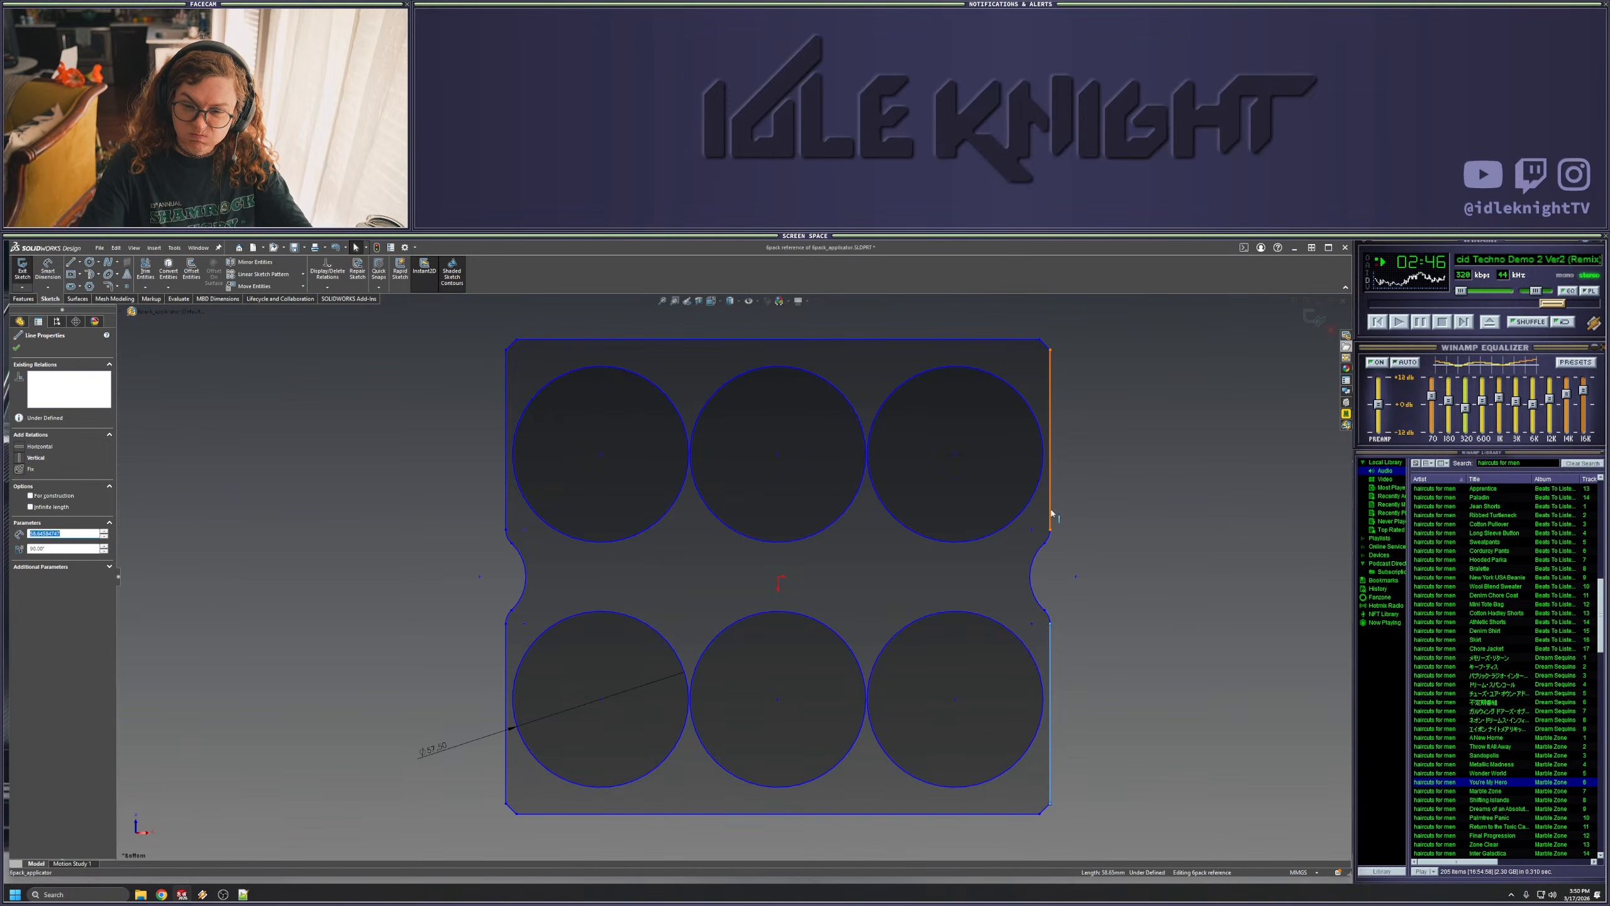
{"action": "left_click", "coordinate": [1051, 512], "text": "ctrl"}
{"action": "left_click", "coordinate": [505, 521], "text": "ctrl"}
{"action": "left_click", "coordinate": [507, 652], "text": "ctrl"}
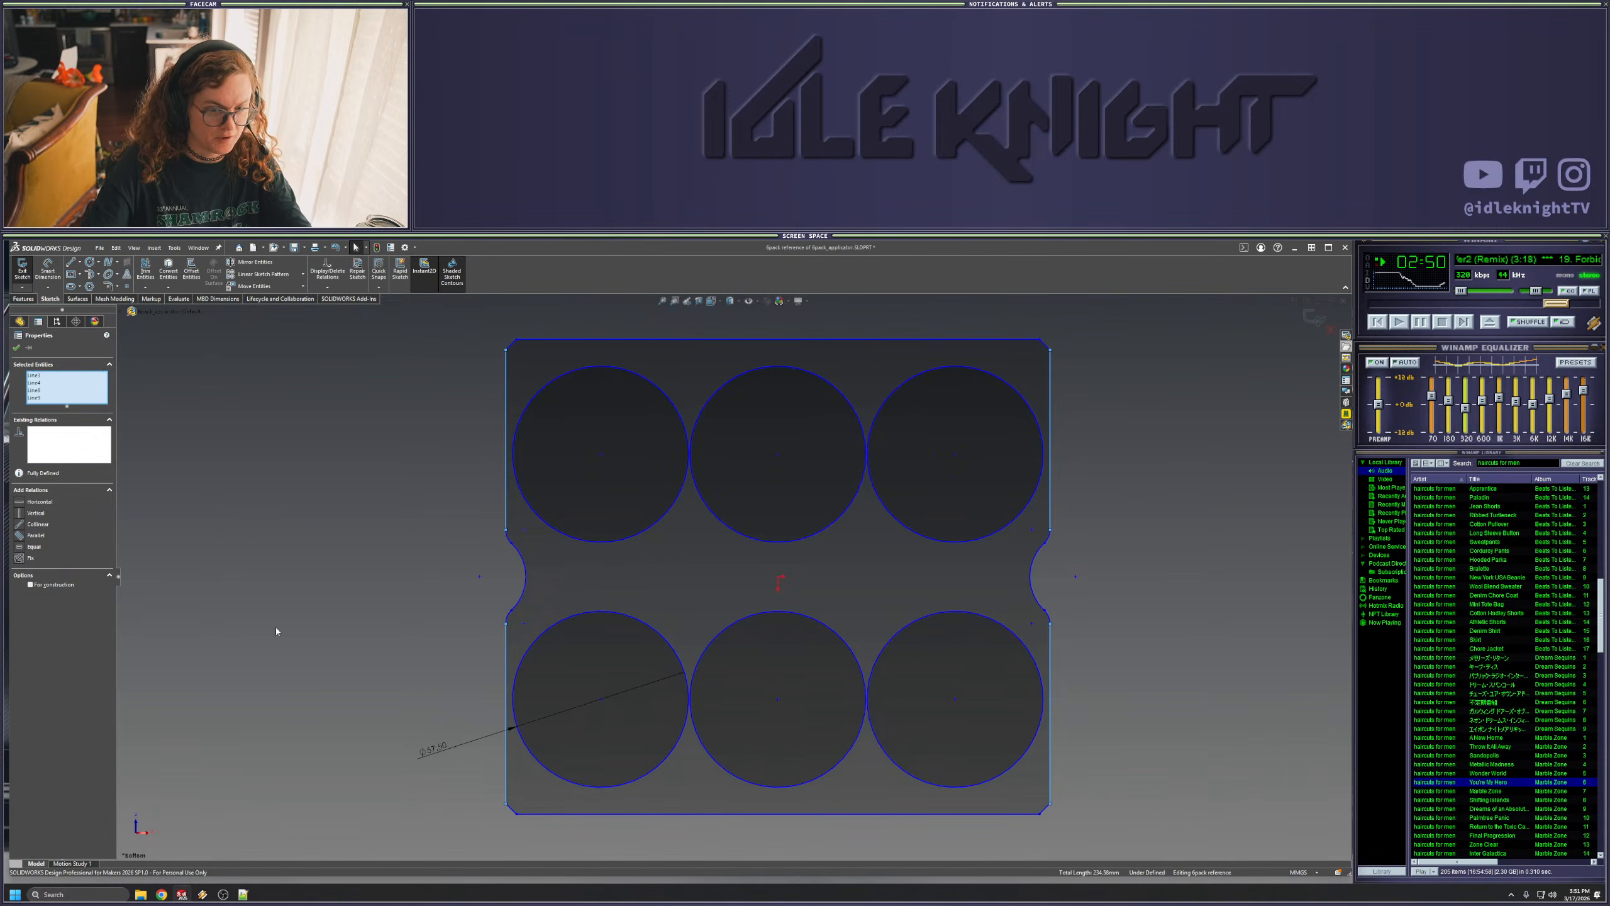
{"action": "left_click", "coordinate": [251, 627]}
- Add tangent relations between the small arcs below the two side notches and the adjoining lower side lines
{"action": "left_click", "coordinate": [1047, 618]}
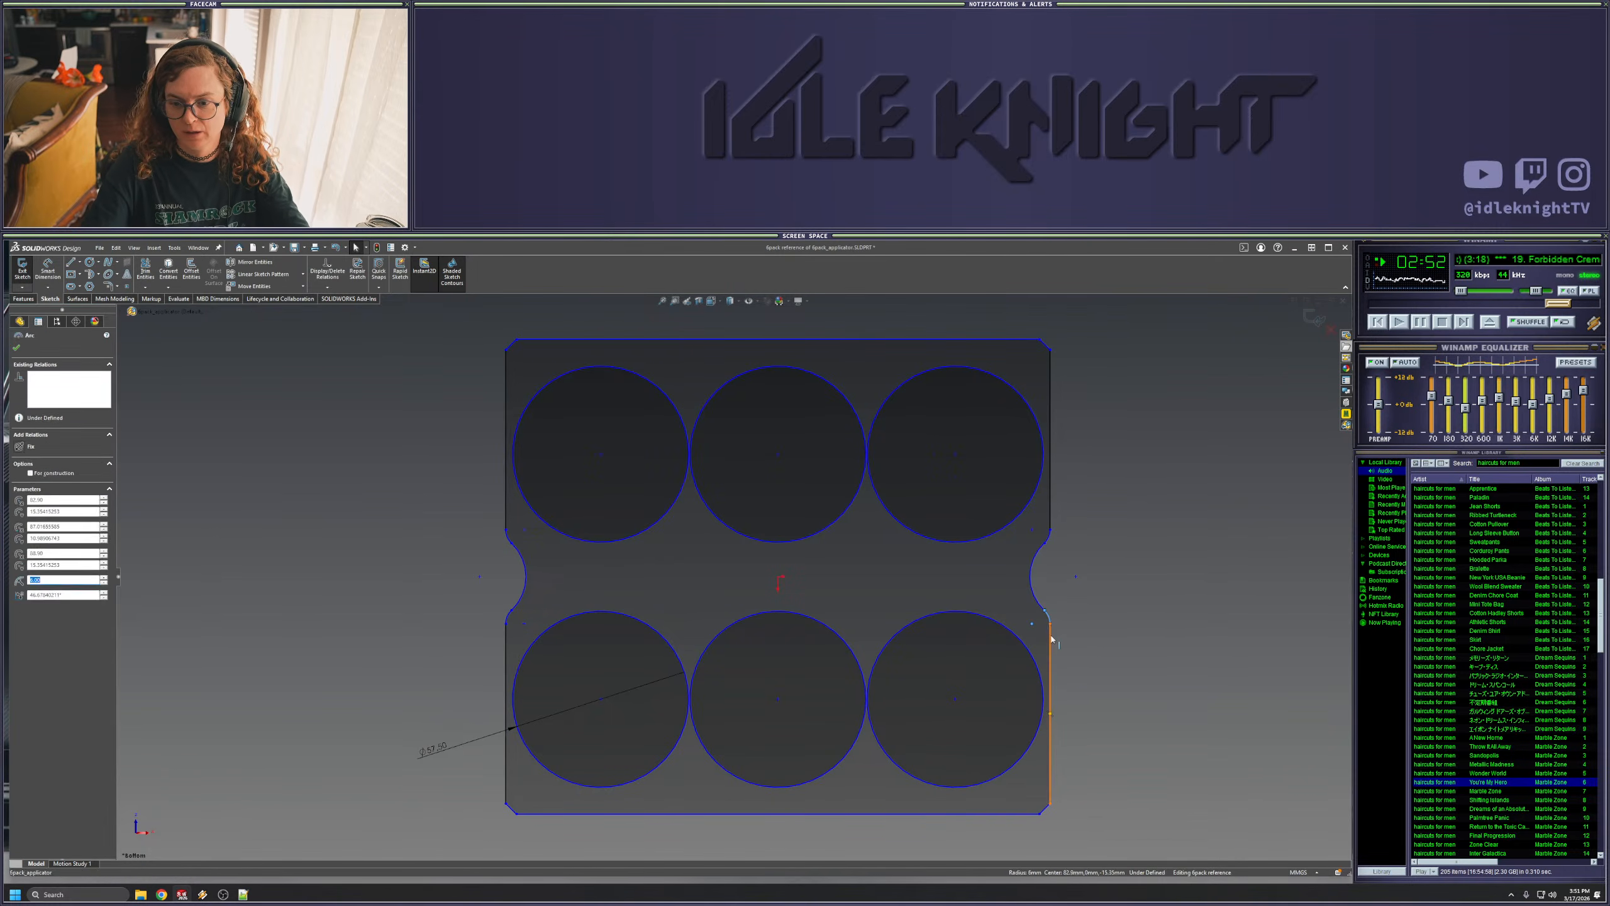
{"action": "left_click", "coordinate": [1050, 639], "text": "ctrl"}
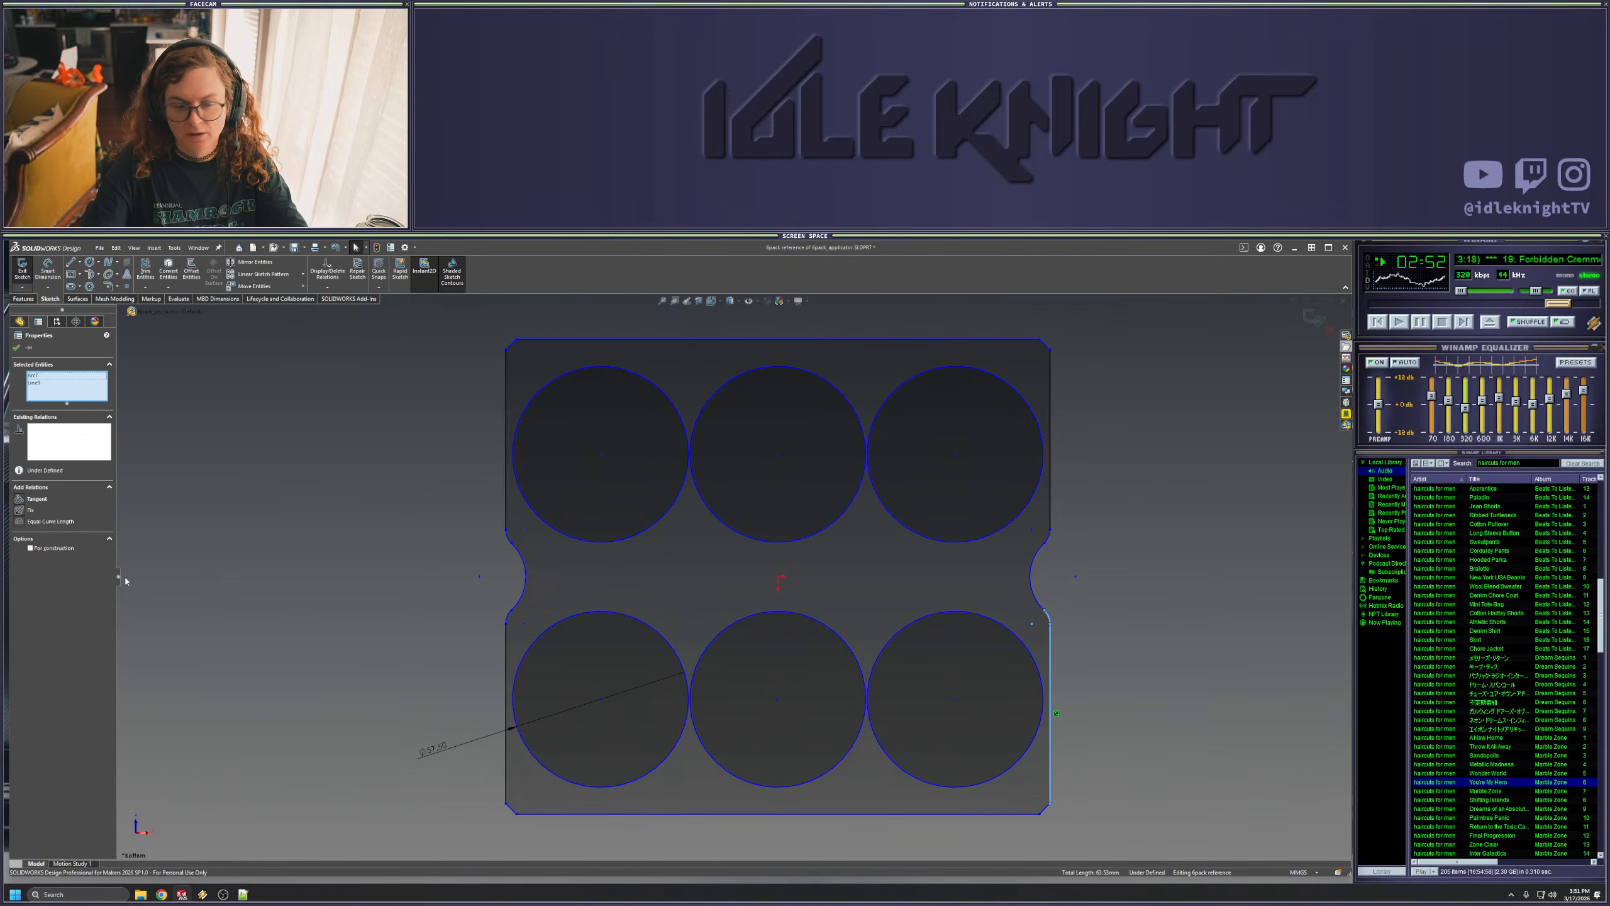
{"action": "left_click", "coordinate": [32, 500]}
{"action": "left_click", "coordinate": [510, 615]}
{"action": "left_click", "coordinate": [506, 640], "text": "ctrl"}
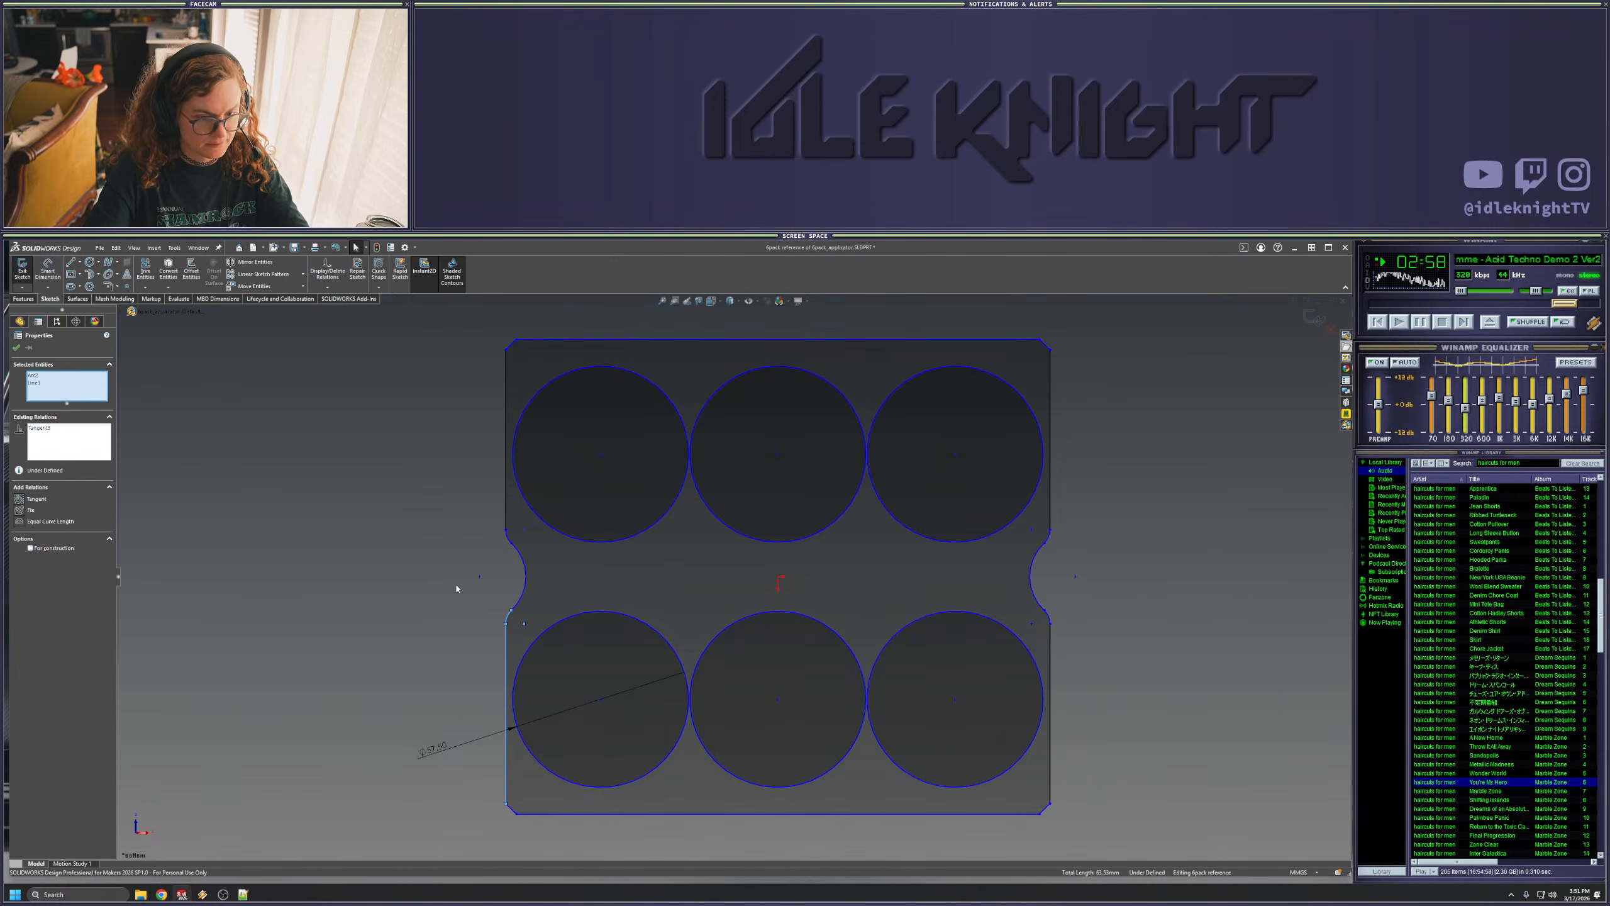
- Make the left notch's lower small arc tangent to the notch arc, and its upper small arc tangent to the upper side line
{"action": "left_click", "coordinate": [506, 632], "text": "ctrl"}
{"action": "left_click", "coordinate": [507, 617], "text": "ctrl"}
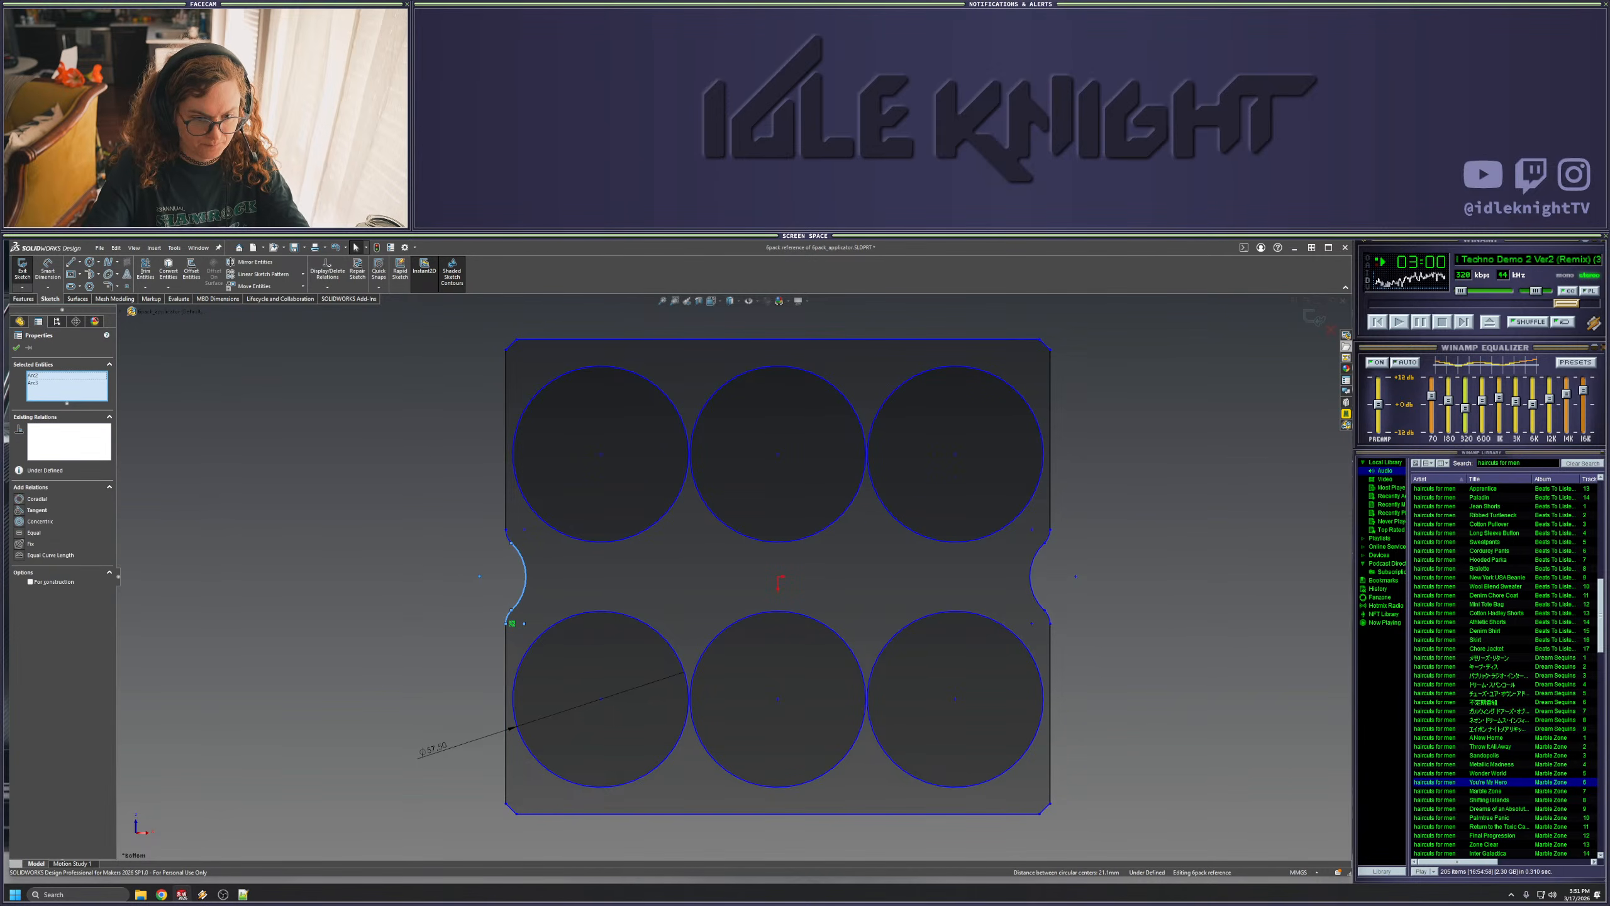
{"action": "left_click", "coordinate": [36, 512]}
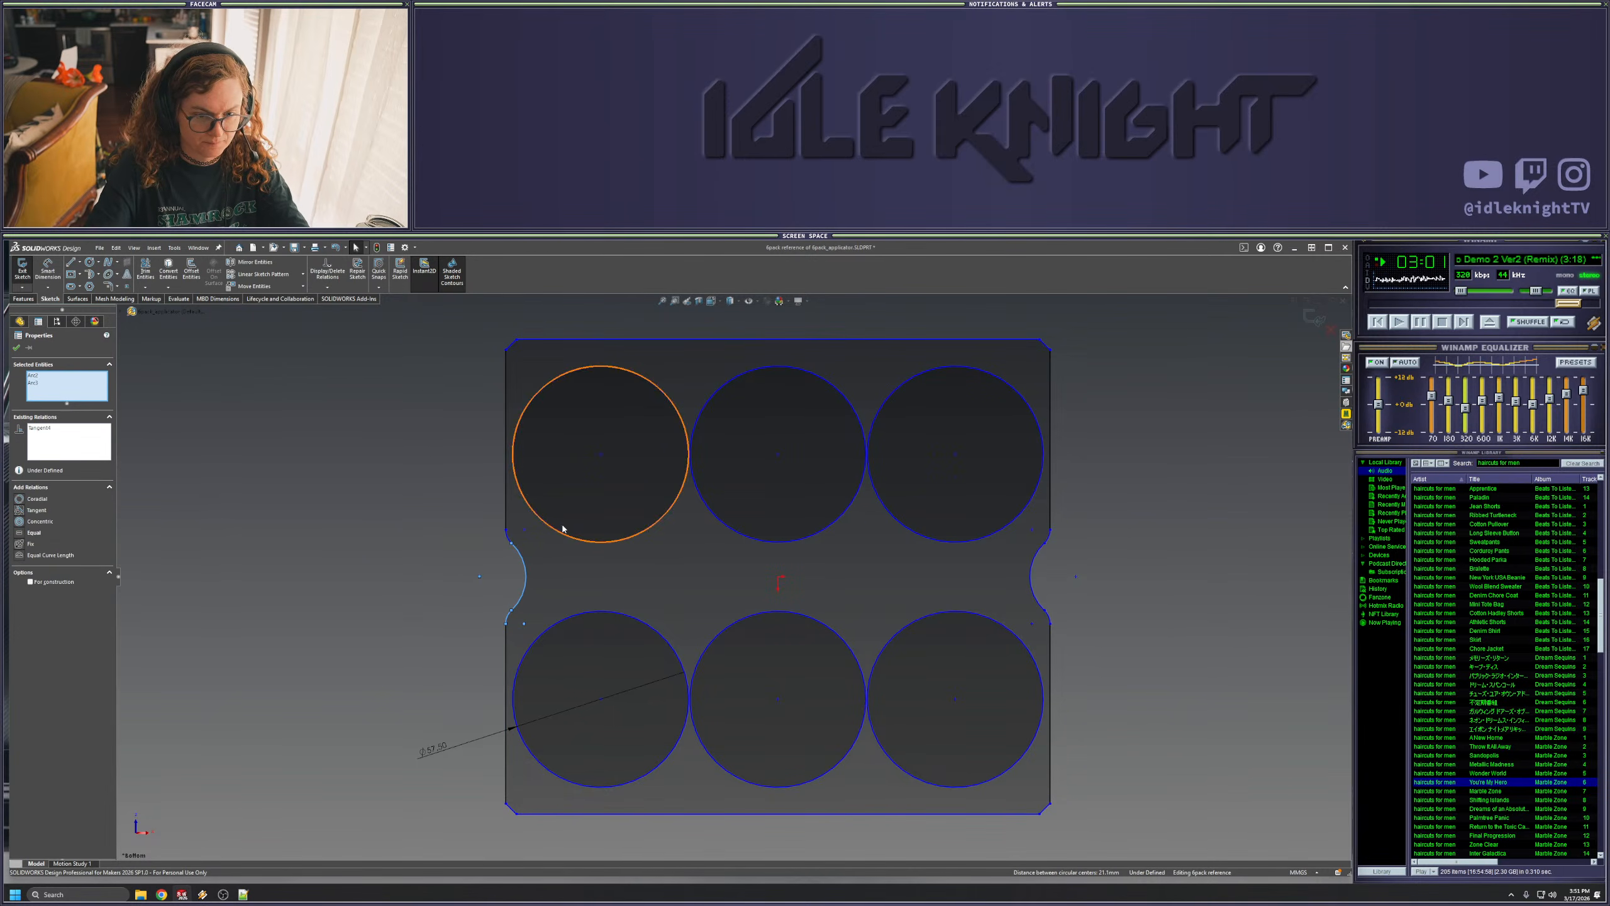
{"action": "left_click", "coordinate": [506, 526]}
{"action": "left_click", "coordinate": [509, 537], "text": "ctrl"}
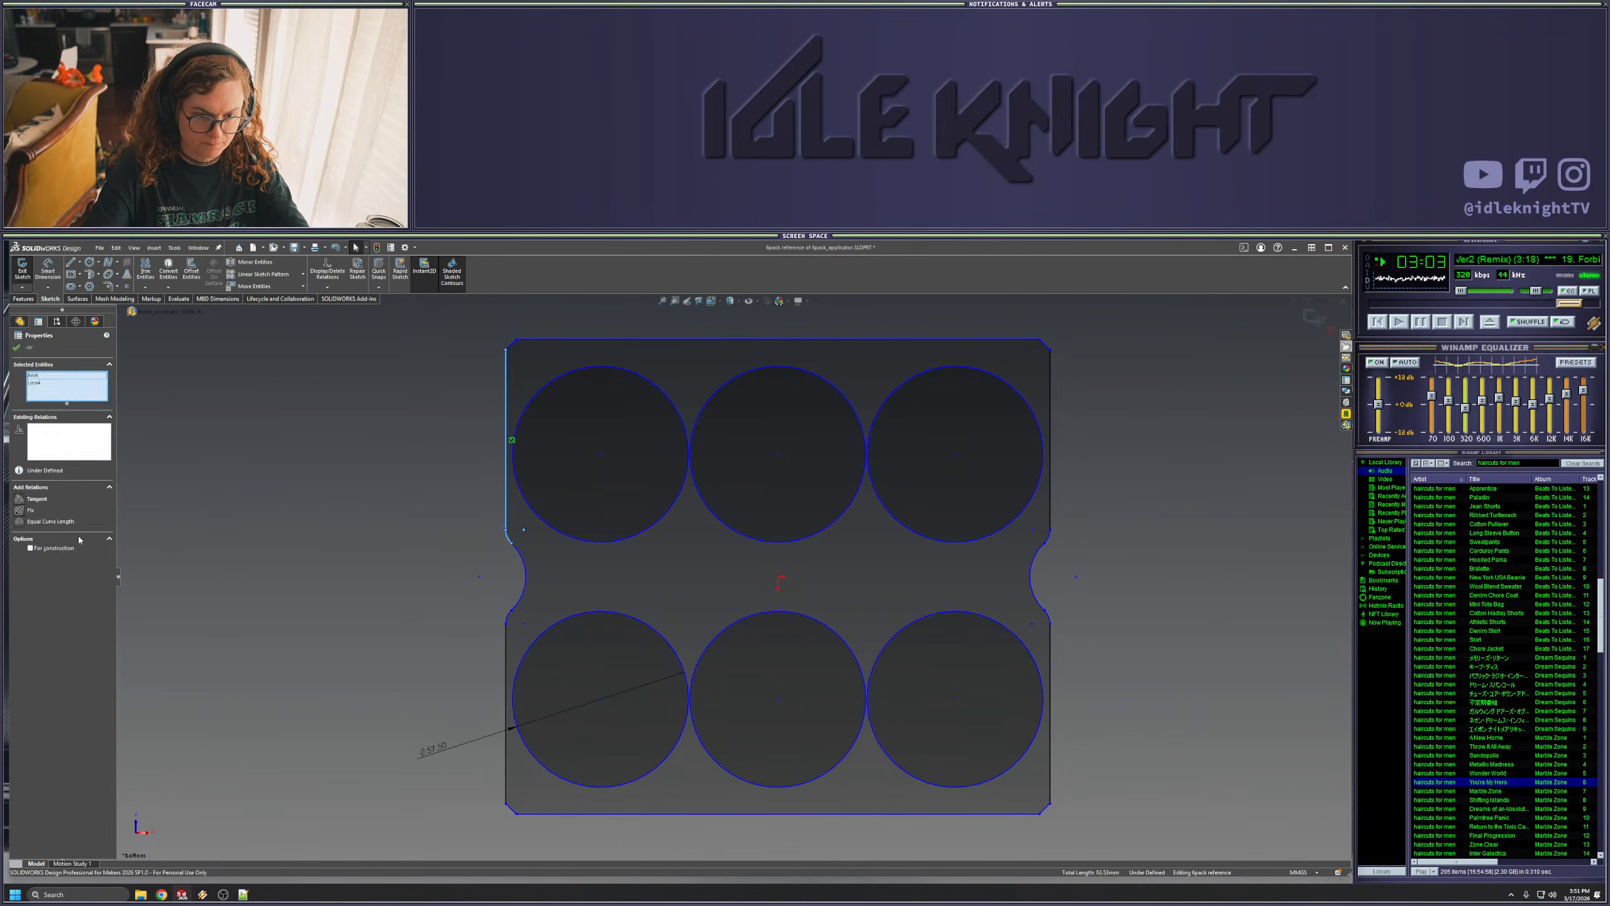
{"action": "left_click", "coordinate": [36, 499]}
- Make the small arc above the left notch tangent to the notch arc, and check the notch arc's center point
{"action": "left_click", "coordinate": [515, 547]}
{"action": "left_click", "coordinate": [508, 536]}
{"action": "left_click", "coordinate": [521, 558], "text": "ctrl"}
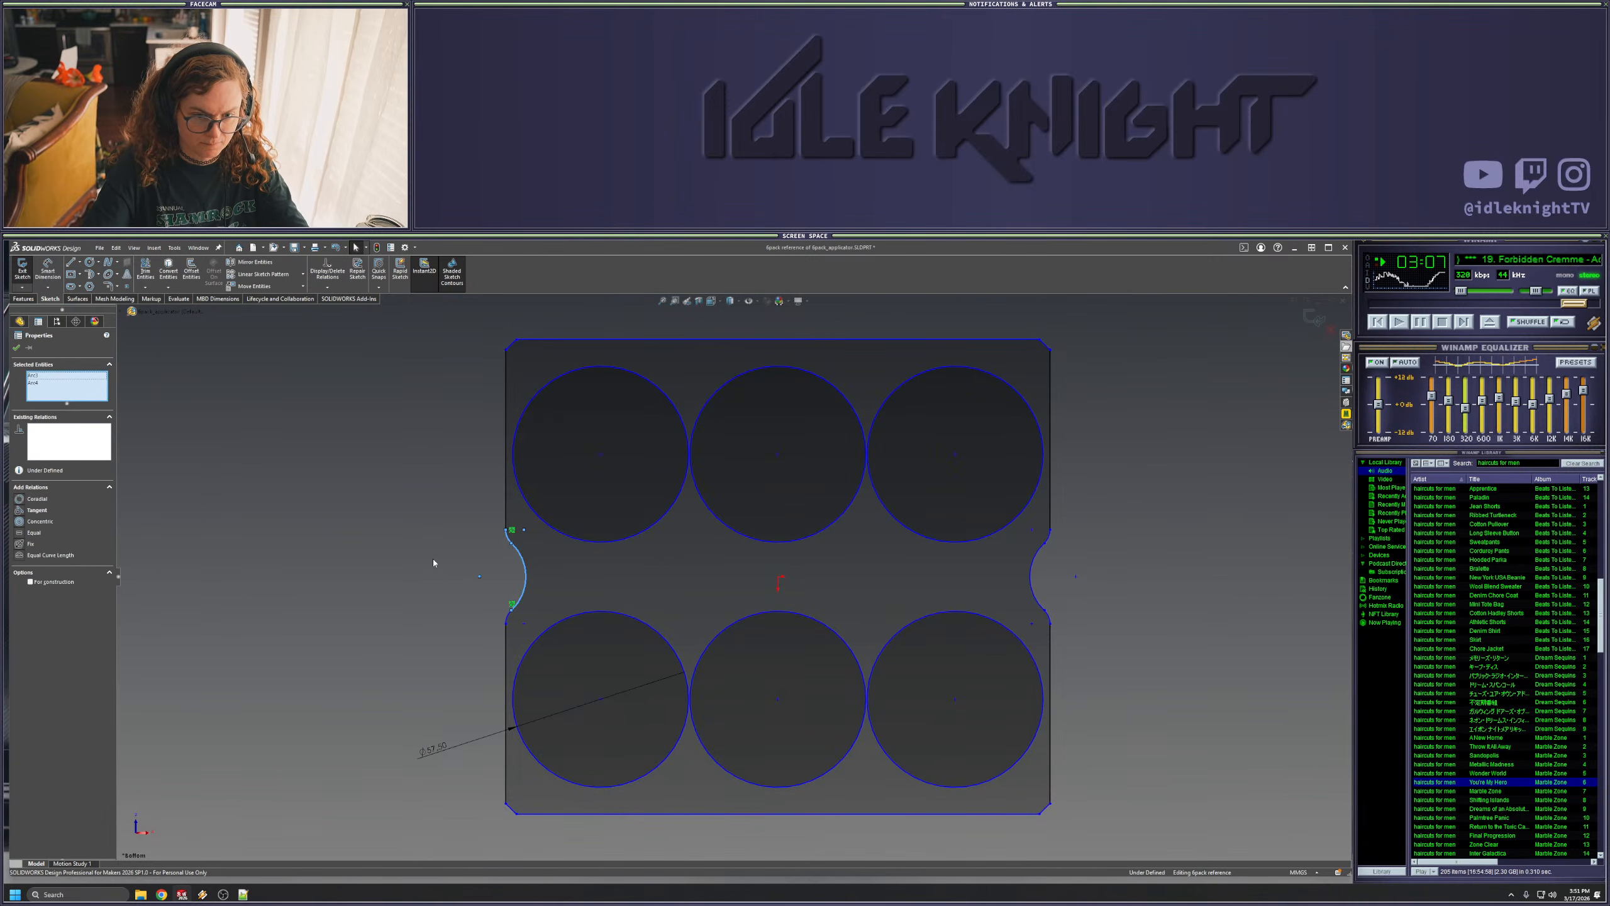
{"action": "left_click", "coordinate": [31, 512]}
{"action": "key", "text": "Escape"}
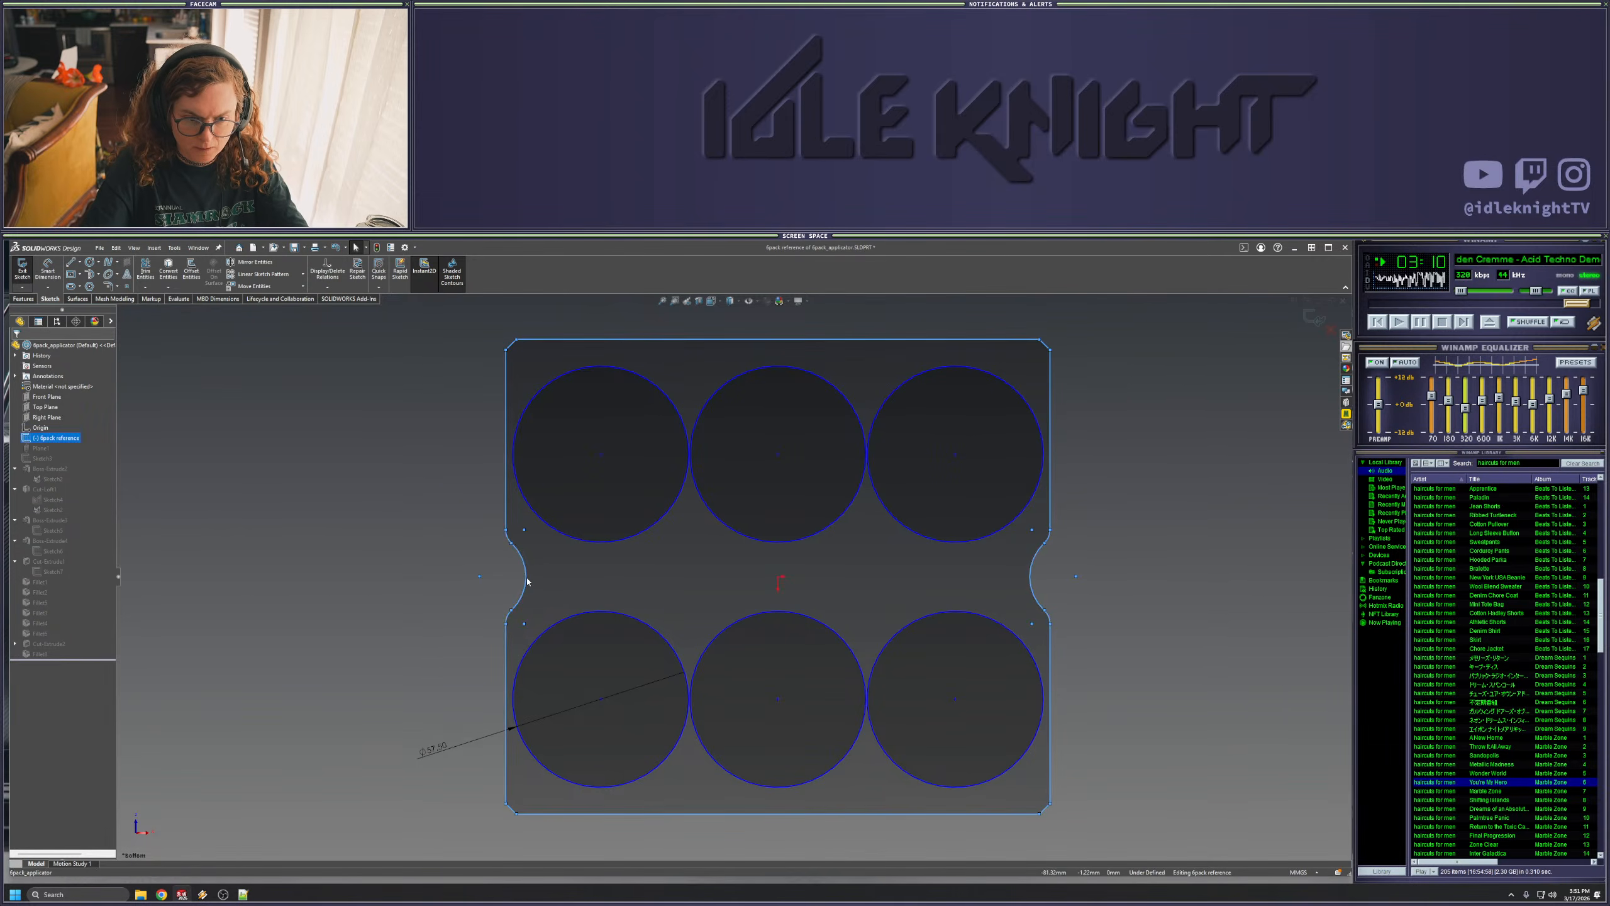
{"action": "left_click", "coordinate": [479, 576]}
{"action": "mouse_move", "coordinate": [479, 576]}
{"action": "left_mouse_down"}
{"action": "mouse_move", "coordinate": [537, 585]}
{"action": "mouse_move", "coordinate": [479, 576]}
{"action": "left_mouse_up"}
{"action": "key", "text": "Escape"}
- Make the four small blend arcs at the two side notches equal
{"action": "left_click", "coordinate": [509, 538]}
{"action": "left_click", "coordinate": [510, 616], "text": "ctrl"}
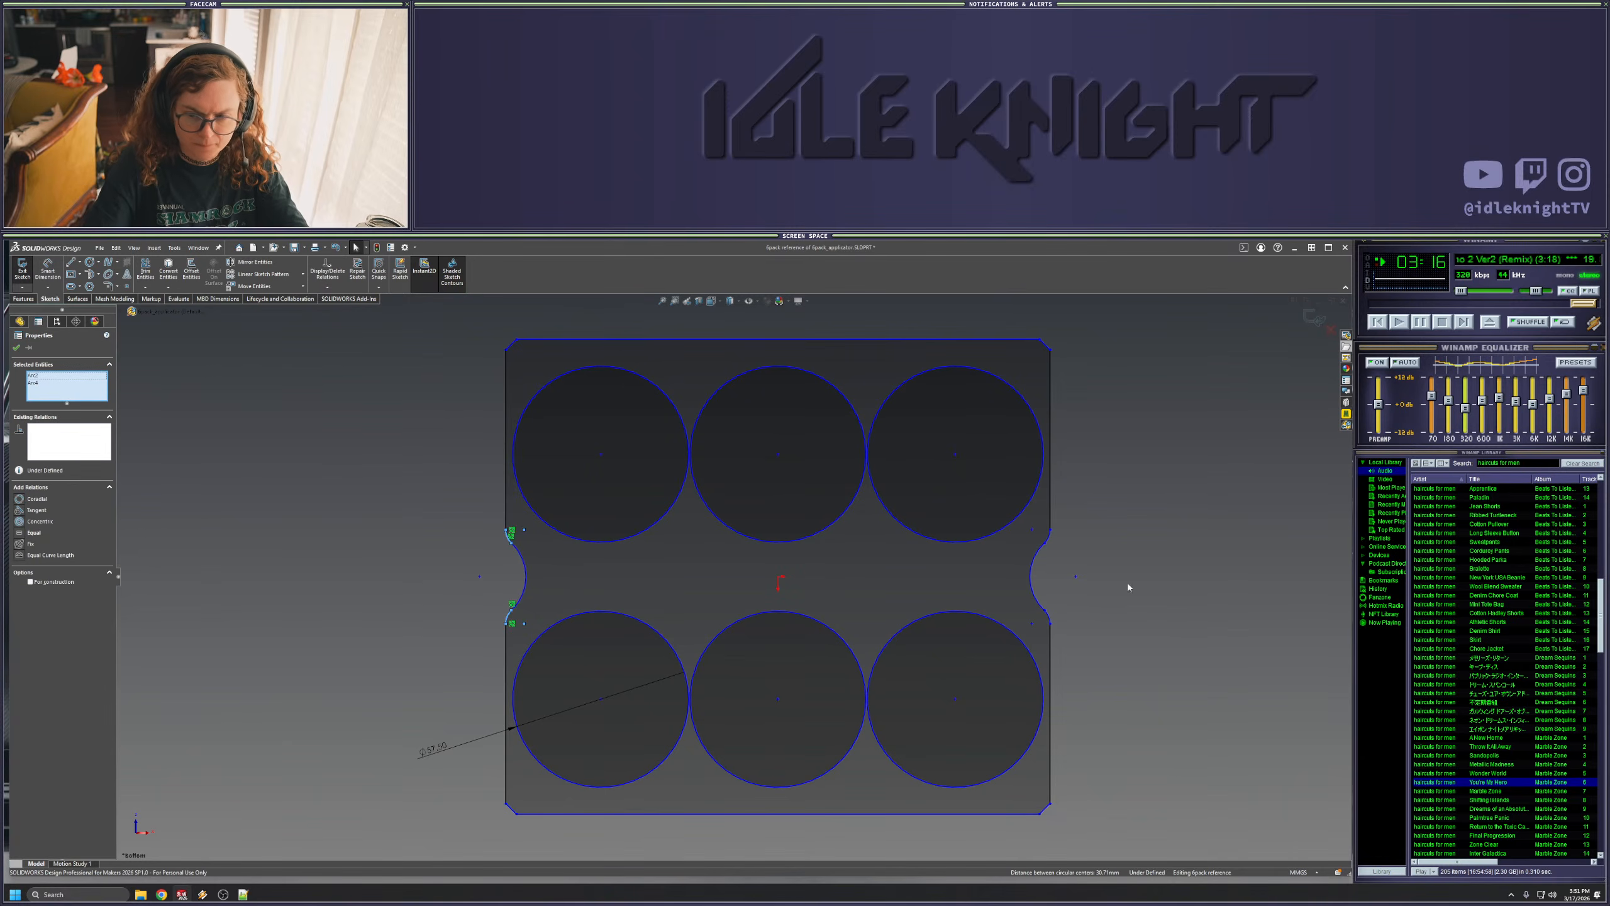
{"action": "left_click", "coordinate": [1052, 623], "text": "ctrl"}
{"action": "left_click", "coordinate": [1047, 537], "text": "ctrl"}
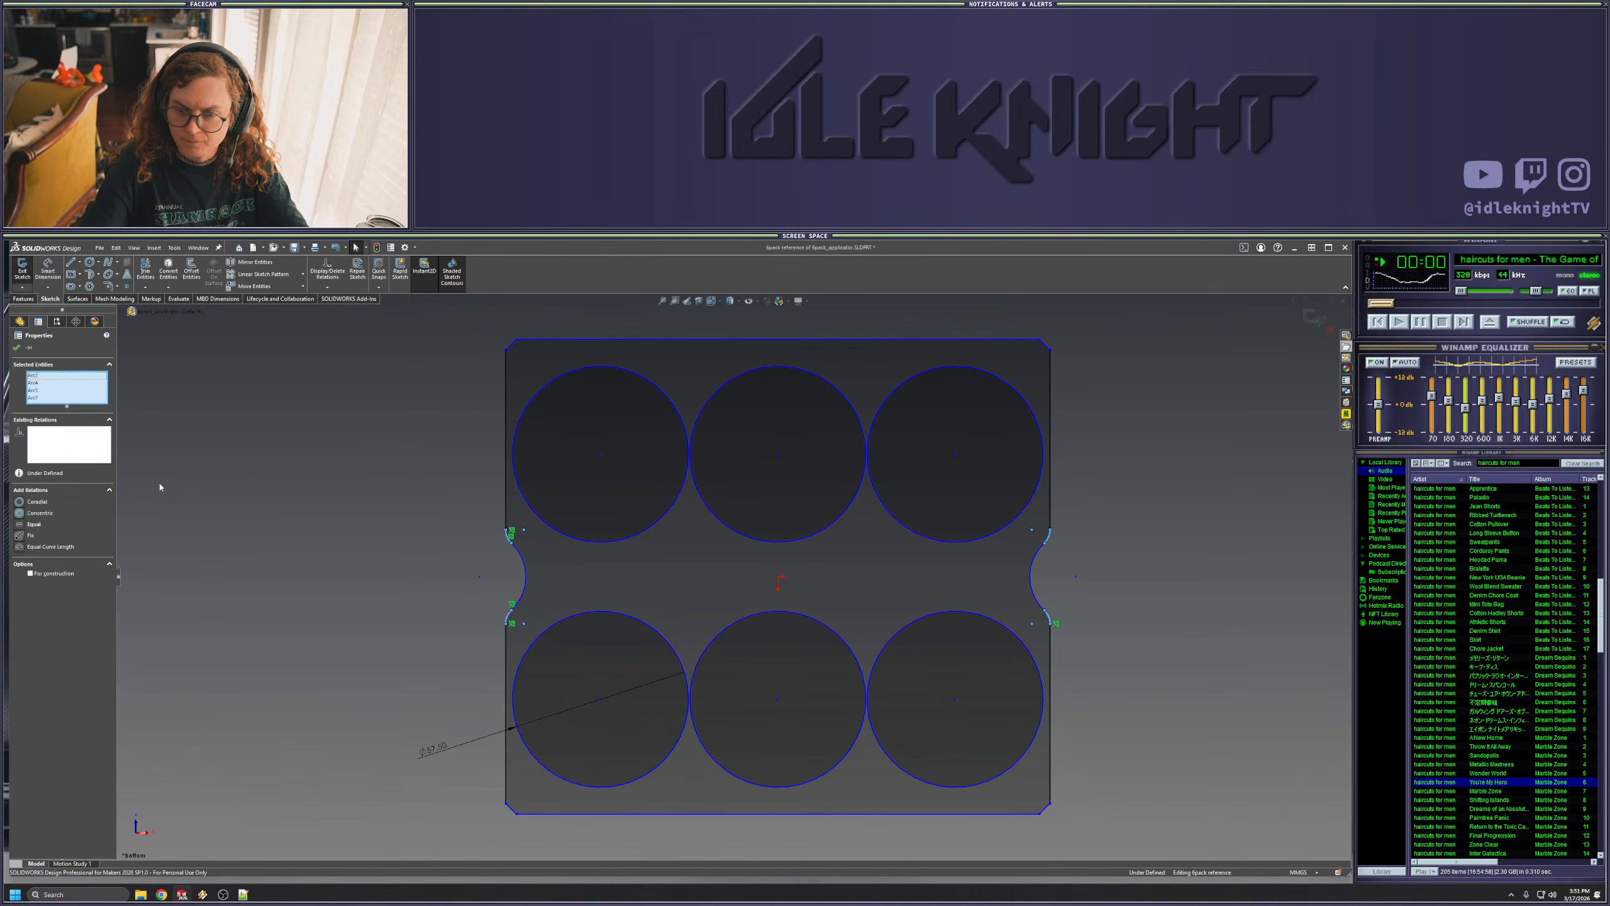
{"action": "left_click", "coordinate": [32, 526]}
{"action": "left_click", "coordinate": [271, 445]}
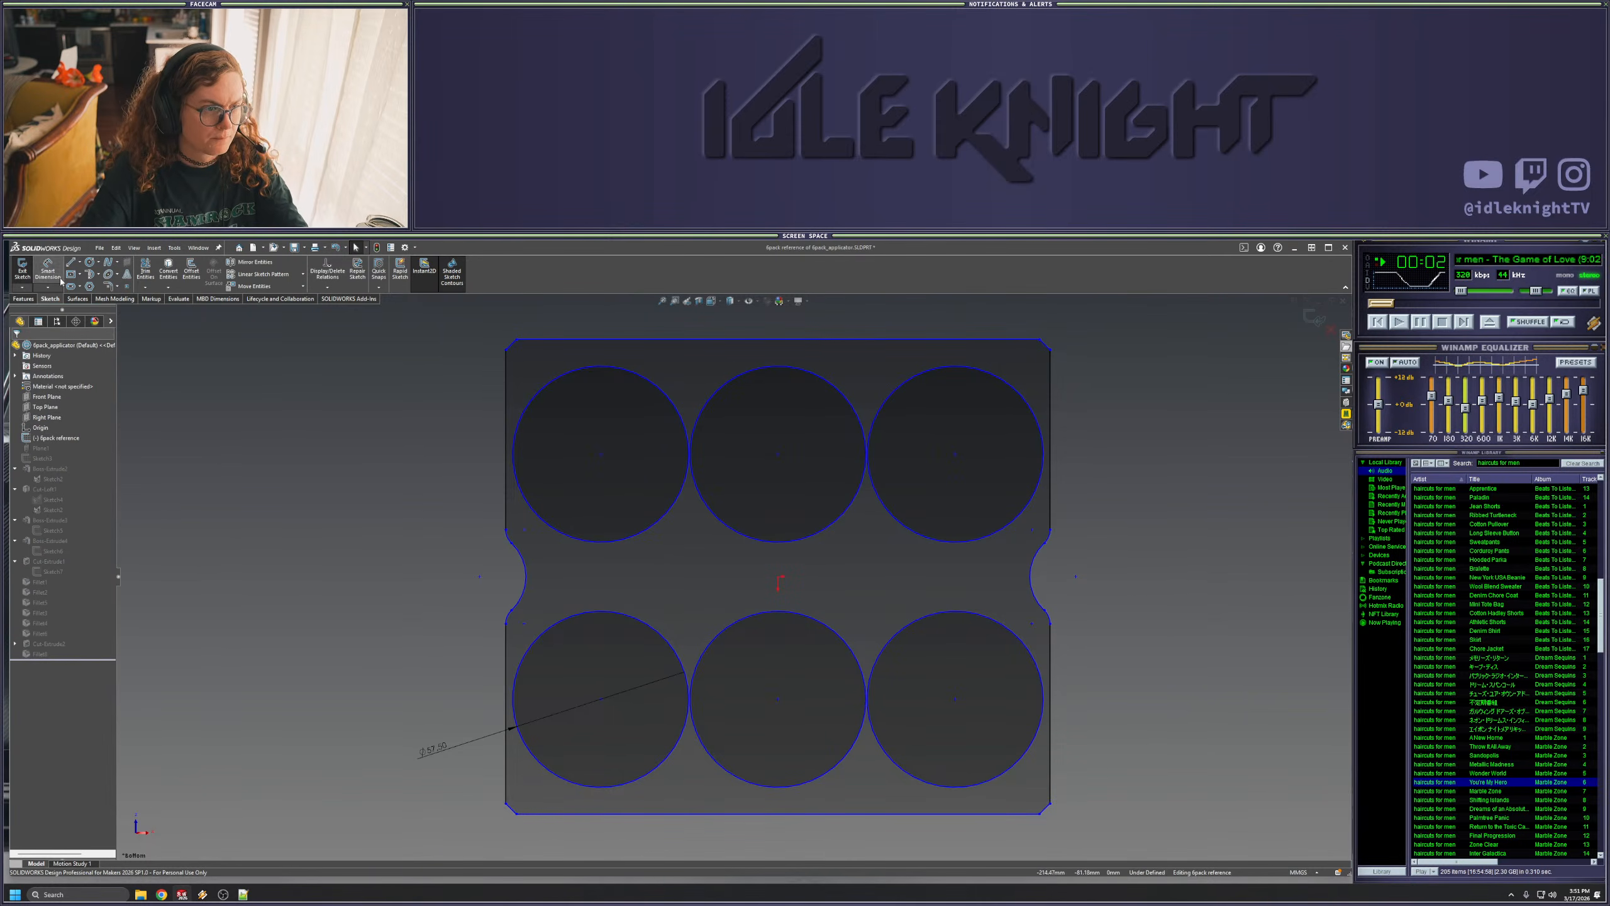
- Dimension the radius of the small arc above the left notch and check how the notch arc moves
{"action": "left_click", "coordinate": [507, 540]}
{"action": "left_click", "coordinate": [446, 514]}
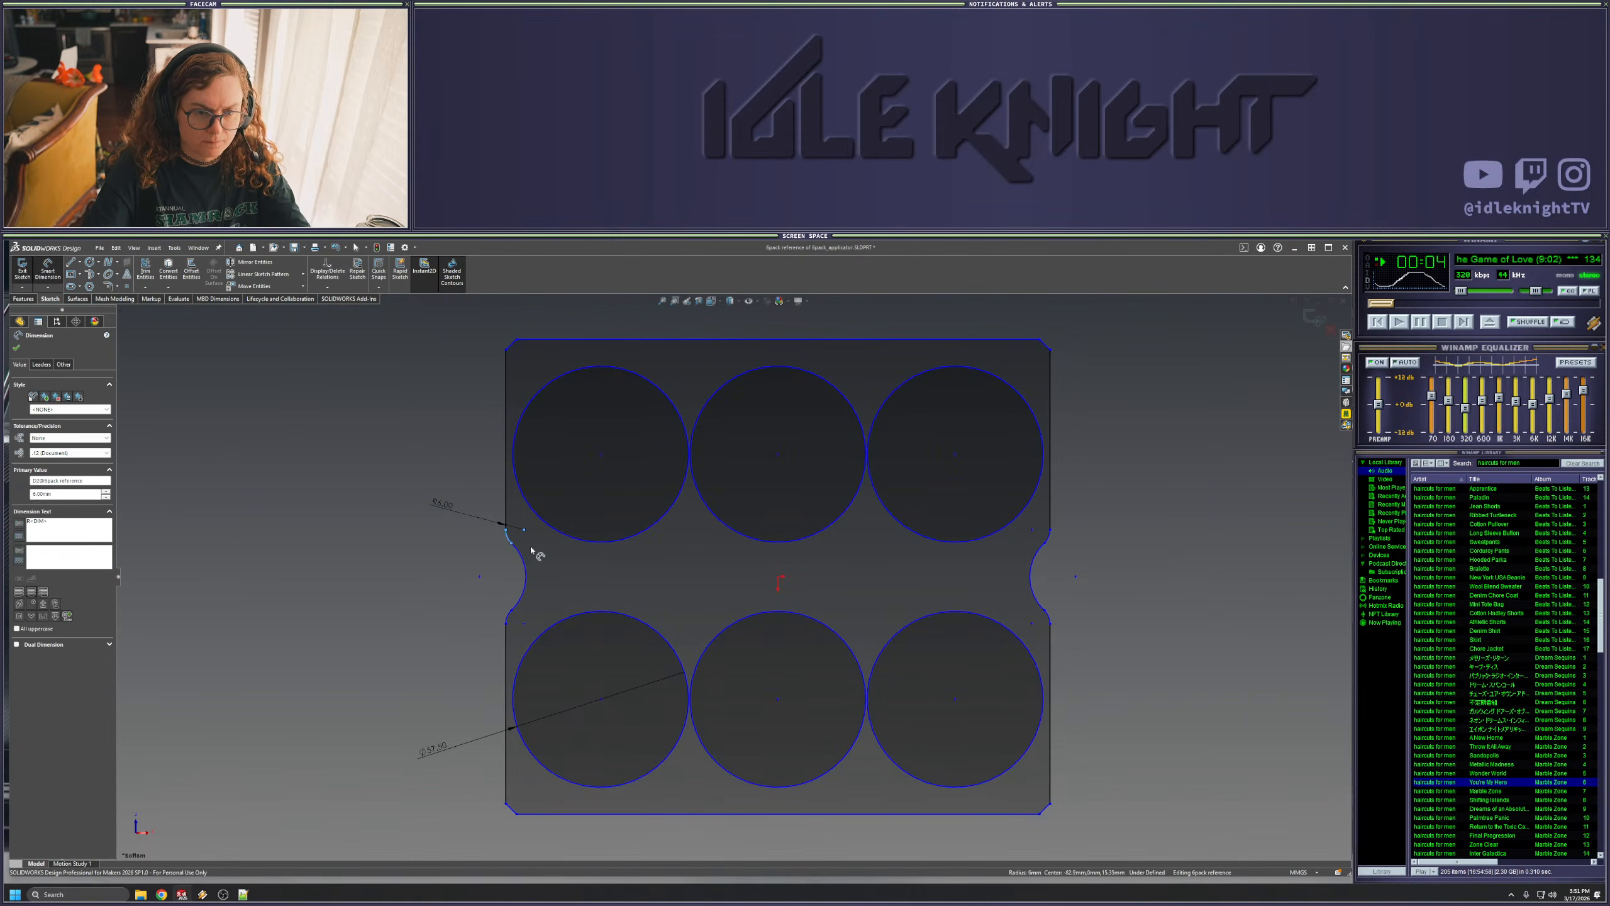
{"action": "key", "text": "Escape"}
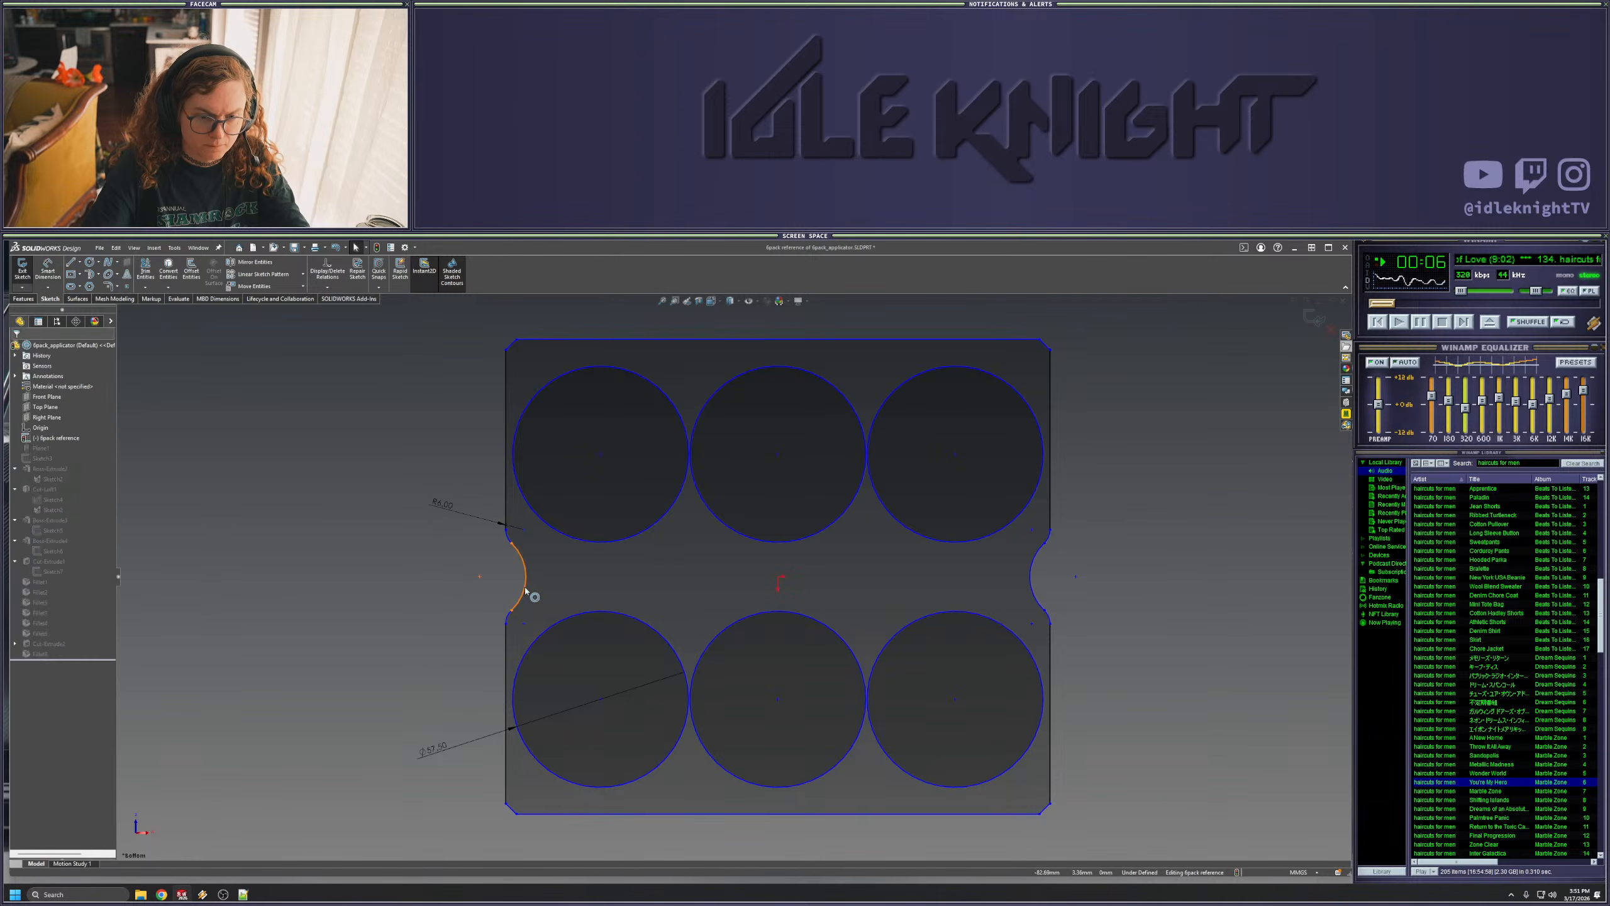
{"action": "left_click", "coordinate": [526, 591]}
{"action": "left_click_drag", "start_coordinate": [529, 590], "coordinate": [525, 592]}
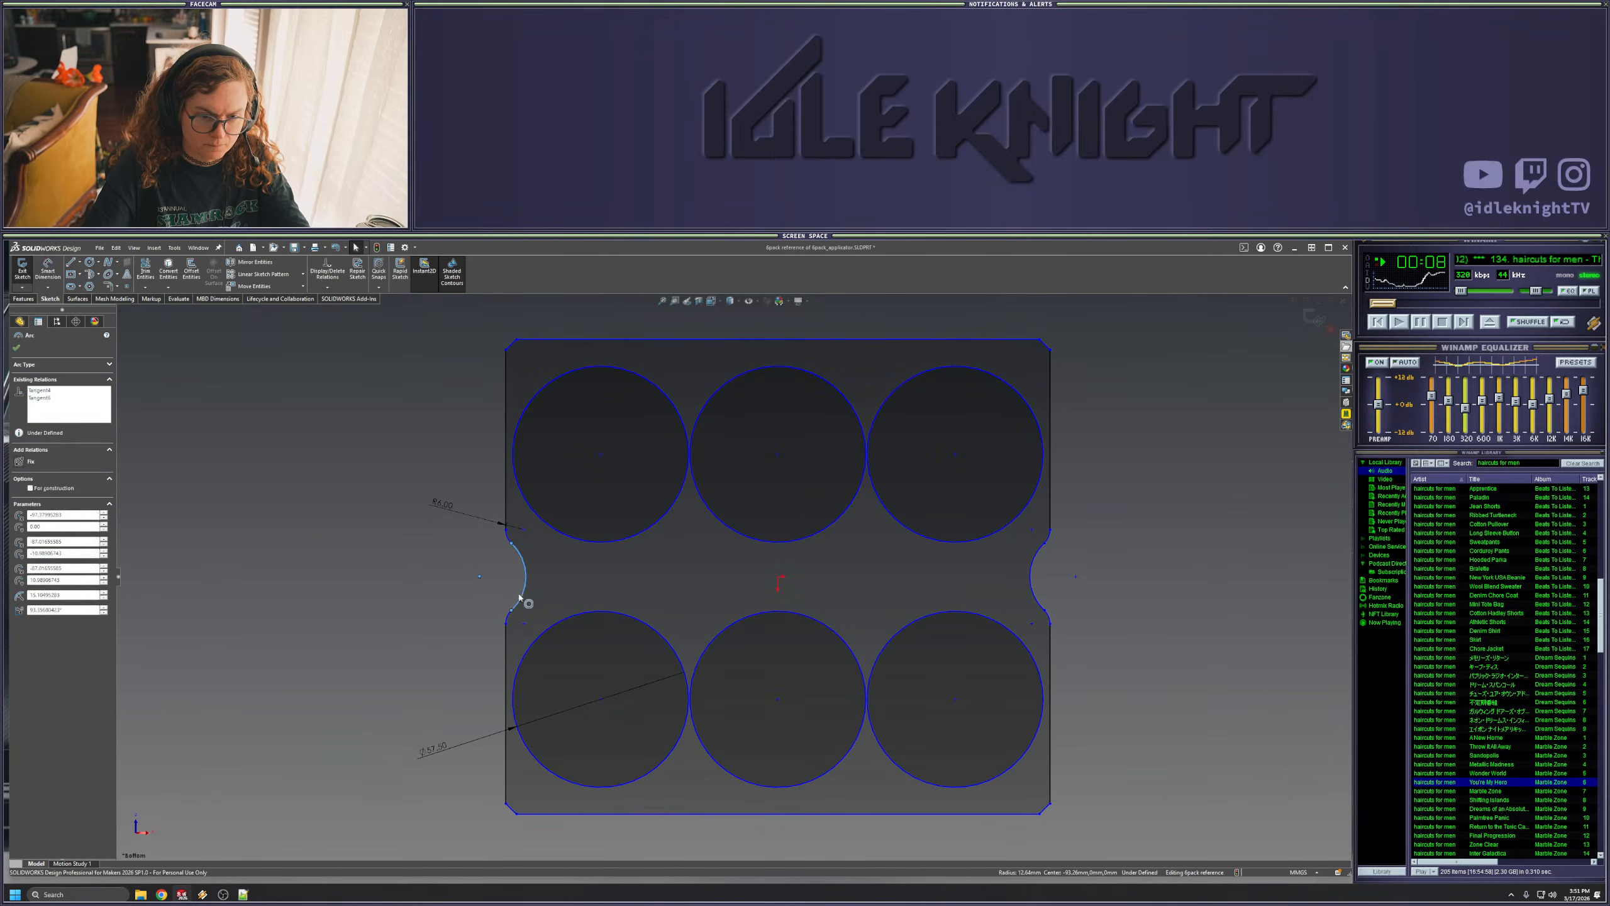
{"action": "left_click", "coordinate": [471, 601]}
- Dimension the left notch's depth from its arc to the lower side line, accepting the current value
{"action": "left_click", "coordinate": [51, 271]}
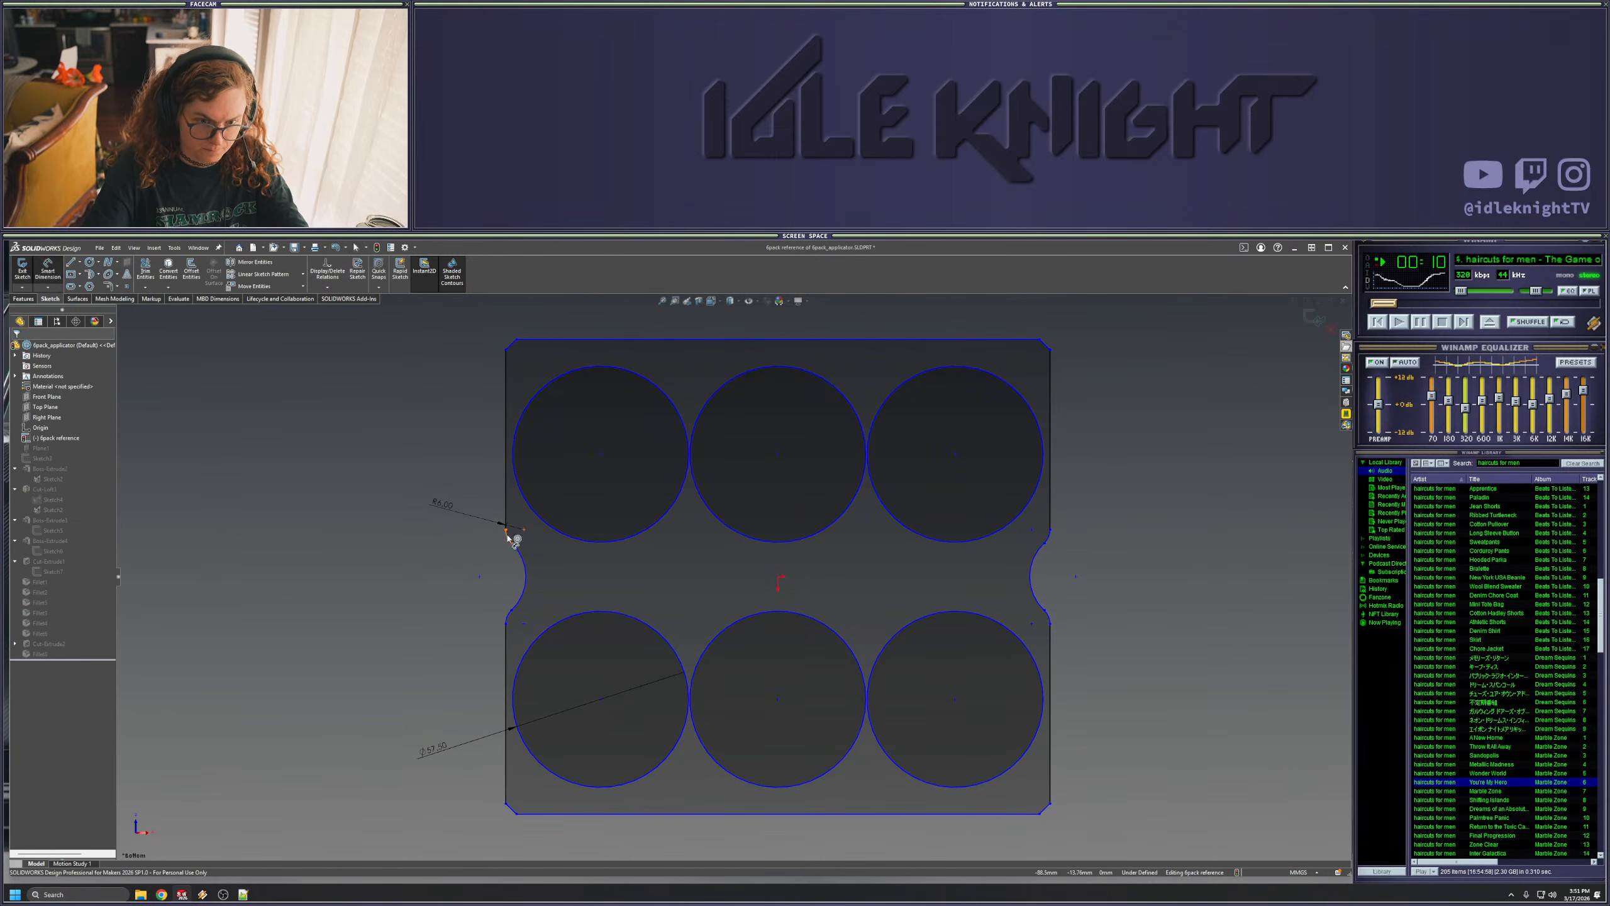
{"action": "left_click", "coordinate": [529, 579]}
{"action": "left_click", "coordinate": [507, 640]}
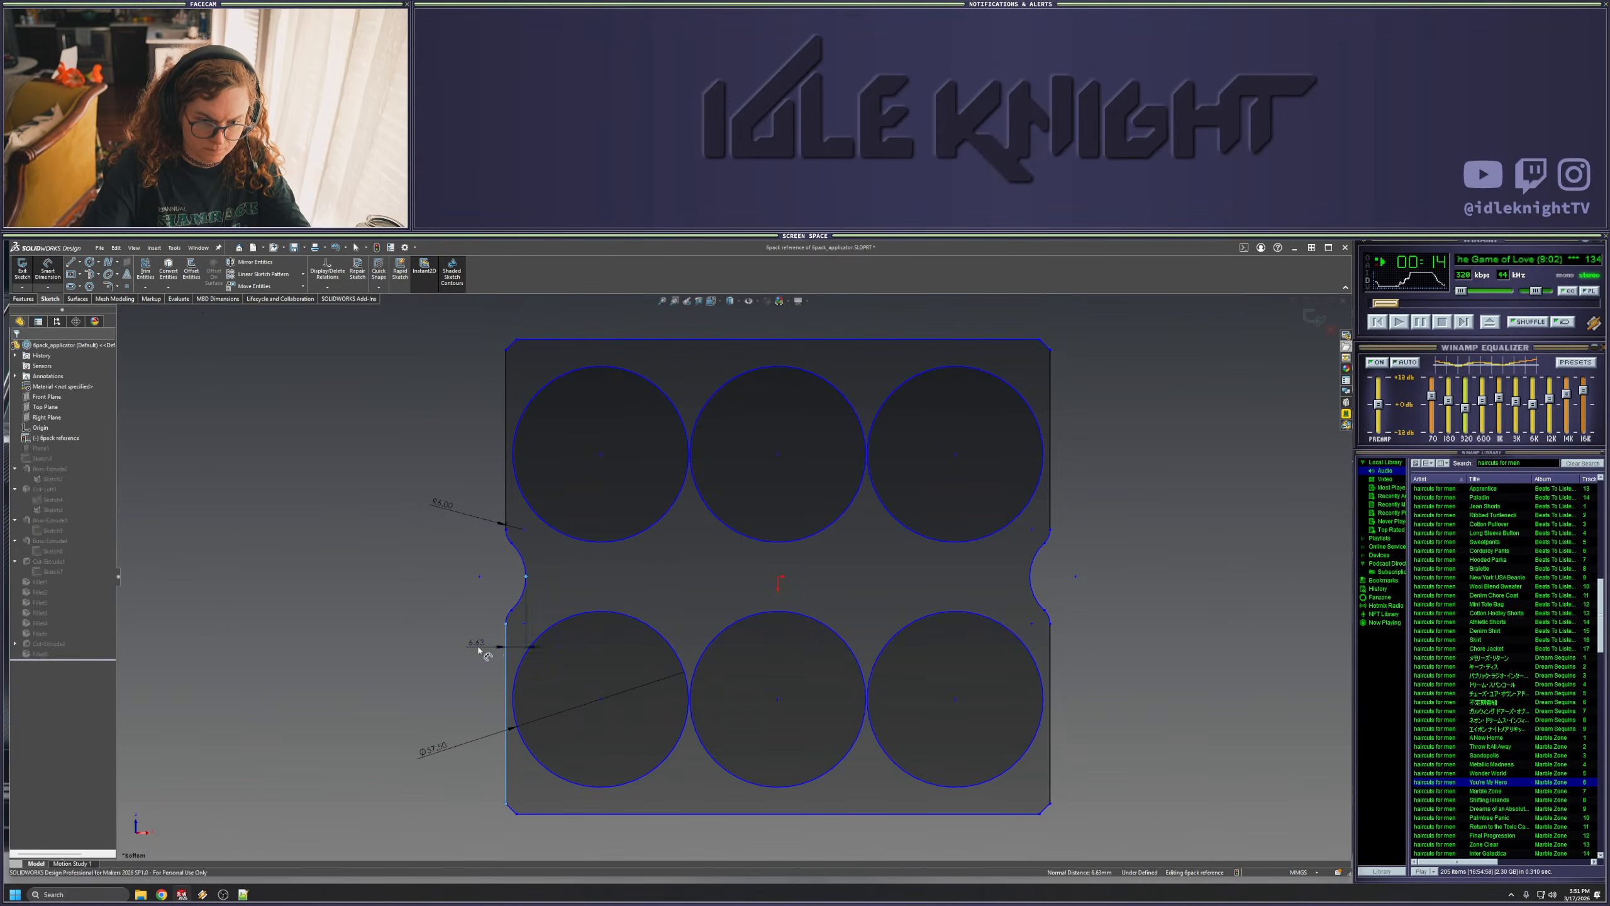
{"action": "left_click", "coordinate": [478, 649]}
{"action": "key", "text": "Return"}
{"action": "key", "text": "Escape"}
- Test how freely the left notch arc moves and undo the changes
{"action": "left_click_drag", "start_coordinate": [511, 610], "coordinate": [501, 578]}
{"action": "key", "text": "ctrl+z"}
{"action": "left_click", "coordinate": [525, 578]}
{"action": "left_click", "coordinate": [475, 587]}
{"action": "key", "text": "ctrl+z"}
- Draw a horizontal line from the left notch arc's center through the origin to the right notch arc's center
{"action": "left_click", "coordinate": [70, 262]}
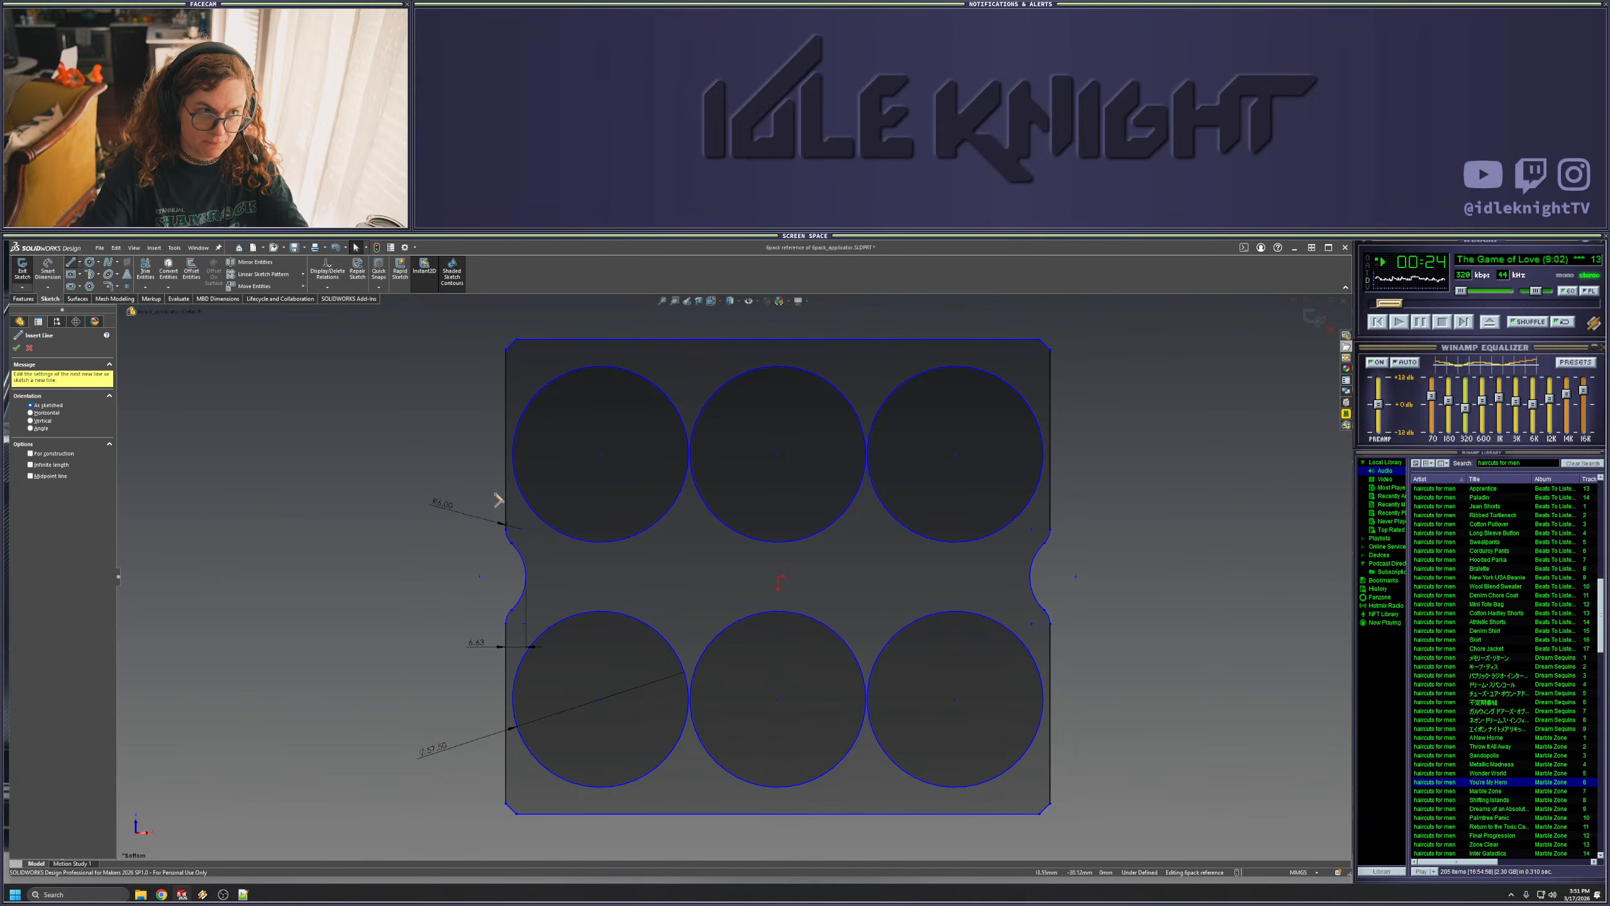
{"action": "left_click", "coordinate": [481, 577]}
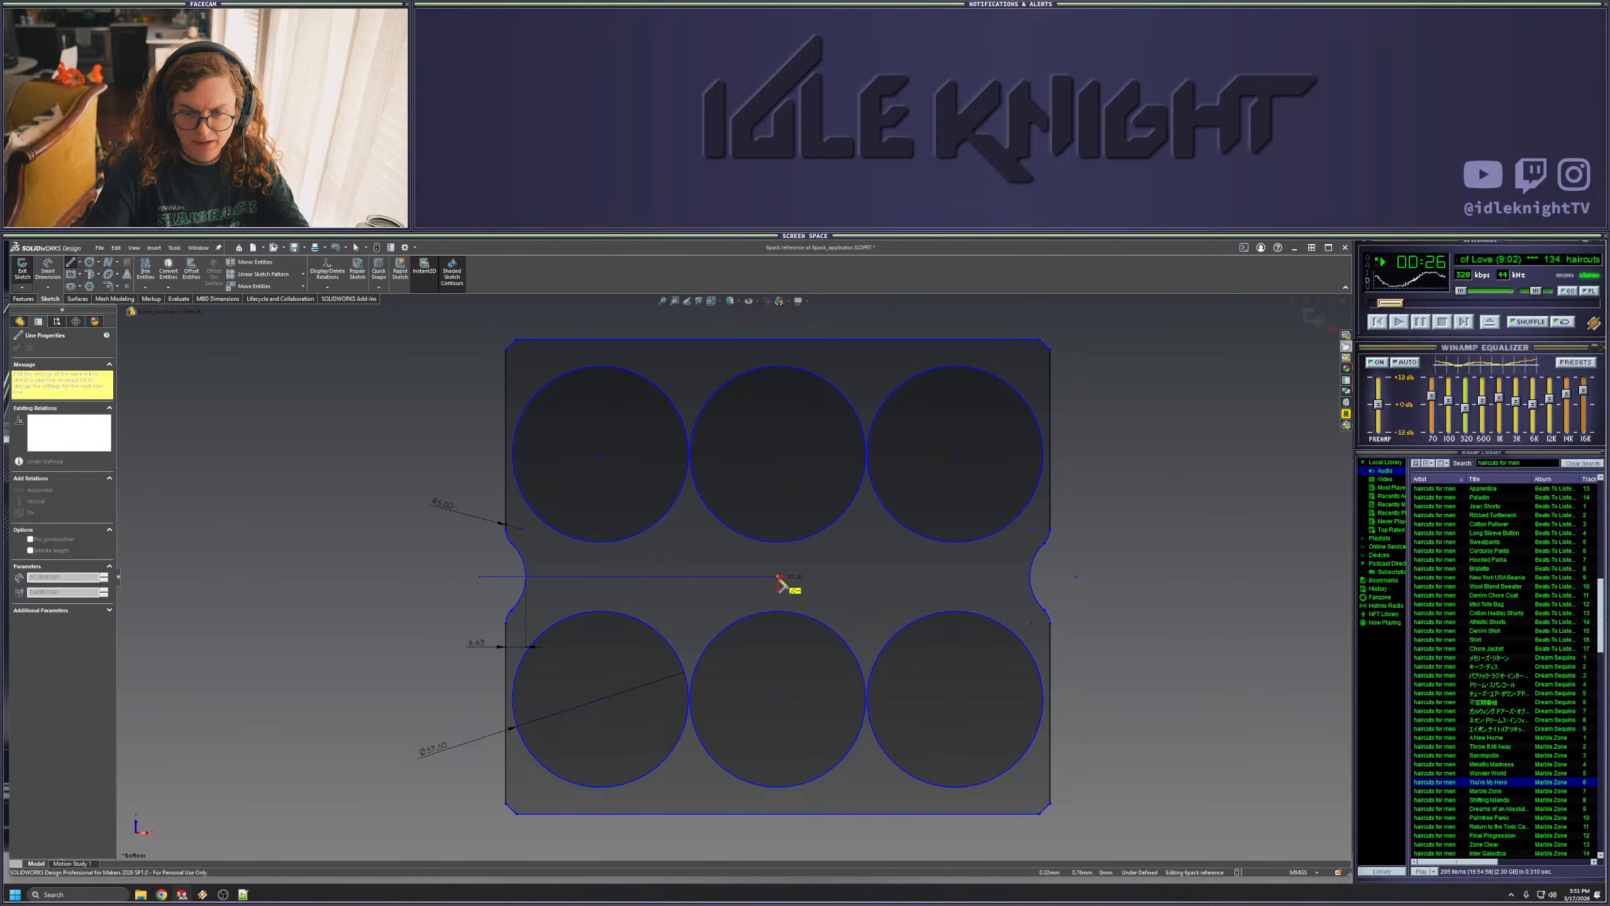
{"action": "left_click", "coordinate": [778, 577]}
{"action": "left_click", "coordinate": [1075, 576]}
{"action": "key", "text": "Escape"}
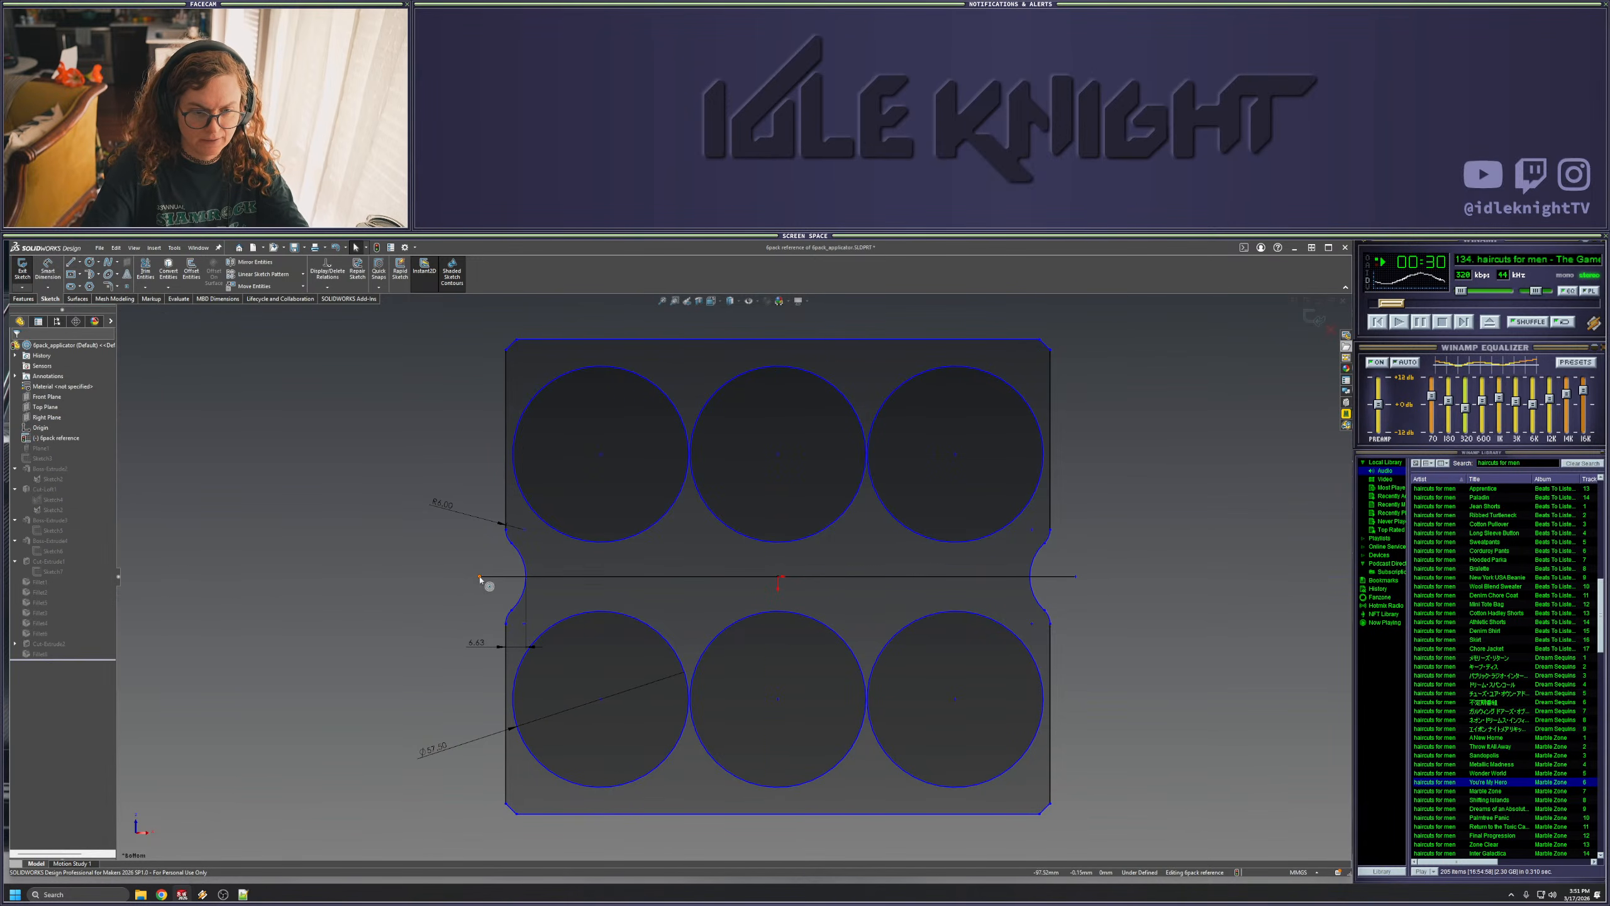
- Dimension the left notch arc's radius and set it to 12 mm
{"action": "left_click", "coordinate": [480, 578]}
{"action": "left_click_drag", "start_coordinate": [522, 578], "coordinate": [509, 600]}
{"action": "left_click", "coordinate": [485, 603]}
{"action": "left_click", "coordinate": [412, 604]}
{"action": "left_click", "coordinate": [48, 269]}
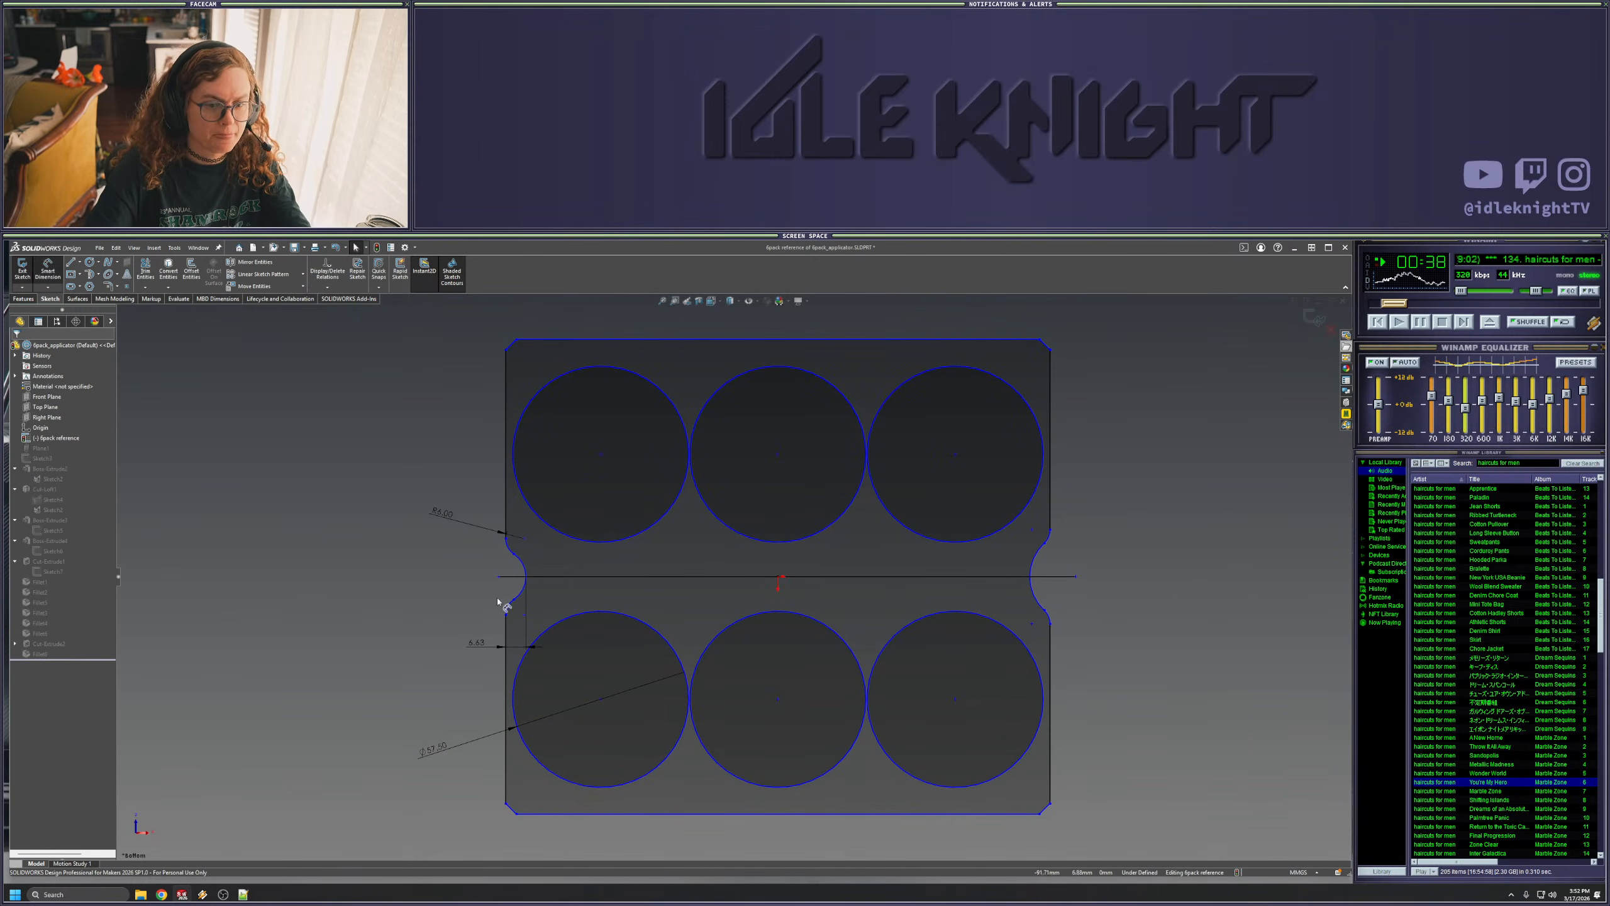
{"action": "left_click", "coordinate": [524, 592]}
{"action": "left_click", "coordinate": [458, 606]}
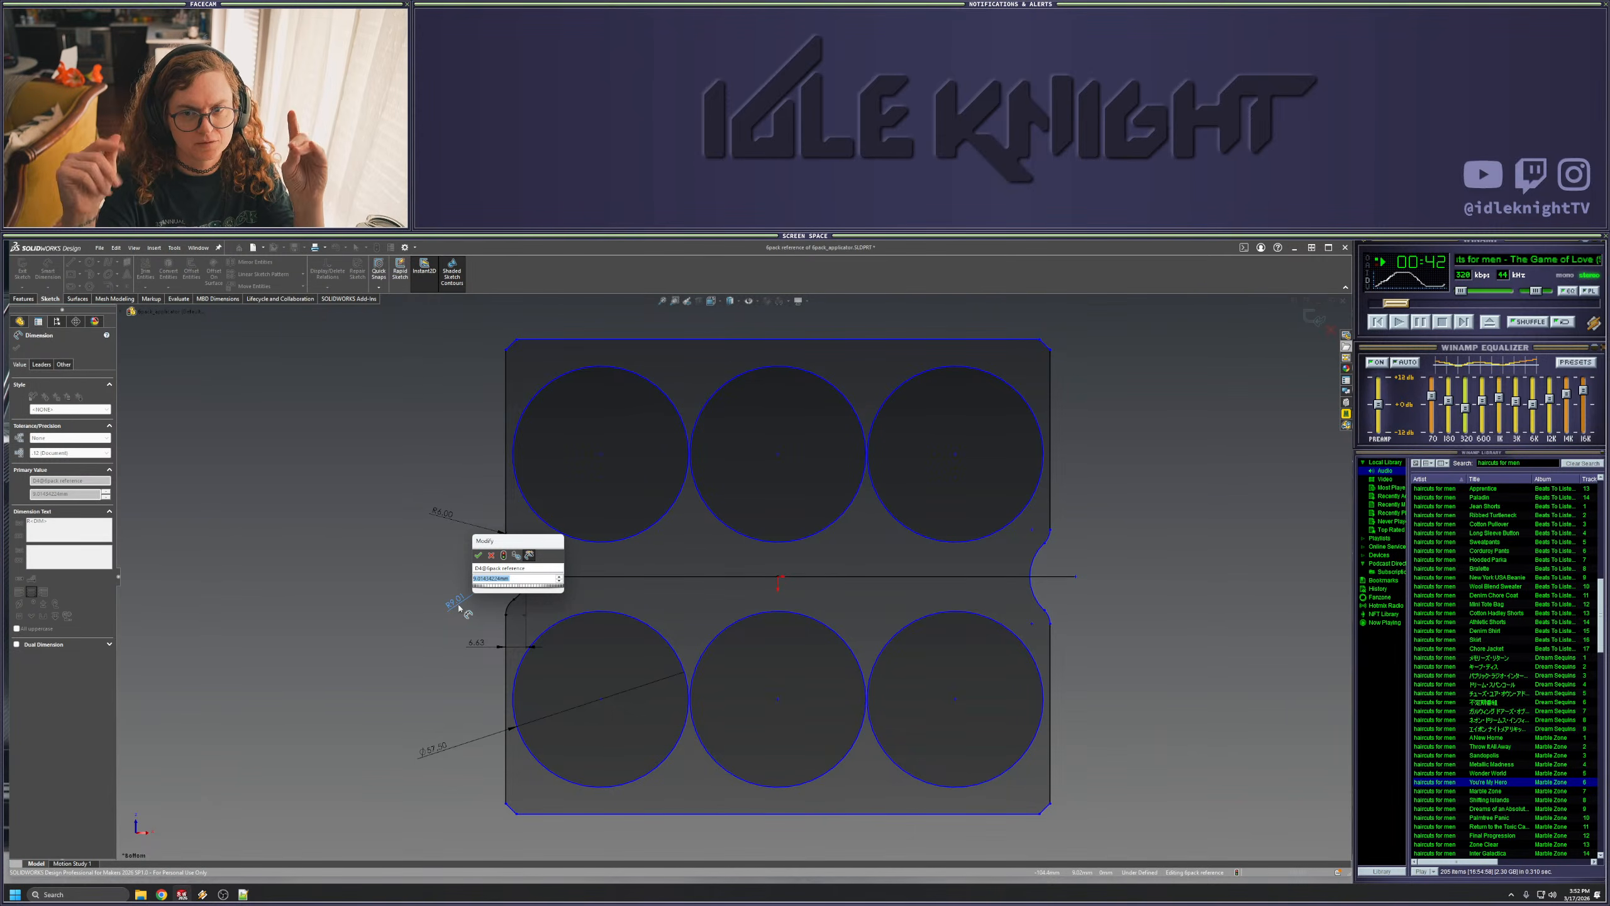
{"action": "type", "text": "12"}
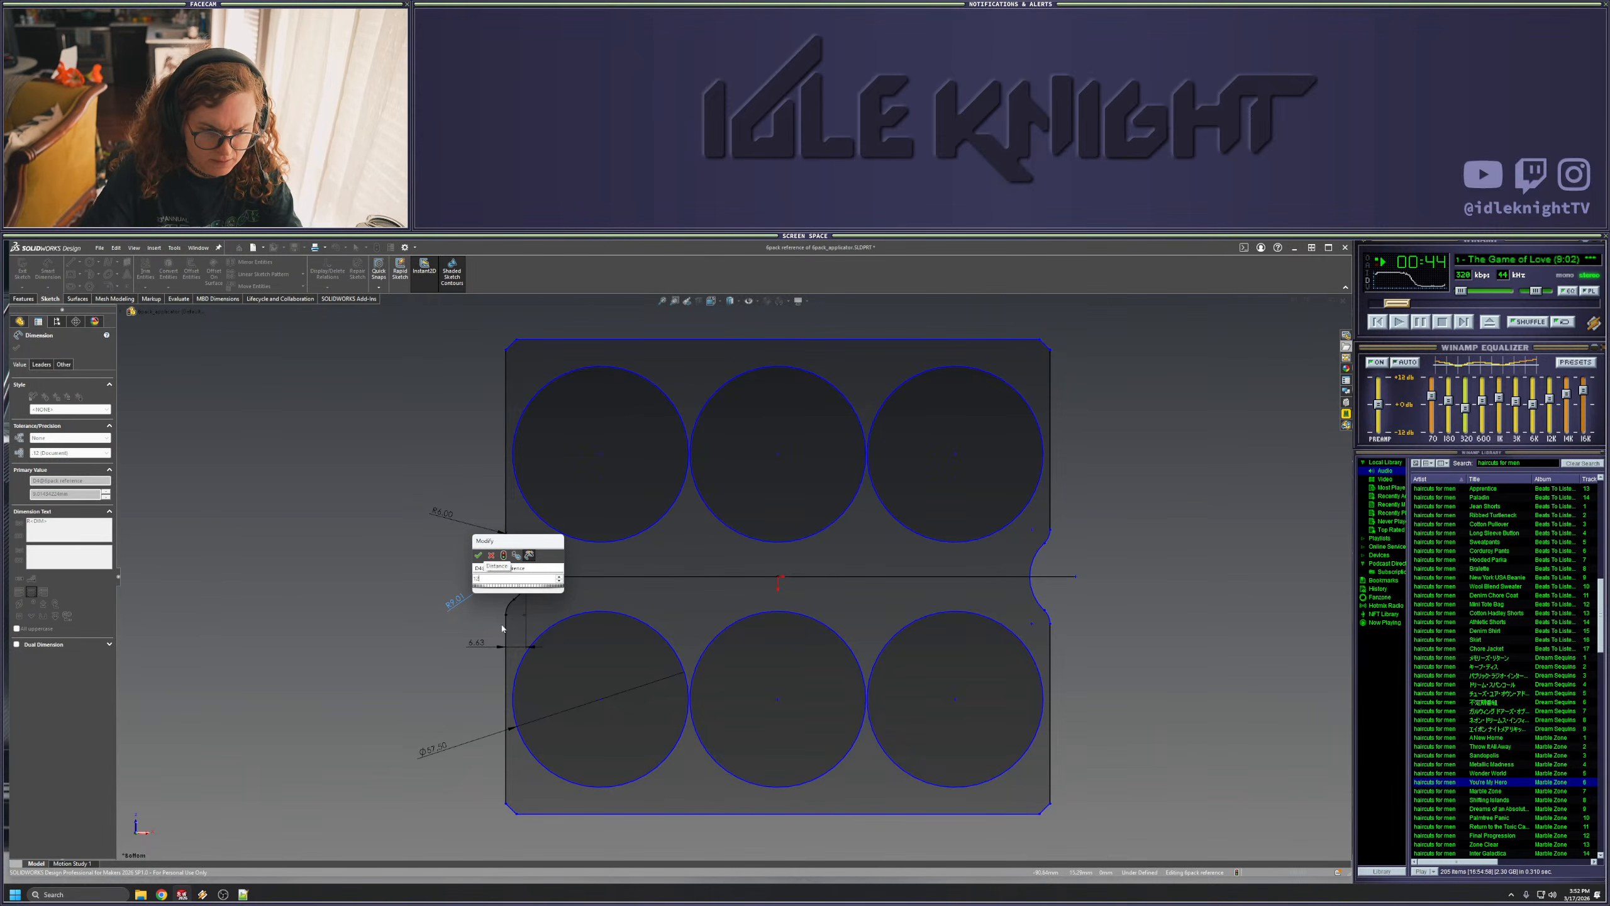
{"action": "key", "text": "Return"}
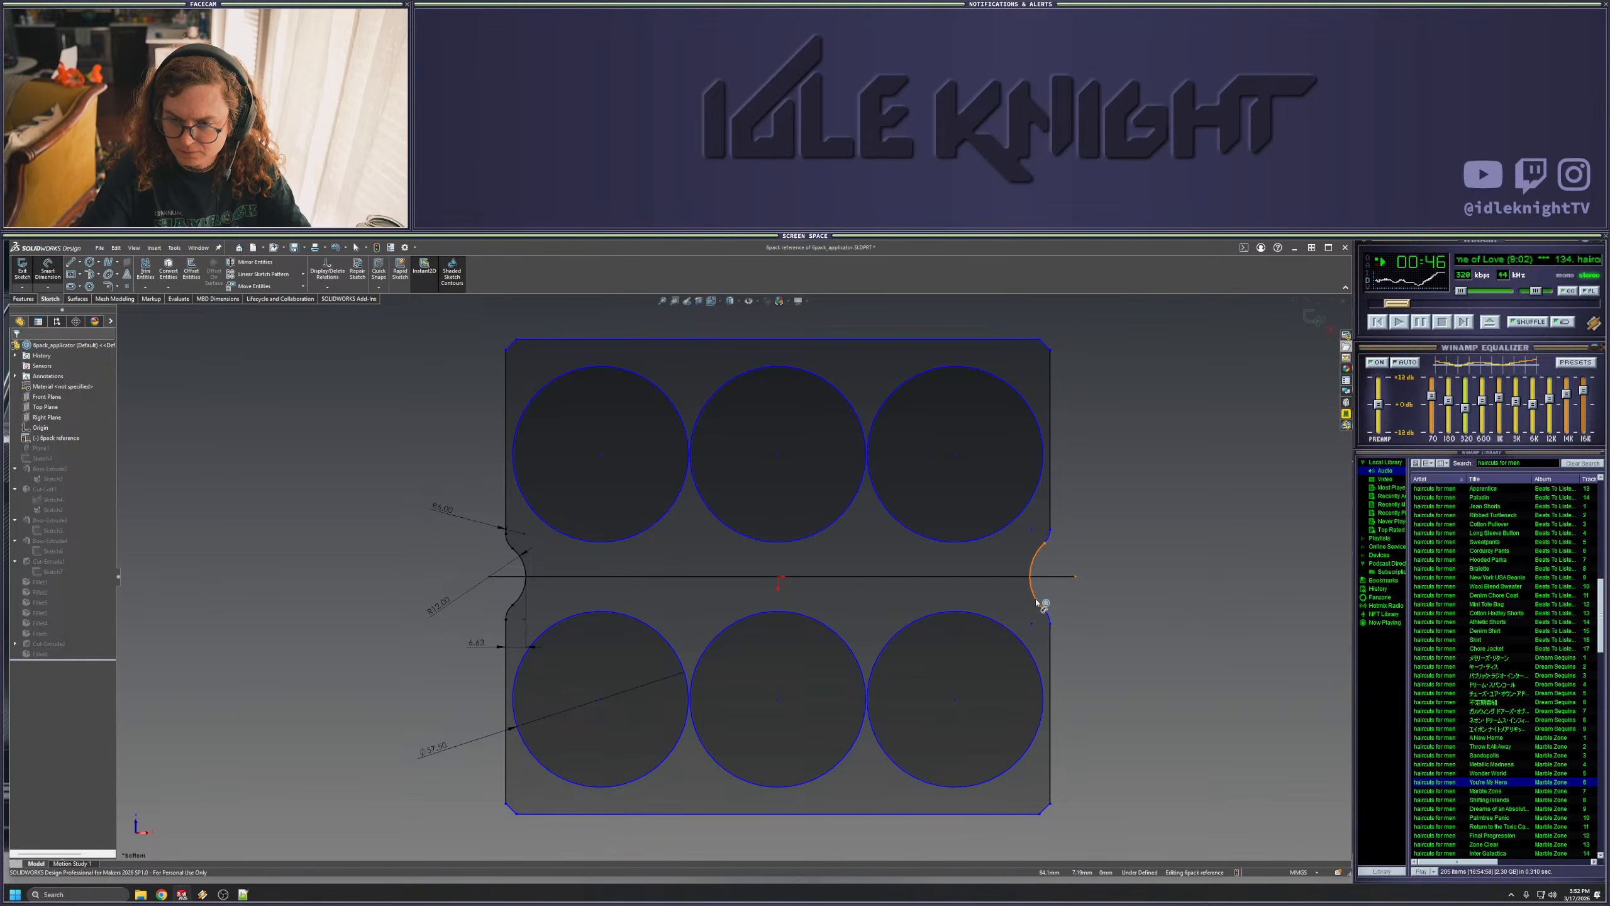
- Dimension the right notch arc's radius, try a value of 12 mm, and undo that value change
{"action": "left_click", "coordinate": [1036, 602]}
{"action": "left_click", "coordinate": [1089, 608]}
{"action": "type", "text": "12"}
{"action": "key", "text": "Return"}
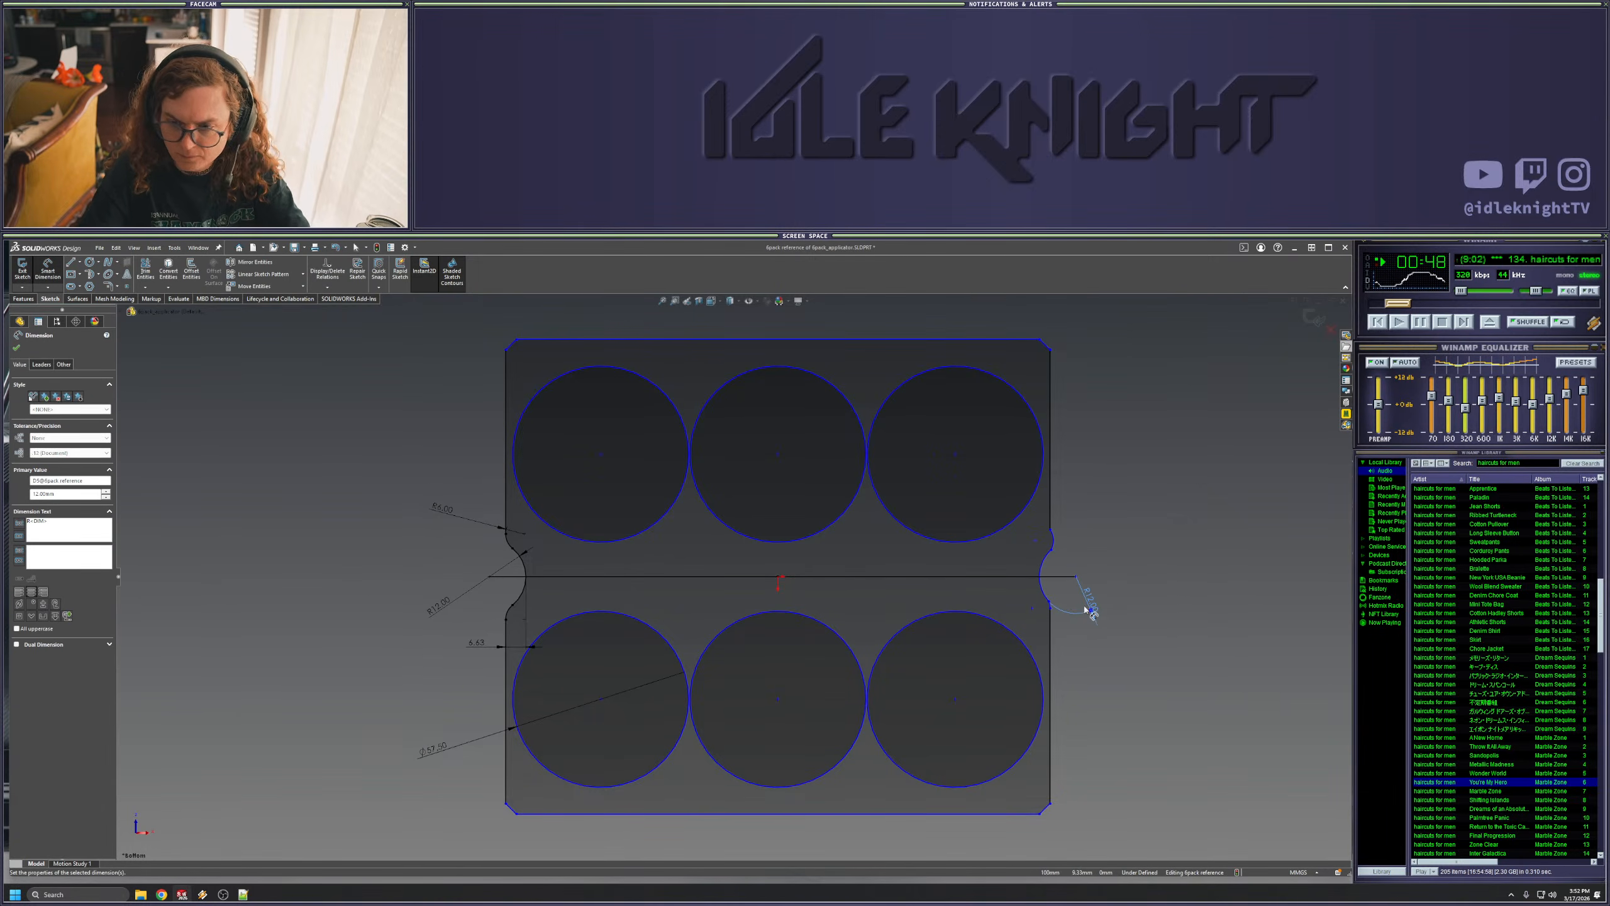
{"action": "key", "text": "Escape"}
{"action": "key", "text": "ctrl+z"}
- Make the small arc above the right notch tangent to the upper side line and to the notch arc
{"action": "left_click", "coordinate": [1048, 535]}
{"action": "left_click", "coordinate": [1050, 440], "text": "ctrl"}
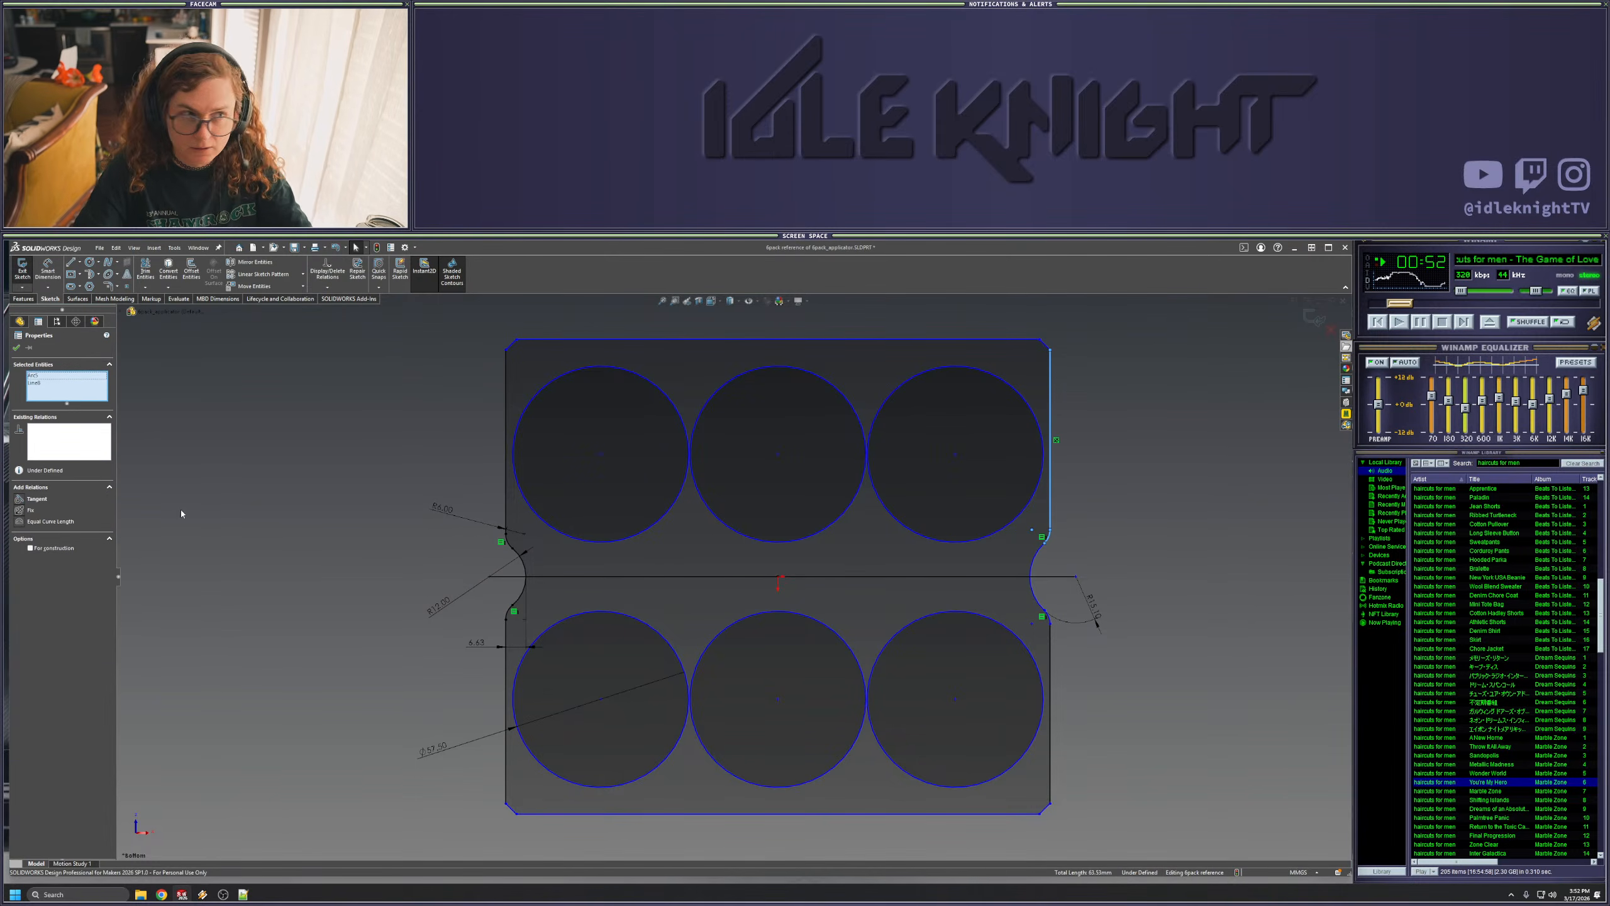
{"action": "left_click", "coordinate": [32, 499]}
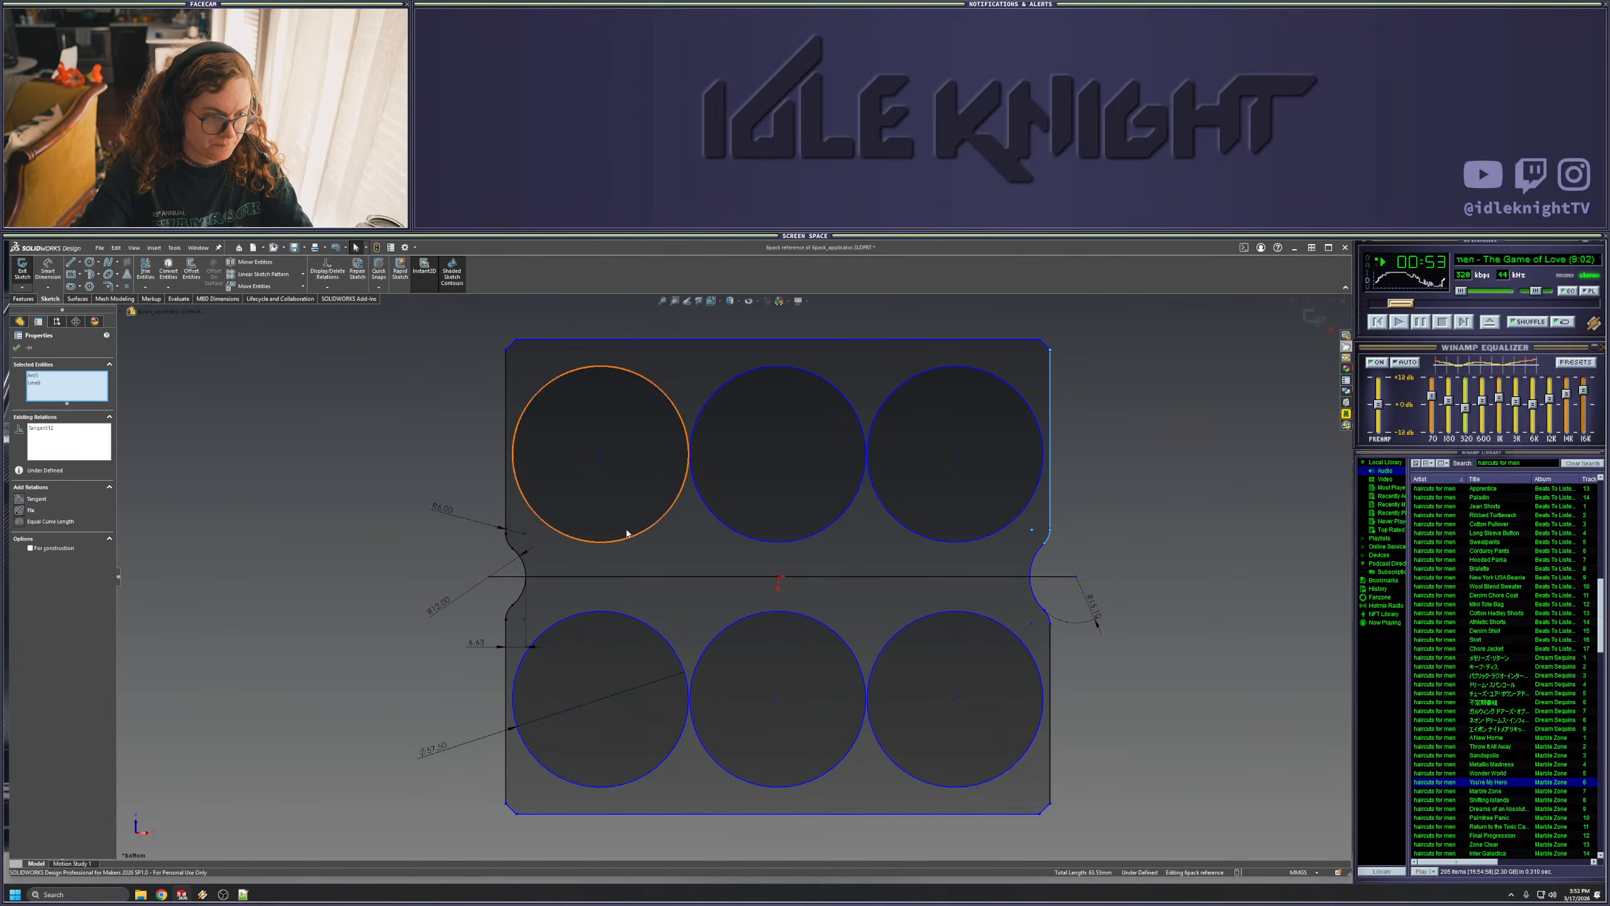
{"action": "left_click", "coordinate": [1031, 555]}
{"action": "left_click", "coordinate": [1059, 546]}
{"action": "left_click", "coordinate": [1048, 537]}
{"action": "left_click", "coordinate": [1042, 552], "text": "ctrl"}
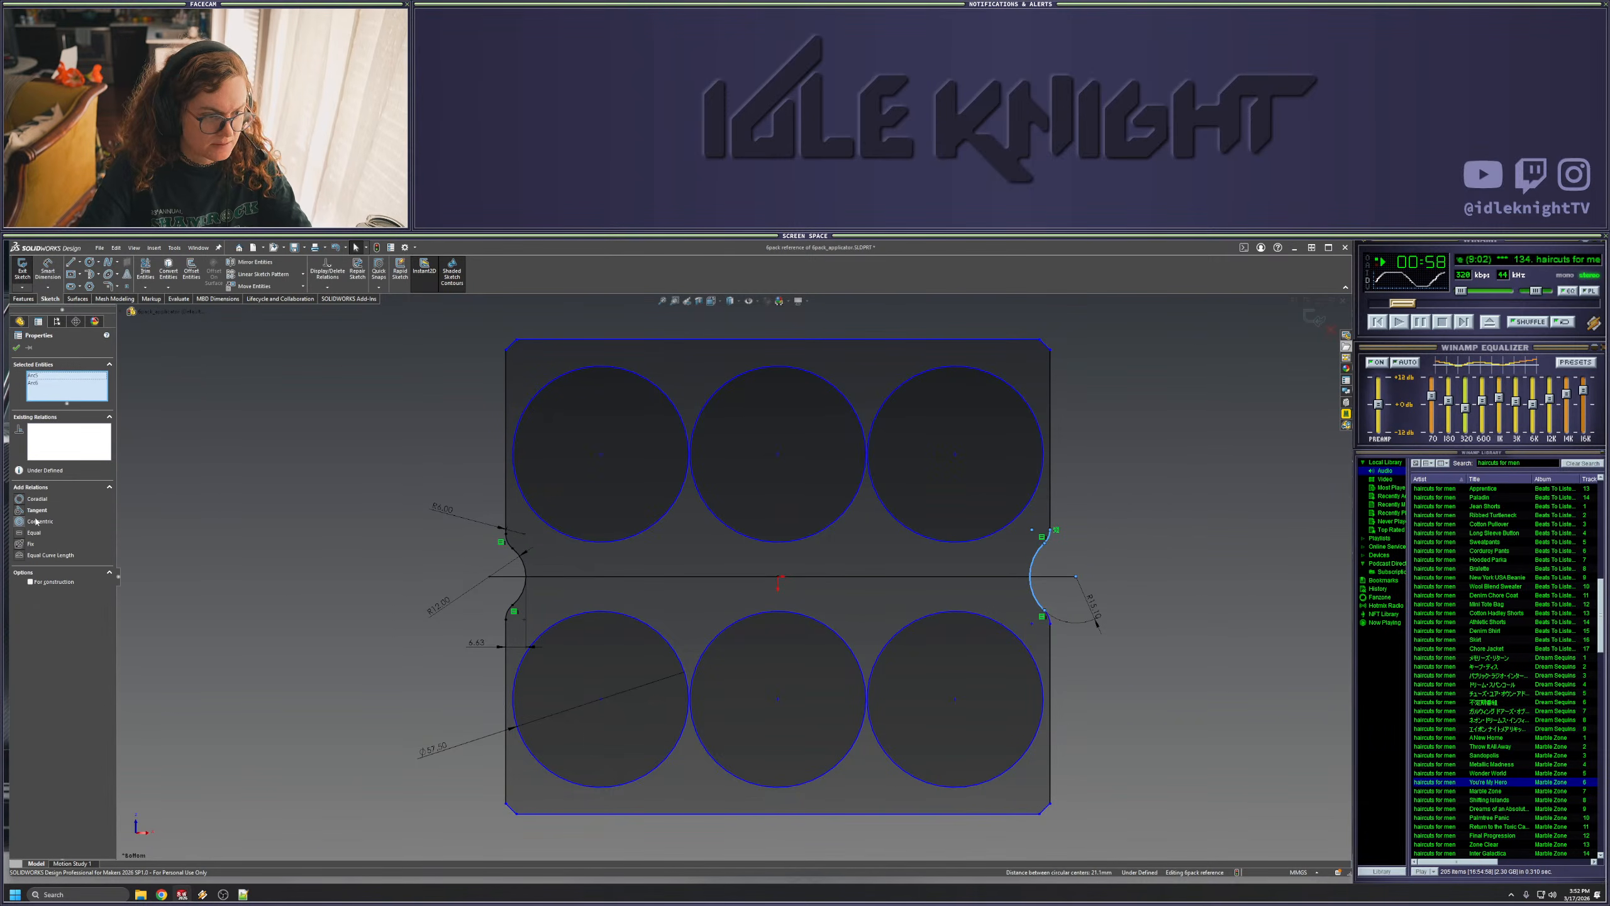
{"action": "left_click", "coordinate": [1074, 590]}
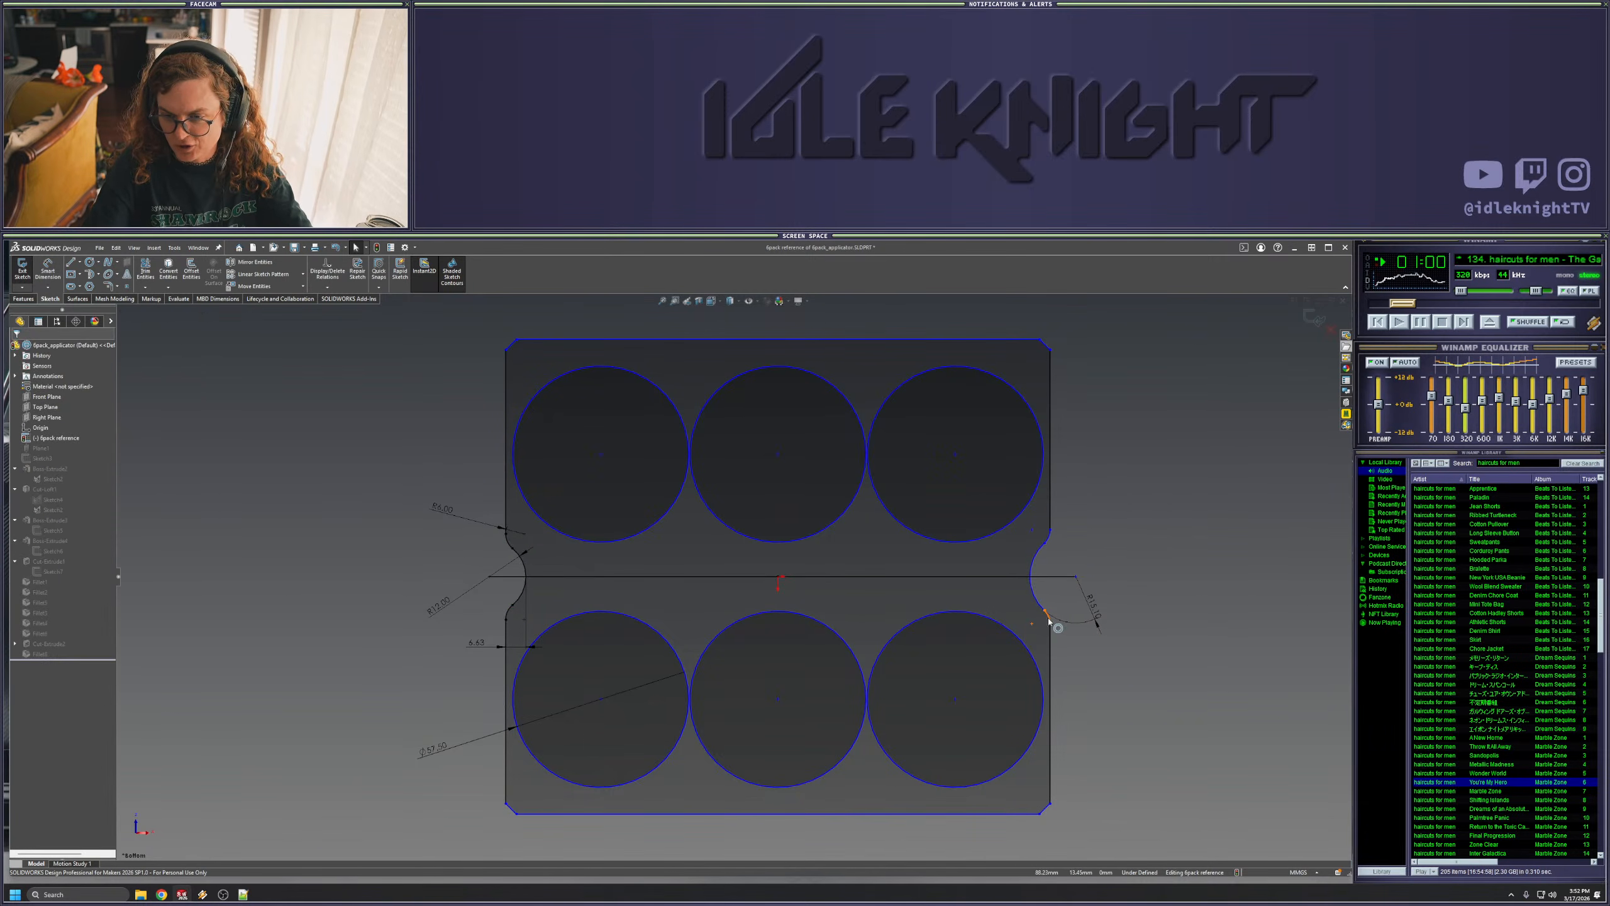
- Make the small arc below the right notch tangent to the notch arc, and set the notch arc's radius to 12 mm
{"action": "left_click", "coordinate": [1048, 617]}
{"action": "left_click", "coordinate": [1050, 633], "text": "ctrl"}
{"action": "left_click", "coordinate": [315, 634]}
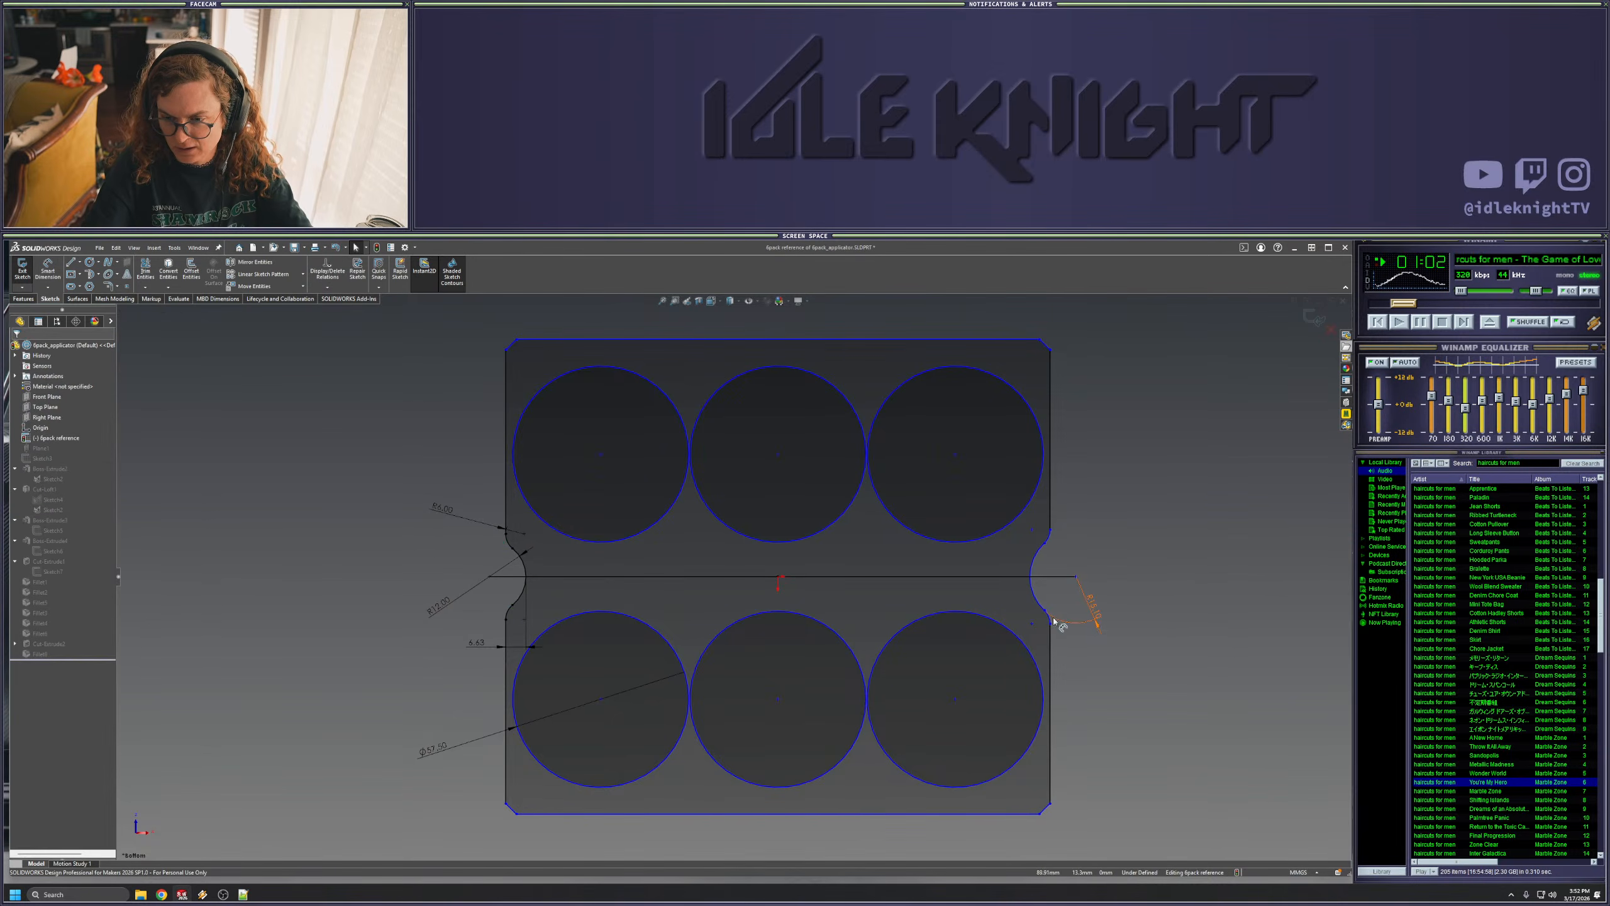
{"action": "left_click", "coordinate": [1034, 593]}
{"action": "left_click", "coordinate": [1049, 616], "text": "ctrl"}
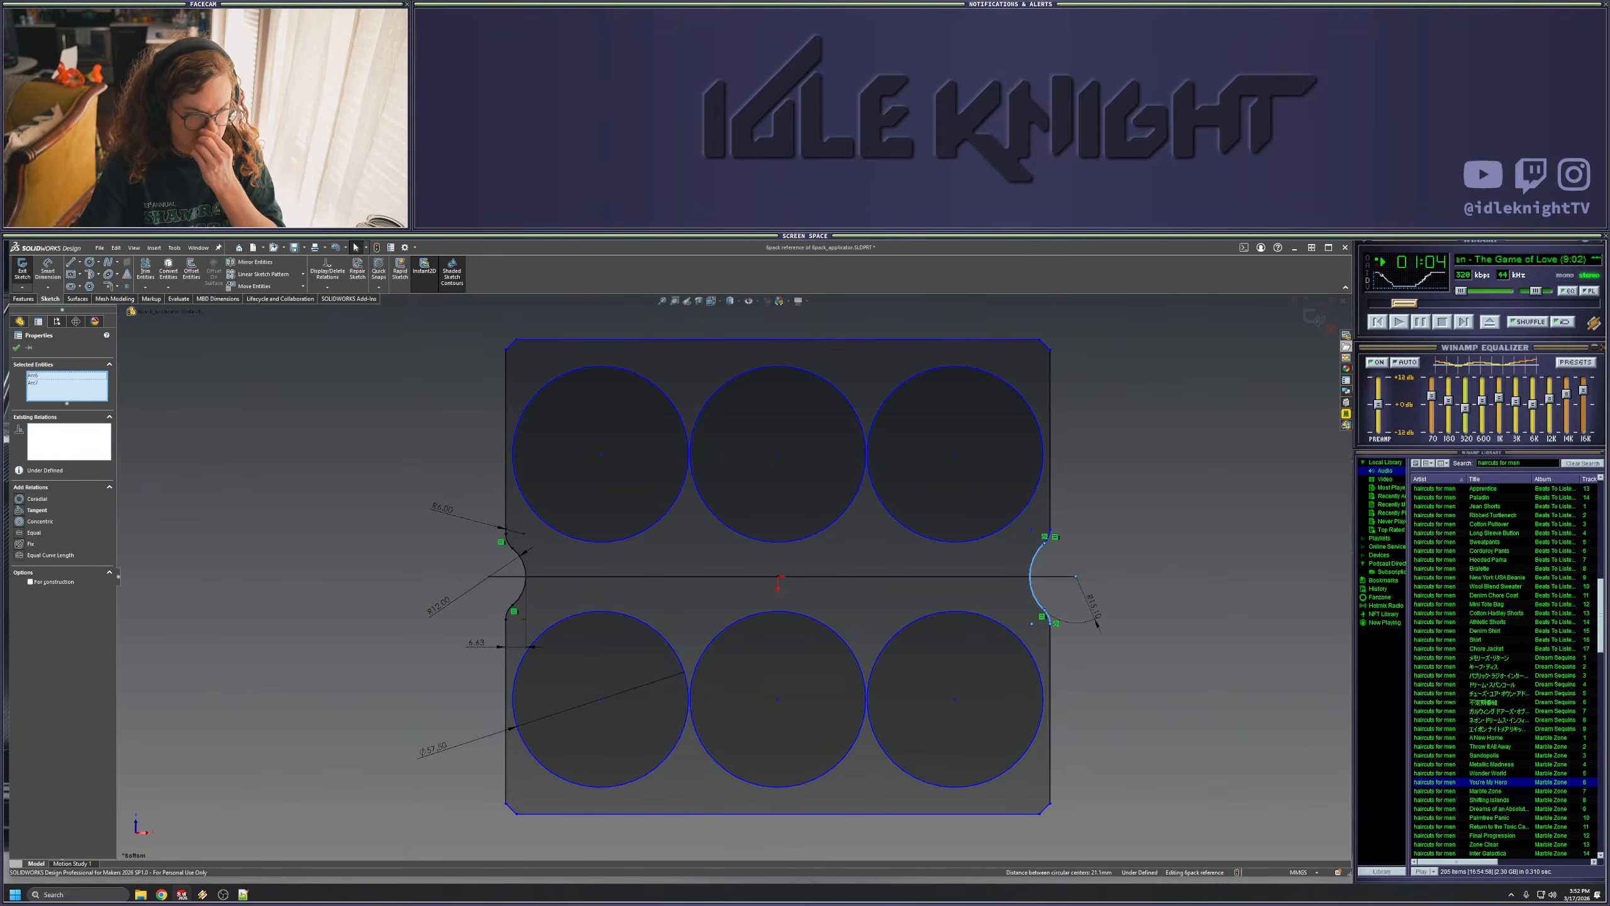
{"action": "left_click", "coordinate": [37, 510]}
{"action": "left_click", "coordinate": [223, 511]}
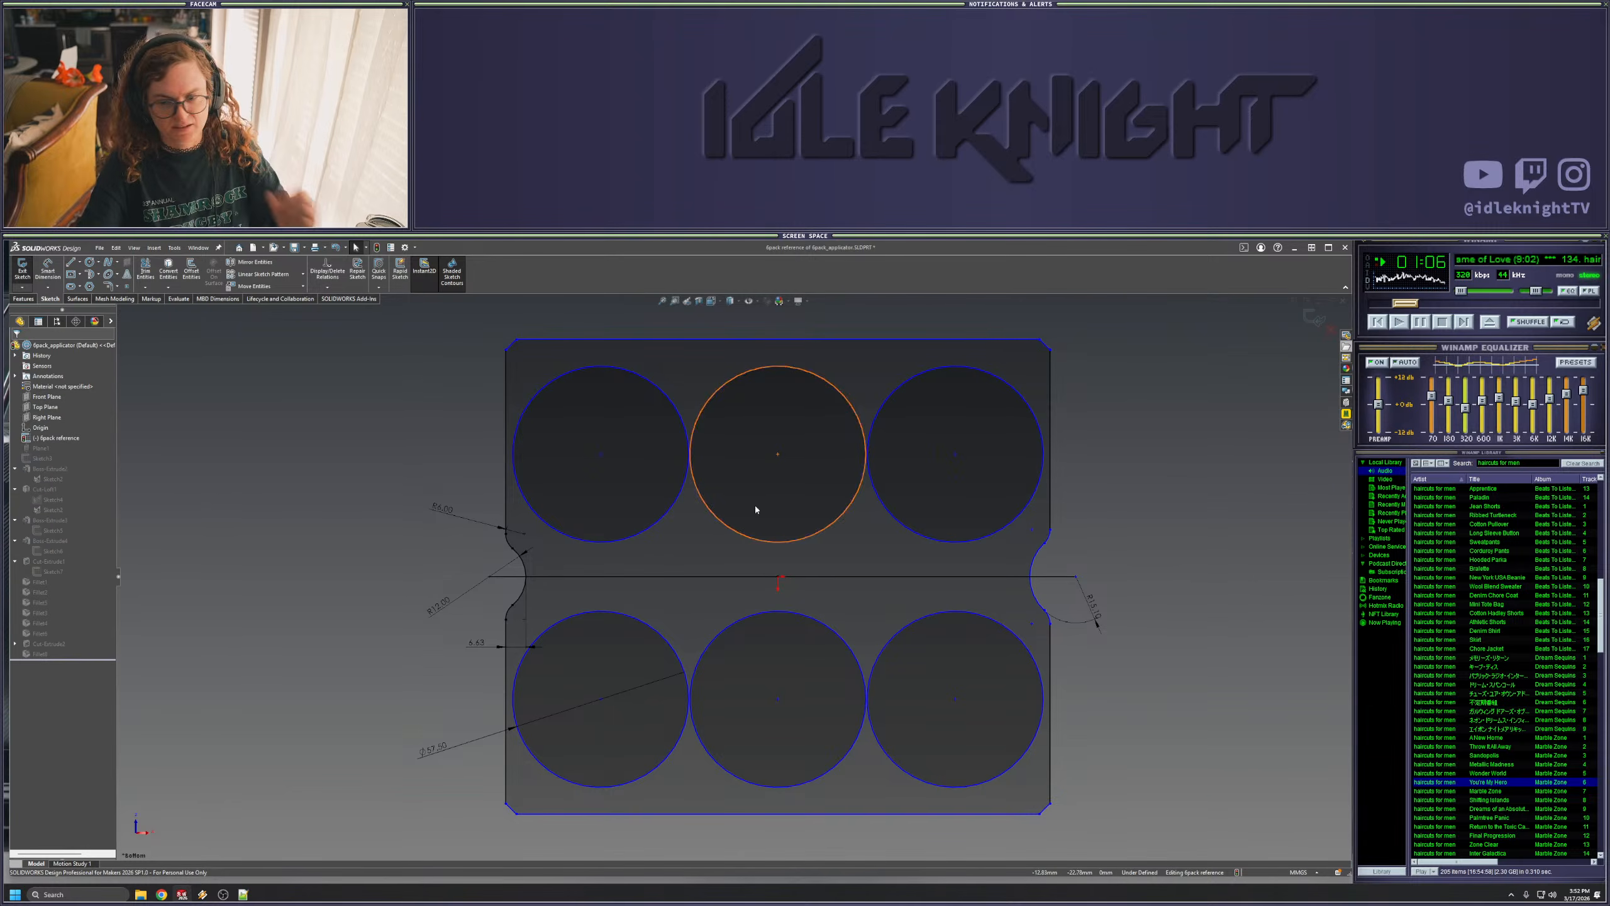
{"action": "left_click", "coordinate": [1098, 614]}
{"action": "type", "text": "12"}
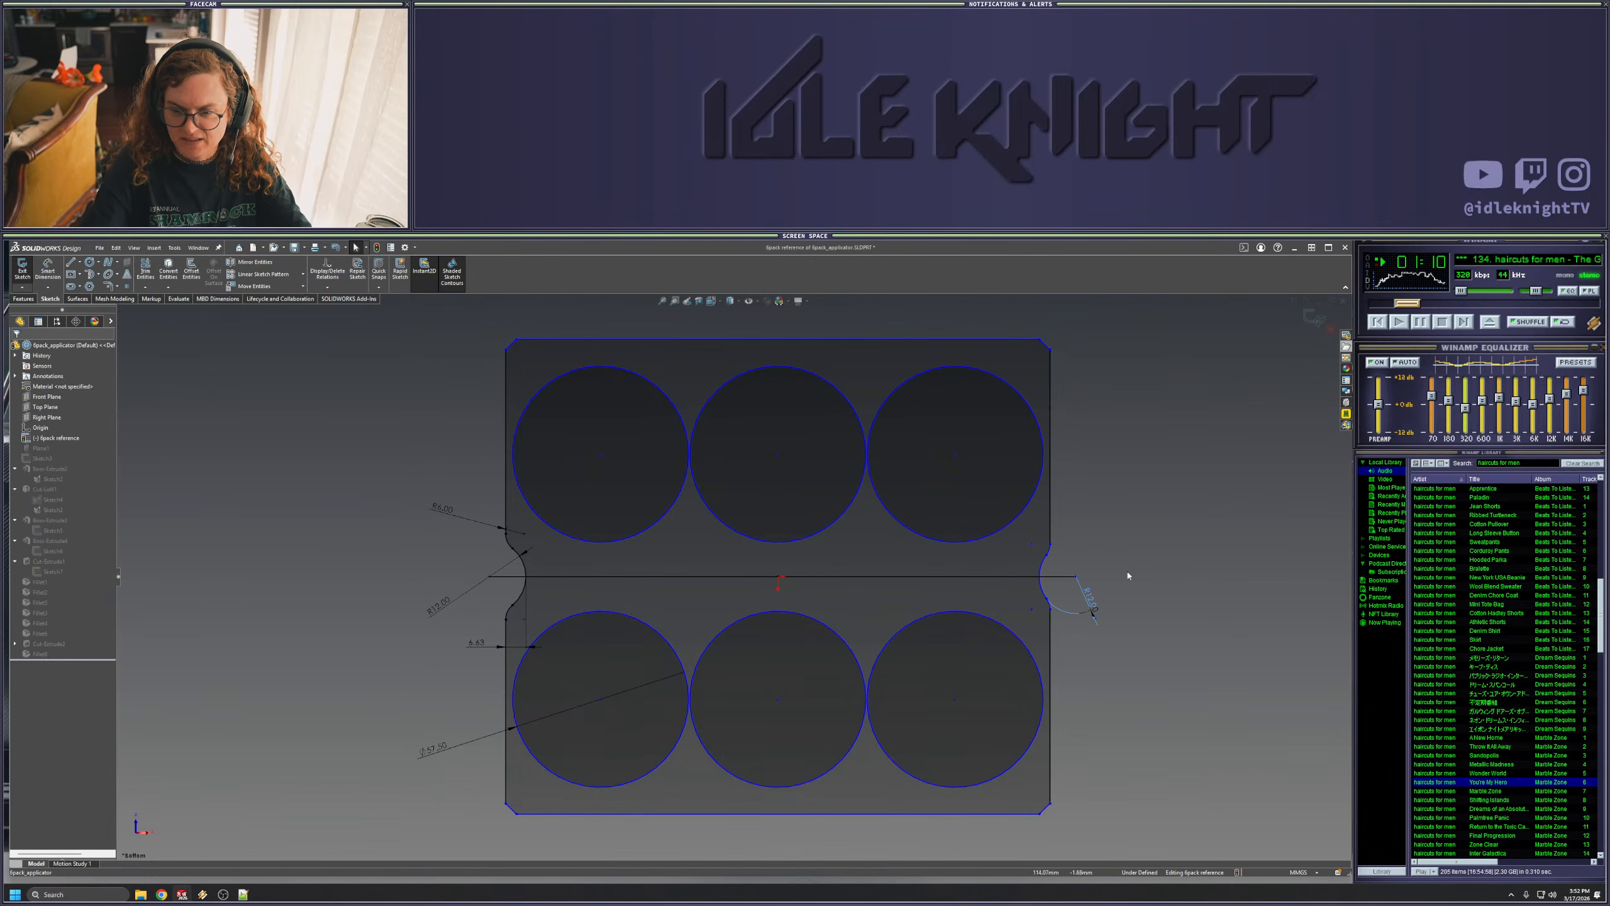
- Undo the last radius change on the right notch arc
{"action": "key", "text": "ctrl+z"}
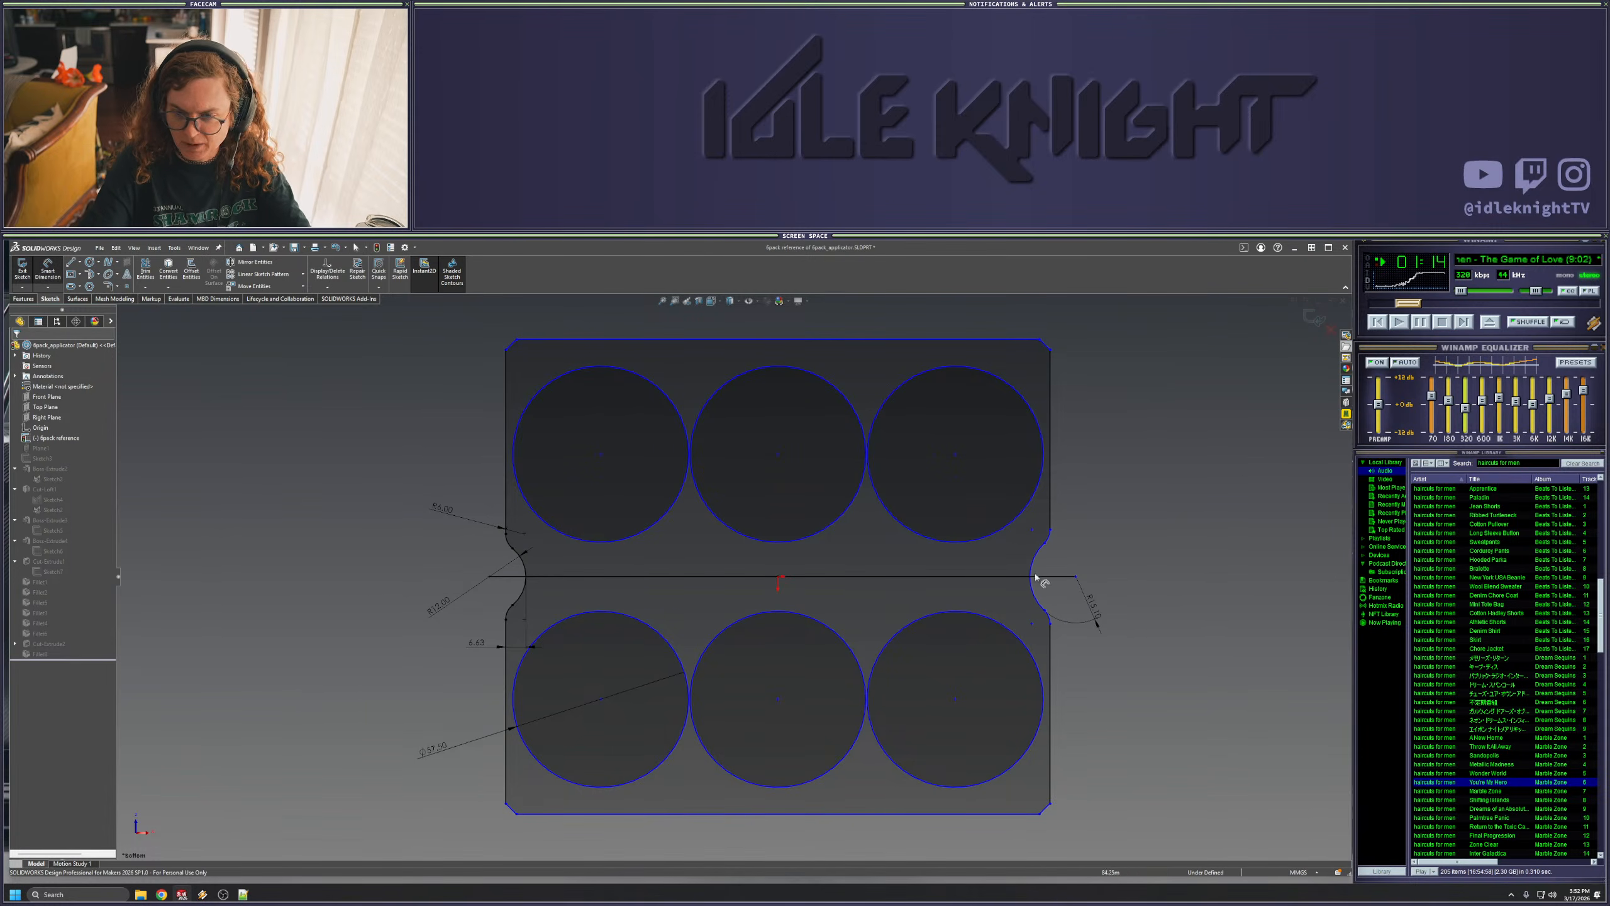
{"action": "left_click", "coordinate": [1048, 637]}
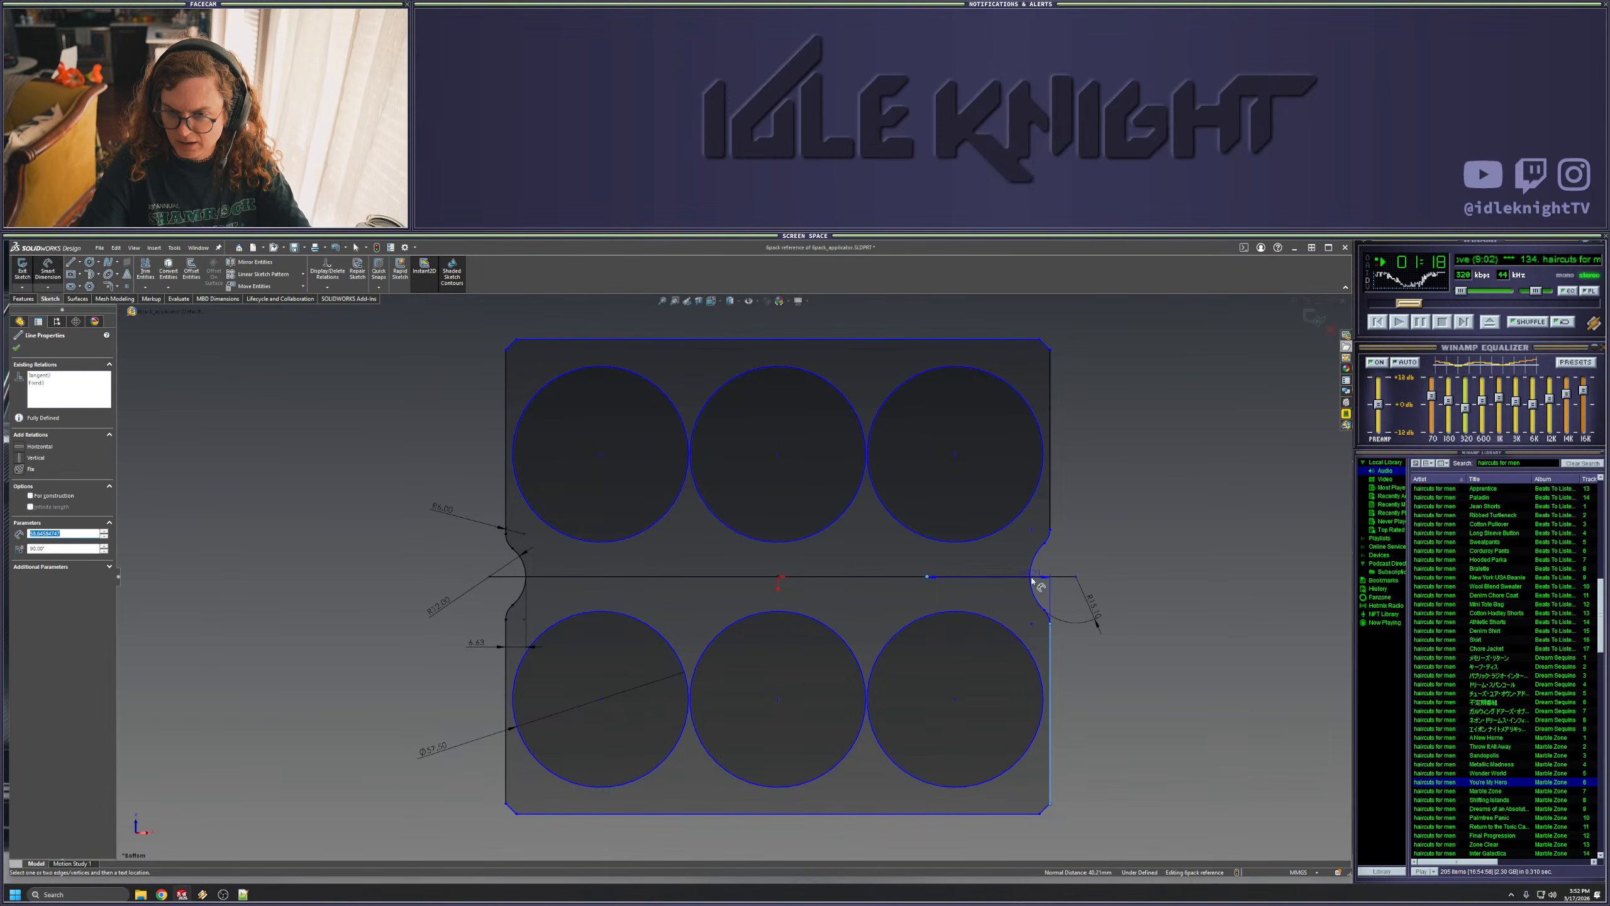
{"action": "key", "text": "Escape"}
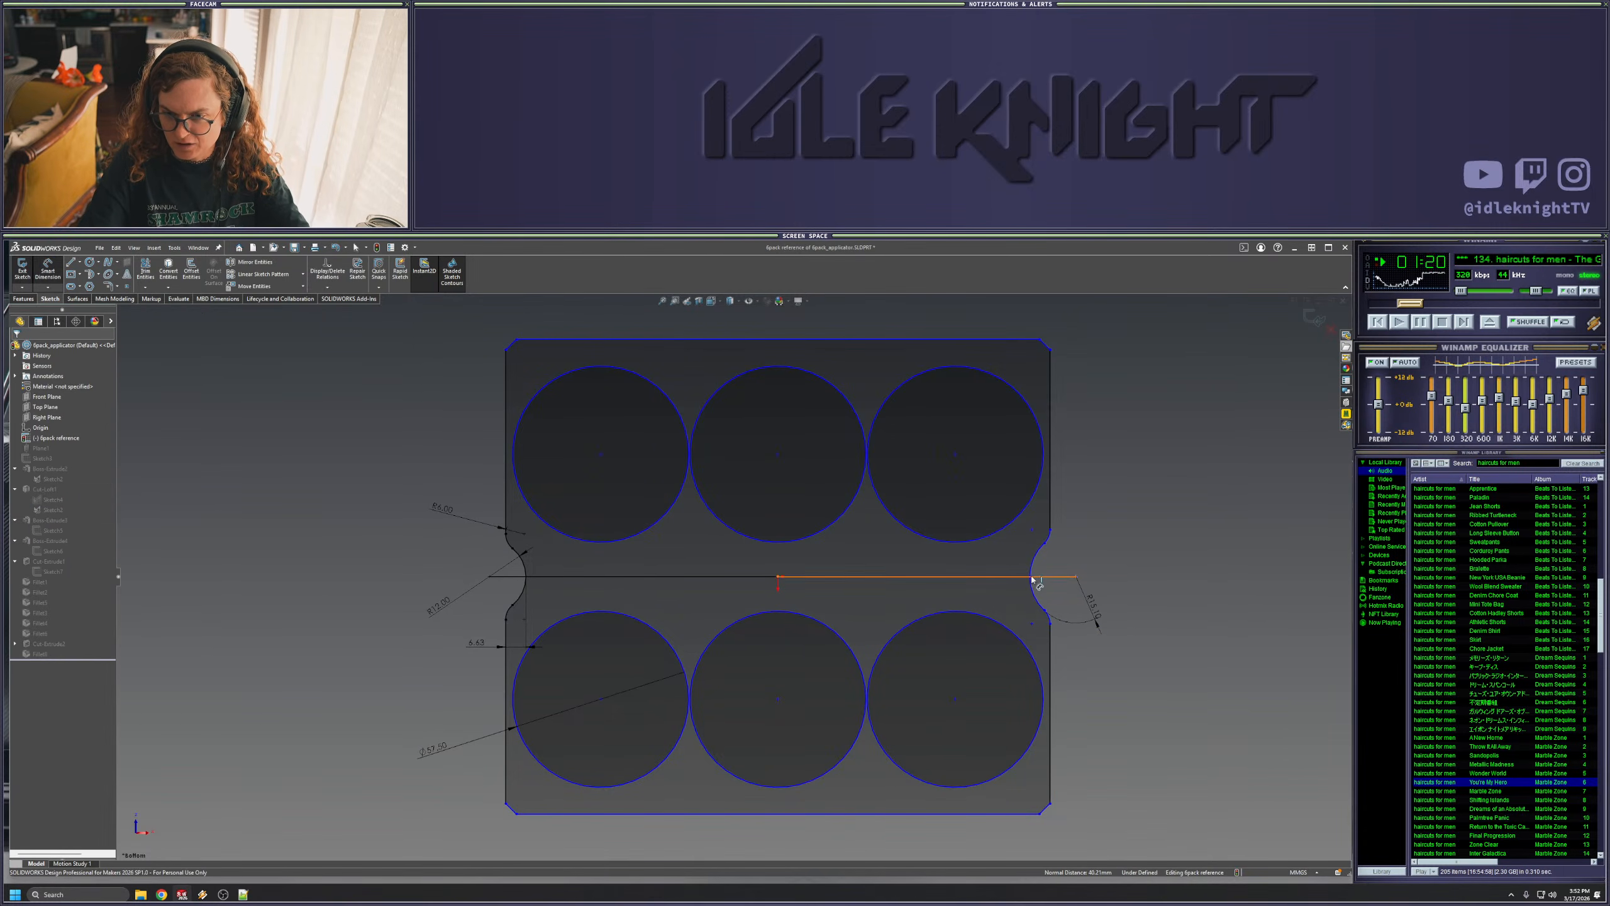
{"action": "scroll", "coordinate": [1177, 634], "scroll_direction": "down", "scroll_amount": 6}
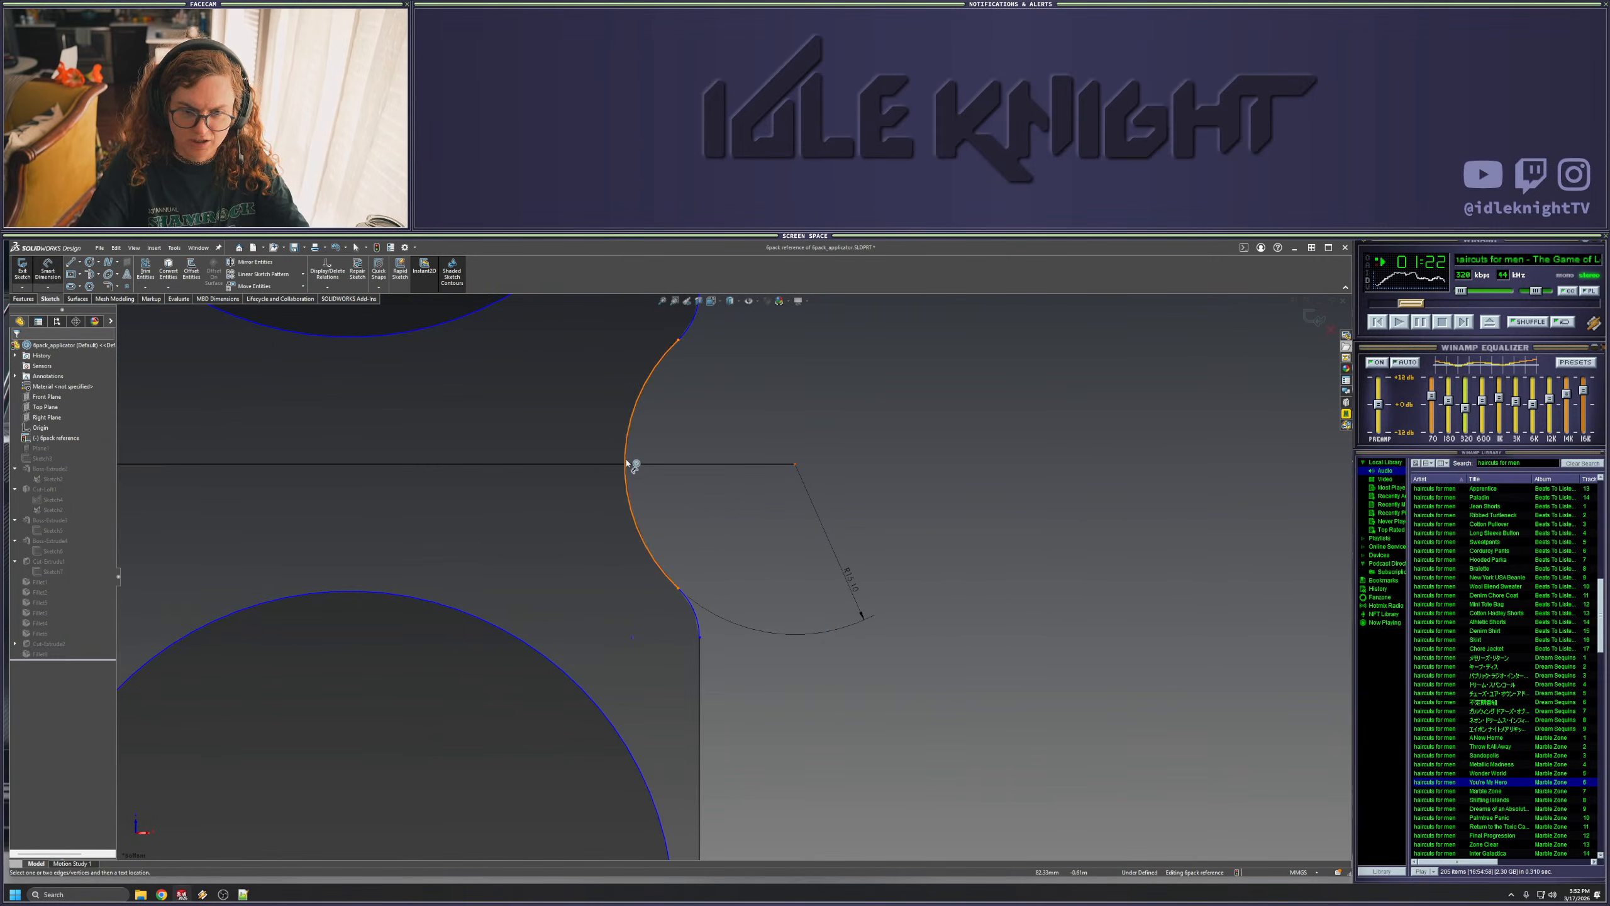
{"action": "left_click", "coordinate": [626, 470]}
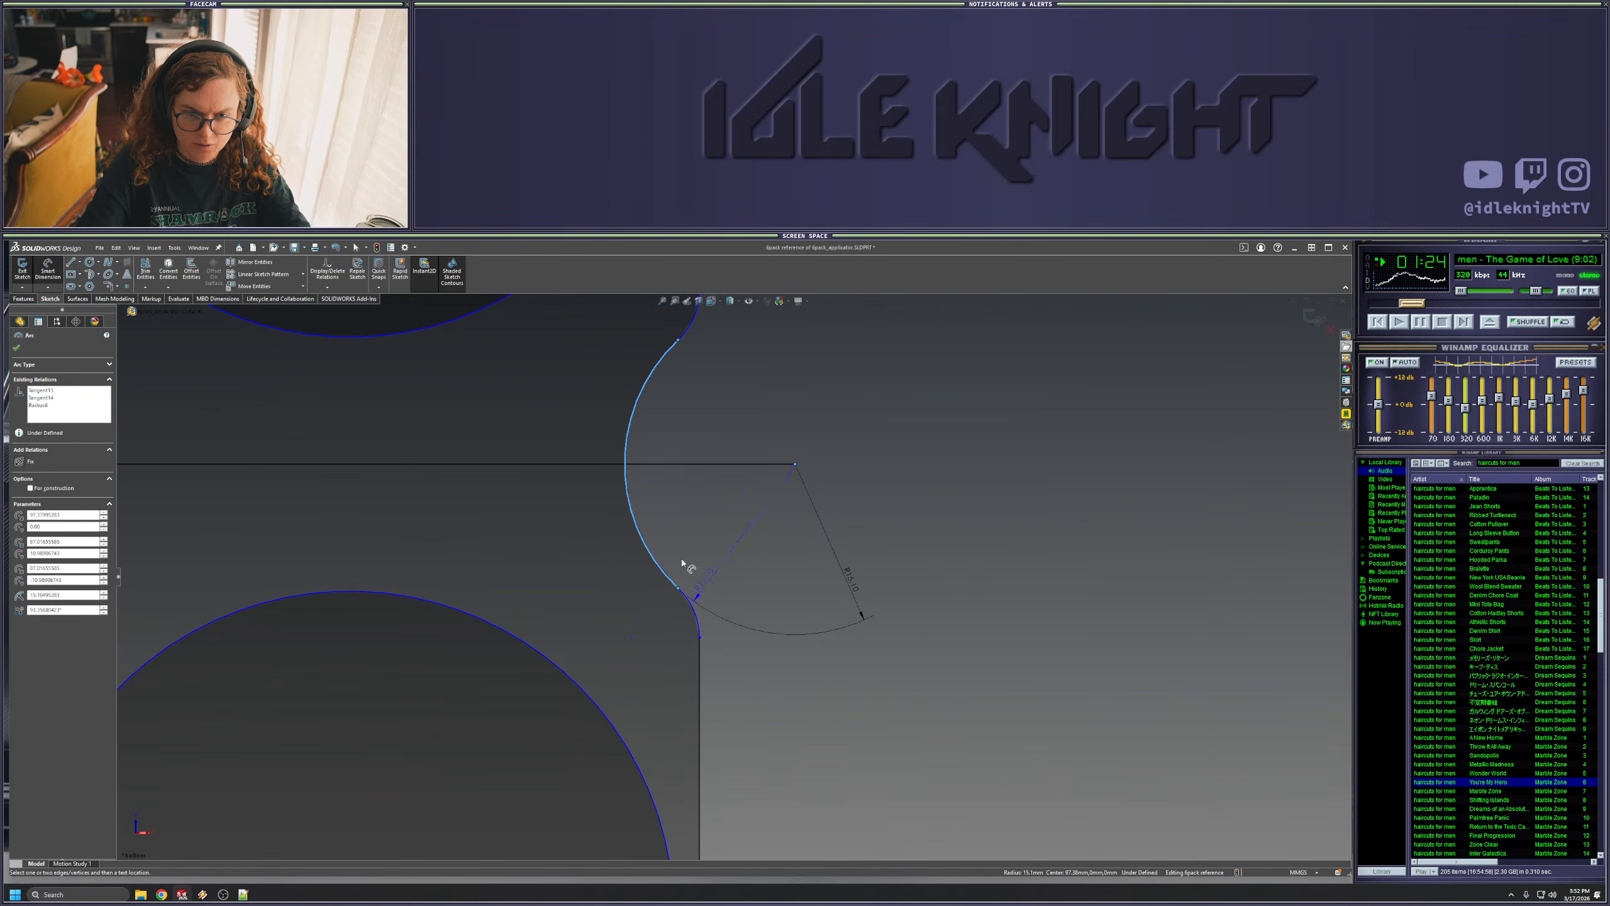
{"action": "key", "text": "Escape"}
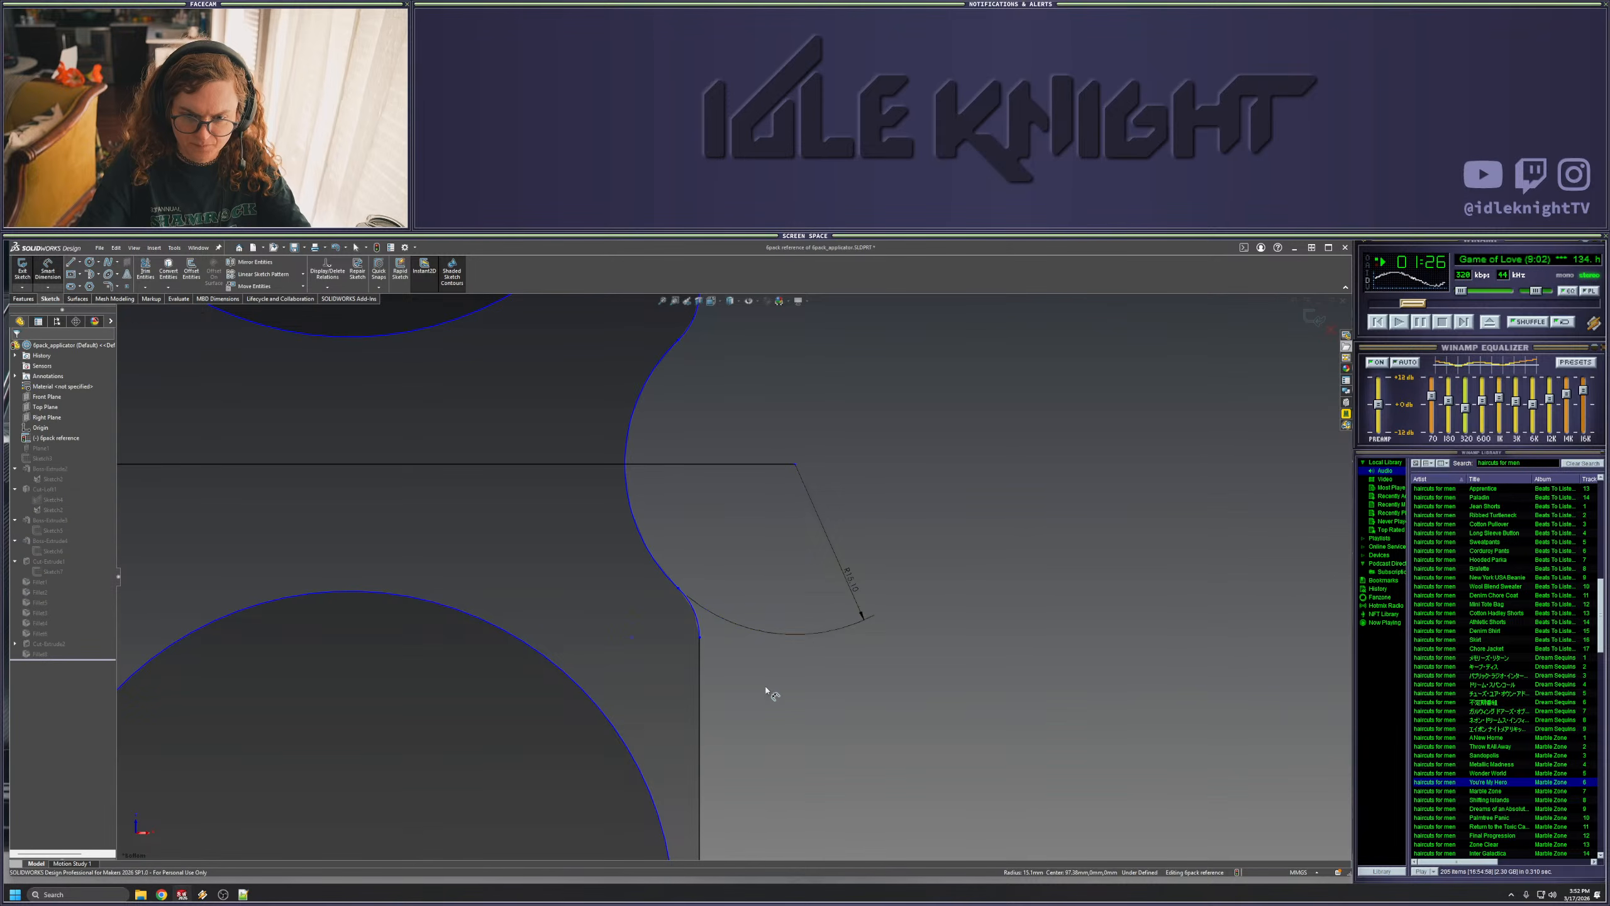
{"action": "left_click", "coordinate": [701, 669]}
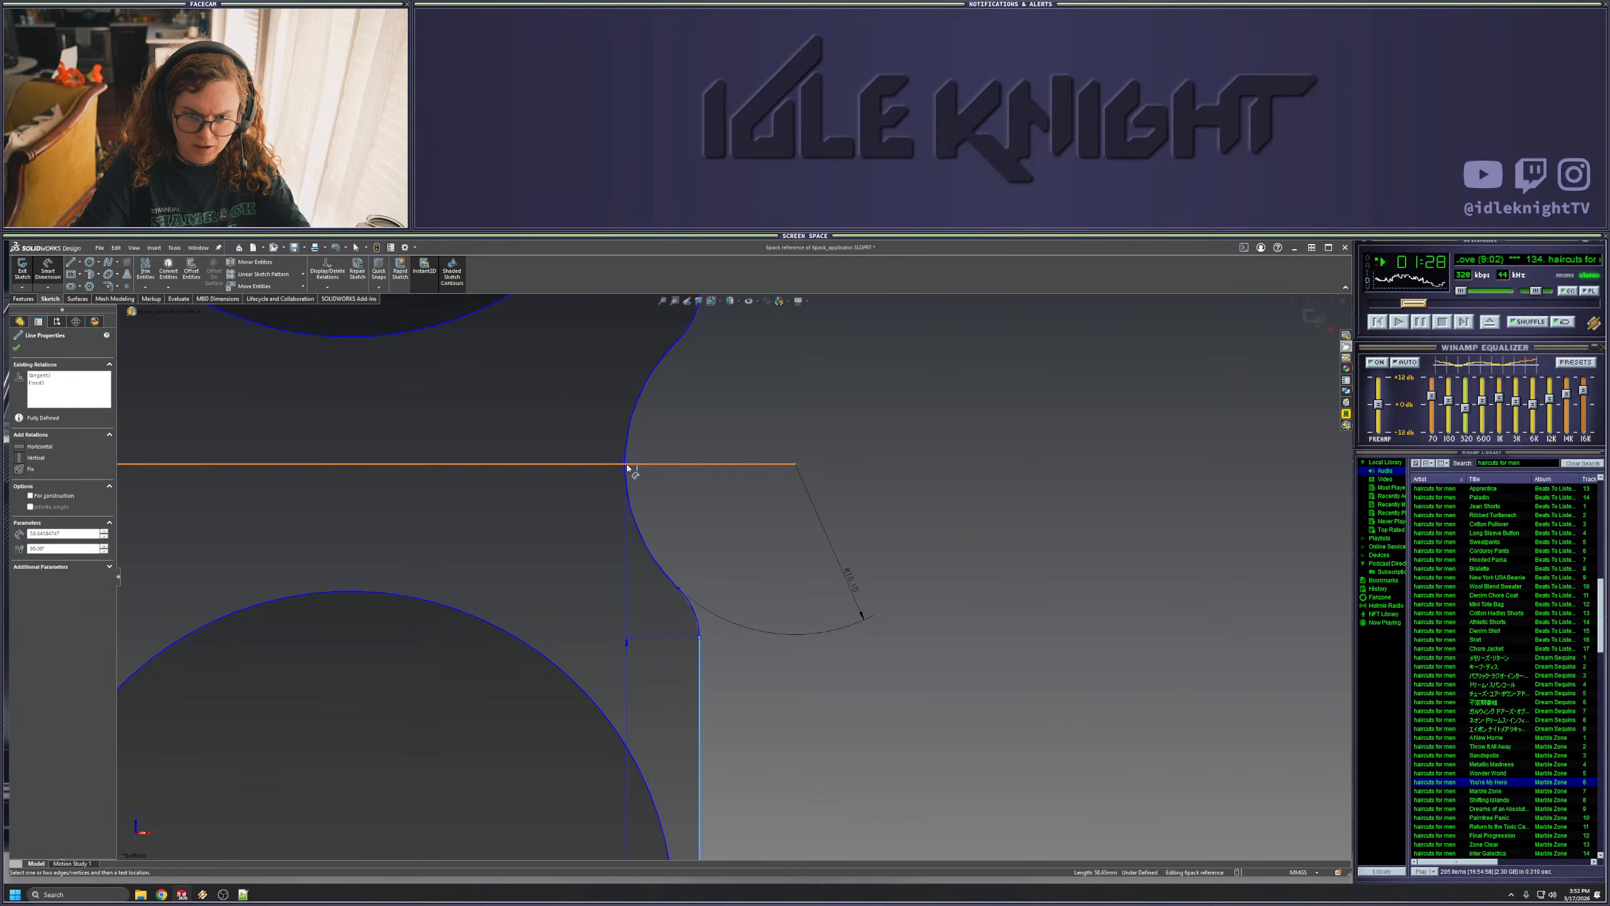
{"action": "left_click", "coordinate": [626, 464]}
{"action": "key", "text": "Escape"}
- Dimension the right notch arc's horizontal depth from the lower side line with the Min arc condition, placing the dimension below the notch
{"action": "left_click", "coordinate": [642, 538]}
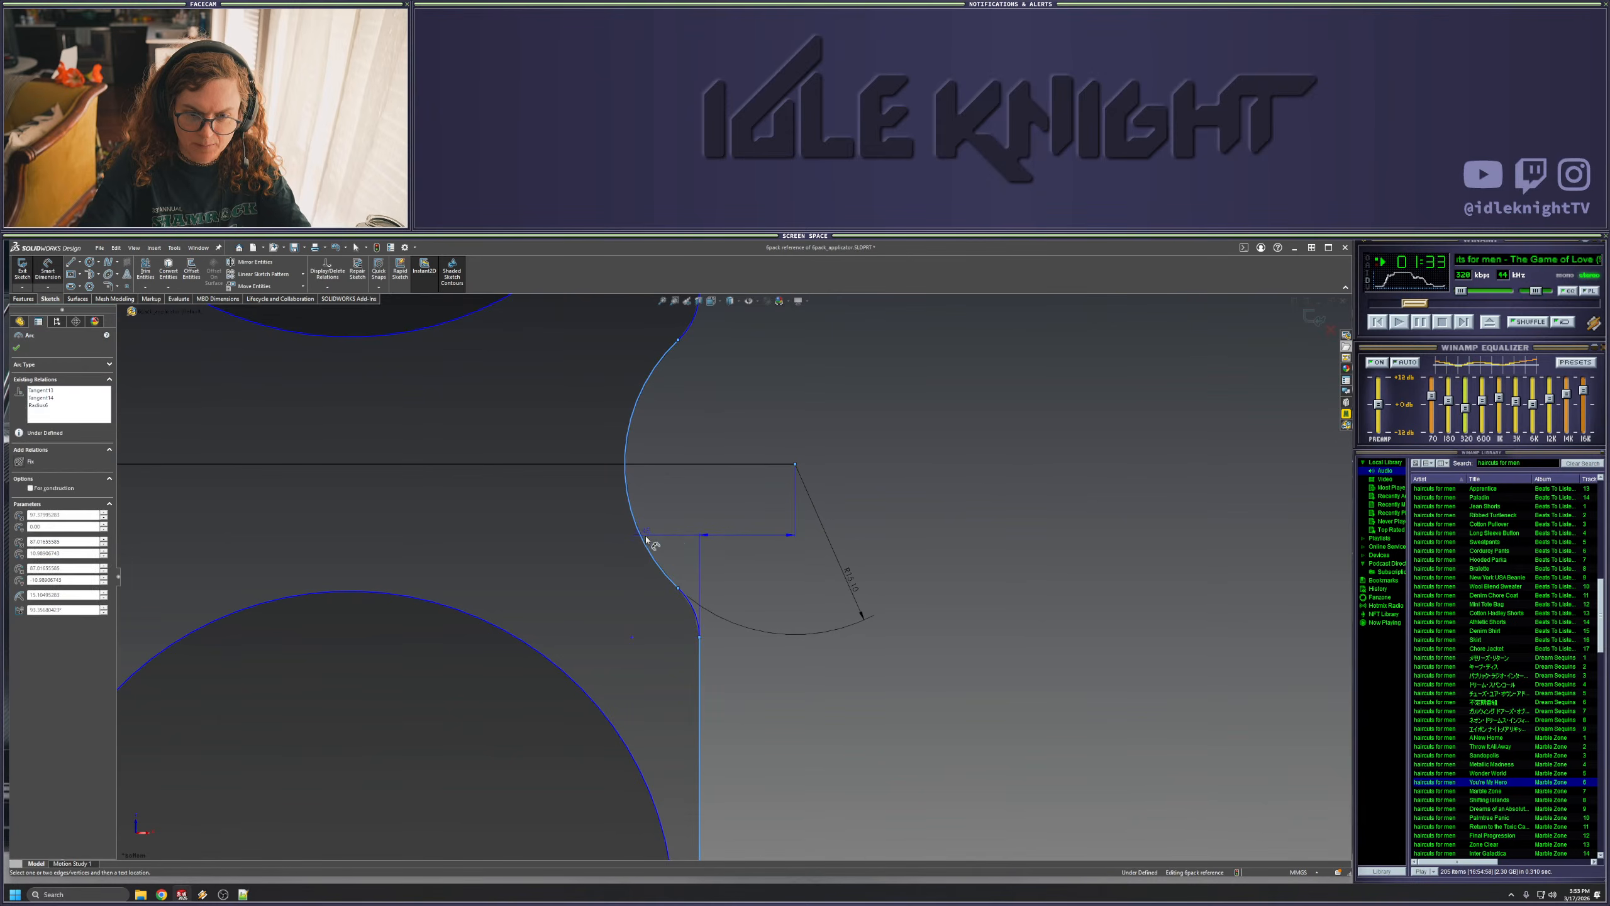
{"action": "left_click", "coordinate": [709, 537]}
{"action": "left_click", "coordinate": [731, 484]}
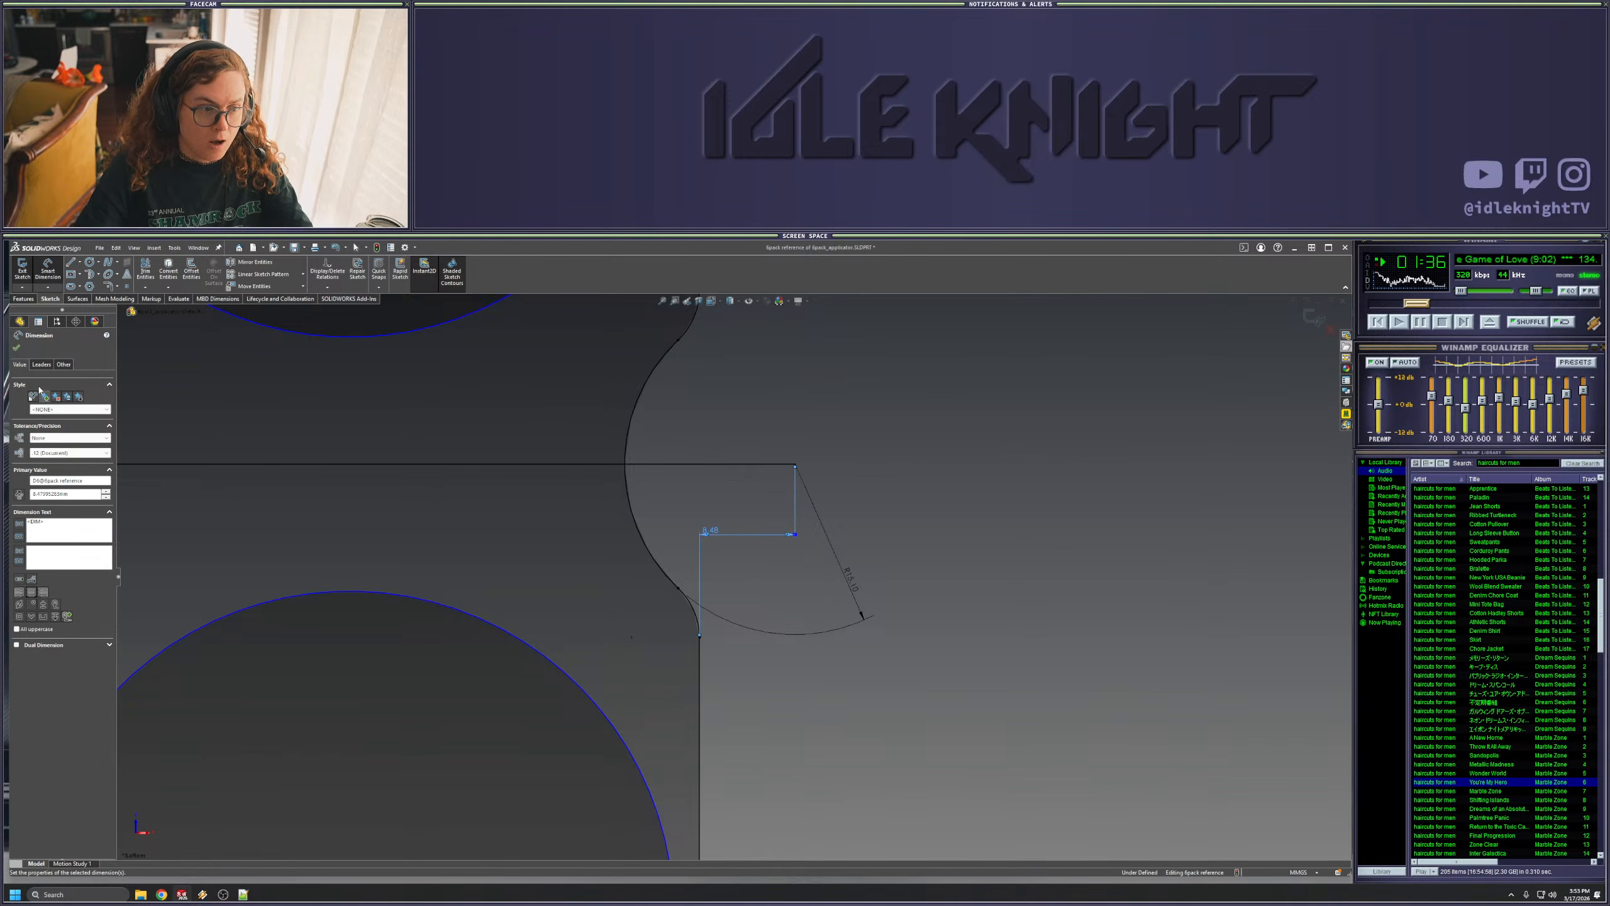
{"action": "left_click", "coordinate": [42, 364]}
{"action": "left_click", "coordinate": [60, 619]}
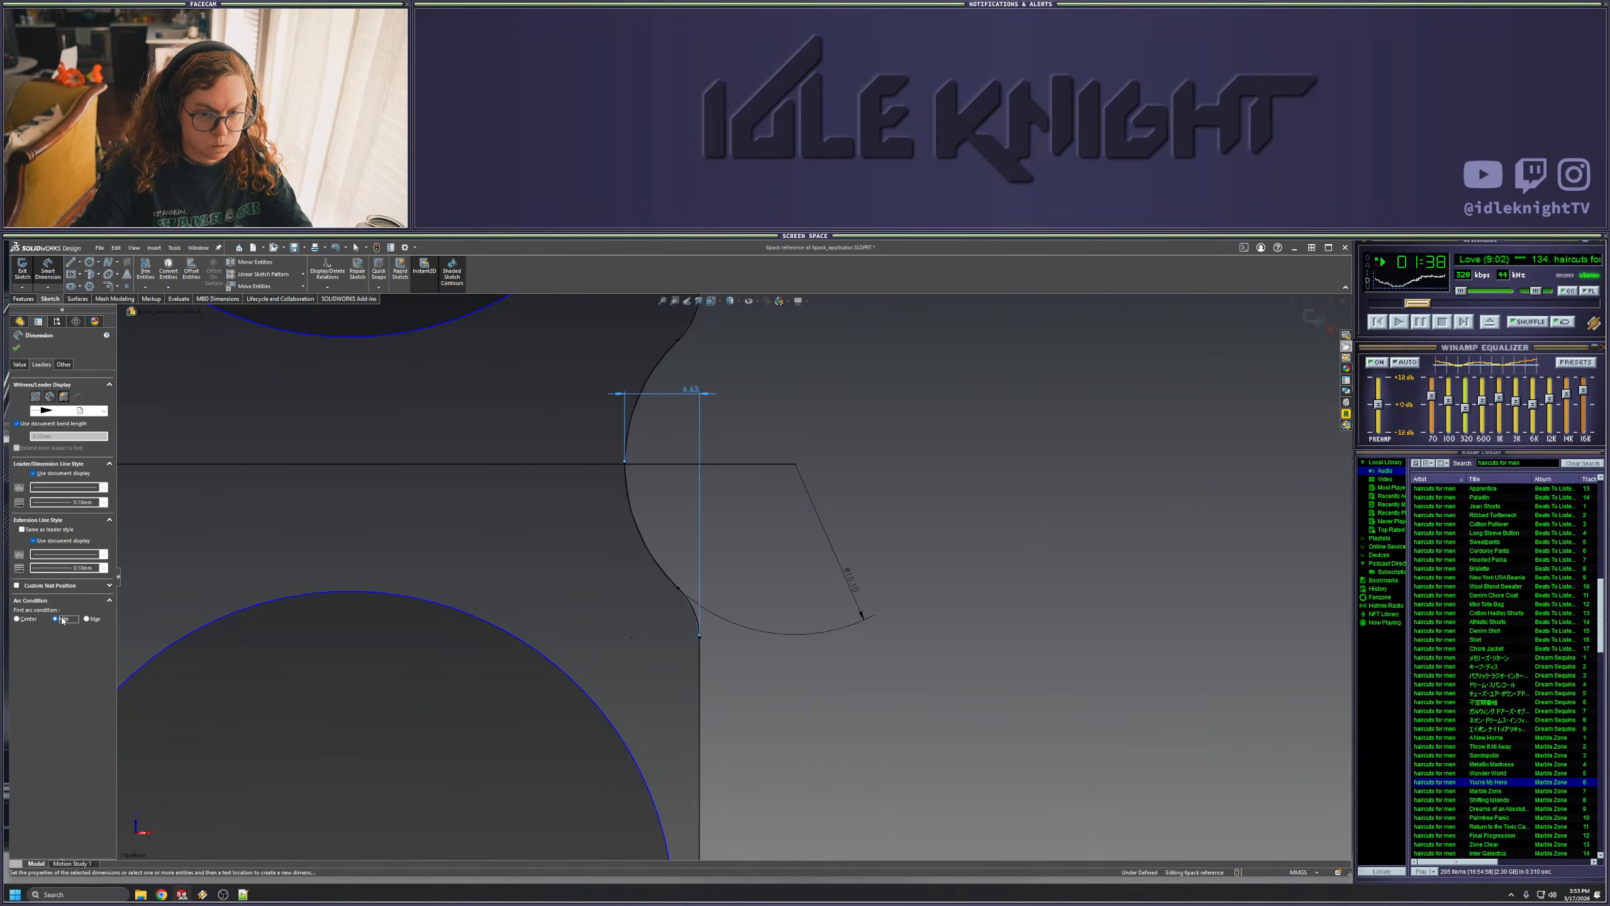
{"action": "left_click_drag", "start_coordinate": [696, 392], "coordinate": [786, 689]}
- Set the right notch arc's radius to 12 mm
{"action": "left_click", "coordinate": [853, 583]}
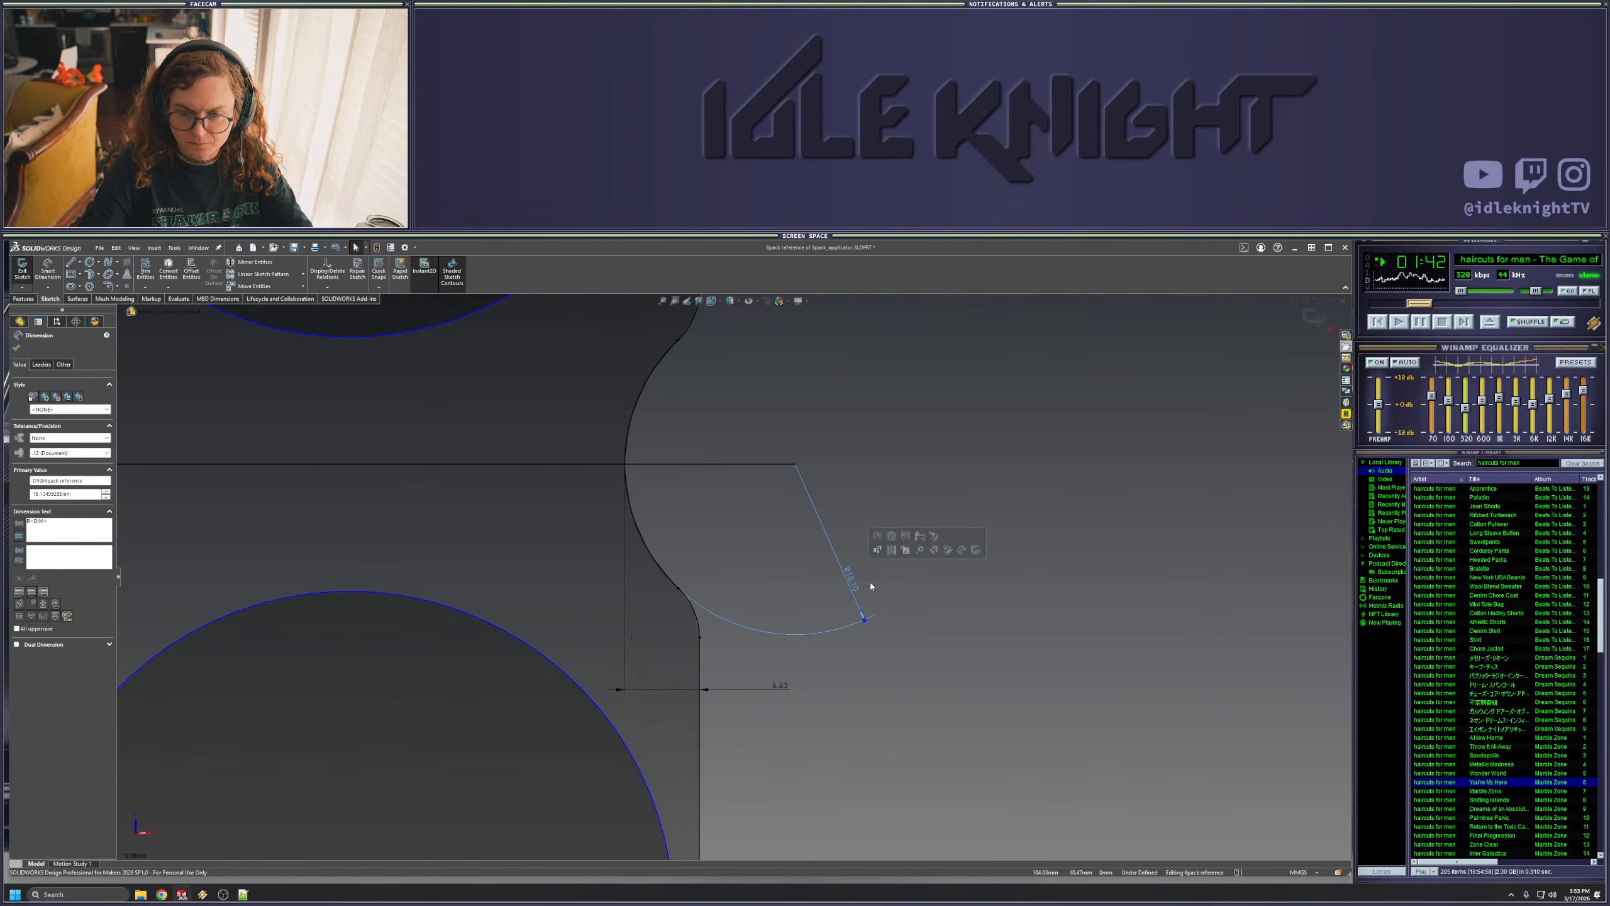
{"action": "double_click", "coordinate": [852, 583]}
{"action": "type", "text": "12"}
{"action": "key", "text": "Return"}
{"action": "scroll", "coordinate": [805, 533], "scroll_direction": "up", "scroll_amount": 5}
{"action": "scroll", "coordinate": [862, 506], "scroll_direction": "up", "scroll_amount": 5}
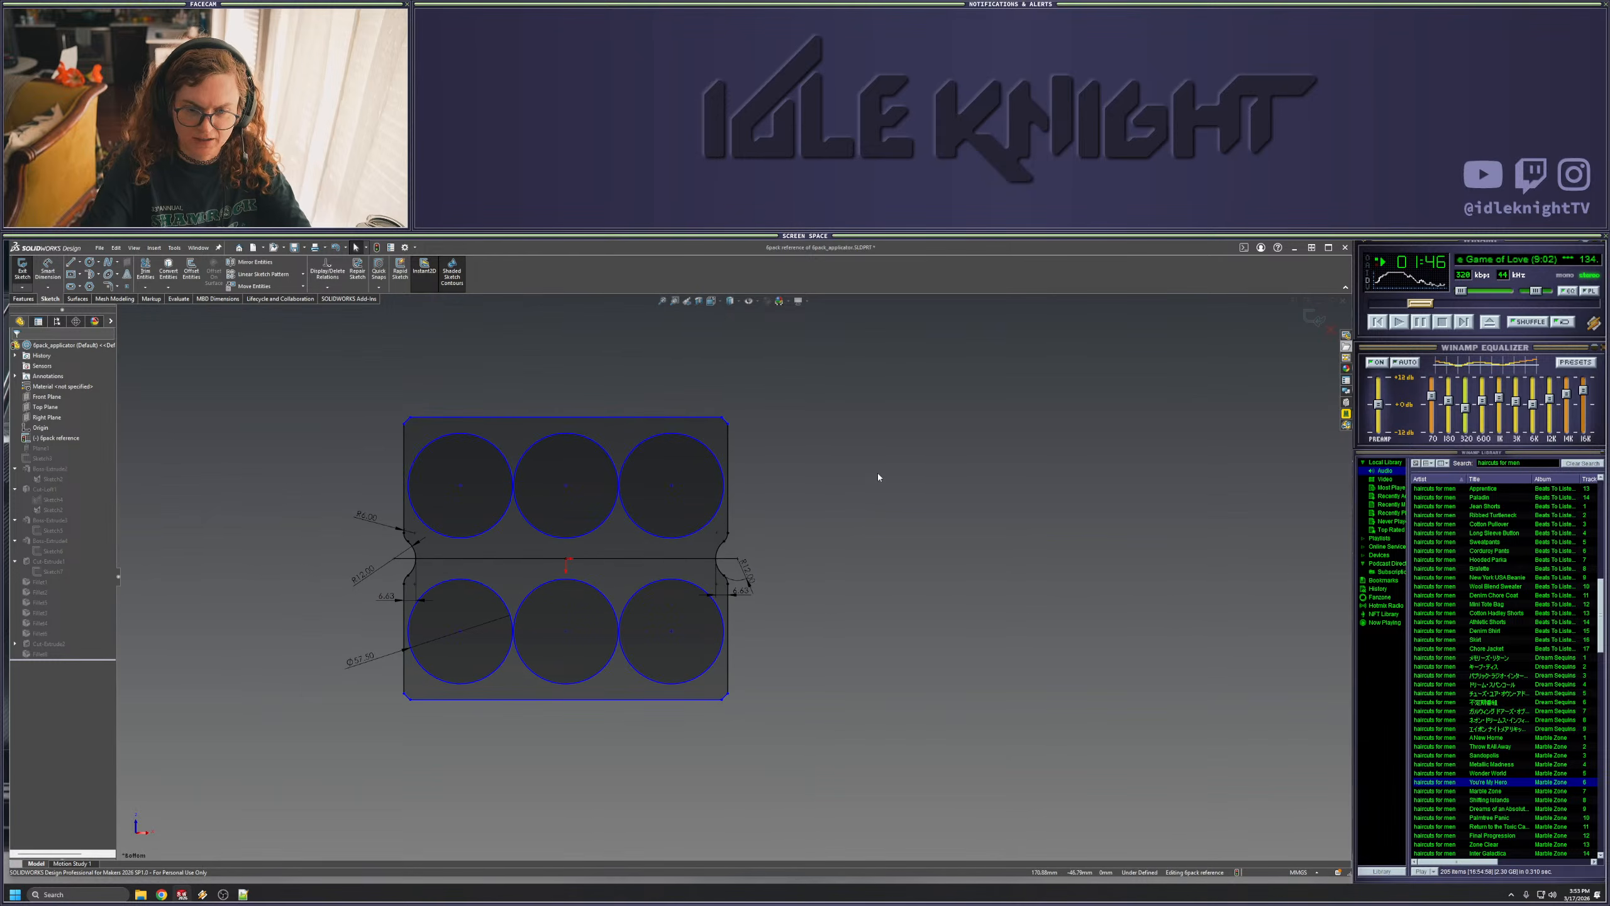
- Convert both horizontal middle lines to construction geometry and exit the 6pack reference sketch
{"action": "left_click", "coordinate": [634, 558]}
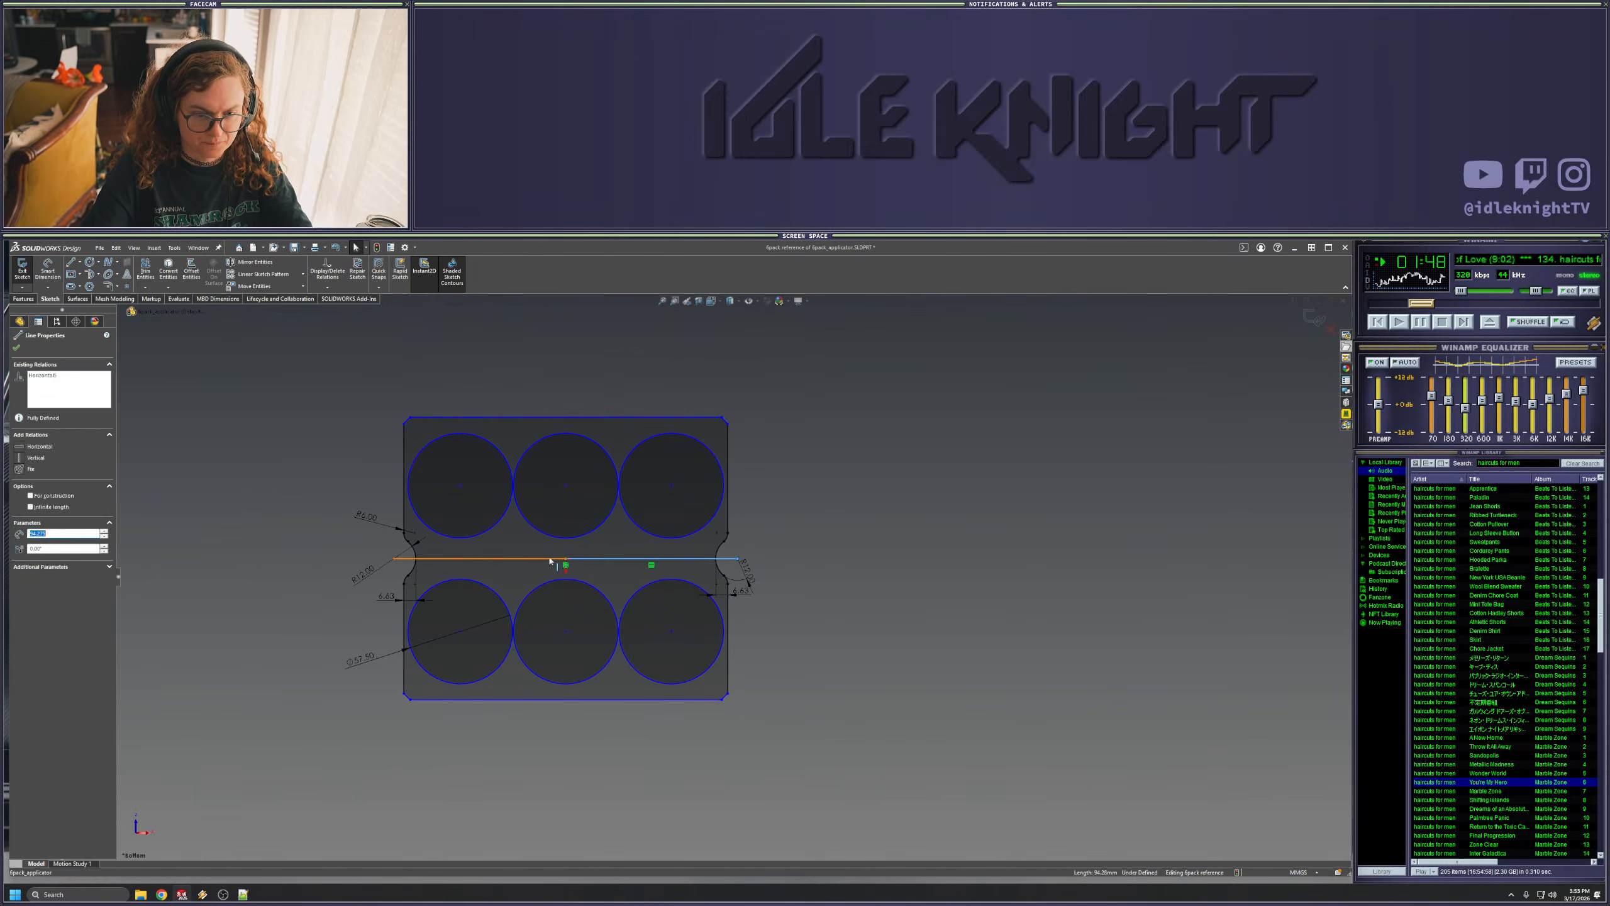
{"action": "left_click", "coordinate": [437, 558], "text": "ctrl"}
{"action": "left_click", "coordinate": [38, 594]}
{"action": "left_click", "coordinate": [302, 579]}
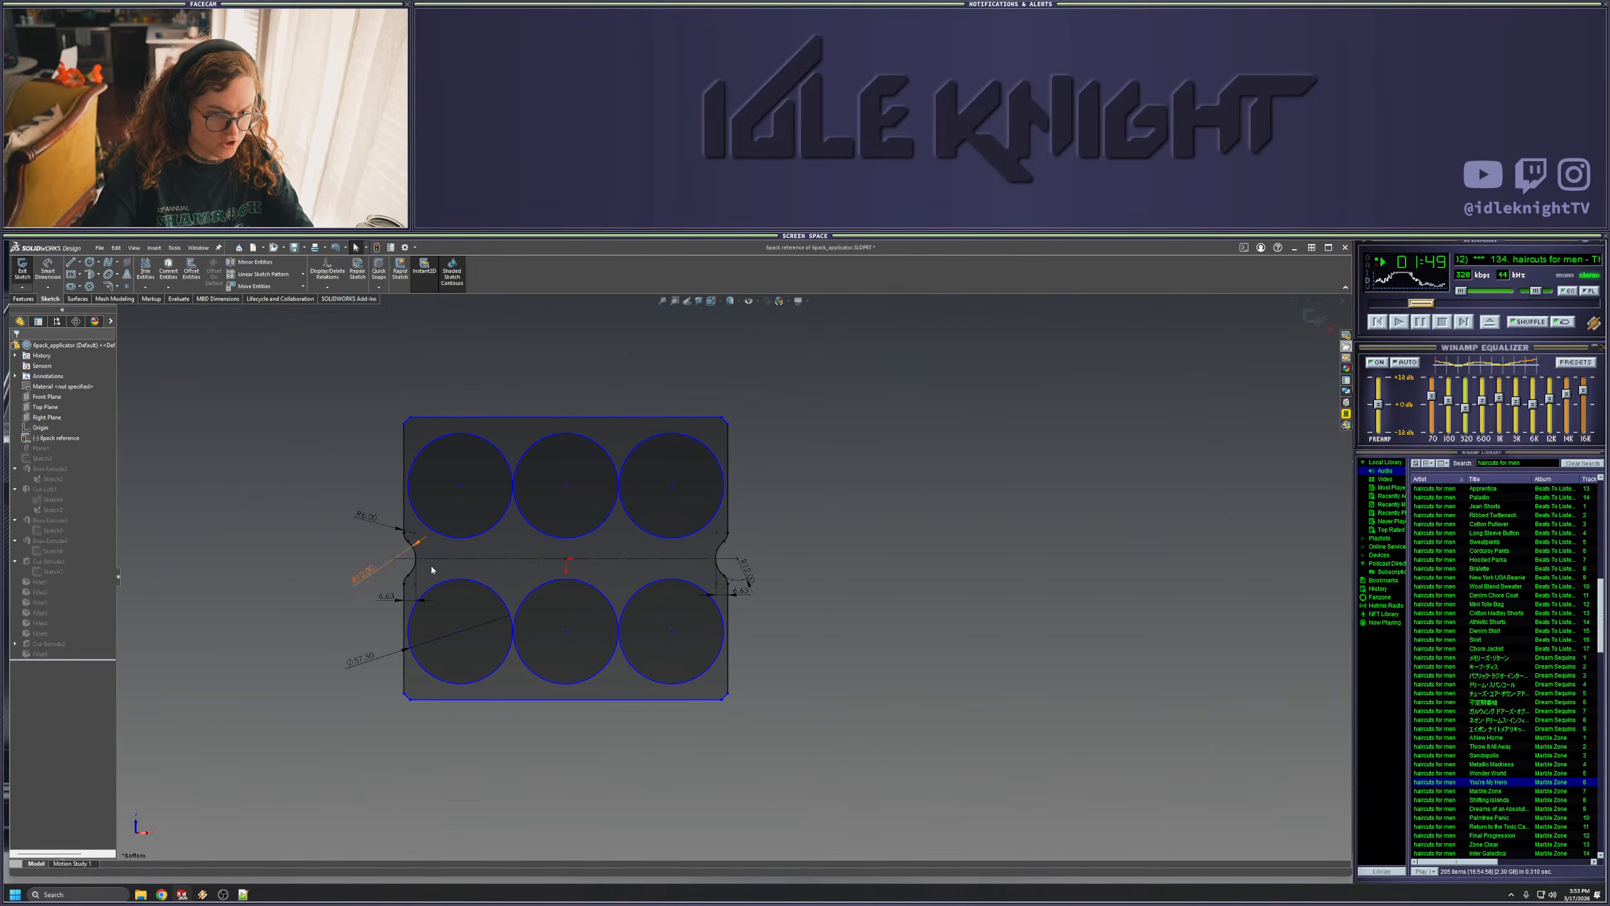
{"action": "left_click", "coordinate": [1313, 317]}
- Examine the rebuilt tray from several angles and distances, including its side notches and can openings
{"action": "middle_click_drag", "start_coordinate": [428, 624], "coordinate": [472, 520]}
{"action": "scroll", "coordinate": [444, 561], "scroll_direction": "down", "scroll_amount": 4}
{"action": "scroll", "coordinate": [432, 604], "scroll_direction": "up", "scroll_amount": 5}
{"action": "scroll", "coordinate": [610, 590], "scroll_direction": "down", "scroll_amount": 5}
{"action": "middle_click_drag", "start_coordinate": [610, 591], "coordinate": [550, 539]}
{"action": "scroll", "coordinate": [635, 579], "scroll_direction": "up", "scroll_amount": 4}
{"action": "middle_click_drag", "start_coordinate": [636, 581], "coordinate": [737, 651]}
{"action": "scroll", "coordinate": [796, 749], "scroll_direction": "up", "scroll_amount": 3}
{"action": "scroll", "coordinate": [726, 741], "scroll_direction": "down", "scroll_amount": 4}
{"action": "scroll", "coordinate": [773, 730], "scroll_direction": "up", "scroll_amount": 3}
- Save the part and check the whole tray from a tilted view
{"action": "key", "text": "ctrl+s"}
{"action": "scroll", "coordinate": [762, 582], "scroll_direction": "down", "scroll_amount": 5}
{"action": "middle_click", "coordinate": [654, 608]}
{"action": "middle_click_drag", "start_coordinate": [654, 608], "coordinate": [696, 634]}
{"action": "scroll", "coordinate": [778, 549], "scroll_direction": "up", "scroll_amount": 3}
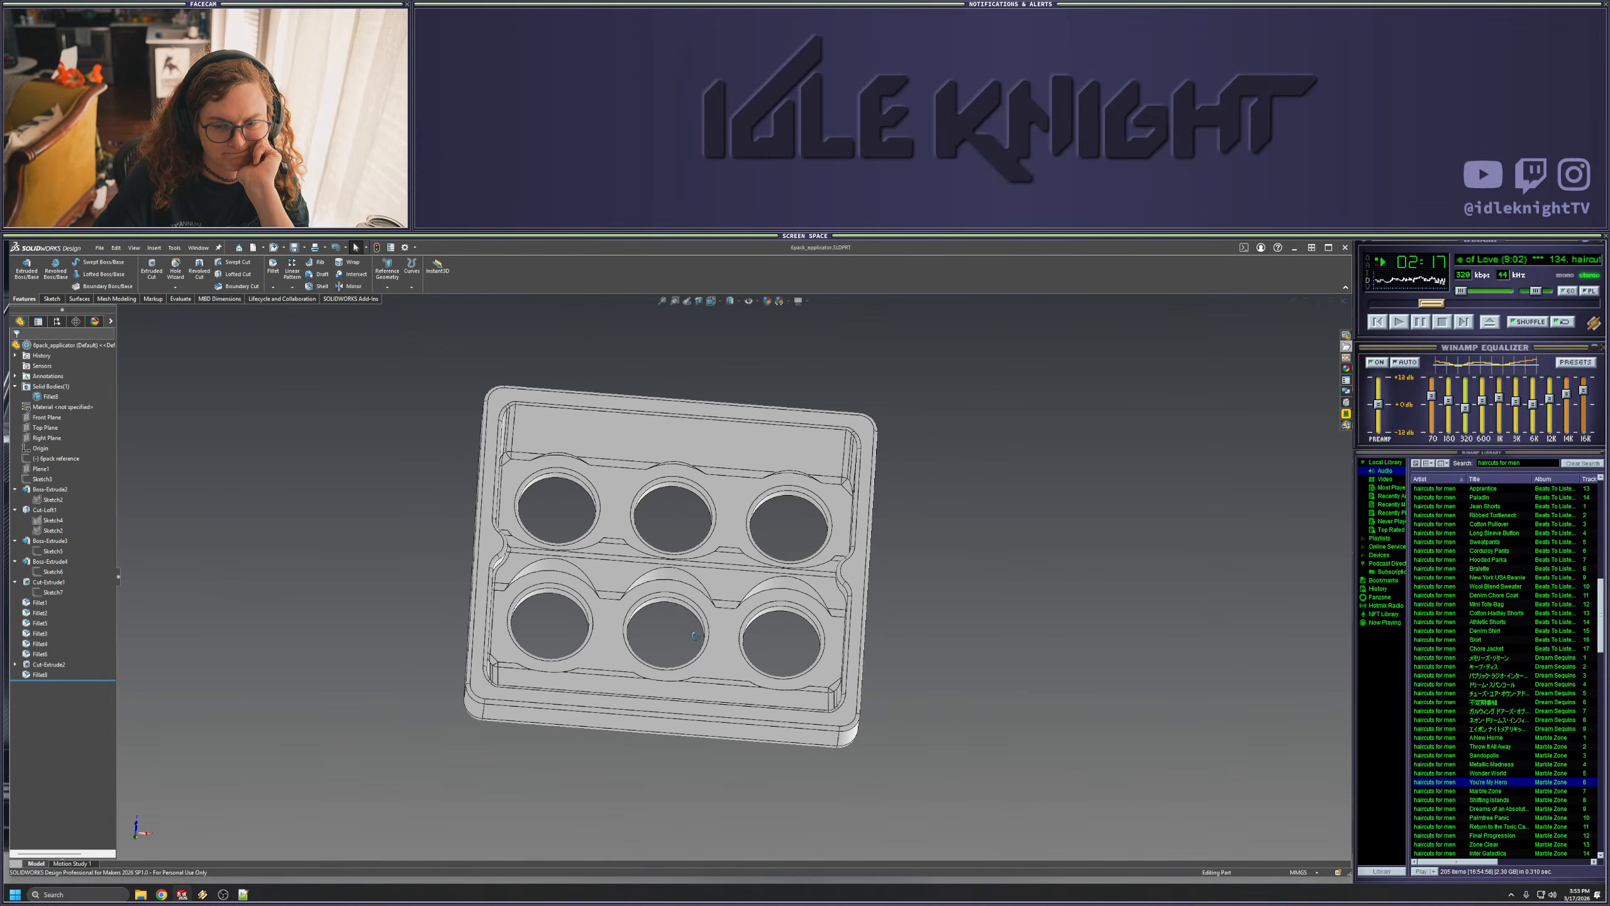
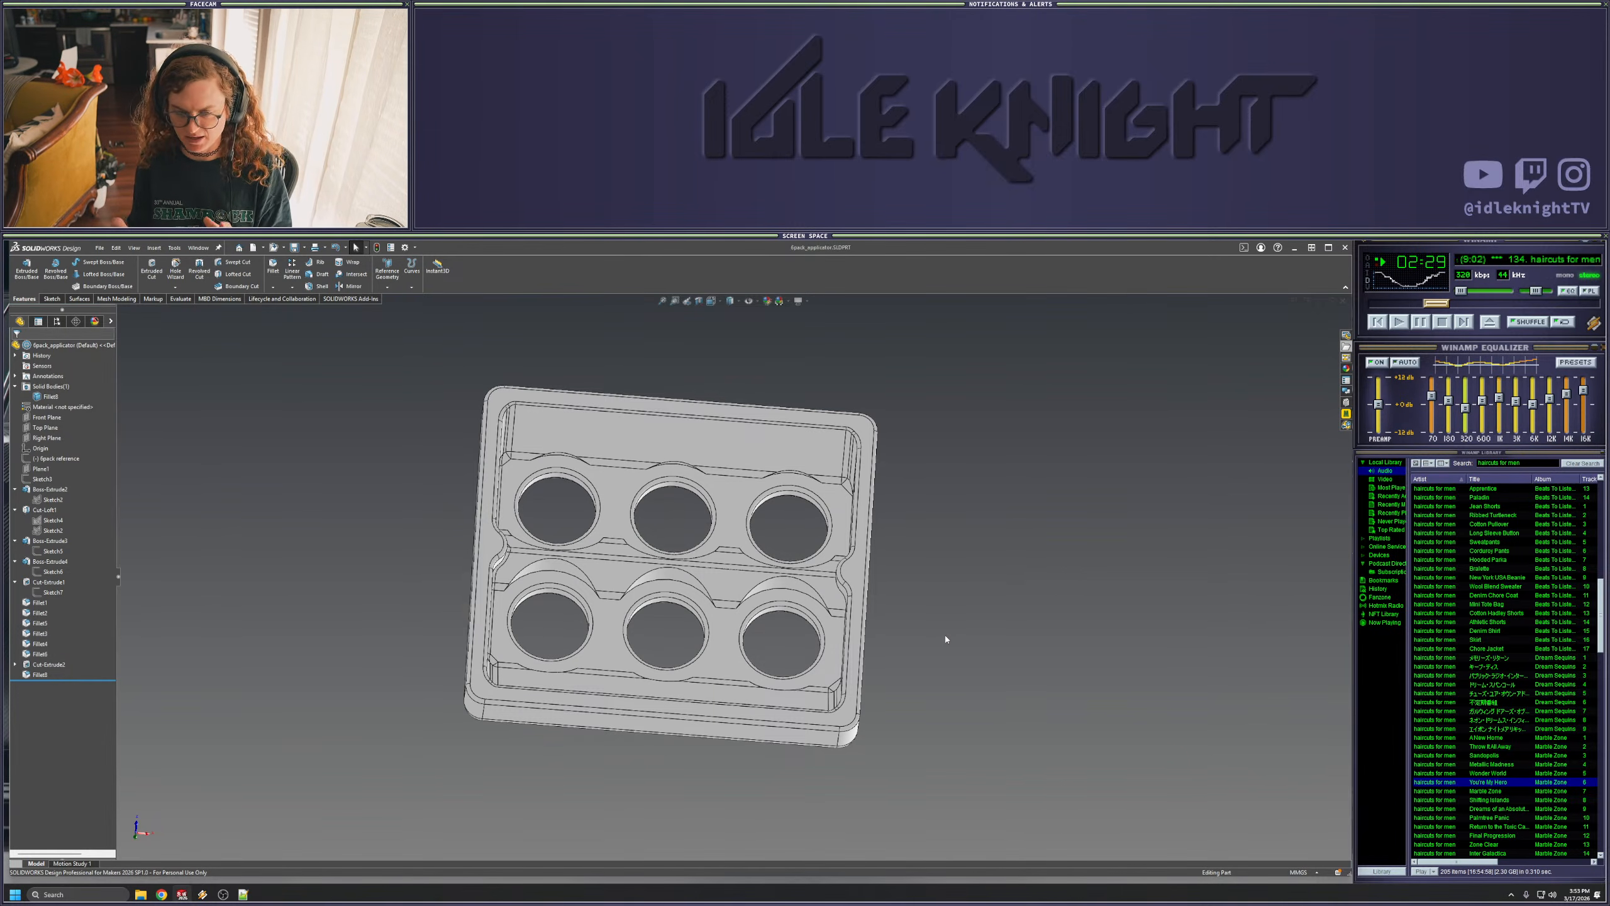
- Orient the model to the Bottom view and start a new sketch on the Top Plane
{"action": "key", "text": "space"}
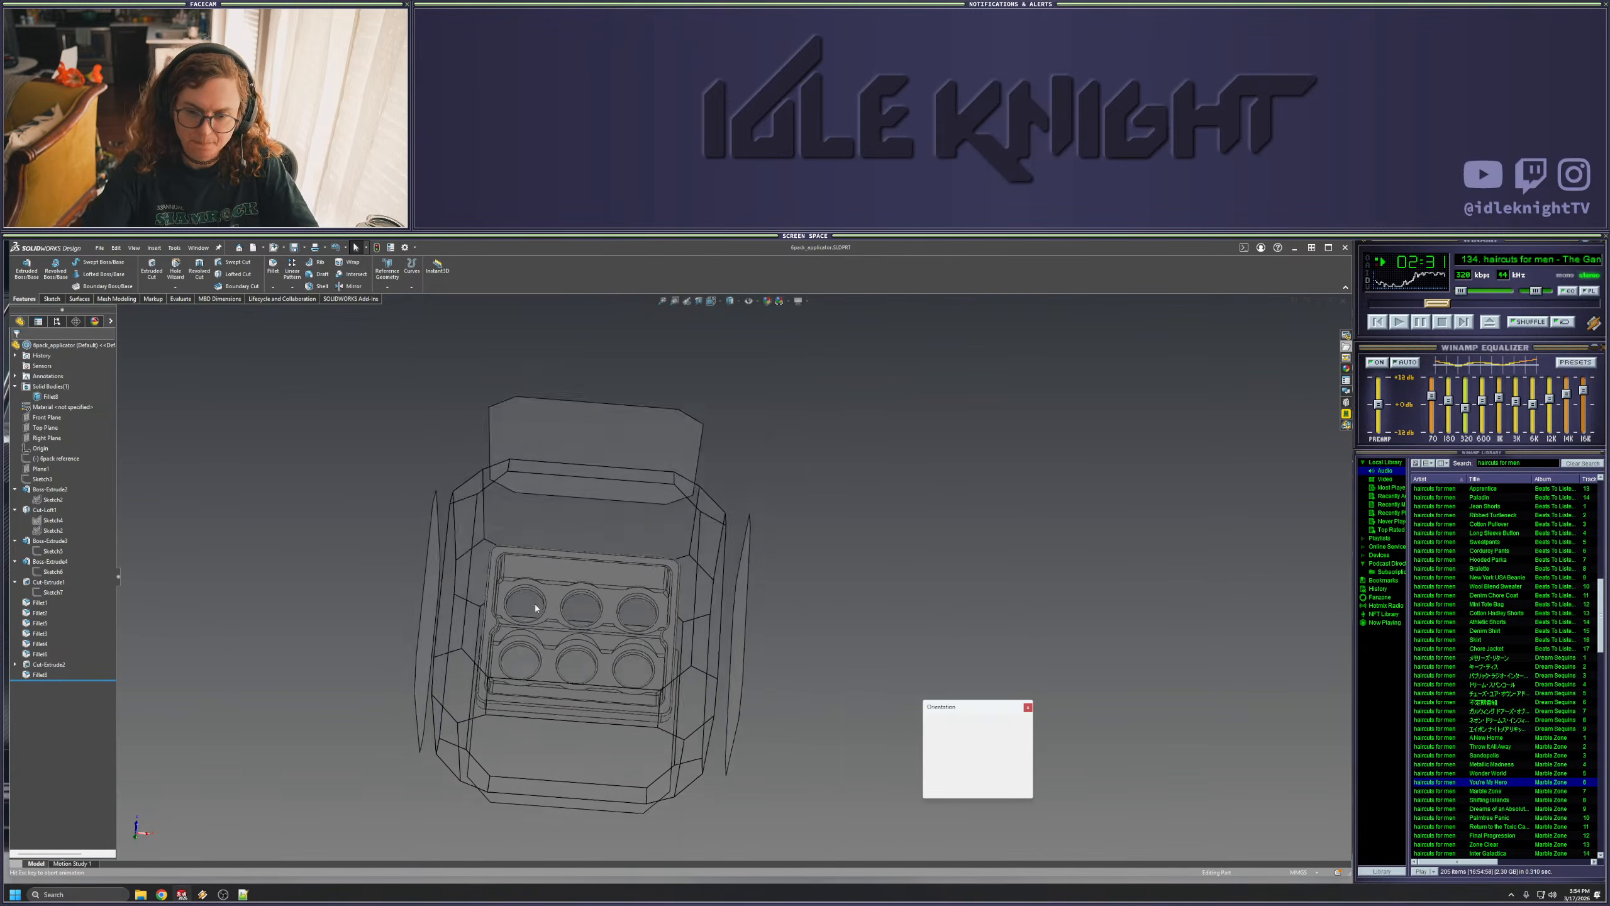
{"action": "left_click", "coordinate": [544, 605]}
{"action": "scroll", "coordinate": [315, 651], "scroll_direction": "up", "scroll_amount": 4}
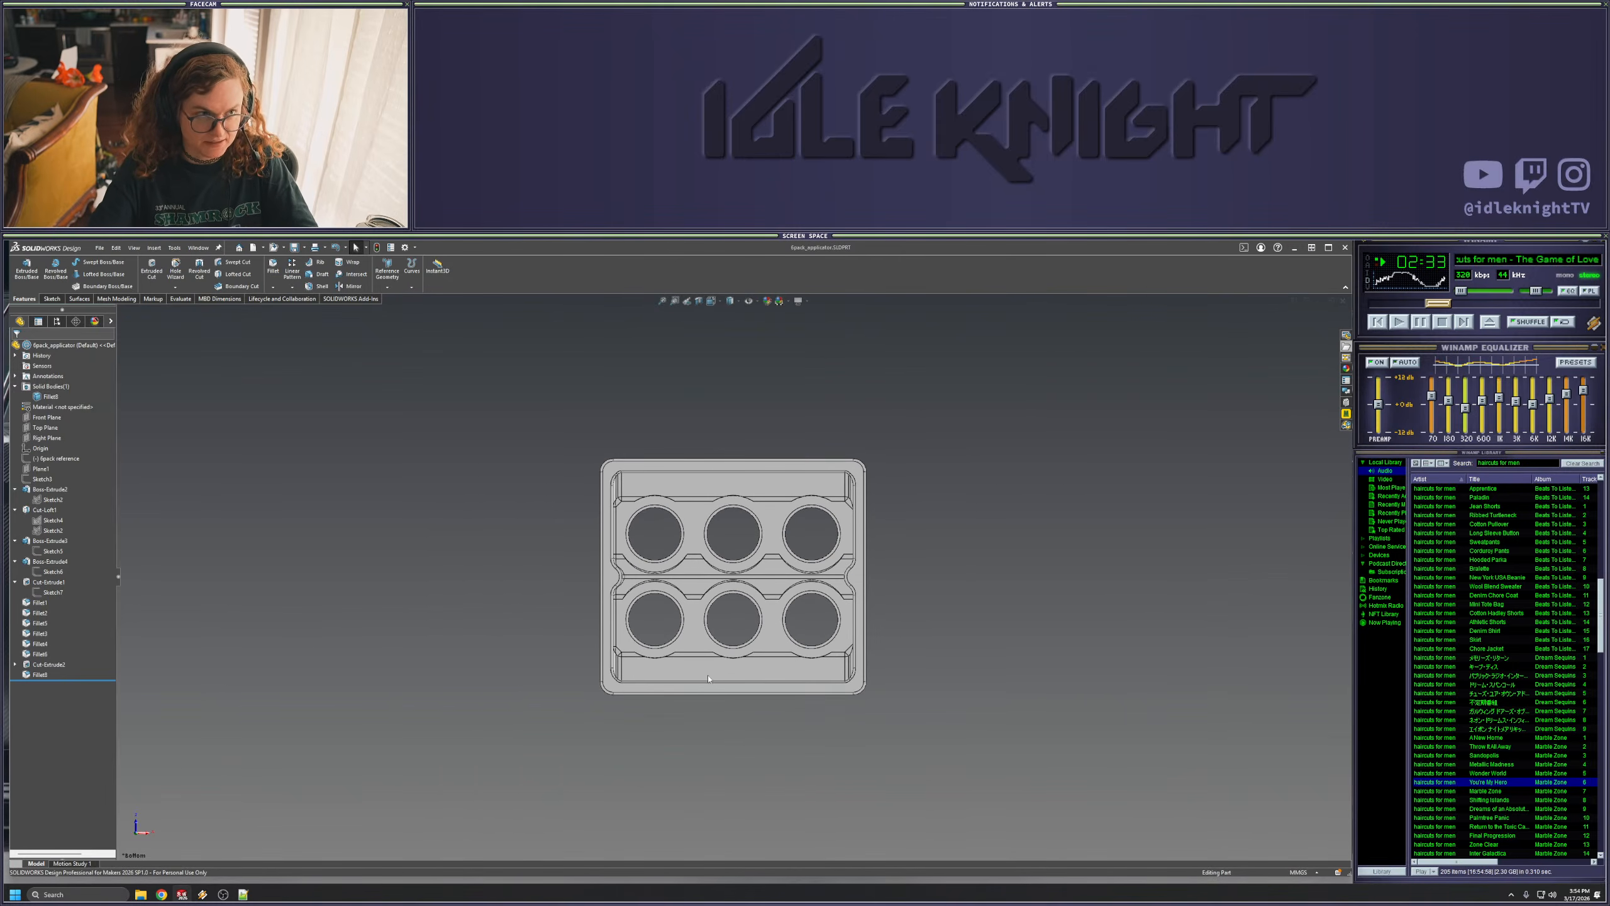
{"action": "scroll", "coordinate": [803, 681], "scroll_direction": "down", "scroll_amount": 2}
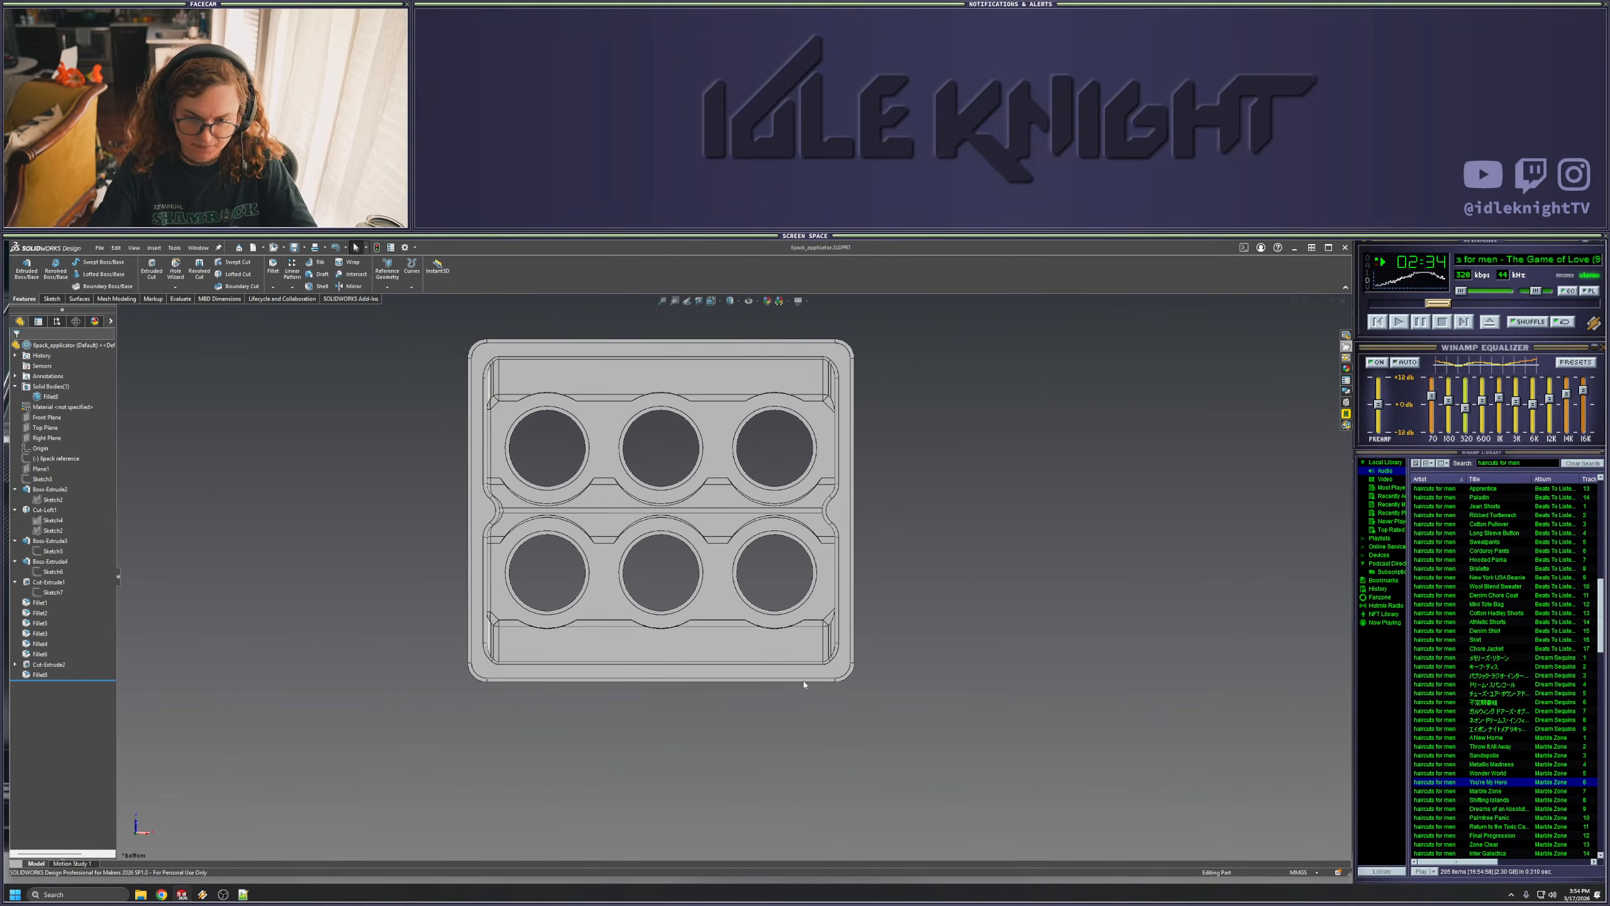
{"action": "right_click", "coordinate": [38, 430]}
{"action": "left_click", "coordinate": [46, 417]}
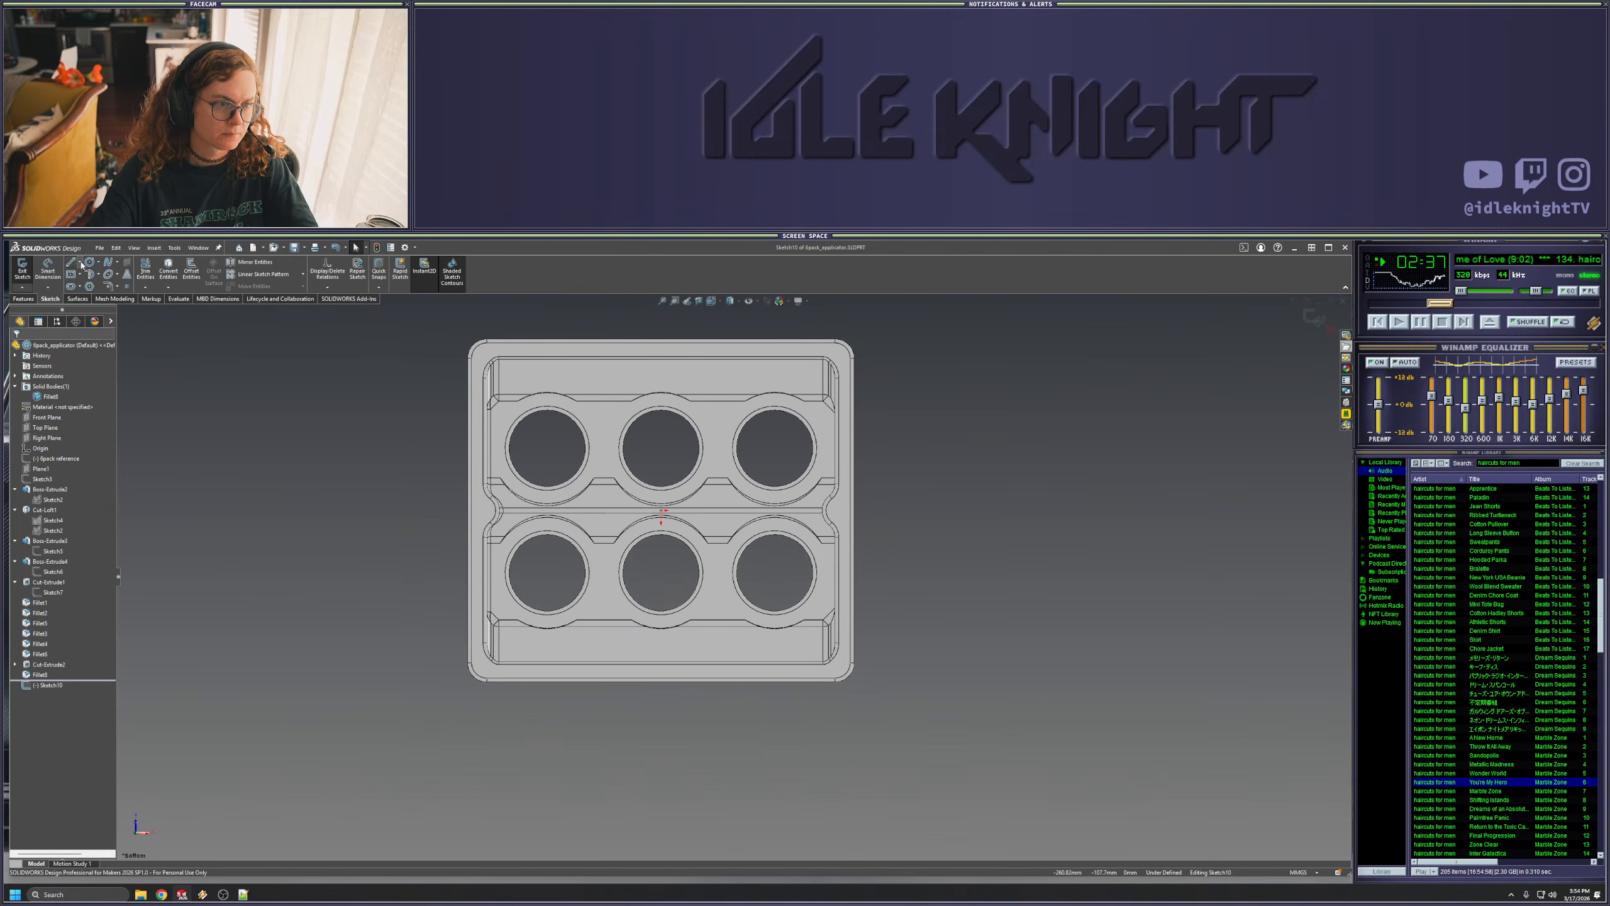
- Sketch an infinite-length vertical line through the tray between the middle and right columns of openings
{"action": "key", "text": "l"}
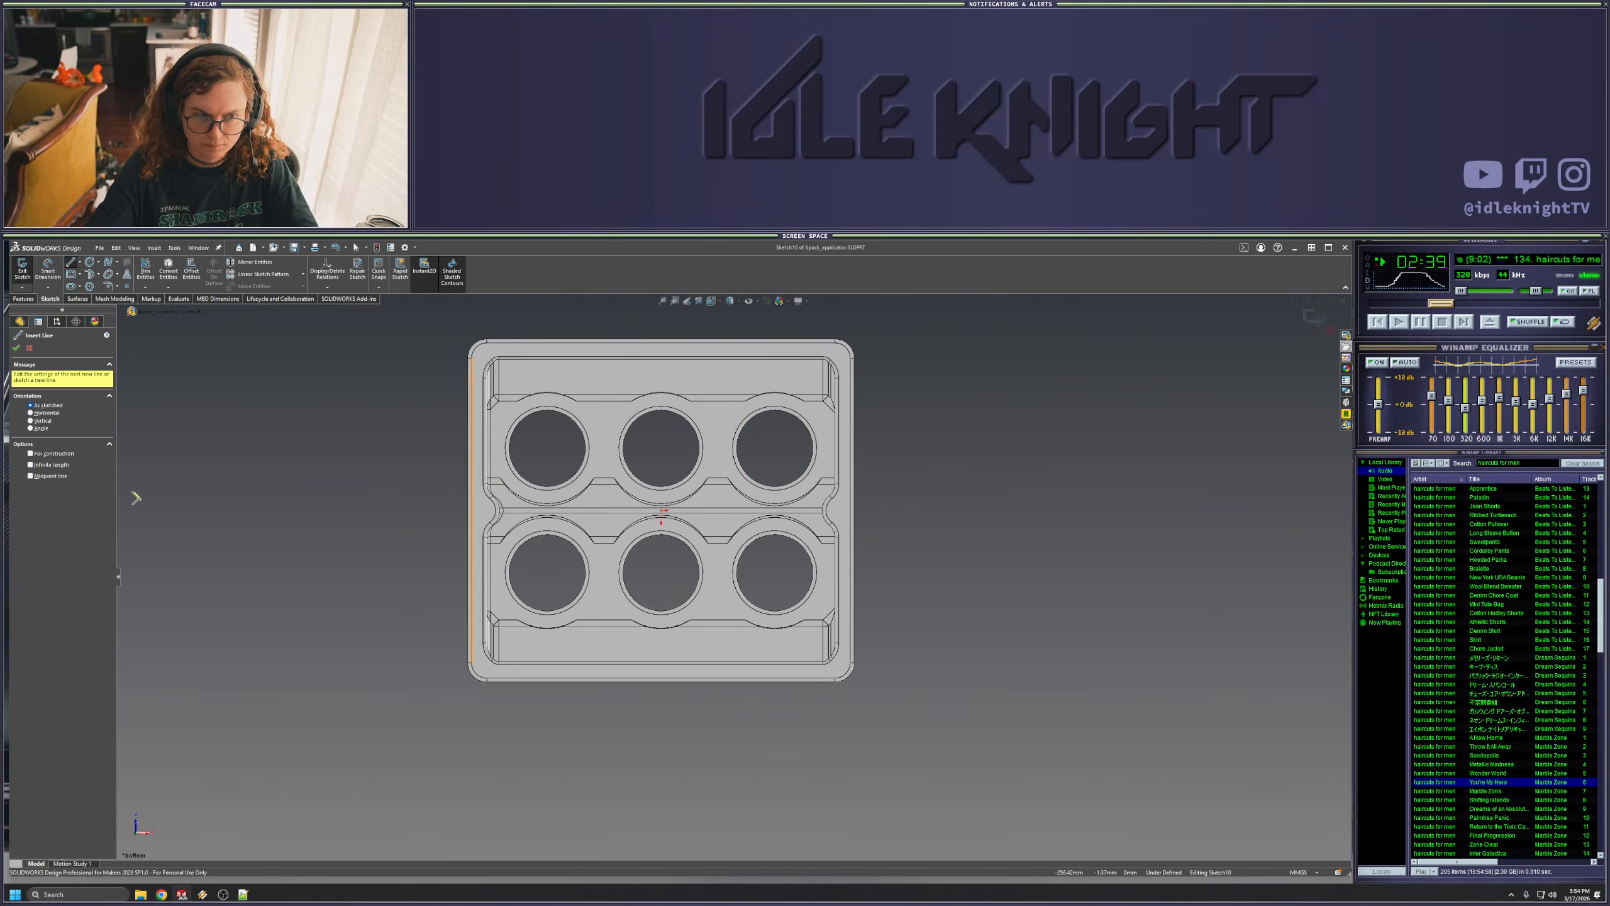
{"action": "left_click", "coordinate": [57, 474]}
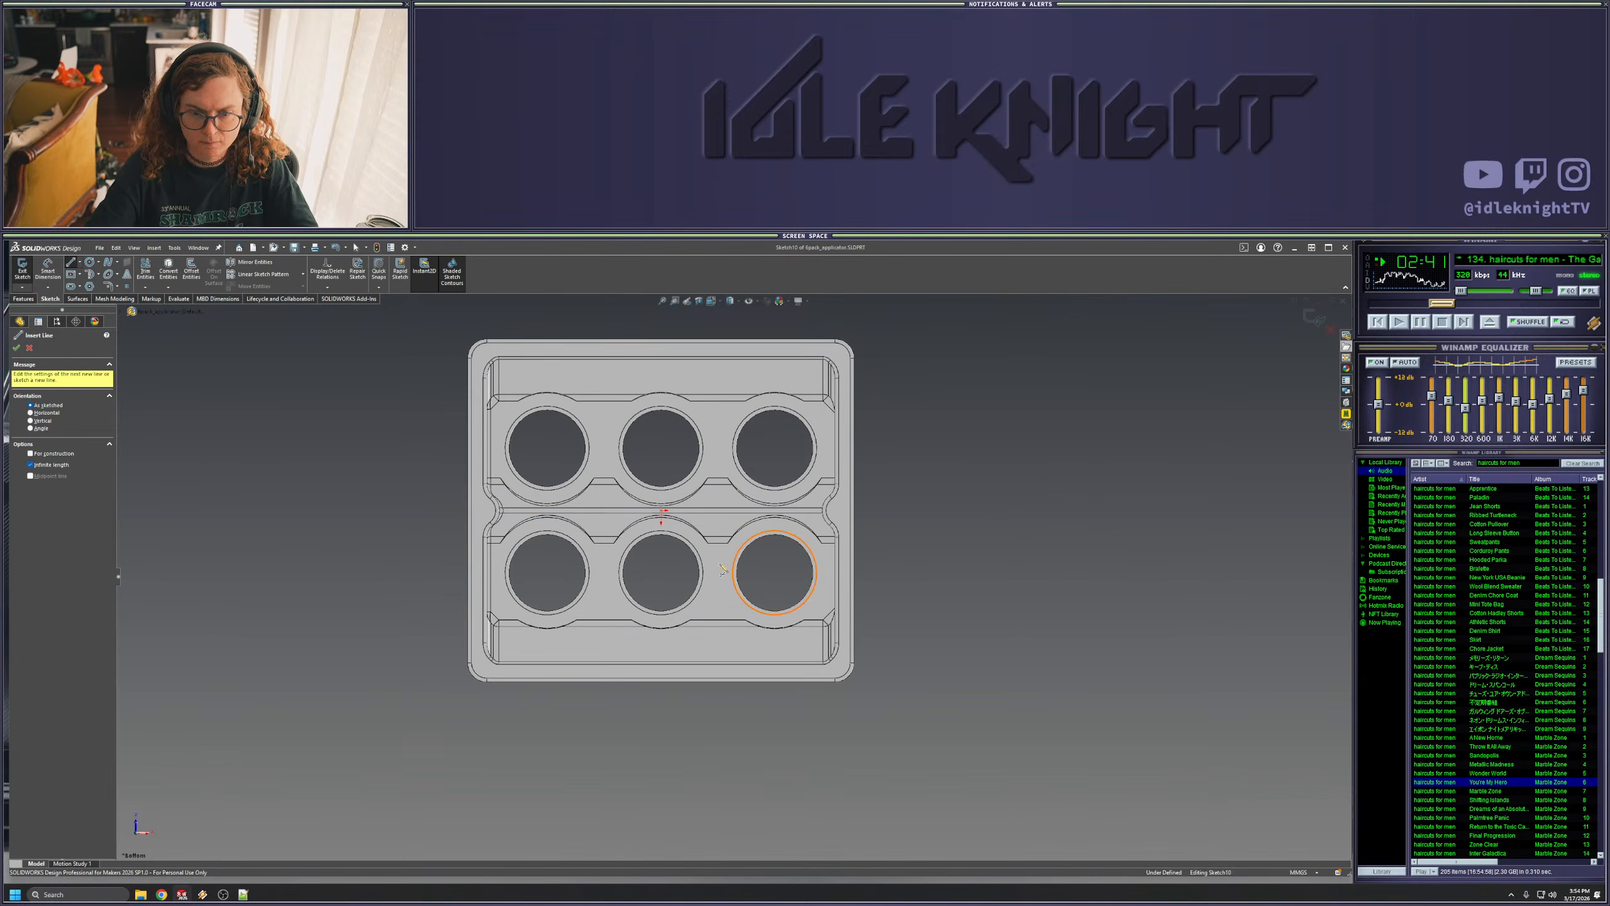
{"action": "left_click", "coordinate": [718, 542]}
{"action": "left_click", "coordinate": [720, 522]}
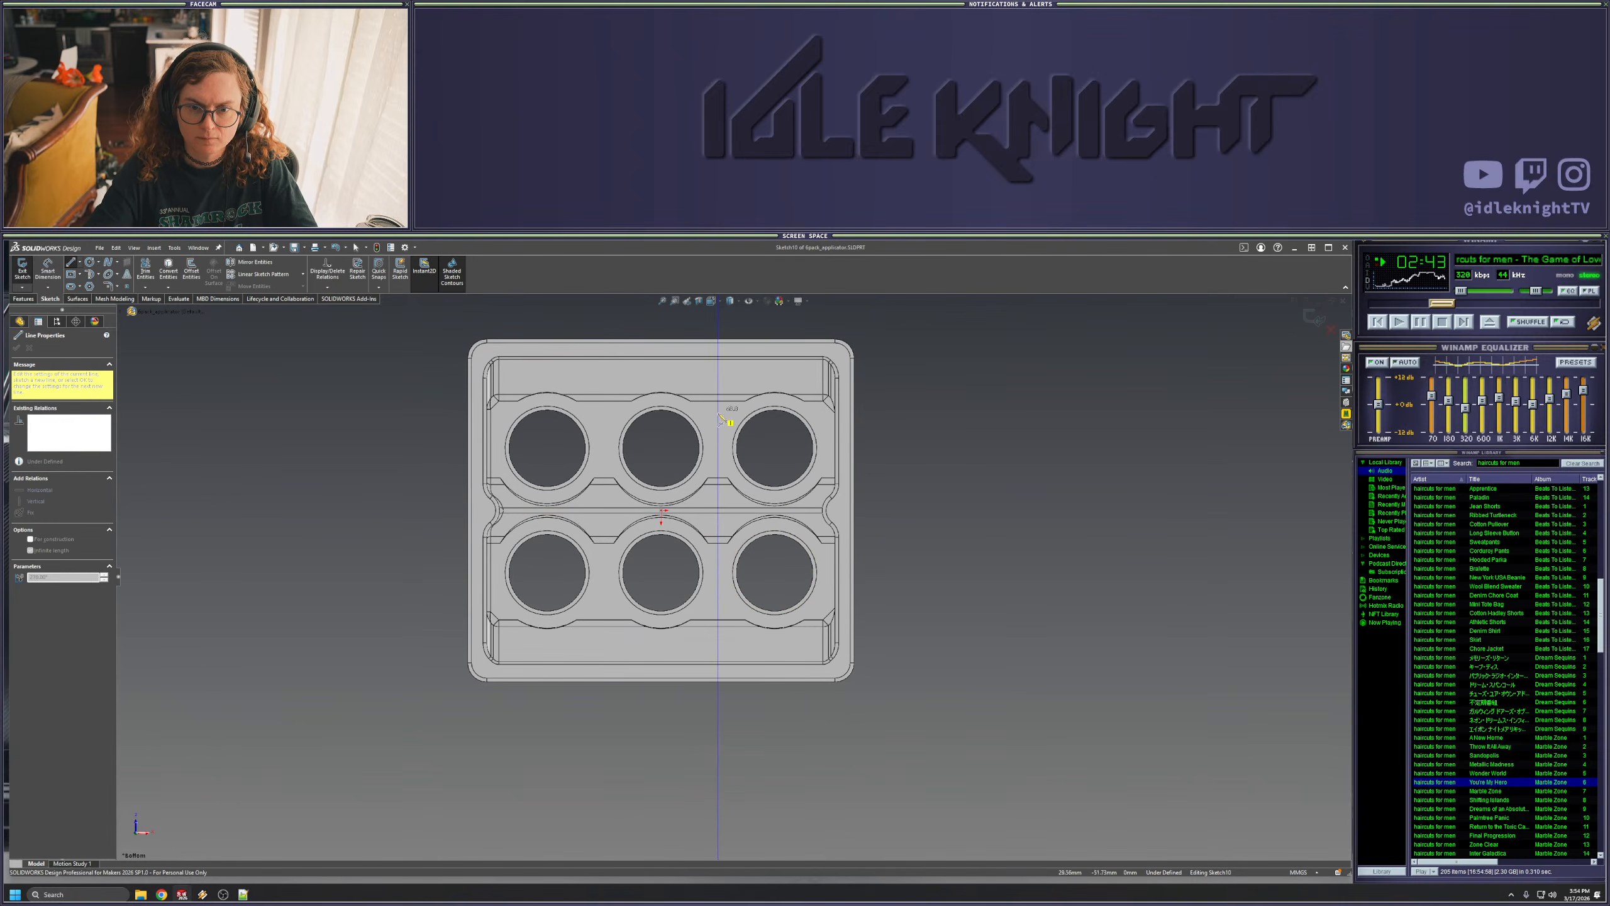
{"action": "scroll", "coordinate": [729, 470], "scroll_direction": "up", "scroll_amount": 3}
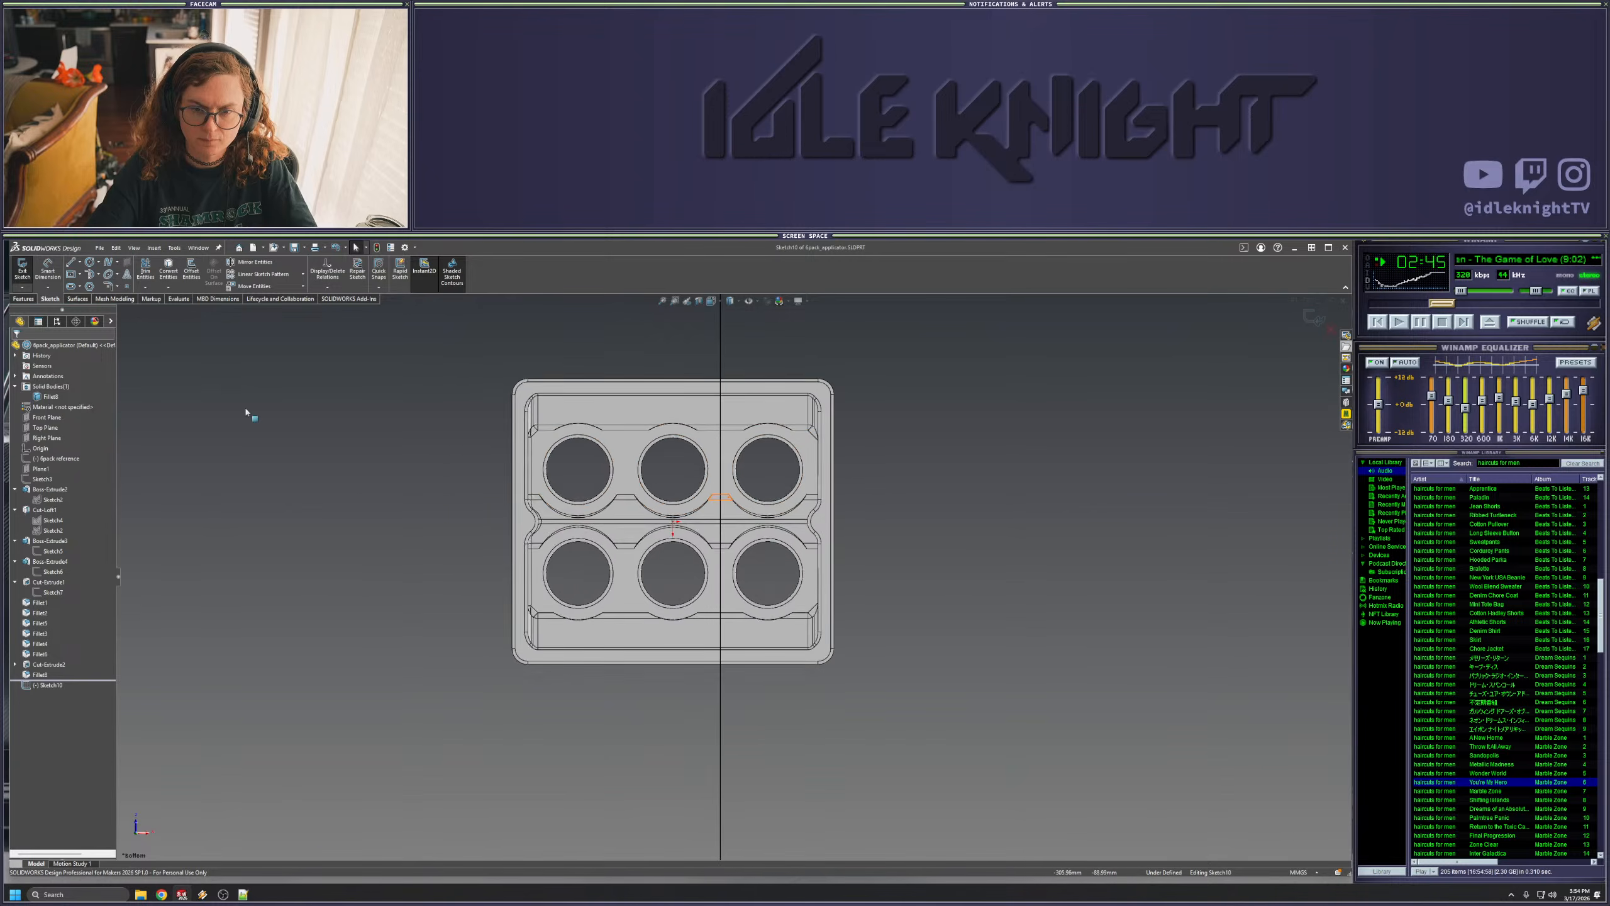
- Sketch a horizontal line above the tray from the infinite line past the right edge, and a vertical line from its end down to mid-height
{"action": "left_click", "coordinate": [72, 261]}
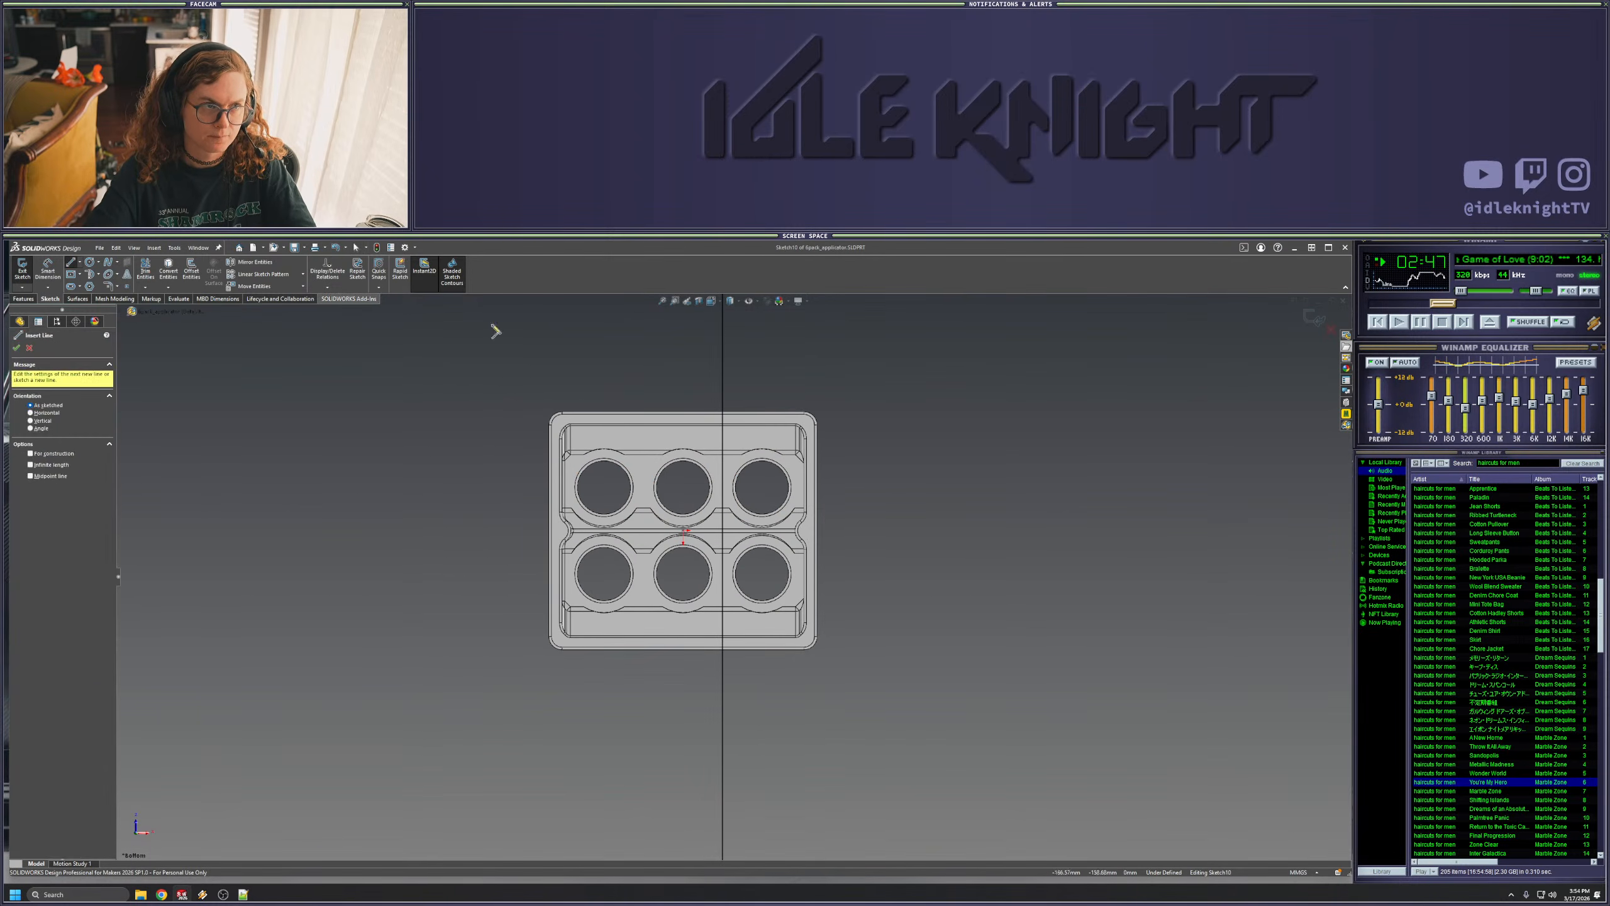
{"action": "left_click", "coordinate": [725, 393]}
{"action": "left_click", "coordinate": [856, 395]}
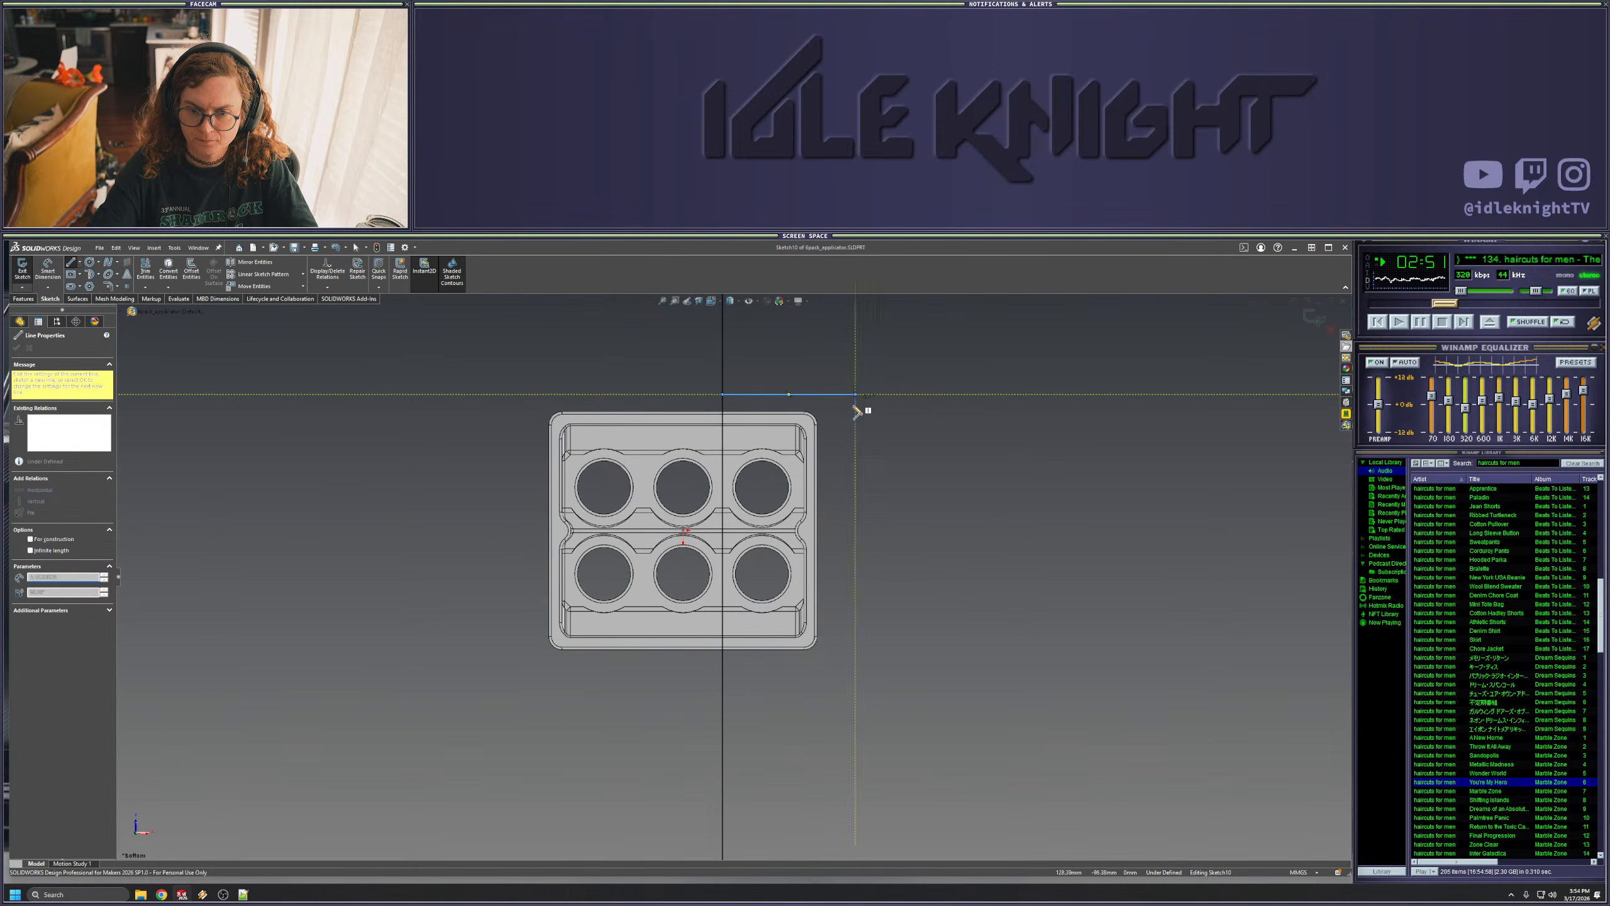
{"action": "left_click", "coordinate": [856, 531]}
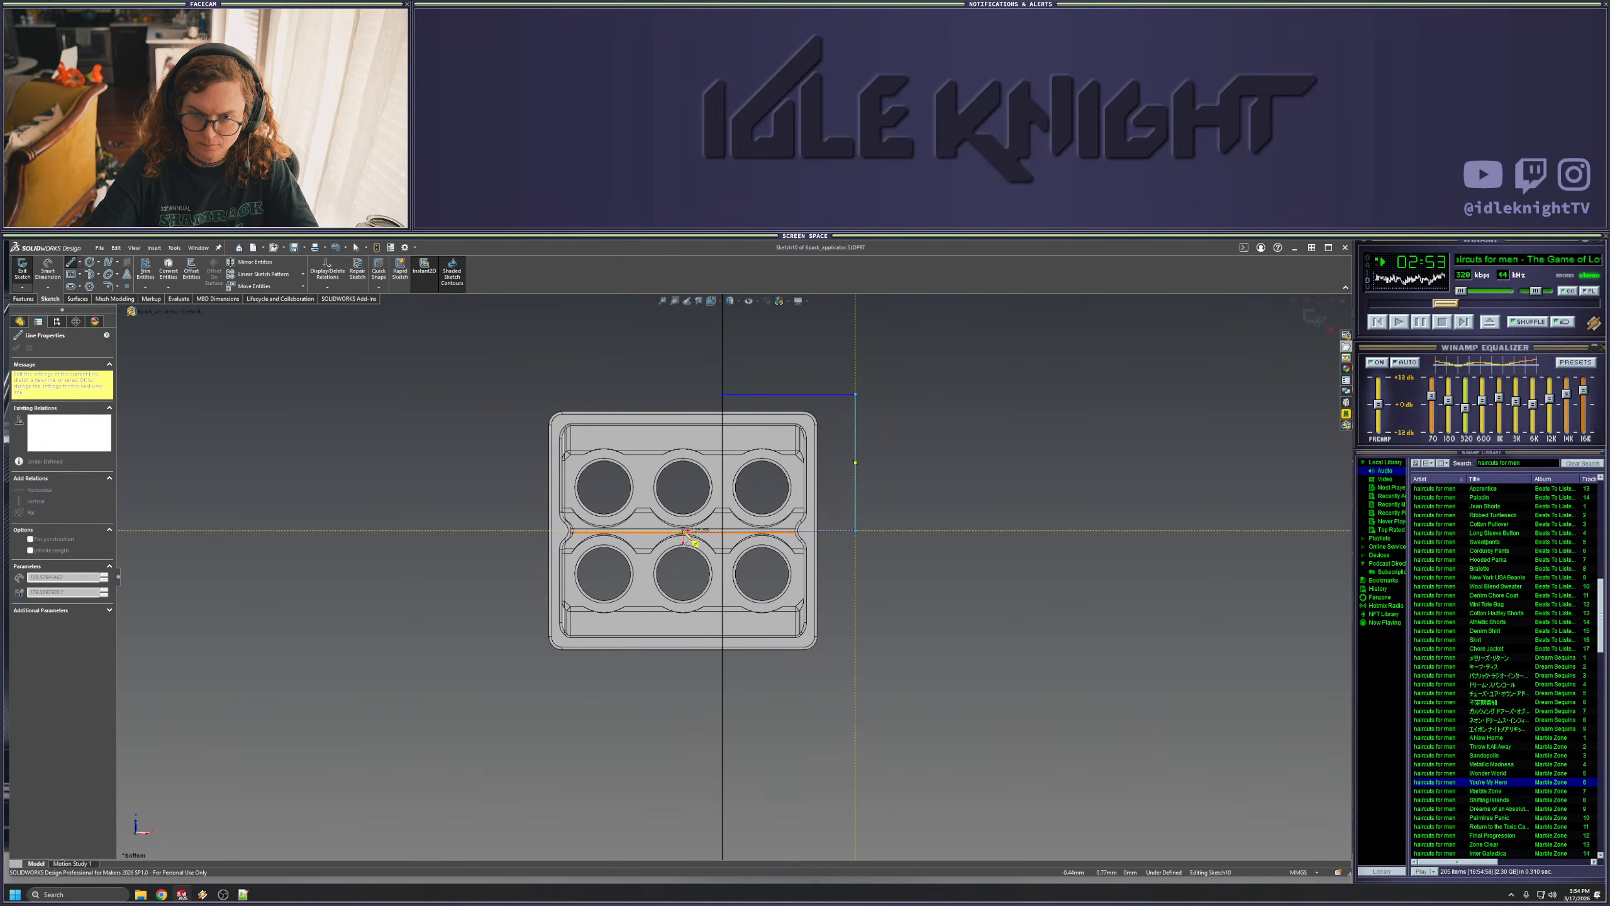
{"action": "key", "text": "Escape"}
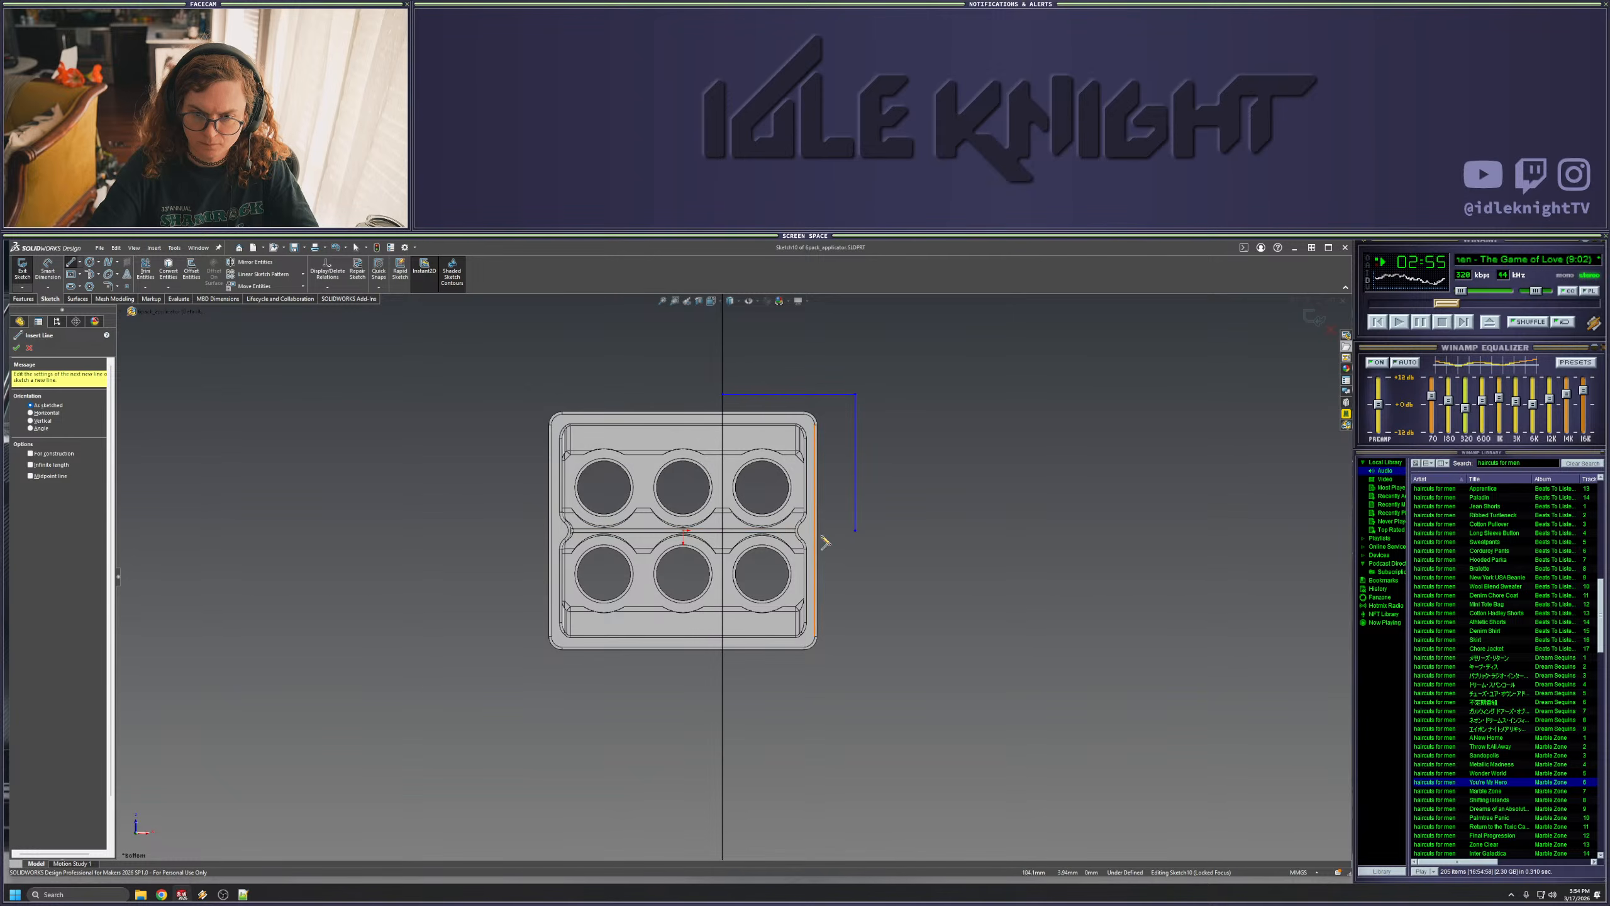
- Draw a line from the vertical segment's lower end back to the infinite line and level its endpoint at the tray's mid-height
{"action": "left_click", "coordinate": [856, 530]}
{"action": "left_click", "coordinate": [722, 530]}
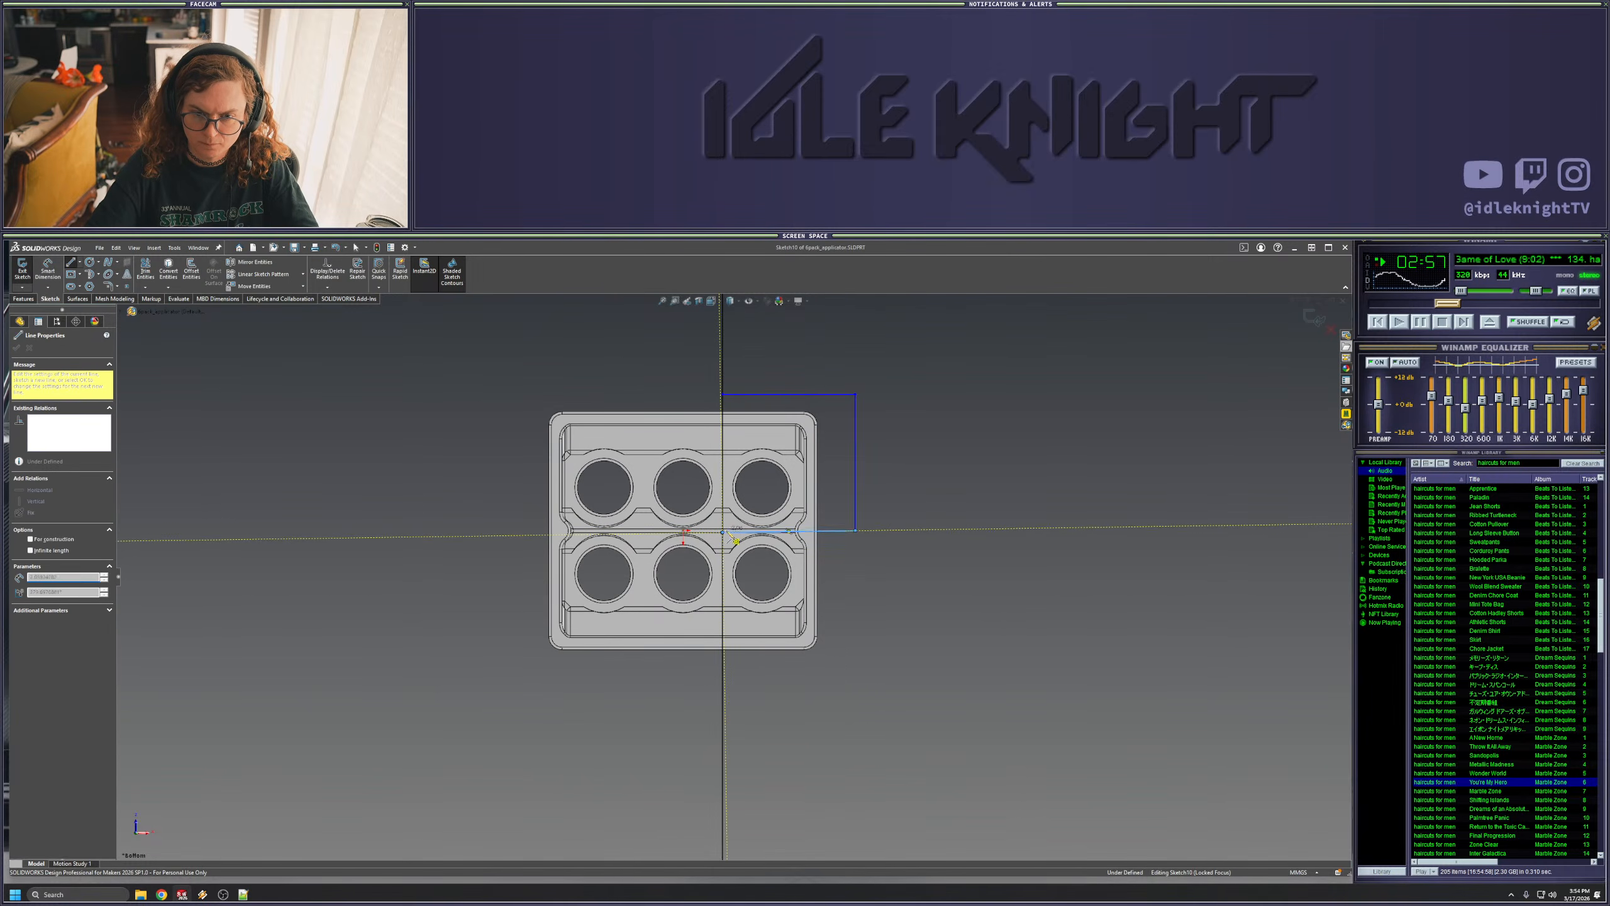
{"action": "scroll", "coordinate": [752, 529], "scroll_direction": "down", "scroll_amount": 4}
{"action": "scroll", "coordinate": [749, 533], "scroll_direction": "down", "scroll_amount": 3}
{"action": "left_click", "coordinate": [634, 557]}
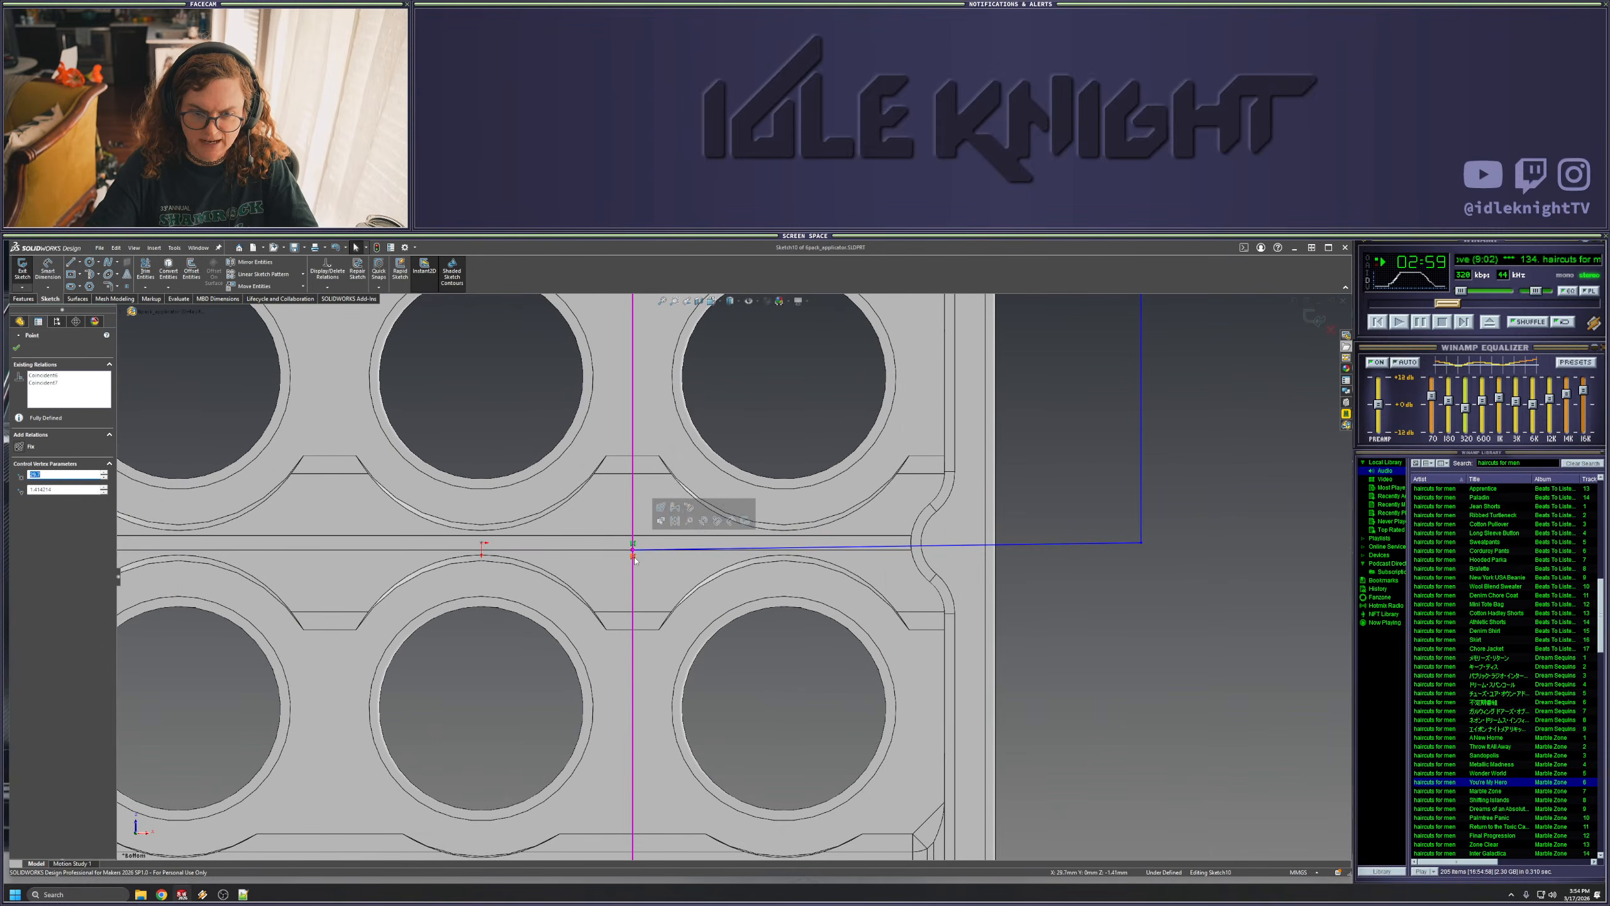
{"action": "left_click_drag", "start_coordinate": [635, 558], "coordinate": [632, 542]}
{"action": "left_click", "coordinate": [1086, 589]}
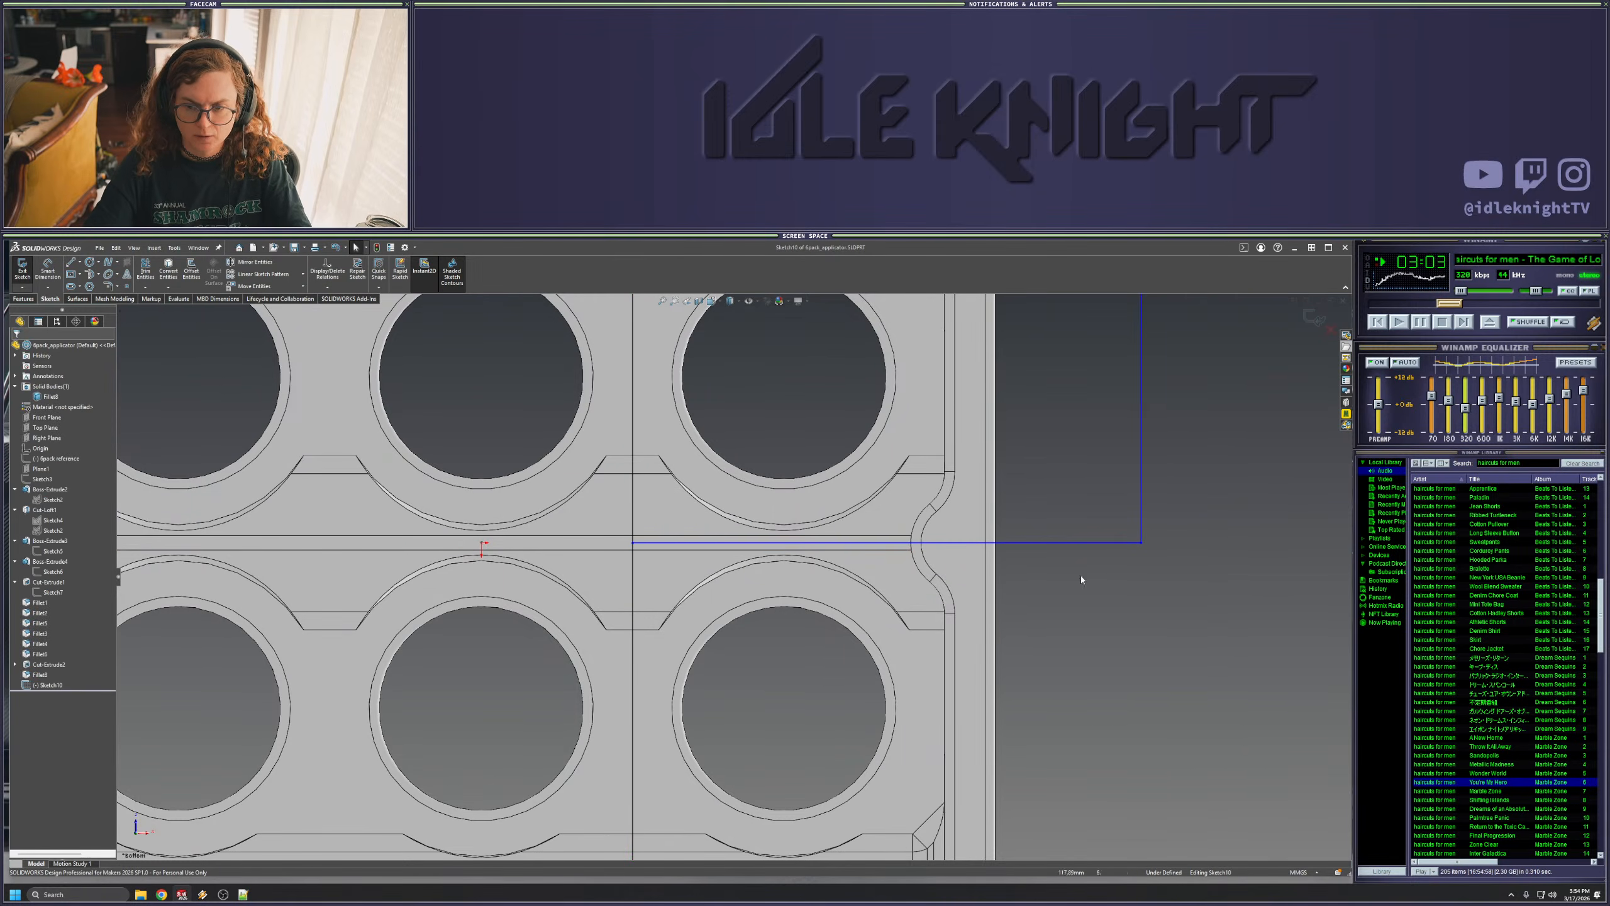
- Convert the mid-height horizontal line to construction geometry
{"action": "left_click", "coordinate": [1069, 543]}
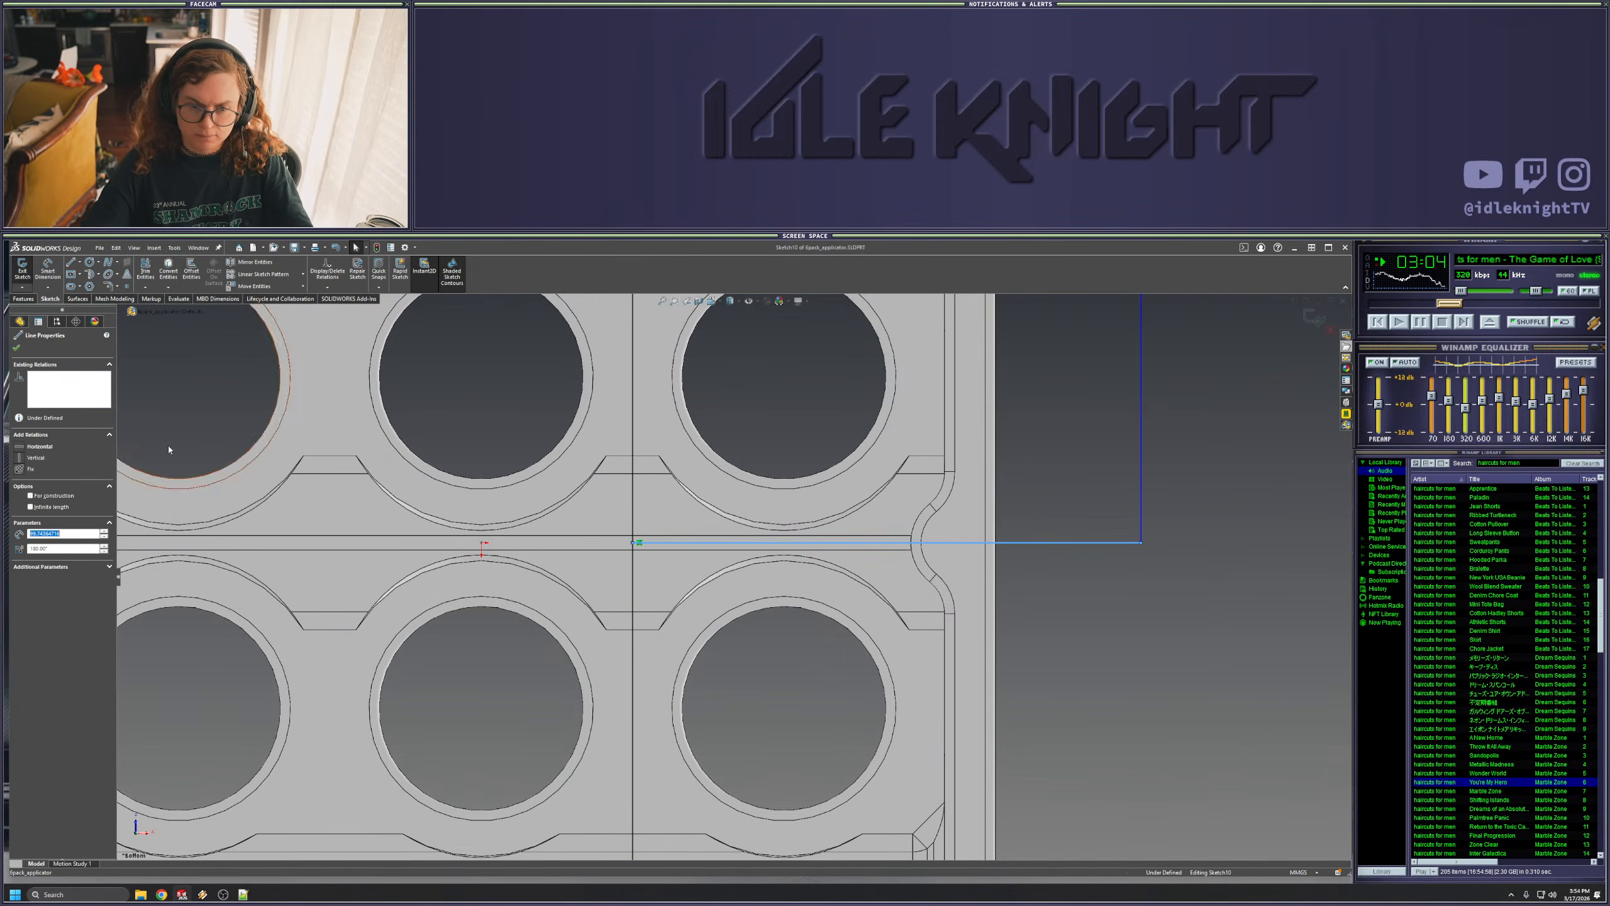
{"action": "left_click", "coordinate": [55, 497]}
{"action": "left_click", "coordinate": [1042, 620]}
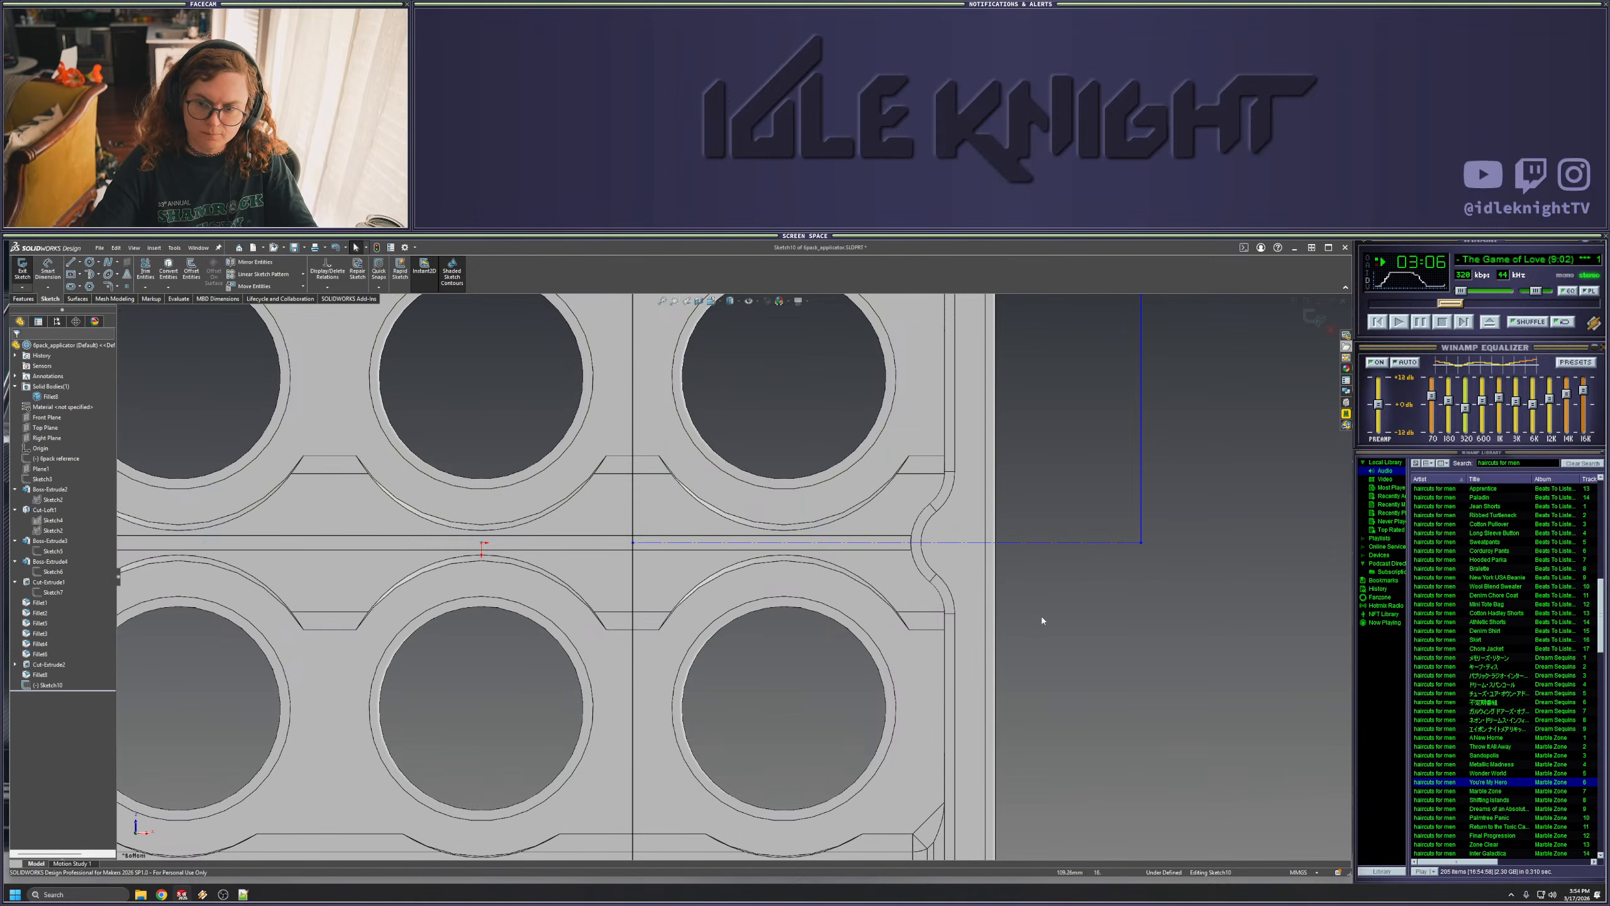
- Mirror the upper horizontal line and the outer vertical line about the mid-height construction line
{"action": "left_click", "coordinate": [1094, 544]}
{"action": "left_click", "coordinate": [1141, 444], "text": "ctrl"}
{"action": "key", "text": "z"}
{"action": "key", "text": "z"}
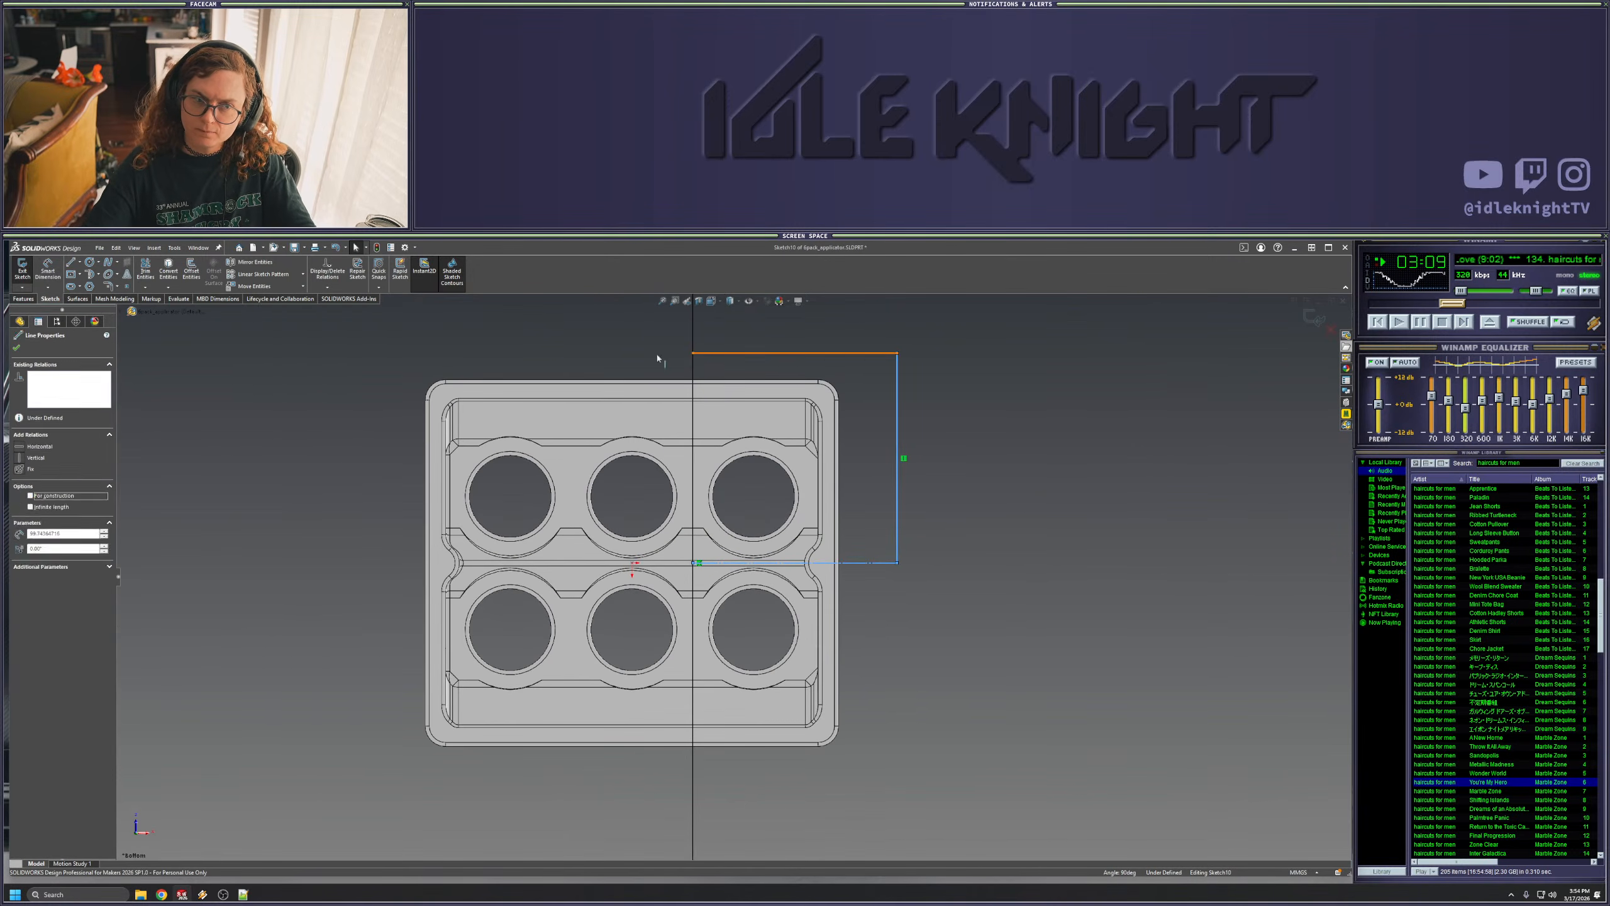
{"action": "left_click", "coordinate": [255, 261]}
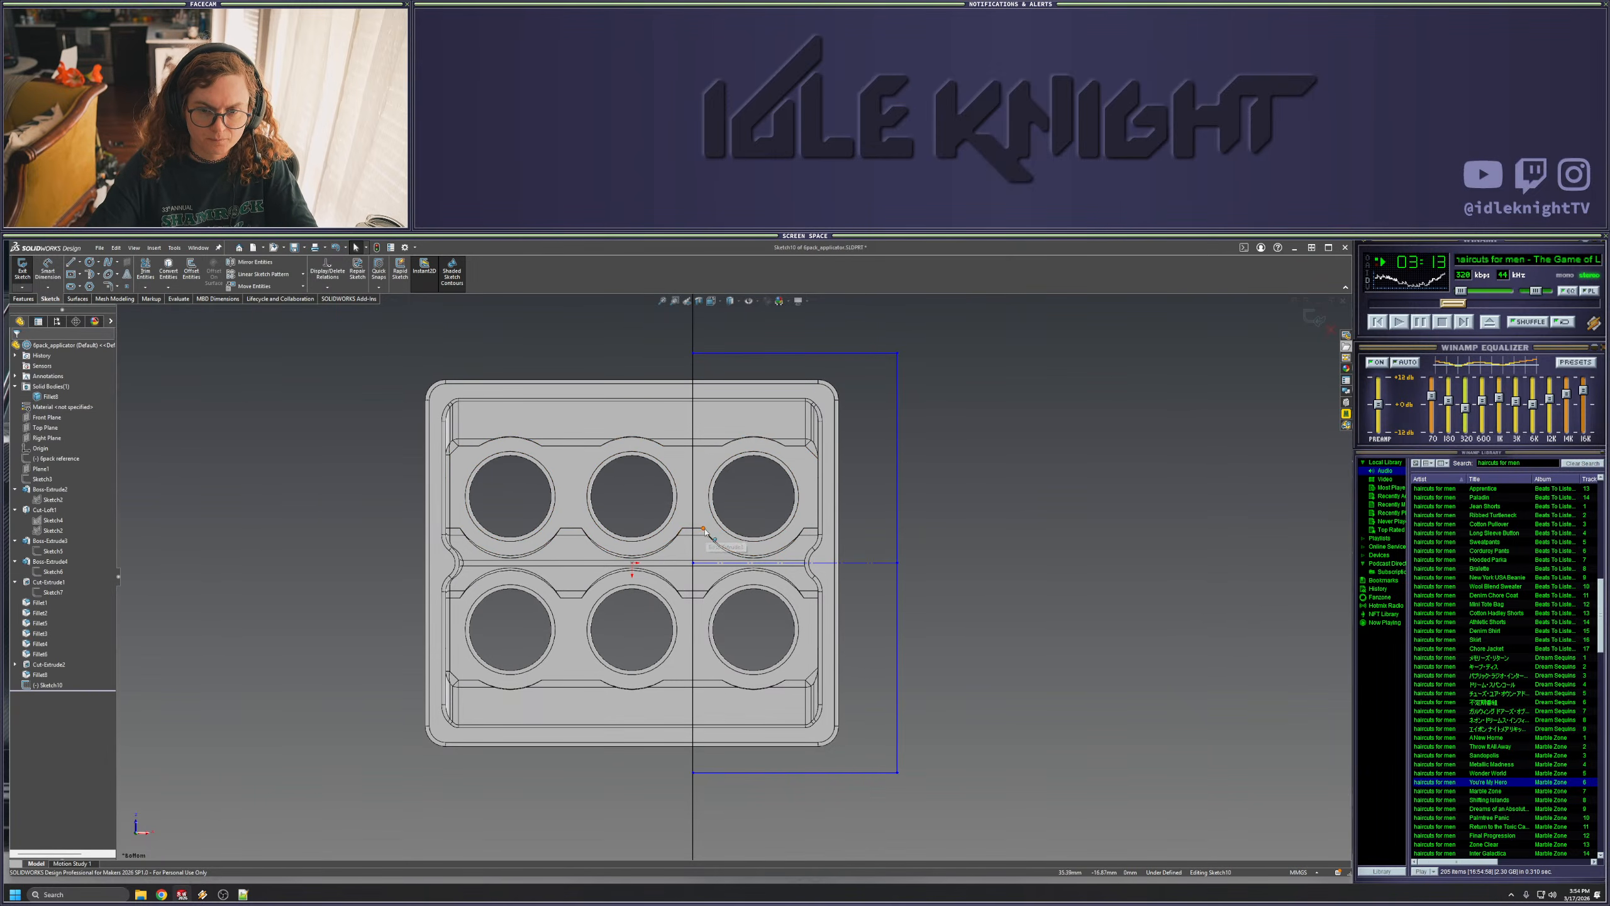
- Delete the whole mirrored outline, including its construction line, from the sketch while keeping the vertical infinite line
{"action": "scroll", "coordinate": [717, 530], "scroll_direction": "up", "scroll_amount": 3}
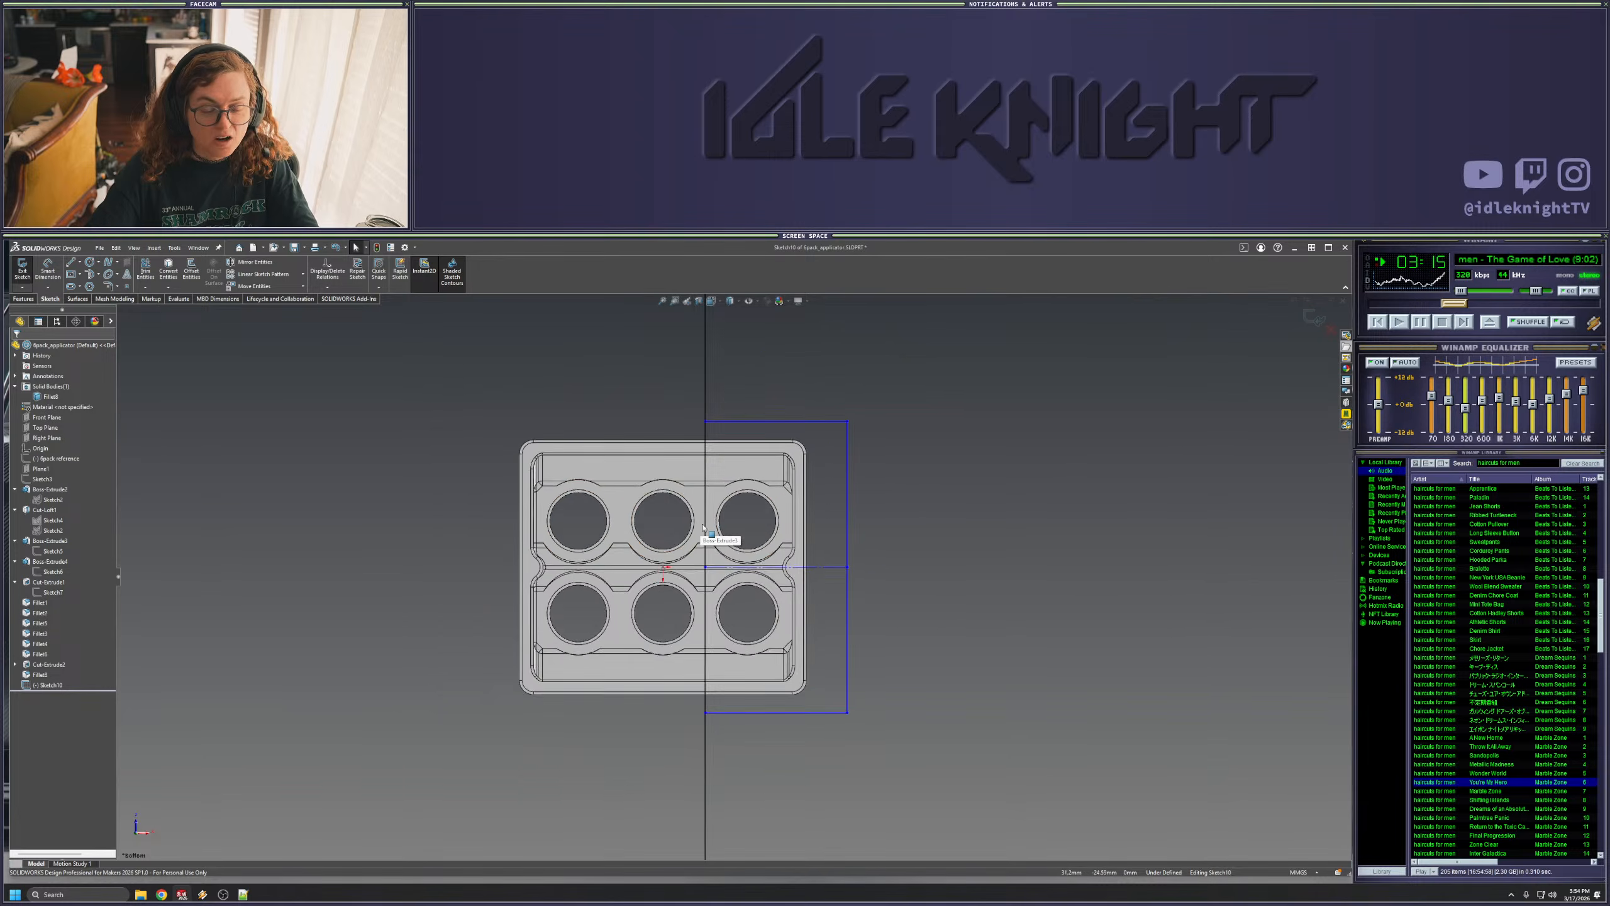
{"action": "mouse_move", "coordinate": [385, 379]}
{"action": "left_mouse_down"}
{"action": "mouse_move", "coordinate": [981, 683]}
{"action": "mouse_move", "coordinate": [1001, 741]}
{"action": "left_mouse_up"}
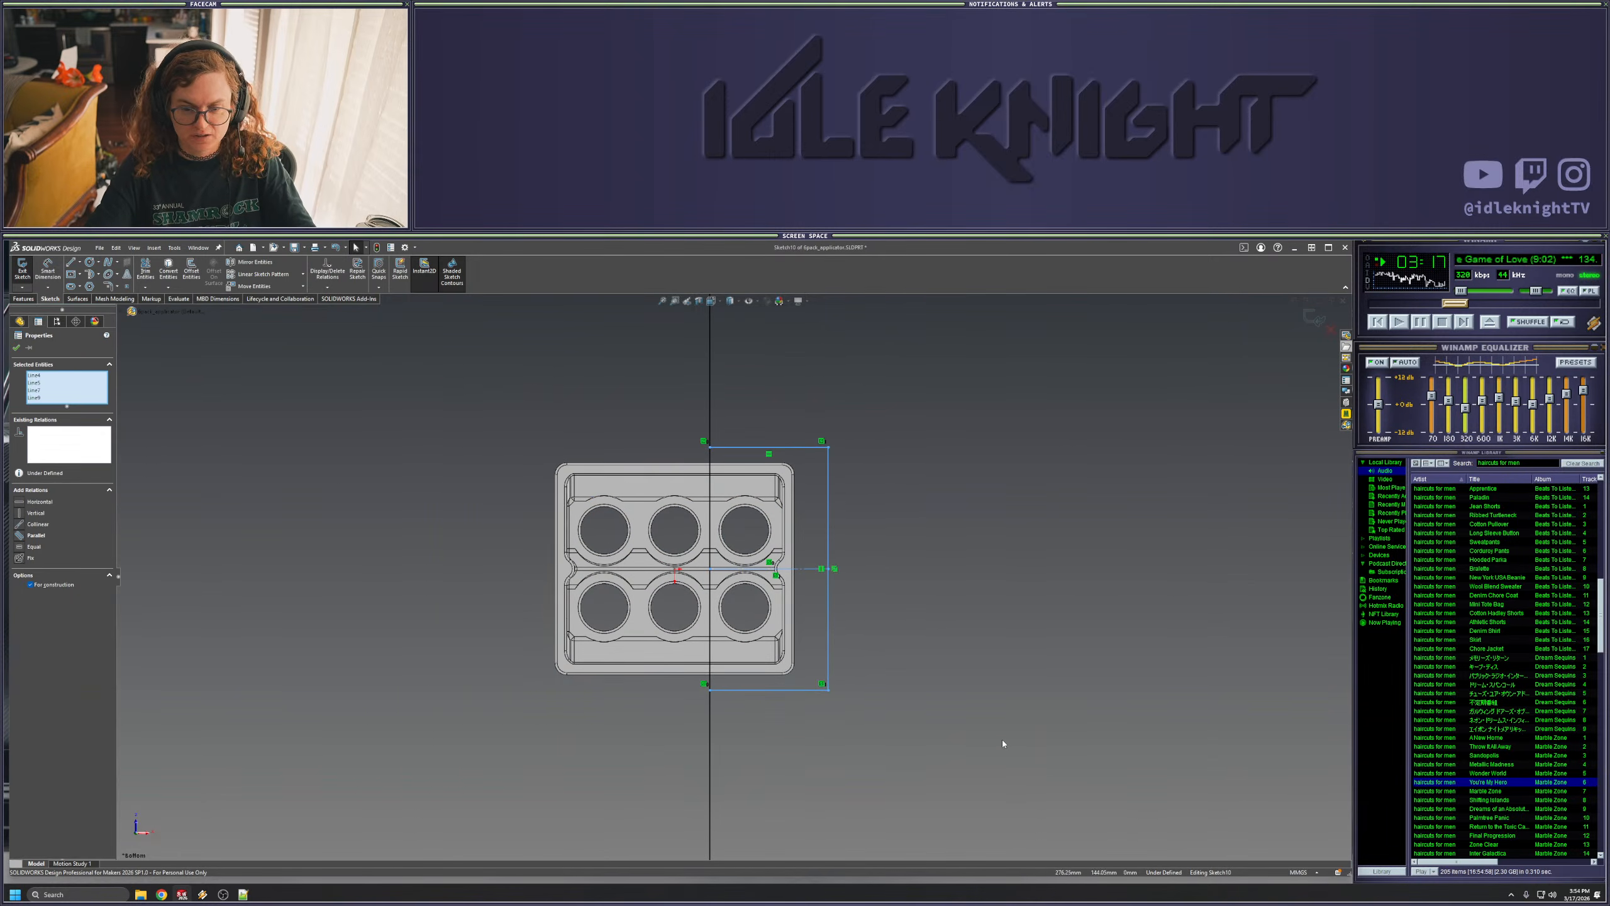
{"action": "key", "text": "Delete"}
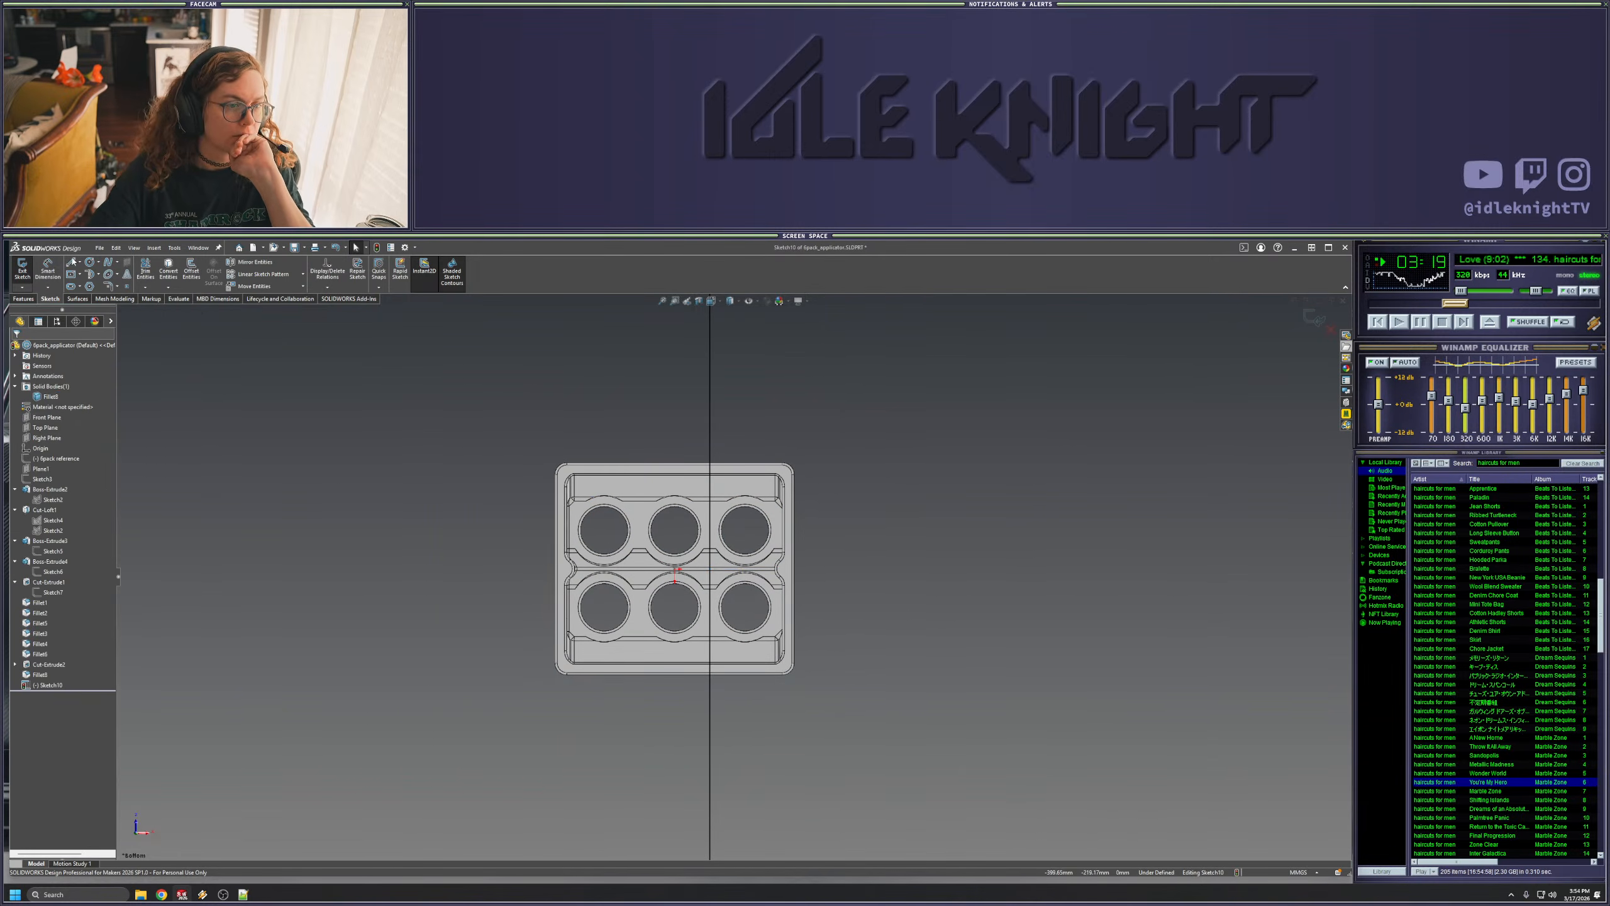
- Draw a center rectangle from the origin enclosing the whole tray, about 342 mm wide and 270 mm high
{"action": "left_click", "coordinate": [675, 569]}
{"action": "scroll", "coordinate": [678, 572], "scroll_direction": "down", "scroll_amount": 5}
{"action": "scroll", "coordinate": [678, 572], "scroll_direction": "down", "scroll_amount": 4}
{"action": "key", "text": "Escape"}
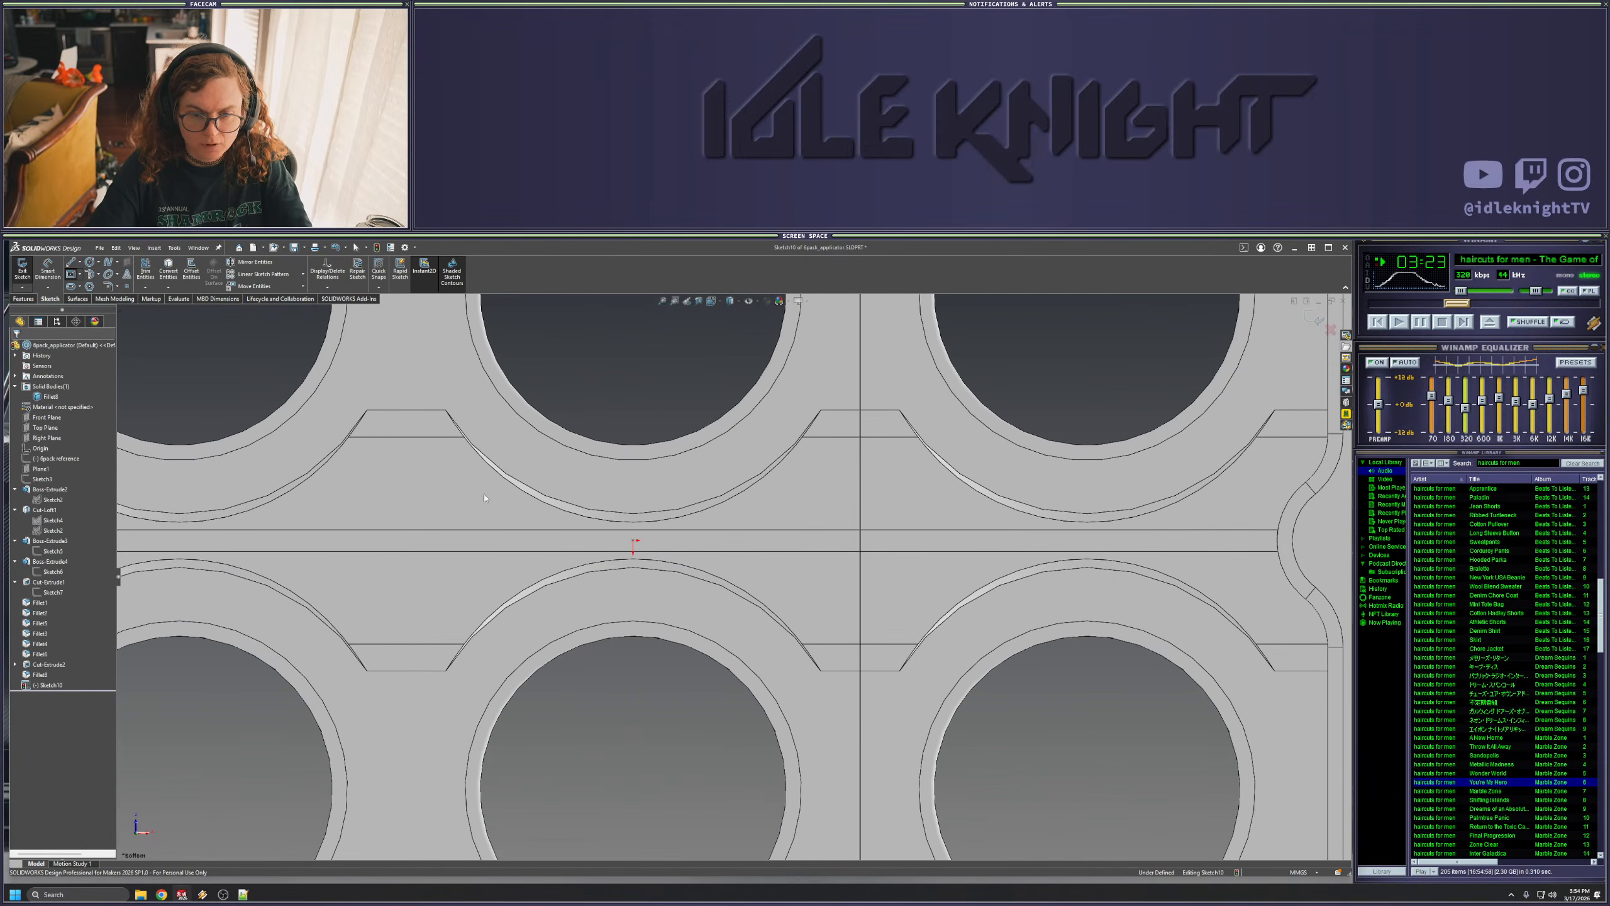
{"action": "left_click", "coordinate": [71, 277]}
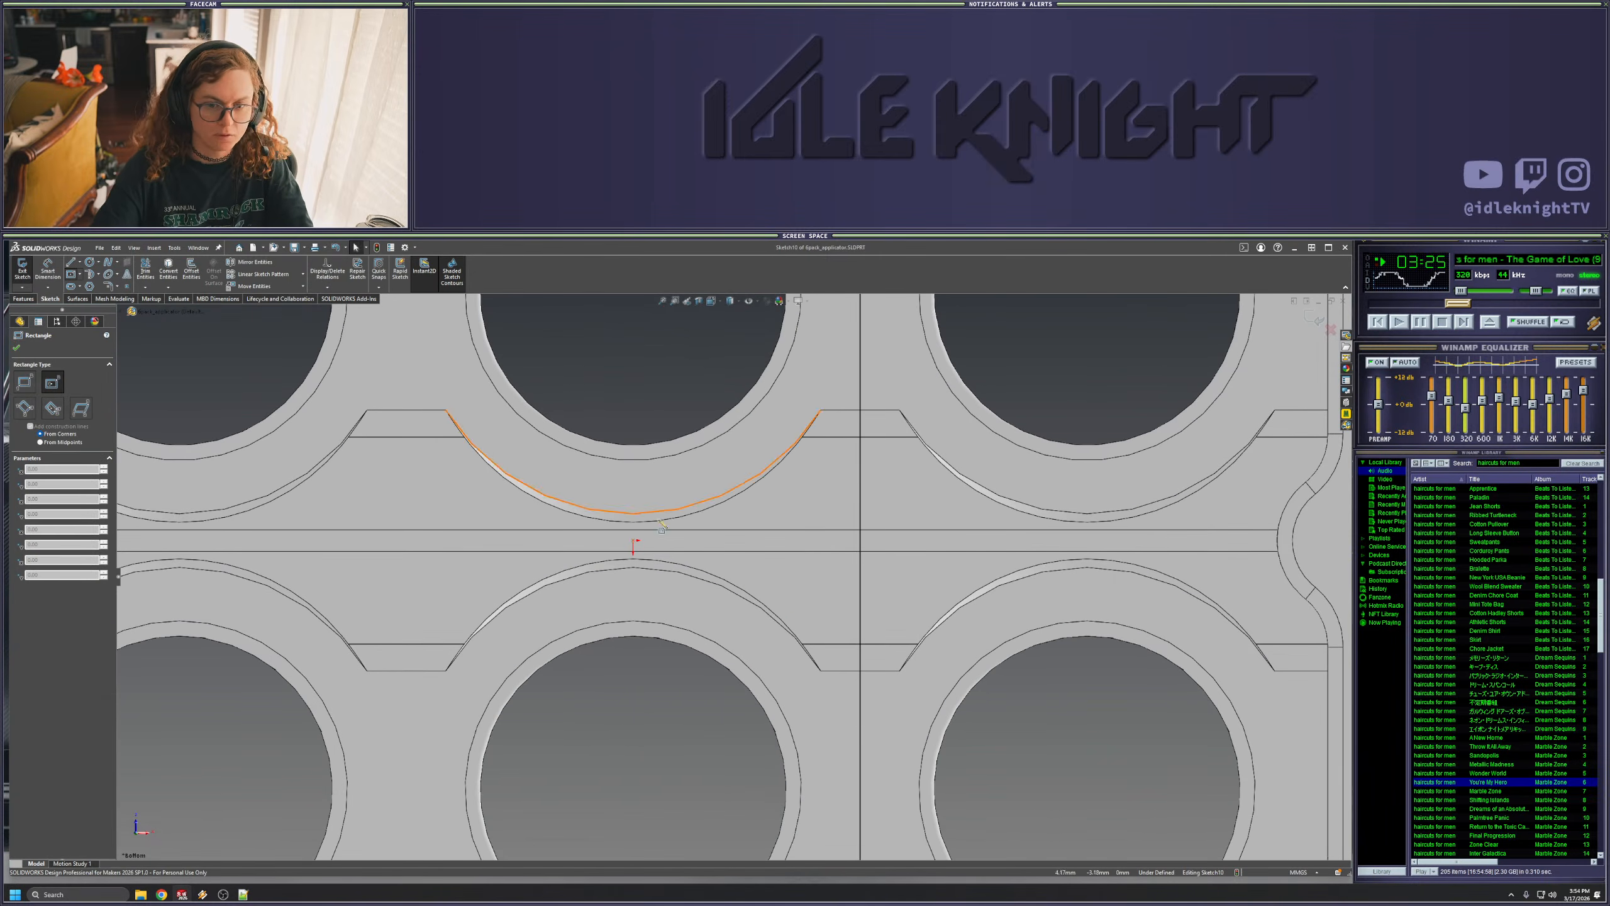
{"action": "left_click", "coordinate": [633, 546]}
{"action": "key", "text": "f"}
{"action": "left_click", "coordinate": [967, 369]}
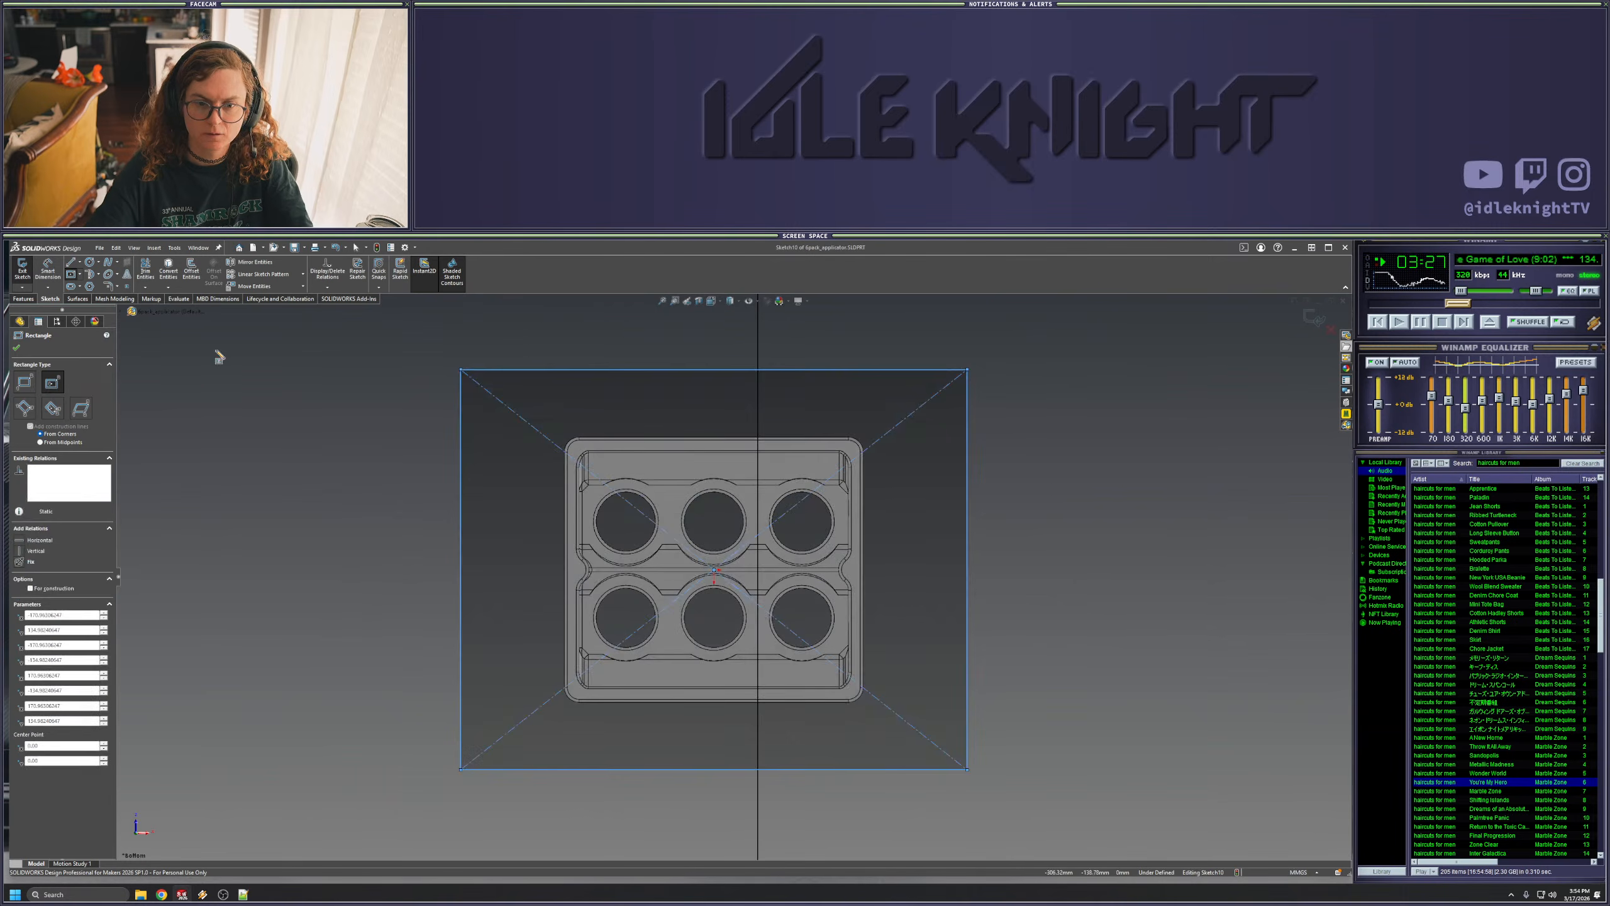
- Dimension the rectangle to 340 mm wide and 300 mm high
{"action": "key", "text": "Escape"}
{"action": "left_click", "coordinate": [499, 369]}
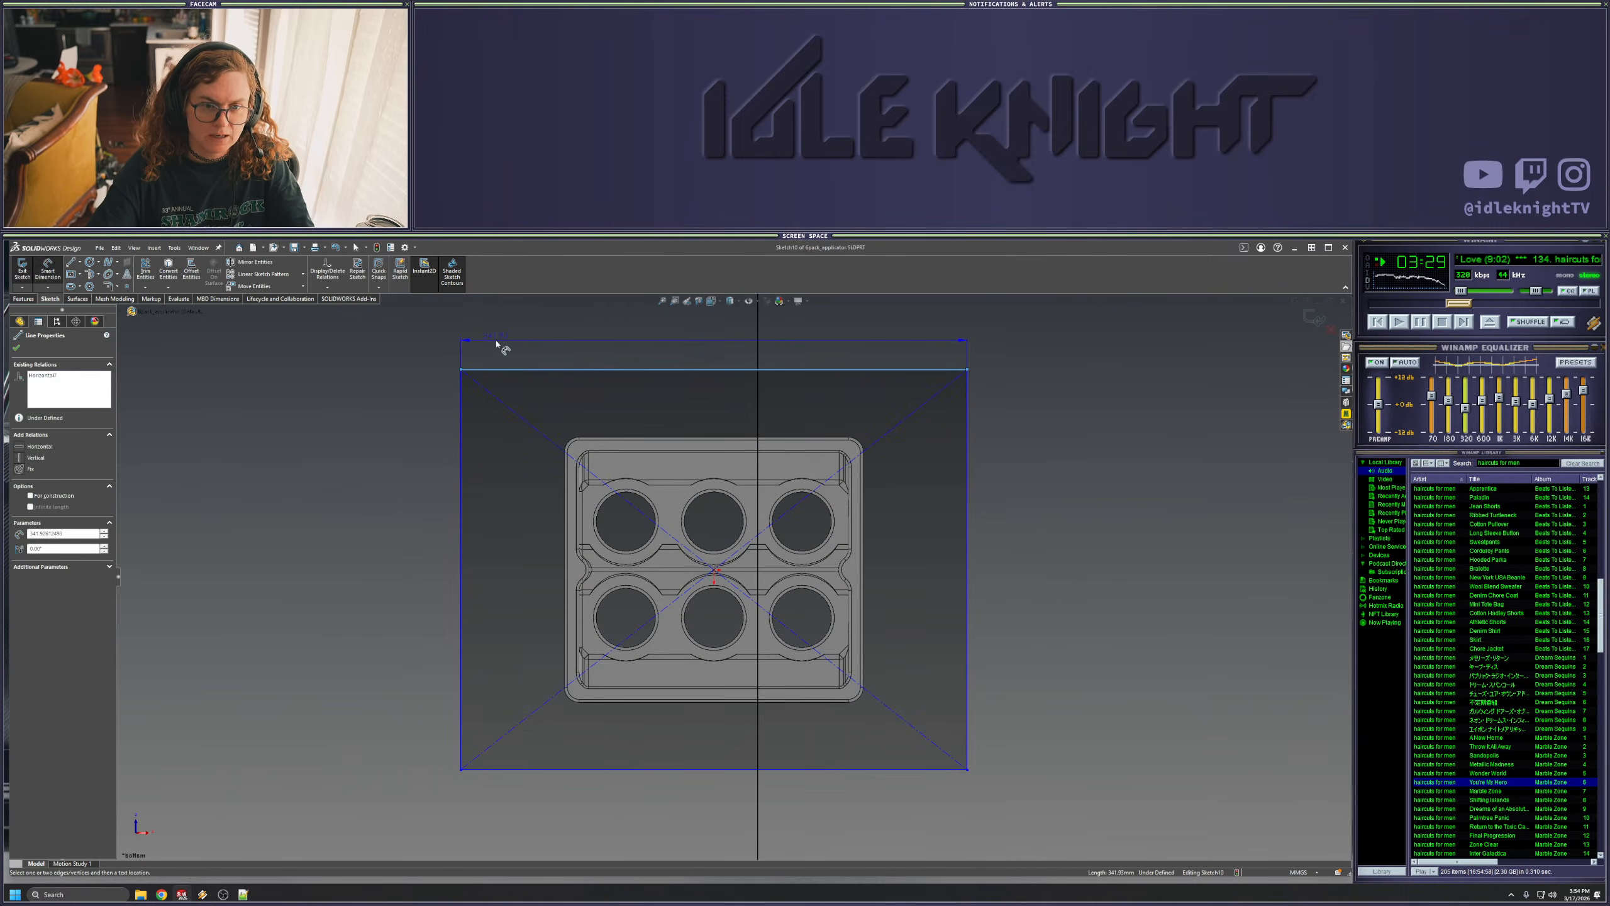
{"action": "left_click", "coordinate": [500, 344]}
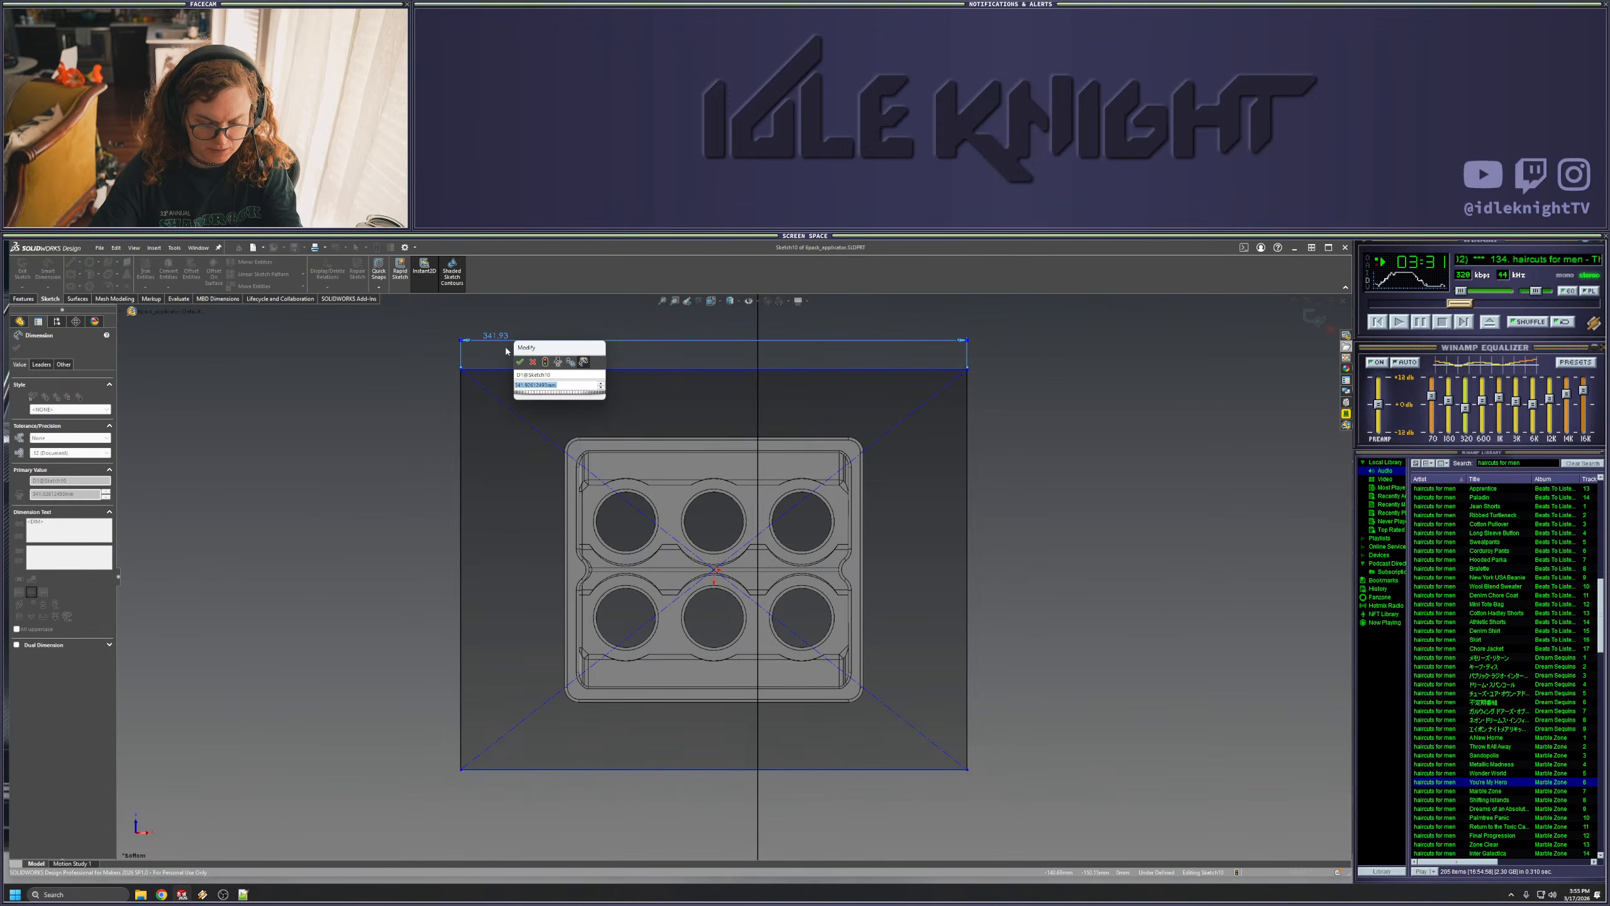
{"action": "type", "text": "340"}
{"action": "key", "text": "Return"}
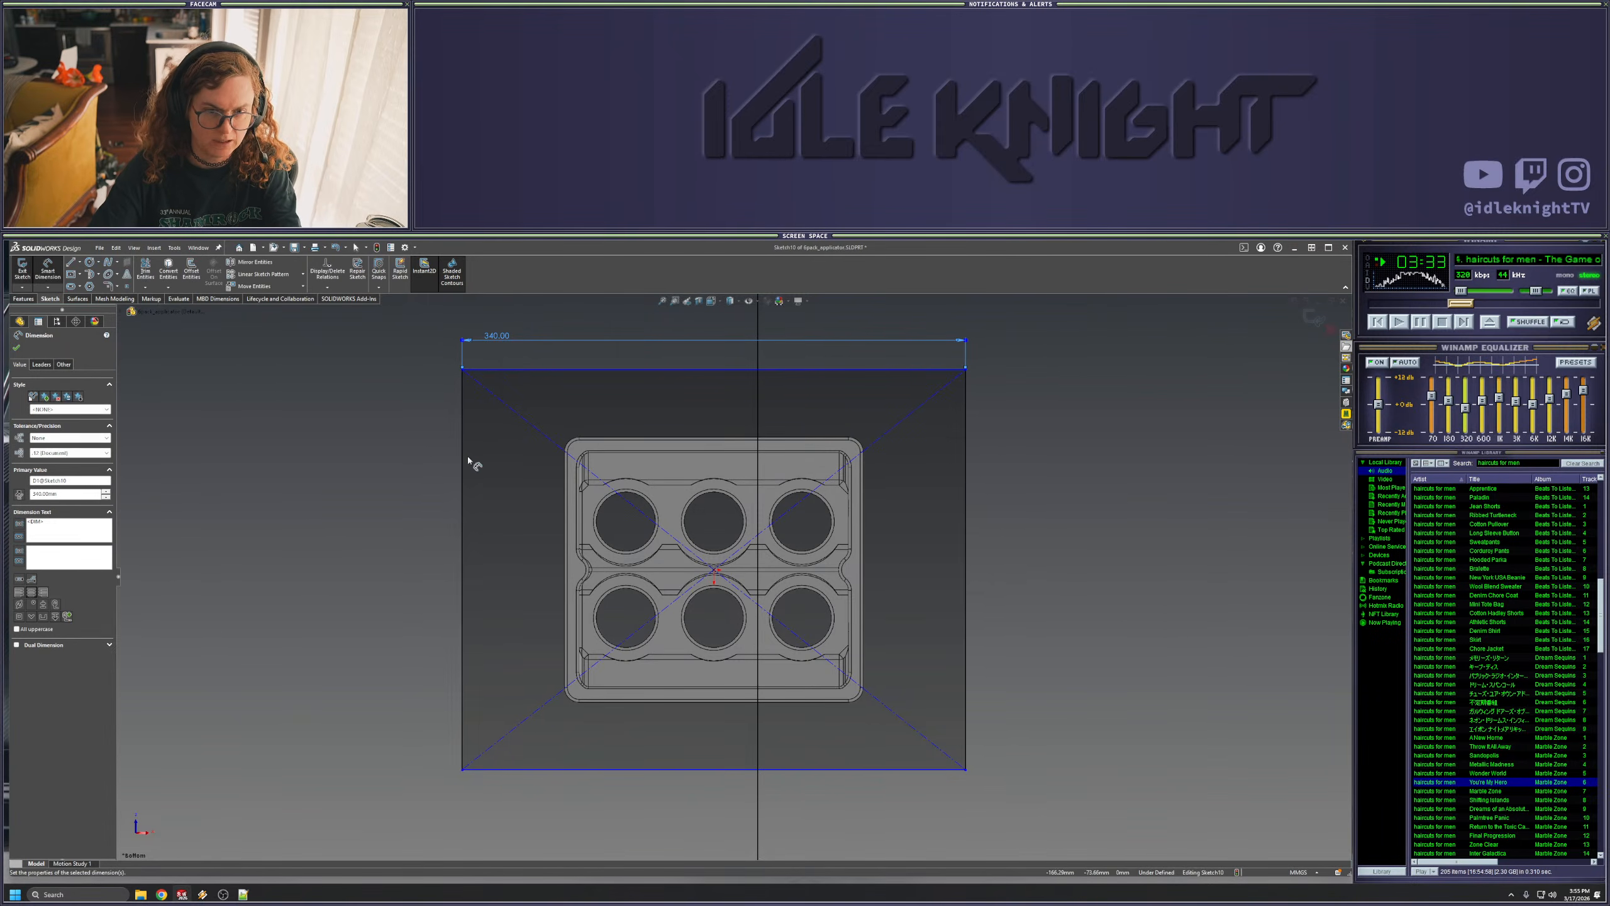
{"action": "left_click", "coordinate": [463, 452]}
{"action": "left_click", "coordinate": [392, 460]}
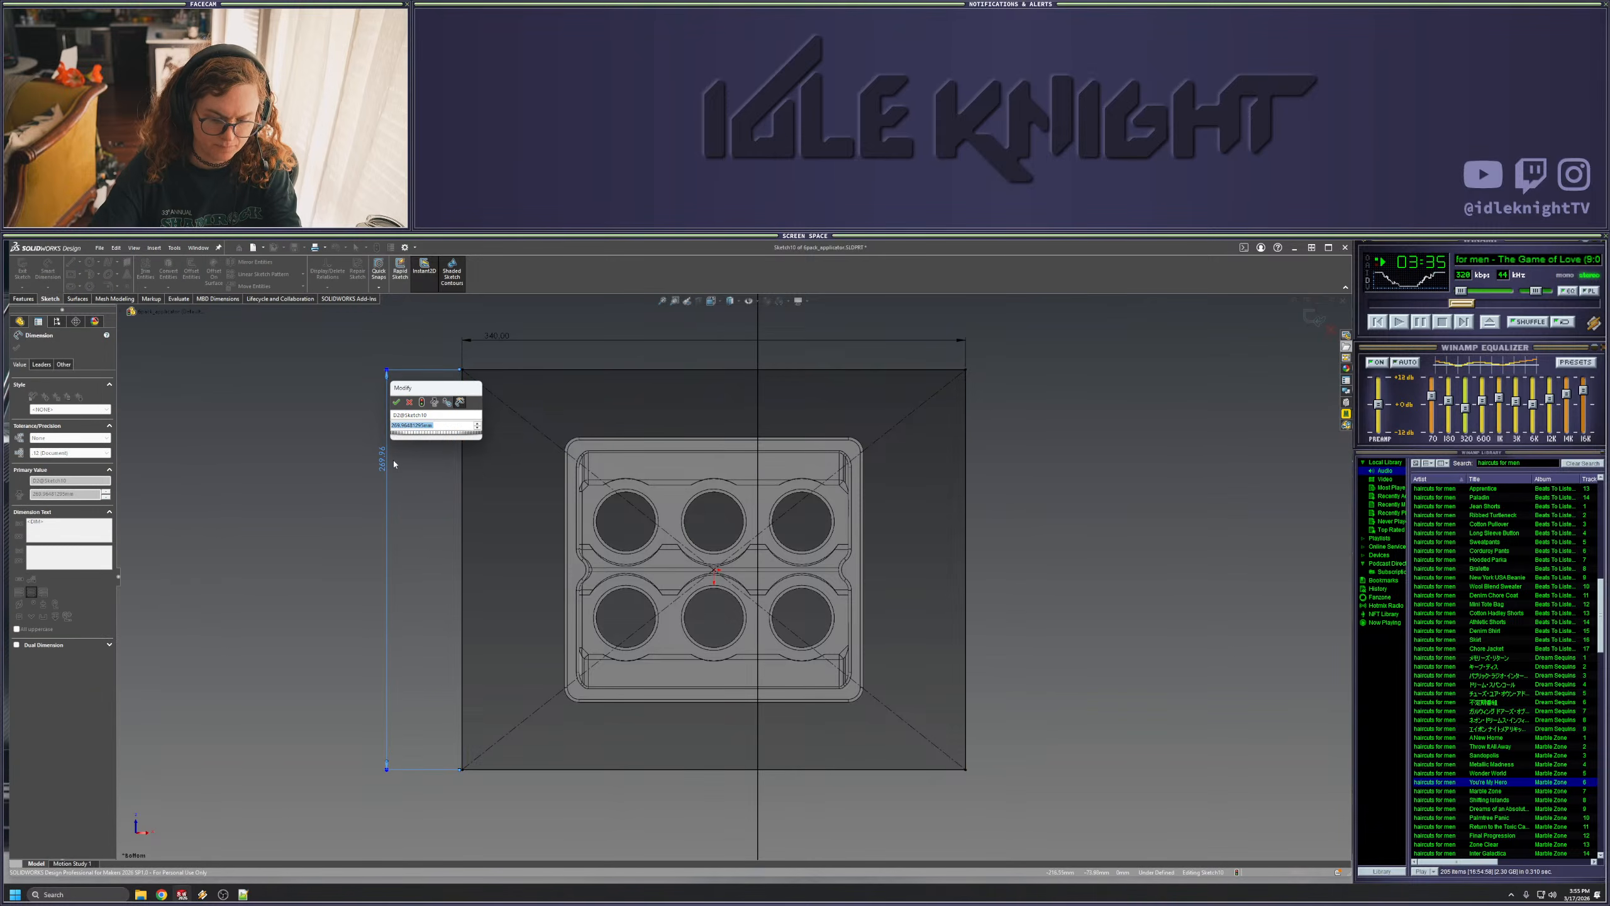
{"action": "type", "text": "300"}
{"action": "key", "text": "Return"}
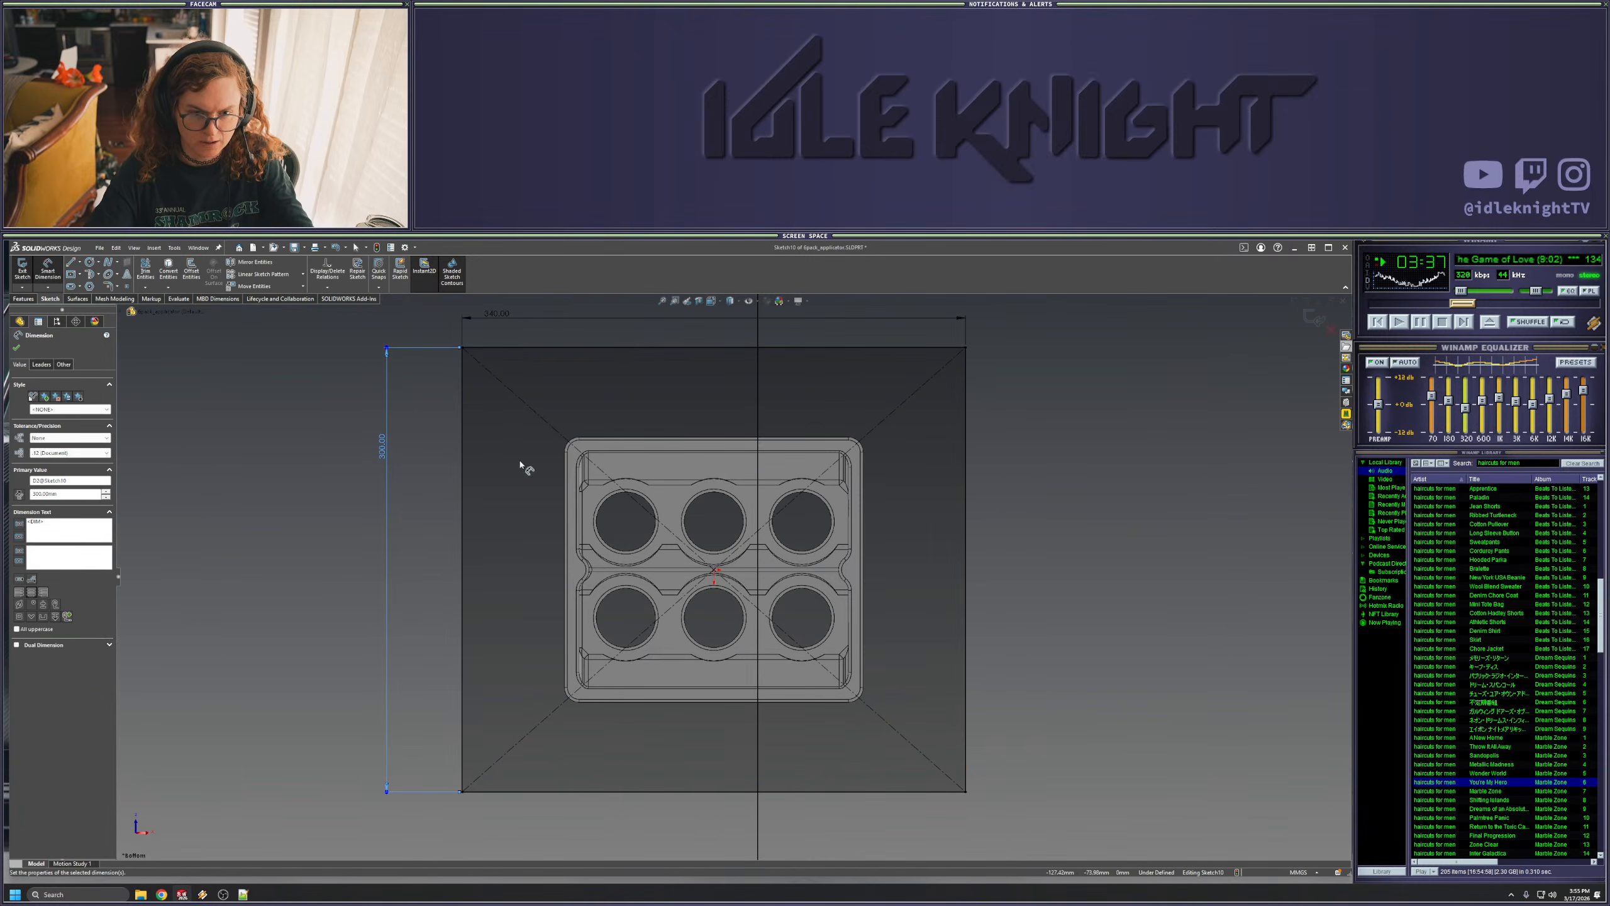
{"action": "key", "text": "Escape"}
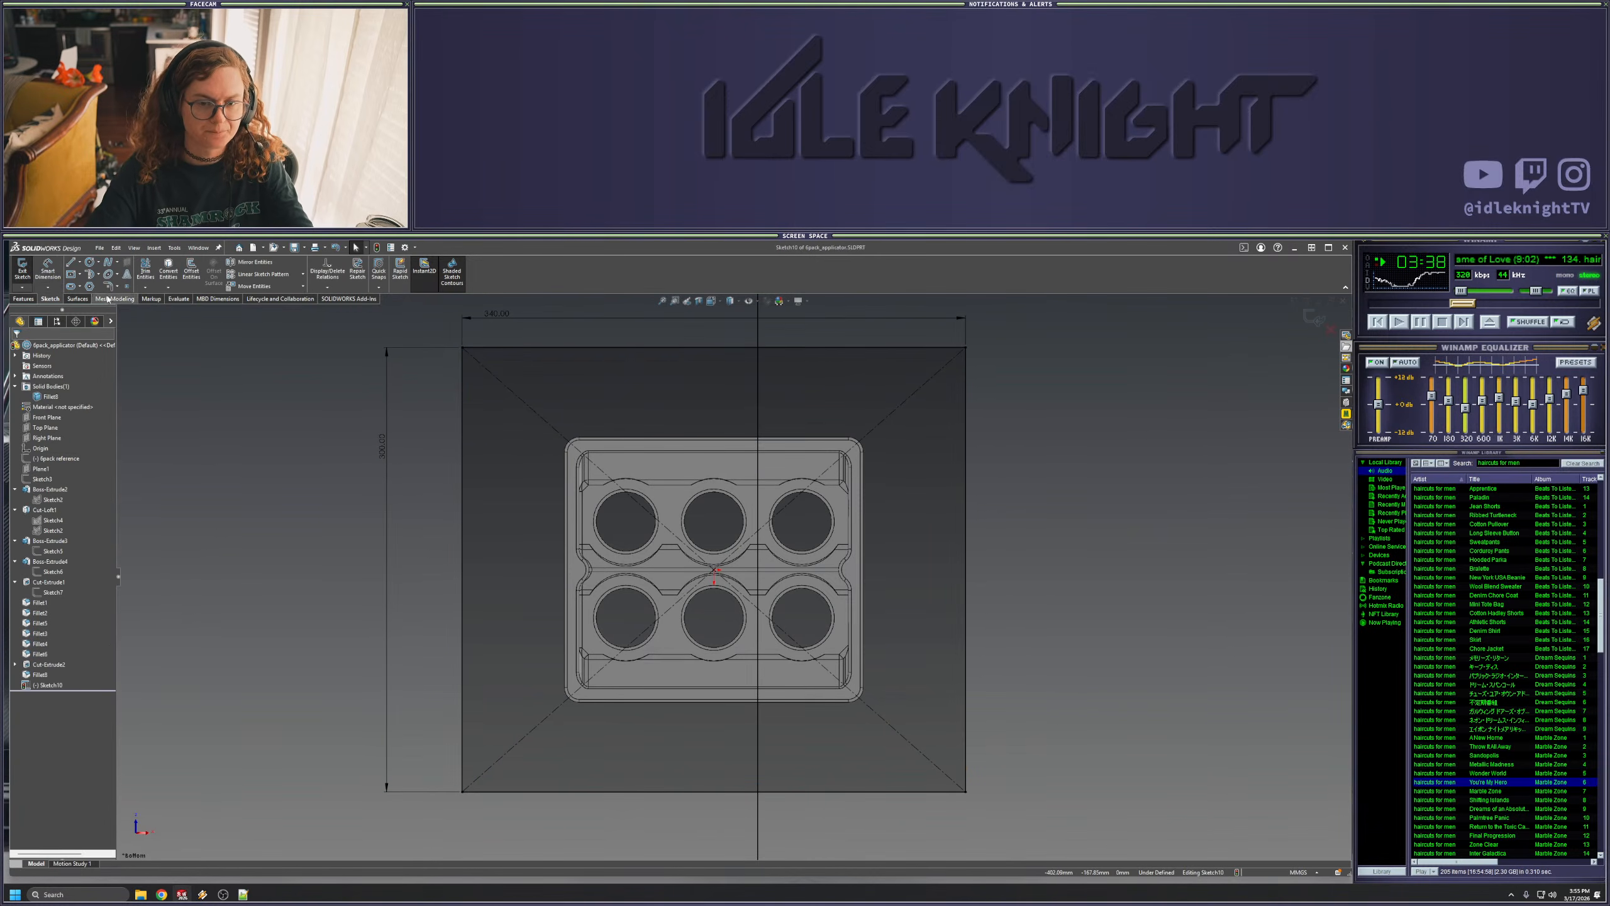
- Make a Through All extruded cut using only the rectangle's larger region beside the infinite line
{"action": "left_click", "coordinate": [24, 299]}
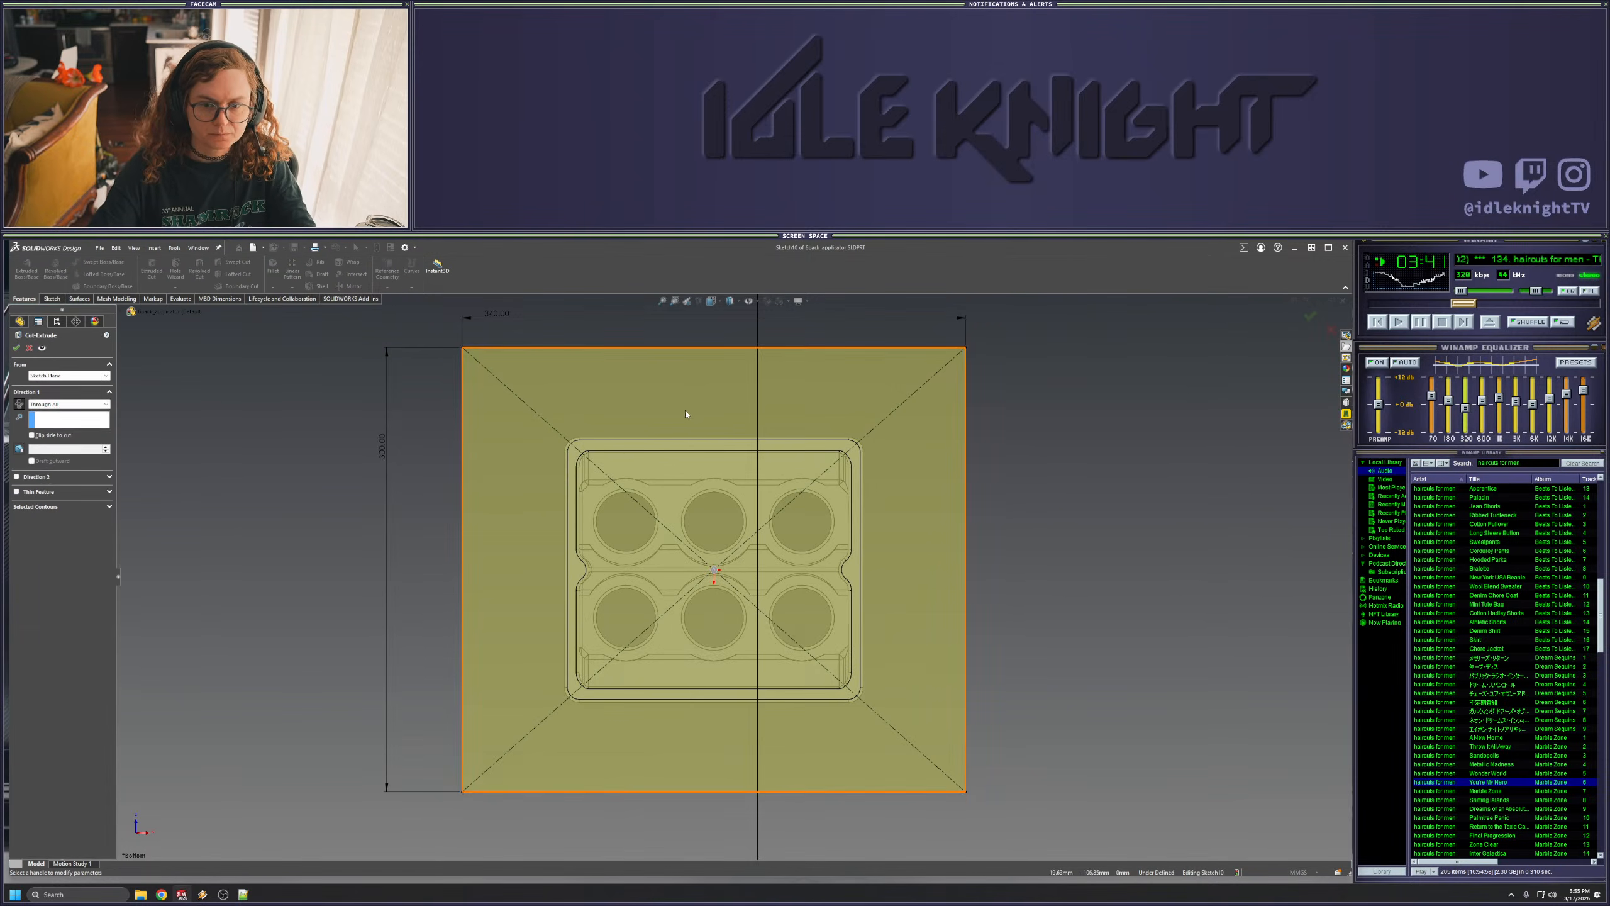
{"action": "left_click", "coordinate": [42, 508]}
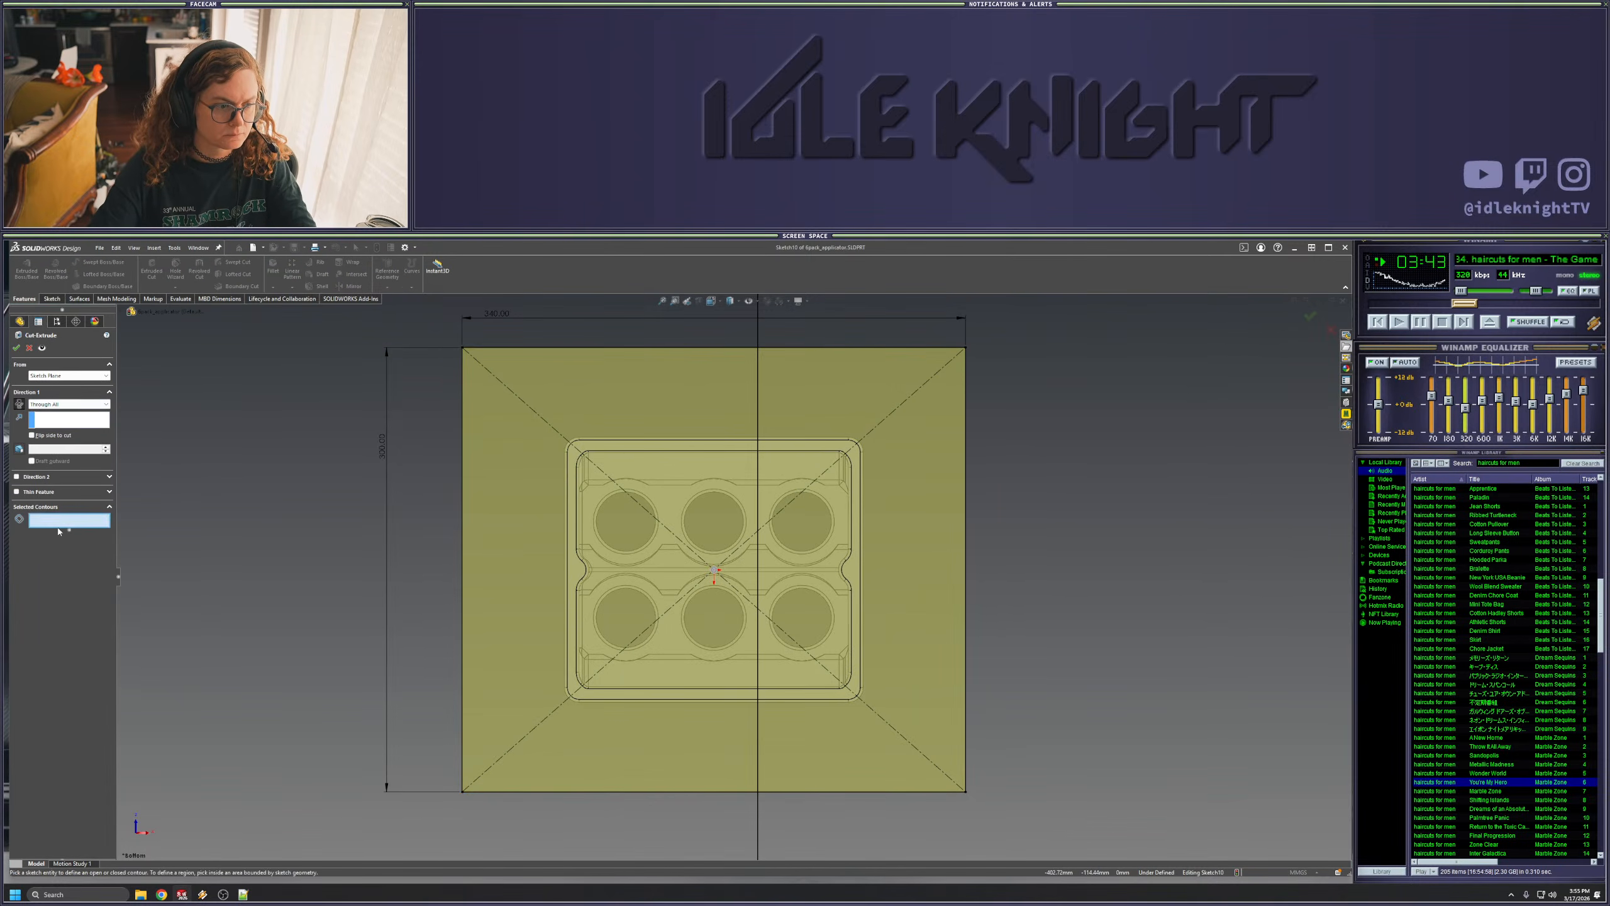
{"action": "left_click", "coordinate": [691, 406]}
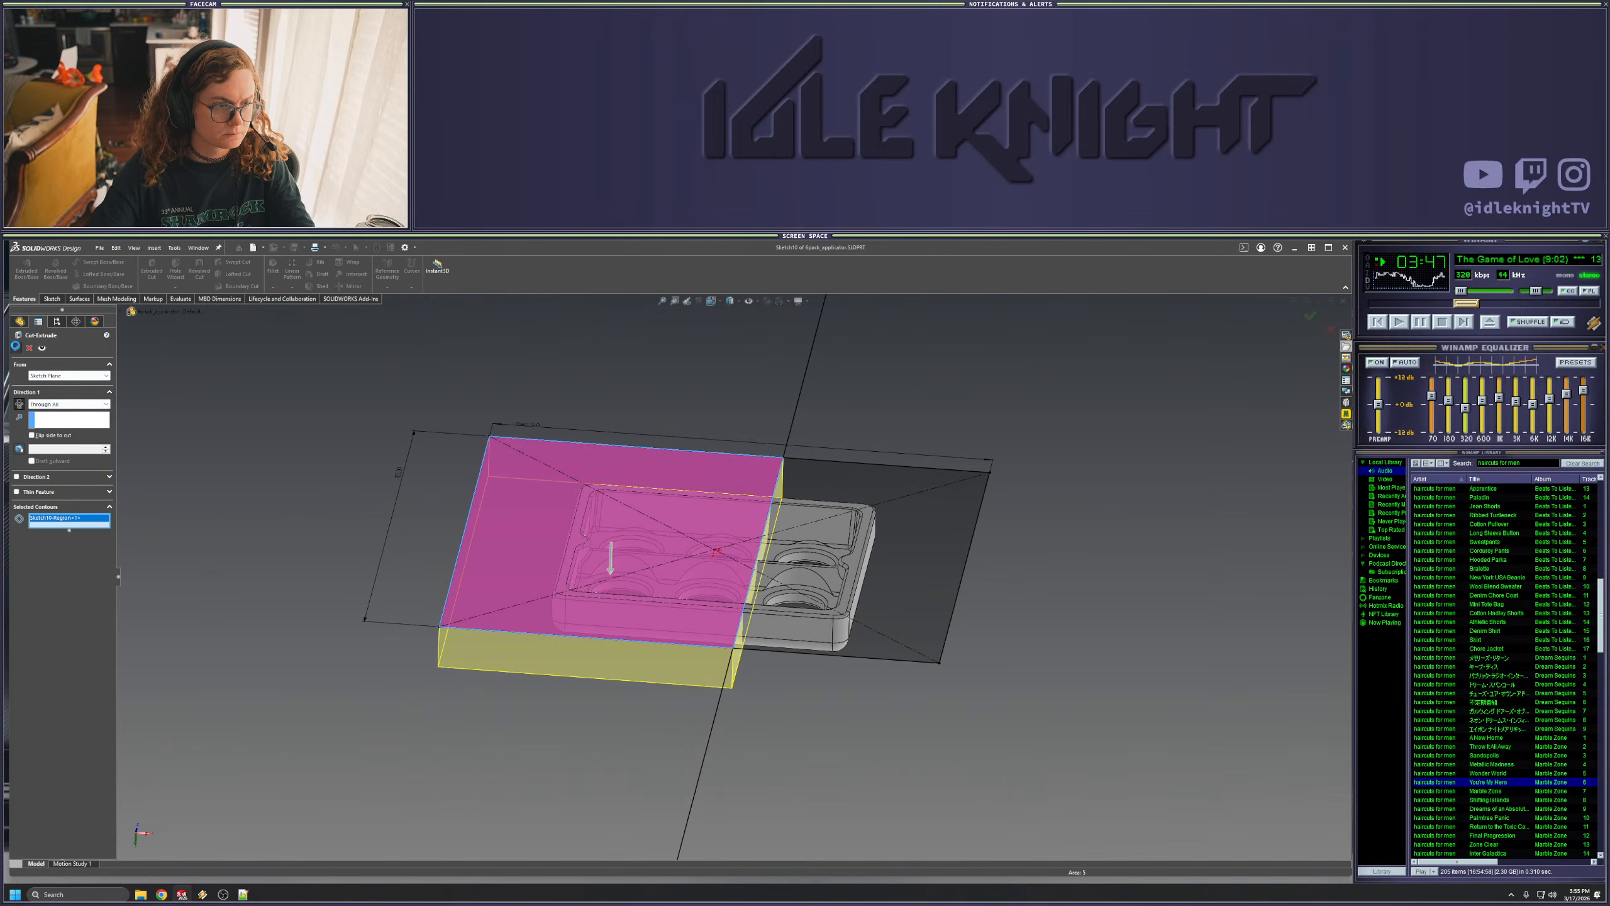
{"action": "left_click", "coordinate": [15, 346]}
{"action": "middle_click_drag", "start_coordinate": [704, 604], "coordinate": [737, 777]}
{"action": "scroll", "coordinate": [844, 595], "scroll_direction": "down", "scroll_amount": 5}
{"action": "mouse_move", "coordinate": [707, 677]}
{"action": "middle_mouse_down"}
{"action": "mouse_move", "coordinate": [724, 620]}
{"action": "mouse_move", "coordinate": [736, 672]}
{"action": "middle_mouse_up"}
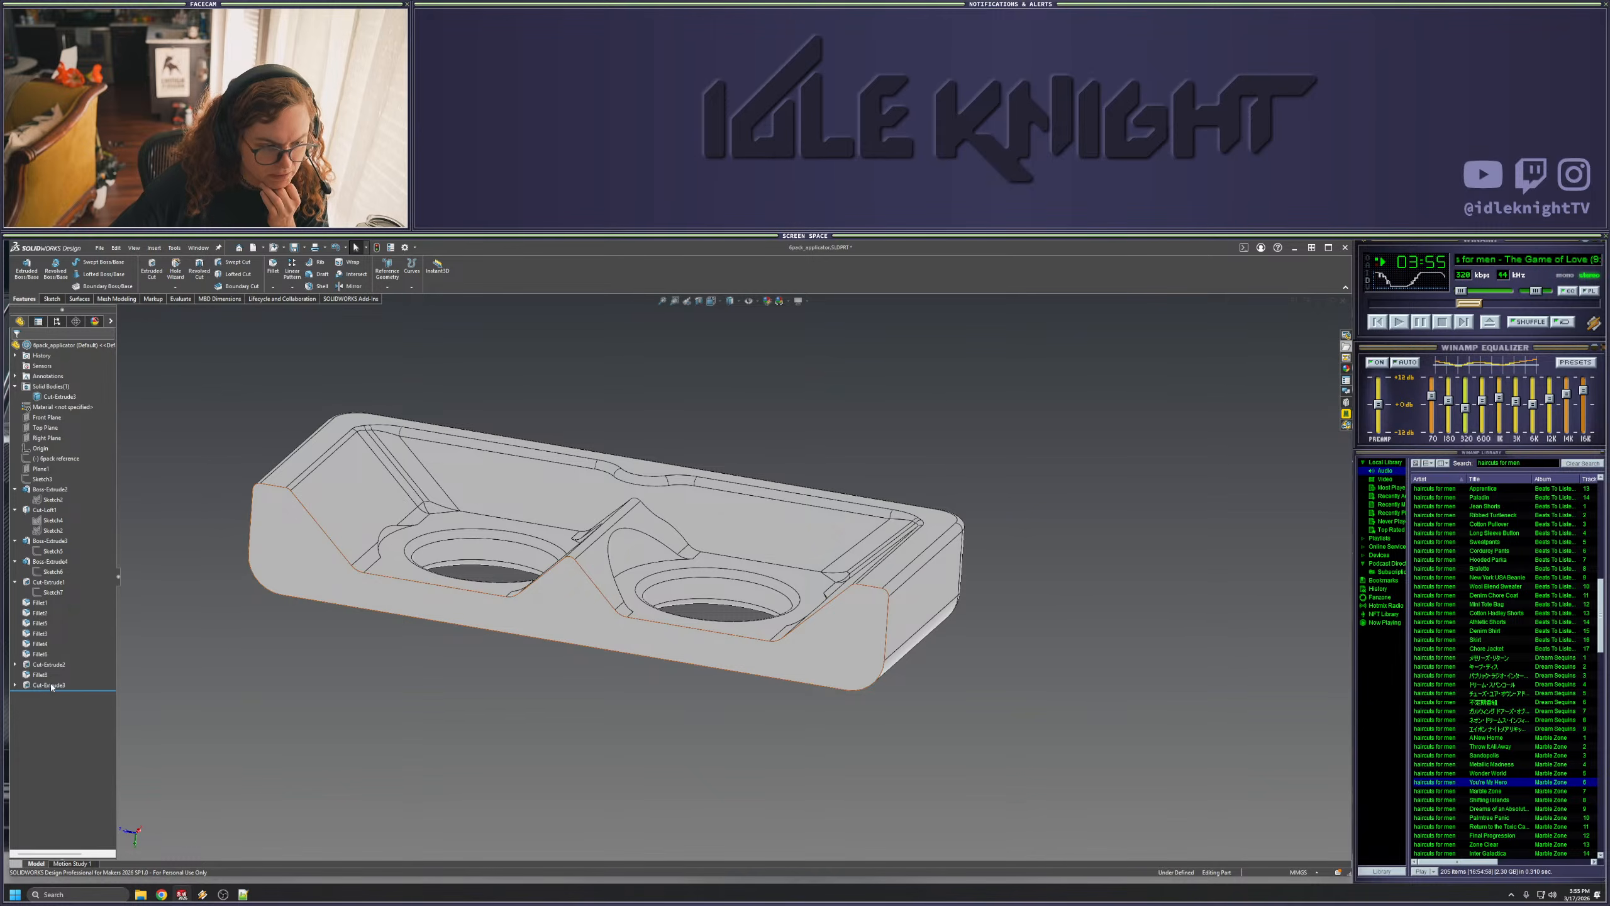
- Roll the model back to before the new cut and try adding the long cavity floor edge to the fillet between the cup recesses
{"action": "left_click_drag", "start_coordinate": [81, 689], "coordinate": [81, 679]}
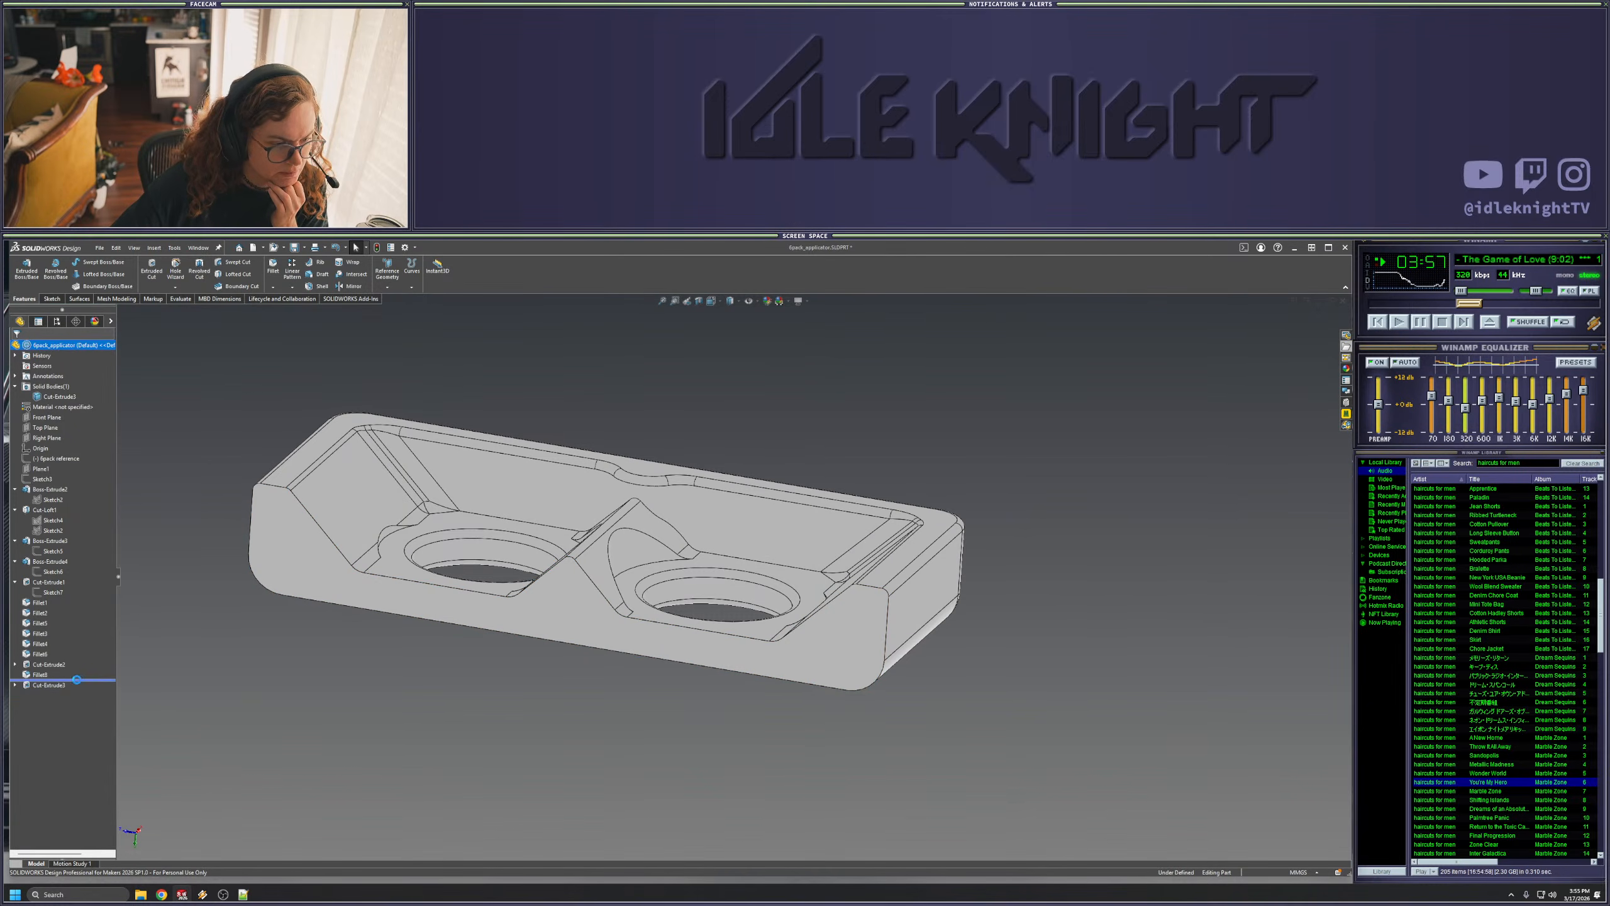
{"action": "scroll", "coordinate": [418, 514], "scroll_direction": "down", "scroll_amount": 3}
{"action": "left_click", "coordinate": [414, 517]}
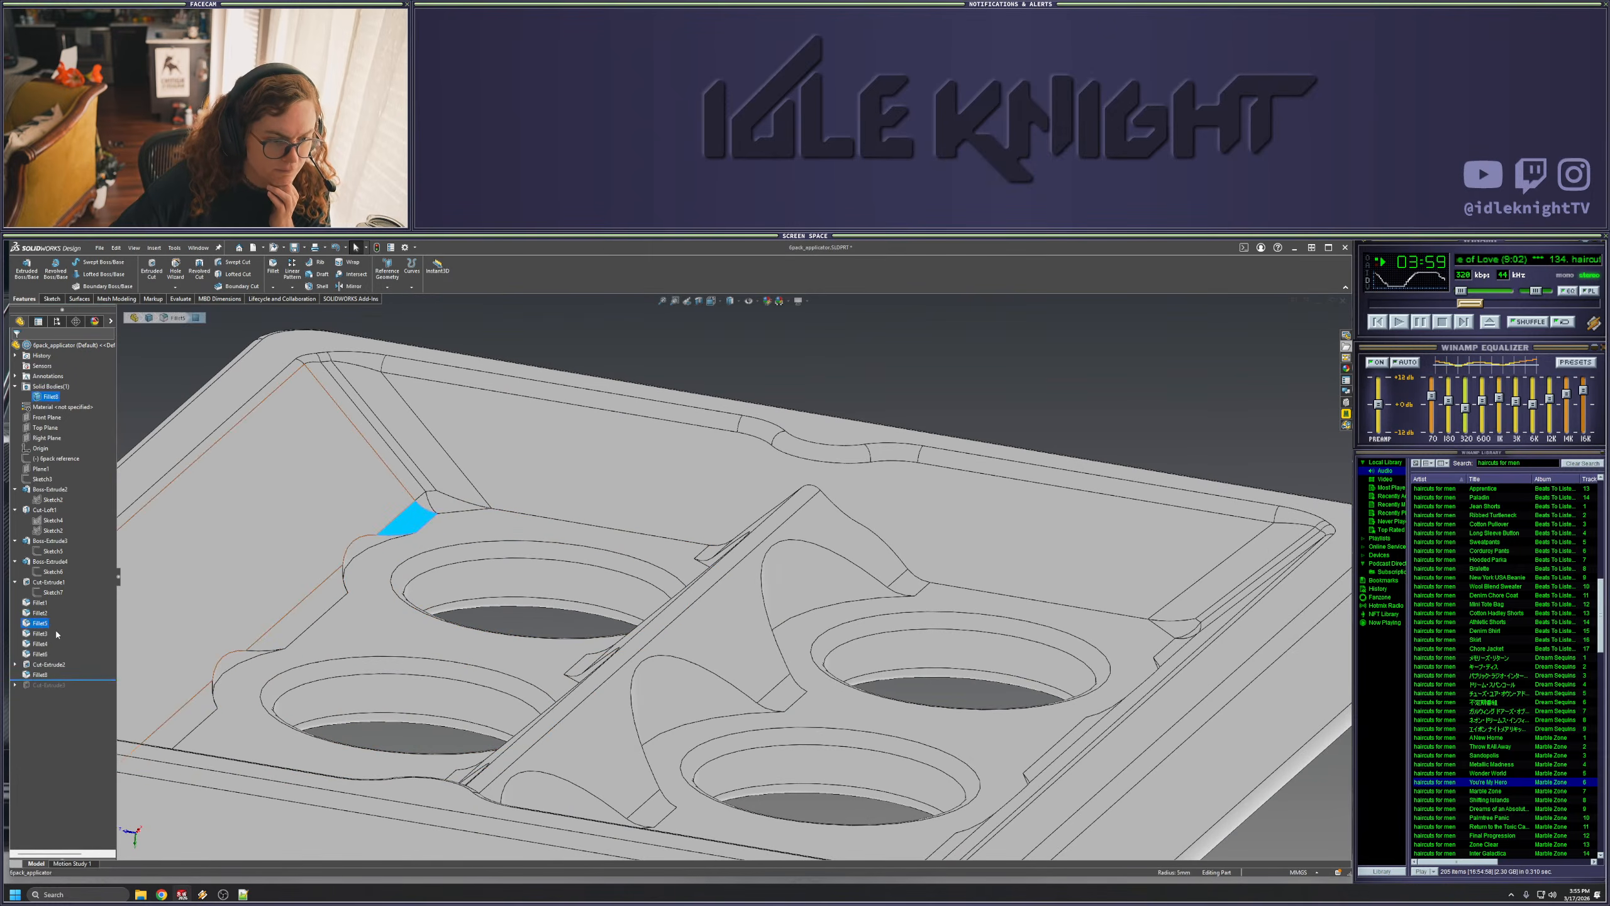
{"action": "right_click", "coordinate": [42, 622]}
{"action": "left_click", "coordinate": [51, 591]}
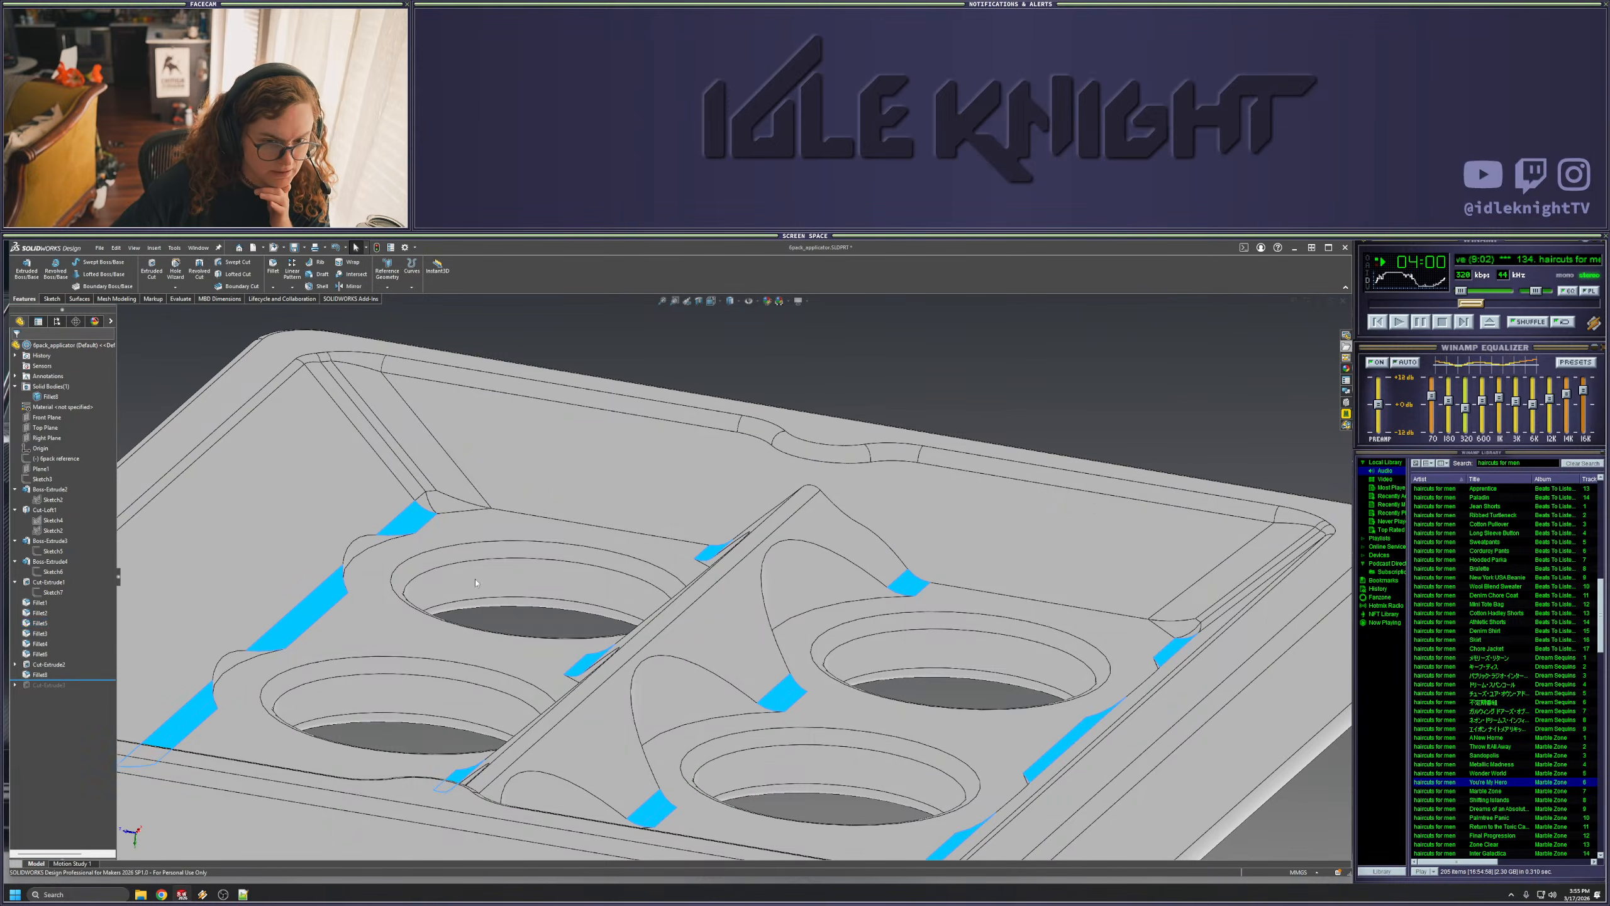
{"action": "left_click", "coordinate": [657, 539]}
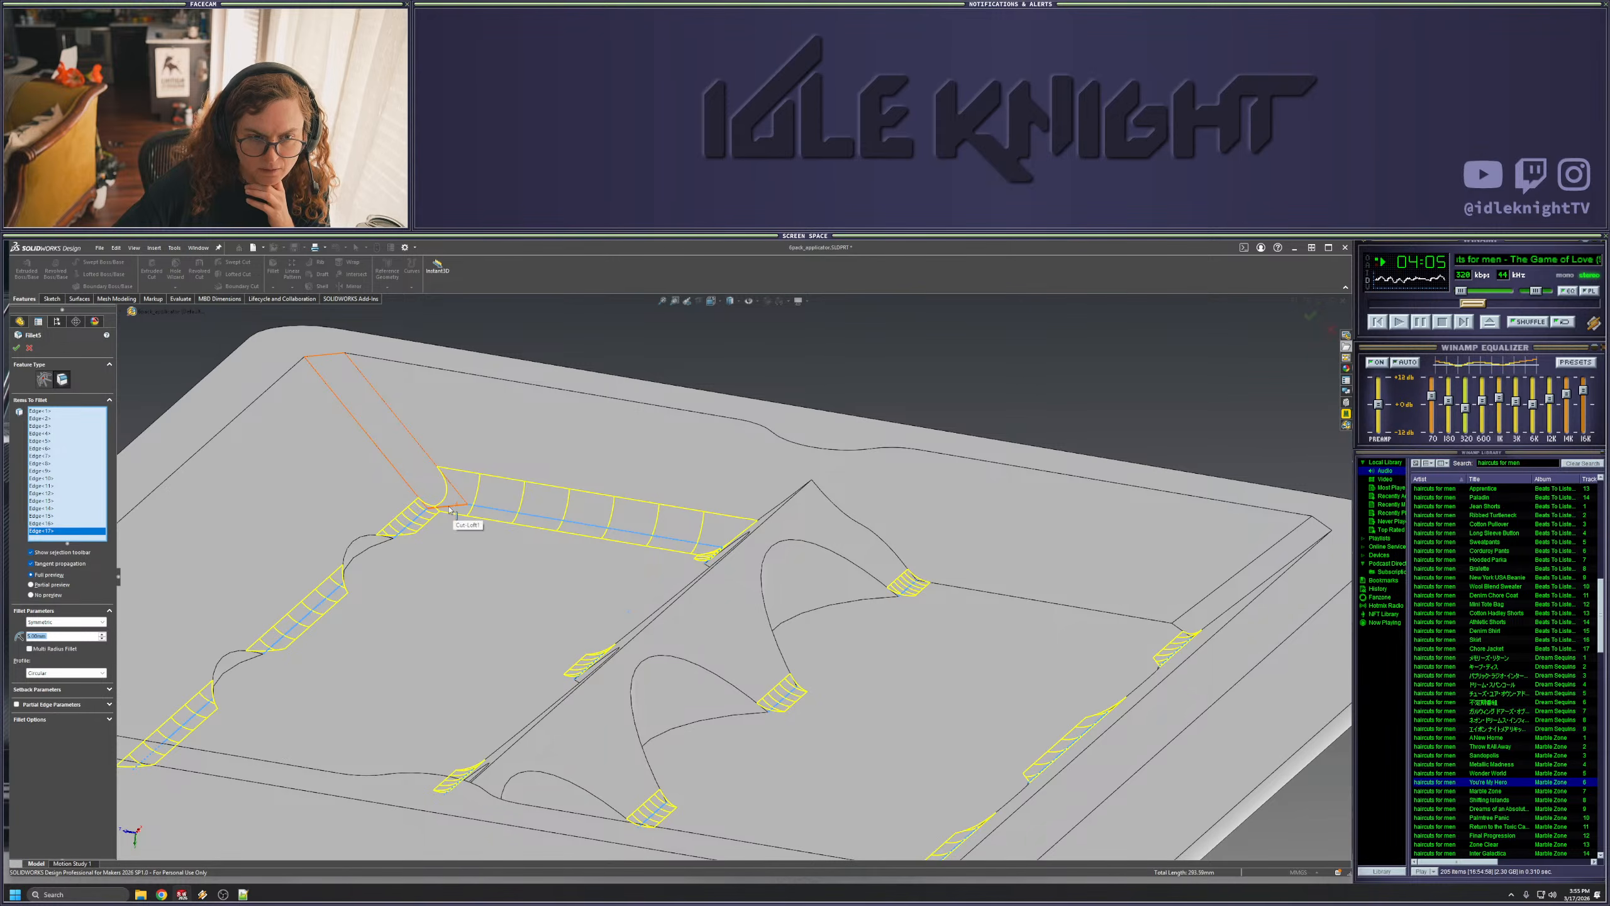
{"action": "key", "text": "Return"}
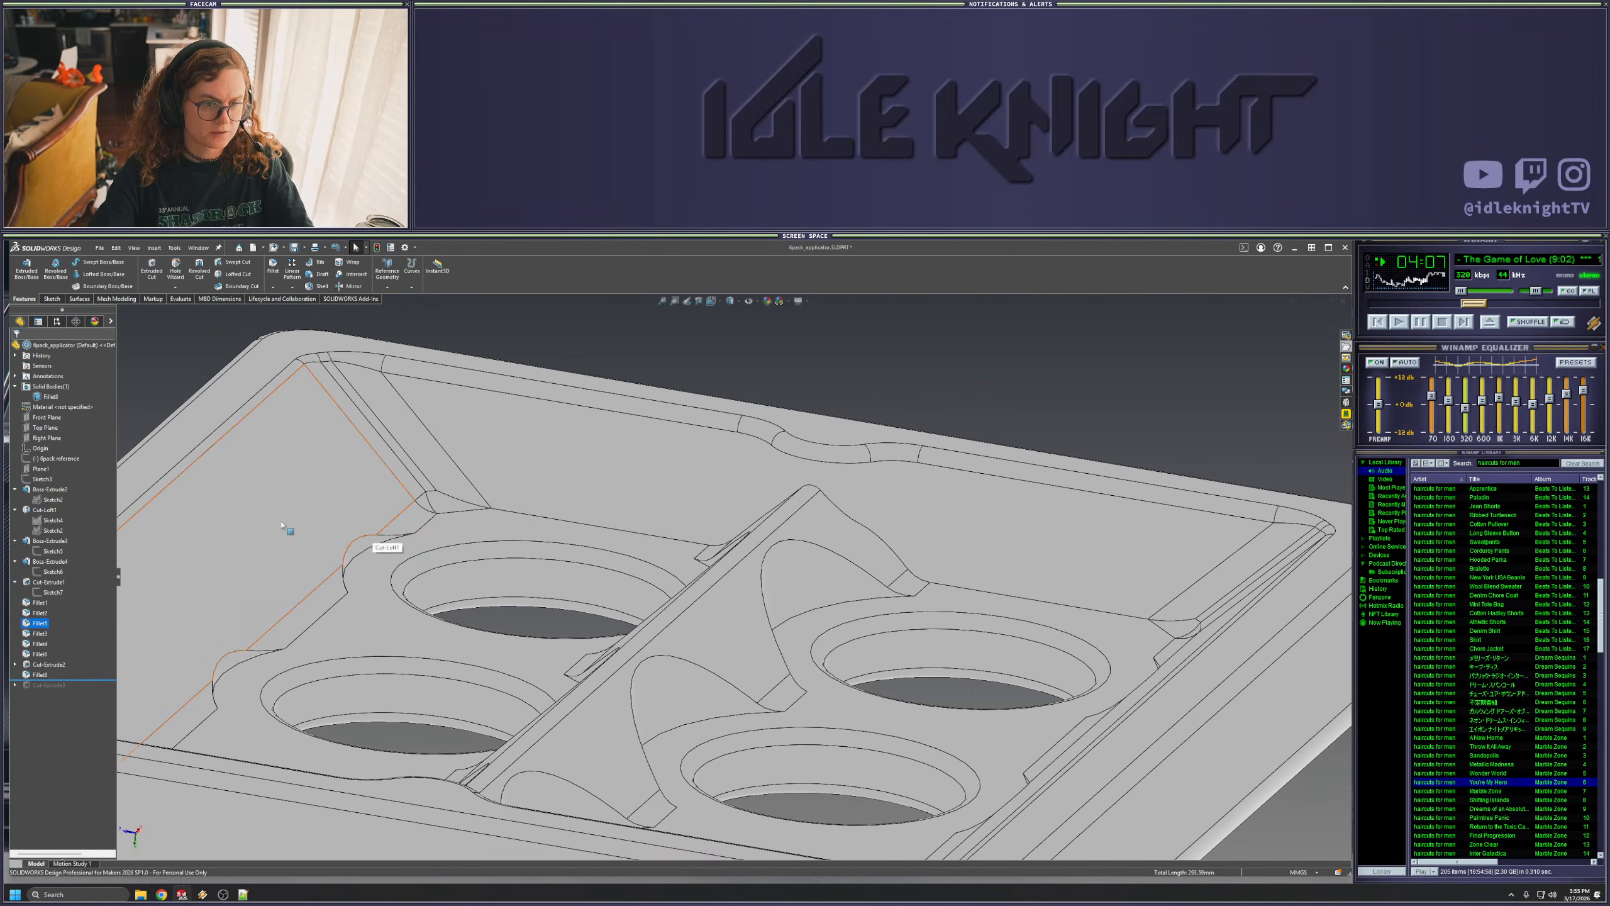
- Try to move the fillet of the sloped cavity corners ahead of the fillet between the cup recesses in the feature order
{"action": "left_click", "coordinate": [459, 492]}
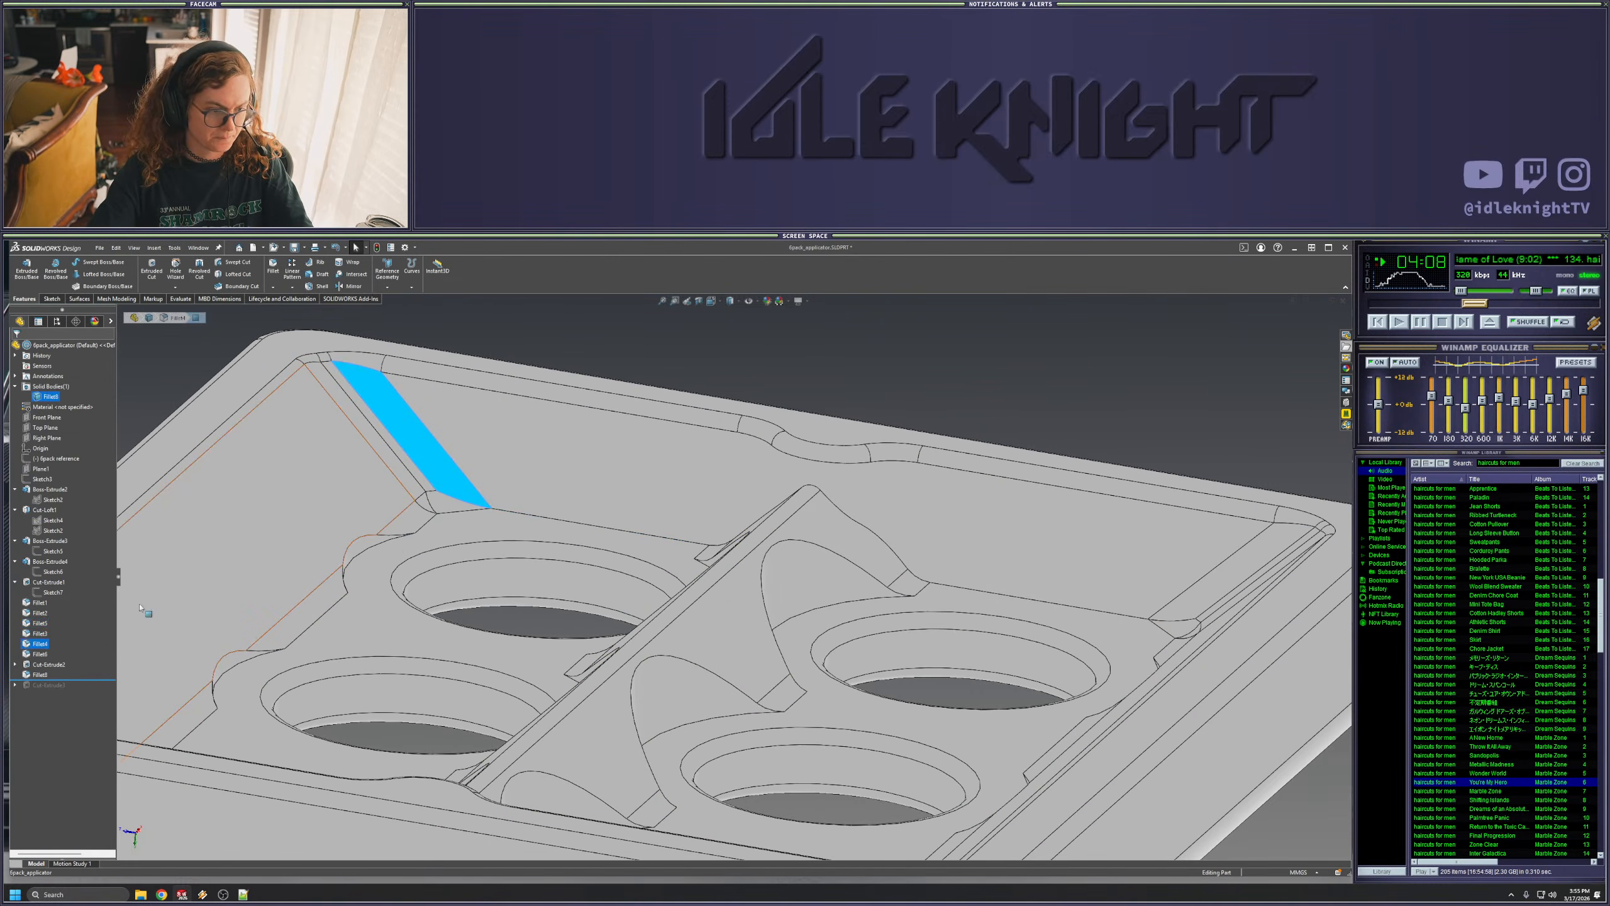
{"action": "left_click", "coordinate": [37, 654]}
{"action": "left_click", "coordinate": [40, 643]}
{"action": "key", "text": "f"}
{"action": "left_click", "coordinate": [182, 604]}
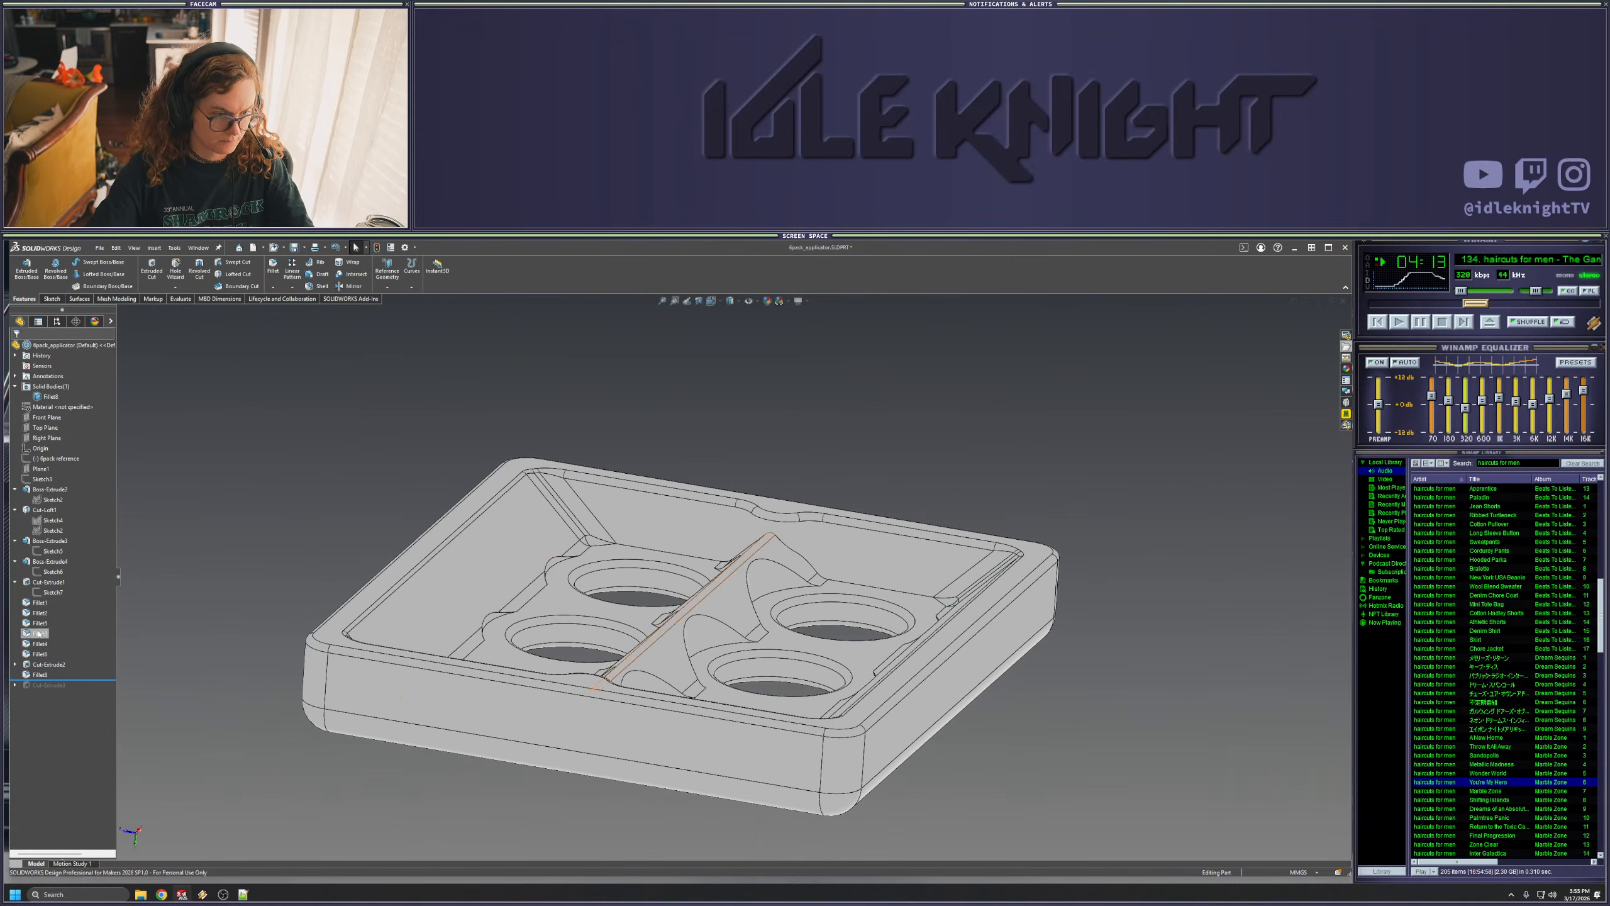
{"action": "left_click", "coordinate": [38, 623]}
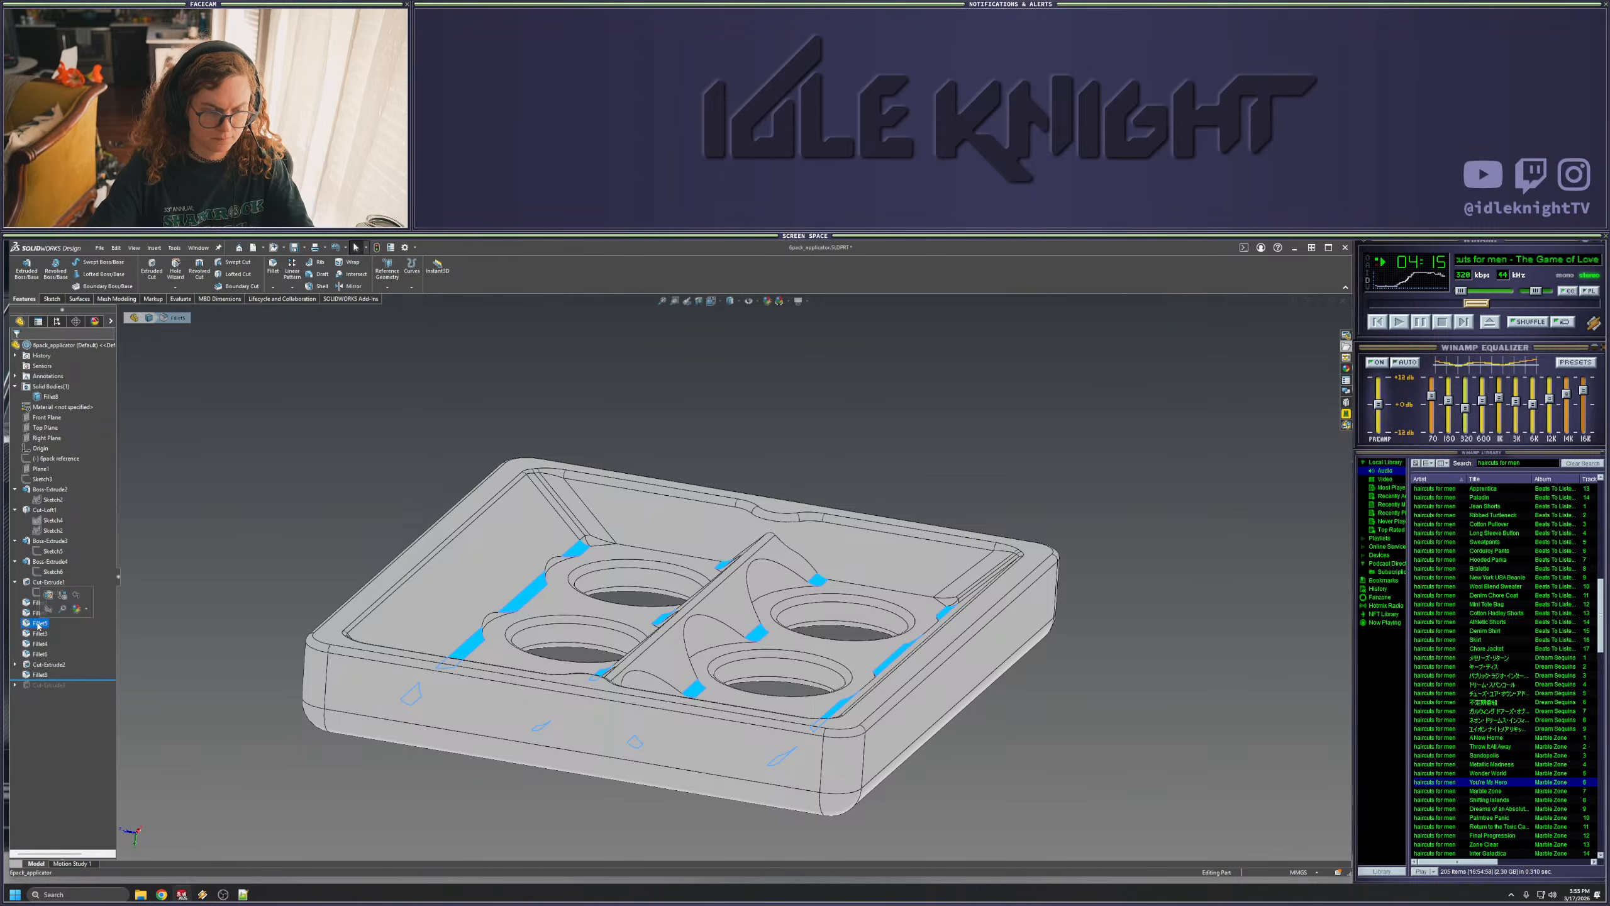
{"action": "left_click", "coordinate": [87, 651]}
{"action": "left_click_drag", "start_coordinate": [39, 644], "coordinate": [38, 613]}
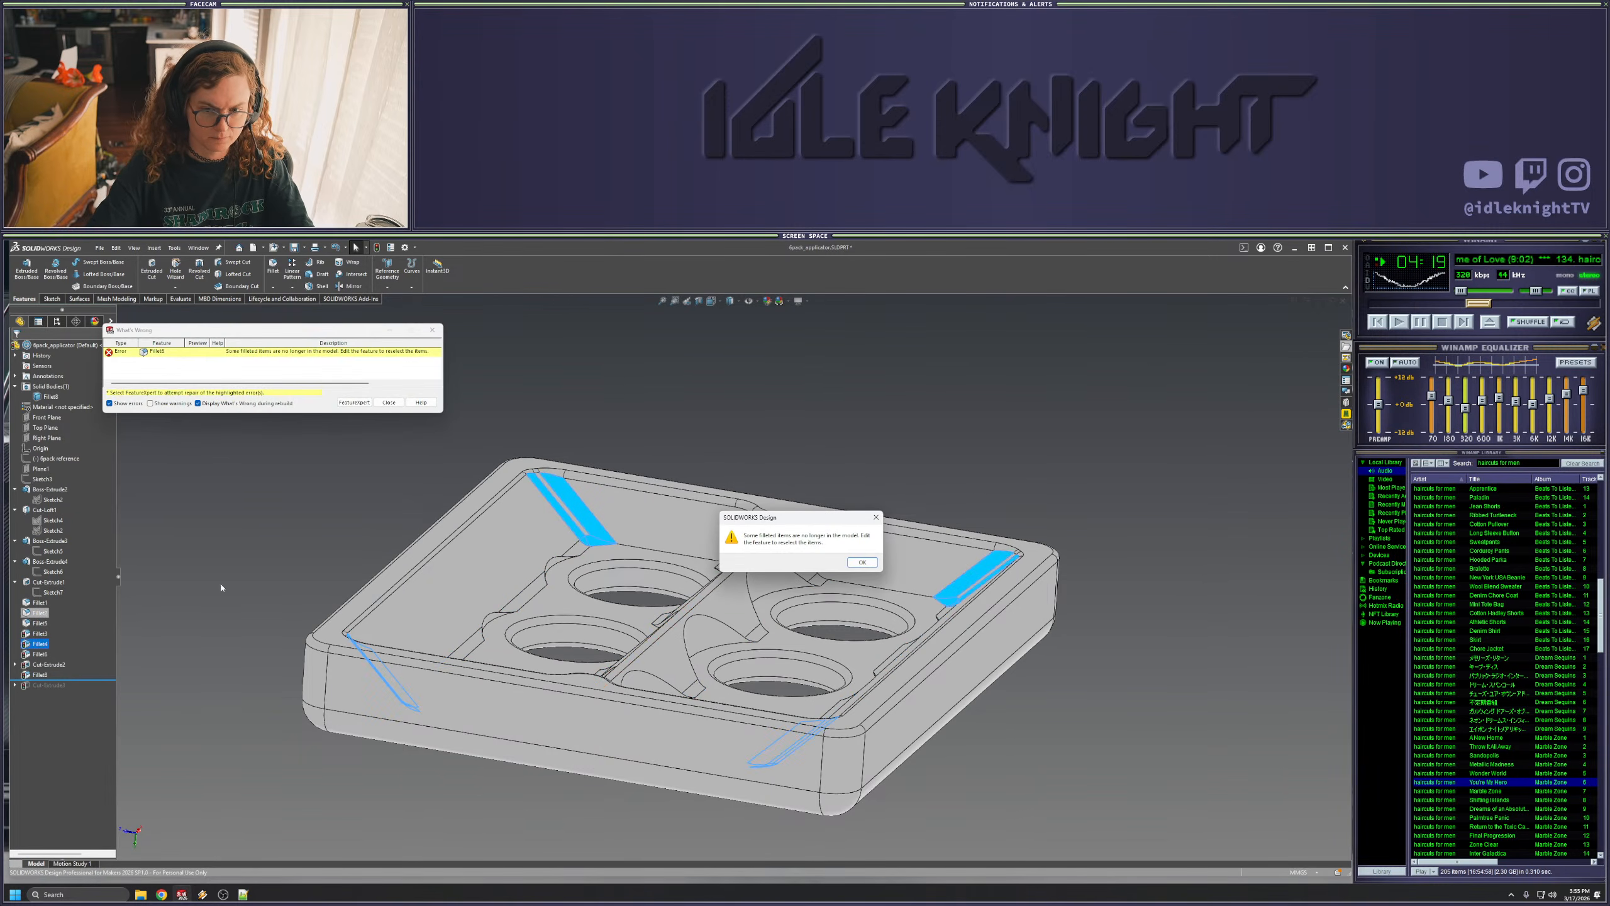
- Dismiss the rebuild error and open the affected fillet to examine its missing edge reference, leaving it unedited
{"action": "left_click", "coordinate": [863, 562]}
{"action": "middle_click_drag", "start_coordinate": [761, 597], "coordinate": [748, 663]}
{"action": "left_click", "coordinate": [389, 402]}
{"action": "middle_click_drag", "start_coordinate": [542, 466], "coordinate": [138, 610]}
{"action": "right_click", "coordinate": [50, 654]}
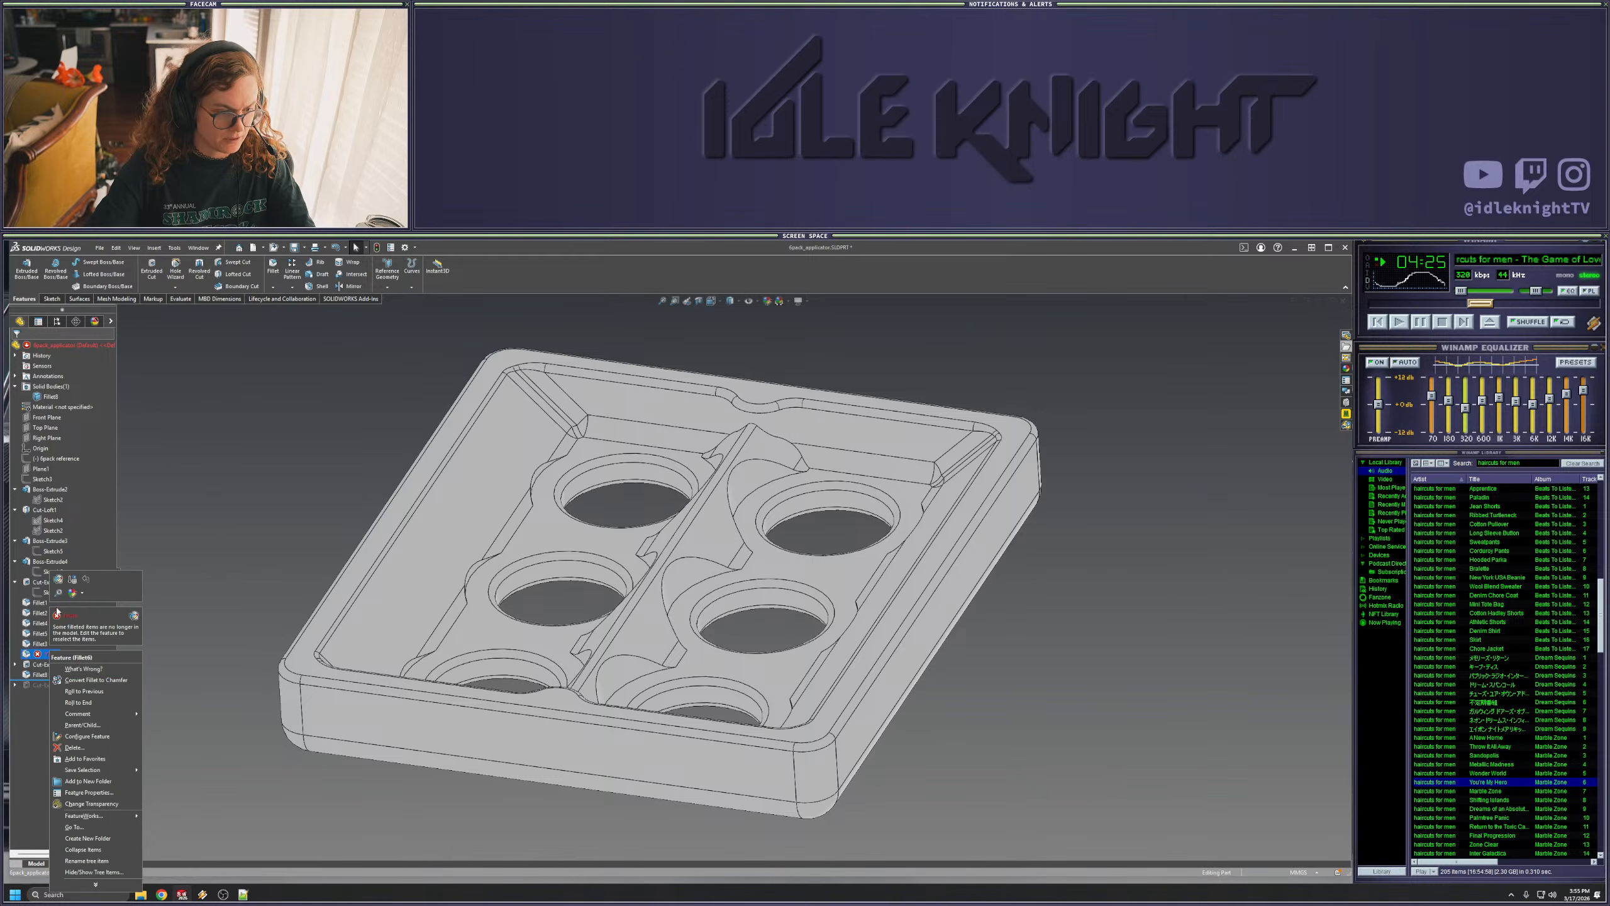
{"action": "left_click", "coordinate": [58, 579]}
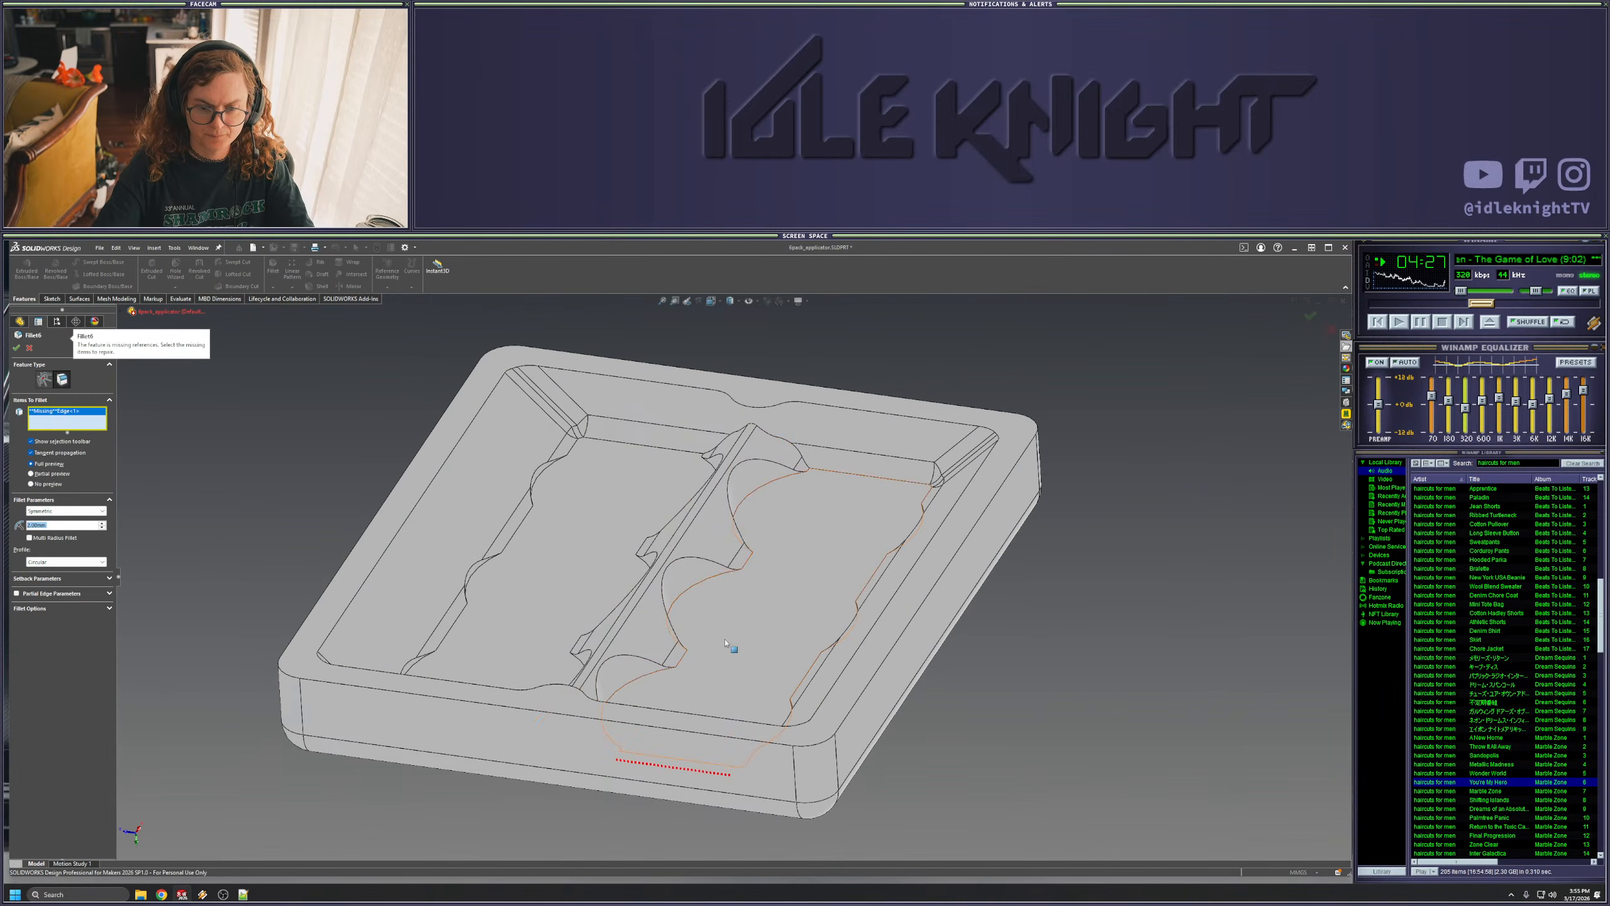
{"action": "scroll", "coordinate": [643, 691], "scroll_direction": "up", "scroll_amount": 4}
{"action": "middle_click_drag", "start_coordinate": [642, 691], "coordinate": [678, 688]}
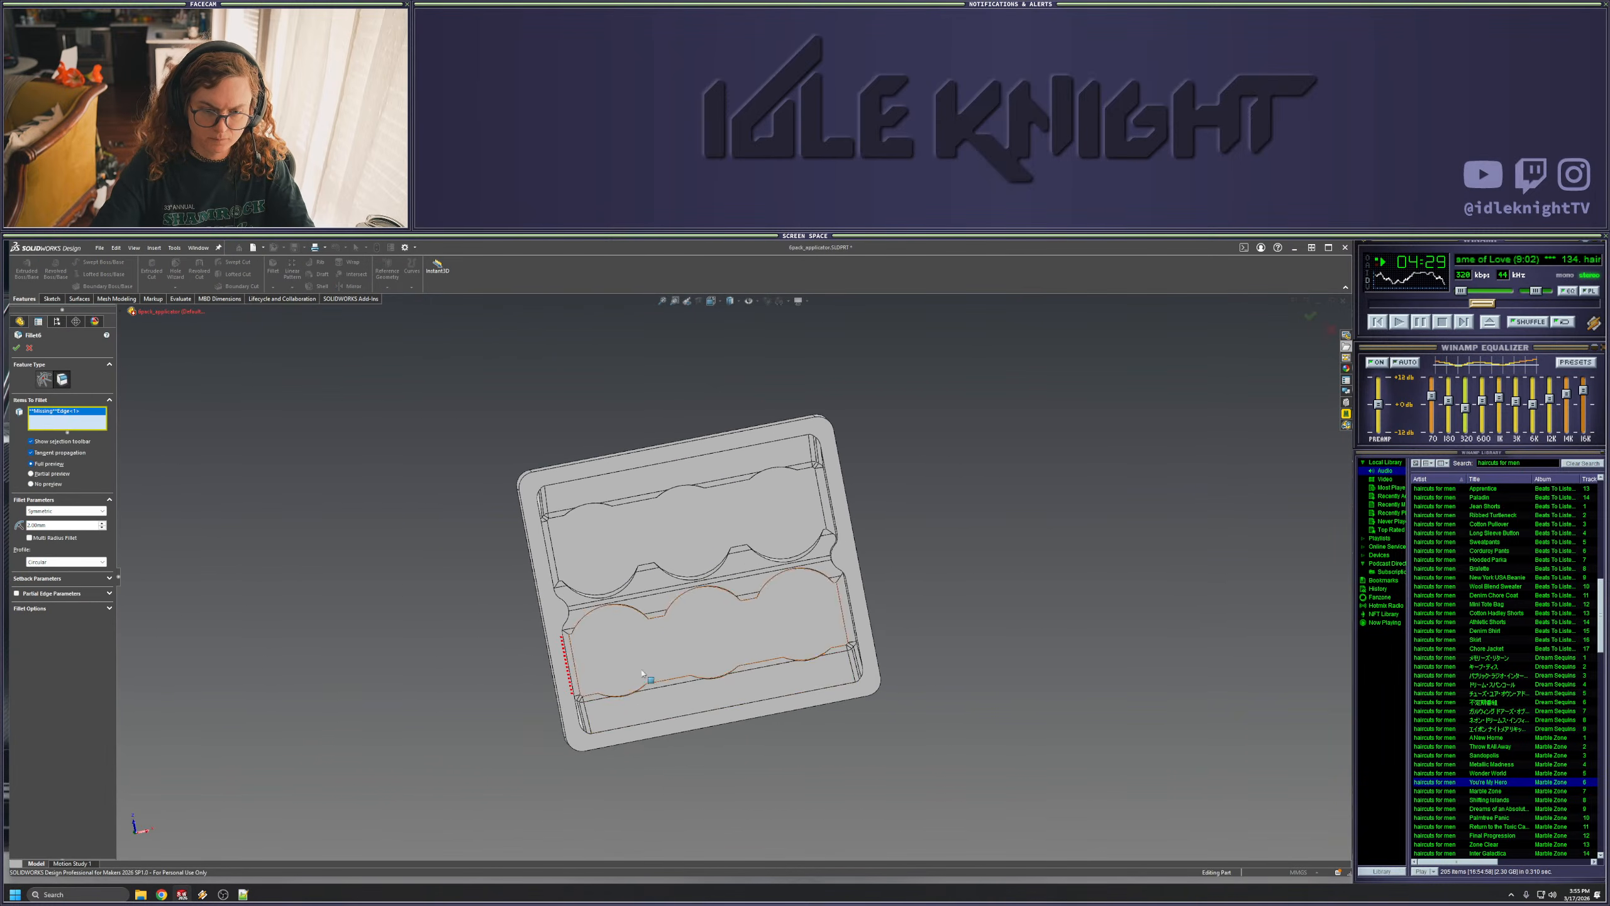
{"action": "key", "text": "Escape"}
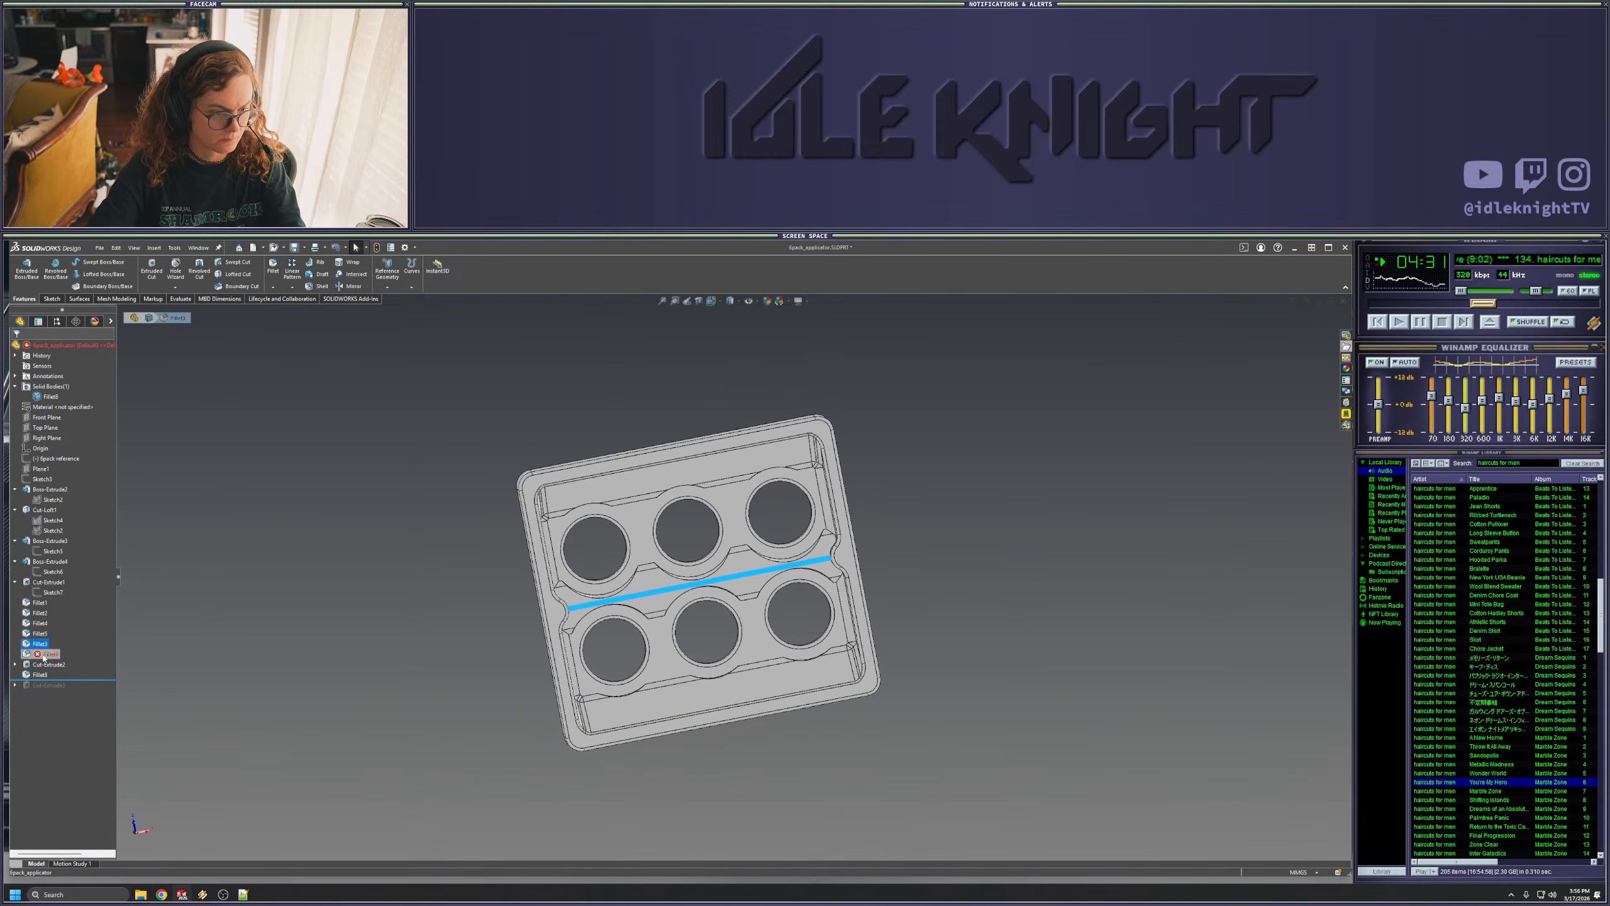
- Undo the fillet reordering and roll the model back to before the cut that makes the six cup holes
{"action": "middle_click_drag", "start_coordinate": [743, 665], "coordinate": [628, 640]}
{"action": "scroll", "coordinate": [587, 651], "scroll_direction": "down", "scroll_amount": 3}
{"action": "scroll", "coordinate": [589, 650], "scroll_direction": "down", "scroll_amount": 2}
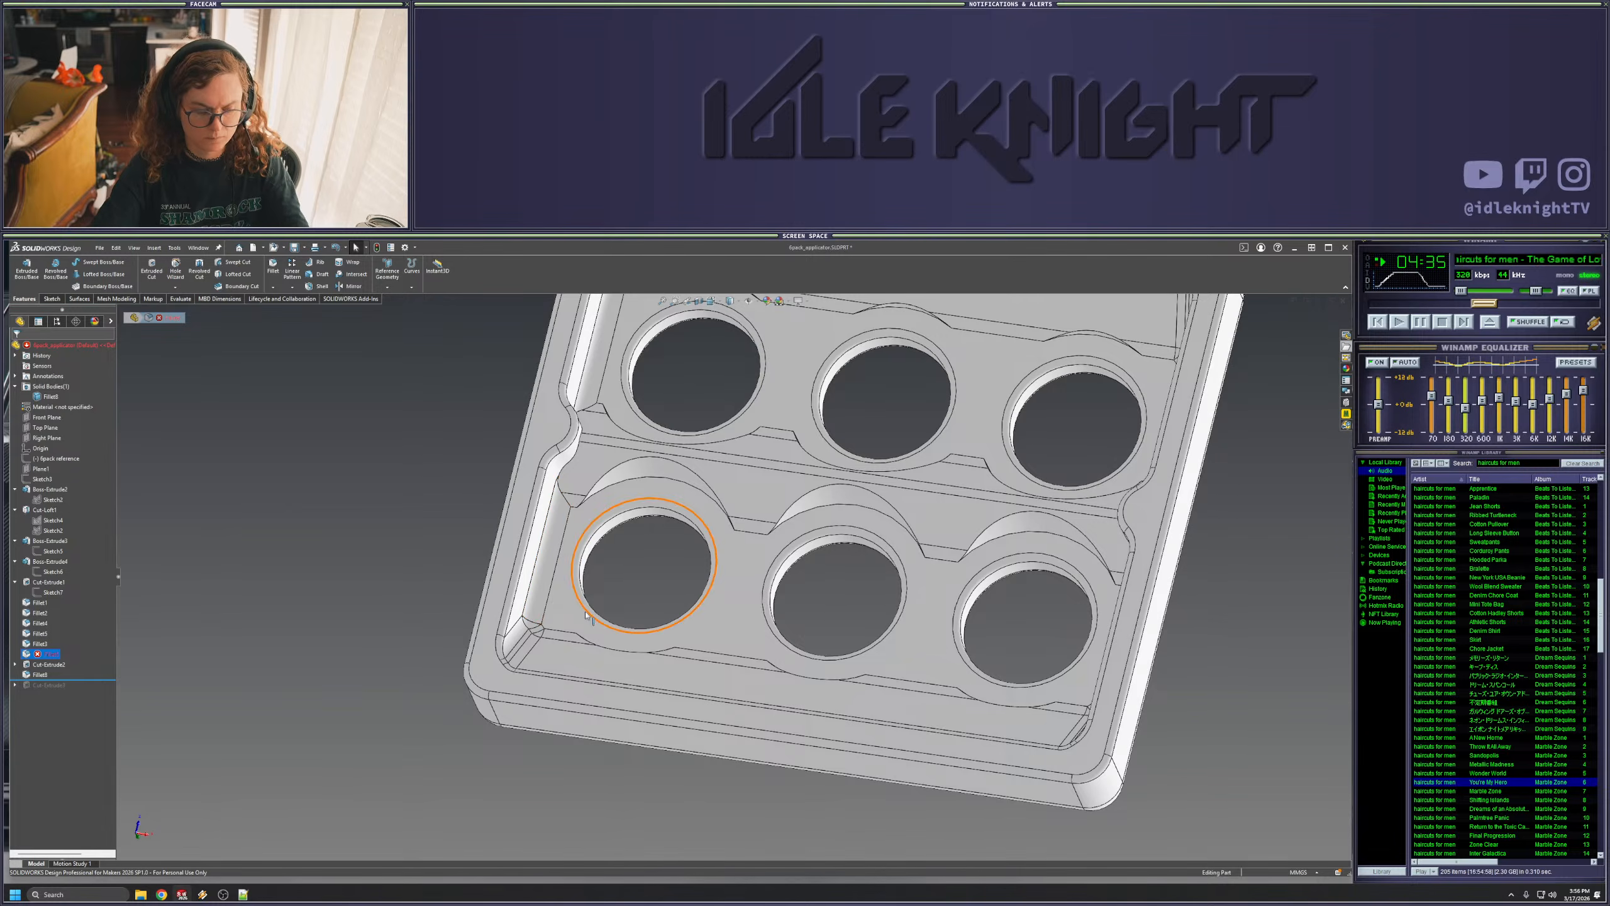
{"action": "scroll", "coordinate": [607, 649], "scroll_direction": "up", "scroll_amount": 2}
{"action": "middle_click_drag", "start_coordinate": [410, 645], "coordinate": [589, 618]}
{"action": "left_click_drag", "start_coordinate": [91, 680], "coordinate": [107, 658]}
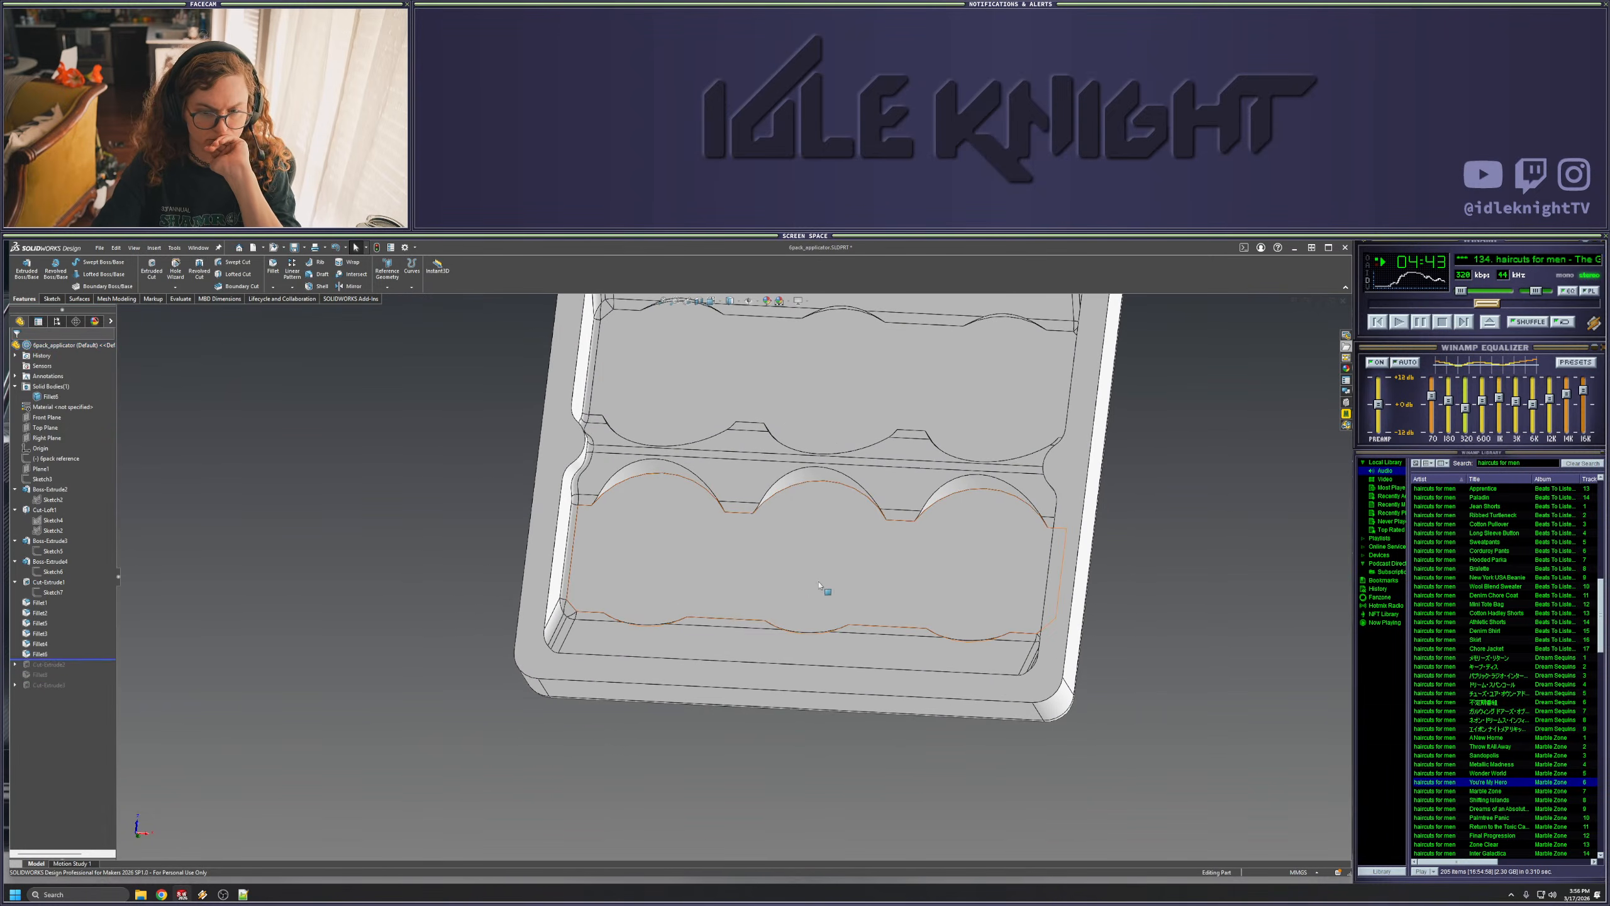
- Examine the fillets at the sloped cavity corners and at the notch beside the end of the divider rib
{"action": "scroll", "coordinate": [803, 592], "scroll_direction": "up", "scroll_amount": 2}
{"action": "middle_click_drag", "start_coordinate": [781, 627], "coordinate": [640, 613]}
{"action": "left_click", "coordinate": [647, 604]}
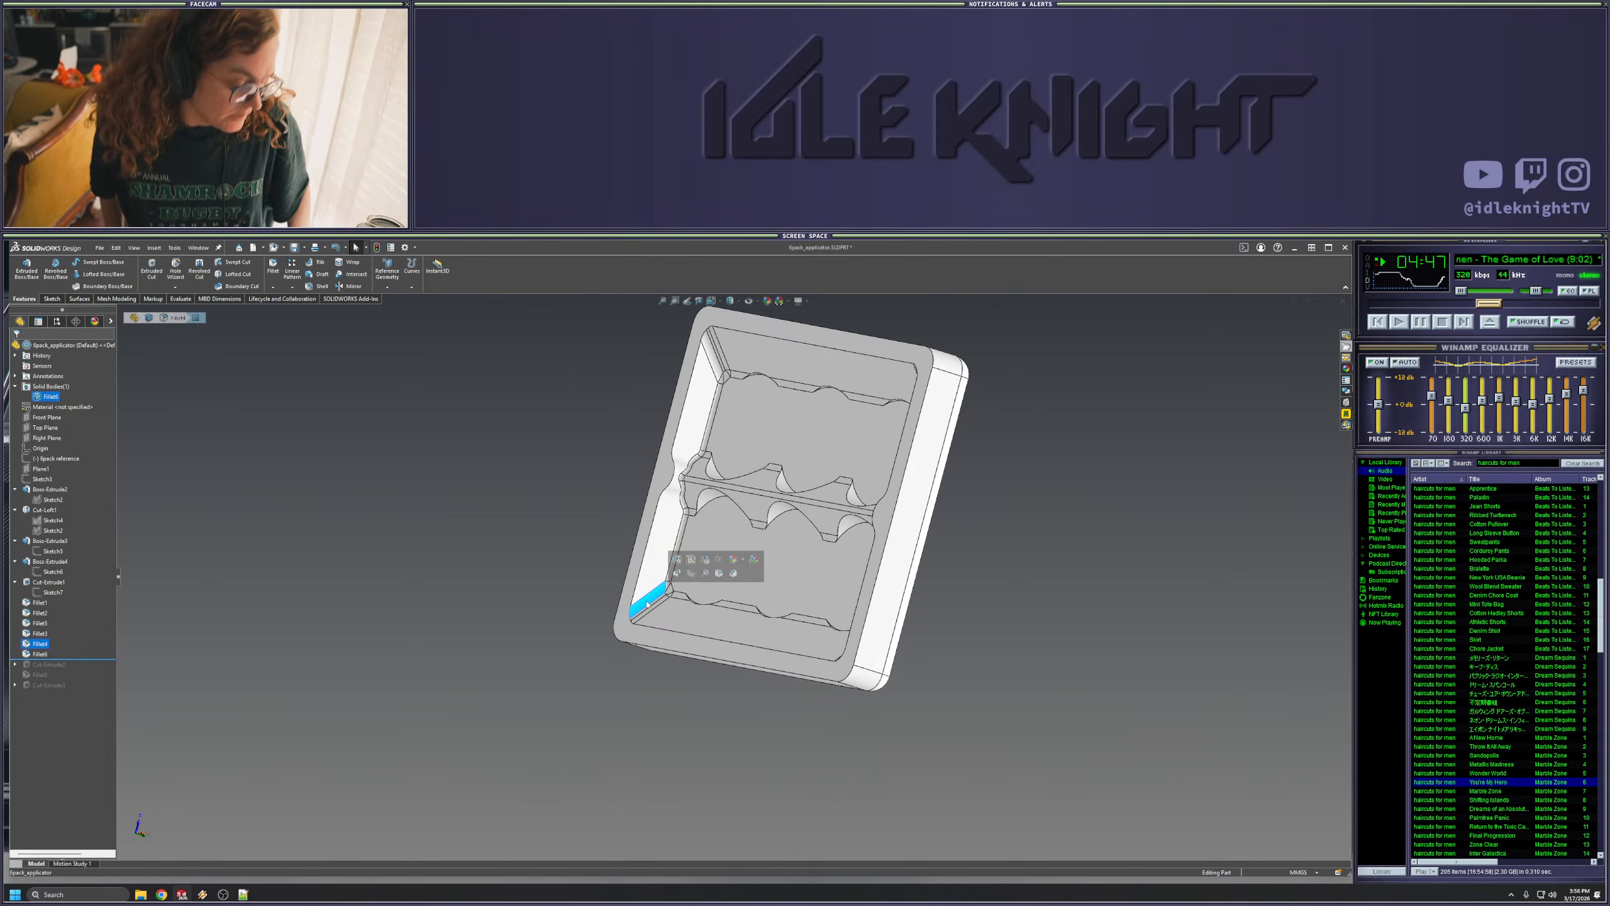
{"action": "key", "text": "Escape"}
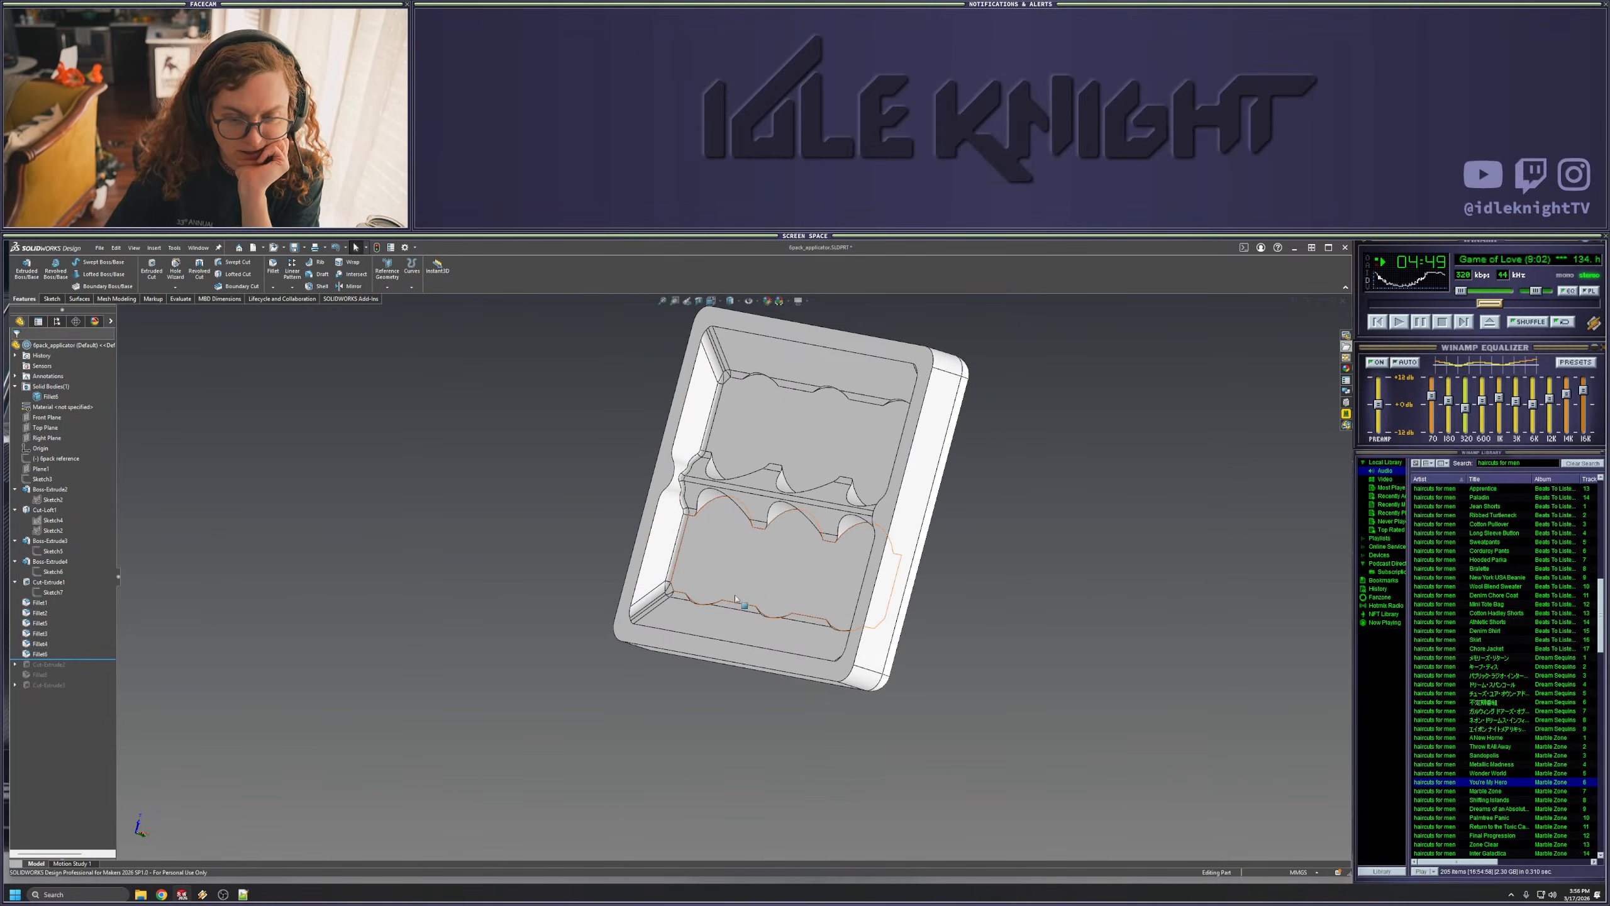
{"action": "scroll", "coordinate": [771, 553], "scroll_direction": "down", "scroll_amount": 3}
{"action": "middle_click_drag", "start_coordinate": [780, 581], "coordinate": [927, 646]}
{"action": "scroll", "coordinate": [719, 587], "scroll_direction": "up", "scroll_amount": 4}
{"action": "scroll", "coordinate": [786, 517], "scroll_direction": "down", "scroll_amount": 5}
{"action": "middle_click_drag", "start_coordinate": [787, 516], "coordinate": [545, 568]}
{"action": "scroll", "coordinate": [527, 574], "scroll_direction": "up", "scroll_amount": 4}
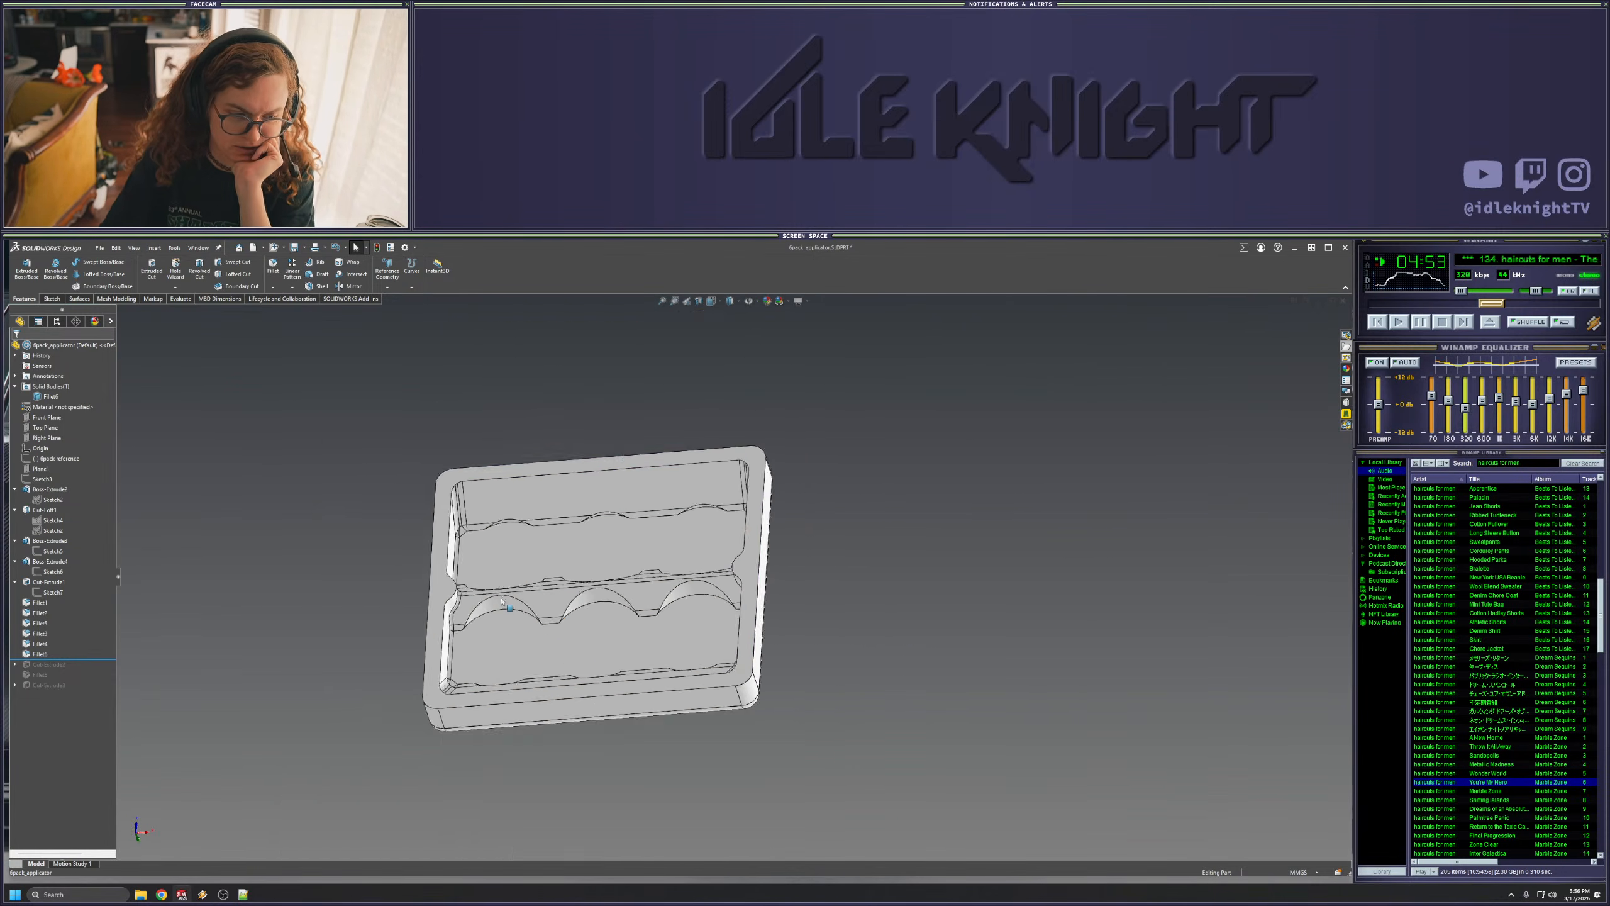
{"action": "scroll", "coordinate": [510, 576], "scroll_direction": "down", "scroll_amount": 6}
{"action": "left_click", "coordinate": [376, 689]}
{"action": "scroll", "coordinate": [396, 696], "scroll_direction": "up", "scroll_amount": 6}
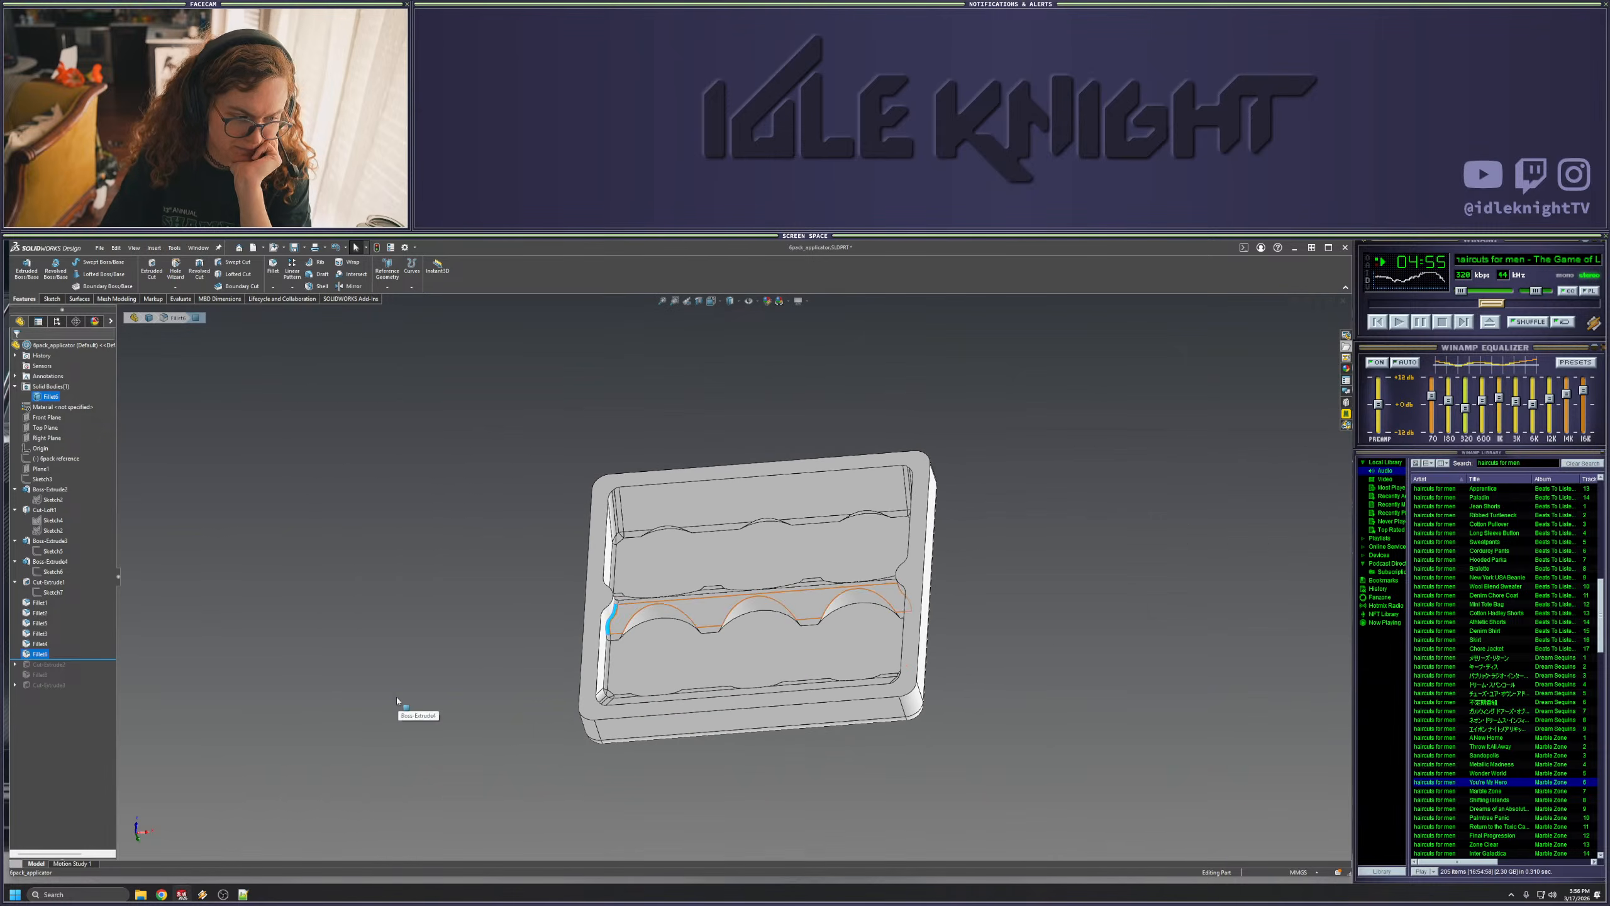
- Roll the model back before the last active fillet to examine the cavity ends without it, and roll forward past it again
{"action": "middle_click_drag", "start_coordinate": [1036, 647], "coordinate": [950, 693]}
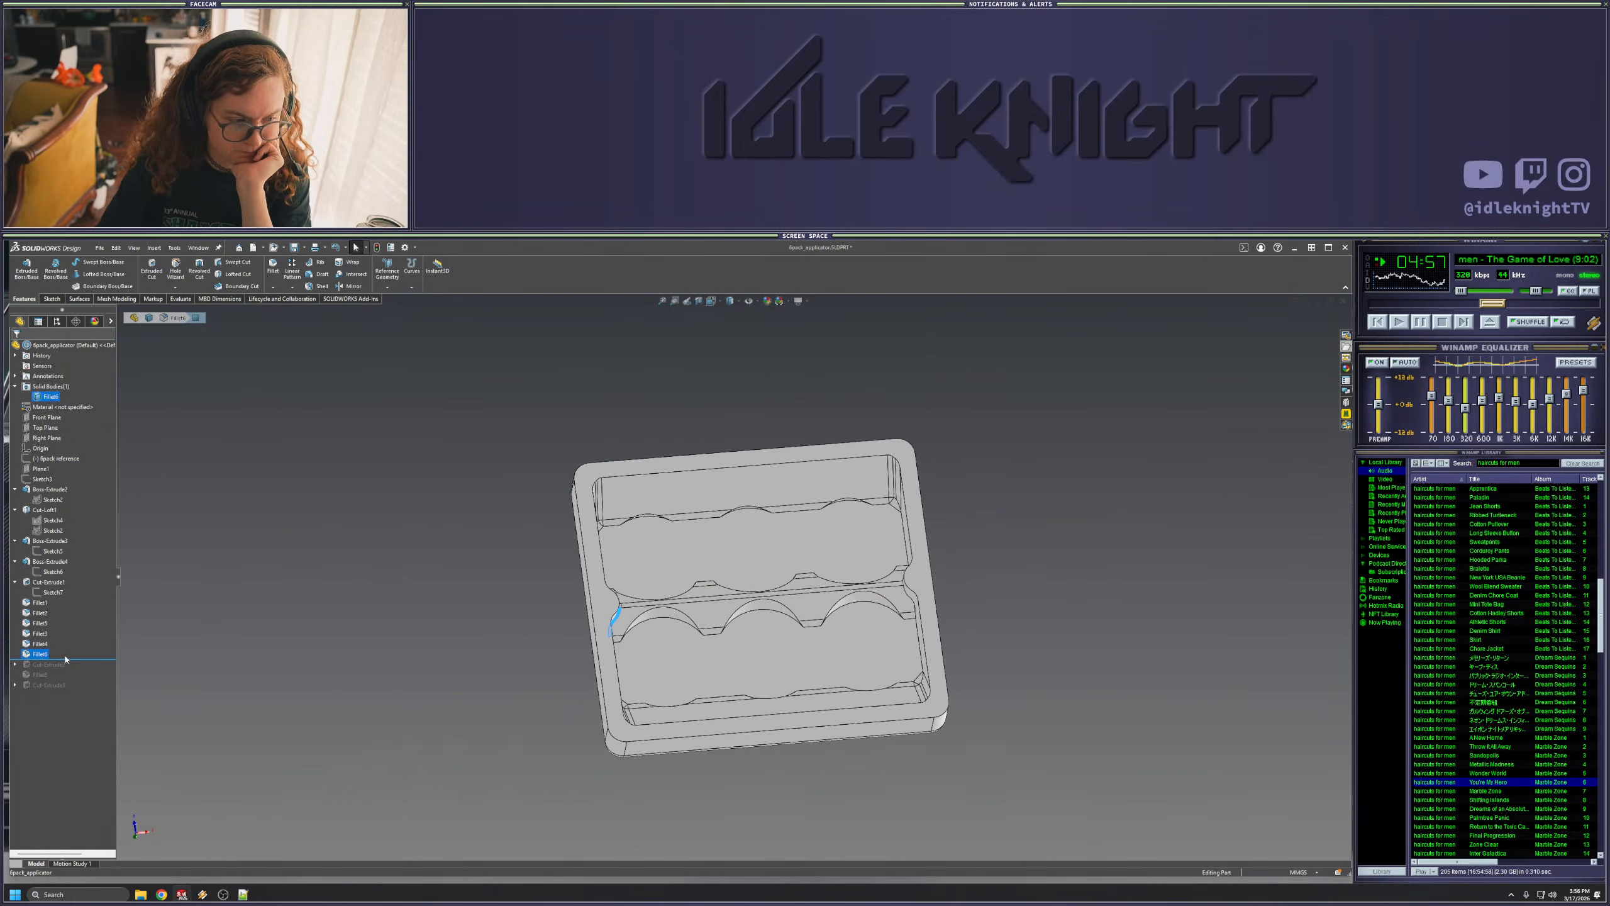
{"action": "left_click_drag", "start_coordinate": [77, 658], "coordinate": [70, 649]}
{"action": "middle_click_drag", "start_coordinate": [747, 609], "coordinate": [822, 650]}
{"action": "scroll", "coordinate": [779, 676], "scroll_direction": "down", "scroll_amount": 3}
{"action": "scroll", "coordinate": [871, 617], "scroll_direction": "up", "scroll_amount": 2}
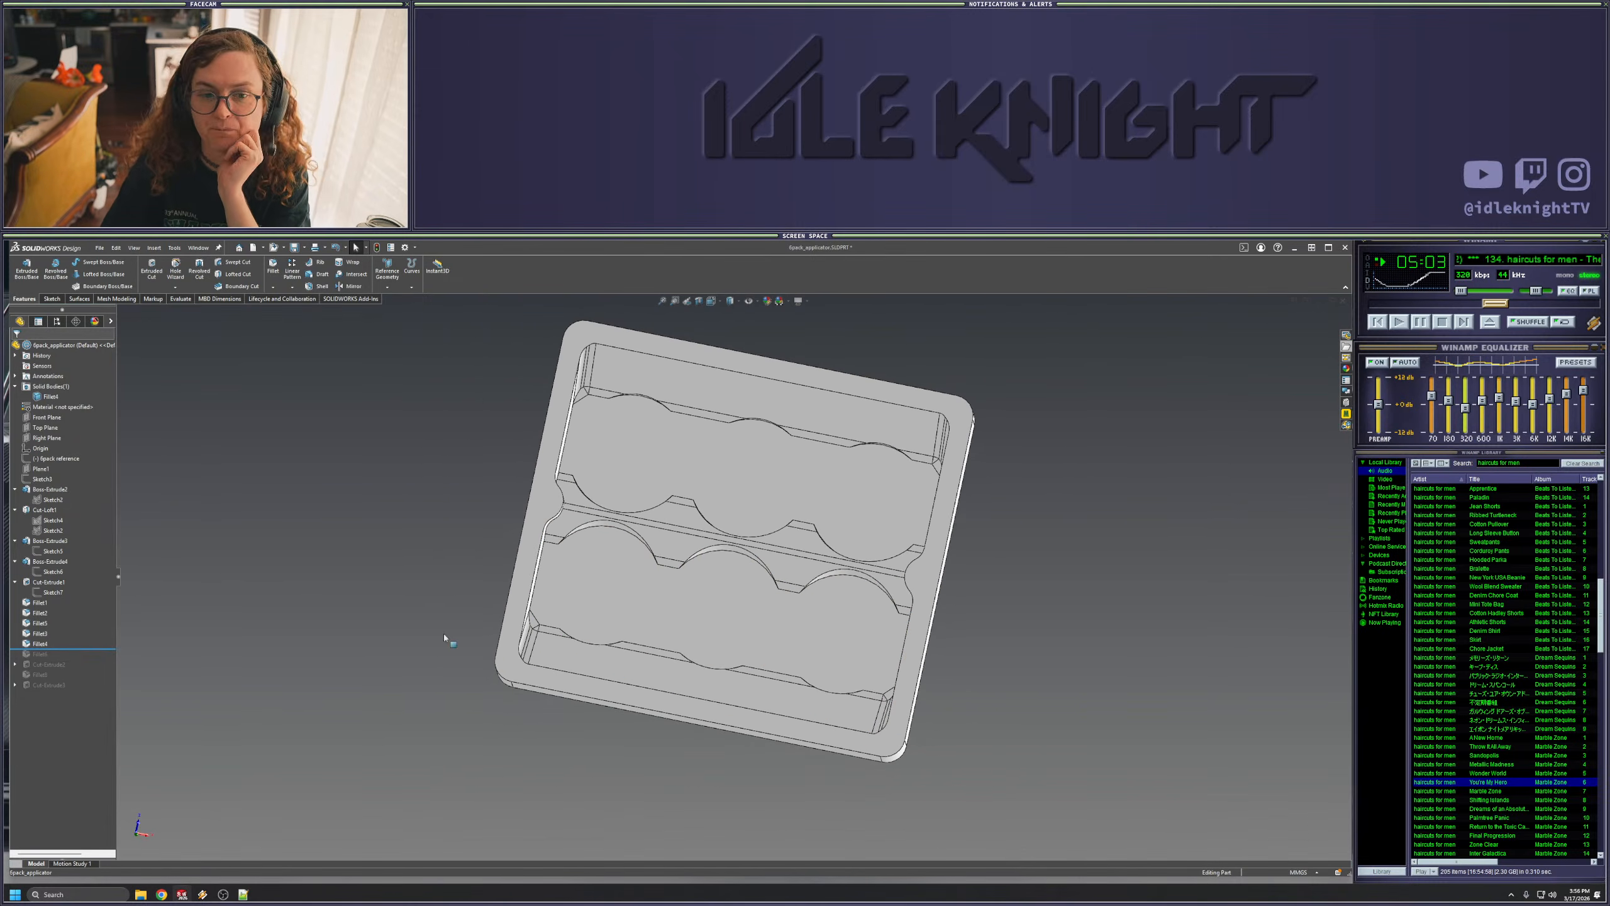
{"action": "left_click_drag", "start_coordinate": [69, 648], "coordinate": [70, 658]}
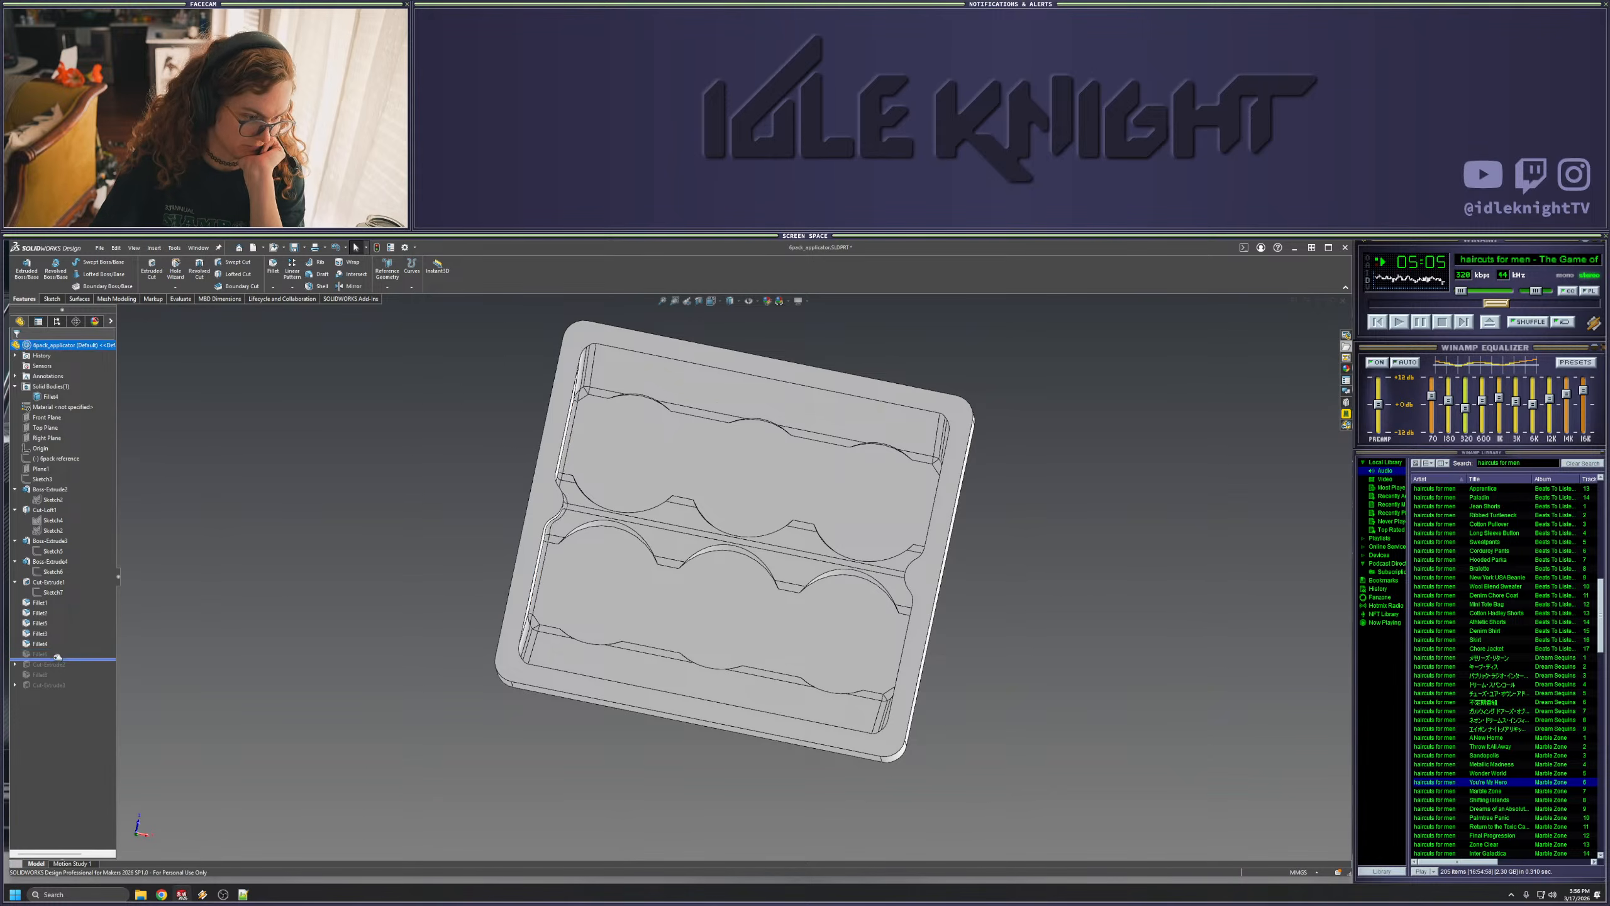
- Edit the fillet along one end of the cavity to include the matching edge at the opposite end, and check the tray
{"action": "right_click", "coordinate": [42, 654]}
{"action": "left_click", "coordinate": [50, 628]}
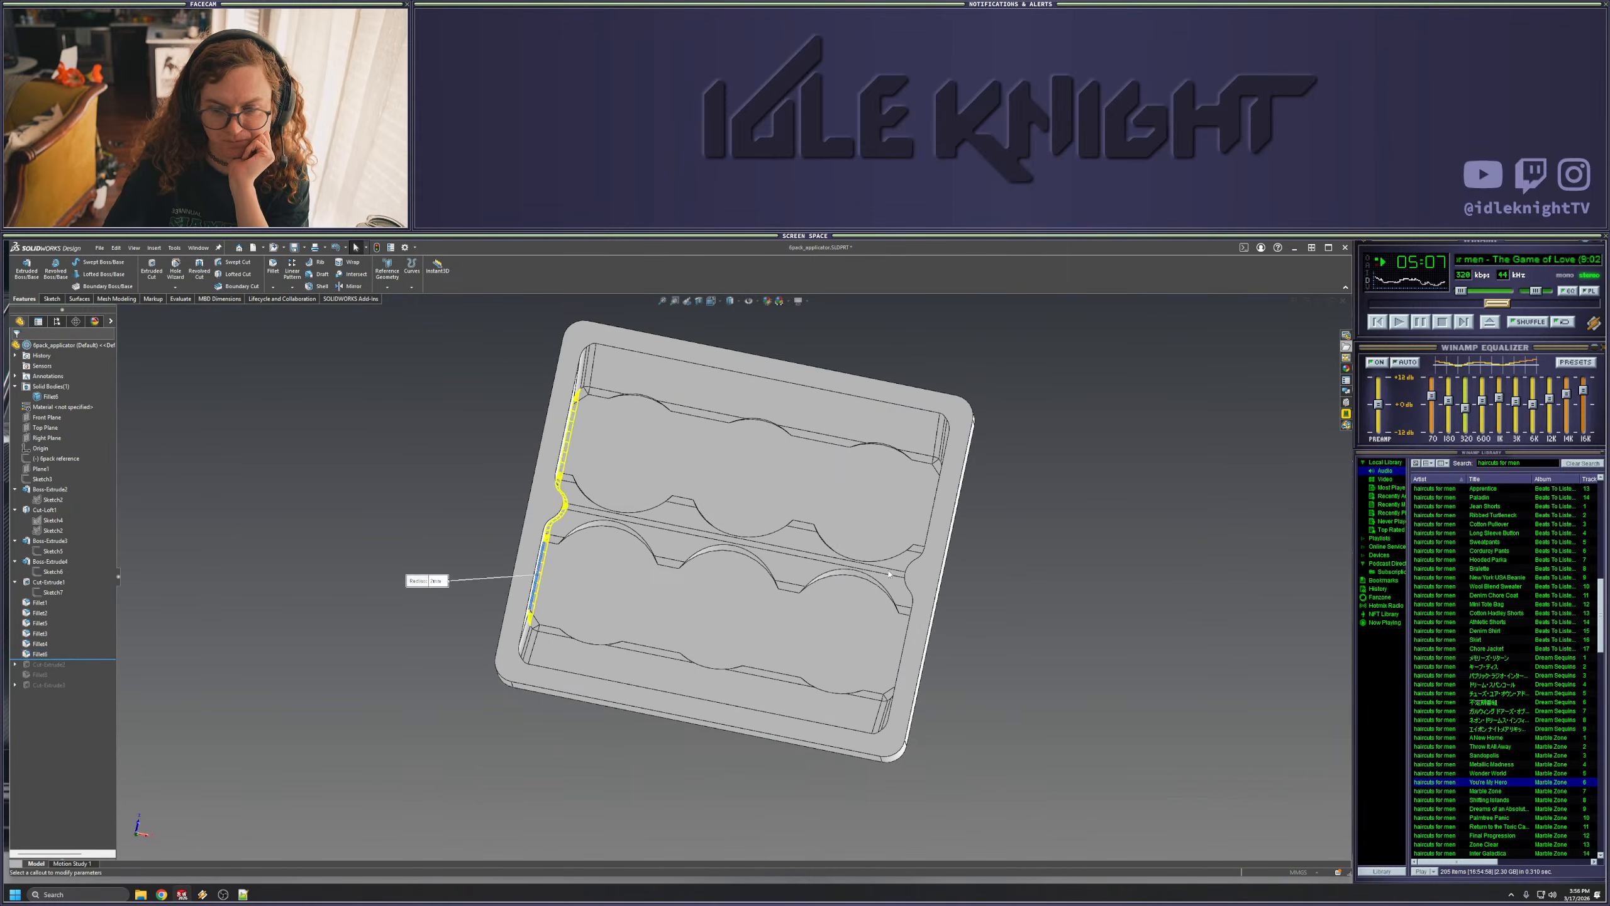
{"action": "middle_click_drag", "start_coordinate": [624, 587], "coordinate": [787, 600]}
{"action": "left_click", "coordinate": [872, 639]}
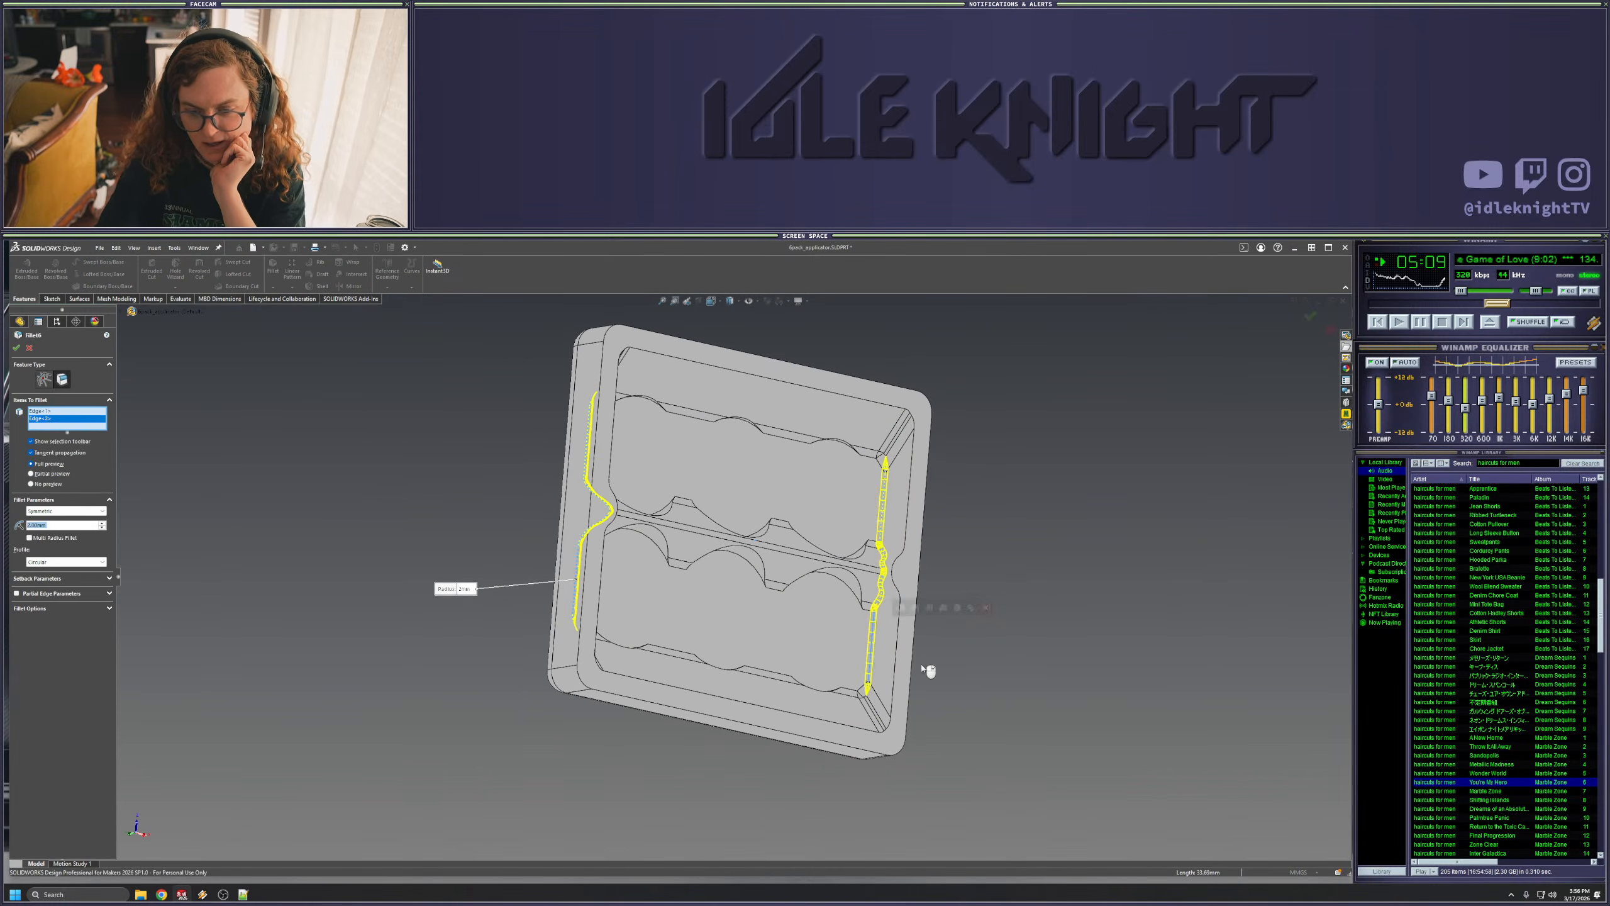
{"action": "middle_click_drag", "start_coordinate": [766, 658], "coordinate": [660, 544]}
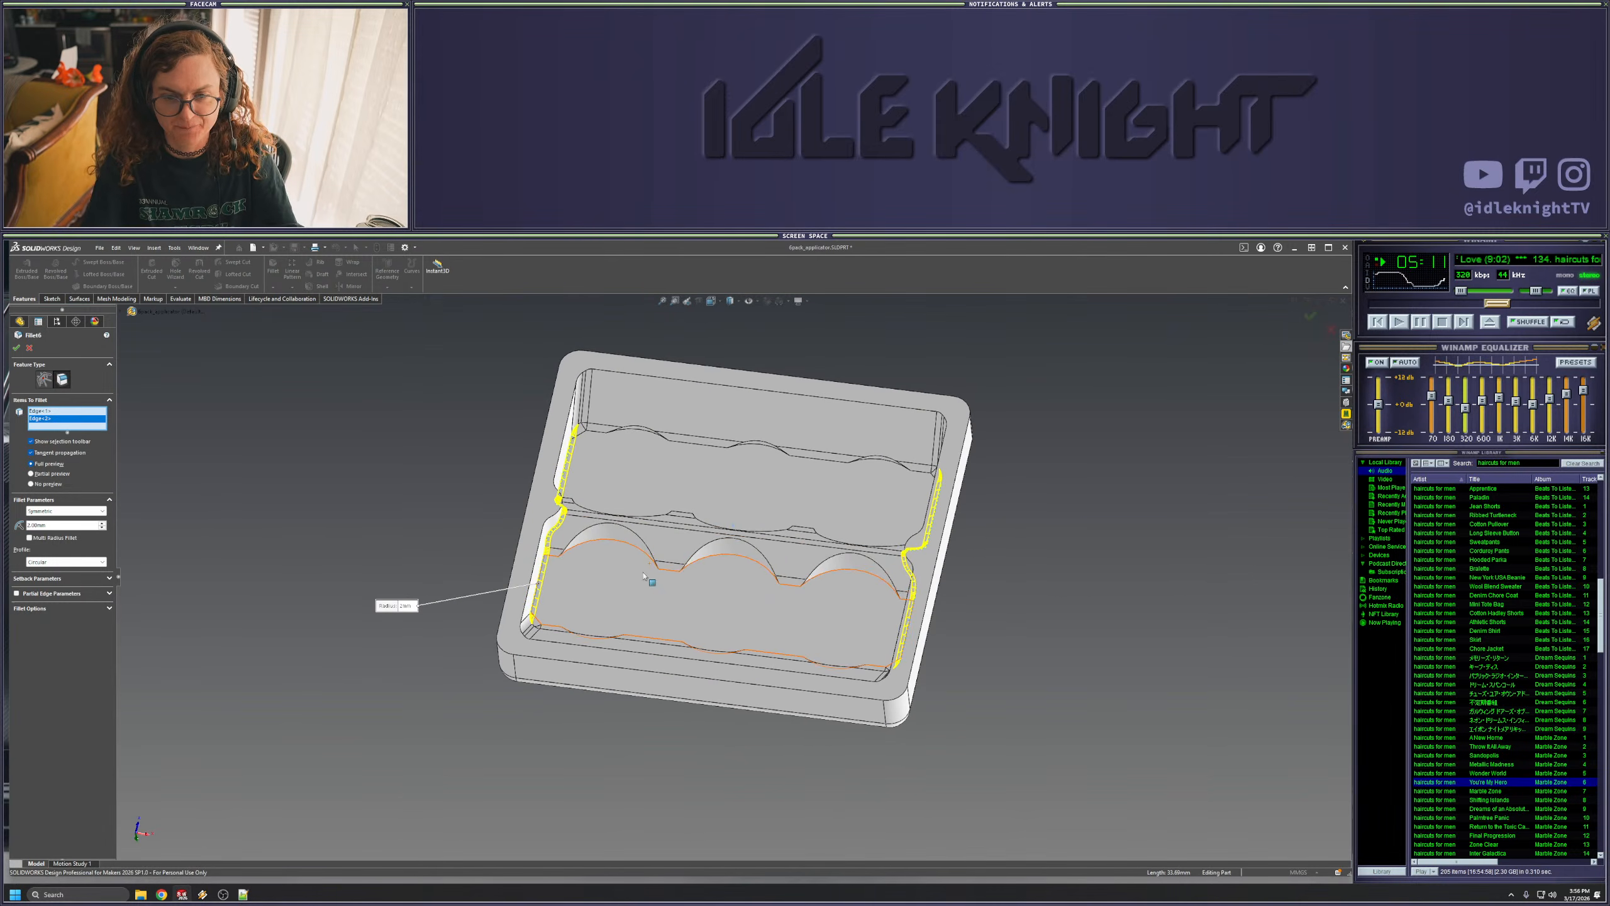
{"action": "key", "text": "Return"}
{"action": "middle_click_drag", "start_coordinate": [855, 567], "coordinate": [796, 554]}
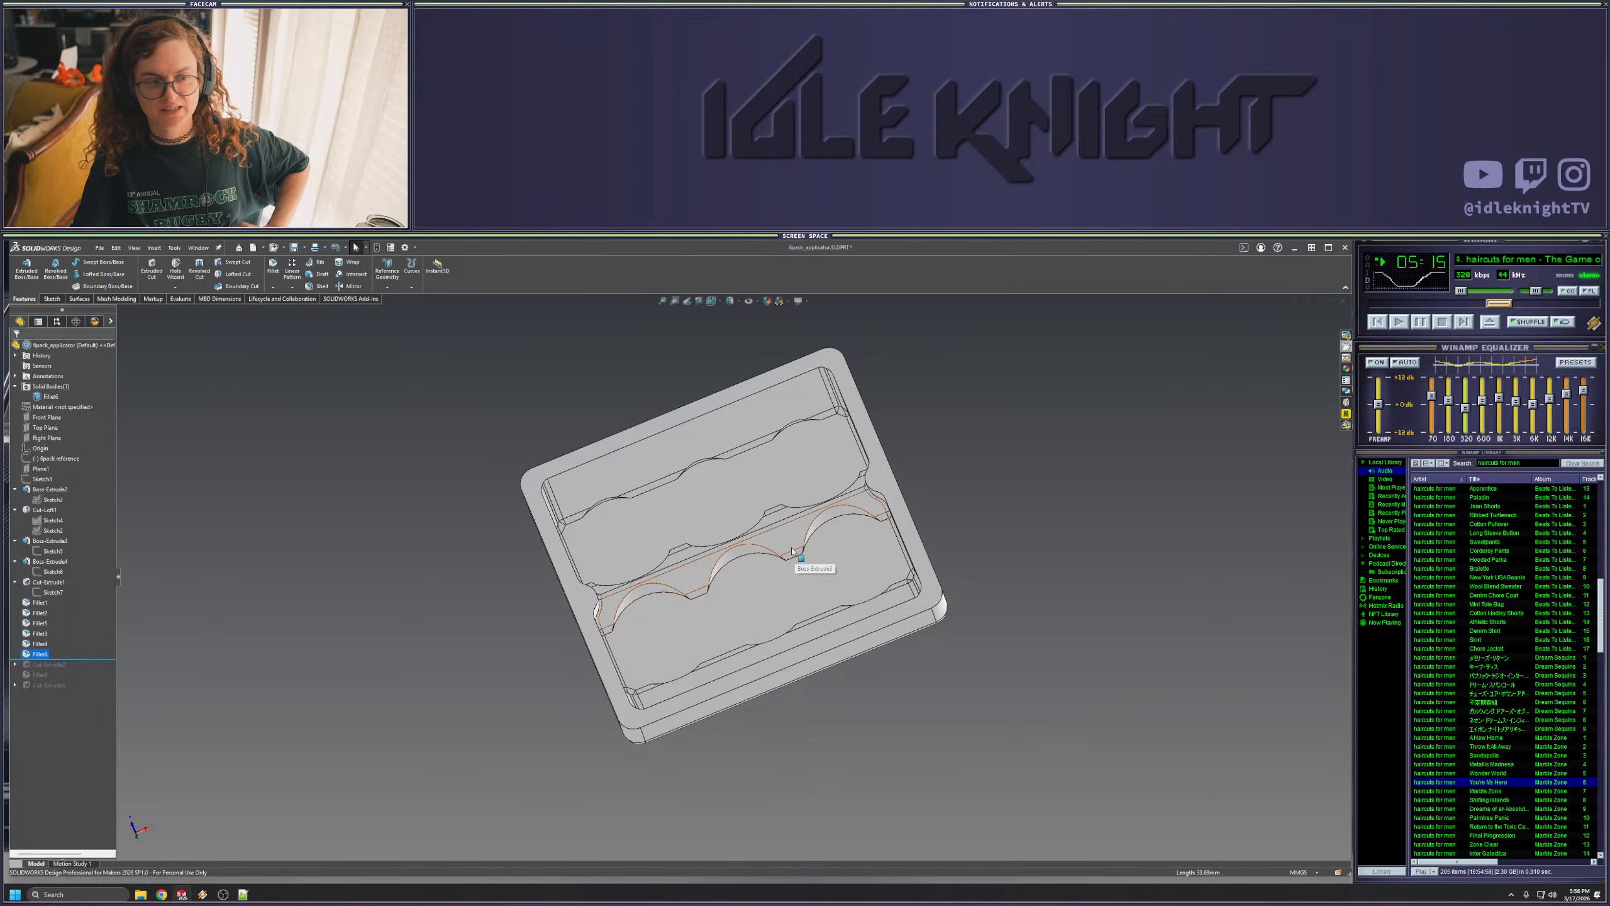
{"action": "middle_click_drag", "start_coordinate": [791, 352], "coordinate": [753, 580]}
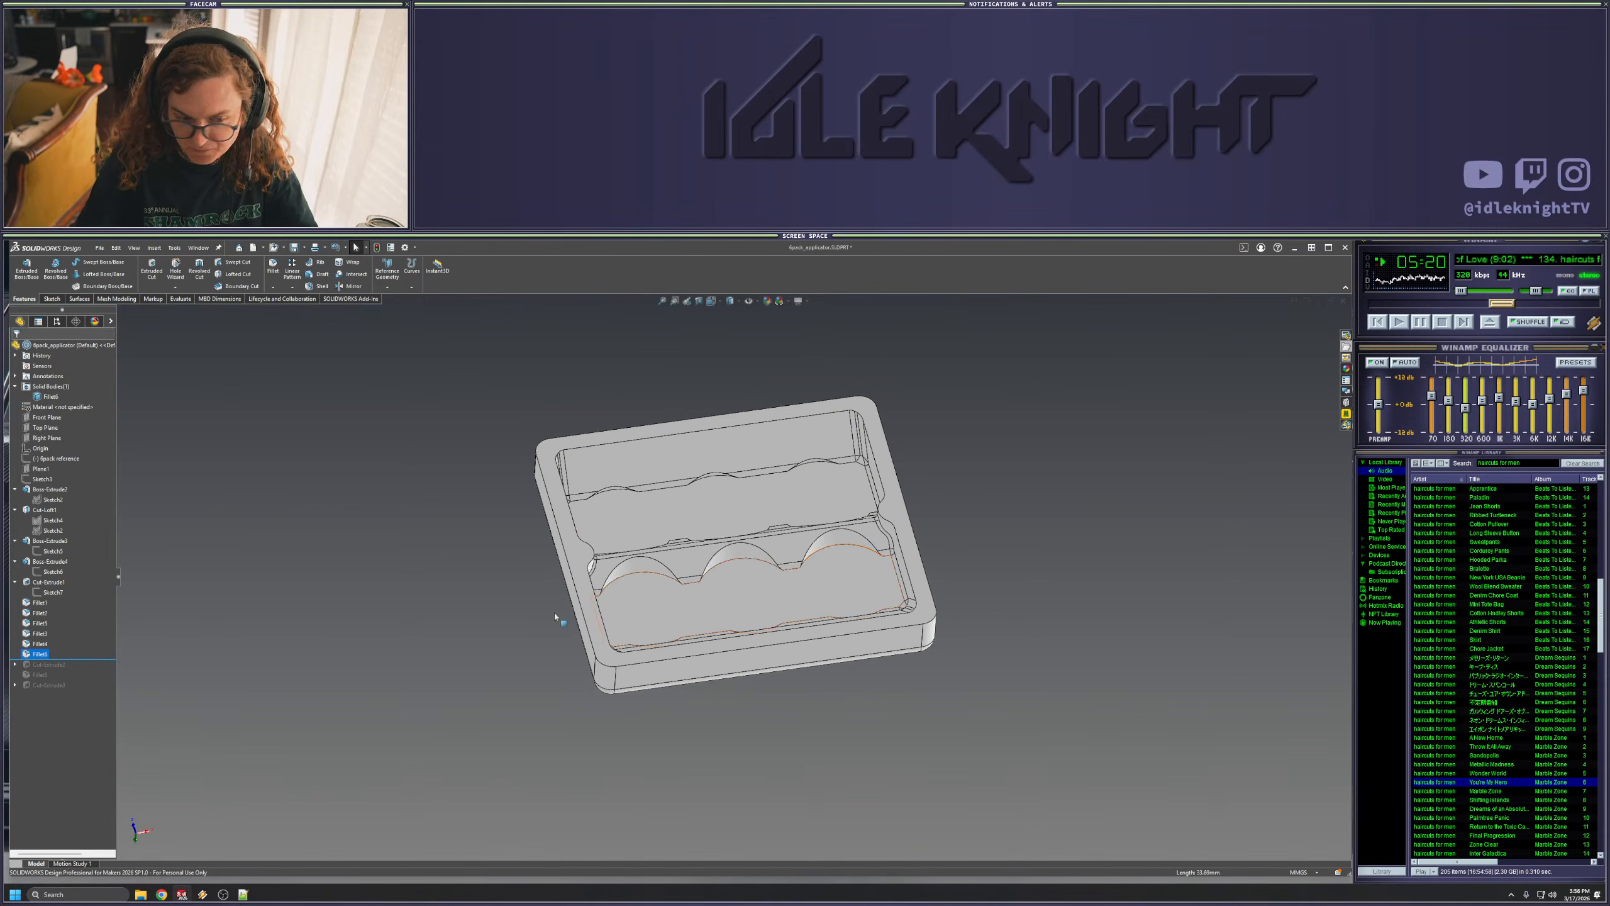
- Roll the model forward to the end of the feature history and inspect the fillets in the two-cup end section
{"action": "left_click_drag", "start_coordinate": [93, 658], "coordinate": [64, 690]}
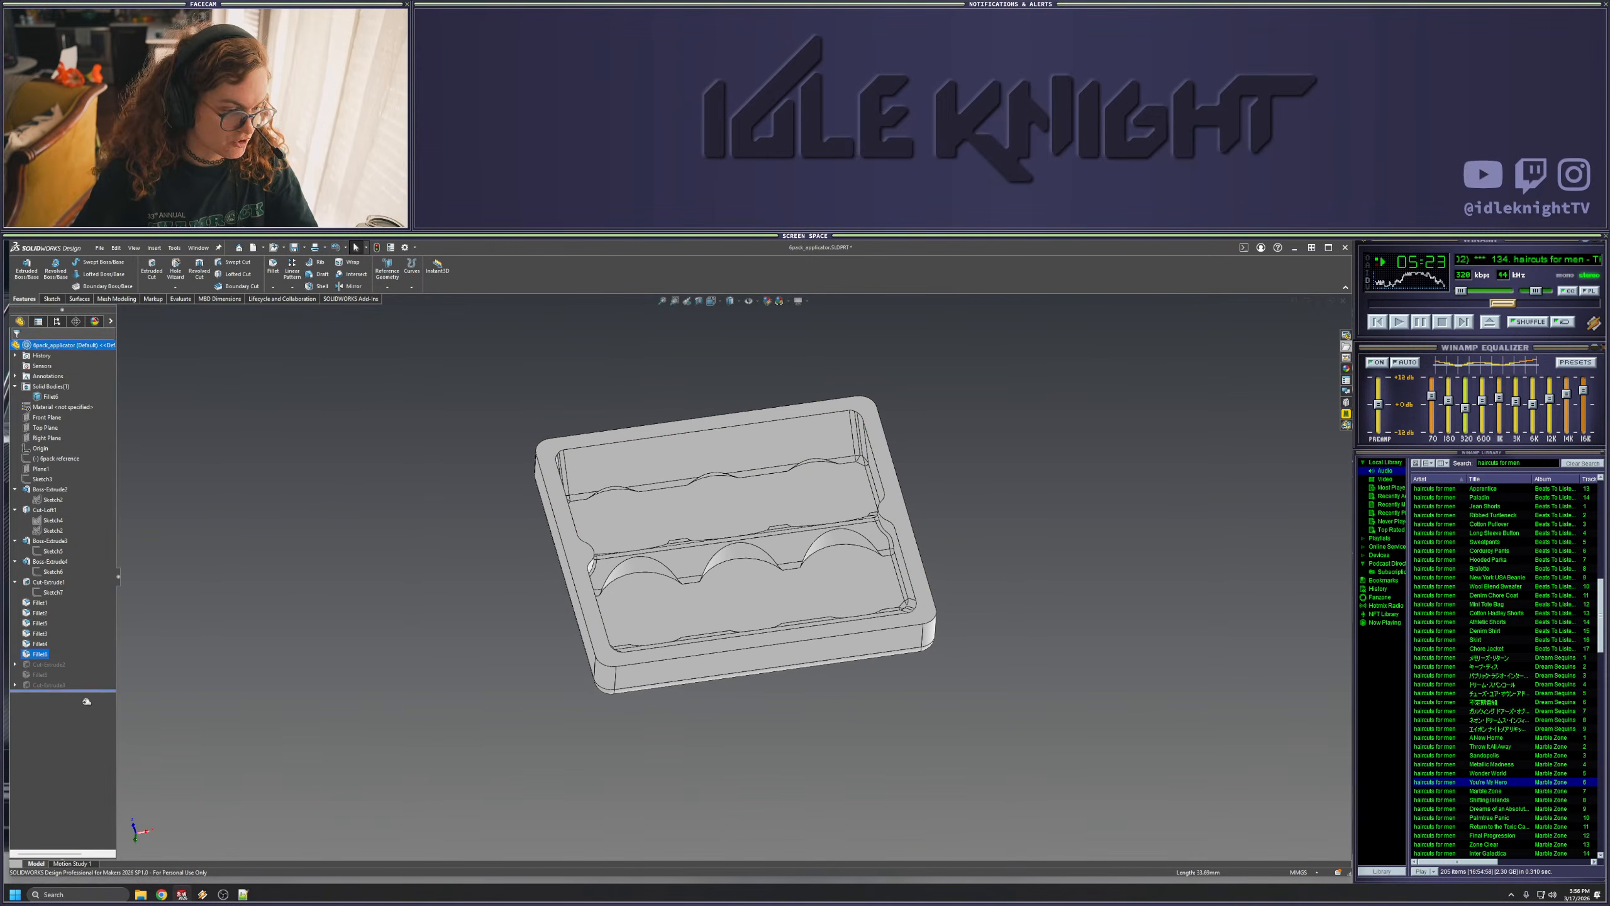
{"action": "middle_click_drag", "start_coordinate": [1000, 534], "coordinate": [884, 540]}
{"action": "scroll", "coordinate": [905, 552], "scroll_direction": "down", "scroll_amount": 4}
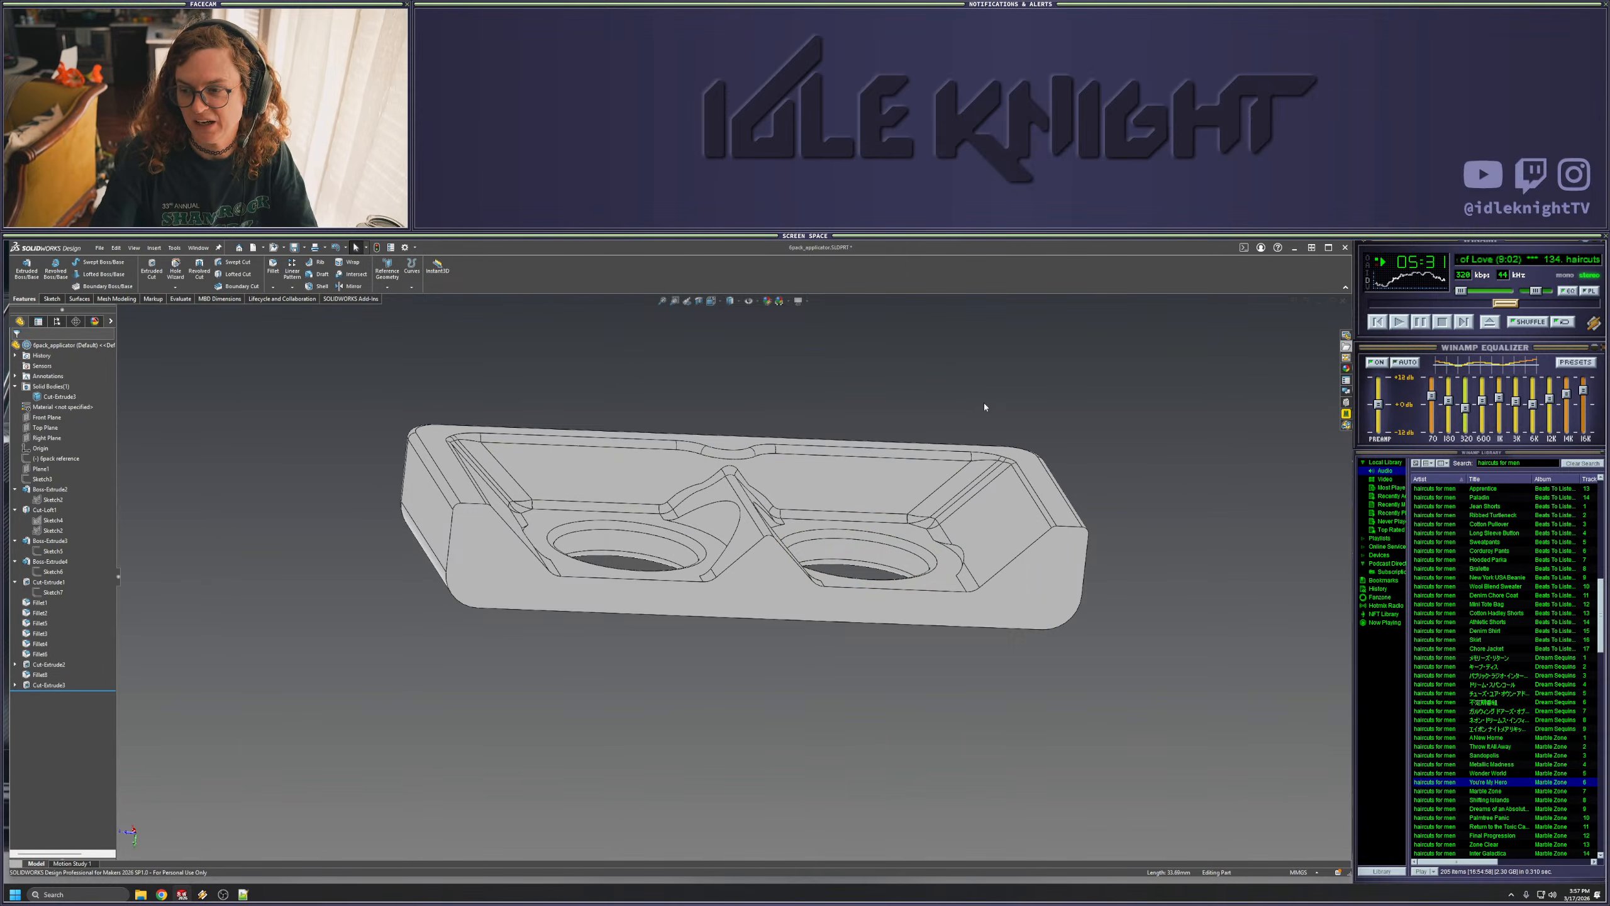
{"action": "middle_click_drag", "start_coordinate": [939, 388], "coordinate": [774, 515]}
{"action": "scroll", "coordinate": [758, 413], "scroll_direction": "up", "scroll_amount": 2}
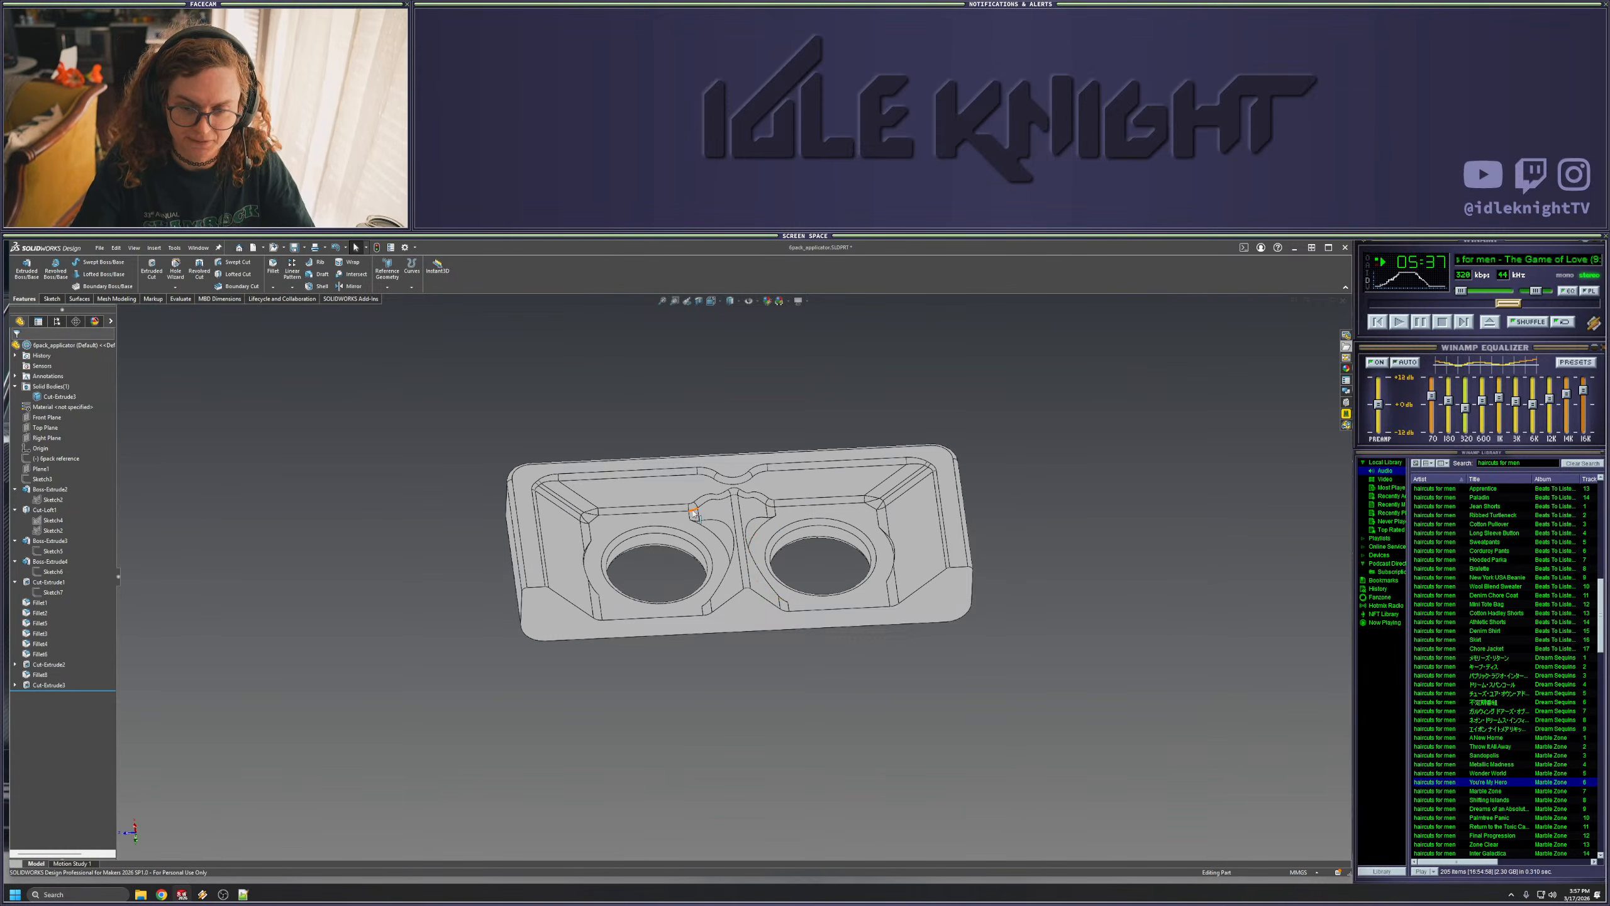
{"action": "middle_click_drag", "start_coordinate": [695, 514], "coordinate": [781, 520]}
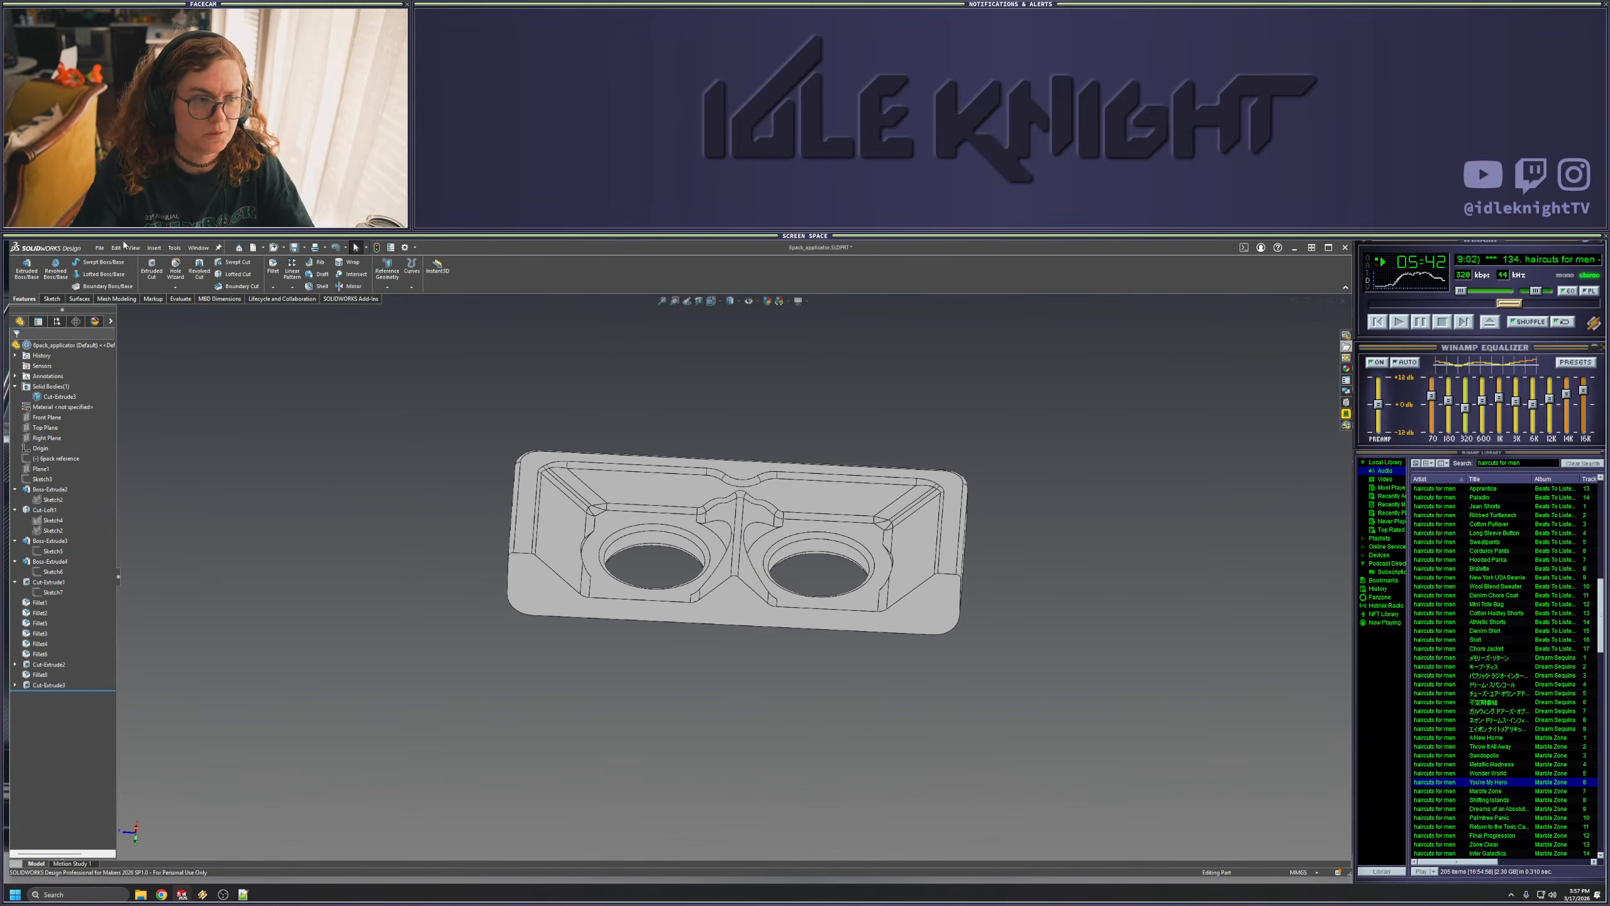
- Export the part to the Downloads folder in 3D Manufacturing Format as 6pack_applicator.3MF
{"action": "left_click", "coordinate": [101, 249]}
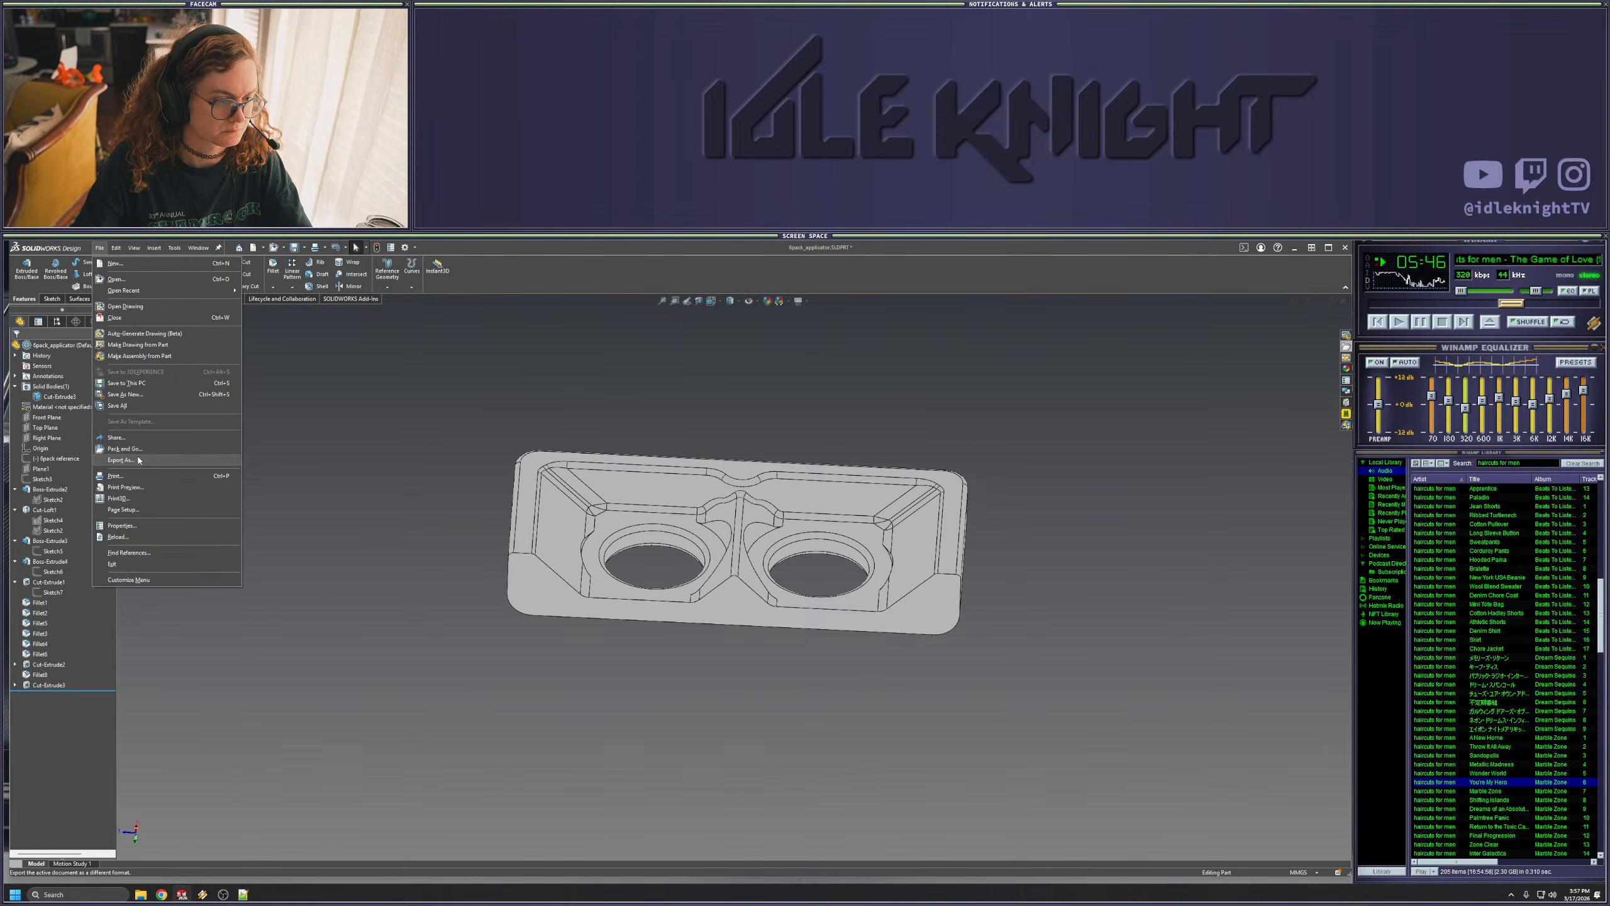
{"action": "left_click", "coordinate": [297, 435]}
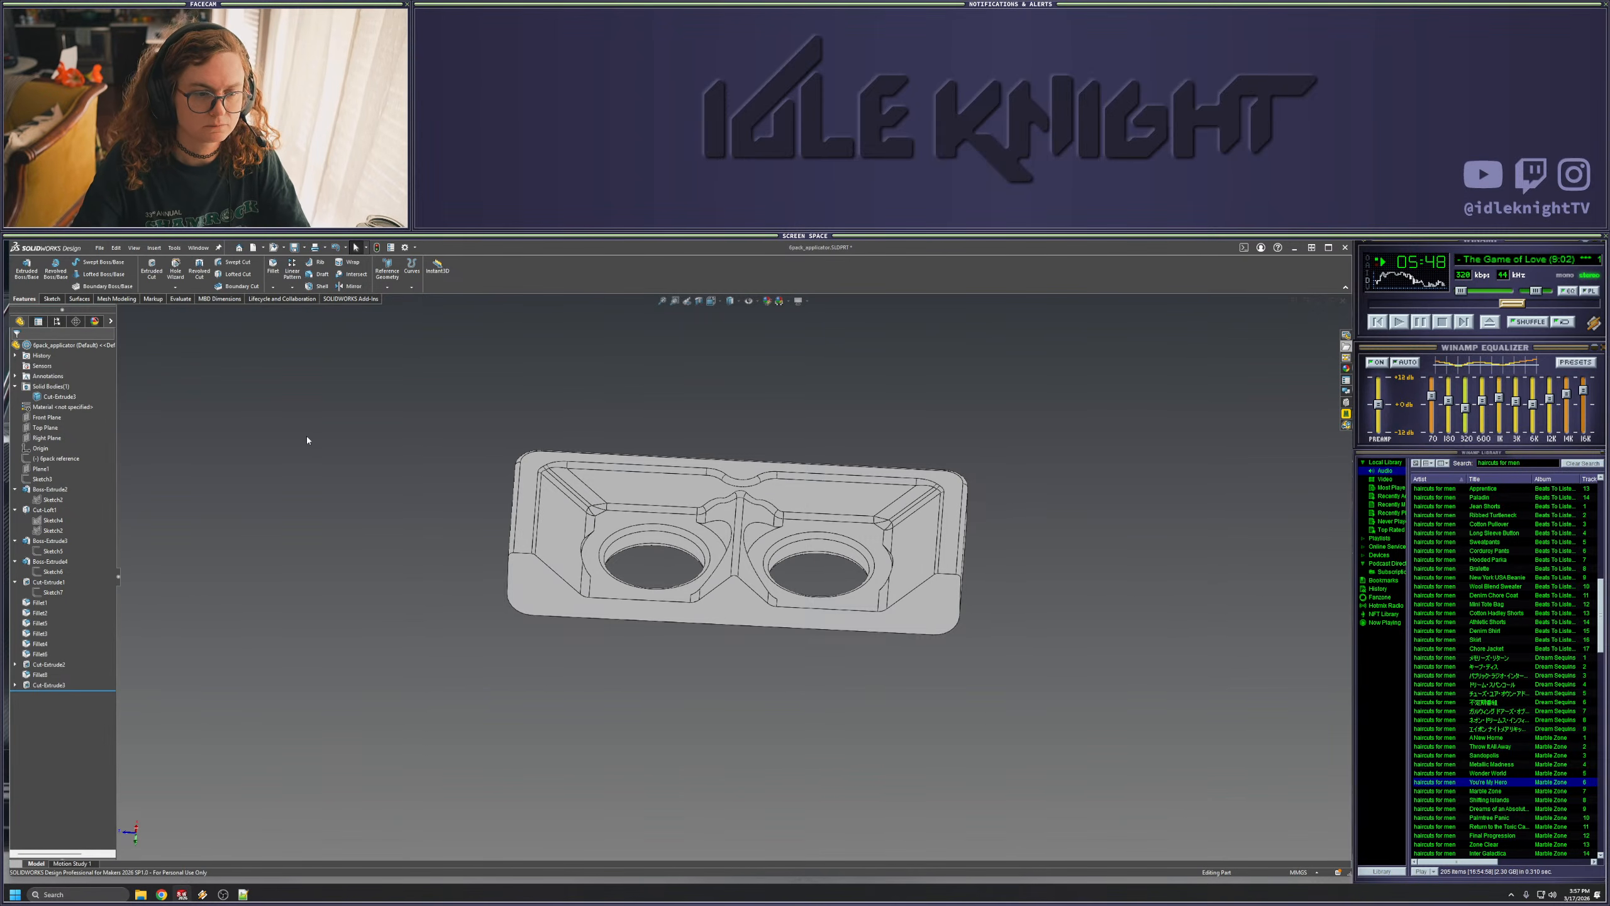
{"action": "left_click", "coordinate": [99, 248]}
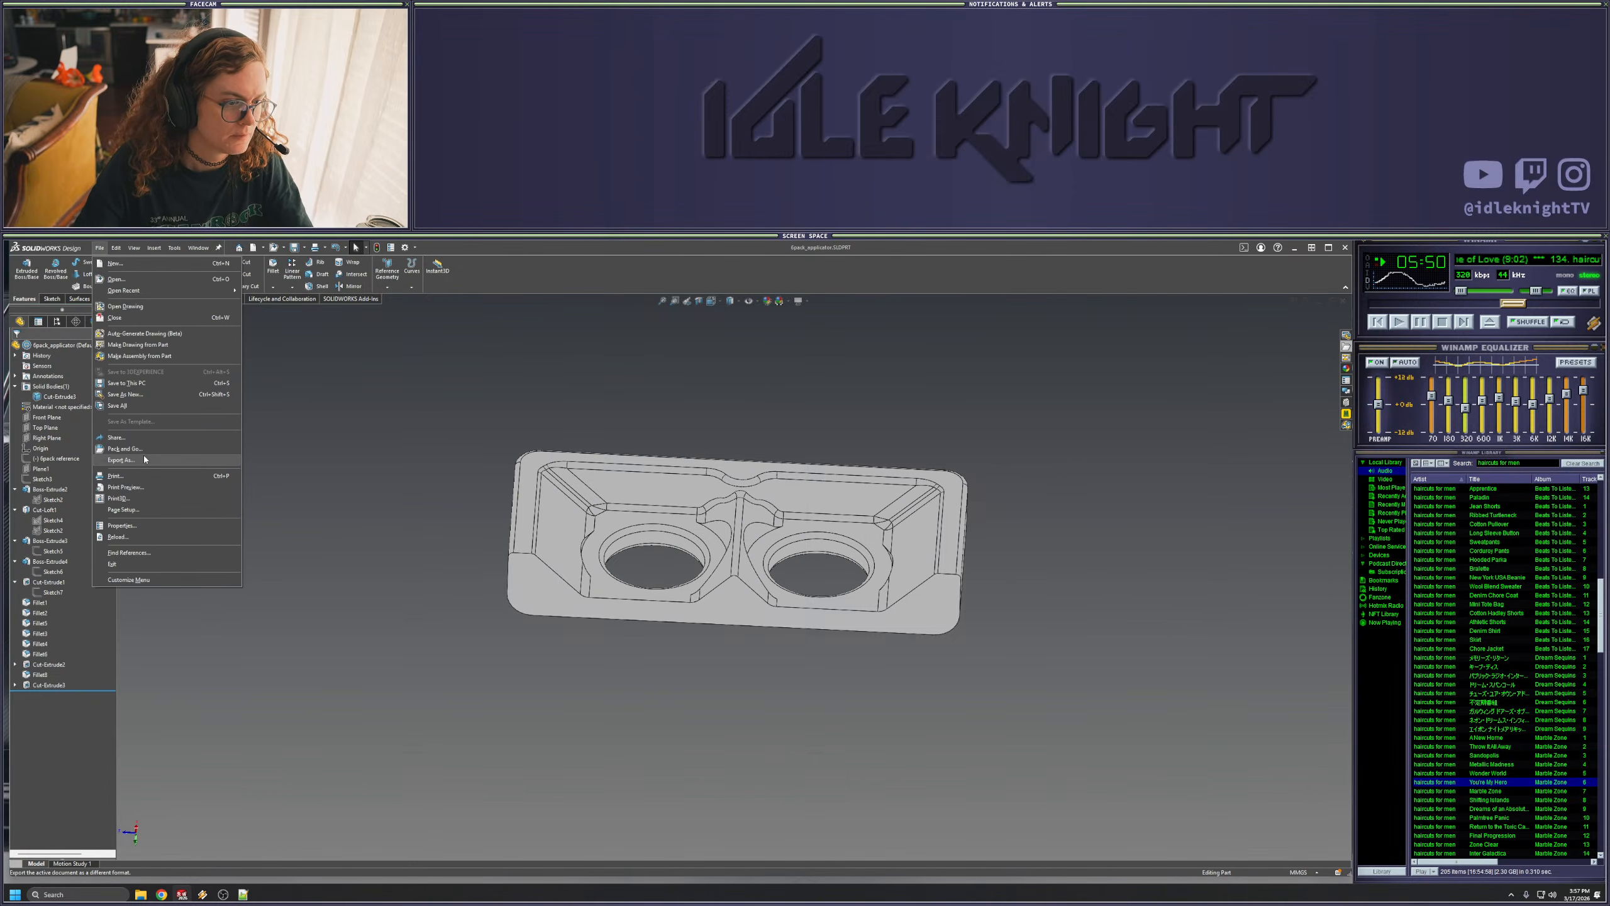
{"action": "left_click", "coordinate": [143, 460]}
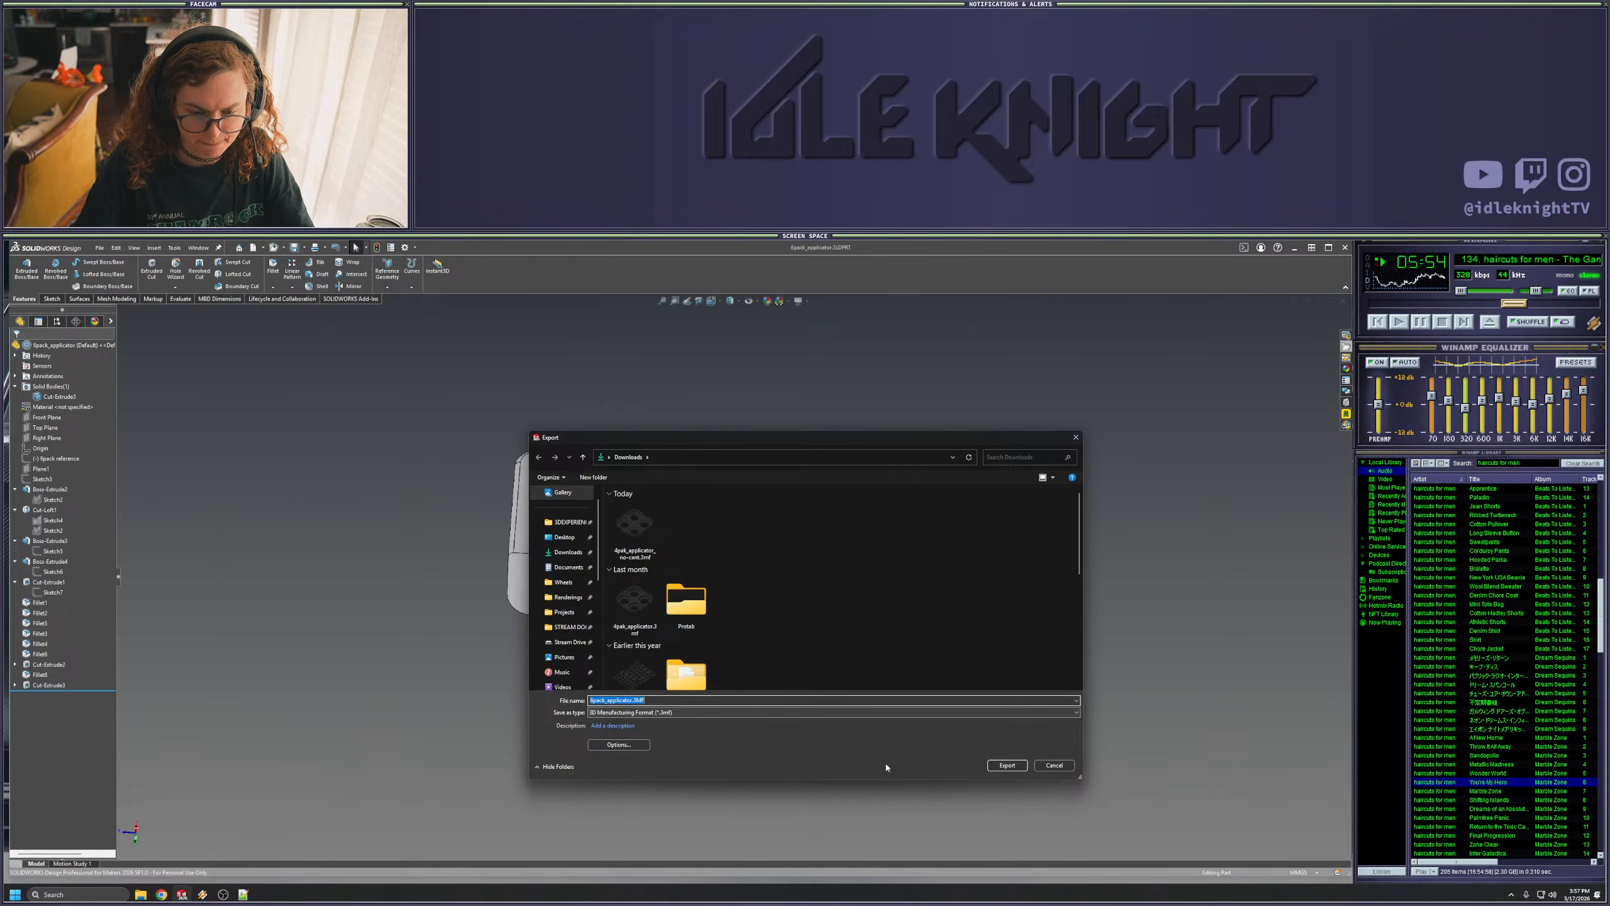
{"action": "left_click", "coordinate": [1007, 765]}
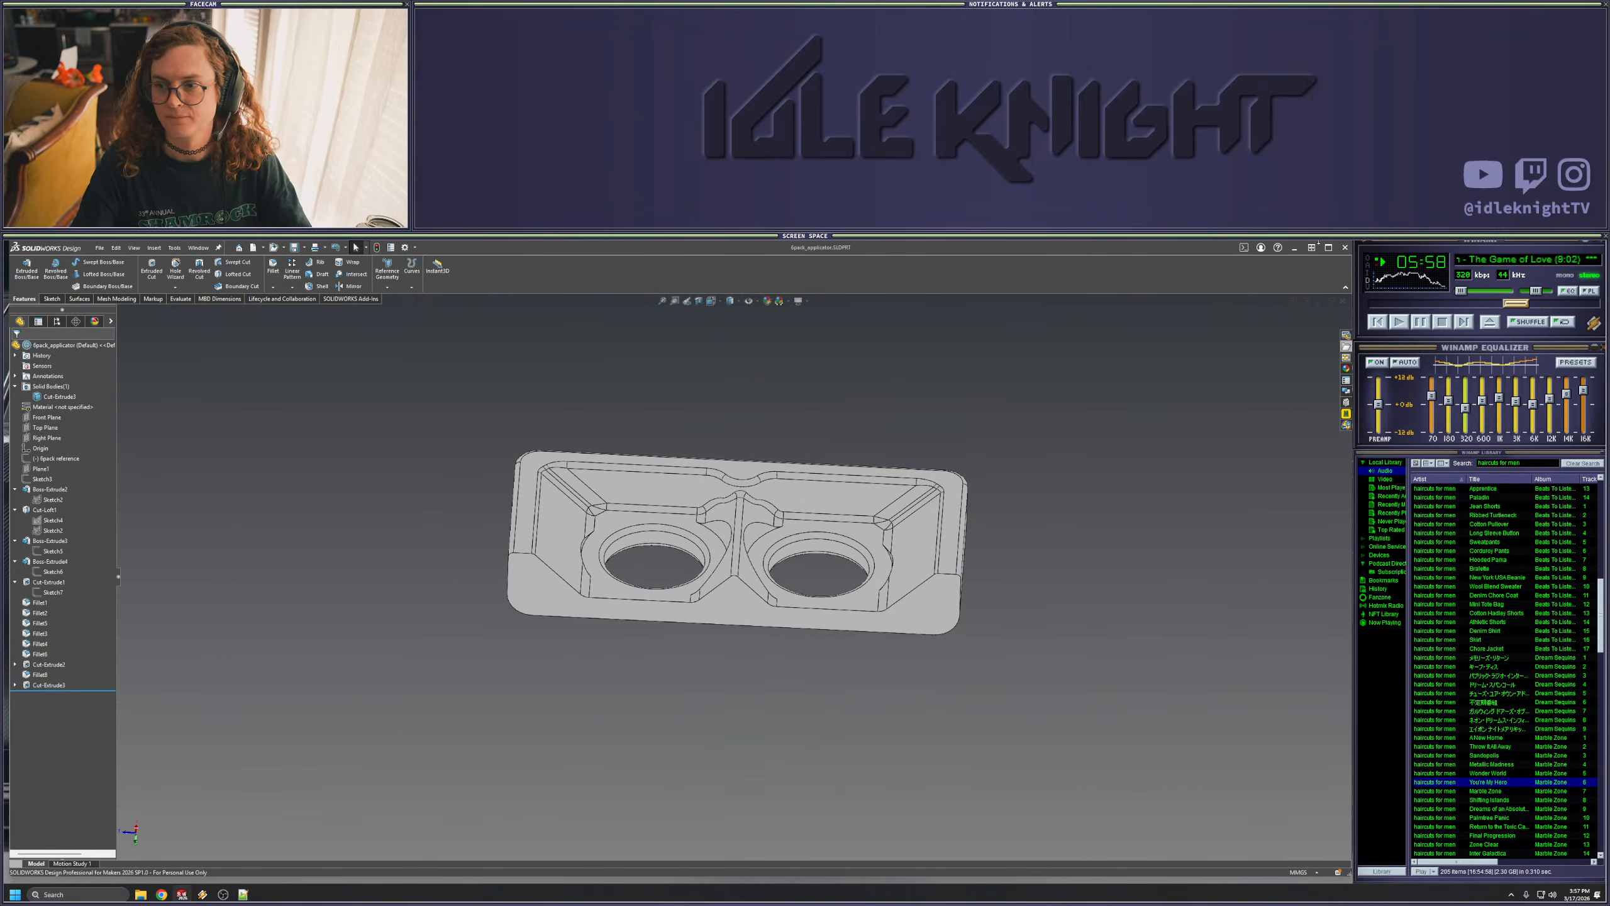
- Switch to OrcaSlicer and create a new project
{"action": "left_click", "coordinate": [1295, 249]}
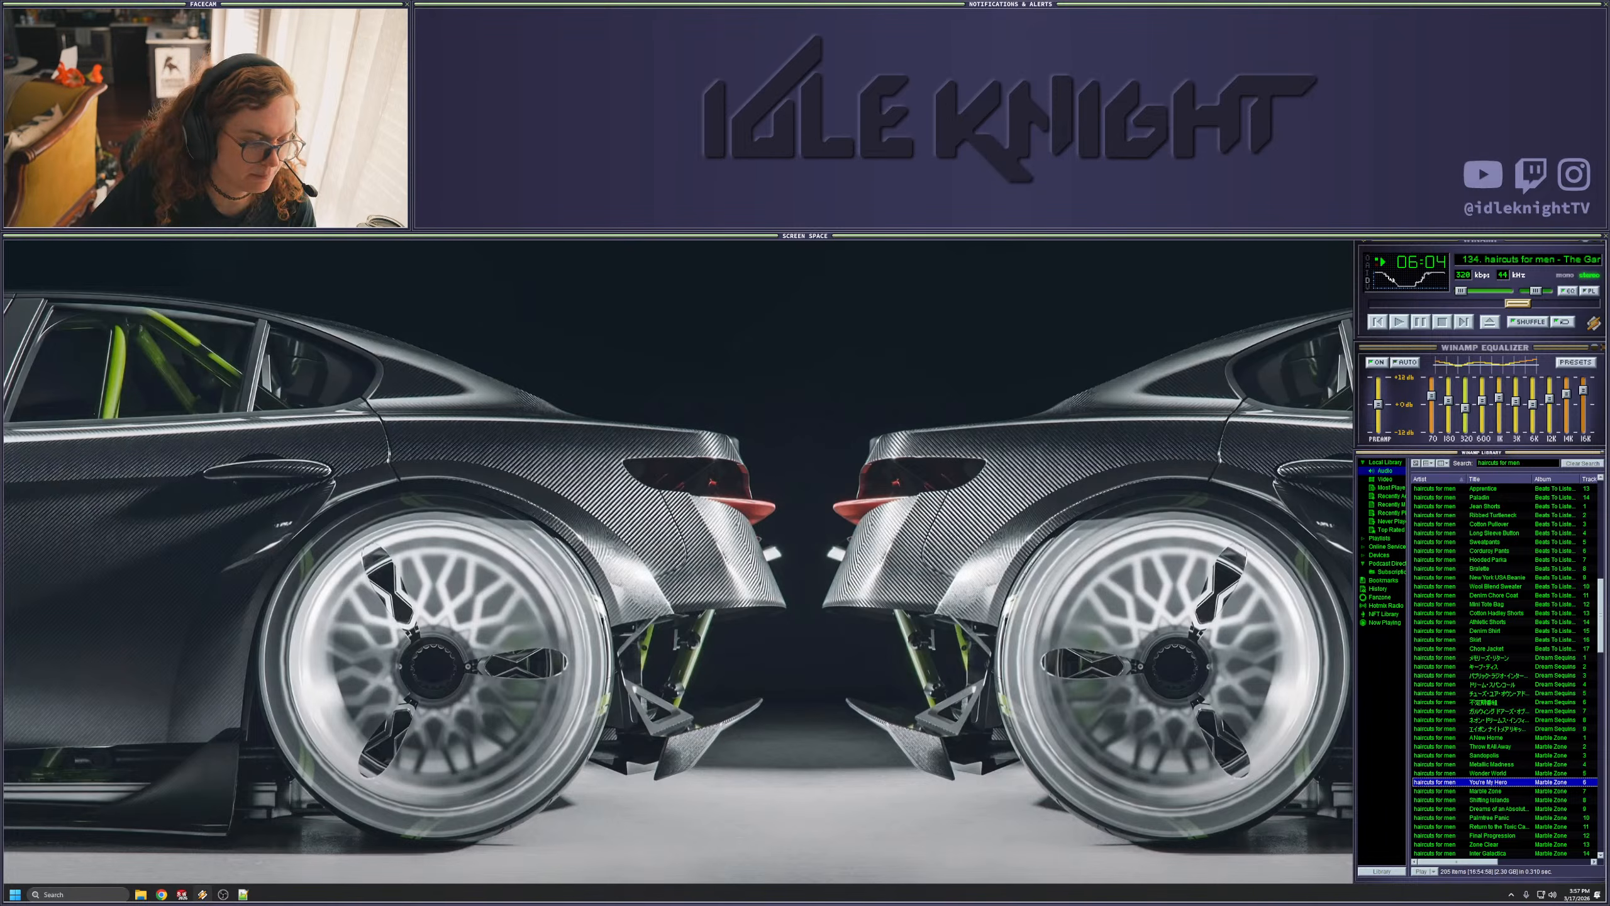
{"action": "left_click", "coordinate": [13, 894]}
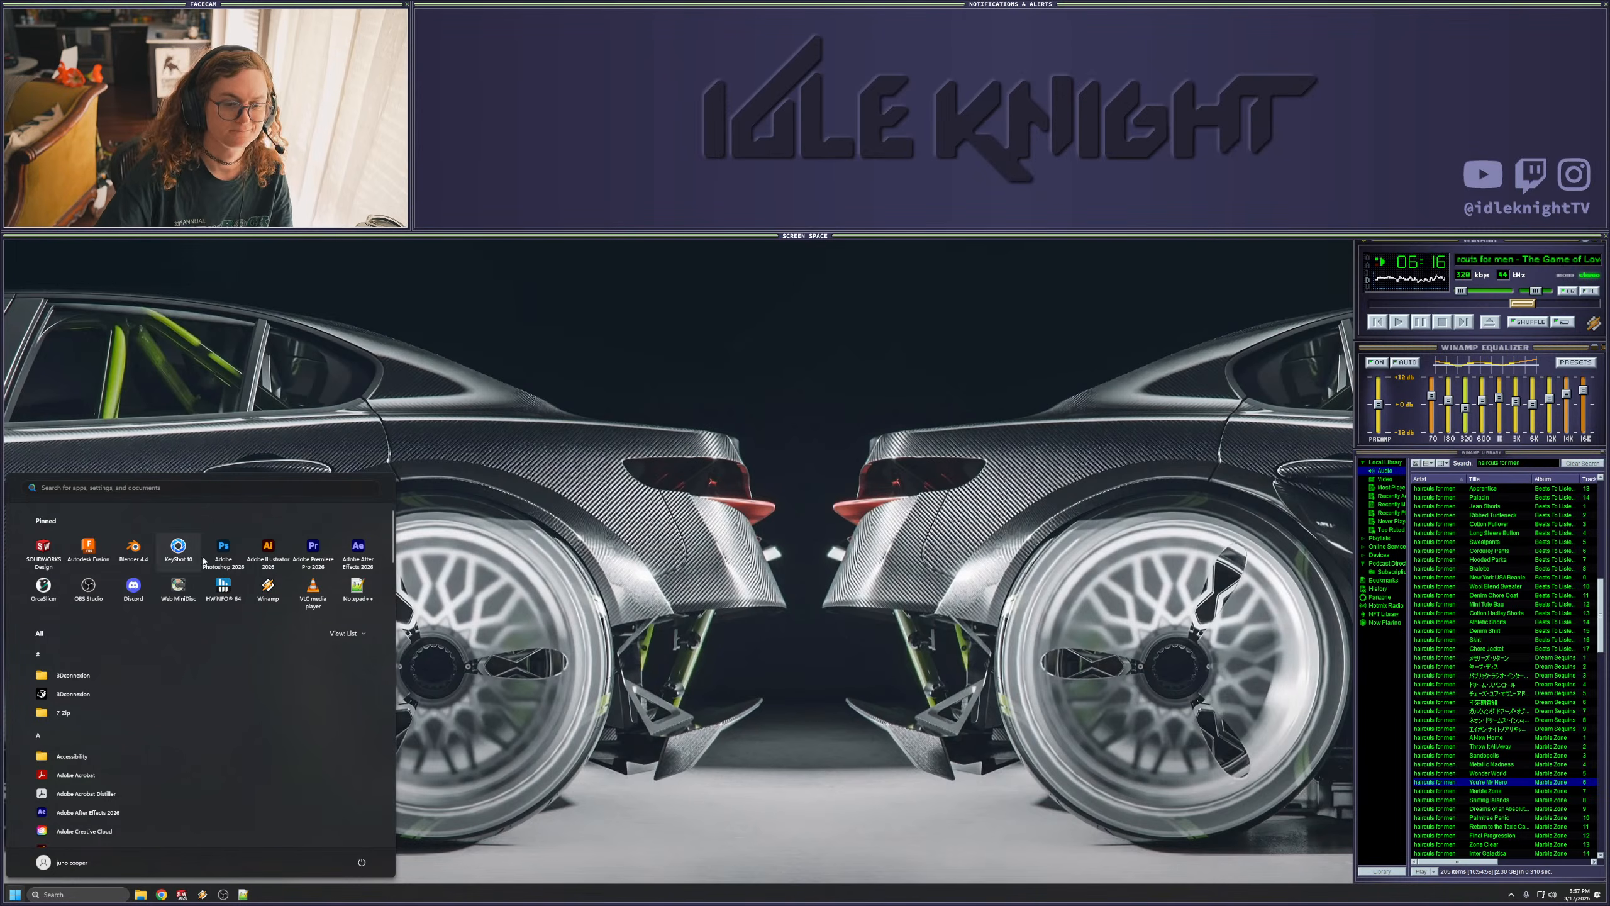
{"action": "left_click", "coordinate": [43, 588]}
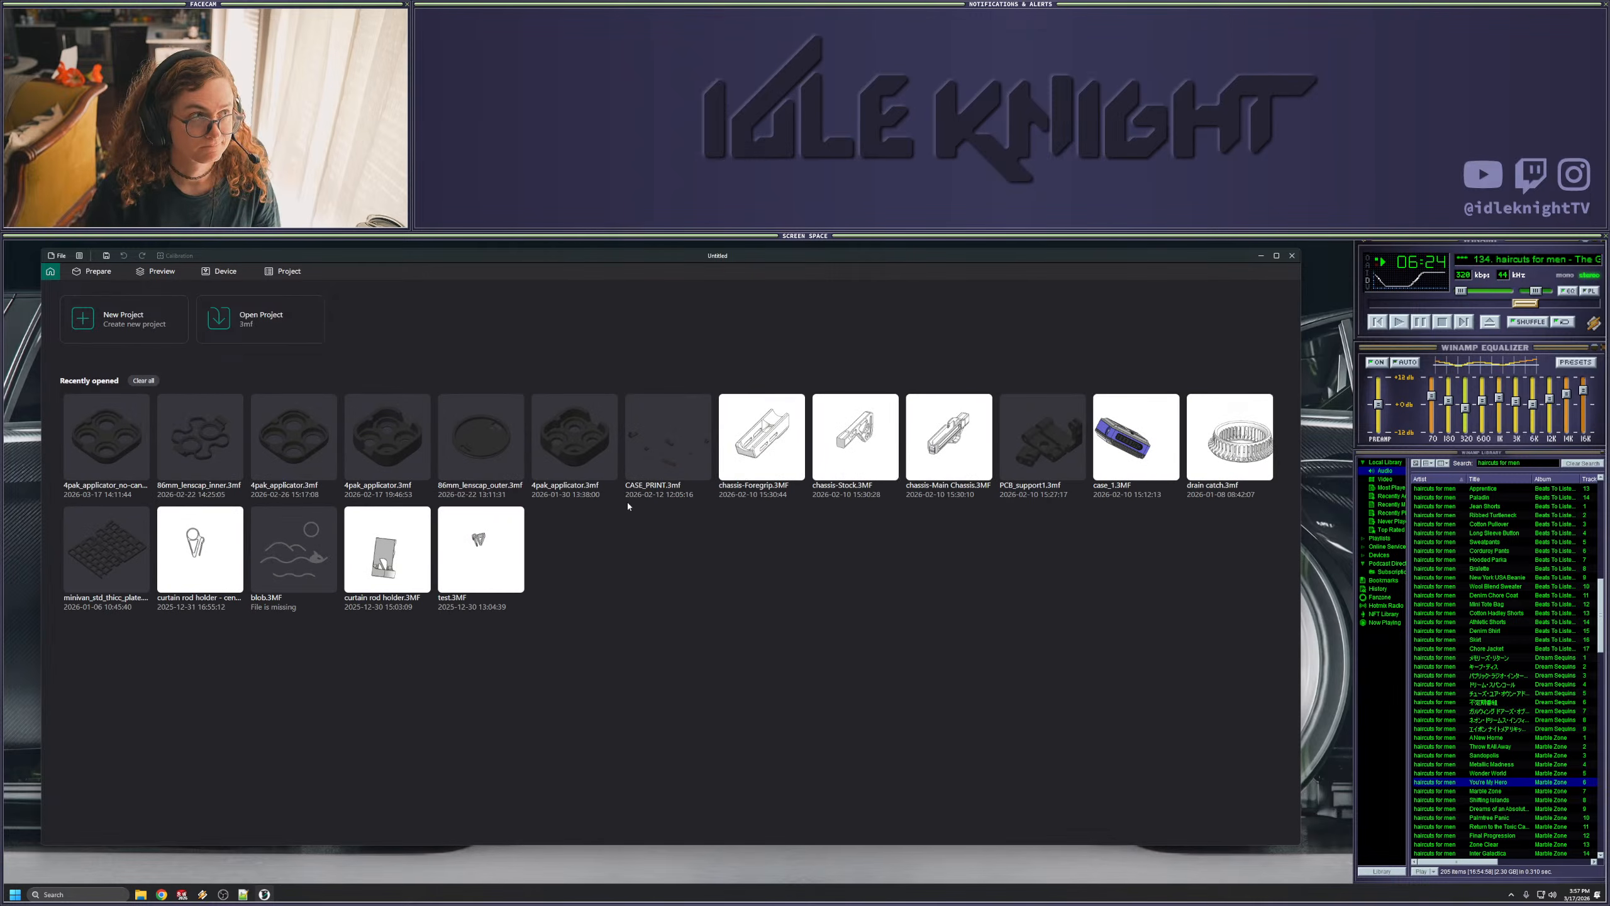
{"action": "left_click", "coordinate": [139, 327]}
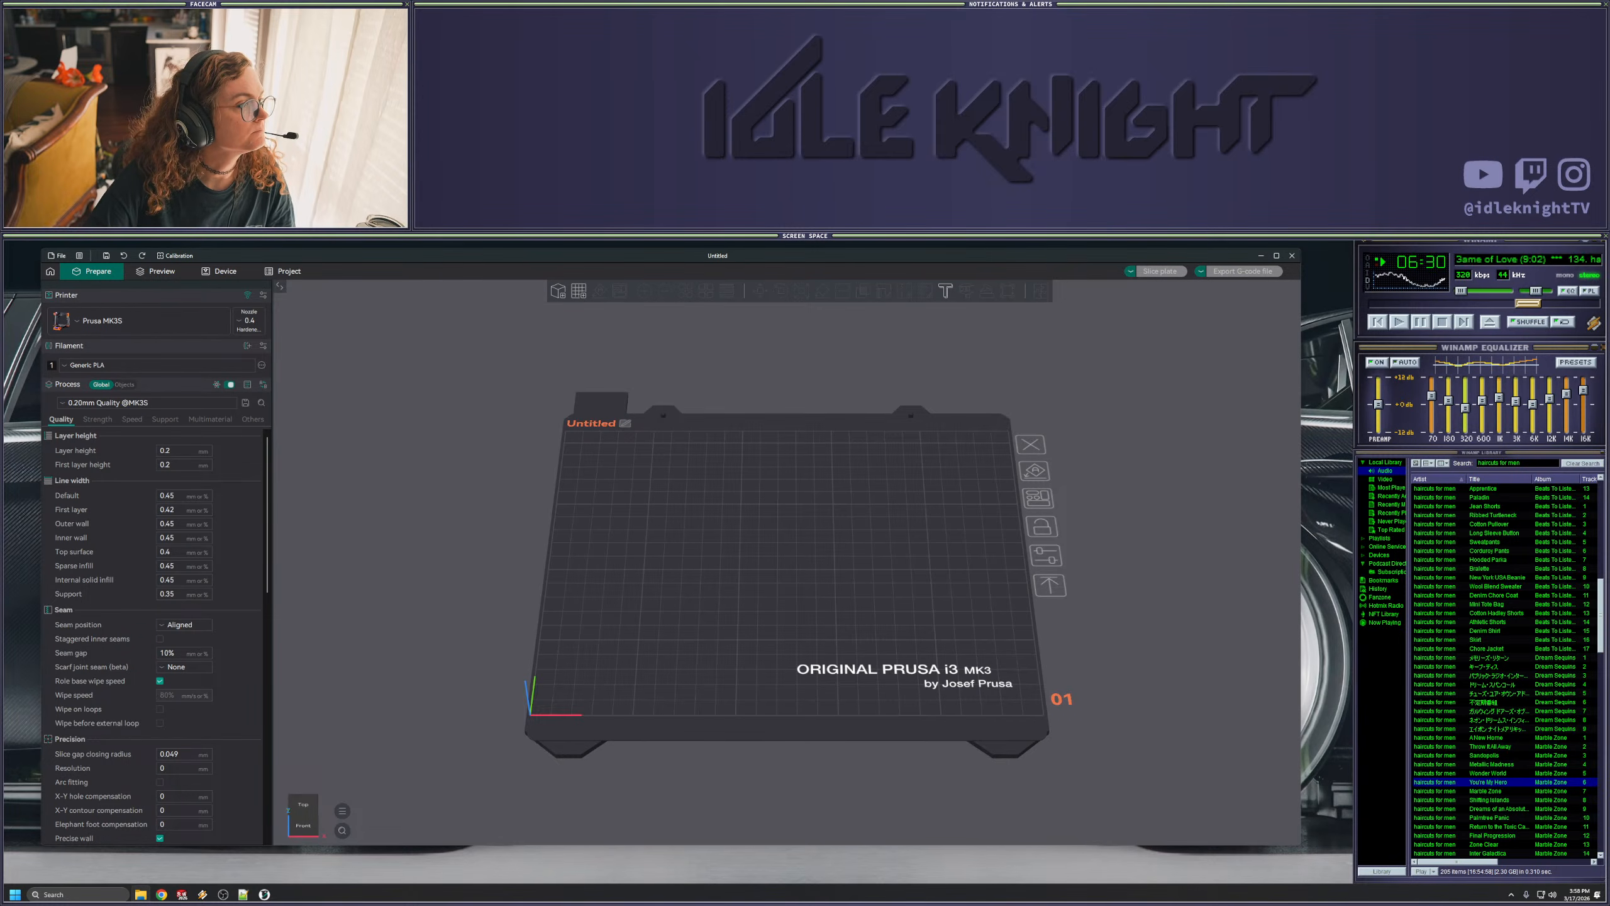
- Load the exported 6pack_applicator 3MF file as geometry only and auto-arrange the part on the Prusa MK3S plate
{"action": "left_click_drag", "start_coordinate": [657, 551], "coordinate": [659, 551]}
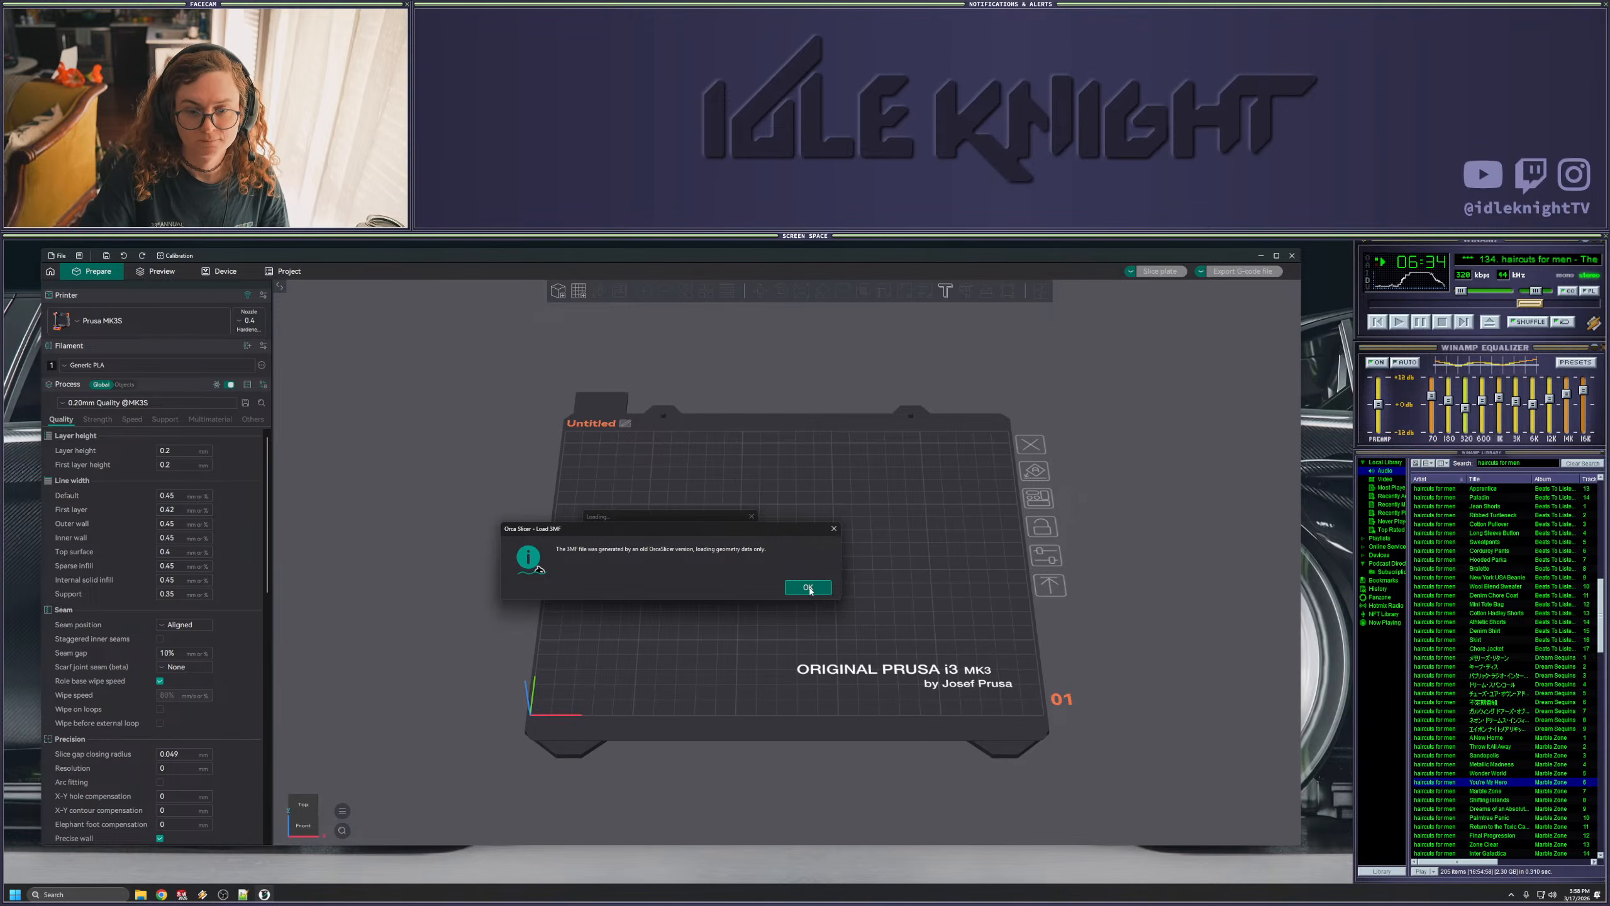
{"action": "left_click", "coordinate": [804, 587]}
{"action": "key", "text": "a"}
{"action": "mouse_move", "coordinate": [964, 543]}
{"action": "left_mouse_down"}
{"action": "mouse_move", "coordinate": [1001, 534]}
{"action": "mouse_move", "coordinate": [1007, 590]}
{"action": "mouse_move", "coordinate": [994, 555]}
{"action": "mouse_move", "coordinate": [985, 566]}
{"action": "left_mouse_up"}
{"action": "mouse_move", "coordinate": [808, 604]}
{"action": "left_mouse_down"}
{"action": "mouse_move", "coordinate": [803, 639]}
{"action": "mouse_move", "coordinate": [805, 607]}
{"action": "left_mouse_up"}
{"action": "left_click", "coordinate": [959, 419]}
{"action": "left_click_drag", "start_coordinate": [960, 419], "coordinate": [930, 461]}
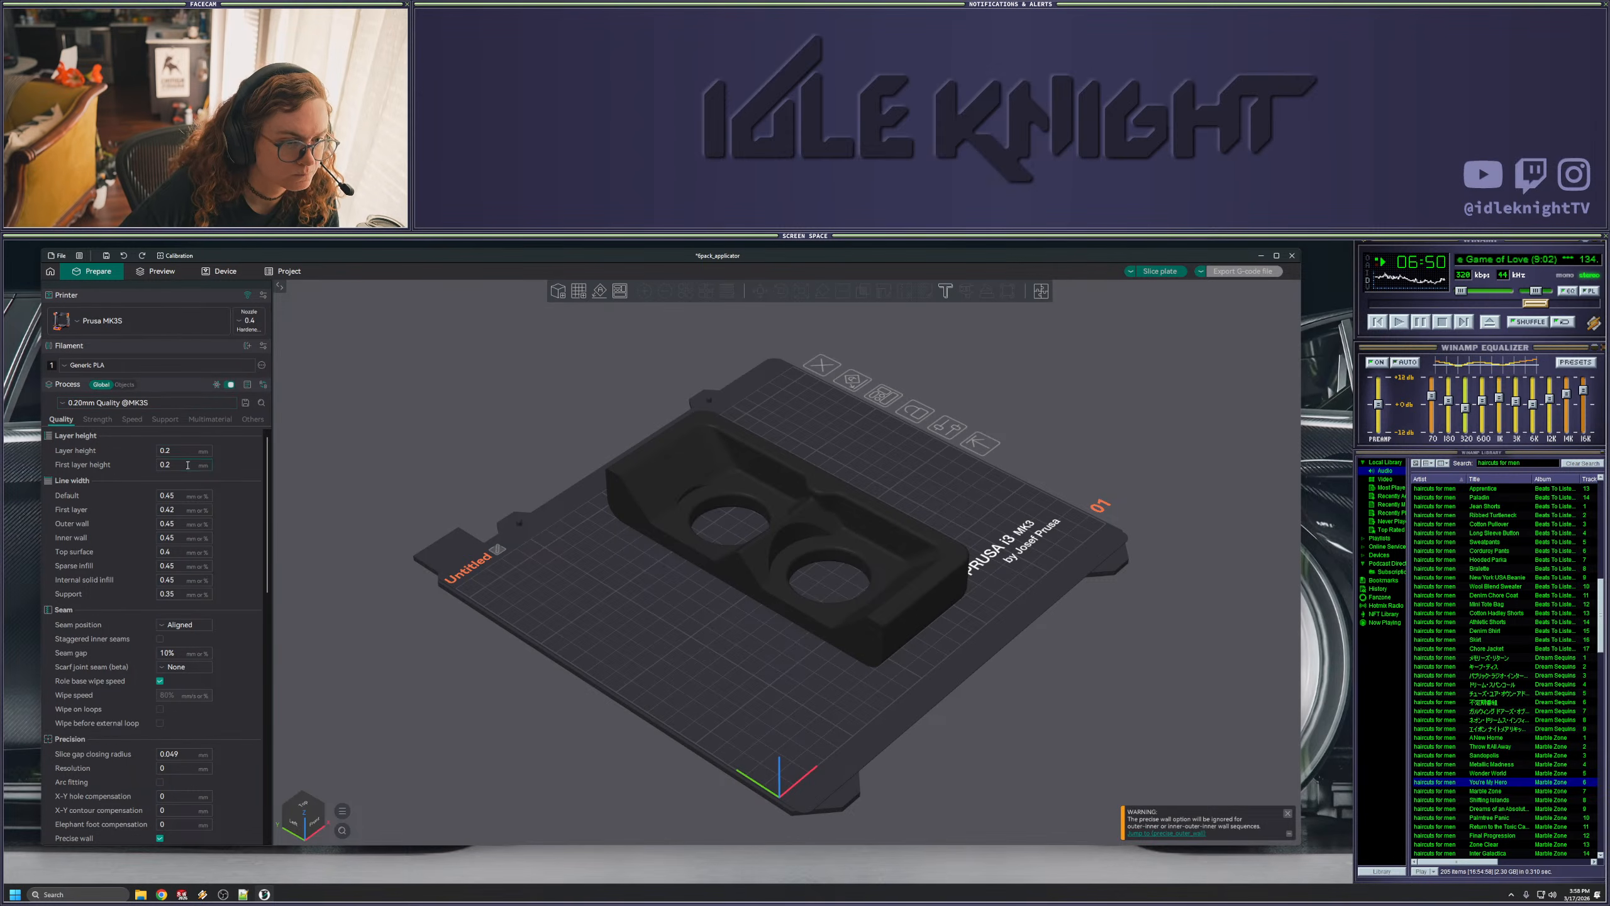
- Review the strength and quality process settings, and enable Avoid crossing walls and Make overhangs printable
{"action": "left_click", "coordinate": [98, 421]}
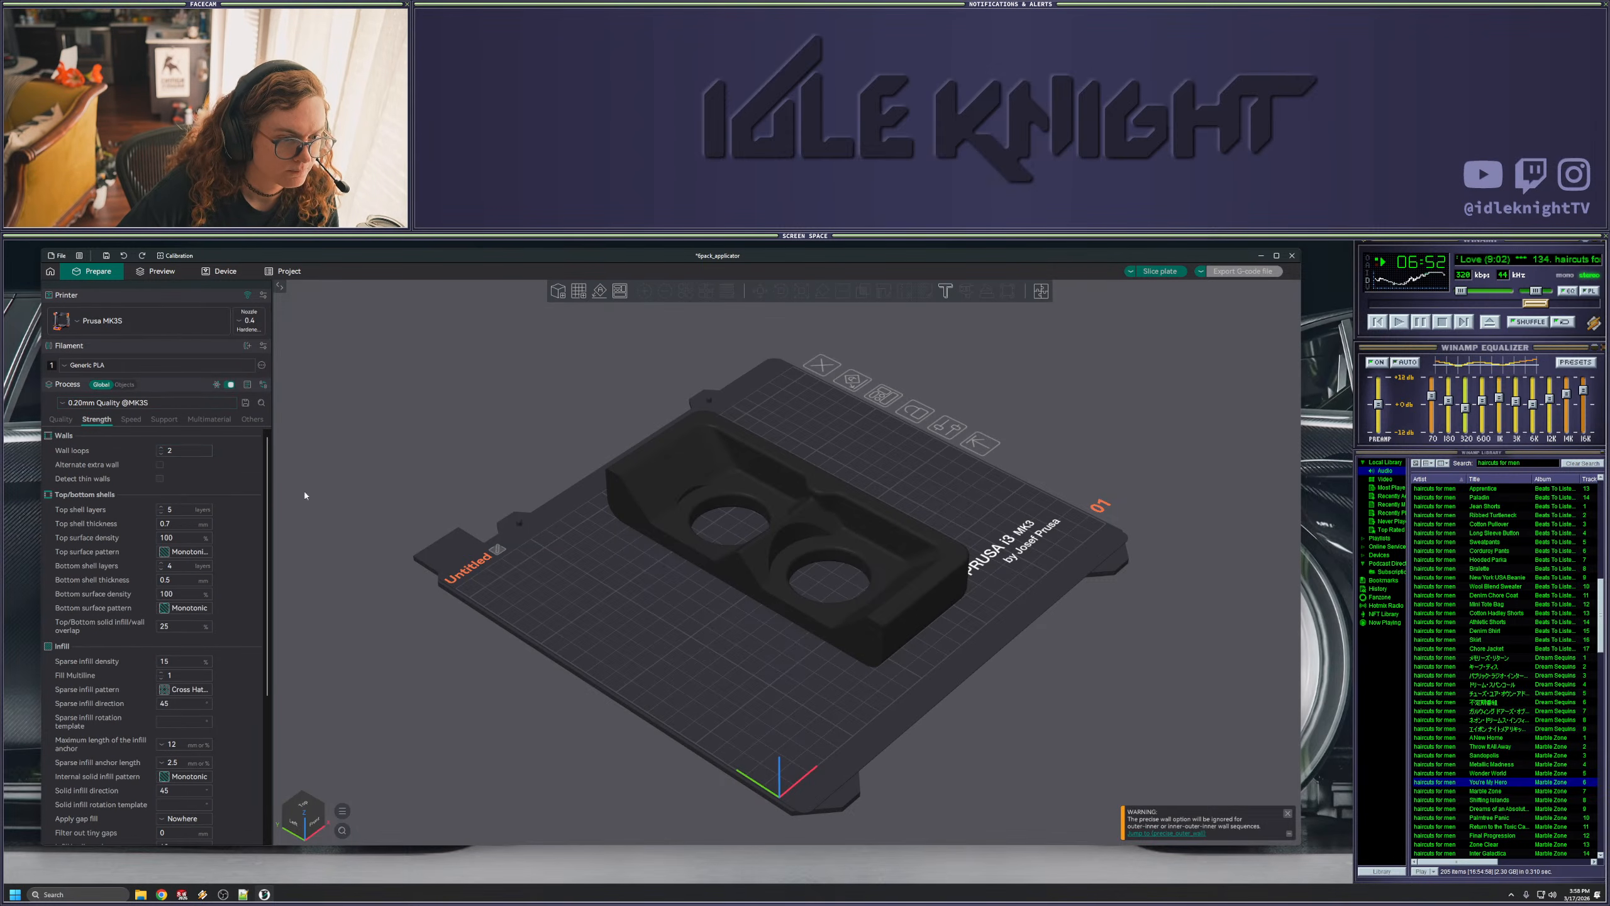
{"action": "left_click", "coordinate": [65, 422]}
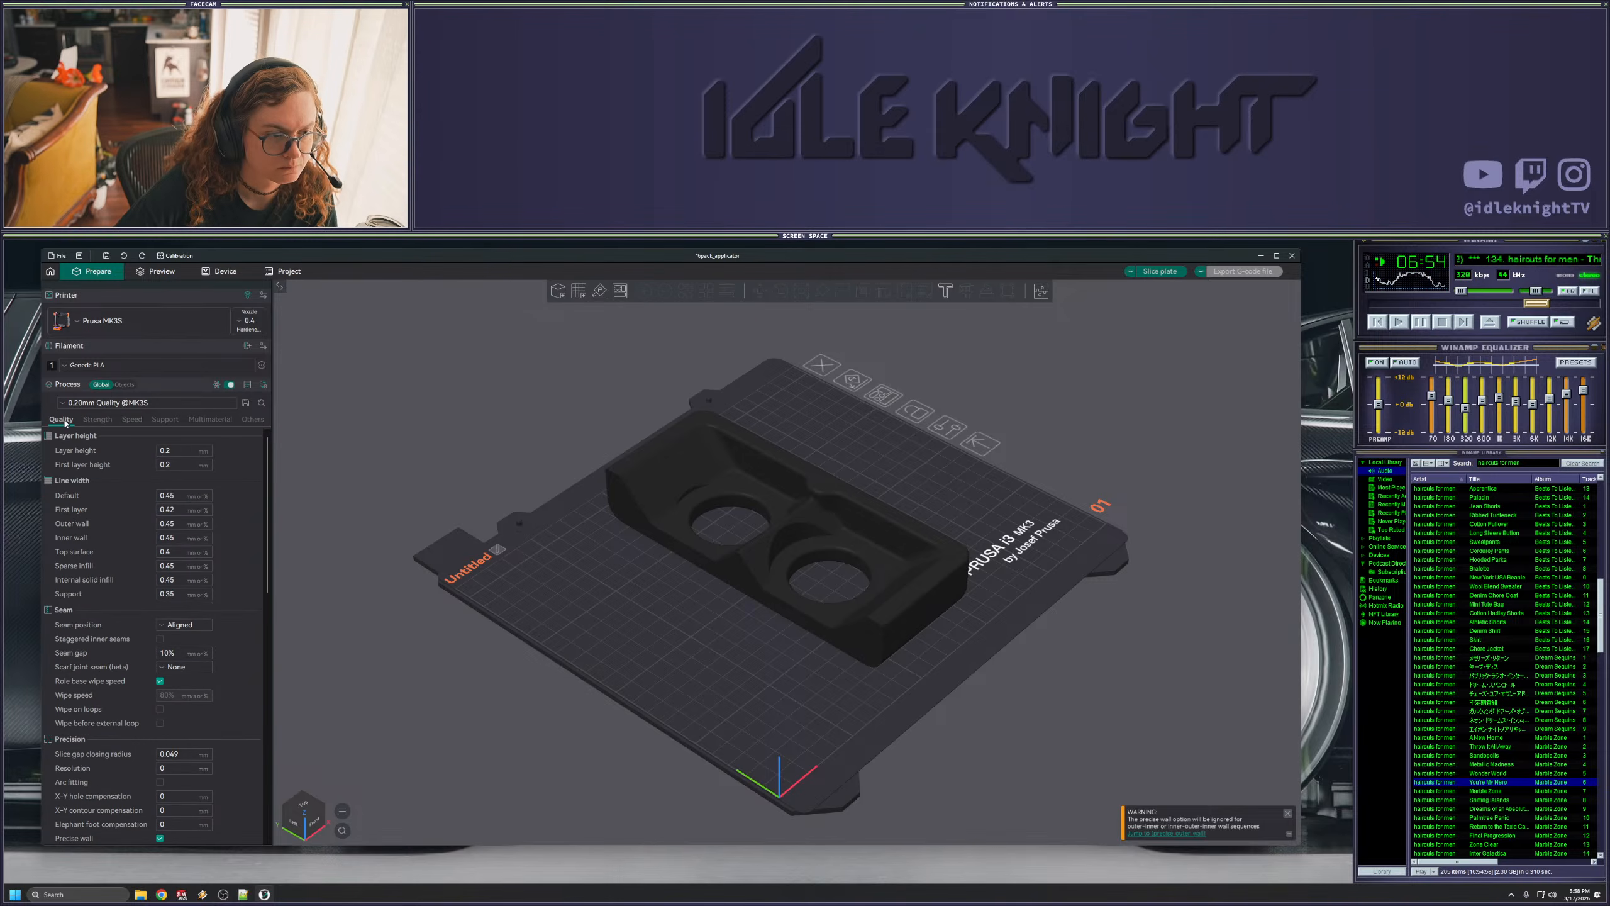
{"action": "left_click", "coordinate": [95, 421]}
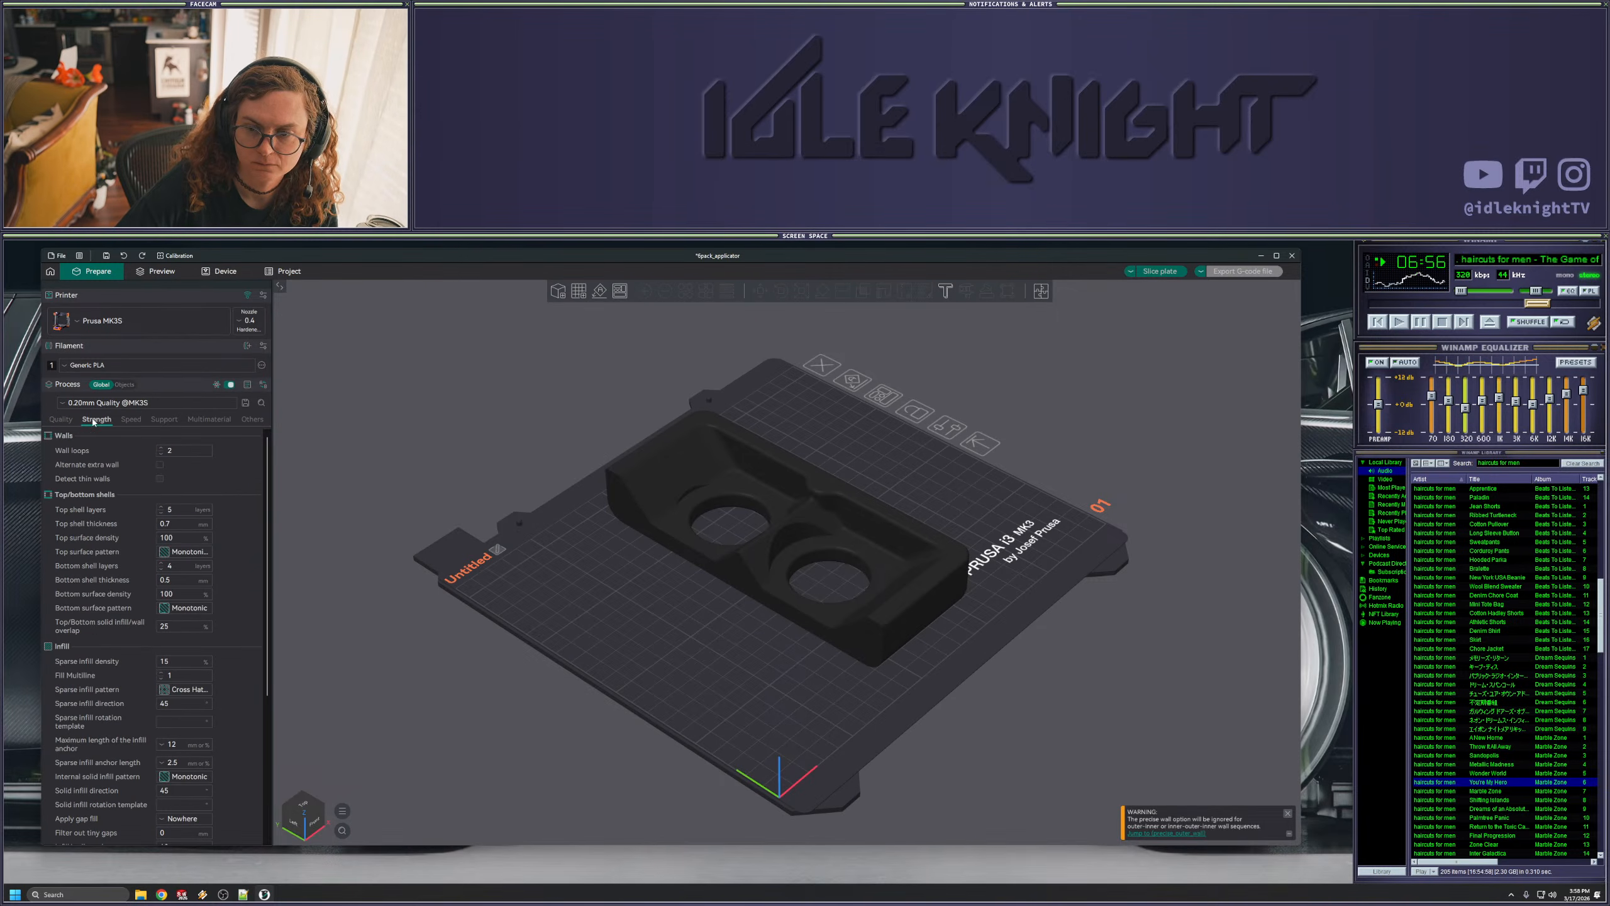
{"action": "scroll", "coordinate": [265, 608], "scroll_direction": "down", "scroll_amount": 4}
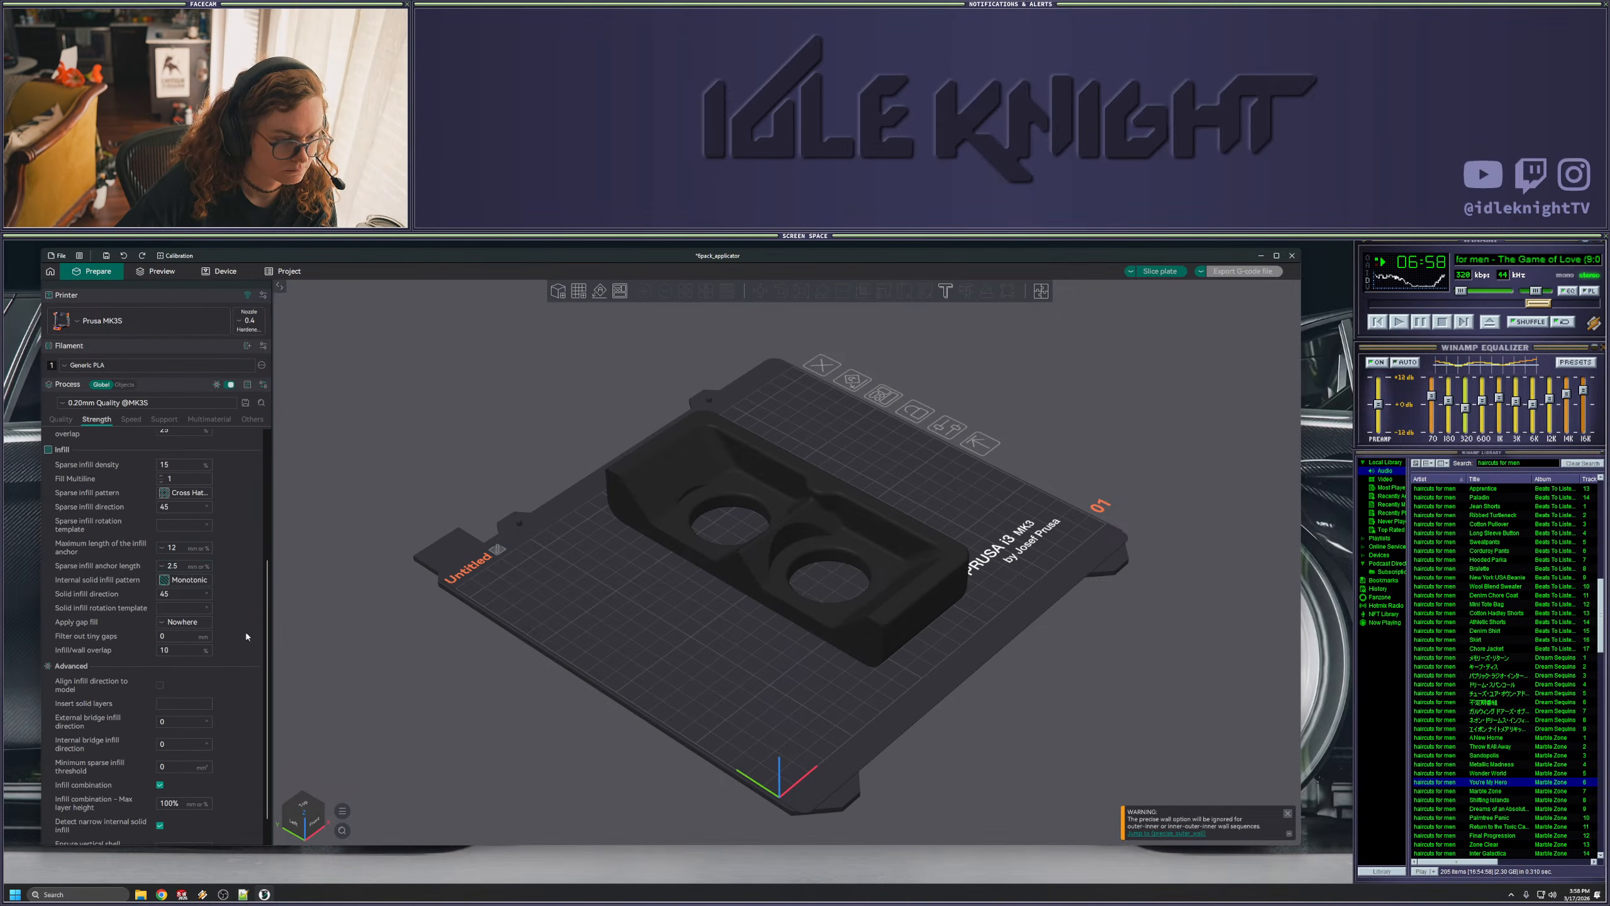
{"action": "scroll", "coordinate": [238, 687], "scroll_direction": "down", "scroll_amount": 1}
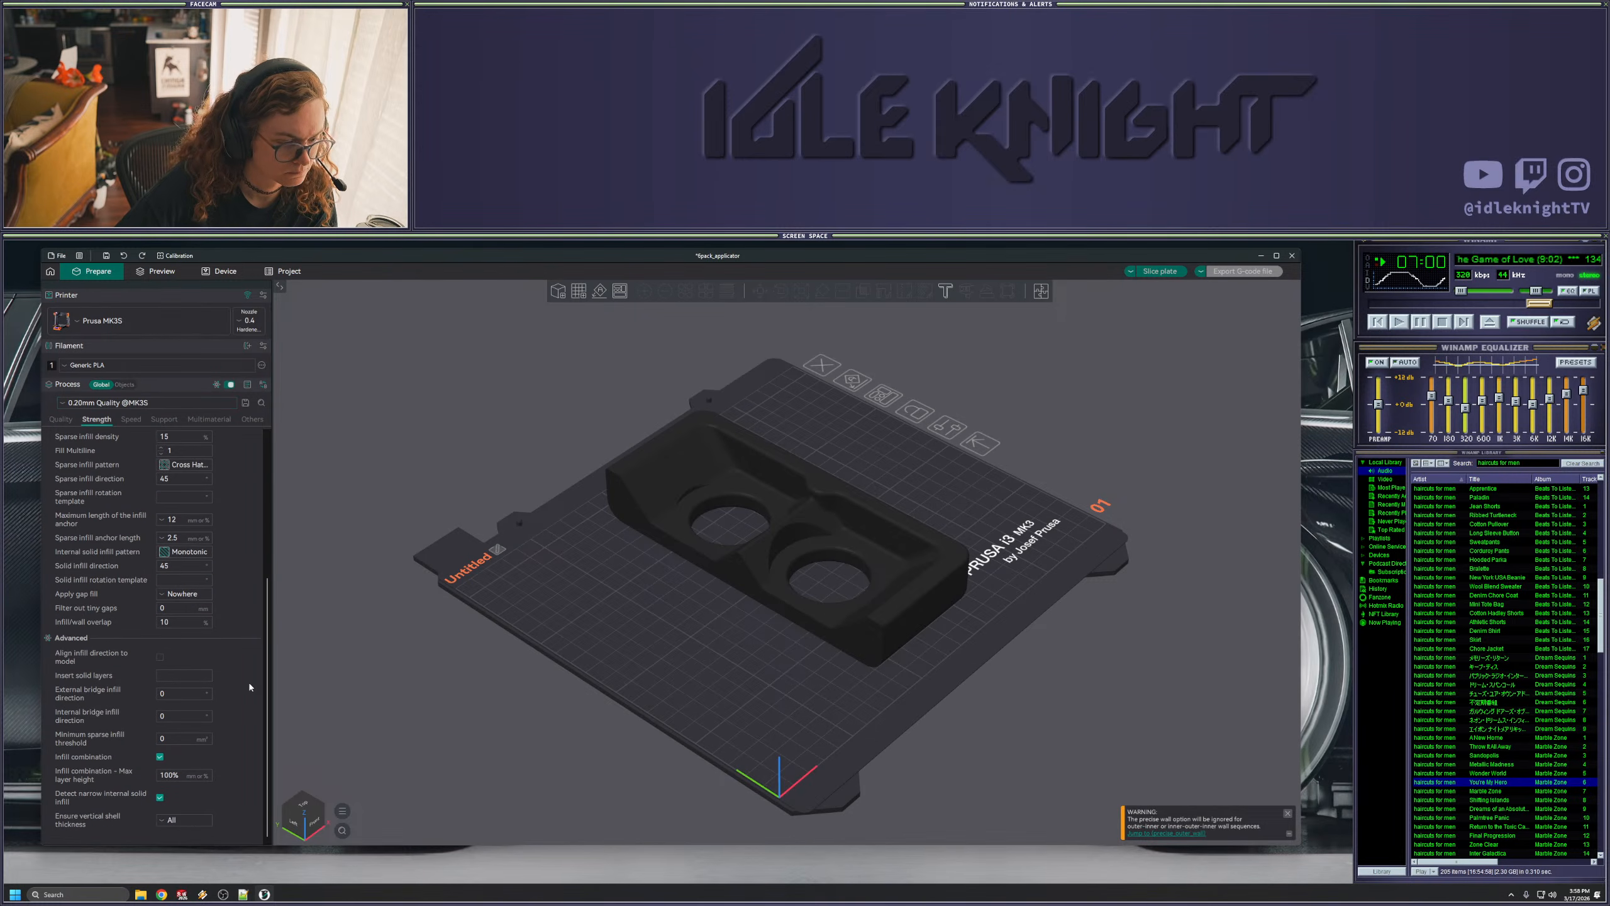
{"action": "left_click", "coordinate": [61, 420]}
{"action": "scroll", "coordinate": [261, 774], "scroll_direction": "down", "scroll_amount": 5}
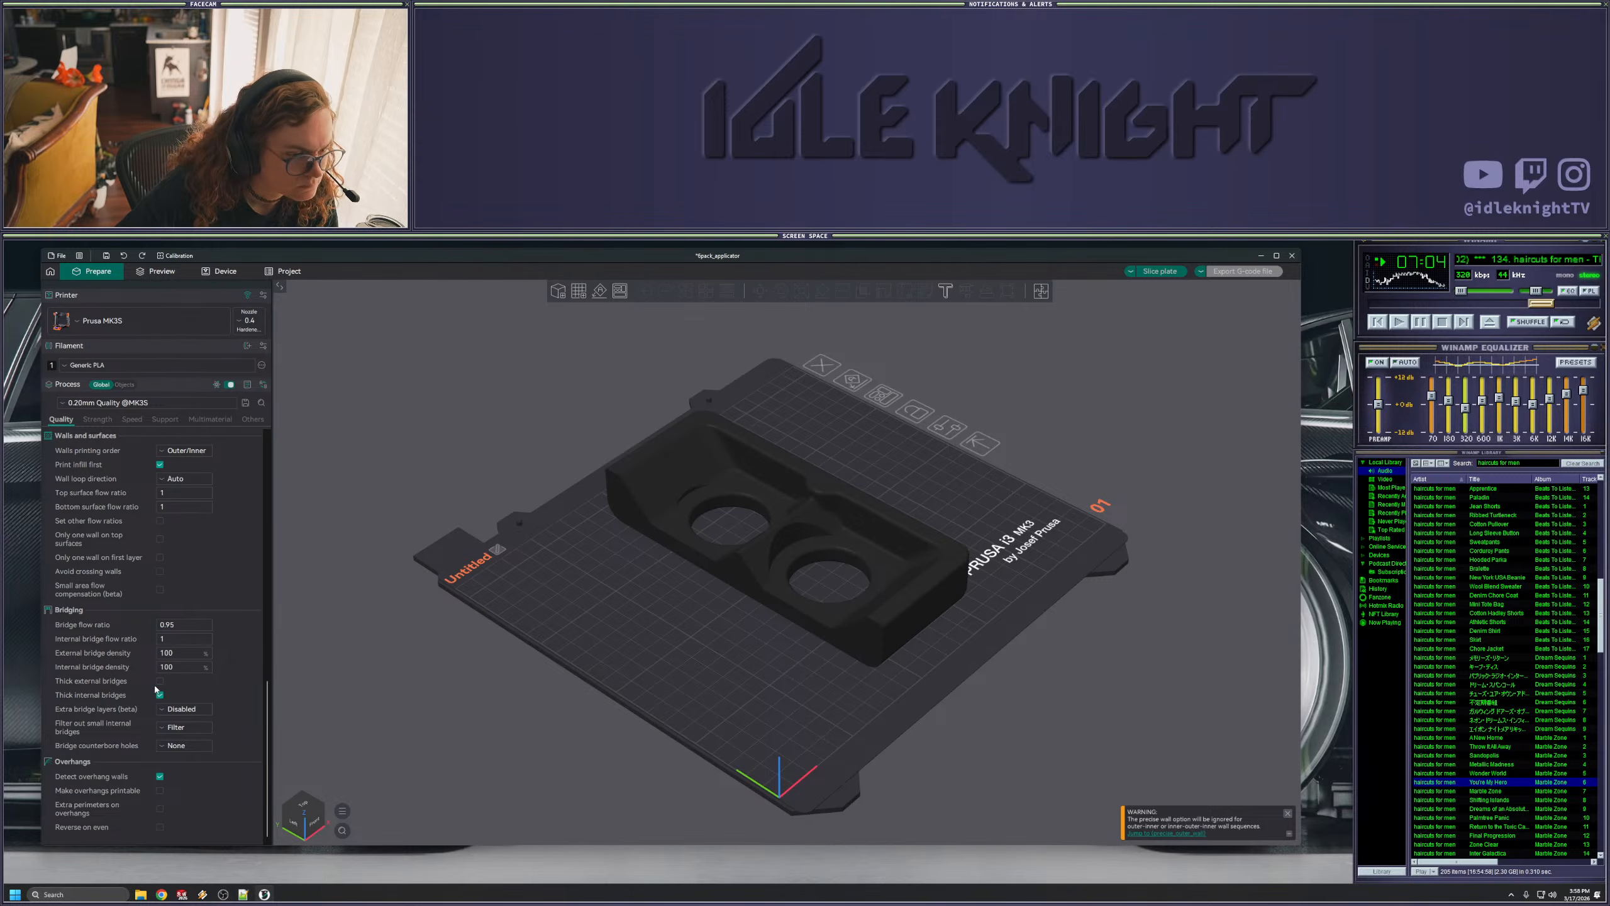
{"action": "left_click", "coordinate": [159, 571]}
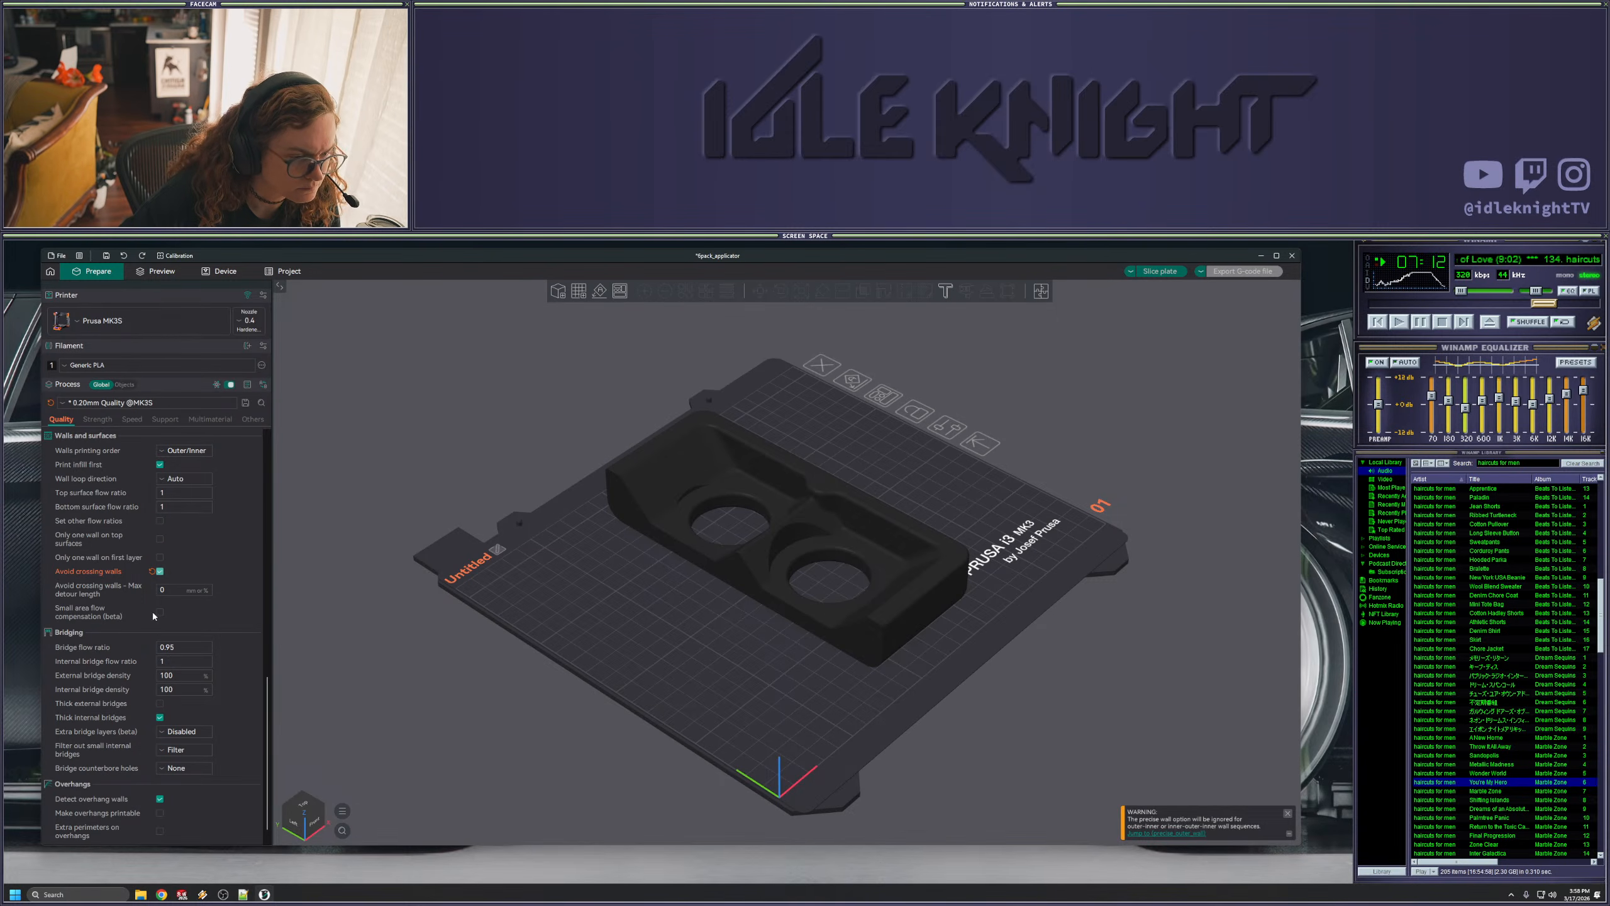
{"action": "scroll", "coordinate": [248, 736], "scroll_direction": "down", "scroll_amount": 1}
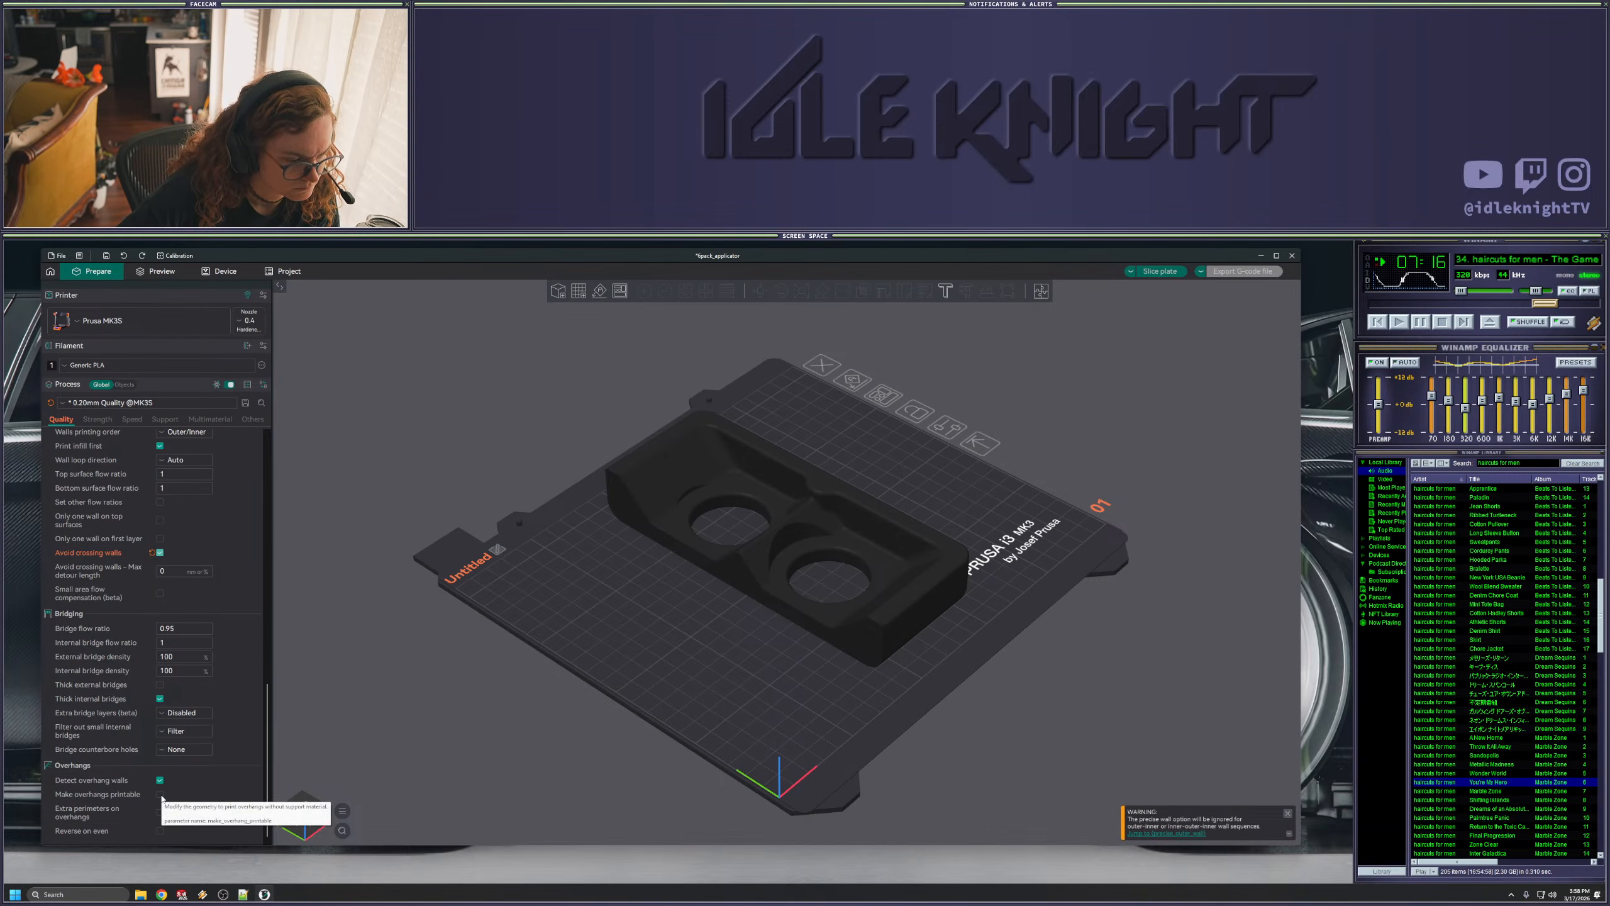
{"action": "left_click", "coordinate": [159, 794]}
{"action": "left_click", "coordinate": [786, 588]}
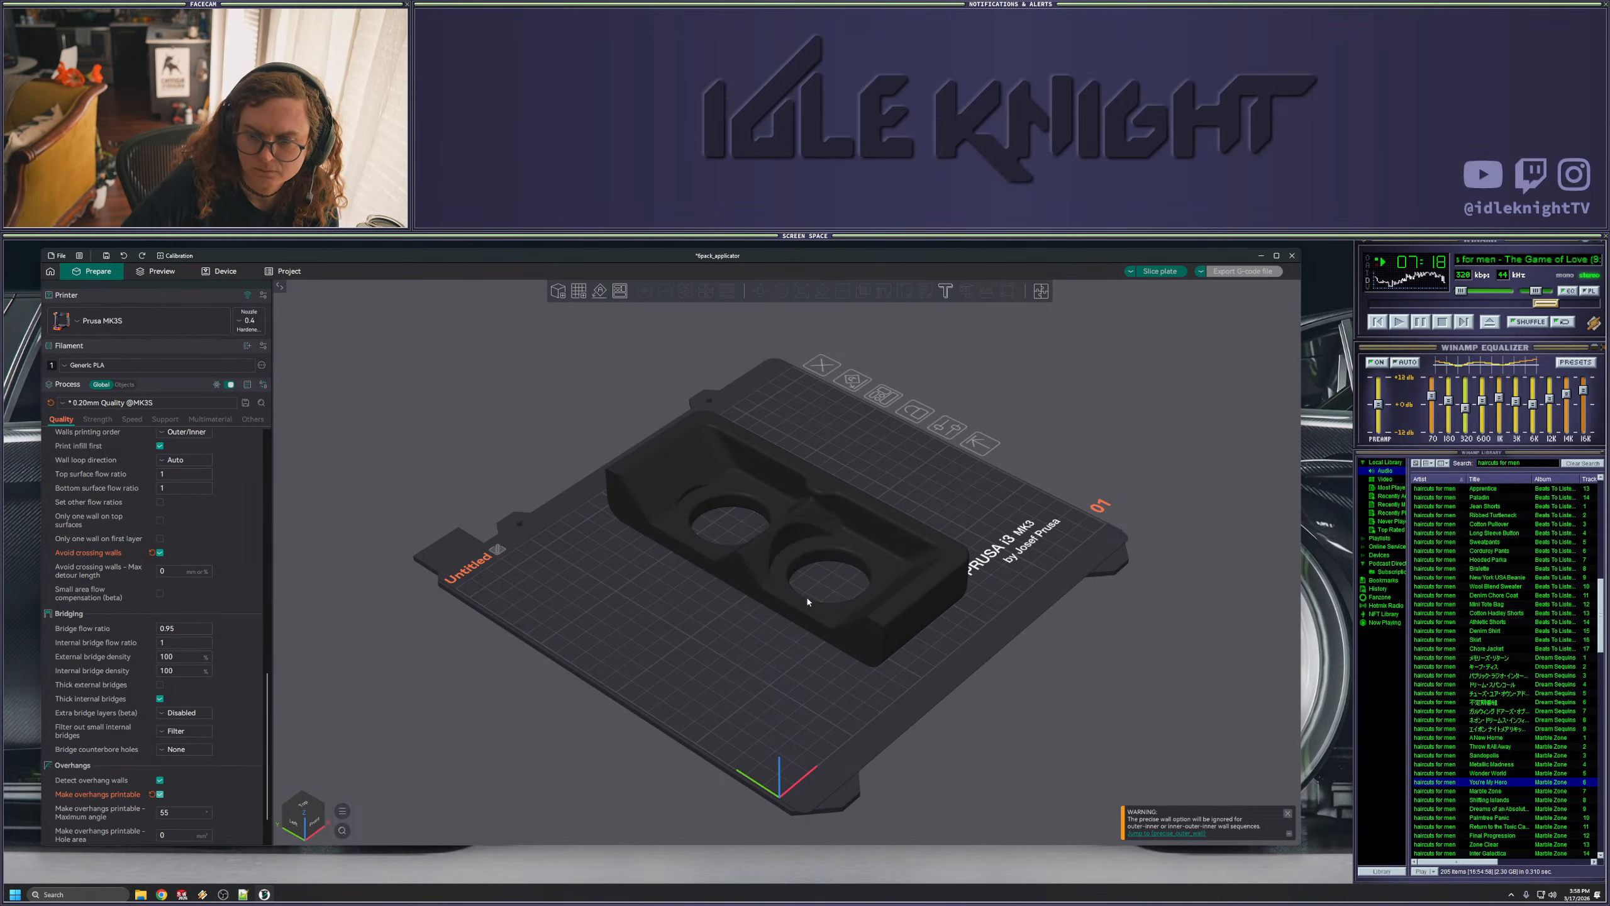
- Slice the plate and examine the line-type preview of the two-cup section from several angles
{"action": "left_click", "coordinate": [1154, 272]}
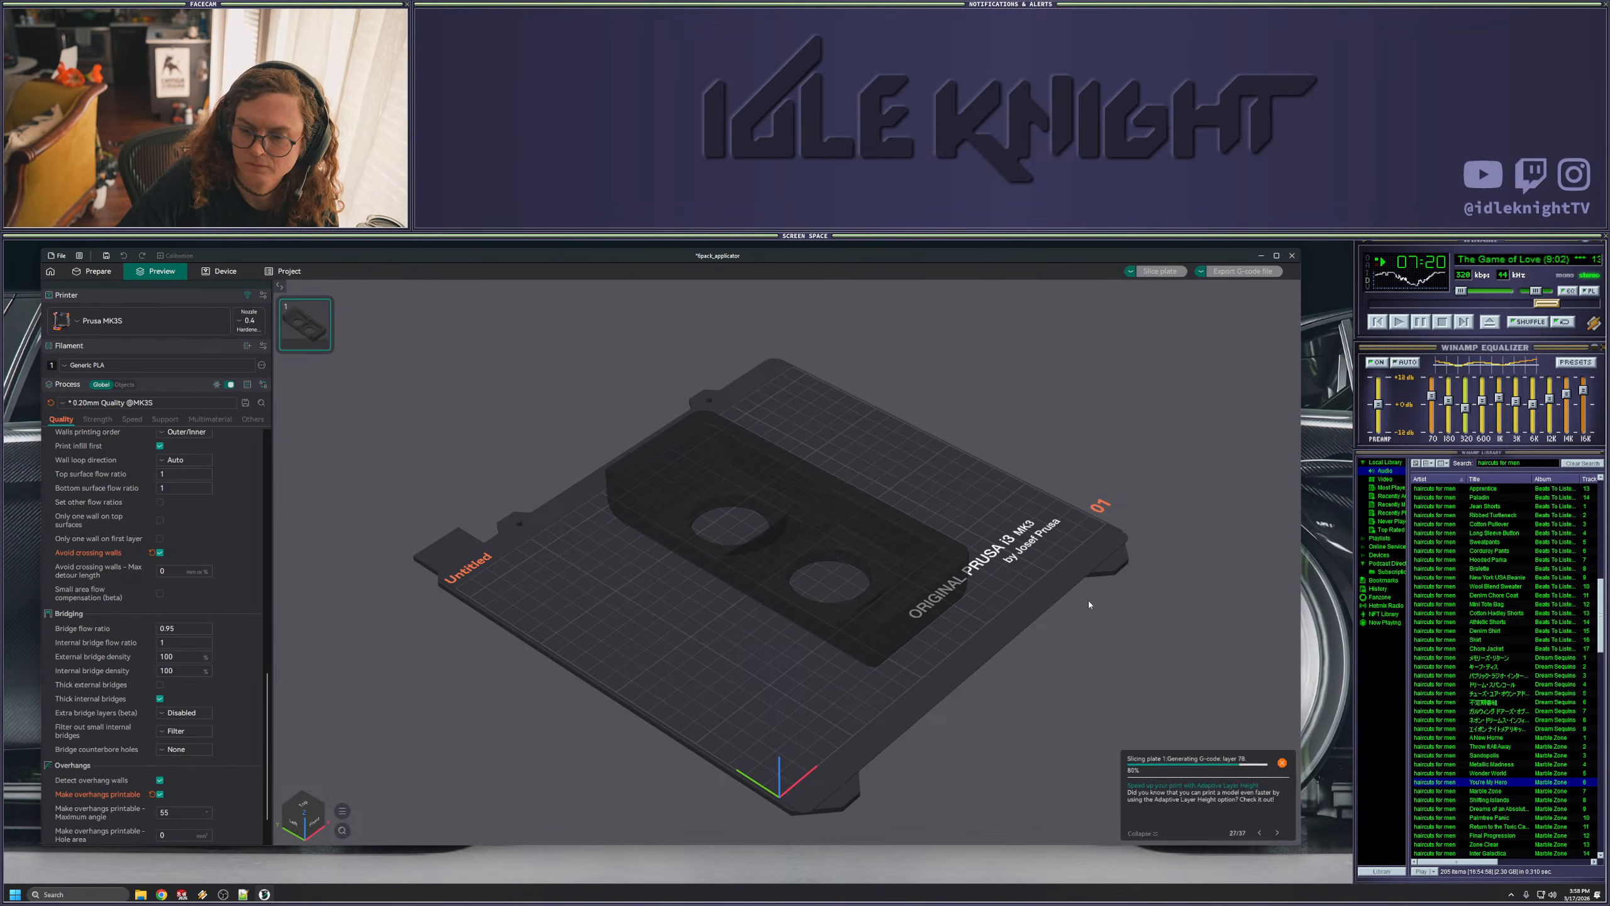
{"action": "right_click_drag", "start_coordinate": [1001, 739], "coordinate": [953, 705]}
{"action": "mouse_move", "coordinate": [953, 705]}
{"action": "left_mouse_down"}
{"action": "mouse_move", "coordinate": [966, 680]}
{"action": "mouse_move", "coordinate": [947, 720]}
{"action": "mouse_move", "coordinate": [944, 676]}
{"action": "mouse_move", "coordinate": [926, 722]}
{"action": "mouse_move", "coordinate": [976, 688]}
{"action": "mouse_move", "coordinate": [979, 709]}
{"action": "left_mouse_up"}
{"action": "scroll", "coordinate": [955, 582], "scroll_direction": "down", "scroll_amount": 3}
{"action": "scroll", "coordinate": [951, 579], "scroll_direction": "up", "scroll_amount": 6}
{"action": "middle_click_drag", "start_coordinate": [951, 580], "coordinate": [853, 639]}
{"action": "scroll", "coordinate": [852, 638], "scroll_direction": "up", "scroll_amount": 2}
{"action": "scroll", "coordinate": [852, 636], "scroll_direction": "down", "scroll_amount": 2}
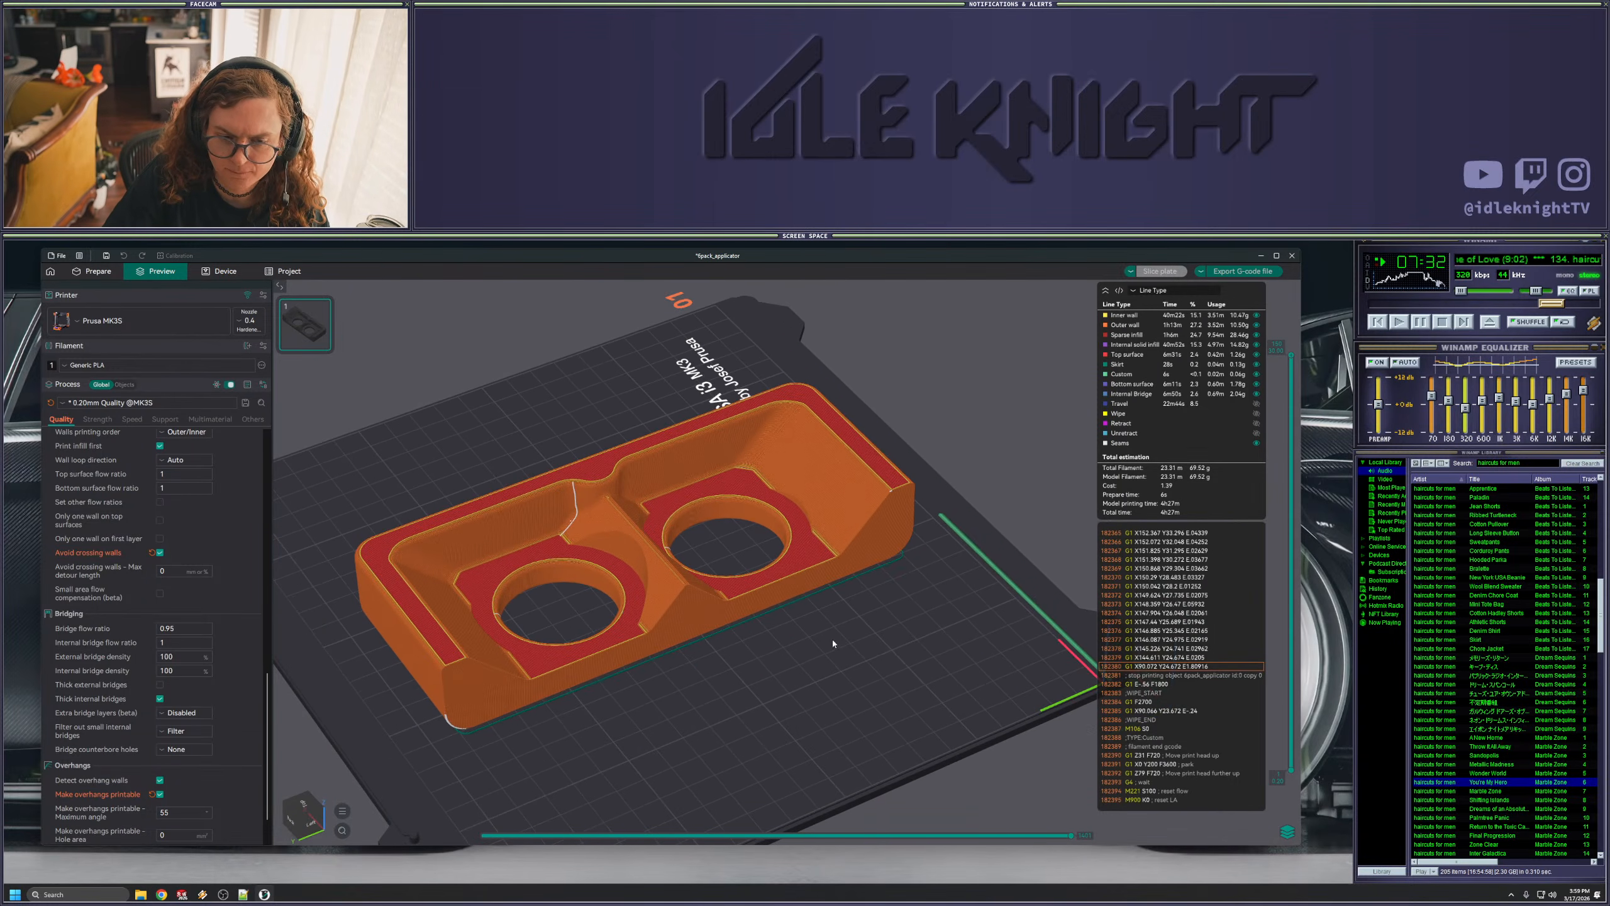
{"action": "mouse_move", "coordinate": [835, 645]}
{"action": "left_mouse_down"}
{"action": "mouse_move", "coordinate": [832, 661]}
{"action": "mouse_move", "coordinate": [838, 632]}
{"action": "mouse_move", "coordinate": [828, 643]}
{"action": "left_mouse_up"}
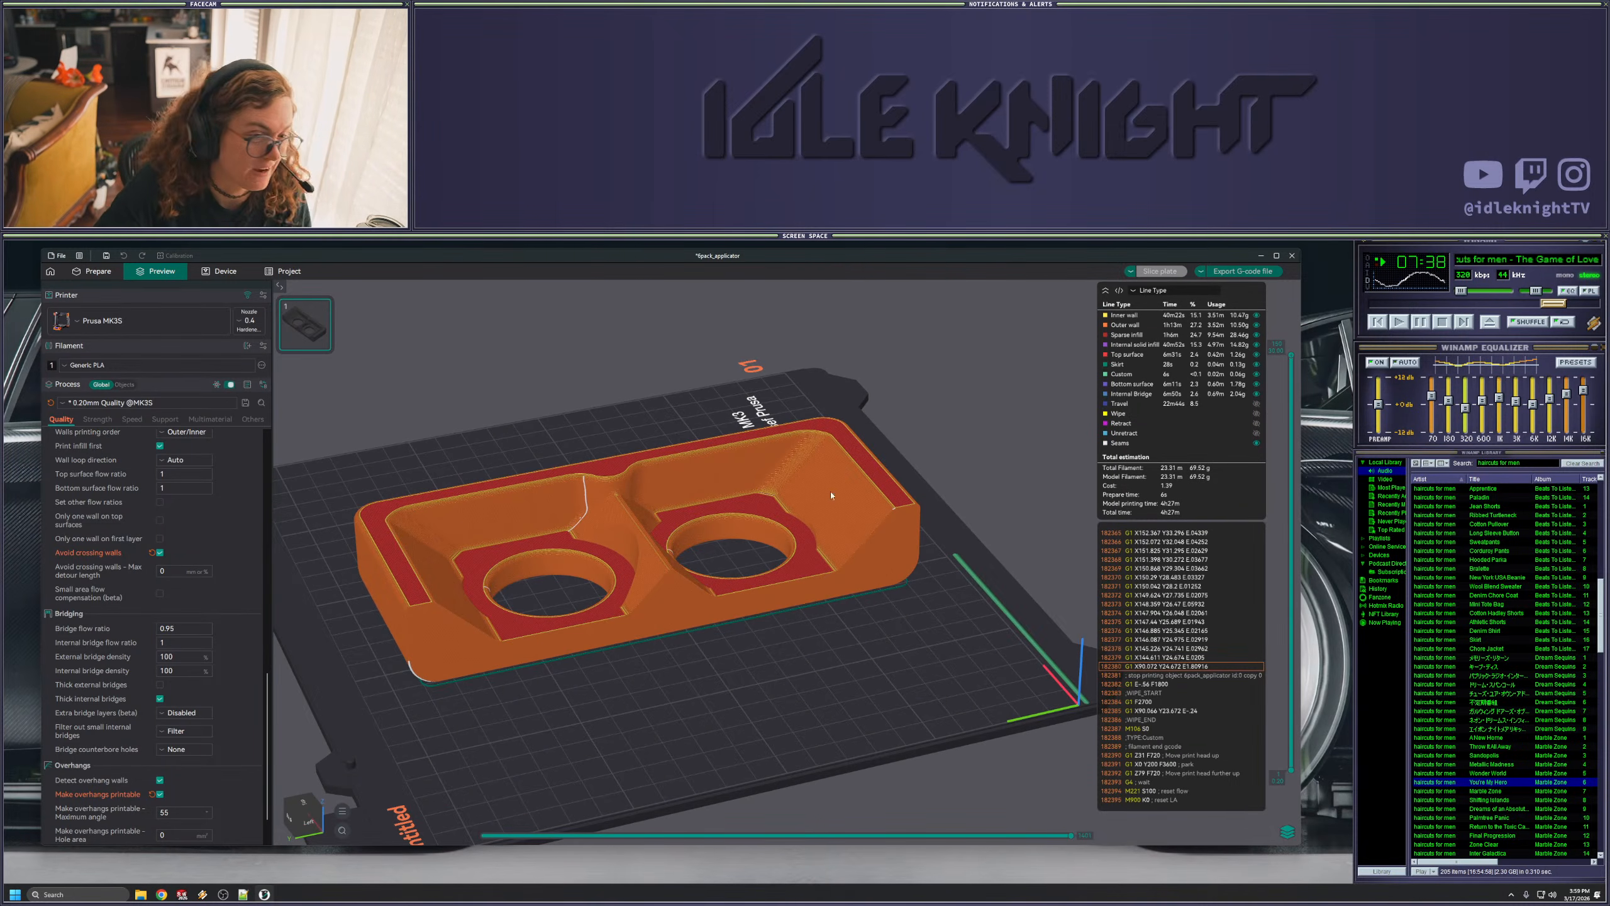
- Recheck the quality and strength settings, and export the sliced G-code to Downloads as 6pack_applicator_test_PLA_4h27m.gcode
{"action": "scroll", "coordinate": [112, 453], "scroll_direction": "up", "scroll_amount": 10}
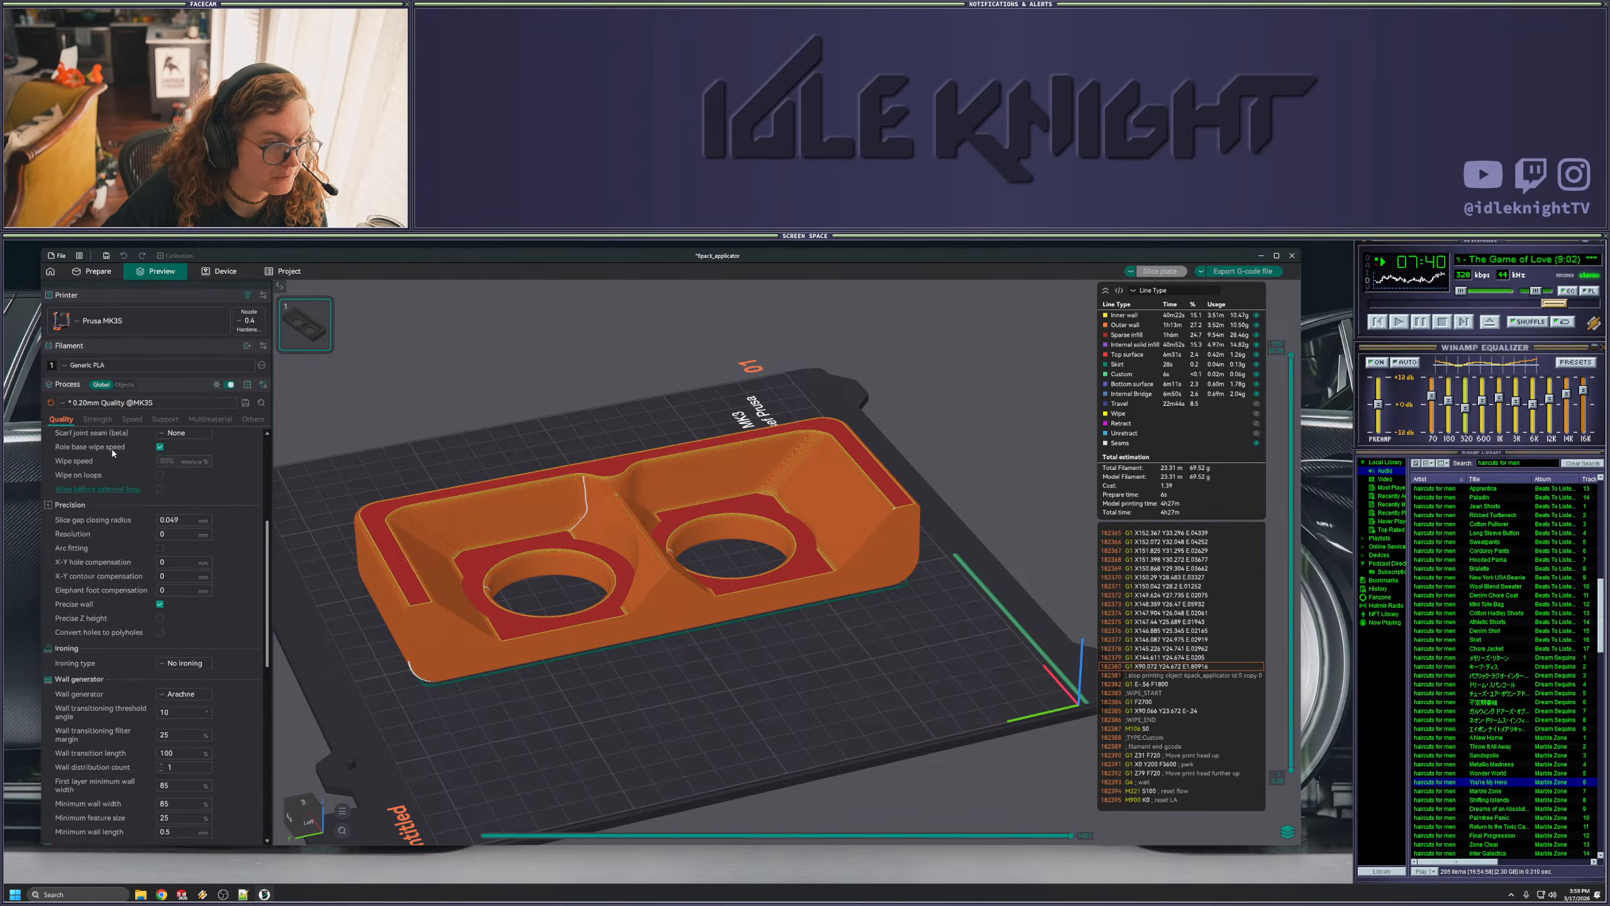
{"action": "left_click", "coordinate": [97, 419]}
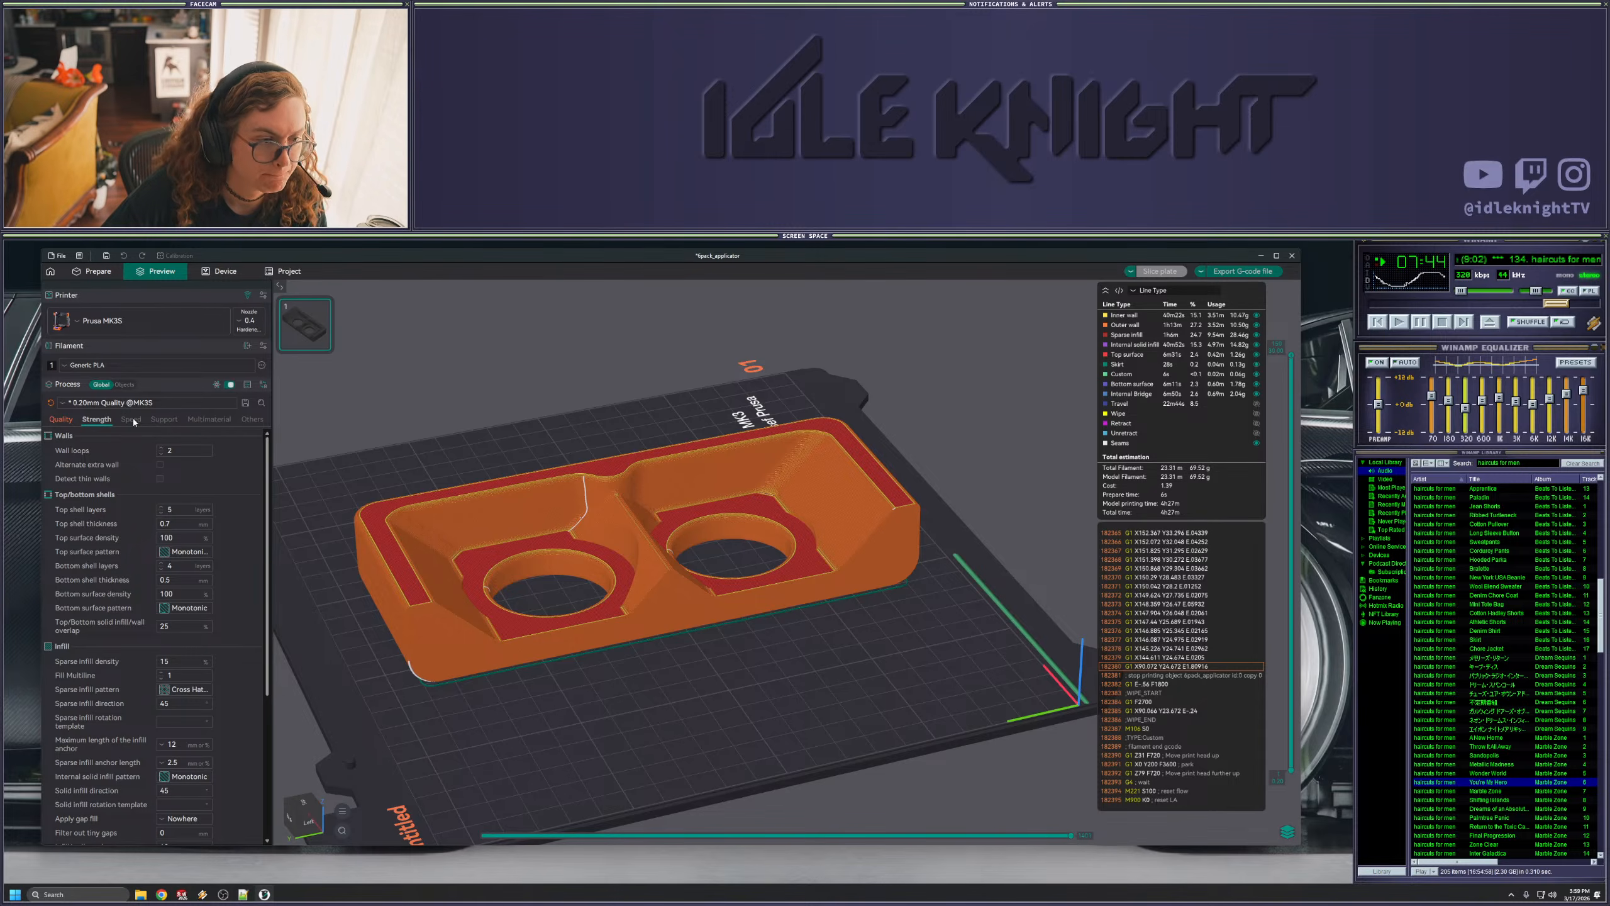
{"action": "left_click", "coordinate": [61, 420]}
{"action": "left_click_drag", "start_coordinate": [539, 408], "coordinate": [909, 350]}
{"action": "scroll", "coordinate": [878, 436], "scroll_direction": "up", "scroll_amount": 6}
{"action": "scroll", "coordinate": [818, 439], "scroll_direction": "down", "scroll_amount": 12}
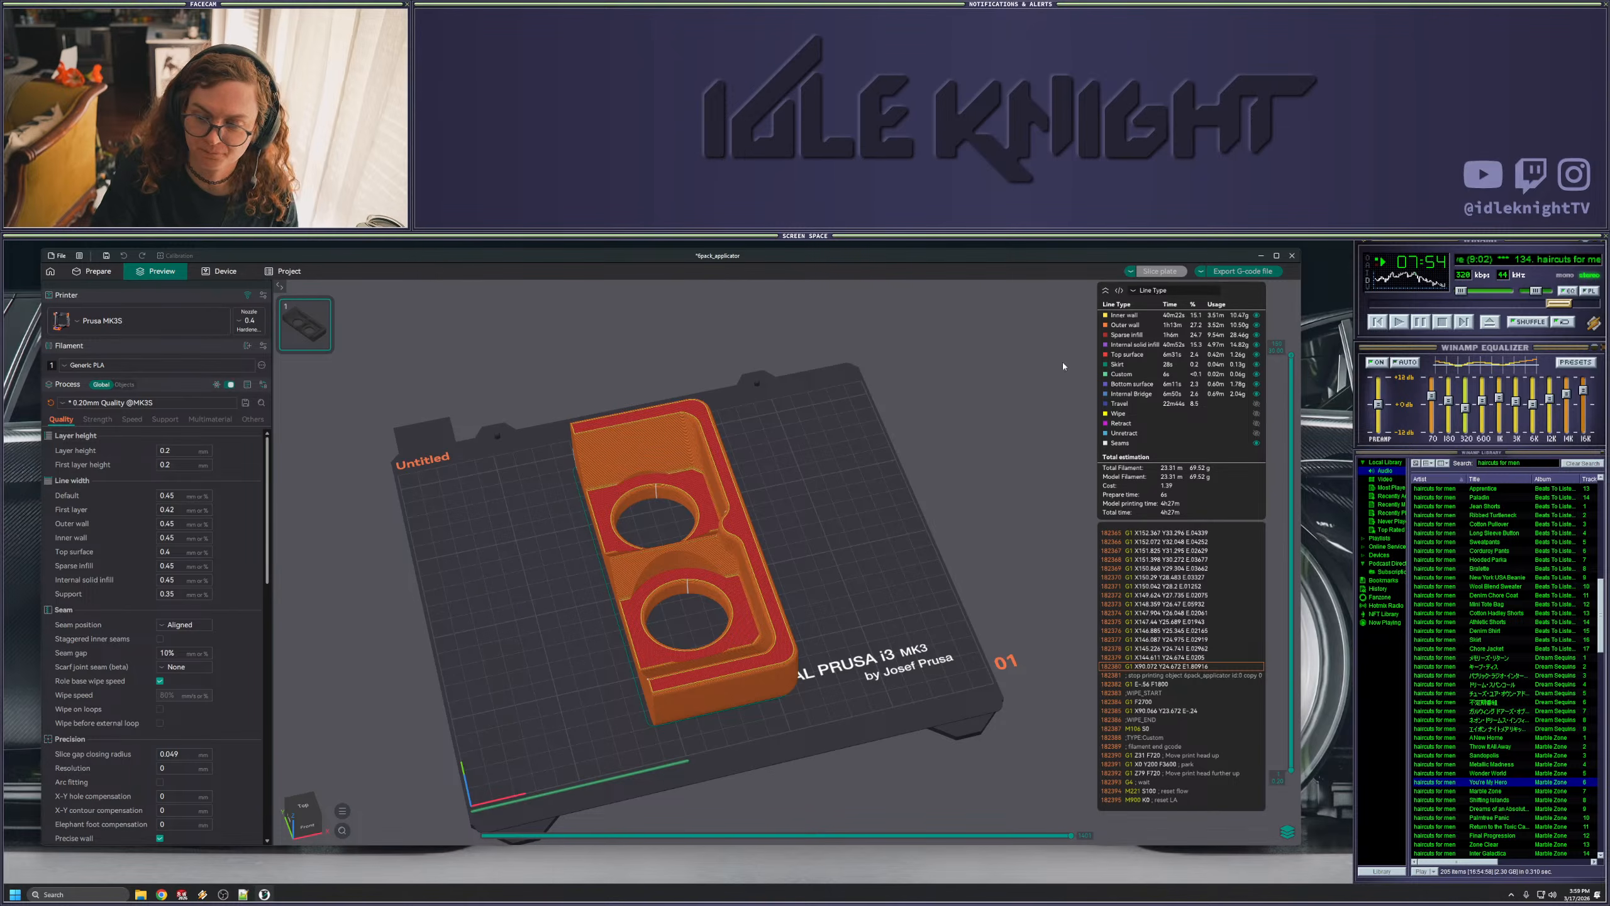
{"action": "left_click", "coordinate": [1225, 272]}
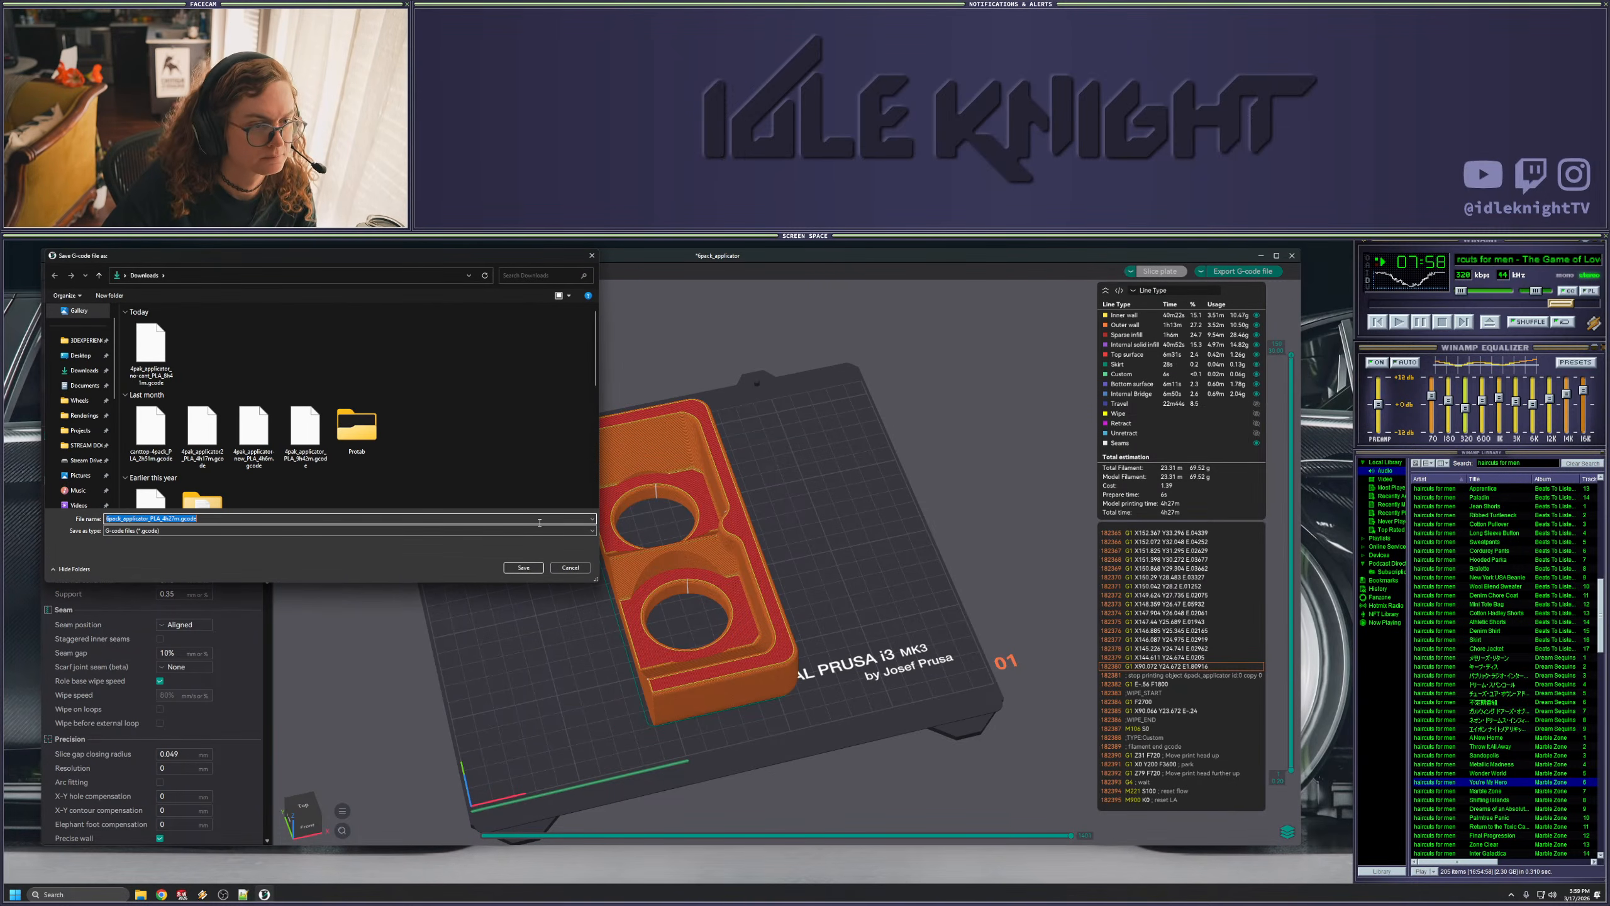
{"action": "left_click", "coordinate": [147, 518]}
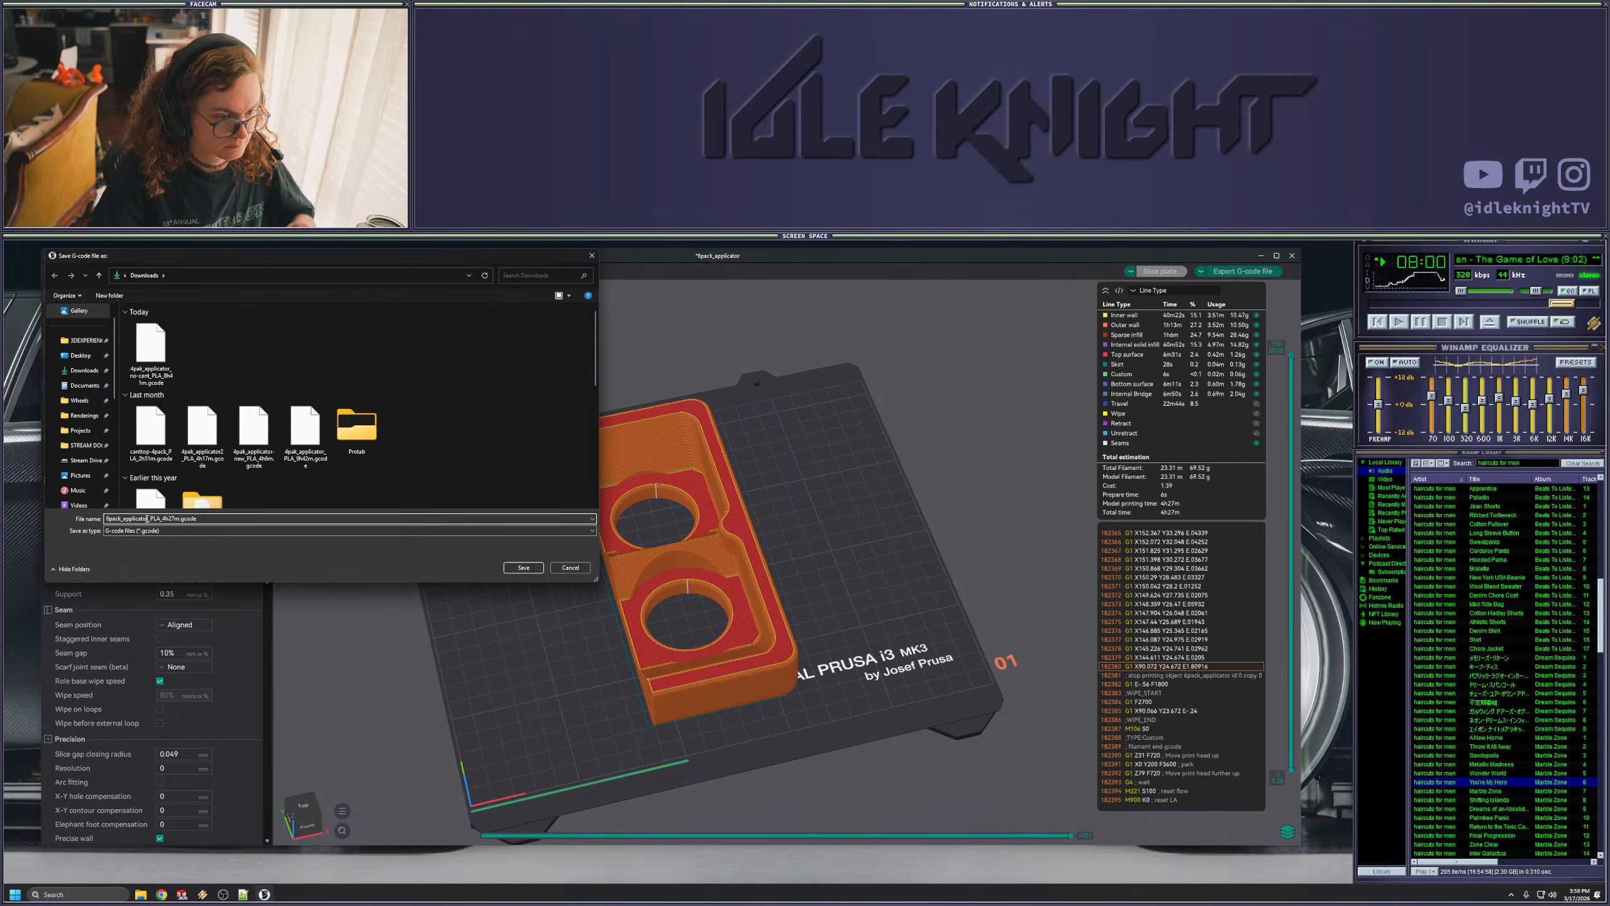
{"action": "type", "text": "_test"}
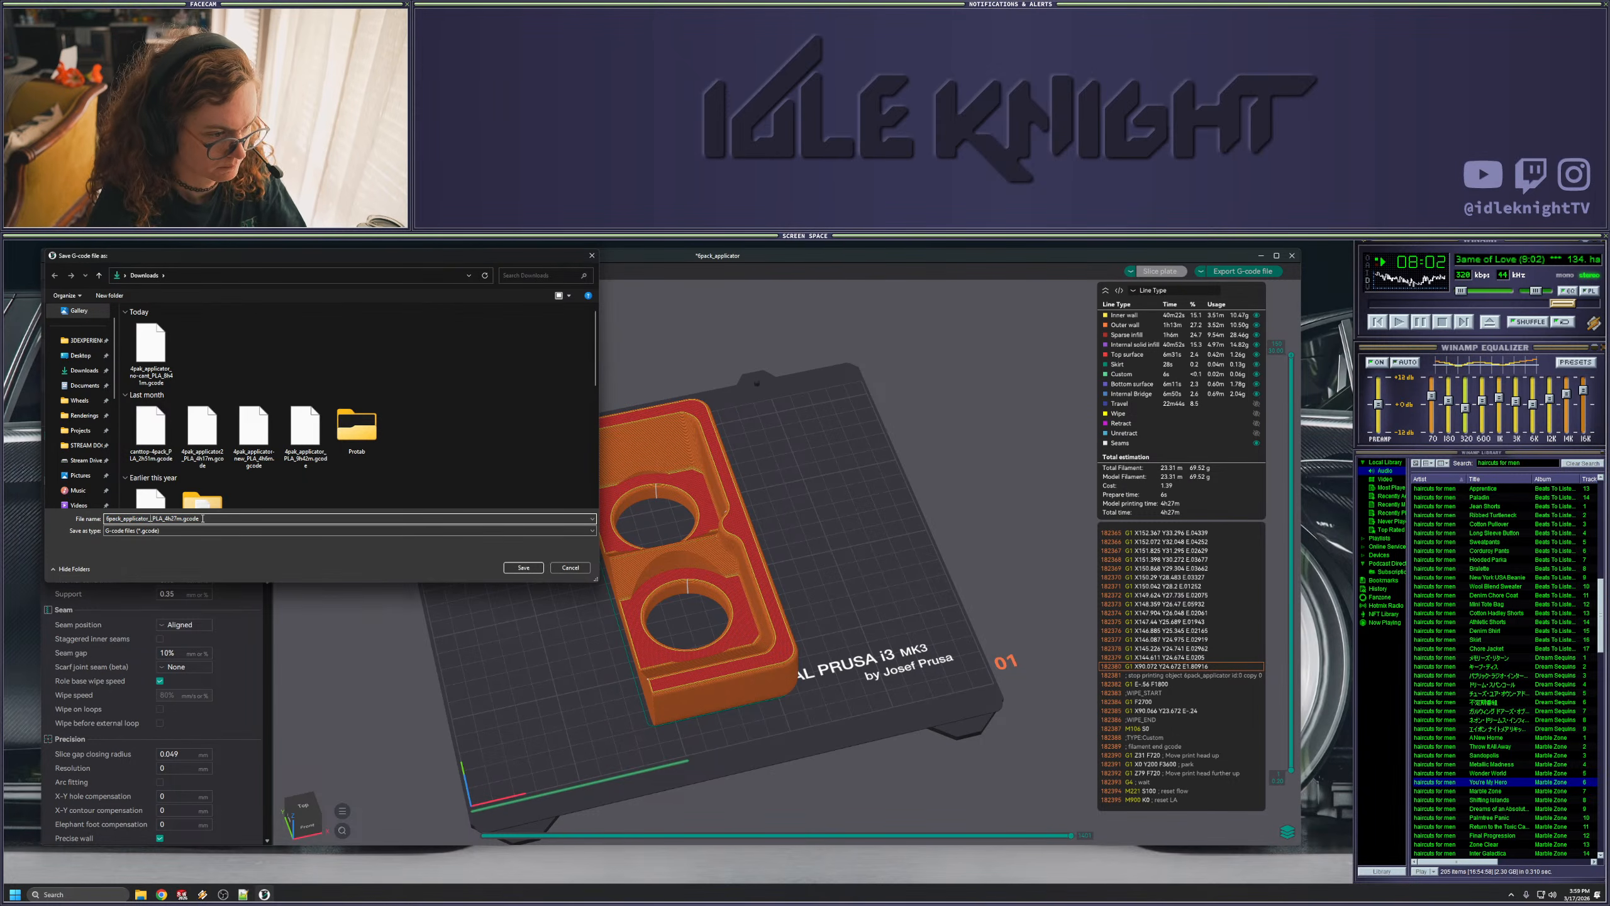
{"action": "left_click", "coordinate": [527, 569]}
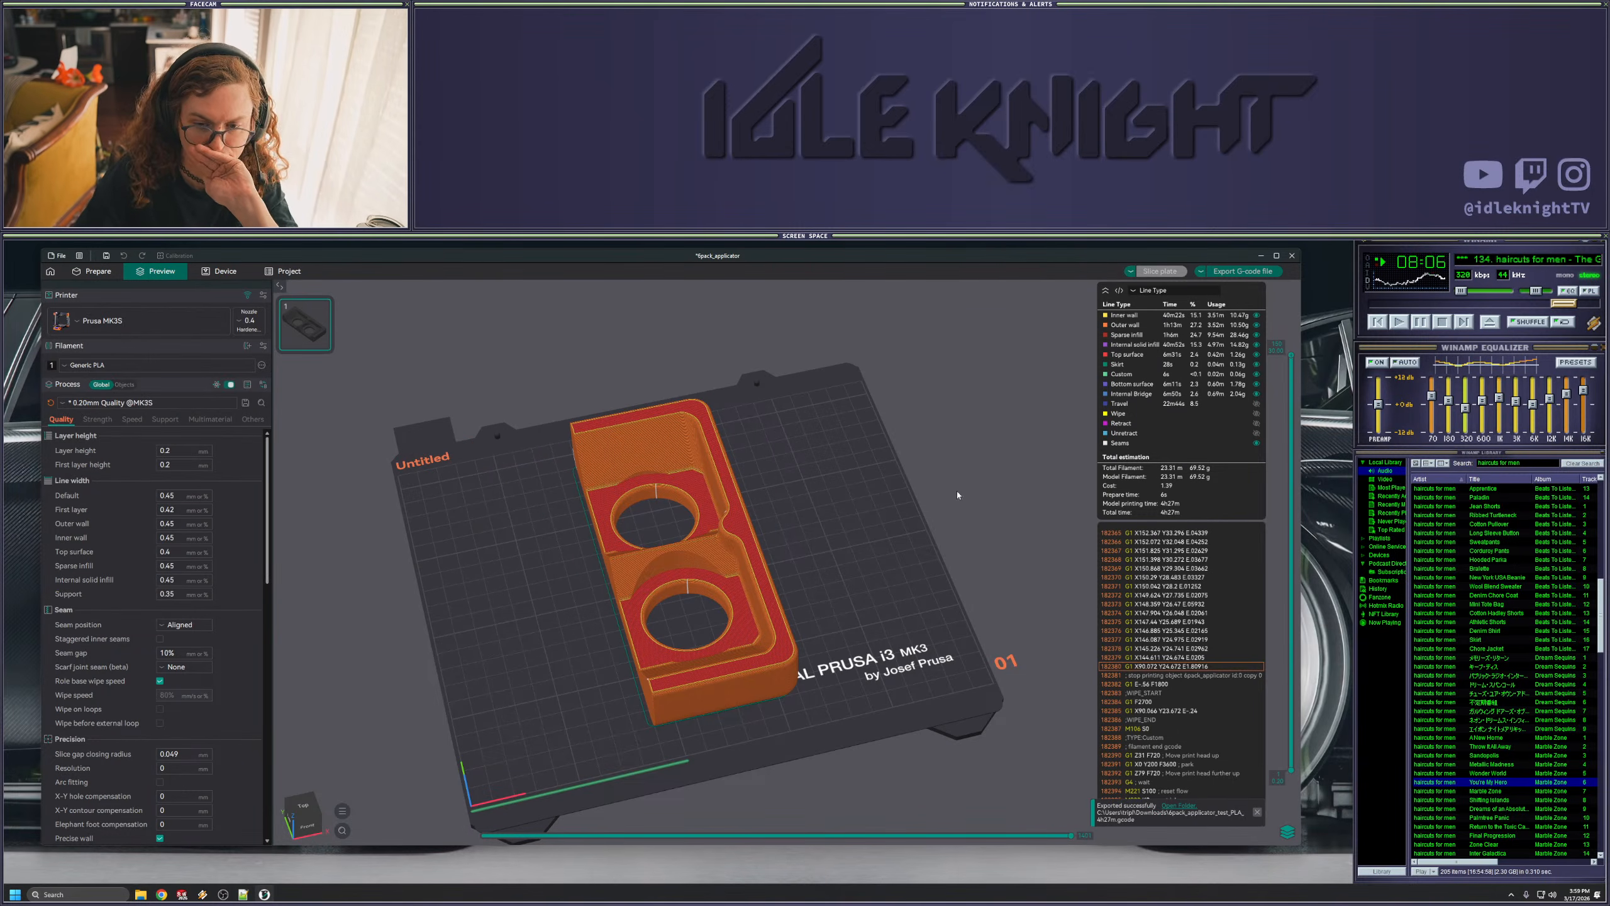
{"action": "left_click_drag", "start_coordinate": [1078, 284], "coordinate": [689, 660]}
{"action": "scroll", "coordinate": [652, 682], "scroll_direction": "up", "scroll_amount": 3}
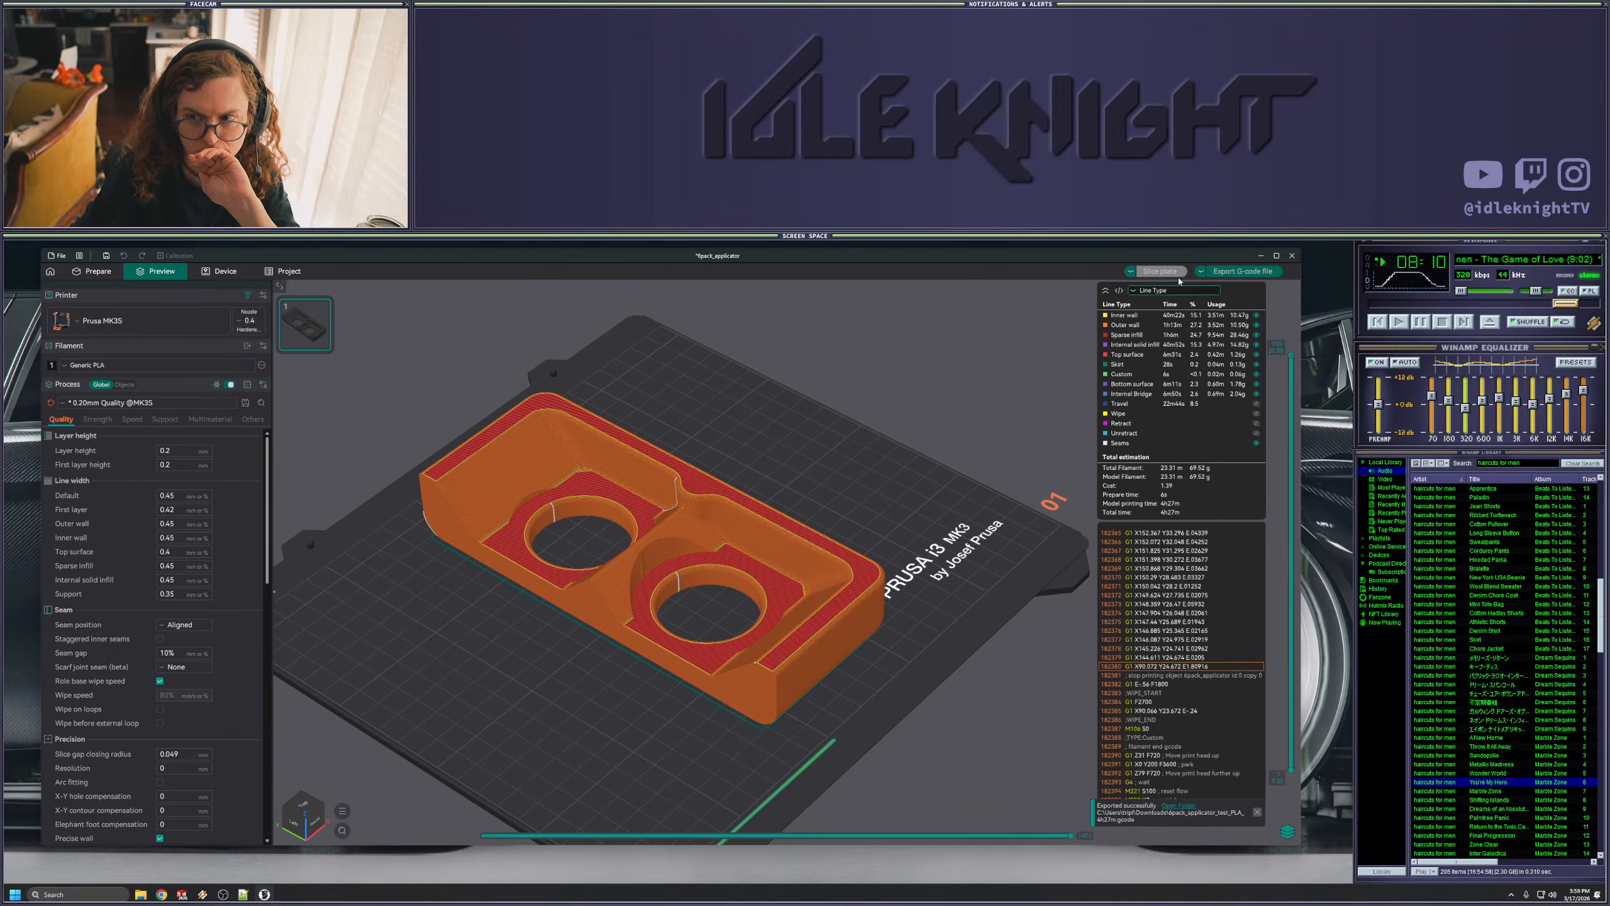
- Switch to SOLIDWORKS and roll the applicator model back to before the last extruded cut to restore the full six-cup tray
{"action": "left_click", "coordinate": [1261, 256]}
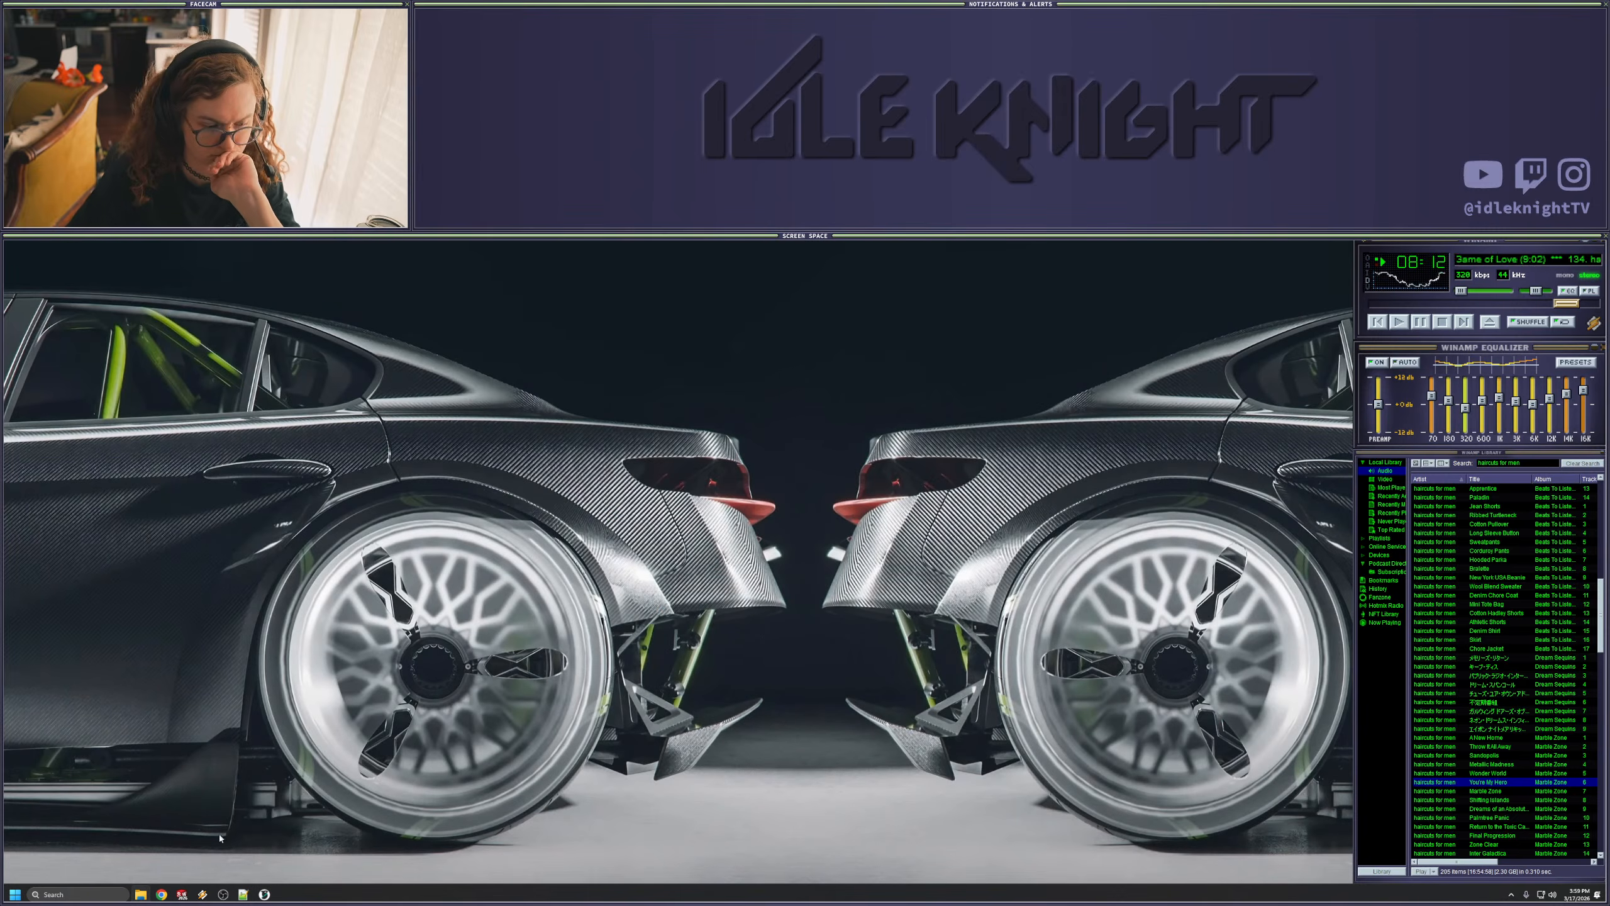
{"action": "left_click", "coordinate": [182, 895]}
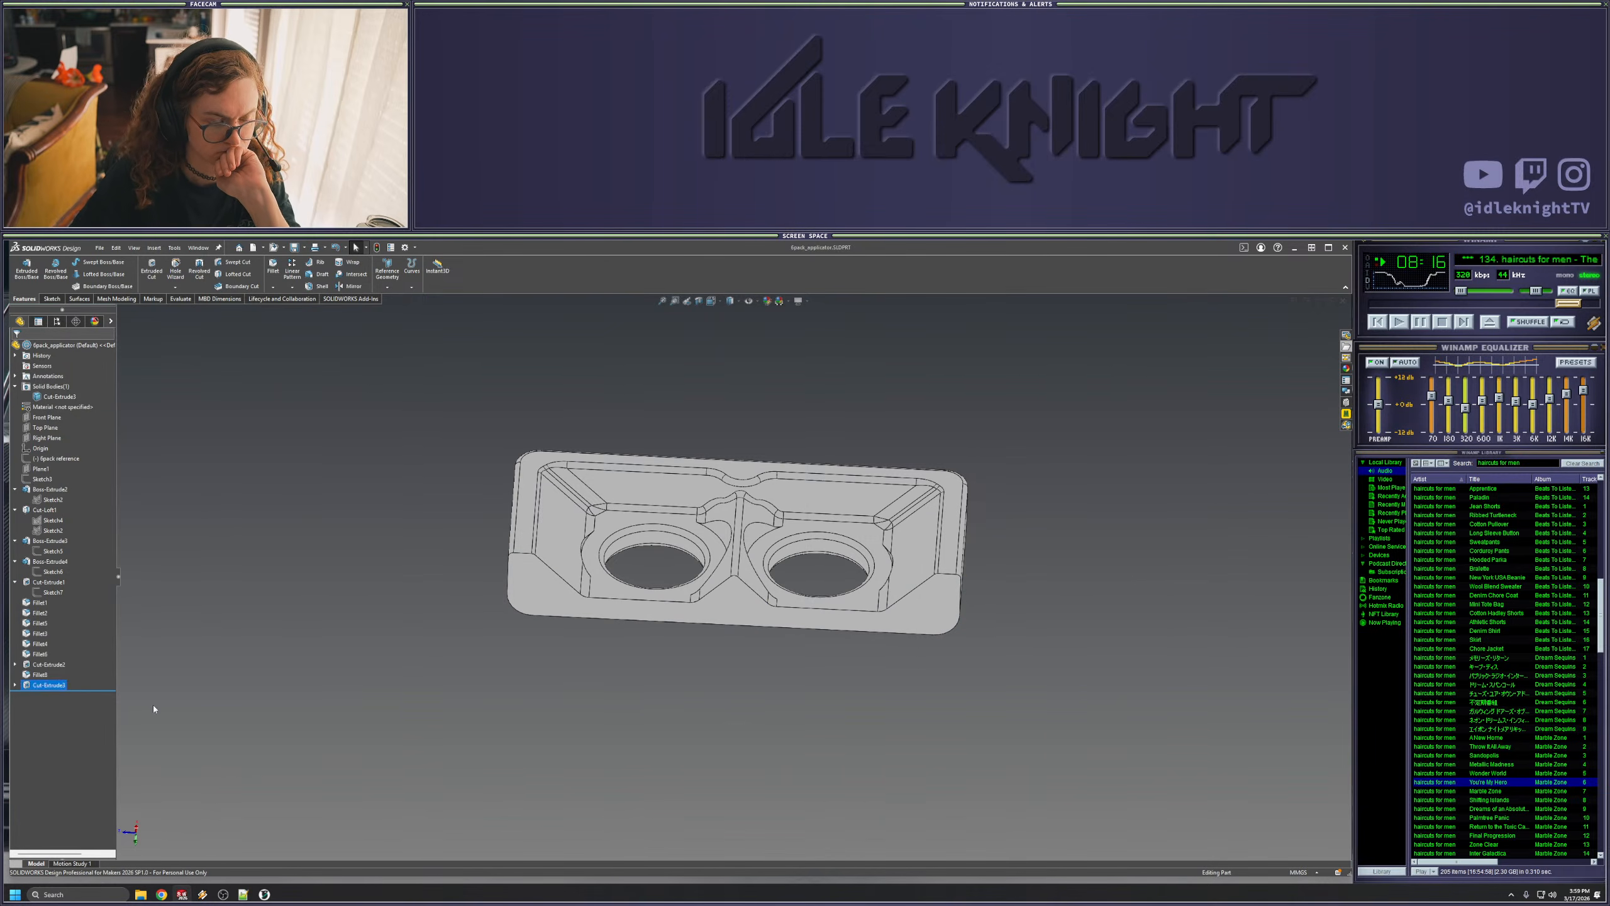
{"action": "left_click_drag", "start_coordinate": [105, 690], "coordinate": [105, 680]}
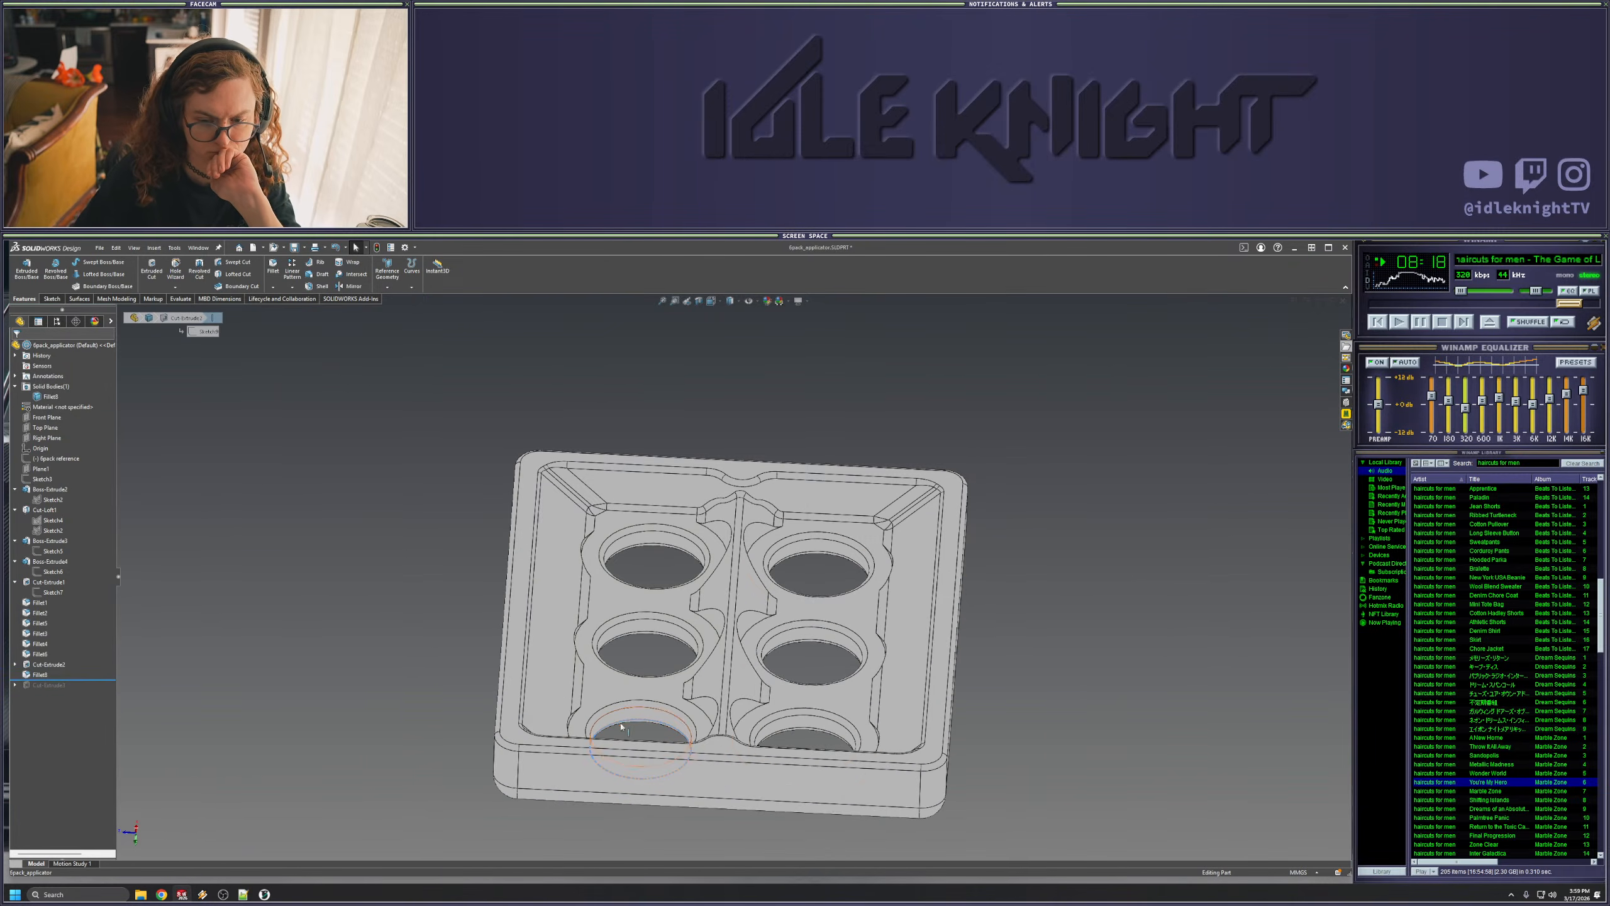
{"action": "middle_click_drag", "start_coordinate": [991, 716], "coordinate": [1028, 785]}
{"action": "scroll", "coordinate": [953, 779], "scroll_direction": "up", "scroll_amount": 4}
{"action": "mouse_move", "coordinate": [953, 704]}
{"action": "middle_mouse_down"}
{"action": "mouse_move", "coordinate": [962, 671]}
{"action": "mouse_move", "coordinate": [948, 711]}
{"action": "middle_mouse_up"}
{"action": "scroll", "coordinate": [906, 689], "scroll_direction": "down", "scroll_amount": 4}
{"action": "middle_click_drag", "start_coordinate": [847, 653], "coordinate": [780, 655]}
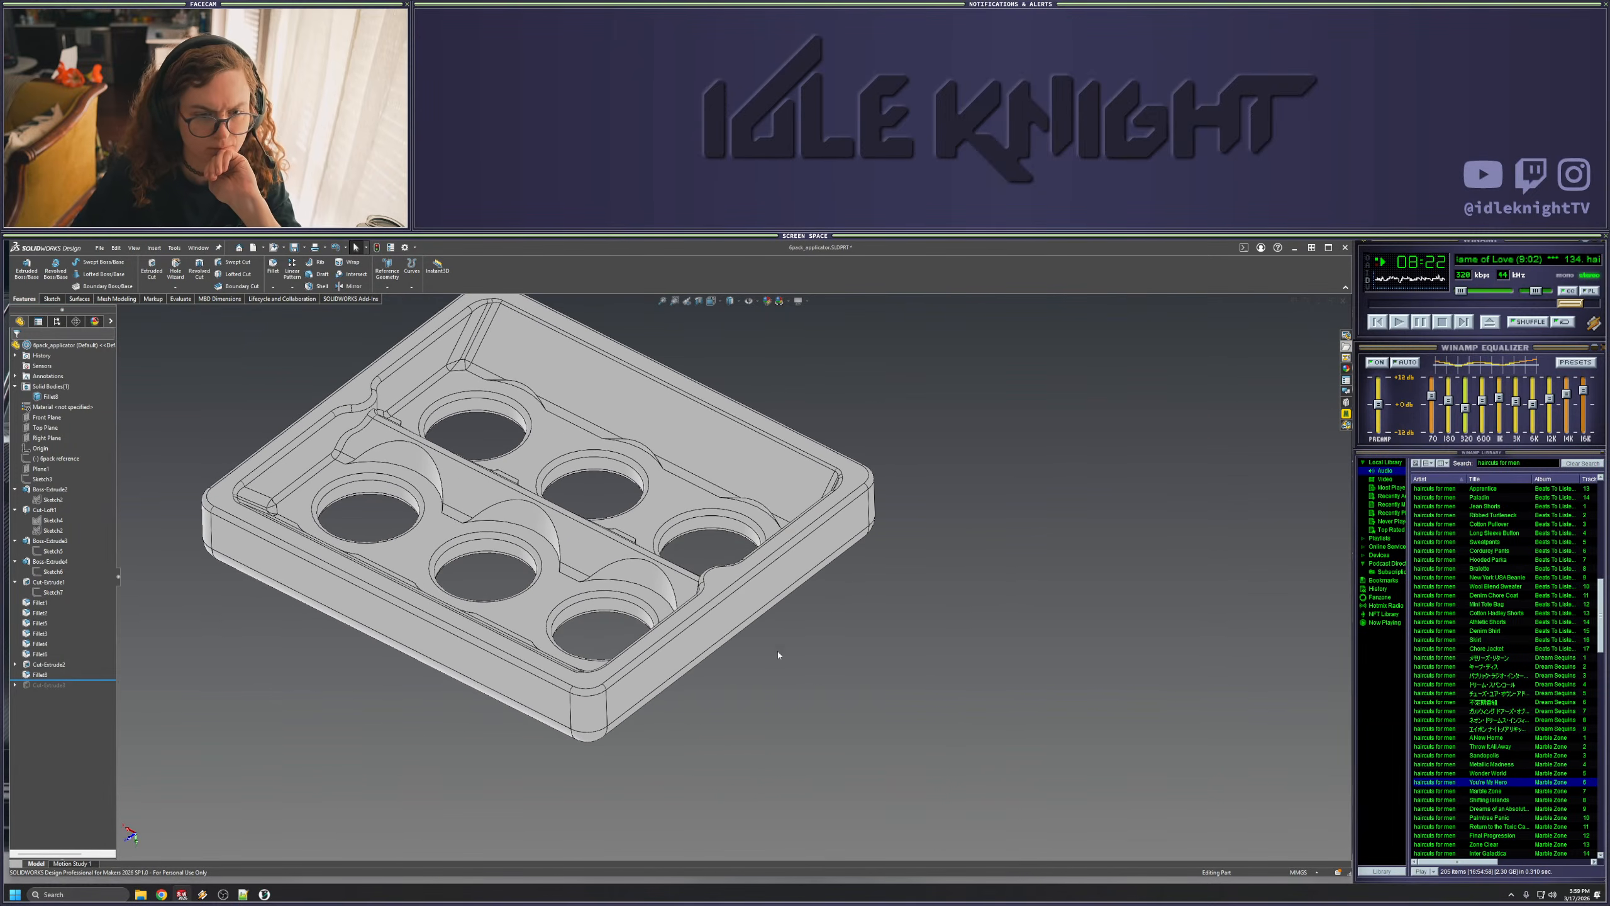
- Turn on the perspective view of the full tray and confirm its observer position setting
{"action": "left_click", "coordinate": [800, 301]}
{"action": "left_click", "coordinate": [820, 347]}
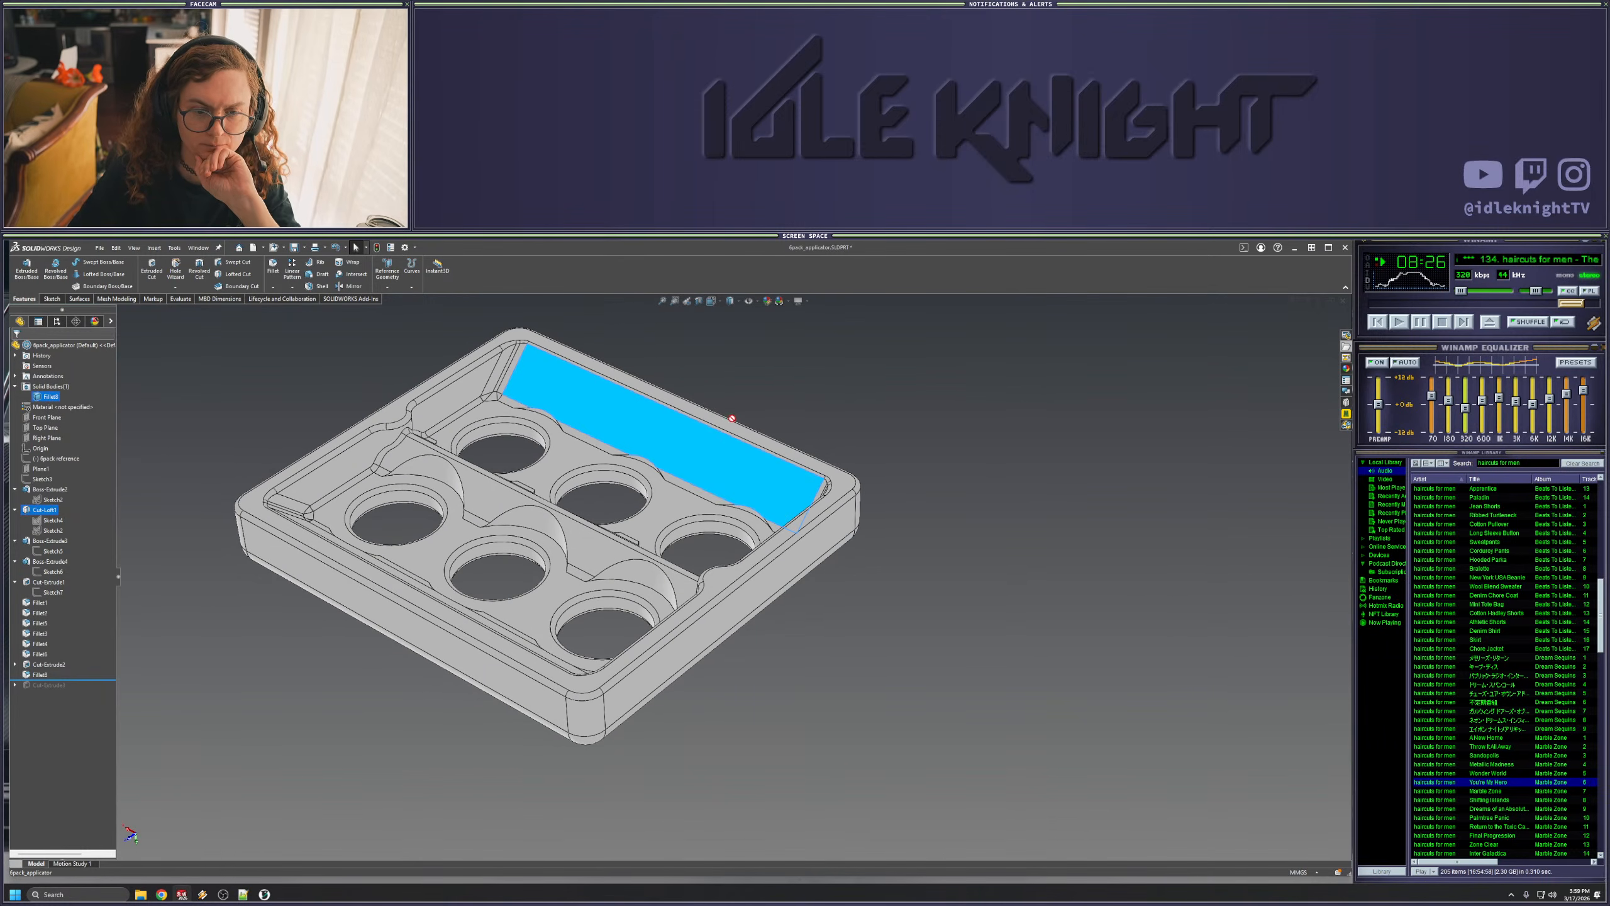
{"action": "left_click", "coordinate": [116, 247]}
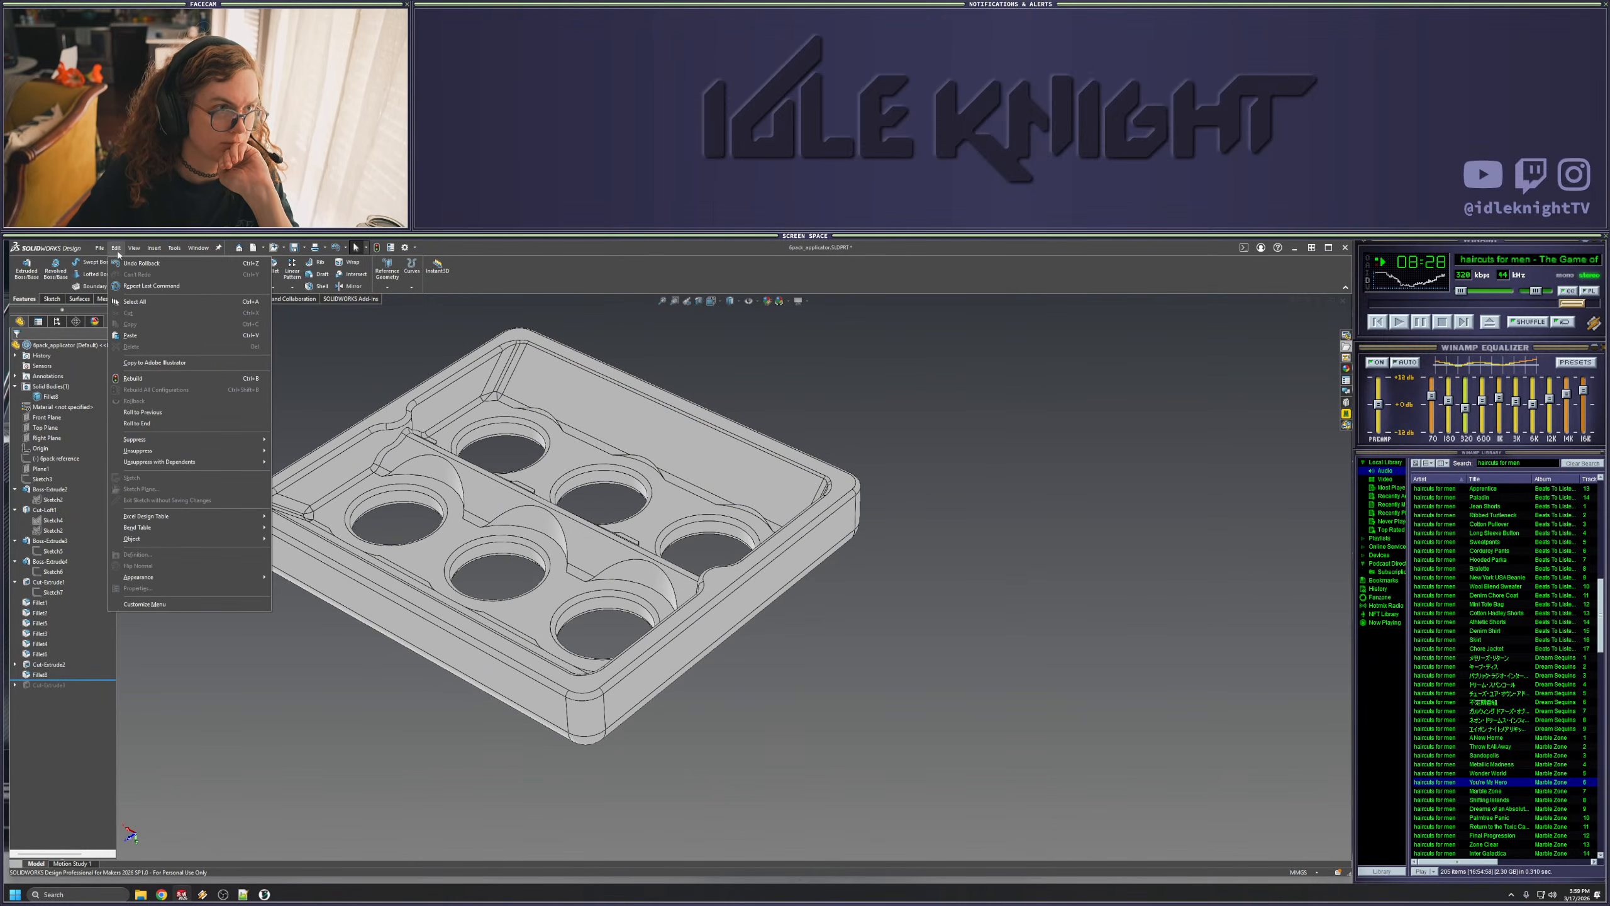
{"action": "mouse_move", "coordinate": [134, 247]}
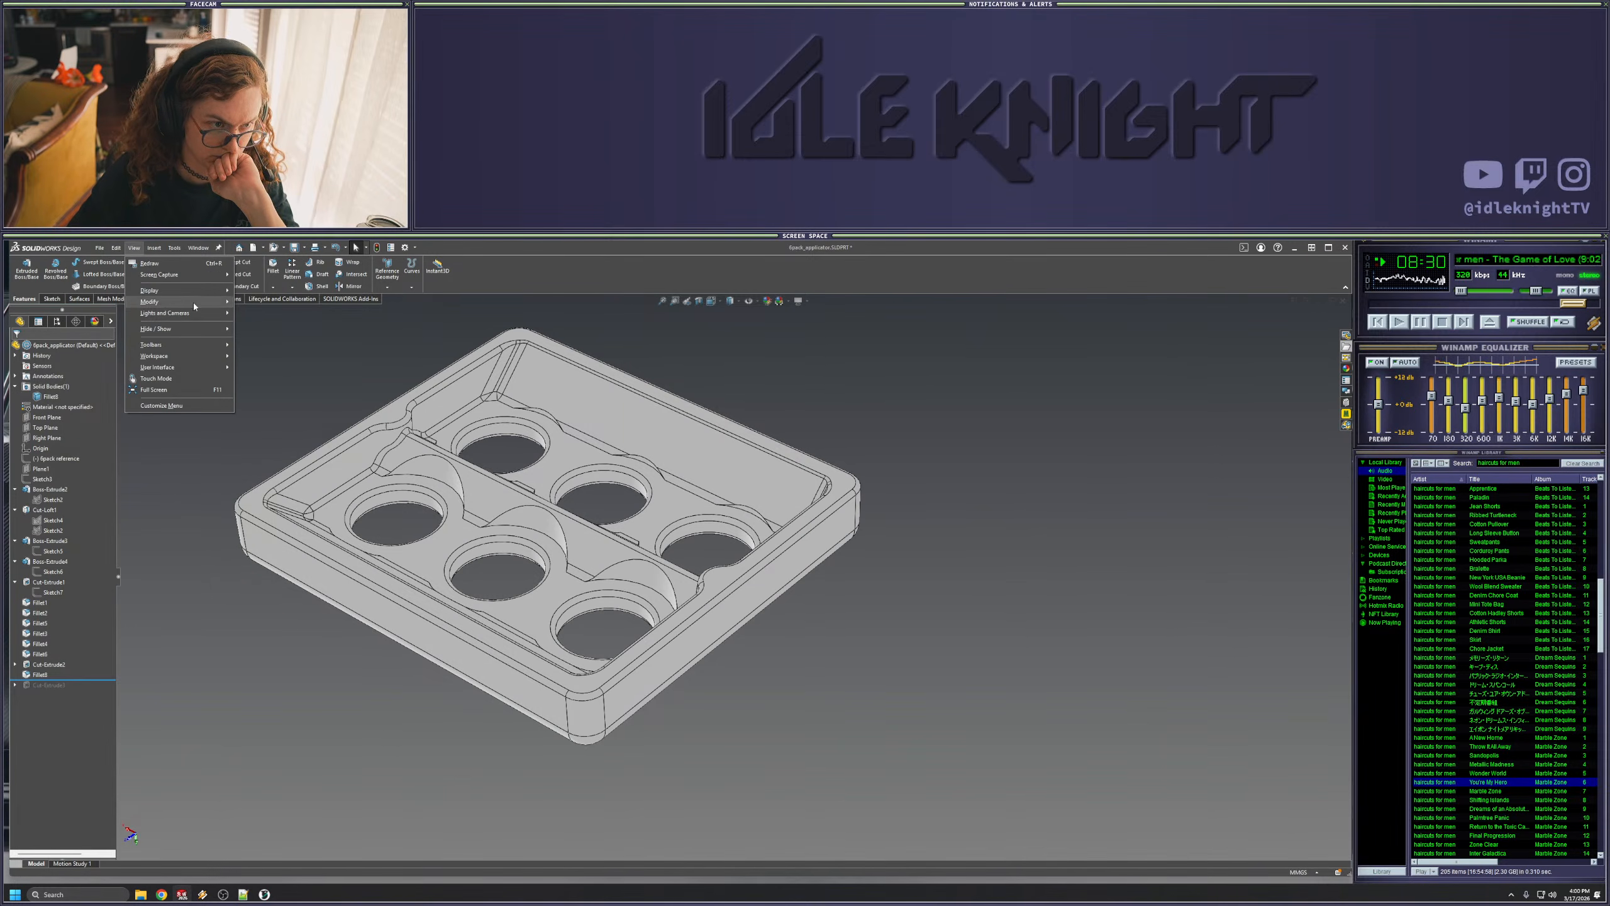
{"action": "mouse_move", "coordinate": [202, 302]}
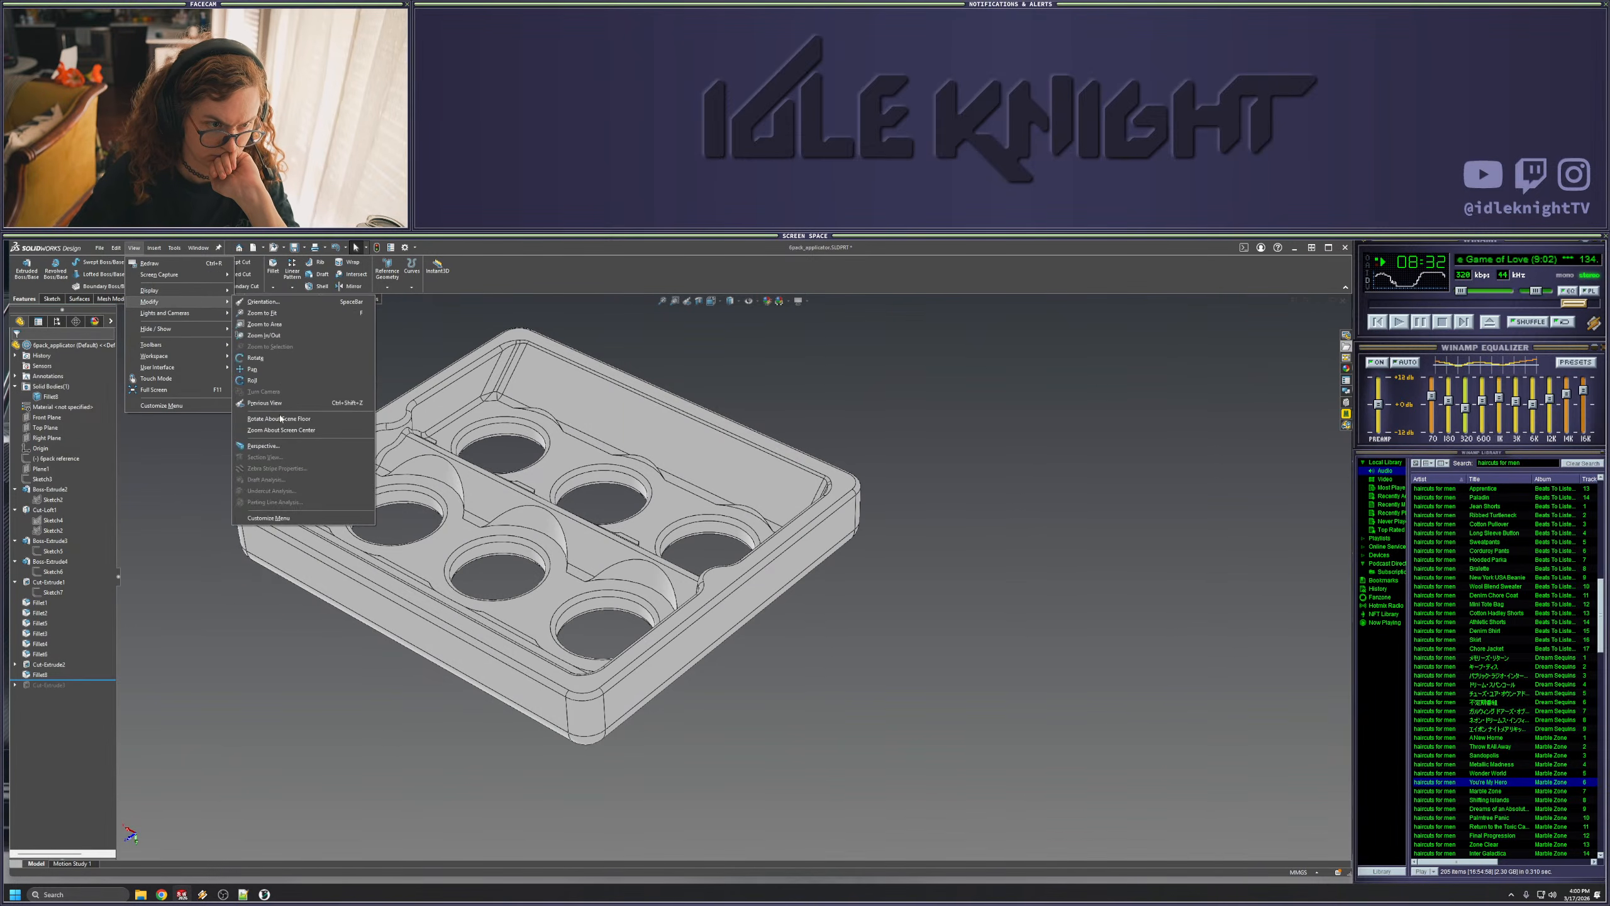
{"action": "left_click", "coordinate": [265, 446]}
{"action": "double_click", "coordinate": [105, 379]}
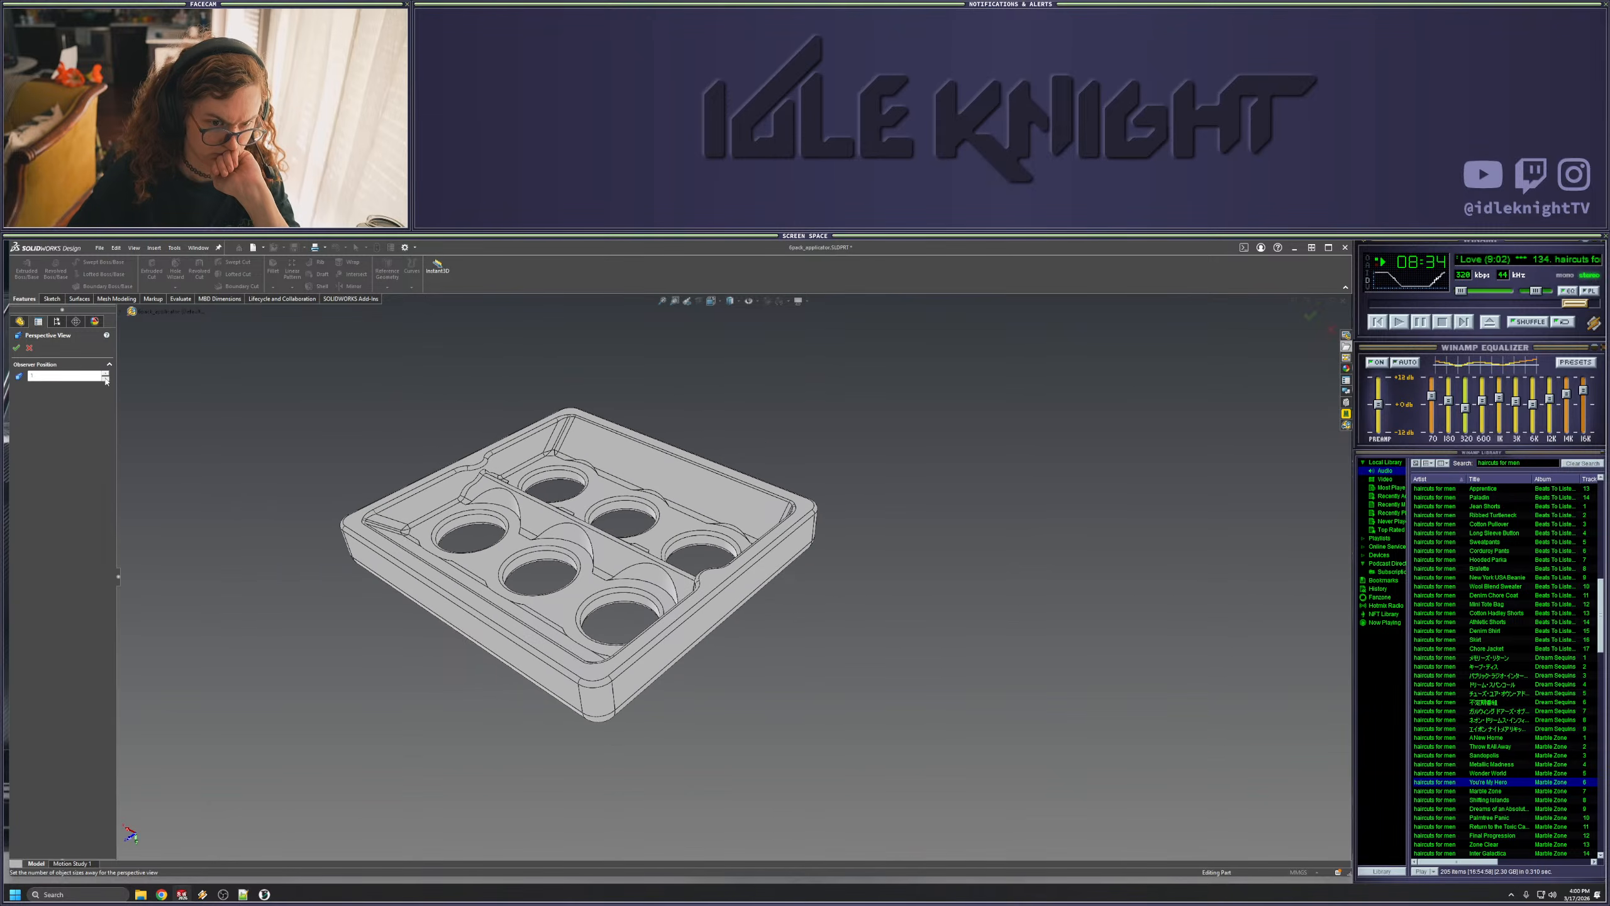
{"action": "left_click", "coordinate": [17, 350]}
- Change the shaded display effect and capture a screen snip of the full six-cup tray in an angled view
{"action": "left_click", "coordinate": [799, 300]}
{"action": "left_click", "coordinate": [808, 354]}
{"action": "scroll", "coordinate": [639, 444], "scroll_direction": "down", "scroll_amount": 2}
{"action": "middle_click_drag", "start_coordinate": [676, 489], "coordinate": [697, 450]}
{"action": "scroll", "coordinate": [697, 450], "scroll_direction": "up", "scroll_amount": 2}
{"action": "scroll", "coordinate": [550, 619], "scroll_direction": "down", "scroll_amount": 2}
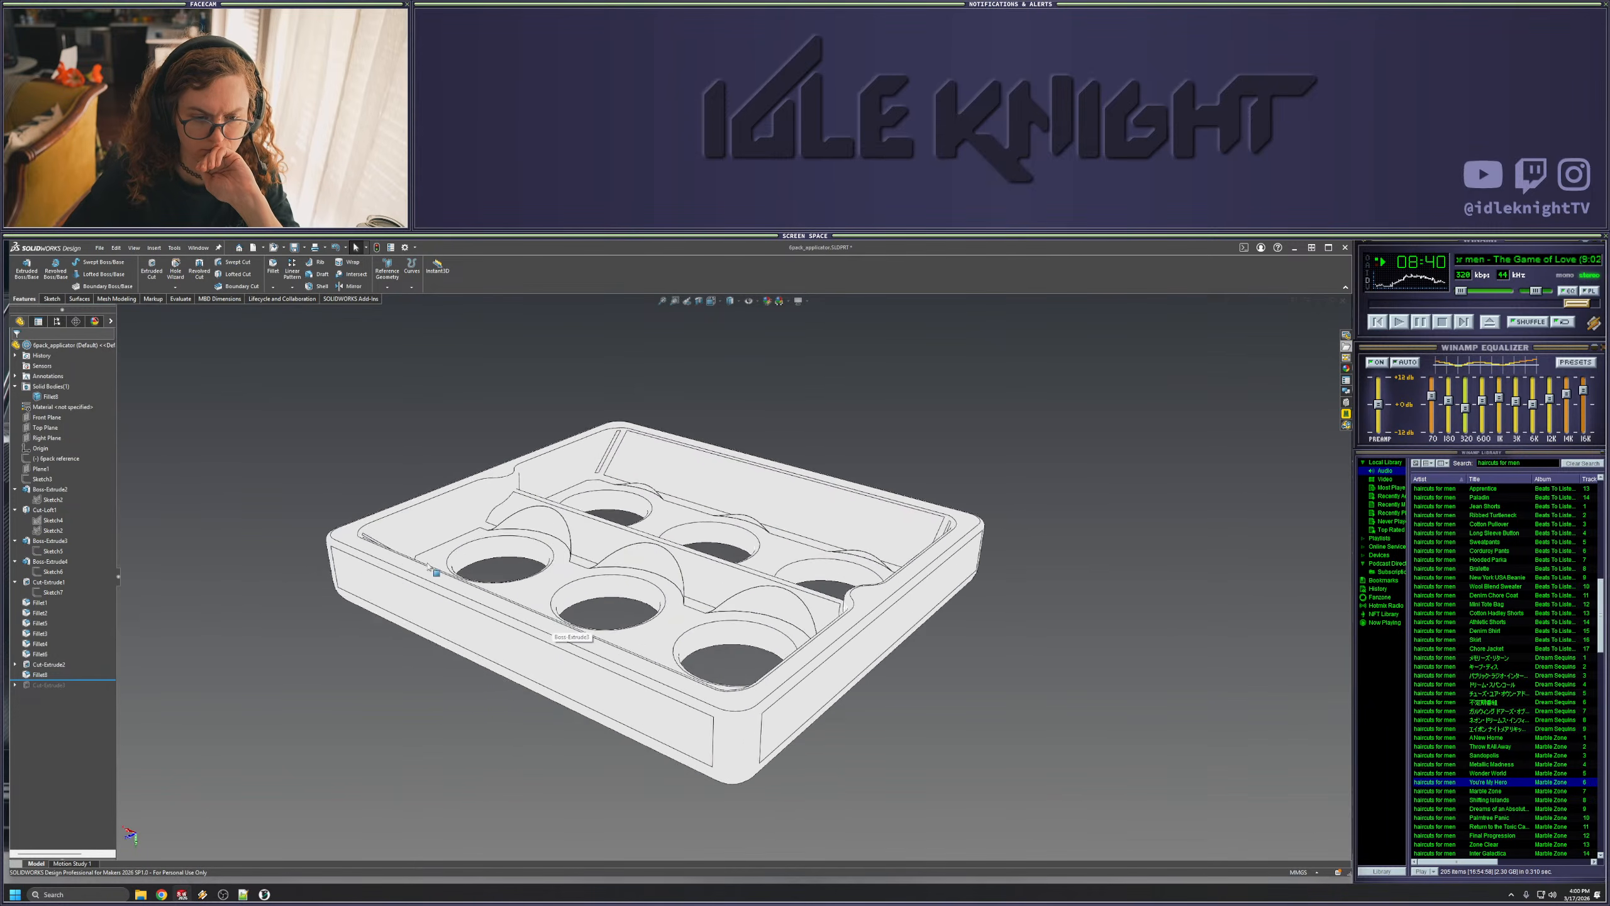
{"action": "scroll", "coordinate": [409, 433], "scroll_direction": "up", "scroll_amount": 2}
{"action": "scroll", "coordinate": [600, 486], "scroll_direction": "down", "scroll_amount": 1}
{"action": "middle_click_drag", "start_coordinate": [834, 495], "coordinate": [814, 528]}
{"action": "scroll", "coordinate": [824, 744], "scroll_direction": "up", "scroll_amount": 1}
{"action": "scroll", "coordinate": [803, 763], "scroll_direction": "down", "scroll_amount": 1}
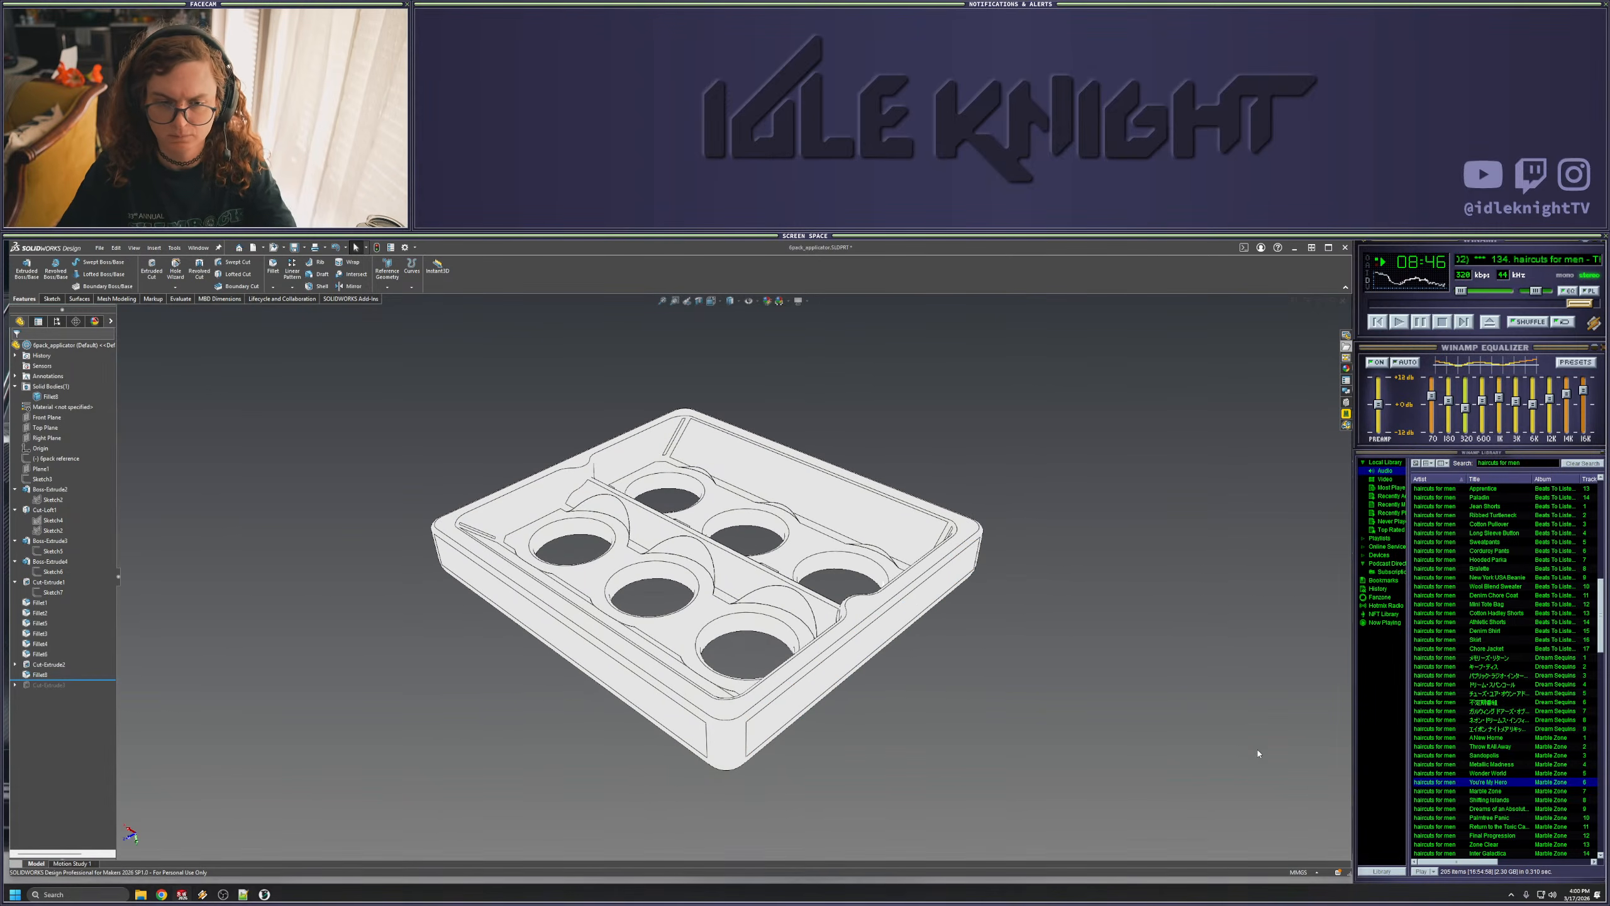
{"action": "key", "text": "super+shift+s"}
{"action": "left_click_drag", "start_coordinate": [362, 359], "coordinate": [1059, 824]}
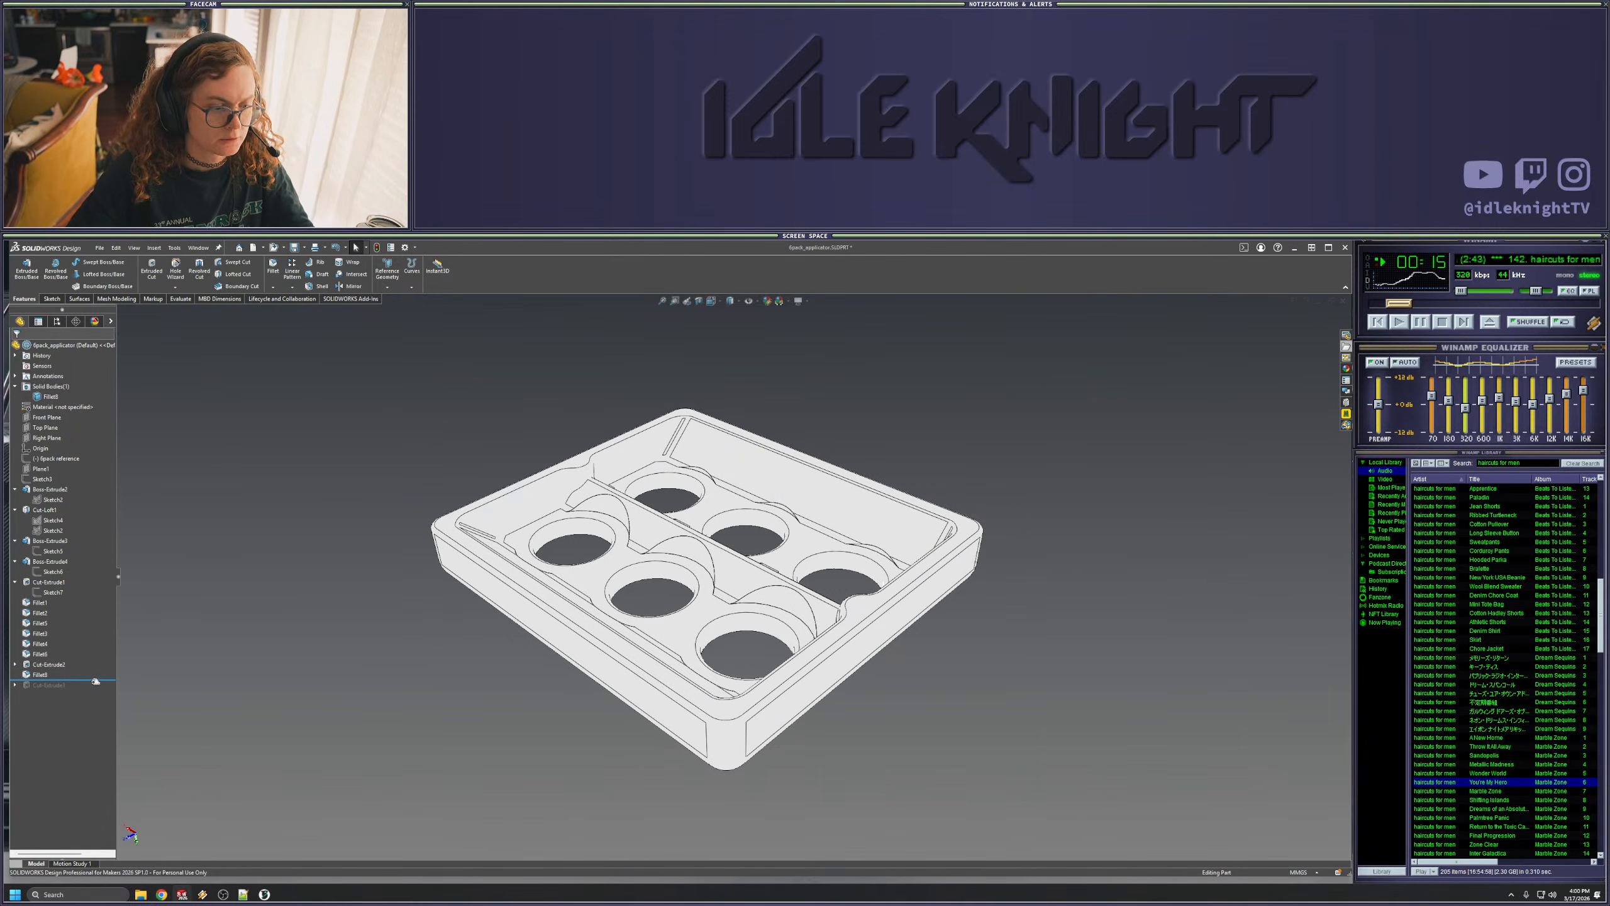
- Roll the model forward to include the final extruded cut and capture a screen snip of the two-cup end section
{"action": "left_click_drag", "start_coordinate": [96, 680], "coordinate": [96, 690]}
{"action": "scroll", "coordinate": [563, 432], "scroll_direction": "down", "scroll_amount": 2}
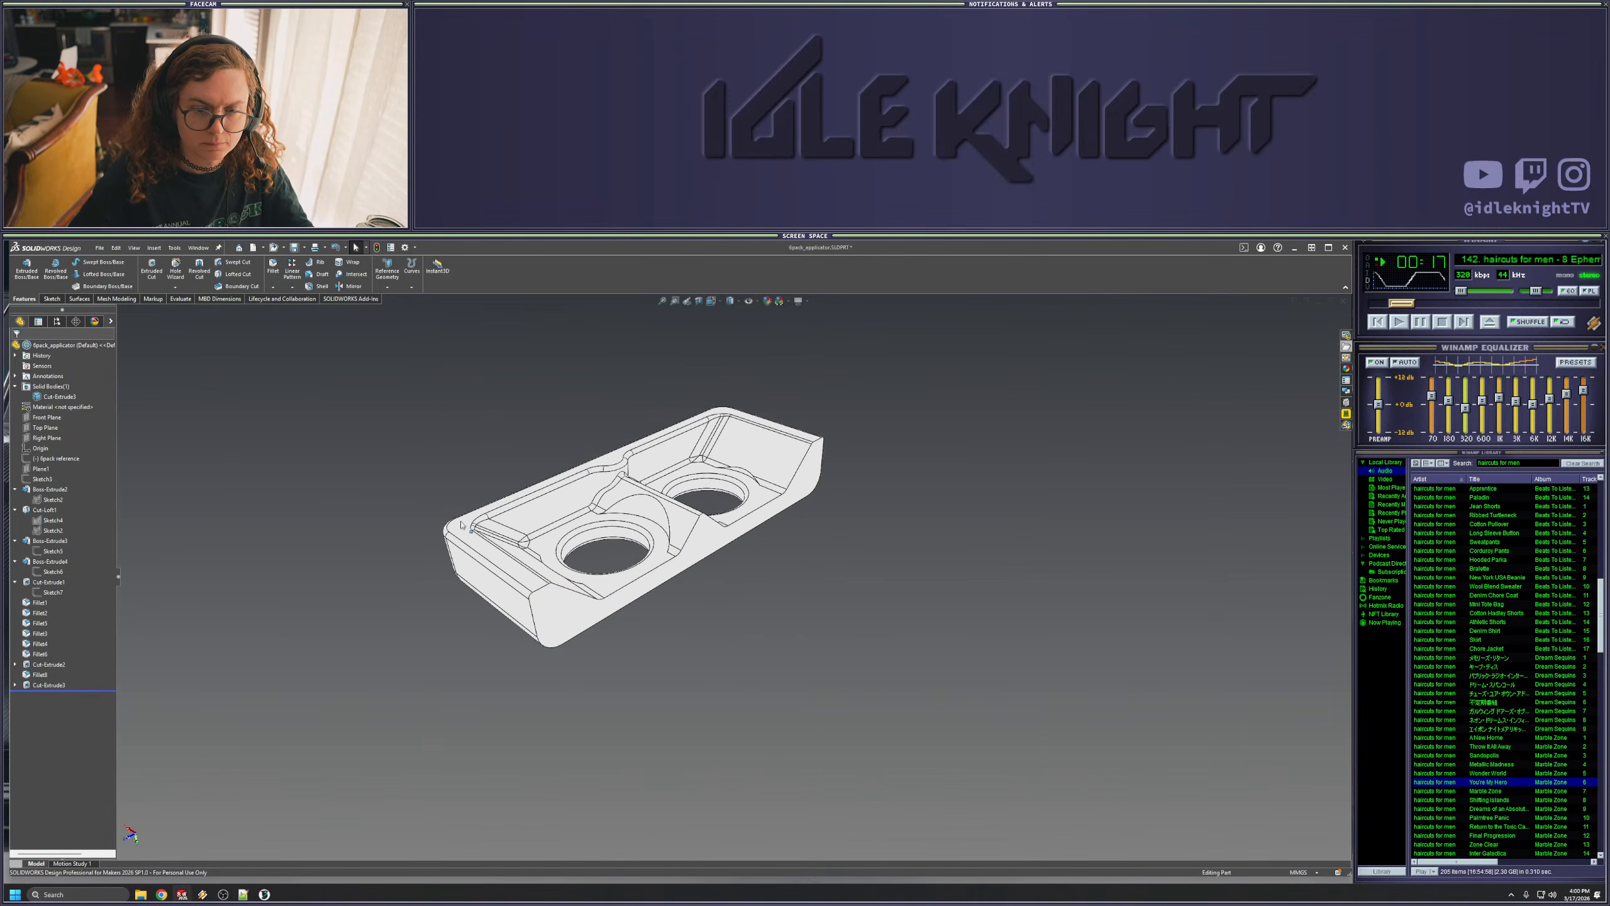
{"action": "middle_click_drag", "start_coordinate": [563, 432], "coordinate": [648, 412]}
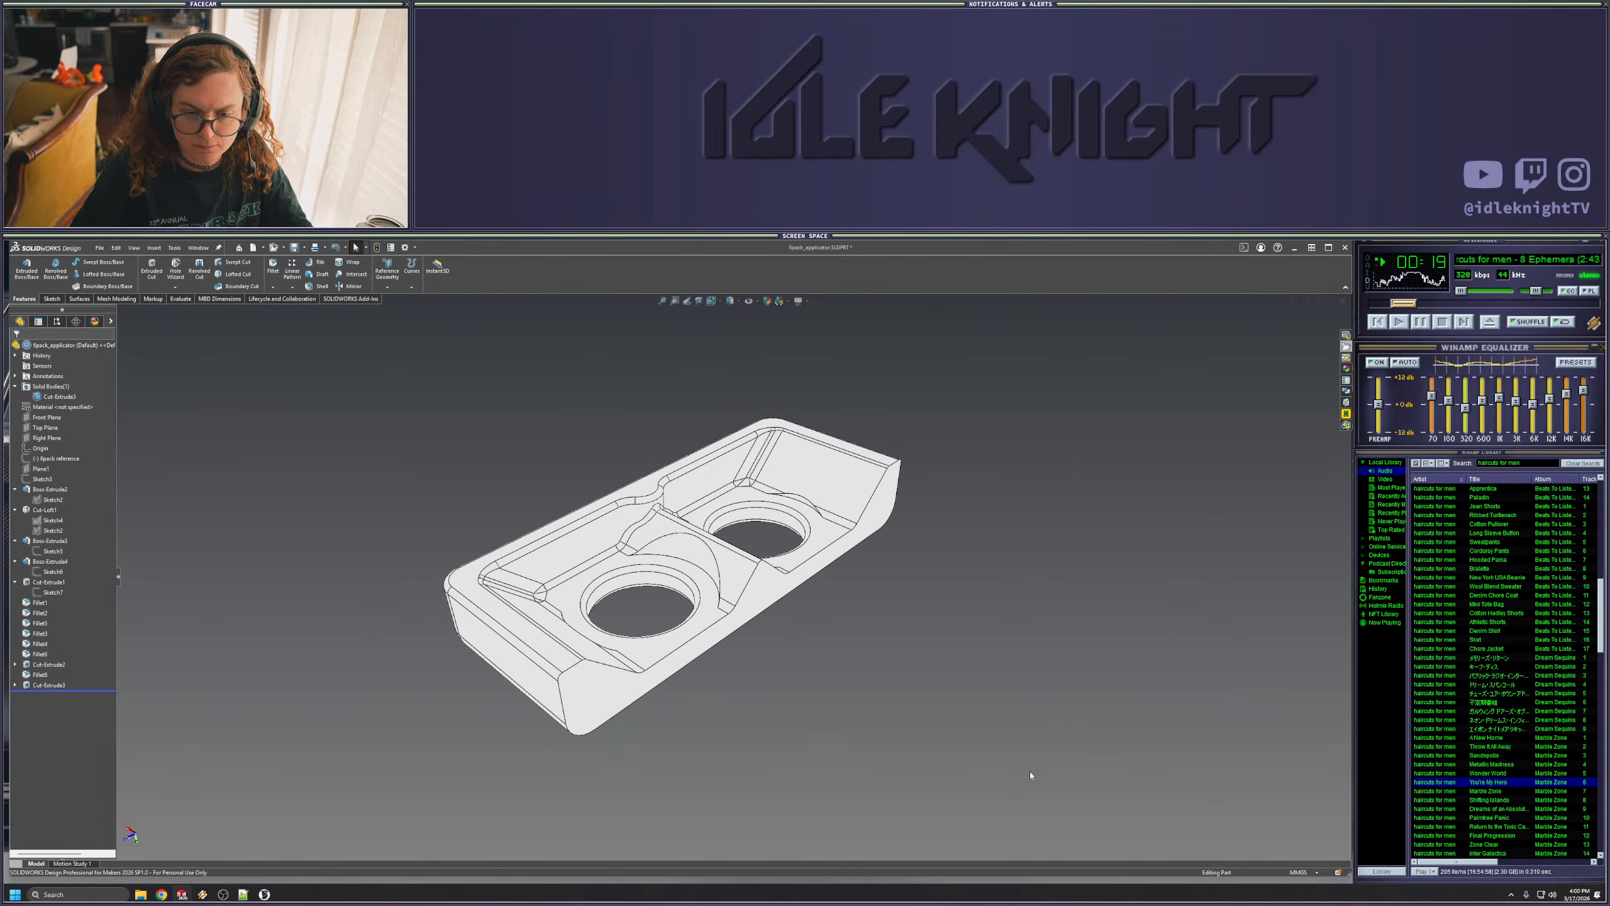
{"action": "key", "text": "super+shift+s"}
{"action": "left_click_drag", "start_coordinate": [358, 351], "coordinate": [987, 788]}
{"action": "left_click_drag", "start_coordinate": [986, 793], "coordinate": [986, 793]}
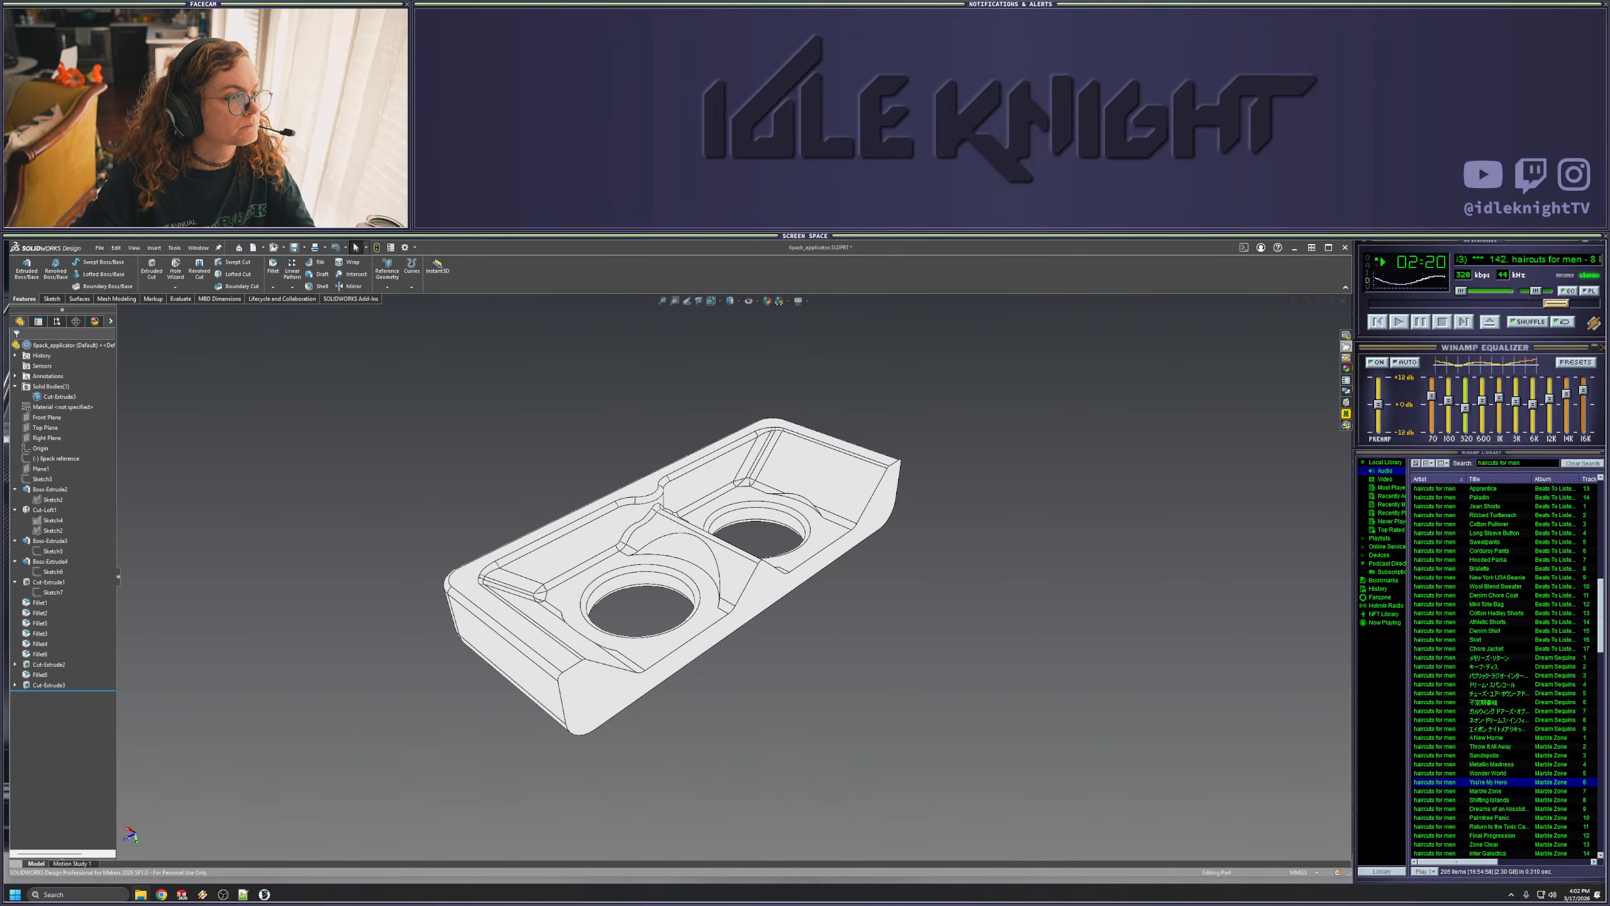
- Transfer the exported 6pack_applicator test G-code file from the Downloads folder to the adjacent display and close the folder window
{"action": "left_click_drag", "start_coordinate": [3, 273], "coordinate": [355, 331]}
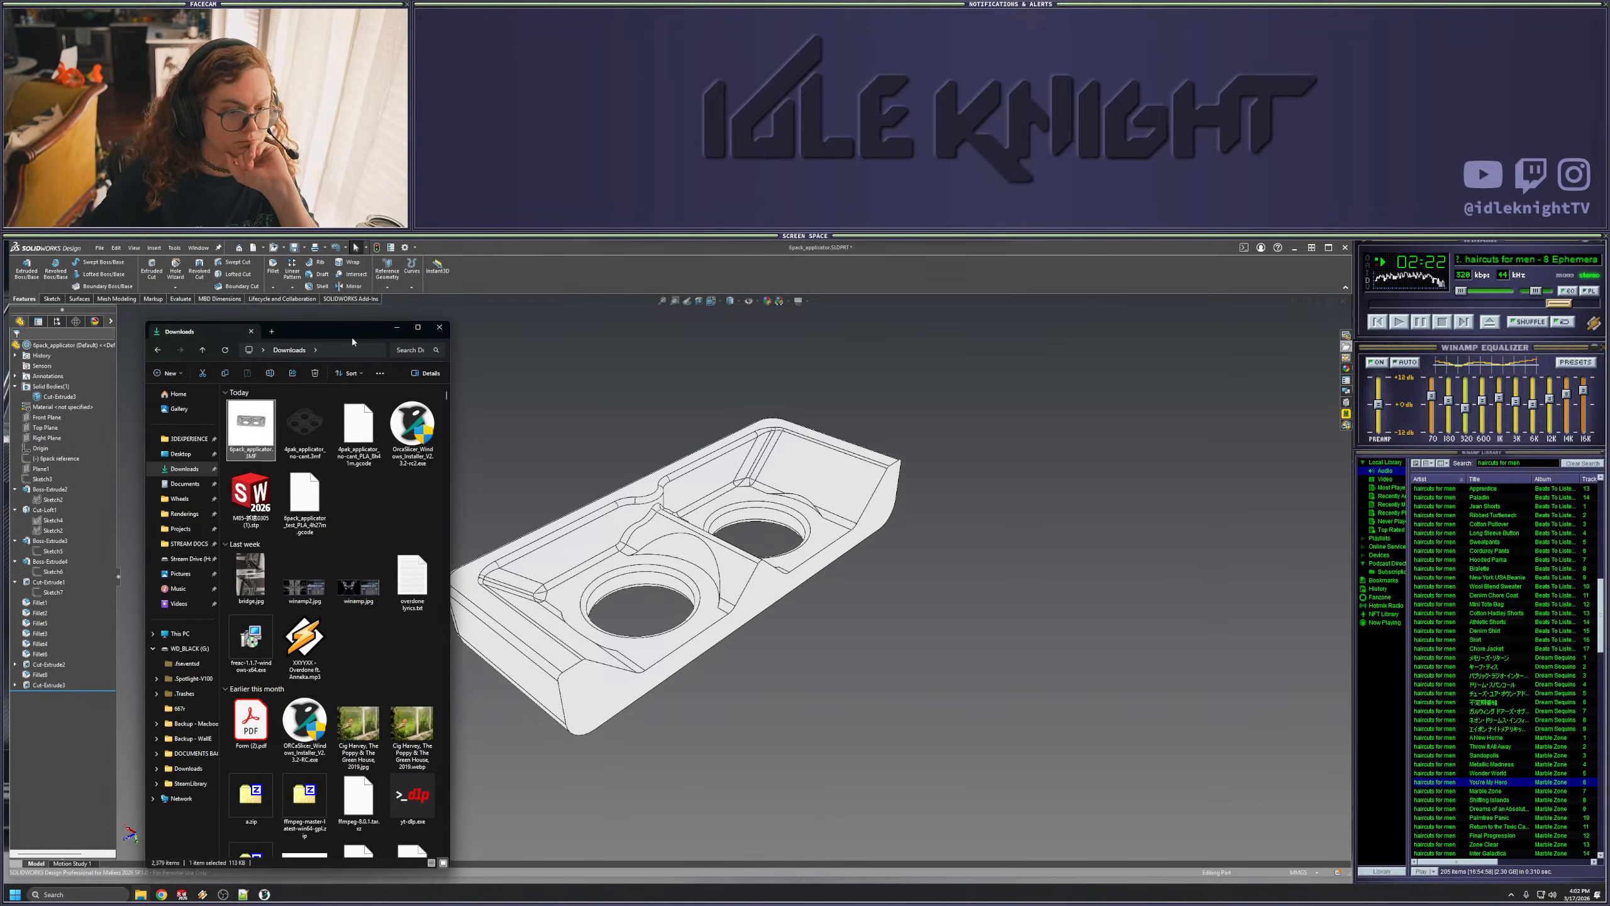
{"action": "left_click", "coordinate": [307, 500]}
{"action": "left_click_drag", "start_coordinate": [307, 500], "coordinate": [2, 488]}
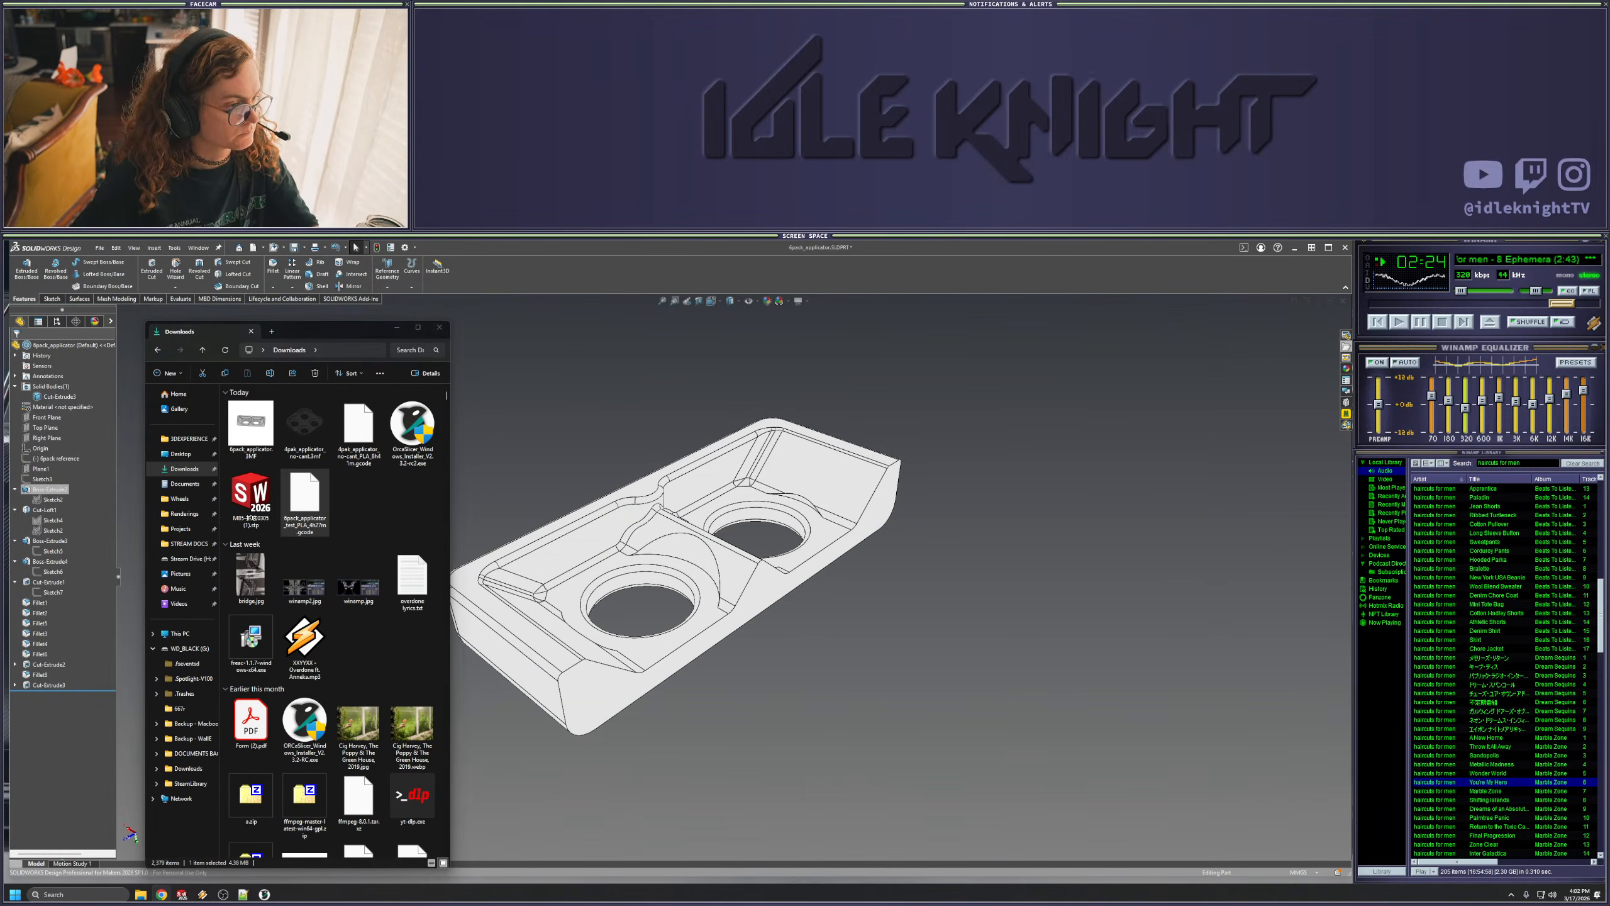
{"action": "left_click", "coordinate": [439, 326]}
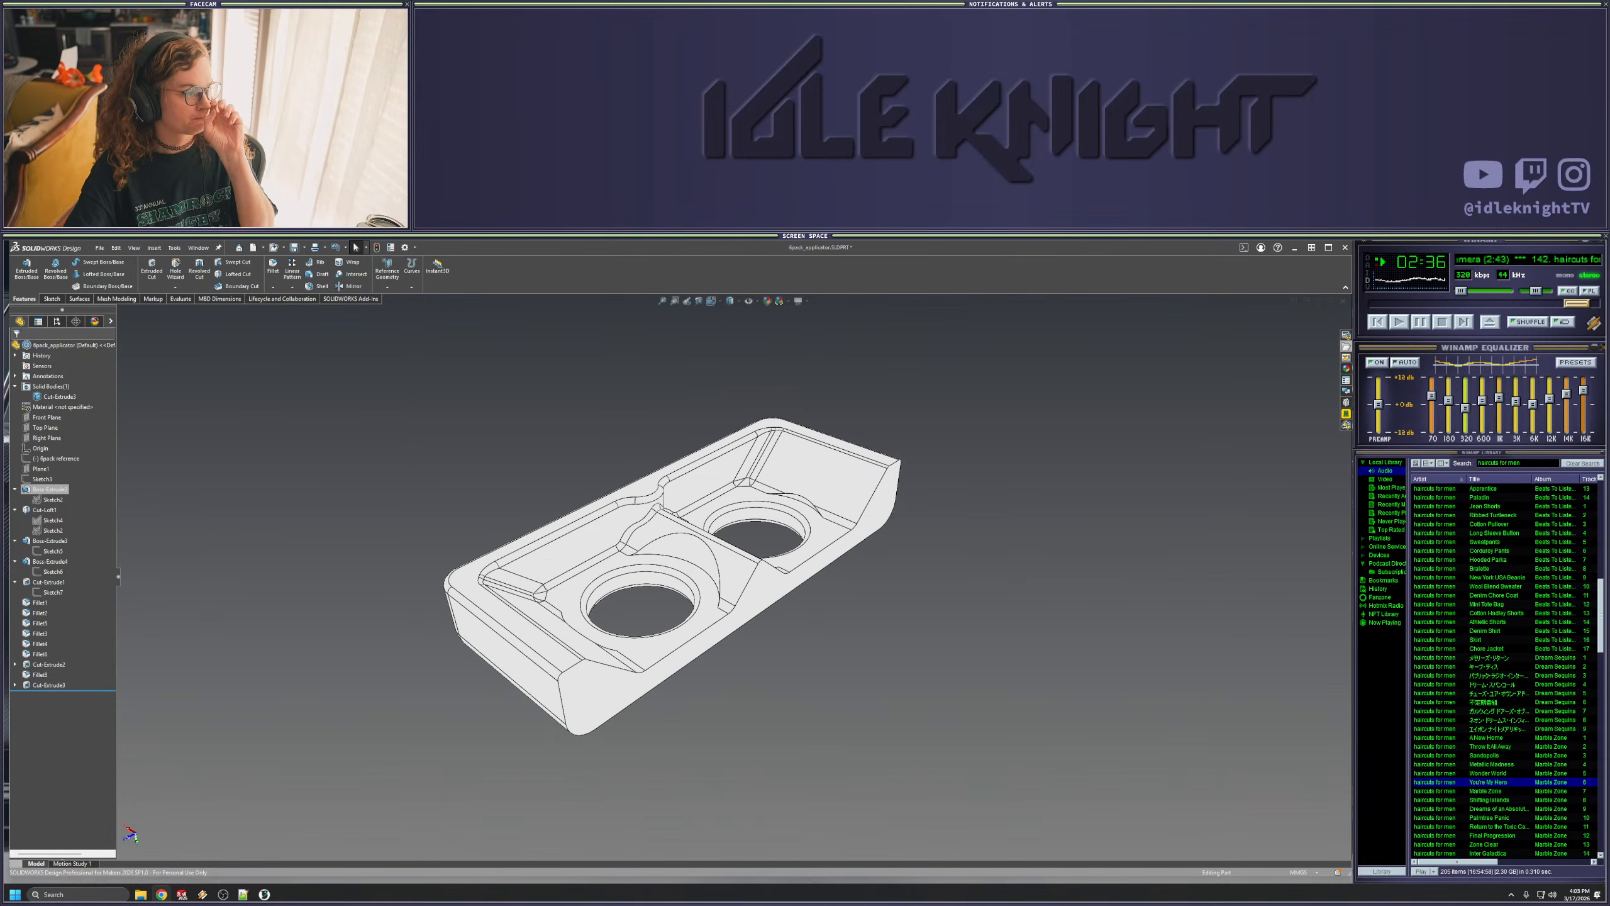
- Save and close the 6pack_applicator part, and save and close the 6pack_paper part
{"action": "key", "text": "ctrl+s"}
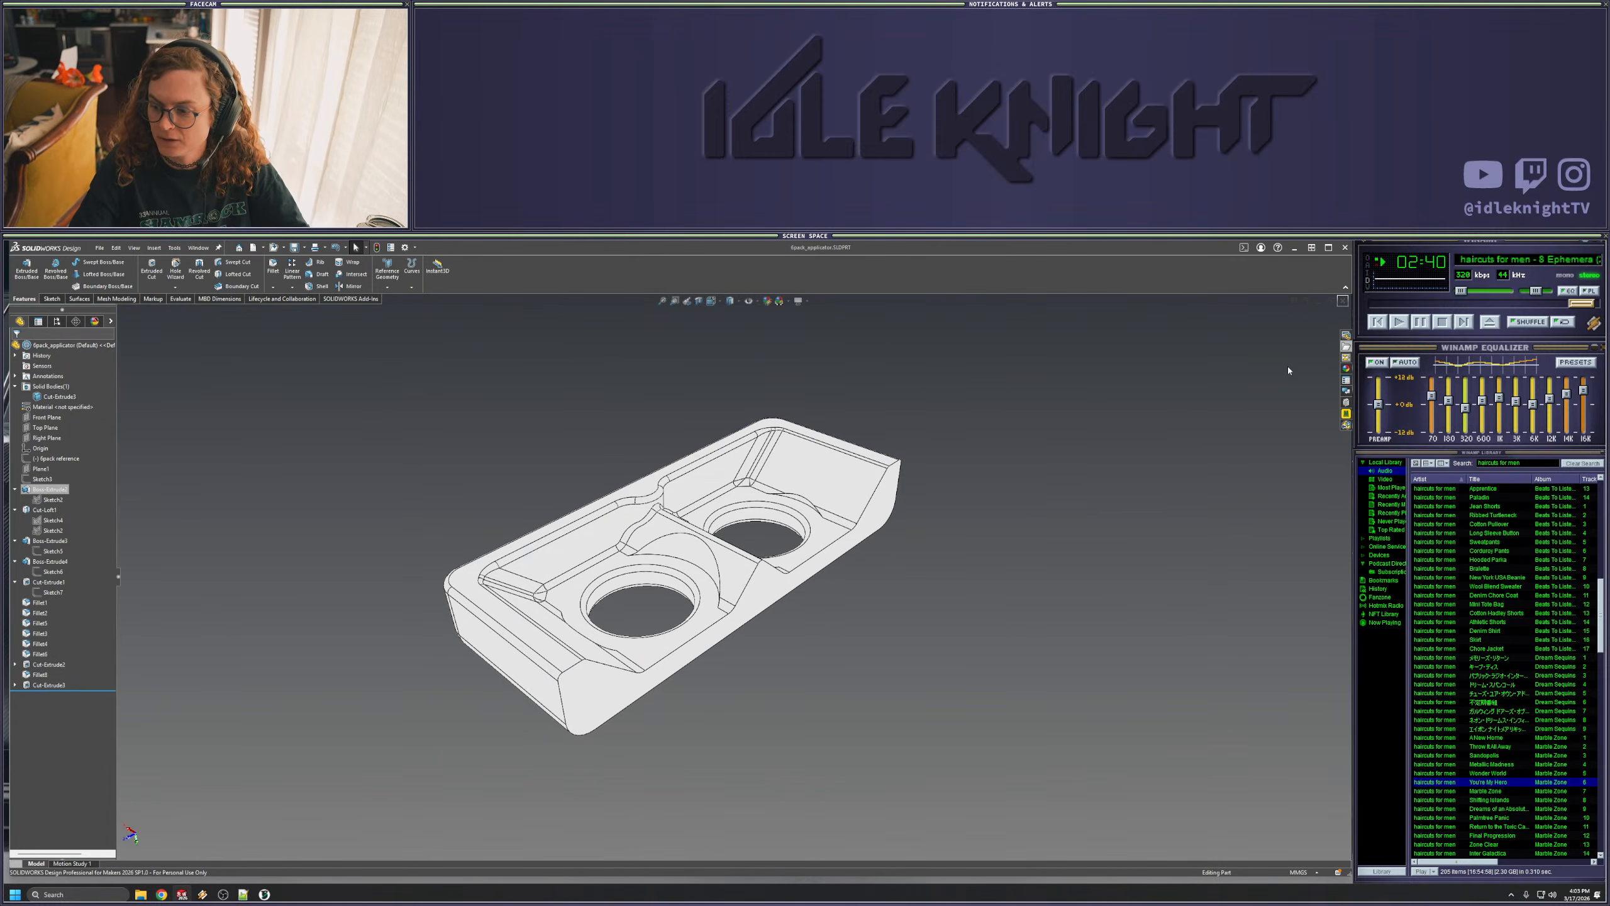
{"action": "left_click", "coordinate": [1244, 386]}
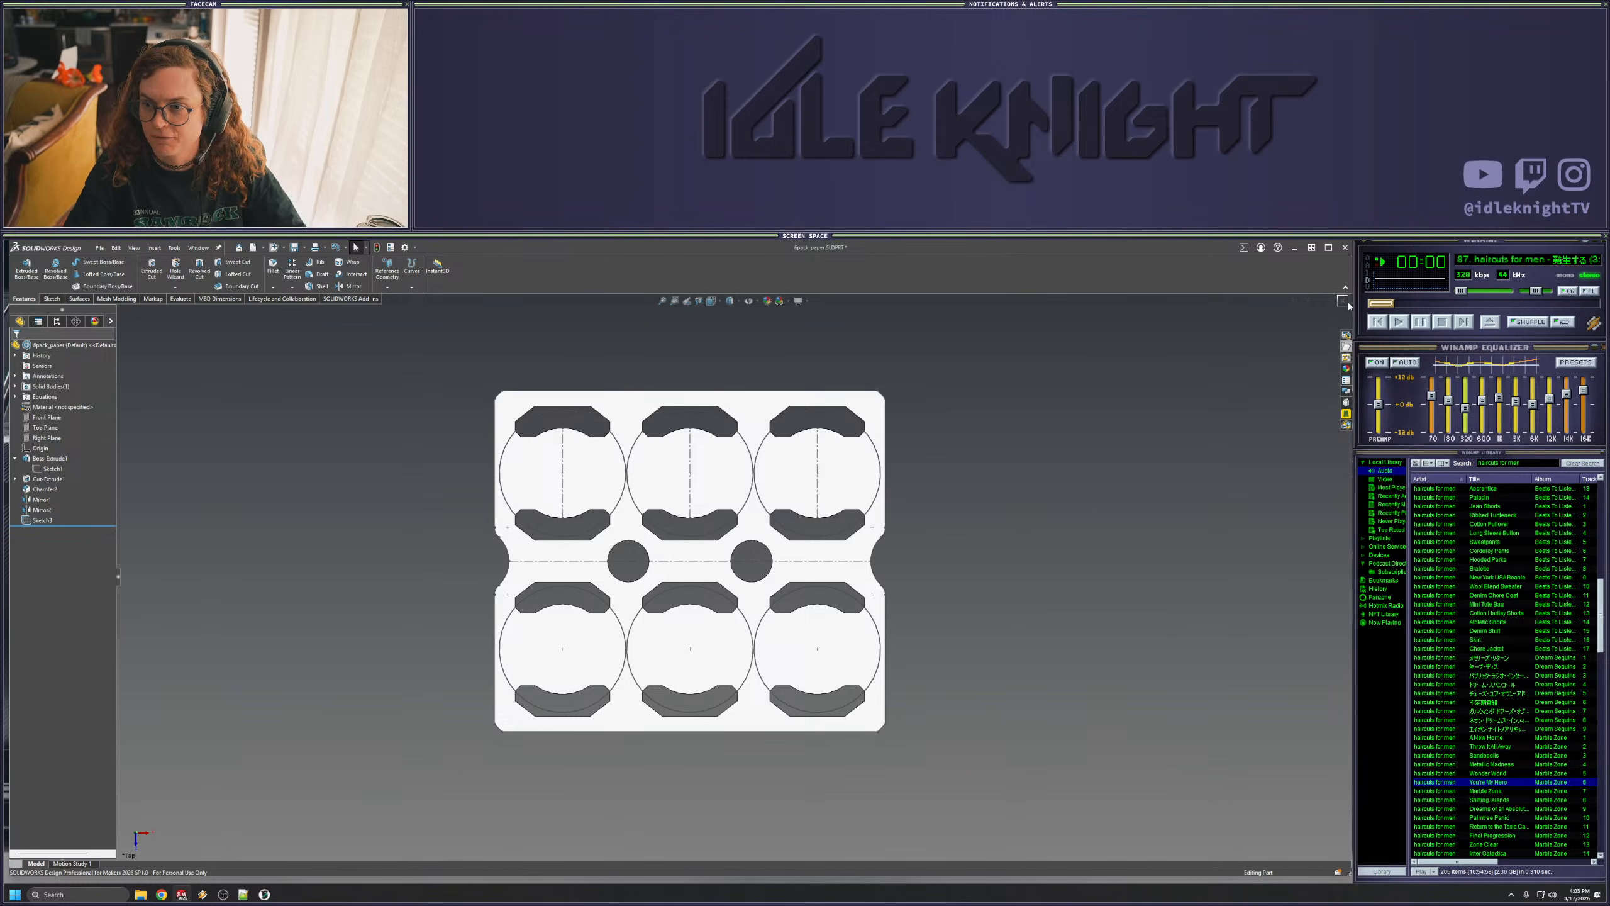
{"action": "key", "text": "ctrl+s"}
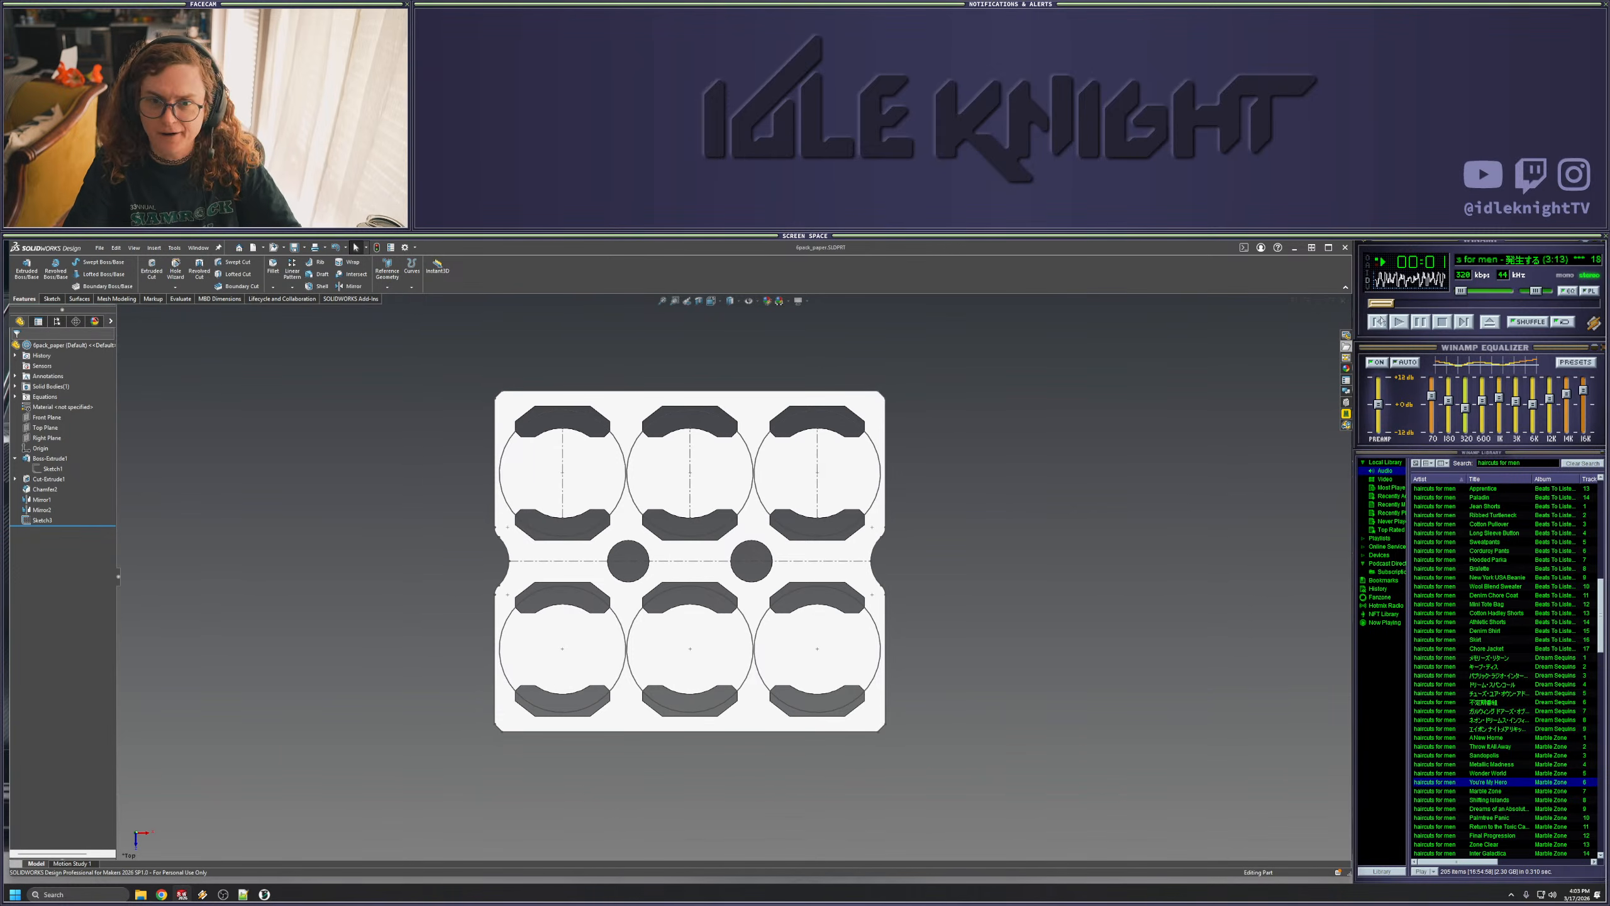
{"action": "key", "text": "ctrl+w"}
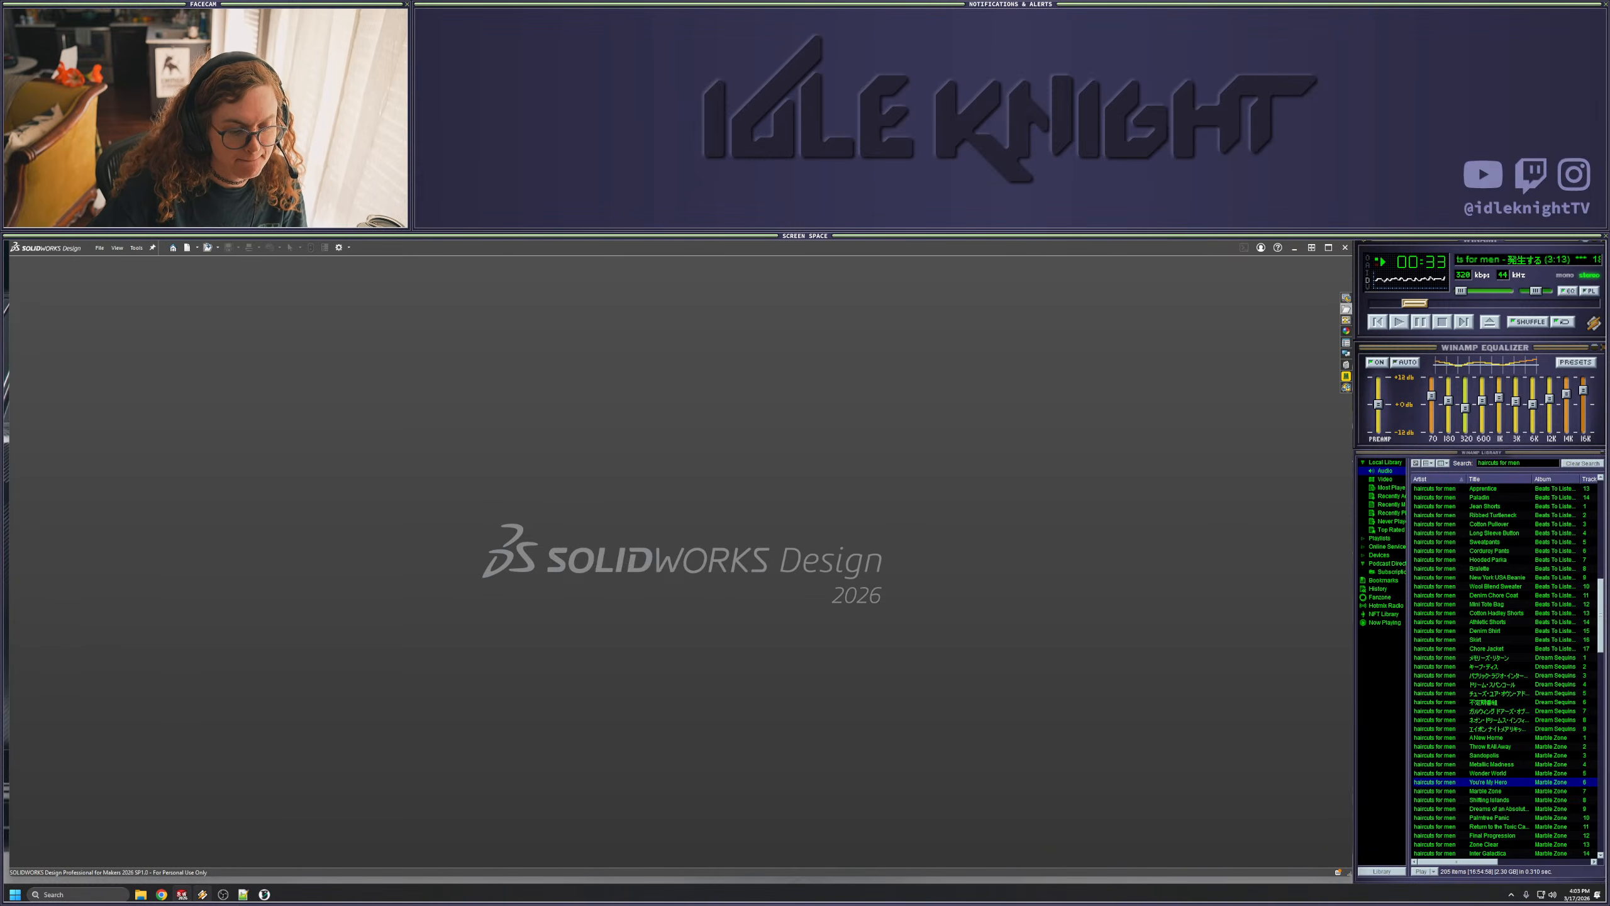
{"action": "mouse_move", "coordinate": [191, 899]}
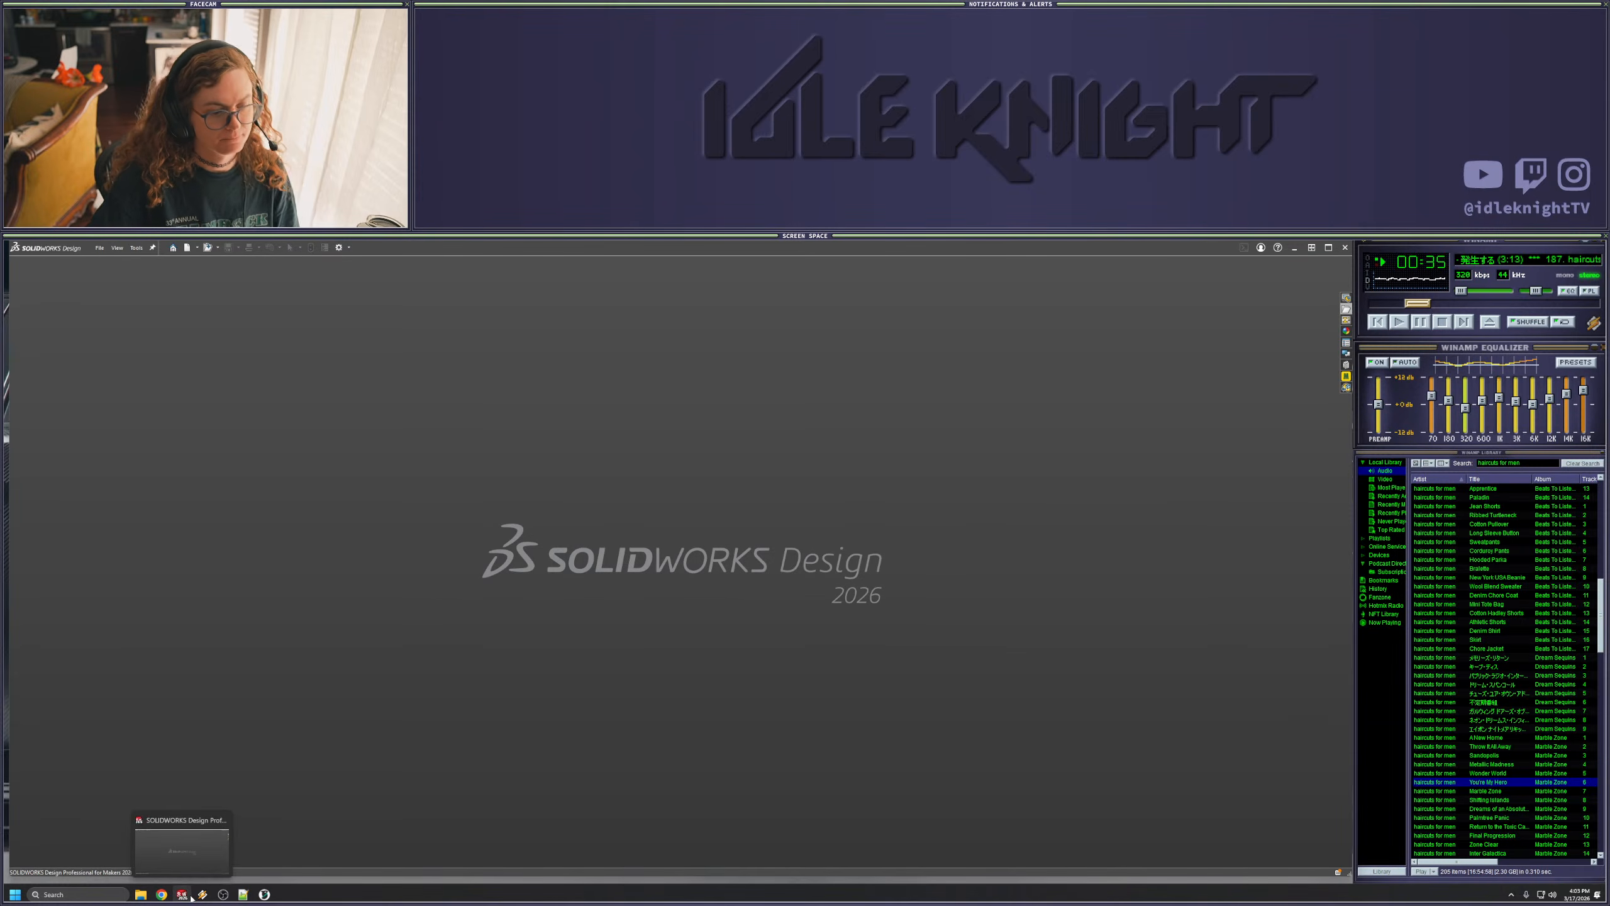
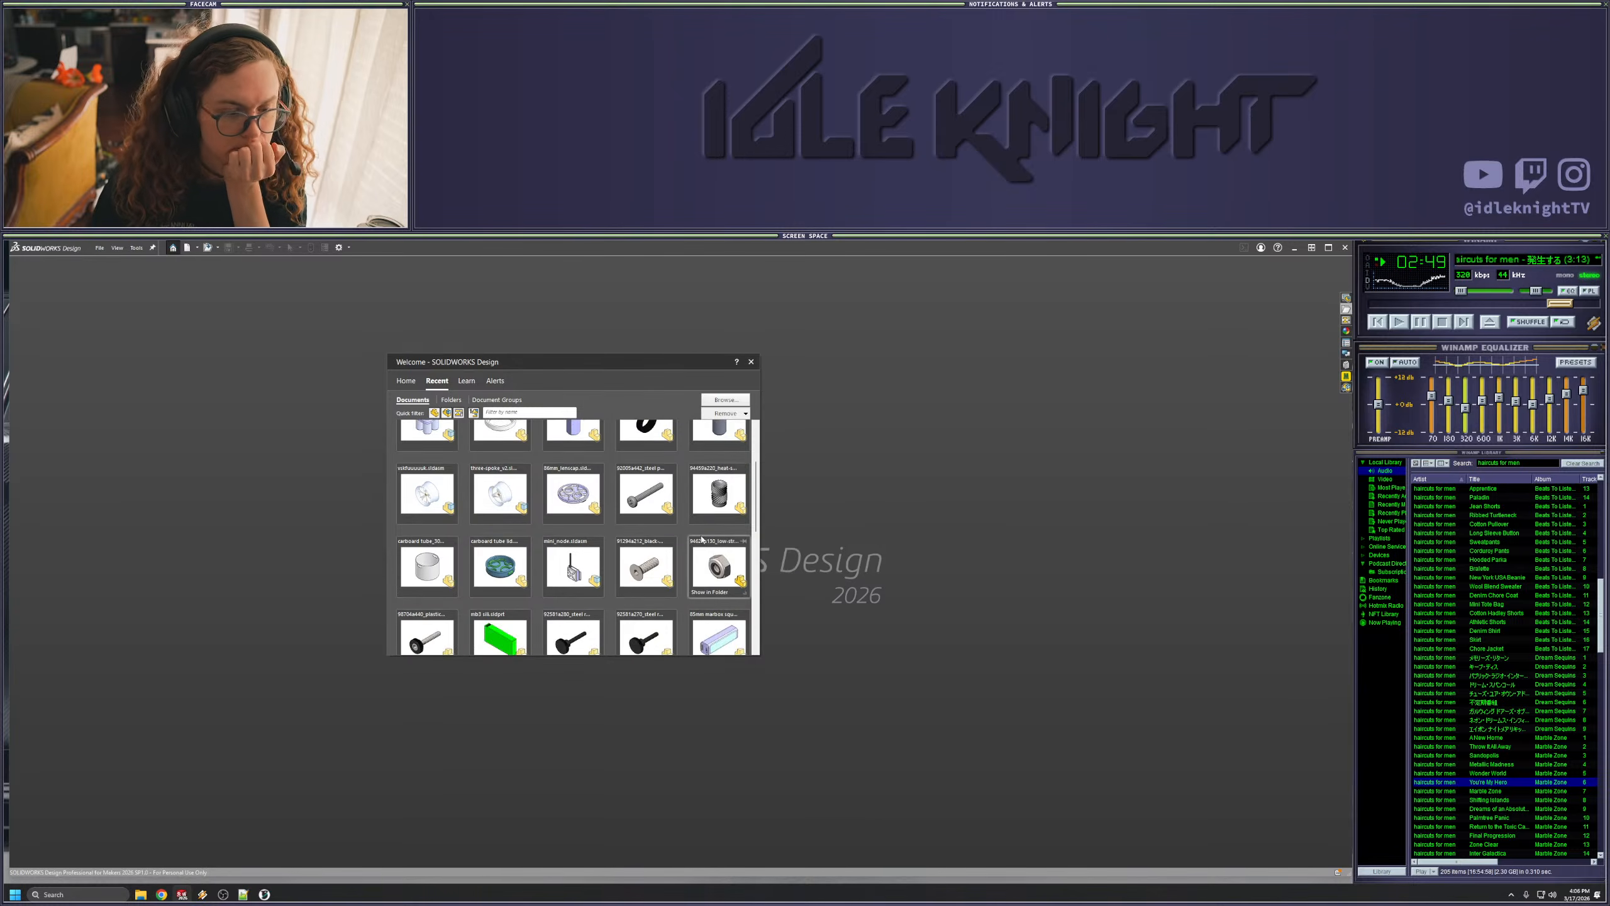
{"action": "scroll", "coordinate": [701, 539], "scroll_direction": "down", "scroll_amount": 1}
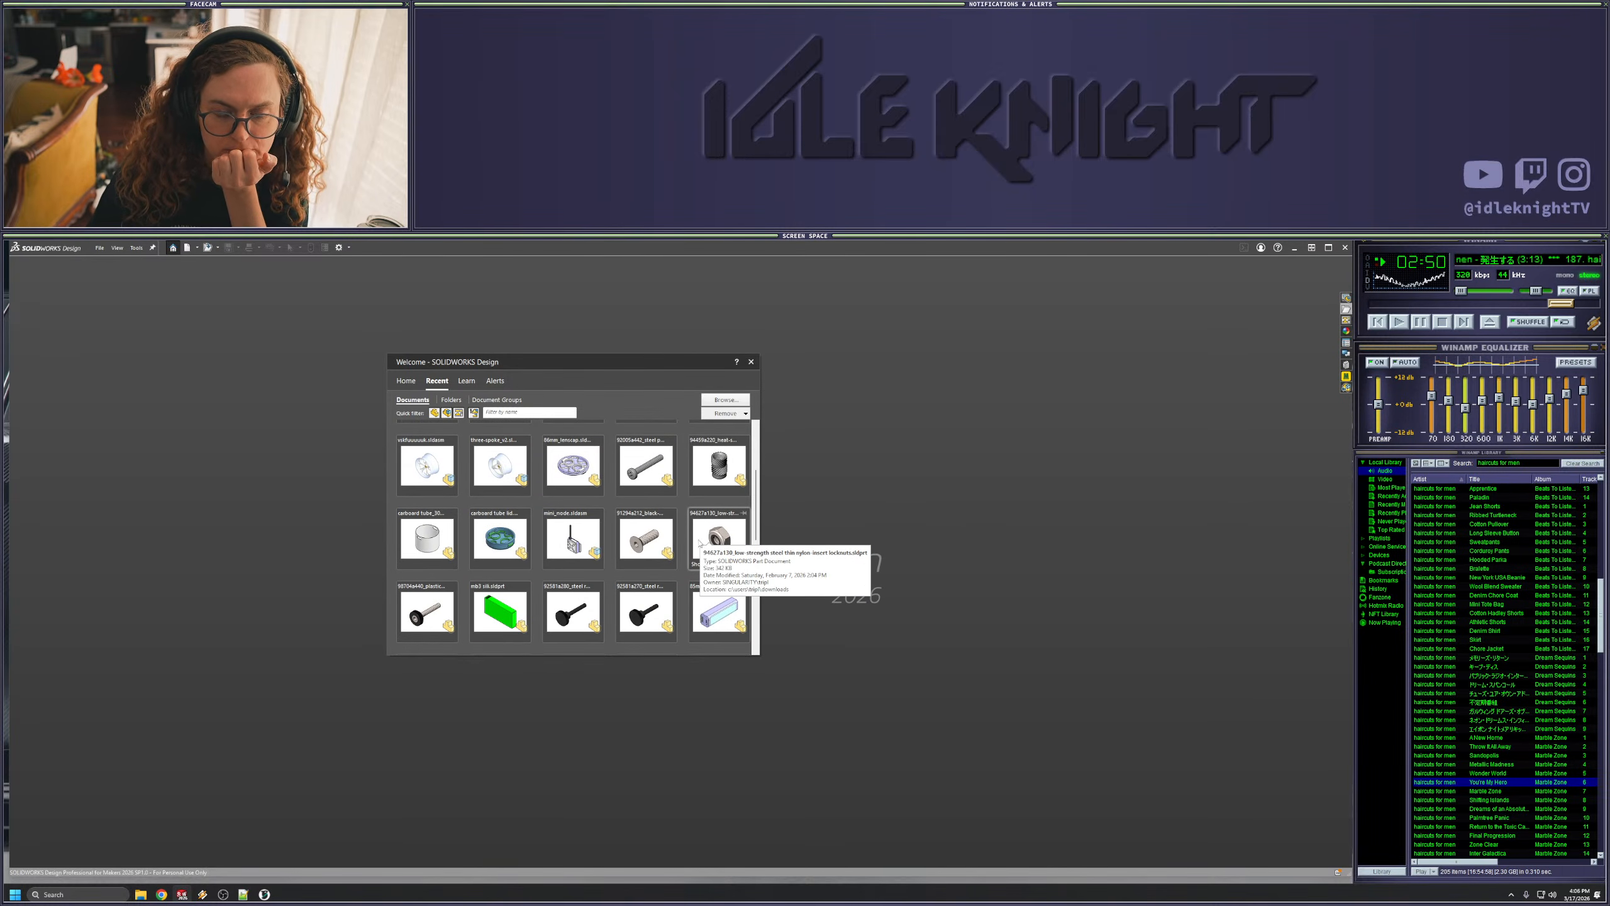
{"action": "scroll", "coordinate": [700, 541], "scroll_direction": "down", "scroll_amount": 1}
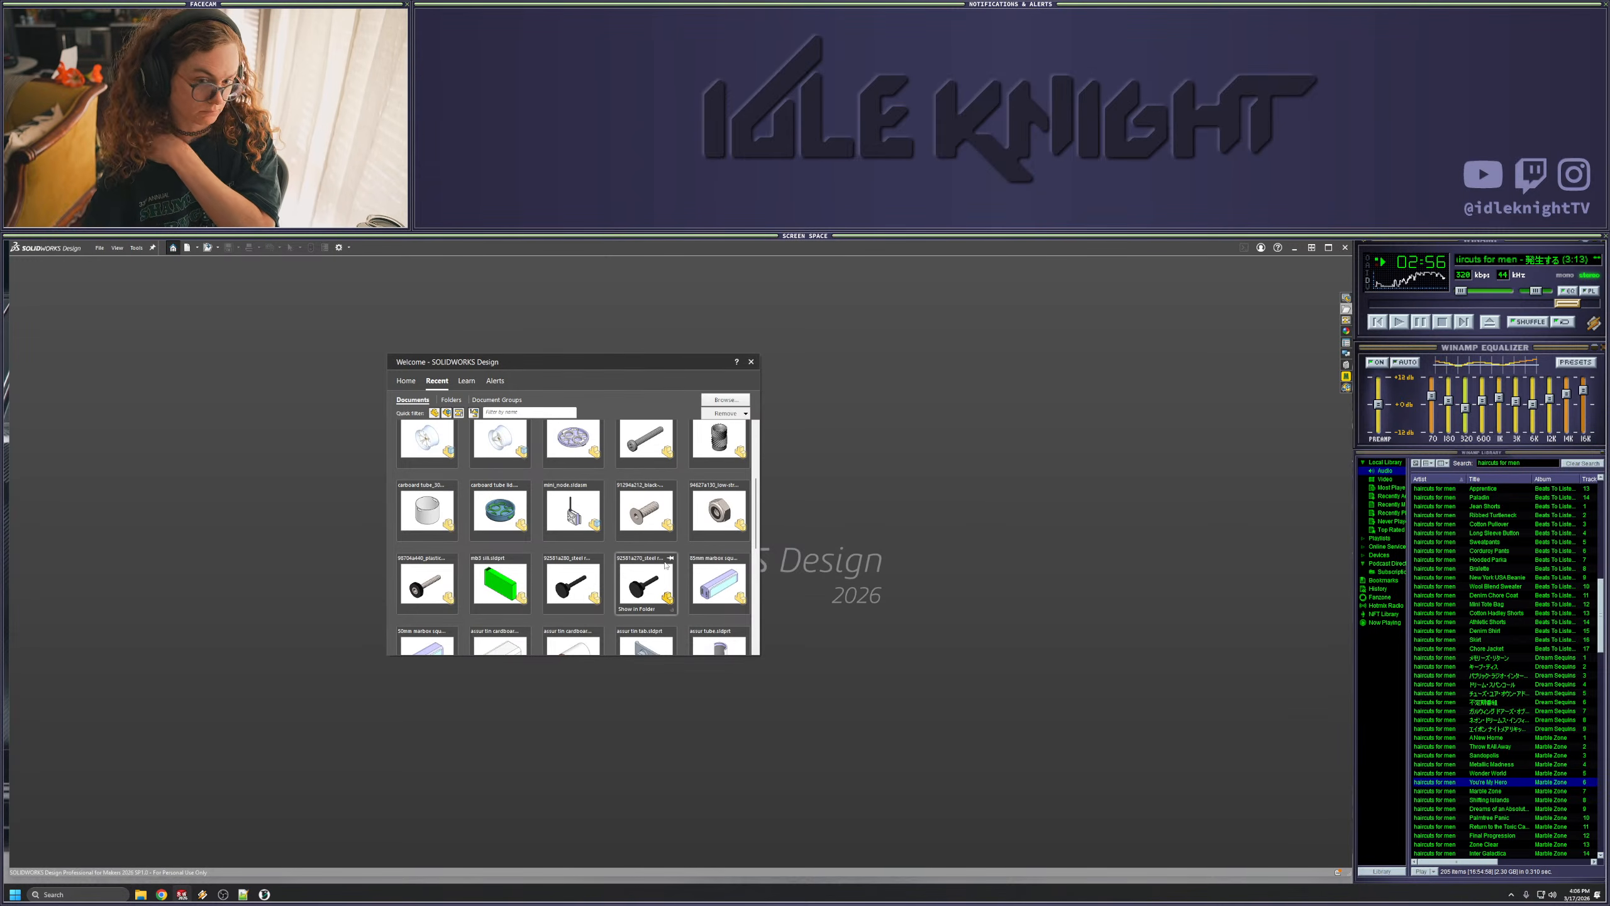
{"action": "scroll", "coordinate": [665, 573], "scroll_direction": "up", "scroll_amount": 2}
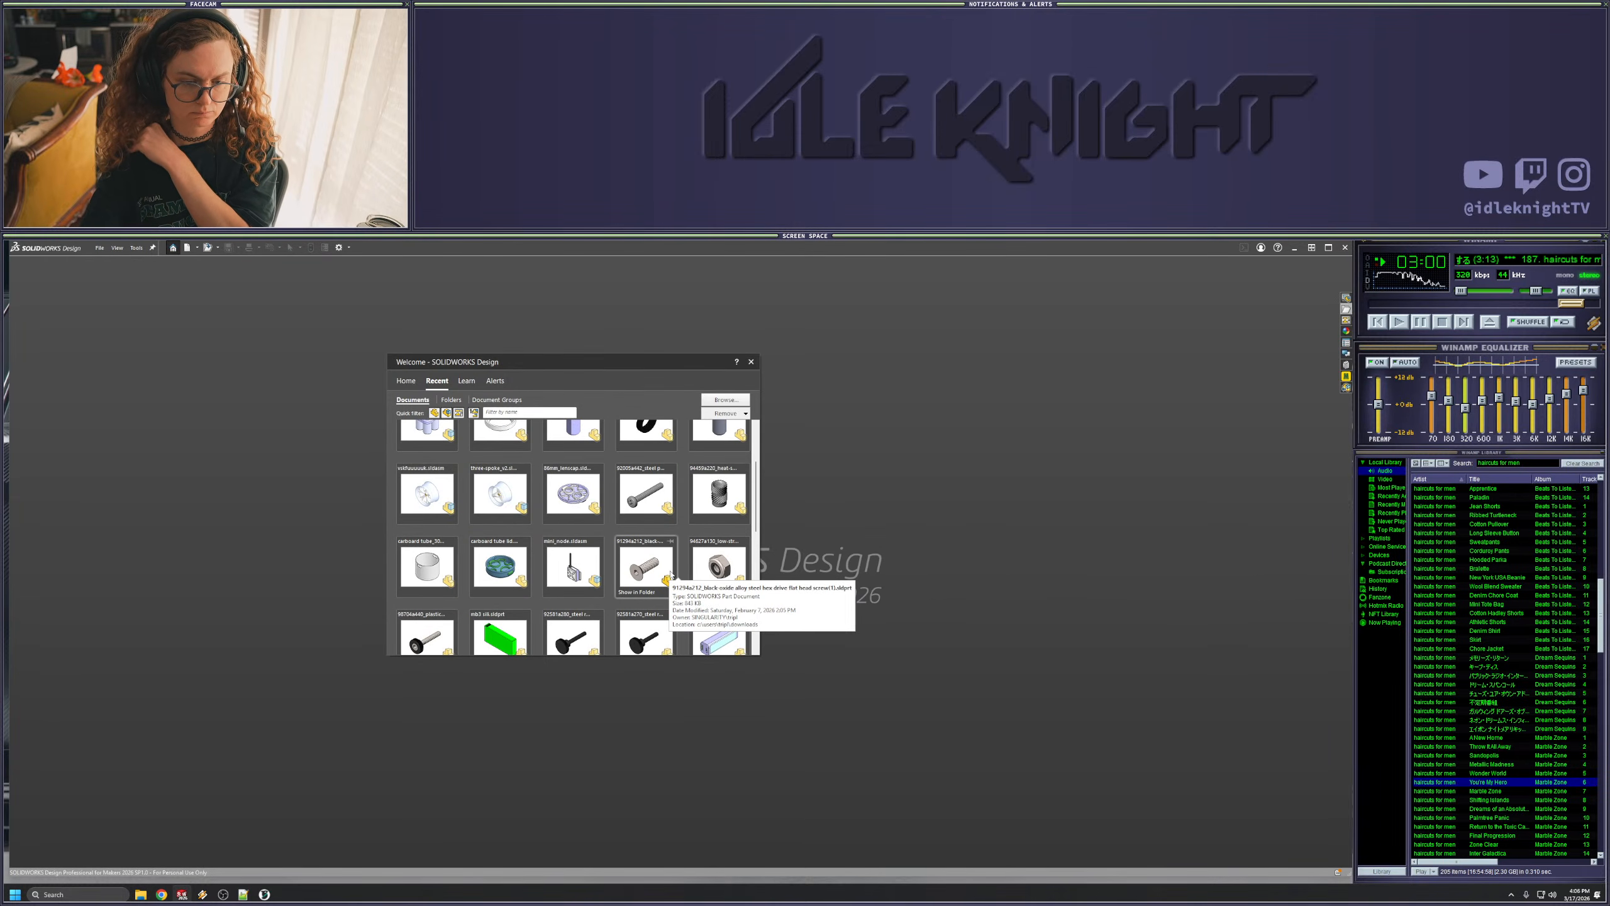
- Browse the recent documents, dismiss the welcome window, and close SOLIDWORKS Design
{"action": "scroll", "coordinate": [679, 558], "scroll_direction": "down", "scroll_amount": 2}
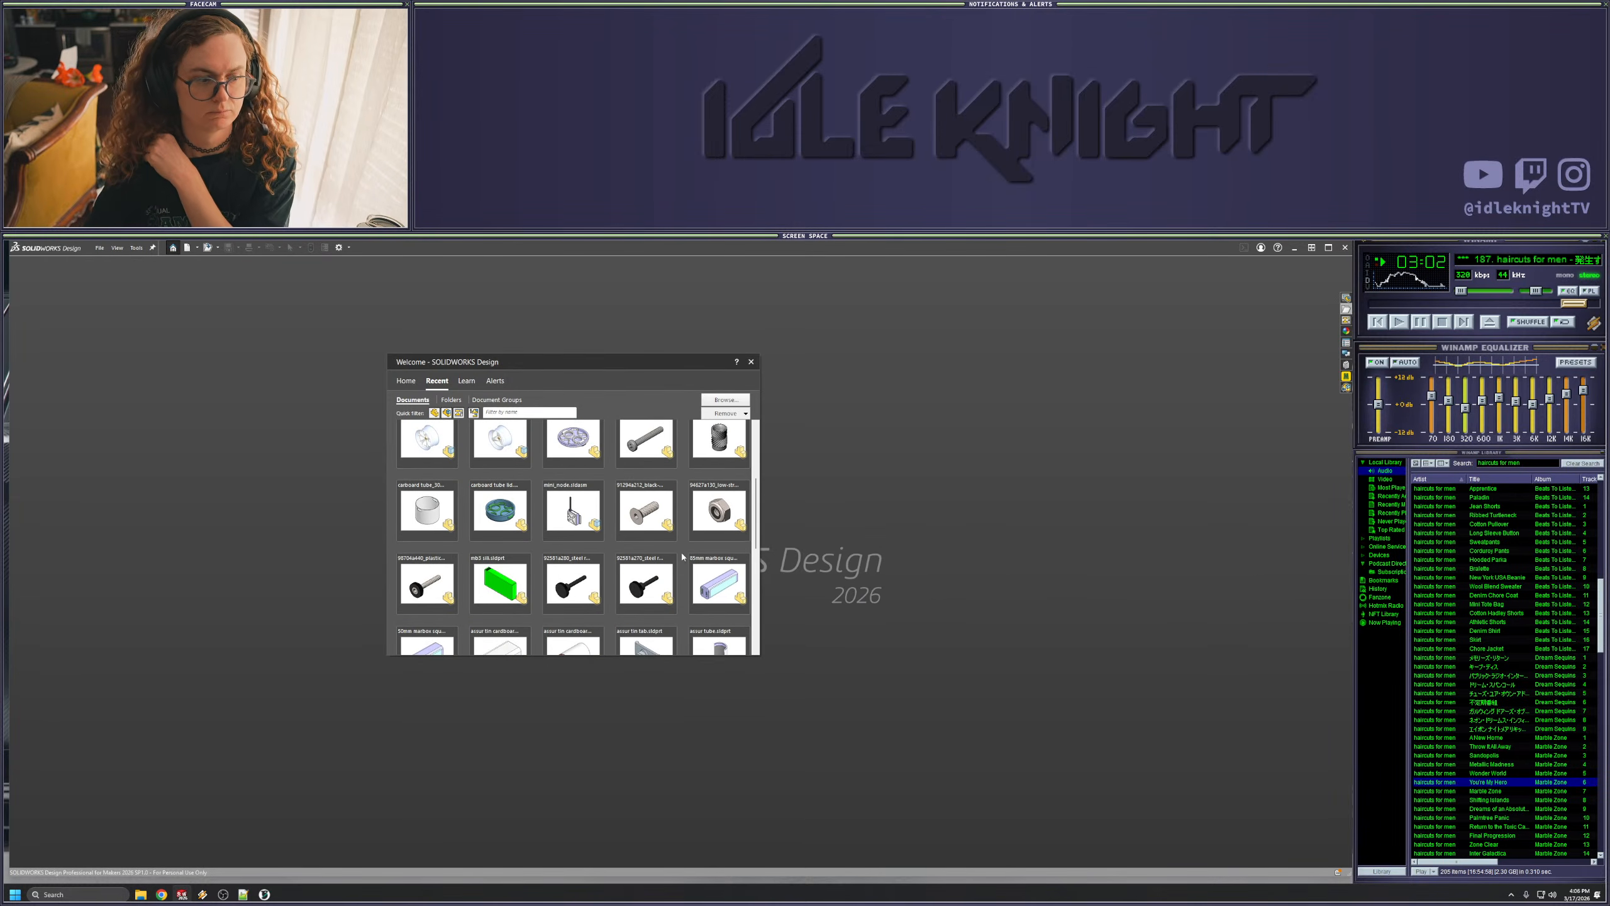
{"action": "scroll", "coordinate": [683, 553], "scroll_direction": "down", "scroll_amount": 3}
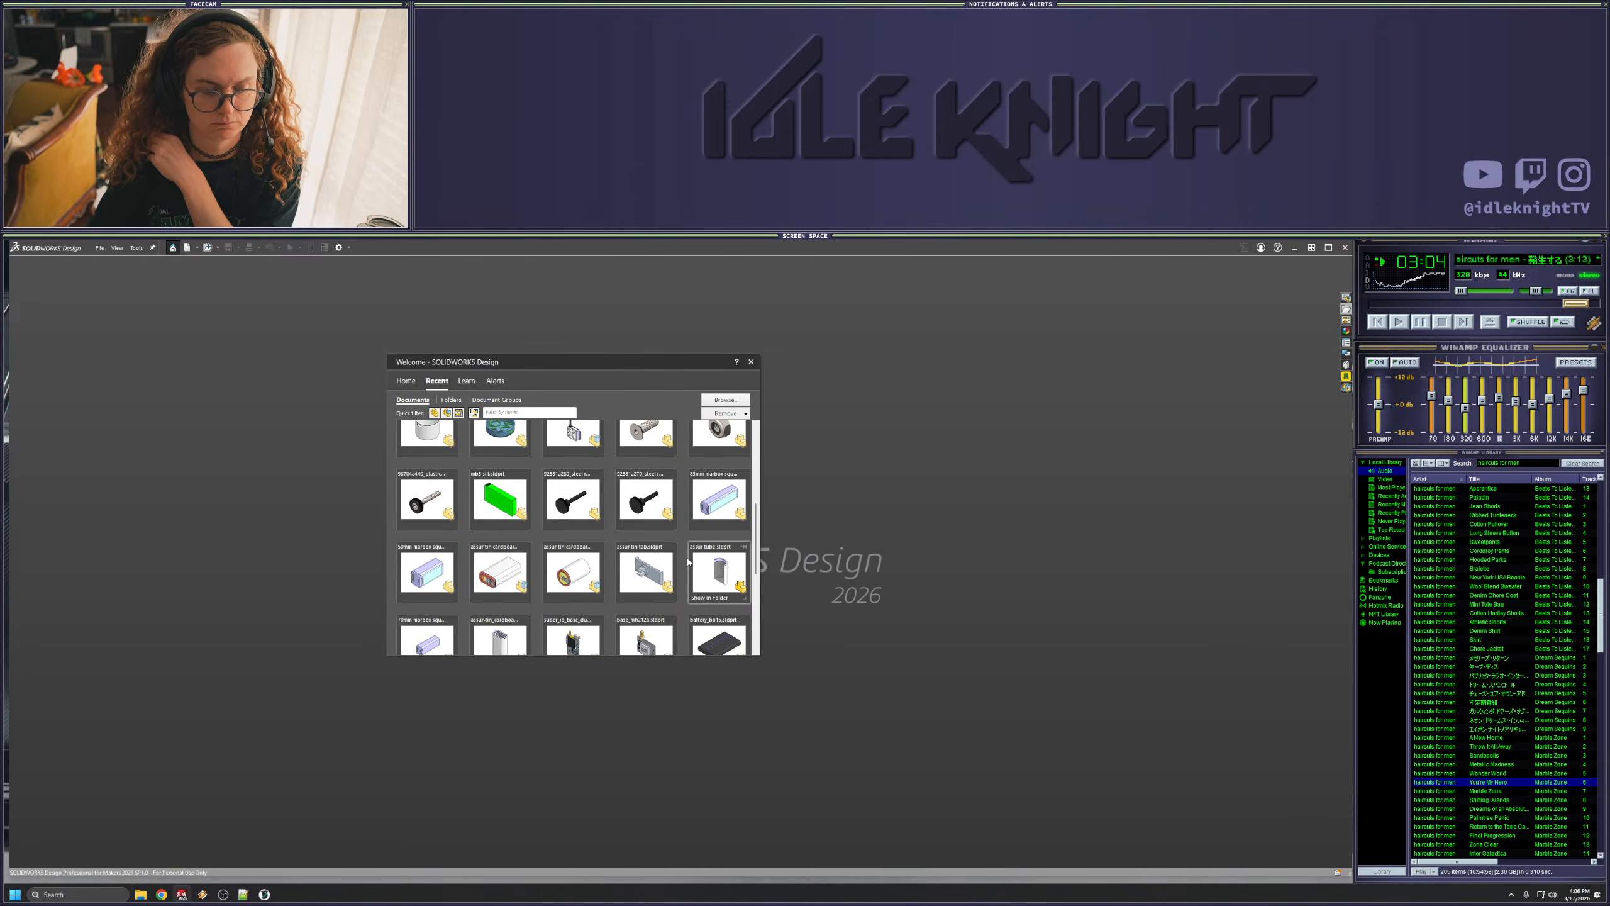
{"action": "scroll", "coordinate": [689, 563], "scroll_direction": "down", "scroll_amount": 3}
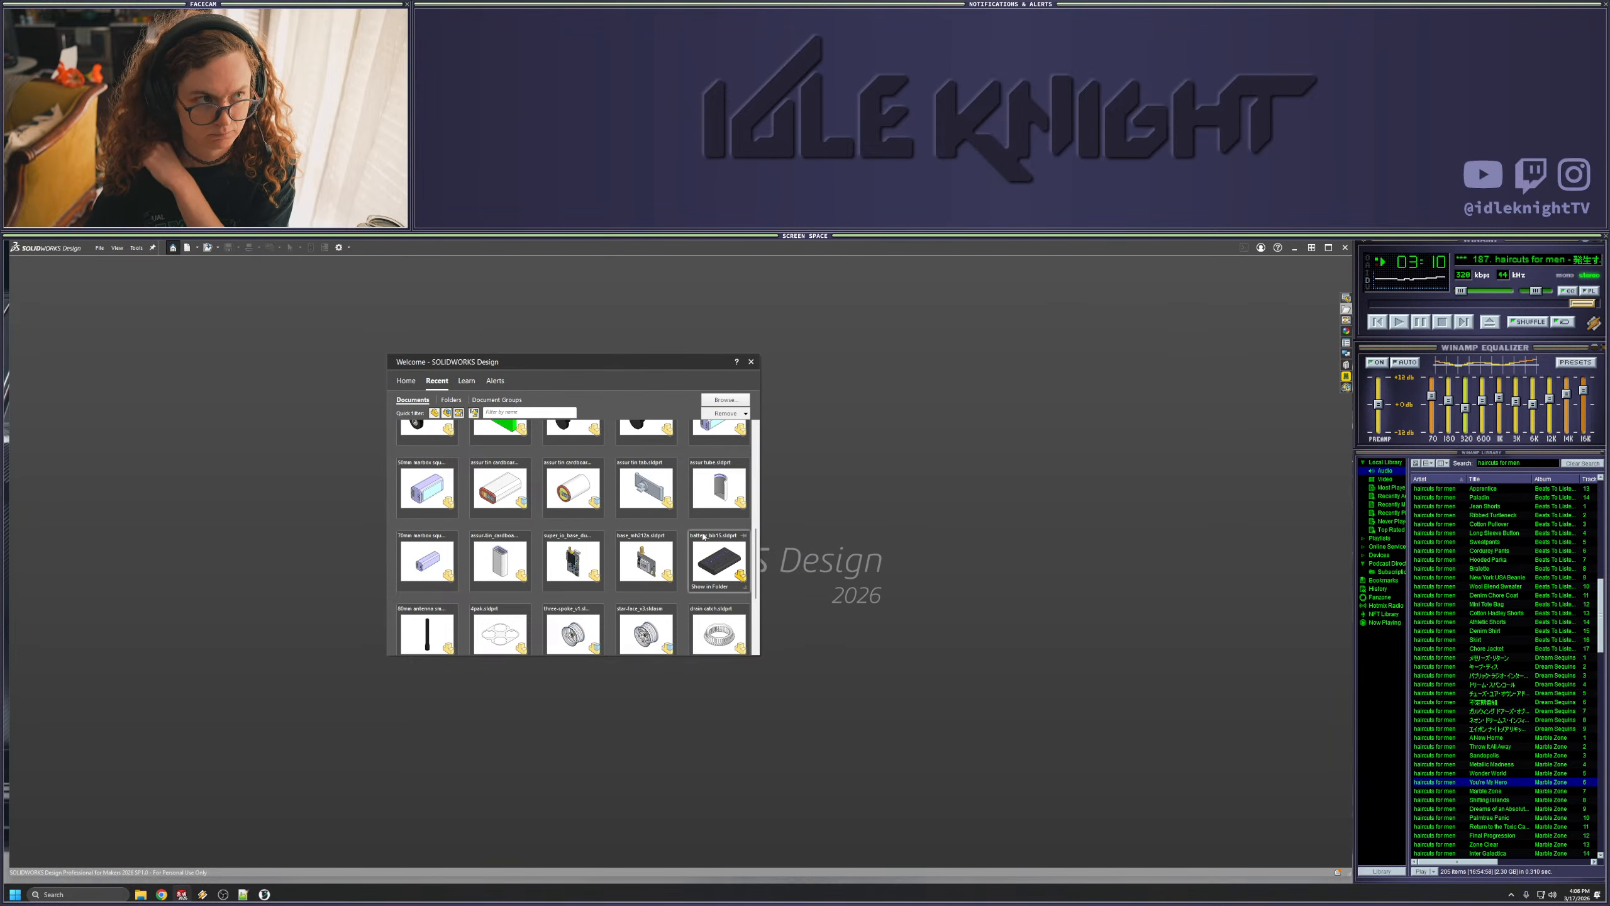
{"action": "left_click", "coordinate": [751, 362]}
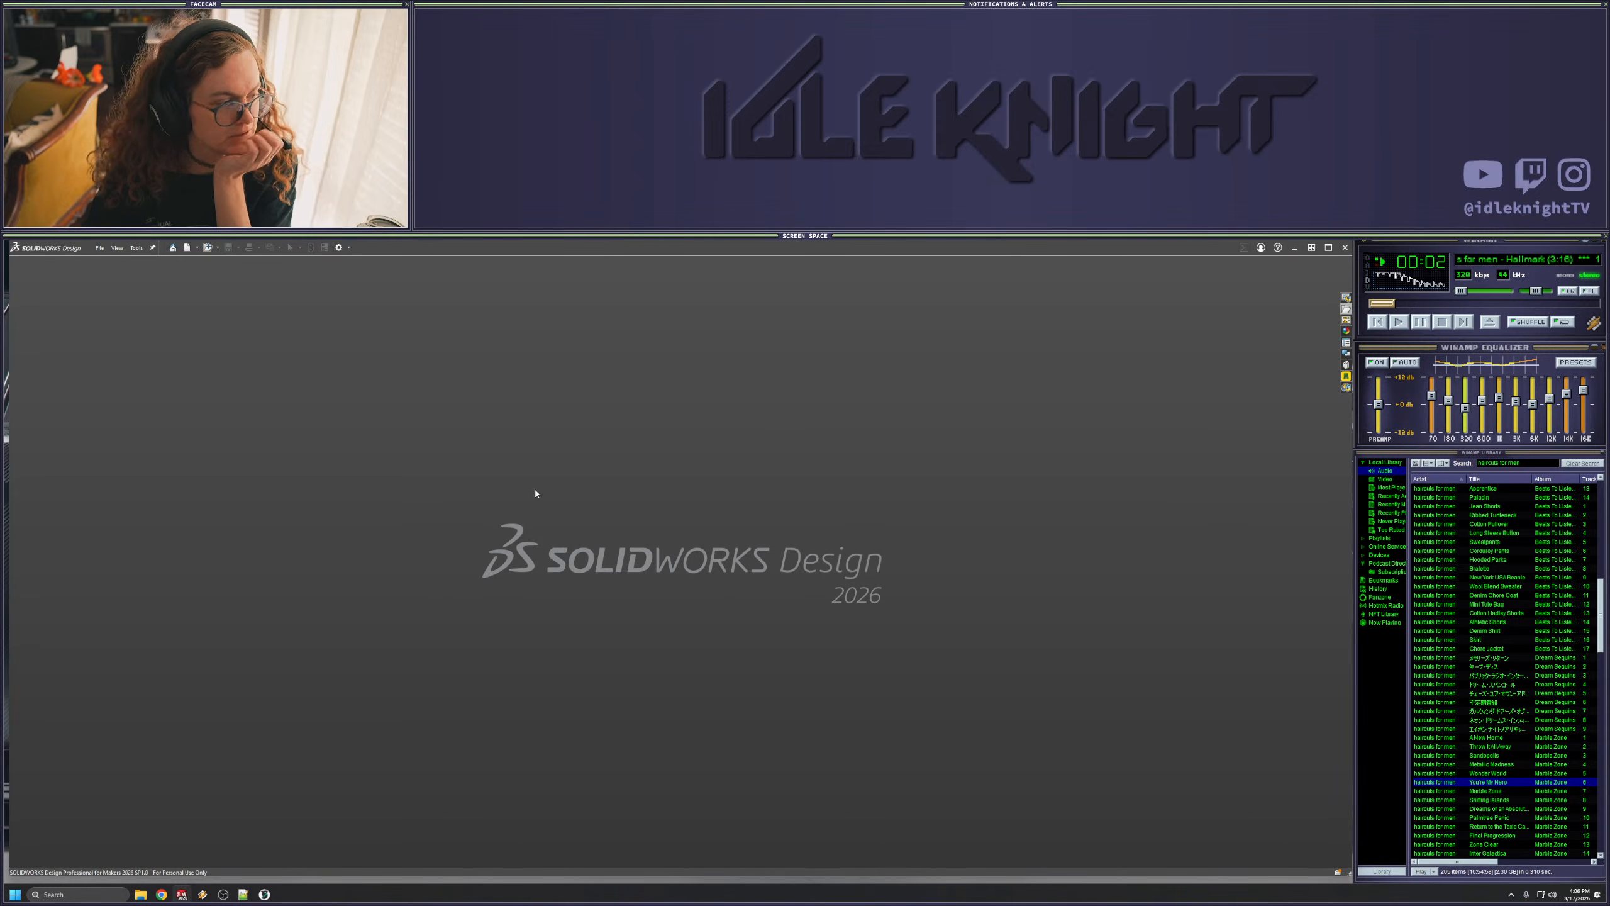
{"action": "left_click", "coordinate": [1345, 248]}
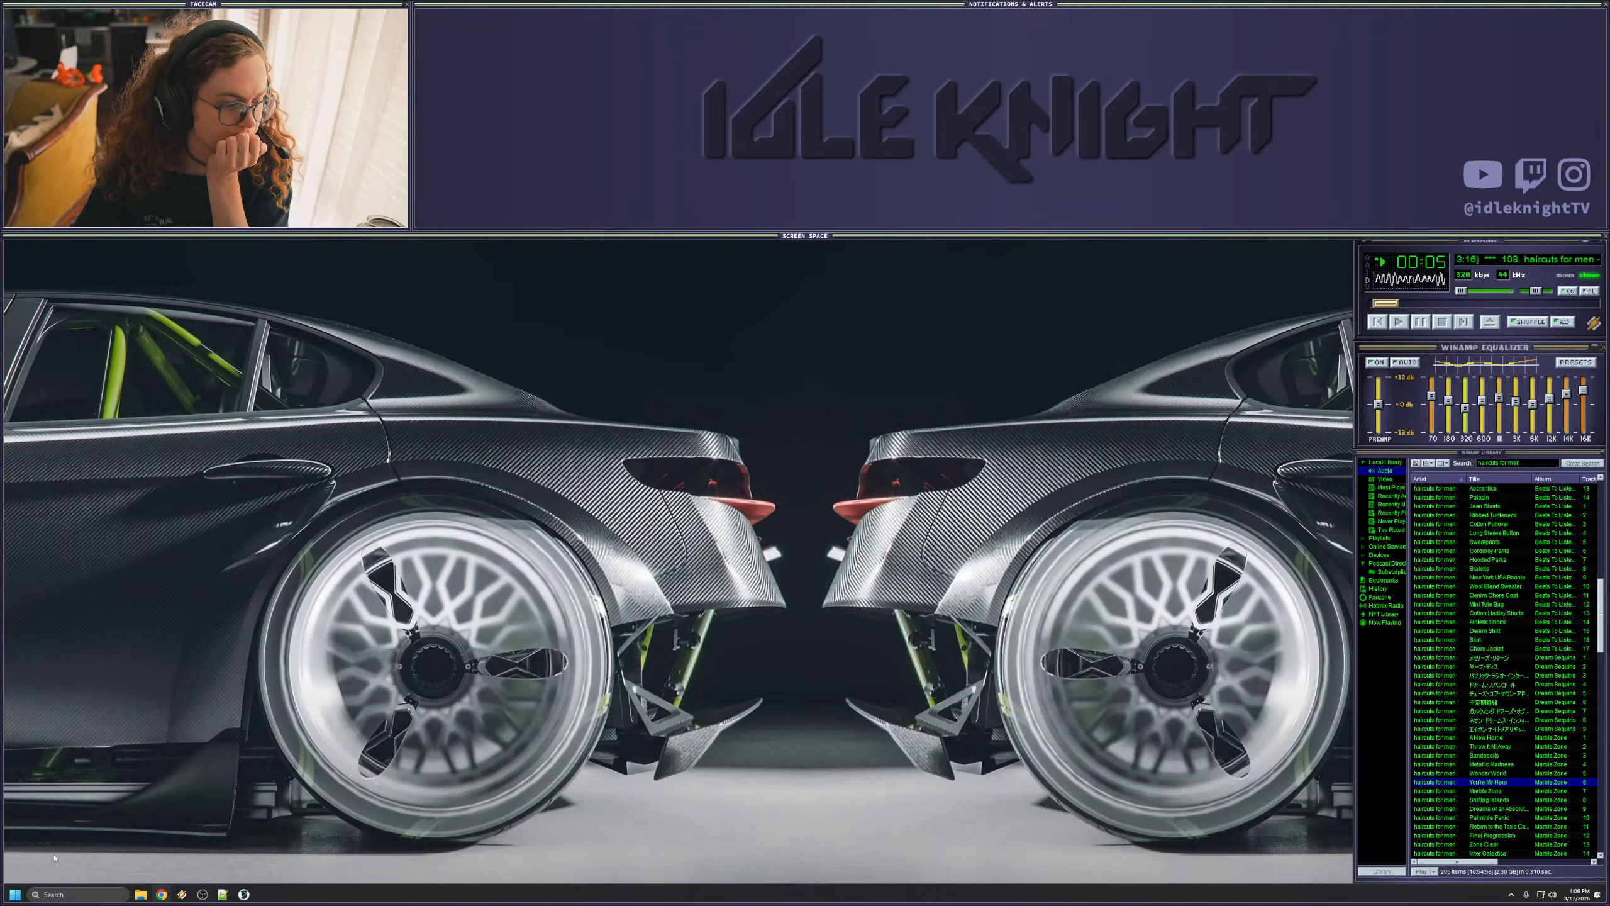
- Switch to the slicer, save the 6pack_applicator project, and close the slicer
{"action": "left_click", "coordinate": [16, 893]}
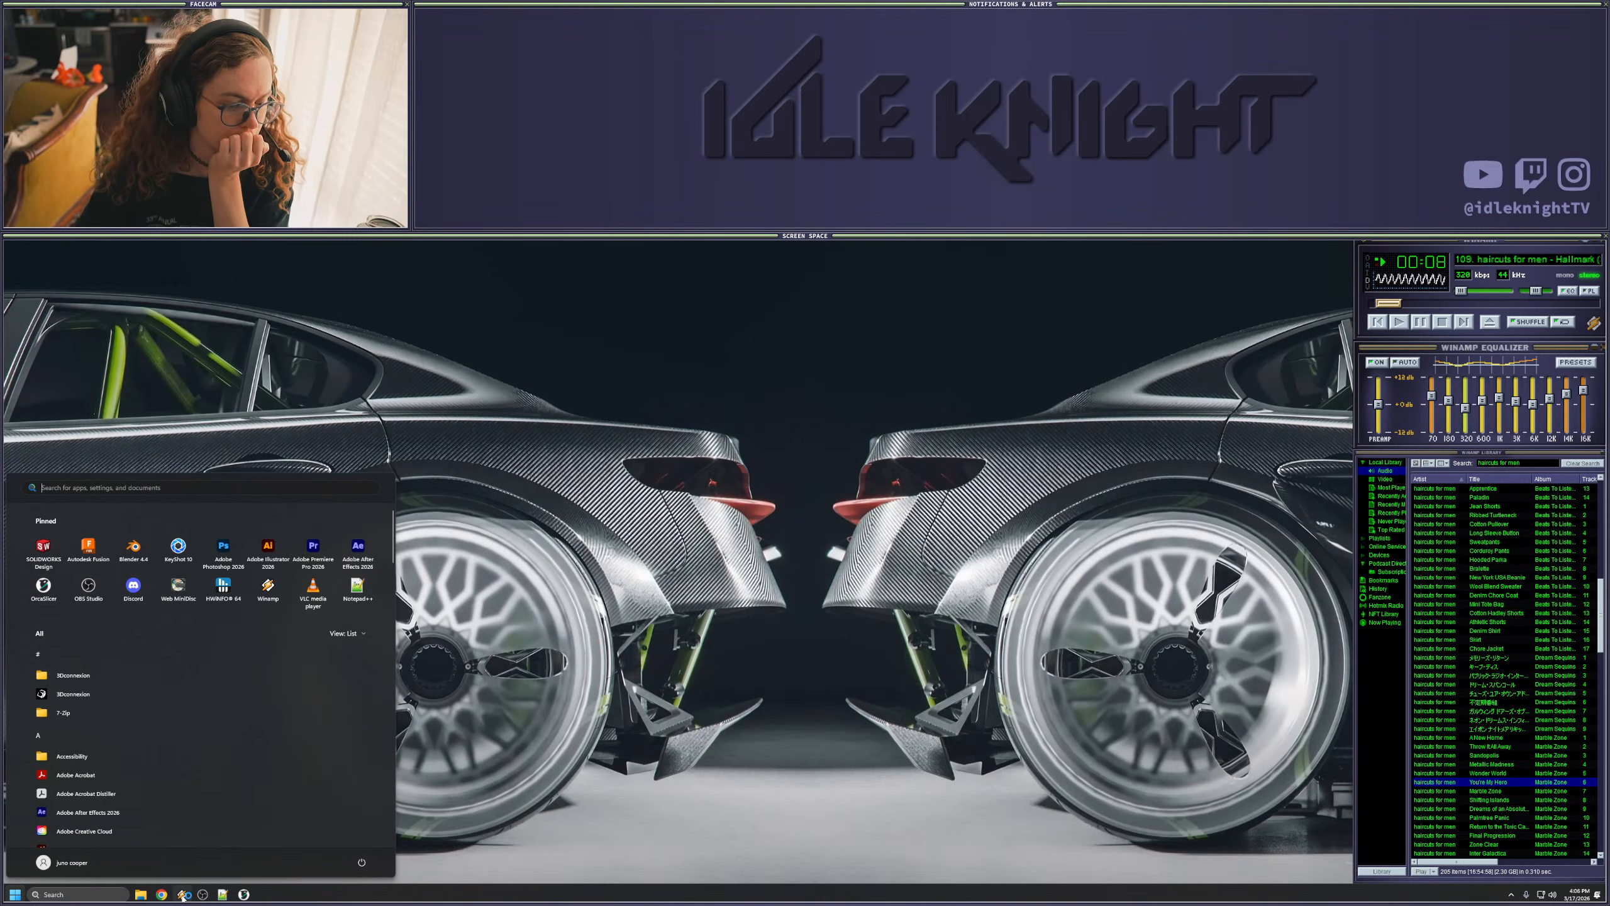
{"action": "left_click", "coordinate": [243, 893]}
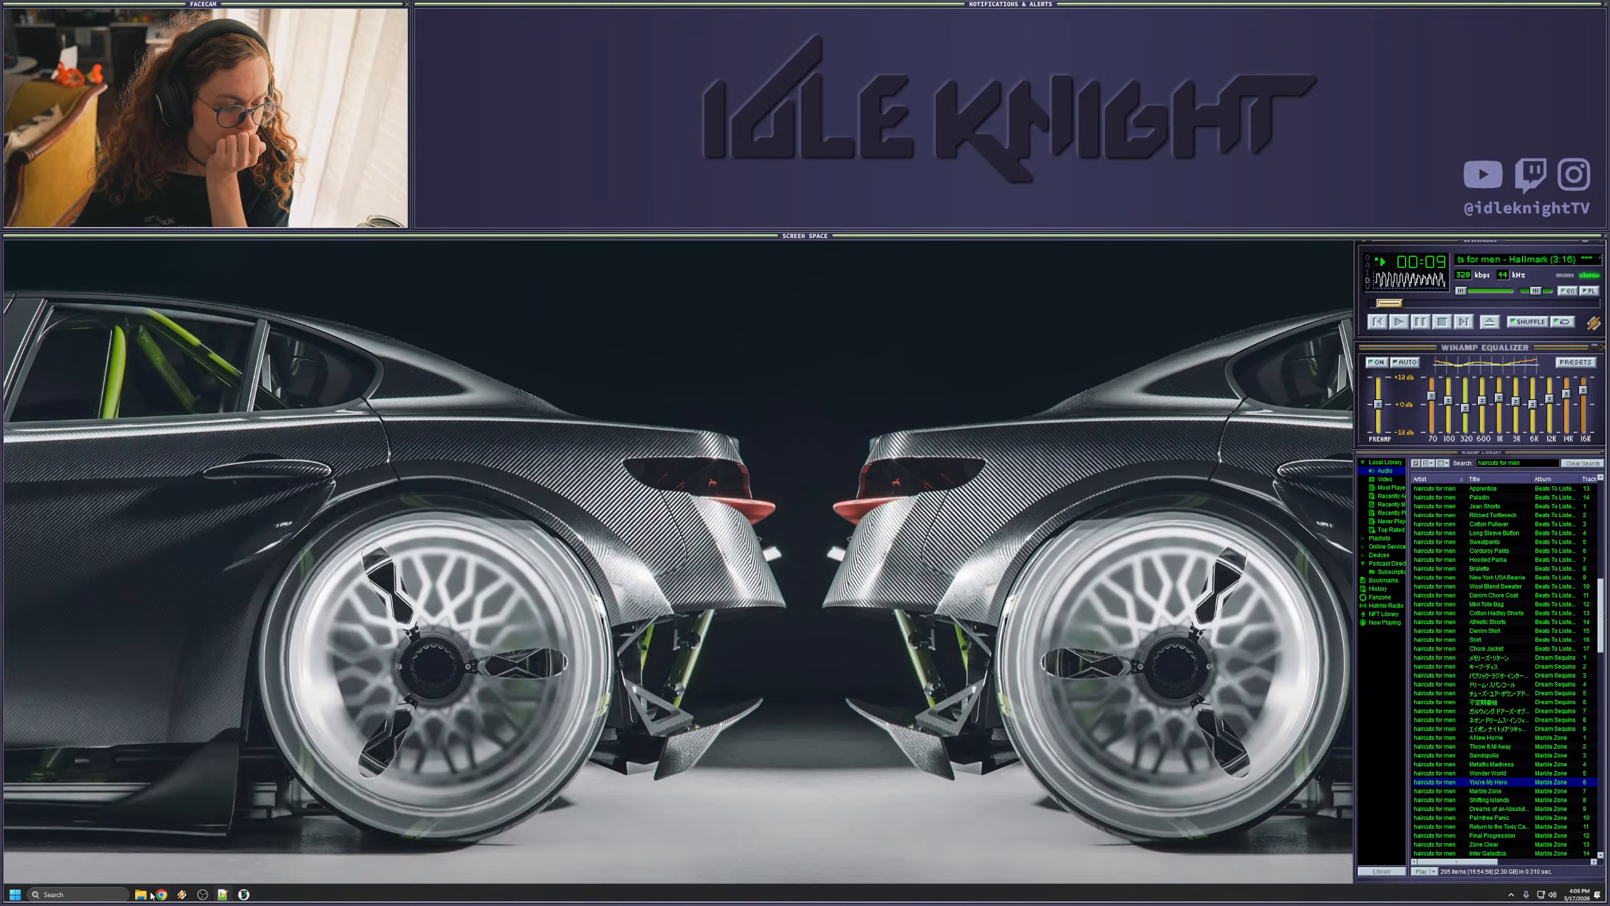
{"action": "left_click", "coordinate": [243, 894]}
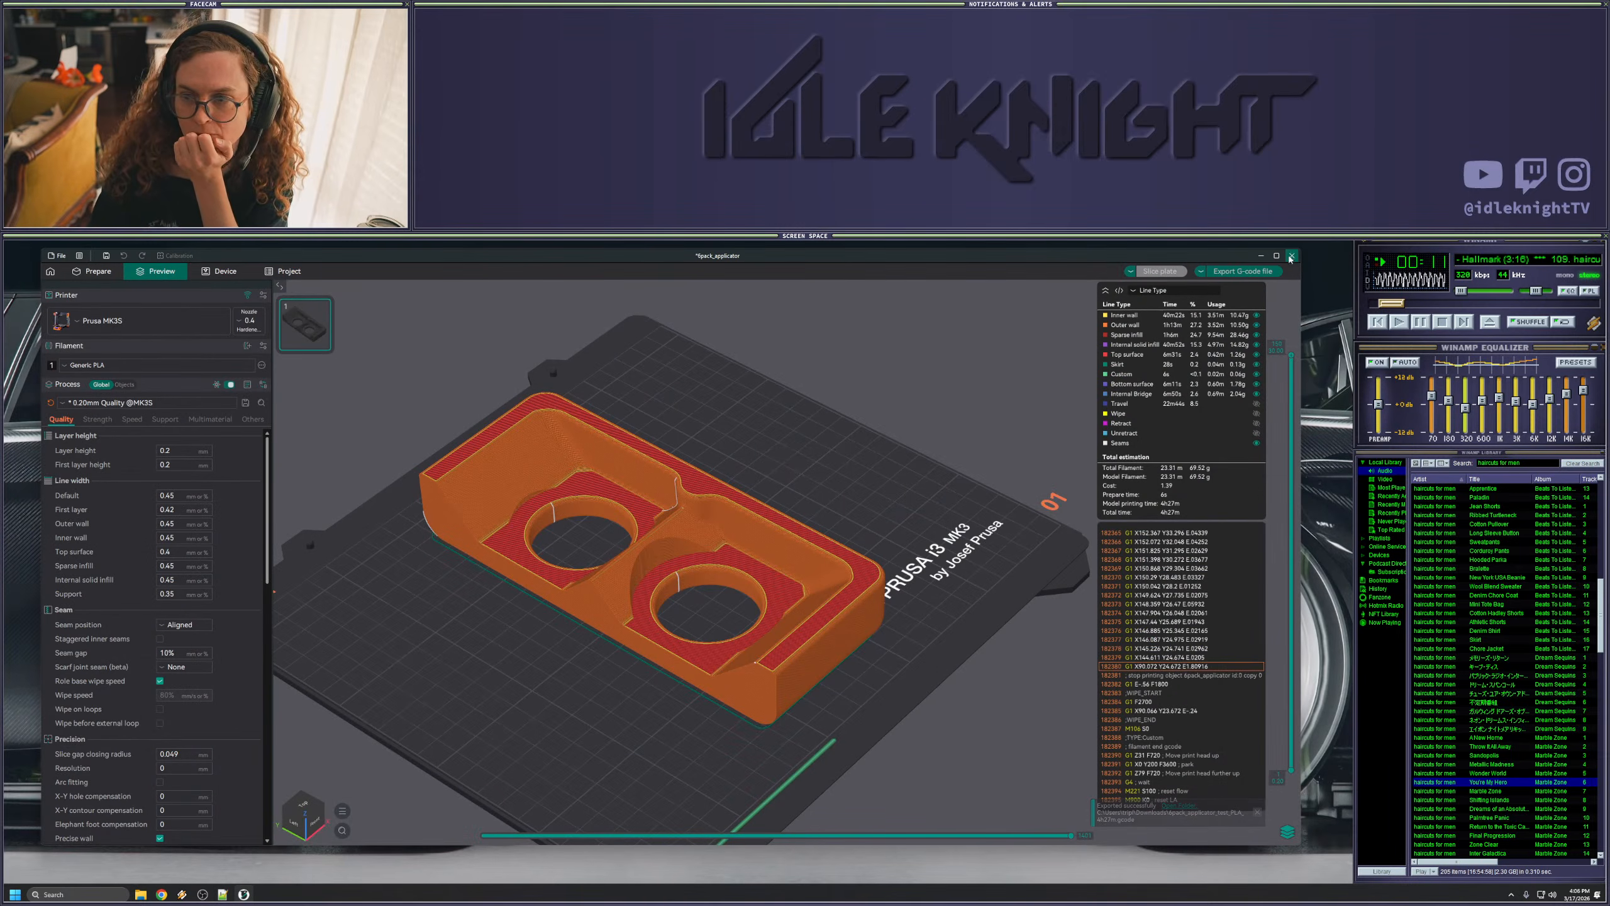
{"action": "key", "text": "ctrl+s"}
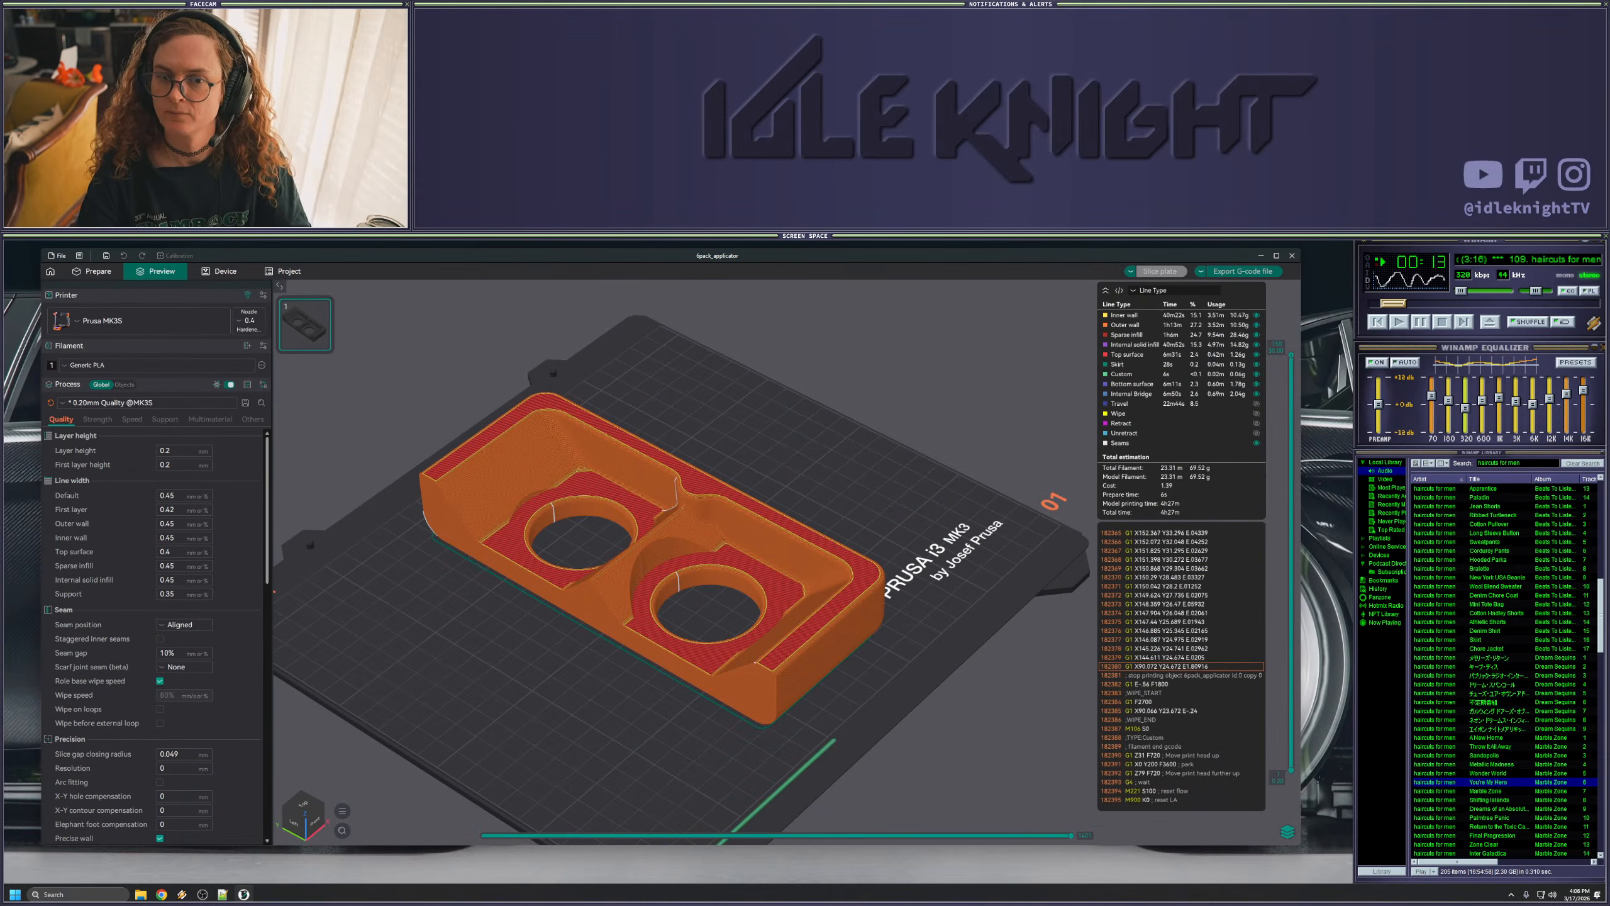
{"action": "left_click", "coordinate": [1292, 256]}
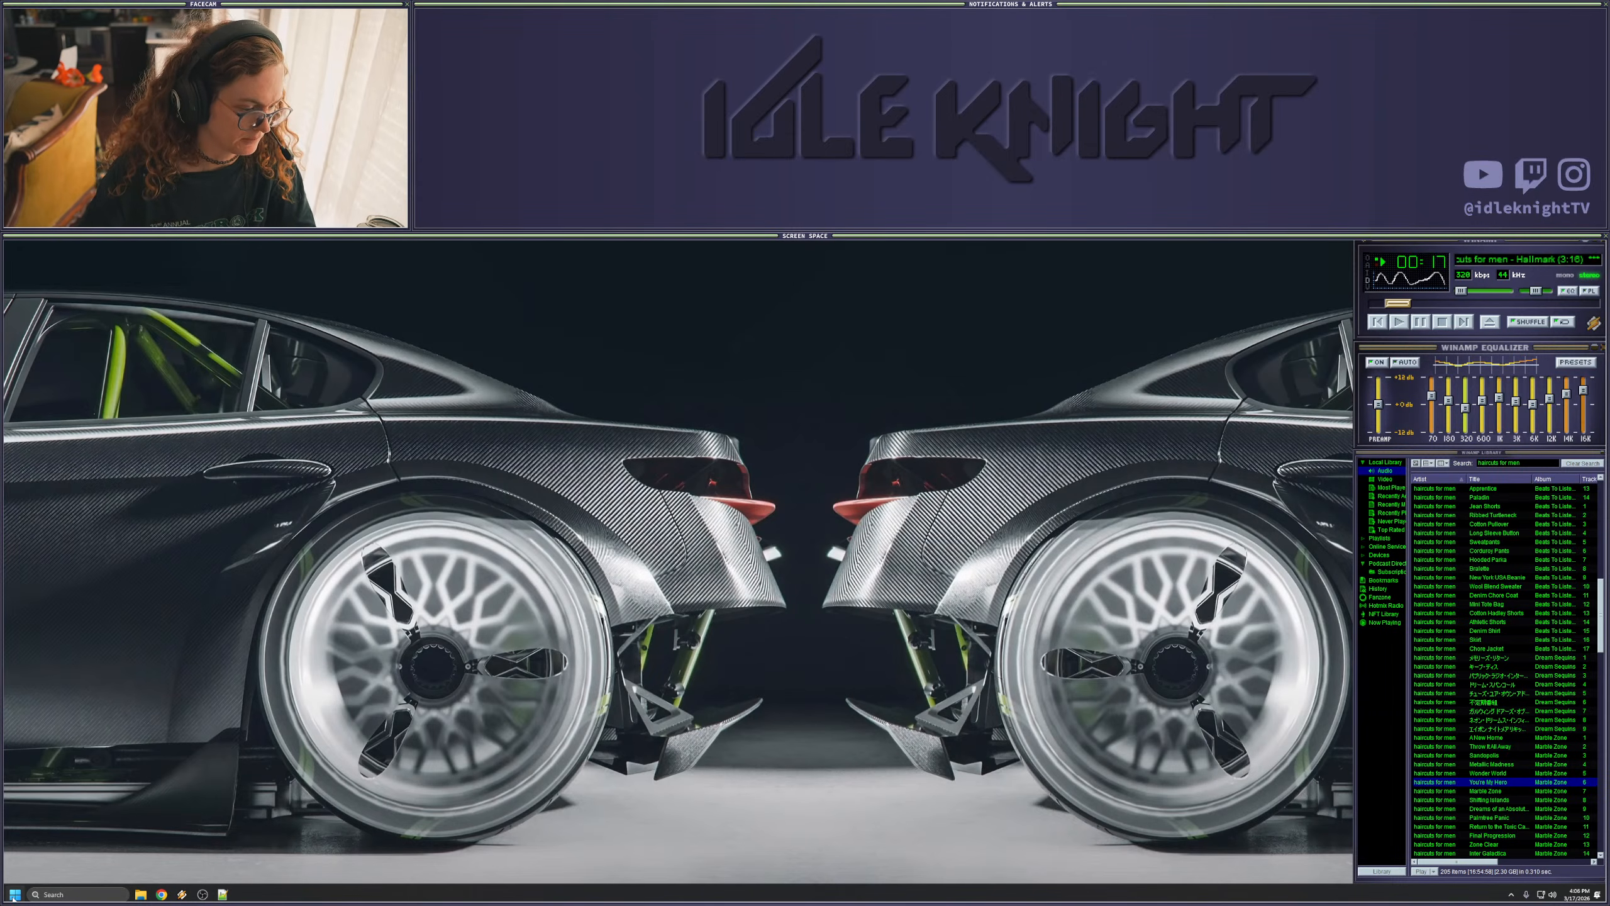
- Launch KeyShot 10 and open the recent Lexus sedan scene
{"action": "left_click", "coordinate": [14, 894]}
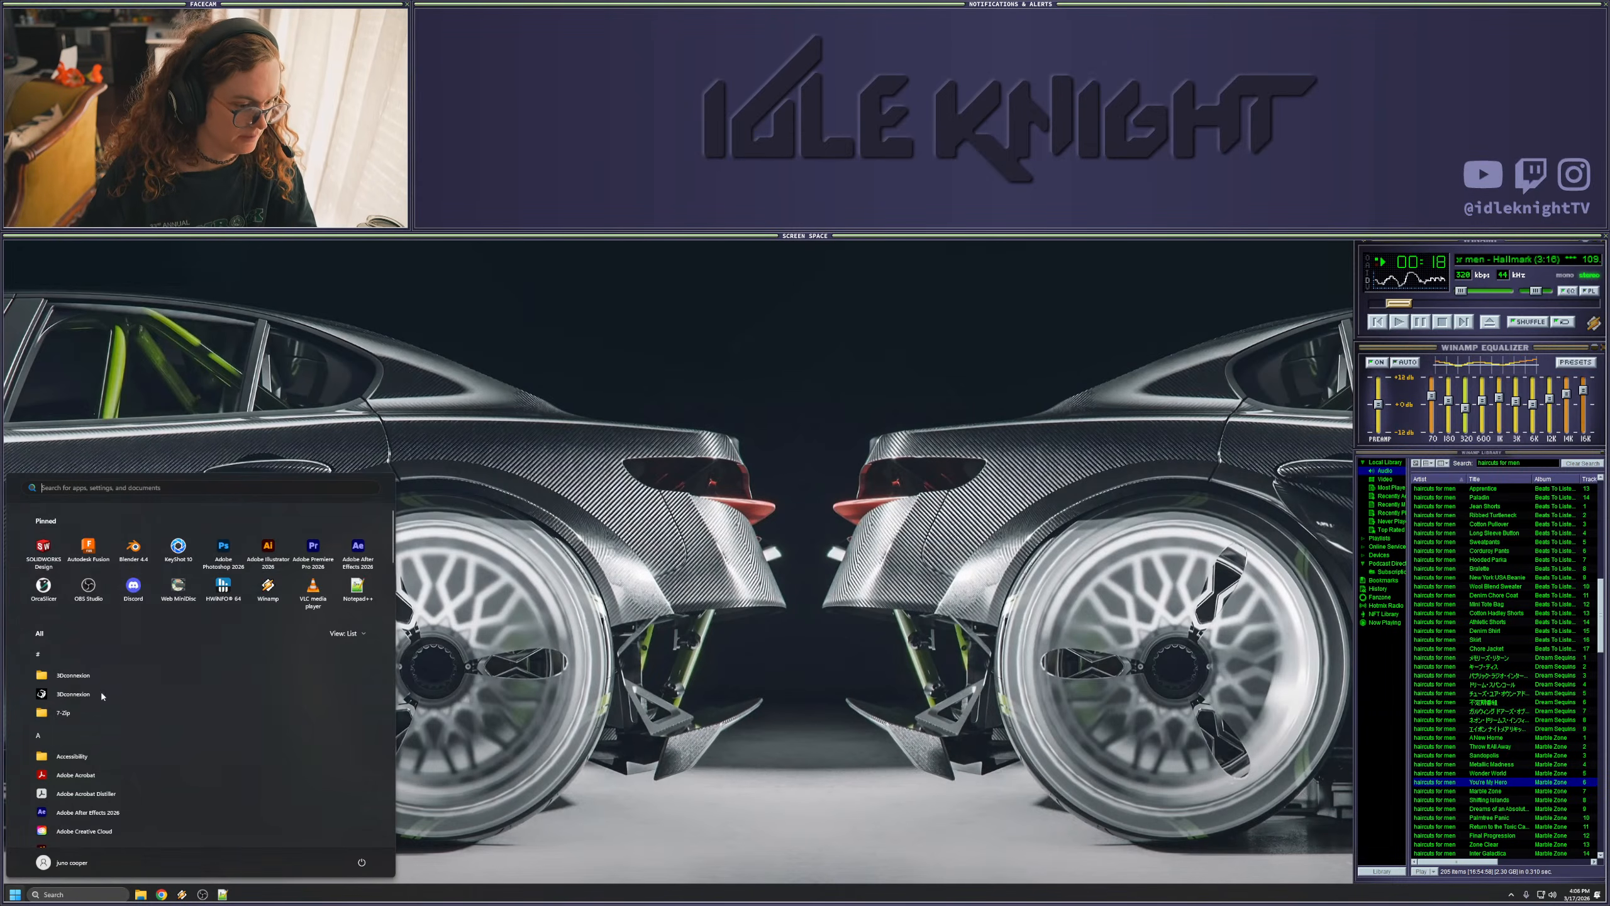
{"action": "left_click", "coordinate": [179, 587]}
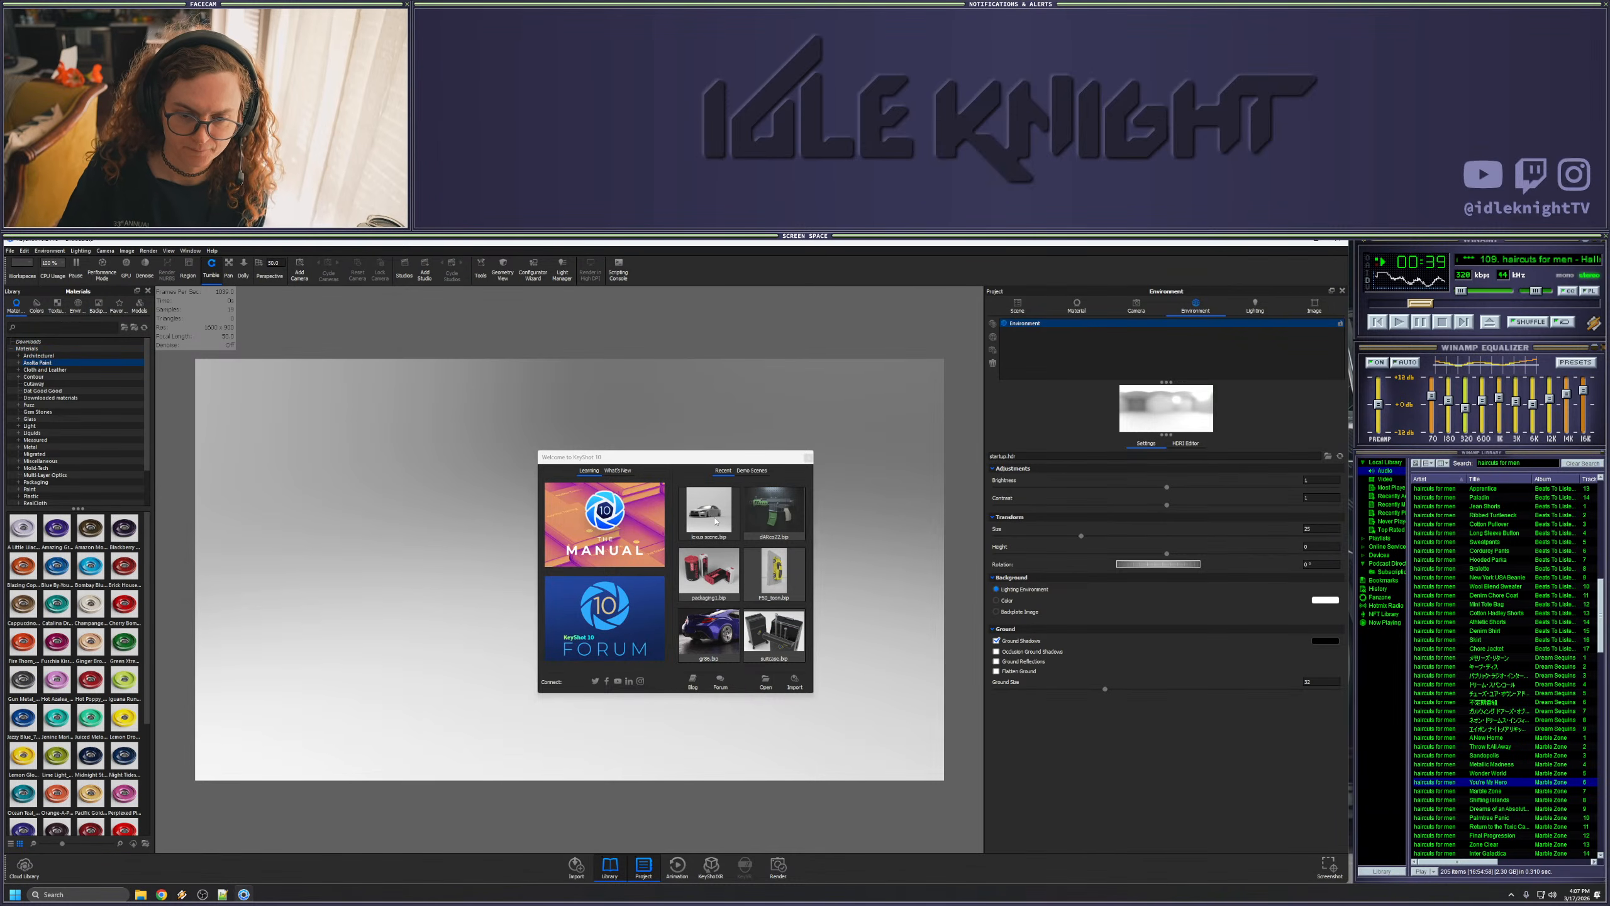
{"action": "left_click", "coordinate": [715, 520]}
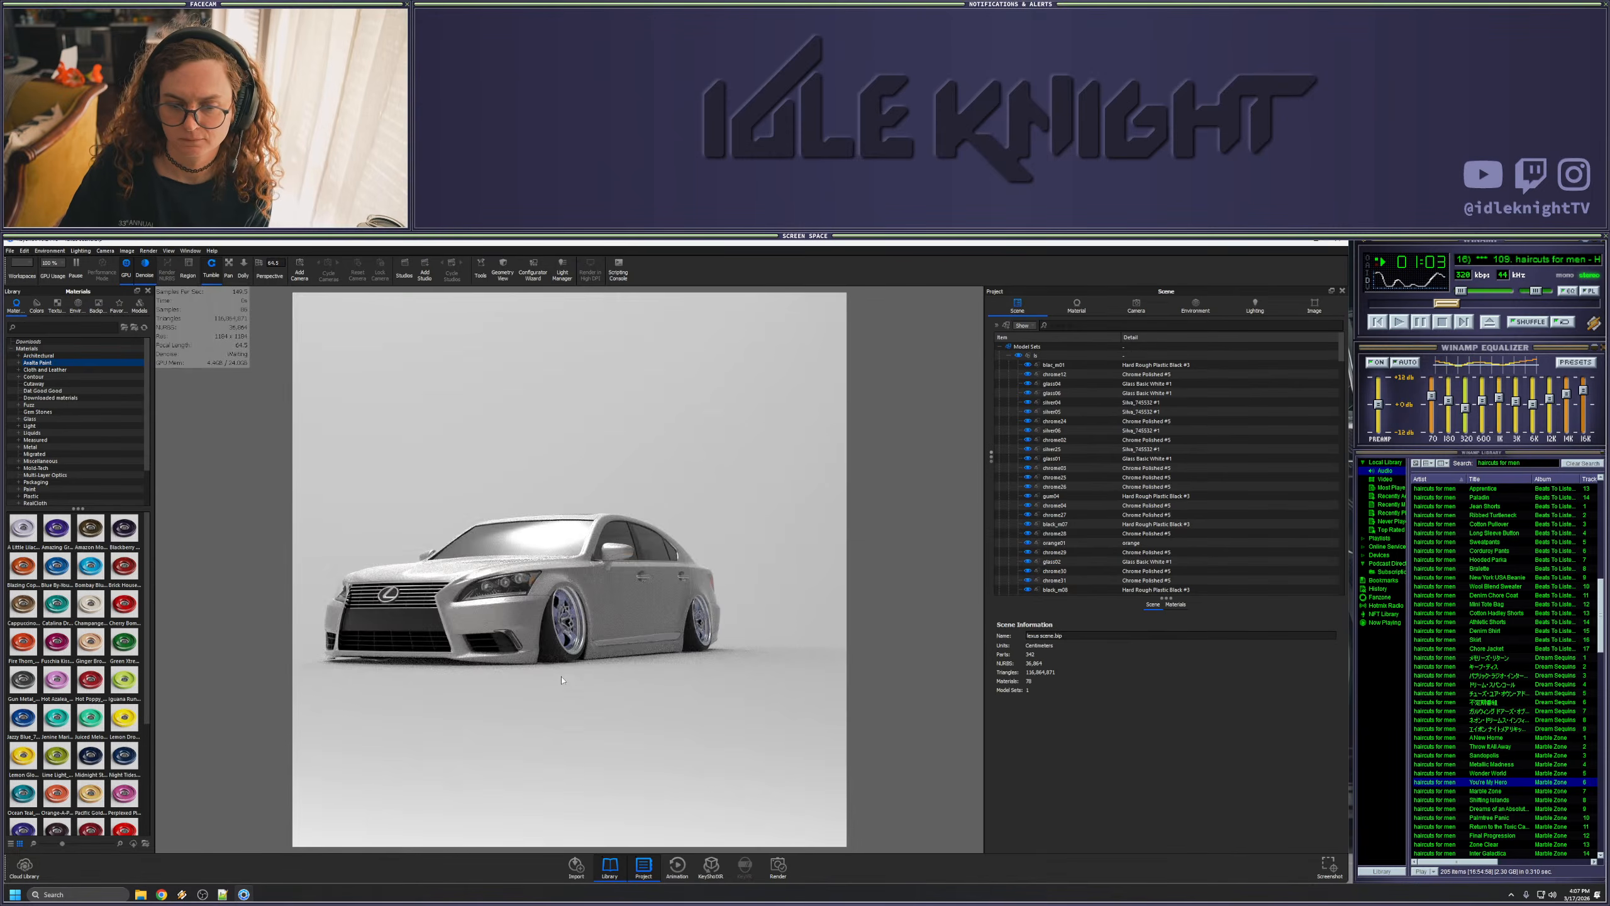
- Select every material in the scene's material list and link them all into one shared material
{"action": "left_click_drag", "start_coordinate": [760, 646], "coordinate": [760, 632]}
{"action": "left_click", "coordinate": [1068, 421]}
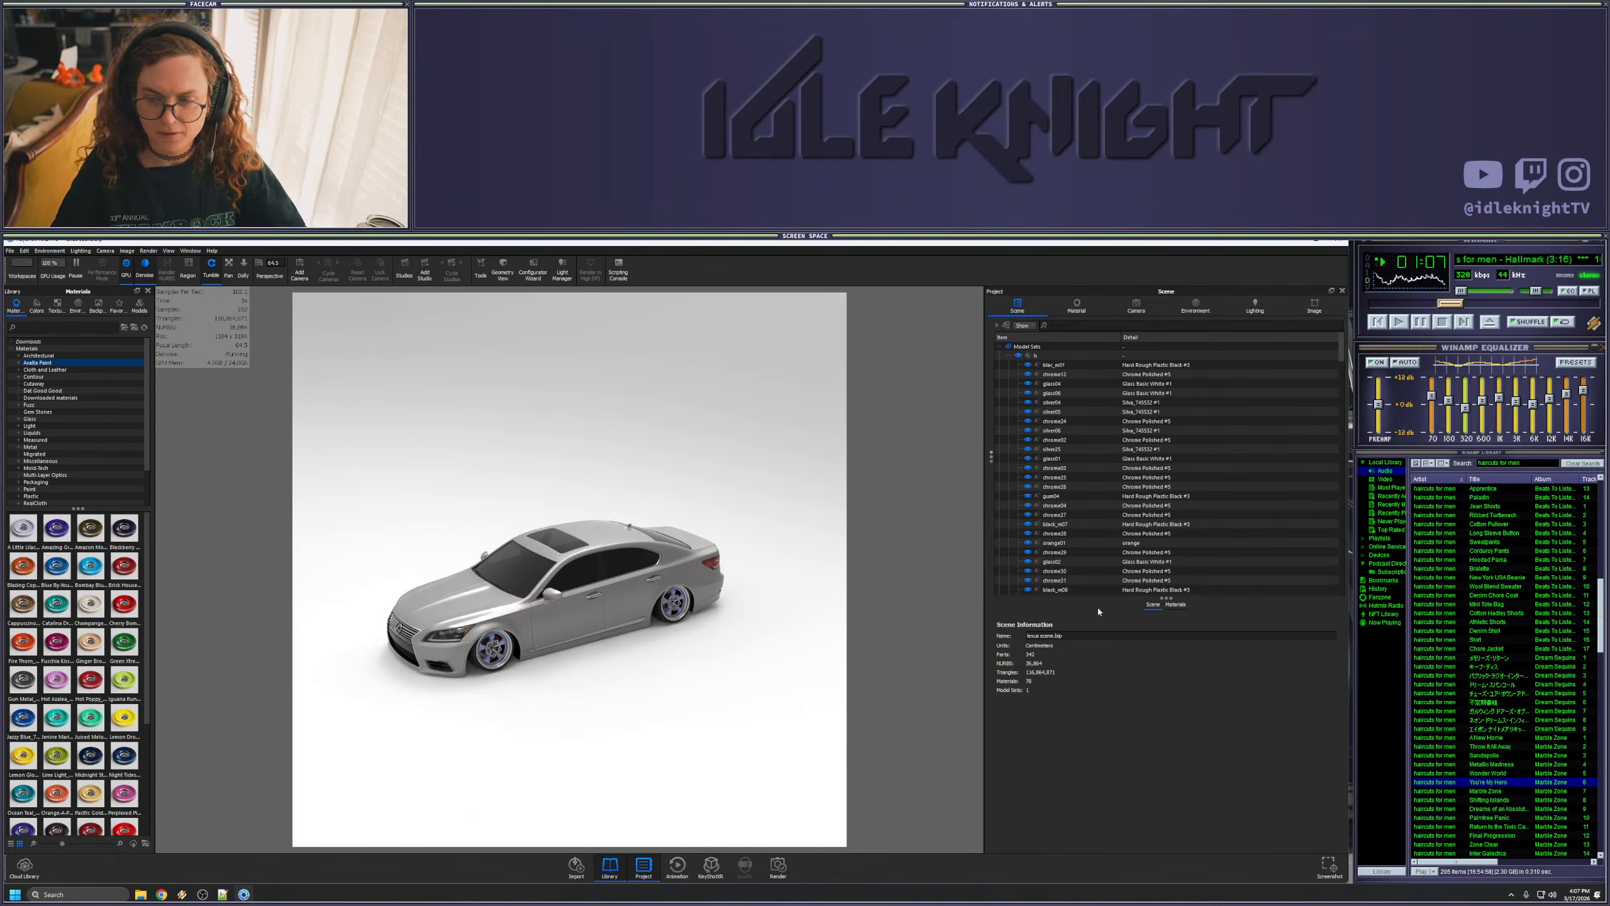
{"action": "left_click", "coordinate": [1176, 603]}
{"action": "left_click", "coordinate": [1021, 628]}
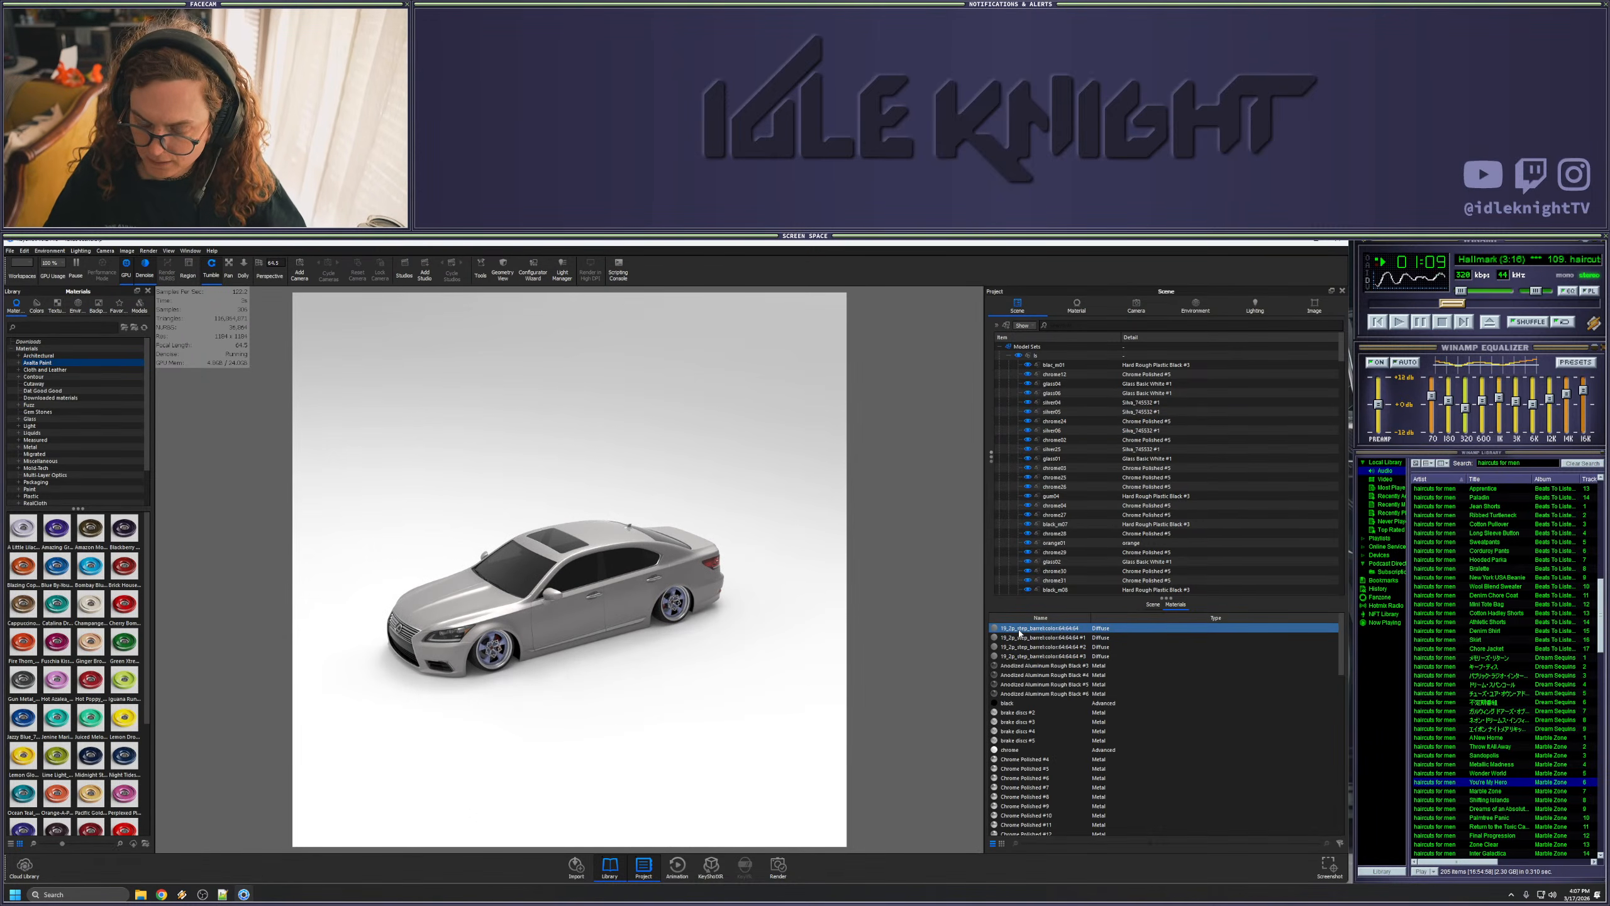
{"action": "scroll", "coordinate": [1050, 694], "scroll_direction": "down", "scroll_amount": 15}
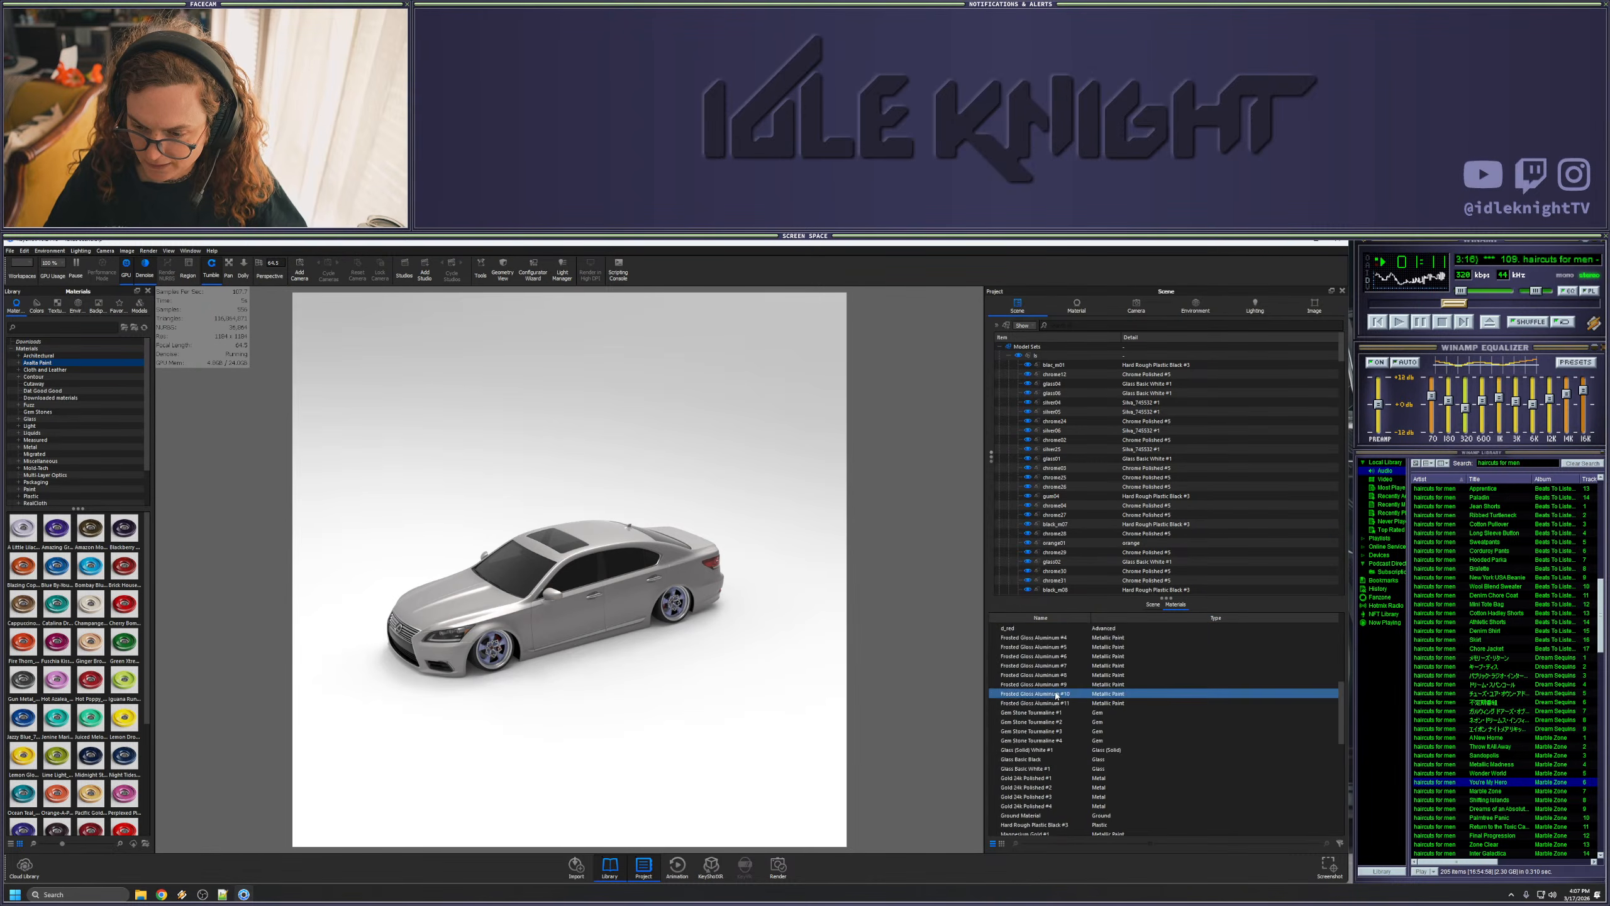
{"action": "scroll", "coordinate": [1040, 749], "scroll_direction": "down", "scroll_amount": 5}
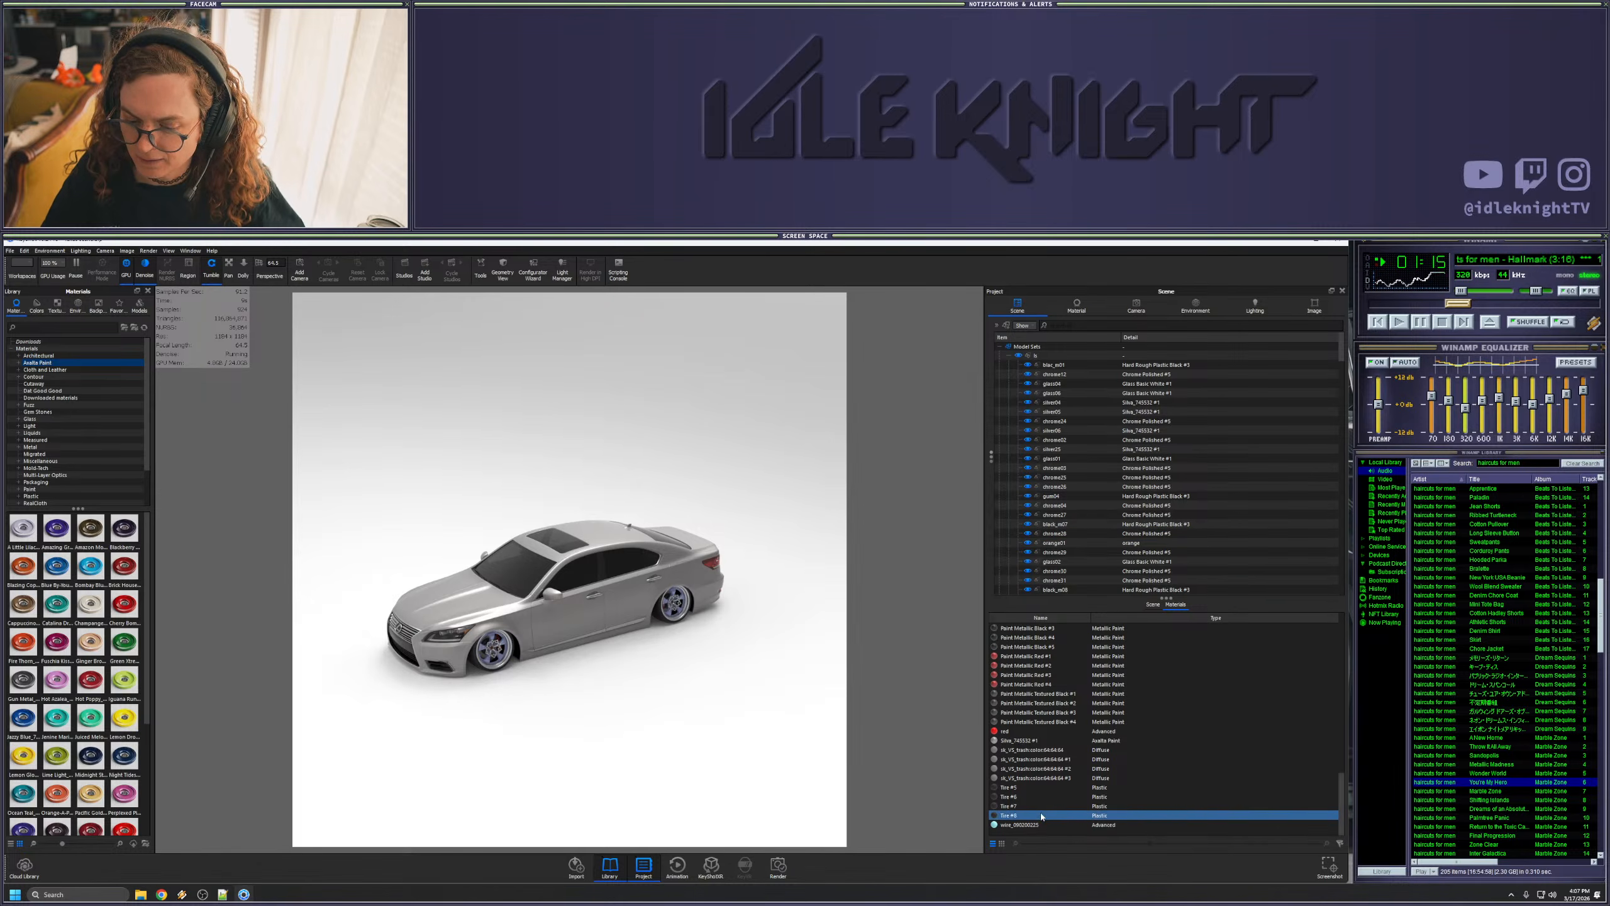
{"action": "left_click", "coordinate": [1027, 826]}
{"action": "key", "text": "ctrl+a"}
{"action": "scroll", "coordinate": [1049, 698], "scroll_direction": "up", "scroll_amount": 19}
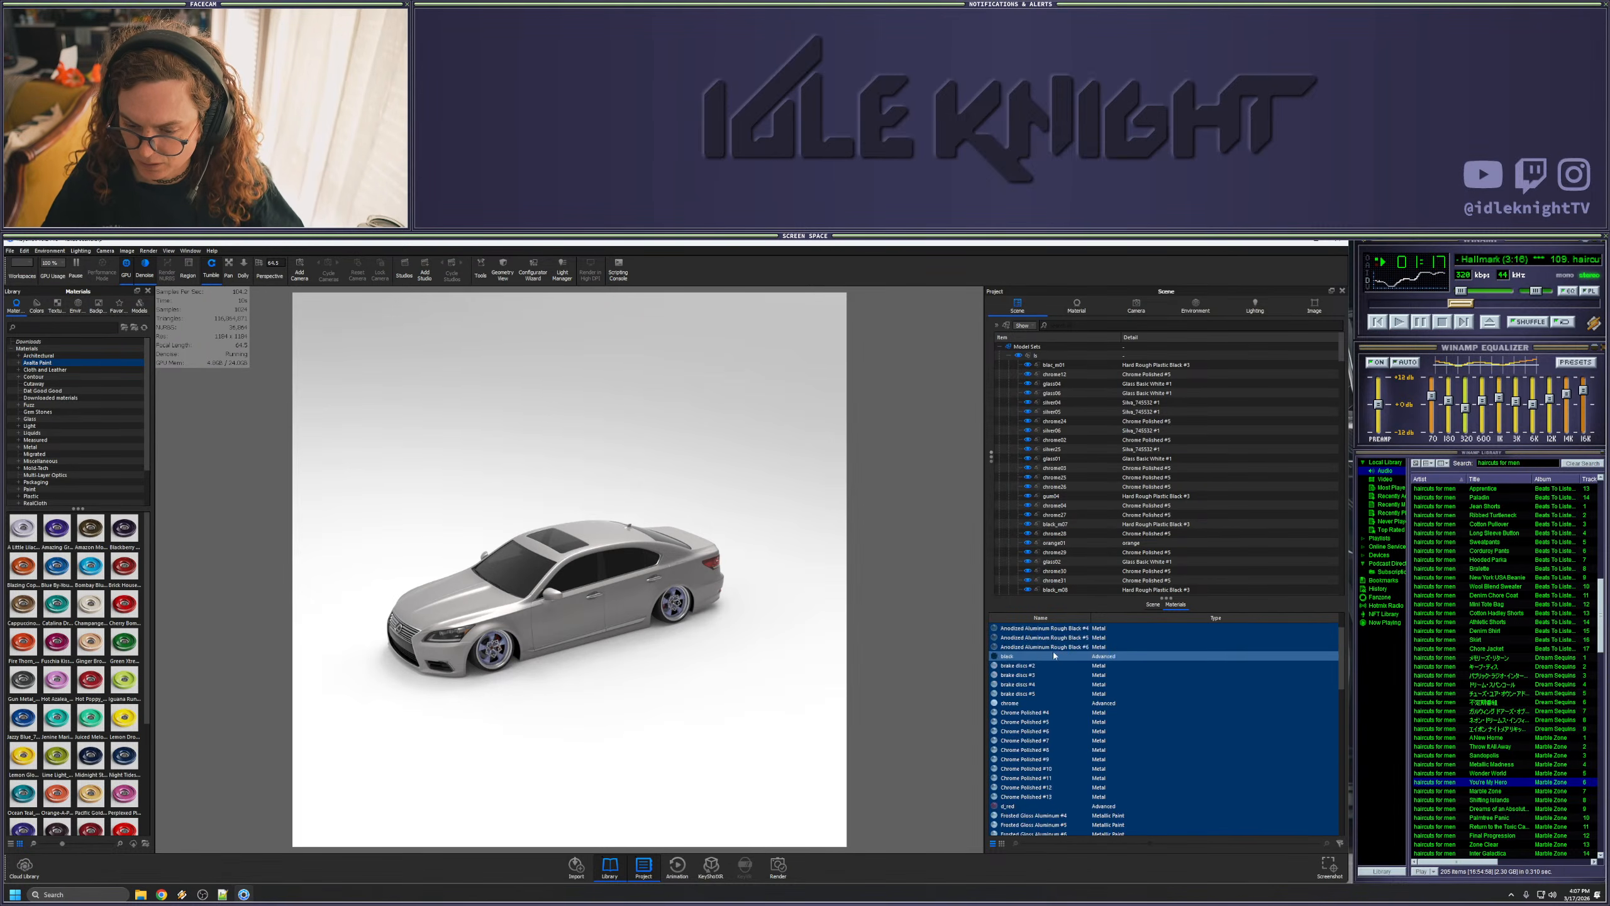
{"action": "right_click", "coordinate": [1041, 628]}
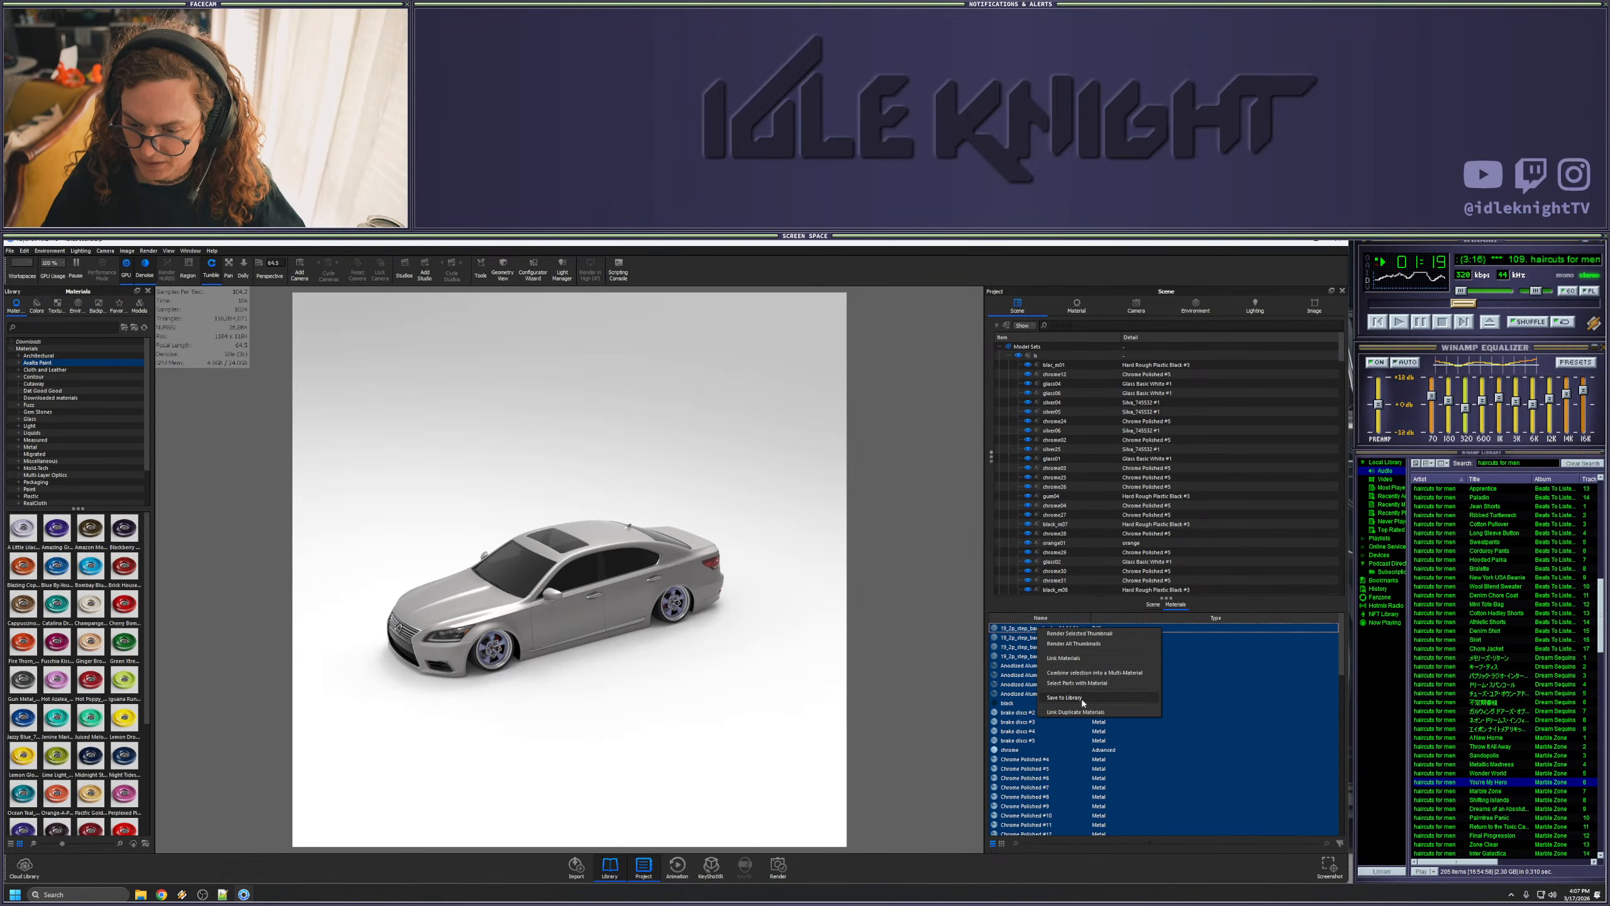
{"action": "left_click", "coordinate": [1077, 658]}
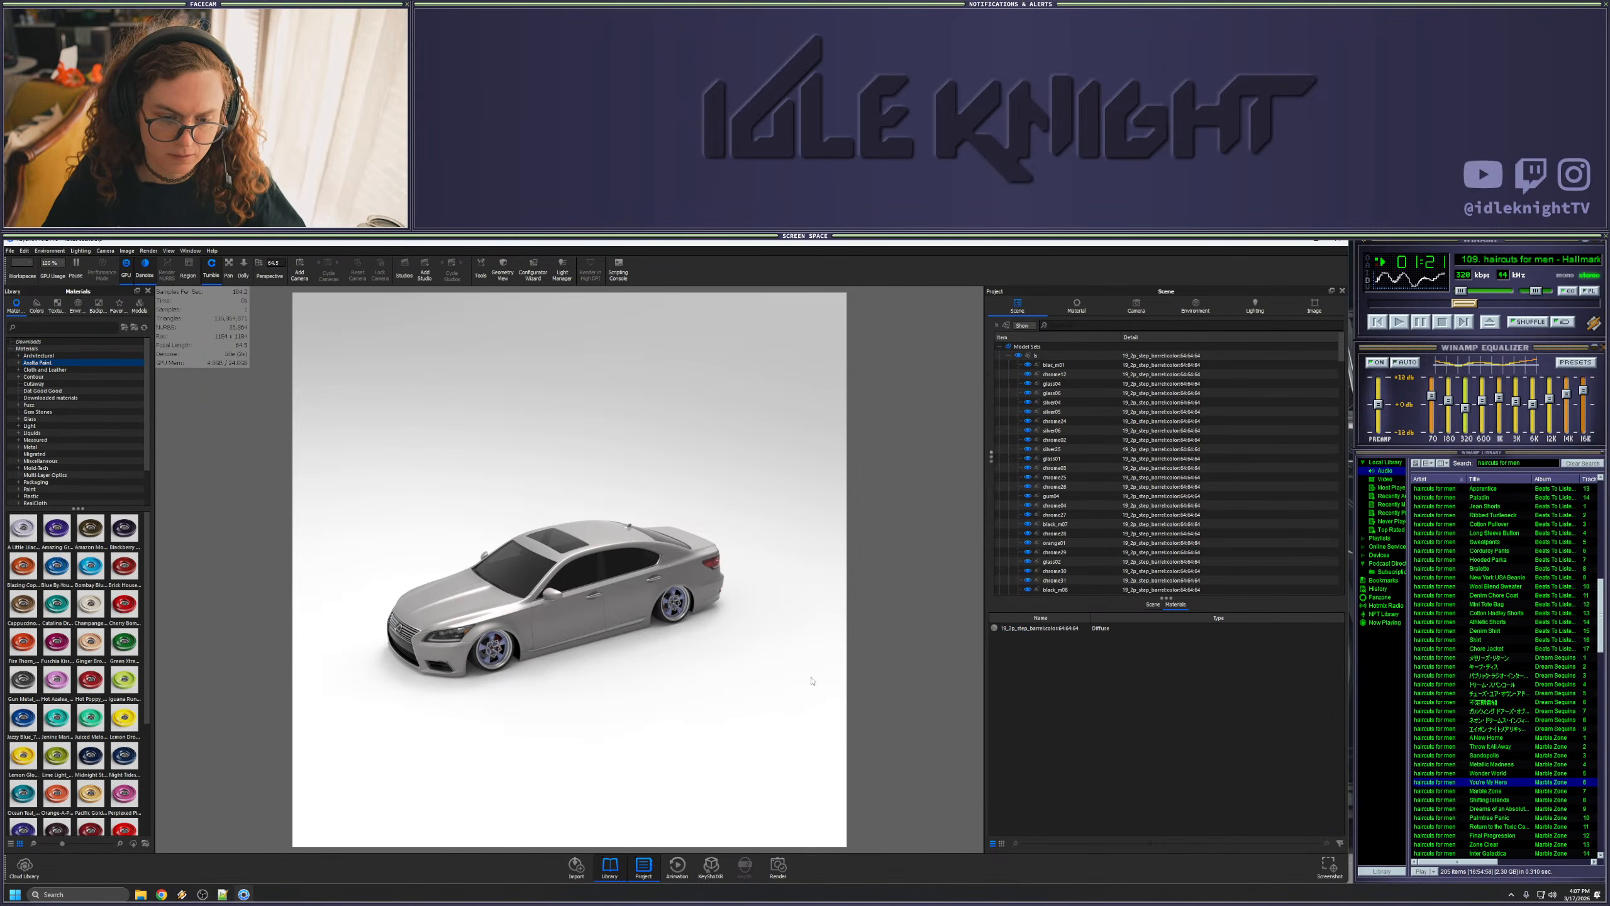
- Delete the Ground Plane part from the scene
{"action": "left_click", "coordinate": [758, 683]}
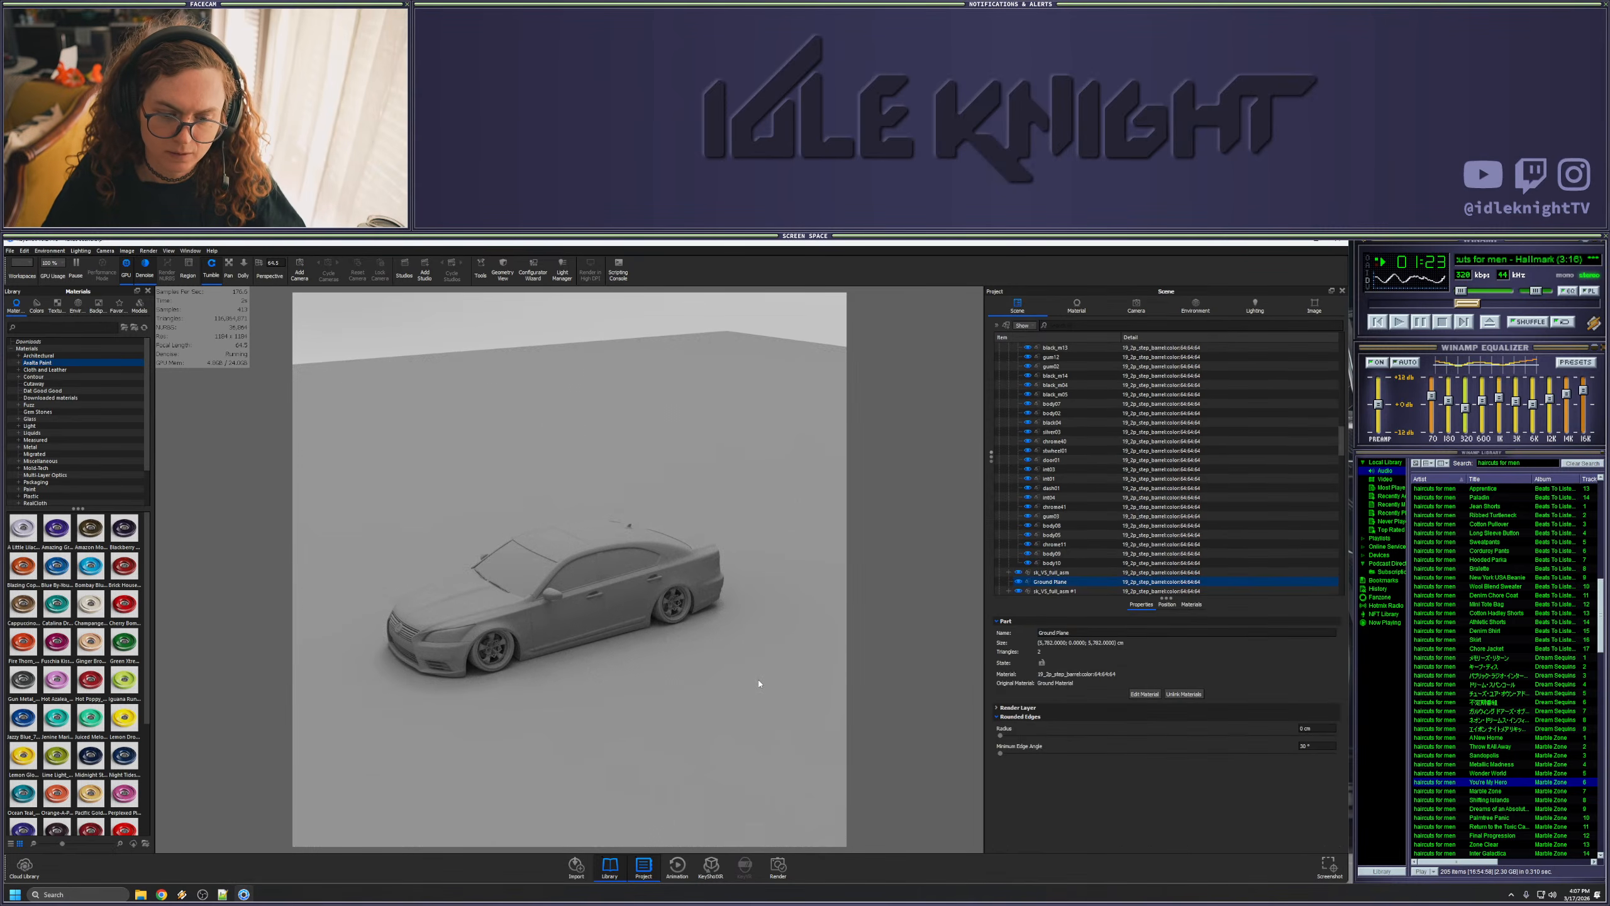
{"action": "left_click", "coordinate": [1047, 582]}
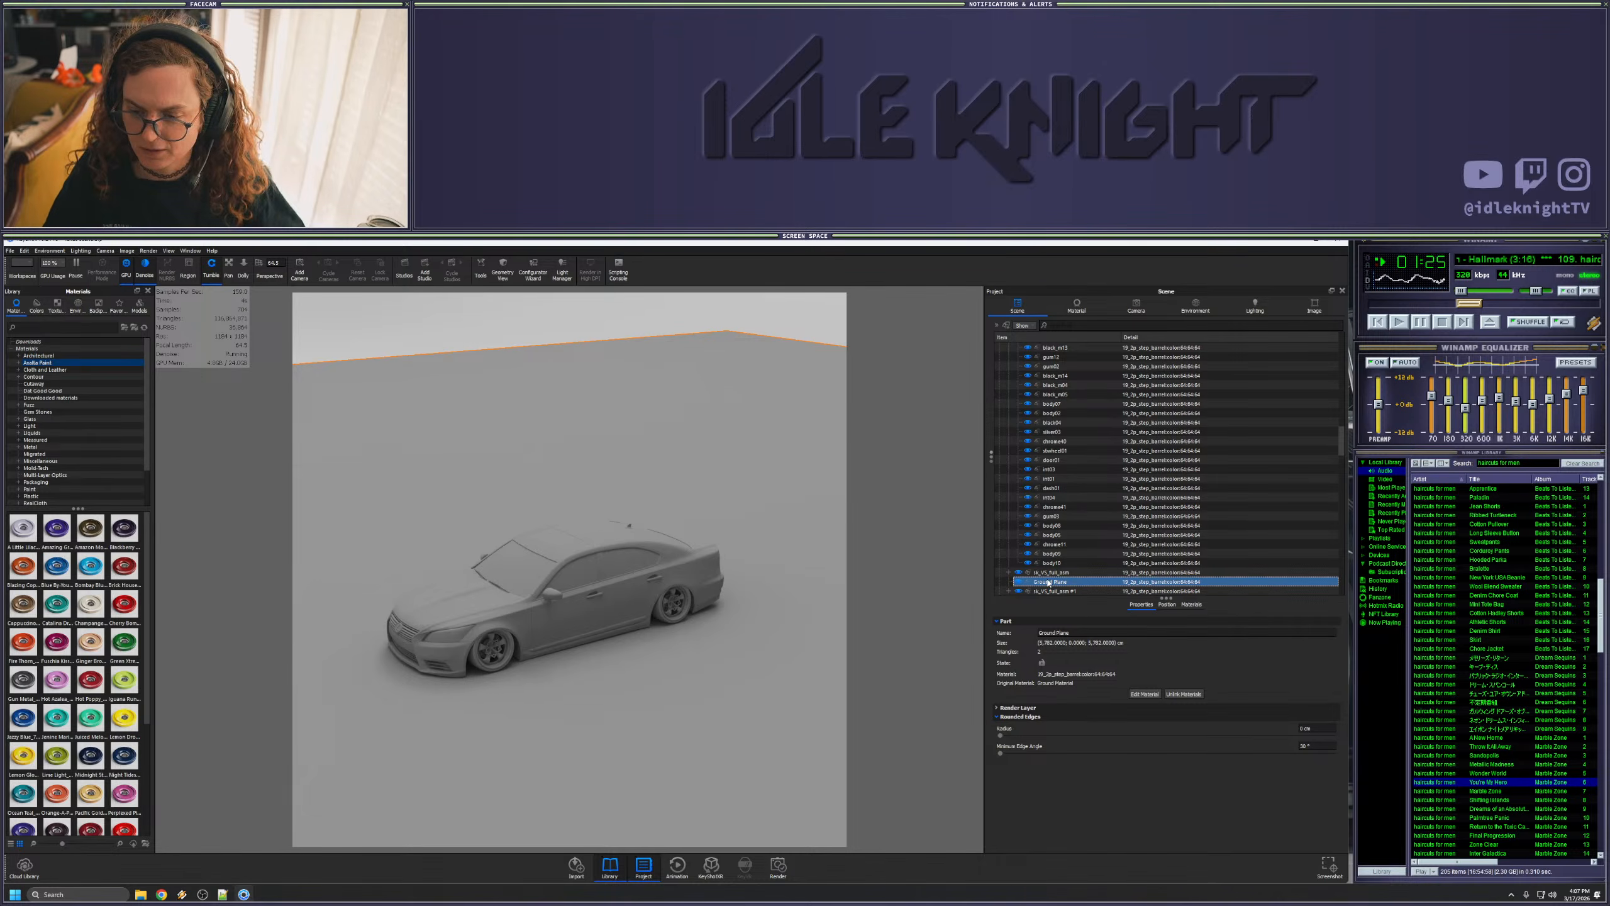
{"action": "key", "text": "Delete"}
{"action": "left_click", "coordinate": [834, 573]}
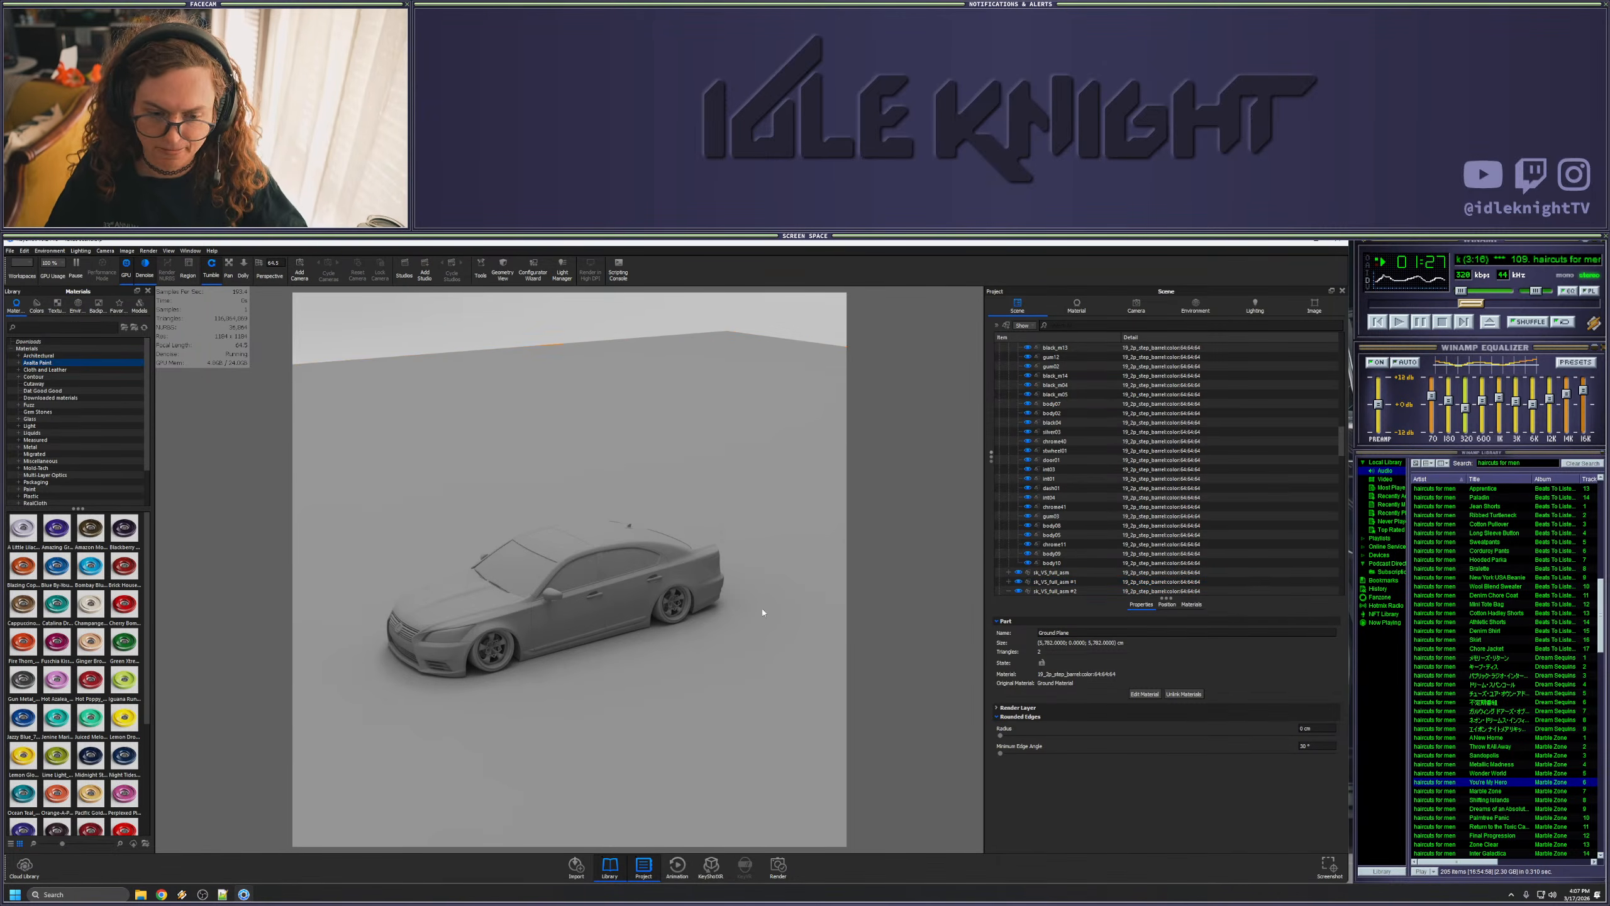
{"action": "left_click_drag", "start_coordinate": [648, 704], "coordinate": [706, 632]}
- Apply the Glass (Solid) Red library material to the whole car
{"action": "left_click", "coordinate": [1191, 604]}
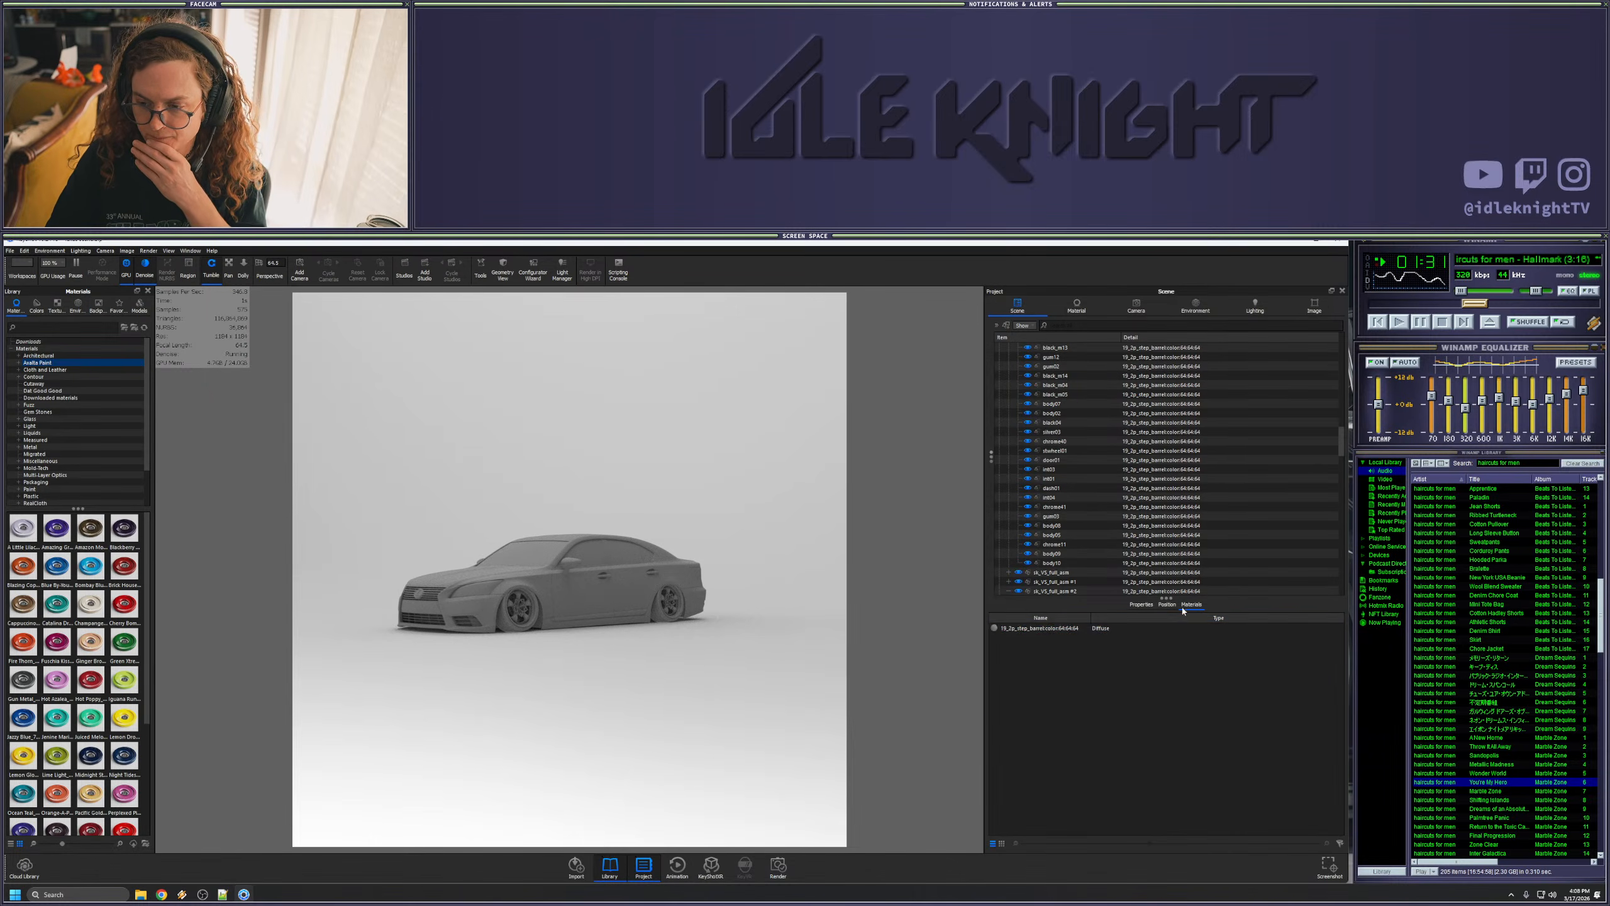
{"action": "left_click", "coordinate": [1008, 628]}
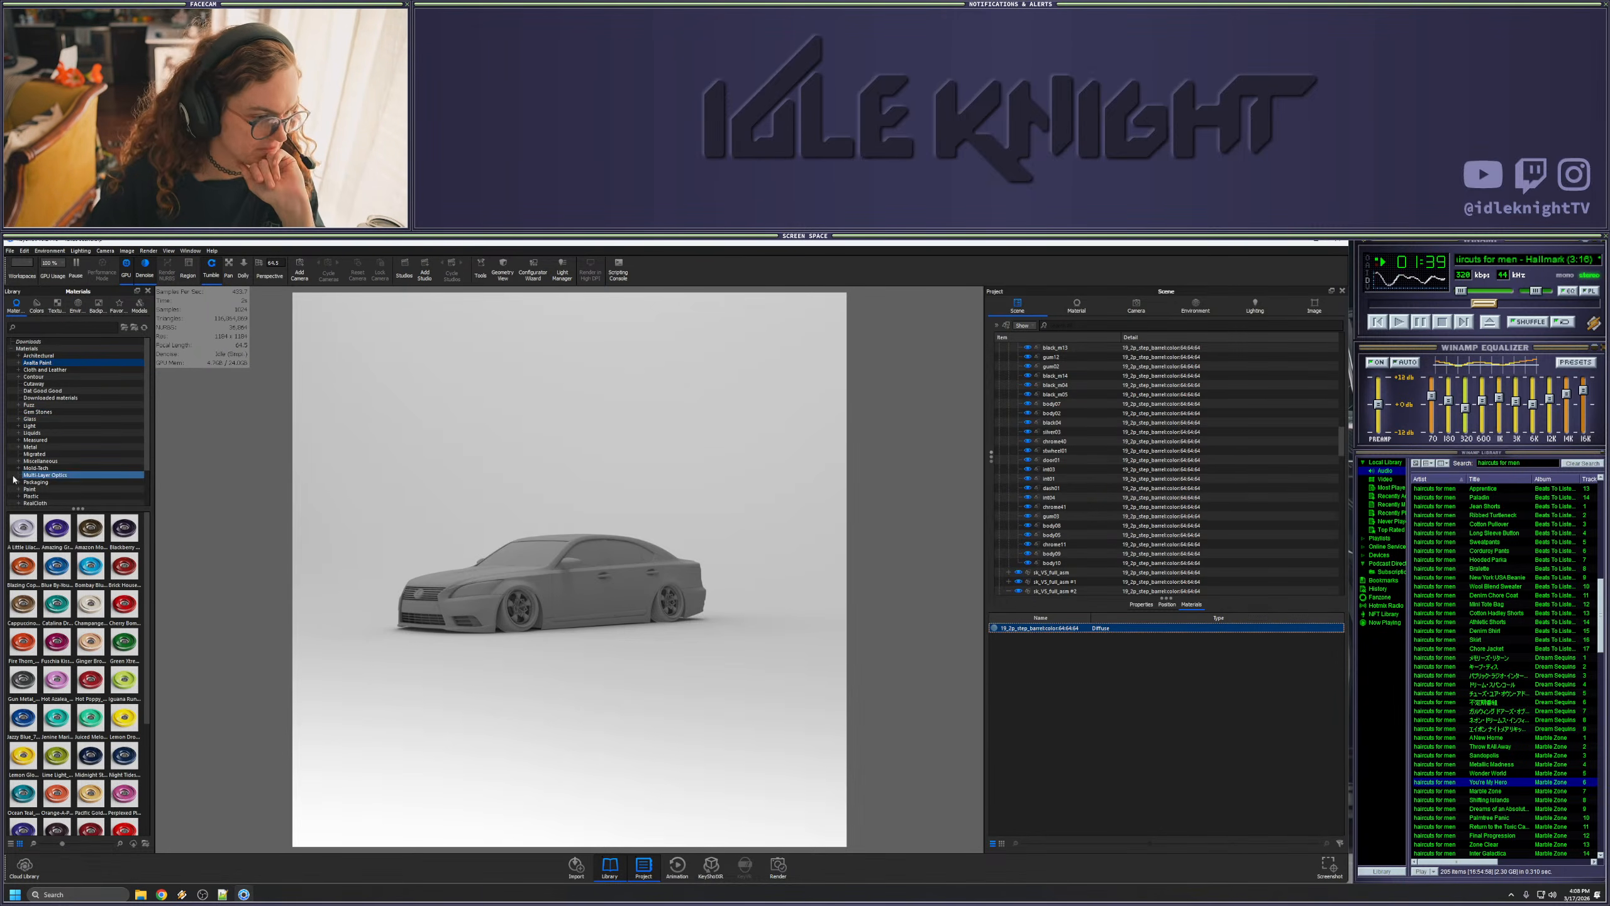
{"action": "left_click", "coordinate": [43, 420]}
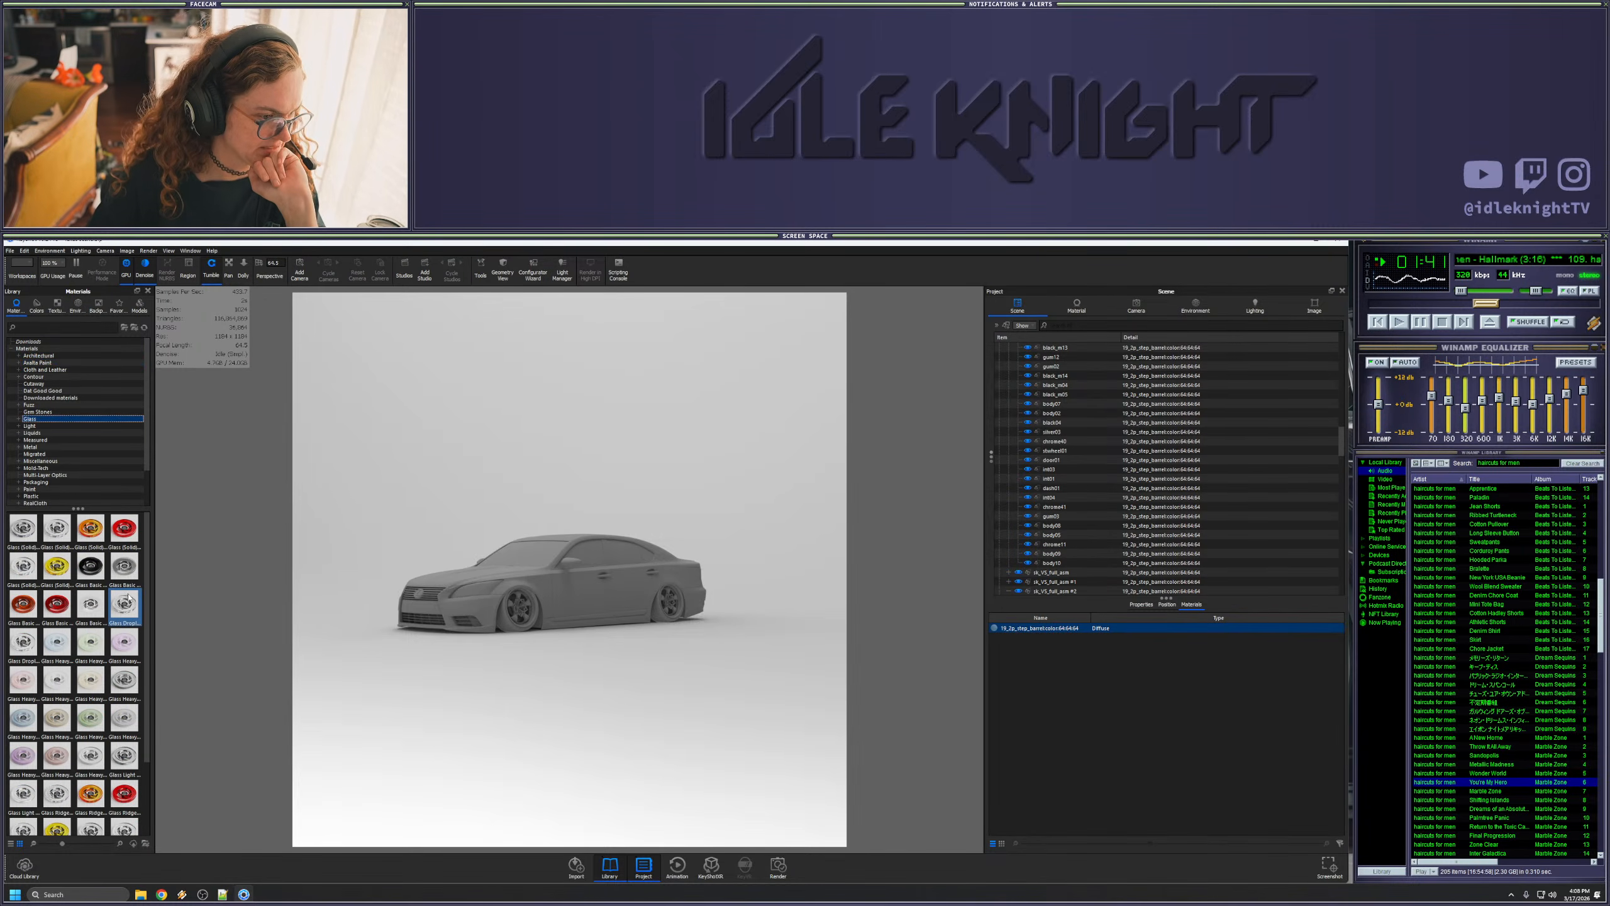
{"action": "mouse_move", "coordinate": [118, 544]}
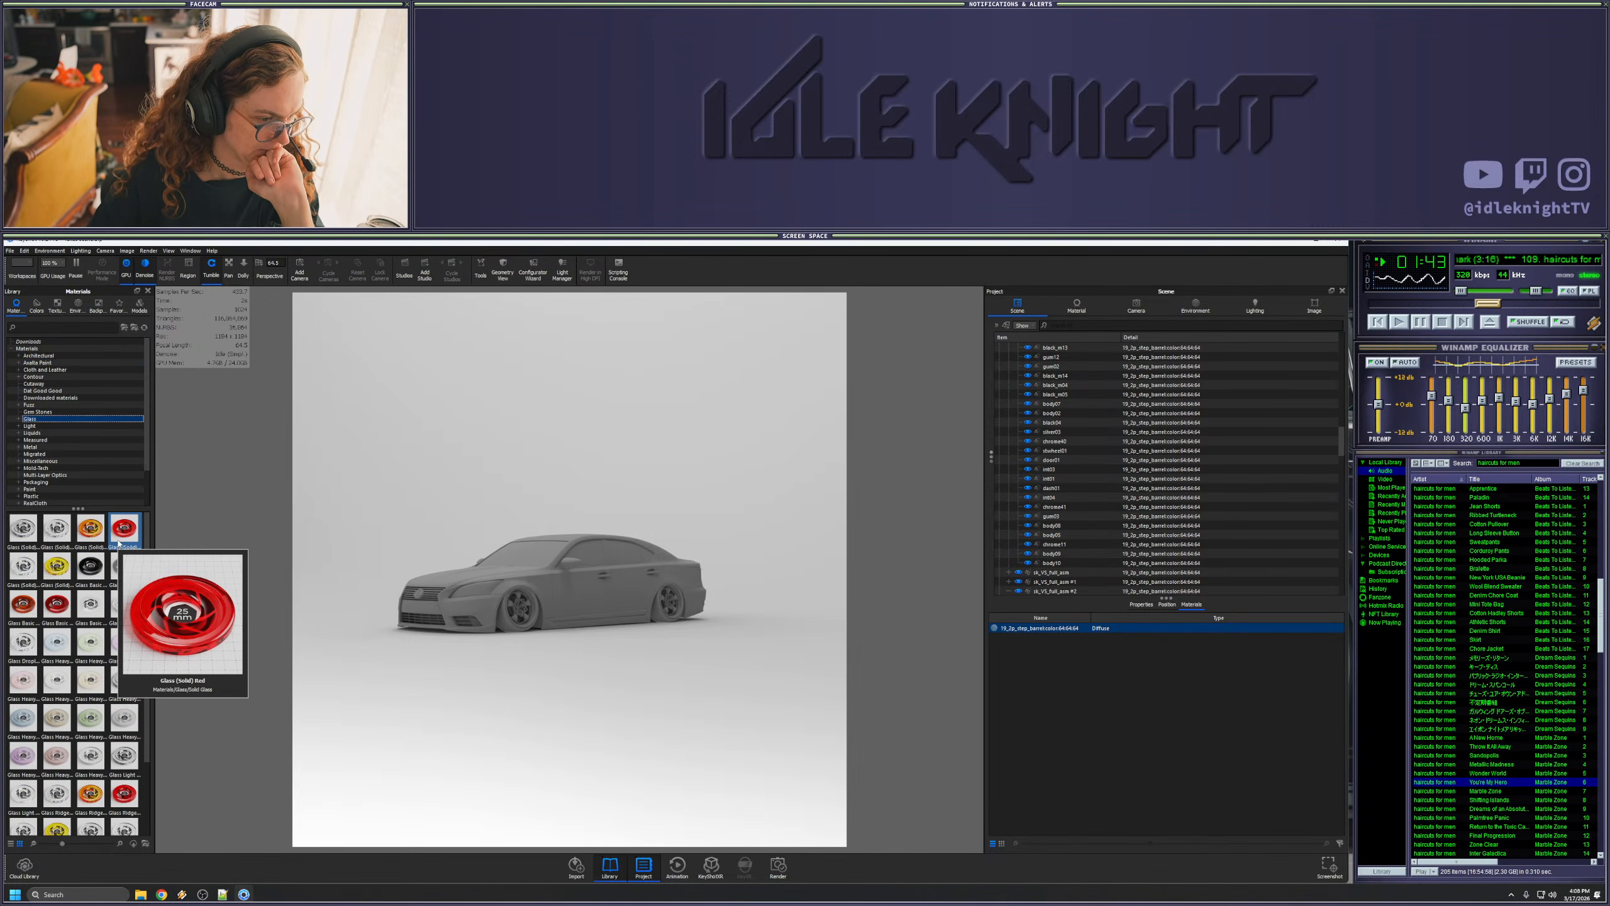
{"action": "left_click_drag", "start_coordinate": [119, 544], "coordinate": [524, 591]}
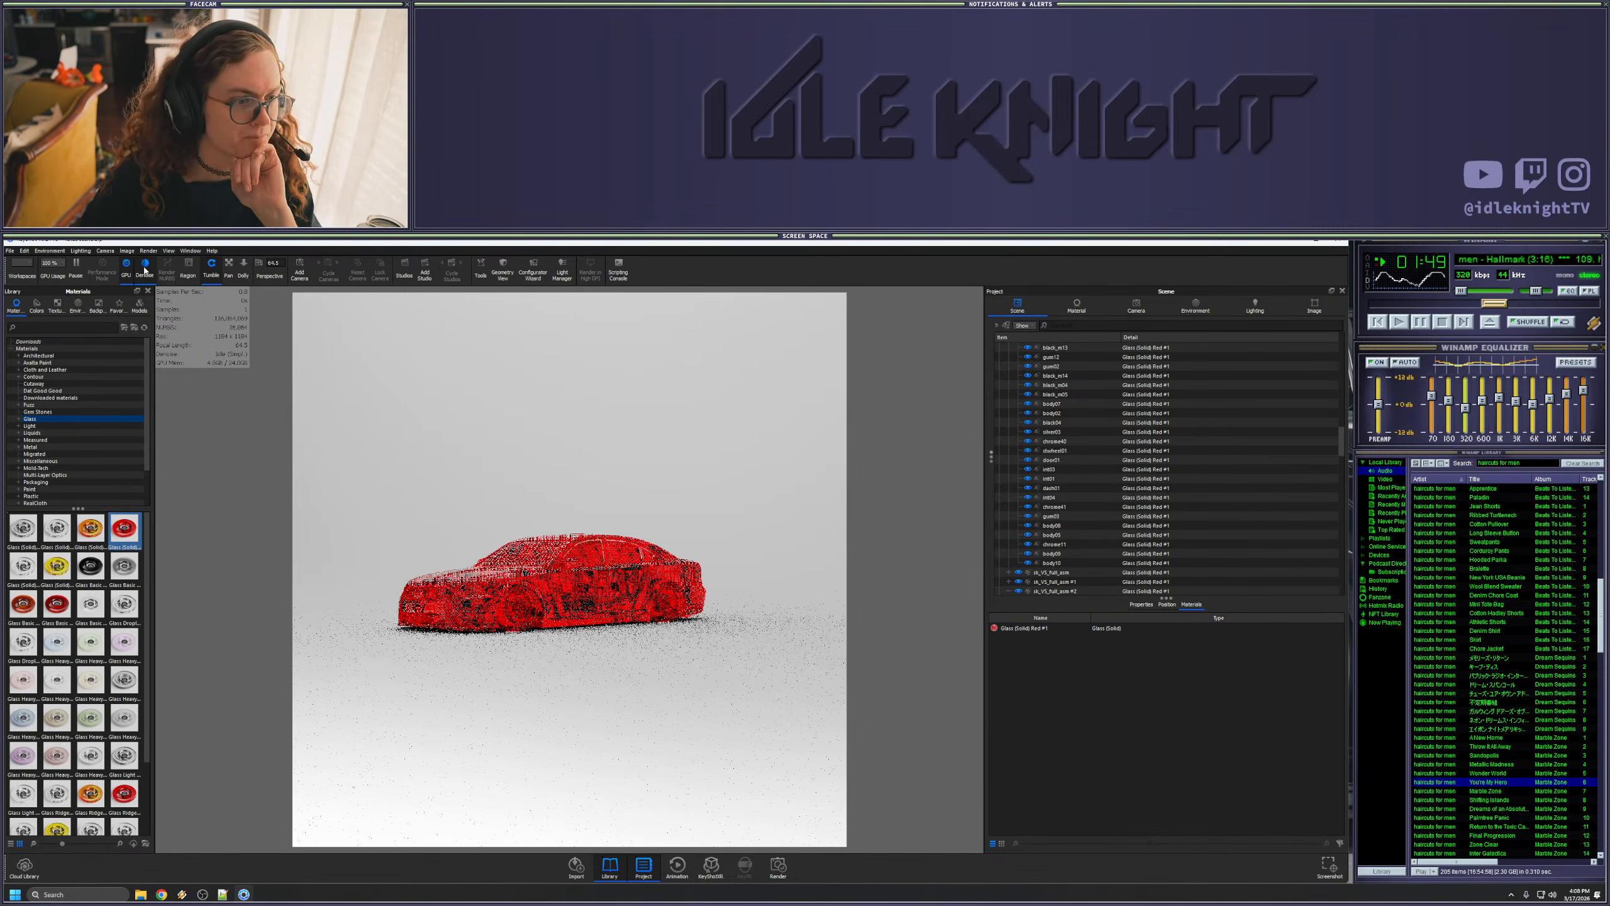
- Open the car's red solid glass material for editing in the Material Graph
{"action": "scroll", "coordinate": [574, 599], "scroll_direction": "up", "scroll_amount": 4}
{"action": "left_click_drag", "start_coordinate": [574, 600], "coordinate": [578, 676]}
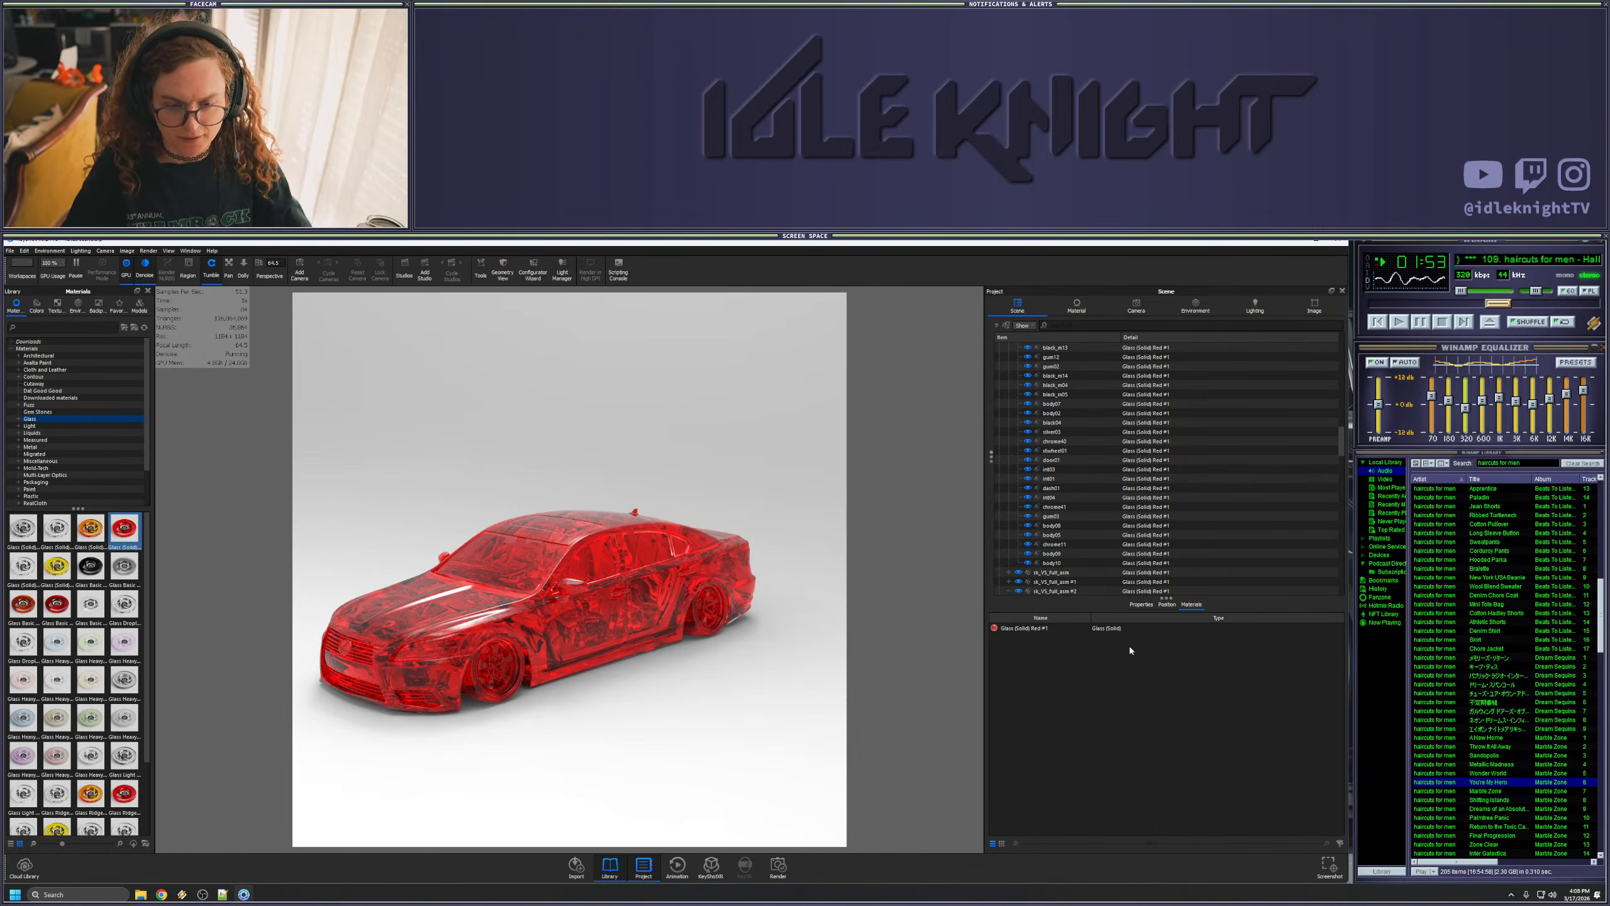
{"action": "double_click", "coordinate": [1017, 628]}
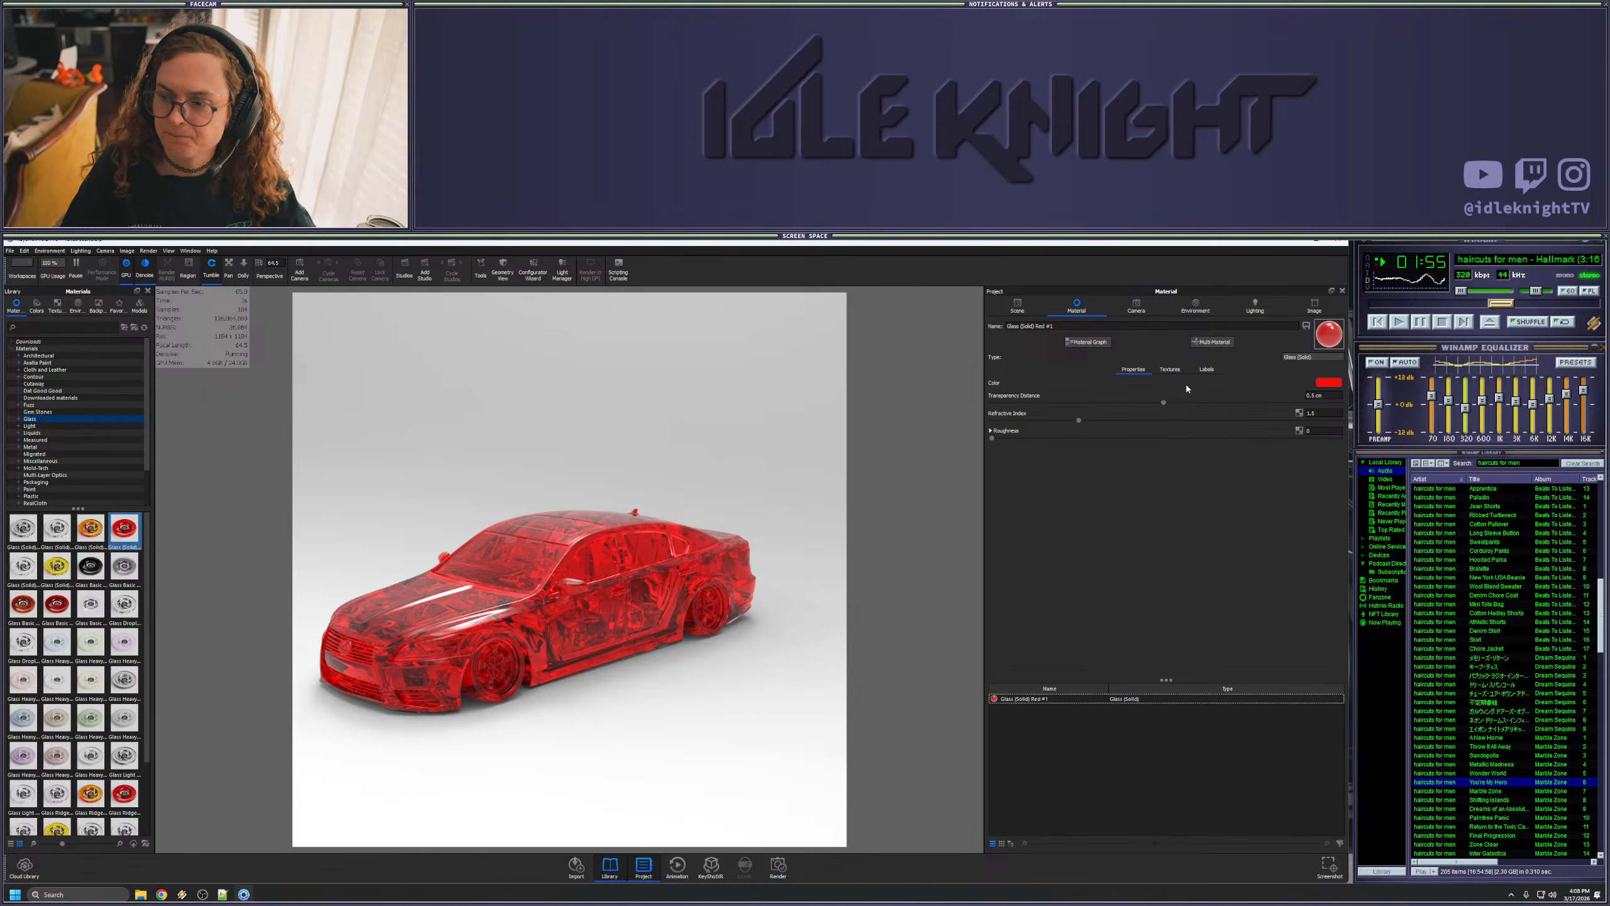
{"action": "left_click", "coordinate": [1097, 346]}
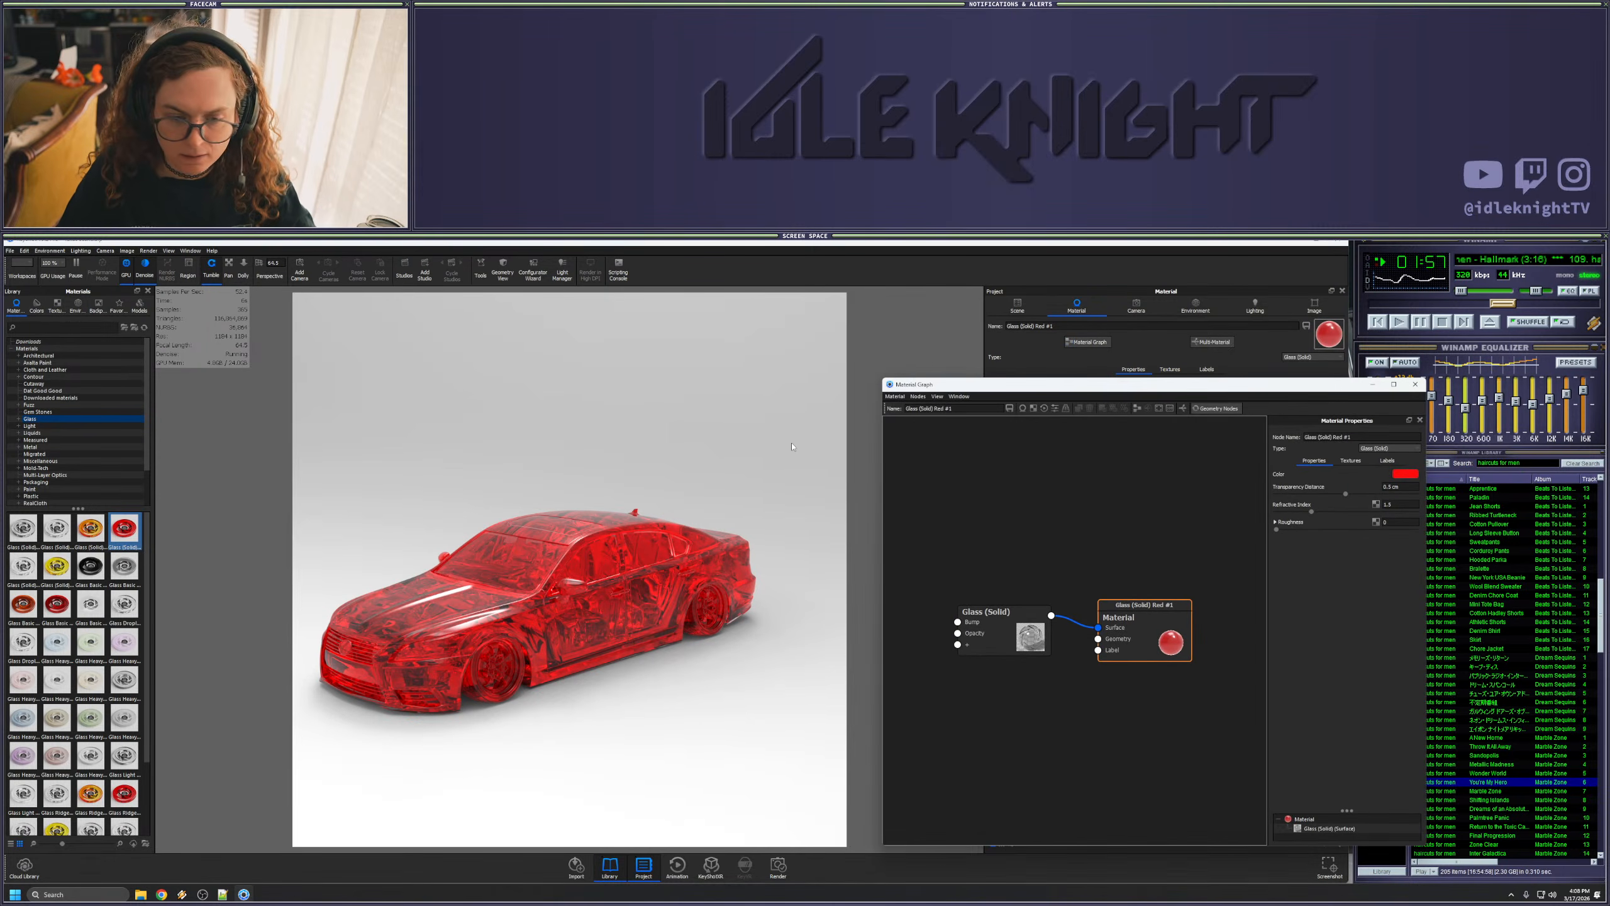
- Add a Displace geometry node, connect it to the red glass material's Geometry input, and show the node's properties
{"action": "right_click", "coordinate": [1013, 527]}
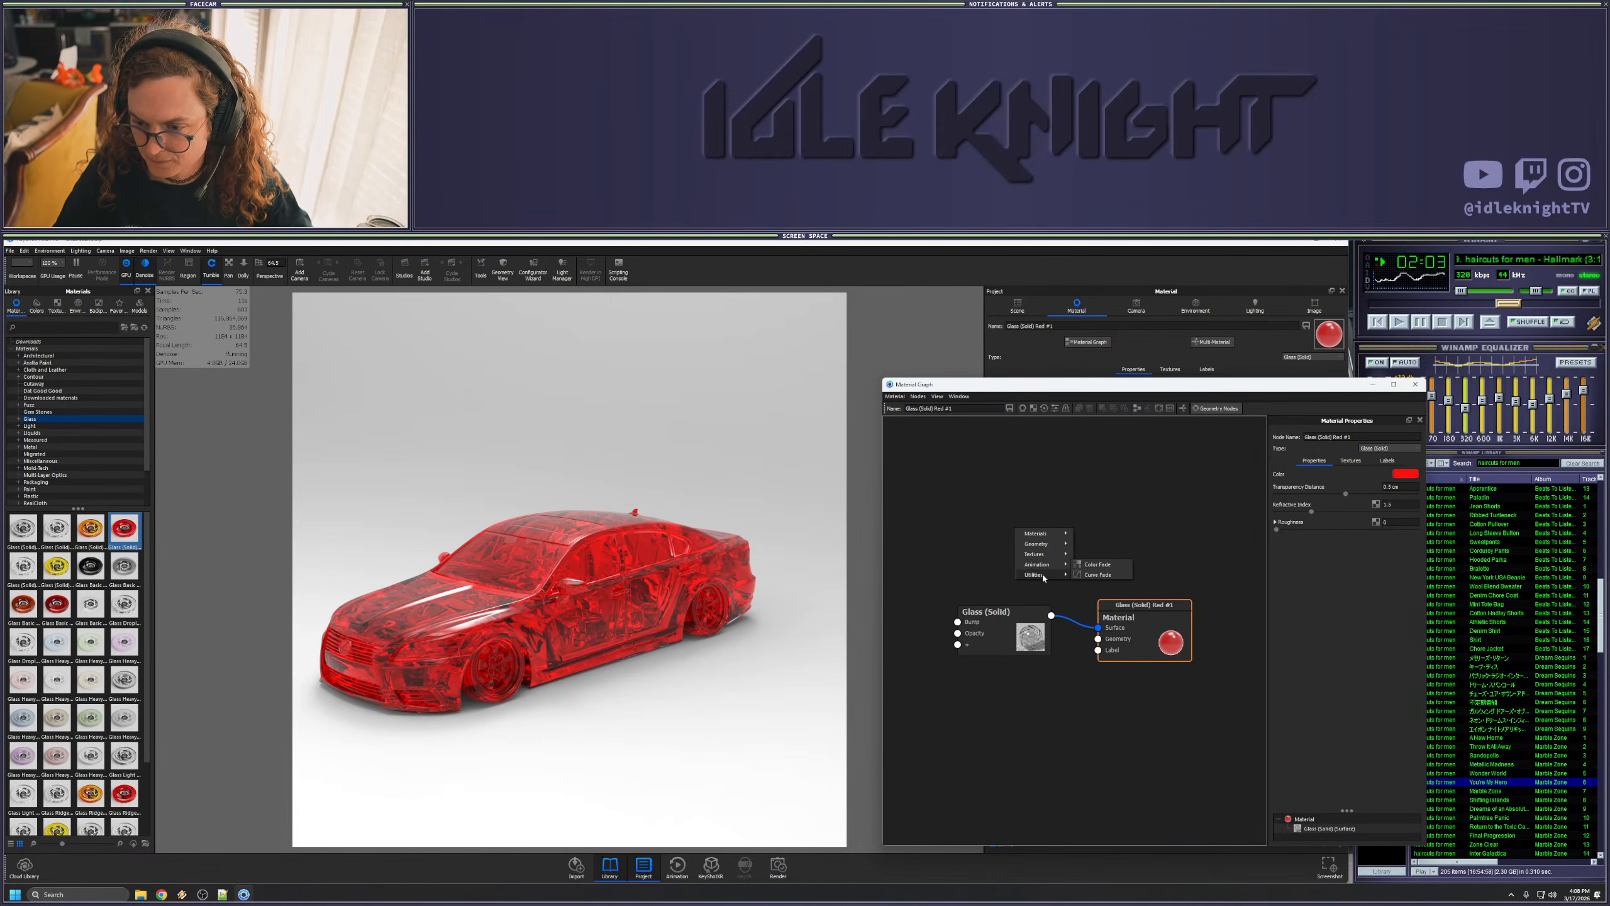
{"action": "mouse_move", "coordinate": [1049, 578]}
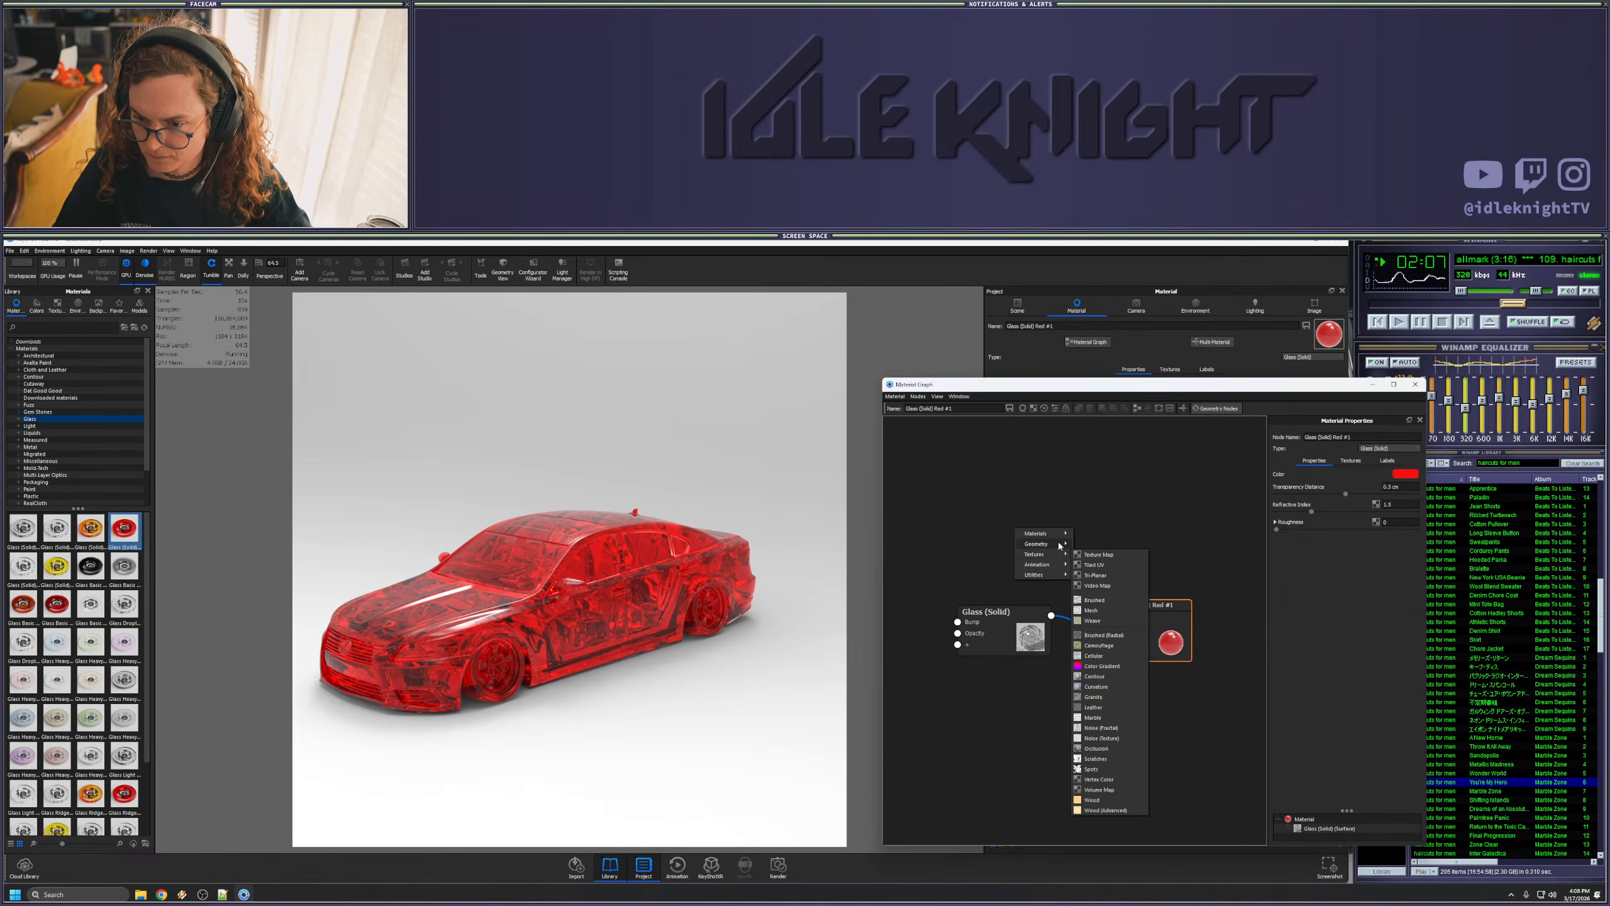
{"action": "mouse_move", "coordinate": [1040, 543]}
{"action": "left_click", "coordinate": [1094, 554]}
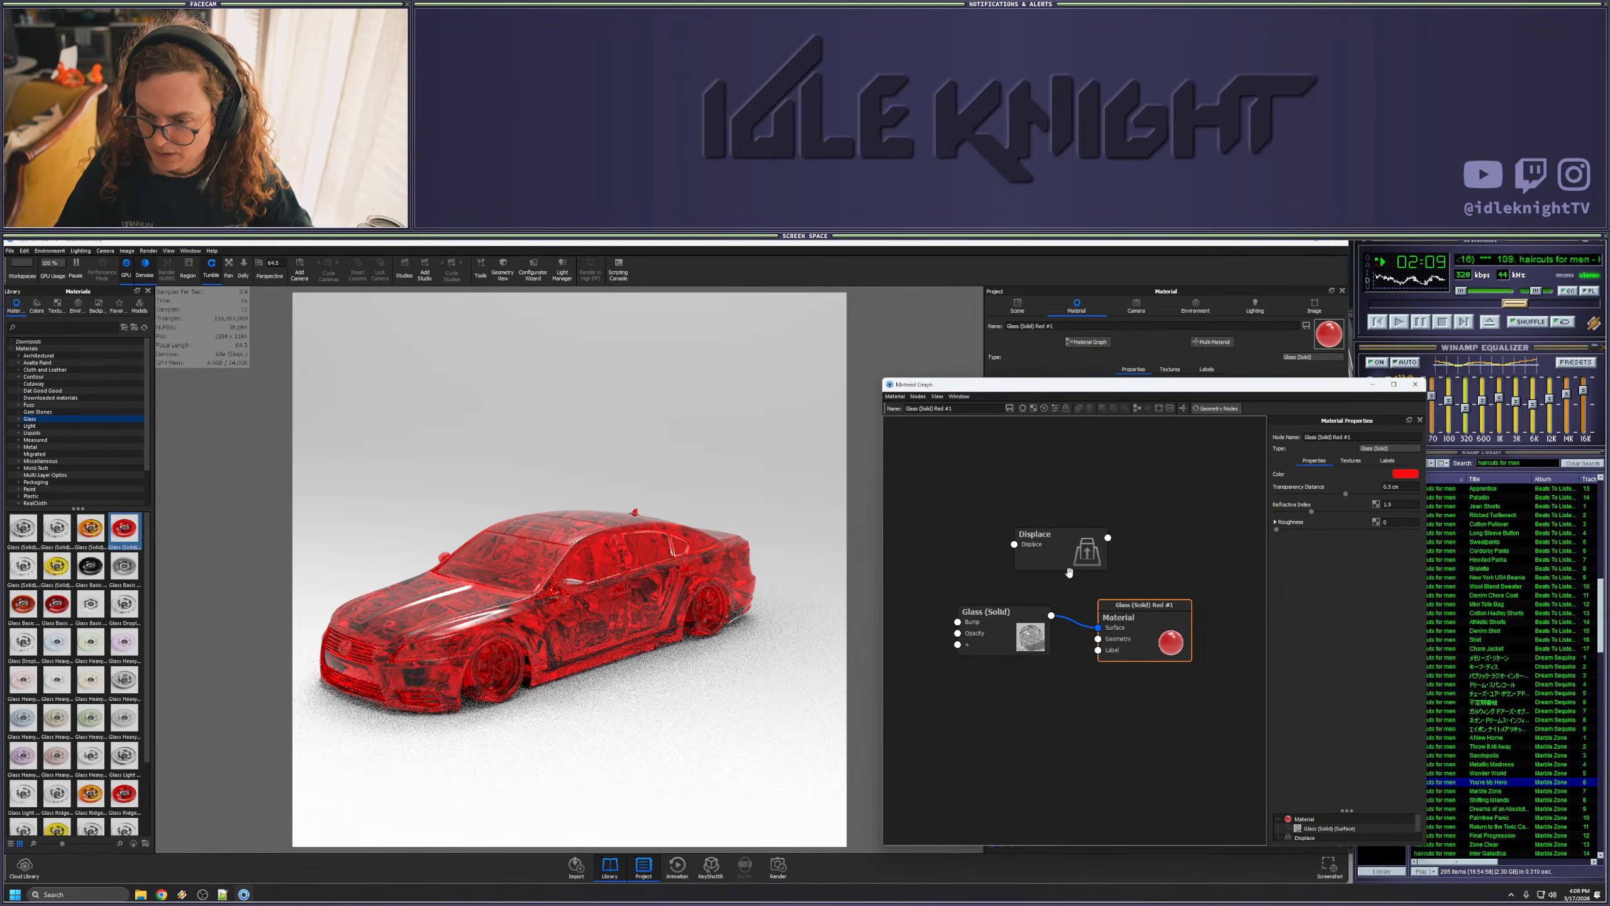
{"action": "left_click_drag", "start_coordinate": [1049, 702], "coordinate": [1100, 638]}
{"action": "left_click_drag", "start_coordinate": [1003, 727], "coordinate": [1017, 737]}
{"action": "left_click", "coordinate": [1017, 737]}
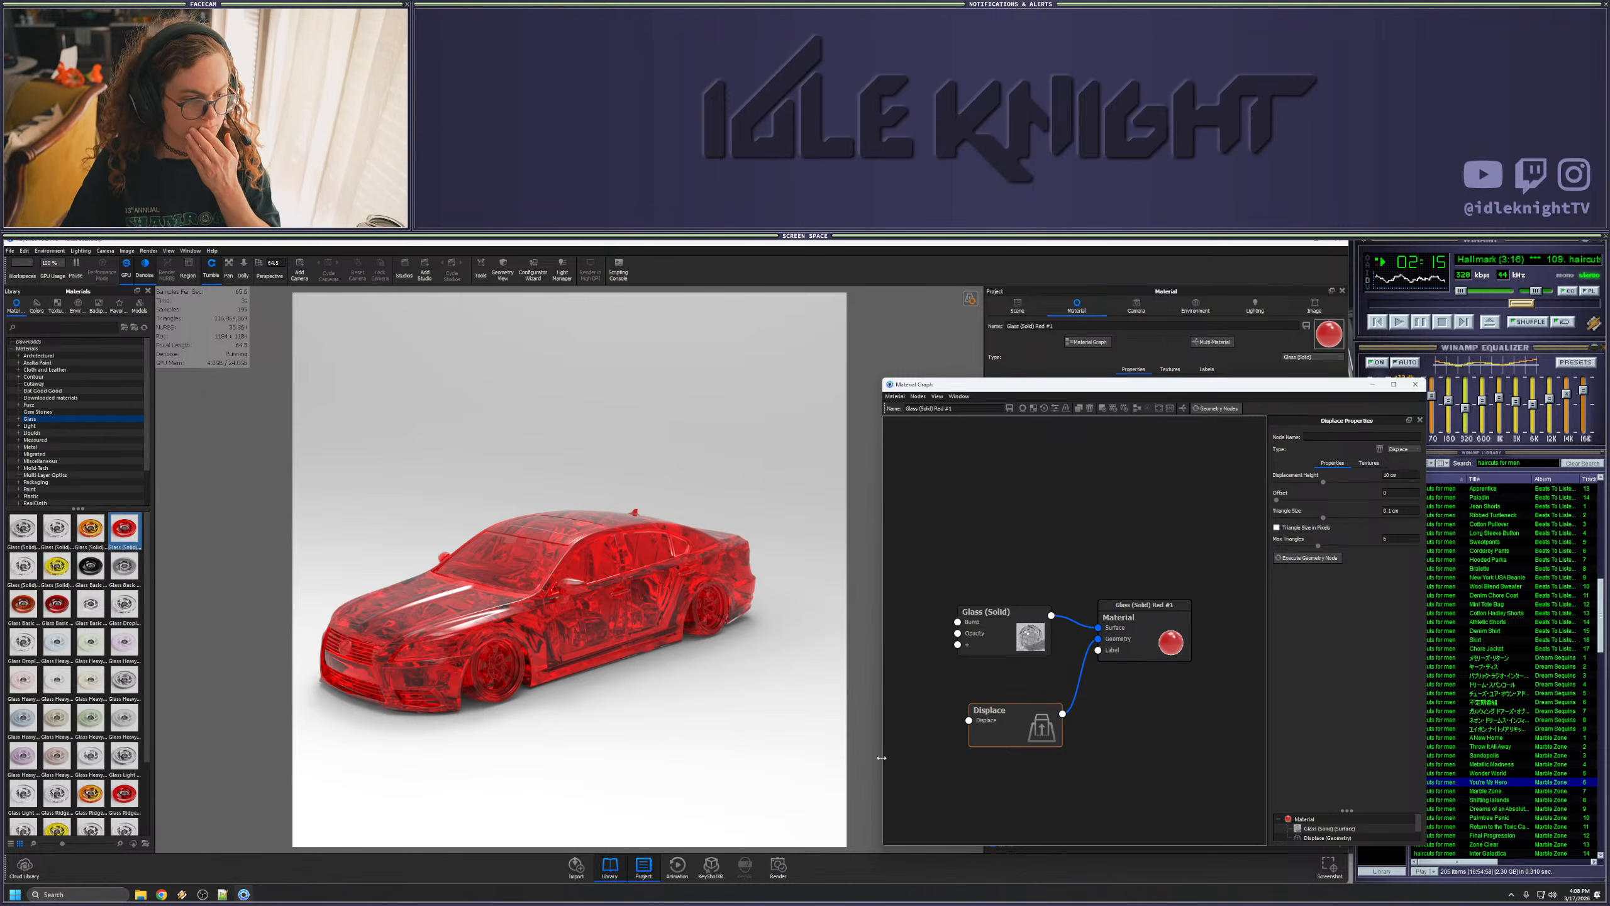
- Look through the texture library for a map to use for the displacement
{"action": "left_click_drag", "start_coordinate": [1003, 731], "coordinate": [996, 729]}
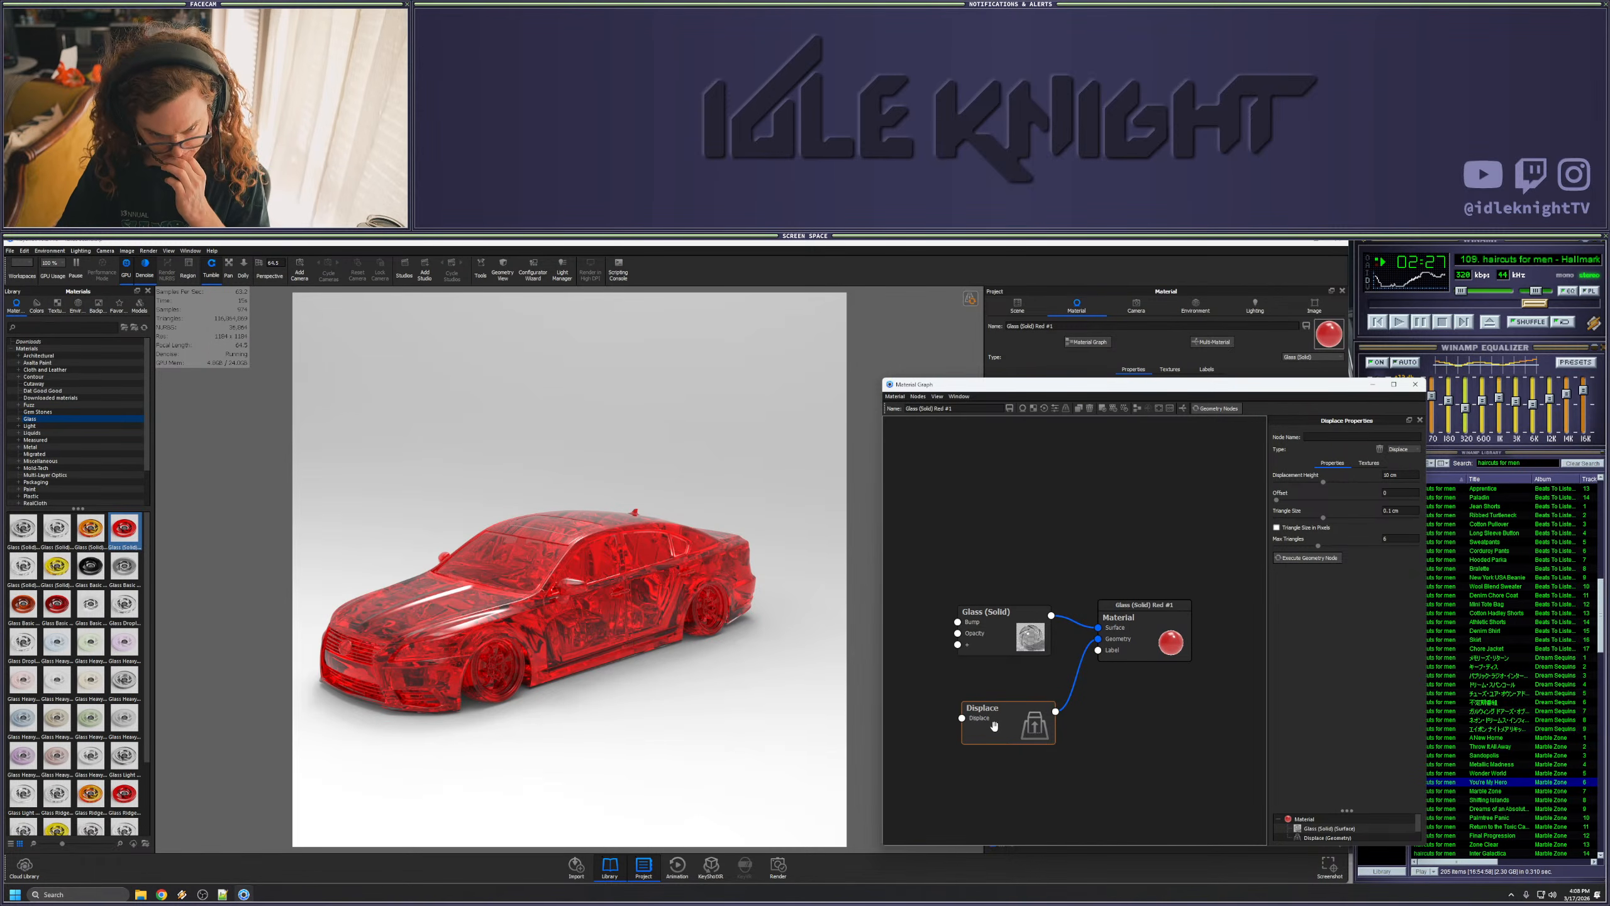
{"action": "left_click_drag", "start_coordinate": [1013, 723], "coordinate": [1024, 731]}
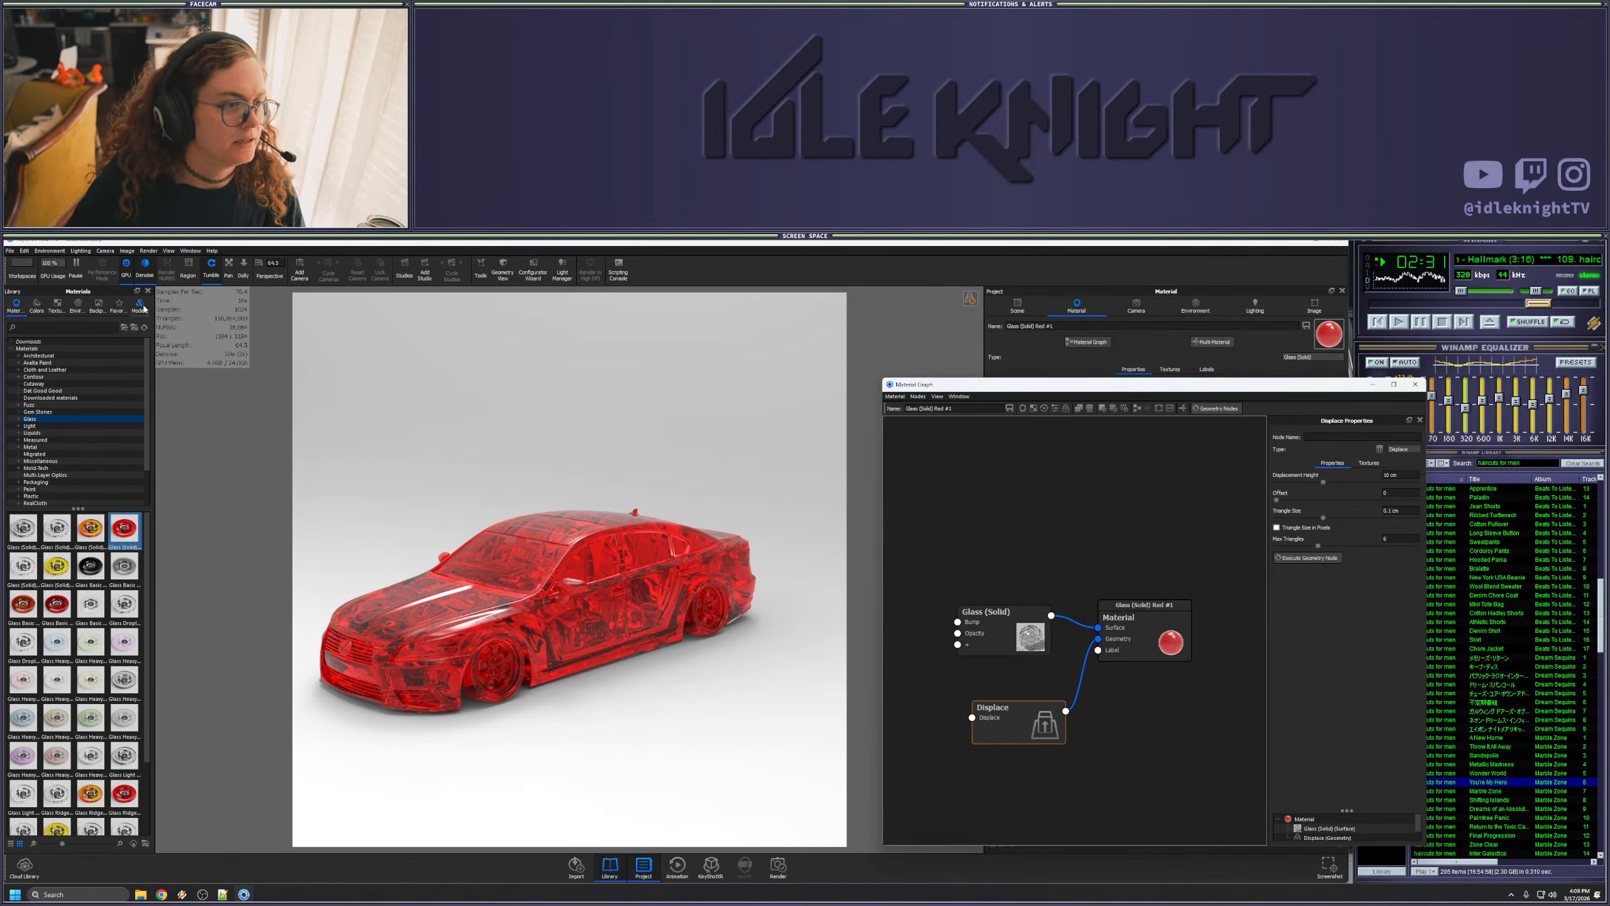
{"action": "left_click", "coordinate": [57, 302]}
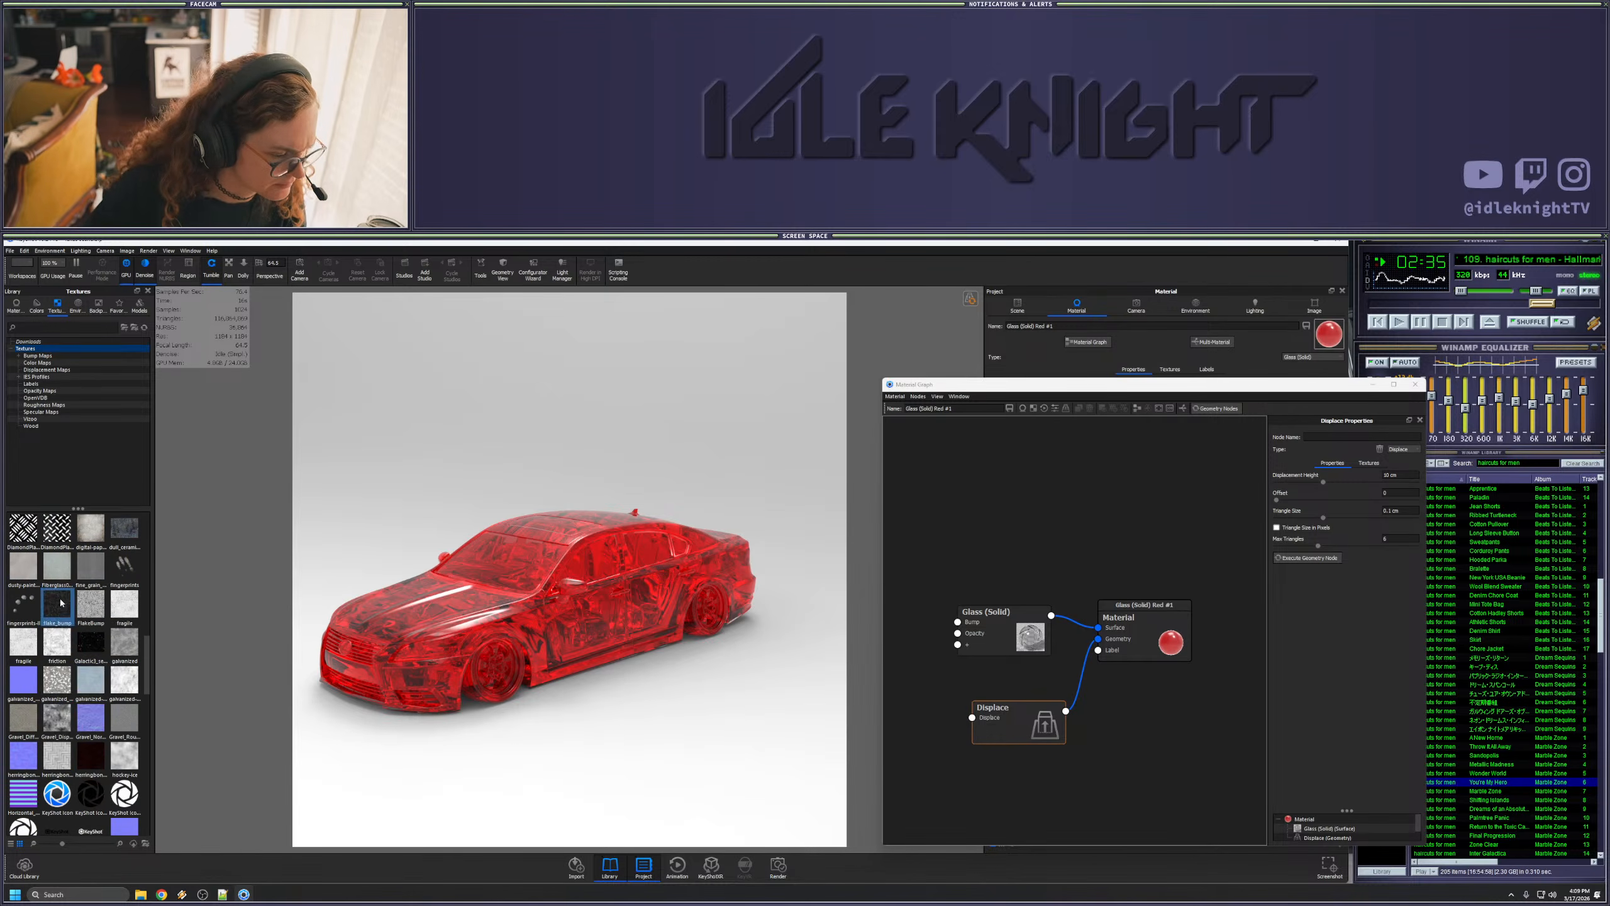
{"action": "scroll", "coordinate": [93, 673], "scroll_direction": "down", "scroll_amount": 5}
{"action": "scroll", "coordinate": [93, 673], "scroll_direction": "down", "scroll_amount": 5}
{"action": "scroll", "coordinate": [102, 670], "scroll_direction": "down", "scroll_amount": 5}
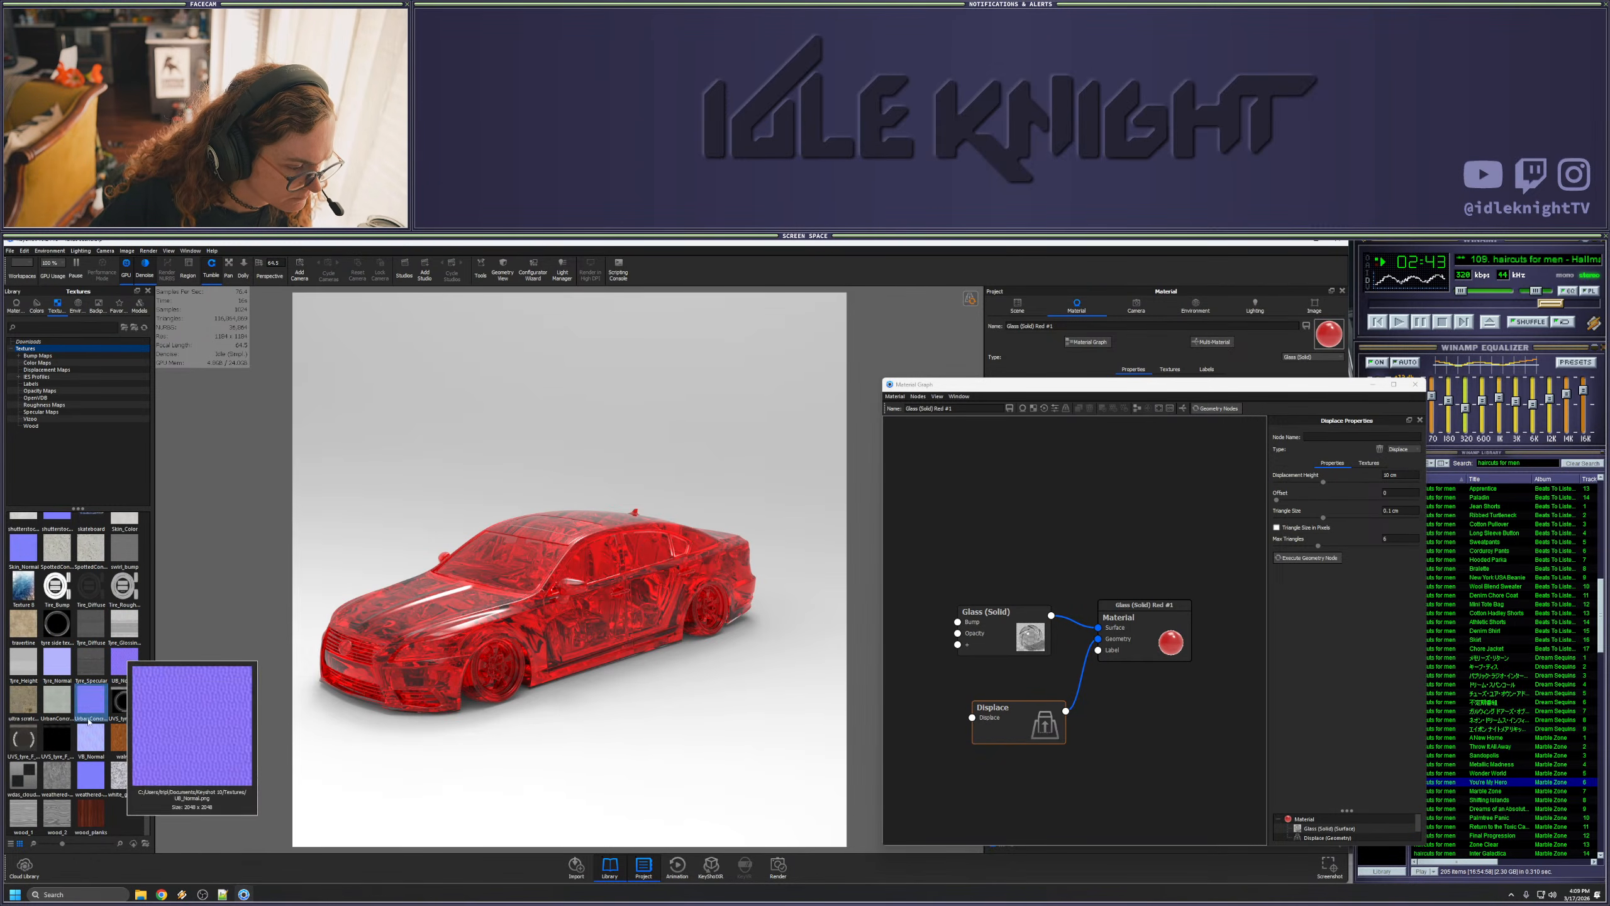
{"action": "mouse_move", "coordinate": [62, 806]}
{"action": "scroll", "coordinate": [64, 786], "scroll_direction": "up", "scroll_amount": 15}
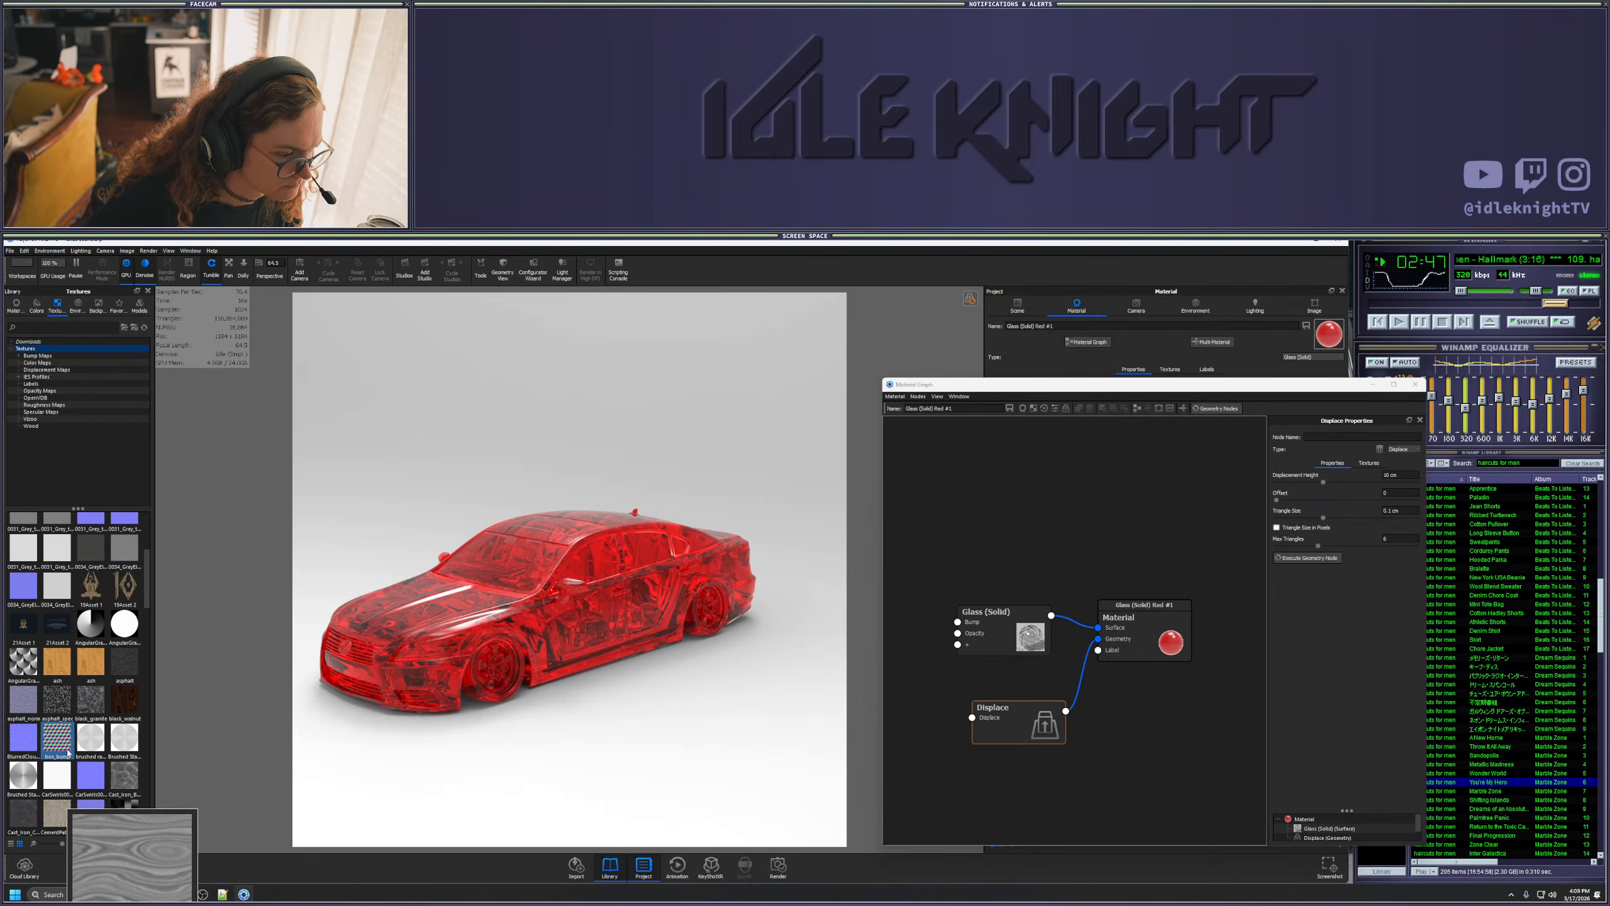
{"action": "scroll", "coordinate": [68, 751], "scroll_direction": "up", "scroll_amount": 5}
{"action": "scroll", "coordinate": [71, 752], "scroll_direction": "down", "scroll_amount": 6}
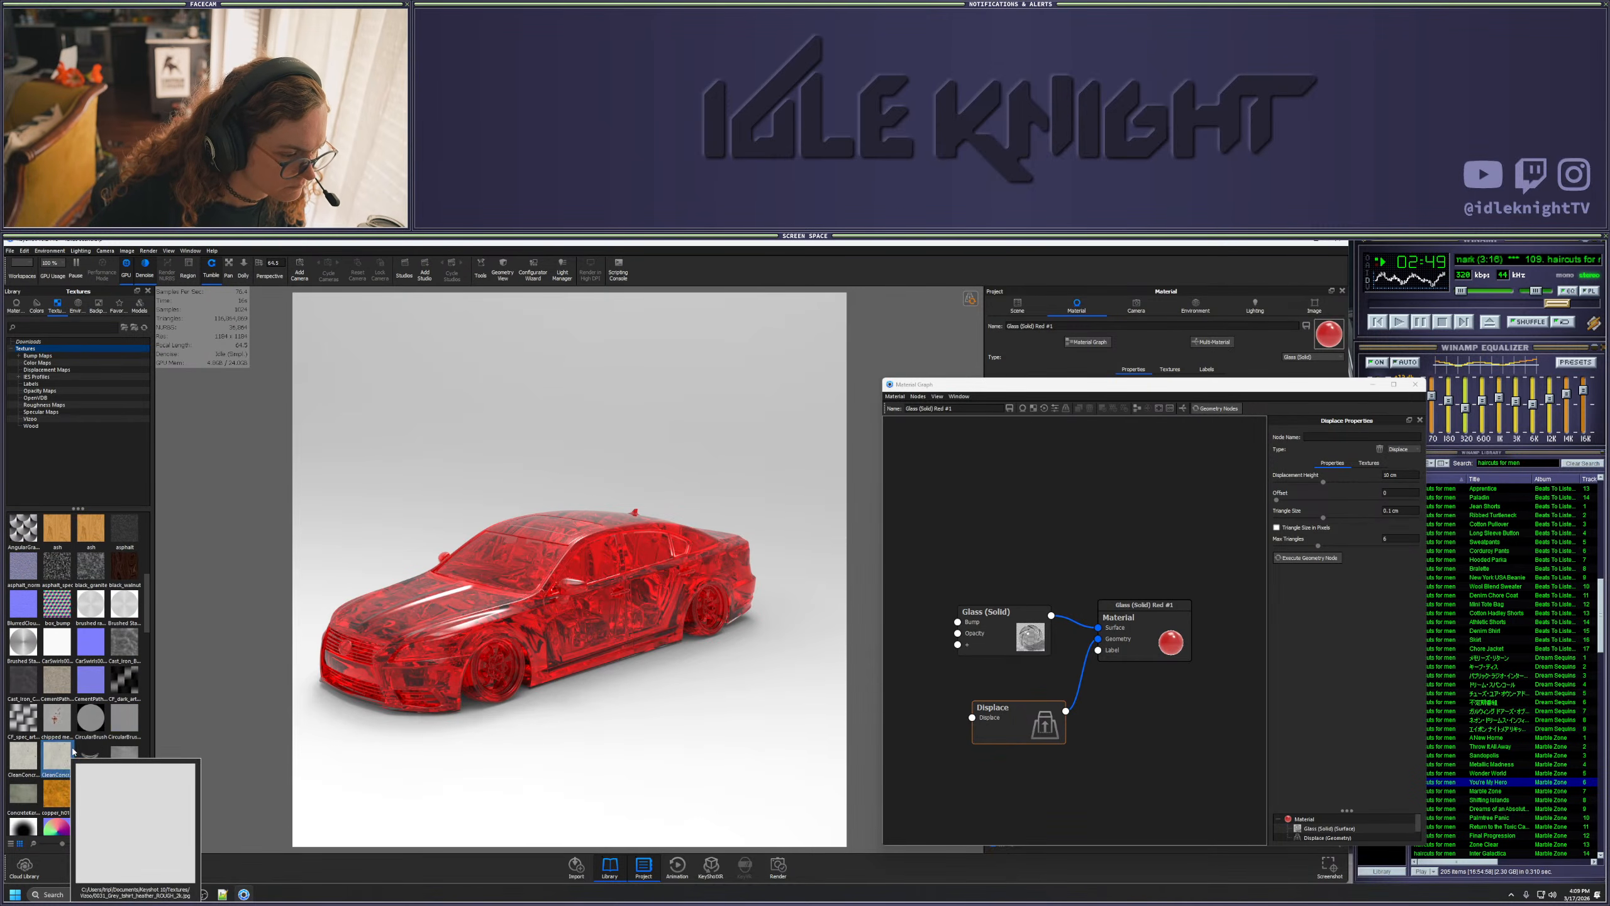
{"action": "scroll", "coordinate": [119, 761], "scroll_direction": "down", "scroll_amount": 3}
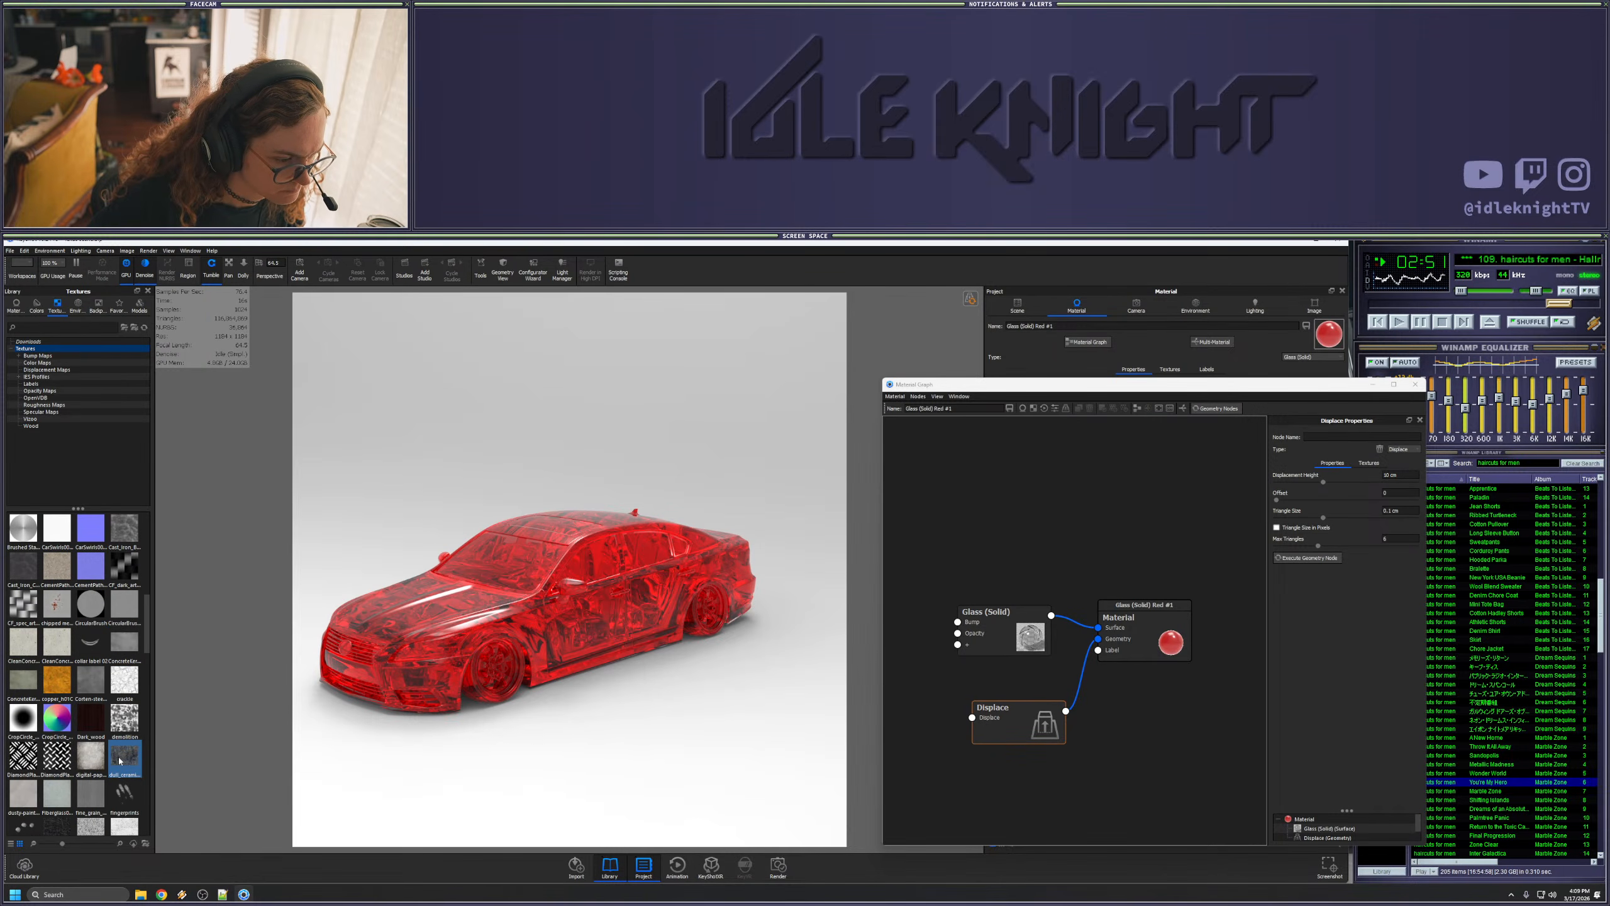
{"action": "scroll", "coordinate": [120, 798], "scroll_direction": "down", "scroll_amount": 3}
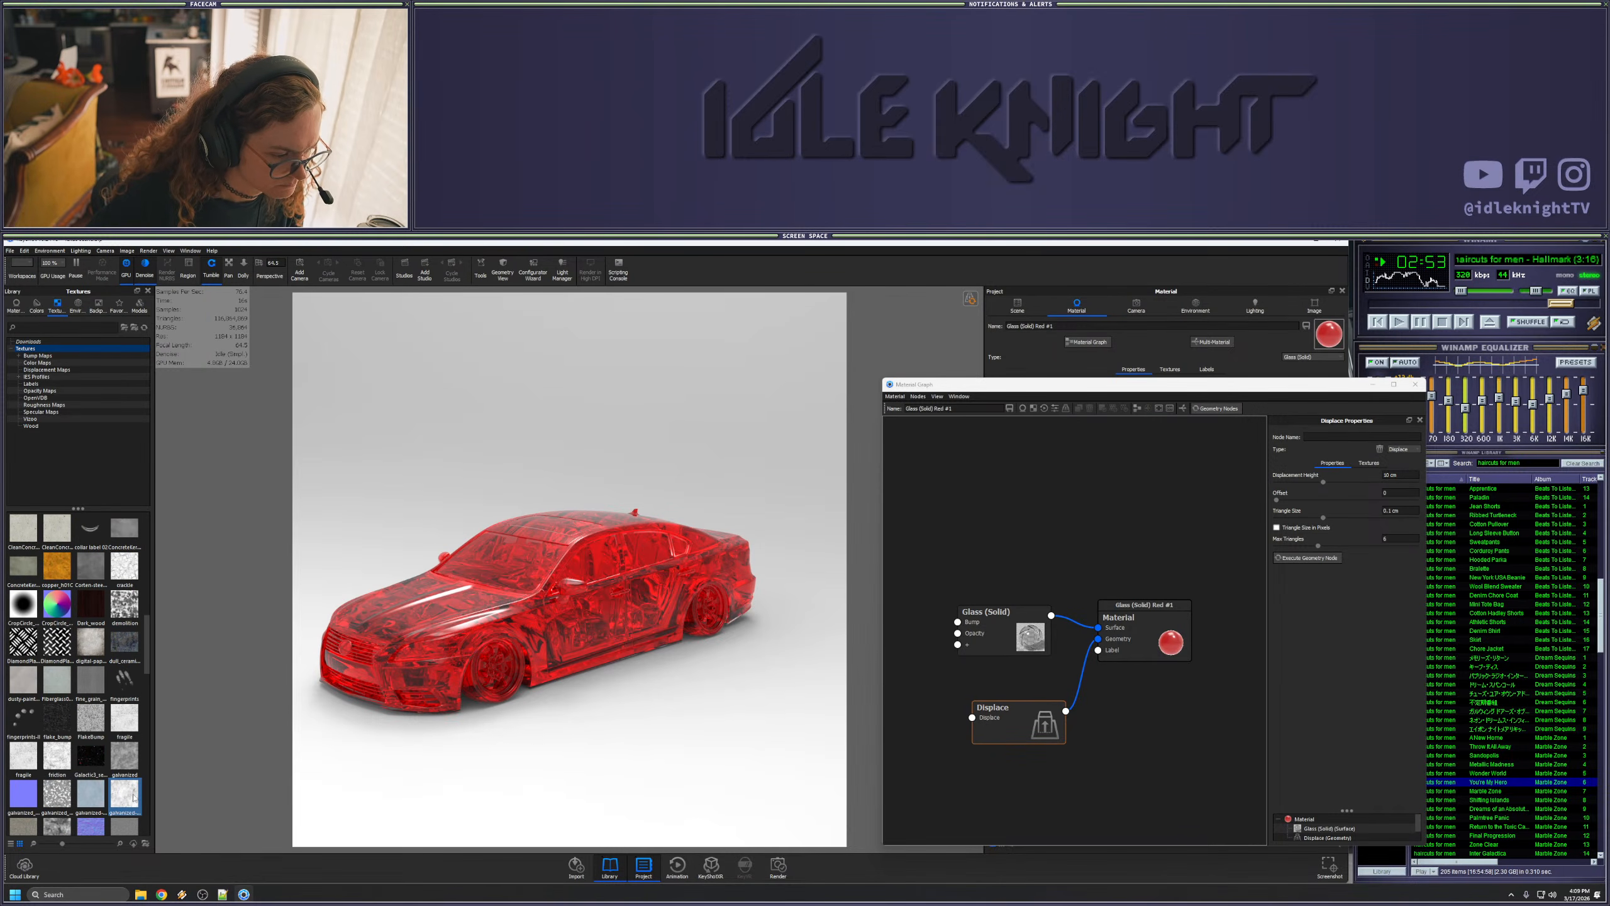
{"action": "scroll", "coordinate": [102, 766], "scroll_direction": "down", "scroll_amount": 3}
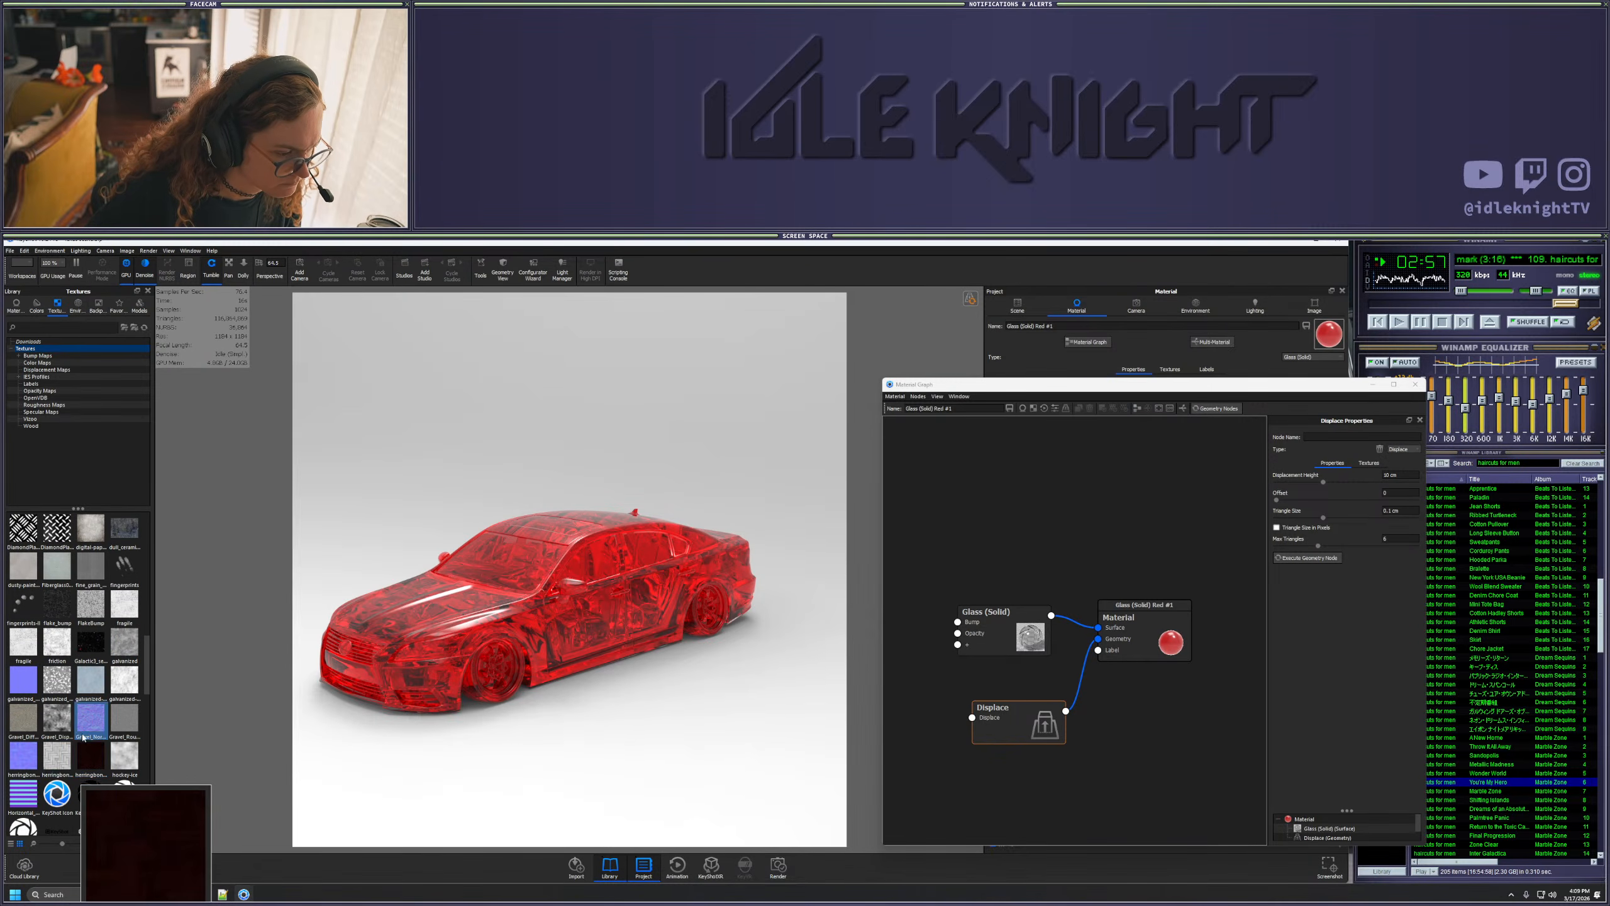
{"action": "scroll", "coordinate": [95, 774], "scroll_direction": "down", "scroll_amount": 10}
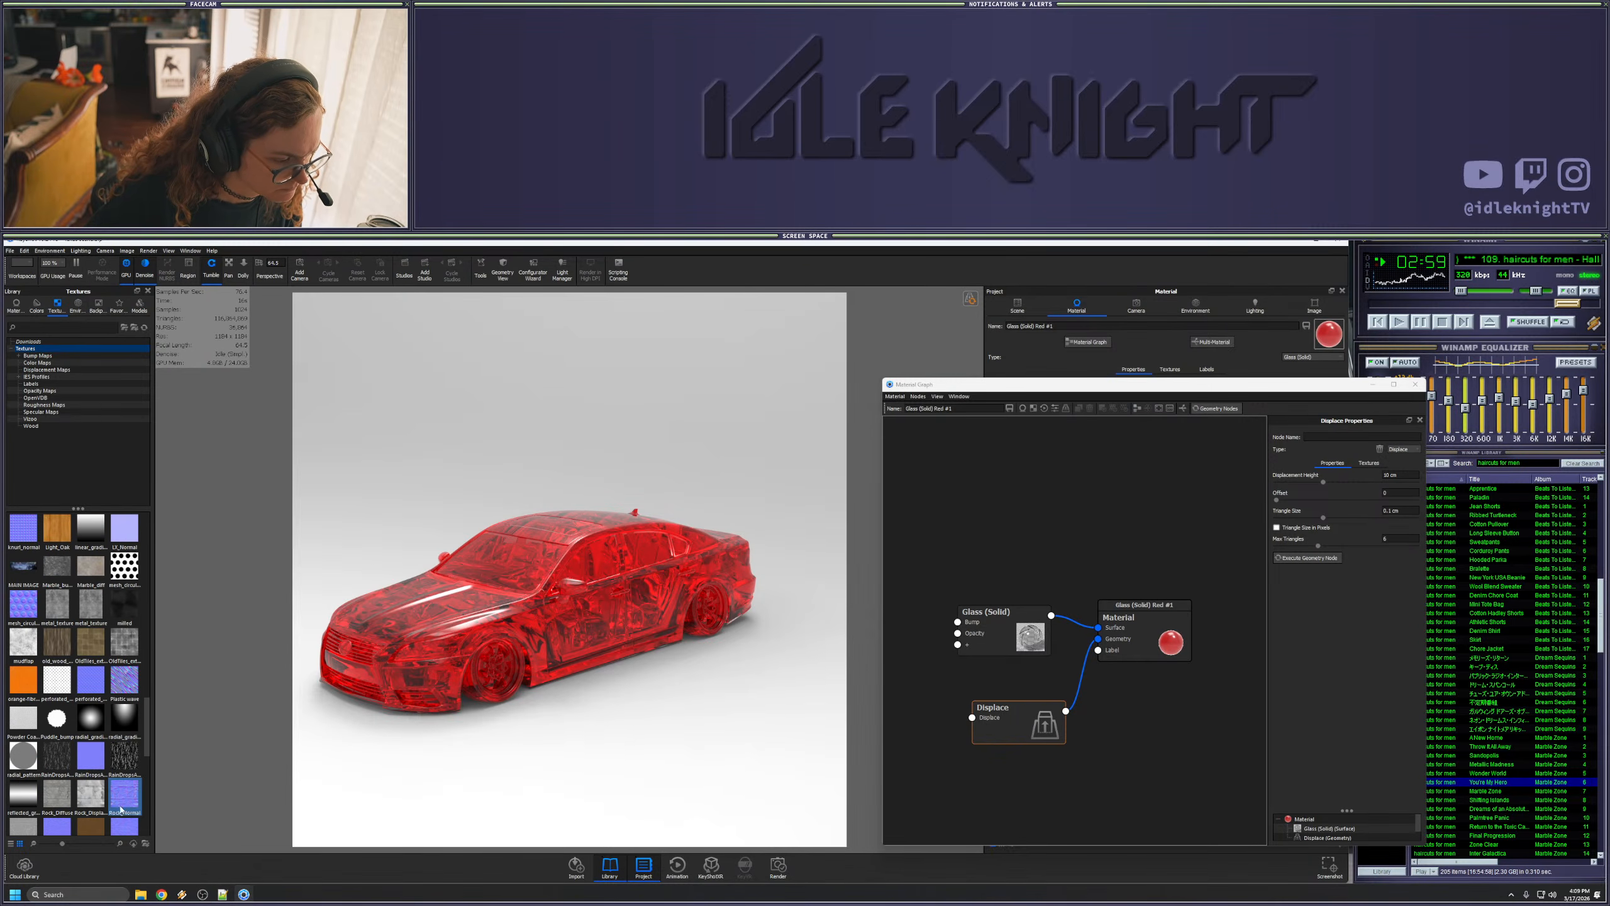
{"action": "scroll", "coordinate": [125, 809], "scroll_direction": "down", "scroll_amount": 6}
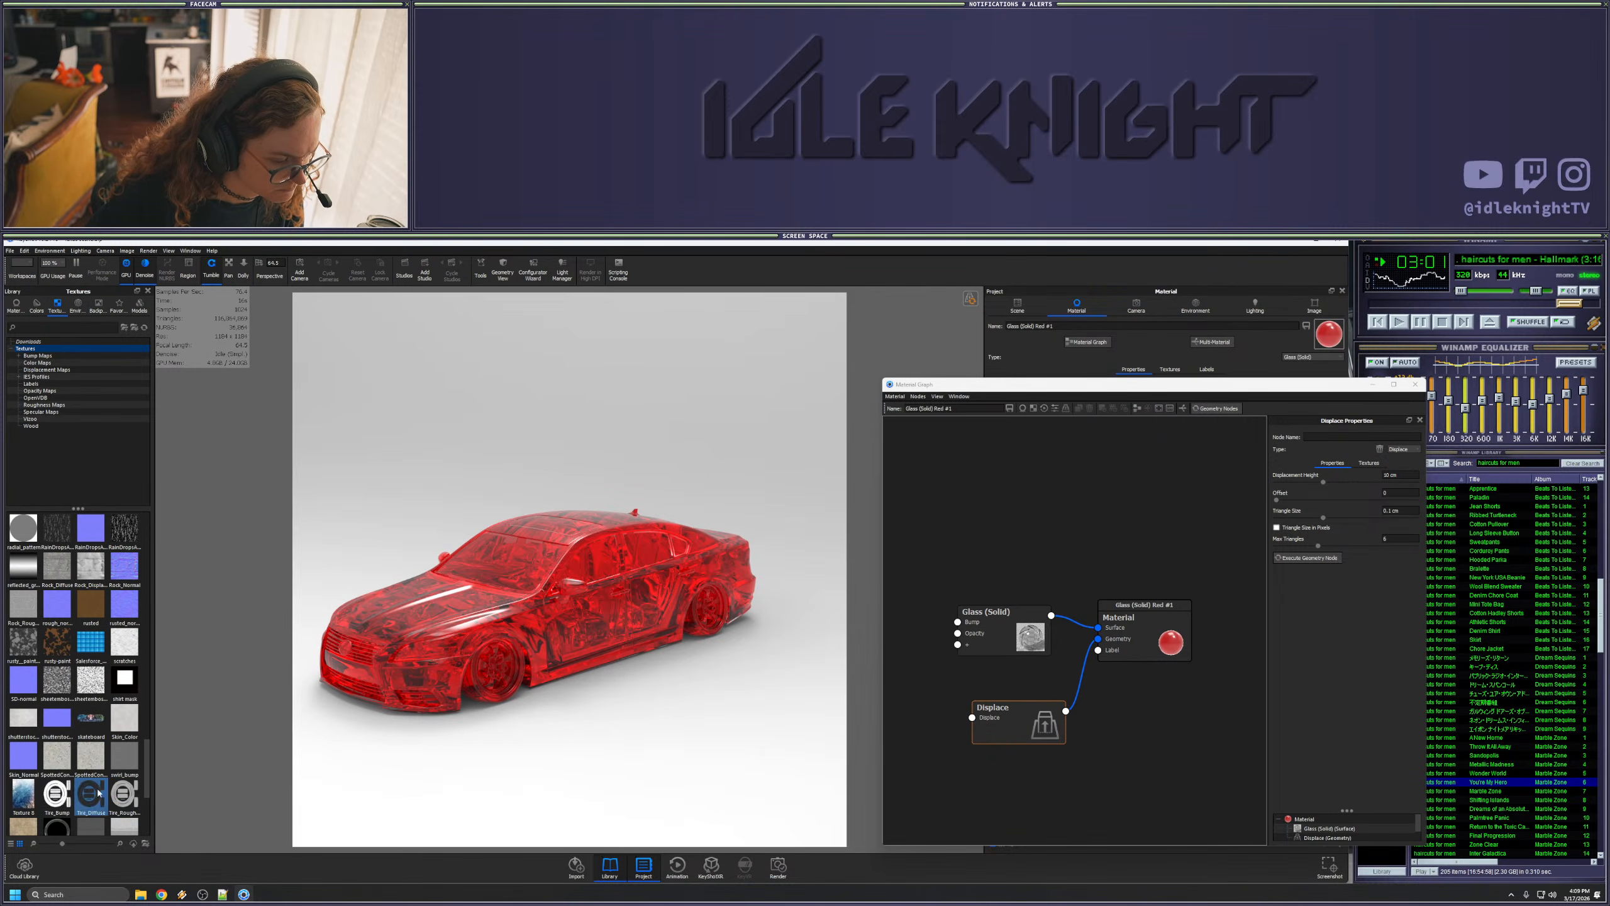
{"action": "scroll", "coordinate": [95, 797], "scroll_direction": "down", "scroll_amount": 6}
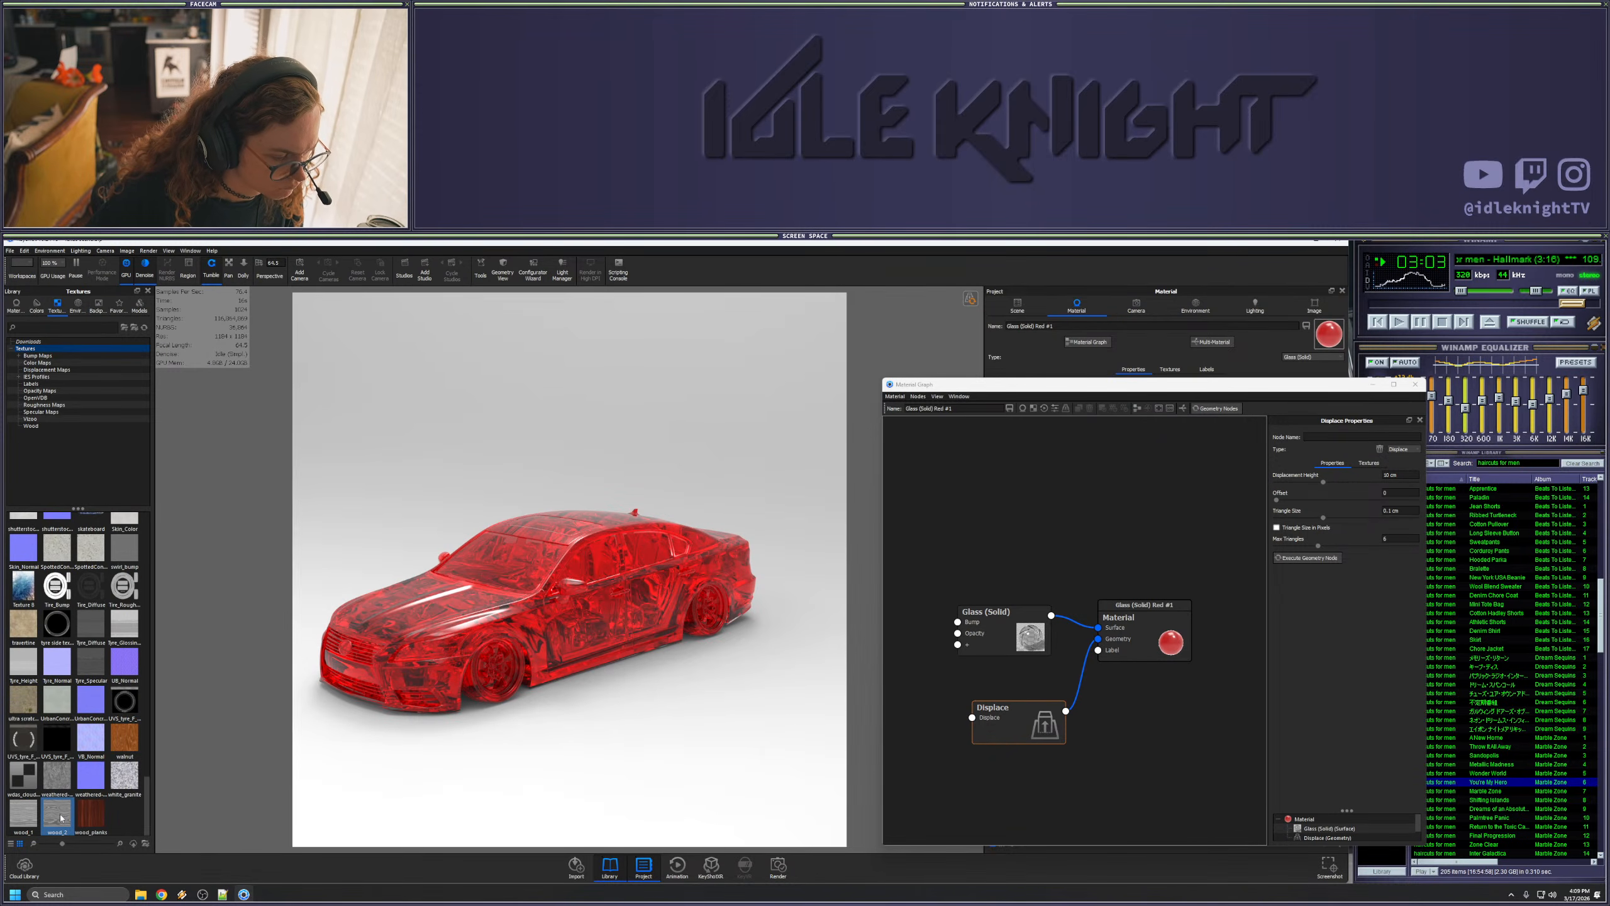
- Add the wood_2 texture to the material graph, connect it to the Displace node's input, and arrange the two nodes side by side
{"action": "left_click_drag", "start_coordinate": [60, 817], "coordinate": [994, 747]}
{"action": "left_click_drag", "start_coordinate": [1021, 815], "coordinate": [976, 735]}
{"action": "left_click_drag", "start_coordinate": [1049, 727], "coordinate": [1118, 732]}
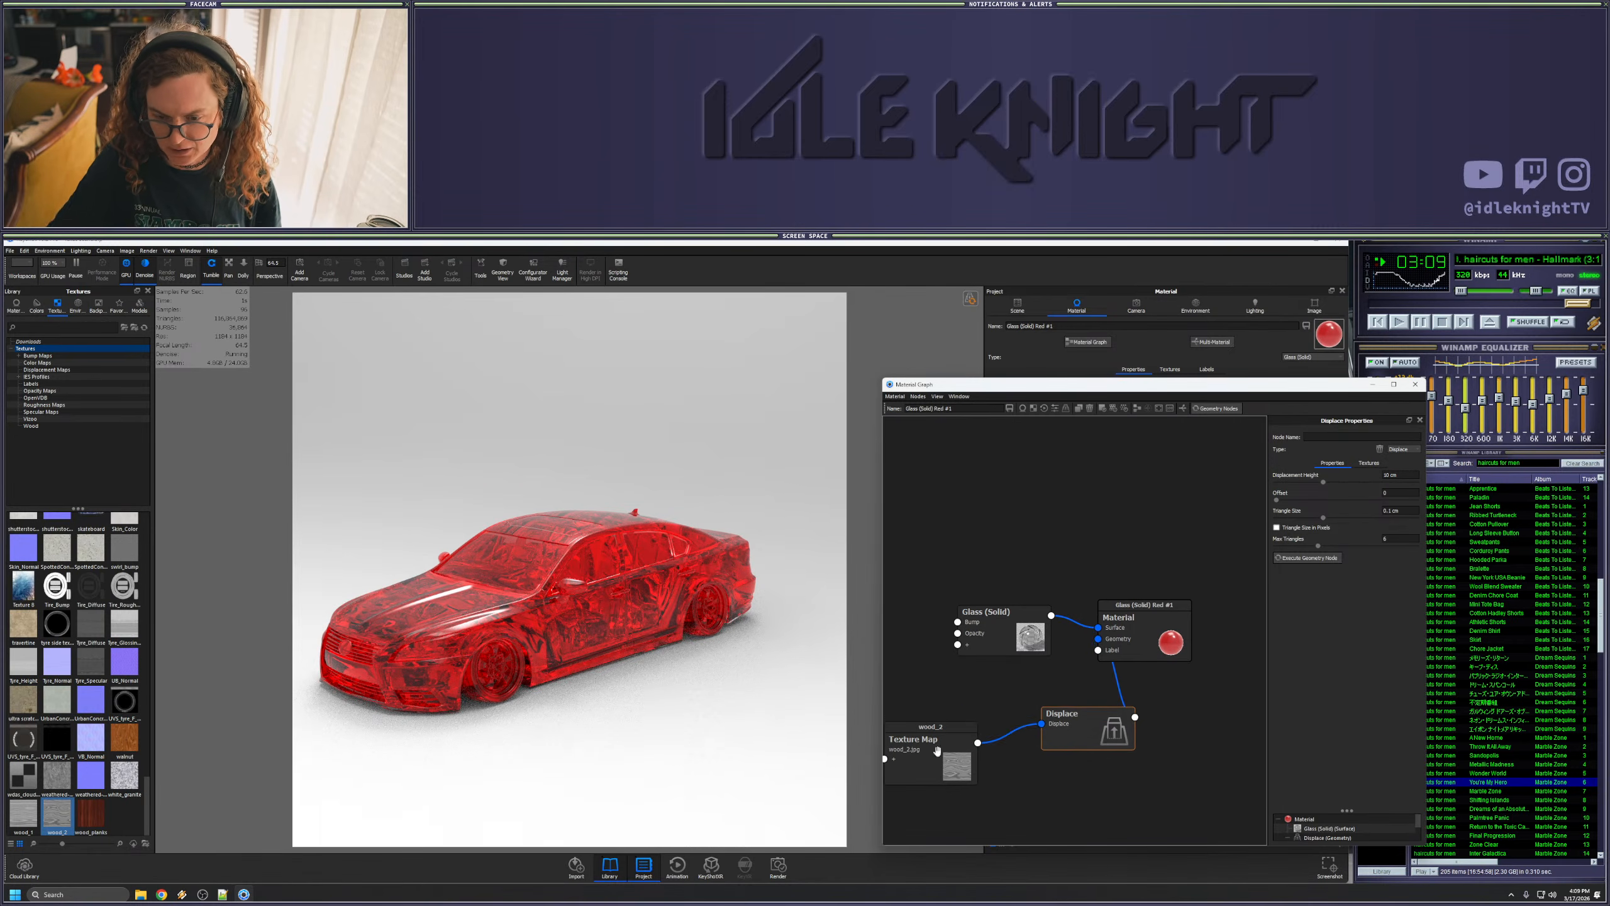
{"action": "left_click_drag", "start_coordinate": [977, 742], "coordinate": [976, 742]}
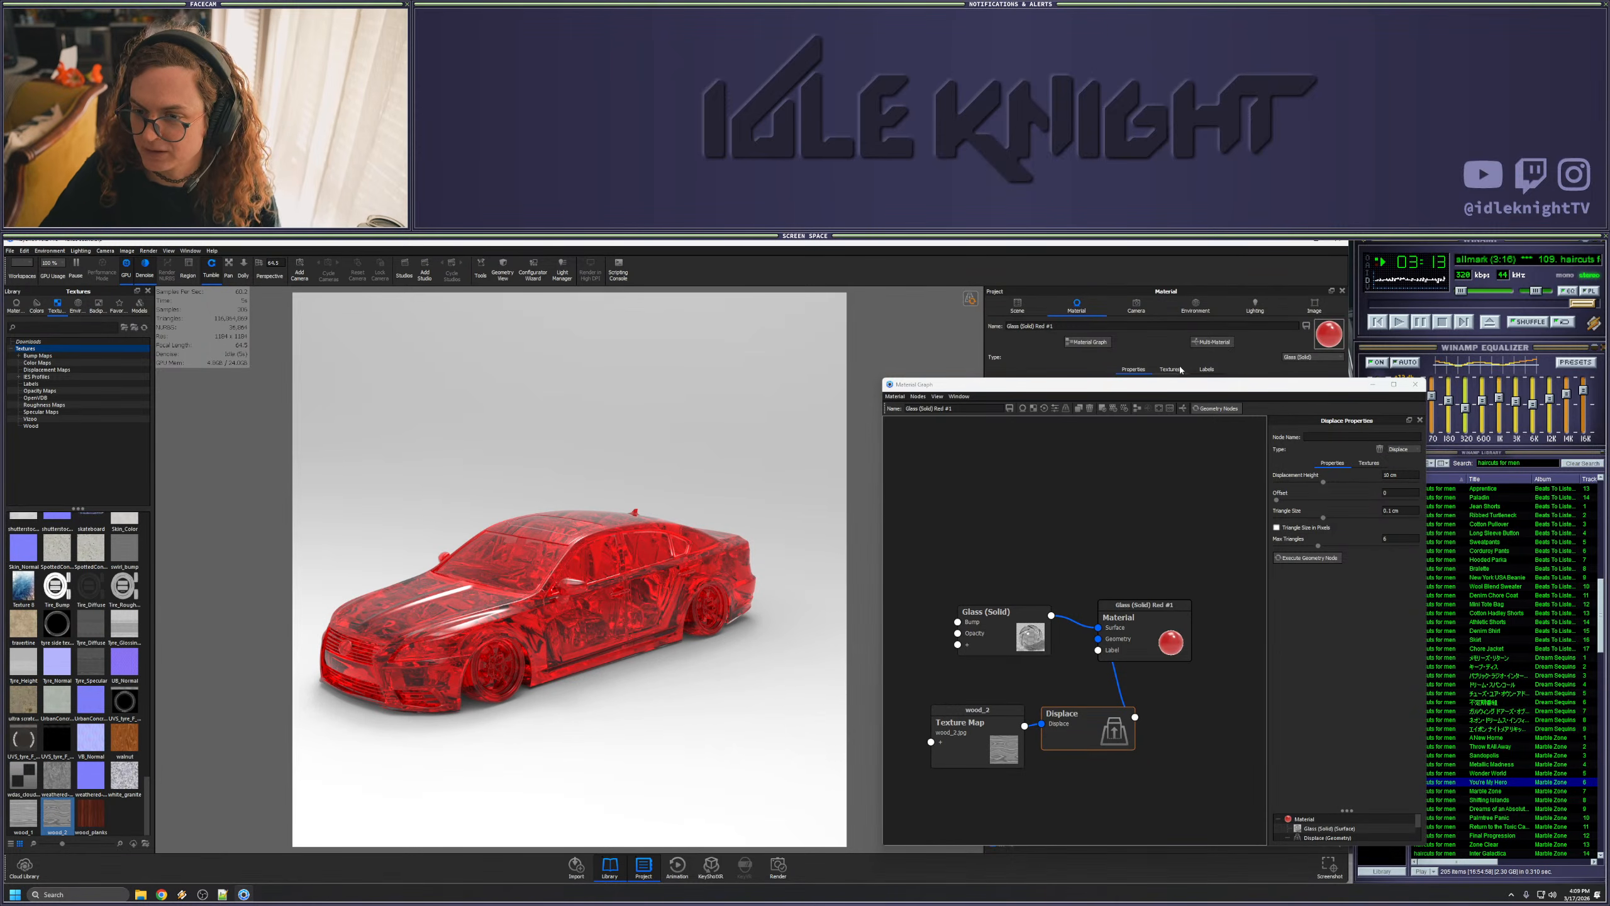
- Show the project's Environment settings in place of the material settings and reposition the Material Graph window
{"action": "left_click_drag", "start_coordinate": [1175, 388], "coordinate": [1240, 586]}
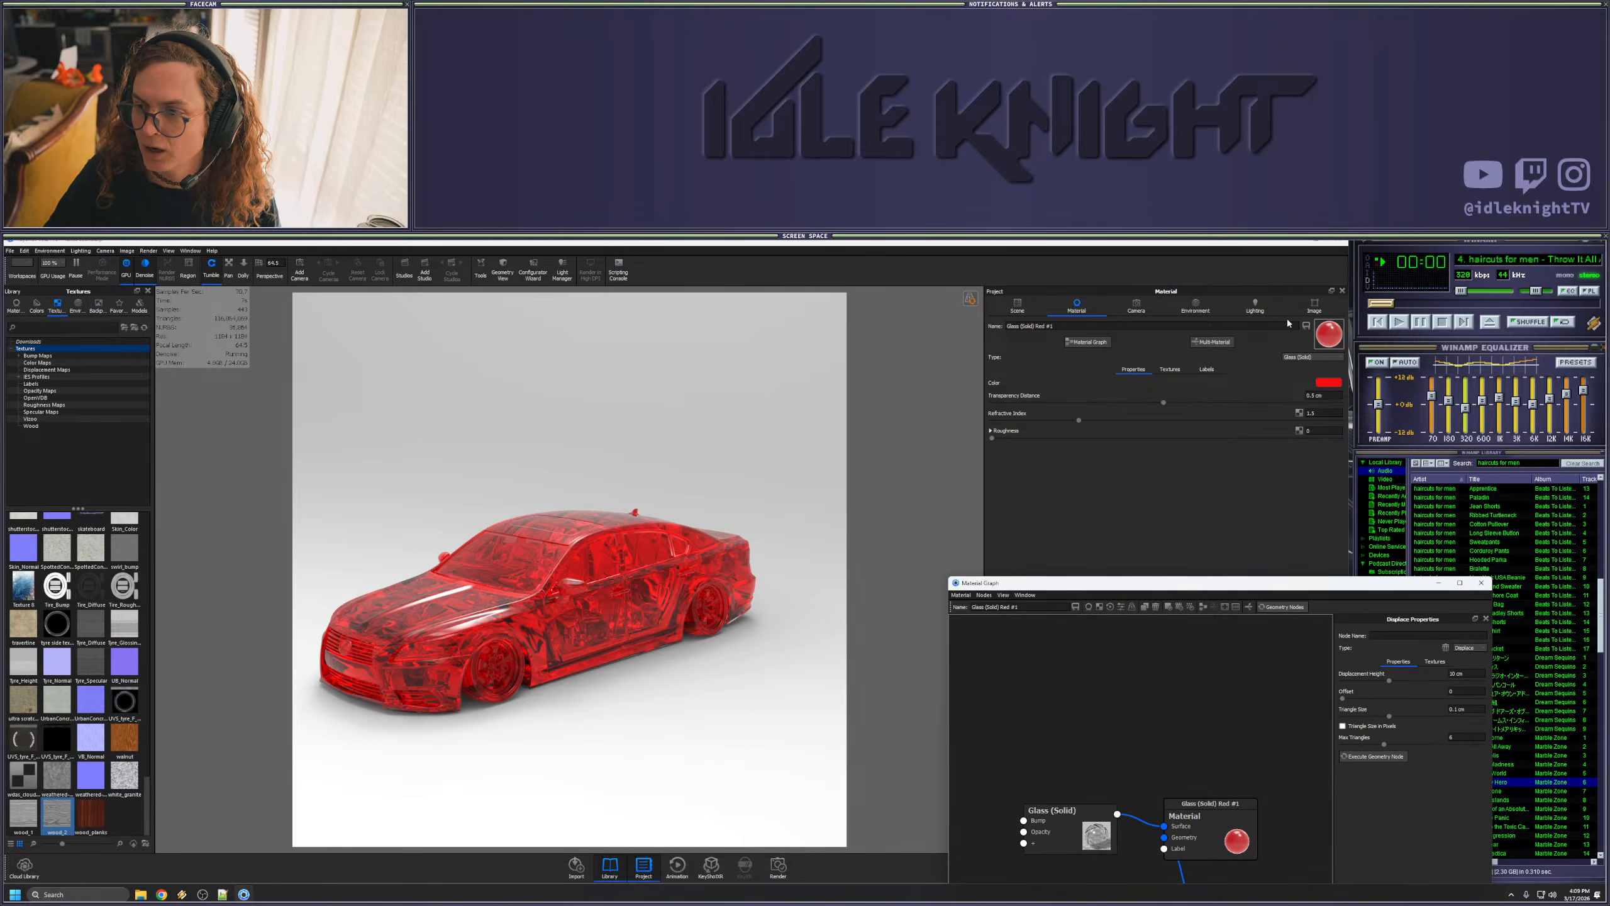
{"action": "left_click", "coordinate": [1313, 305]}
{"action": "left_click", "coordinate": [1196, 306]}
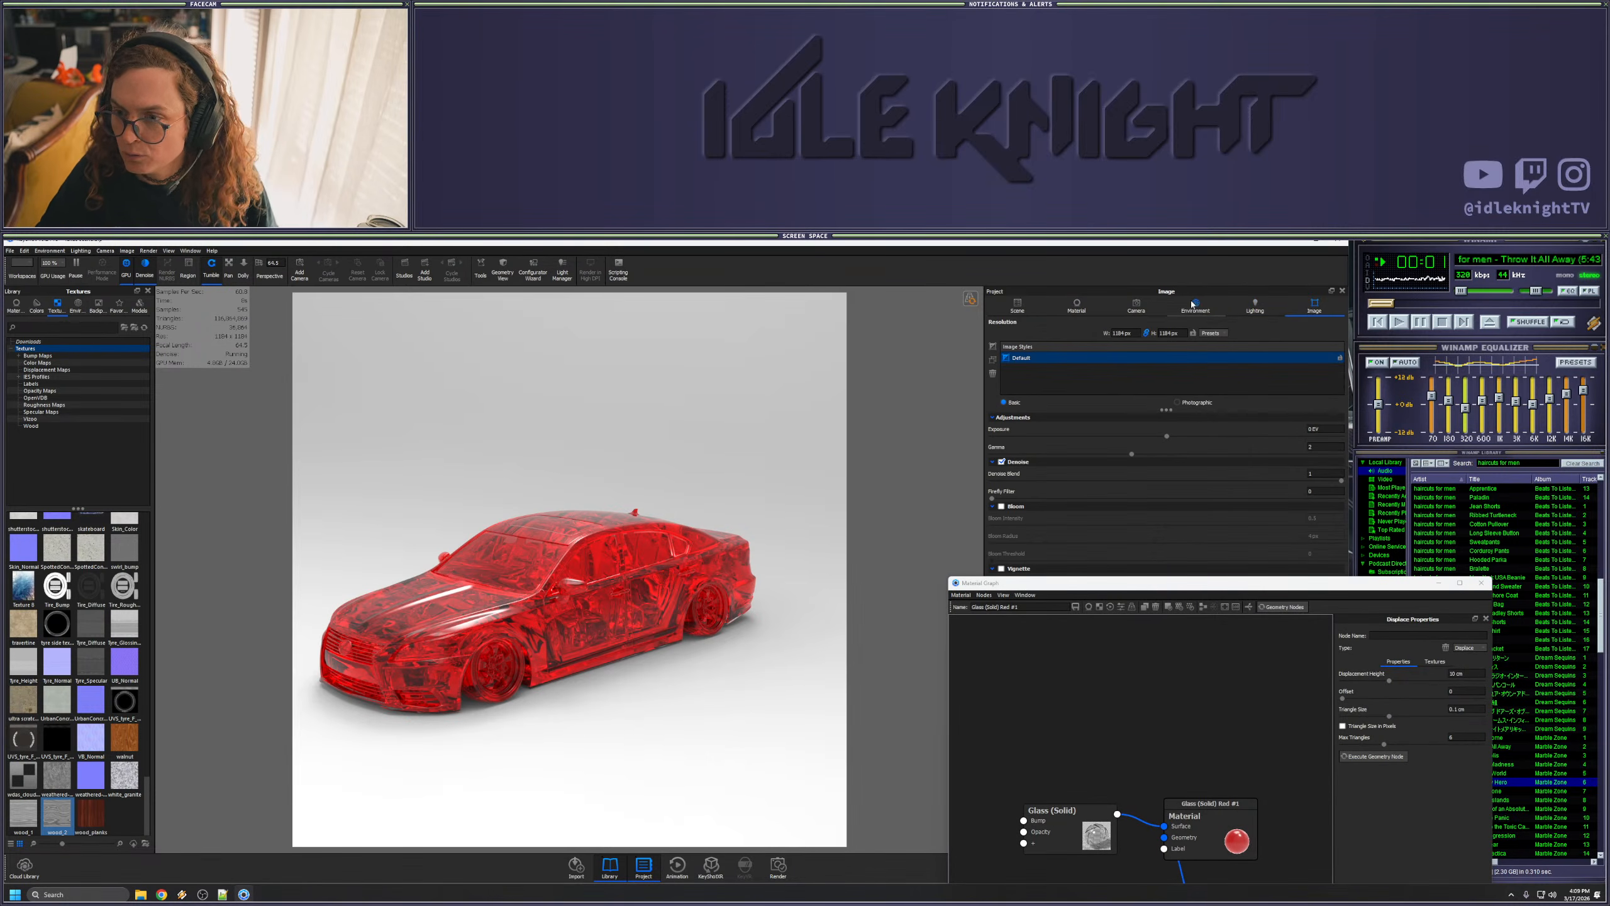
{"action": "left_click_drag", "start_coordinate": [1051, 588], "coordinate": [989, 286]}
{"action": "left_click", "coordinate": [995, 641]}
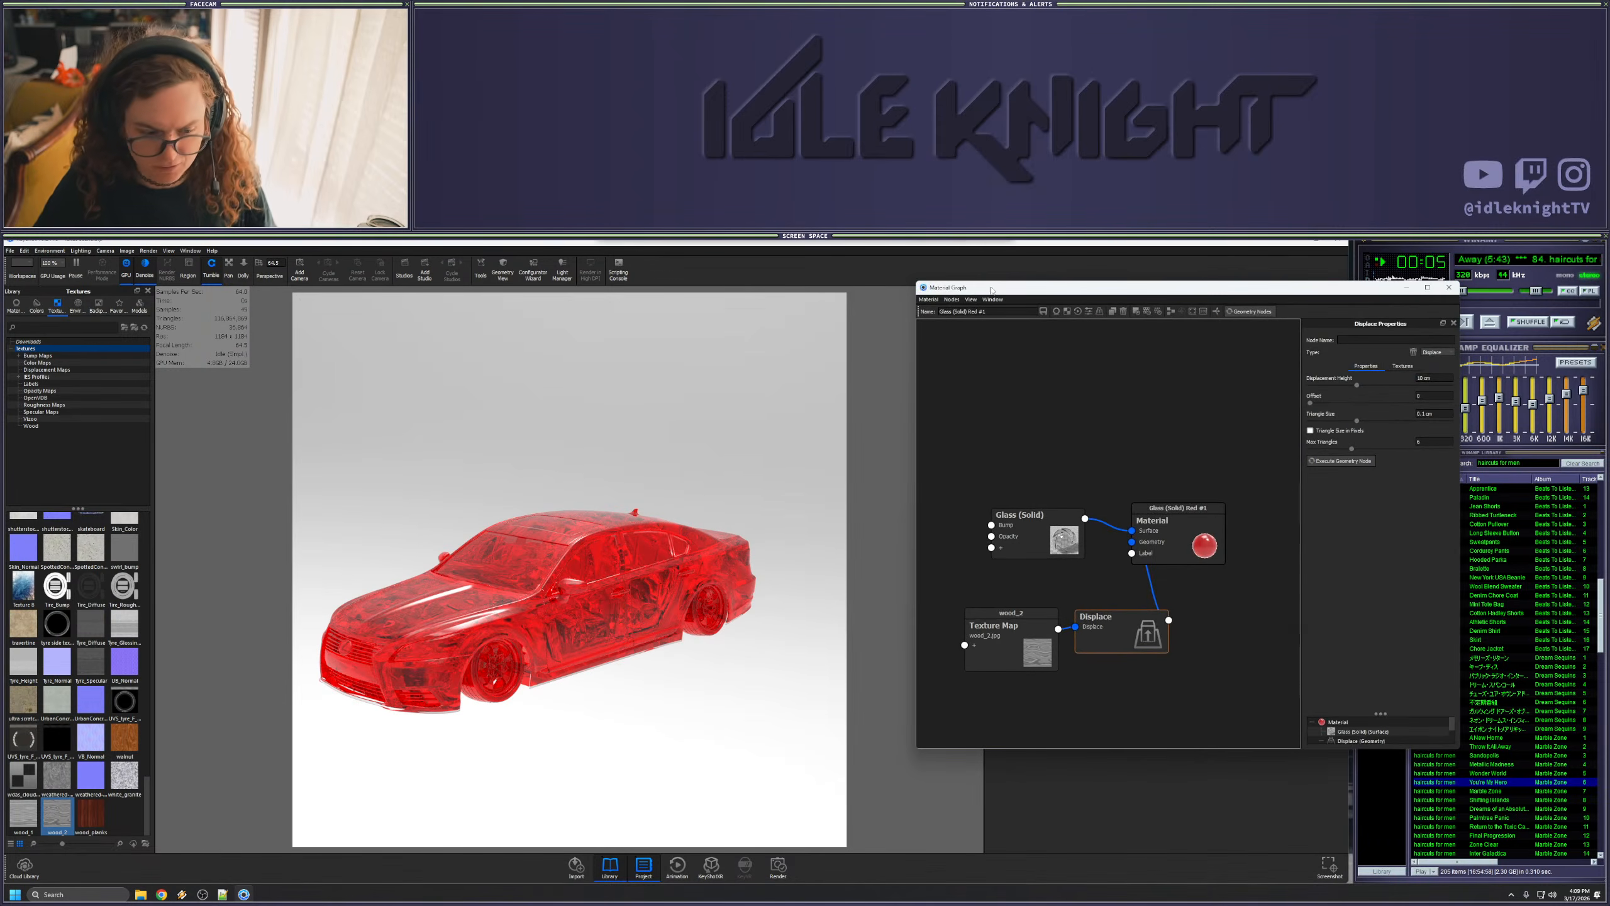
- Set the Displace node's displacement height to 100 cm and execute the geometry node
{"action": "left_click", "coordinate": [1434, 378]}
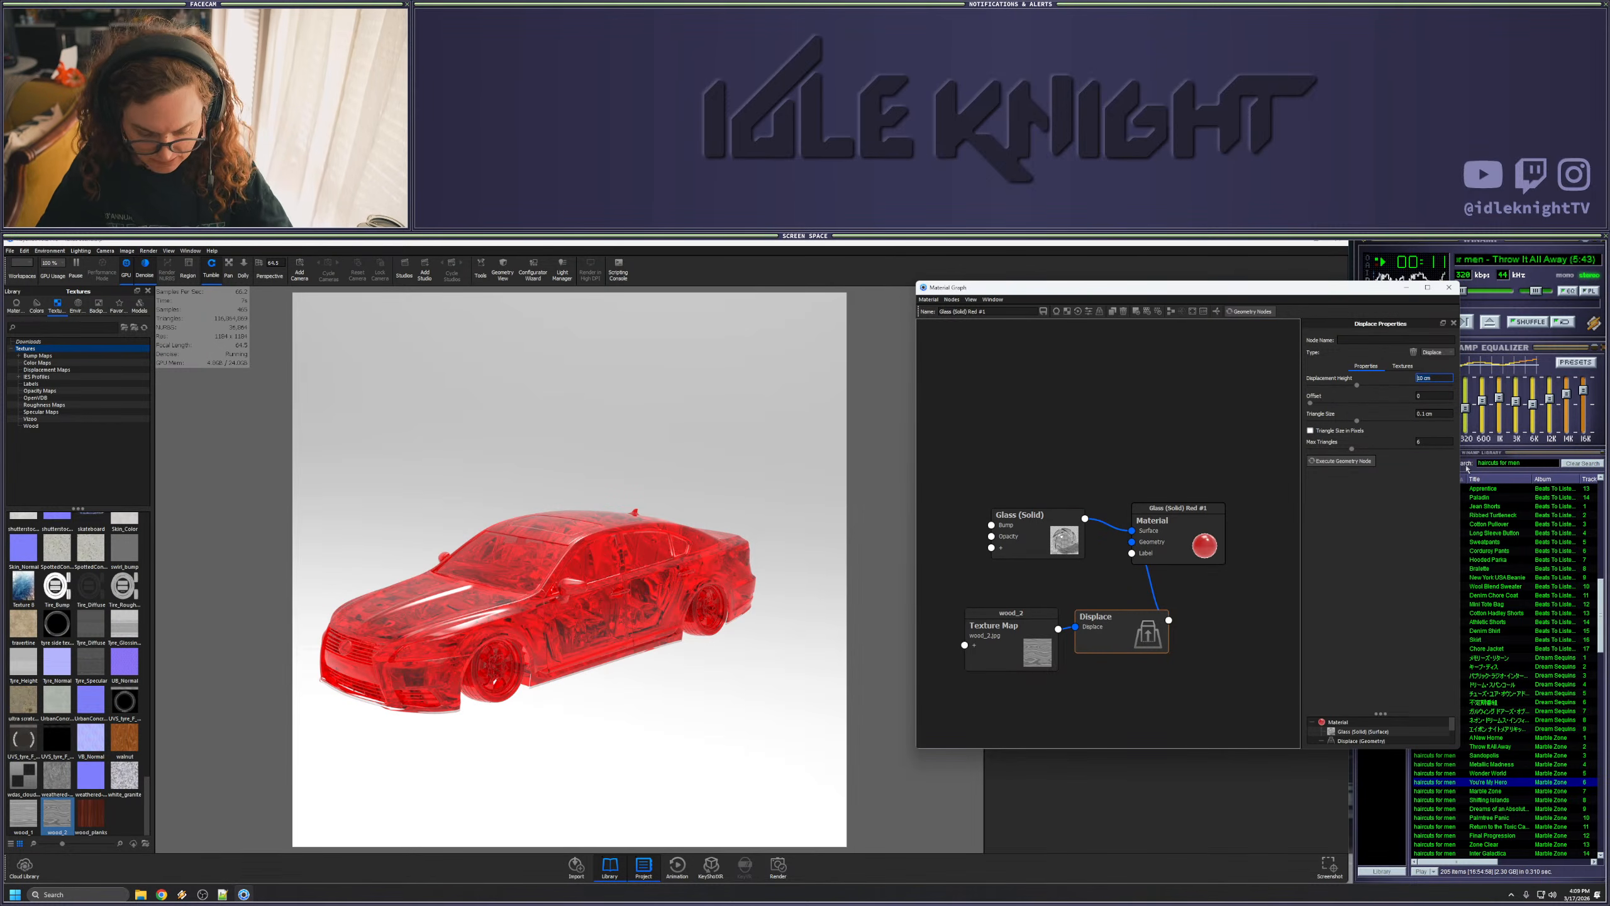
{"action": "key", "text": "Return"}
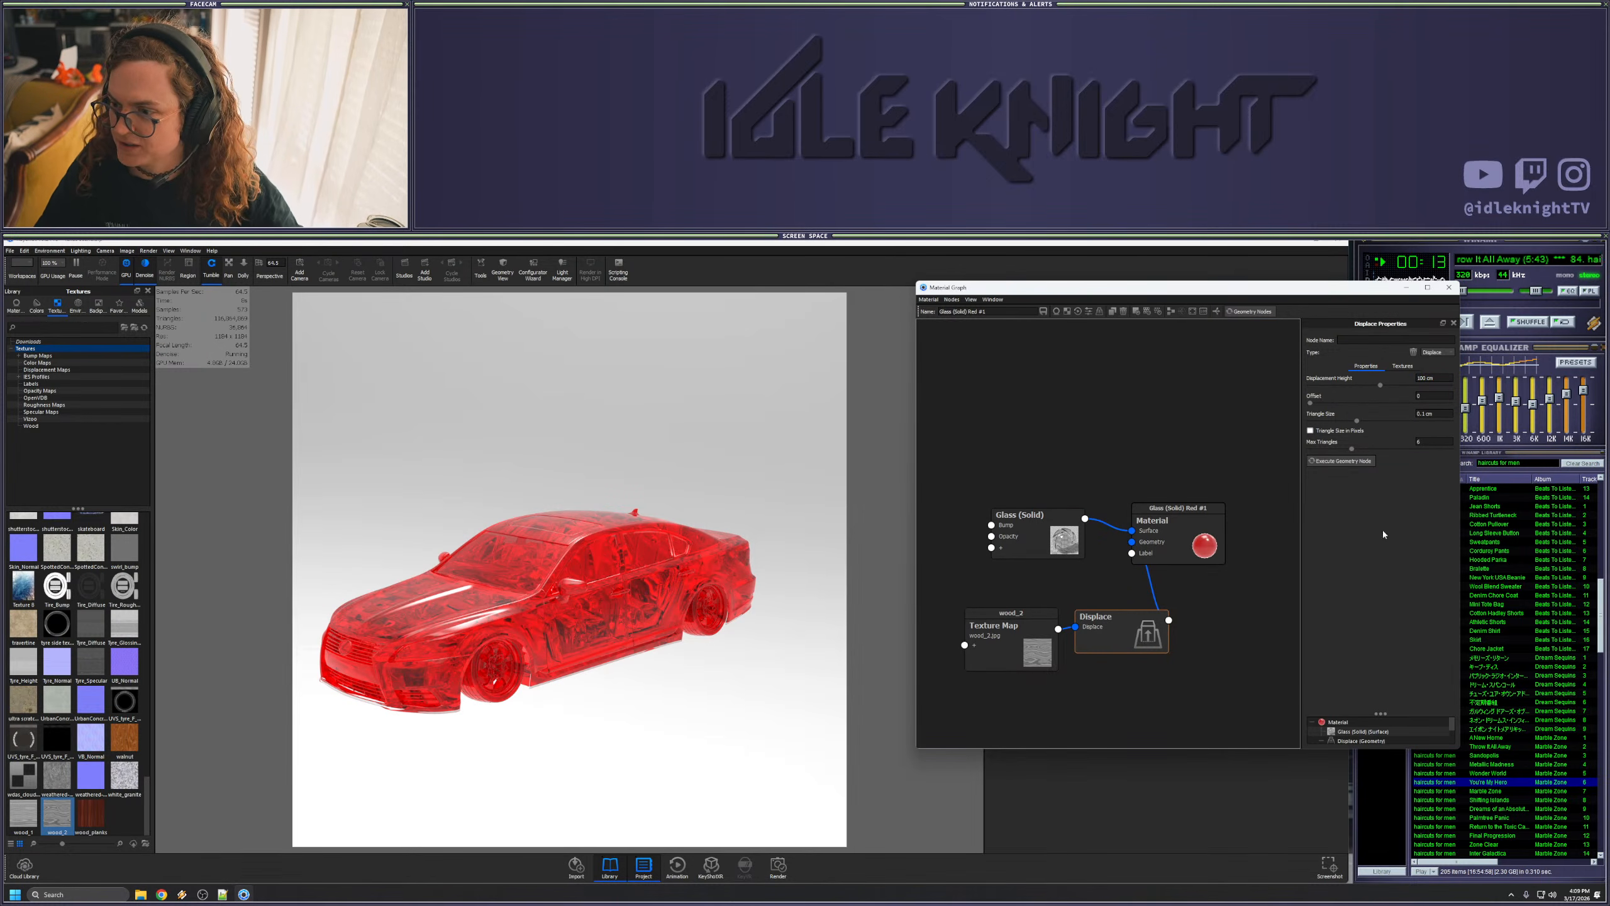
{"action": "left_click", "coordinate": [1428, 395]}
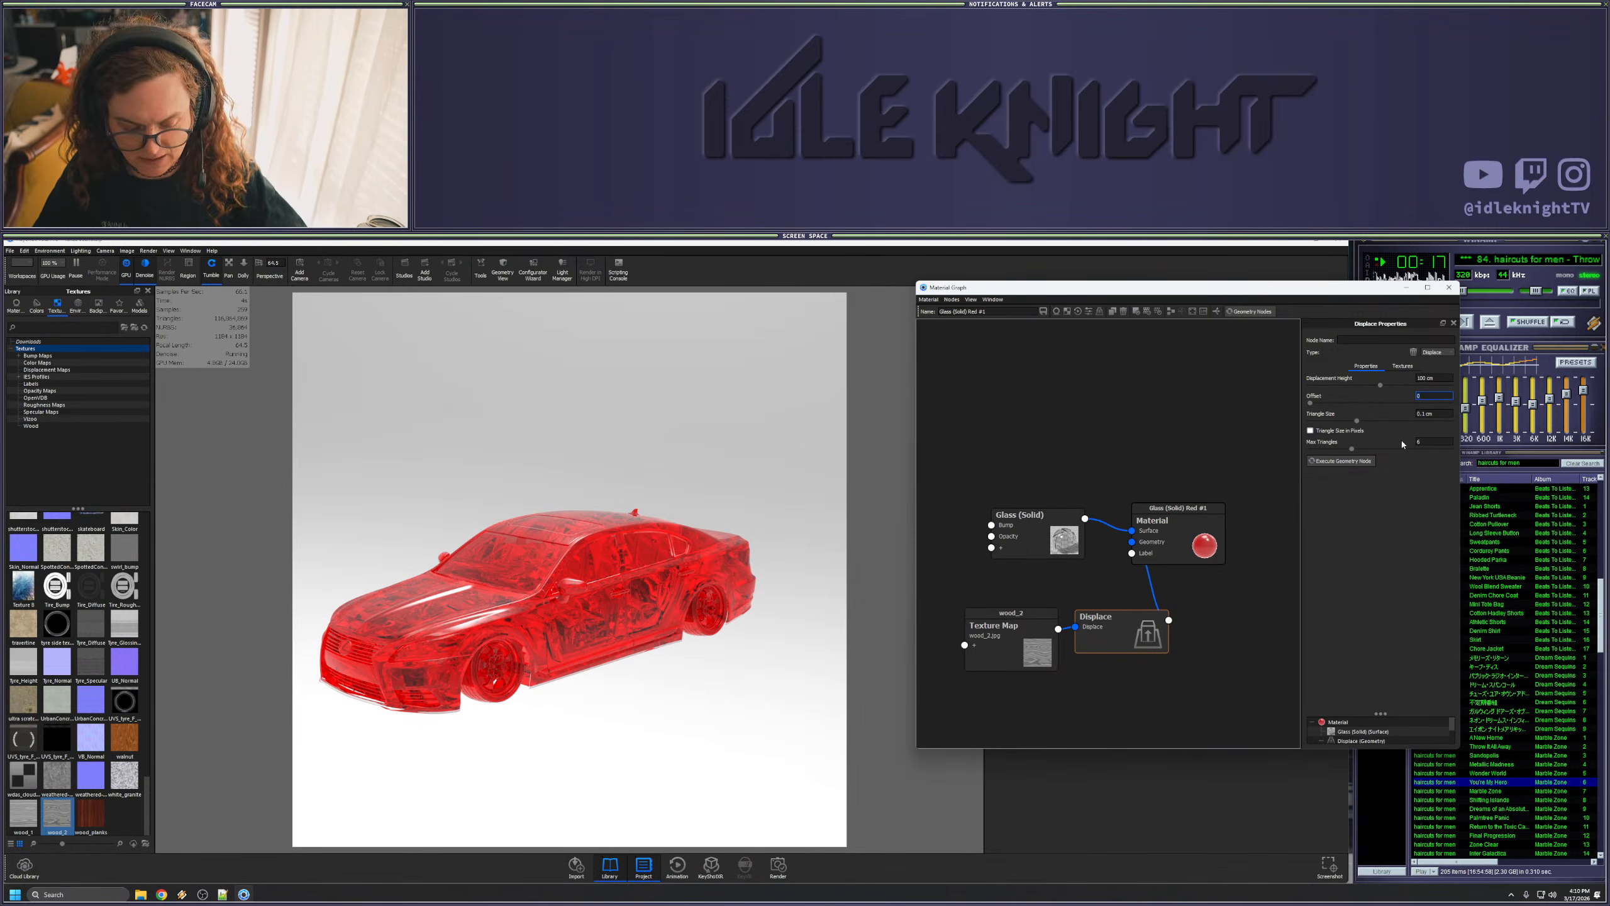
{"action": "key", "text": "Return"}
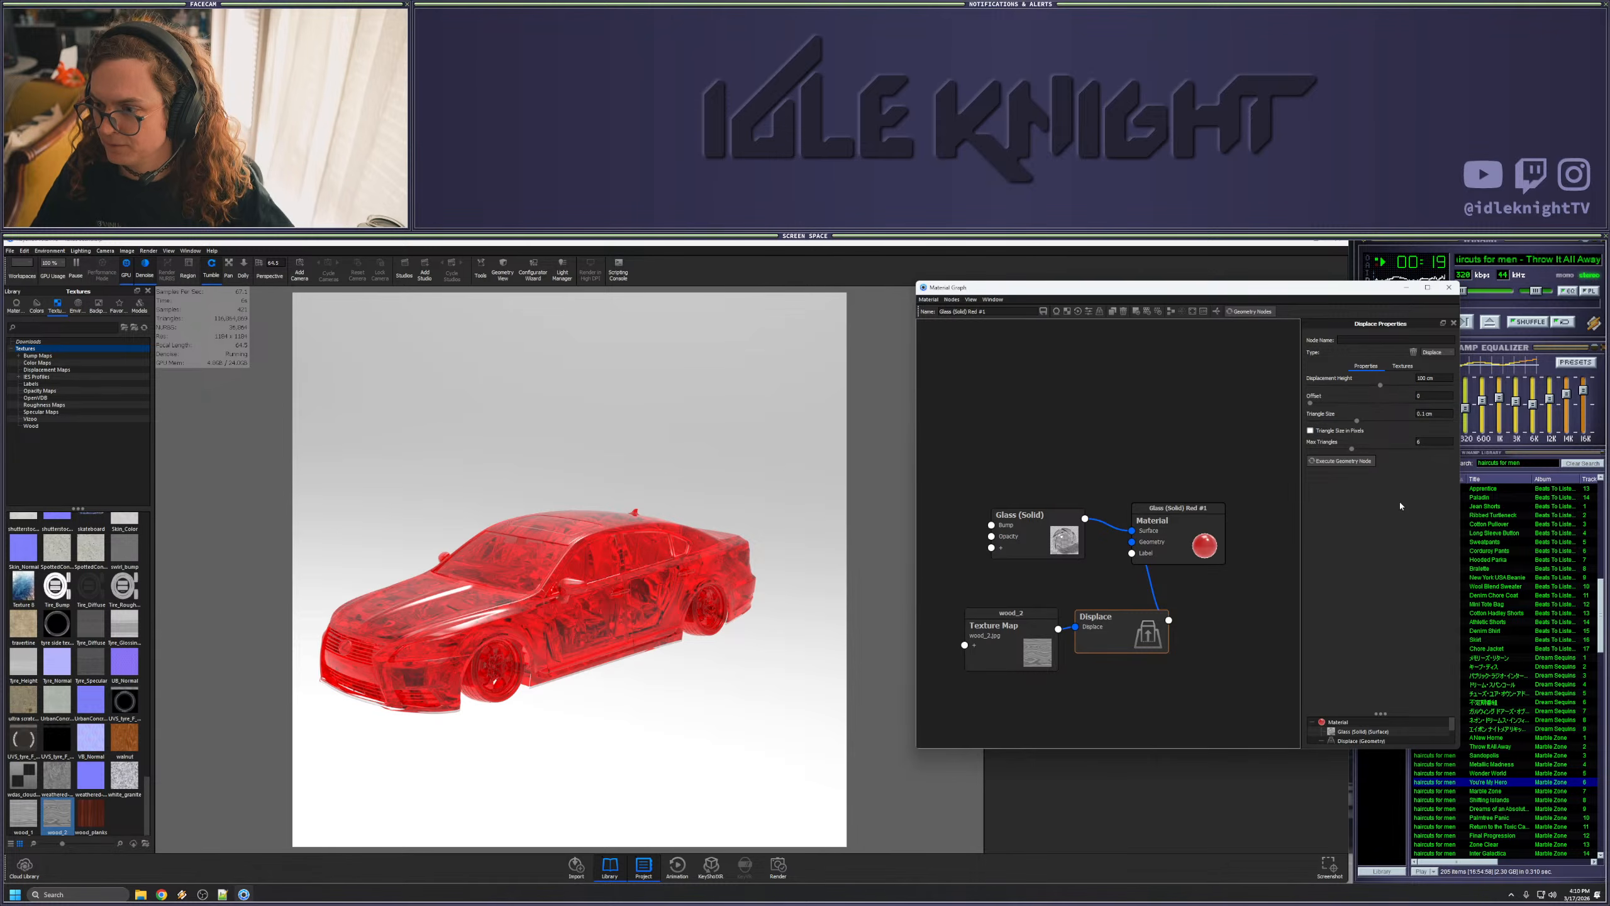
{"action": "left_click", "coordinate": [1335, 463]}
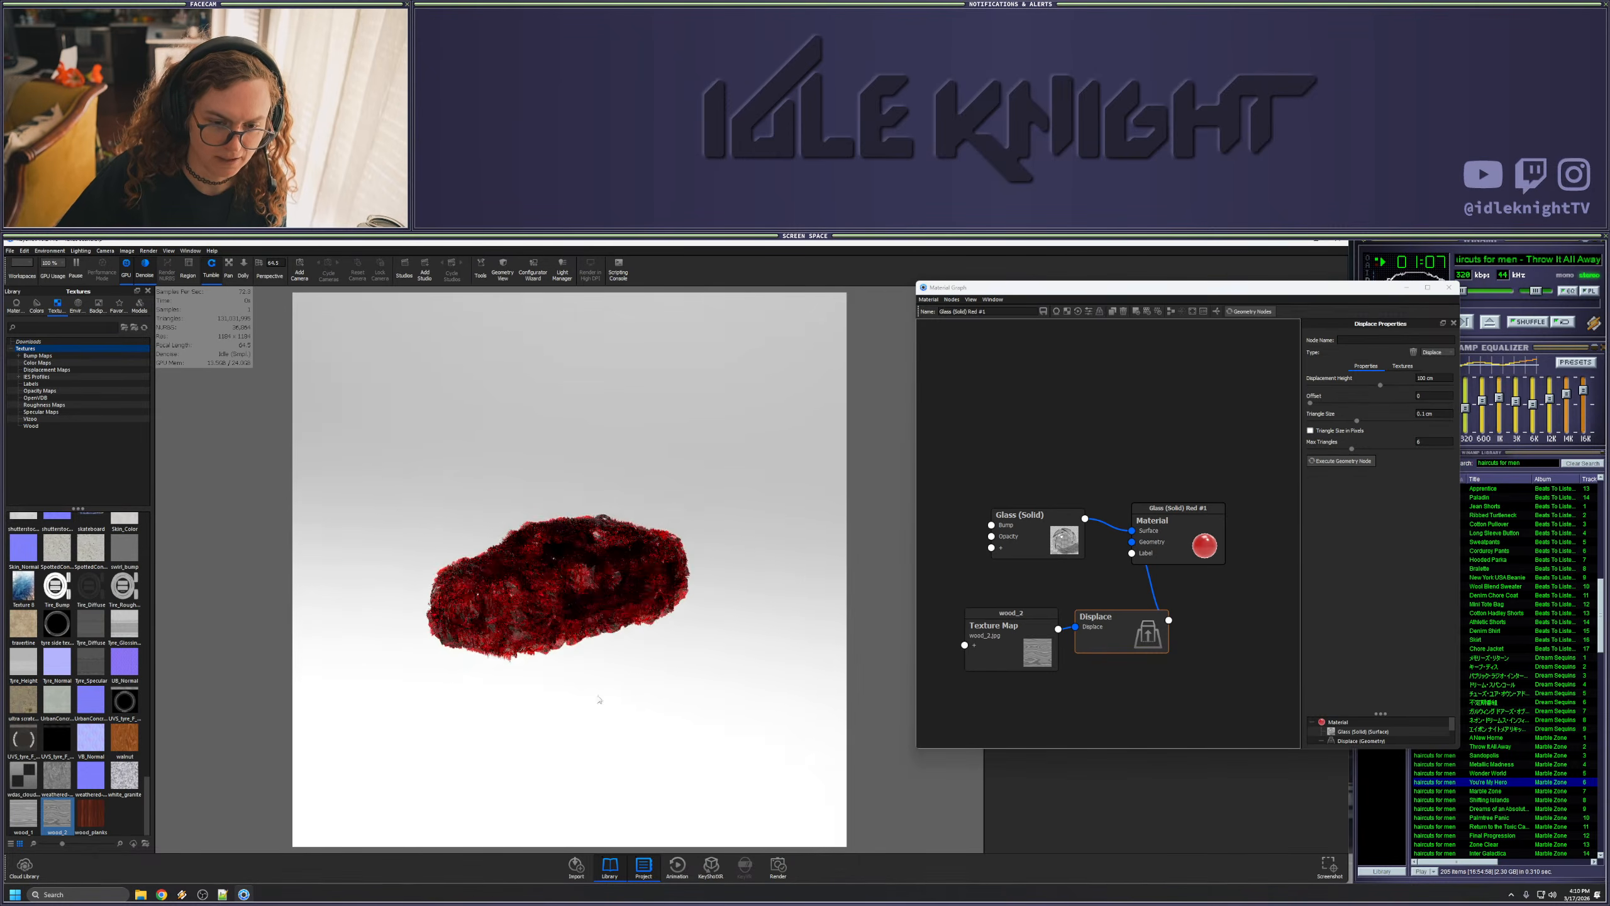
- Set the Displace node's displacement height to 1000 cm
{"action": "scroll", "coordinate": [545, 583], "scroll_direction": "up", "scroll_amount": 5}
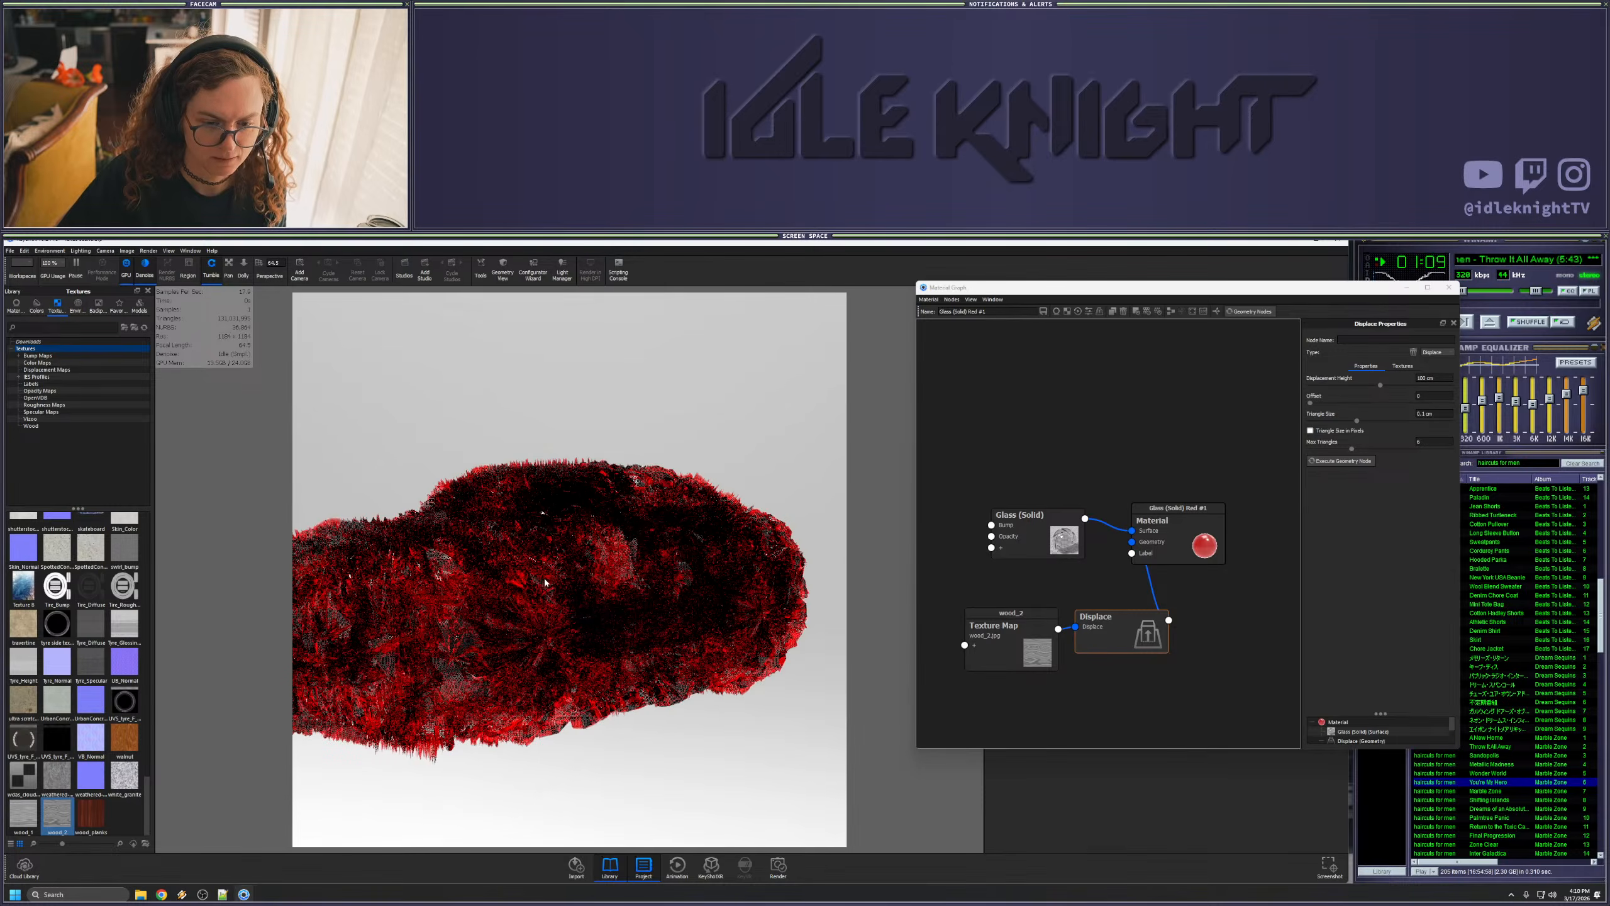
{"action": "scroll", "coordinate": [604, 569], "scroll_direction": "up", "scroll_amount": 3}
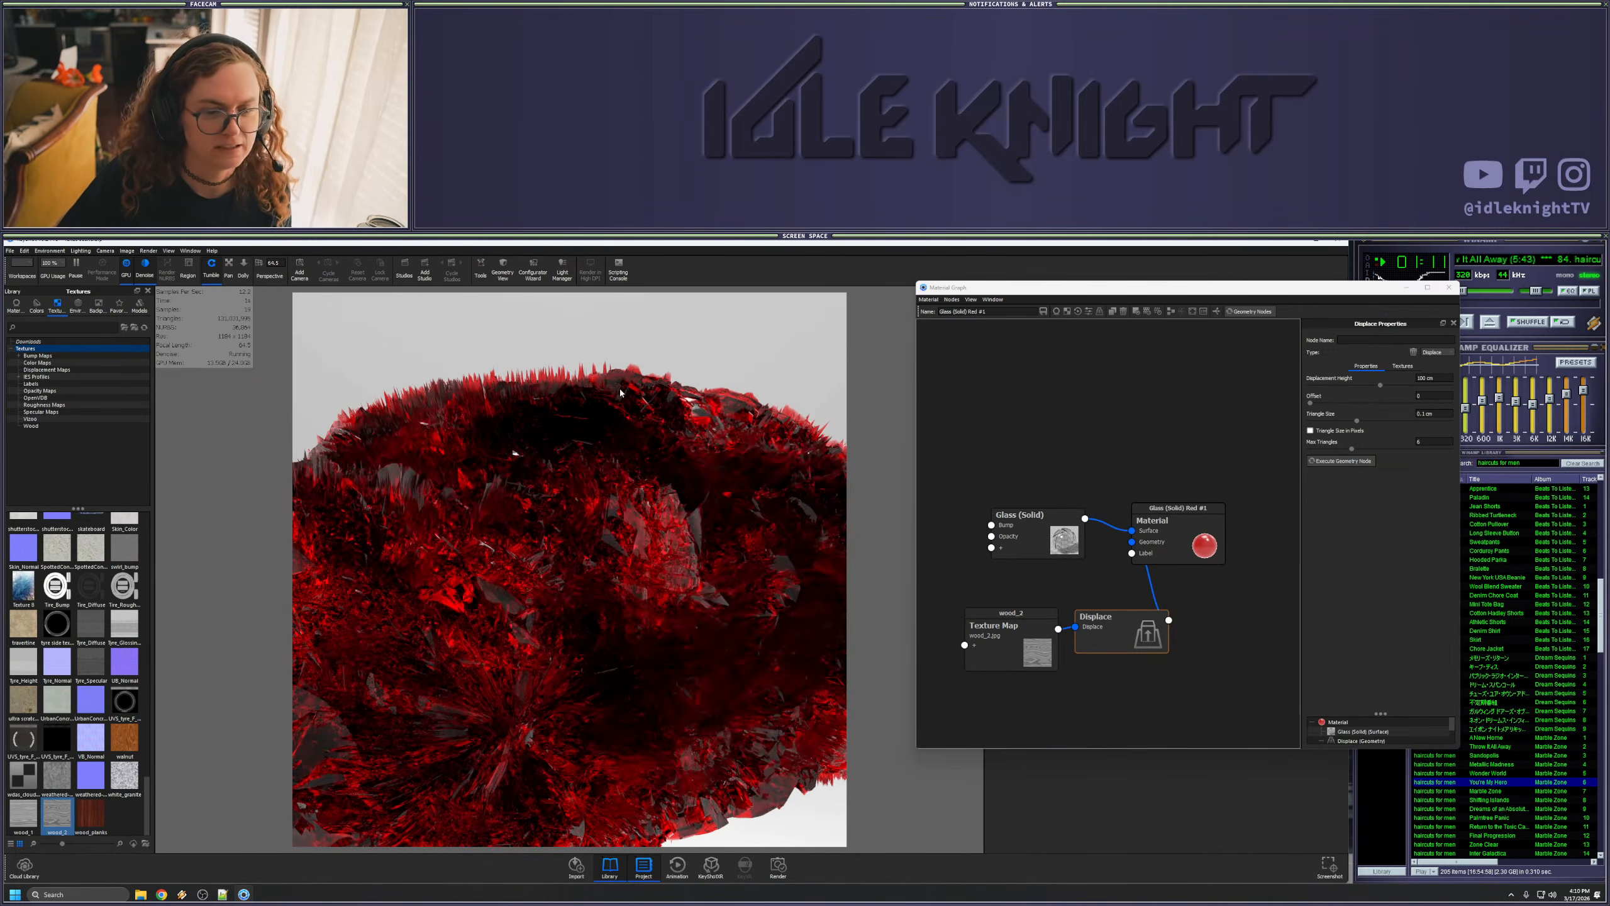
{"action": "left_click_drag", "start_coordinate": [706, 517], "coordinate": [647, 556]}
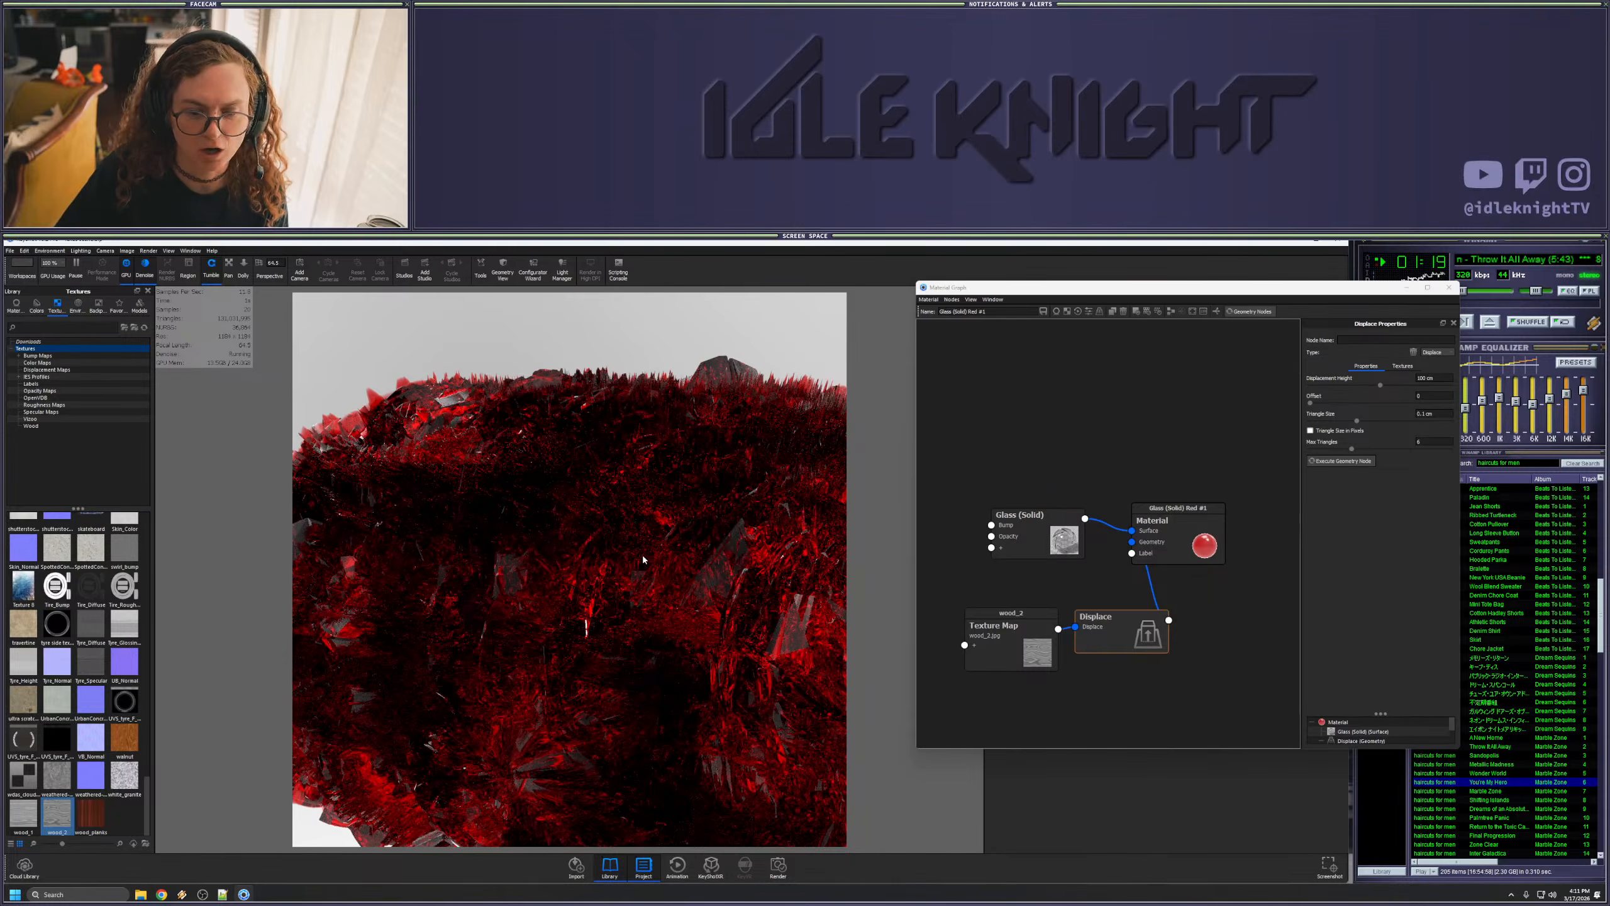
{"action": "scroll", "coordinate": [641, 557], "scroll_direction": "down", "scroll_amount": 8}
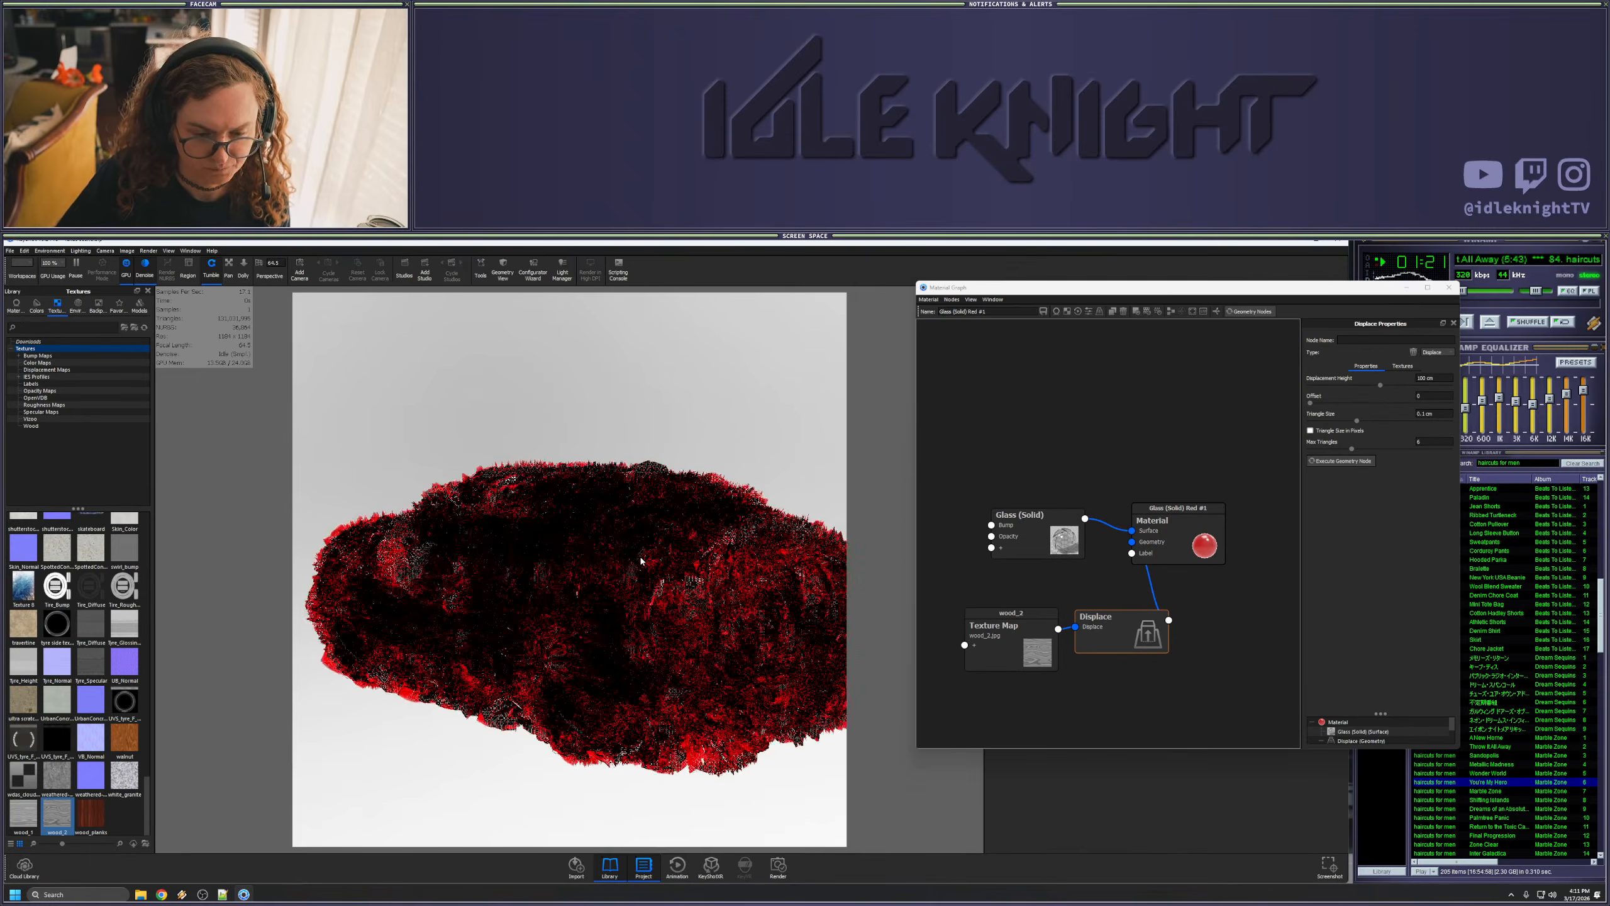
{"action": "left_click_drag", "start_coordinate": [642, 563], "coordinate": [765, 575]}
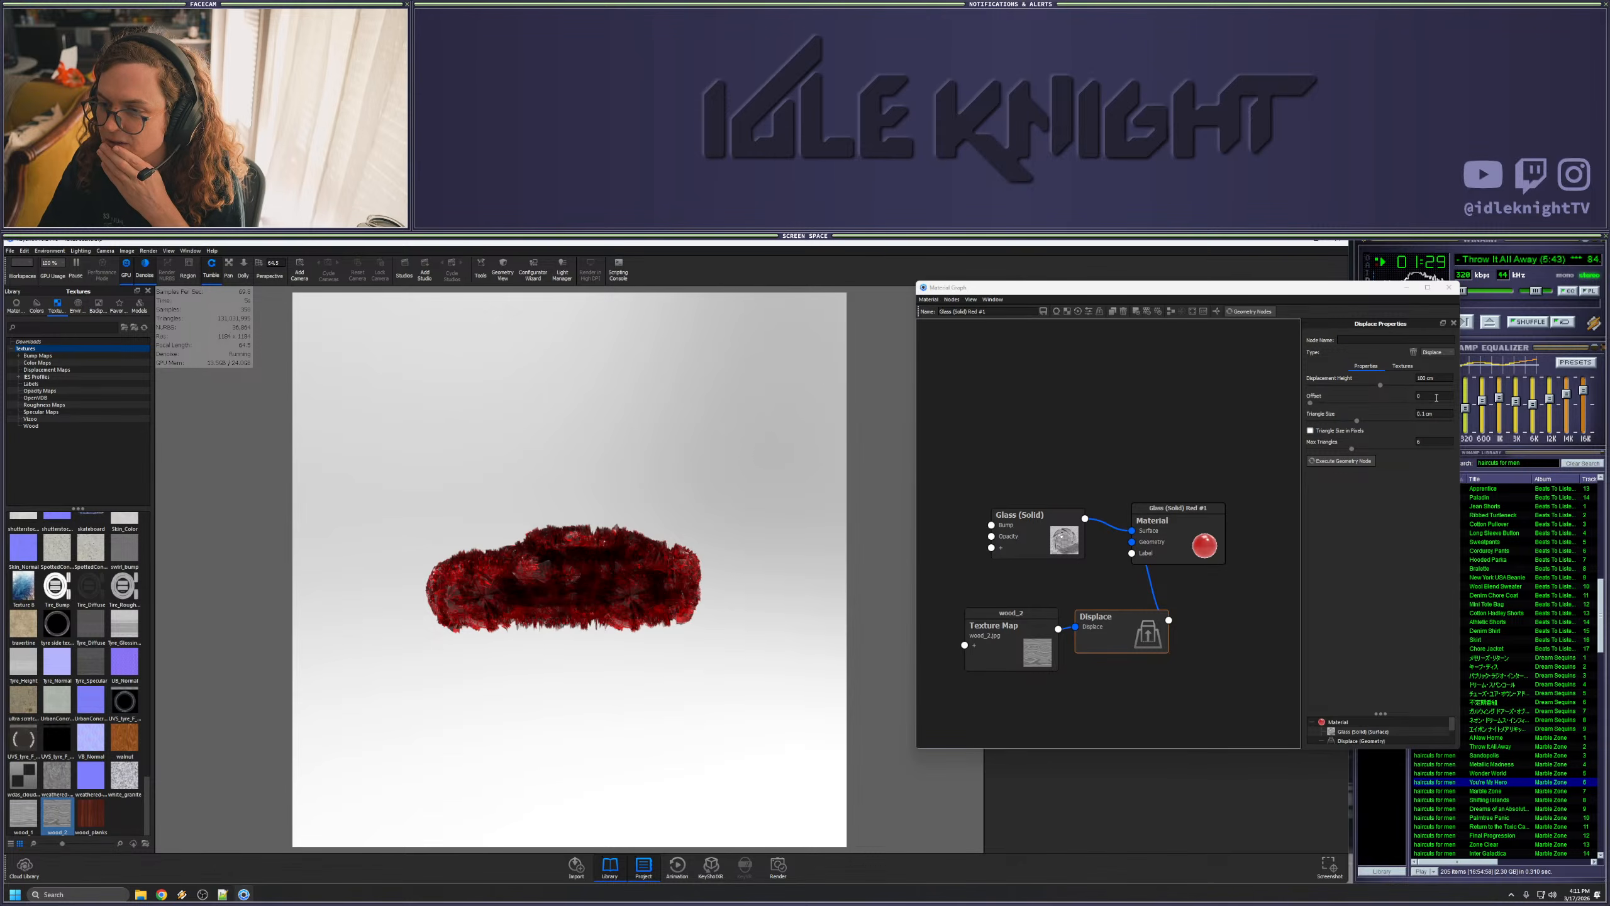
{"action": "left_click", "coordinate": [1434, 378]}
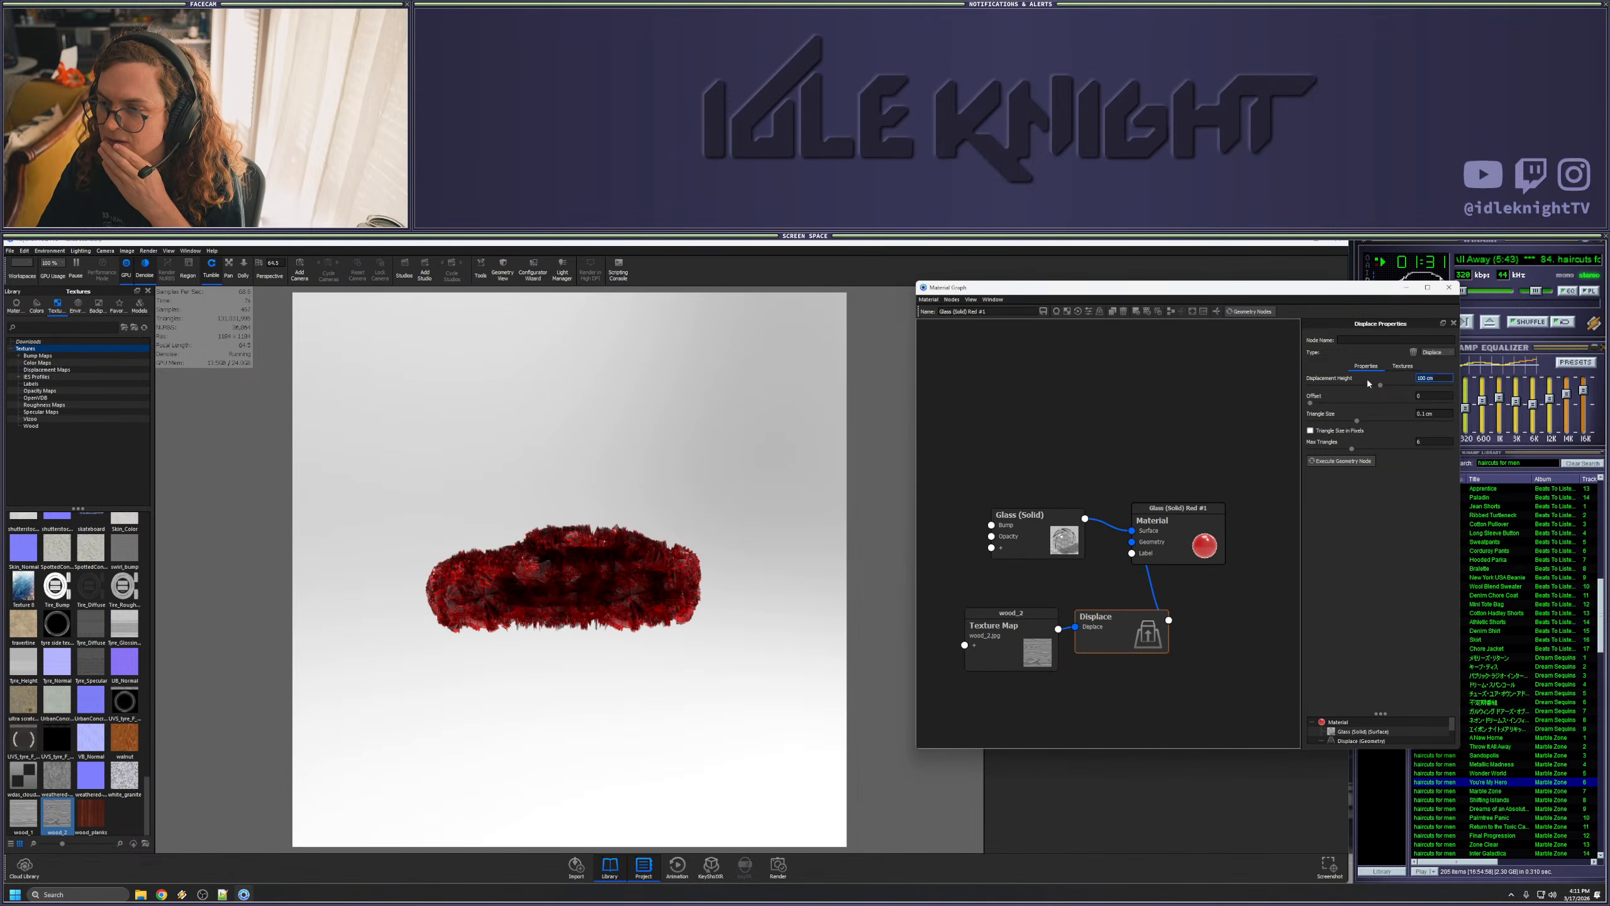
{"action": "key", "text": "BackSpace"}
{"action": "key", "text": "BackSpace"}
{"action": "key", "text": "Return"}
{"action": "left_click_drag", "start_coordinate": [1429, 395], "coordinate": [1392, 392]}
{"action": "left_click", "coordinate": [1413, 519]}
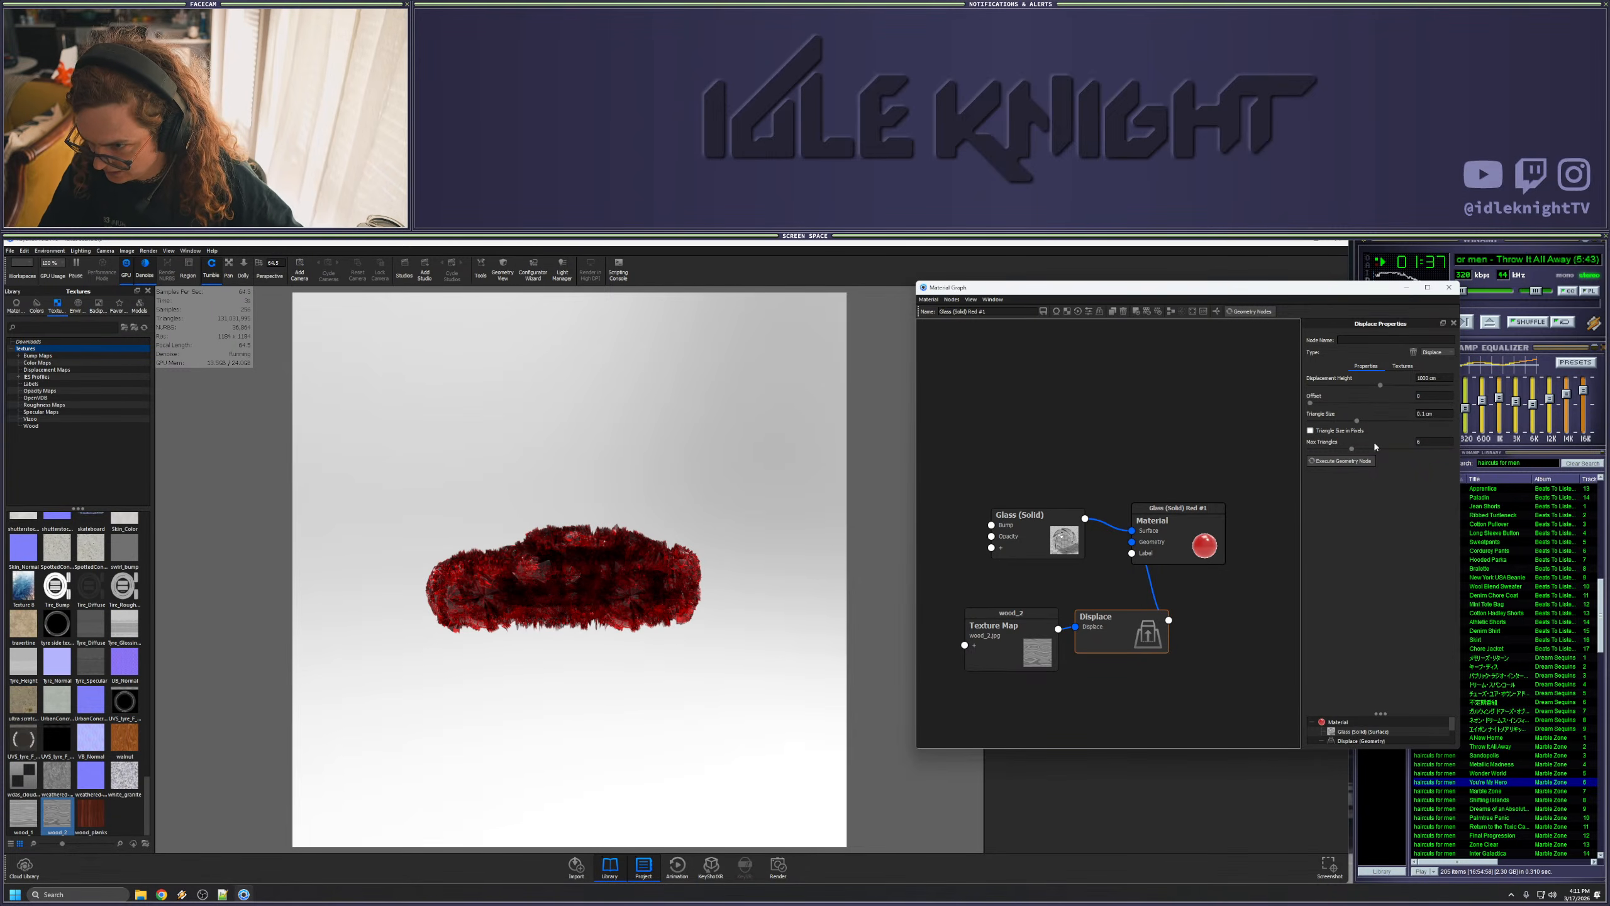
- Set the Displace node's maximum triangles to 20 and execute the geometry node again
{"action": "left_click_drag", "start_coordinate": [1428, 442], "coordinate": [1383, 438]}
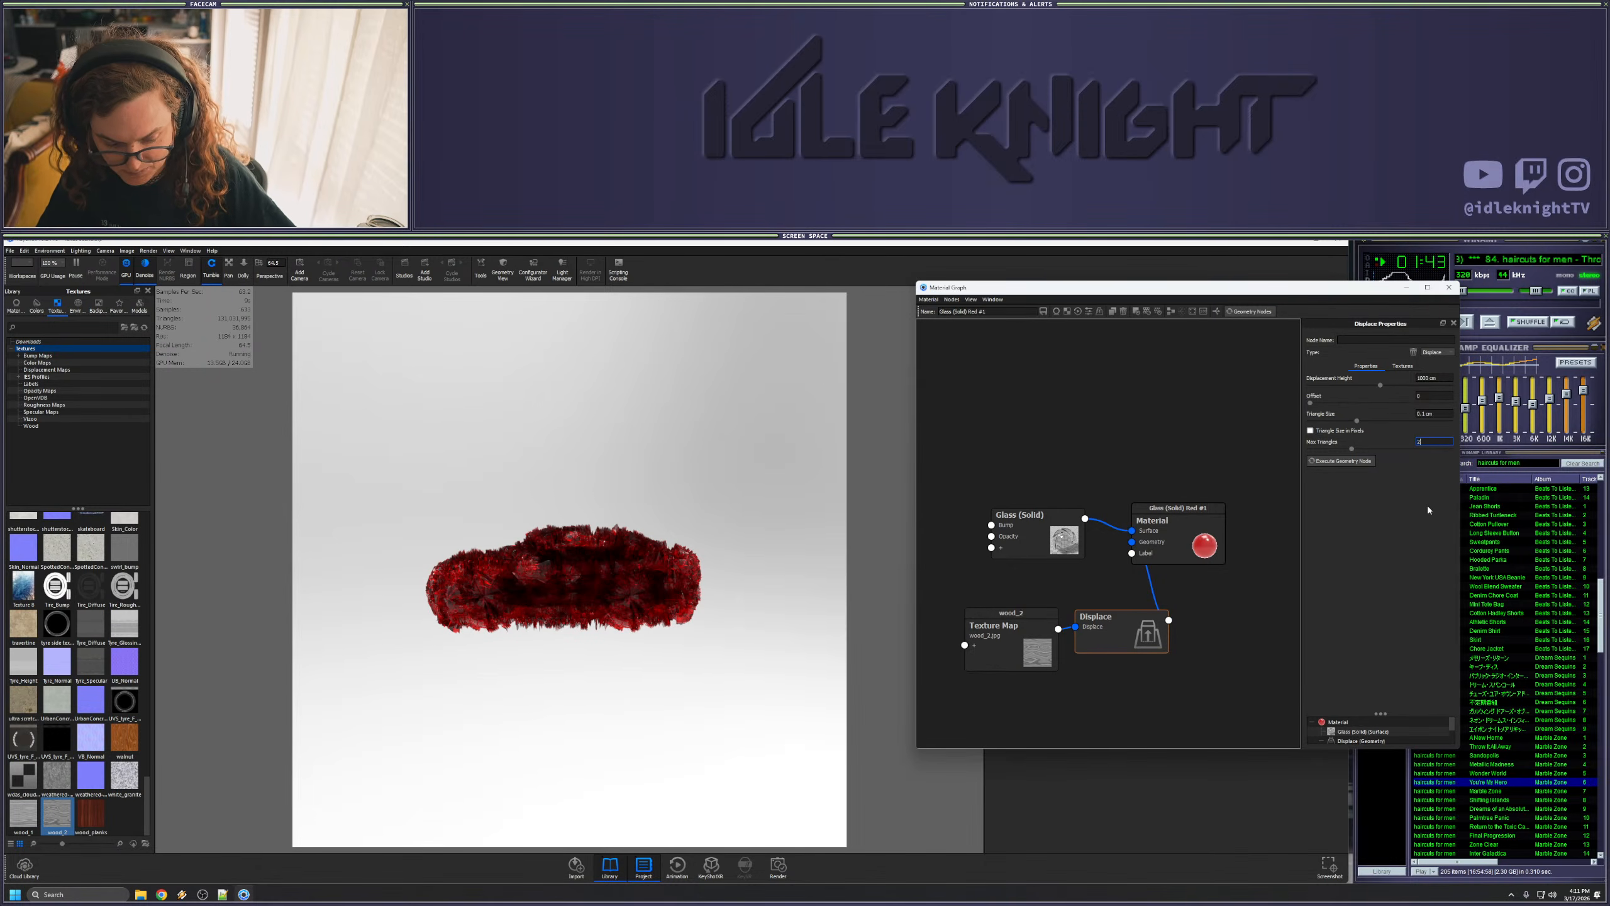
{"action": "type", "text": "20"}
{"action": "key", "text": "Return"}
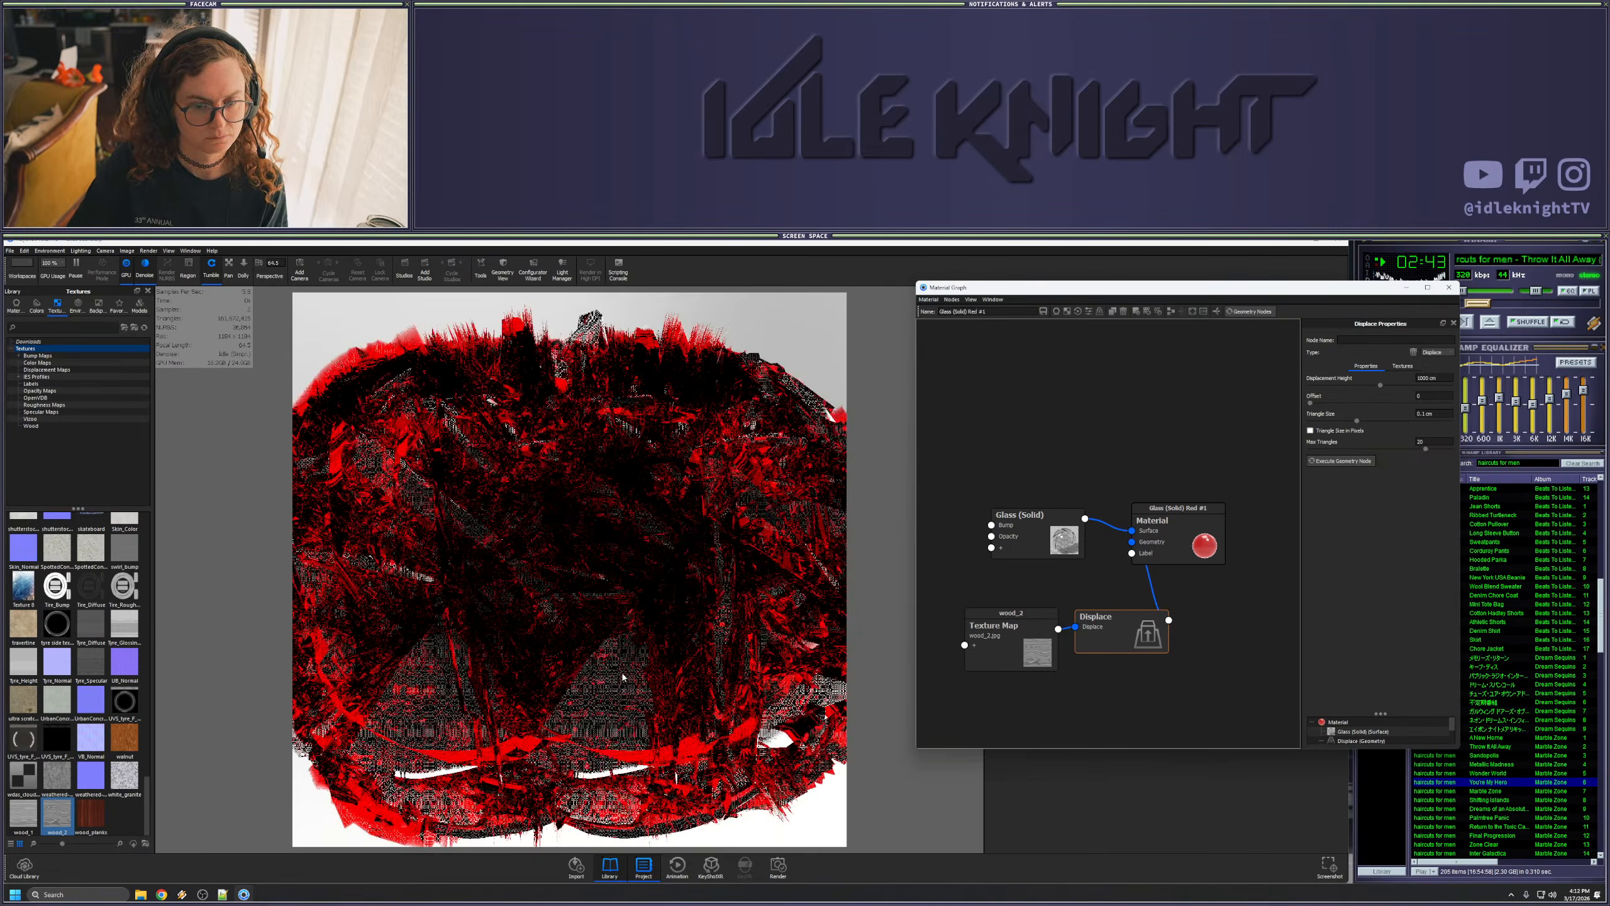
- Move the Material Graph window clear of the project settings and inspect the displaced glass model from several angles
{"action": "scroll", "coordinate": [623, 679], "scroll_direction": "up", "scroll_amount": 2}
{"action": "scroll", "coordinate": [623, 678], "scroll_direction": "down", "scroll_amount": 4}
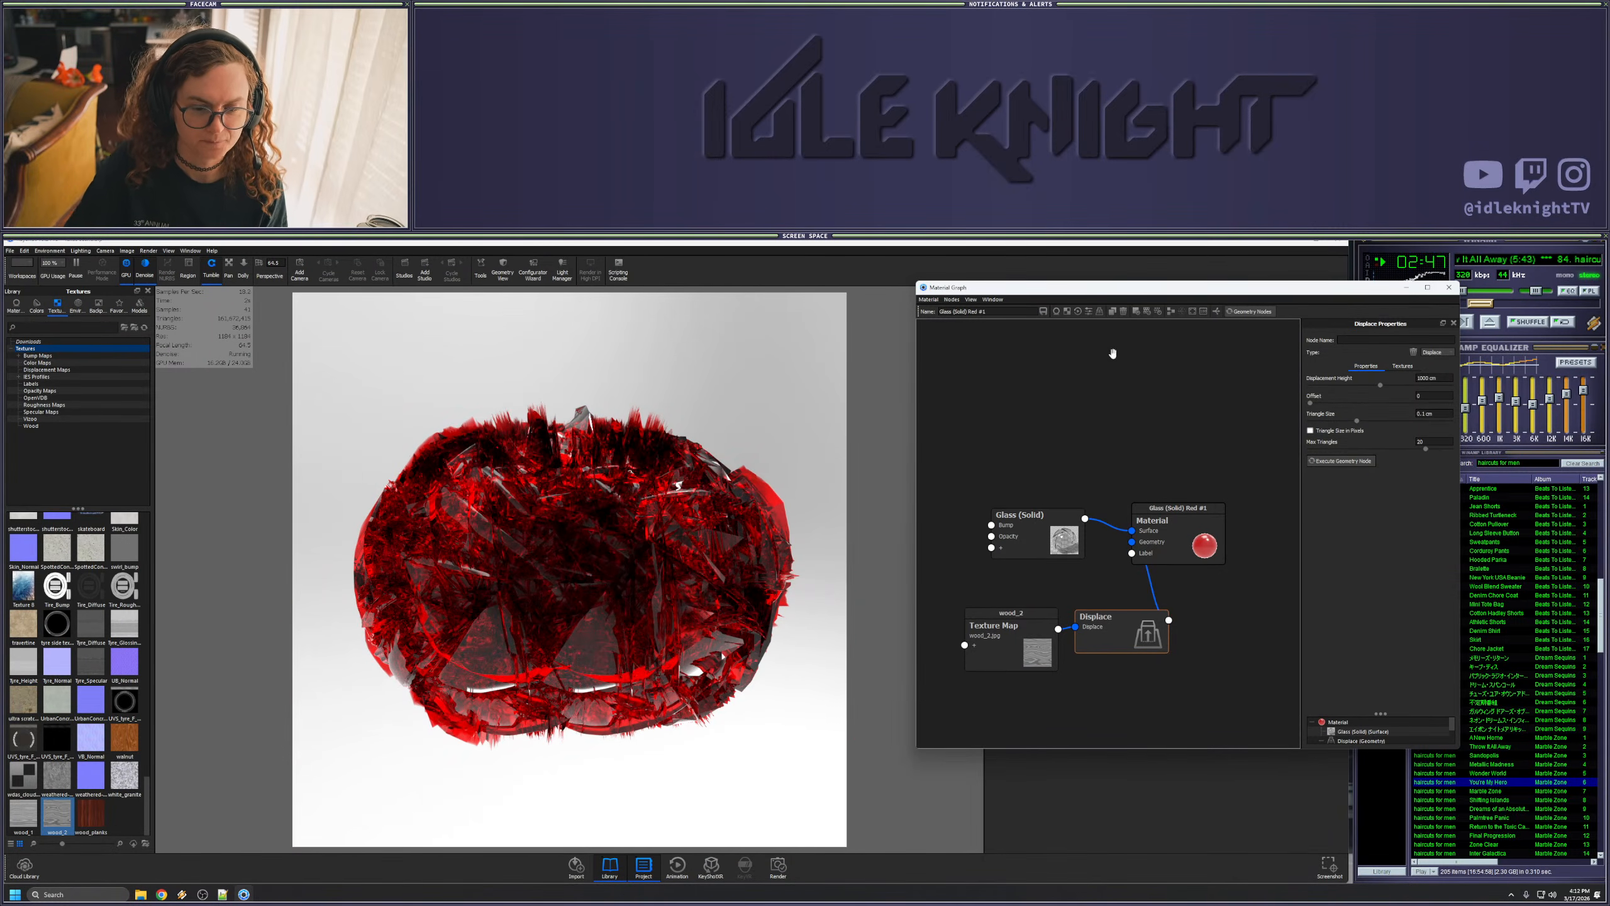
{"action": "left_click_drag", "start_coordinate": [1374, 289], "coordinate": [1180, 522]}
{"action": "left_click_drag", "start_coordinate": [995, 531], "coordinate": [1220, 525]}
{"action": "left_click_drag", "start_coordinate": [688, 586], "coordinate": [436, 552]}
{"action": "left_click_drag", "start_coordinate": [434, 518], "coordinate": [640, 548]}
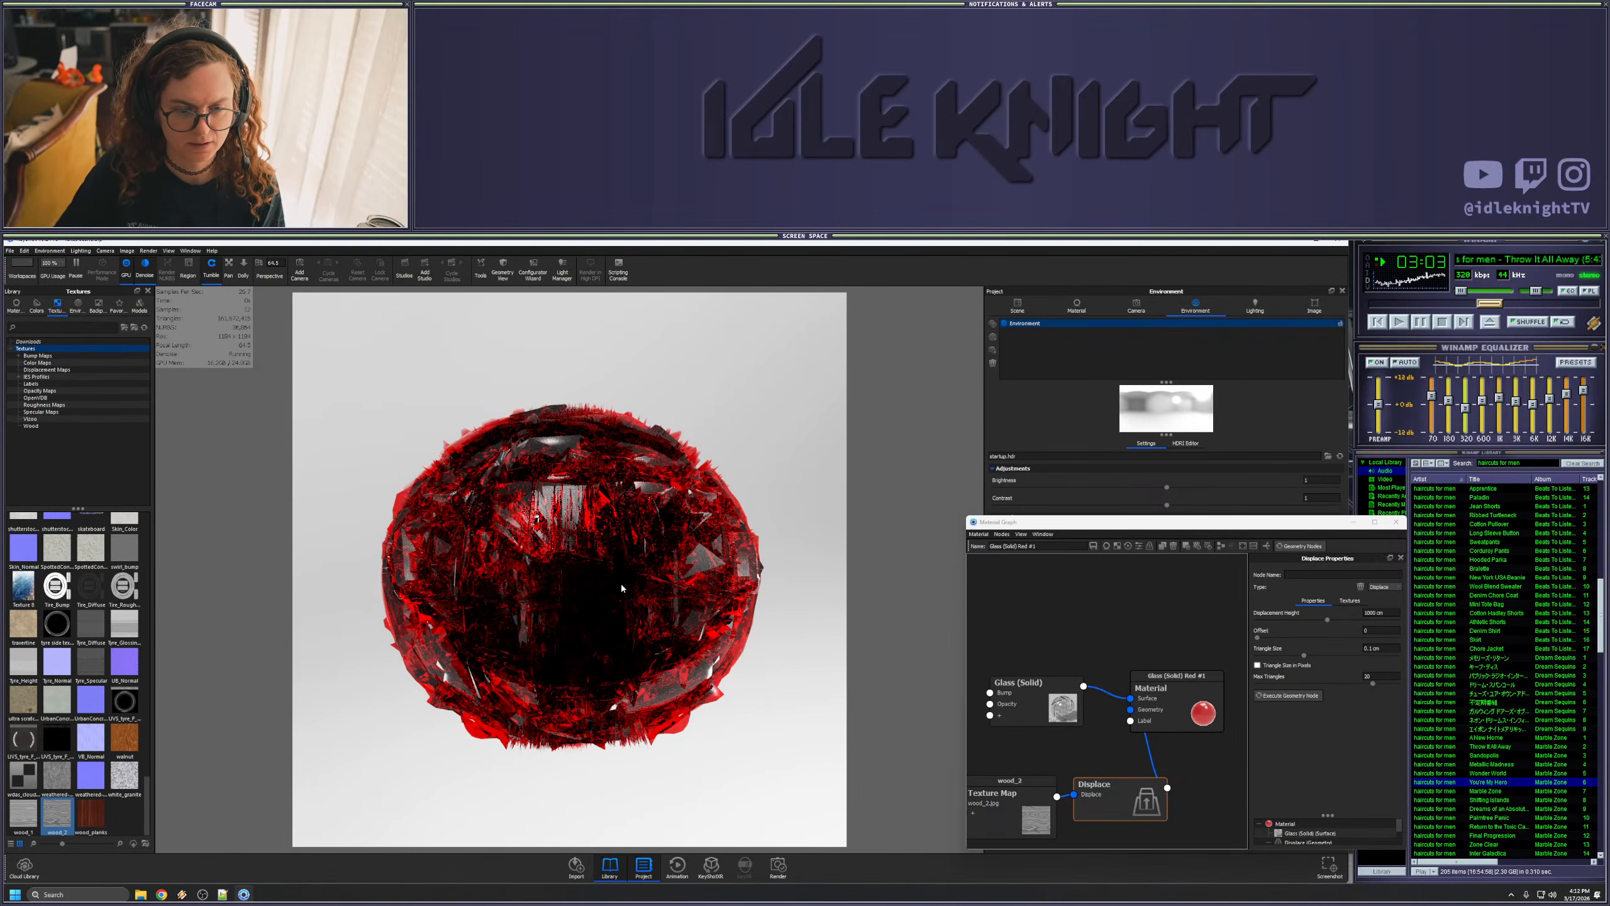
{"action": "scroll", "coordinate": [563, 584], "scroll_direction": "up", "scroll_amount": 3}
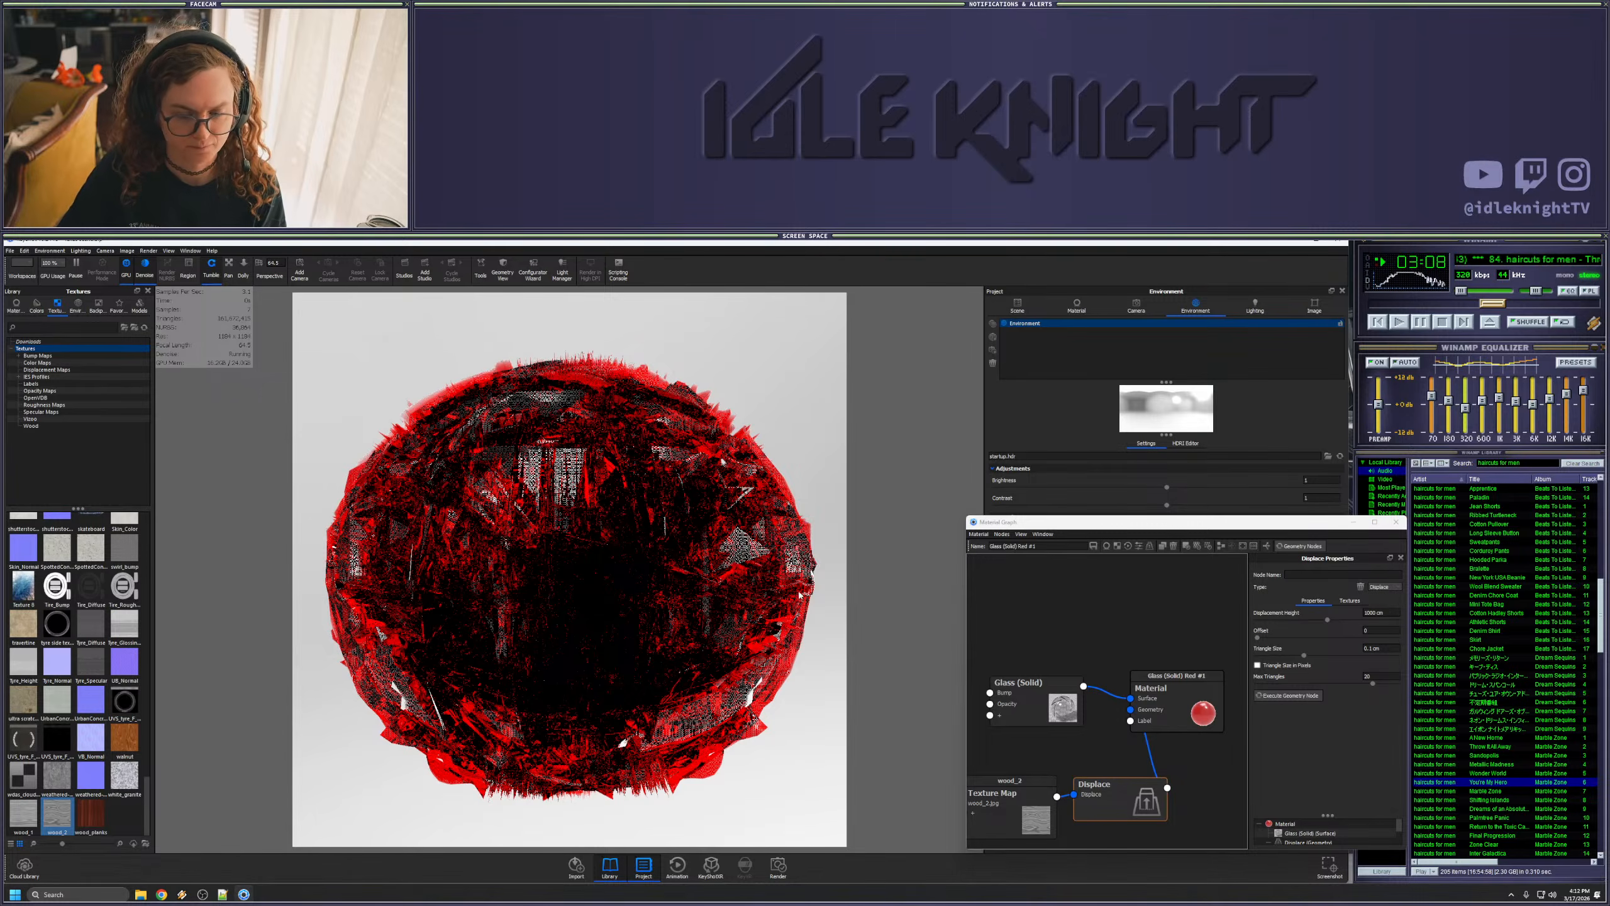
- Set the Displace node's offset to 0.575, triangle size to about 0.067 cm and maximum triangles to 50
{"action": "left_click_drag", "start_coordinate": [1257, 636], "coordinate": [1339, 637]}
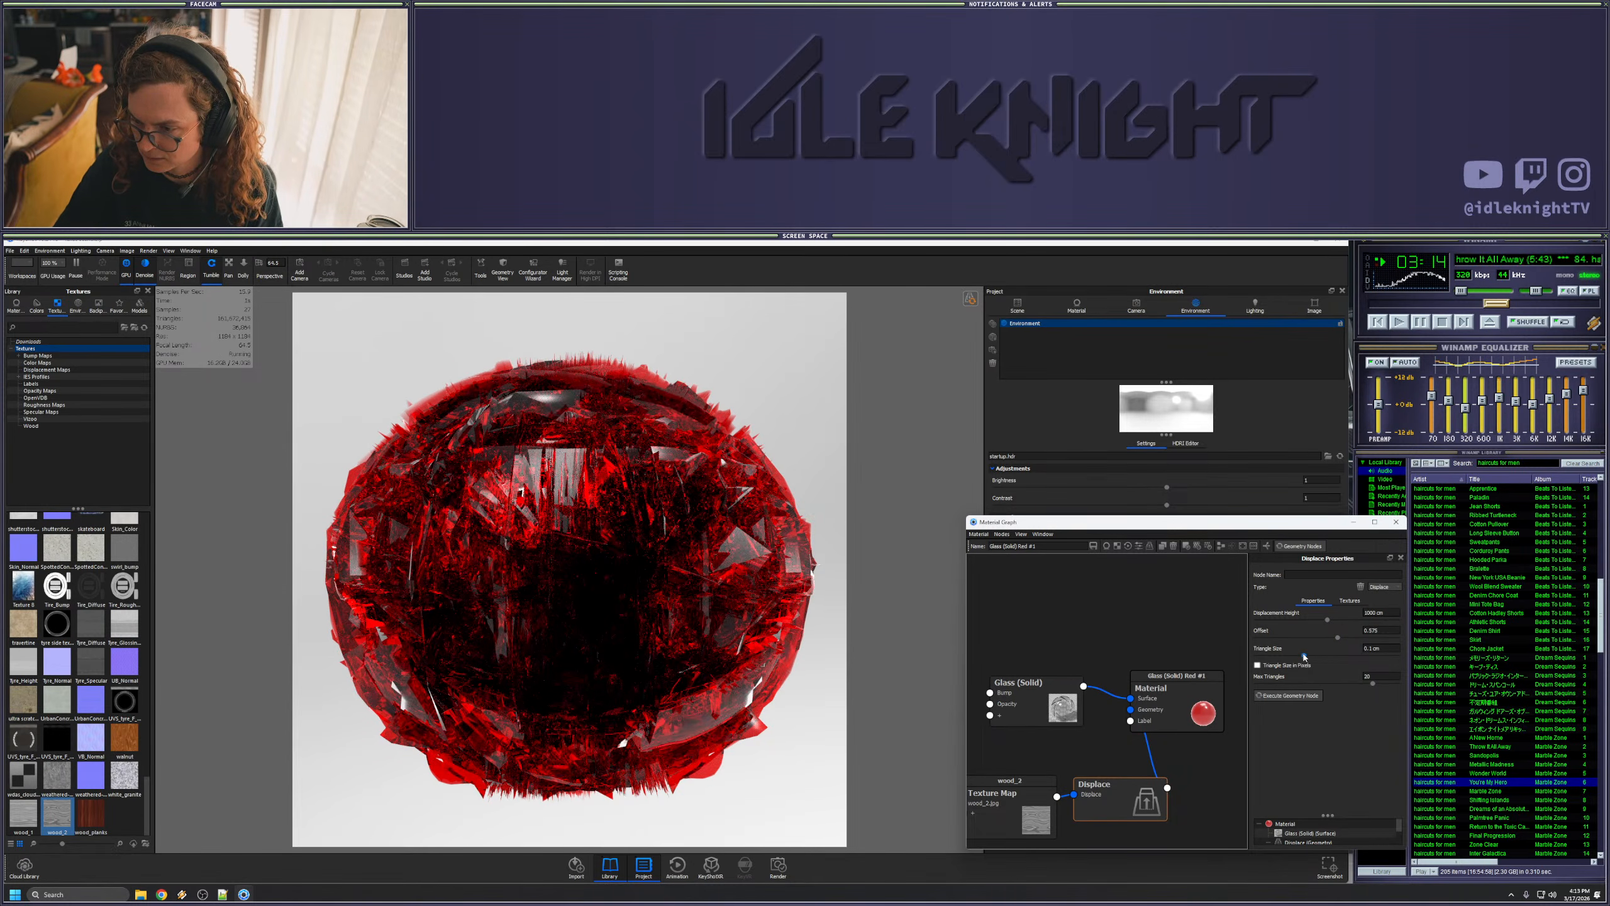
{"action": "left_click_drag", "start_coordinate": [1287, 657], "coordinate": [1289, 657]}
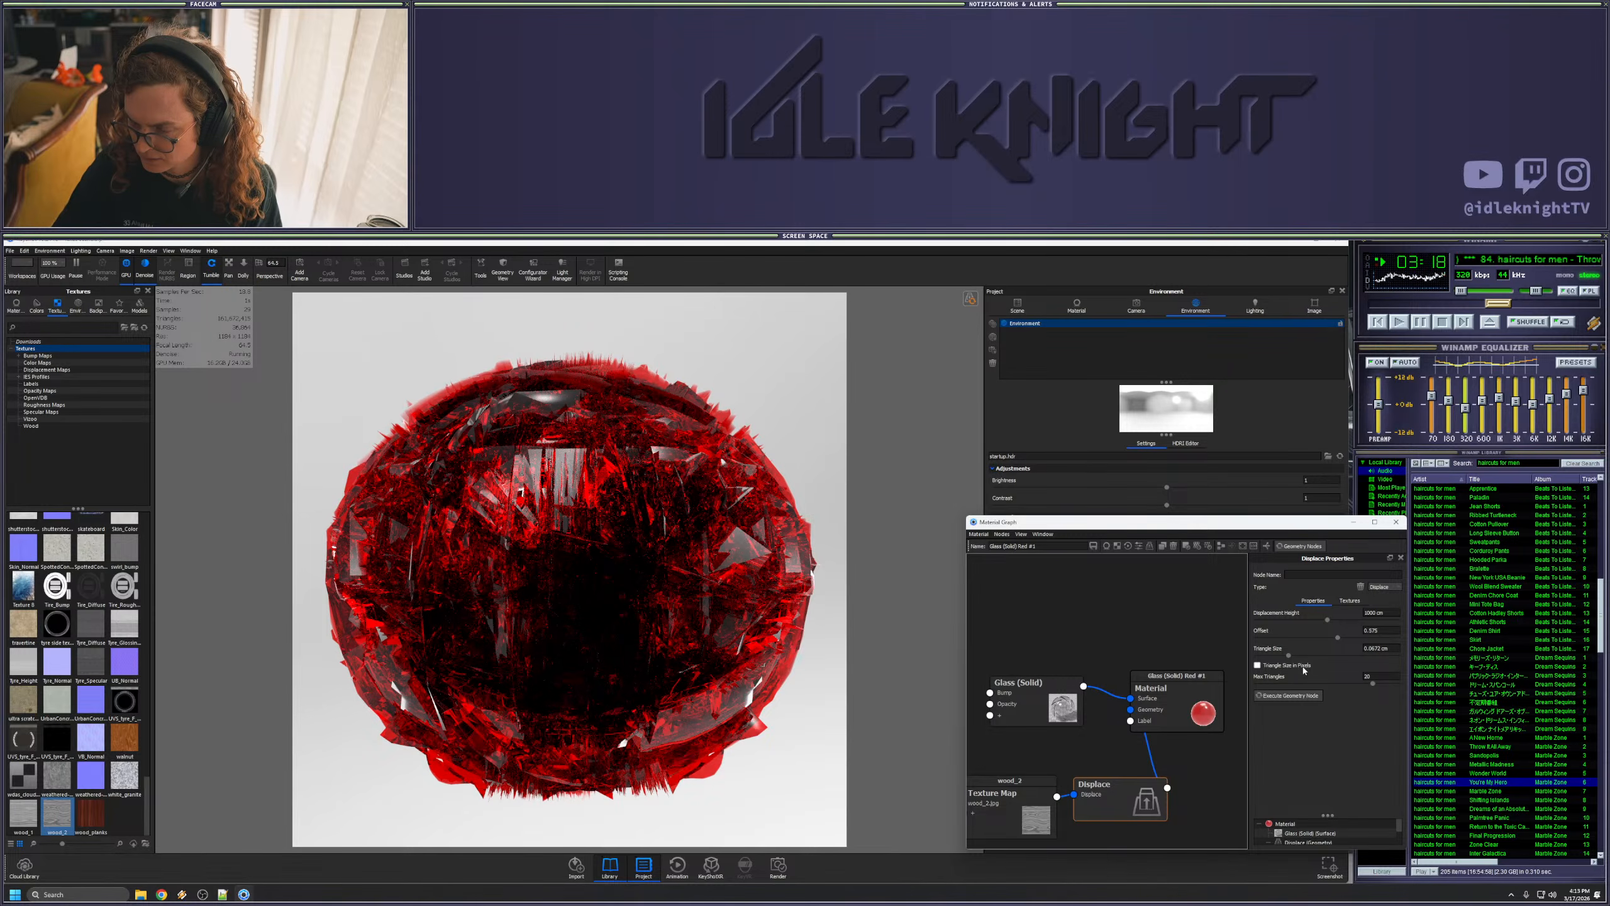
{"action": "left_click_drag", "start_coordinate": [1370, 683], "coordinate": [1384, 680]}
{"action": "left_click", "coordinate": [1382, 675]}
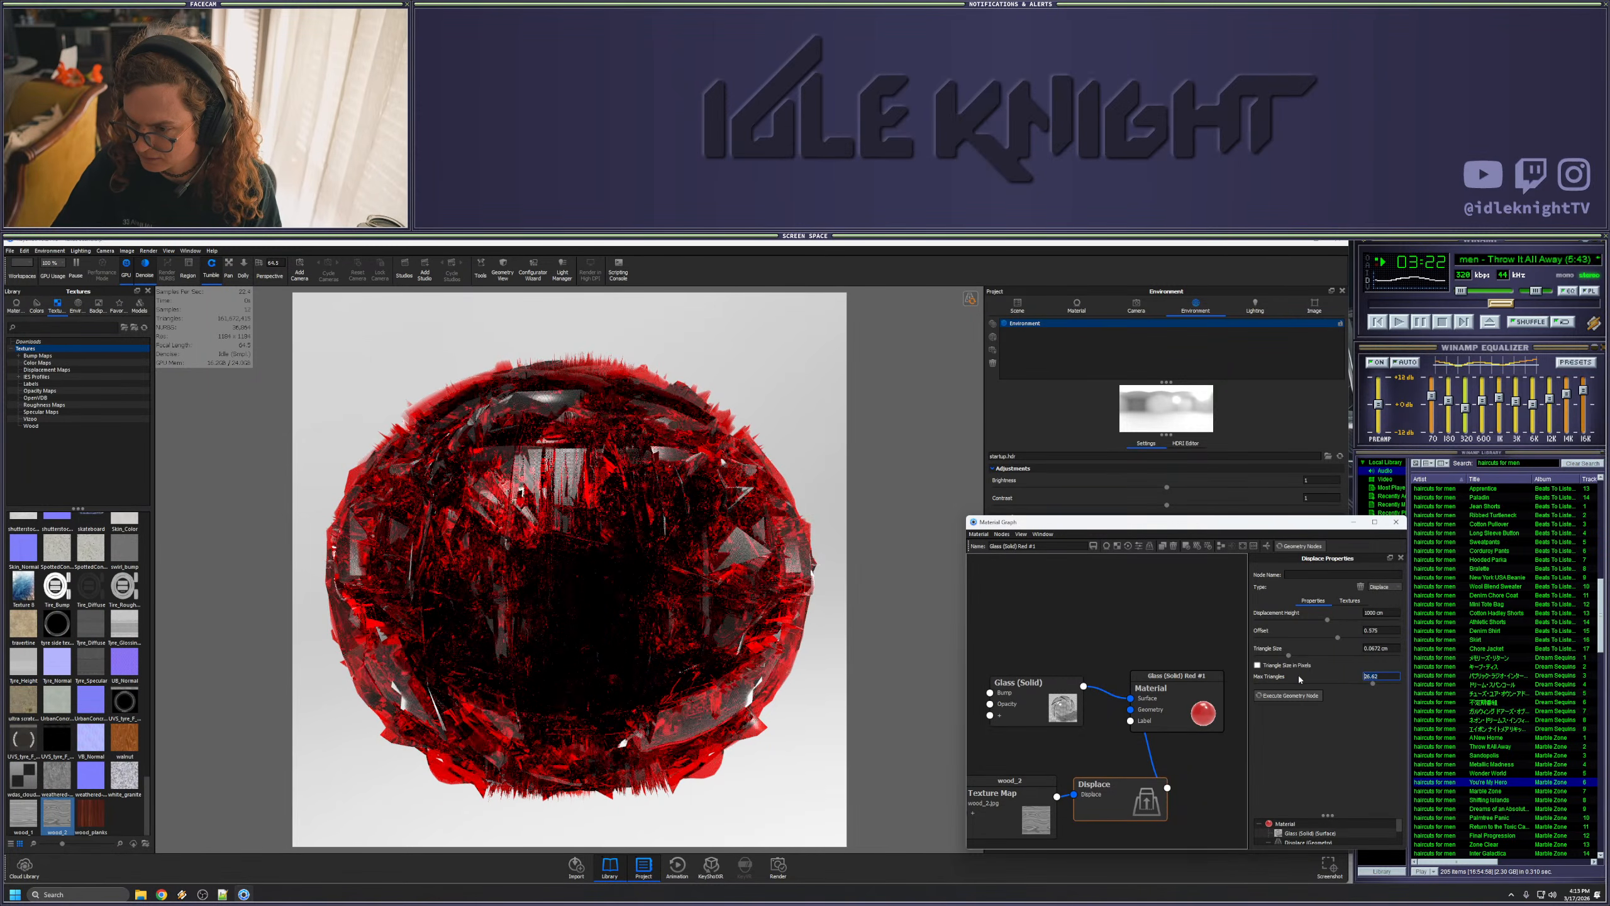
{"action": "type", "text": "50"}
{"action": "key", "text": "Return"}
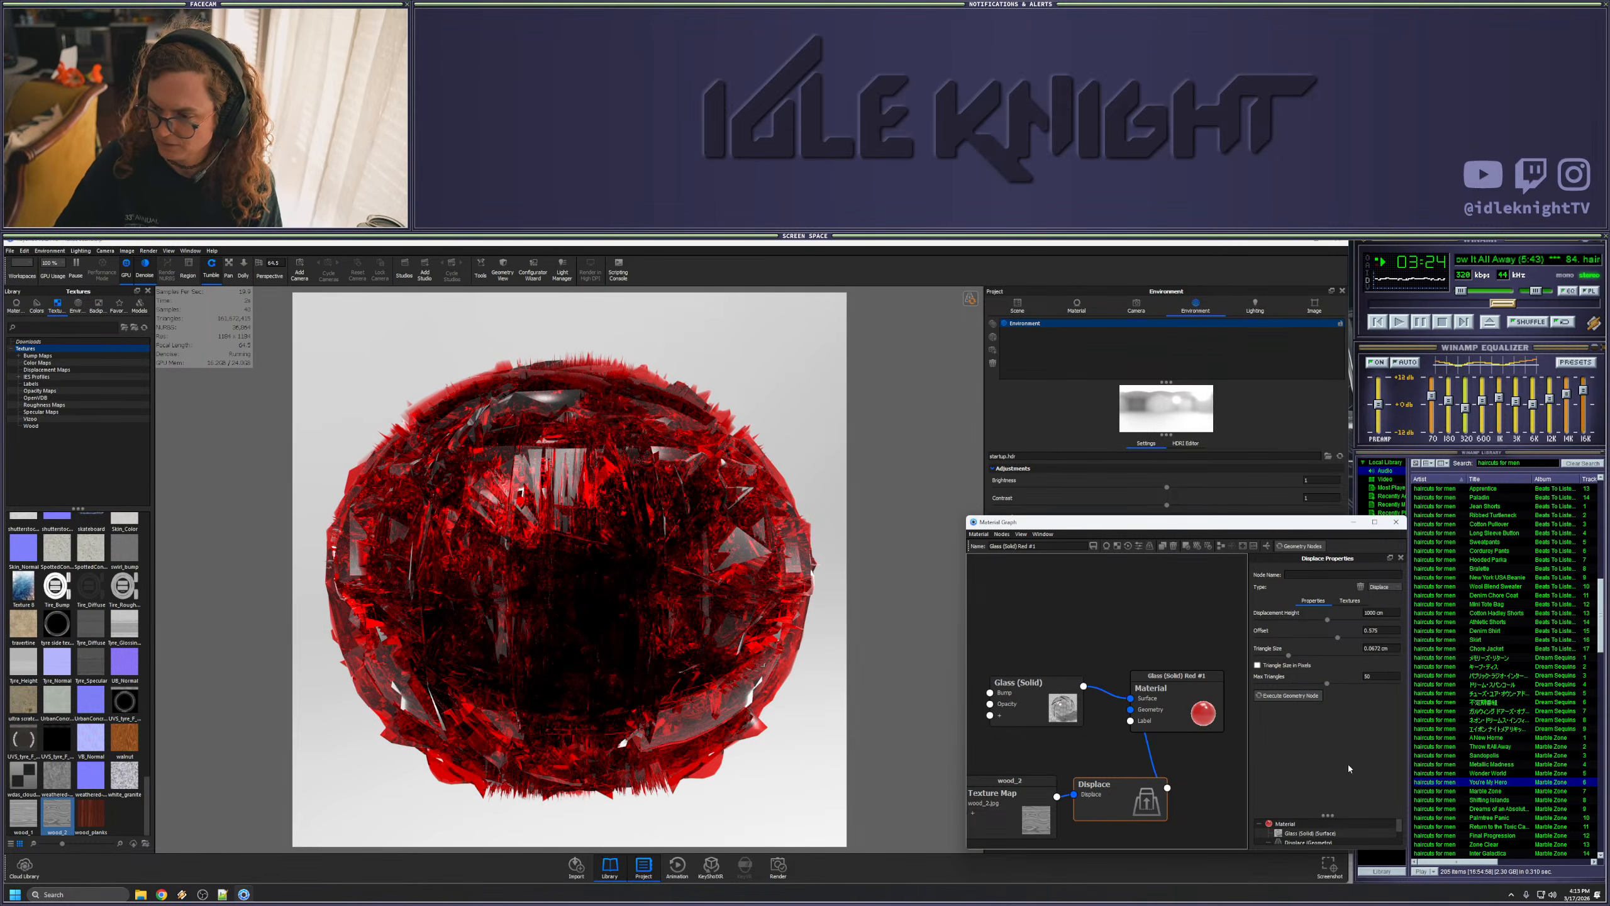
{"action": "left_click", "coordinate": [1392, 612]}
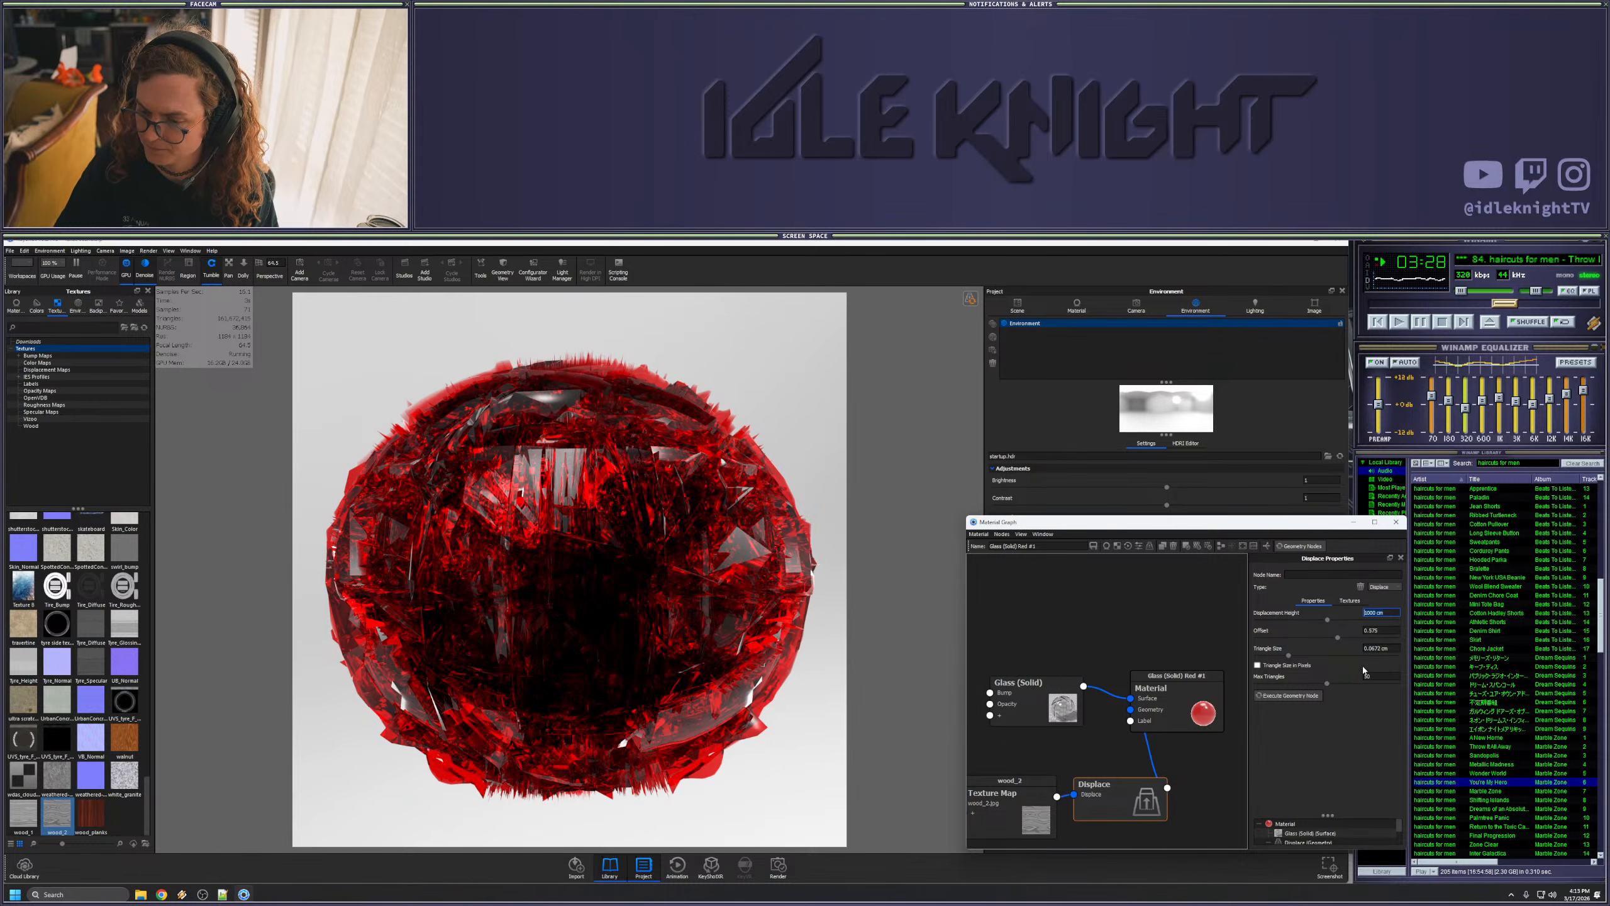
- Find the demolition texture in the texture library and add it to the material graph as a texture map
{"action": "left_click", "coordinate": [1018, 836]}
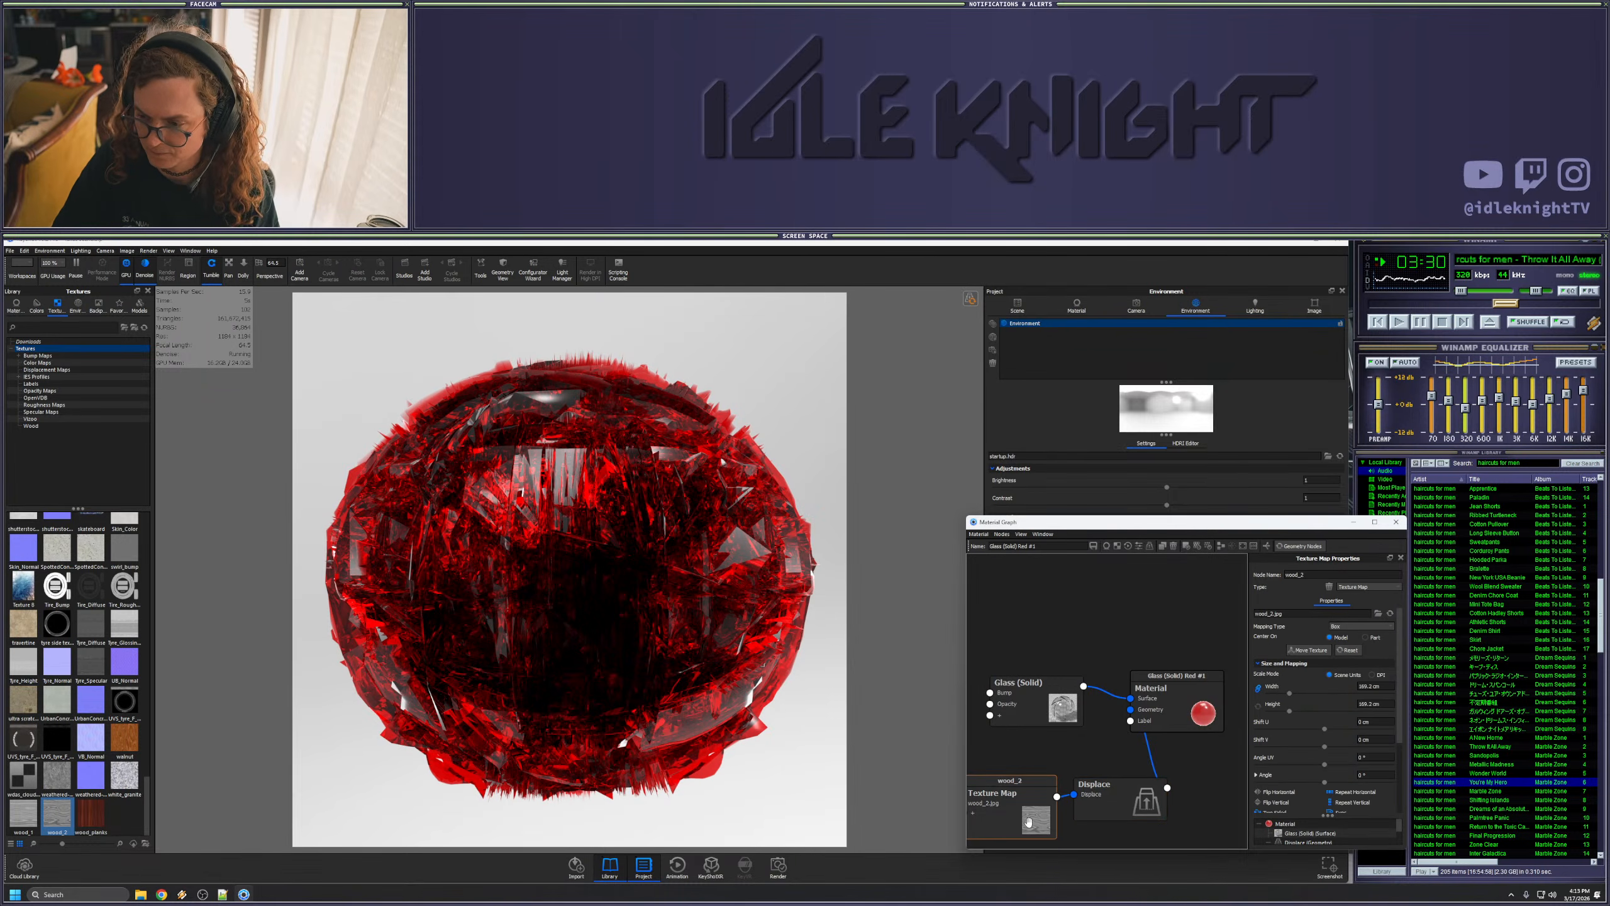
{"action": "scroll", "coordinate": [63, 729], "scroll_direction": "up", "scroll_amount": 3}
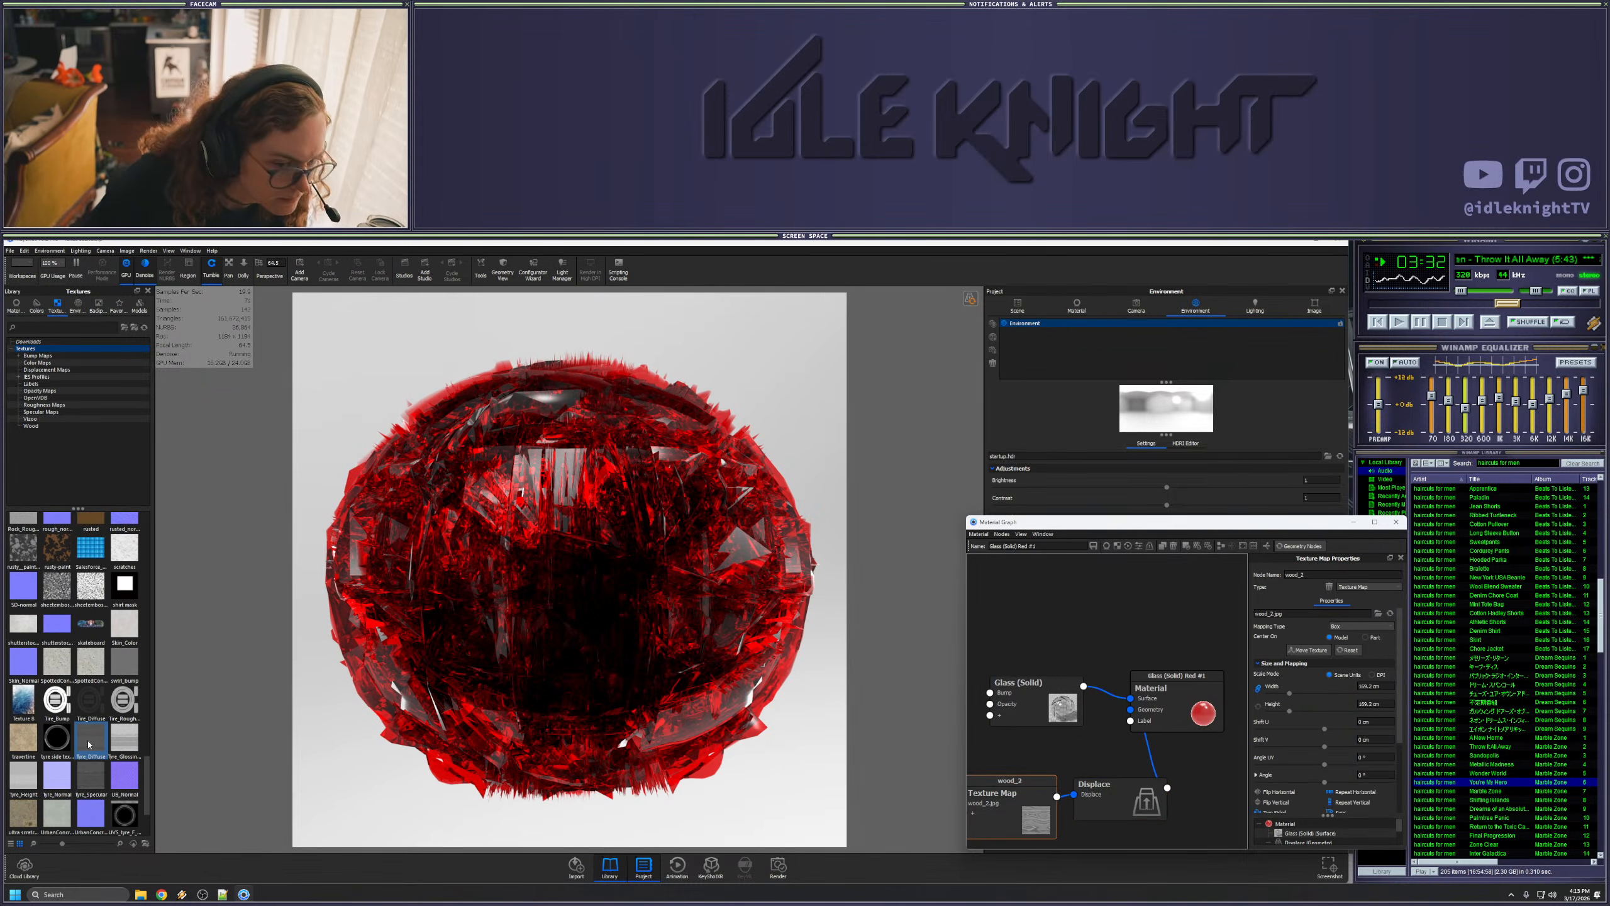
{"action": "scroll", "coordinate": [81, 736], "scroll_direction": "up", "scroll_amount": 3}
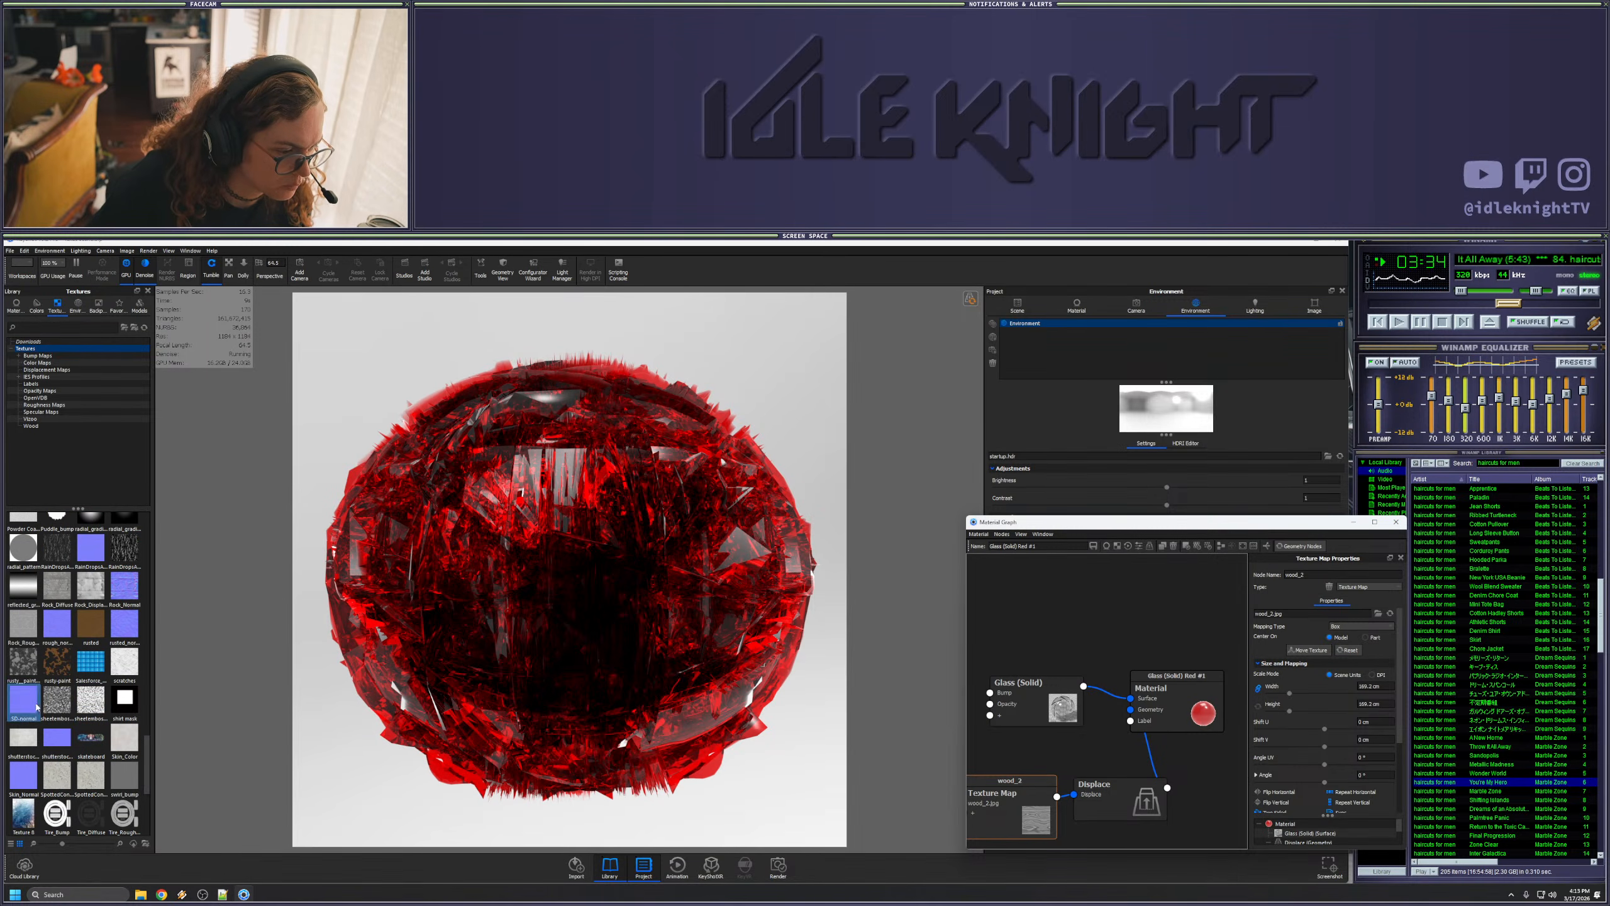
{"action": "scroll", "coordinate": [85, 707], "scroll_direction": "up", "scroll_amount": 15}
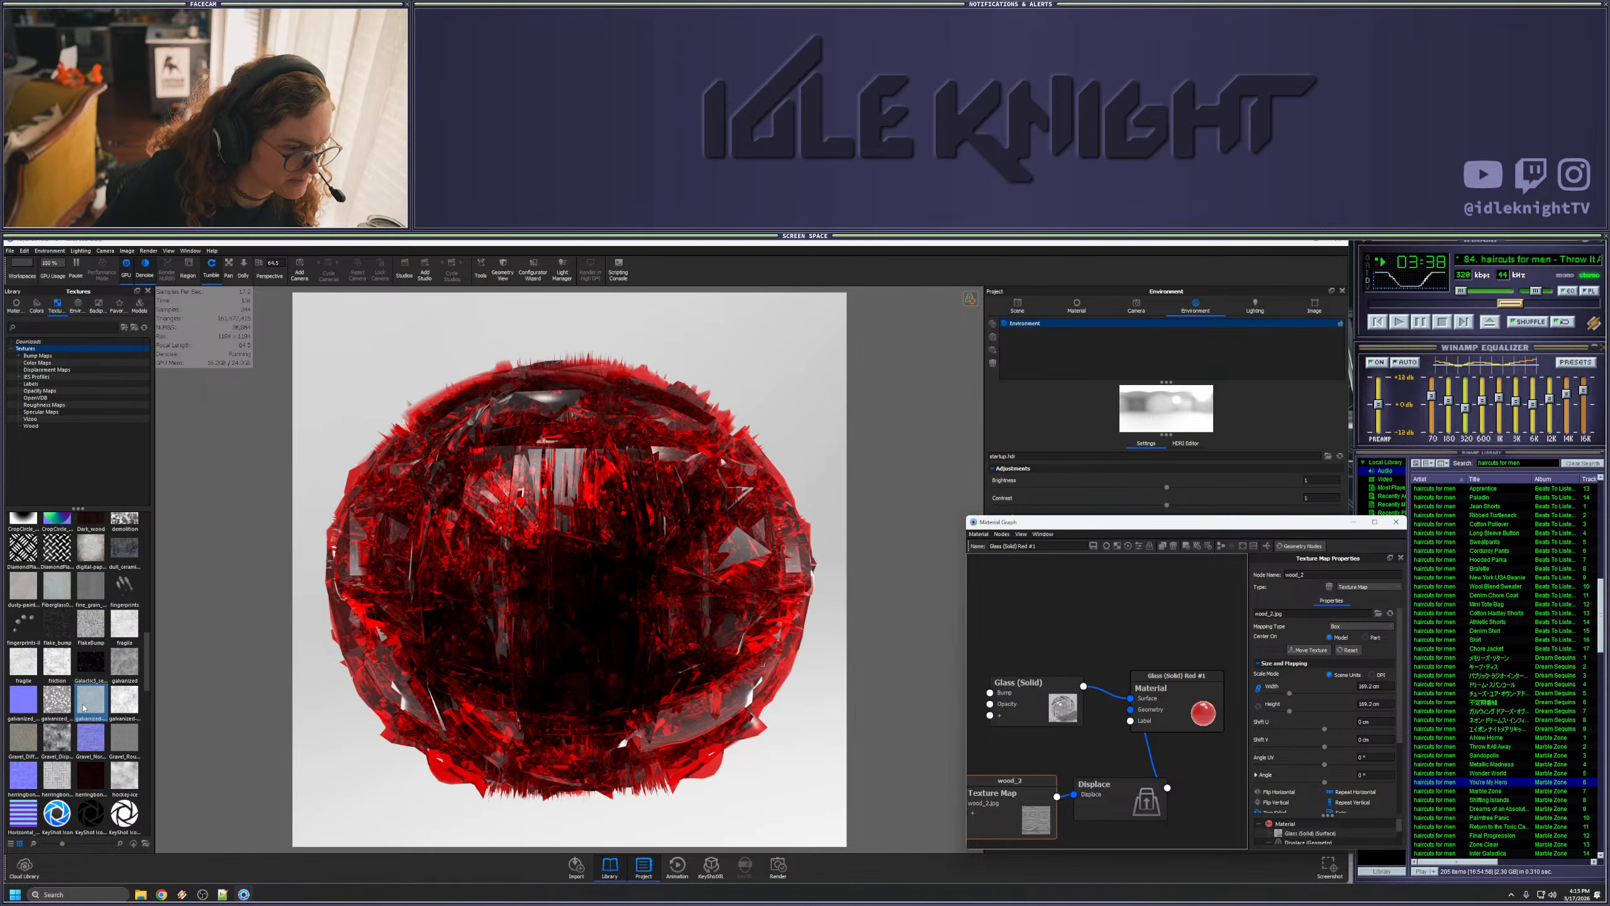
{"action": "scroll", "coordinate": [85, 707], "scroll_direction": "up", "scroll_amount": 3}
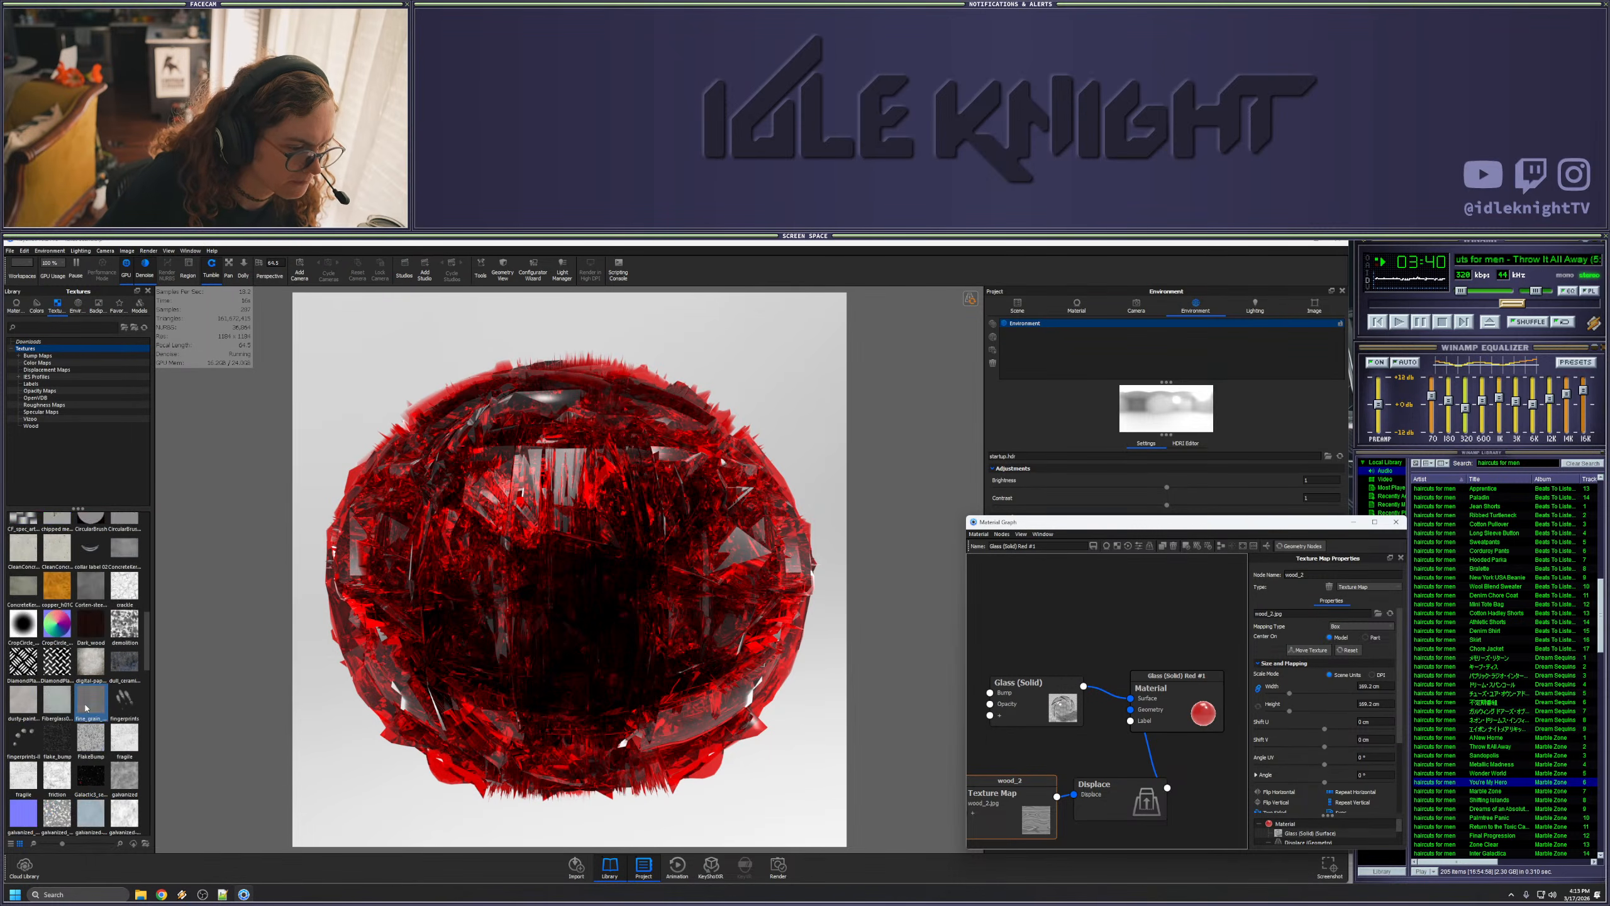
{"action": "scroll", "coordinate": [85, 707], "scroll_direction": "up", "scroll_amount": 3}
{"action": "left_click_drag", "start_coordinate": [125, 739], "coordinate": [1009, 753]}
- Replace the wood_2 texture map feeding the Displace node with the demolition map and execute the geometry nodes
{"action": "scroll", "coordinate": [1009, 753], "scroll_direction": "down", "scroll_amount": 3}
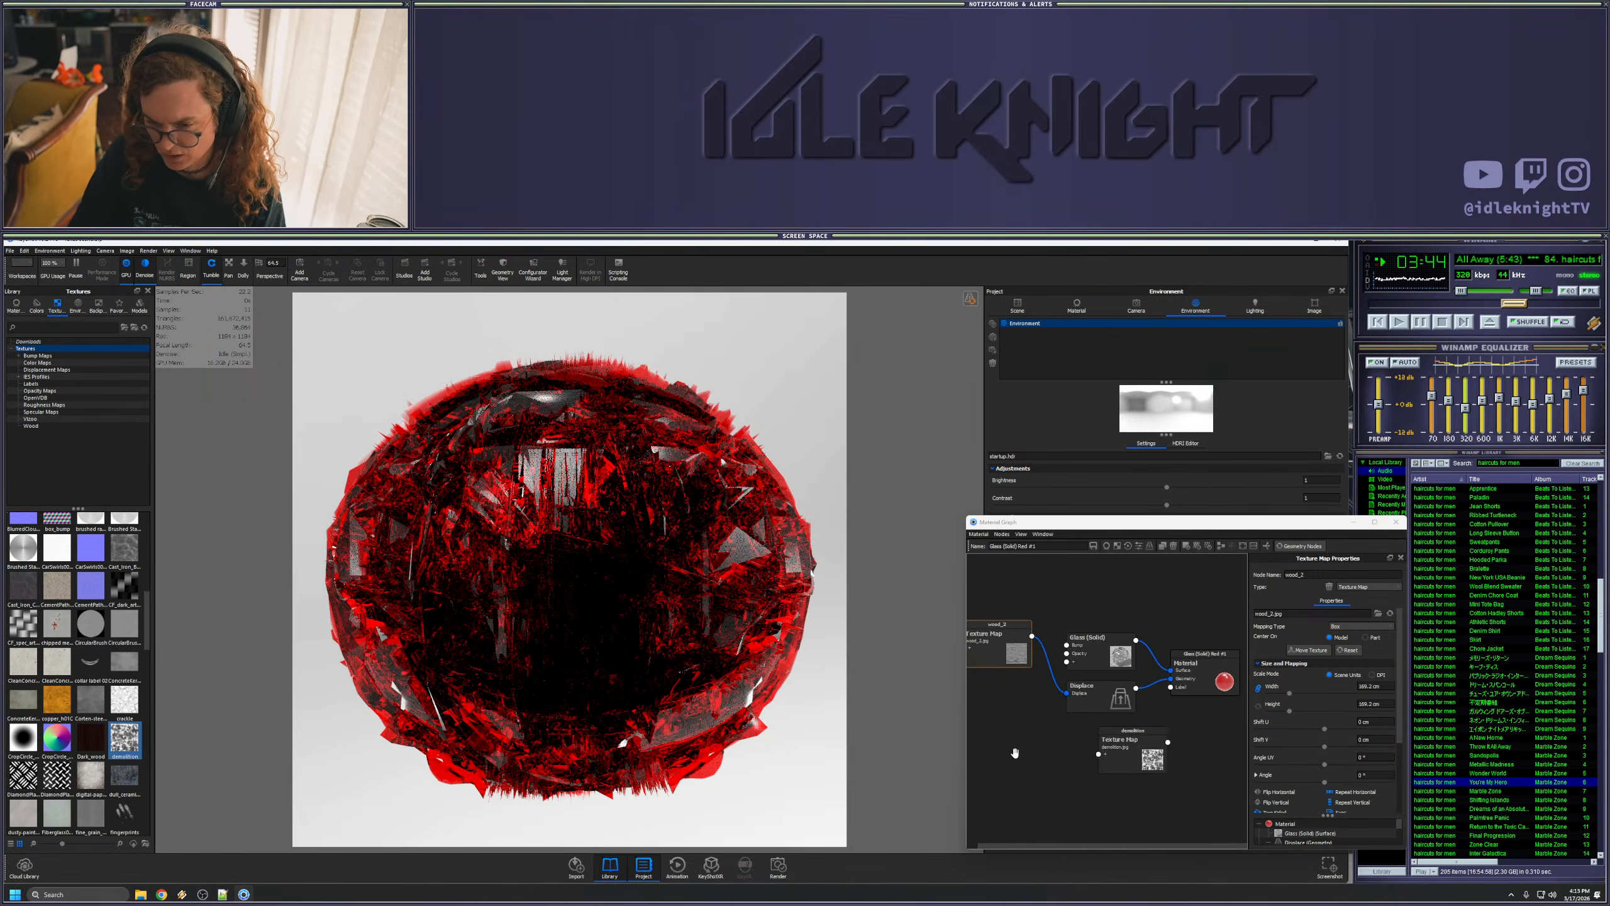
{"action": "left_click_drag", "start_coordinate": [1159, 737], "coordinate": [1009, 746]}
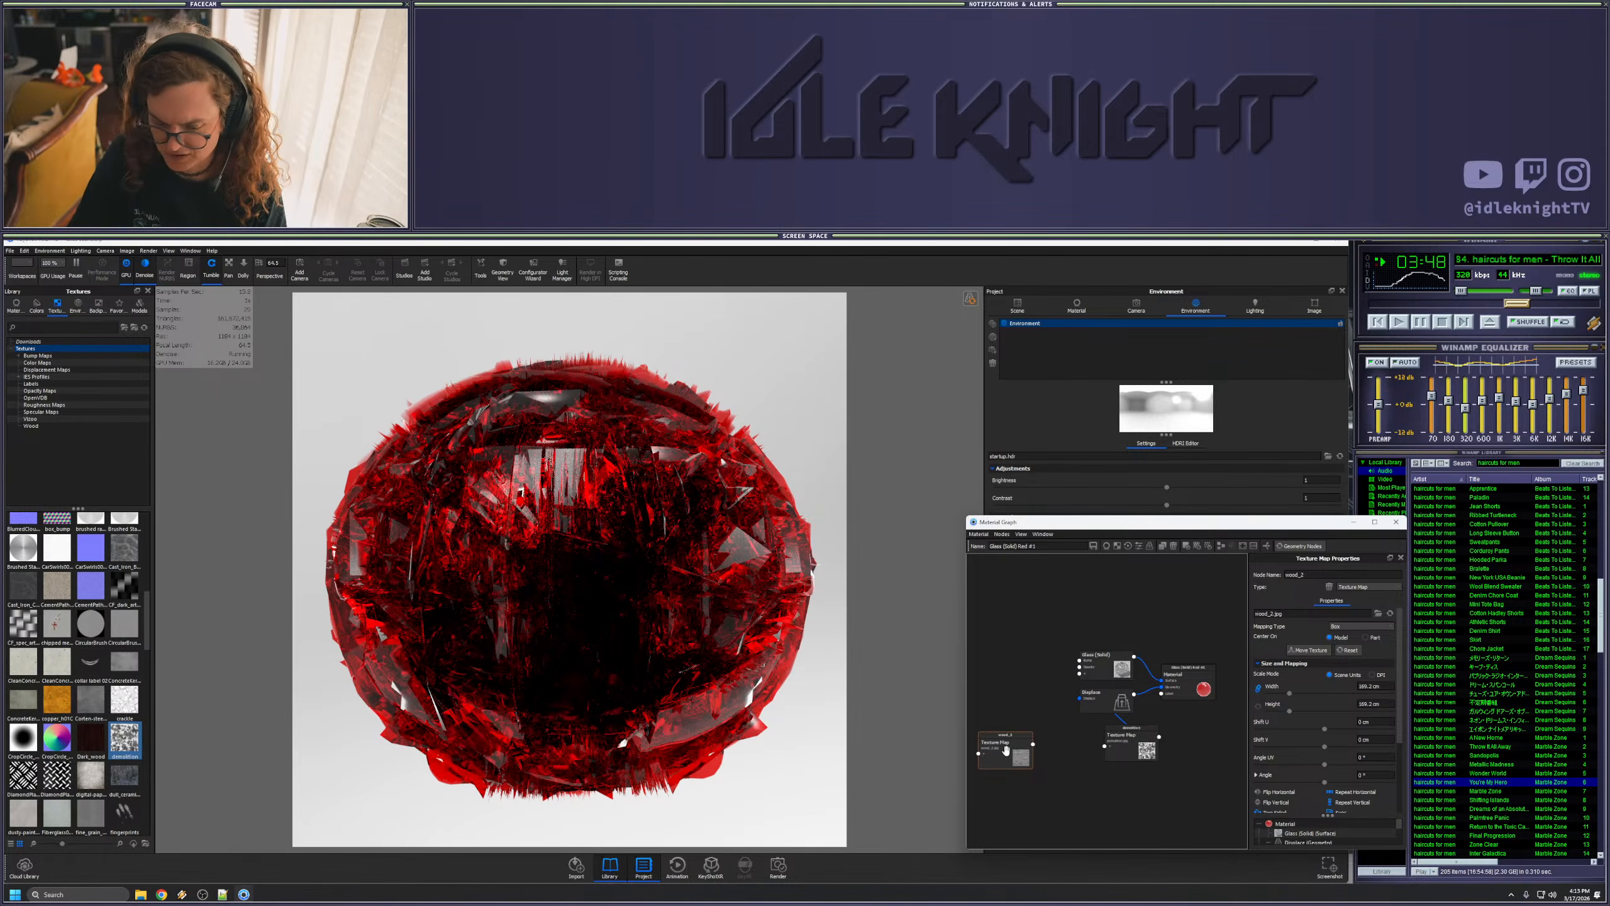
{"action": "key", "text": "Delete"}
{"action": "left_click_drag", "start_coordinate": [1128, 744], "coordinate": [1041, 727]}
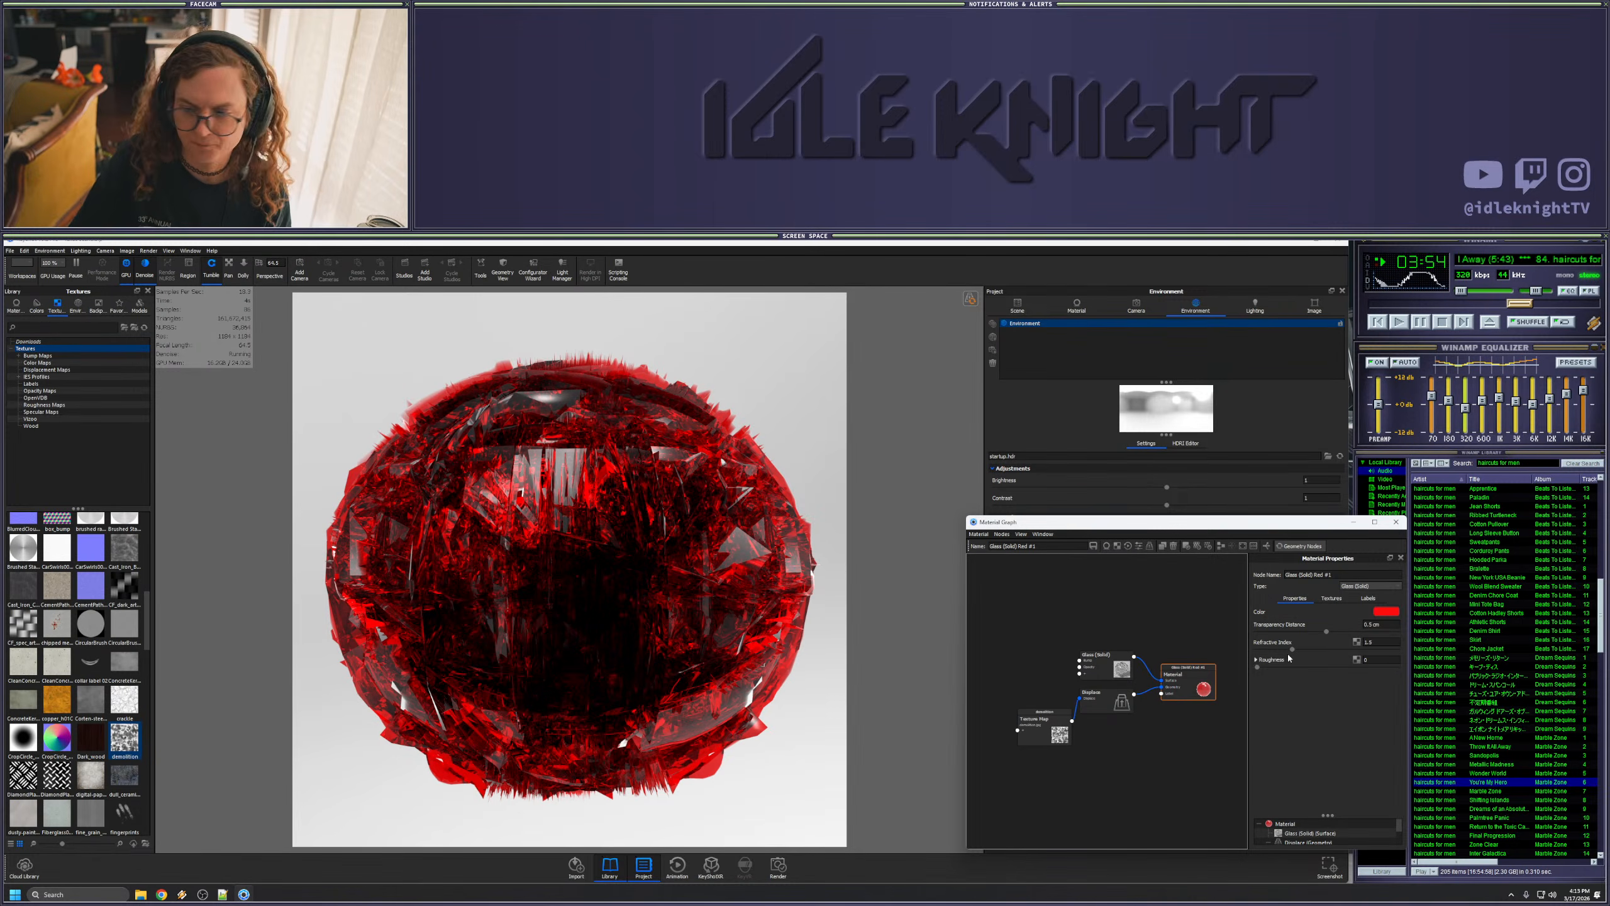
{"action": "left_click", "coordinate": [1296, 549]}
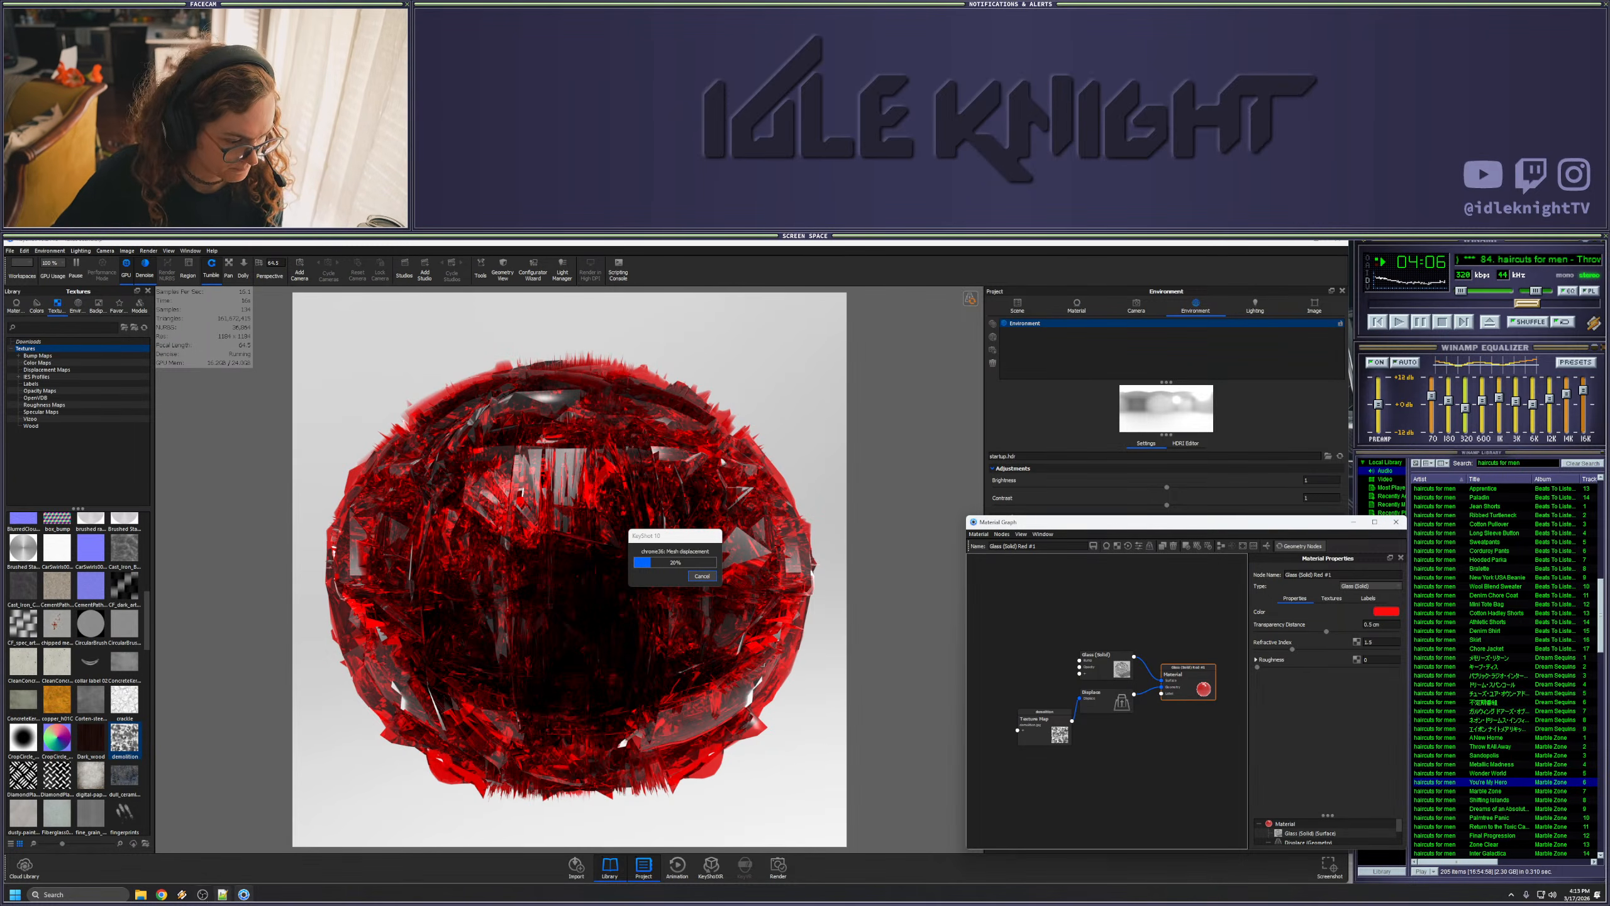
- Switch to File Explorer, go from the Renderings folder to KeyShot's Animations folder and look through its video files
{"action": "left_click", "coordinate": [141, 894]}
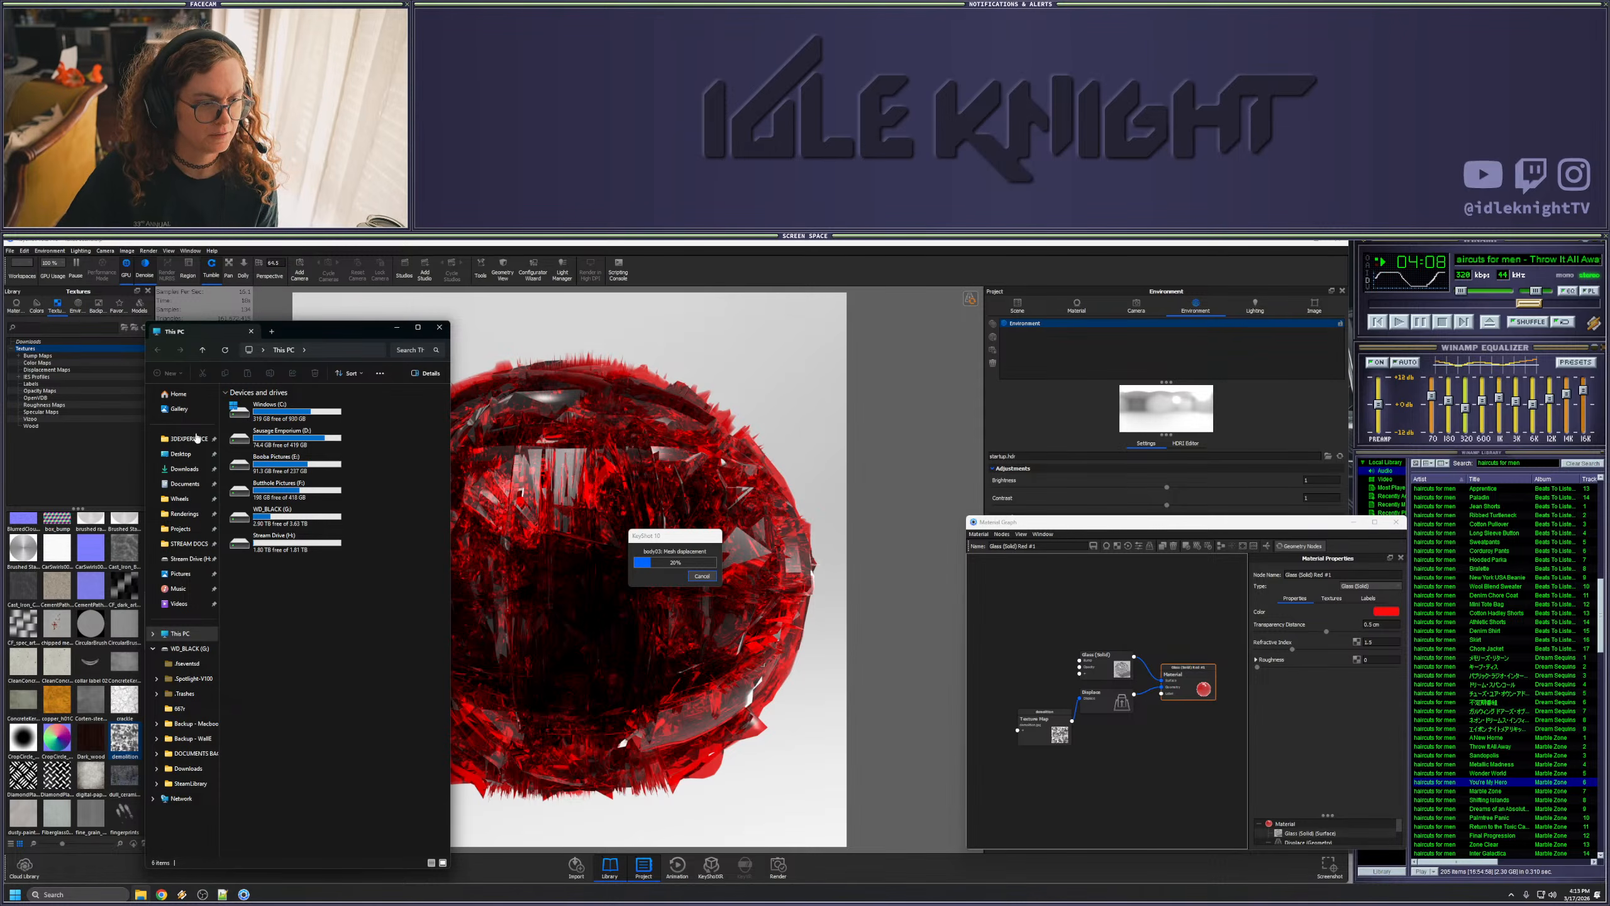
{"action": "left_click", "coordinate": [183, 514]}
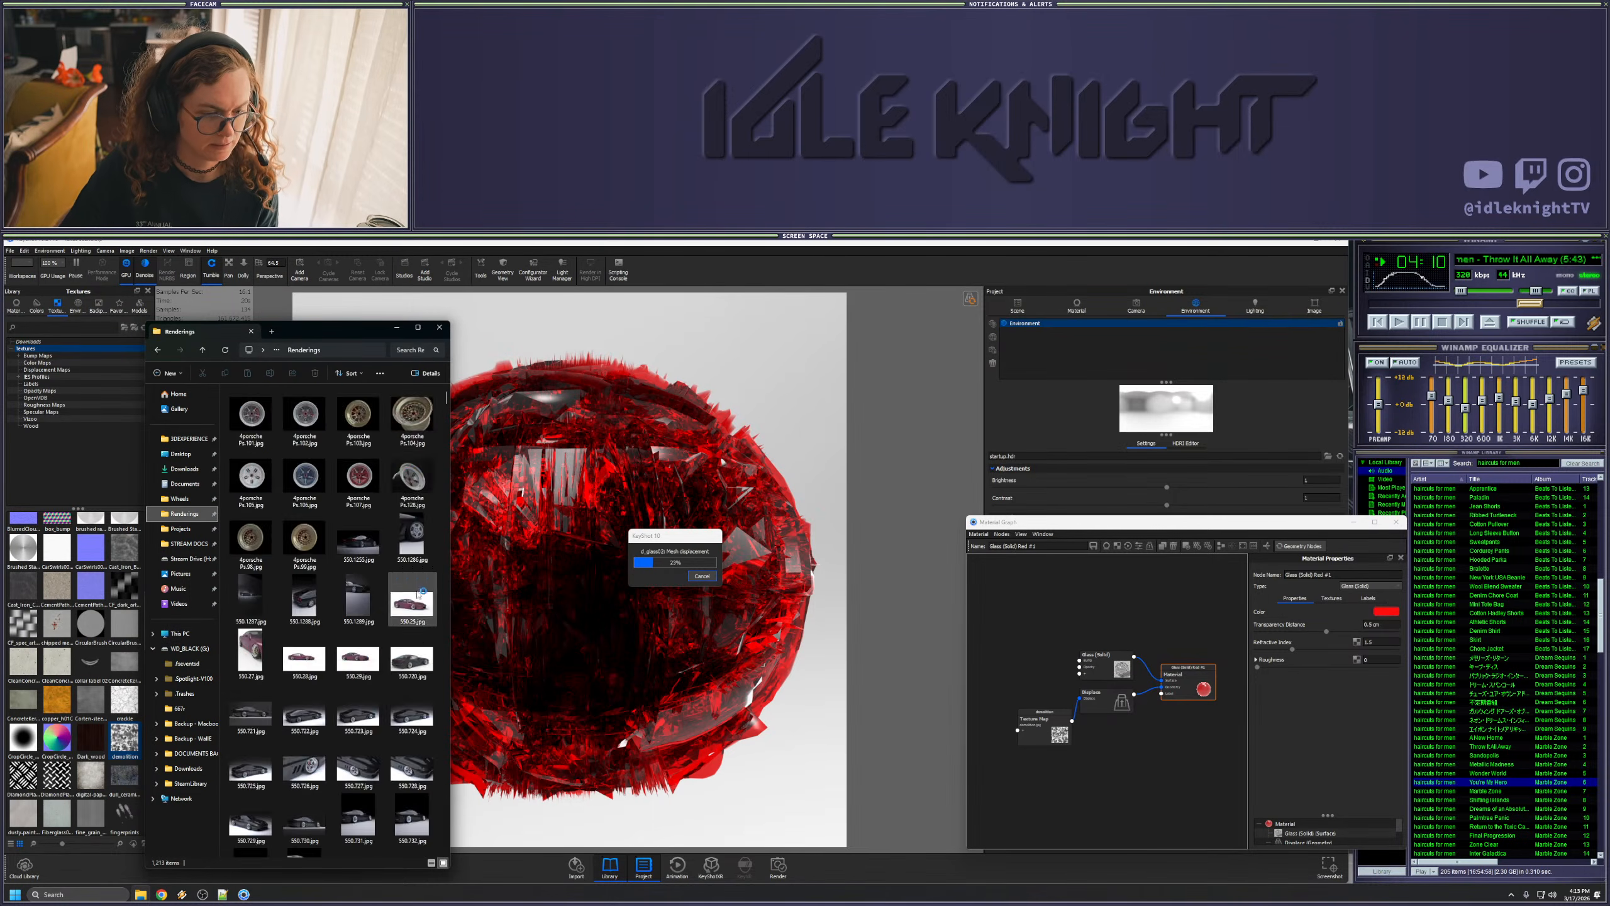
{"action": "scroll", "coordinate": [437, 461], "scroll_direction": "down", "scroll_amount": 5}
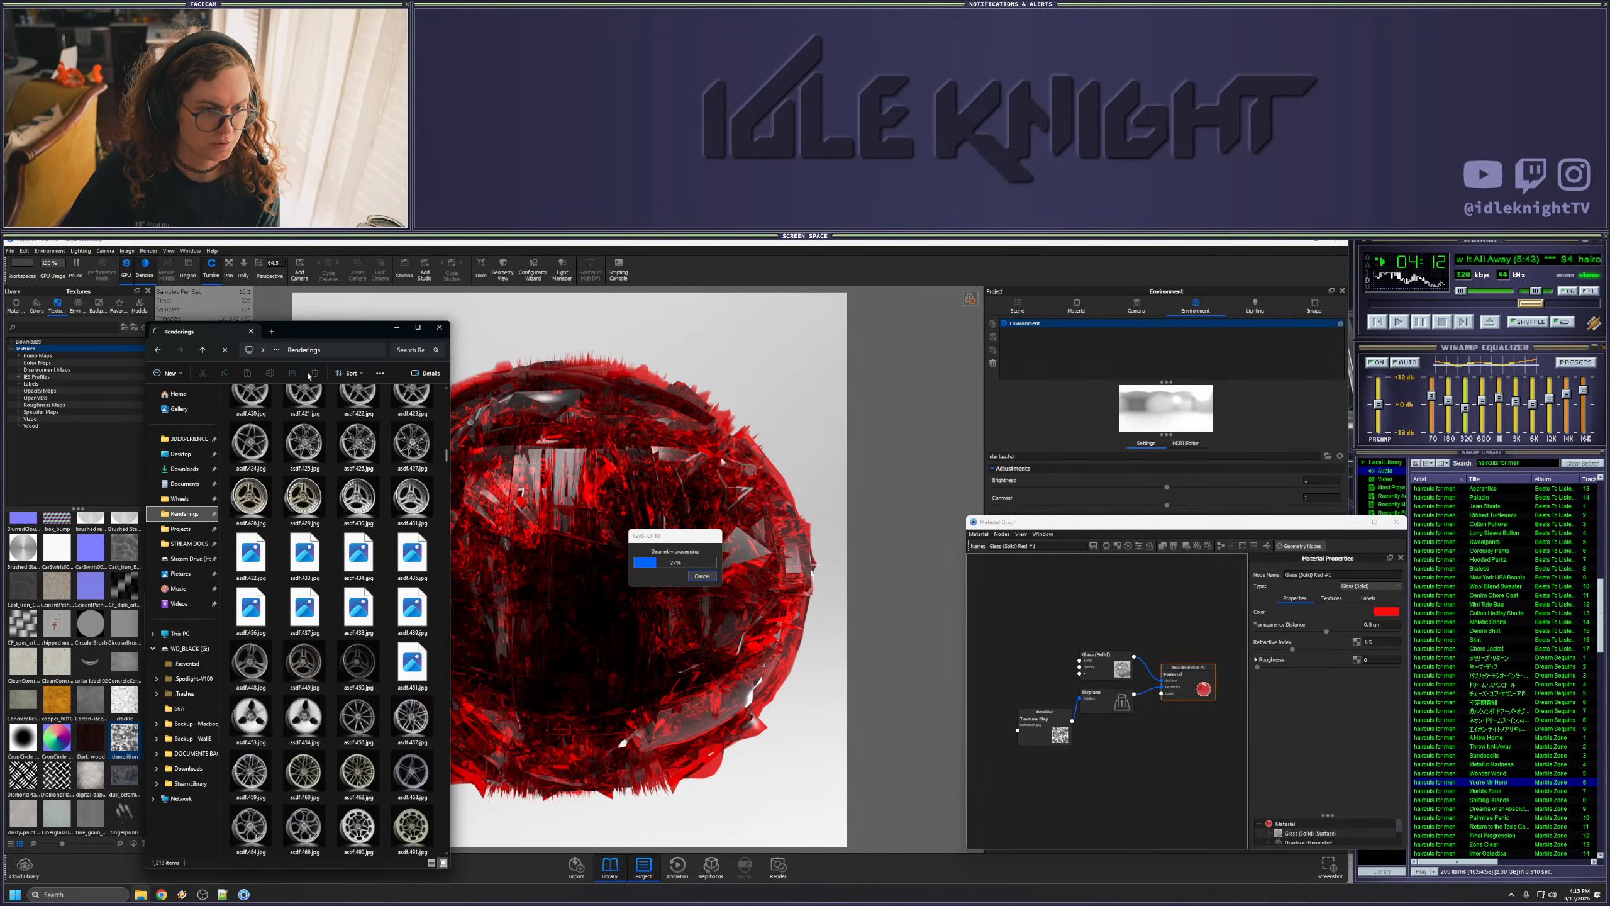
{"action": "left_click", "coordinate": [276, 351]}
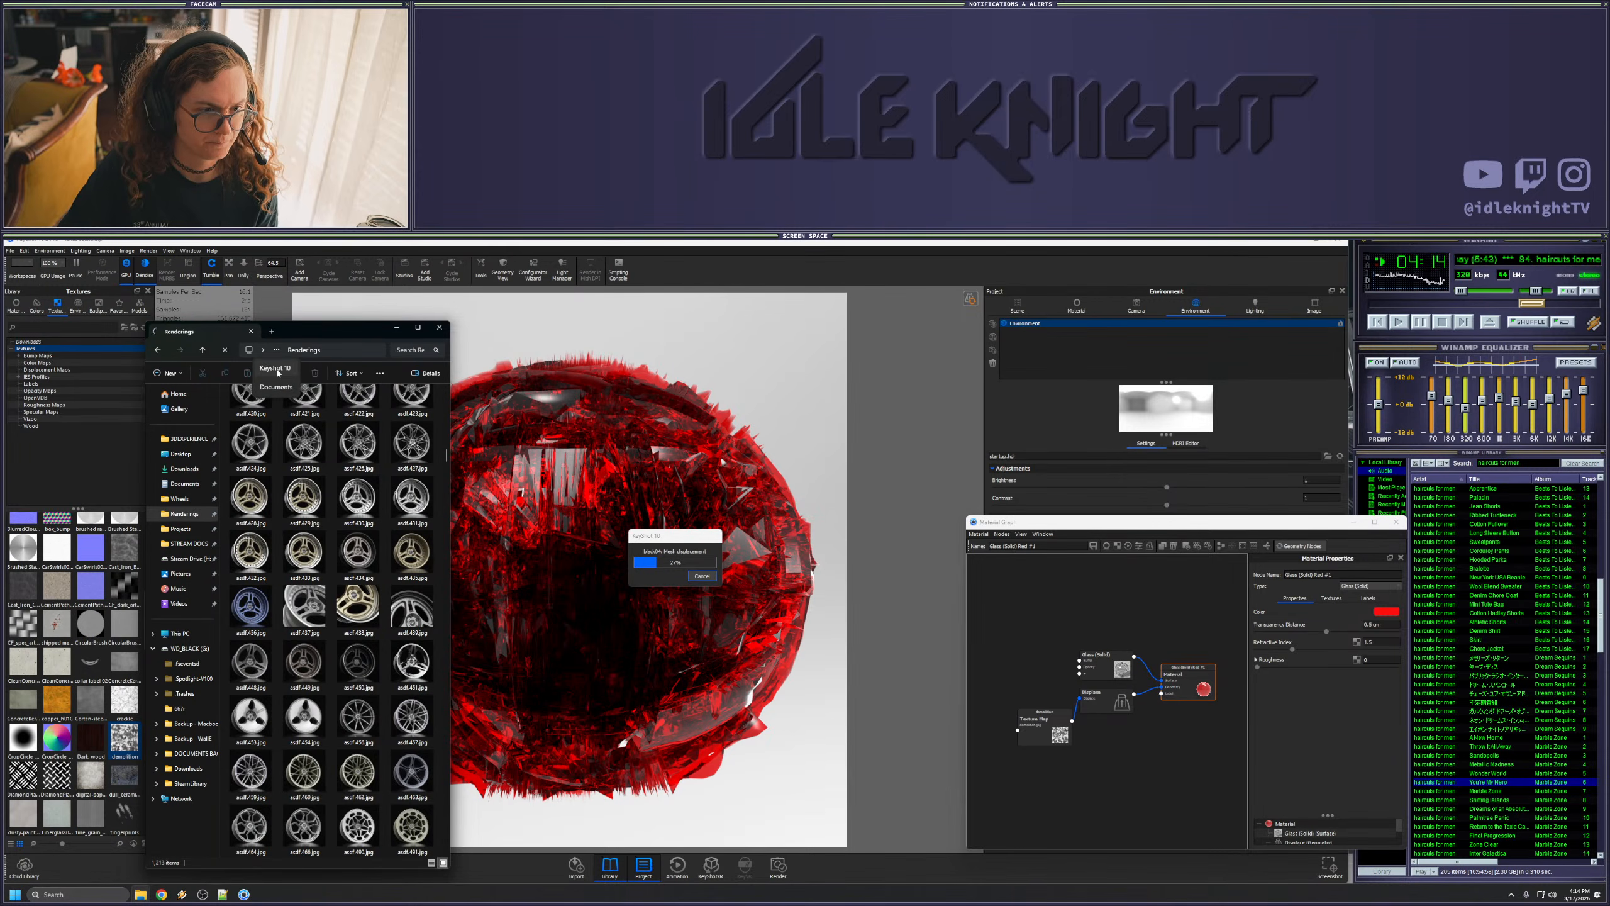
{"action": "left_click", "coordinate": [276, 368]}
{"action": "double_click", "coordinate": [266, 407]}
{"action": "scroll", "coordinate": [379, 487], "scroll_direction": "down", "scroll_amount": 5}
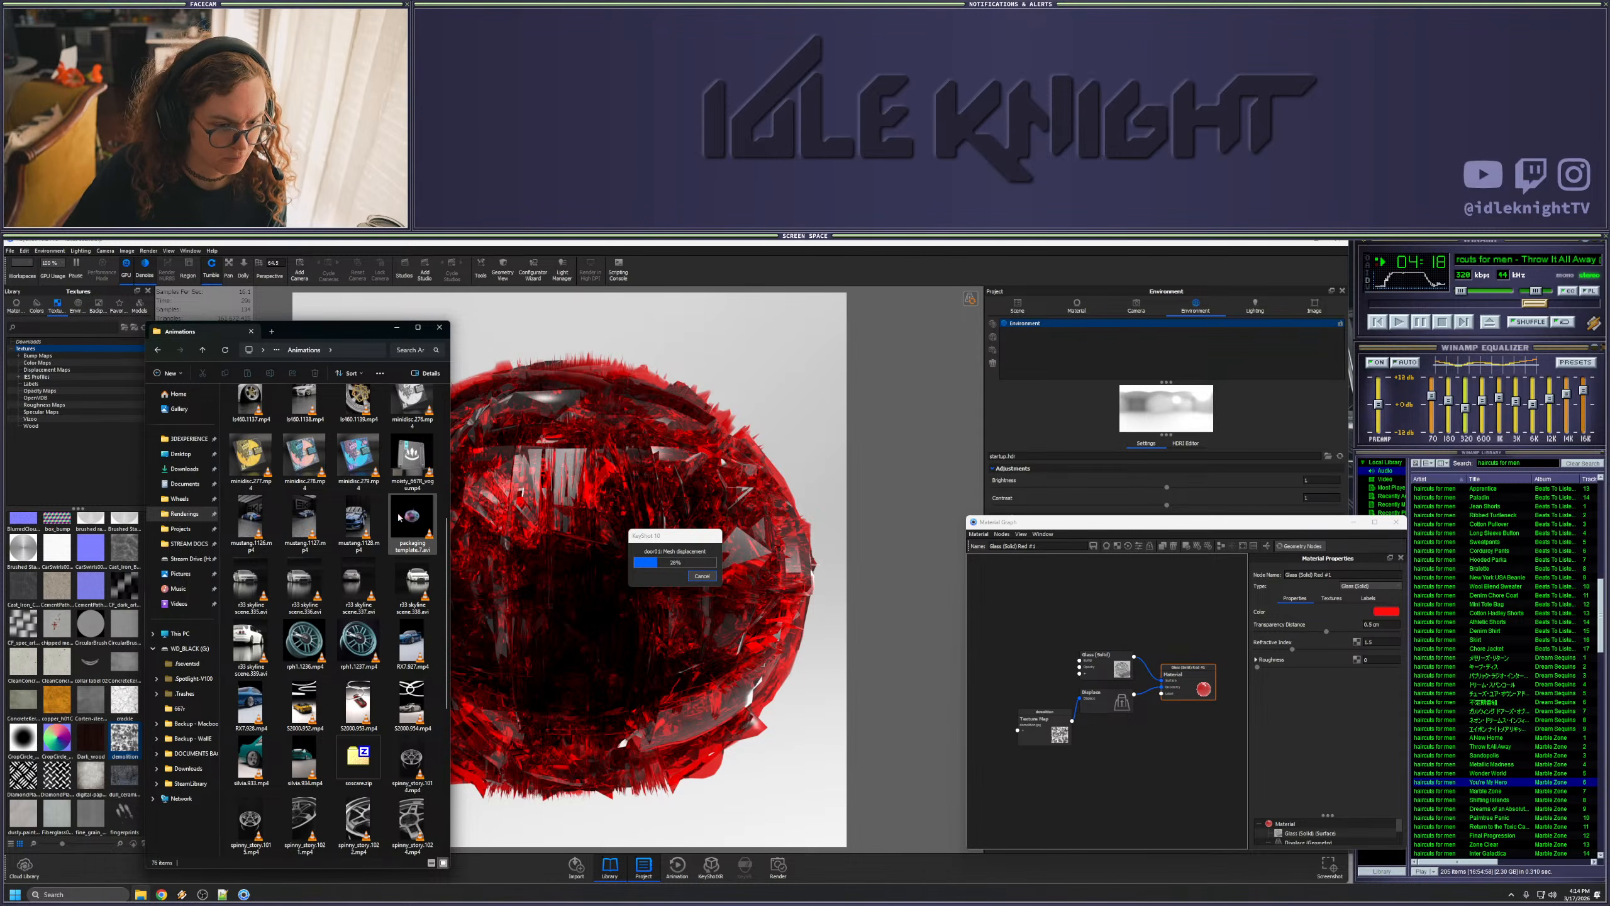
{"action": "scroll", "coordinate": [385, 592], "scroll_direction": "down", "scroll_amount": 5}
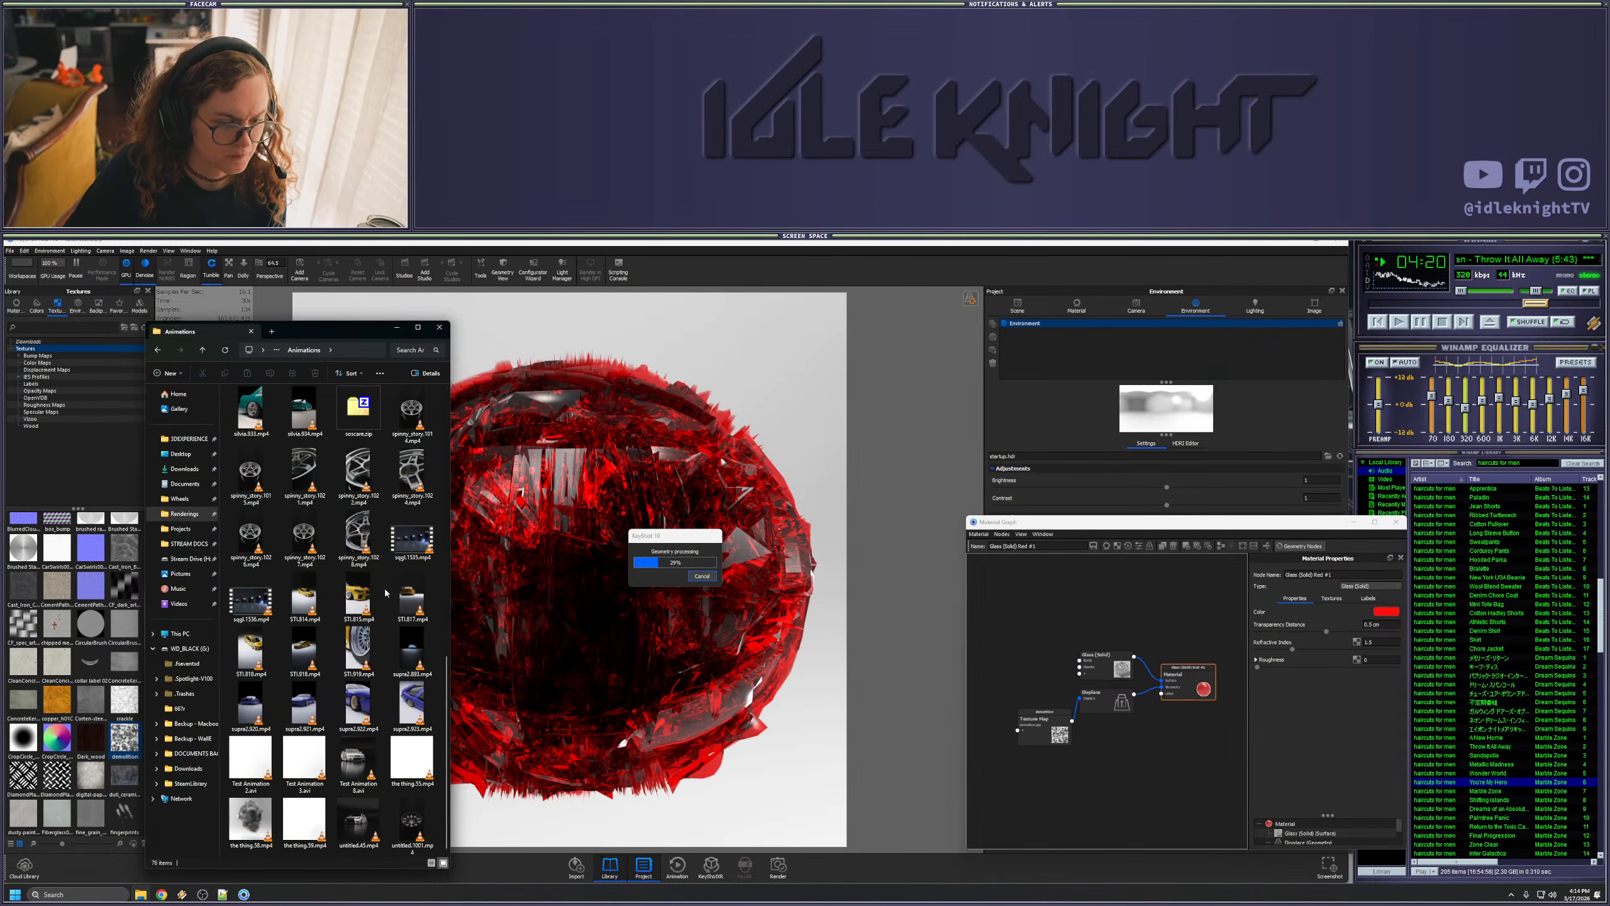
- Open the thing.58.mp4 in VLC, enlarge the player, watch the clip with repeat turned on and close the player
{"action": "double_click", "coordinate": [252, 819]}
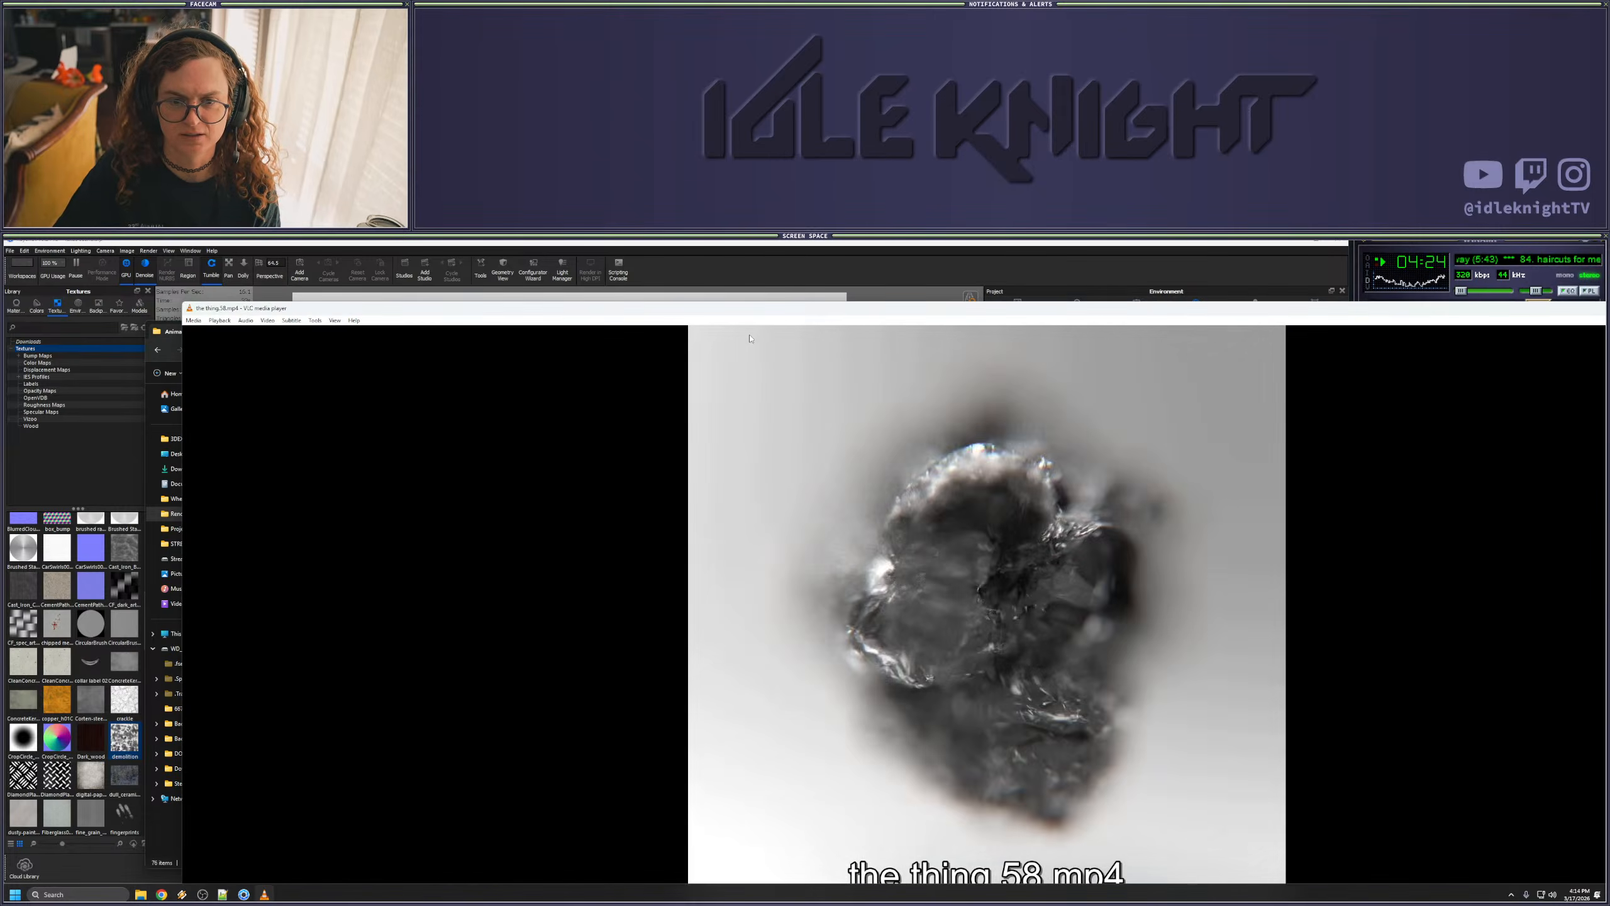
{"action": "left_click_drag", "start_coordinate": [750, 309], "coordinate": [497, 233]}
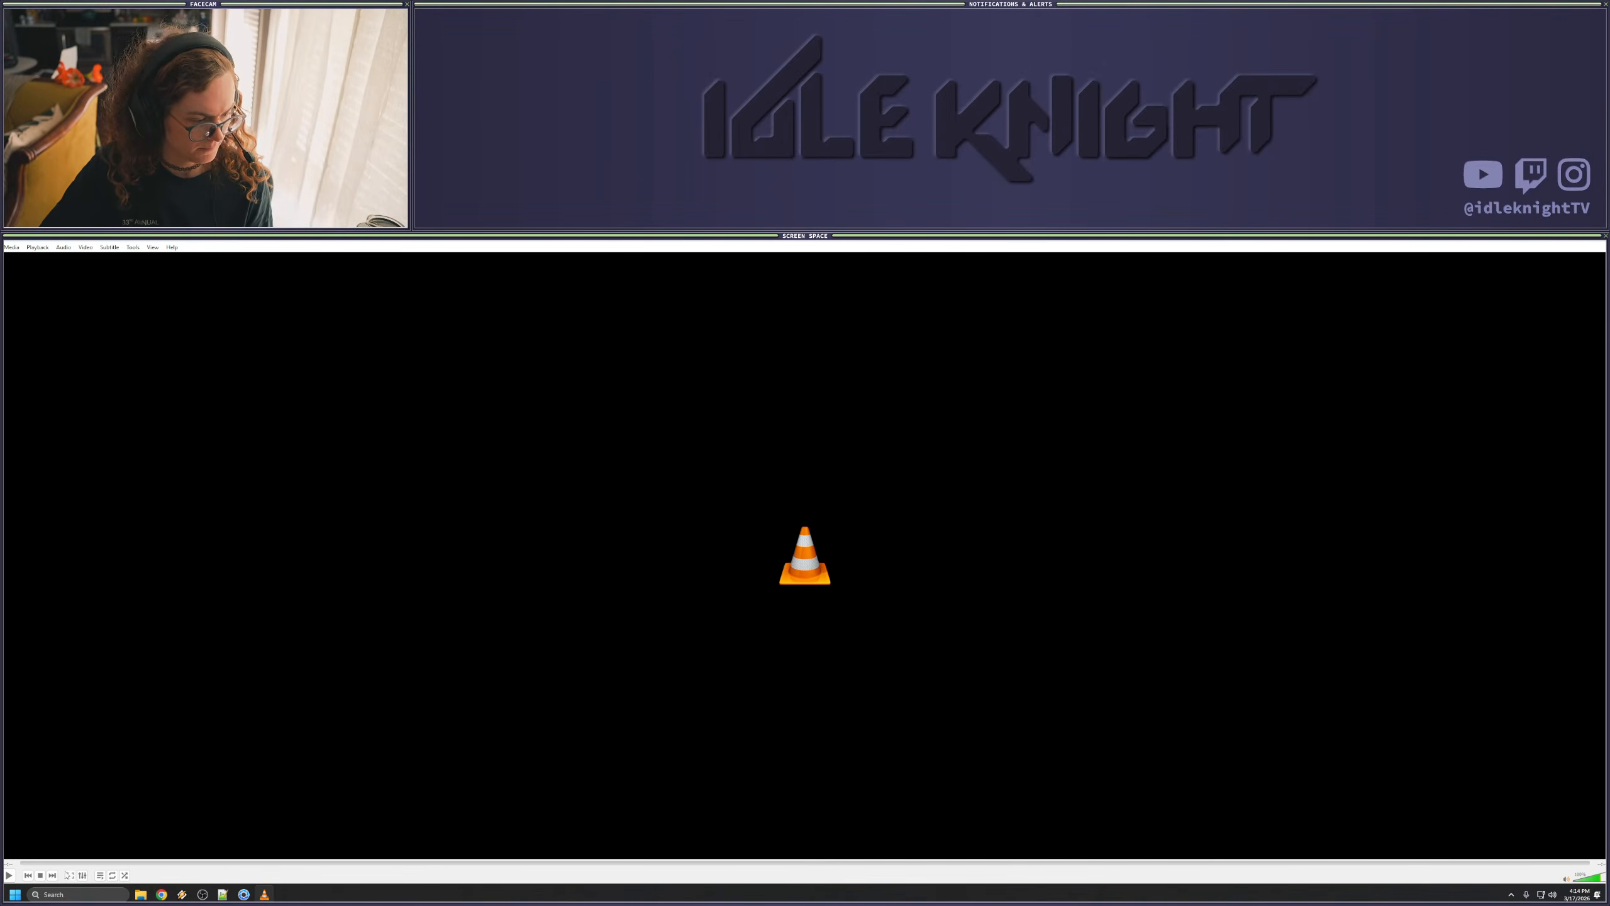
{"action": "left_click", "coordinate": [112, 875]}
{"action": "left_click", "coordinate": [10, 876]}
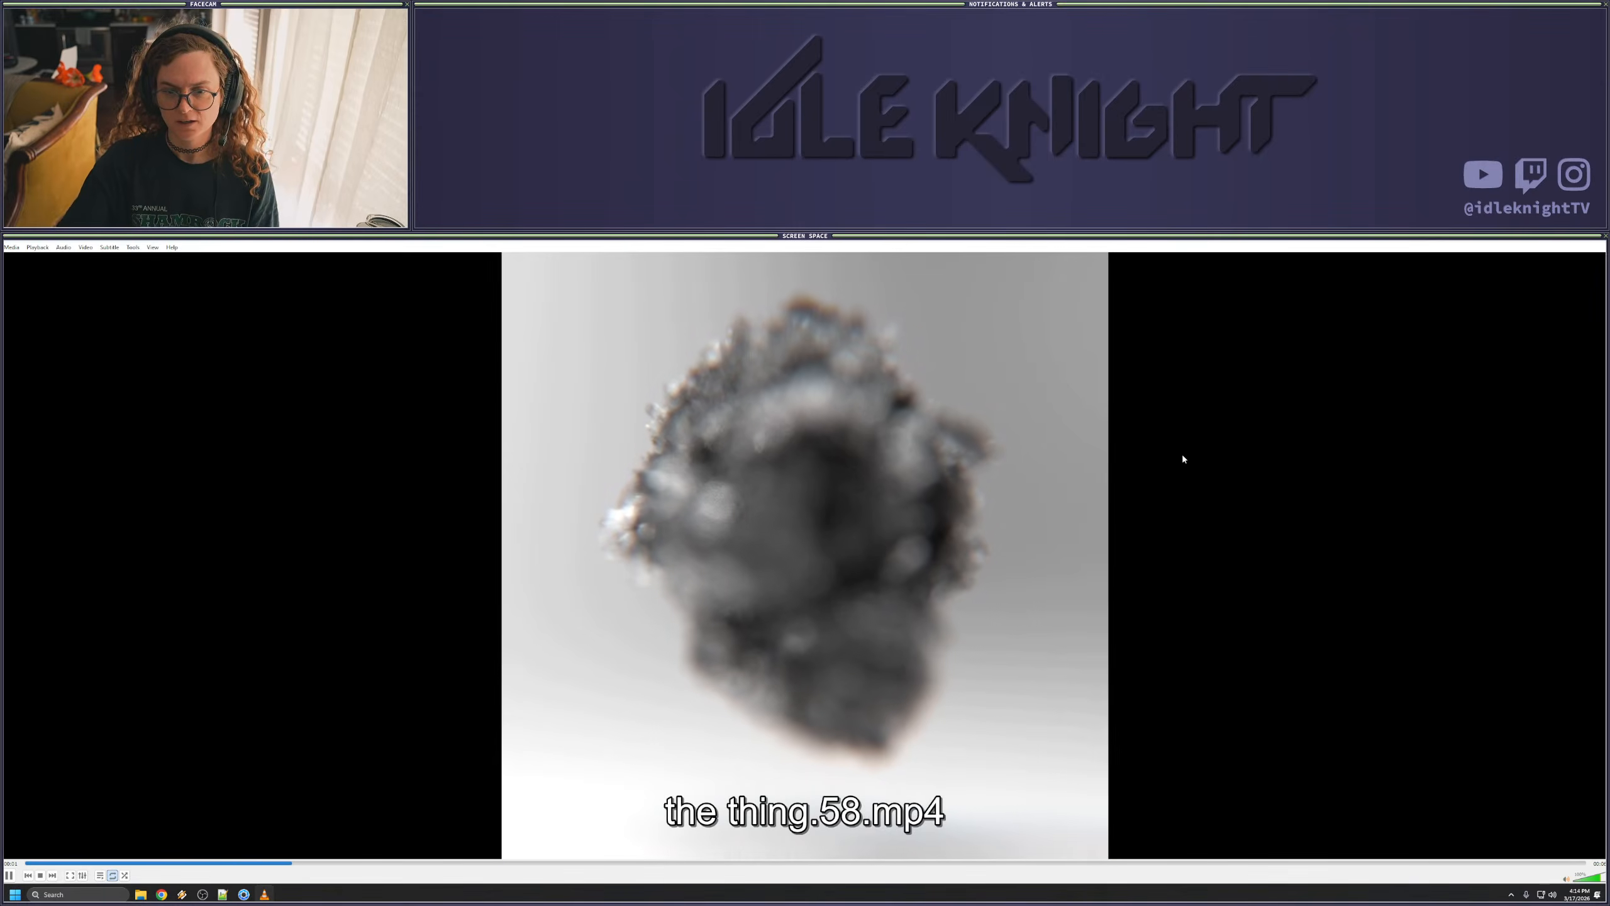
{"action": "left_click", "coordinate": [1600, 242]}
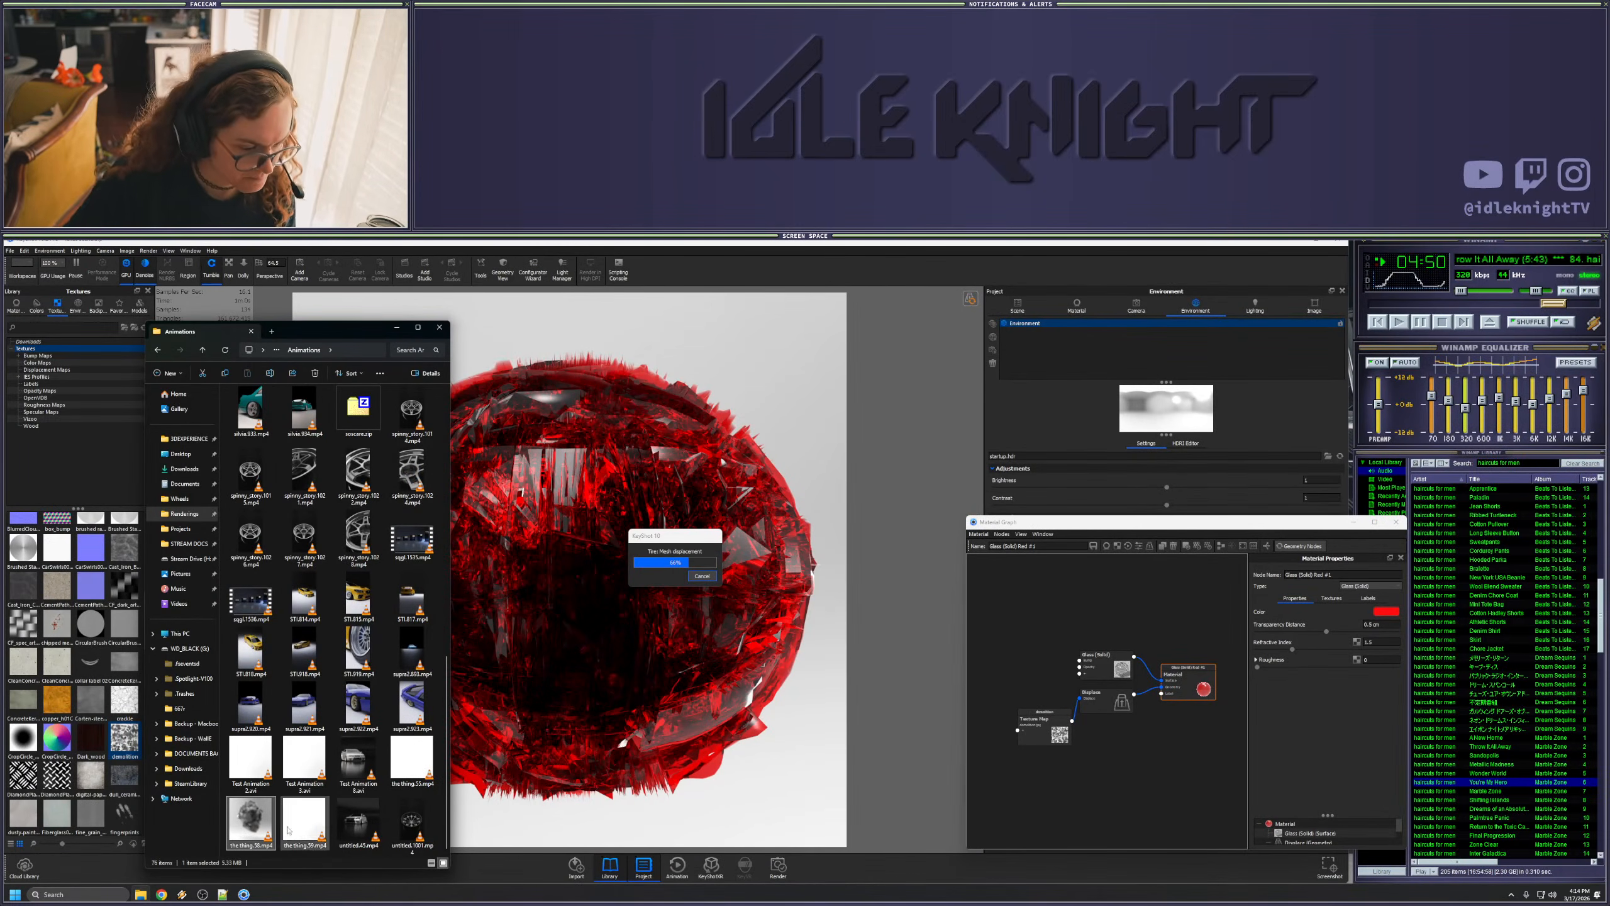
- Find packaging template.7.avi in the Animations folder, watch it in VLC and close the player
{"action": "scroll", "coordinate": [375, 801], "scroll_direction": "up", "scroll_amount": 3}
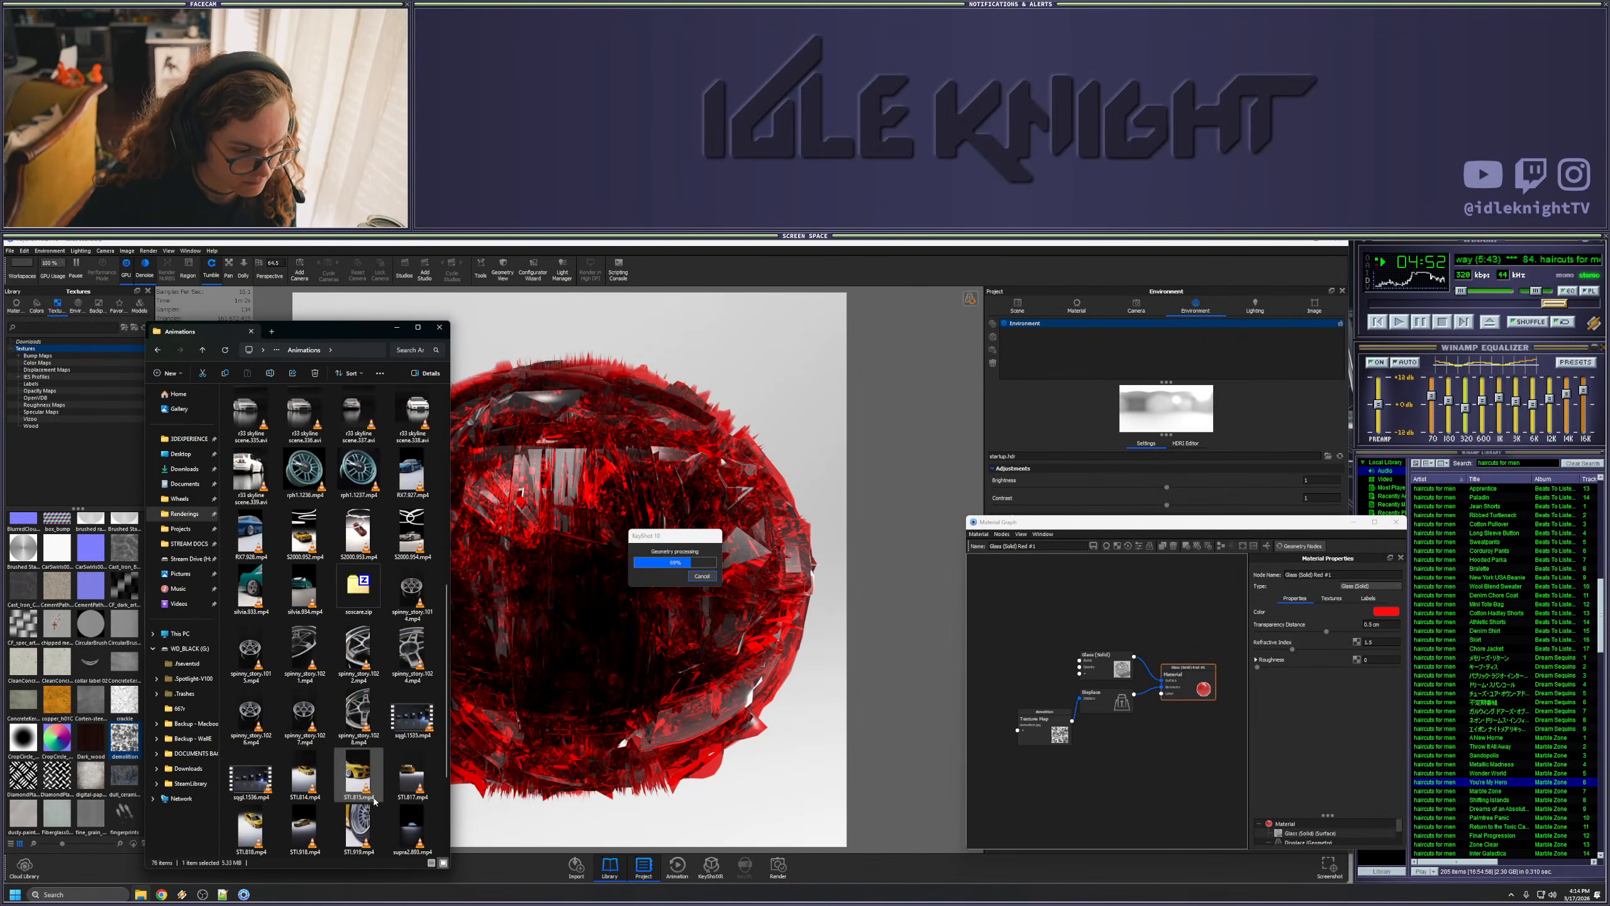
{"action": "scroll", "coordinate": [414, 640], "scroll_direction": "up", "scroll_amount": 3}
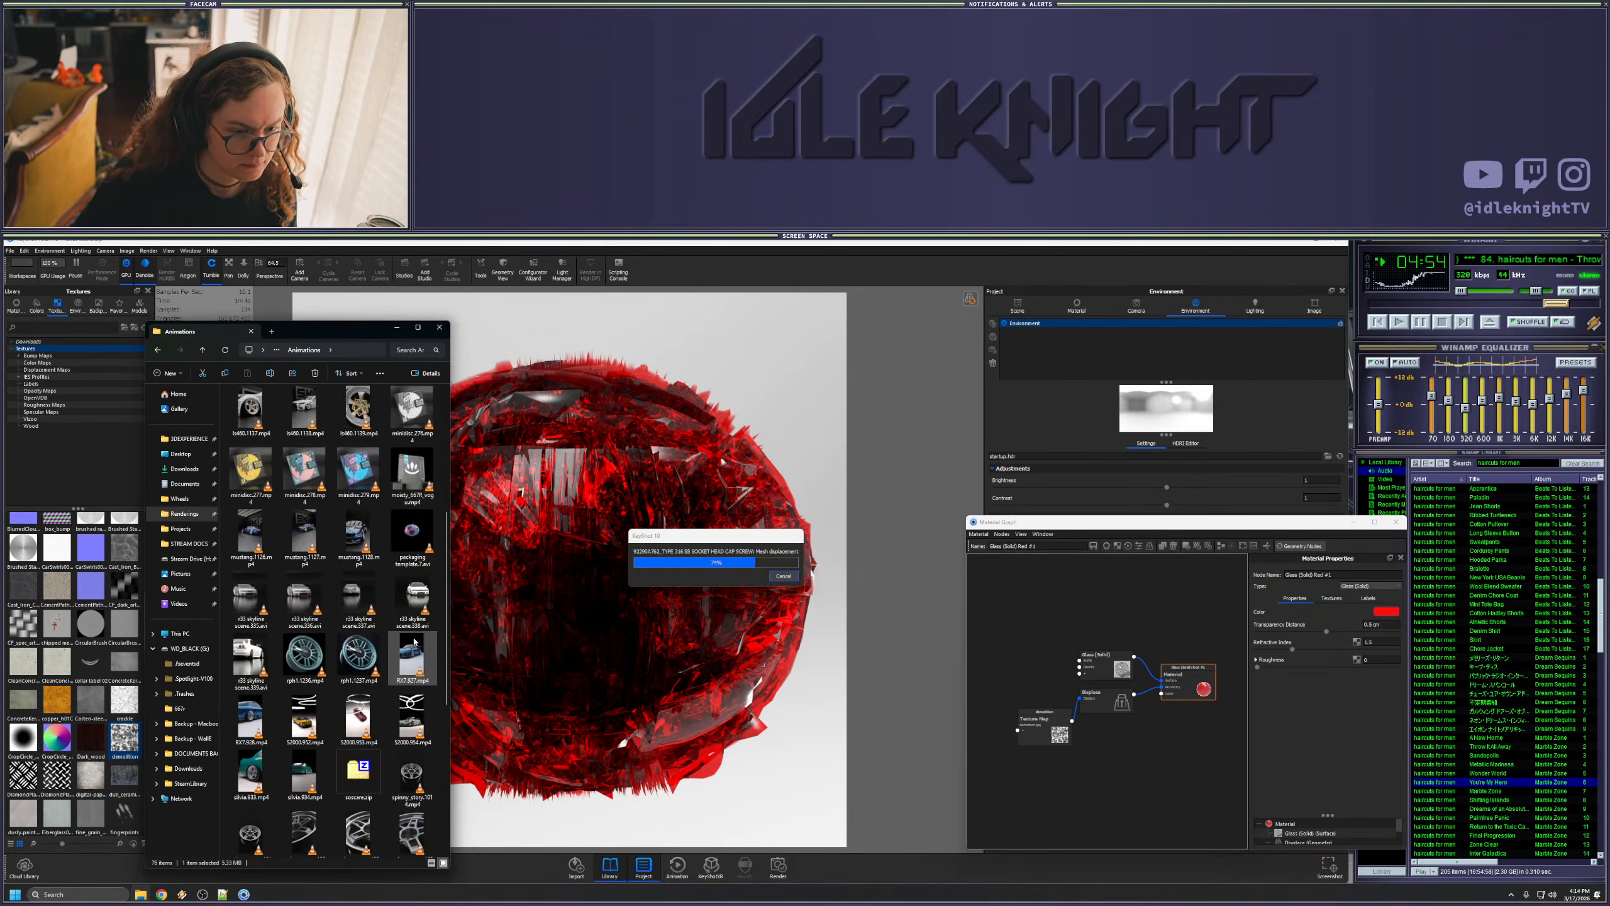
{"action": "scroll", "coordinate": [414, 641], "scroll_direction": "up", "scroll_amount": 3}
{"action": "double_click", "coordinate": [410, 705]}
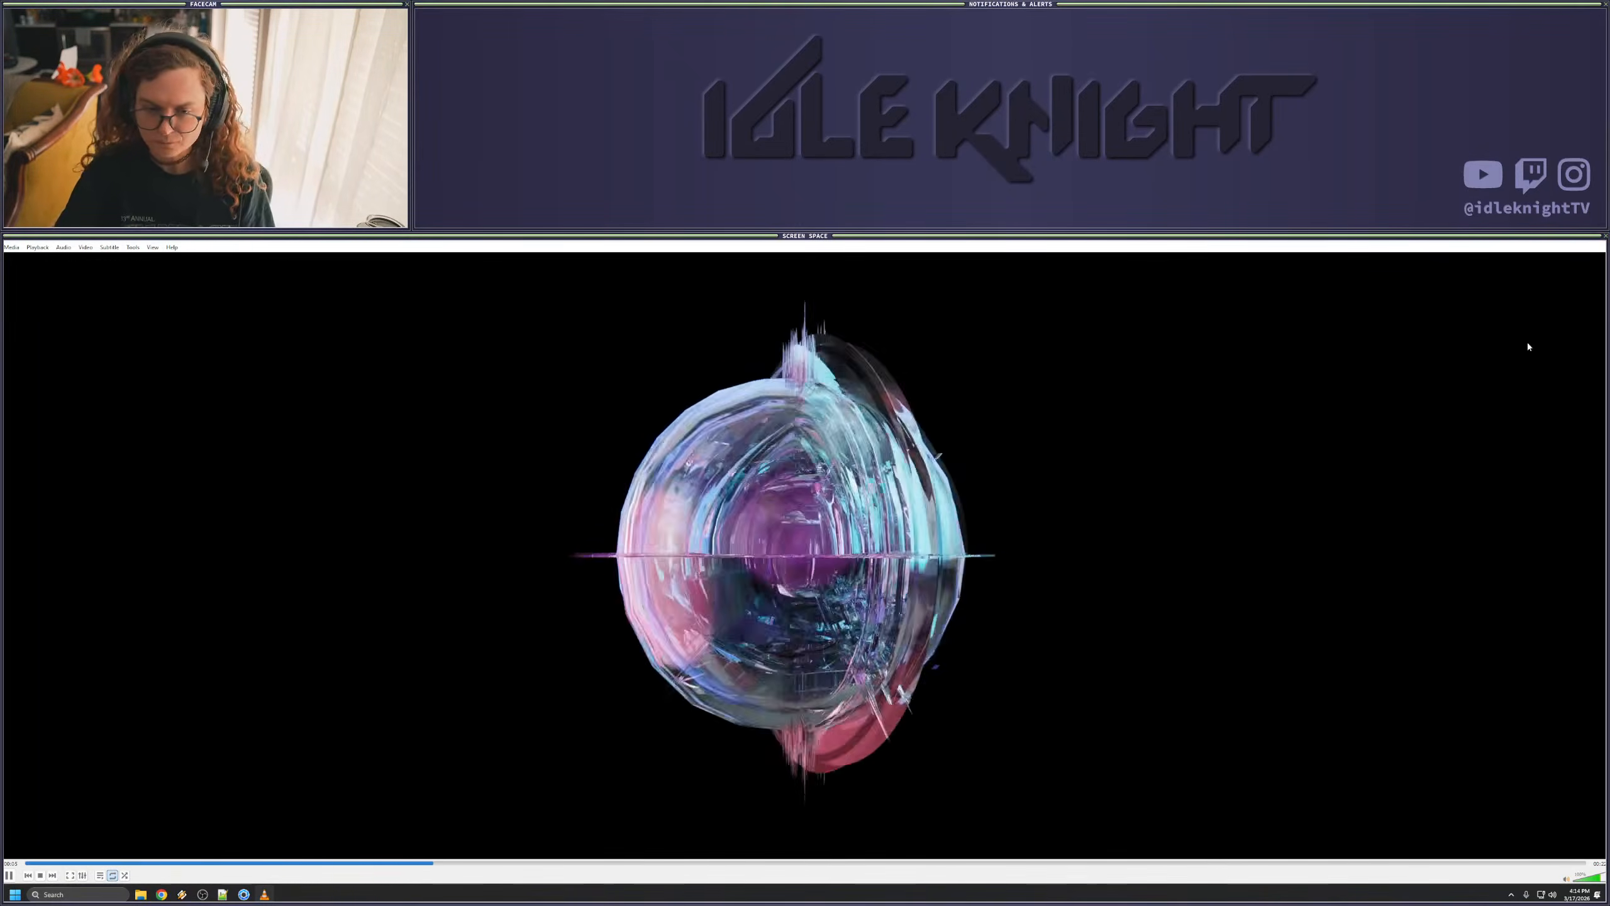
{"action": "left_click", "coordinate": [1604, 242]}
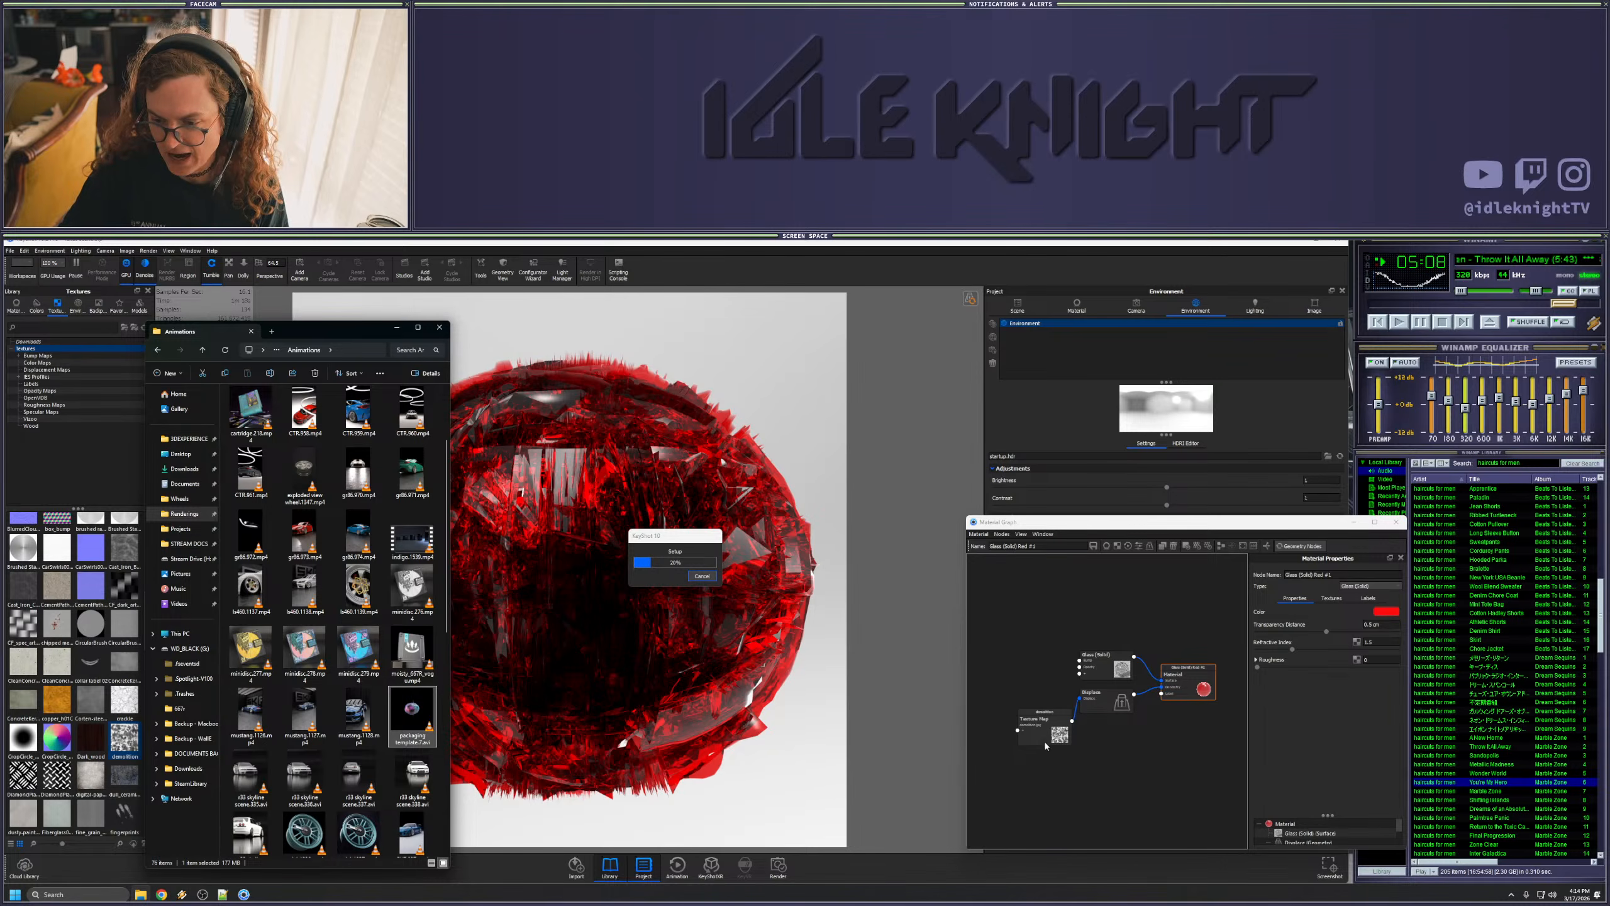
{"action": "left_click", "coordinate": [1035, 709]}
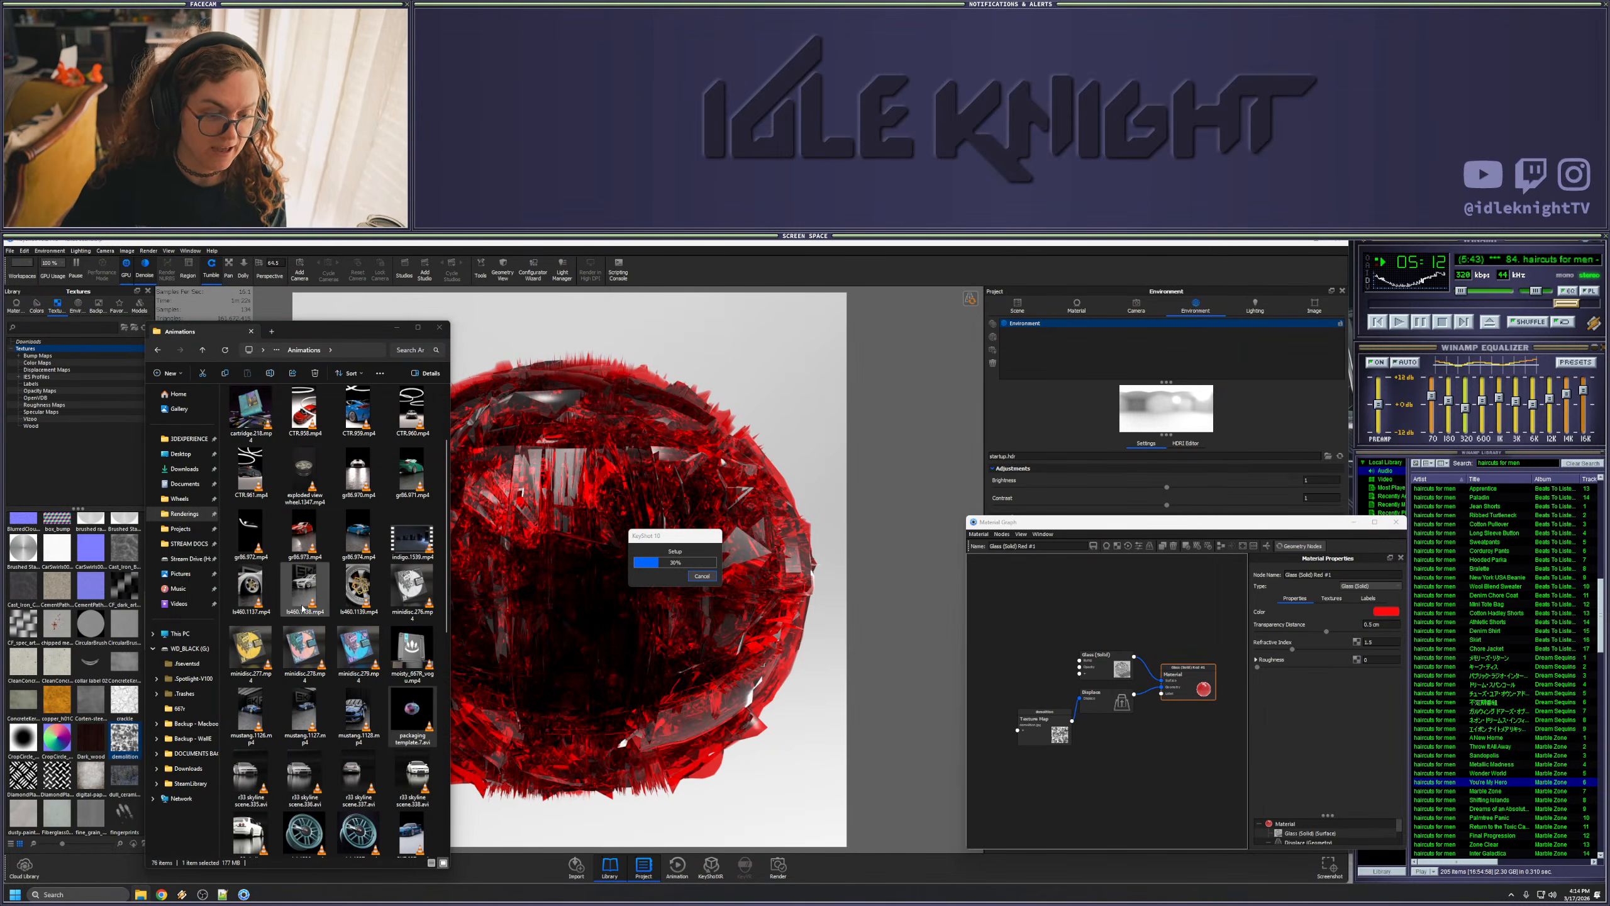
{"action": "scroll", "coordinate": [302, 607], "scroll_direction": "down", "scroll_amount": 5}
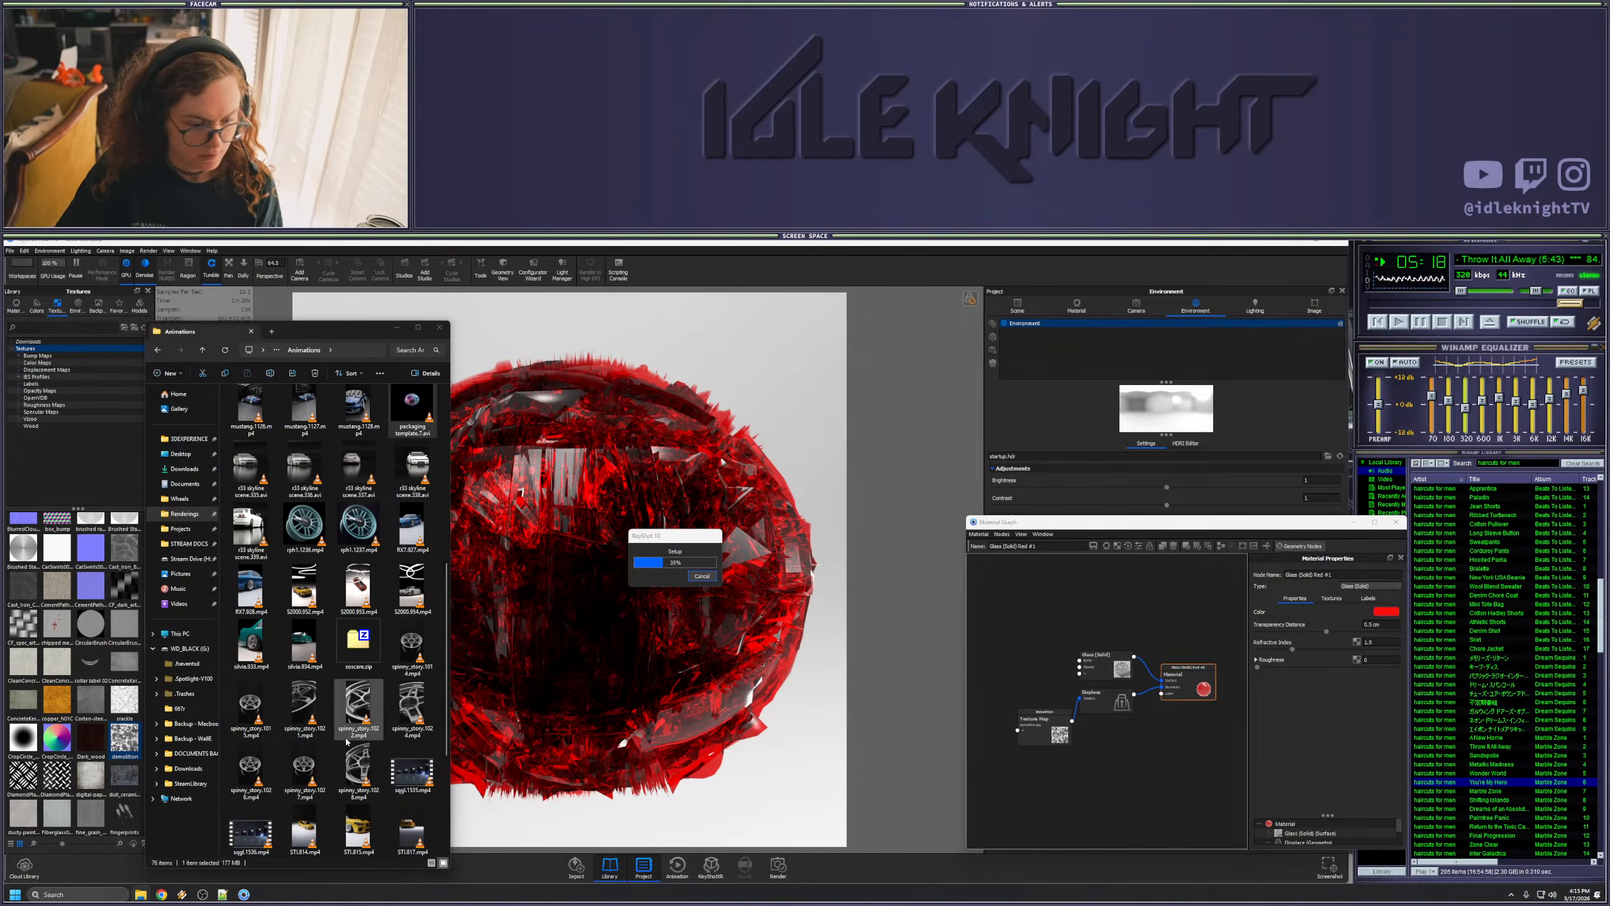
{"action": "scroll", "coordinate": [345, 742], "scroll_direction": "down", "scroll_amount": 3}
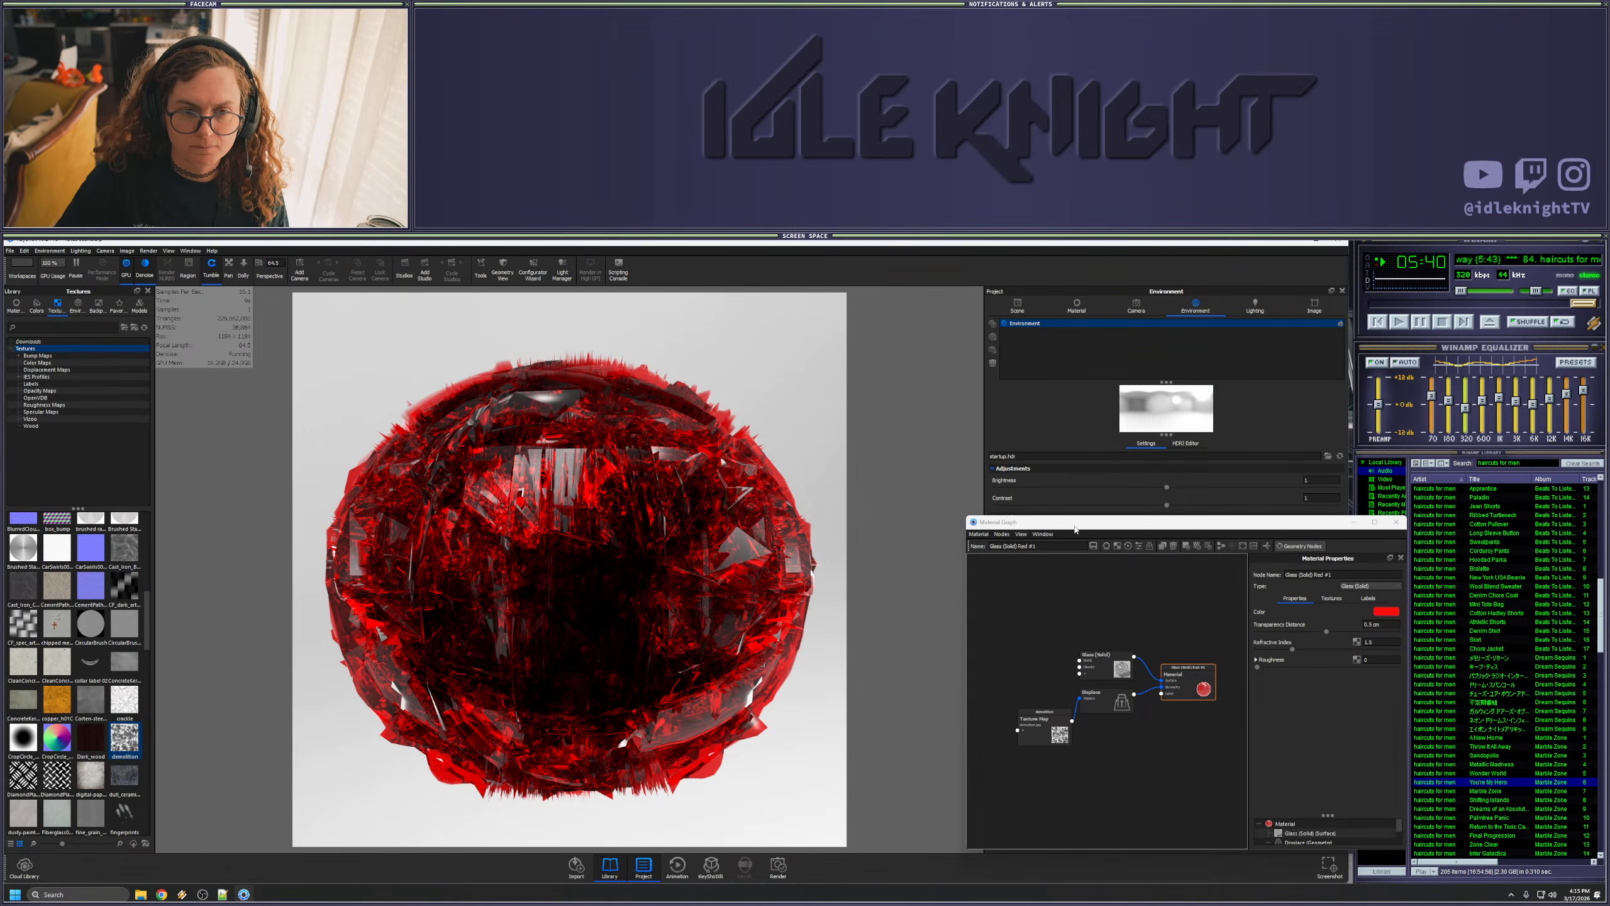
- Reposition the Material Graph window beside the render and examine the displaced glass model up close
{"action": "left_click_drag", "start_coordinate": [1074, 529], "coordinate": [956, 466]}
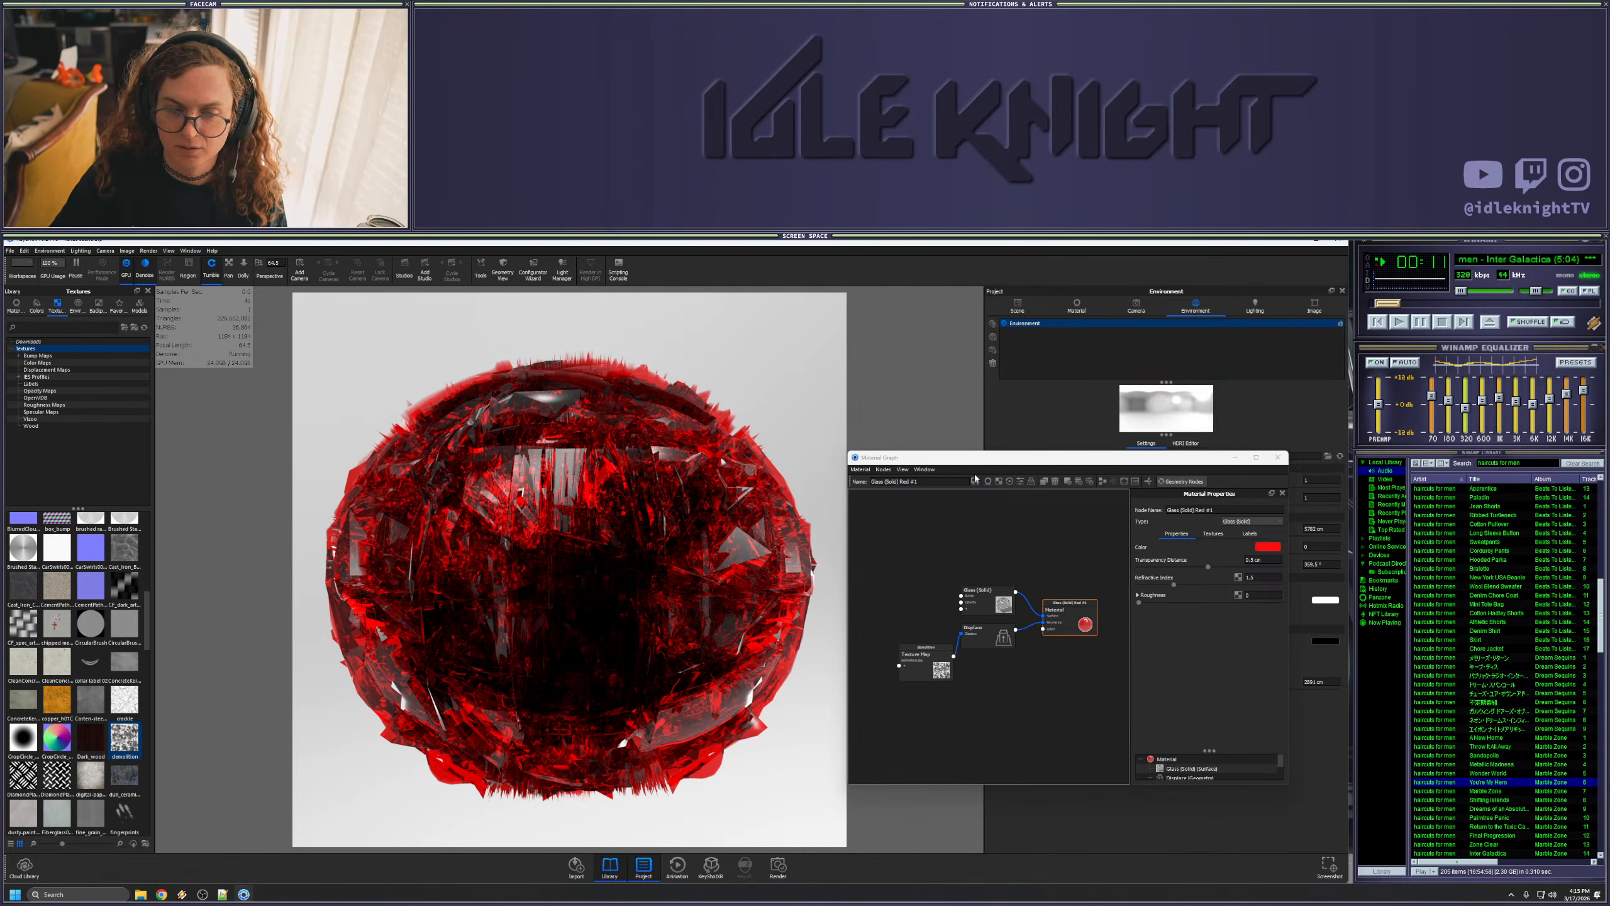
{"action": "left_click_drag", "start_coordinate": [896, 457], "coordinate": [967, 508]}
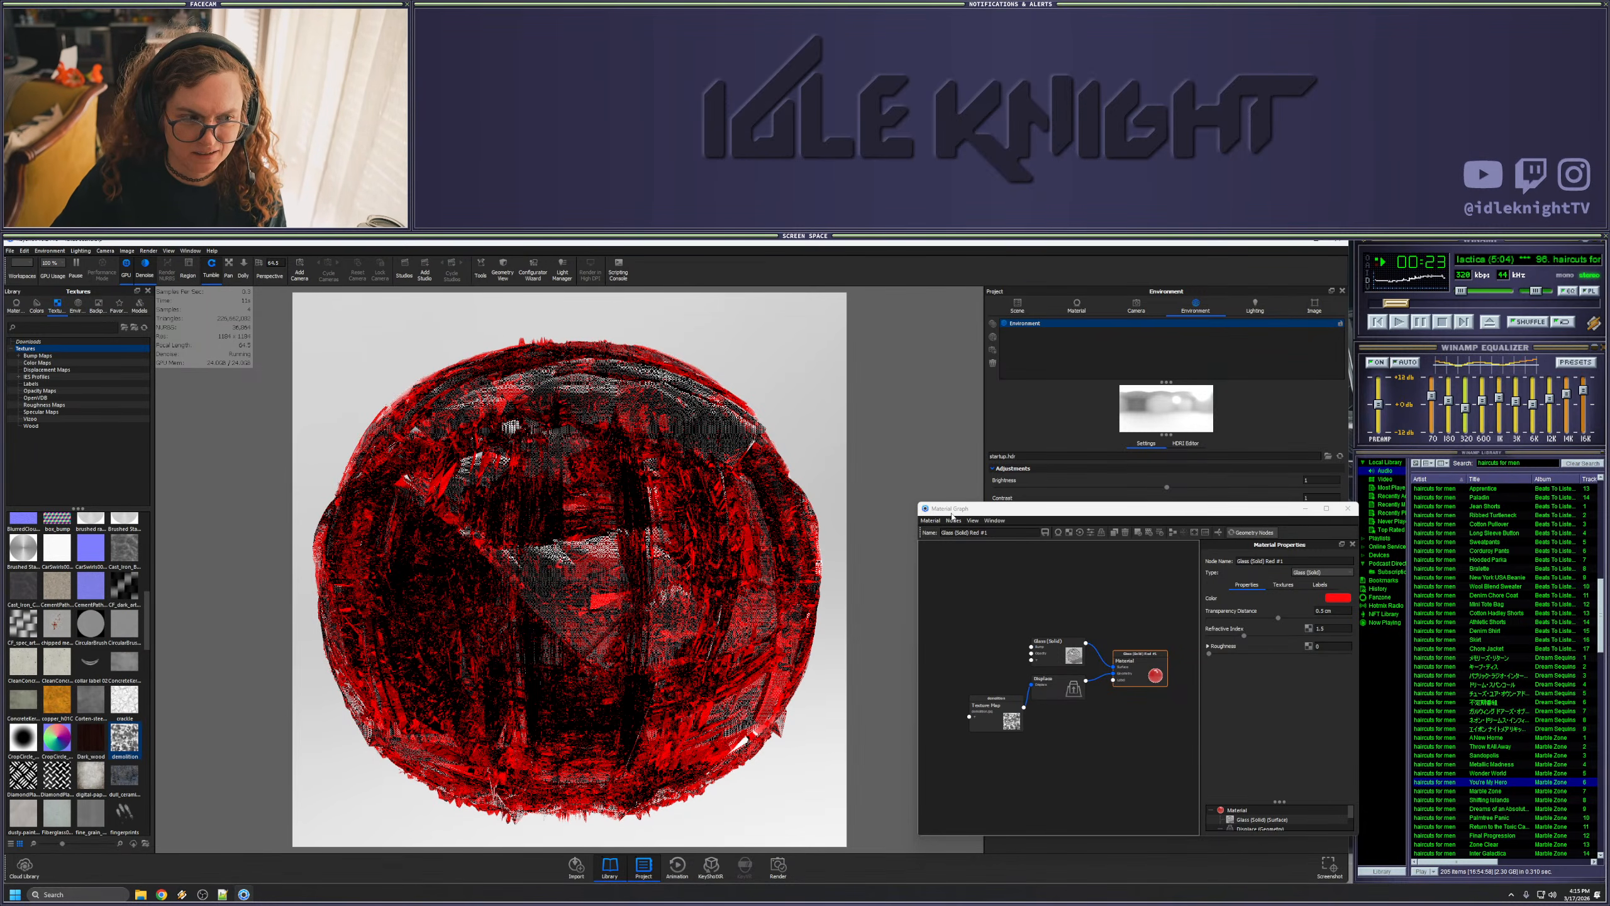
{"action": "left_click_drag", "start_coordinate": [991, 509], "coordinate": [953, 513]}
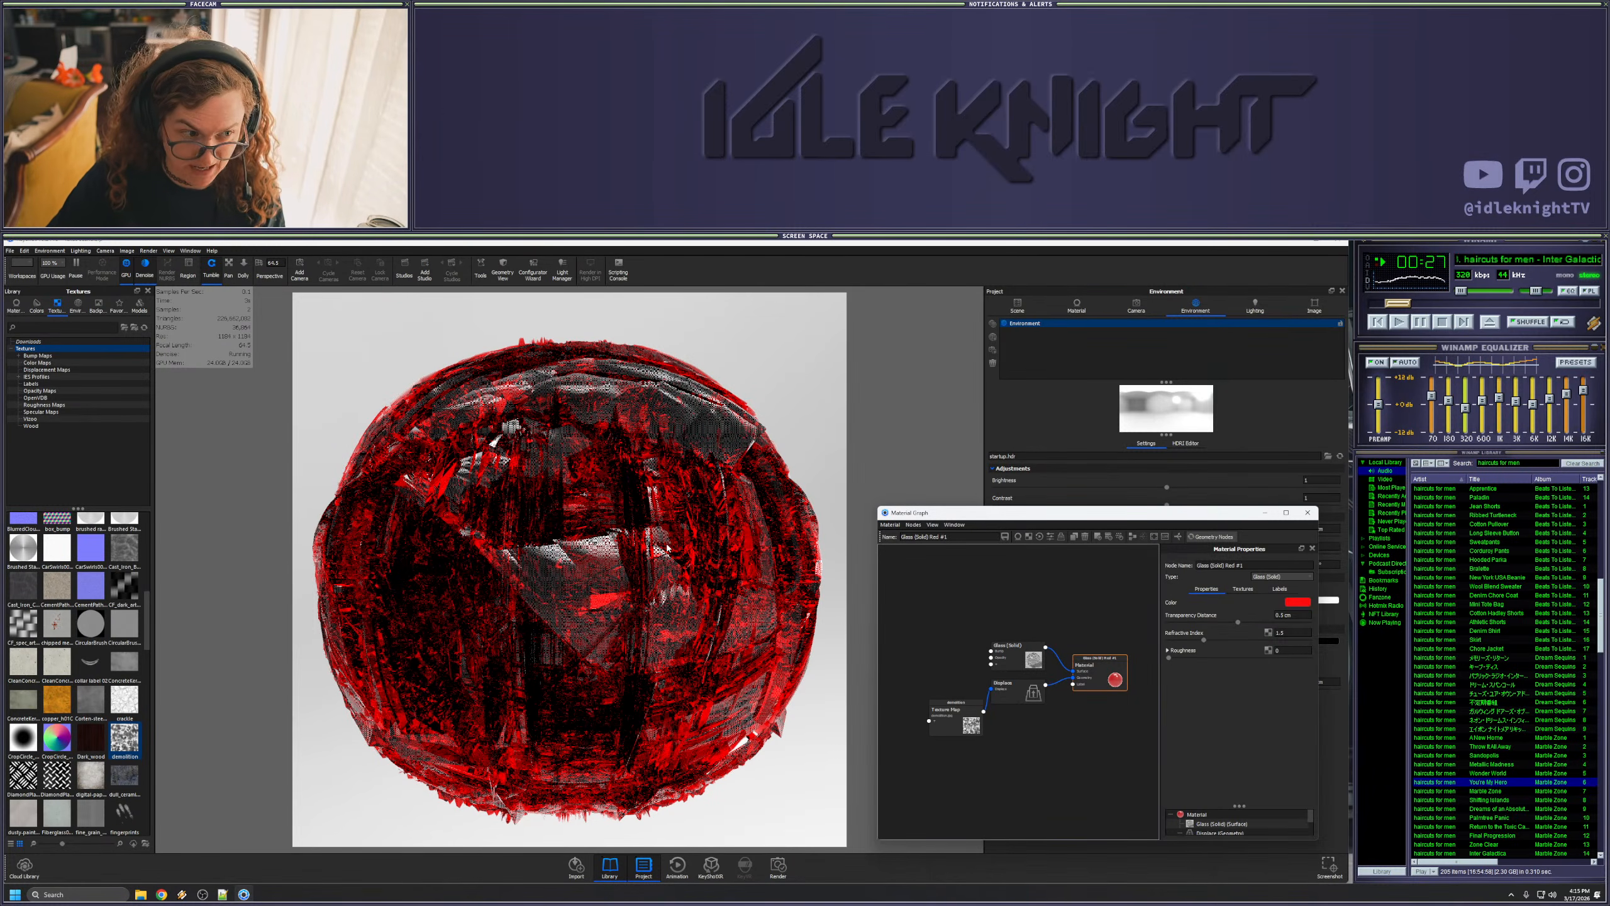
{"action": "scroll", "coordinate": [667, 549], "scroll_direction": "up", "scroll_amount": 2}
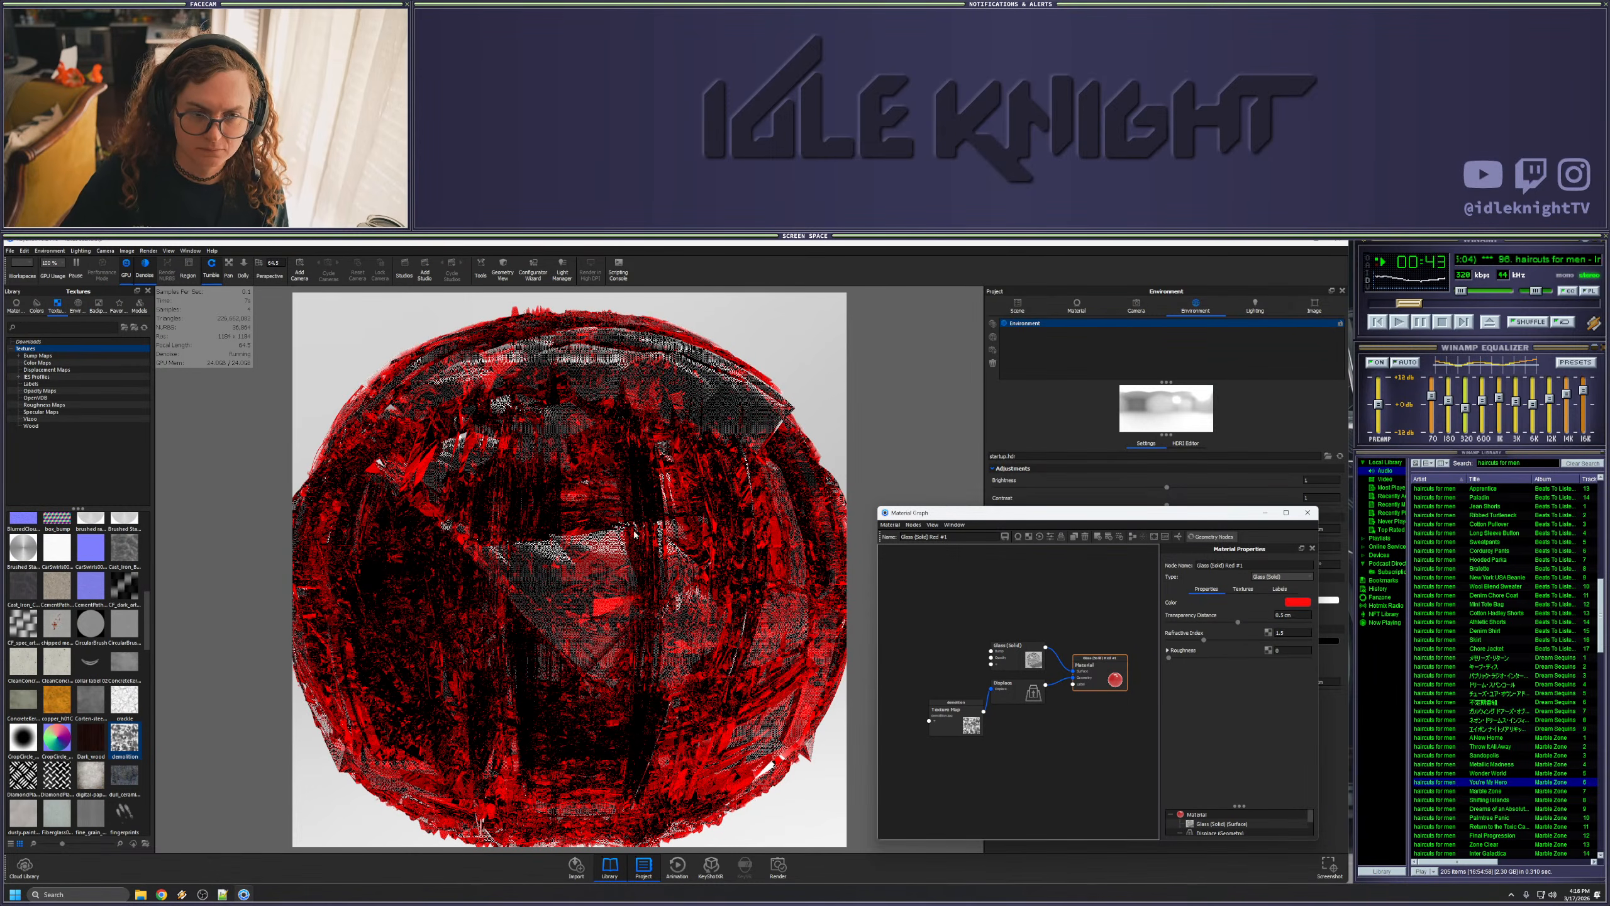
- Check the recently opened scenes, close KeyShot and discard the changes to the displaced glass scene
{"action": "left_click", "coordinate": [10, 251]}
{"action": "mouse_move", "coordinate": [83, 307]}
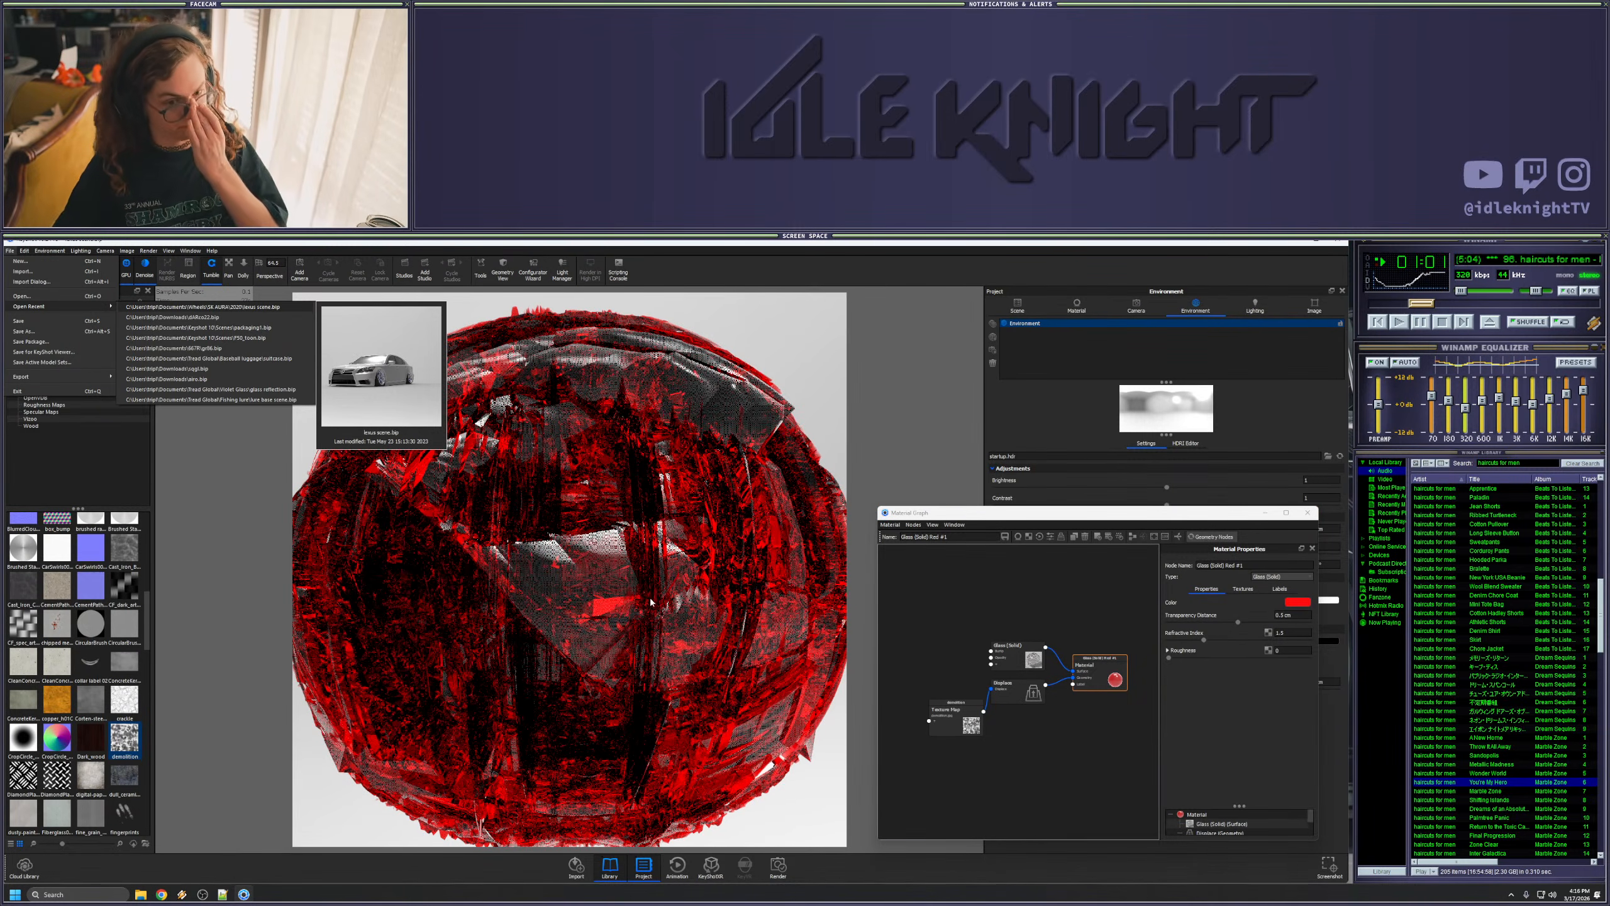
{"action": "left_click", "coordinate": [574, 539]}
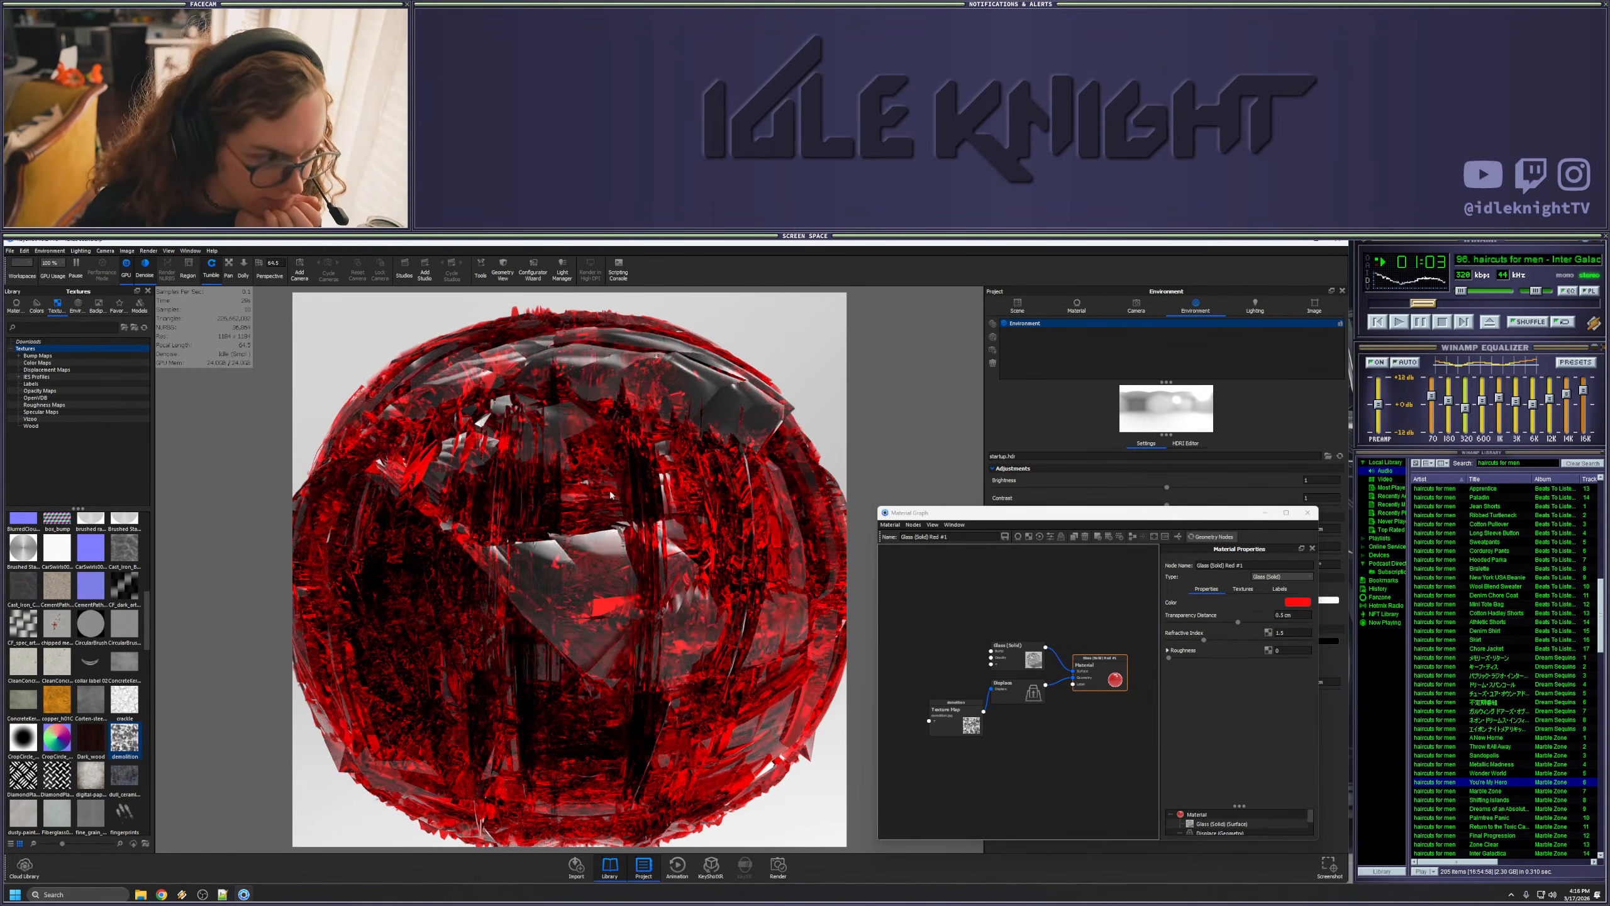
{"action": "left_click", "coordinate": [1338, 244]}
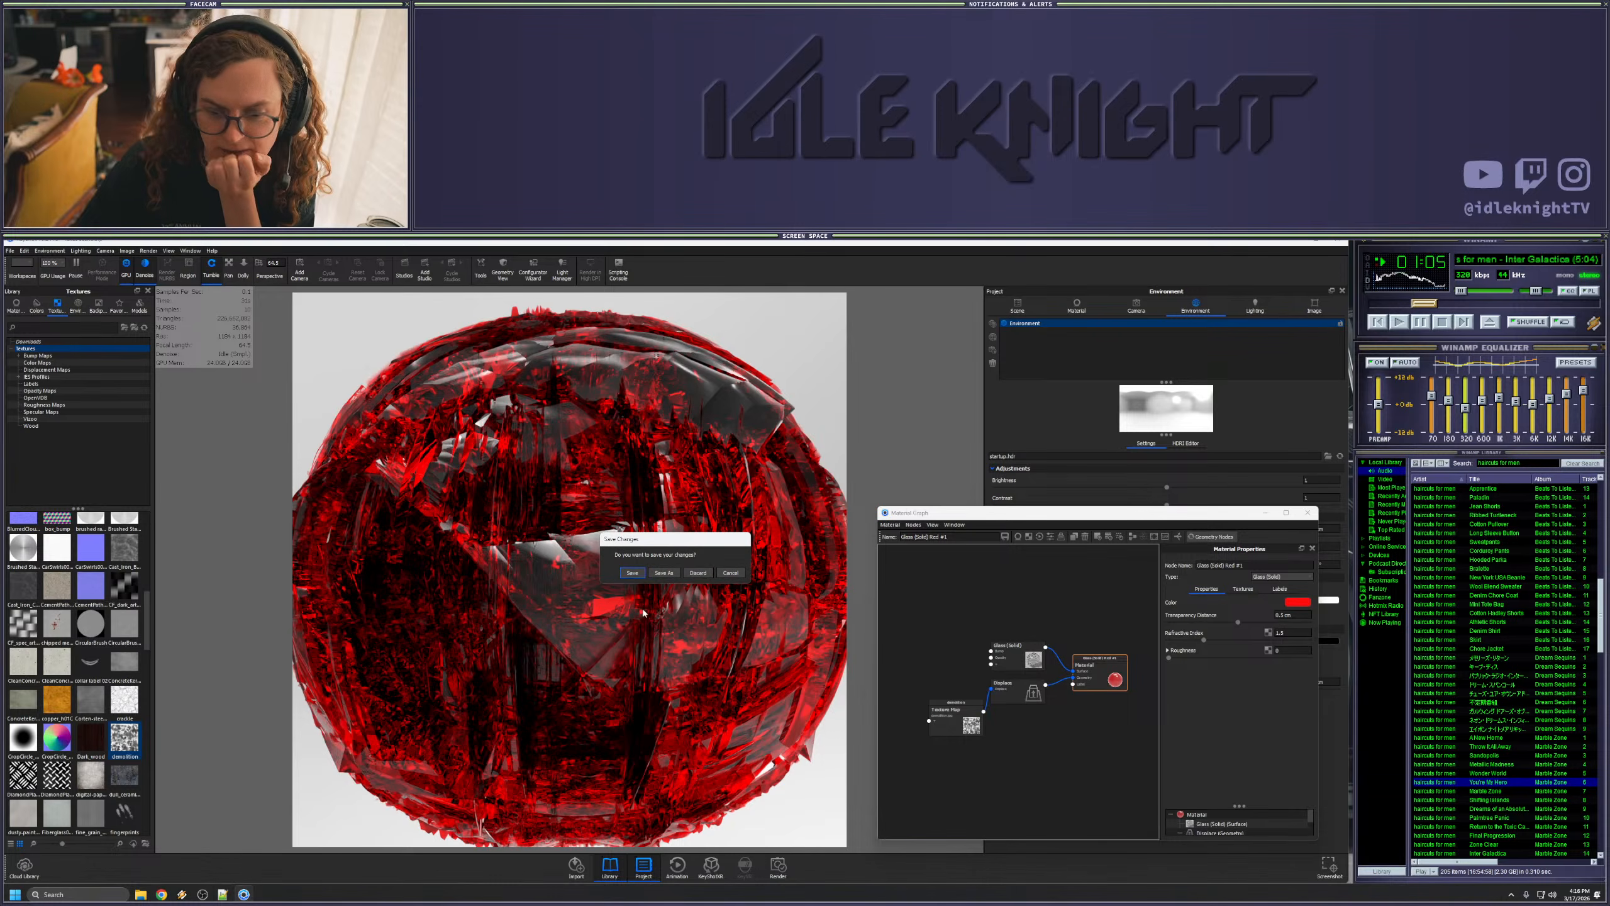
{"action": "left_click", "coordinate": [698, 573]}
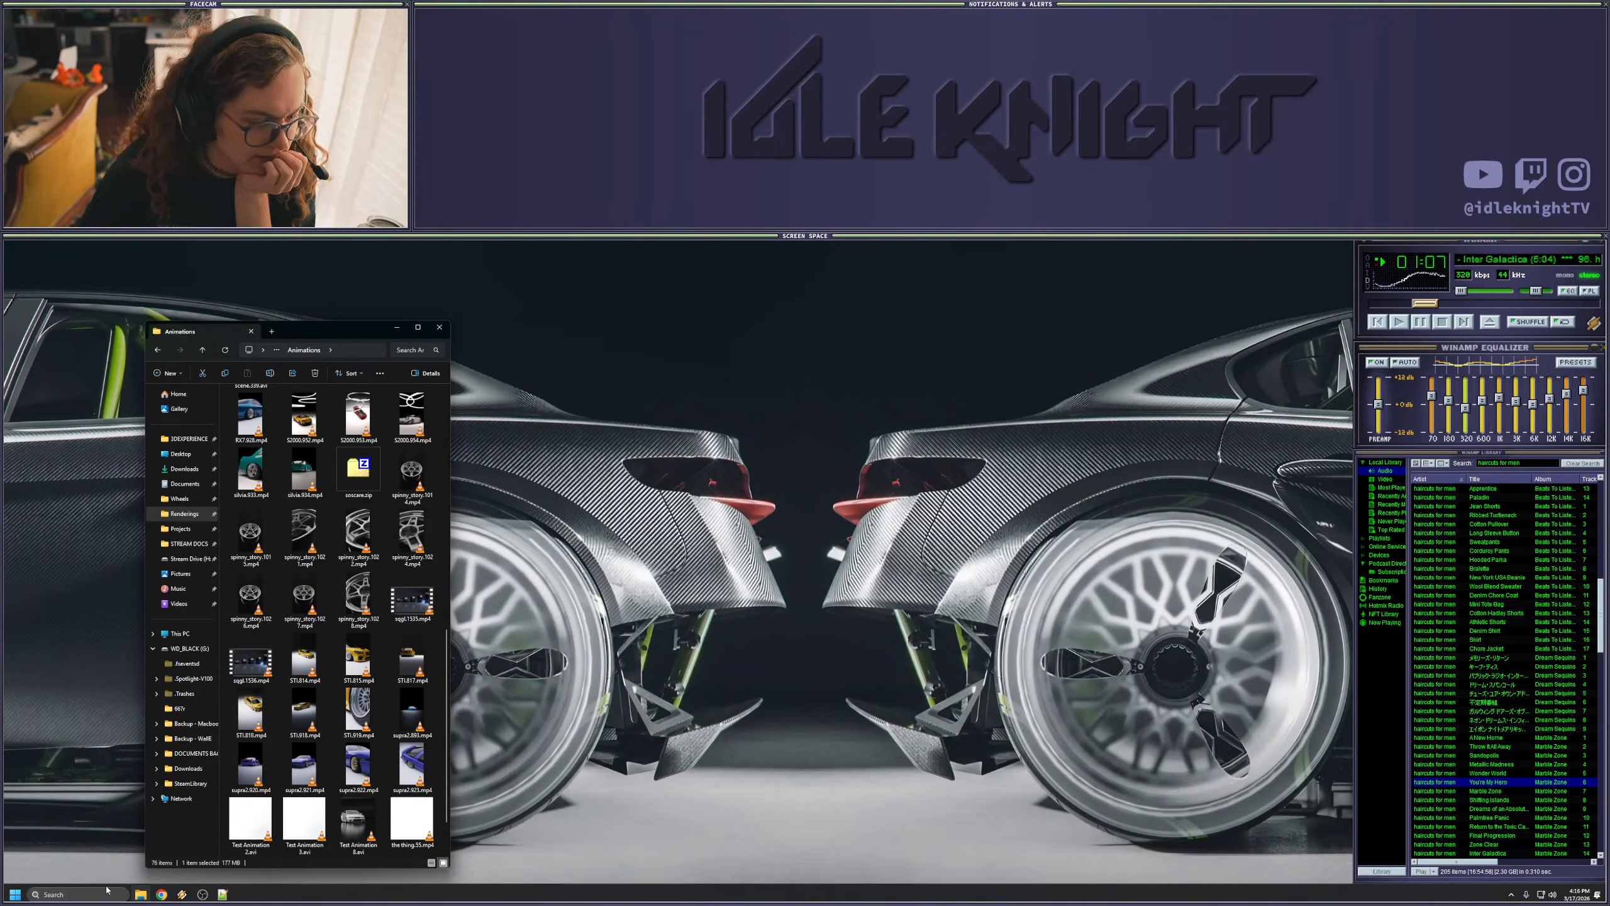
- Leave the Animations folder for Documents and search it for .bip files
{"action": "scroll", "coordinate": [380, 646], "scroll_direction": "up", "scroll_amount": 5}
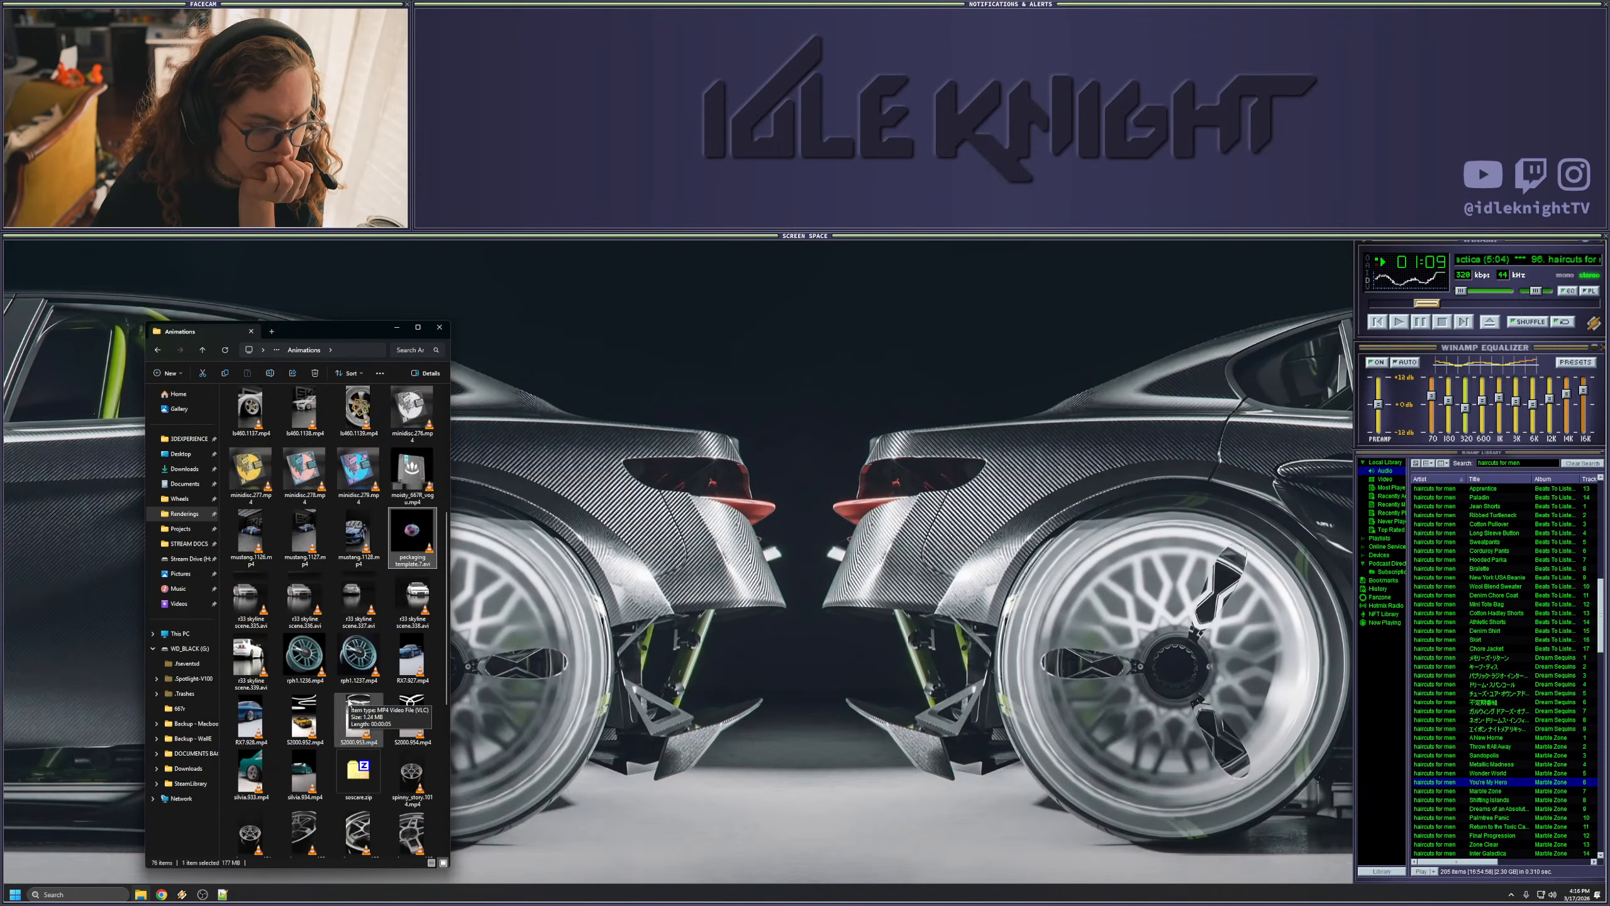
{"action": "scroll", "coordinate": [380, 645], "scroll_direction": "down", "scroll_amount": 4}
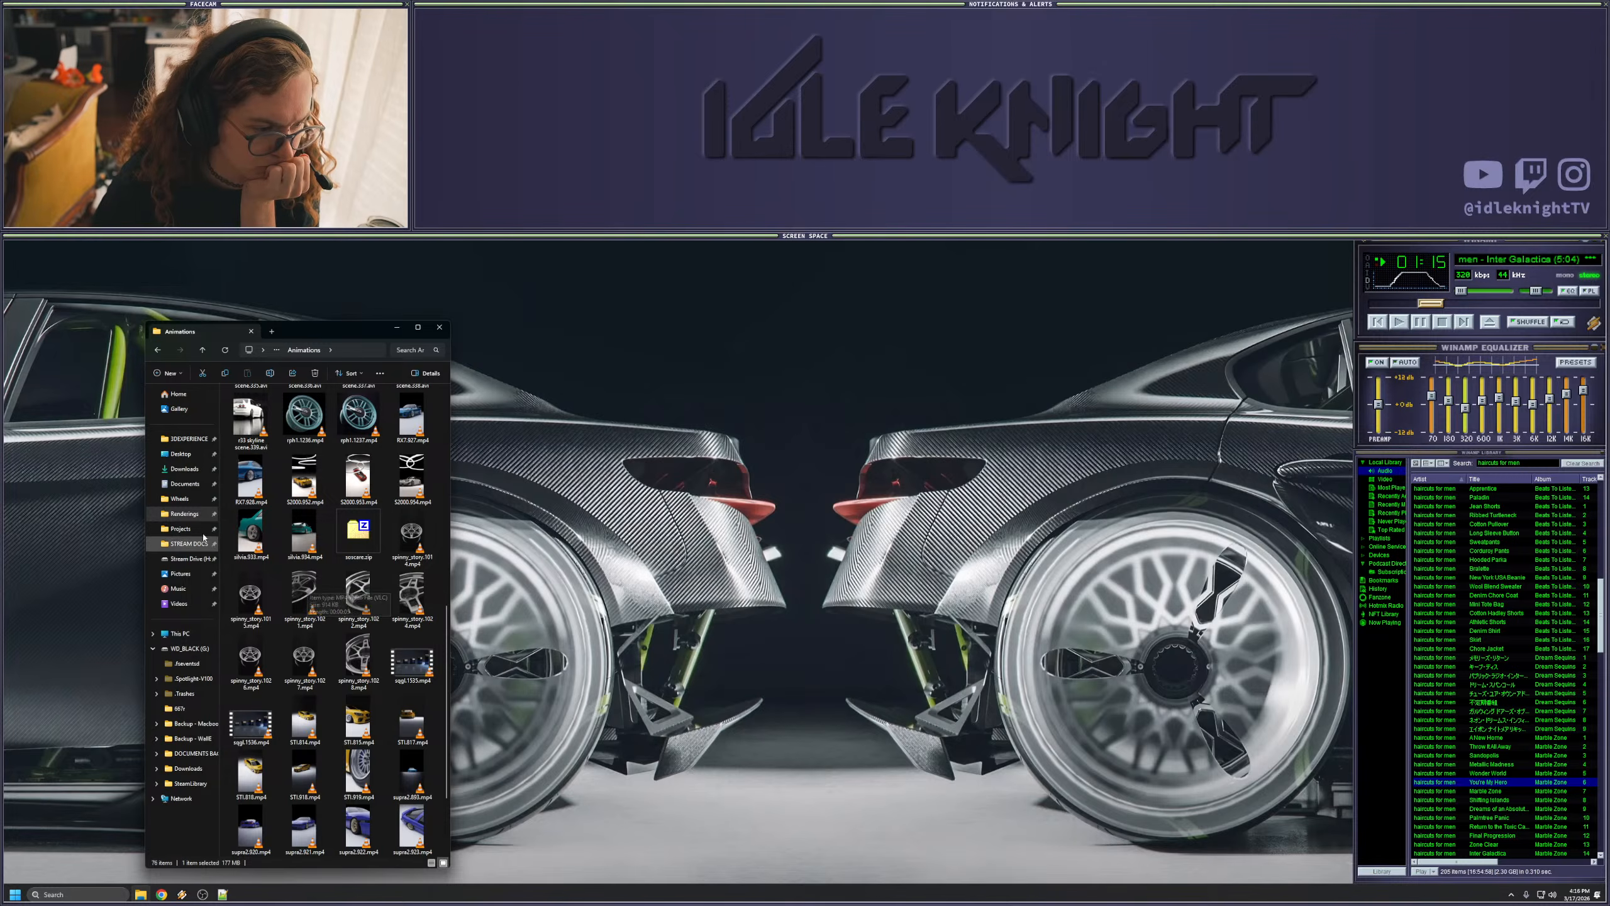
{"action": "left_click", "coordinate": [183, 482]}
{"action": "left_click", "coordinate": [412, 348]}
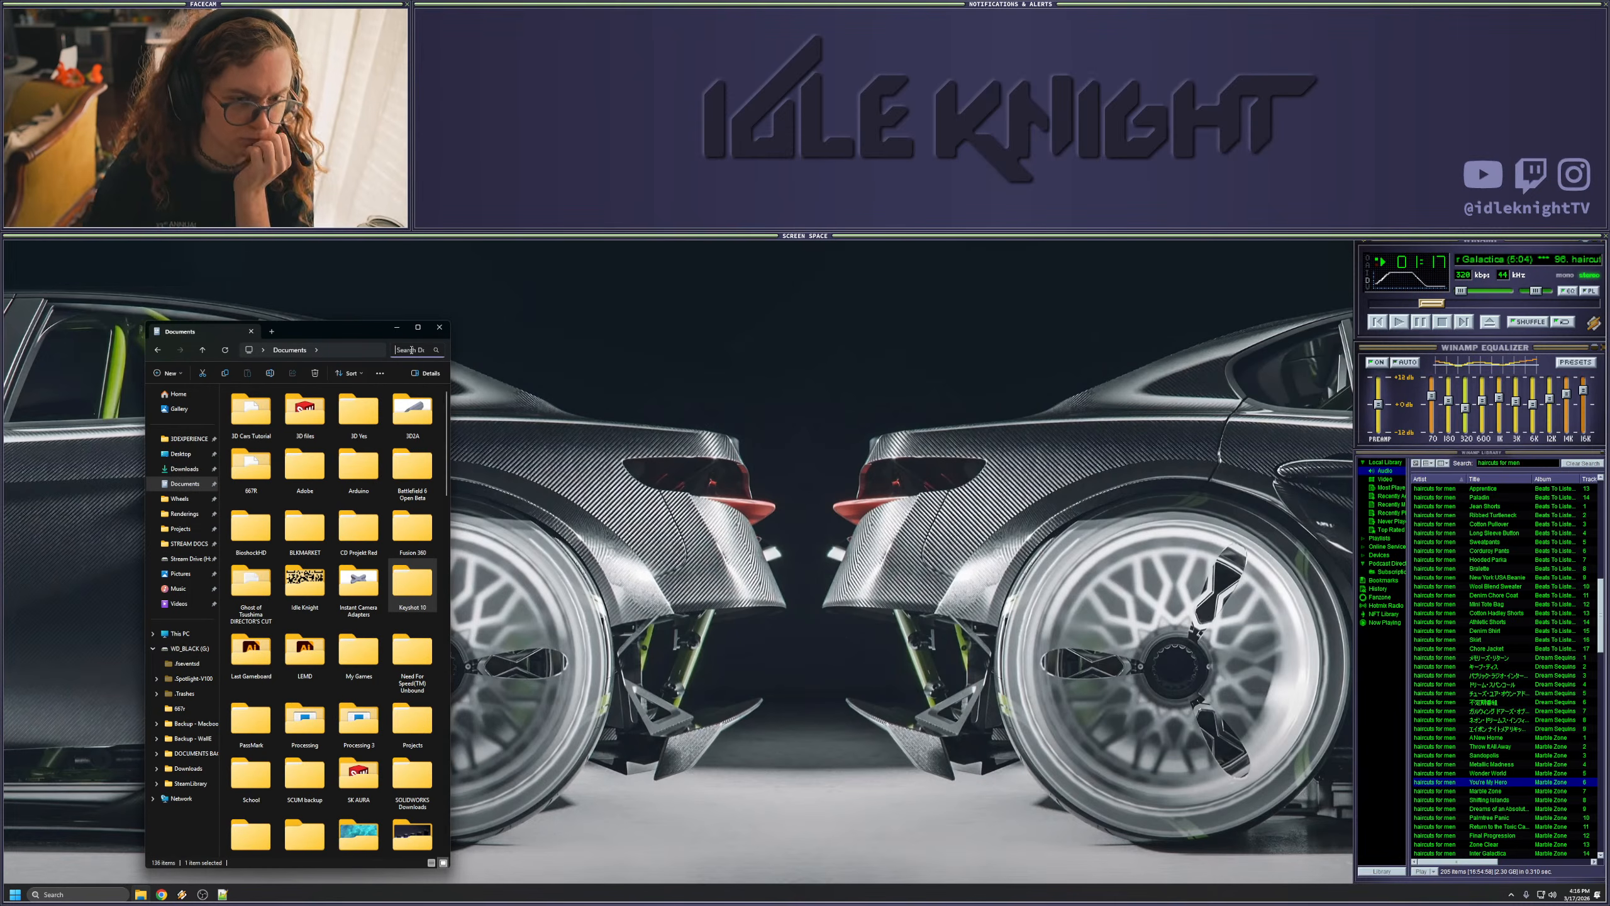
{"action": "type", "text": ".bip"}
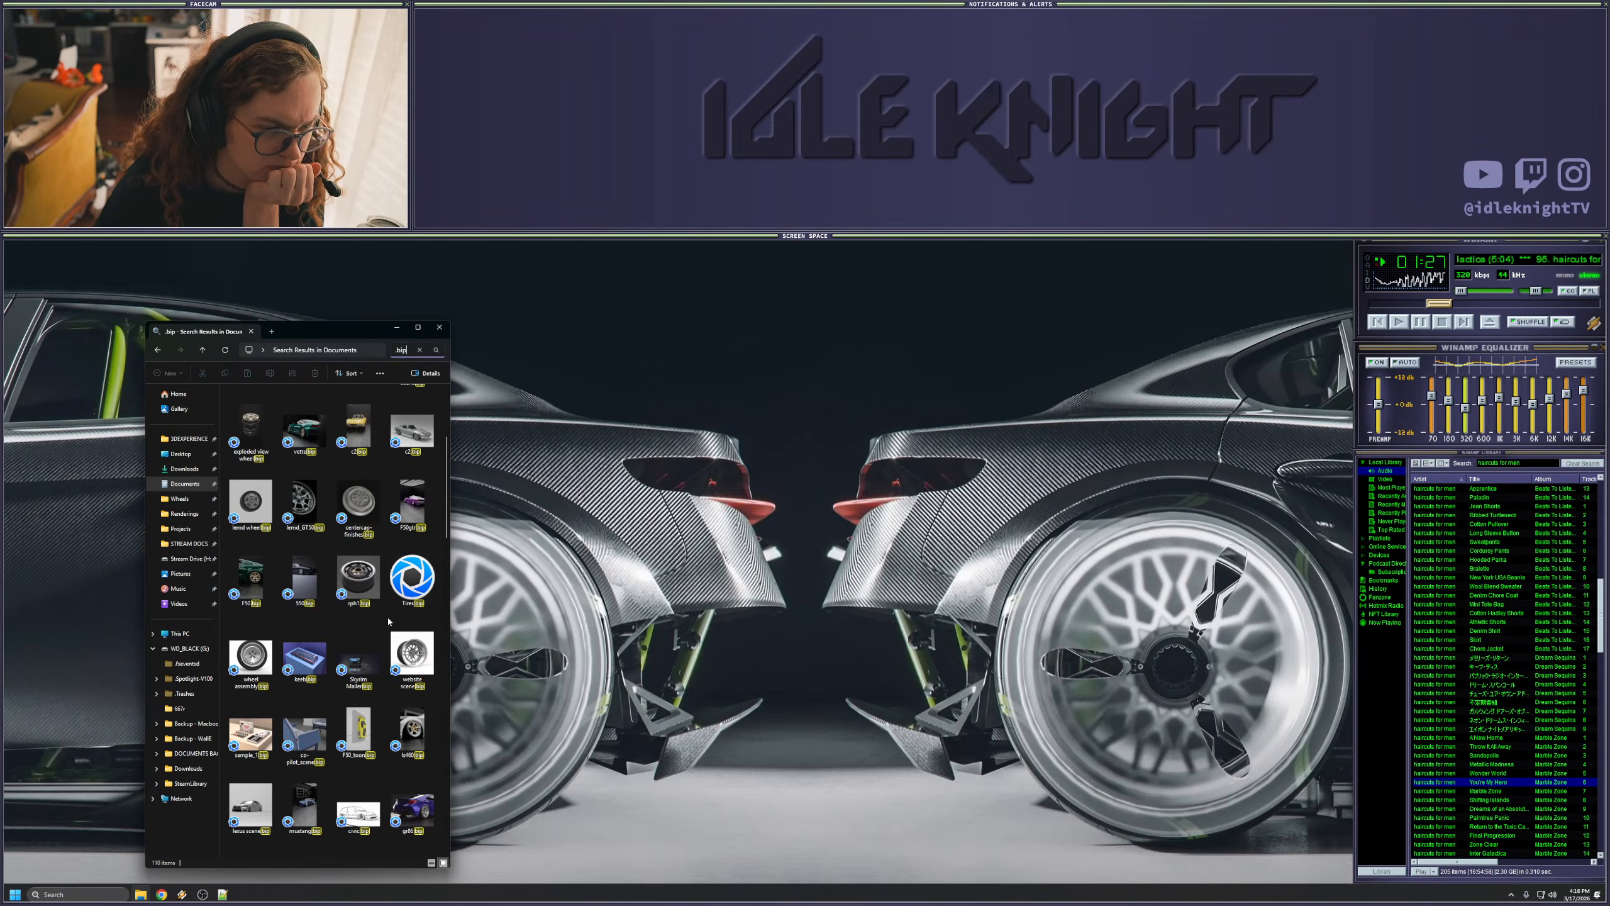
- Look through the found KeyShot scenes and open the exploded view wheel scene
{"action": "mouse_move", "coordinate": [409, 615]}
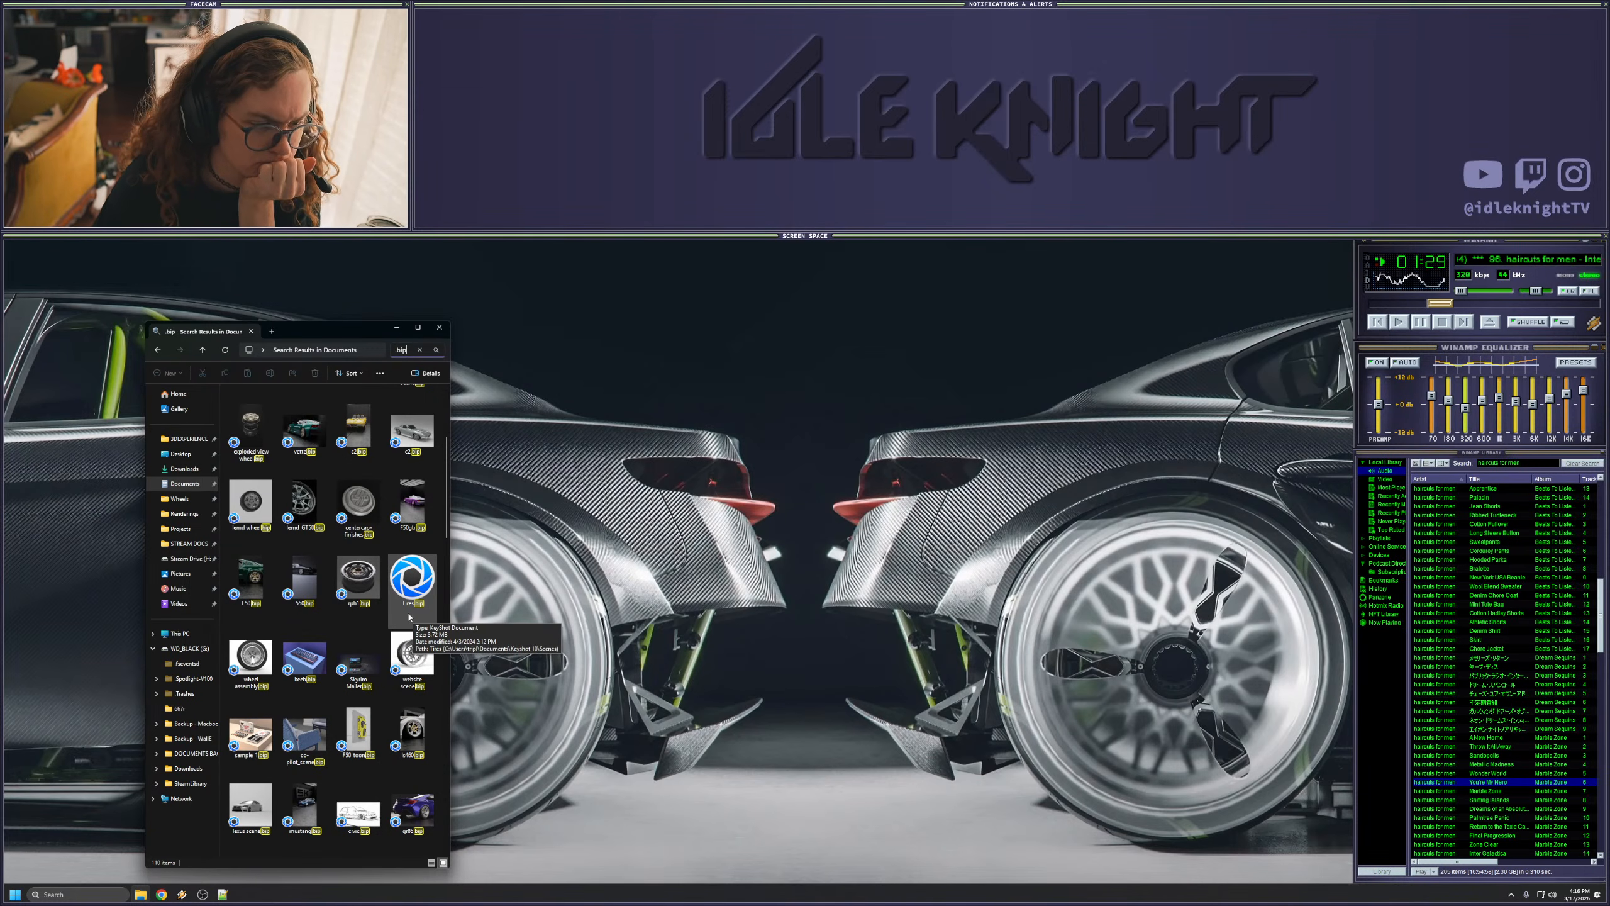
{"action": "scroll", "coordinate": [409, 616], "scroll_direction": "down", "scroll_amount": 15}
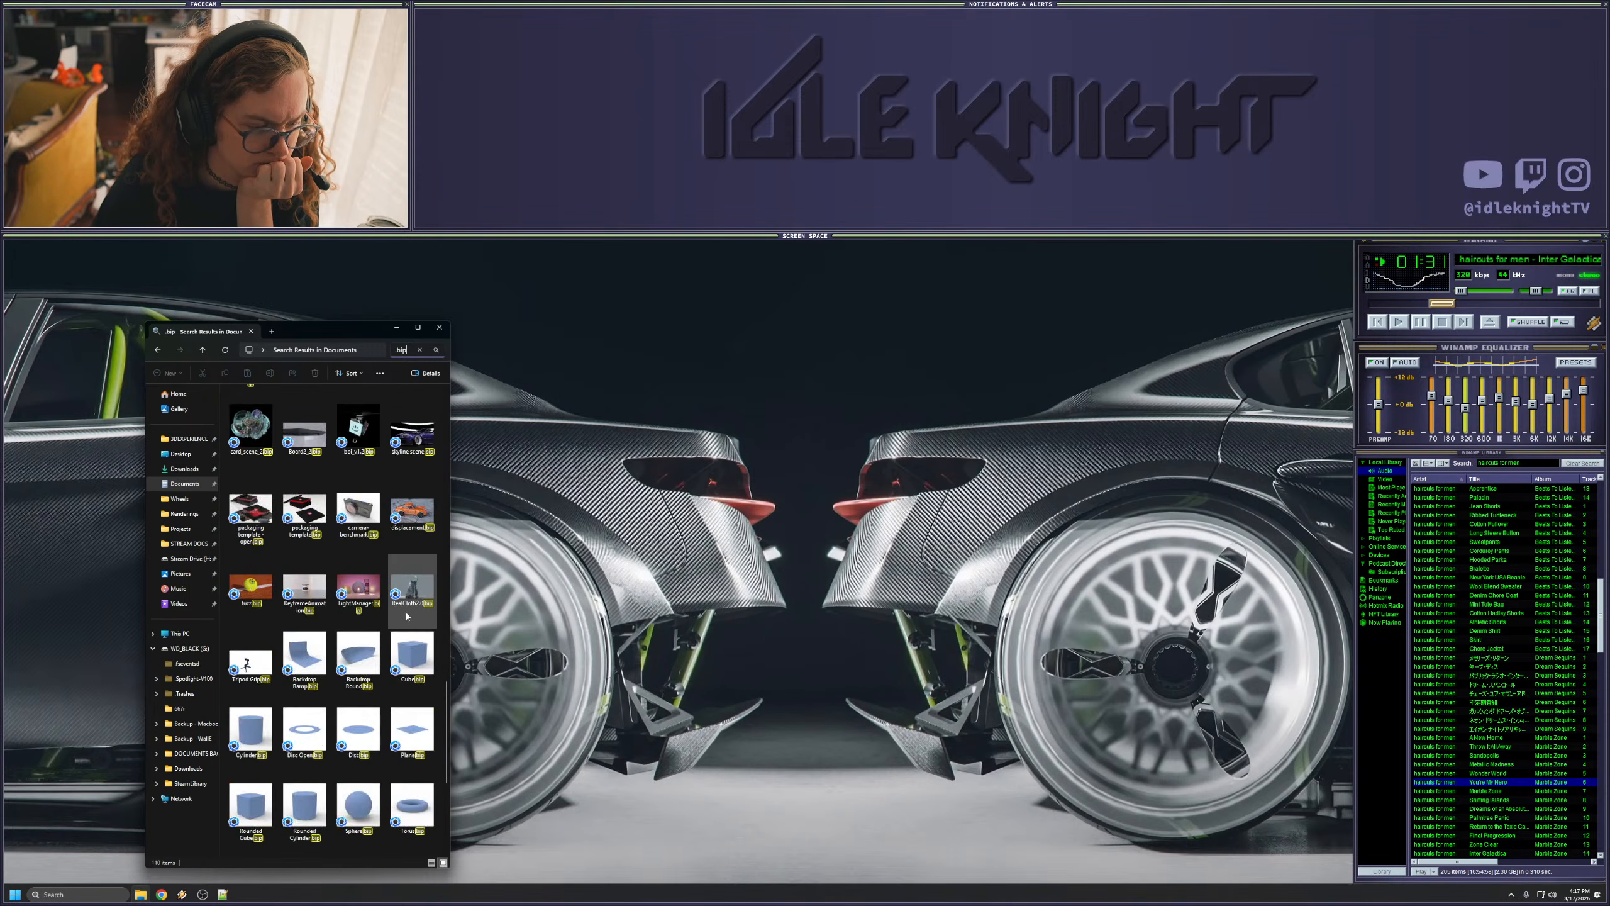
{"action": "scroll", "coordinate": [406, 616], "scroll_direction": "up", "scroll_amount": 3}
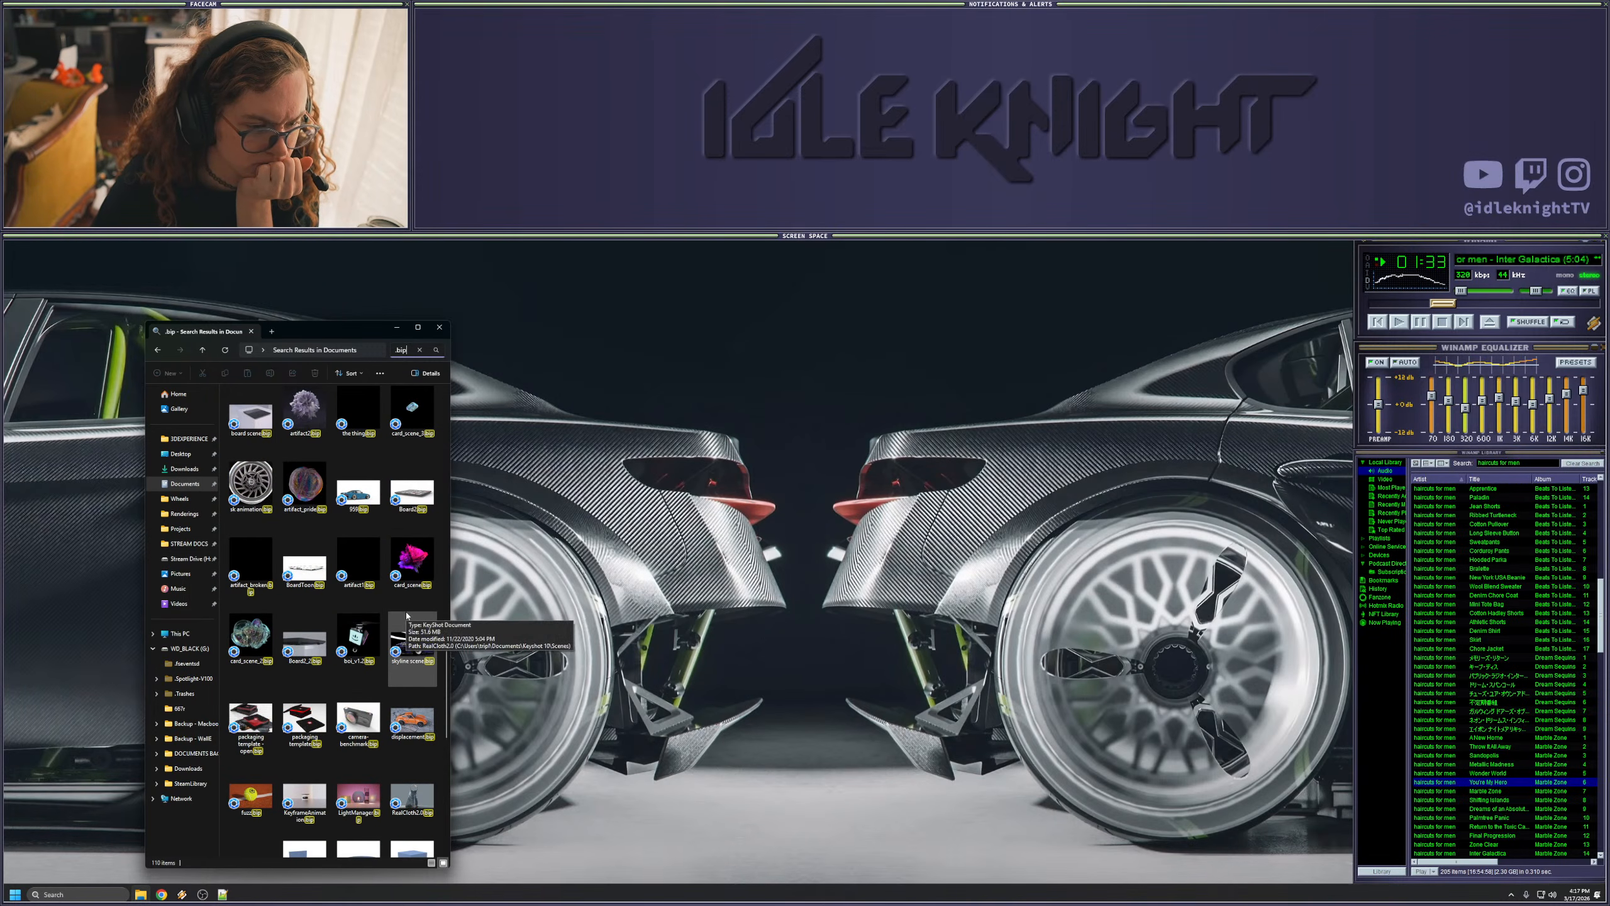
{"action": "scroll", "coordinate": [406, 615], "scroll_direction": "up", "scroll_amount": 3}
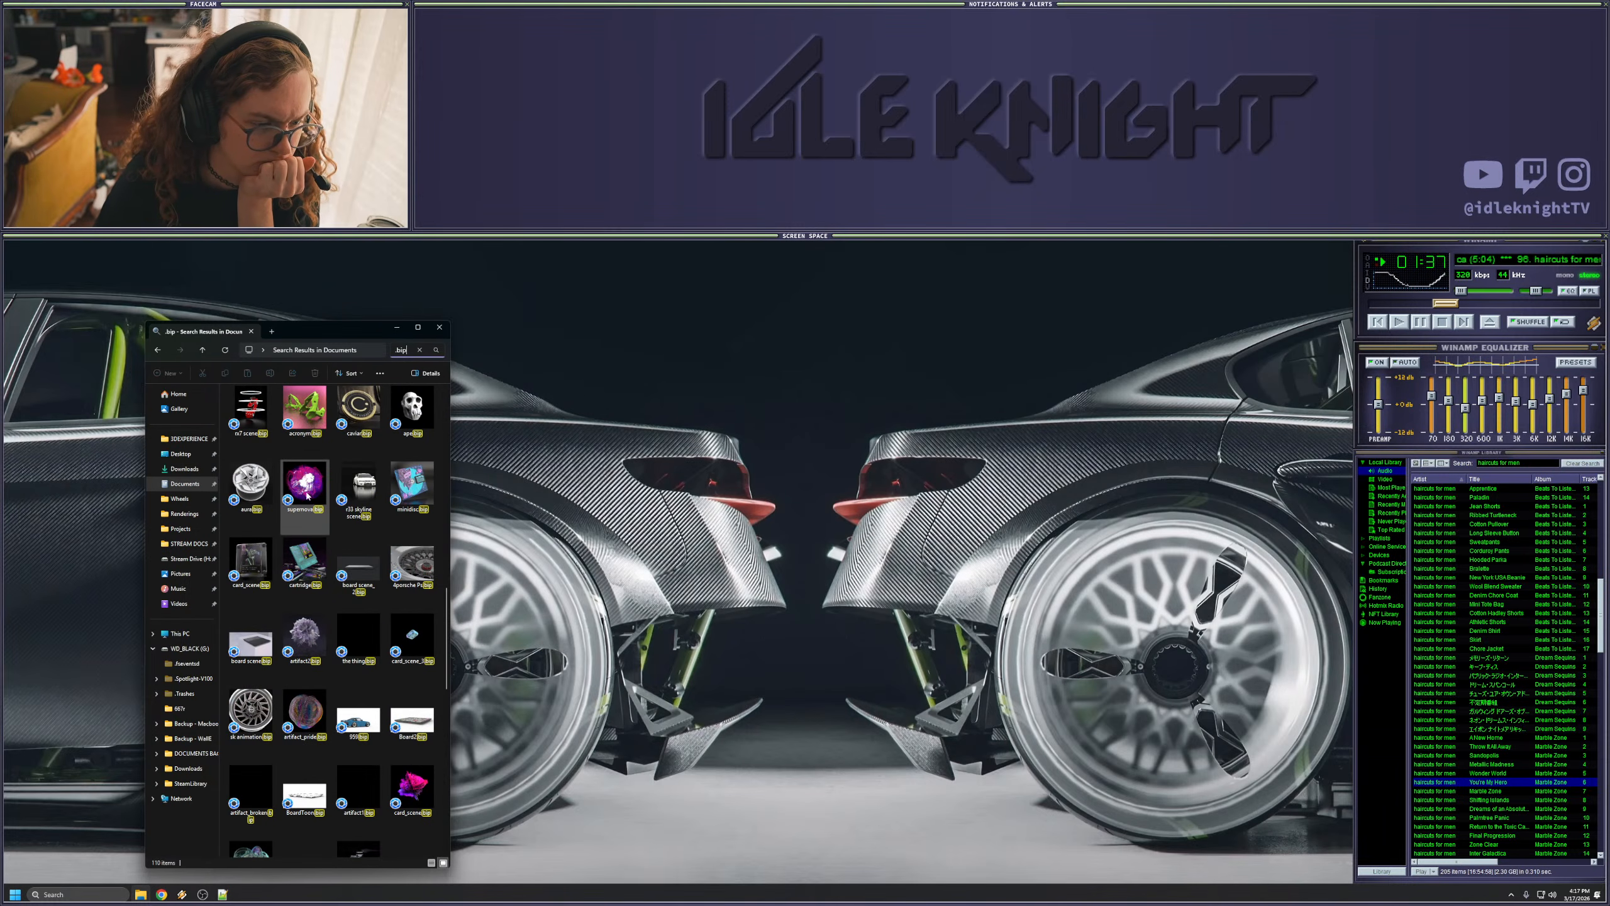
{"action": "scroll", "coordinate": [306, 497], "scroll_direction": "up", "scroll_amount": 3}
{"action": "mouse_move", "coordinate": [308, 496]}
{"action": "scroll", "coordinate": [309, 496], "scroll_direction": "up", "scroll_amount": 3}
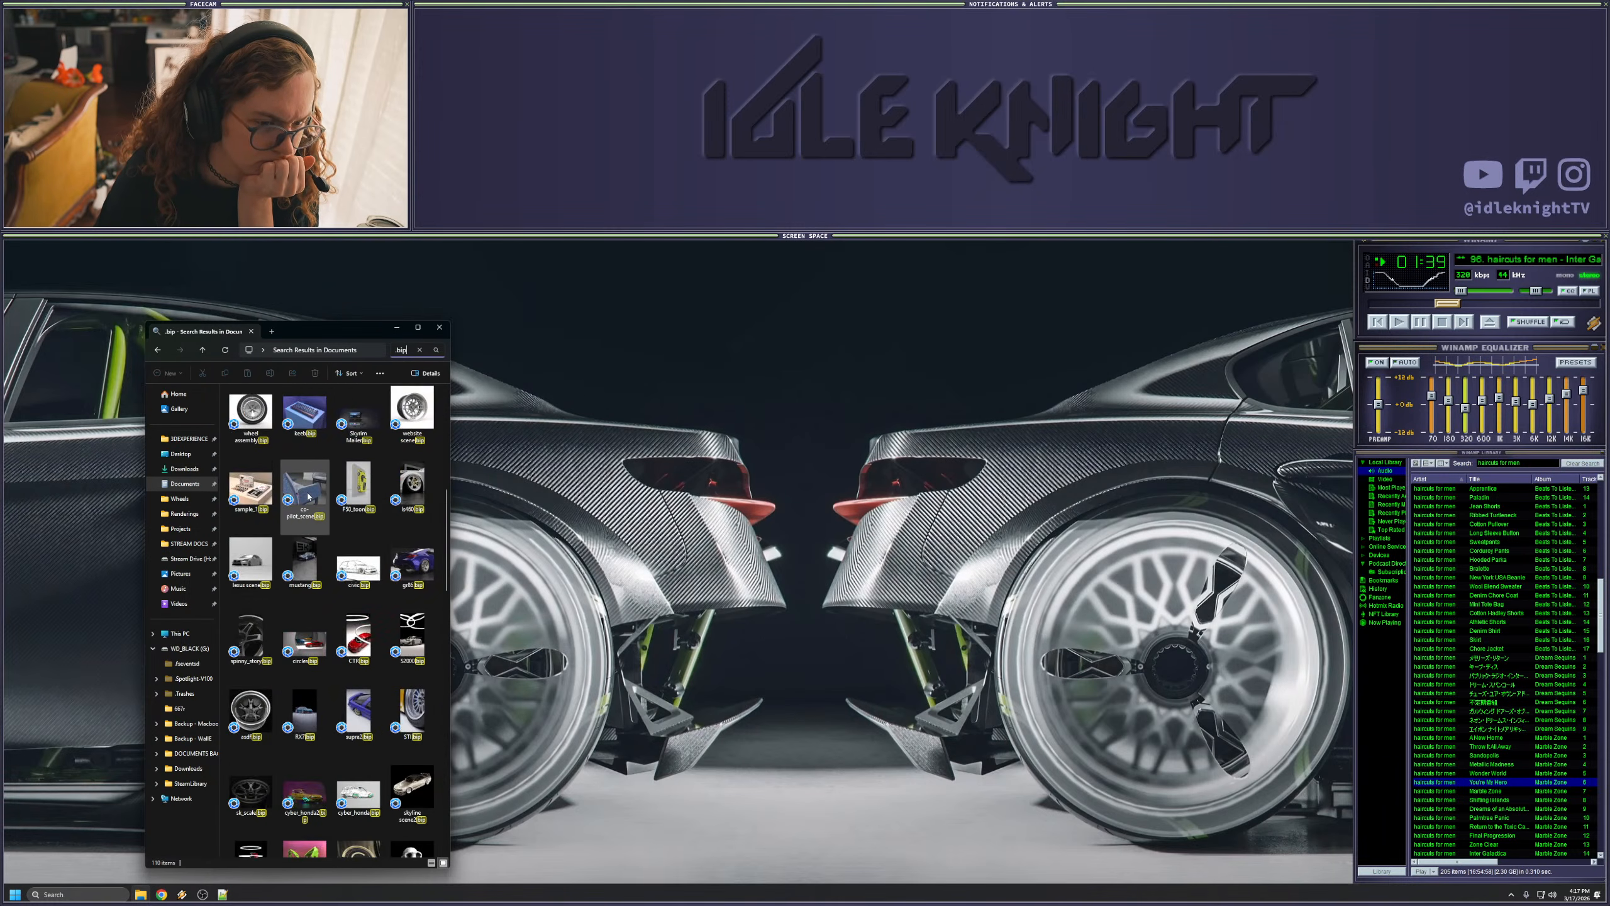
{"action": "scroll", "coordinate": [308, 496], "scroll_direction": "up", "scroll_amount": 3}
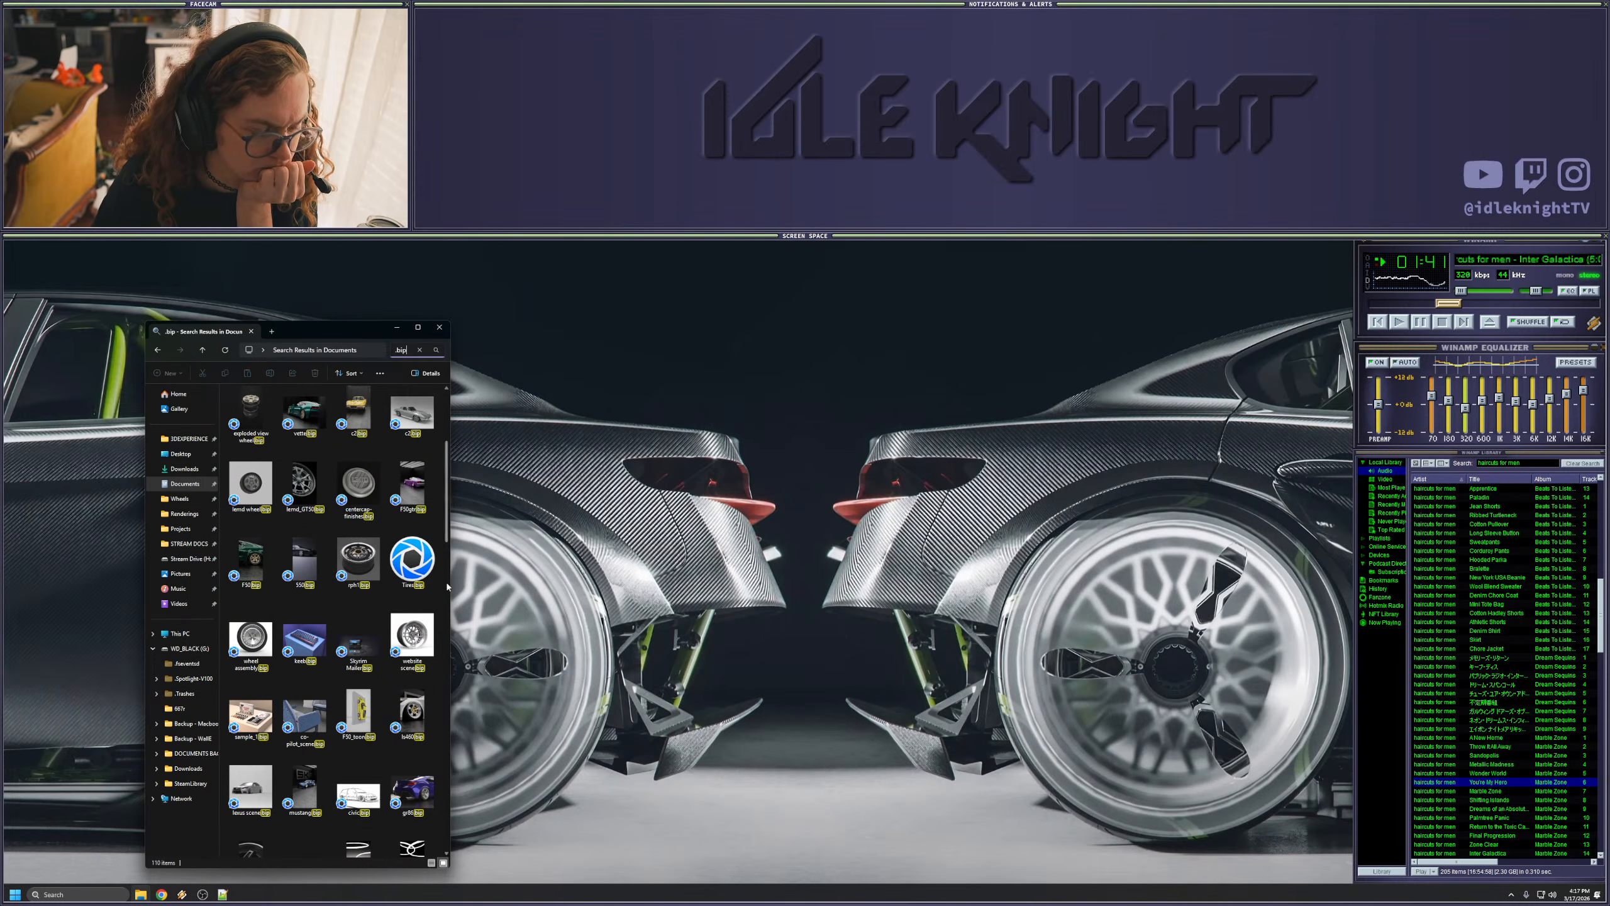
{"action": "left_click", "coordinate": [253, 420]}
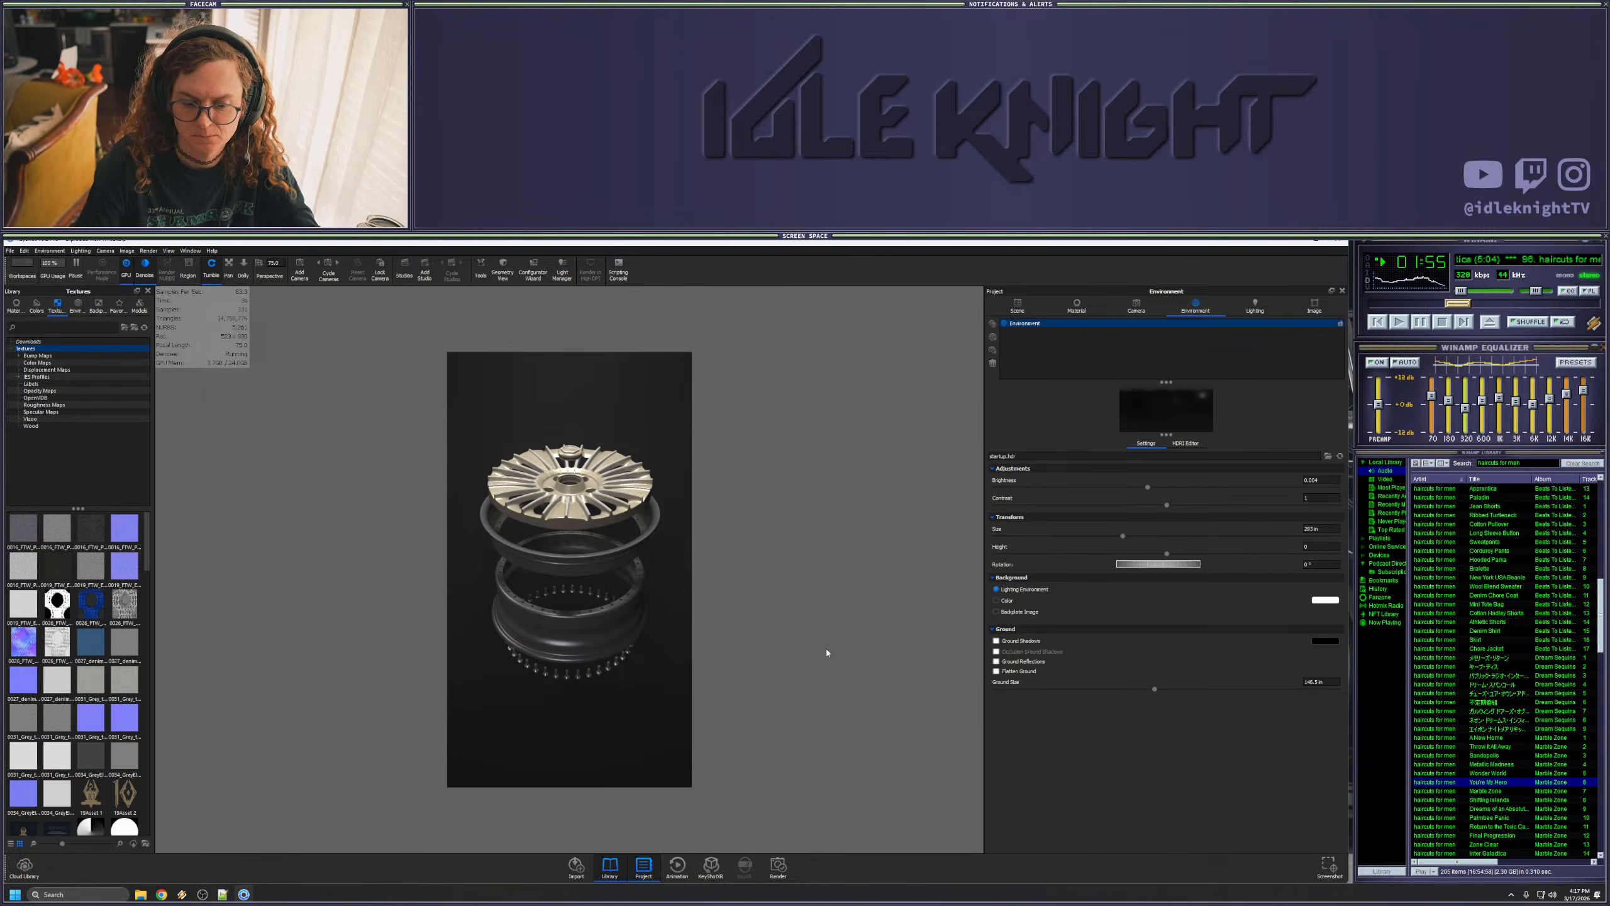
- Display the list of materials used in the exploded wheel scene
{"action": "left_click", "coordinate": [1021, 311]}
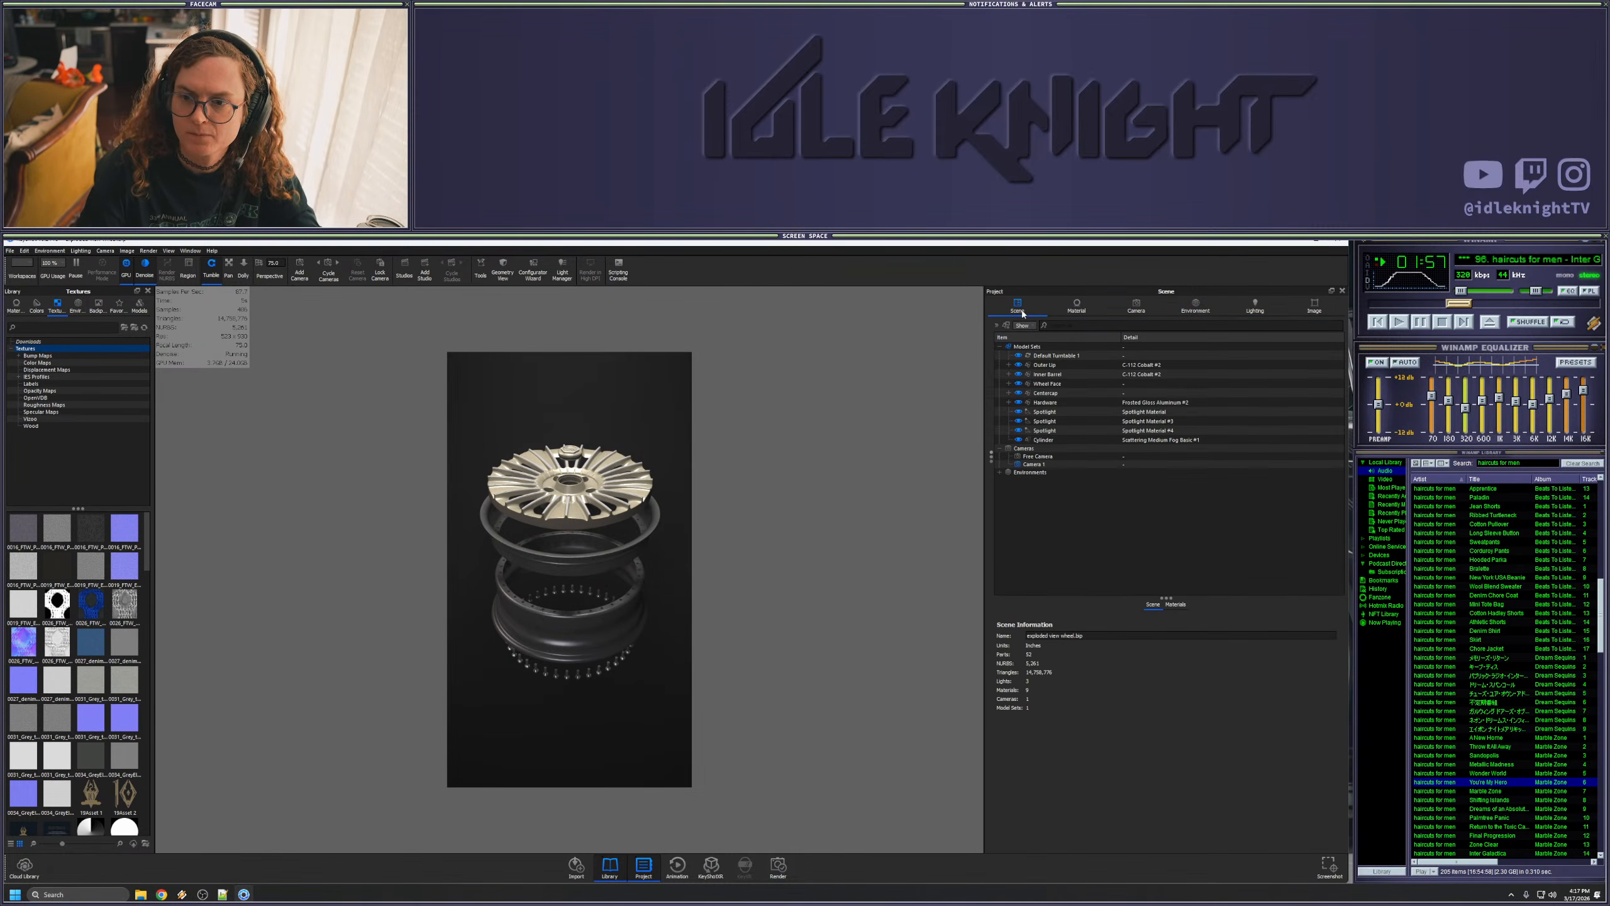
{"action": "left_click", "coordinate": [1176, 604]}
{"action": "left_click", "coordinate": [1071, 656]}
- Try to link all of the scene's materials, including the fog and spotlight ones, and undo the link
{"action": "left_click", "coordinate": [1030, 628]}
{"action": "left_click", "coordinate": [1033, 703], "text": "ctrl"}
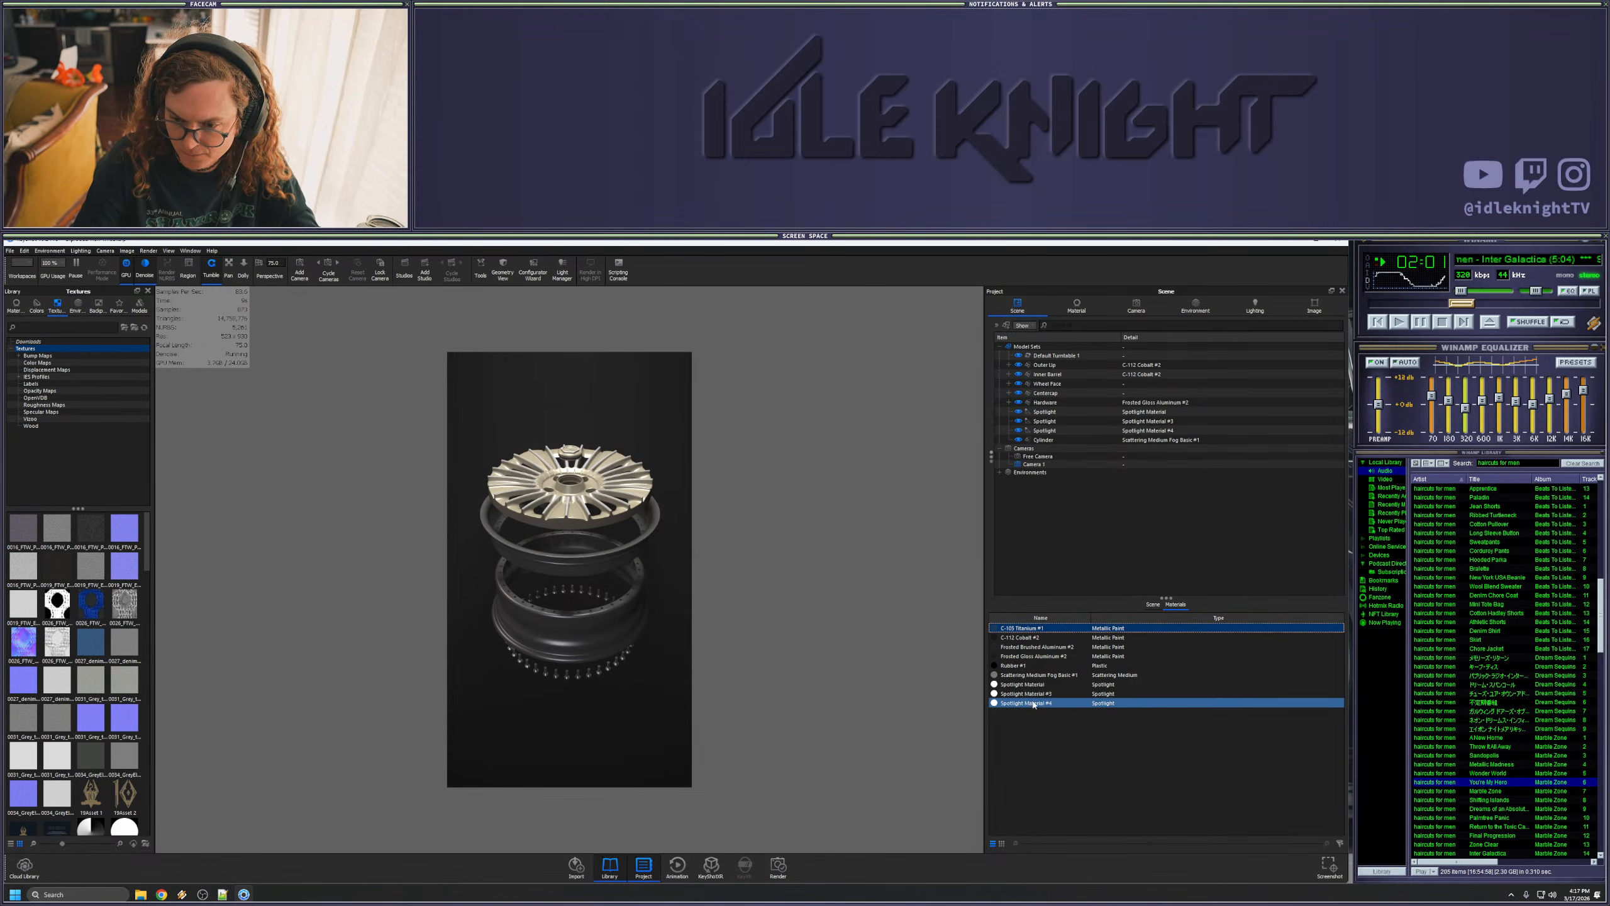
{"action": "left_click", "coordinate": [1032, 703], "text": "shift"}
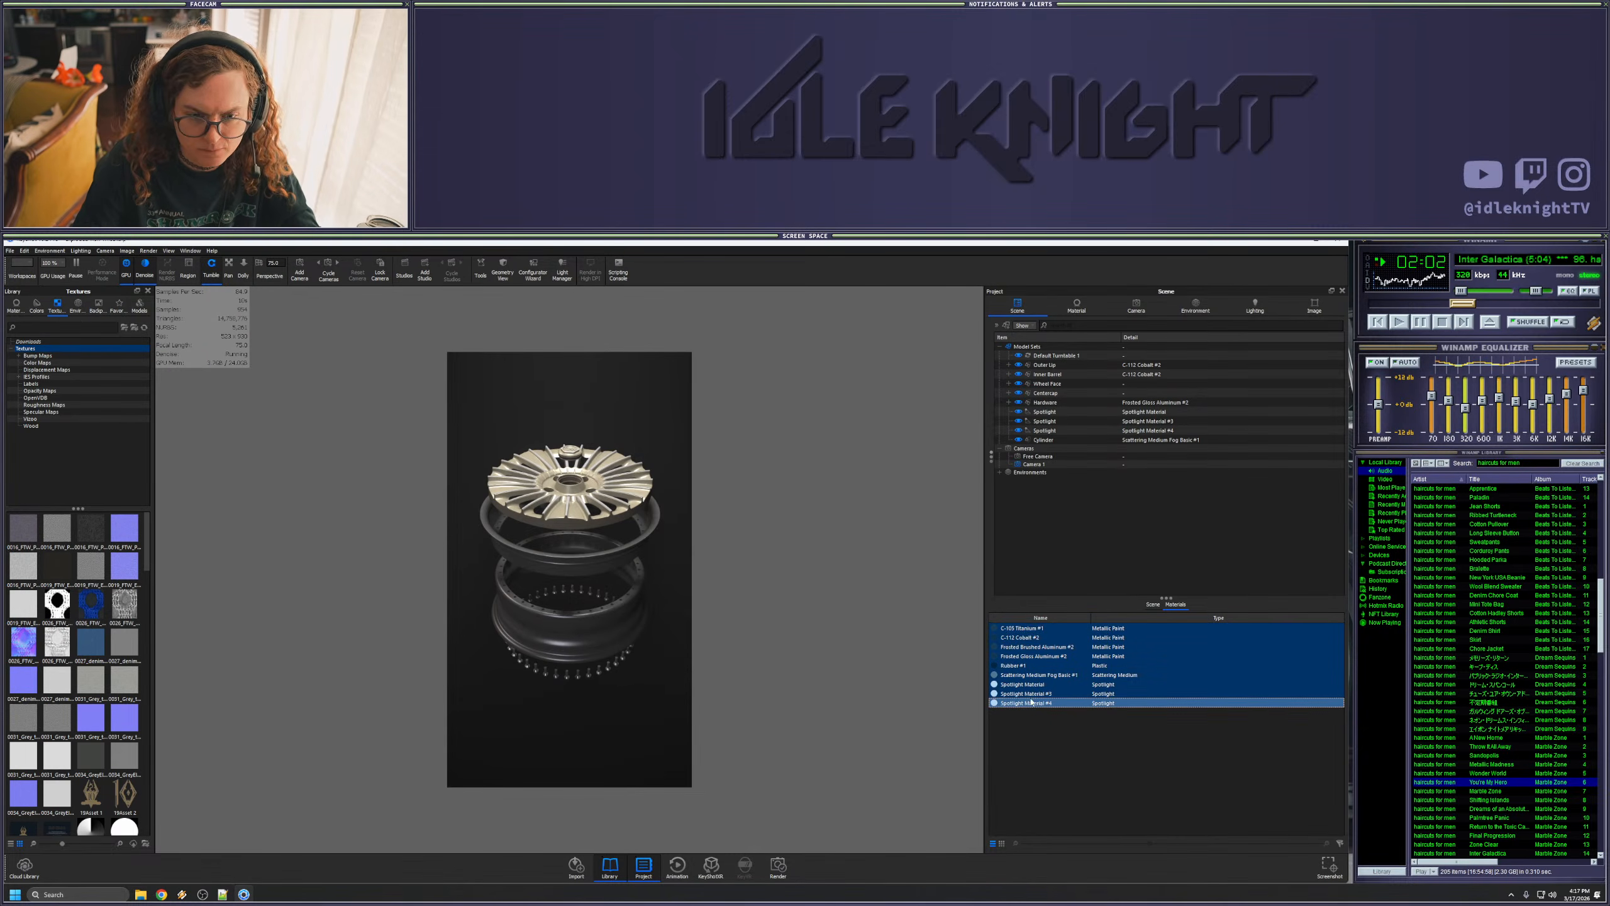
{"action": "right_click", "coordinate": [1024, 630]}
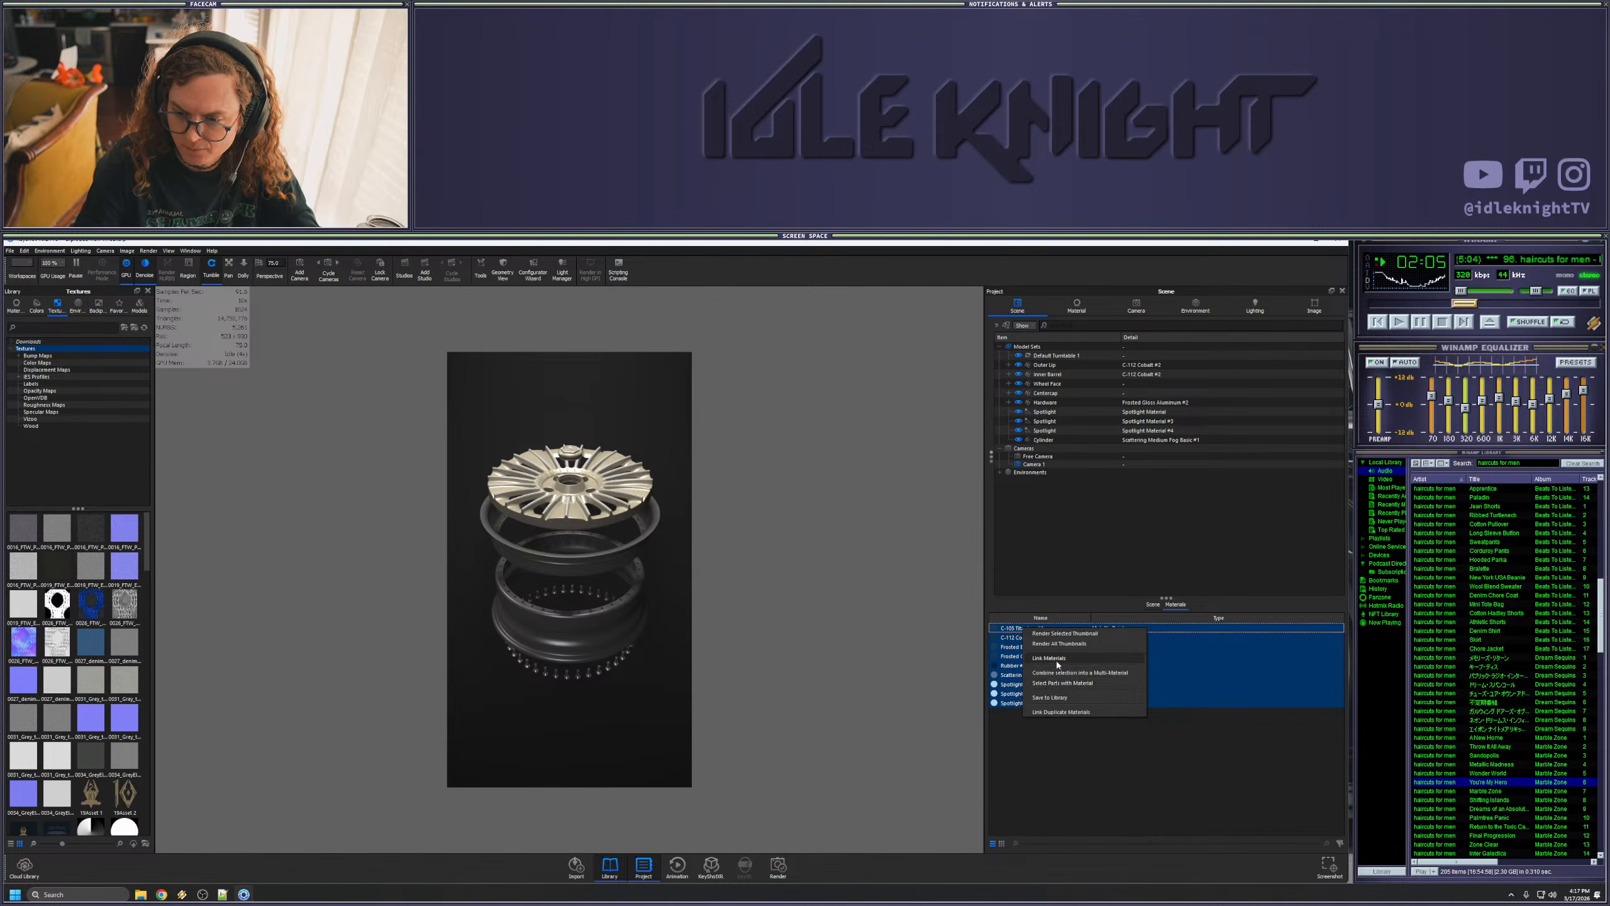
{"action": "left_click", "coordinate": [1057, 660]}
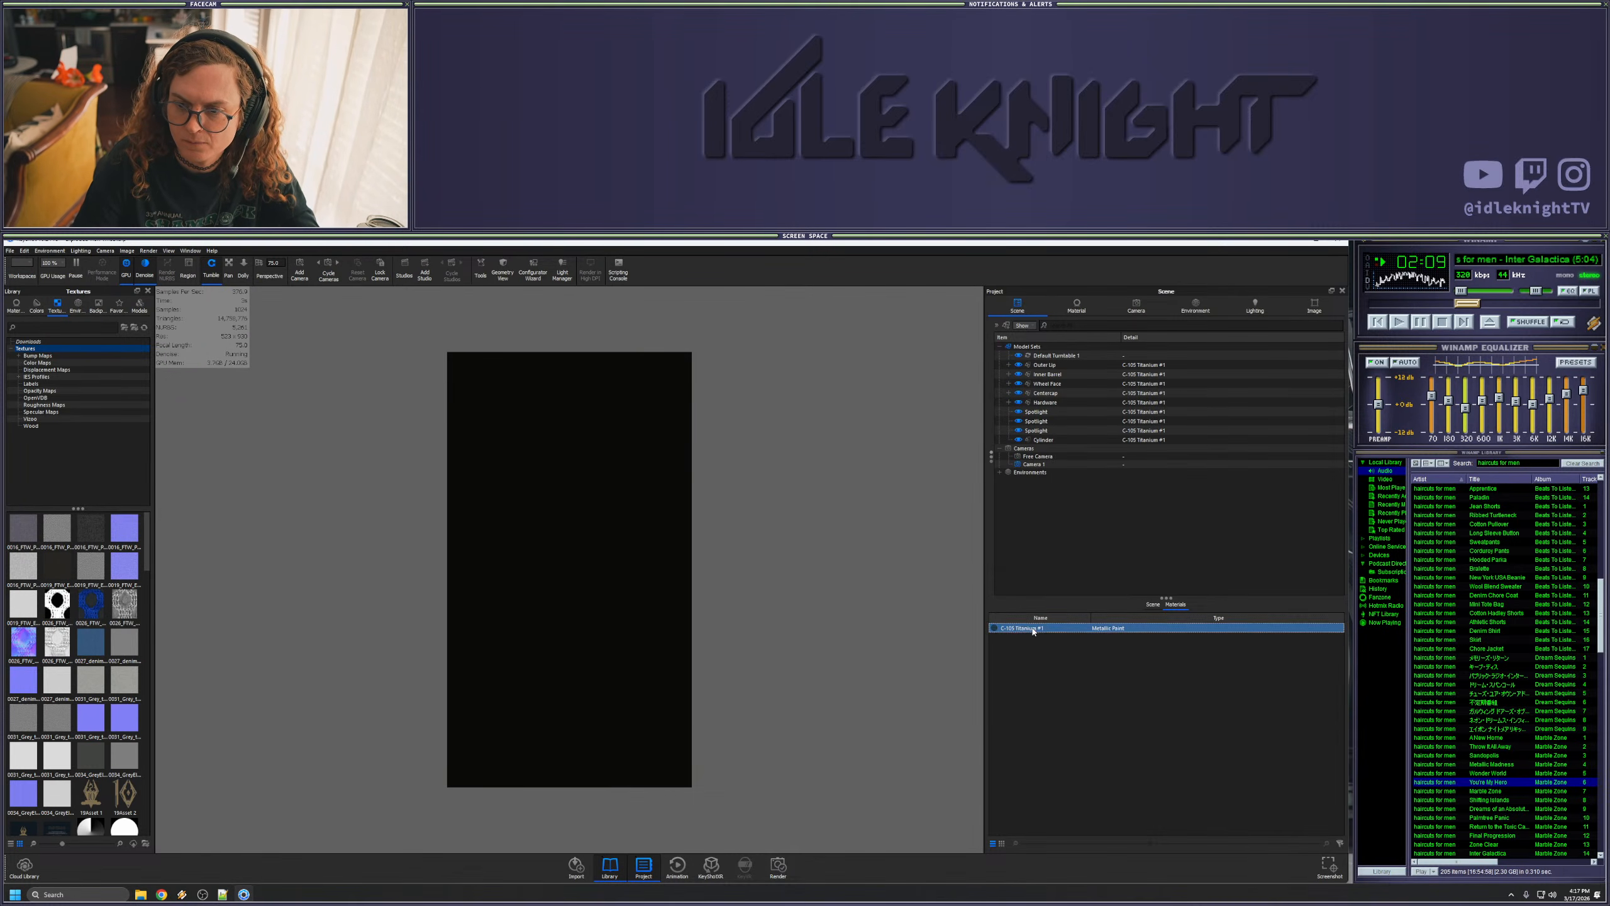
{"action": "left_click", "coordinate": [1040, 444]}
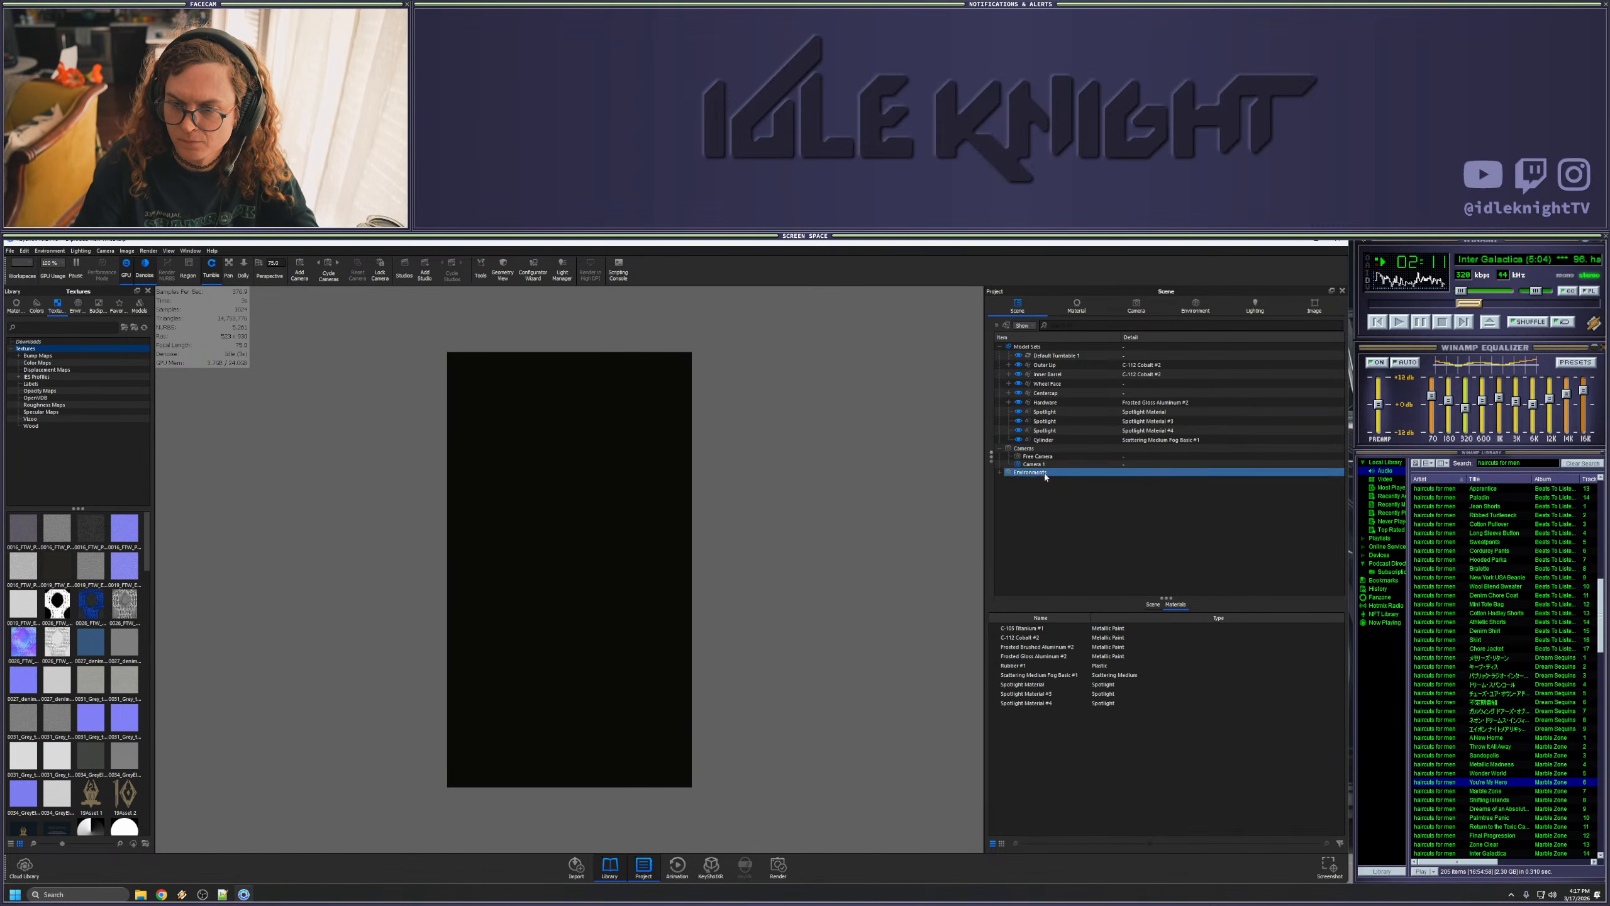
{"action": "key", "text": "ctrl+z"}
- Link only the four metallic paint materials and the rubber material, leaving out the fog and spotlights
{"action": "left_click", "coordinate": [1033, 703]}
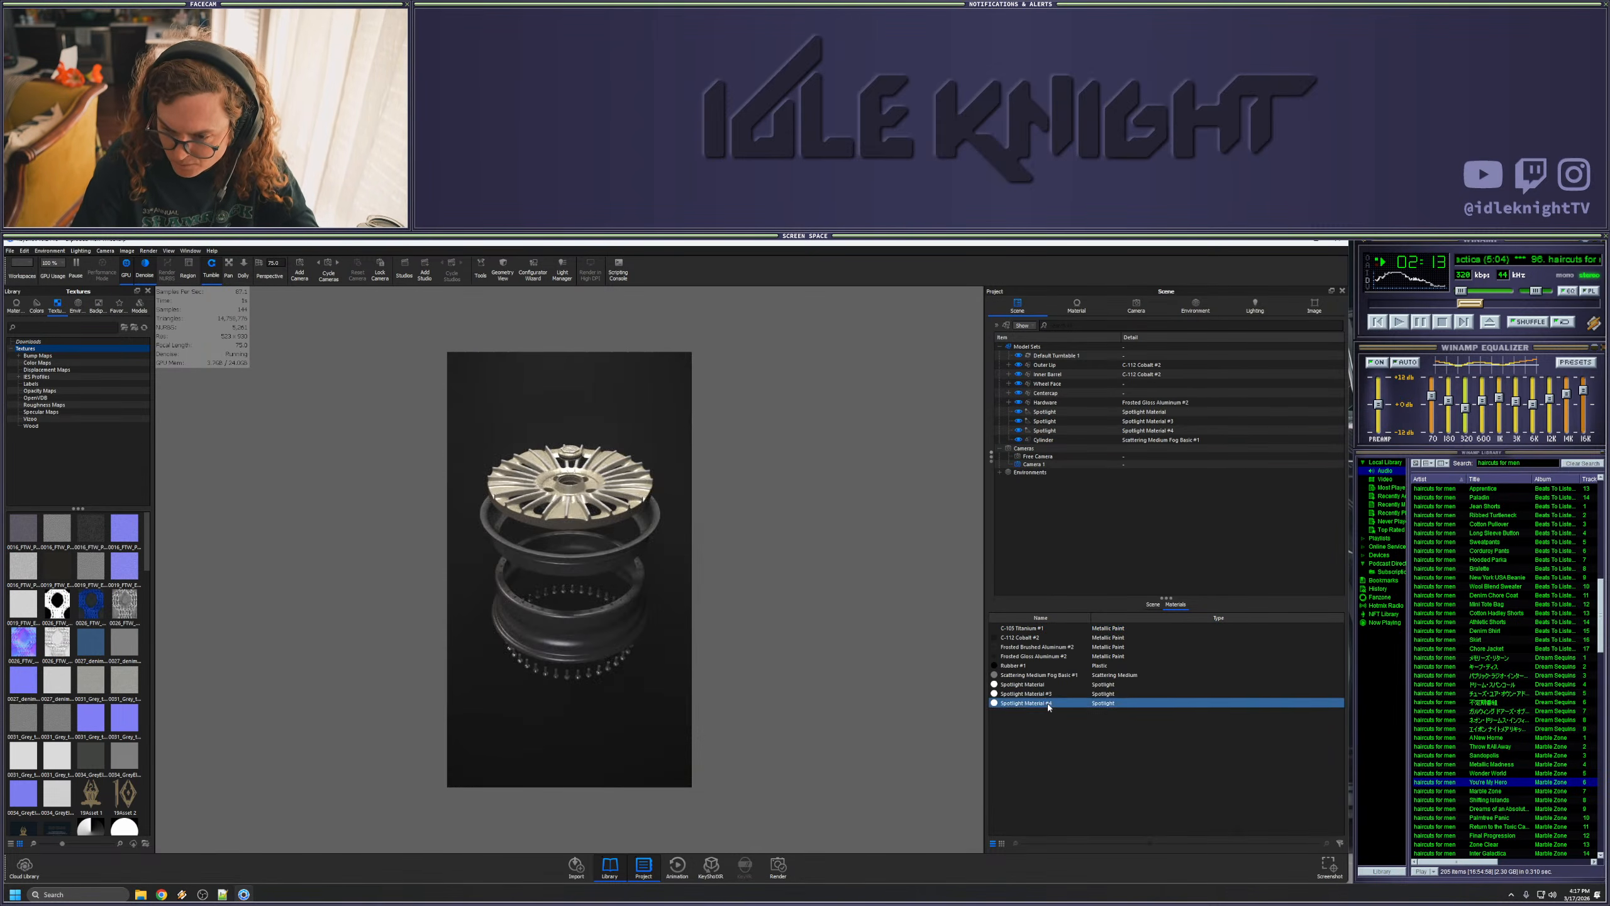
{"action": "left_click", "coordinate": [1036, 685], "text": "ctrl"}
{"action": "left_click_drag", "start_coordinate": [1015, 665], "coordinate": [1026, 629]}
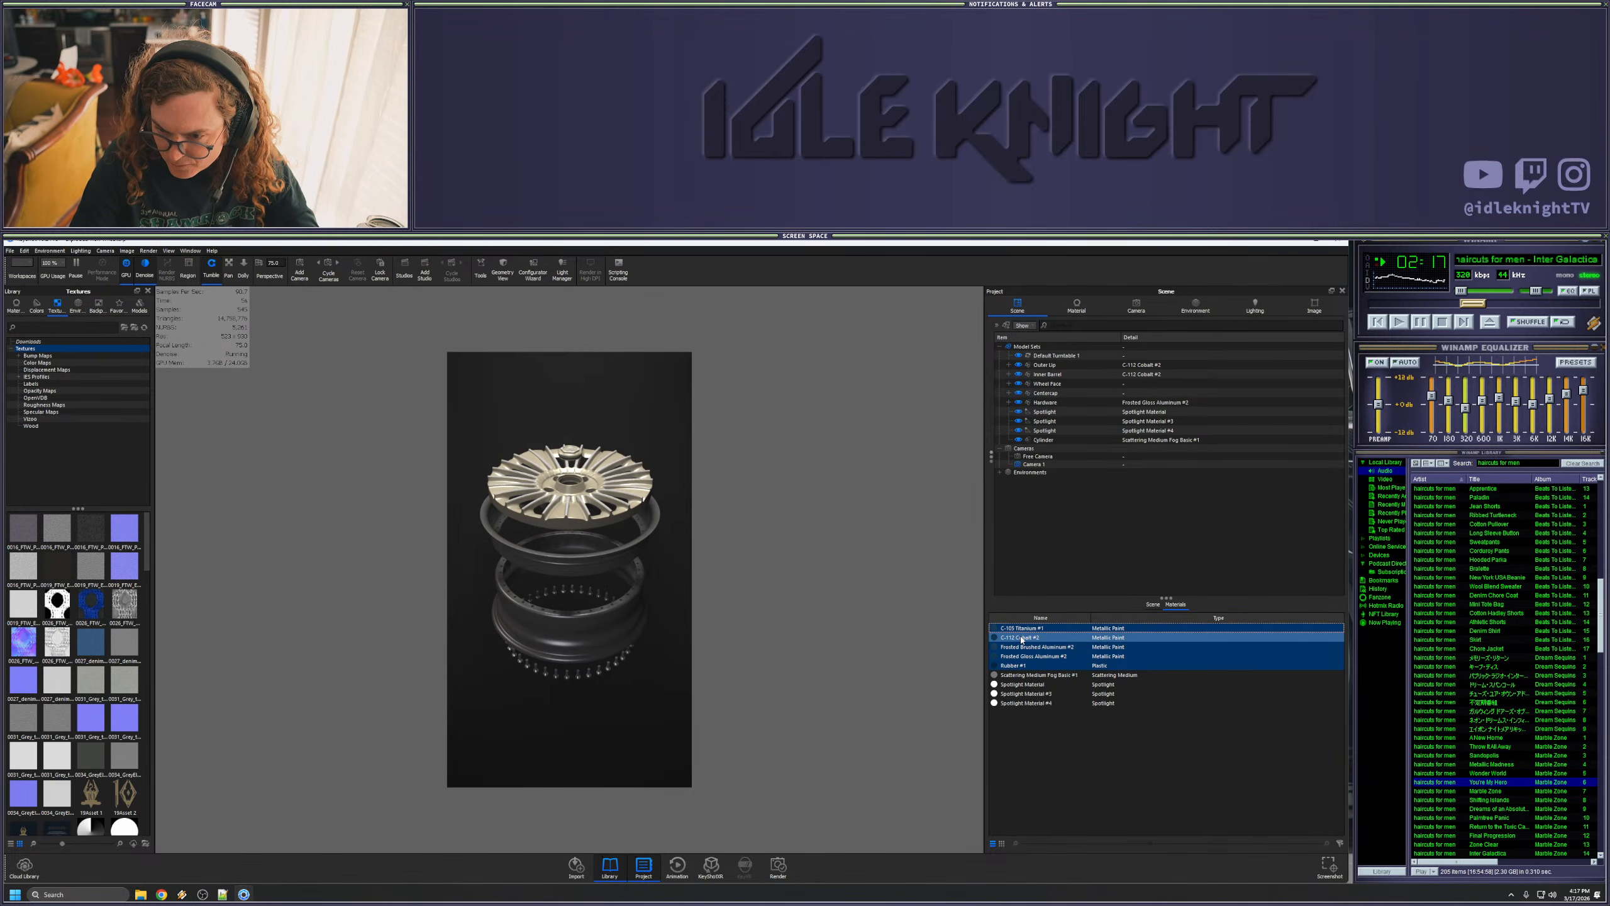
{"action": "right_click", "coordinate": [1021, 639]}
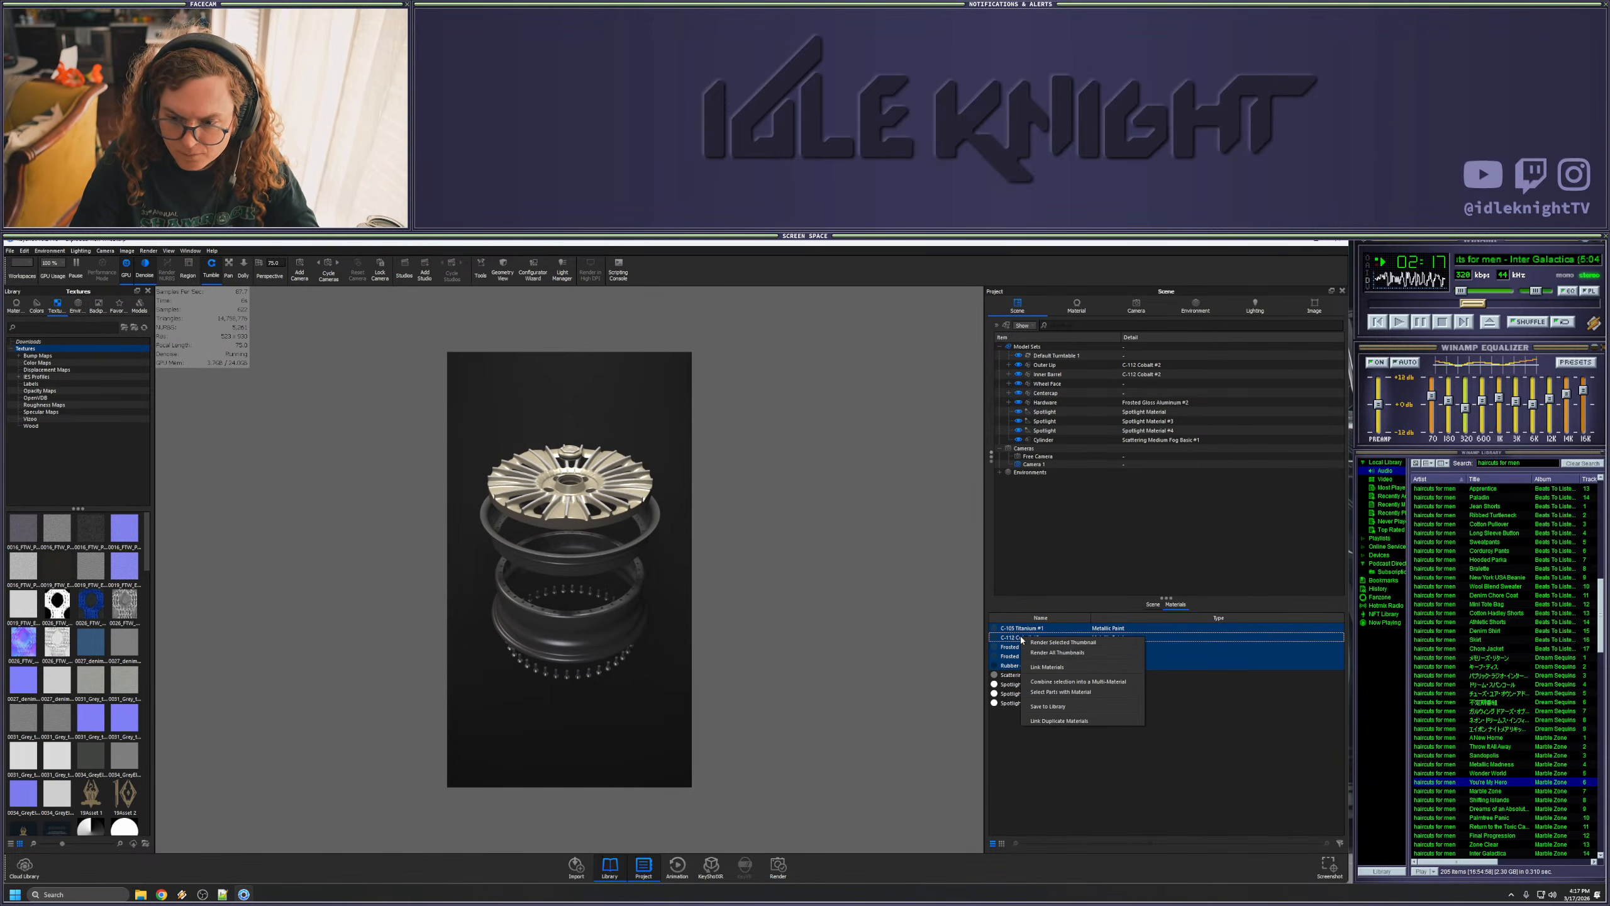
{"action": "left_click", "coordinate": [1053, 670]}
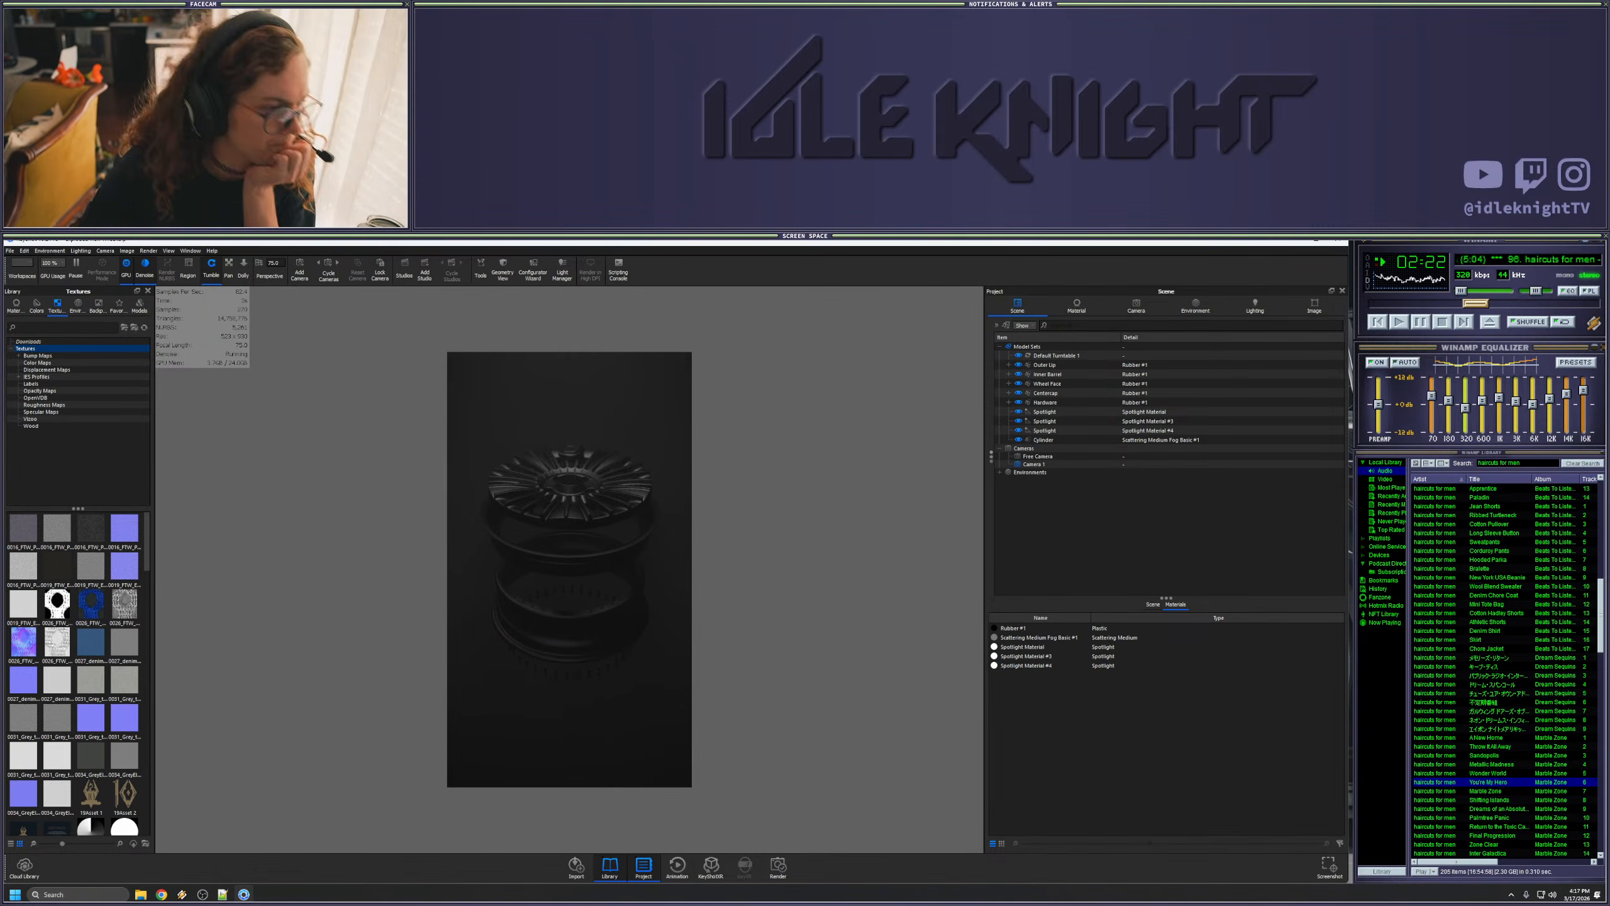
- Replace the linked wheel material with Glass (Solid) Yellow from the Glass materials in the library
{"action": "left_click", "coordinate": [15, 304]}
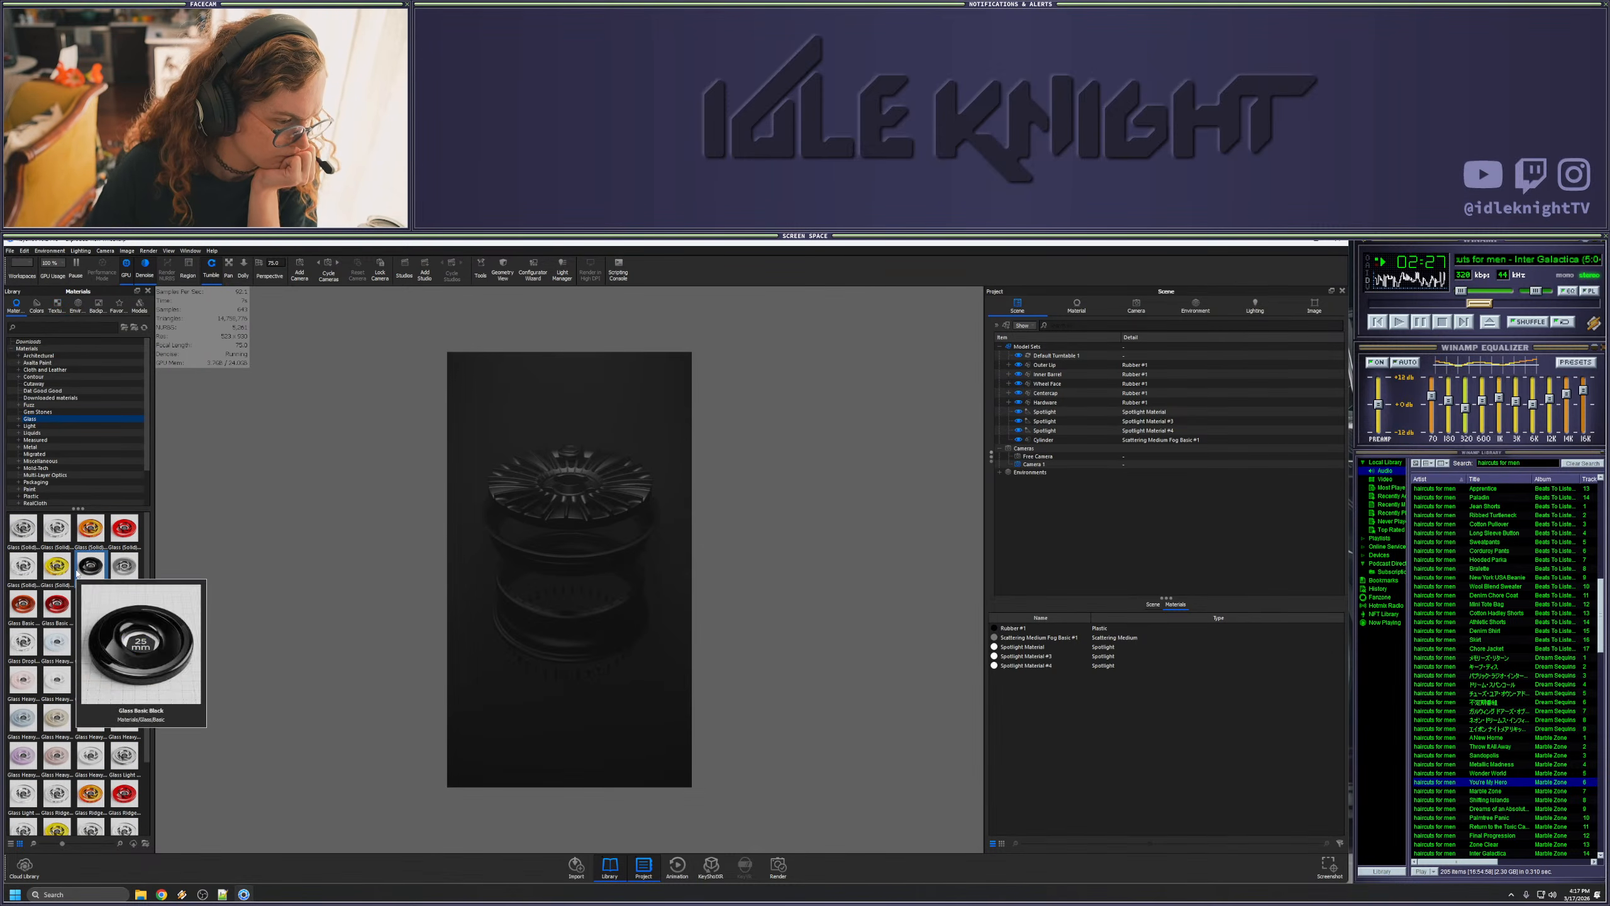
{"action": "left_click_drag", "start_coordinate": [57, 565], "coordinate": [1108, 631]}
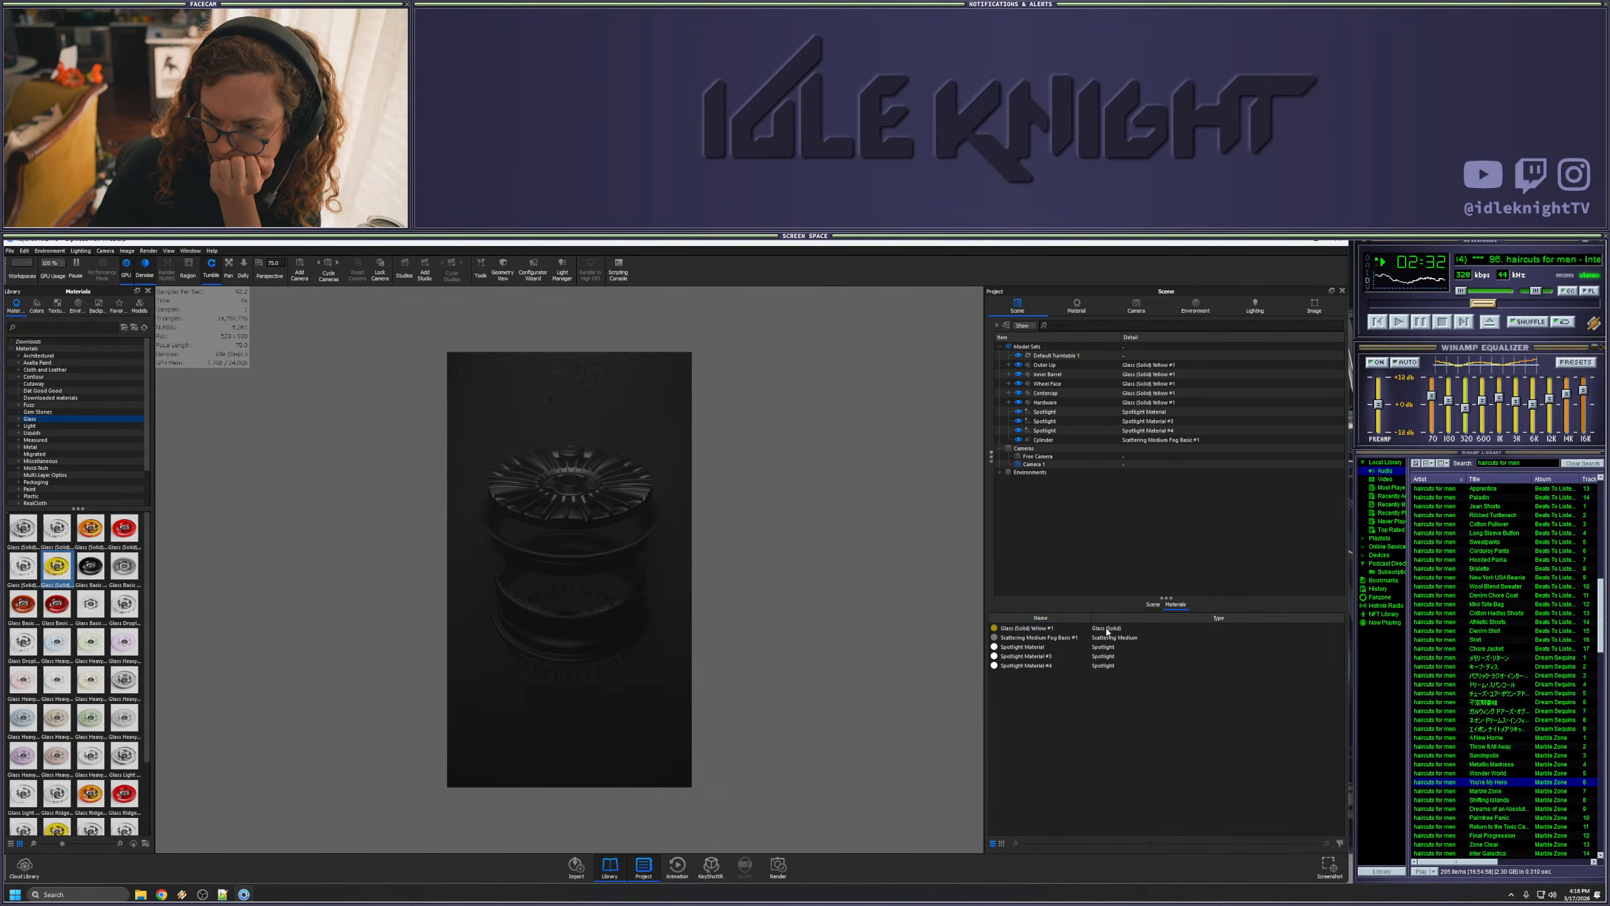
{"action": "left_click", "coordinate": [1031, 647]}
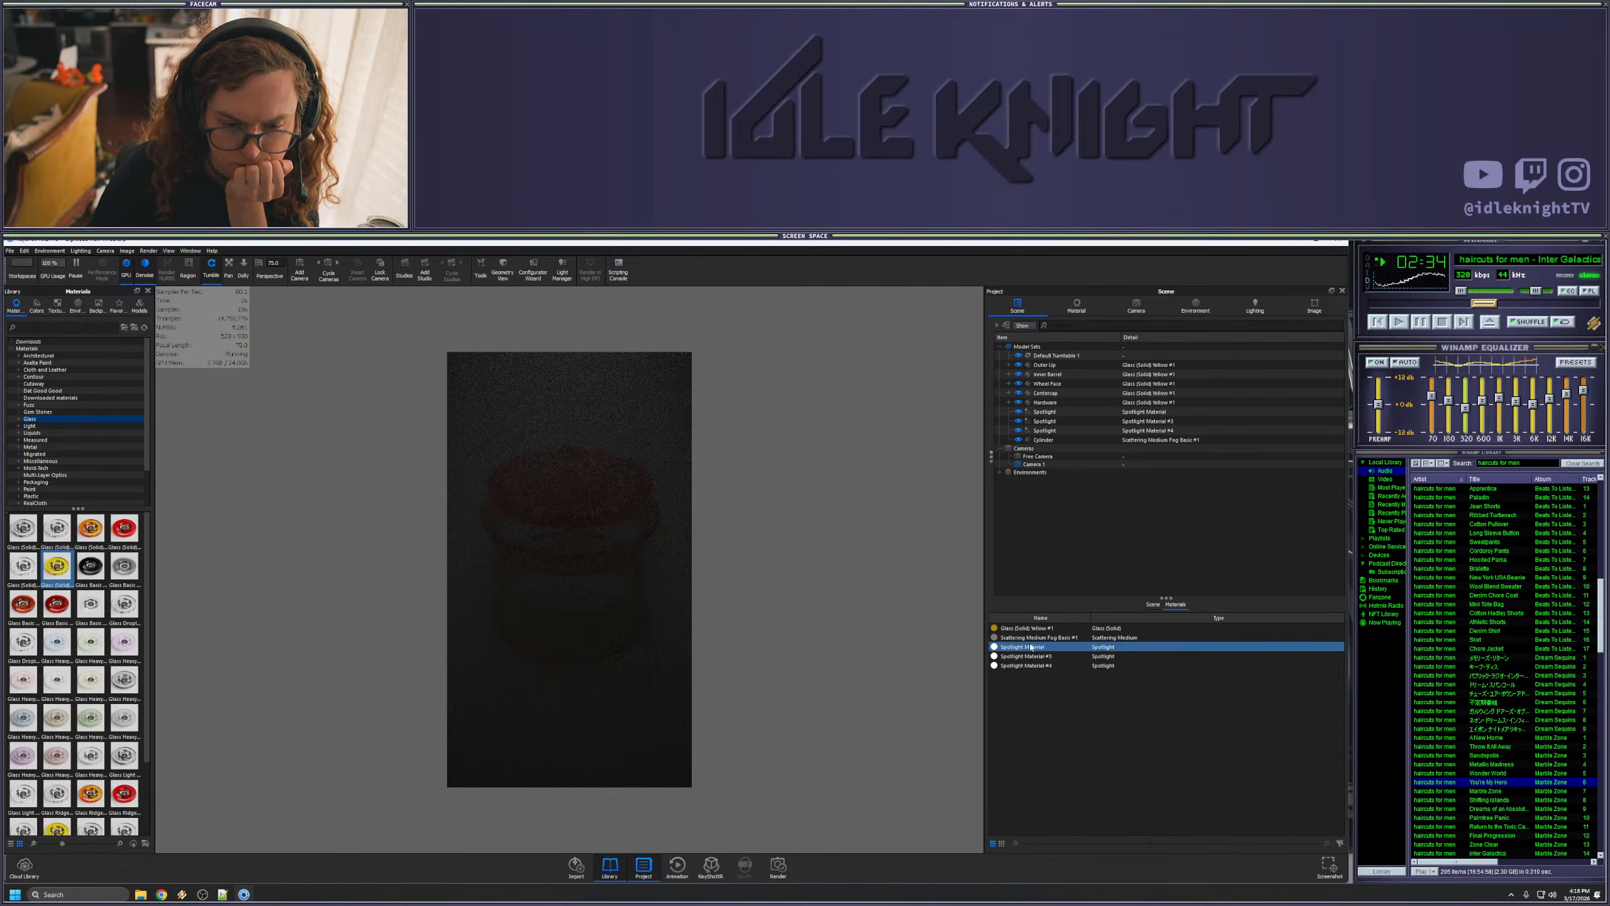
- Hide the Cylinder that carries the scattering fog material
{"action": "left_click", "coordinate": [1023, 440]}
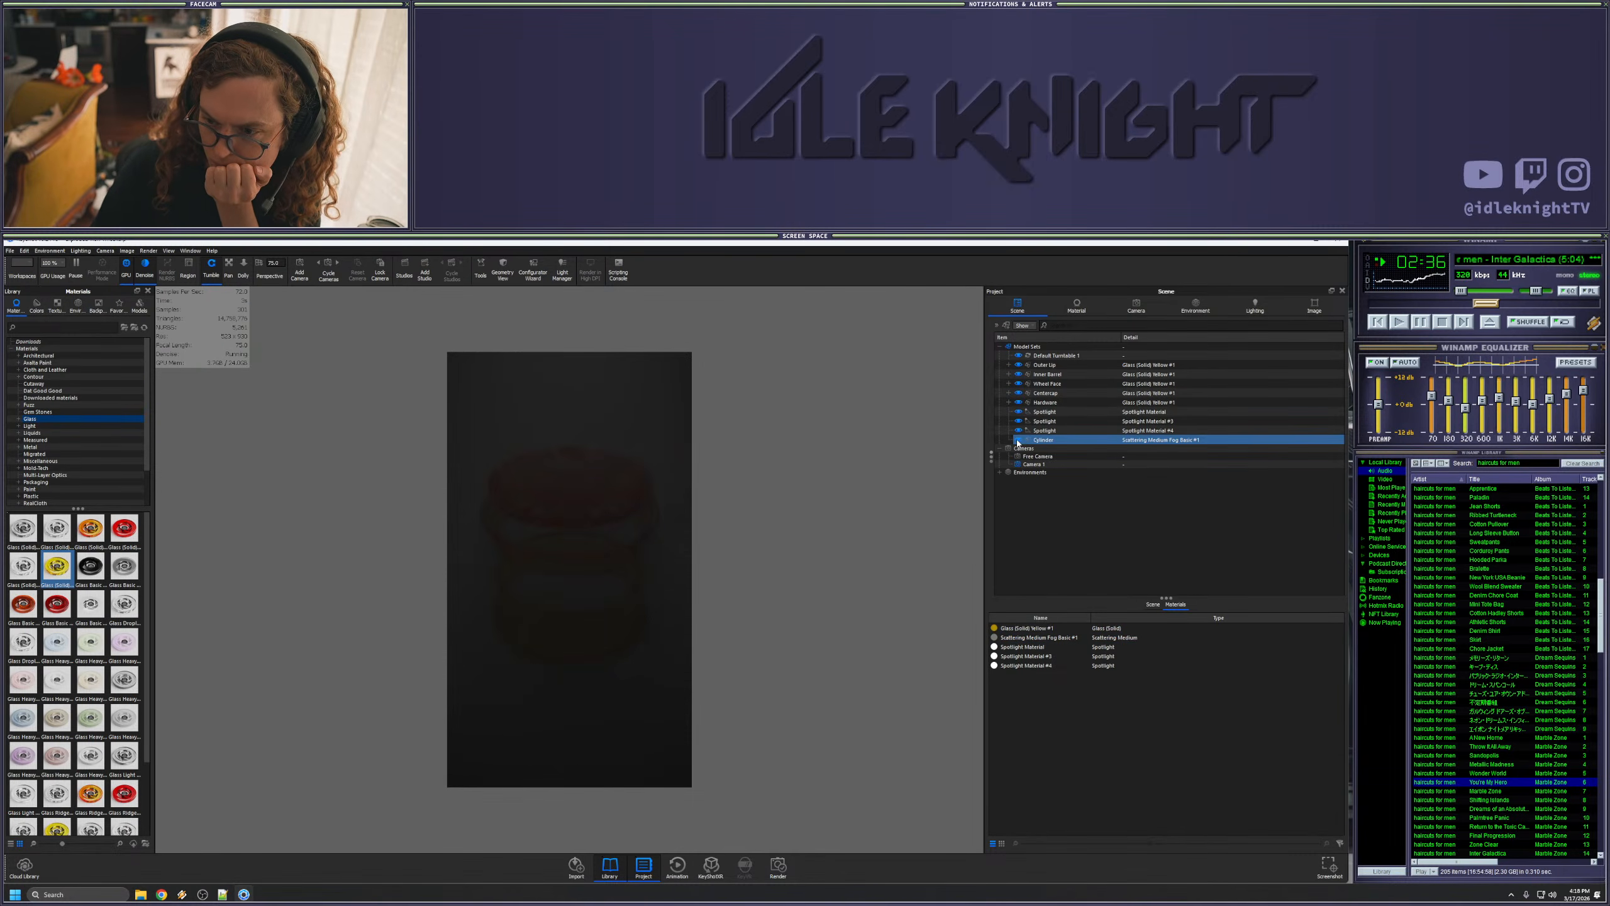
{"action": "left_click", "coordinate": [1018, 440]}
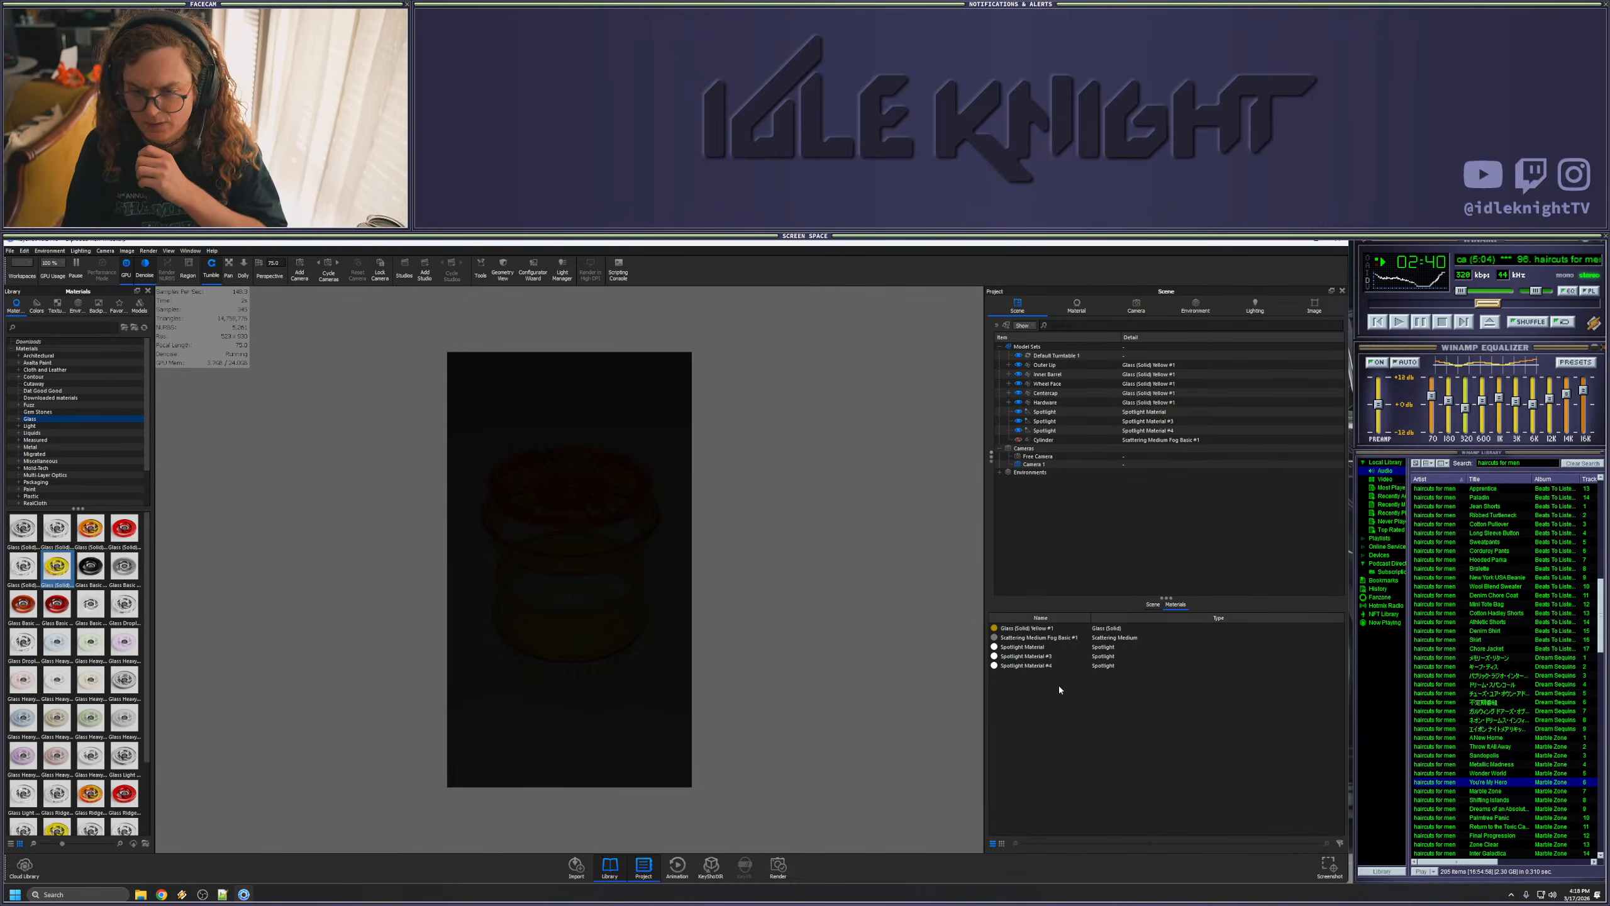
{"action": "left_click", "coordinate": [1036, 657]}
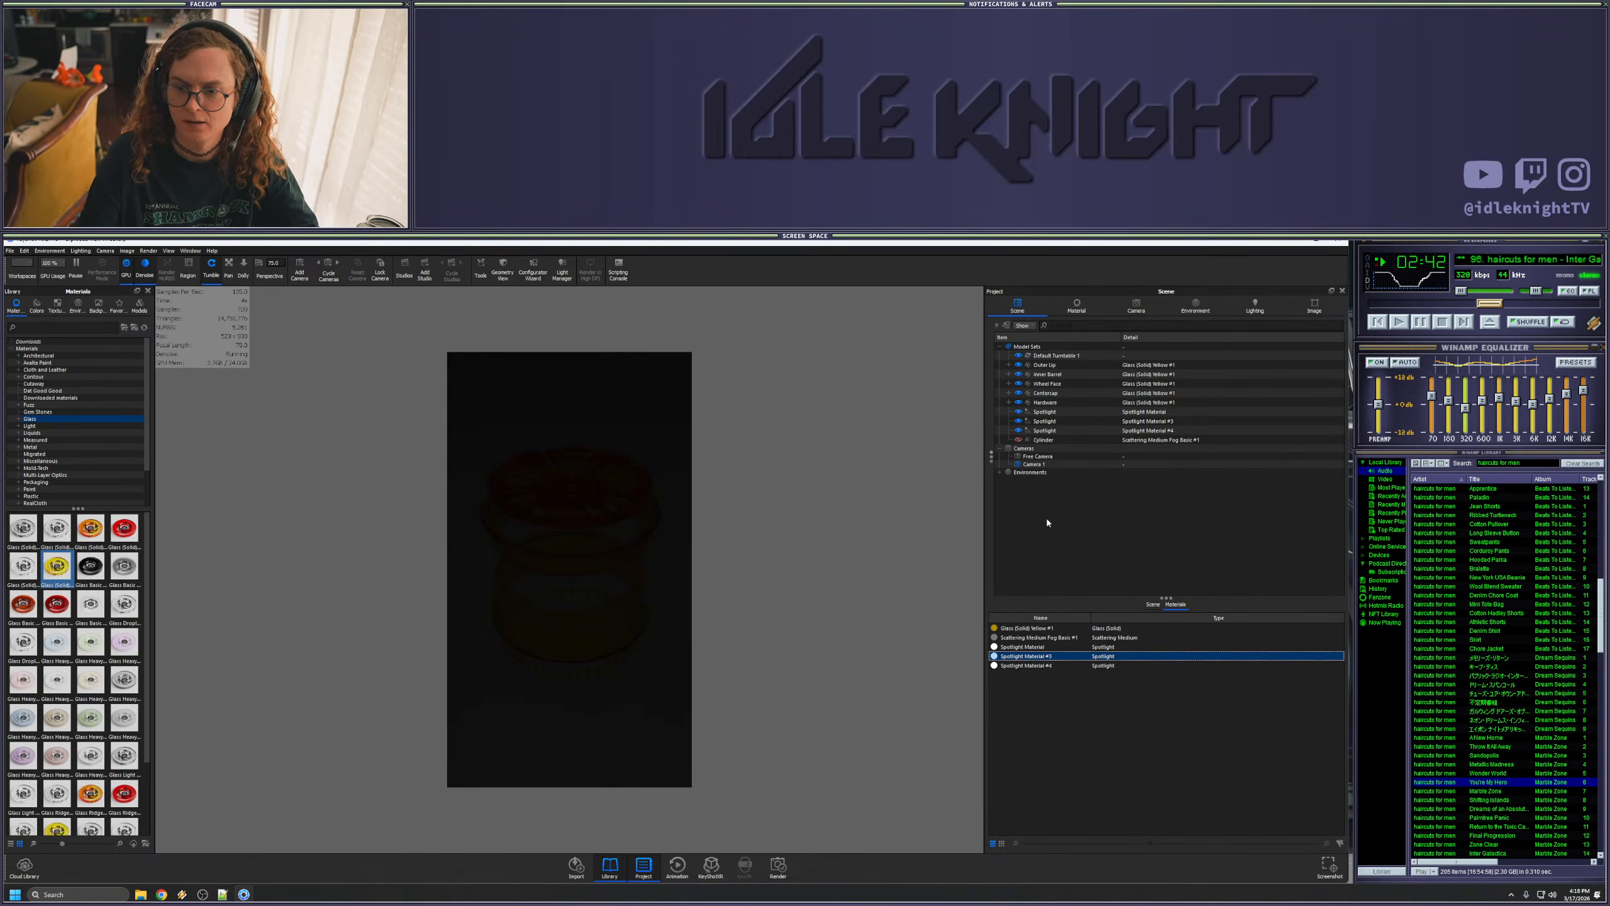
{"action": "left_click", "coordinate": [1043, 648], "text": "ctrl"}
{"action": "left_click", "coordinate": [1044, 648]}
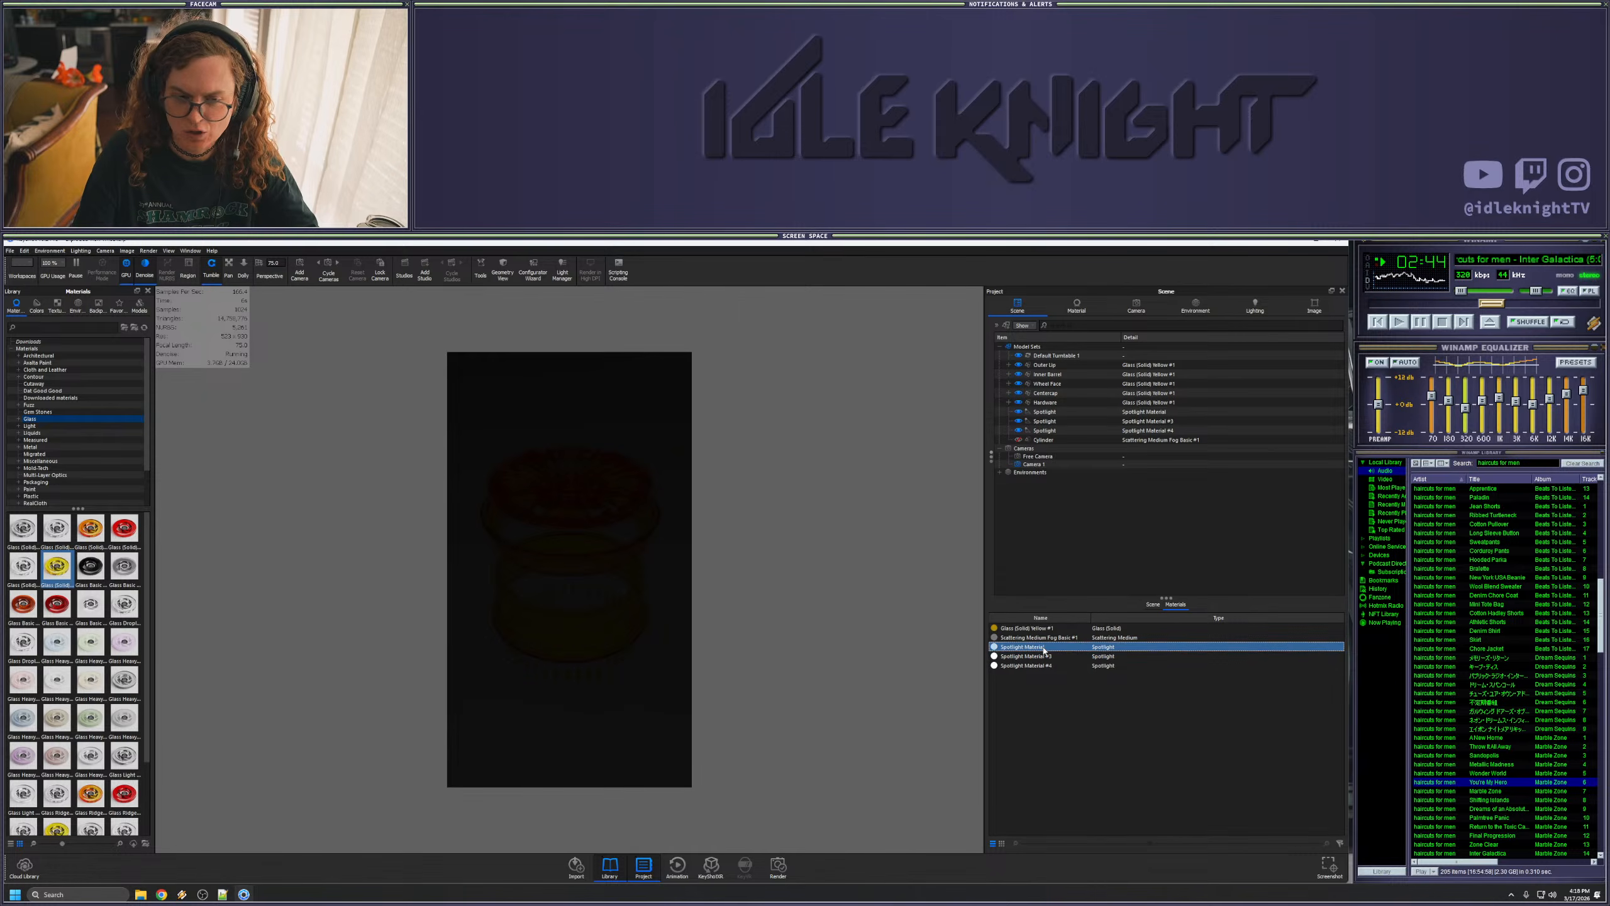
- Set the lighting environment's brightness to 0.5
{"action": "left_click", "coordinate": [1196, 306]}
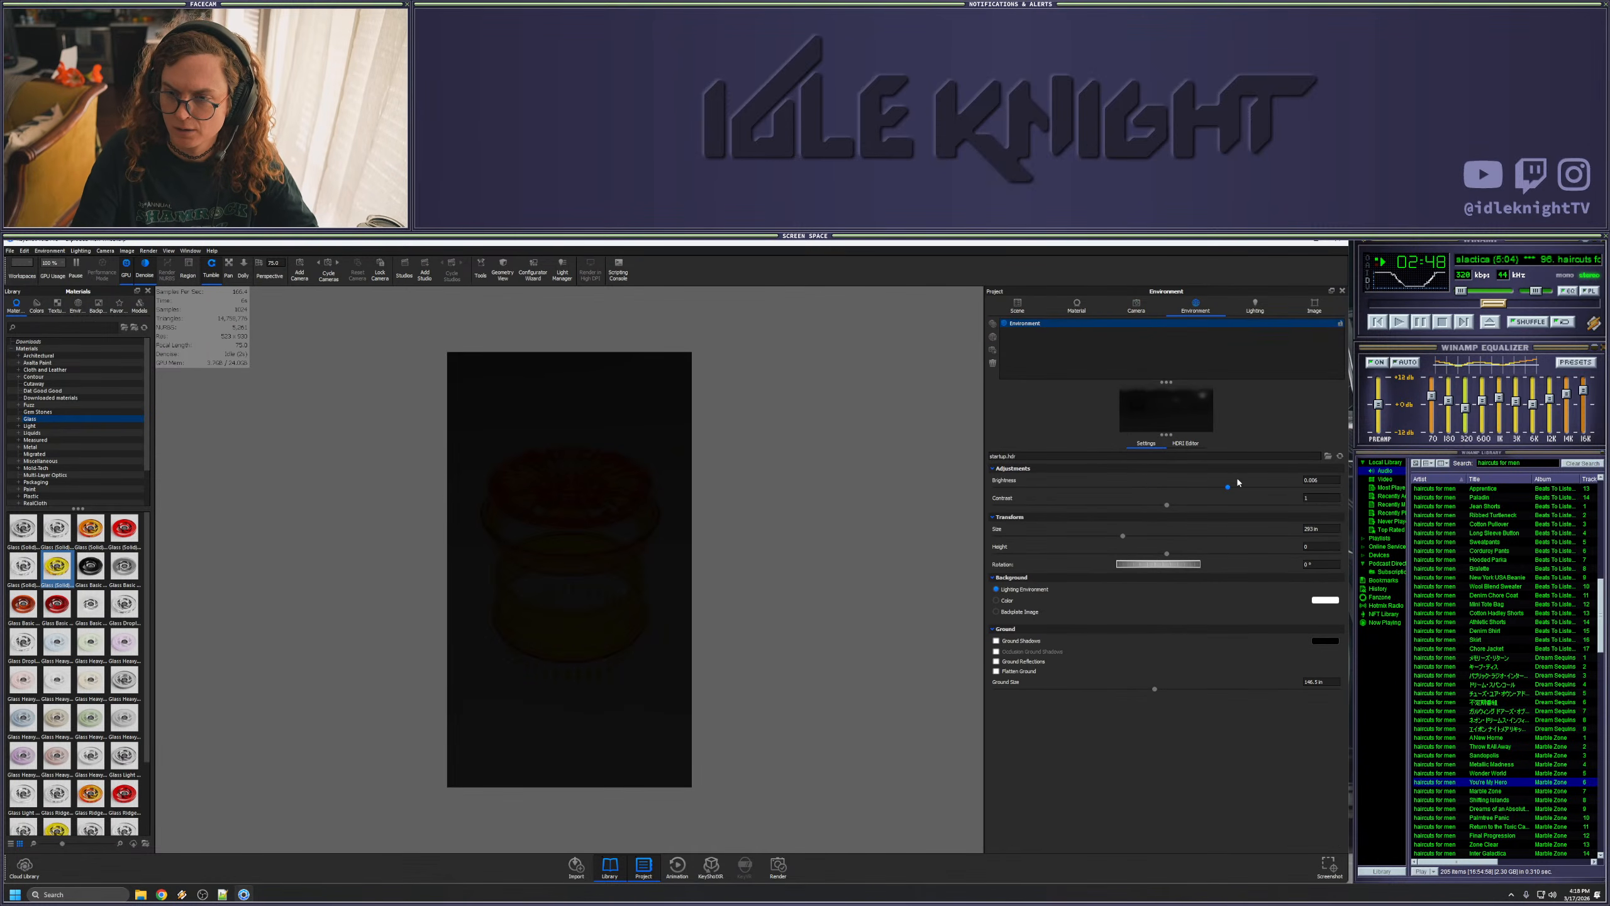
{"action": "left_click_drag", "start_coordinate": [1234, 481], "coordinate": [1239, 482]}
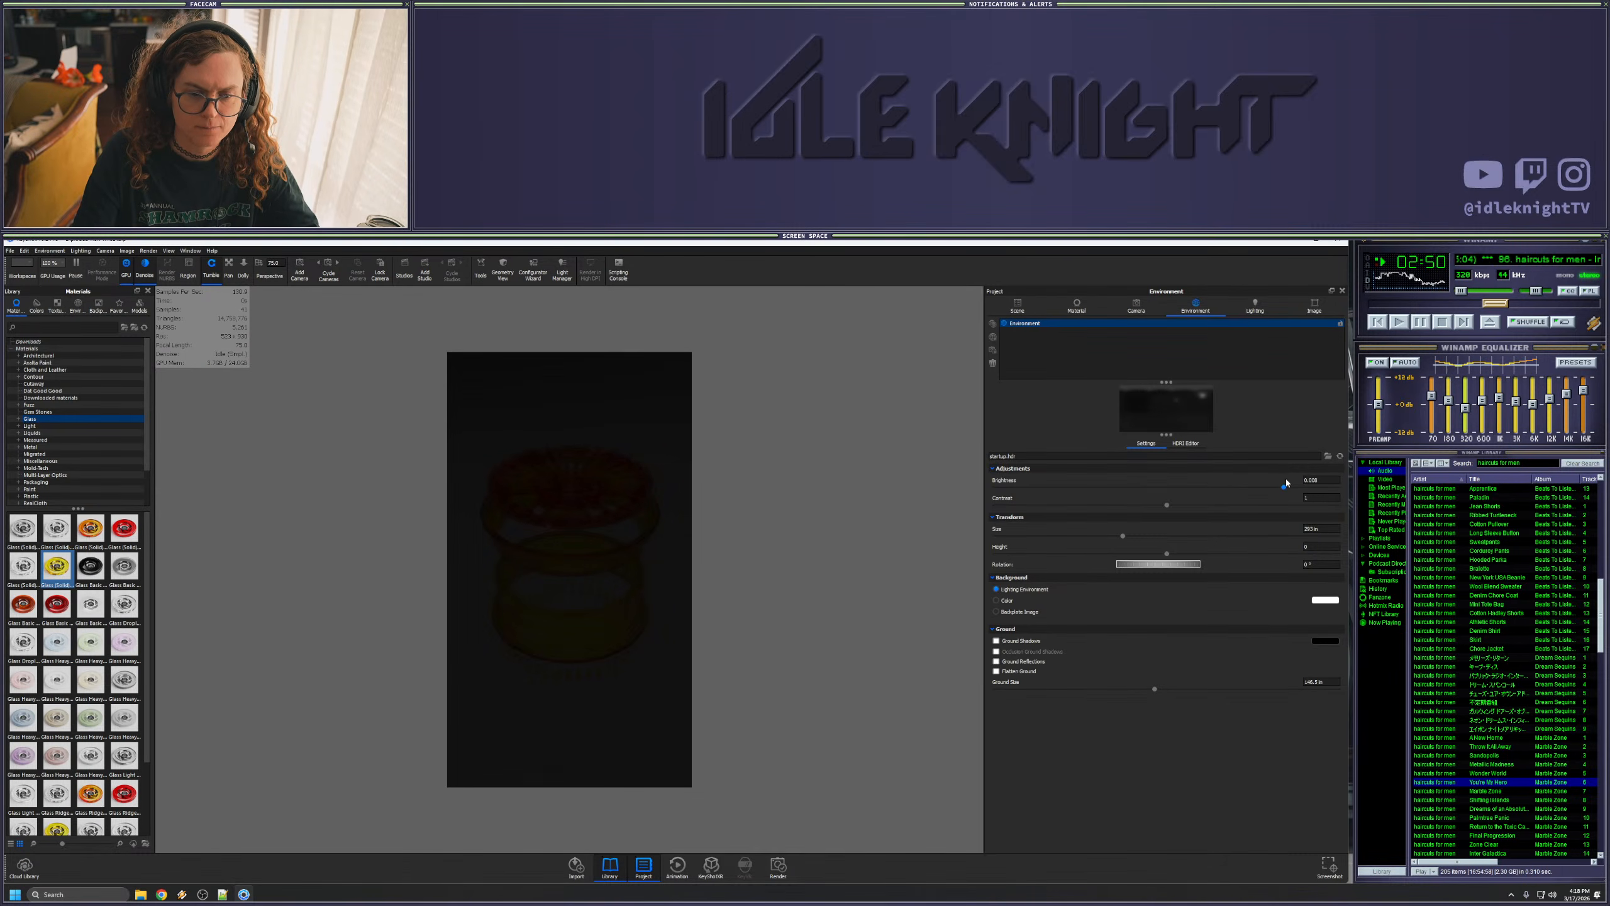
{"action": "left_click", "coordinate": [1326, 480]}
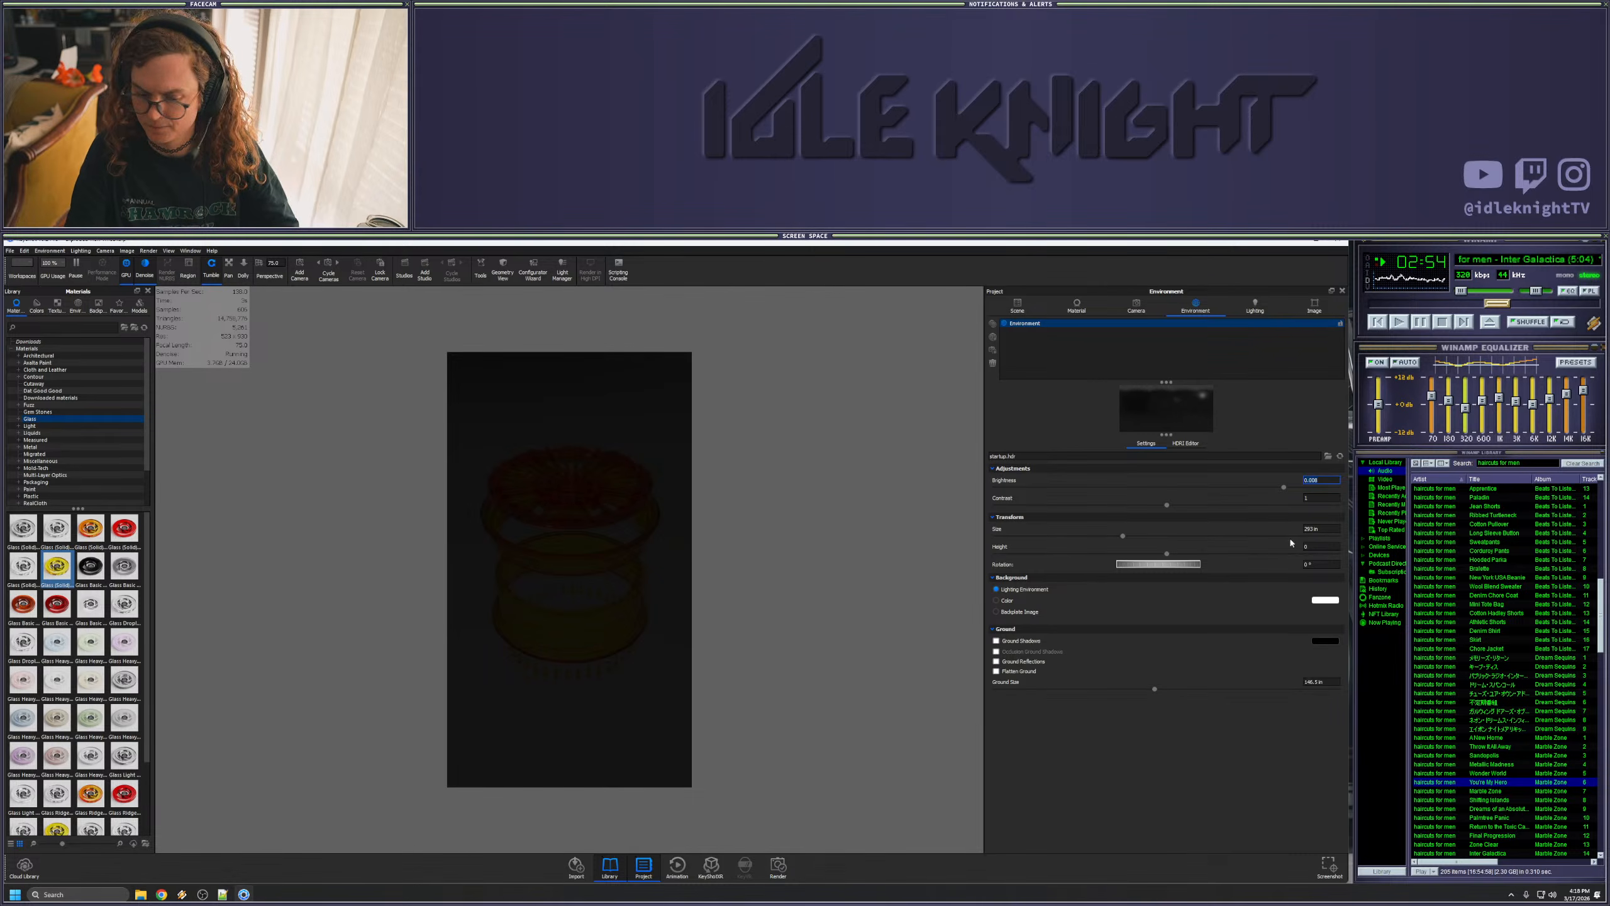
{"action": "key", "text": "BackSpace"}
{"action": "type", "text": ".5"}
{"action": "key", "text": "Return"}
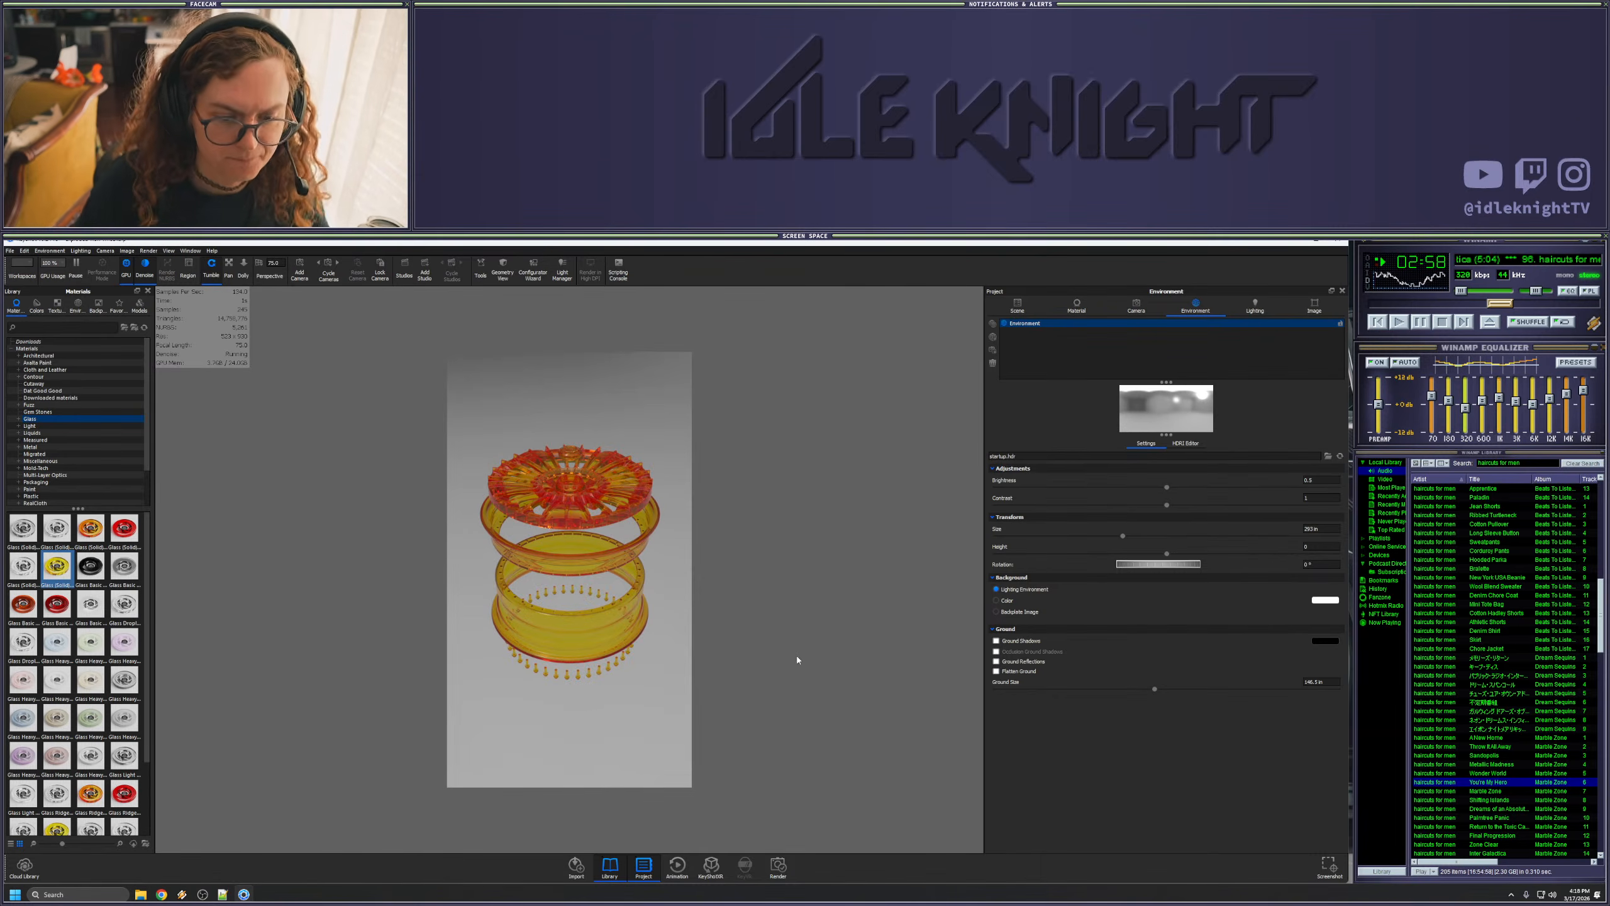
- Open the material graph of the yellow solid glass and add a Displace node connected to the material's Geometry input
{"action": "left_click", "coordinate": [1076, 306]}
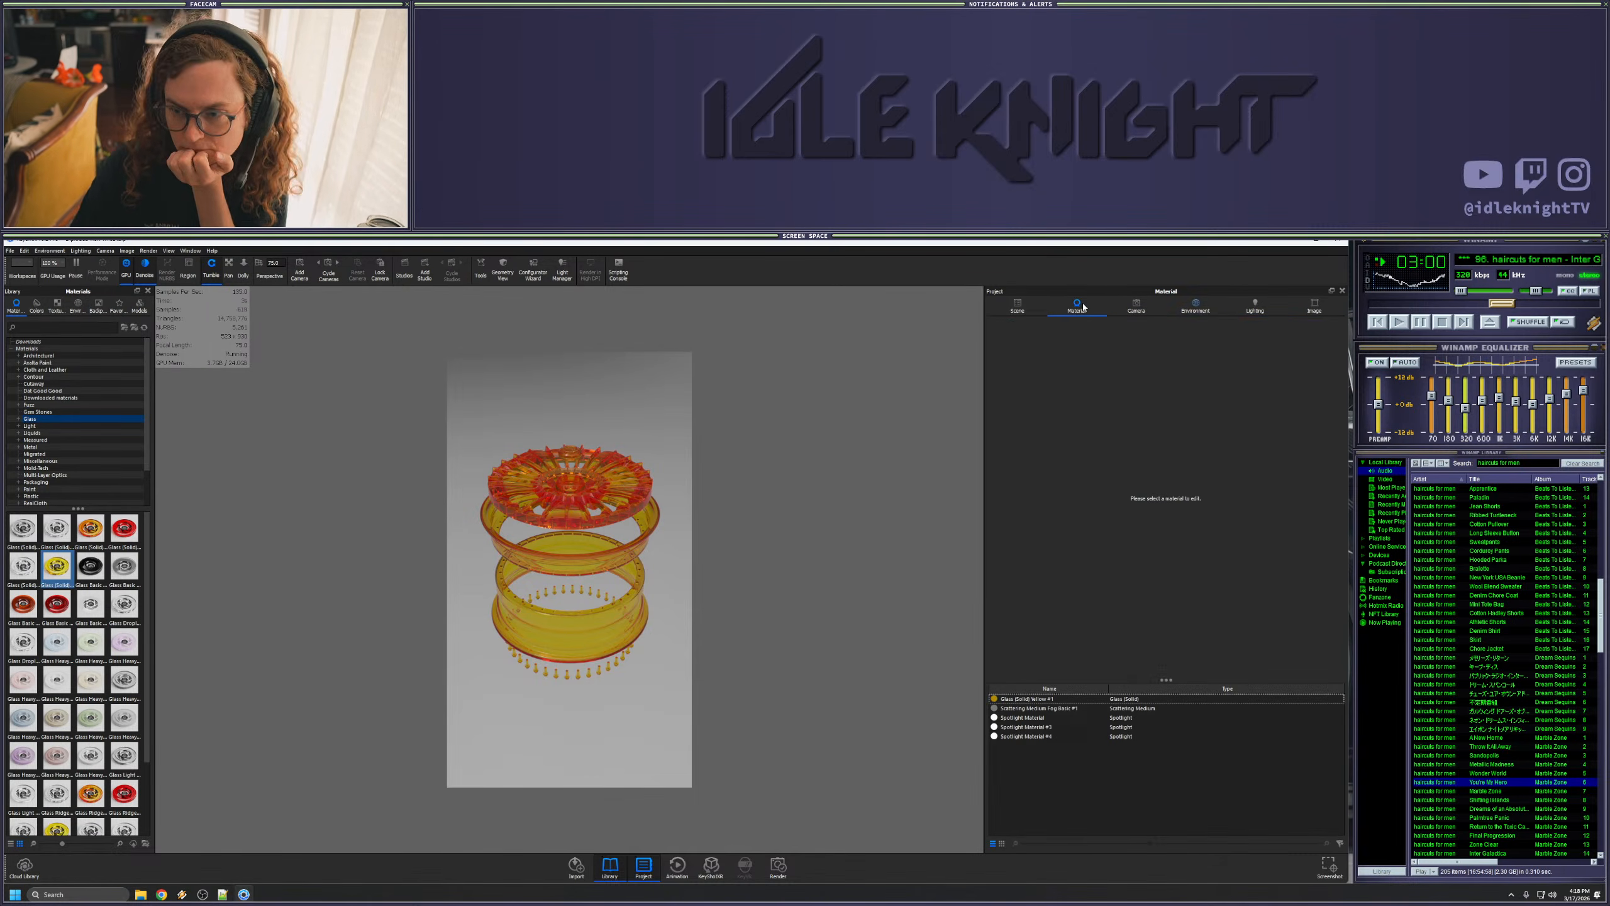
{"action": "left_click", "coordinate": [1022, 699]}
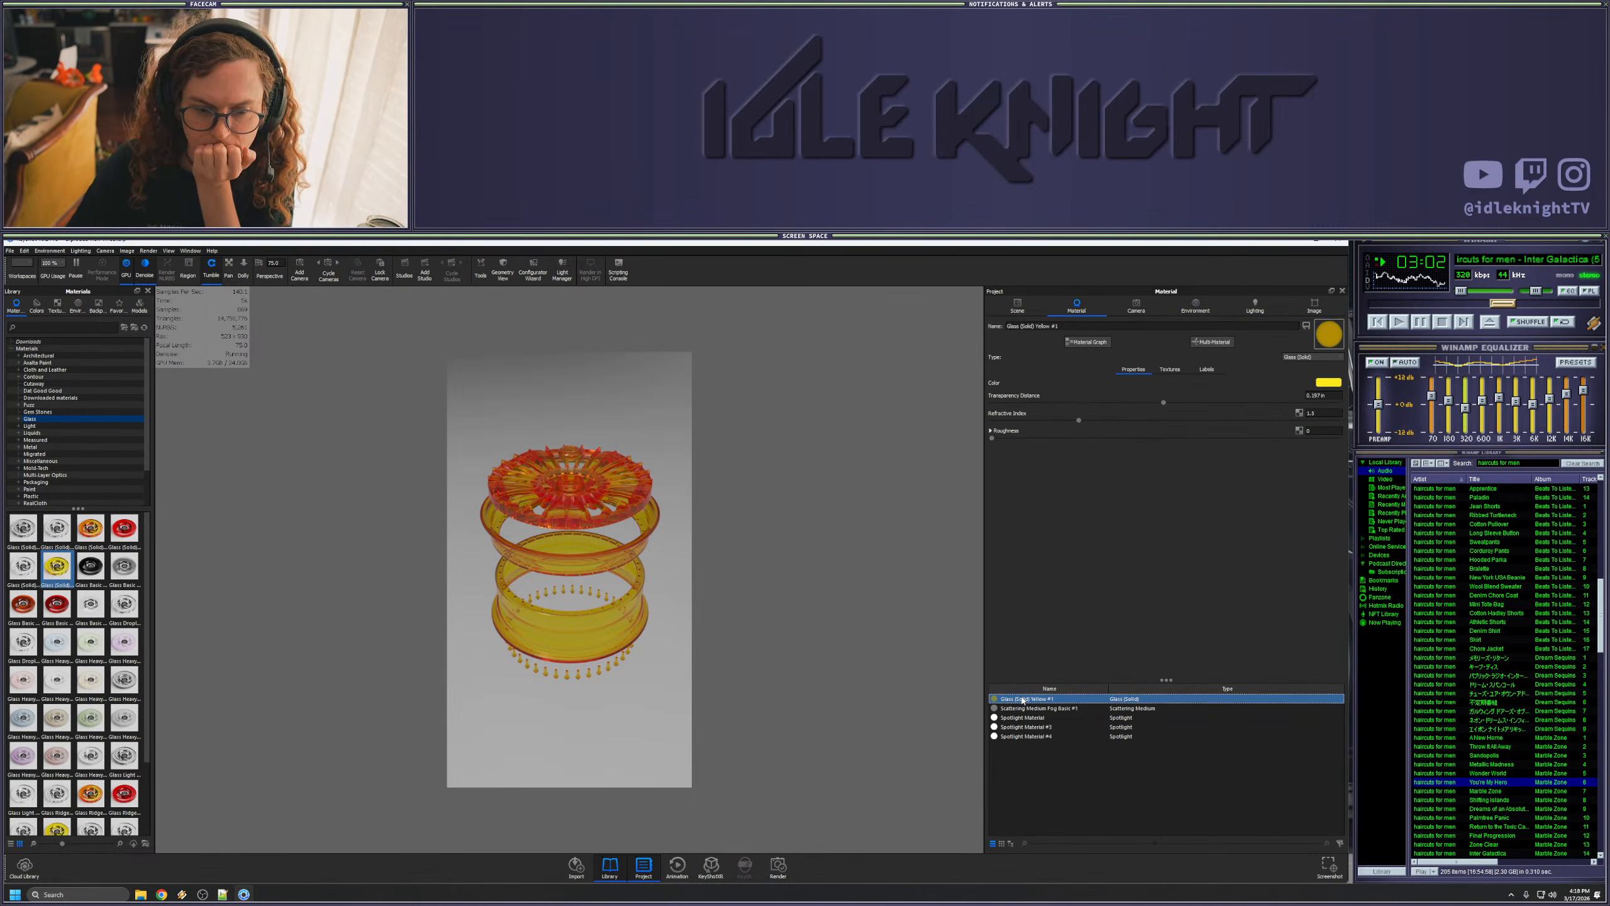
{"action": "left_click", "coordinate": [1086, 341]}
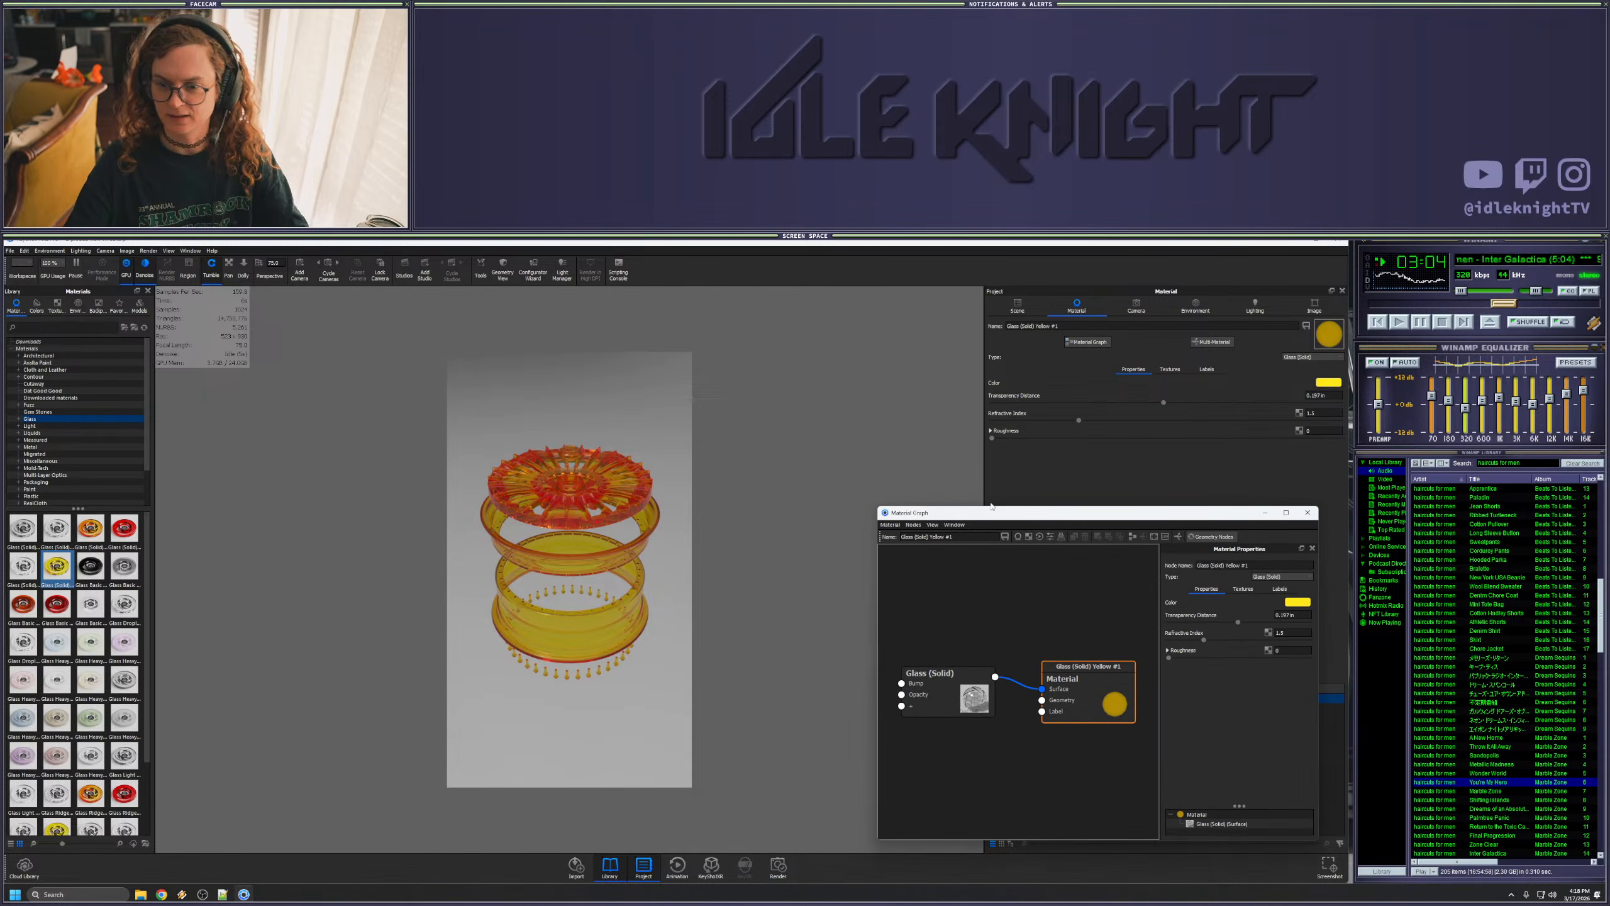
{"action": "right_click", "coordinate": [988, 769]}
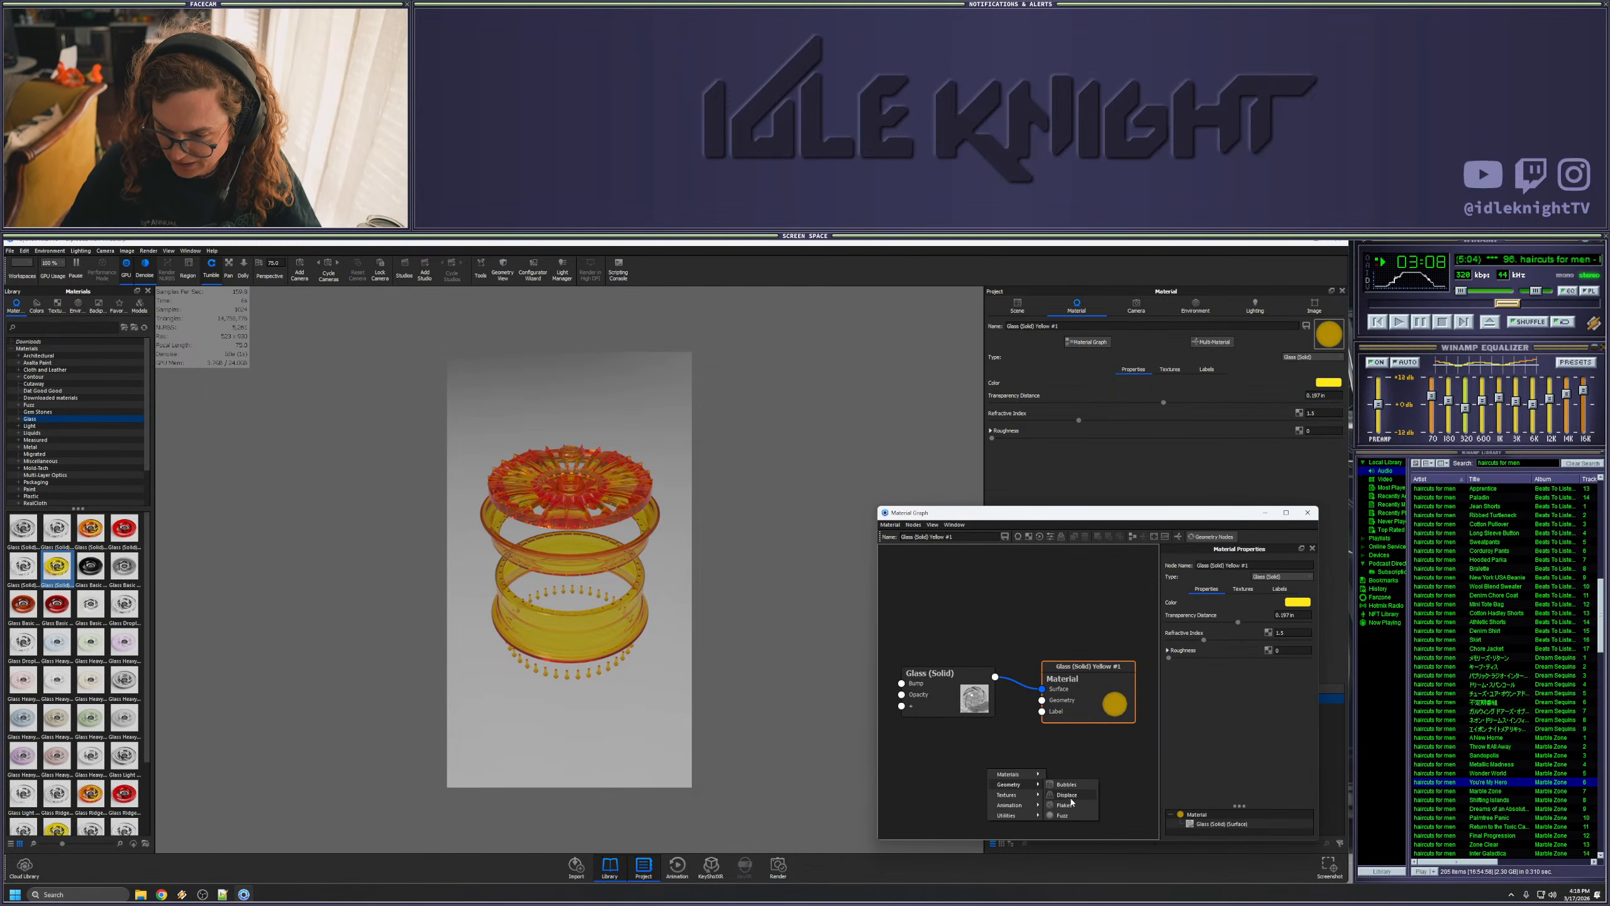
{"action": "left_click", "coordinate": [1066, 794]}
{"action": "left_click_drag", "start_coordinate": [1001, 788], "coordinate": [978, 739]}
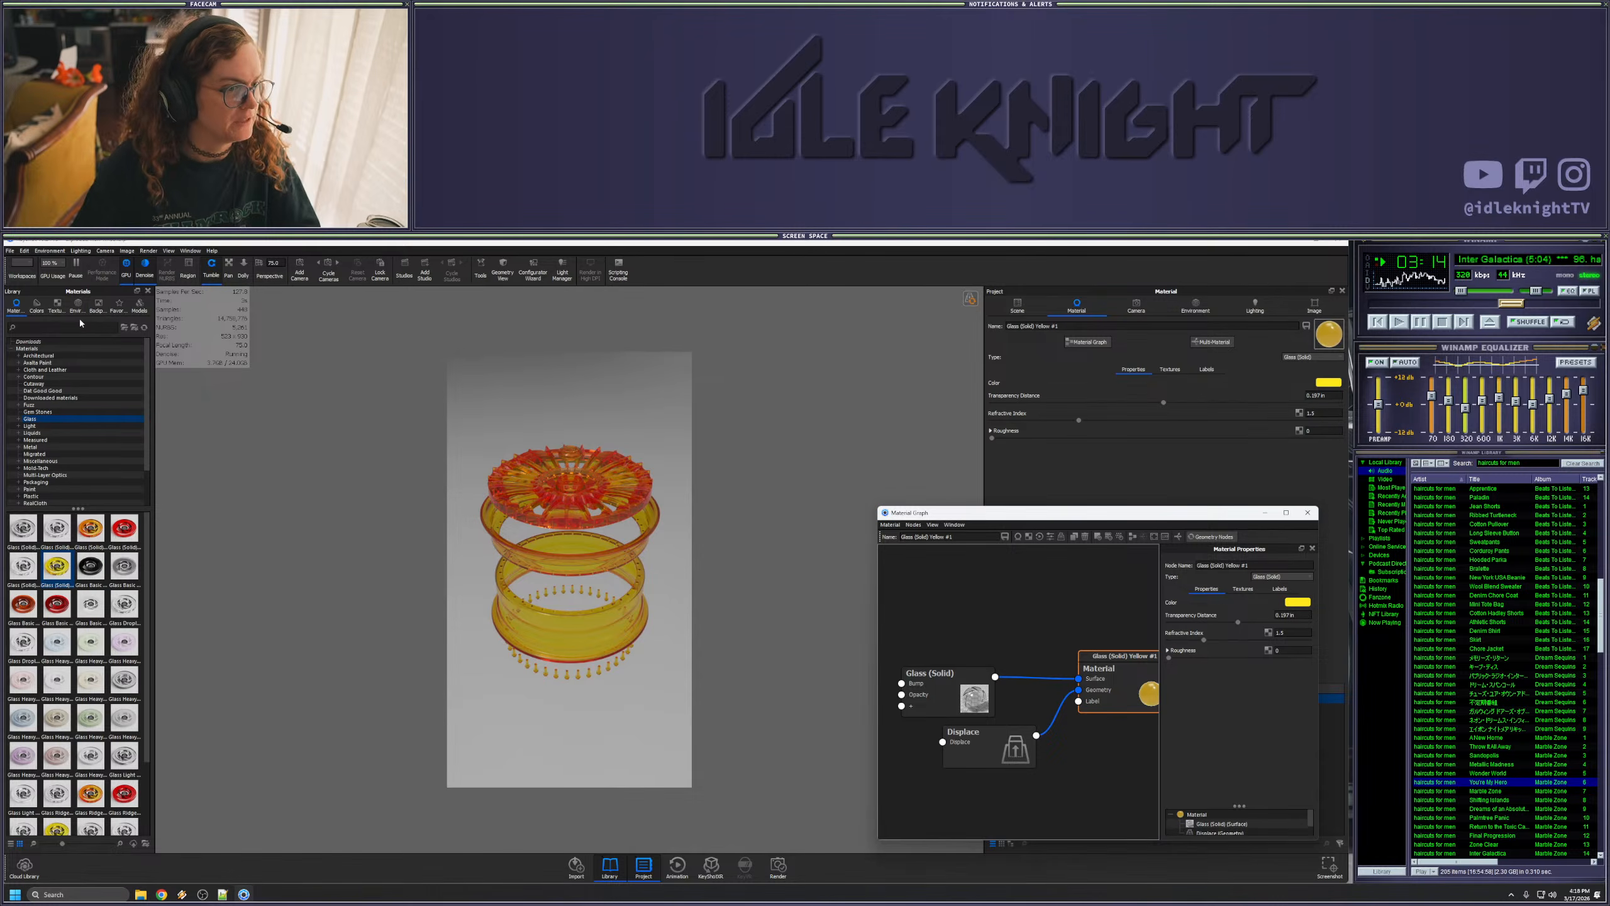
- Add the Texture 8 image from the texture library to the graph and connect it to the Displace node's input
{"action": "left_click", "coordinate": [58, 305]}
{"action": "scroll", "coordinate": [62, 658], "scroll_direction": "down", "scroll_amount": 5}
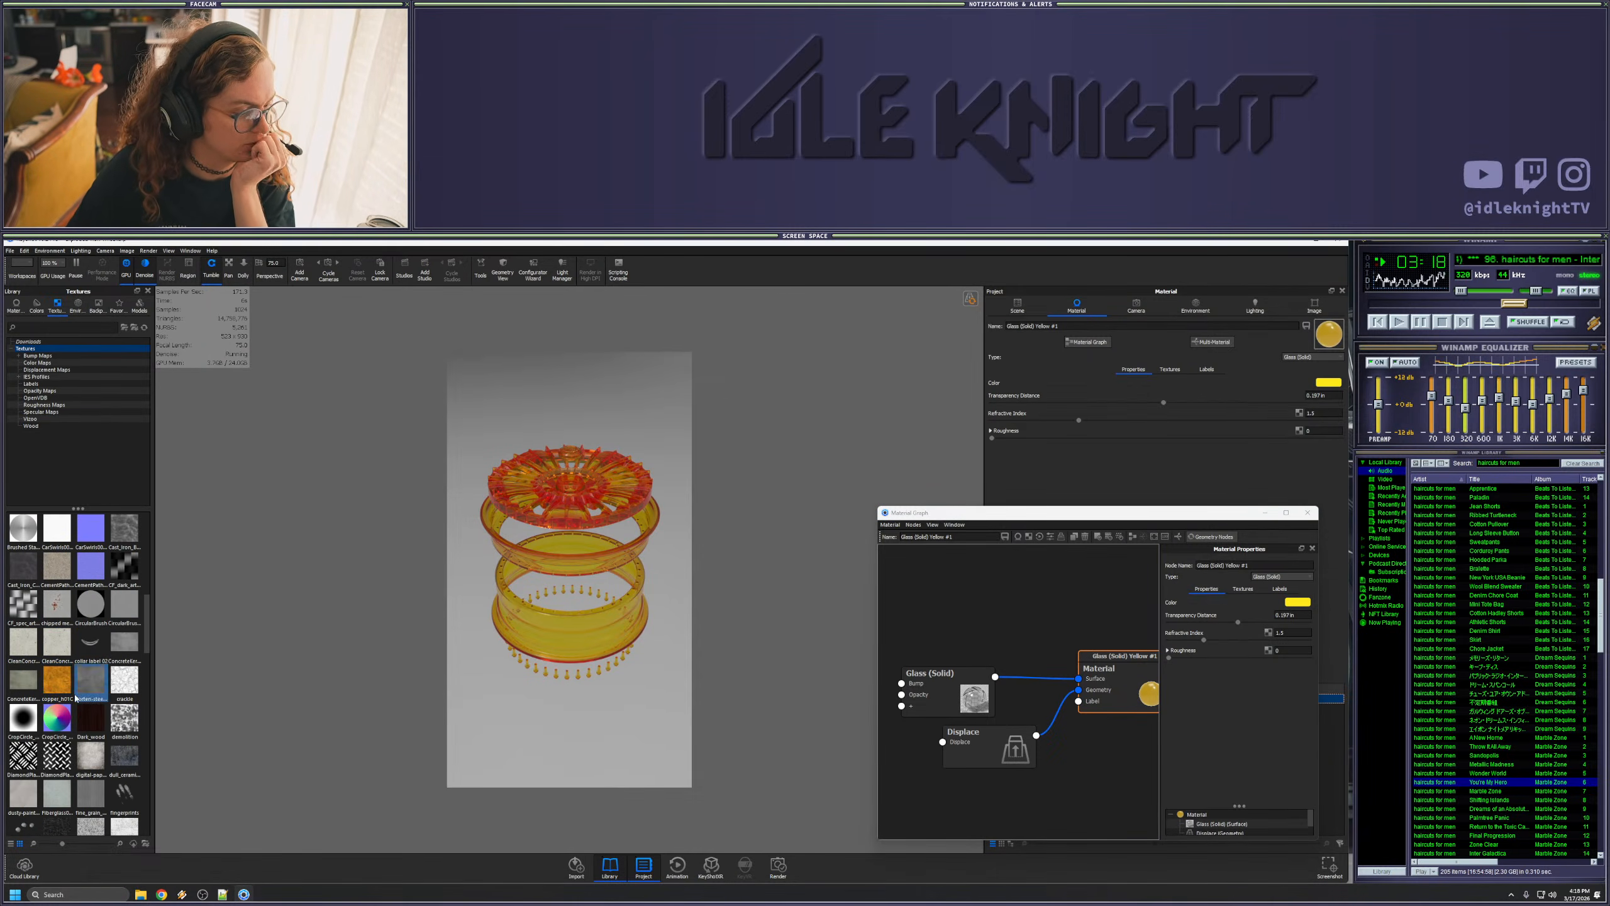
{"action": "scroll", "coordinate": [109, 660], "scroll_direction": "down", "scroll_amount": 3}
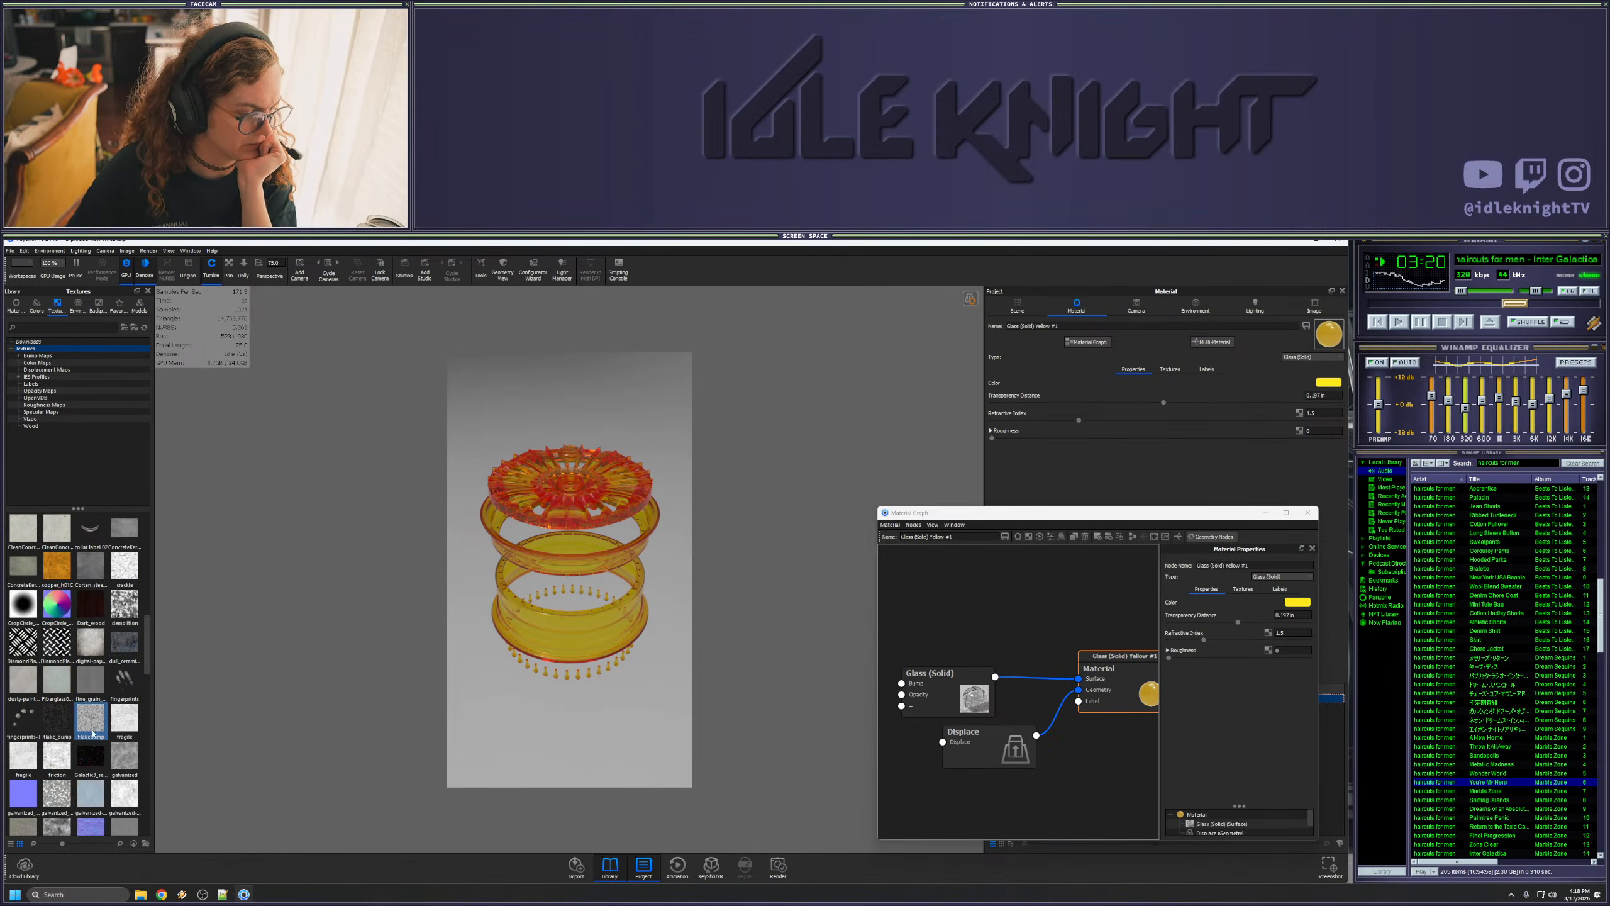
{"action": "scroll", "coordinate": [105, 666], "scroll_direction": "down", "scroll_amount": 6}
{"action": "scroll", "coordinate": [100, 677], "scroll_direction": "down", "scroll_amount": 12}
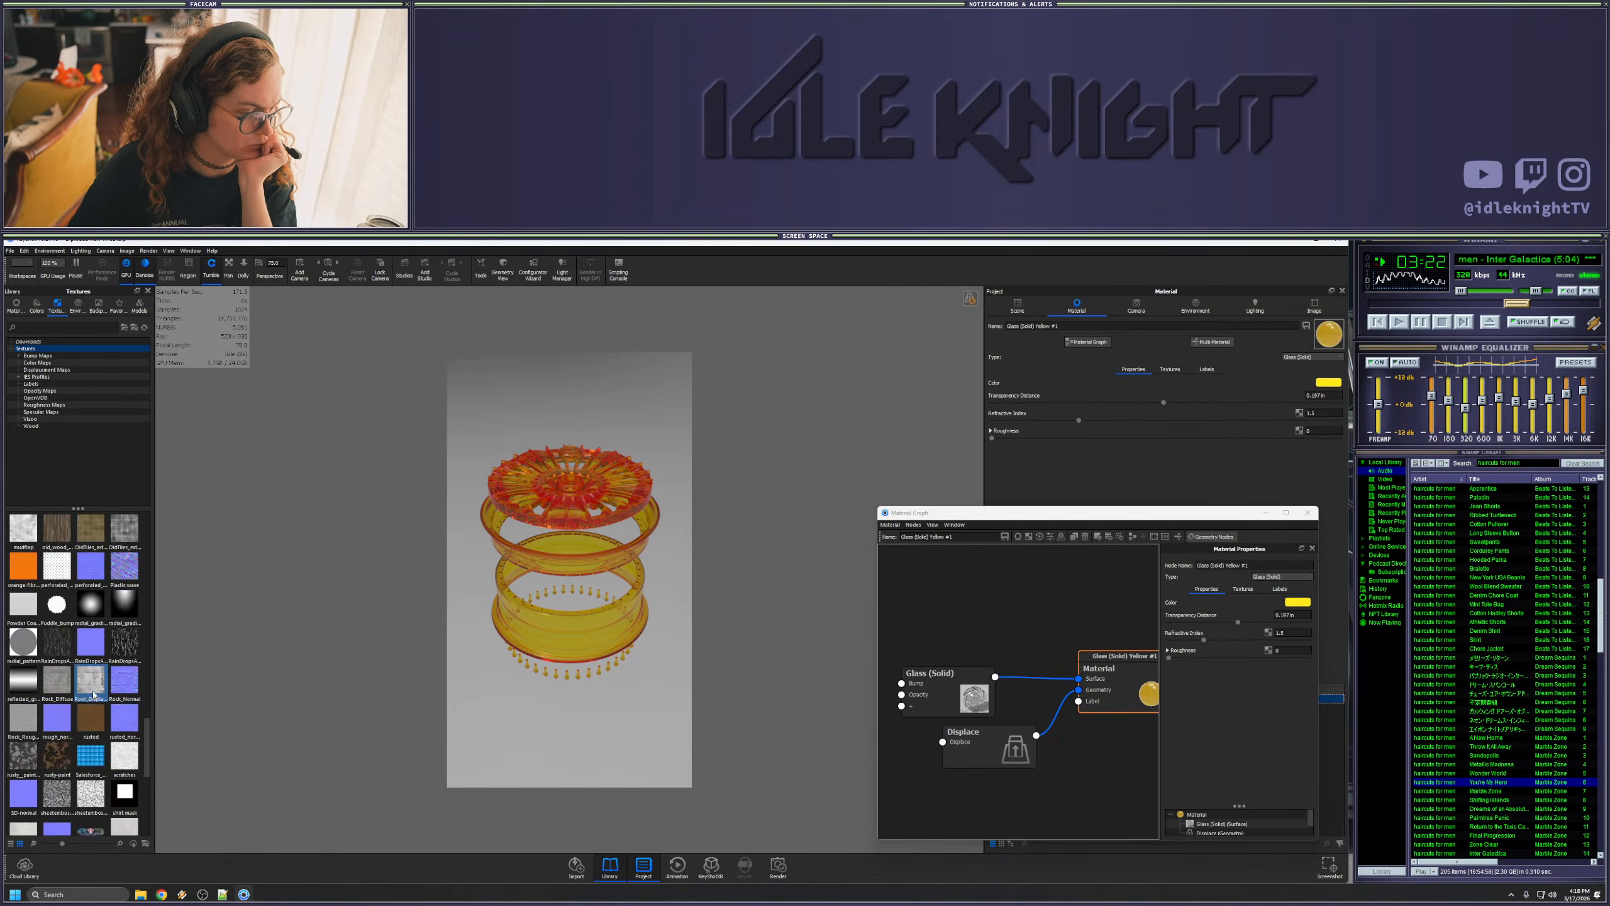
{"action": "left_click_drag", "start_coordinate": [23, 680], "coordinate": [899, 769]}
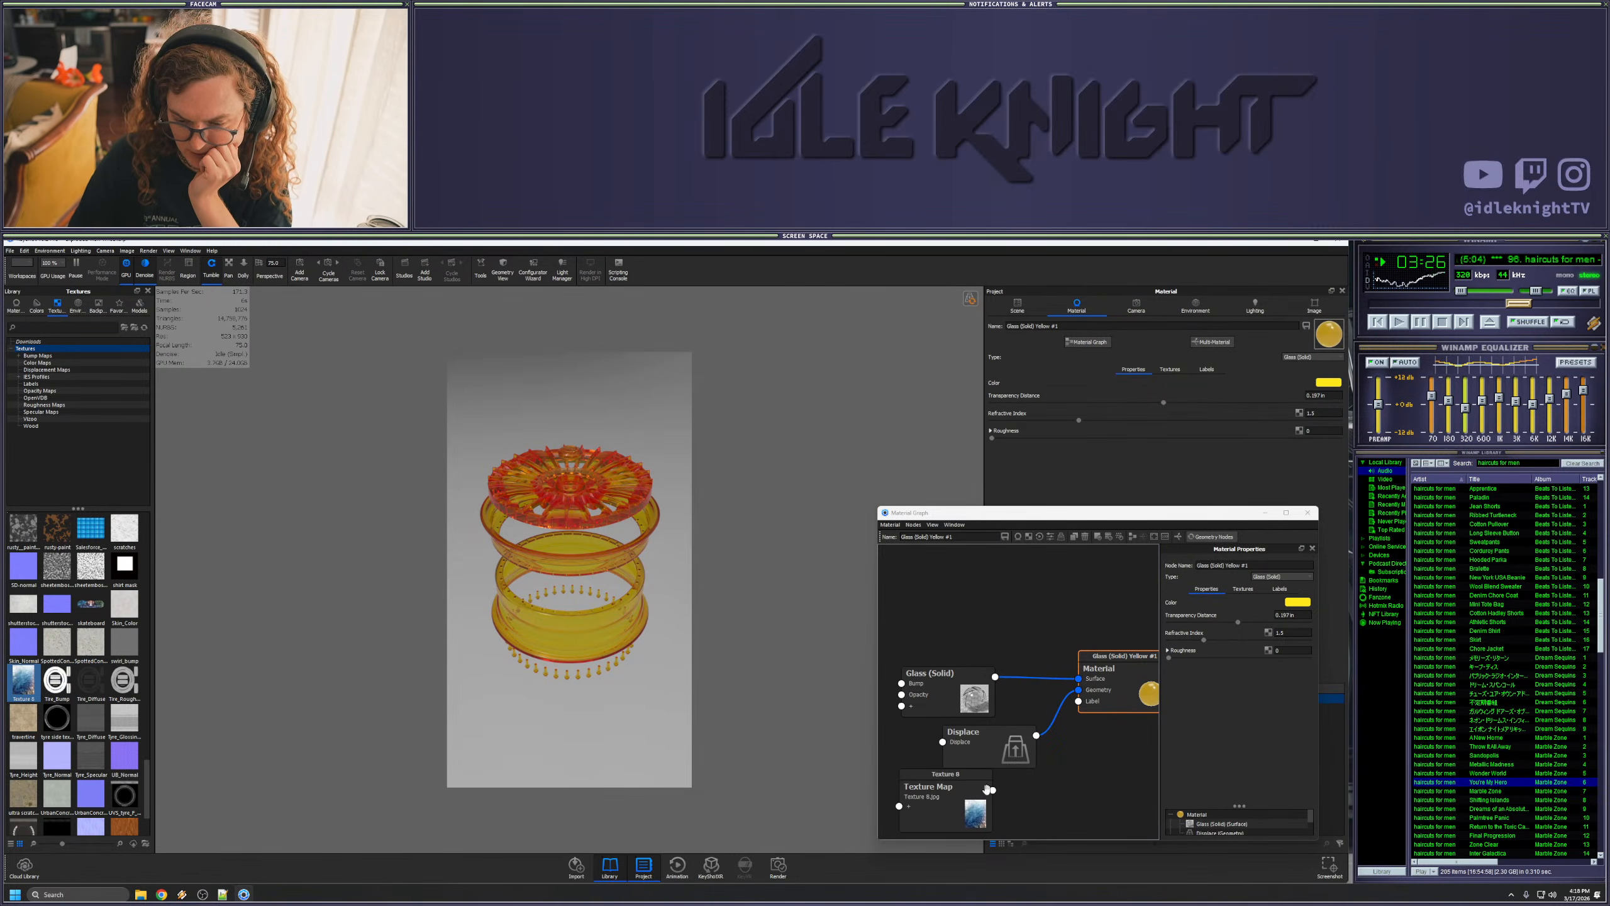
{"action": "left_click_drag", "start_coordinate": [993, 789], "coordinate": [943, 743]}
{"action": "left_click_drag", "start_coordinate": [964, 812], "coordinate": [1026, 780]}
{"action": "left_click_drag", "start_coordinate": [907, 784], "coordinate": [938, 778]}
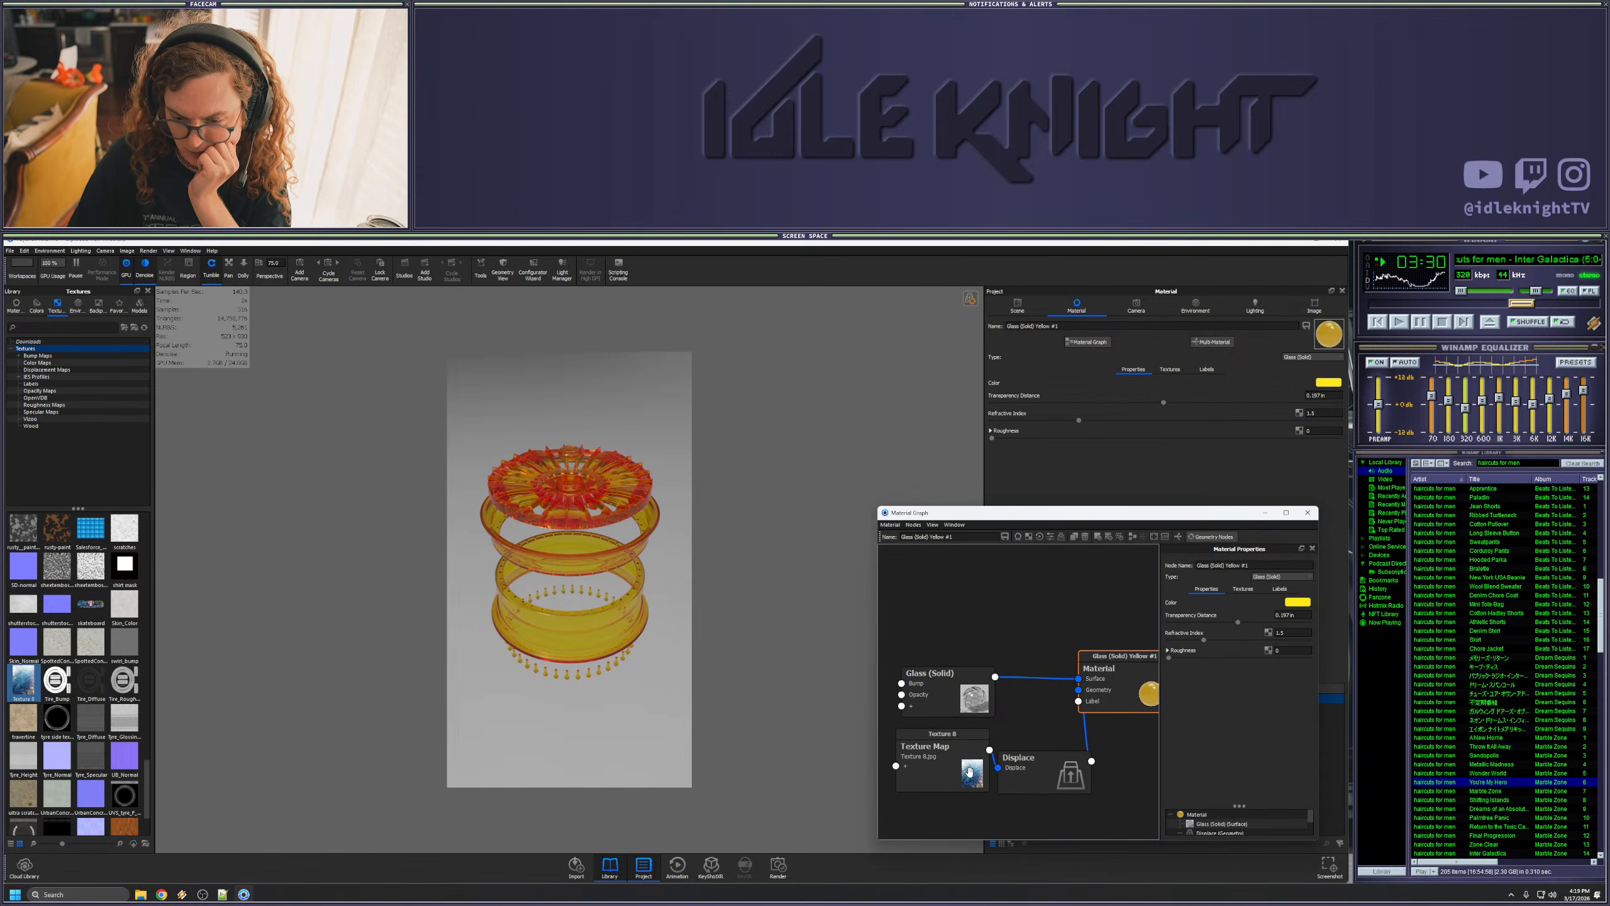
- Set the Displace node's displacement height to 50 in
{"action": "left_click", "coordinate": [966, 774]}
{"action": "left_click_drag", "start_coordinate": [1039, 761], "coordinate": [1052, 748]}
{"action": "left_click", "coordinate": [1300, 602]}
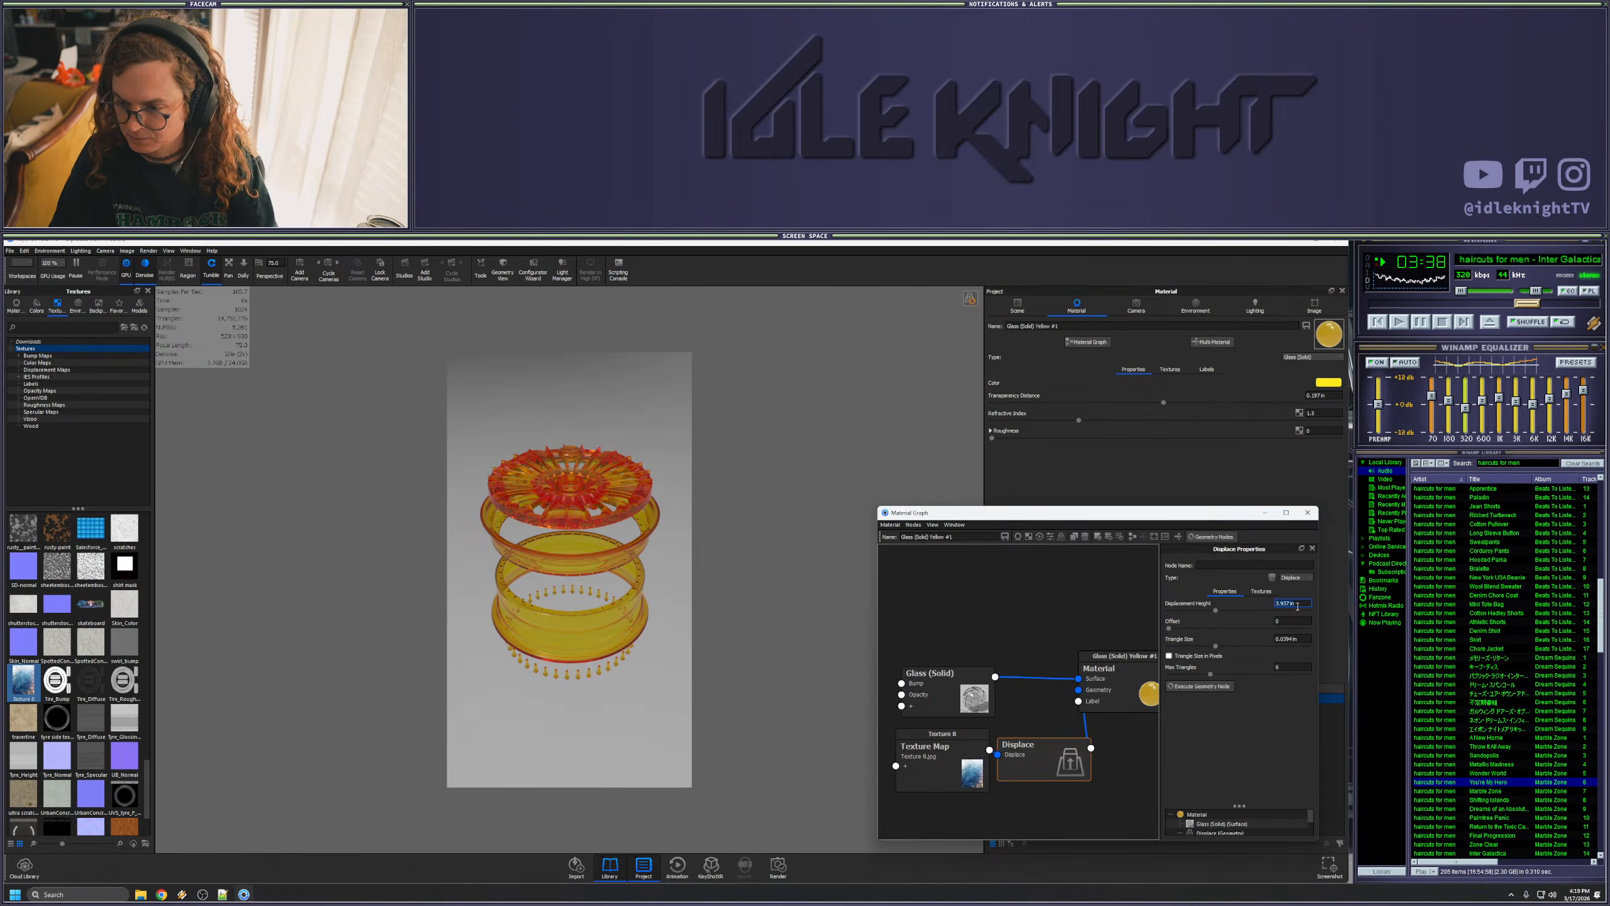
{"action": "type", "text": "5in"}
{"action": "key", "text": "Return"}
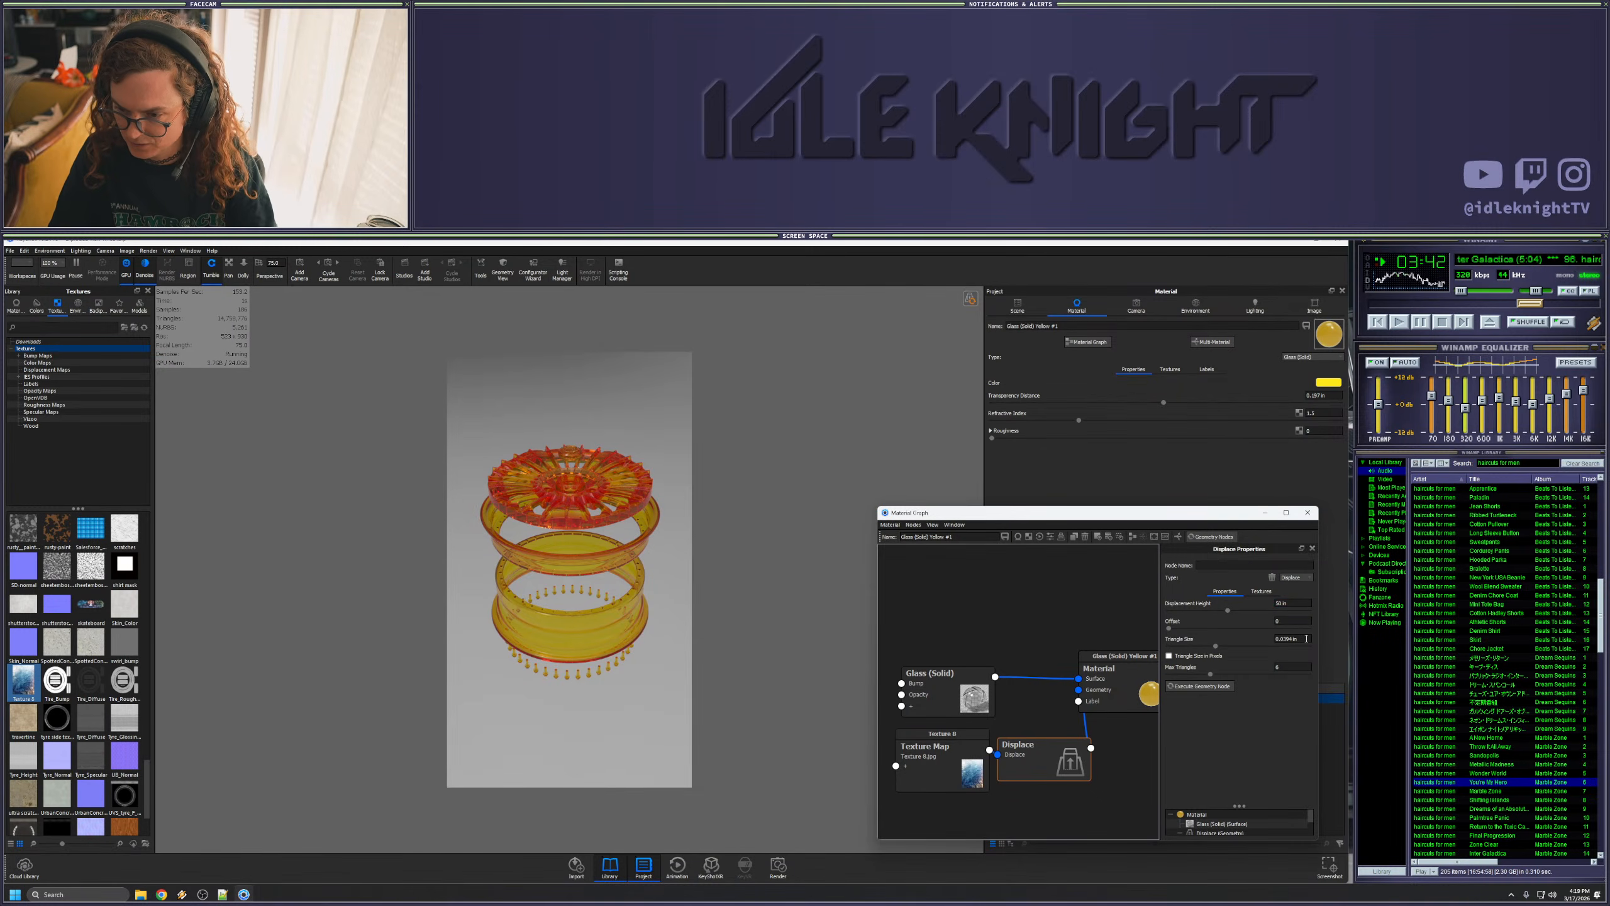
- Set the Displace node's max triangles to 50 and execute the geometry node
{"action": "left_click", "coordinate": [1290, 667]}
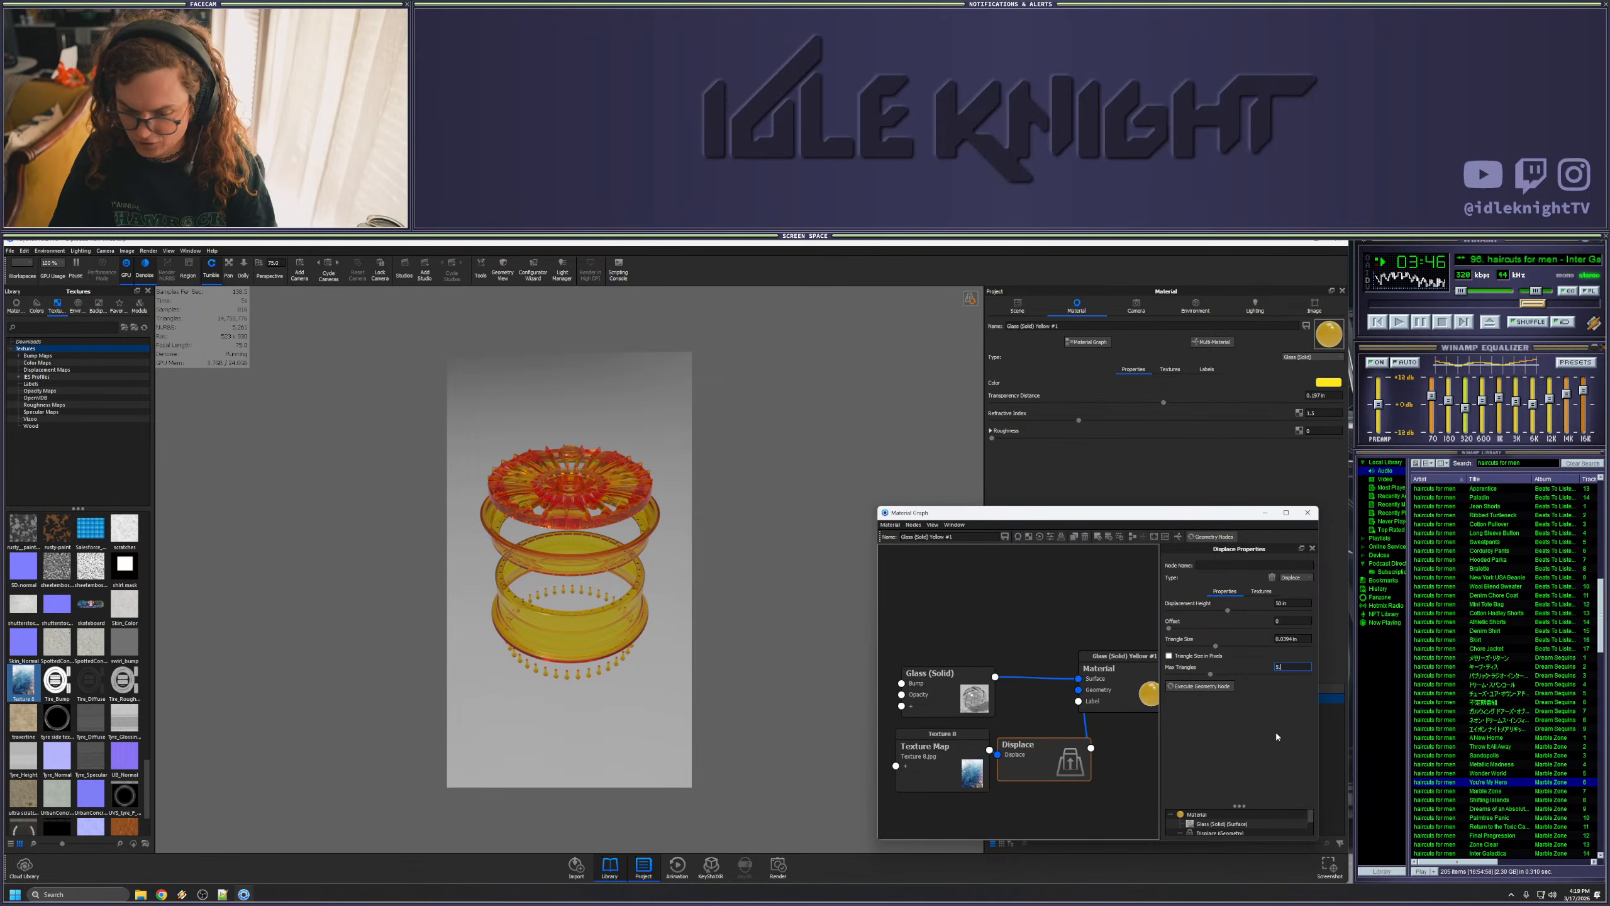
{"action": "key", "text": "Return"}
{"action": "left_click", "coordinate": [1202, 686]}
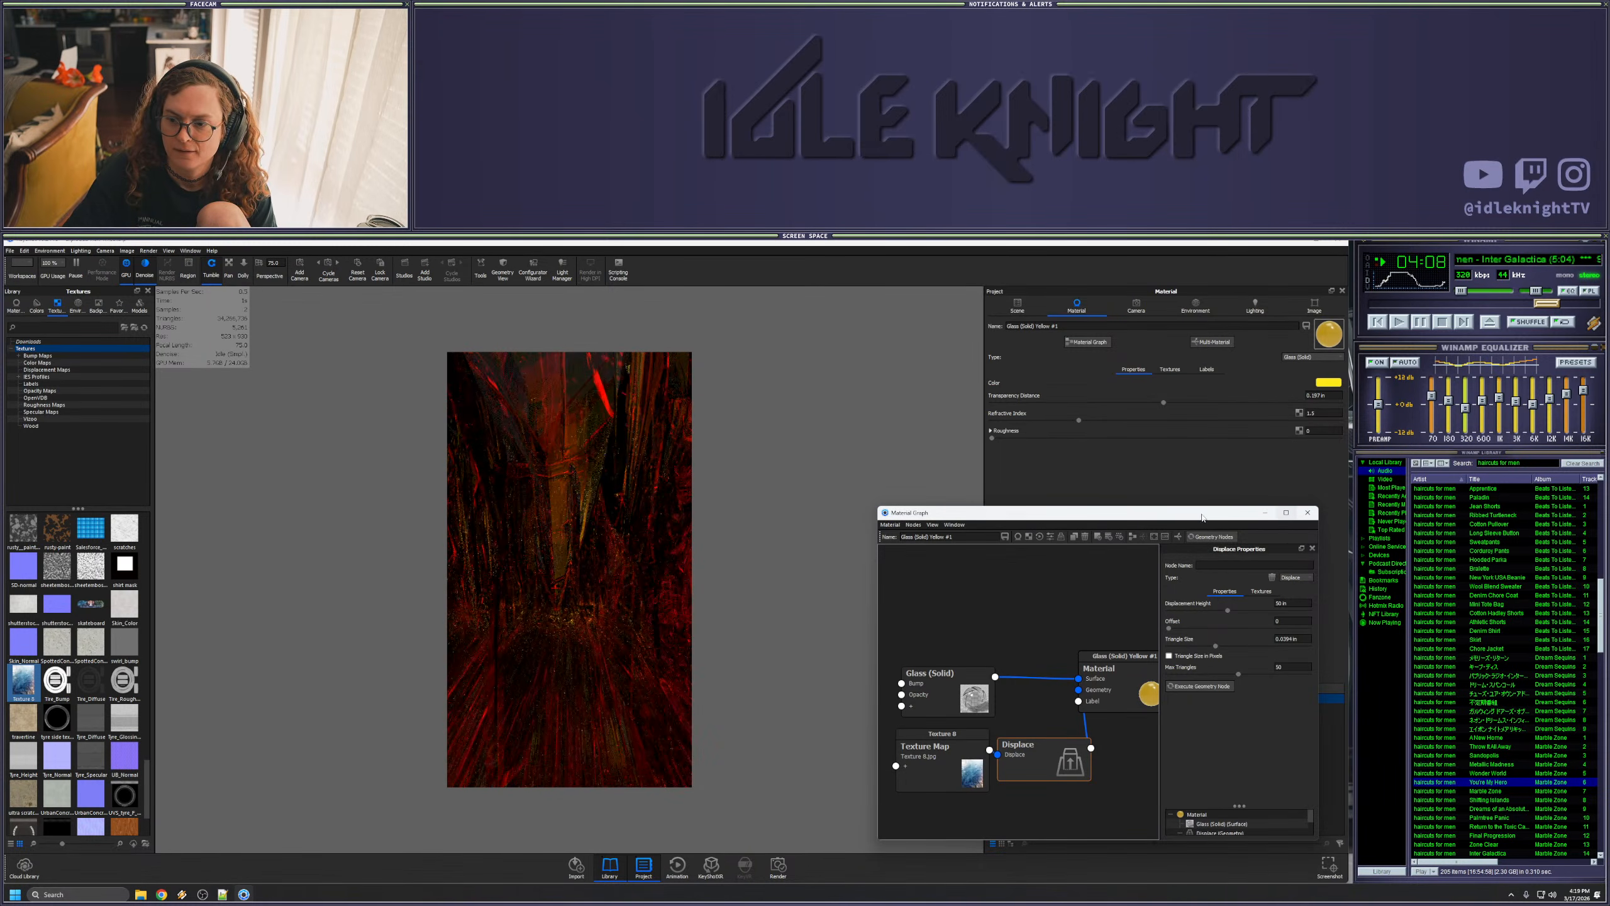
{"action": "left_click_drag", "start_coordinate": [1030, 513], "coordinate": [1072, 516]}
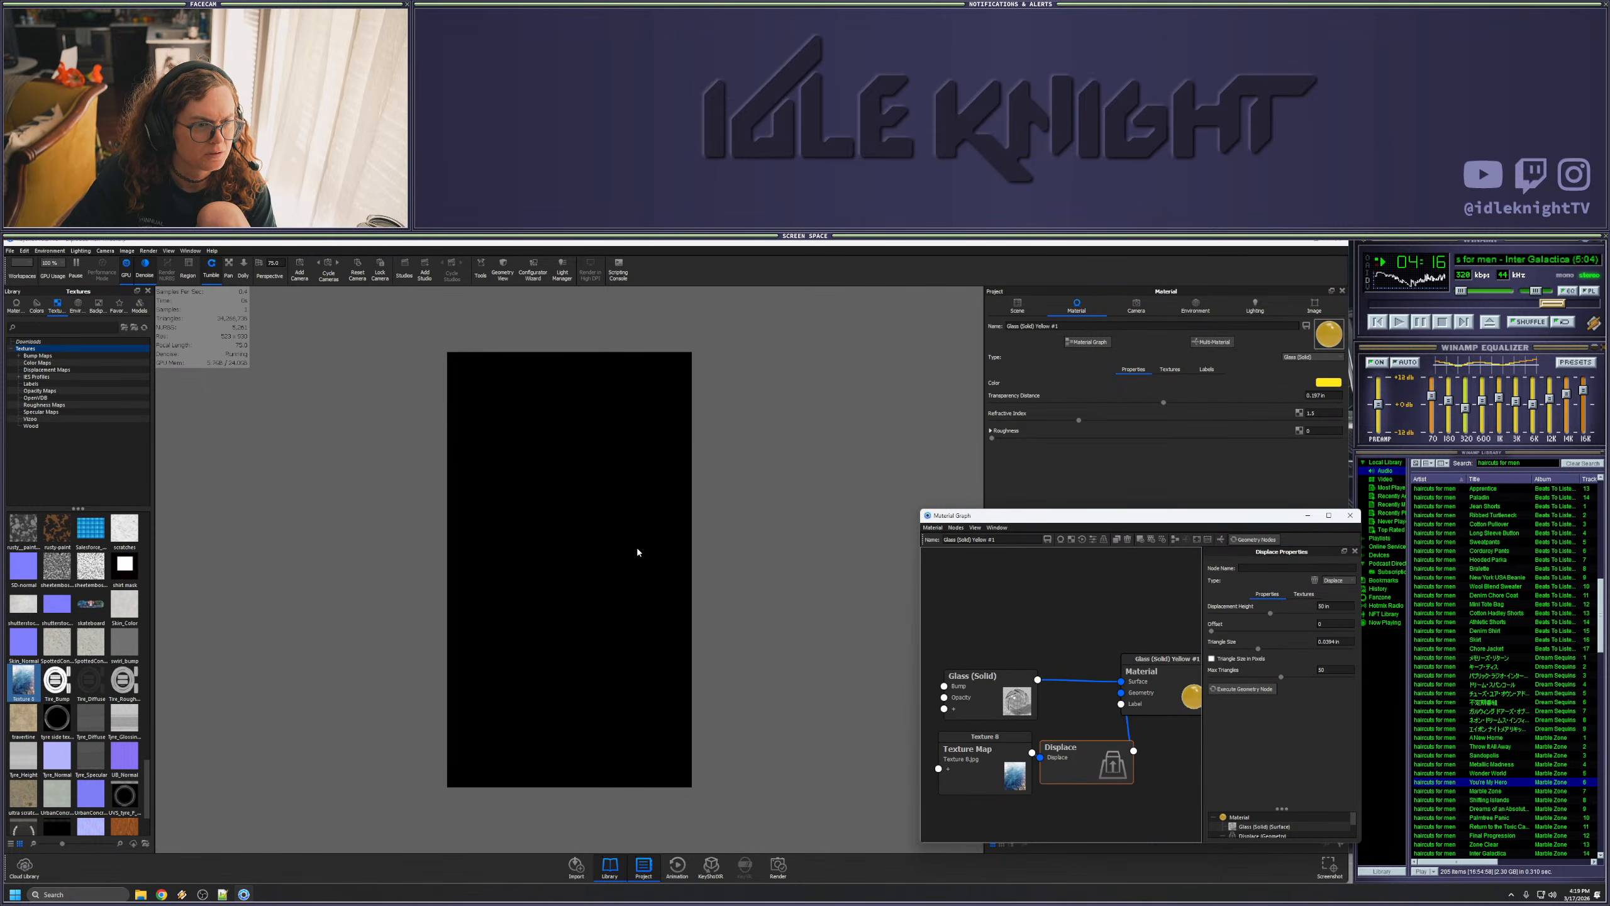
- Set the Displace node's displacement height to 20 in and execute the geometry node
{"action": "scroll", "coordinate": [637, 551], "scroll_direction": "down", "scroll_amount": 5}
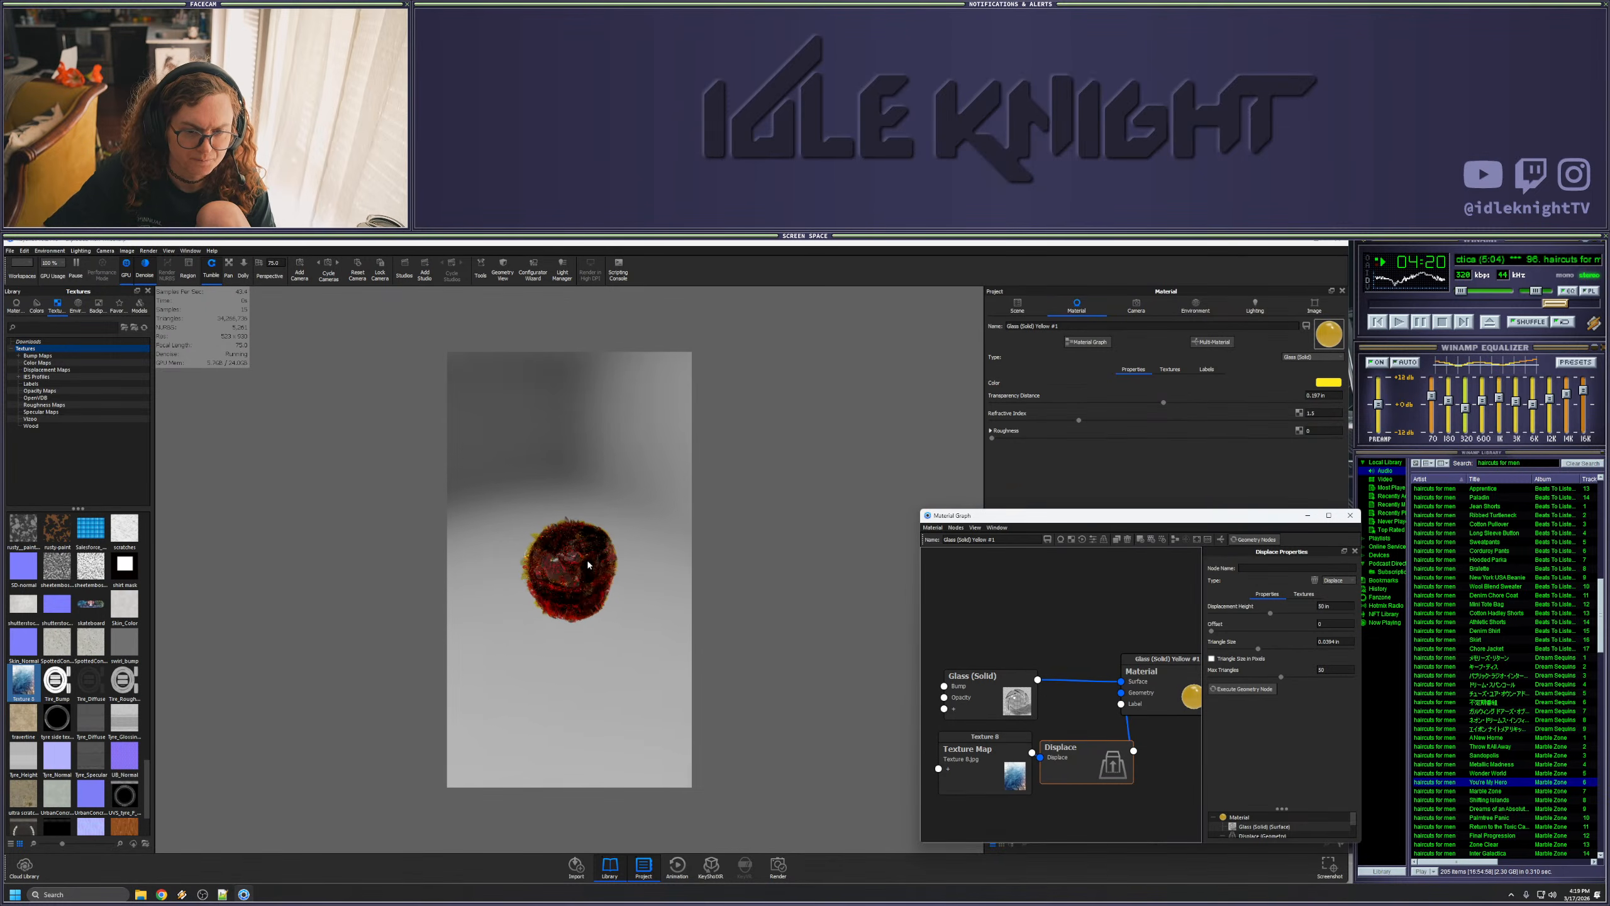
{"action": "scroll", "coordinate": [568, 584], "scroll_direction": "up", "scroll_amount": 2}
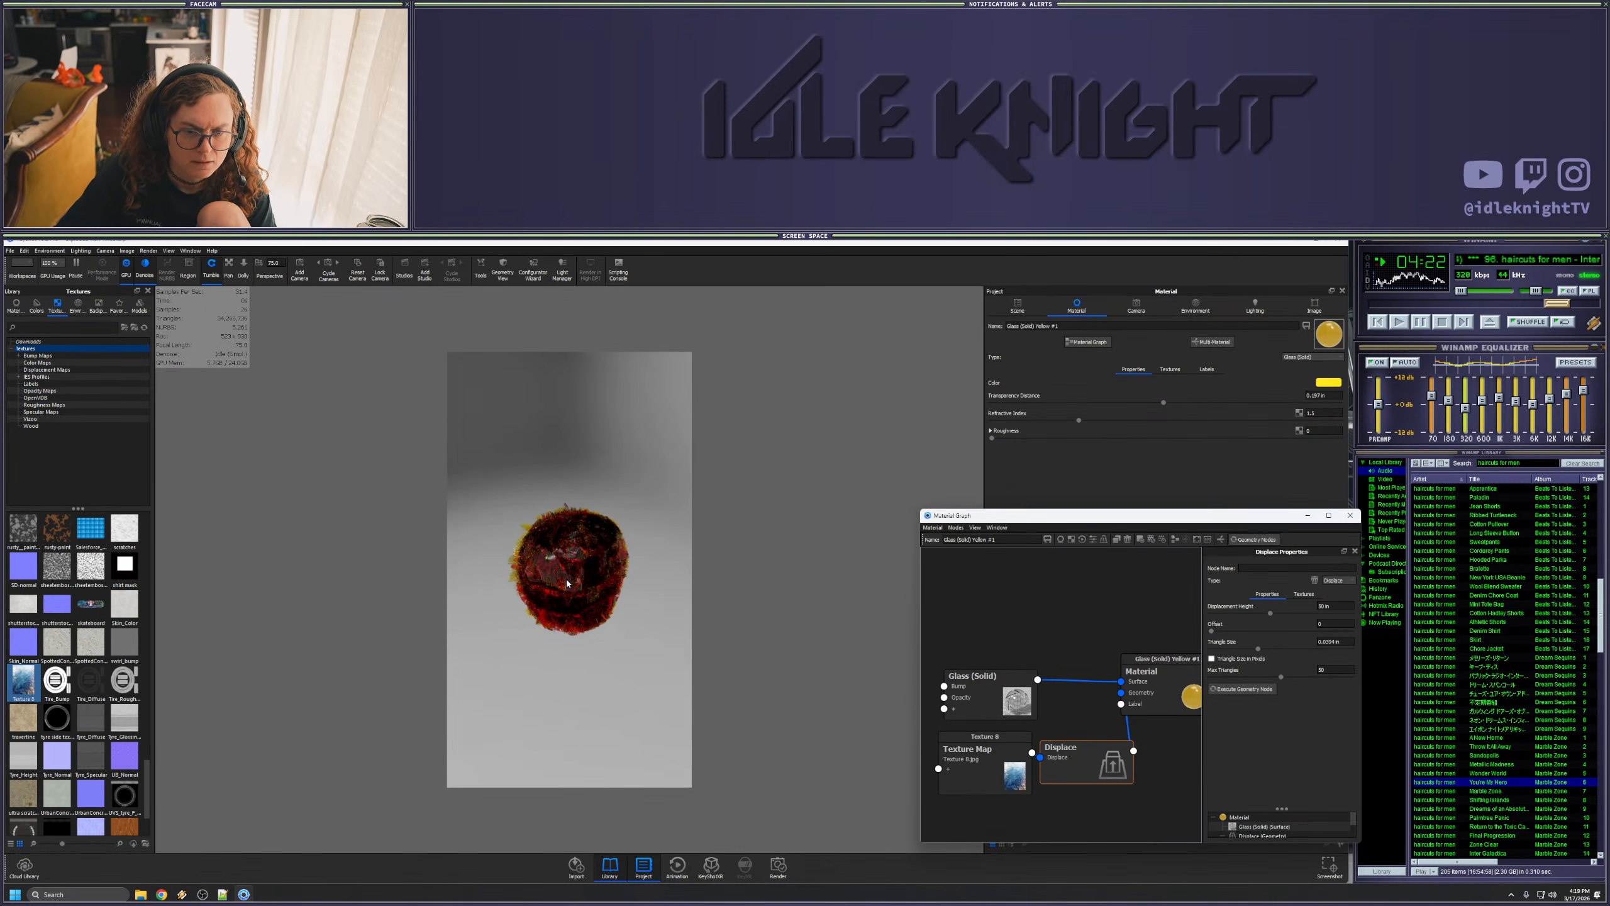
{"action": "scroll", "coordinate": [568, 583], "scroll_direction": "up", "scroll_amount": 2}
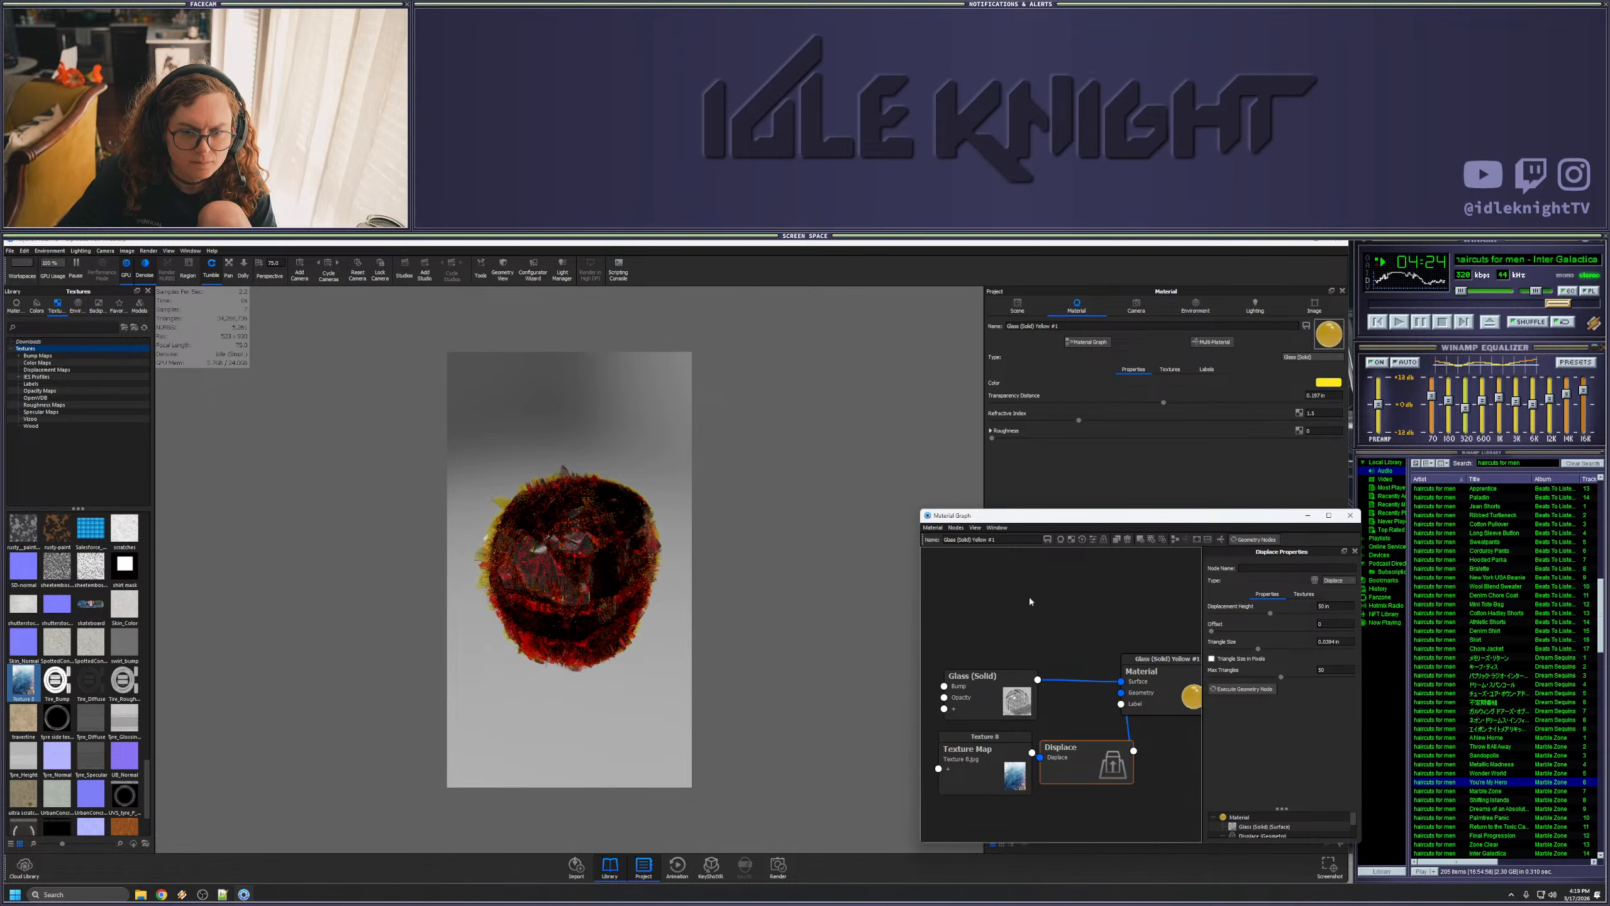
{"action": "scroll", "coordinate": [894, 599], "scroll_direction": "up", "scroll_amount": 2}
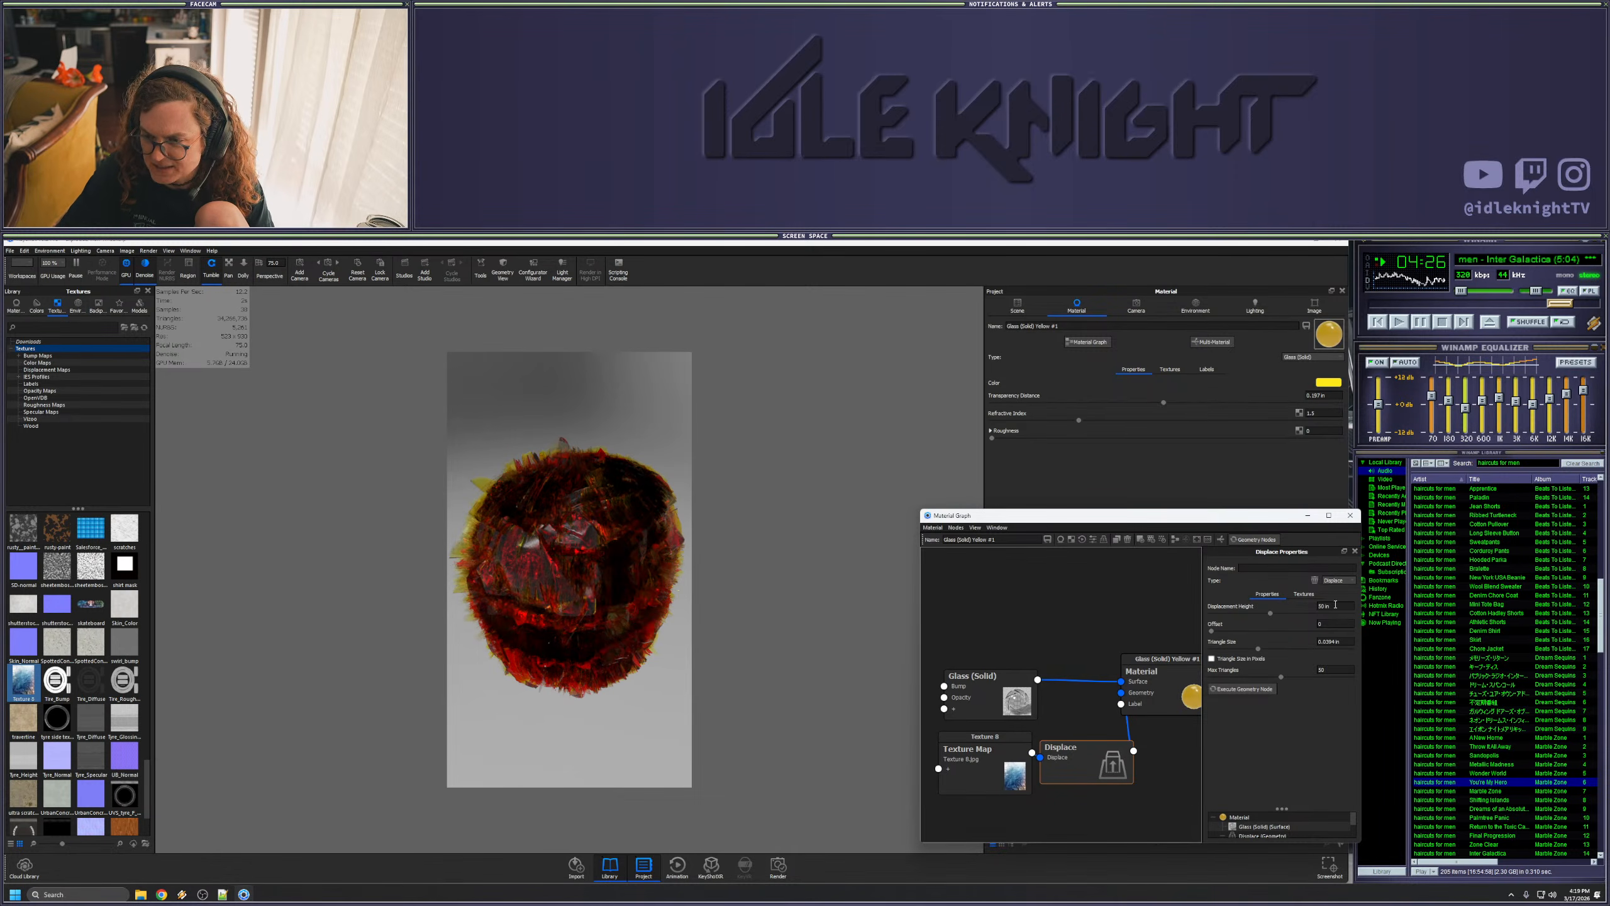
{"action": "left_click", "coordinate": [1335, 606]}
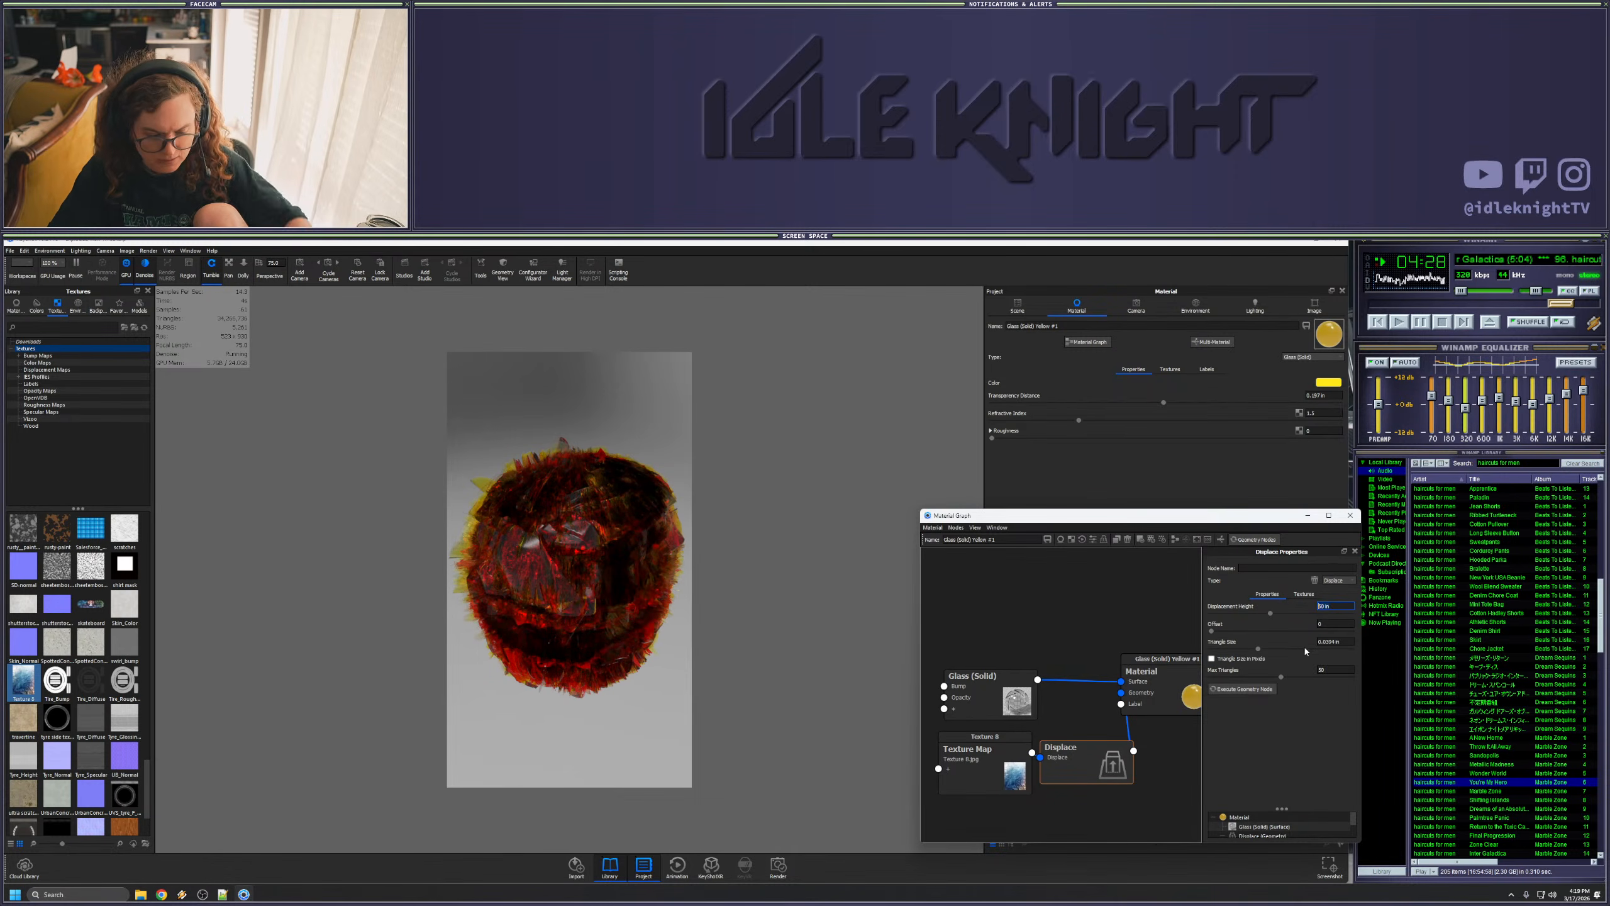
{"action": "type", "text": "20"}
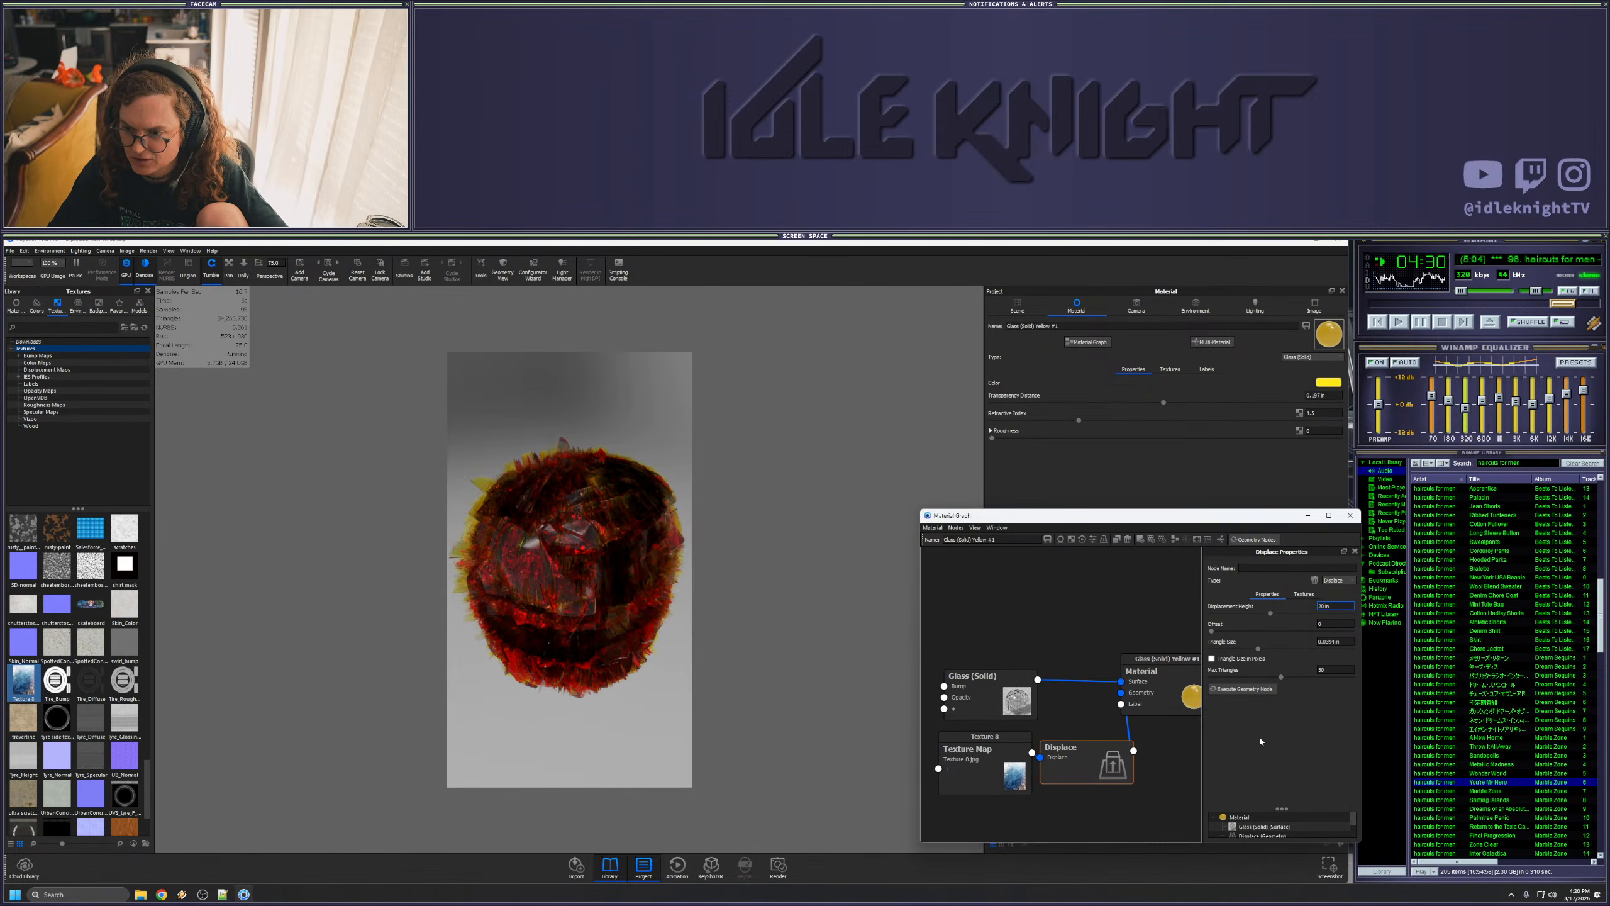
{"action": "left_click", "coordinate": [1240, 688]}
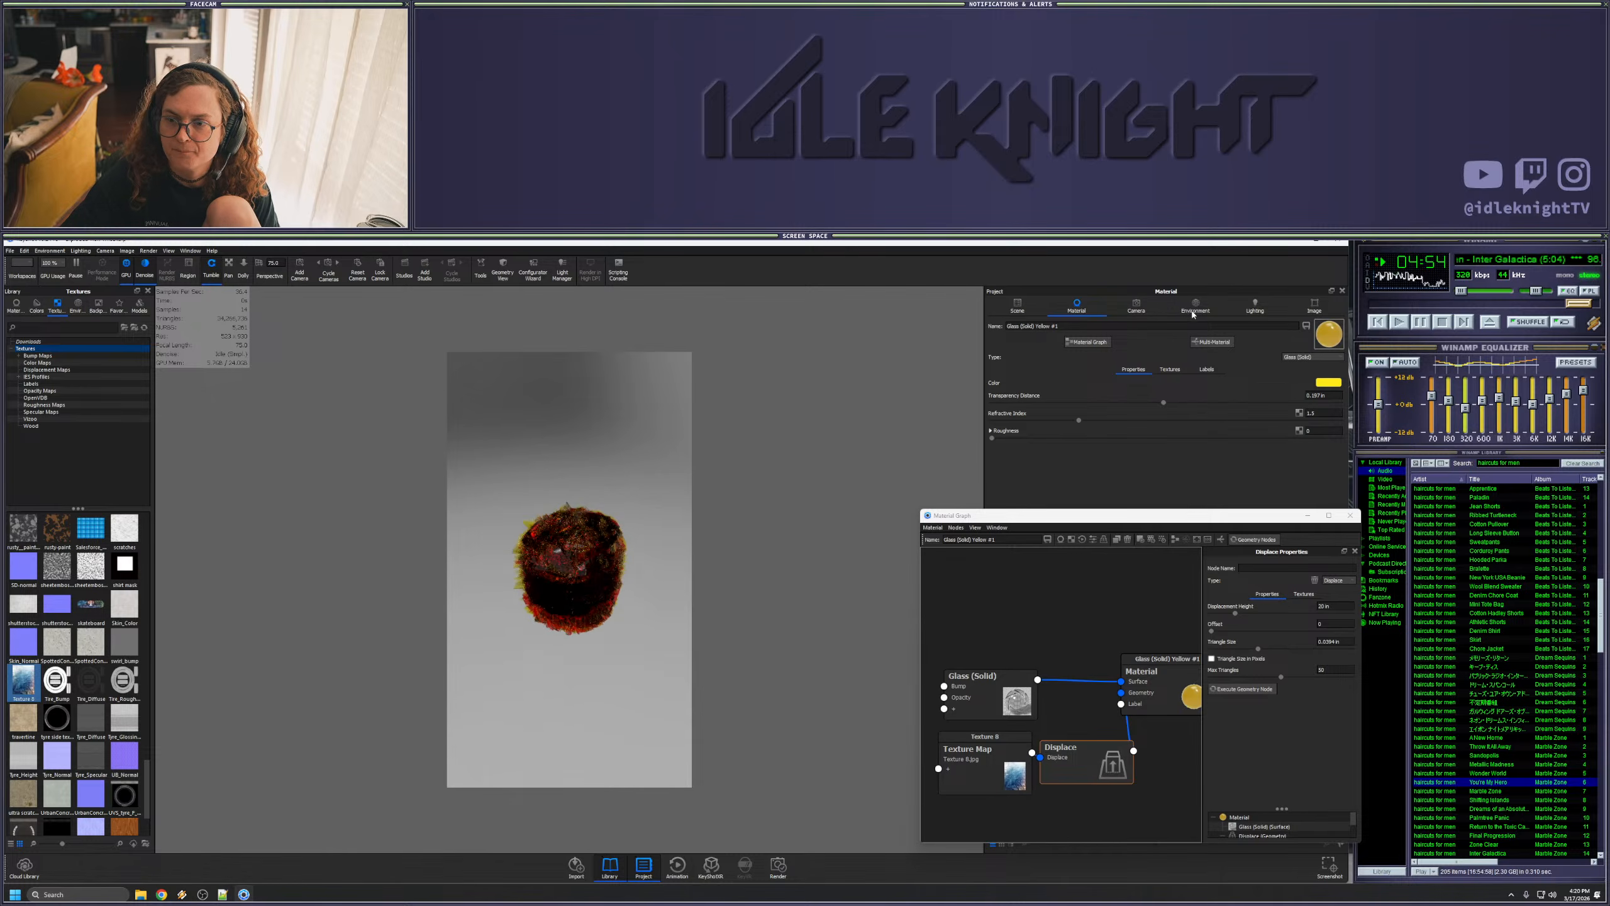
- Change the environment background from the lighting environment to a solid white color
{"action": "left_click", "coordinate": [1195, 306]}
{"action": "left_click_drag", "start_coordinate": [1048, 520], "coordinate": [1279, 628]}
{"action": "left_click", "coordinate": [1012, 600]}
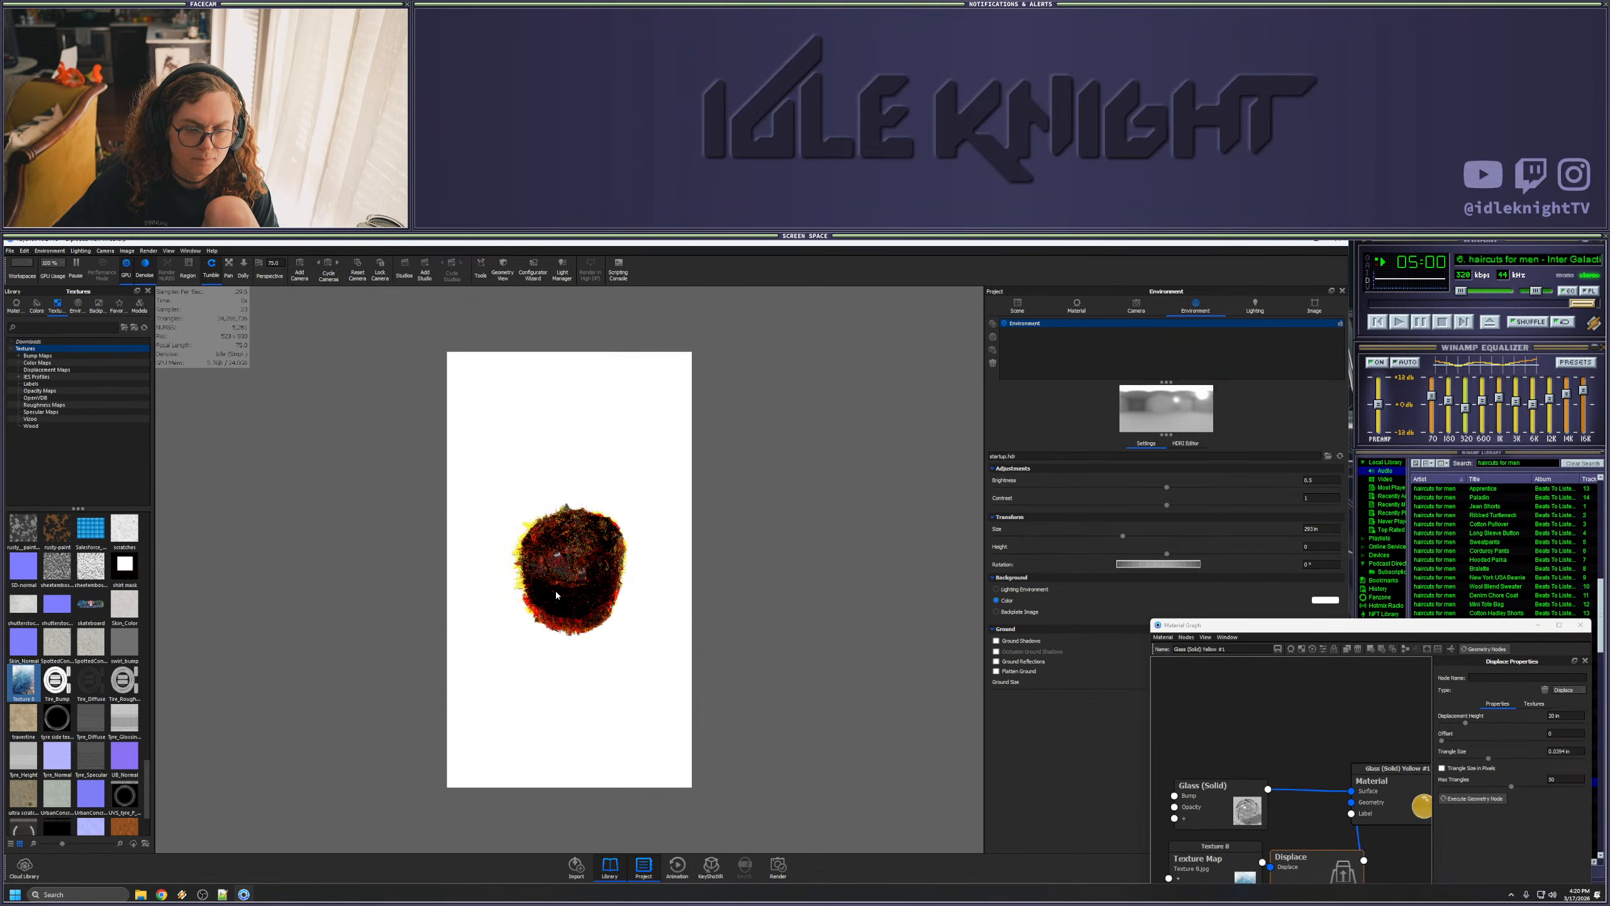
{"action": "scroll", "coordinate": [533, 595], "scroll_direction": "up", "scroll_amount": 1}
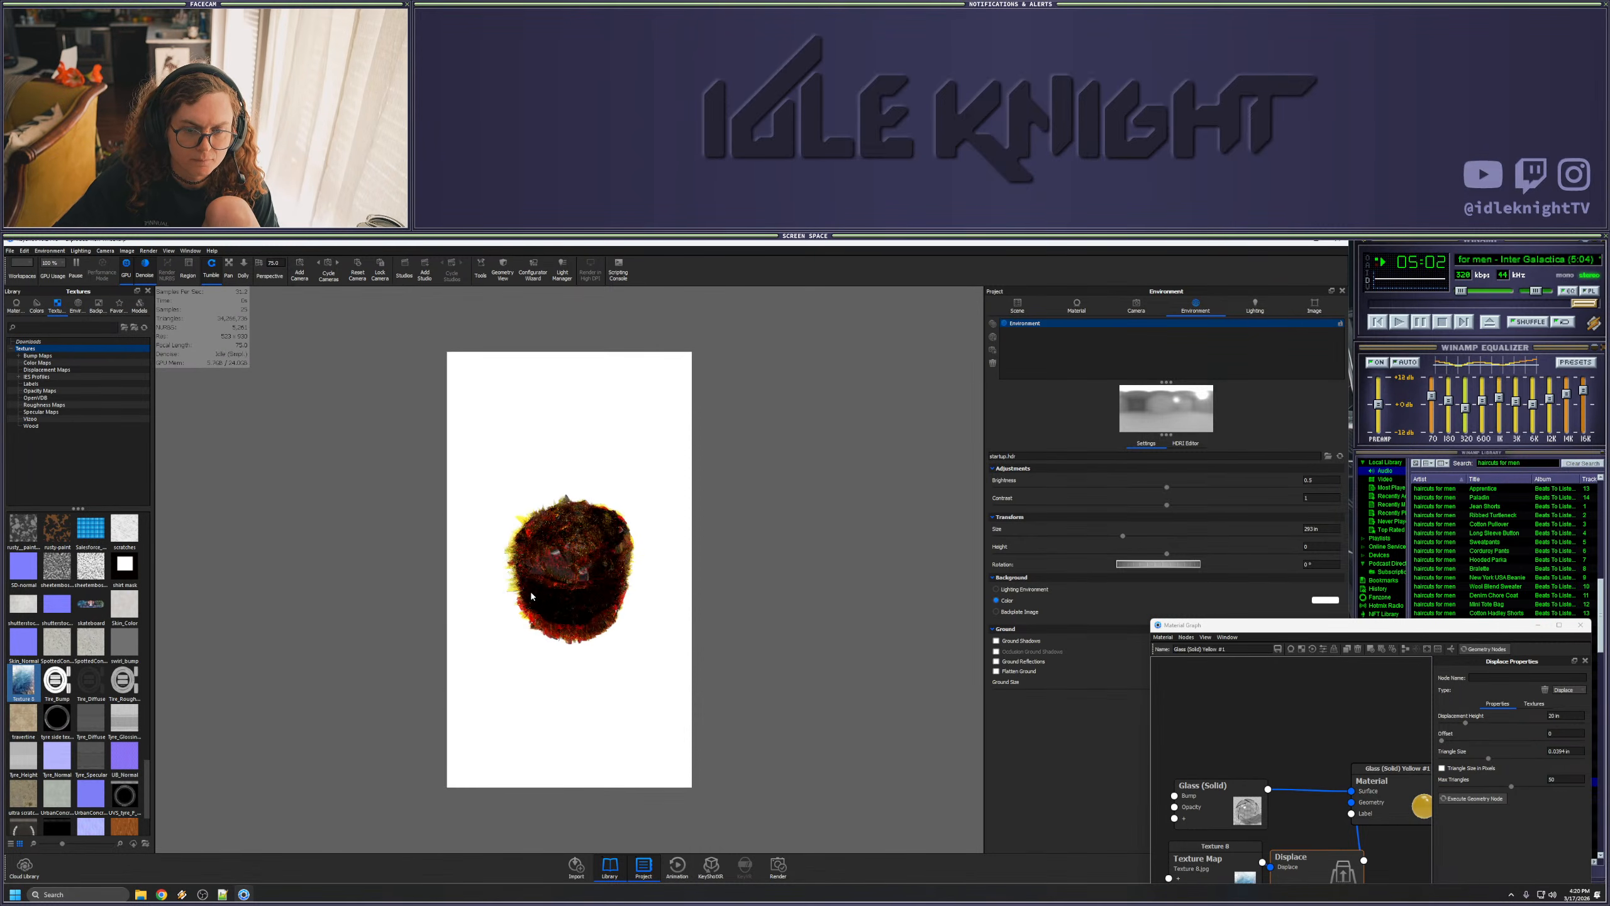
{"action": "scroll", "coordinate": [531, 596], "scroll_direction": "up", "scroll_amount": 1}
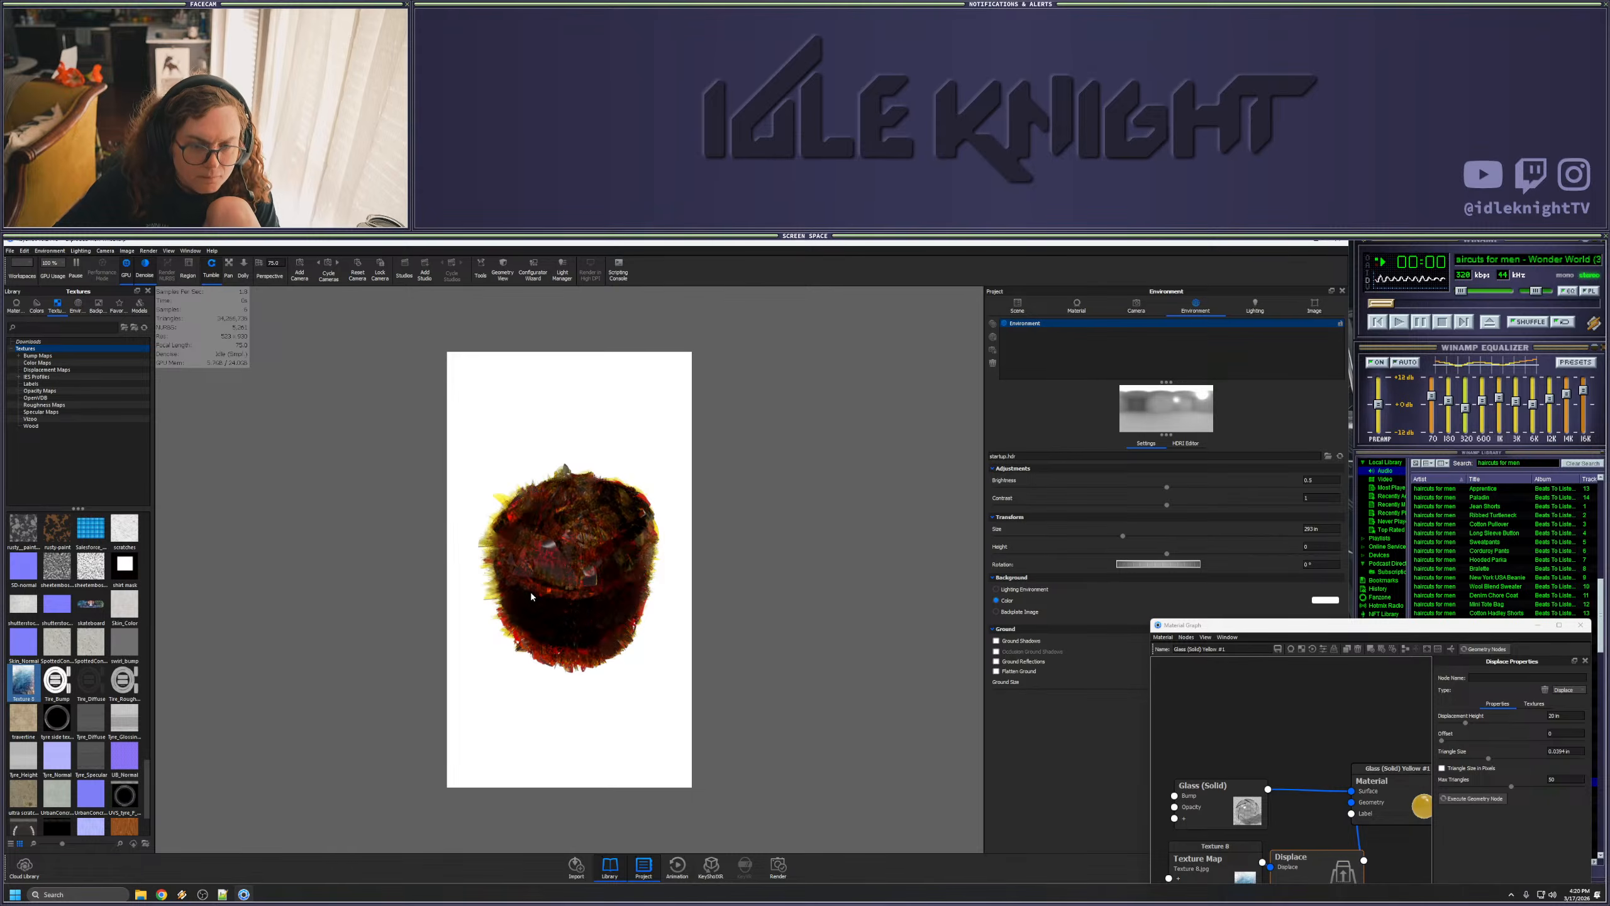
{"action": "scroll", "coordinate": [531, 596], "scroll_direction": "up", "scroll_amount": 1}
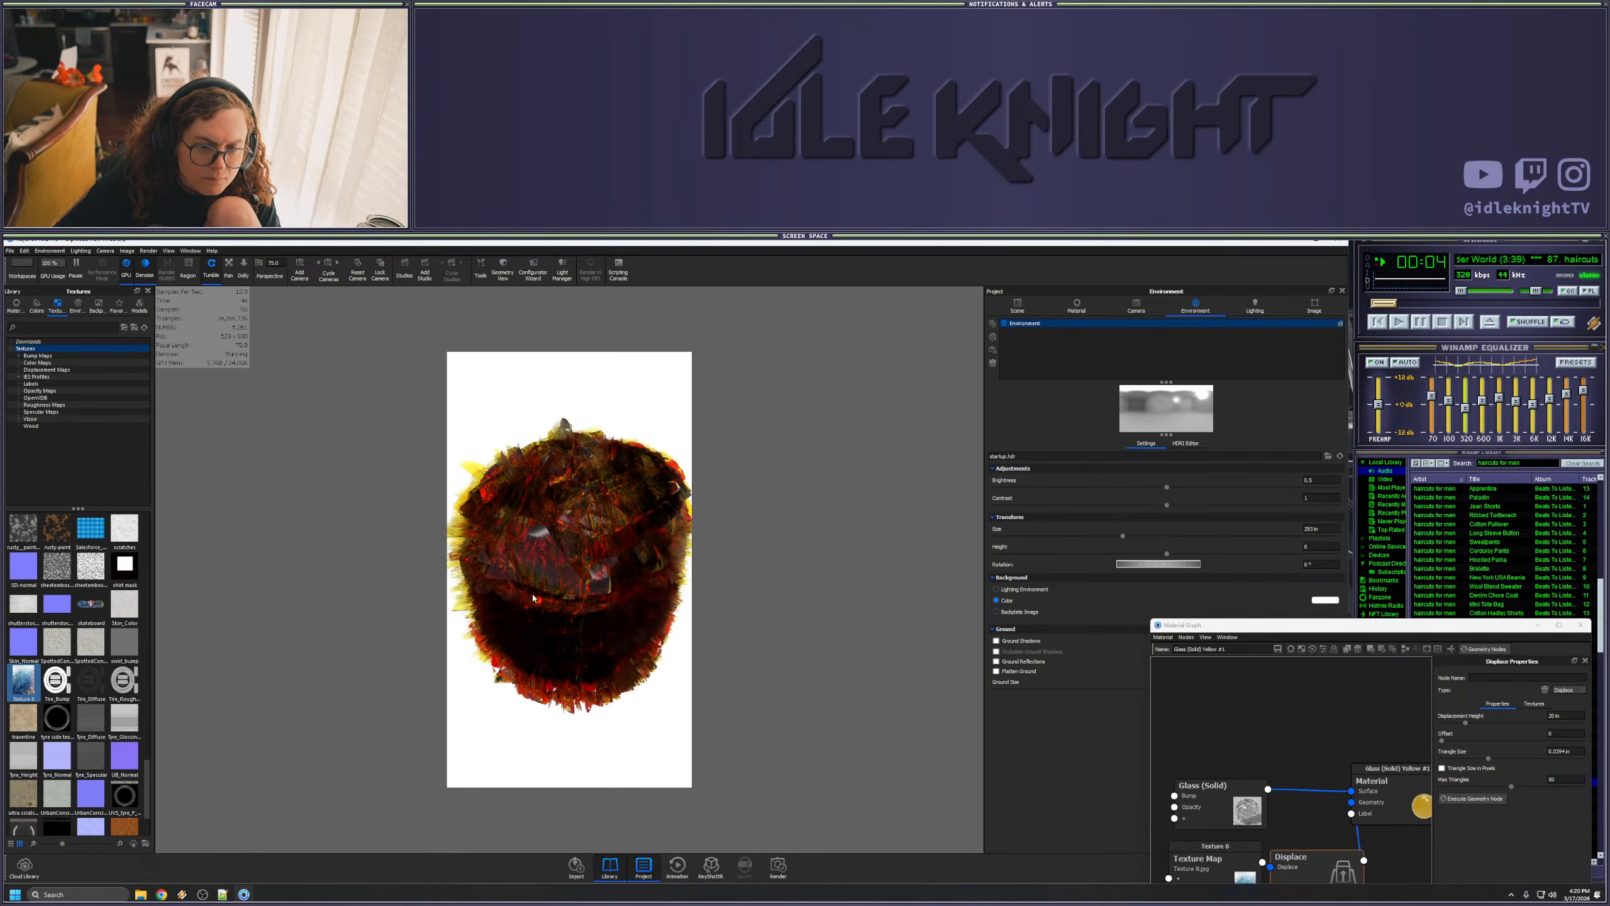
- Strongly raise the displacement texture map's contrast, set its brightness to about 2.5, and re-execute the displacement
{"action": "left_click_drag", "start_coordinate": [1293, 631], "coordinate": [1186, 490]}
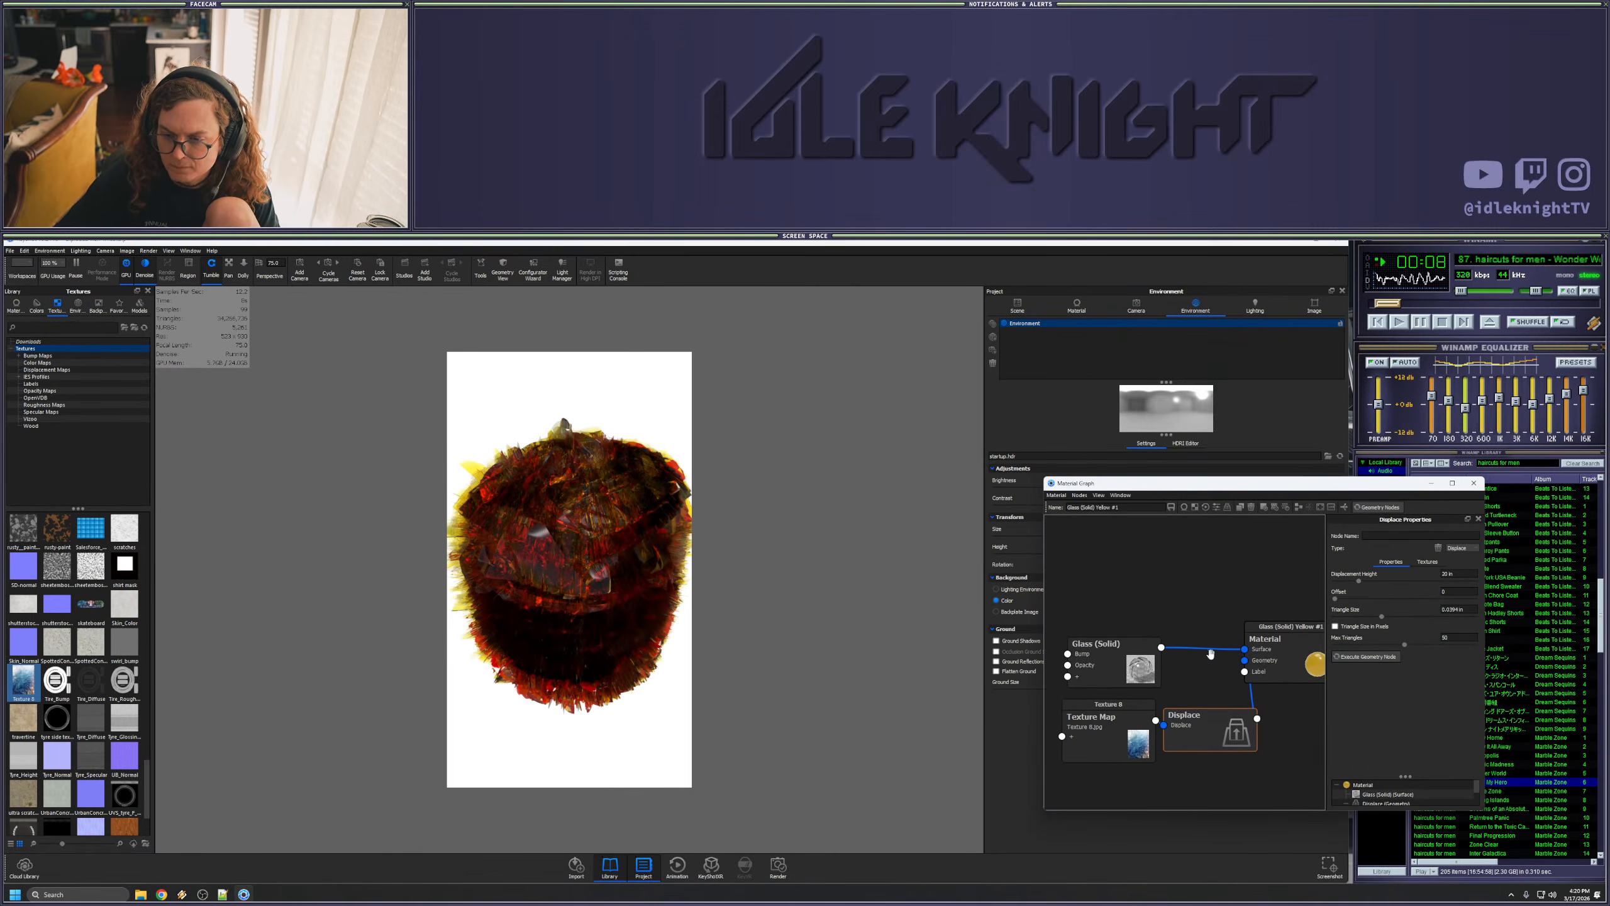
{"action": "left_click", "coordinate": [1149, 733]}
{"action": "scroll", "coordinate": [1396, 734], "scroll_direction": "down", "scroll_amount": 3}
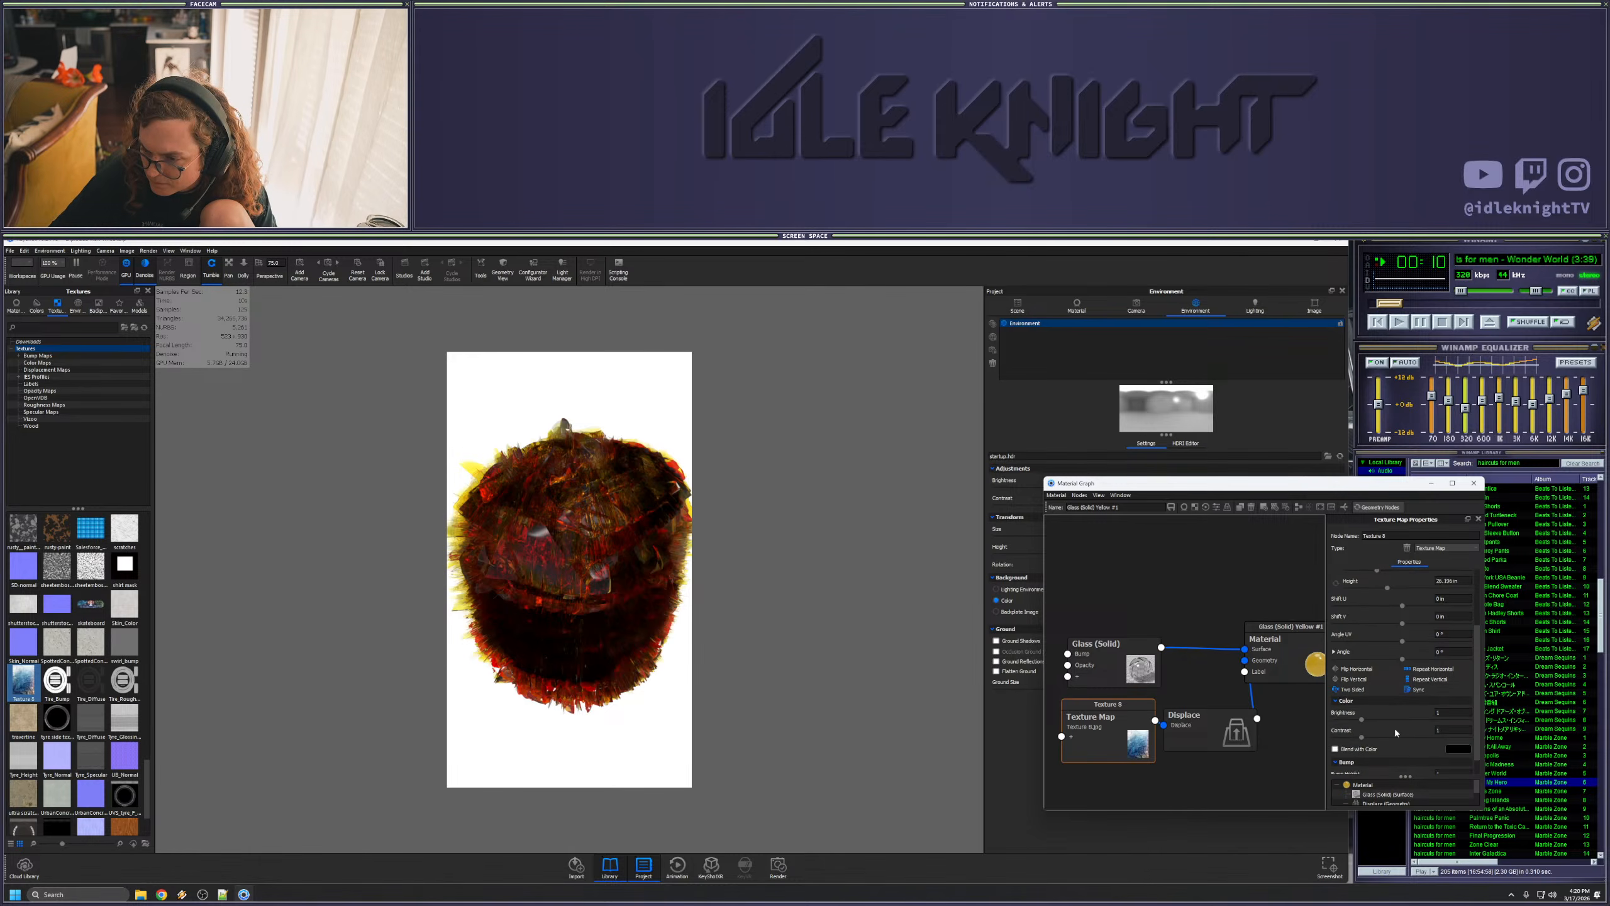
{"action": "scroll", "coordinate": [1392, 734], "scroll_direction": "down", "scroll_amount": 1}
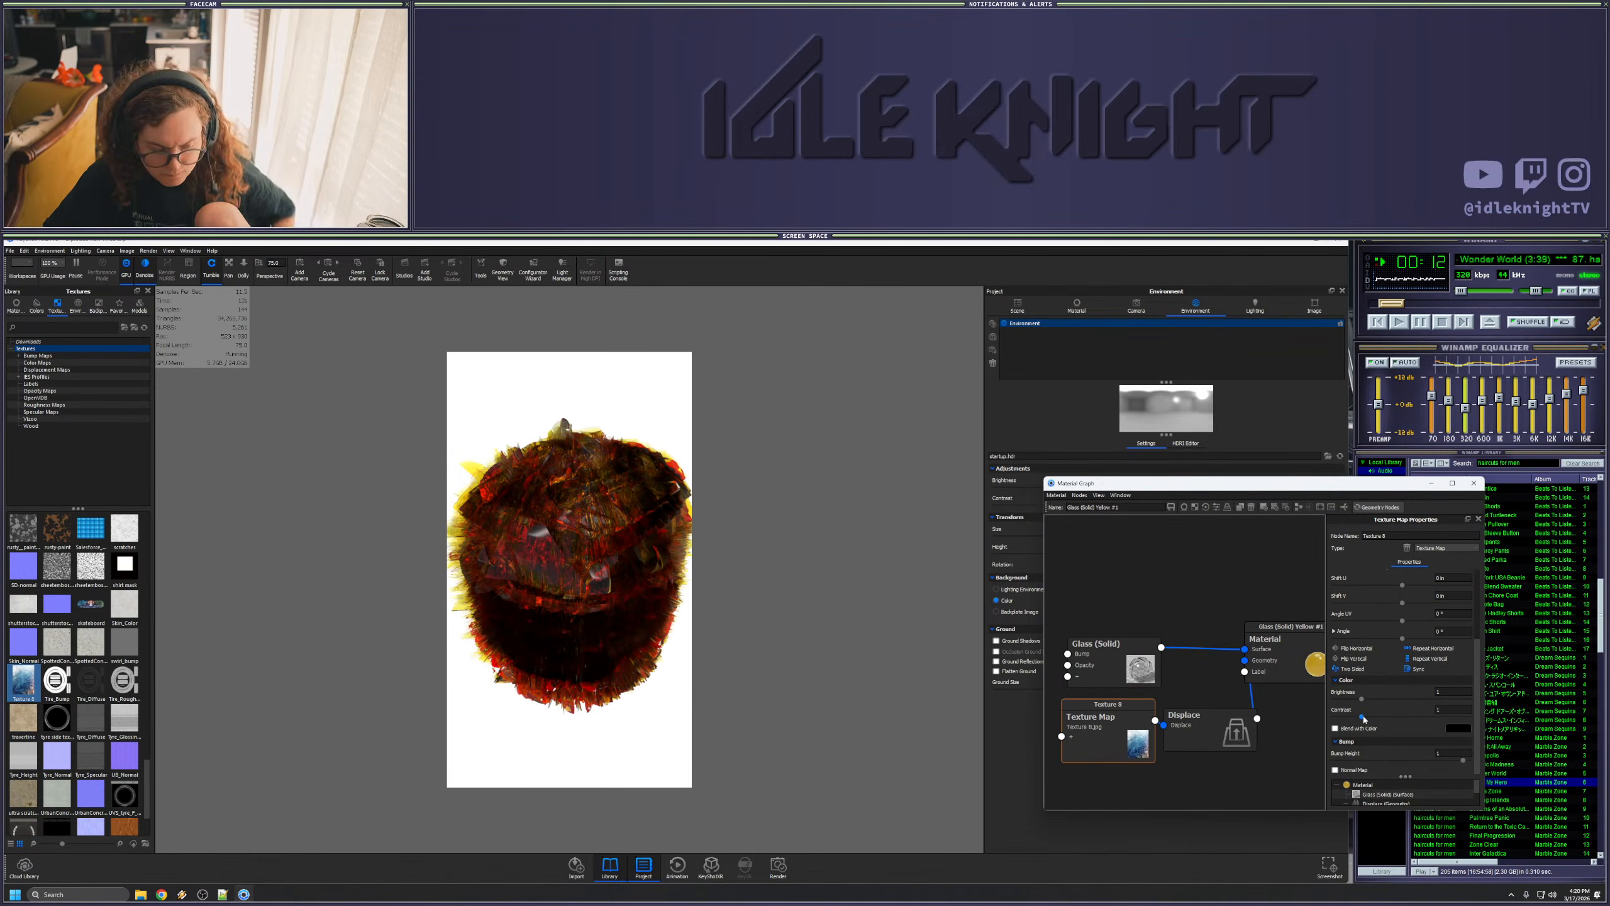
{"action": "key", "text": "c"}
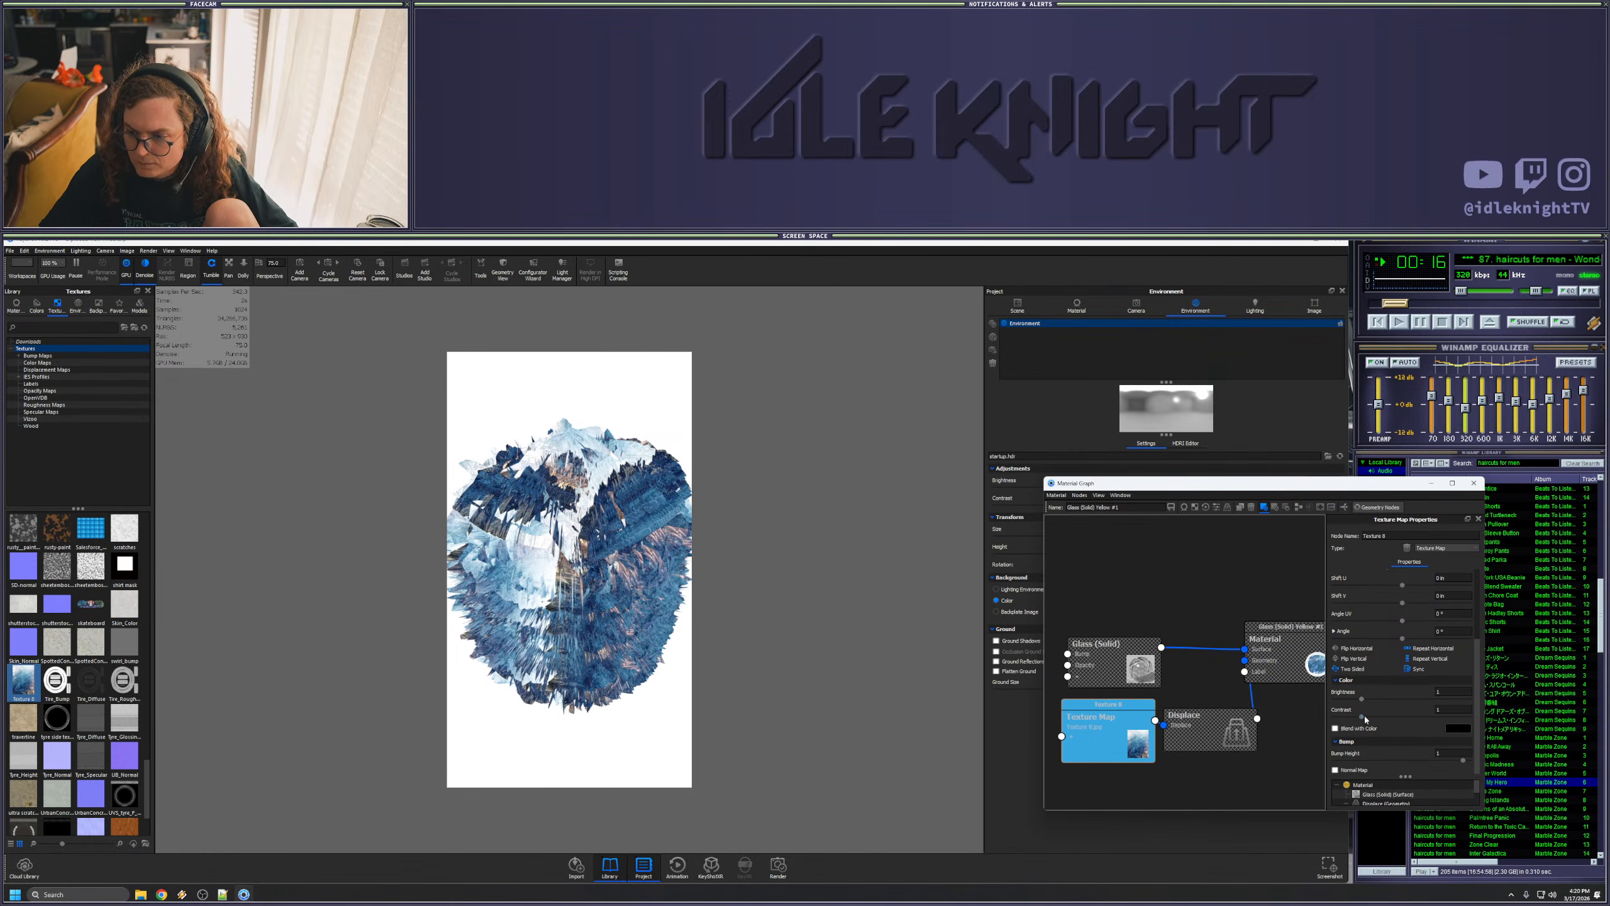
{"action": "left_click_drag", "start_coordinate": [1418, 718], "coordinate": [1455, 717]}
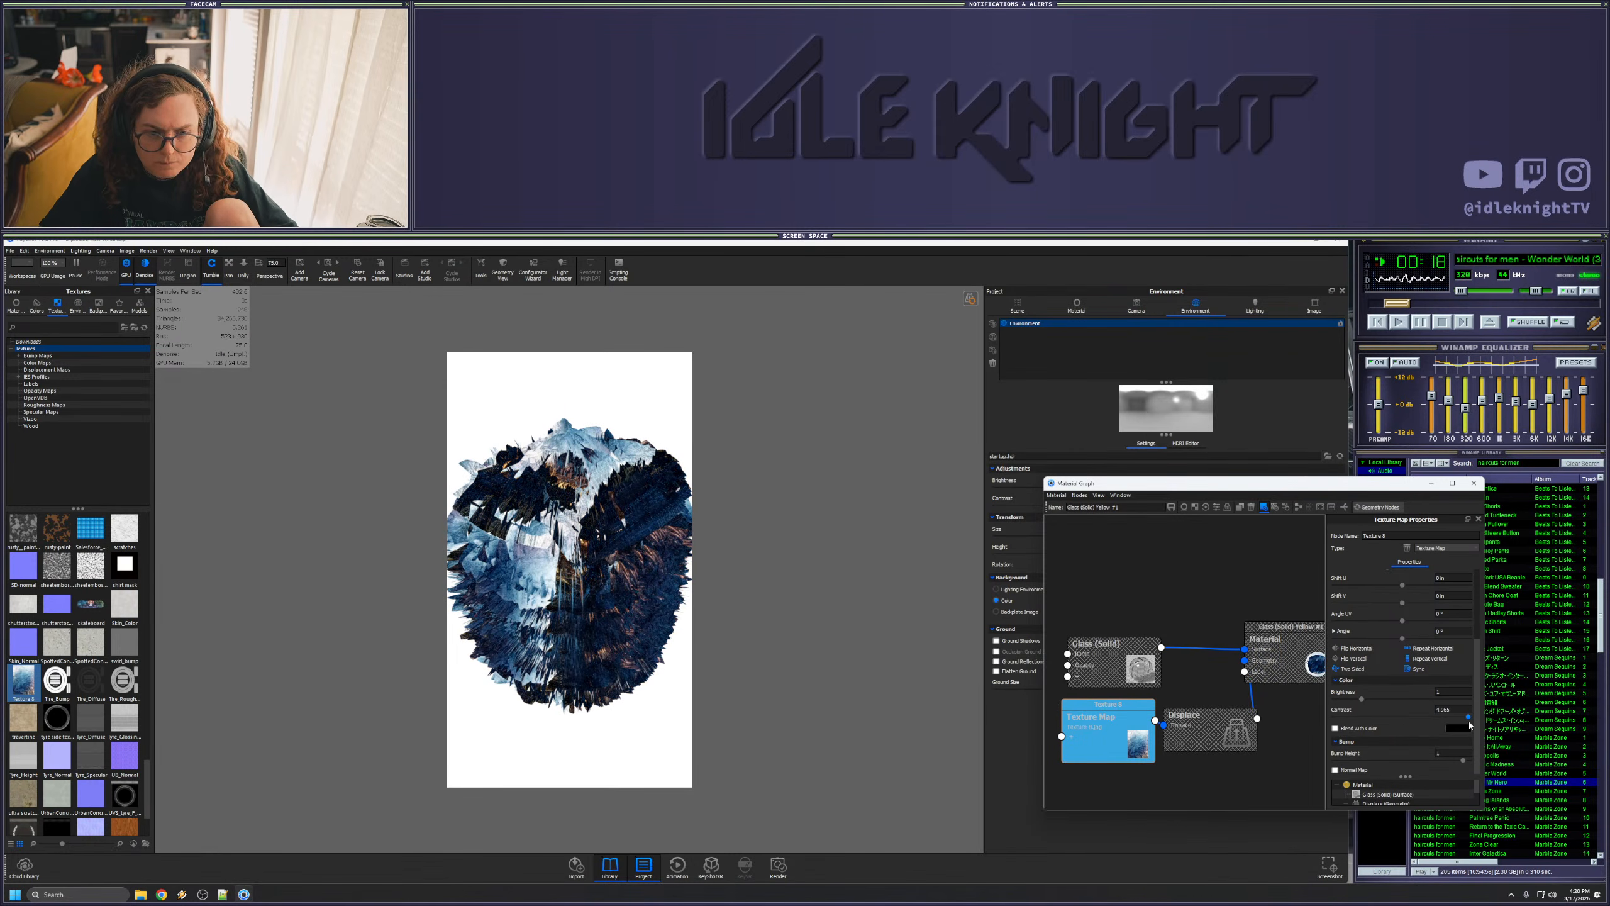
{"action": "left_click_drag", "start_coordinate": [1362, 699], "coordinate": [1402, 699]}
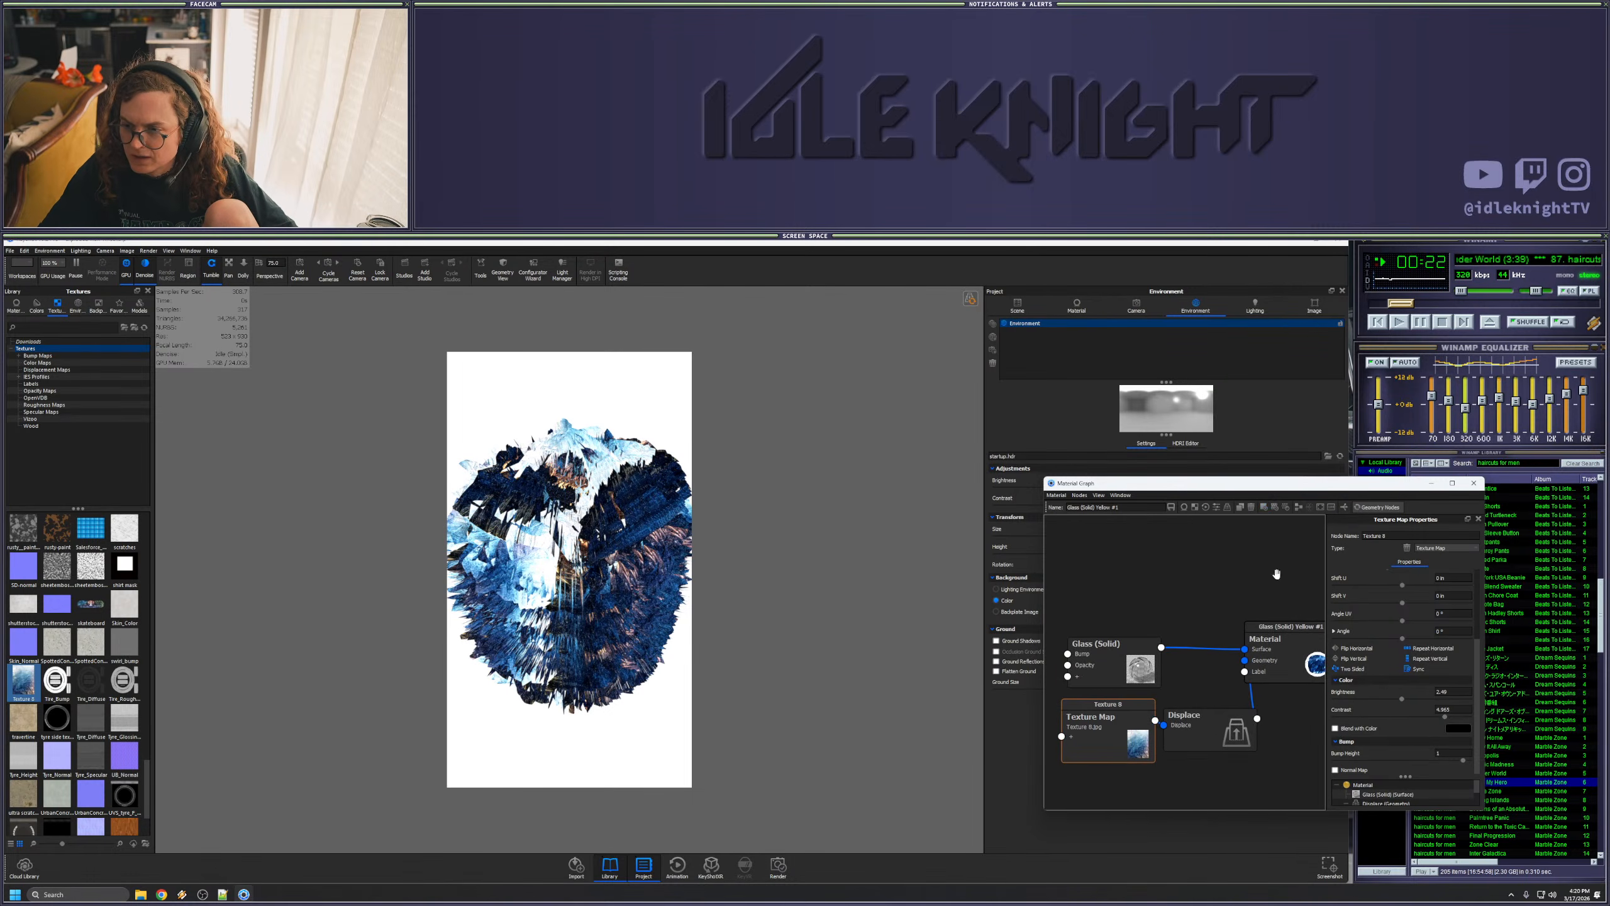
{"action": "left_click", "coordinate": [1216, 743]}
{"action": "left_click", "coordinate": [1352, 656]}
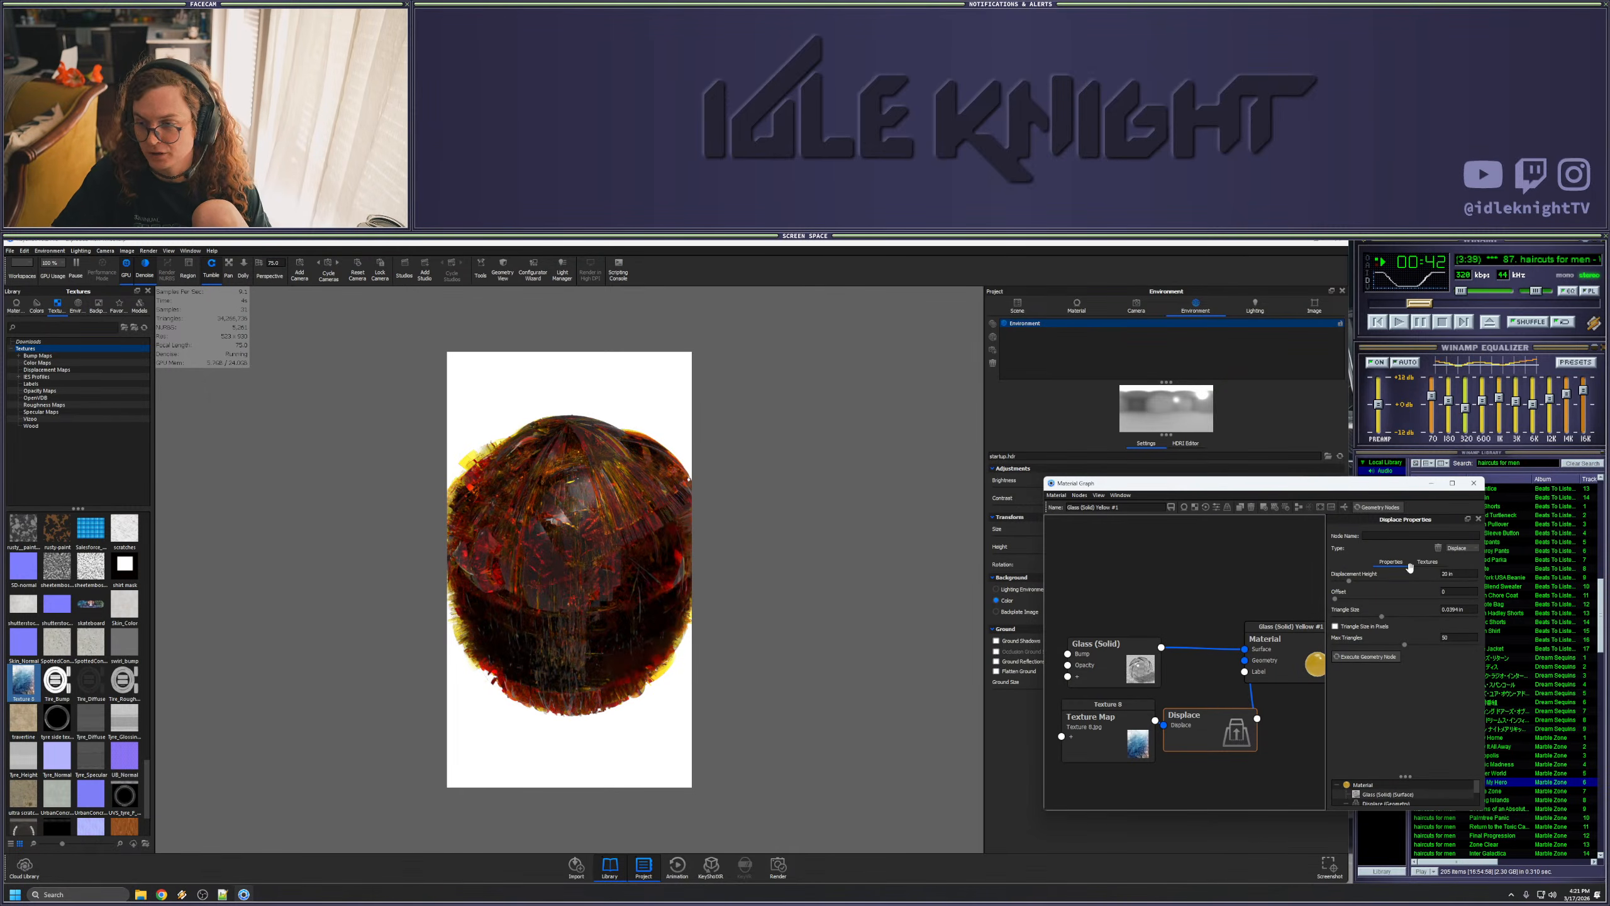
- Set the displacement height to 10 in with an offset of about 0.03 and execute the geometry node again
{"action": "left_click", "coordinate": [1455, 573]}
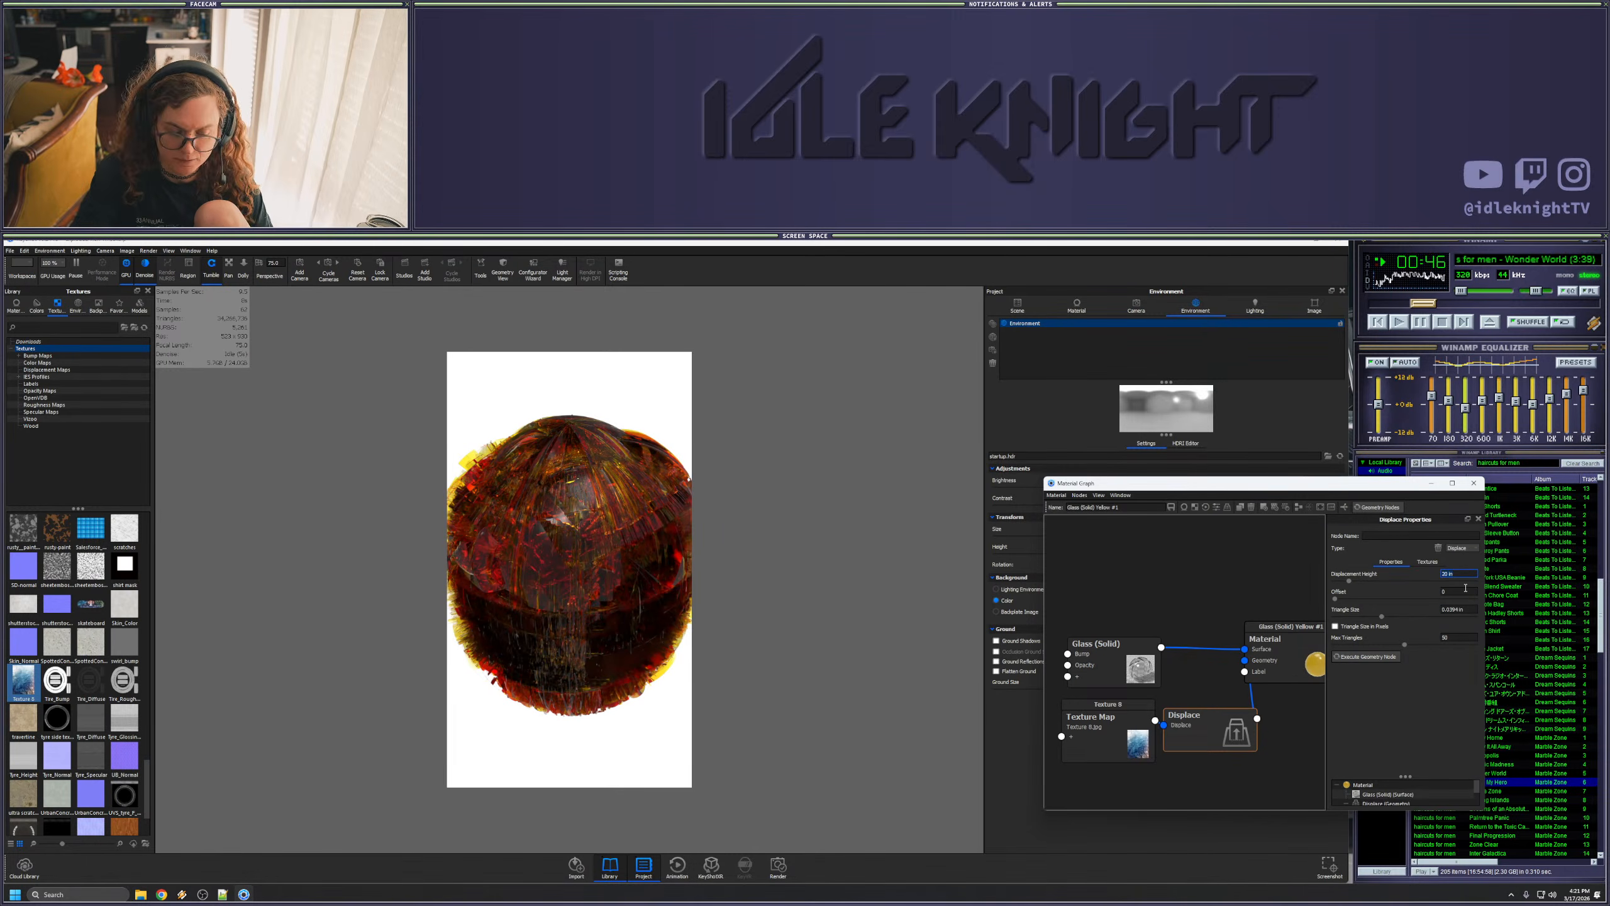
{"action": "key", "text": "Return"}
{"action": "left_click", "coordinate": [1336, 598]}
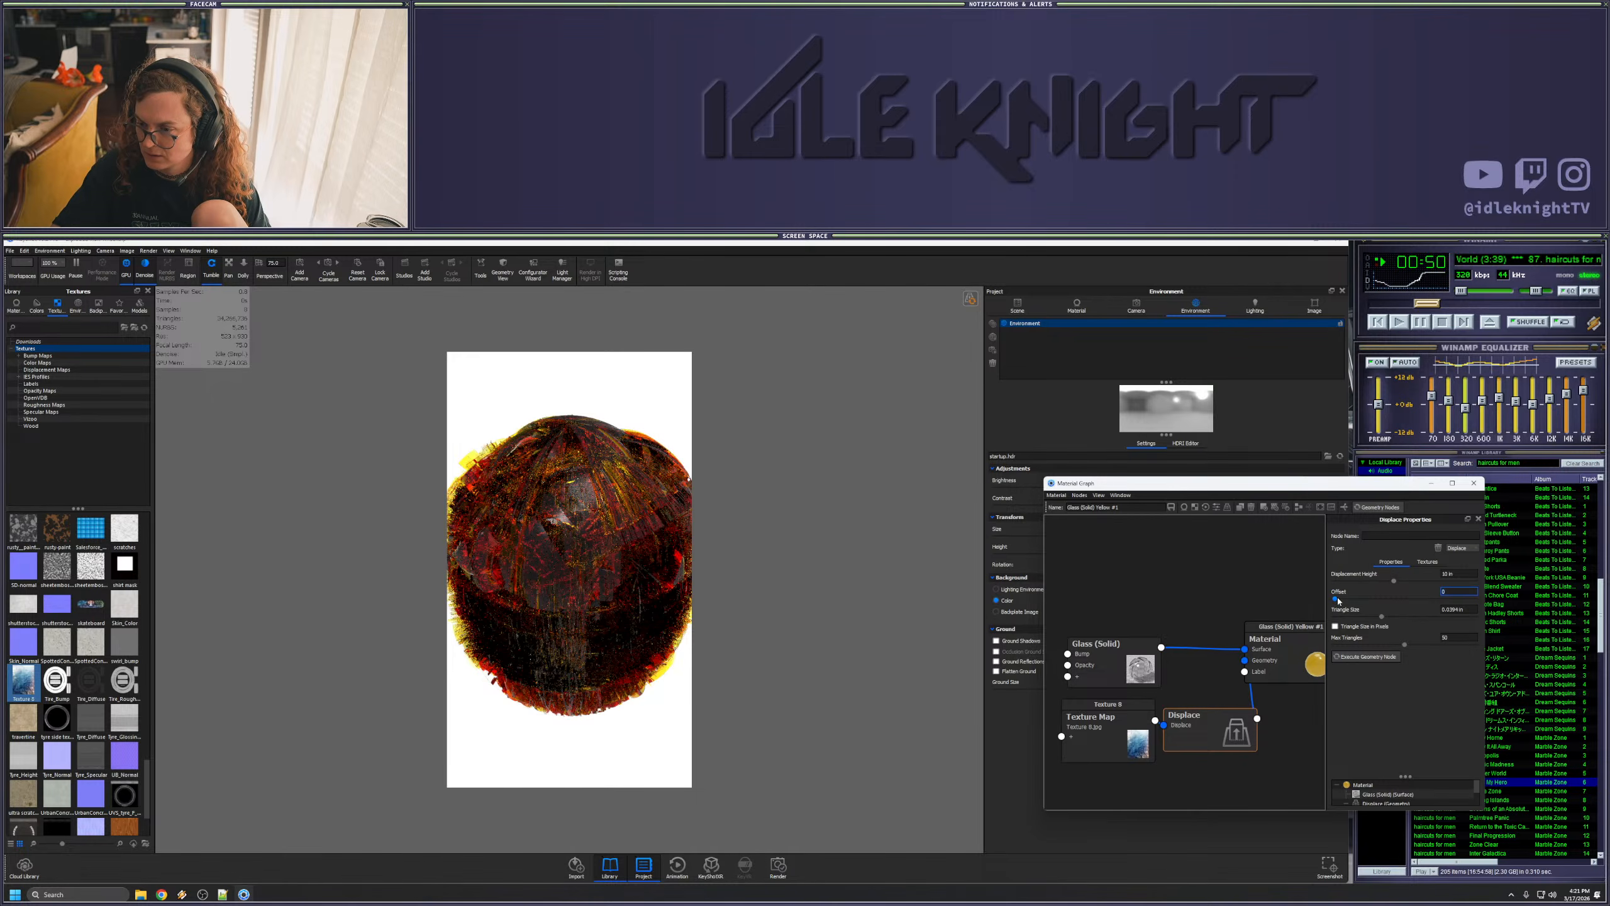
{"action": "left_click_drag", "start_coordinate": [1341, 600], "coordinate": [1342, 601]}
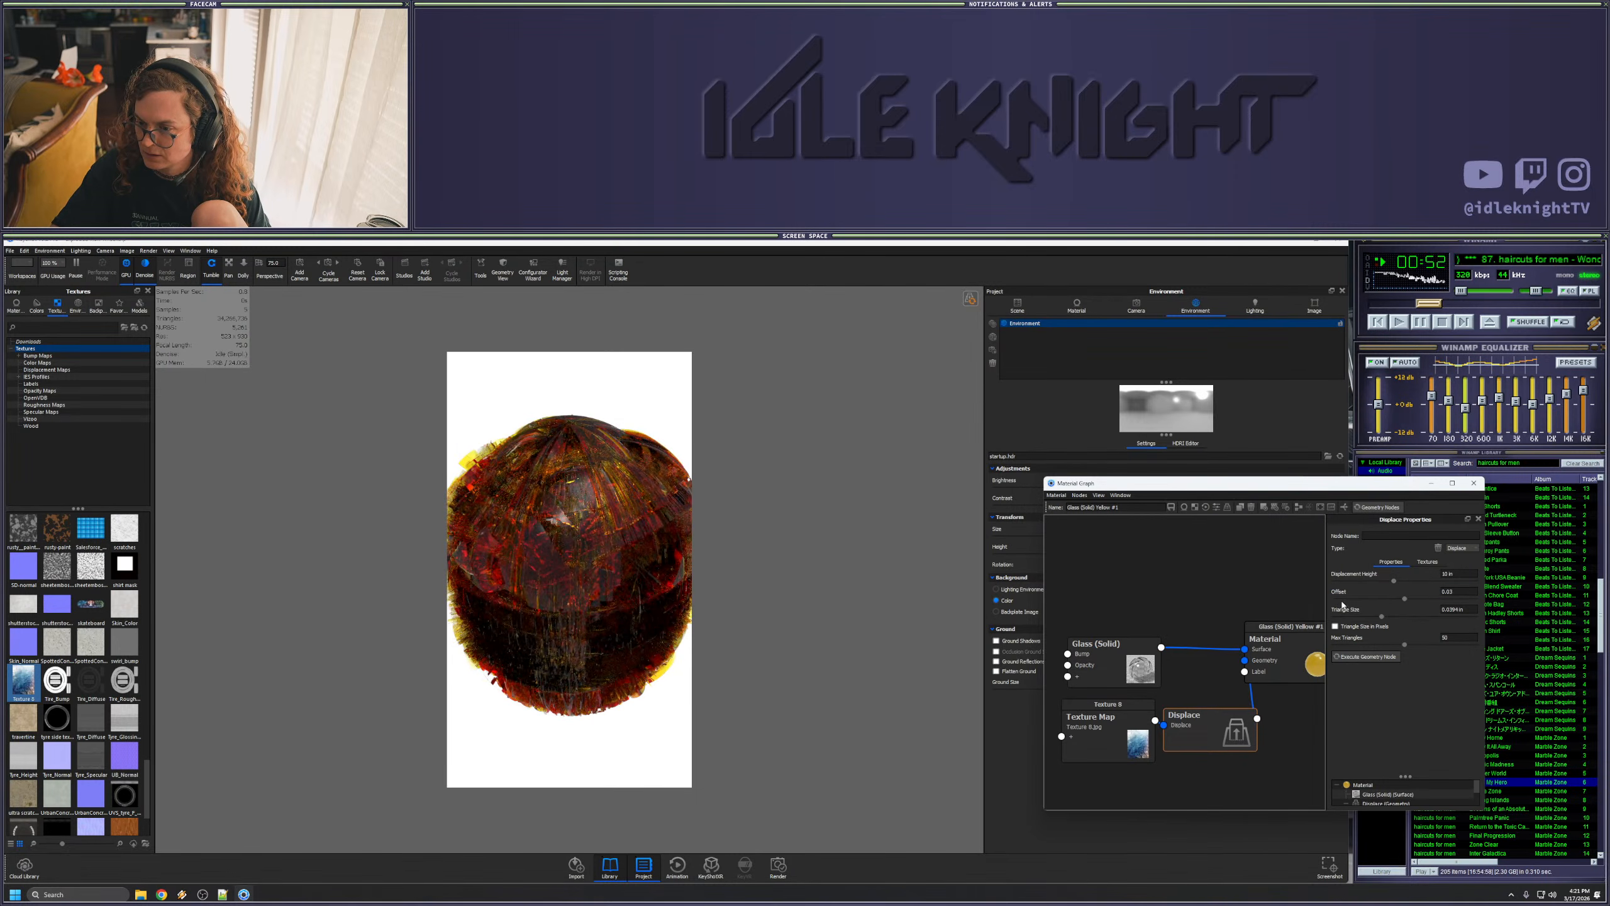
{"action": "left_click", "coordinate": [1370, 657]}
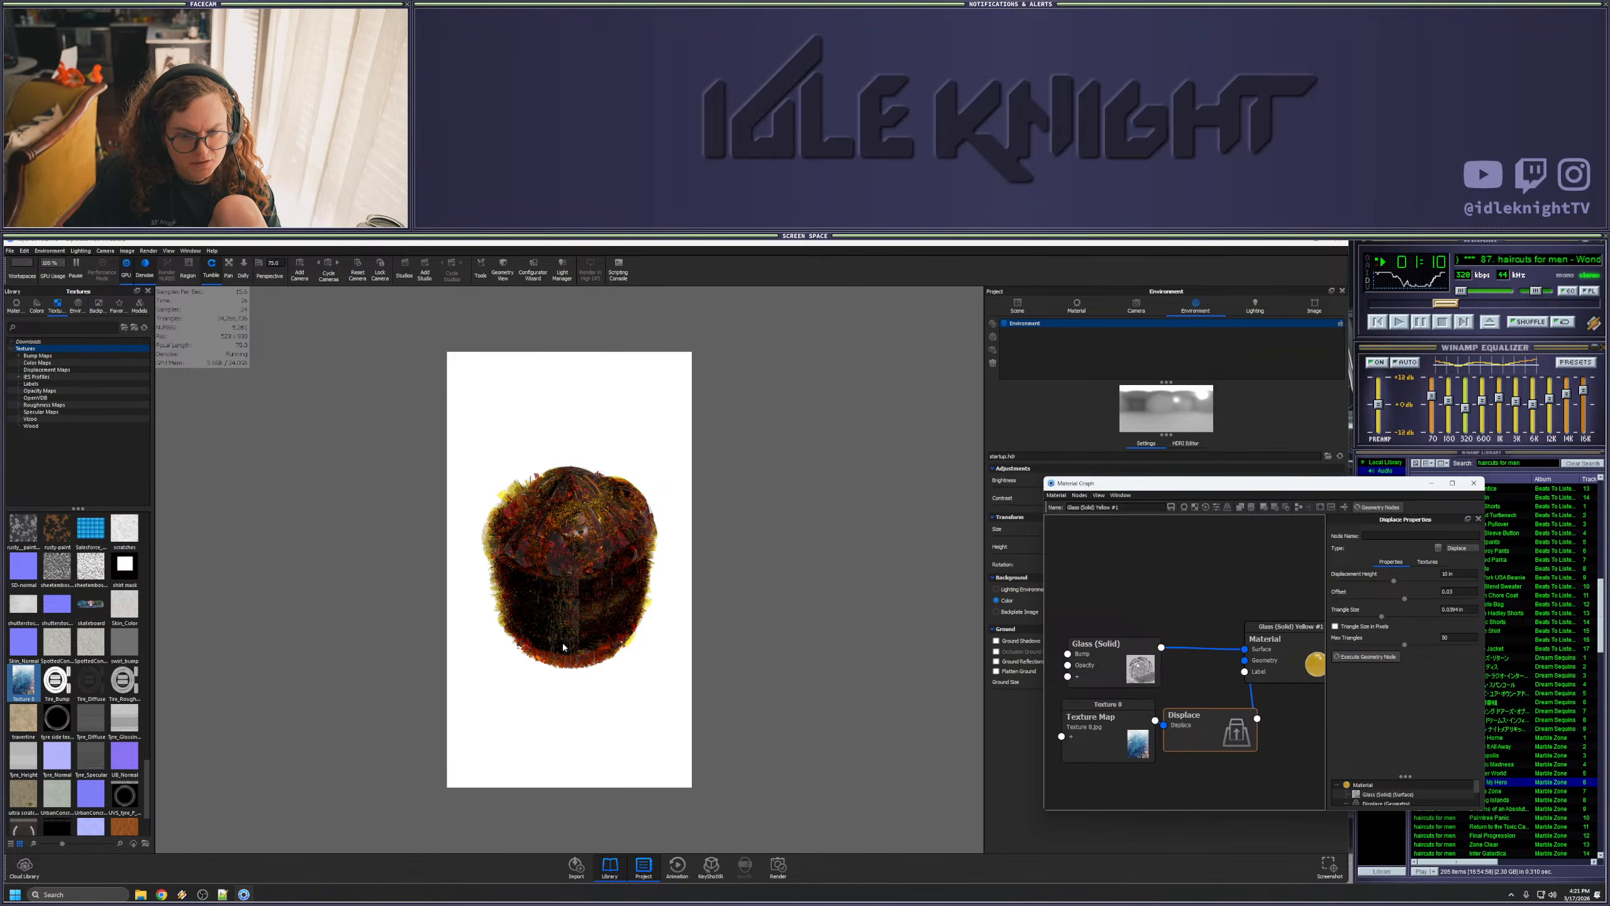
{"action": "left_click_drag", "start_coordinate": [563, 647], "coordinate": [553, 583]}
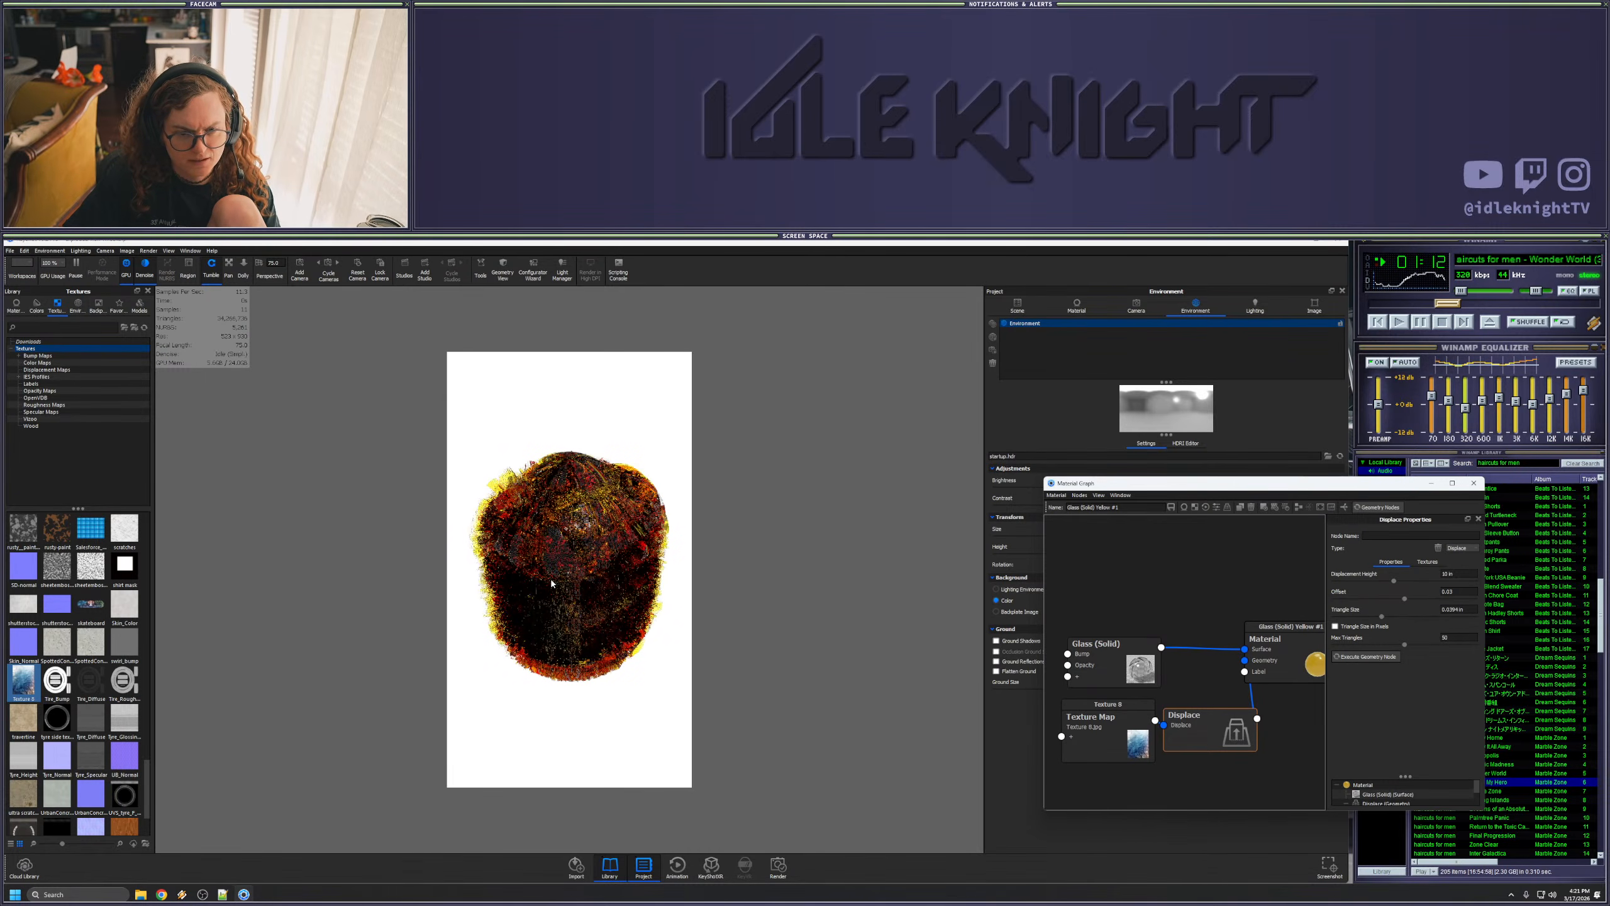
{"action": "scroll", "coordinate": [553, 583], "scroll_direction": "up", "scroll_amount": 4}
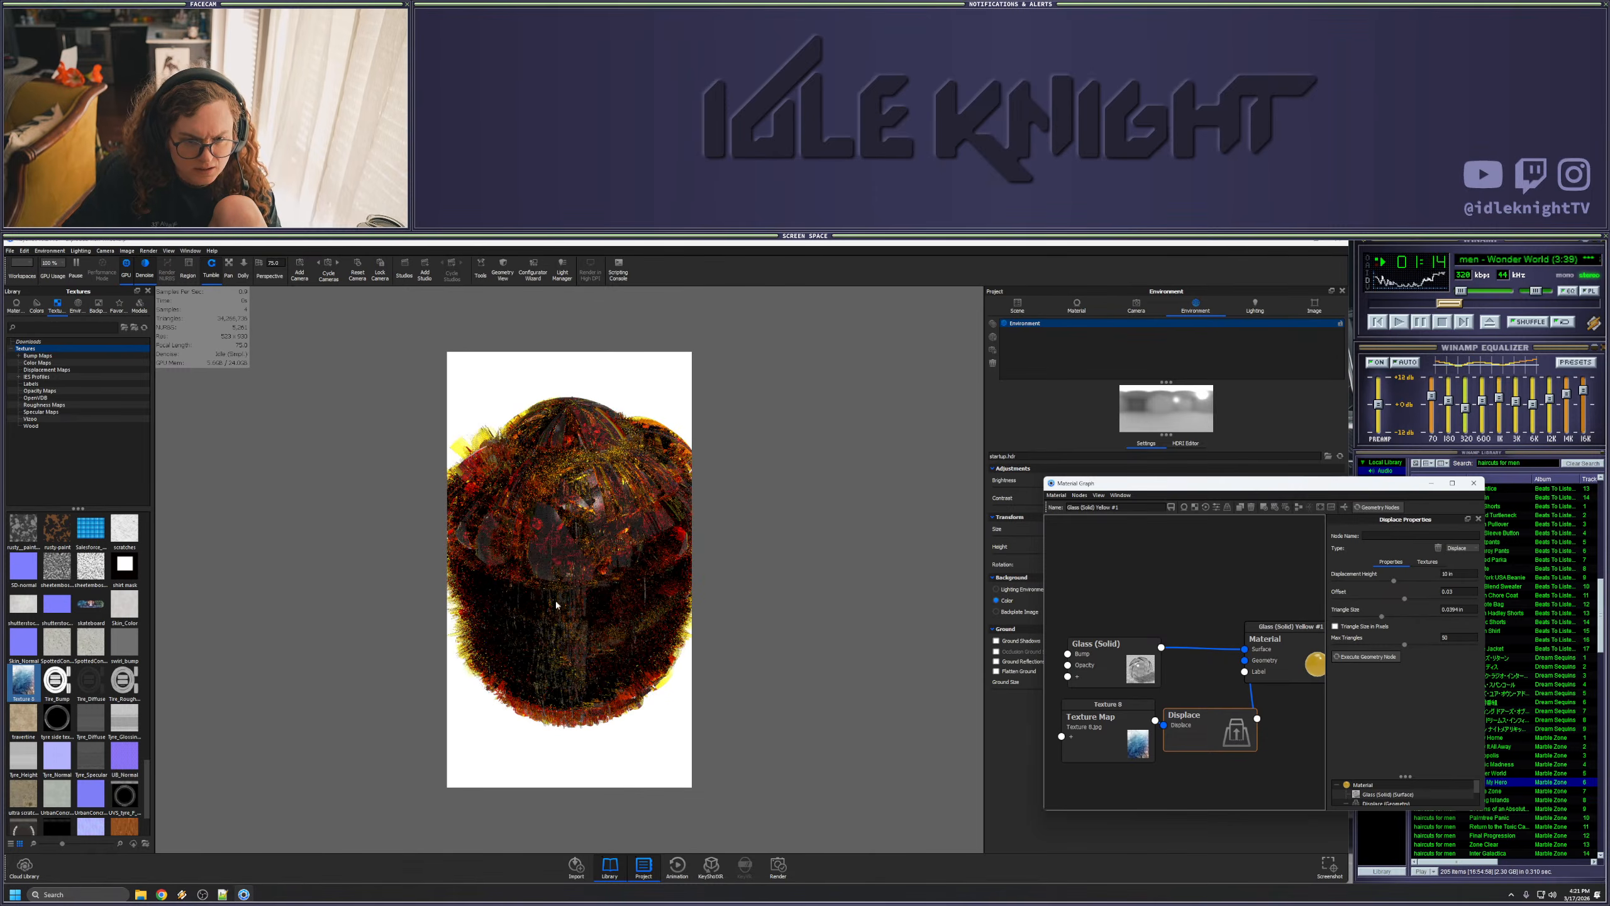
{"action": "scroll", "coordinate": [556, 601], "scroll_direction": "up", "scroll_amount": 3}
{"action": "scroll", "coordinate": [597, 596], "scroll_direction": "up", "scroll_amount": 3}
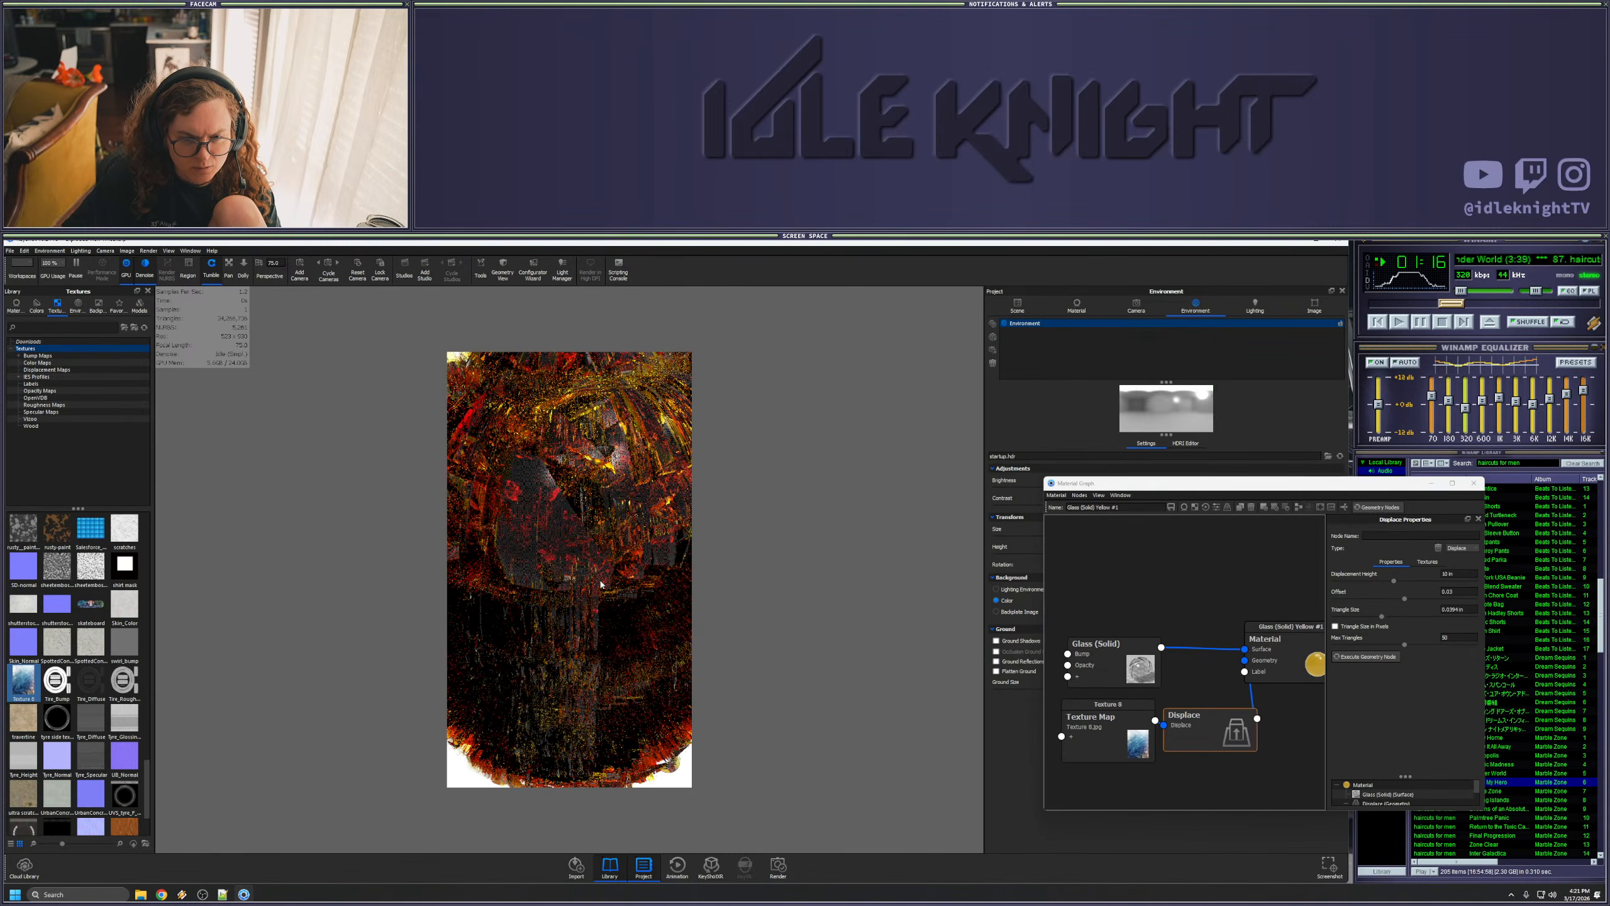
{"action": "scroll", "coordinate": [597, 597], "scroll_direction": "up", "scroll_amount": 4}
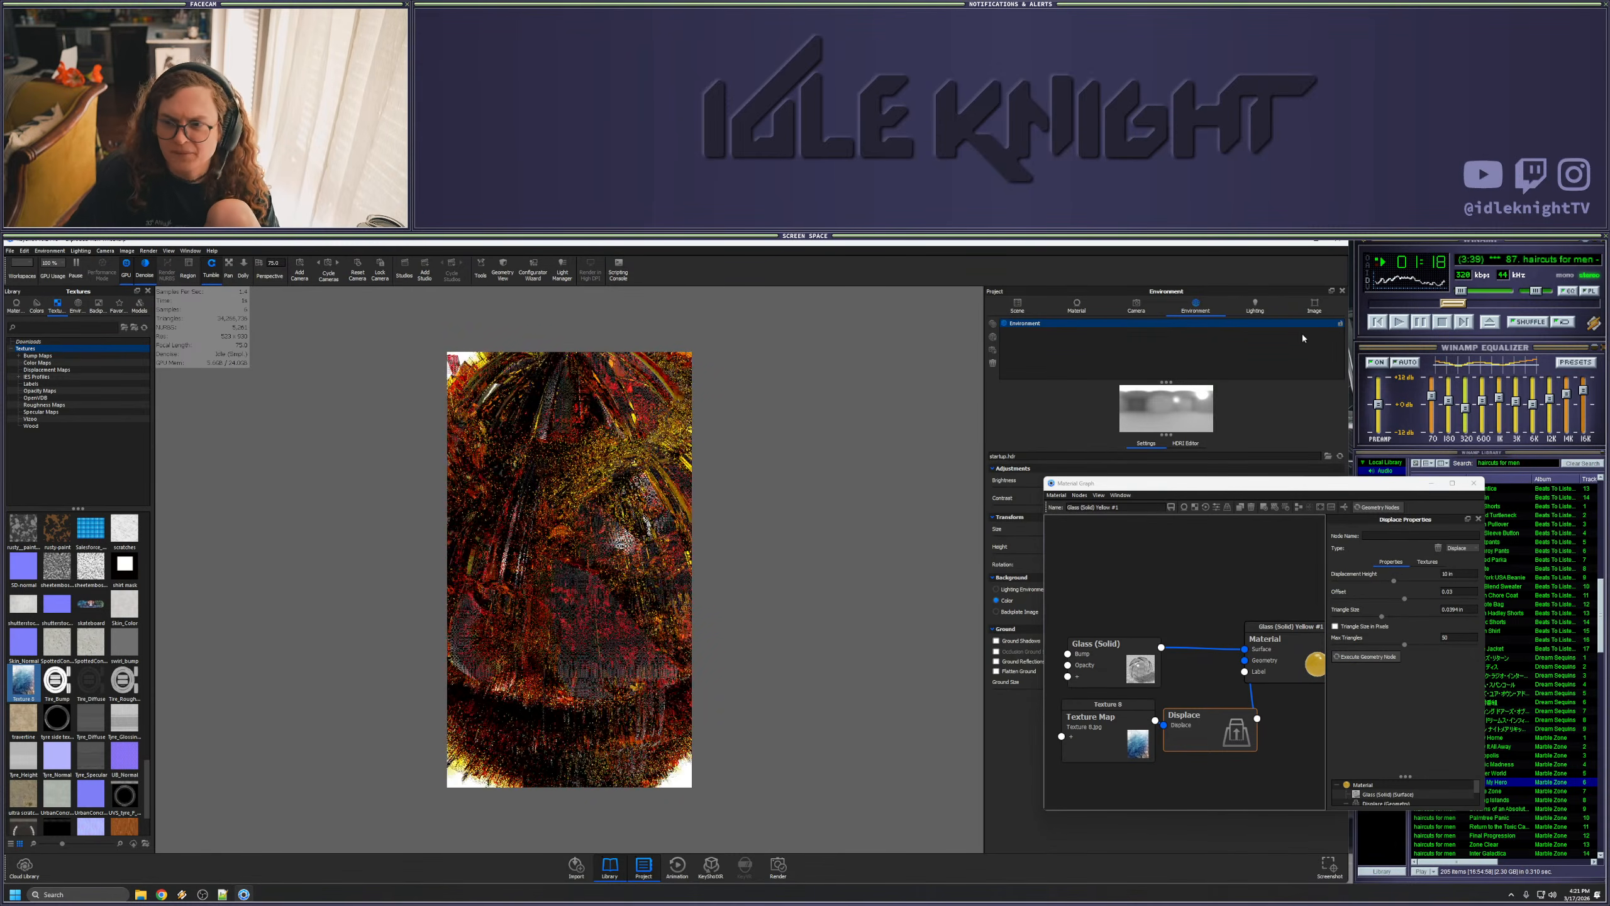
- Switch the image to the landscape 4:3 preset, set the resolution to 1400 × 1050 px, and fit more of the model in frame
{"action": "left_click", "coordinate": [1314, 305]}
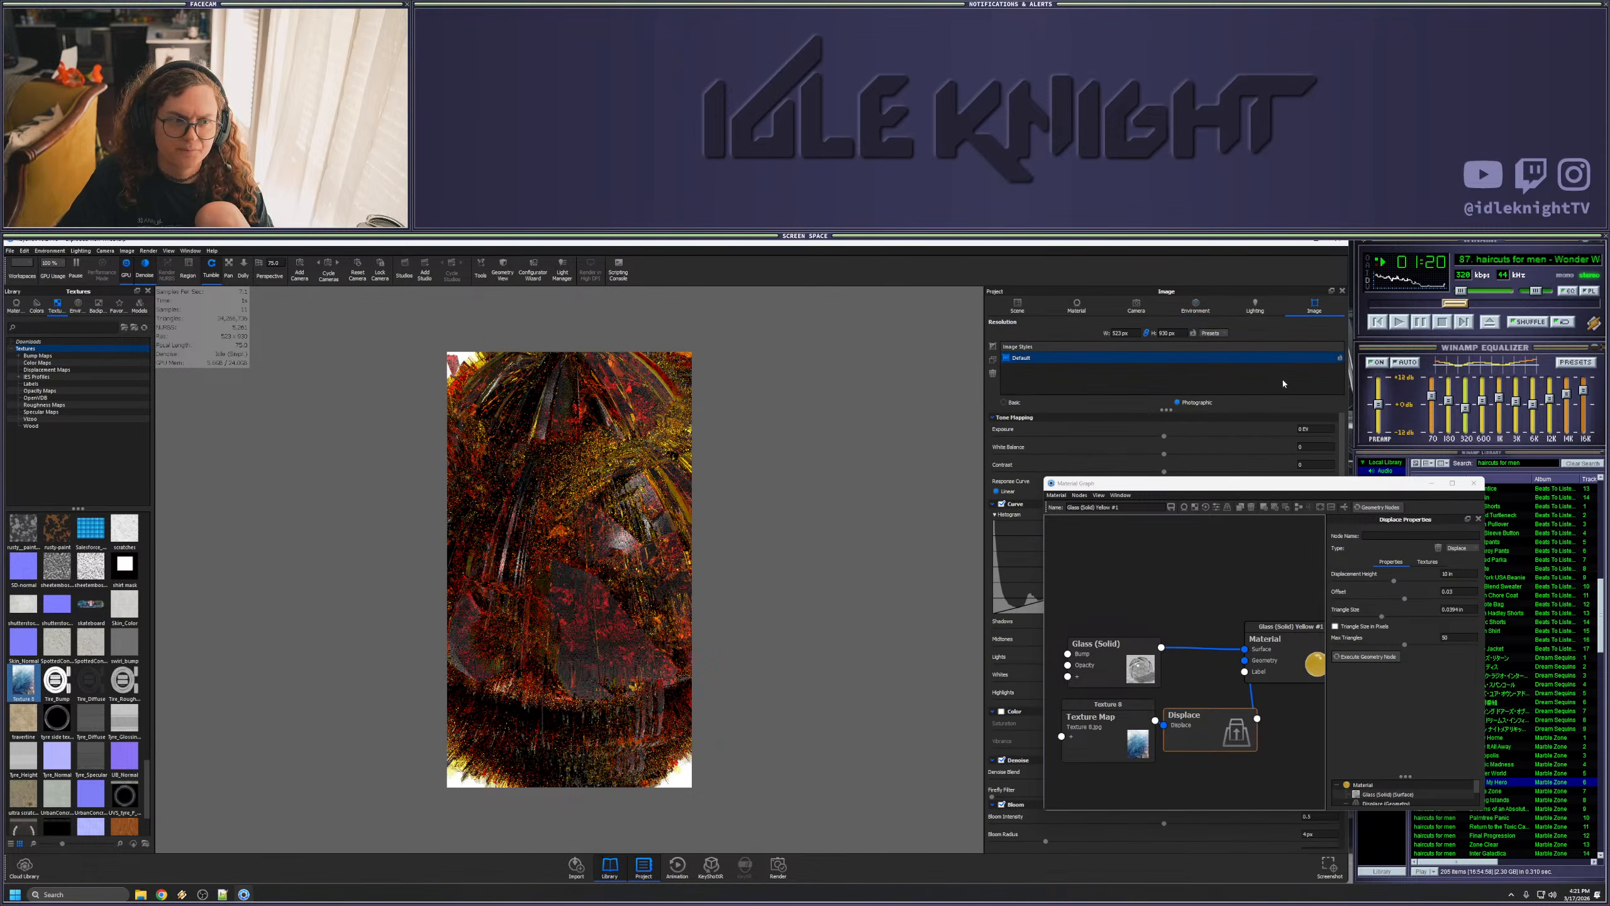
{"action": "left_click_drag", "start_coordinate": [1204, 483], "coordinate": [1325, 662]}
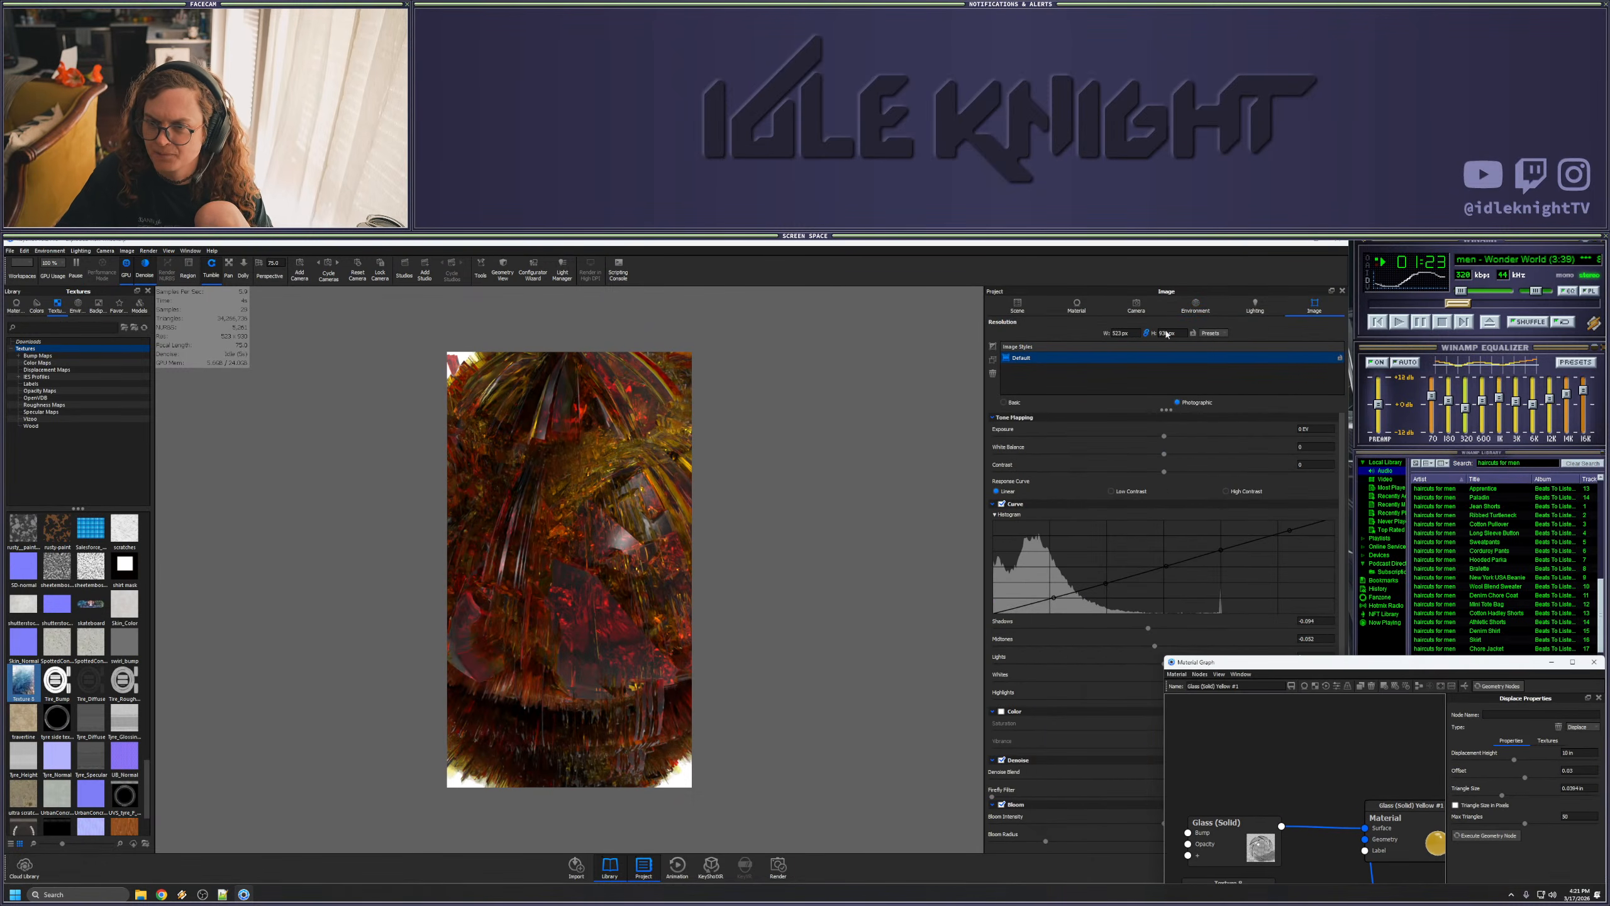
{"action": "left_click", "coordinate": [1209, 334]}
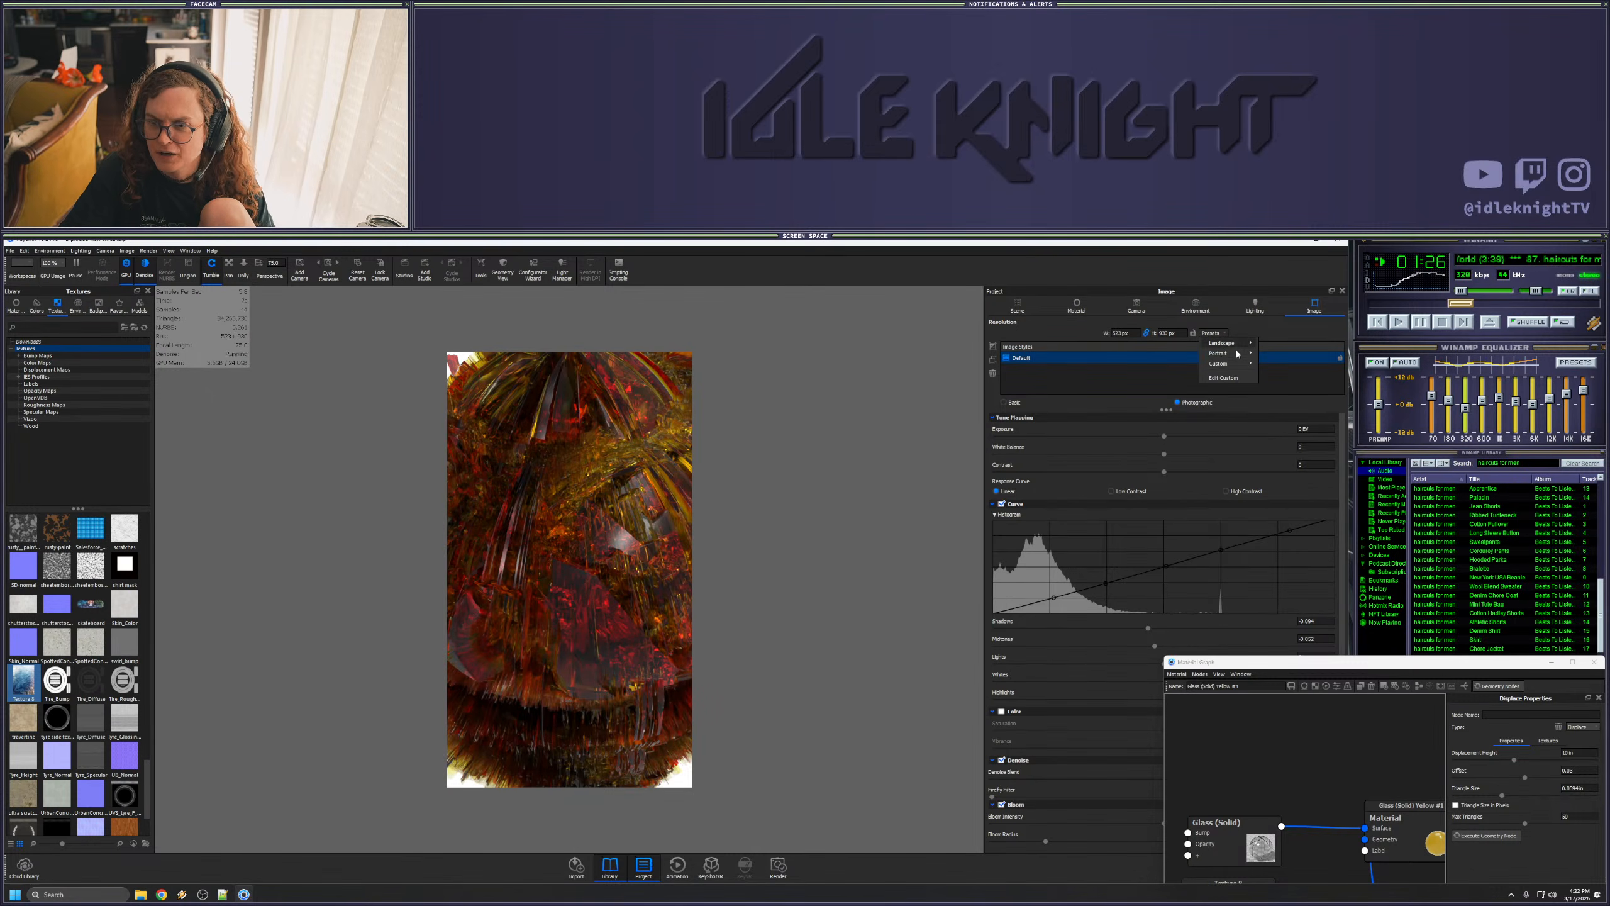
{"action": "mouse_move", "coordinate": [1237, 353]}
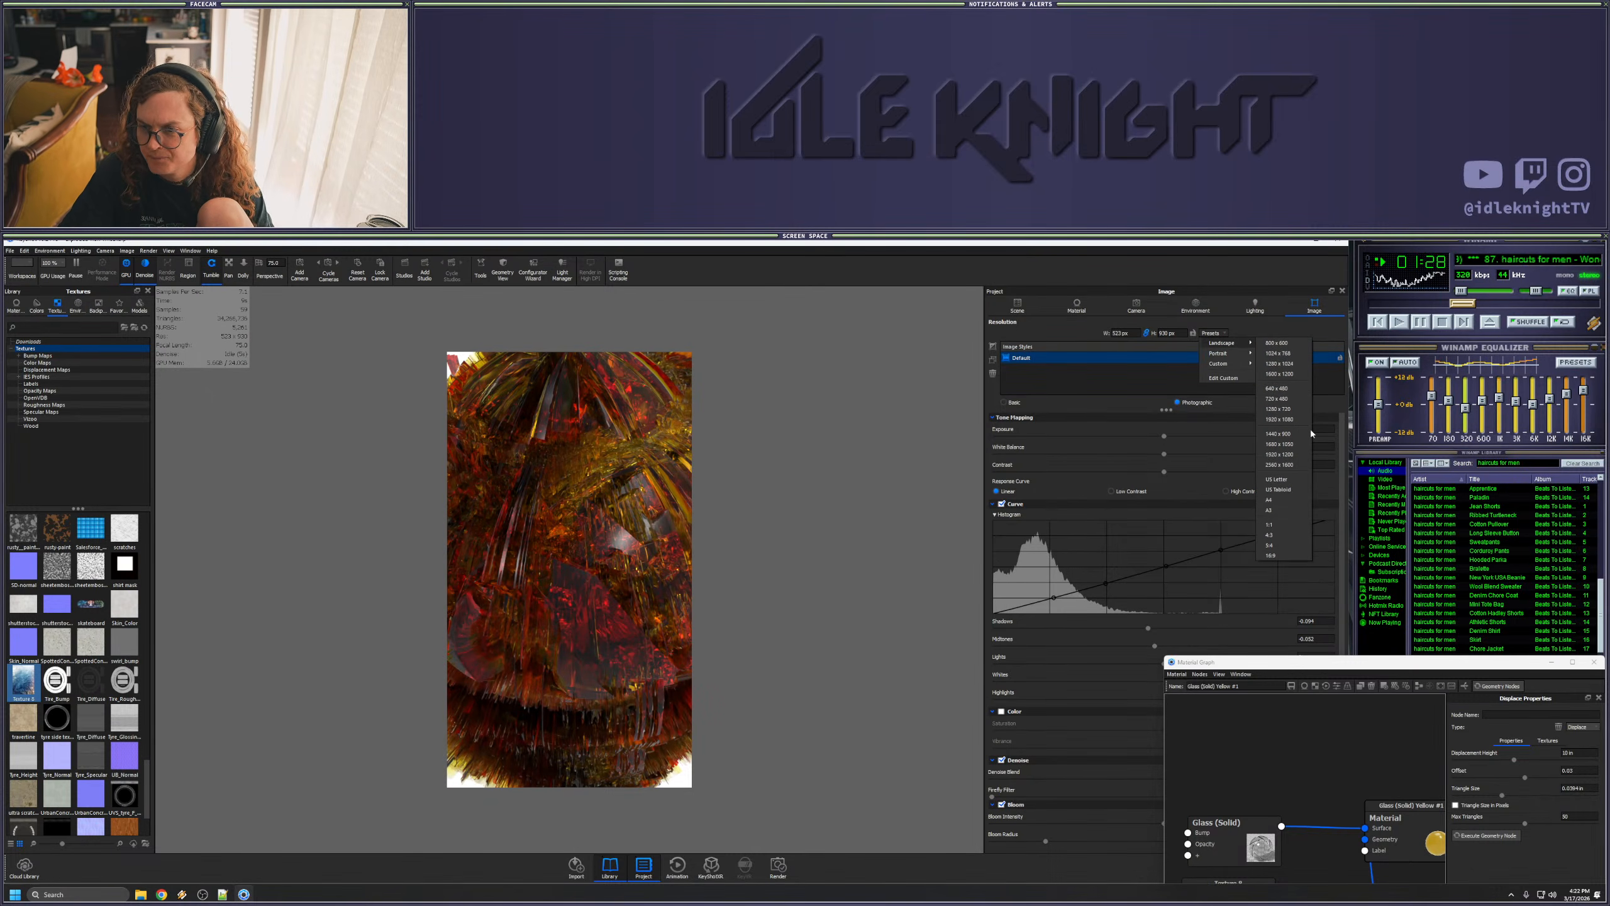
{"action": "left_click", "coordinate": [1283, 536]}
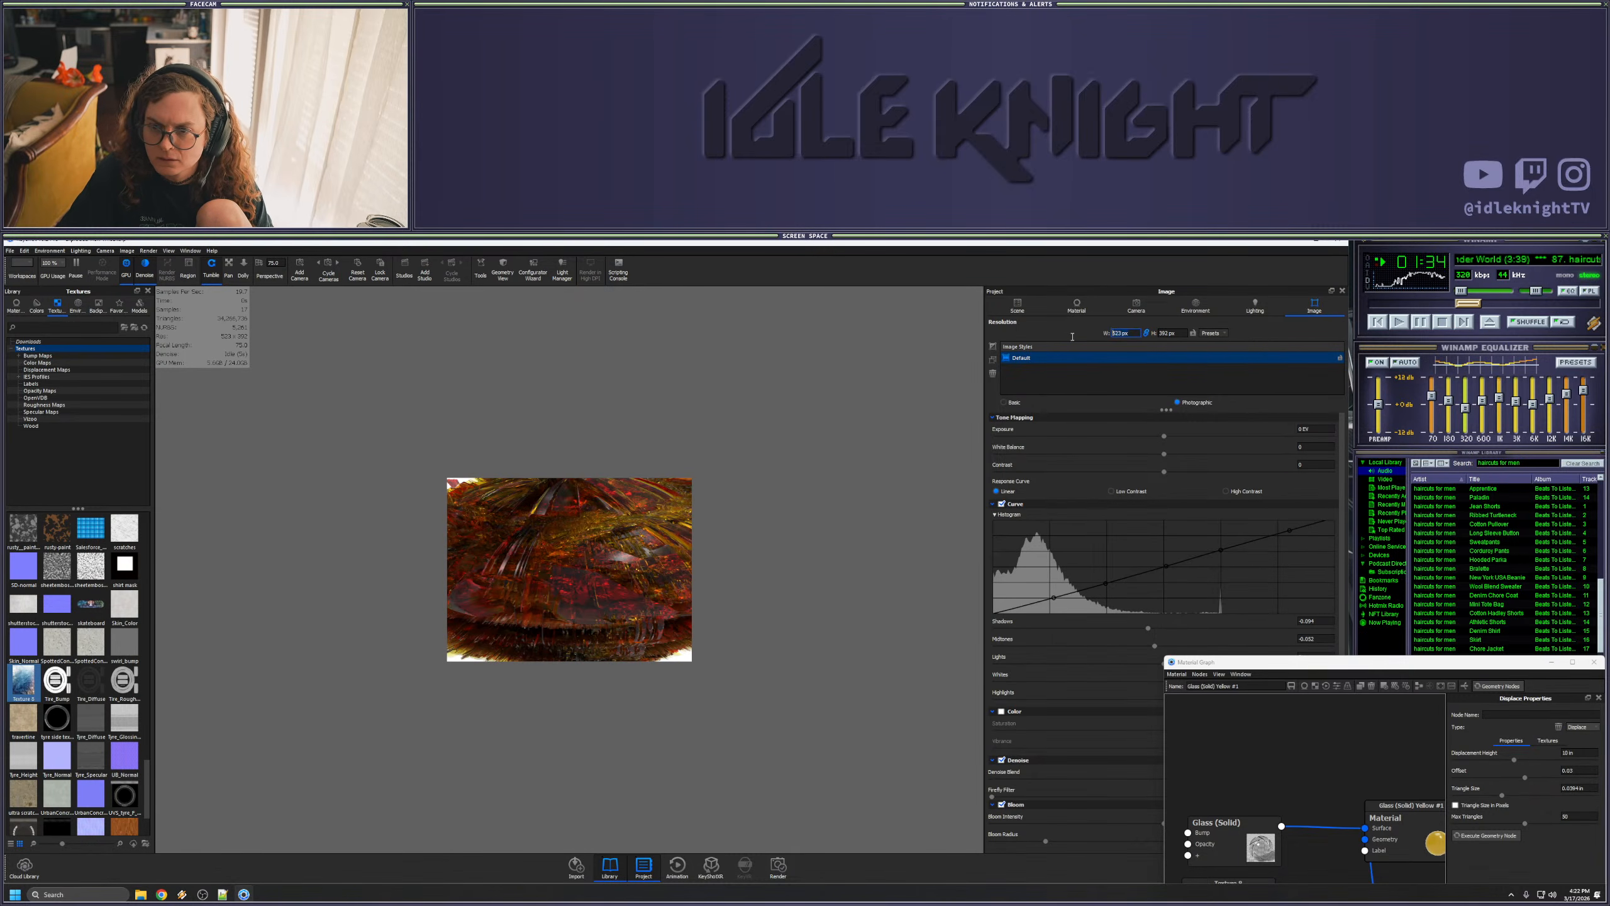
{"action": "type", "text": "1400"}
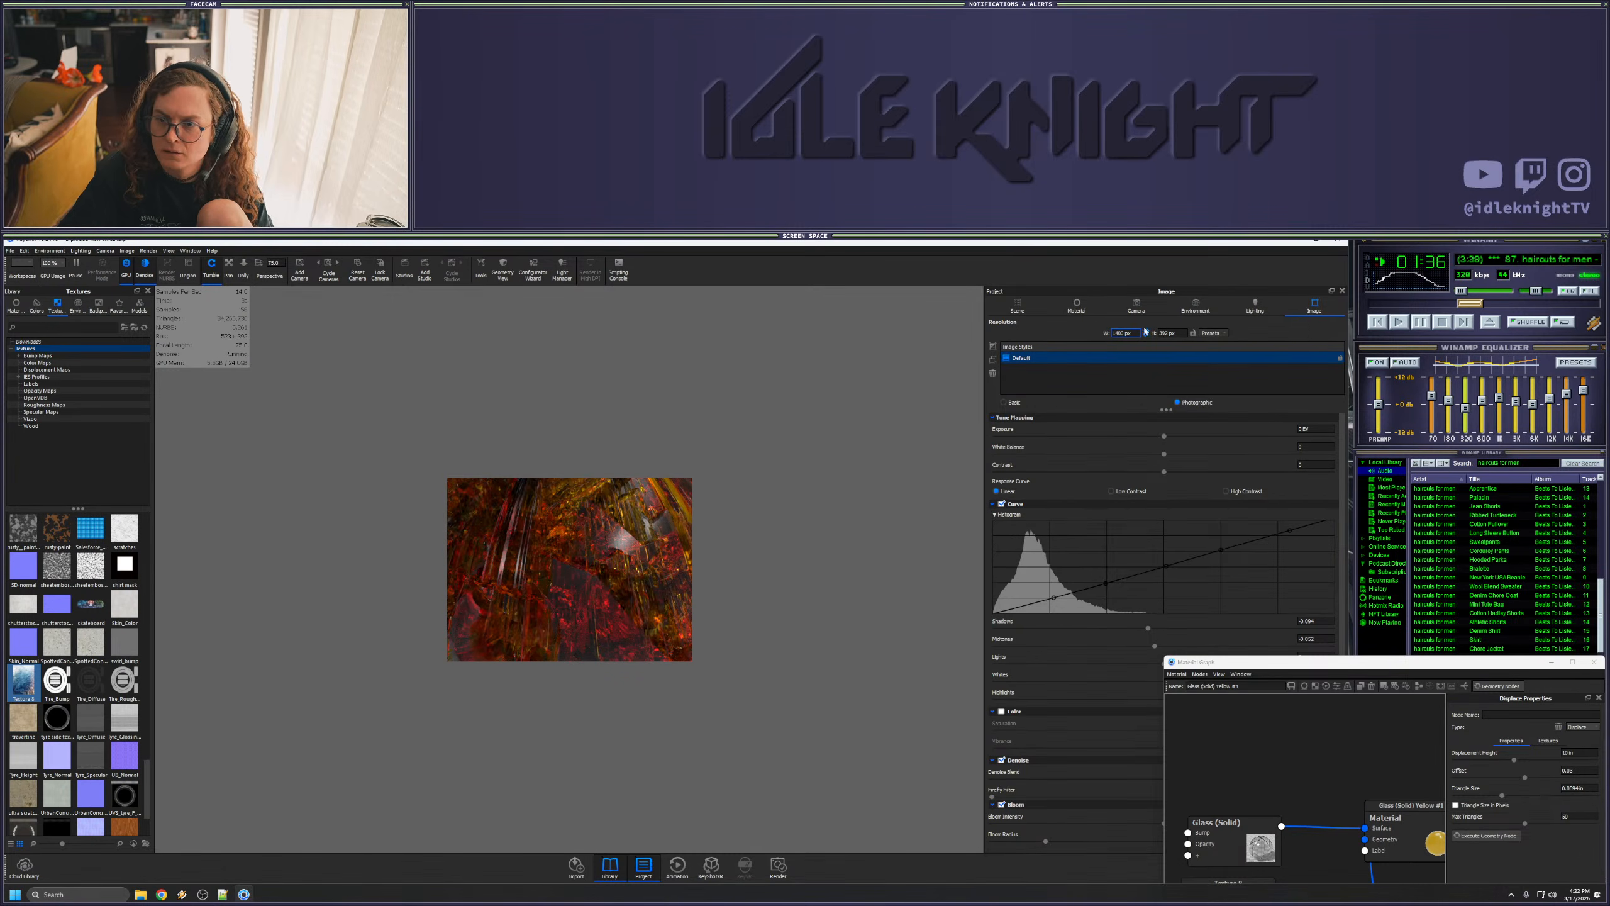
{"action": "left_click", "coordinate": [1165, 333]}
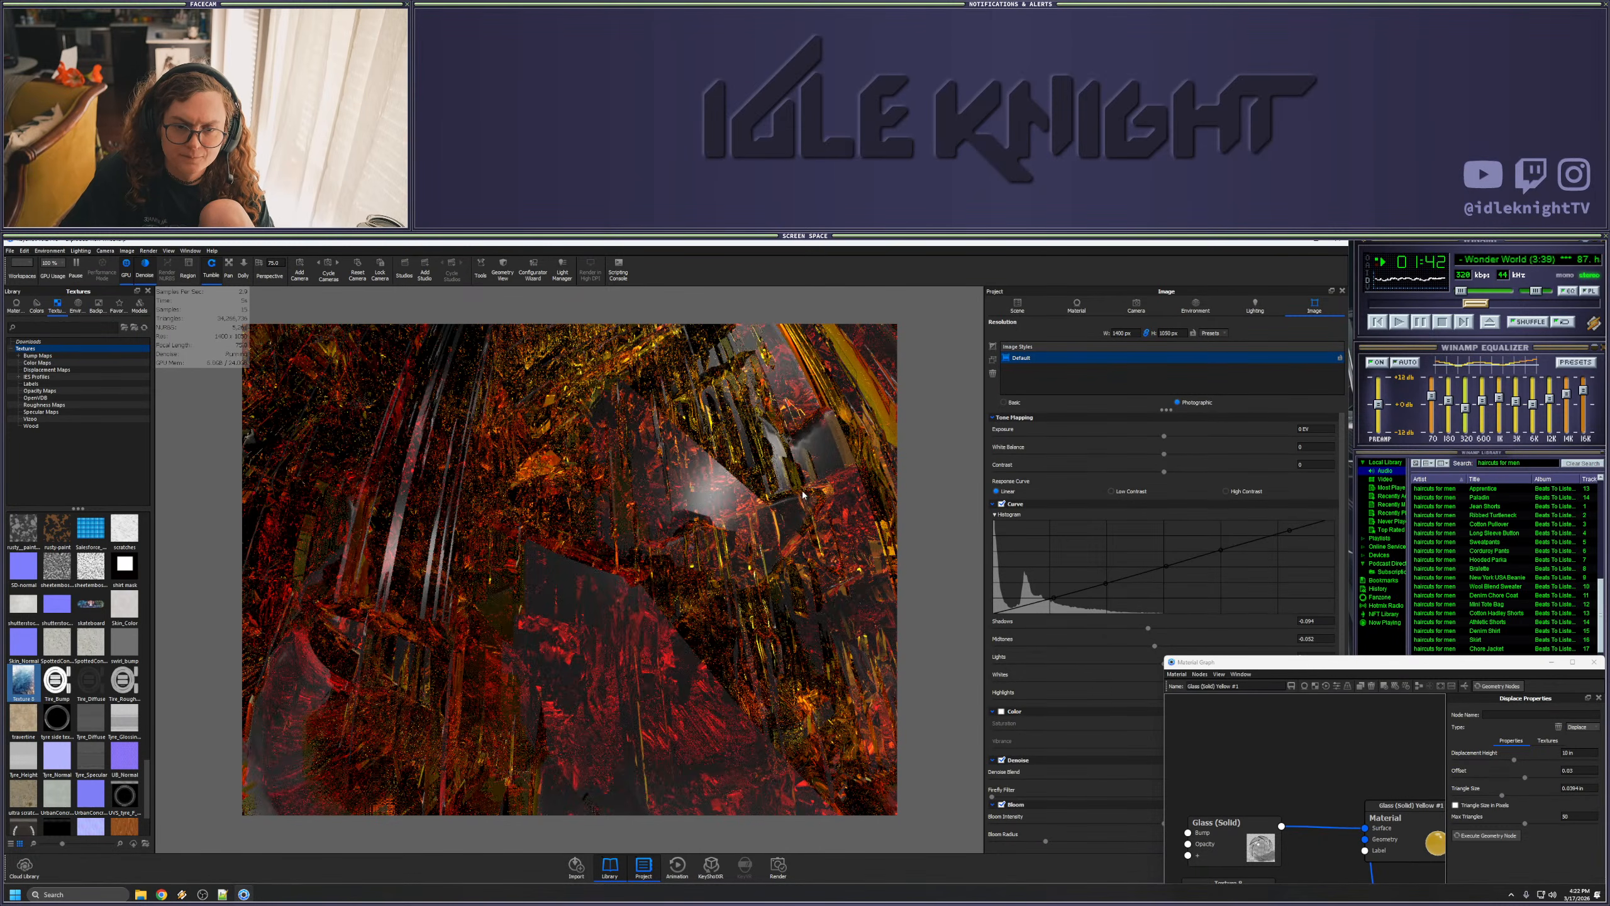
{"action": "scroll", "coordinate": [805, 493], "scroll_direction": "down", "scroll_amount": 4}
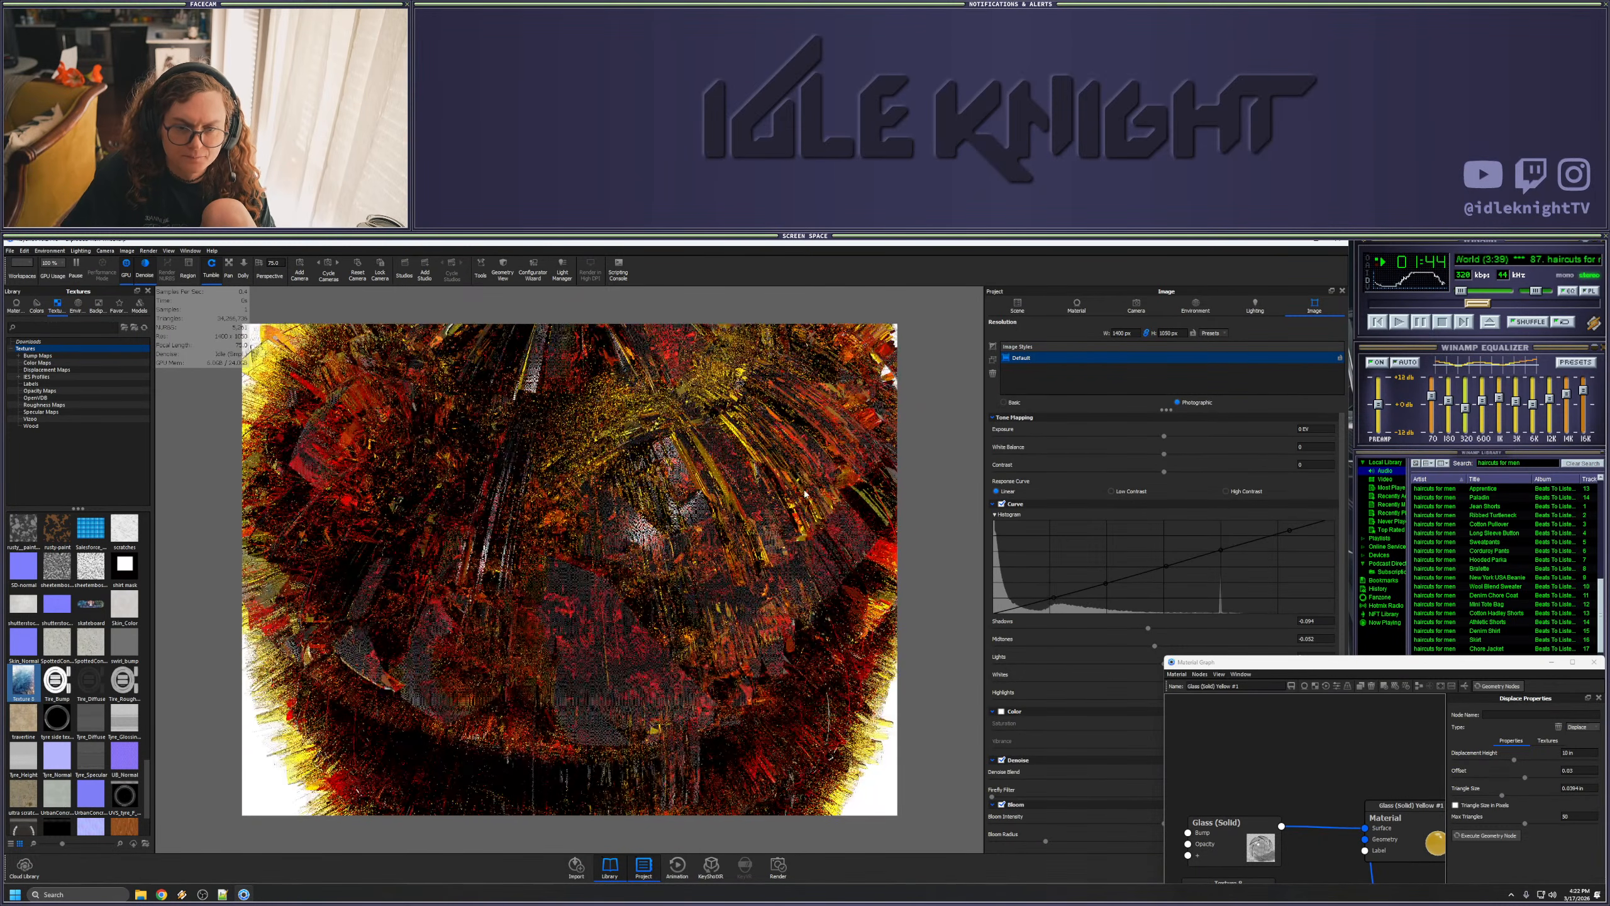
{"action": "scroll", "coordinate": [806, 463], "scroll_direction": "down", "scroll_amount": 3}
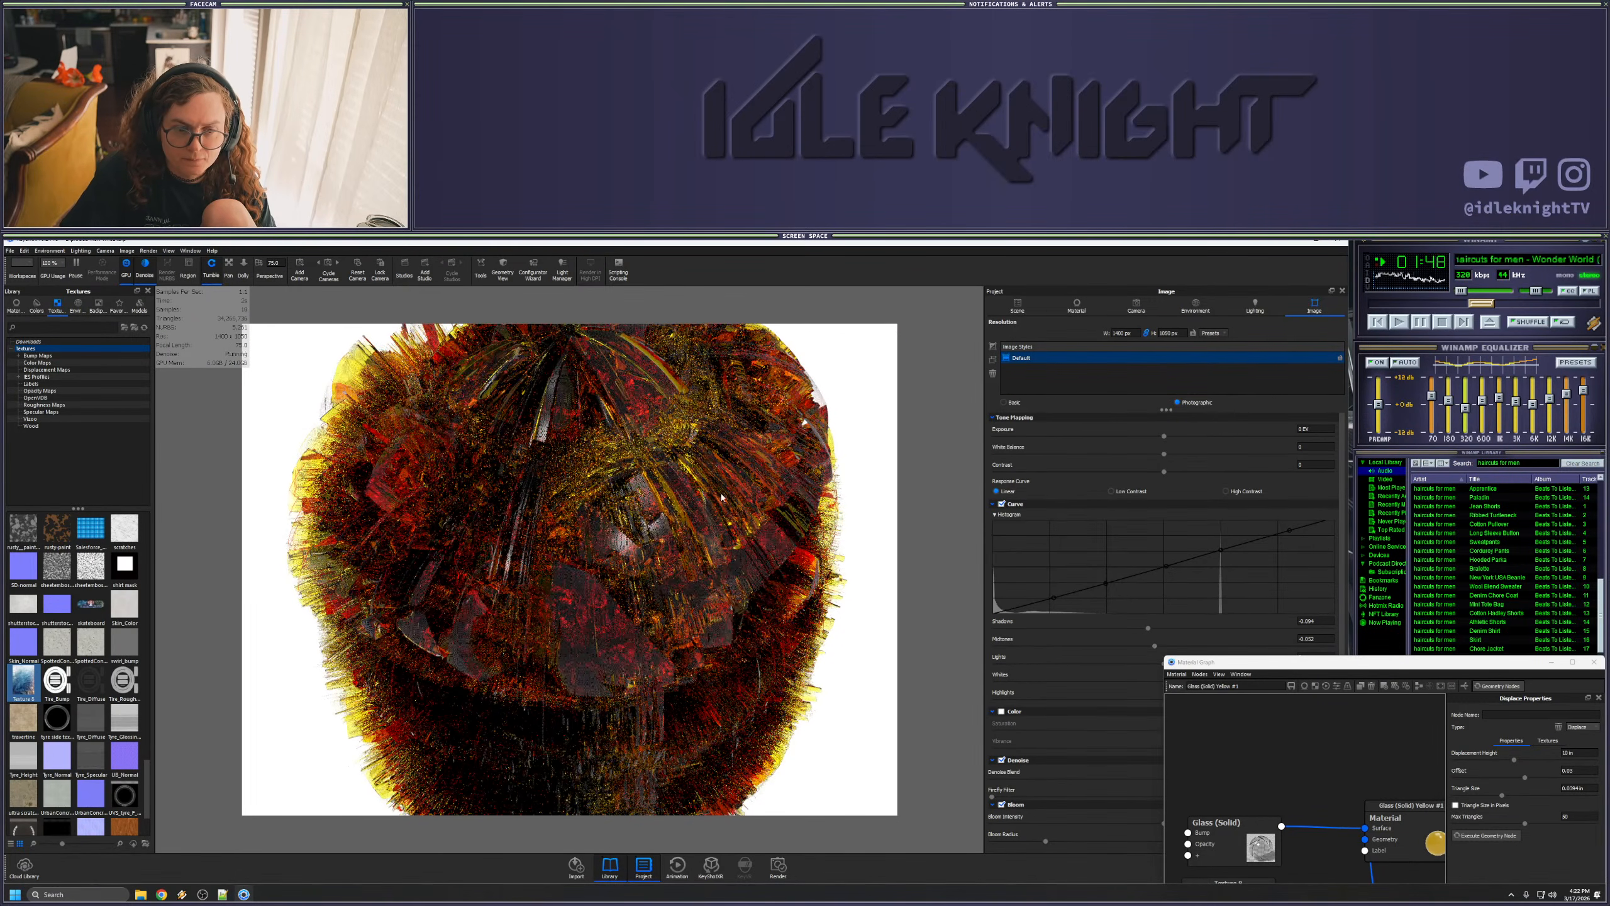
- Examine the displaced glass surface up close from several angles and close the material graph
{"action": "left_click_drag", "start_coordinate": [742, 546], "coordinate": [715, 587]}
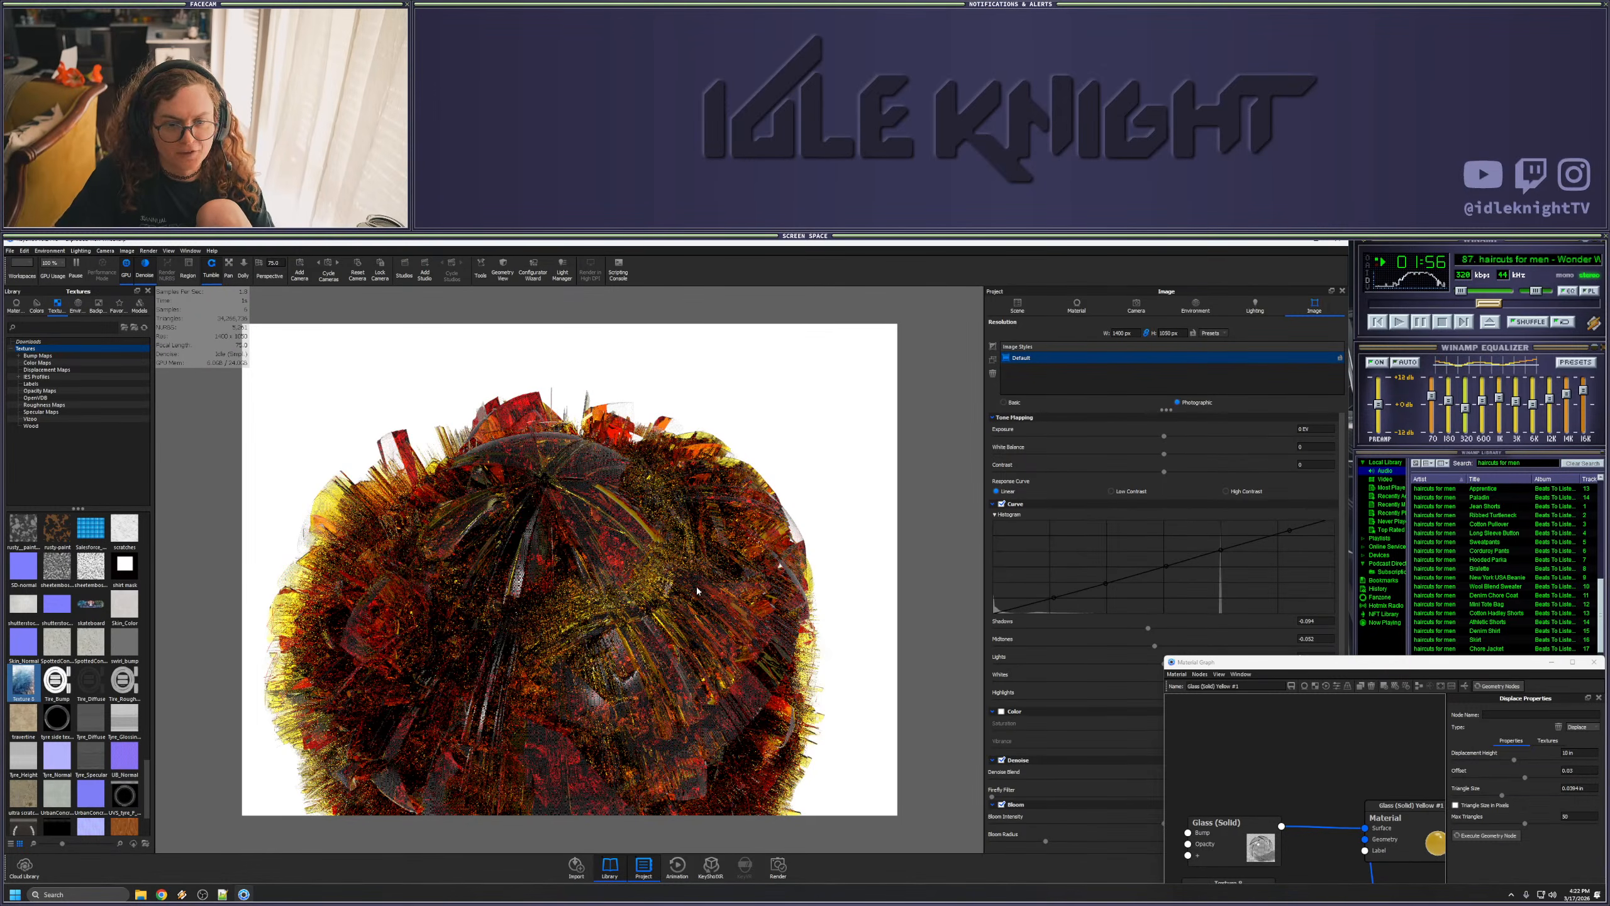
{"action": "scroll", "coordinate": [753, 409], "scroll_direction": "up", "scroll_amount": 3}
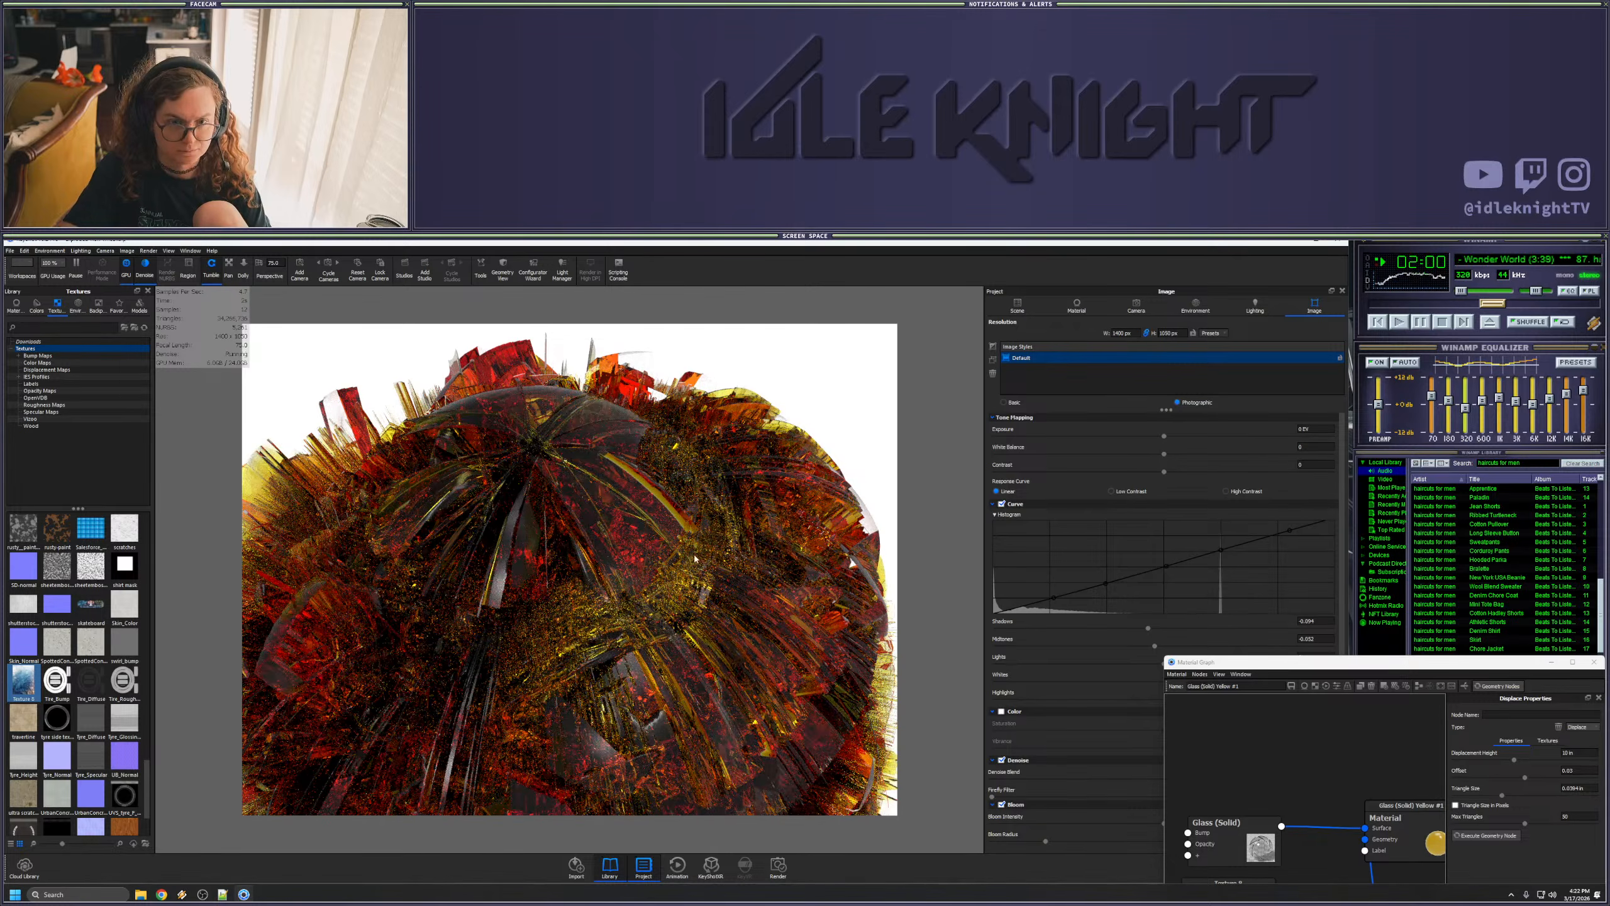
{"action": "left_click_drag", "start_coordinate": [688, 563], "coordinate": [647, 567]}
{"action": "middle_click_drag", "start_coordinate": [642, 563], "coordinate": [622, 556]}
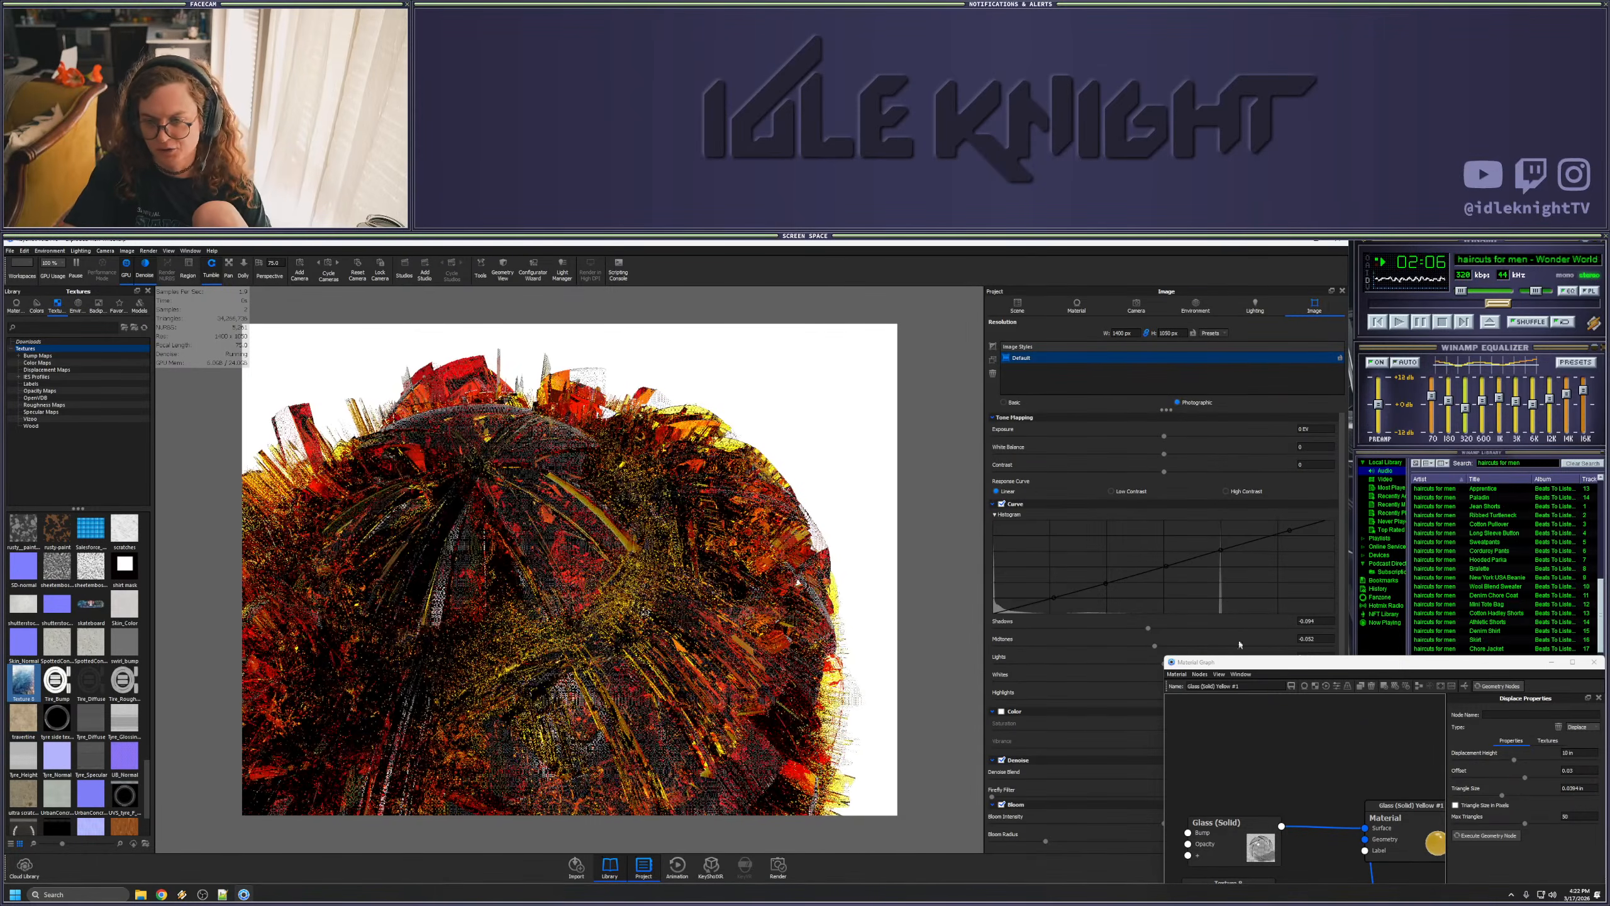
{"action": "left_click_drag", "start_coordinate": [1204, 662], "coordinate": [904, 505]}
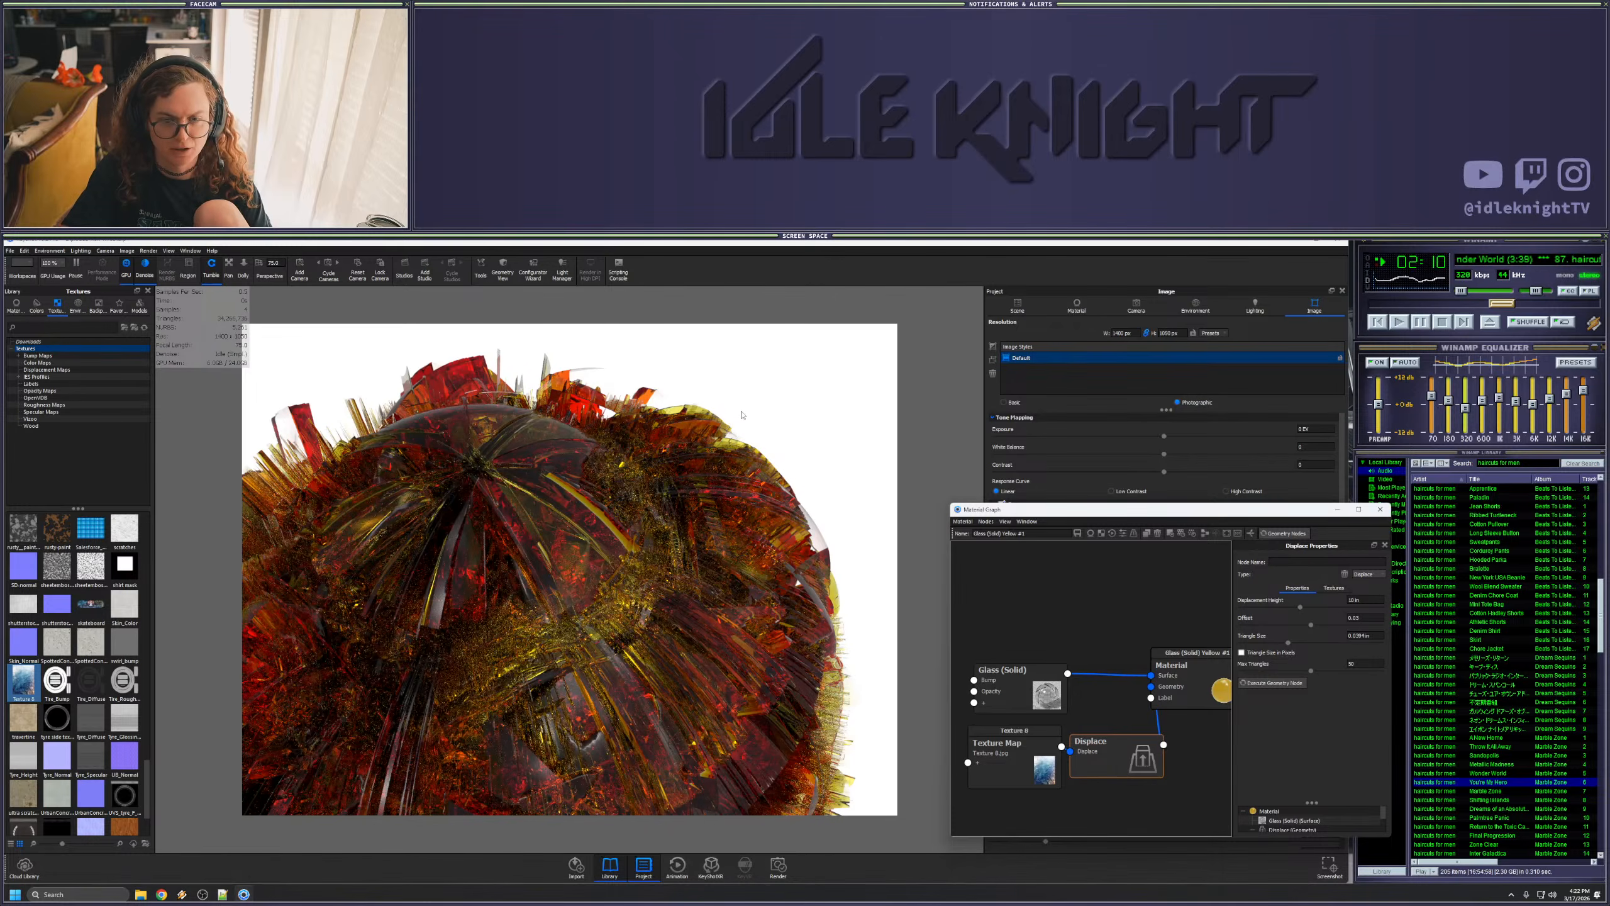
{"action": "scroll", "coordinate": [747, 417], "scroll_direction": "up", "scroll_amount": 2}
{"action": "scroll", "coordinate": [832, 401], "scroll_direction": "up", "scroll_amount": 2}
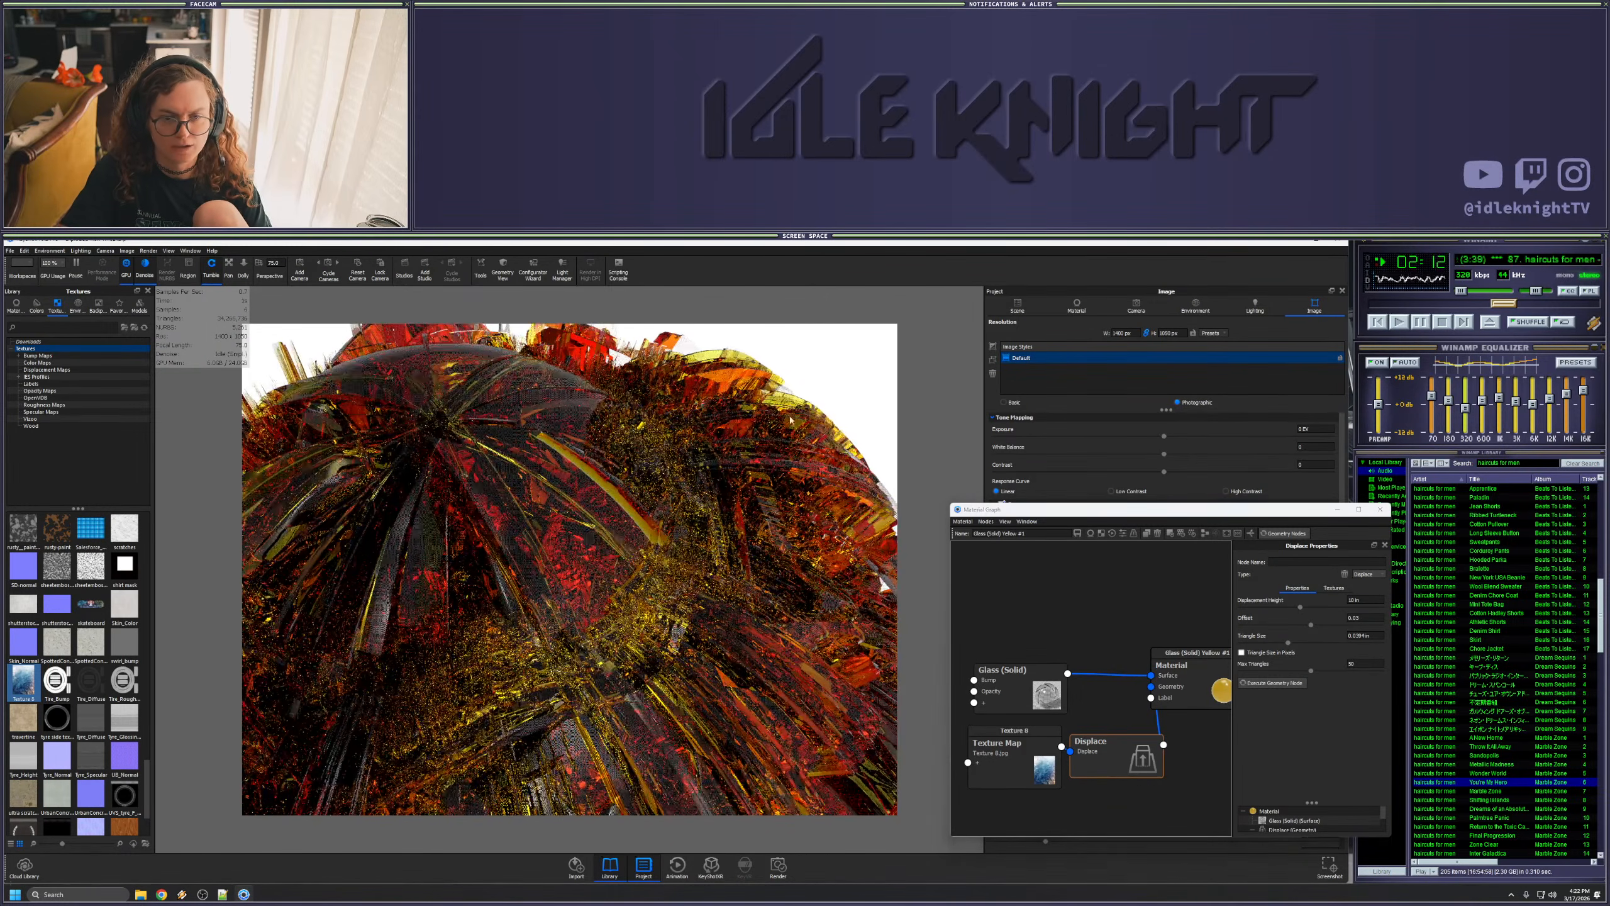
{"action": "middle_click_drag", "start_coordinate": [768, 442], "coordinate": [639, 672]}
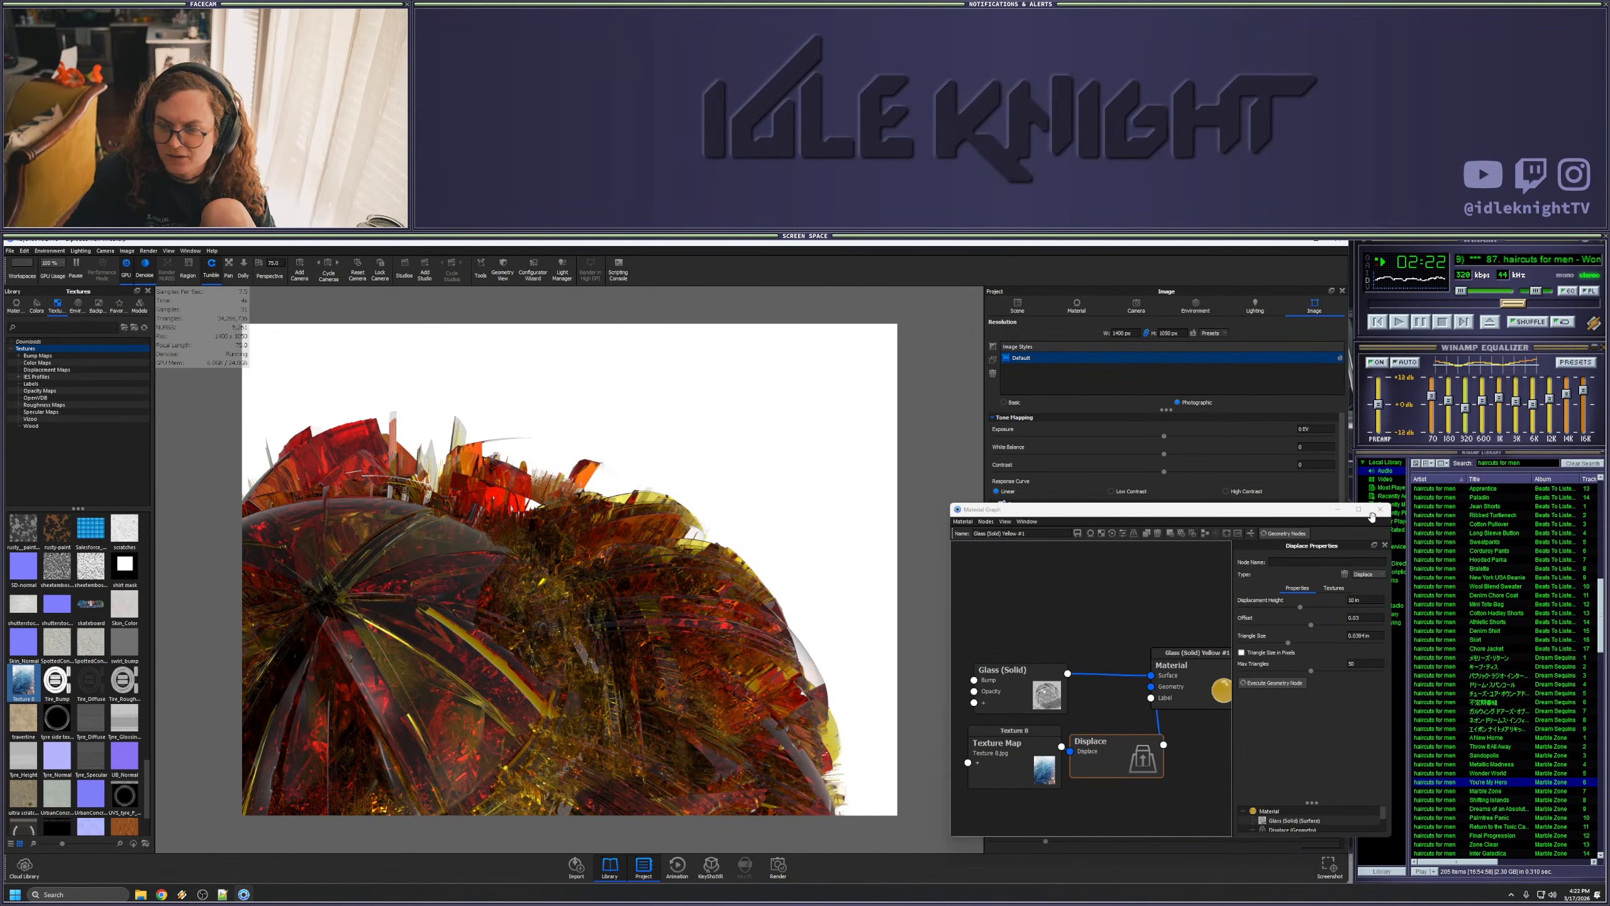
{"action": "left_click", "coordinate": [1380, 509]}
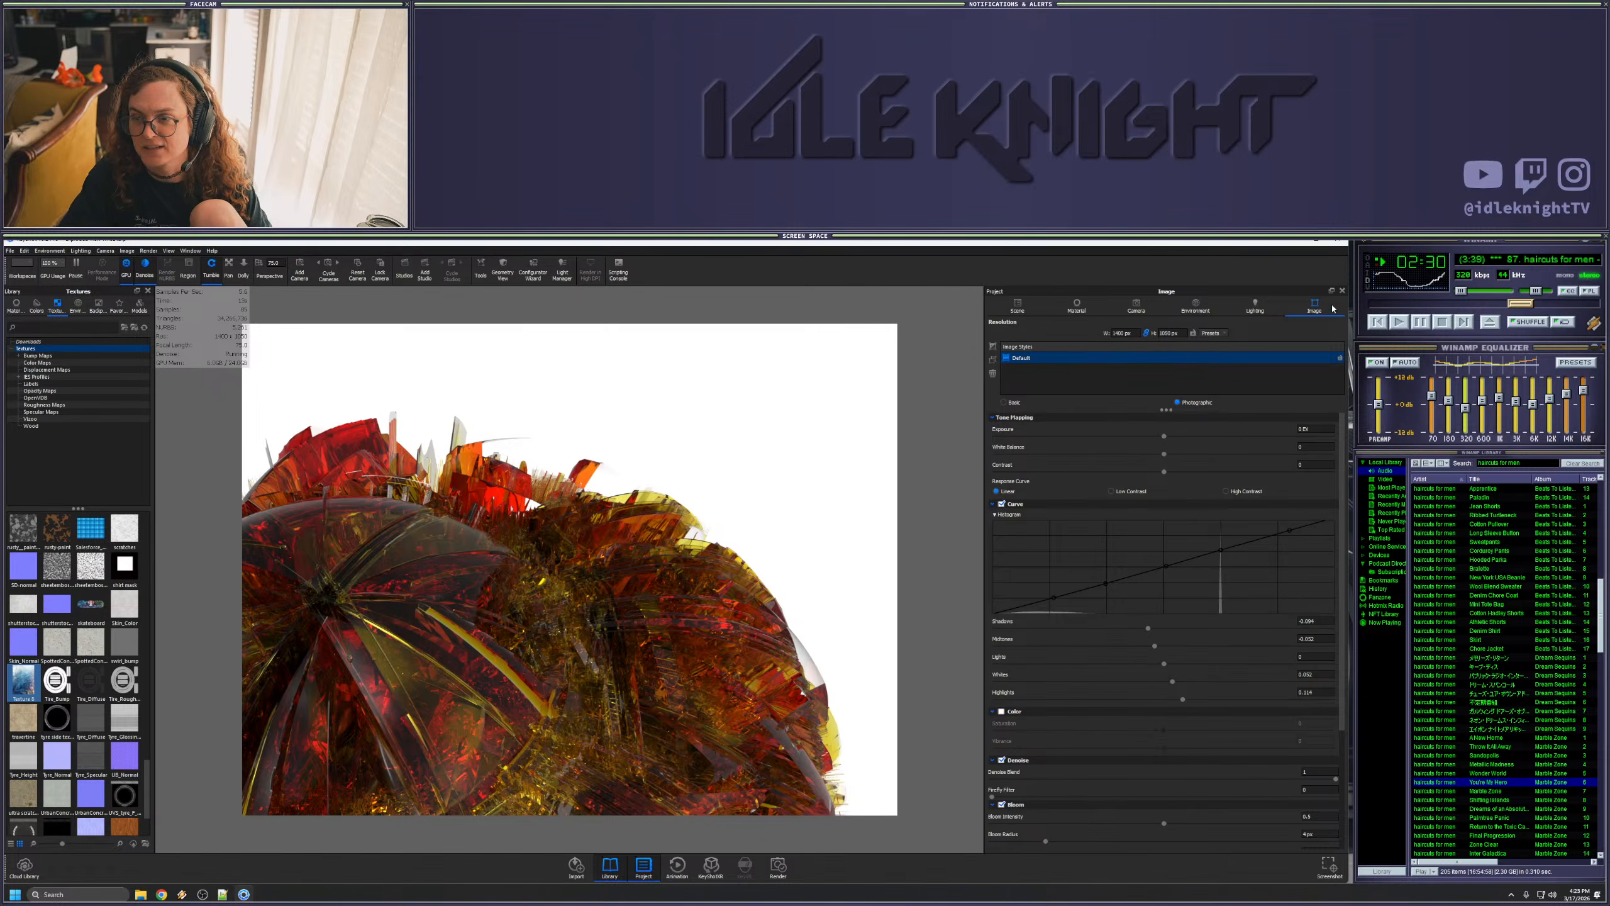
- Try global illumination in the lighting settings to compare its effect on the glass
{"action": "left_click", "coordinate": [1248, 310]}
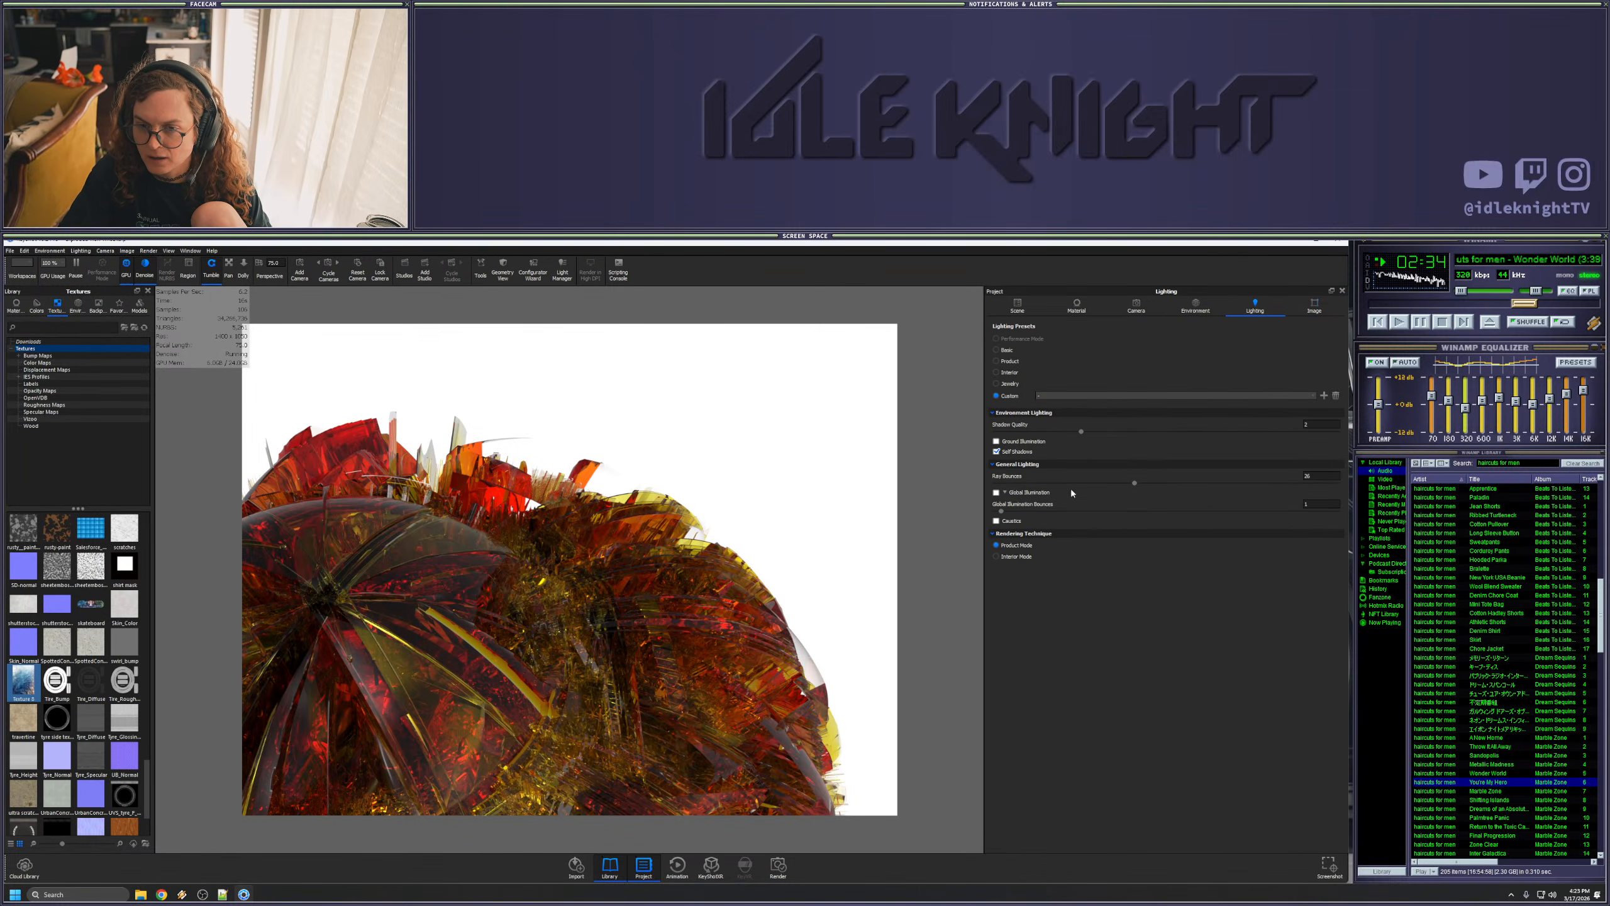
{"action": "left_click", "coordinate": [996, 493]}
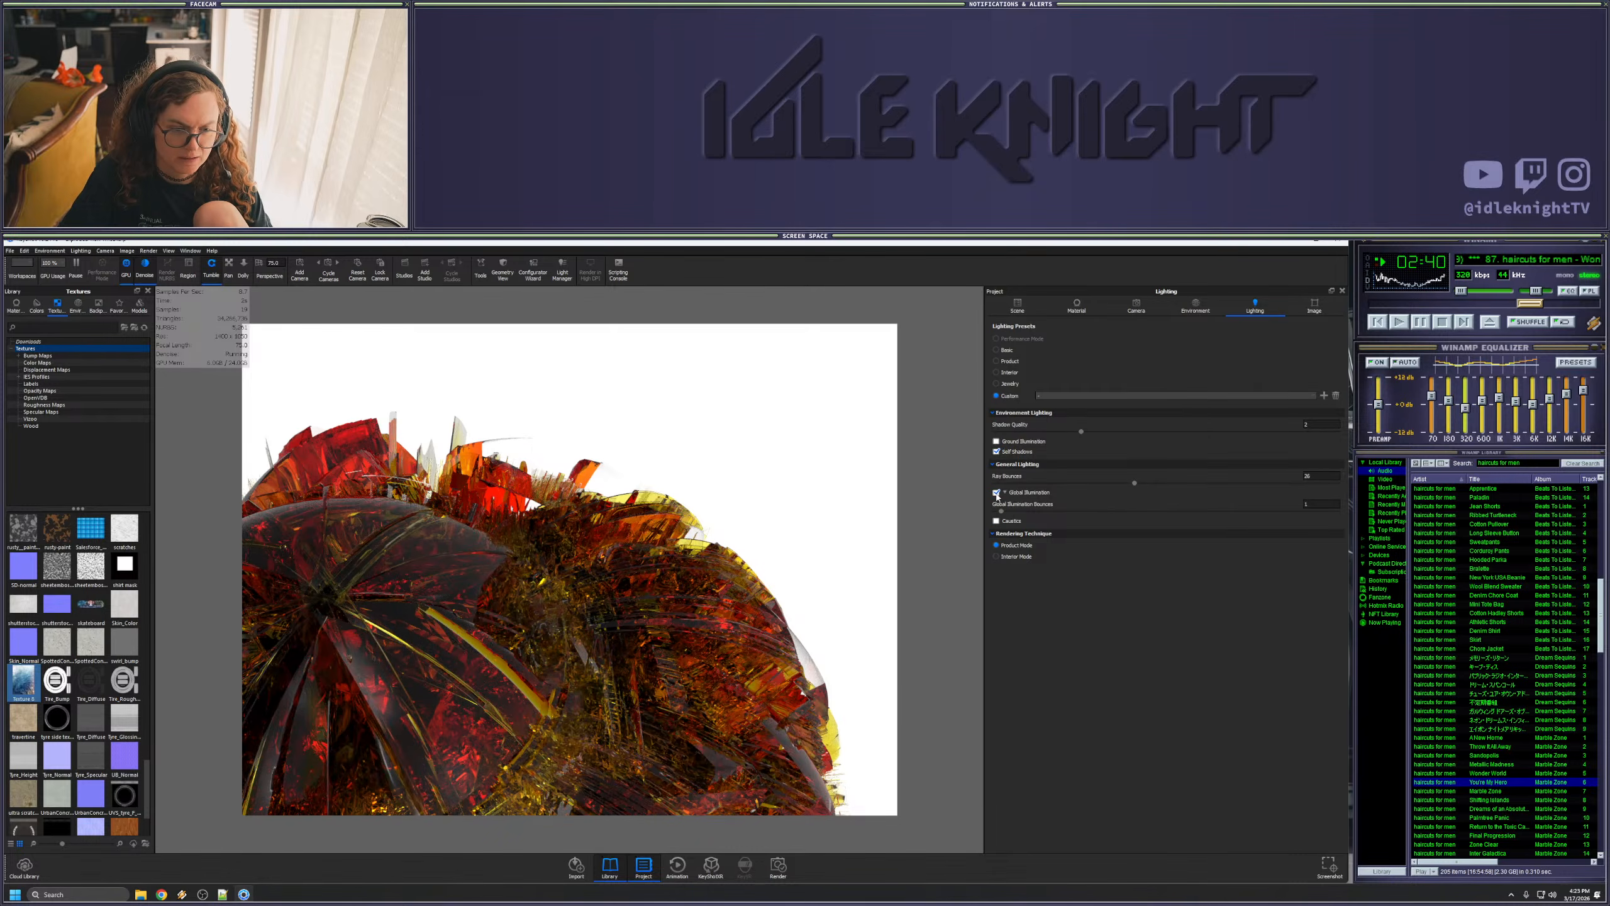
{"action": "left_click", "coordinate": [995, 493]}
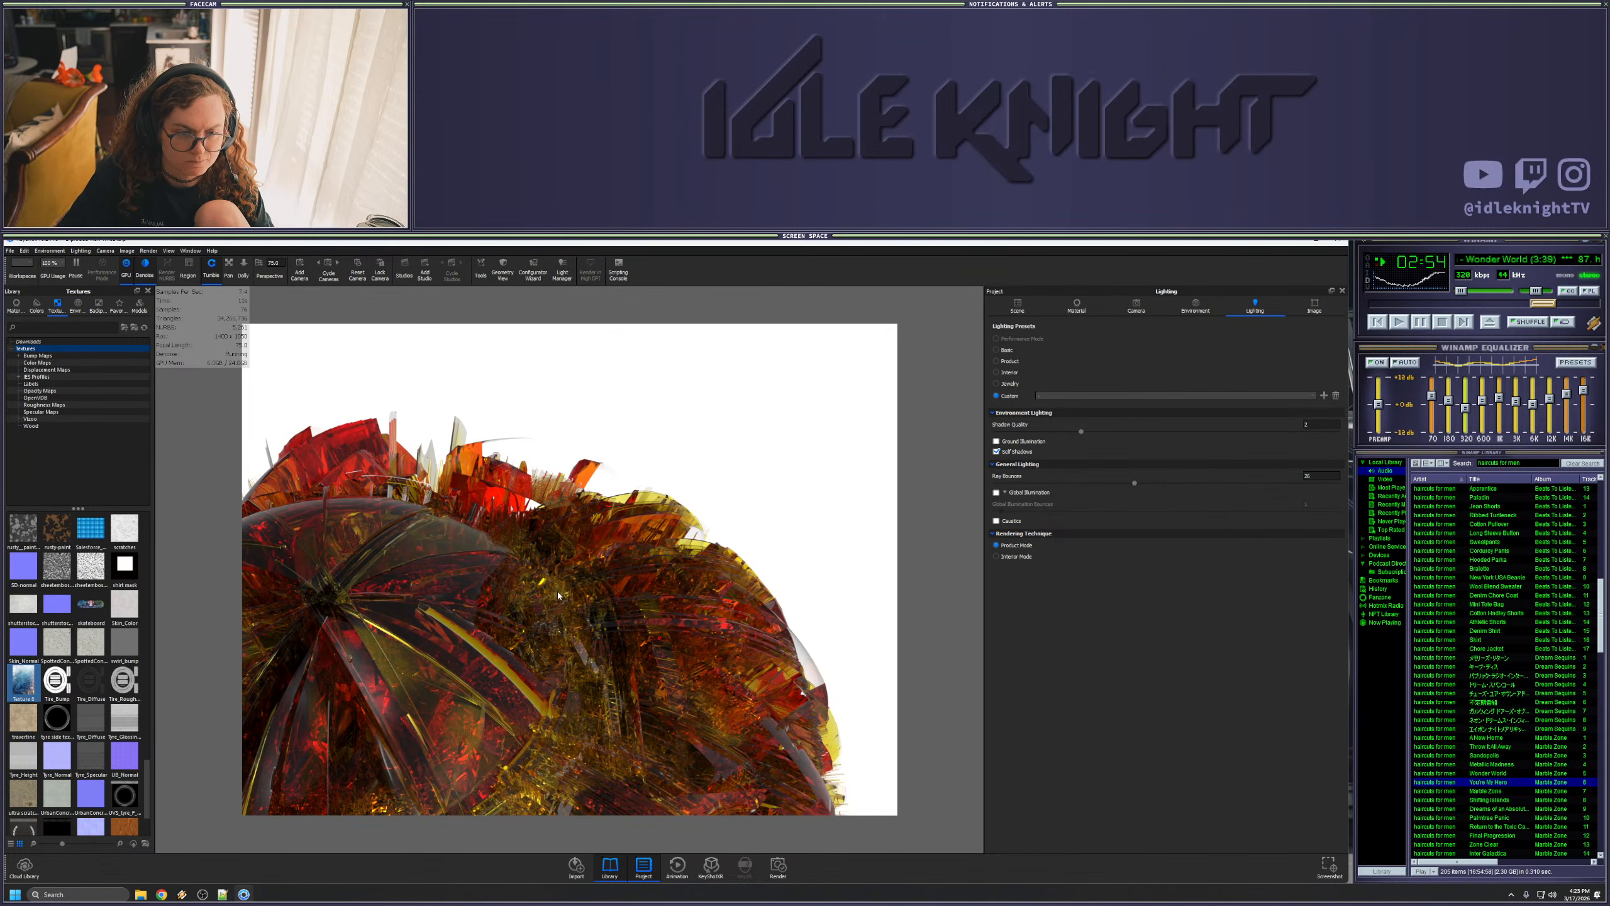
- Hide the outer lip, inner barrel, center cap and hardware so only the wheel face stays in the render
{"action": "left_click_drag", "start_coordinate": [532, 671], "coordinate": [669, 575]}
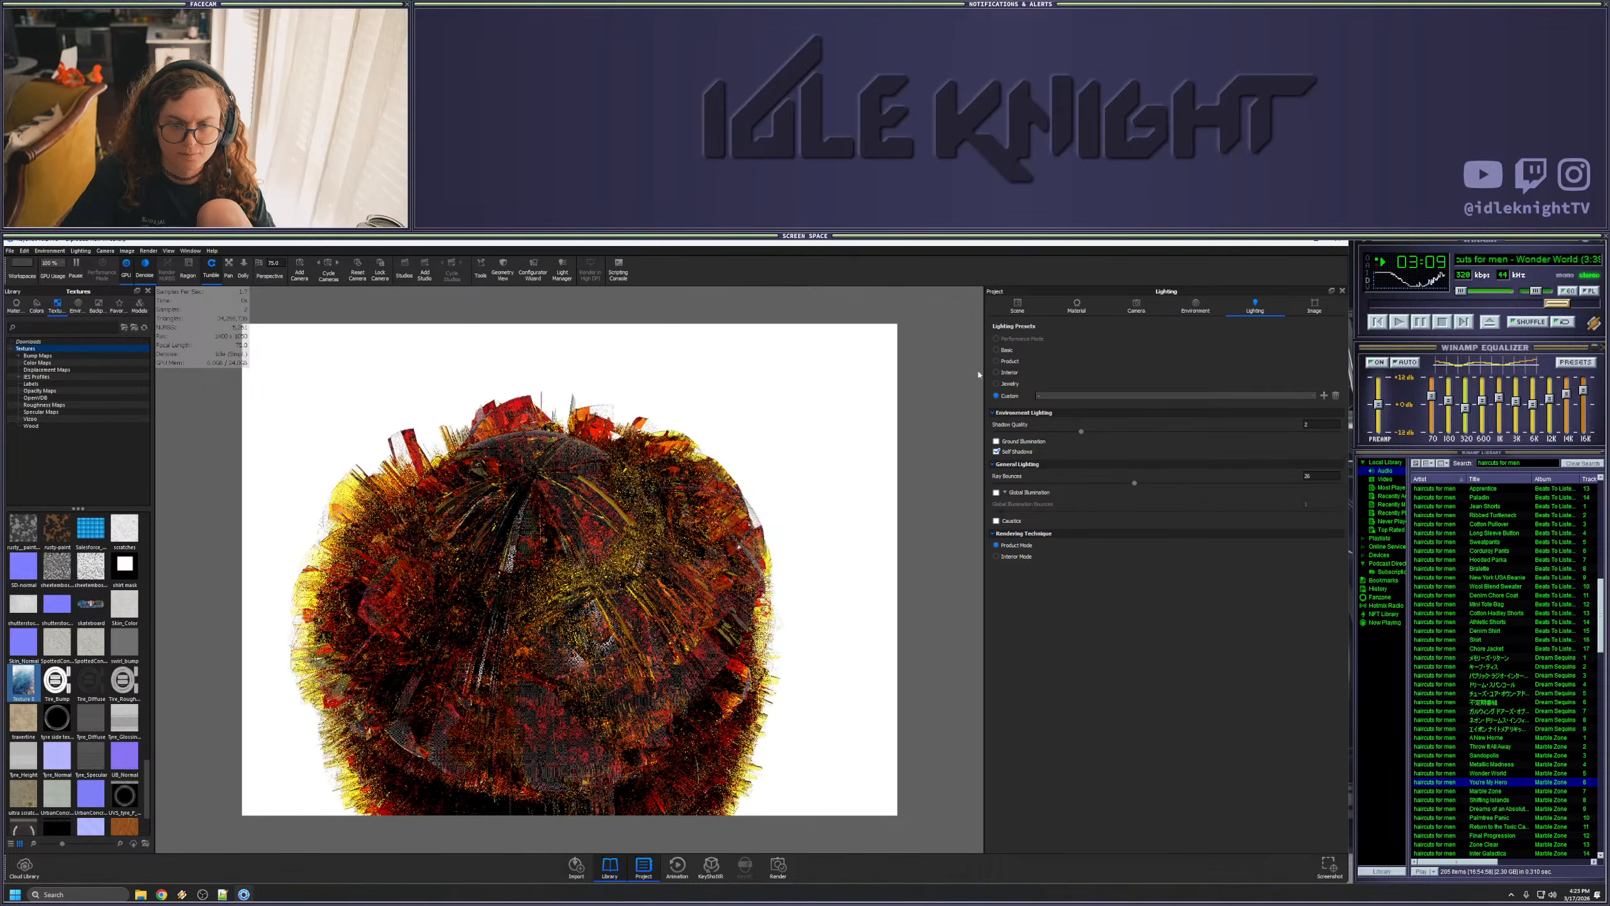
{"action": "left_click", "coordinate": [1019, 306]}
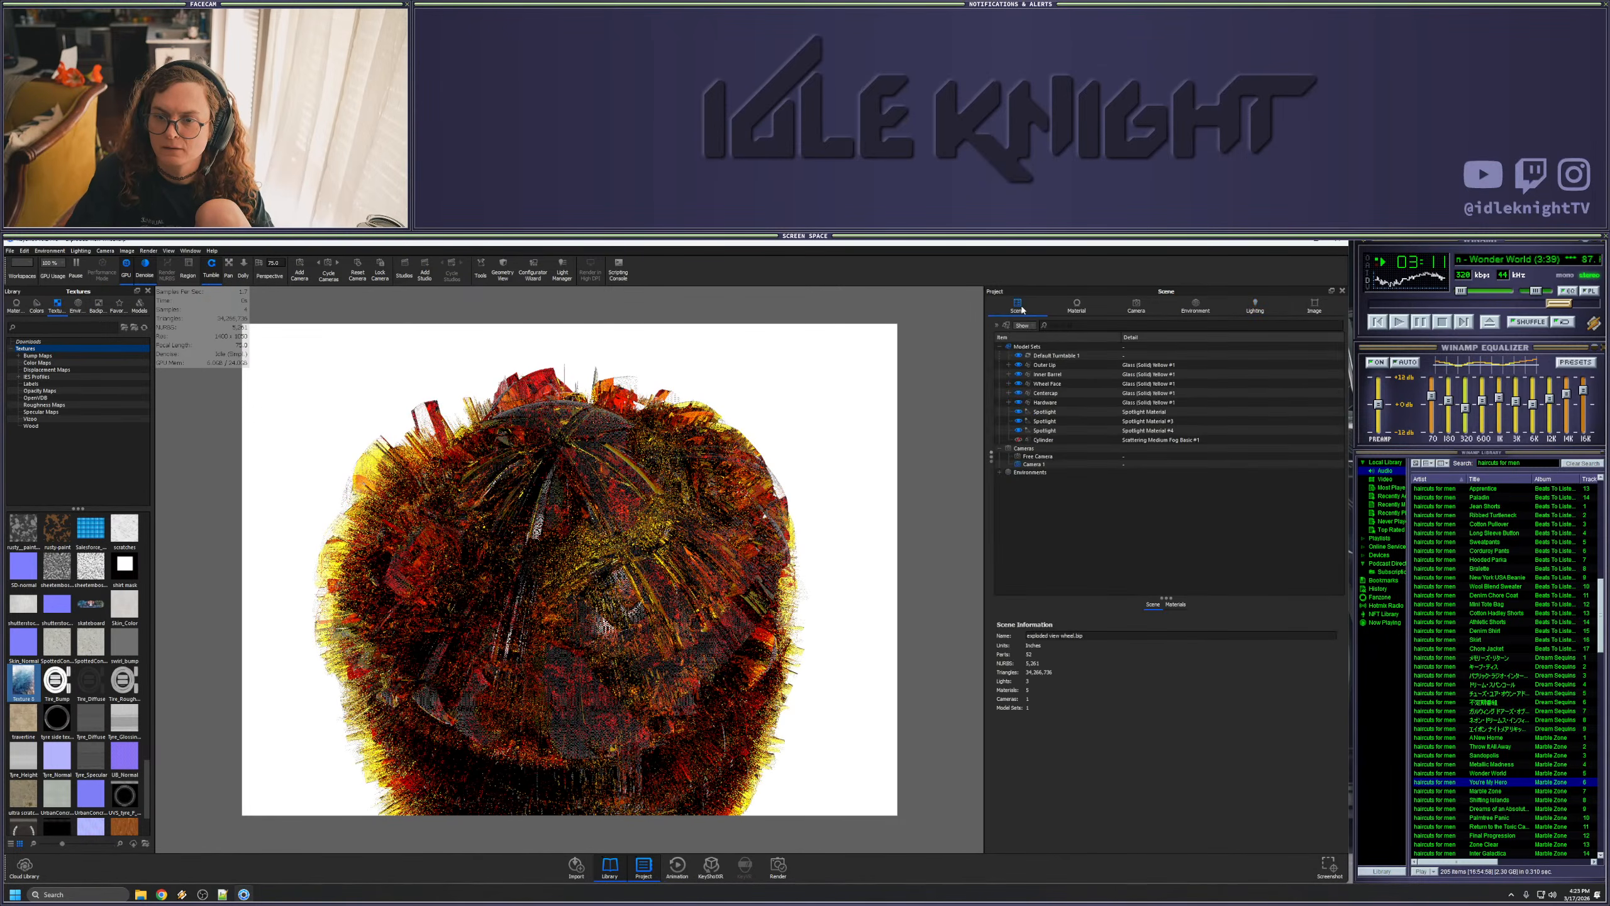
{"action": "left_click", "coordinate": [1046, 365]}
{"action": "left_click", "coordinate": [1047, 383]}
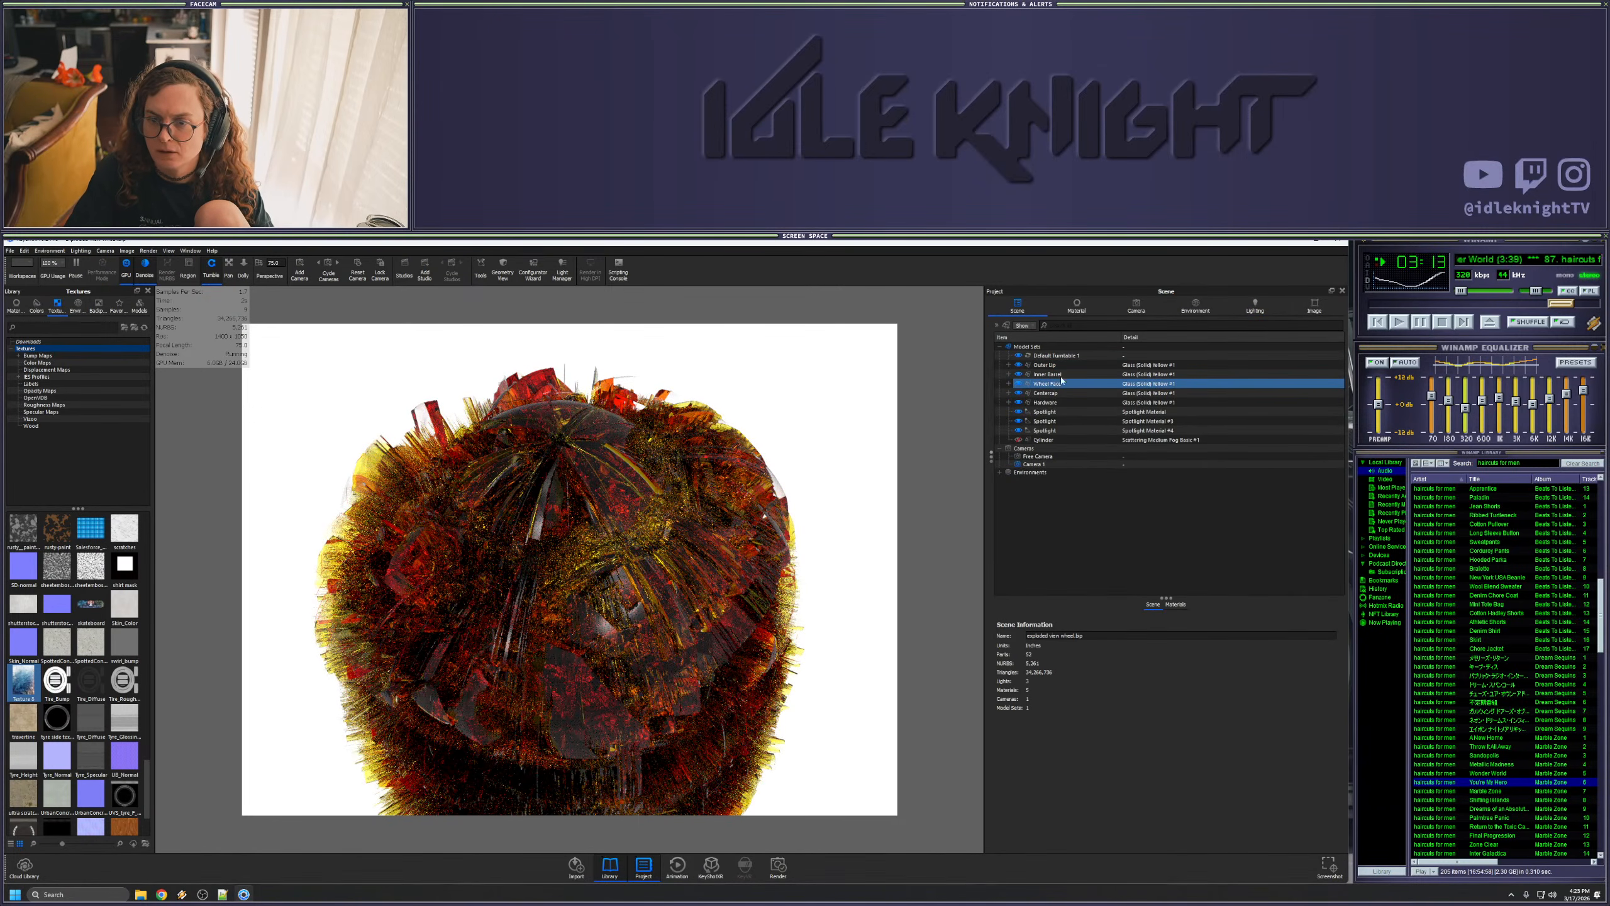
{"action": "left_click", "coordinate": [1023, 402]}
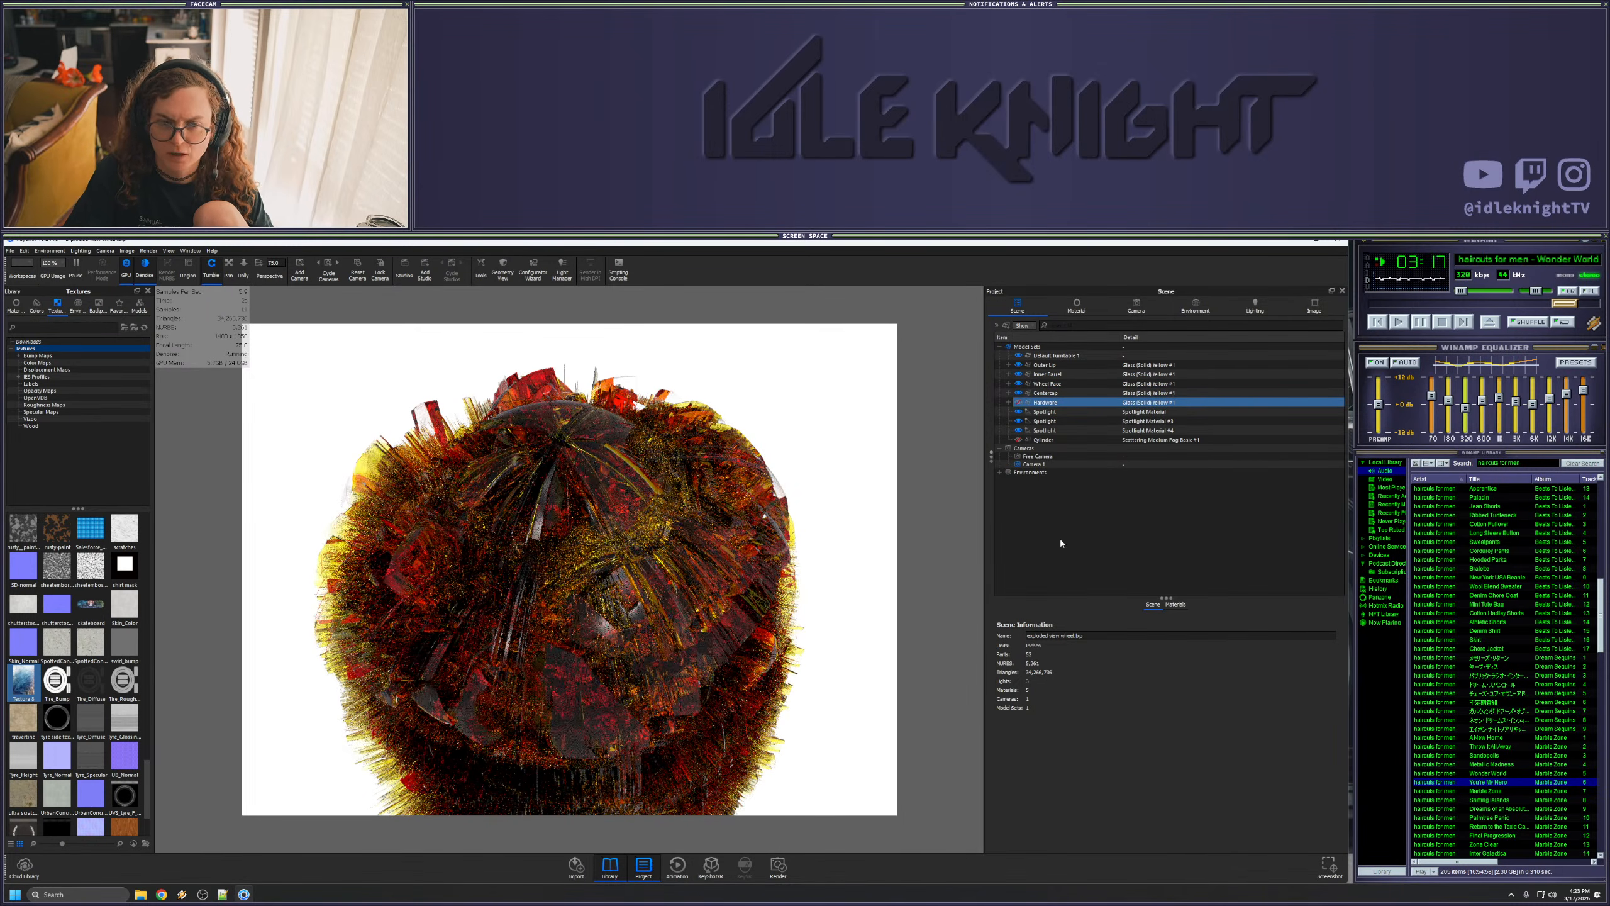
{"action": "left_click", "coordinate": [1023, 394]}
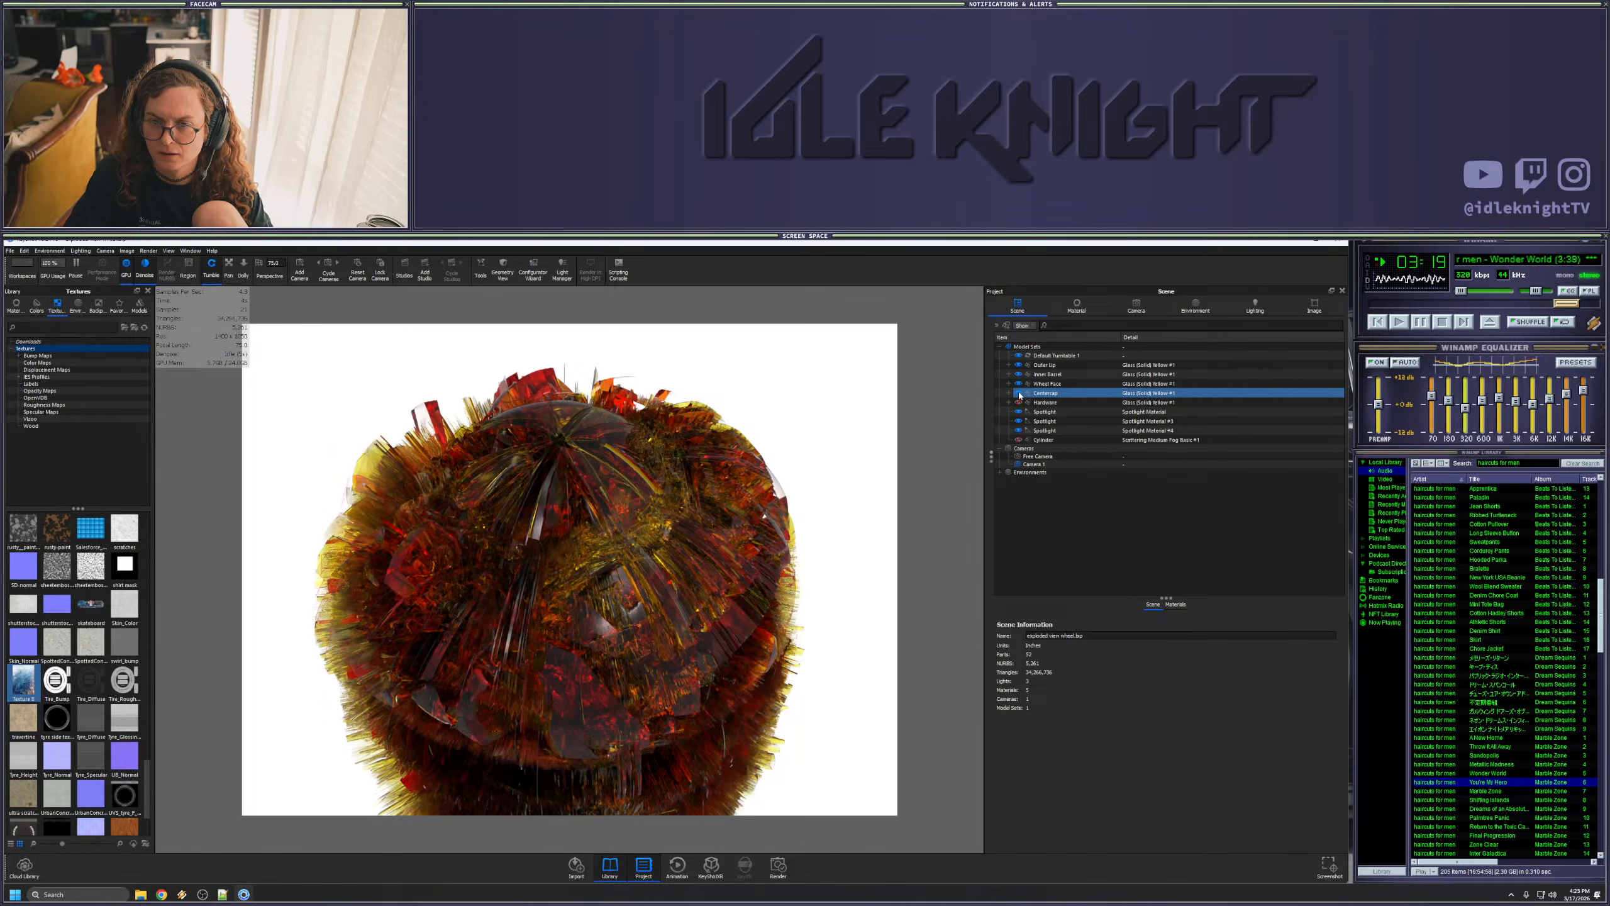
{"action": "left_click", "coordinate": [1019, 393]}
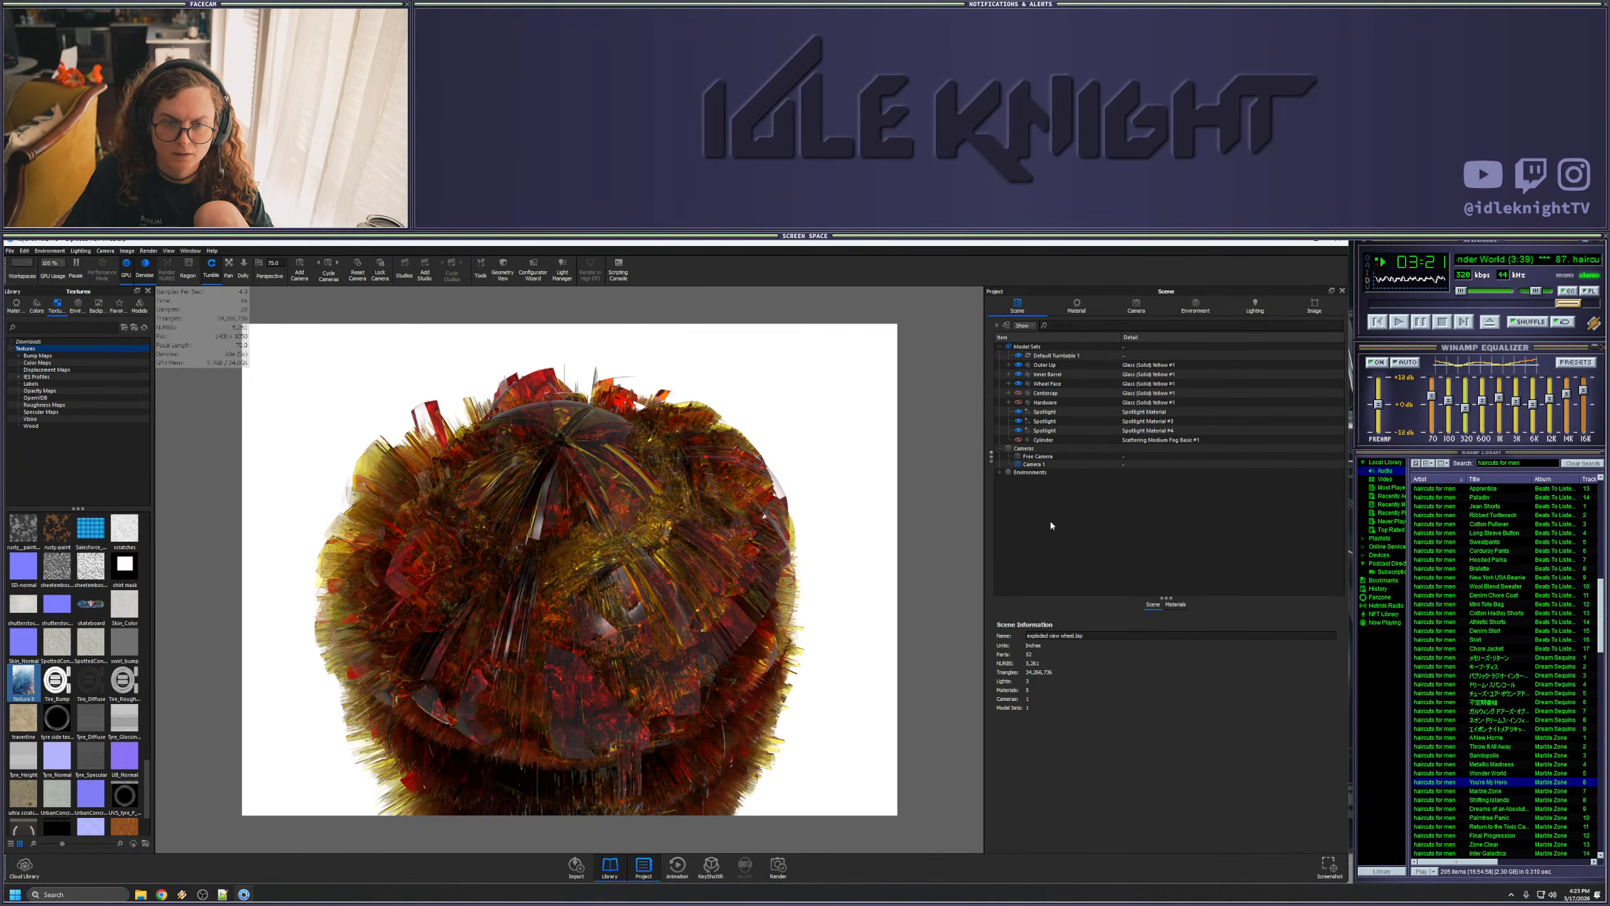
{"action": "left_click", "coordinate": [1039, 393]}
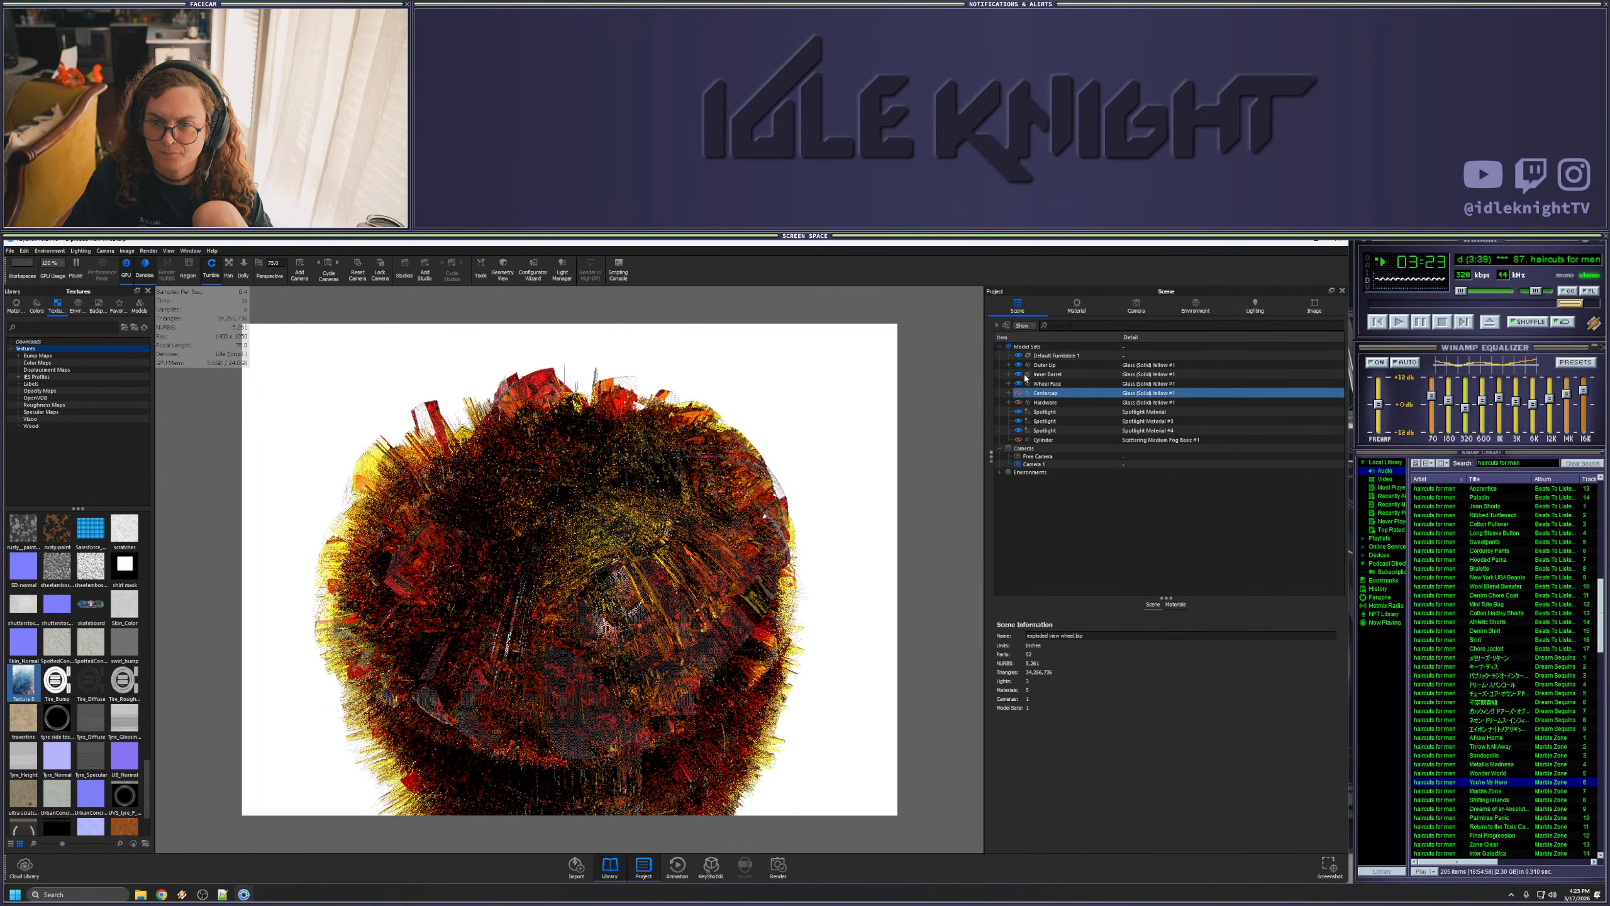
{"action": "left_click", "coordinate": [1019, 364]}
{"action": "left_click", "coordinate": [1019, 374]}
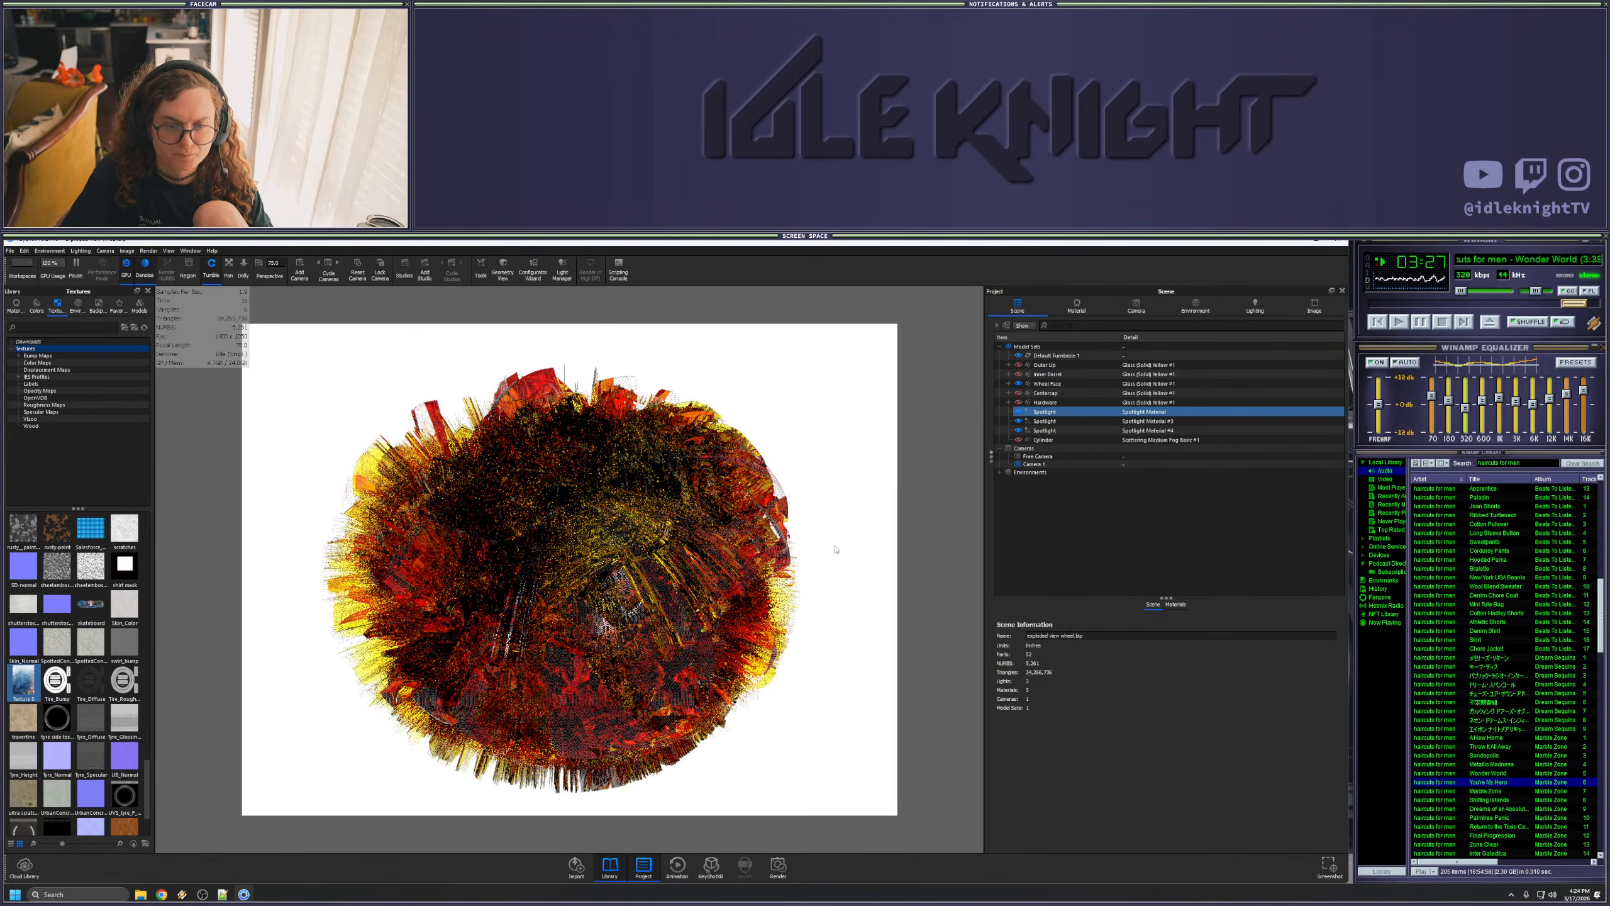
{"action": "left_click_drag", "start_coordinate": [823, 507], "coordinate": [800, 575]}
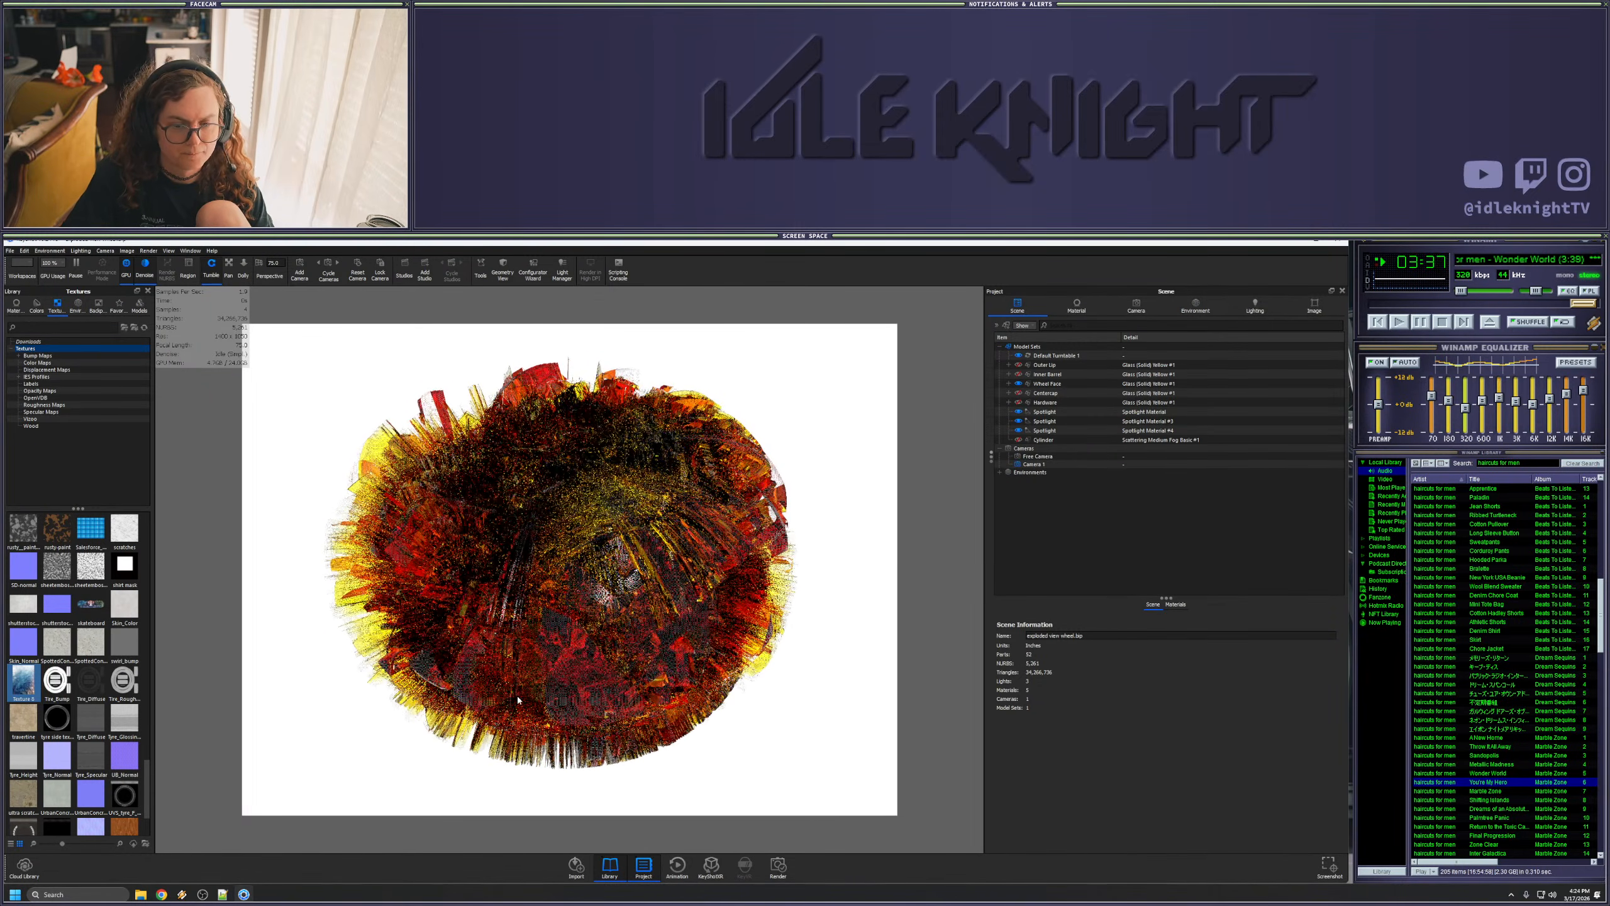
- Change the color of the yellow solid glass material to a light purple
{"action": "left_click", "coordinate": [1175, 605]}
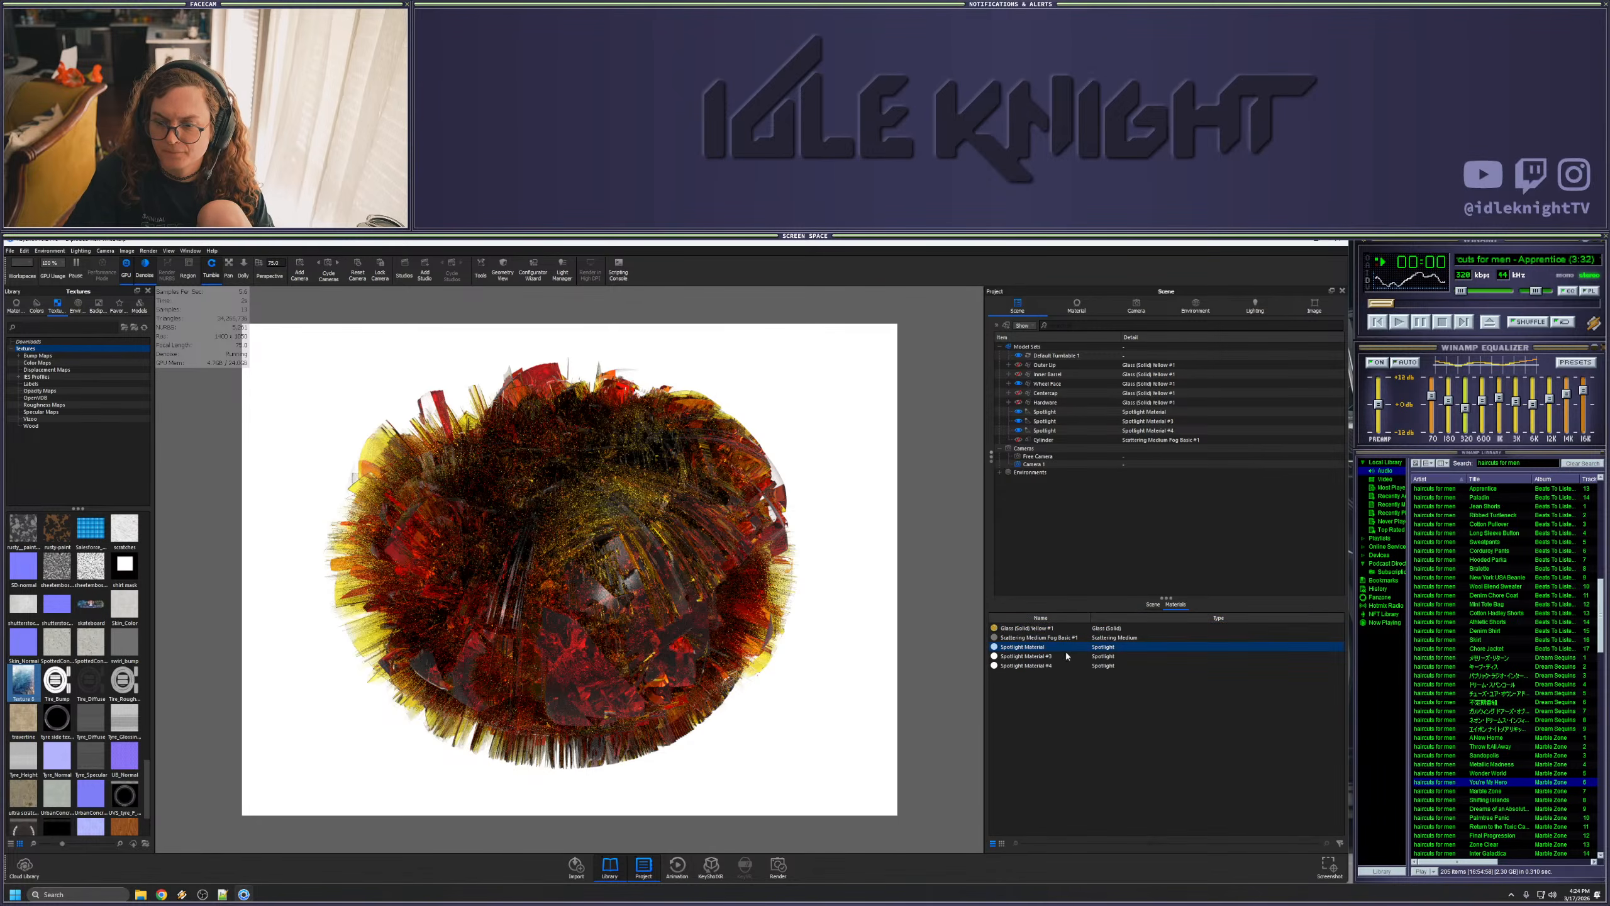
{"action": "double_click", "coordinate": [1022, 628]}
{"action": "left_click", "coordinate": [1327, 383]}
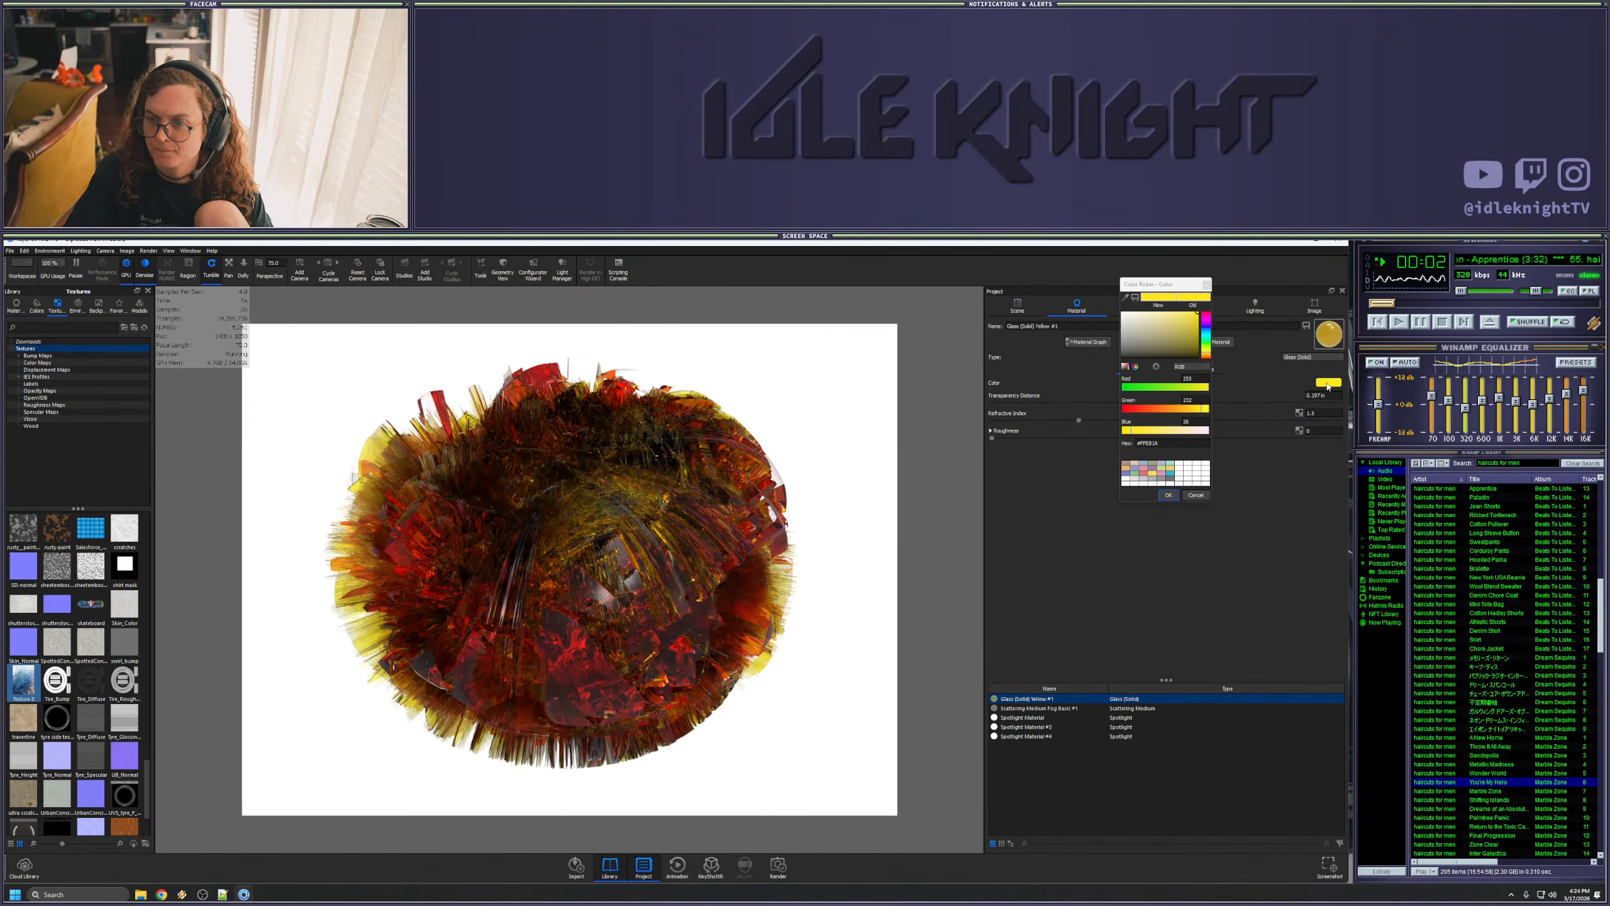
{"action": "left_click", "coordinate": [1207, 327]}
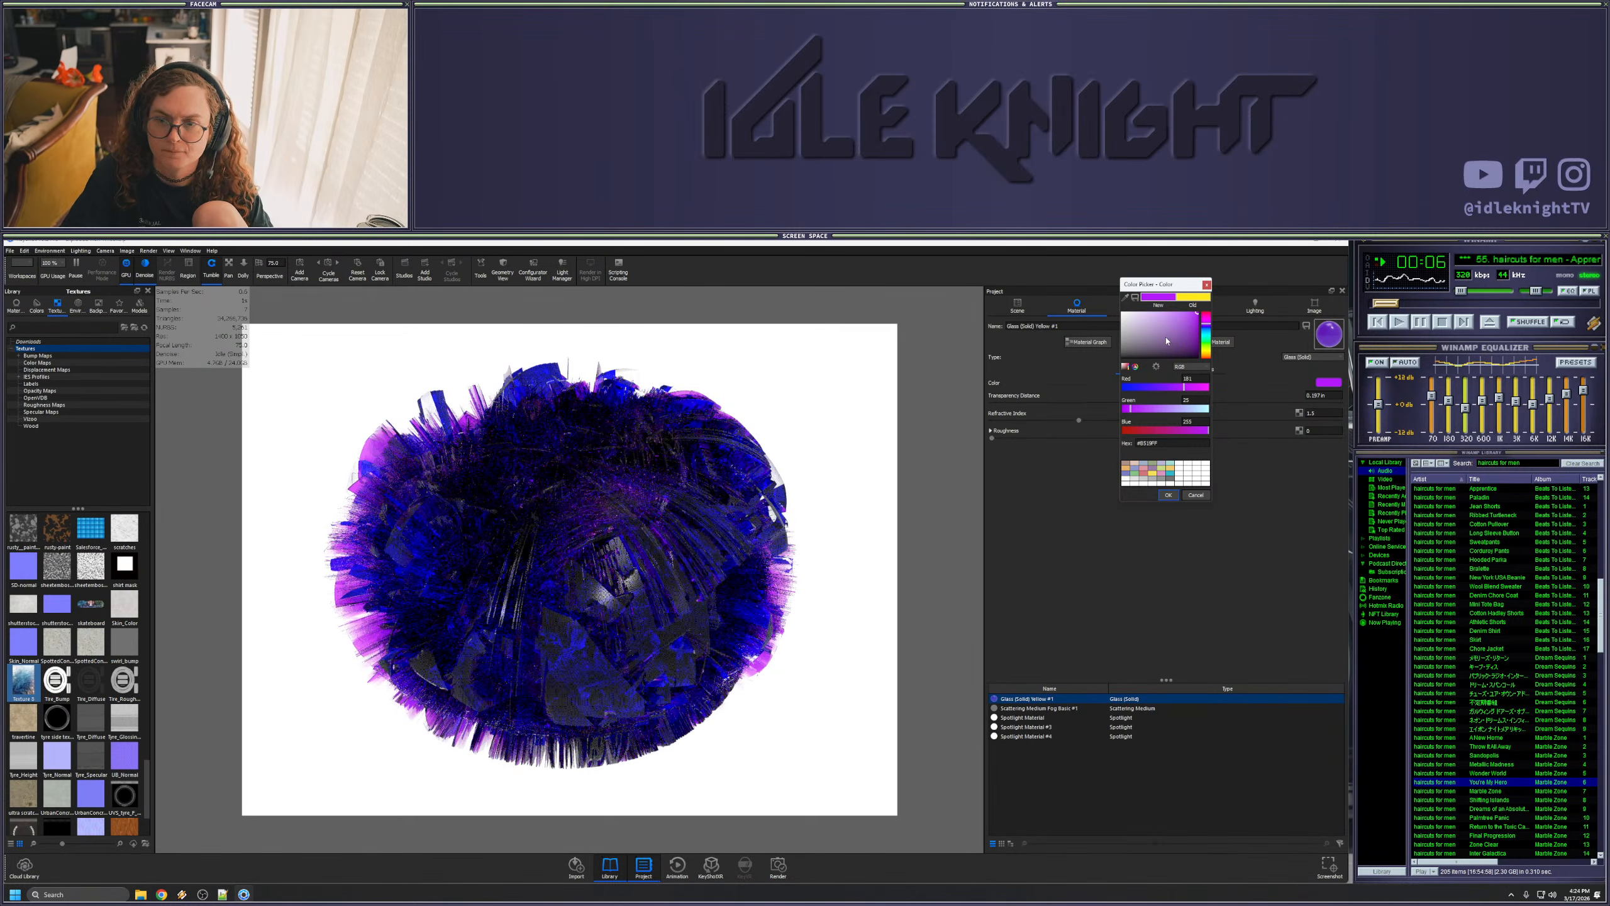
{"action": "left_click", "coordinate": [1183, 314]}
{"action": "left_click", "coordinate": [1171, 314]}
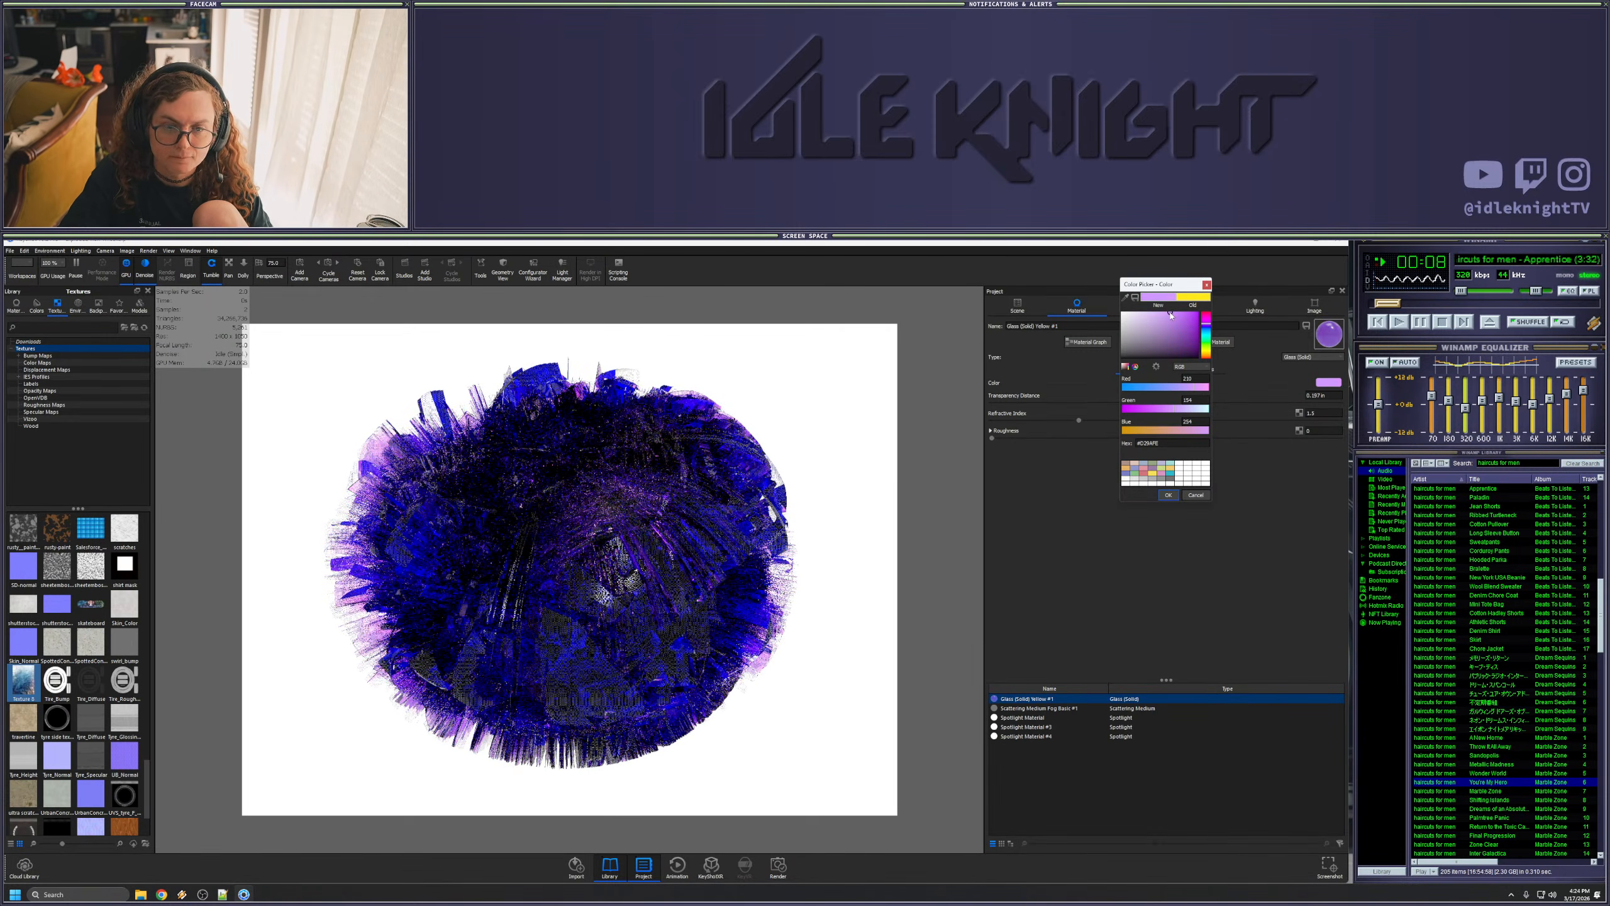
{"action": "left_click", "coordinate": [1165, 315]}
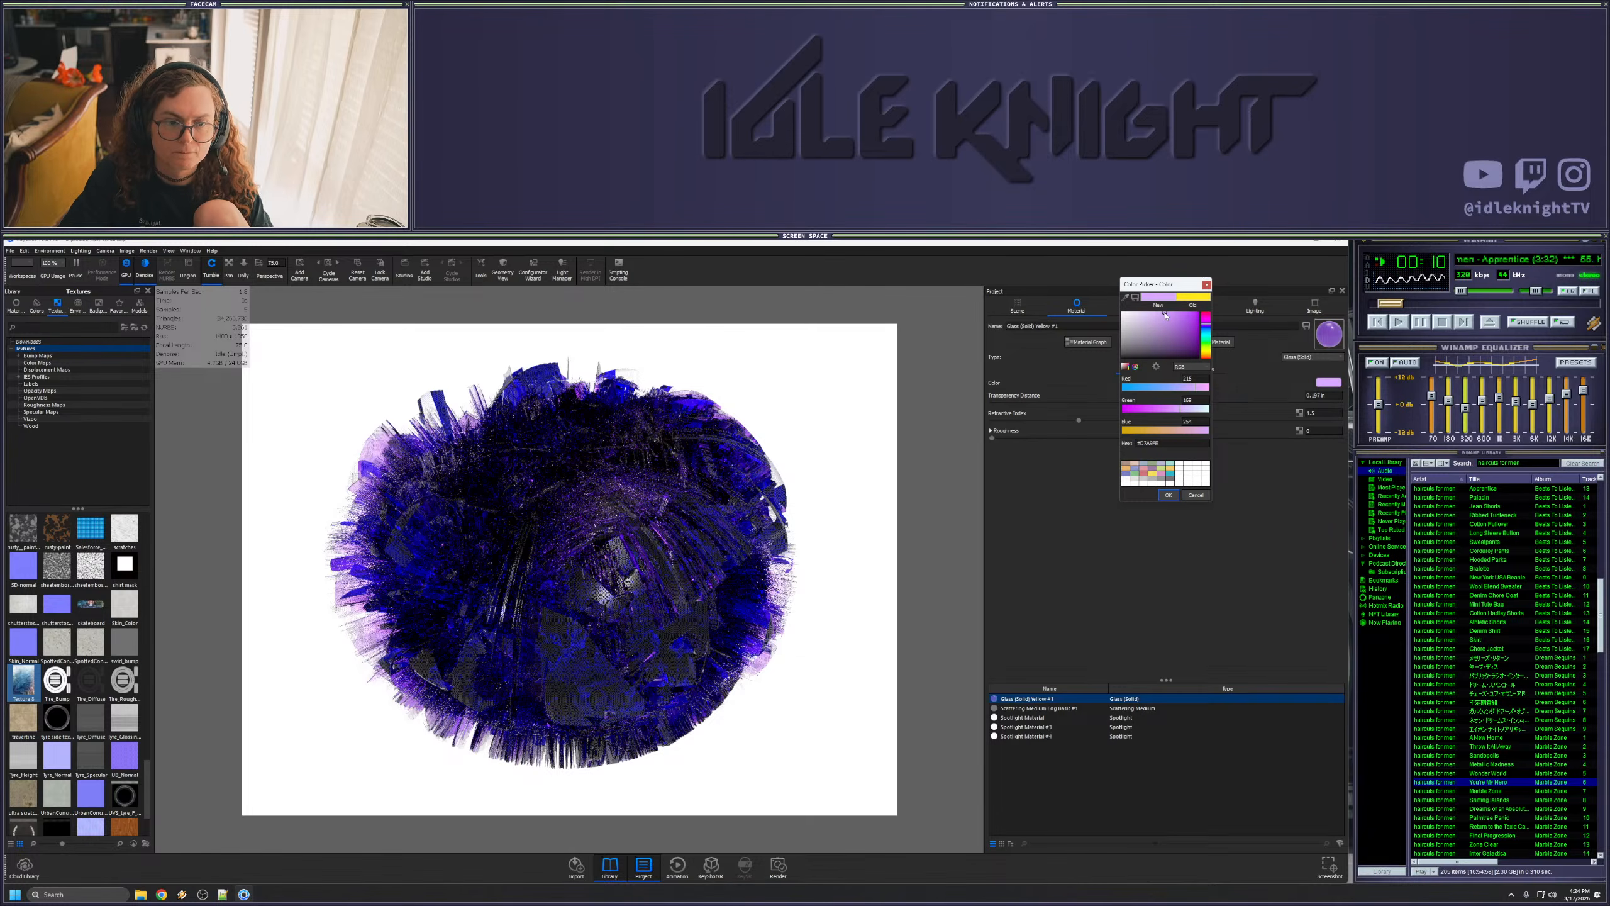
{"action": "left_click", "coordinate": [1168, 495]}
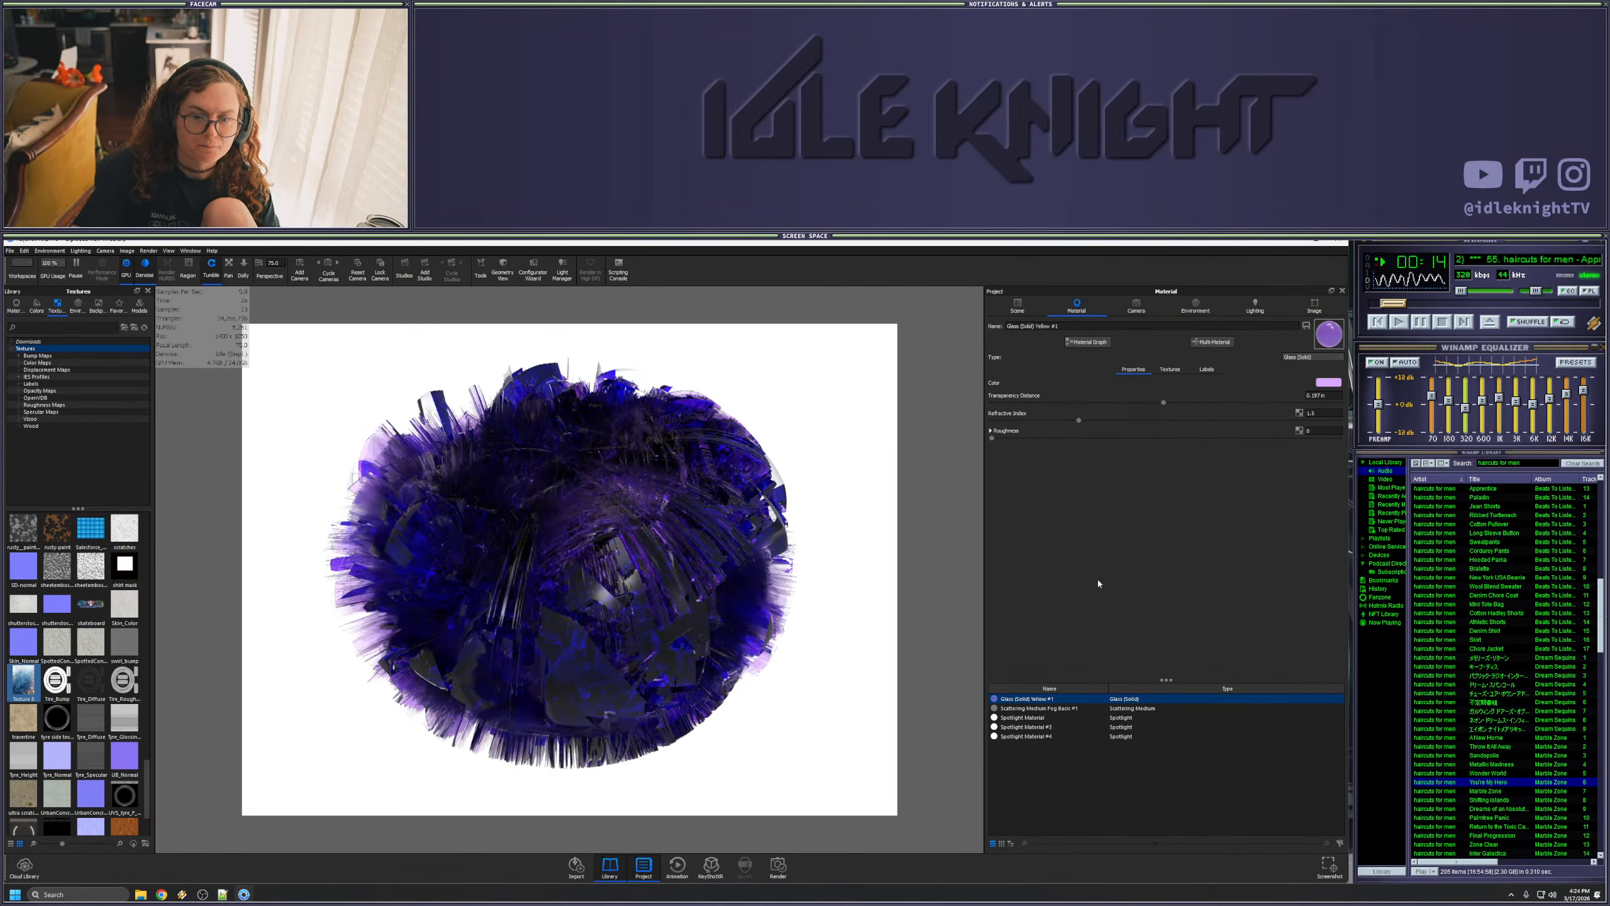
- Open the glass material's graph and widen its window for more working space
{"action": "left_click", "coordinate": [1086, 343]}
{"action": "left_click_drag", "start_coordinate": [1151, 515], "coordinate": [1110, 460]}
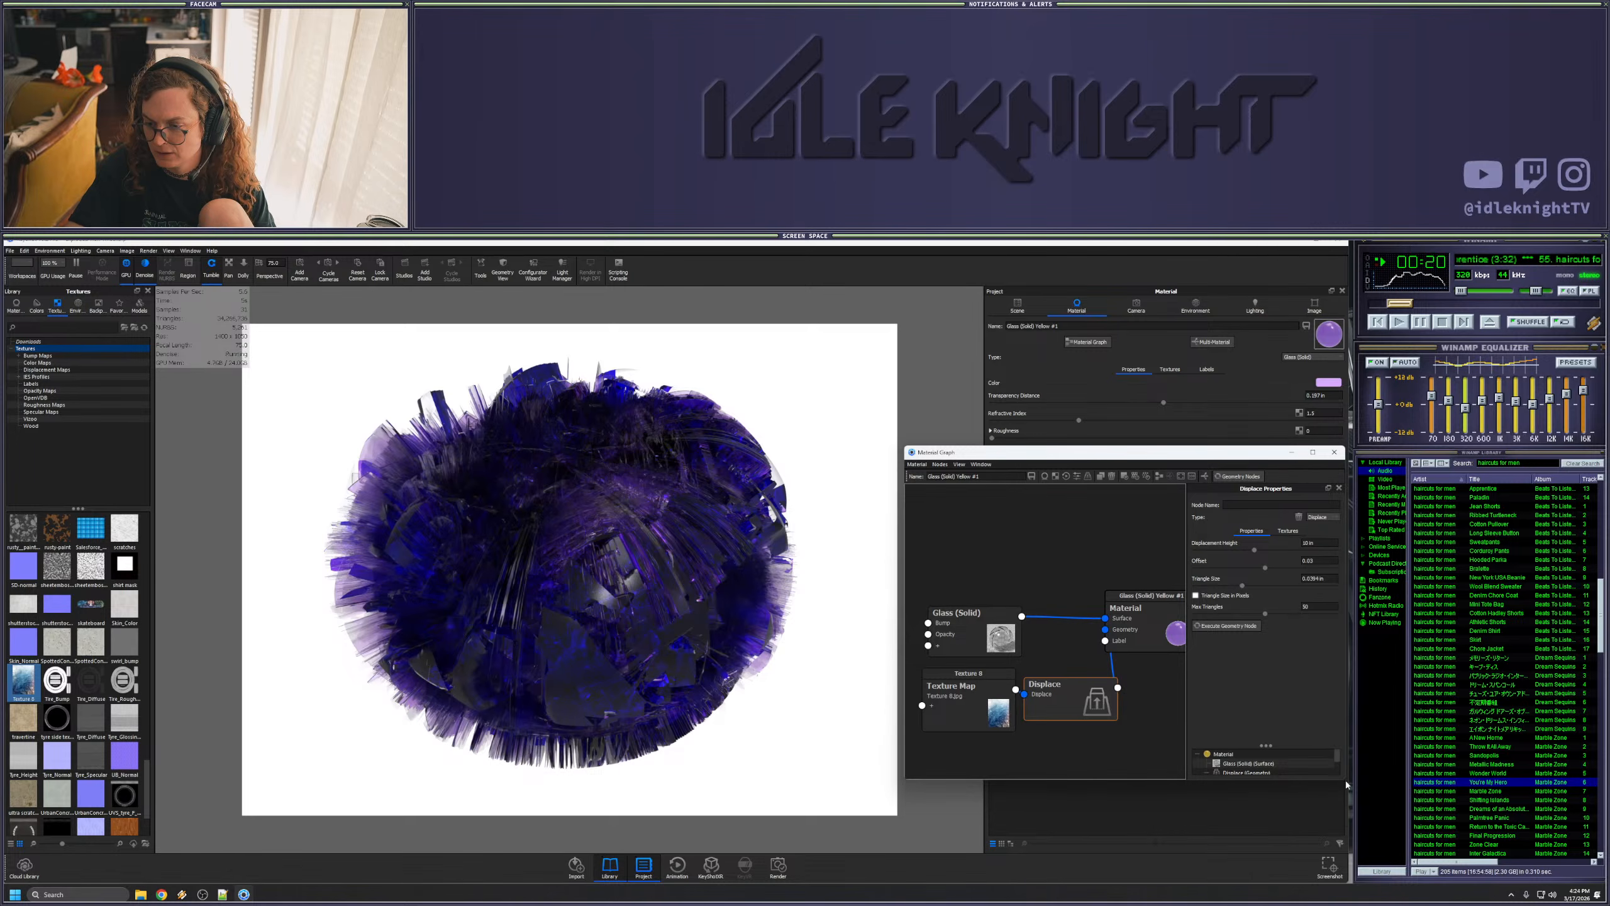
{"action": "left_click_drag", "start_coordinate": [1345, 779], "coordinate": [1478, 779]}
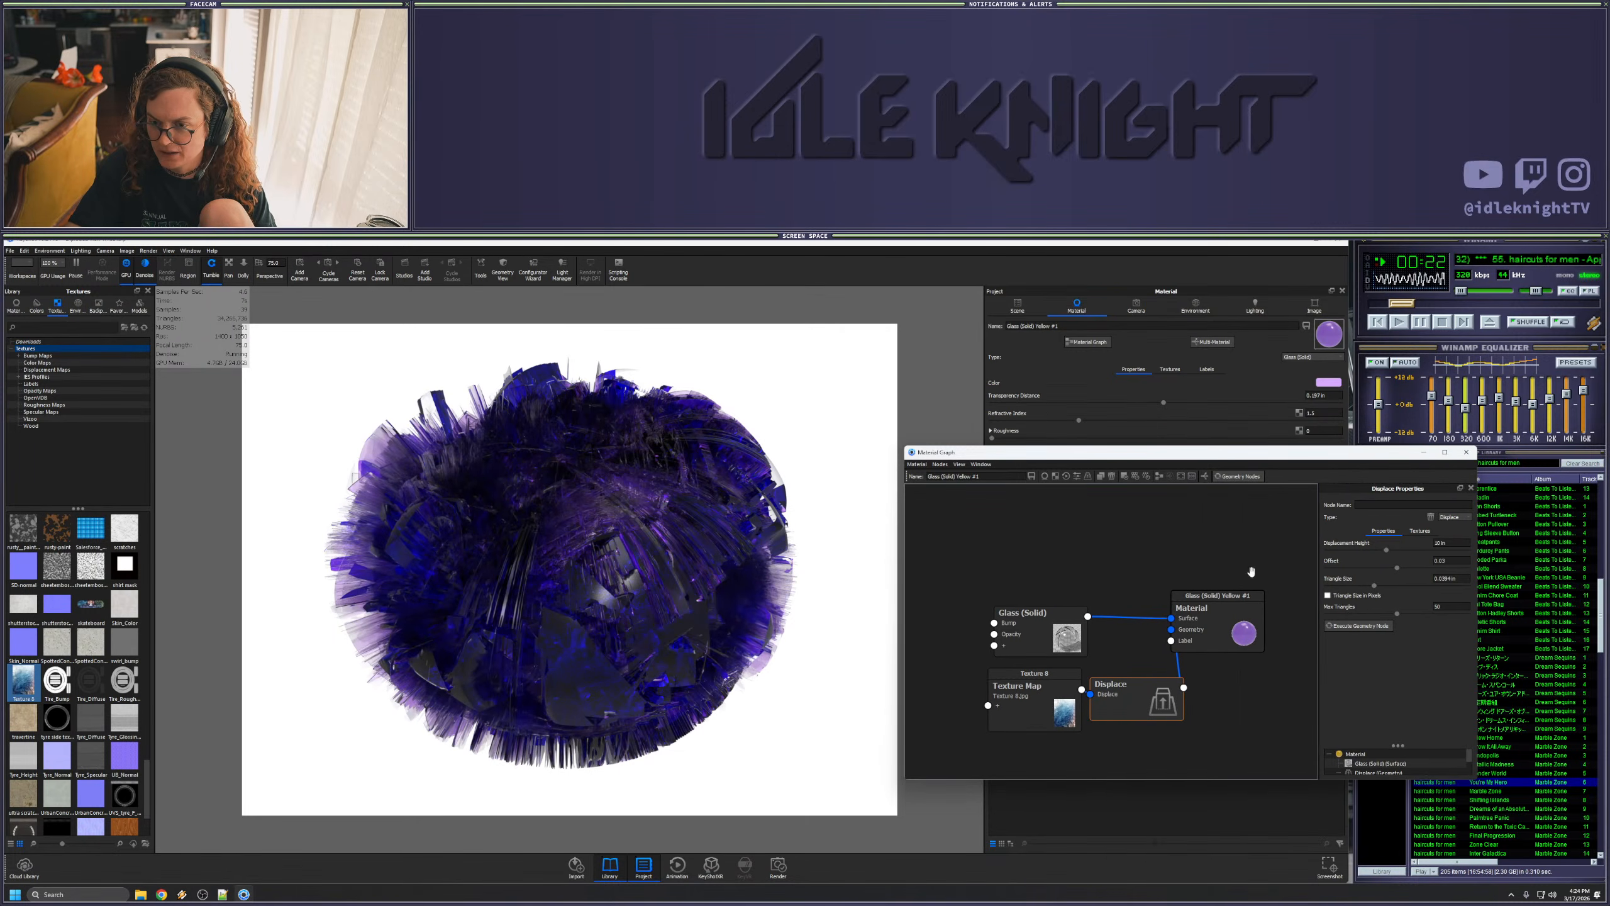
{"action": "left_click_drag", "start_coordinate": [1122, 457], "coordinate": [1067, 463]}
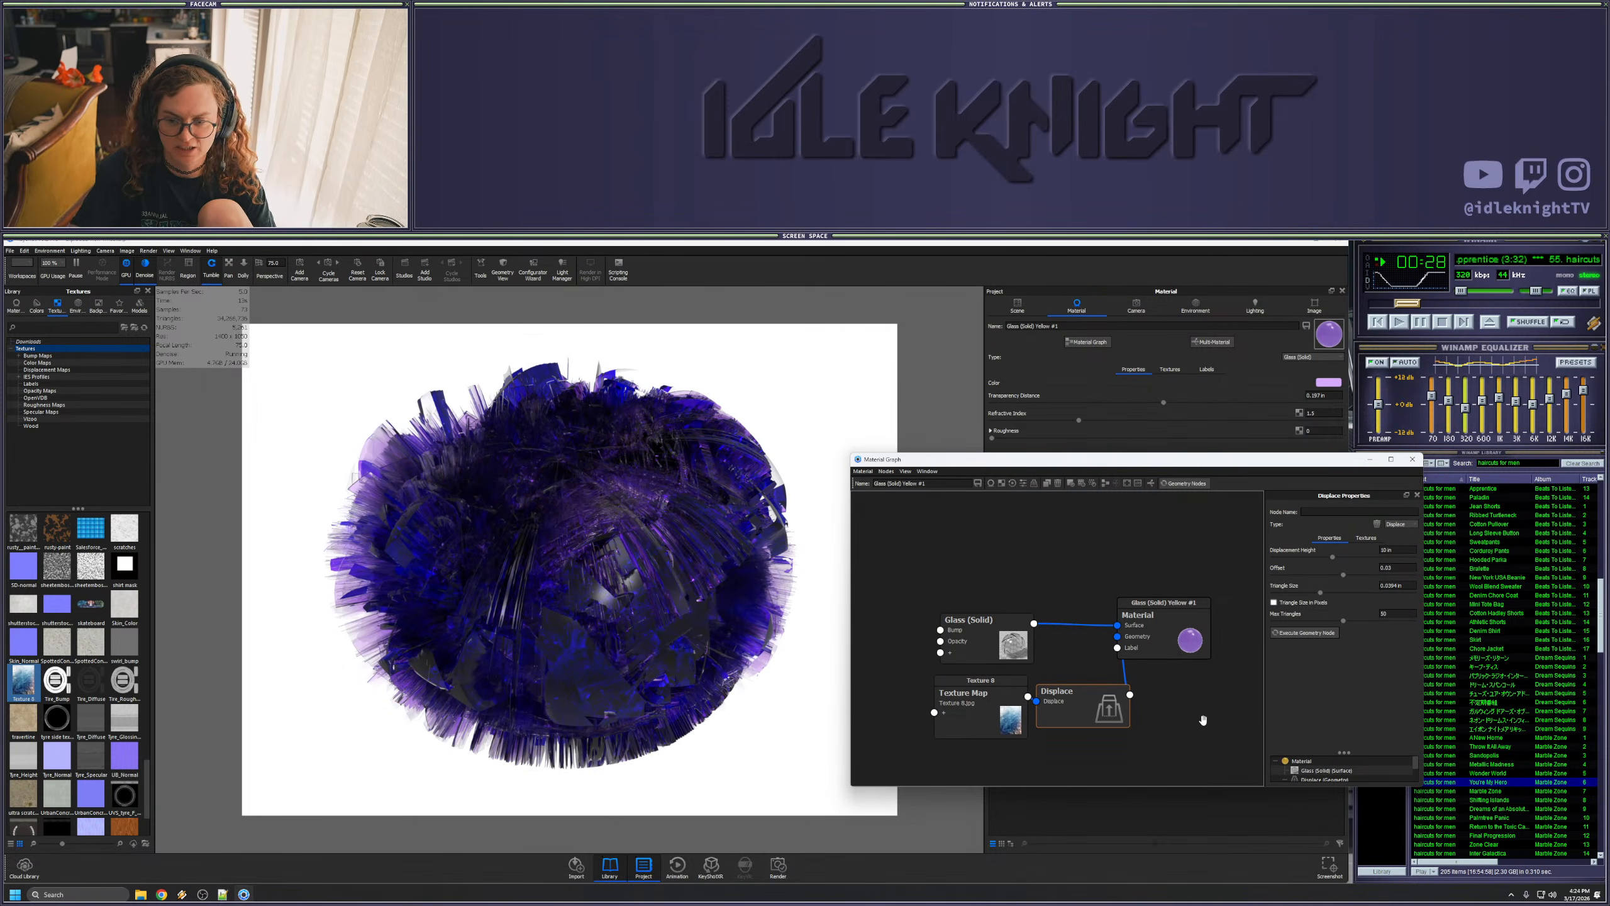
- Spread out the Glass, Material, Texture Map and Displace nodes in the material graph
{"action": "left_click_drag", "start_coordinate": [1091, 704], "coordinate": [1126, 723]}
{"action": "mouse_move", "coordinate": [992, 731]}
{"action": "left_mouse_down"}
{"action": "mouse_move", "coordinate": [954, 732]}
{"action": "mouse_move", "coordinate": [963, 744]}
{"action": "left_mouse_up"}
{"action": "left_click_drag", "start_coordinate": [999, 644], "coordinate": [1039, 625]}
{"action": "mouse_move", "coordinate": [1169, 636]}
{"action": "left_mouse_down"}
{"action": "mouse_move", "coordinate": [1170, 608]}
{"action": "mouse_move", "coordinate": [1148, 607]}
{"action": "mouse_move", "coordinate": [1164, 625]}
{"action": "left_mouse_up"}
{"action": "left_click_drag", "start_coordinate": [1023, 608], "coordinate": [997, 603]}
{"action": "left_click_drag", "start_coordinate": [1126, 730], "coordinate": [1110, 710]}
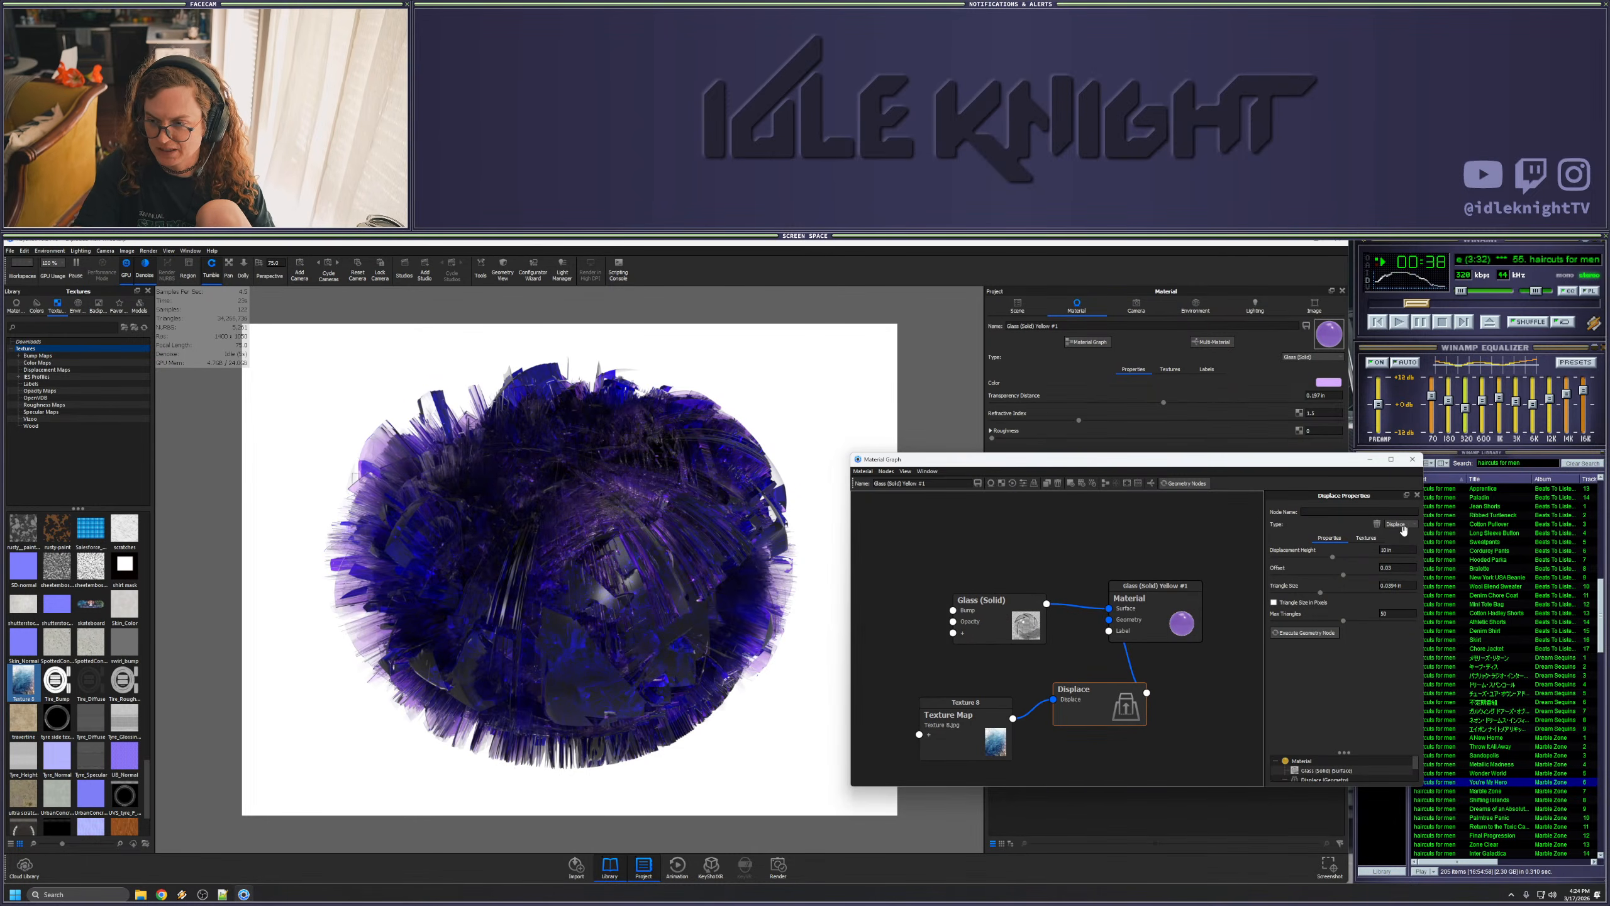
- Replace the texture map feeding the Displace node with the box_bump texture from the library and execute the geometry nodes
{"action": "left_click_drag", "start_coordinate": [1055, 700], "coordinate": [1024, 703]}
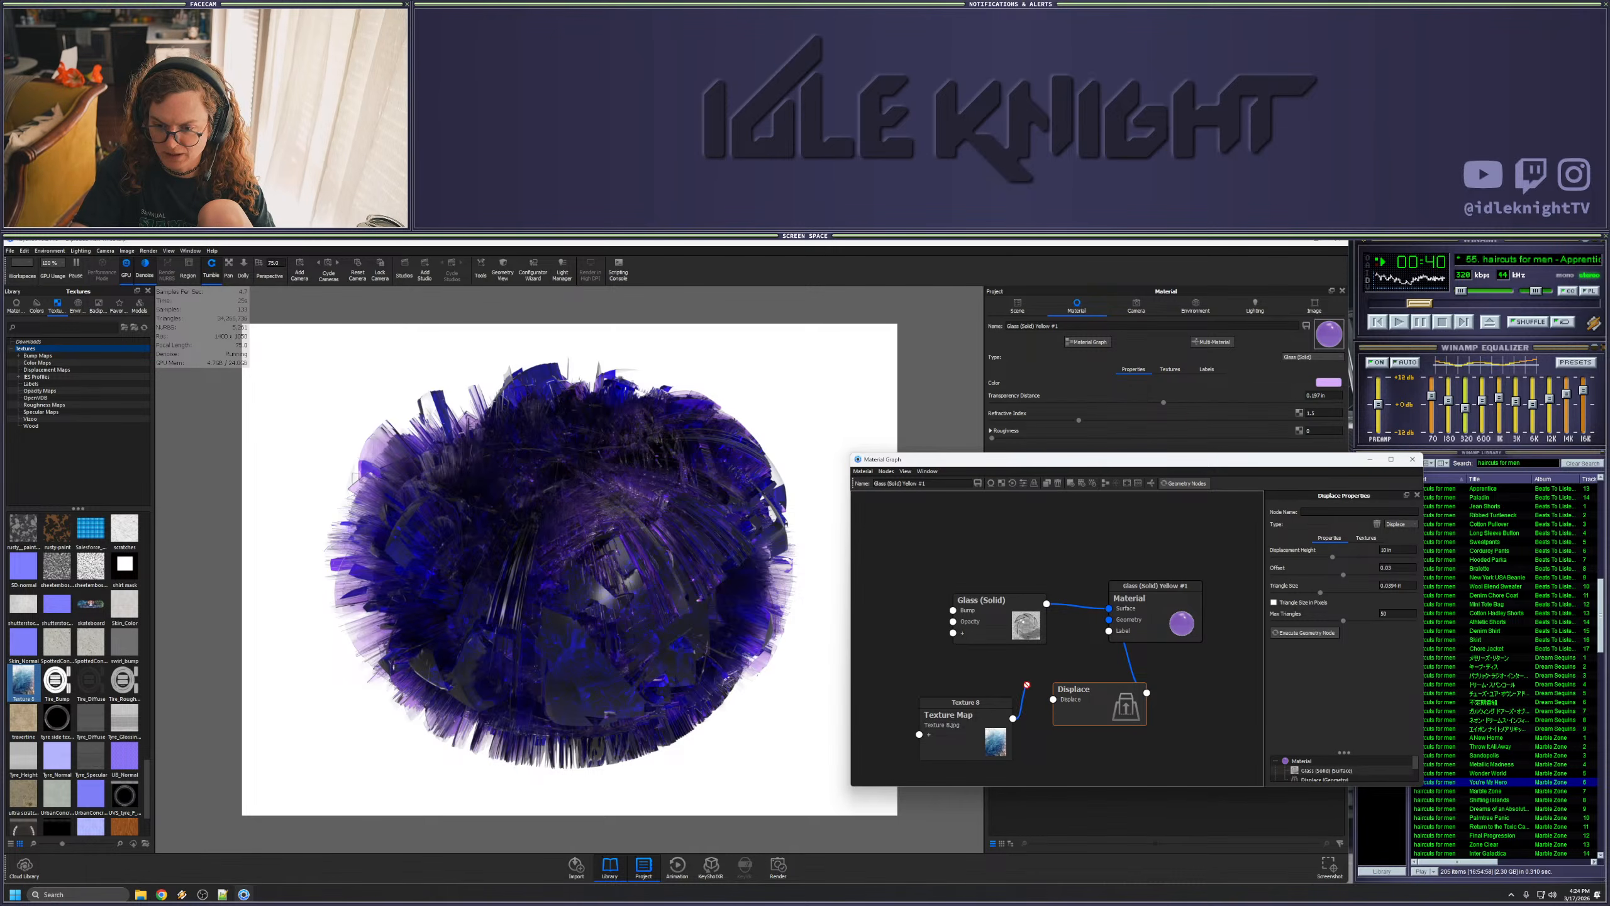
{"action": "scroll", "coordinate": [69, 683], "scroll_direction": "up", "scroll_amount": 1}
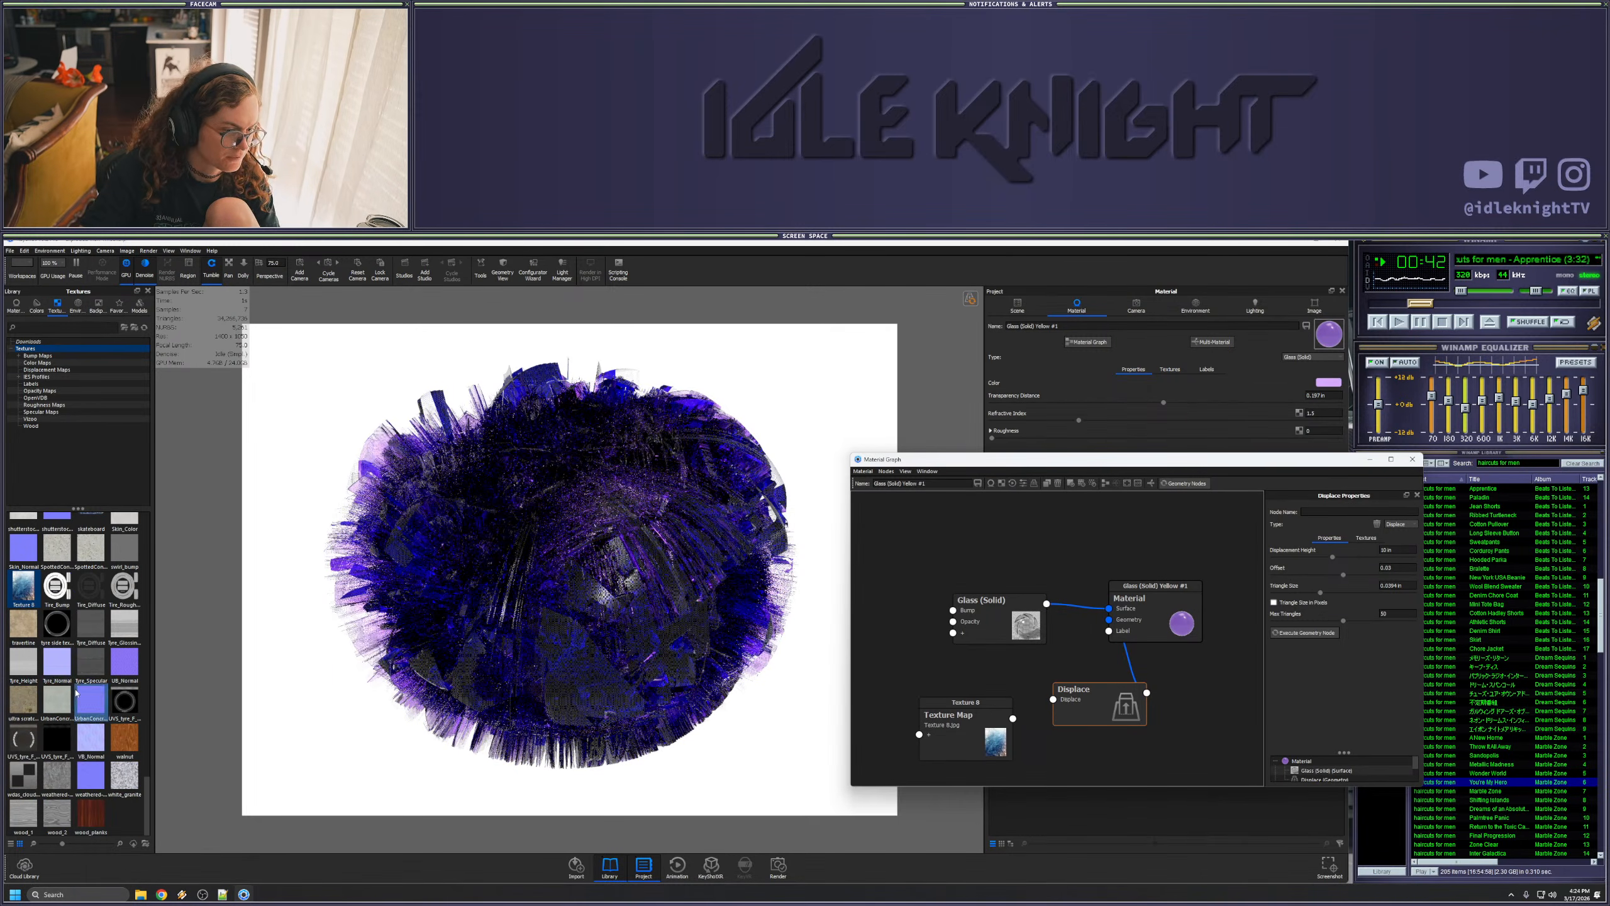
{"action": "scroll", "coordinate": [116, 822], "scroll_direction": "up", "scroll_amount": 5}
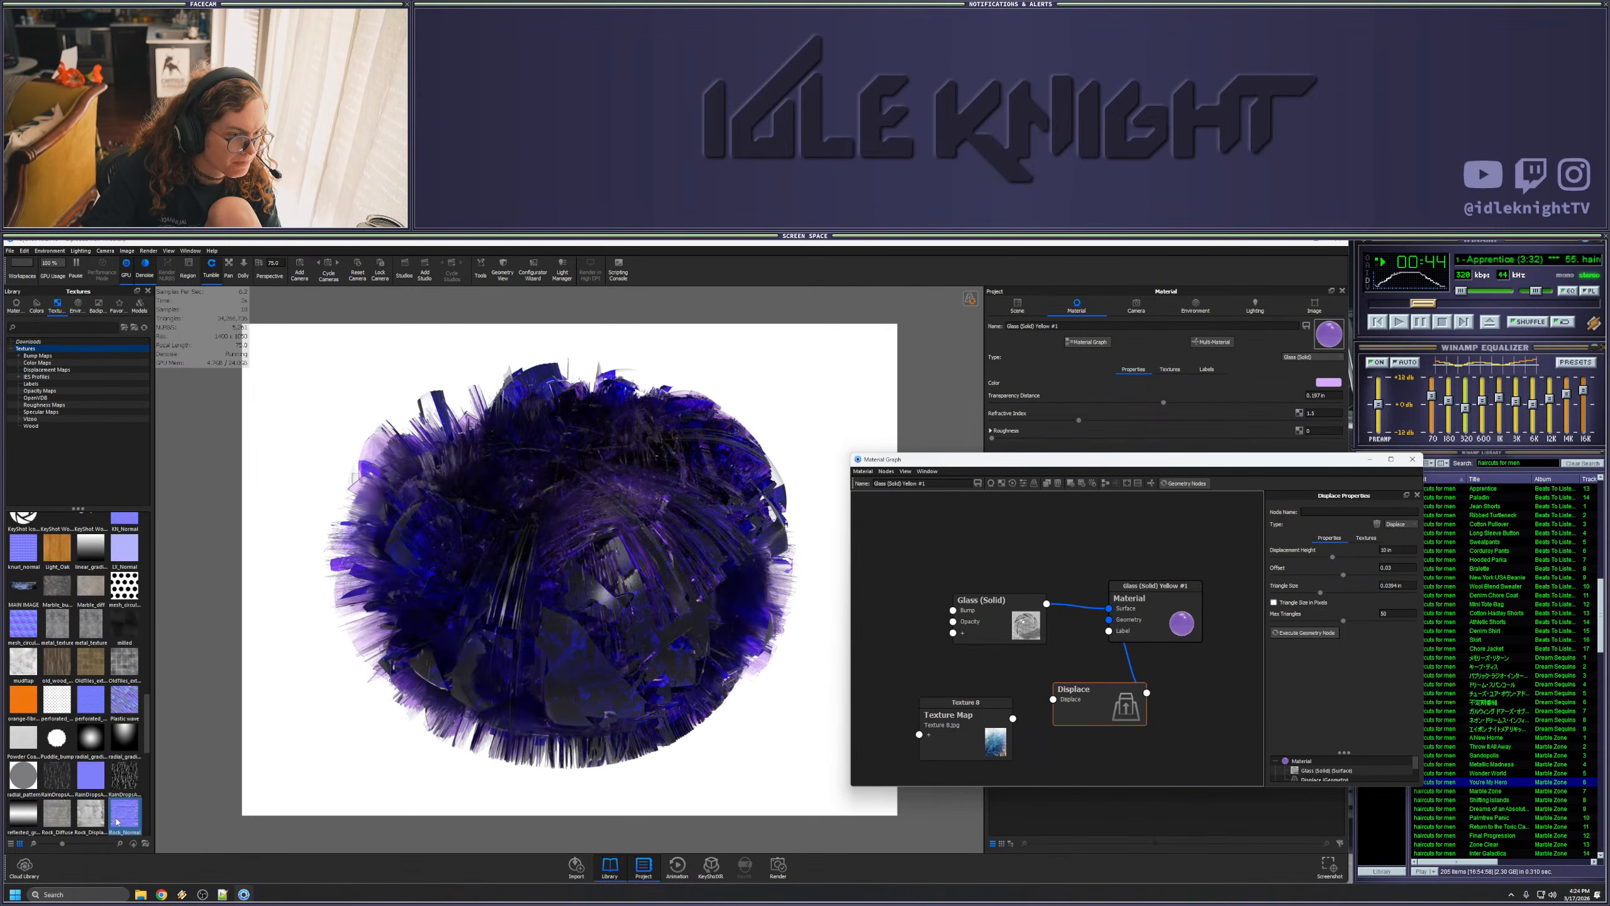
{"action": "scroll", "coordinate": [116, 821], "scroll_direction": "up", "scroll_amount": 5}
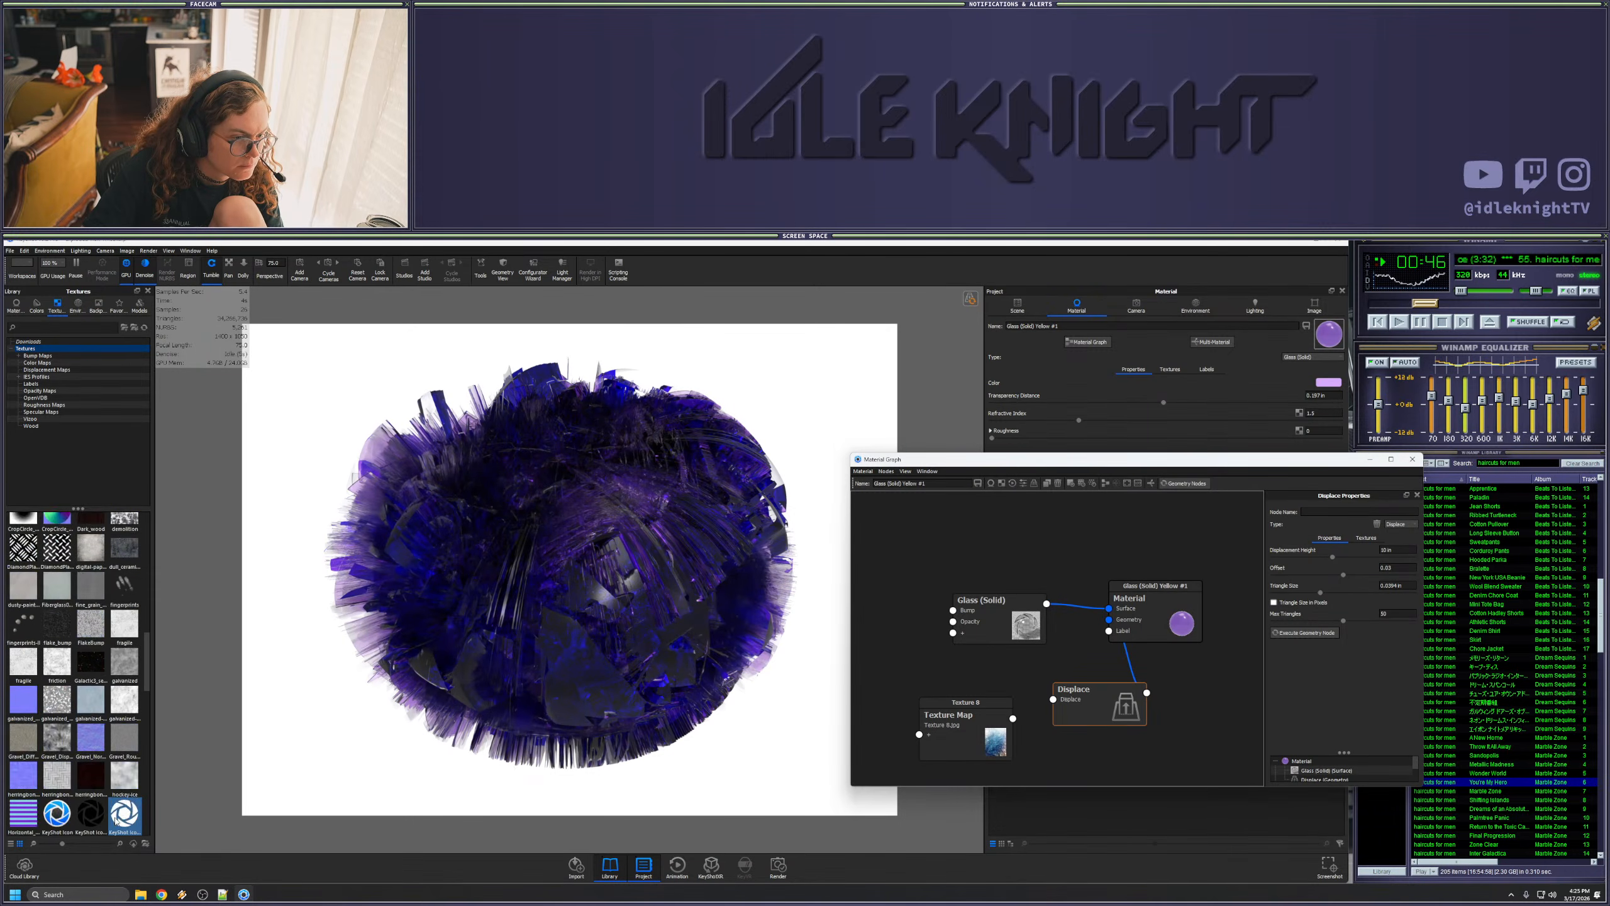
{"action": "scroll", "coordinate": [115, 820], "scroll_direction": "up", "scroll_amount": 2}
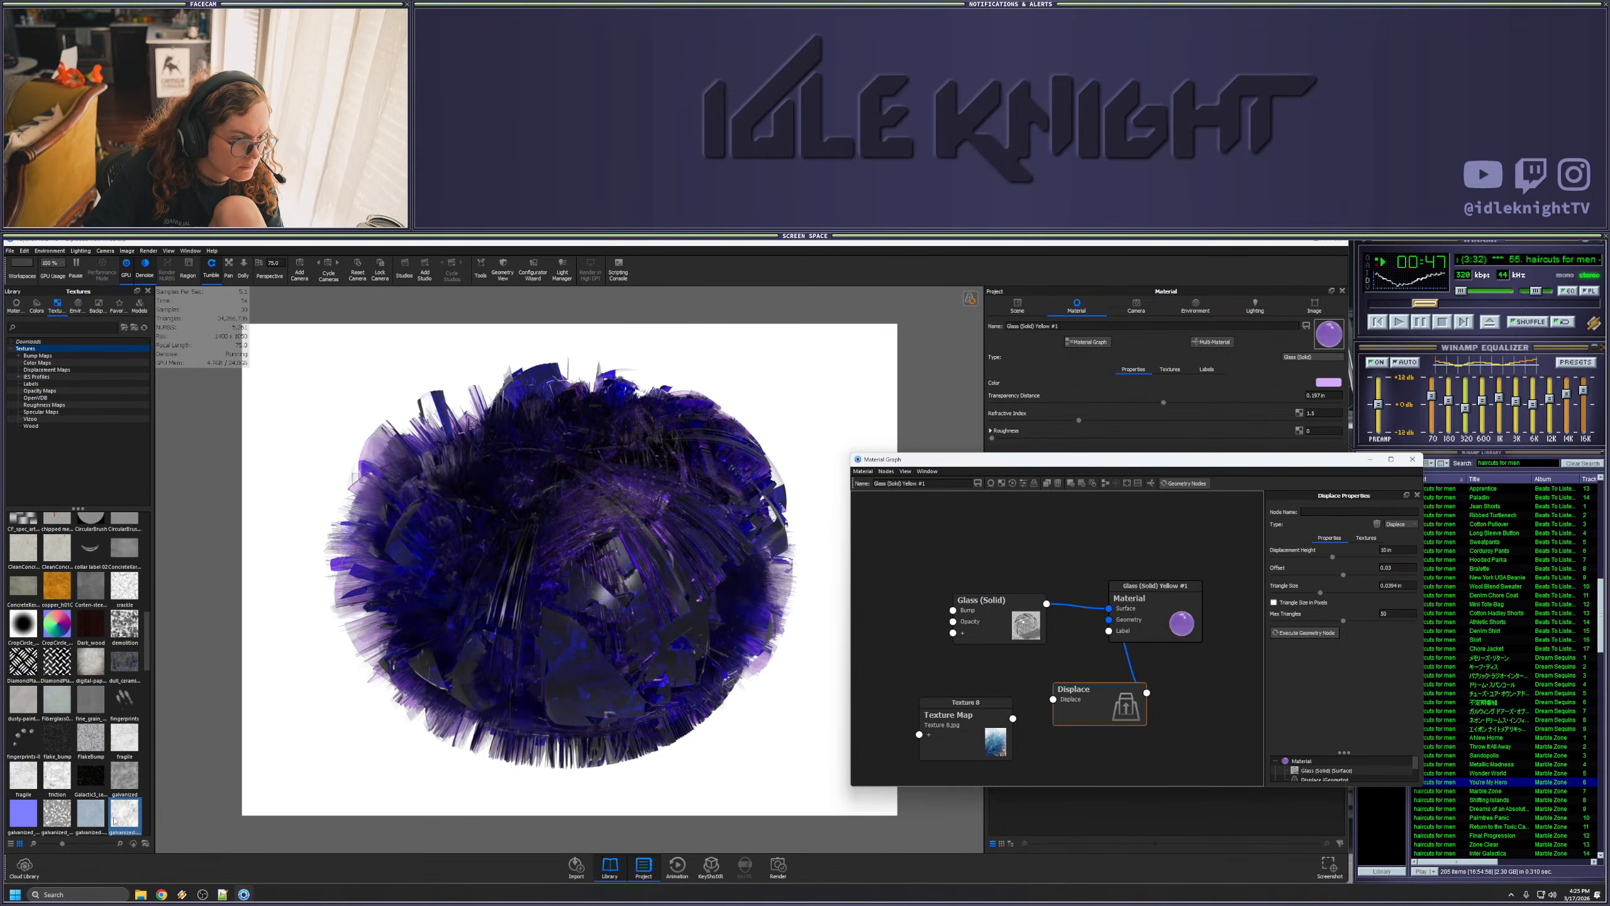
{"action": "scroll", "coordinate": [124, 700], "scroll_direction": "up", "scroll_amount": 2}
{"action": "left_click", "coordinate": [117, 701]}
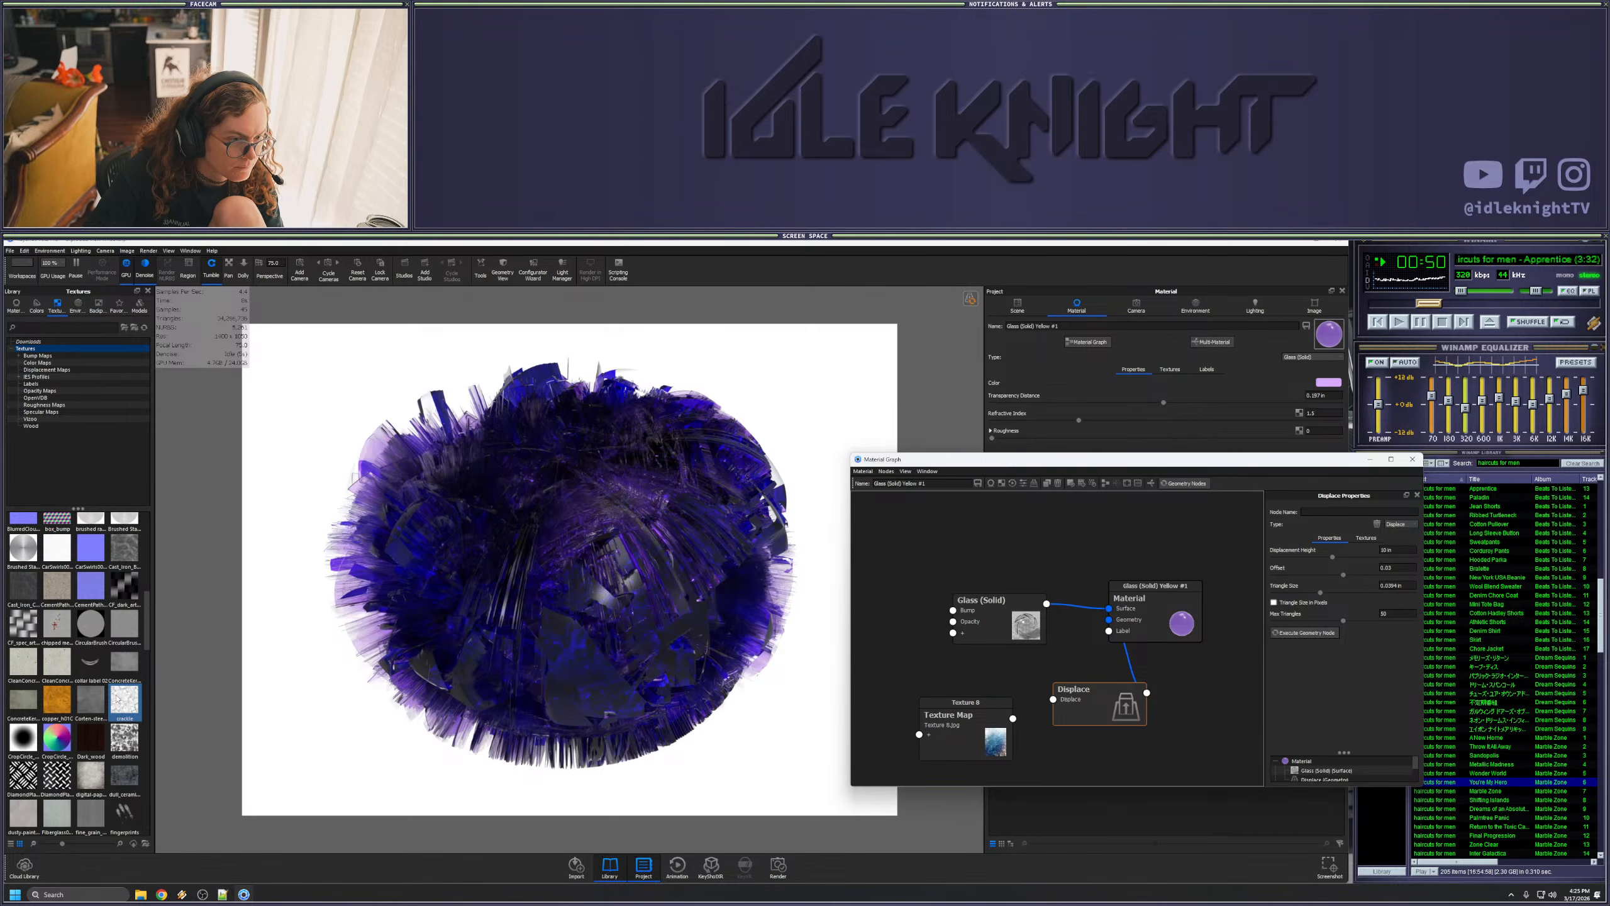
{"action": "scroll", "coordinate": [117, 700], "scroll_direction": "down", "scroll_amount": 3}
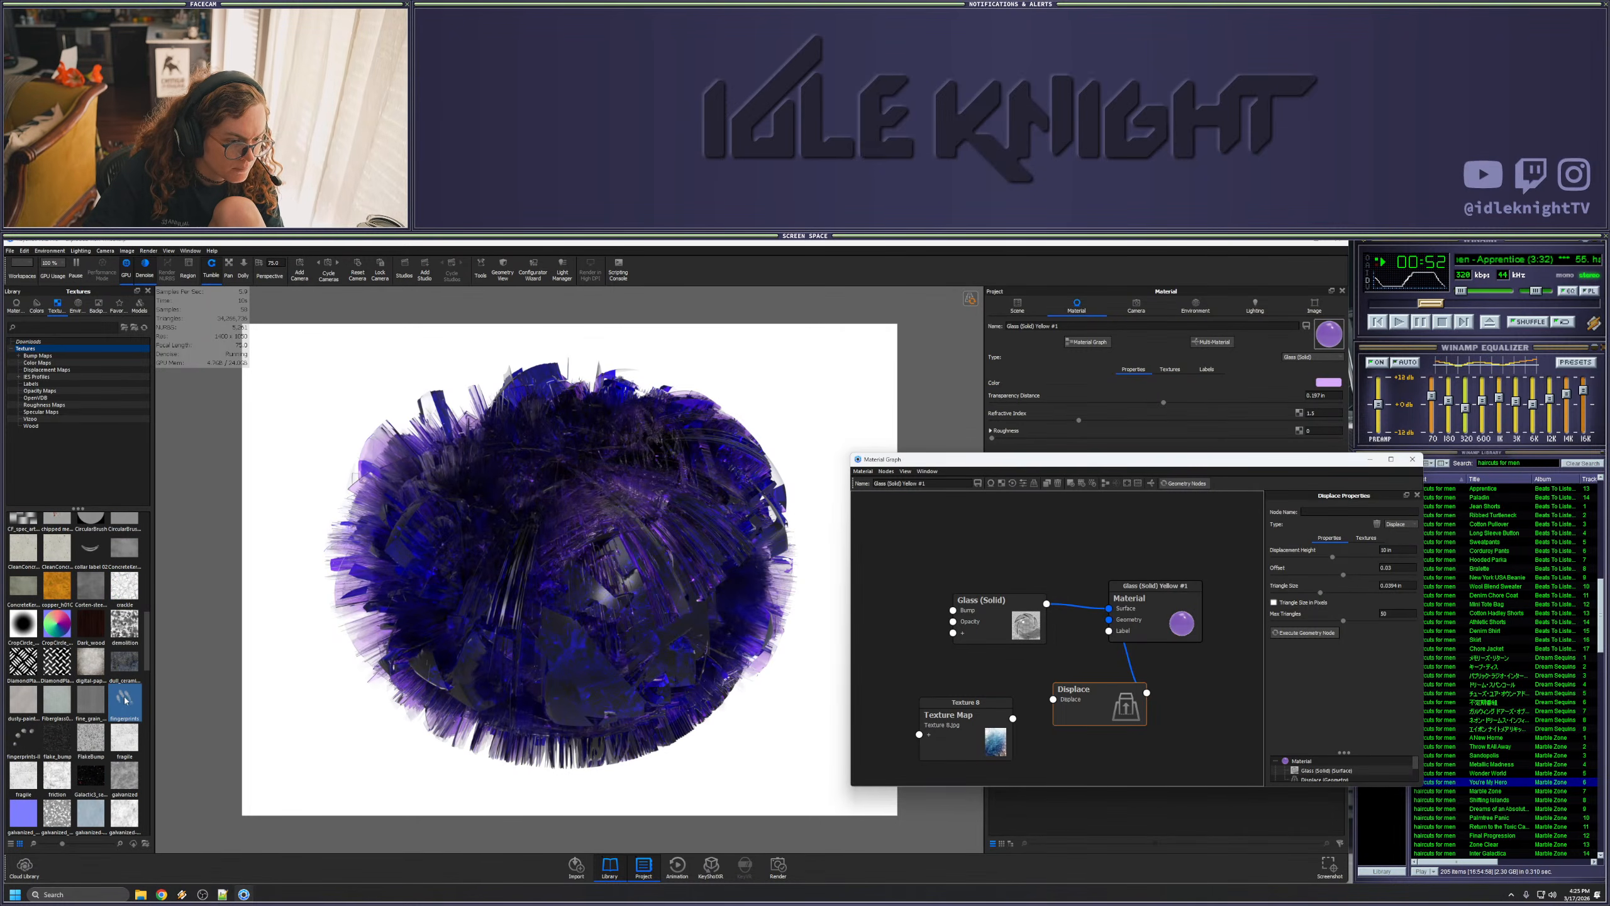
{"action": "scroll", "coordinate": [110, 701], "scroll_direction": "up", "scroll_amount": 3}
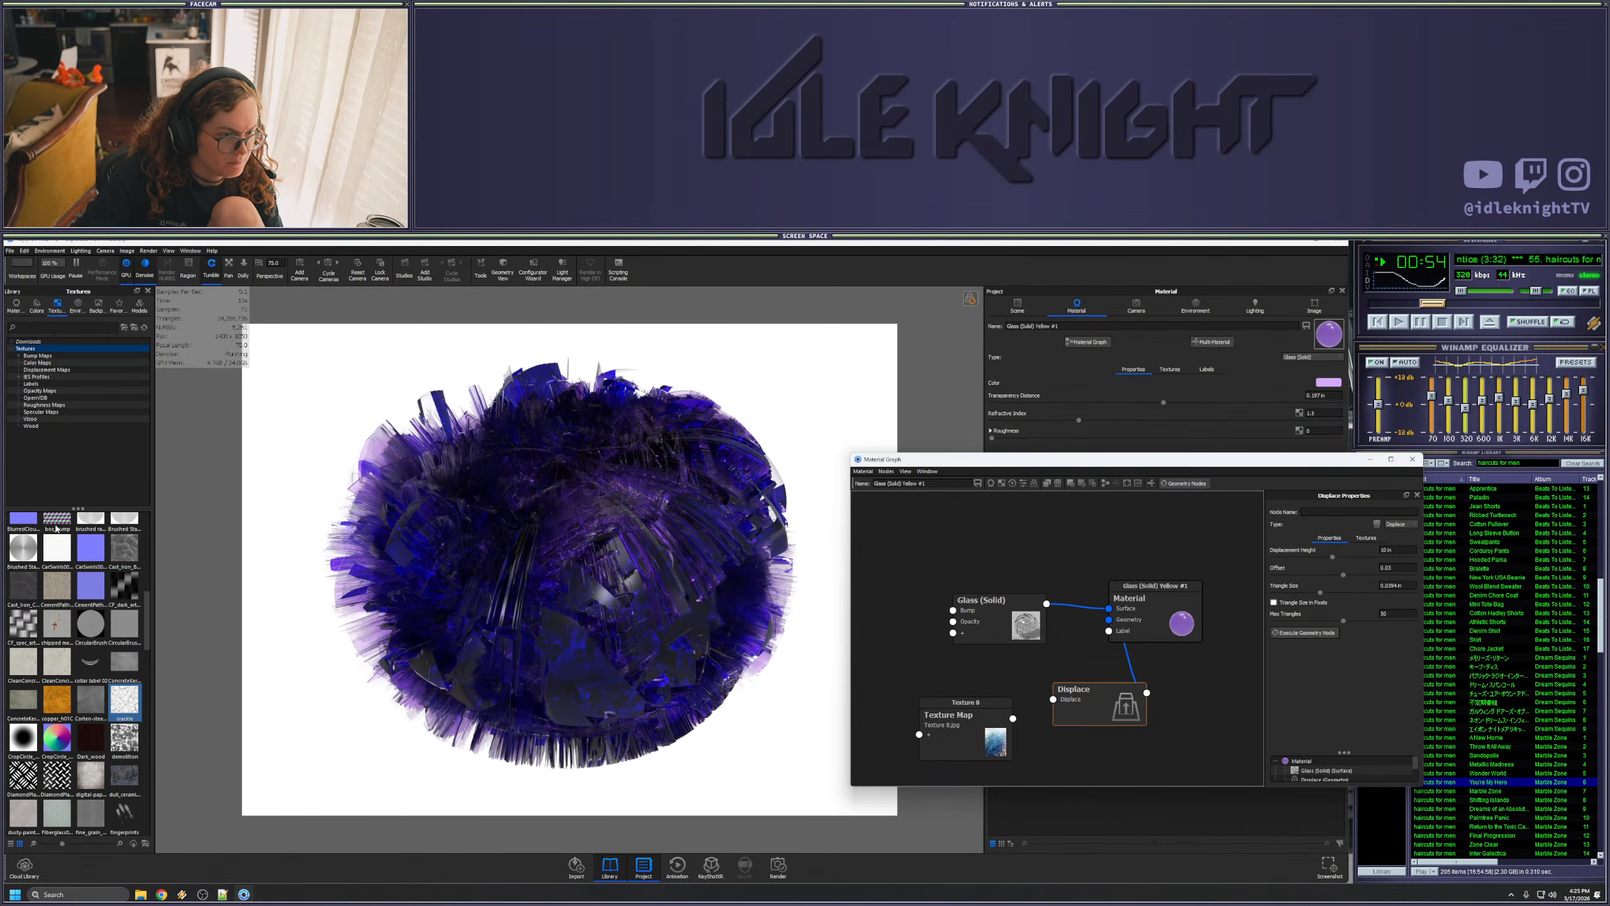
{"action": "scroll", "coordinate": [76, 552], "scroll_direction": "up", "scroll_amount": 3}
{"action": "left_click_drag", "start_coordinate": [80, 626], "coordinate": [1011, 627]}
{"action": "left_click", "coordinate": [1322, 633]}
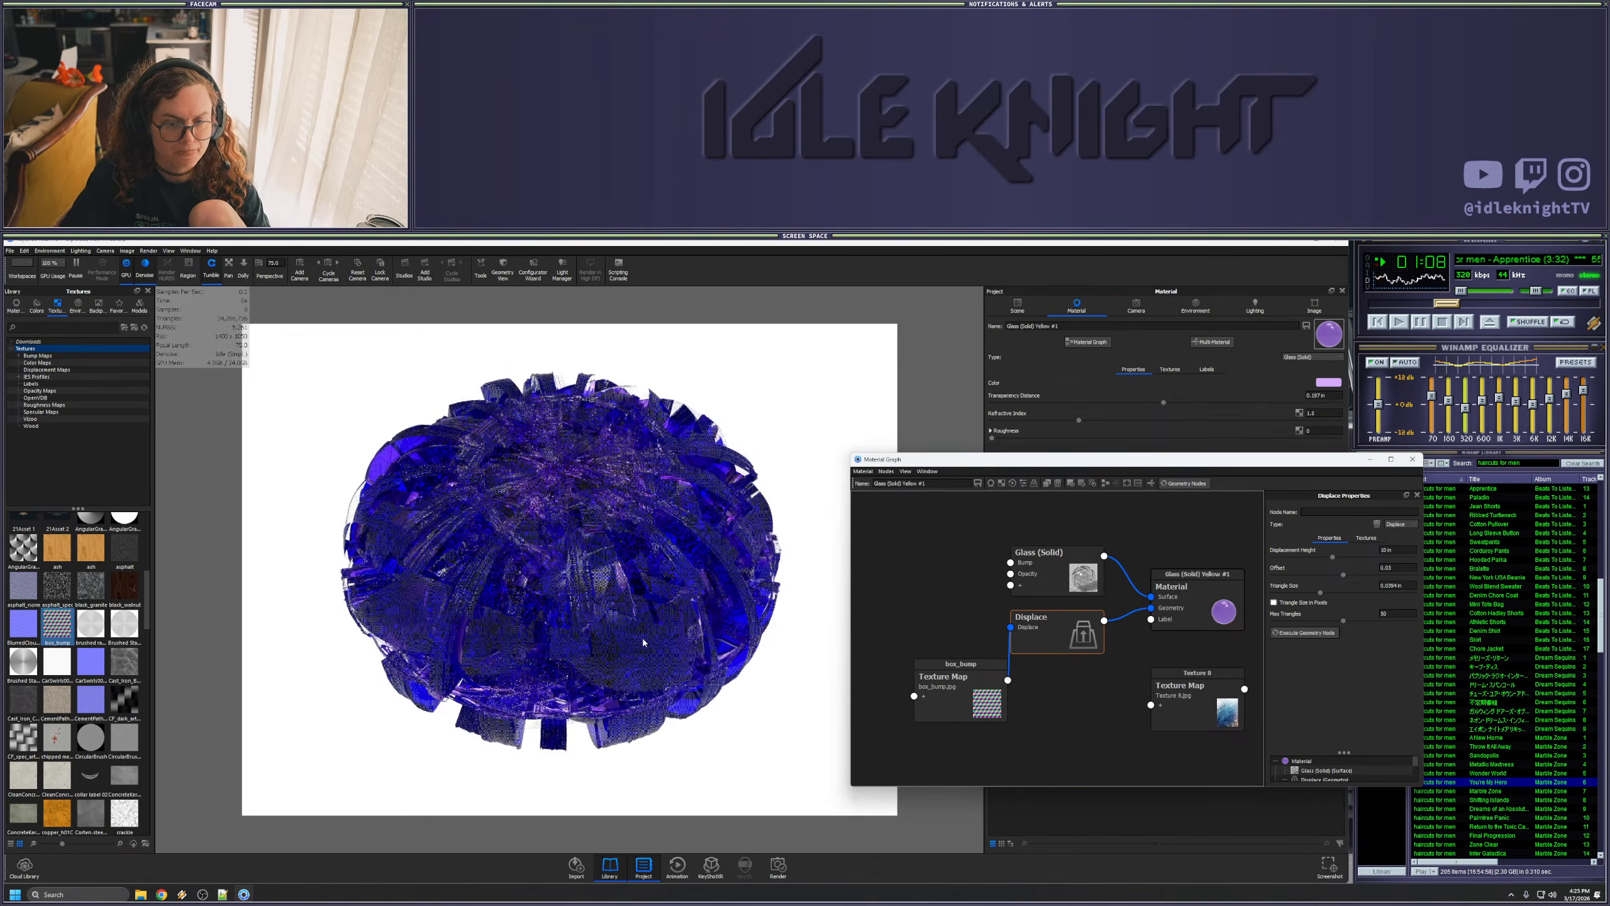
- Set the Displace node's displacement height to 5 in, regenerate the geometry, and set its offset to 0
{"action": "left_click", "coordinate": [690, 652]}
{"action": "left_click_drag", "start_coordinate": [705, 685], "coordinate": [669, 541]}
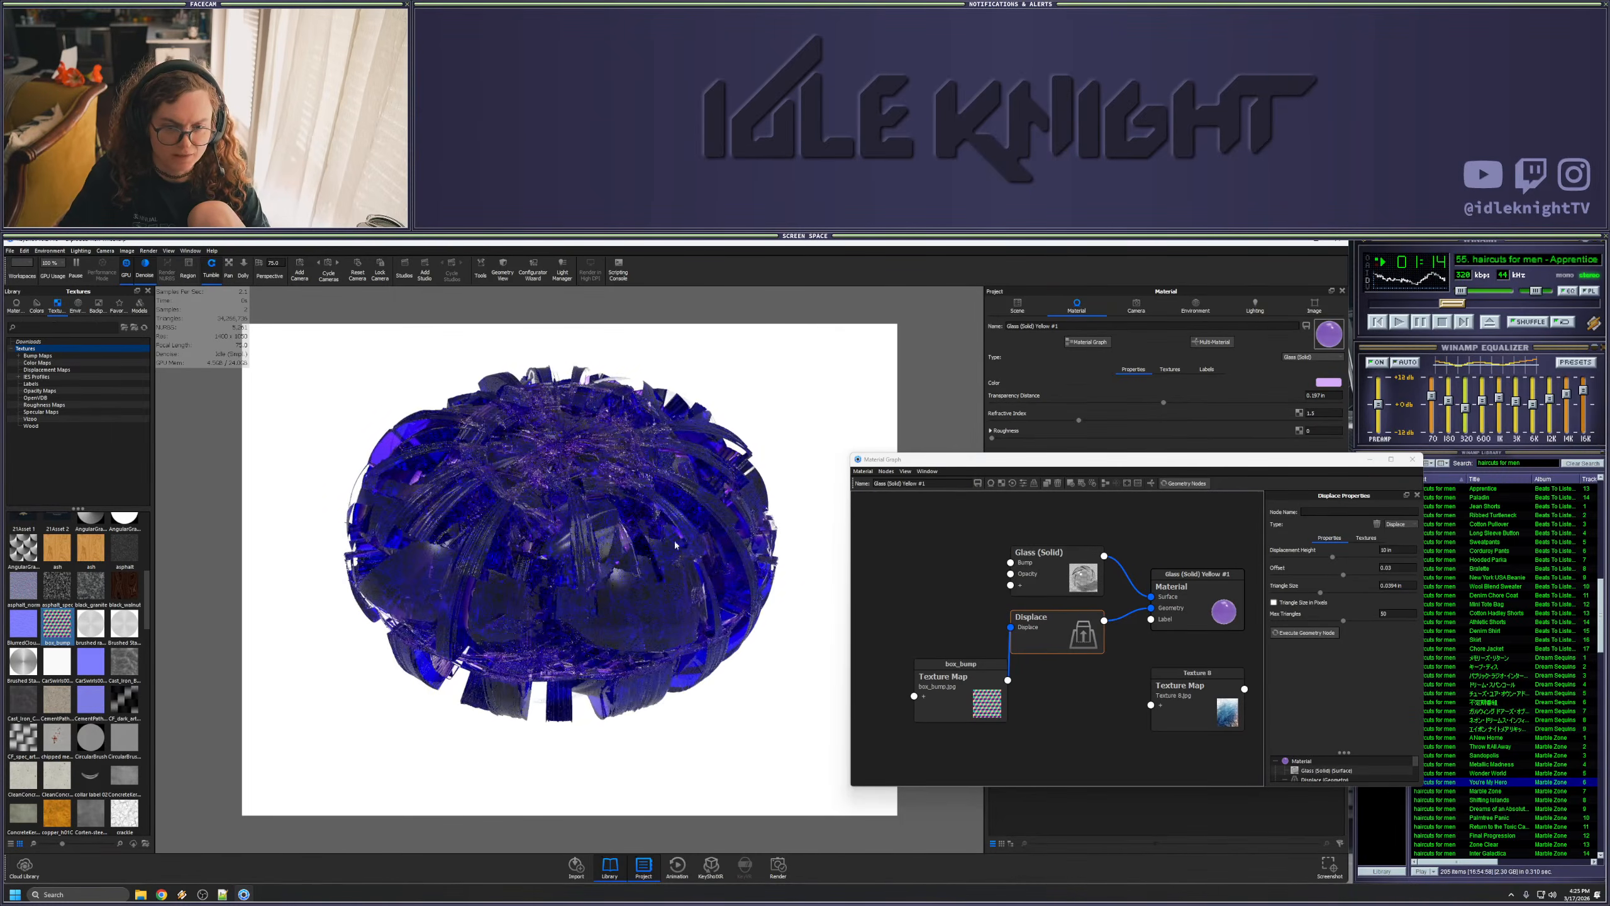
{"action": "left_click_drag", "start_coordinate": [1401, 550], "coordinate": [1341, 553]}
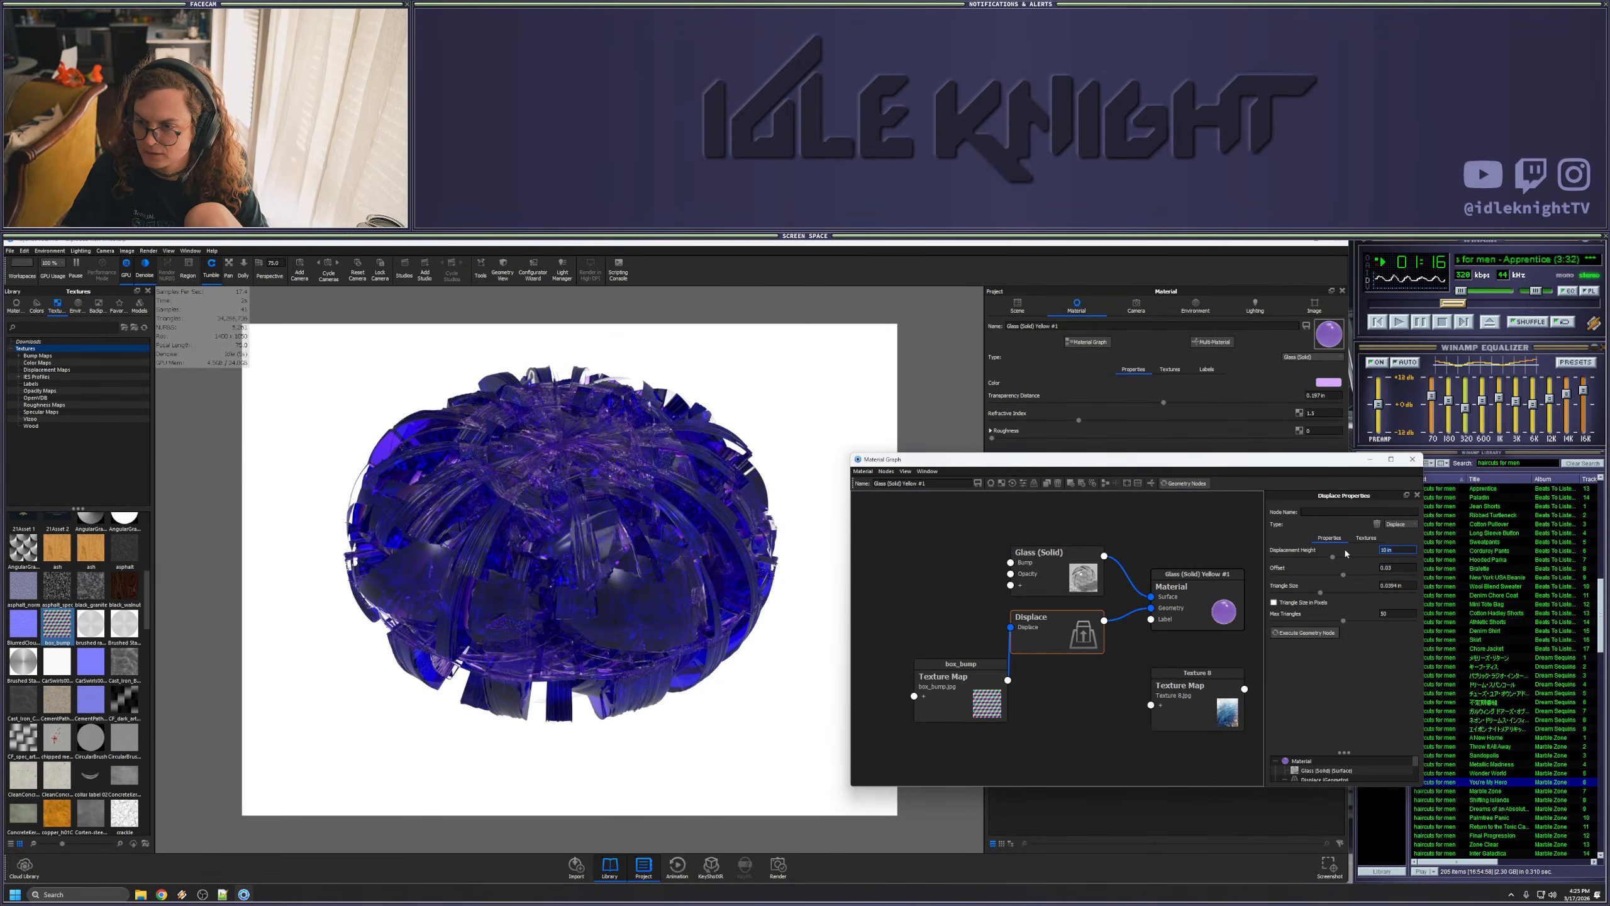
{"action": "type", "text": "5"}
{"action": "left_click", "coordinate": [1306, 633]}
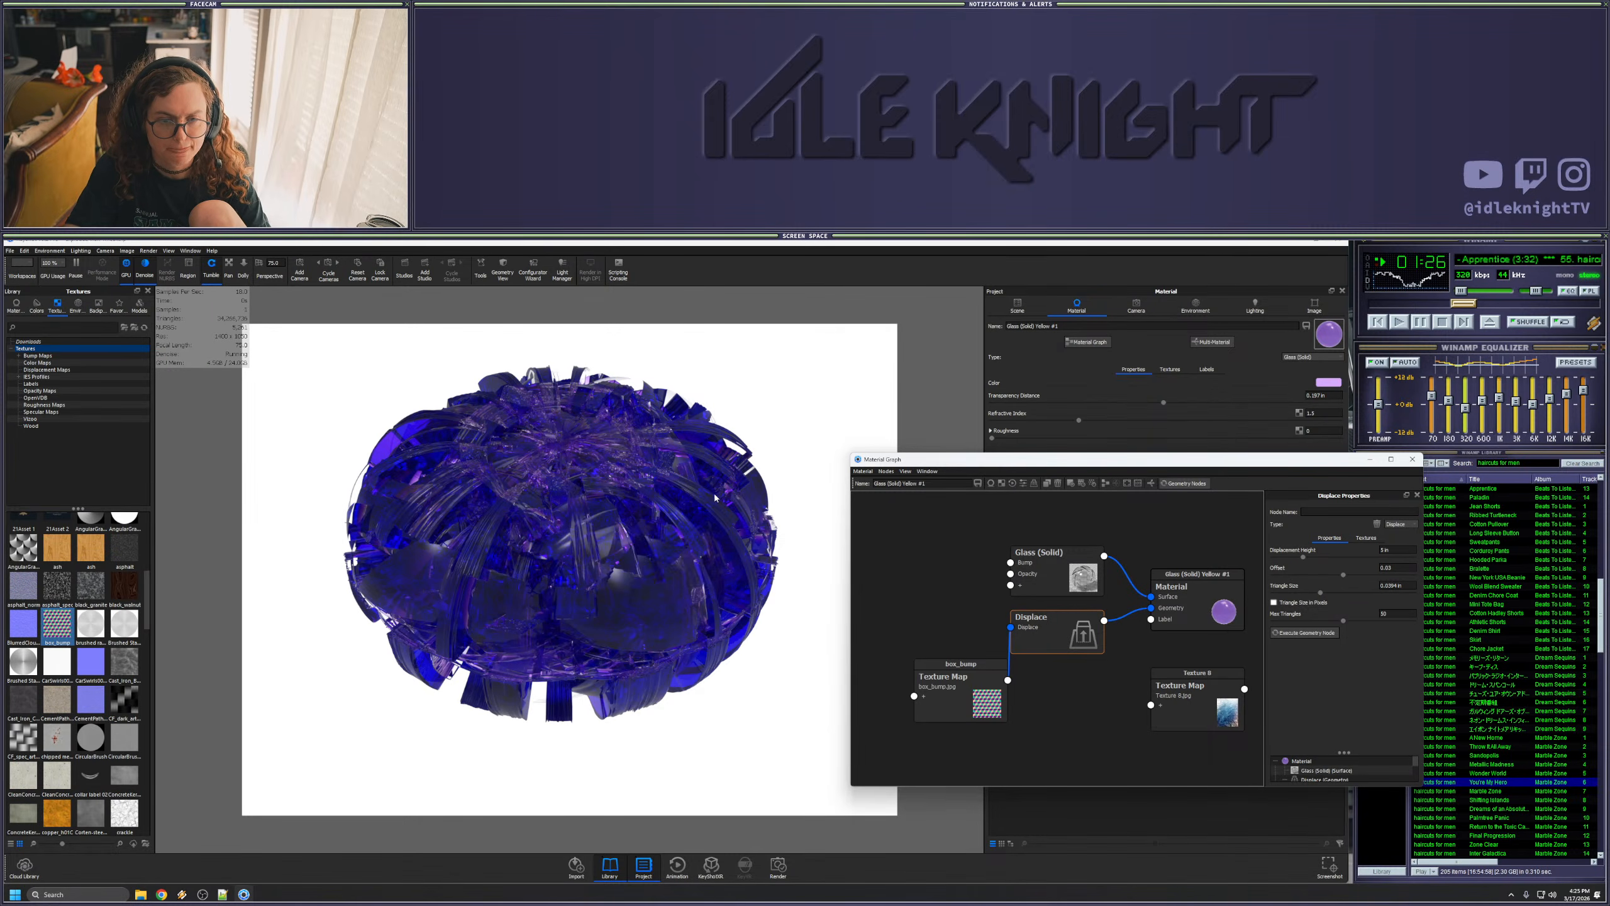
{"action": "left_click", "coordinate": [1395, 568]}
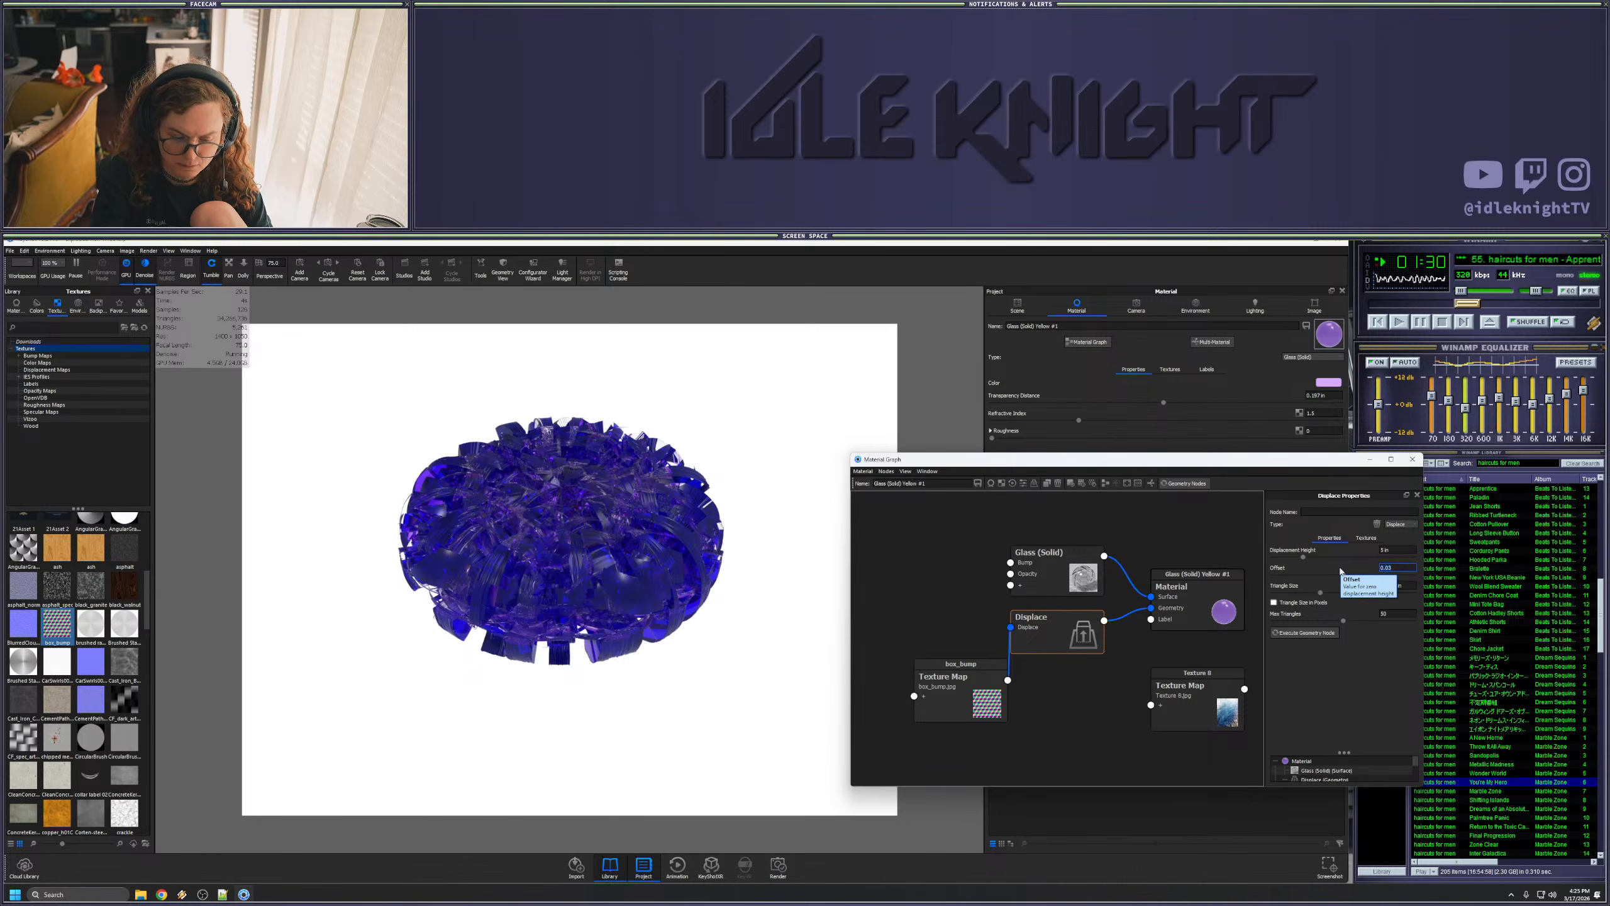
{"action": "type", "text": "0"}
{"action": "key", "text": "Return"}
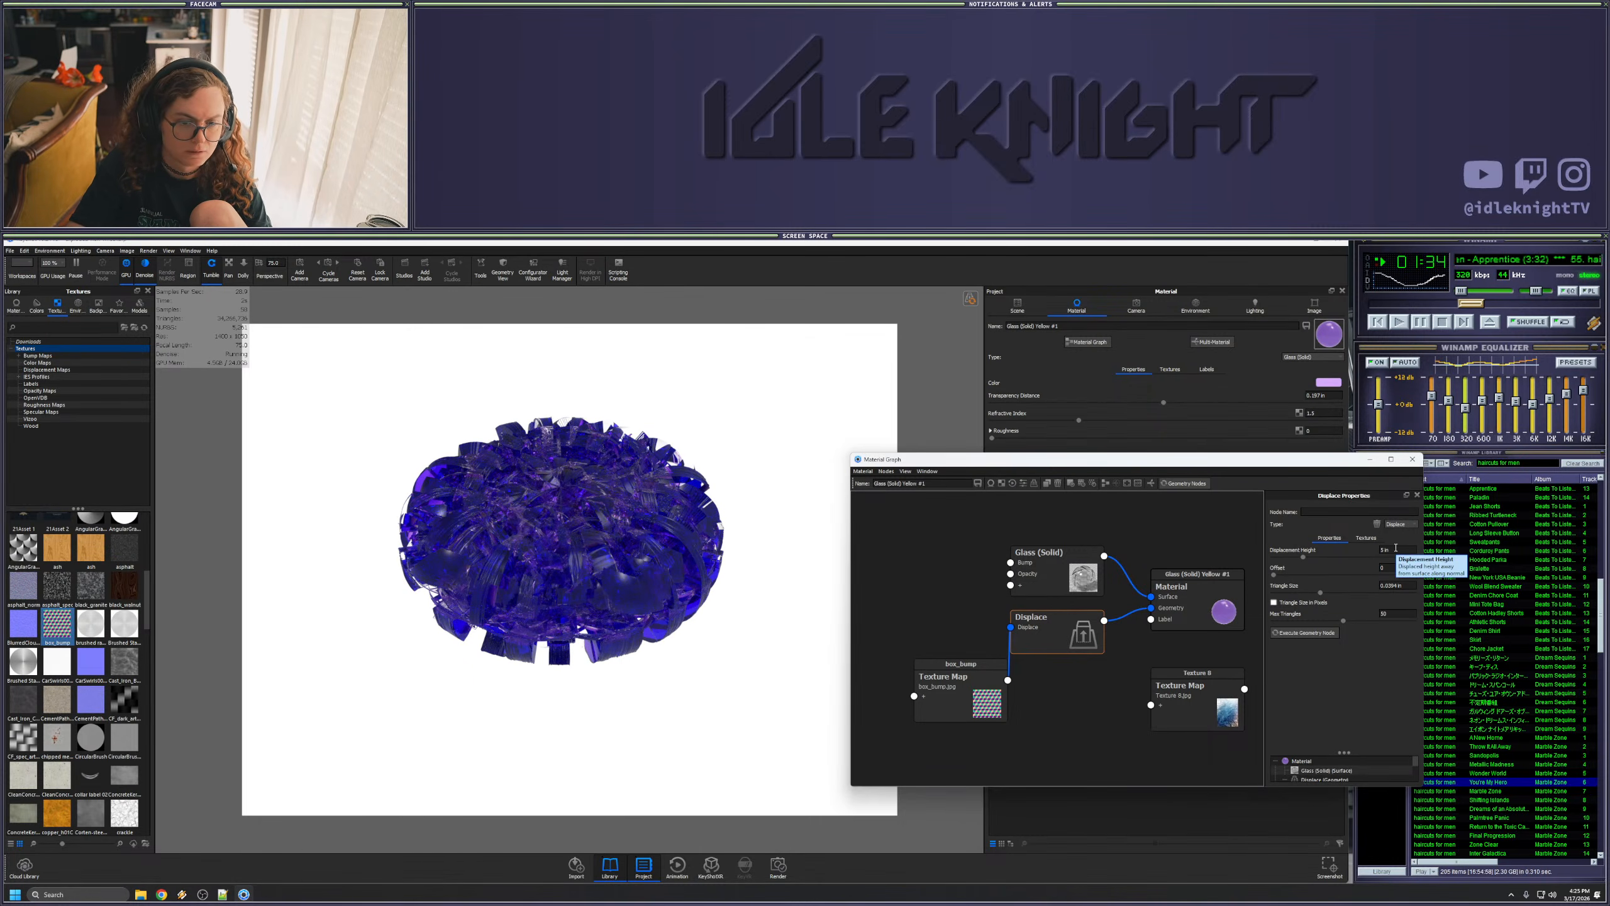
{"action": "left_click", "coordinate": [697, 646]}
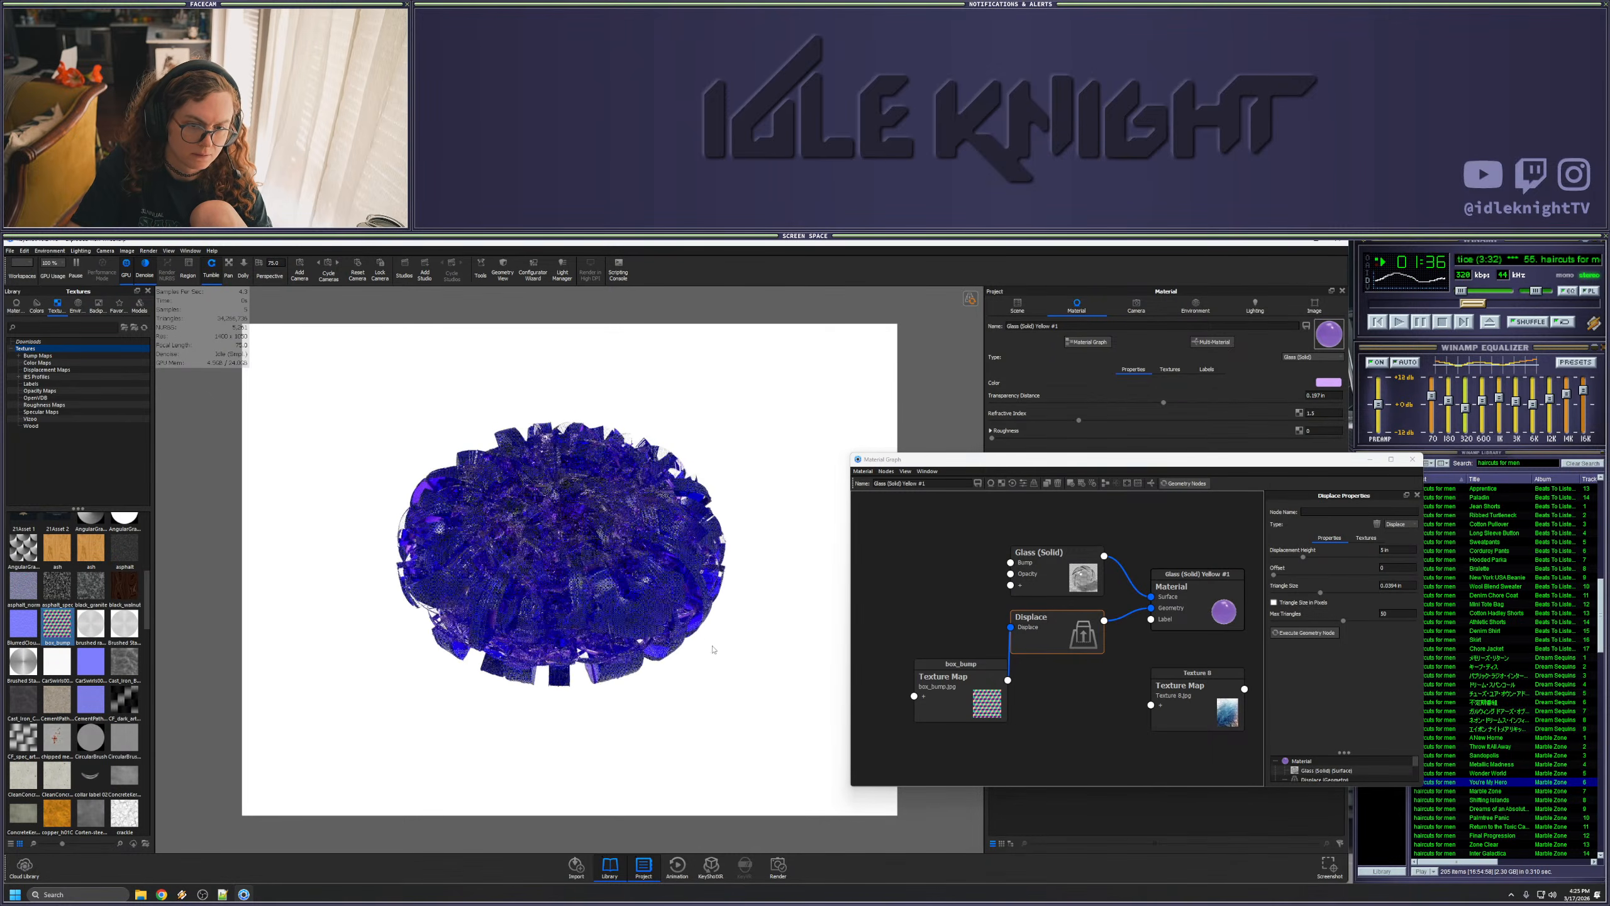
- Connect the Plastic wave texture to the Displace node in place of box_bump and execute the geometry nodes
{"action": "scroll", "coordinate": [67, 662], "scroll_direction": "up", "scroll_amount": 3}
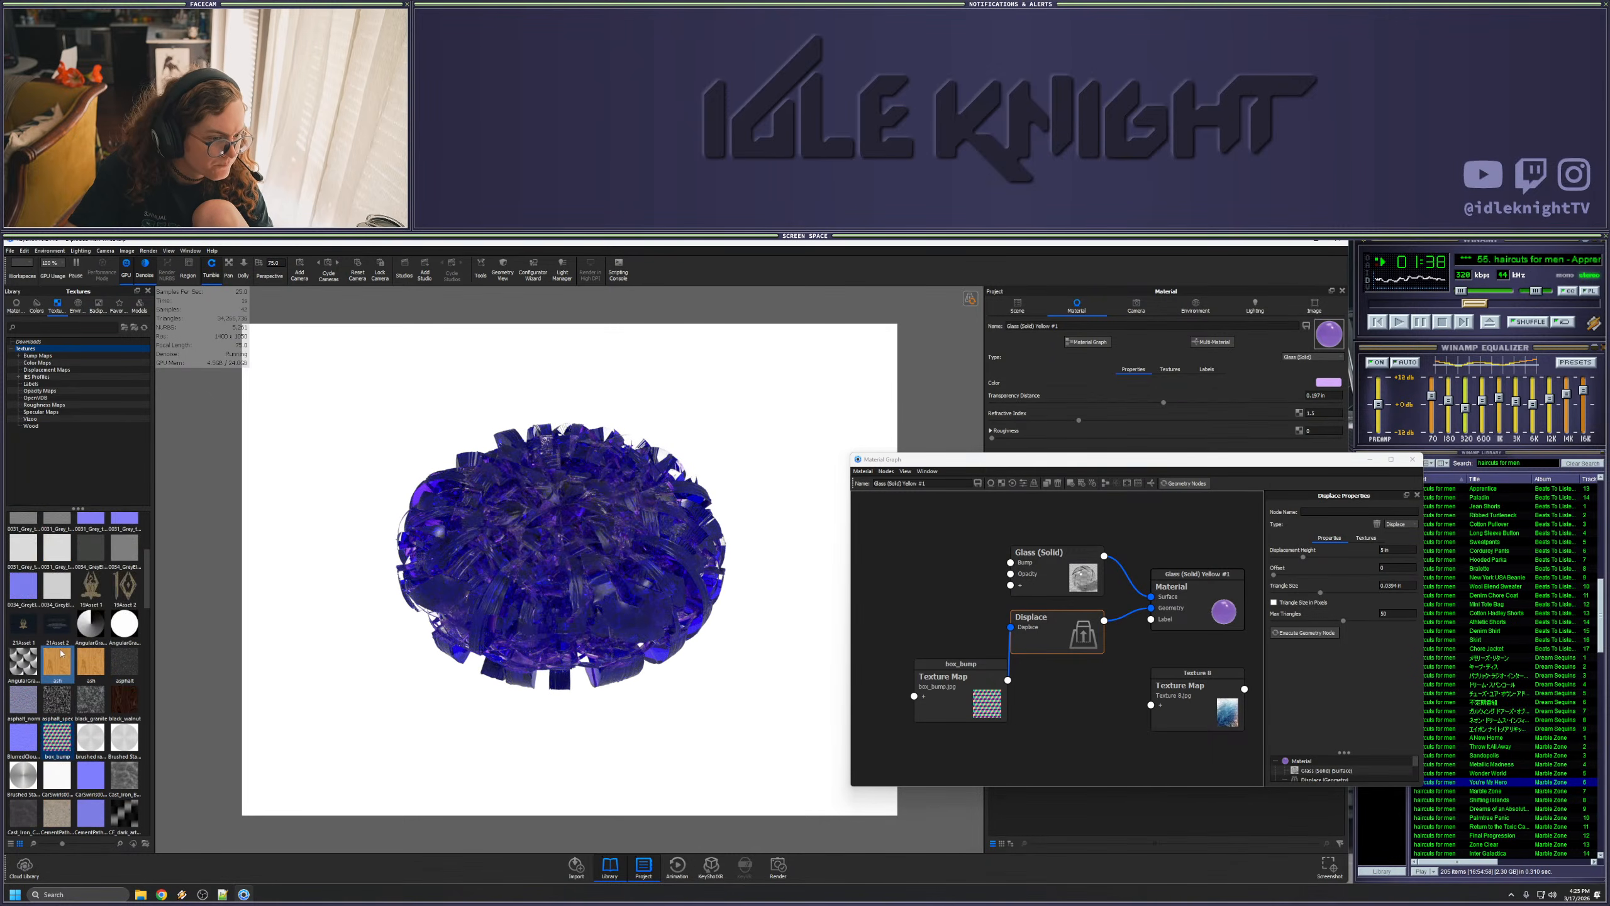
{"action": "scroll", "coordinate": [75, 676], "scroll_direction": "up", "scroll_amount": 3}
{"action": "scroll", "coordinate": [75, 676], "scroll_direction": "down", "scroll_amount": 10}
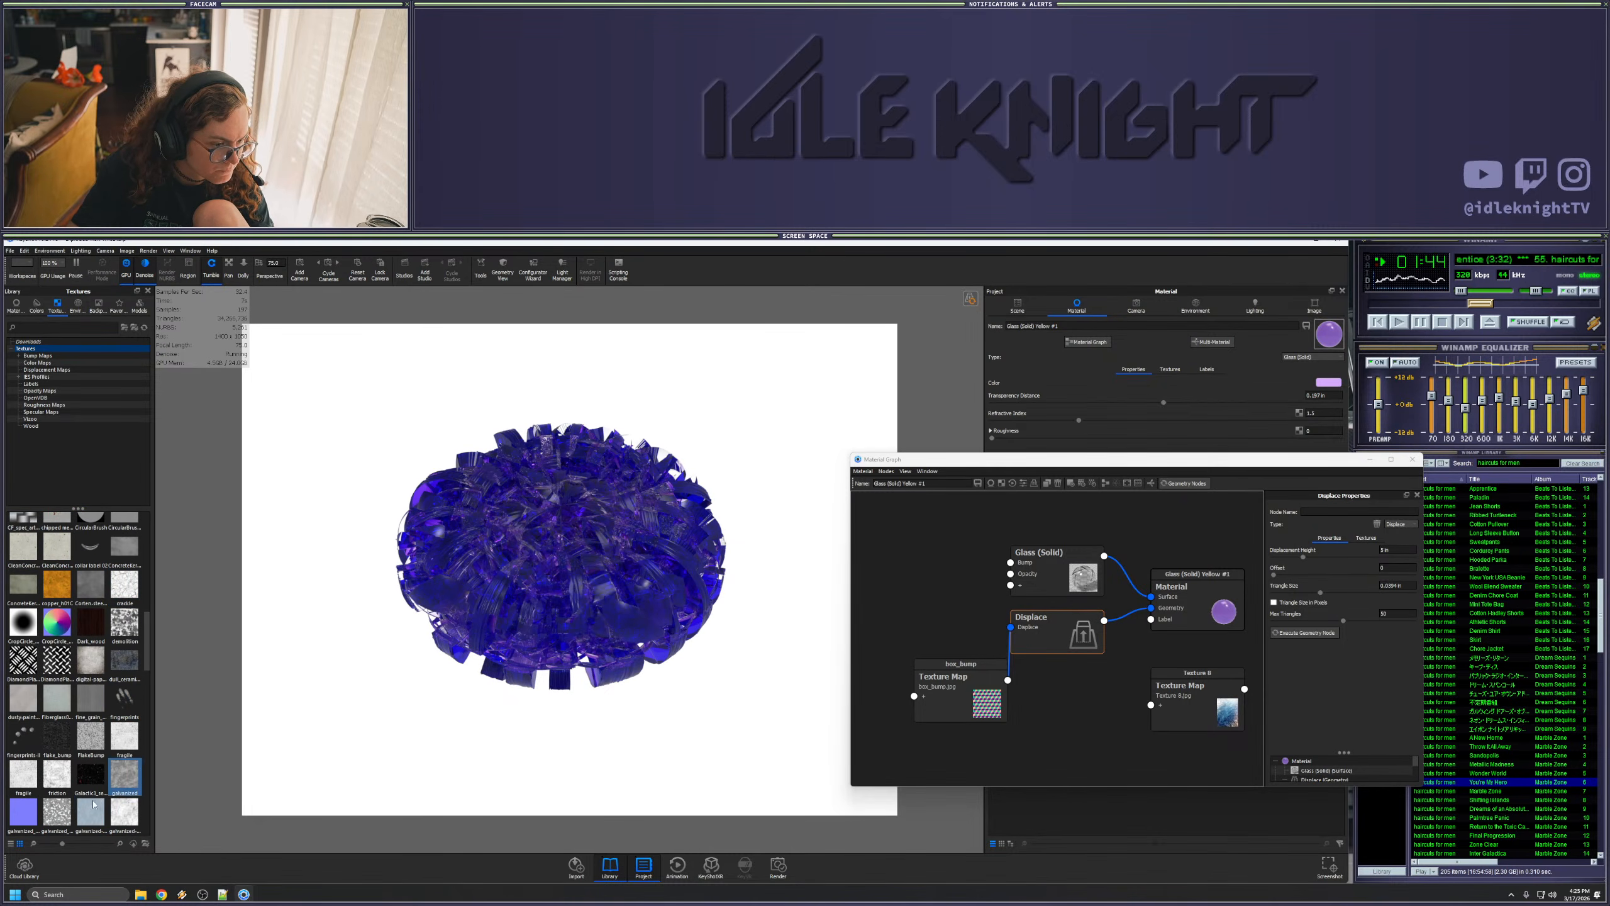
{"action": "scroll", "coordinate": [93, 803], "scroll_direction": "down", "scroll_amount": 5}
{"action": "scroll", "coordinate": [93, 801], "scroll_direction": "down", "scroll_amount": 5}
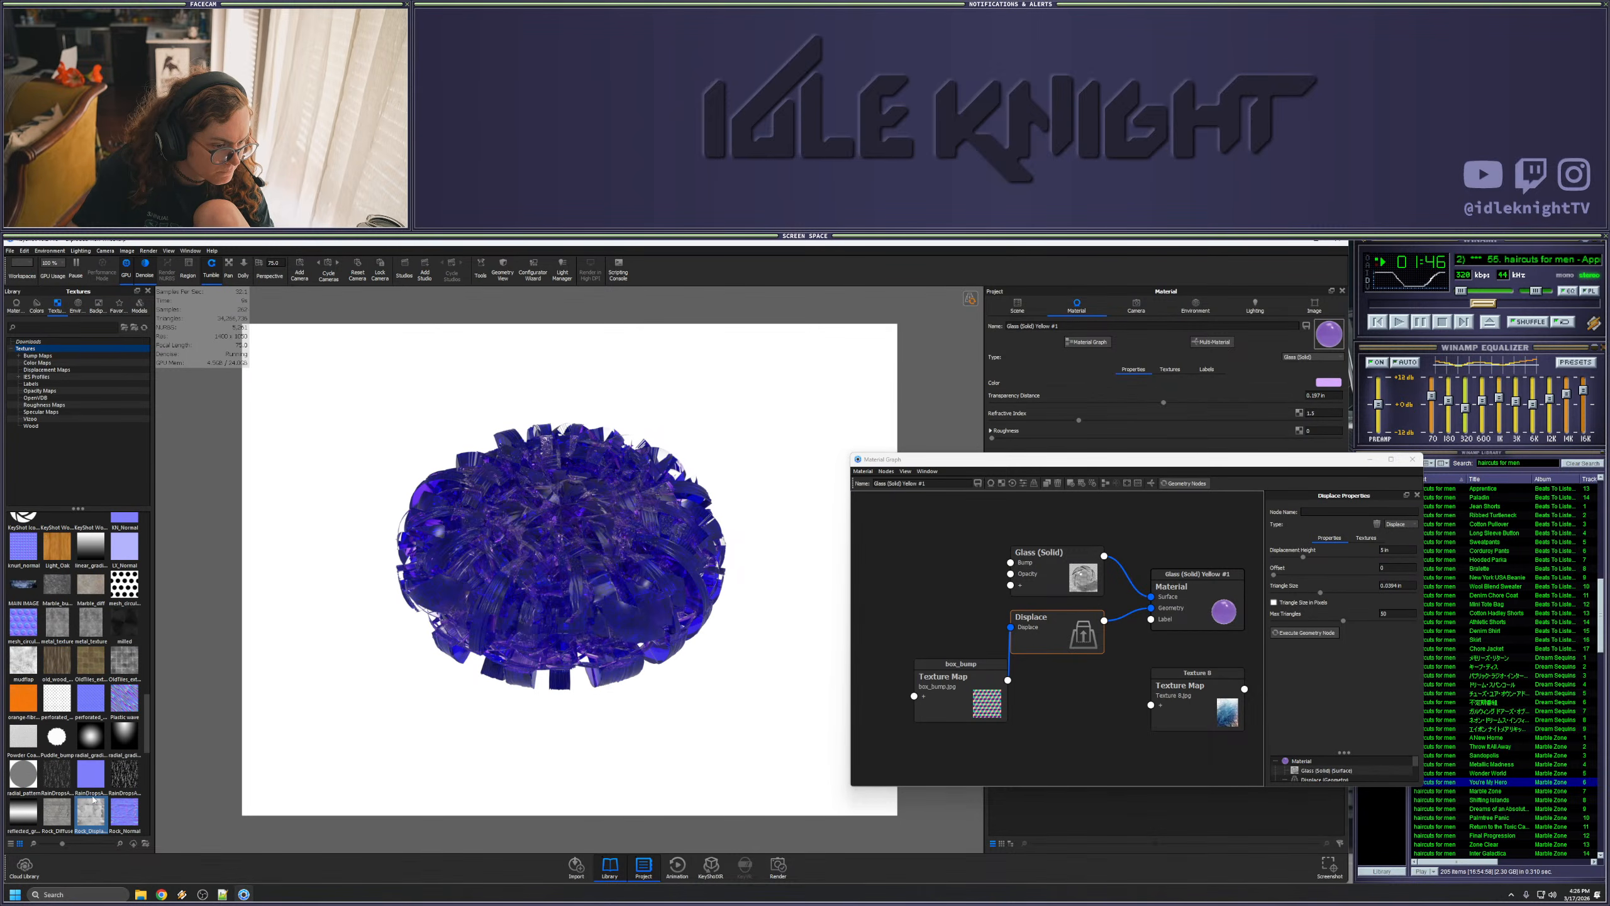
{"action": "scroll", "coordinate": [110, 742], "scroll_direction": "down", "scroll_amount": 3}
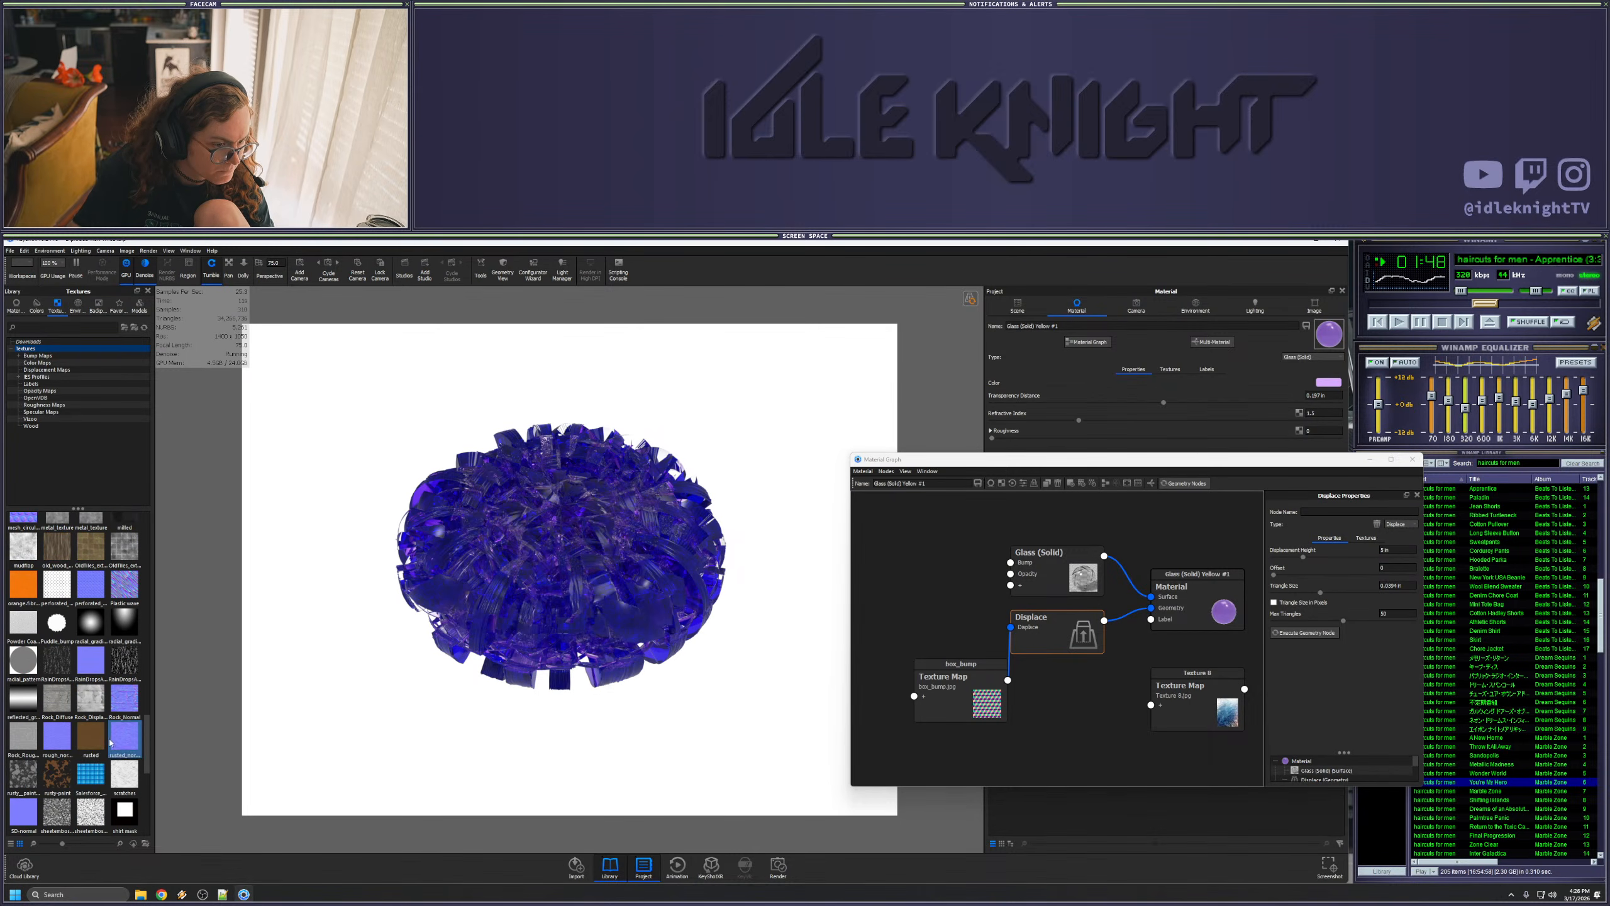
{"action": "scroll", "coordinate": [130, 800], "scroll_direction": "down", "scroll_amount": 3}
{"action": "scroll", "coordinate": [129, 795], "scroll_direction": "up", "scroll_amount": 3}
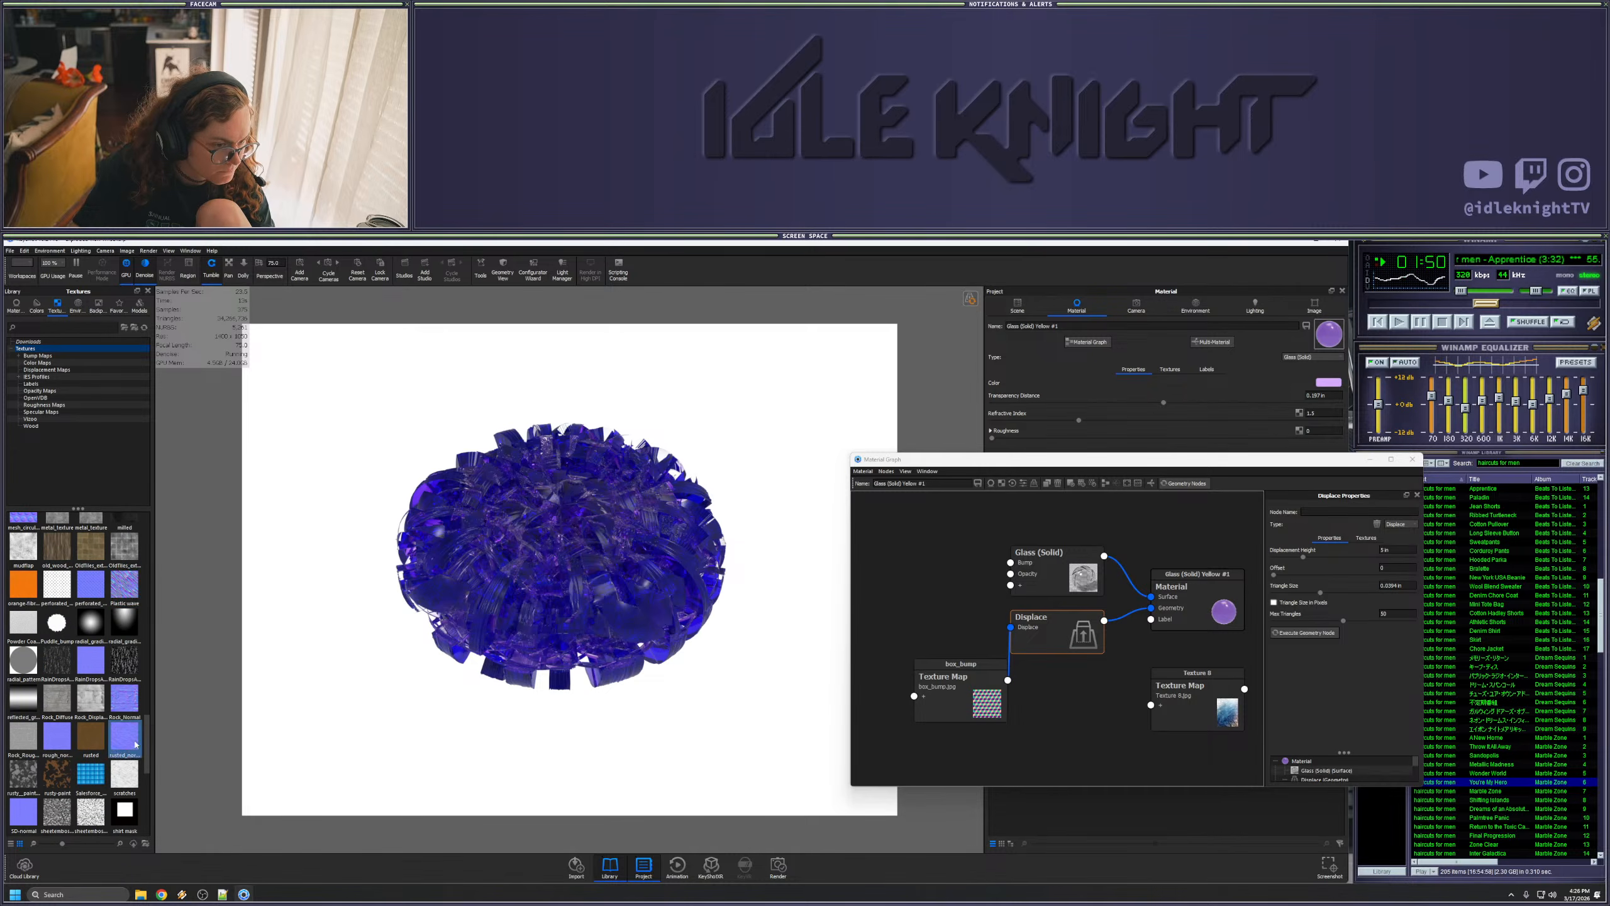
{"action": "left_click_drag", "start_coordinate": [124, 585], "coordinate": [1018, 627]}
{"action": "left_click_drag", "start_coordinate": [980, 700], "coordinate": [958, 743]}
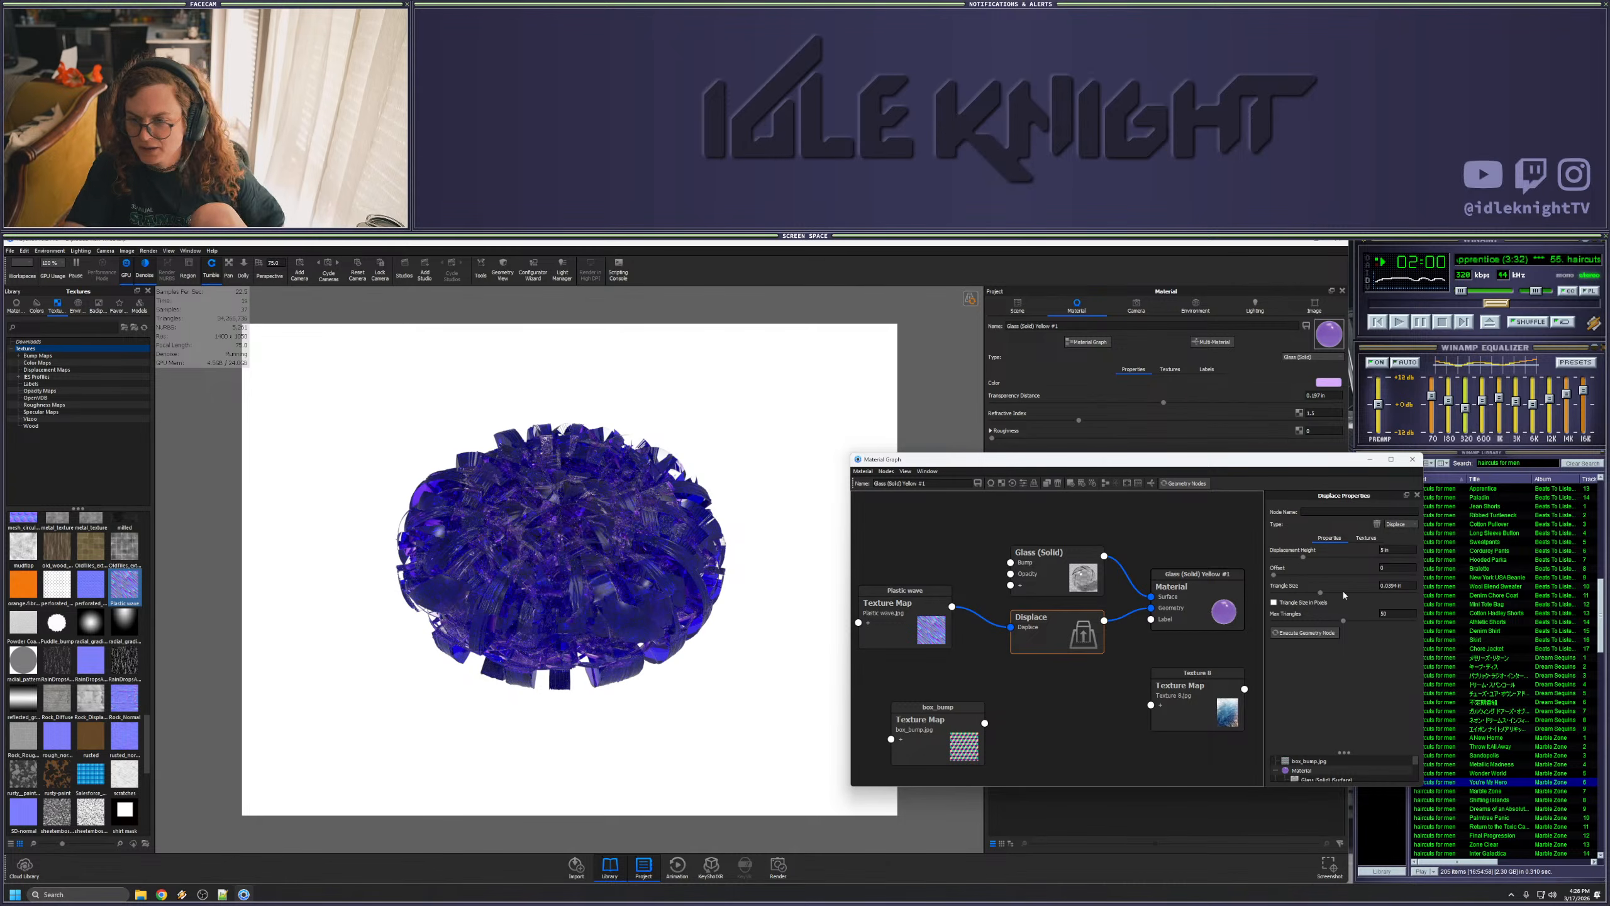
{"action": "left_click", "coordinate": [1313, 634]}
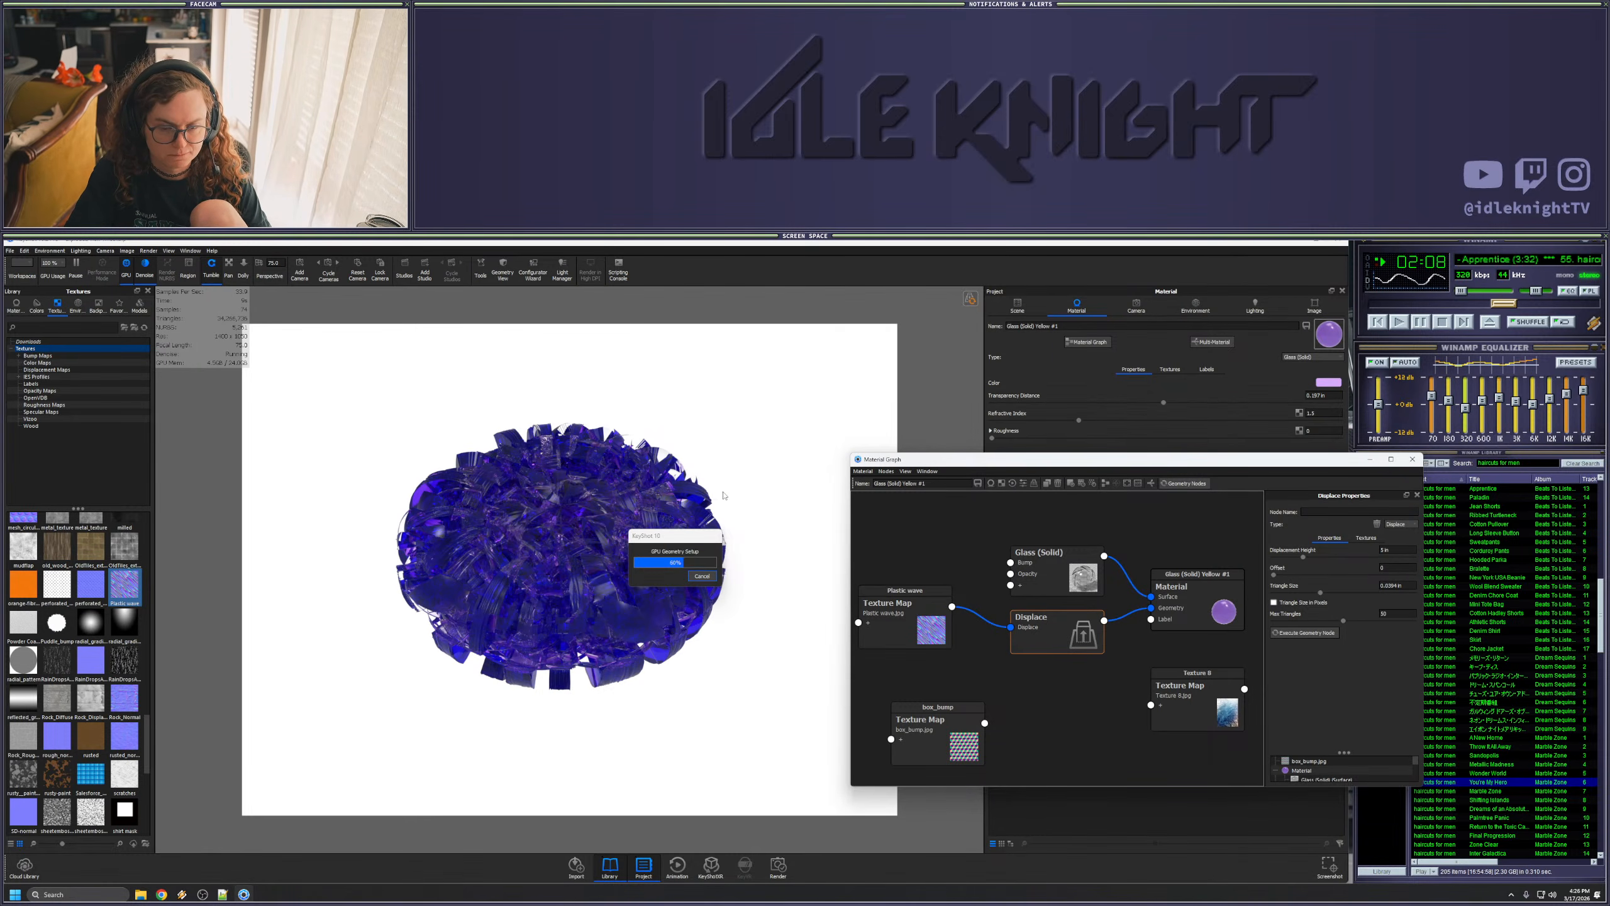
{"action": "mouse_move", "coordinate": [703, 574]}
{"action": "left_mouse_down"}
{"action": "mouse_move", "coordinate": [714, 696]}
{"action": "mouse_move", "coordinate": [710, 545]}
{"action": "left_mouse_up"}
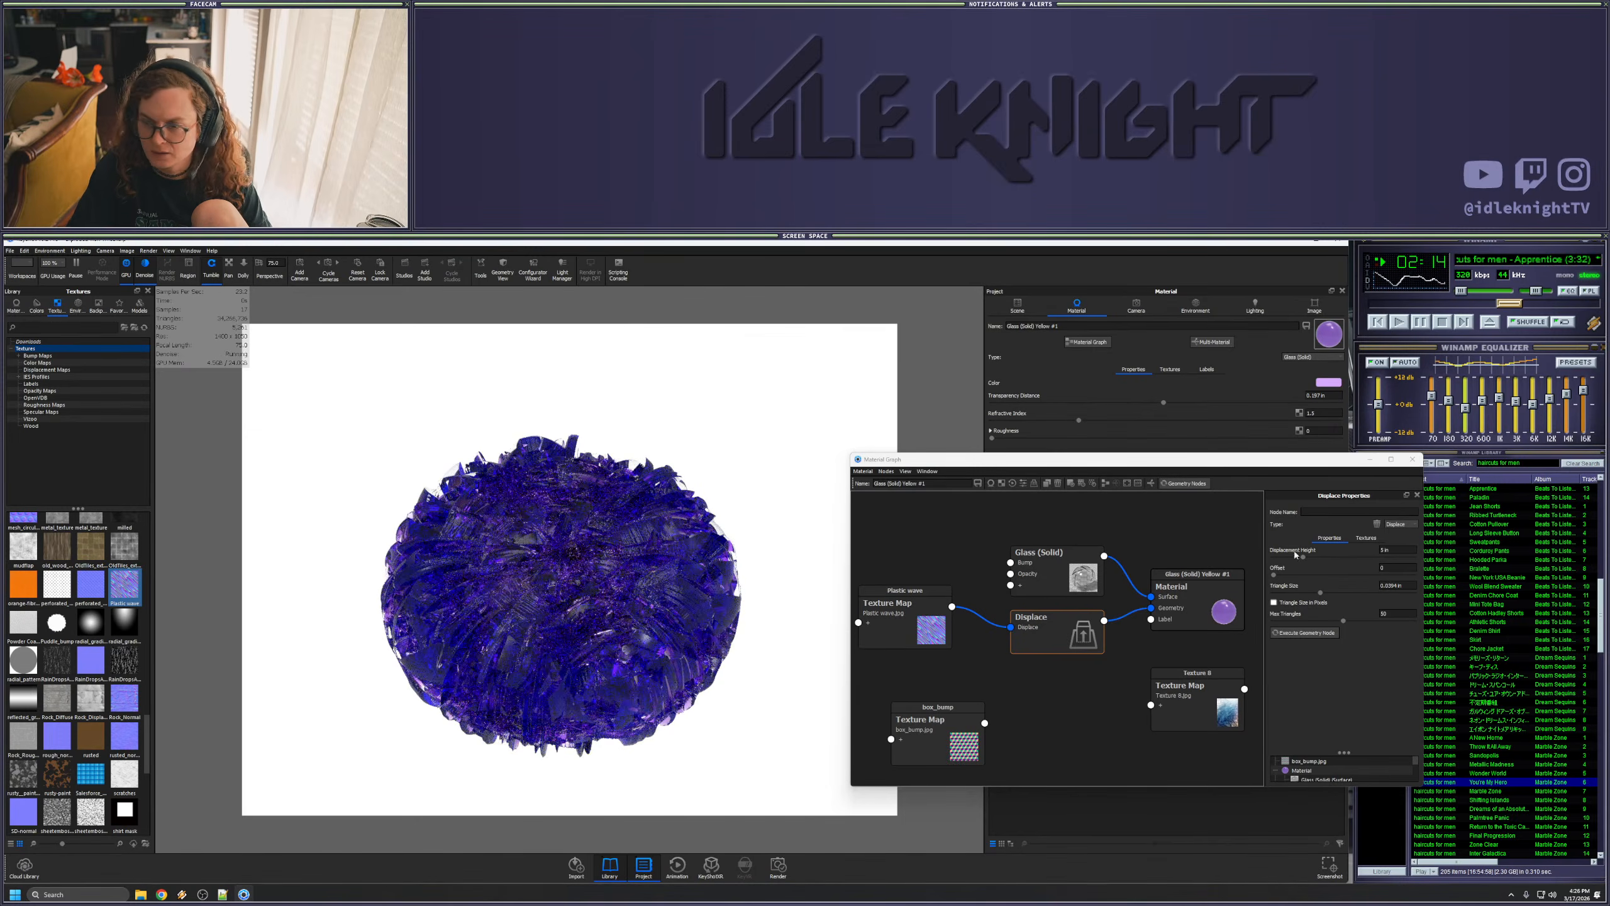
- Set the displacement height to -10 in and execute the geometry nodes
{"action": "left_click_drag", "start_coordinate": [1396, 550], "coordinate": [1356, 551]}
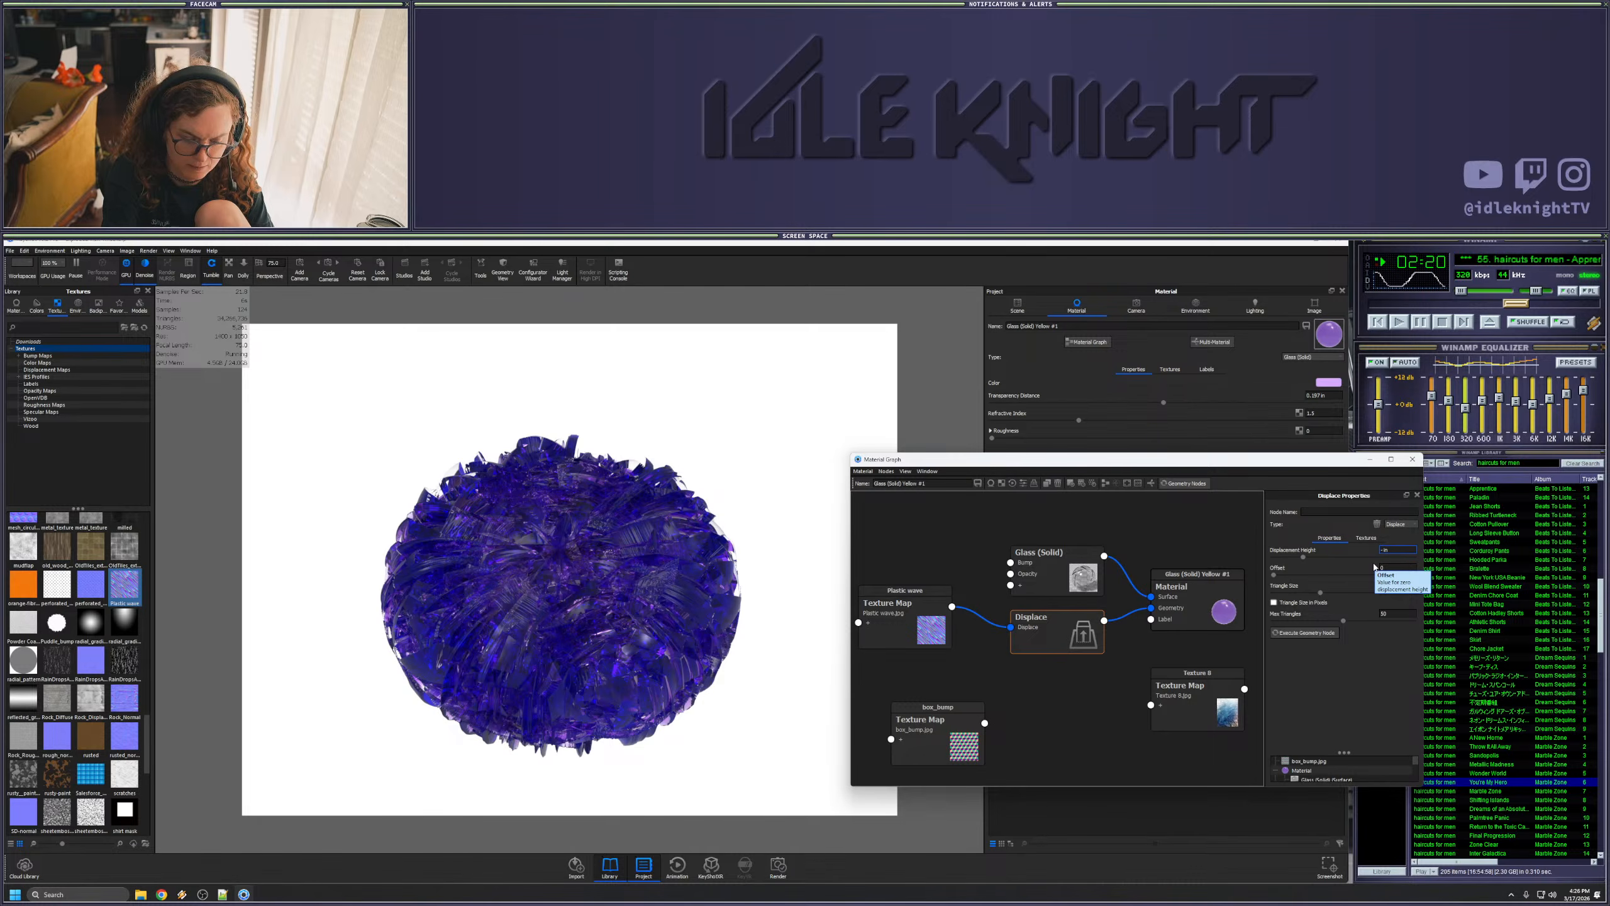
{"action": "left_click", "coordinate": [1362, 731]}
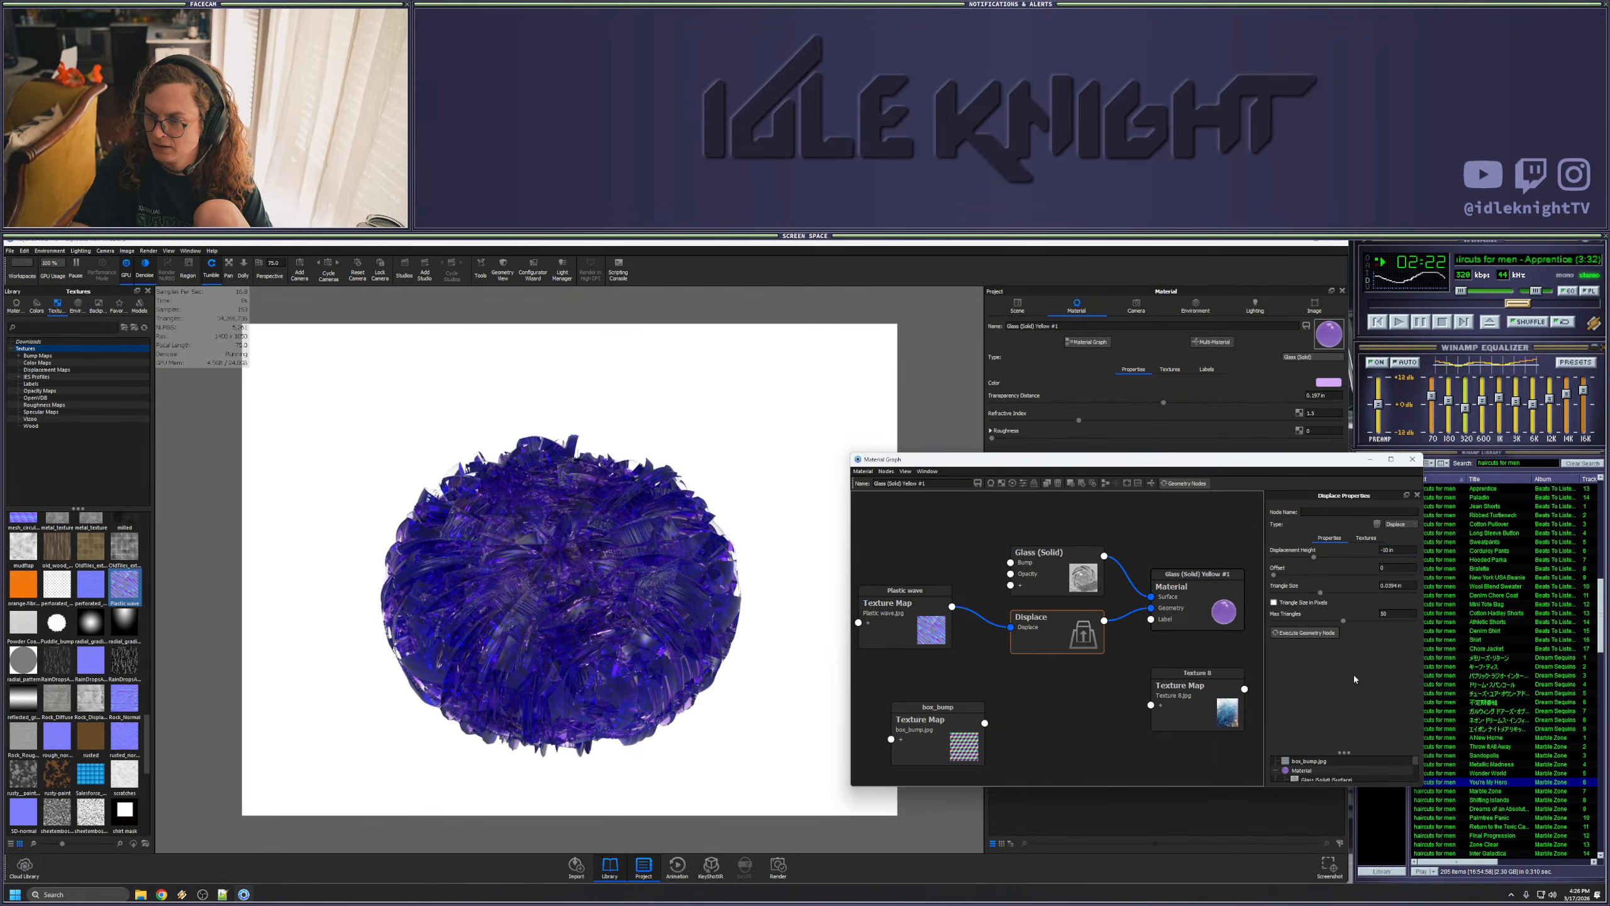
{"action": "left_click", "coordinate": [1304, 632]}
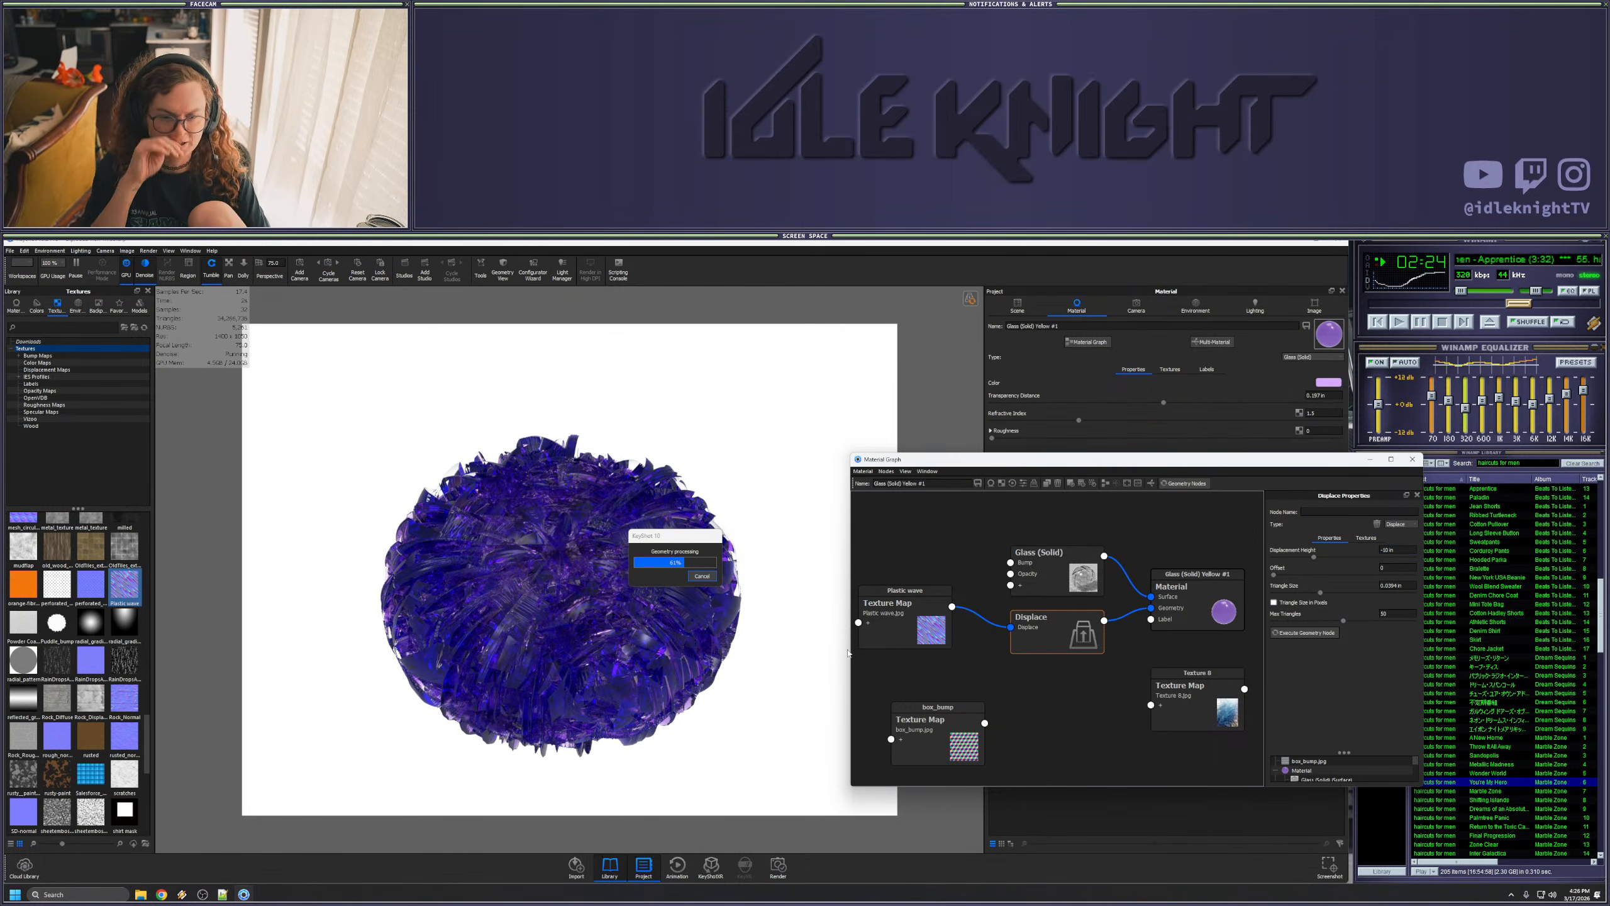
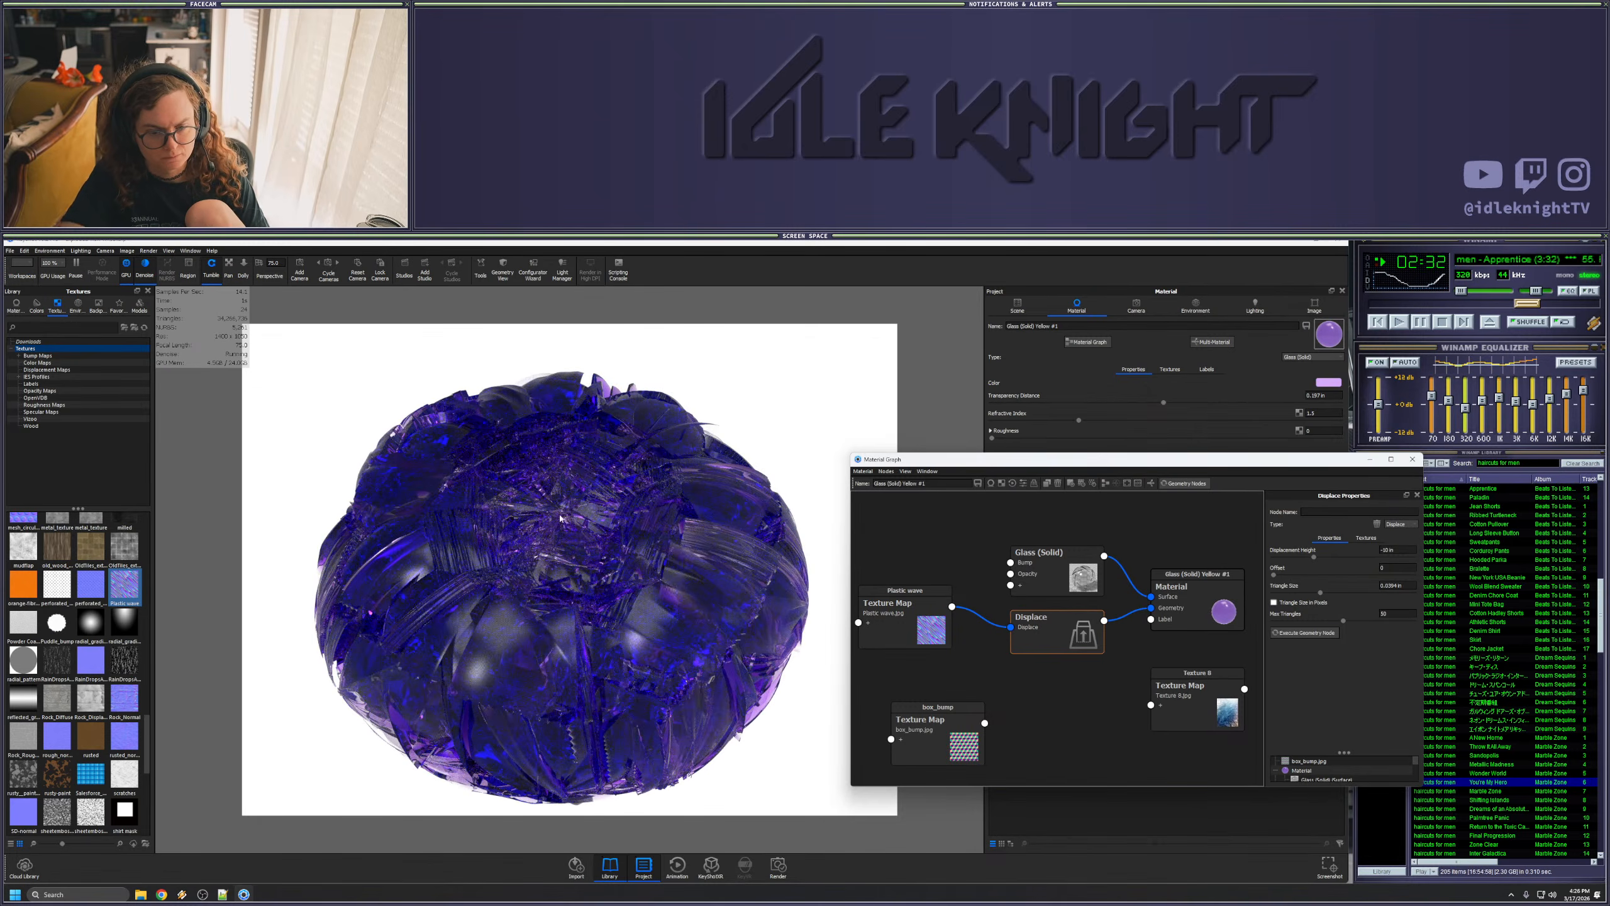
- Set the displacement height to -5 in and regenerate the displaced geometry
{"action": "left_click", "coordinate": [1398, 550]}
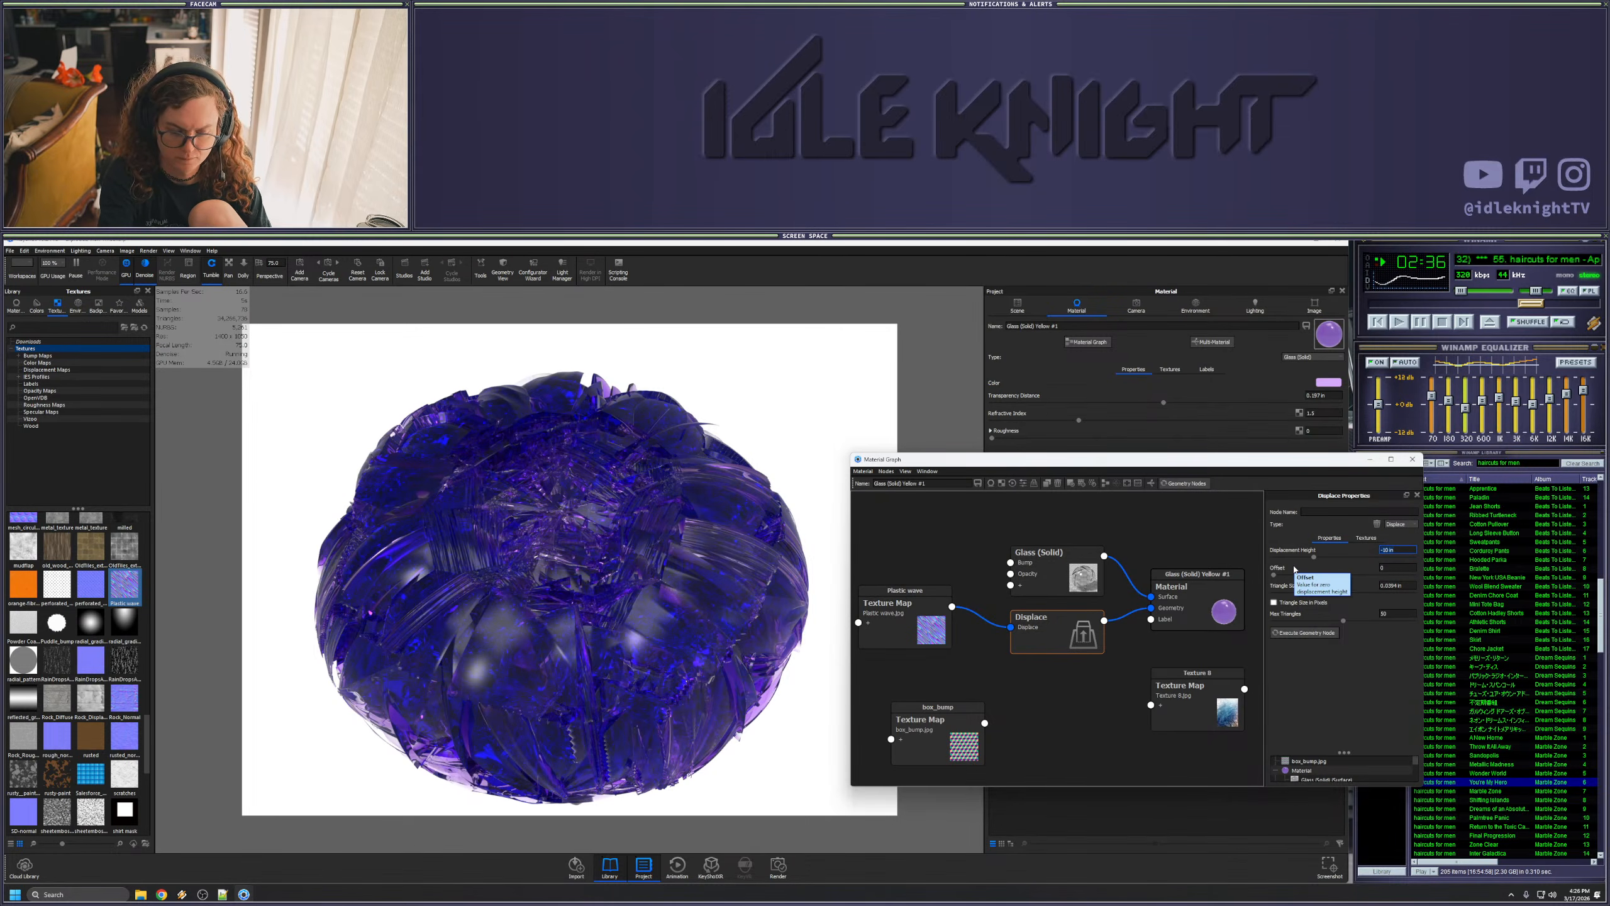
{"action": "left_click", "coordinate": [1355, 663]}
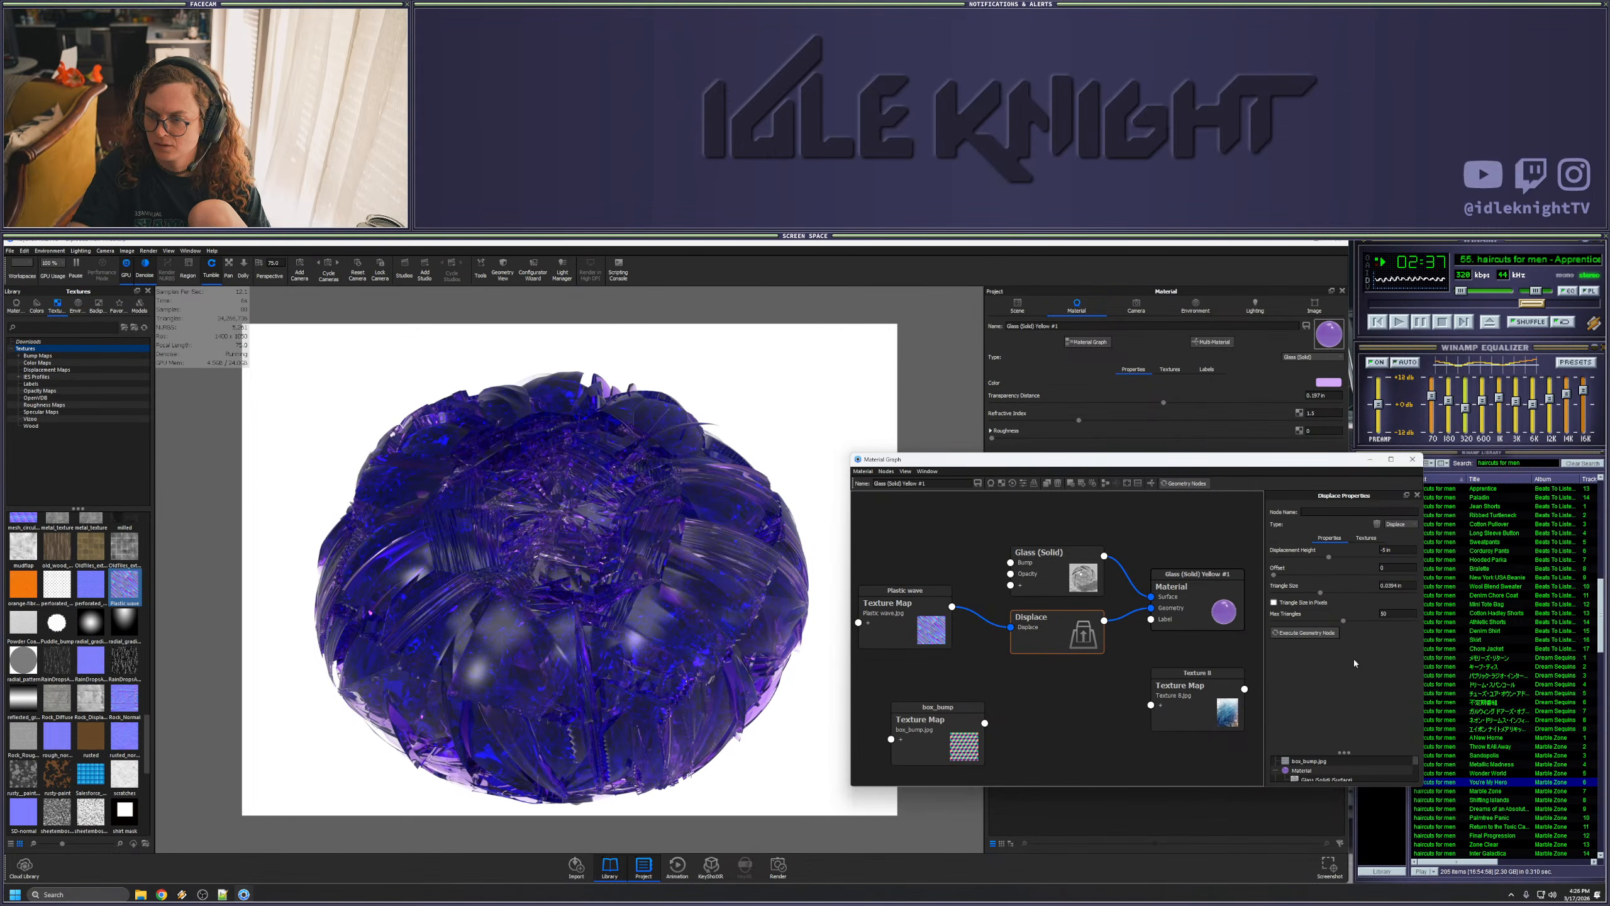
{"action": "left_click", "coordinate": [1298, 637]}
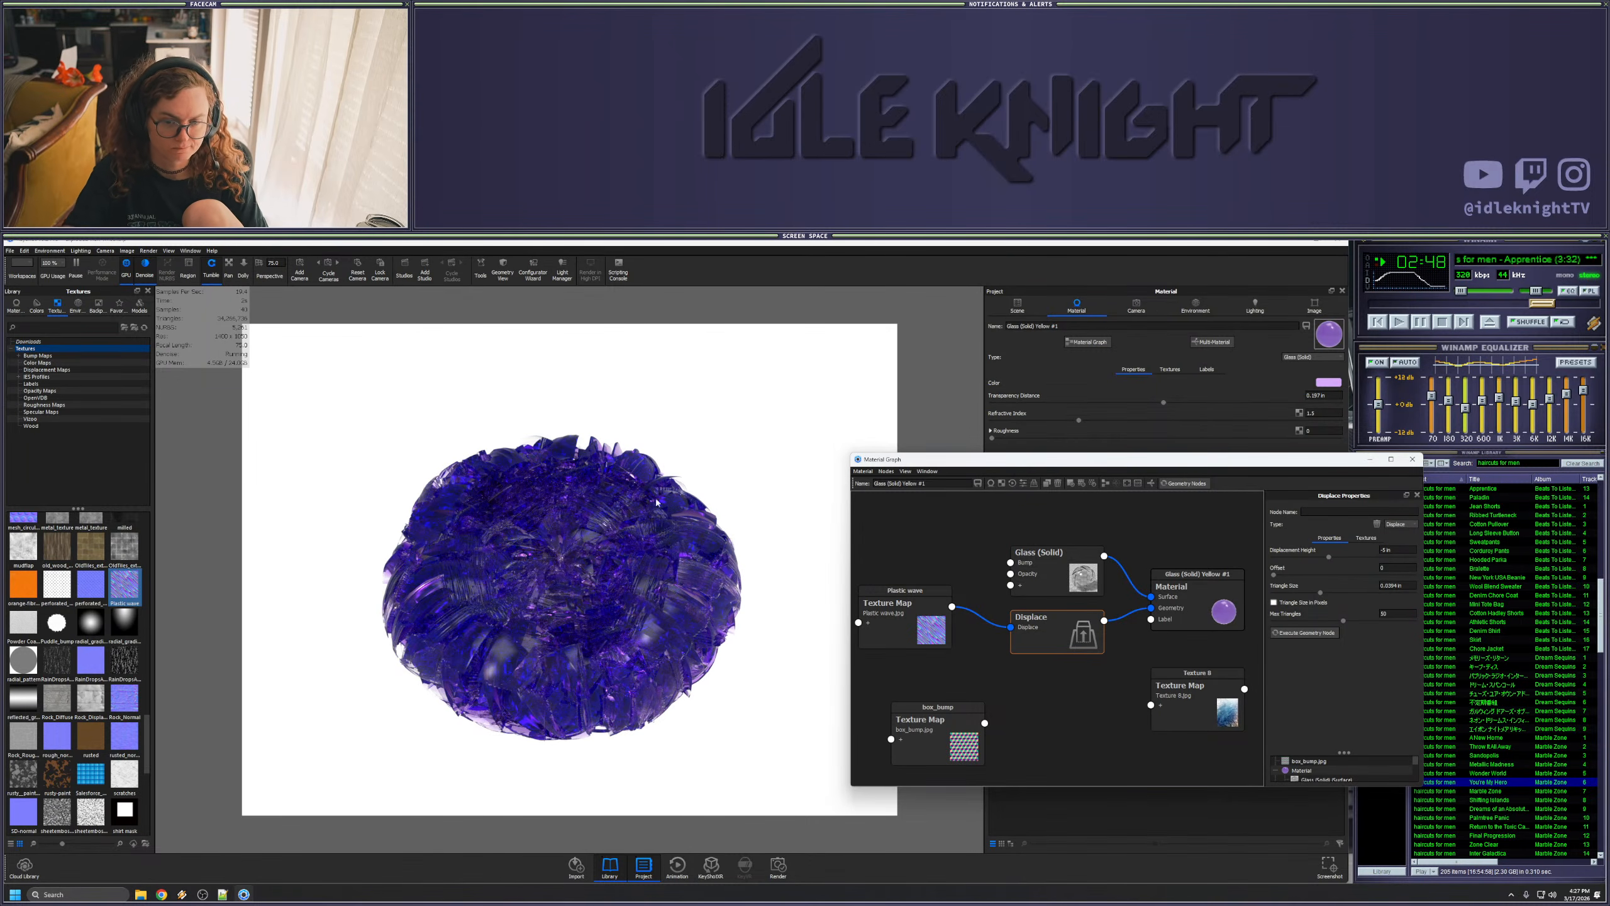
- Move the material graph window aside and make the Inner Barrel part visible in the scene
{"action": "left_click_drag", "start_coordinate": [705, 705], "coordinate": [732, 545]}
{"action": "scroll", "coordinate": [716, 571], "scroll_direction": "up", "scroll_amount": 4}
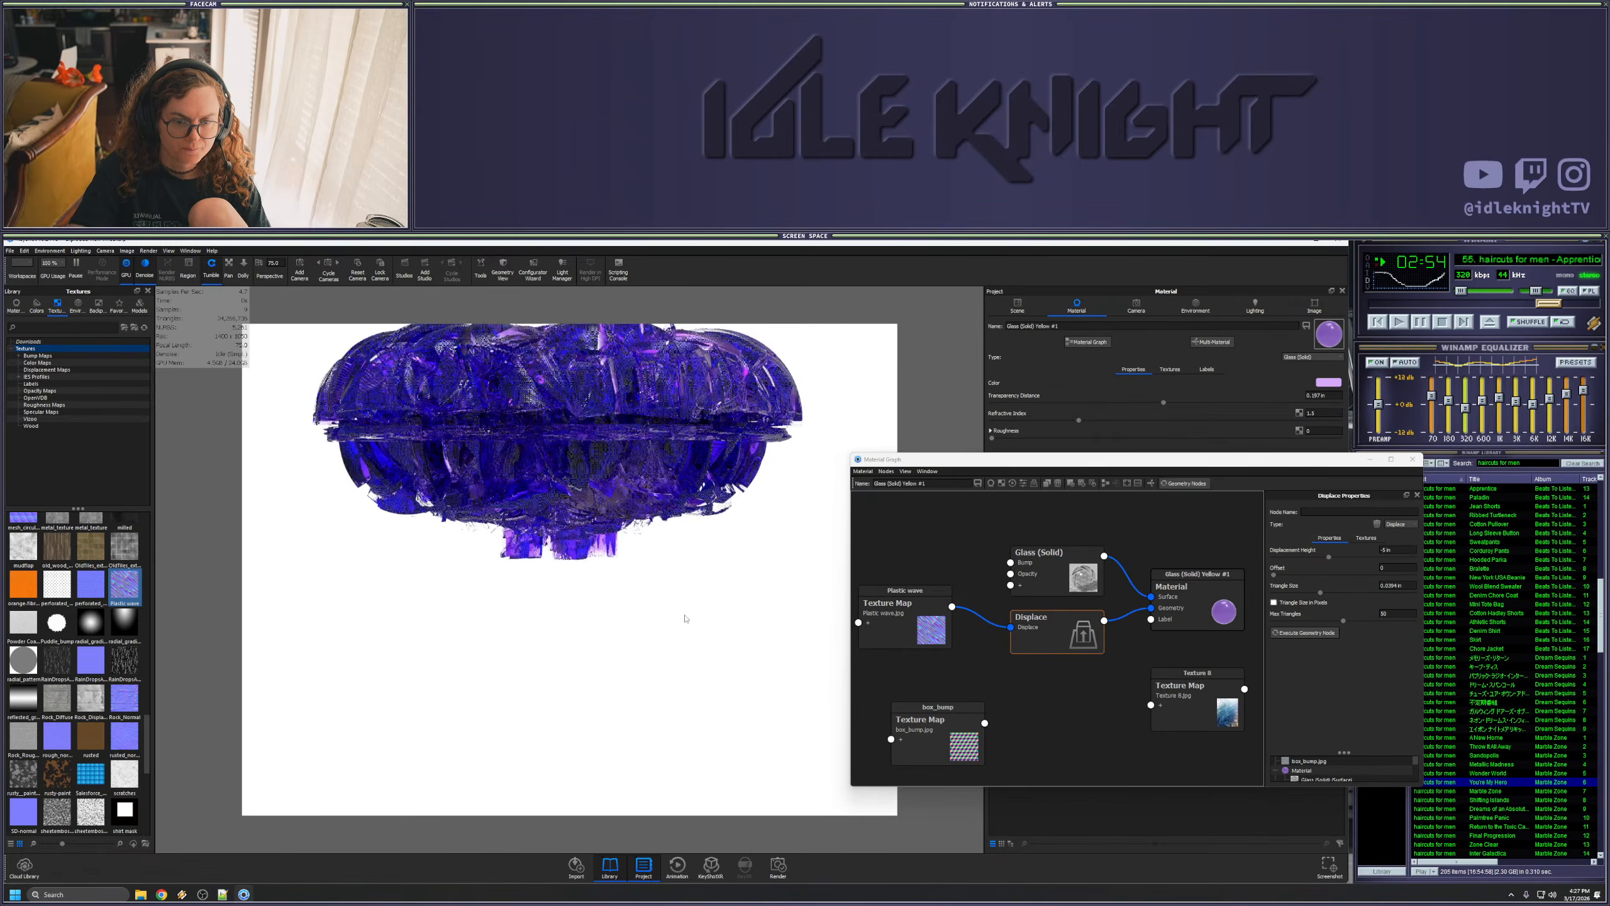
{"action": "middle_click_drag", "start_coordinate": [706, 671], "coordinate": [710, 820]}
{"action": "mouse_move", "coordinate": [691, 676]}
{"action": "left_mouse_down"}
{"action": "mouse_move", "coordinate": [692, 662]}
{"action": "mouse_move", "coordinate": [692, 678]}
{"action": "left_mouse_up"}
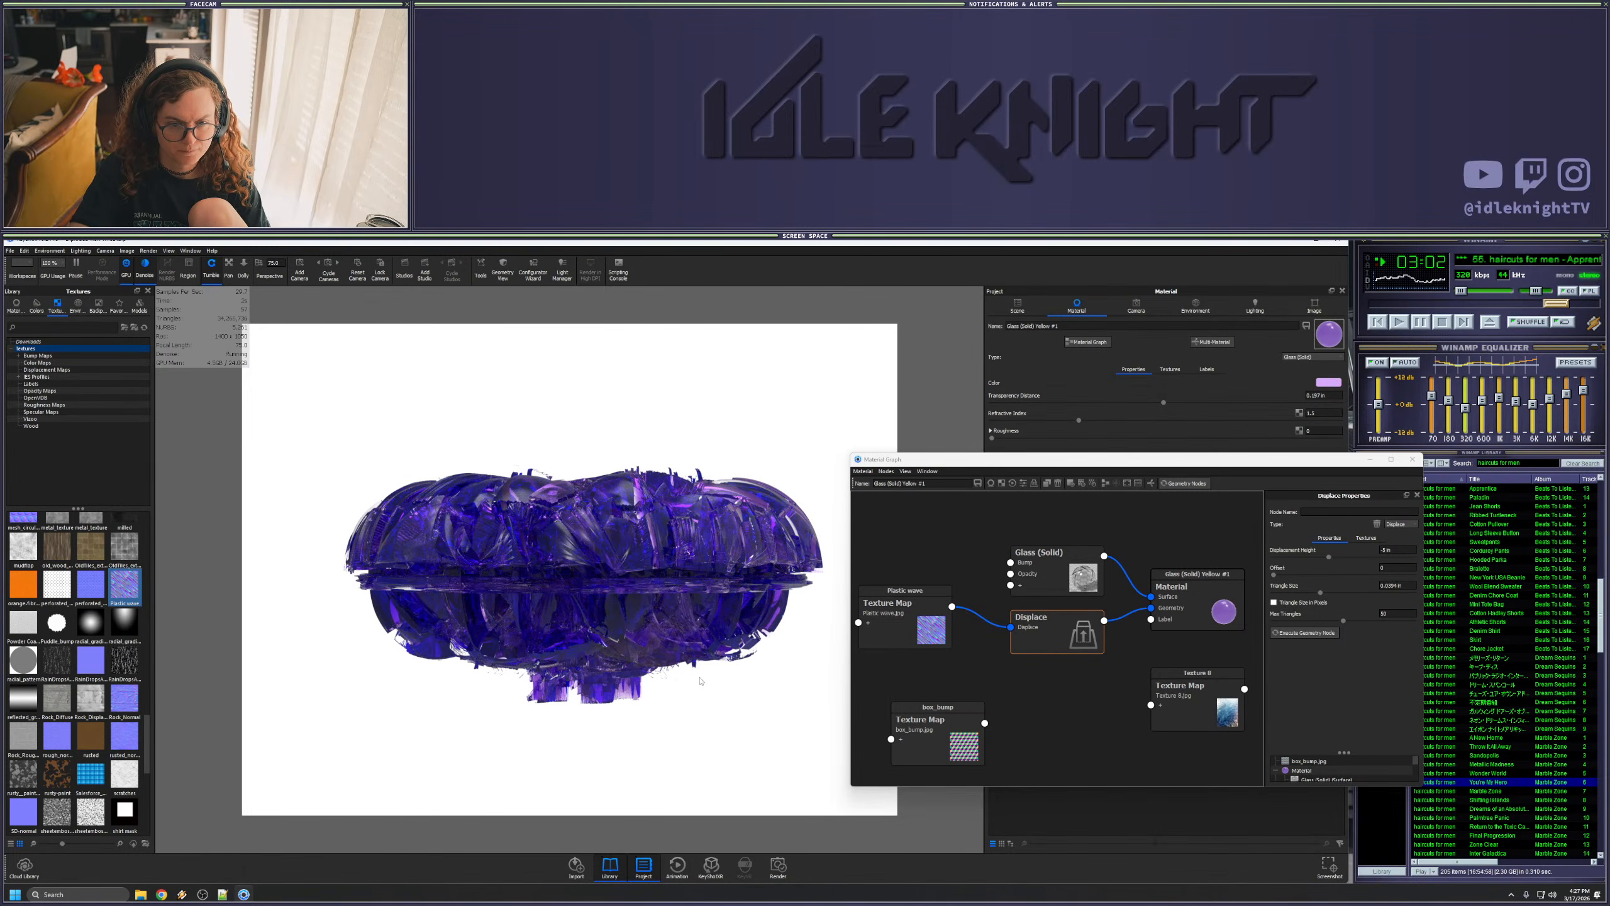
{"action": "left_click_drag", "start_coordinate": [941, 459], "coordinate": [1241, 614]}
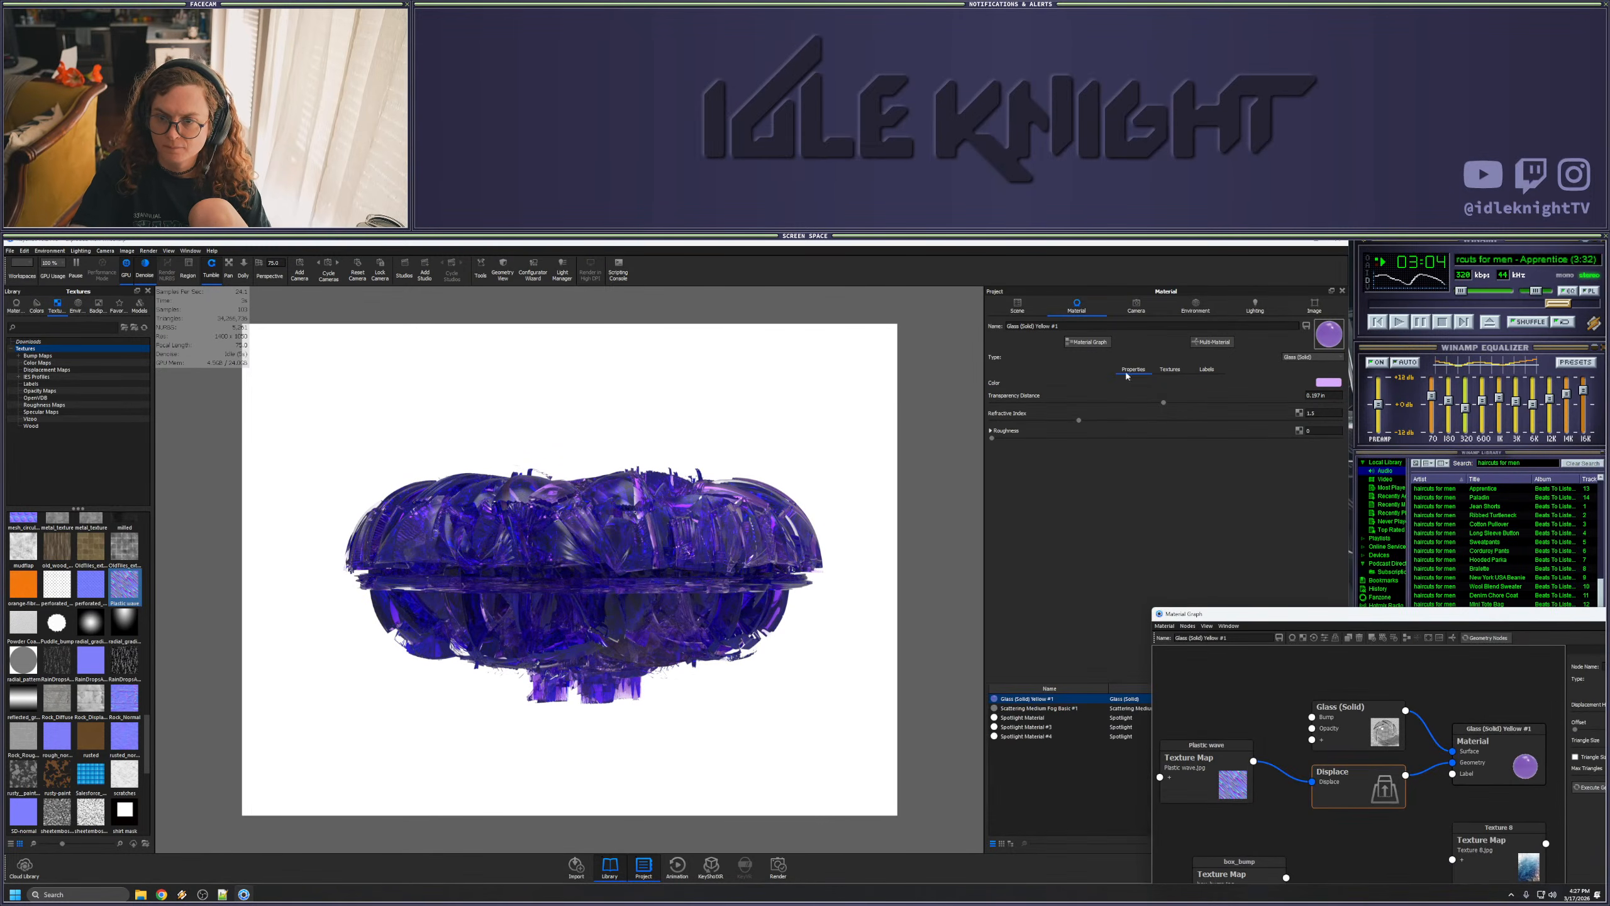
{"action": "left_click", "coordinate": [1017, 306]}
{"action": "left_click", "coordinate": [1069, 430]}
{"action": "left_click", "coordinate": [1019, 376]}
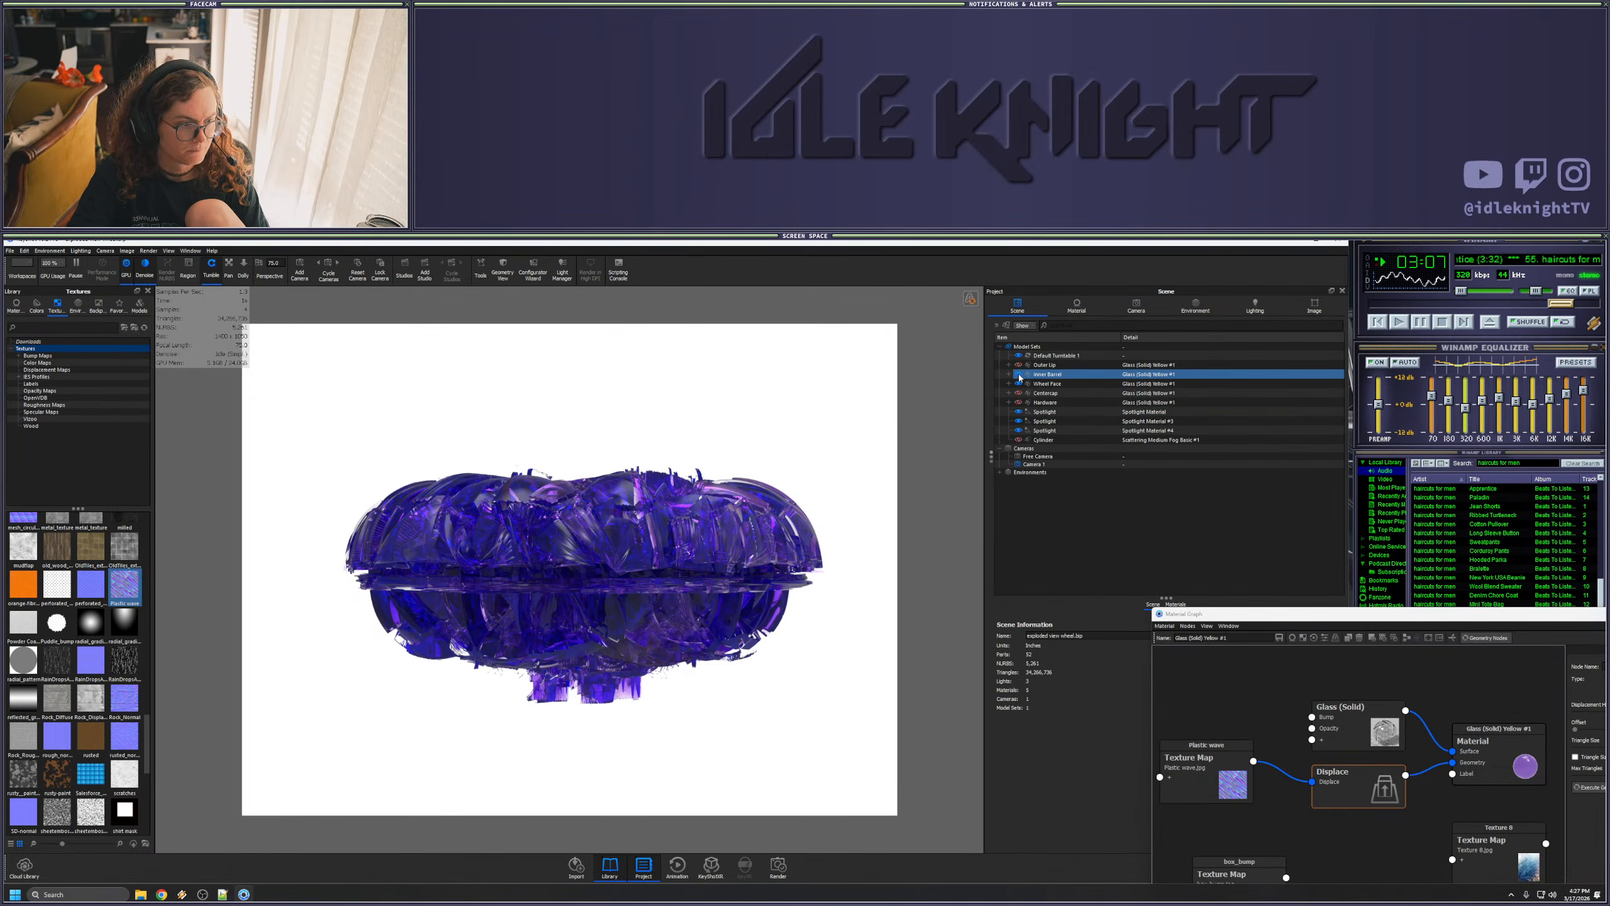
{"action": "left_click", "coordinate": [716, 520]}
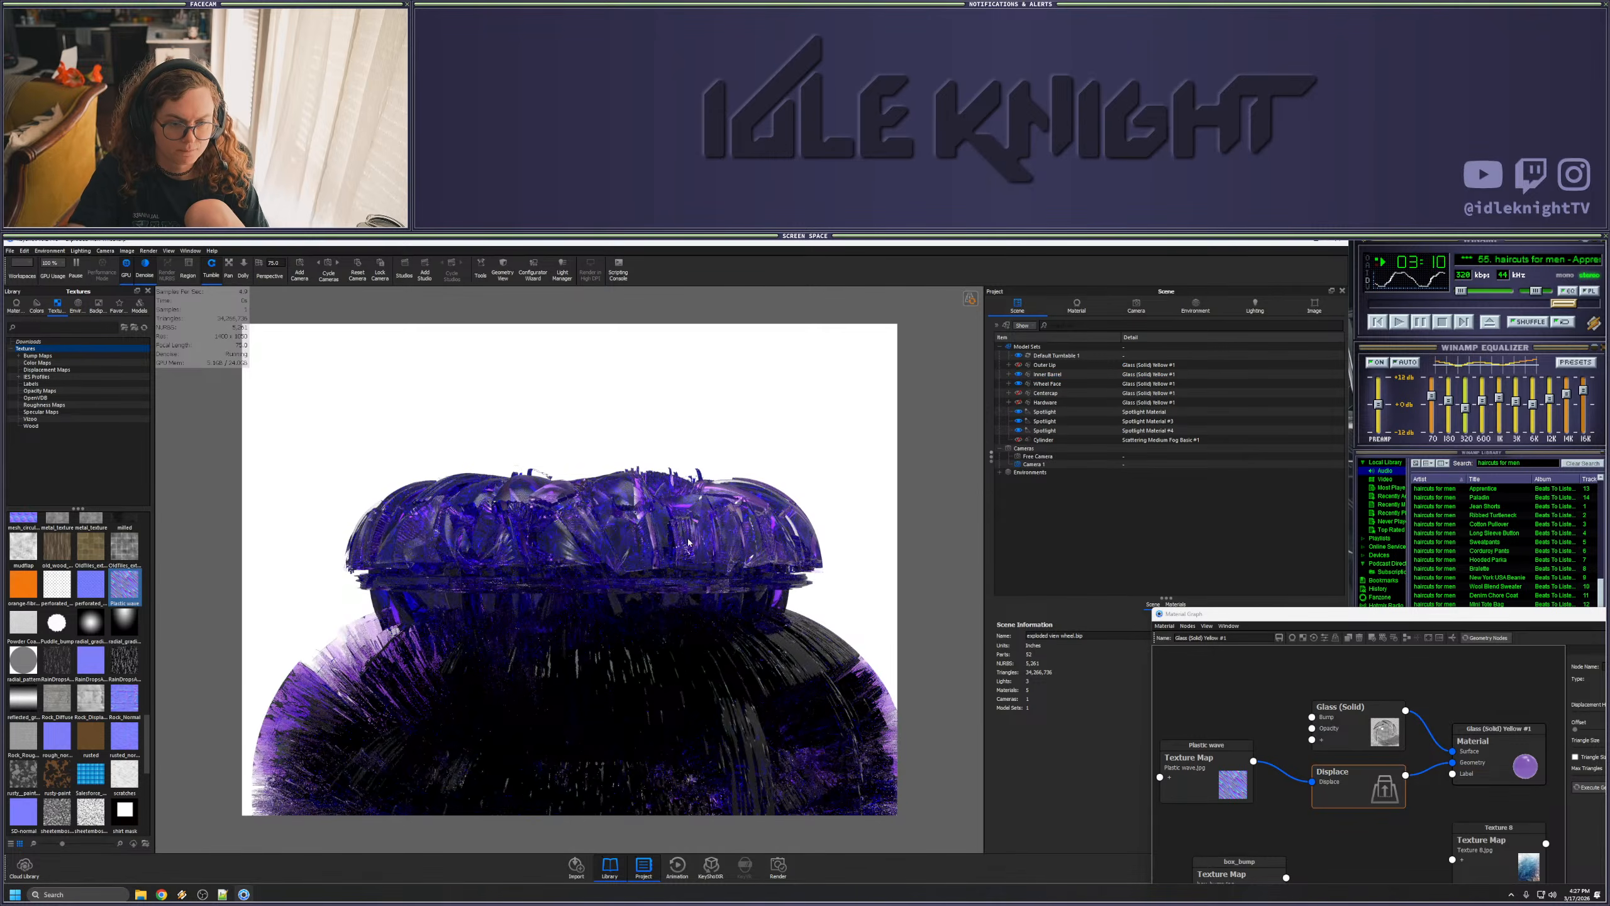
- Bring the material graph window back into reach and execute the geometry nodes so the Inner Barrel is displaced
{"action": "scroll", "coordinate": [691, 568], "scroll_direction": "down", "scroll_amount": 3}
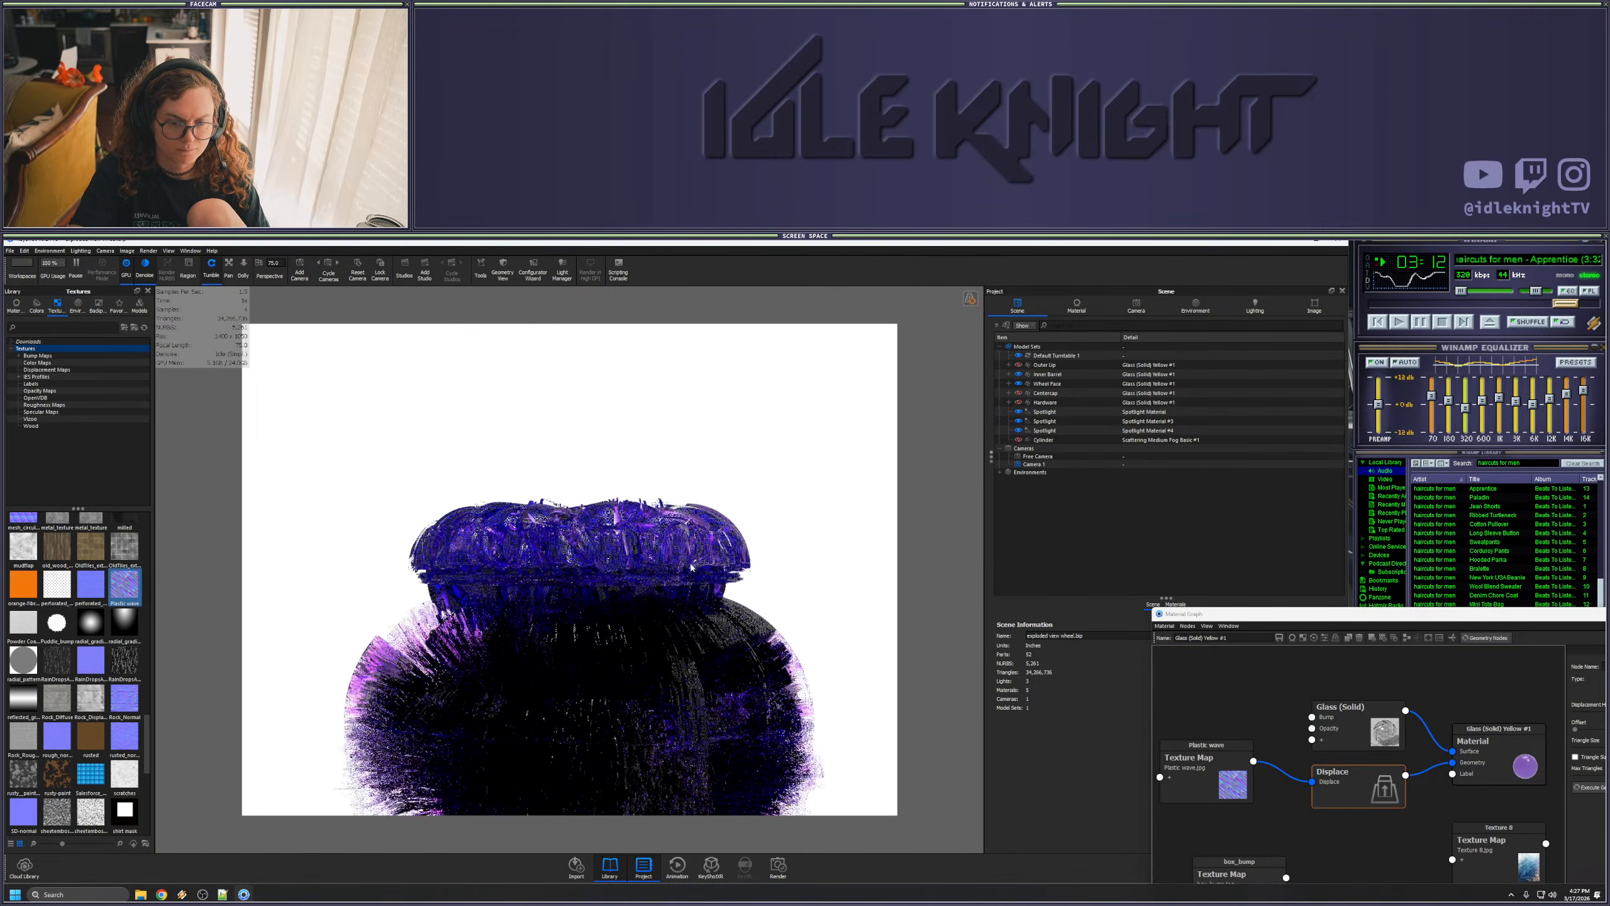
{"action": "scroll", "coordinate": [736, 599], "scroll_direction": "down", "scroll_amount": 3}
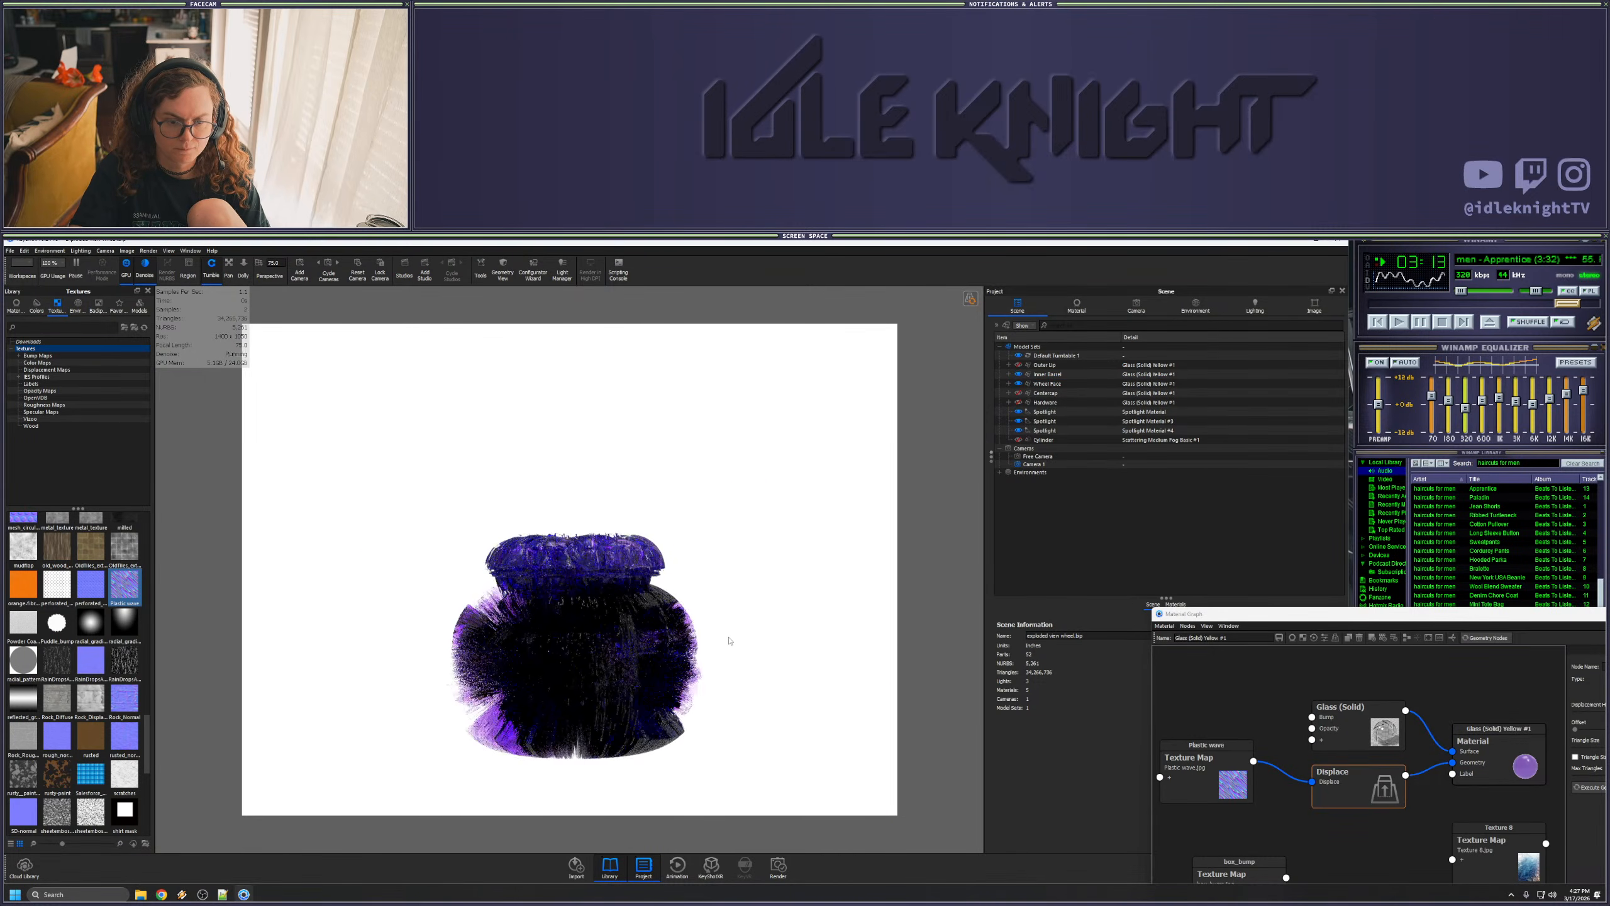
{"action": "scroll", "coordinate": [729, 640], "scroll_direction": "down", "scroll_amount": 2}
{"action": "left_click_drag", "start_coordinate": [1500, 616], "coordinate": [1282, 564]}
{"action": "left_click", "coordinate": [1394, 737]}
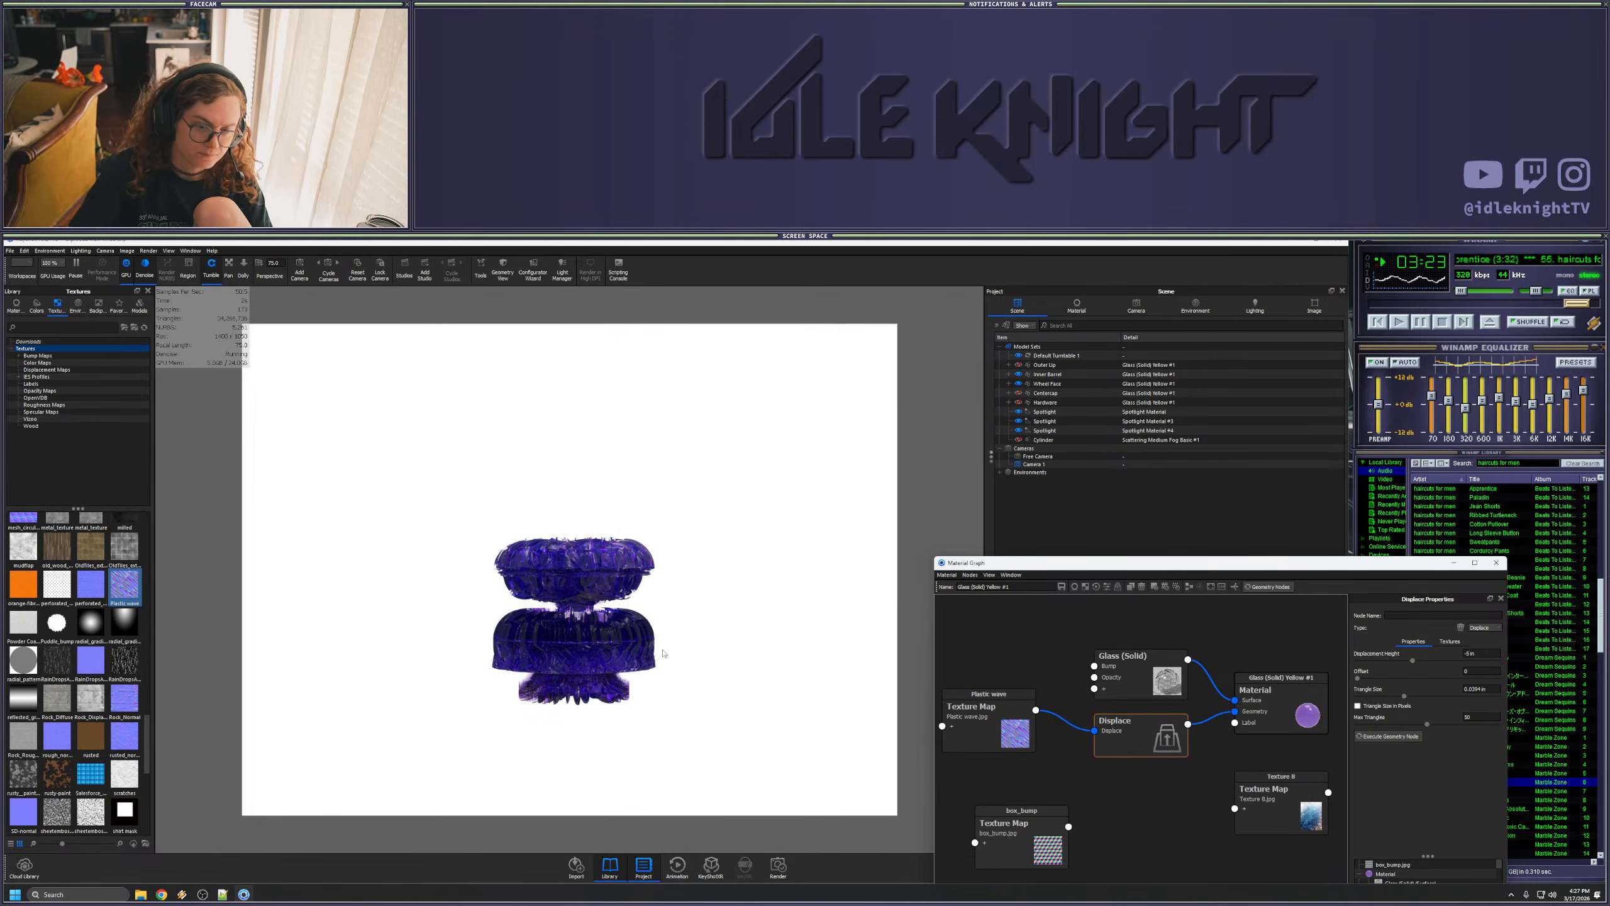
- Make the Outer Lip part visible and execute the geometry nodes to displace it
{"action": "scroll", "coordinate": [602, 632], "scroll_direction": "up", "scroll_amount": 5}
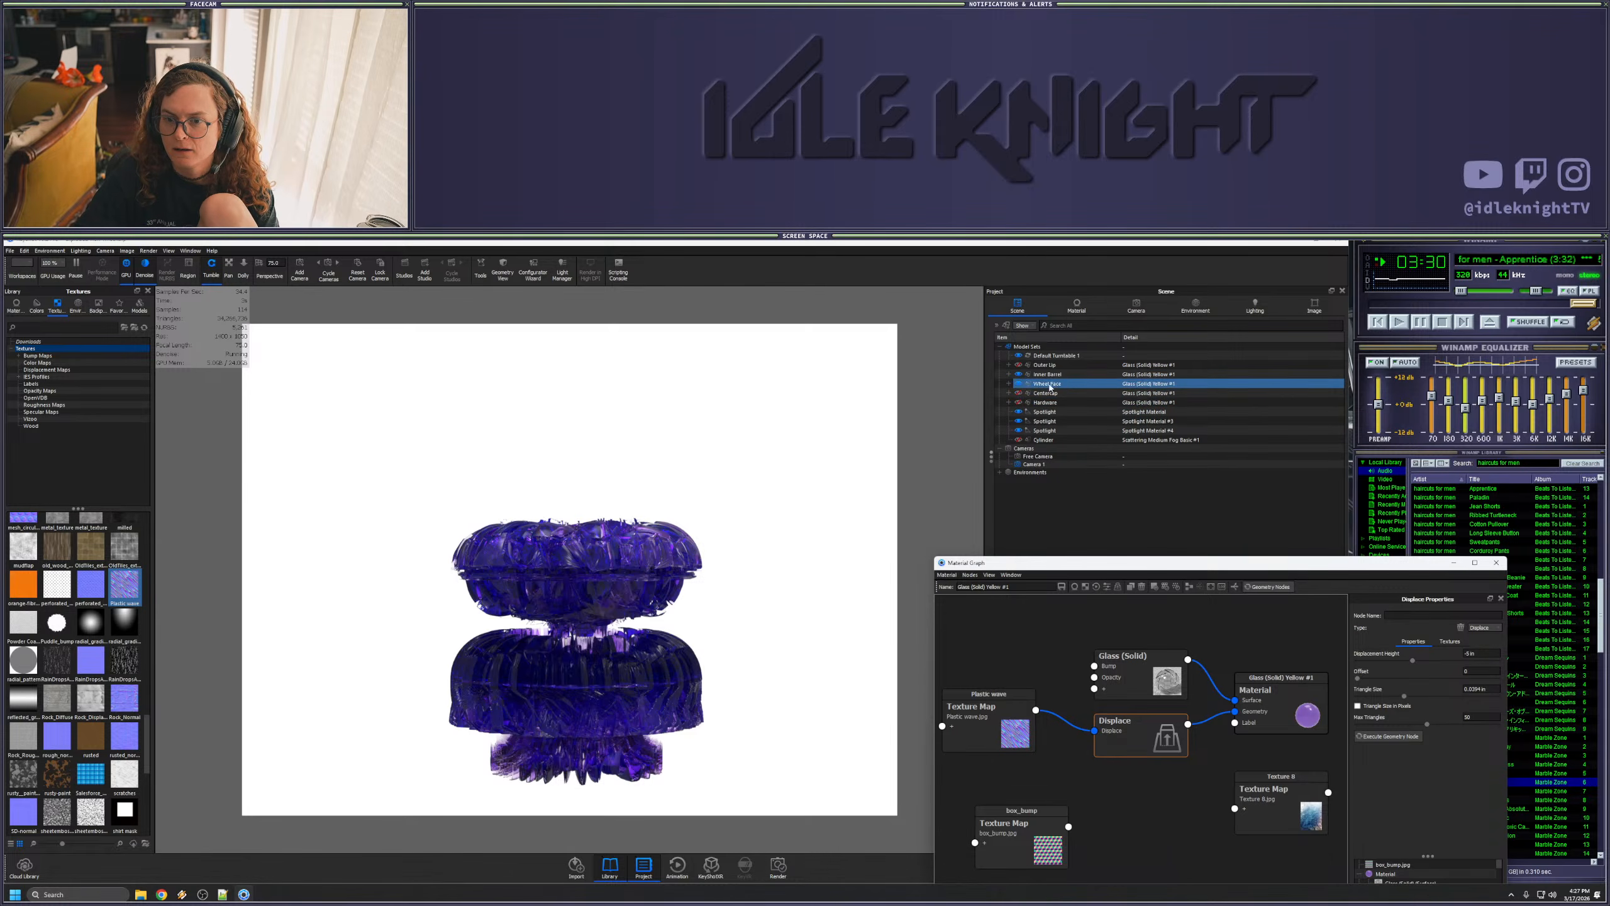
{"action": "left_click", "coordinate": [1019, 367]}
{"action": "left_click", "coordinate": [1017, 366]}
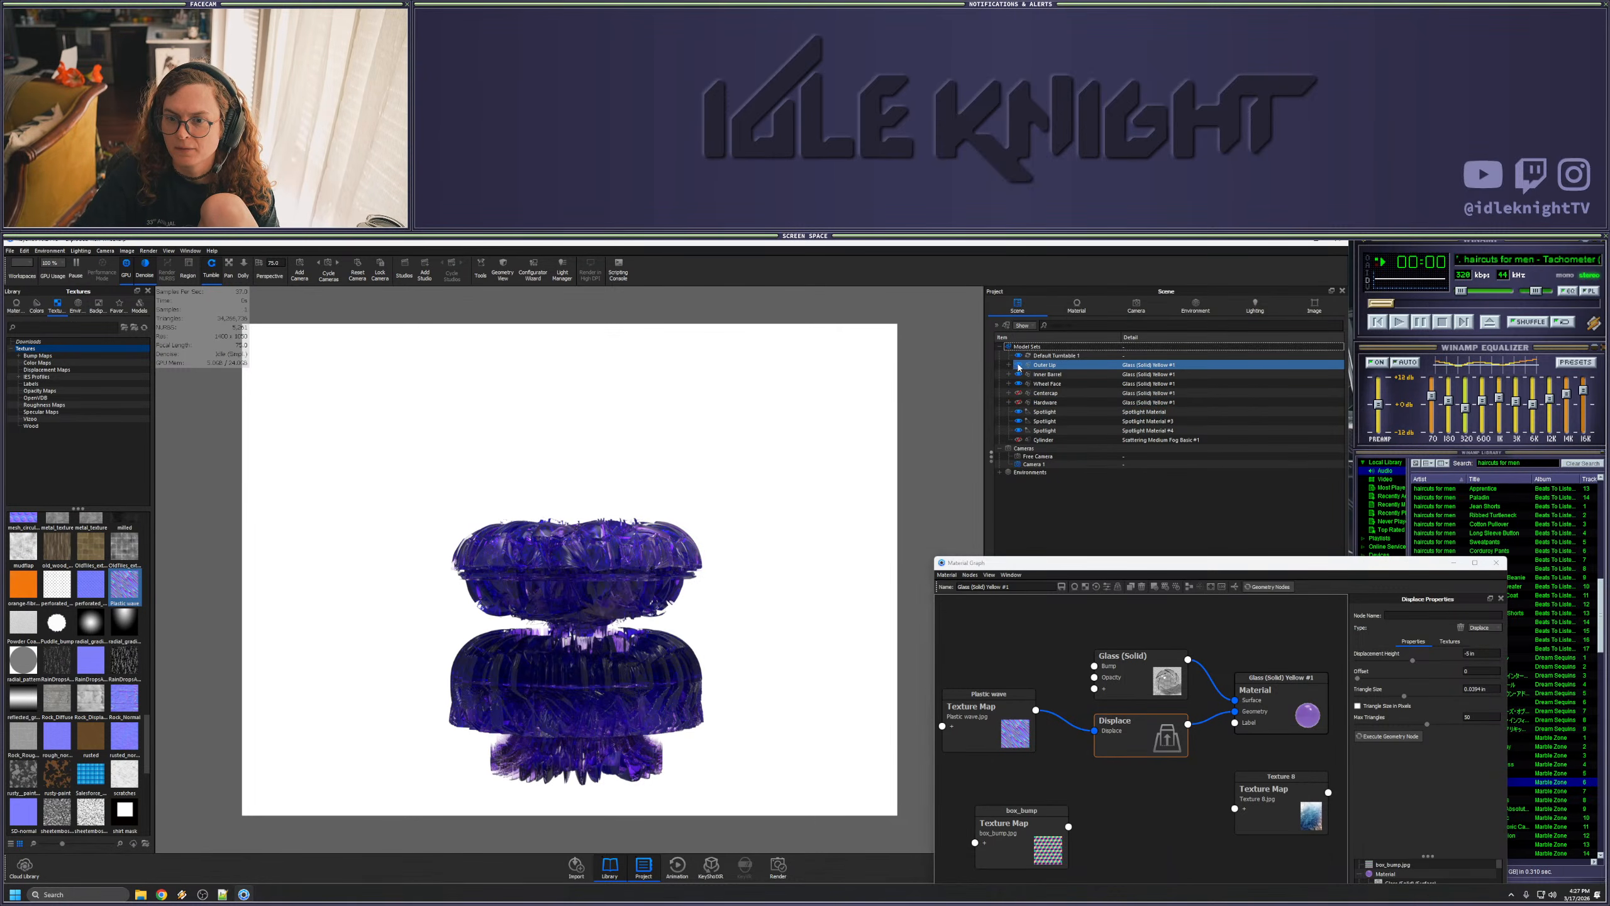
{"action": "left_click", "coordinate": [1389, 735]}
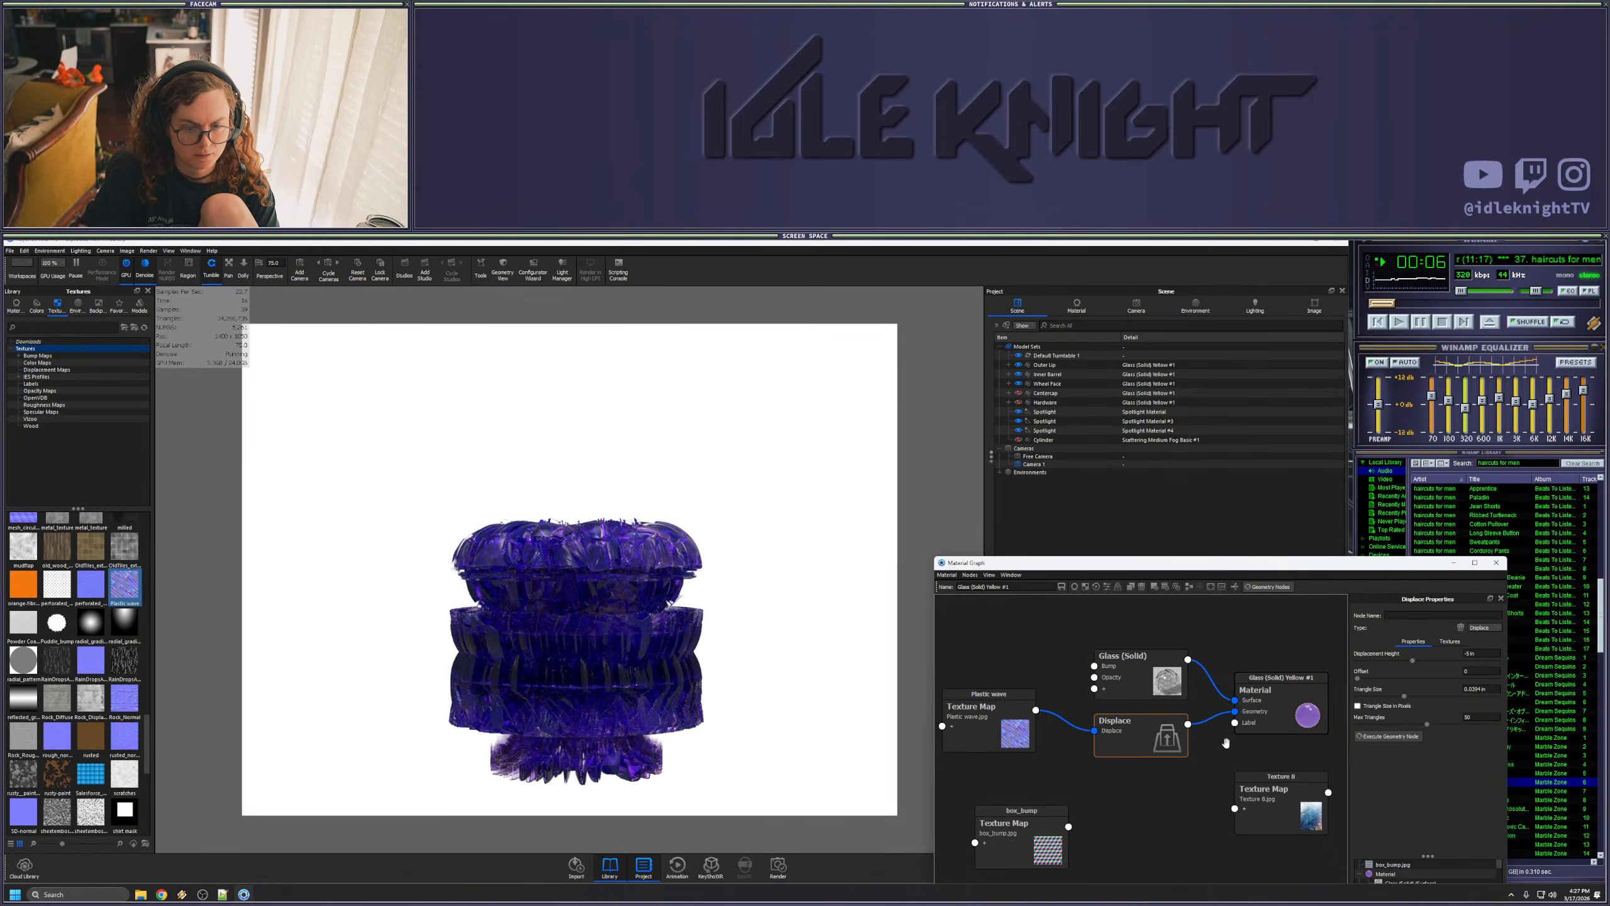
- Move the Outer Lip up along Z by about 18 in, above the other wheel parts, and accept the move
{"action": "left_click", "coordinate": [1045, 420]}
{"action": "left_click", "coordinate": [1047, 383]}
{"action": "left_click", "coordinate": [1038, 366]}
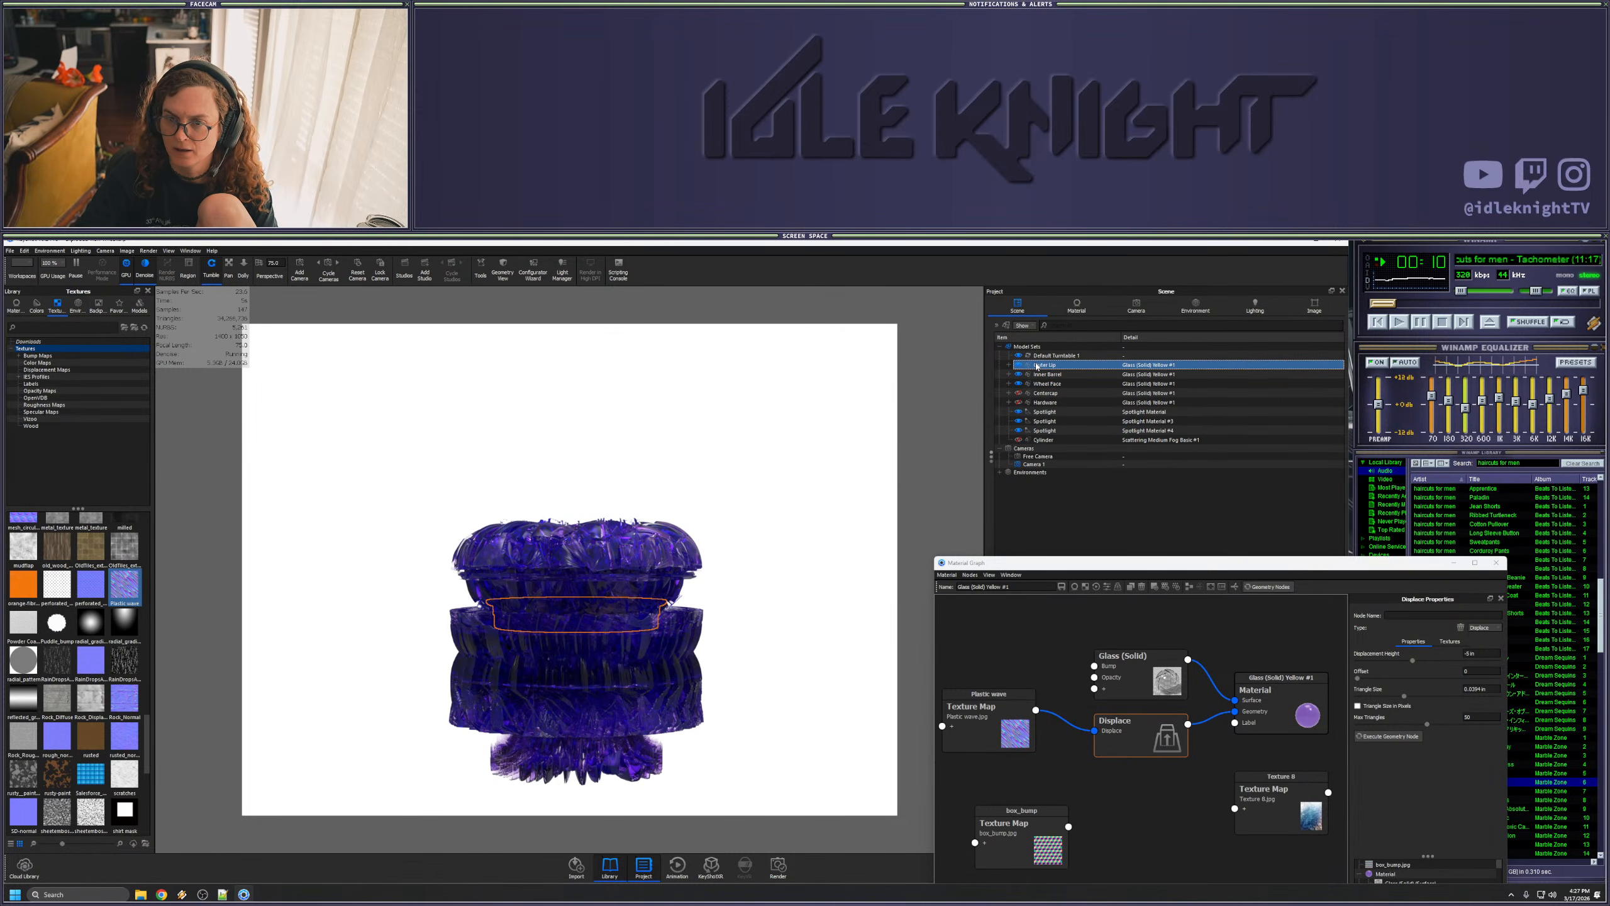
{"action": "right_click", "coordinate": [1037, 366]}
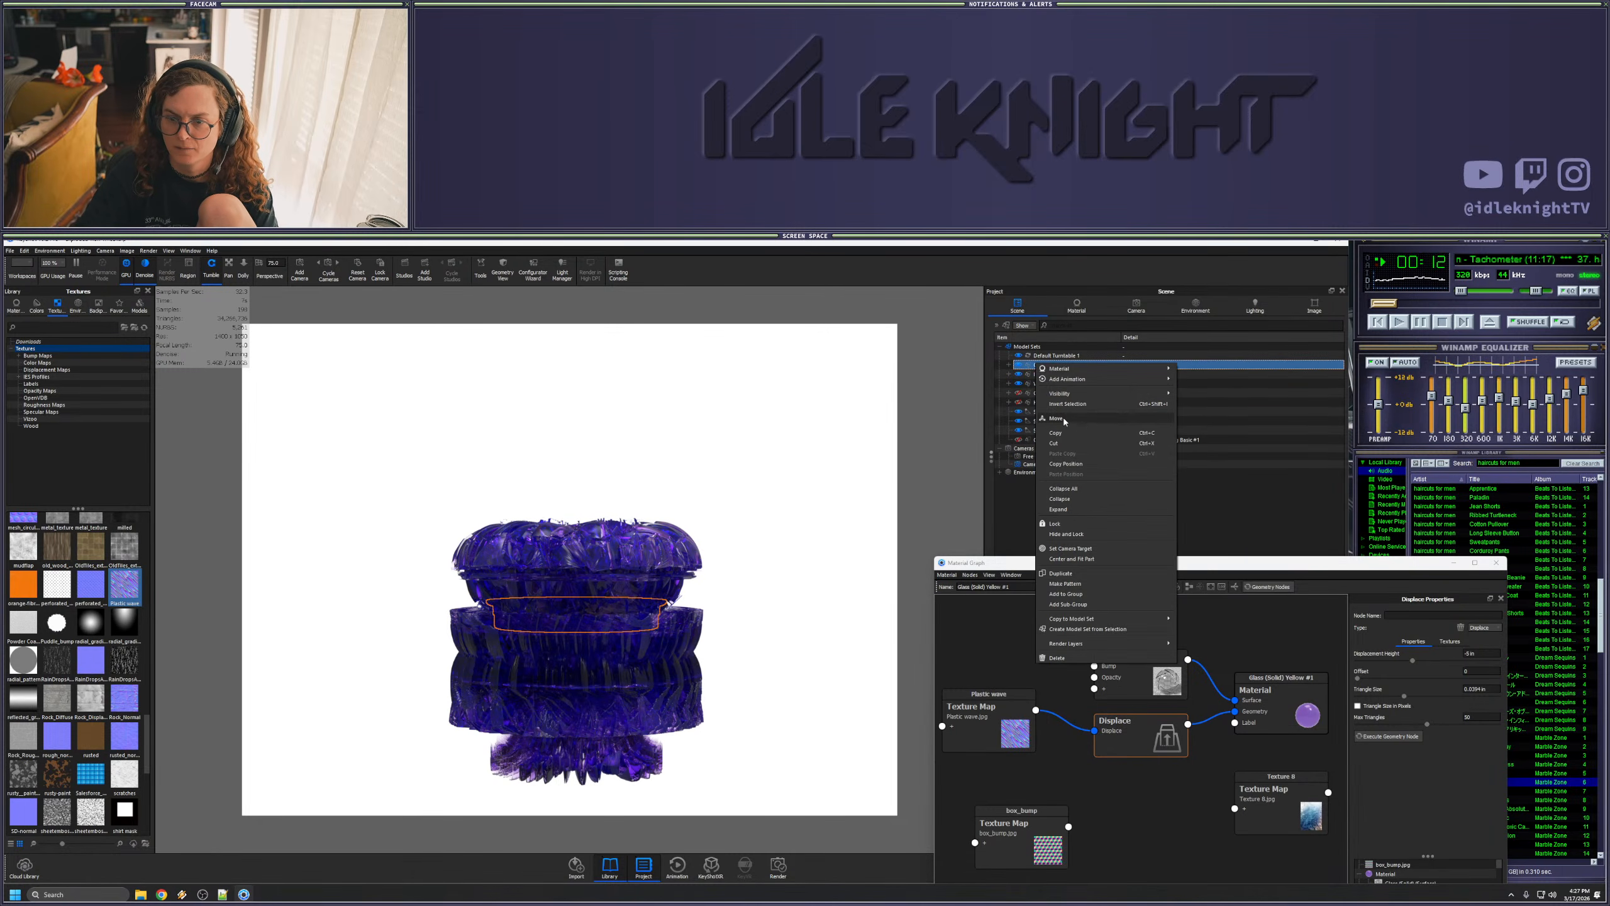
{"action": "left_click", "coordinate": [1077, 423]}
{"action": "left_click_drag", "start_coordinate": [576, 601], "coordinate": [568, 423]}
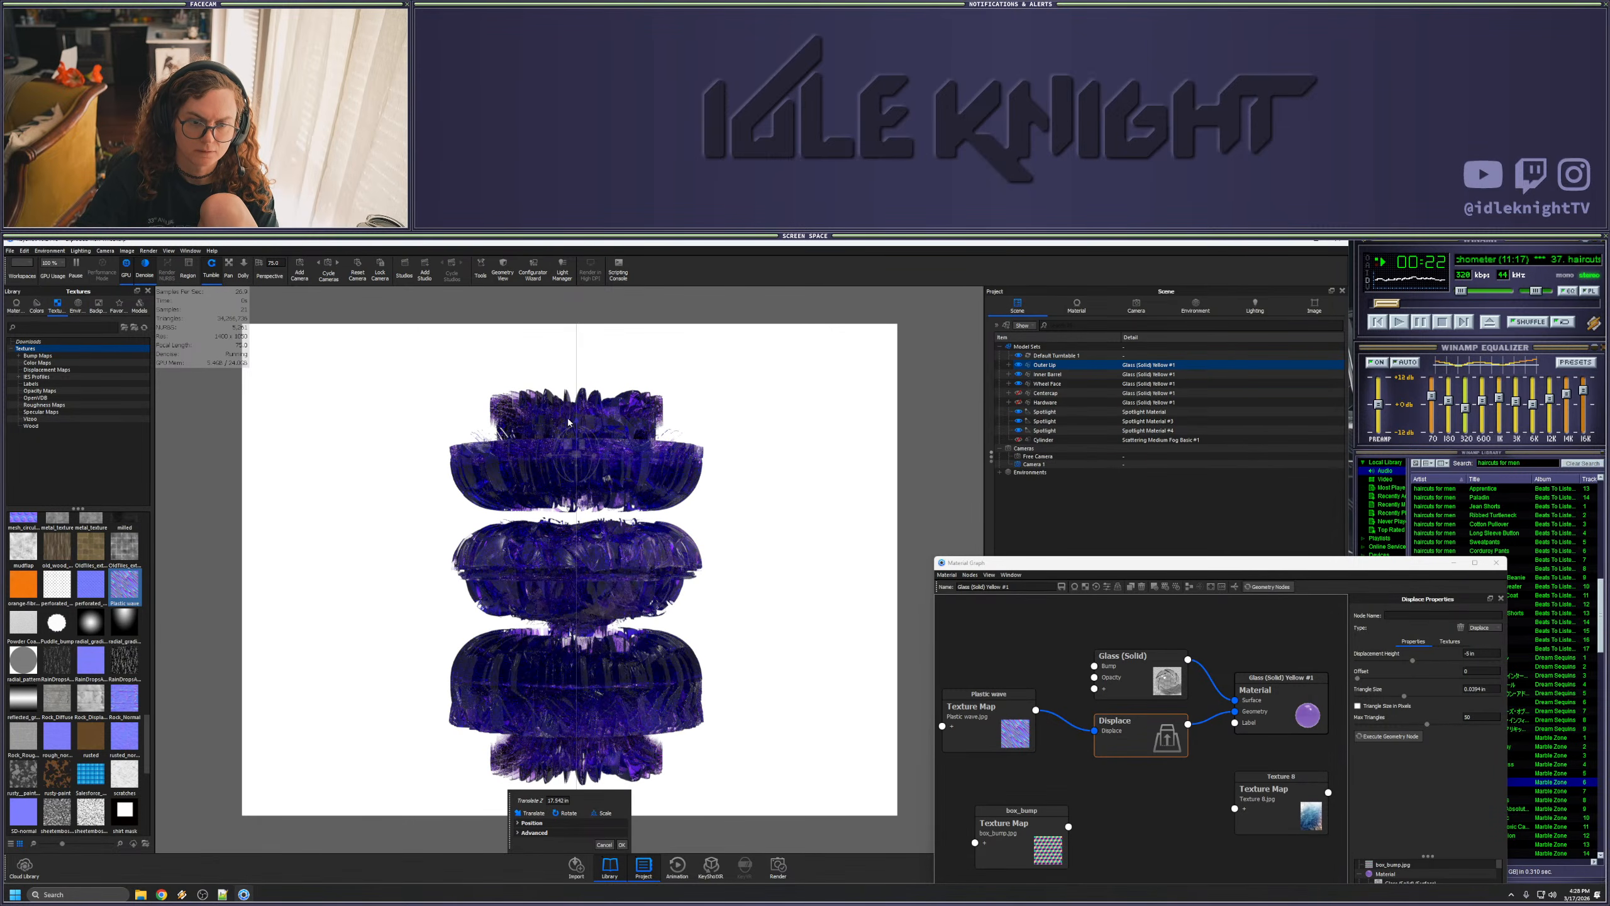
{"action": "left_click_drag", "start_coordinate": [568, 422], "coordinate": [569, 421]}
{"action": "left_click", "coordinate": [622, 844]}
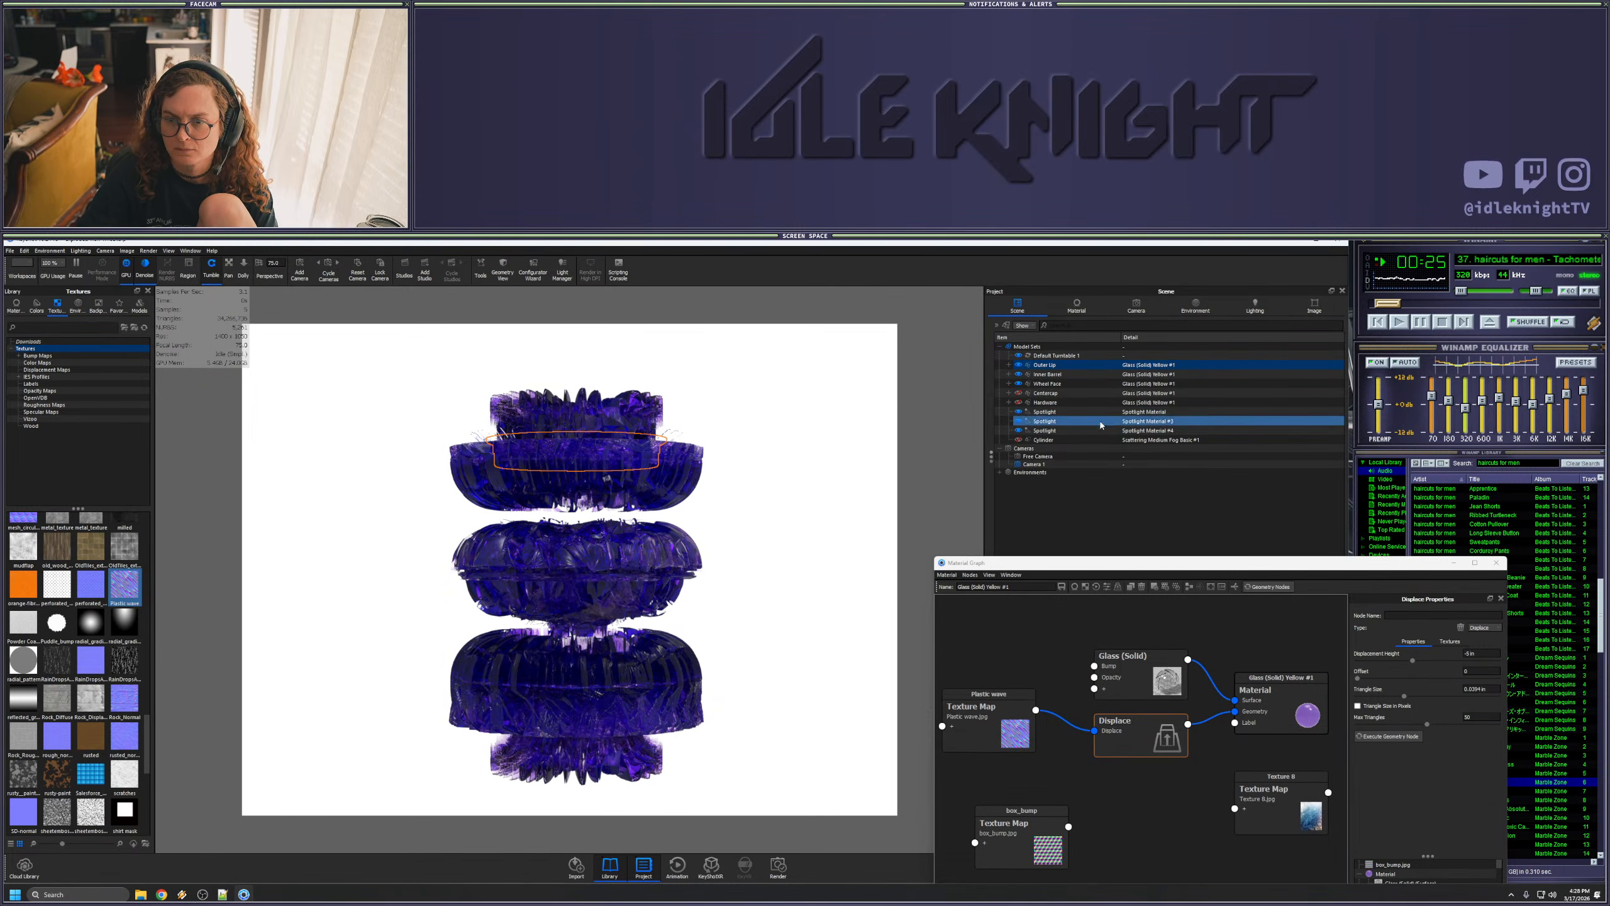
- Move the Inner Barrel slightly down along Z, away from the Wheel Face, and accept the move
{"action": "left_click", "coordinate": [1070, 375]}
{"action": "right_click", "coordinate": [1070, 375]}
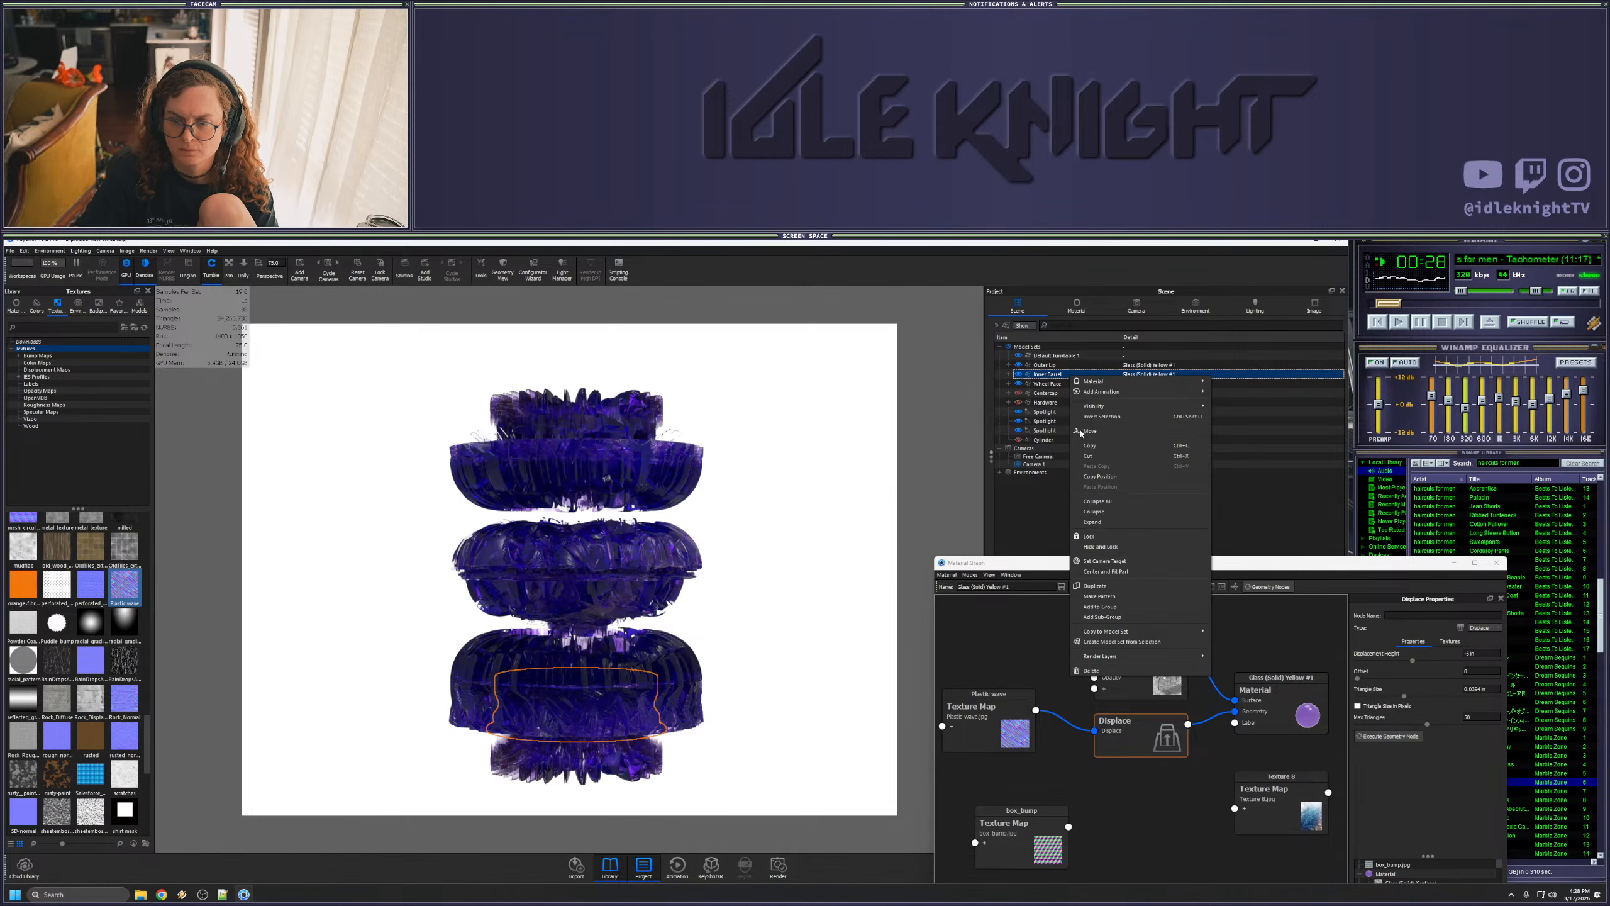
{"action": "left_click", "coordinate": [1091, 432]}
{"action": "left_click_drag", "start_coordinate": [575, 673], "coordinate": [593, 719]}
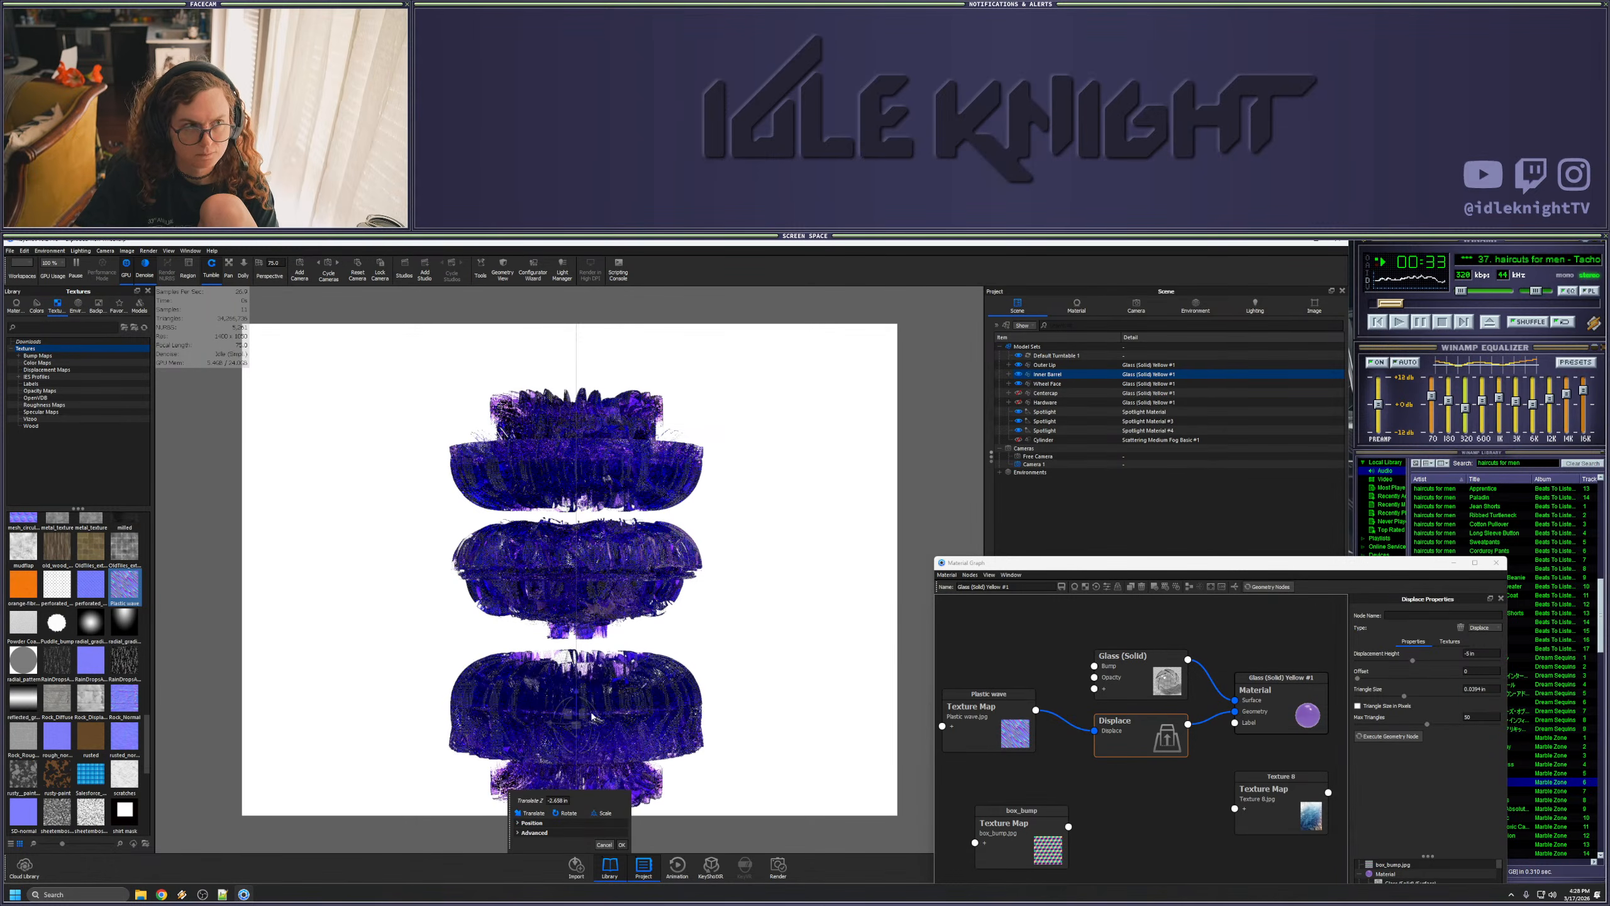
{"action": "left_click", "coordinate": [621, 844]}
- Make the Hardware part visible in the scene and frame the whole stack of parts
{"action": "left_click", "coordinate": [1045, 403]}
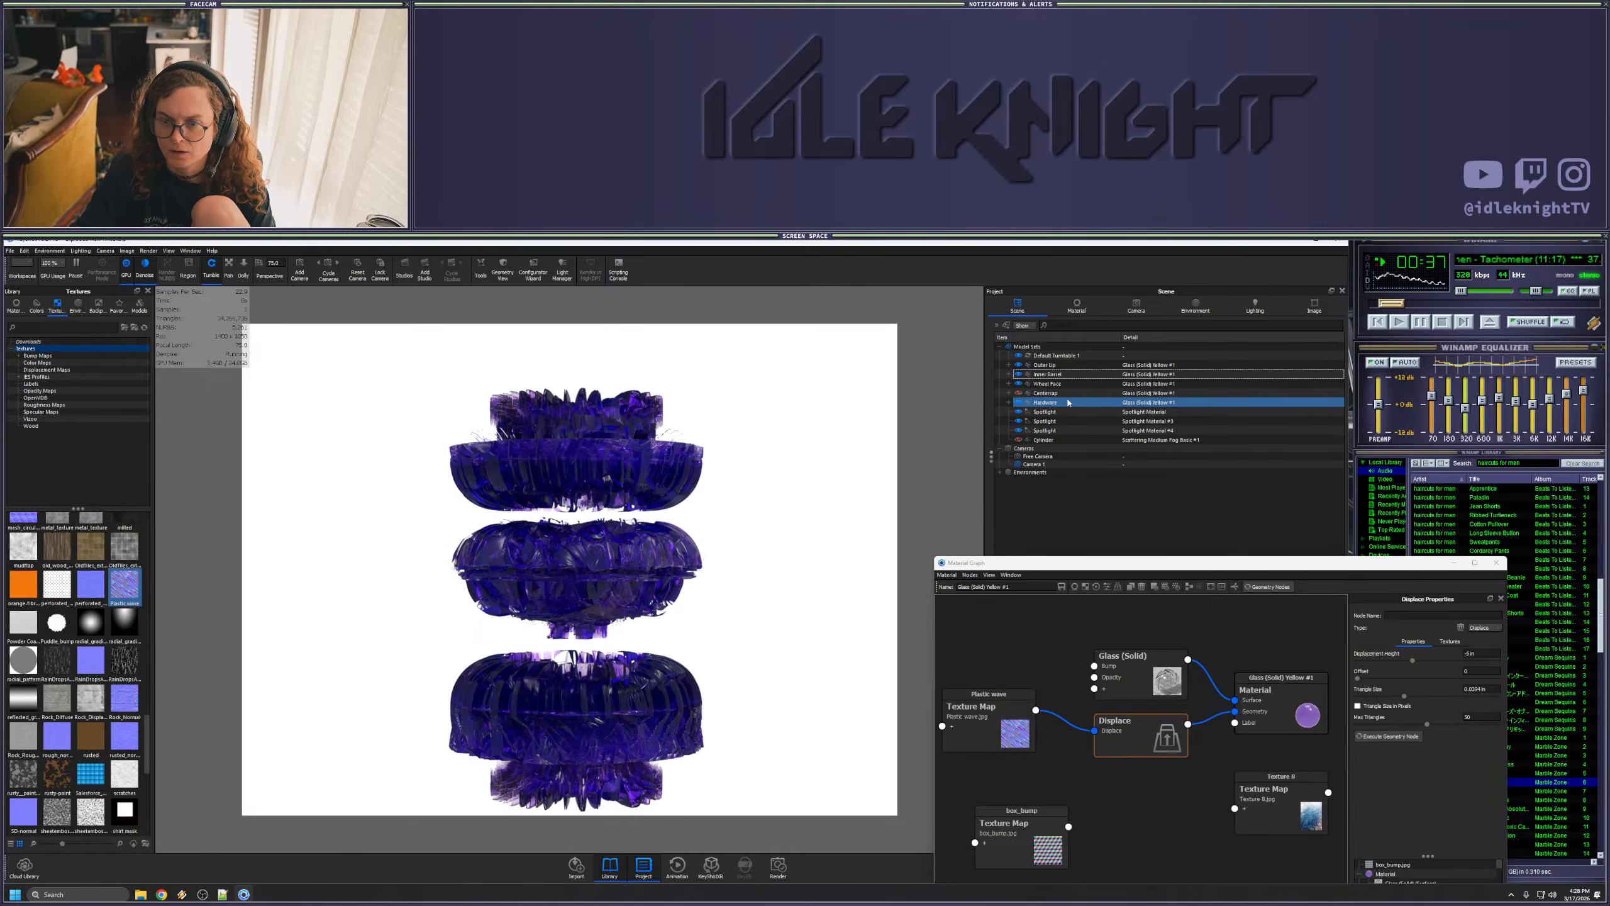
{"action": "left_click", "coordinate": [729, 564]}
{"action": "scroll", "coordinate": [714, 594], "scroll_direction": "down", "scroll_amount": 5}
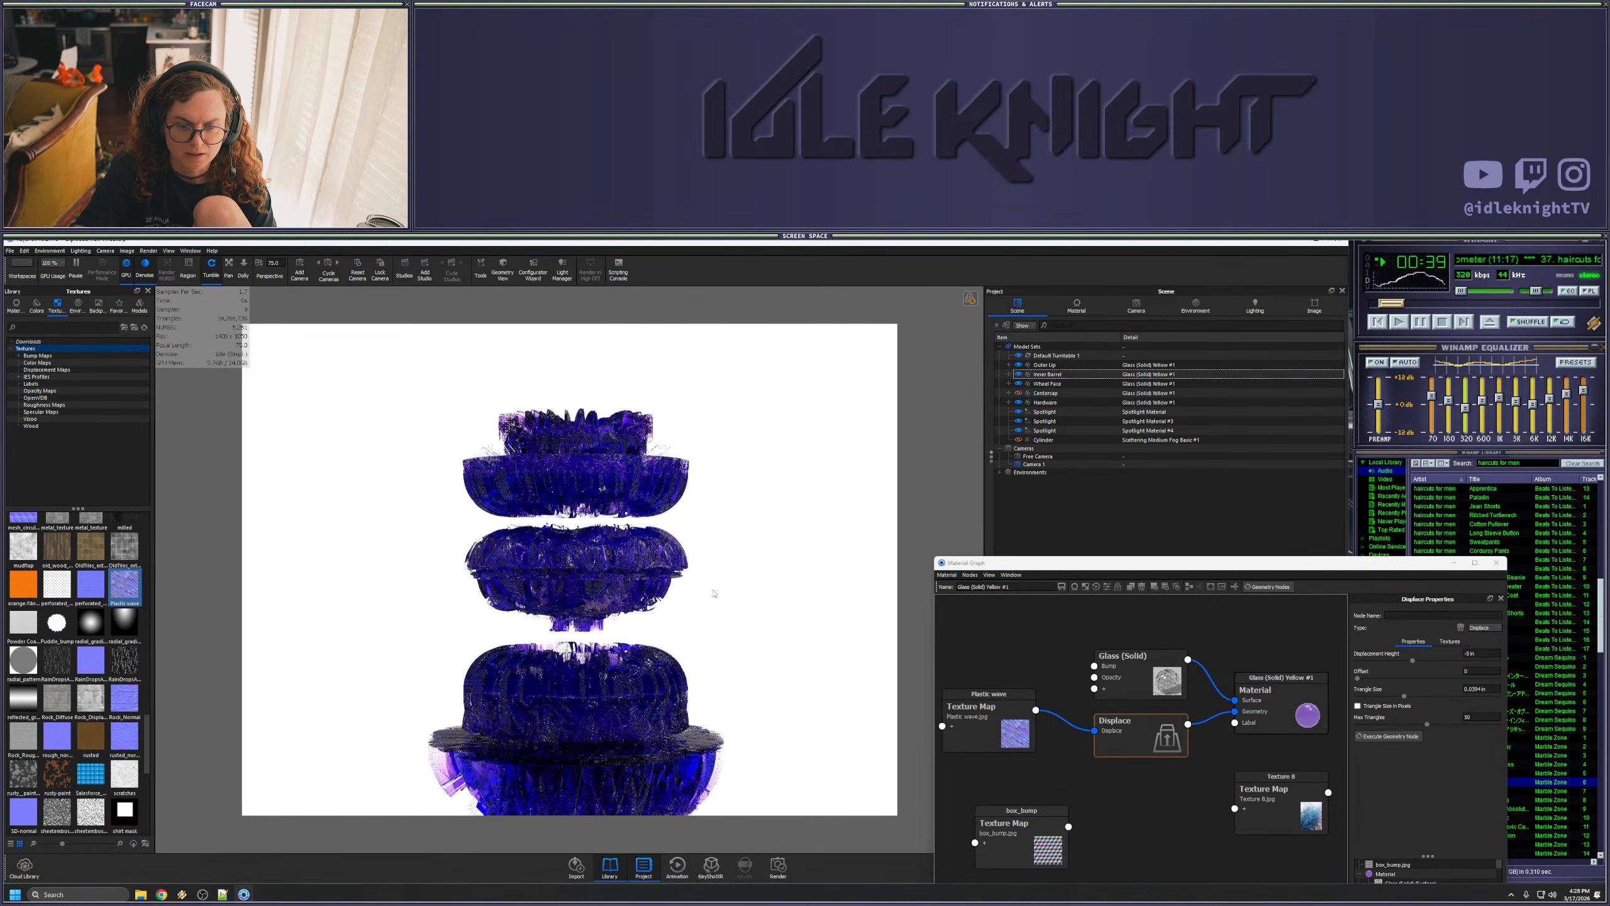
{"action": "scroll", "coordinate": [716, 594], "scroll_direction": "down", "scroll_amount": 3}
- Start moving the Hardware part and set its uniform scale to 5
{"action": "left_click", "coordinate": [1049, 394]}
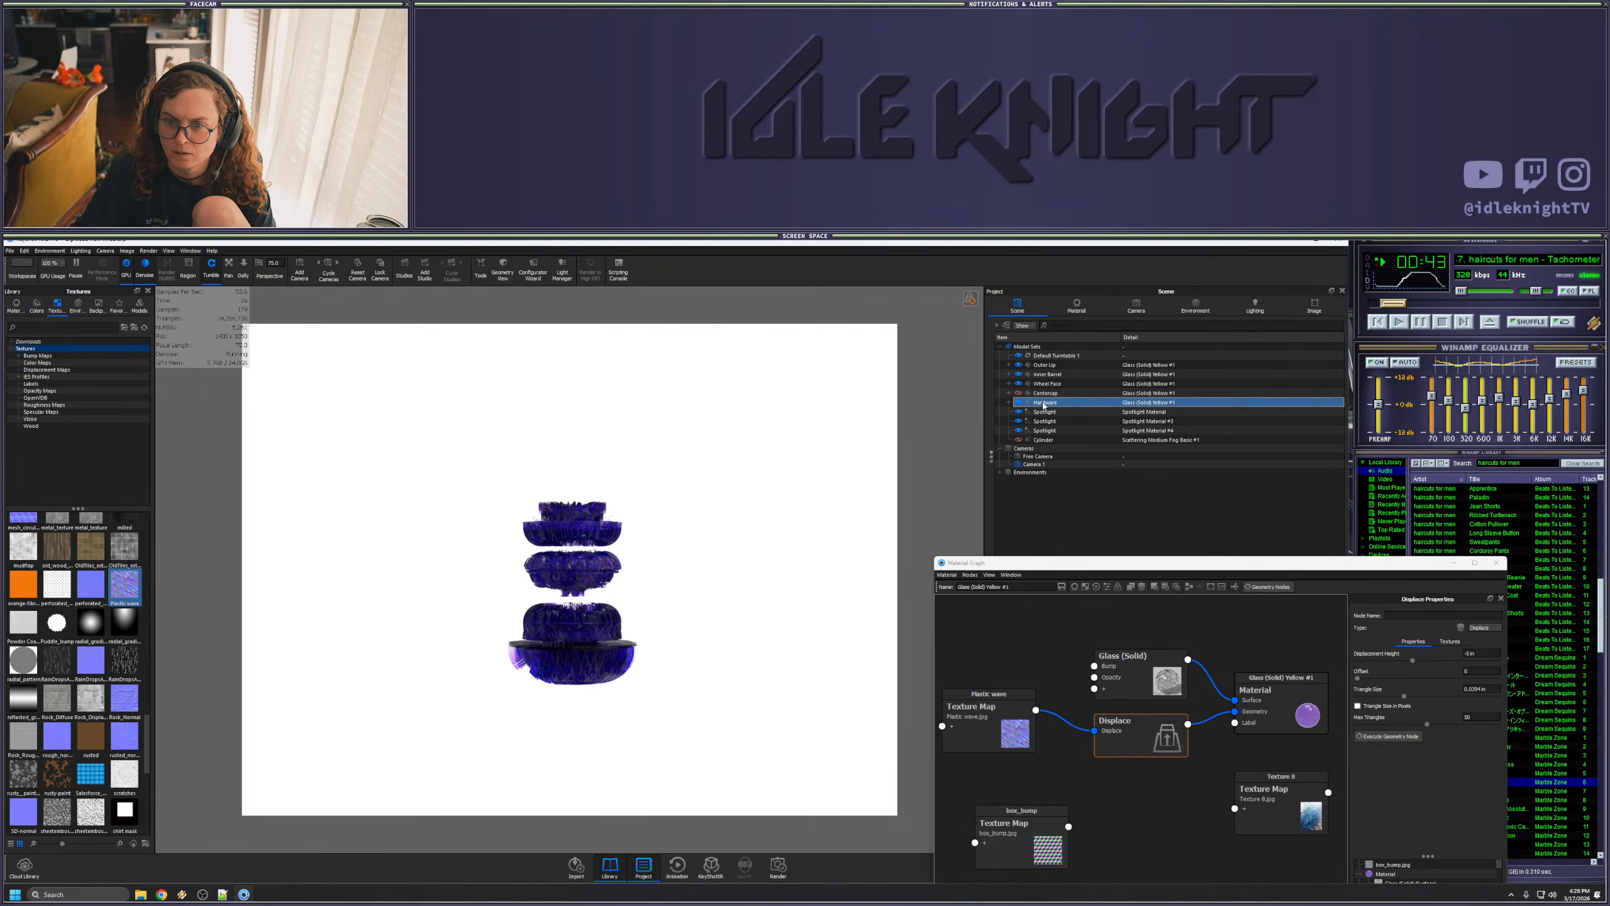
{"action": "right_click", "coordinate": [1044, 403]}
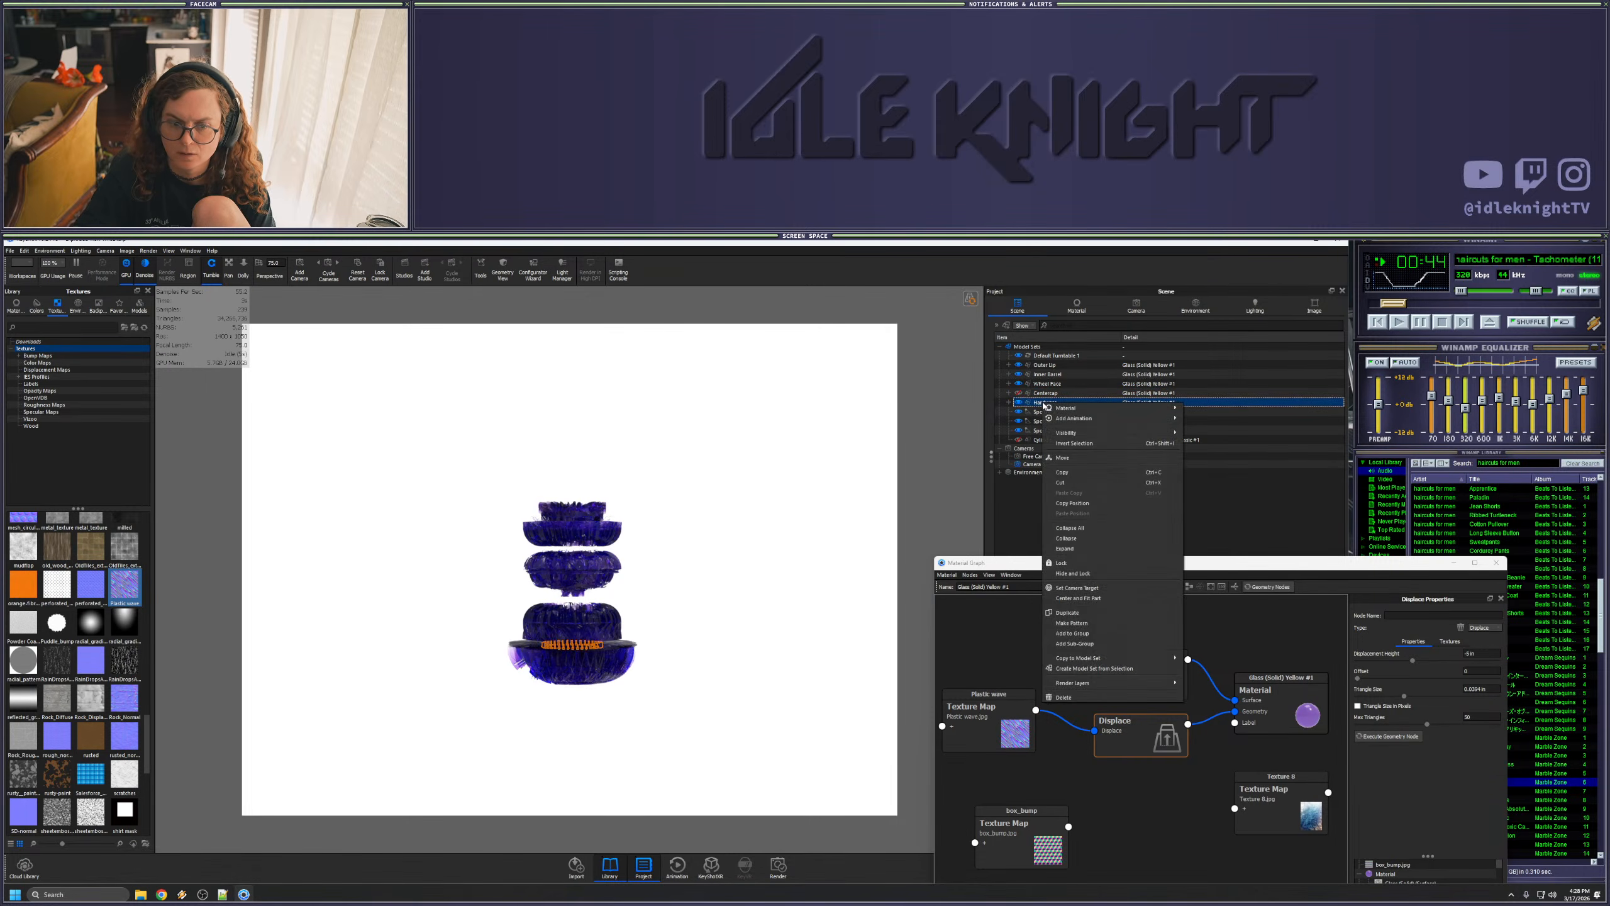
{"action": "left_click", "coordinate": [1063, 458]}
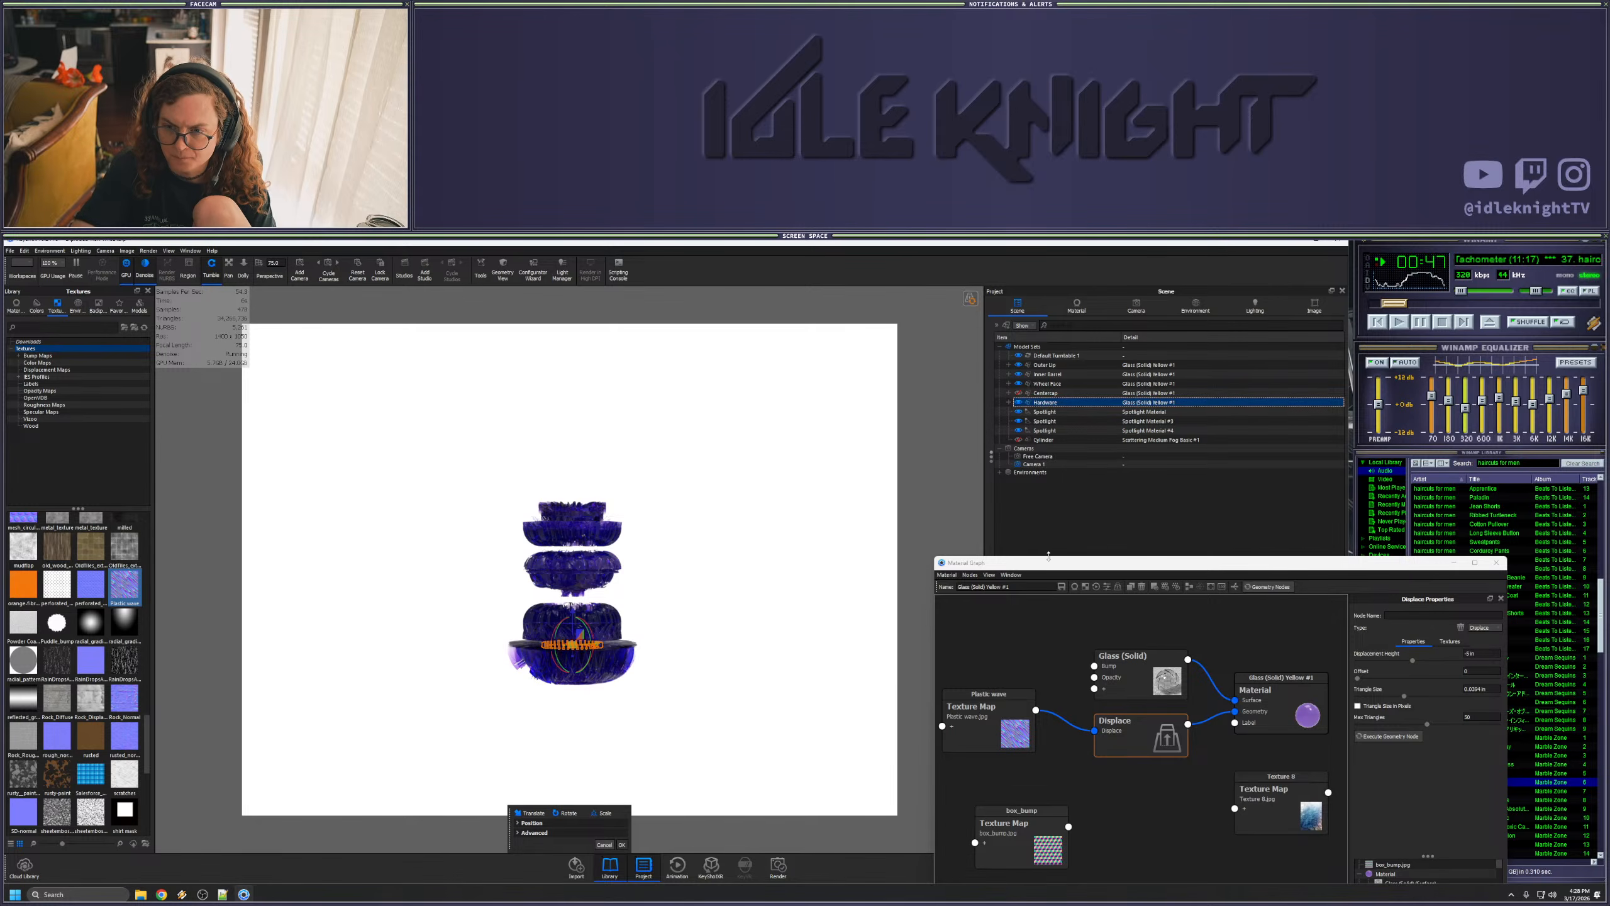
{"action": "left_click_drag", "start_coordinate": [1045, 571], "coordinate": [1059, 796]}
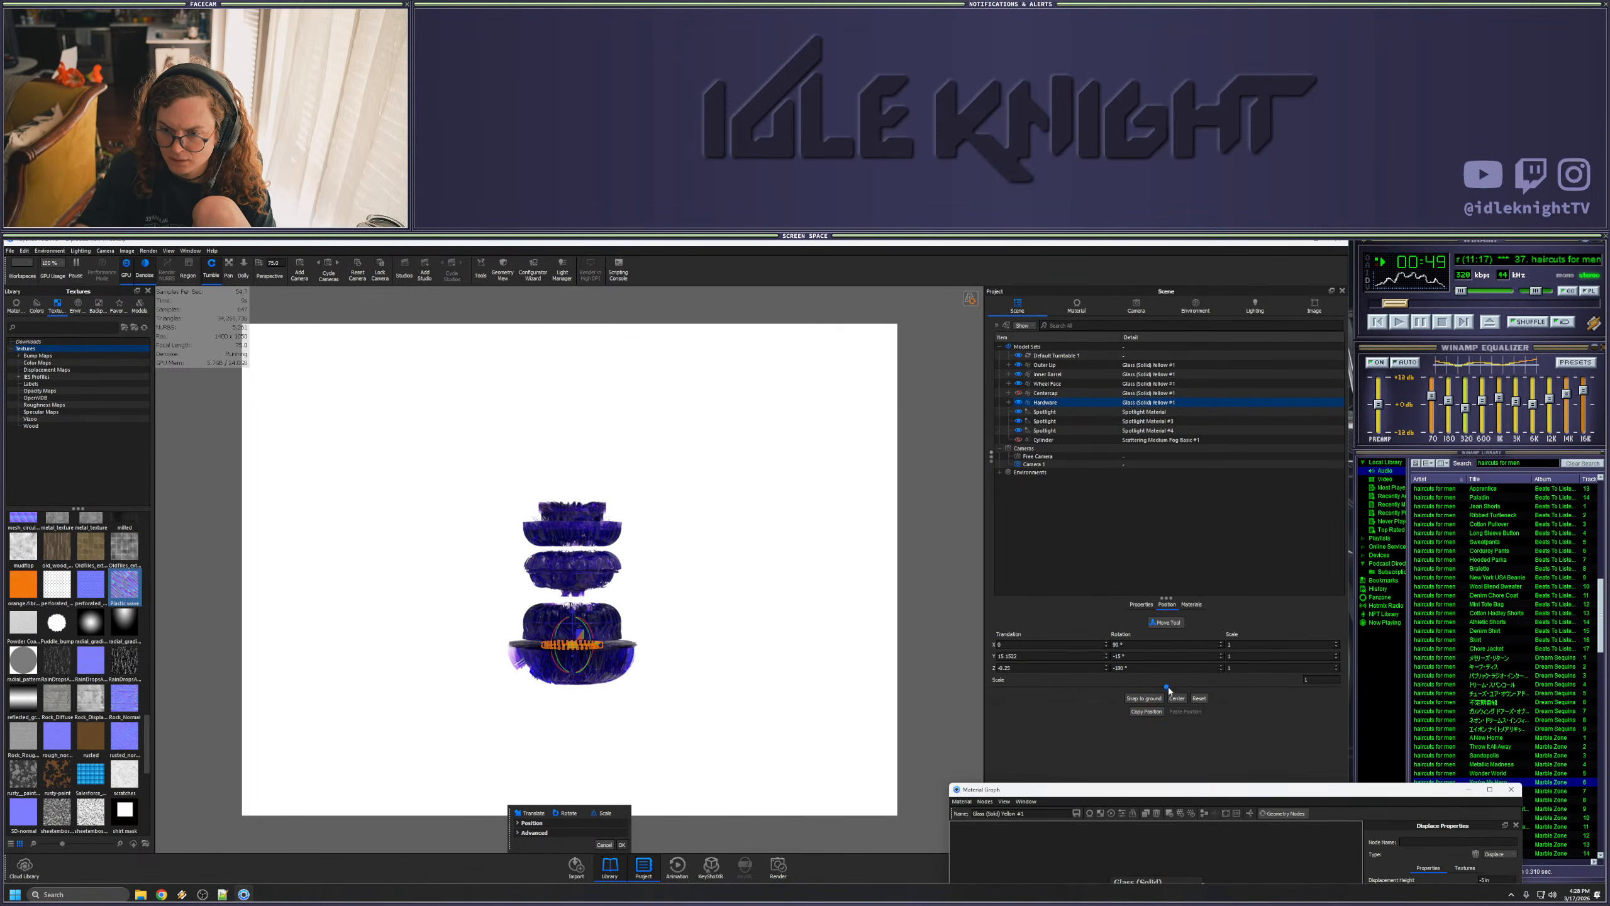
{"action": "left_click_drag", "start_coordinate": [1286, 692], "coordinate": [1348, 697]}
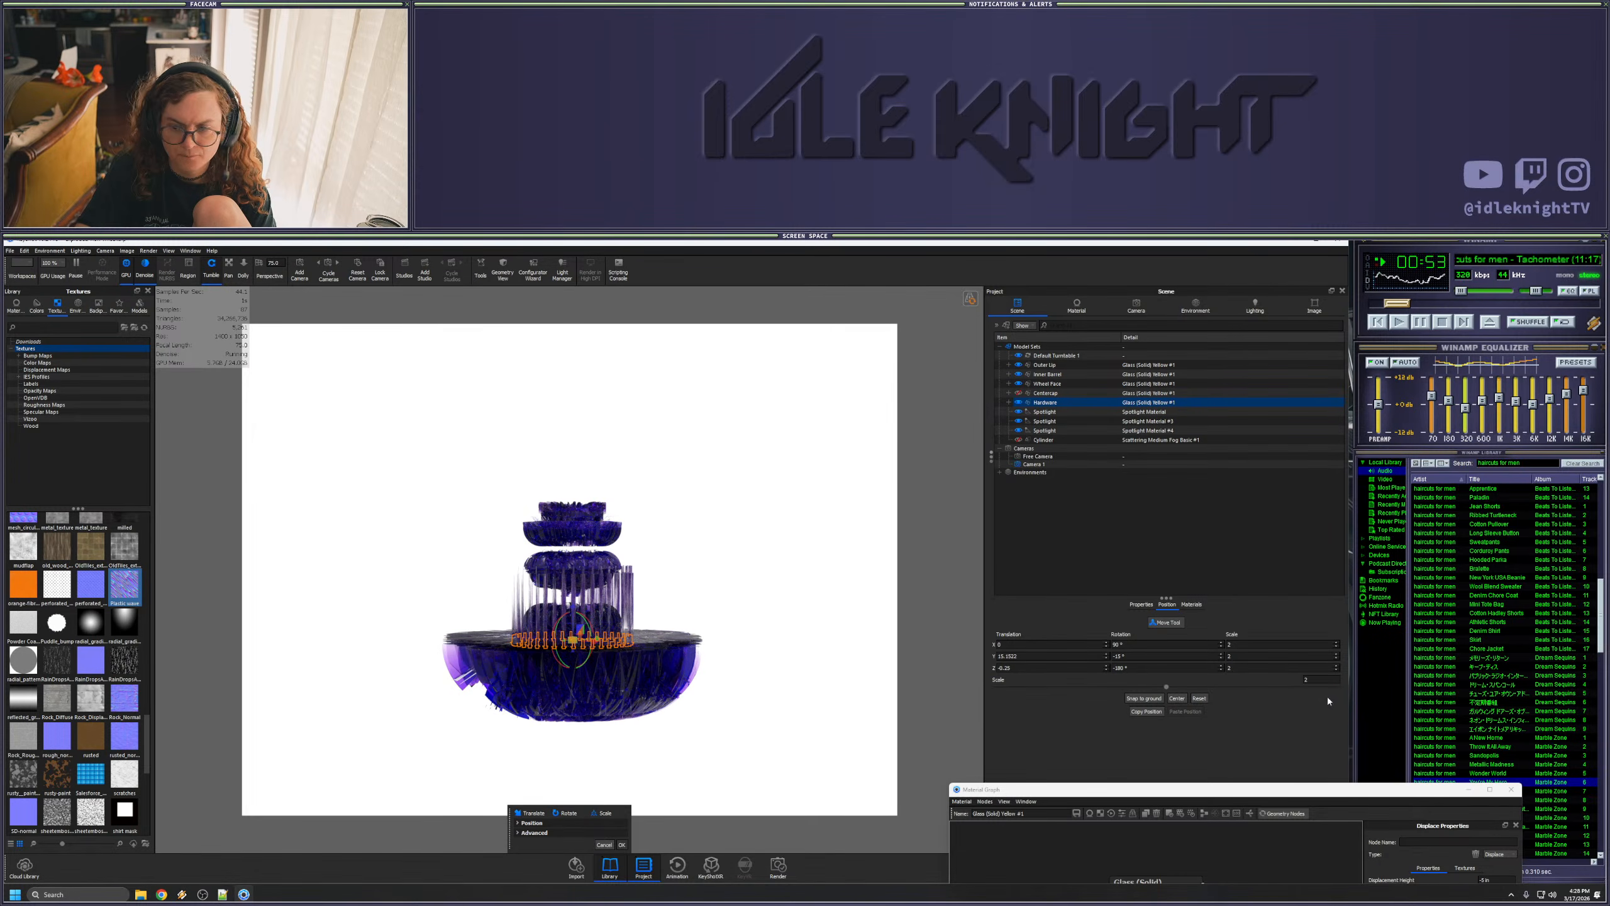
{"action": "left_click", "coordinate": [1329, 680]}
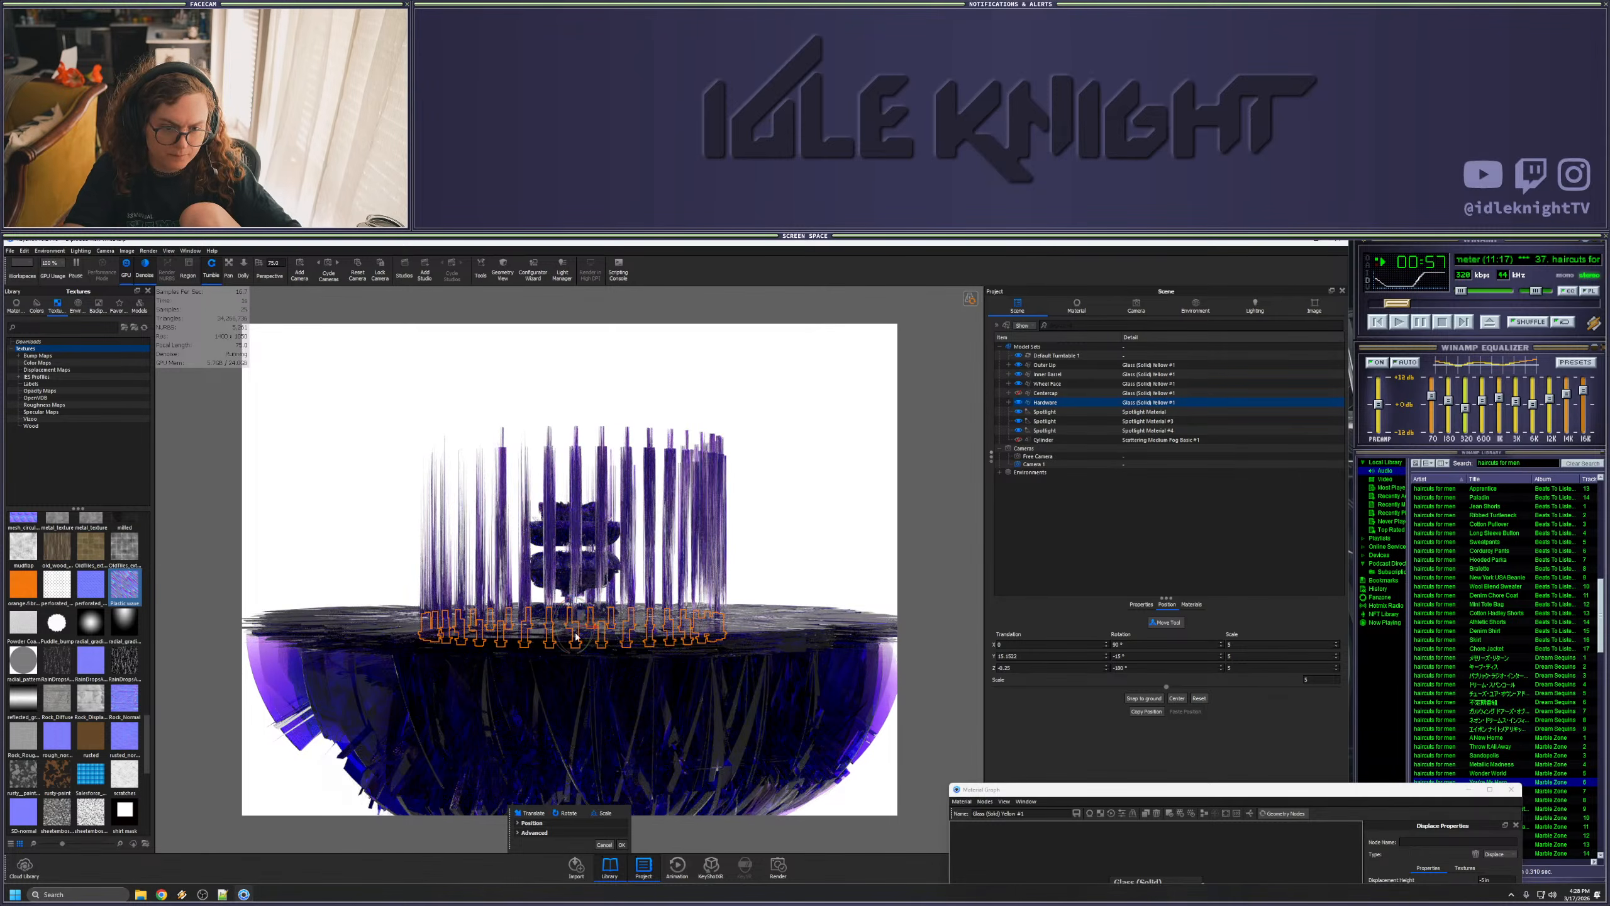
- Raise the enlarged Hardware ring along Z by about 13.4 in and execute the geometry nodes
{"action": "left_click_drag", "start_coordinate": [572, 600], "coordinate": [572, 511]}
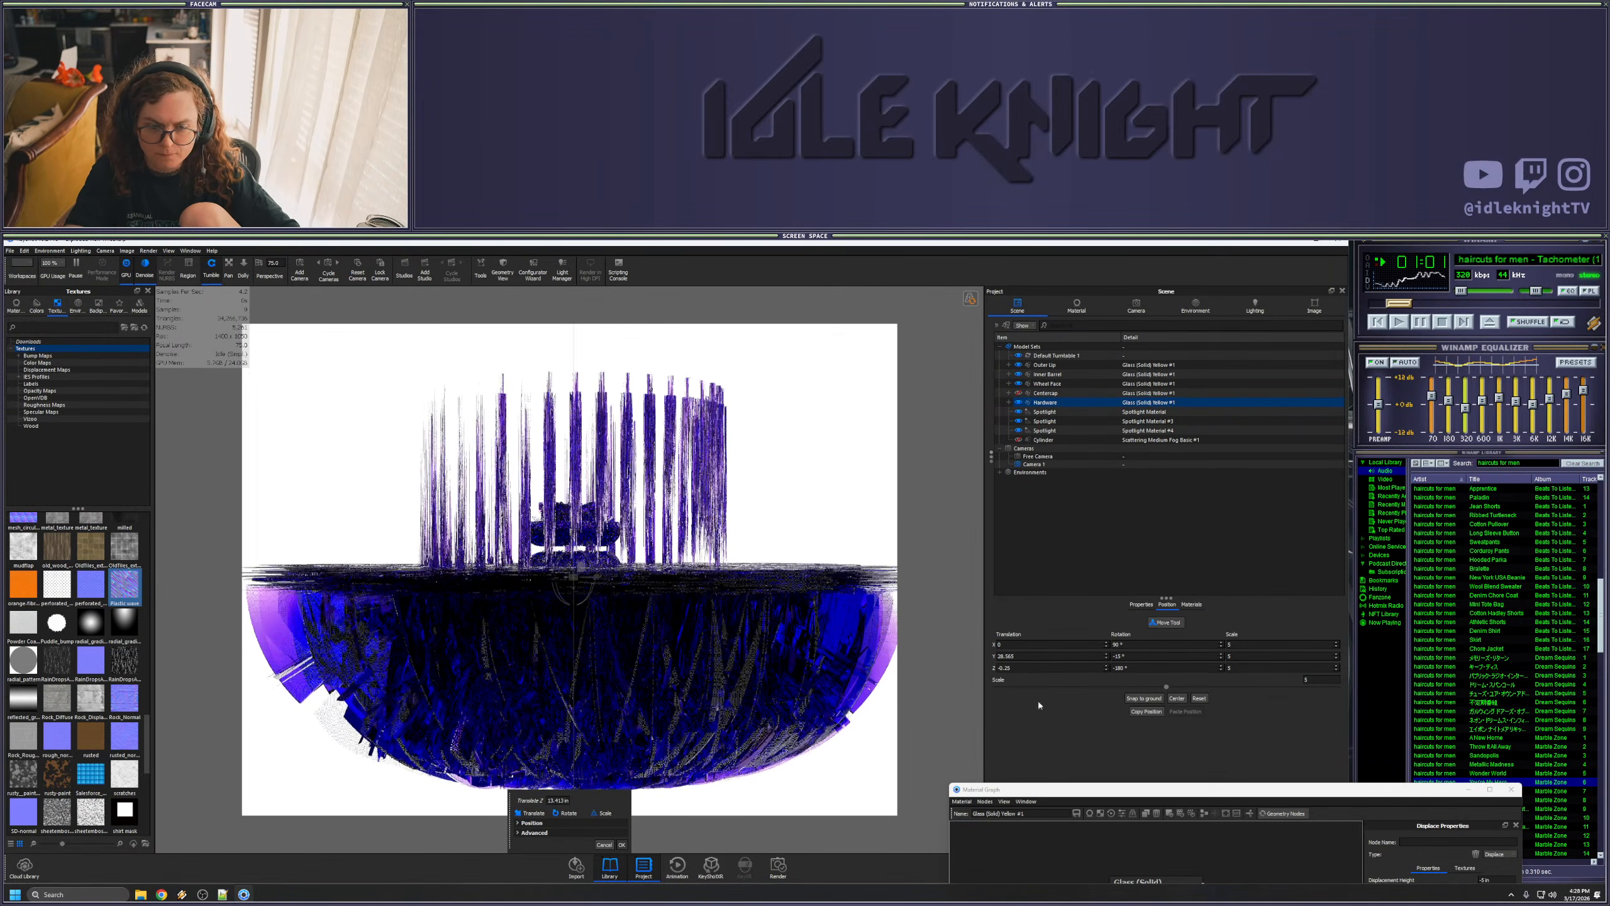
{"action": "left_click_drag", "start_coordinate": [1217, 789], "coordinate": [1016, 430]}
{"action": "left_click", "coordinate": [1192, 603]}
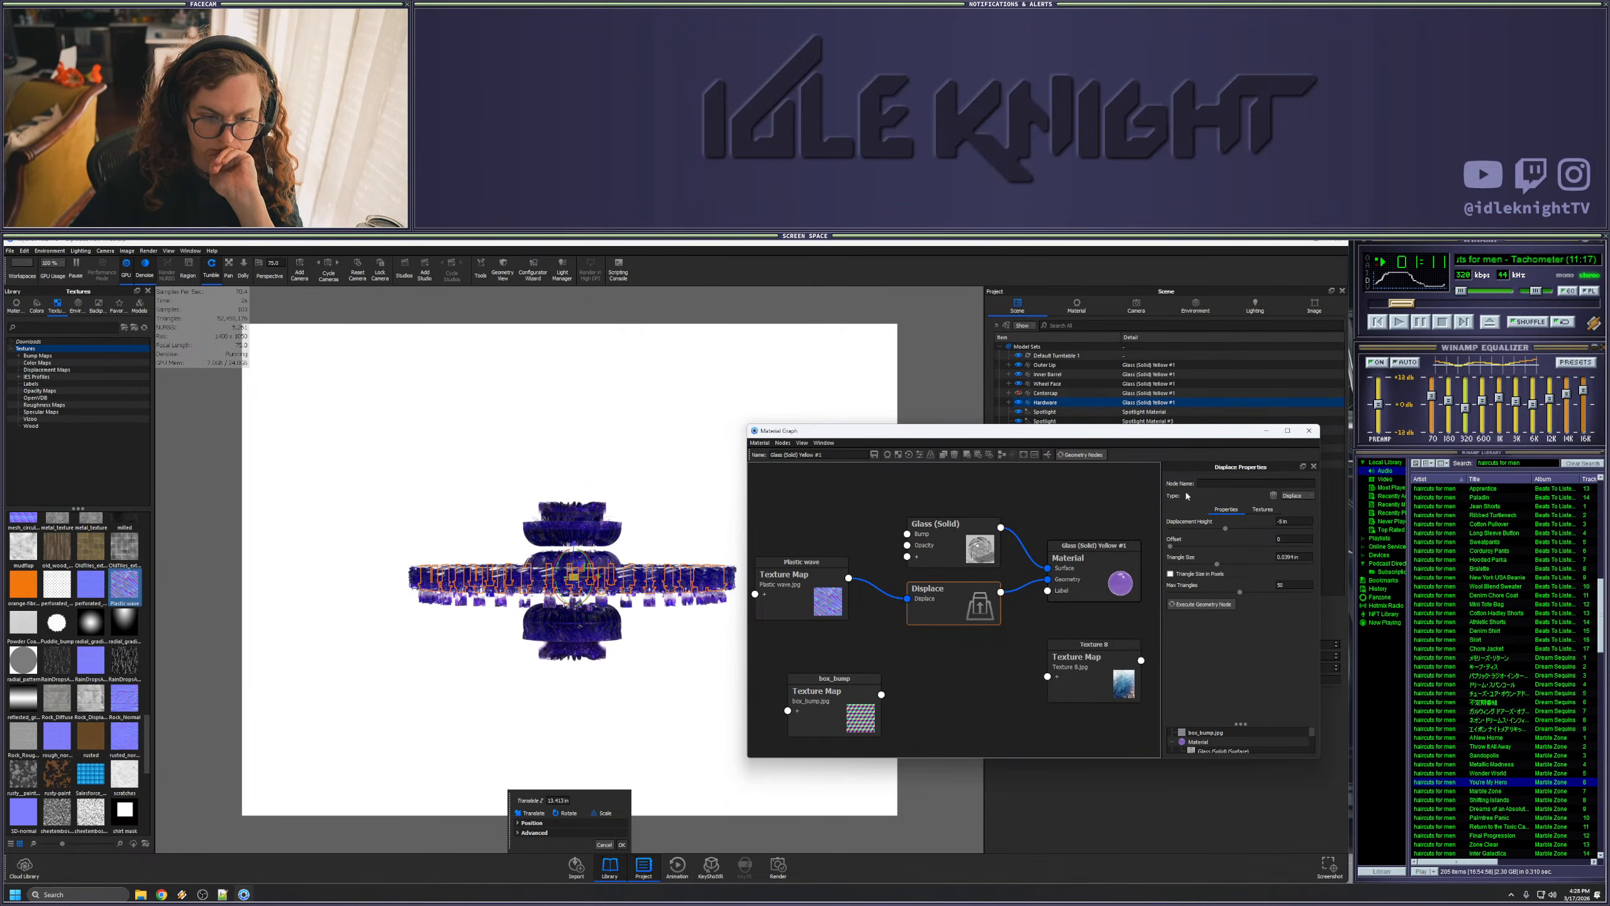
- Try a Y scale of 1 on the Hardware part, then undo it
{"action": "left_click_drag", "start_coordinate": [1220, 443], "coordinate": [1297, 586]}
{"action": "left_click_drag", "start_coordinate": [707, 567], "coordinate": [688, 620]}
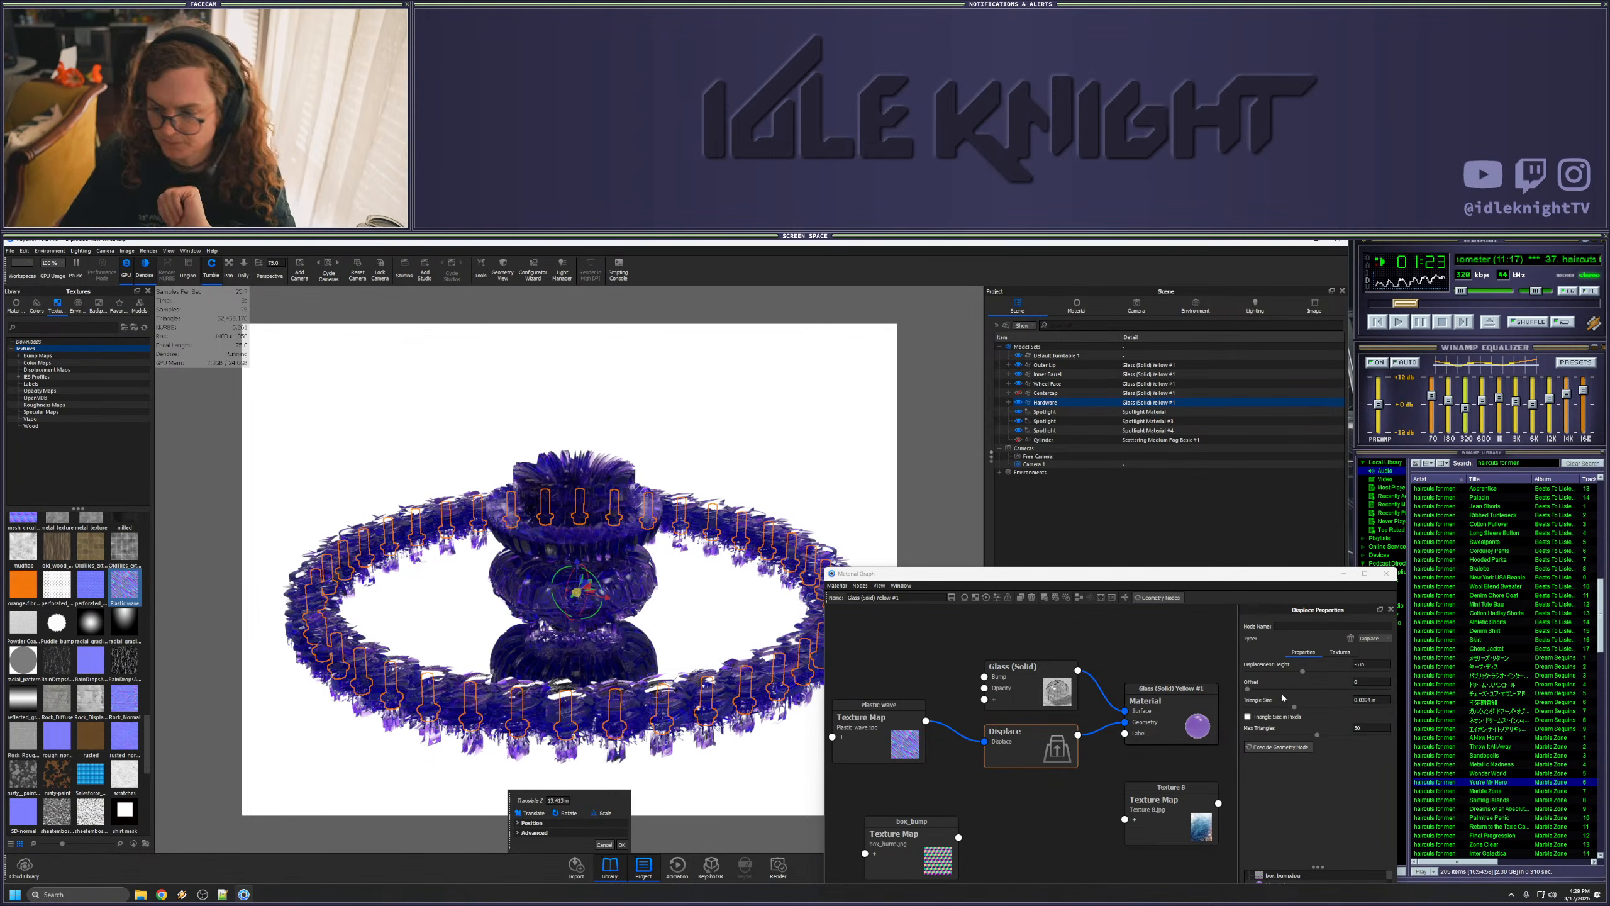
{"action": "left_click_drag", "start_coordinate": [1211, 580], "coordinate": [1292, 826]}
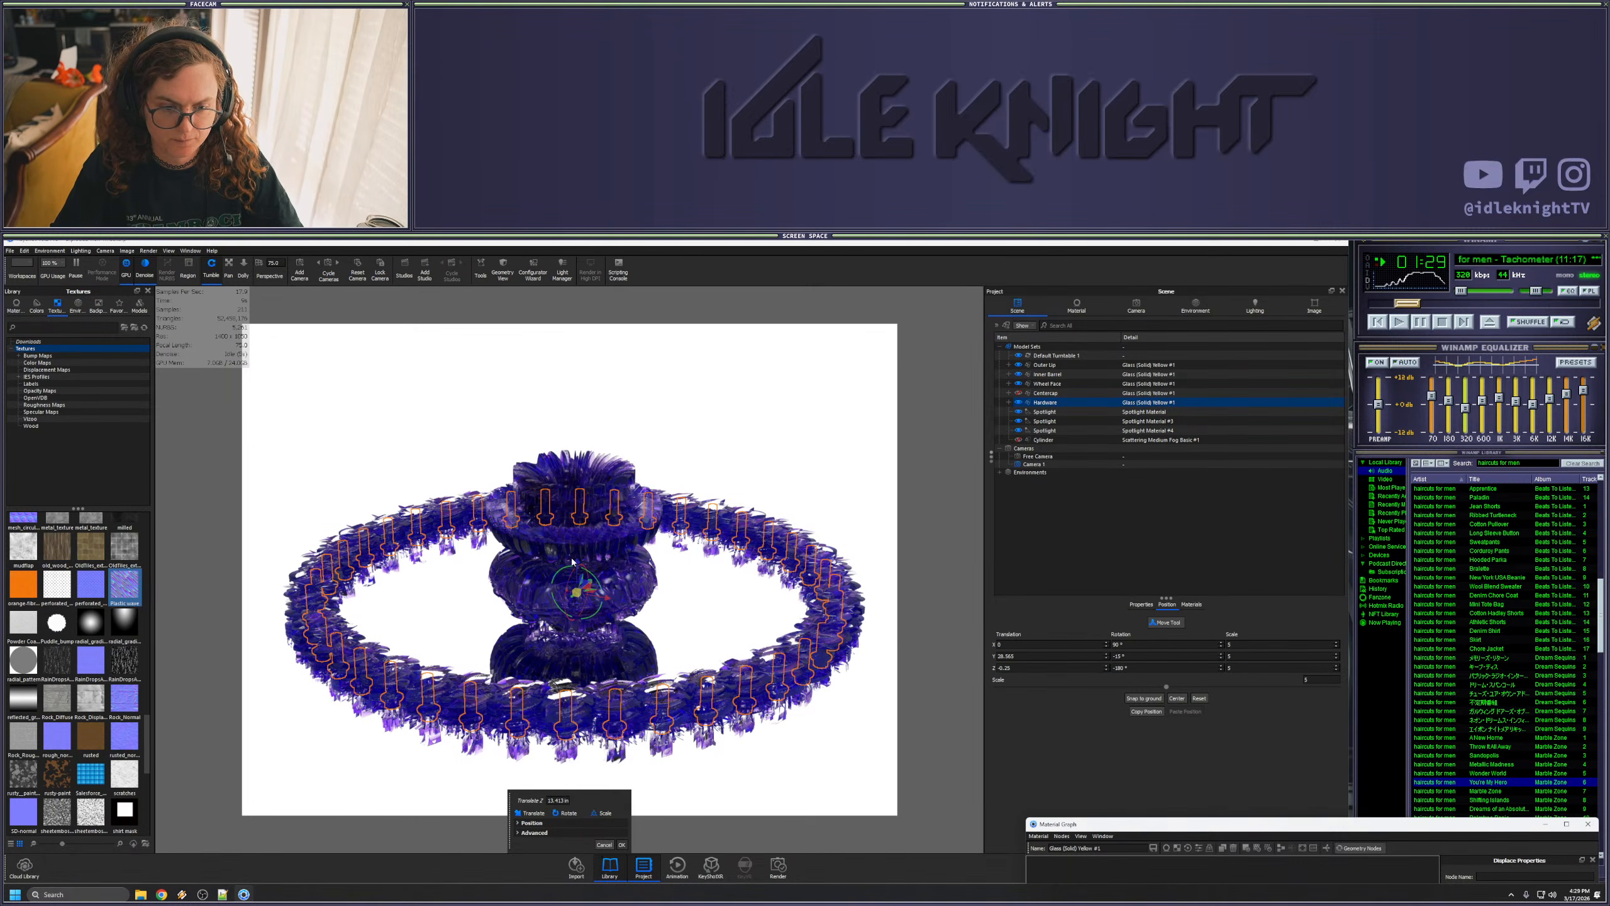
{"action": "left_click", "coordinate": [1244, 657]}
{"action": "type", "text": "1"}
{"action": "key", "text": "Return"}
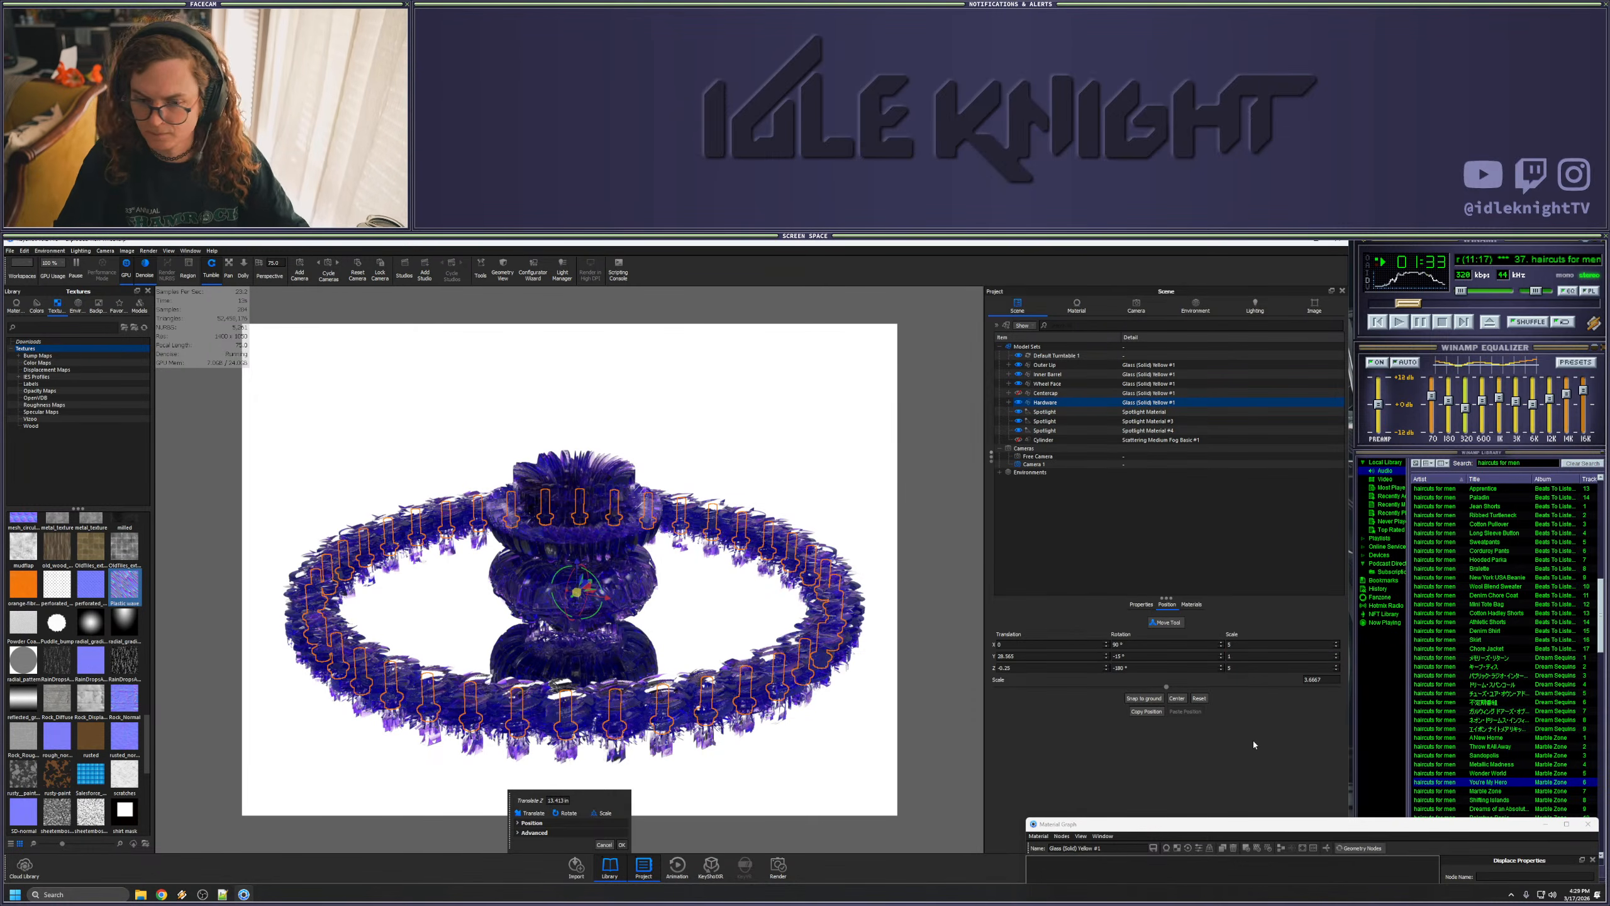
{"action": "key", "text": "ctrl+z"}
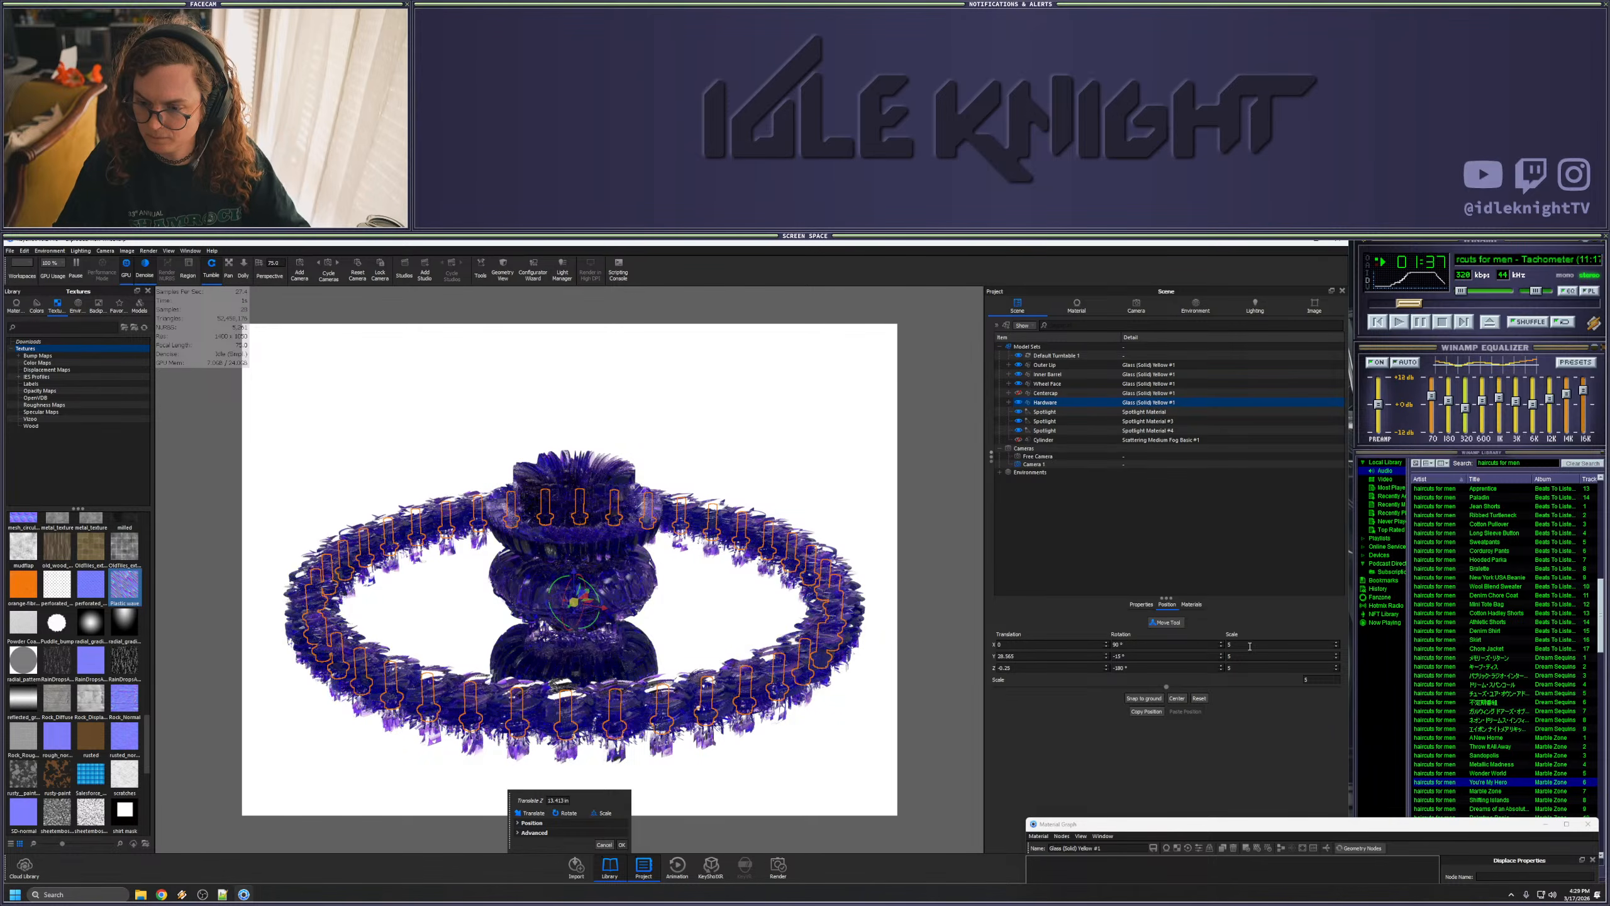
- Try an X scale of 1 on the Hardware part, then undo it
{"action": "left_click", "coordinate": [1252, 643]}
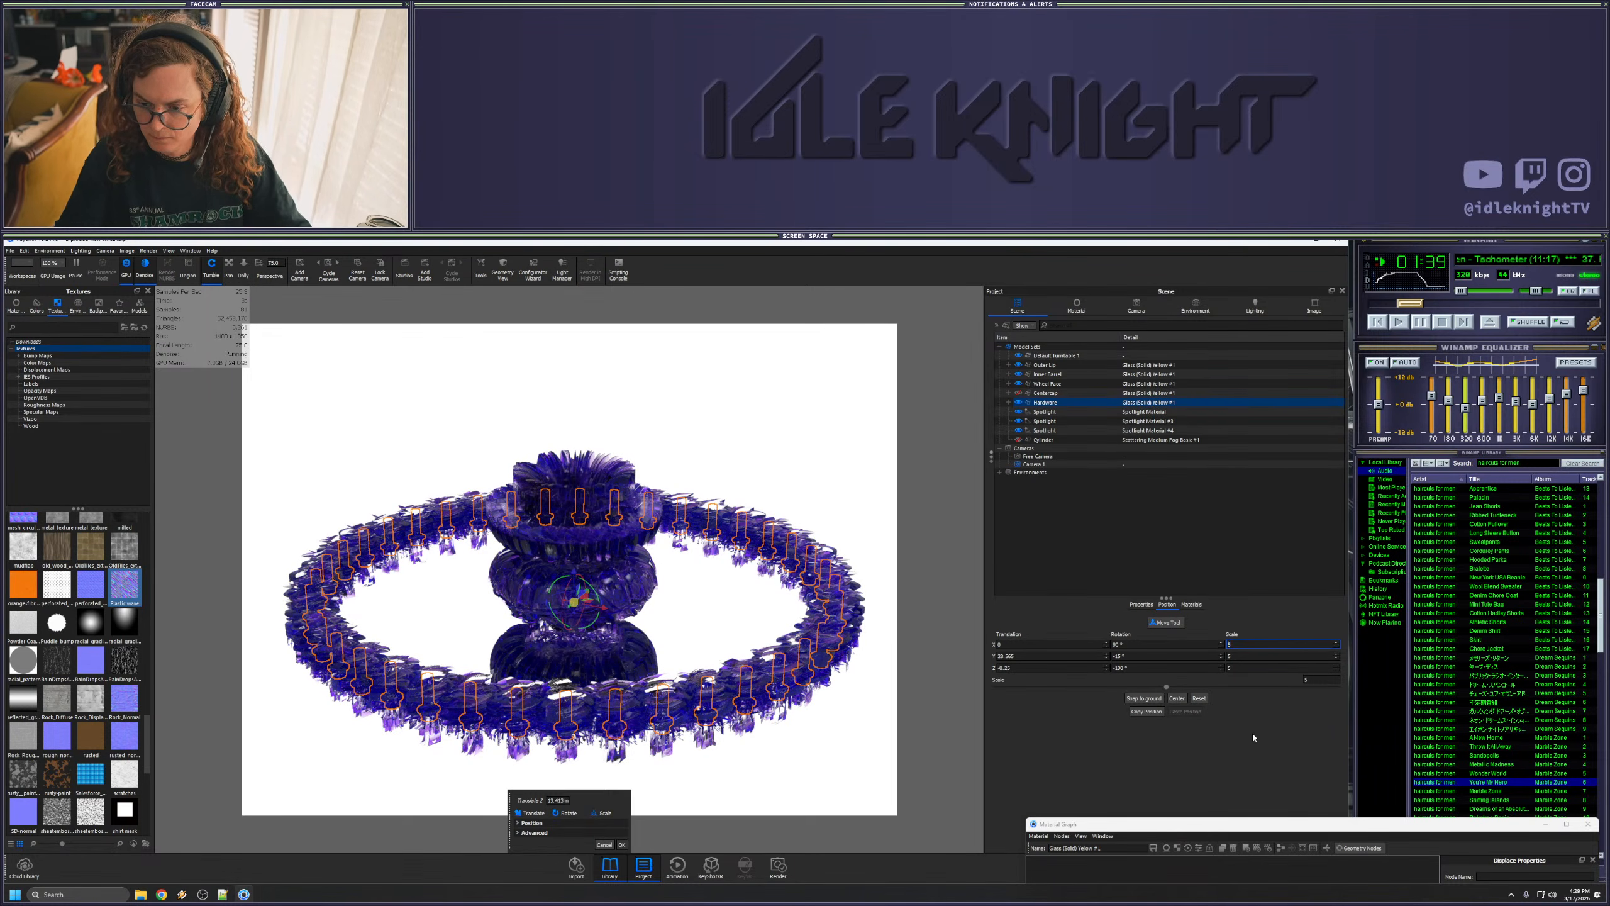
{"action": "type", "text": "1"}
{"action": "key", "text": "Return"}
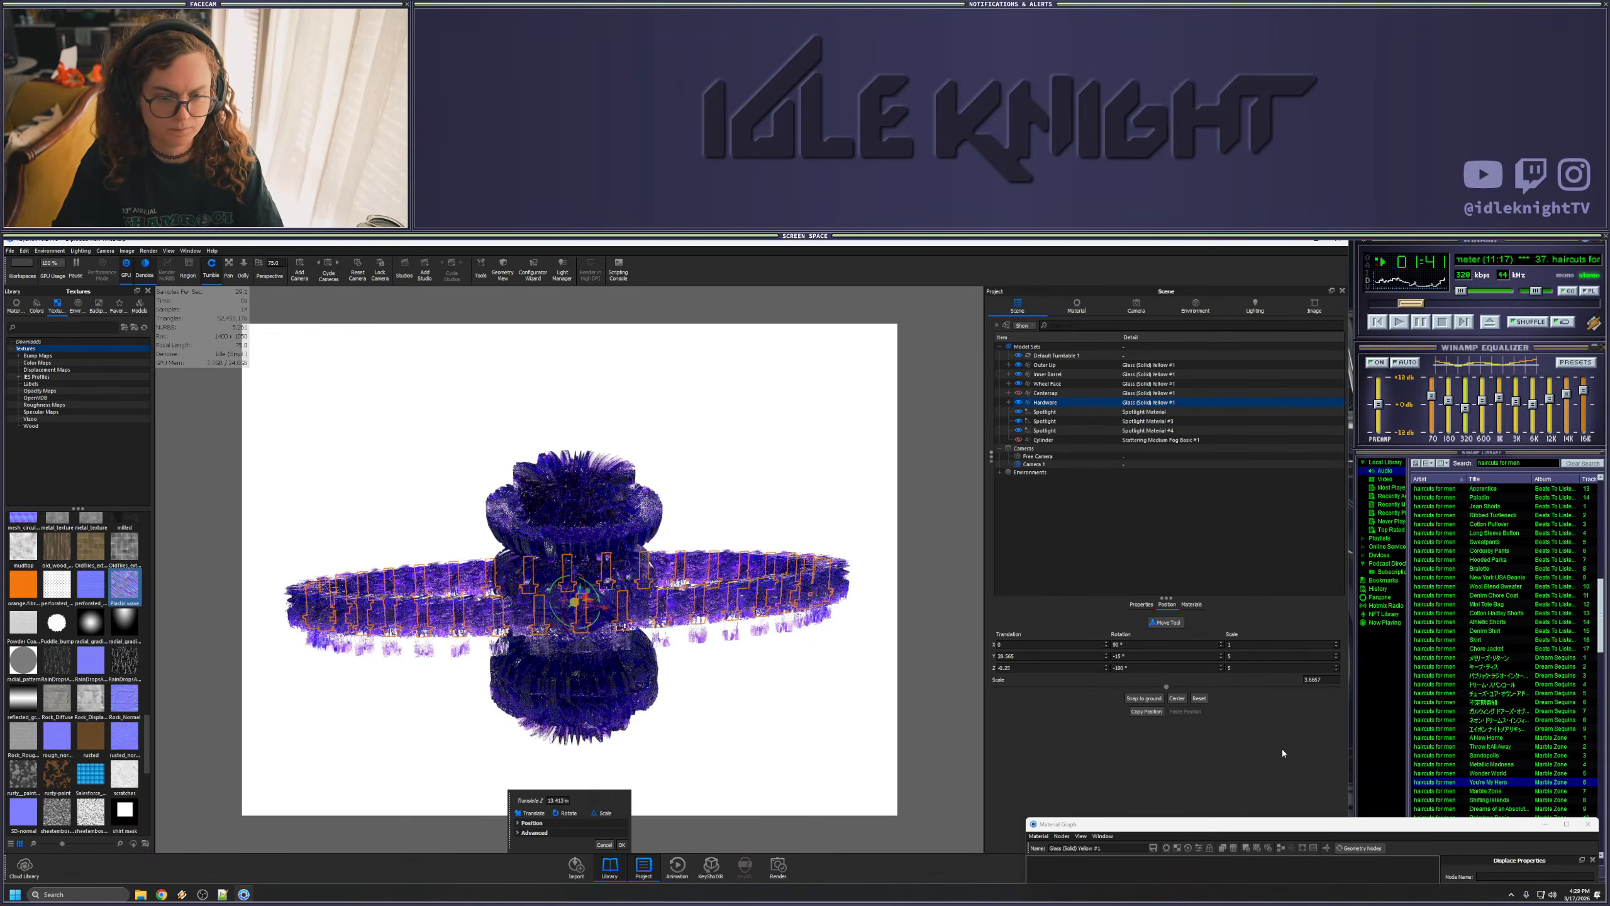
{"action": "key", "text": "ctrl+z"}
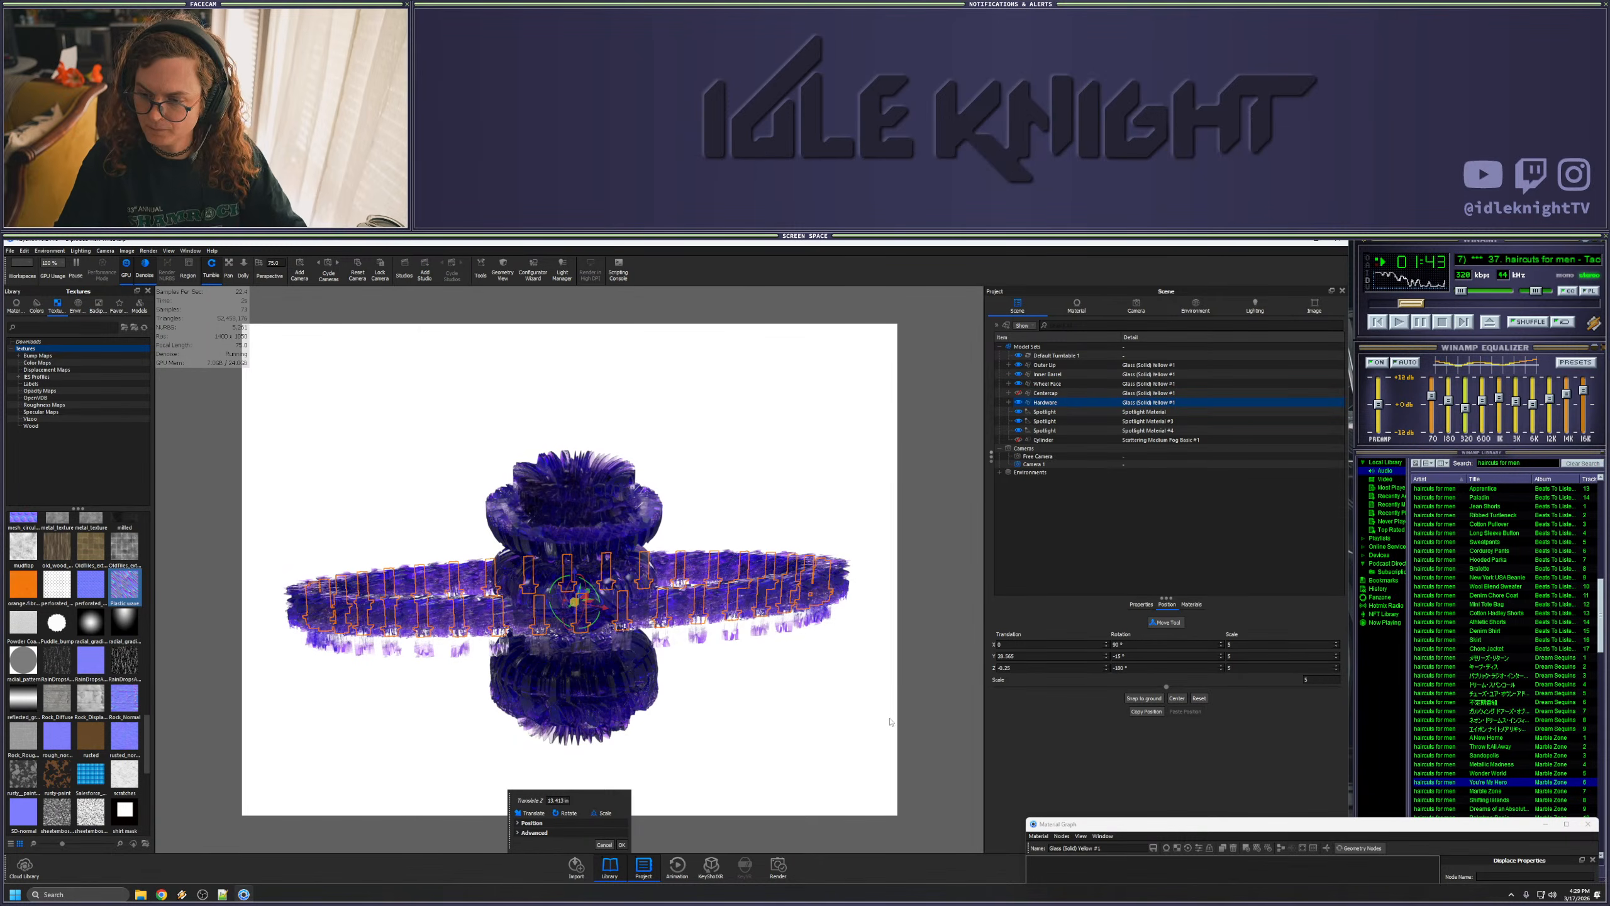
- Check the Hardware ring from several angles and accept its transformation
{"action": "left_click_drag", "start_coordinate": [801, 738], "coordinate": [851, 685]}
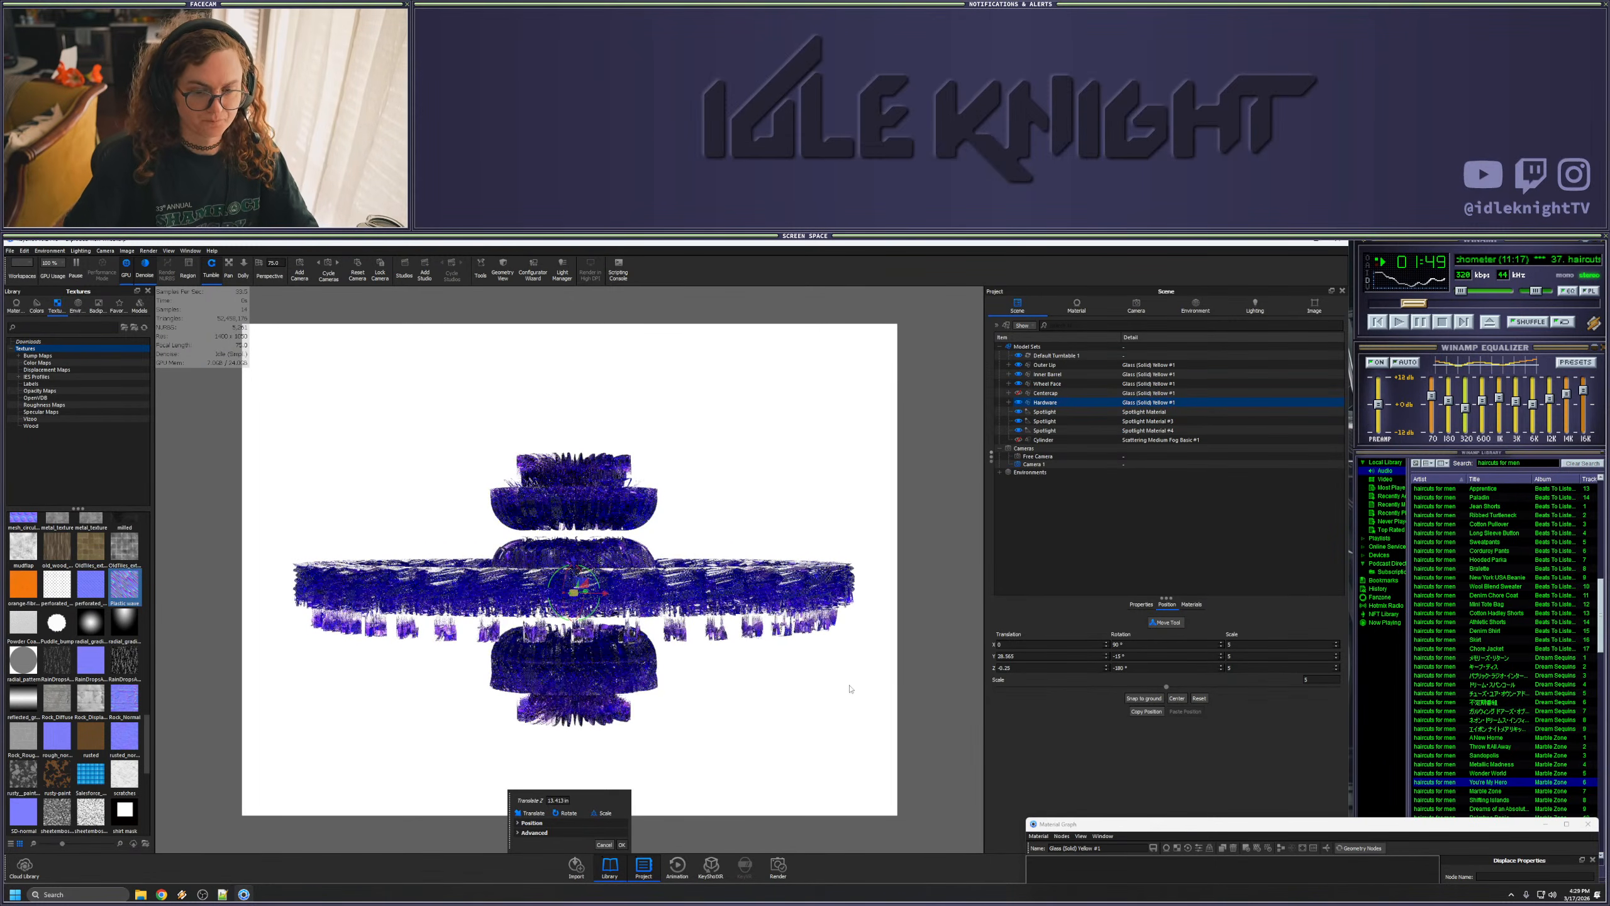
{"action": "left_click_drag", "start_coordinate": [851, 683], "coordinate": [764, 751]}
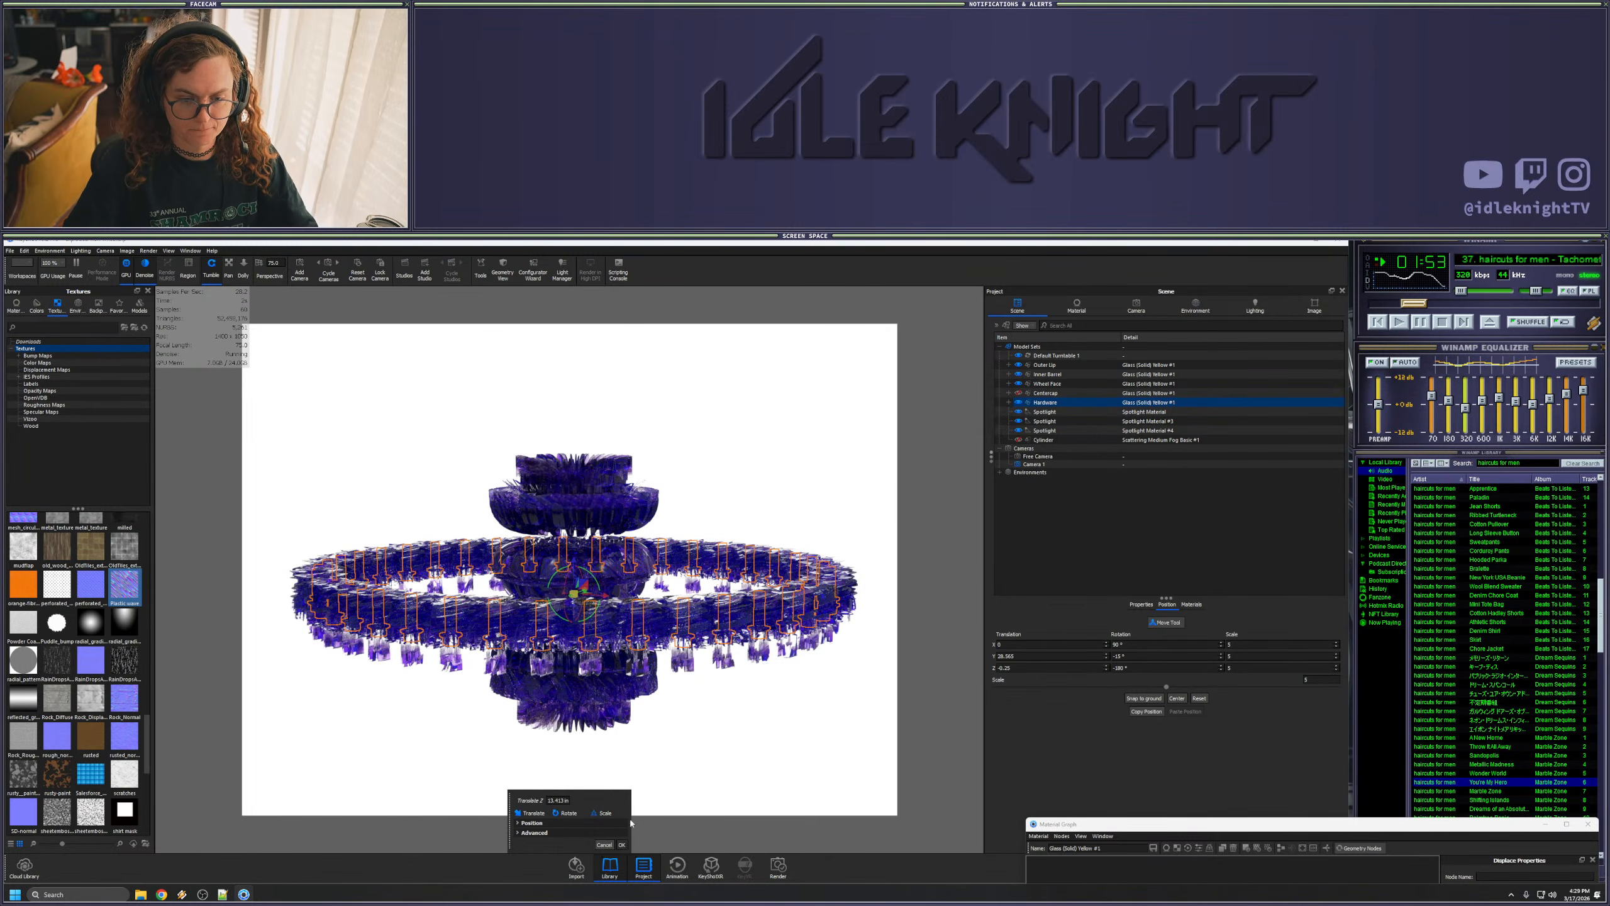
{"action": "left_click", "coordinate": [624, 844]}
{"action": "left_click_drag", "start_coordinate": [751, 769], "coordinate": [757, 775]}
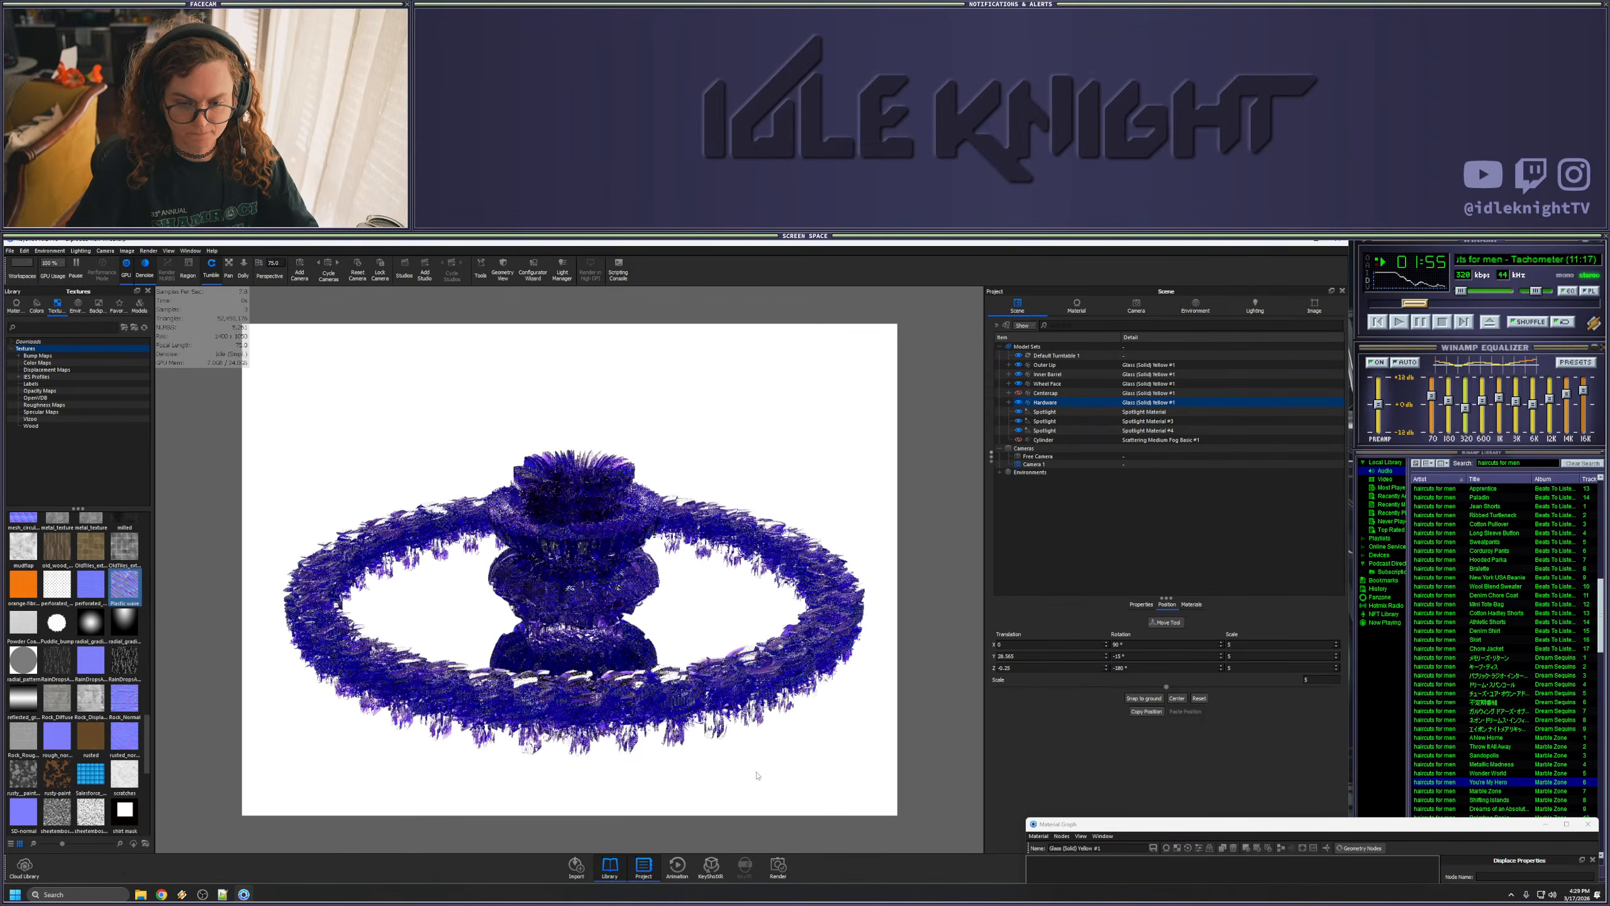
- Hide the Hardware part and frame the remaining stacked wheel parts
{"action": "left_click_drag", "start_coordinate": [1123, 824], "coordinate": [1077, 643]}
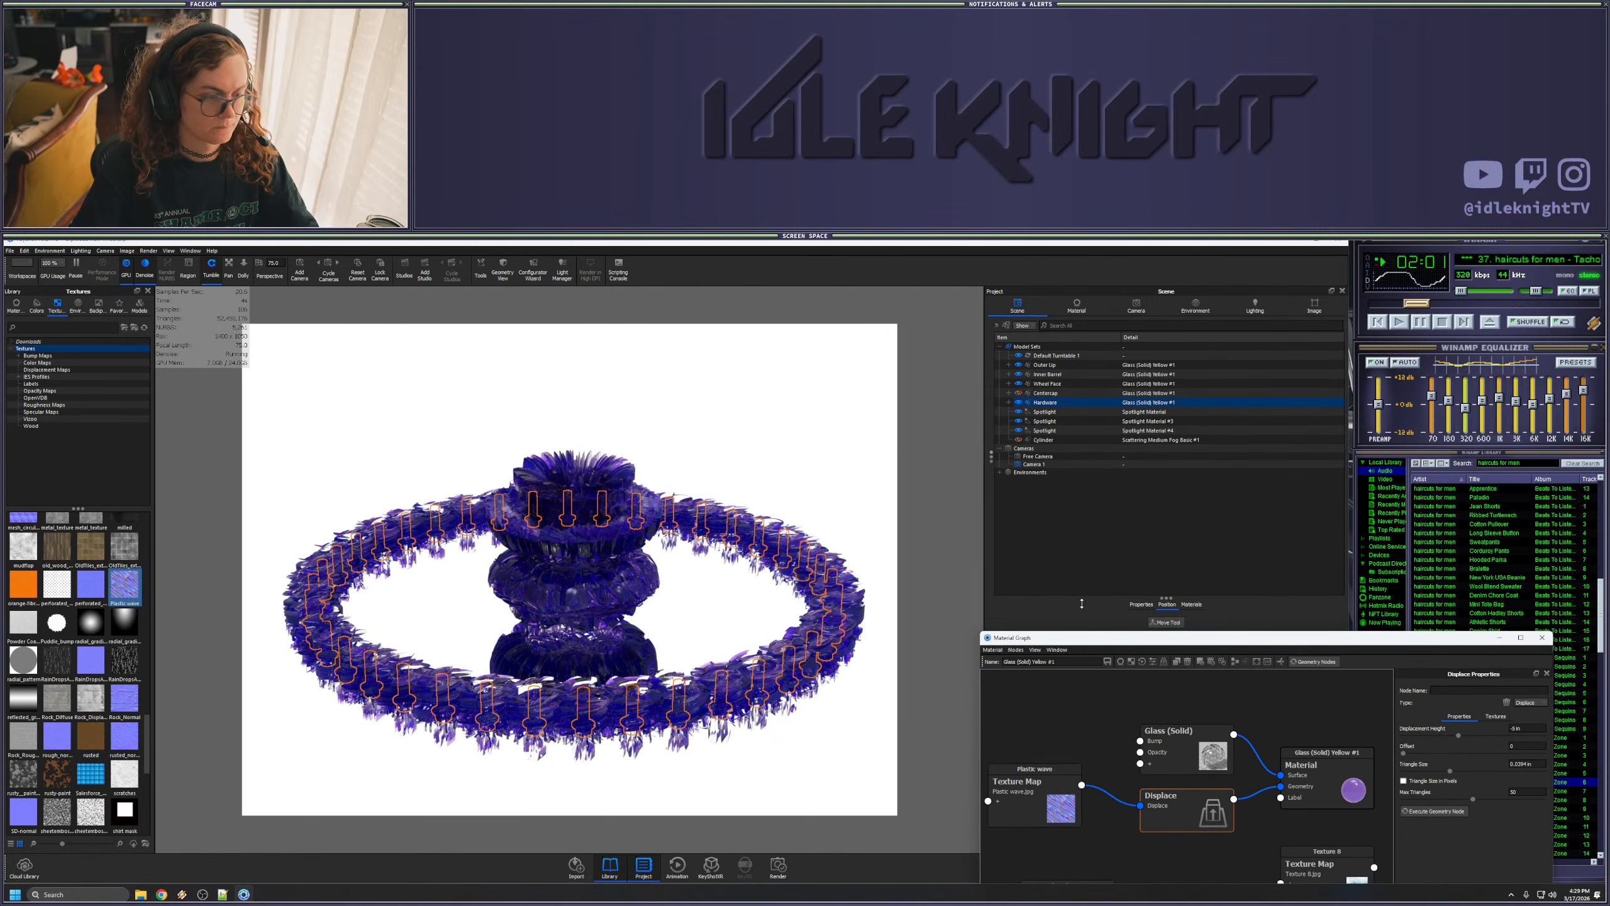
{"action": "left_click_drag", "start_coordinate": [815, 773], "coordinate": [645, 540]}
{"action": "left_click", "coordinate": [1018, 402]}
{"action": "left_click", "coordinate": [1032, 440]}
{"action": "left_click", "coordinate": [827, 691]}
{"action": "scroll", "coordinate": [645, 541], "scroll_direction": "up", "scroll_amount": 3}
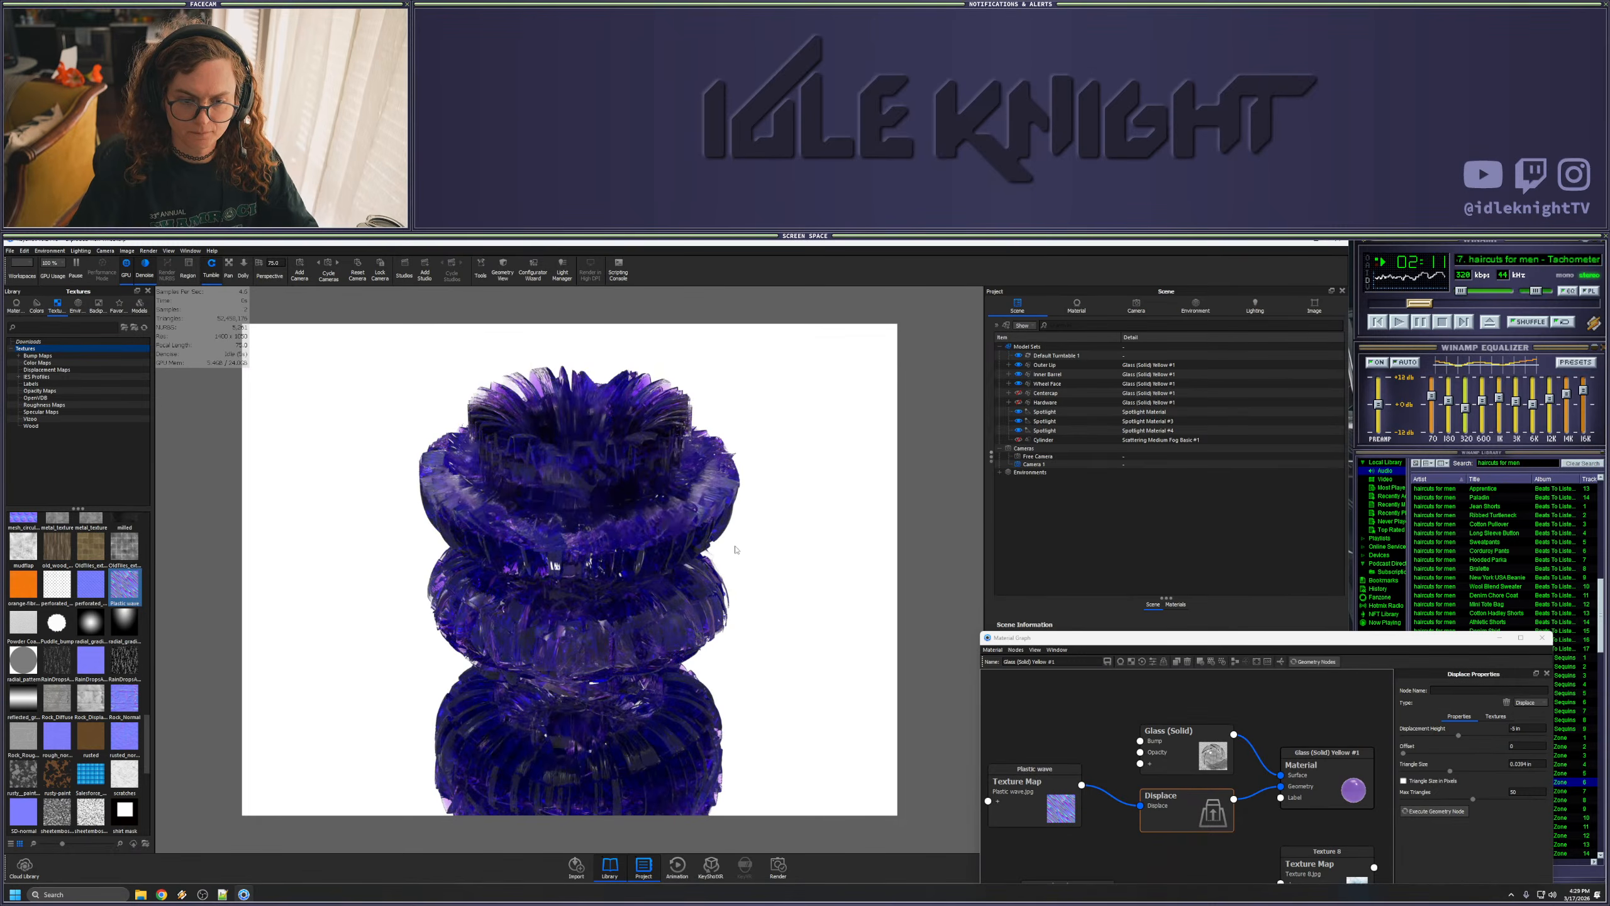
{"action": "scroll", "coordinate": [739, 549], "scroll_direction": "down", "scroll_amount": 1}
{"action": "left_click", "coordinate": [1055, 367]}
{"action": "left_click", "coordinate": [1053, 373], "text": "ctrl"}
{"action": "left_click", "coordinate": [1052, 383], "text": "ctrl"}
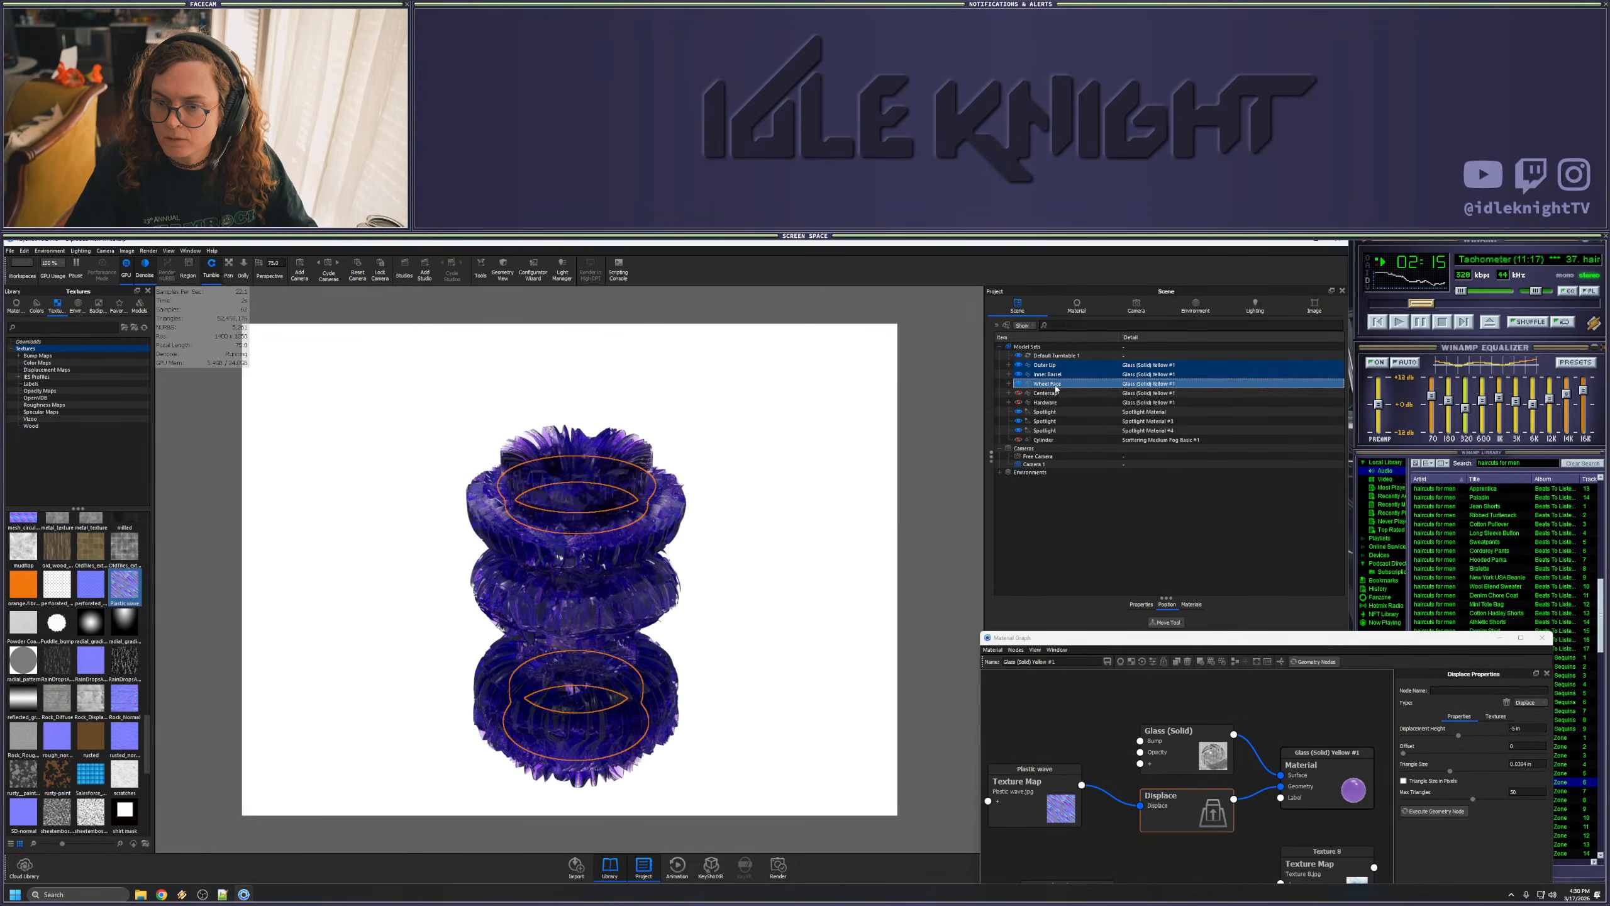
{"action": "right_click", "coordinate": [1048, 383]}
{"action": "left_click", "coordinate": [1073, 440]}
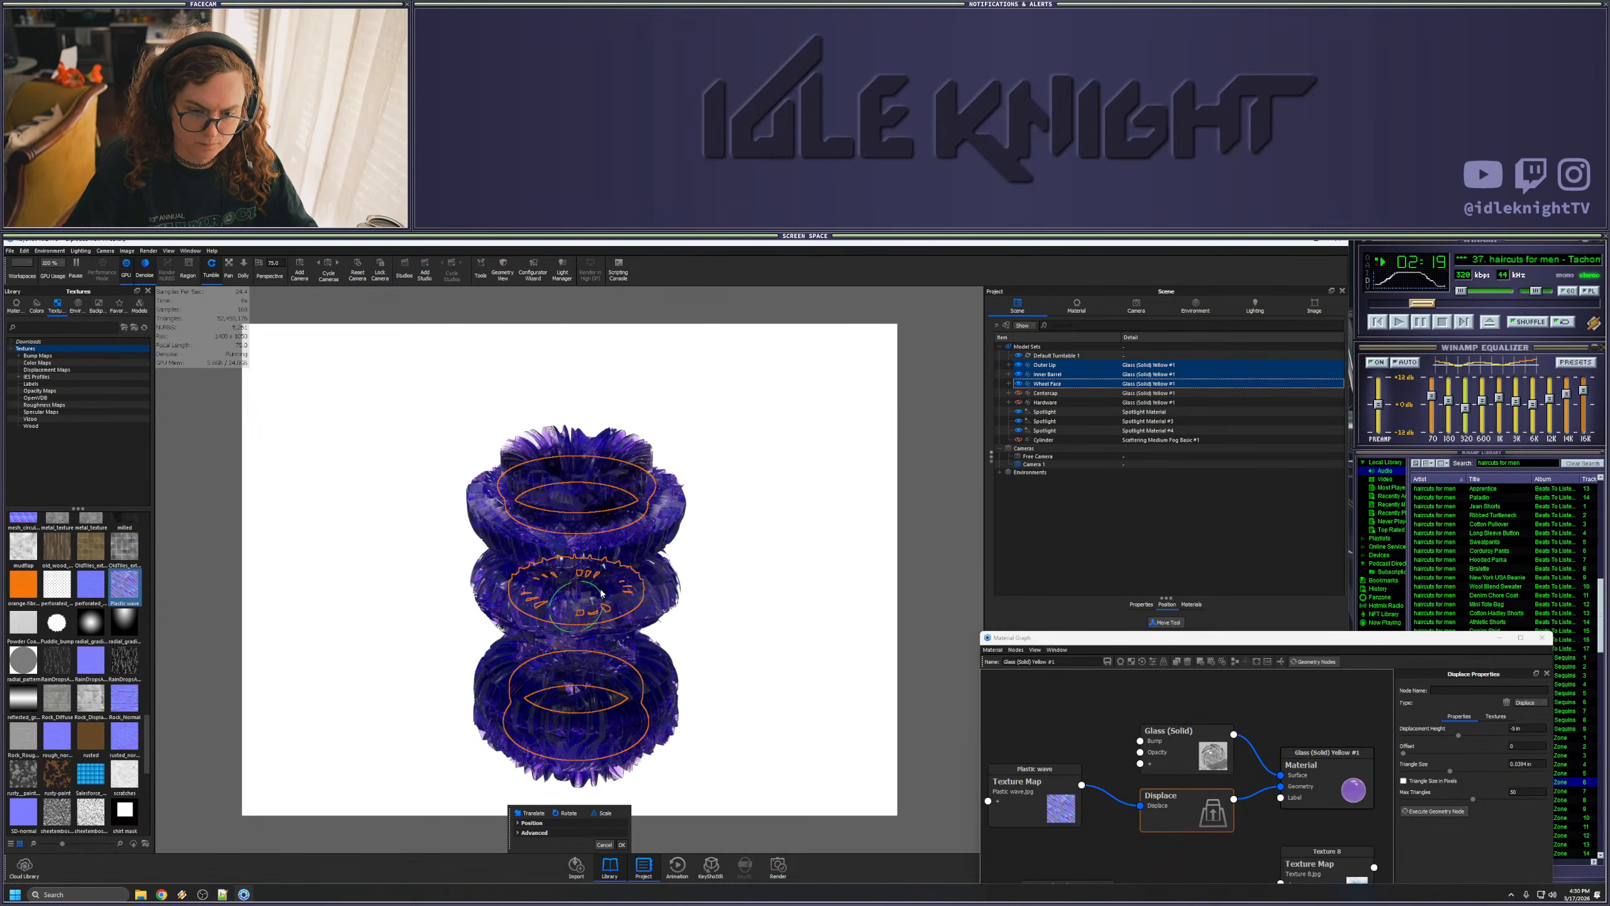
{"action": "left_click_drag", "start_coordinate": [625, 615], "coordinate": [593, 617], "text": "shift"}
{"action": "left_click_drag", "start_coordinate": [974, 595], "coordinate": [1000, 551]}
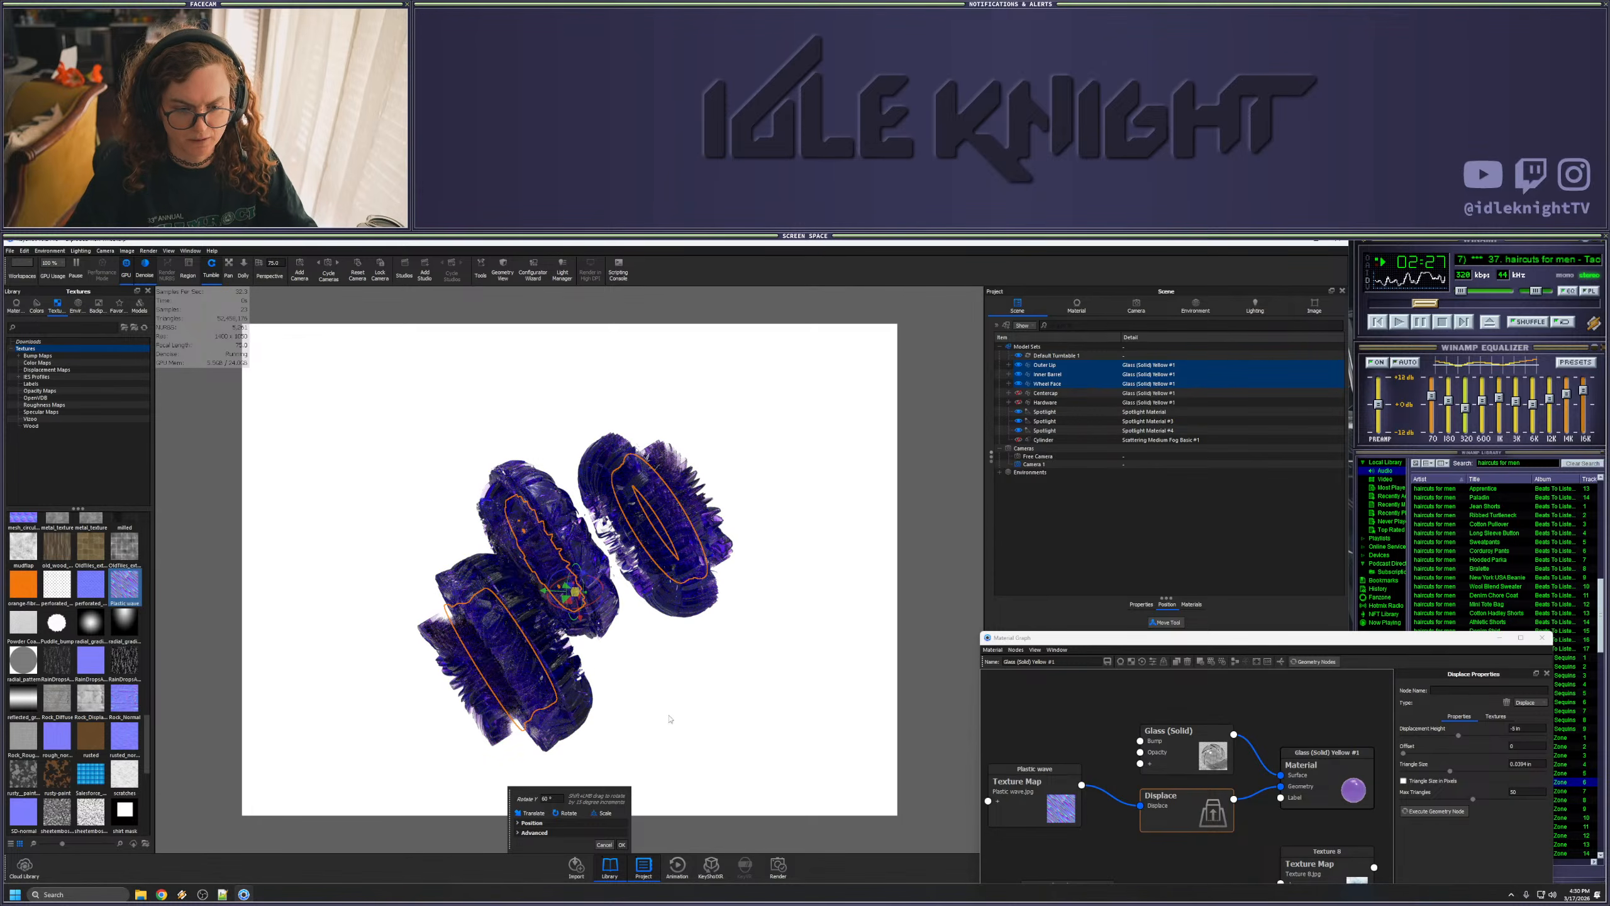
{"action": "left_click", "coordinate": [609, 845]}
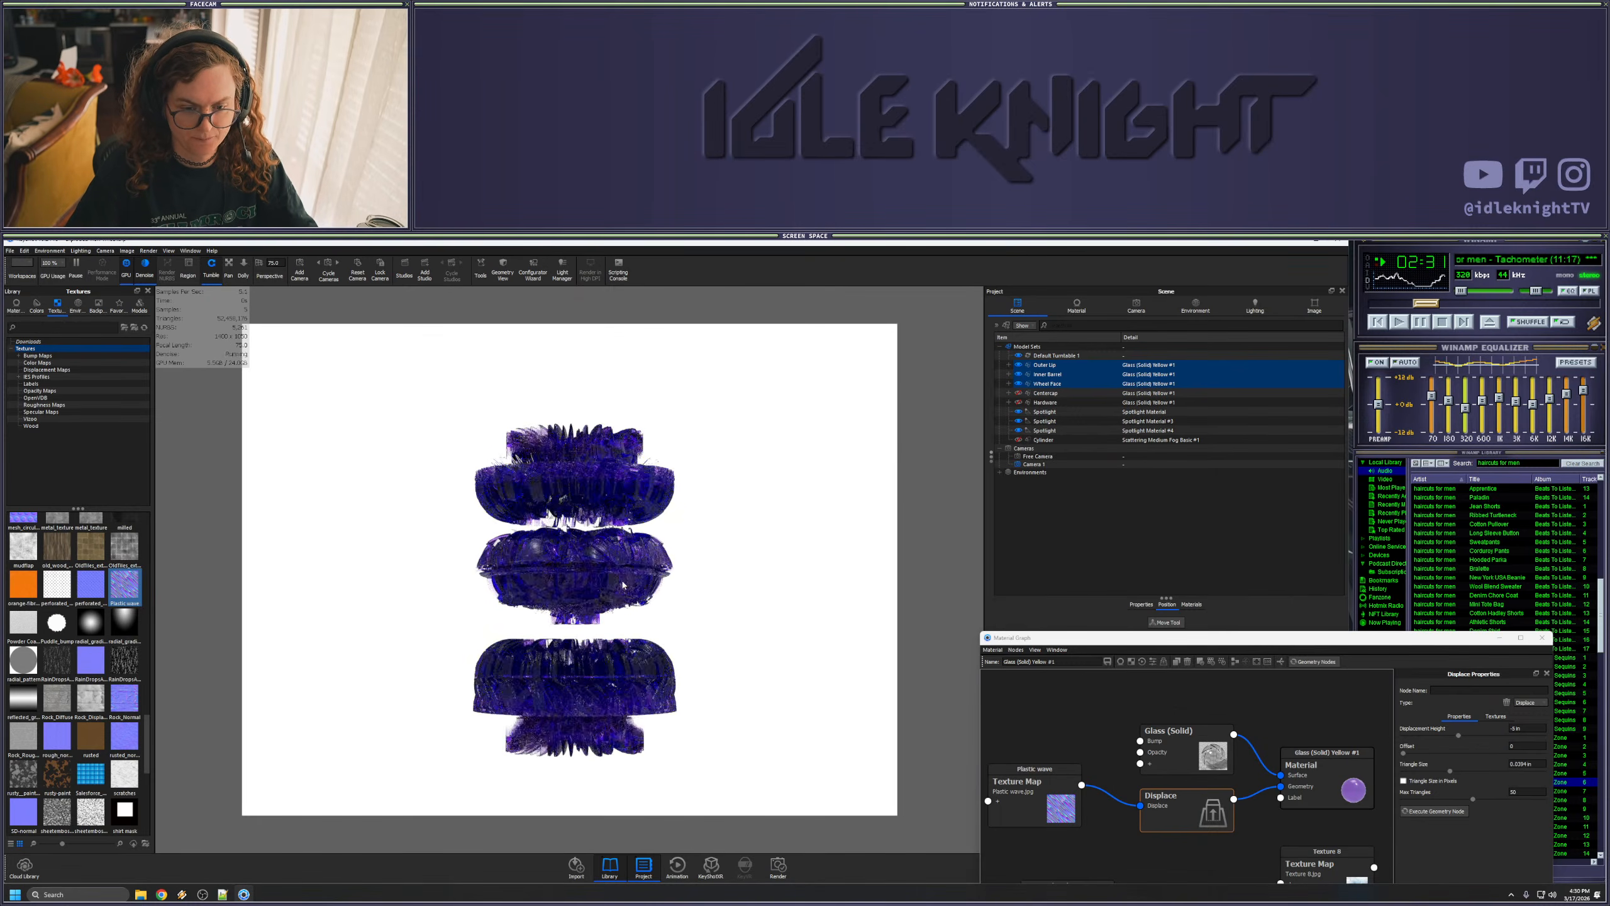
- Close the material graph and scale the whole Wheel Face part uniformly to 2
{"action": "scroll", "coordinate": [637, 582], "scroll_direction": "up", "scroll_amount": 5}
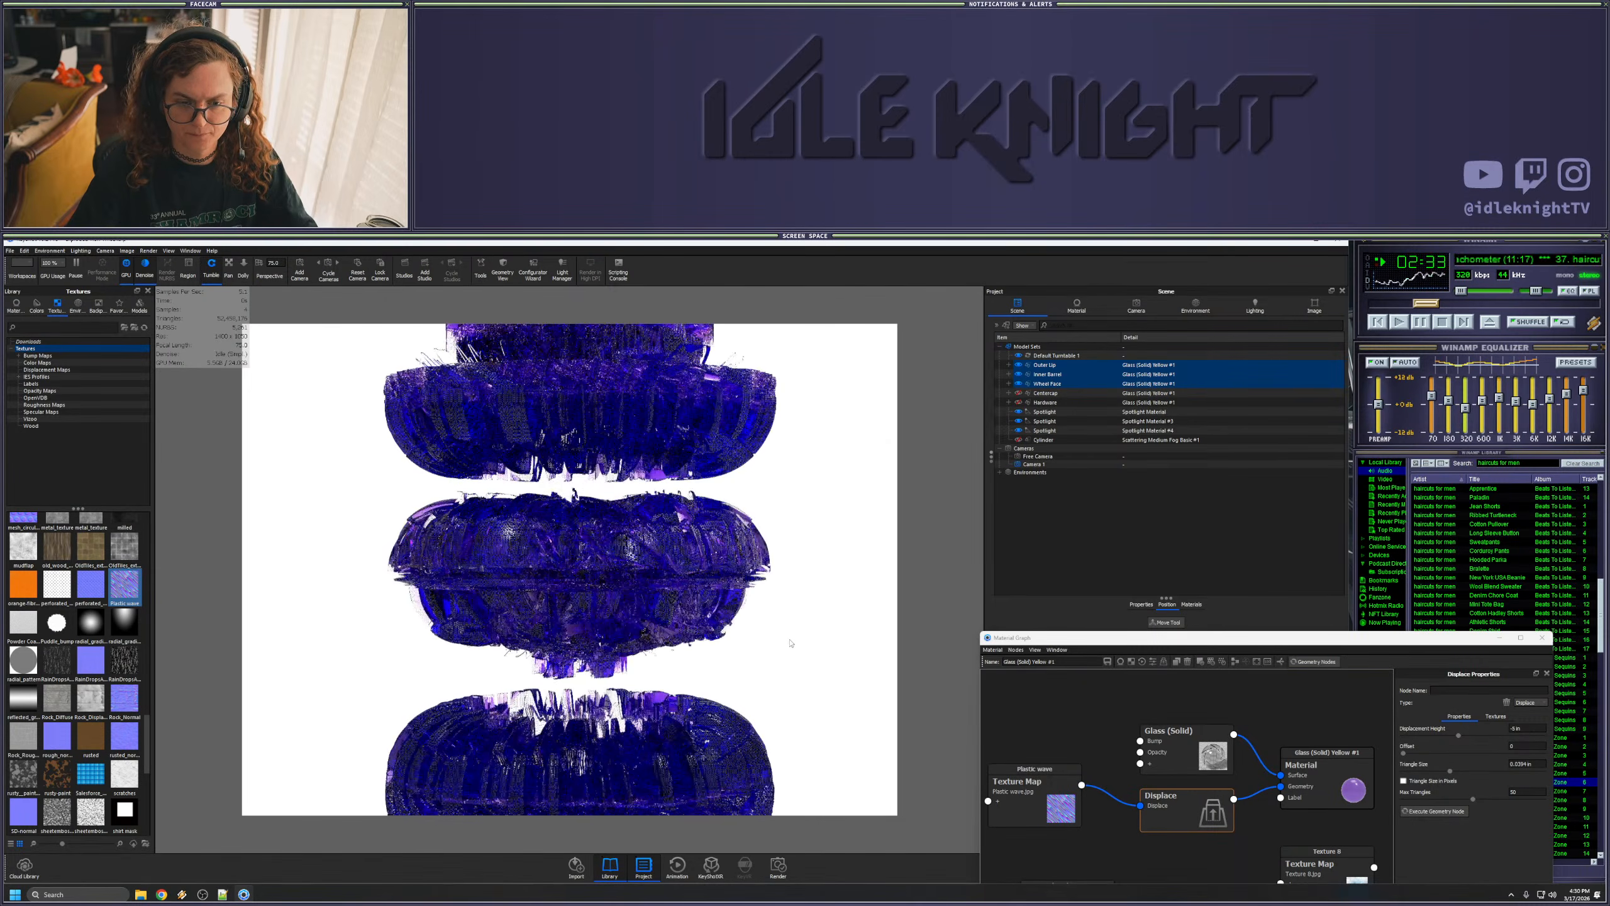
{"action": "scroll", "coordinate": [766, 651], "scroll_direction": "down", "scroll_amount": 3}
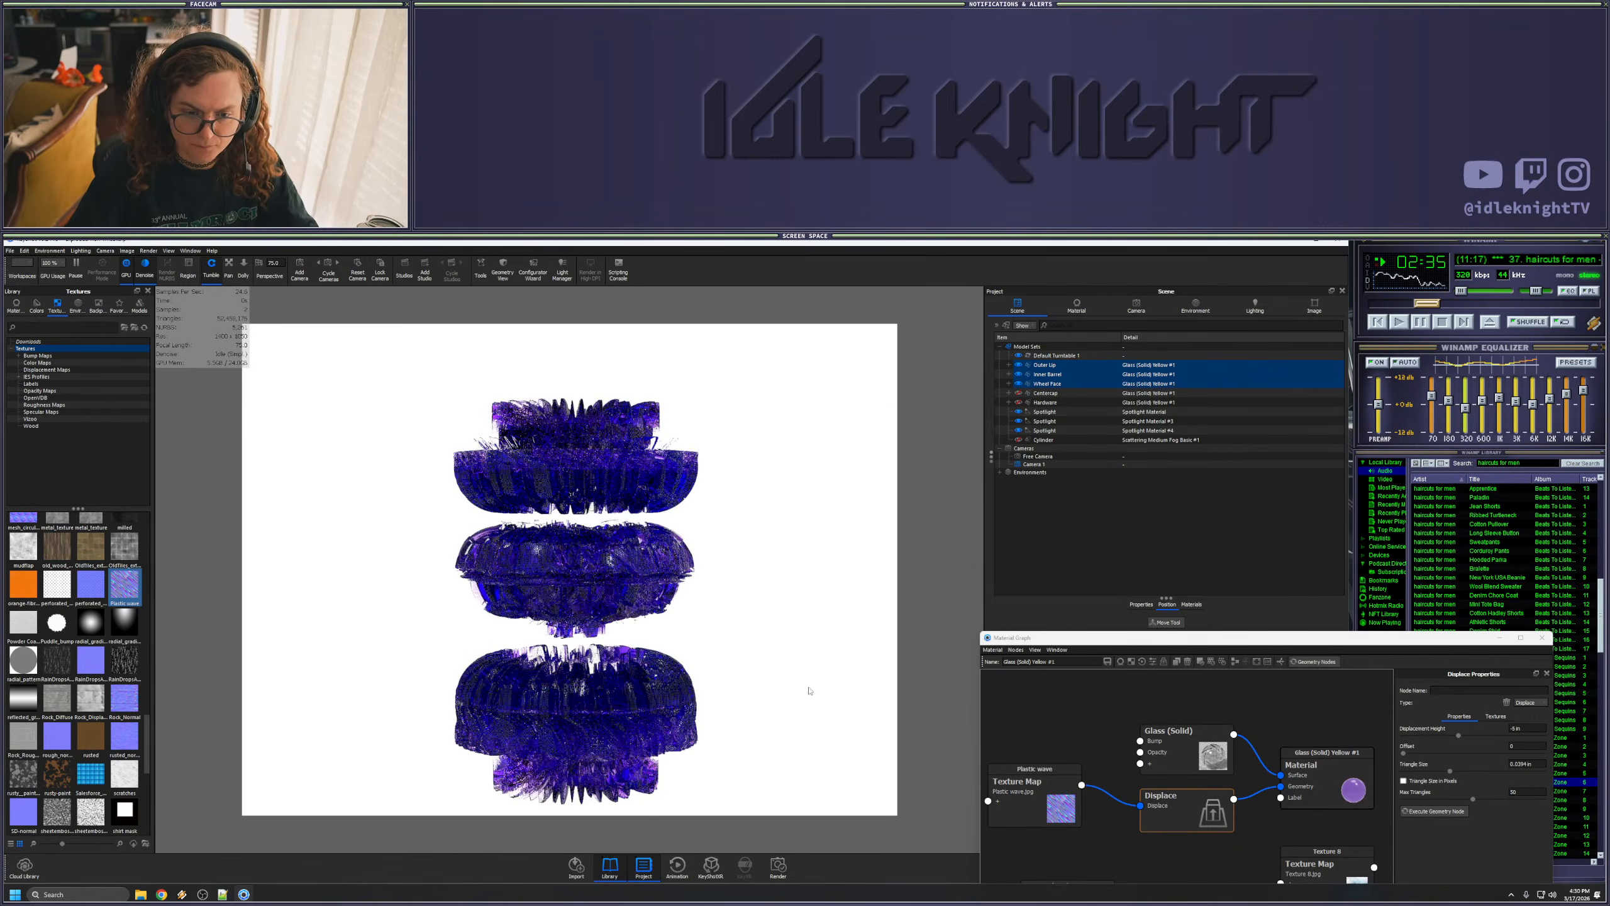
{"action": "scroll", "coordinate": [807, 688], "scroll_direction": "up", "scroll_amount": 3}
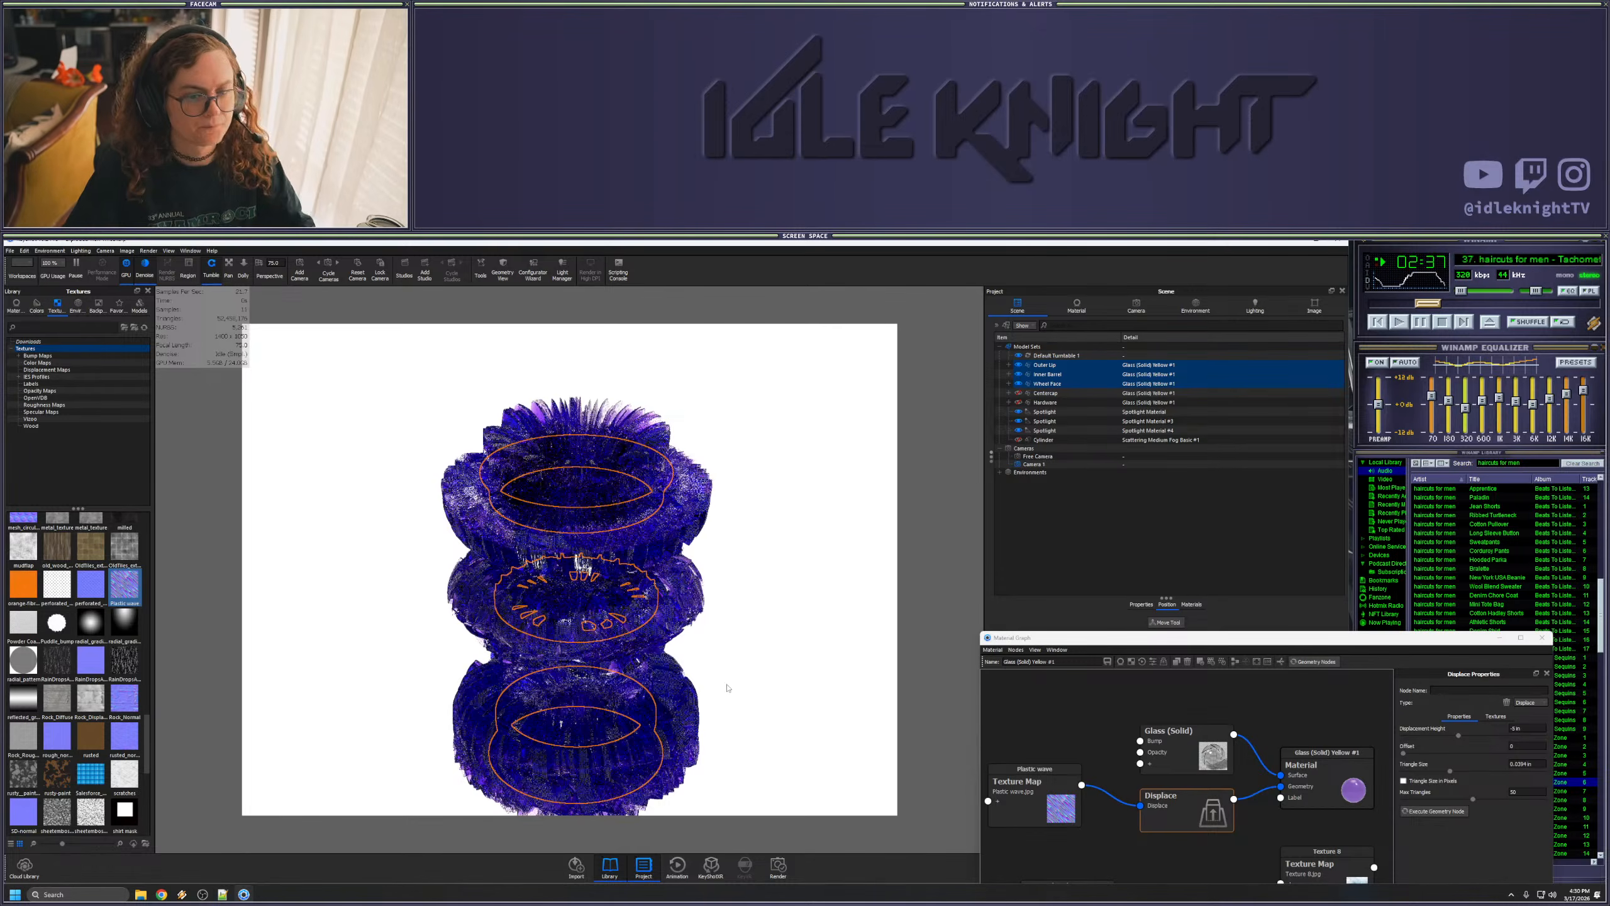
{"action": "scroll", "coordinate": [730, 496], "scroll_direction": "up", "scroll_amount": 2}
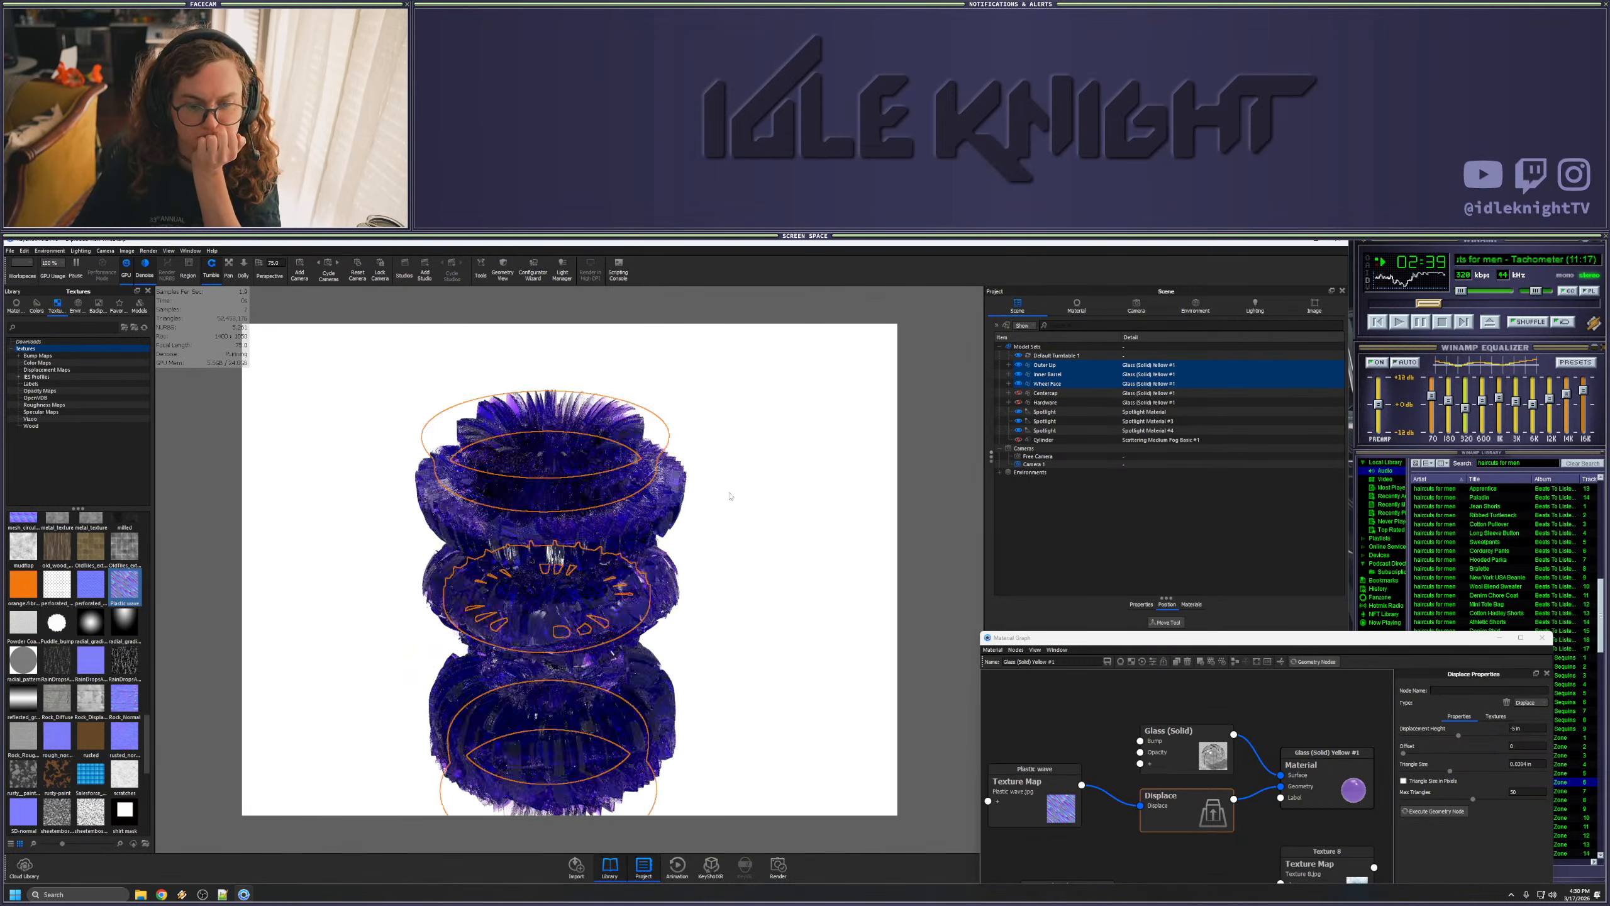
{"action": "scroll", "coordinate": [730, 497], "scroll_direction": "up", "scroll_amount": 2}
{"action": "left_click", "coordinate": [696, 643]}
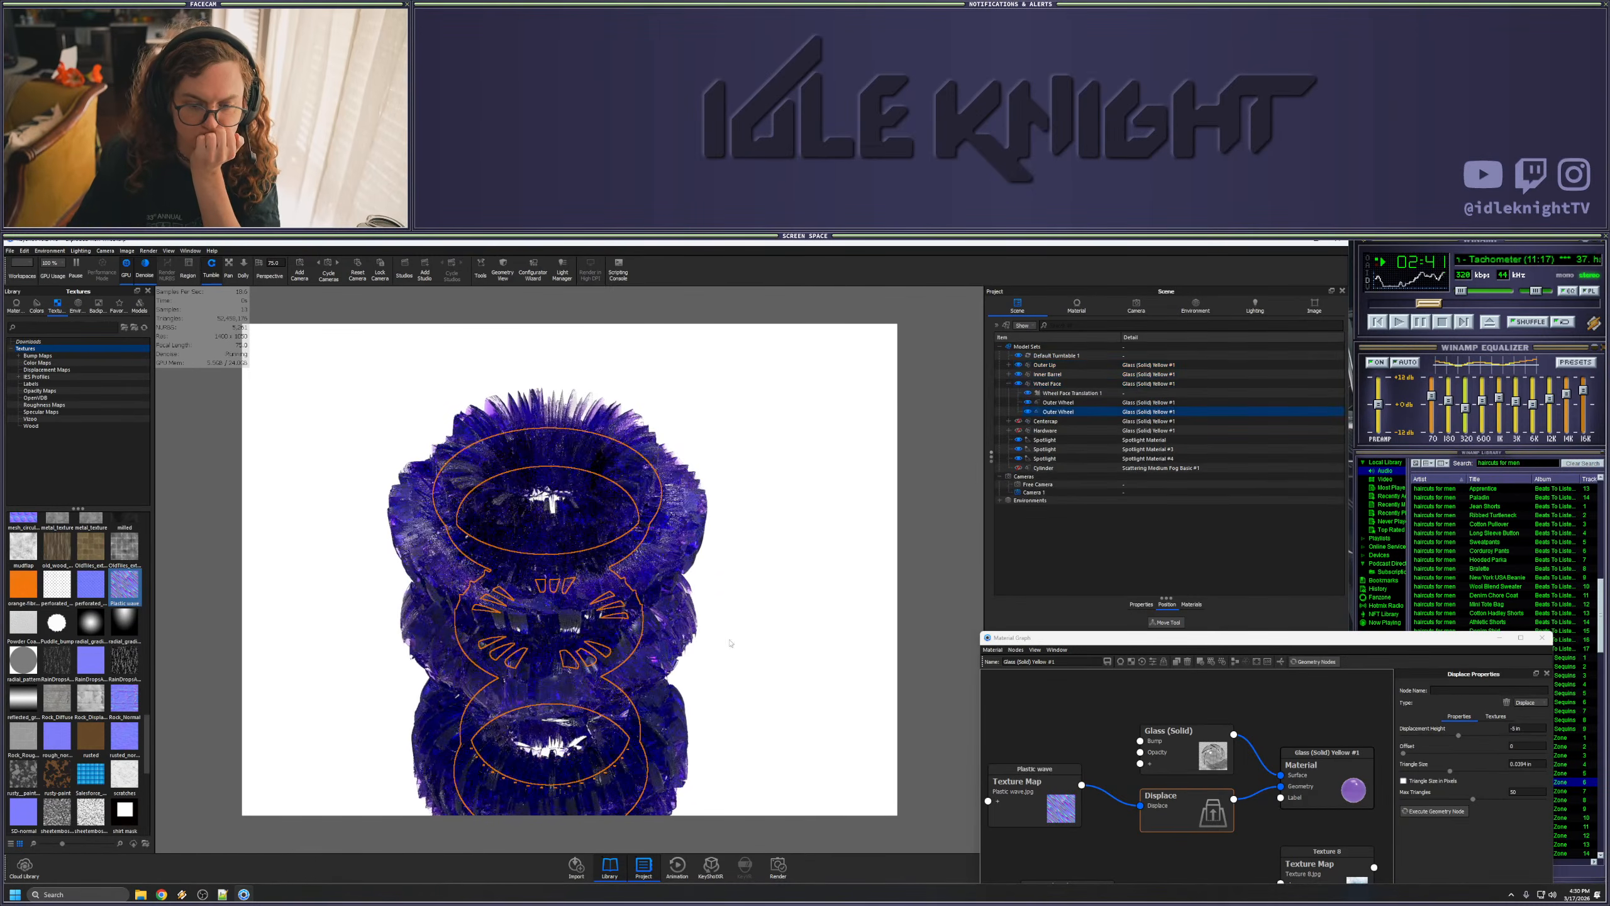
{"action": "left_click", "coordinate": [1542, 637]}
{"action": "left_click", "coordinate": [1088, 420]}
{"action": "left_click", "coordinate": [1068, 383]}
{"action": "left_click", "coordinate": [1057, 373]}
{"action": "left_click", "coordinate": [1054, 385]}
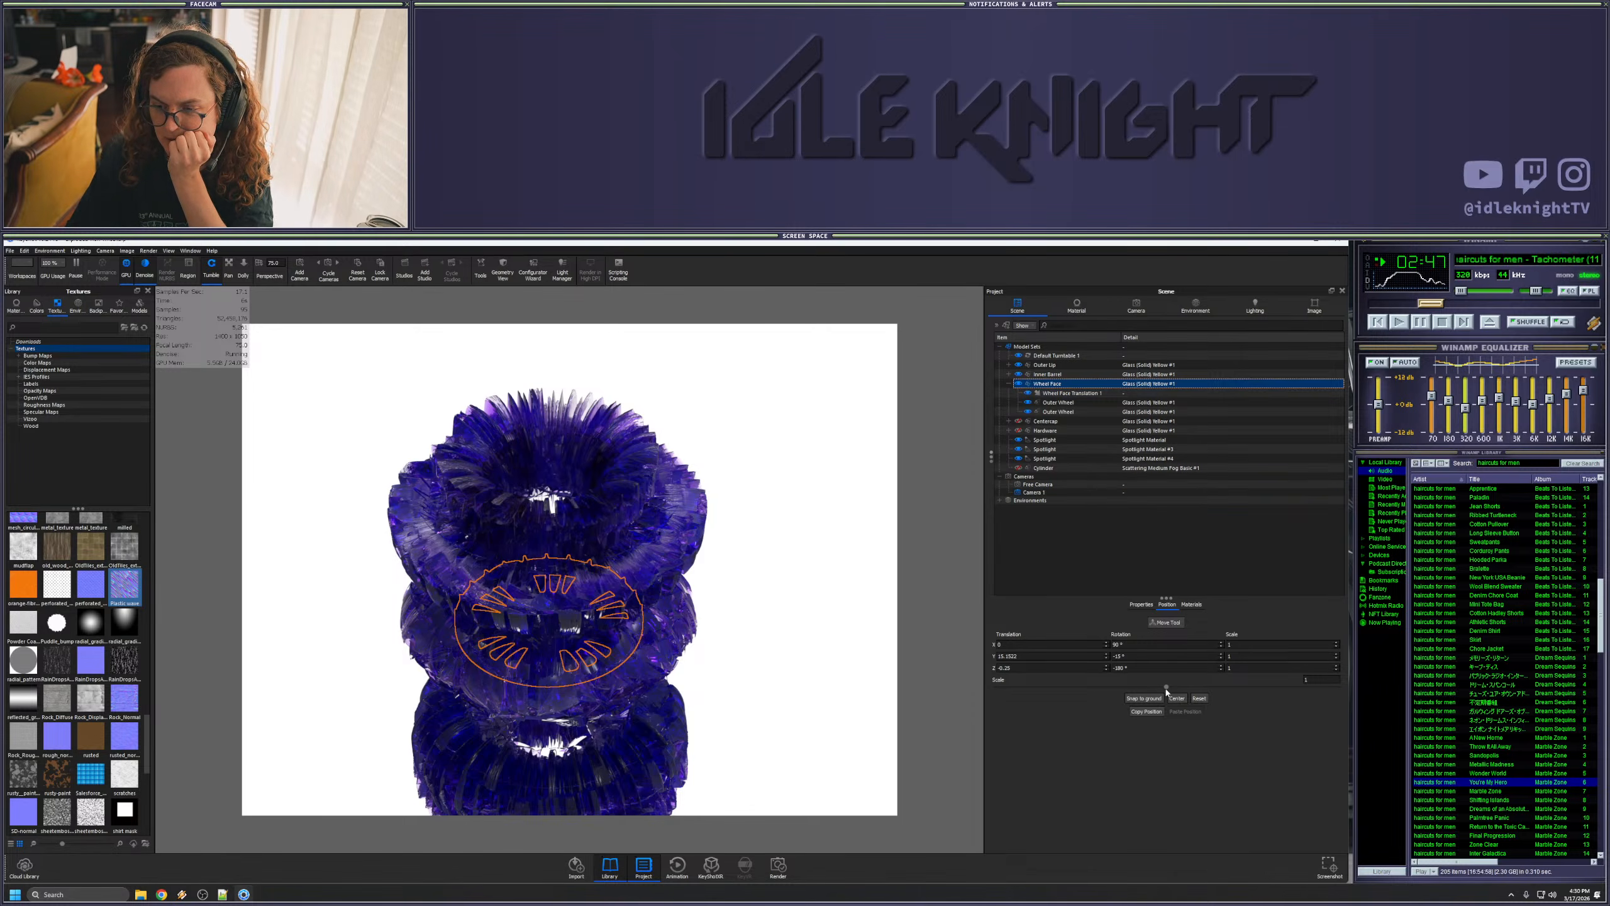
{"action": "left_click_drag", "start_coordinate": [1166, 687], "coordinate": [1351, 691]}
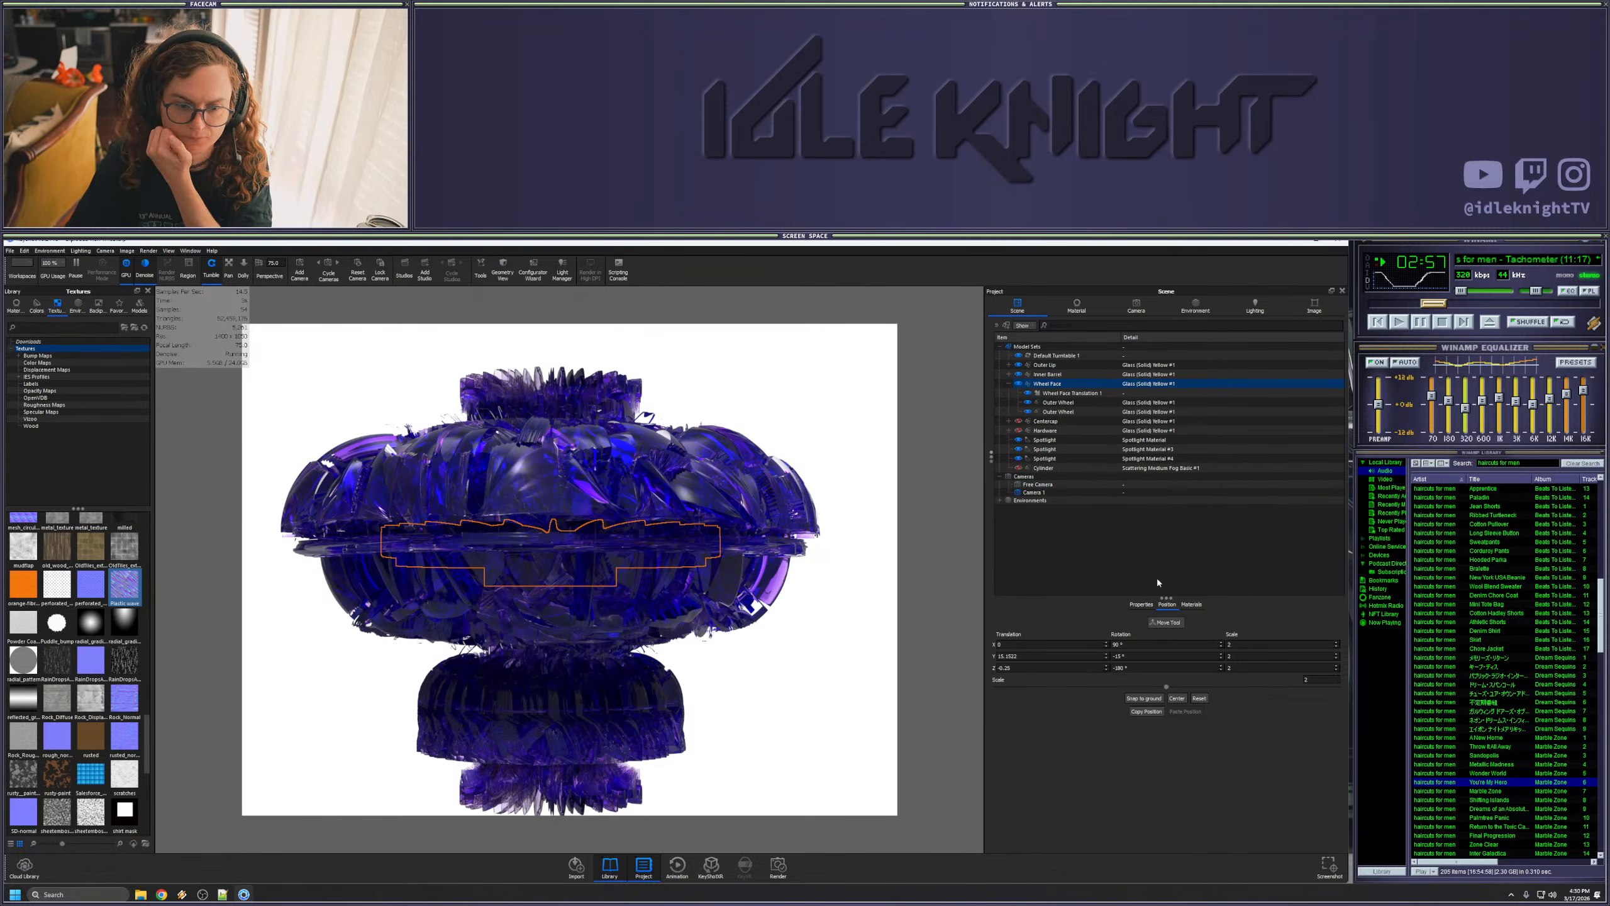
- Move the enlarged Wheel Face part slightly down along the stack's vertical axis and accept the new position
{"action": "left_click", "coordinate": [1166, 623]}
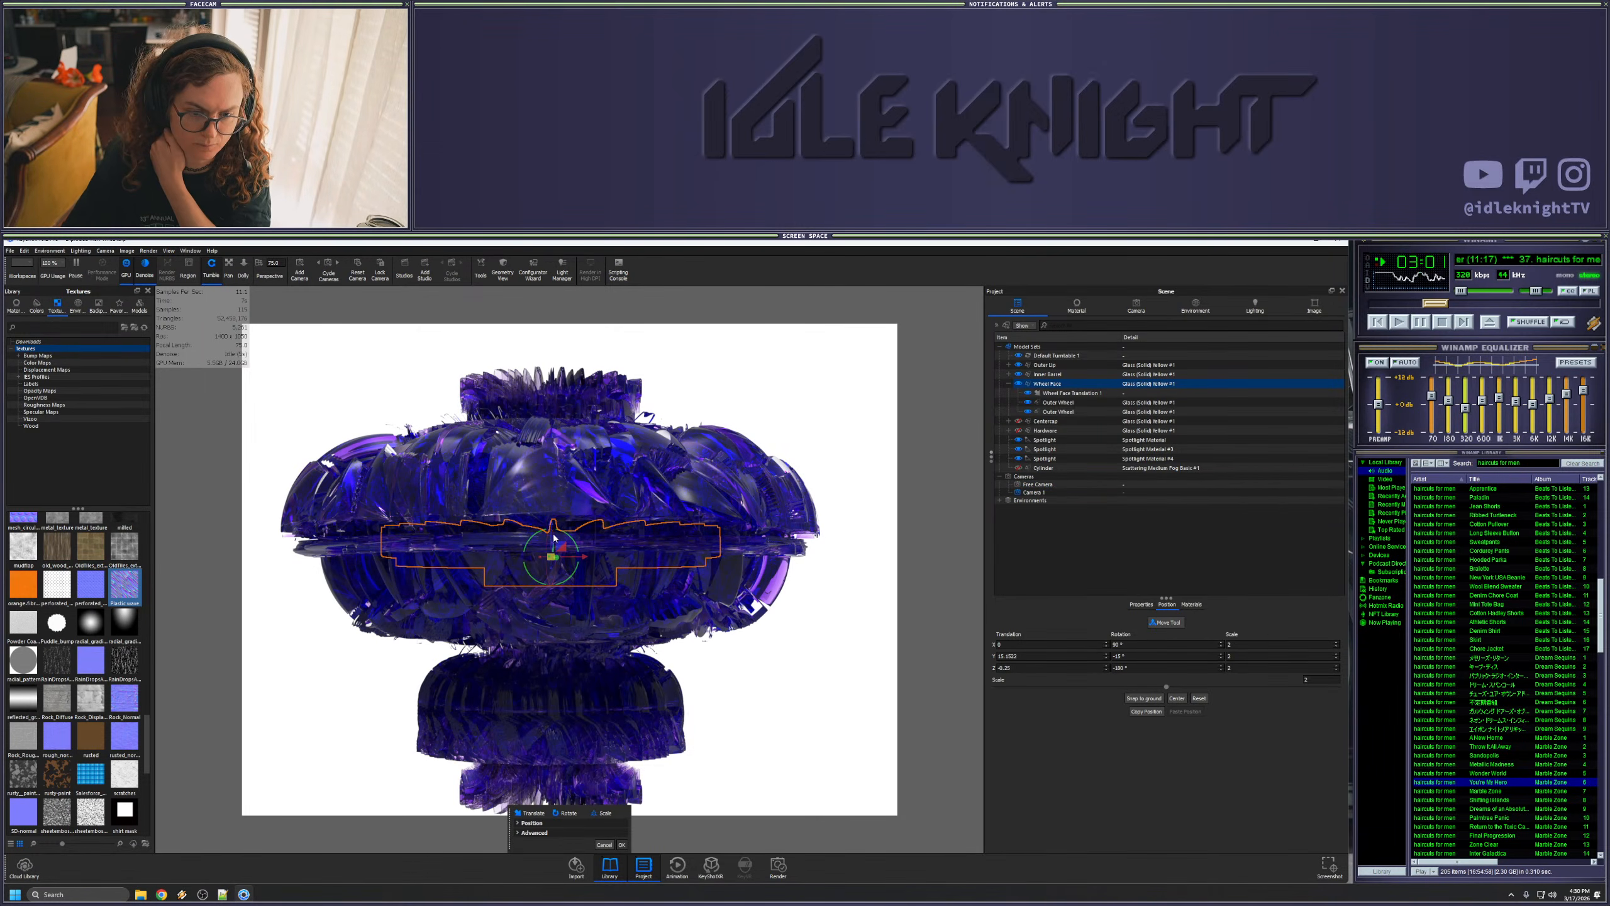
{"action": "left_click_drag", "start_coordinate": [554, 540], "coordinate": [557, 556]}
{"action": "left_click", "coordinate": [621, 845]}
{"action": "left_click", "coordinate": [800, 698]}
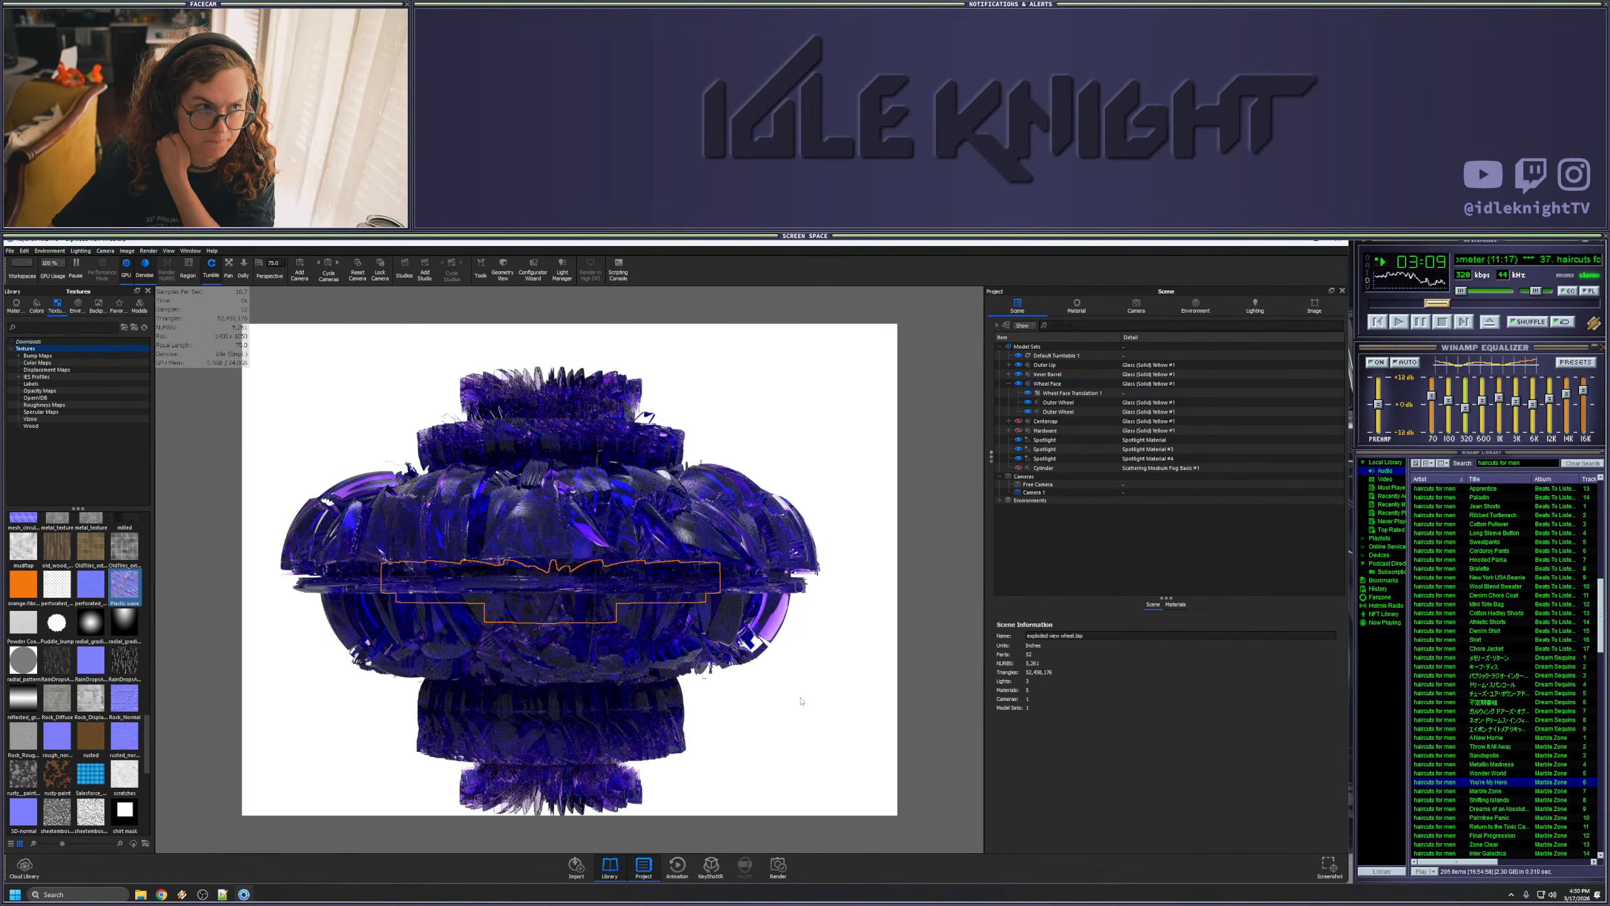
{"action": "scroll", "coordinate": [760, 639], "scroll_direction": "down", "scroll_amount": 2}
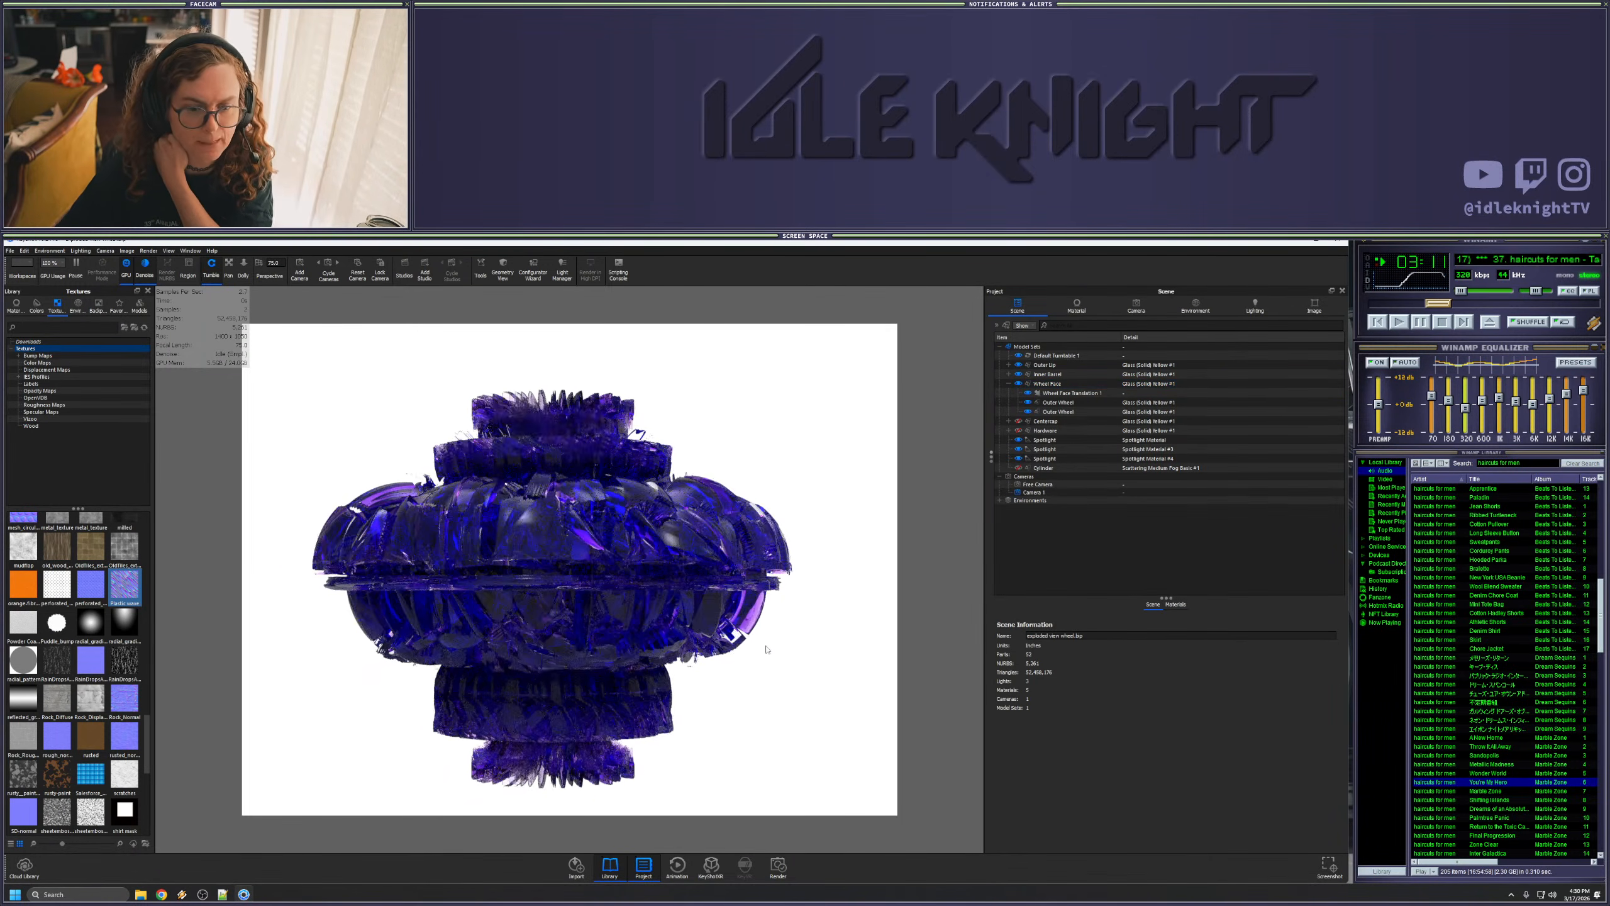
{"action": "left_click_drag", "start_coordinate": [759, 639], "coordinate": [771, 651]}
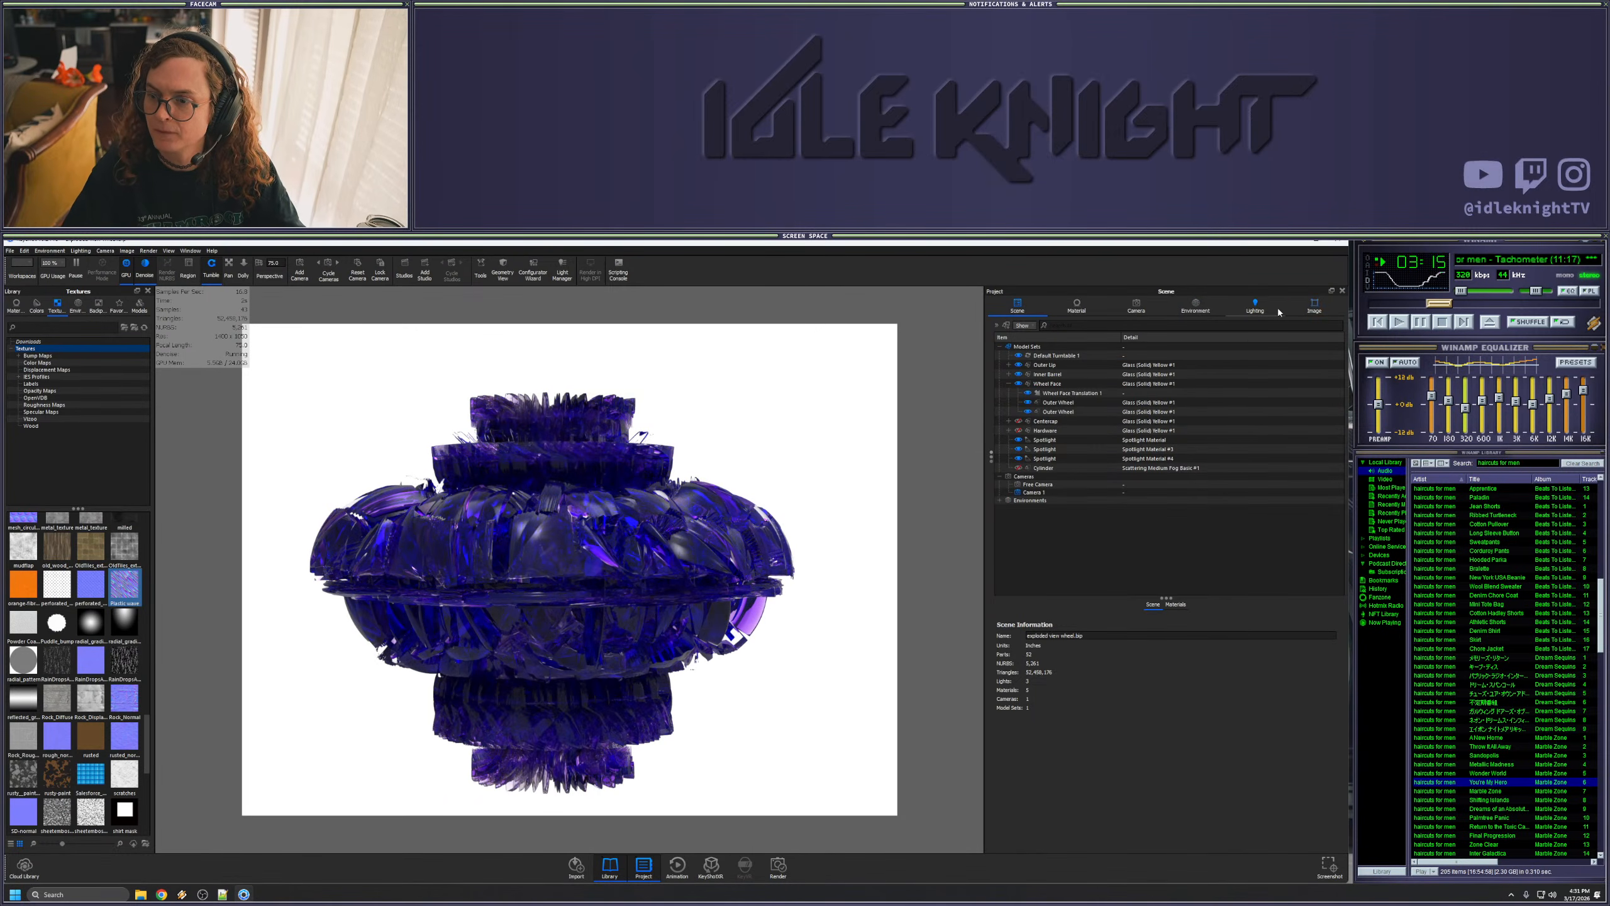
- Set the azimuth and inclination of Camera 1 to 0° and center the stack in the frame
{"action": "left_click", "coordinate": [1136, 306]}
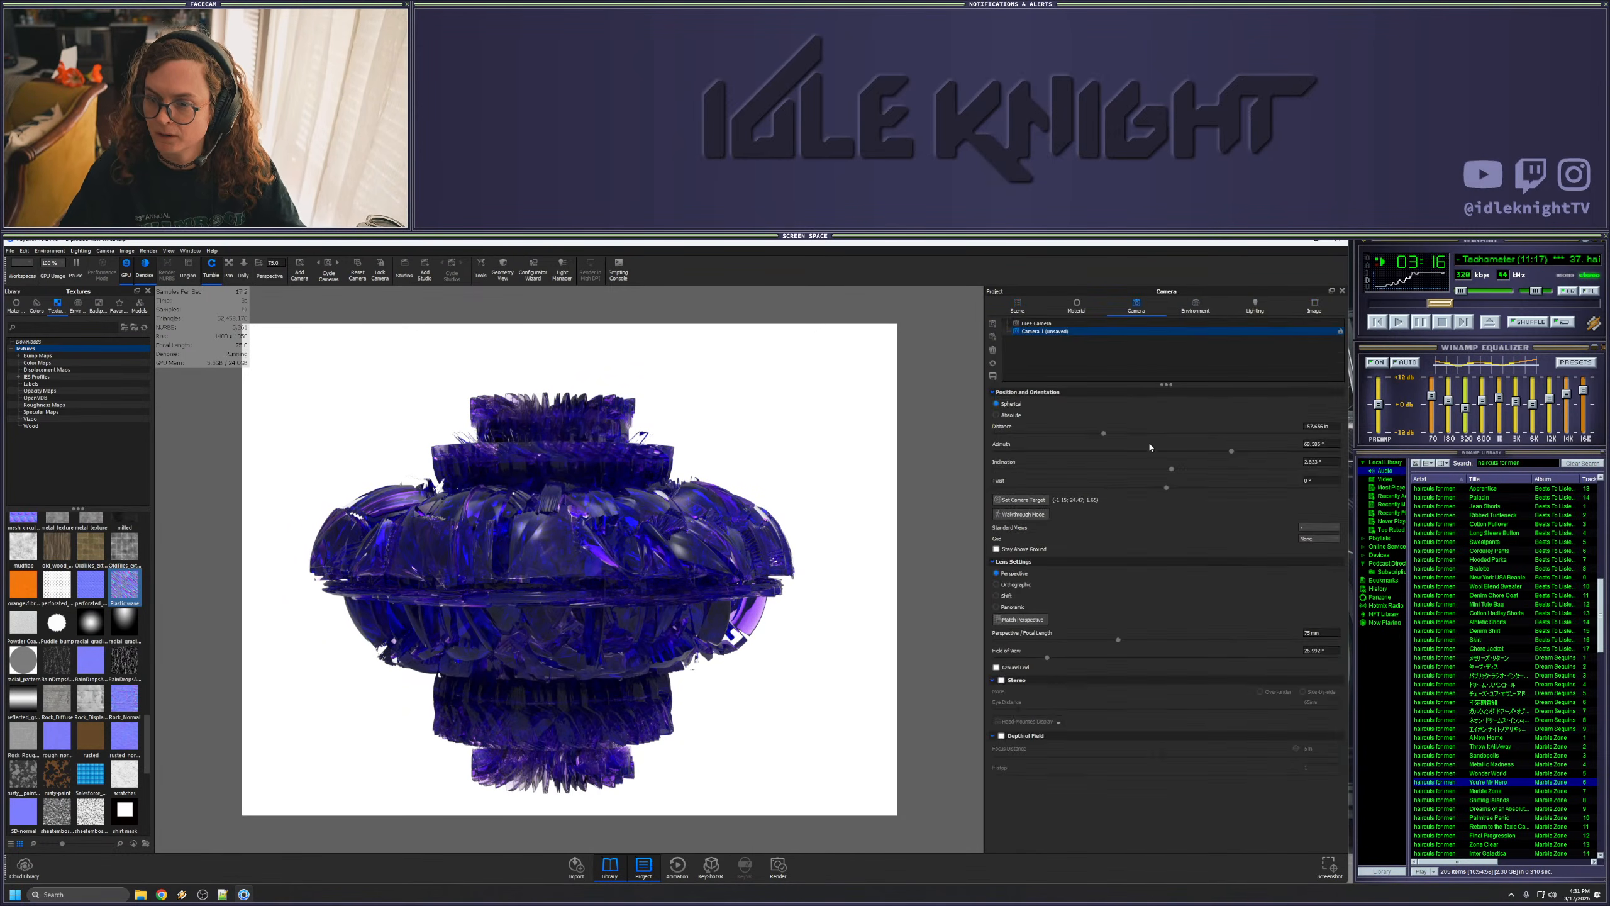
{"action": "left_click", "coordinate": [1328, 445]}
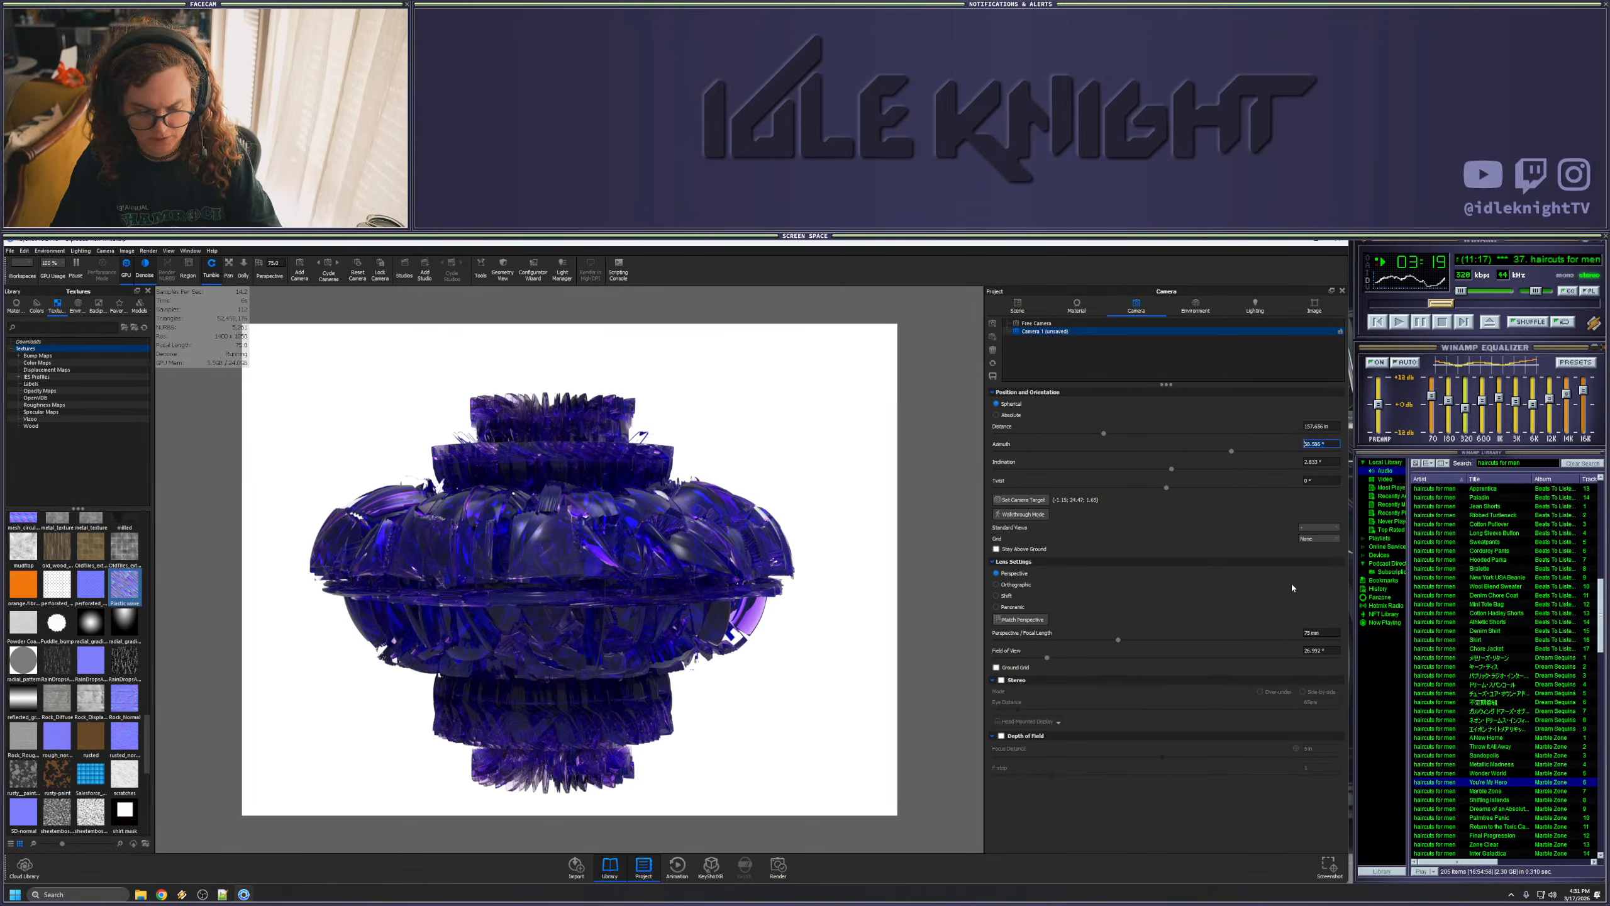
{"action": "type", "text": "0"}
{"action": "key", "text": "Return"}
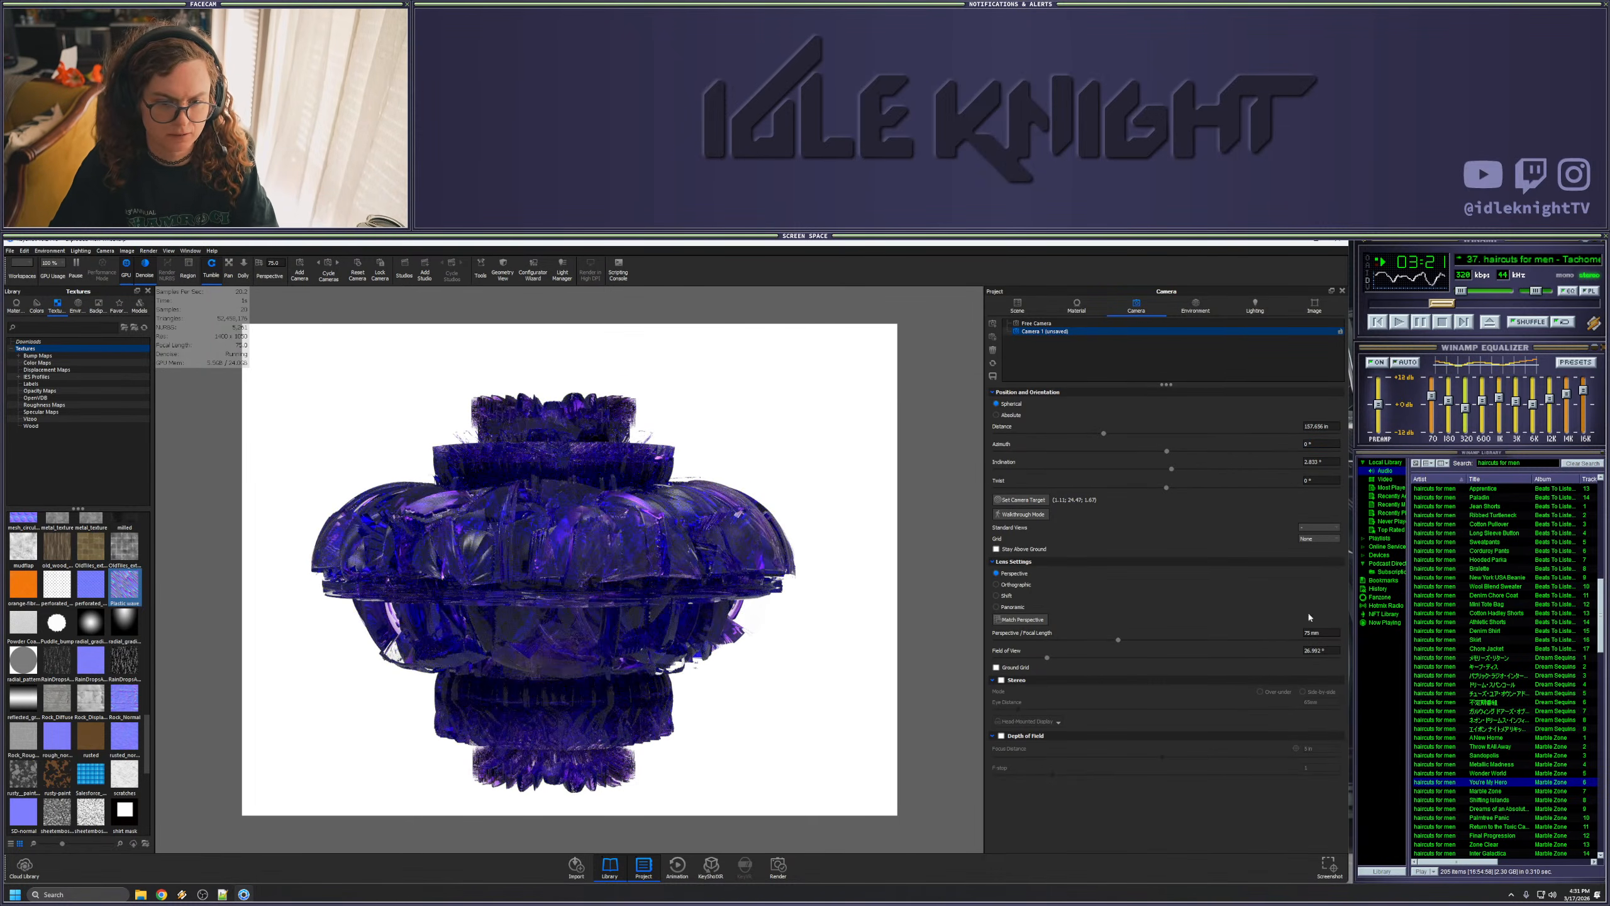
{"action": "left_click", "coordinate": [1316, 461]}
{"action": "type", "text": "0"}
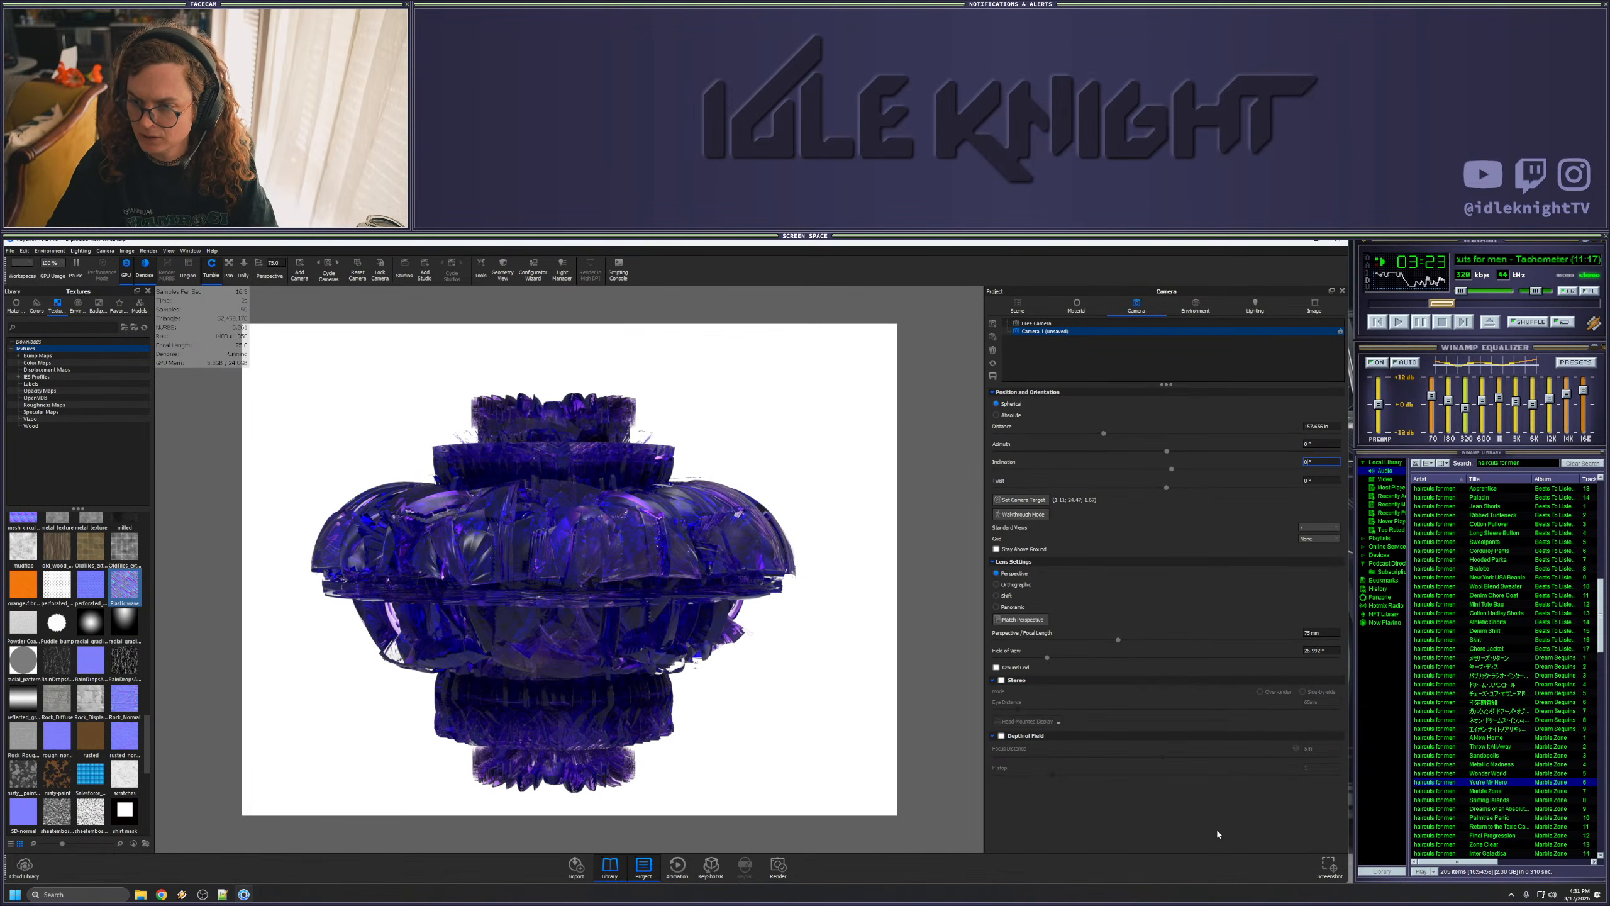
{"action": "key", "text": "Return"}
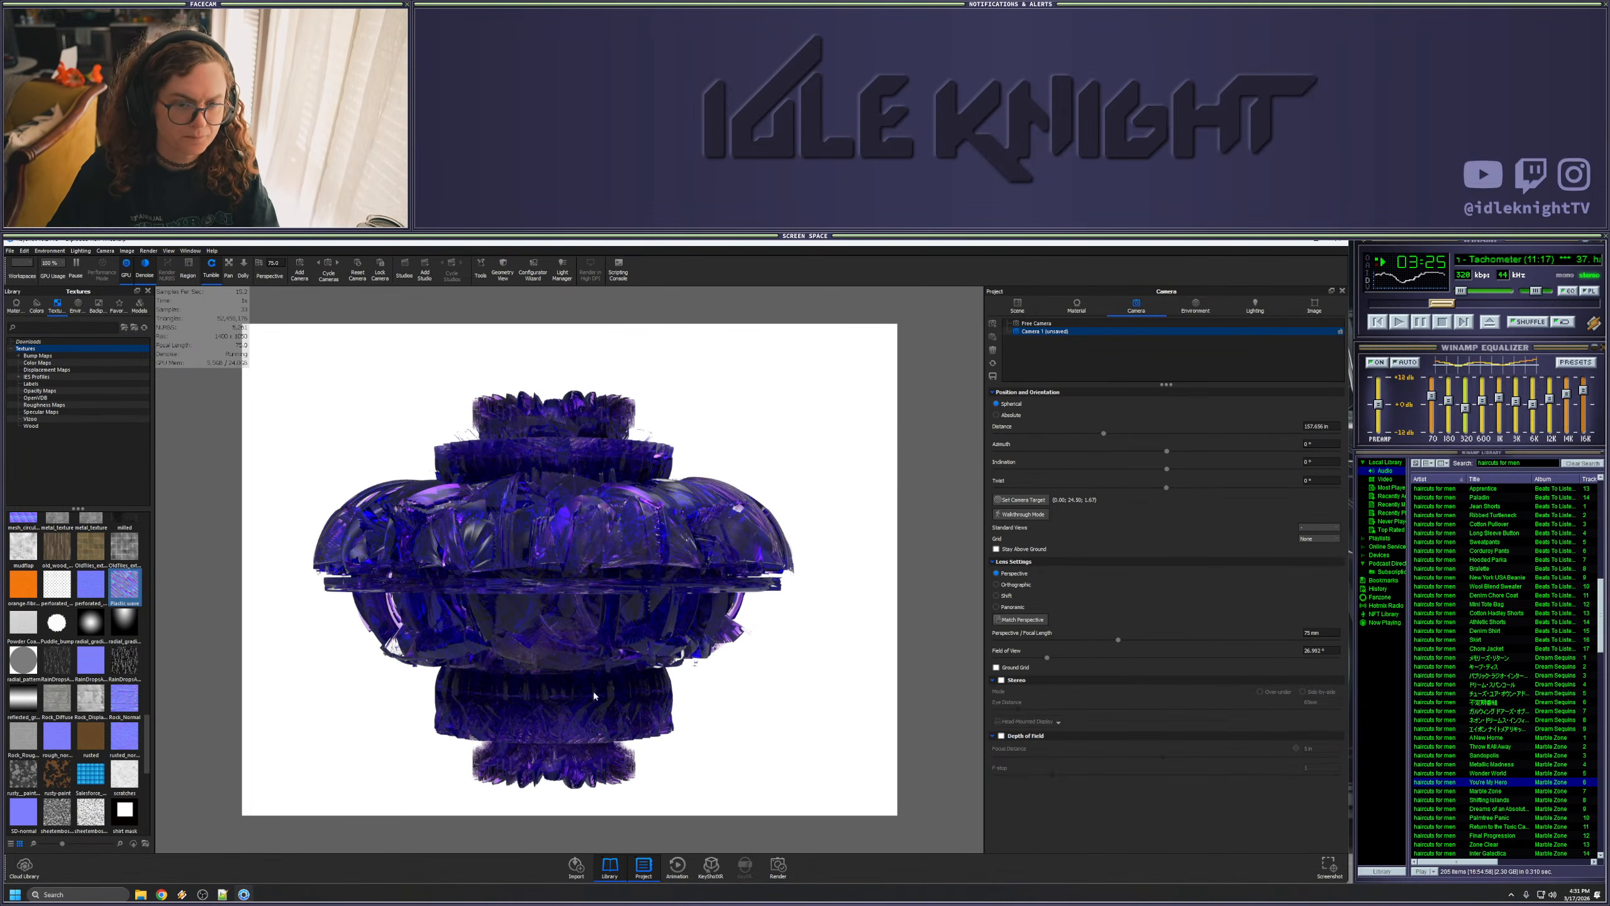
{"action": "scroll", "coordinate": [543, 685], "scroll_direction": "up", "scroll_amount": 2}
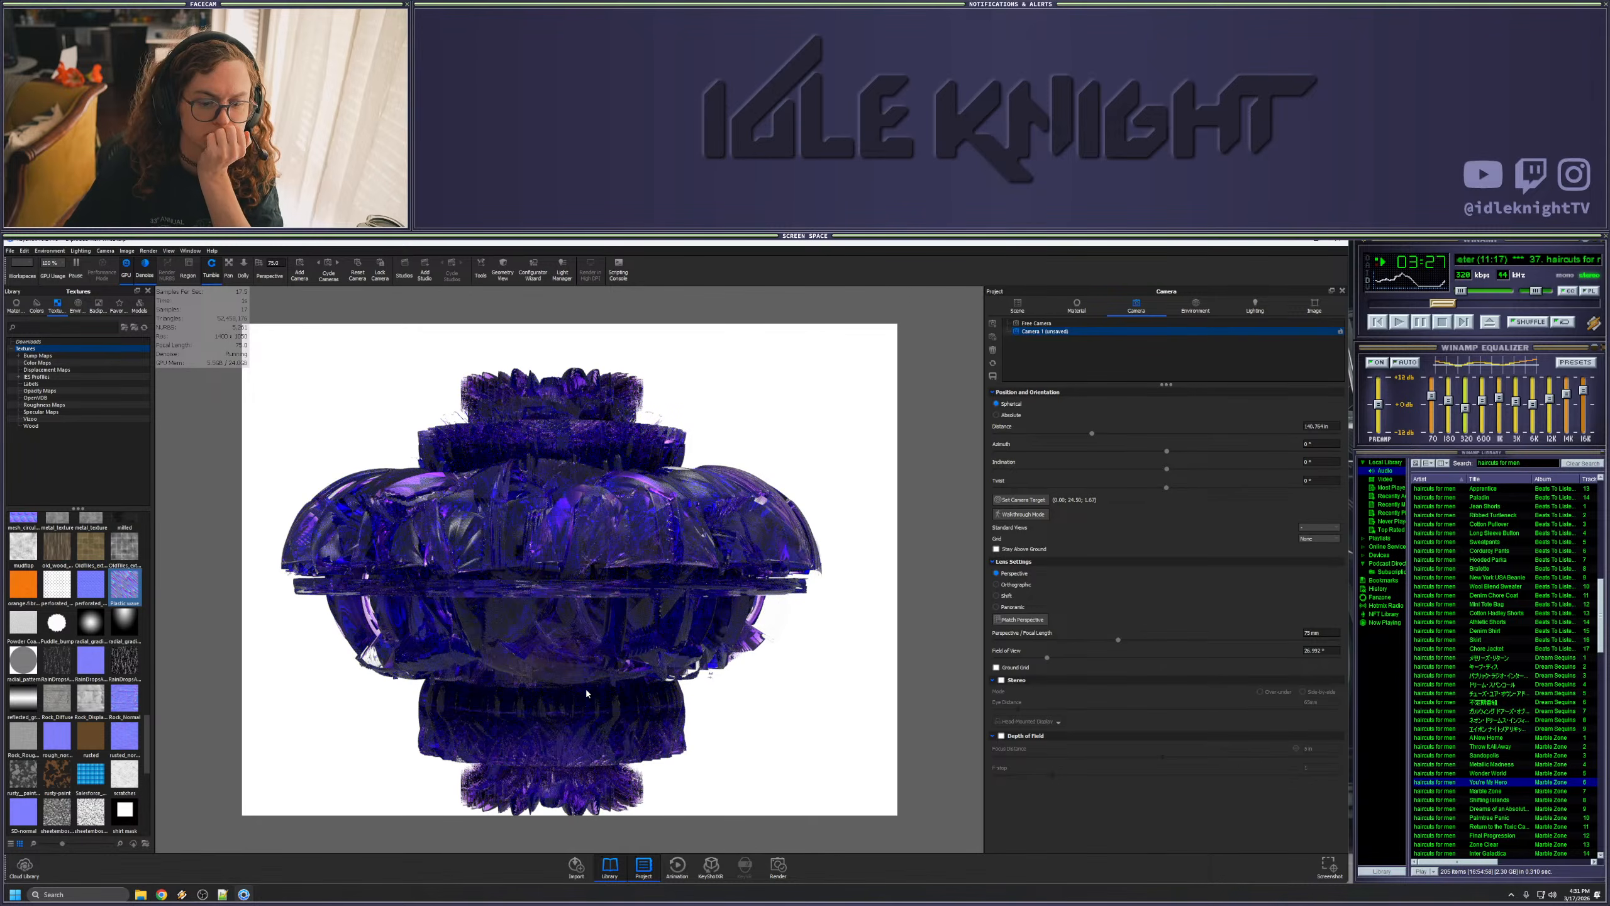
{"action": "middle_click_drag", "start_coordinate": [601, 693], "coordinate": [636, 663]}
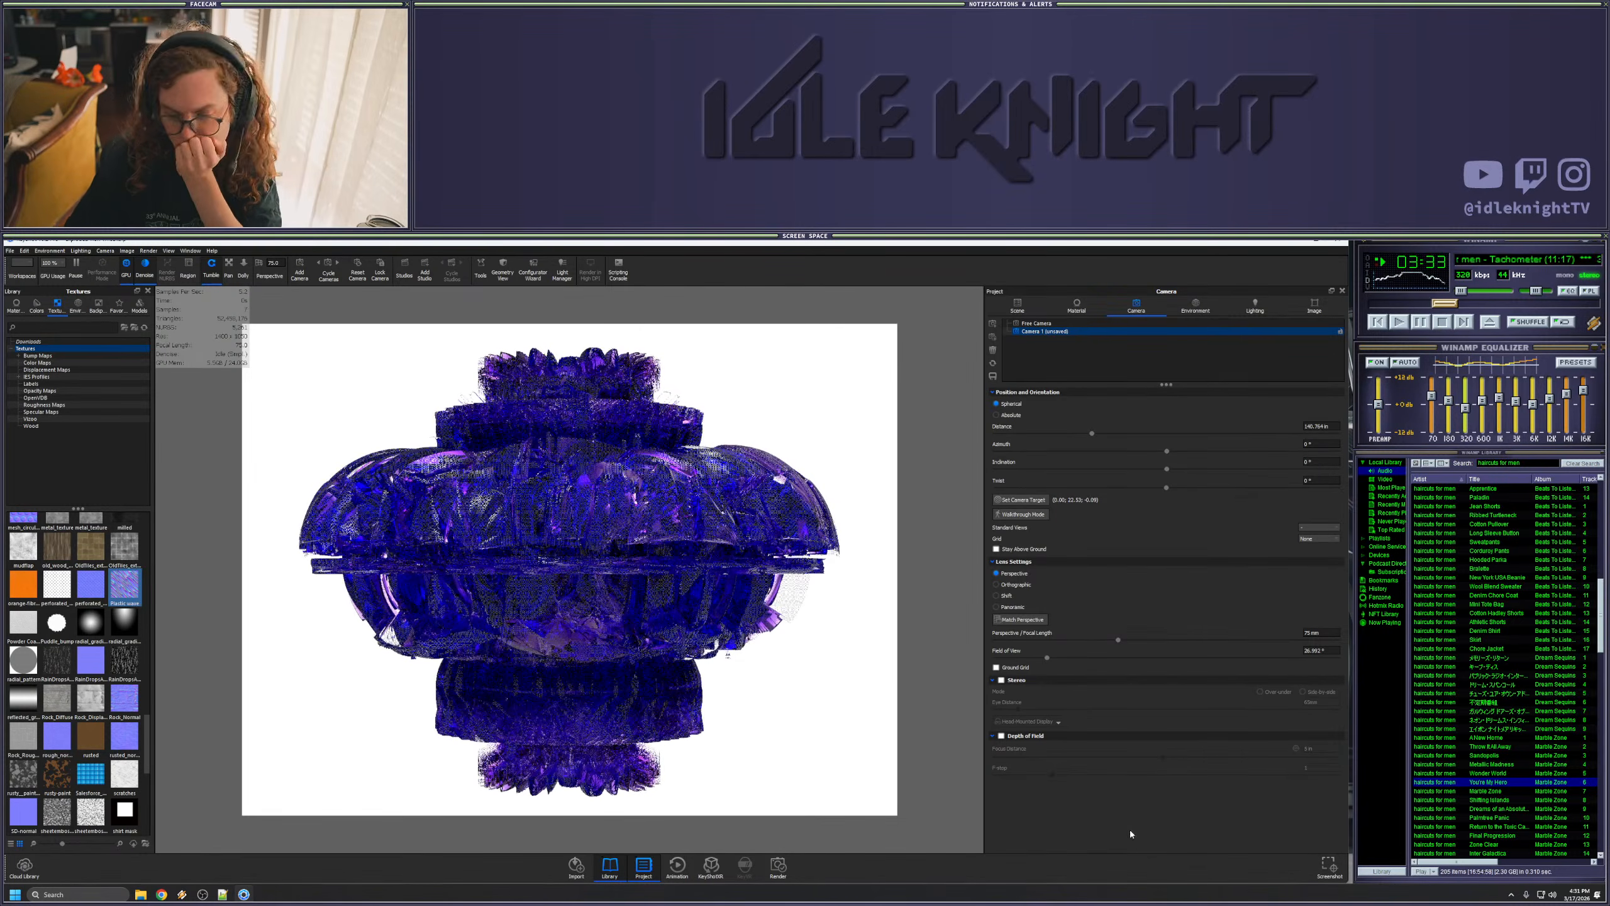
- Browse the library's Glass and Translucent materials and show the Multi-Layer Optics materials
{"action": "left_click", "coordinate": [1091, 304]}
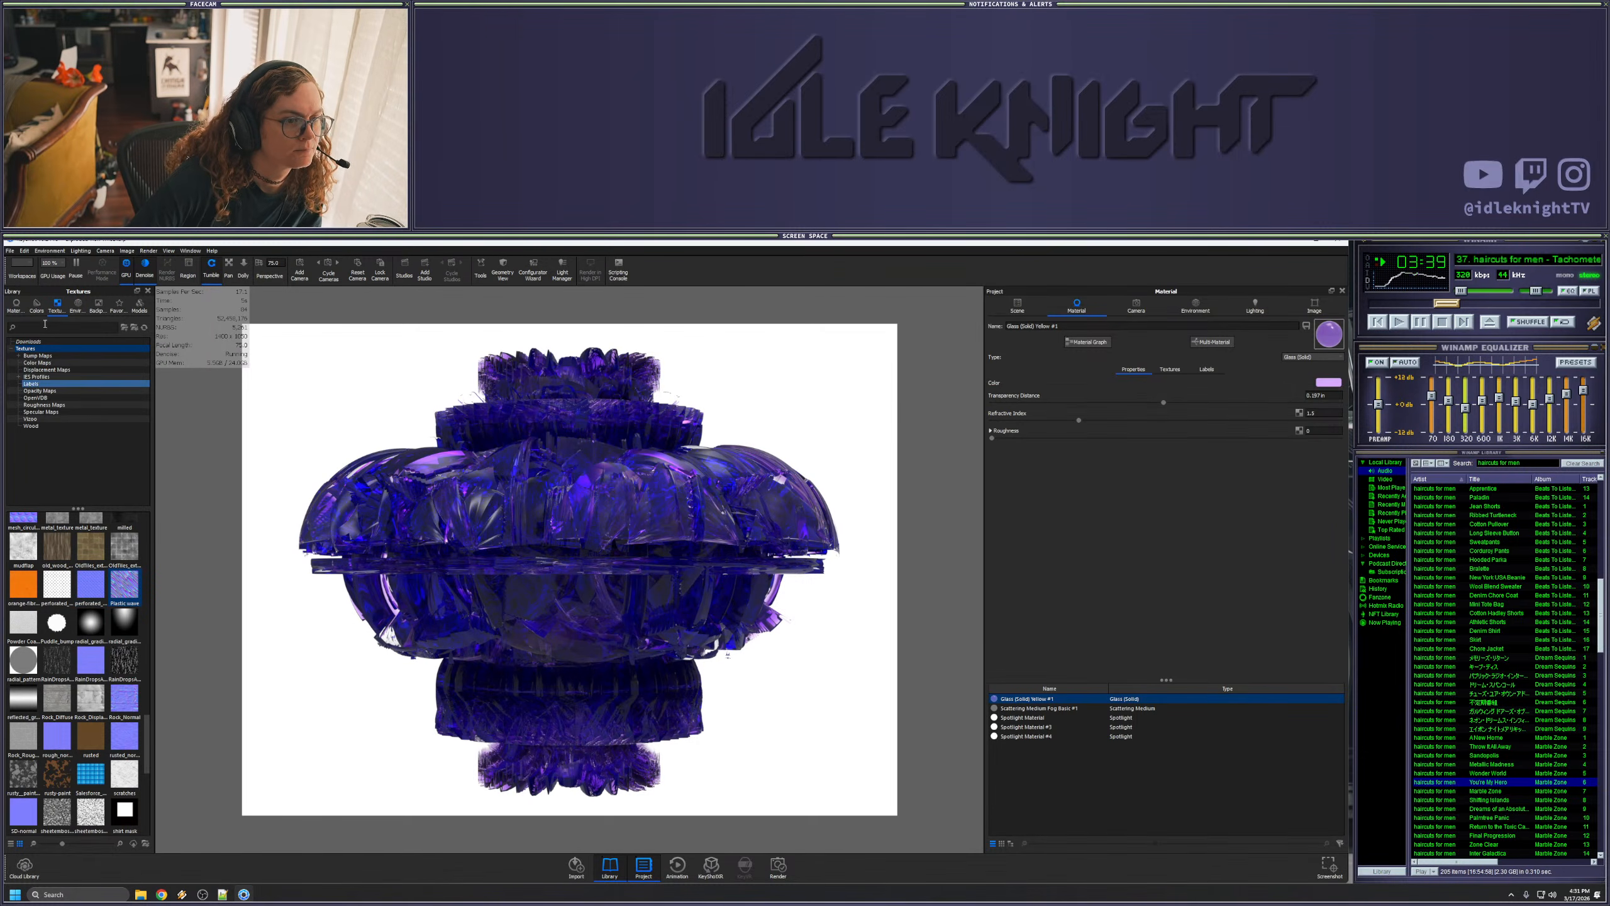
{"action": "left_click", "coordinate": [20, 307]}
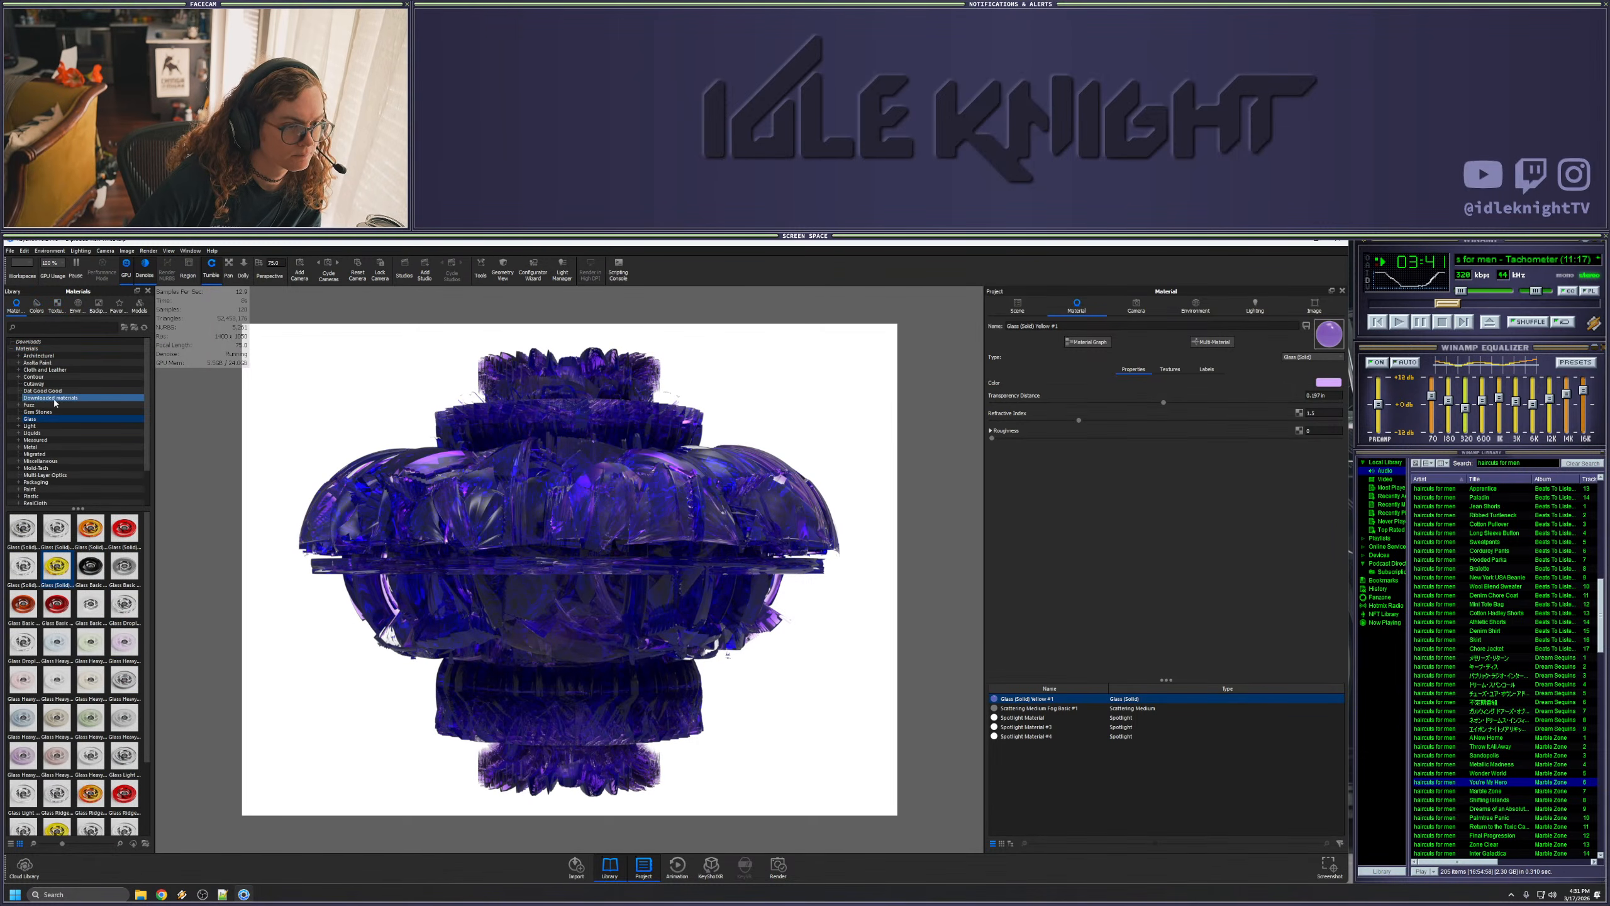
{"action": "double_click", "coordinate": [30, 419]}
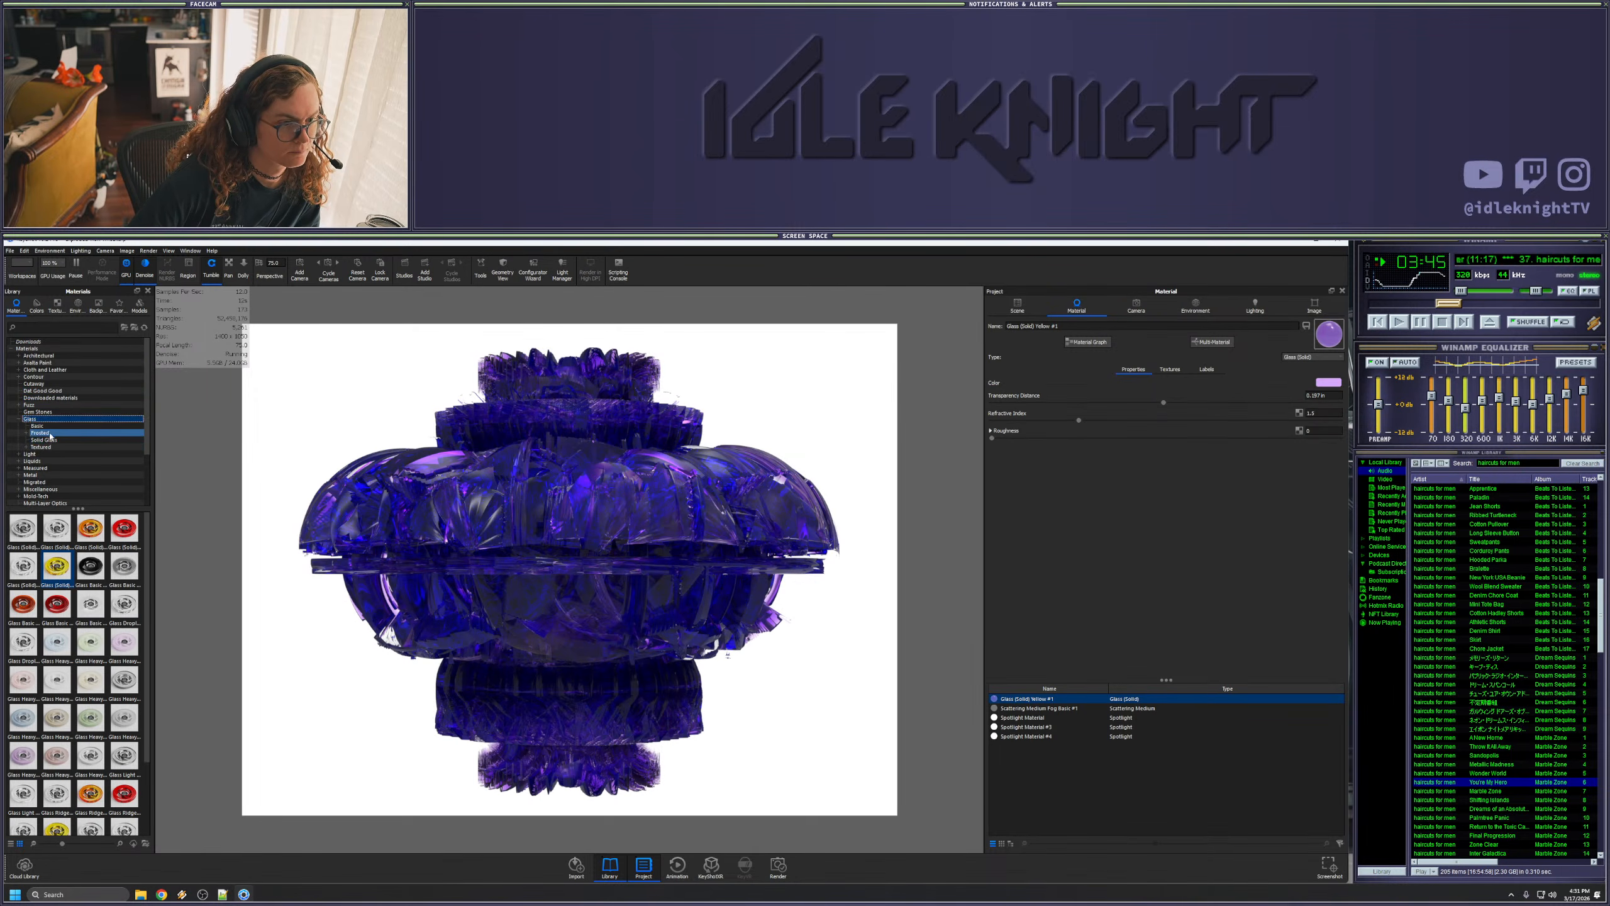
{"action": "scroll", "coordinate": [66, 463], "scroll_direction": "down", "scroll_amount": 3}
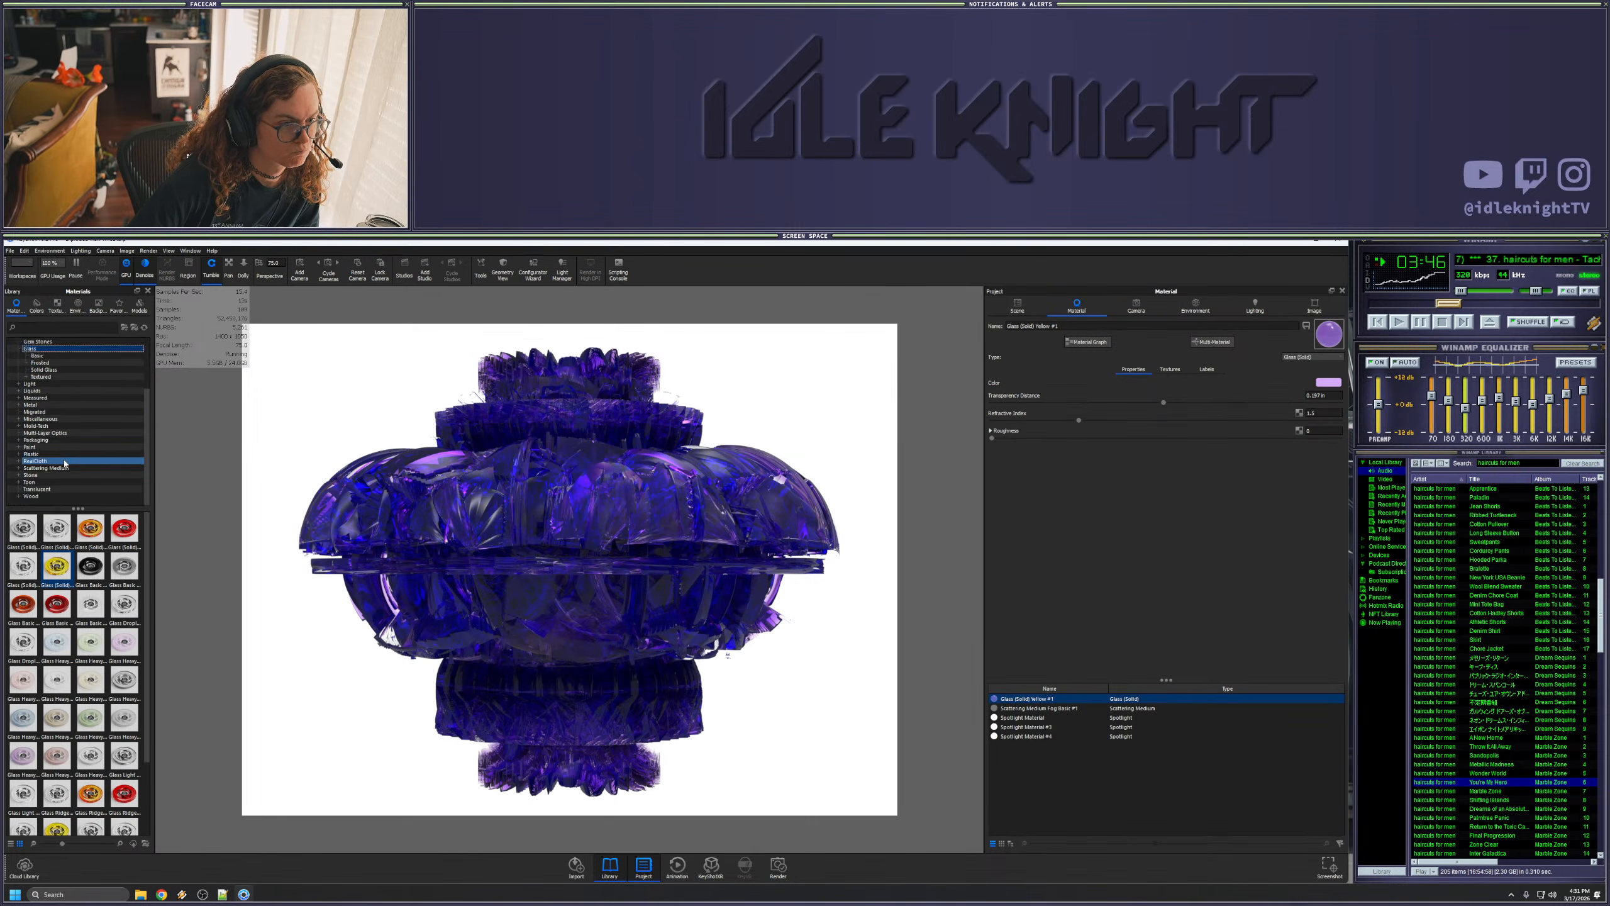
{"action": "left_click", "coordinate": [43, 491]}
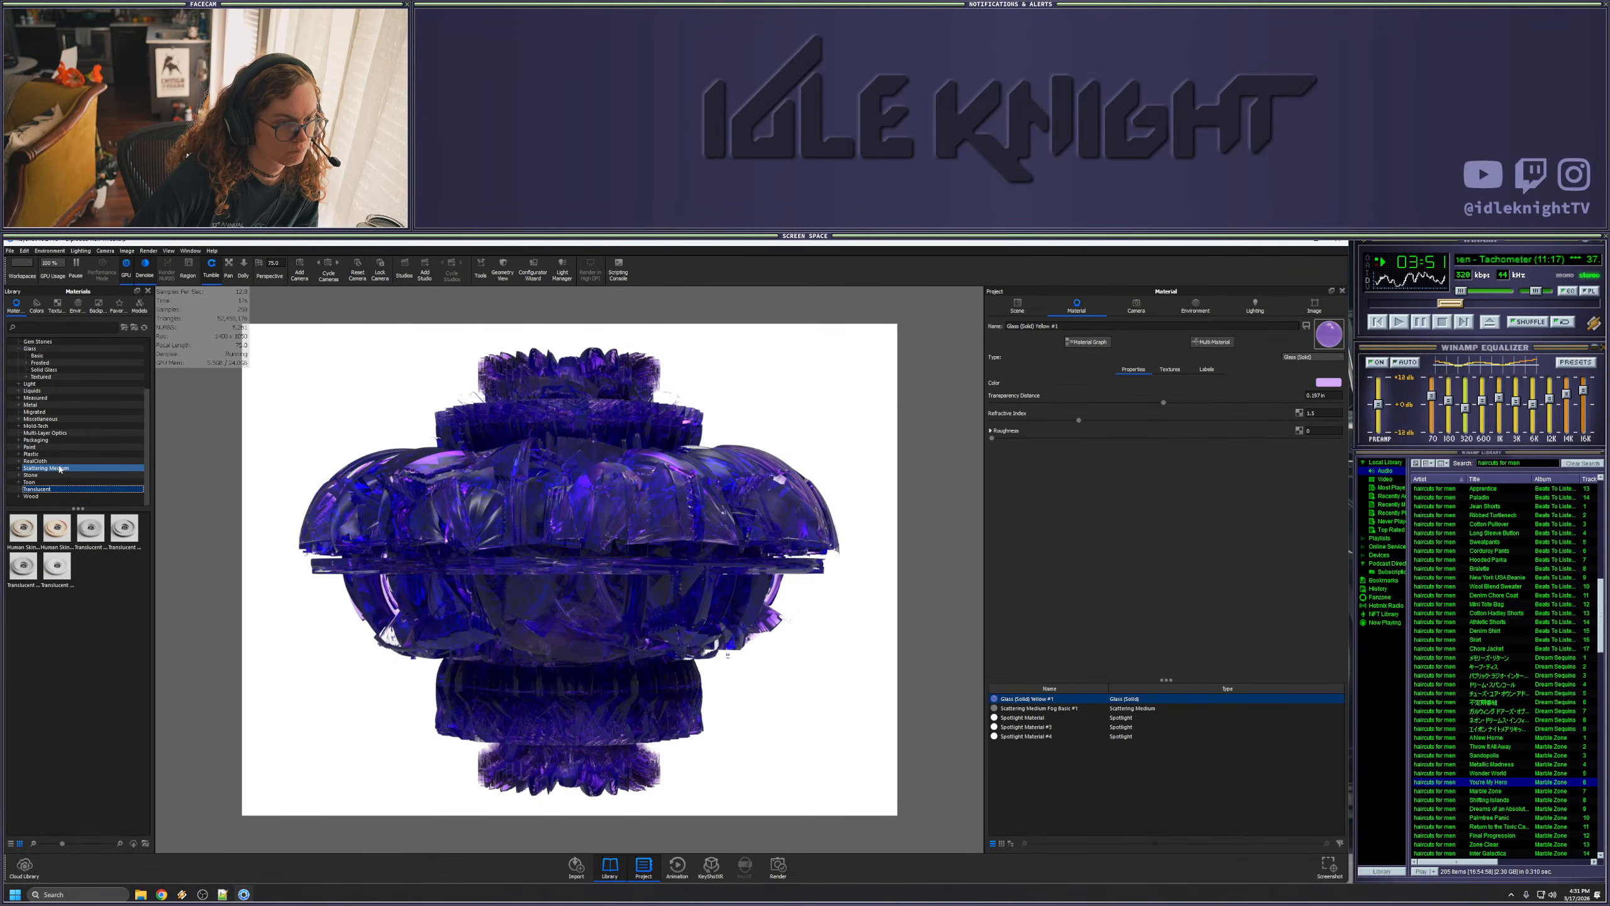
{"action": "left_click", "coordinate": [43, 437]}
{"action": "left_click_drag", "start_coordinate": [91, 605], "coordinate": [88, 725]}
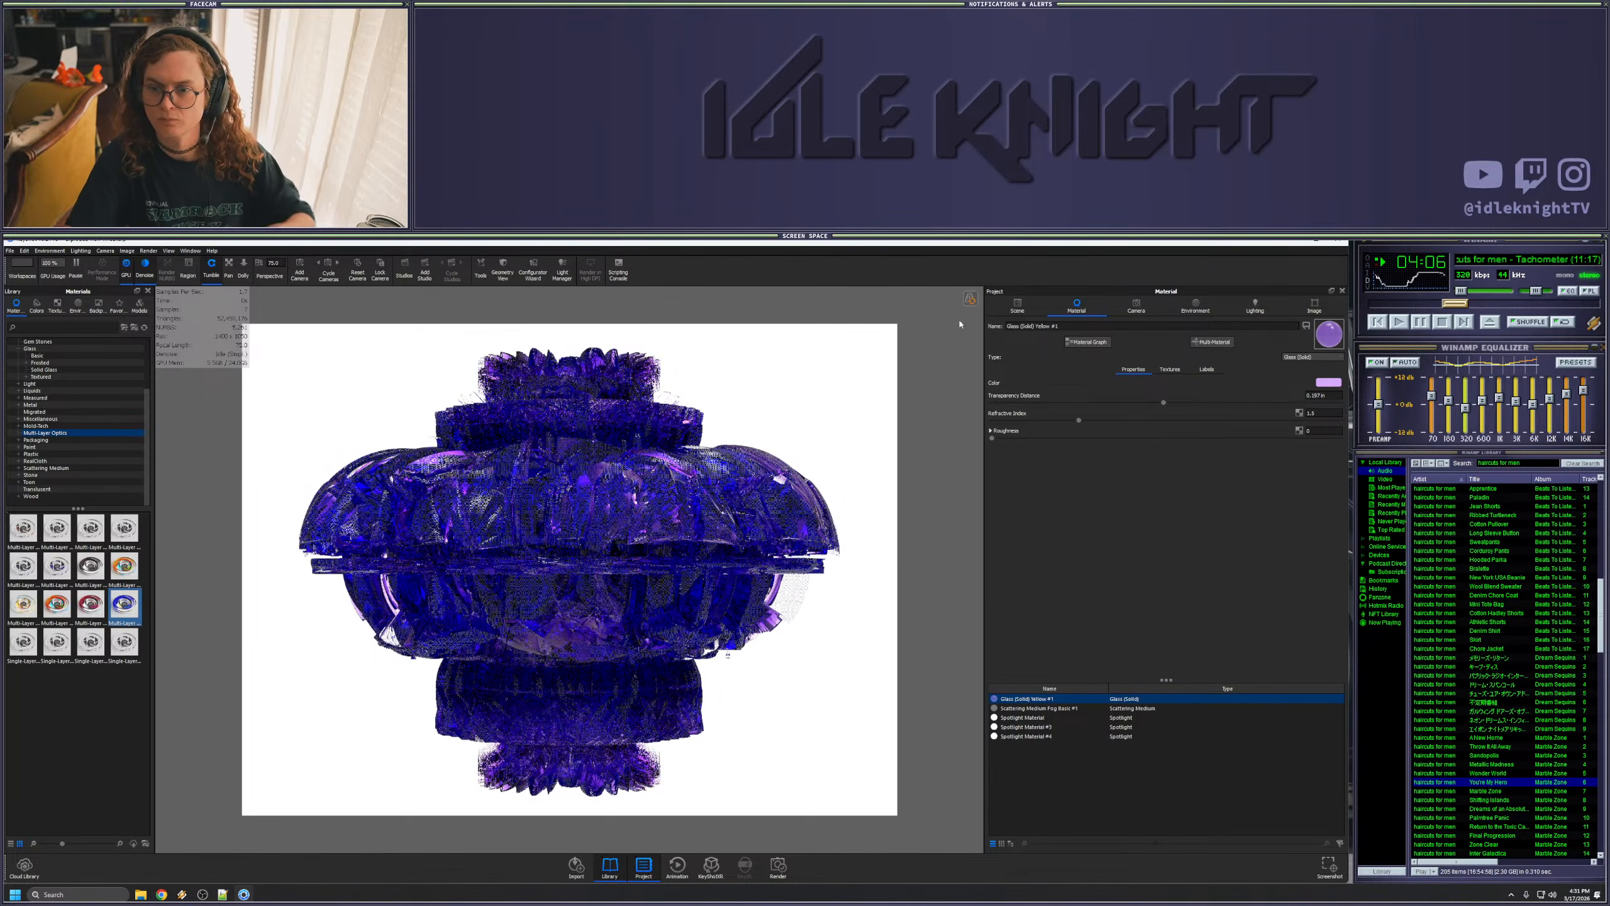
- Open the material graph of Glass (Solid) Yellow #1 and delete its unconnected texture map node
{"action": "left_click", "coordinate": [1017, 305]}
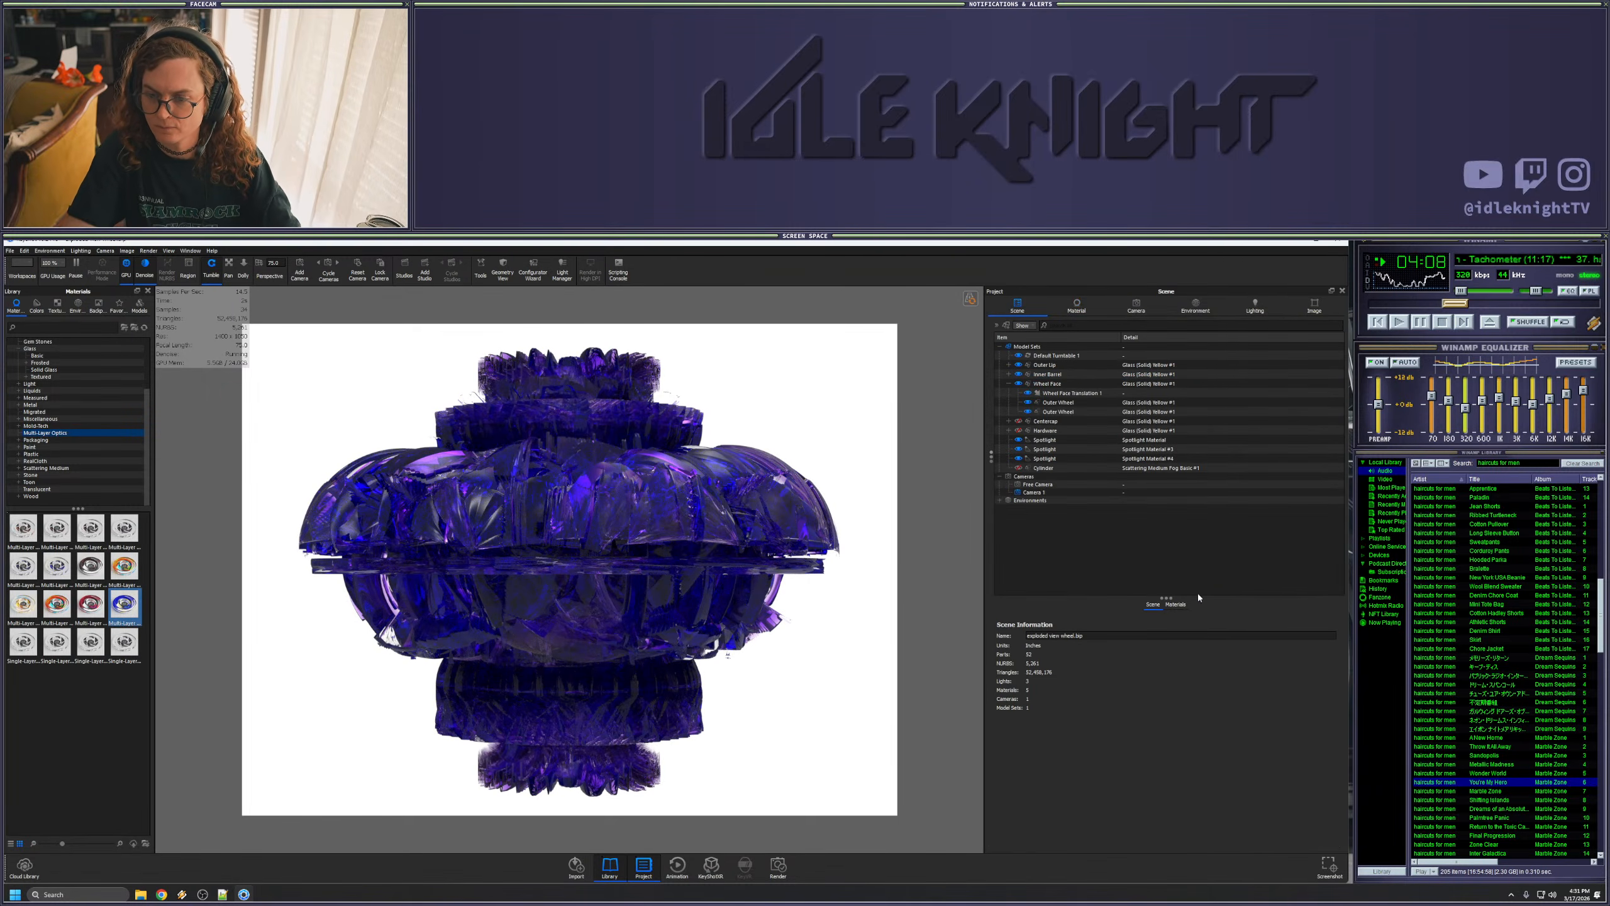
{"action": "left_click", "coordinate": [1175, 604]}
{"action": "double_click", "coordinate": [1046, 627]}
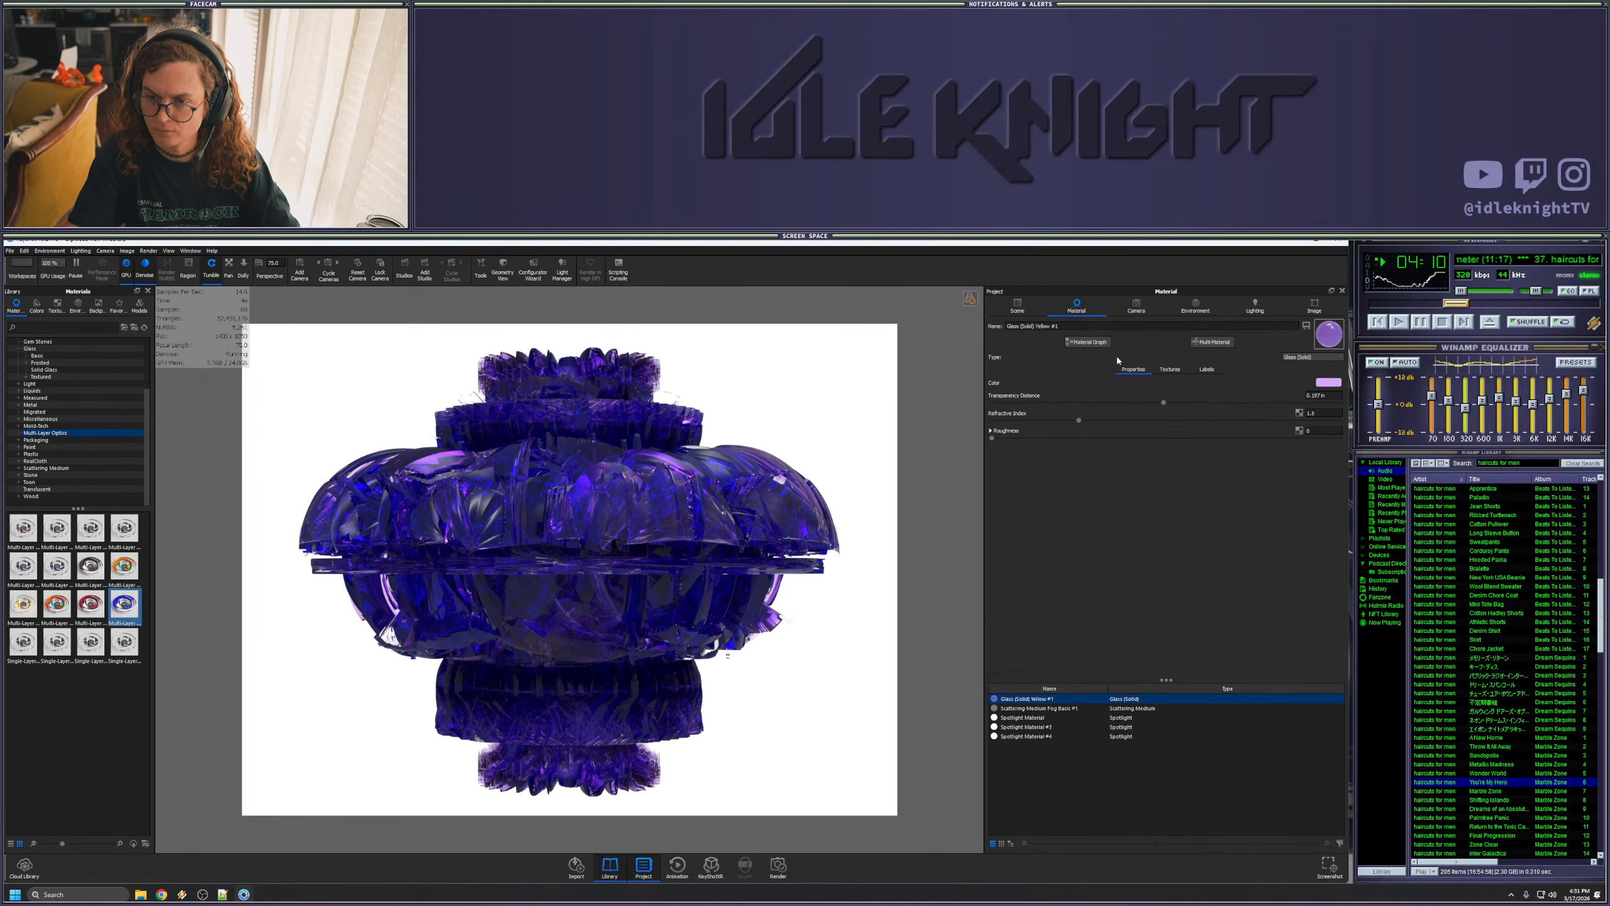
{"action": "left_click", "coordinate": [1086, 342]}
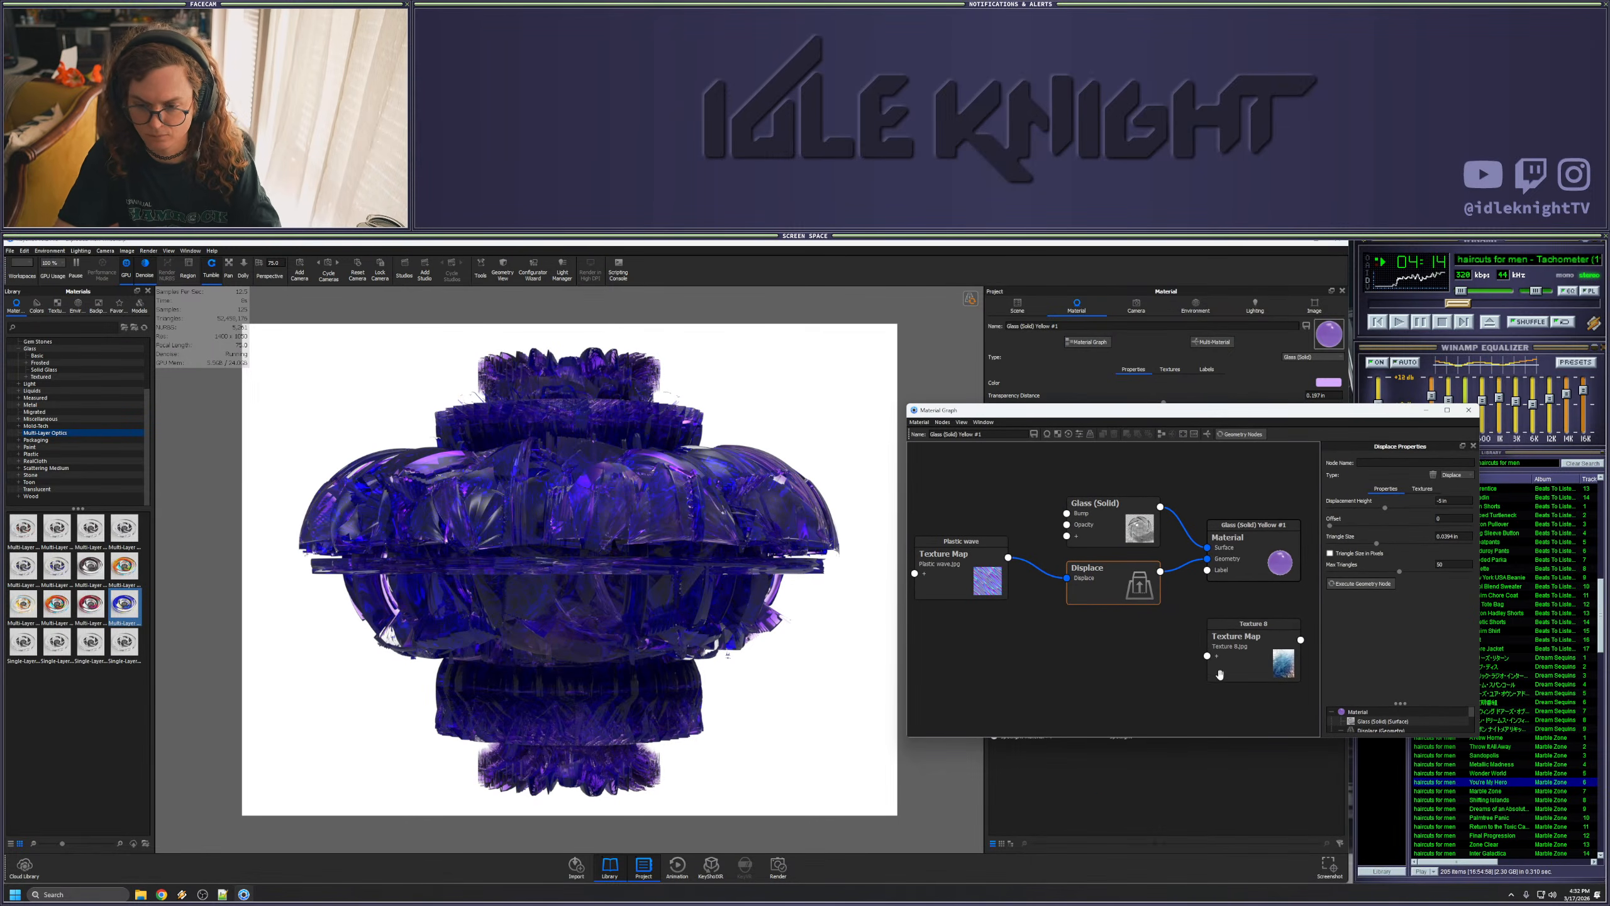
{"action": "key", "text": "Delete"}
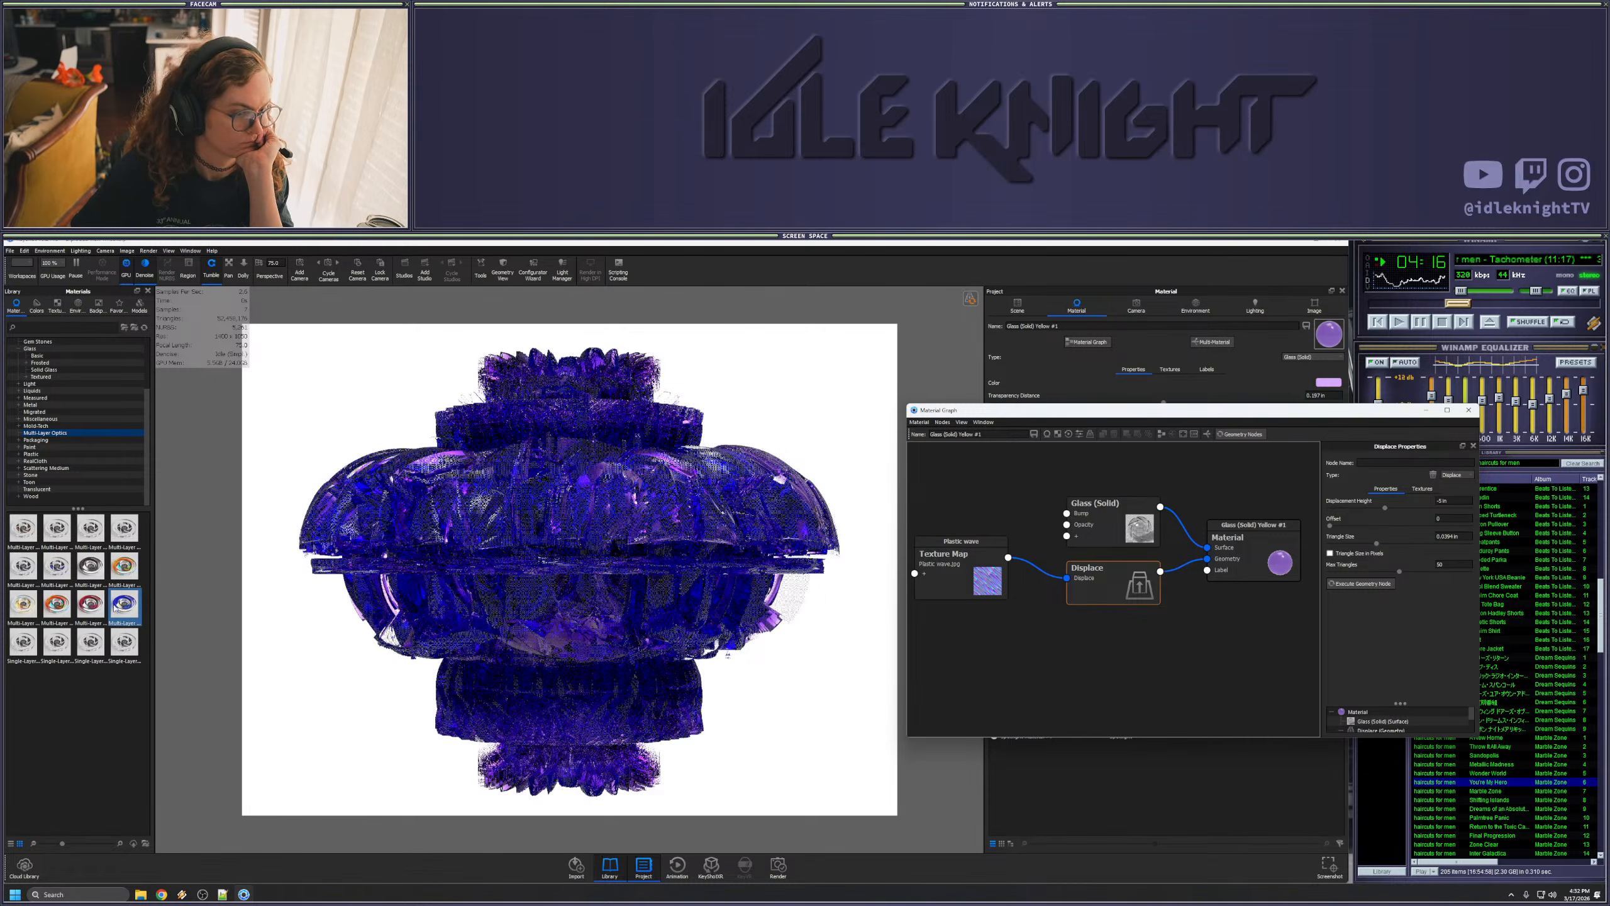
- Add a Multi-Layer Optics Quarter material to the graph, connect it to Surface in place of Glass (Solid), and separate the two nodes
{"action": "left_click_drag", "start_coordinate": [23, 603], "coordinate": [65, 734]}
{"action": "left_click_drag", "start_coordinate": [90, 565], "coordinate": [56, 696]}
{"action": "left_click_drag", "start_coordinate": [90, 602], "coordinate": [1151, 640]}
{"action": "left_click_drag", "start_coordinate": [1246, 621], "coordinate": [1208, 548]}
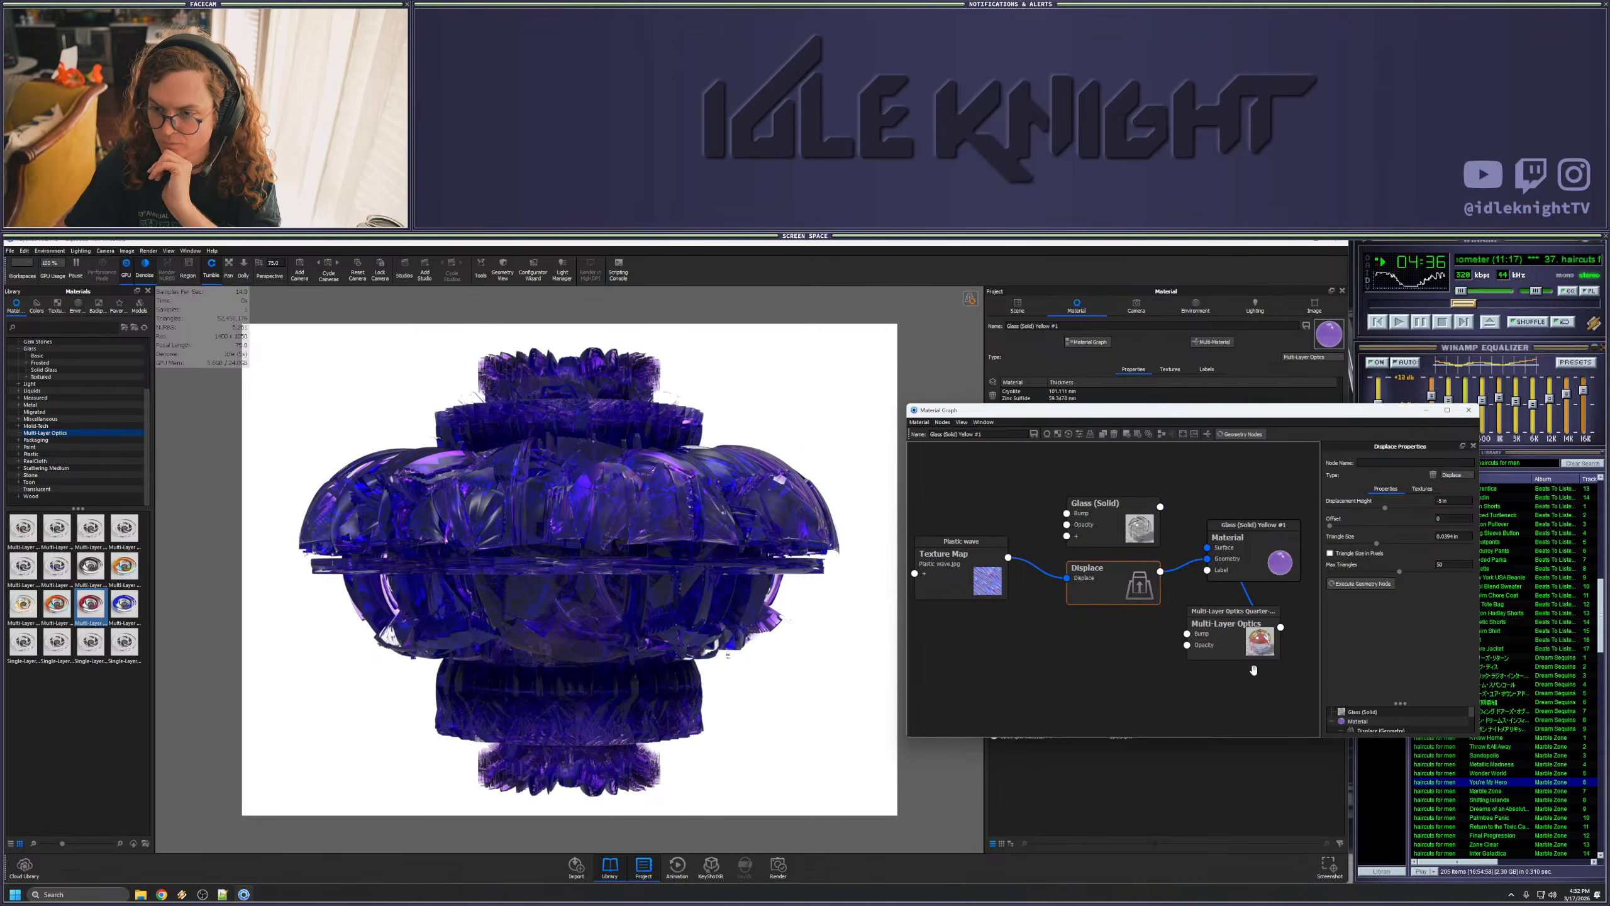
{"action": "left_click_drag", "start_coordinate": [1232, 651], "coordinate": [1142, 504]}
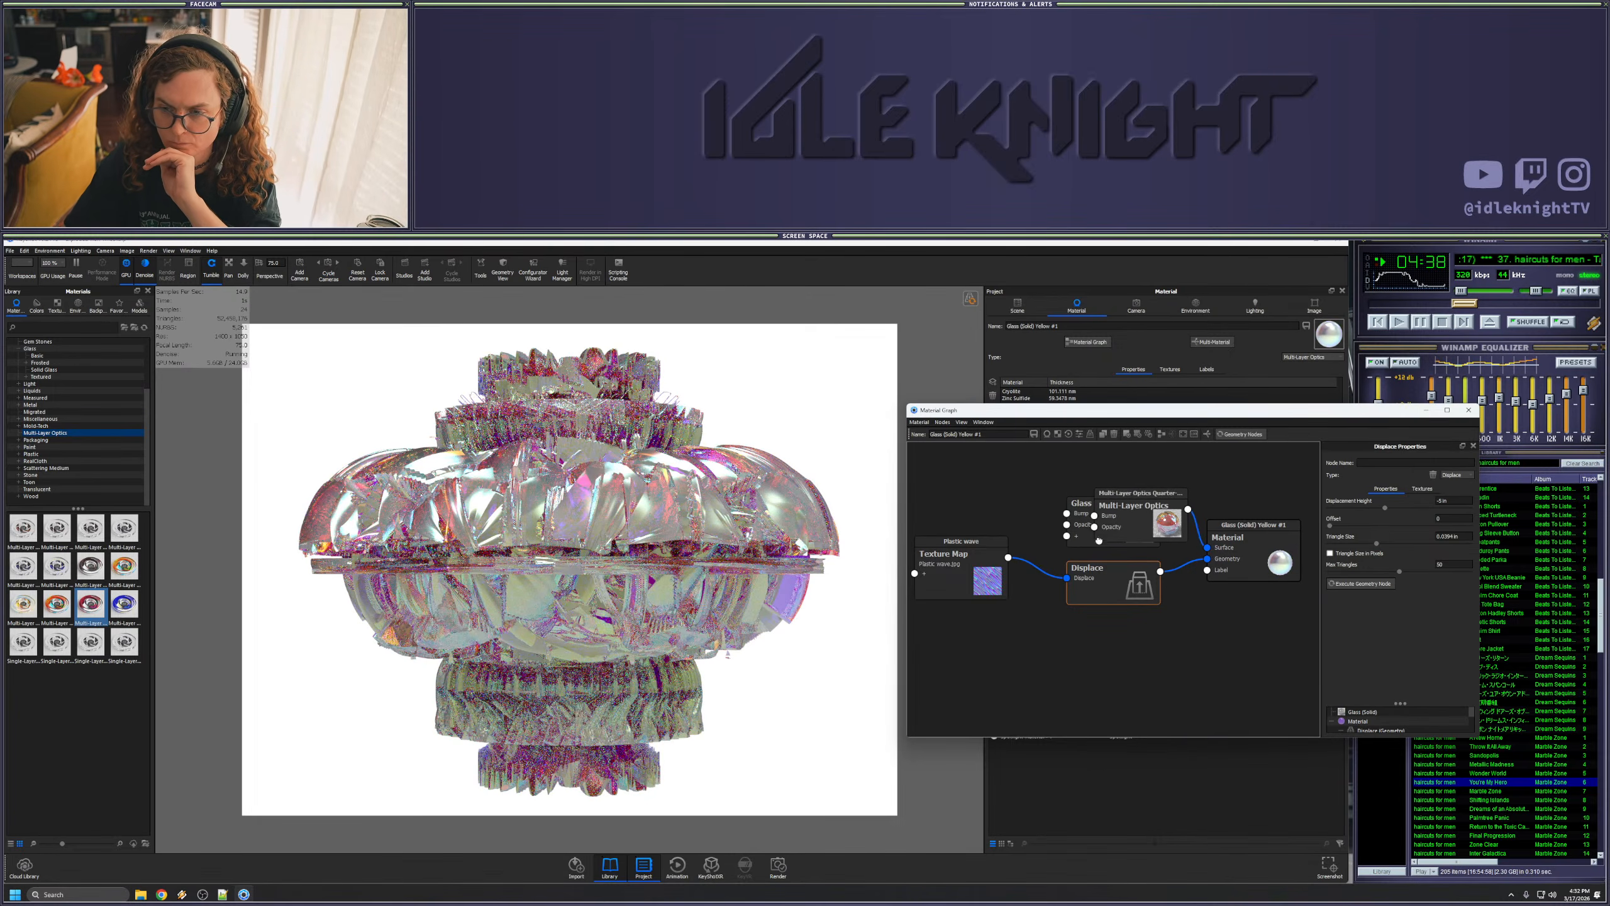
{"action": "left_click_drag", "start_coordinate": [1117, 643], "coordinate": [1153, 664]}
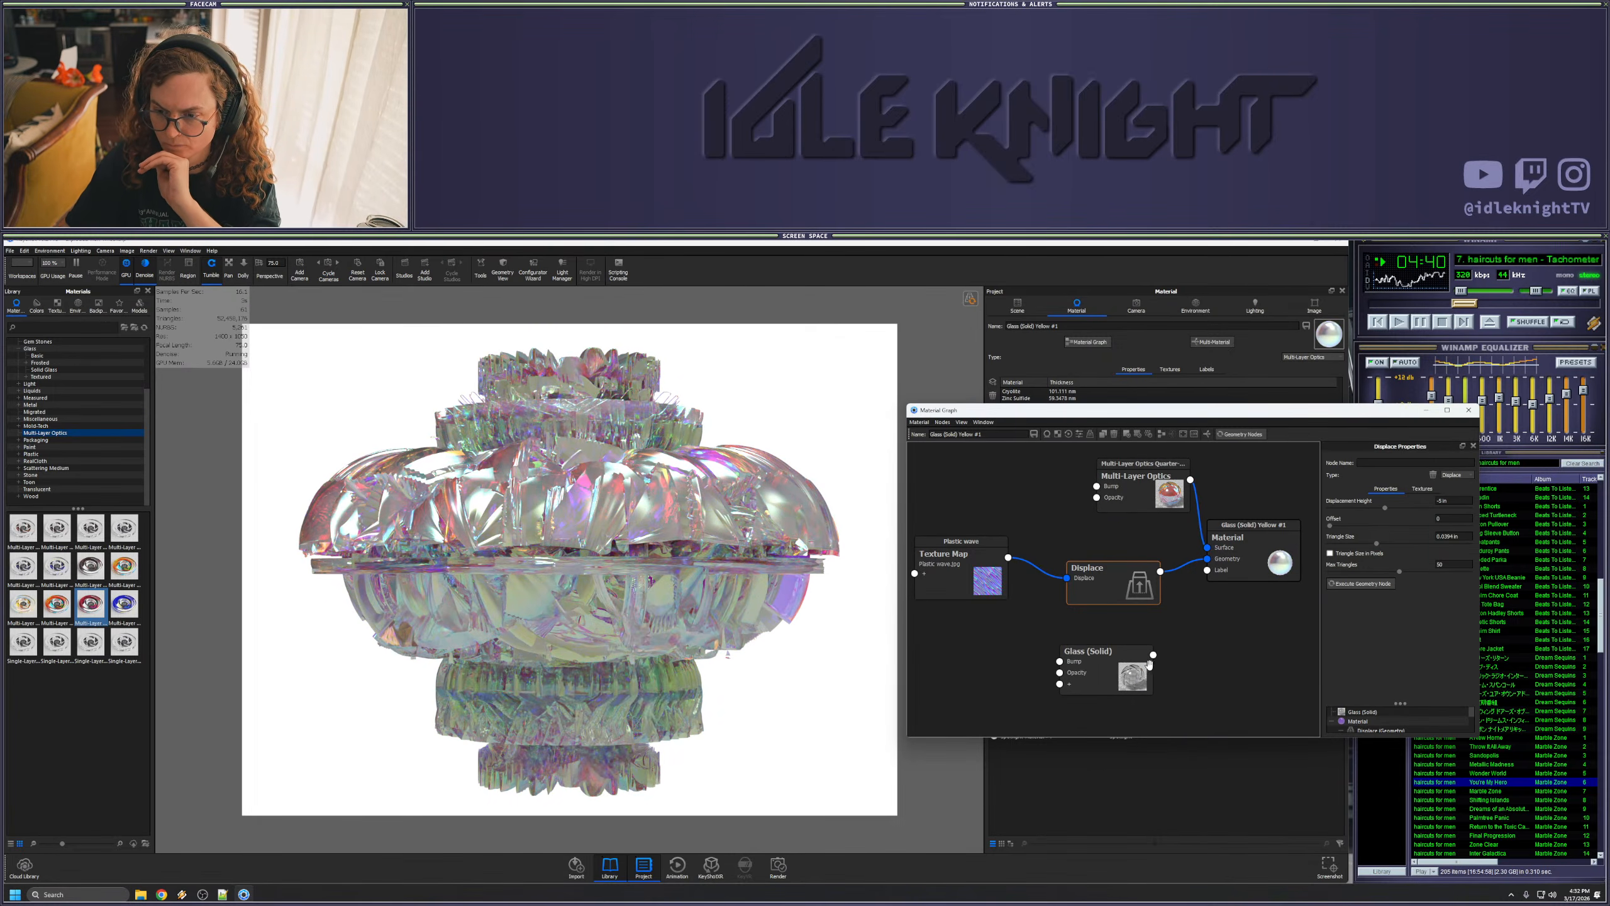
- Delete the disconnected Glass (Solid) node and minimize the material graph
{"action": "key", "text": "Delete"}
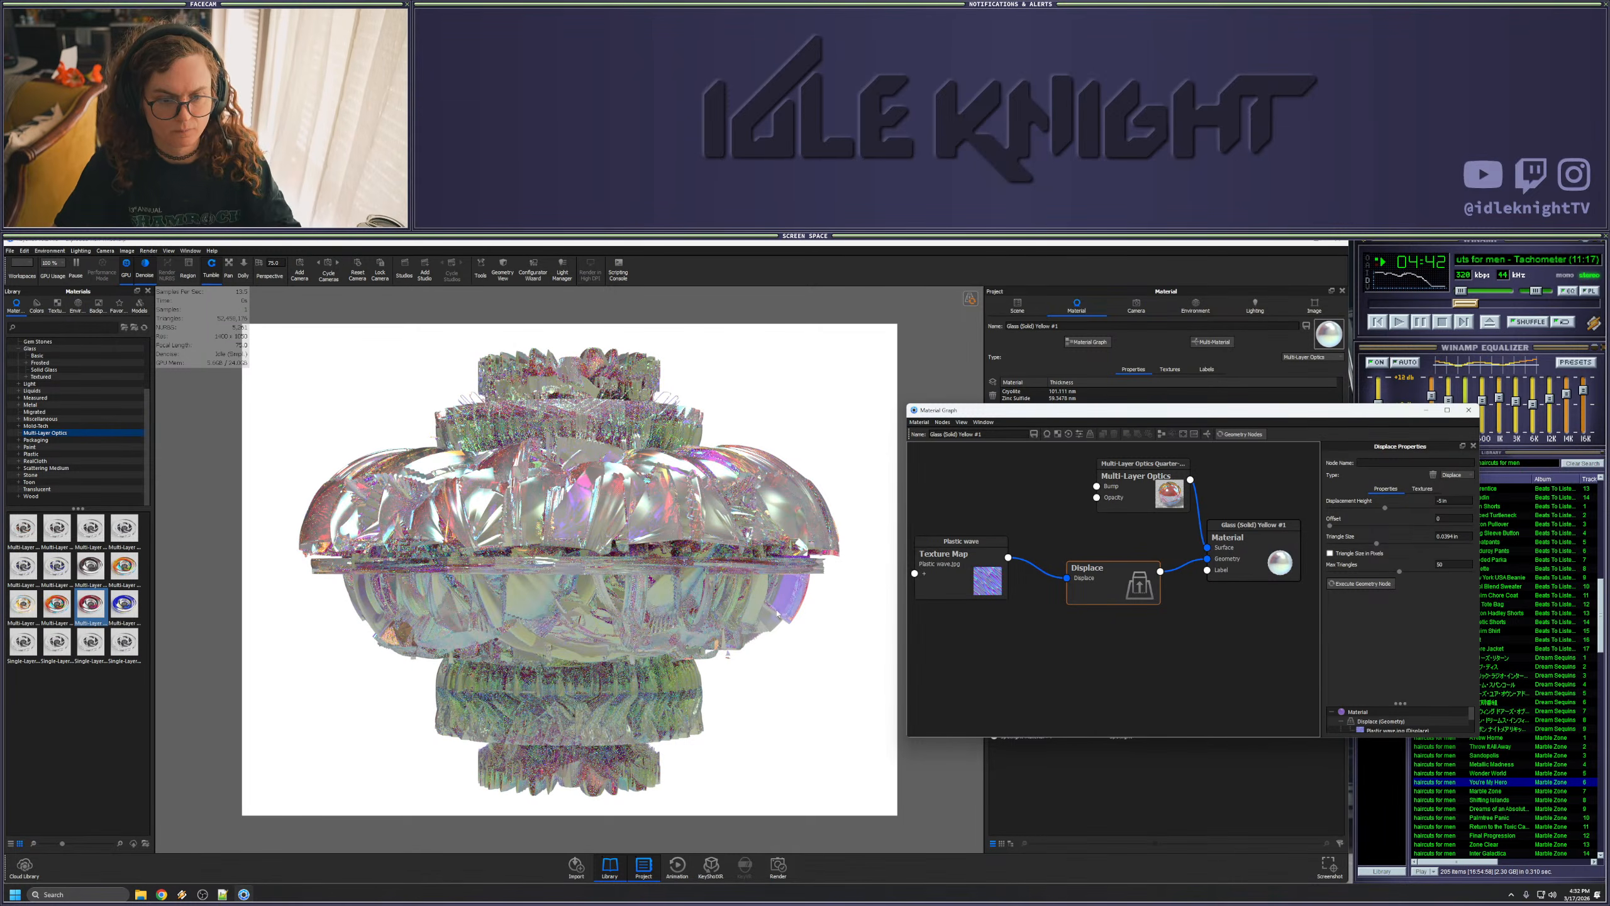
{"action": "left_click", "coordinate": [1426, 410]}
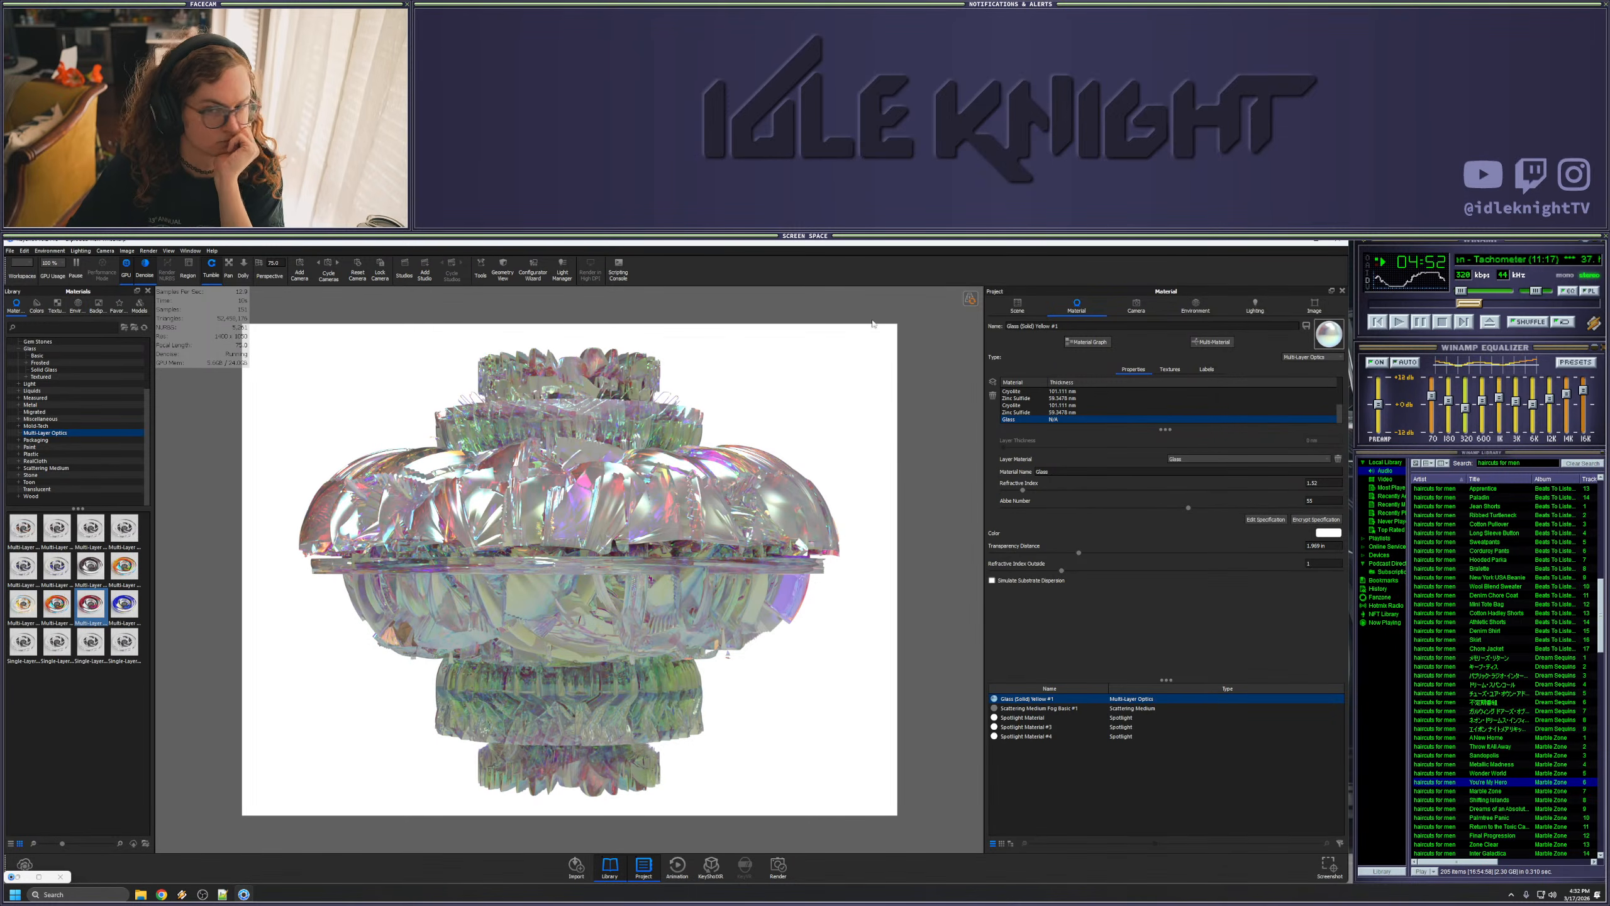
- Hide the Cylinder that carries the scattering medium fog material, comparing the render with and without it
{"action": "left_click", "coordinate": [1018, 306]}
{"action": "left_click", "coordinate": [1019, 469]}
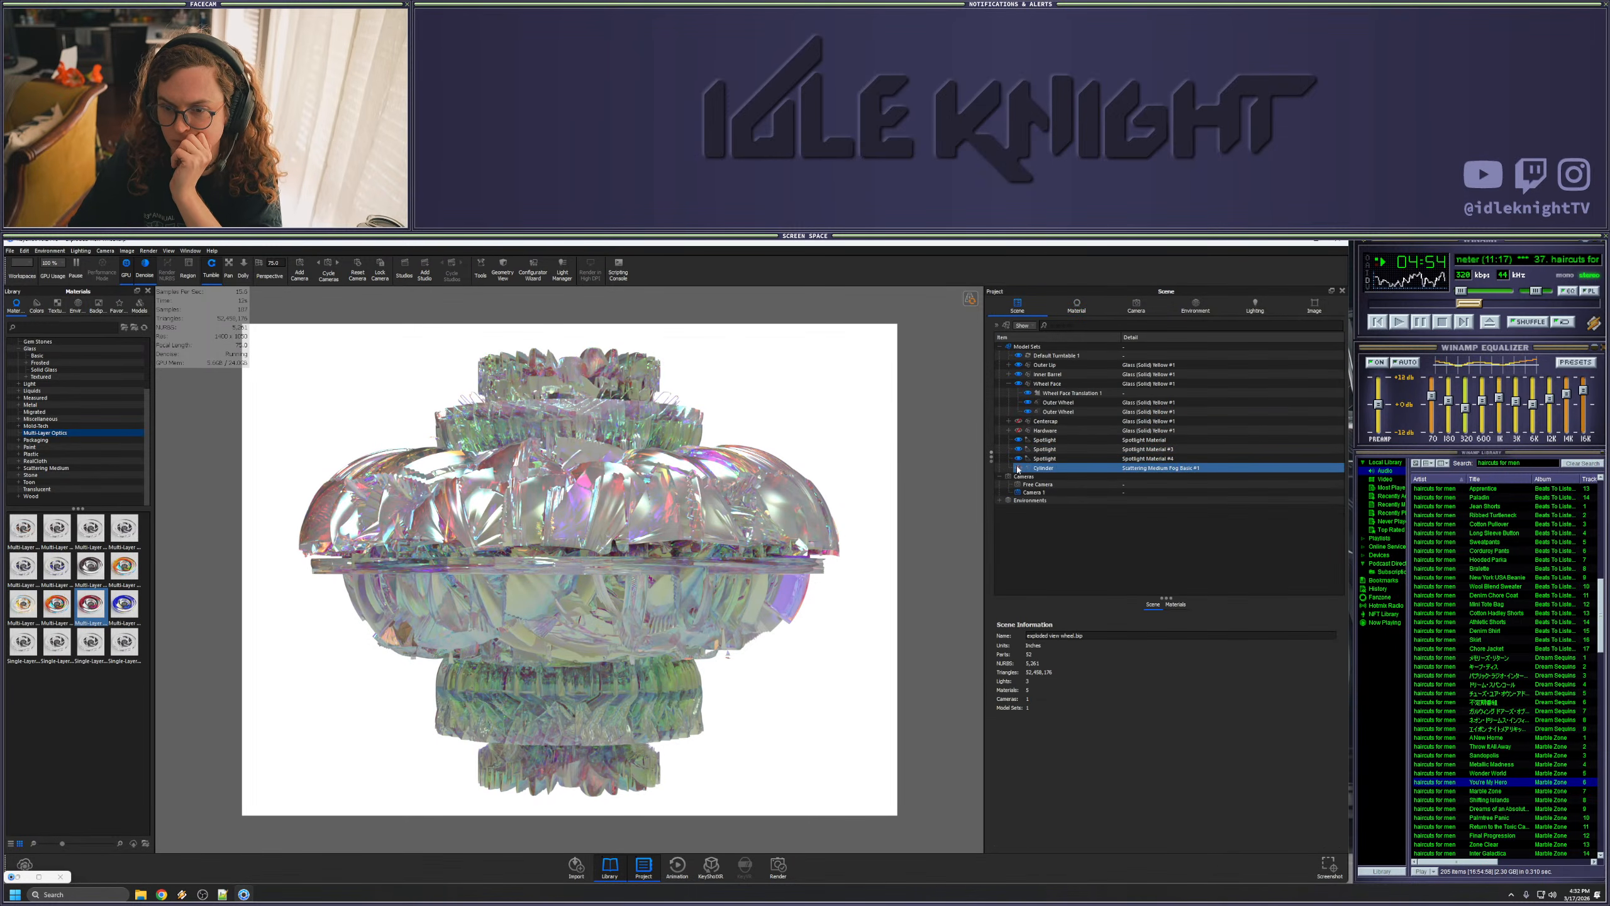
{"action": "left_click", "coordinate": [1019, 469]}
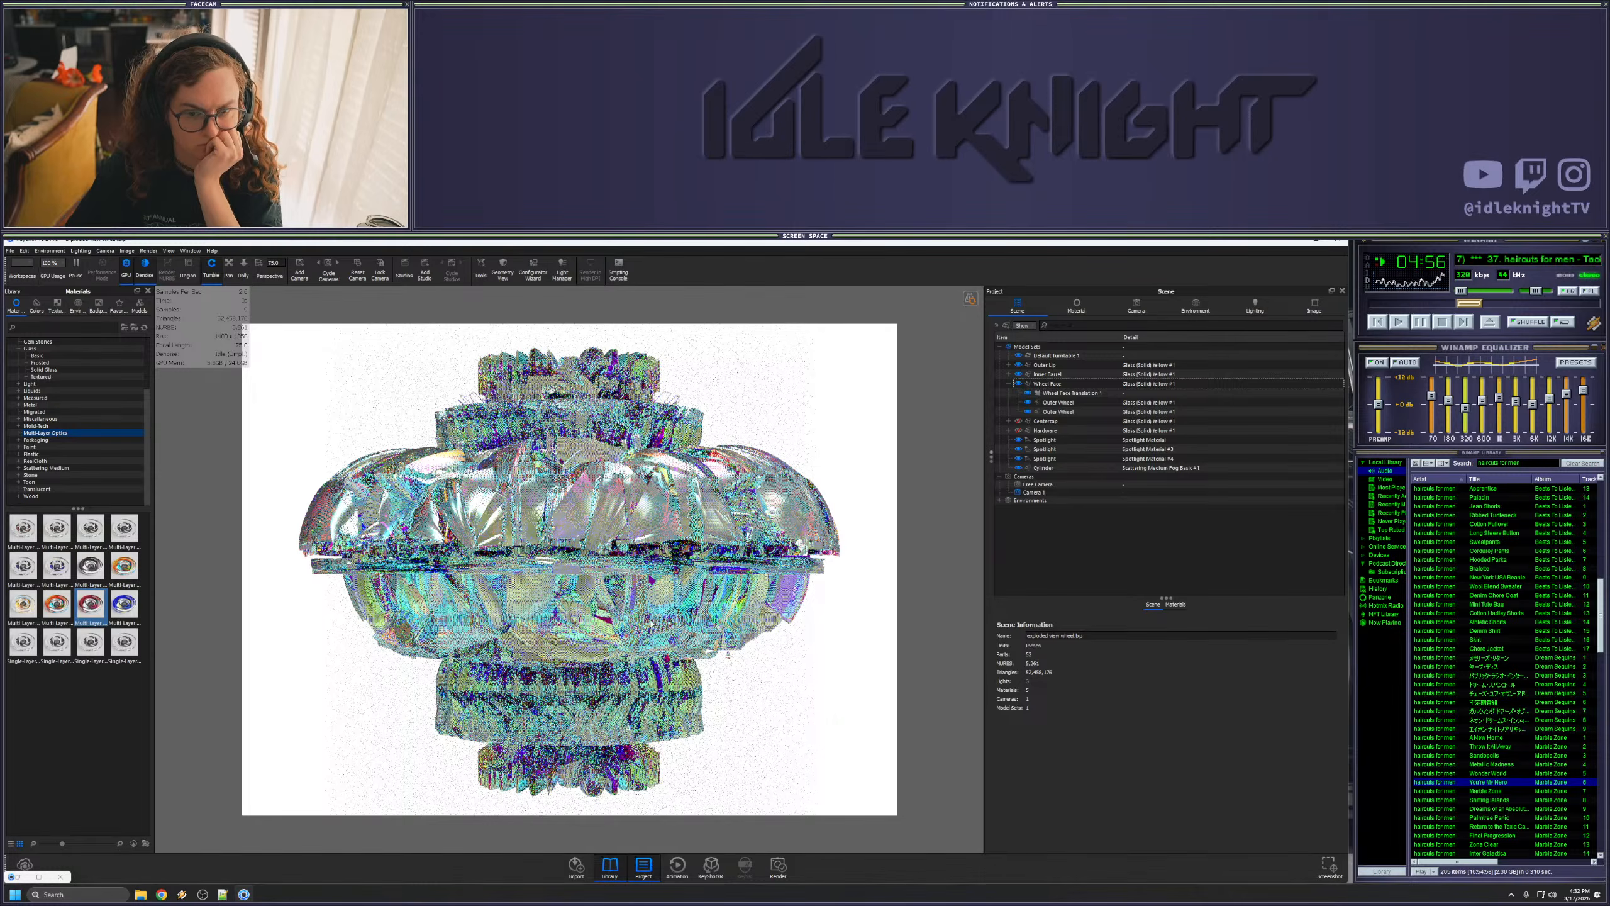
{"action": "left_click", "coordinate": [1043, 467]}
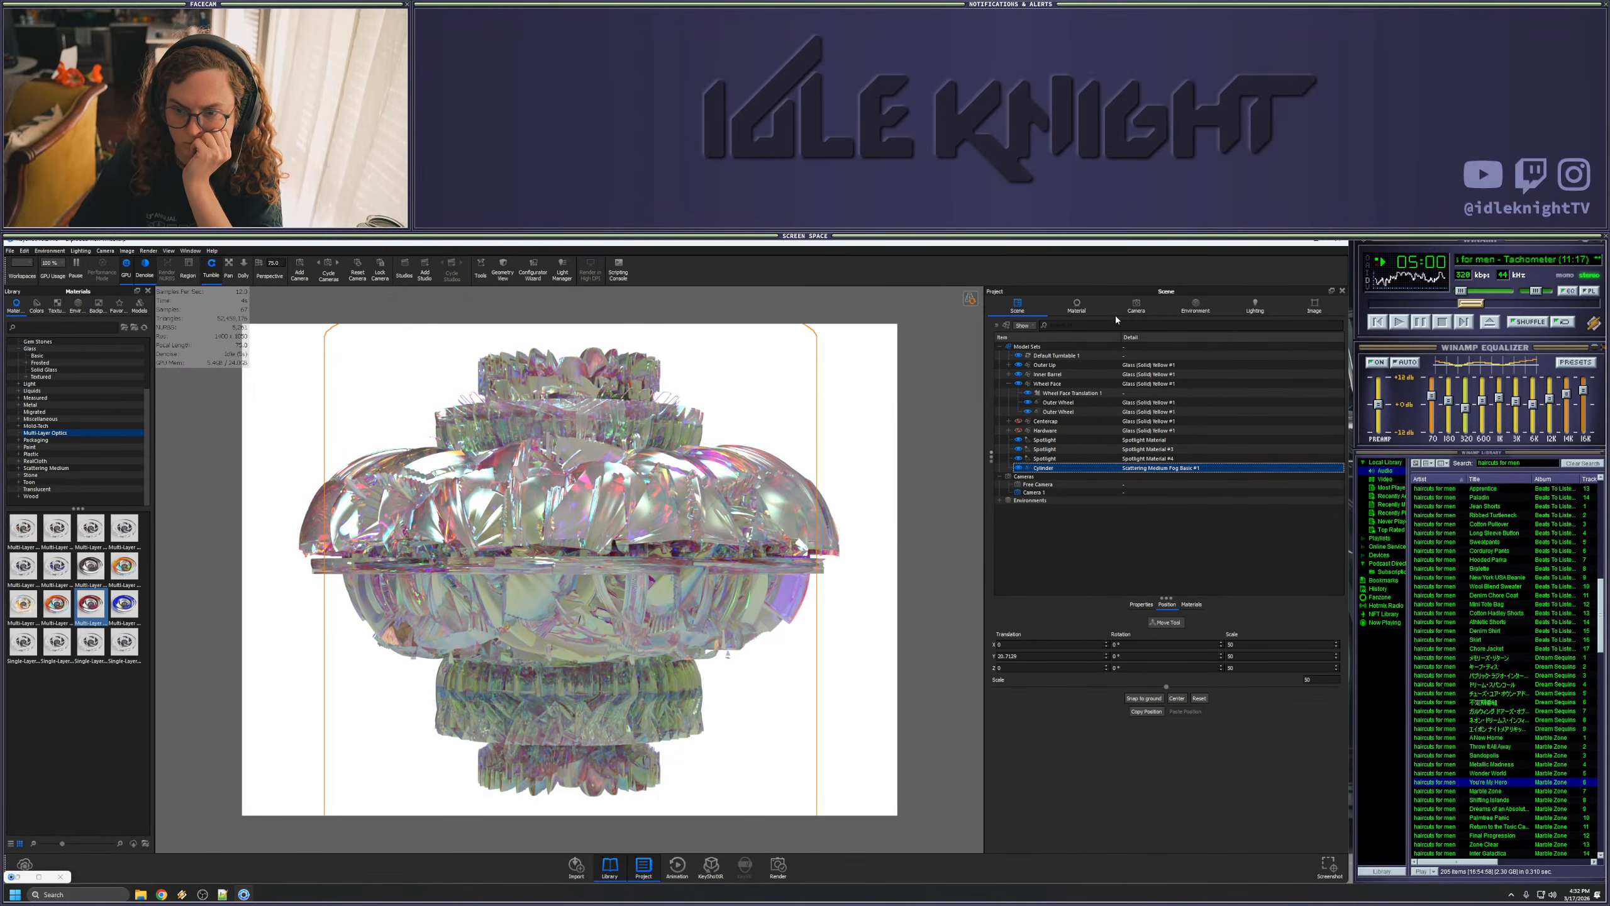
{"action": "left_click", "coordinate": [1019, 468]}
- Switch the environment background to Lighting Environment and lower the environment brightness to 0
{"action": "left_click", "coordinate": [1197, 306]}
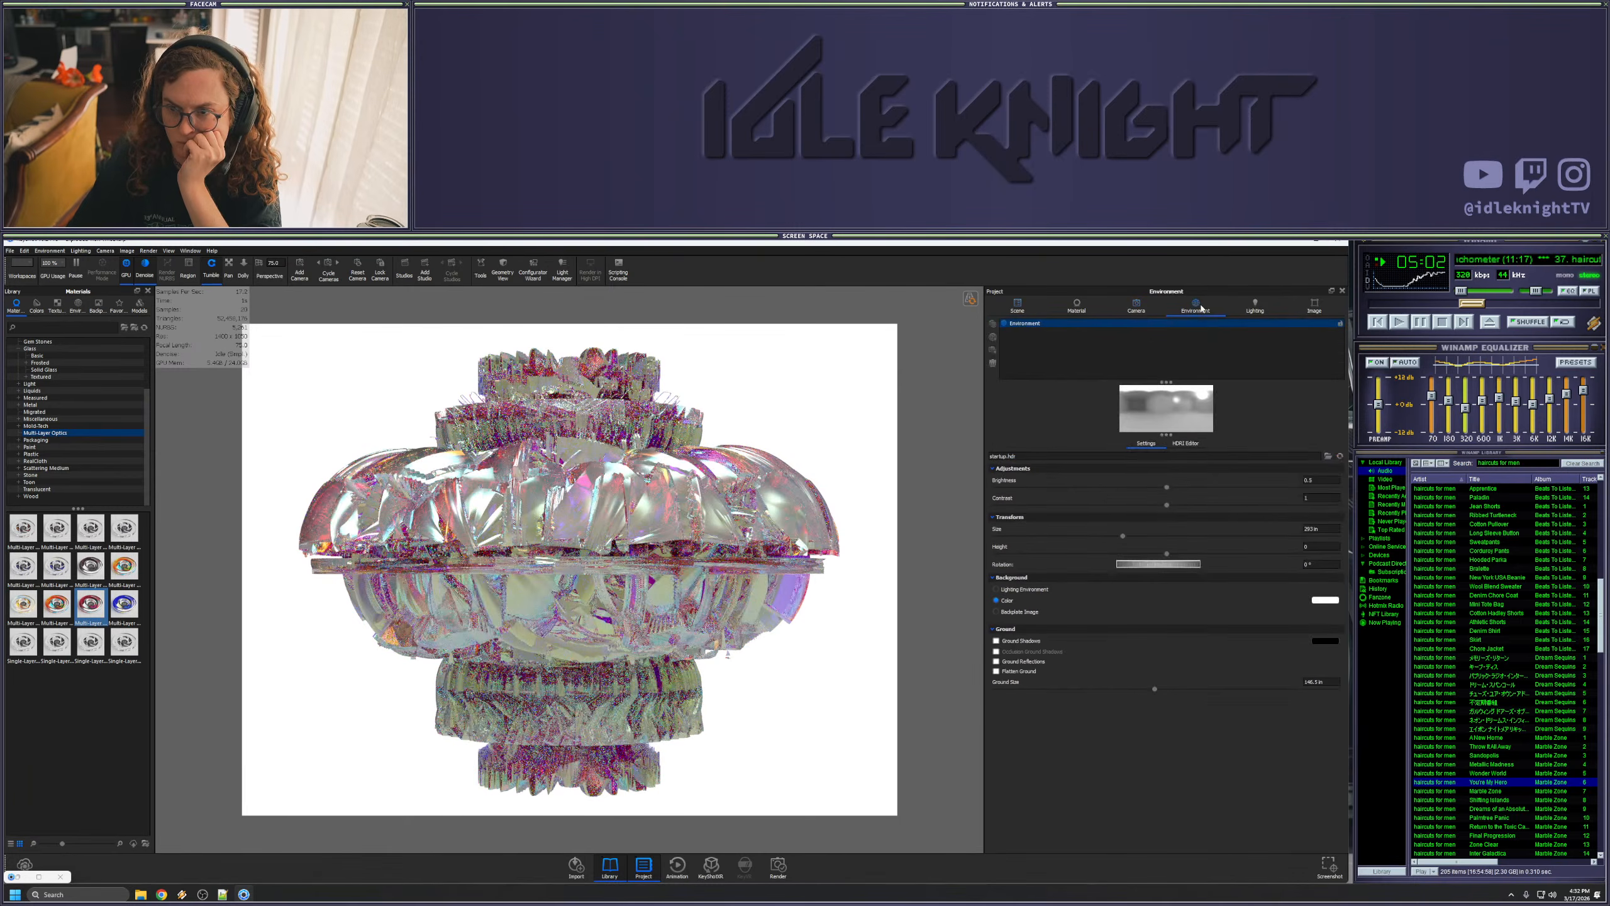
{"action": "left_click_drag", "start_coordinate": [1166, 487], "coordinate": [1043, 488]}
{"action": "left_click", "coordinate": [1014, 590]}
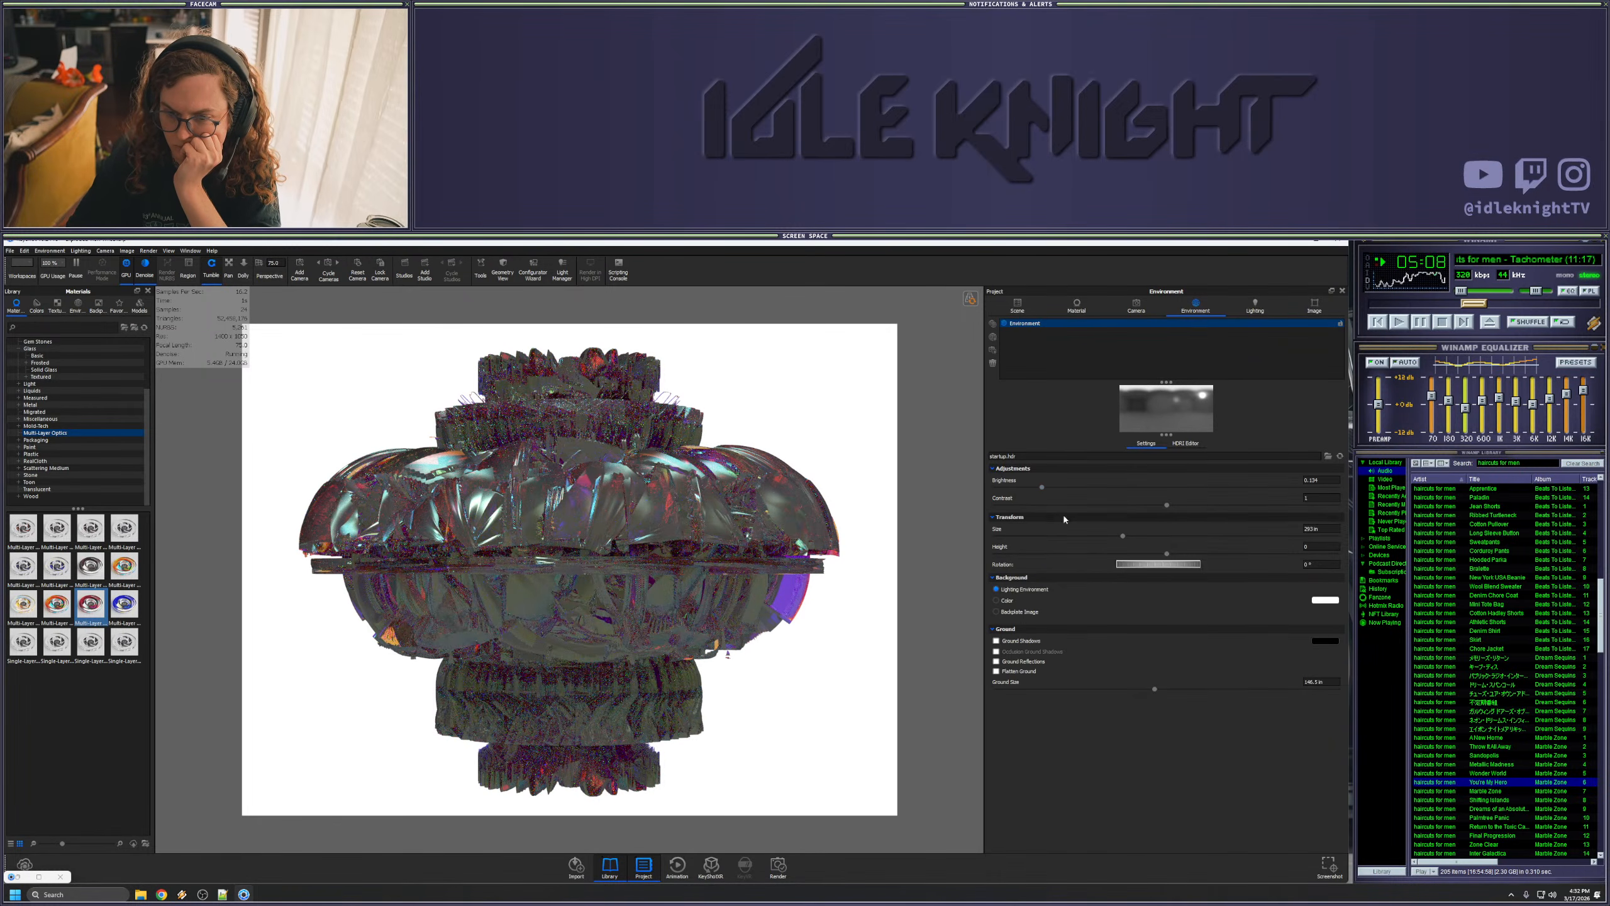
{"action": "left_click_drag", "start_coordinate": [1043, 488], "coordinate": [942, 493]}
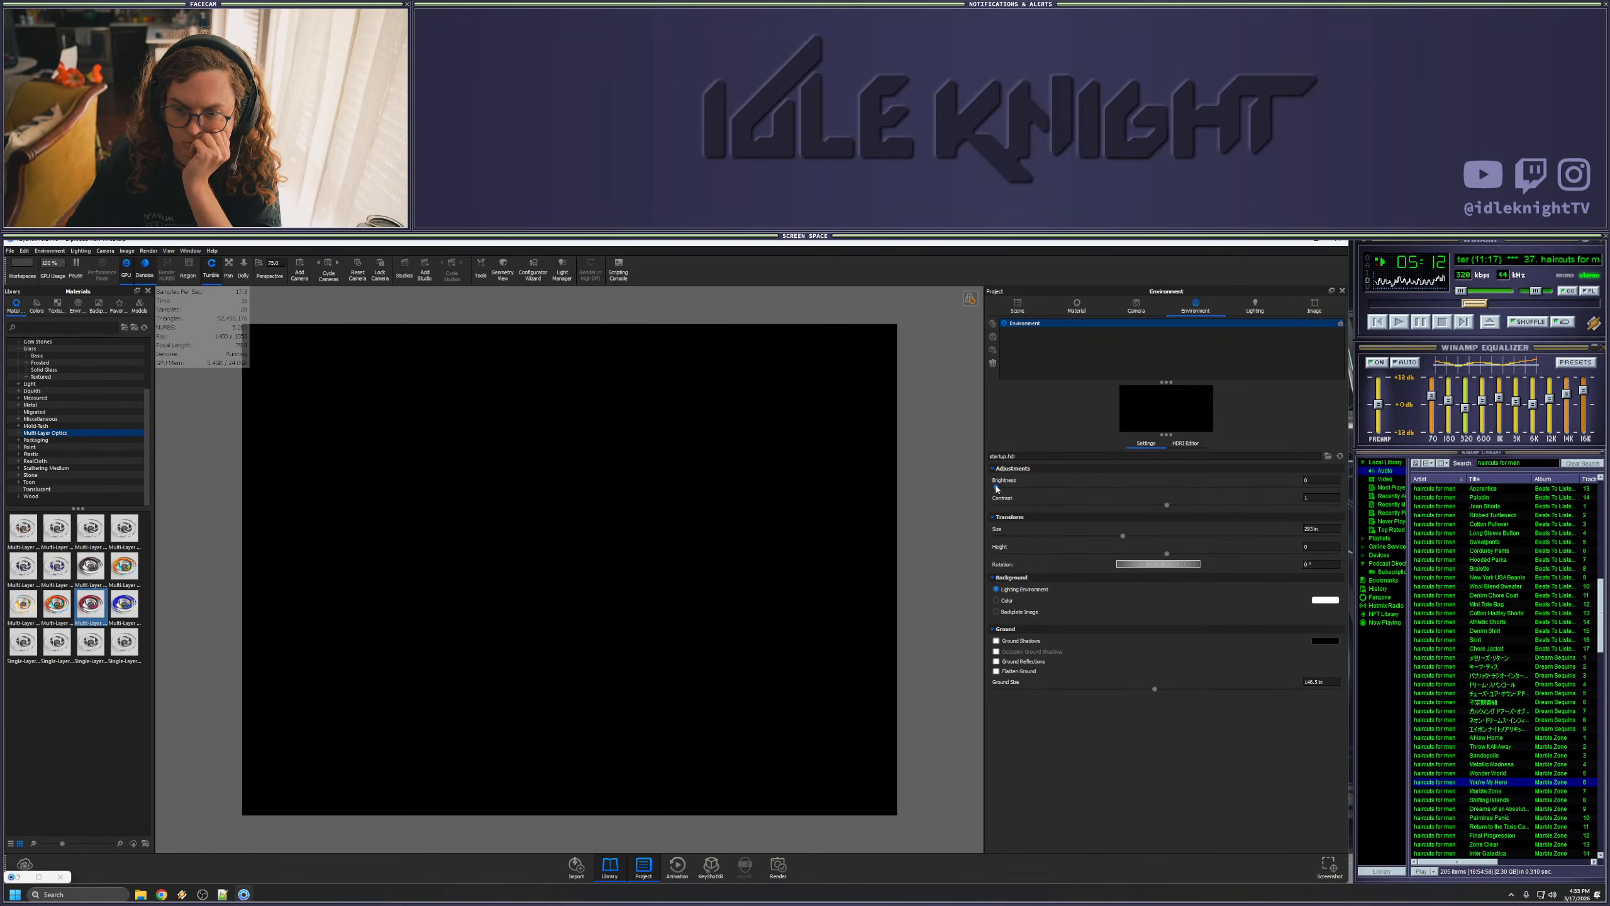
- Delete all three spotlights from the scene
{"action": "left_click", "coordinate": [1018, 305]}
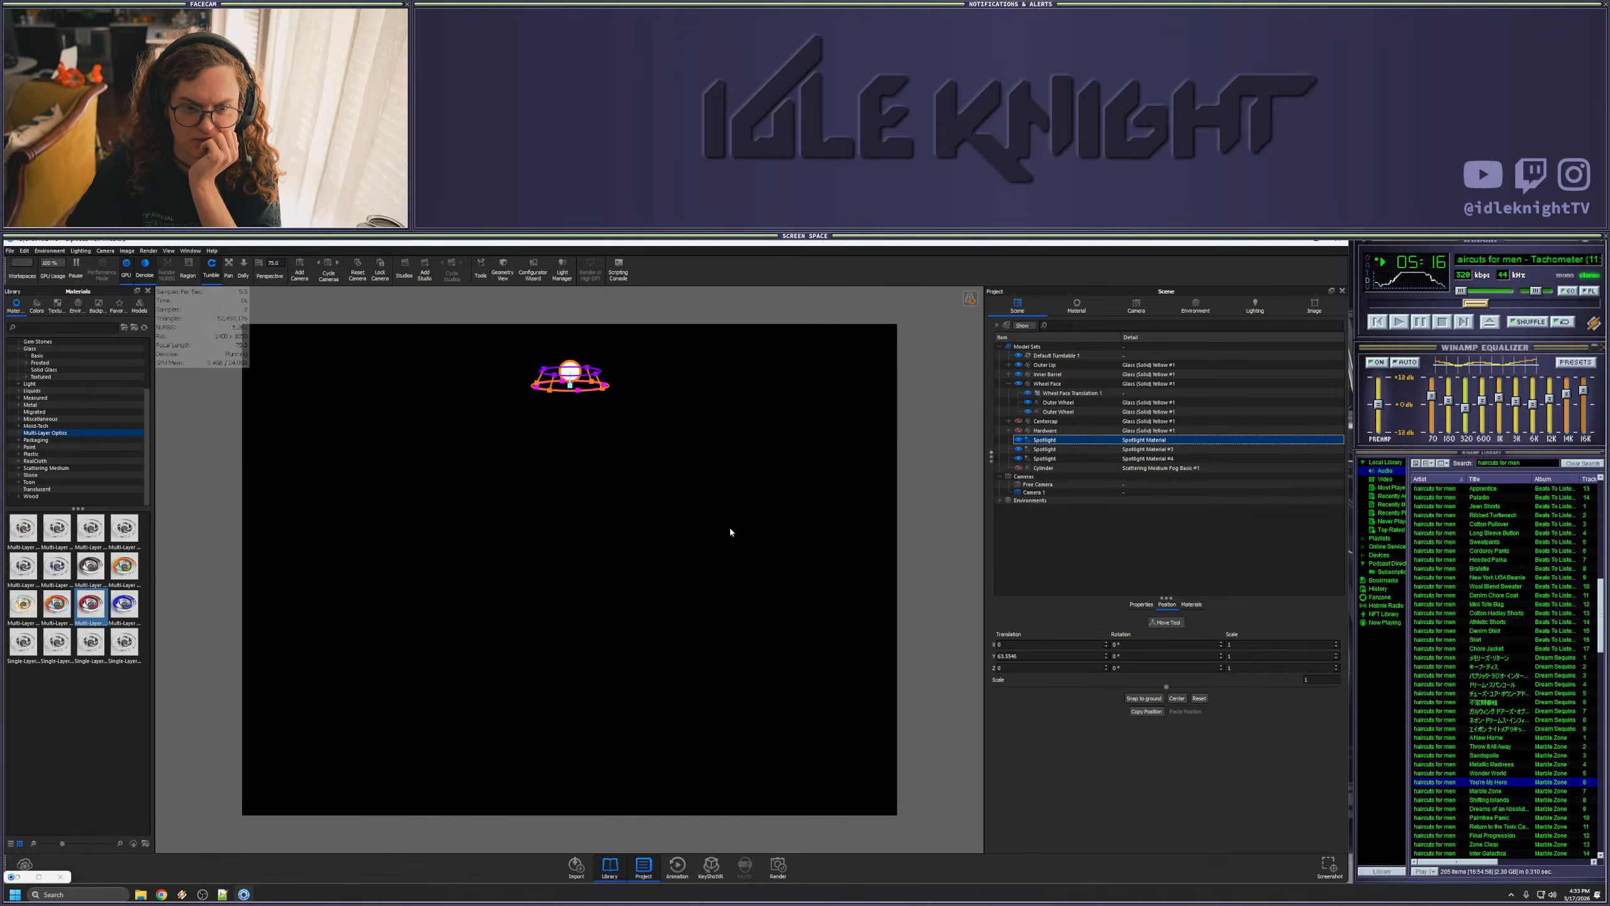
{"action": "left_click", "coordinate": [1149, 461]}
{"action": "left_click", "coordinate": [1136, 440], "text": "shift"}
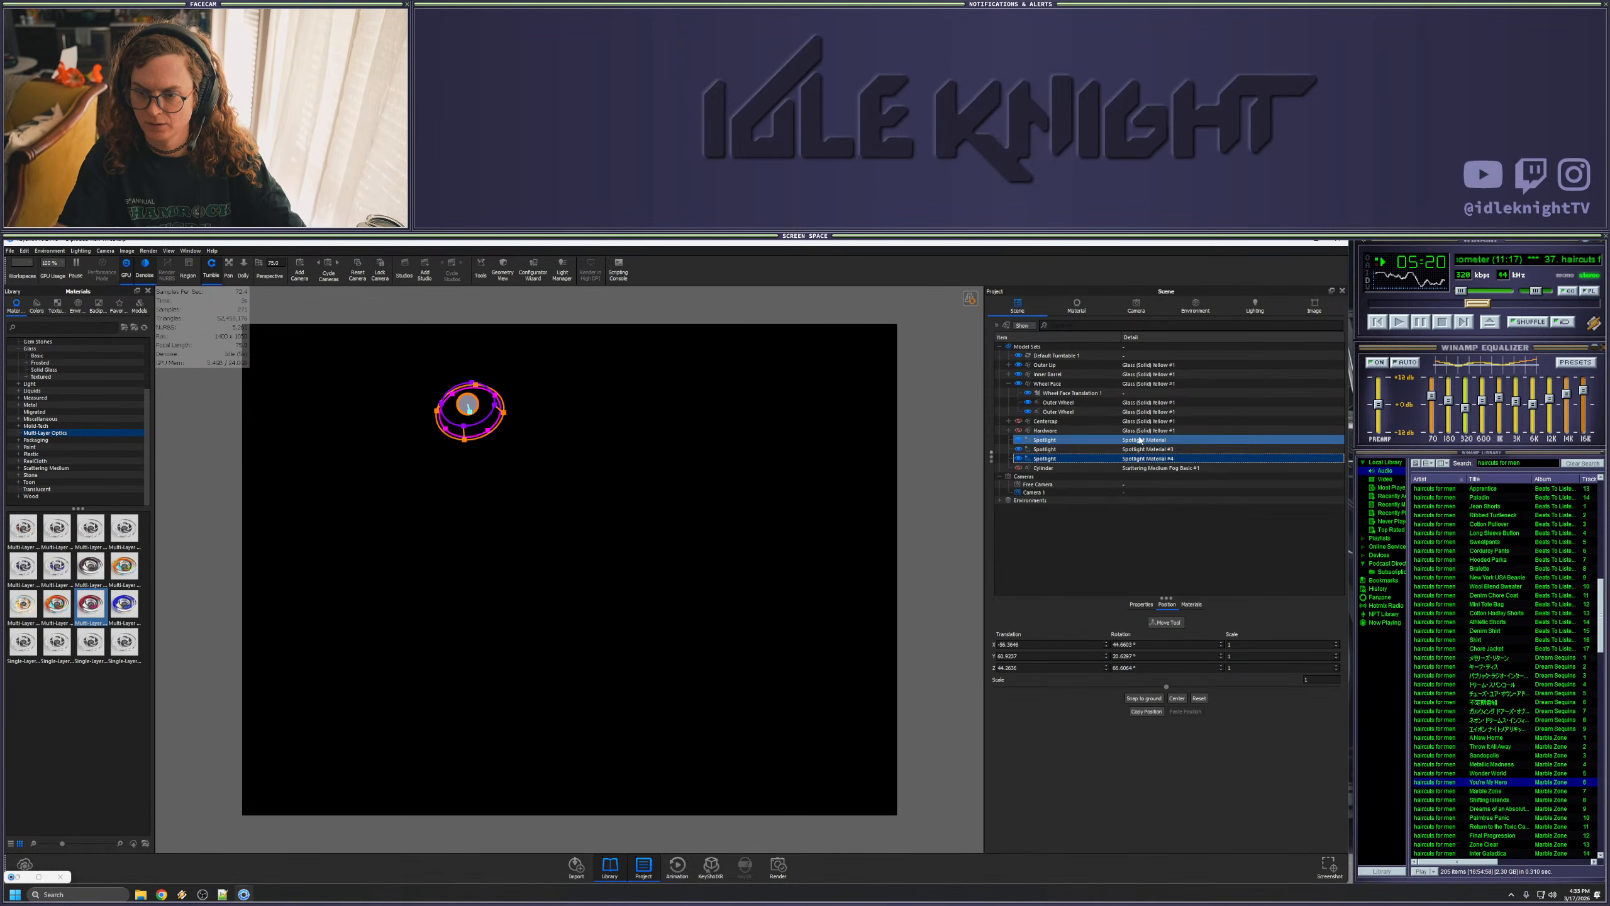
{"action": "key", "text": "Delete"}
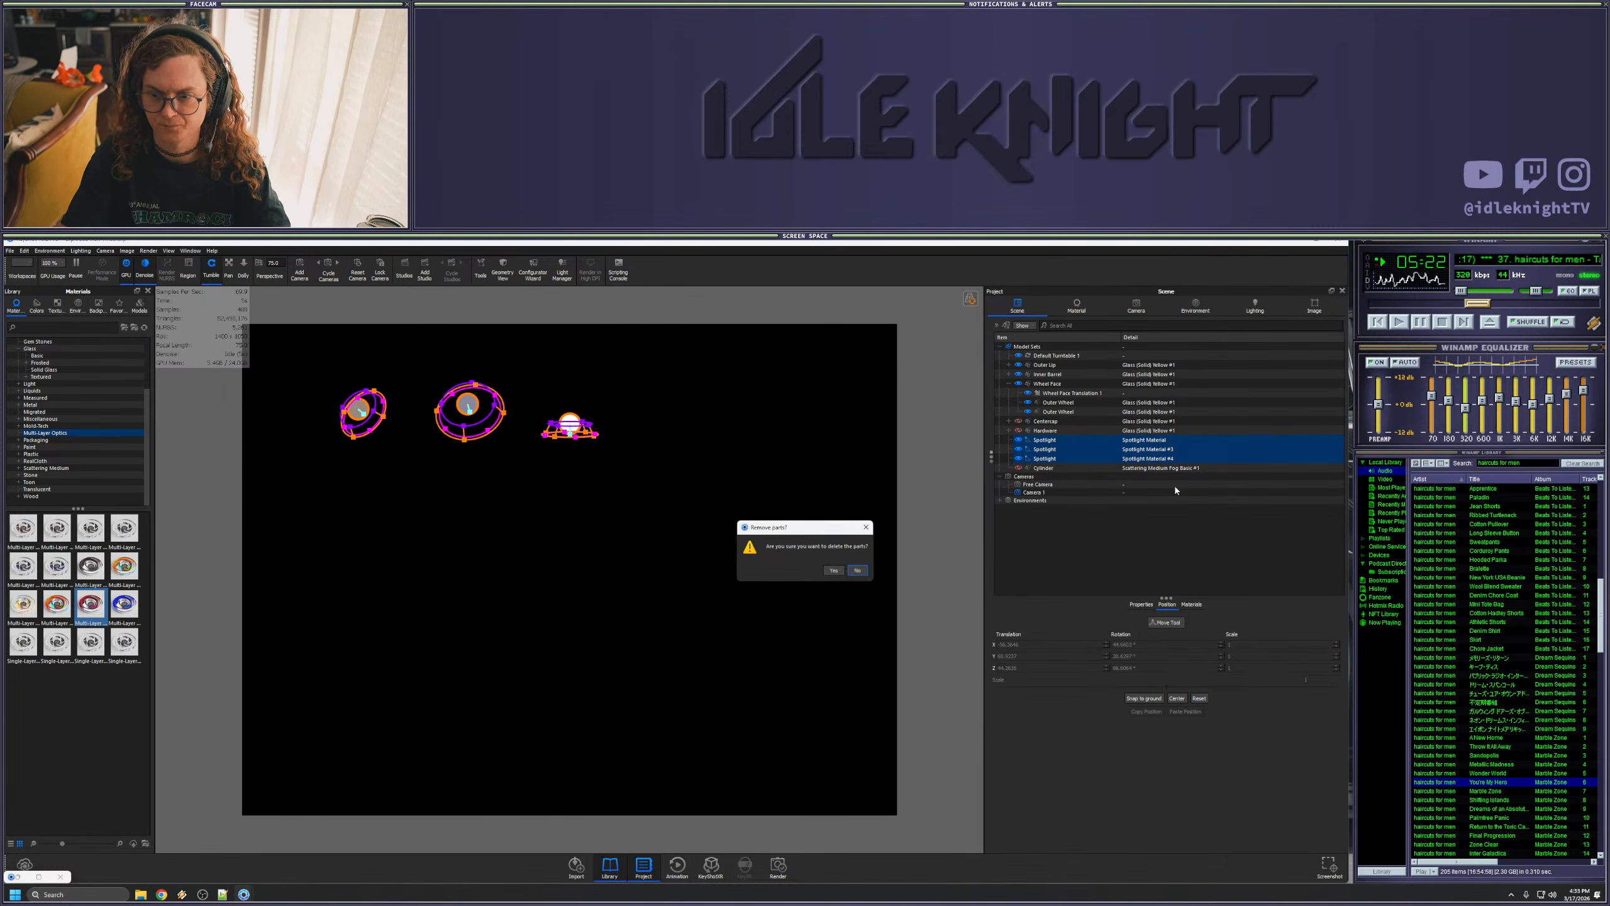
{"action": "left_click", "coordinate": [834, 572]}
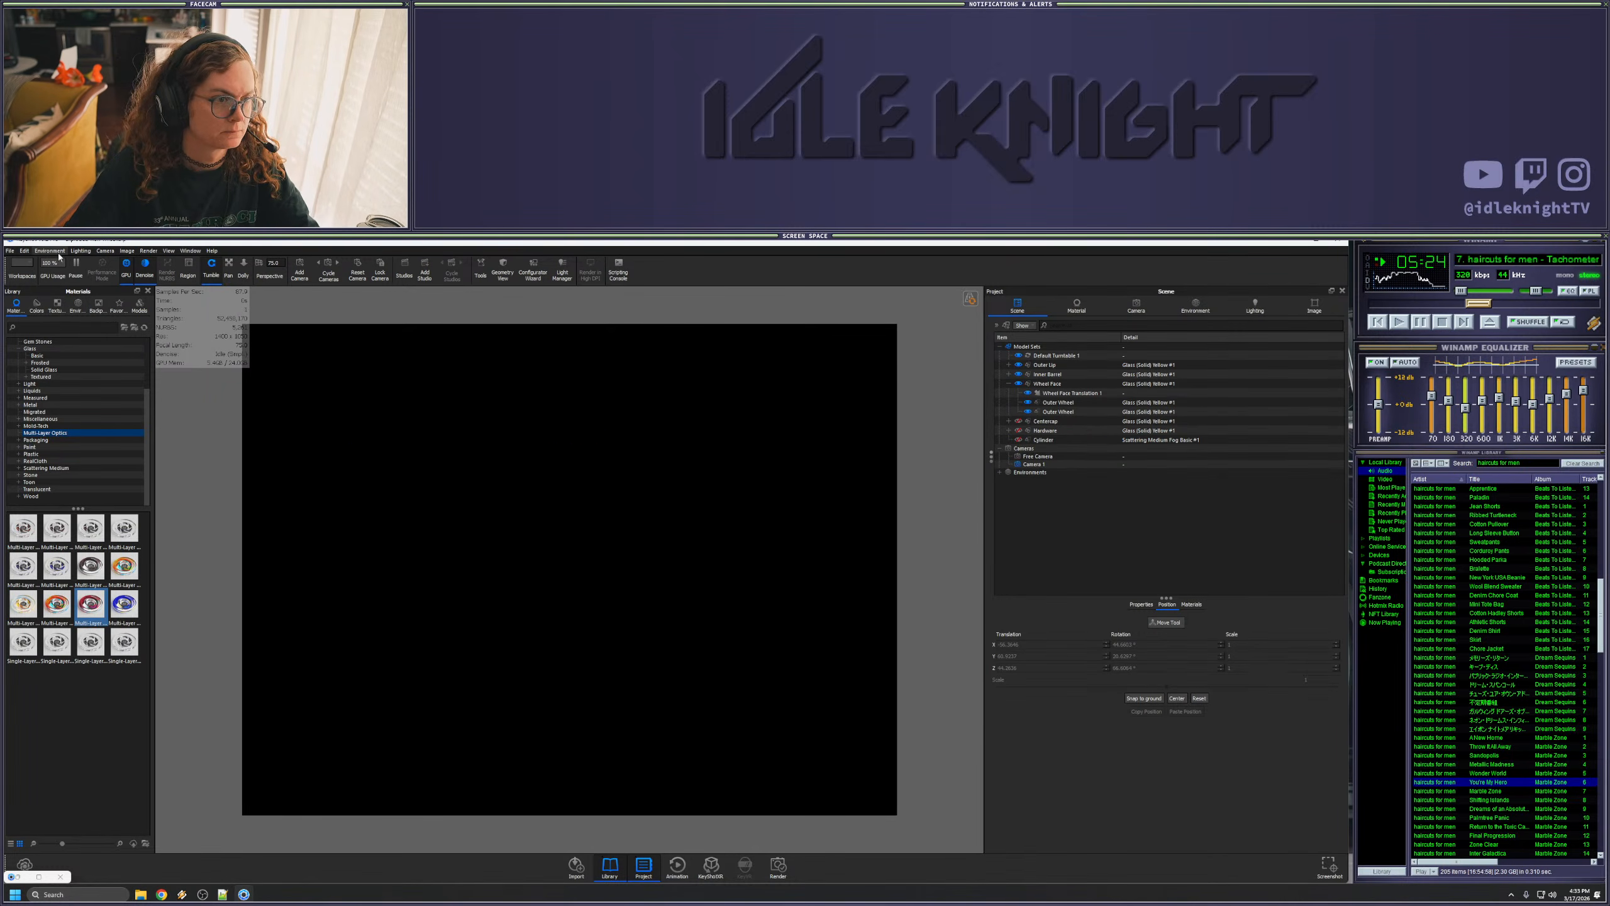
{"action": "left_click", "coordinate": [24, 250]}
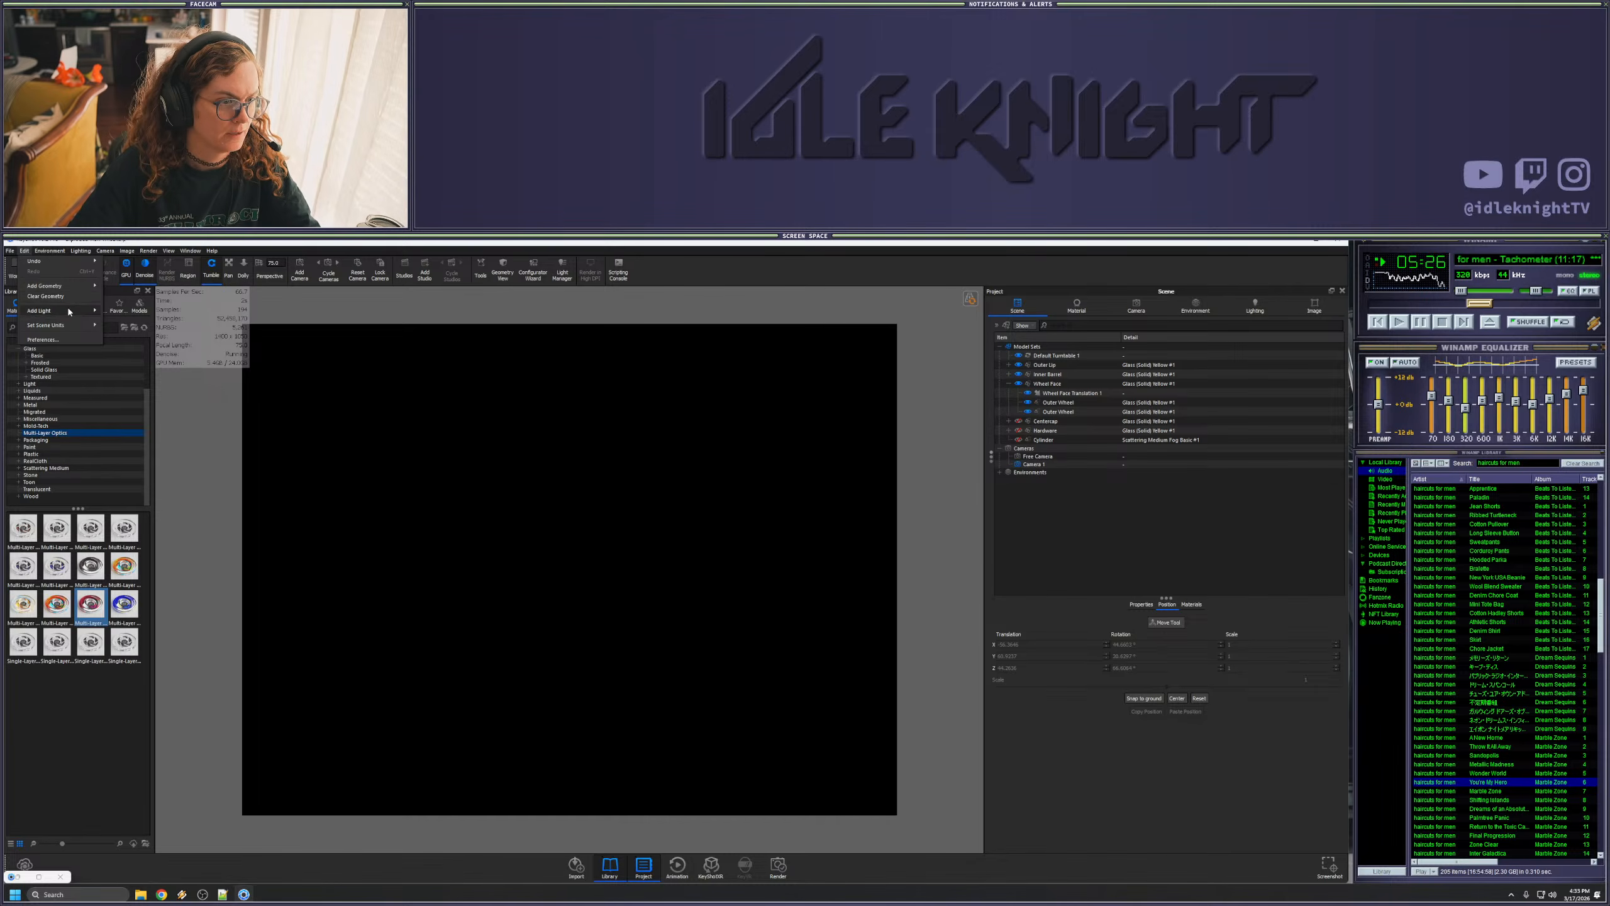
{"action": "mouse_move", "coordinate": [70, 311]}
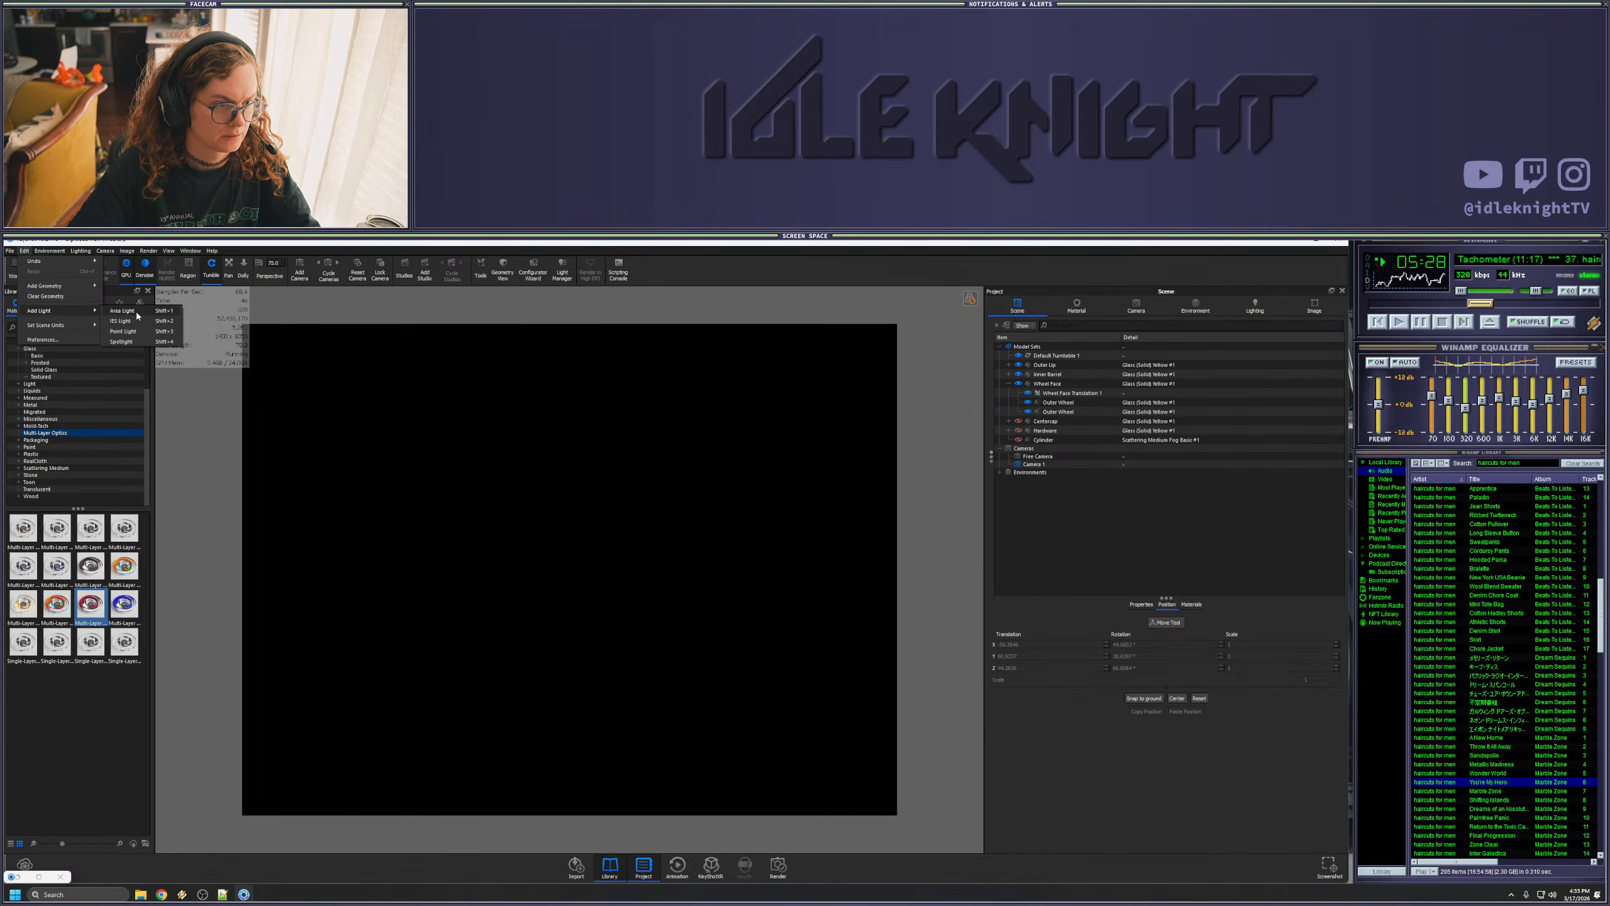
{"action": "left_click", "coordinate": [152, 327]}
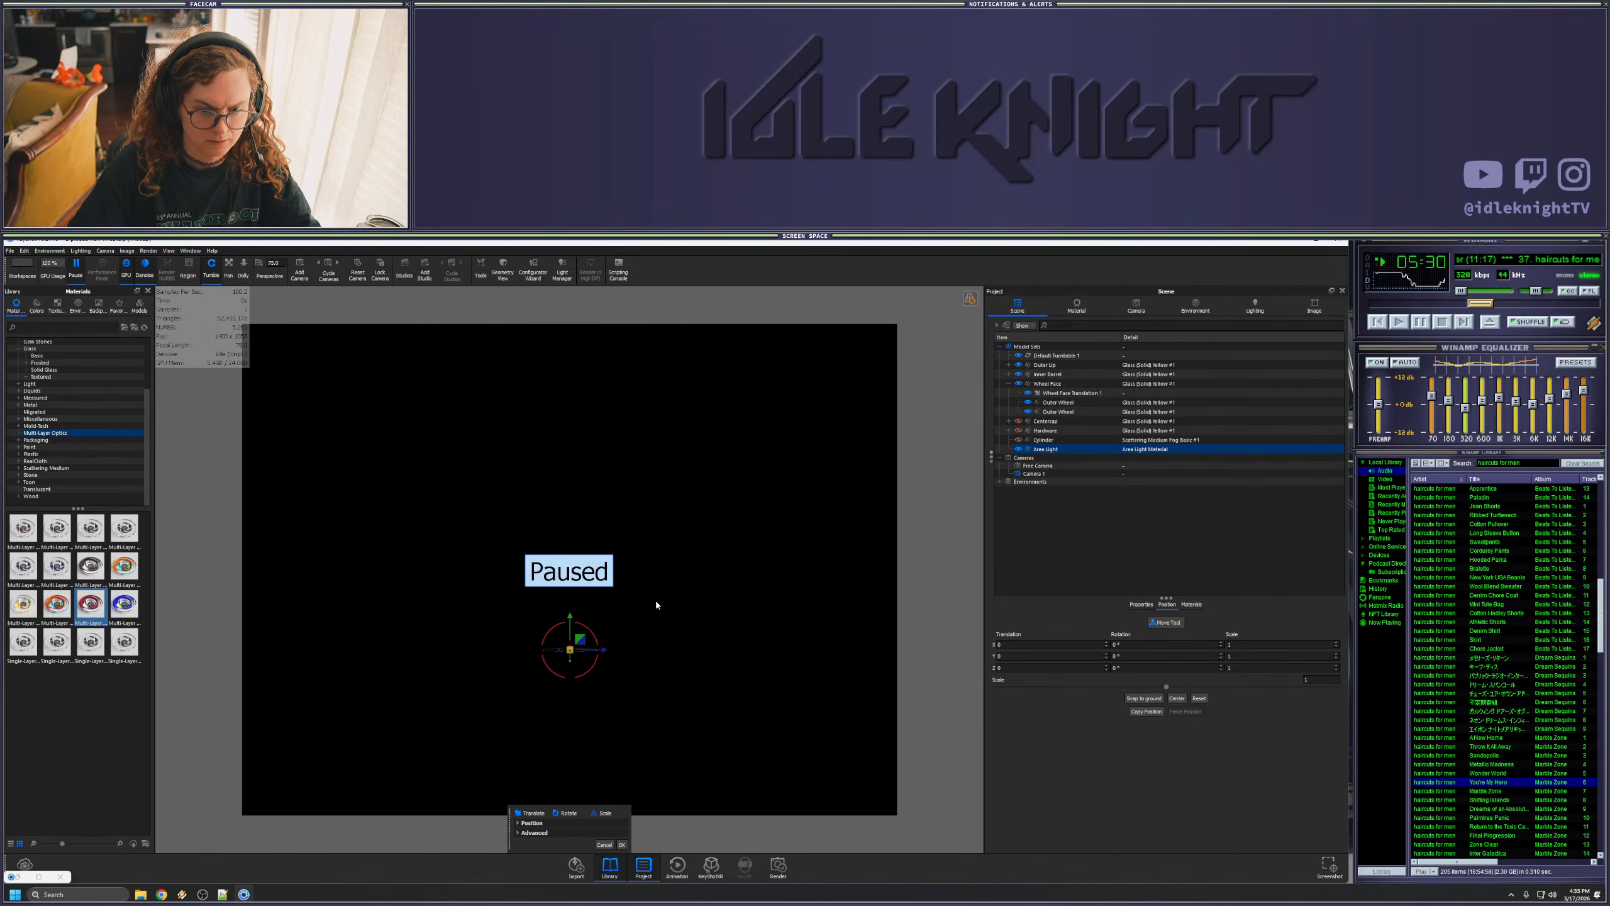
{"action": "left_click_drag", "start_coordinate": [569, 615], "coordinate": [582, 373]}
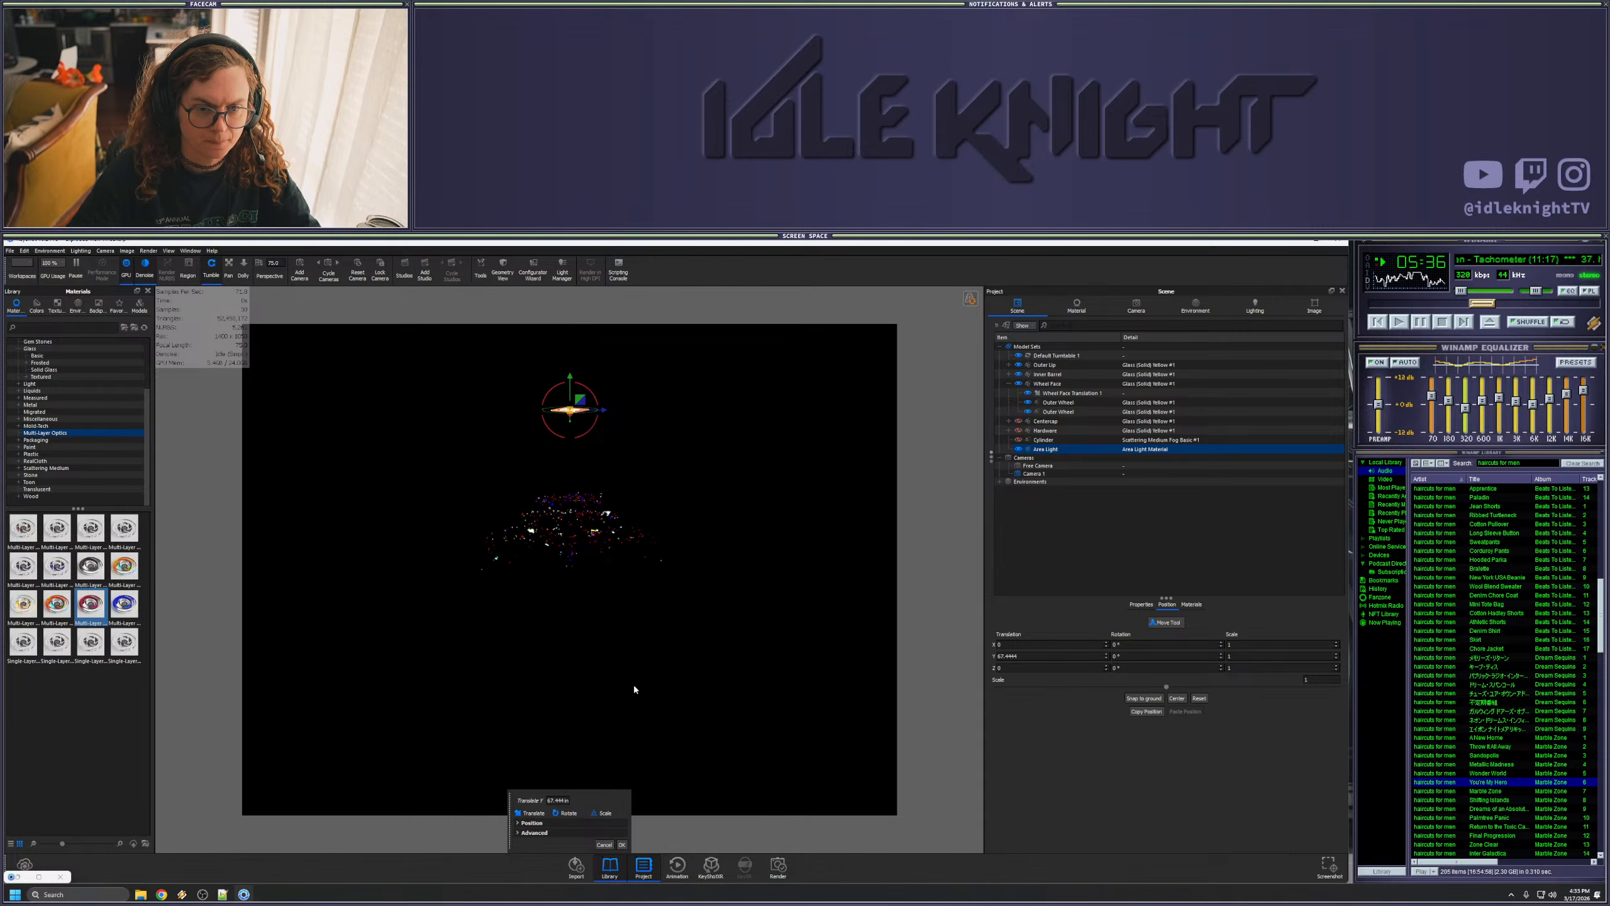
{"action": "left_click_drag", "start_coordinate": [571, 516], "coordinate": [581, 649]}
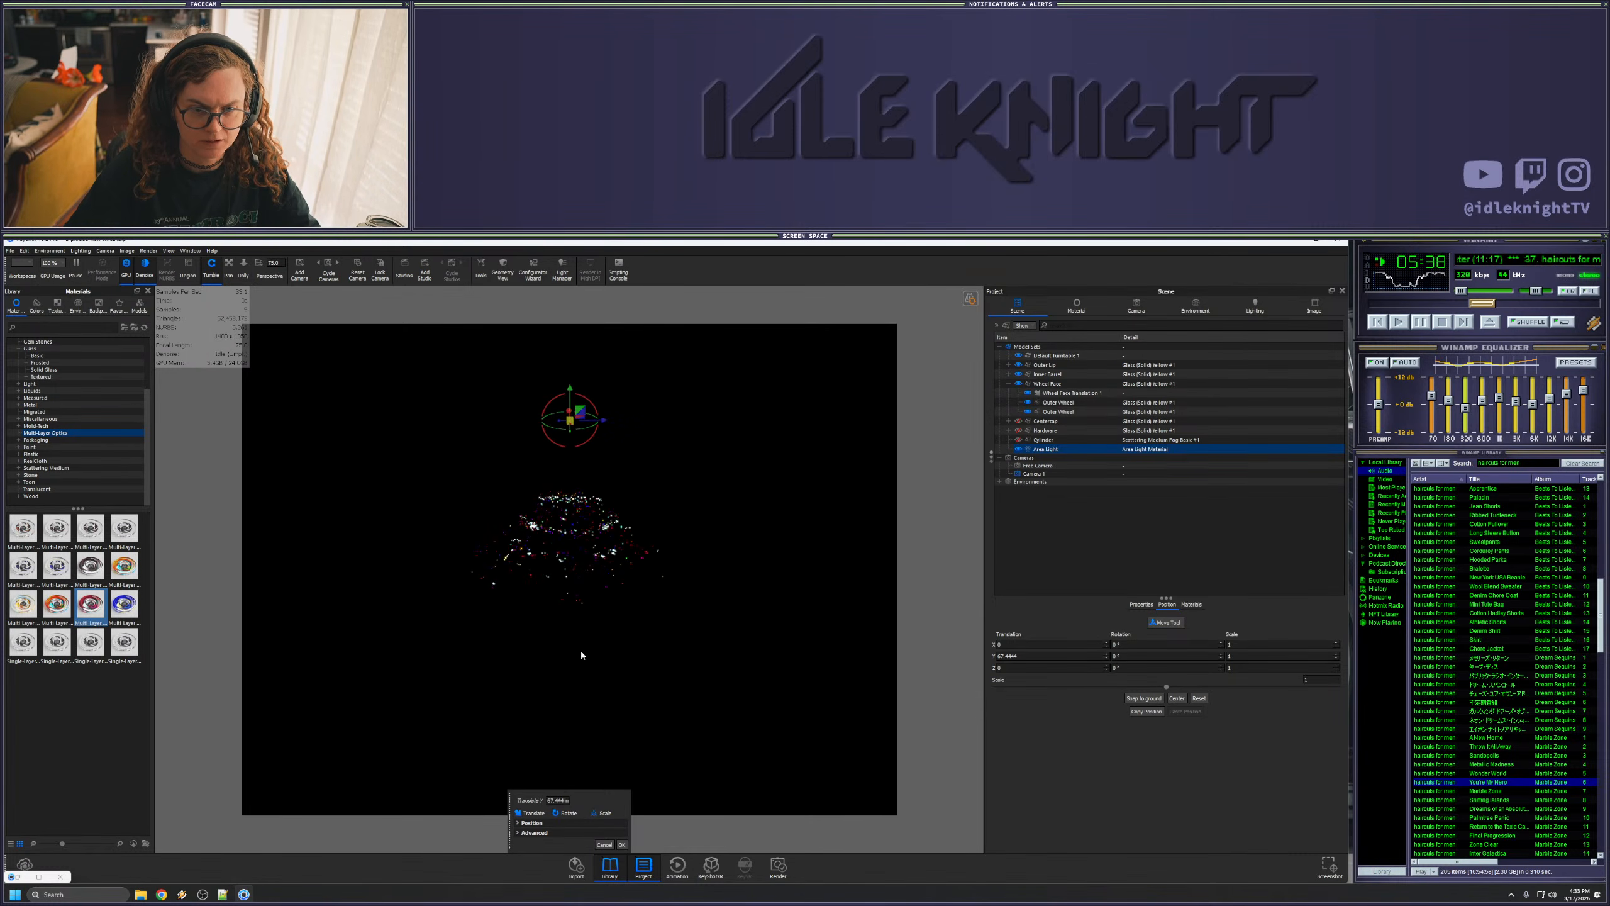
{"action": "left_click", "coordinate": [604, 844]}
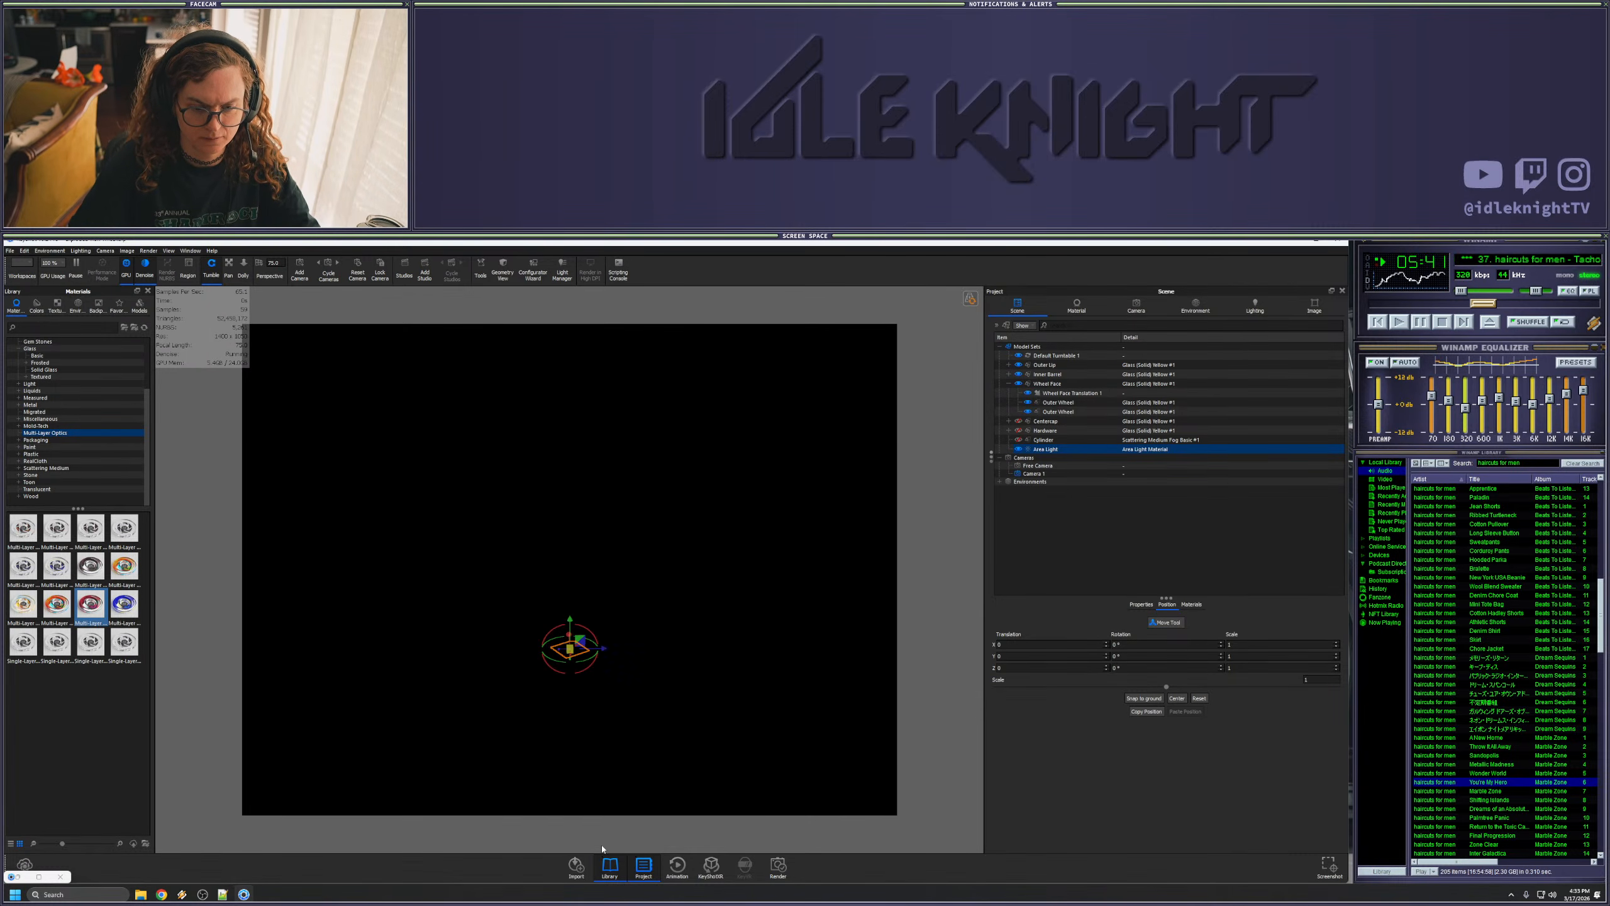
- Add a disc geometry to the scene
{"action": "left_click", "coordinate": [28, 251]}
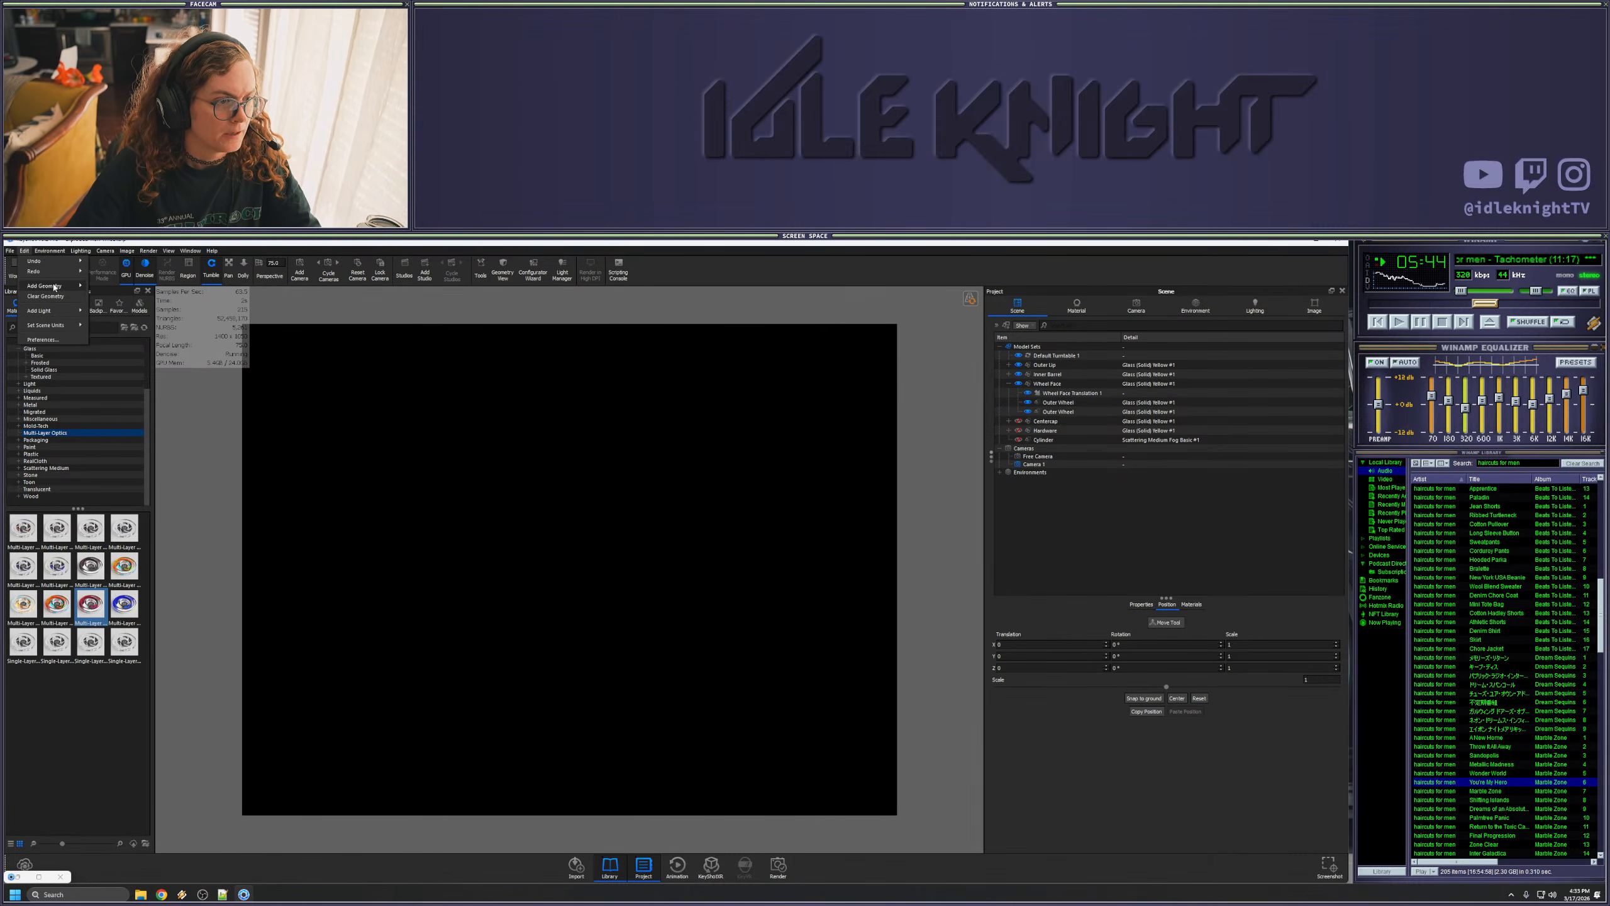
{"action": "mouse_move", "coordinate": [54, 286]}
{"action": "left_click", "coordinate": [111, 317]}
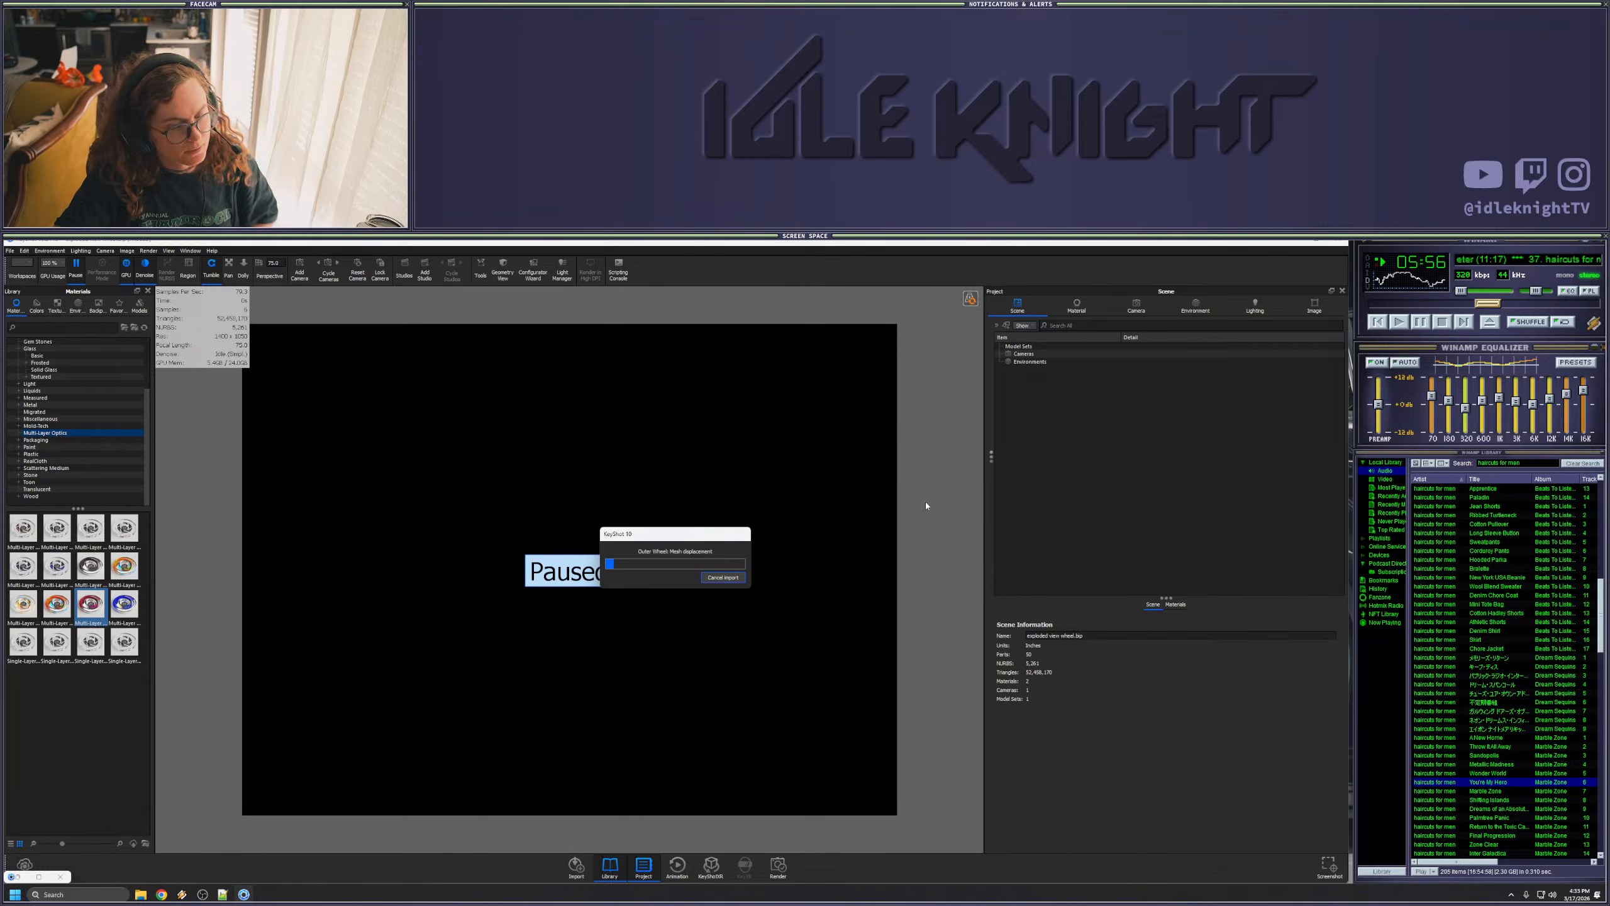
{"action": "left_click_drag", "start_coordinate": [694, 537], "coordinate": [1032, 632]}
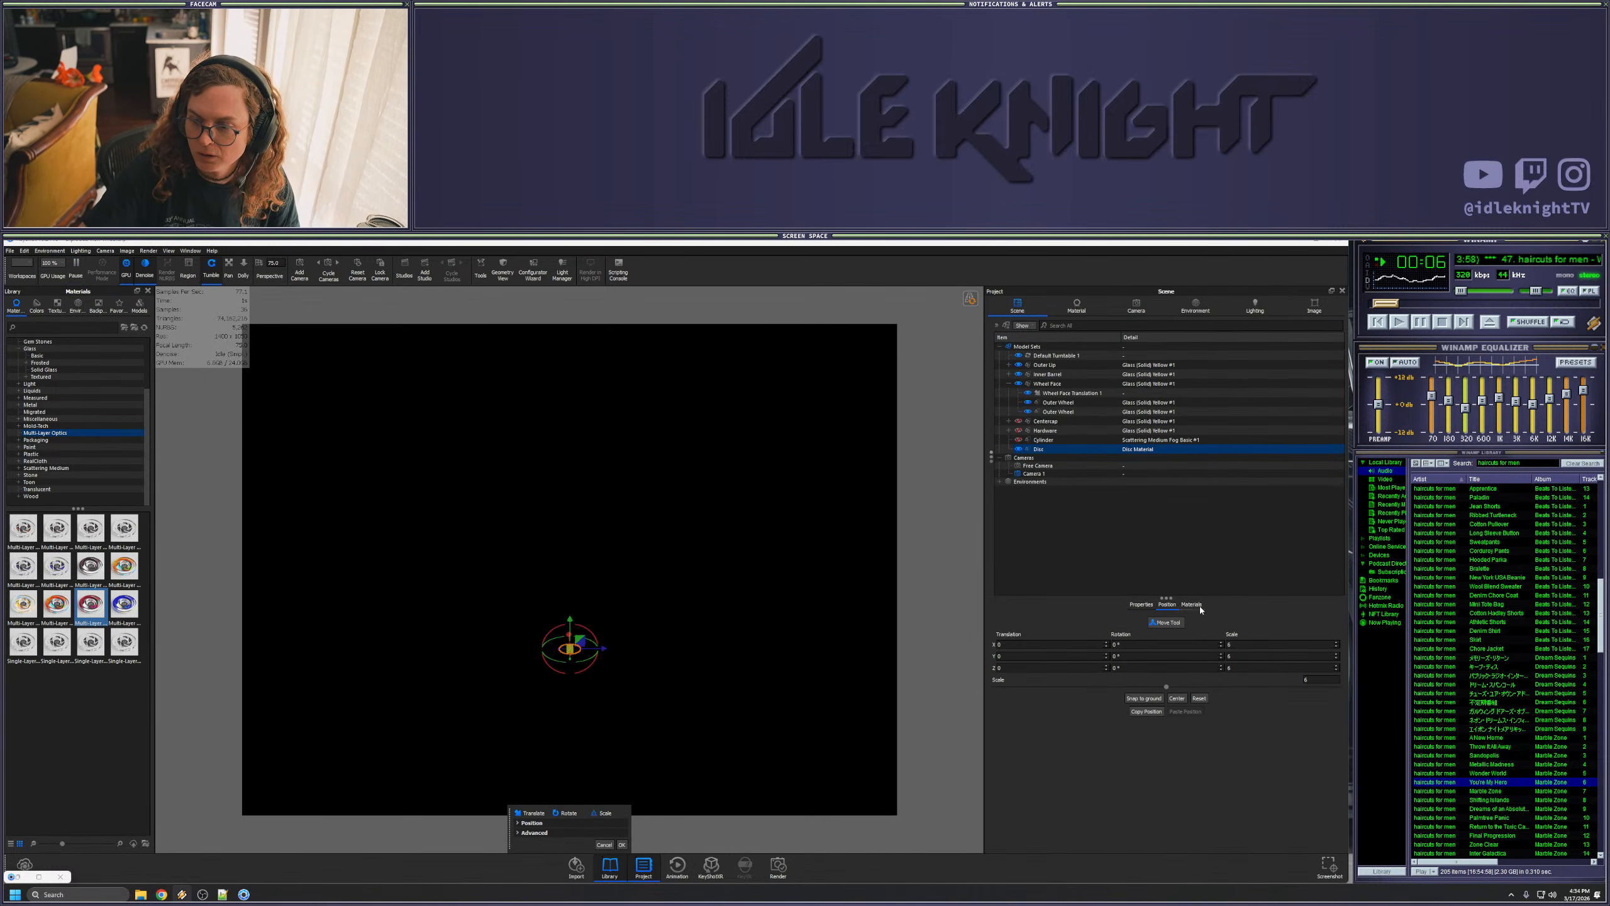
- Change the disc's material type from Diffuse to Area Light
{"action": "left_click", "coordinate": [1192, 604]}
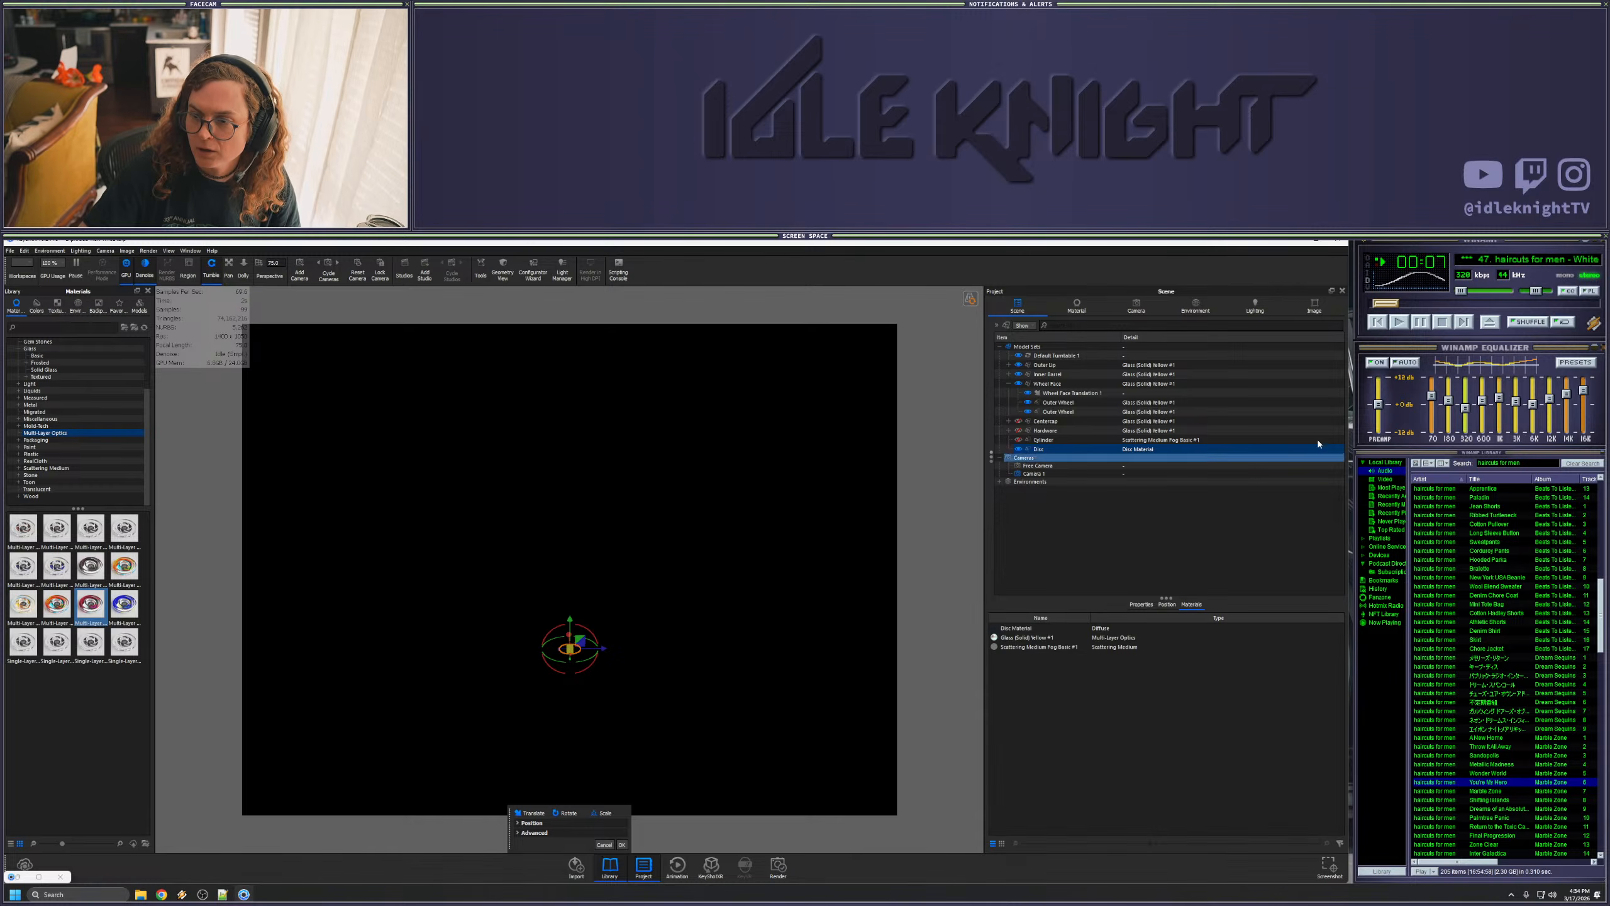
{"action": "double_click", "coordinate": [1017, 629]}
{"action": "left_click", "coordinate": [1311, 356]}
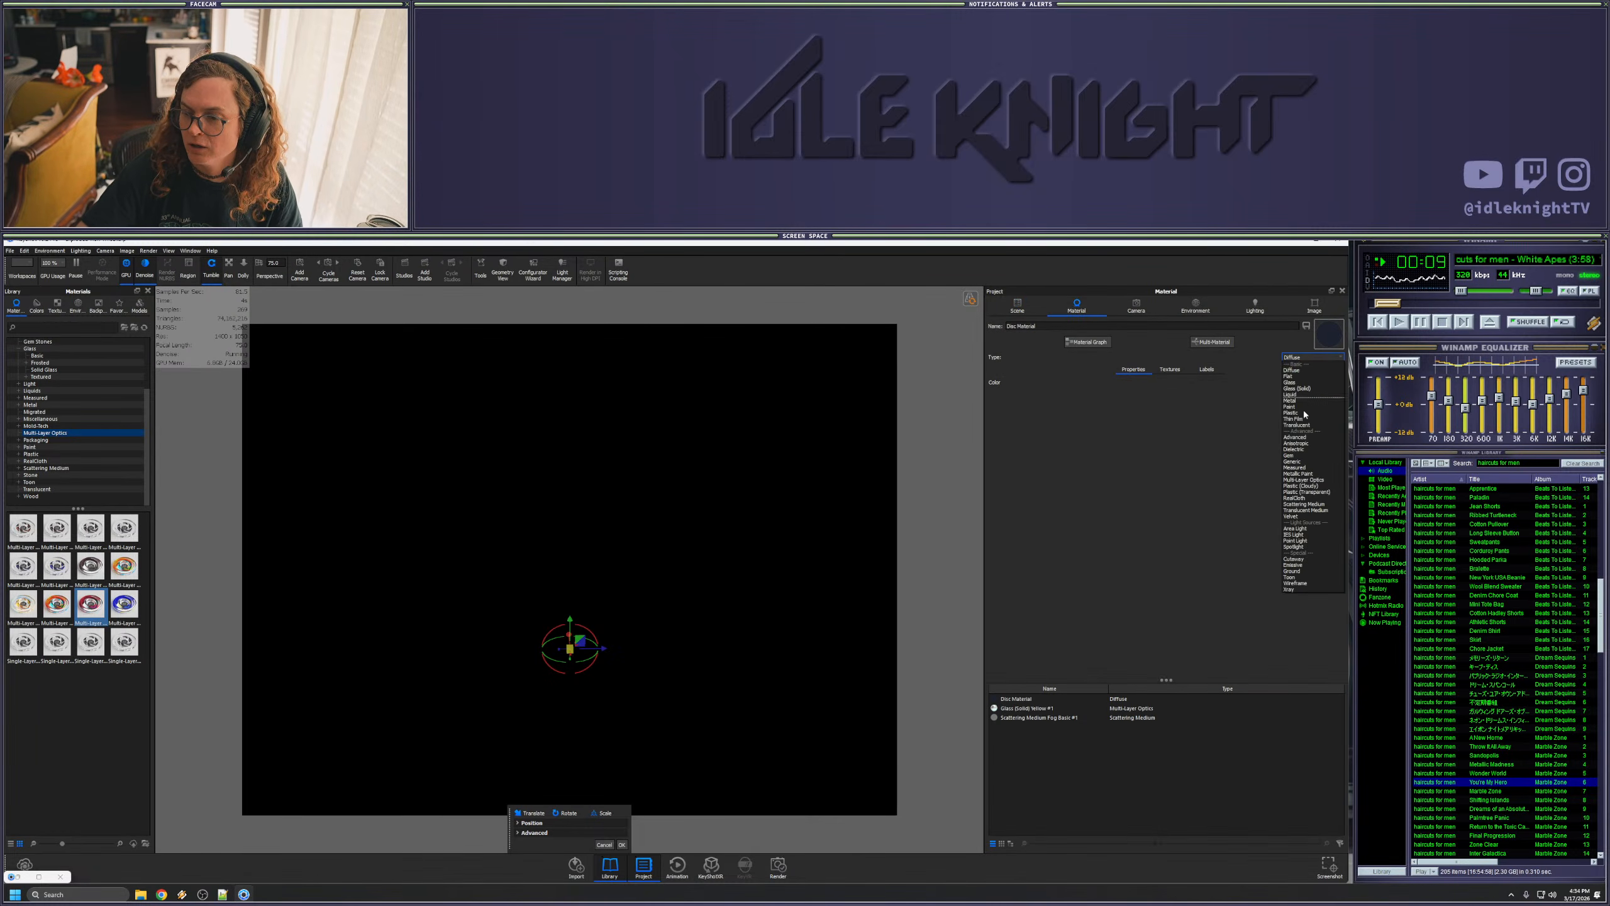
{"action": "left_click", "coordinate": [1298, 529]}
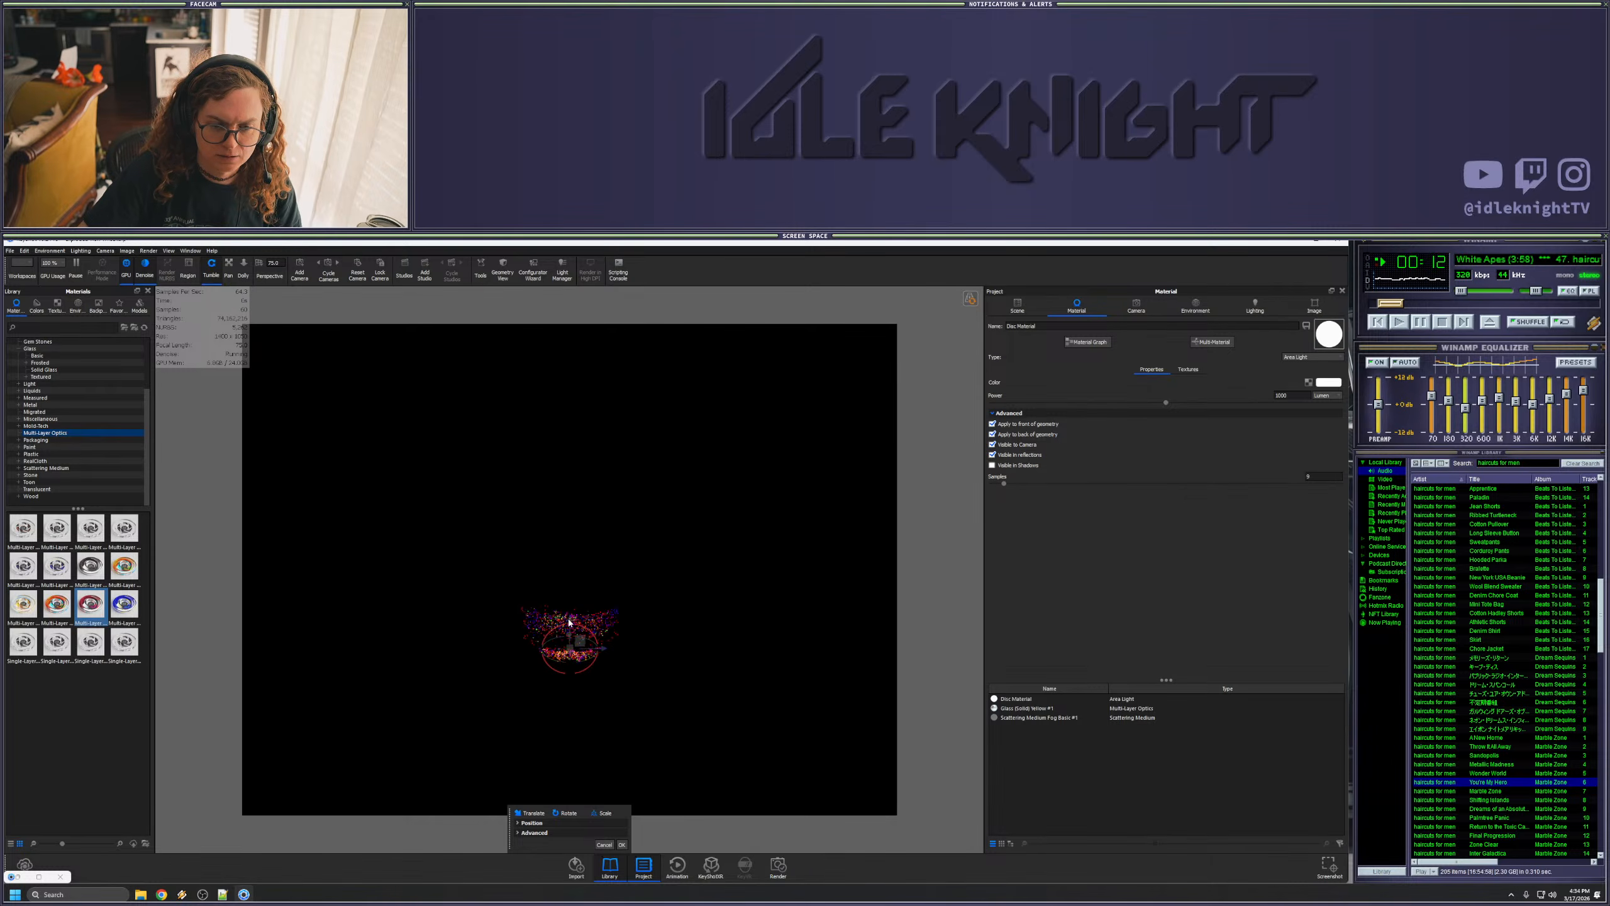
- Position the disc light a short distance above the stack and set its power to 10000 lumens
{"action": "left_click_drag", "start_coordinate": [567, 605], "coordinate": [571, 350]}
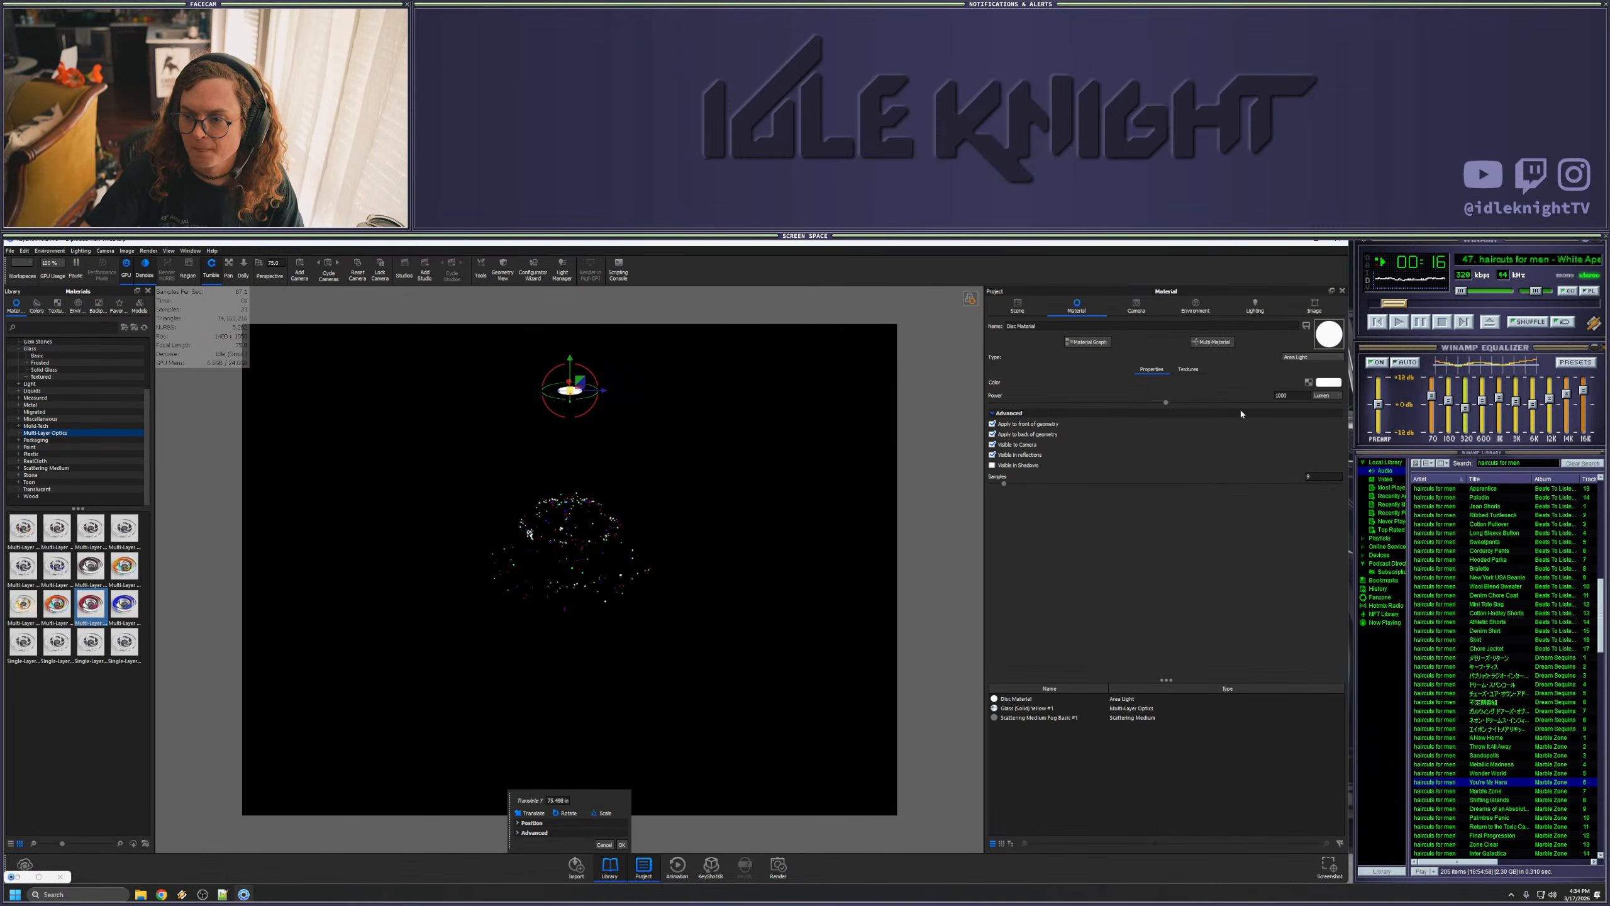
{"action": "left_click", "coordinate": [1293, 396]}
{"action": "type", "text": "1000"}
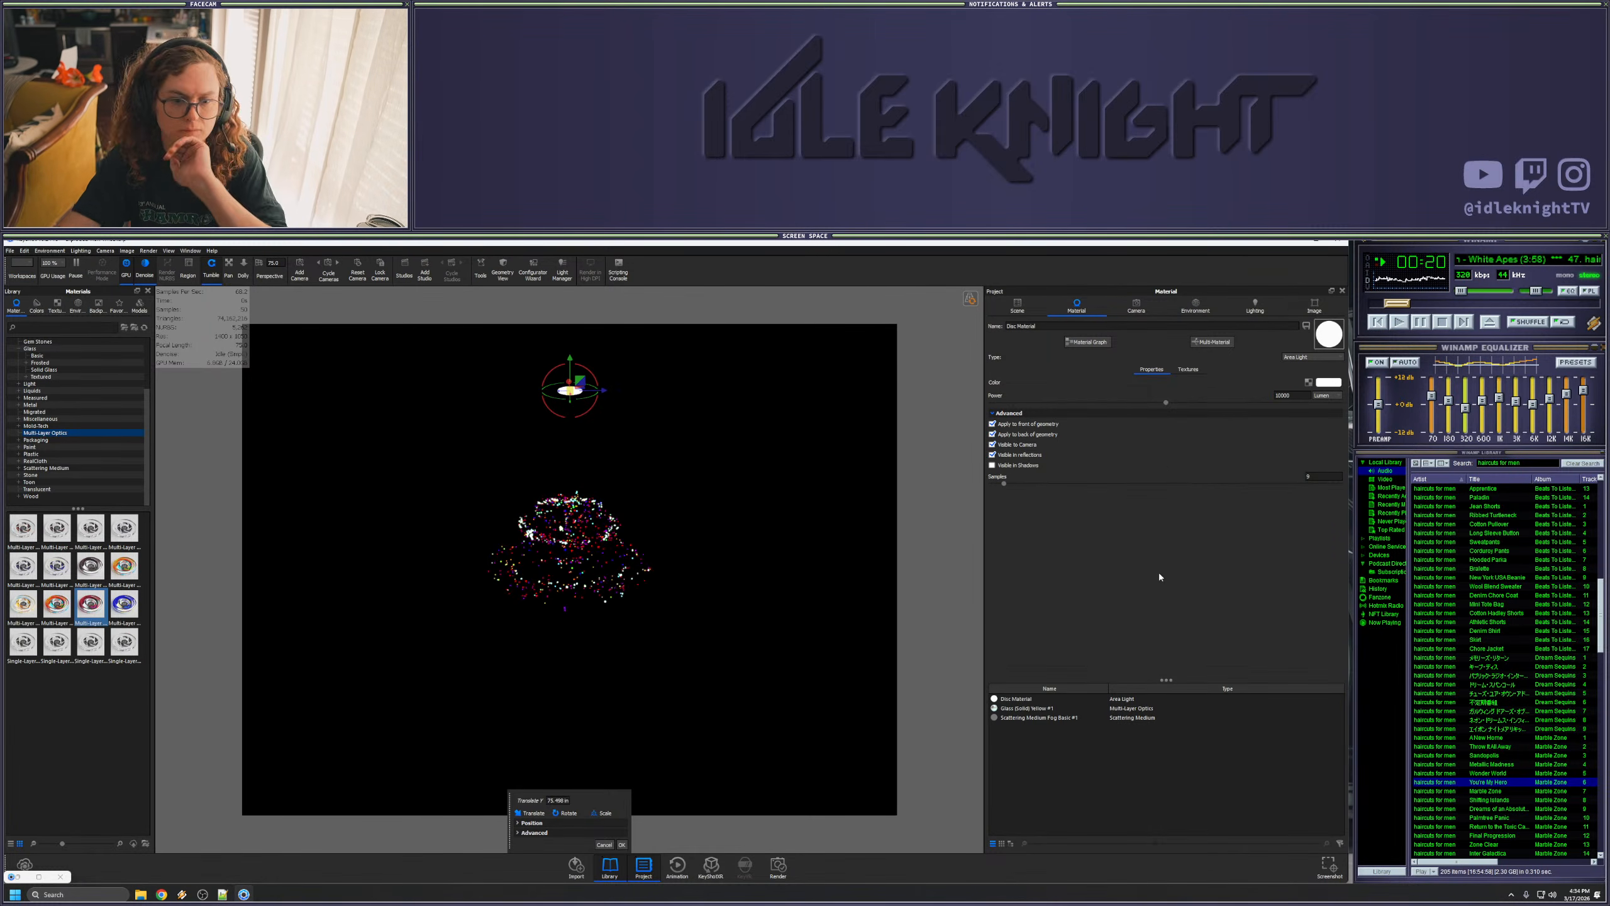
{"action": "left_click_drag", "start_coordinate": [570, 360], "coordinate": [572, 400]}
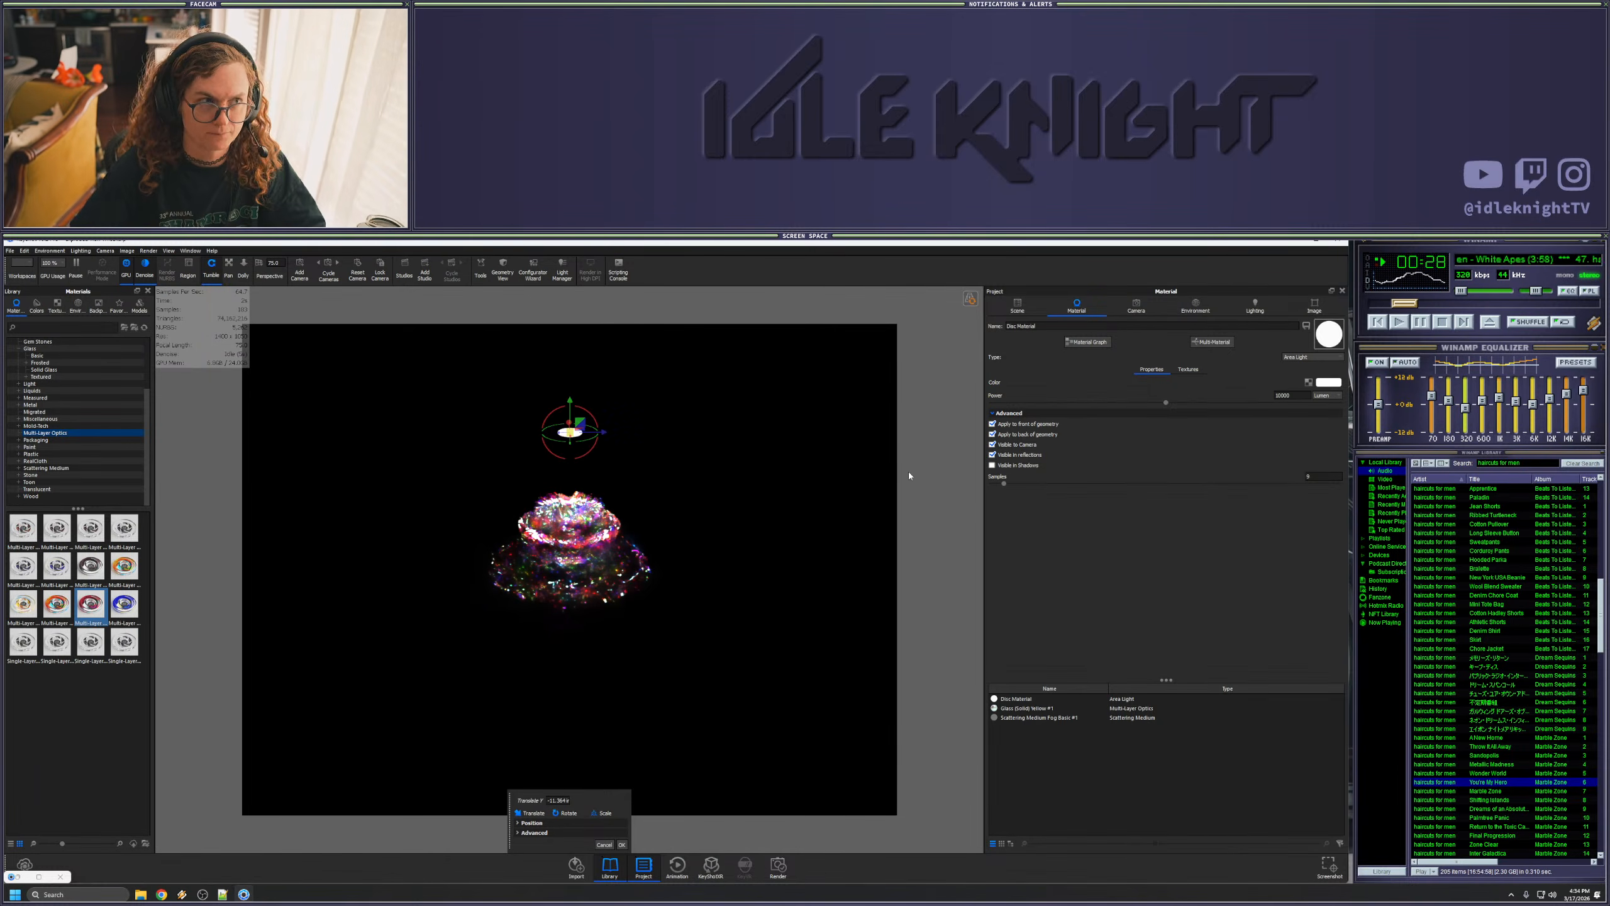
- Duplicate the disc light, move the copy straight down below the stack, and rotate it 180° to face upward
{"action": "left_click", "coordinate": [1029, 306]}
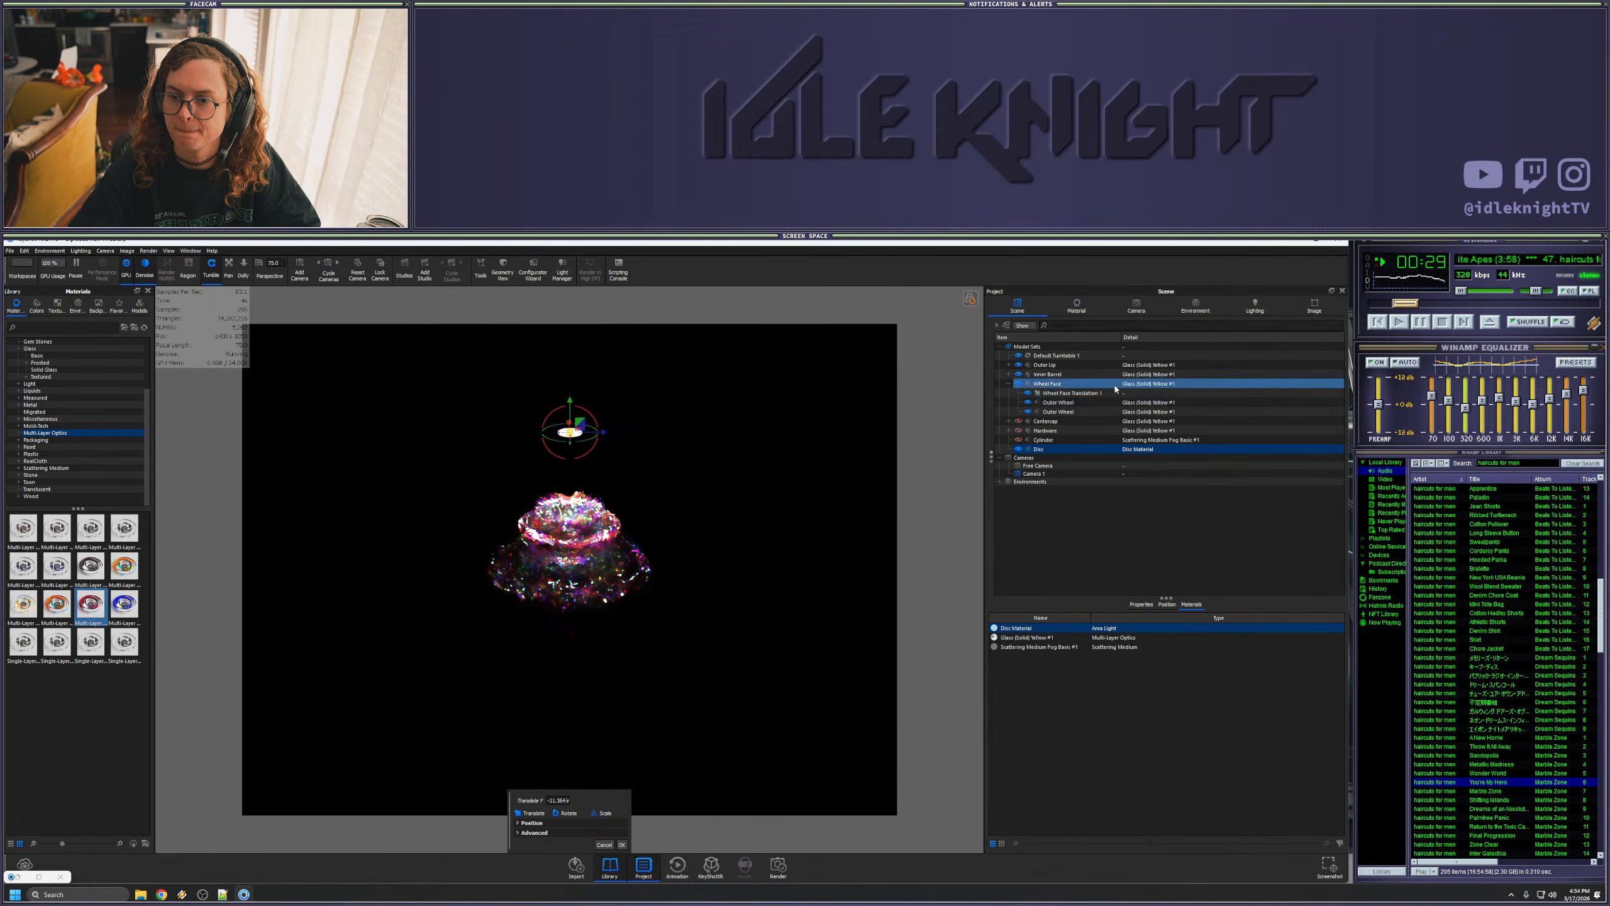
{"action": "right_click", "coordinate": [1049, 448]}
{"action": "left_click", "coordinate": [1074, 658]}
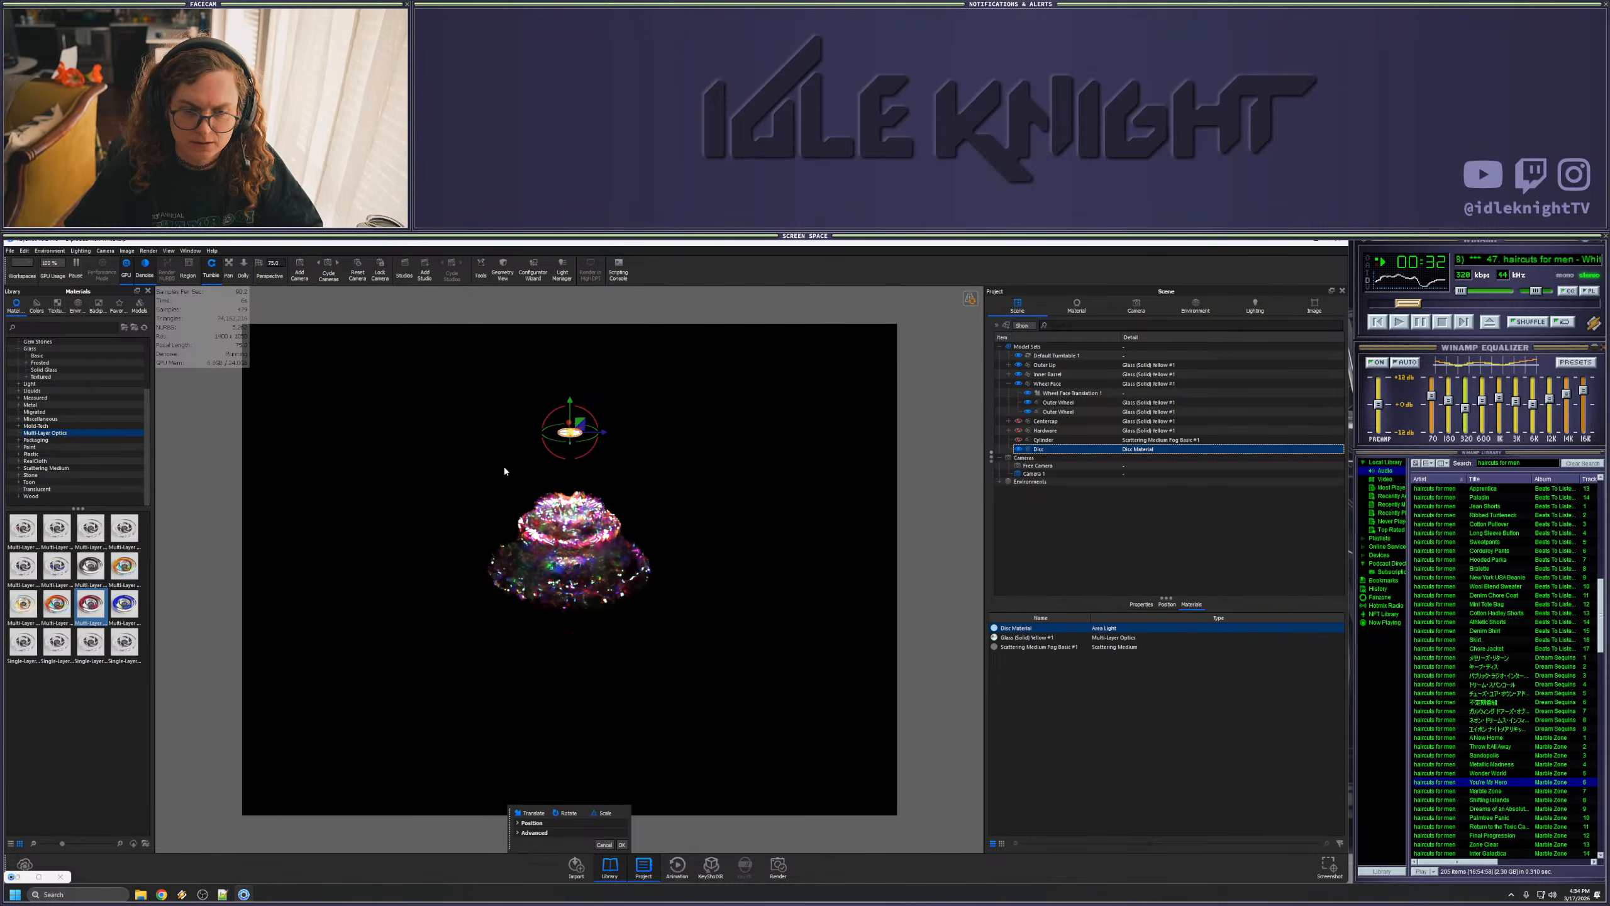
{"action": "left_click_drag", "start_coordinate": [570, 401], "coordinate": [542, 669]}
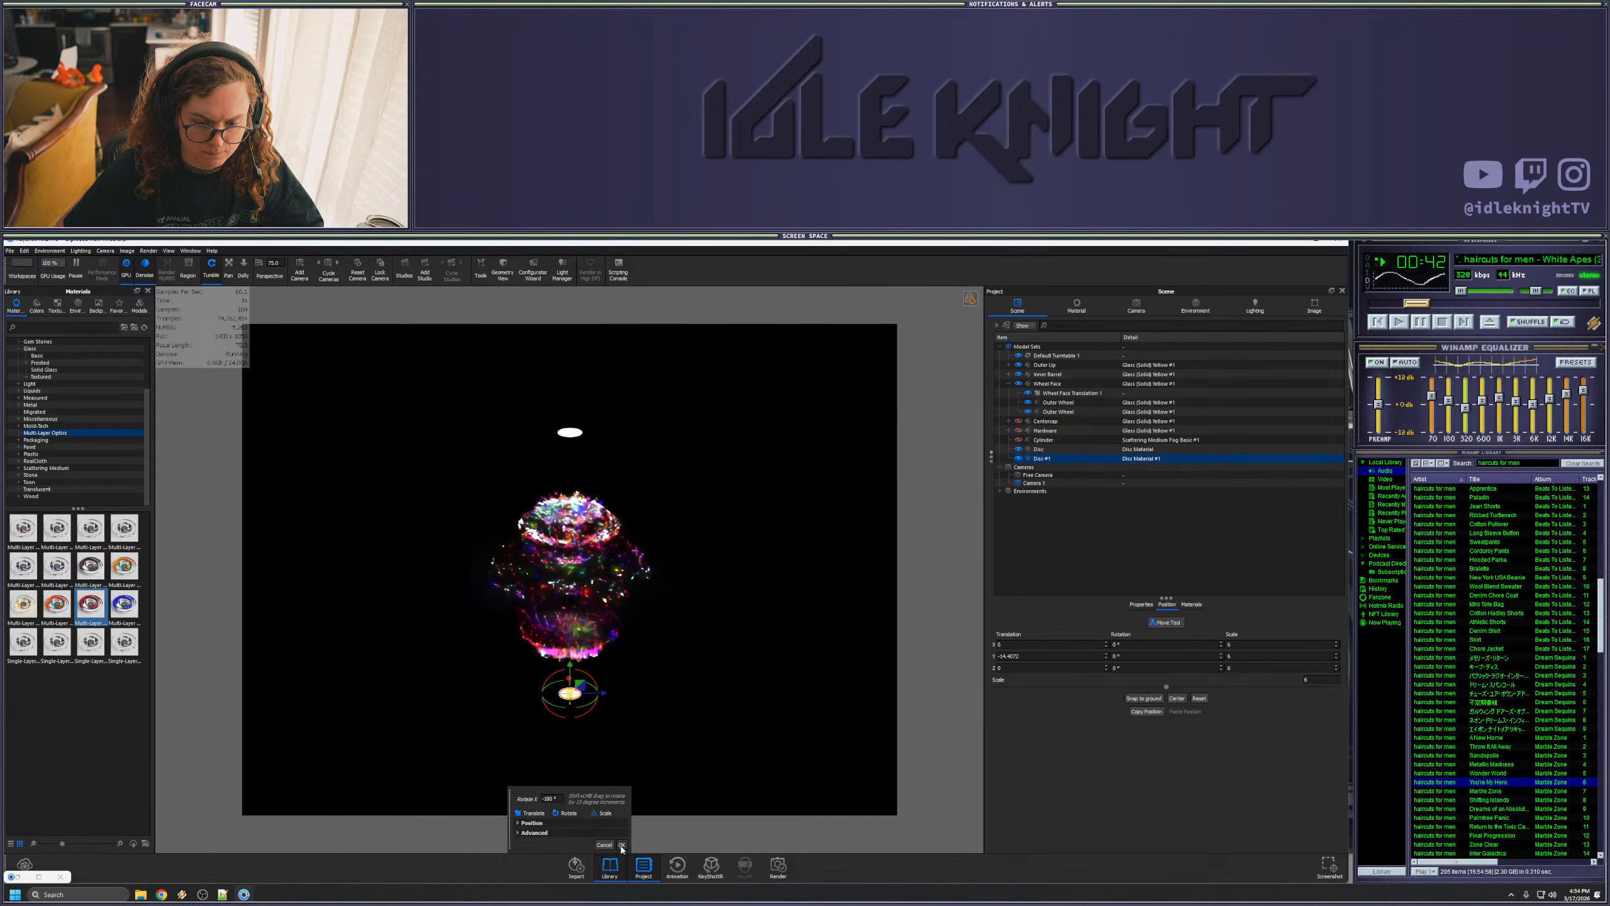
{"action": "left_click", "coordinate": [642, 738]}
{"action": "left_click_drag", "start_coordinate": [625, 680], "coordinate": [627, 670]}
- Link the area light materials of the two discs
{"action": "left_click", "coordinate": [1192, 603]}
{"action": "left_click", "coordinate": [1022, 637]}
{"action": "left_click", "coordinate": [1014, 627]}
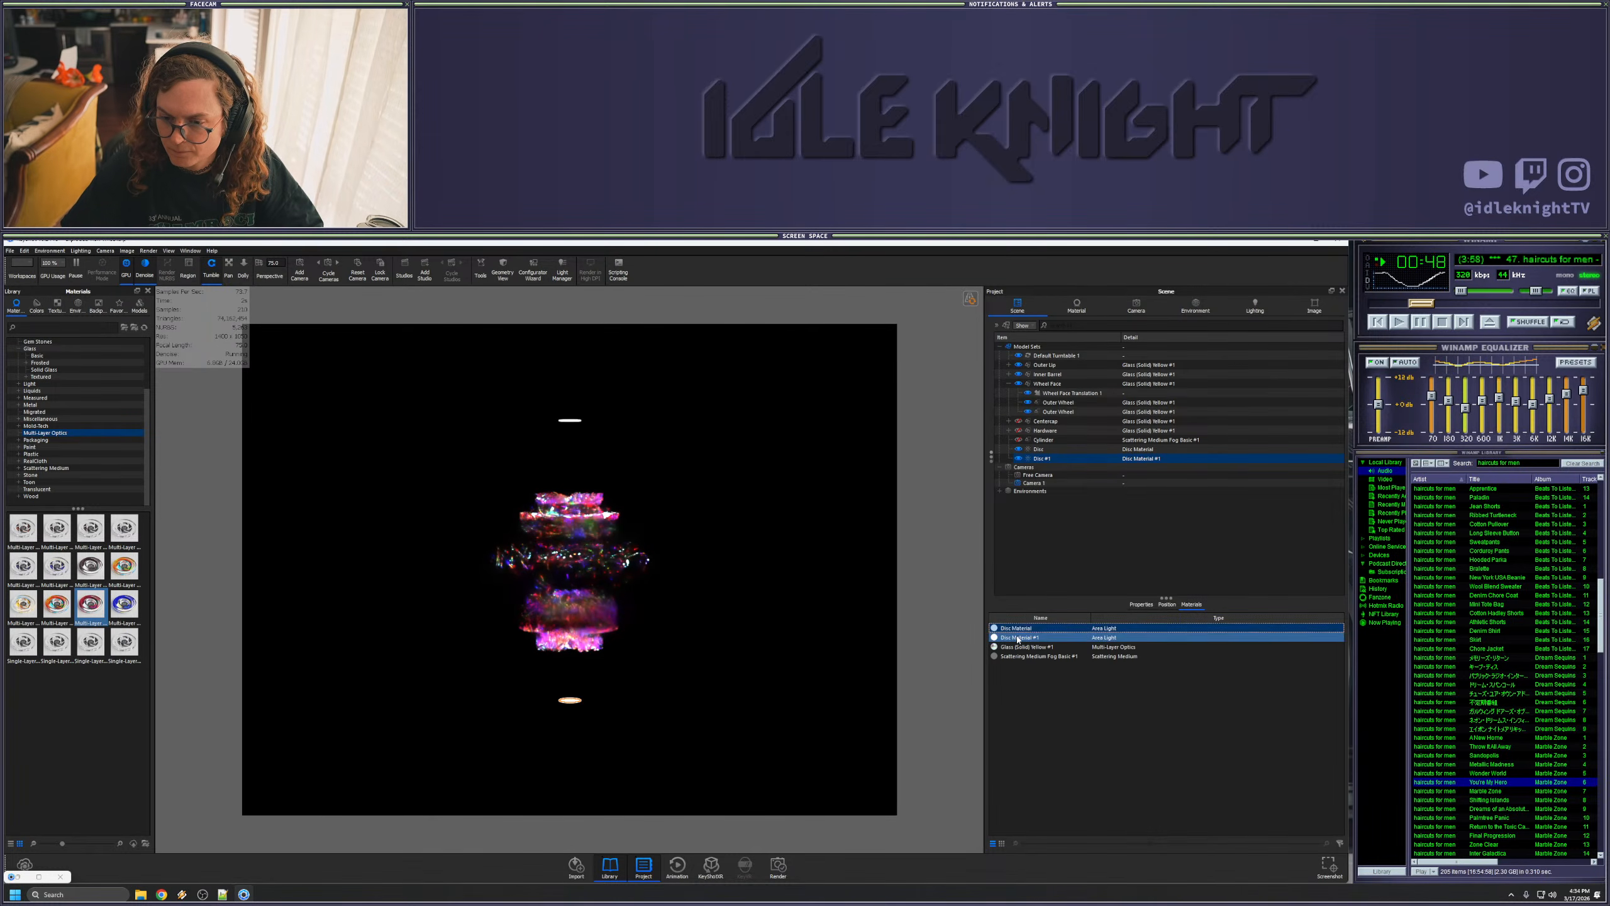
{"action": "right_click", "coordinate": [1017, 627]}
{"action": "left_click", "coordinate": [1013, 639]}
{"action": "left_click", "coordinate": [1012, 629], "text": "shift"}
{"action": "right_click", "coordinate": [1013, 629]}
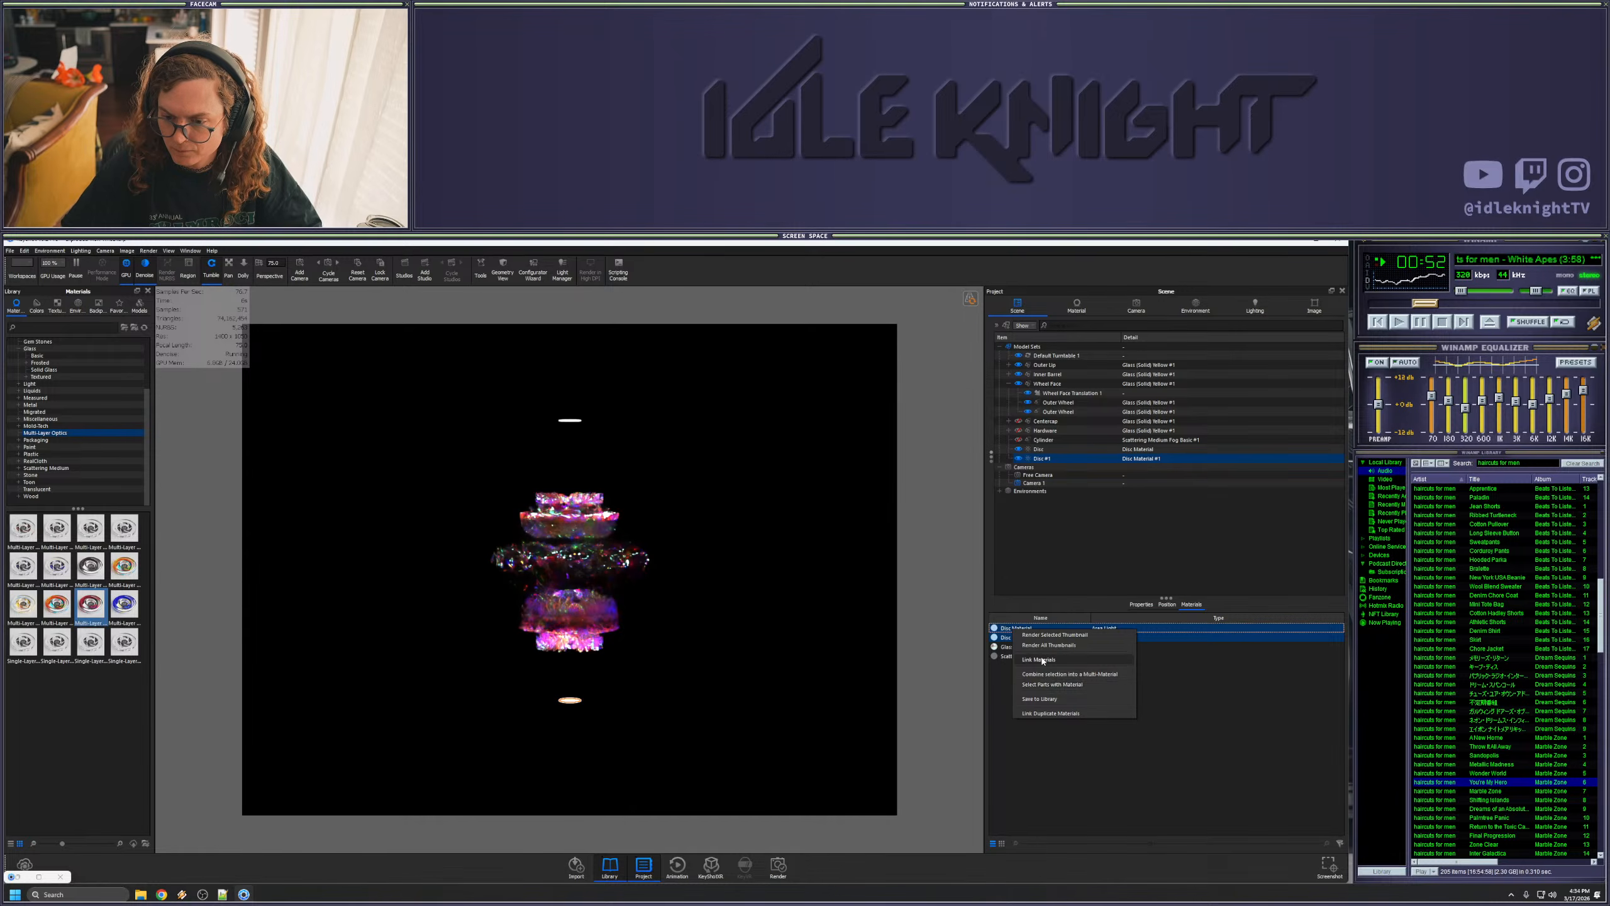
{"action": "left_click", "coordinate": [1040, 659]}
- Turn off Visible to Camera for the linked disc light material, keeping it visible in reflections
{"action": "double_click", "coordinate": [1027, 629]}
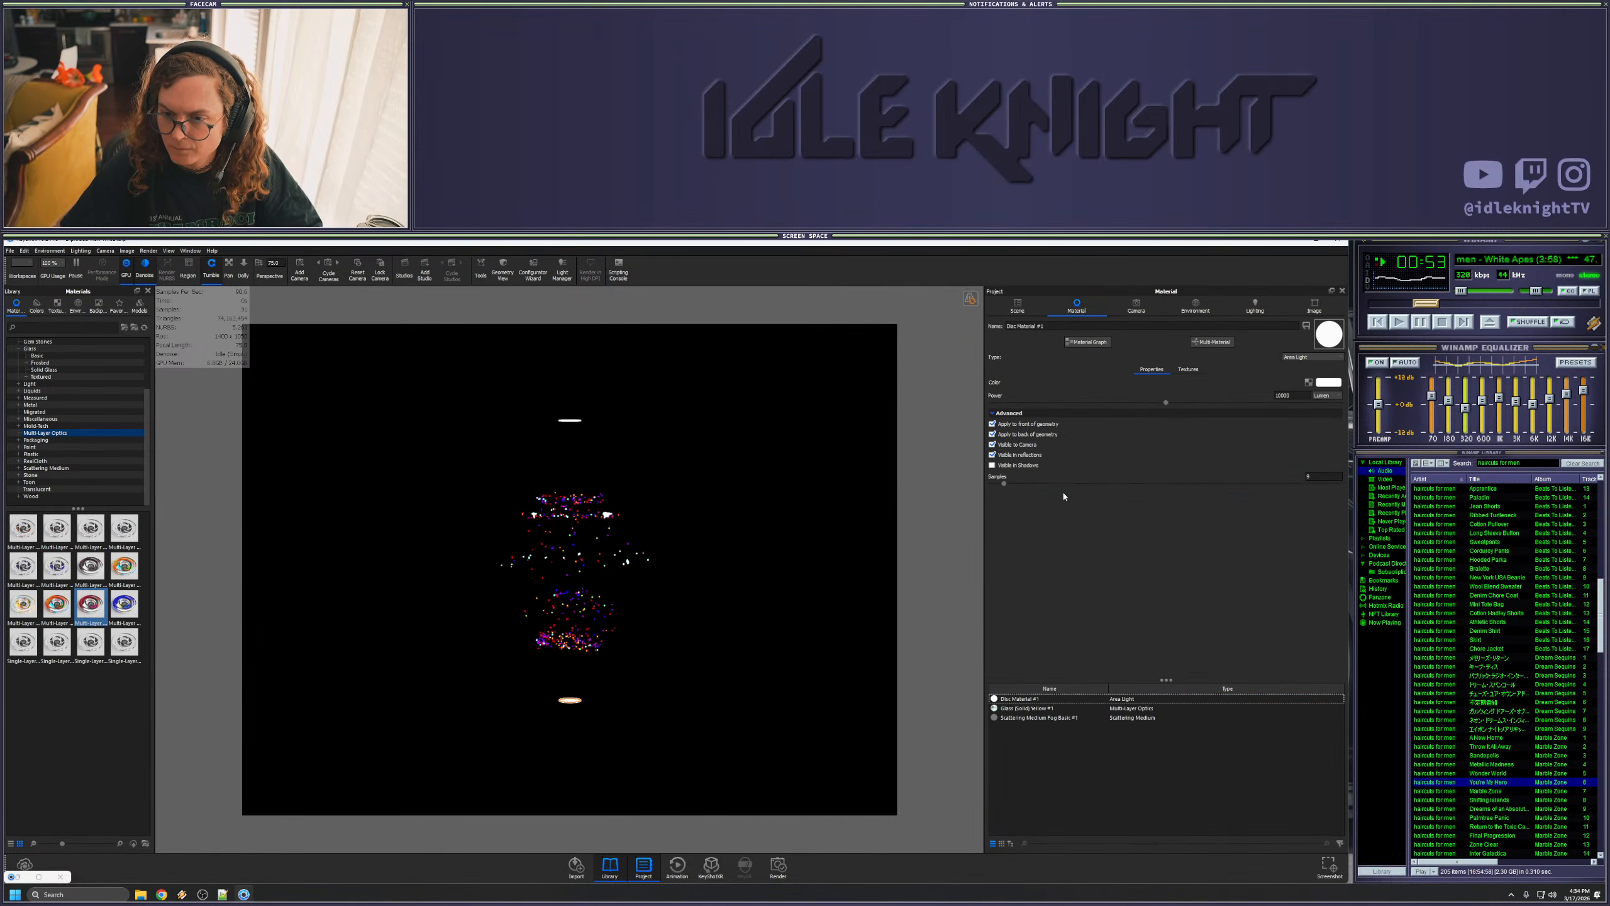
{"action": "left_click", "coordinate": [1014, 455]}
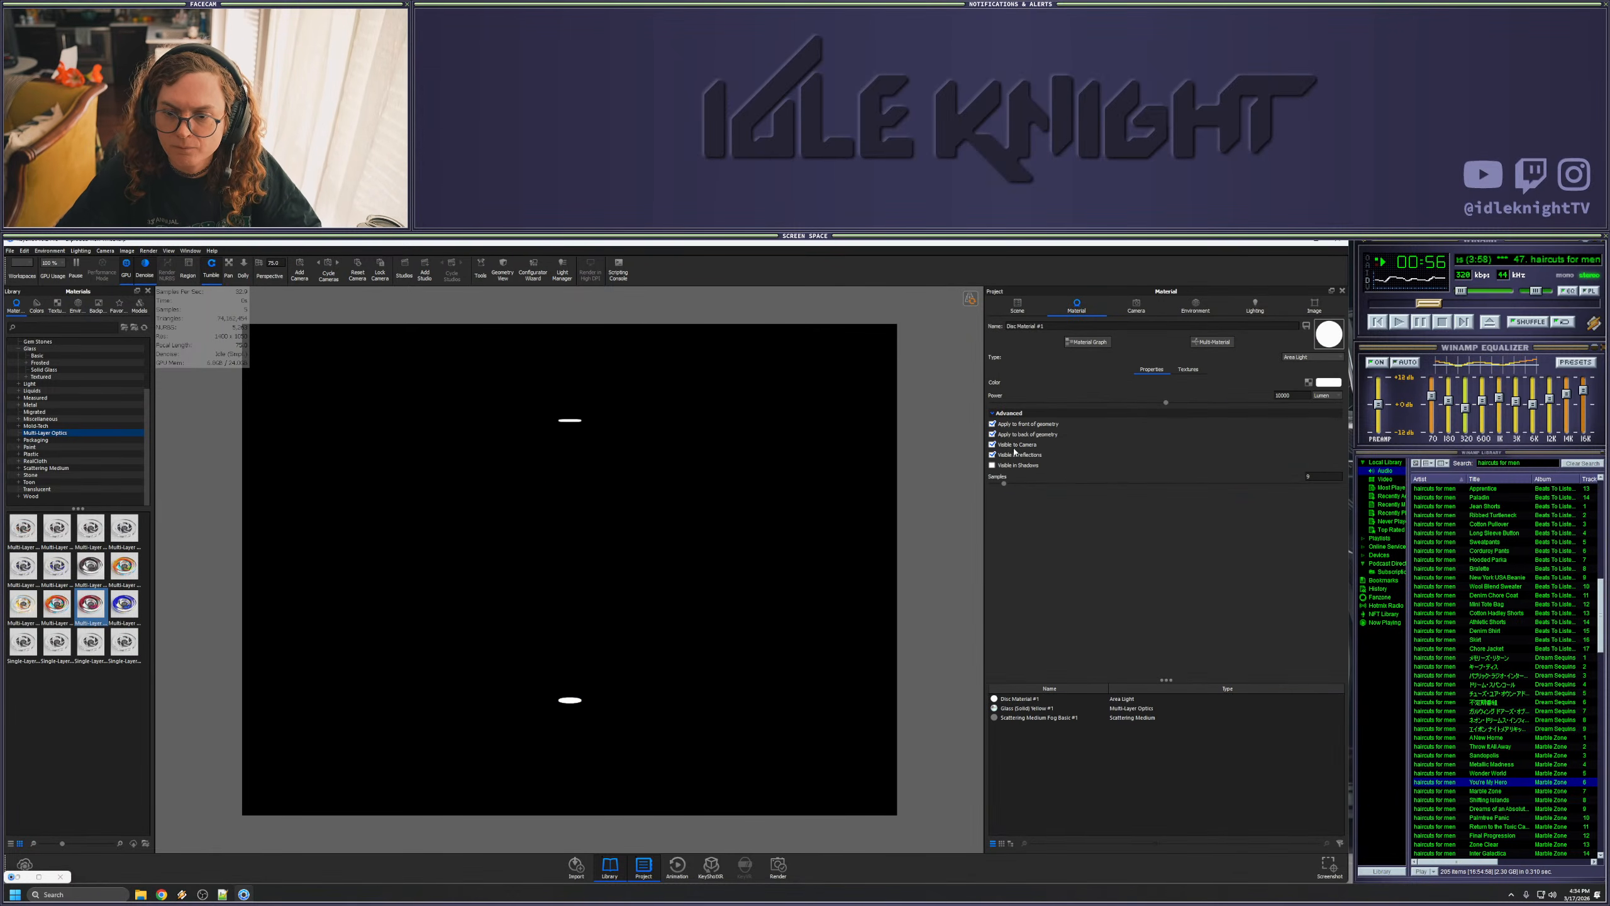
{"action": "left_click", "coordinate": [1015, 445]}
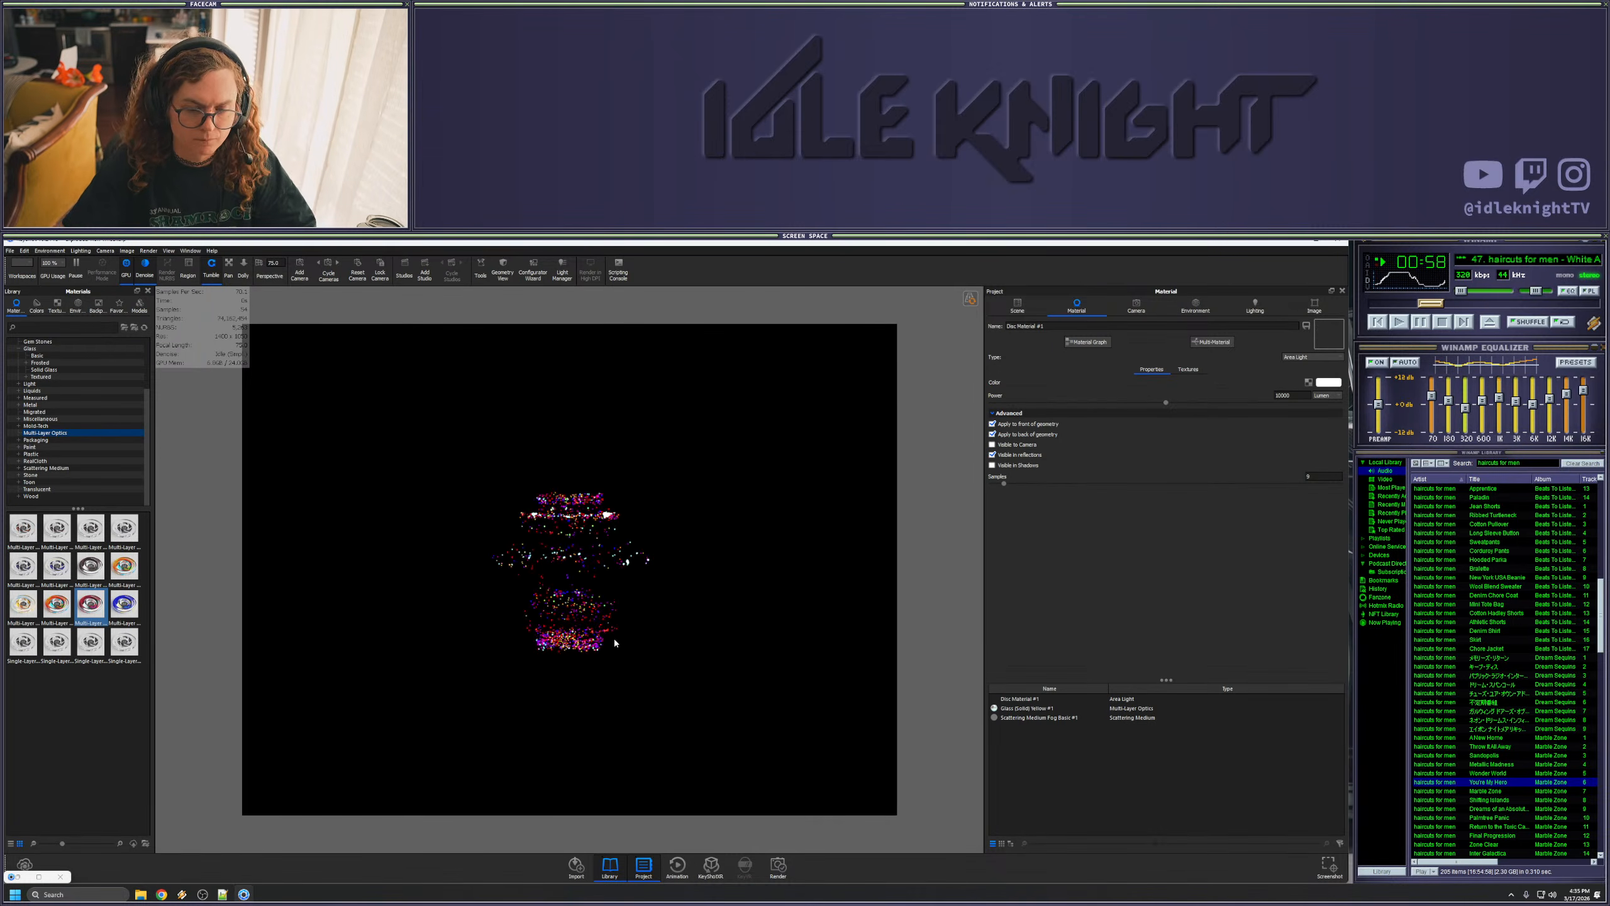
- Duplicate the upper disc light and move the copy straight down into the middle of the stack
{"action": "scroll", "coordinate": [612, 643], "scroll_direction": "up", "scroll_amount": 5}
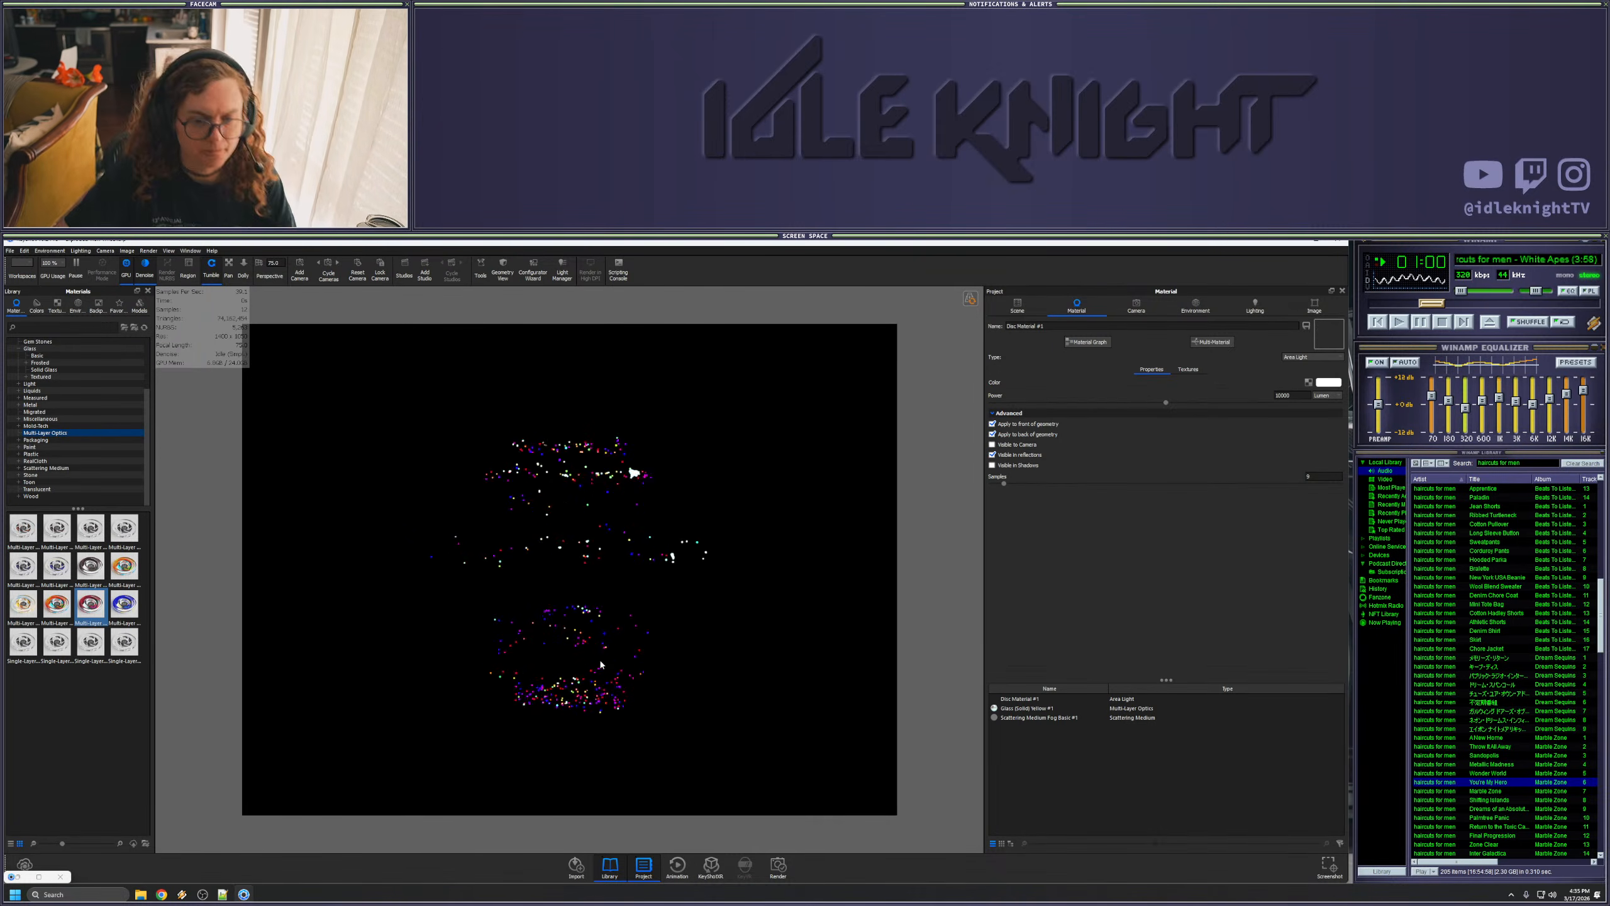
{"action": "scroll", "coordinate": [600, 664], "scroll_direction": "up", "scroll_amount": 1}
{"action": "scroll", "coordinate": [600, 663], "scroll_direction": "up", "scroll_amount": 1}
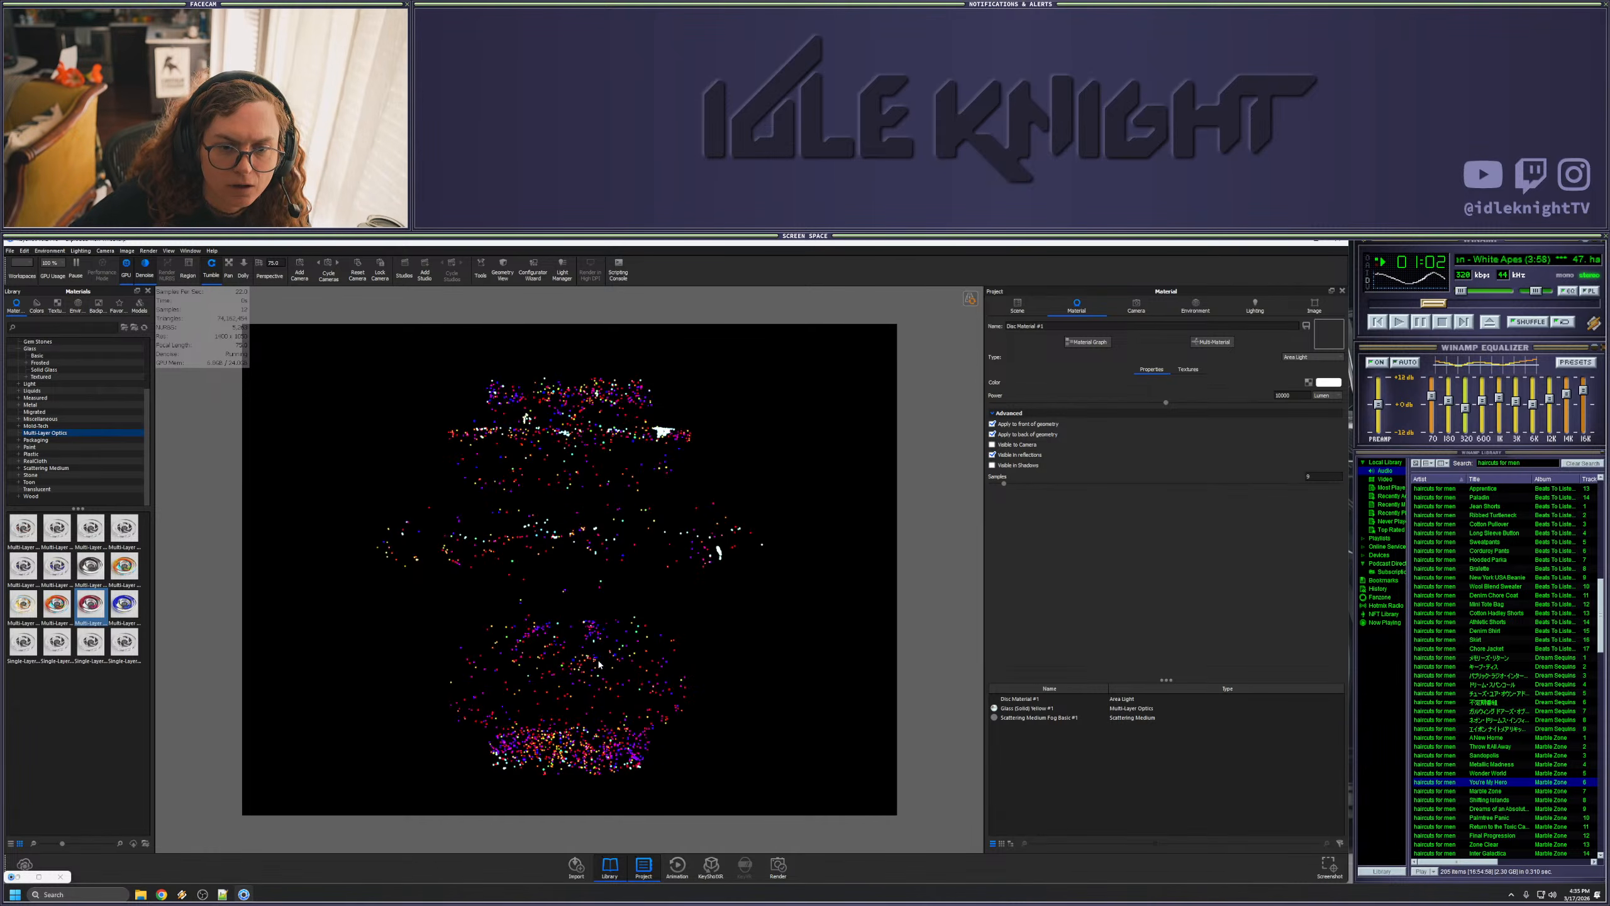
{"action": "middle_click_drag", "start_coordinate": [599, 664], "coordinate": [612, 646]}
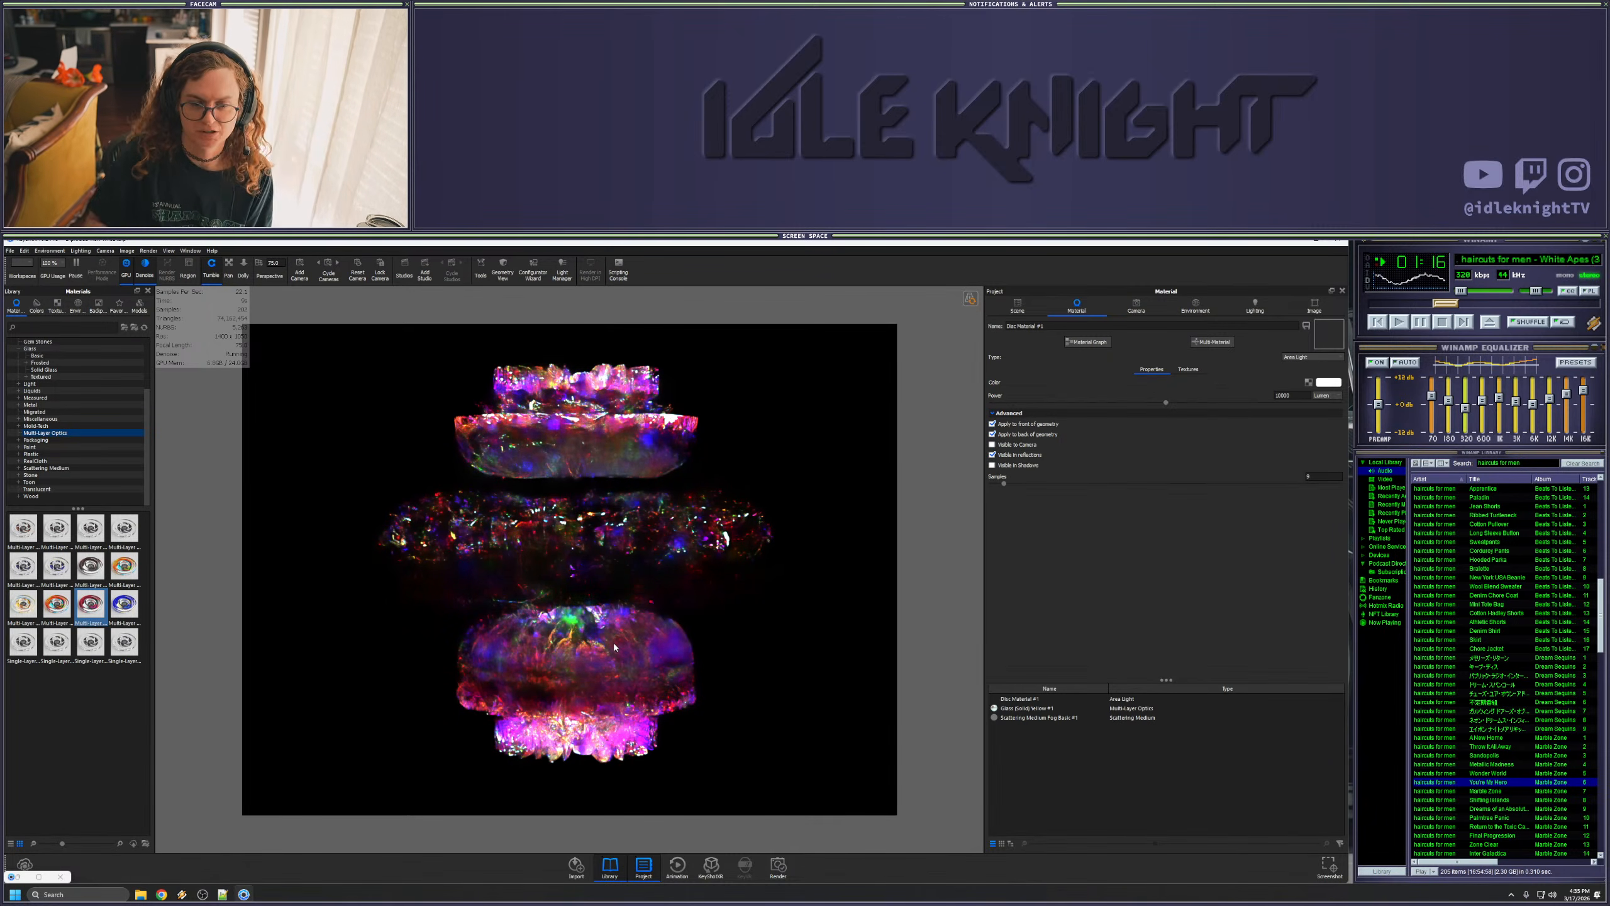
{"action": "left_click", "coordinate": [1017, 305]}
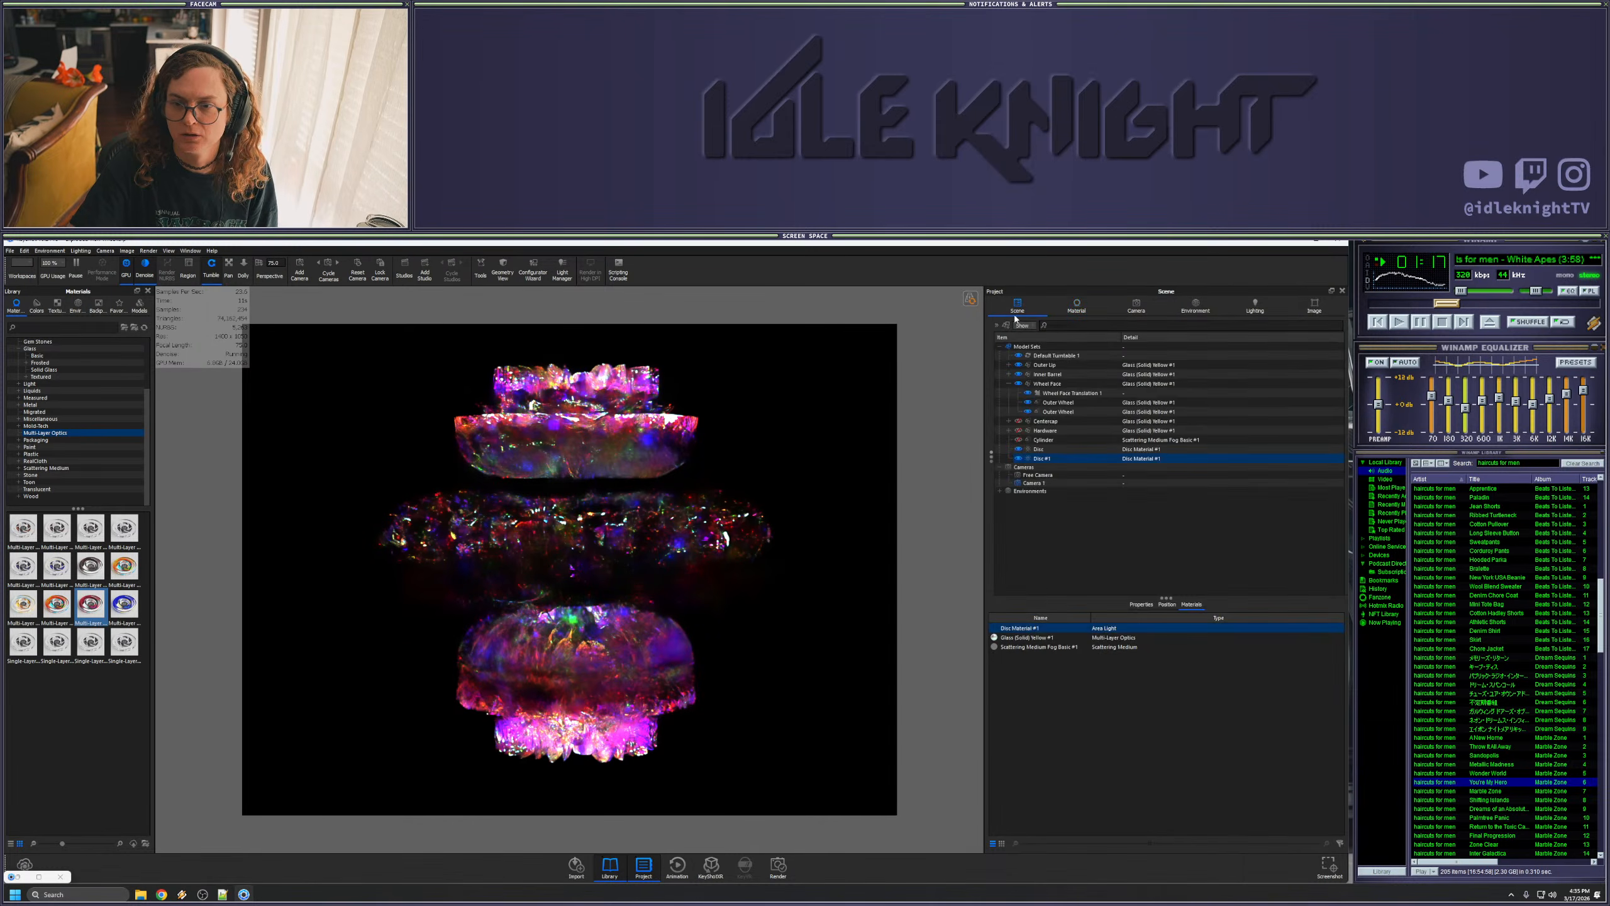
{"action": "right_click", "coordinate": [1127, 449]}
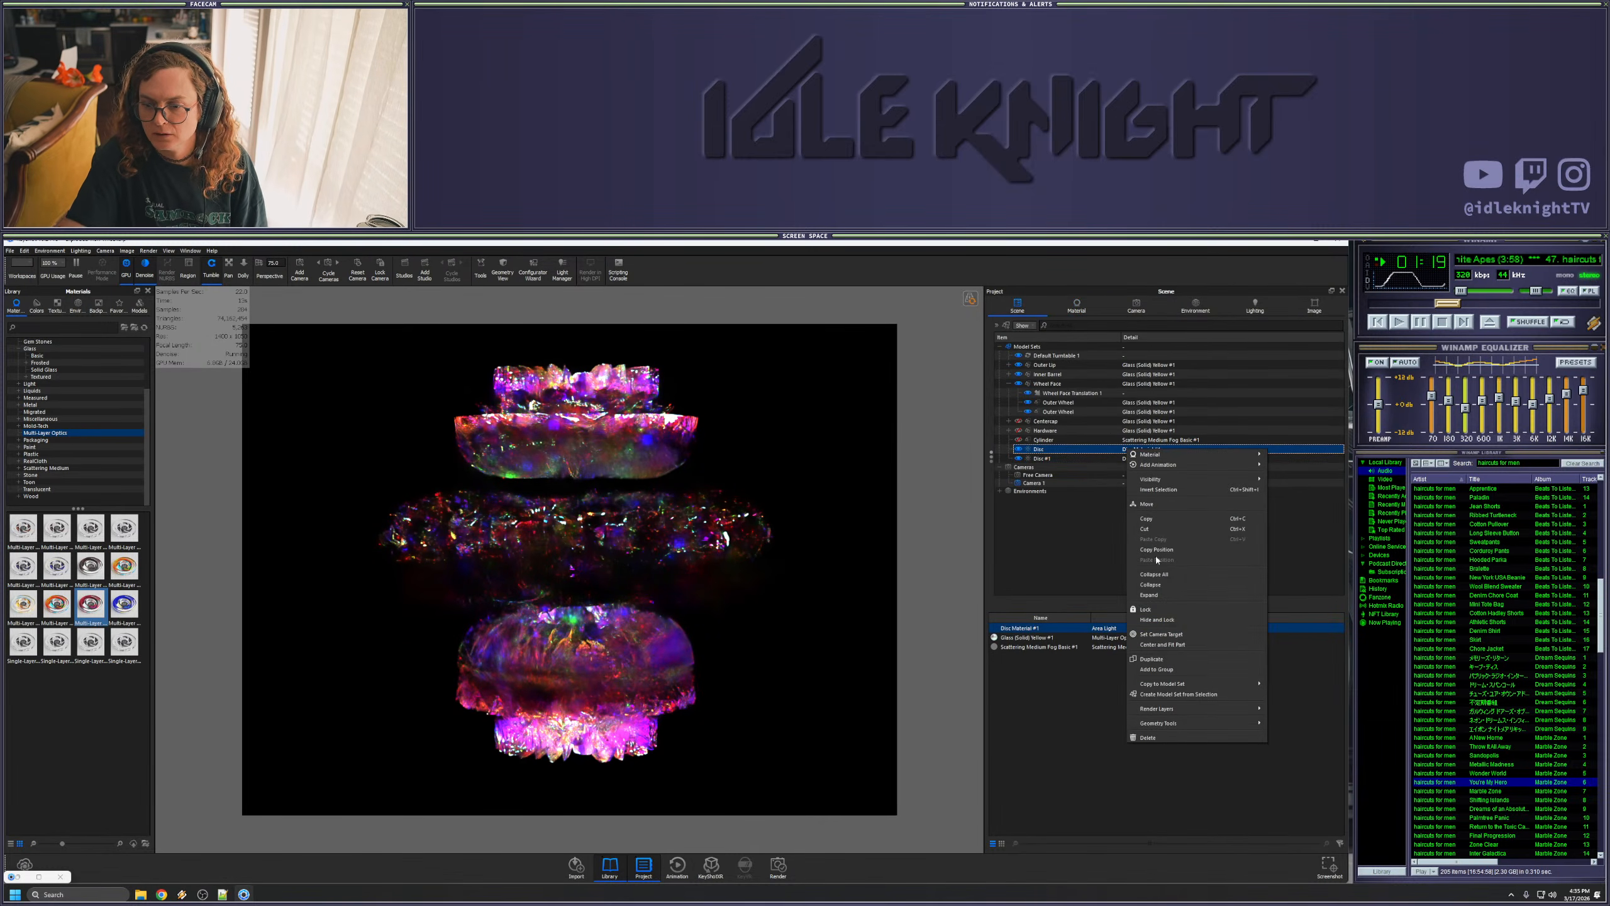
{"action": "left_click", "coordinate": [1151, 659]}
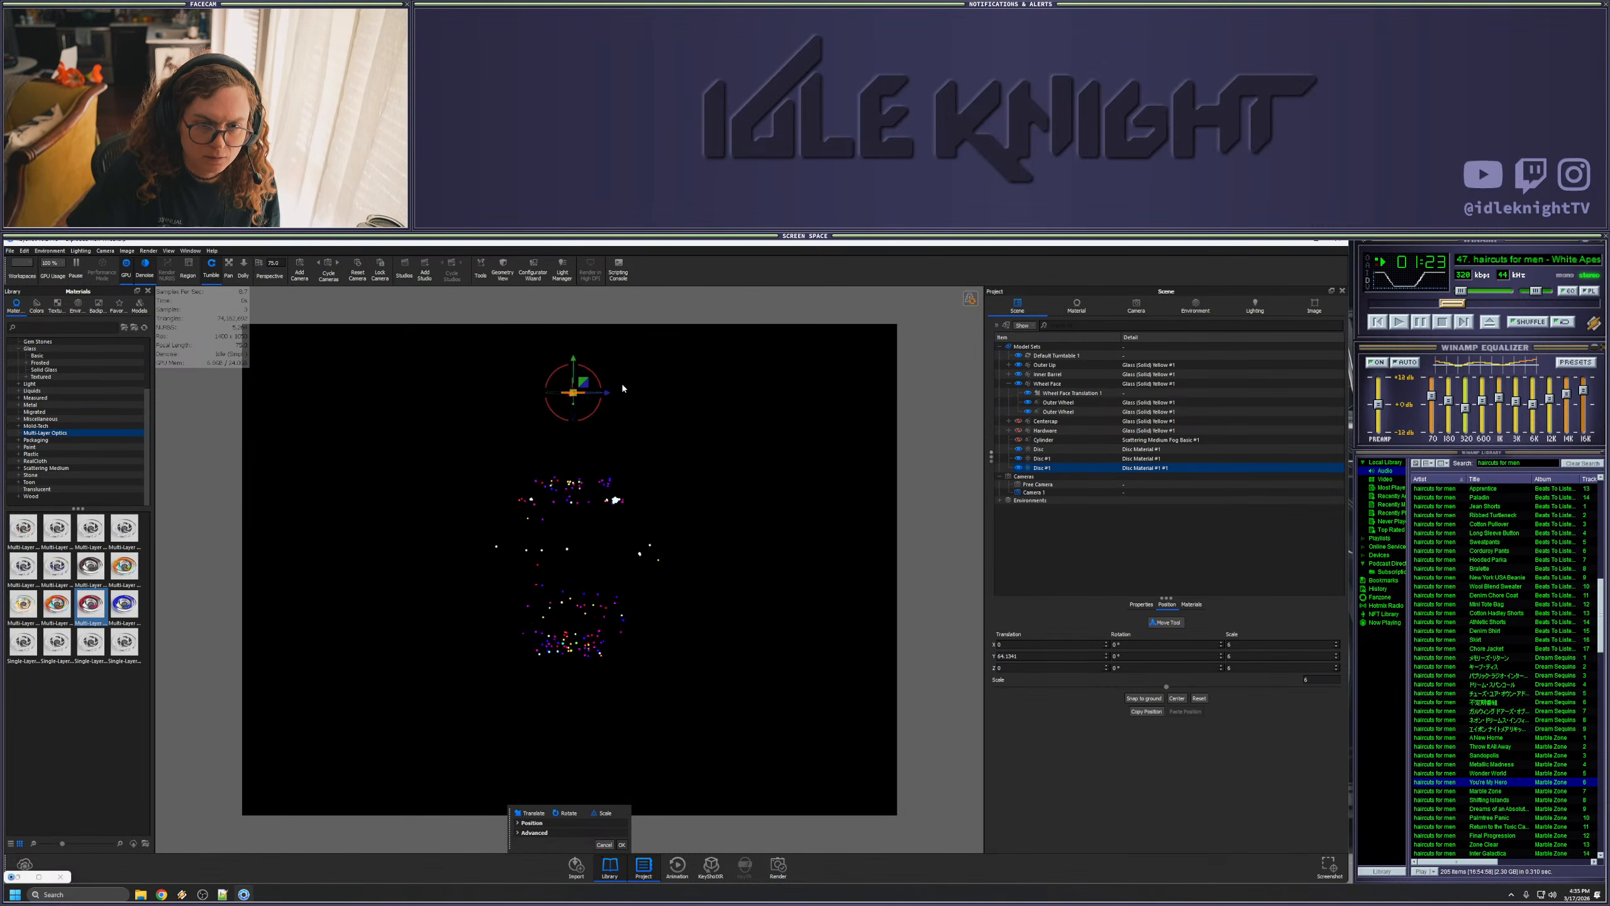
{"action": "left_click_drag", "start_coordinate": [580, 374], "coordinate": [576, 525]}
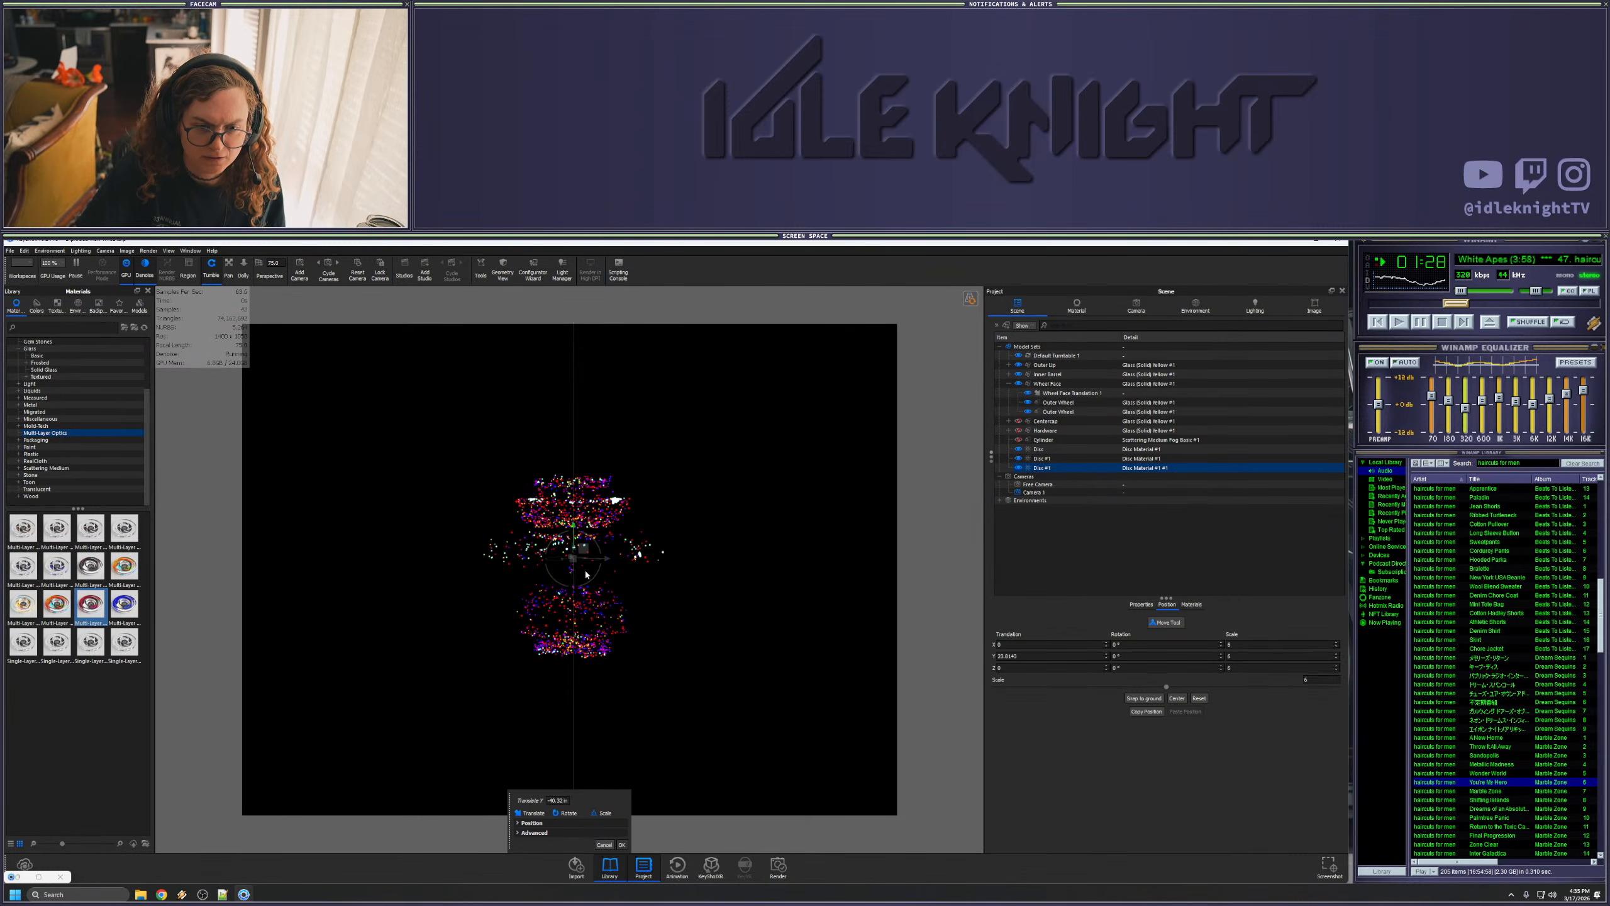
{"action": "scroll", "coordinate": [593, 562], "scroll_direction": "up", "scroll_amount": 3}
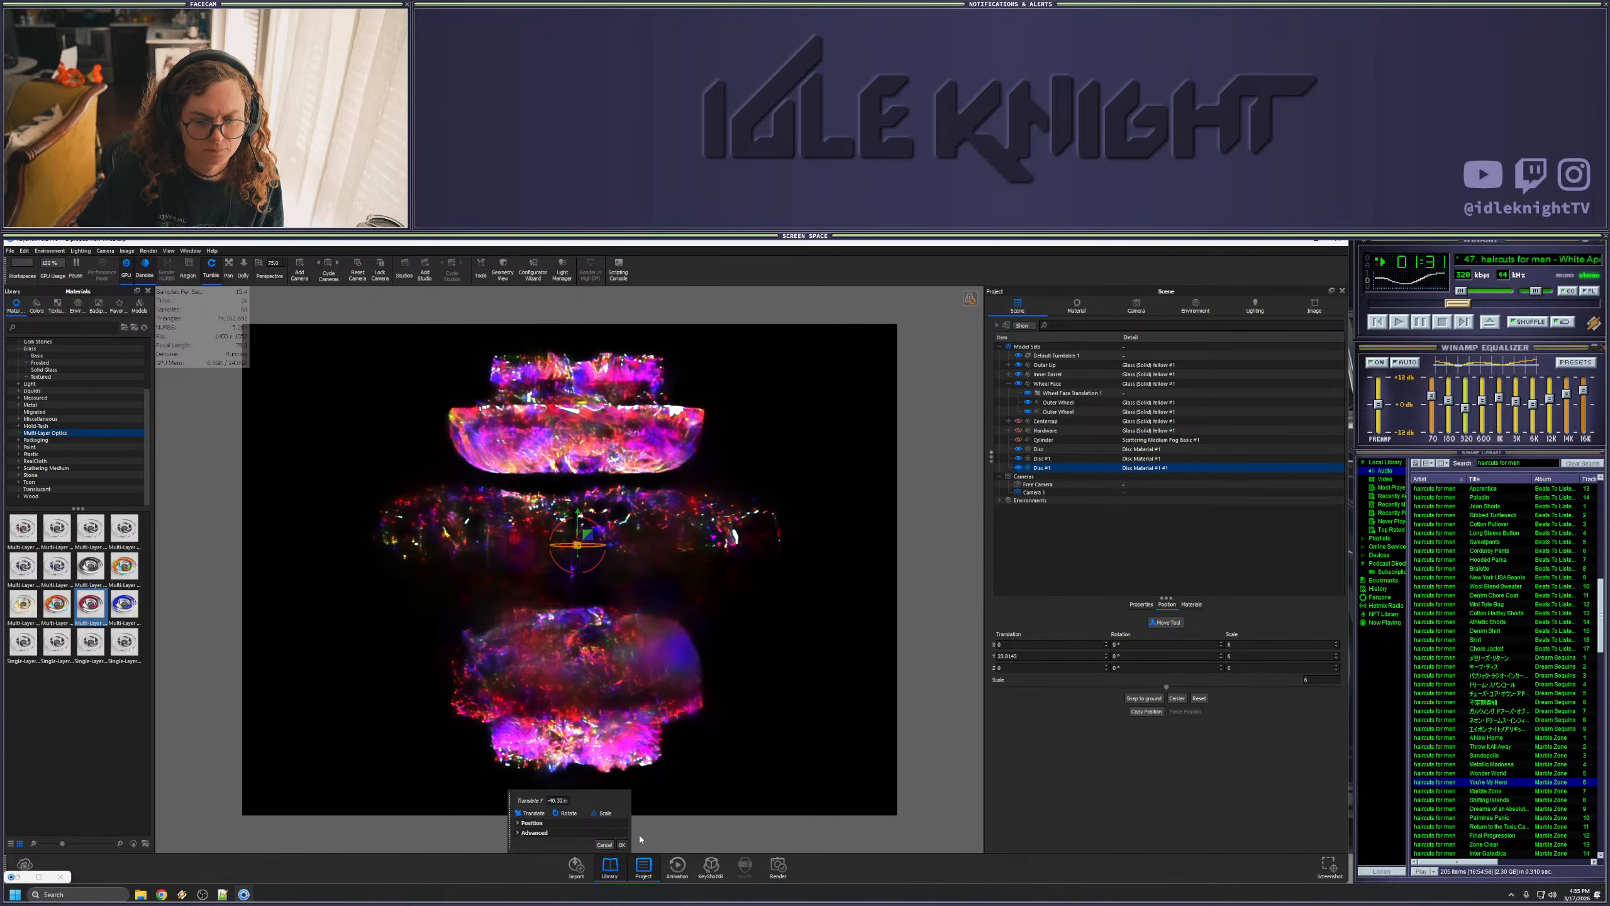
{"action": "left_click", "coordinate": [622, 845]}
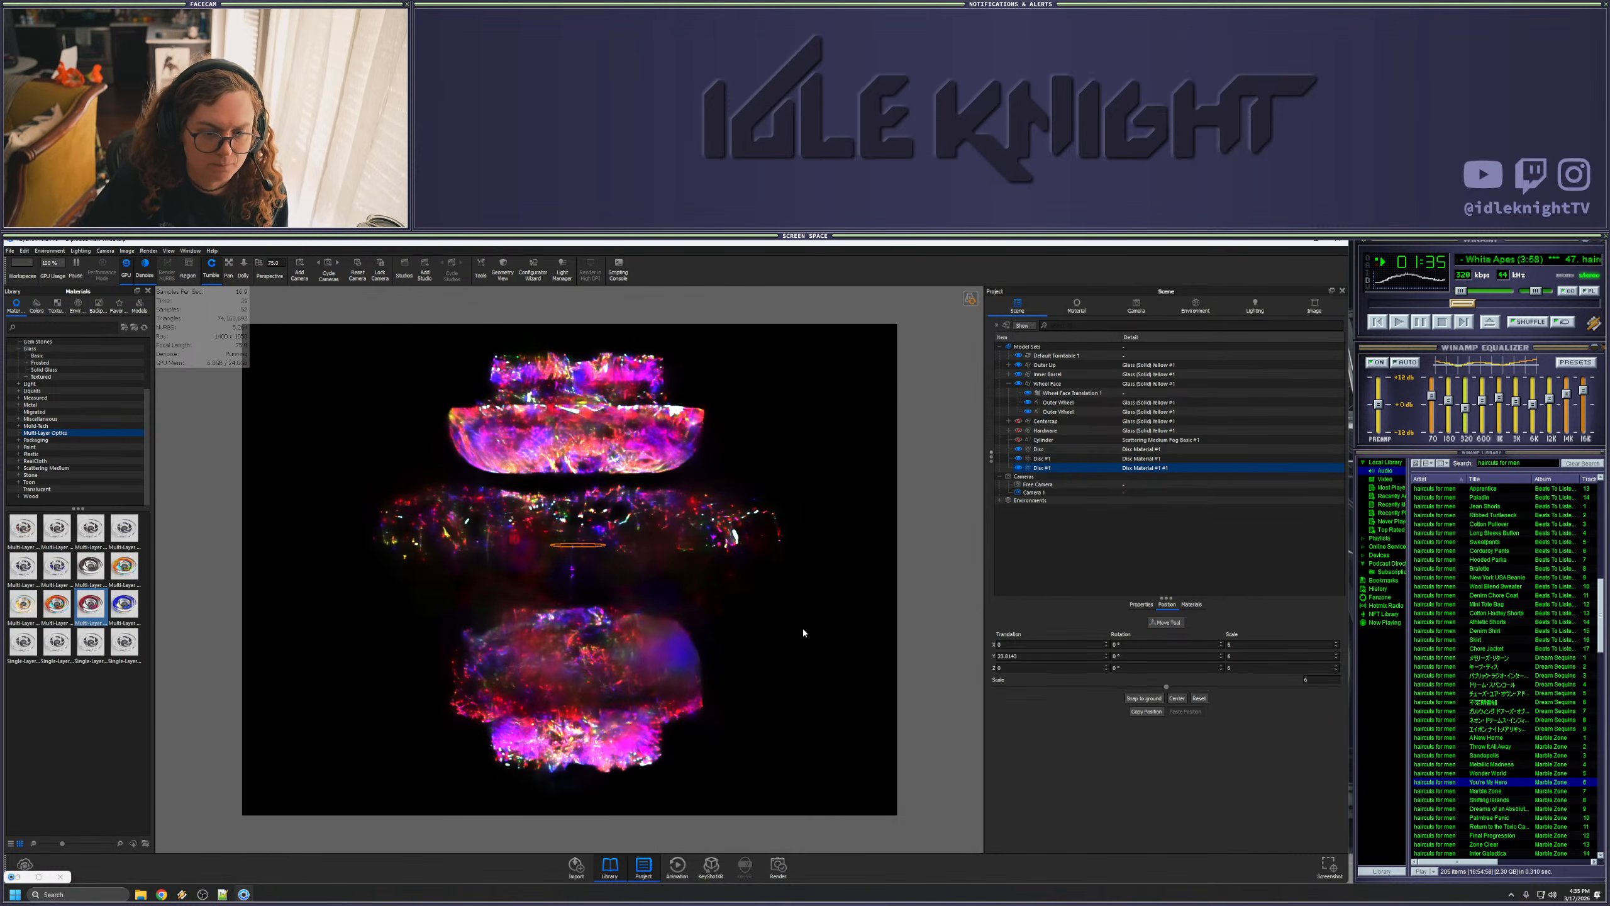
{"action": "middle_click_drag", "start_coordinate": [797, 628], "coordinate": [784, 627]}
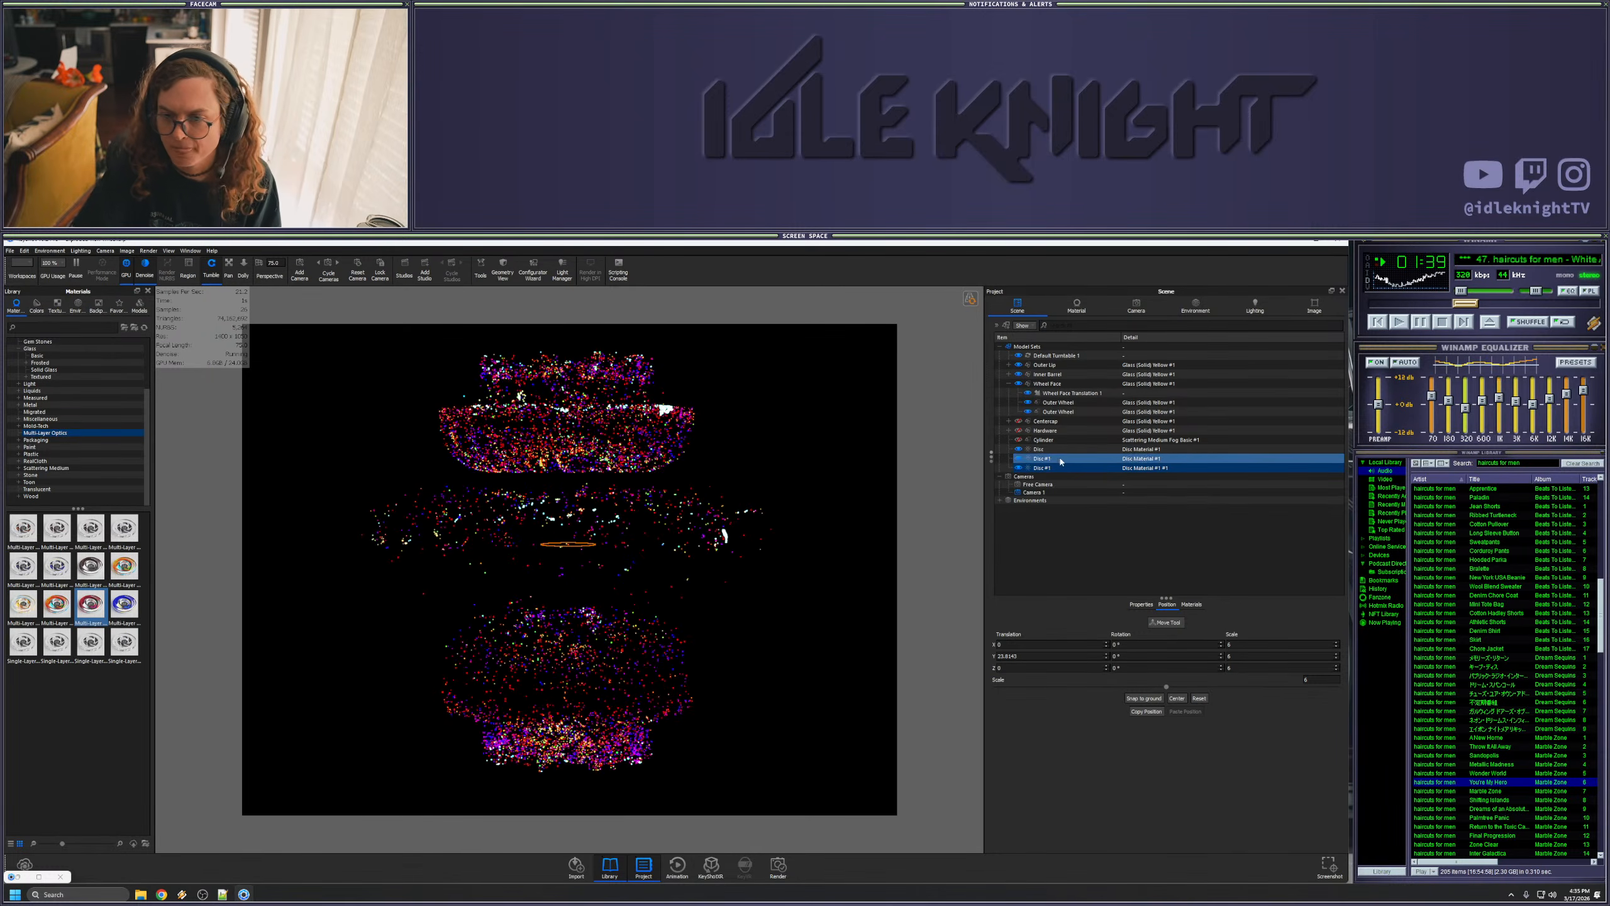
- Unhide the fog cylinder around the stack and set its uniform scale to 100
{"action": "left_click", "coordinate": [1034, 440]}
{"action": "left_click", "coordinate": [1019, 440]}
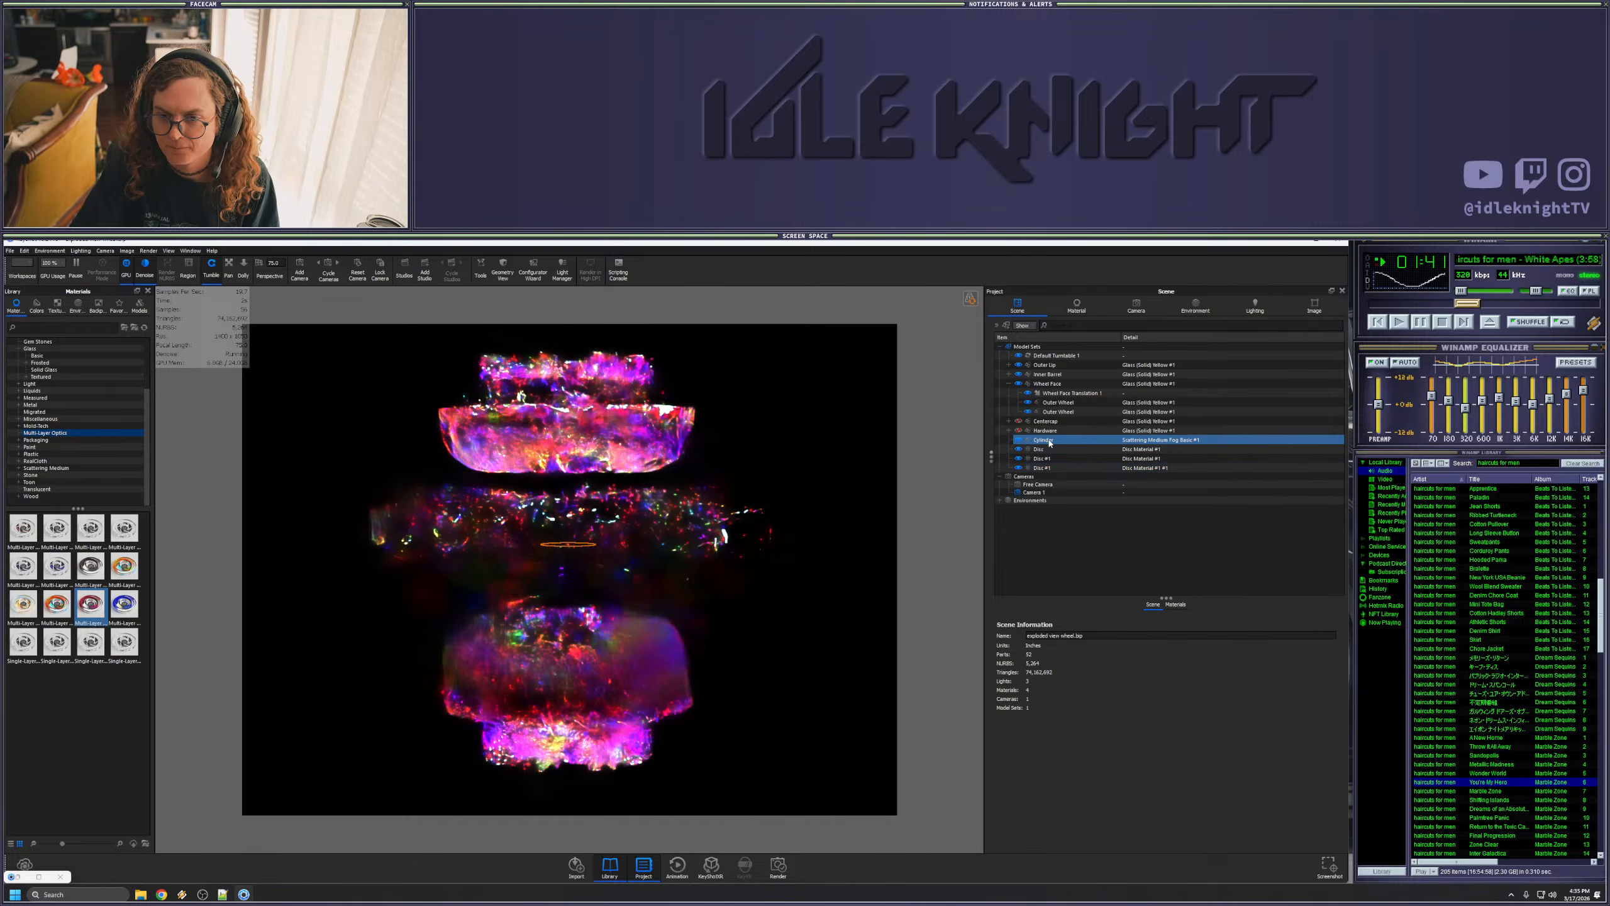
{"action": "right_click", "coordinate": [1044, 440]}
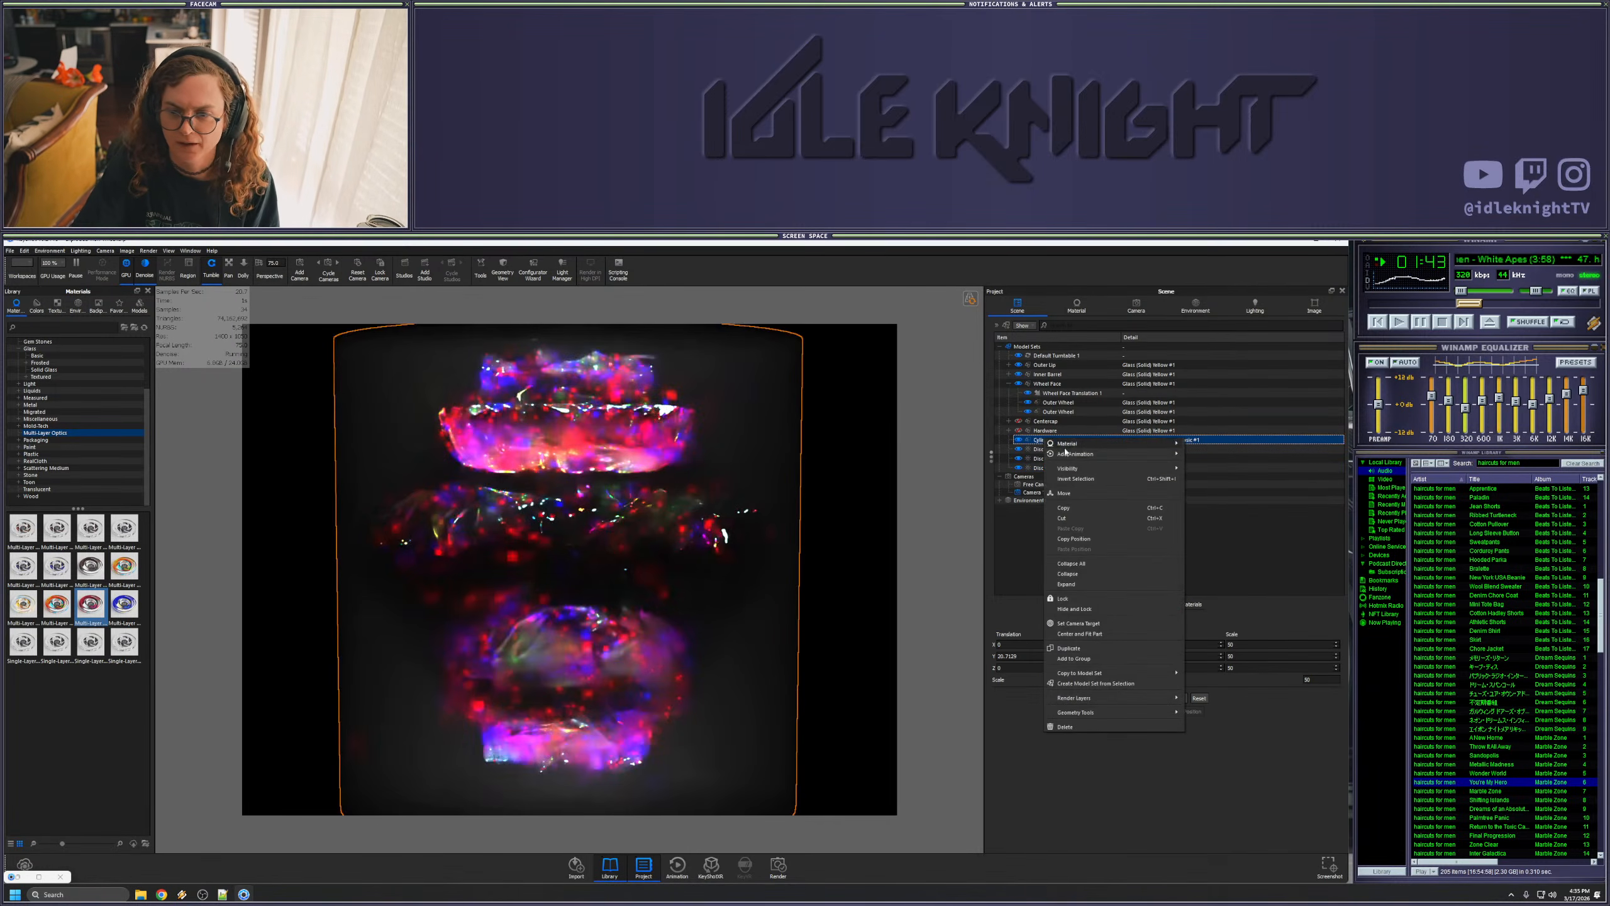
{"action": "left_click", "coordinate": [1047, 468]}
{"action": "left_click", "coordinate": [1043, 440]}
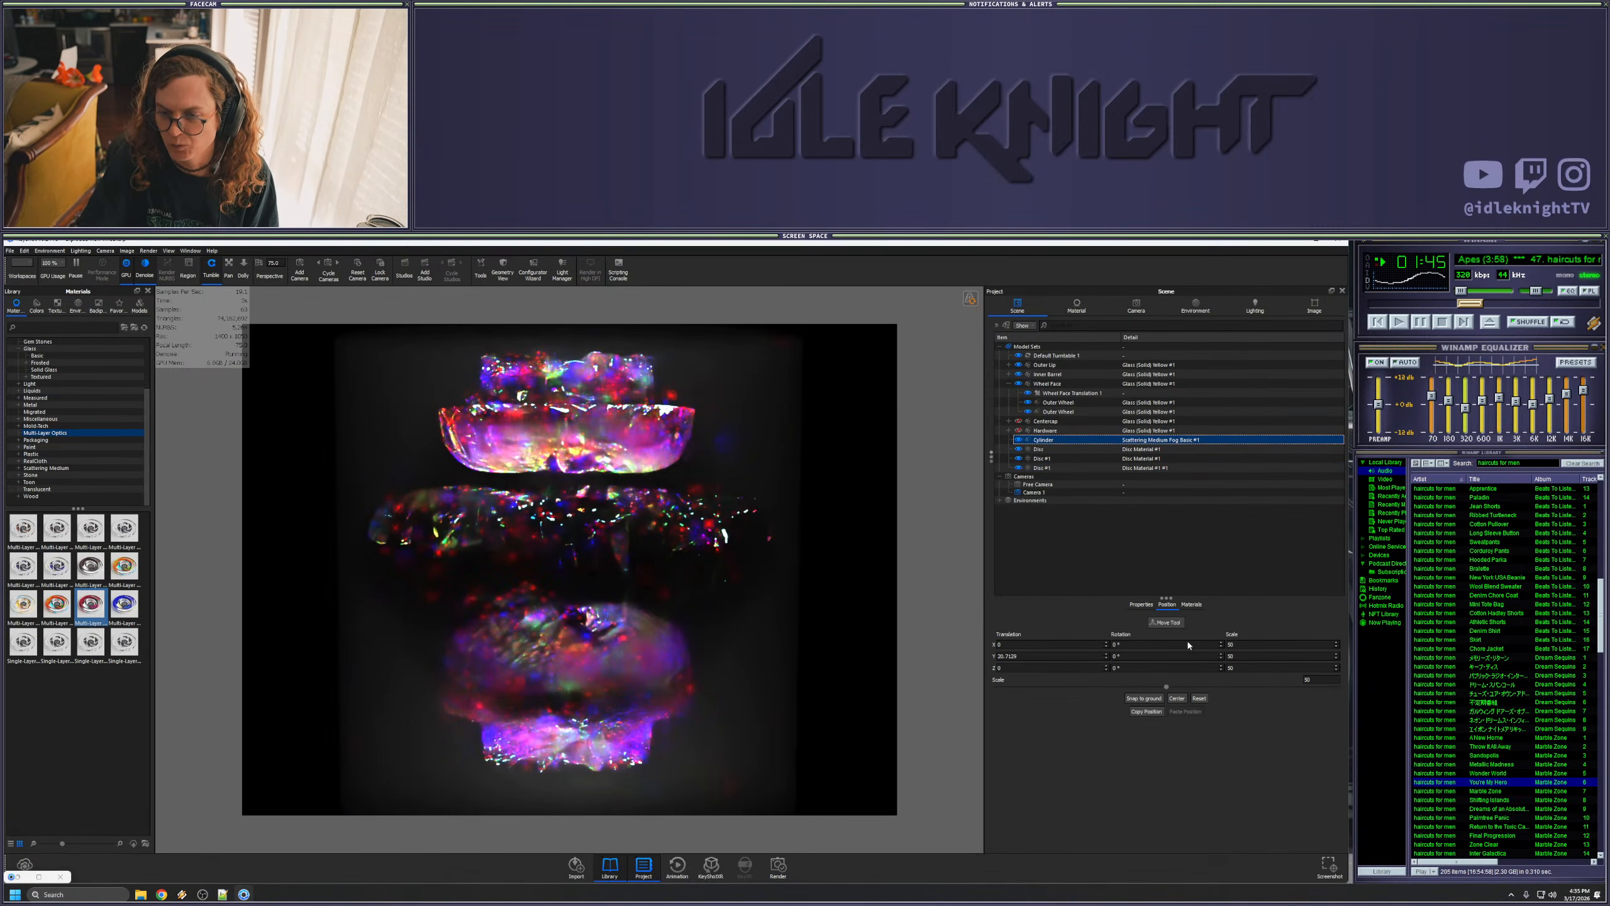
{"action": "left_click_drag", "start_coordinate": [1244, 689], "coordinate": [1300, 688]}
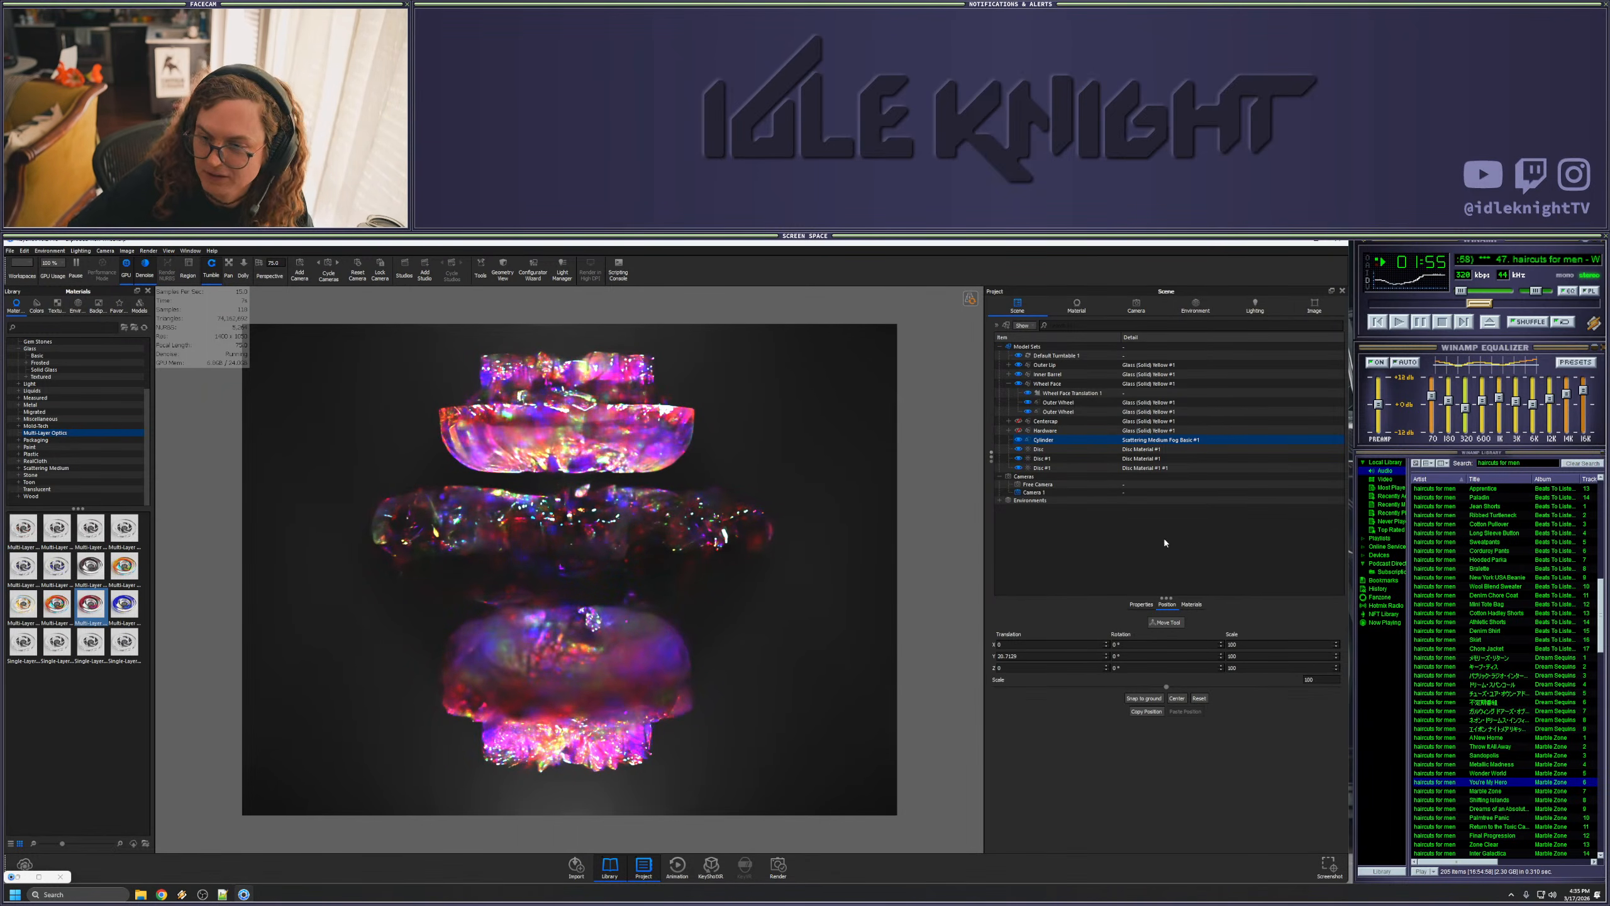
- Change the transmission colour of the cylinder's Scattering Medium Fog Basic material to a medium saturated blue
{"action": "double_click", "coordinate": [1152, 439]}
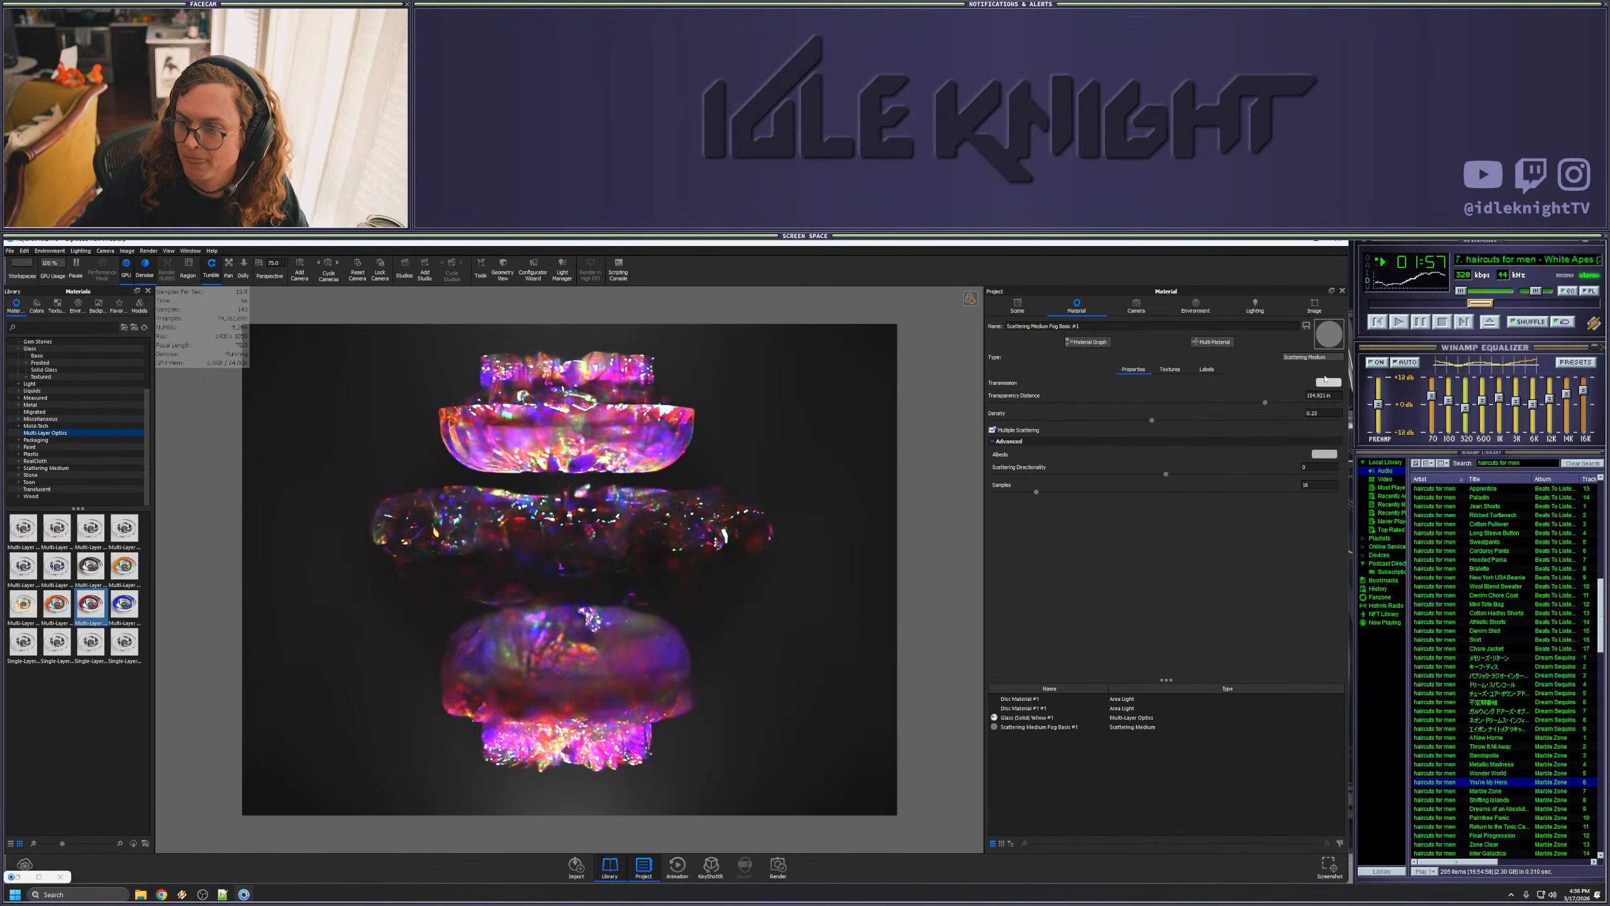
{"action": "left_click", "coordinate": [1332, 383]}
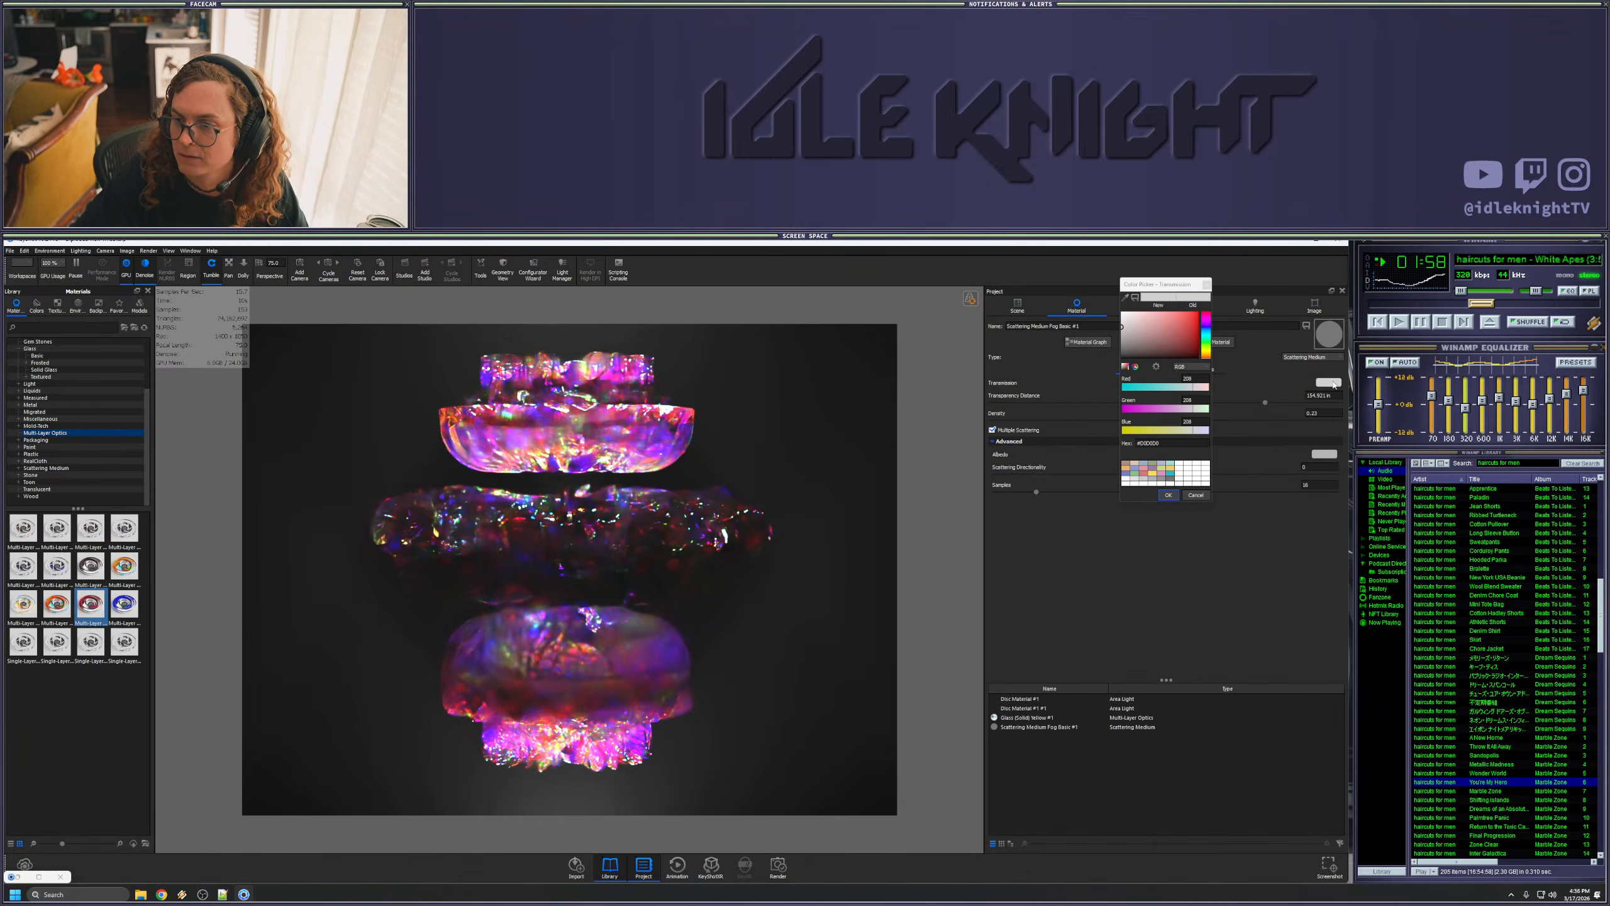
{"action": "left_click", "coordinate": [1209, 335]}
{"action": "left_click", "coordinate": [1165, 318]}
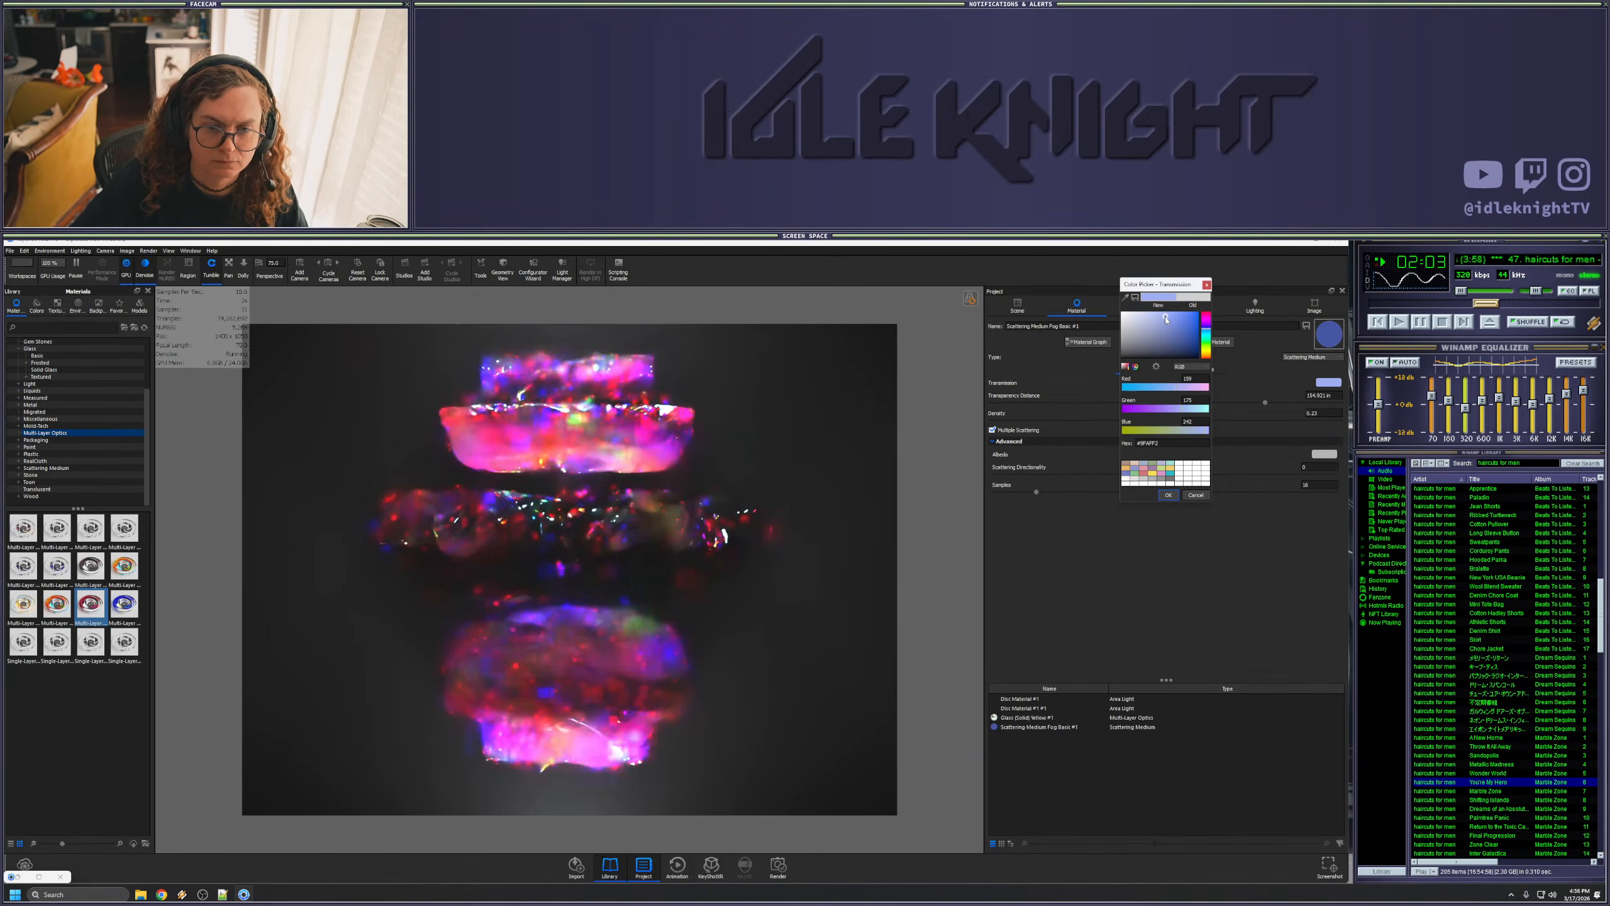
{"action": "left_click_drag", "start_coordinate": [1164, 319], "coordinate": [1188, 327]}
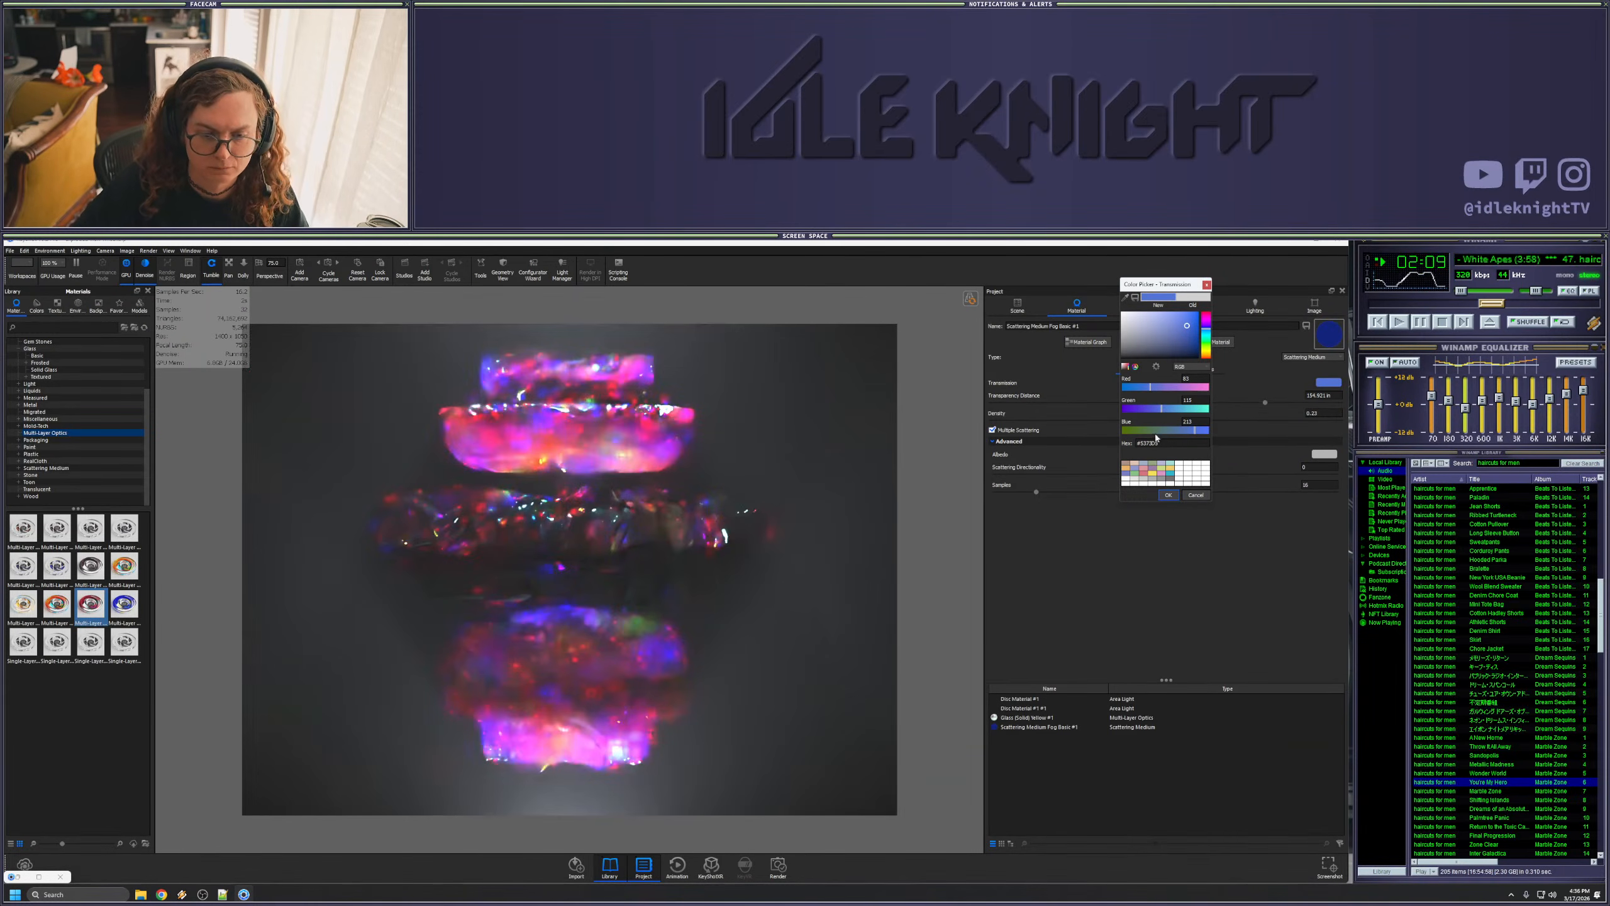
{"action": "left_click", "coordinate": [1169, 495]}
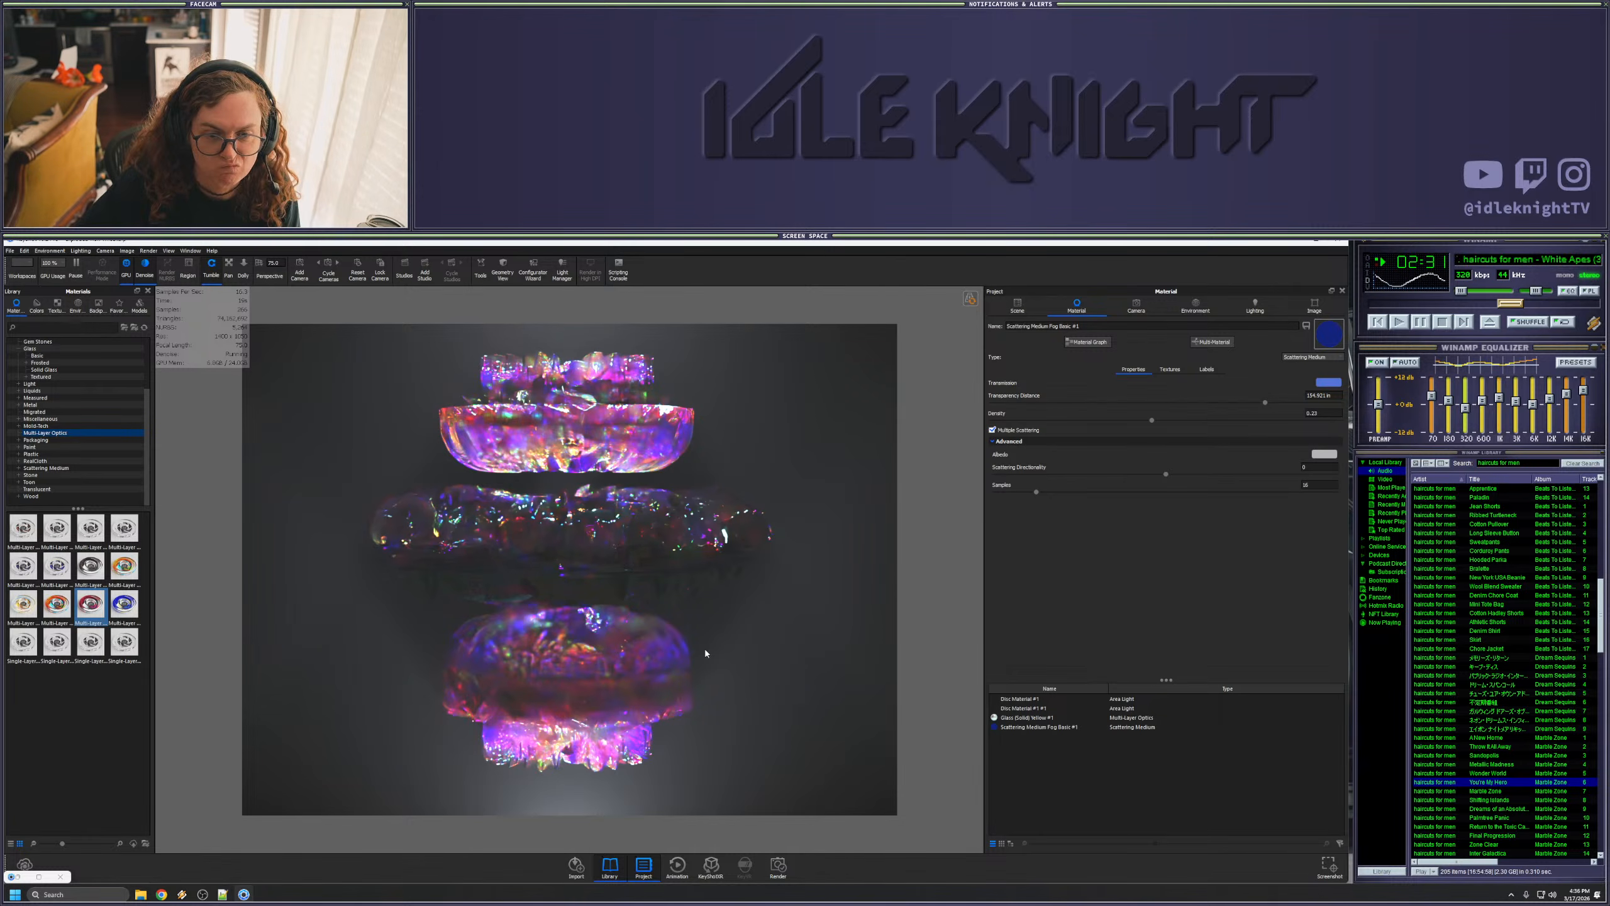
- Move the middle disc light straight up to just beneath the upper bowl-shaped part
{"action": "left_click", "coordinate": [1017, 307]}
{"action": "left_click", "coordinate": [1145, 469]}
{"action": "right_click", "coordinate": [1144, 469]}
{"action": "left_click", "coordinate": [1173, 524]}
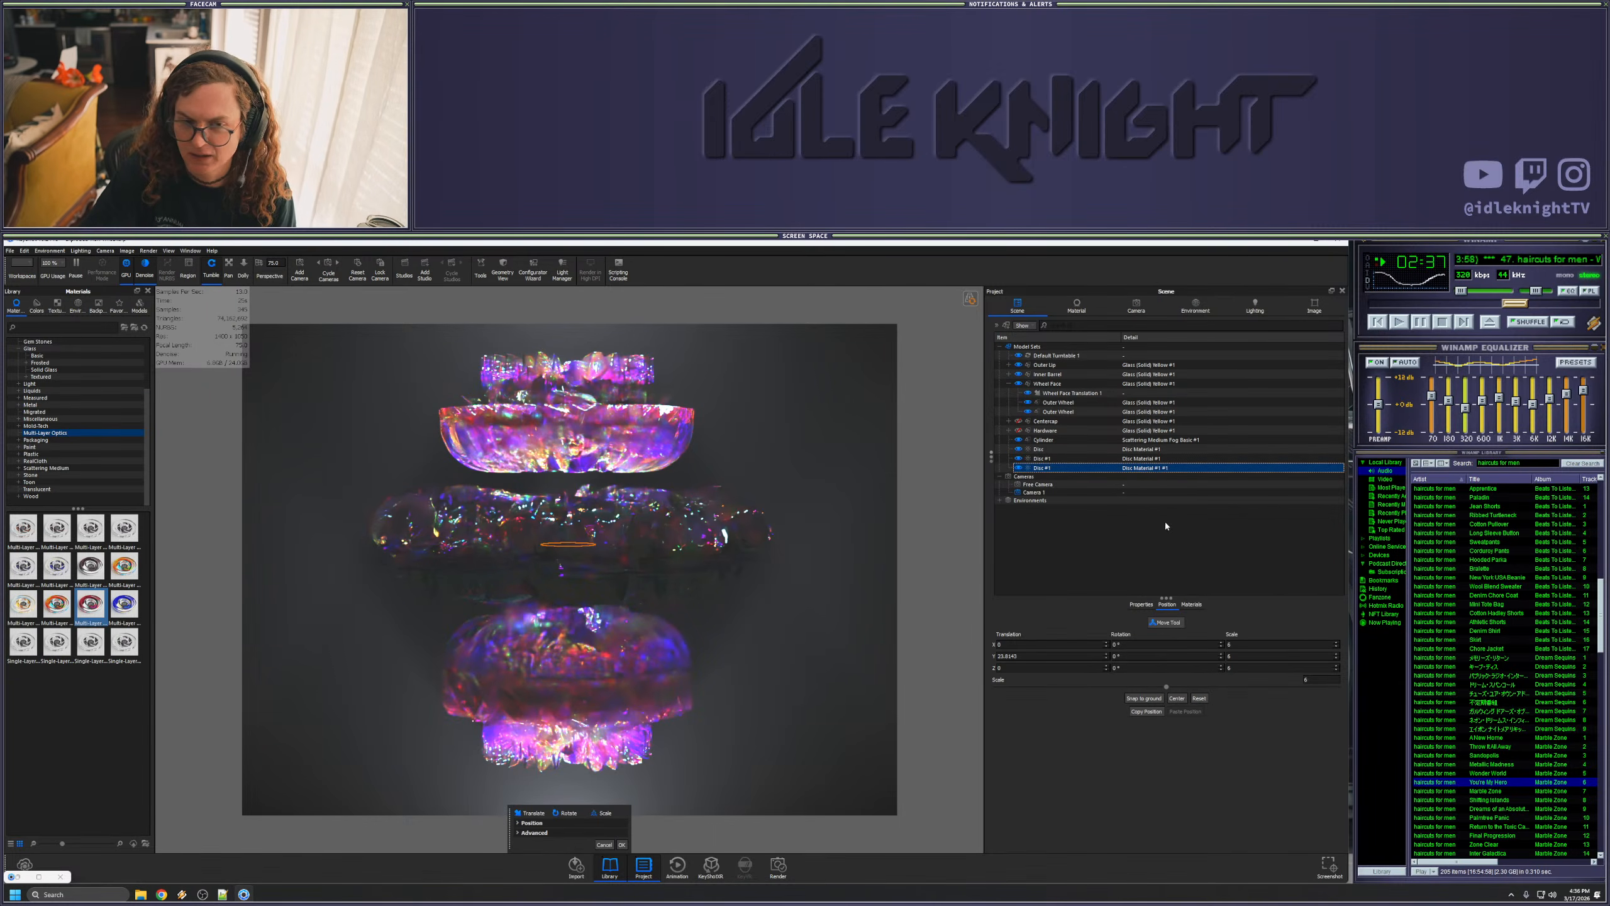
{"action": "left_click_drag", "start_coordinate": [568, 526], "coordinate": [573, 445]}
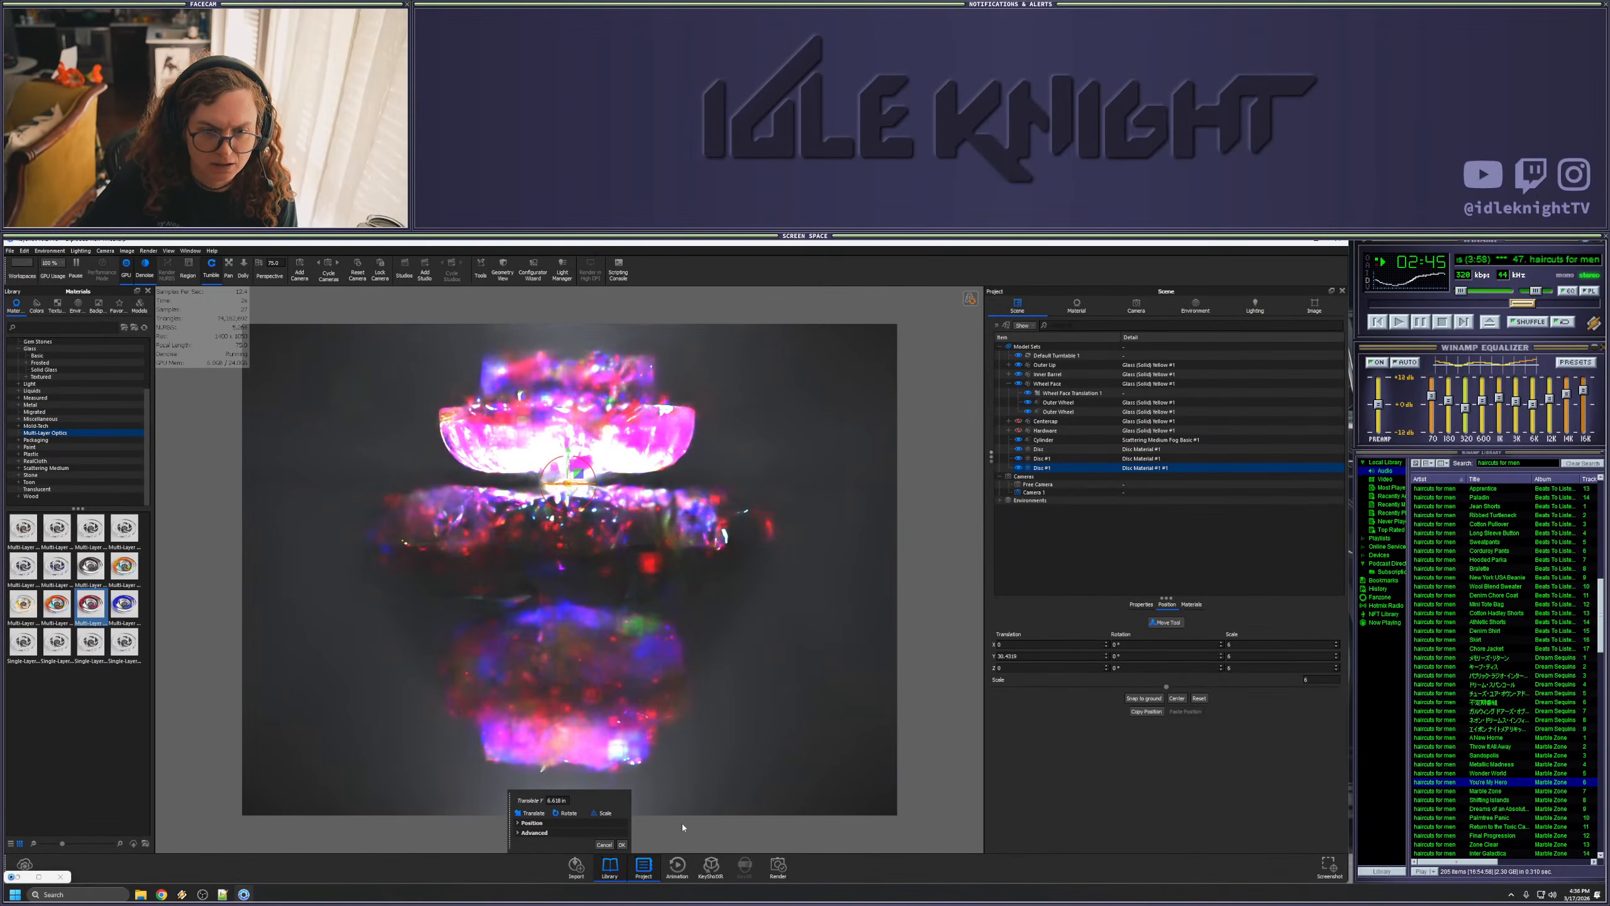
{"action": "left_click", "coordinate": [622, 844]}
- Duplicate the inner disc light and move the copy straight down to just above the lower rounded part
{"action": "right_click", "coordinate": [1149, 470]}
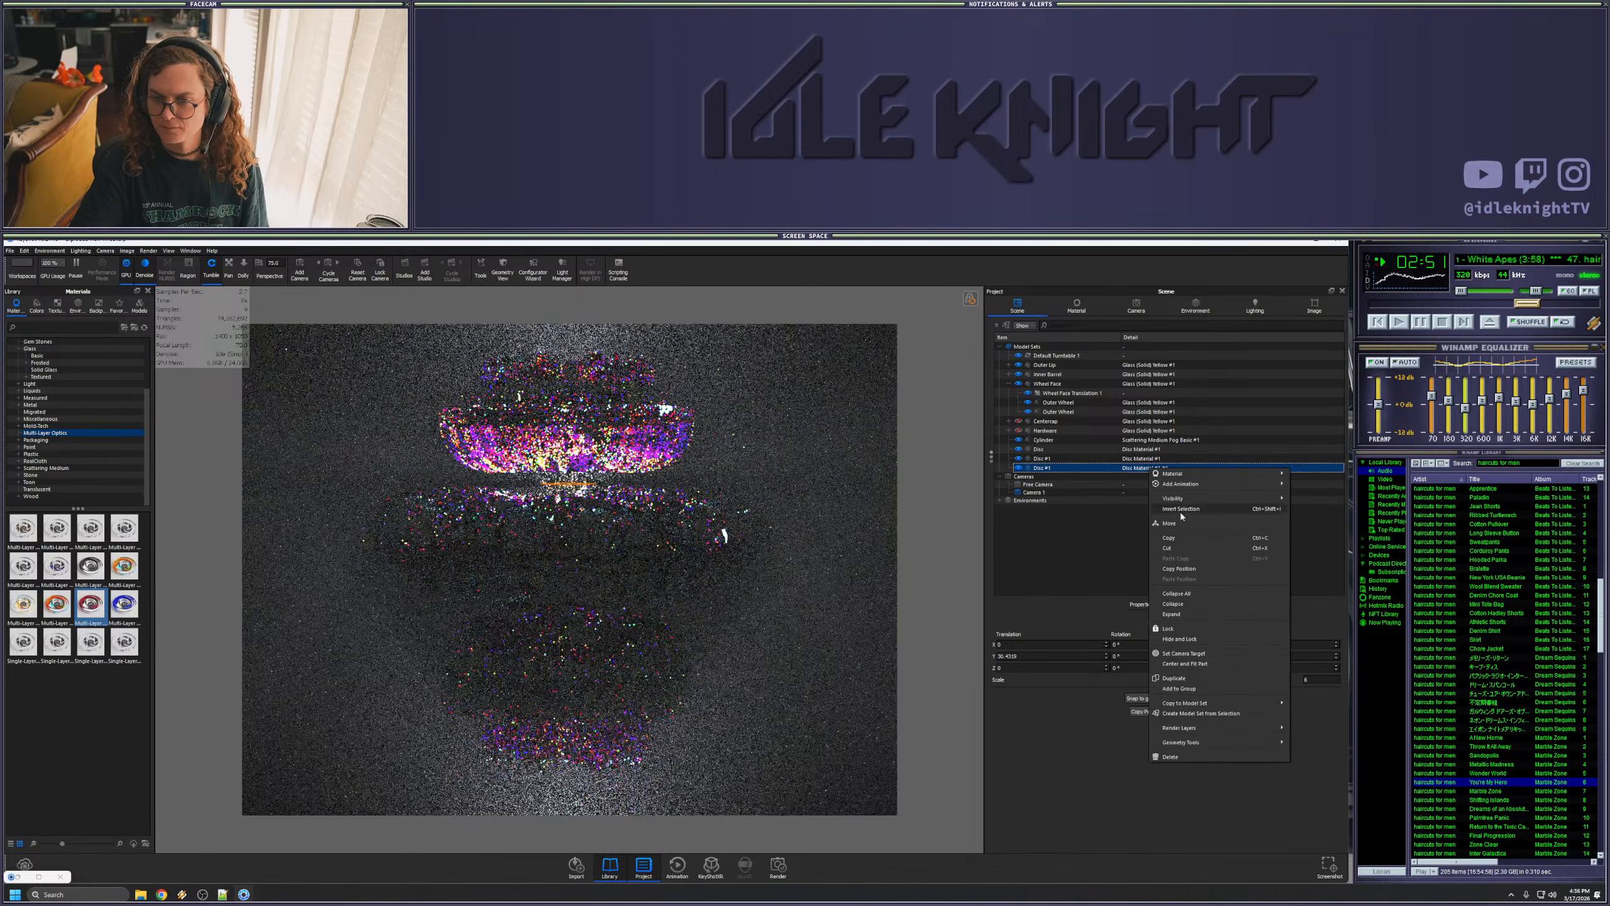
{"action": "left_click", "coordinate": [1175, 678]}
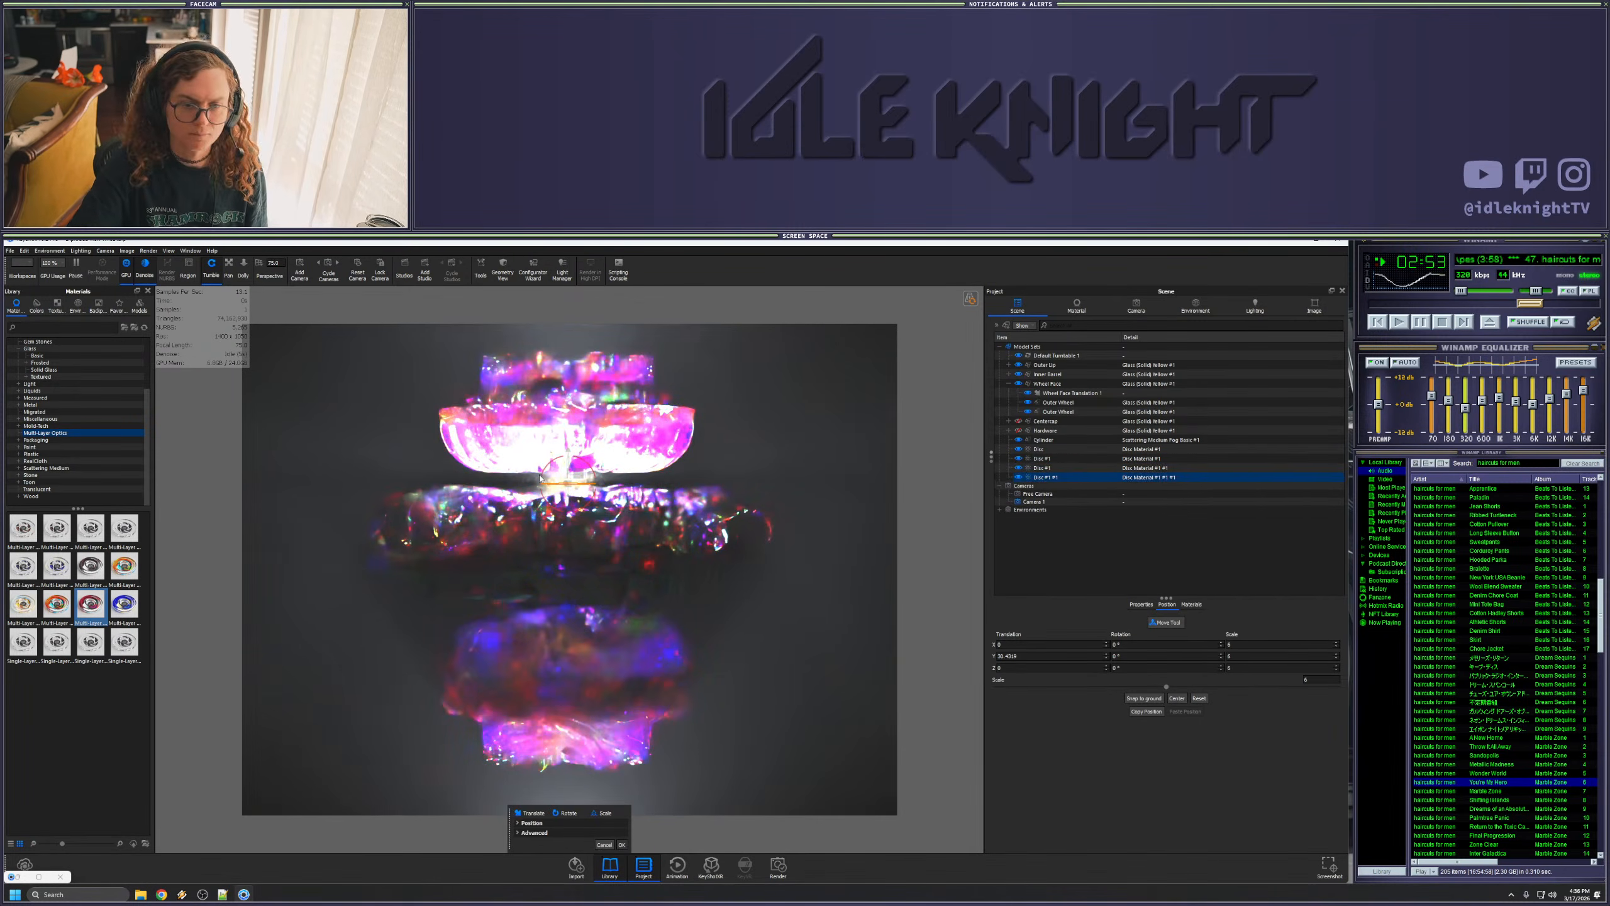
{"action": "left_click_drag", "start_coordinate": [569, 455], "coordinate": [576, 563]}
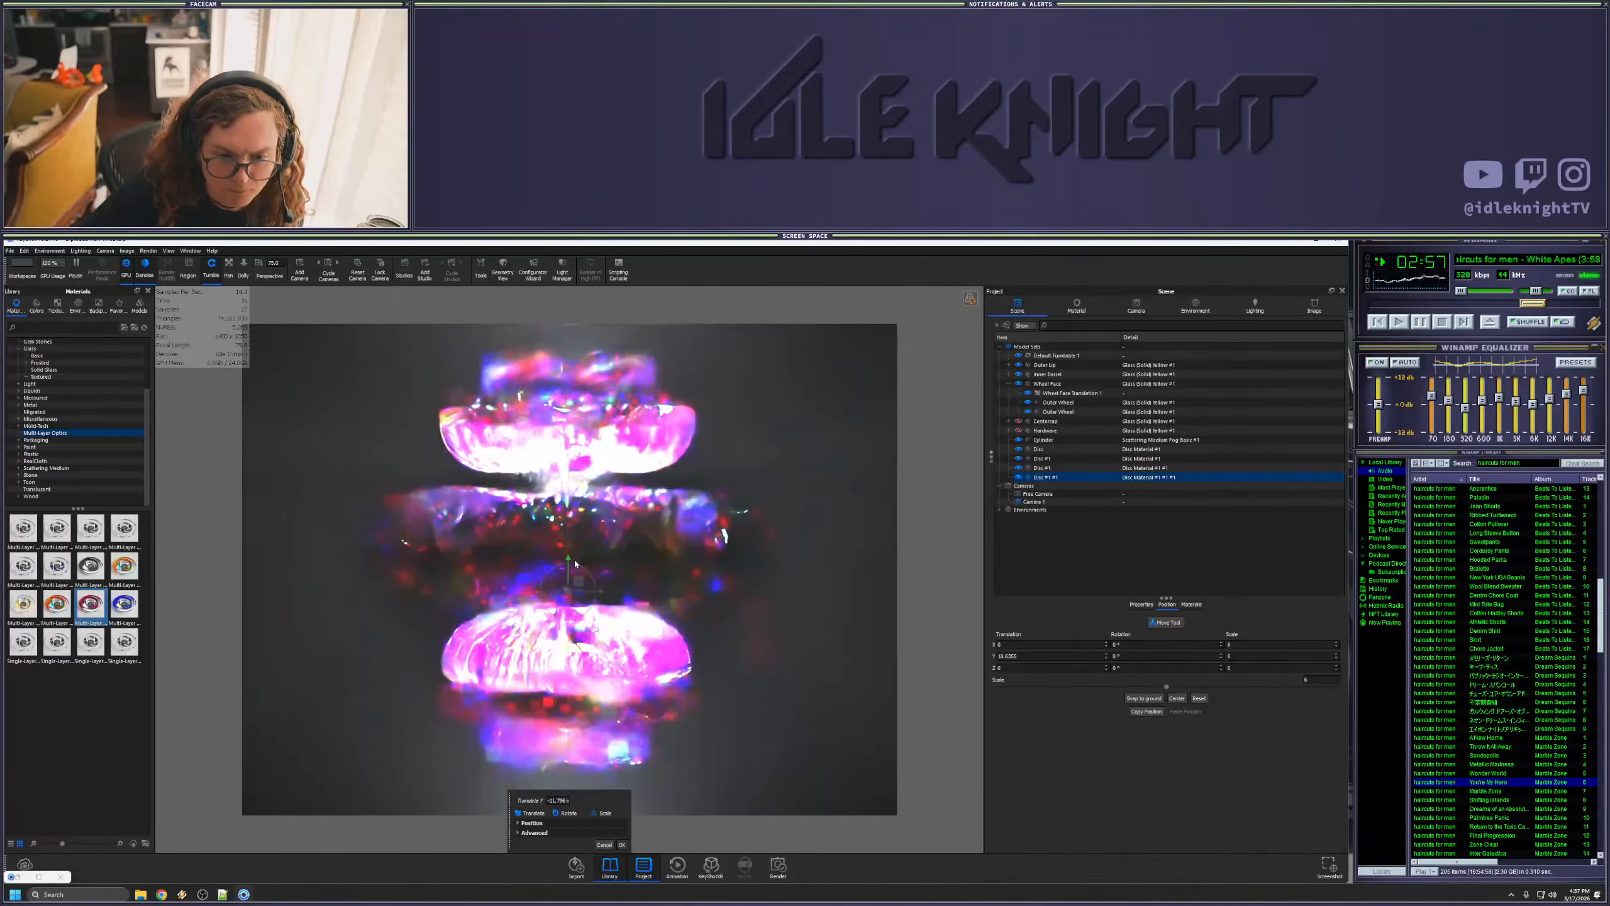
{"action": "left_click_drag", "start_coordinate": [575, 563], "coordinate": [578, 574]}
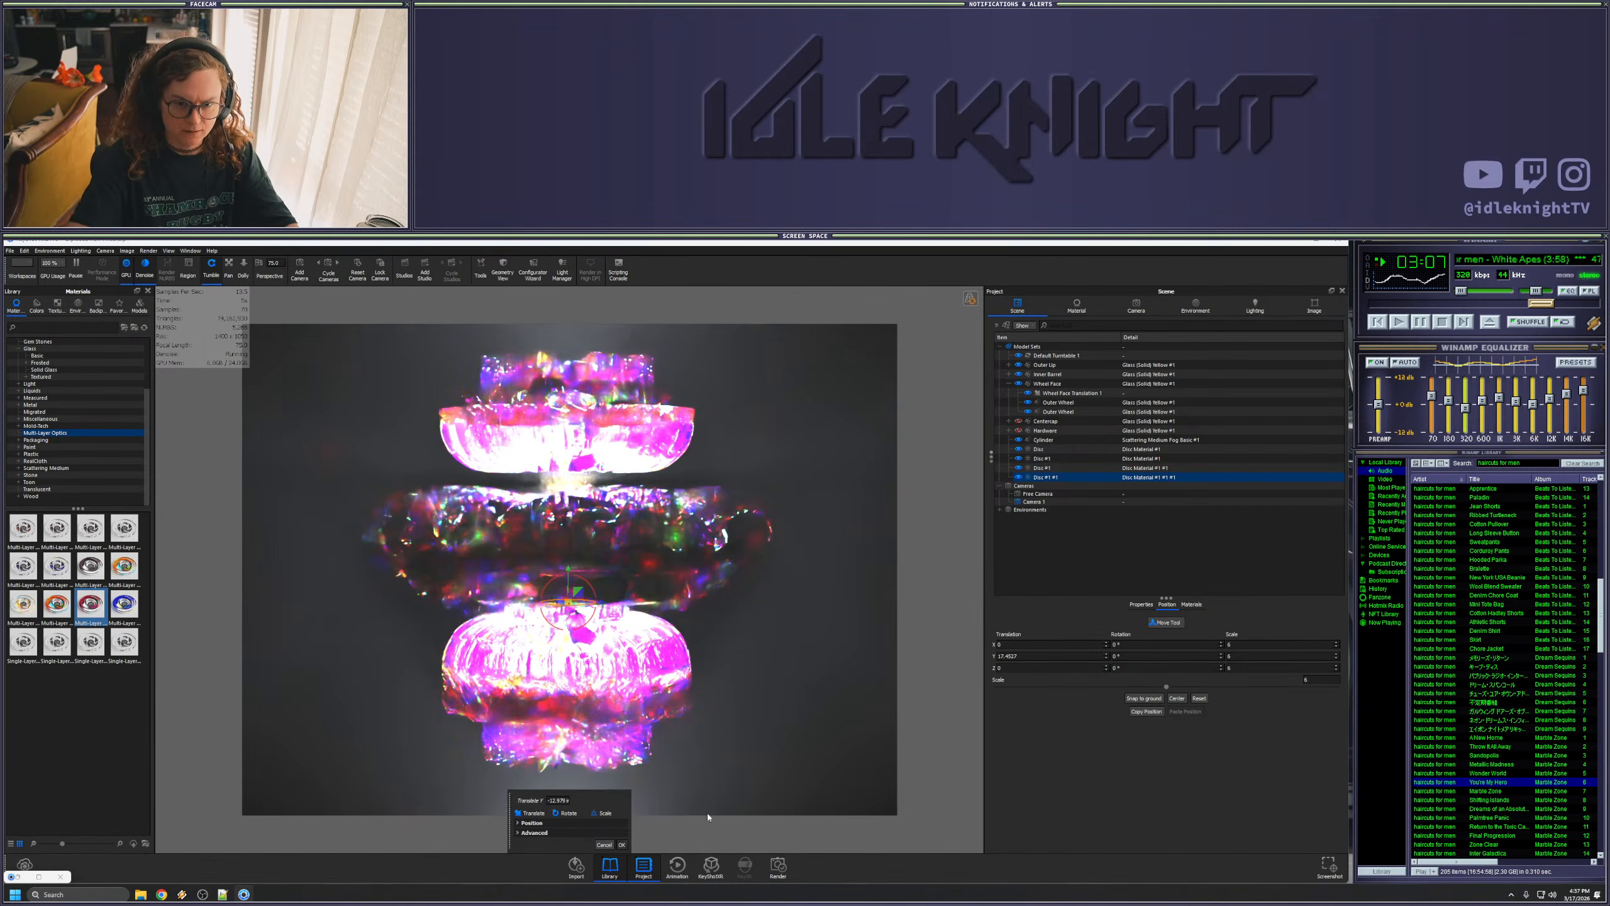
{"action": "left_click", "coordinate": [621, 844]}
- Link the area light materials of the two inner discs
{"action": "left_click", "coordinate": [1077, 467]}
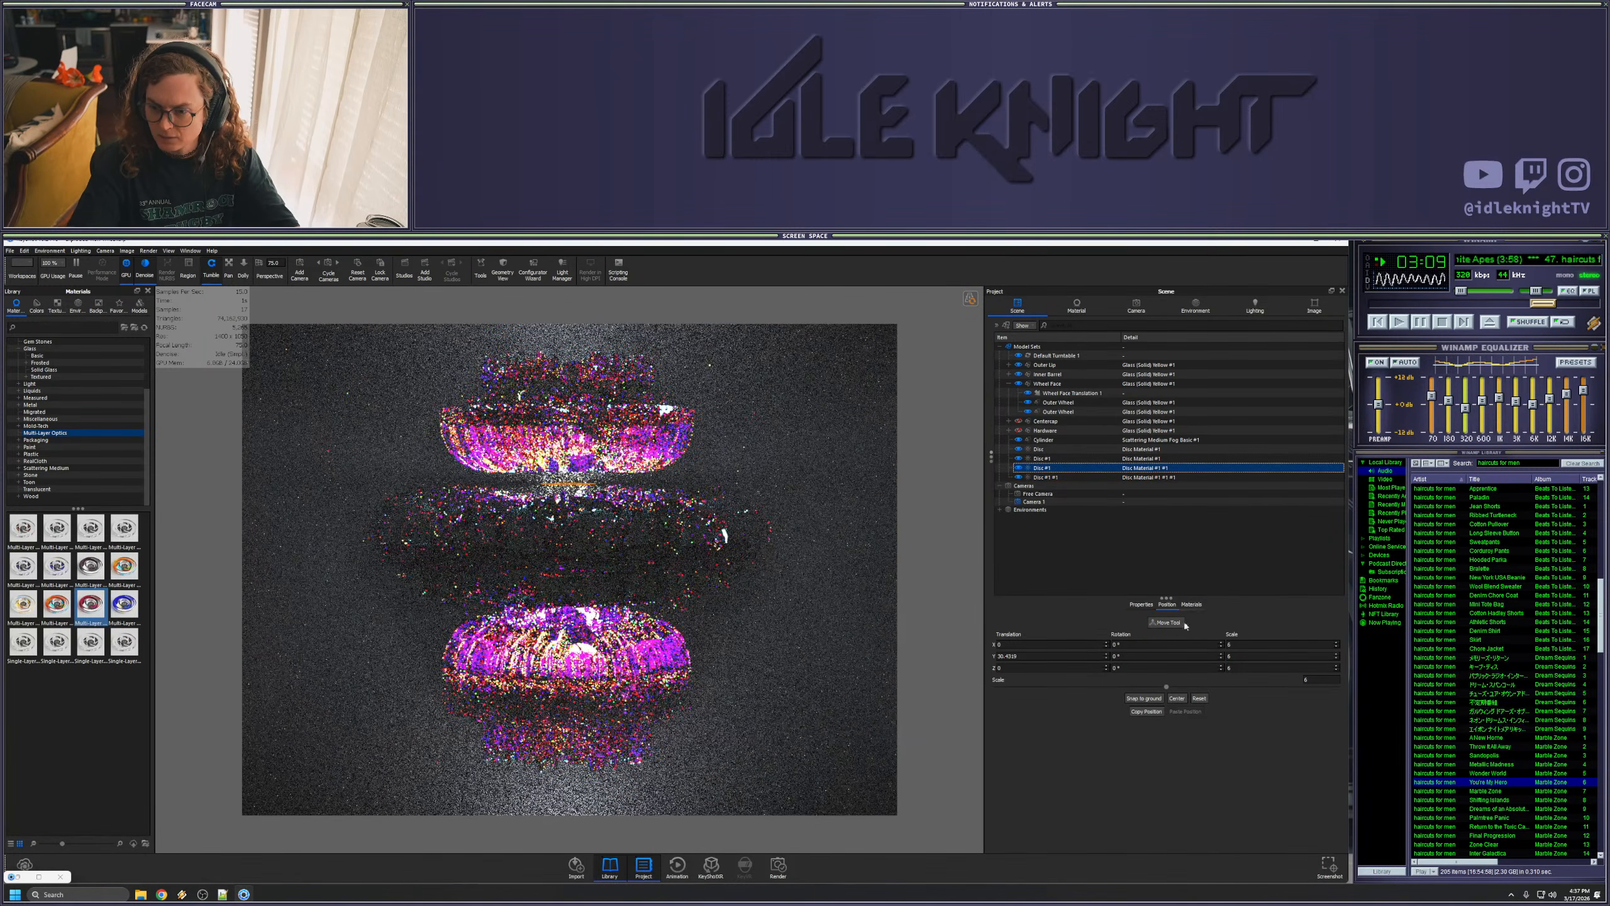
{"action": "left_click", "coordinate": [1191, 605]}
{"action": "left_click", "coordinate": [1033, 639]}
{"action": "left_click", "coordinate": [1031, 648]}
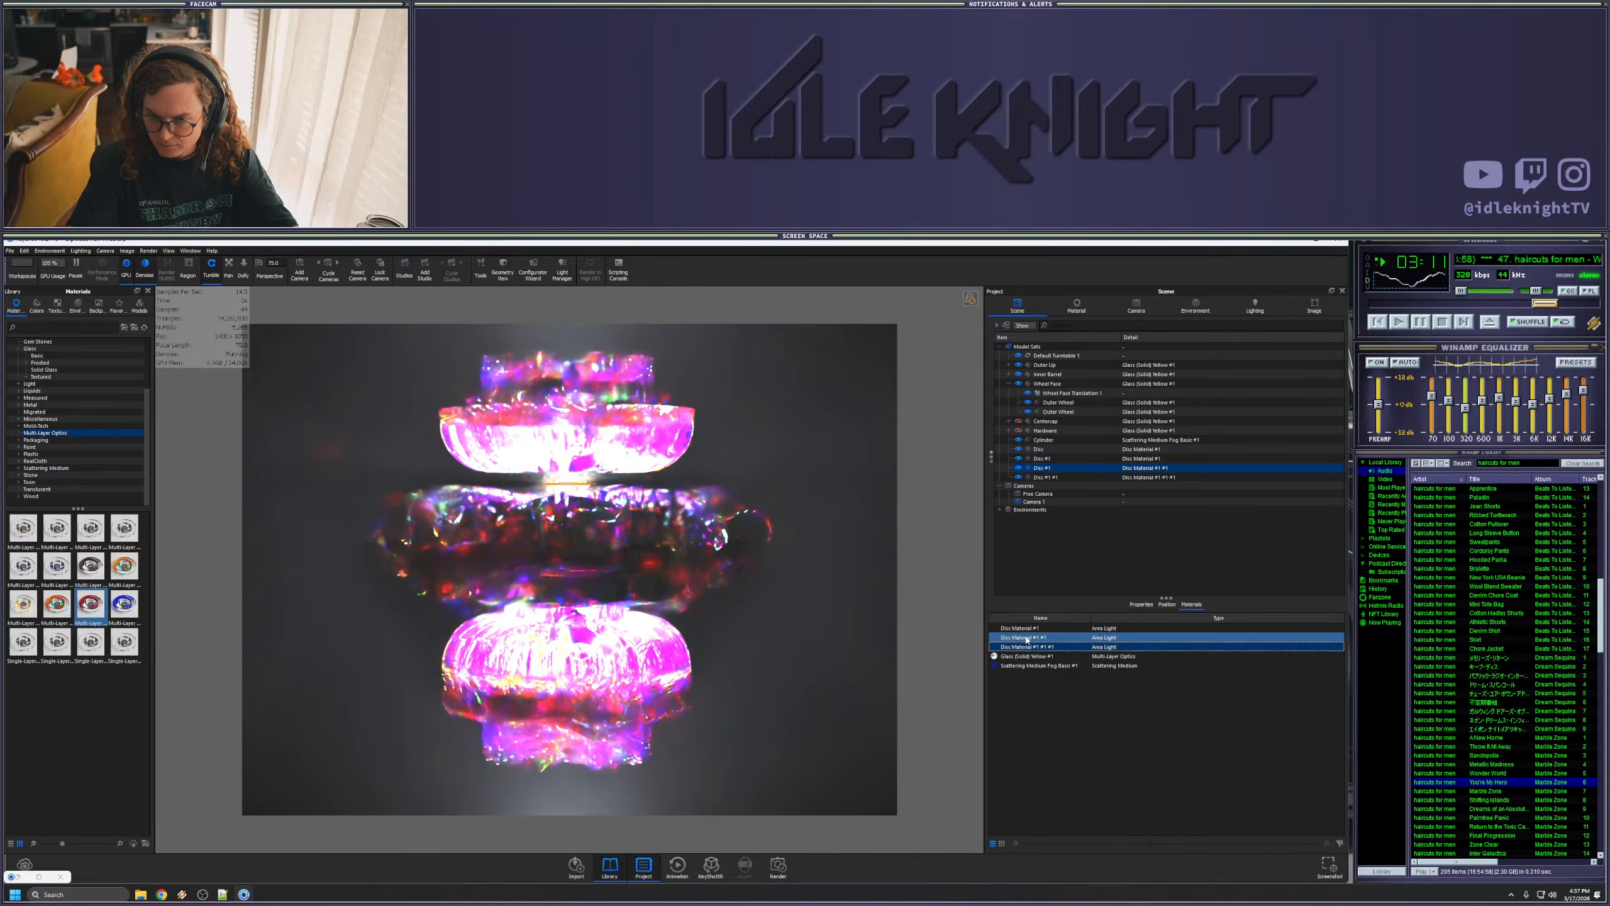
{"action": "right_click", "coordinate": [1027, 638]}
{"action": "left_click", "coordinate": [1042, 650]}
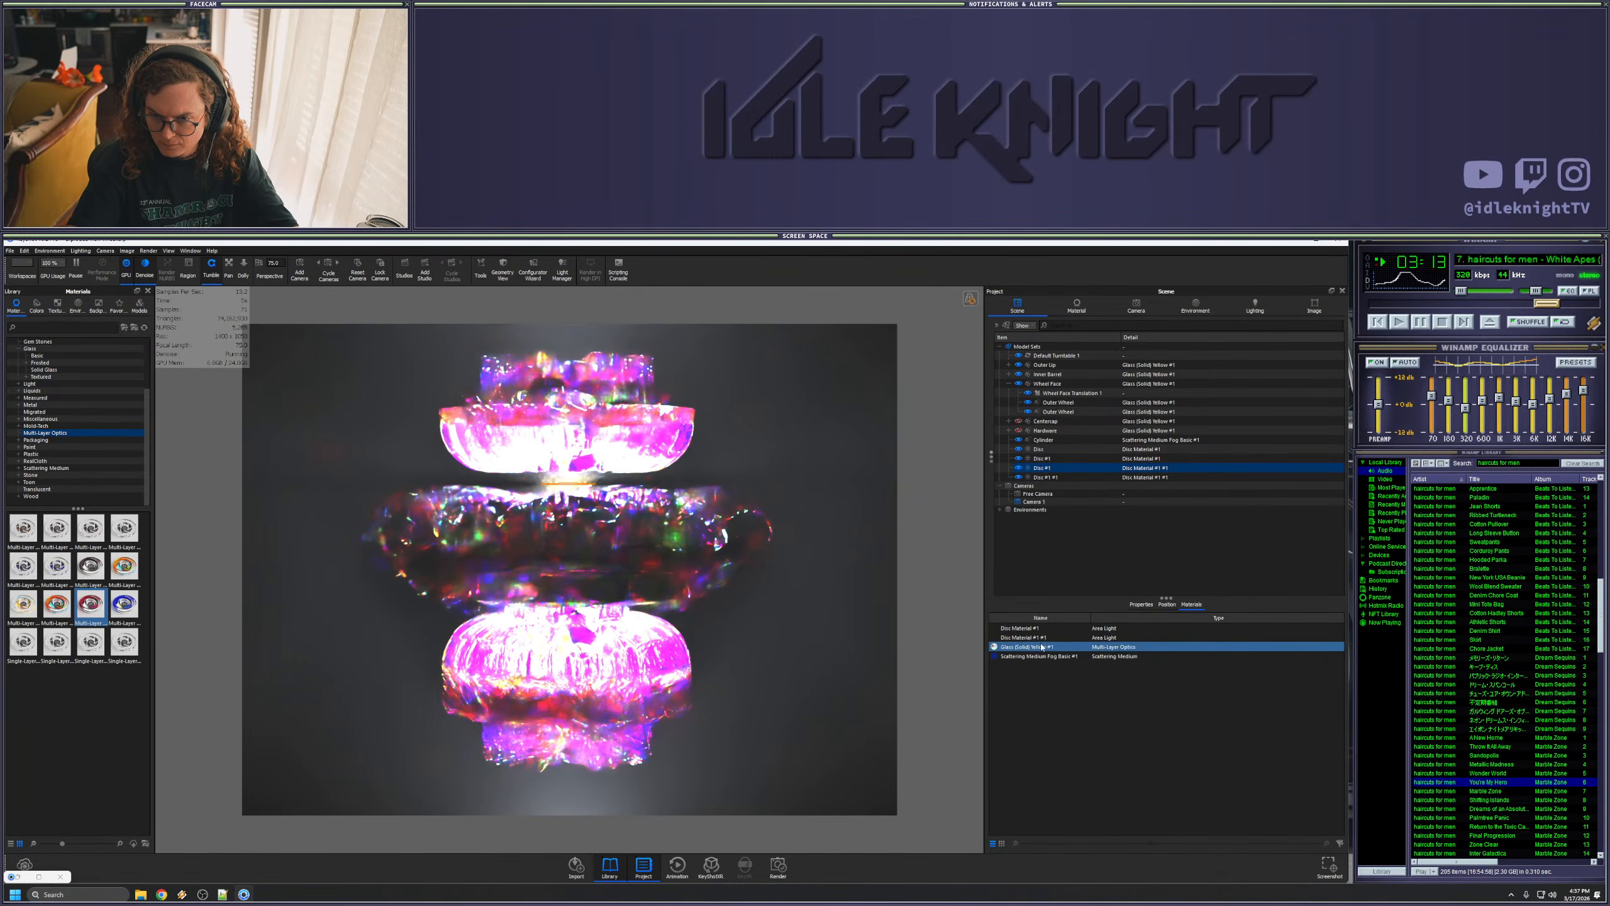
- Lower the power of the linked inner disc light material and tint its light colour pale lavender
{"action": "double_click", "coordinate": [1037, 638]}
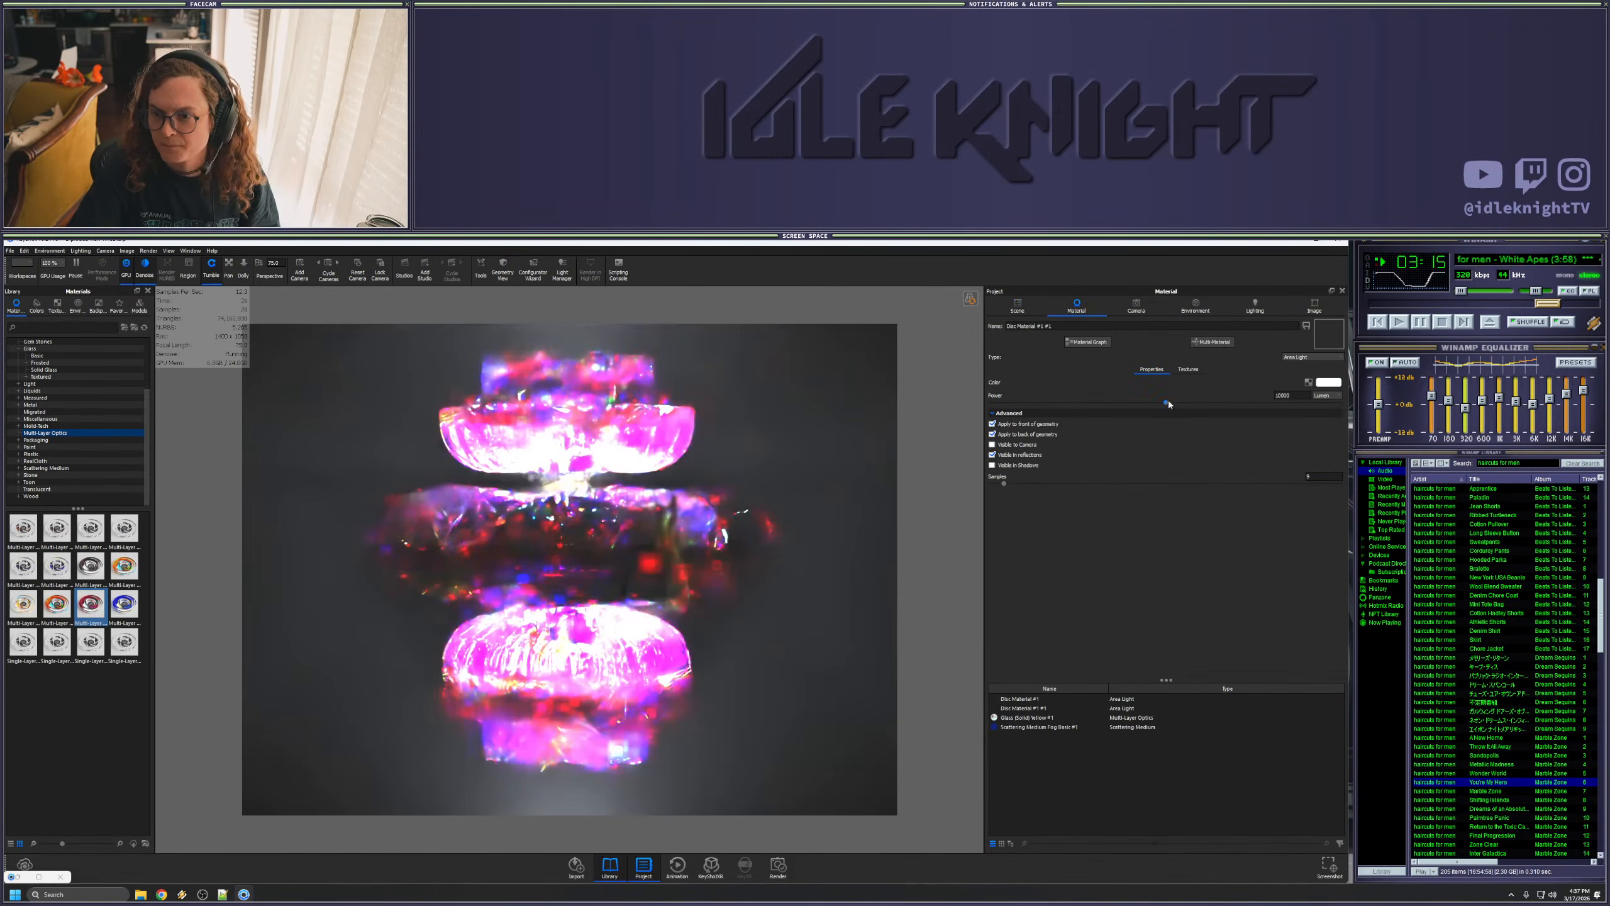
{"action": "left_click_drag", "start_coordinate": [1074, 412], "coordinate": [1052, 413]}
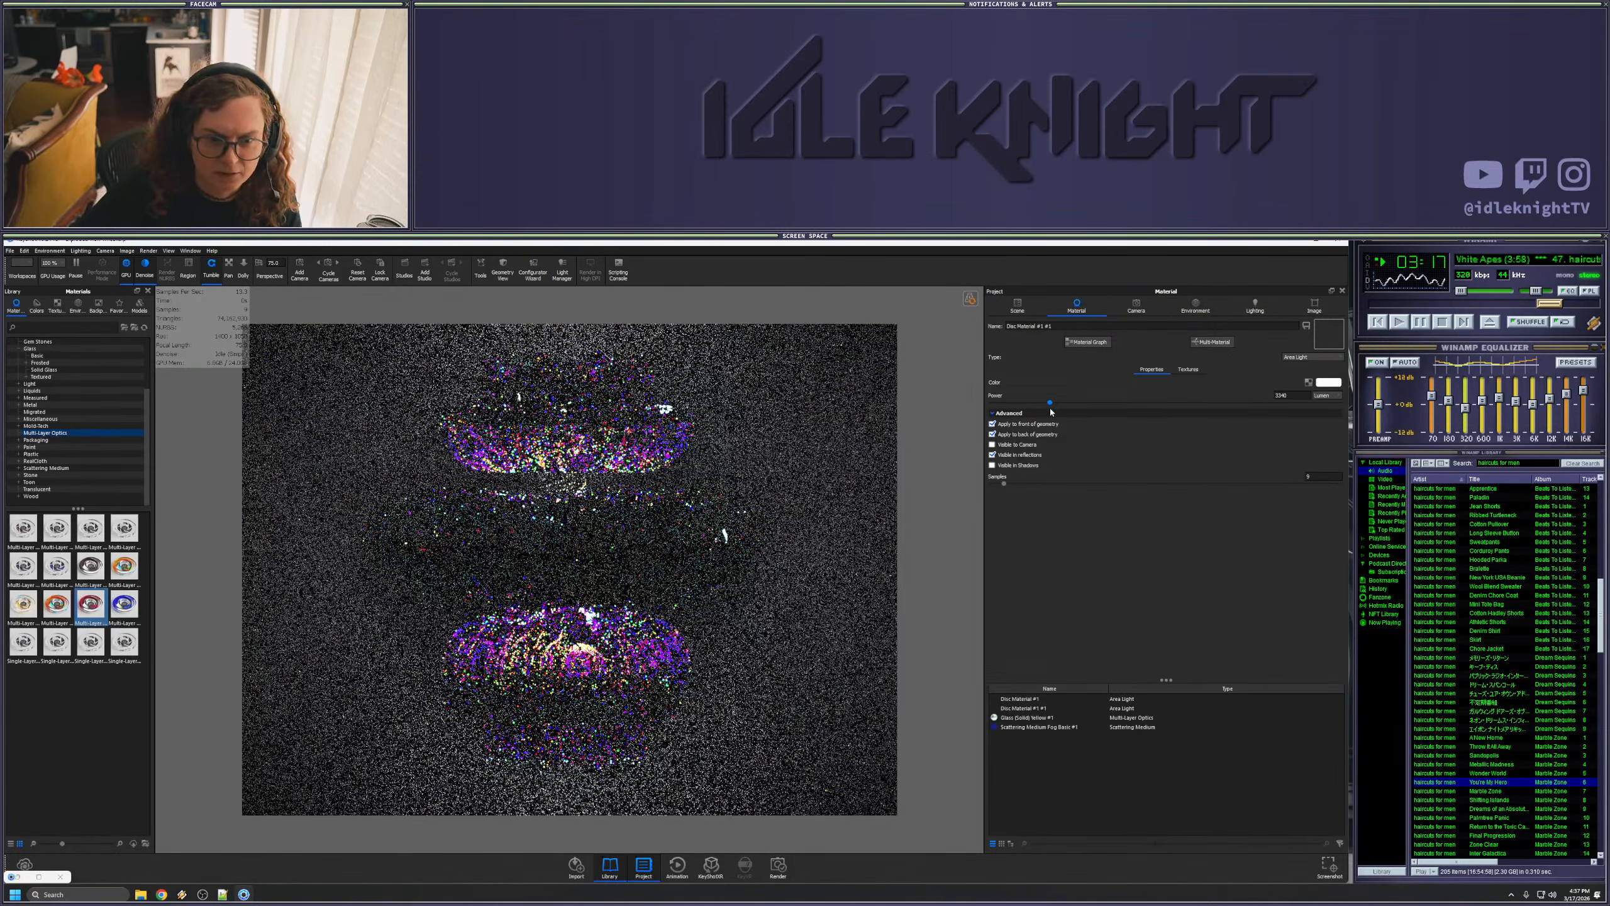
{"action": "left_click", "coordinate": [1328, 382]}
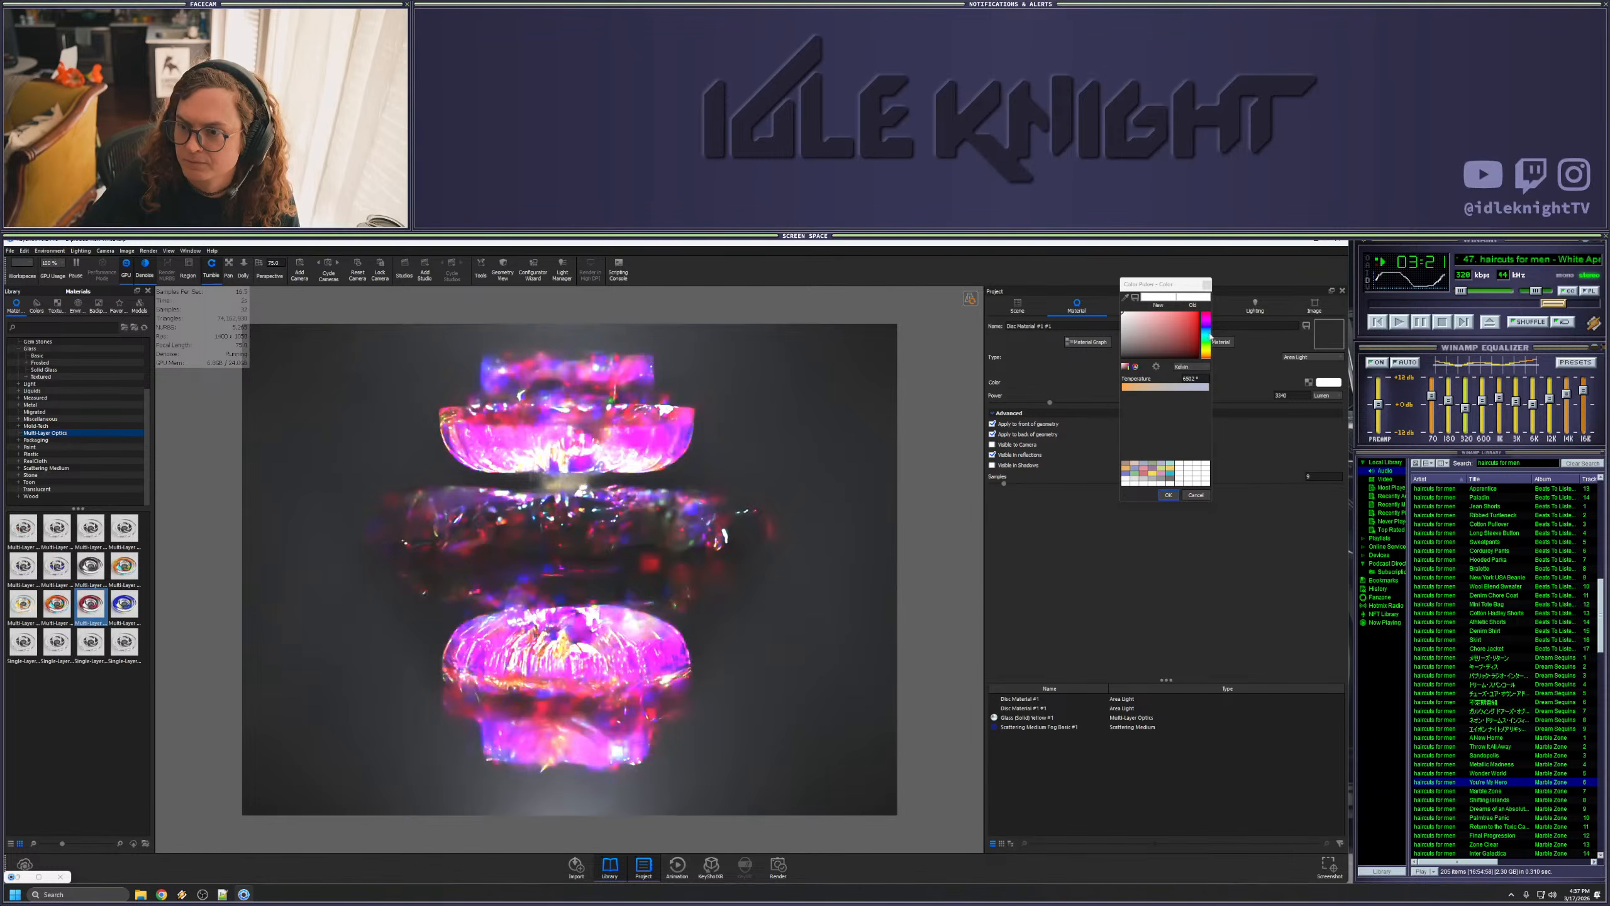
{"action": "left_click", "coordinate": [1206, 328]}
{"action": "left_click", "coordinate": [1157, 316]}
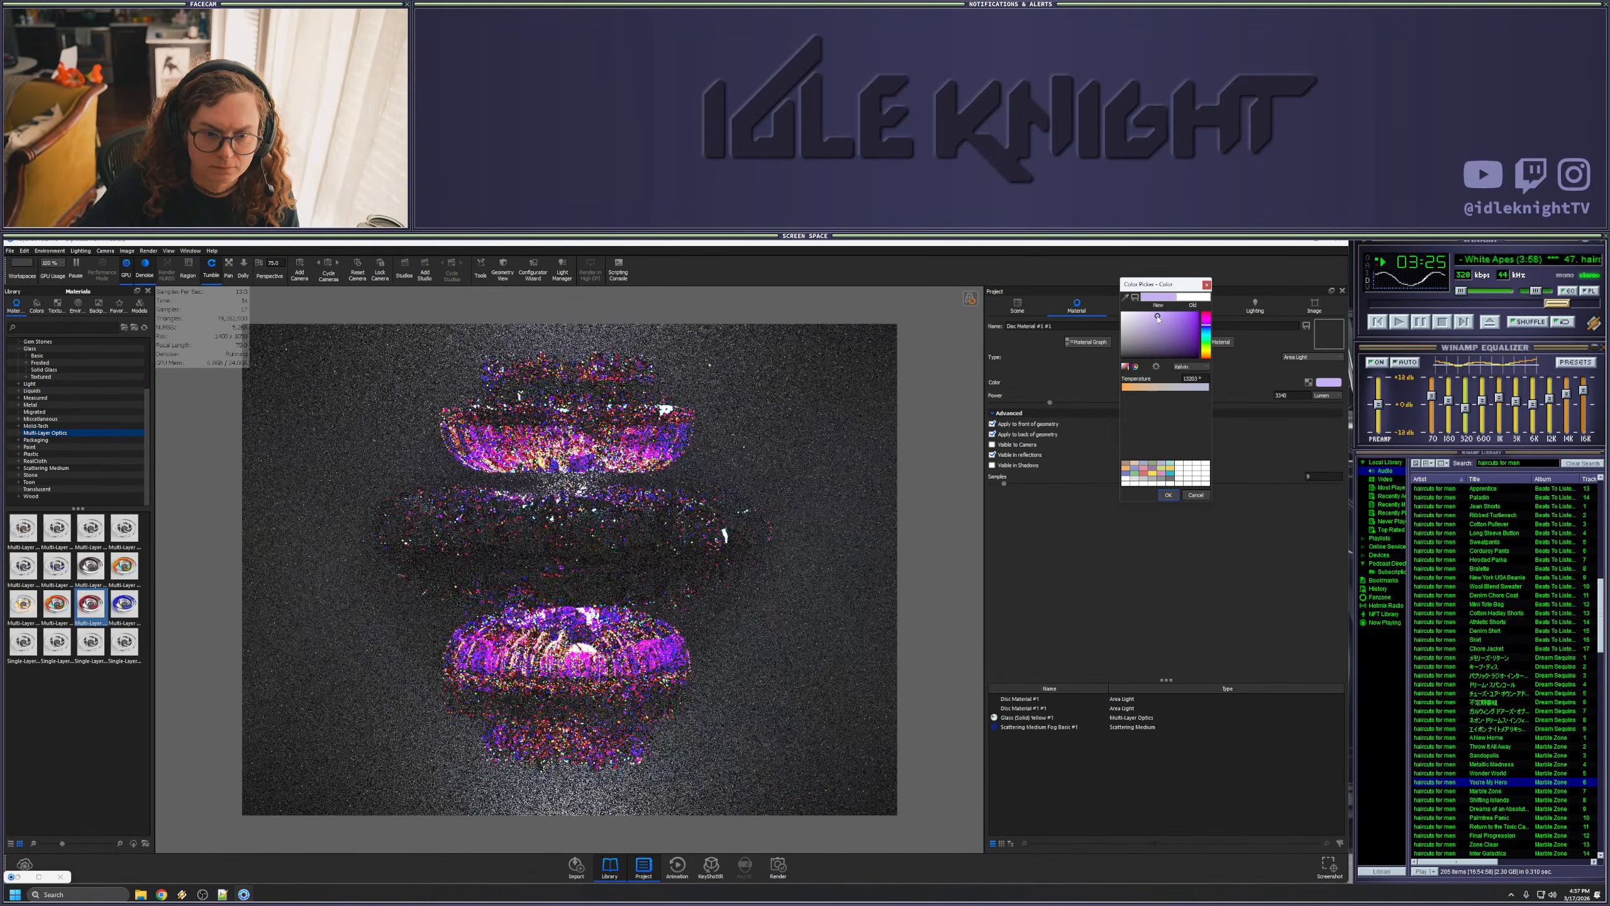
{"action": "left_click", "coordinate": [1168, 496]}
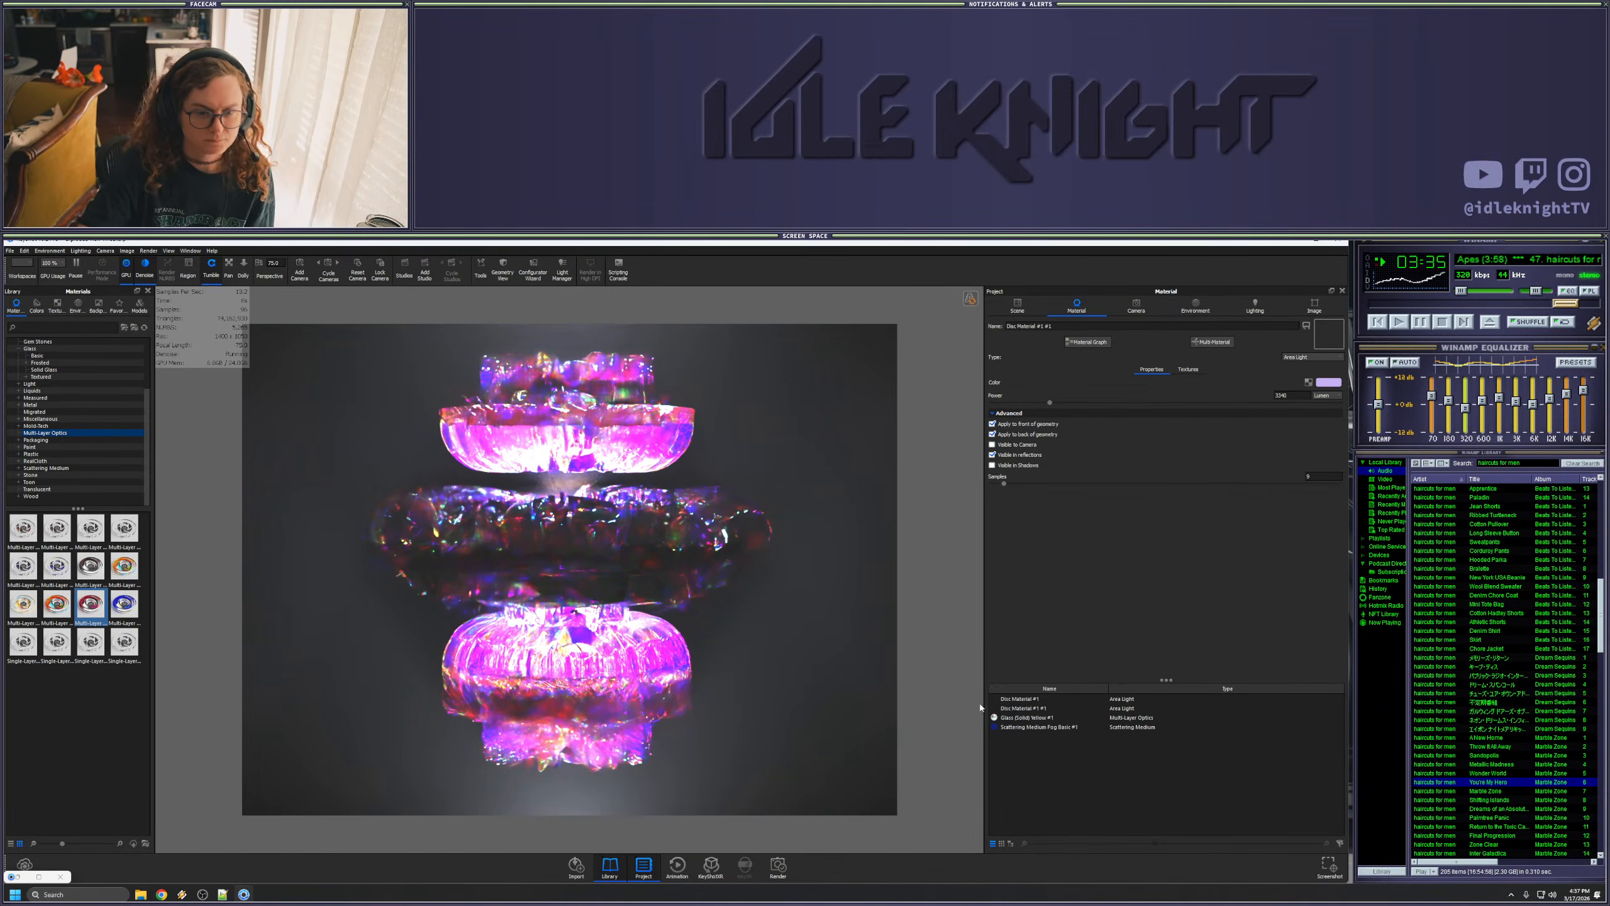
{"action": "left_click", "coordinate": [1267, 312]}
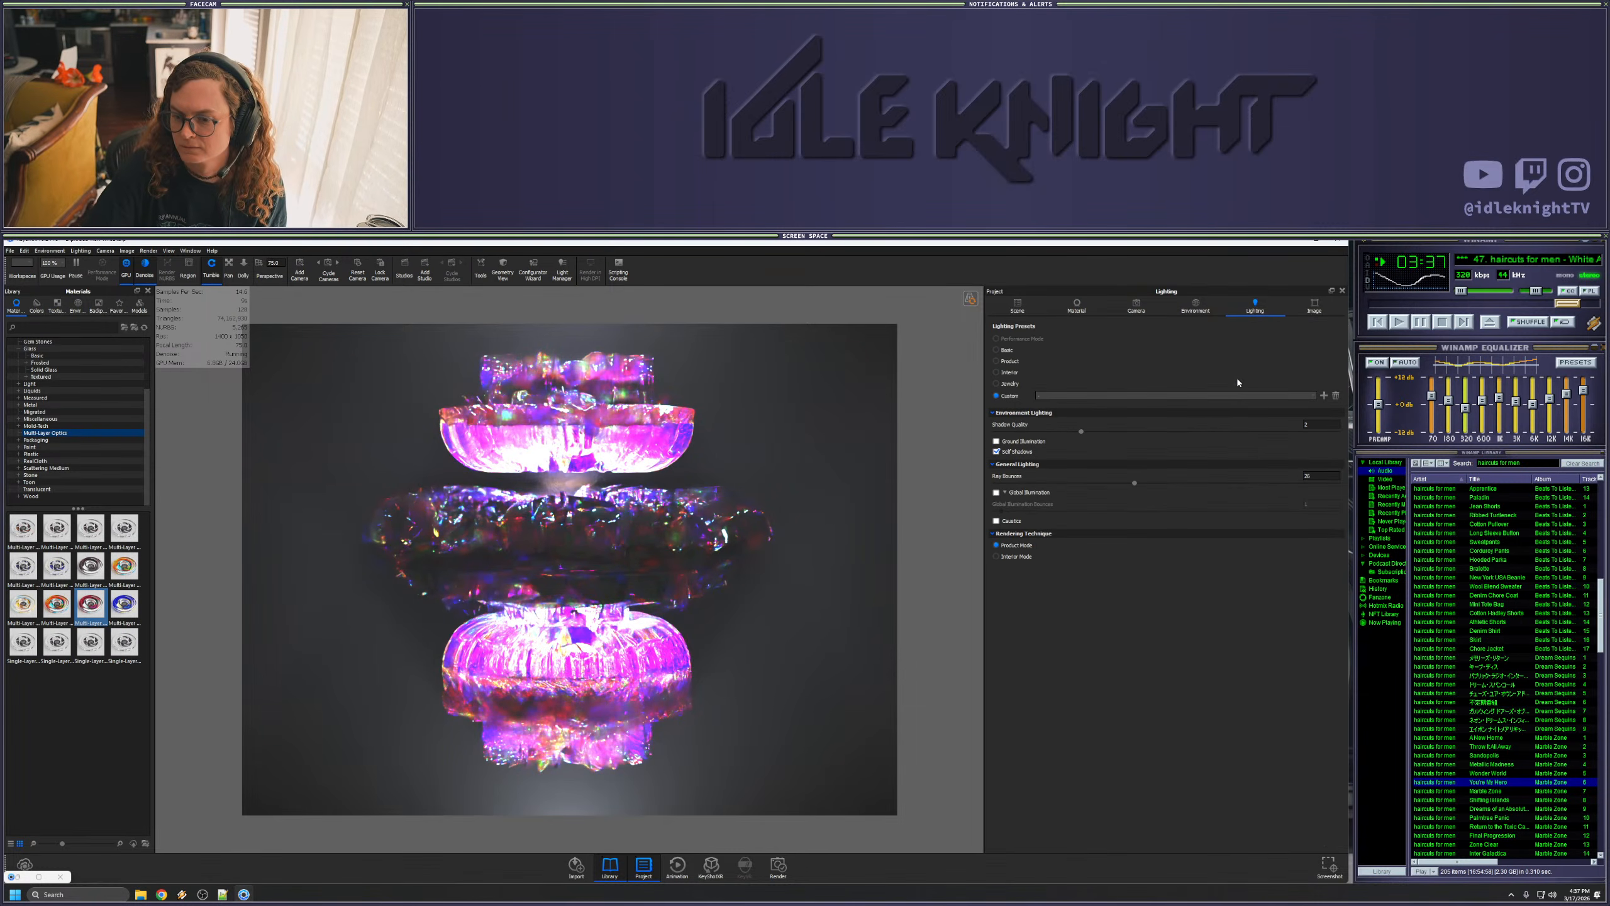
{"action": "left_click", "coordinate": [1312, 309]}
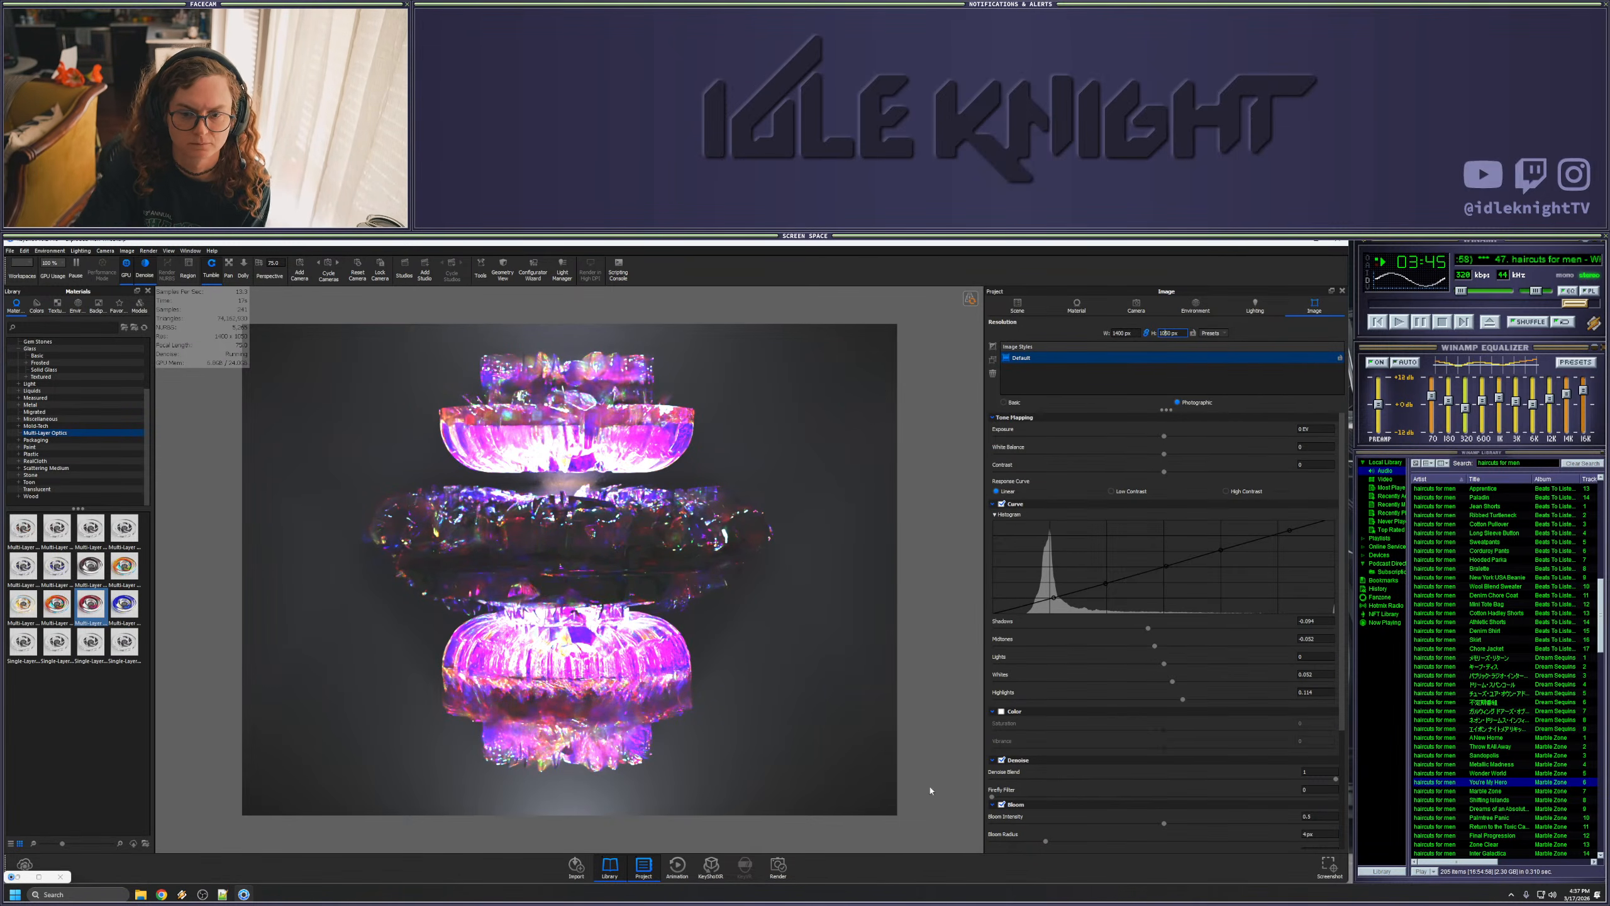
{"action": "left_click", "coordinate": [1102, 373]}
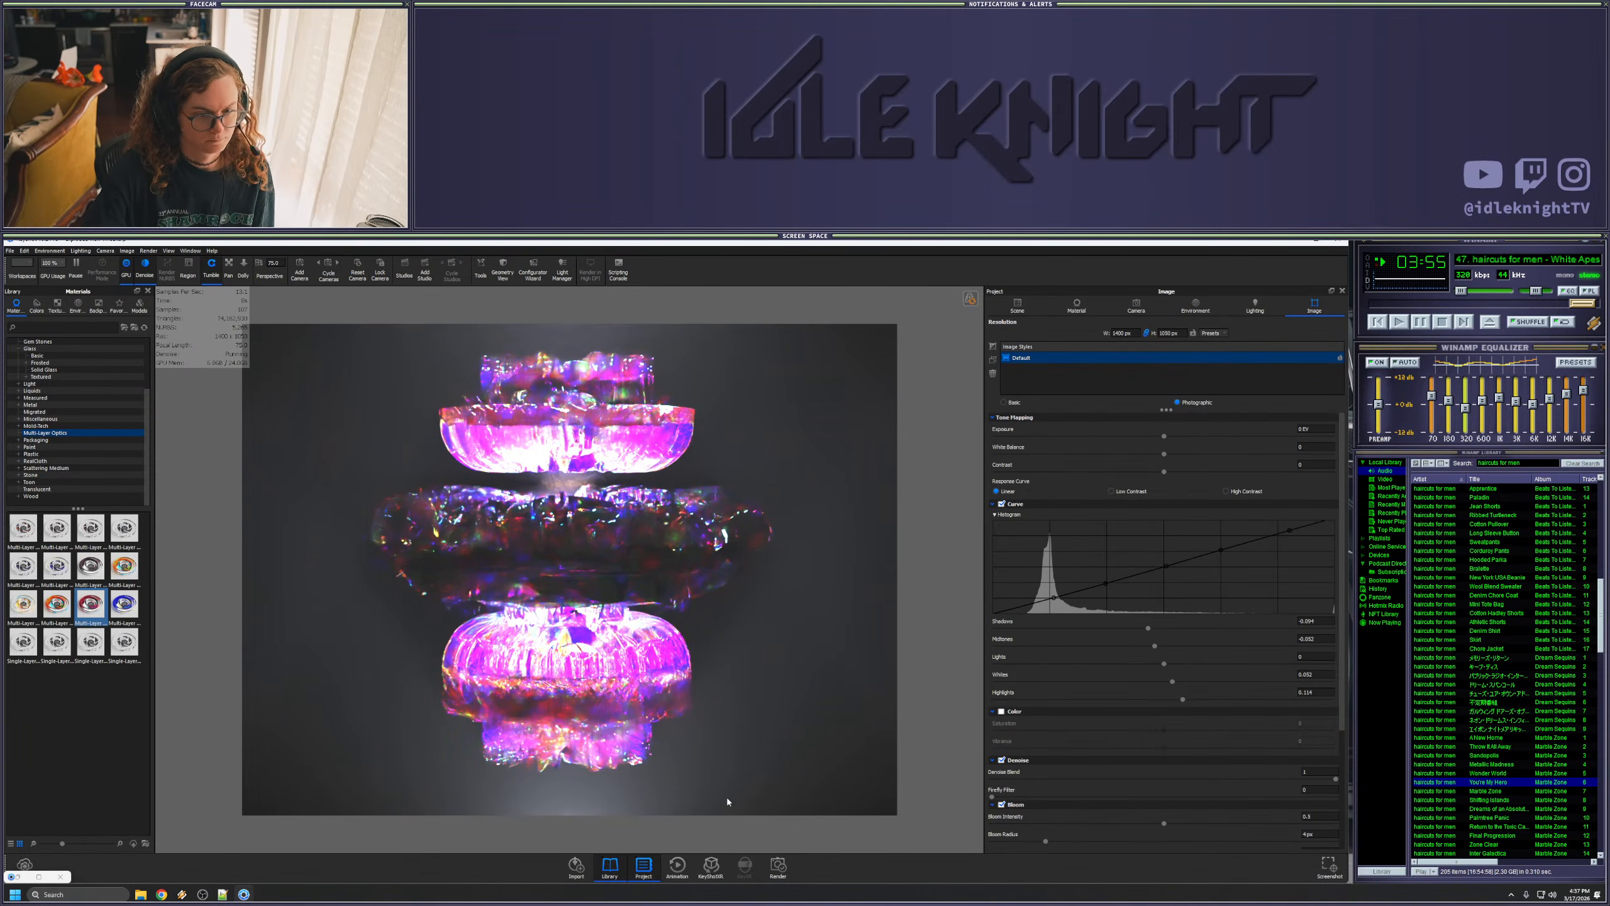
- Set up a still image render of the scene with an output resolution width of 2500 px
{"action": "left_click", "coordinate": [777, 866]}
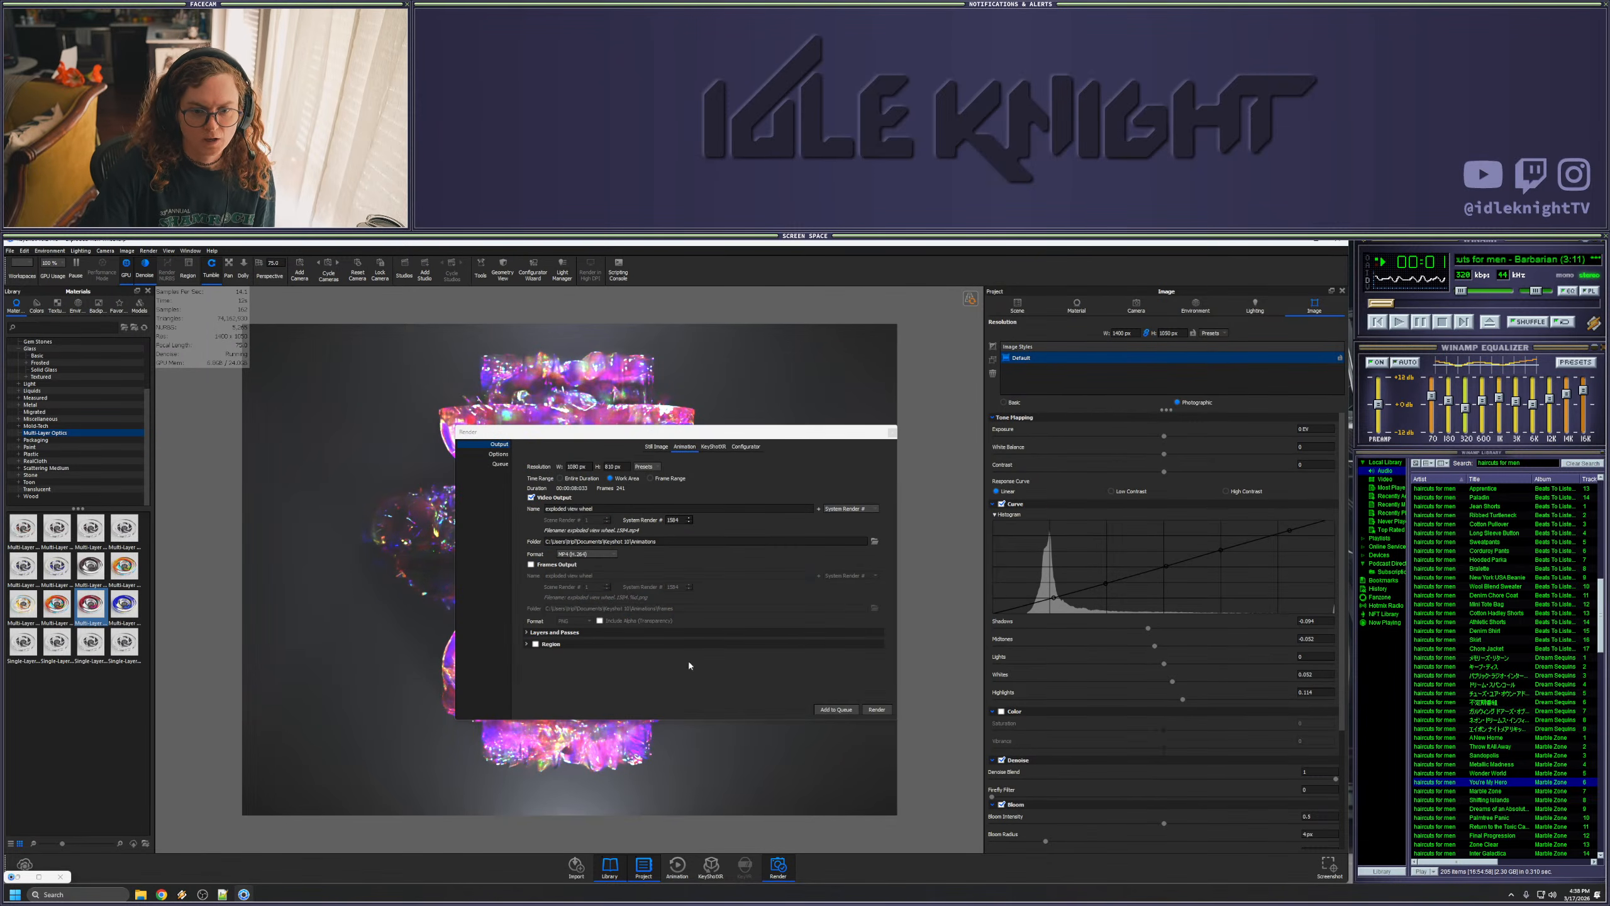
{"action": "left_click", "coordinate": [656, 448]}
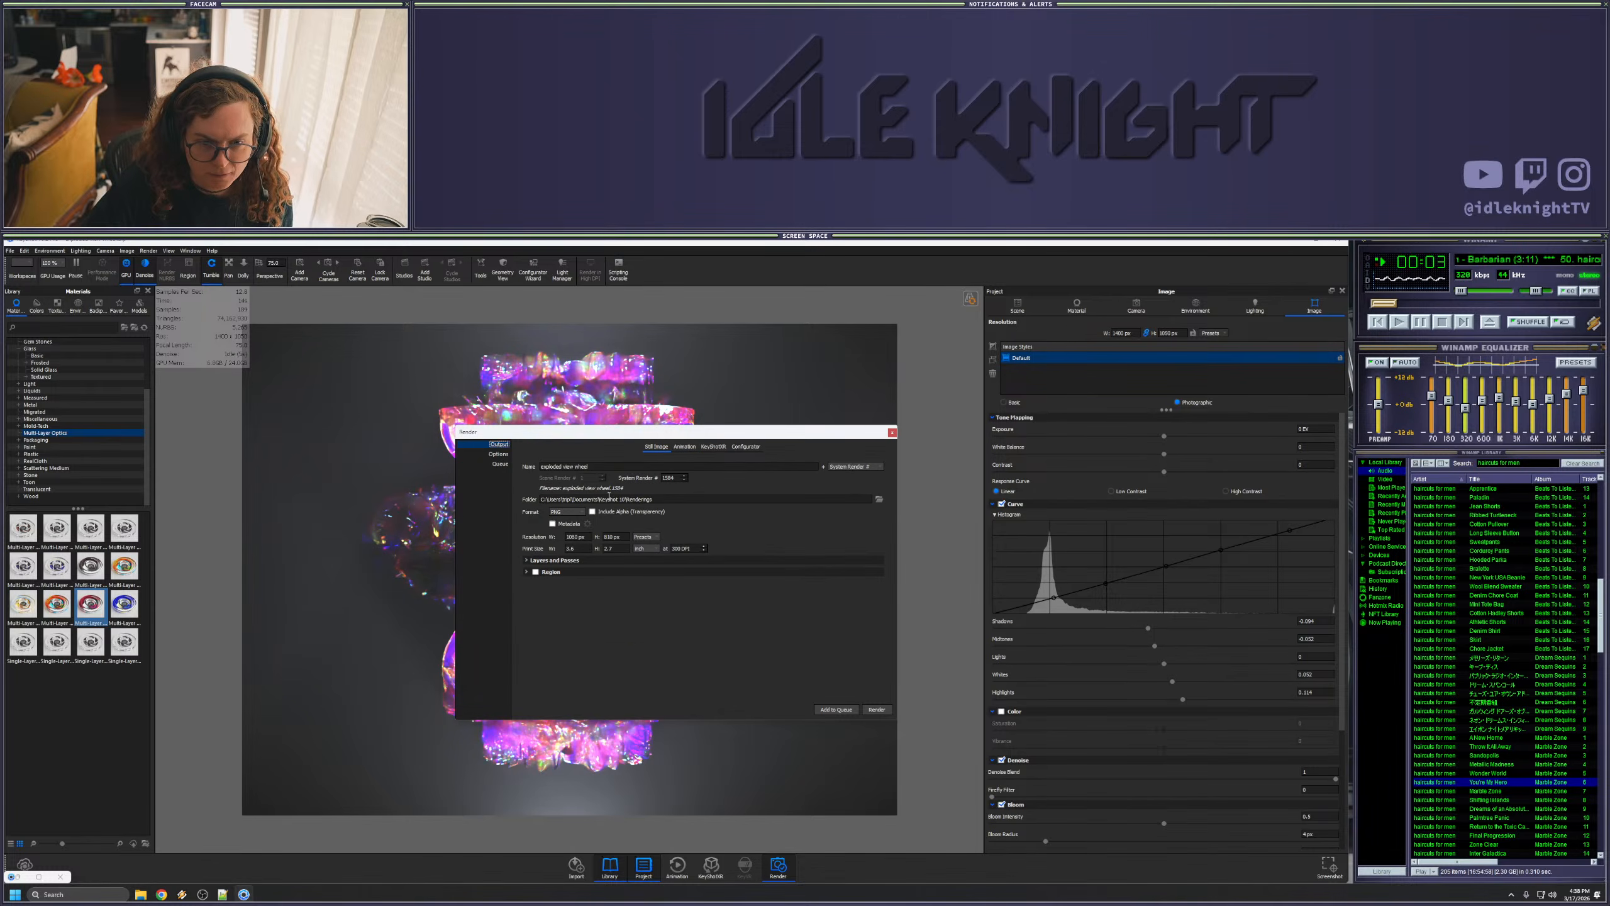
{"action": "left_click", "coordinate": [499, 454]}
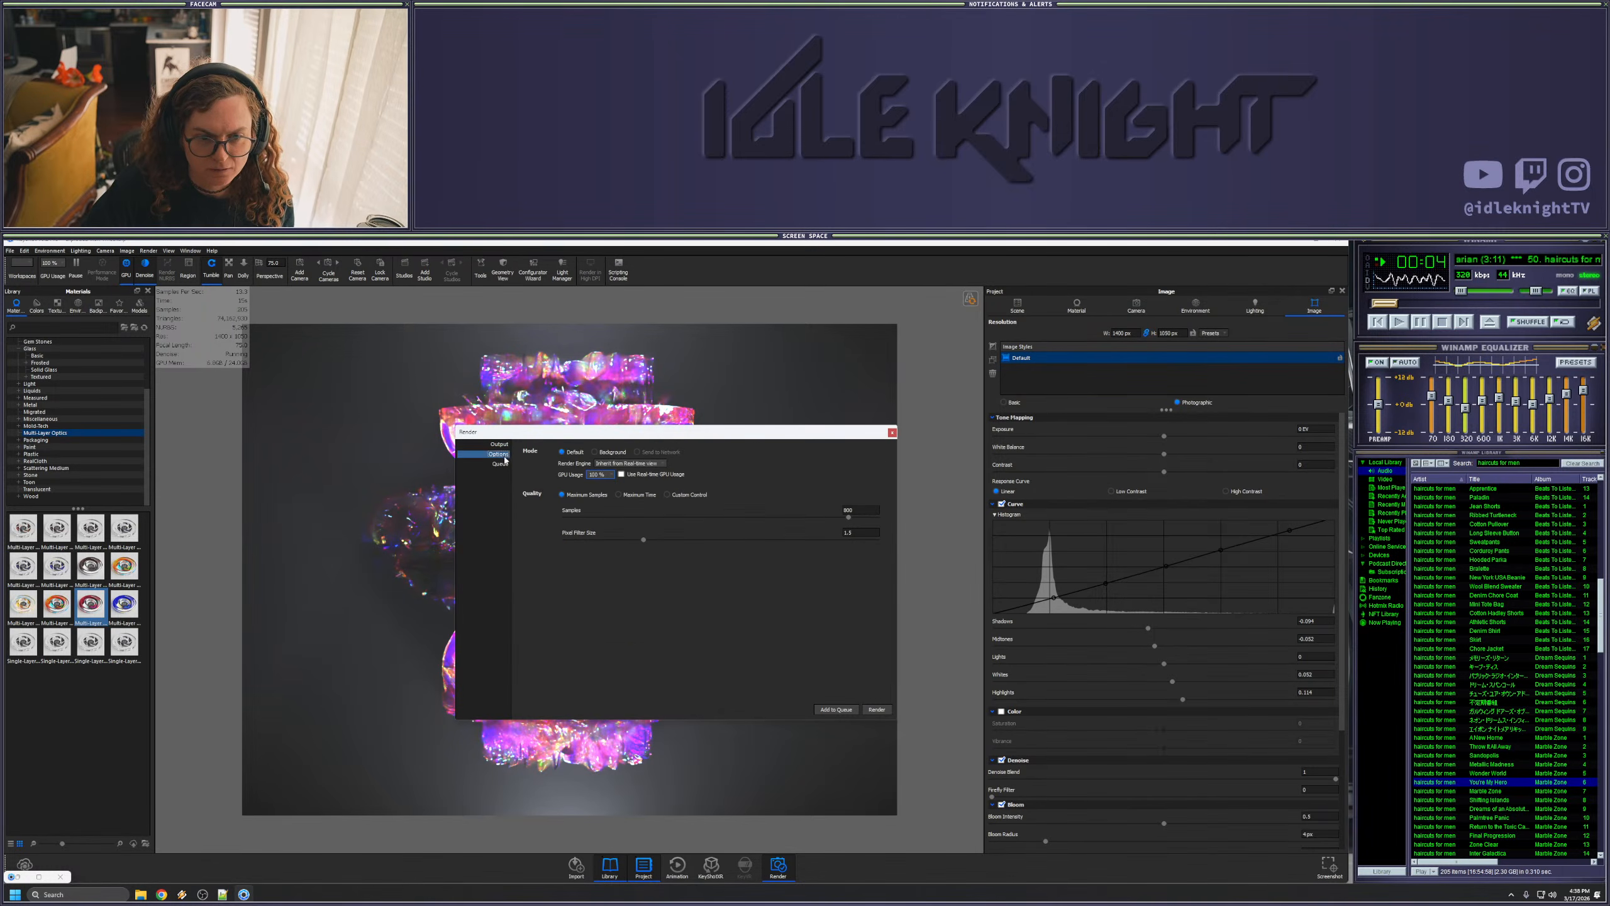
{"action": "double_click", "coordinate": [866, 513]}
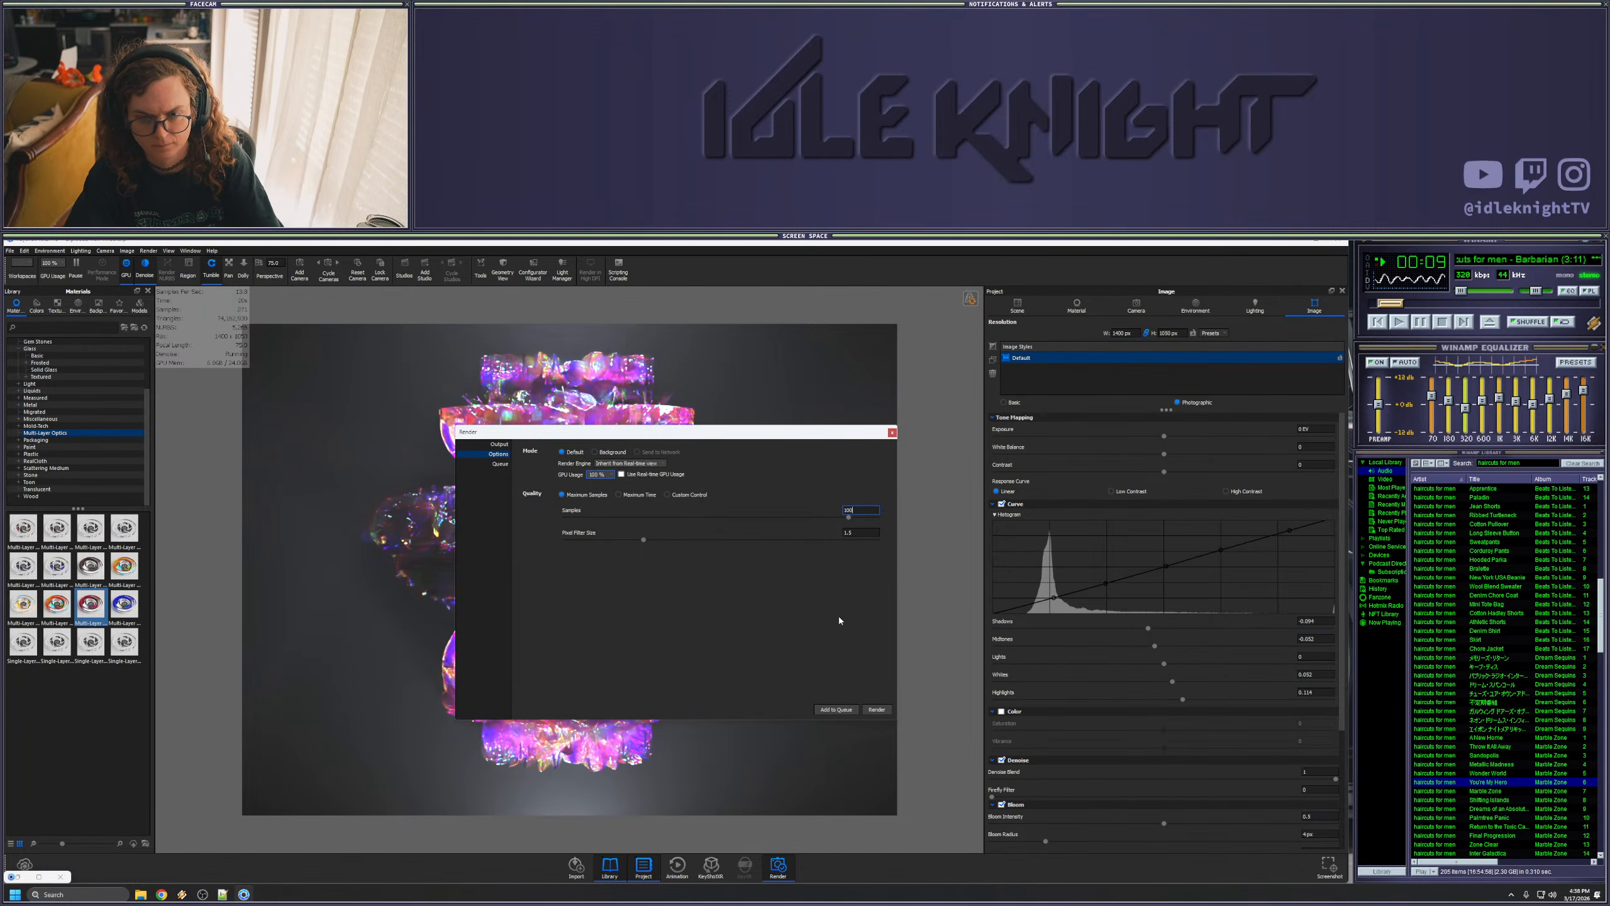
{"action": "left_click", "coordinate": [498, 444]}
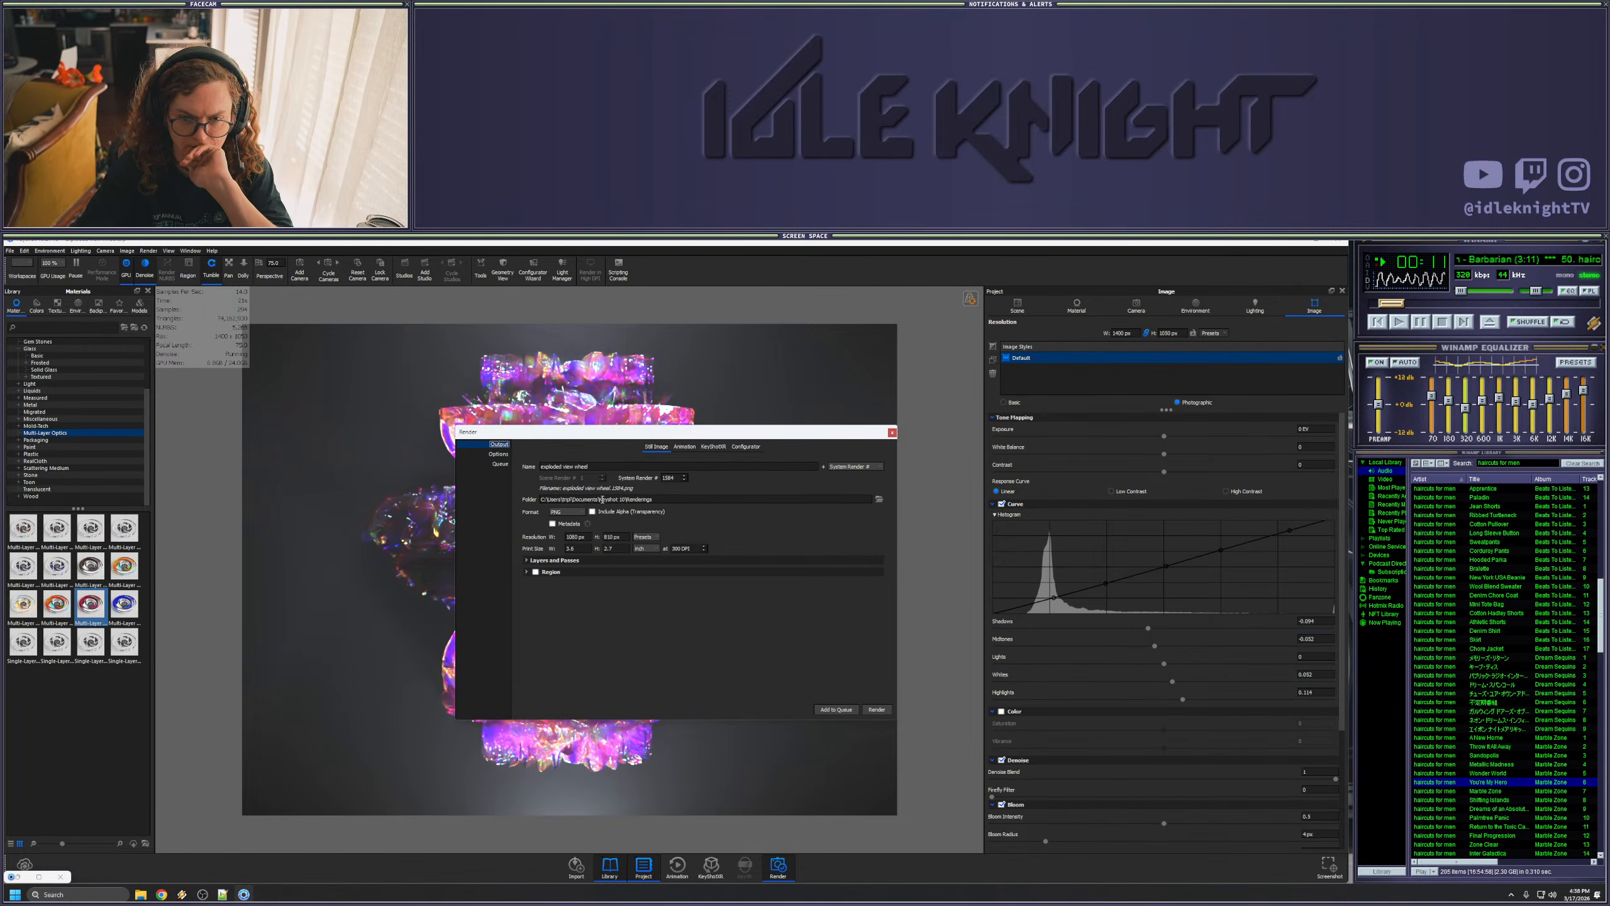
{"action": "left_click_drag", "start_coordinate": [586, 538], "coordinate": [561, 536]}
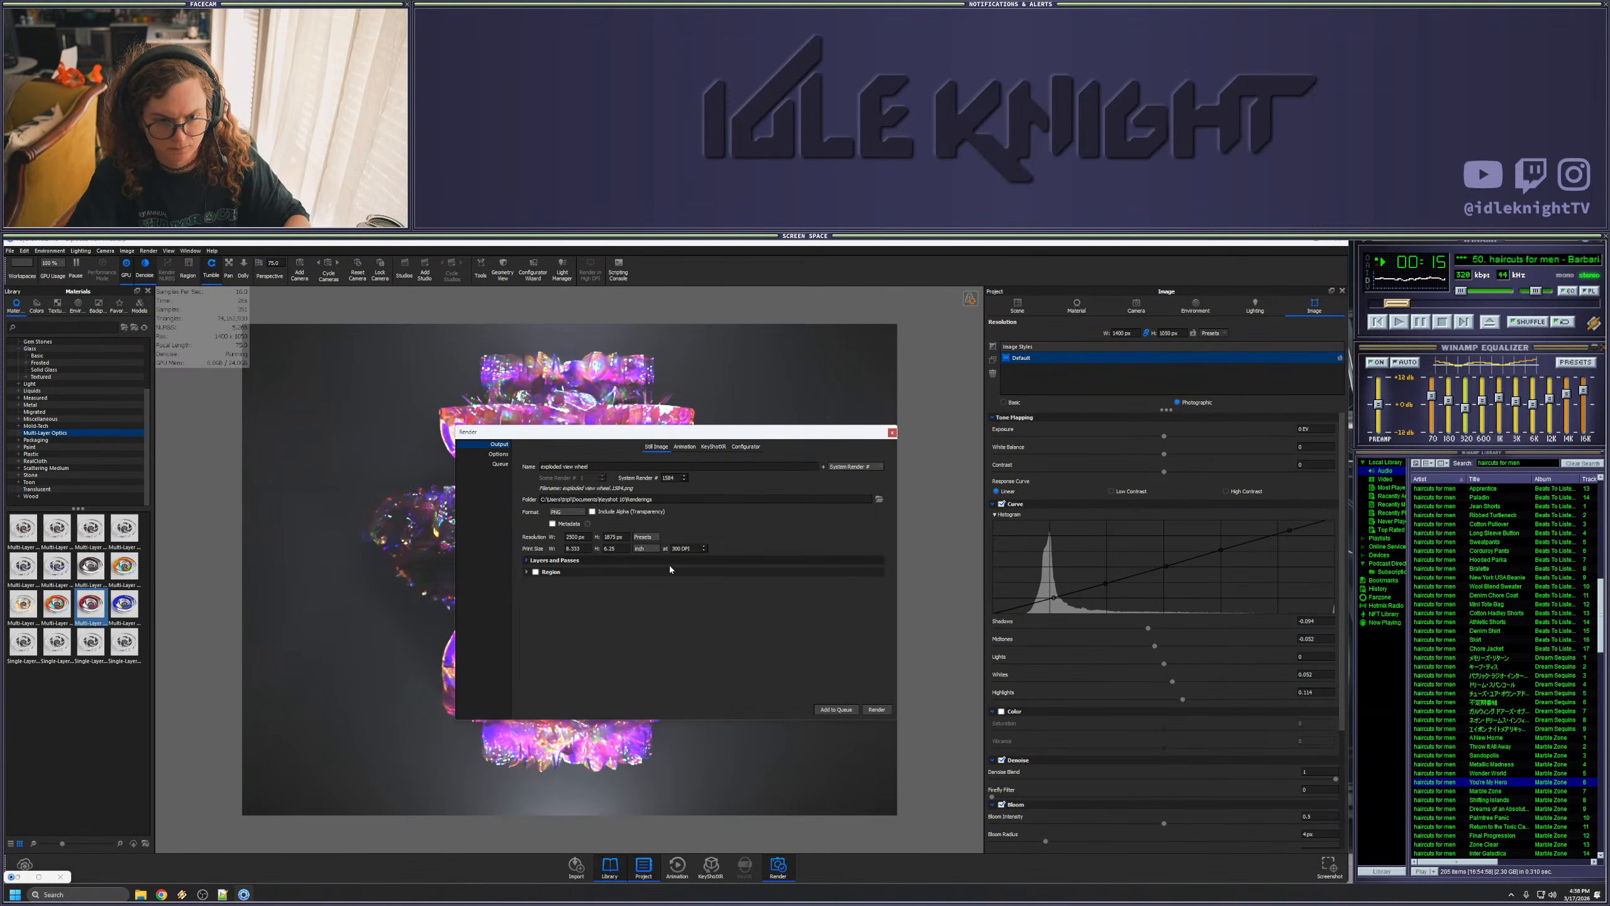
{"action": "left_click", "coordinate": [878, 711]}
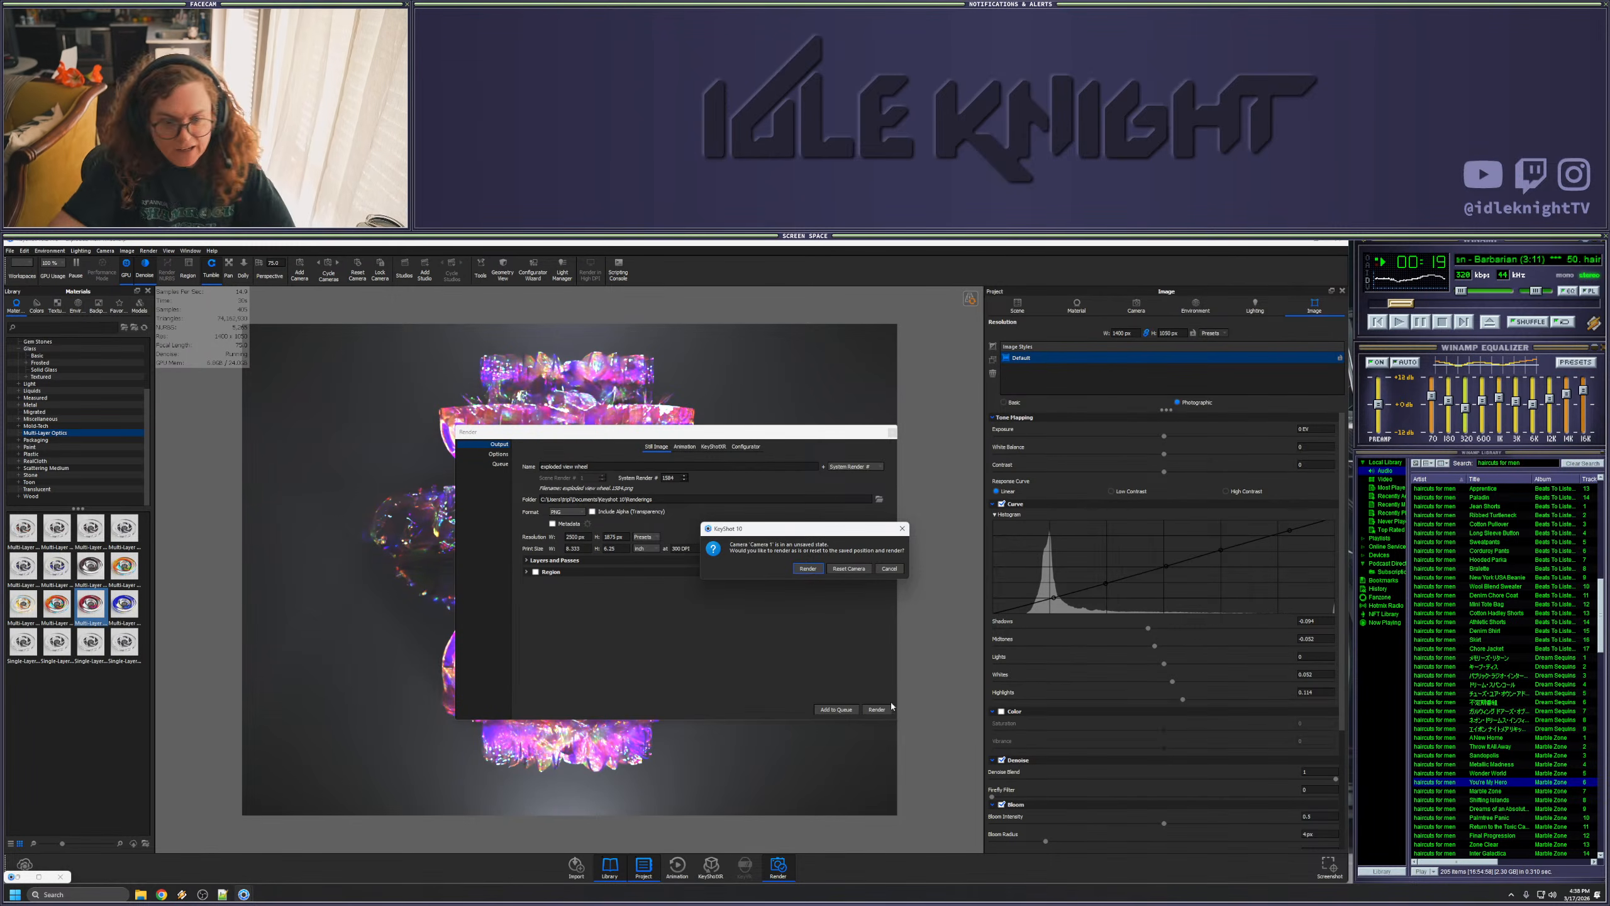
{"action": "left_click", "coordinate": [808, 569]}
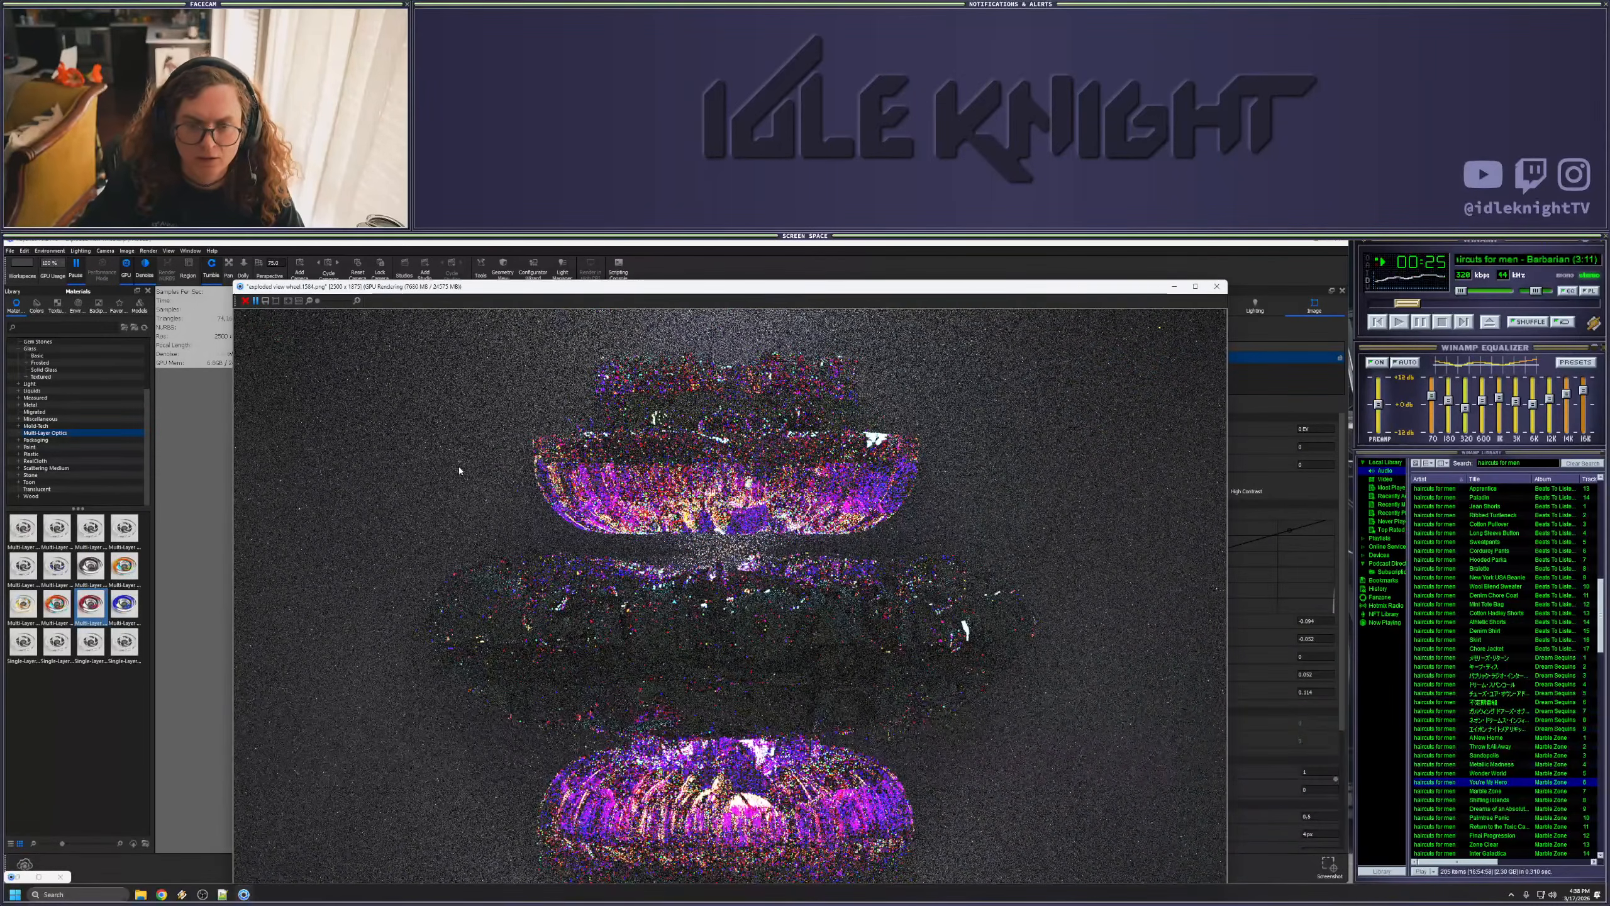
{"action": "left_click", "coordinate": [244, 300]}
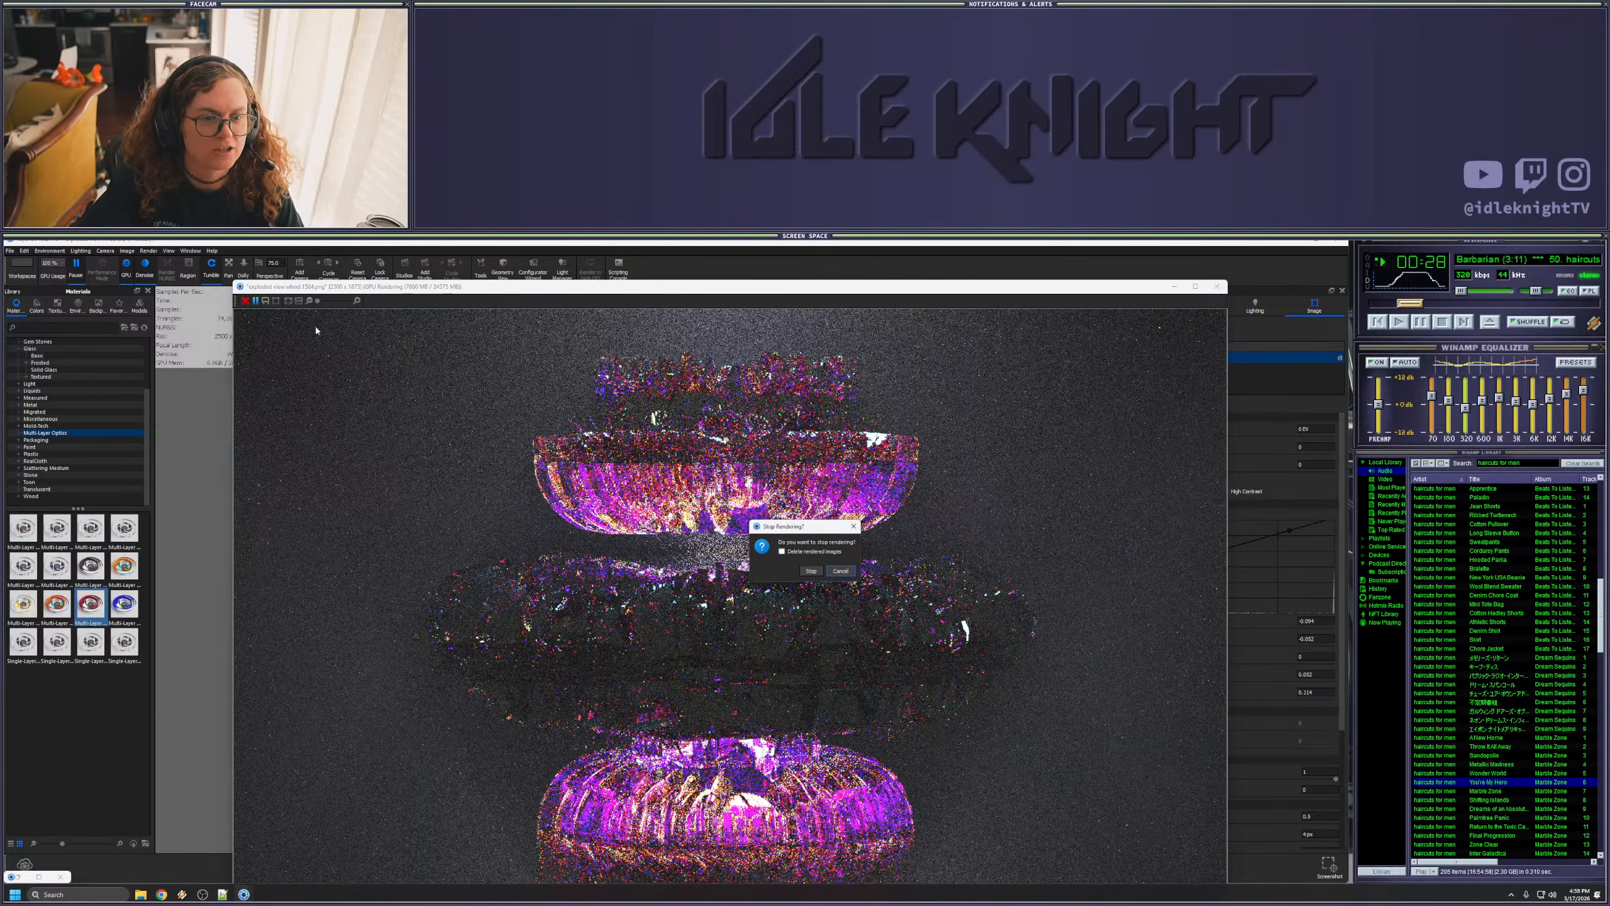
{"action": "left_click", "coordinate": [810, 571]}
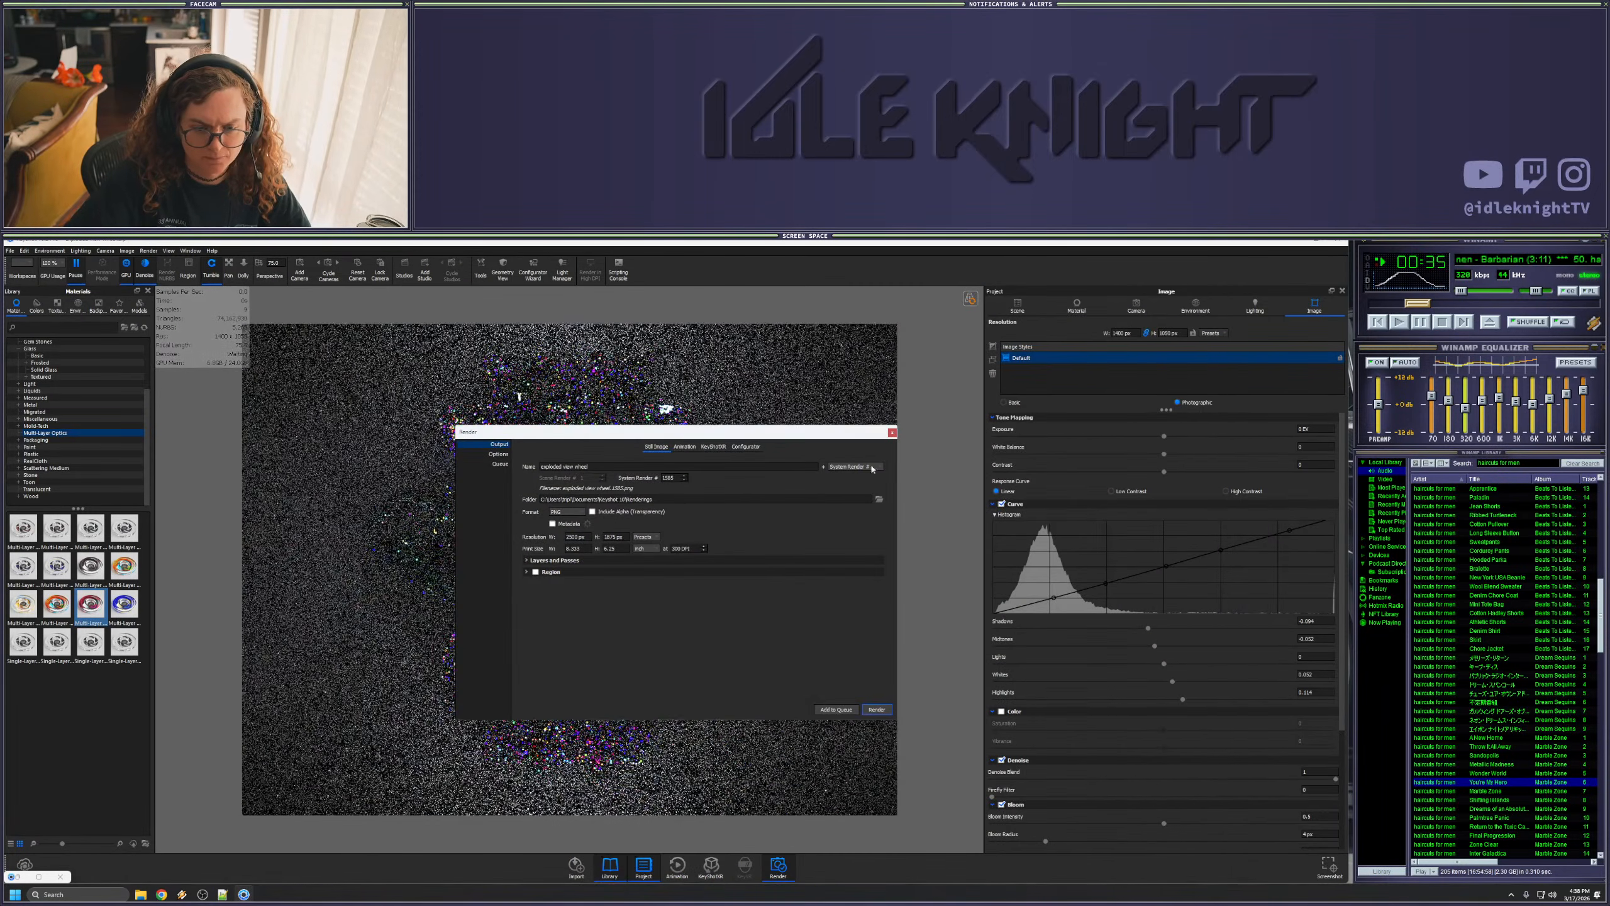
{"action": "left_click", "coordinate": [890, 432]}
- With the fog cylinder hidden, enable the camera's depth of field and place its focus point on the upper bowl-shaped part
{"action": "left_click", "coordinate": [1017, 306]}
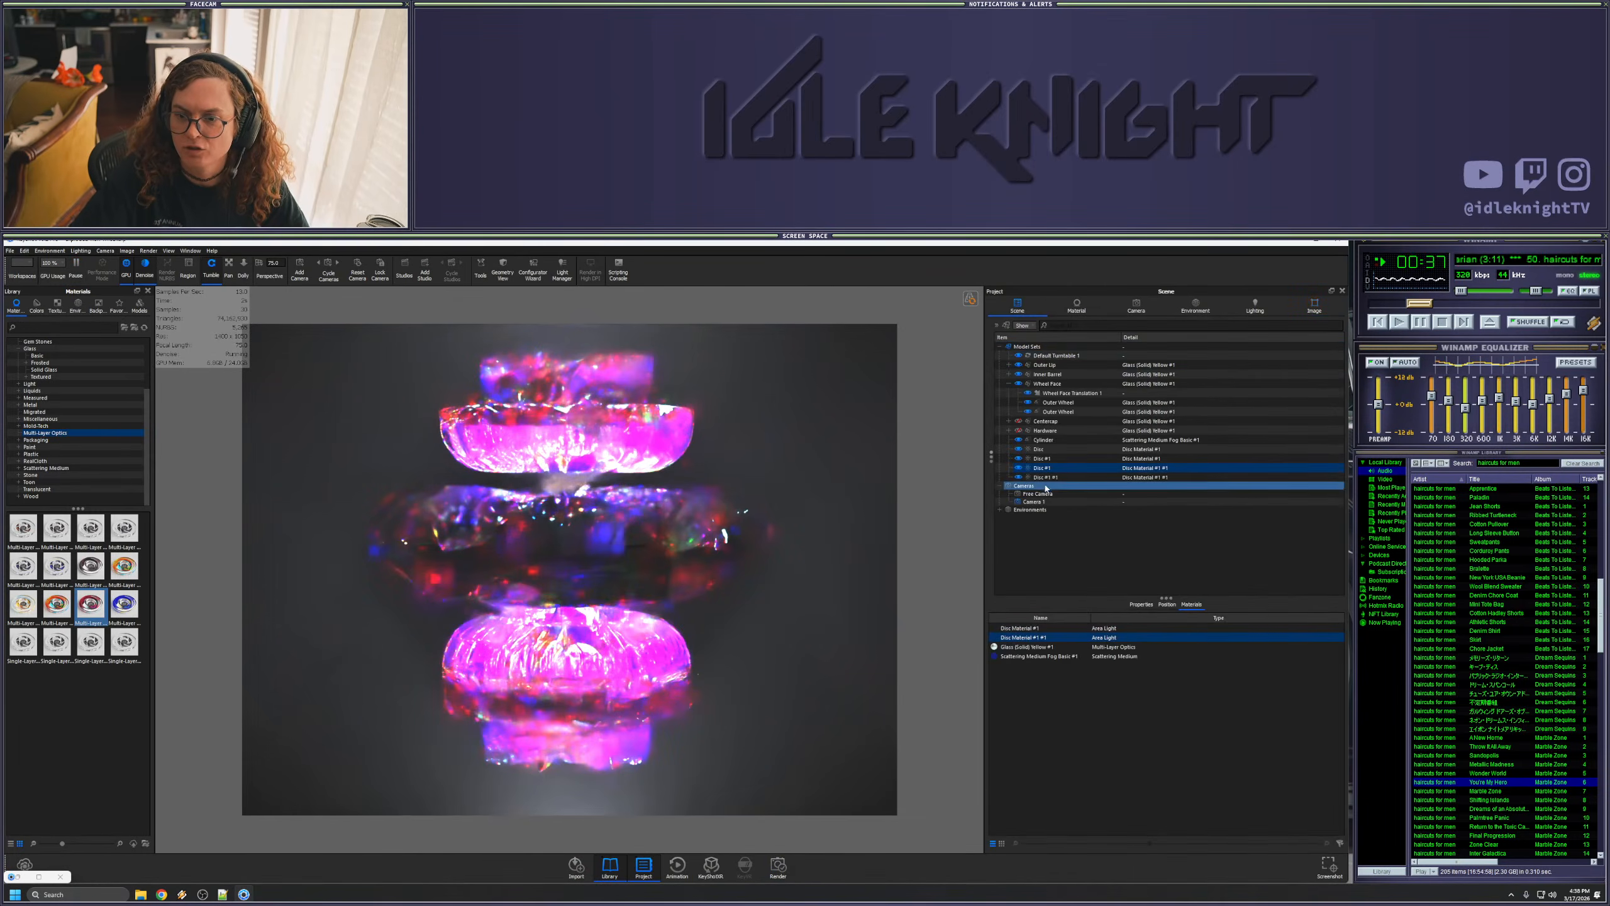
{"action": "left_click", "coordinate": [1019, 440]}
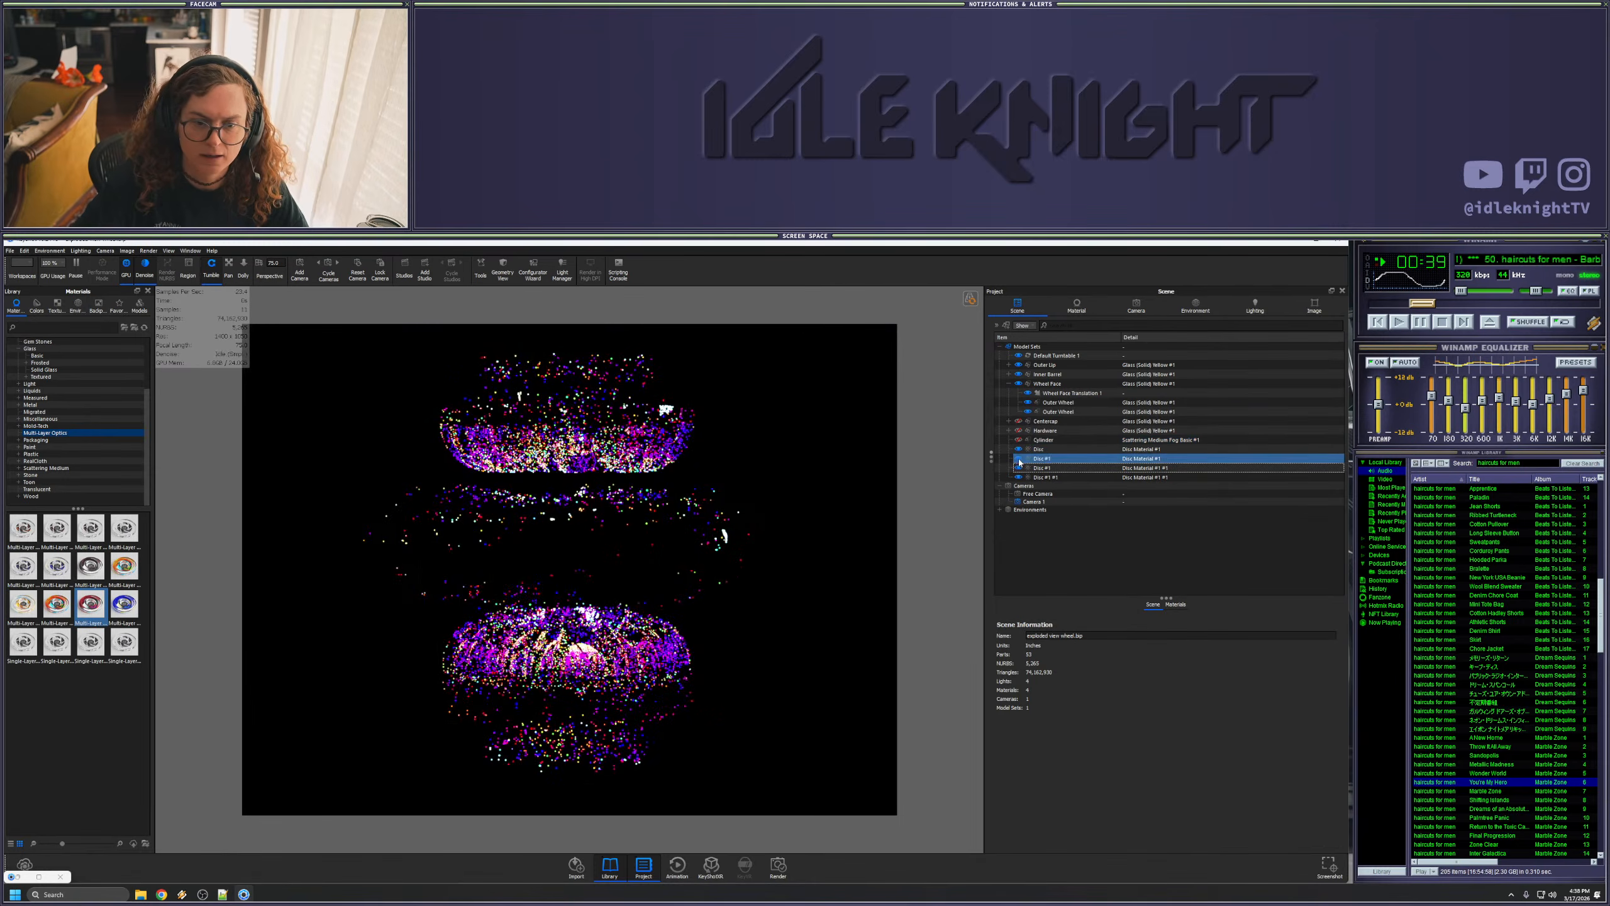
{"action": "left_click", "coordinate": [1131, 310]}
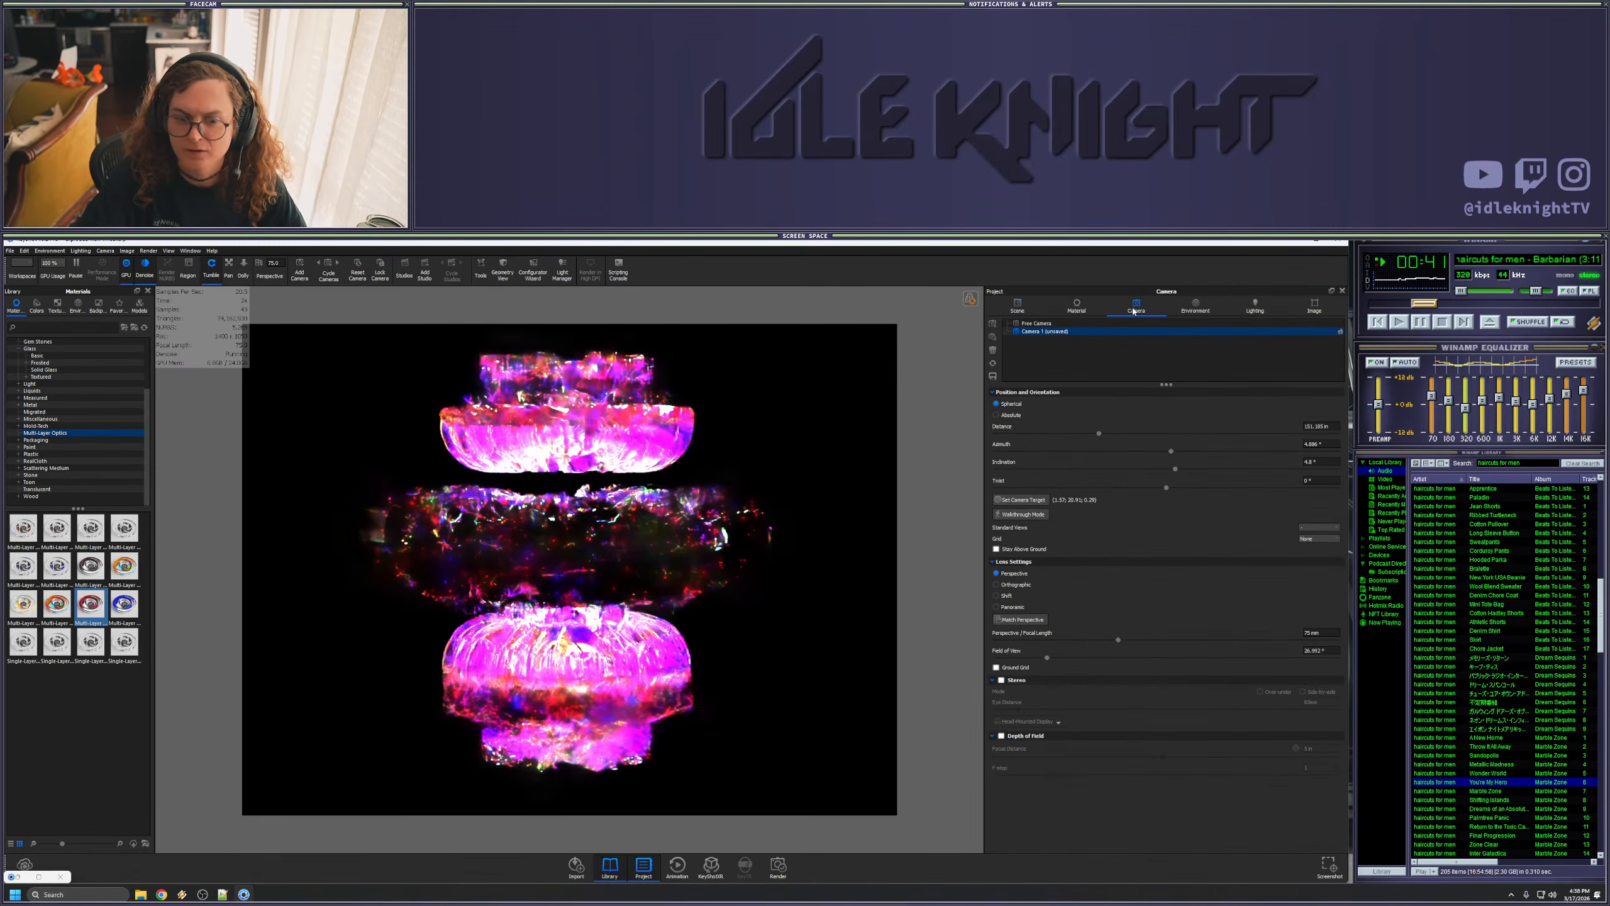
{"action": "left_click", "coordinate": [1000, 735]}
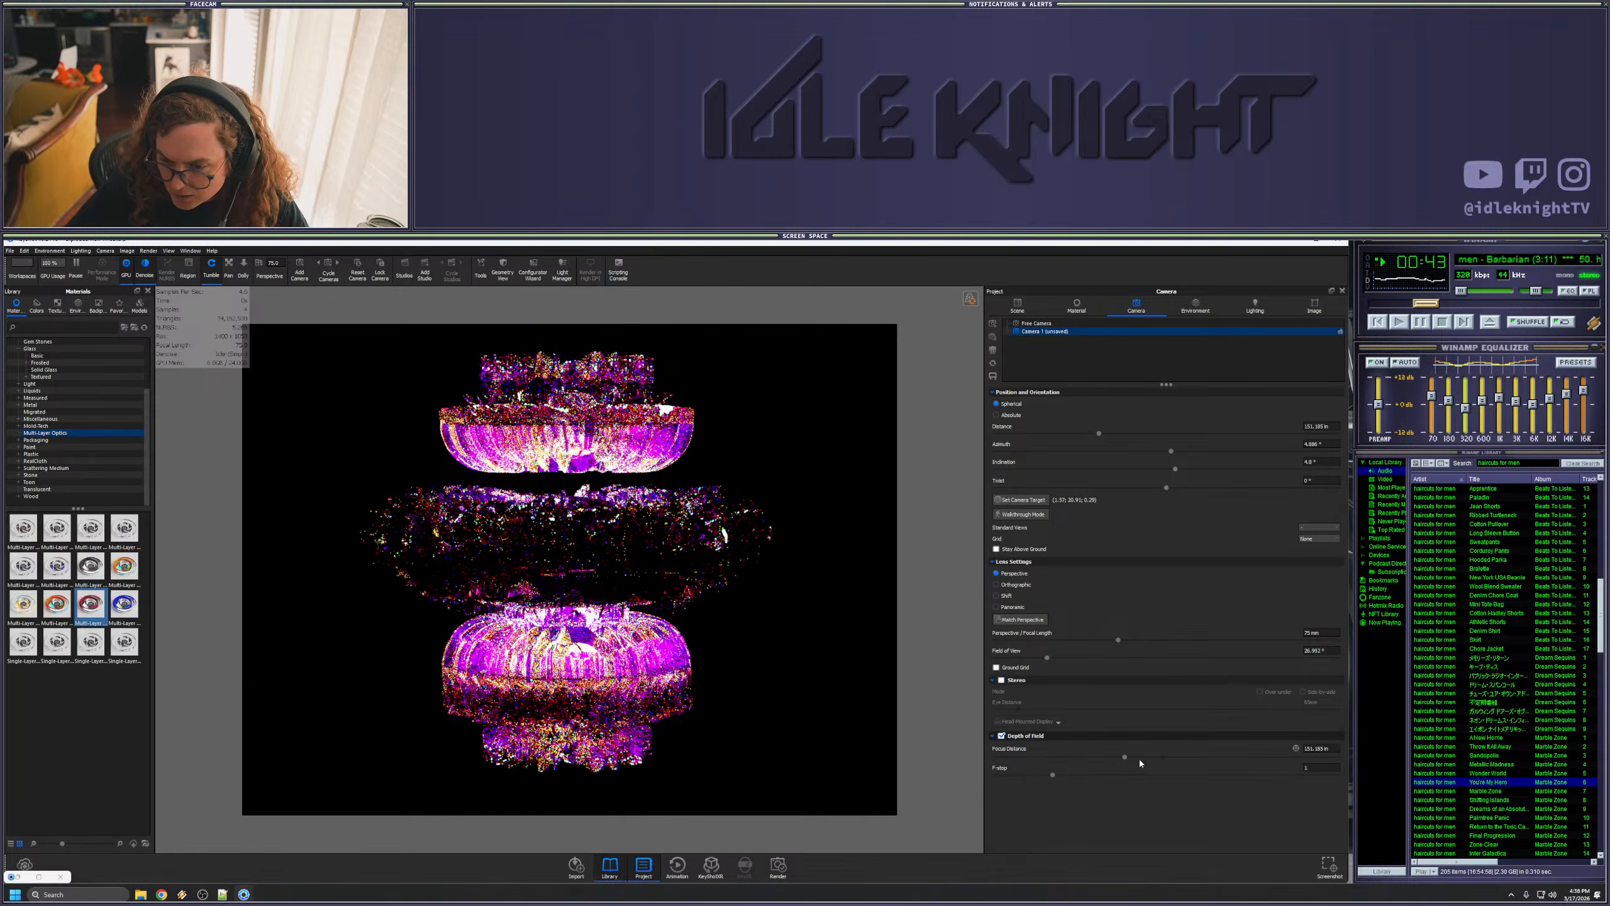
{"action": "left_click", "coordinate": [565, 469]}
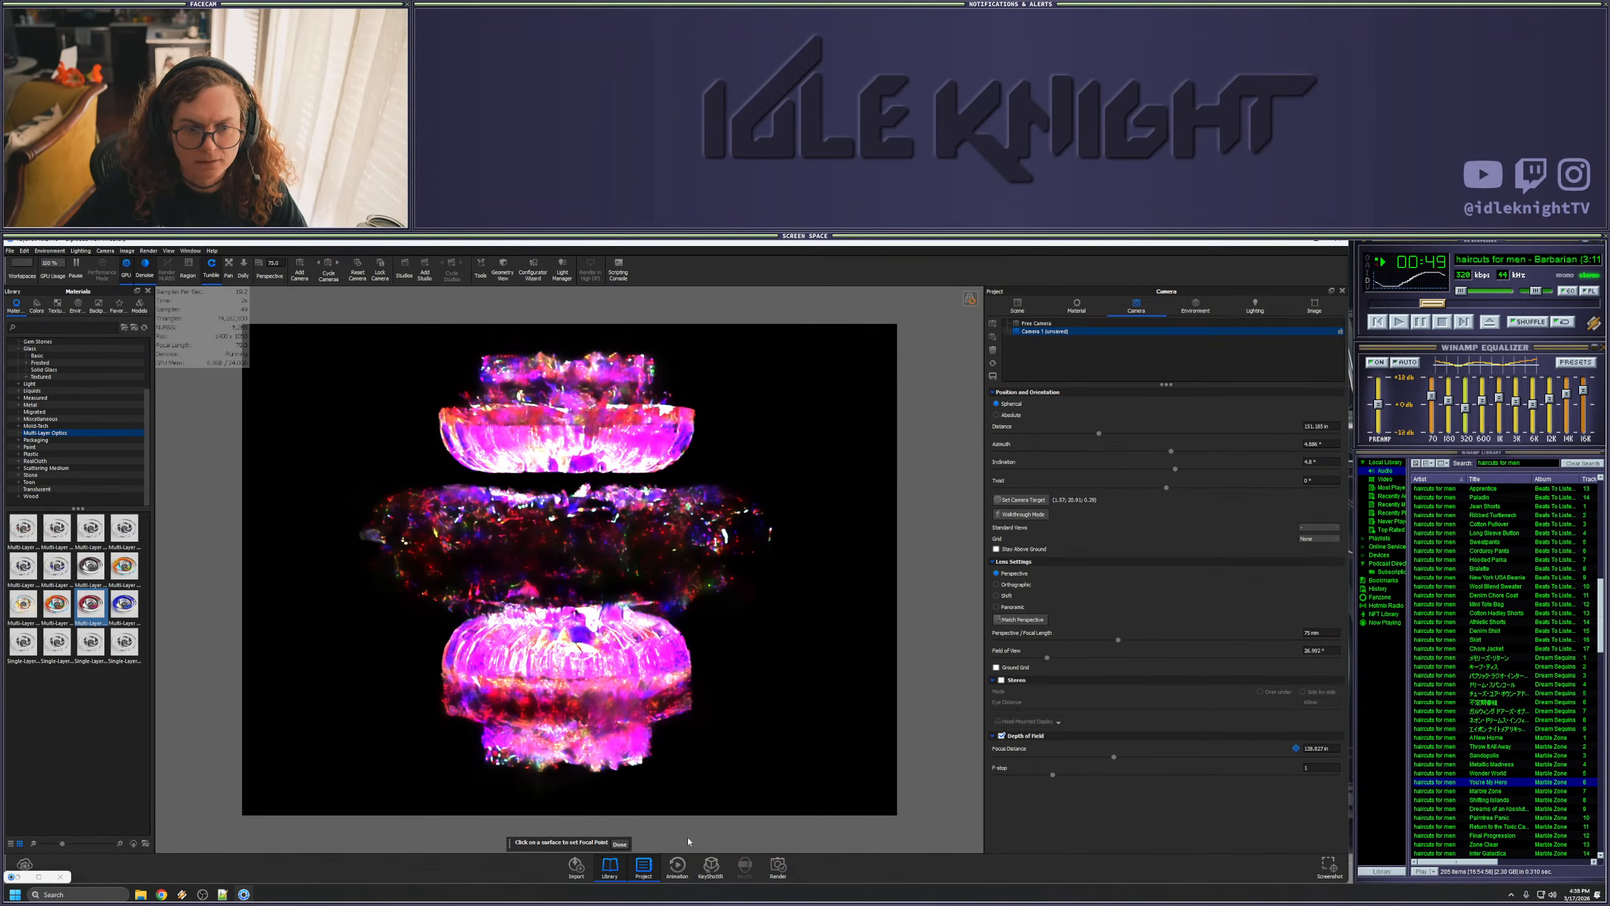
{"action": "left_click", "coordinate": [620, 843]}
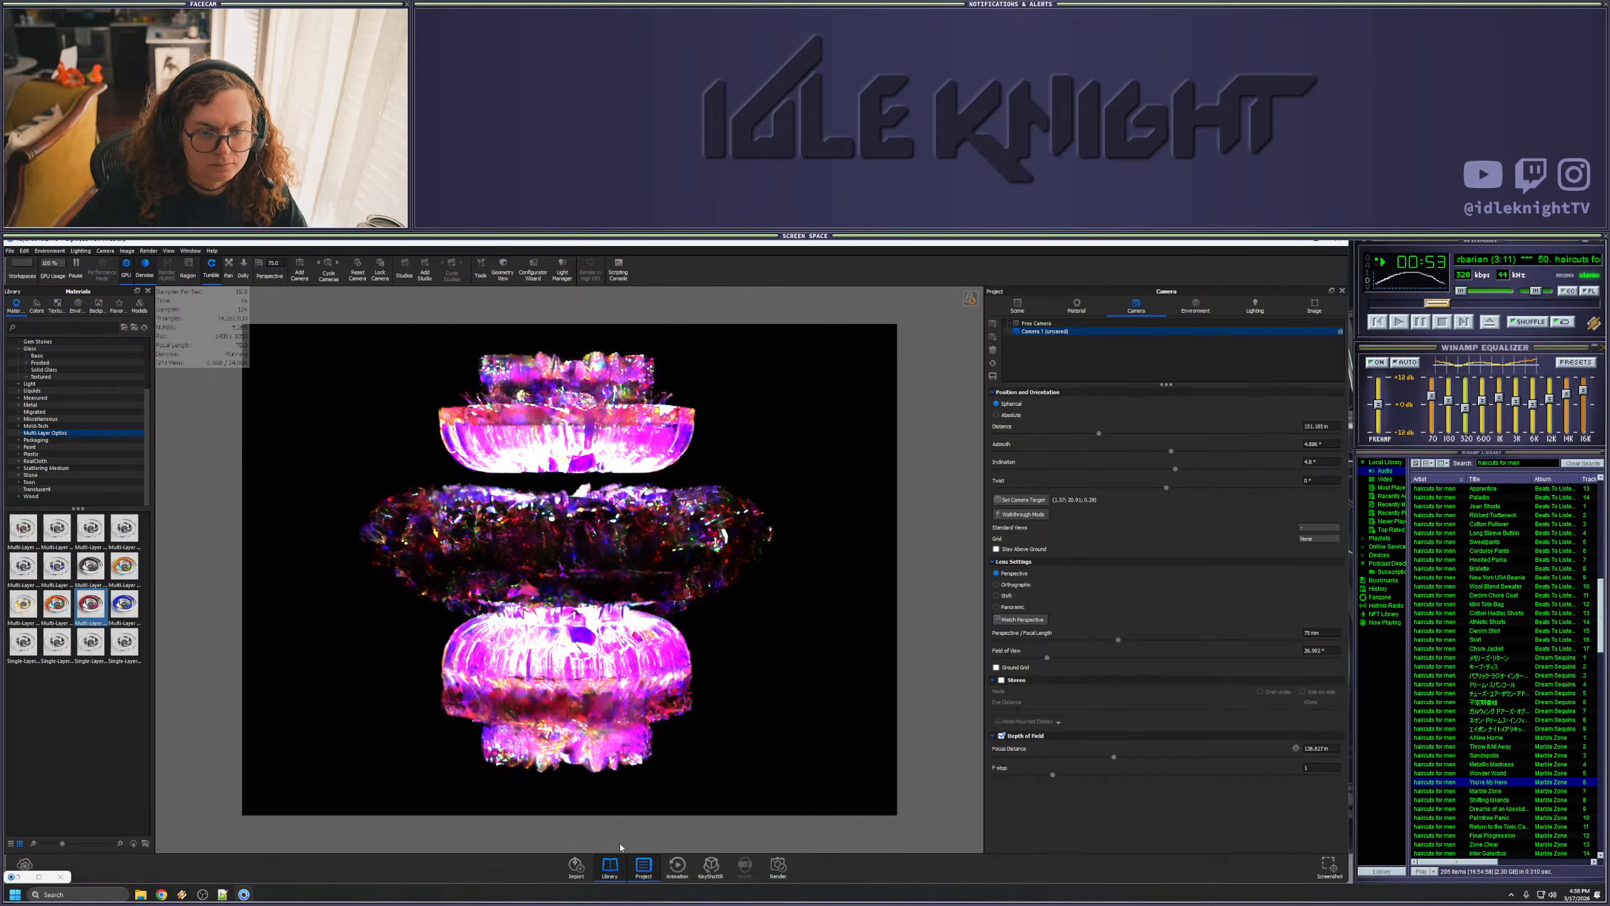
- Set the depth of field f-stop to 3 and place the focus point on the lower rounded part
{"action": "left_click", "coordinate": [1323, 768]}
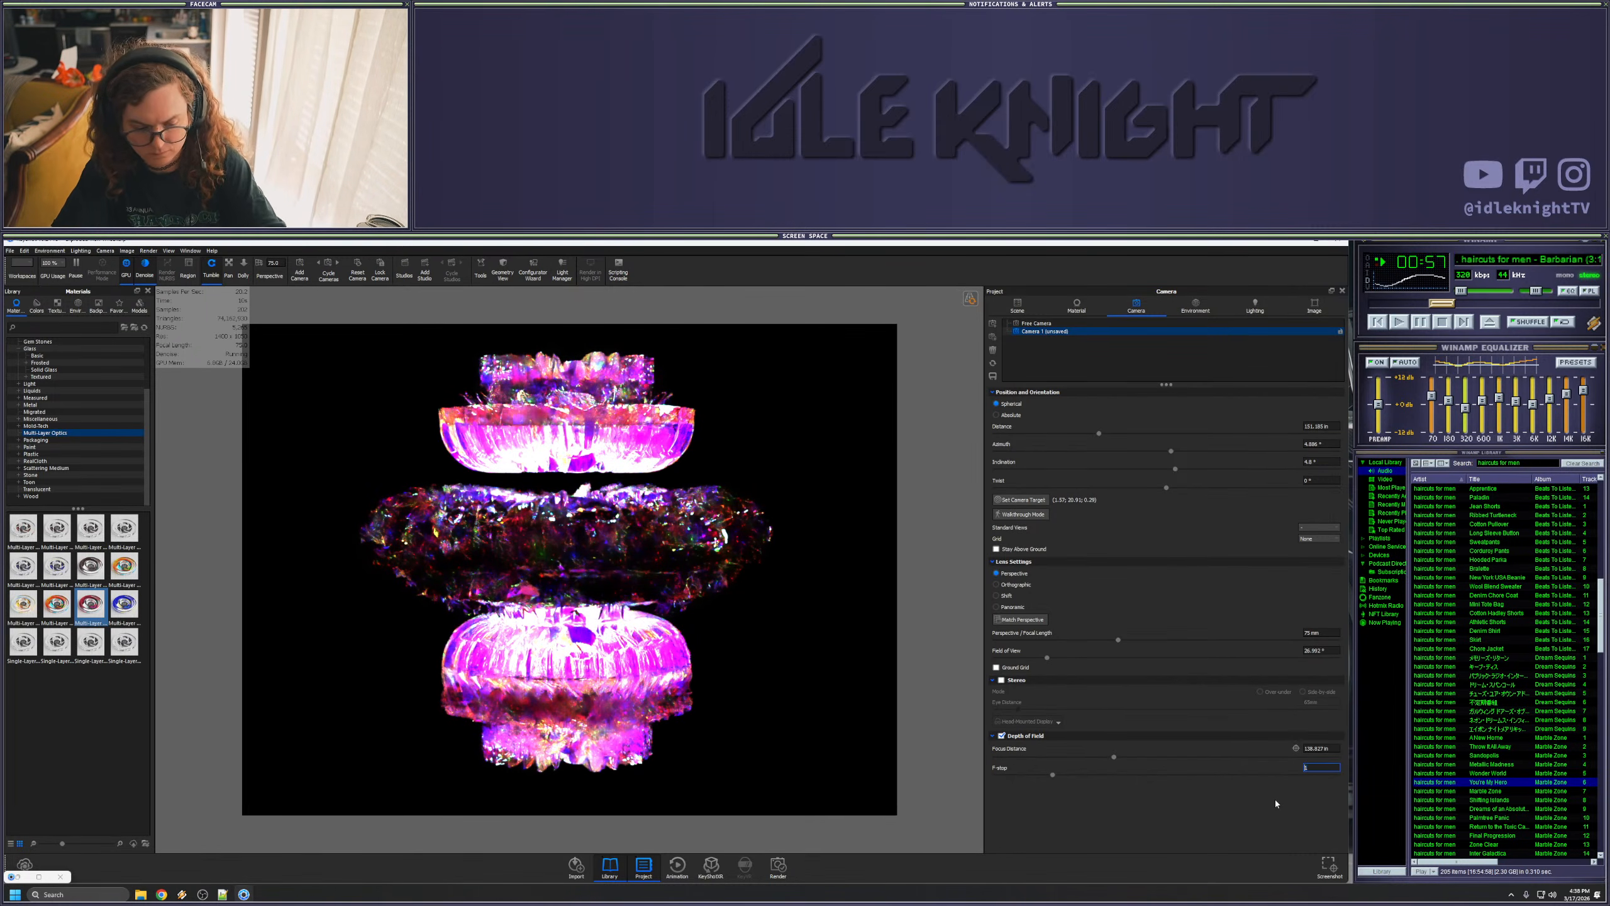
{"action": "type", "text": "3"}
{"action": "key", "text": "Return"}
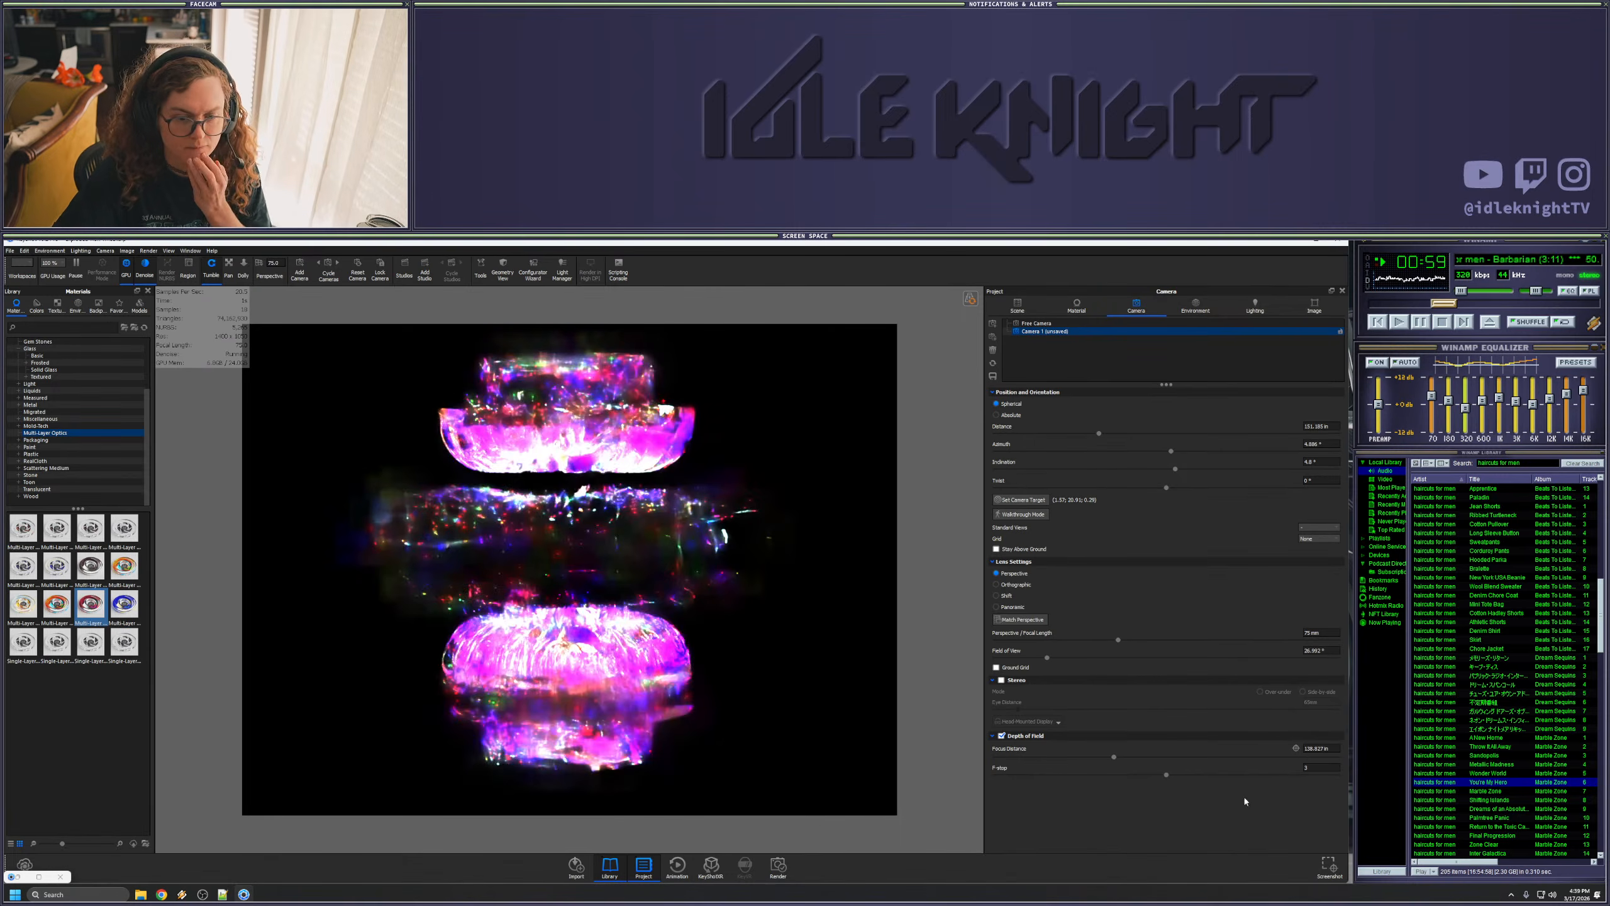
{"action": "left_click", "coordinate": [1296, 749]}
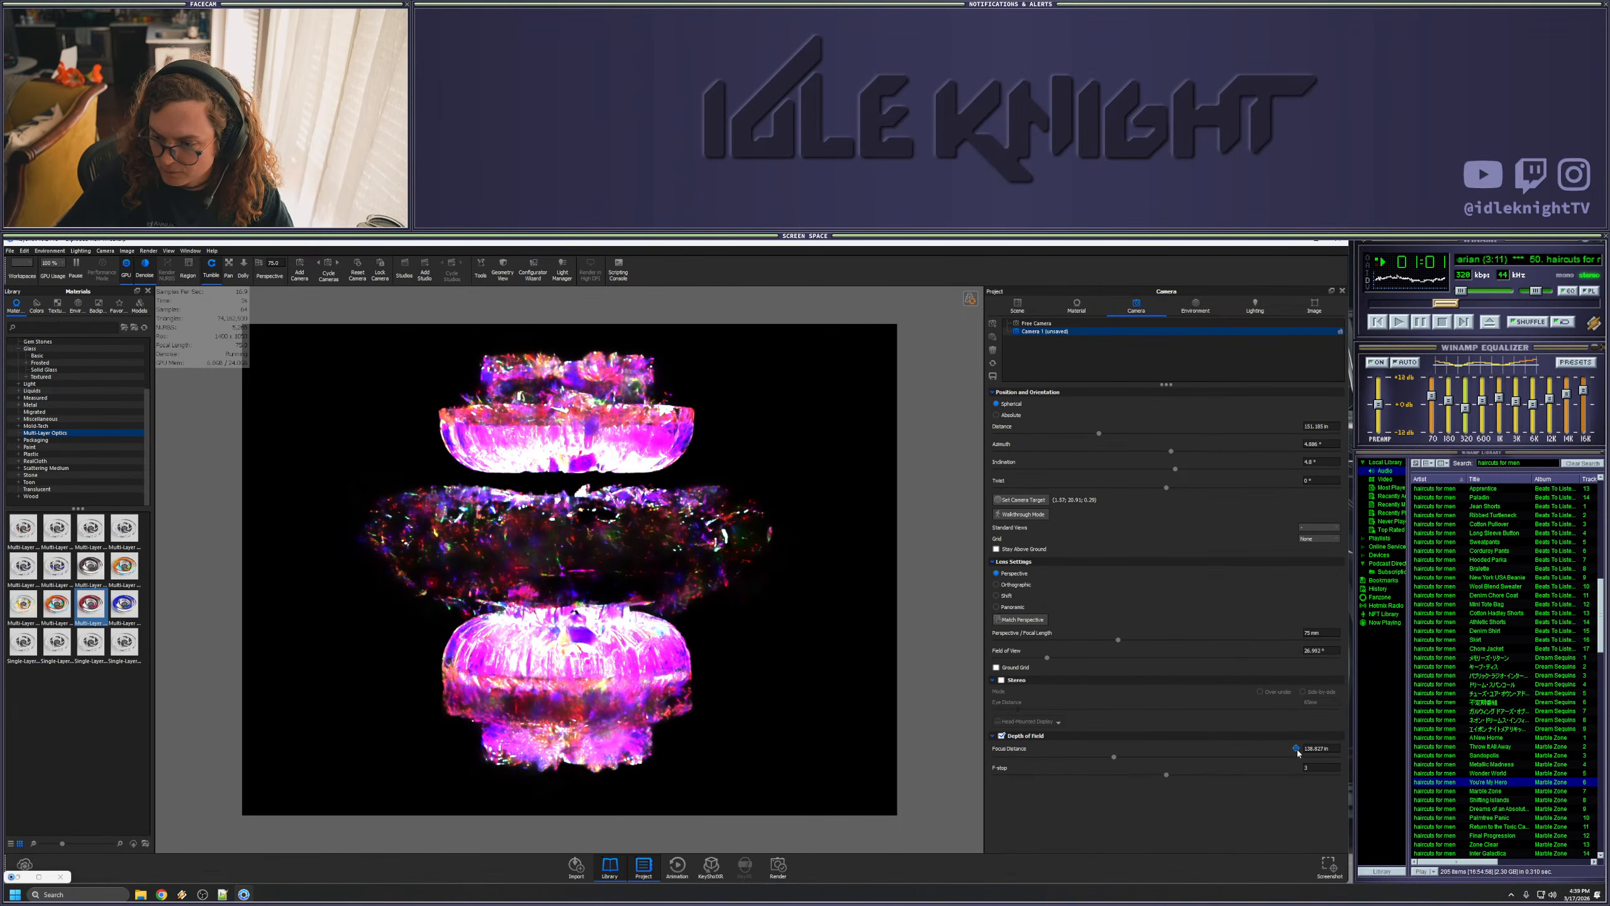
{"action": "left_click", "coordinate": [566, 674]}
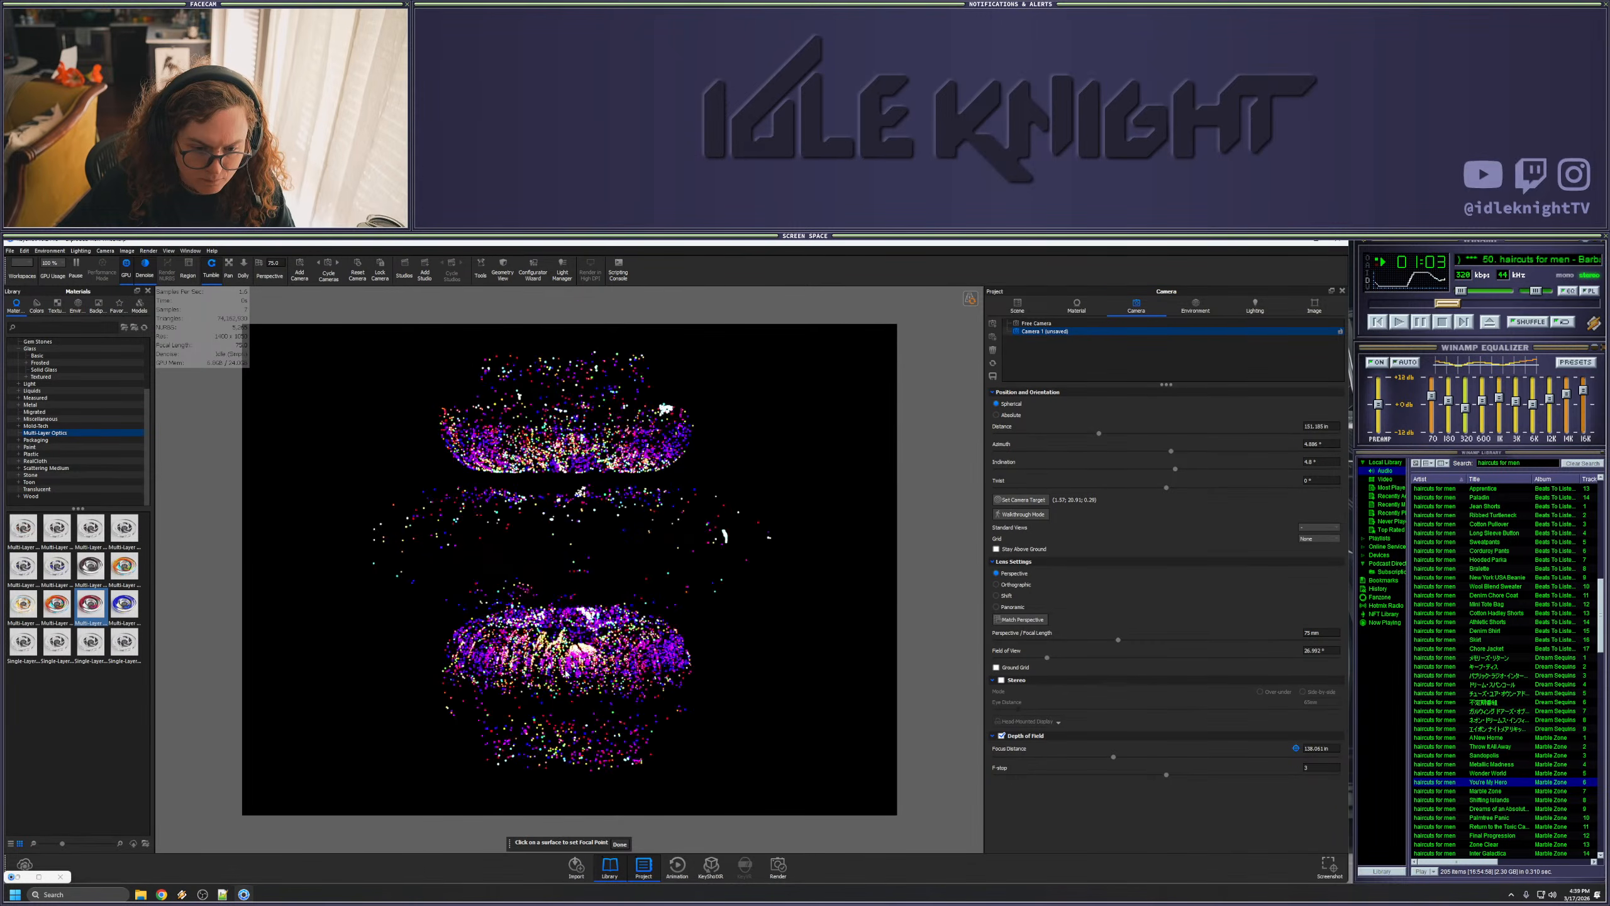
{"action": "left_click", "coordinate": [620, 844]}
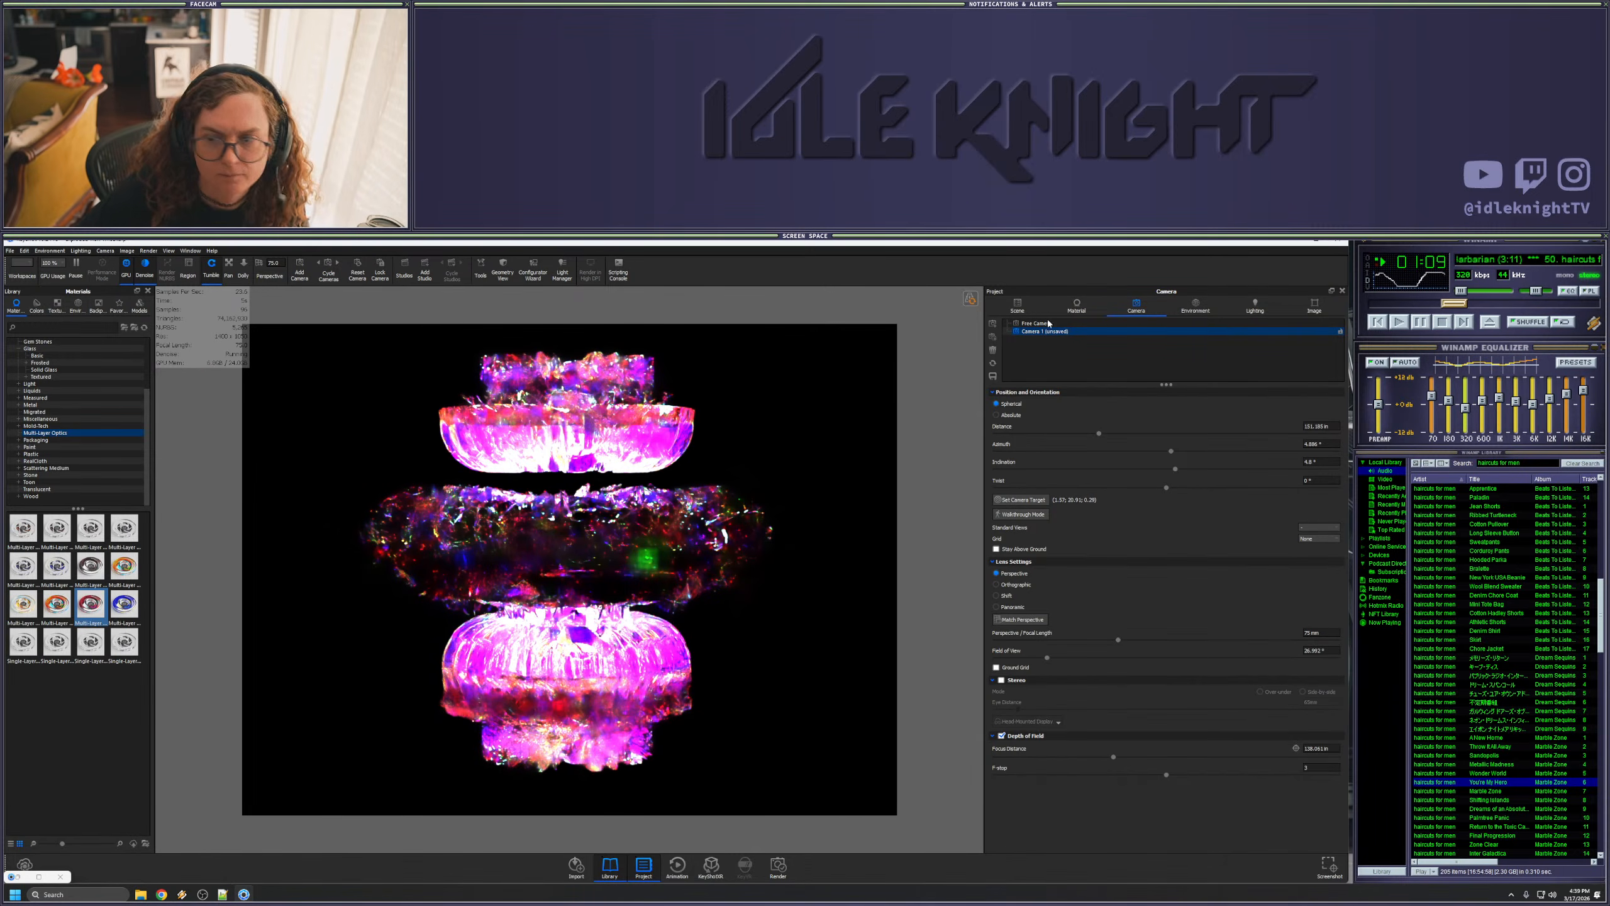
- Show the fog cylinder again and start the still image render with the camera as it is
{"action": "left_click", "coordinate": [1017, 306]}
{"action": "left_click", "coordinate": [1027, 347]}
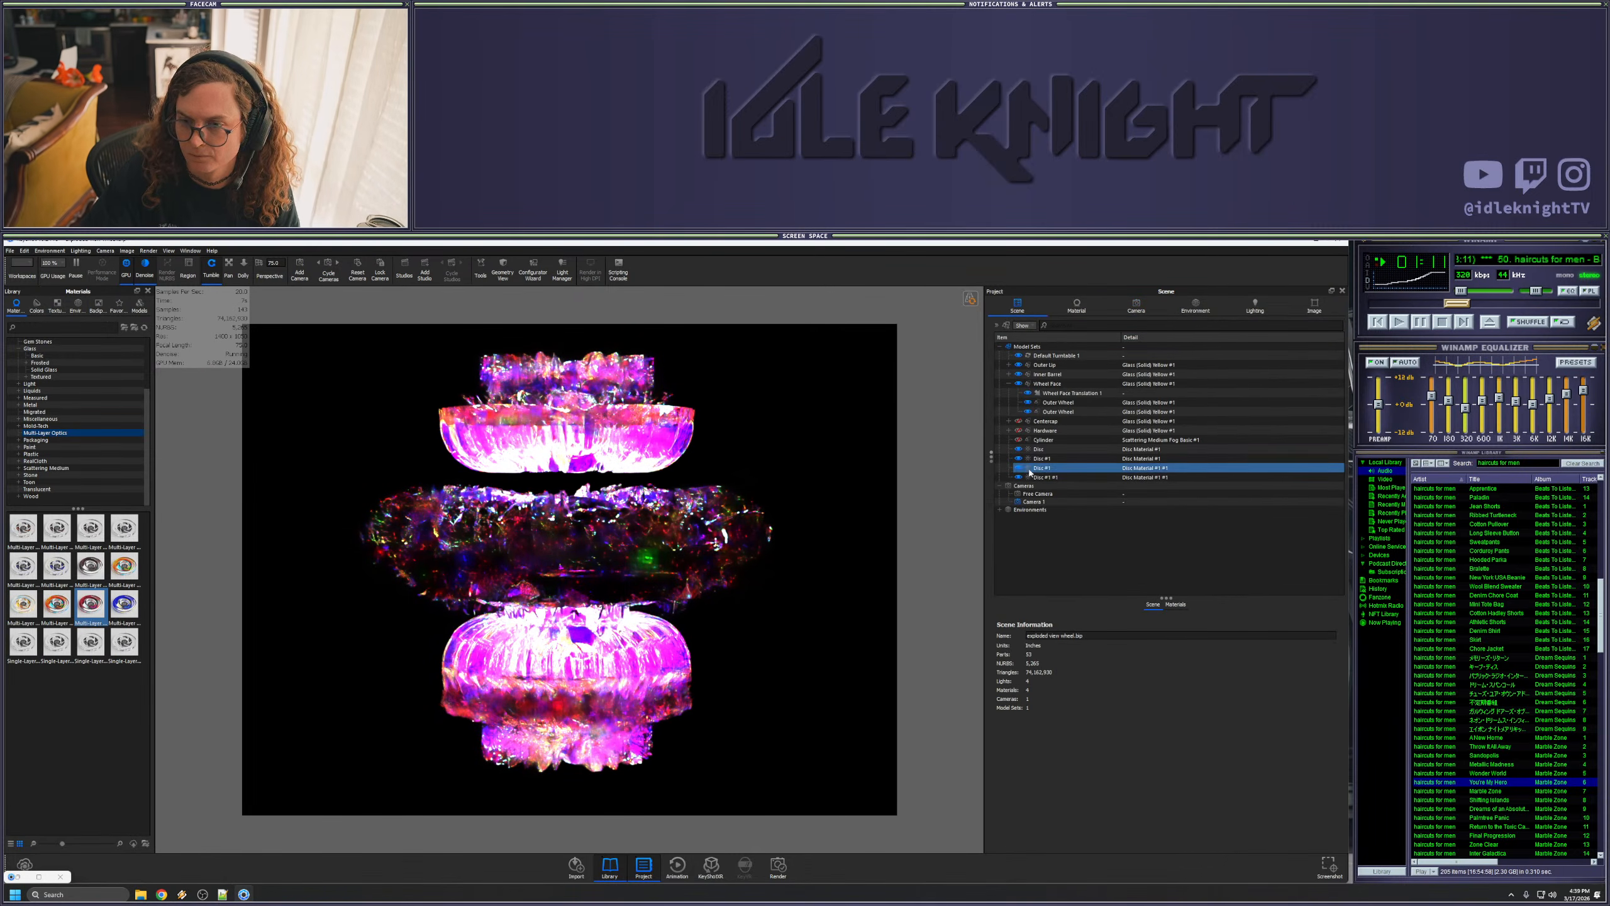
{"action": "left_click", "coordinate": [1019, 441]}
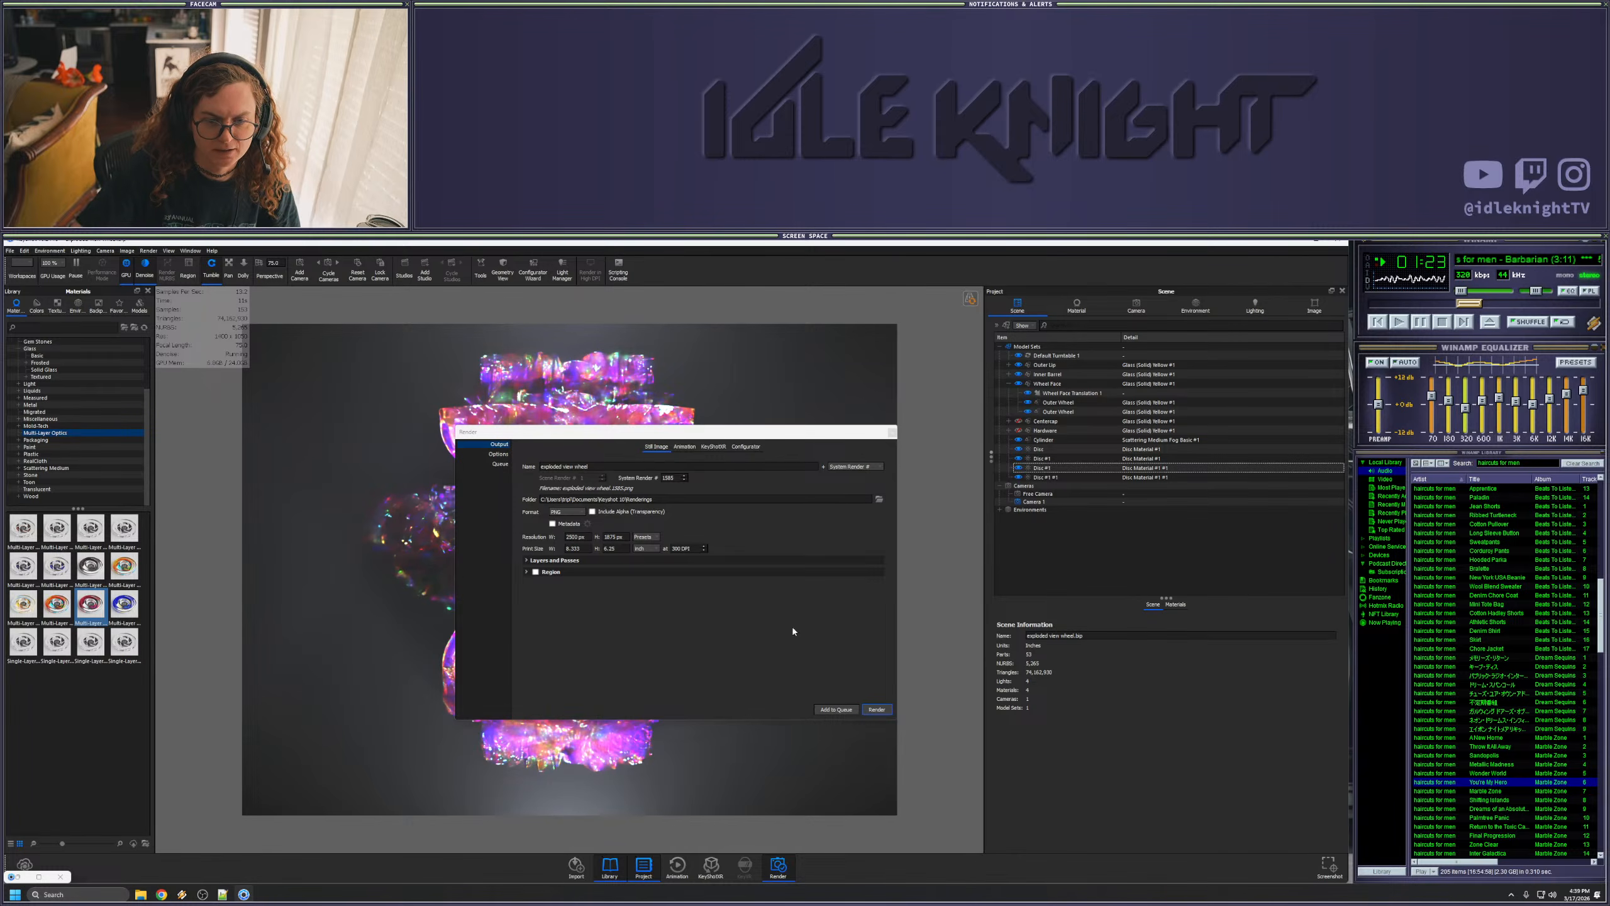
{"action": "left_click", "coordinate": [885, 713]}
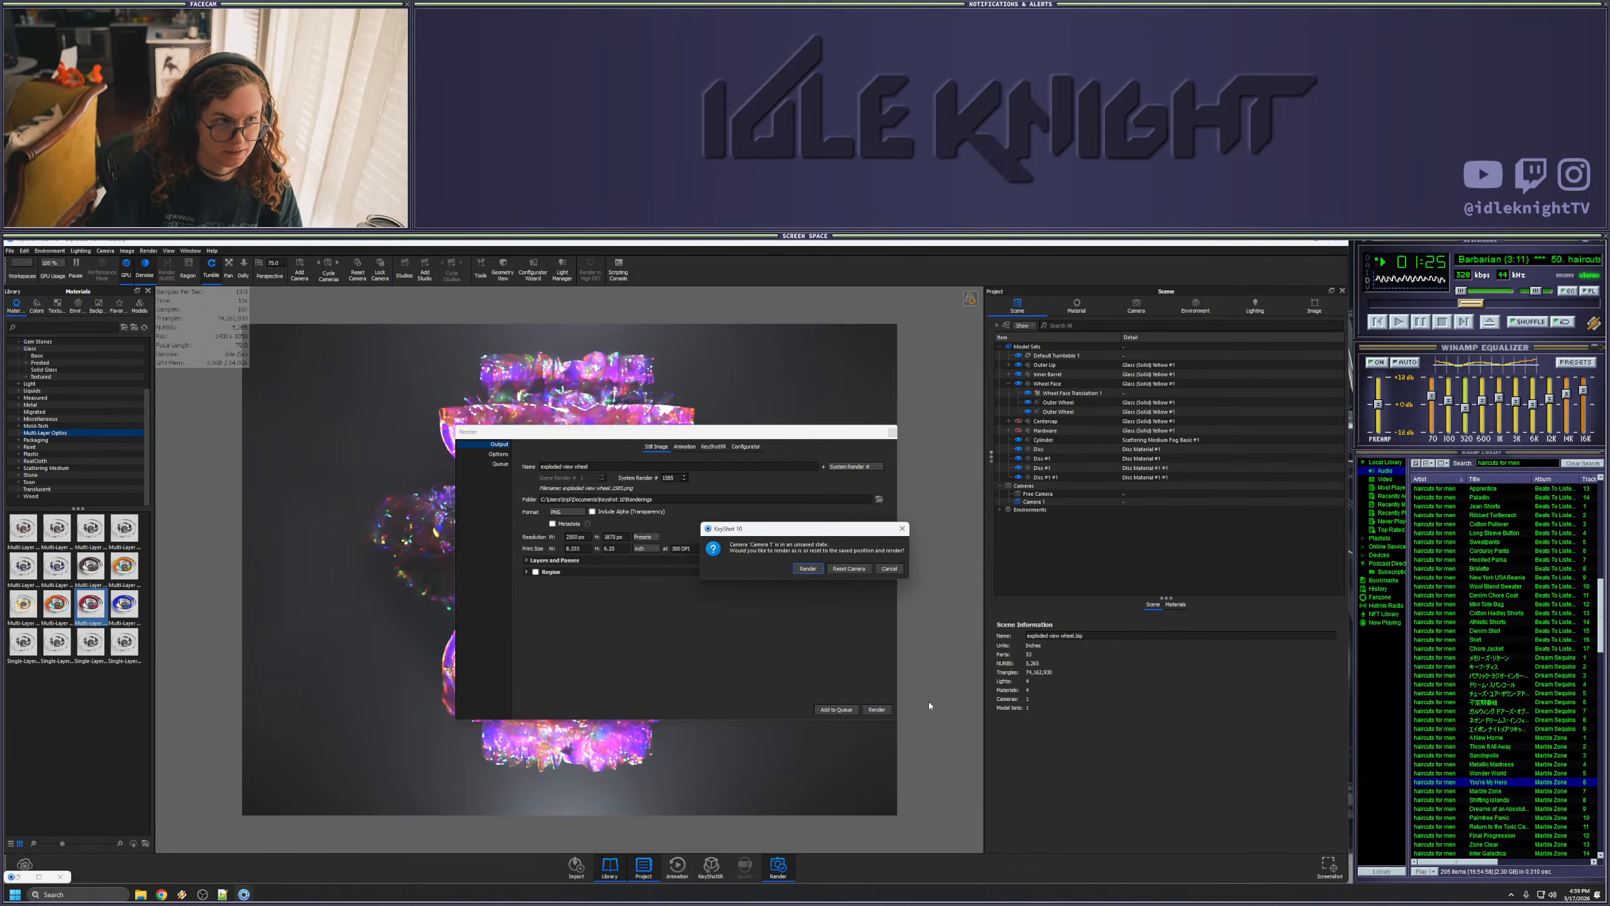
{"action": "left_click", "coordinate": [808, 568]}
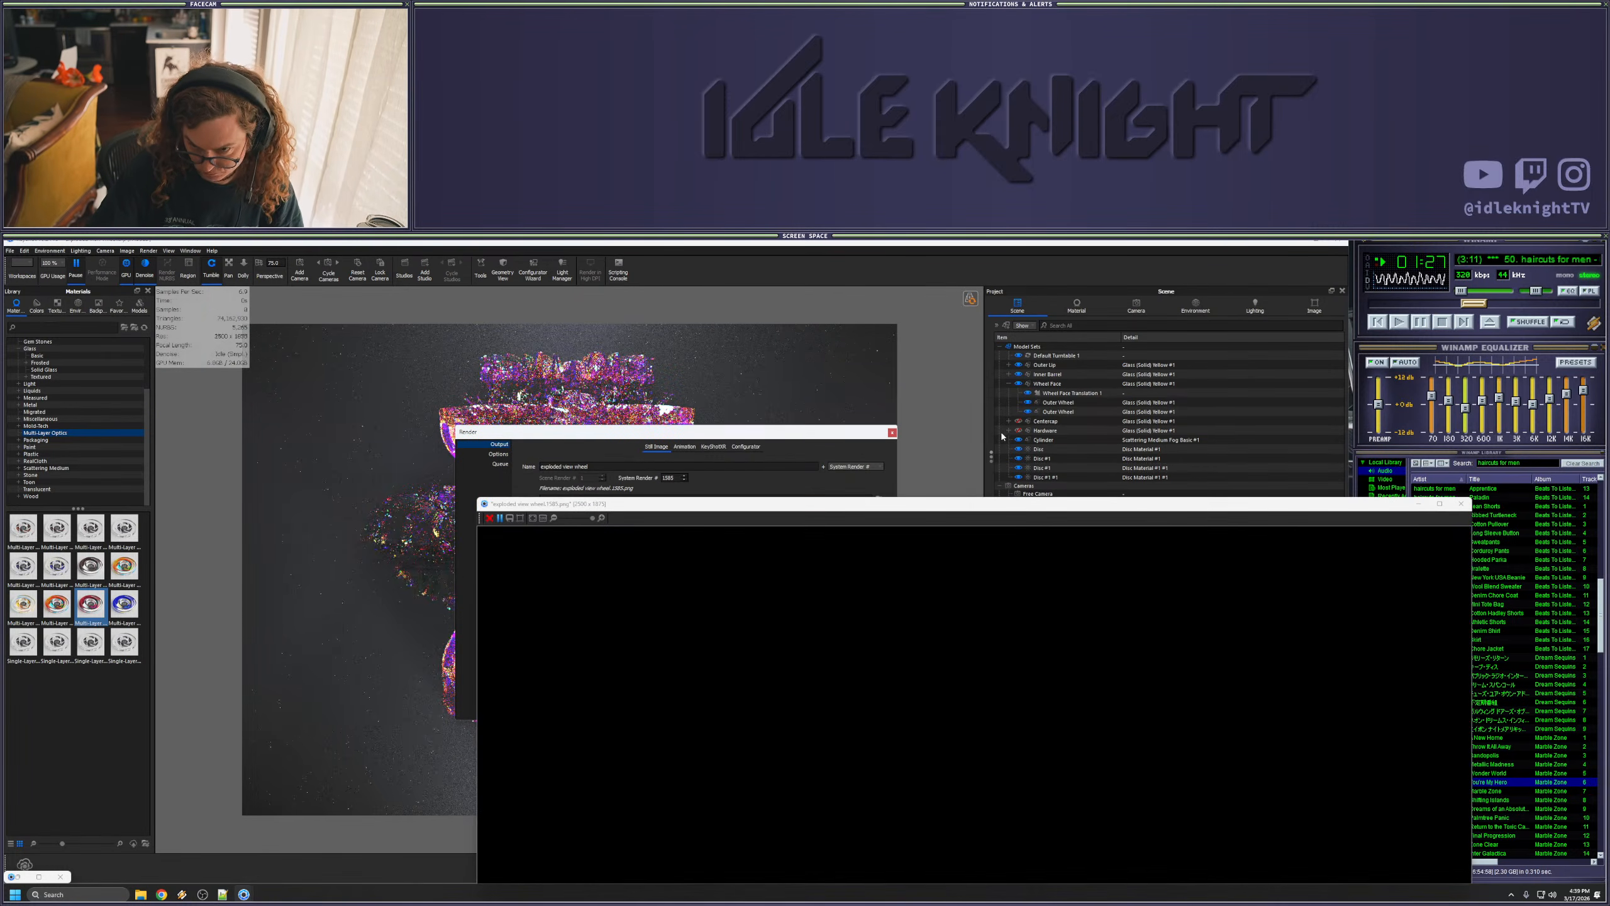
- Move the render output window to the upper area of the screen and enlarge it to nearly fill the workspace
{"action": "left_click_drag", "start_coordinate": [1427, 506], "coordinate": [948, 555]}
{"action": "left_click_drag", "start_coordinate": [847, 564], "coordinate": [773, 250]}
{"action": "left_click_drag", "start_coordinate": [897, 661], "coordinate": [1330, 874]}
- Examine the running render as a whole and up close, from the upper bowl-shaped part down to the lower rounded part
{"action": "scroll", "coordinate": [943, 670], "scroll_direction": "down", "scroll_amount": 4}
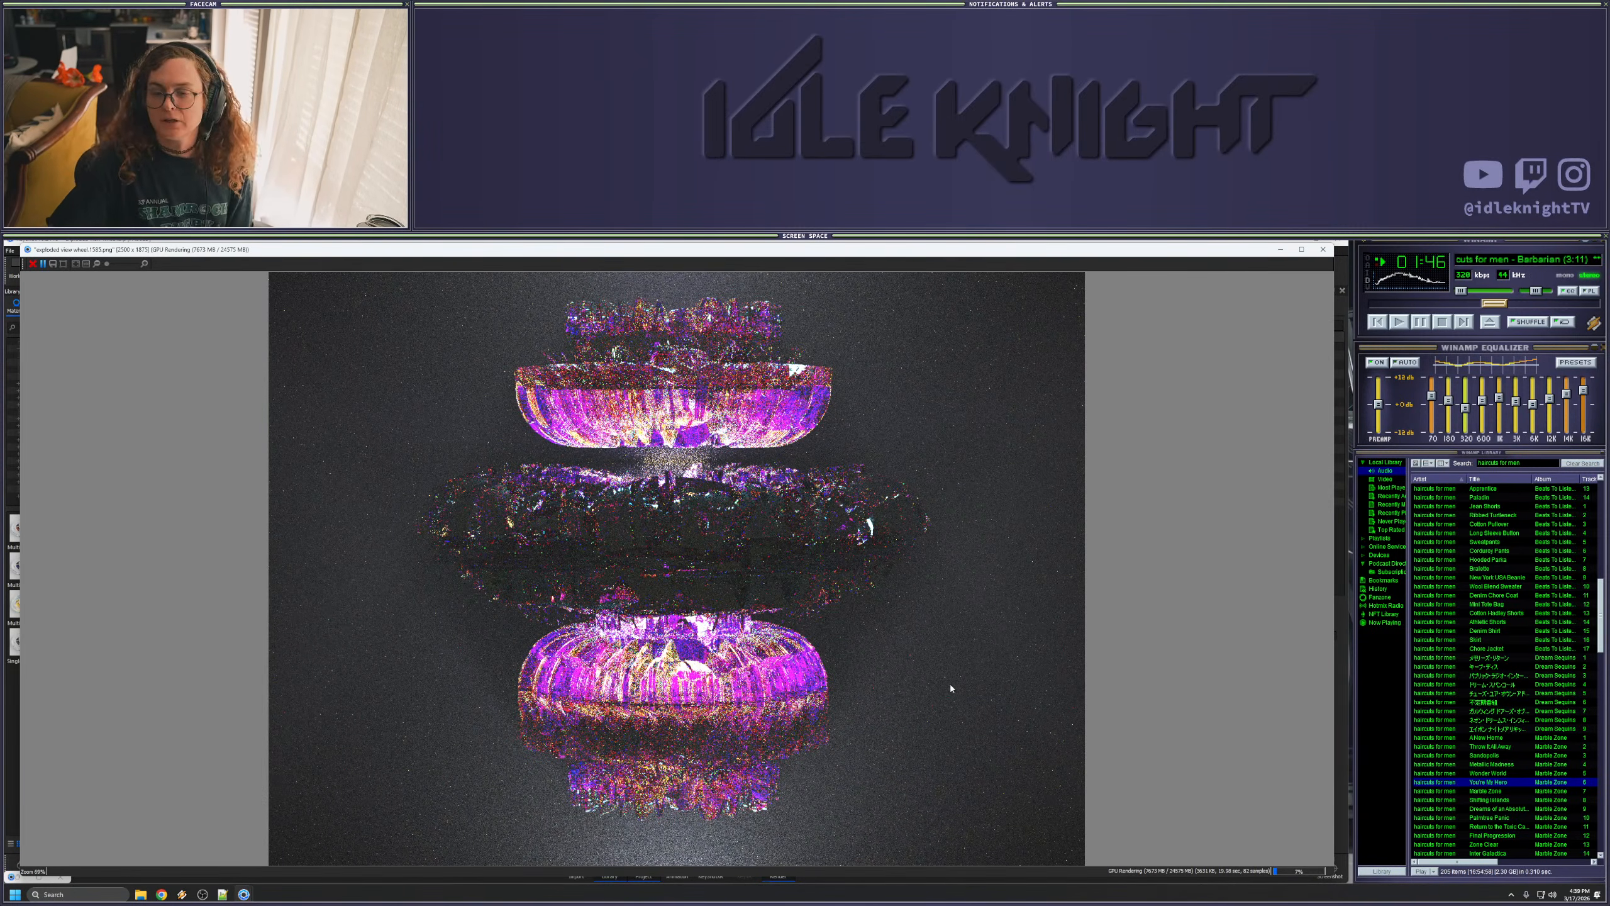
{"action": "scroll", "coordinate": [879, 612], "scroll_direction": "down", "scroll_amount": 1}
{"action": "scroll", "coordinate": [677, 569], "scroll_direction": "up", "scroll_amount": 4}
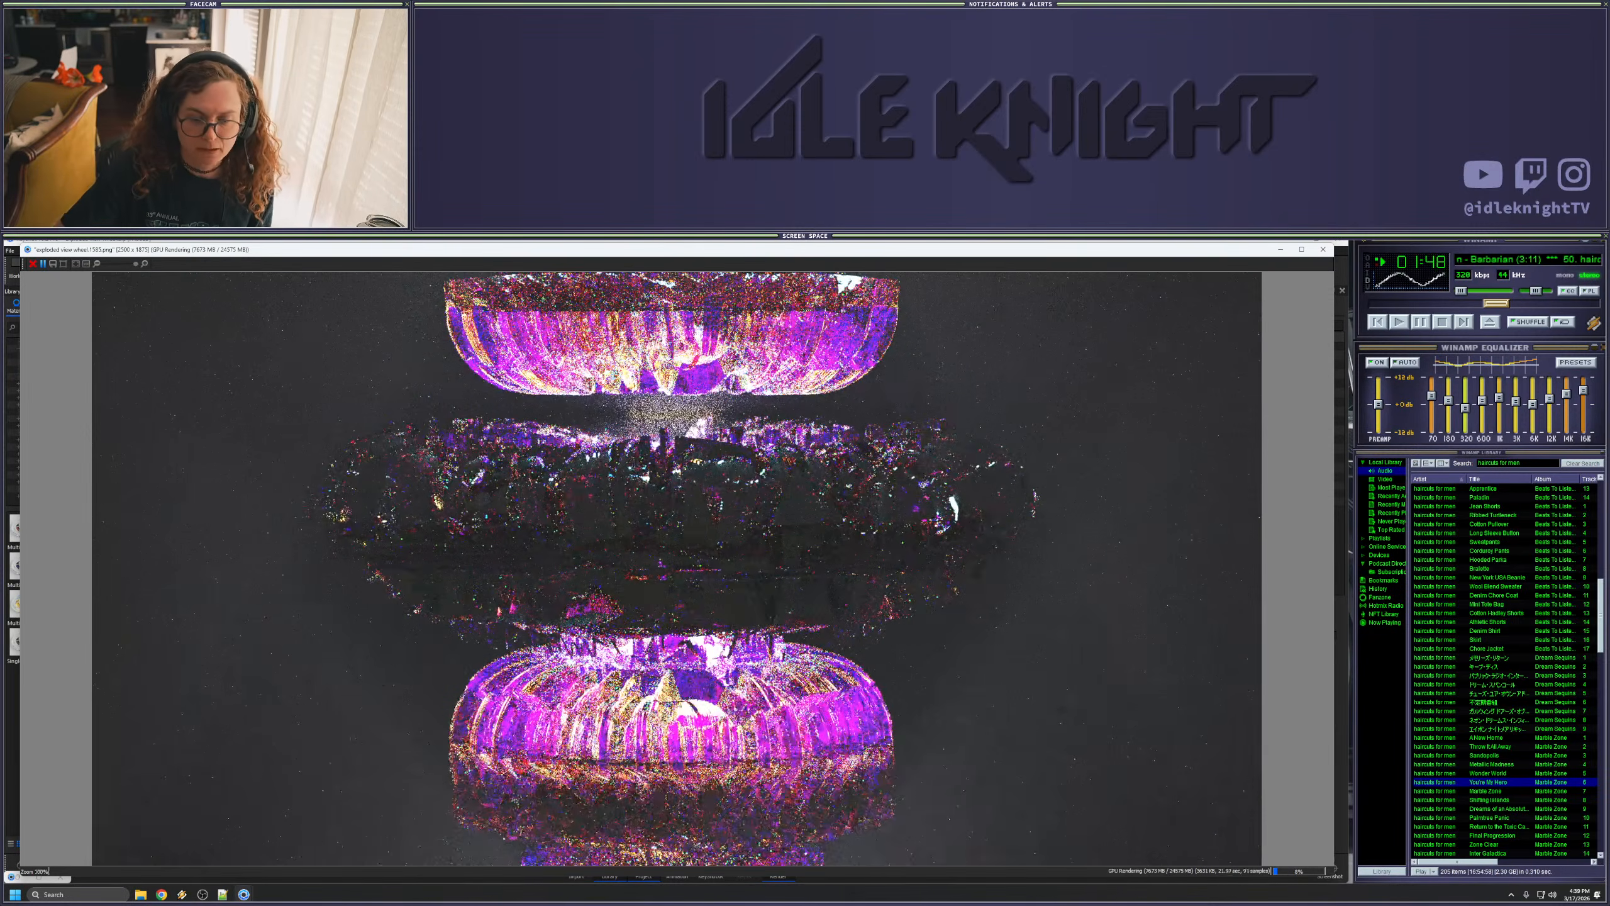
{"action": "left_click_drag", "start_coordinate": [677, 569], "coordinate": [643, 441]}
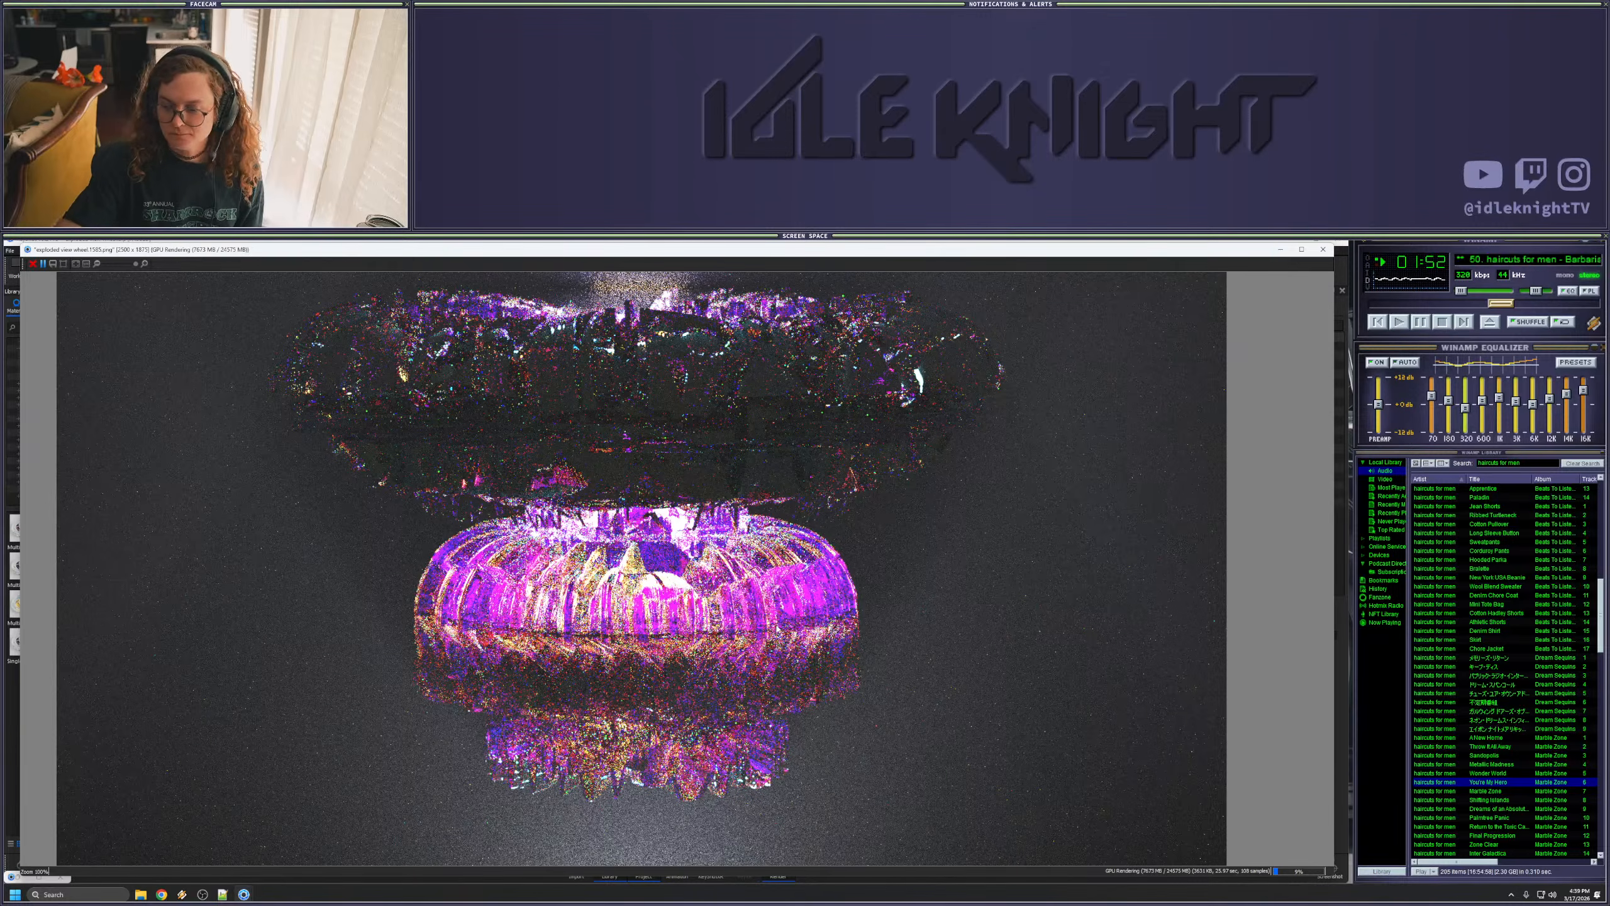
{"action": "scroll", "coordinate": [759, 711], "scroll_direction": "down", "scroll_amount": 3}
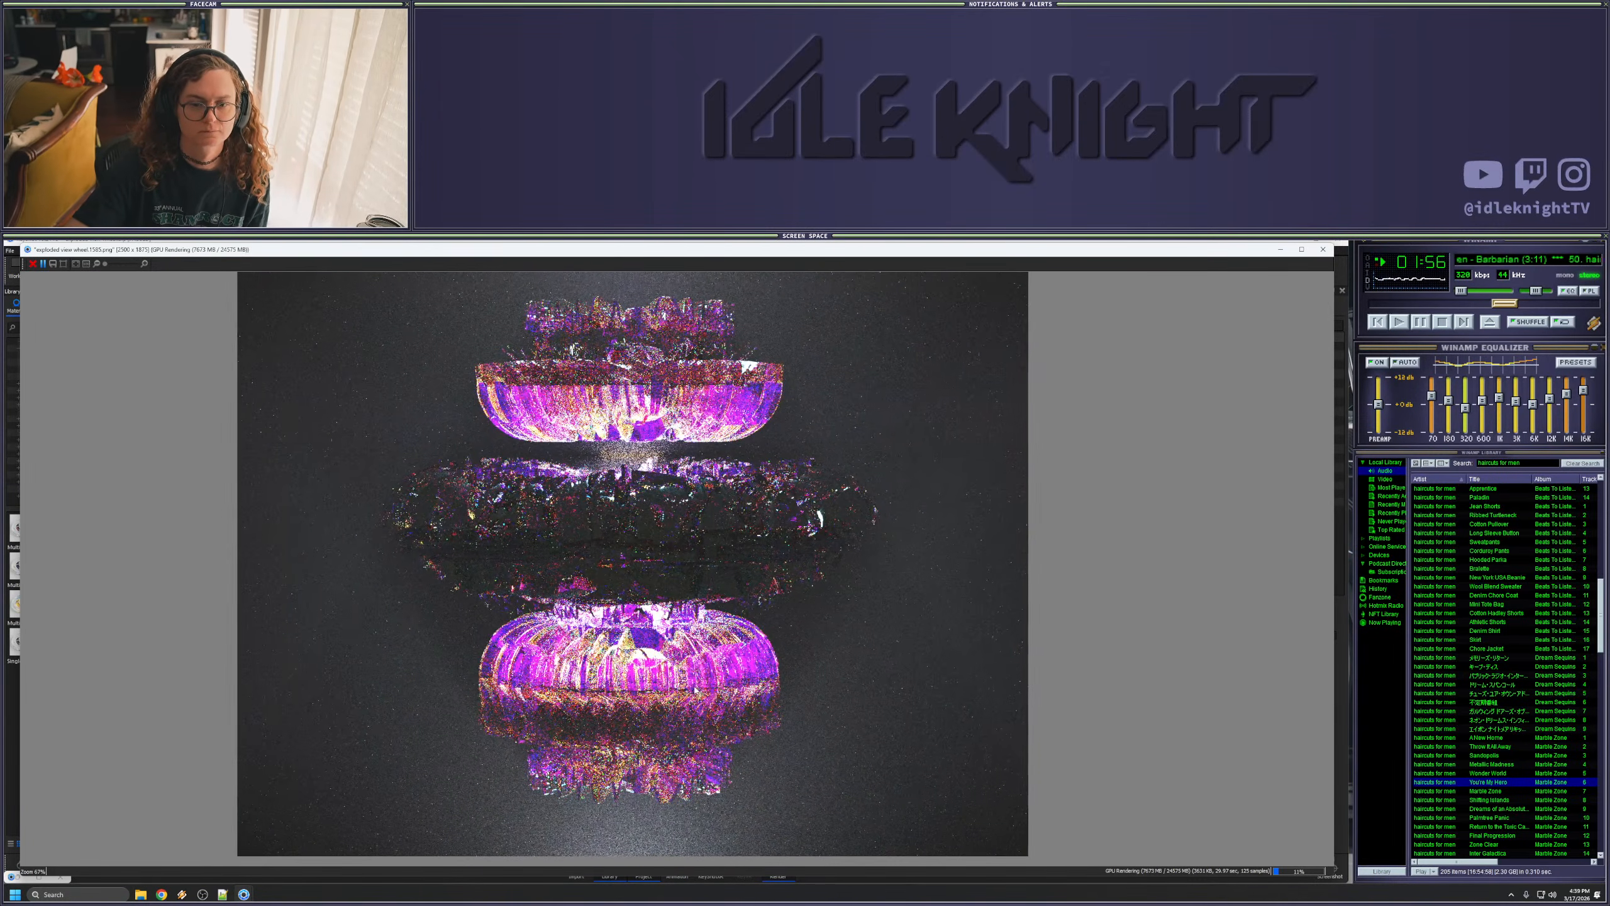
{"action": "scroll", "coordinate": [641, 516], "scroll_direction": "up", "scroll_amount": 1}
{"action": "scroll", "coordinate": [641, 516], "scroll_direction": "down", "scroll_amount": 1}
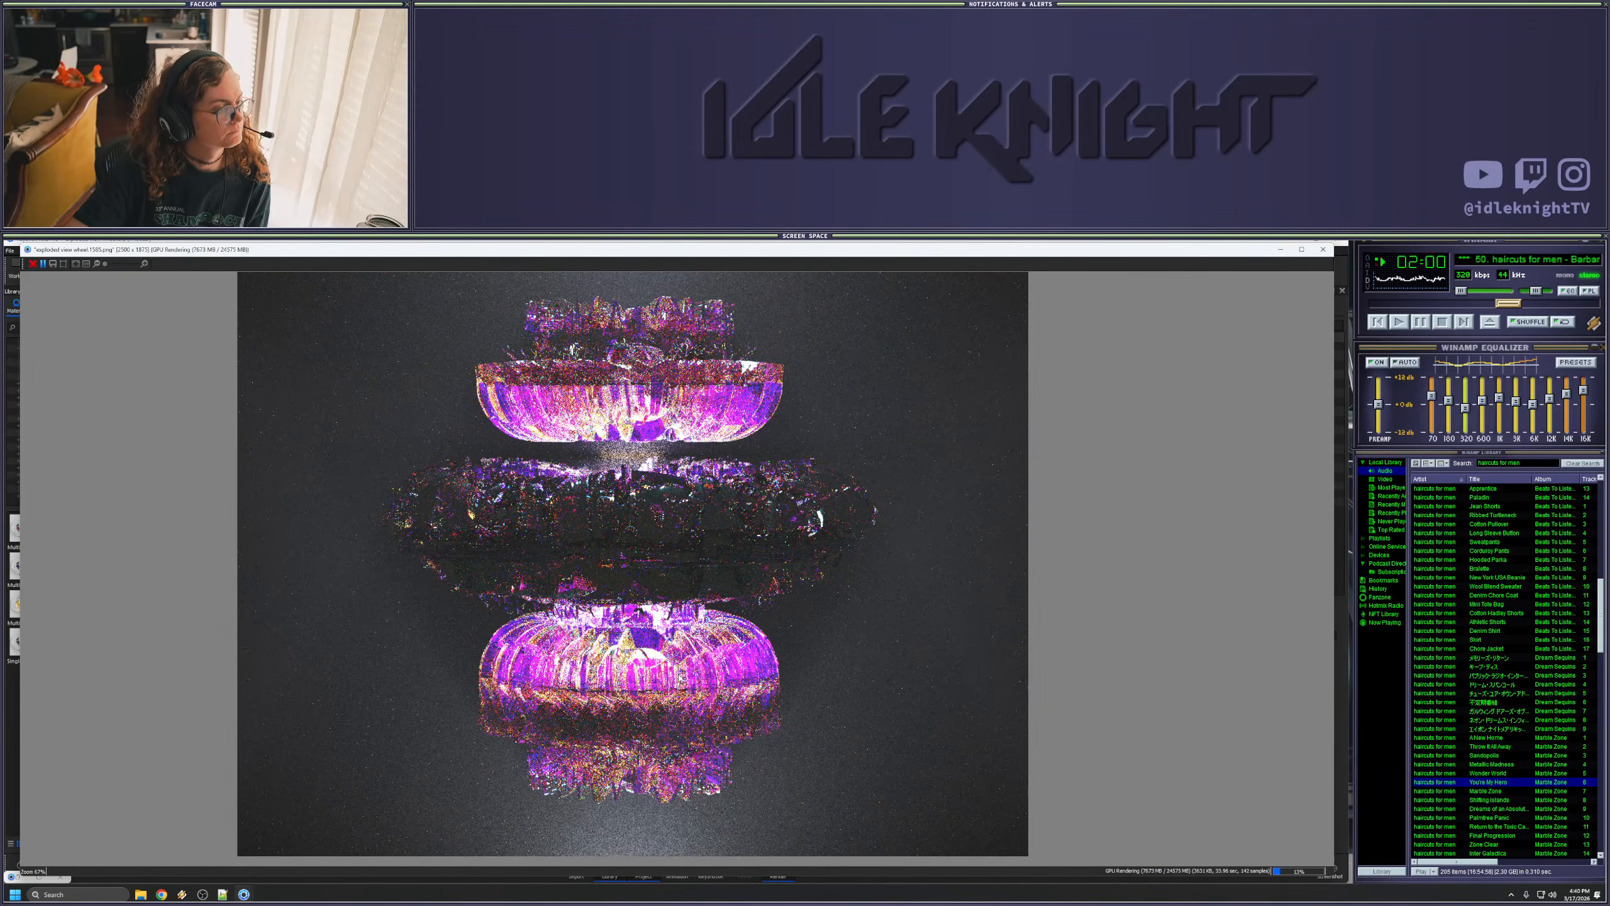
{"action": "scroll", "coordinate": [641, 515], "scroll_direction": "up", "scroll_amount": 1}
{"action": "scroll", "coordinate": [641, 516], "scroll_direction": "up", "scroll_amount": 1}
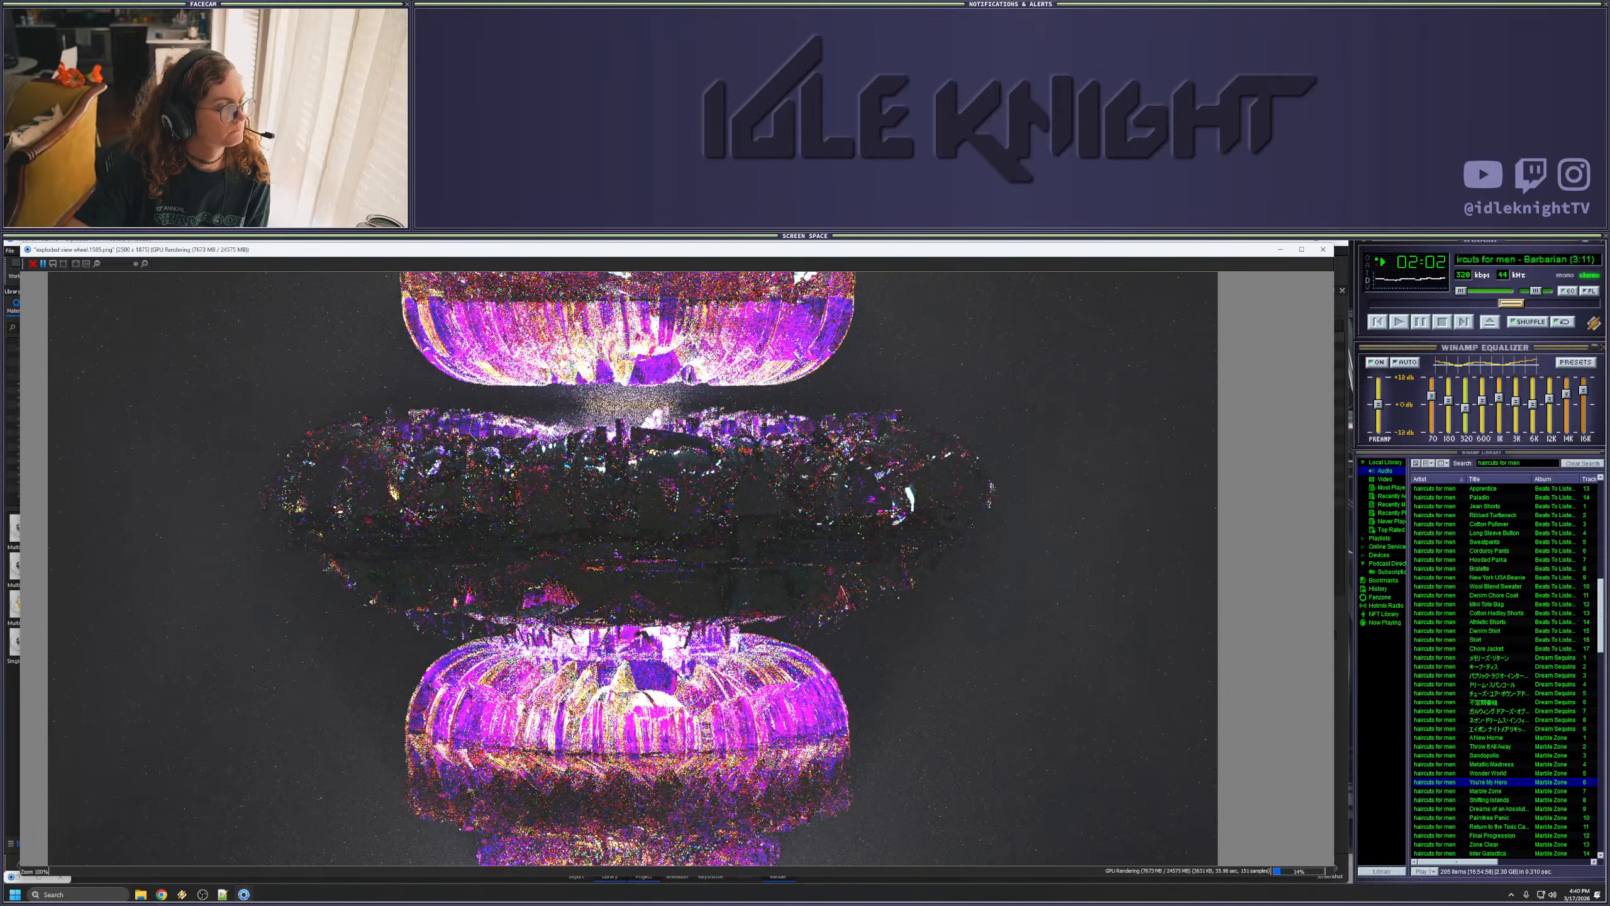
{"action": "left_click_drag", "start_coordinate": [641, 515], "coordinate": [641, 567]}
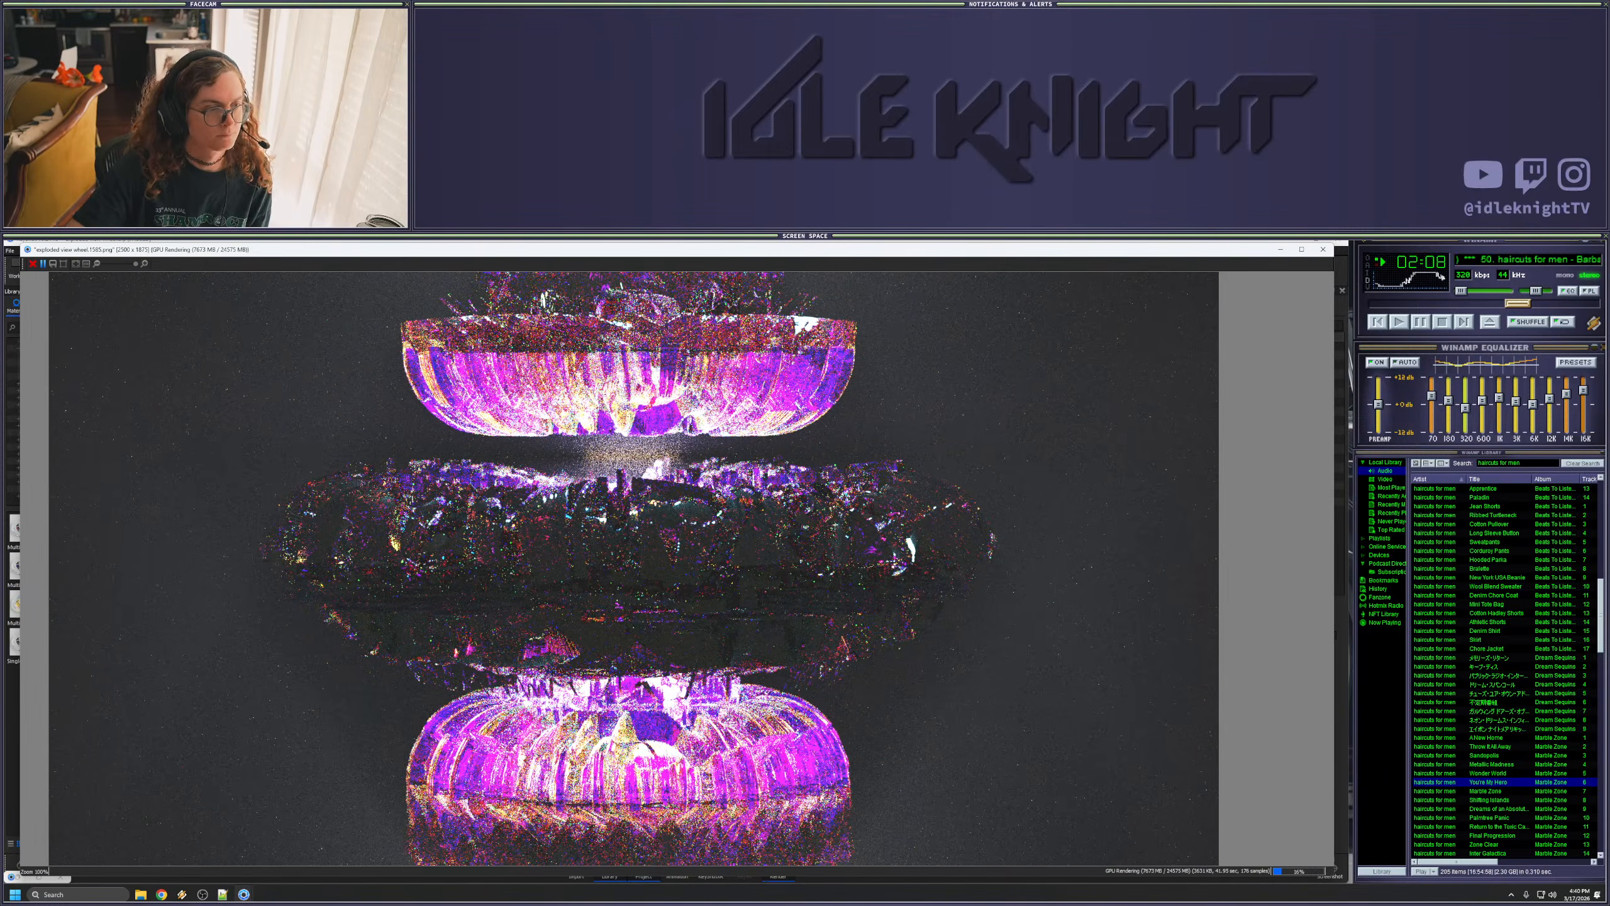
- Examine the progress of the render as a whole and up close around the dark middle ring and lower parts
{"action": "scroll", "coordinate": [641, 567], "scroll_direction": "down", "scroll_amount": 2}
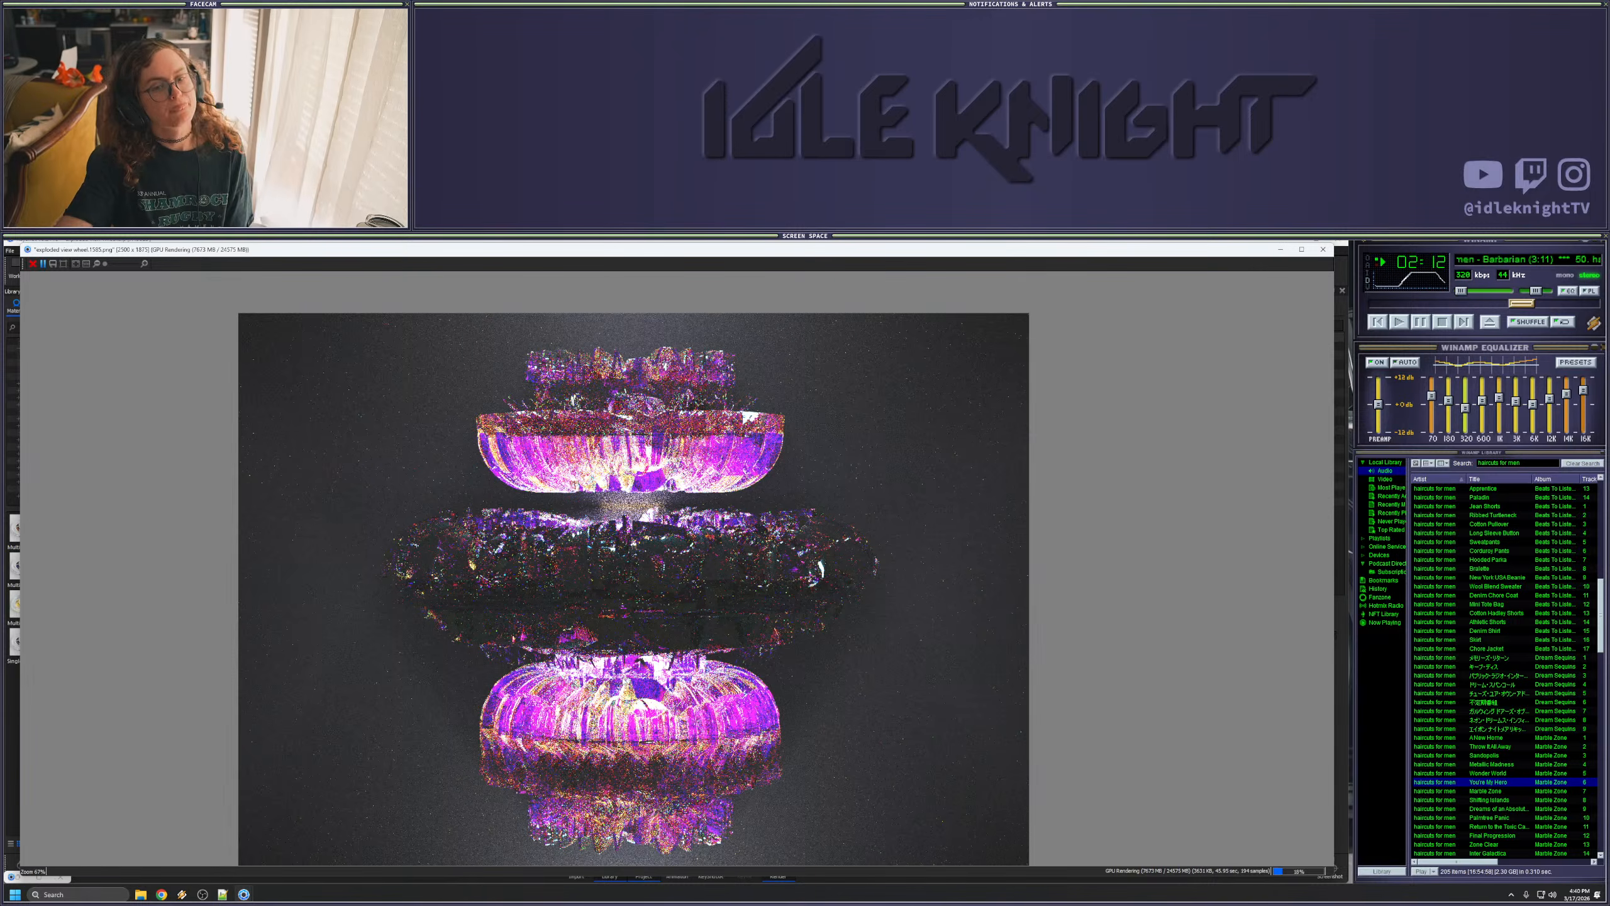
{"action": "scroll", "coordinate": [634, 568], "scroll_direction": "up", "scroll_amount": 1}
{"action": "scroll", "coordinate": [626, 581], "scroll_direction": "up", "scroll_amount": 1}
{"action": "left_click_drag", "start_coordinate": [626, 580], "coordinate": [619, 435]}
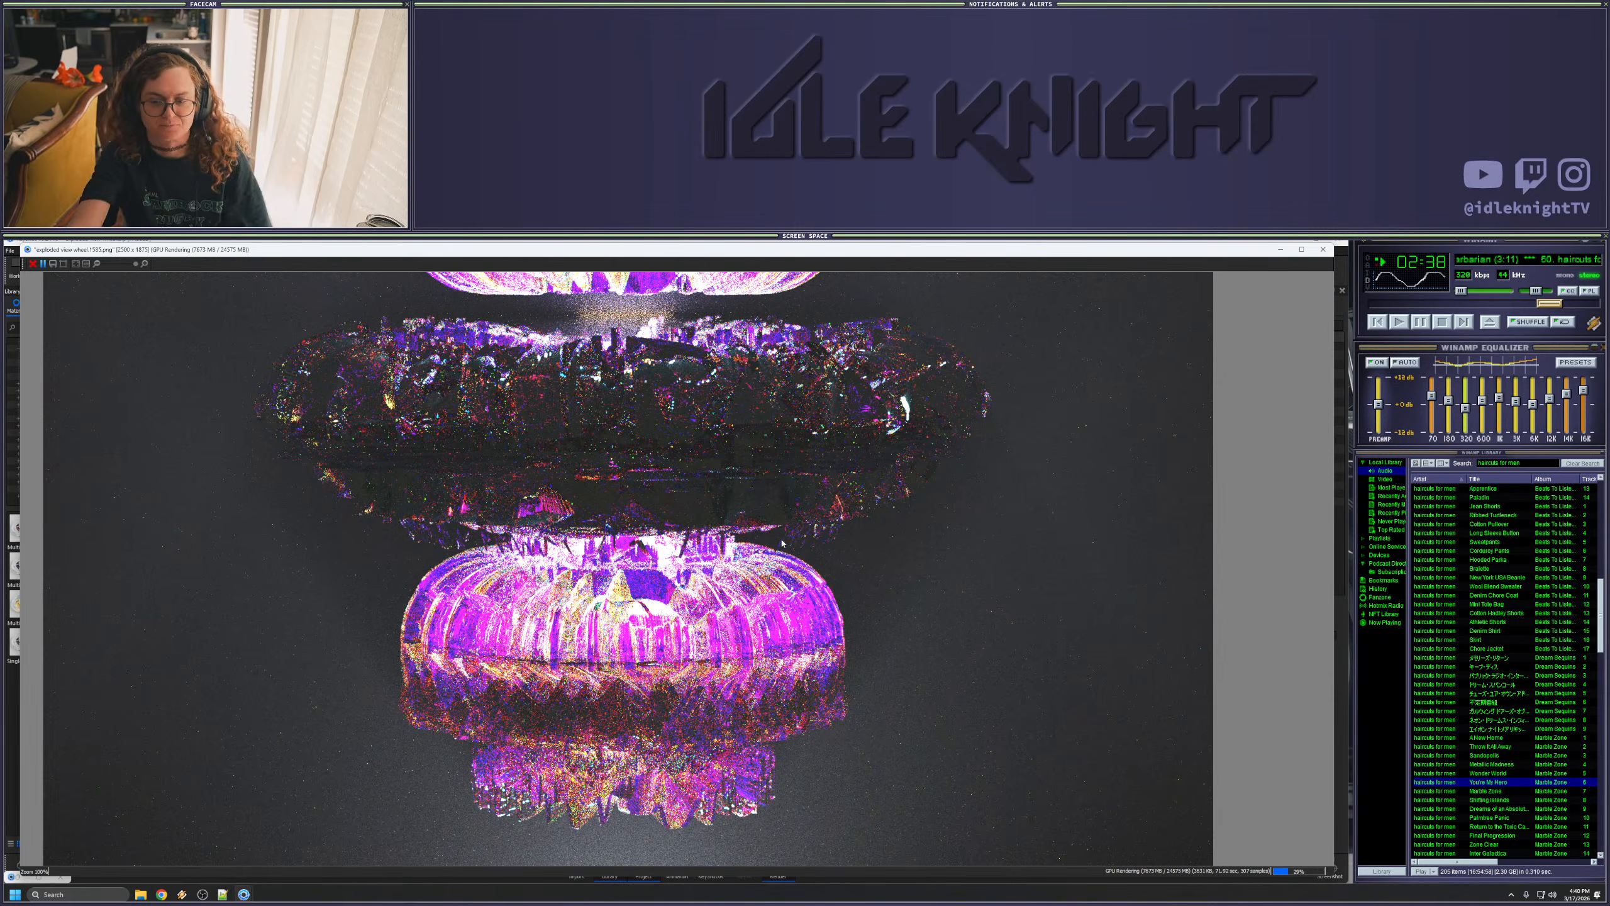
{"action": "scroll", "coordinate": [767, 463], "scroll_direction": "down", "scroll_amount": 2}
{"action": "left_click_drag", "start_coordinate": [735, 441], "coordinate": [741, 561]}
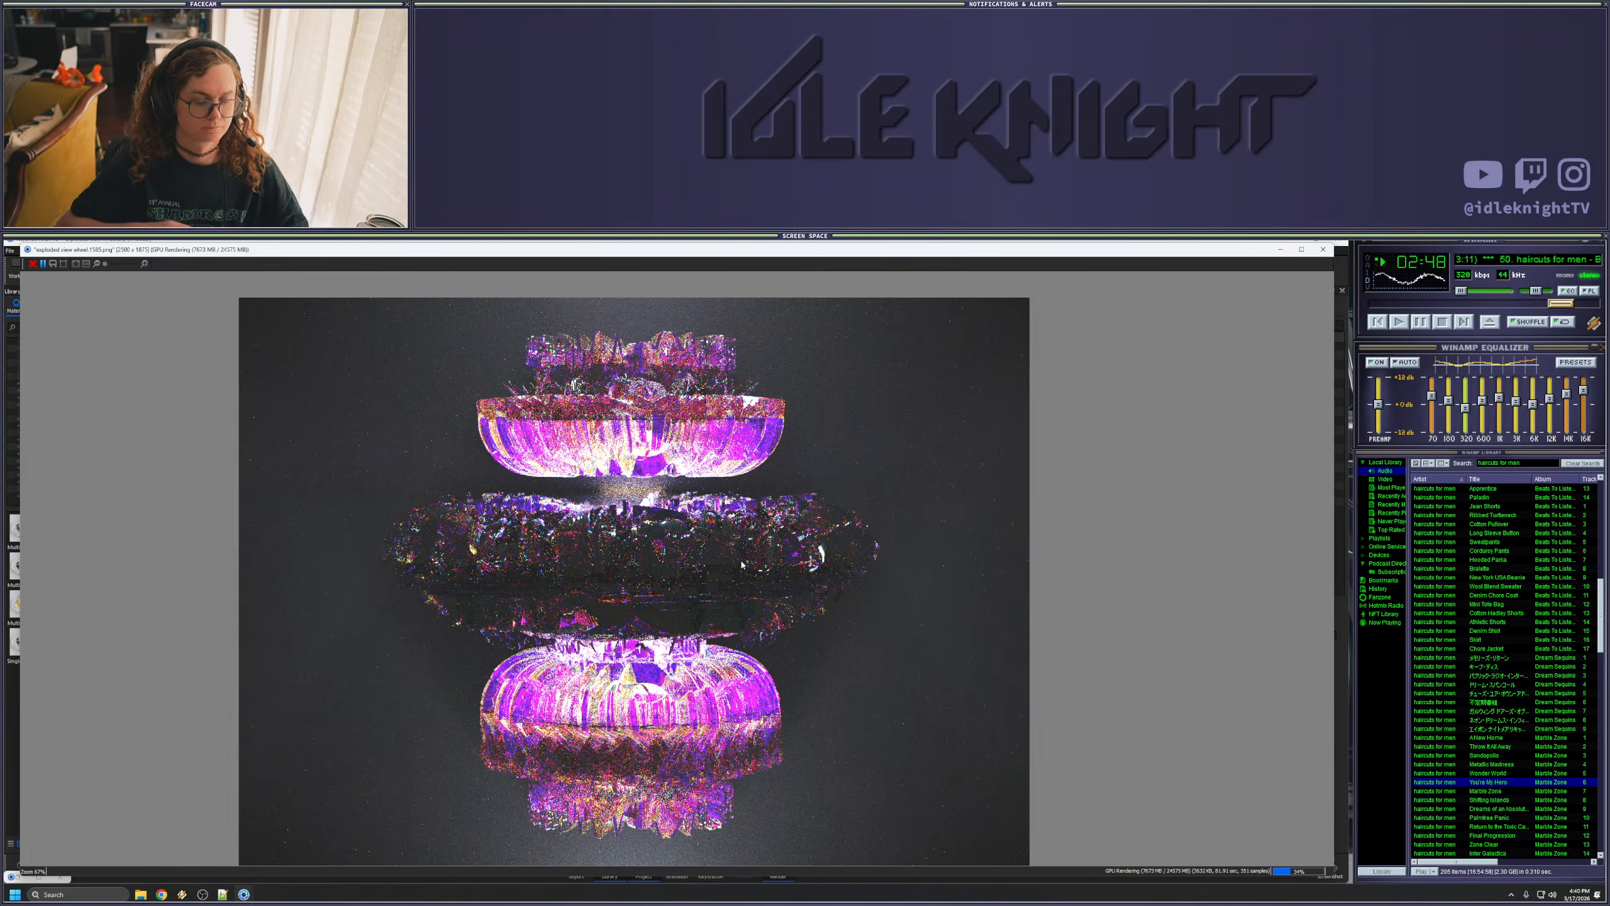
- Open Fan Control to check the fan speeds and GPU and CPU temperatures, and close it again
{"action": "left_click", "coordinate": [1512, 894]}
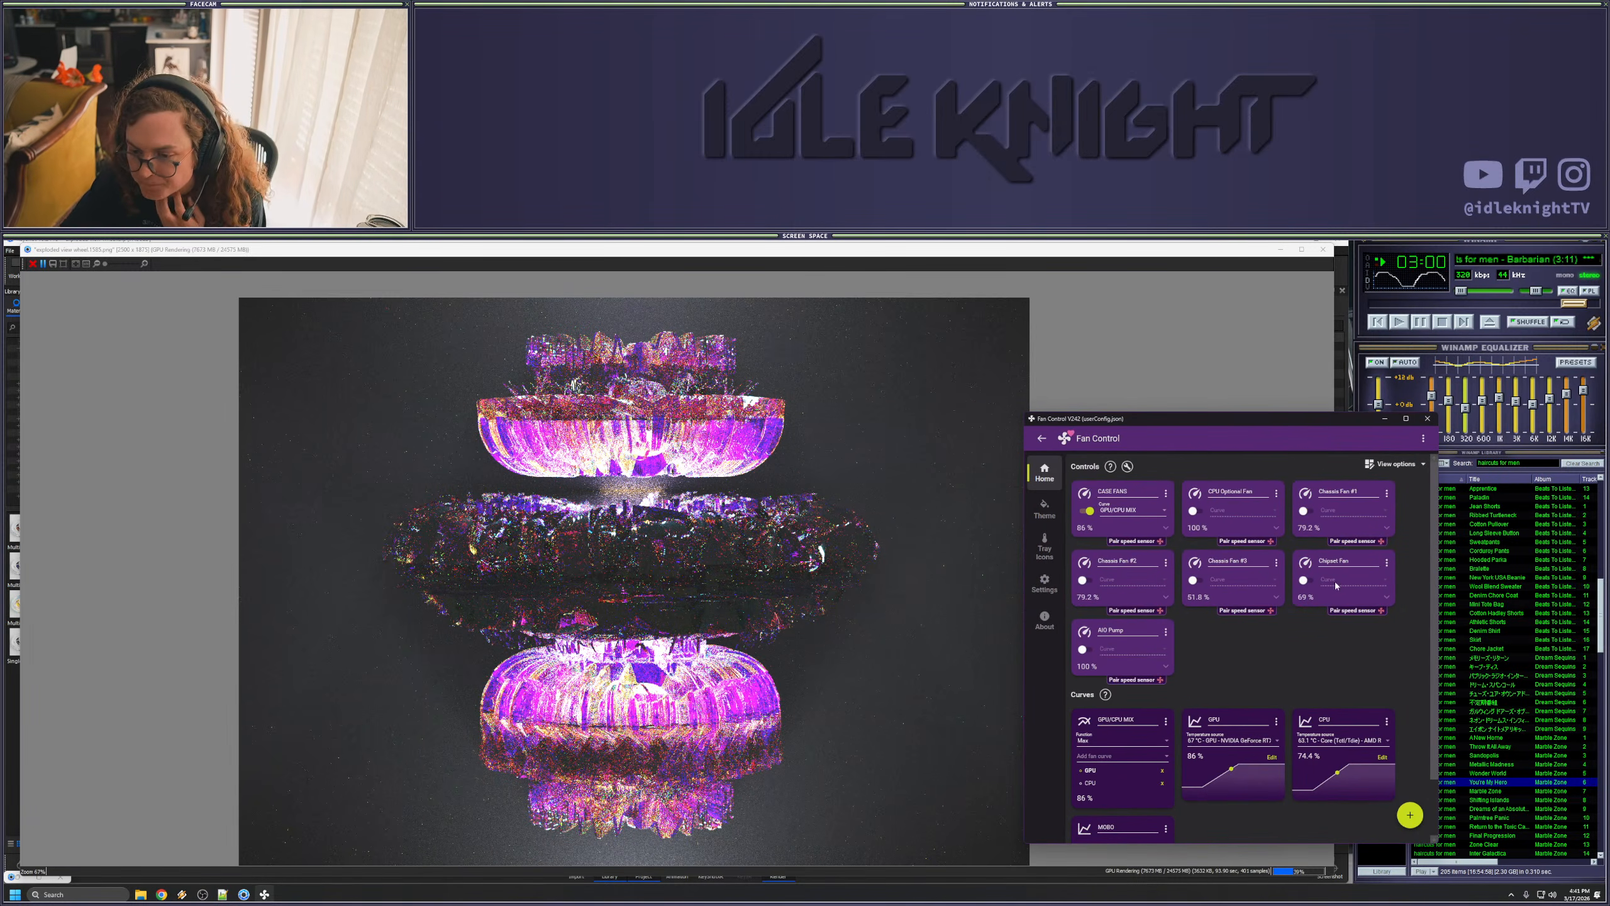
{"action": "scroll", "coordinate": [1394, 681], "scroll_direction": "down", "scroll_amount": 1}
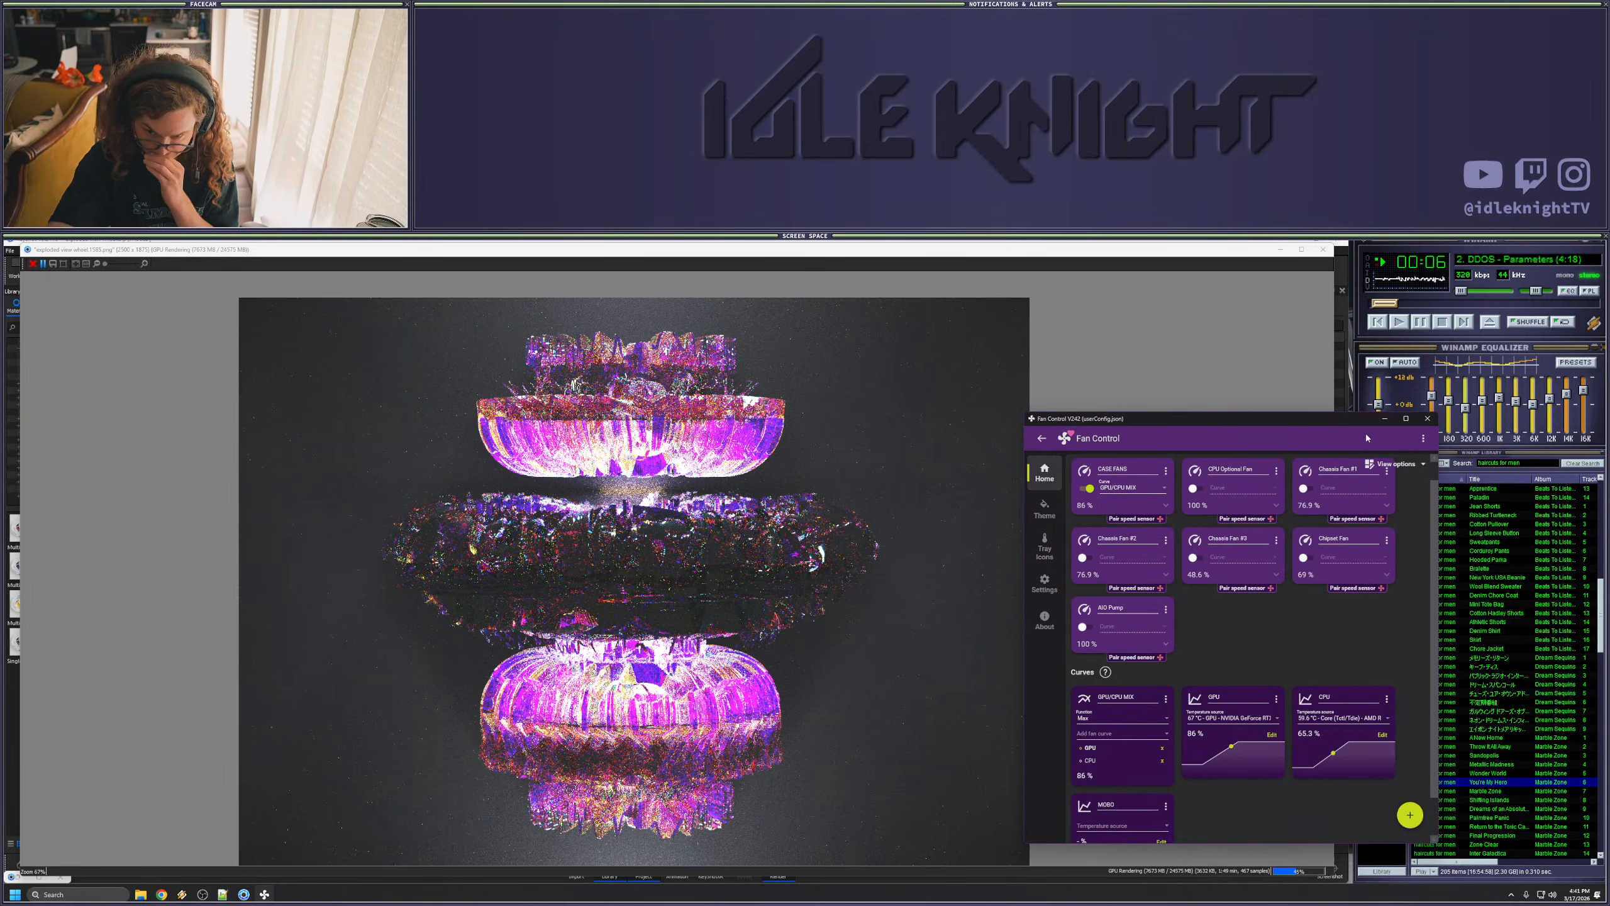
{"action": "left_click", "coordinate": [1427, 418]}
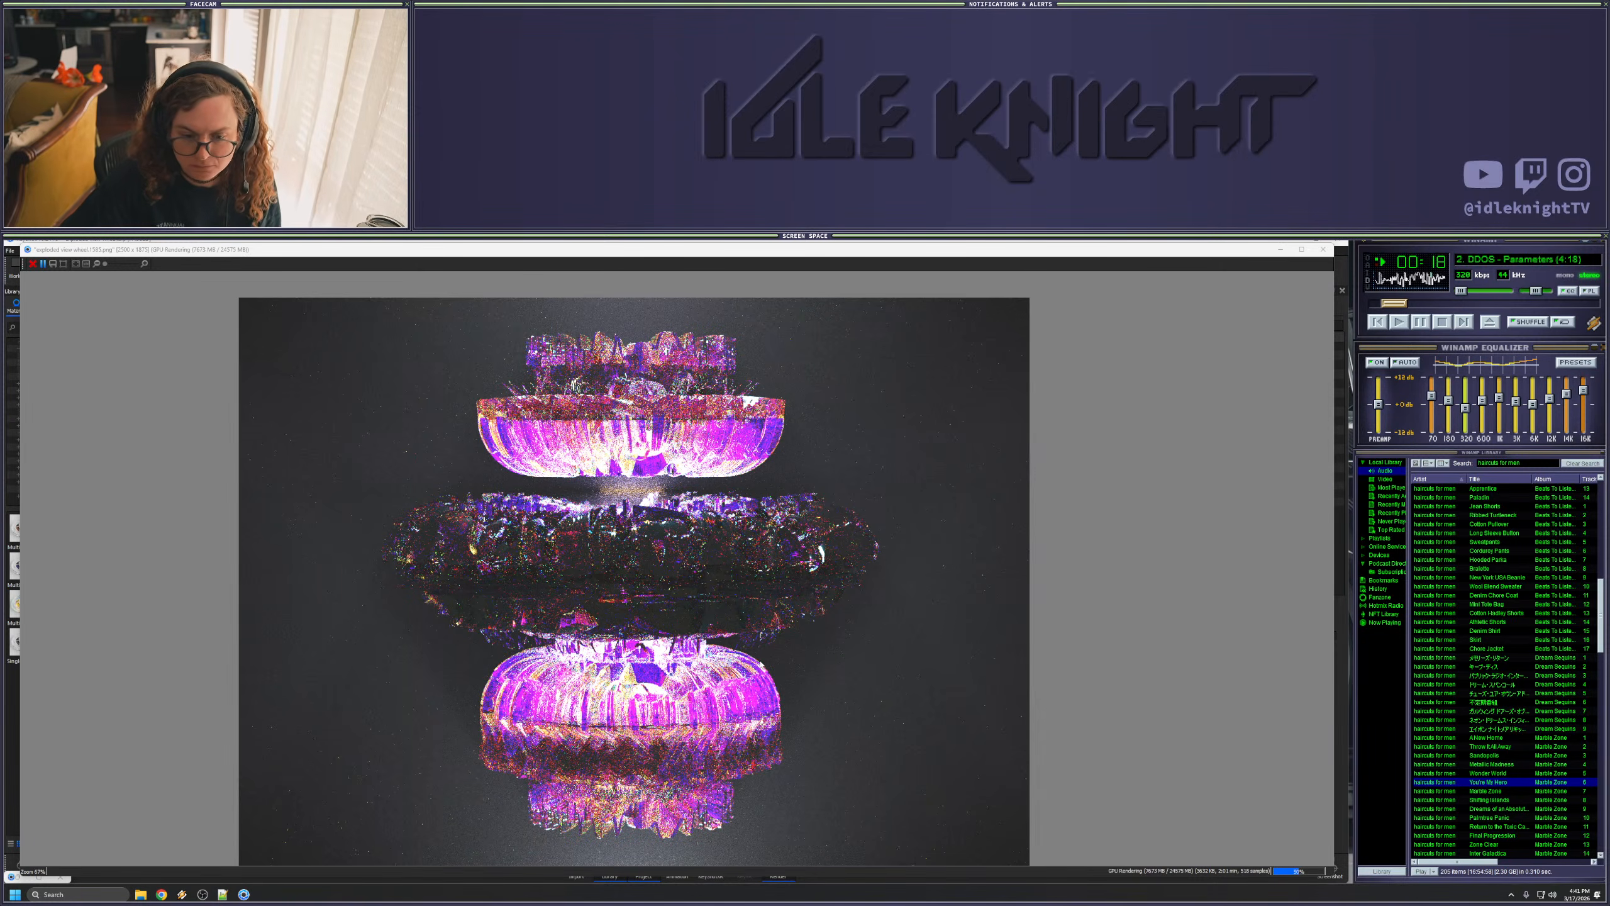
- Examine the render through its completion, comparing the full picture with close views of the upper bowl, middle ring and lower rounded part
{"action": "scroll", "coordinate": [775, 668], "scroll_direction": "up", "scroll_amount": 2}
{"action": "left_click_drag", "start_coordinate": [759, 541], "coordinate": [745, 507]}
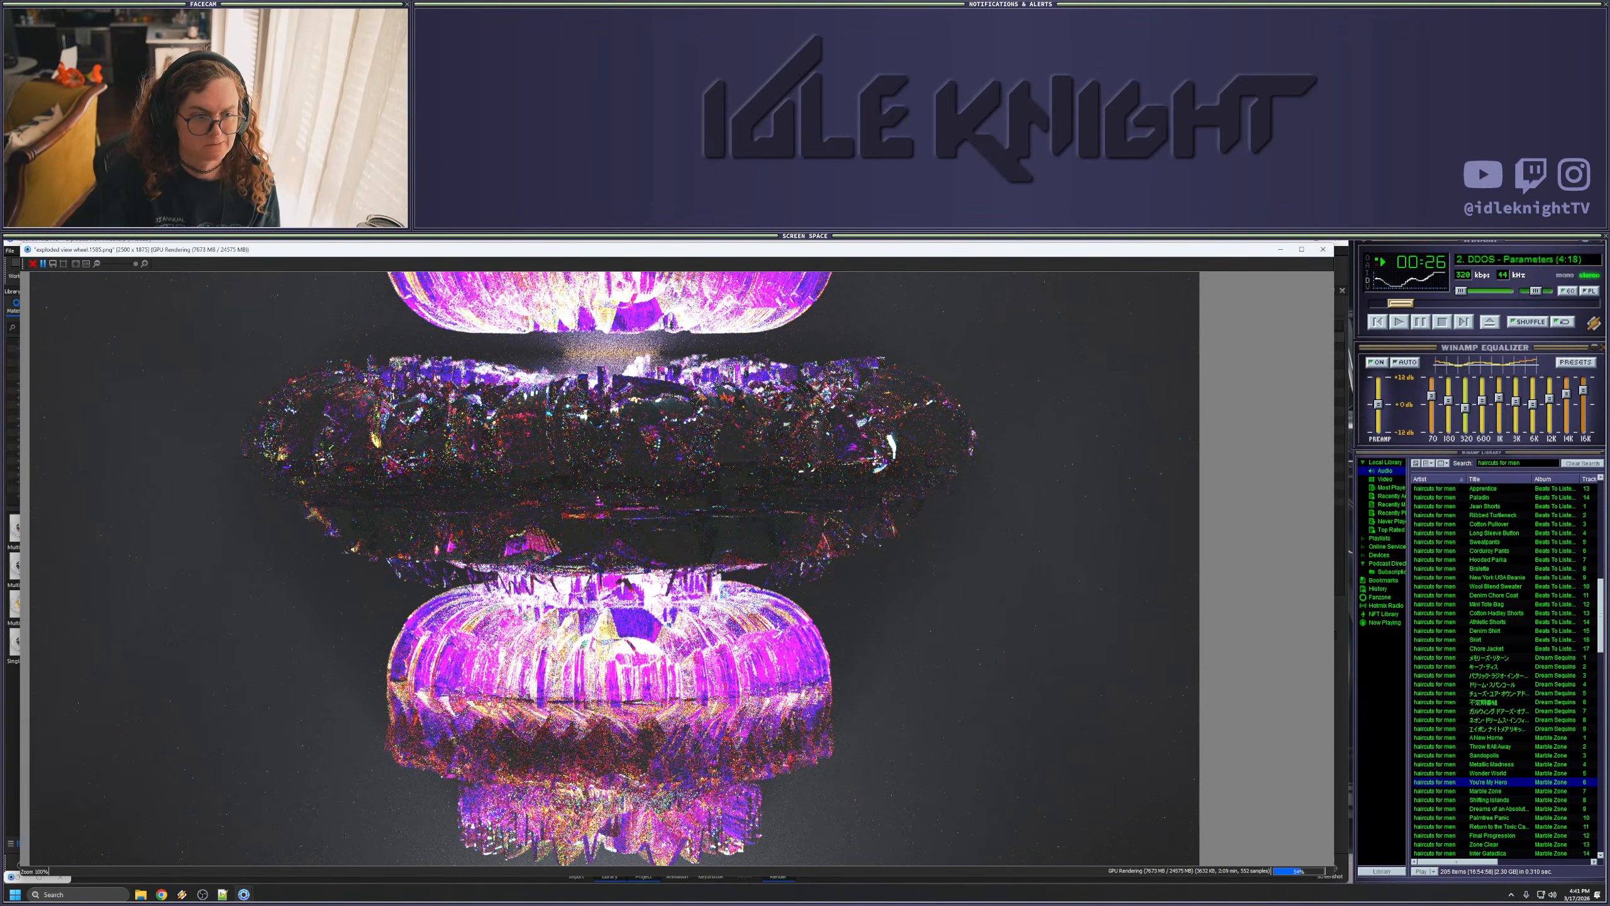
{"action": "scroll", "coordinate": [694, 613], "scroll_direction": "down", "scroll_amount": 2}
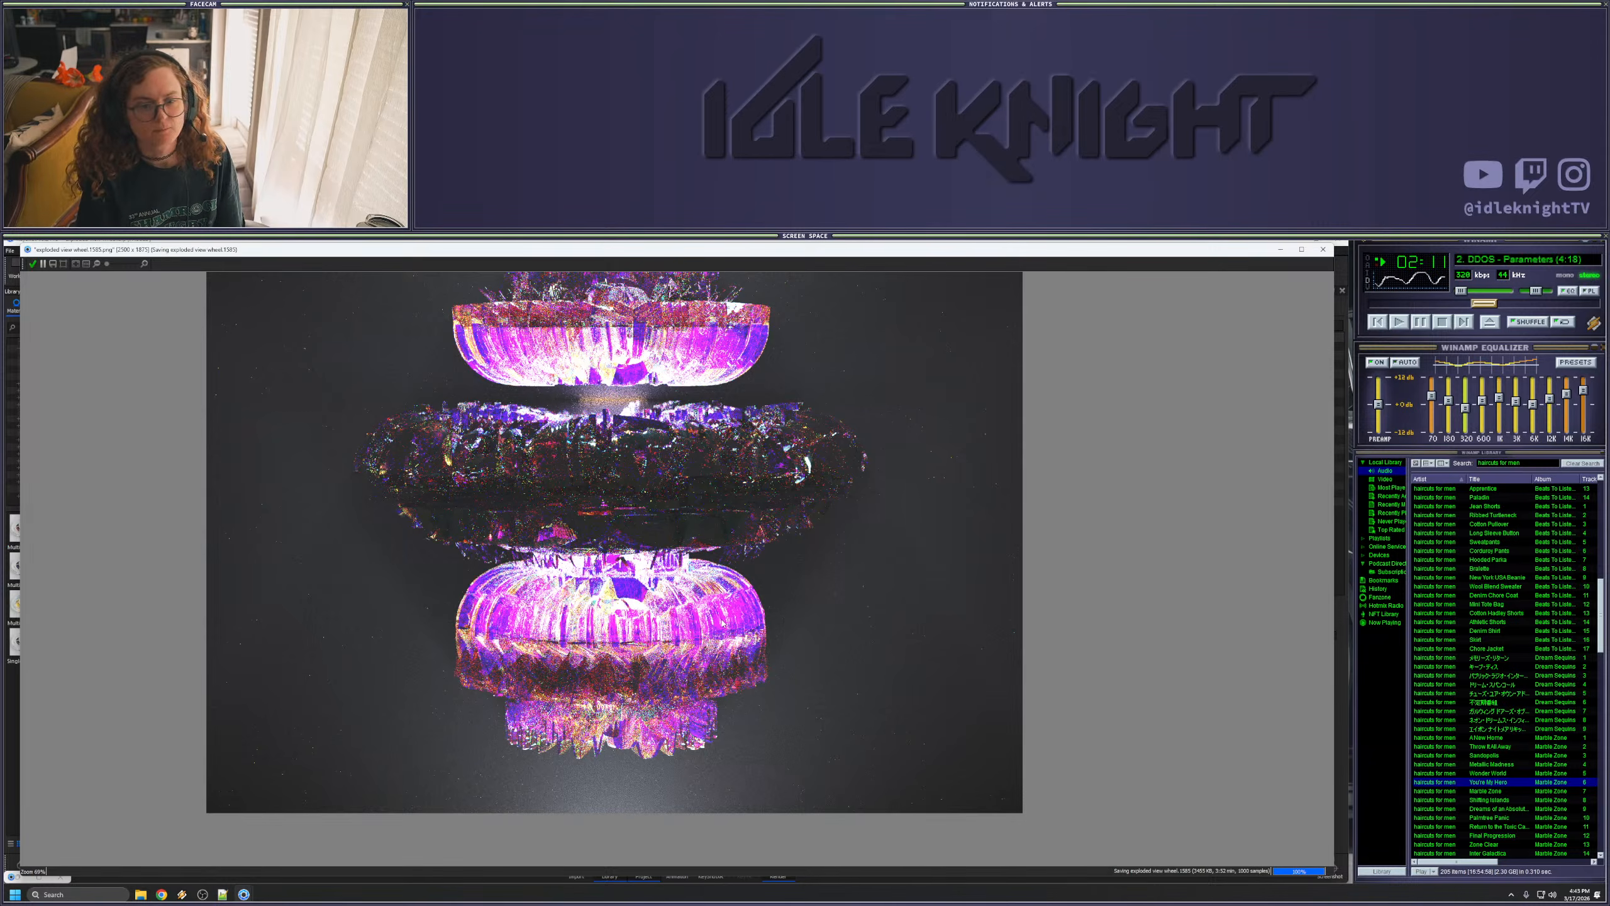
{"action": "scroll", "coordinate": [671, 473], "scroll_direction": "up", "scroll_amount": 4}
{"action": "left_click_drag", "start_coordinate": [670, 535], "coordinate": [717, 578]}
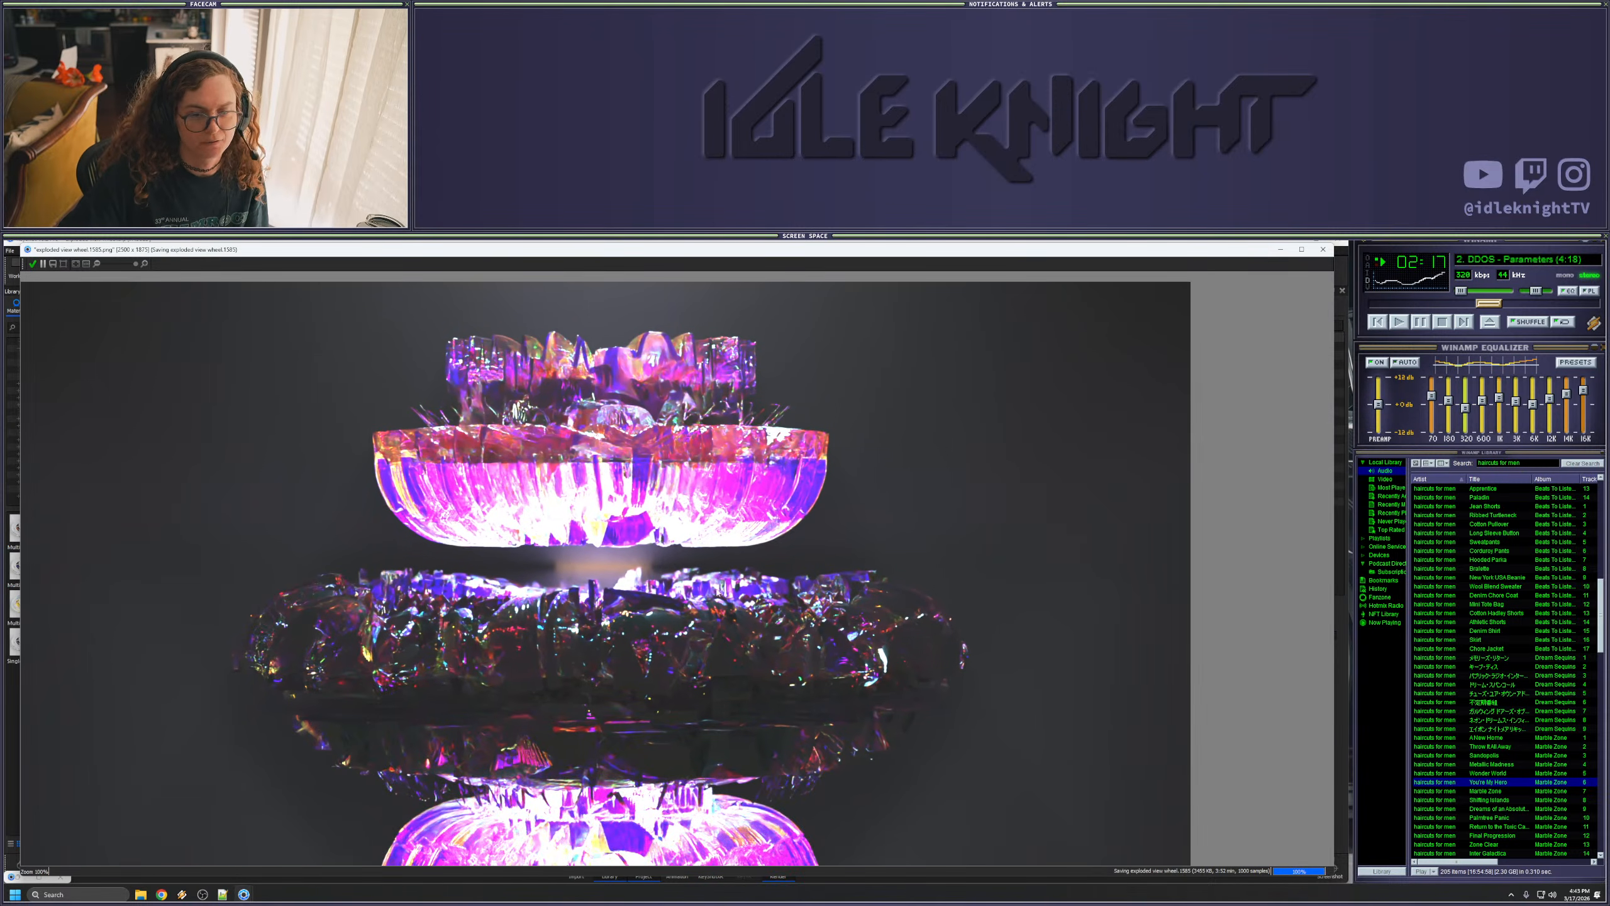
{"action": "left_click_drag", "start_coordinate": [722, 650], "coordinate": [729, 536]}
{"action": "scroll", "coordinate": [694, 621], "scroll_direction": "down", "scroll_amount": 2}
{"action": "scroll", "coordinate": [687, 625], "scroll_direction": "up", "scroll_amount": 2}
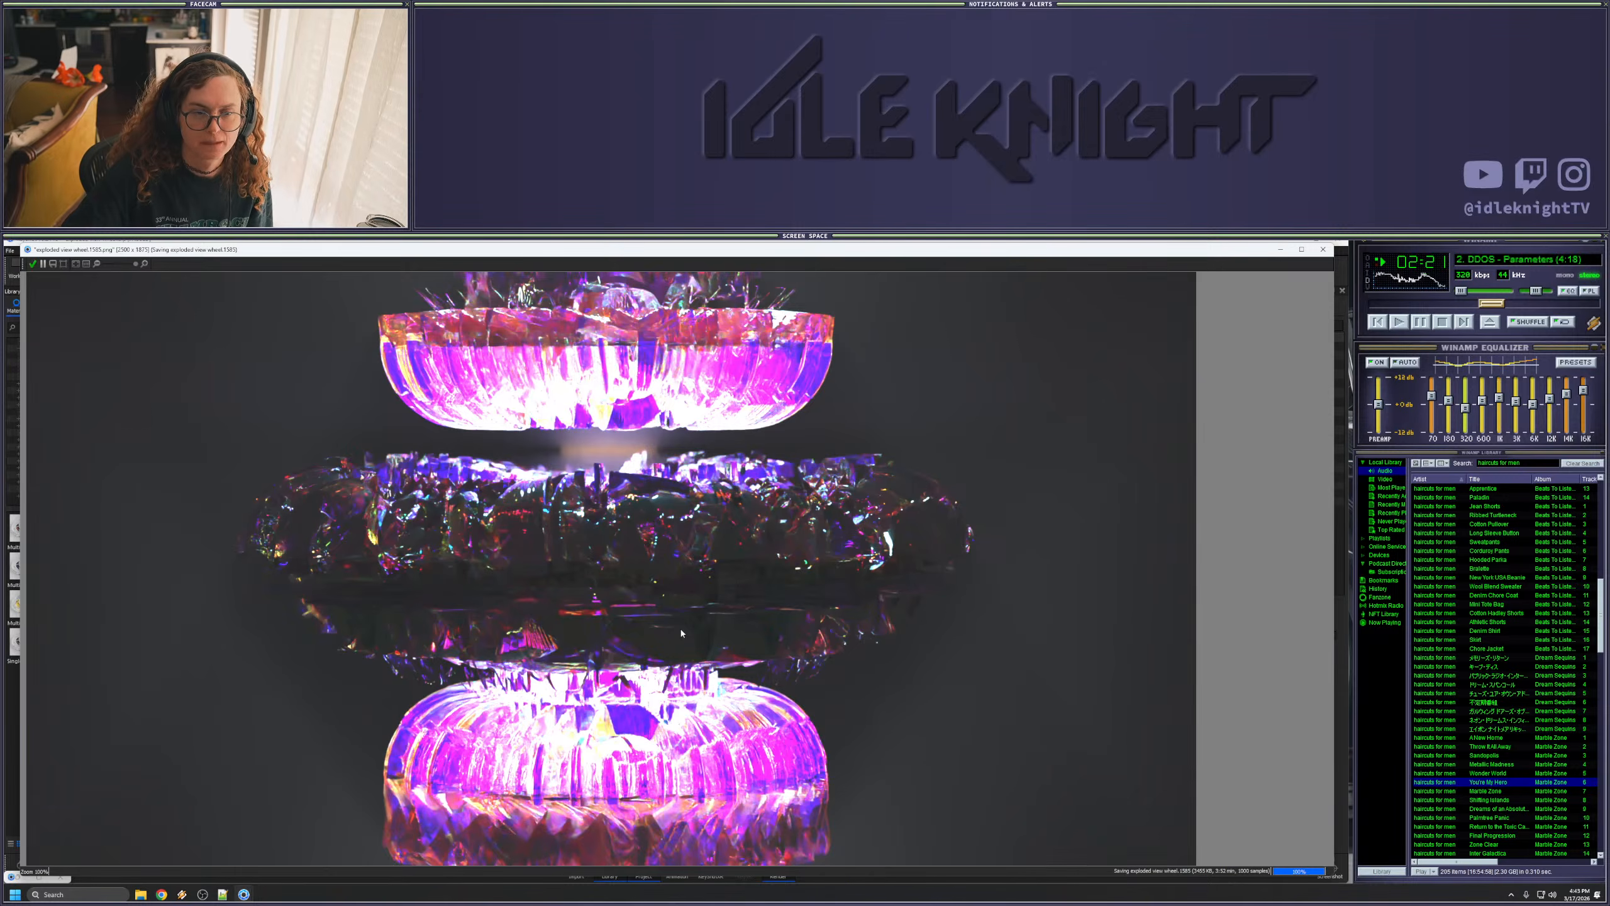
{"action": "scroll", "coordinate": [648, 615], "scroll_direction": "down", "scroll_amount": 2}
{"action": "scroll", "coordinate": [643, 544], "scroll_direction": "up", "scroll_amount": 2}
{"action": "left_click_drag", "start_coordinate": [681, 580], "coordinate": [716, 625]}
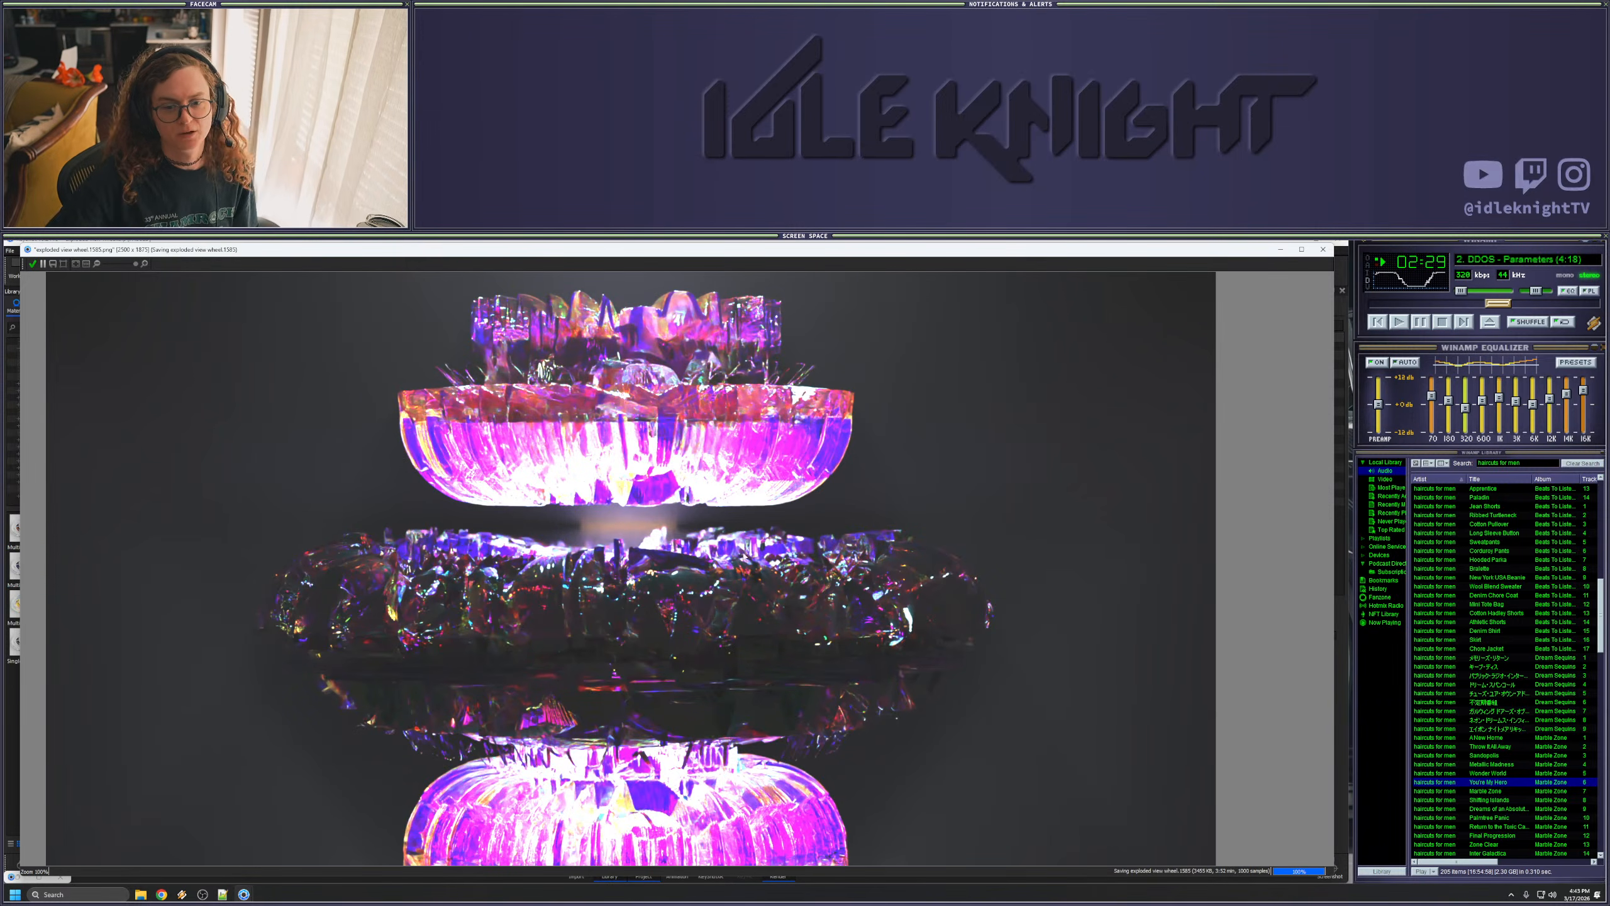
{"action": "left_click_drag", "start_coordinate": [733, 602], "coordinate": [775, 424]}
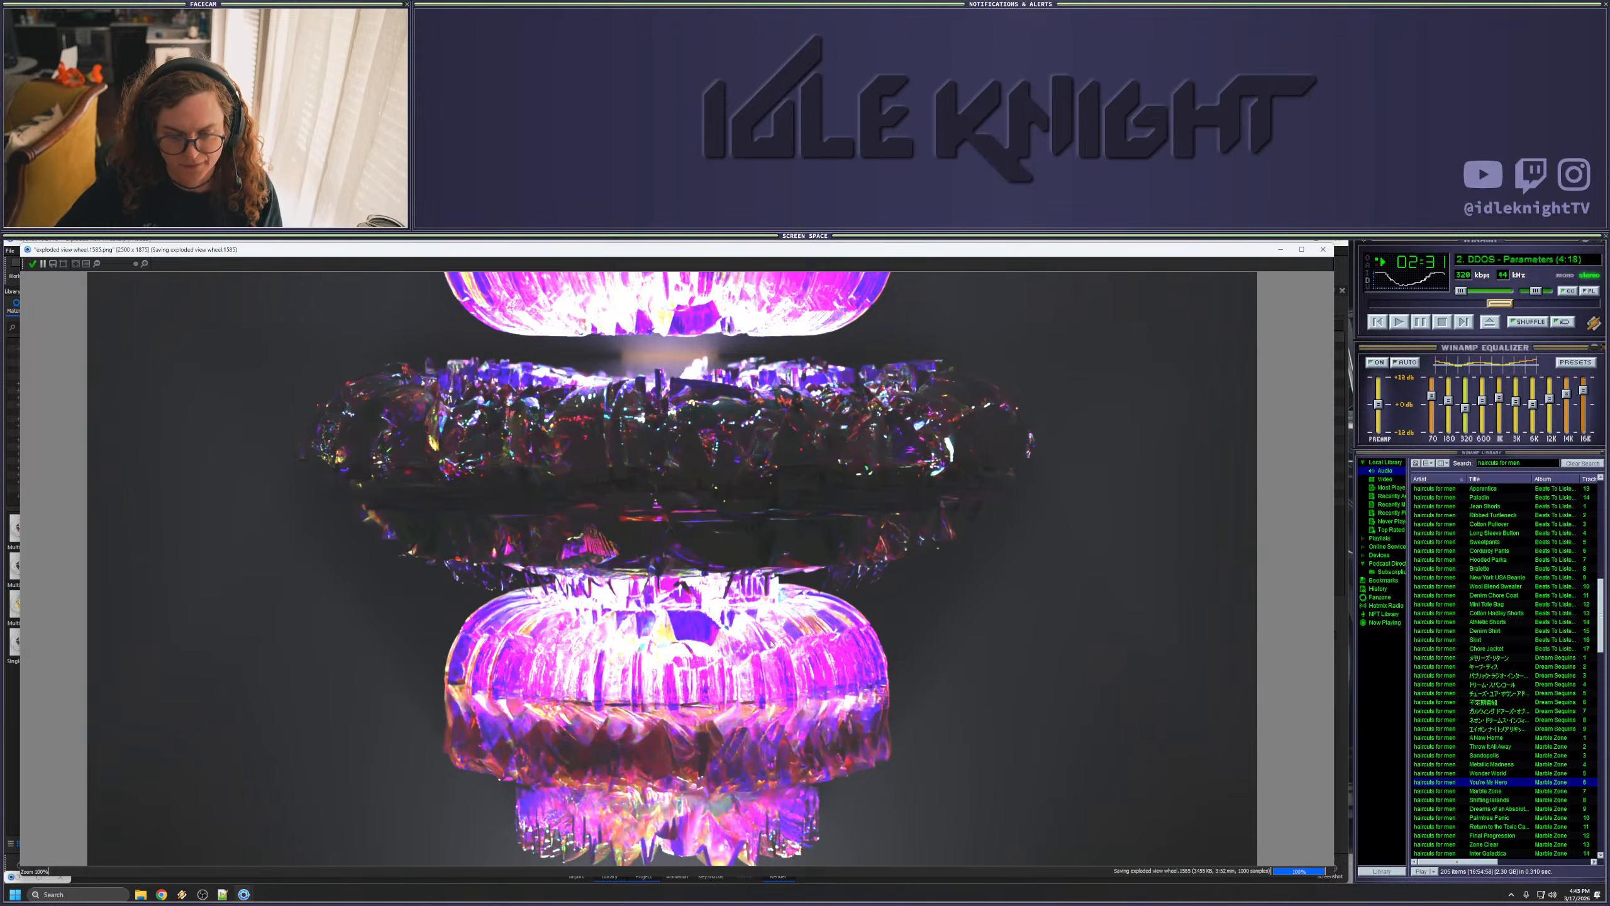
{"action": "scroll", "coordinate": [771, 643], "scroll_direction": "down", "scroll_amount": 3}
{"action": "scroll", "coordinate": [741, 618], "scroll_direction": "up", "scroll_amount": 3}
{"action": "scroll", "coordinate": [715, 594], "scroll_direction": "down", "scroll_amount": 2}
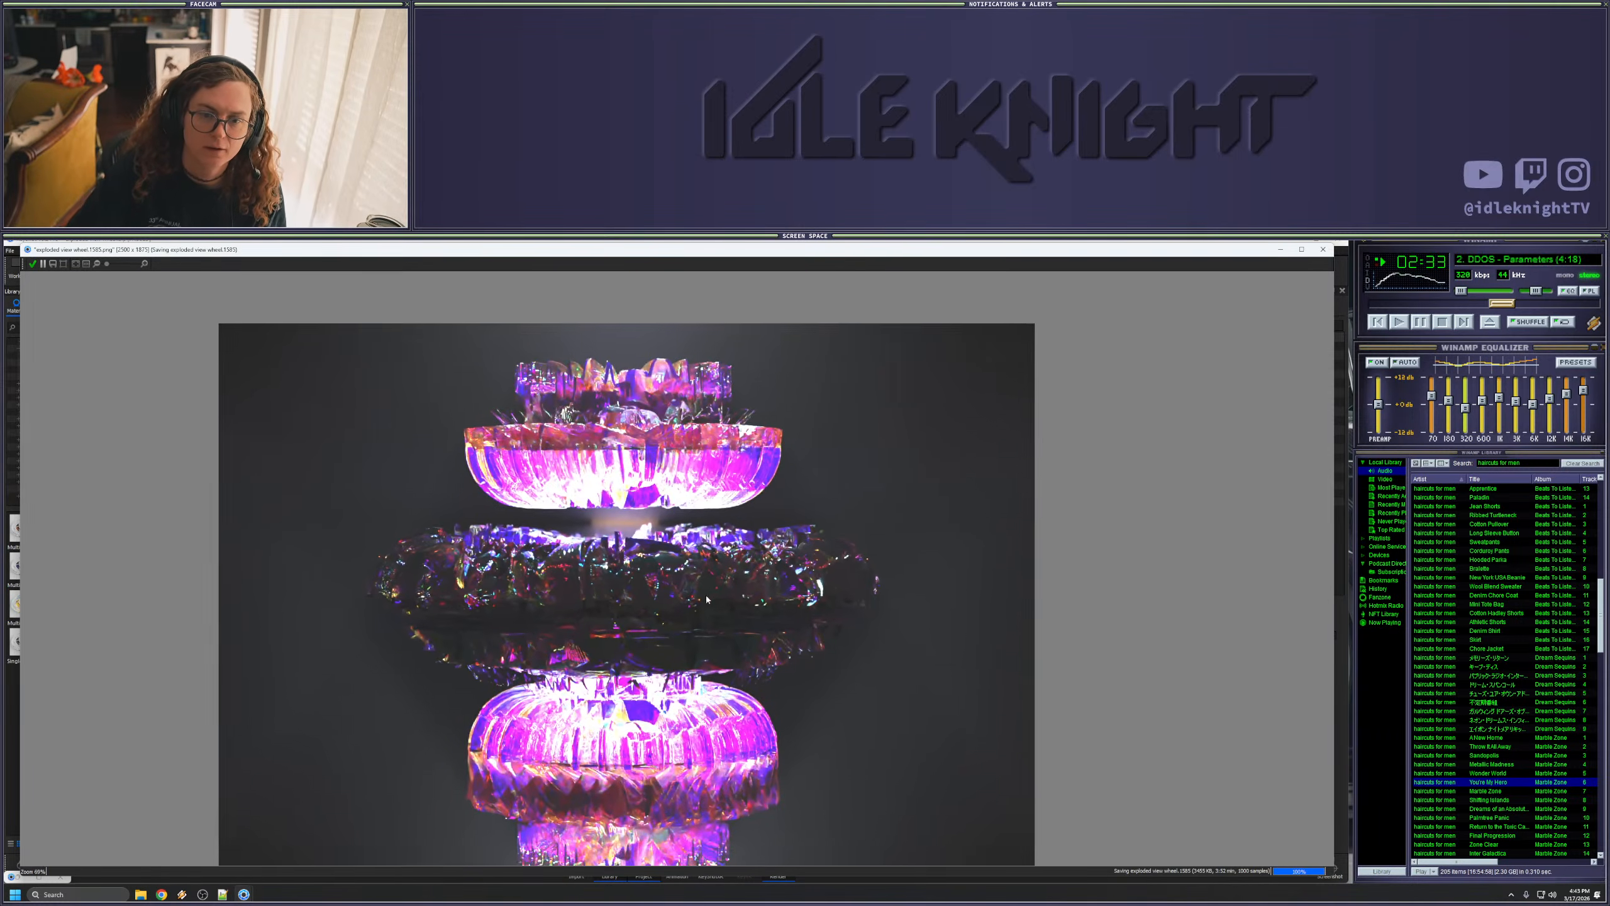
{"action": "left_click_drag", "start_coordinate": [715, 594], "coordinate": [660, 609]}
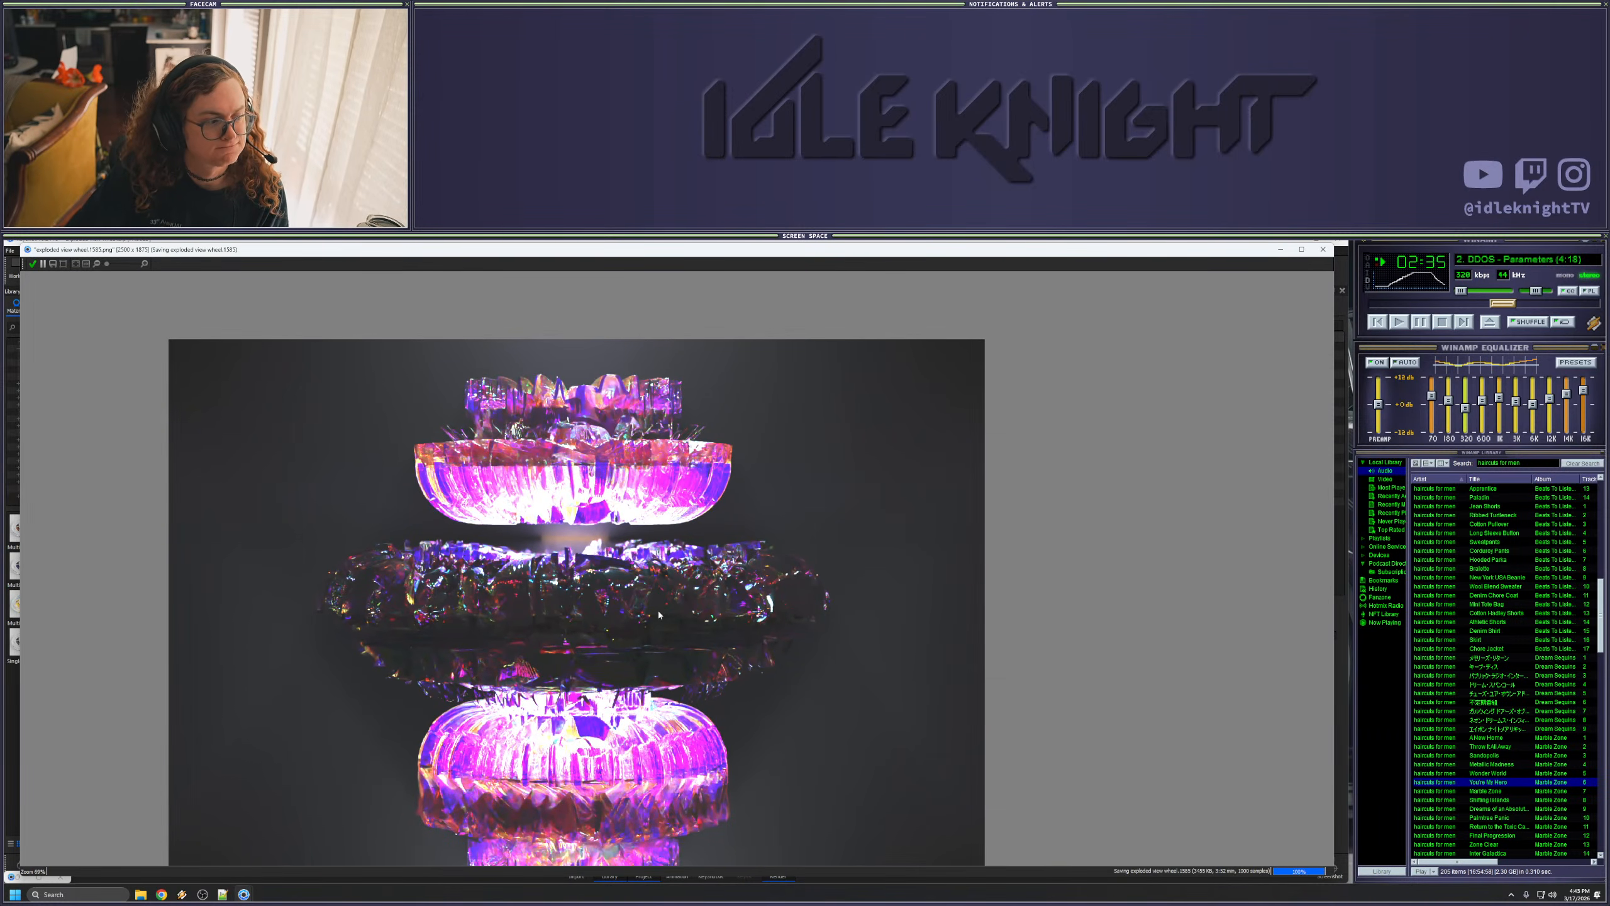
{"action": "left_click_drag", "start_coordinate": [669, 611], "coordinate": [740, 529]}
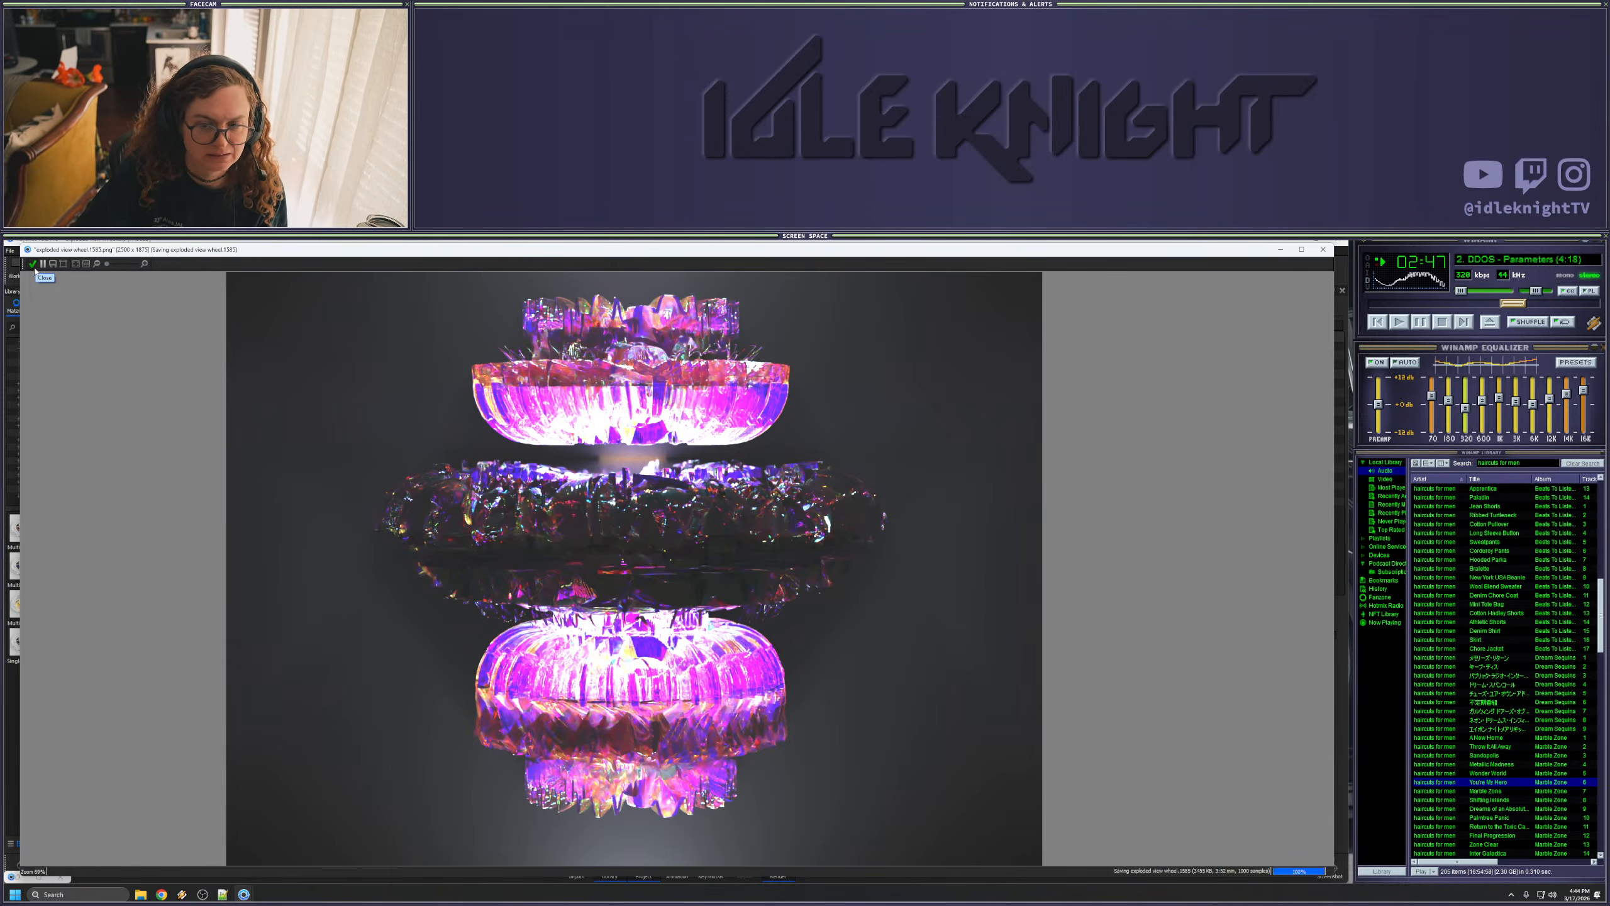
- Accept the finished render and close the render settings
{"action": "left_click", "coordinate": [34, 267]}
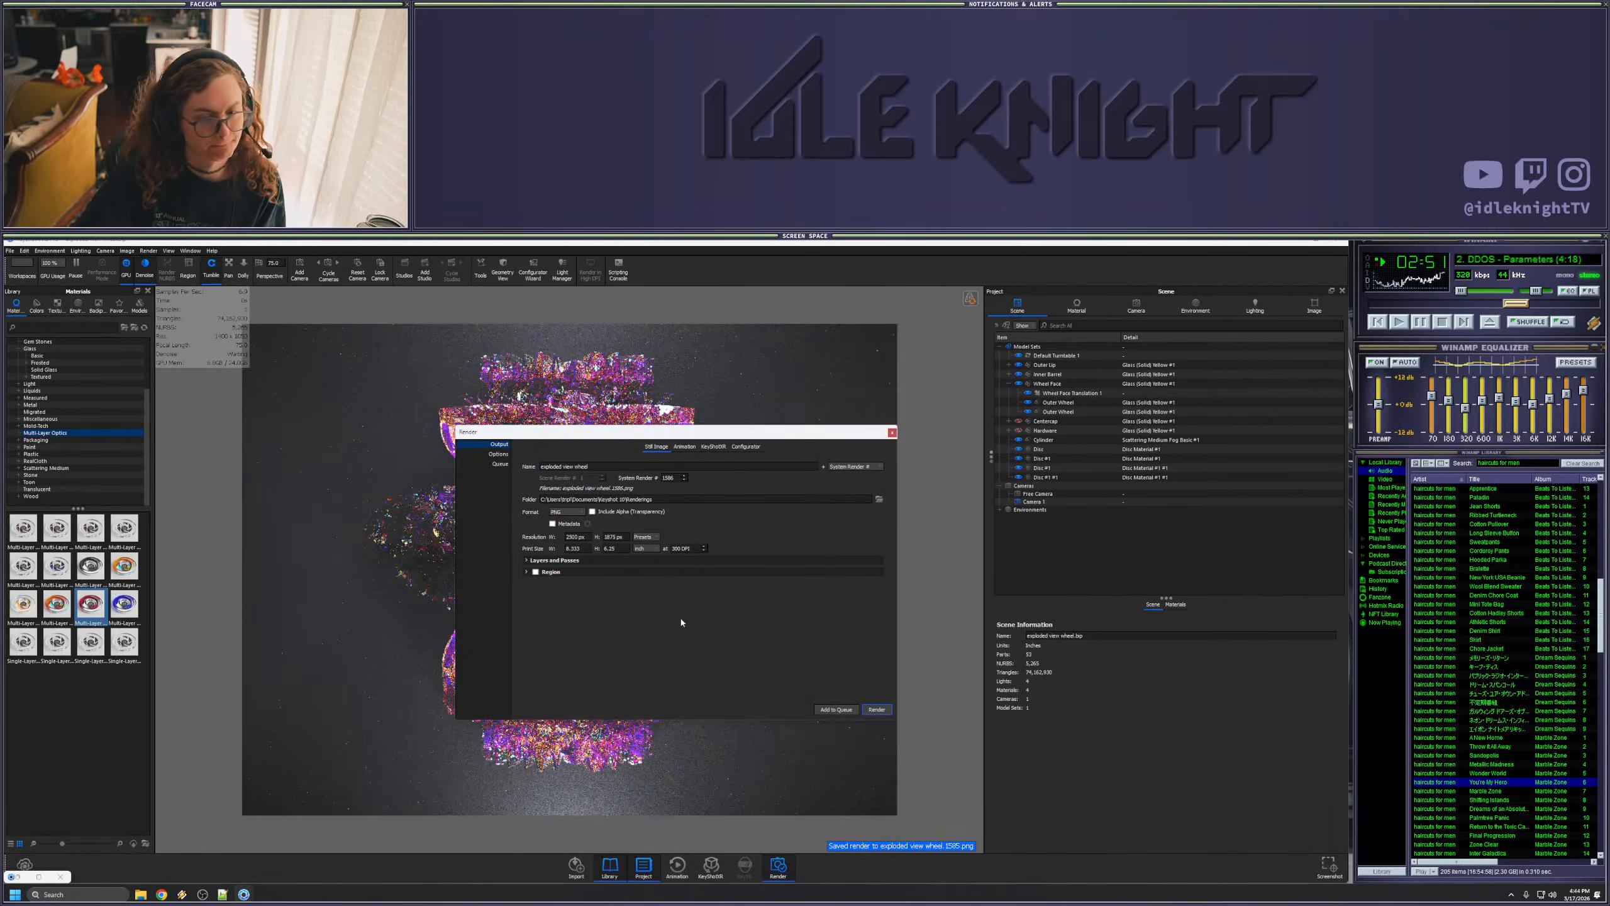
{"action": "left_click", "coordinate": [892, 432]}
- Scale the last disc light uniformly, trying 25 and settling on 100, and raise it into the wide middle ring
{"action": "left_click", "coordinate": [1103, 479]}
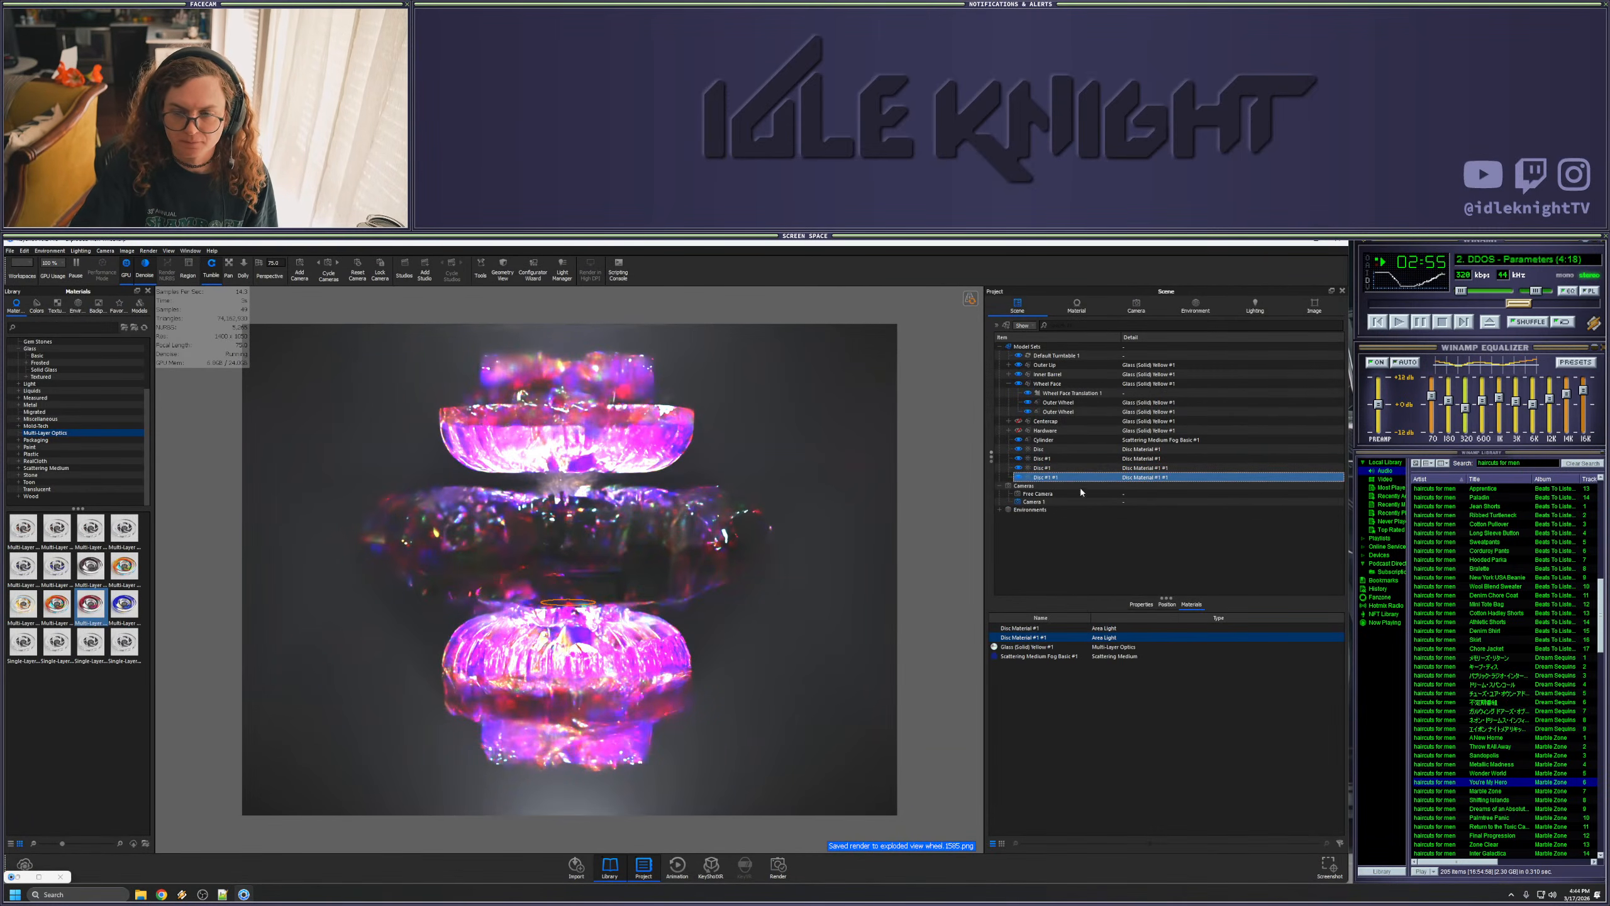
{"action": "right_click", "coordinate": [1069, 477]}
{"action": "left_click", "coordinate": [1090, 533]}
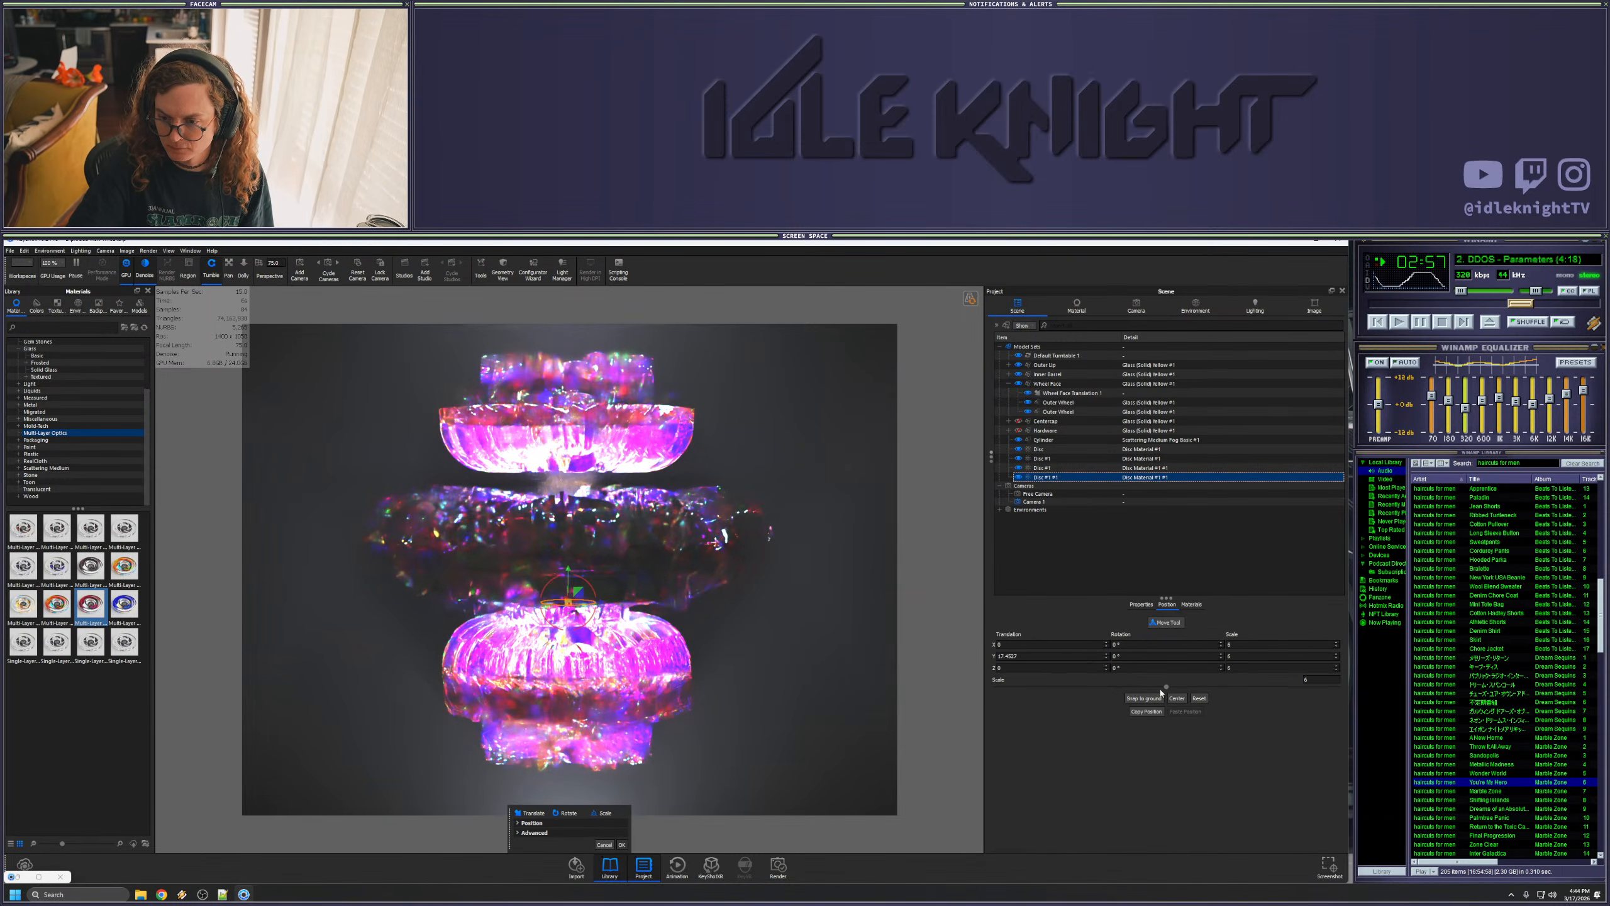
{"action": "left_click_drag", "start_coordinate": [1166, 687], "coordinate": [1340, 689]}
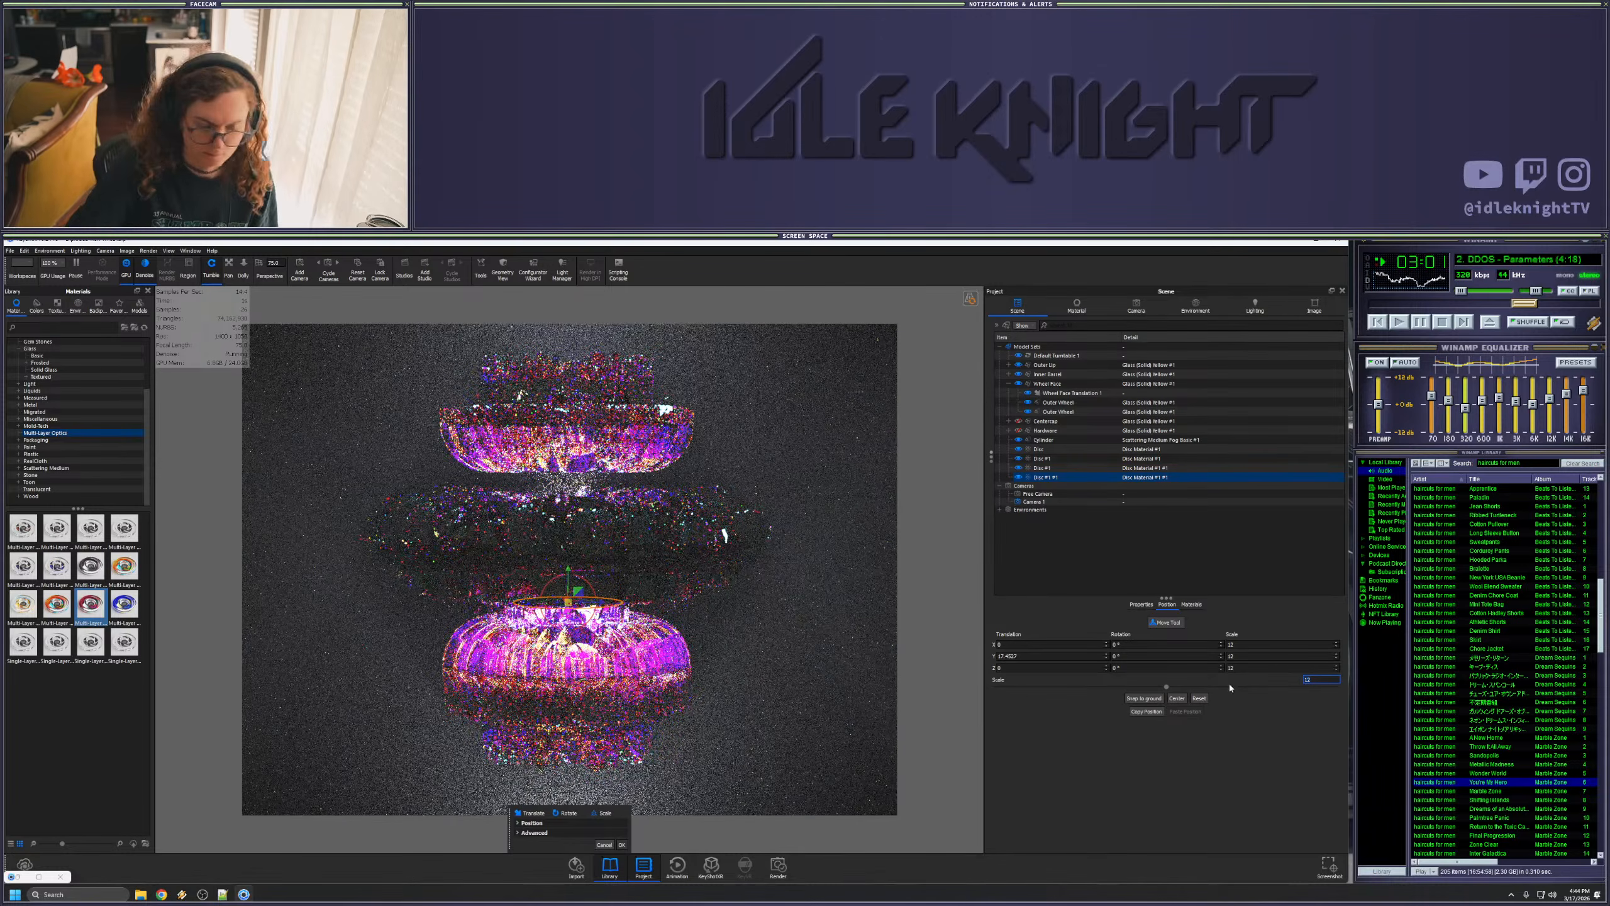
{"action": "type", "text": "25"}
{"action": "key", "text": "Return"}
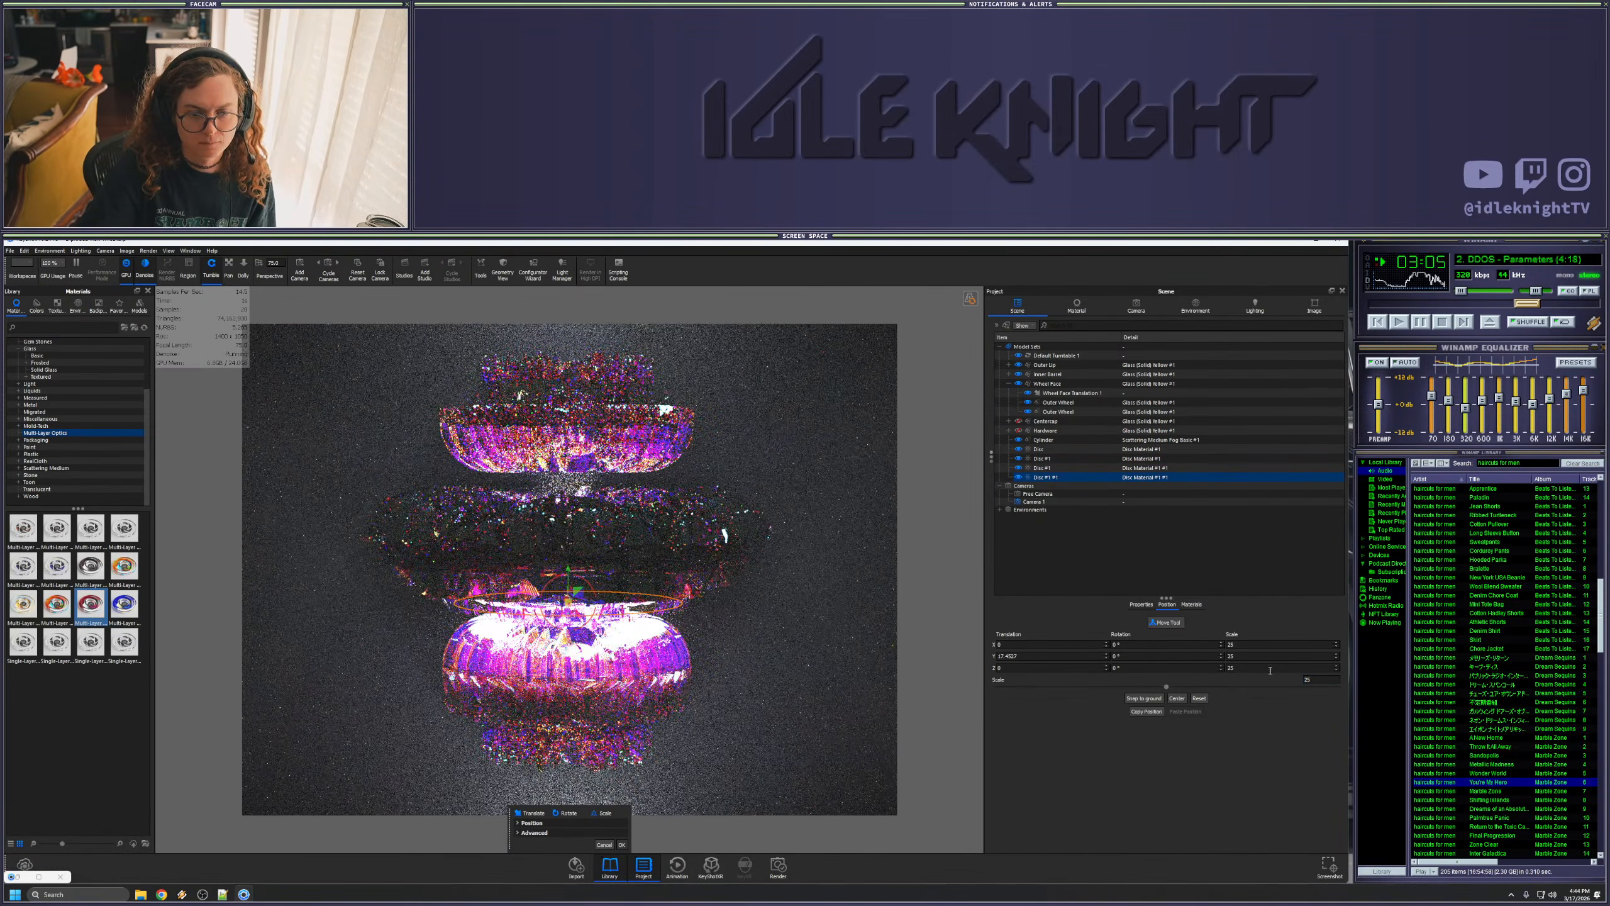
{"action": "left_click", "coordinate": [1315, 679]}
{"action": "type", "text": "100"}
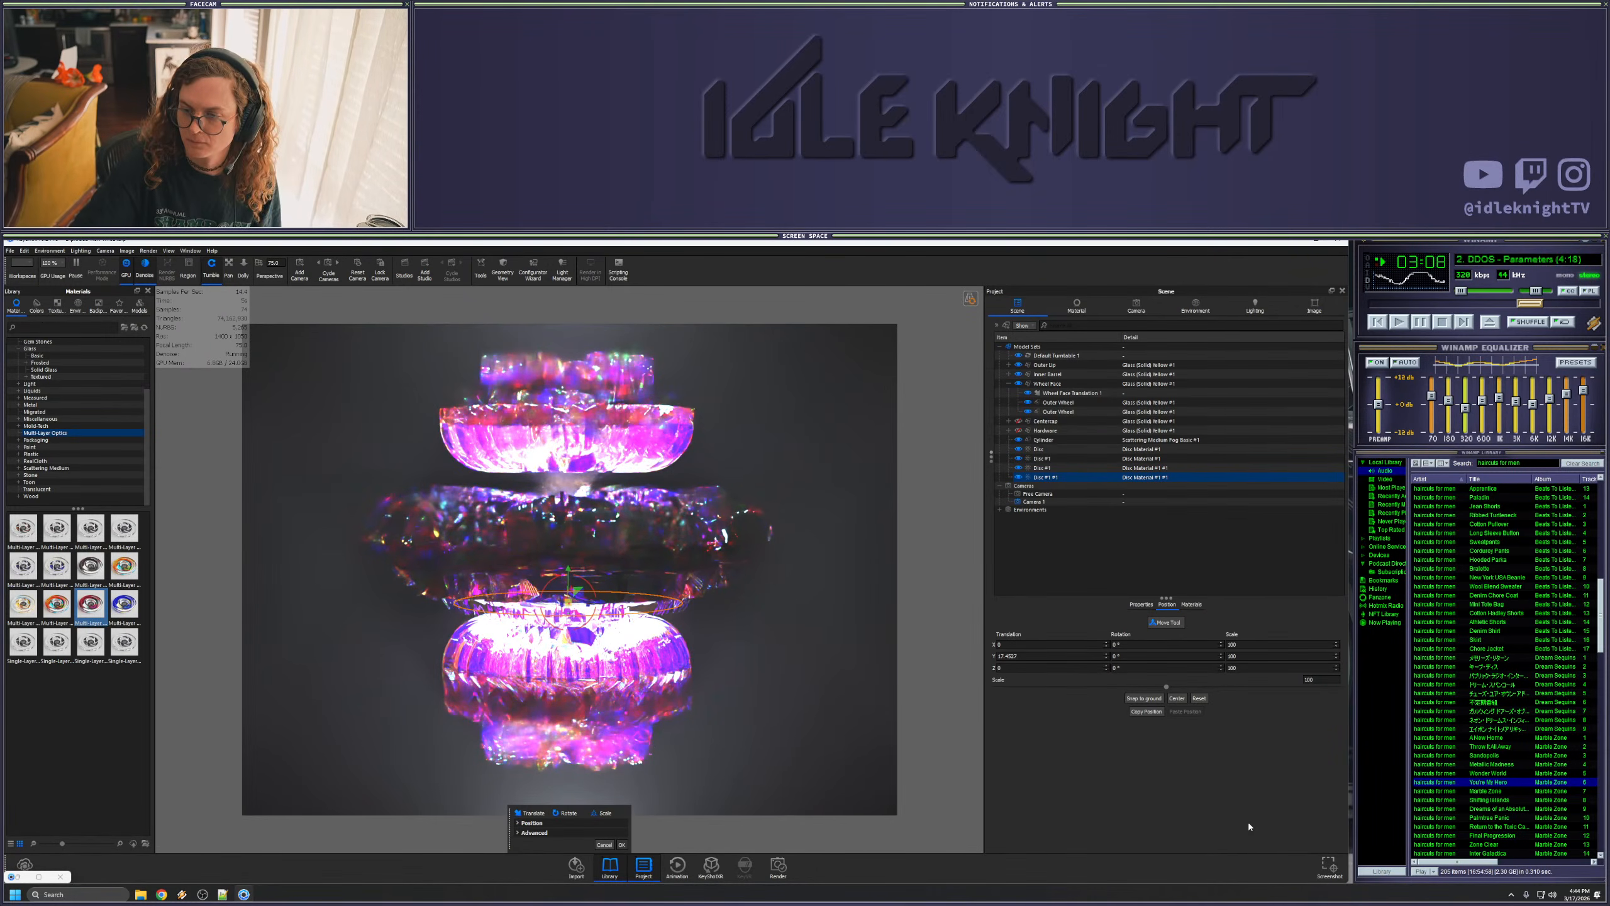
{"action": "key", "text": "Return"}
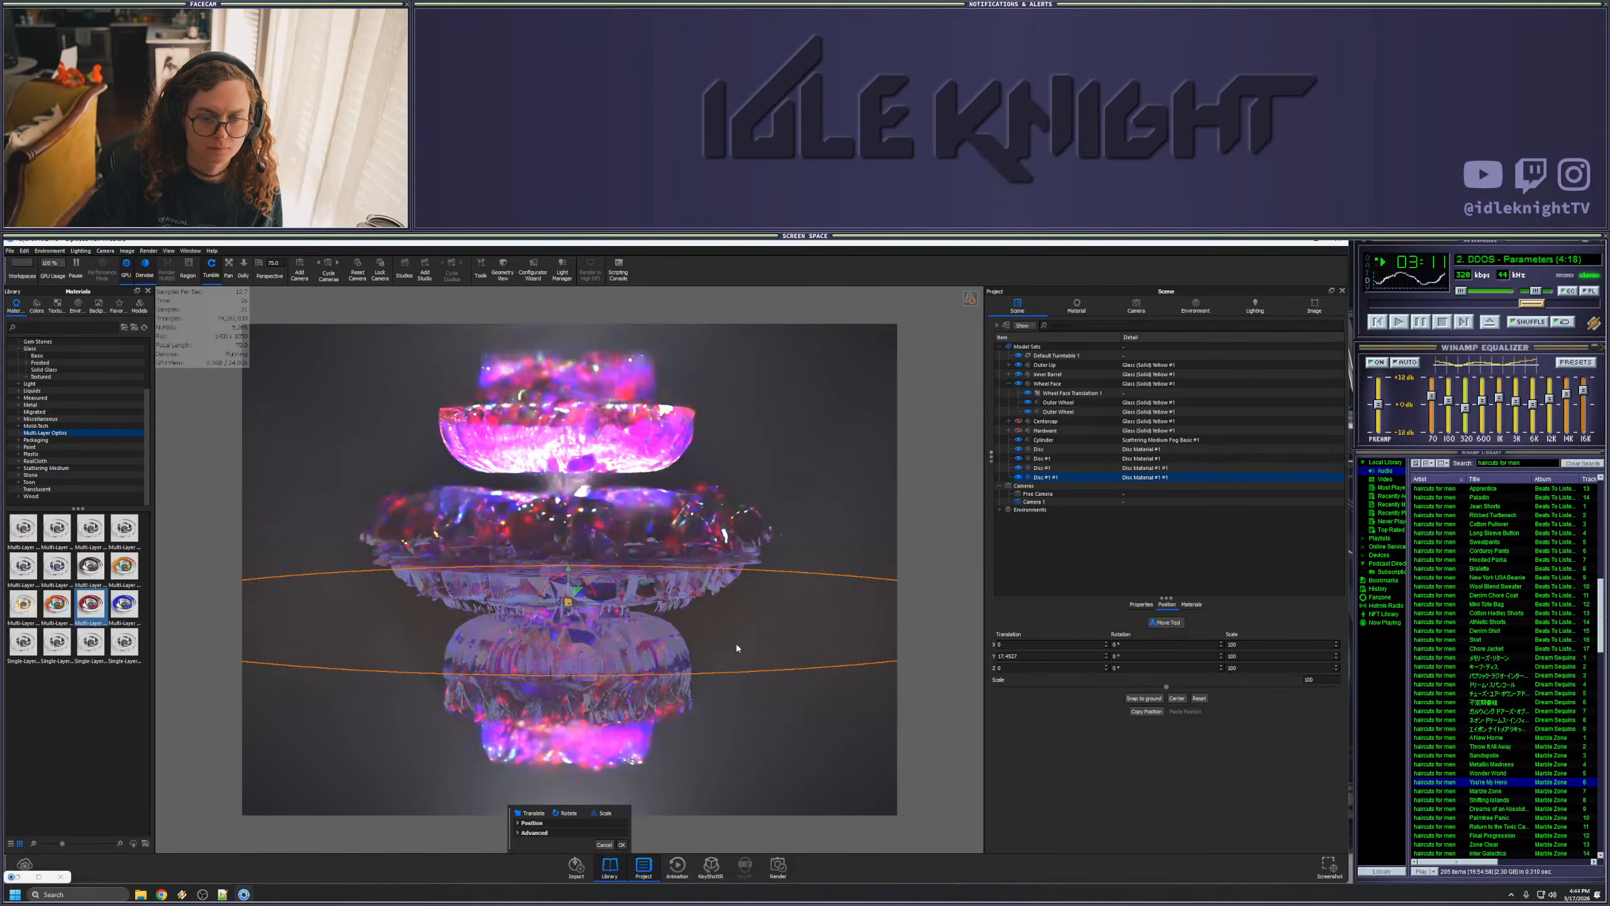
{"action": "left_click_drag", "start_coordinate": [568, 570], "coordinate": [570, 517]}
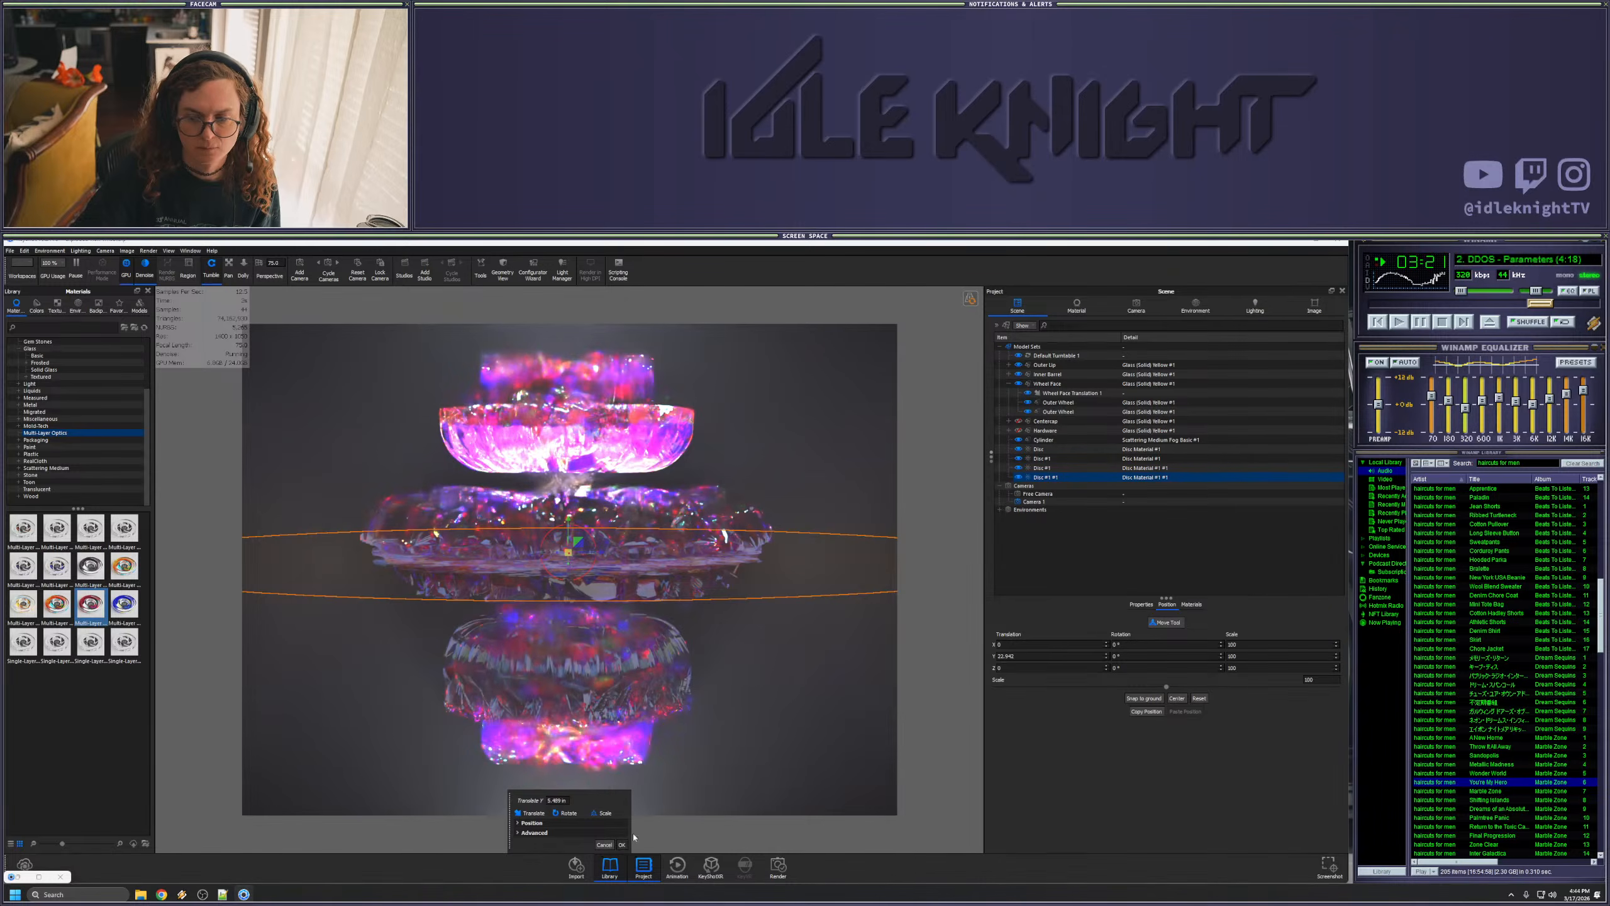
{"action": "left_click", "coordinate": [622, 844]}
- Increase the power of the enlarged disc's area light material
{"action": "double_click", "coordinate": [1126, 477]}
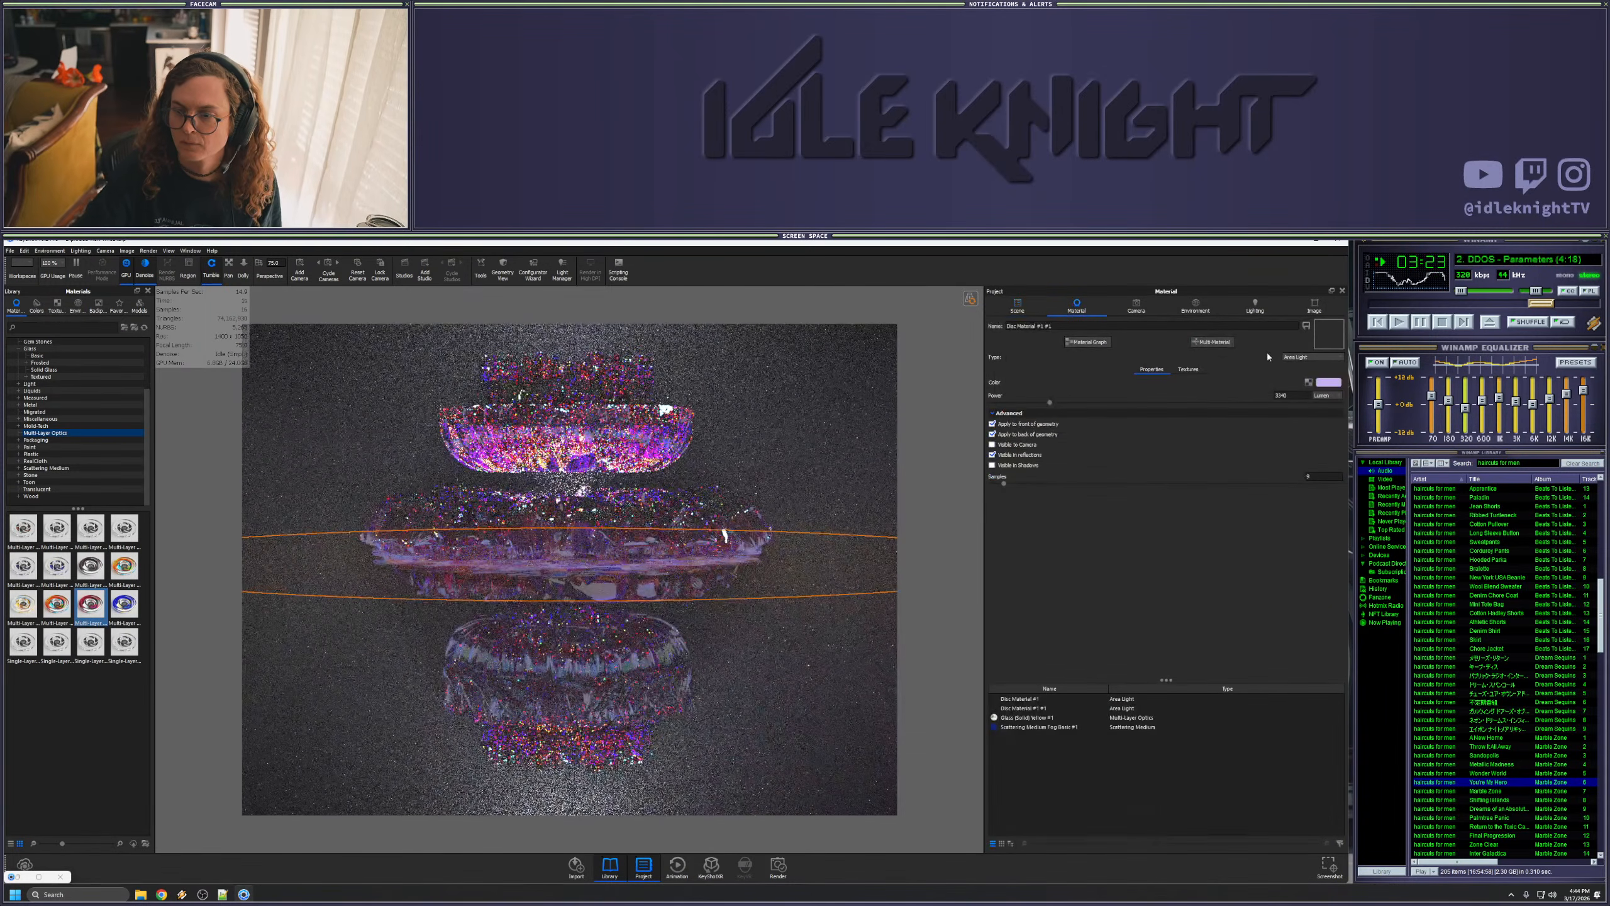
{"action": "left_click_drag", "start_coordinate": [1090, 404], "coordinate": [1200, 405]}
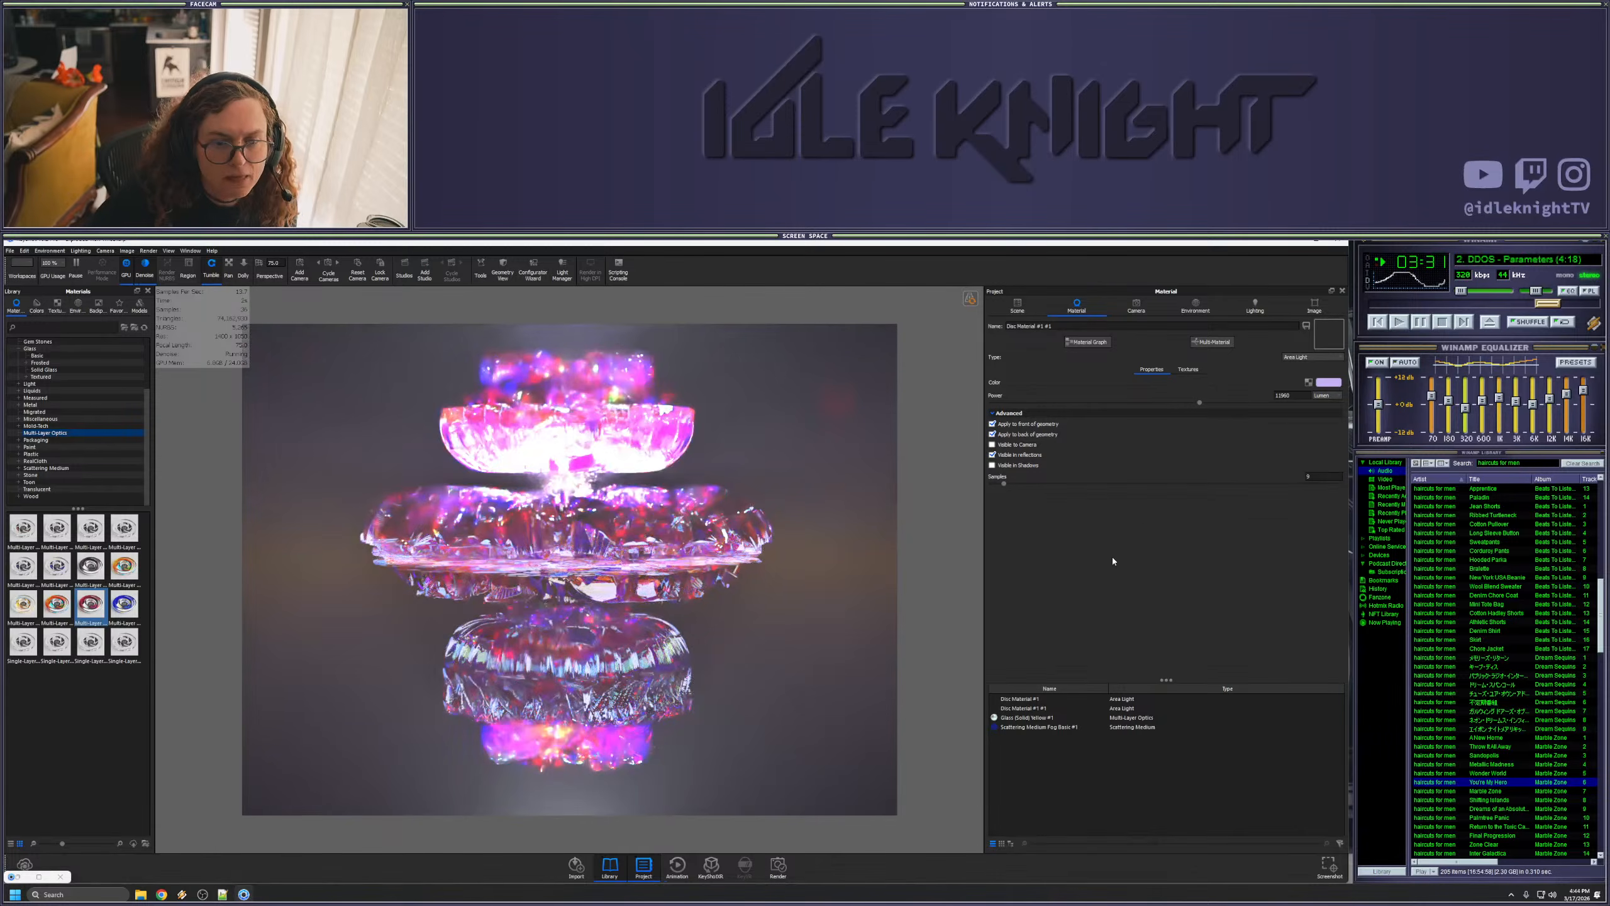
- Unlink the material of the disc listed just above the enlarged one and lower the power of its area light
{"action": "left_click", "coordinate": [1017, 306]}
{"action": "left_click", "coordinate": [1064, 468]}
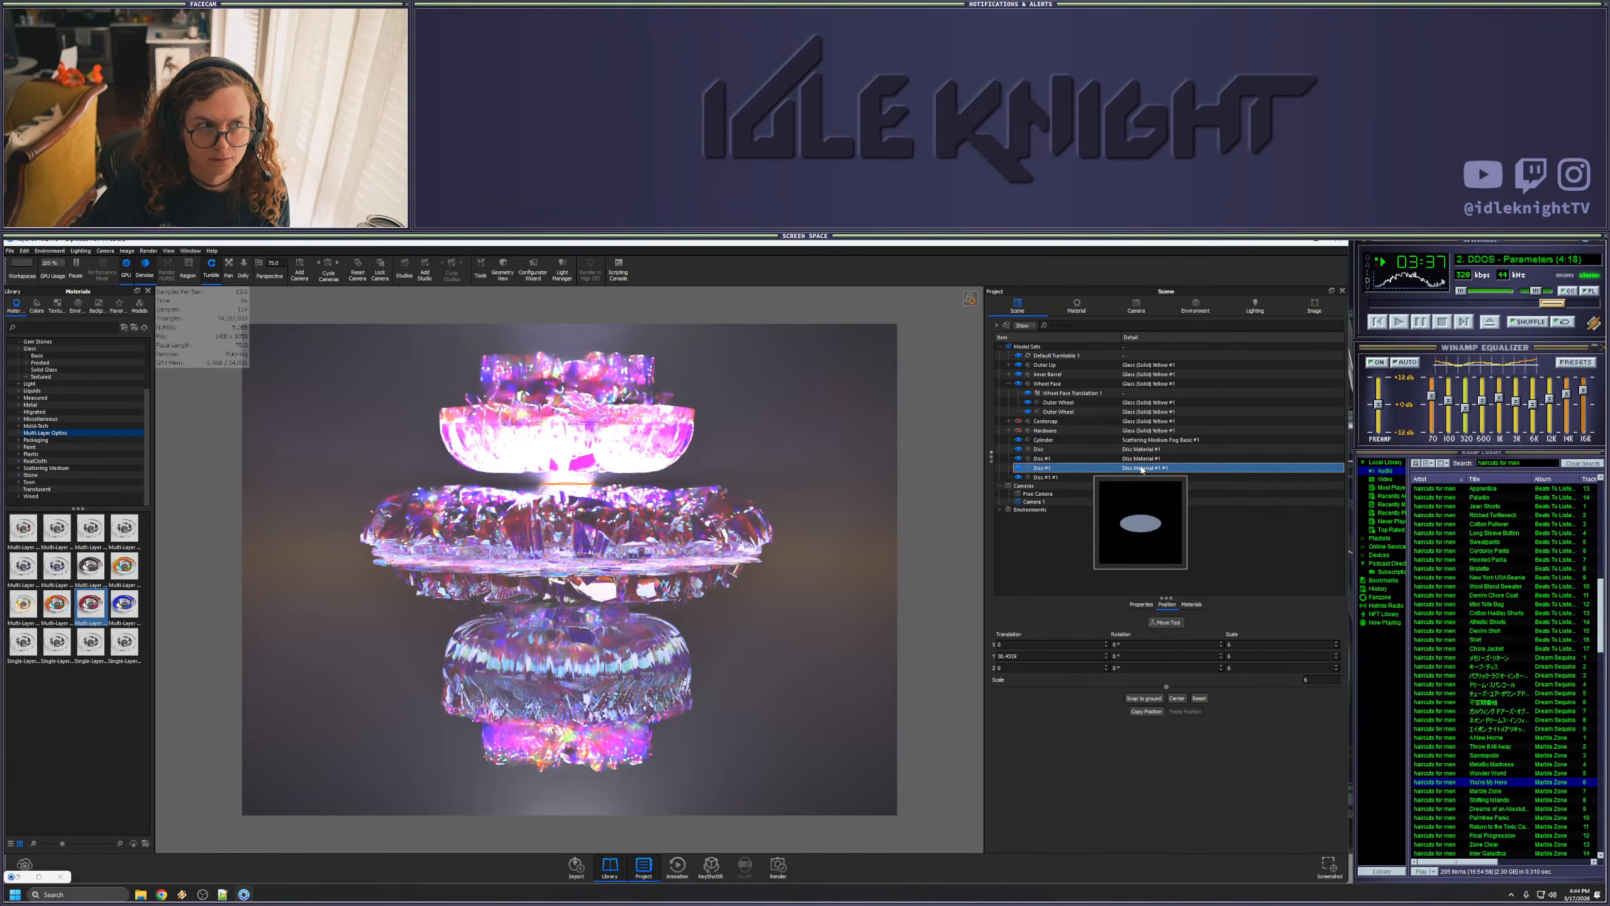
{"action": "right_click", "coordinate": [1141, 469]}
{"action": "mouse_move", "coordinate": [1262, 472]}
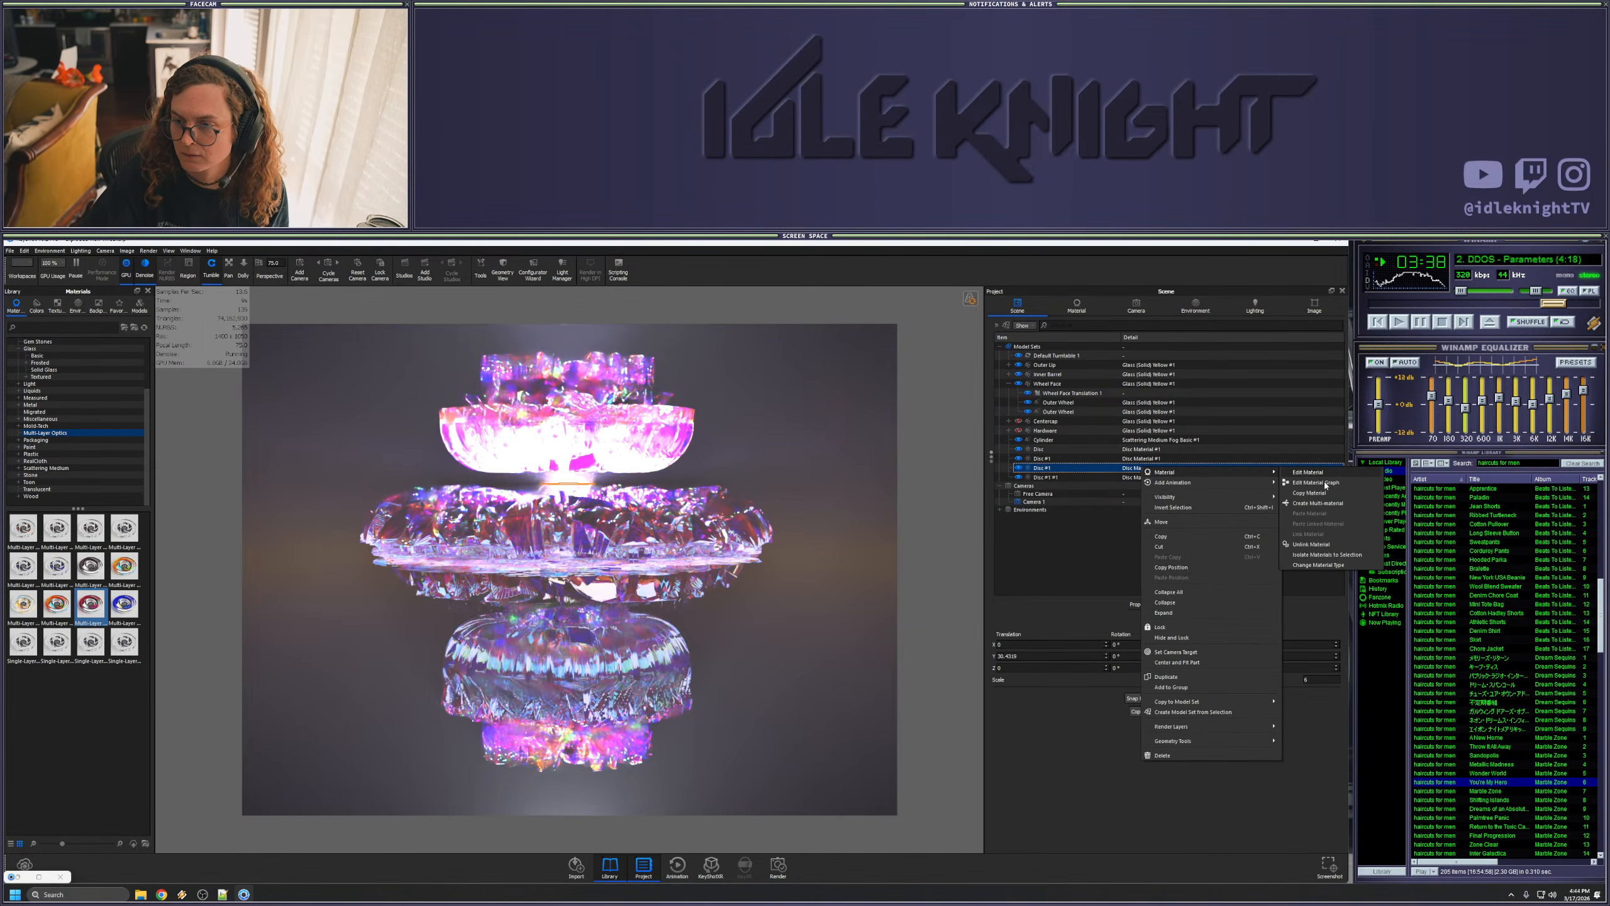
{"action": "left_click", "coordinate": [1327, 545]}
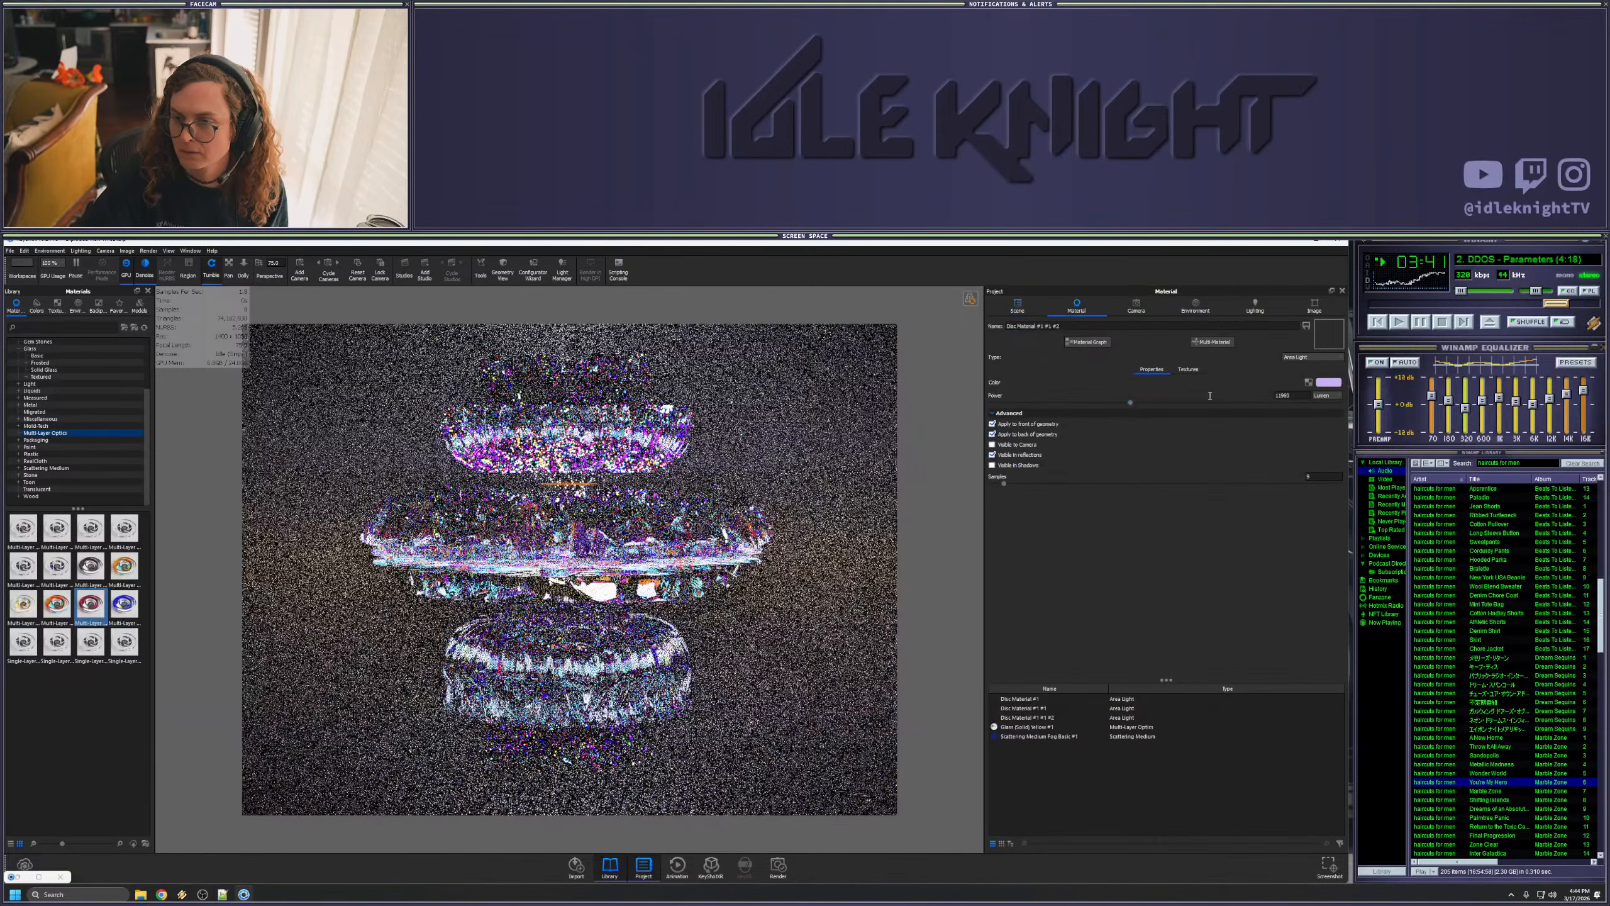
{"action": "left_click_drag", "start_coordinate": [1133, 404], "coordinate": [1022, 403]}
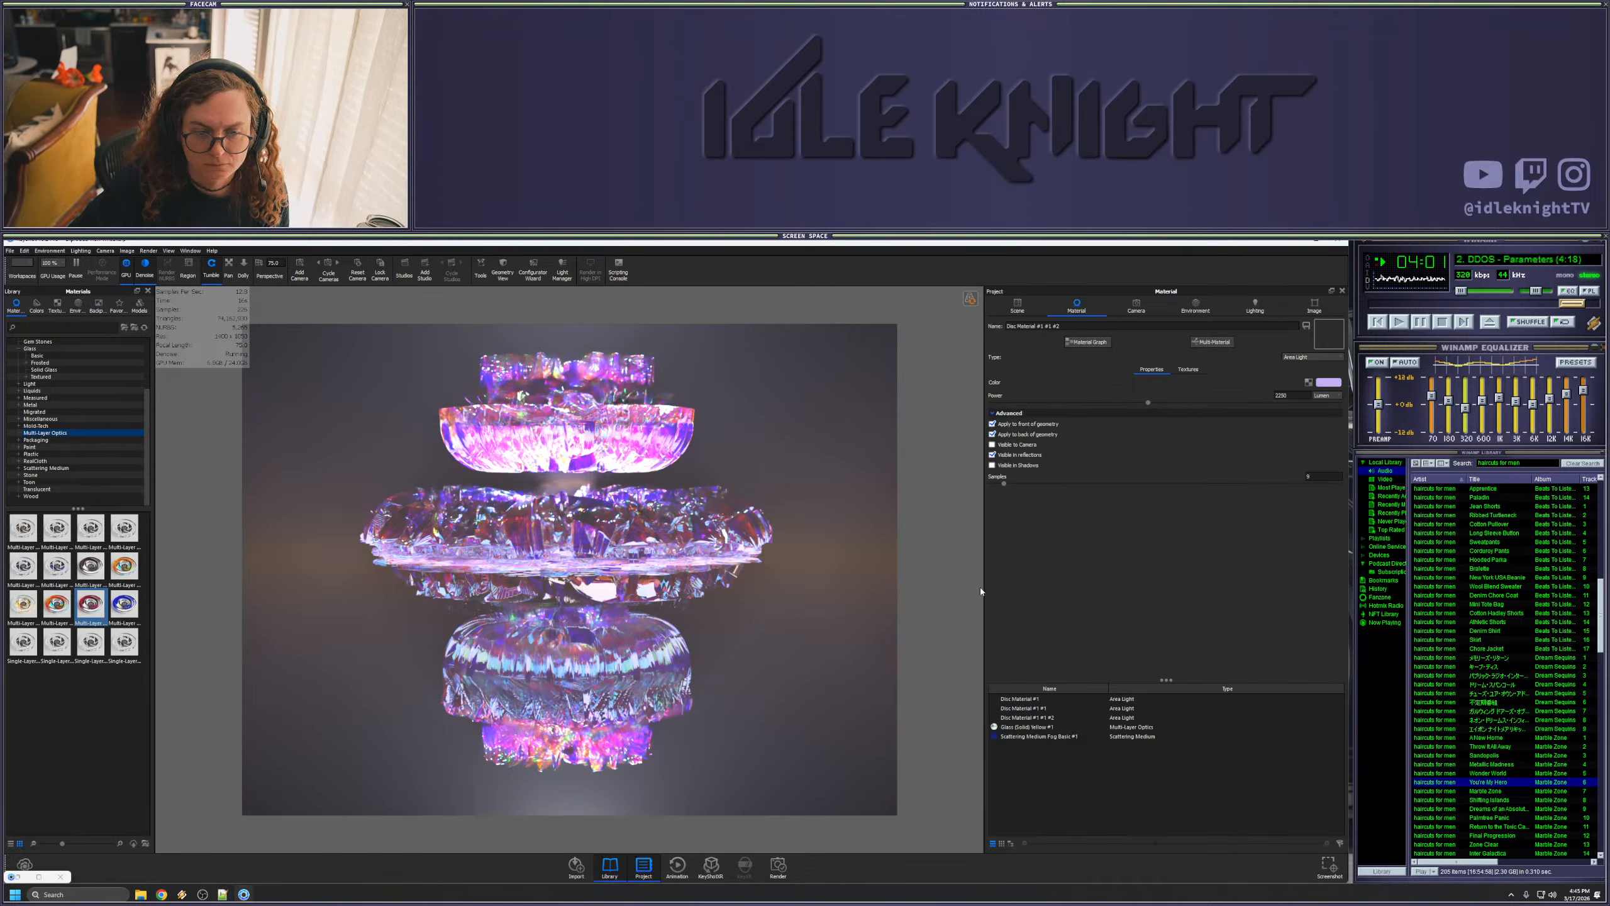
- Increase the ray bounces in the scene's lighting settings and set the environment shadow quality to 4
{"action": "left_click", "coordinate": [1314, 307]}
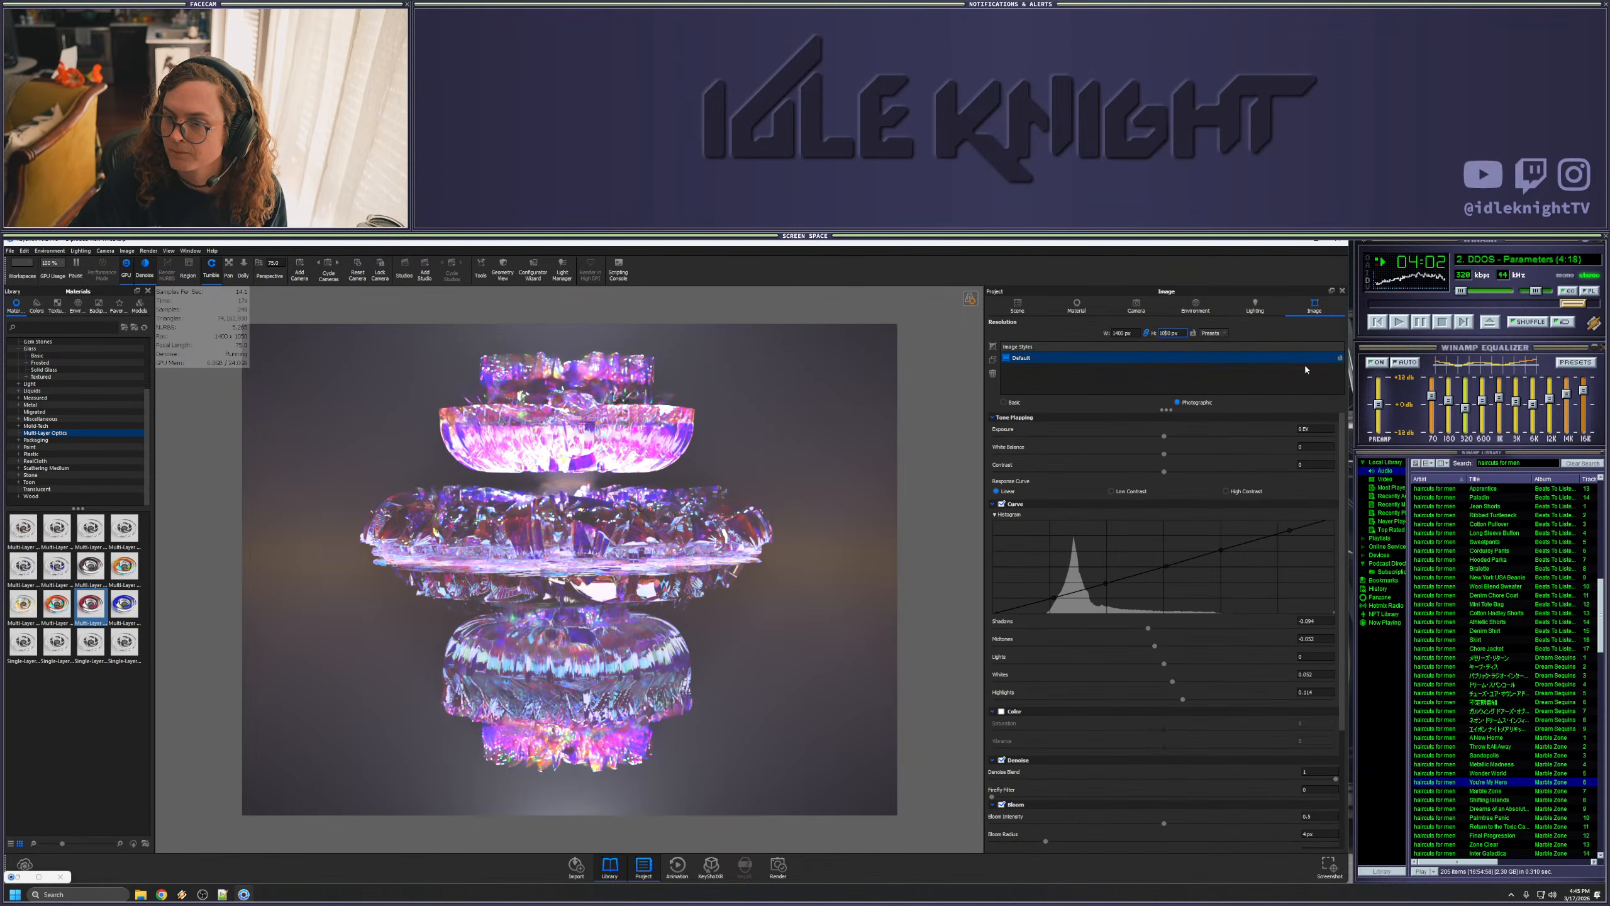
{"action": "left_click", "coordinate": [1254, 305]}
{"action": "left_click", "coordinate": [1312, 475]}
{"action": "type", "text": "5"}
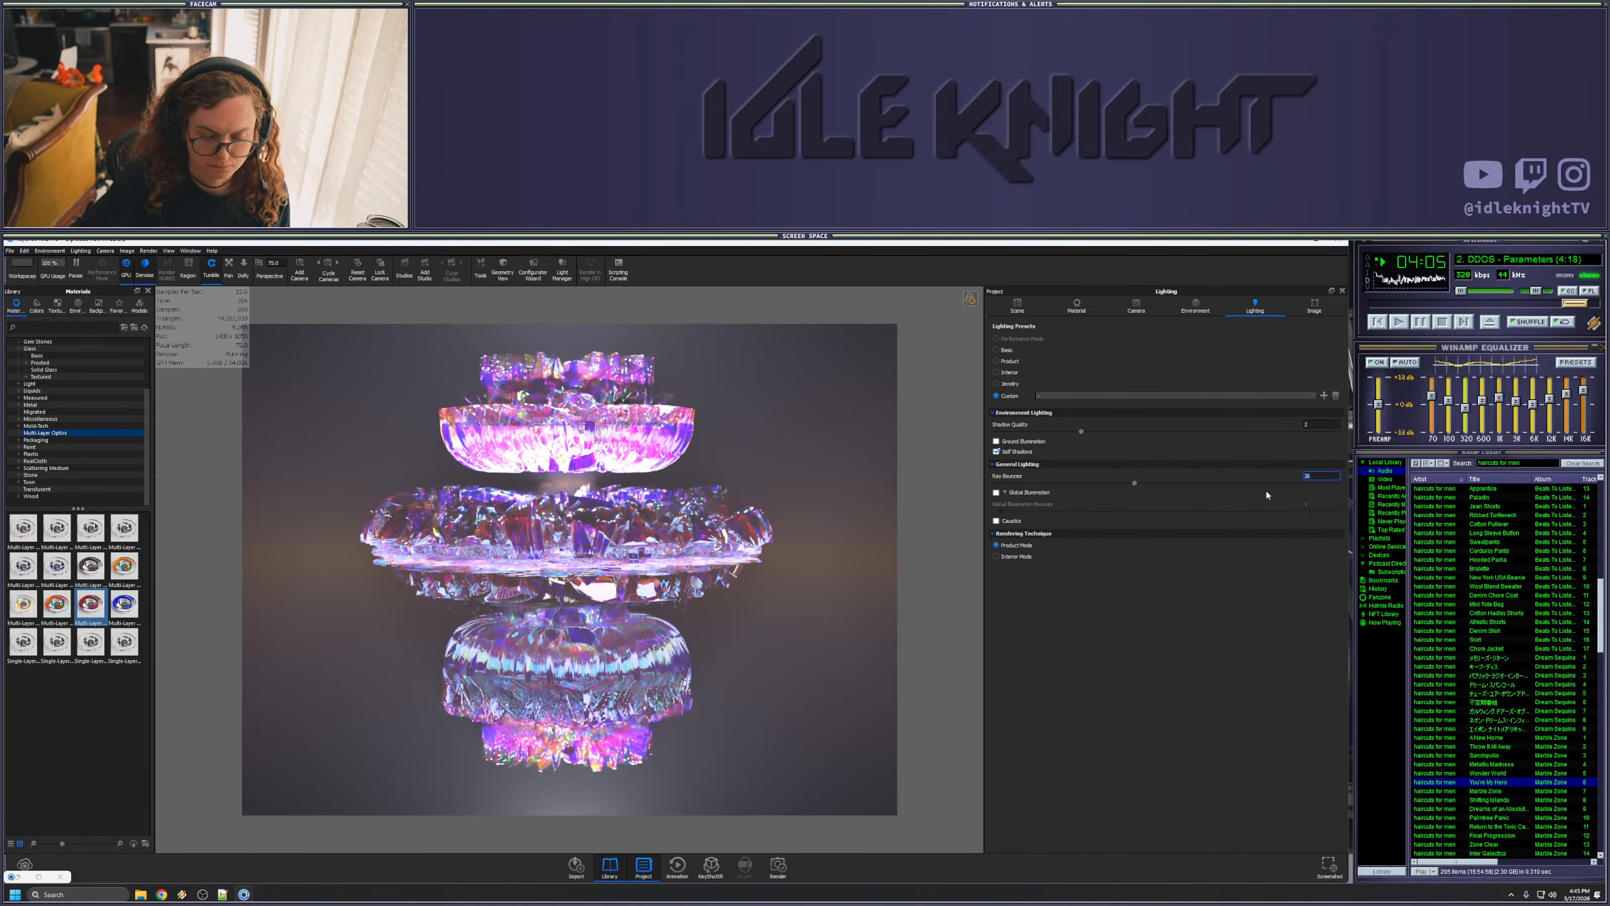
{"action": "key", "text": "Return"}
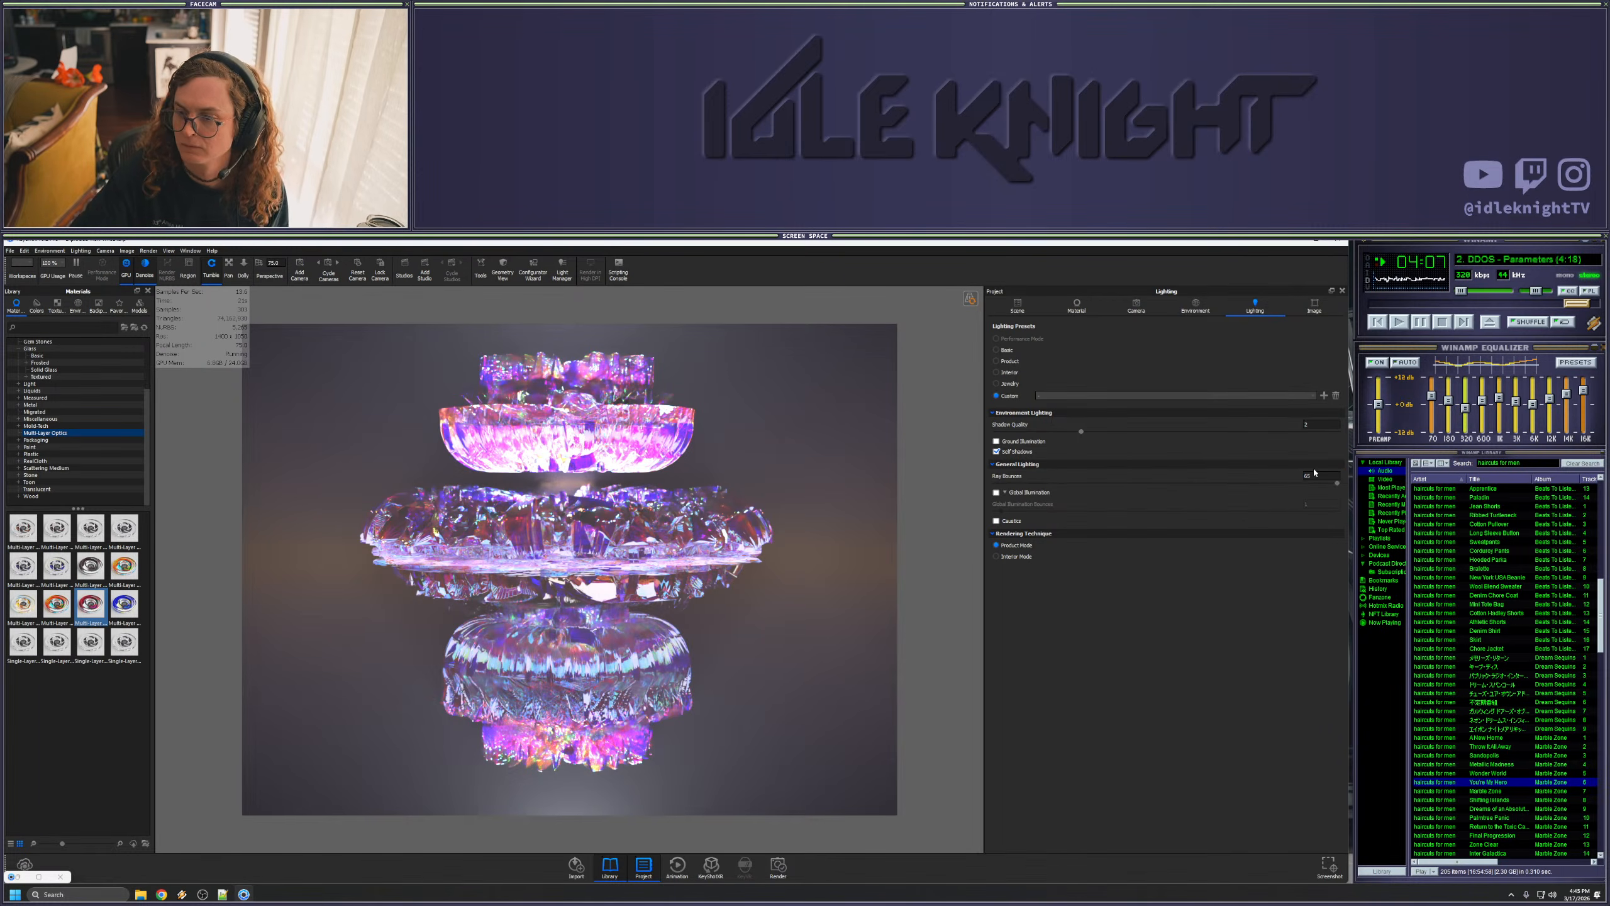
{"action": "left_click", "coordinate": [1321, 424]}
{"action": "type", "text": "4"}
{"action": "key", "text": "Return"}
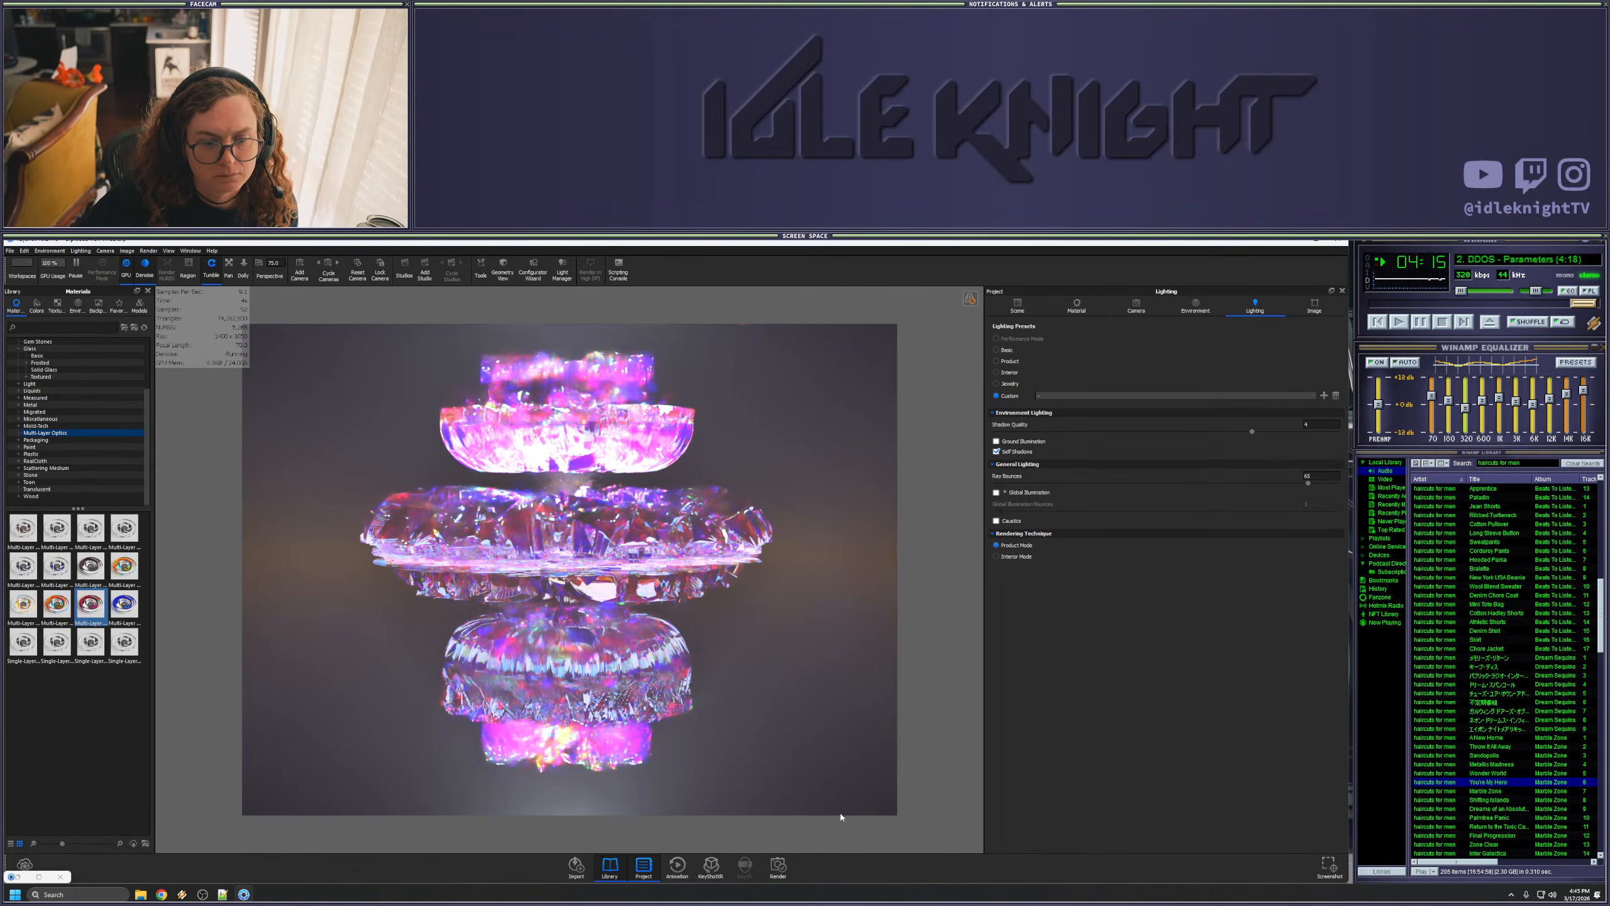
- Set the general lighting's ray bounces to 100
{"action": "double_click", "coordinate": [1292, 473]}
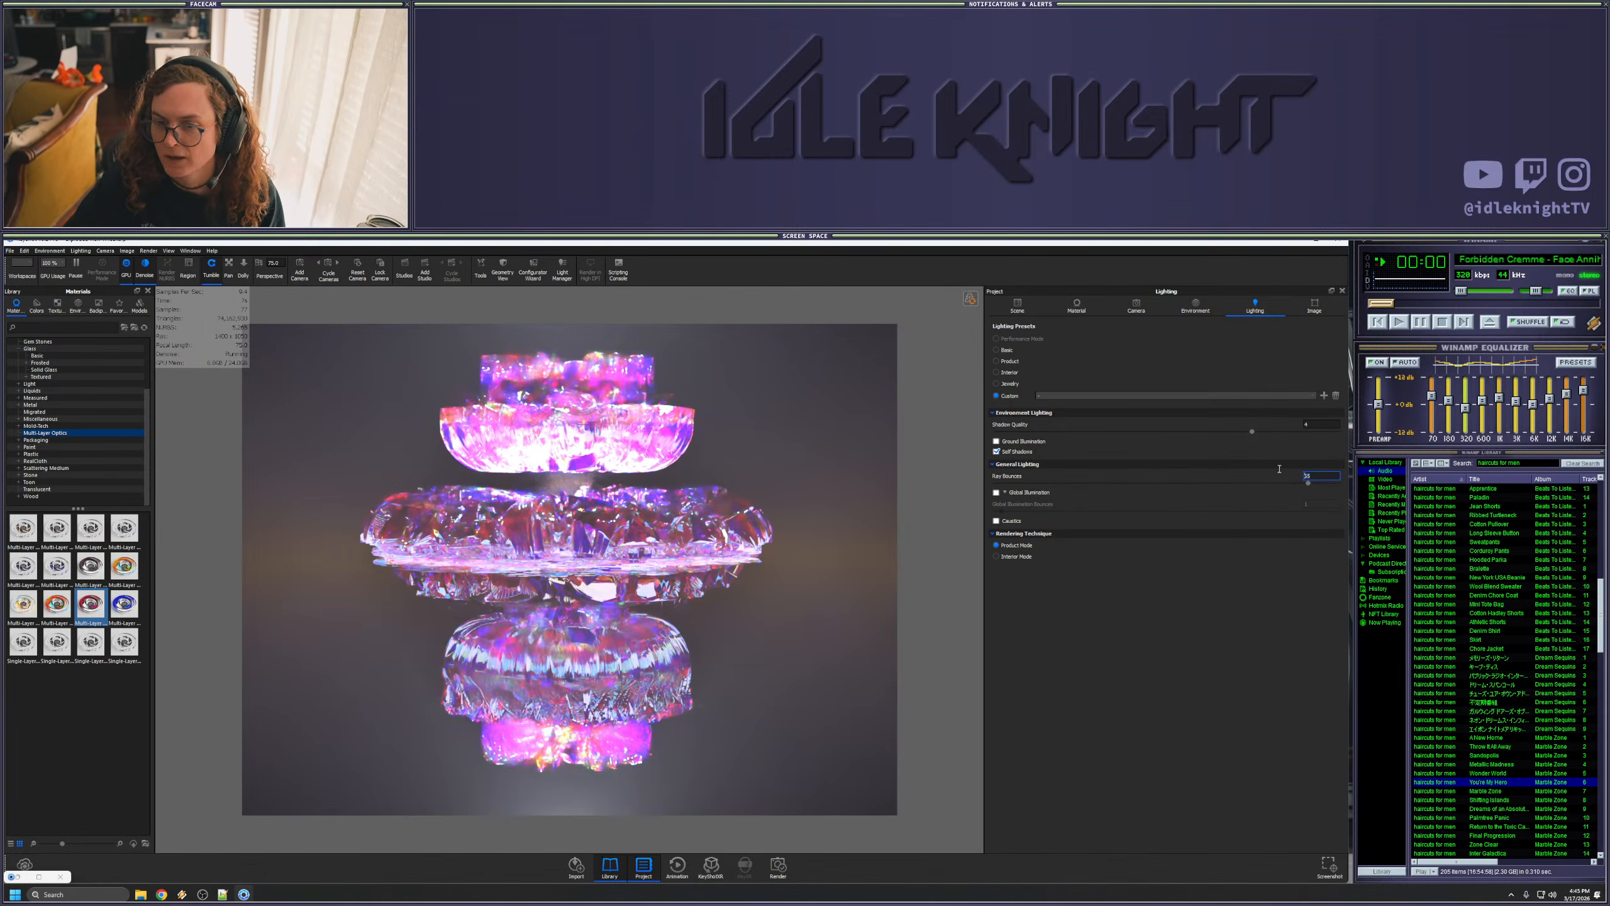
{"action": "type", "text": "55"}
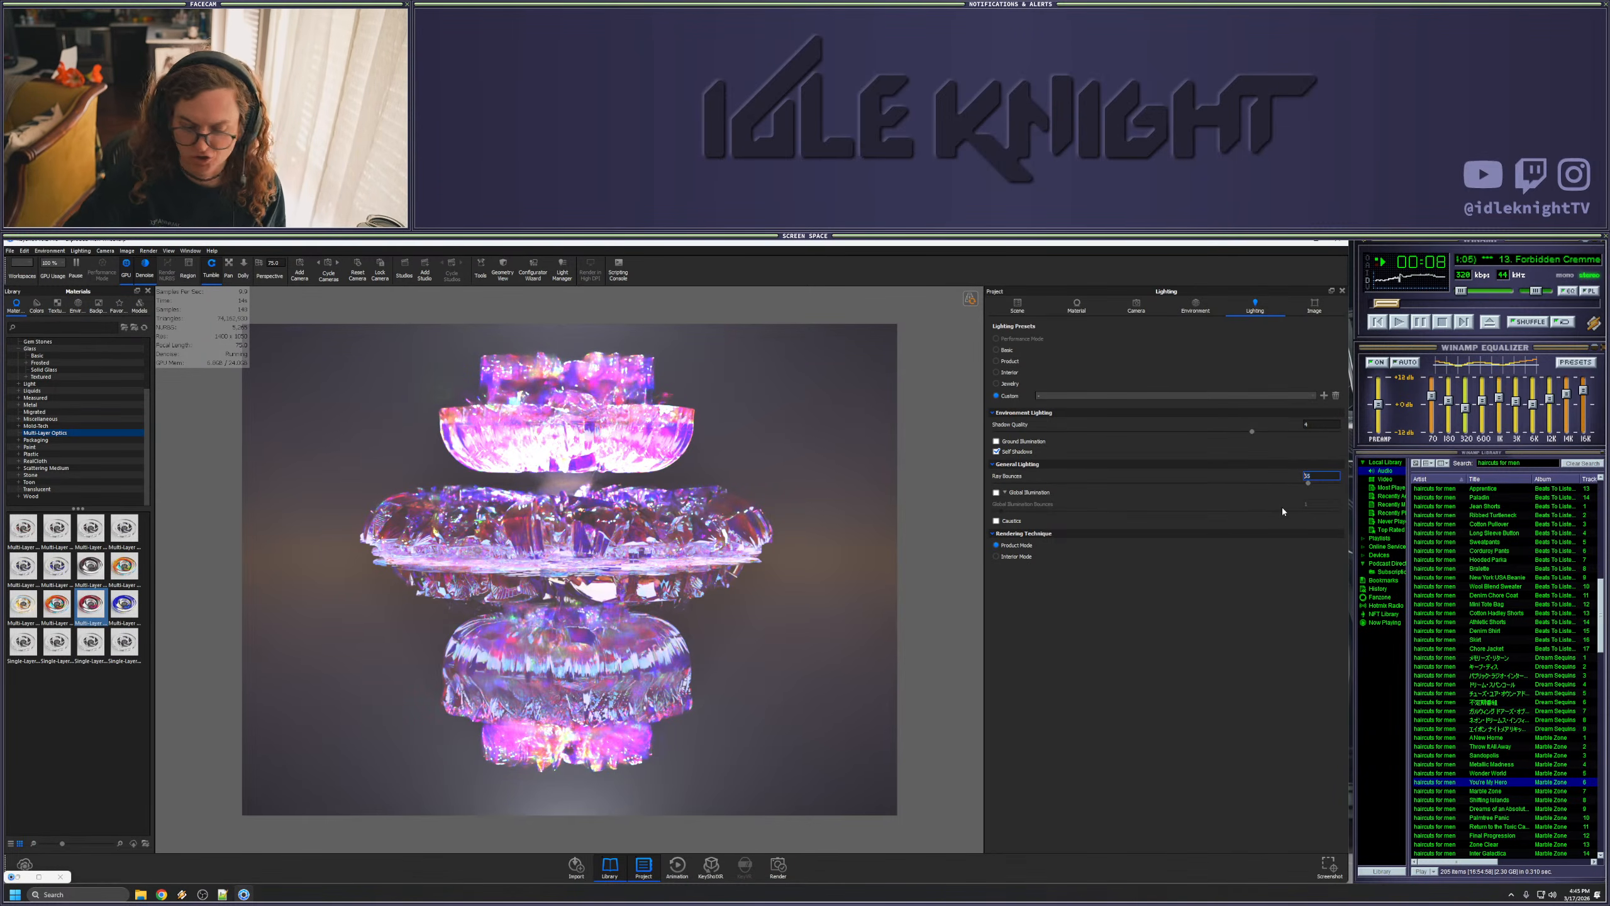
{"action": "type", "text": "65"}
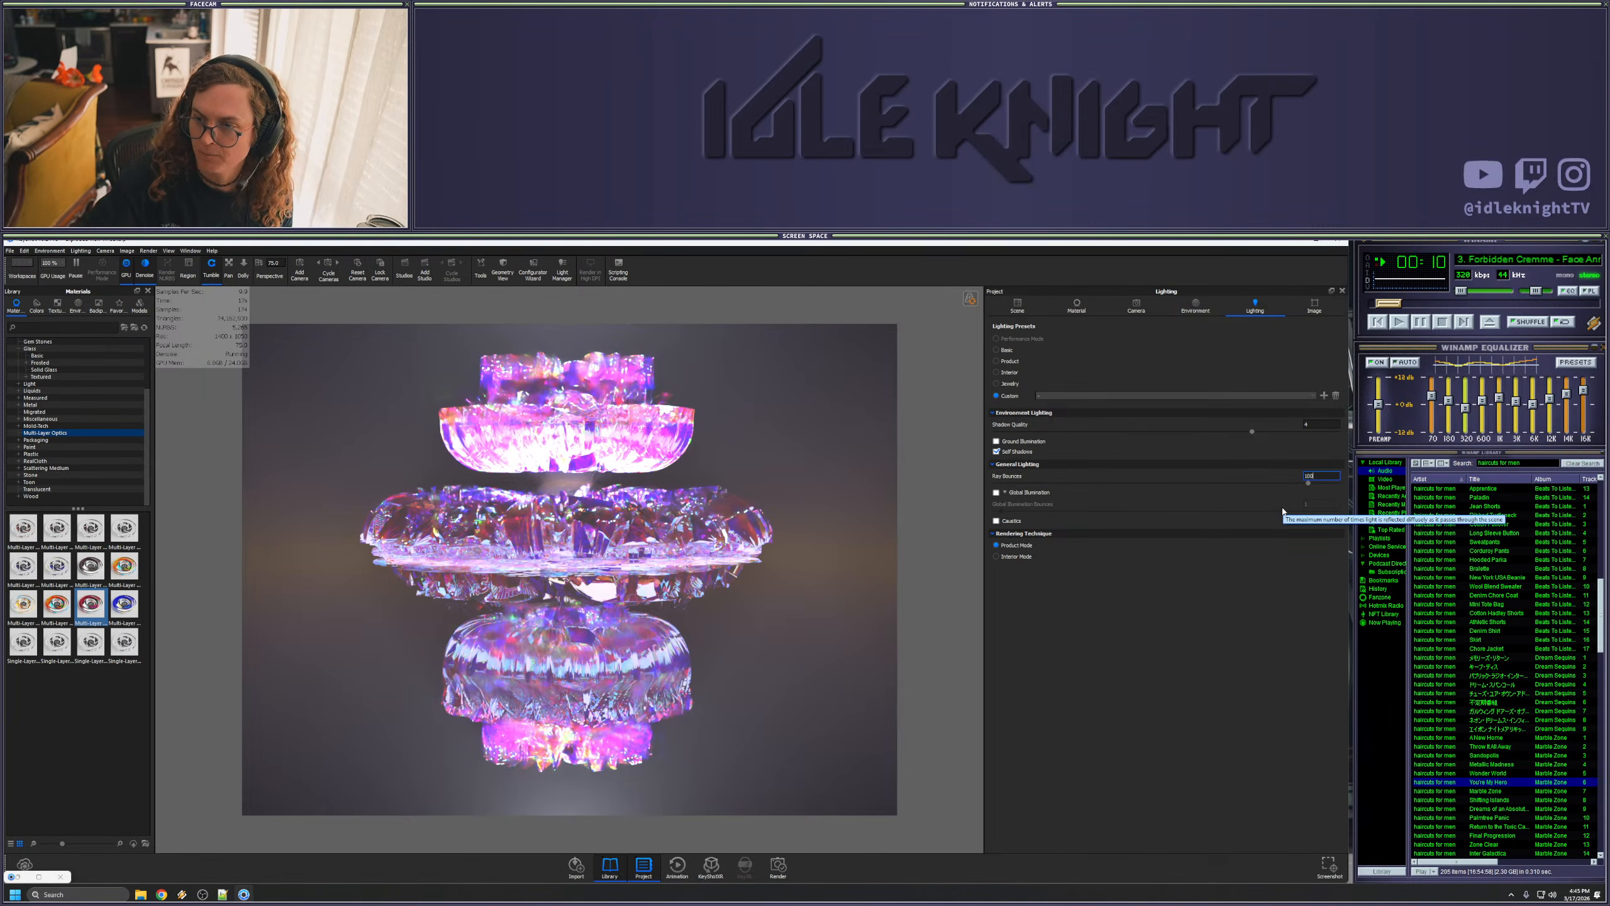
{"action": "key", "text": "Return"}
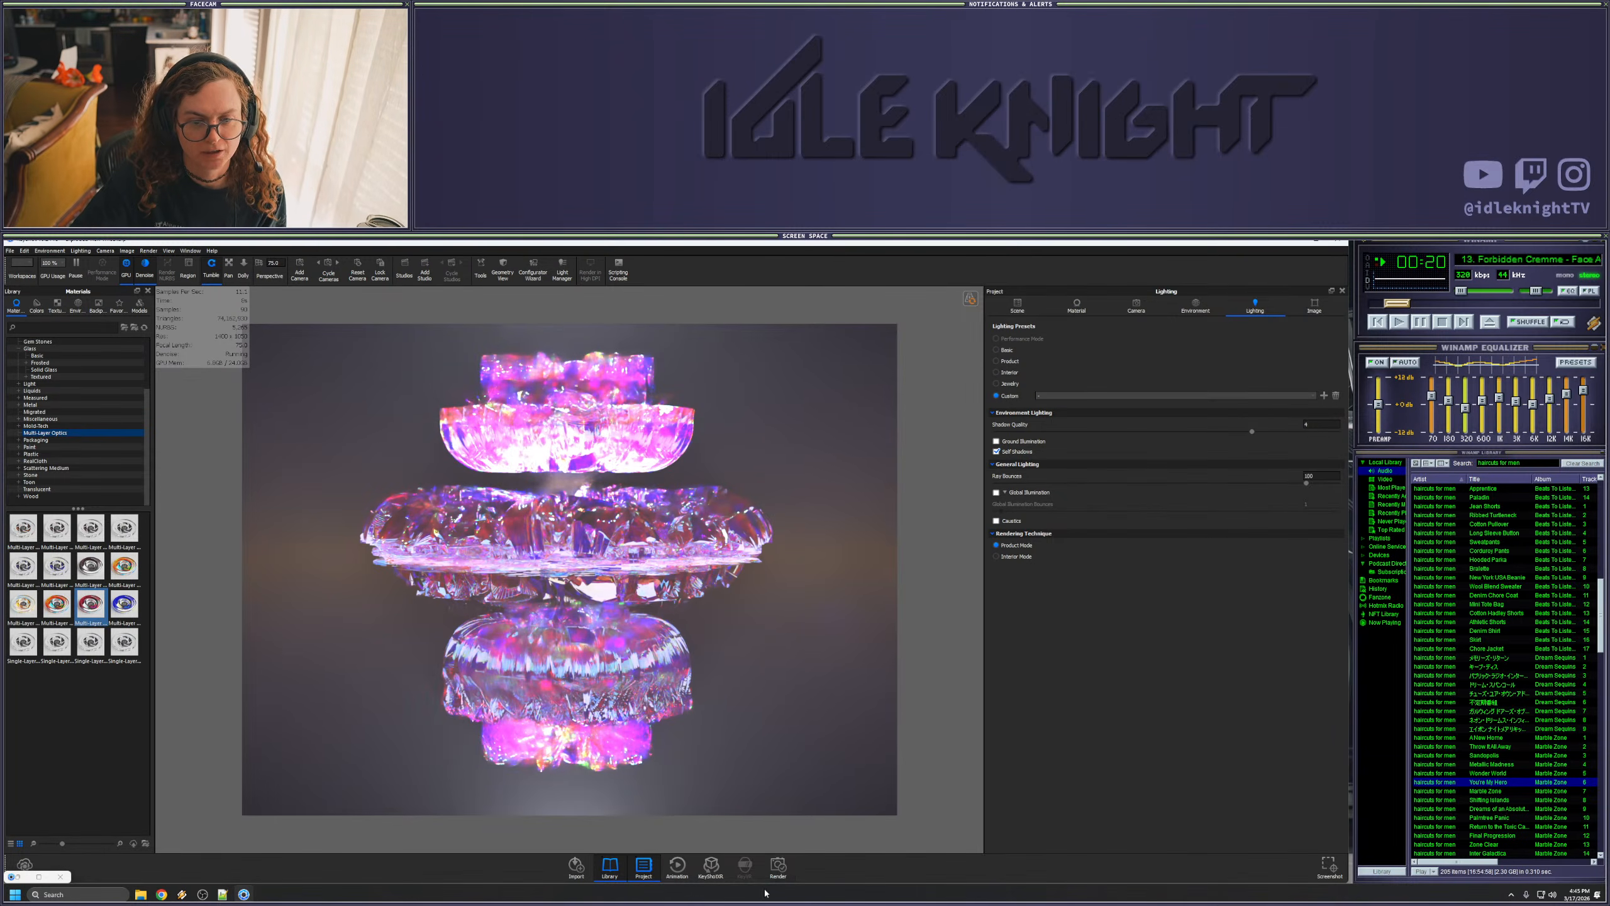
- Open the render settings and set the maximum samples for the still to 1400
{"action": "left_click", "coordinate": [778, 866]}
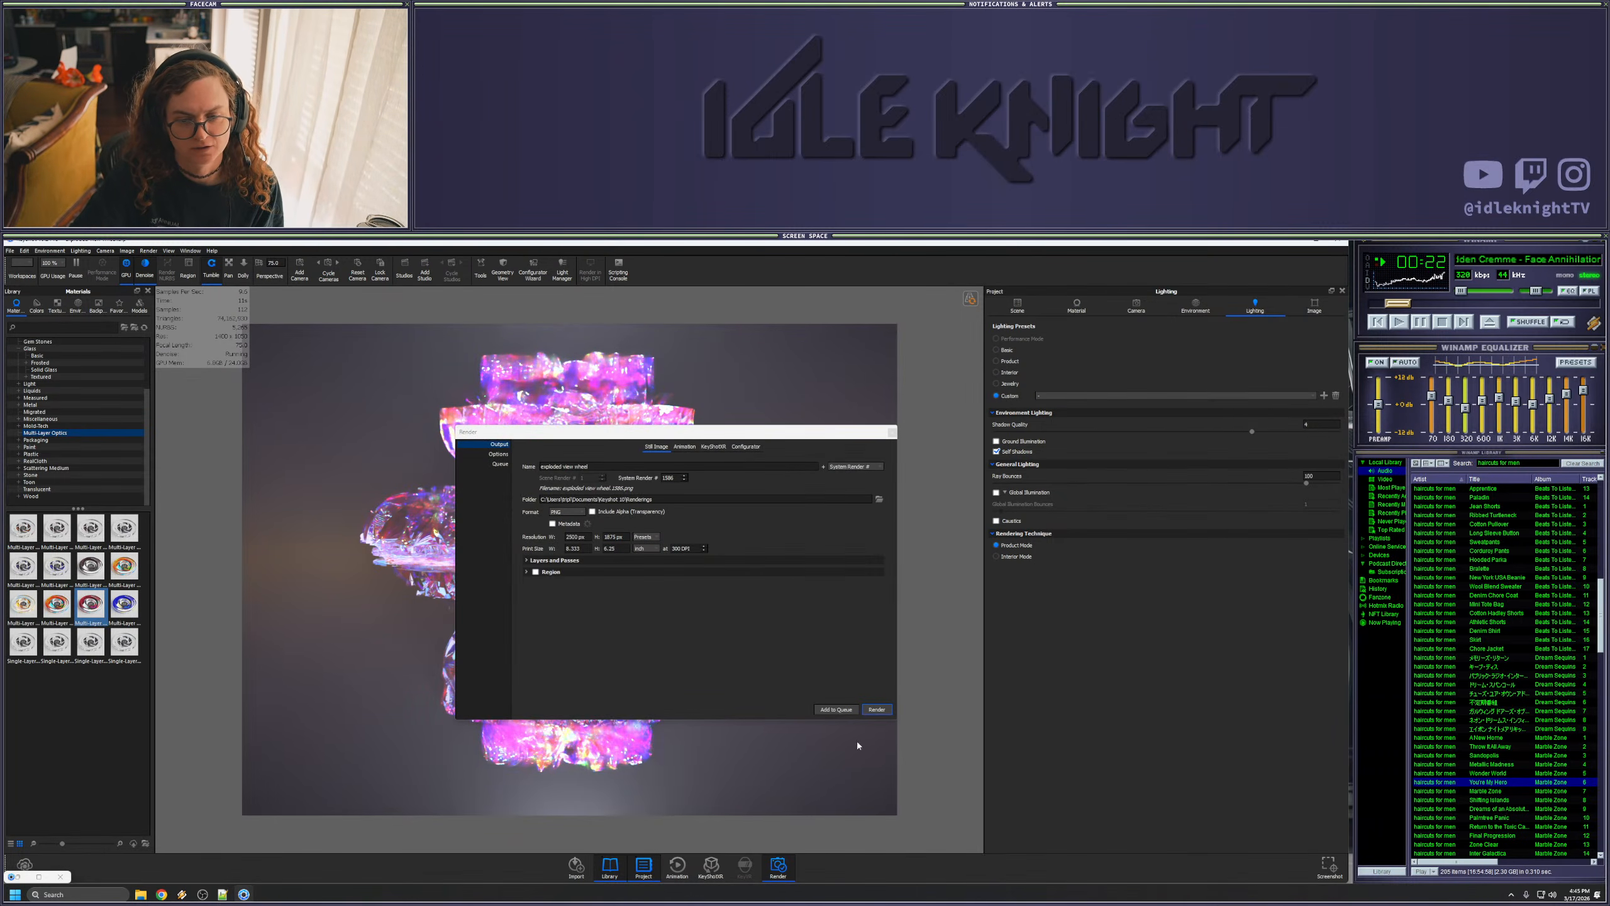
{"action": "left_click", "coordinate": [499, 454]}
{"action": "left_click", "coordinate": [849, 510]}
{"action": "type", "text": "1"}
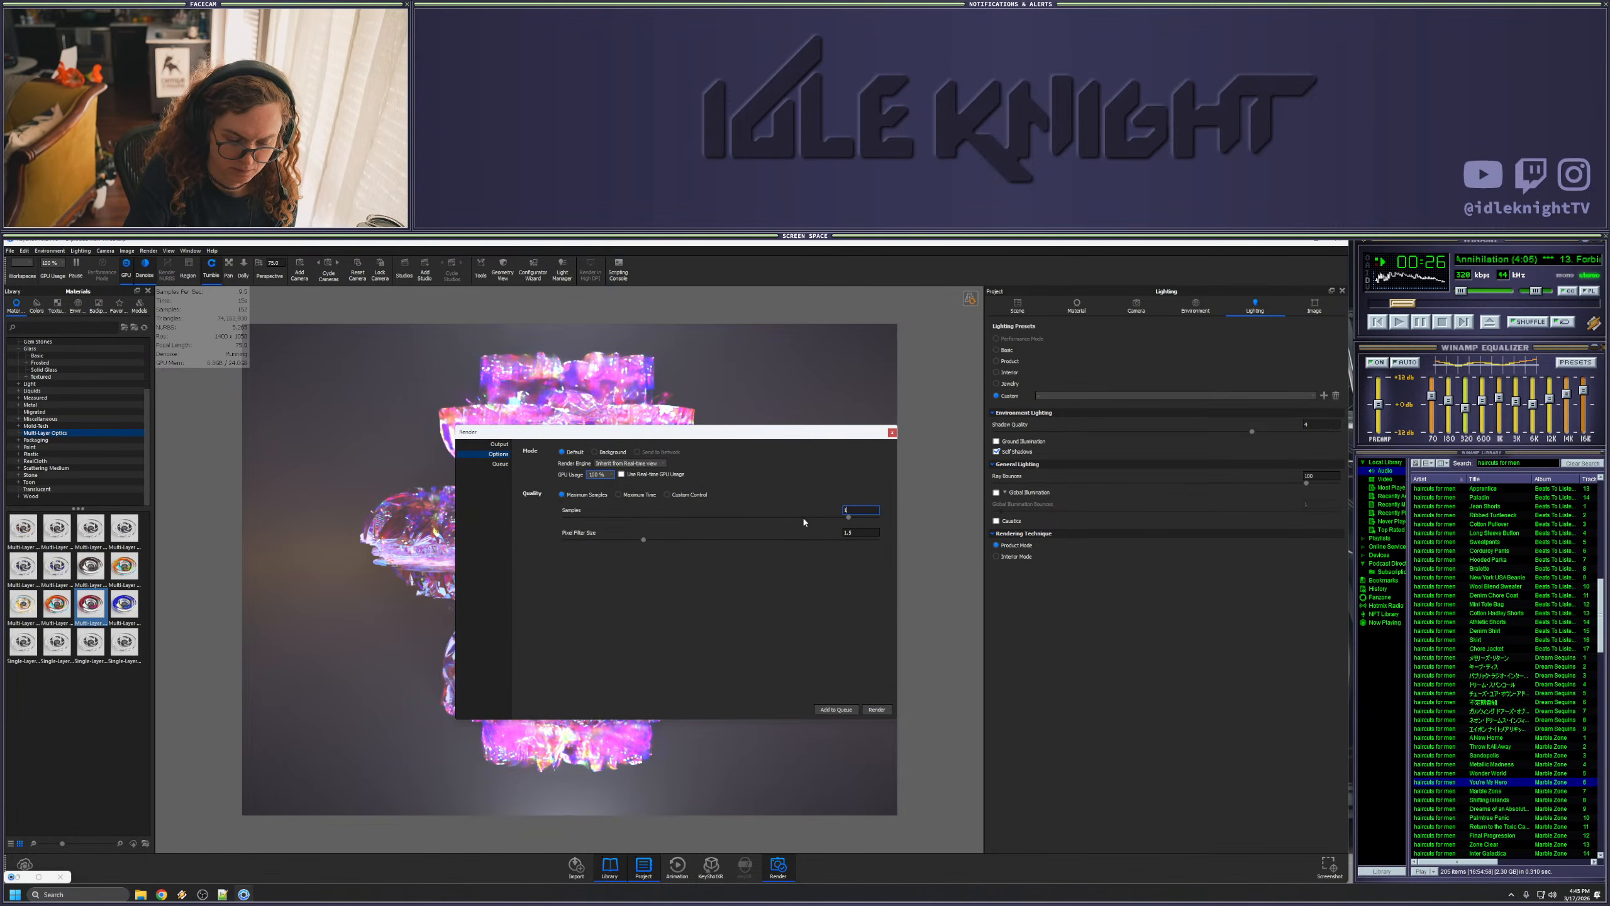
{"action": "type", "text": "400"}
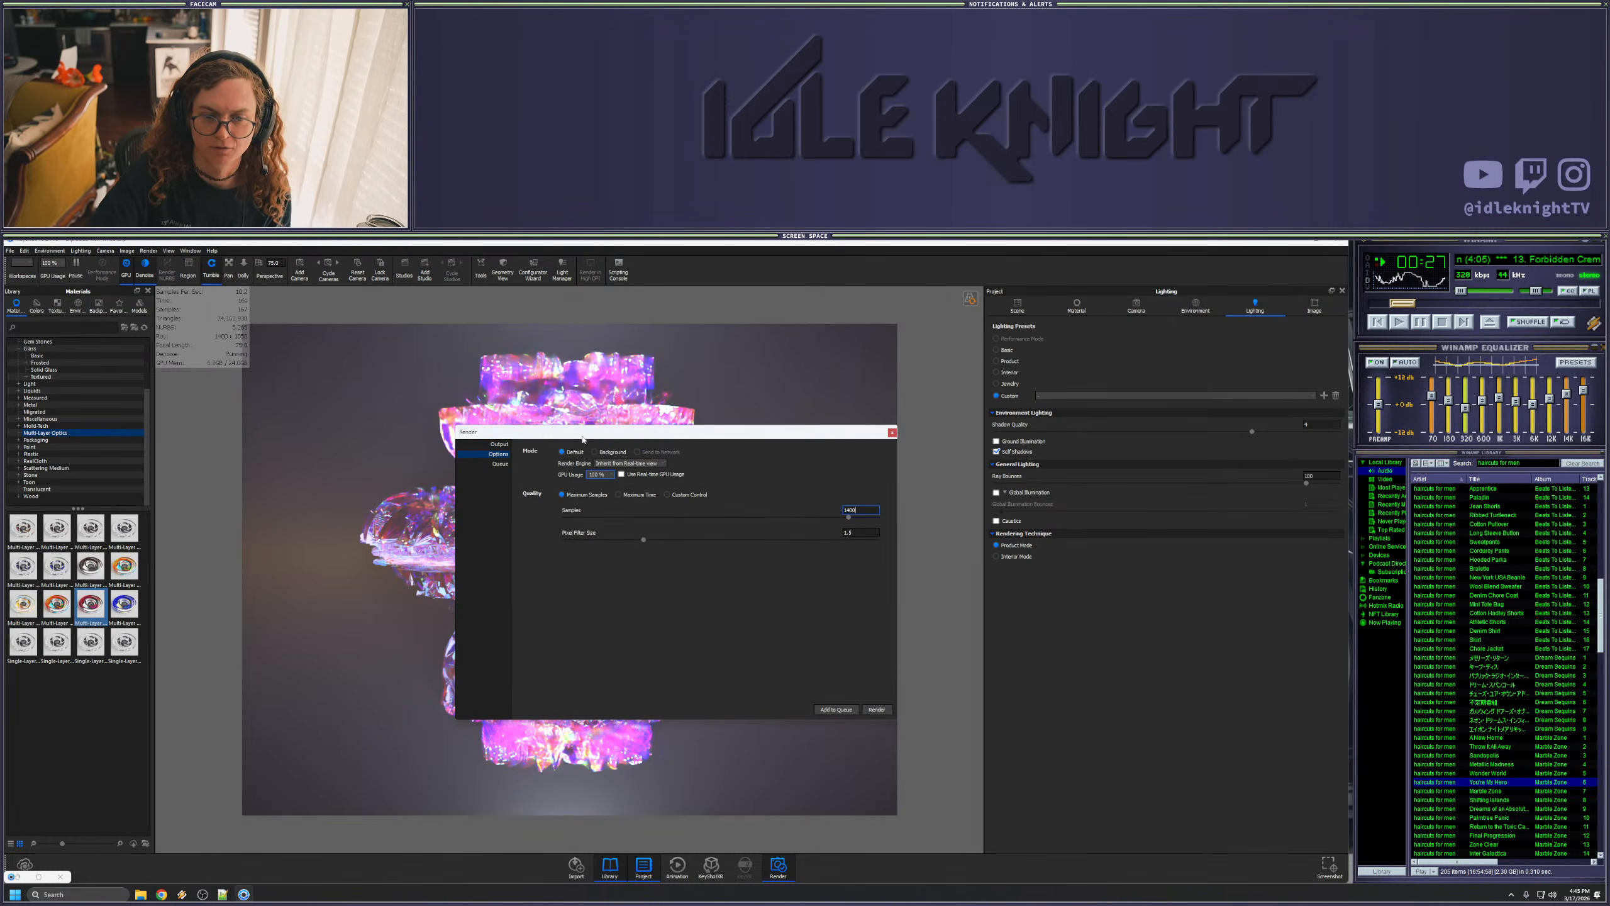
- Set the still's output width to 3000 px and start rendering from the current unsaved camera state
{"action": "left_click", "coordinate": [499, 444]}
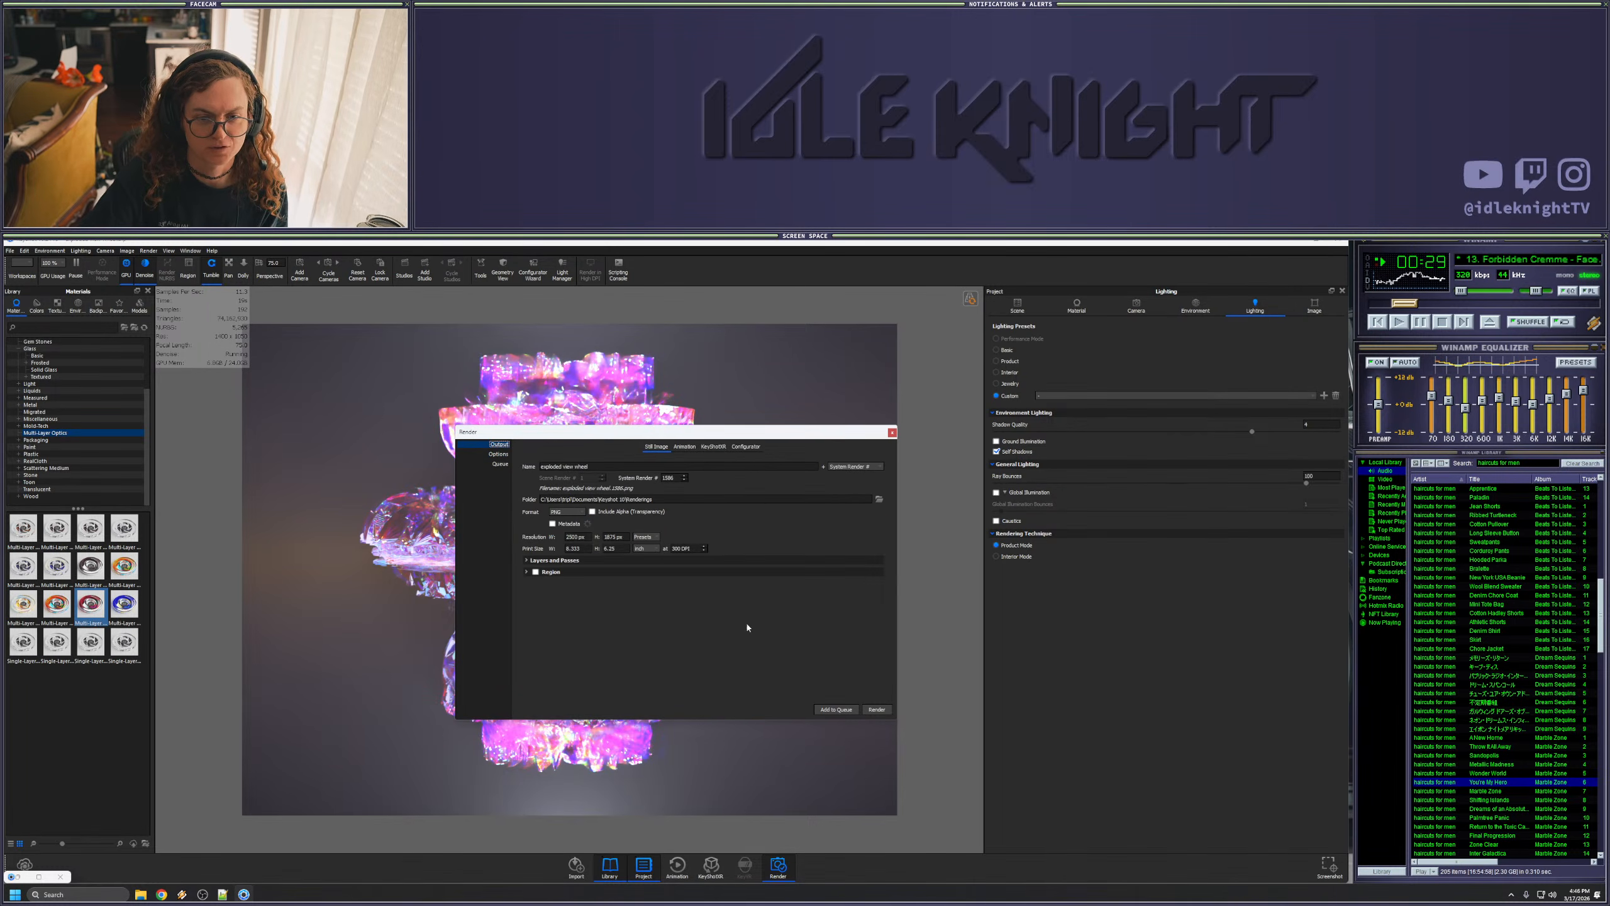
{"action": "double_click", "coordinate": [575, 537]}
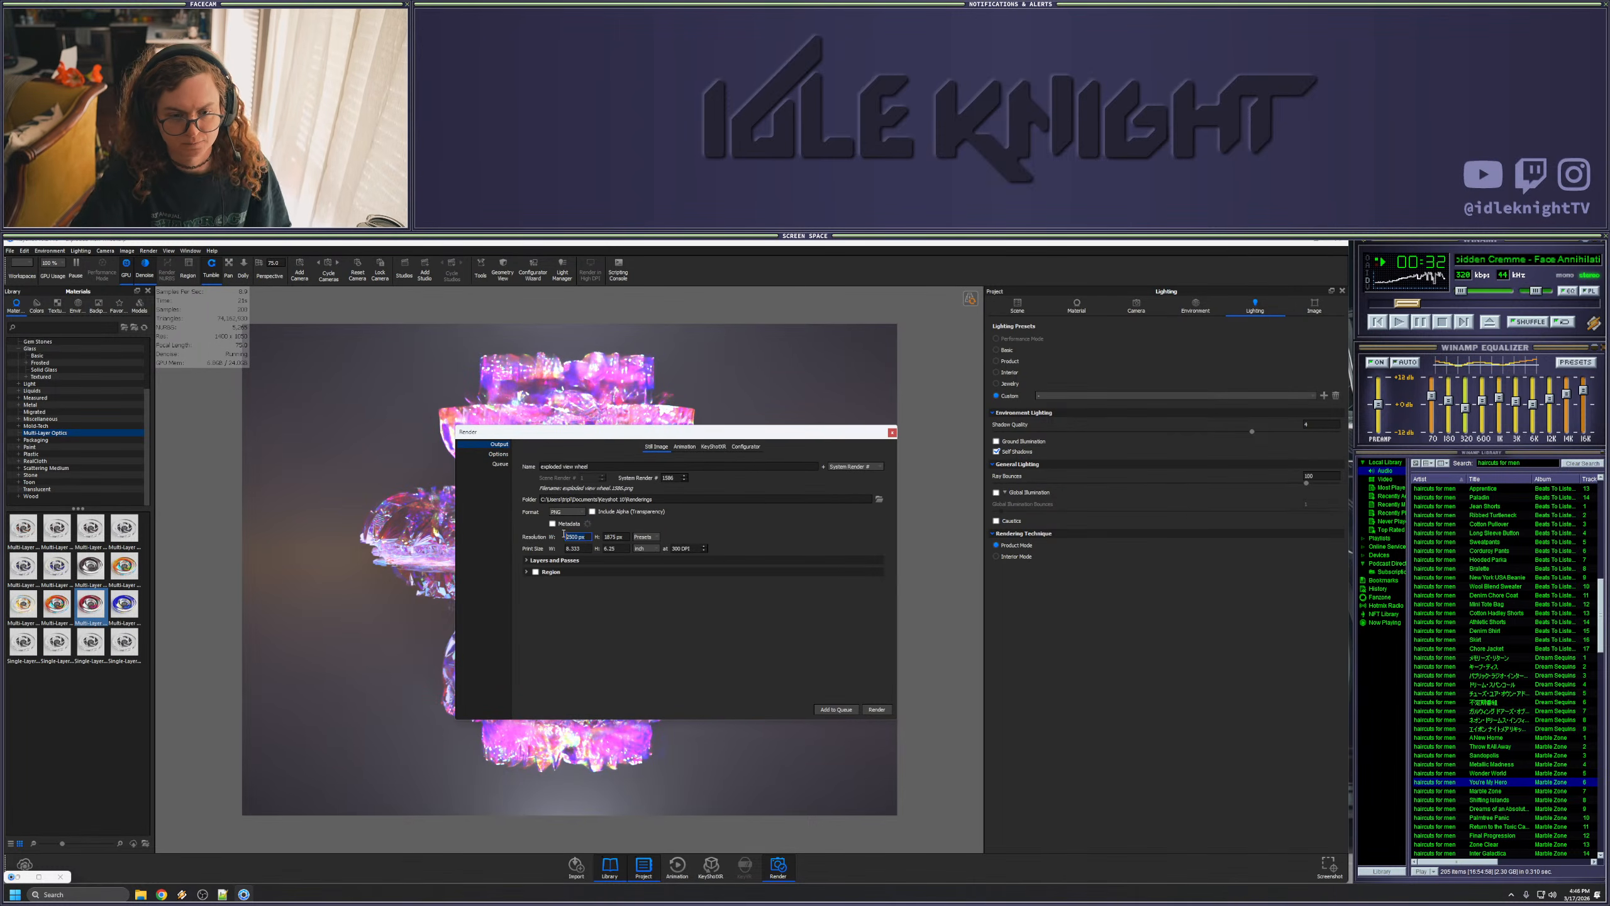
{"action": "type", "text": "3000"}
{"action": "key", "text": "Return"}
{"action": "left_click", "coordinate": [885, 713]}
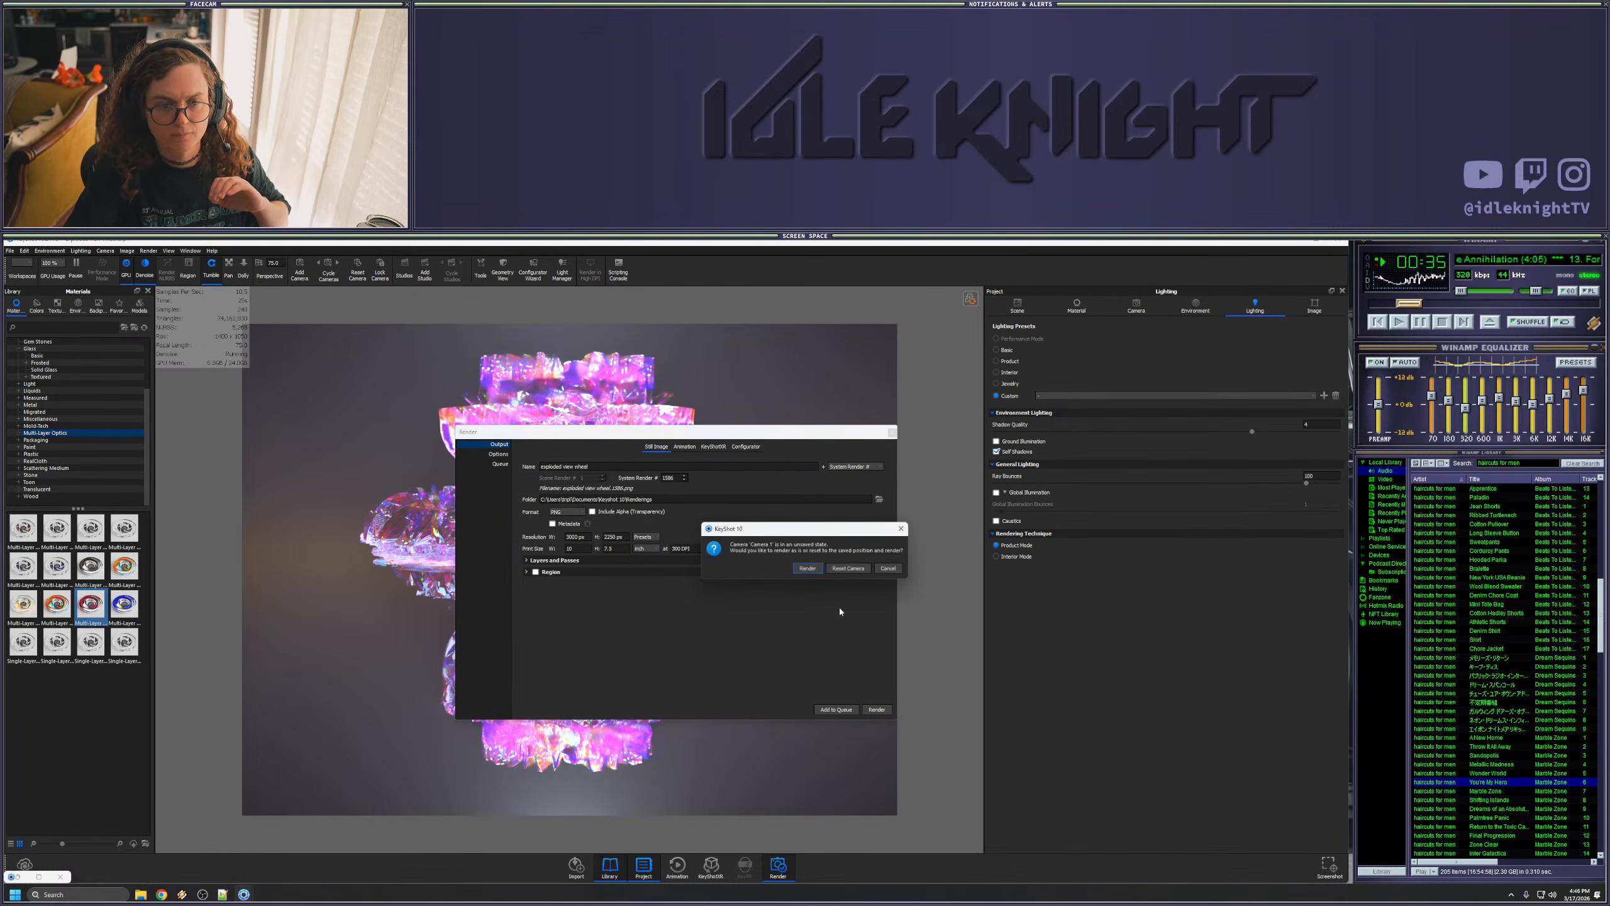
{"action": "left_click", "coordinate": [806, 562]}
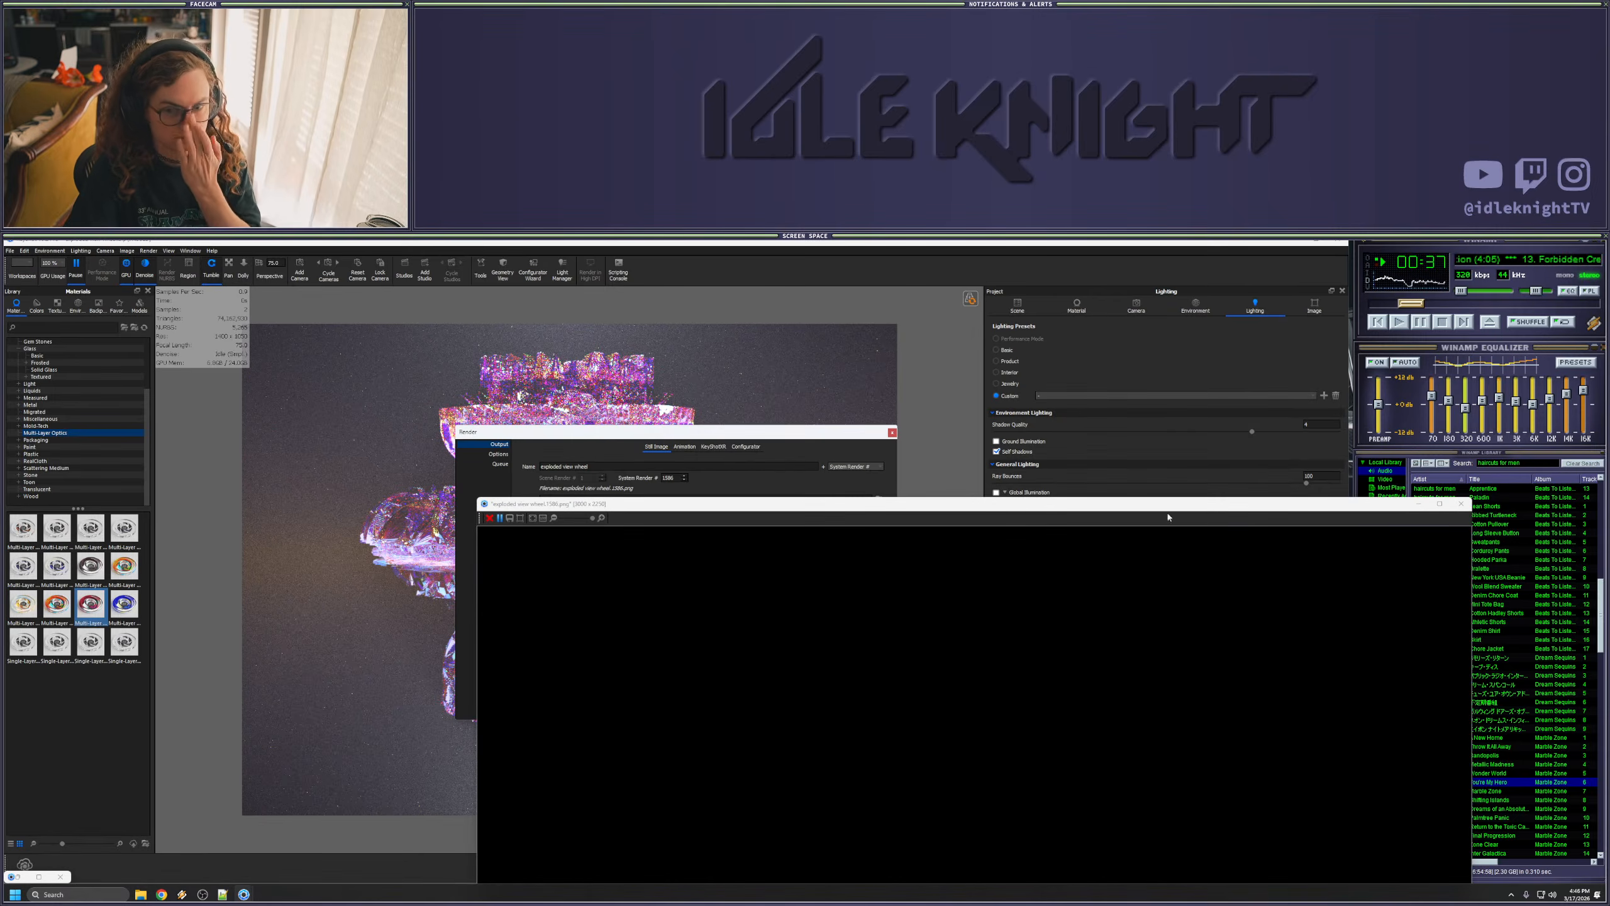
- Reposition and enlarge the render output window to fill the workspace, with the whole image in view
{"action": "left_click_drag", "start_coordinate": [1319, 505], "coordinate": [1025, 388]}
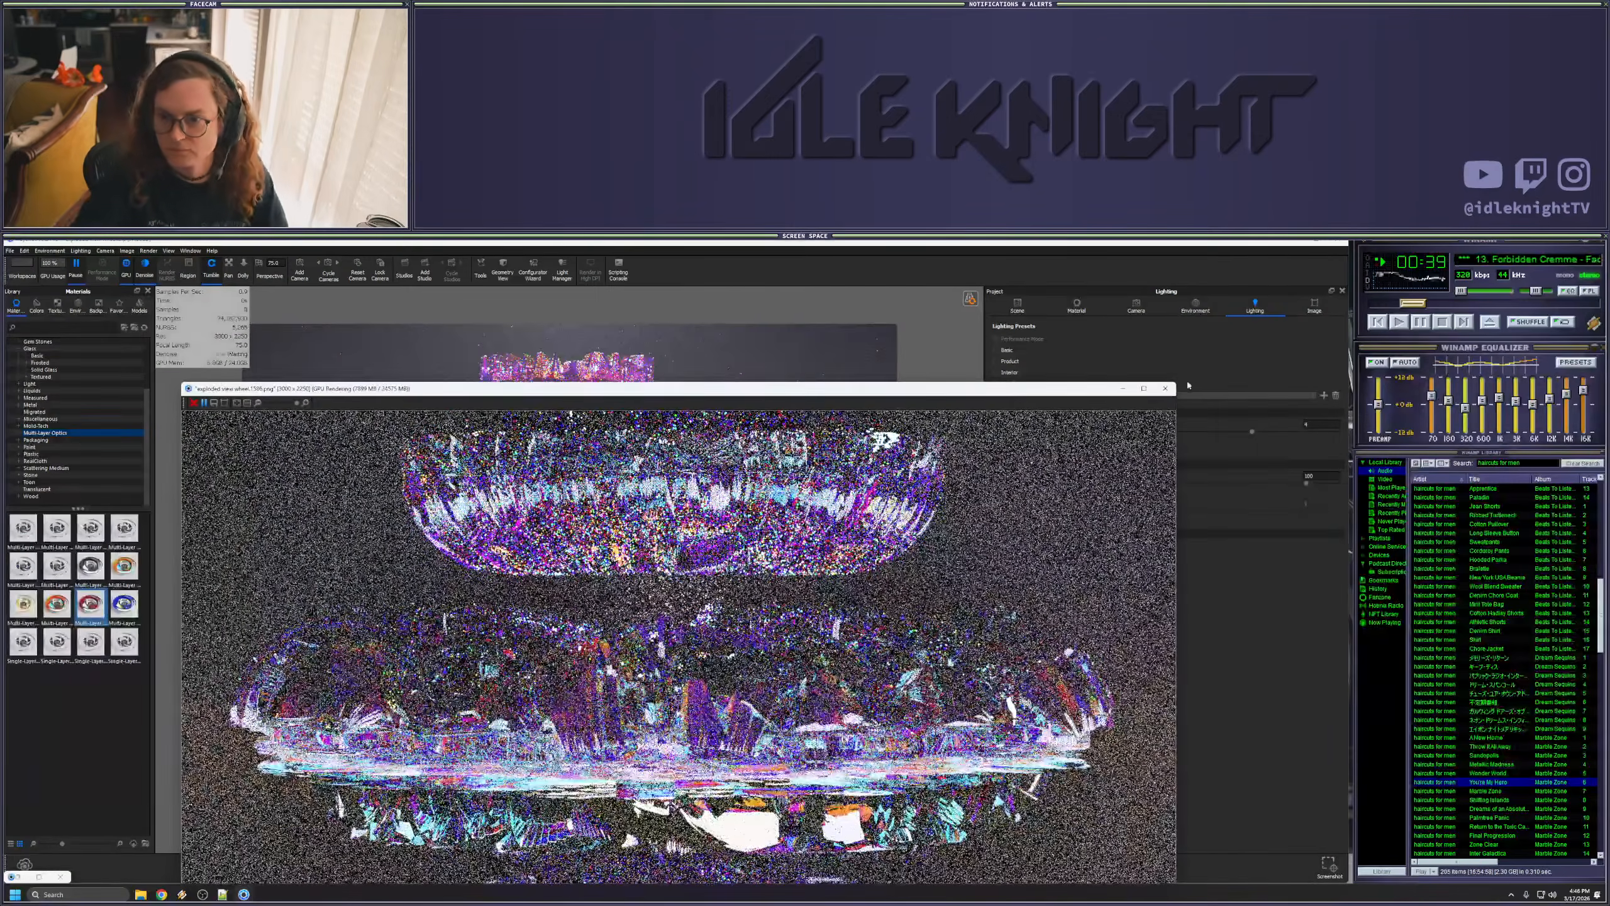
{"action": "left_click_drag", "start_coordinate": [1176, 383], "coordinate": [1071, 553]}
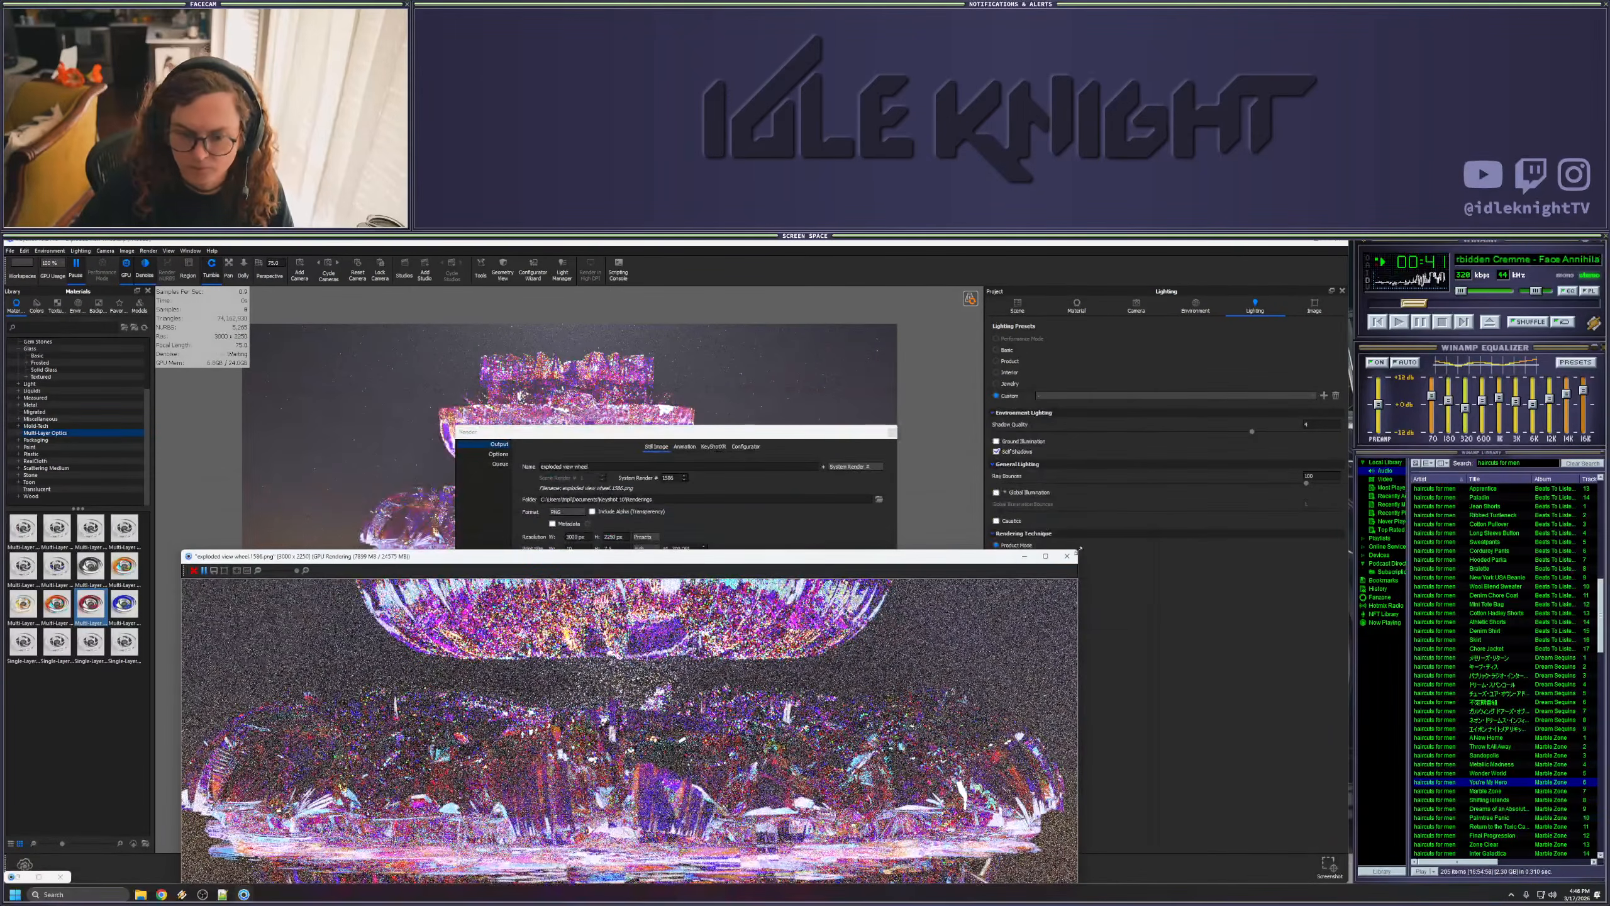
{"action": "left_click_drag", "start_coordinate": [934, 558], "coordinate": [719, 262]}
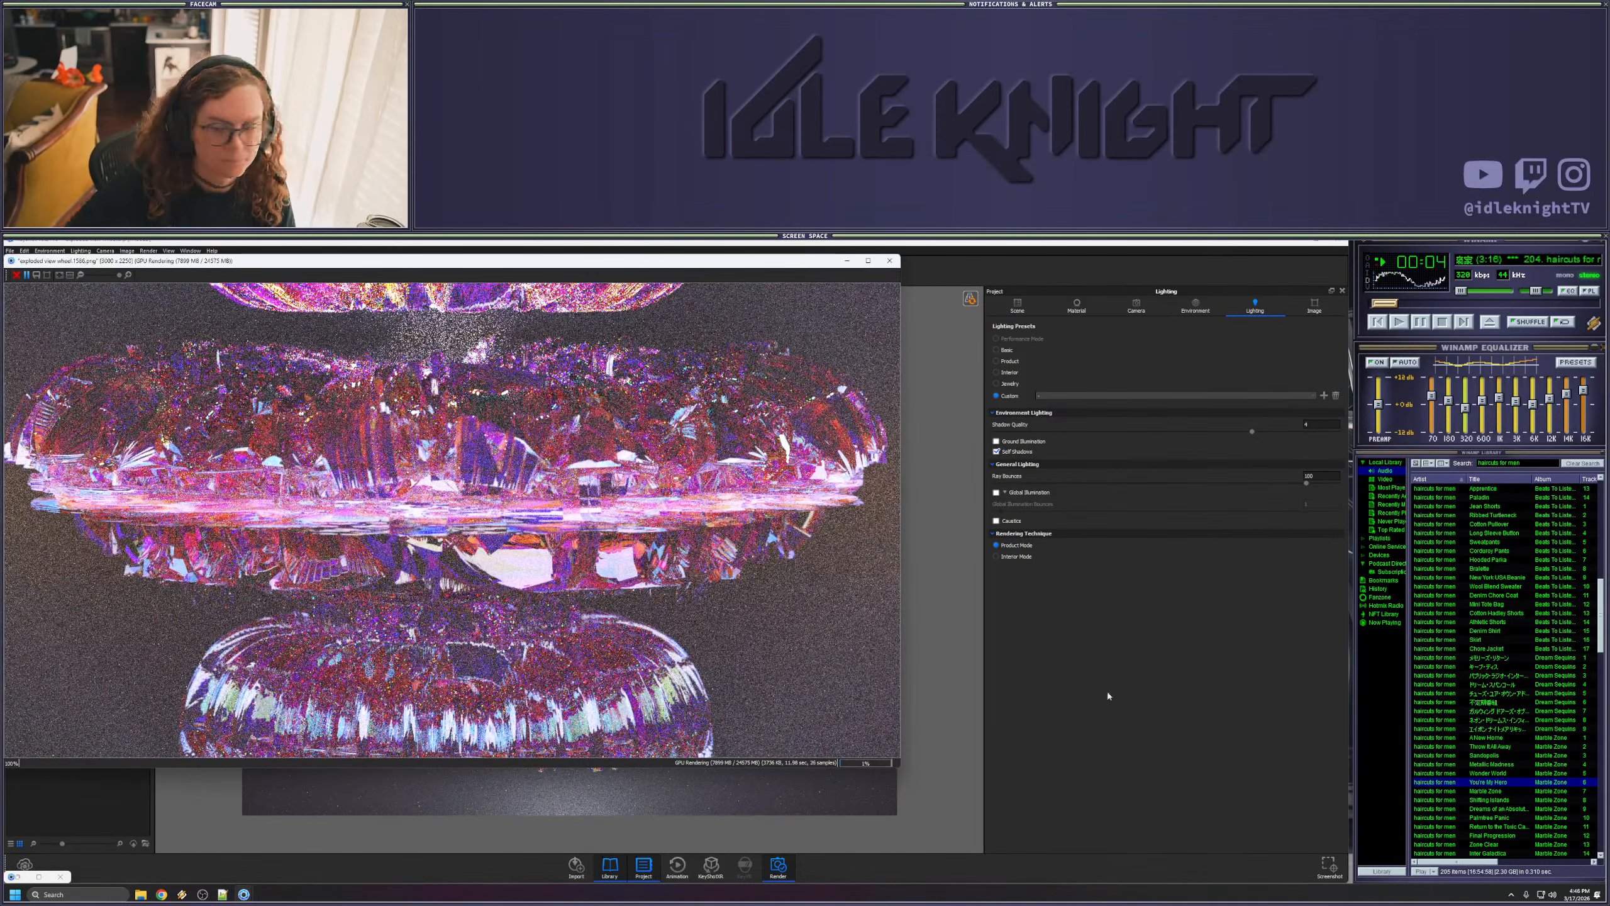
{"action": "left_click_drag", "start_coordinate": [898, 769], "coordinate": [1349, 875]}
{"action": "scroll", "coordinate": [843, 674], "scroll_direction": "down", "scroll_amount": 5}
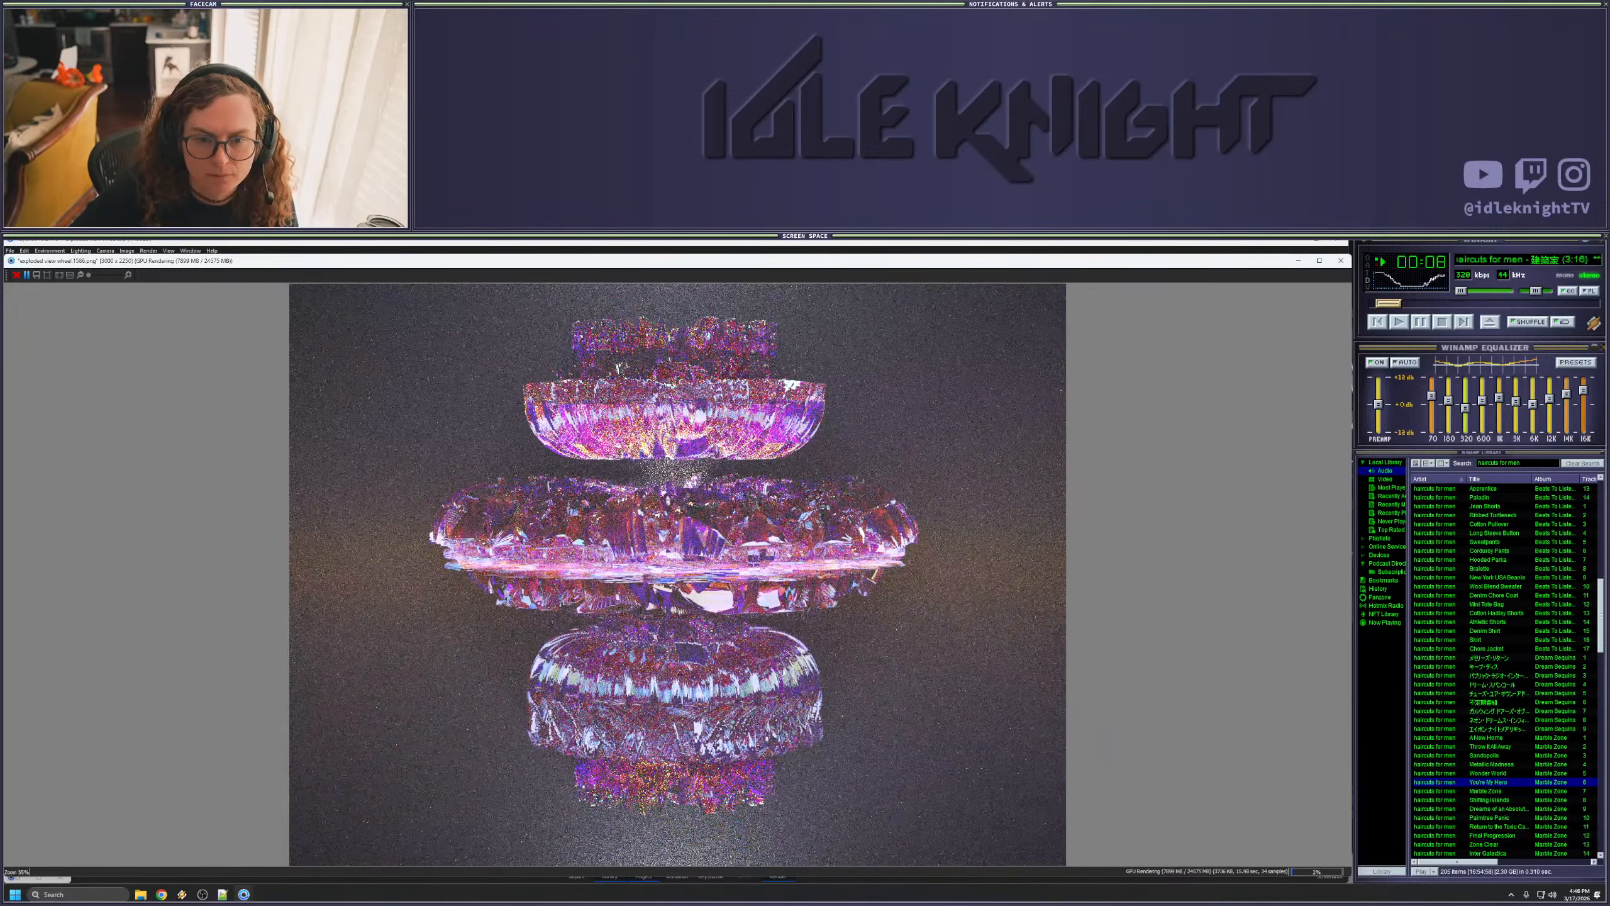
- Examine the noise and lighting of the early render in the middle and lower rings, and in the full composition
{"action": "scroll", "coordinate": [678, 574], "scroll_direction": "up", "scroll_amount": 5}
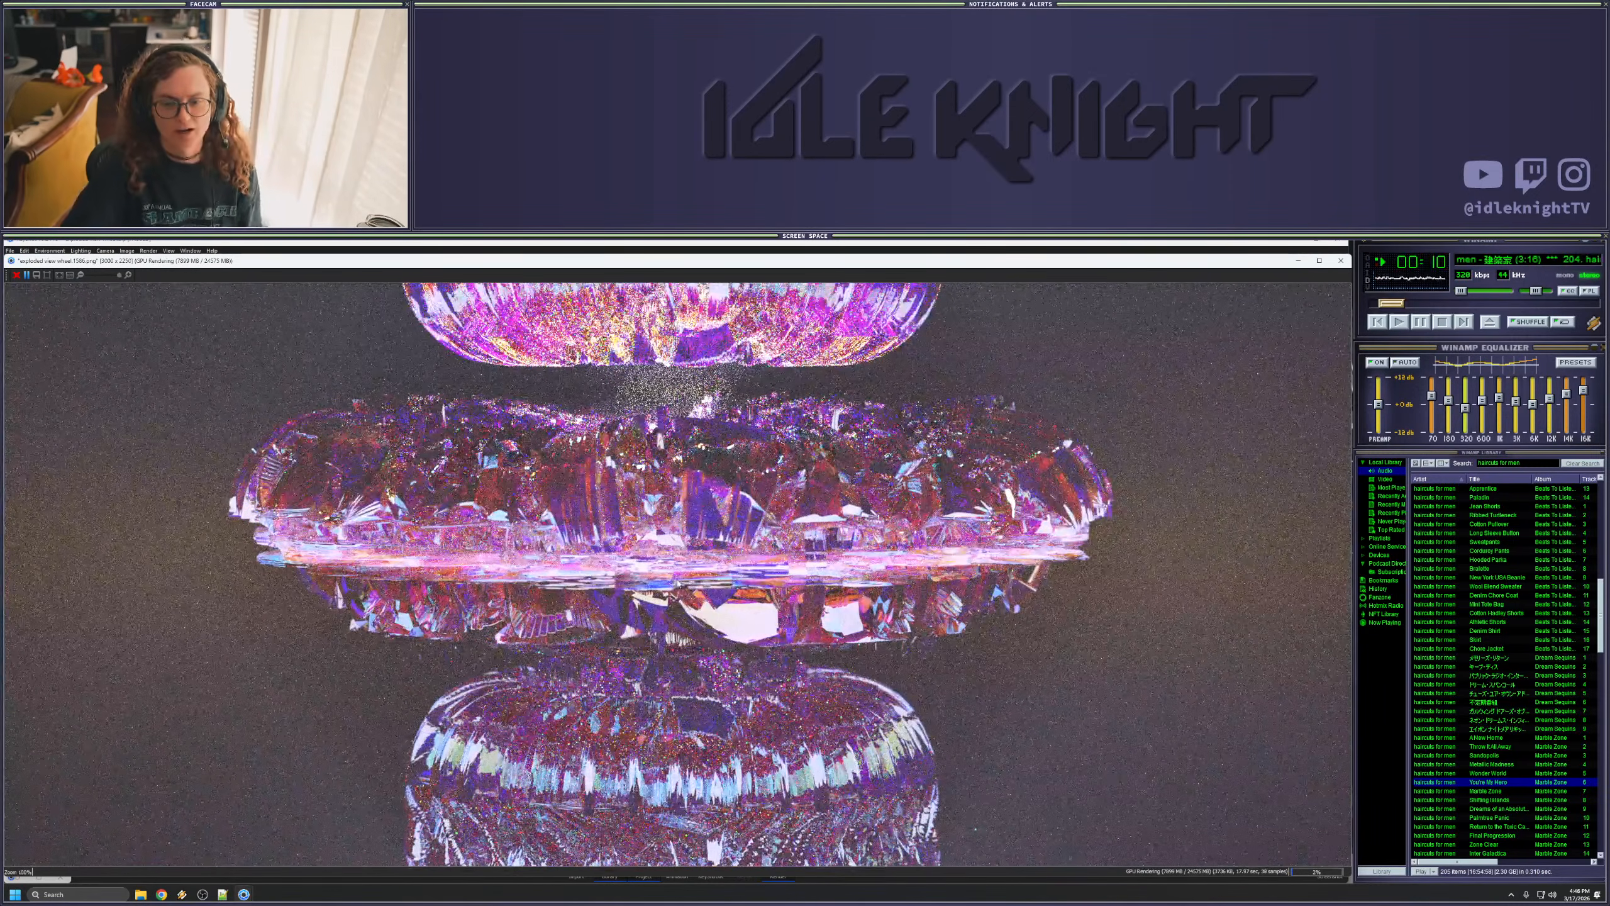
{"action": "left_click_drag", "start_coordinate": [736, 505], "coordinate": [756, 453]}
{"action": "left_click_drag", "start_coordinate": [543, 842], "coordinate": [561, 722]}
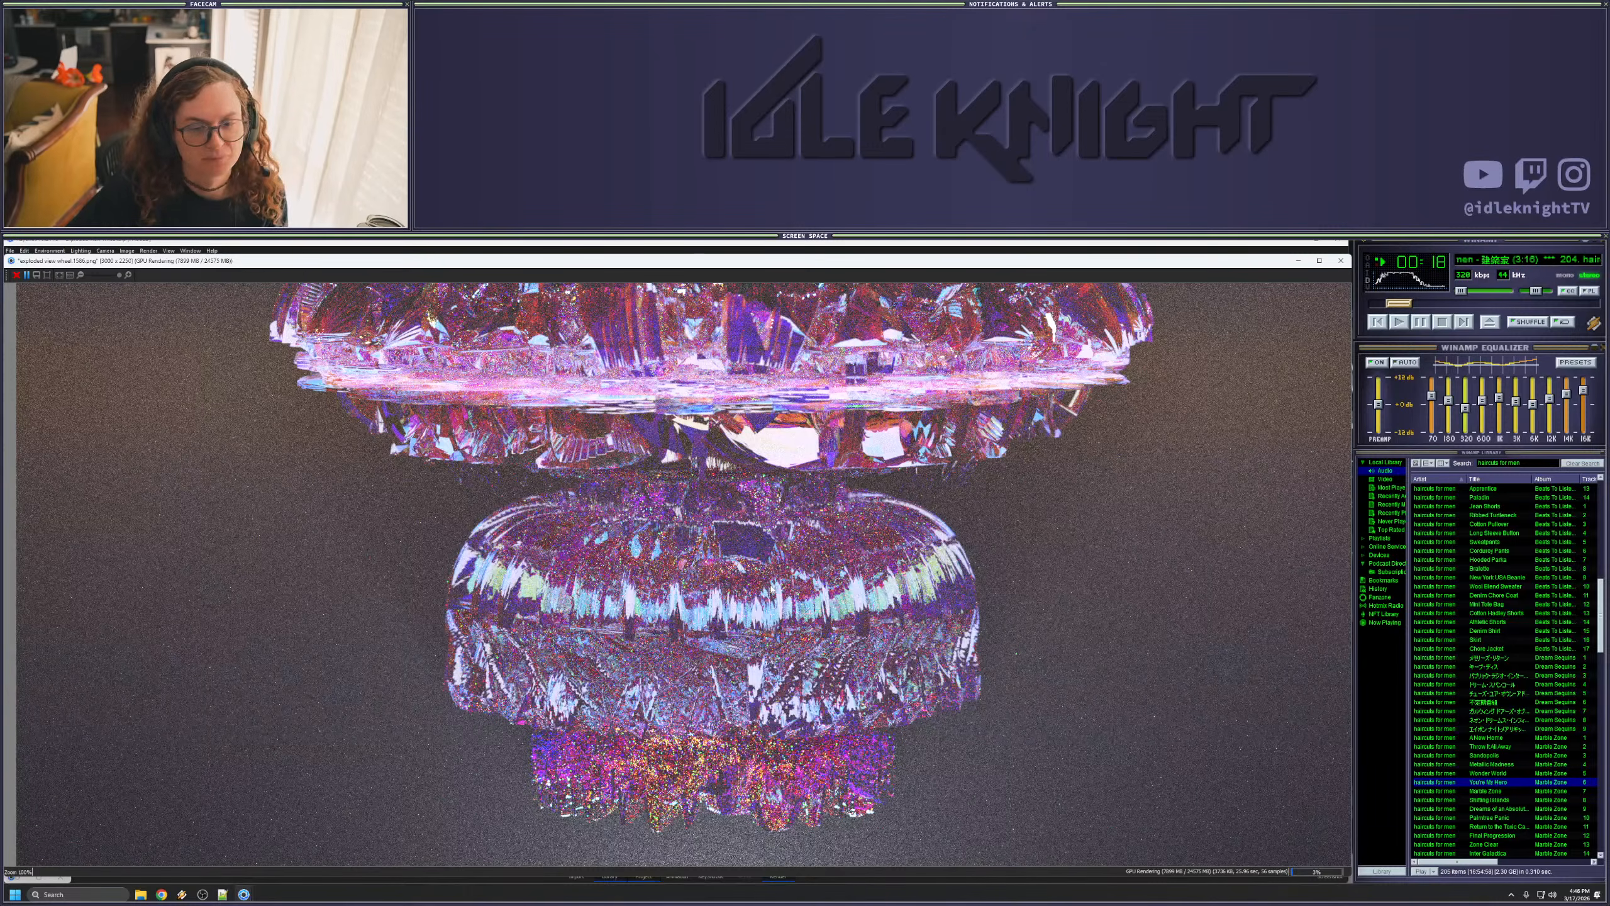
{"action": "left_click_drag", "start_coordinate": [804, 515], "coordinate": [711, 657]}
{"action": "scroll", "coordinate": [779, 558], "scroll_direction": "down", "scroll_amount": 3}
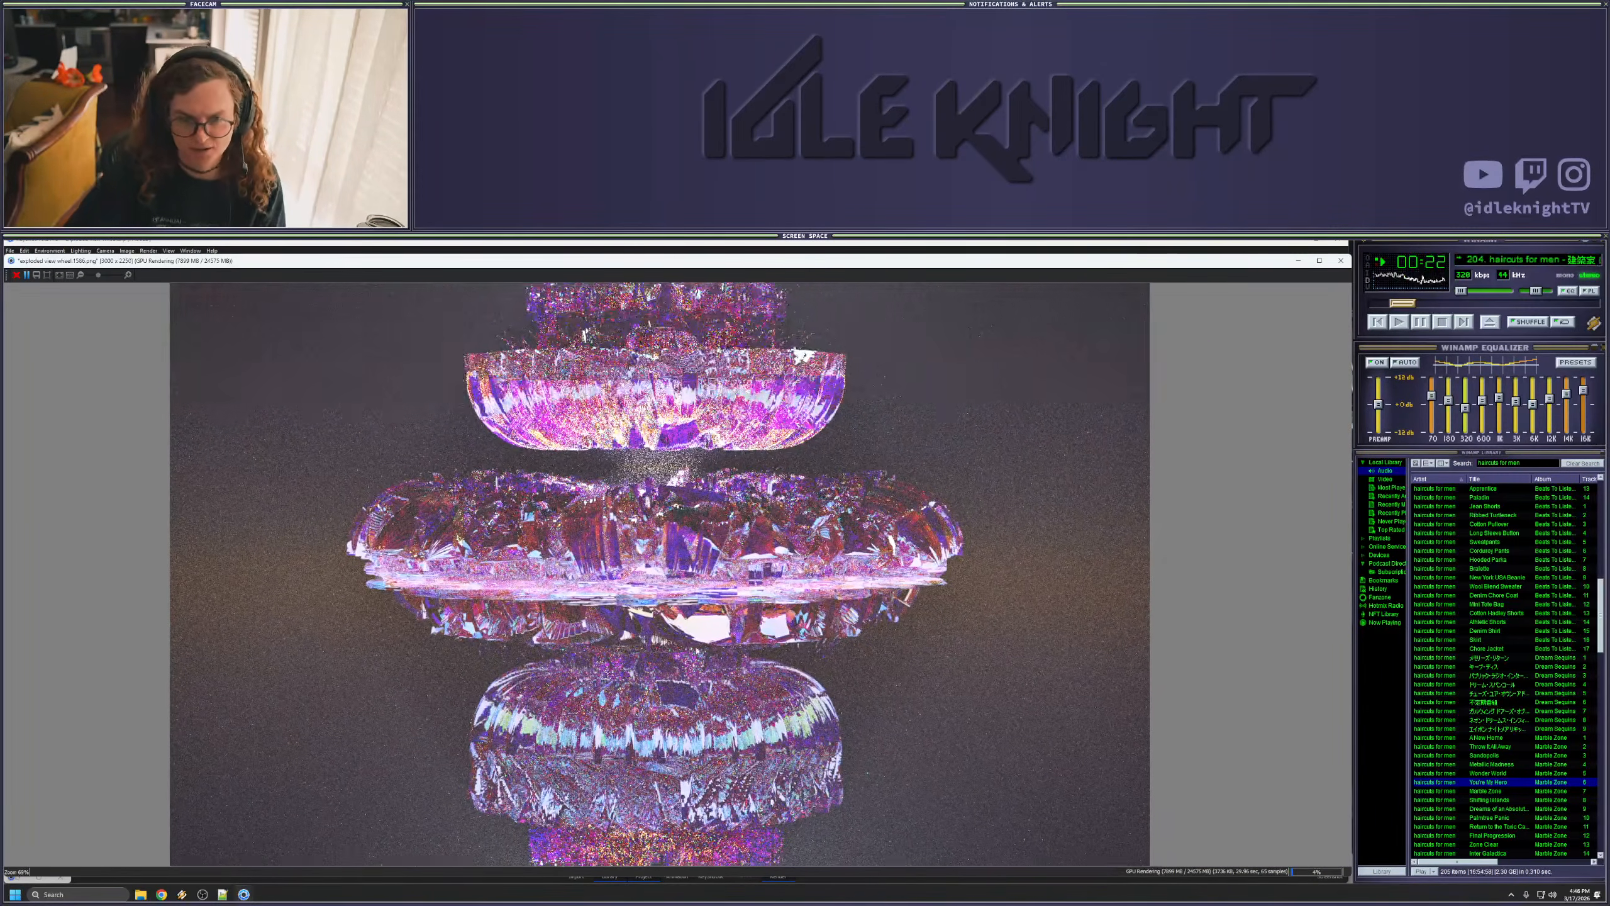
{"action": "scroll", "coordinate": [712, 658], "scroll_direction": "down", "scroll_amount": 1}
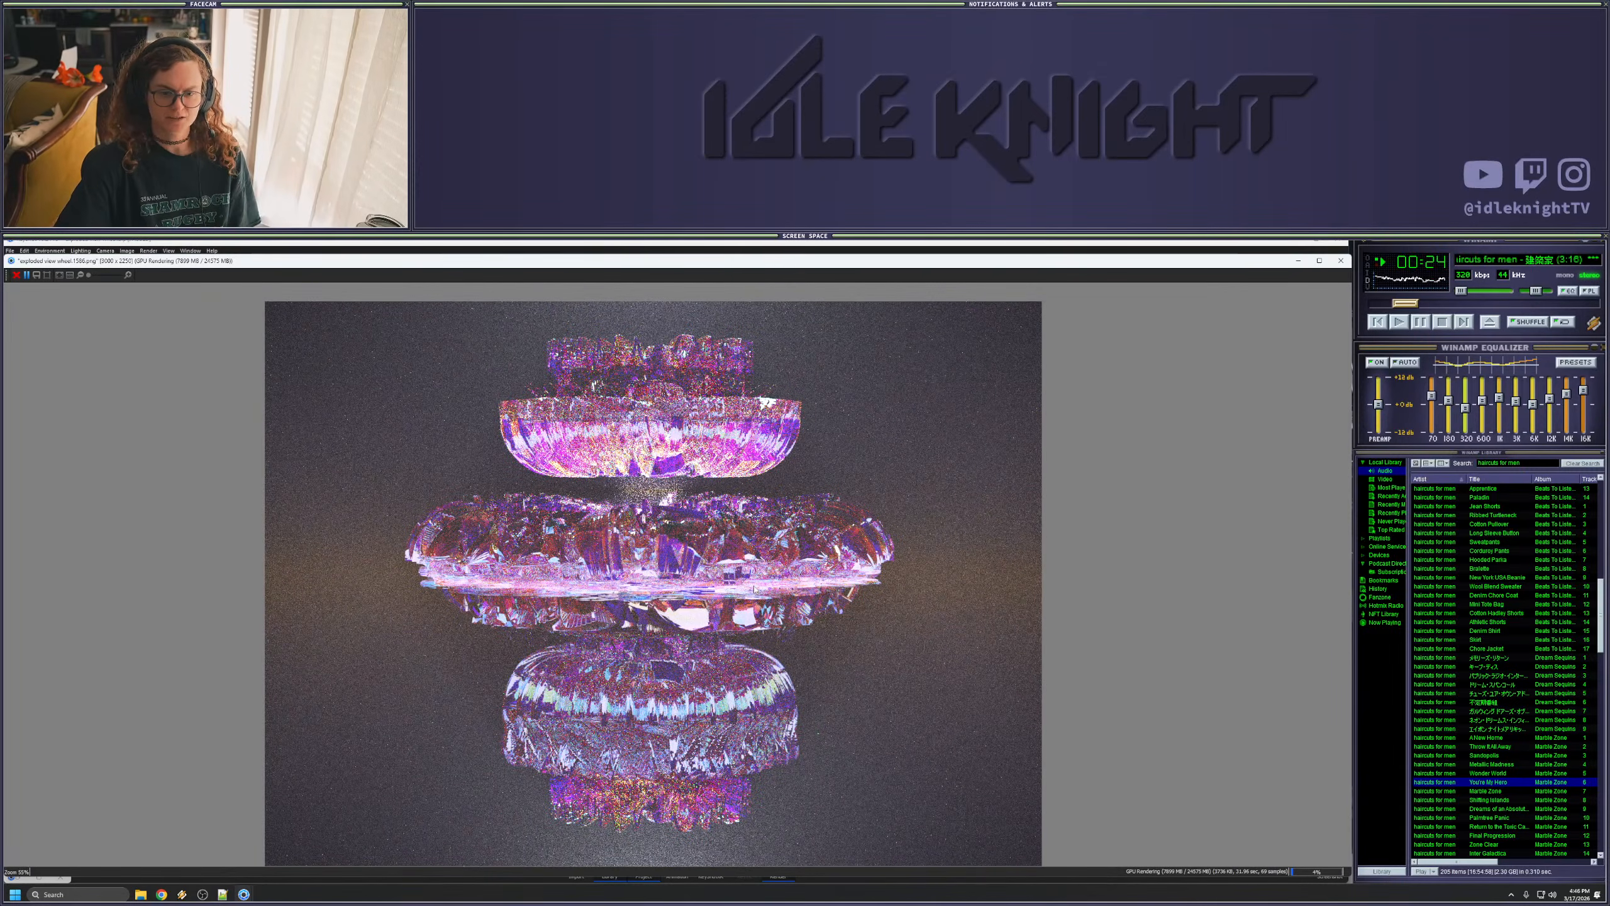
{"action": "left_click_drag", "start_coordinate": [756, 599], "coordinate": [757, 573]}
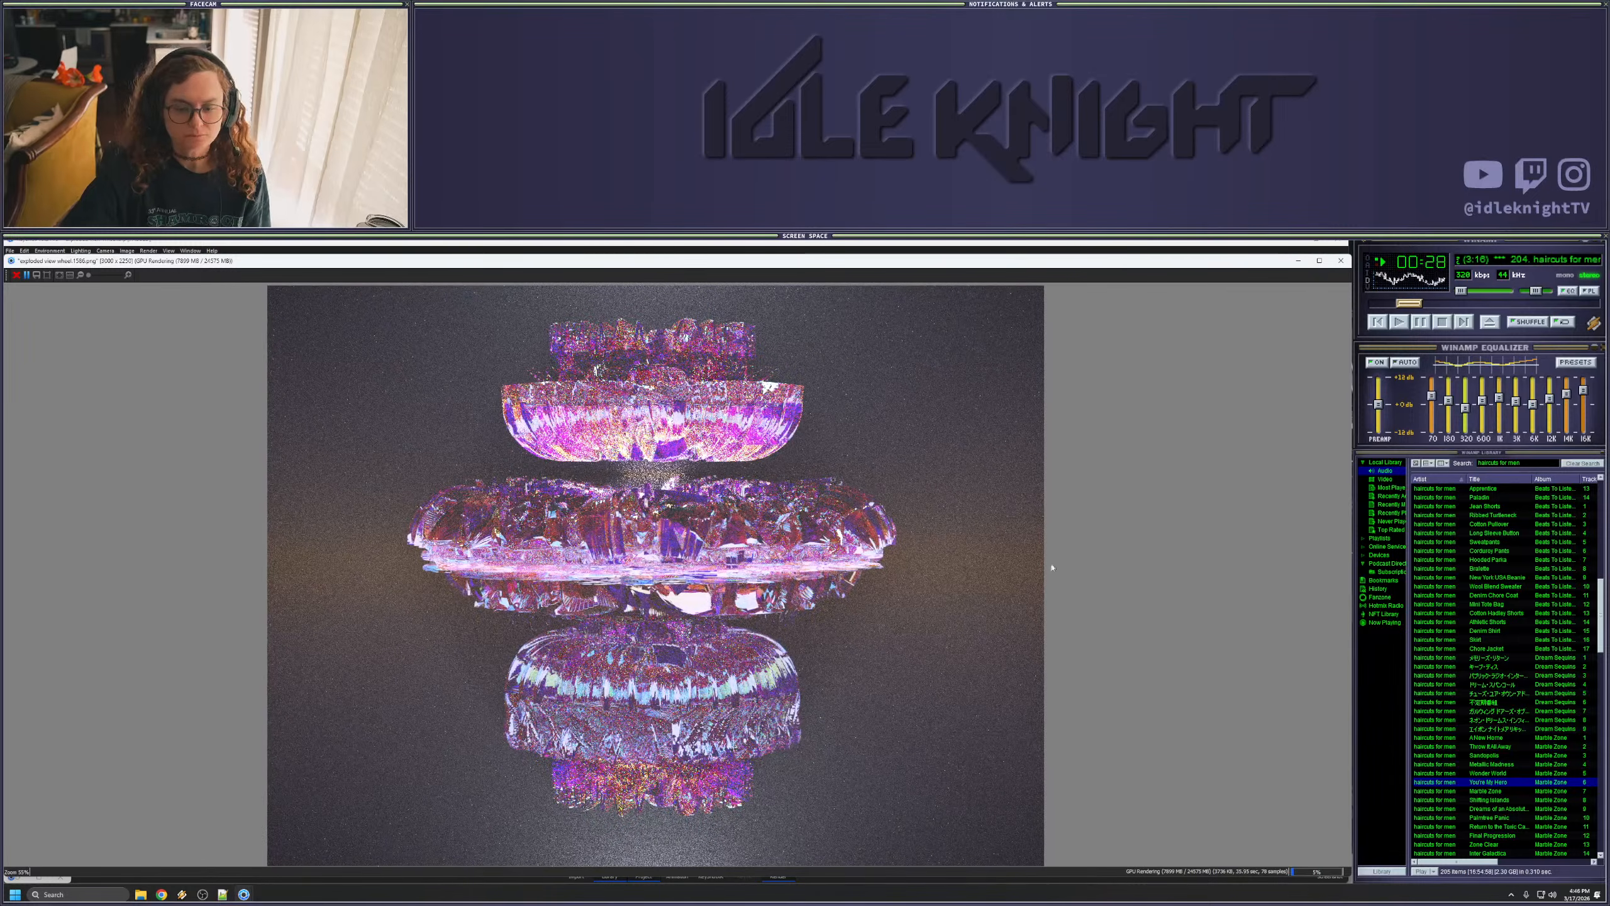
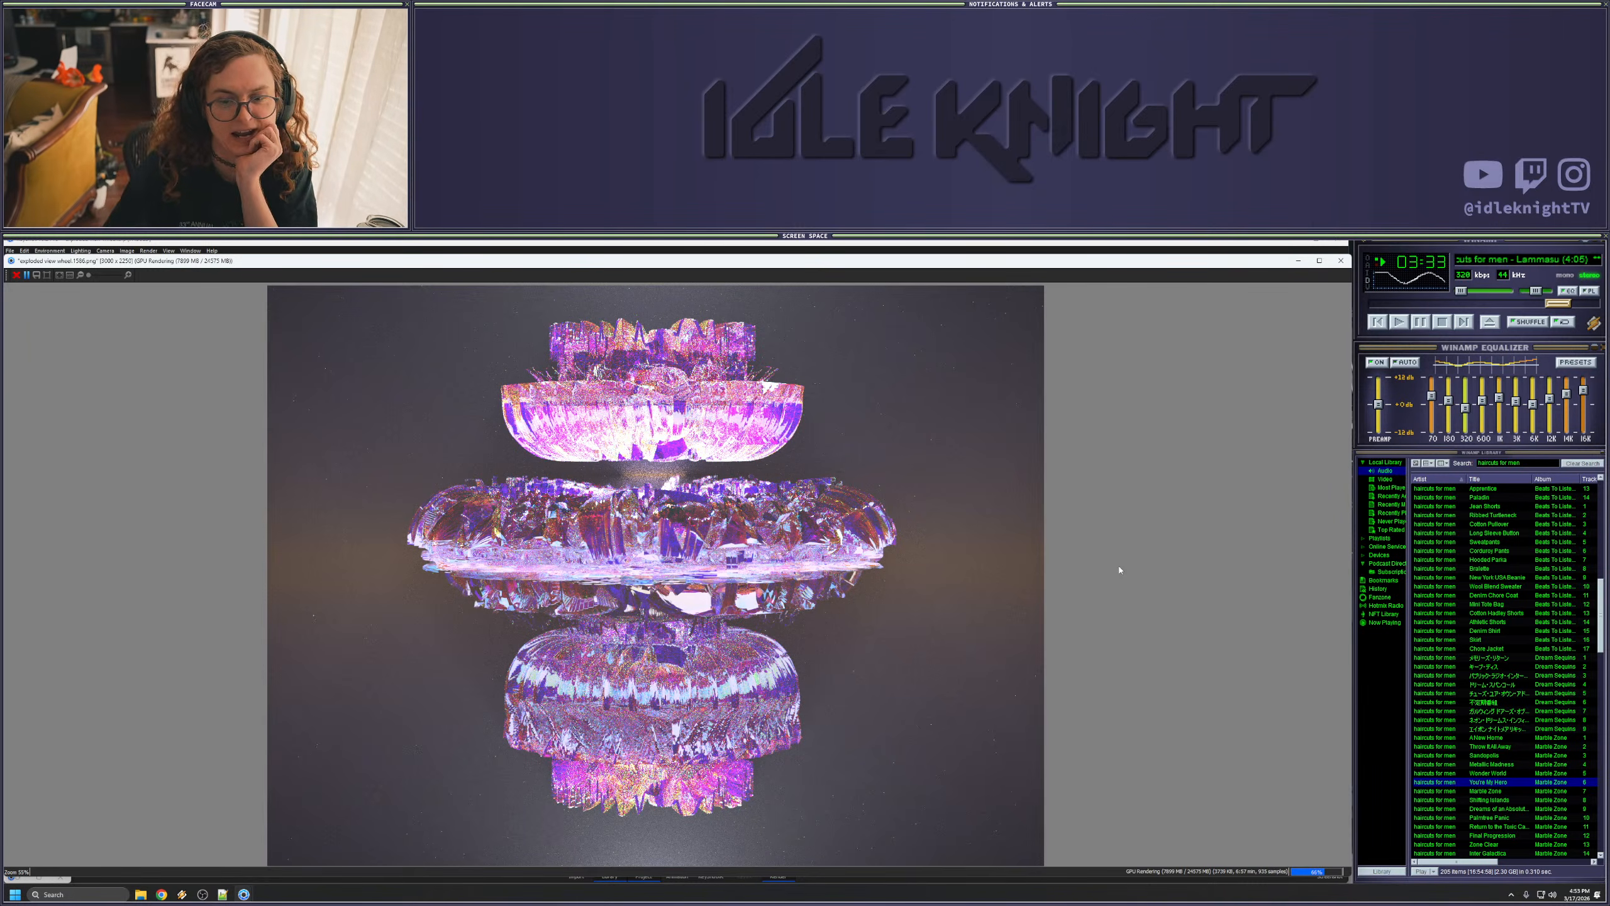
- Inspect the progressing render close up, from the lower rings to the top bowl and wide middle ring, and as a whole
{"action": "scroll", "coordinate": [747, 587], "scroll_direction": "up", "scroll_amount": 3}
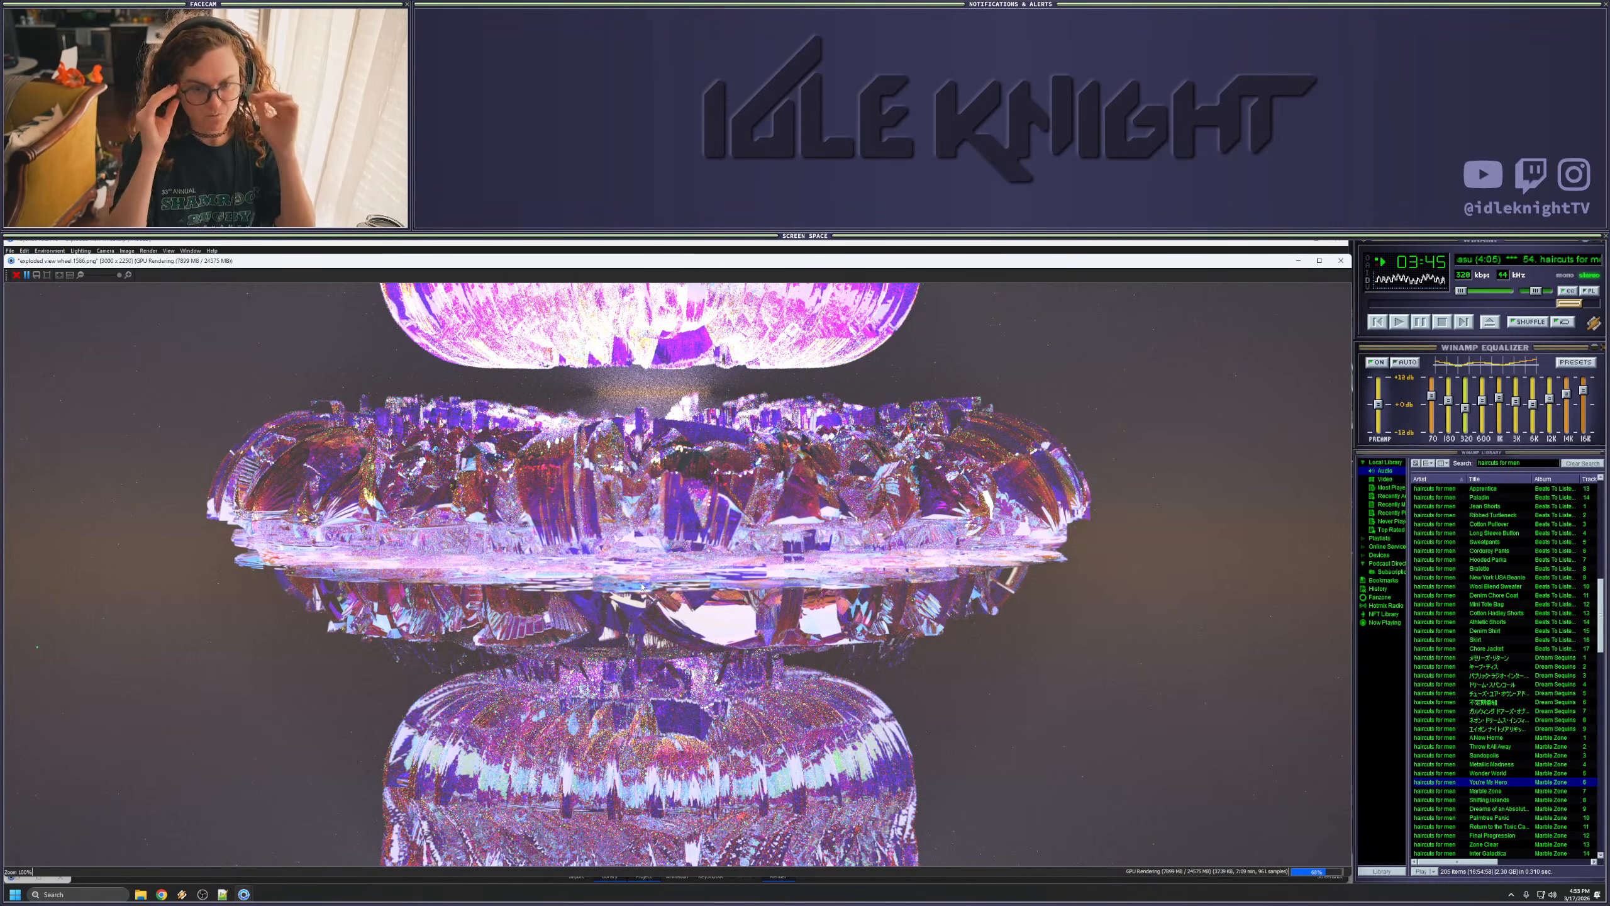
{"action": "scroll", "coordinate": [544, 513], "scroll_direction": "down", "scroll_amount": 5}
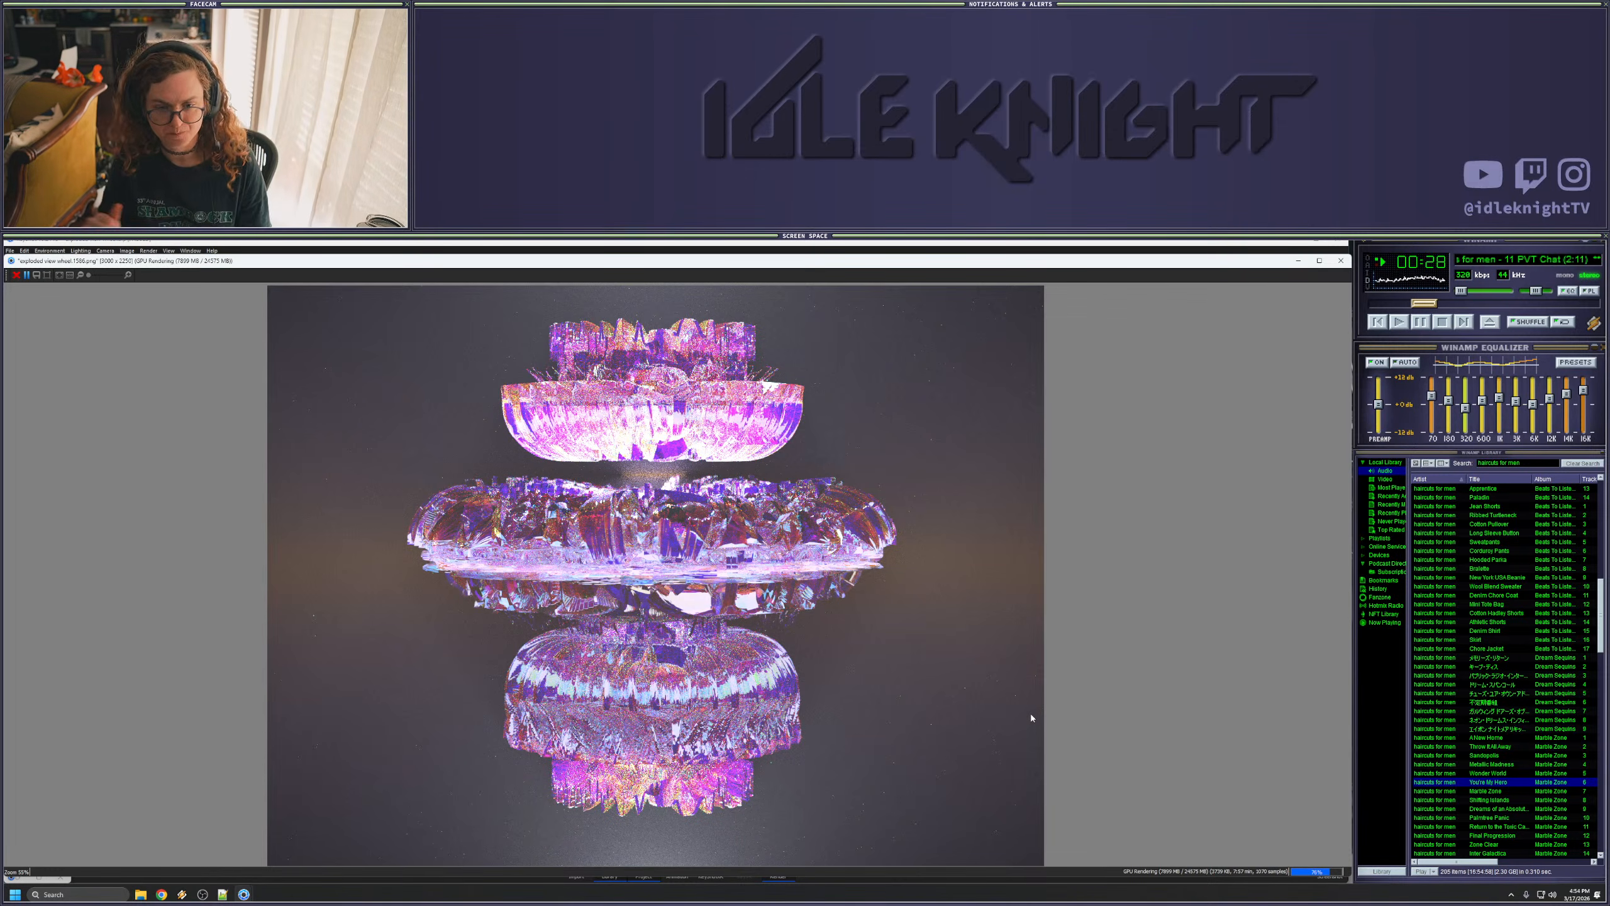
{"action": "scroll", "coordinate": [856, 486], "scroll_direction": "up", "scroll_amount": 3}
{"action": "left_click_drag", "start_coordinate": [762, 703], "coordinate": [775, 588]}
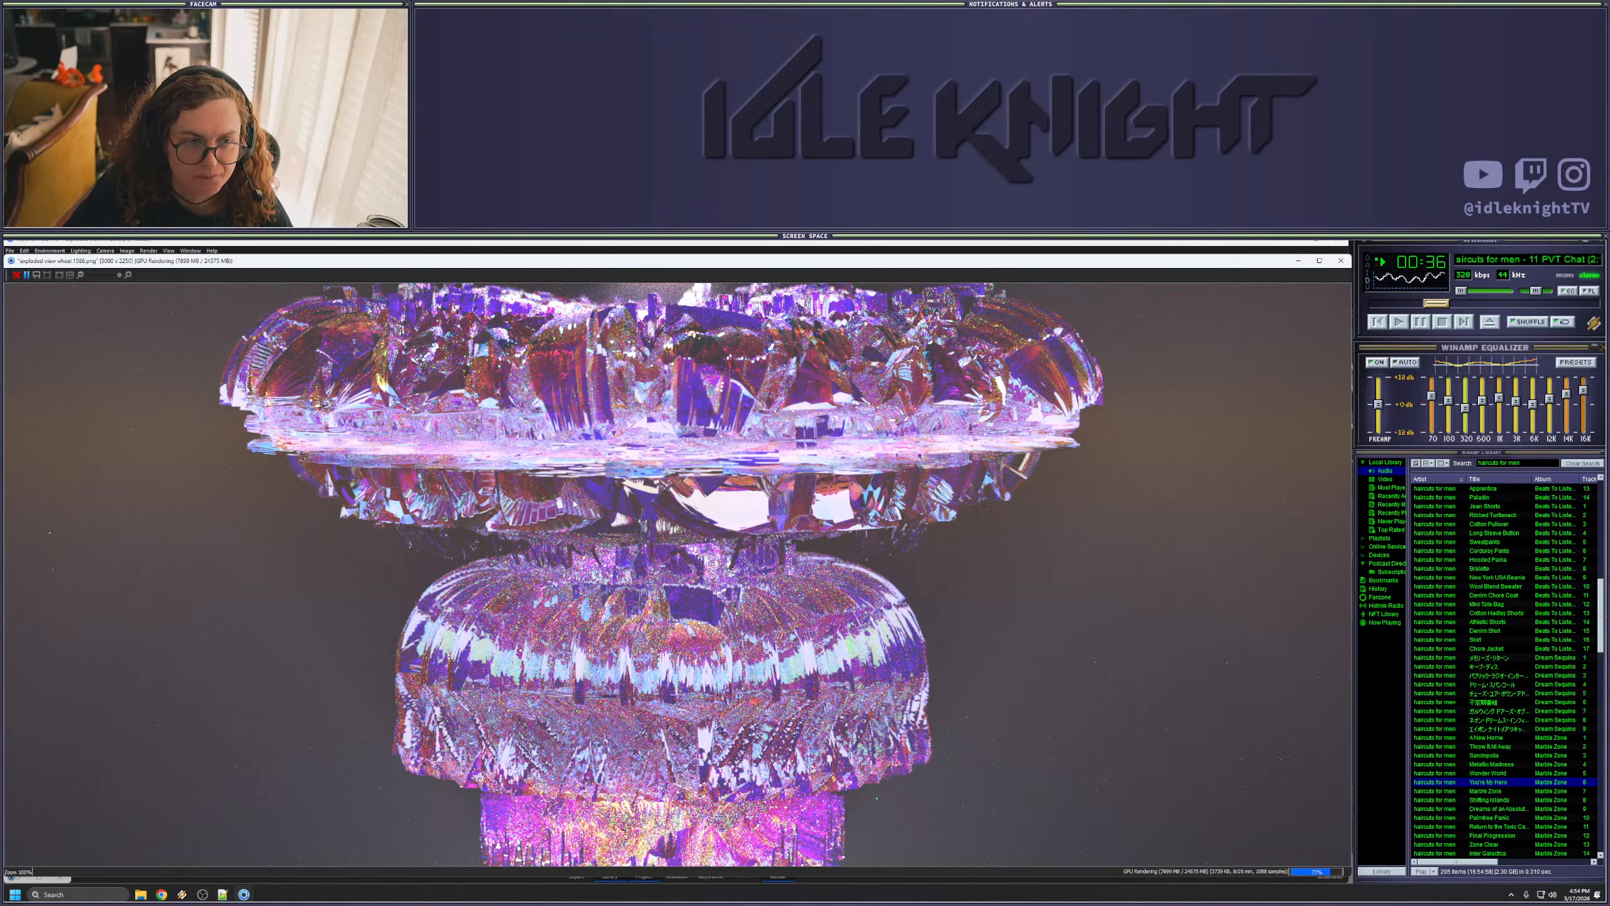
{"action": "left_click_drag", "start_coordinate": [946, 506], "coordinate": [964, 836]}
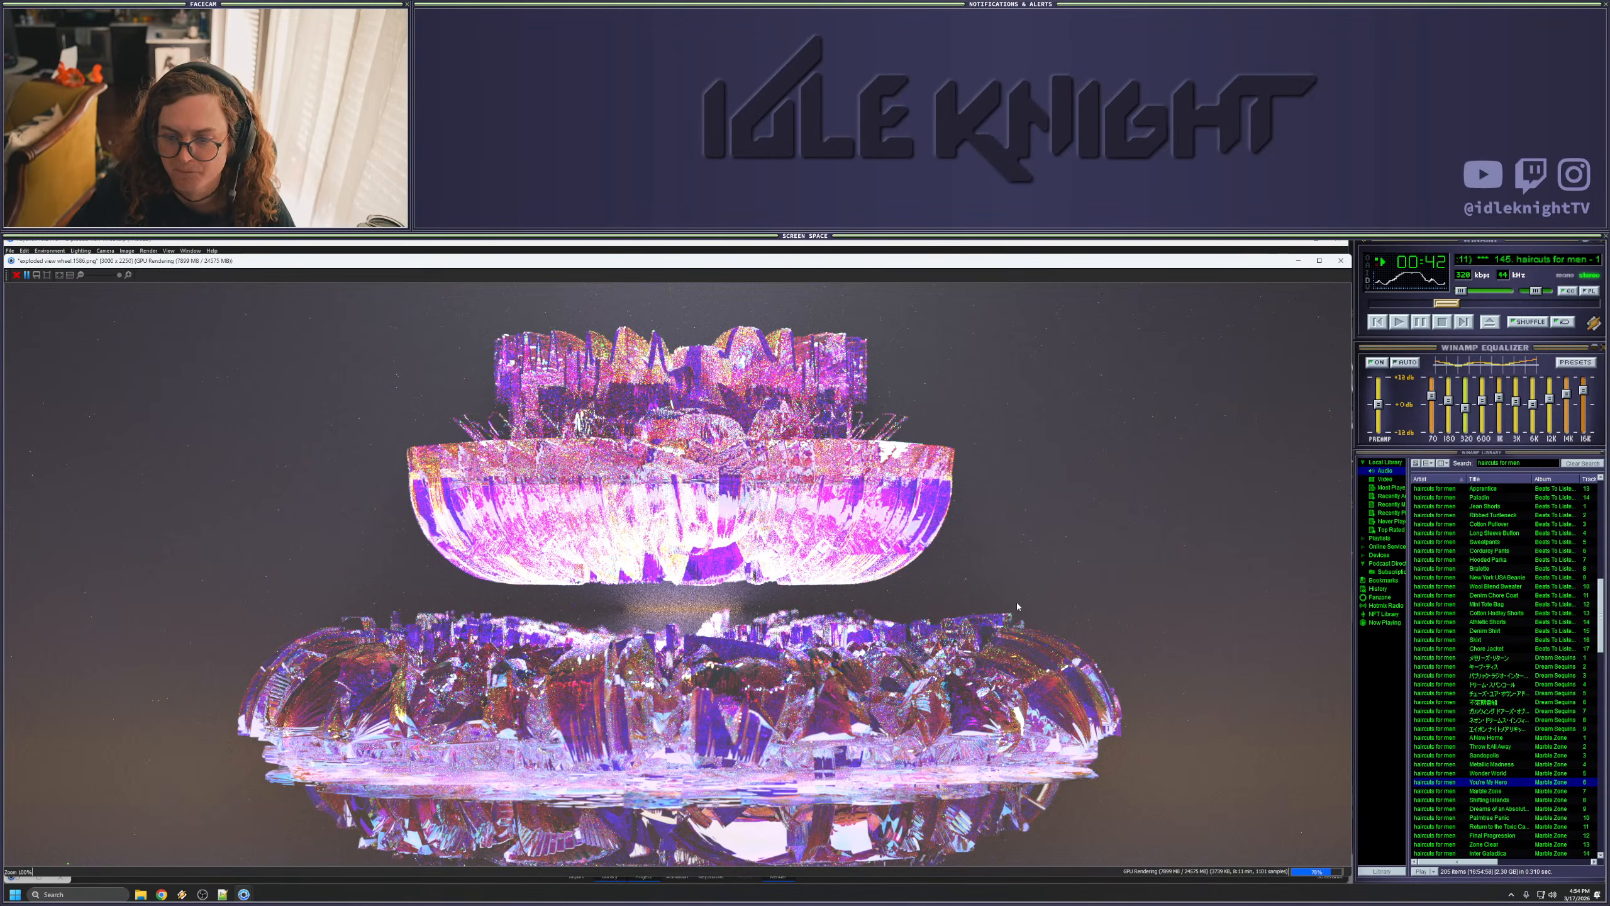
{"action": "left_click_drag", "start_coordinate": [953, 722], "coordinate": [895, 652]}
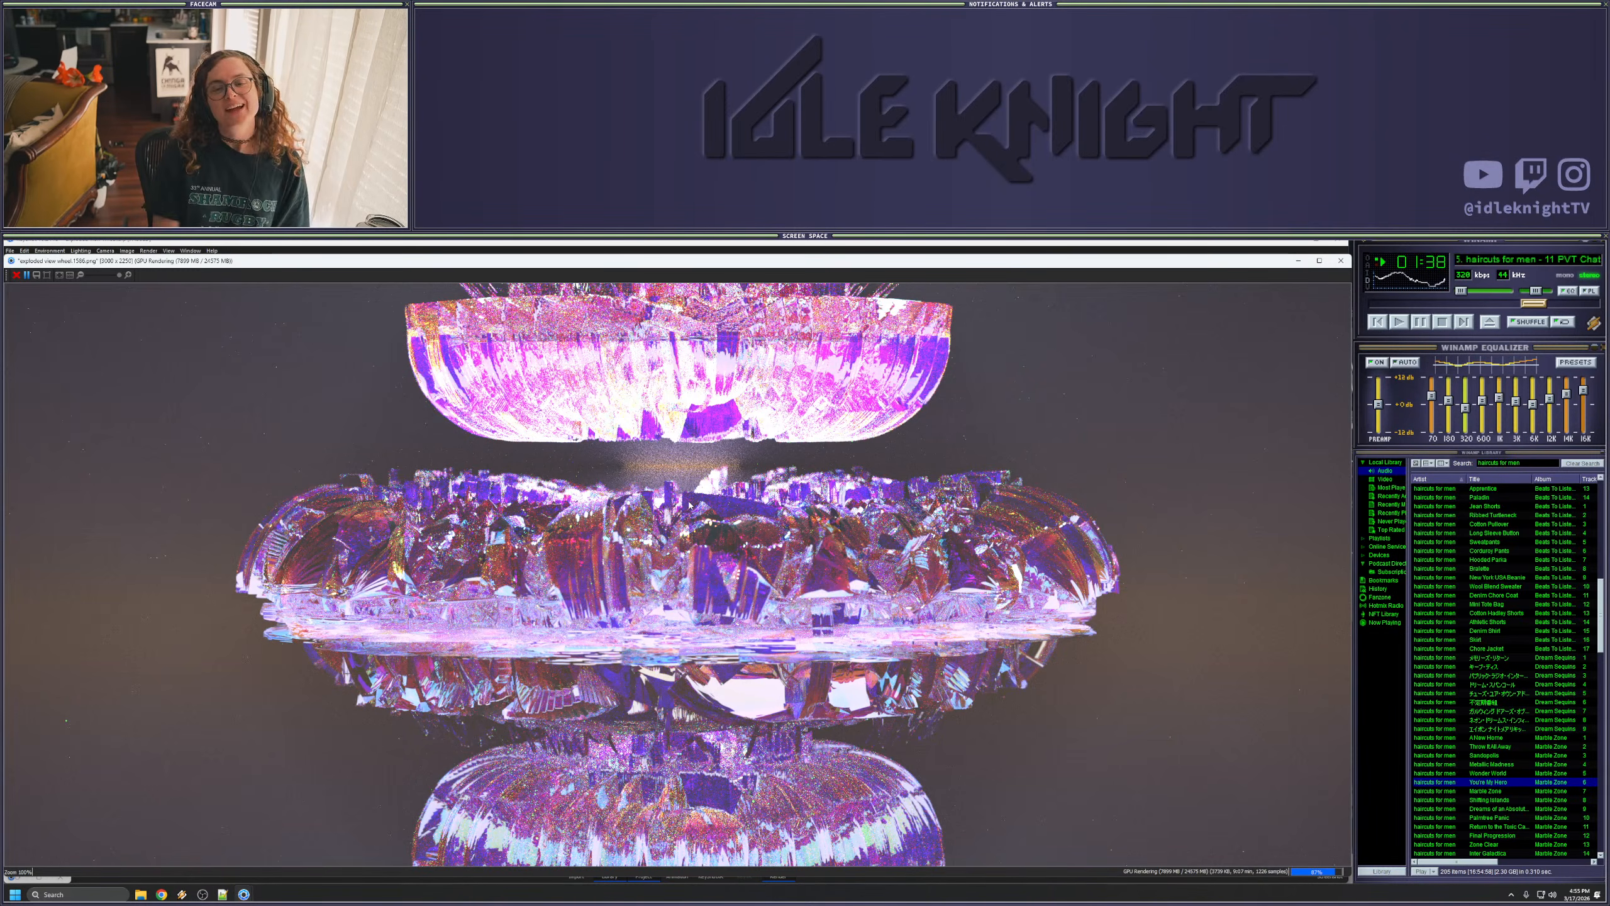
{"action": "scroll", "coordinate": [685, 651], "scroll_direction": "down", "scroll_amount": 5}
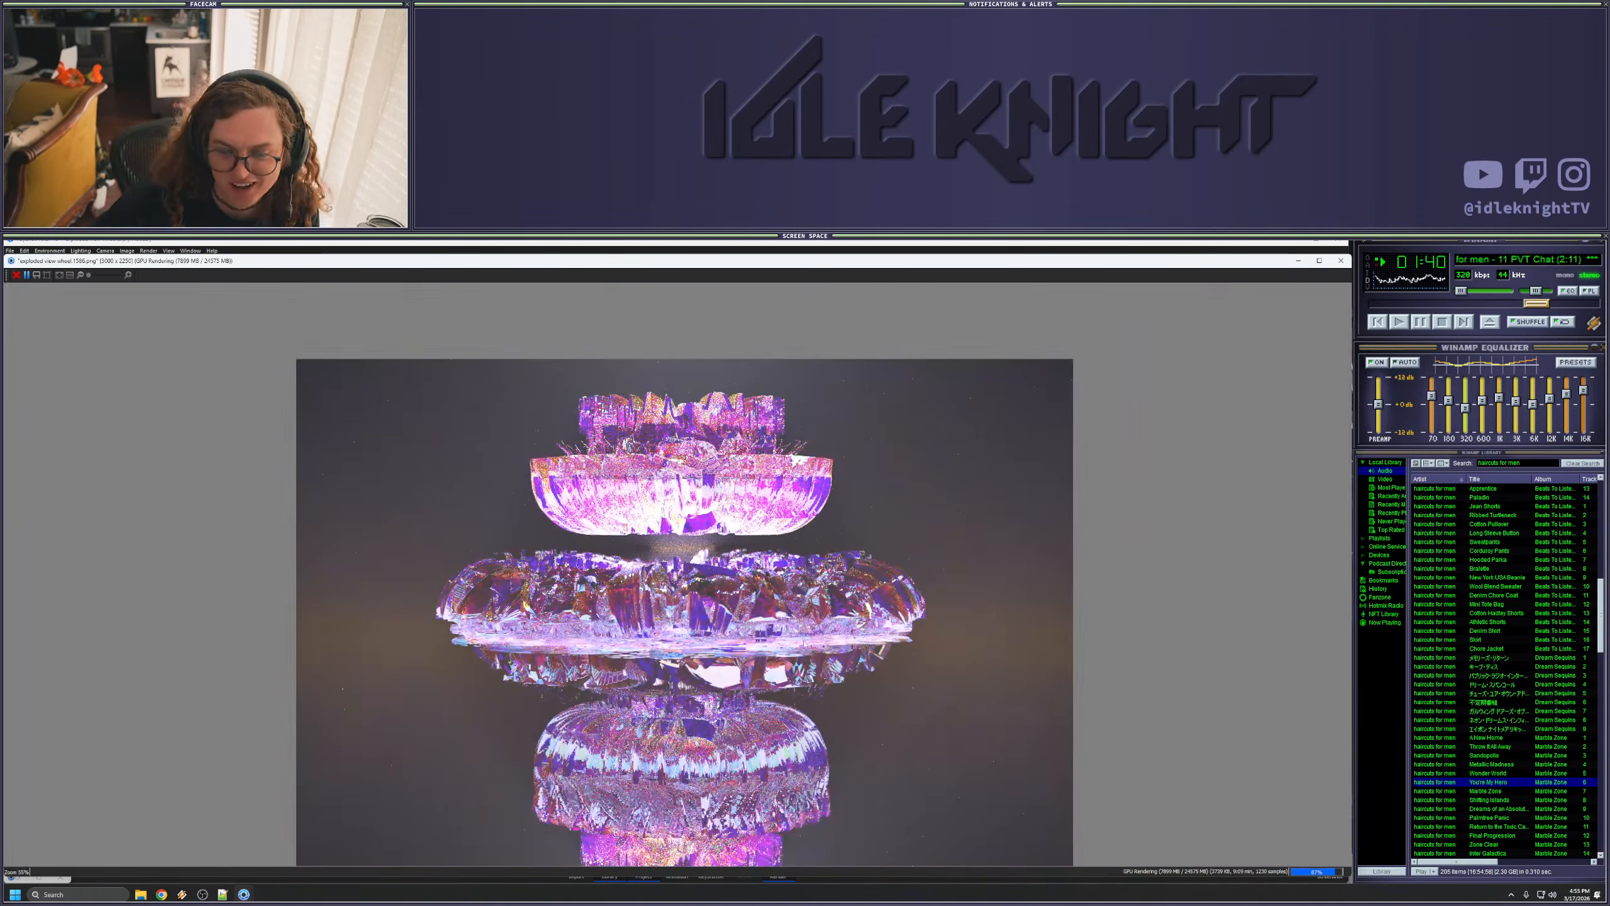
{"action": "left_click_drag", "start_coordinate": [792, 687], "coordinate": [796, 613]}
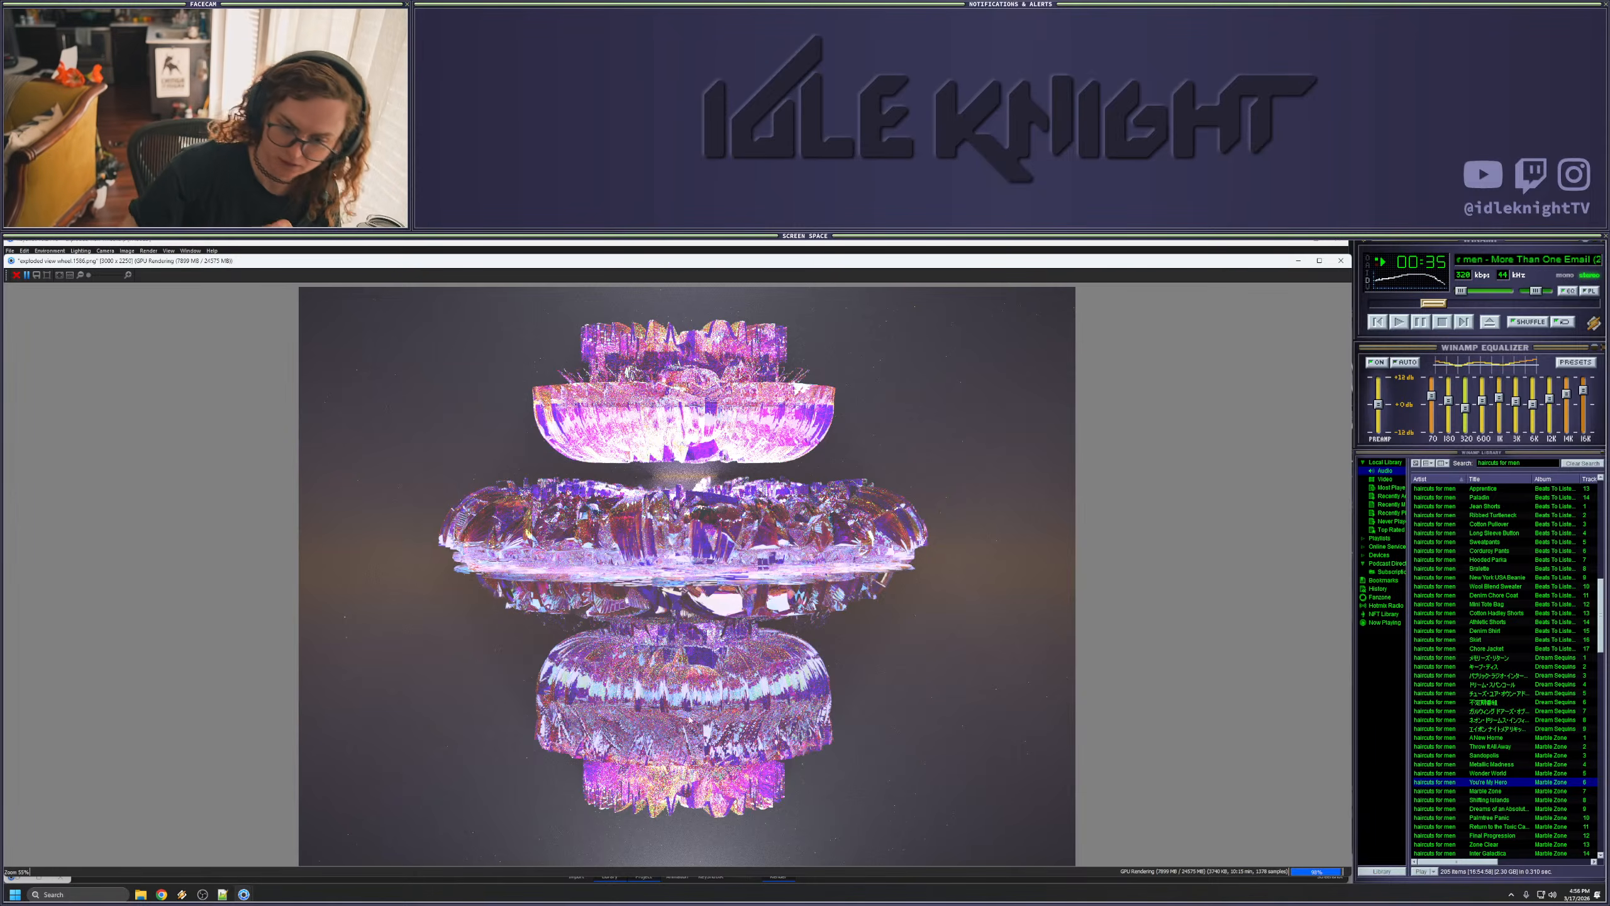
- Check the detail and remaining grain of the two lowest rings as the render completes
{"action": "scroll", "coordinate": [661, 711], "scroll_direction": "up", "scroll_amount": 5}
{"action": "scroll", "coordinate": [662, 710], "scroll_direction": "up", "scroll_amount": 1}
{"action": "left_click_drag", "start_coordinate": [287, 722], "coordinate": [425, 483]}
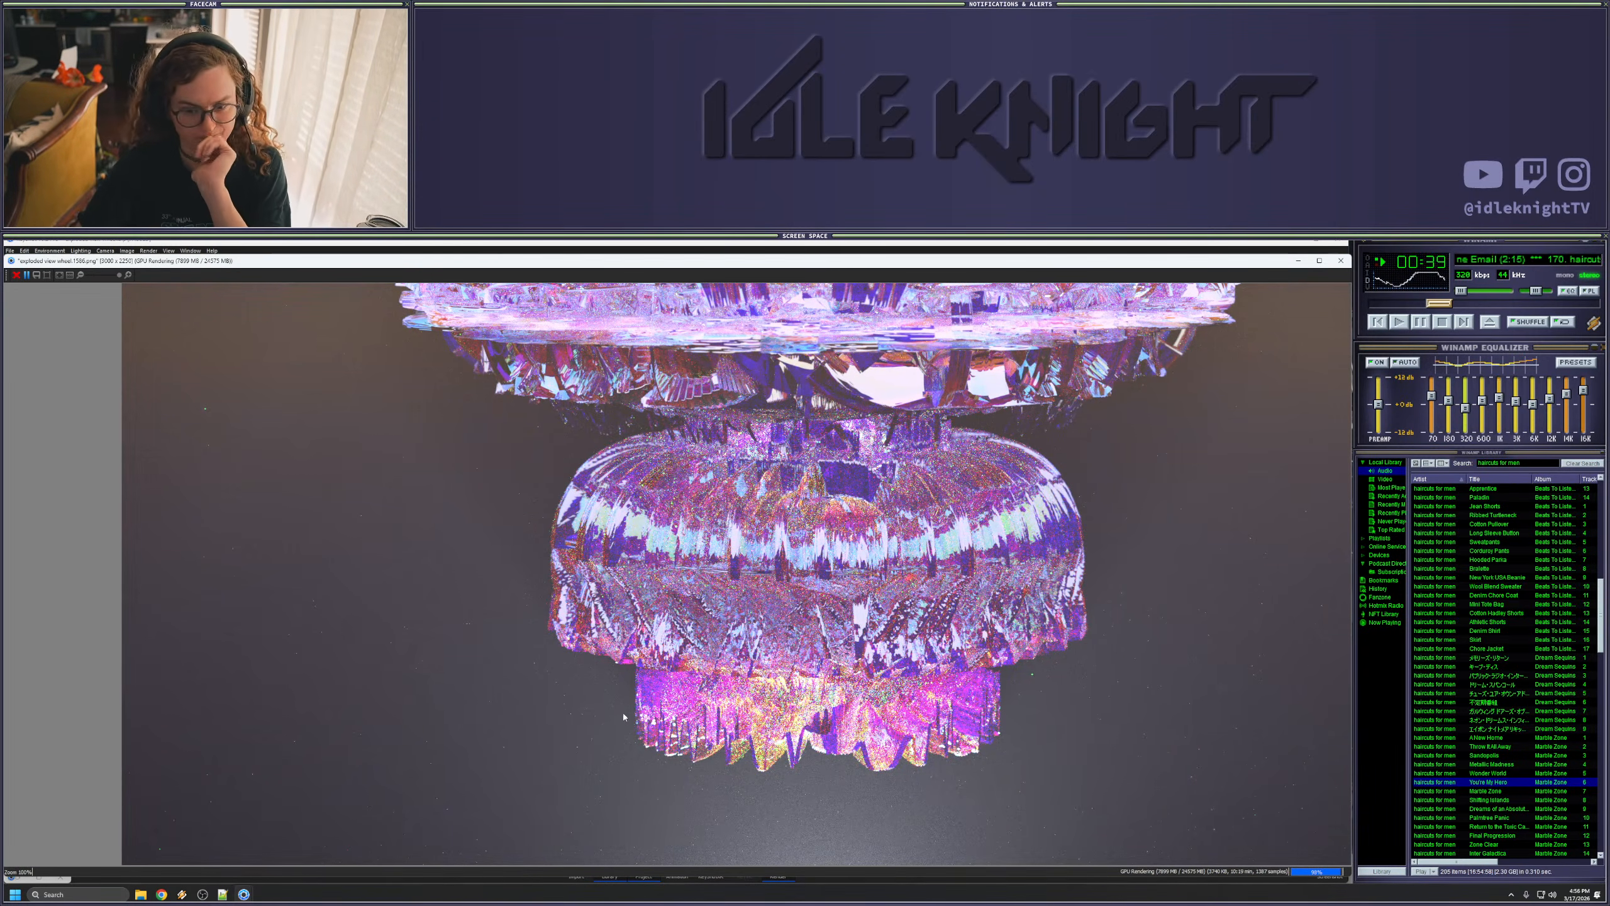
{"action": "left_click_drag", "start_coordinate": [839, 650], "coordinate": [723, 690]}
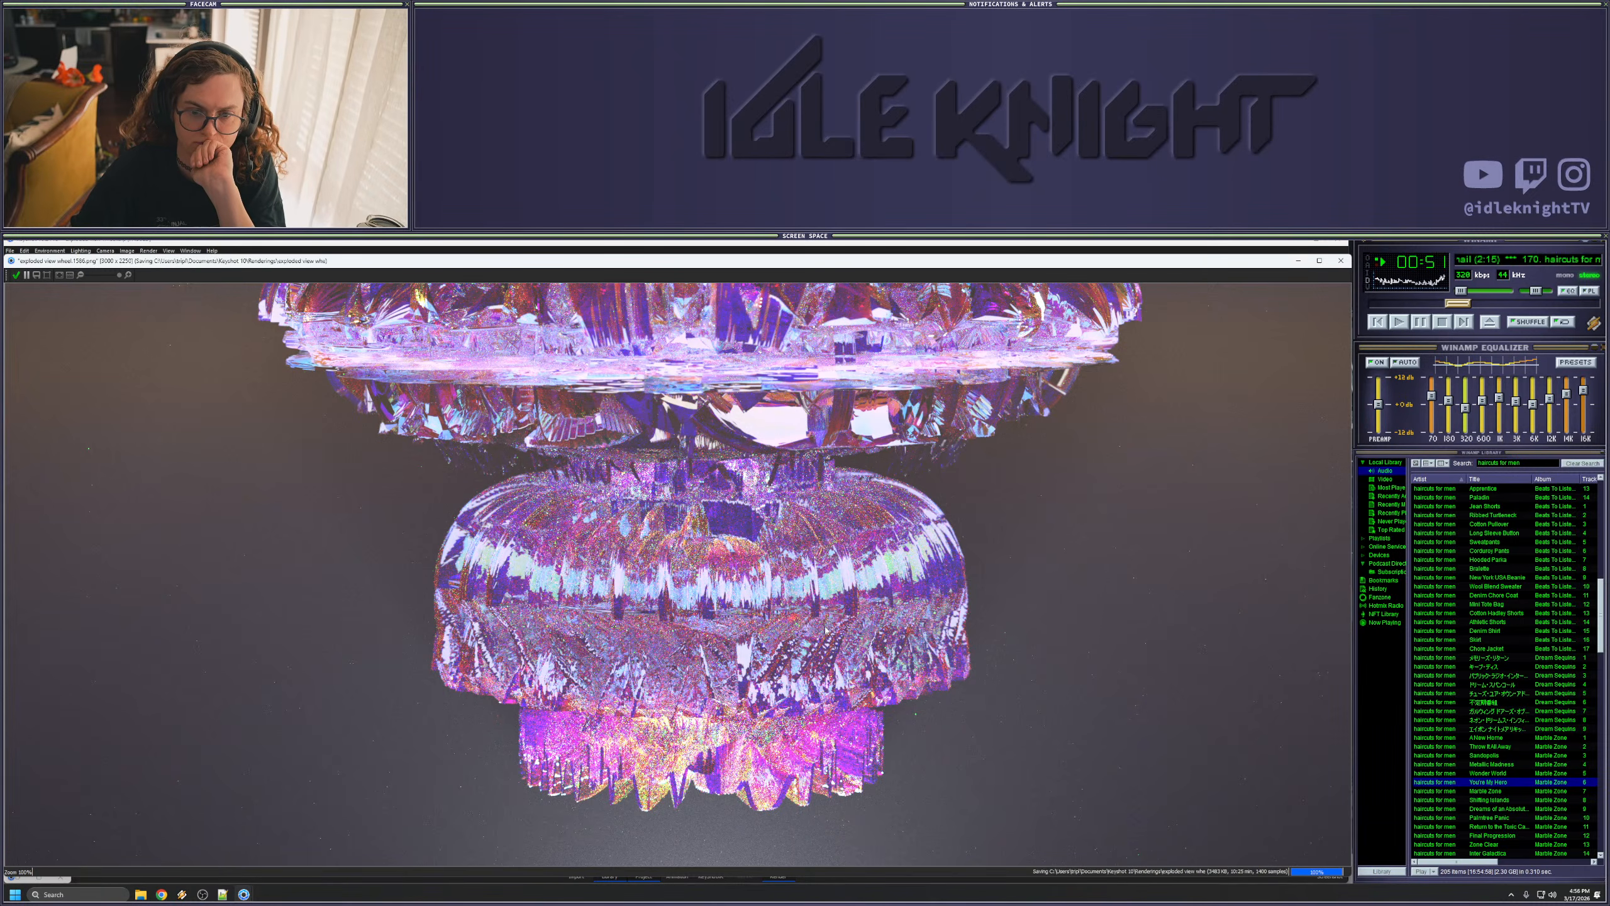
{"action": "scroll", "coordinate": [943, 644], "scroll_direction": "down", "scroll_amount": 1}
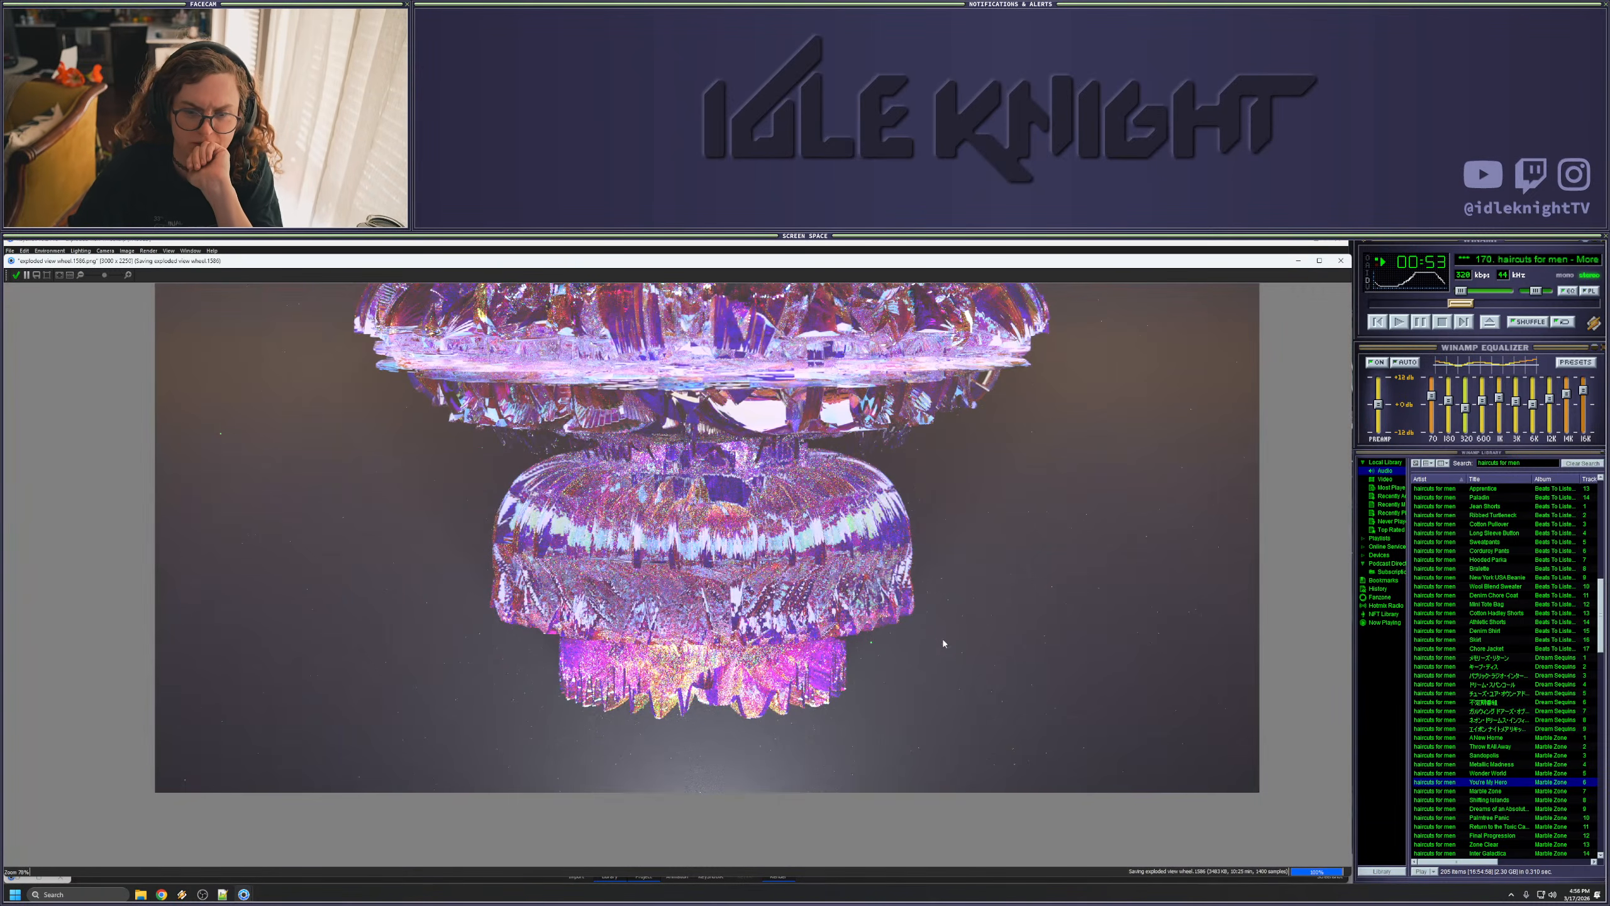
- Examine the finished render up close around the lower rings and wide middle ring, and as a full composition
{"action": "scroll", "coordinate": [943, 642], "scroll_direction": "up", "scroll_amount": 1}
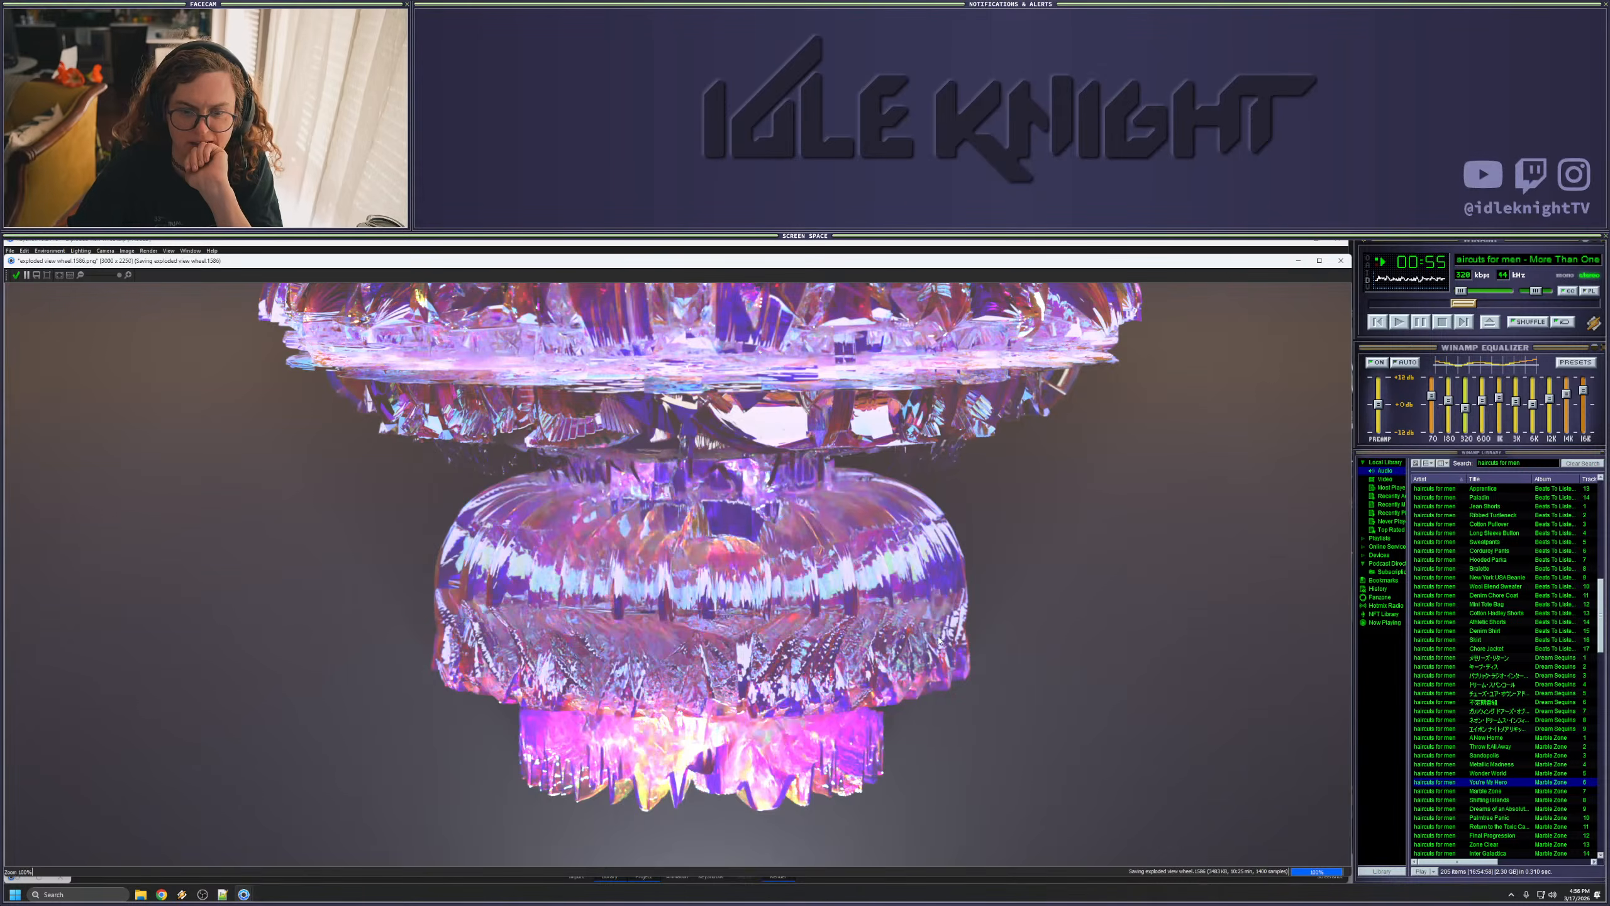
{"action": "scroll", "coordinate": [941, 640], "scroll_direction": "down", "scroll_amount": 3}
{"action": "scroll", "coordinate": [941, 641], "scroll_direction": "up", "scroll_amount": 2}
{"action": "scroll", "coordinate": [803, 591], "scroll_direction": "down", "scroll_amount": 3}
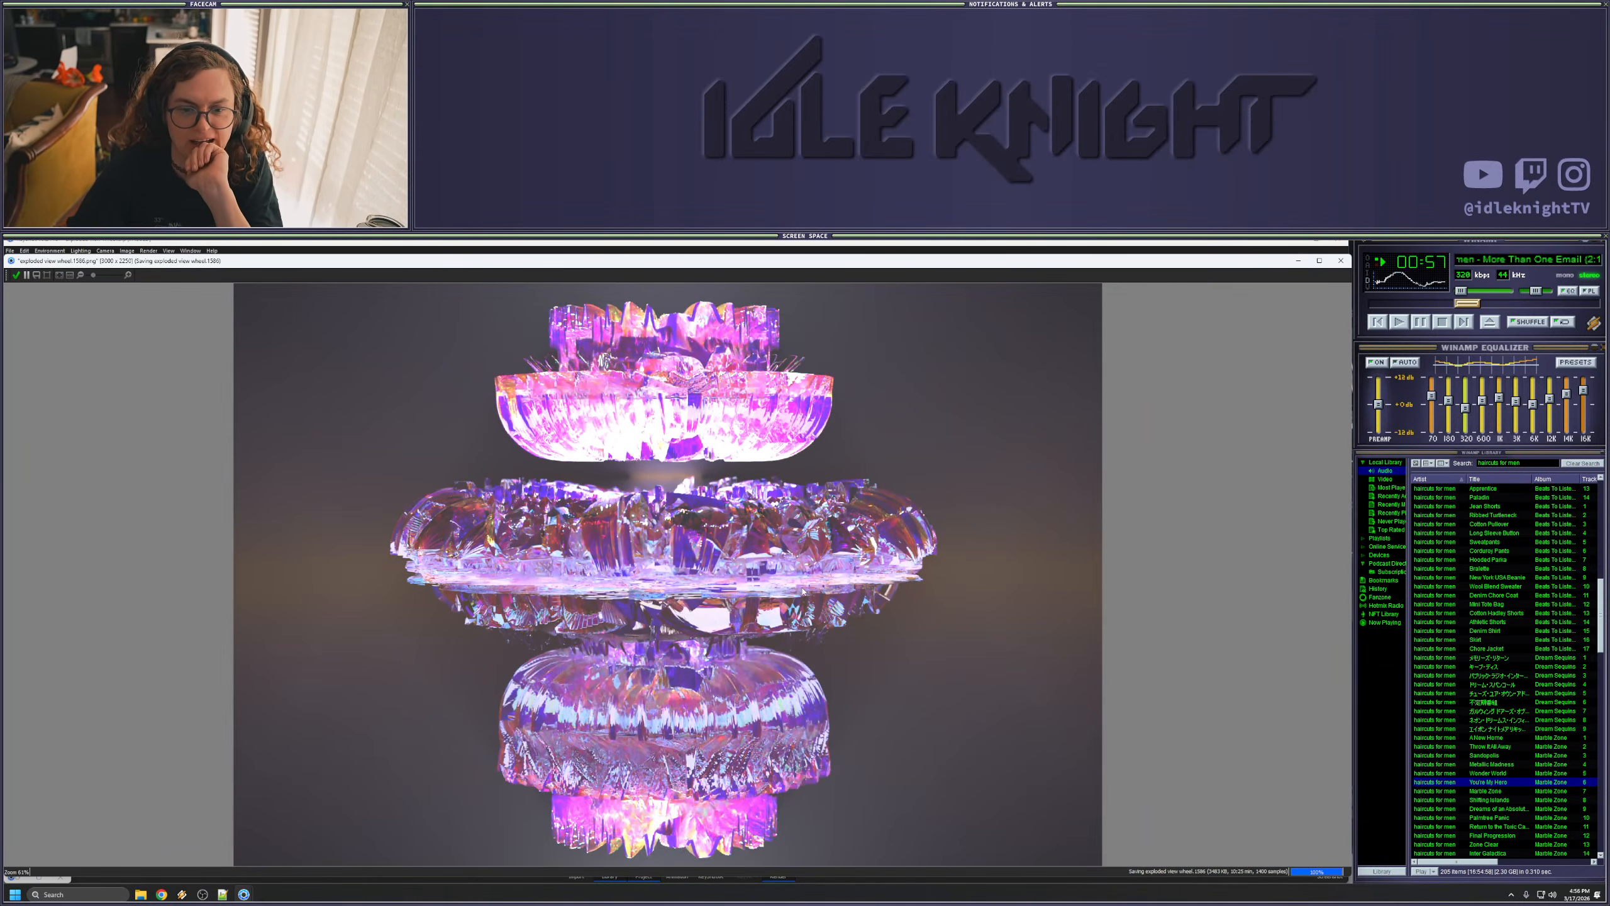
{"action": "scroll", "coordinate": [788, 561], "scroll_direction": "up", "scroll_amount": 1}
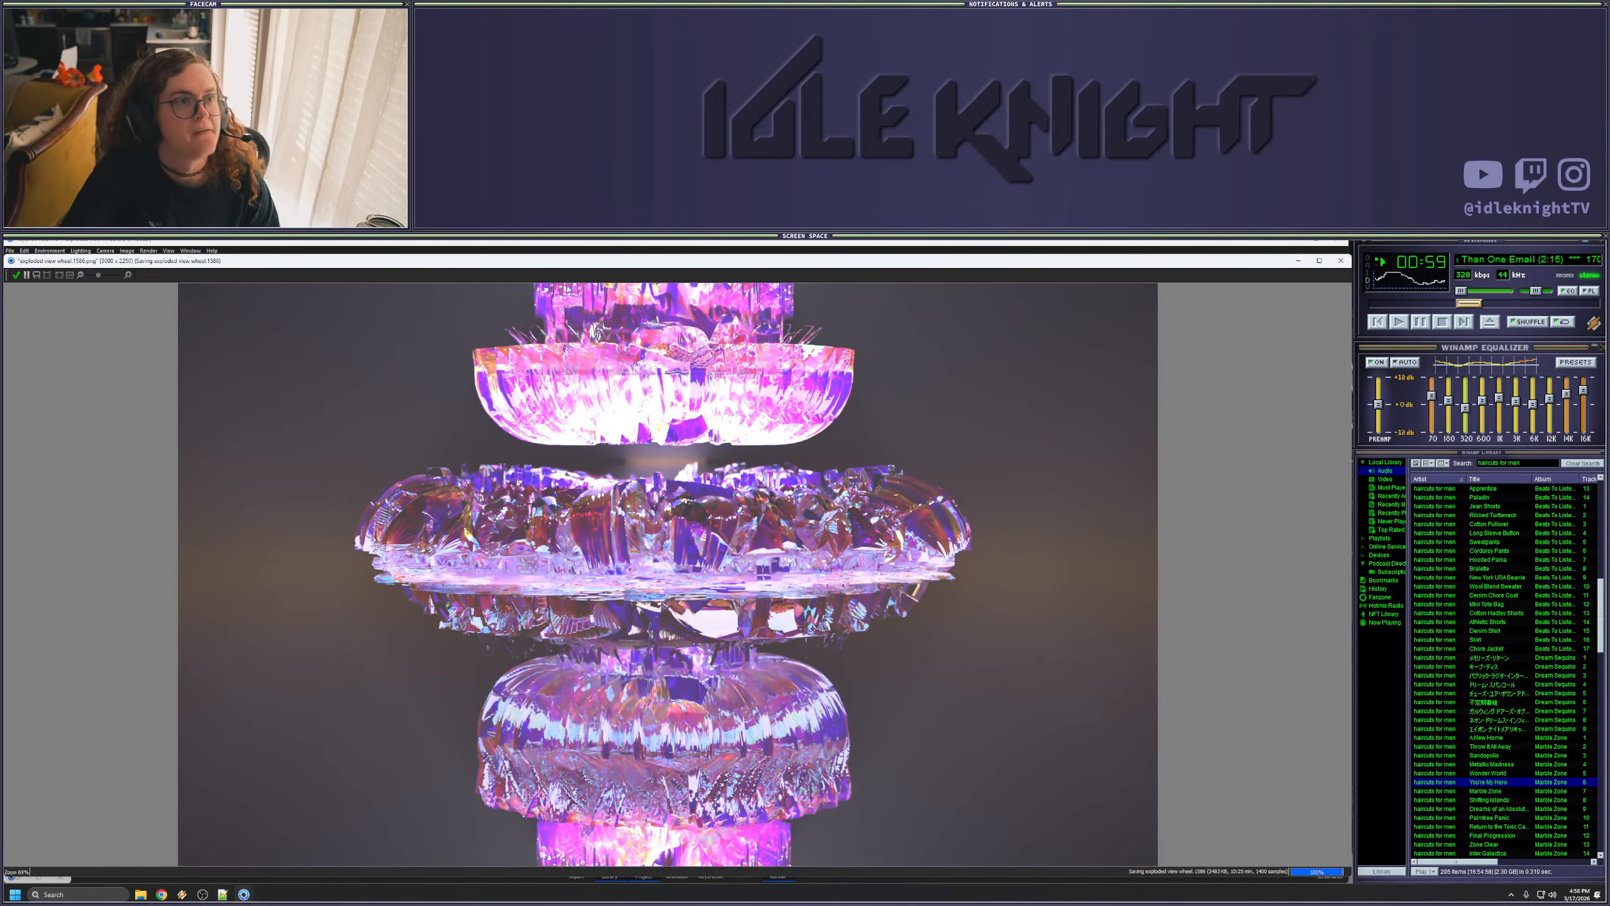
{"action": "scroll", "coordinate": [787, 561], "scroll_direction": "up", "scroll_amount": 1}
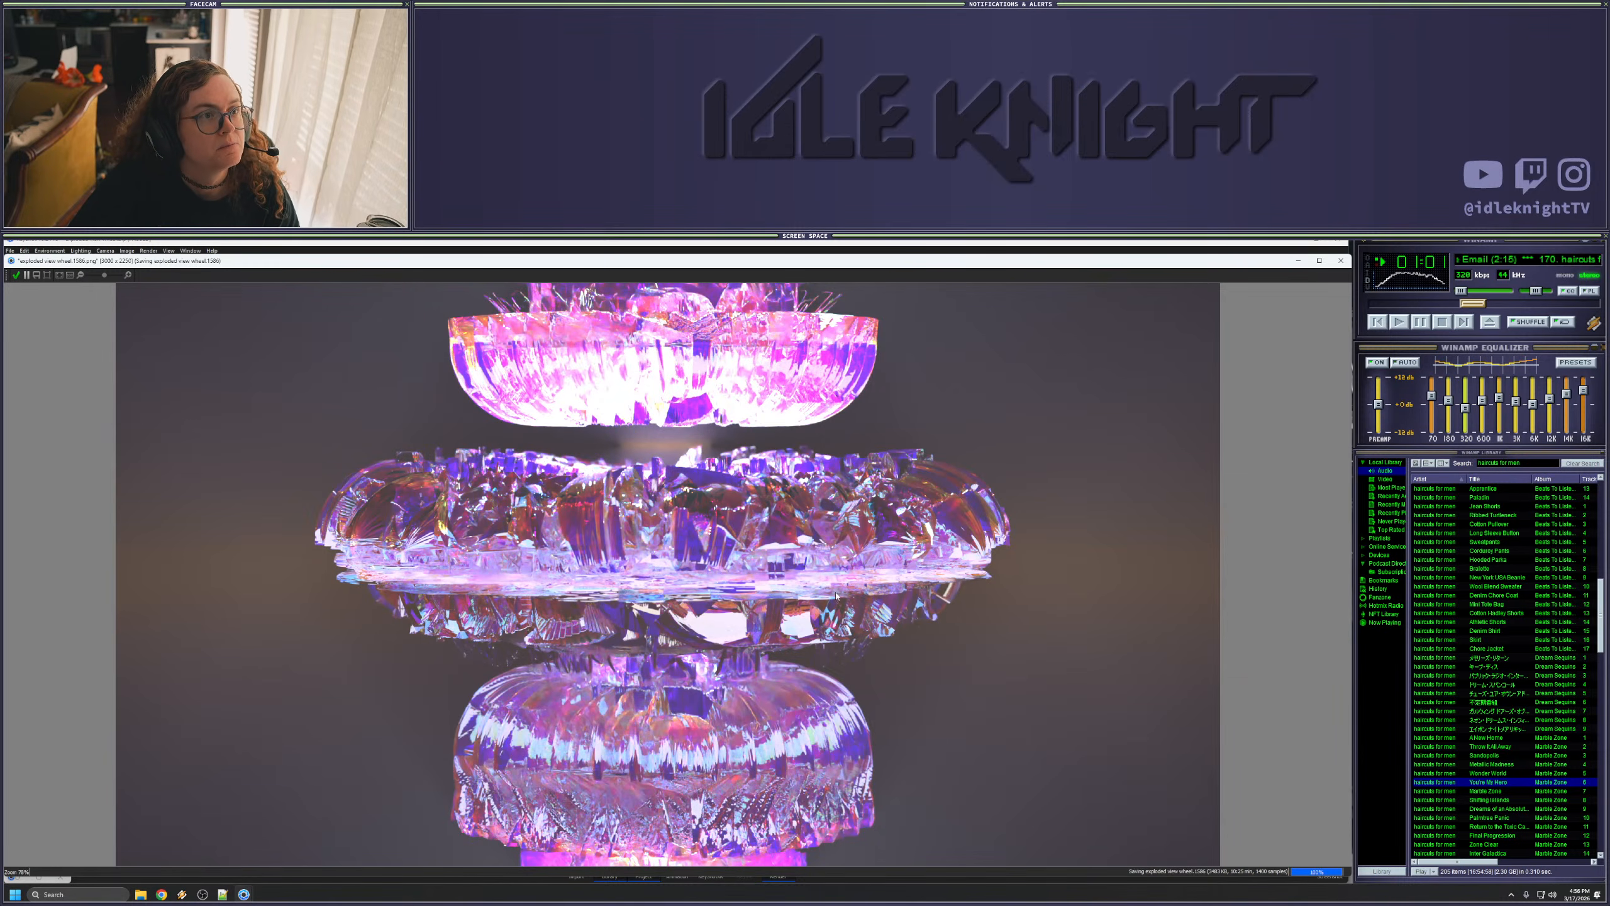
{"action": "scroll", "coordinate": [829, 593], "scroll_direction": "up", "scroll_amount": 2}
{"action": "scroll", "coordinate": [850, 617], "scroll_direction": "down", "scroll_amount": 4}
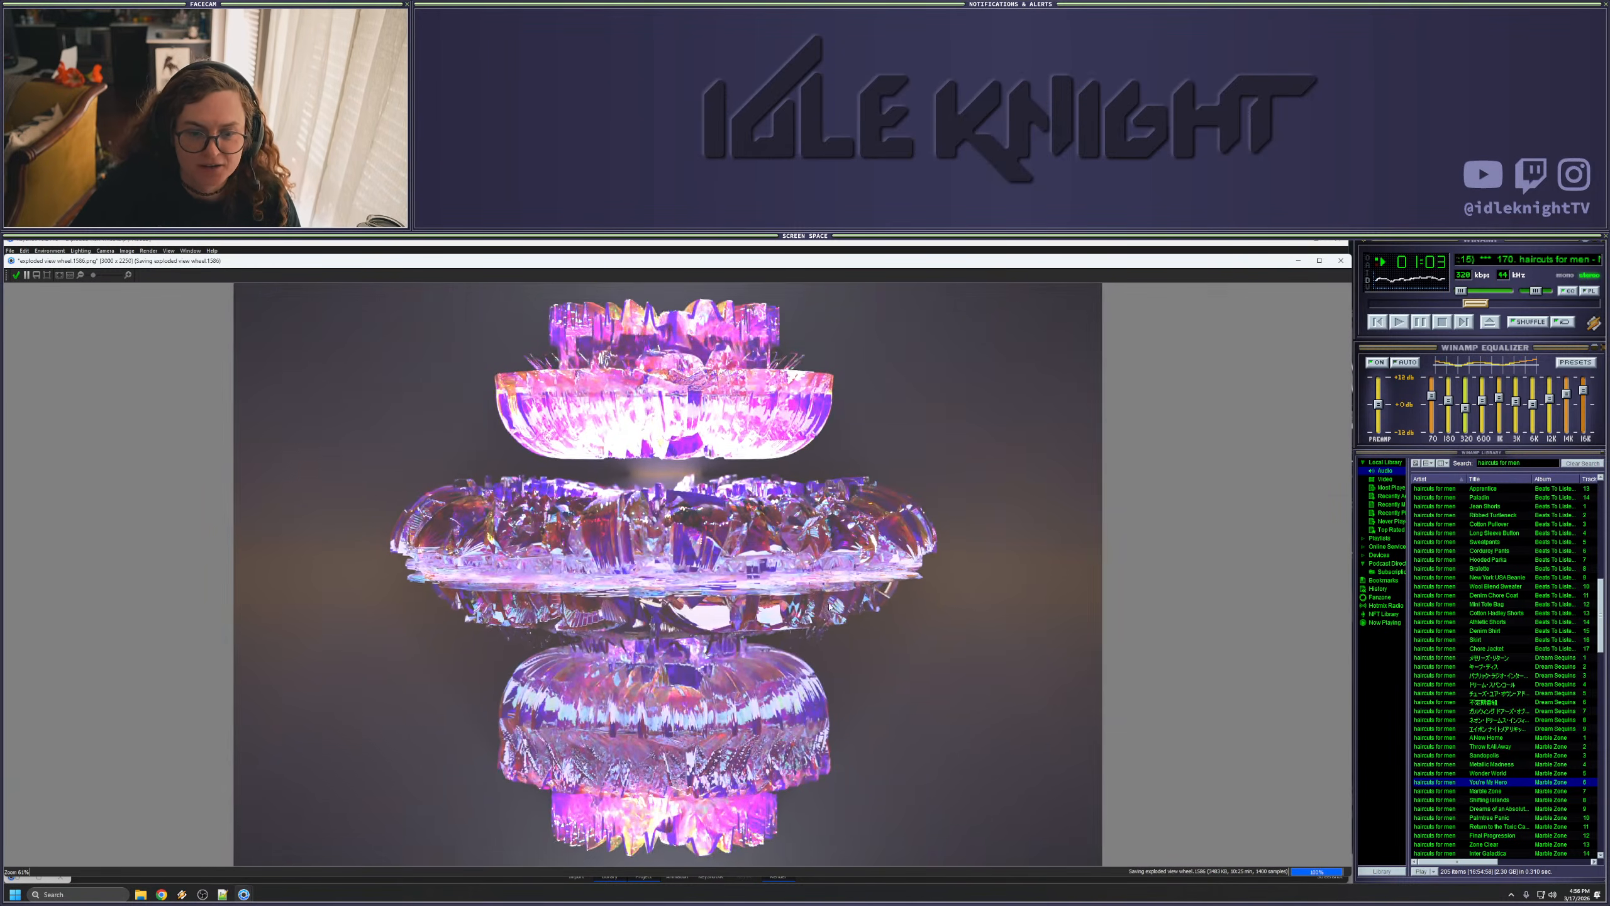
- Review the whole stacked-ring composition centred in the render output window
{"action": "scroll", "coordinate": [826, 564], "scroll_direction": "up", "scroll_amount": 1}
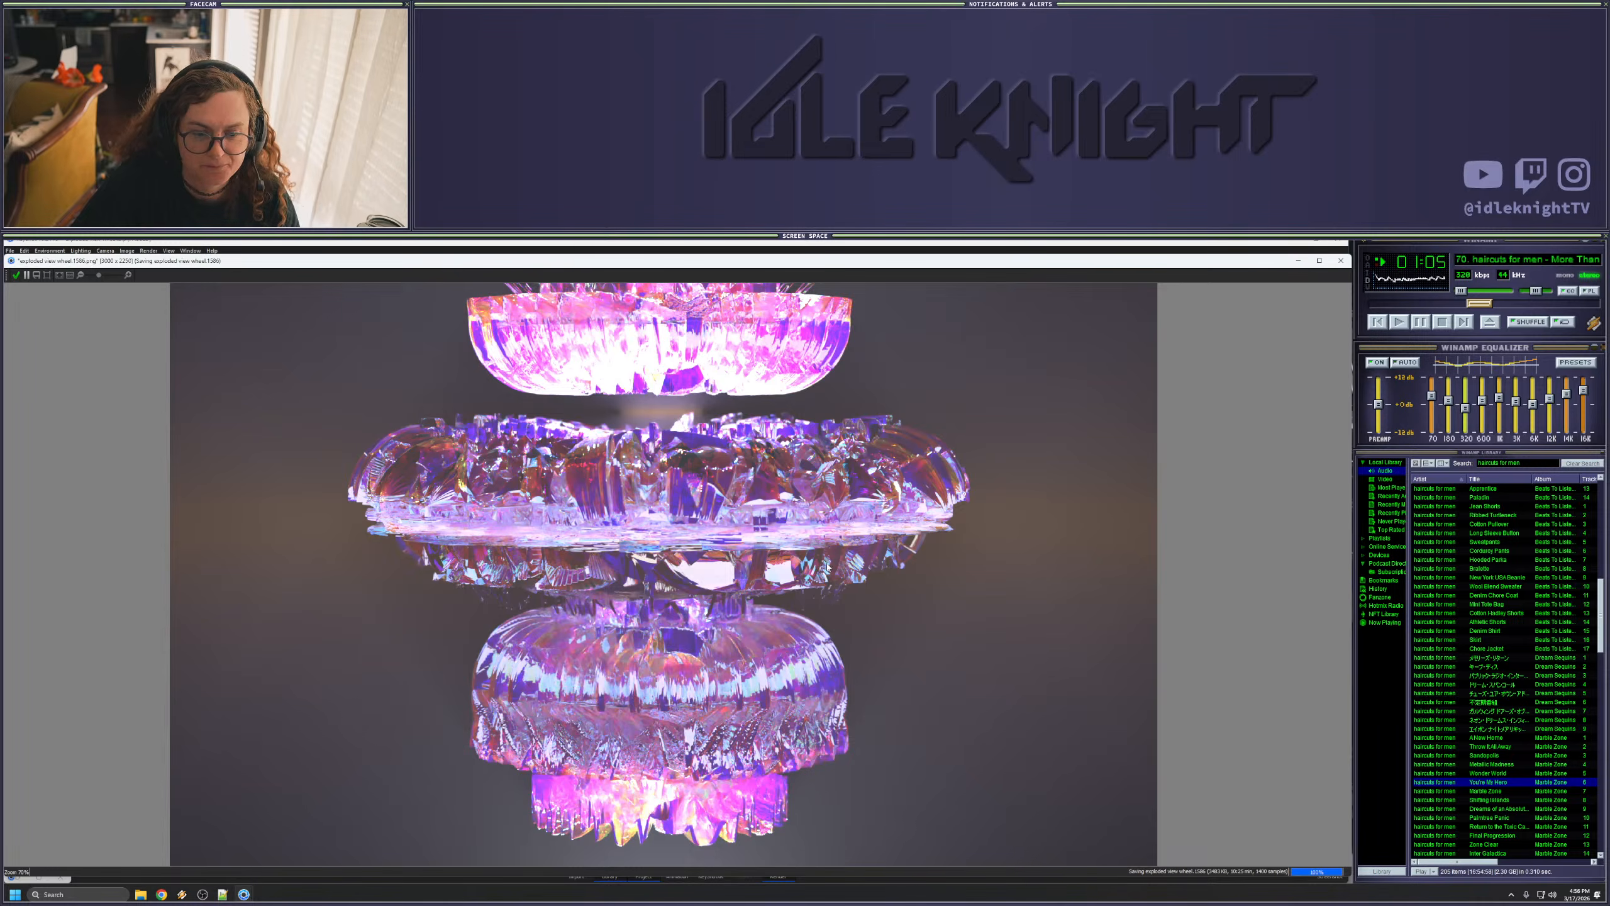
{"action": "scroll", "coordinate": [827, 566], "scroll_direction": "down", "scroll_amount": 1}
{"action": "left_click_drag", "start_coordinate": [828, 566], "coordinate": [869, 608]}
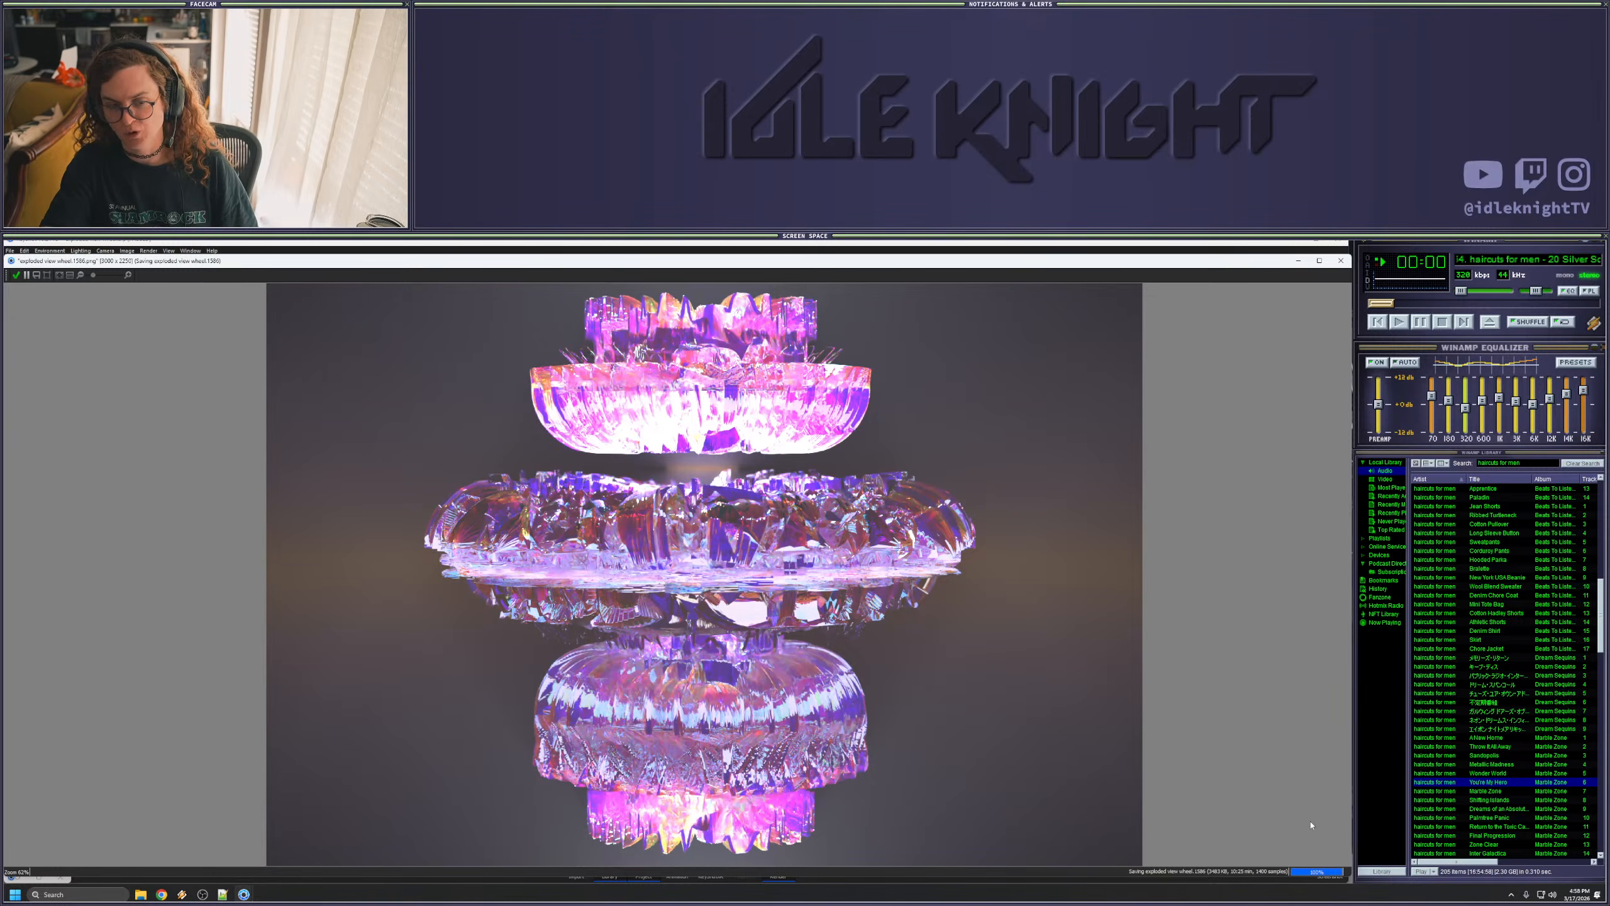
{"action": "scroll", "coordinate": [915, 728], "scroll_direction": "down", "scroll_amount": 1}
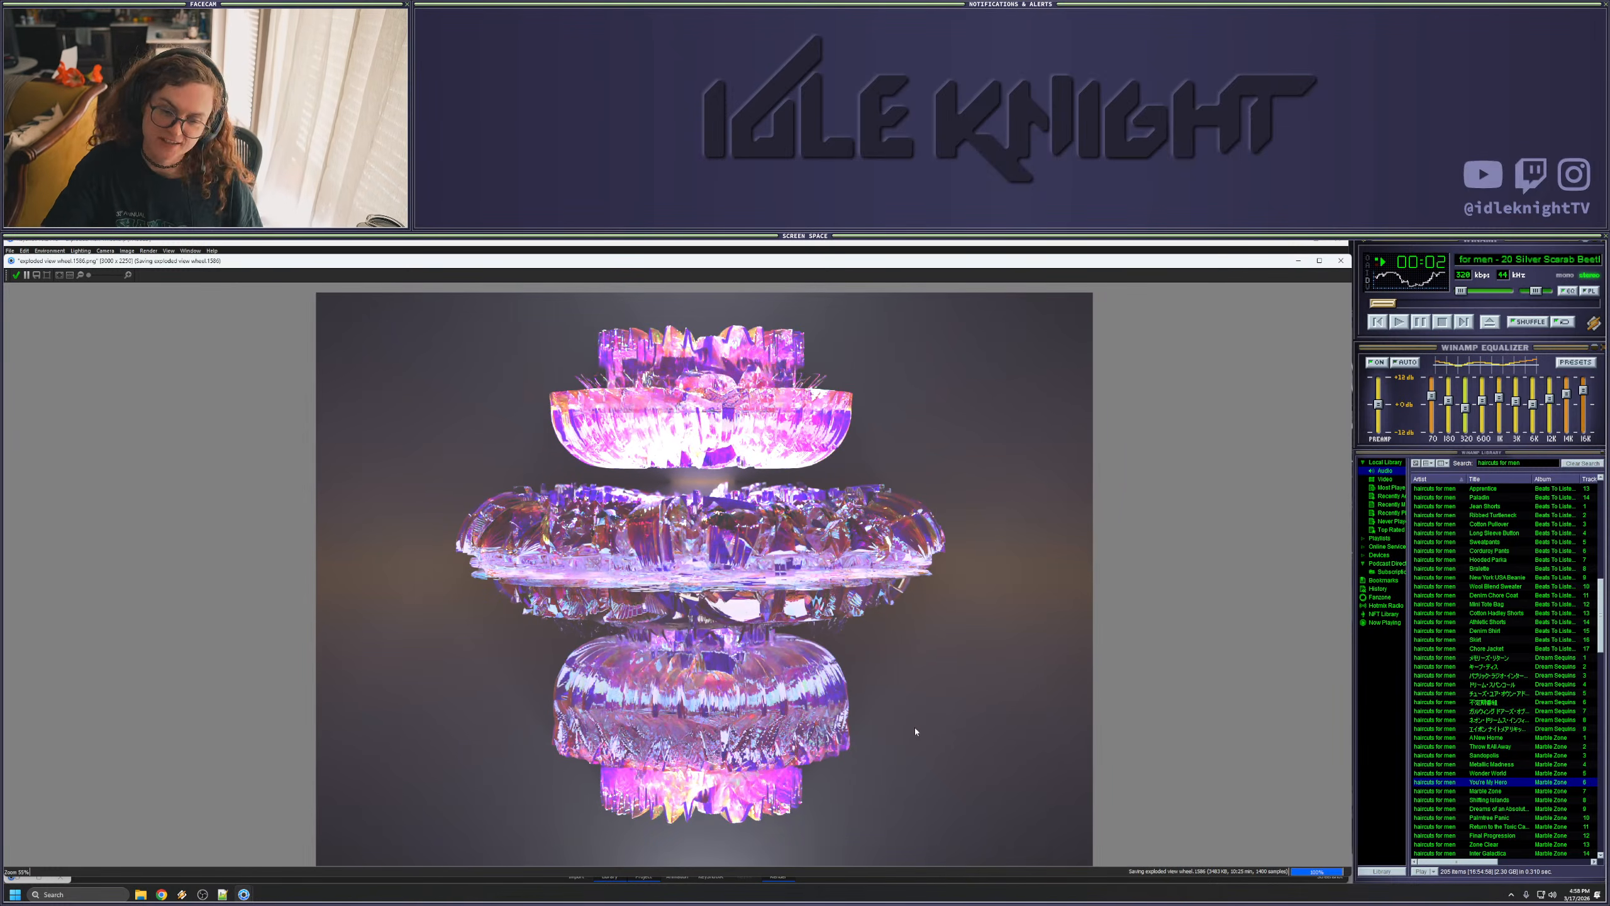
{"action": "left_click_drag", "start_coordinate": [930, 634], "coordinate": [964, 655]}
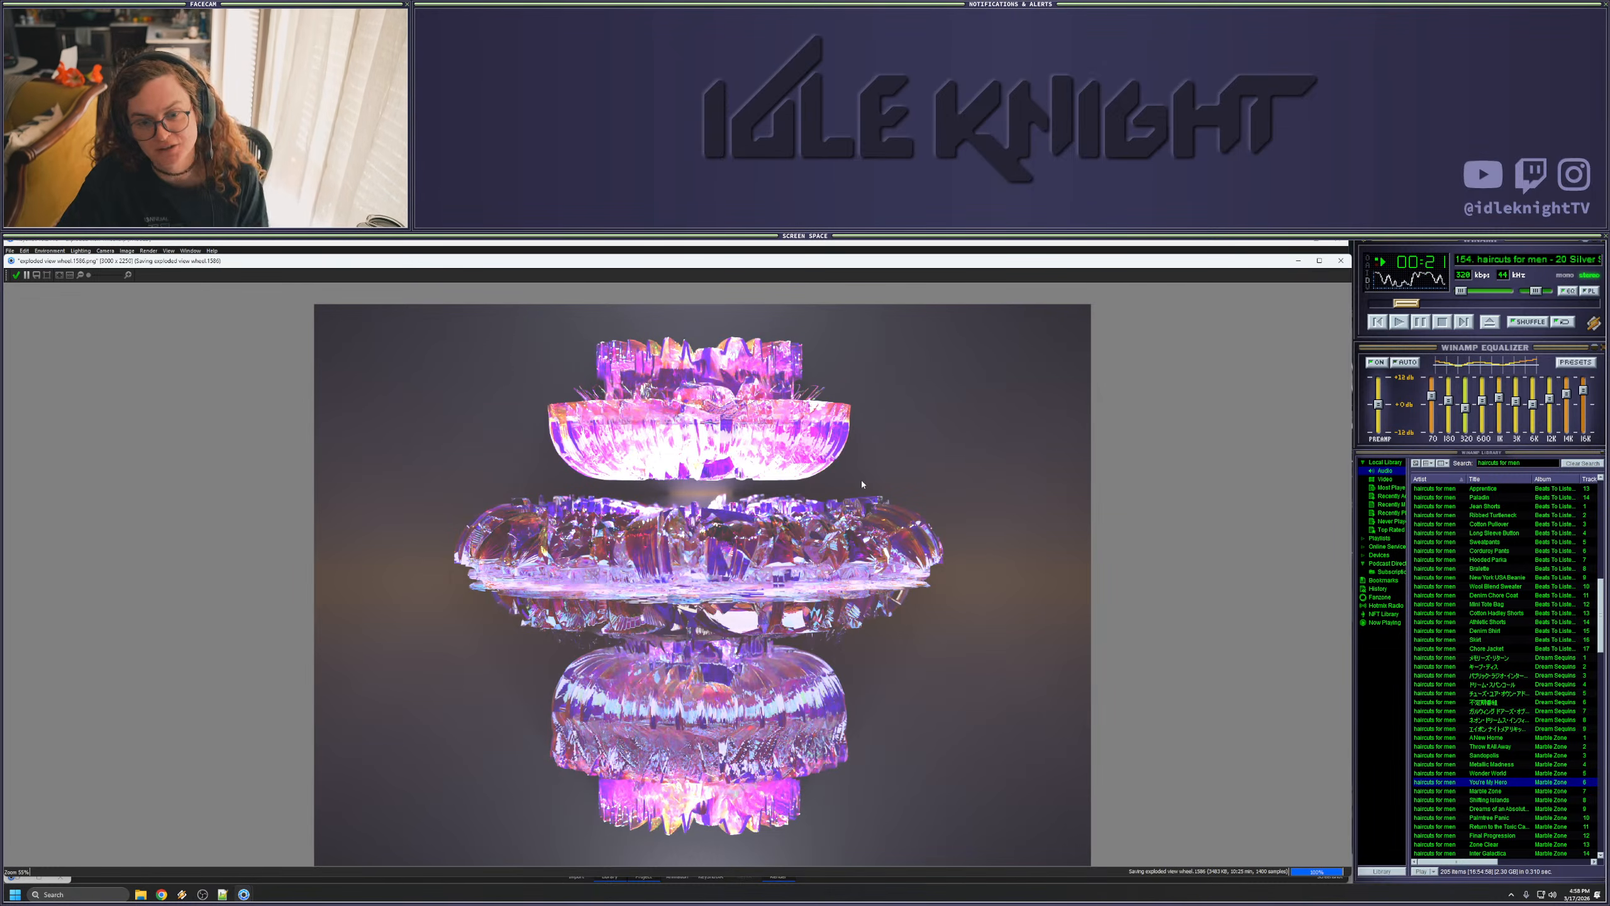
{"action": "left_click_drag", "start_coordinate": [963, 492], "coordinate": [956, 471]}
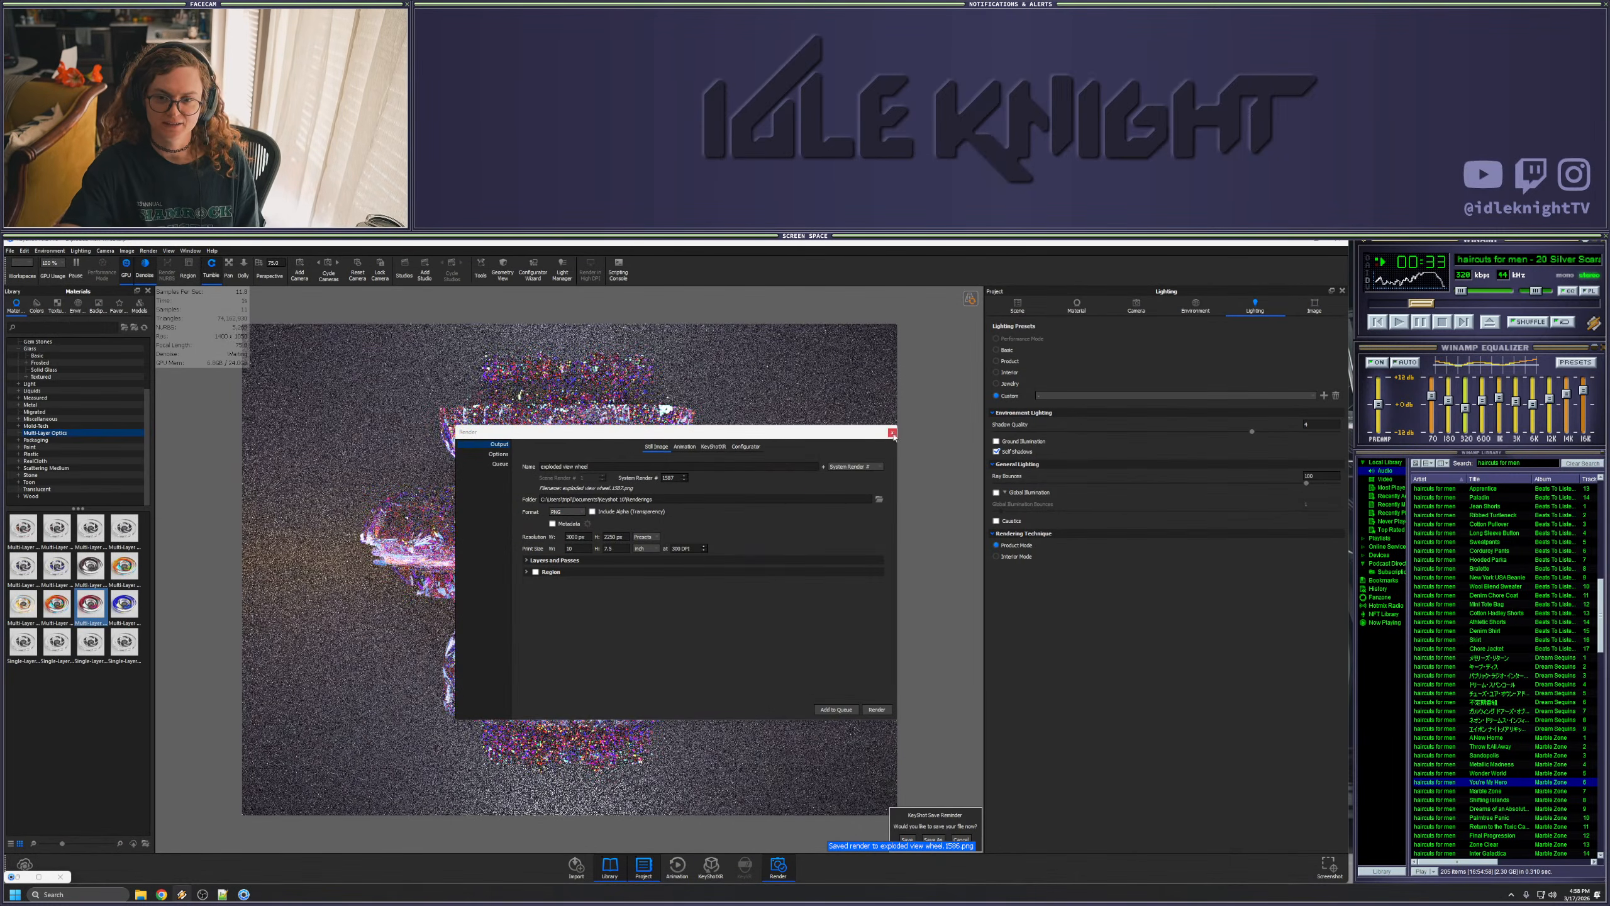
- Close KeyShot and discard the unsaved scene changes
{"action": "left_click", "coordinate": [1338, 241]}
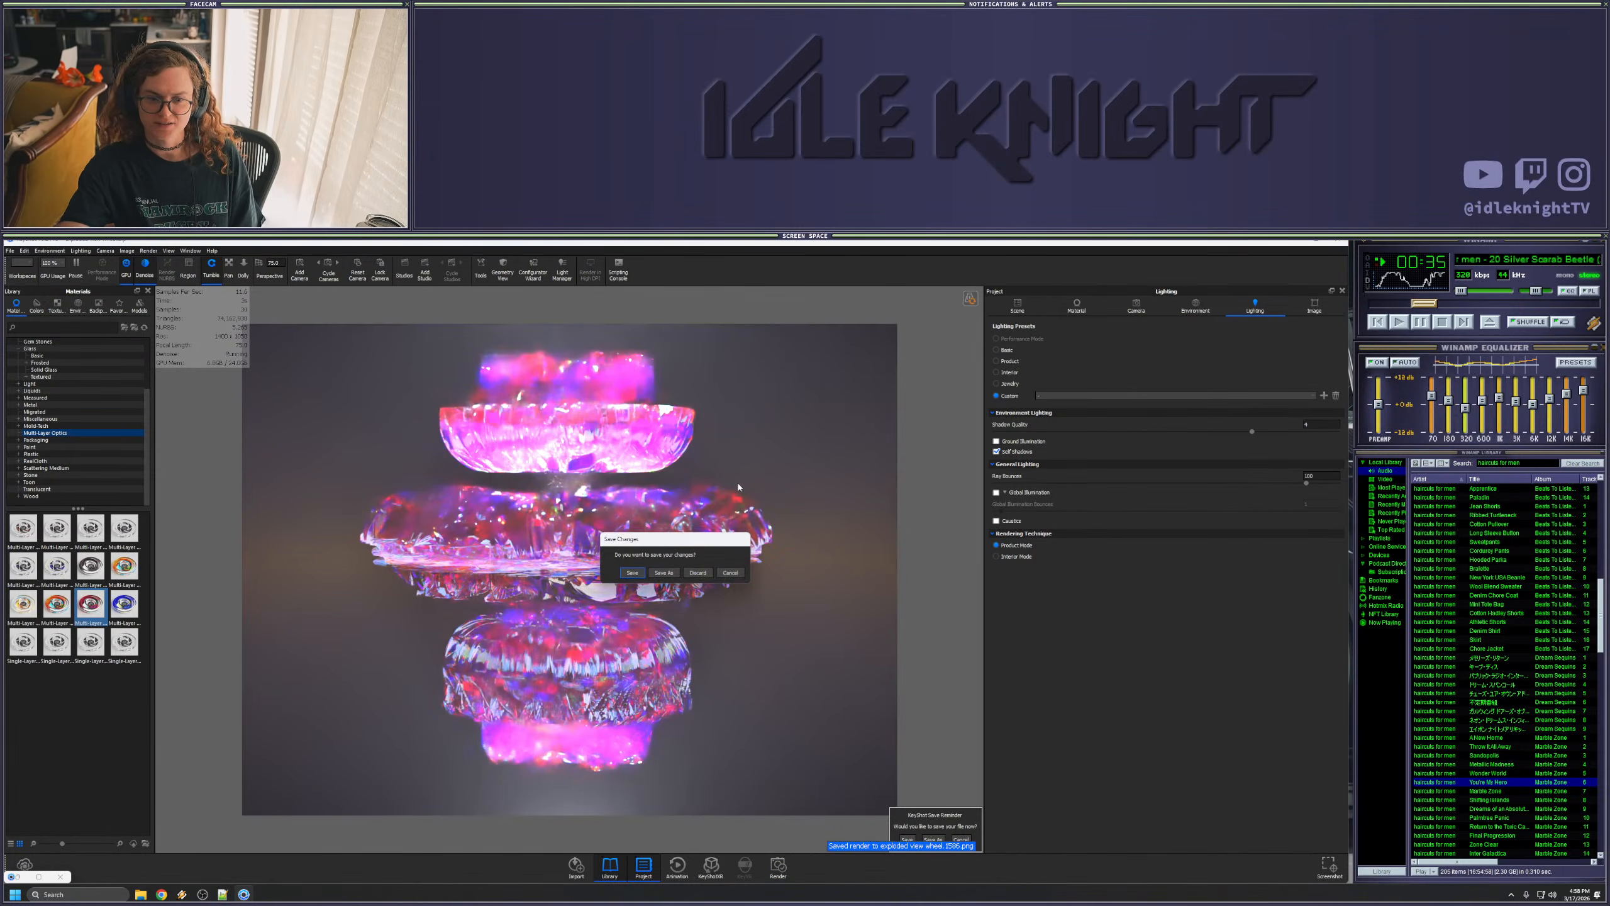
{"action": "left_click", "coordinate": [696, 573]}
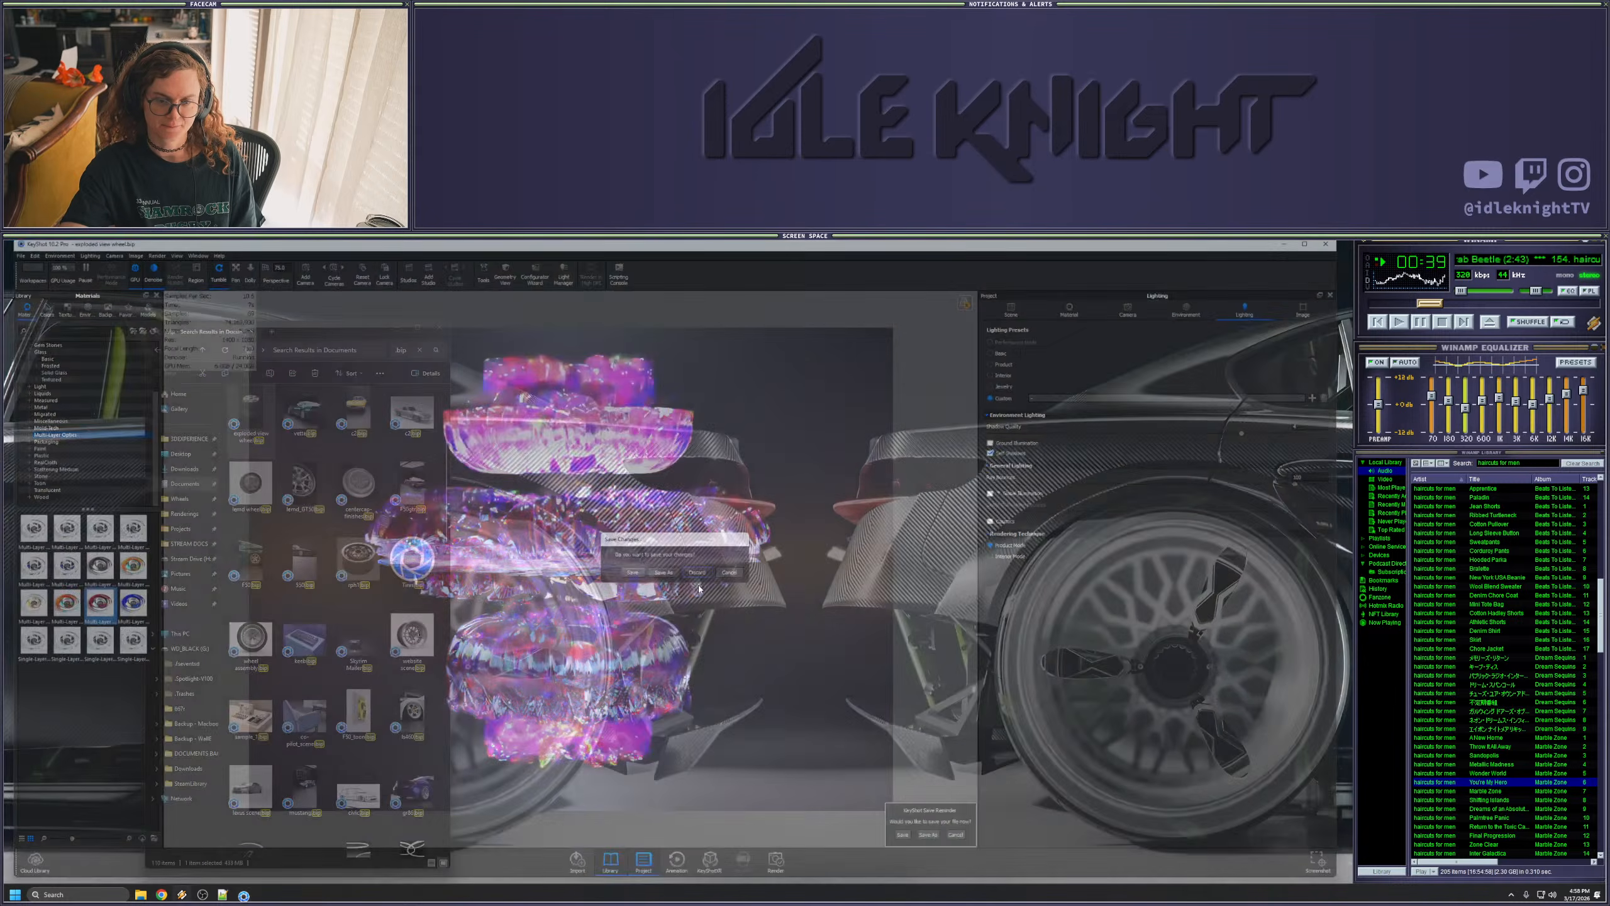
- Open exploded view wheel.1586.png from the Renderings folder, and narrow and reposition its viewer window
{"action": "left_click", "coordinate": [185, 514]}
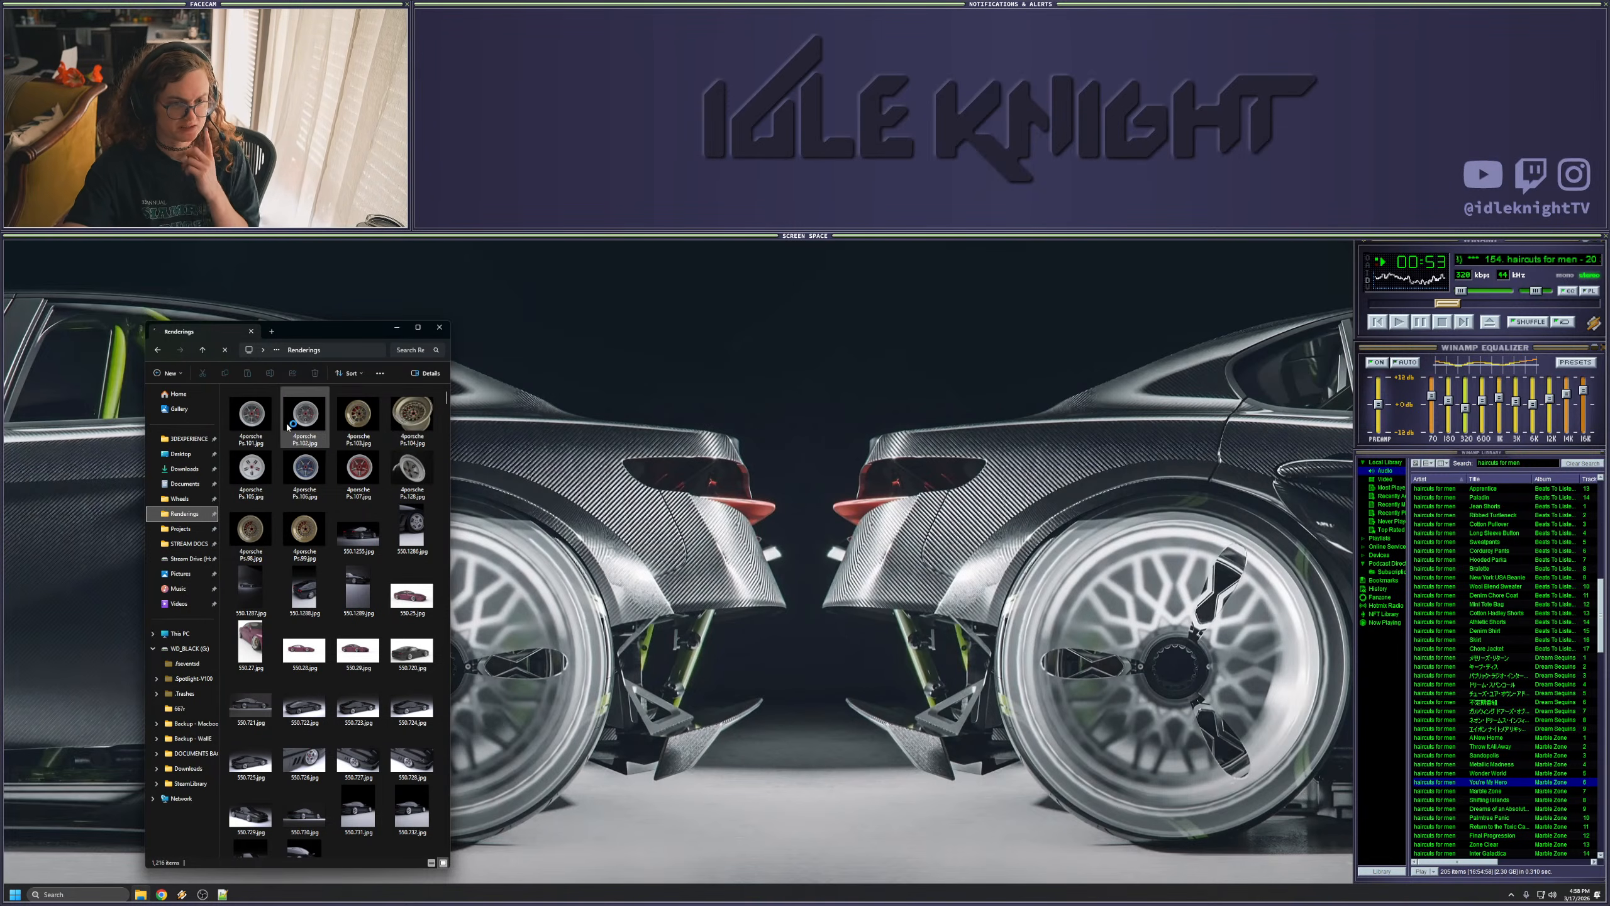
{"action": "double_click", "coordinate": [249, 415]}
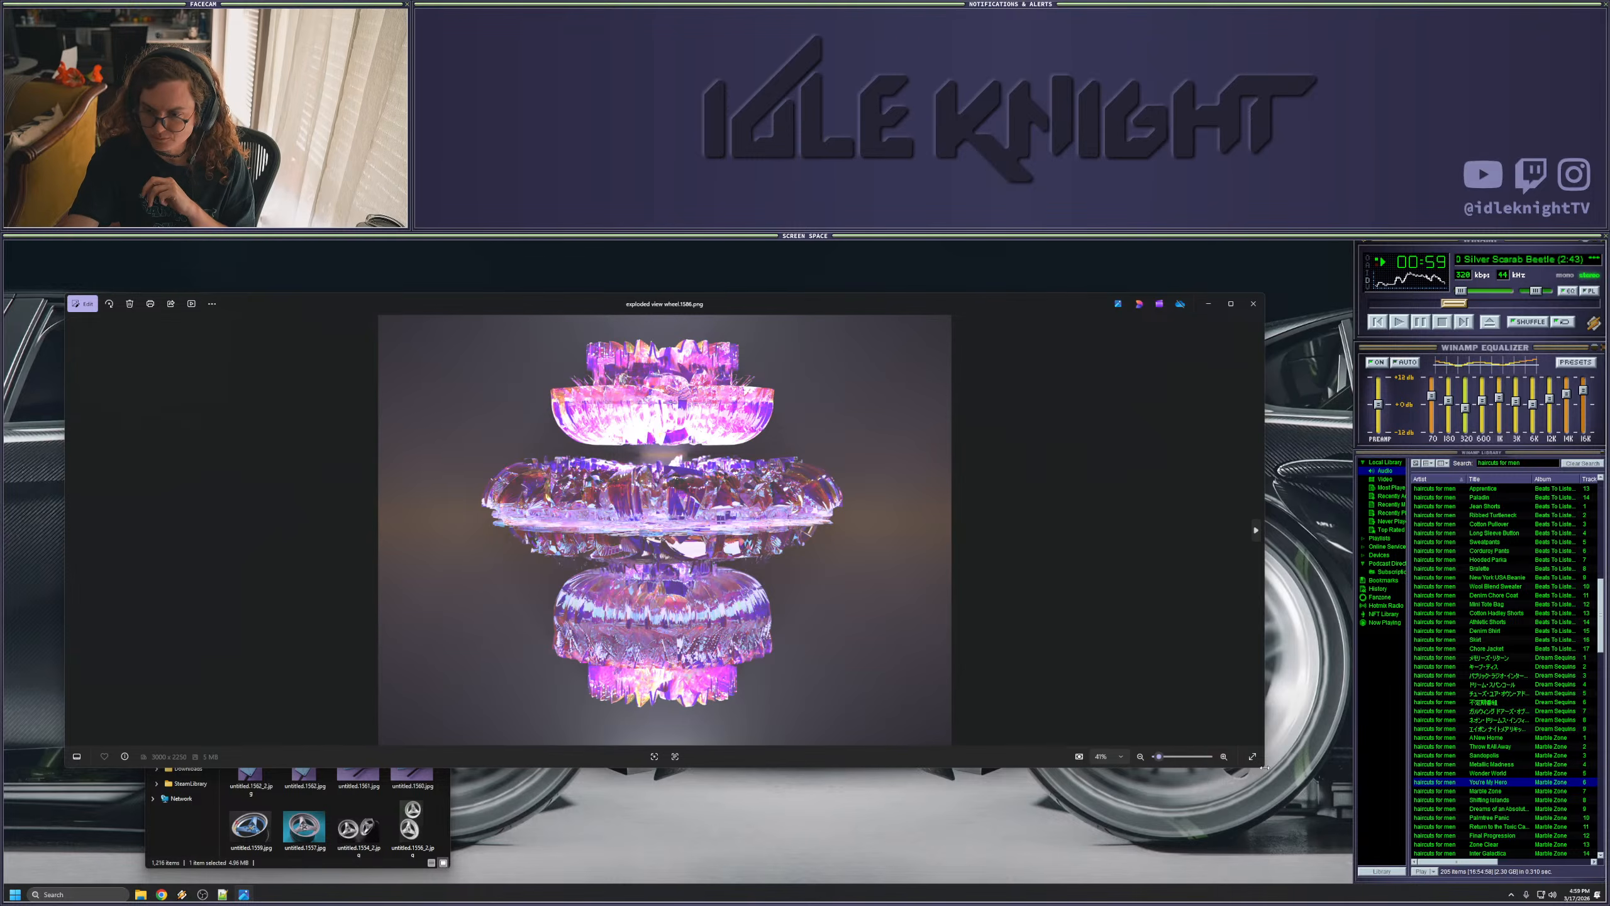
{"action": "left_click_drag", "start_coordinate": [1264, 766], "coordinate": [836, 767]}
{"action": "left_click_drag", "start_coordinate": [642, 299], "coordinate": [1419, 244]}
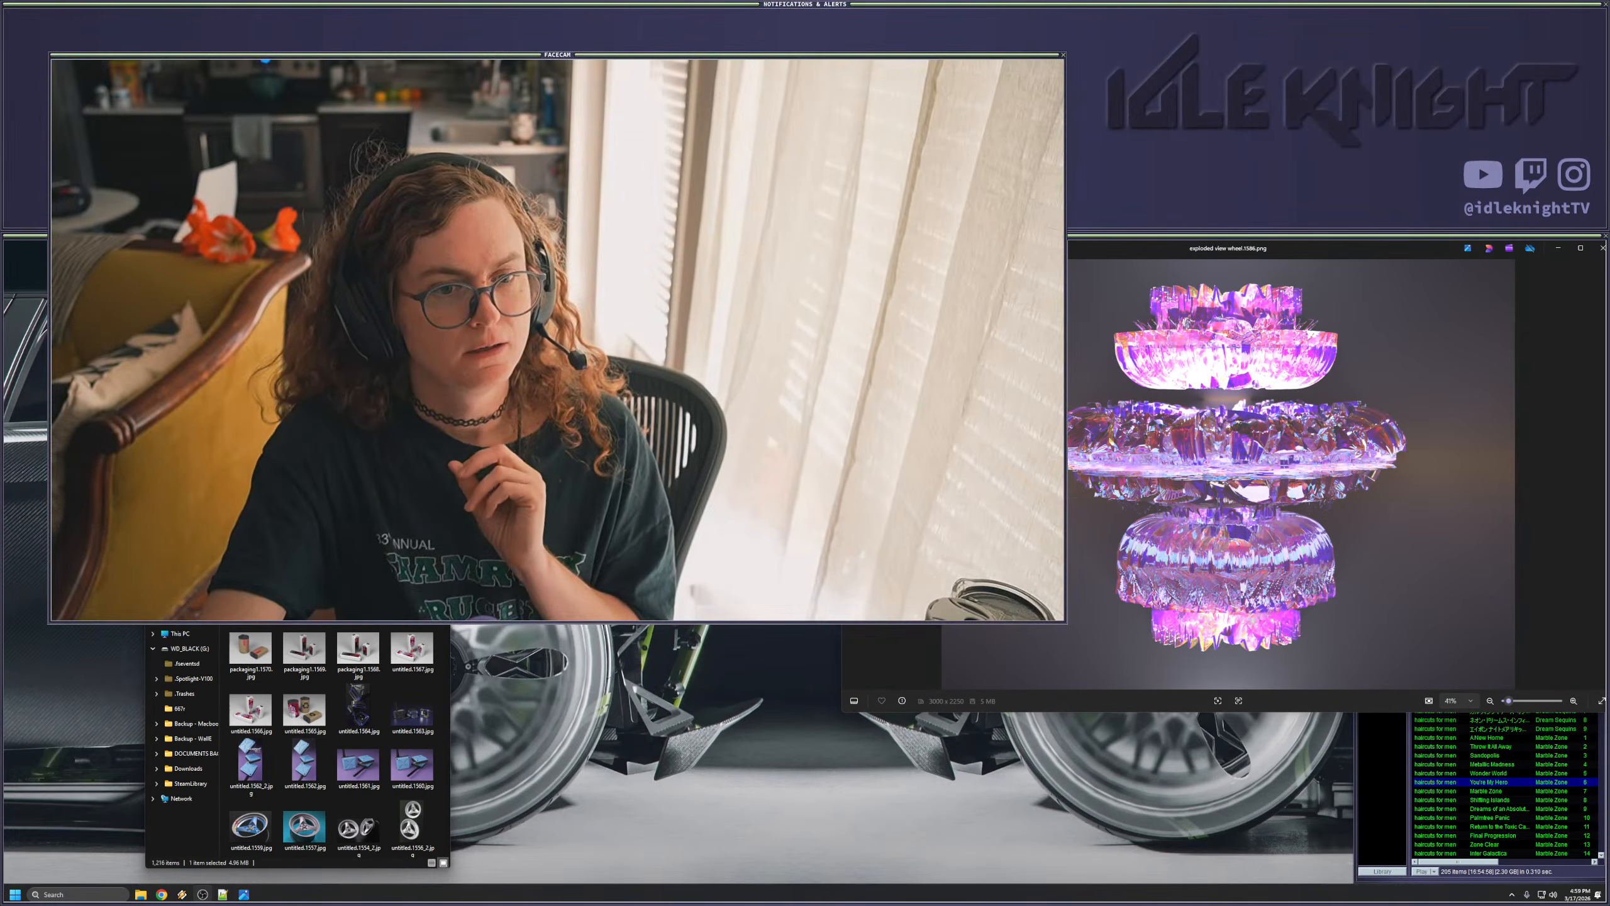
- Open the purple wheel render untitled.1583.jpg and arrange its smaller window directly below the stacked-ring image
{"action": "double_click", "coordinate": [411, 414]}
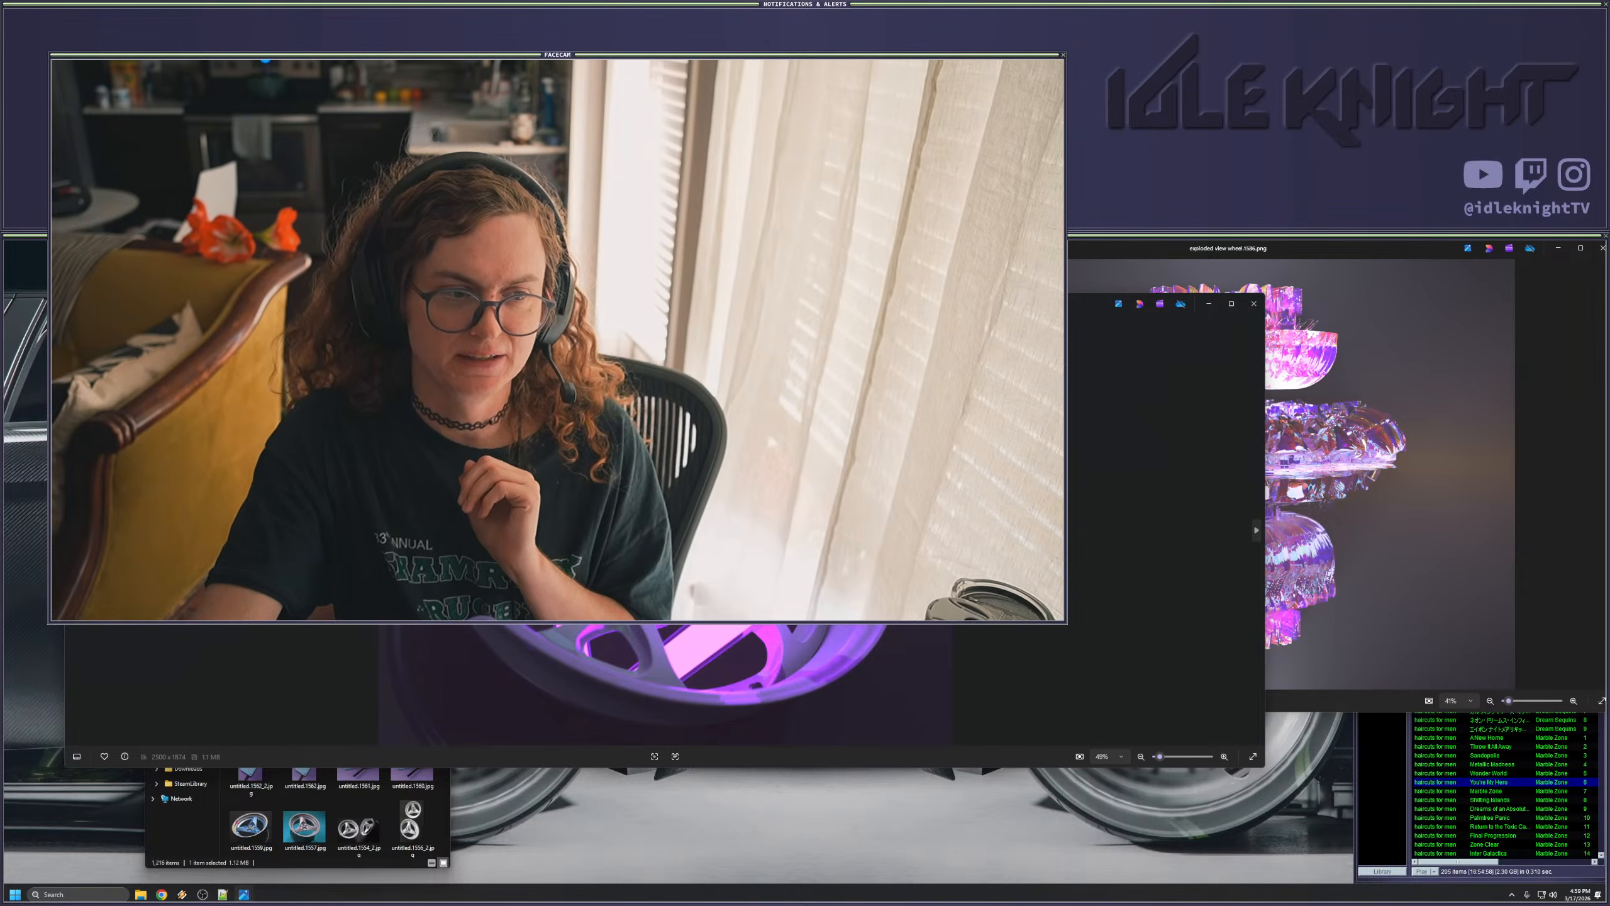
{"action": "left_click_drag", "start_coordinate": [65, 533], "coordinate": [699, 533]}
{"action": "left_click_drag", "start_coordinate": [936, 301], "coordinate": [1224, 534]}
{"action": "left_click_drag", "start_coordinate": [841, 711], "coordinate": [912, 566]}
{"action": "left_click_drag", "start_coordinate": [984, 574], "coordinate": [974, 572]}
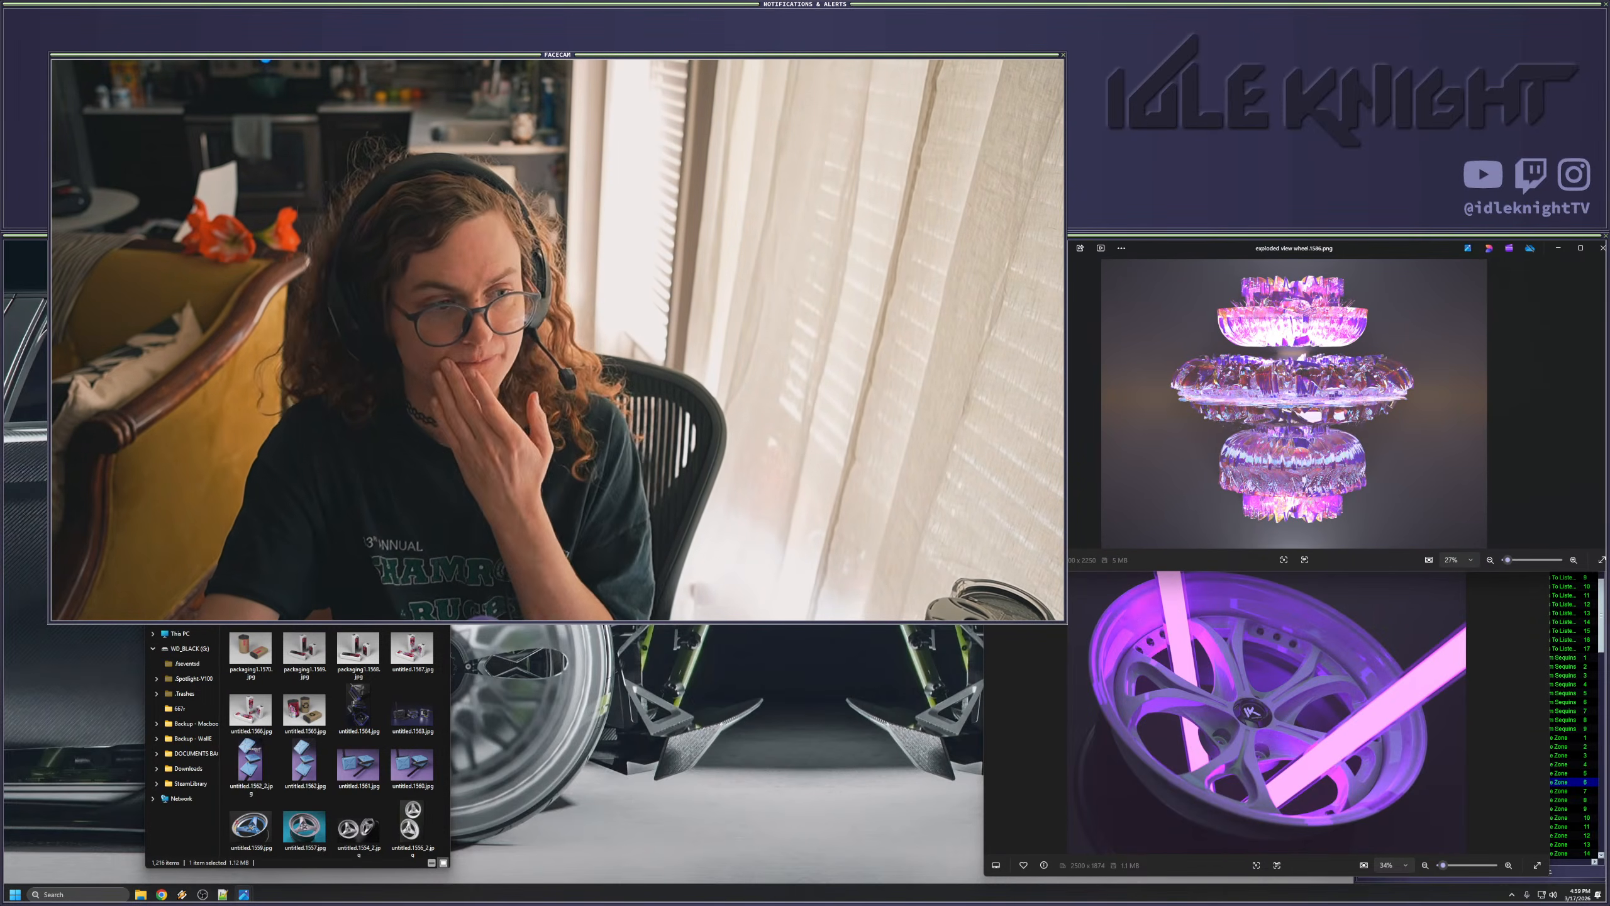
- Compare the lower rings of the stacked render with the rim and light tube of the purple wheel render
{"action": "scroll", "coordinate": [1398, 460], "scroll_direction": "up", "scroll_amount": 6}
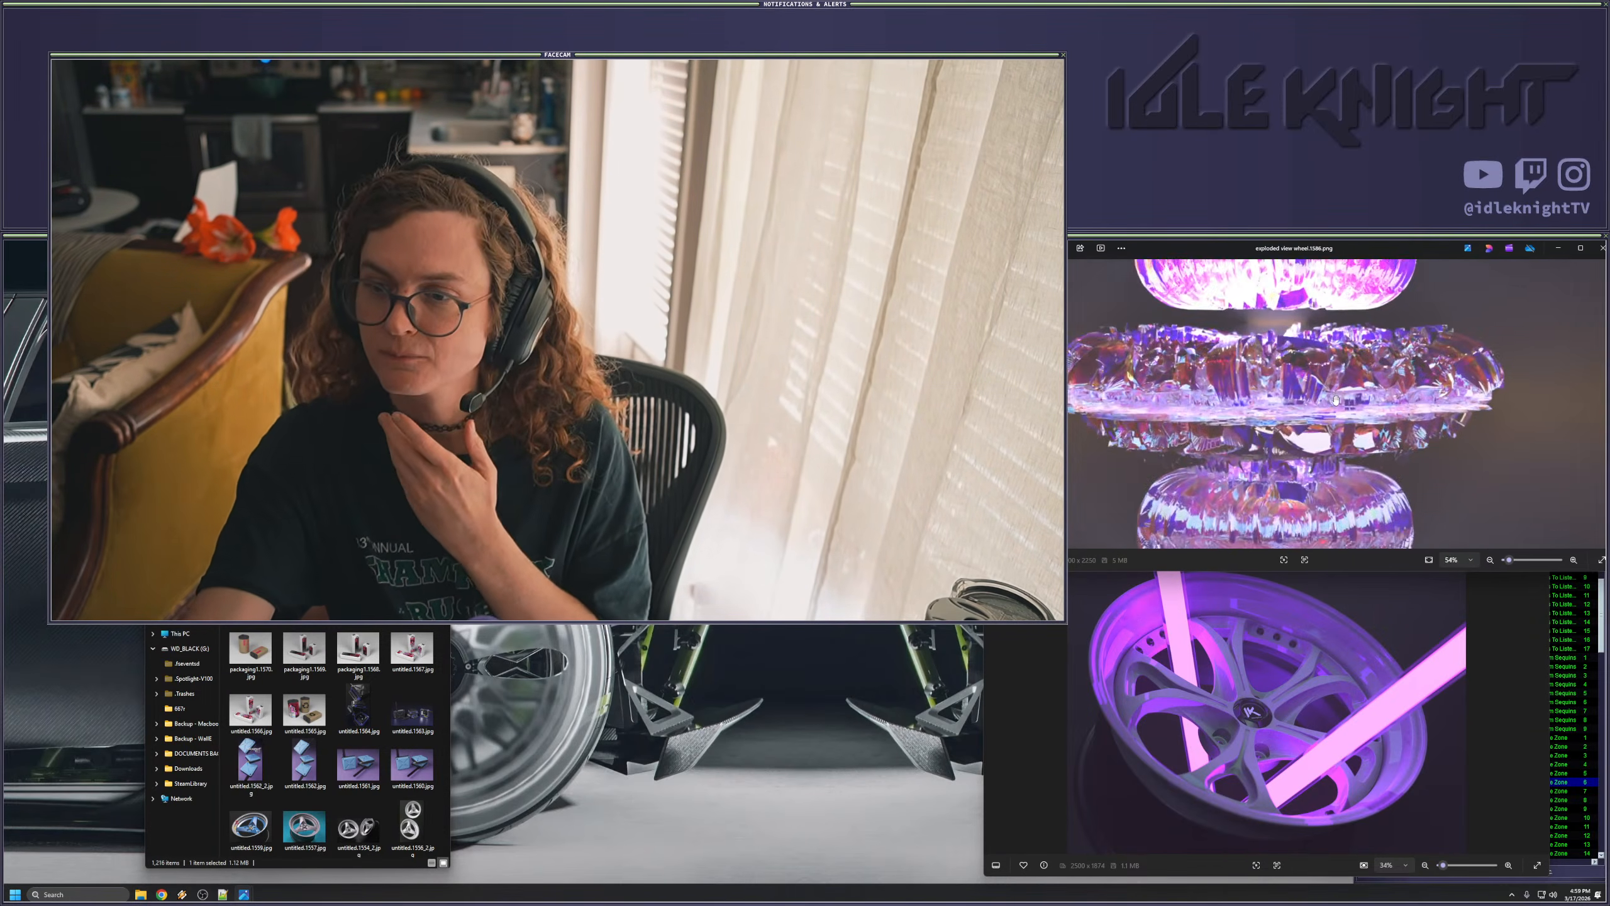
{"action": "scroll", "coordinate": [1310, 733], "scroll_direction": "up", "scroll_amount": 1}
{"action": "scroll", "coordinate": [1310, 733], "scroll_direction": "up", "scroll_amount": 4}
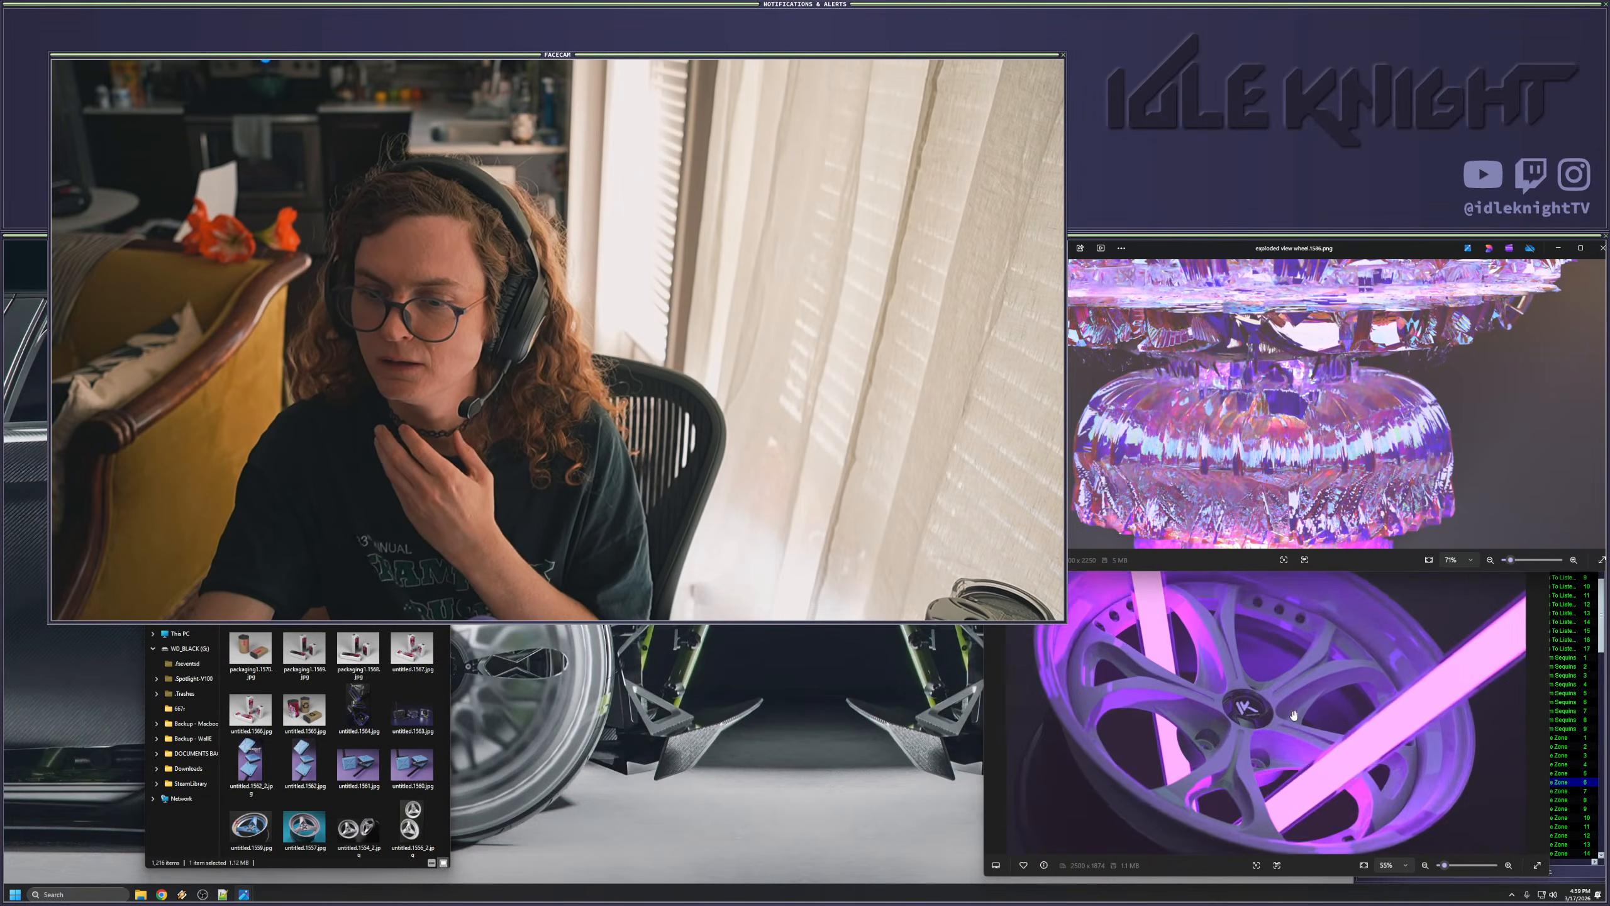
{"action": "scroll", "coordinate": [1225, 680], "scroll_direction": "down", "scroll_amount": 1}
{"action": "left_click_drag", "start_coordinate": [1257, 432], "coordinate": [1260, 351]}
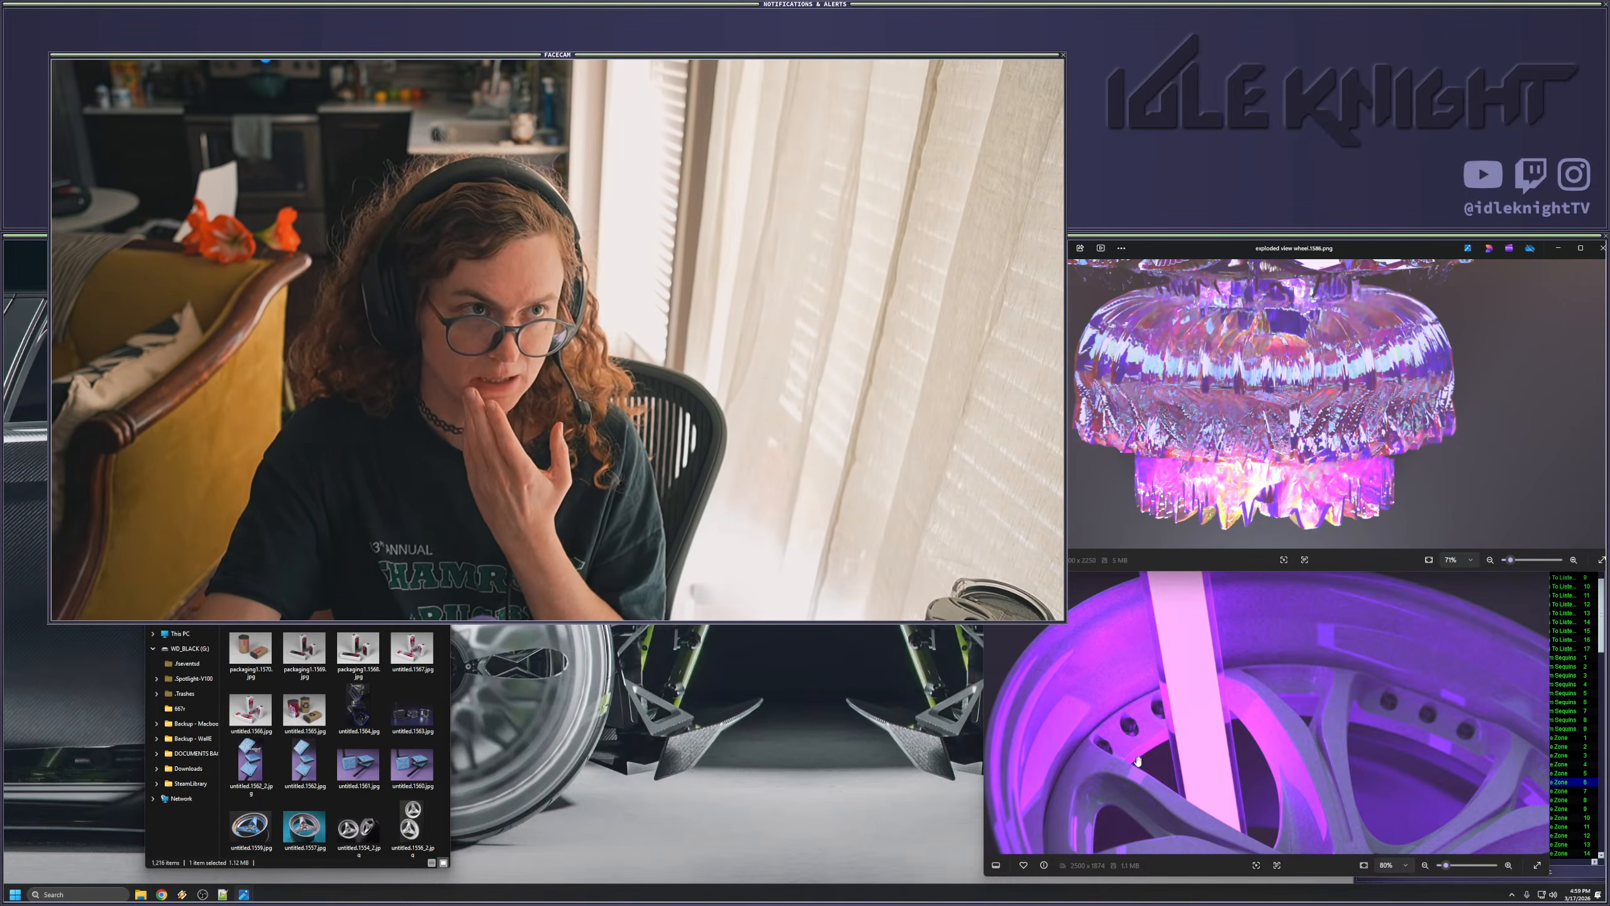
{"action": "scroll", "coordinate": [1155, 745], "scroll_direction": "down", "scroll_amount": 5}
{"action": "left_click_drag", "start_coordinate": [1188, 747], "coordinate": [1152, 636]}
{"action": "scroll", "coordinate": [1141, 637], "scroll_direction": "up", "scroll_amount": 6}
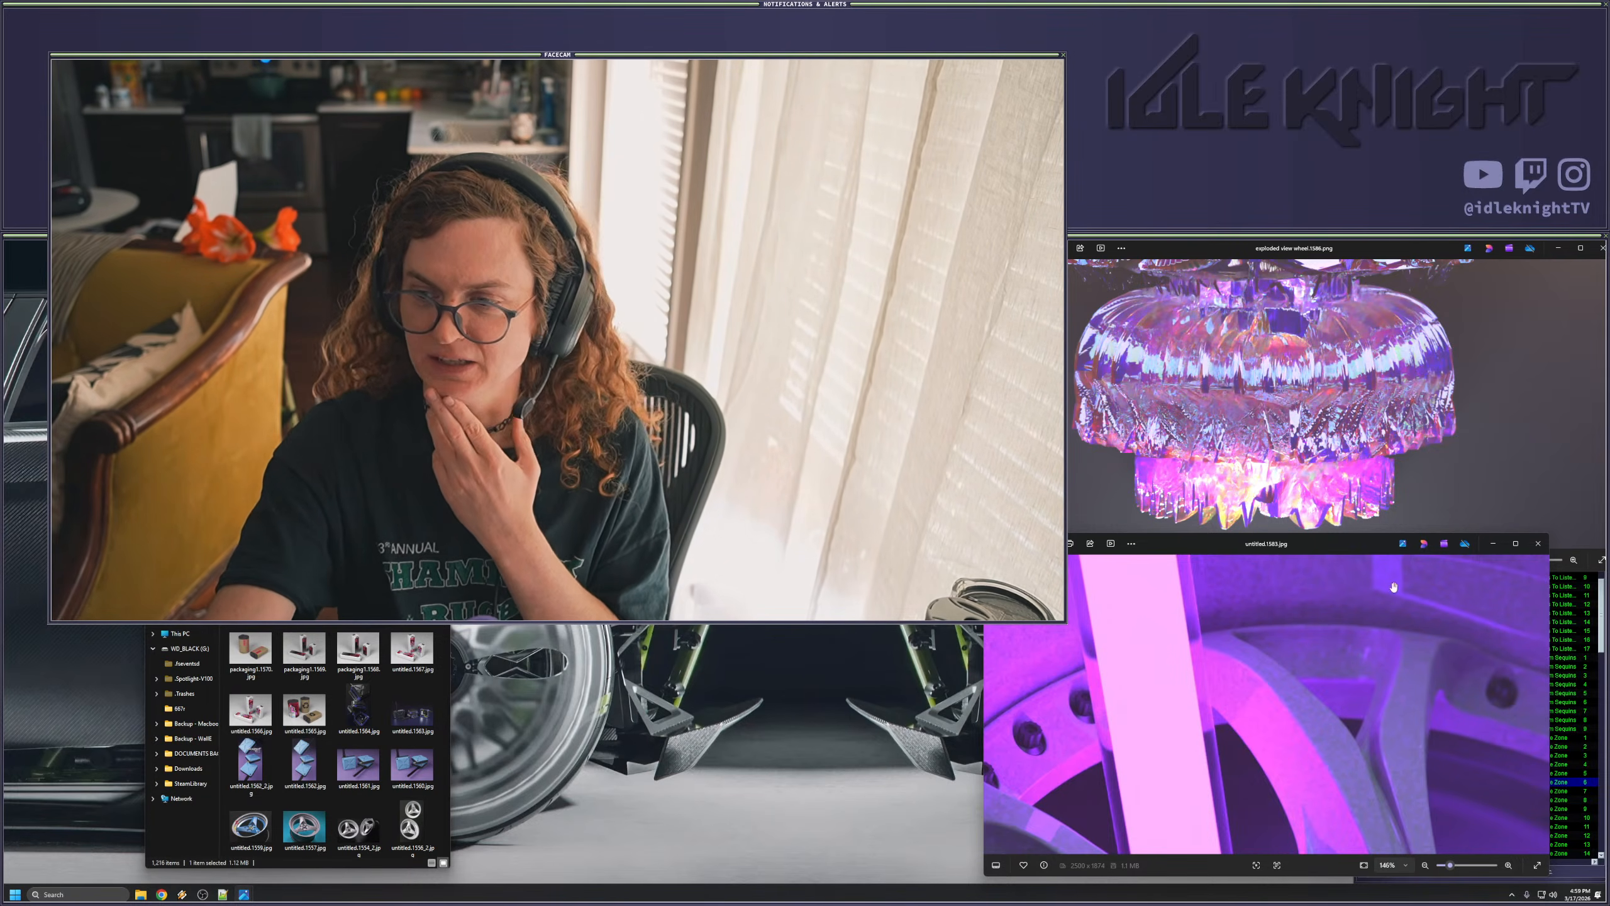
- Examine the rim, bolts and light tubes of untitled.1583.jpg in a maximized window, and close both images
{"action": "left_click", "coordinate": [1516, 543]}
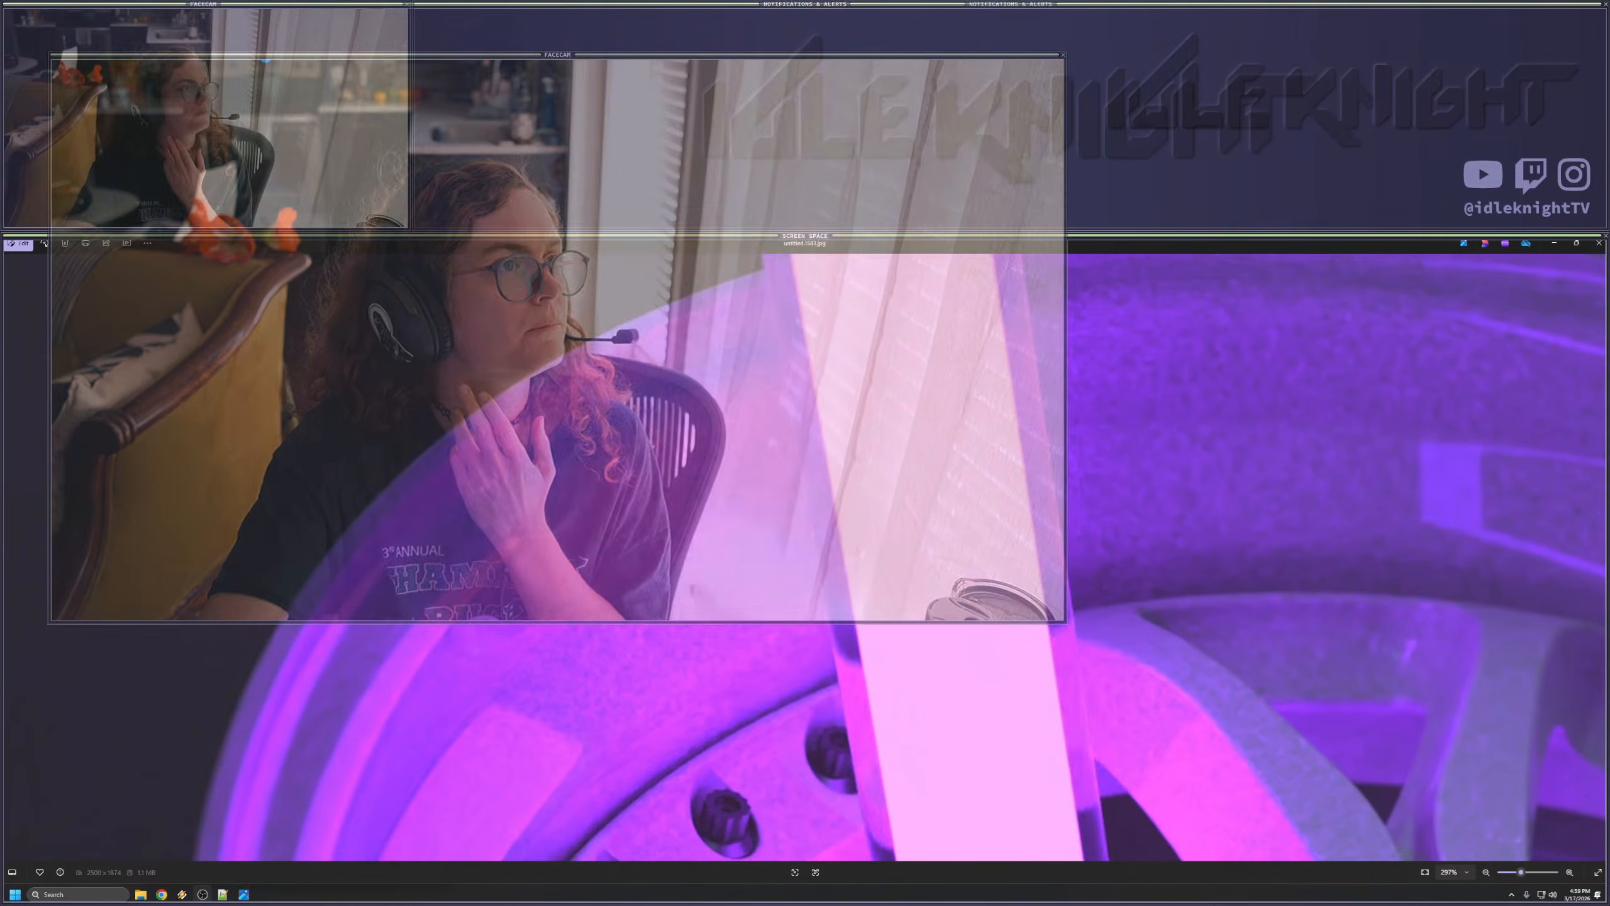
{"action": "scroll", "coordinate": [773, 554], "scroll_direction": "down", "scroll_amount": 5}
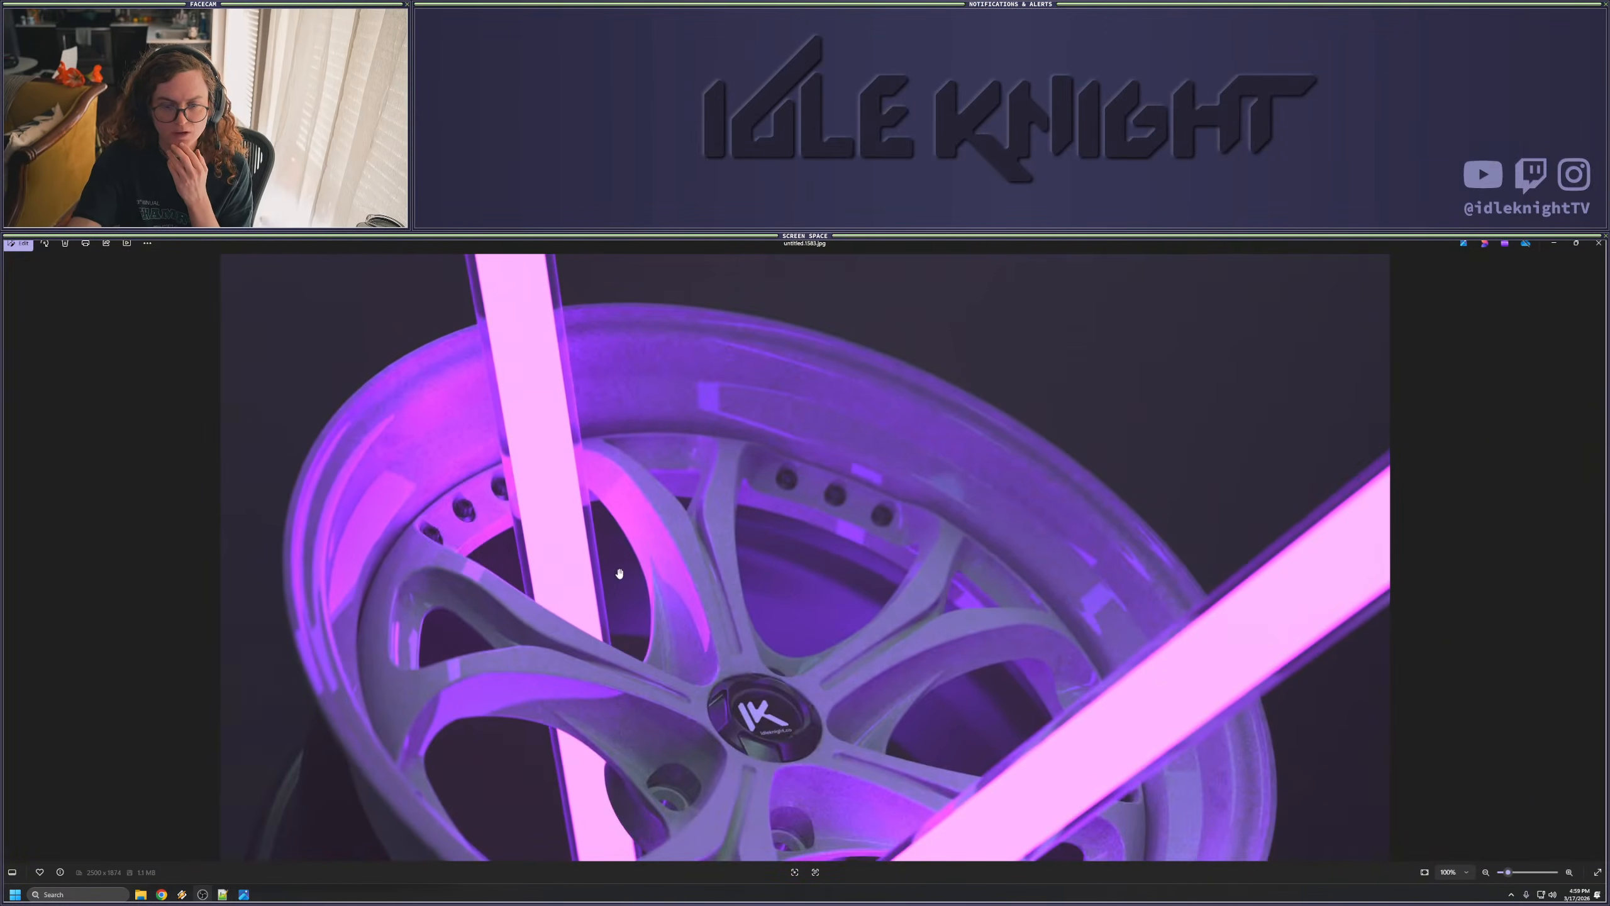
{"action": "scroll", "coordinate": [730, 660], "scroll_direction": "down", "scroll_amount": 1}
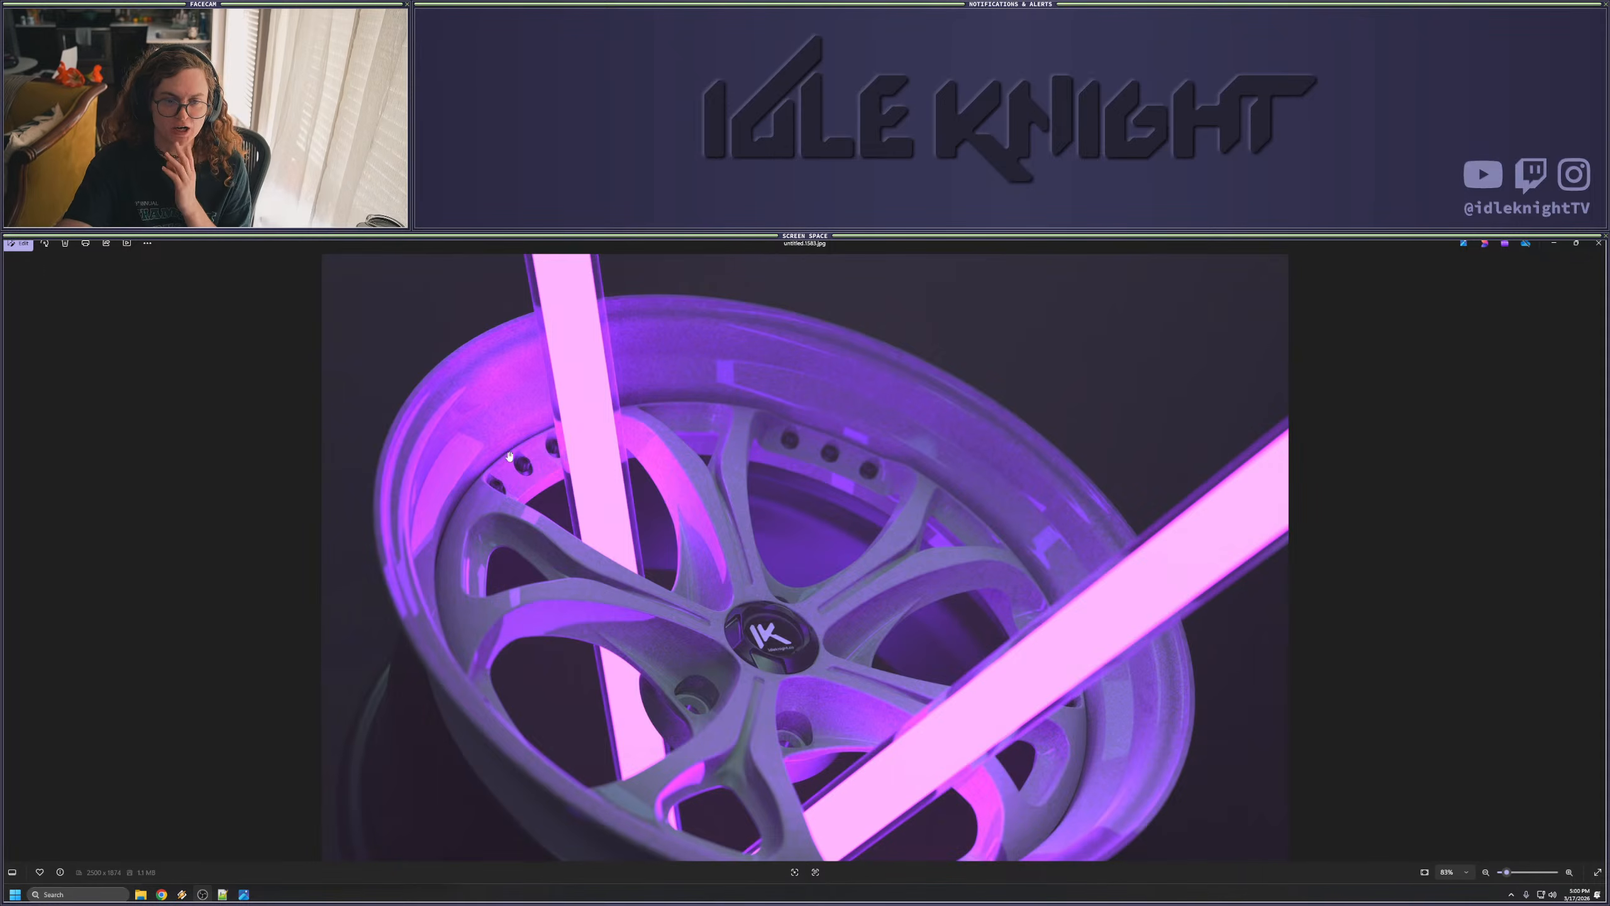
{"action": "scroll", "coordinate": [569, 412], "scroll_direction": "down", "scroll_amount": 1}
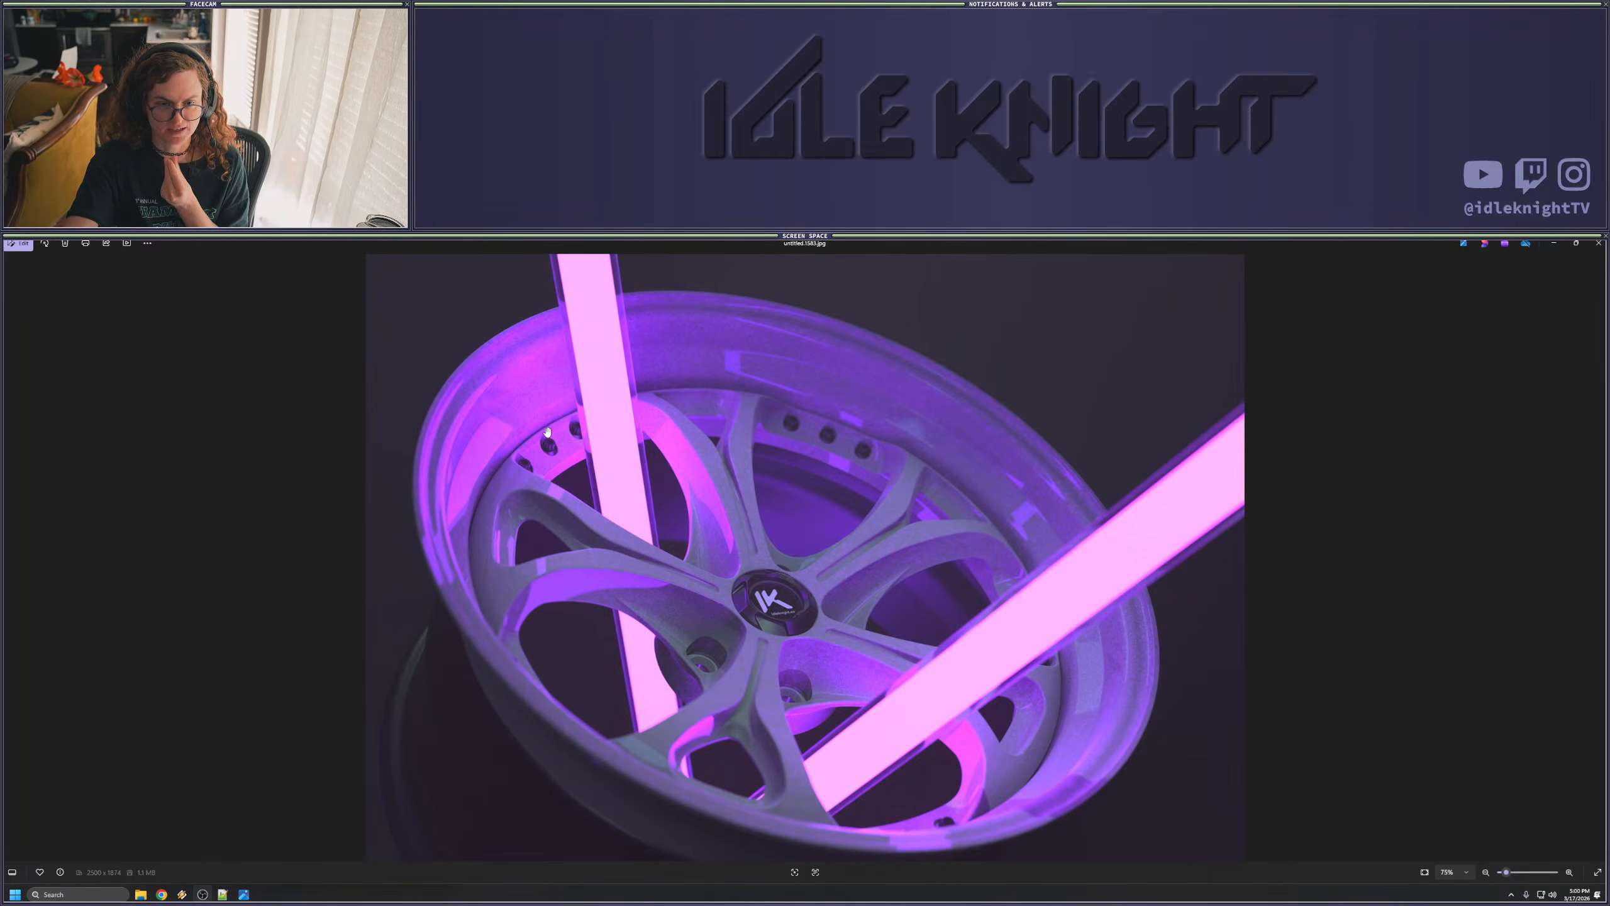
{"action": "scroll", "coordinate": [551, 422], "scroll_direction": "up", "scroll_amount": 5}
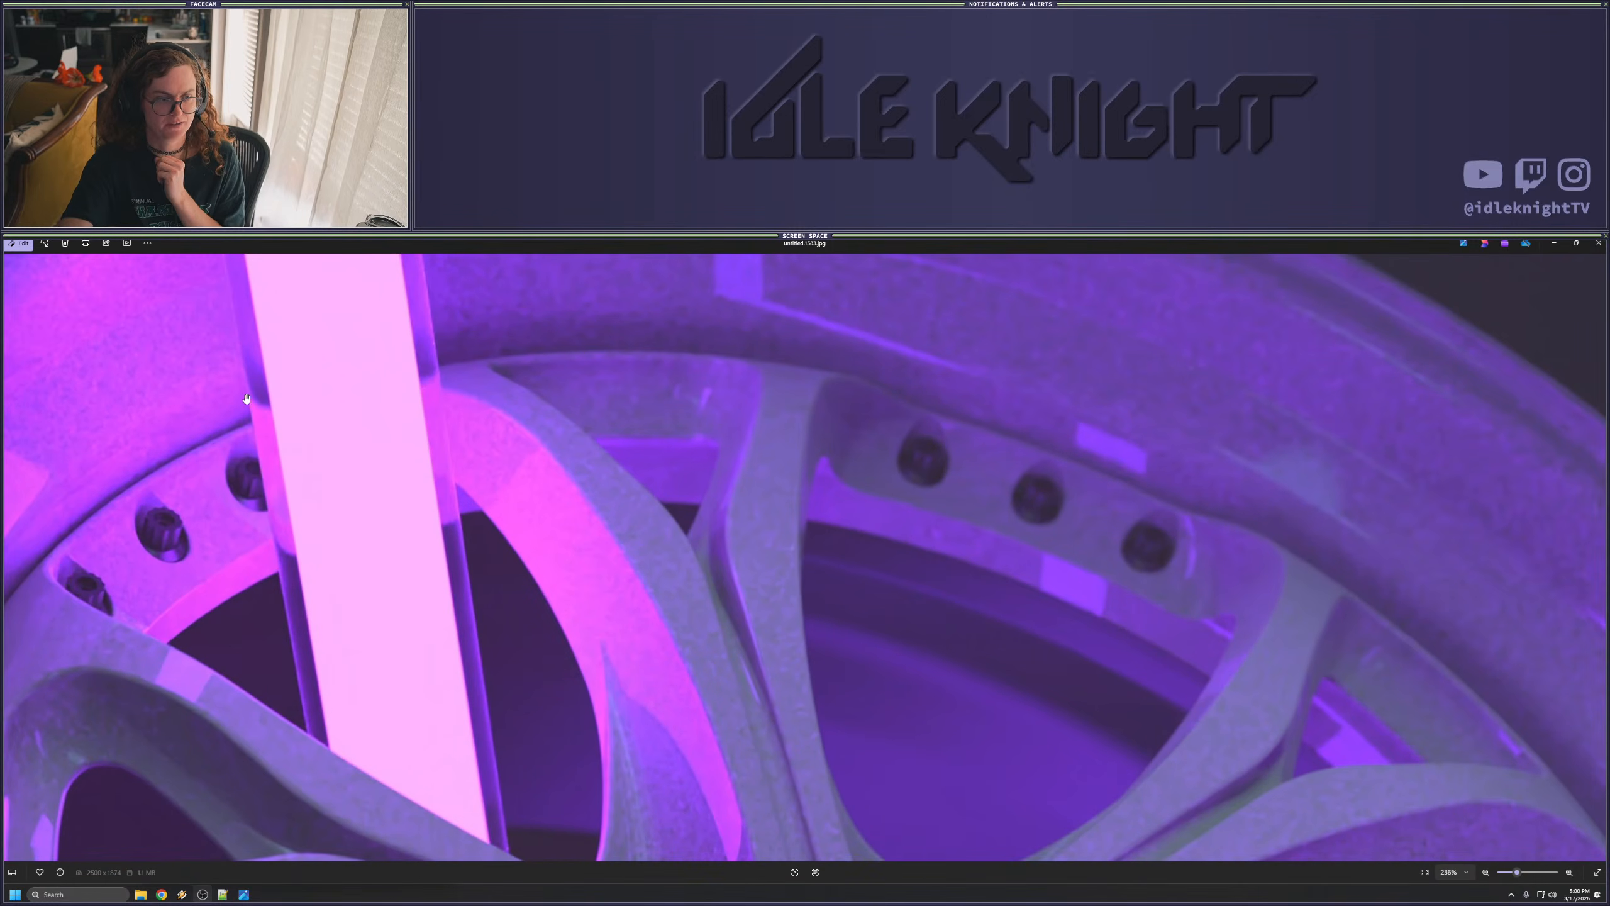
{"action": "scroll", "coordinate": [203, 495], "scroll_direction": "down", "scroll_amount": 5}
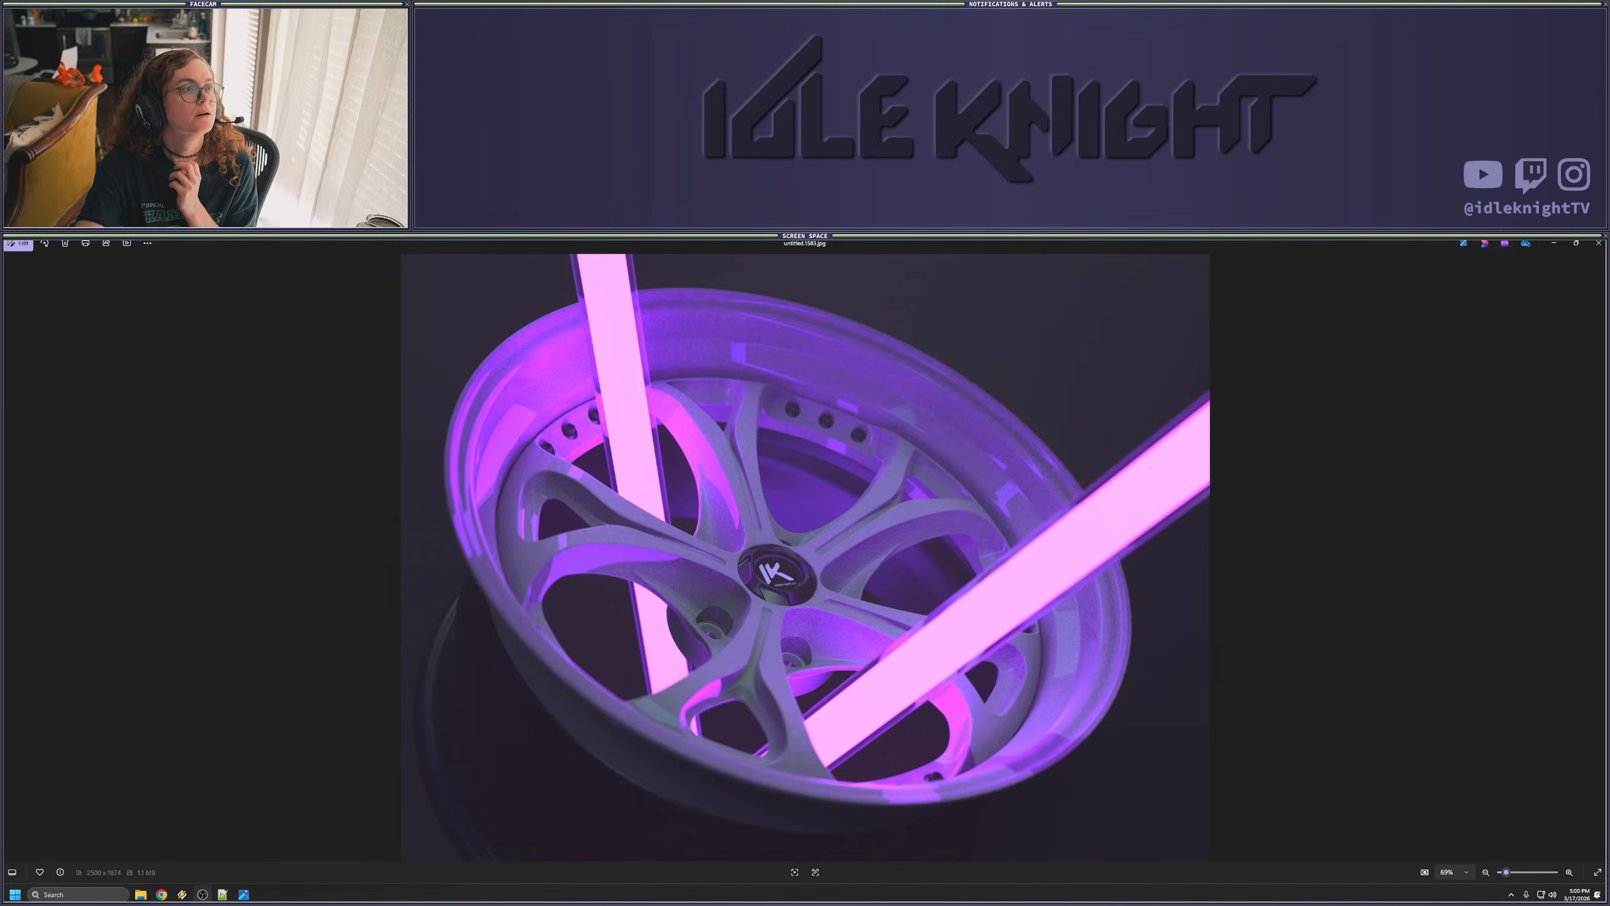
{"action": "left_click", "coordinate": [1599, 244]}
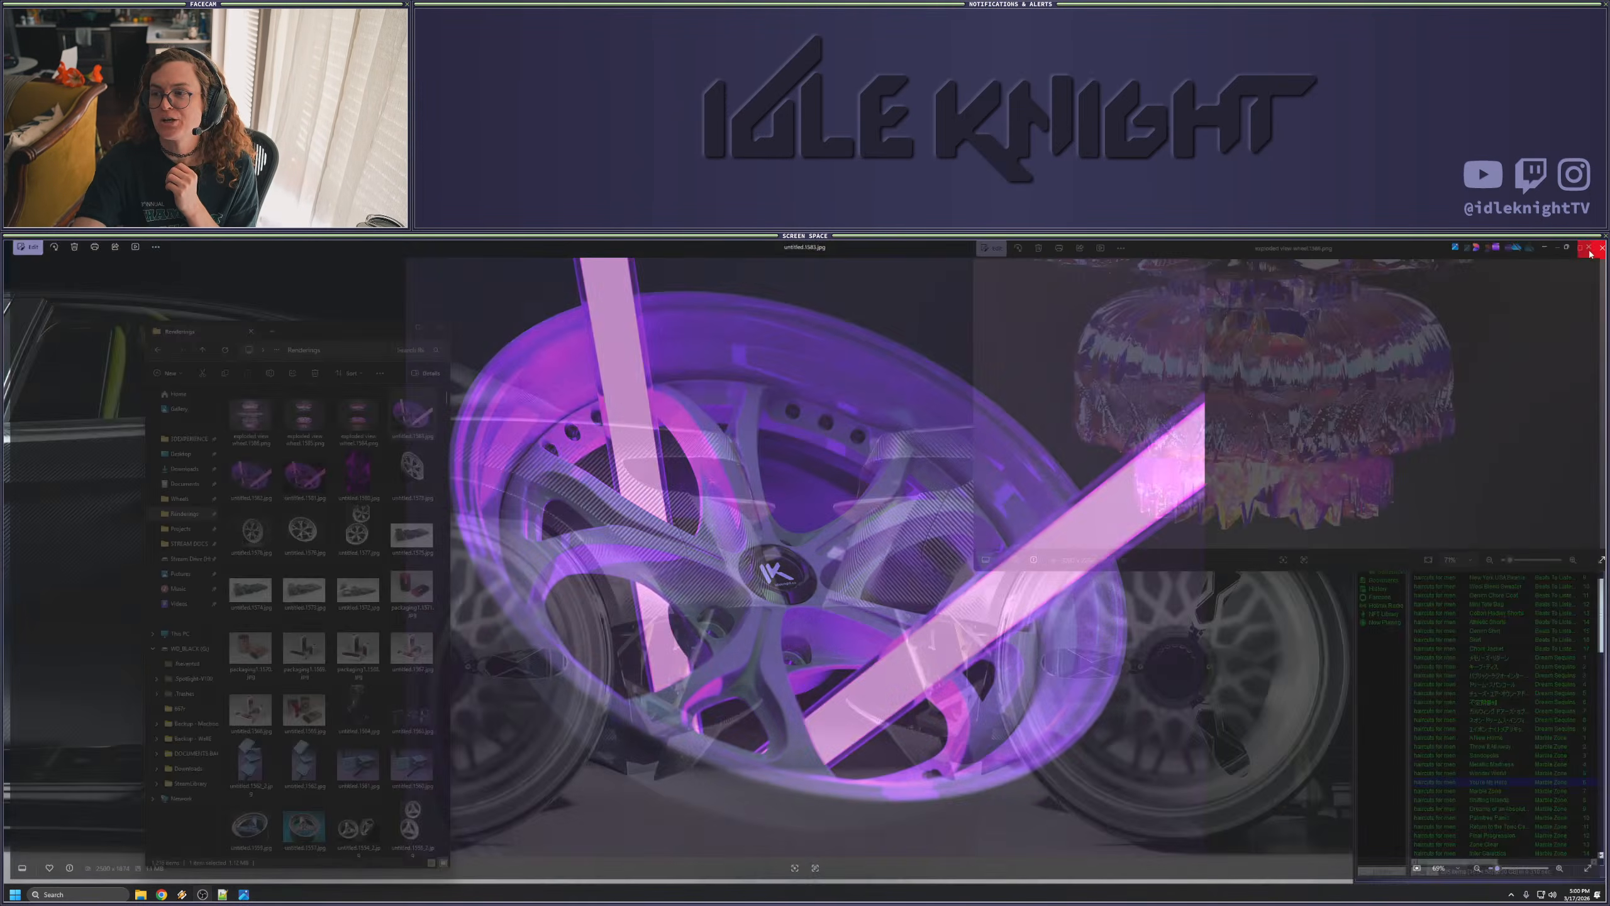
{"action": "left_click", "coordinate": [1602, 248]}
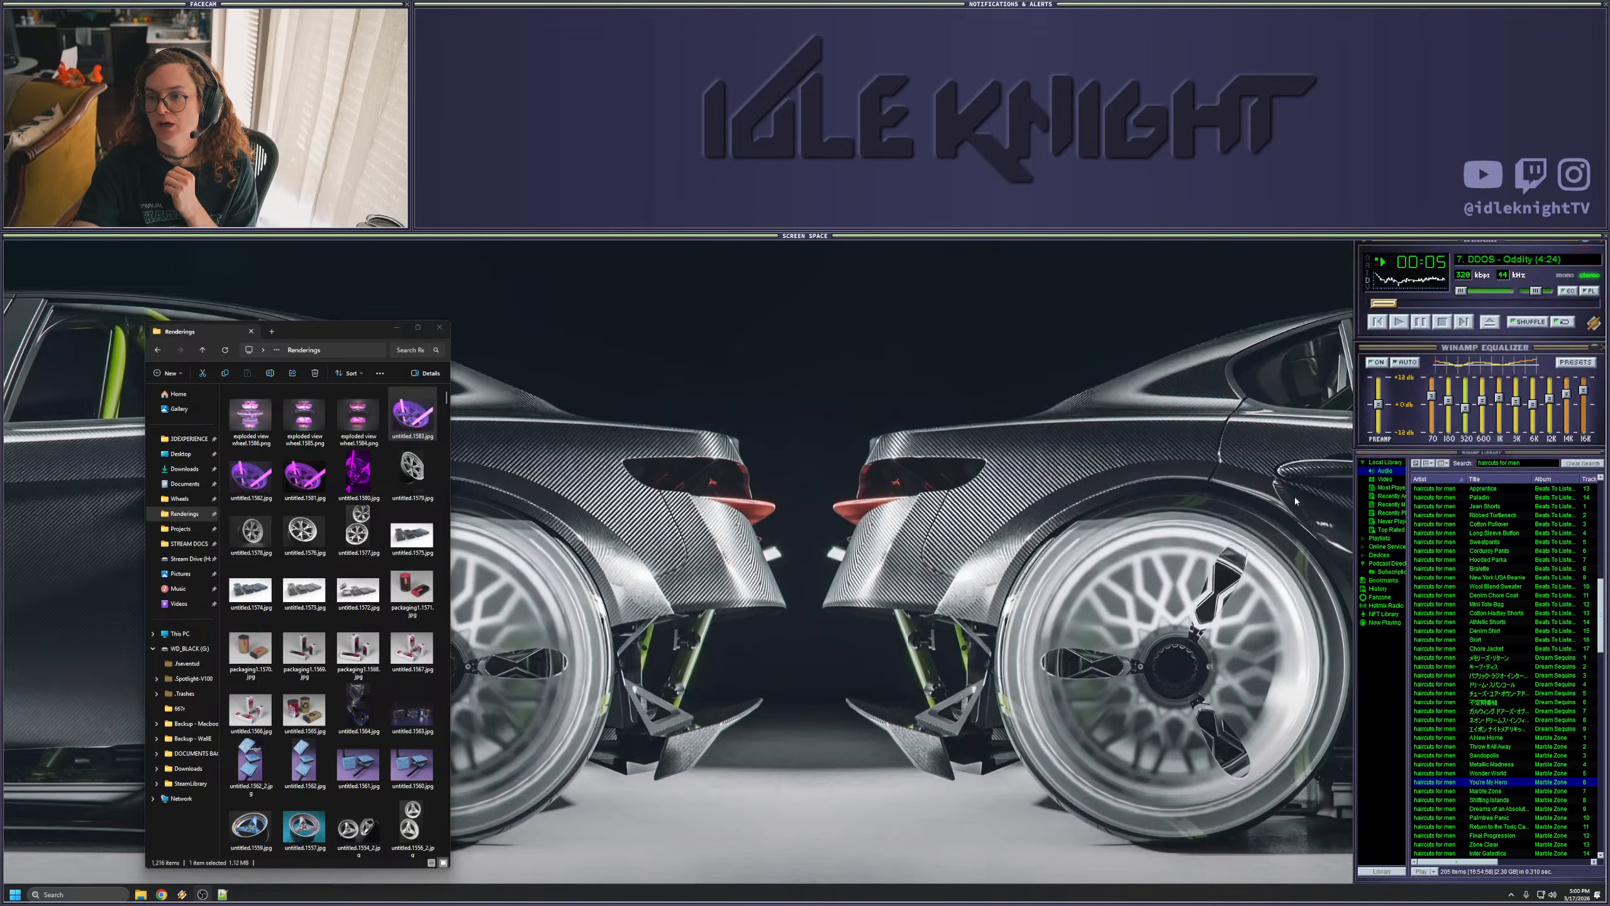